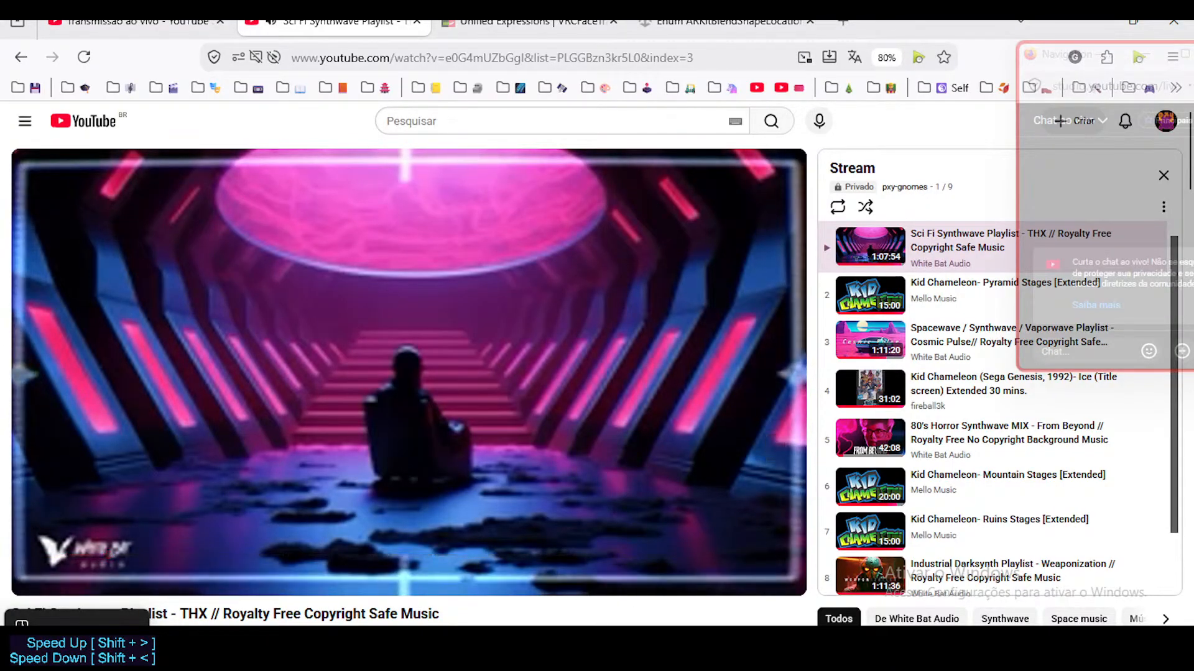
Switch to Blender and examine the posed face and mouth of the Dorothy rig from several angles
{"action": "mouse_move", "coordinate": [675, 640]}
{"action": "left_click", "coordinate": [666, 566]}
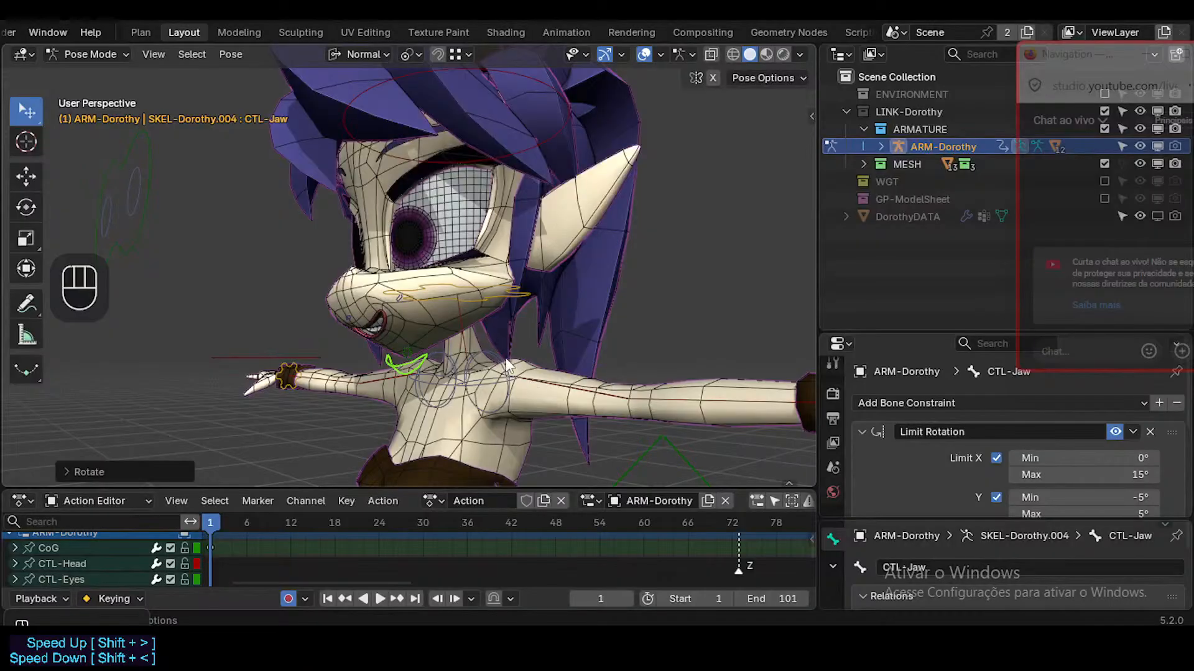
{"action": "middle_click_drag", "start_coordinate": [464, 288], "coordinate": [614, 321]}
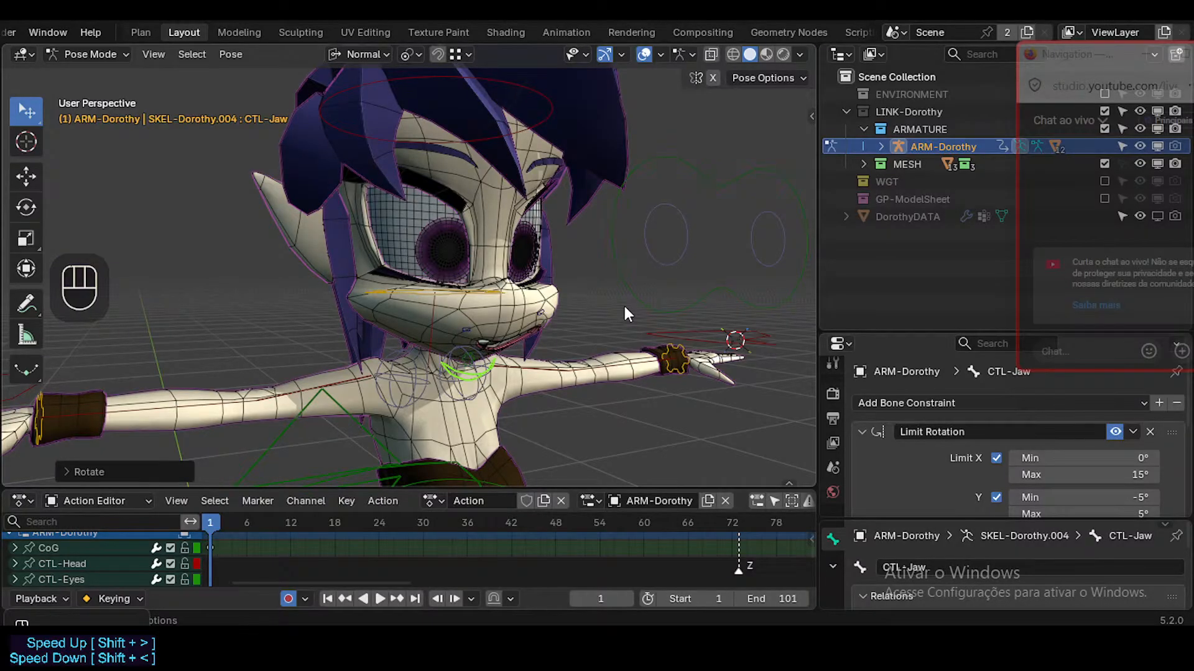
{"action": "left_click", "coordinate": [685, 256]}
{"action": "middle_click_drag", "start_coordinate": [530, 252], "coordinate": [618, 269]}
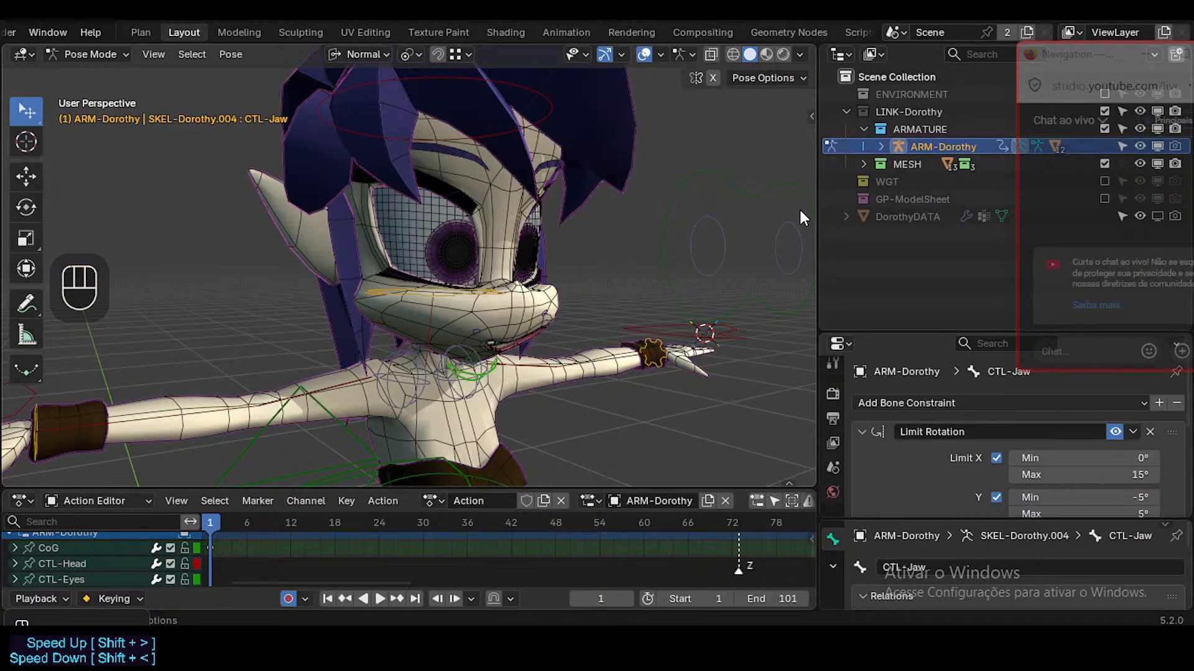
{"action": "middle_click_drag", "start_coordinate": [802, 249], "coordinate": [461, 332]}
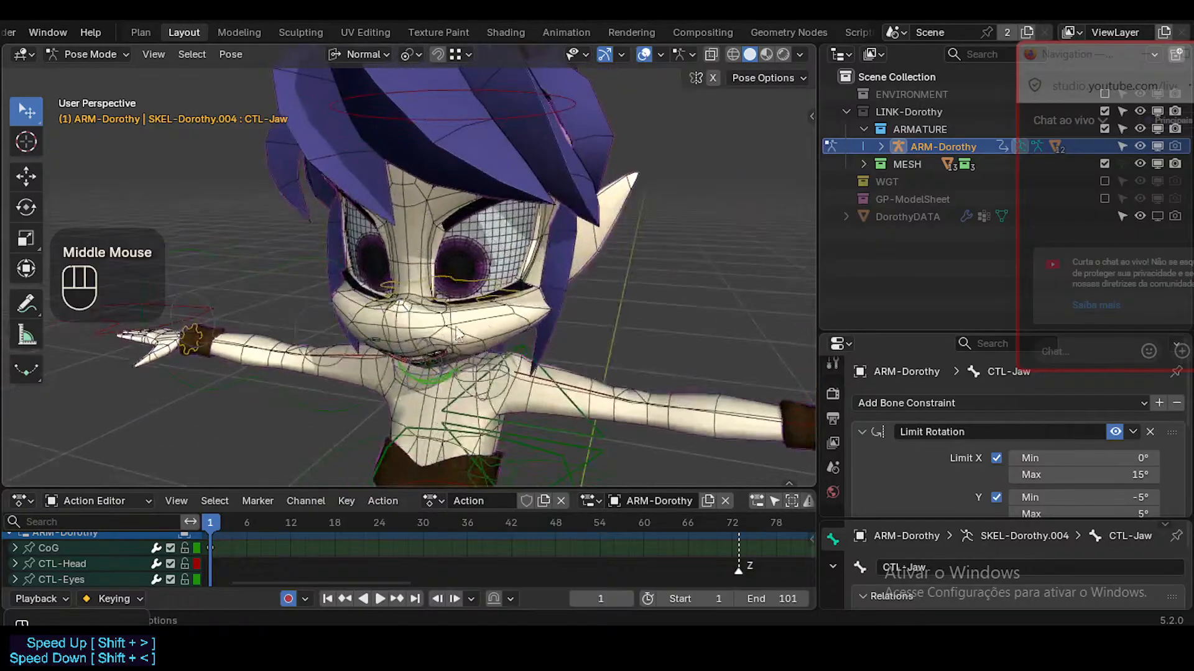
{"action": "middle_click_drag", "start_coordinate": [538, 333], "coordinate": [468, 309]}
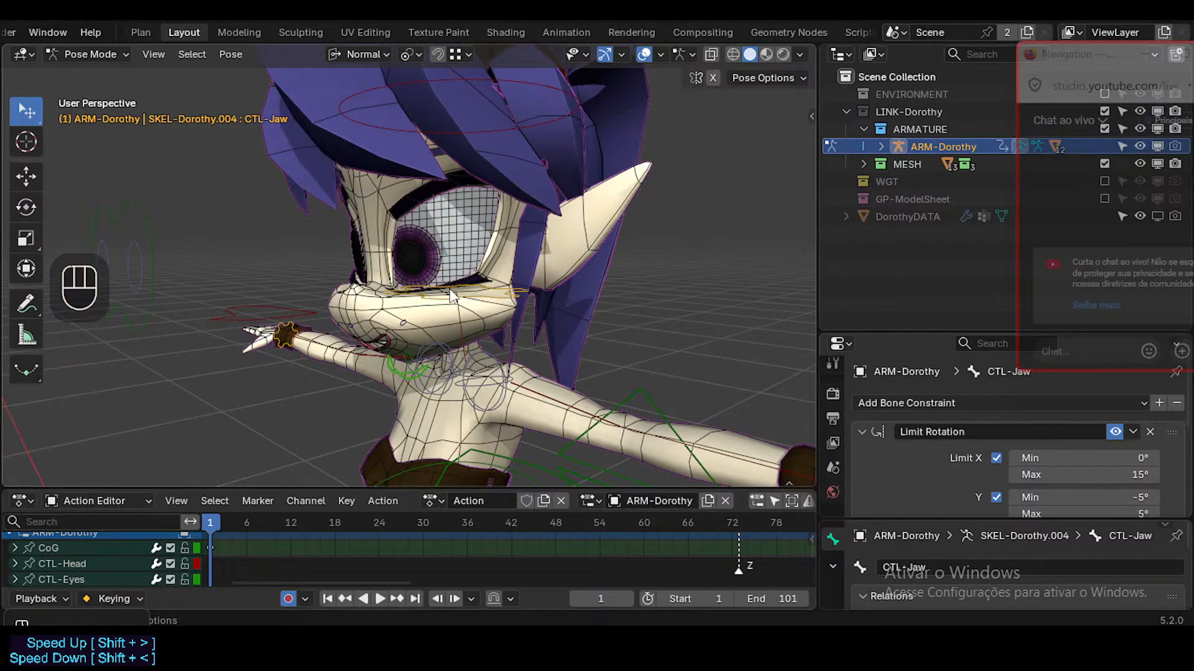
{"action": "middle_click_drag", "start_coordinate": [461, 275], "coordinate": [525, 290]}
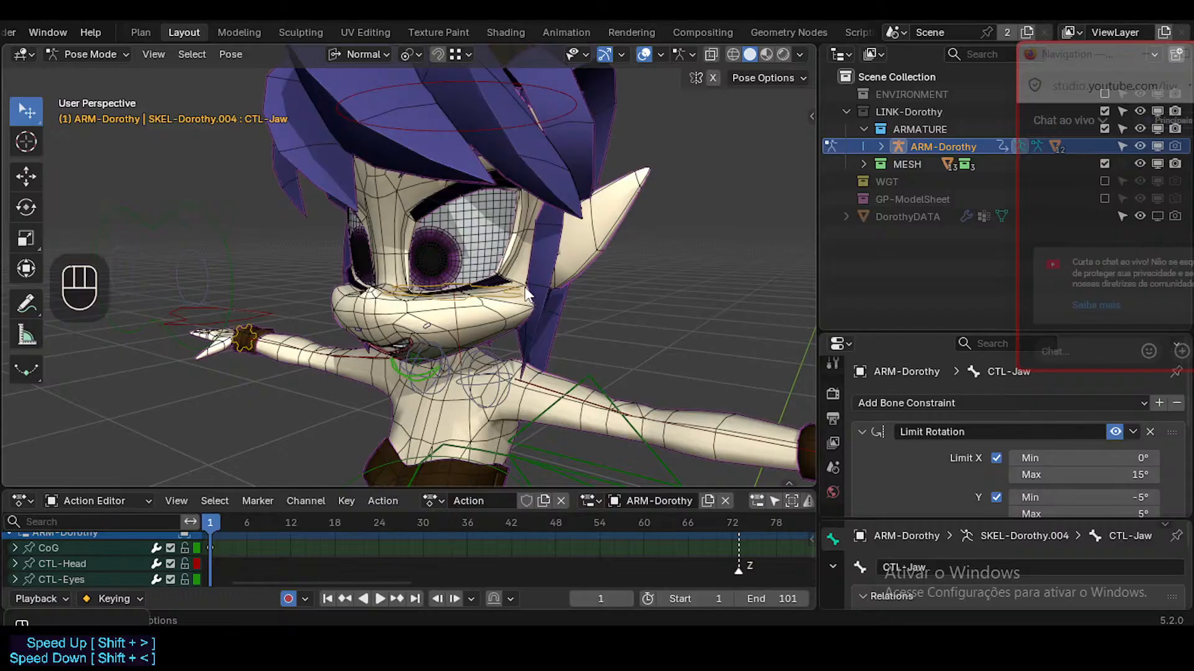
{"action": "middle_click_drag", "start_coordinate": [453, 369], "coordinate": [523, 356]}
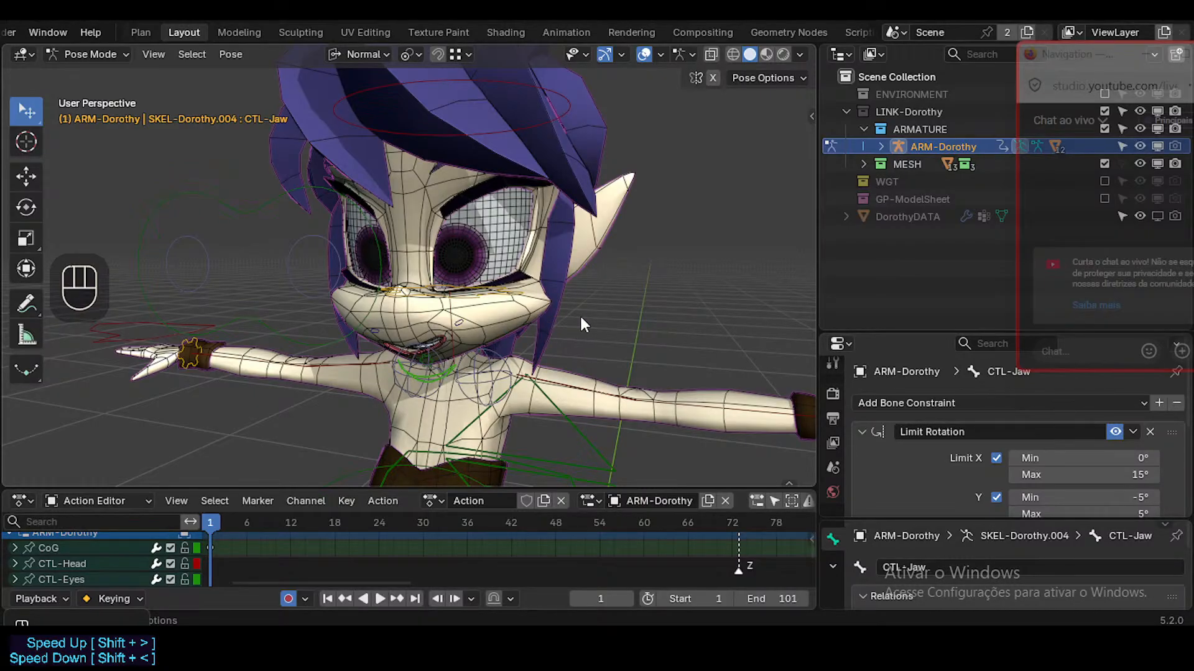
{"action": "middle_click_drag", "start_coordinate": [594, 335], "coordinate": [417, 329]}
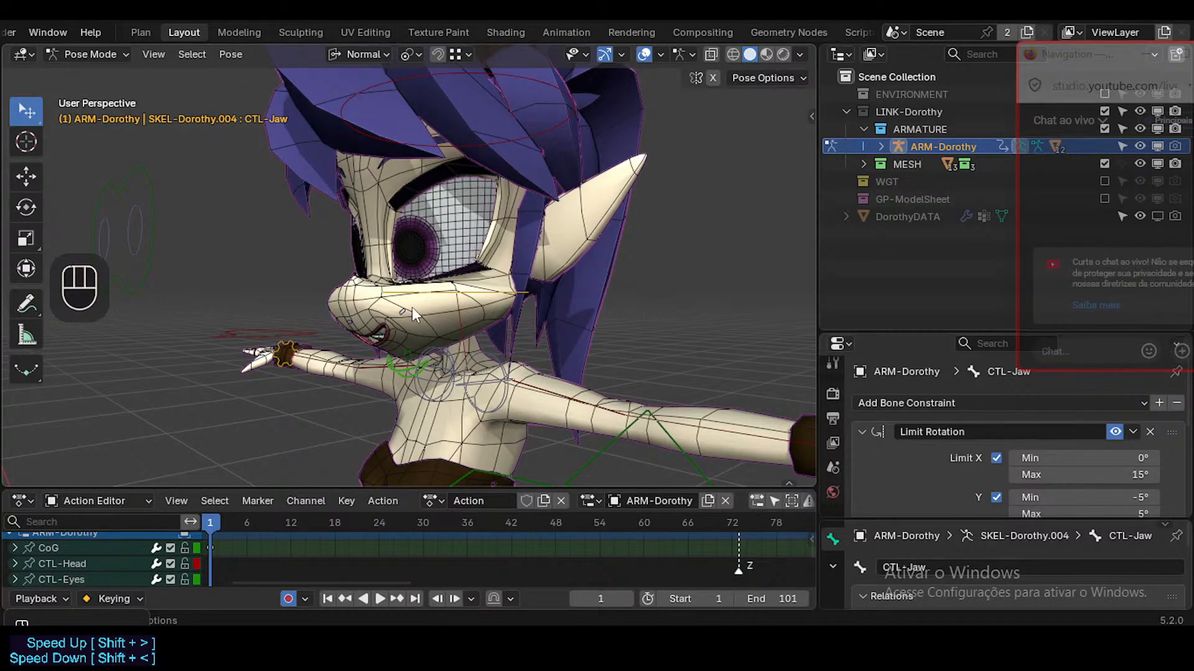
{"action": "middle_click_drag", "start_coordinate": [404, 293], "coordinate": [518, 284]}
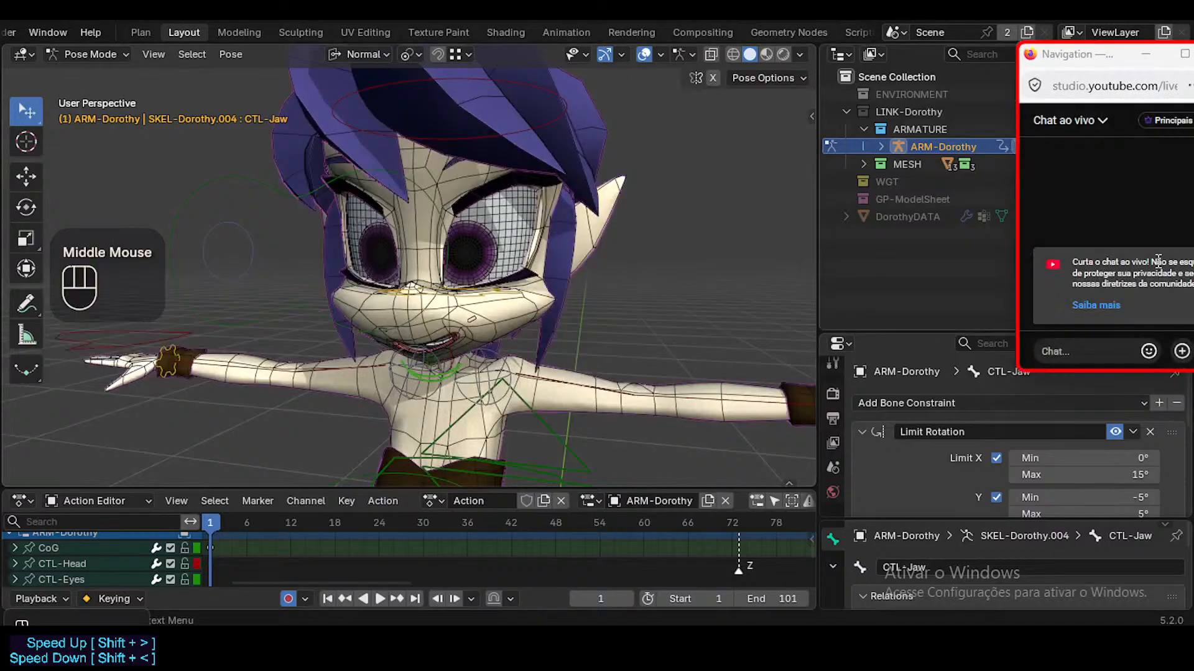
{"action": "middle_click_drag", "start_coordinate": [582, 338], "coordinate": [603, 326]}
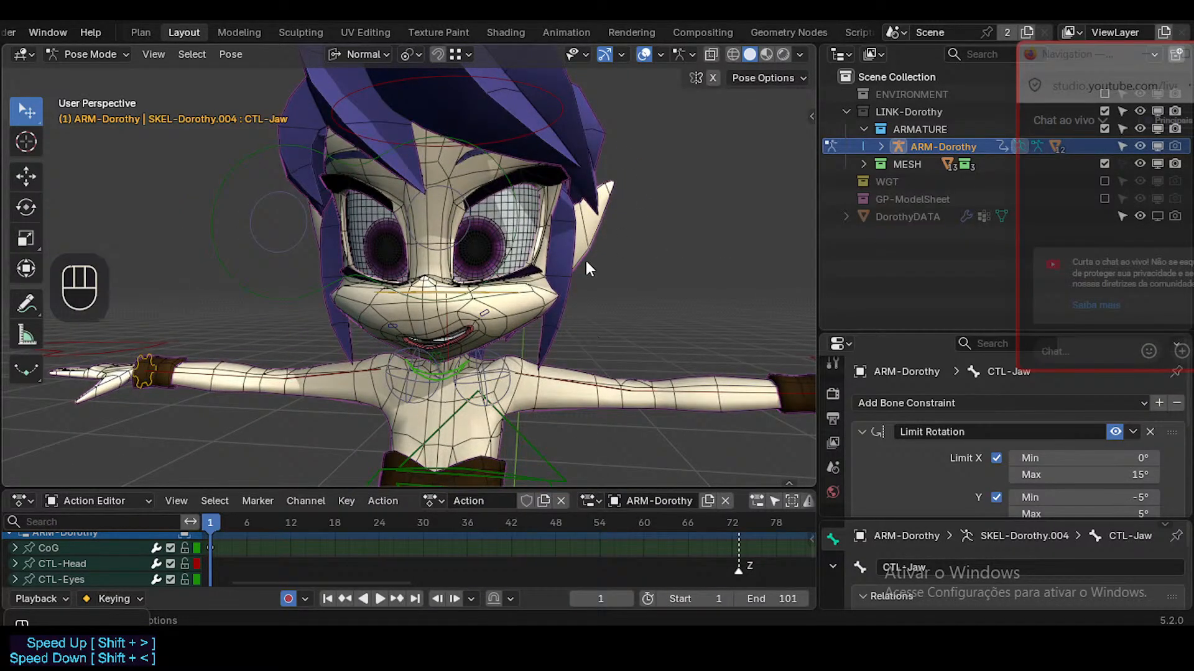
Select all bones of the Dorothy armature and clear their pose transforms
{"action": "middle_click_drag", "start_coordinate": [396, 390], "coordinate": [475, 301]}
{"action": "scroll", "coordinate": [349, 332], "scroll_direction": "up", "scroll_amount": 2}
{"action": "key", "text": "a"}
{"action": "key", "text": "a"}
{"action": "key", "text": "a"}
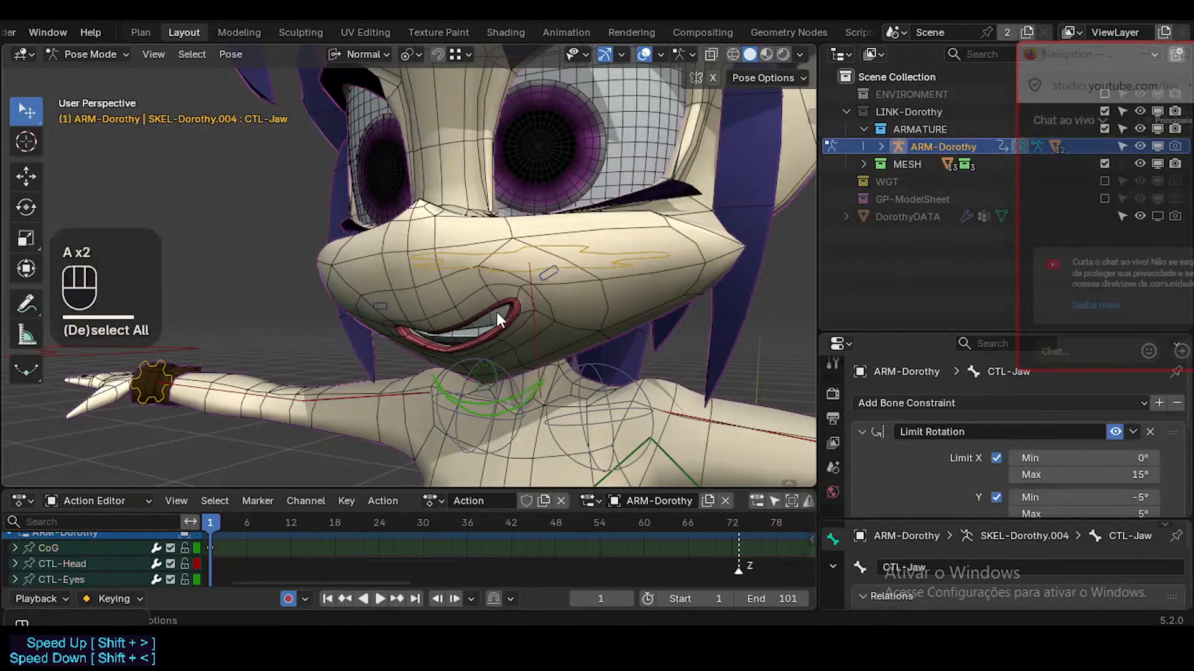
{"action": "key", "text": "a"}
{"action": "key", "text": "alt+q"}
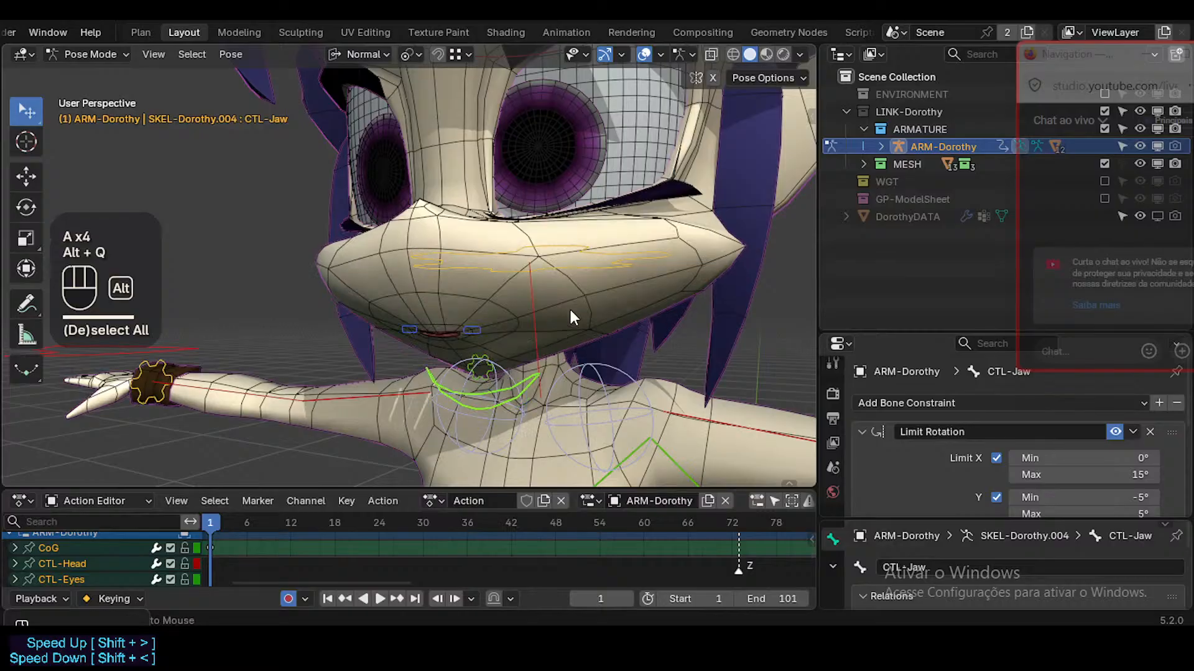
{"action": "key", "text": "alt+q"}
Inspect the Dorothy character in its rest pose around the head, torso and arms using walk navigation
{"action": "middle_click_drag", "start_coordinate": [584, 292], "coordinate": [546, 409]}
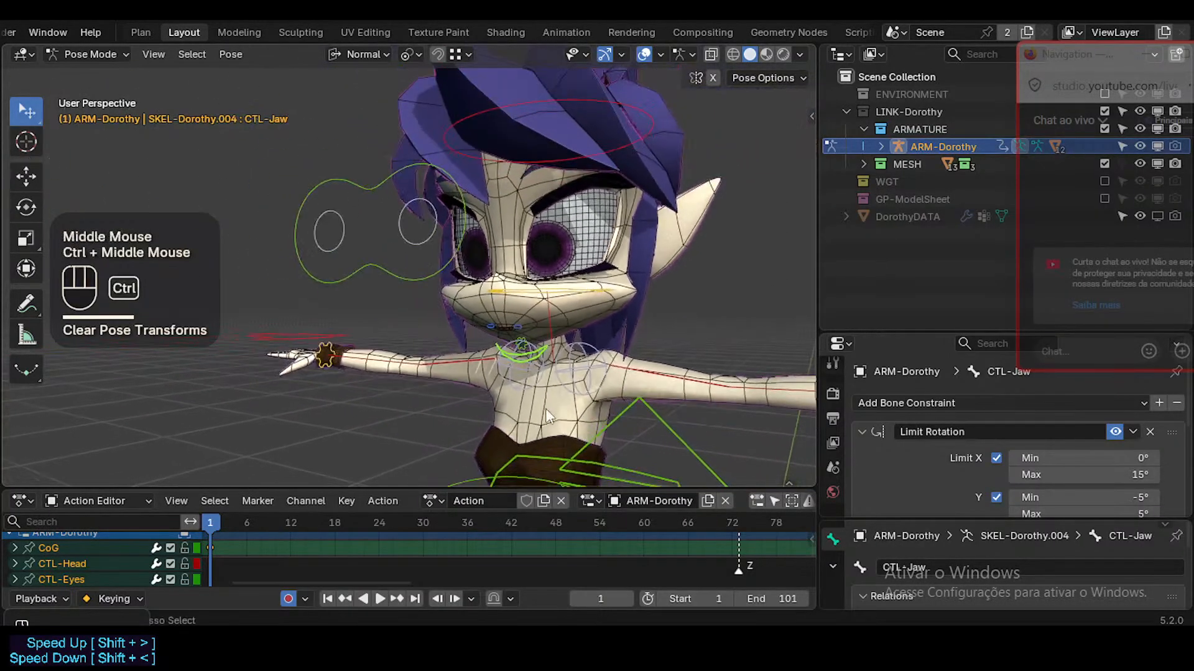
{"action": "scroll", "coordinate": [551, 300], "scroll_direction": "down", "scroll_amount": 1, "text": "shift"}
{"action": "middle_click_drag", "start_coordinate": [639, 394], "coordinate": [460, 263], "text": "shift"}
{"action": "scroll", "coordinate": [551, 300], "scroll_direction": "down", "scroll_amount": 2}
{"action": "scroll", "coordinate": [542, 318], "scroll_direction": "down", "scroll_amount": 1}
{"action": "scroll", "coordinate": [553, 311], "scroll_direction": "up", "scroll_amount": 3}
{"action": "key", "text": "shift+grave"}
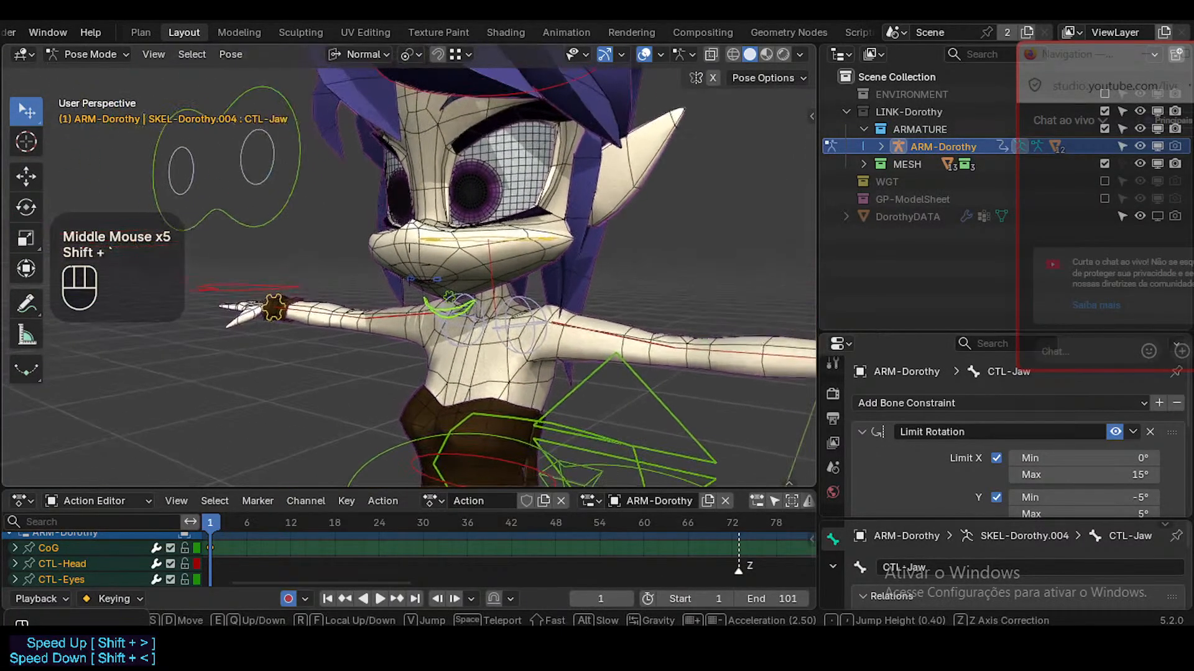
{"action": "key", "text": "q"}
{"action": "key", "text": "w"}
{"action": "key", "text": "s"}
{"action": "key", "text": "s"}
{"action": "key", "text": "a"}
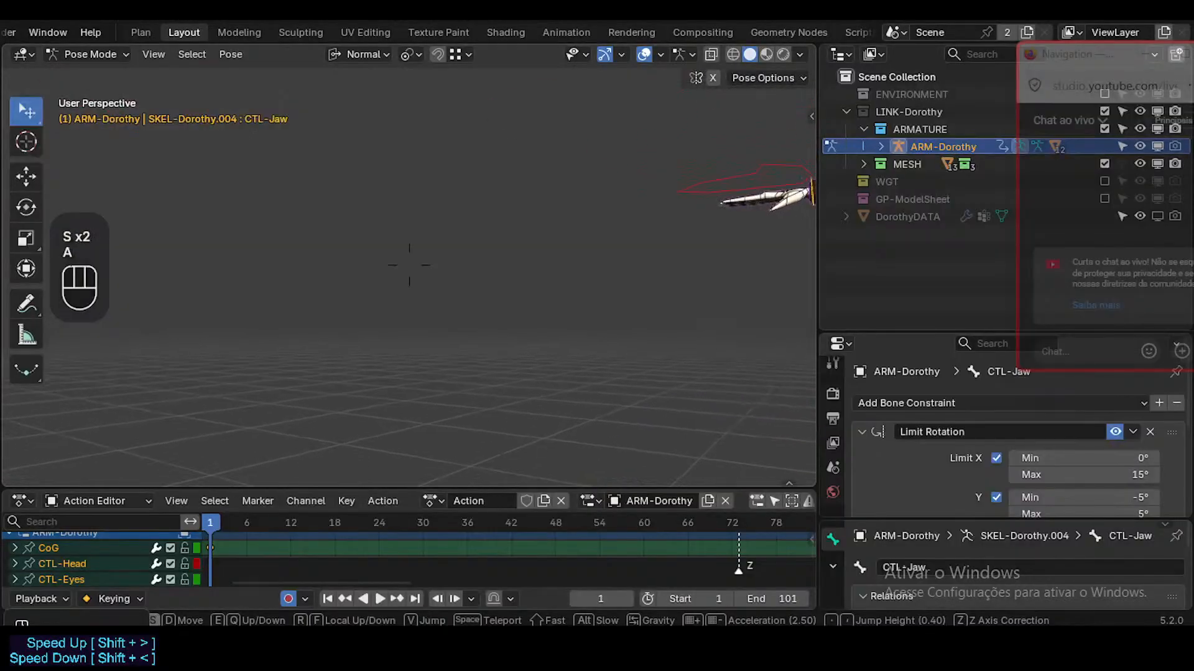
{"action": "key", "text": "e"}
{"action": "key", "text": "w"}
{"action": "key", "text": "w"}
{"action": "key", "text": "w"}
{"action": "key", "text": "w"}
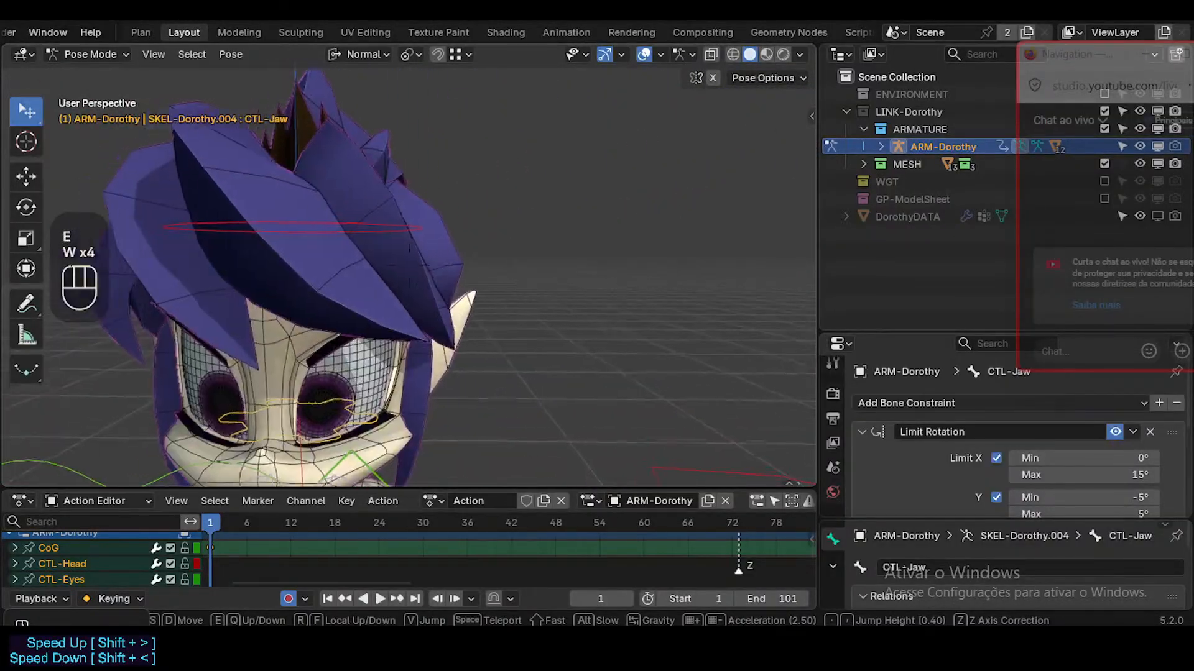
{"action": "key", "text": "q"}
{"action": "key", "text": "w"}
{"action": "key", "text": "d"}
{"action": "key", "text": "s"}
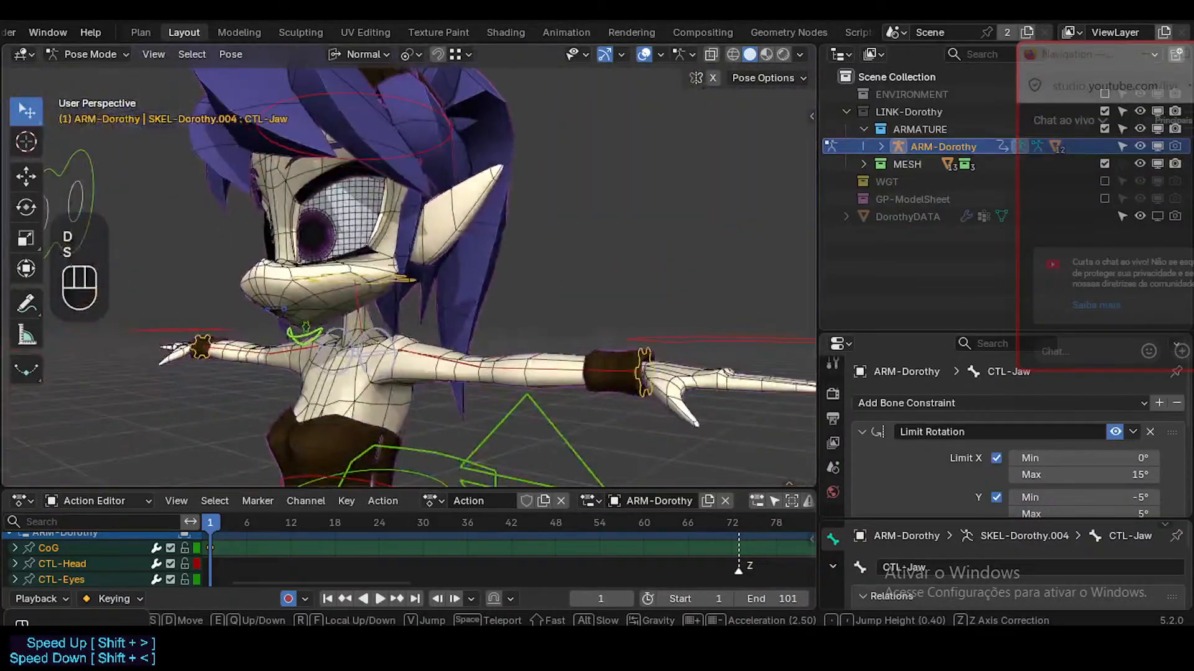
{"action": "key", "text": "w"}
{"action": "key", "text": "a"}
{"action": "key", "text": "d"}
{"action": "key", "text": "w"}
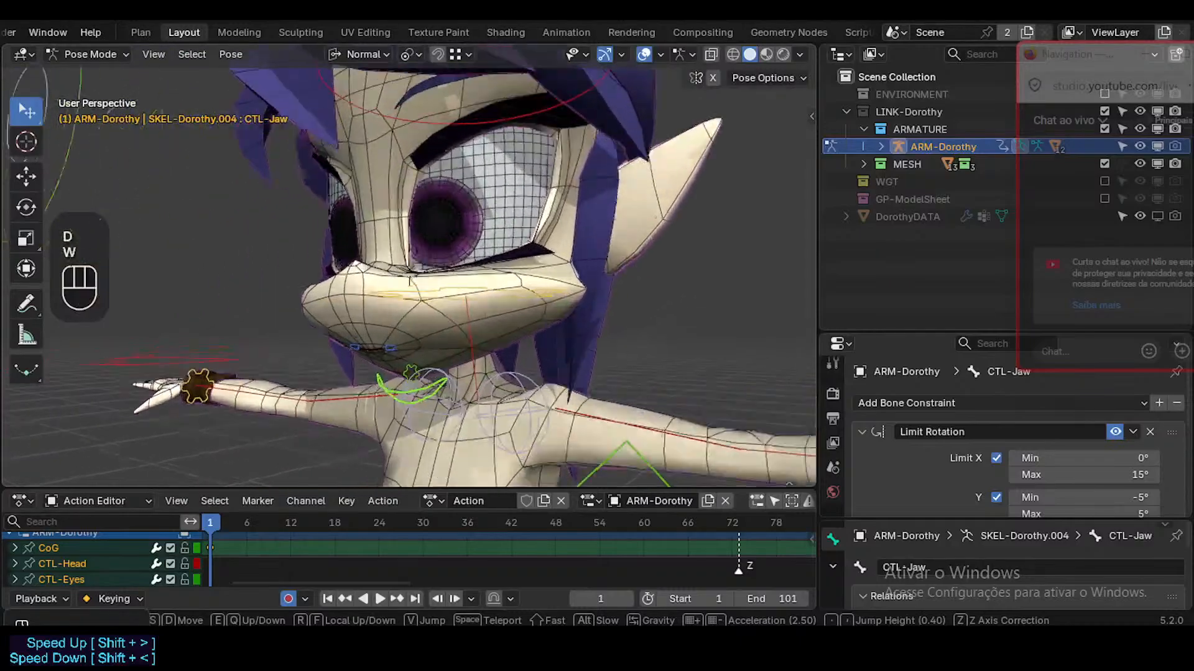
{"action": "key", "text": "s"}
{"action": "key", "text": "a"}
{"action": "key", "text": "d"}
{"action": "key", "text": "w"}
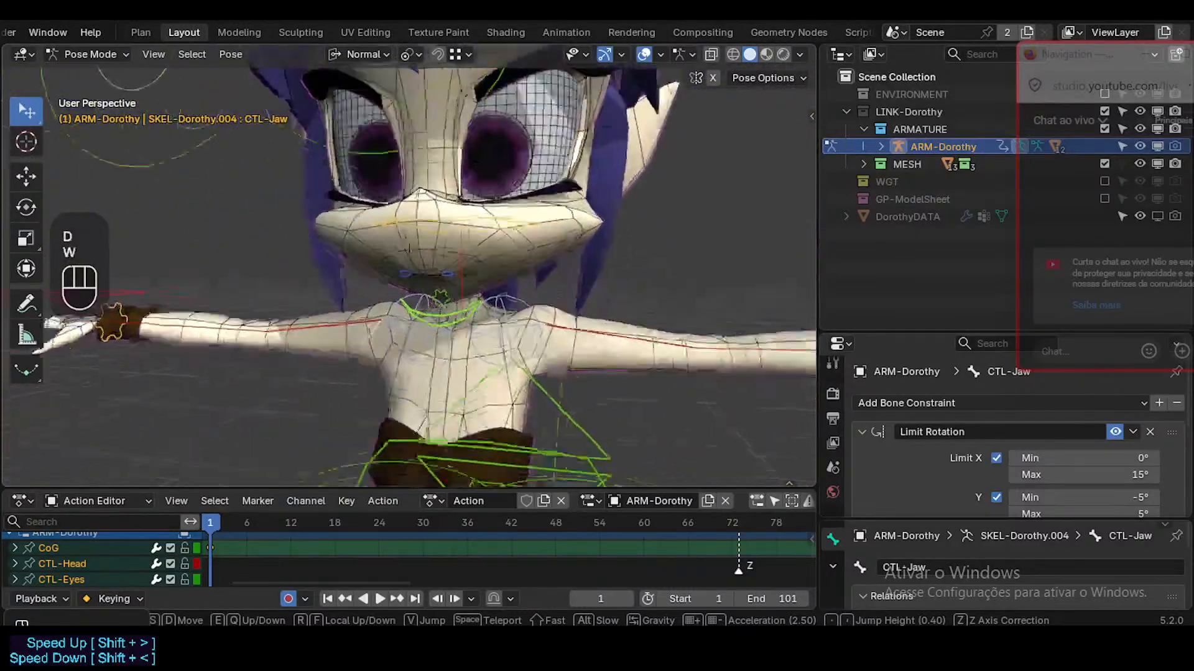
{"action": "left_click", "coordinate": [474, 251]}
Try moving the Mouth.L bone outward along its normal X axis
{"action": "left_click", "coordinate": [463, 296]}
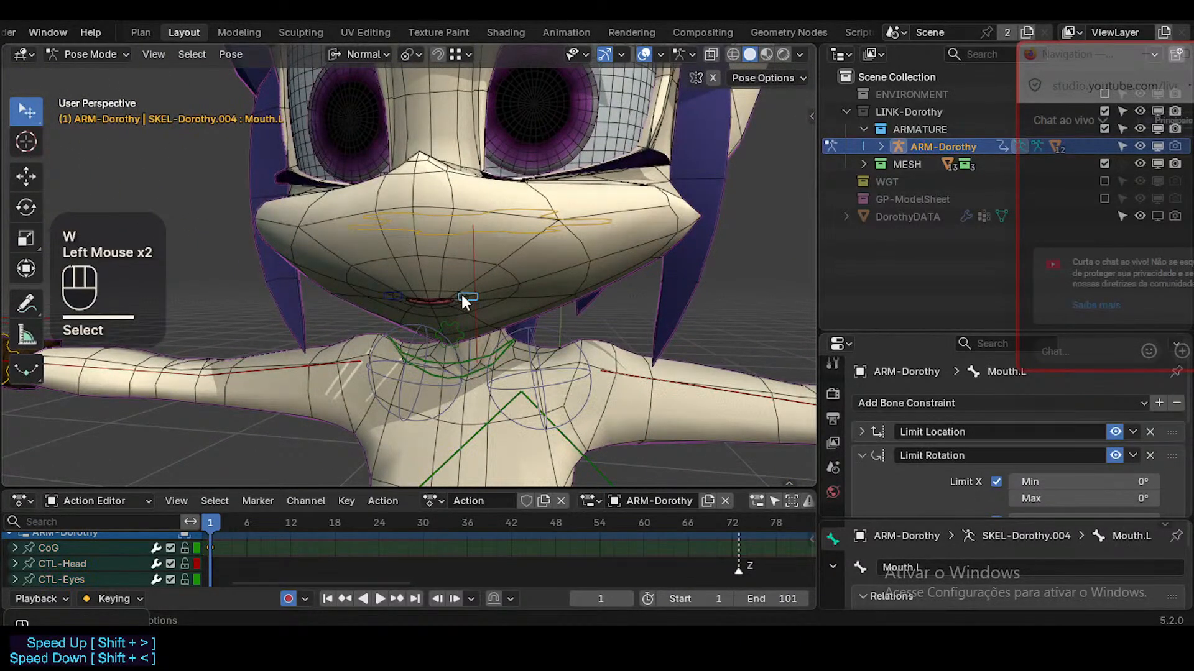
{"action": "key", "text": "g"}
{"action": "key", "text": "x"}
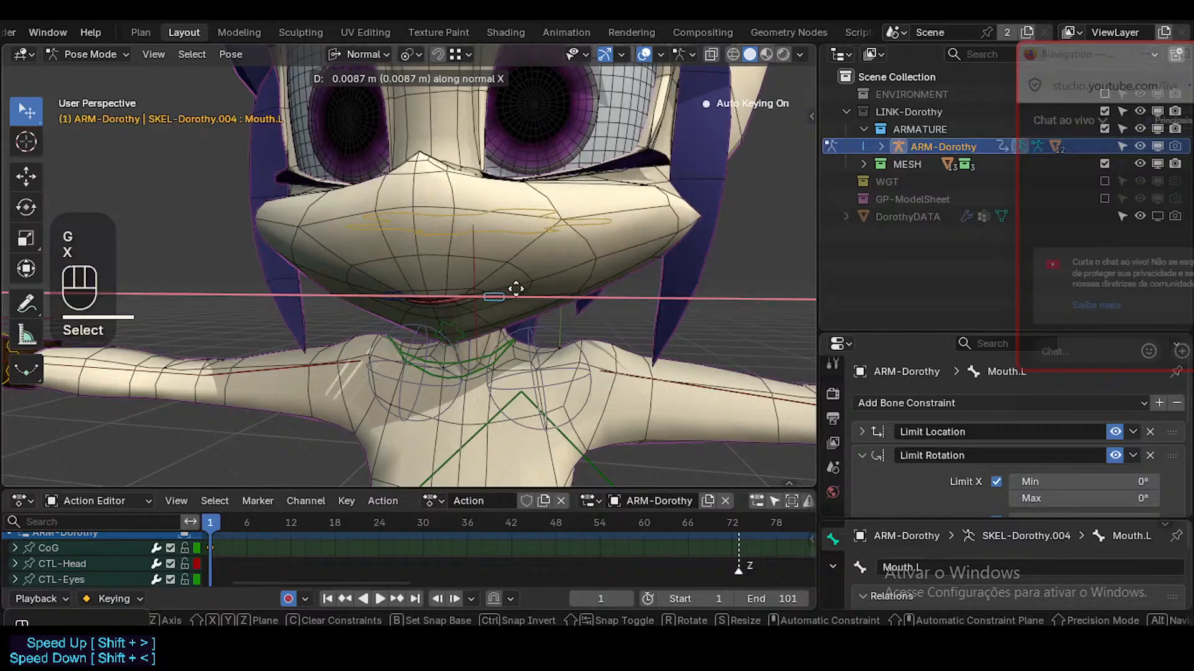
{"action": "key", "text": "Escape"}
{"action": "key", "text": "g"}
{"action": "key", "text": "x"}
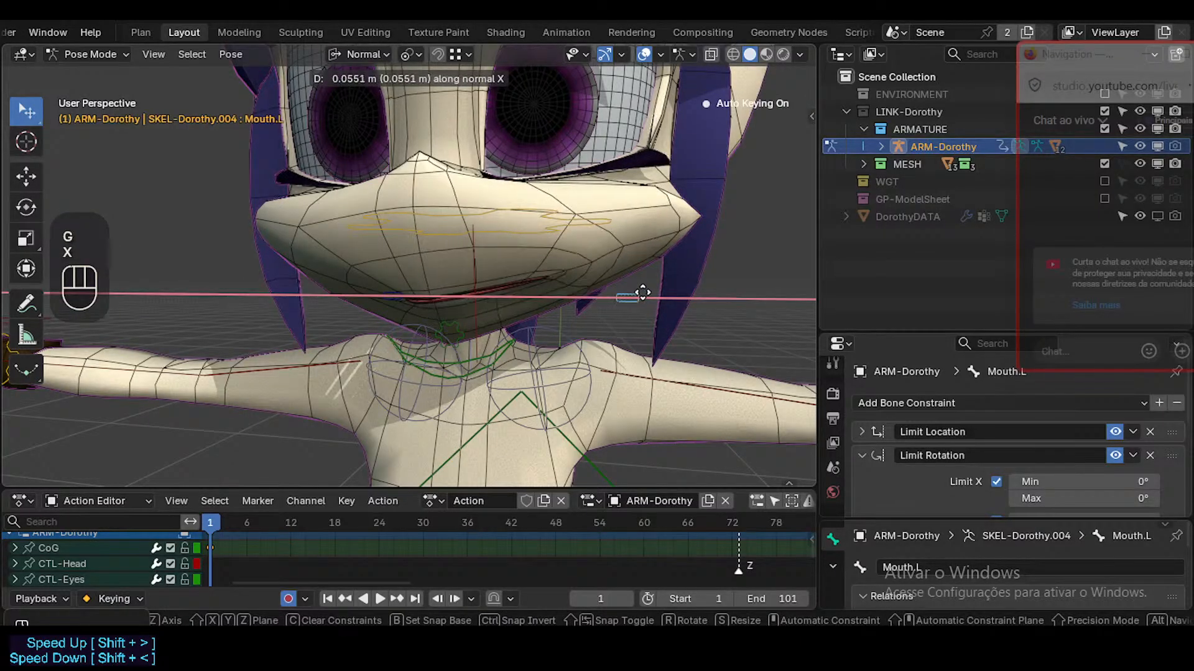
{"action": "key", "text": "Escape"}
Try moving the Mouth.R bone outward along its normal X axis
{"action": "left_click", "coordinate": [379, 293]}
{"action": "left_click", "coordinate": [386, 295]}
{"action": "key", "text": "g"}
{"action": "key", "text": "x"}
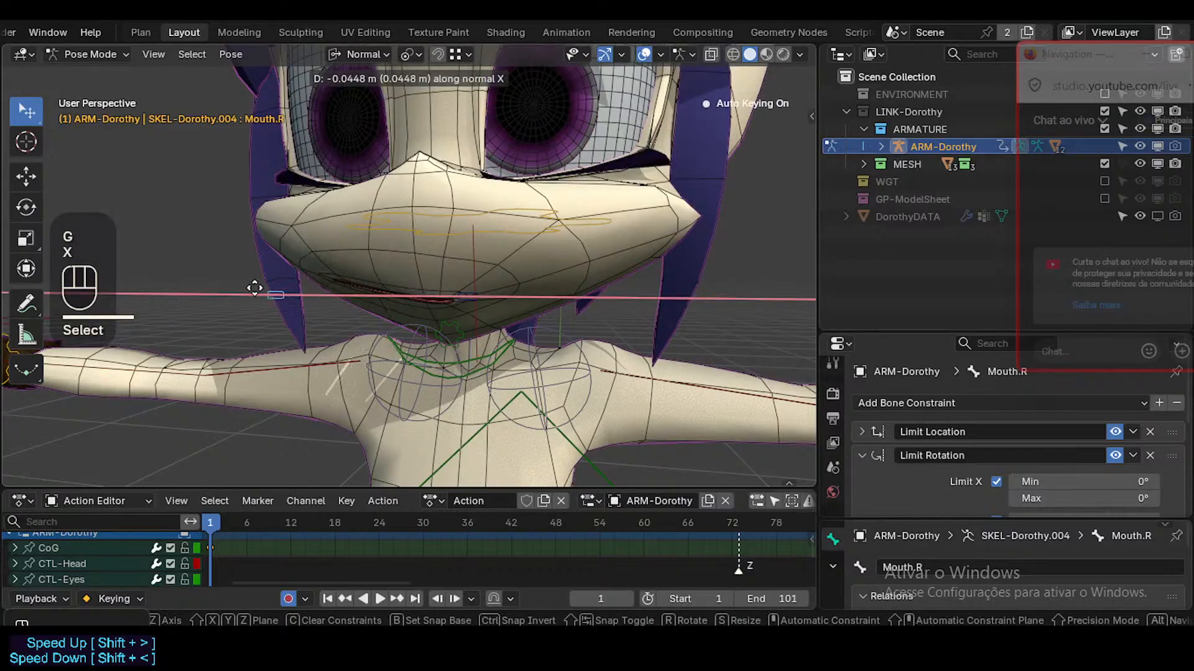
{"action": "key", "text": "Escape"}
Toggle X-axis pose mirroring and test moving the Mouth.L bone along its normal X axis
{"action": "left_click", "coordinate": [459, 296], "text": "shift"}
{"action": "key", "text": "shift+x"}
{"action": "key", "text": "shift+x"}
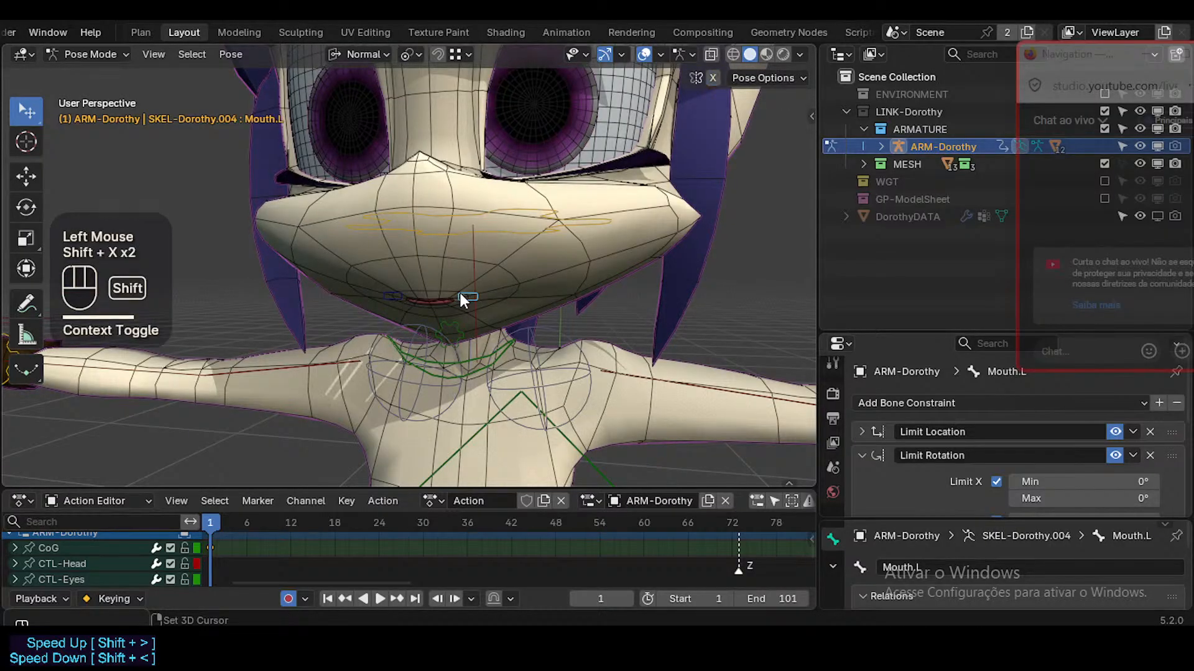
{"action": "key", "text": "g"}
{"action": "key", "text": "Escape"}
{"action": "key", "text": "g"}
{"action": "key", "text": "x"}
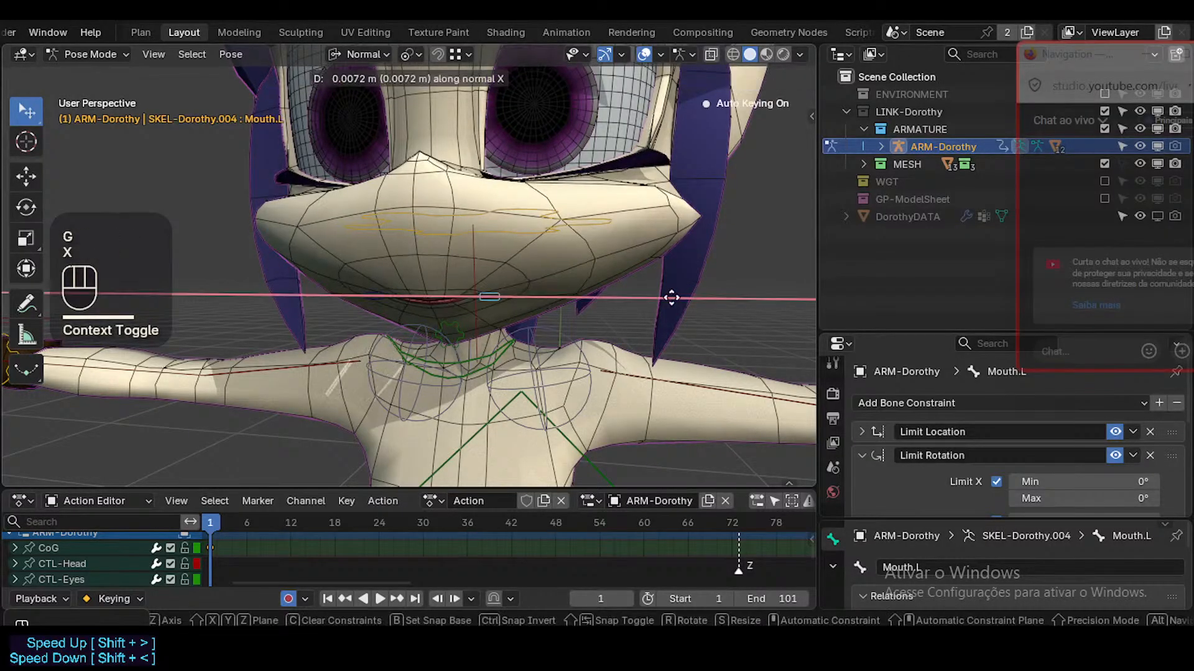
{"action": "key", "text": "Escape"}
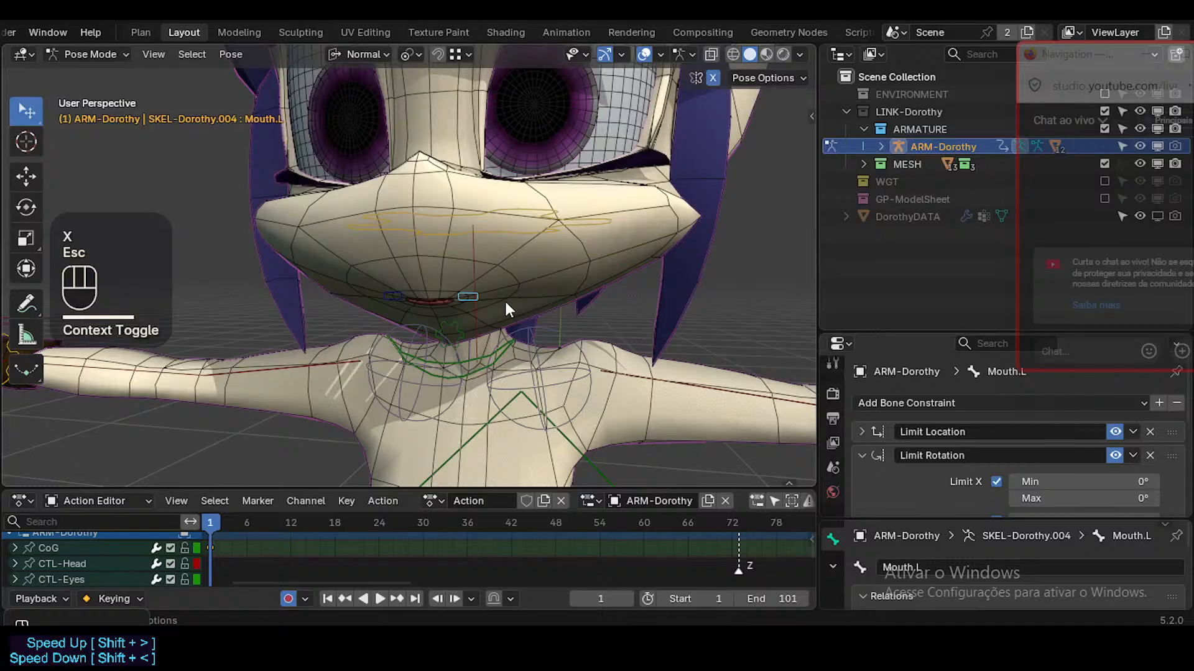
{"action": "key", "text": "g"}
{"action": "key", "text": "x"}
{"action": "key", "text": "Escape"}
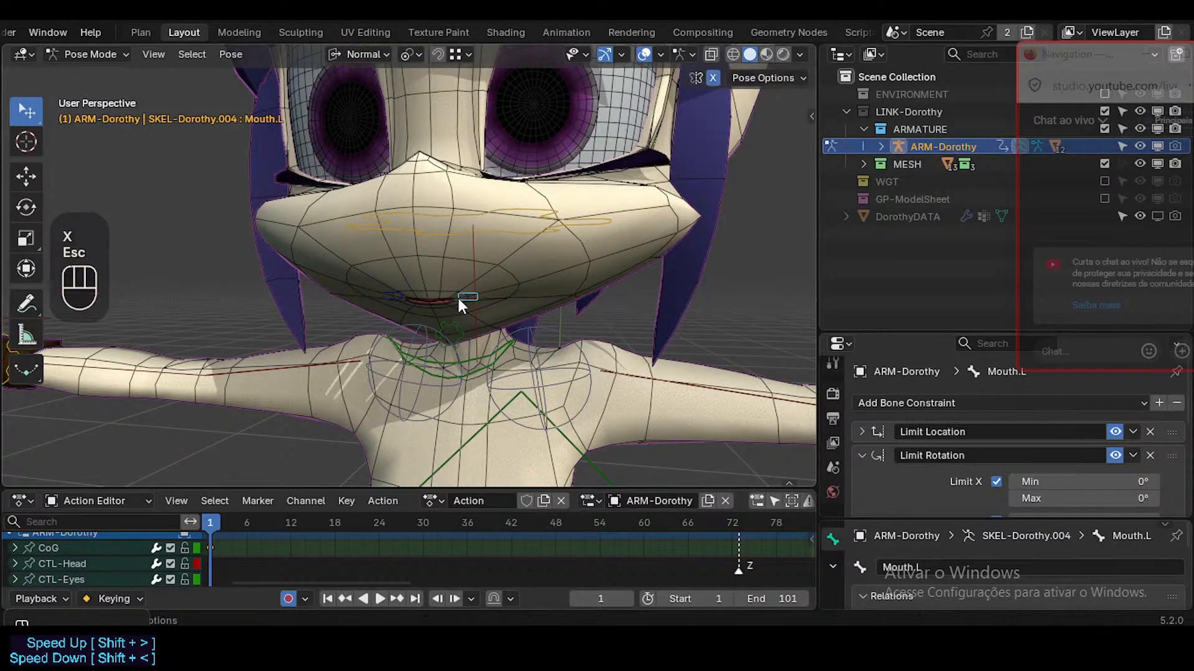
Toggle X-axis pose mirroring again and try moving Mouth.L along X, along Z and freely upward
{"action": "key", "text": "shift+x"}
{"action": "key", "text": "g"}
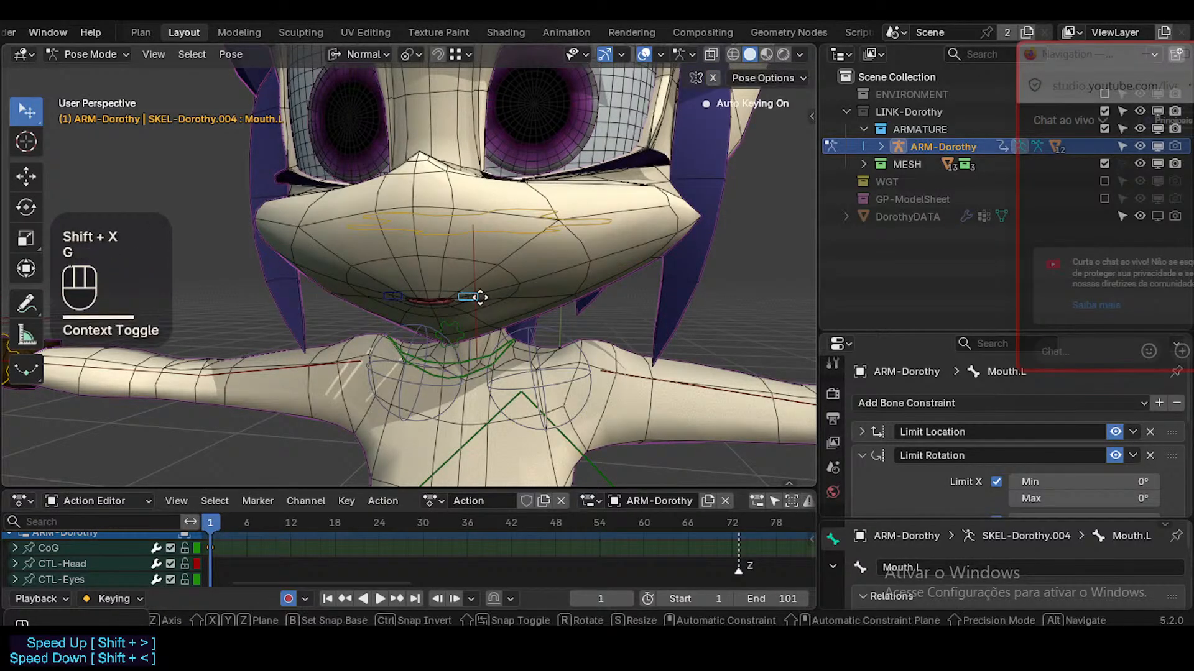
{"action": "key", "text": "x"}
{"action": "key", "text": "Escape"}
{"action": "key", "text": "g"}
{"action": "key", "text": "z"}
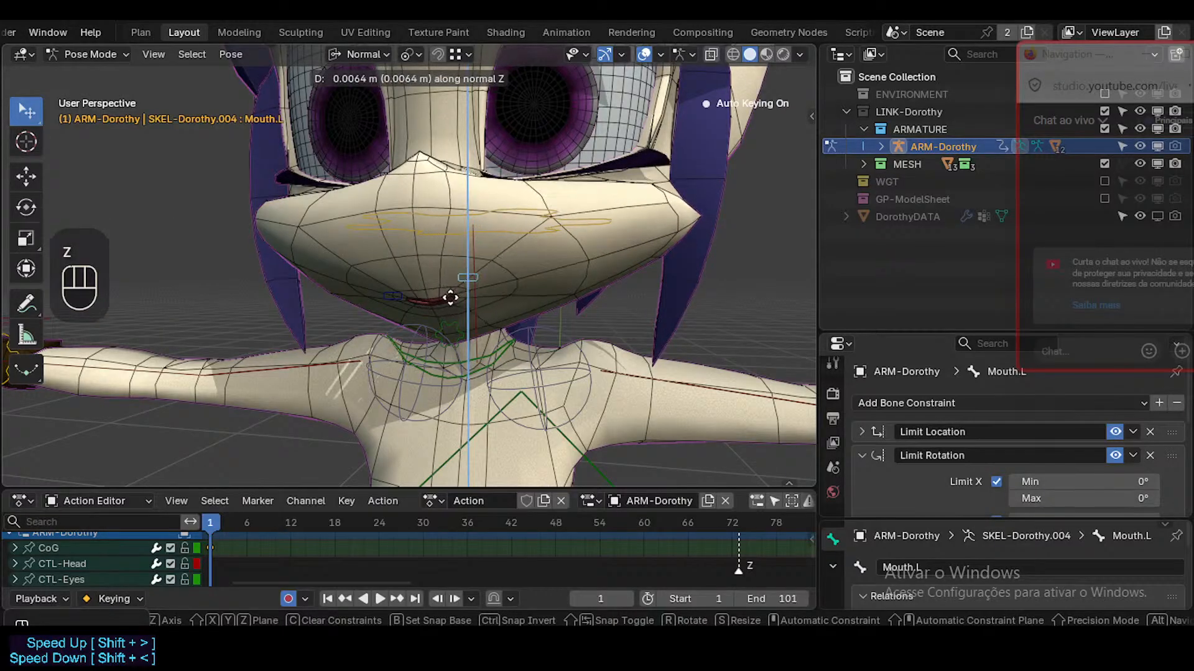
{"action": "key", "text": "Escape"}
{"action": "key", "text": "g"}
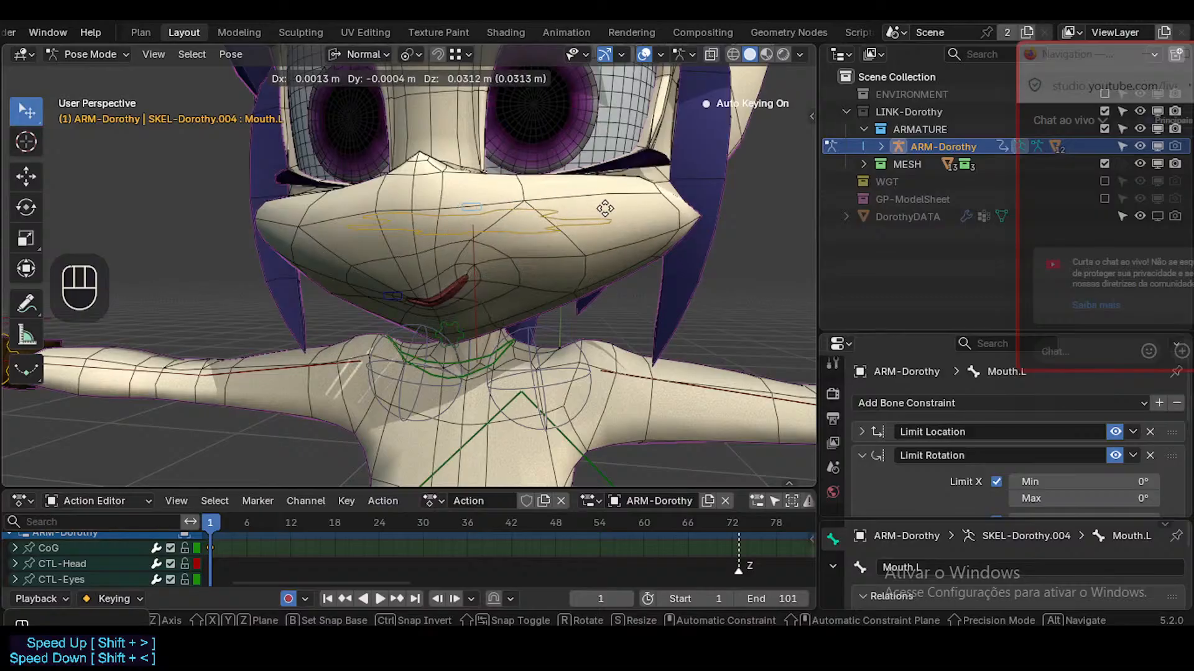
{"action": "key", "text": "Escape"}
Move the Mouth.L bone up and outward, and adjust its position with X-axis mirroring enabled
{"action": "key", "text": "g"}
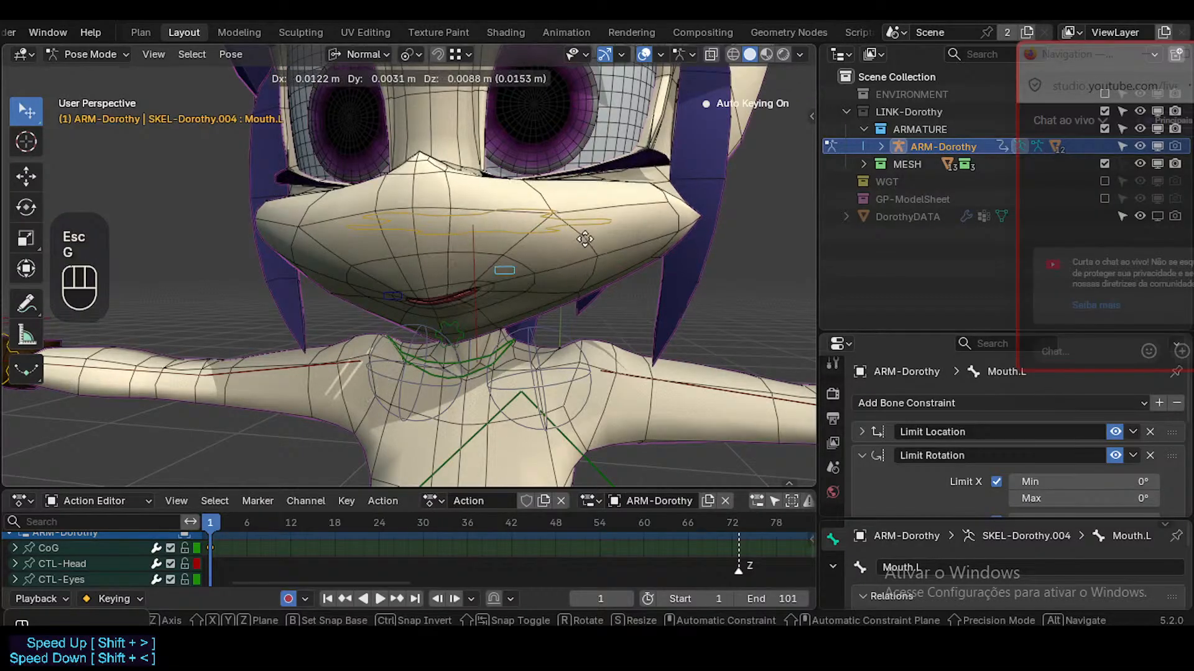
{"action": "left_click", "coordinate": [602, 219]}
{"action": "key", "text": "shift+x"}
{"action": "key", "text": "g"}
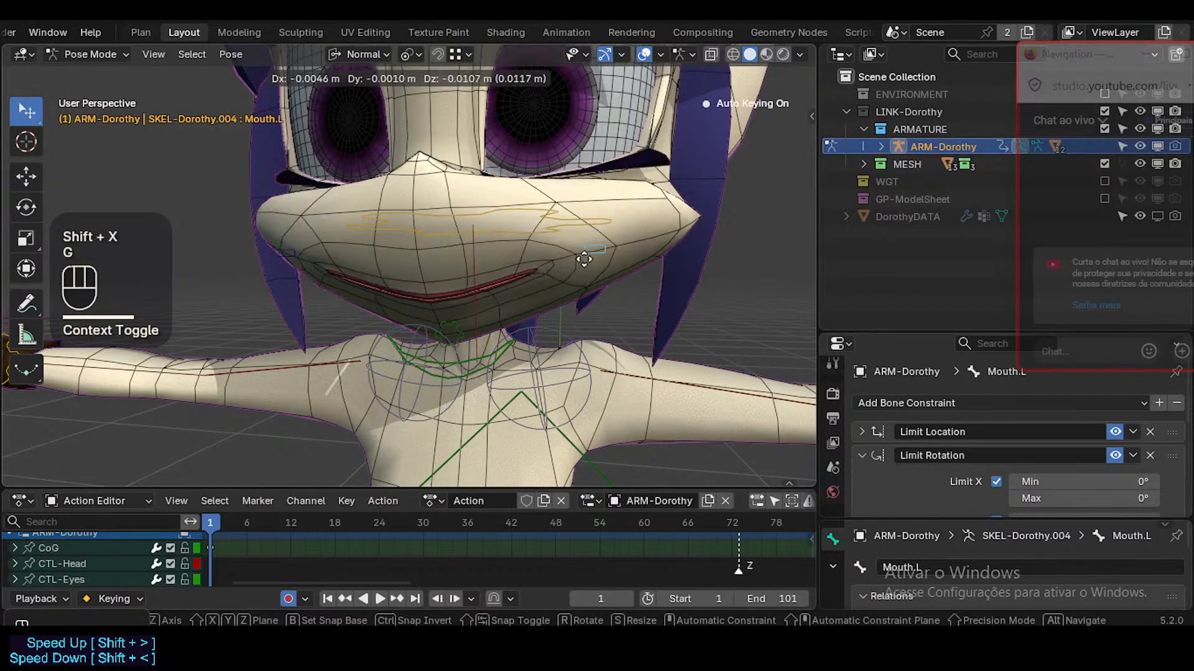
{"action": "left_click", "coordinate": [554, 266]}
Clear the Mouth.L bone's transforms and test a wide smile by rotating and moving it up and outward with mirroring
{"action": "key", "text": "alt+q"}
{"action": "key", "text": "r"}
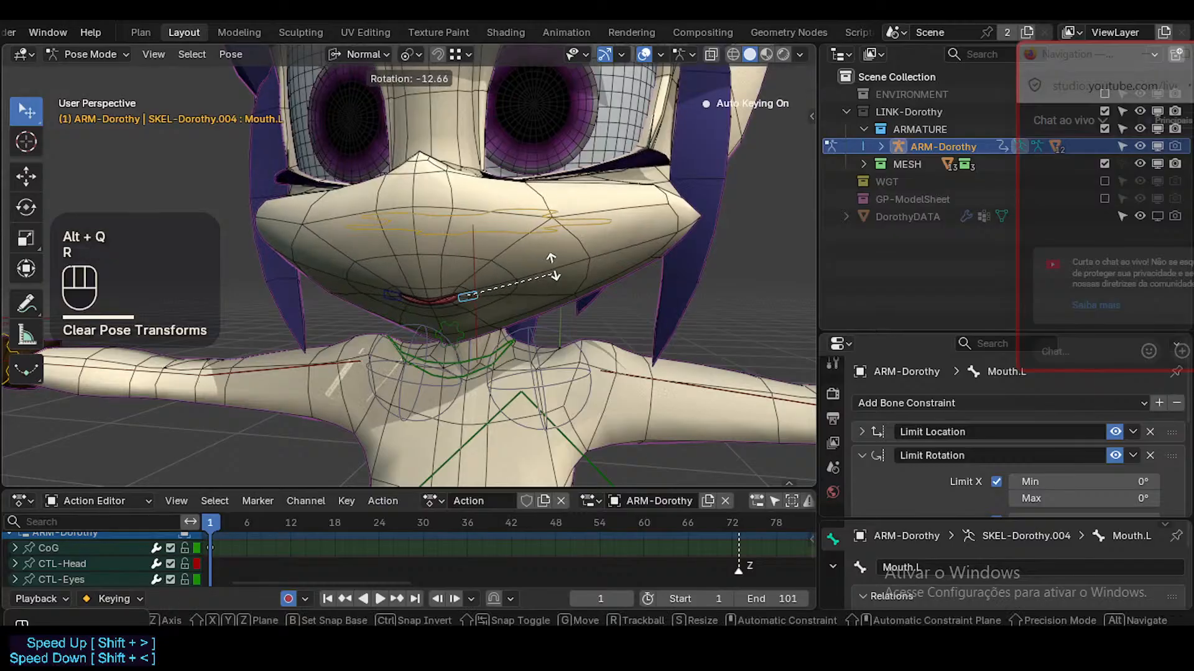
{"action": "left_click", "coordinate": [514, 278]}
{"action": "key", "text": "g"}
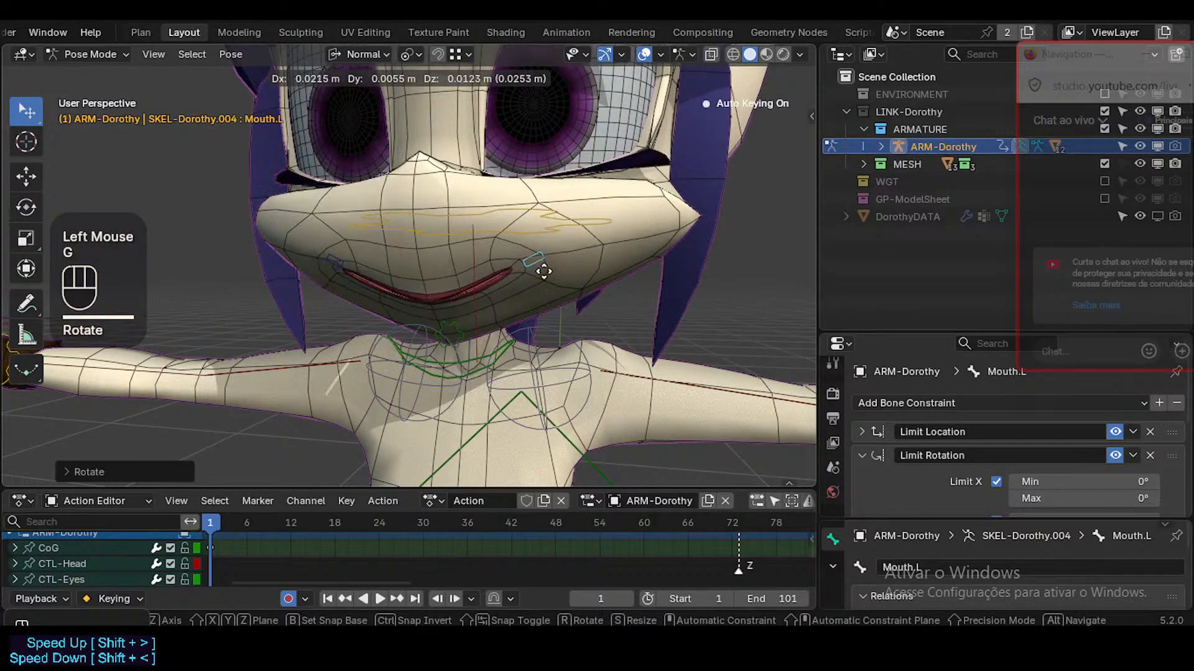
{"action": "left_click", "coordinate": [540, 278]}
{"action": "key", "text": "r"}
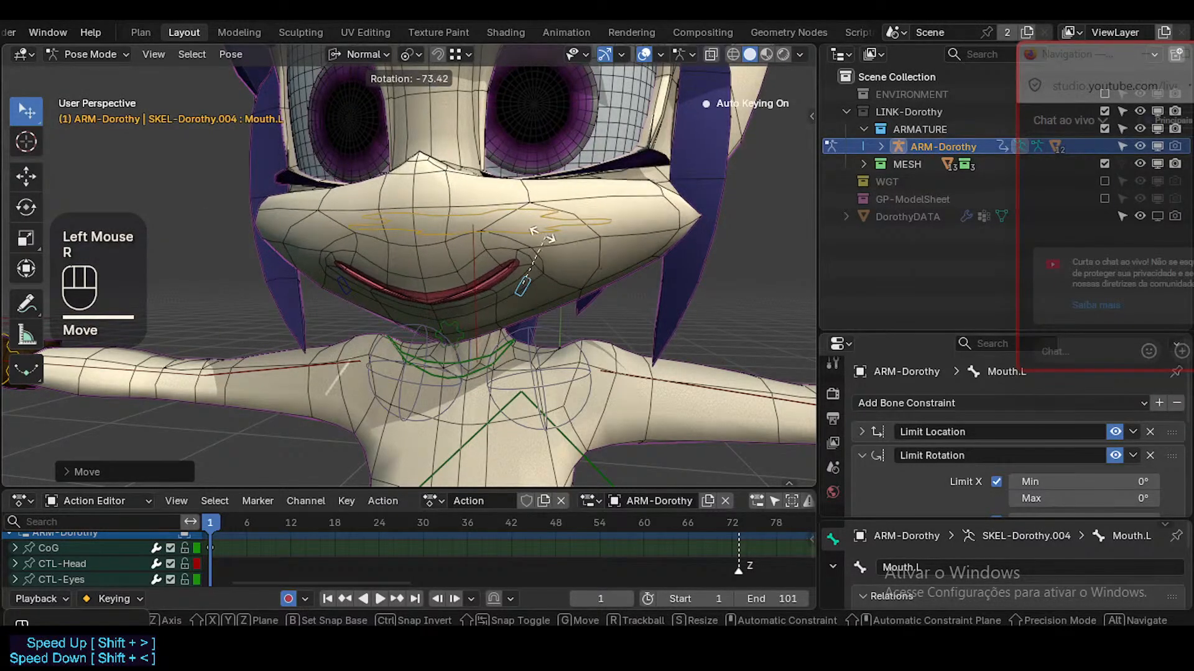
{"action": "left_click", "coordinate": [527, 284]}
{"action": "key", "text": "g"}
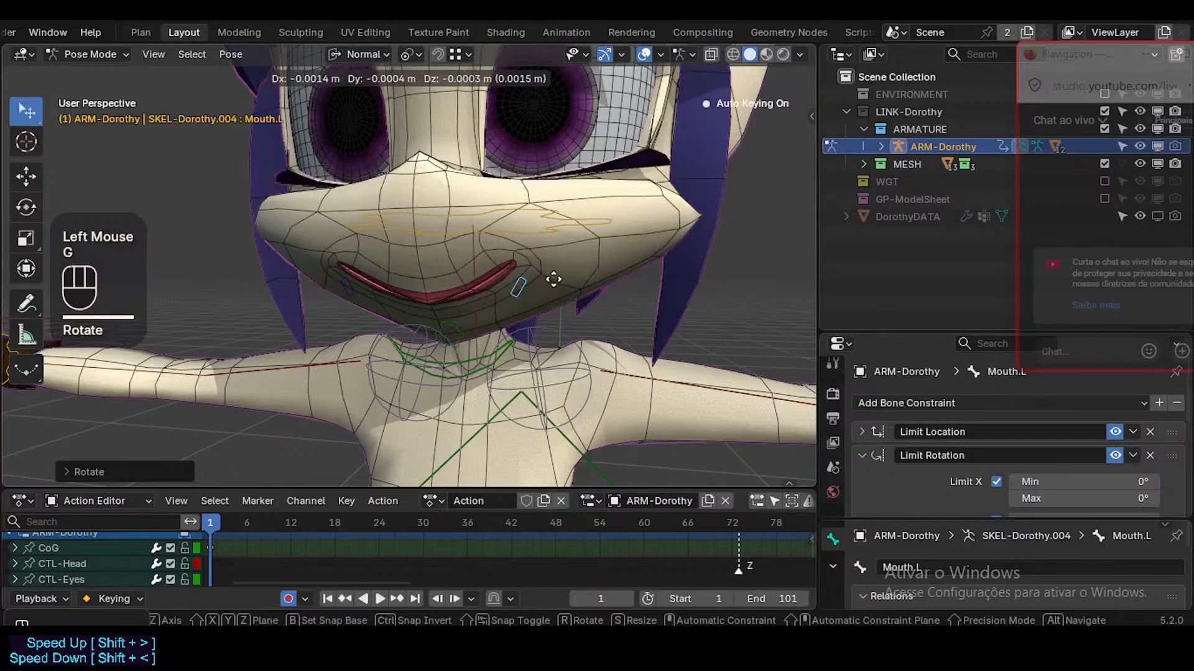
{"action": "left_click", "coordinate": [554, 273]}
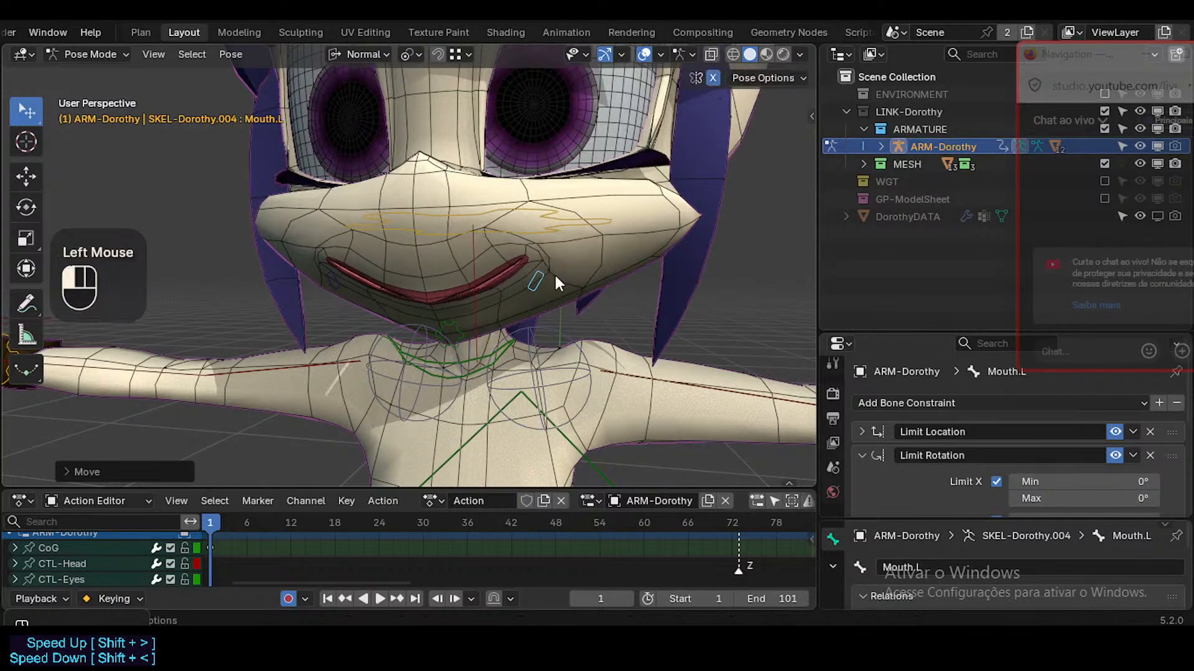
Test how the mouth corners curl by rotating Mouth.L back and forth and shifting it inward and outward
{"action": "key", "text": "r"}
{"action": "left_click", "coordinate": [586, 272]}
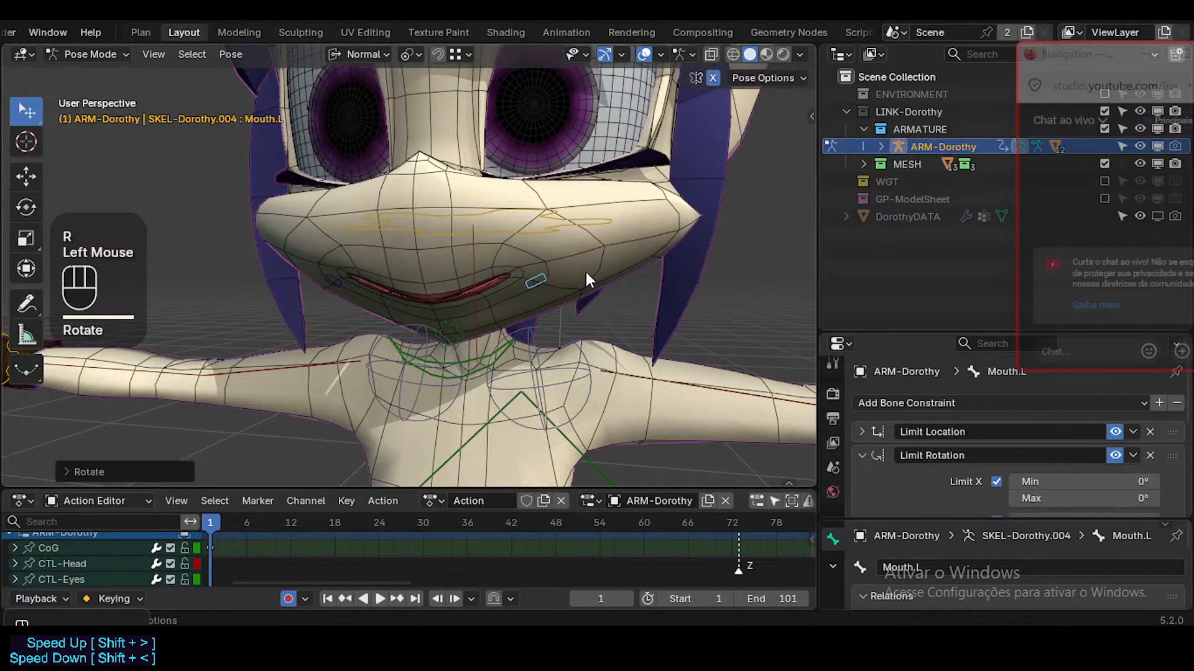
{"action": "key", "text": "g"}
{"action": "left_click", "coordinate": [549, 277]}
{"action": "key", "text": "g"}
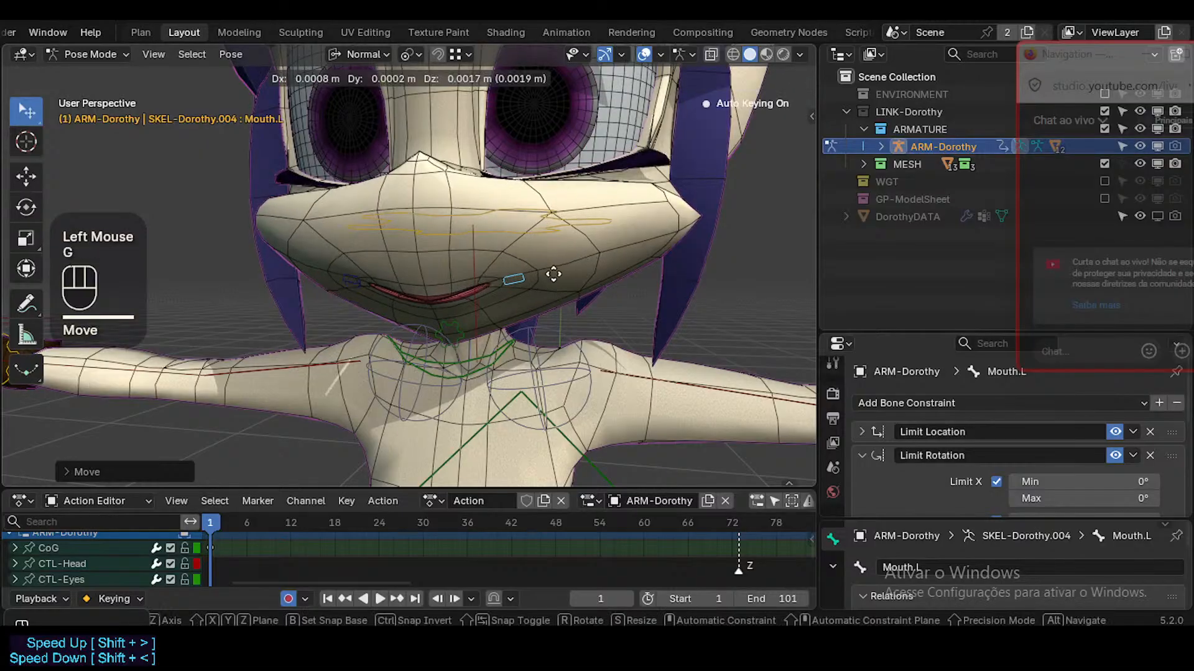
{"action": "left_click", "coordinate": [571, 275]}
{"action": "key", "text": "r"}
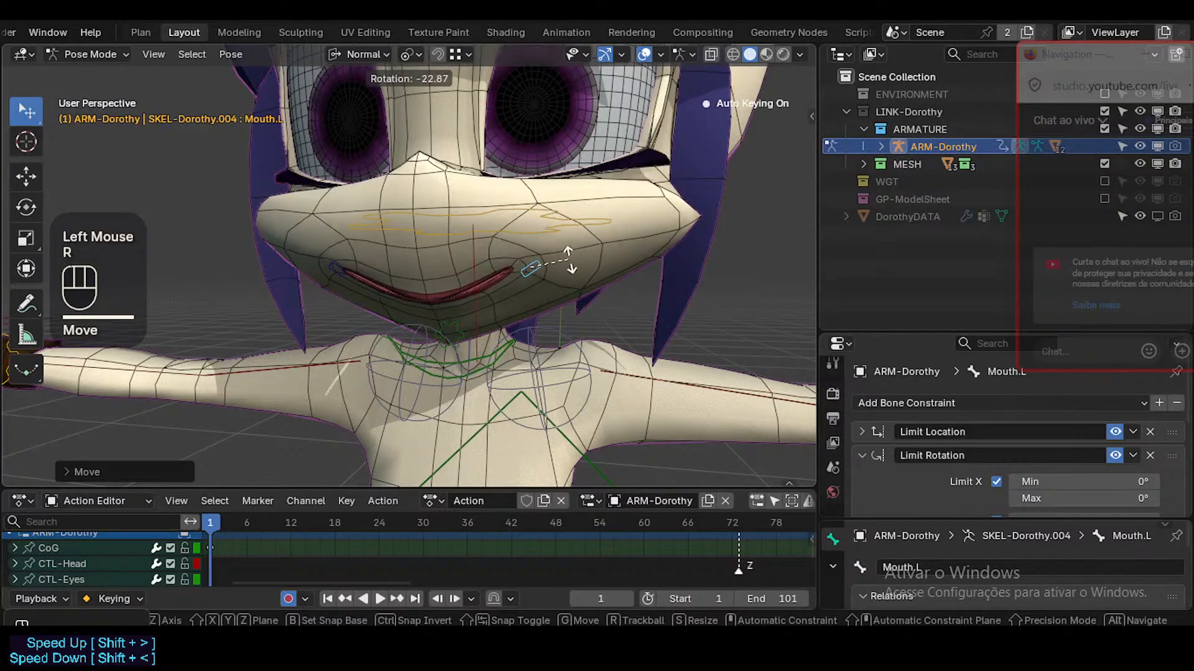
{"action": "left_click", "coordinate": [573, 308]}
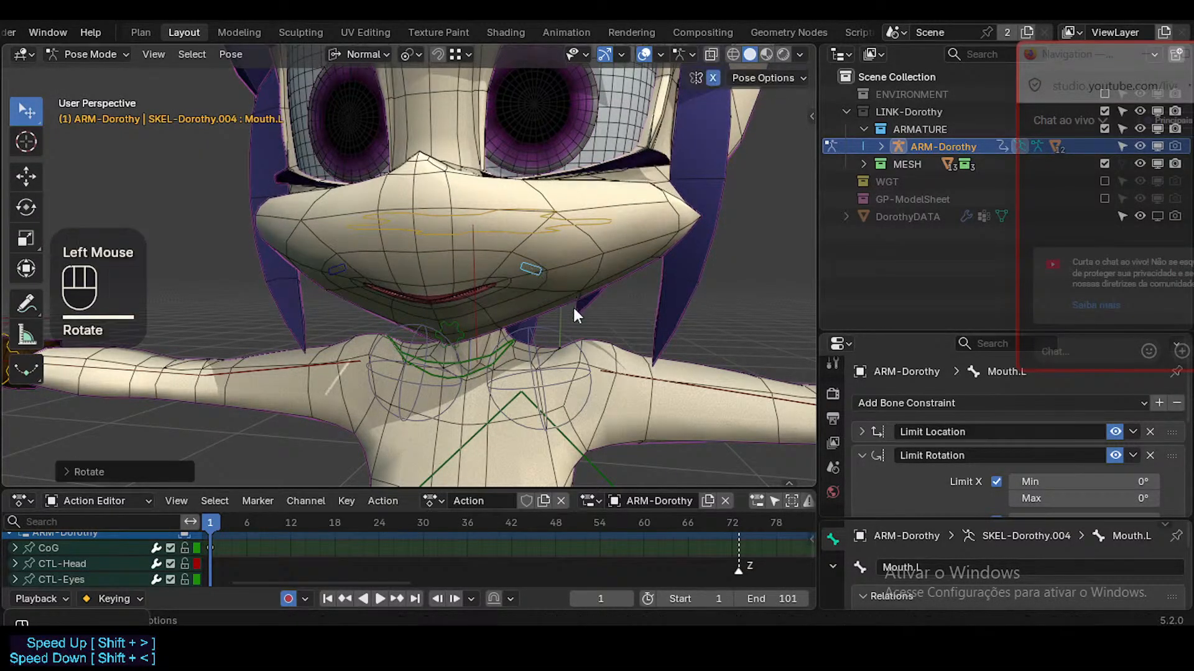
Clear the pose transforms of all bones in the armature
{"action": "key", "text": "a"}
{"action": "key", "text": "alt+q"}
{"action": "key", "text": "alt+q"}
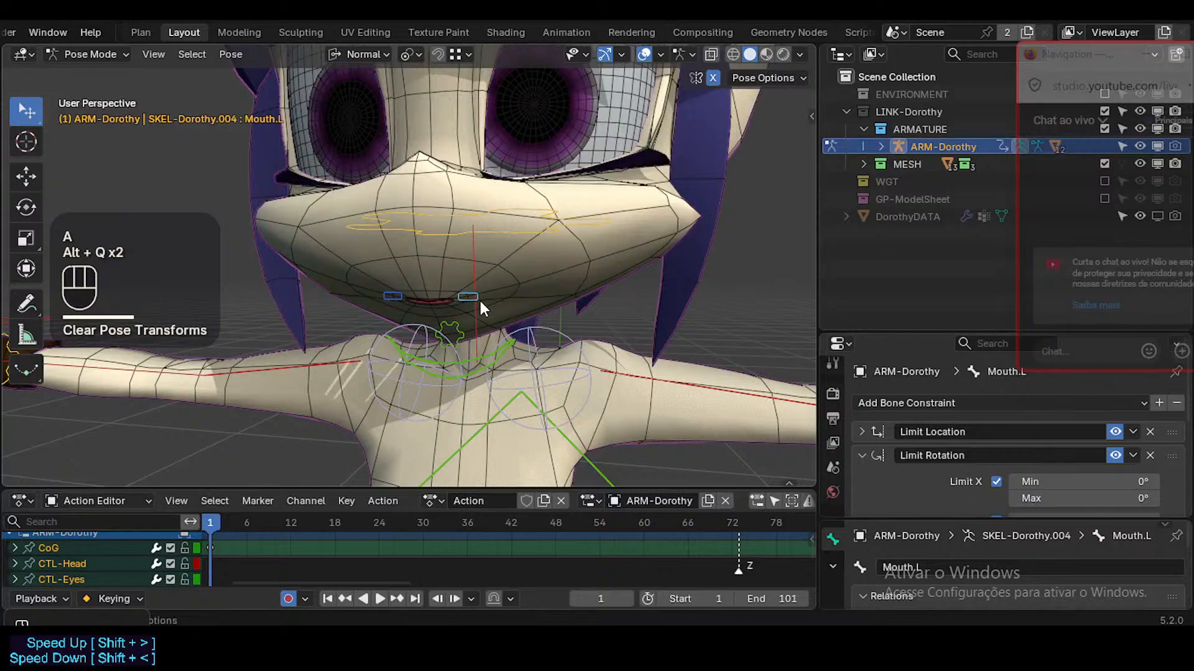
Try moving the Mouth.L bone freely up and outward from its rest position
{"action": "left_click", "coordinate": [483, 294]}
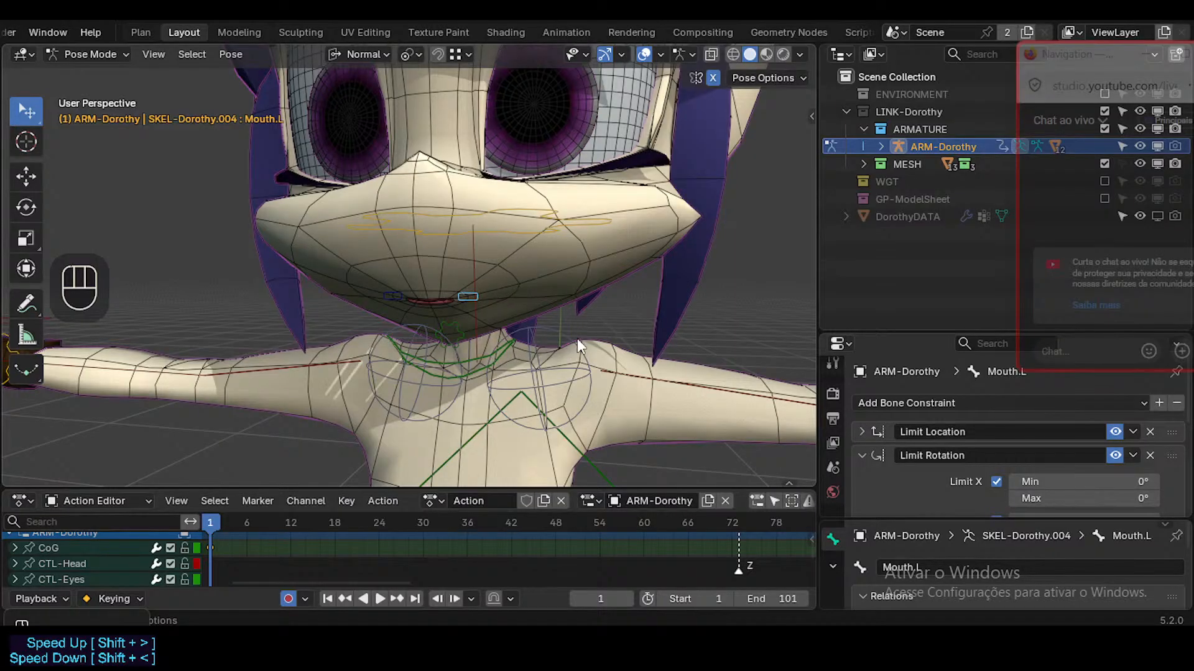
{"action": "key", "text": "g"}
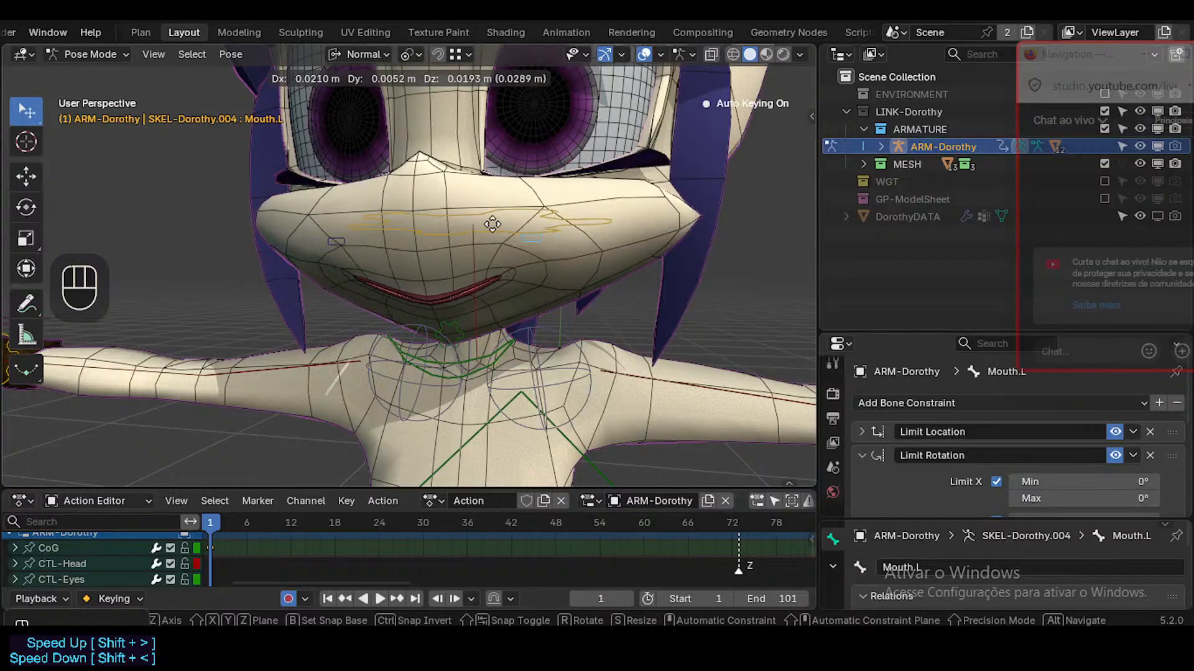
{"action": "key", "text": "Escape"}
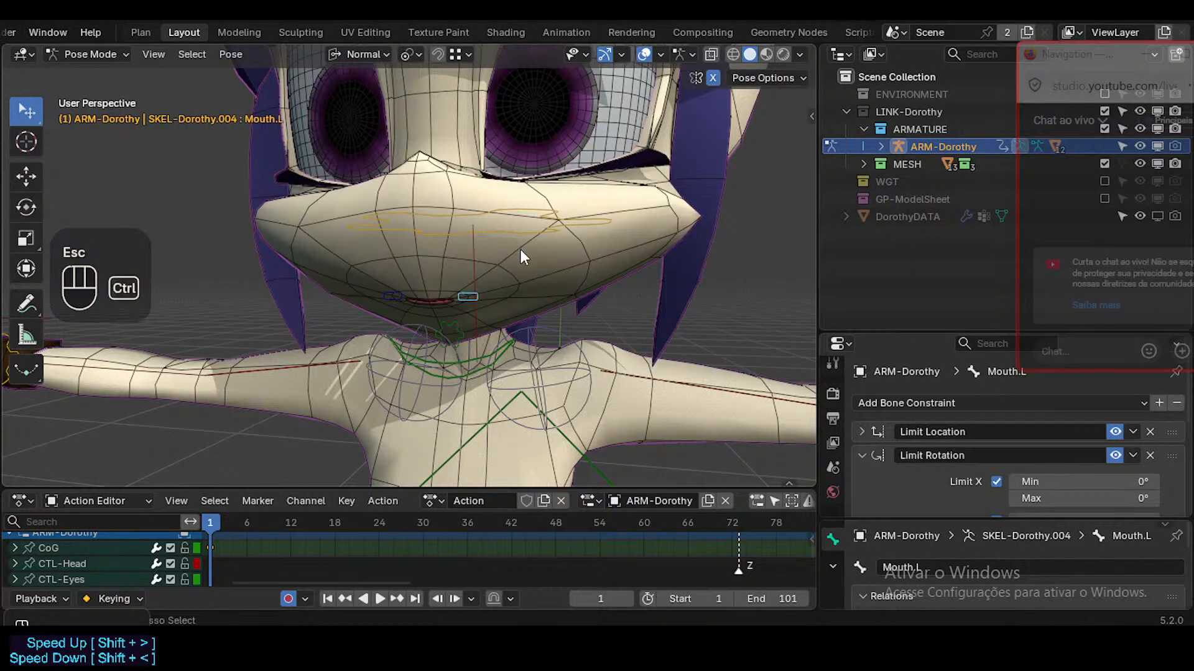
{"action": "key", "text": "ctrl+Tab"}
{"action": "left_click", "coordinate": [528, 254]}
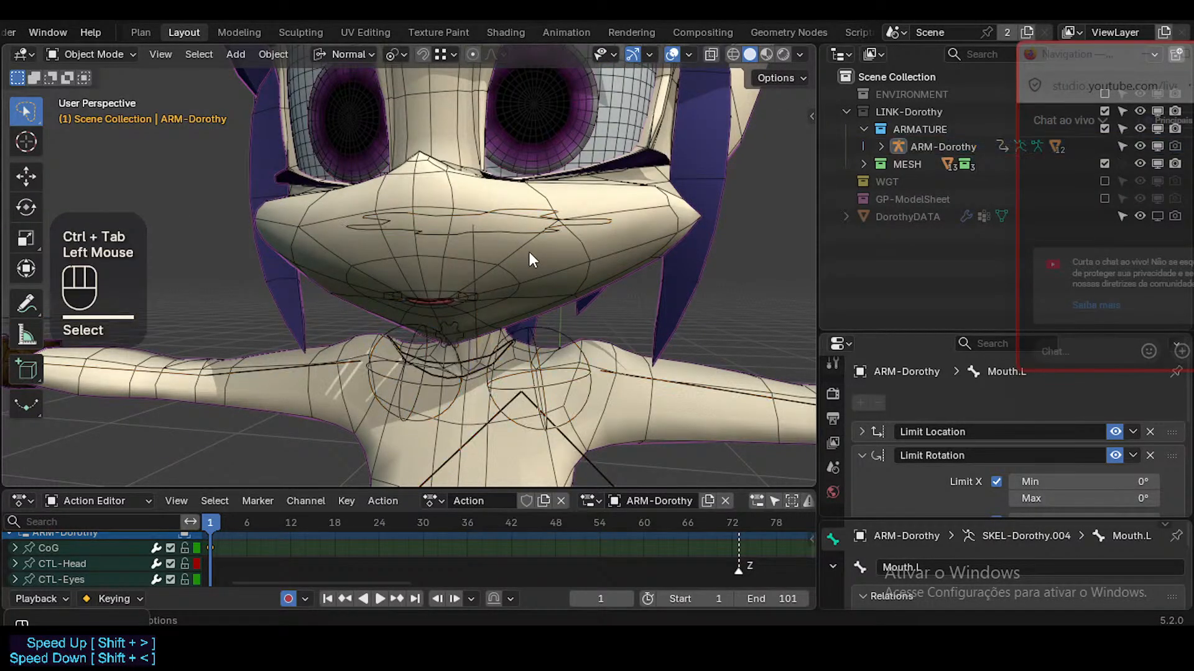
{"action": "left_click", "coordinate": [534, 254]}
{"action": "key", "text": "ctrl+Tab"}
{"action": "left_click", "coordinate": [543, 261]}
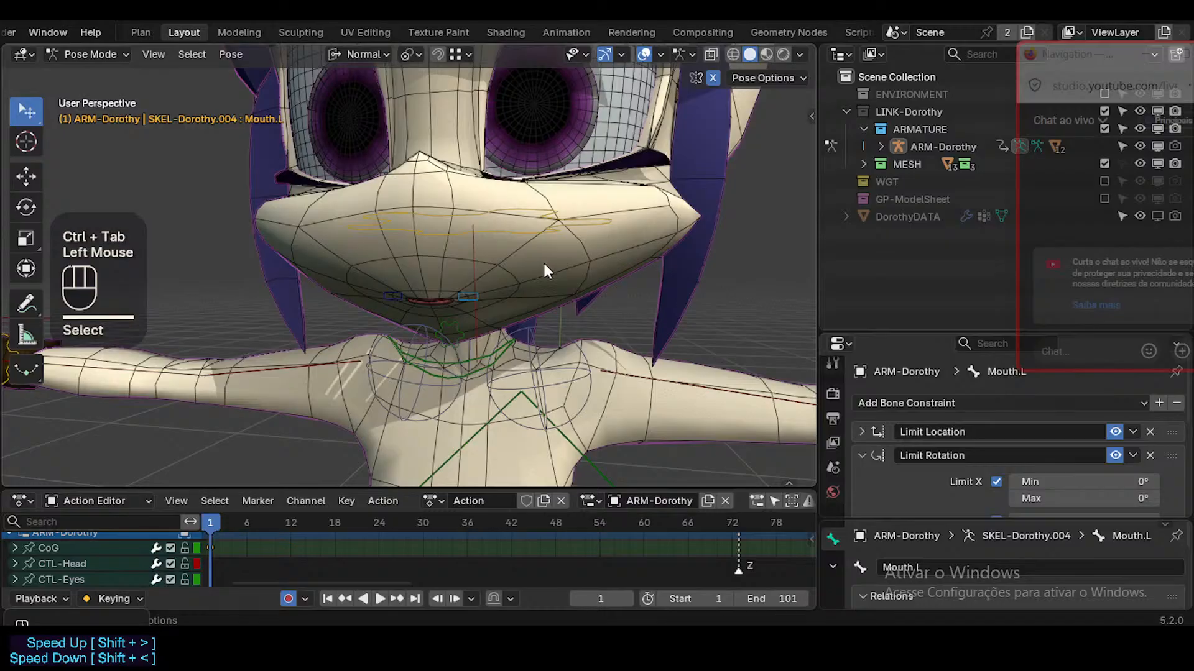
{"action": "key", "text": "shift+ctrl+Tab"}
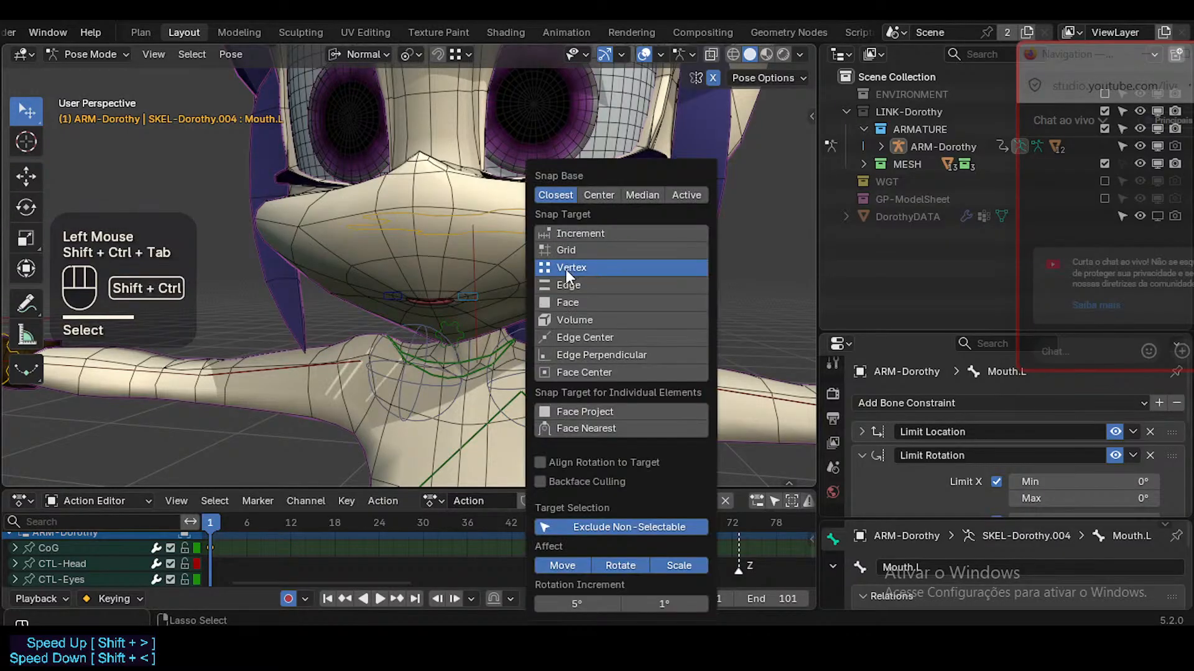
{"action": "key", "text": "ctrl+Tab"}
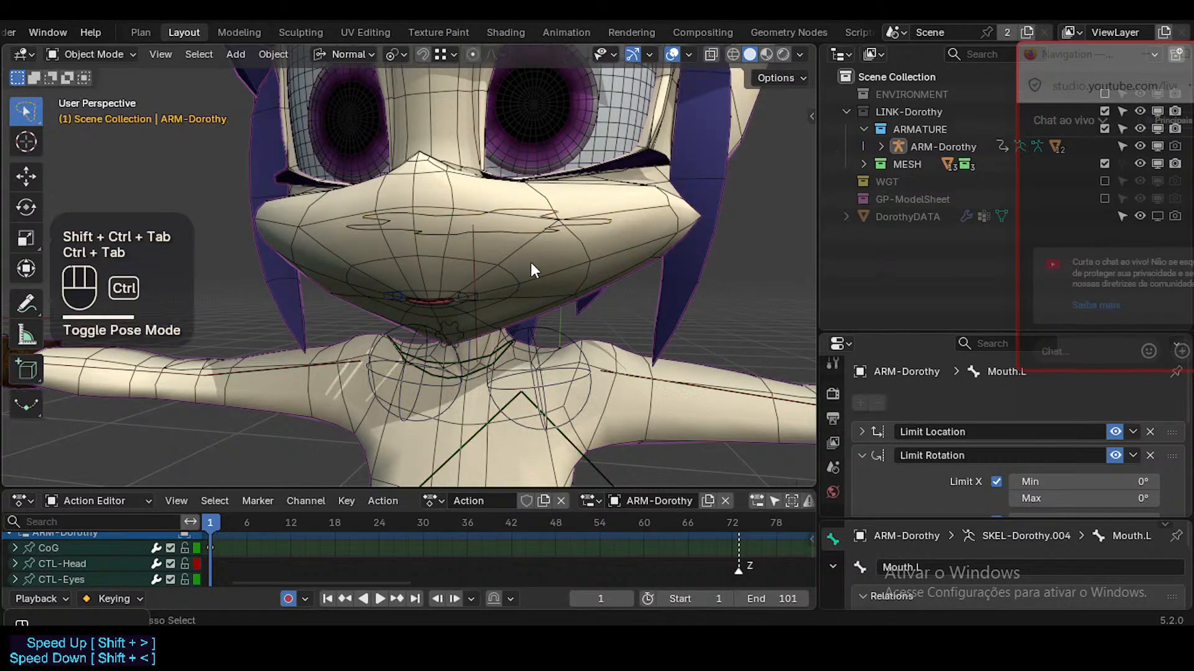
{"action": "left_click", "coordinate": [531, 264]}
{"action": "scroll", "coordinate": [531, 271], "scroll_direction": "down", "scroll_amount": 4}
{"action": "scroll", "coordinate": [529, 283], "scroll_direction": "up", "scroll_amount": 2}
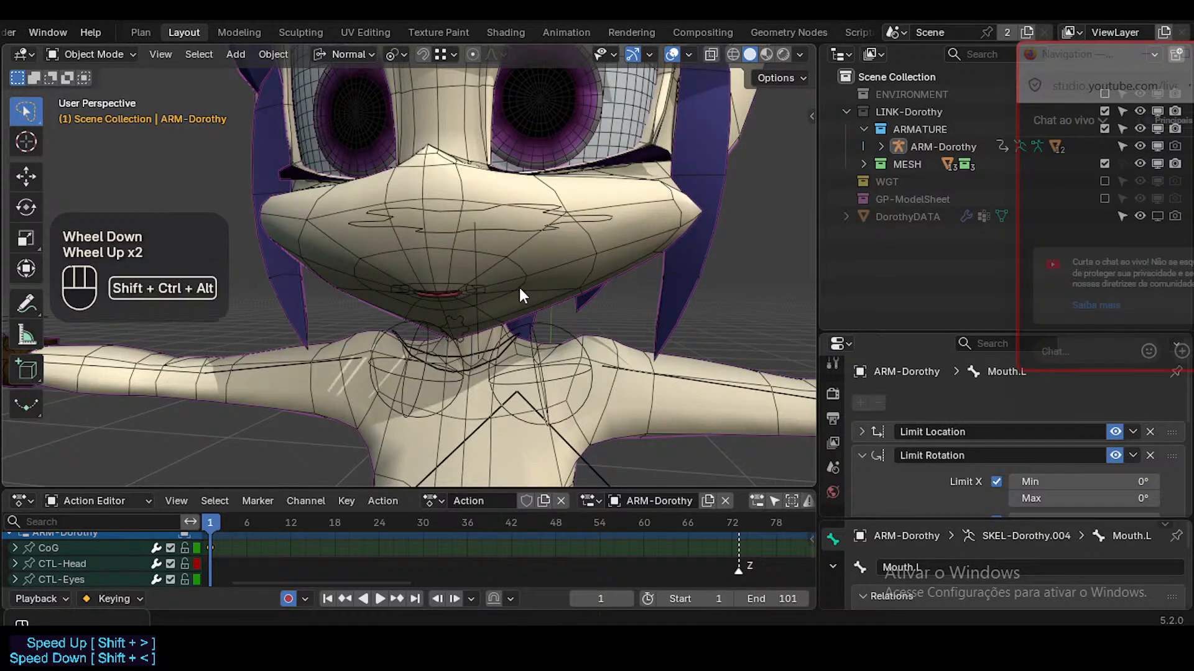
{"action": "key", "text": "shift+ctrl+alt+z"}
{"action": "key", "text": "shift+ctrl+alt+z"}
{"action": "left_click", "coordinate": [538, 245]}
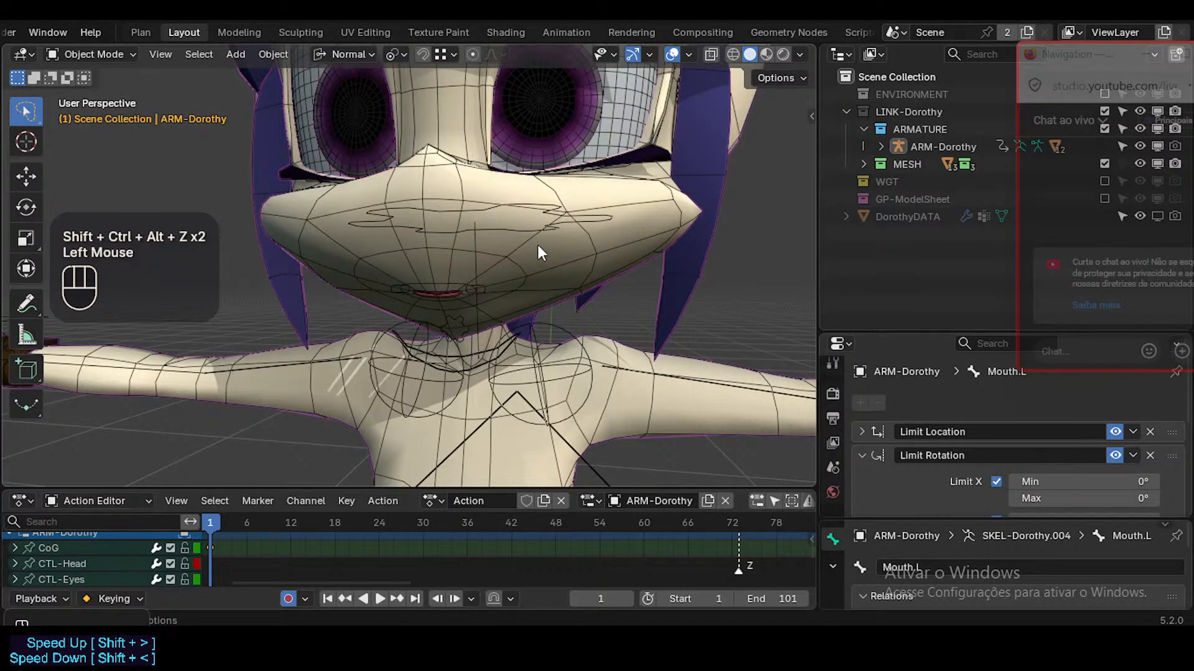
{"action": "key", "text": "Tab"}
{"action": "key", "text": "Tab"}
{"action": "left_click", "coordinate": [554, 260]}
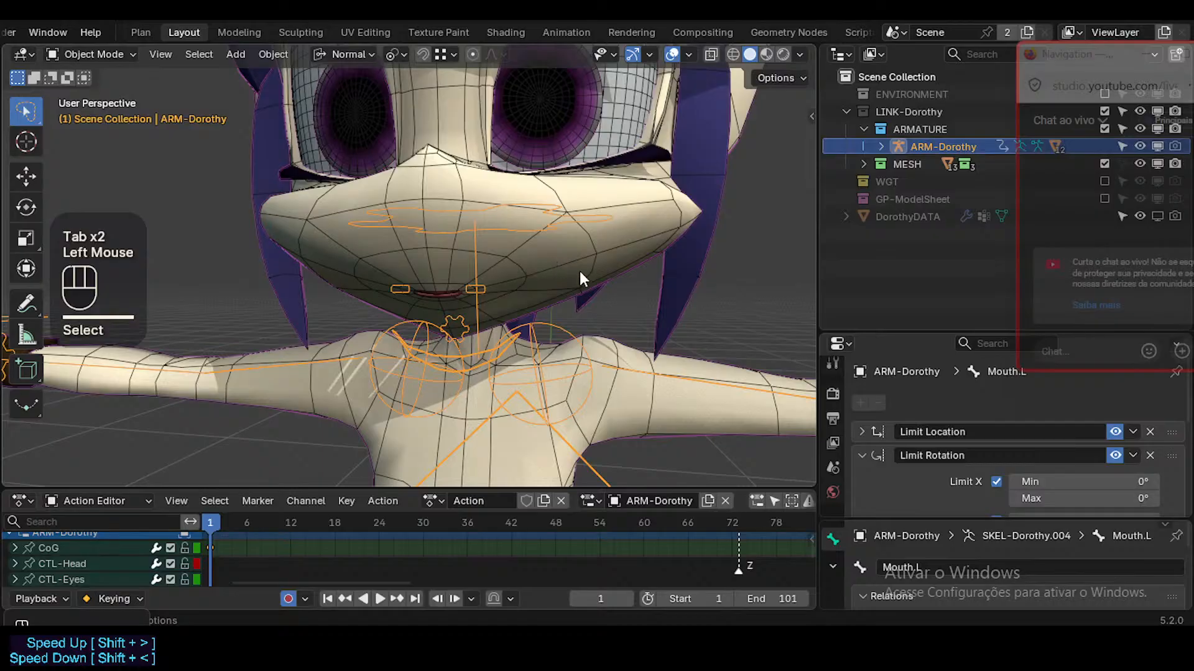
{"action": "middle_click_drag", "start_coordinate": [552, 270], "coordinate": [493, 285]}
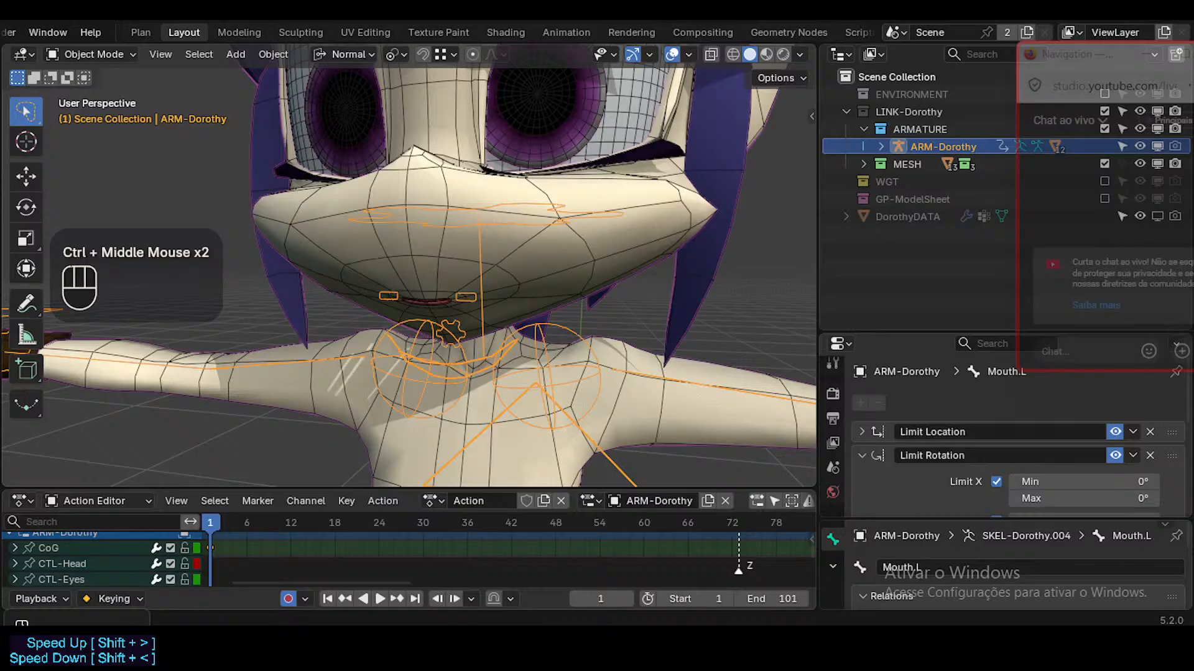
Check the synthwave music playlist on YouTube in the browser and return to Blender
{"action": "mouse_move", "coordinate": [567, 646]}
{"action": "left_click", "coordinate": [517, 588]}
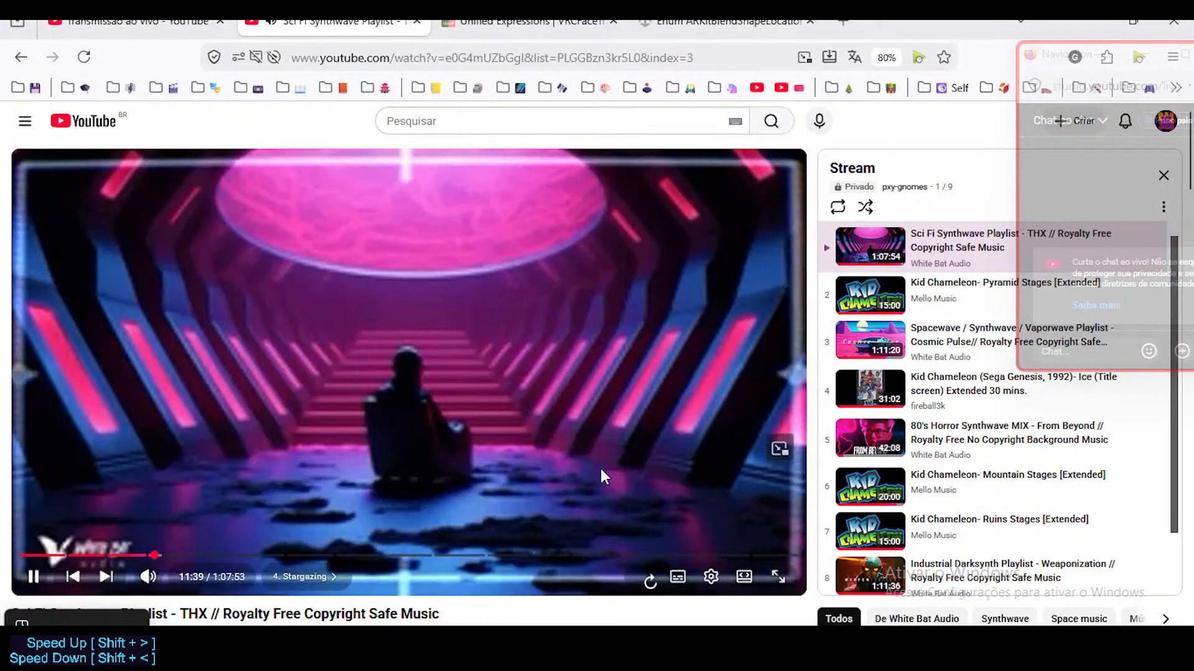
{"action": "left_click", "coordinate": [182, 579]}
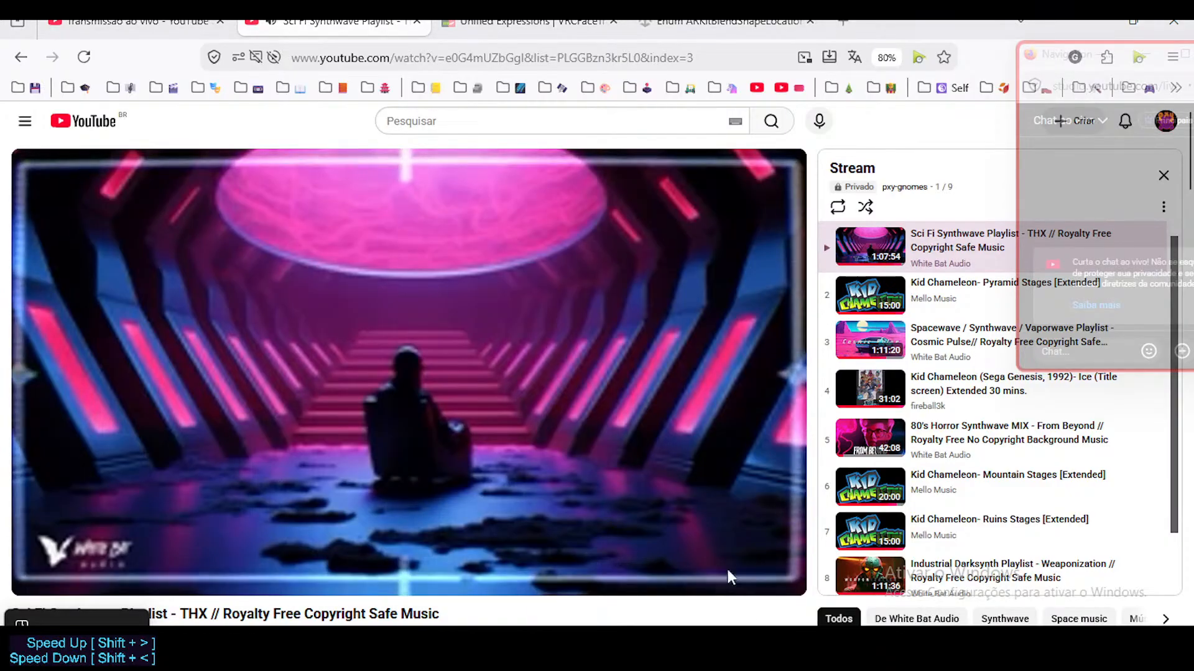
{"action": "key", "text": "alt+Tab"}
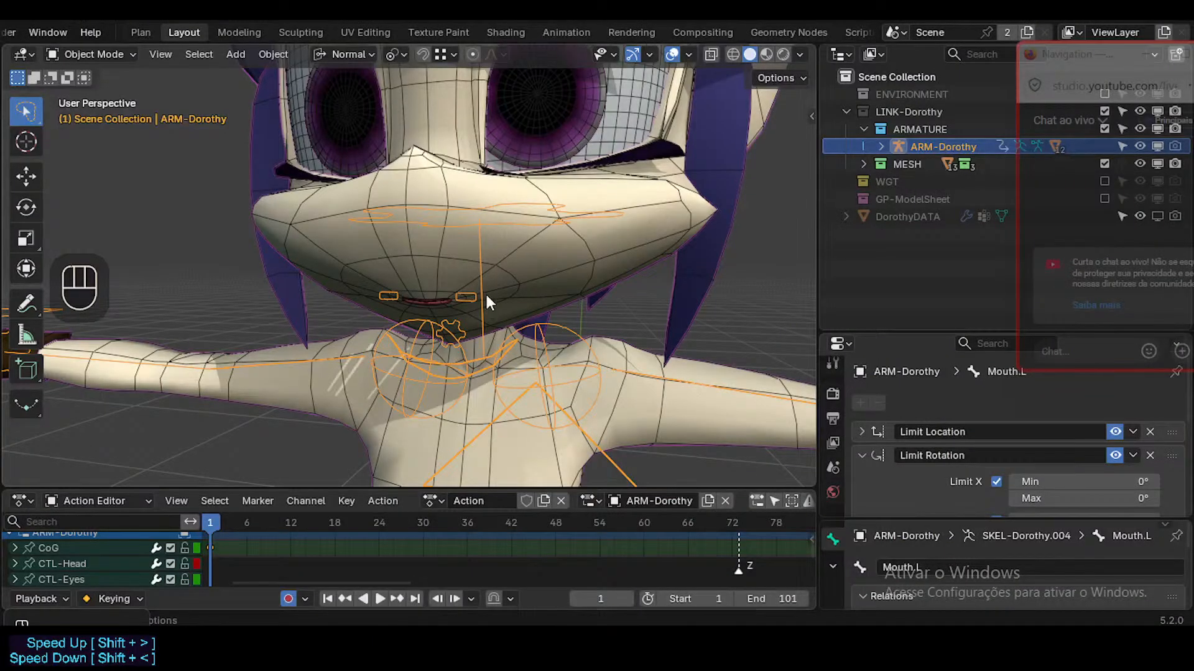
Put the ARM-Dorothy armature back into Pose Mode and select the Mouth.L bone
{"action": "left_click", "coordinate": [466, 297]}
{"action": "key", "text": "ctrl+Tab"}
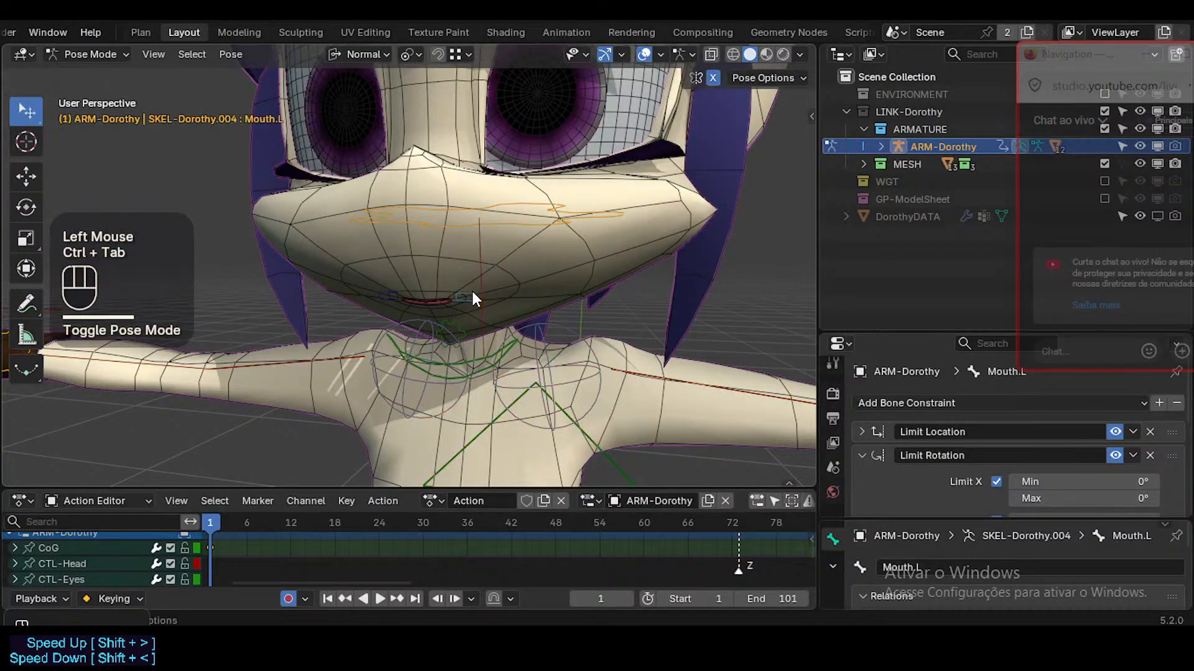
{"action": "left_click", "coordinate": [469, 295]}
Test moving the Mouth.L bone outward along its normal X axis and return it to rest
{"action": "middle_click_drag", "start_coordinate": [498, 320], "coordinate": [511, 285]}
{"action": "key", "text": "g"}
{"action": "key", "text": "x"}
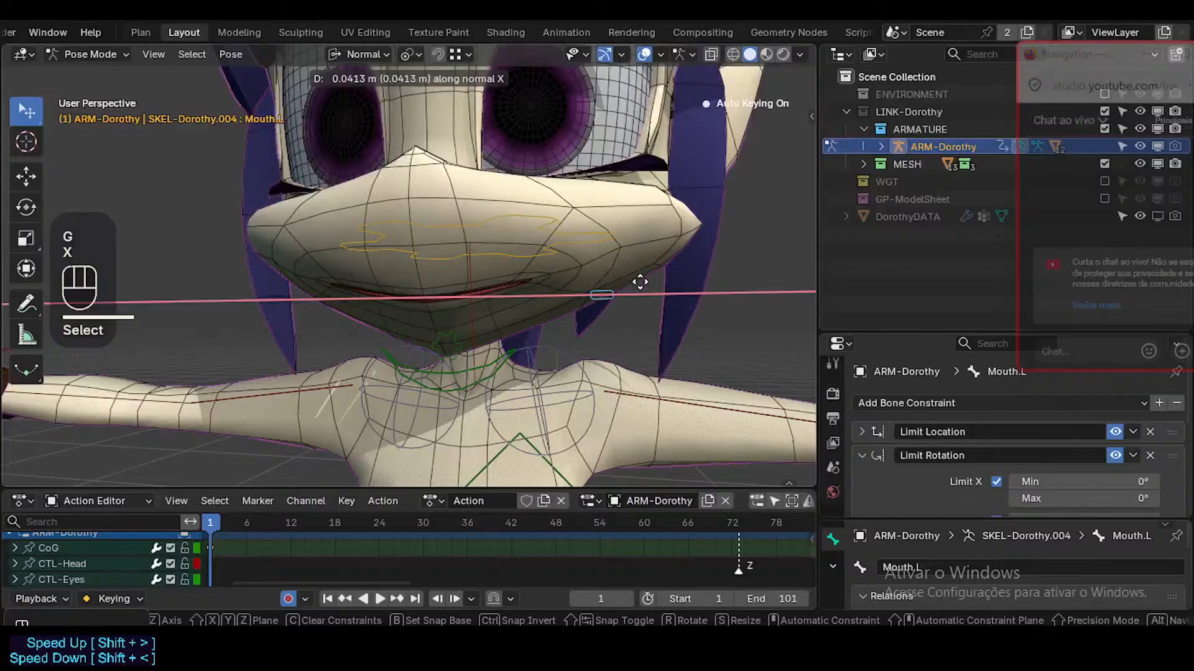
{"action": "left_click", "coordinate": [588, 304]}
{"action": "middle_click_drag", "start_coordinate": [587, 304], "coordinate": [603, 275]}
{"action": "key", "text": "g"}
{"action": "key", "text": "Escape"}
{"action": "key", "text": "alt+a"}
Compare Material Preview and Solid shading, hide the wireframe overlay, and return to Material Preview
{"action": "key", "text": "z"}
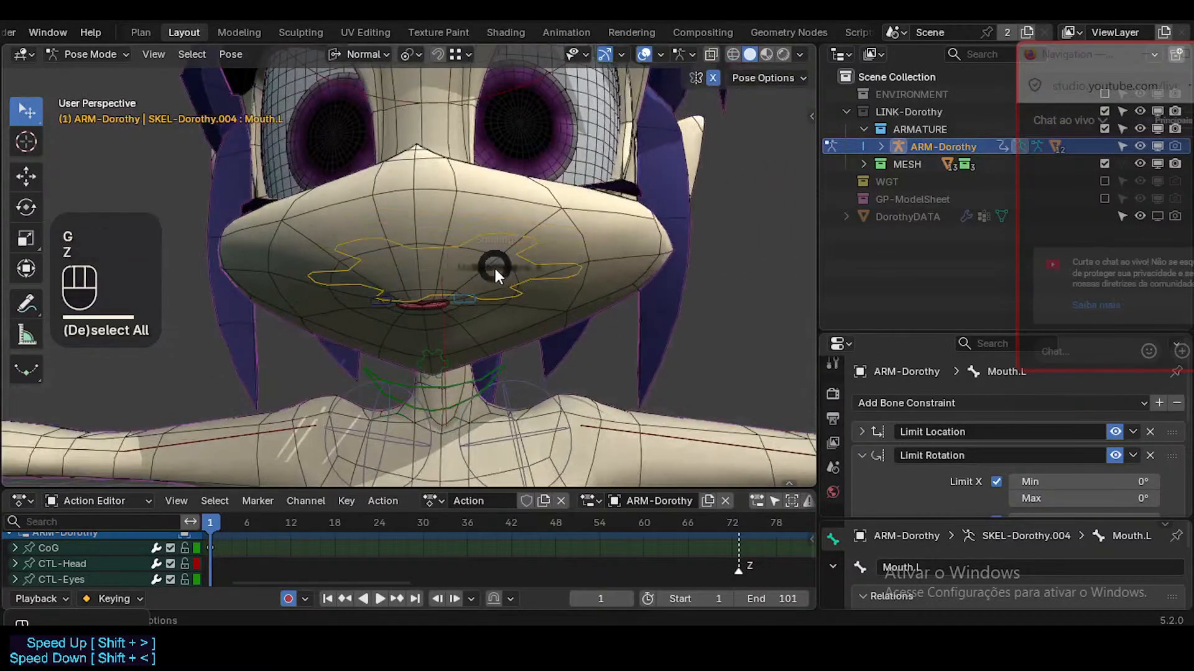
{"action": "key", "text": "Escape"}
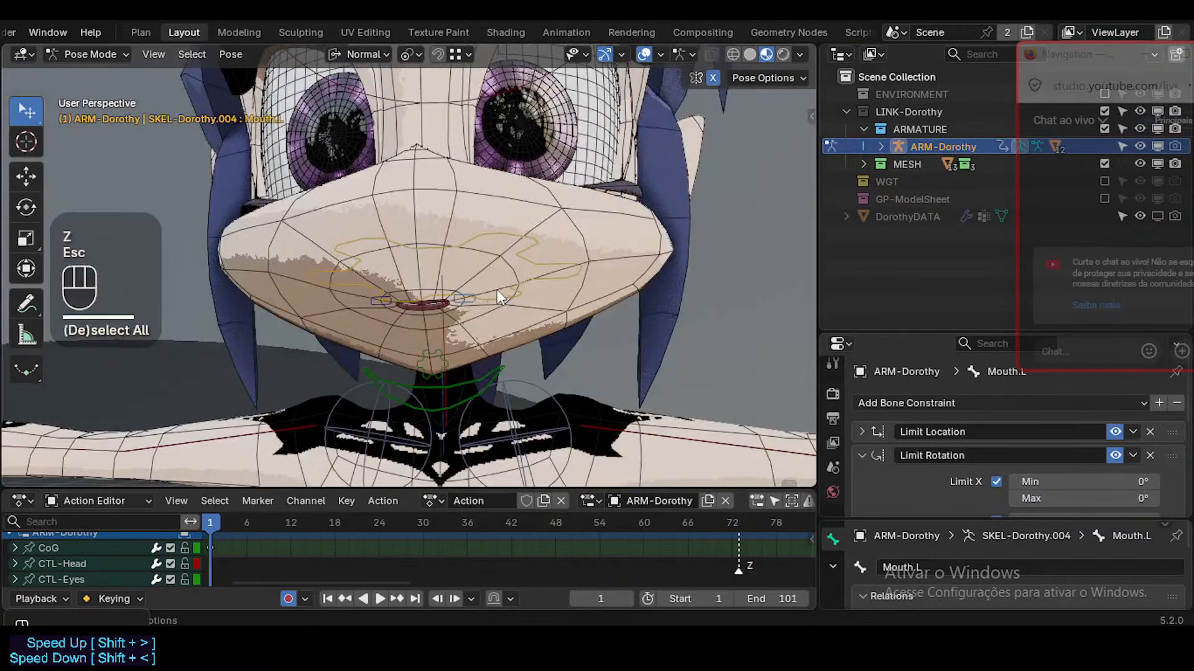
{"action": "left_click", "coordinate": [750, 54]}
{"action": "key", "text": "shift+ctrl+alt+z"}
{"action": "key", "text": "z"}
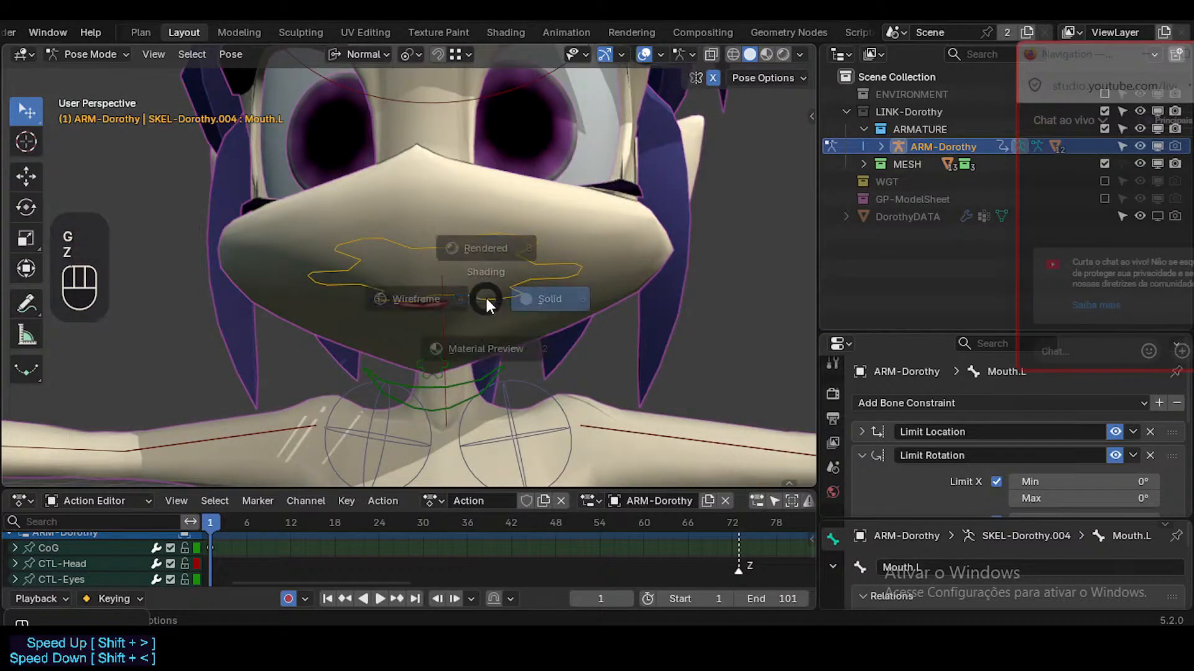
{"action": "key", "text": "Escape"}
Reselect the armature in Object Mode, return to Pose Mode and try moving the Mouth.L bone along Z
{"action": "key", "text": "ctrl+Tab"}
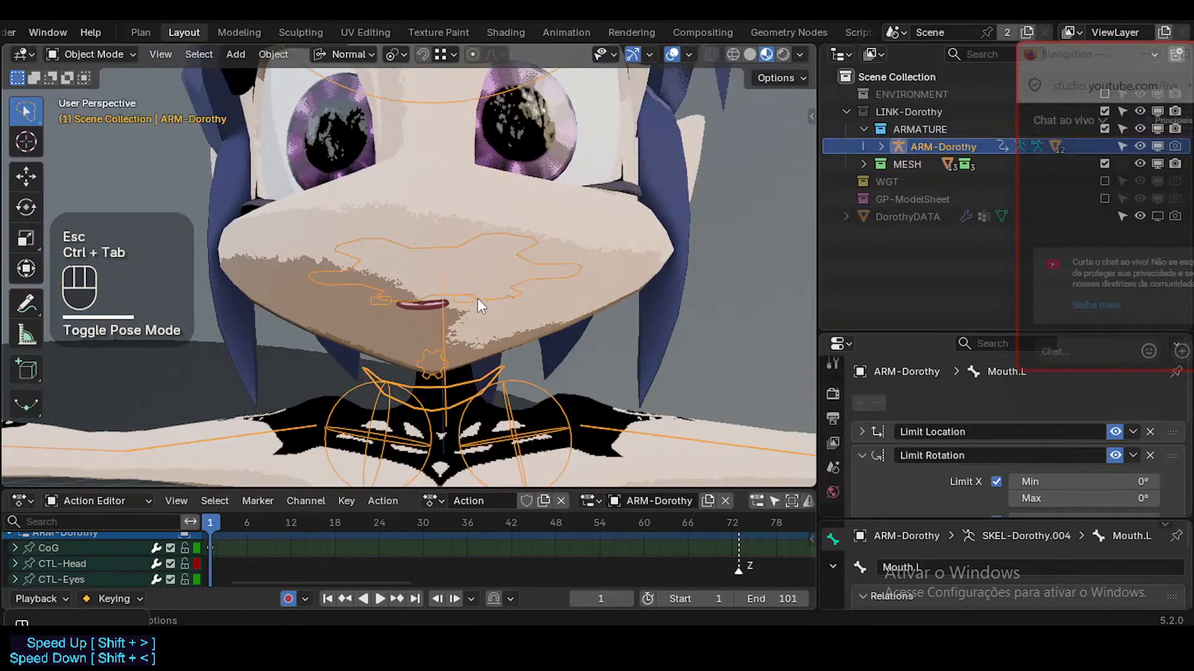
{"action": "left_click", "coordinate": [468, 304]}
{"action": "key", "text": "ctrl+Tab"}
{"action": "left_click", "coordinate": [473, 296]}
{"action": "key", "text": "g"}
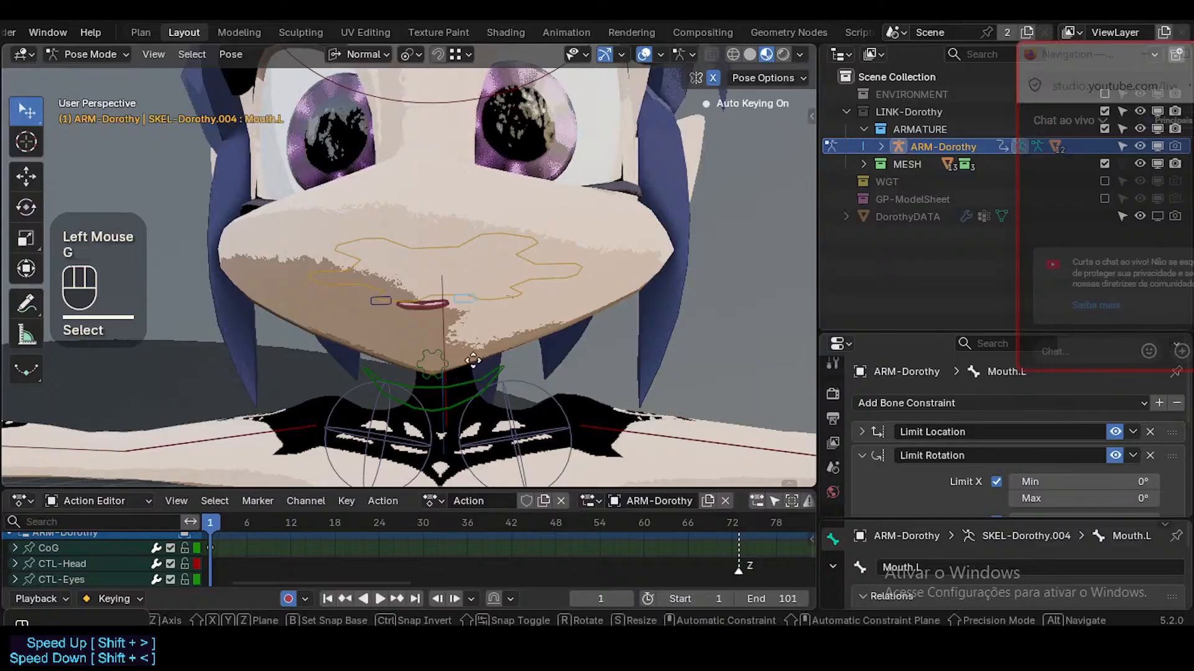
{"action": "key", "text": "z"}
{"action": "key", "text": "Escape"}
{"action": "middle_click_drag", "start_coordinate": [476, 304], "coordinate": [474, 315]}
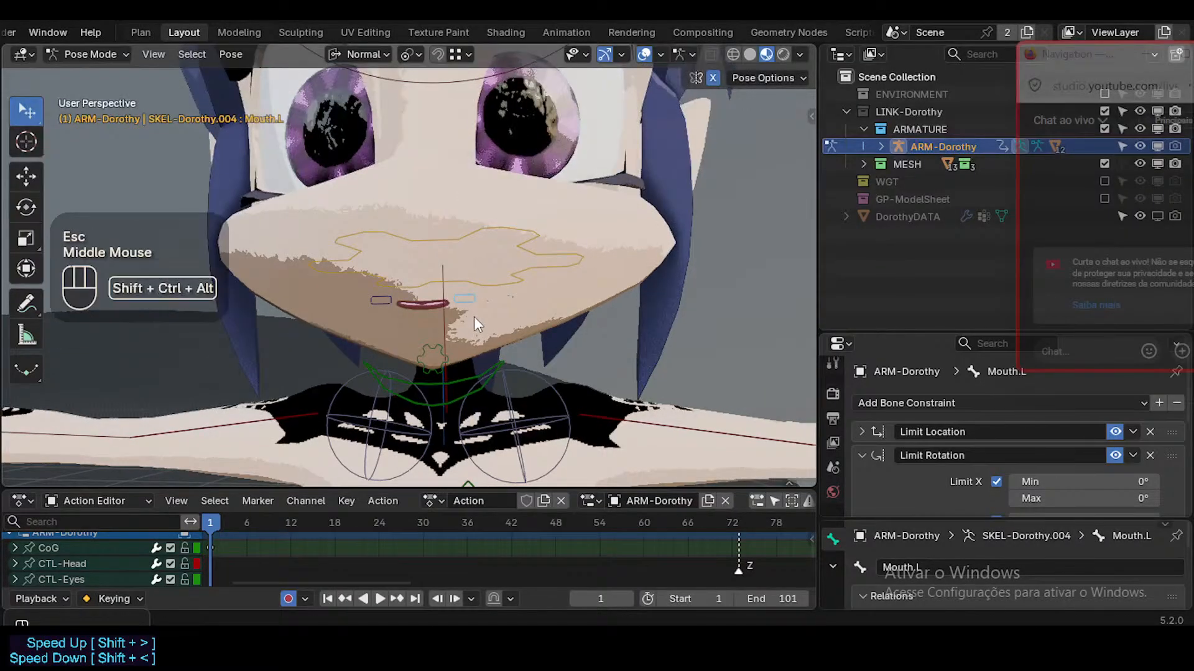
Show the wireframe overlay again and set the viewport to Solid shading with Flat lighting
{"action": "key", "text": "shift+ctrl+alt+i"}
{"action": "key", "text": "shift+ctrl+alt+z"}
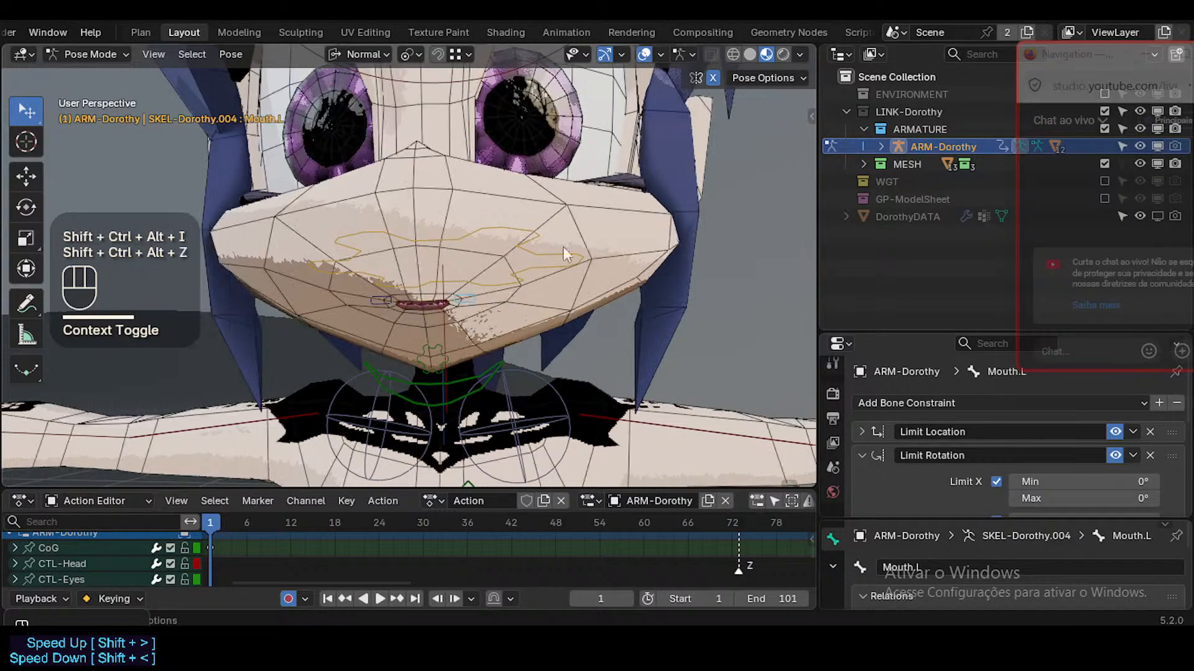
{"action": "left_click", "coordinate": [749, 54]}
{"action": "middle_click_drag", "start_coordinate": [515, 327], "coordinate": [734, 97], "text": "ctrl"}
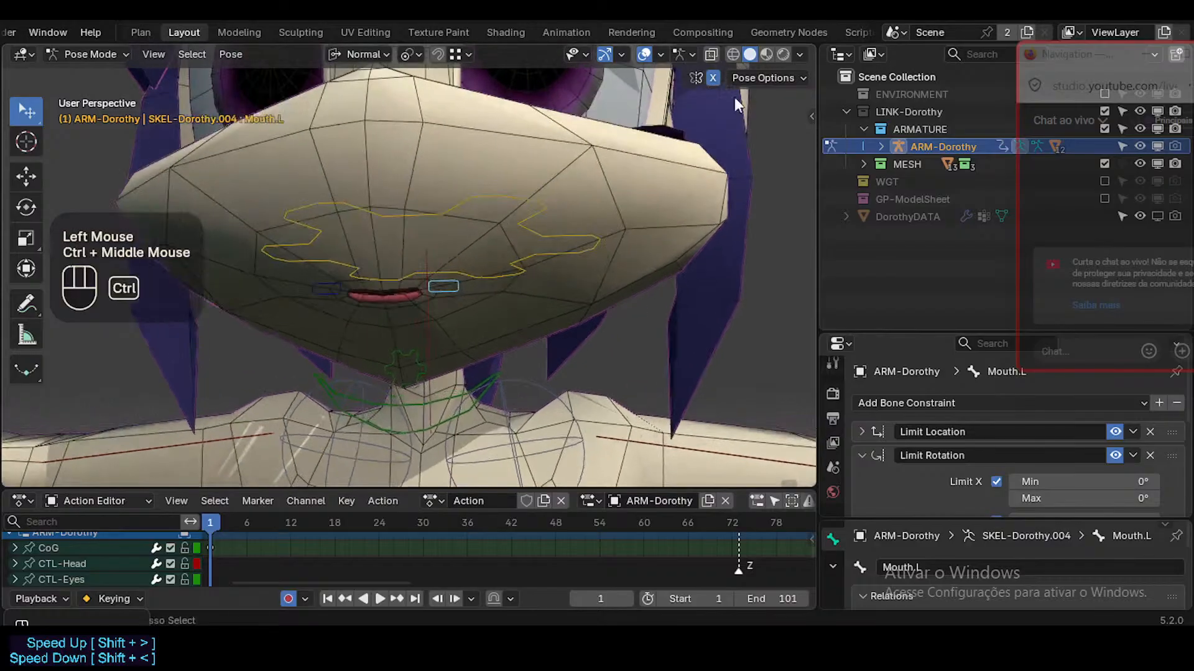
{"action": "left_click", "coordinate": [800, 55]}
{"action": "left_click", "coordinate": [840, 138]}
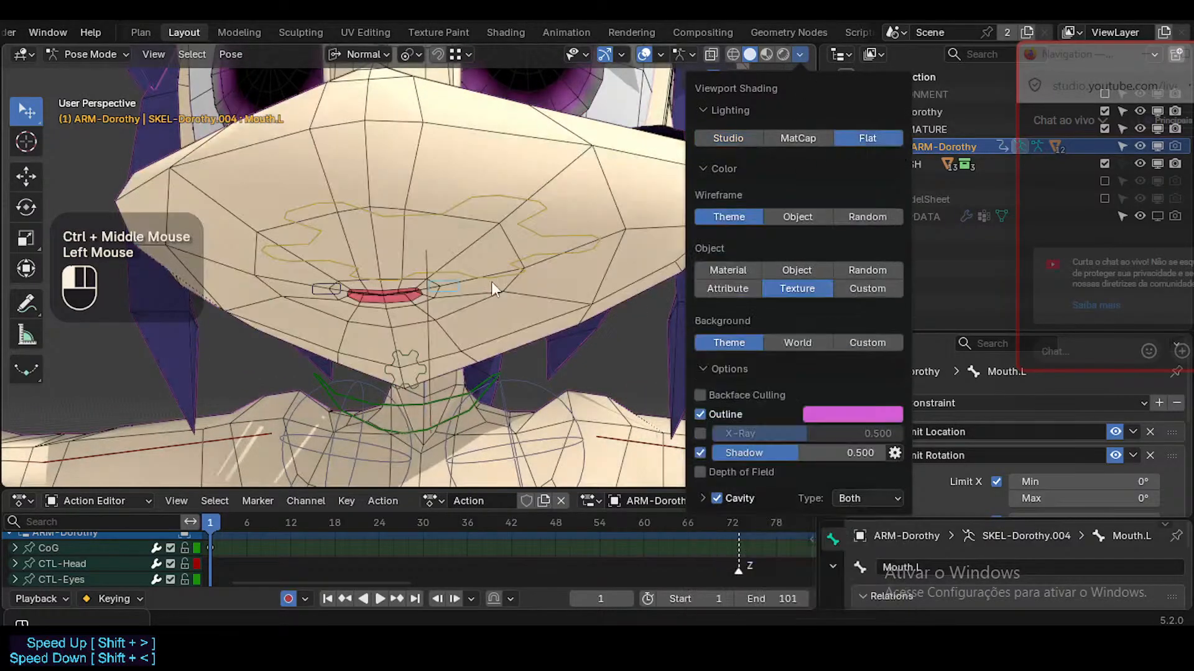
Test moving and rotating the mirrored Mouth.L bone, including a move along its normal Z axis
{"action": "left_click", "coordinate": [443, 294]}
{"action": "key", "text": "z"}
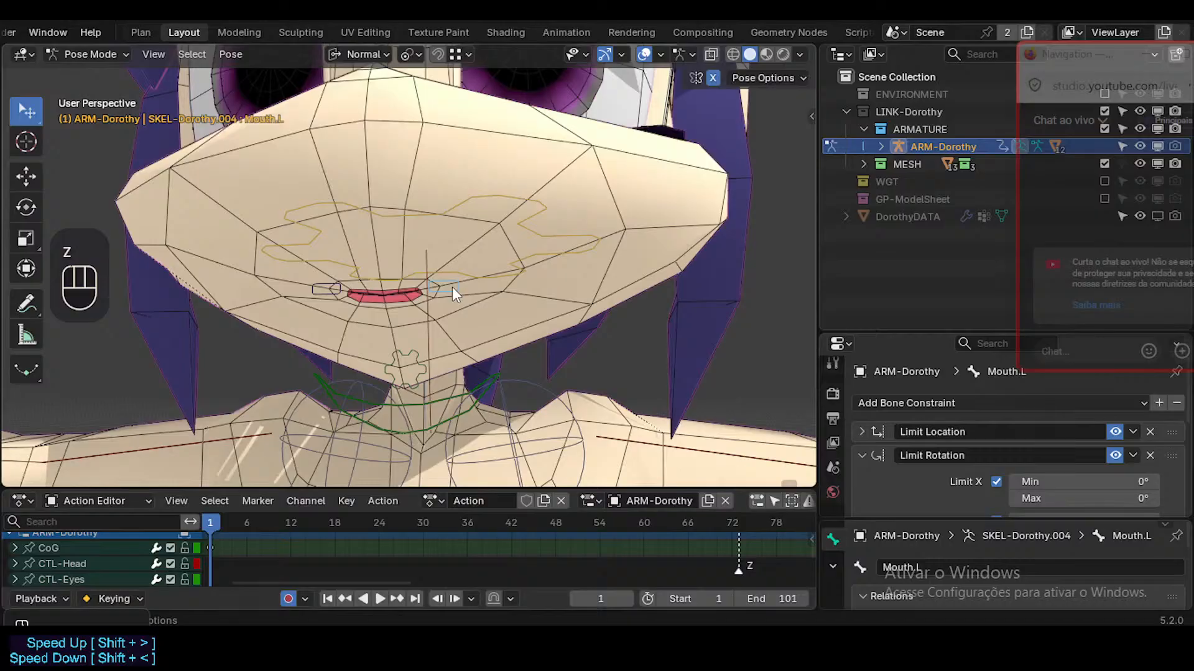
{"action": "key", "text": "g"}
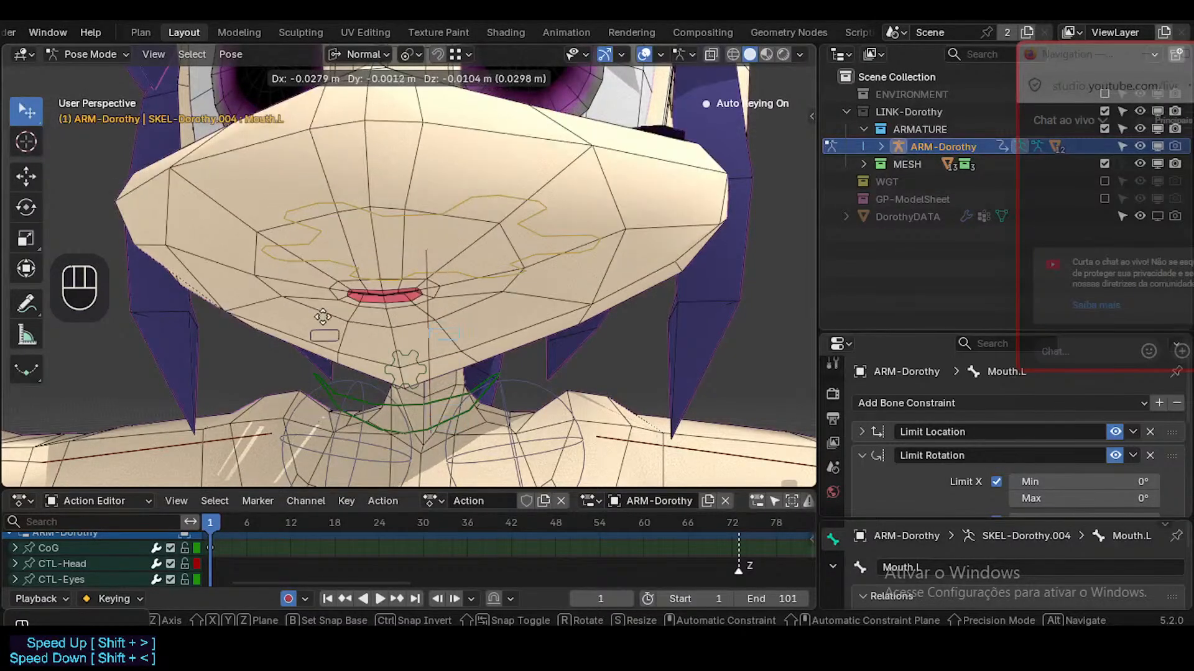
{"action": "key", "text": "Escape"}
{"action": "key", "text": "r"}
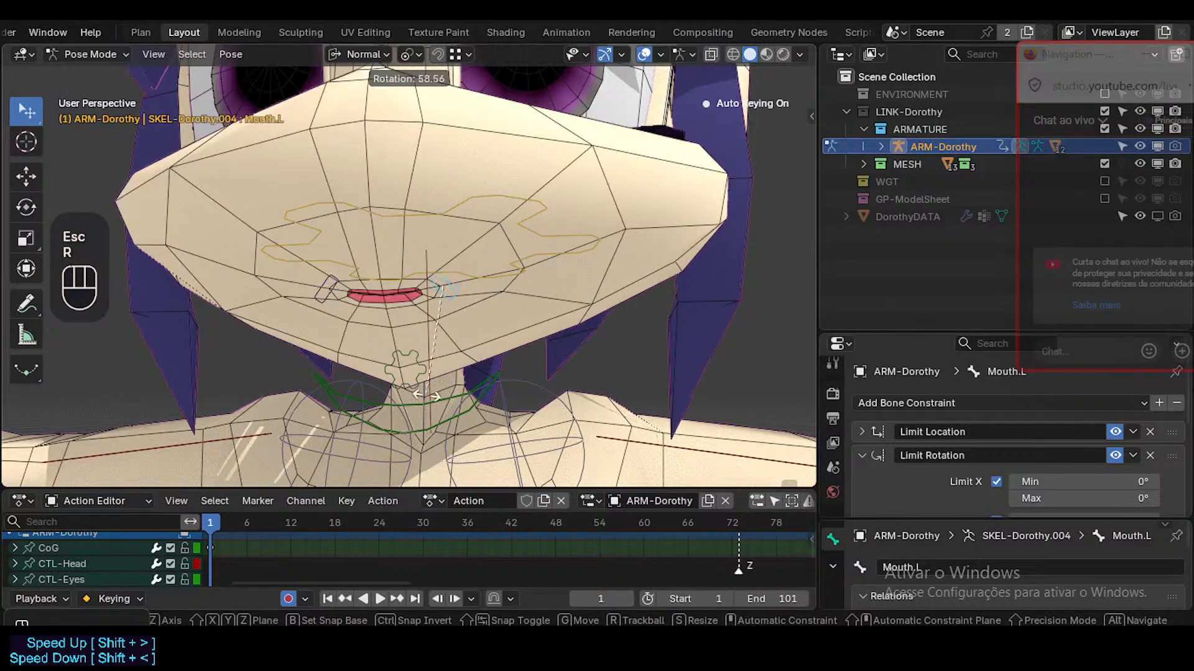
{"action": "key", "text": "Escape"}
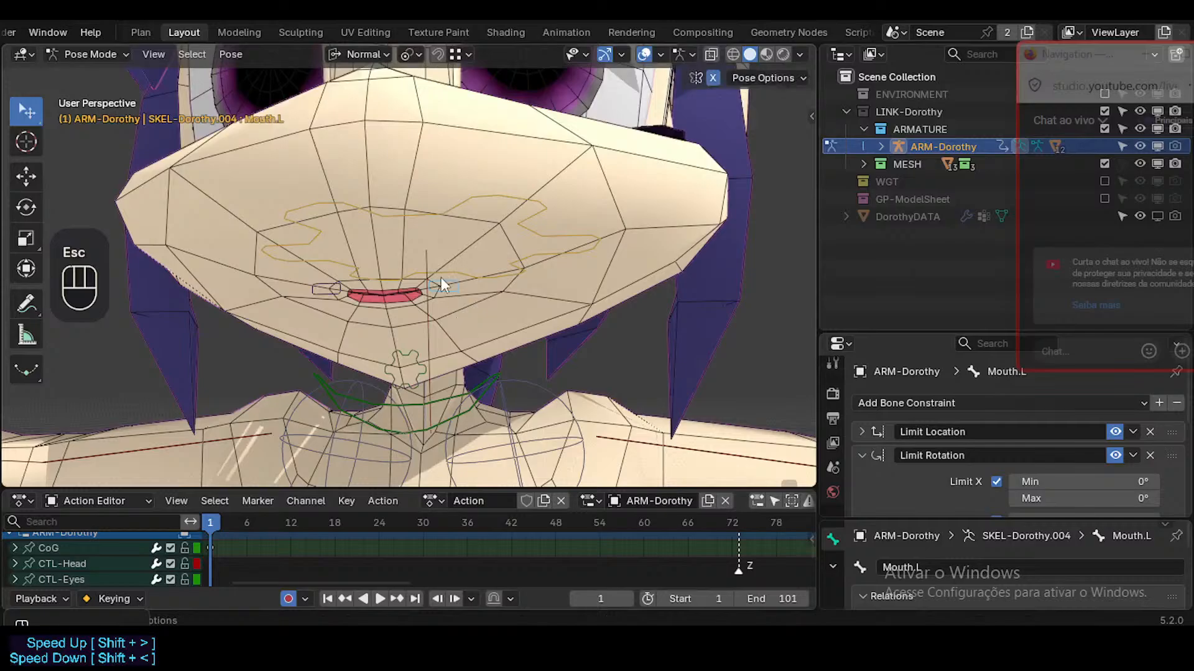
{"action": "key", "text": "g"}
{"action": "key", "text": "z"}
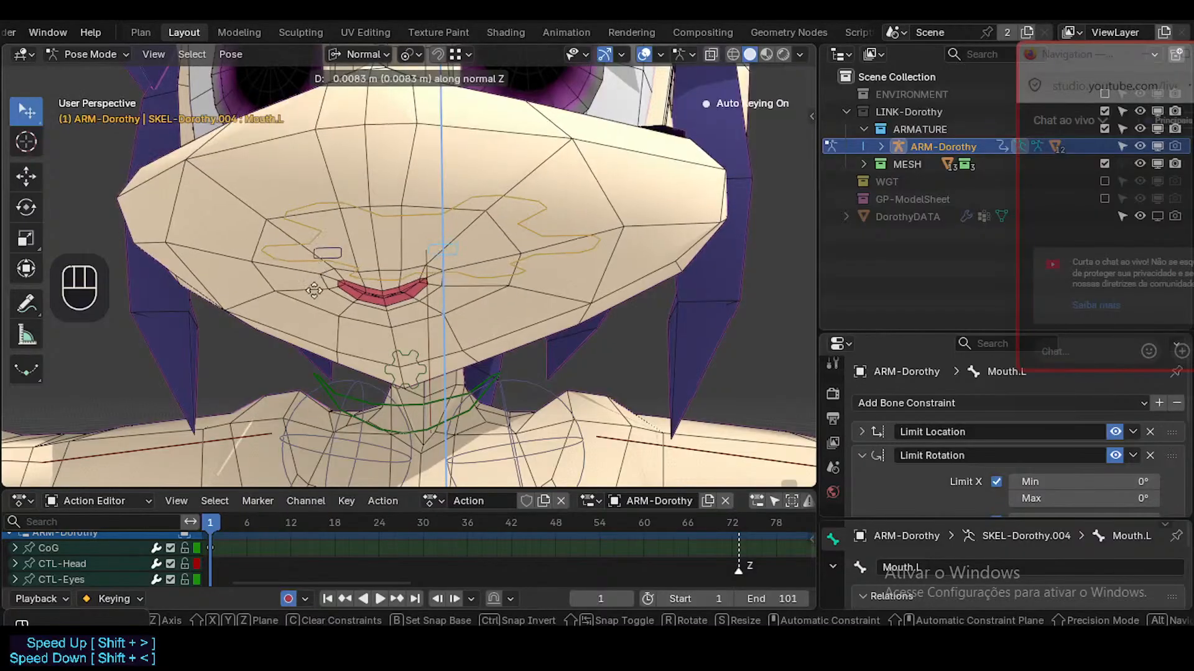
{"action": "key", "text": "Escape"}
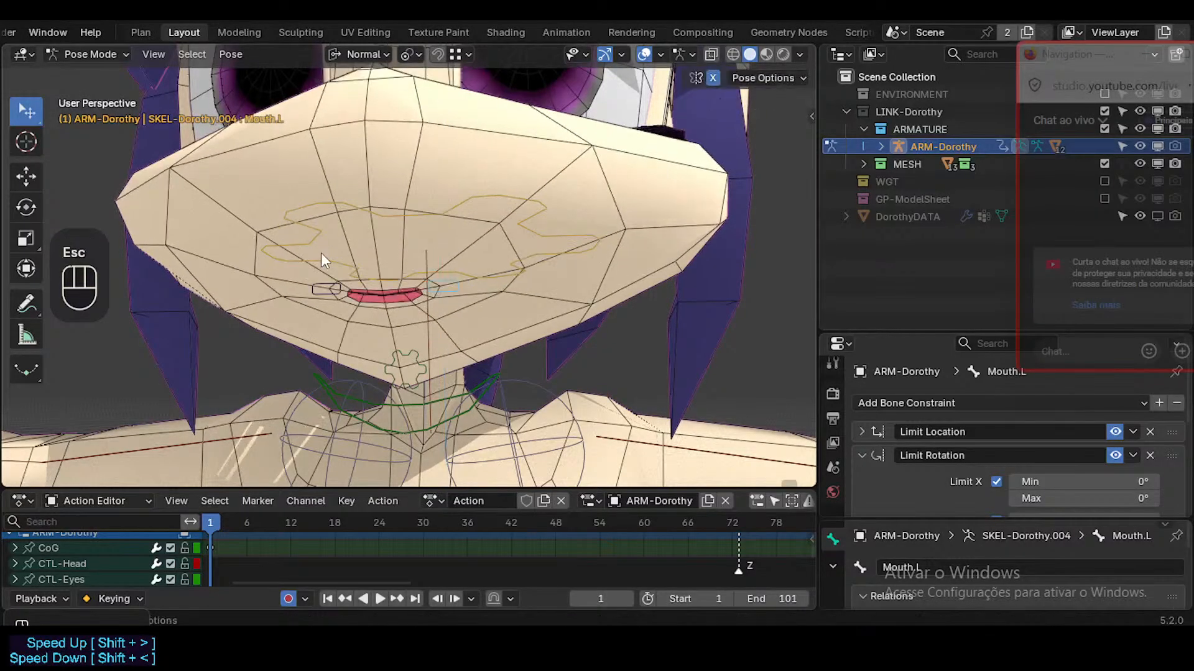
Turn off X-axis mirroring for the pose and test moving Mouth.L by itself along its normal Z axis
{"action": "key", "text": "shift+x"}
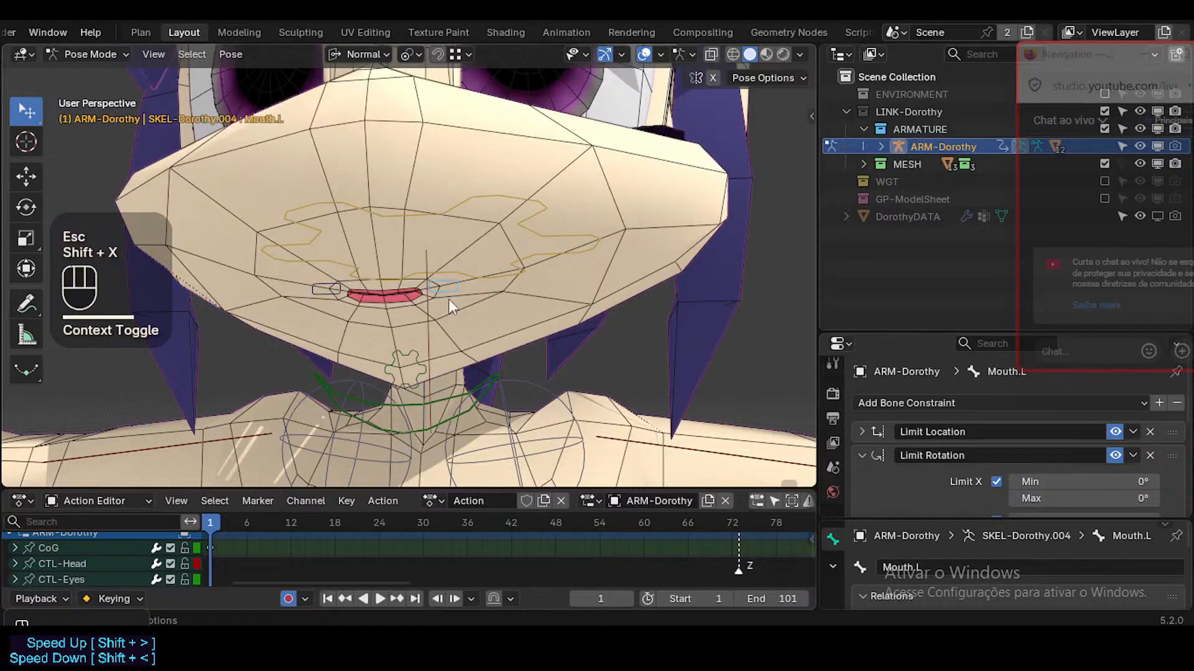
{"action": "key", "text": "g"}
{"action": "key", "text": "z"}
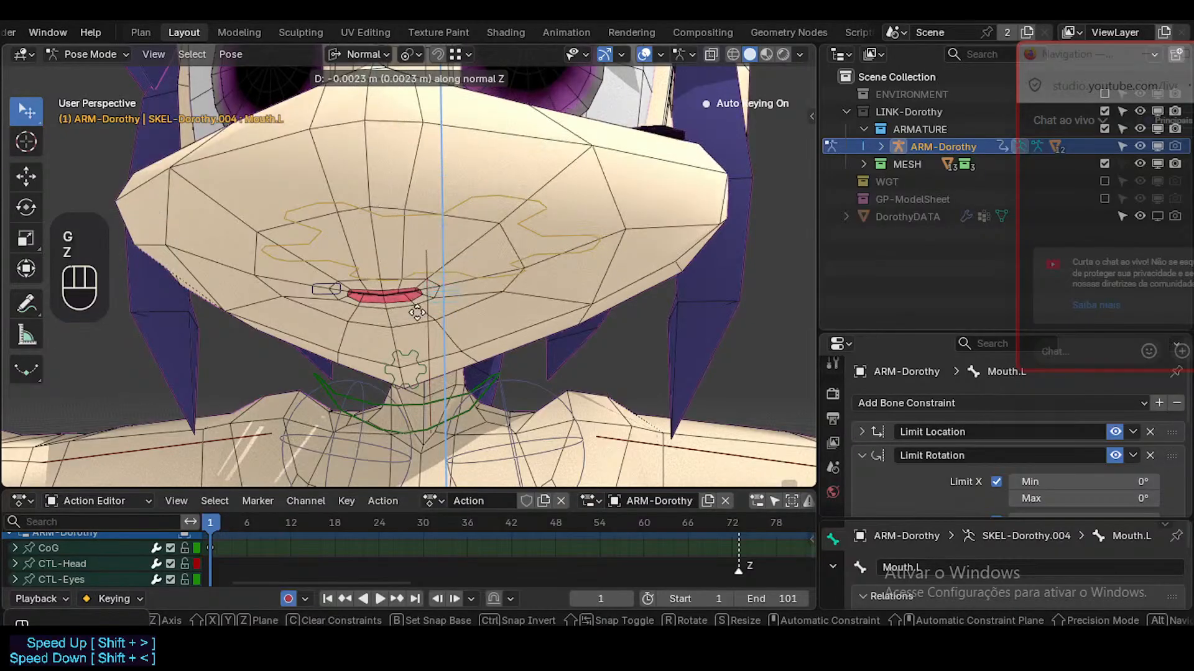
{"action": "key", "text": "Escape"}
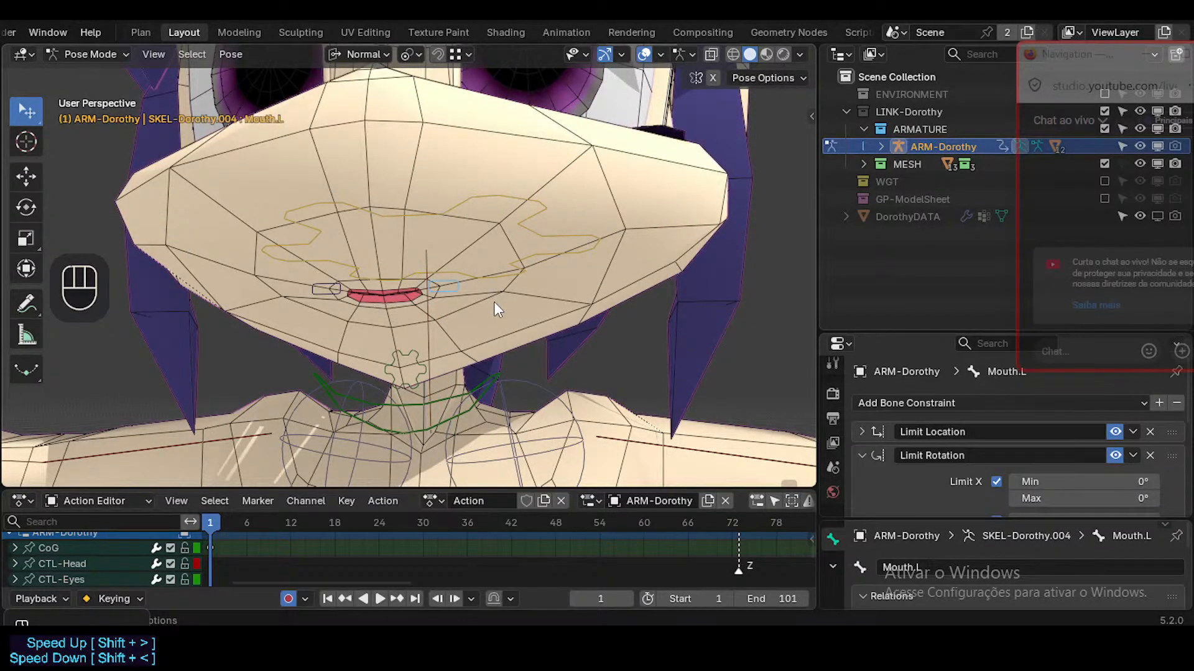
Enable snapping and open the ARM-Dorothy armature in Edit Mode
{"action": "key", "text": "shift+Tab"}
{"action": "left_click", "coordinate": [485, 319]}
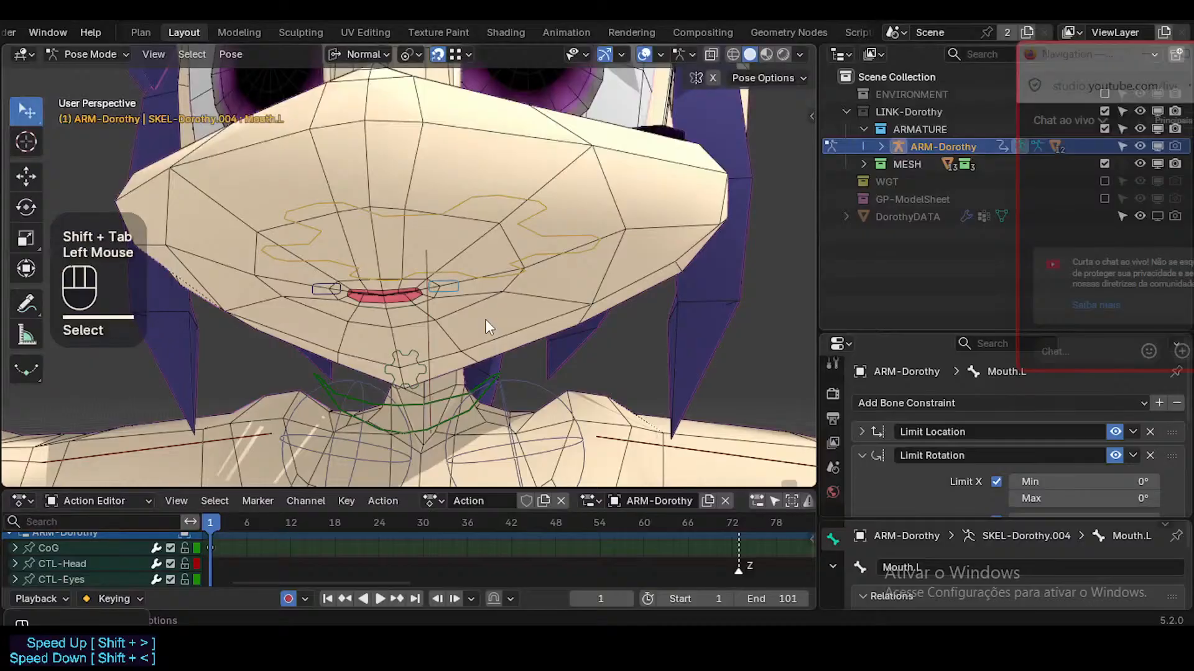
{"action": "key", "text": "ctrl+Tab"}
{"action": "left_click", "coordinate": [478, 301]}
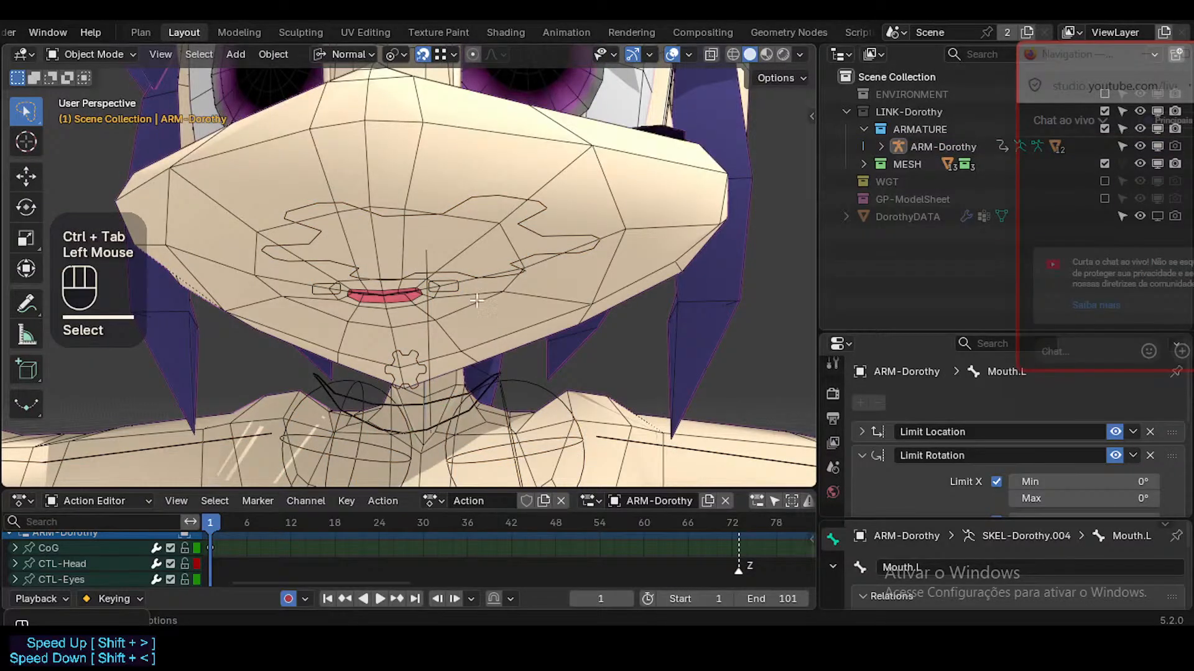
{"action": "key", "text": "Tab"}
{"action": "key", "text": "Tab"}
{"action": "left_click", "coordinate": [498, 288]}
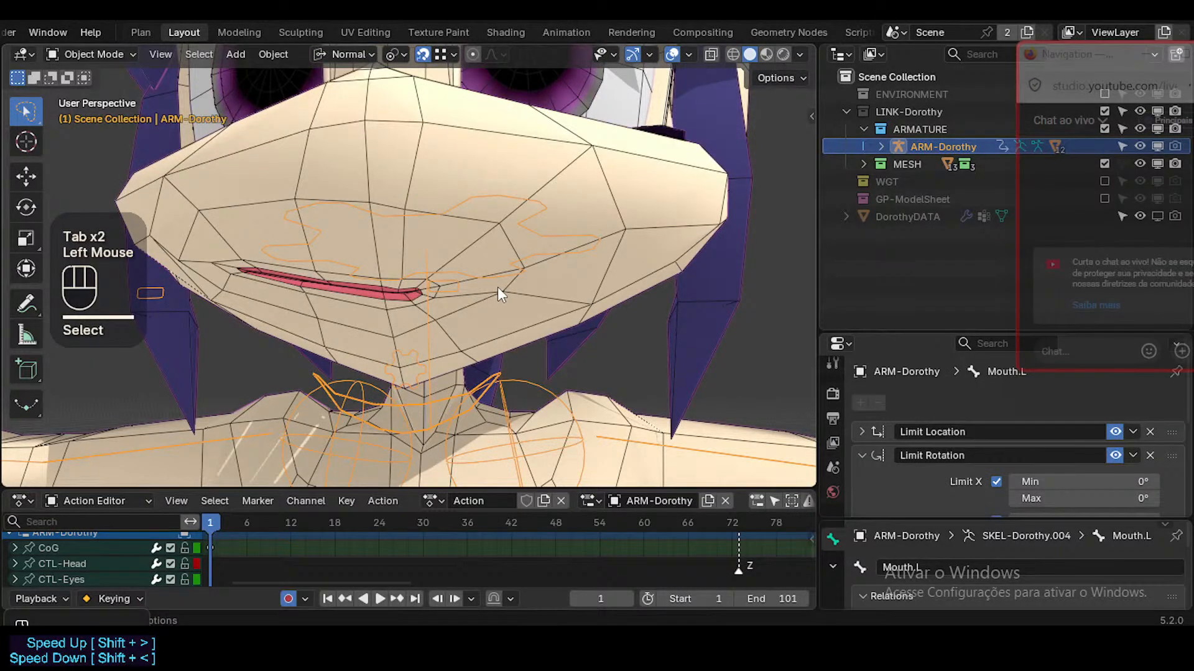
{"action": "key", "text": "Tab"}
Isolate the Mouth.L, Mouth.R and CTL-Jaw bones in Edit Mode by hiding the other bones
{"action": "key", "text": "a"}
{"action": "middle_click_drag", "start_coordinate": [474, 293], "coordinate": [455, 292]}
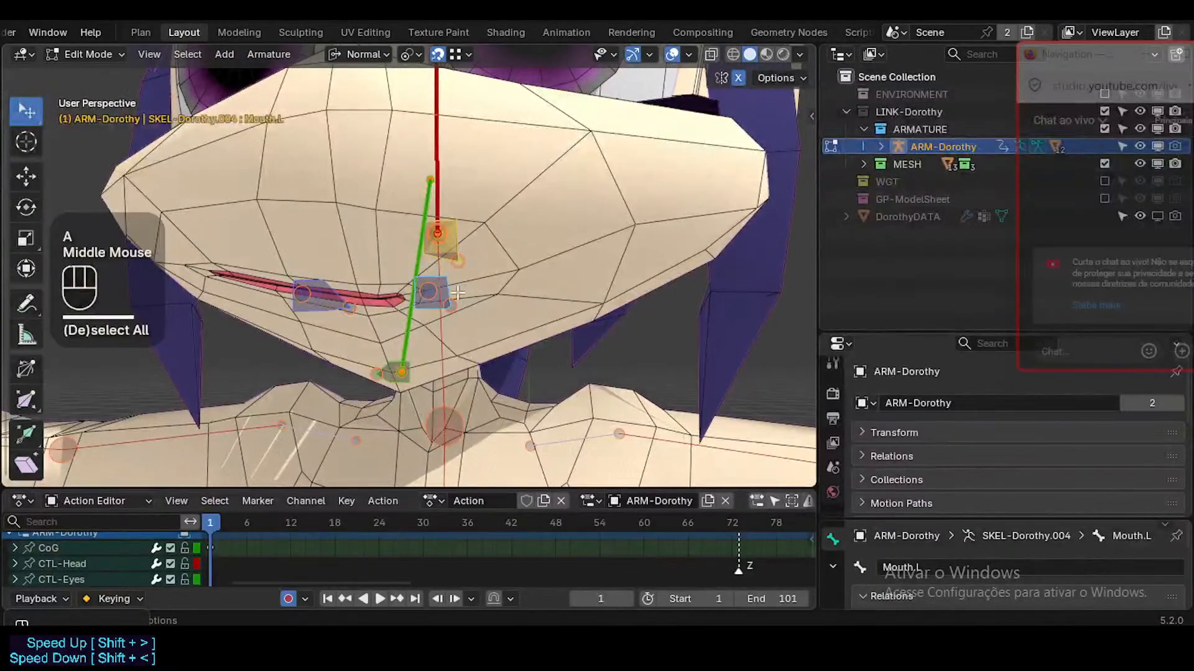
{"action": "left_click", "coordinate": [452, 289]}
{"action": "left_click", "coordinate": [324, 323], "text": "shift"}
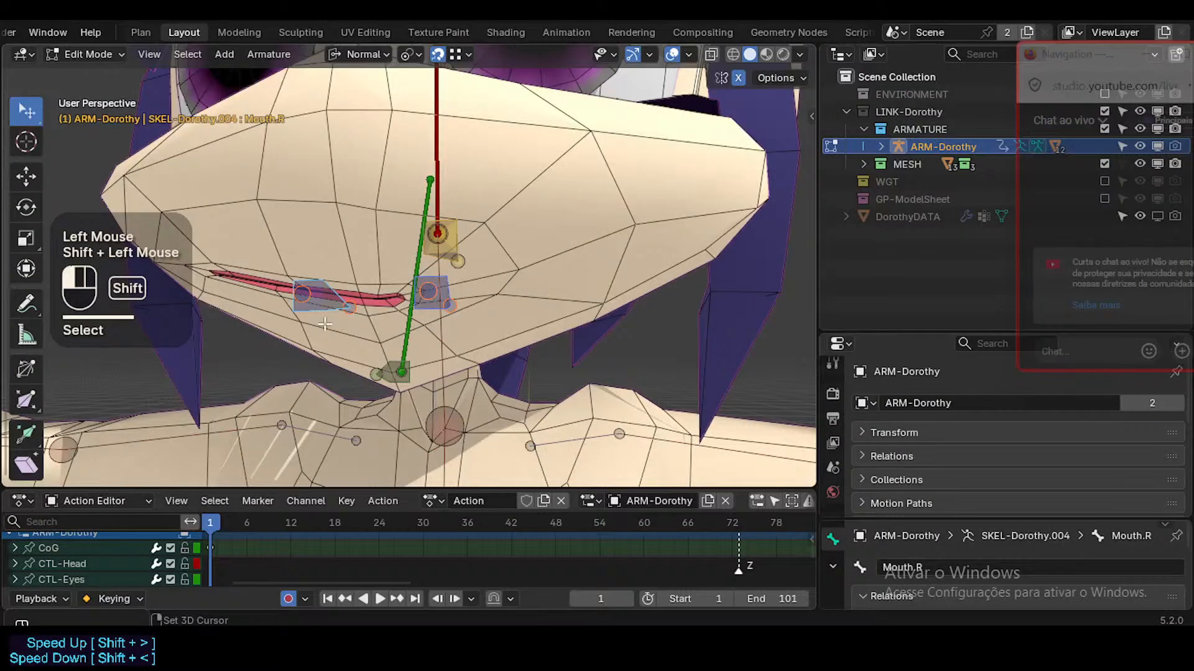
{"action": "left_click", "coordinate": [391, 389], "text": "shift"}
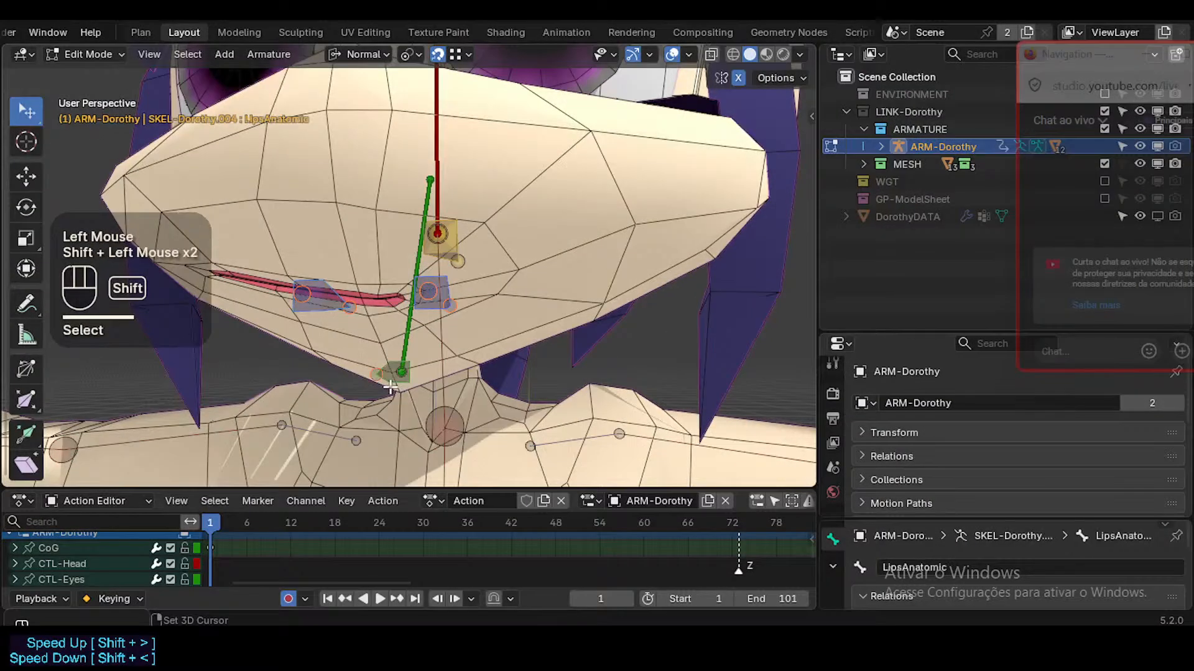
{"action": "middle_click_drag", "start_coordinate": [412, 342], "coordinate": [410, 337], "text": "shift"}
{"action": "left_click", "coordinate": [410, 336], "text": "shift"}
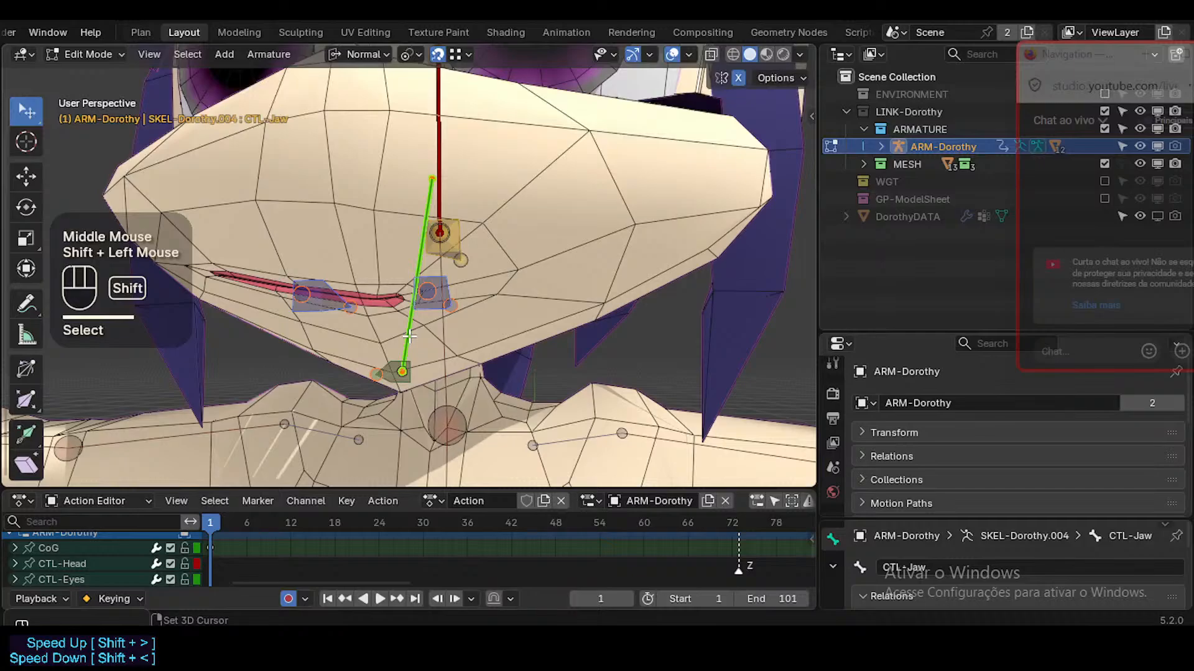
{"action": "key", "text": "shift+h"}
{"action": "key", "text": "shift+ctrl+Tab"}
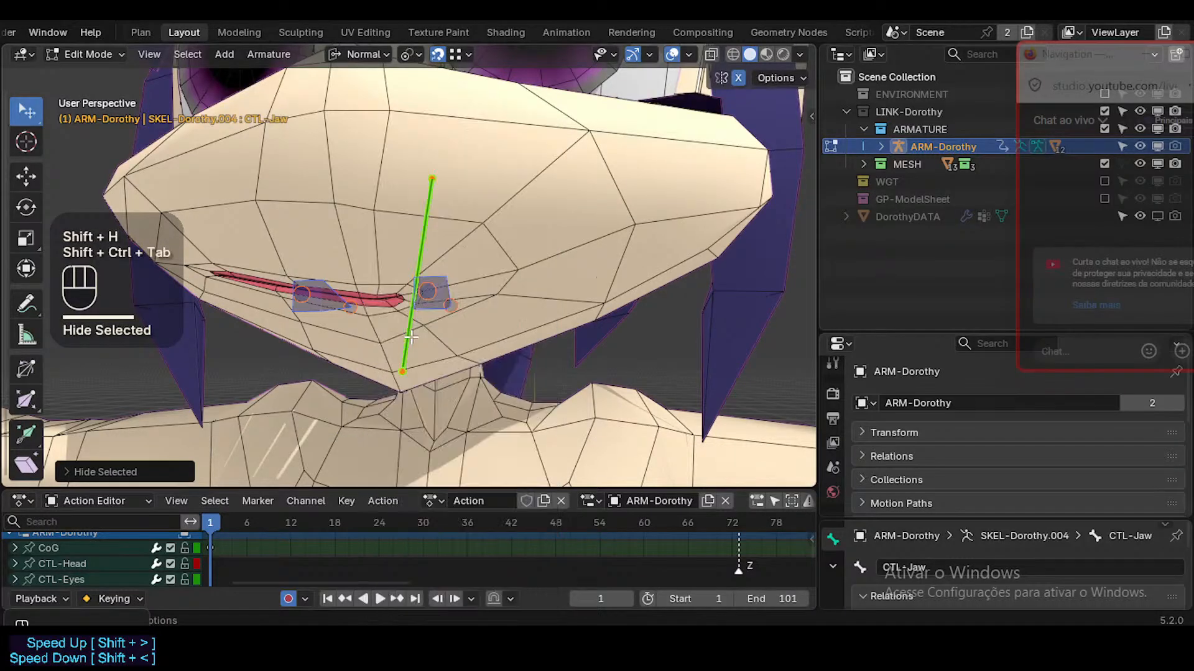
Isolate the mouth corner and jaw controls in Pose Mode and reset their displaced pose, leaving Mouth.L selected
{"action": "key", "text": "ctrl+Tab"}
{"action": "middle_click_drag", "start_coordinate": [412, 338], "coordinate": [453, 336]}
{"action": "key", "text": "shift+h"}
{"action": "key", "text": "a"}
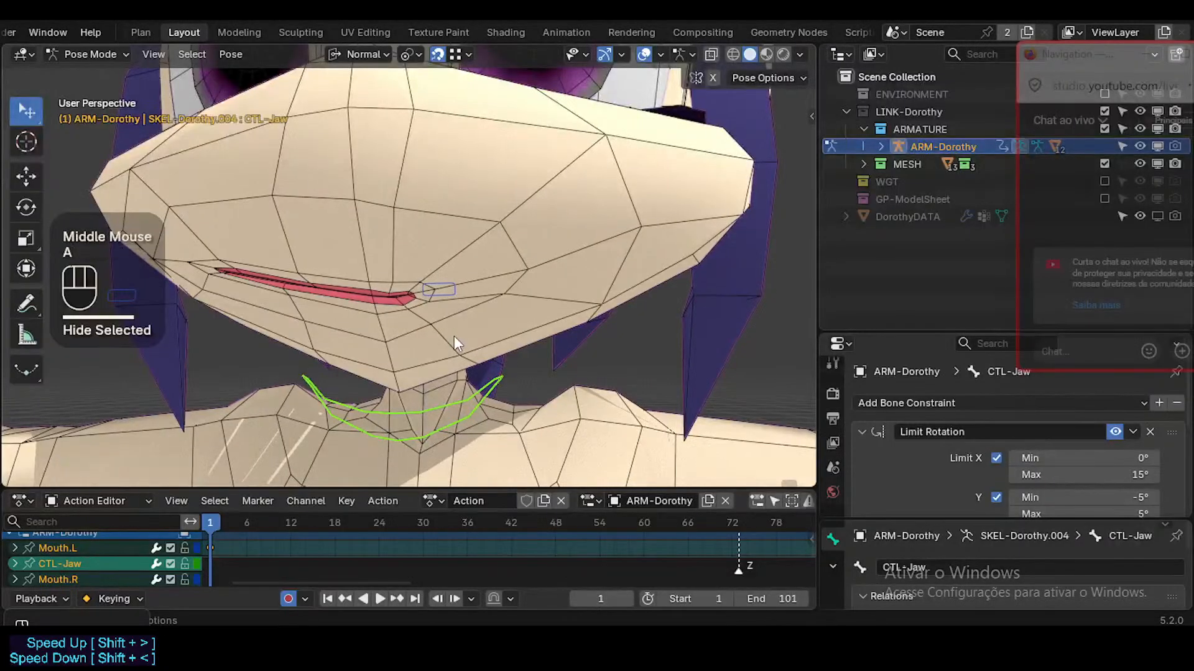
{"action": "key", "text": "alt+q"}
{"action": "key", "text": "alt+q"}
{"action": "left_click", "coordinate": [442, 291]}
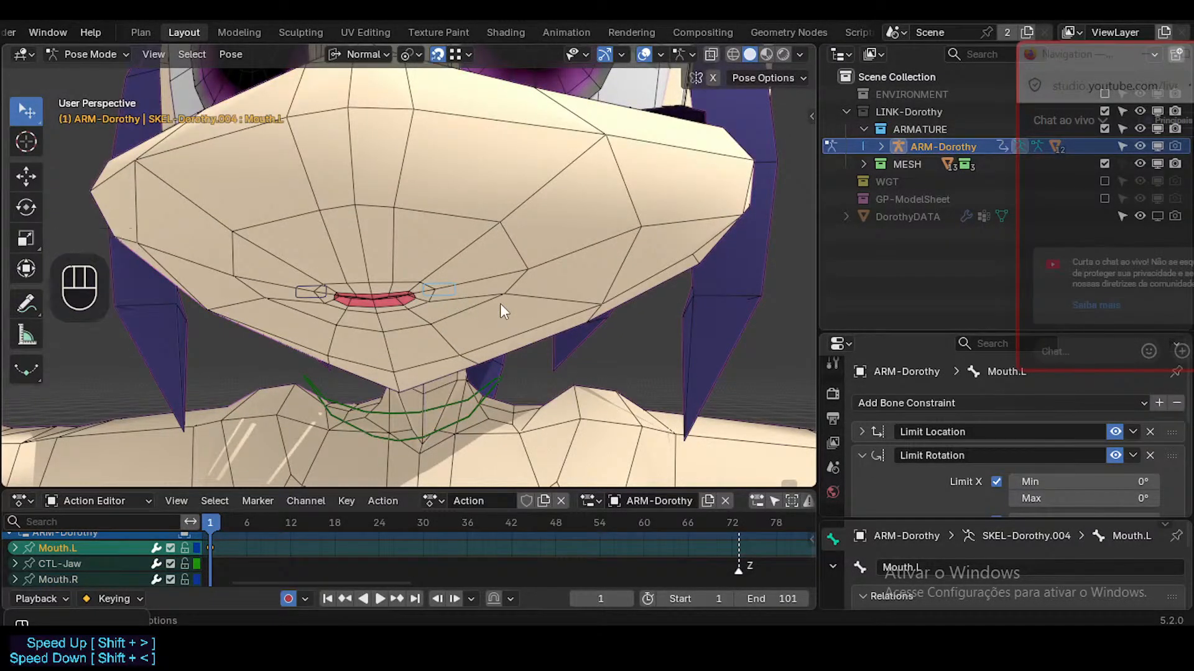
Switch the armature to Object Mode and back to Pose Mode, and reset the pose of all visible bones again
{"action": "key", "text": "ctrl+Tab"}
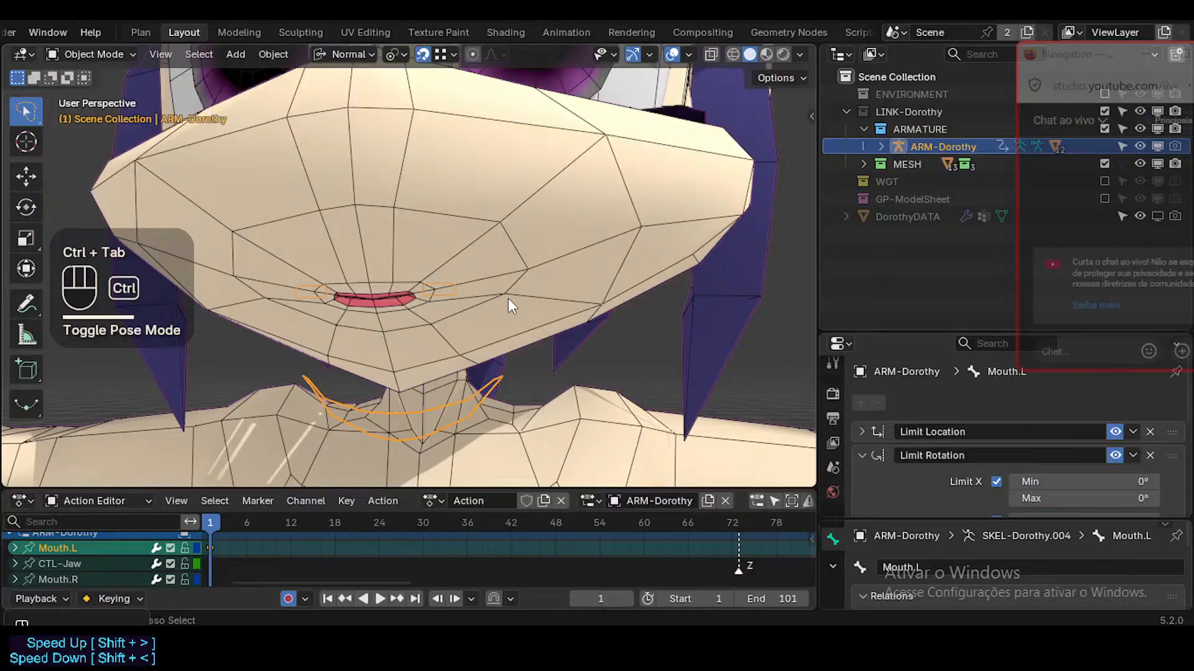
{"action": "key", "text": "space"}
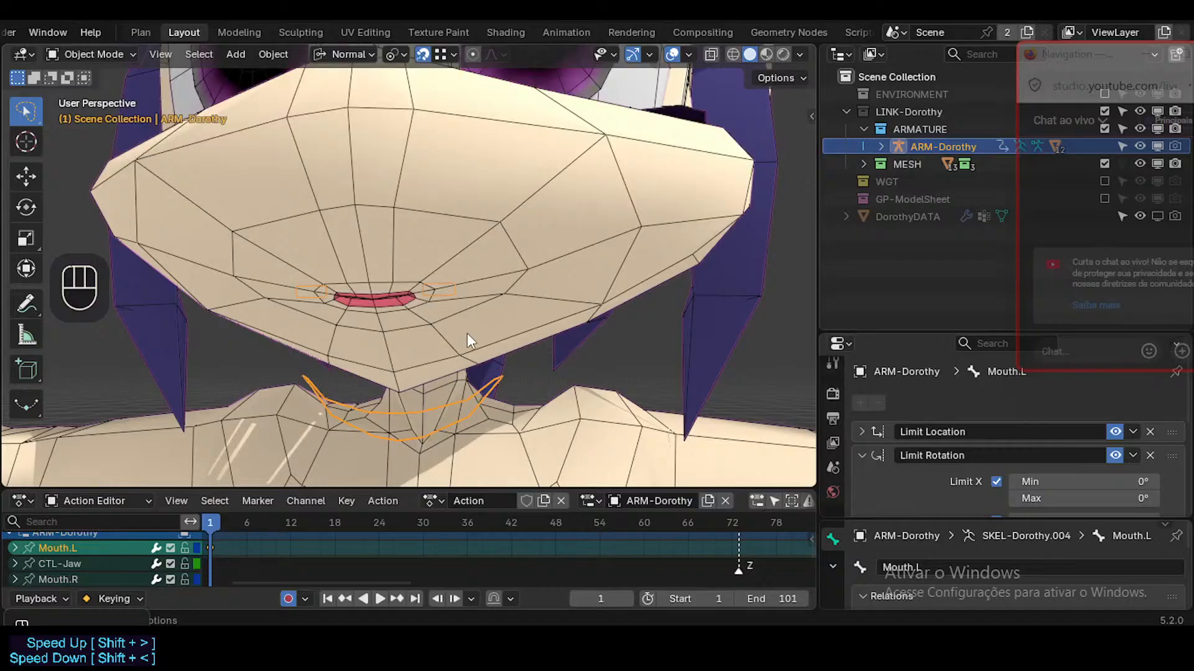
{"action": "middle_click_drag", "start_coordinate": [487, 304], "coordinate": [465, 287]}
{"action": "left_click", "coordinate": [431, 277]}
{"action": "key", "text": "ctrl+Tab"}
{"action": "key", "text": "ctrl+Tab"}
{"action": "key", "text": "ctrl+Tab"}
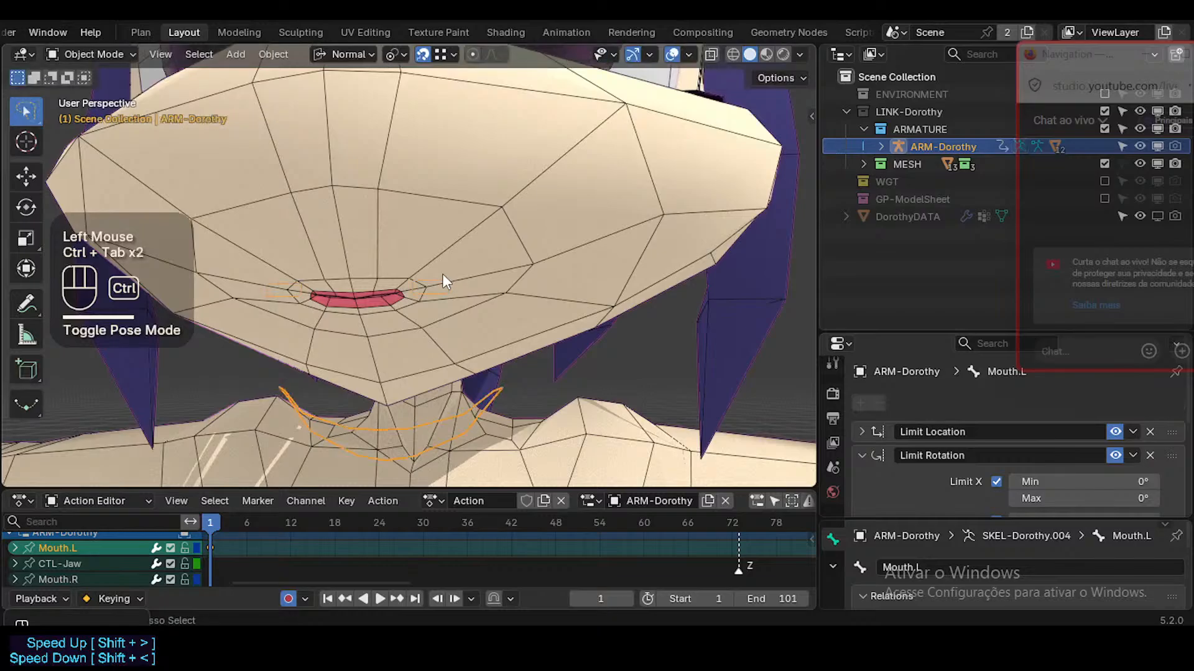
{"action": "key", "text": "a"}
{"action": "key", "text": "alt+q"}
{"action": "key", "text": "alt+q"}
Test rotating the CTL-Jaw bone around its normal X axis and return it to rest
{"action": "left_click", "coordinate": [405, 419]}
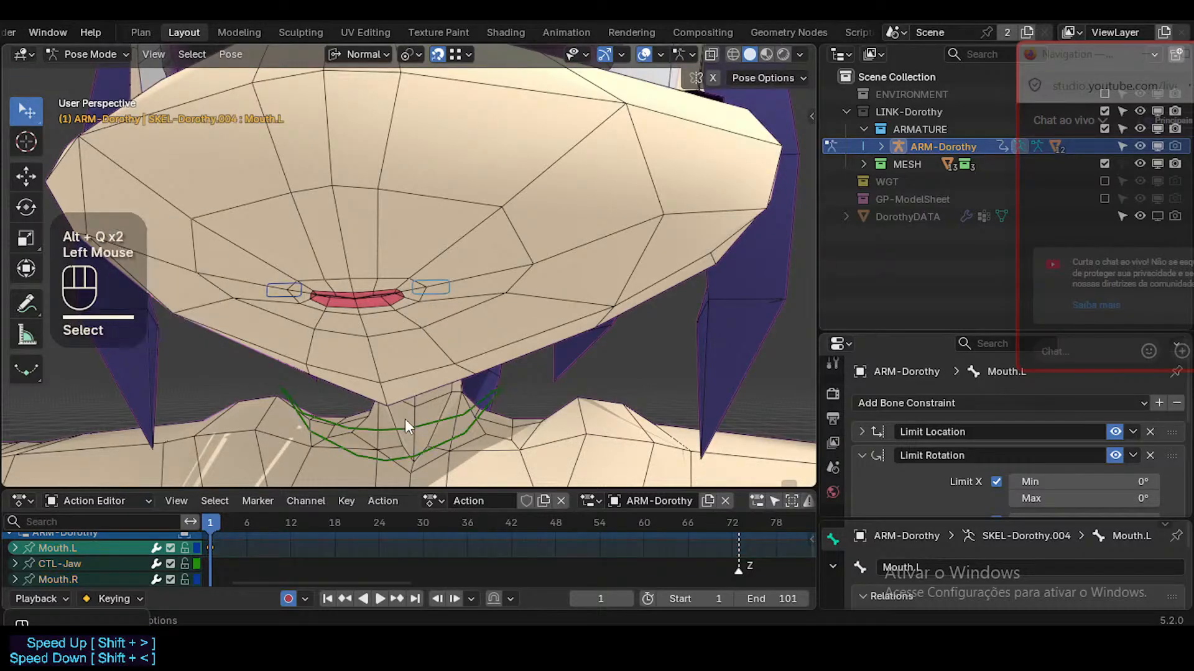
{"action": "left_click", "coordinate": [405, 419]}
{"action": "key", "text": "r"}
{"action": "key", "text": "x"}
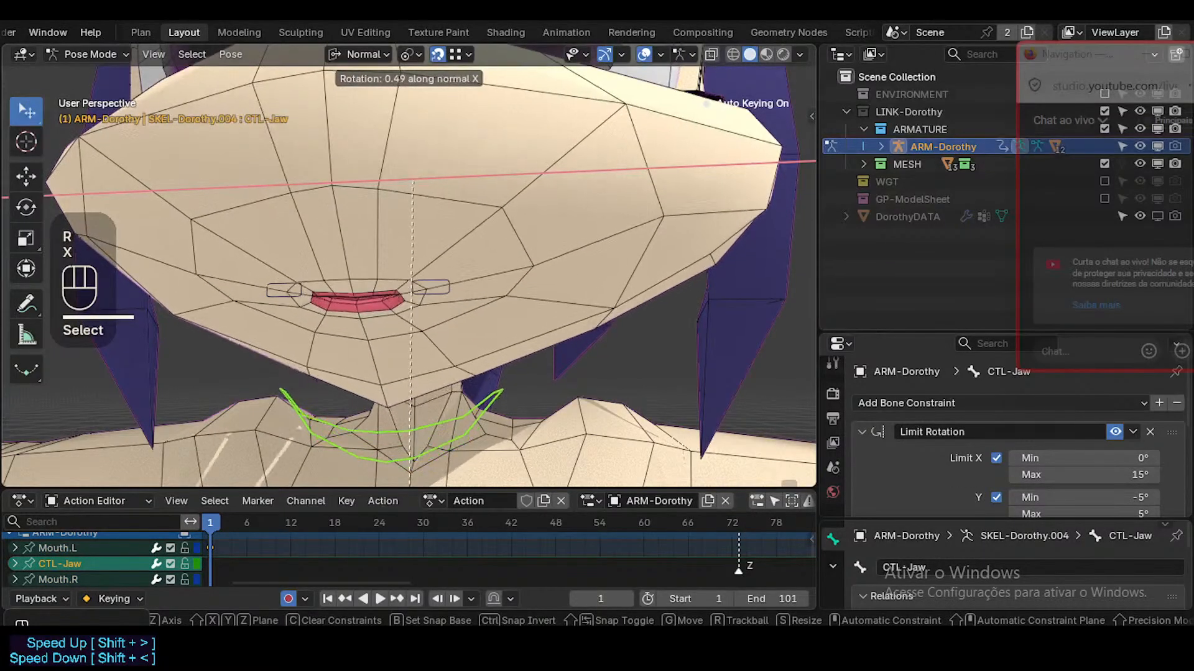
{"action": "key", "text": "Escape"}
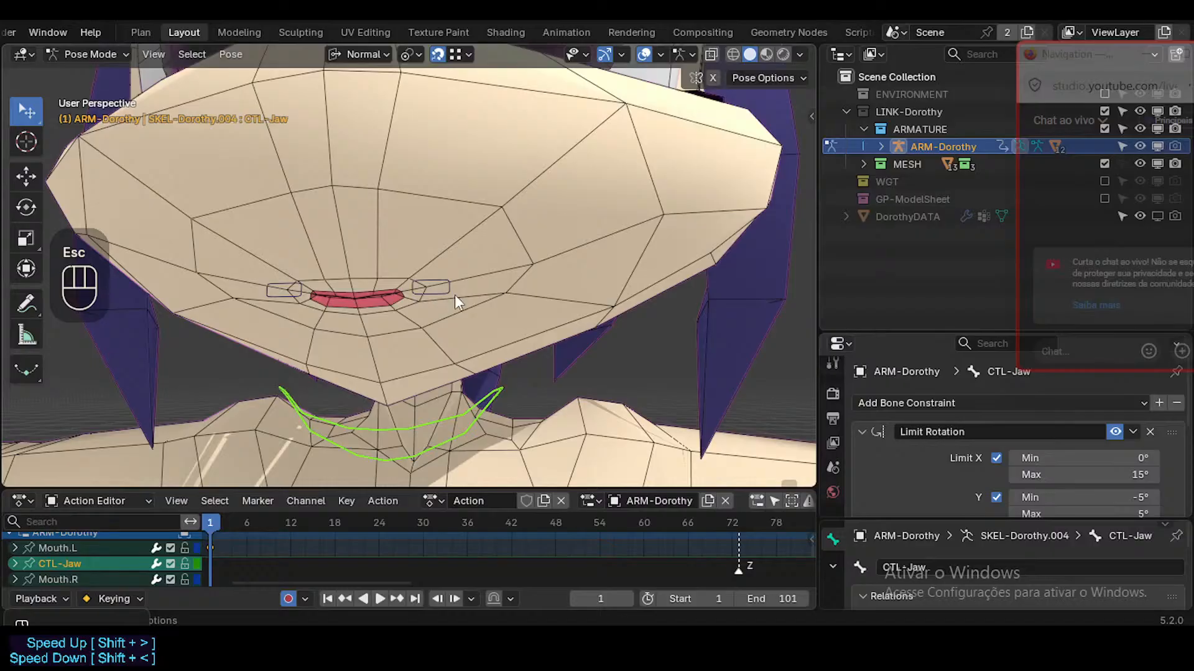
Test moving the Mouth.L bone freely up and outward and return it to rest
{"action": "mouse_move", "coordinate": [454, 295]}
{"action": "middle_mouse_down", "text": "ctrl"}
{"action": "mouse_move", "coordinate": [456, 357]}
{"action": "mouse_move", "coordinate": [465, 331]}
{"action": "mouse_move", "coordinate": [442, 302]}
{"action": "middle_mouse_up", "text": "ctrl"}
{"action": "left_click", "coordinate": [439, 296]}
{"action": "key", "text": "g"}
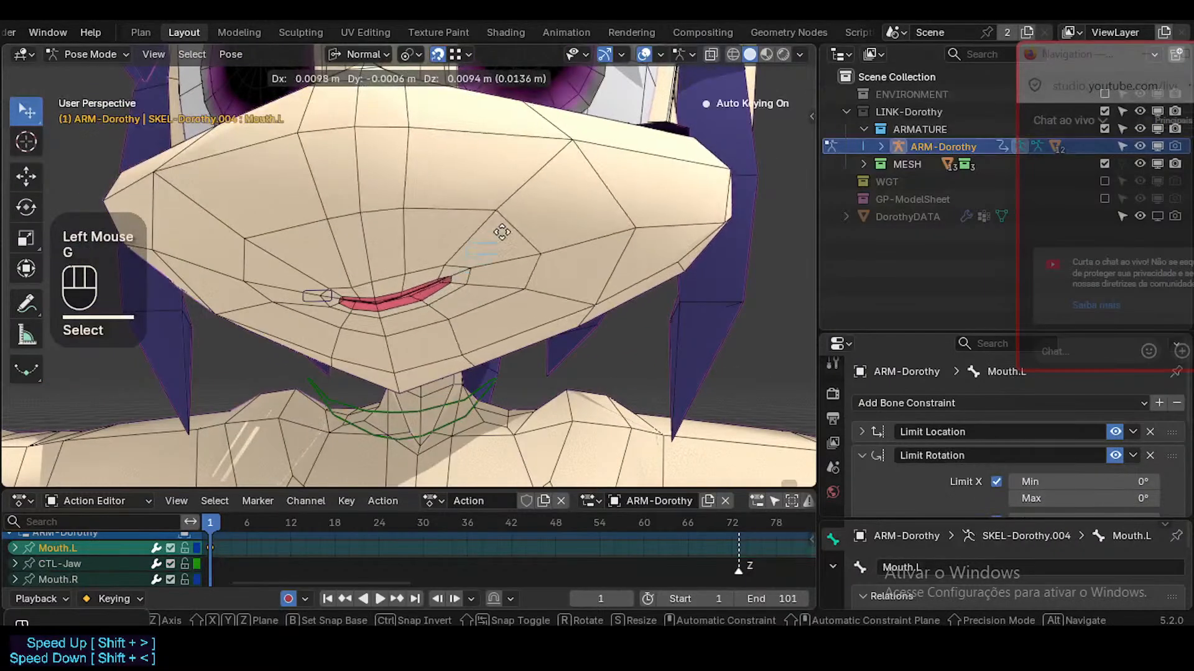
{"action": "key", "text": "Escape"}
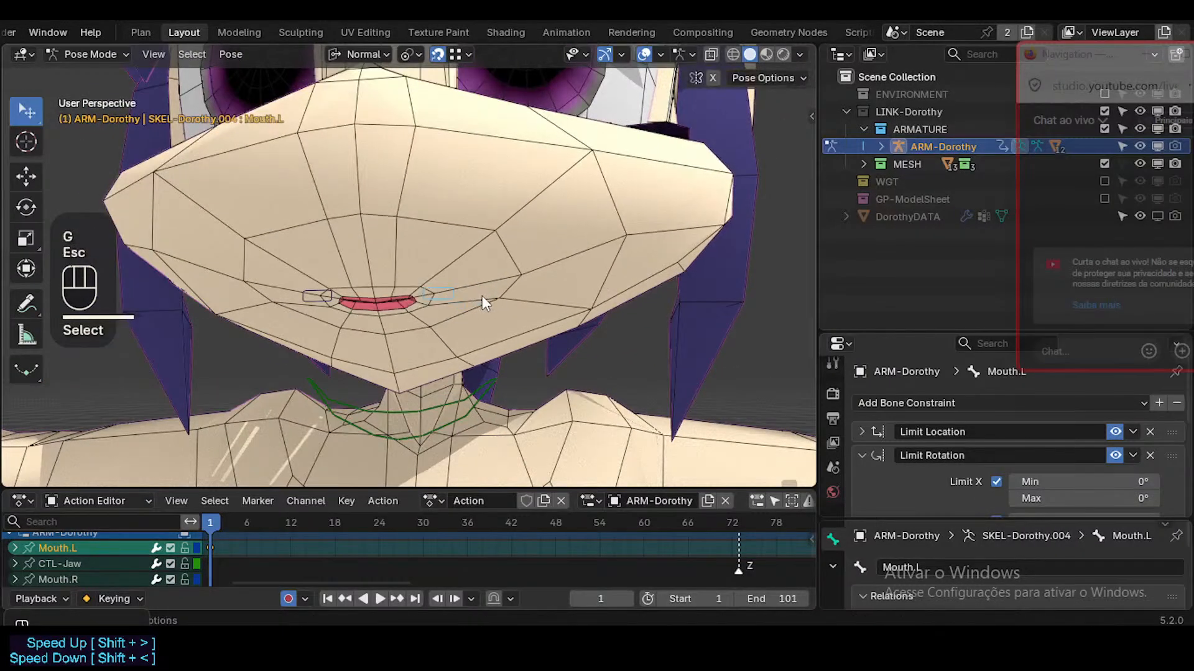
Return to Object Mode and deselect the ARM-Dorothy armature
{"action": "key", "text": "ctrl+Tab"}
{"action": "left_click", "coordinate": [498, 284]}
{"action": "left_click", "coordinate": [582, 289]}
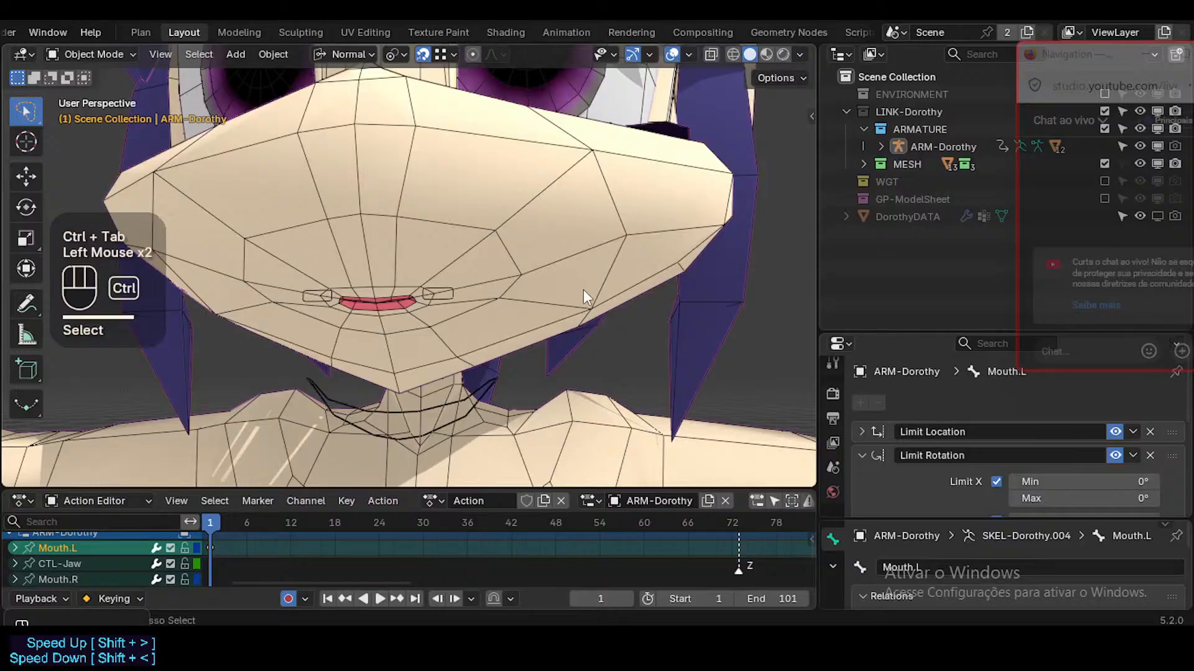
{"action": "key", "text": "ctrl+Tab"}
{"action": "left_click", "coordinate": [570, 281]}
{"action": "key", "text": "ctrl+Tab"}
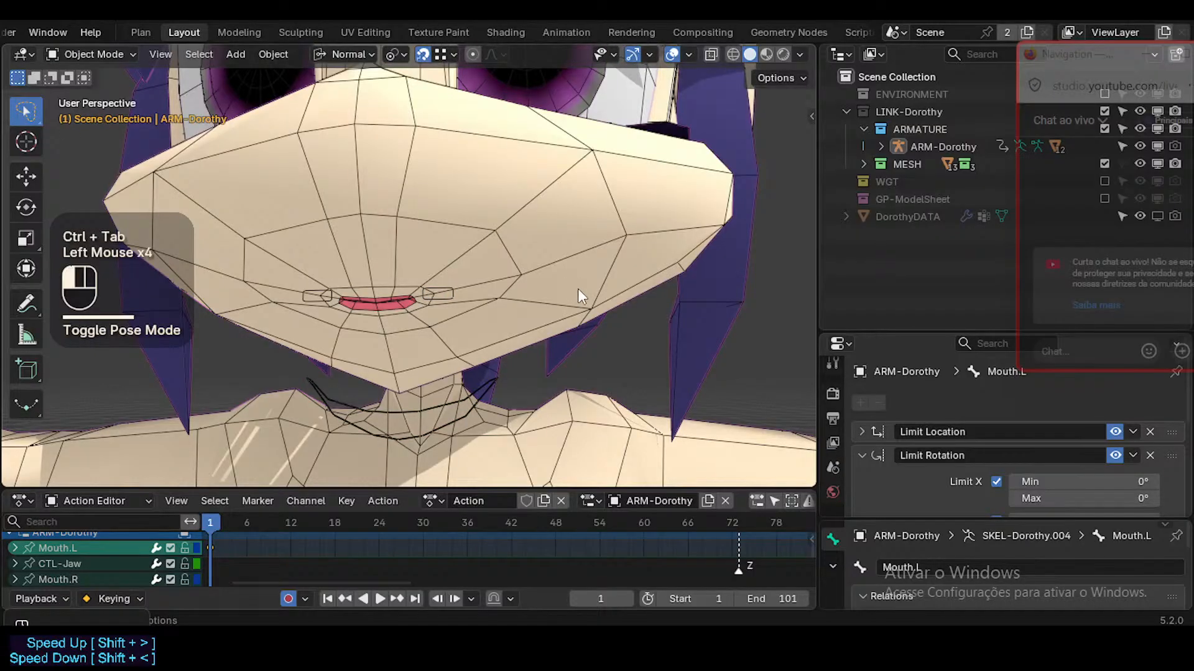
Expand the MESH collection and disable the Body mesh in viewports
{"action": "left_click", "coordinate": [861, 150]}
{"action": "left_click", "coordinate": [863, 163]}
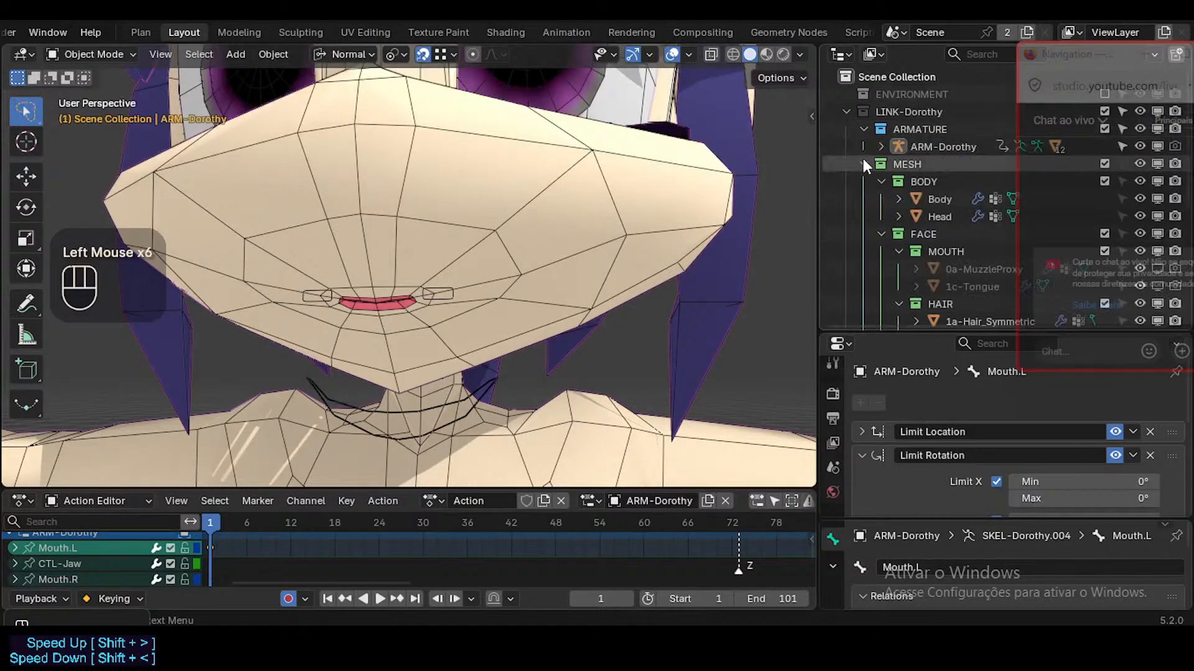
{"action": "left_click_drag", "start_coordinate": [1072, 57], "coordinate": [1037, 294]}
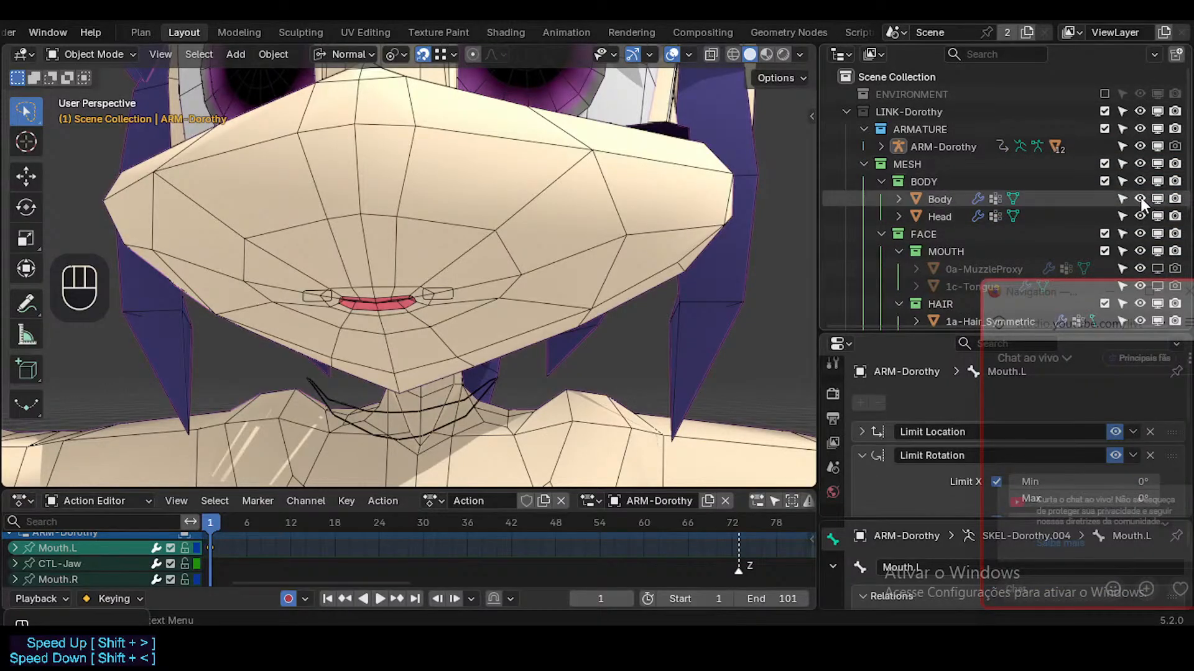
{"action": "left_click", "coordinate": [1156, 198]}
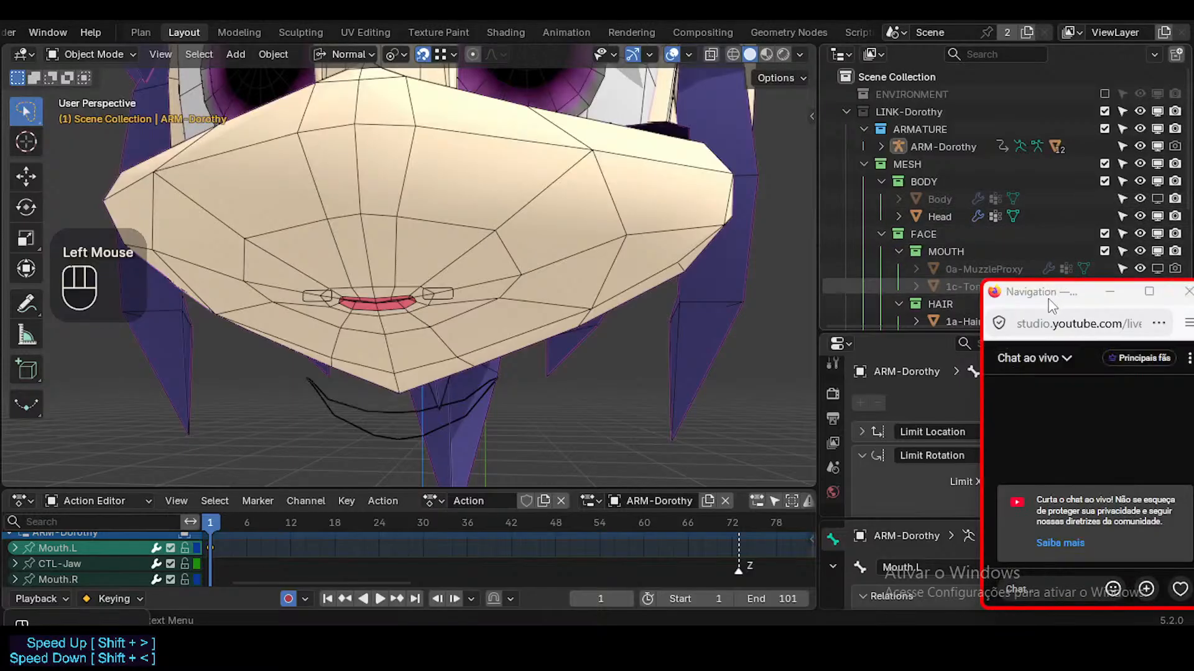
Exclude the MOUTH and HAIR collections inside FACE from the view layer
{"action": "left_click_drag", "start_coordinate": [1048, 299], "coordinate": [1022, 404]}
{"action": "middle_click_drag", "start_coordinate": [1047, 267], "coordinate": [1074, 196]}
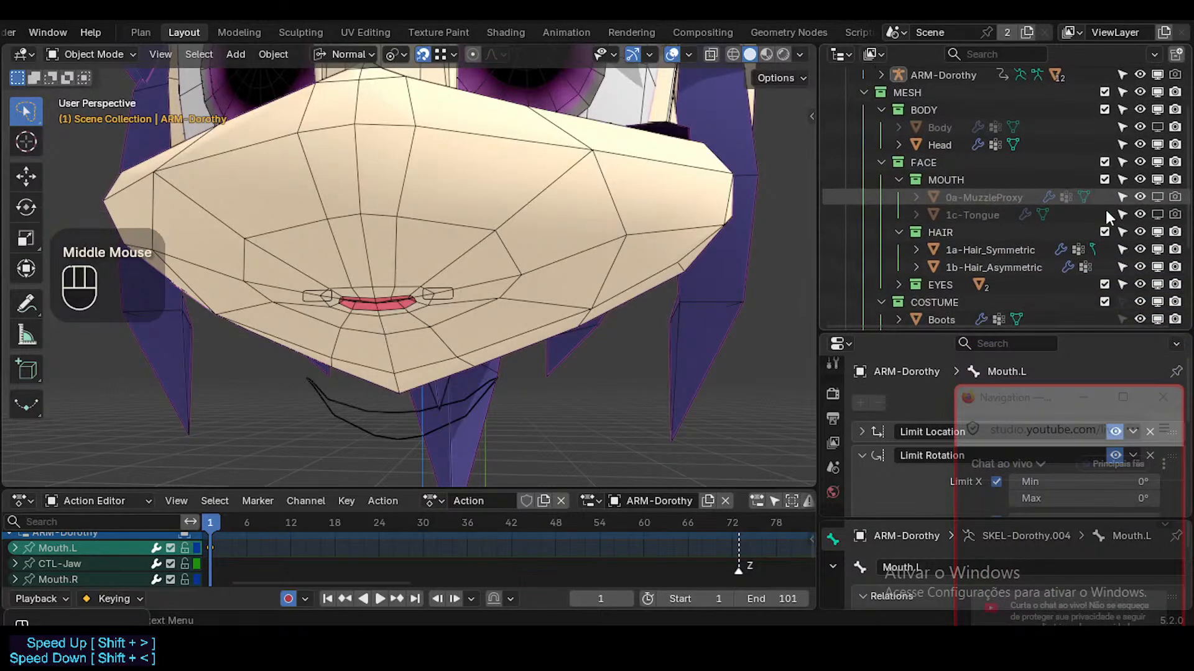
{"action": "left_click", "coordinate": [1104, 179]}
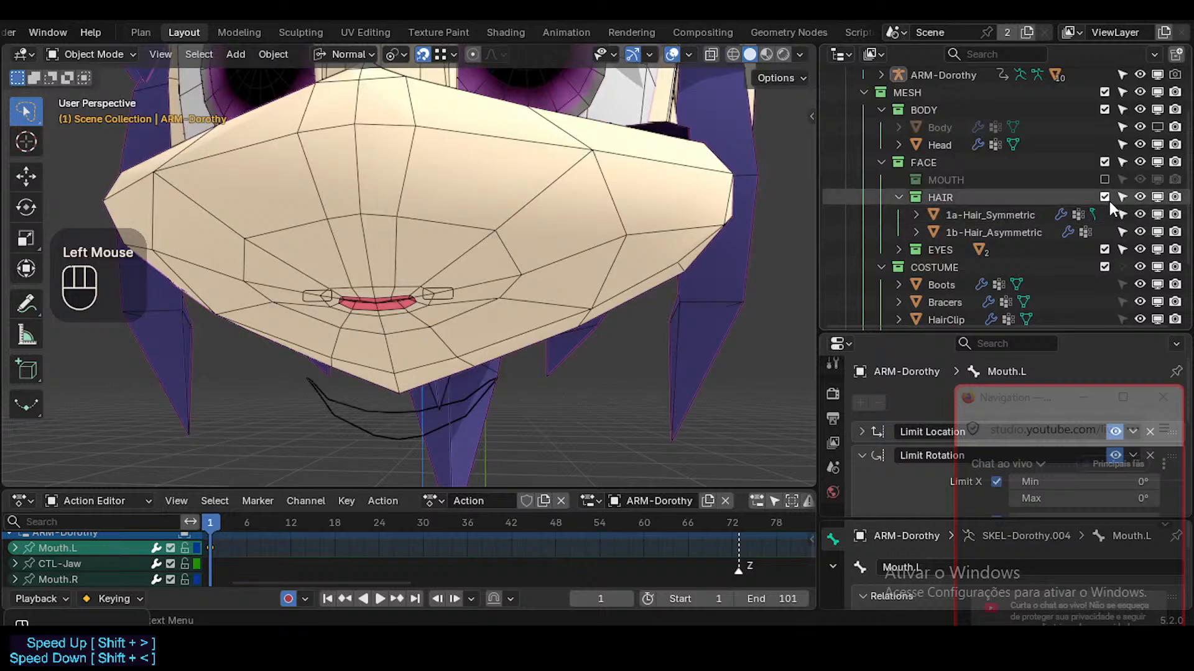
{"action": "left_click", "coordinate": [1106, 198]}
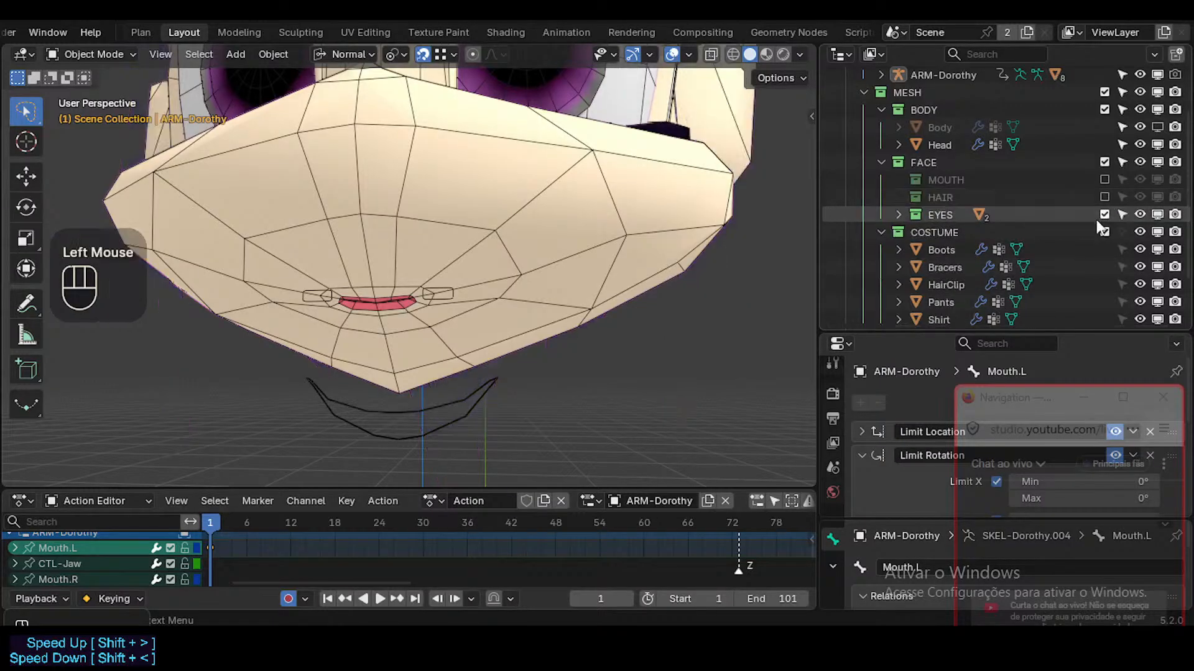
Exclude the COSTUME collection from the view layer and save the file
{"action": "left_click", "coordinate": [1104, 232]}
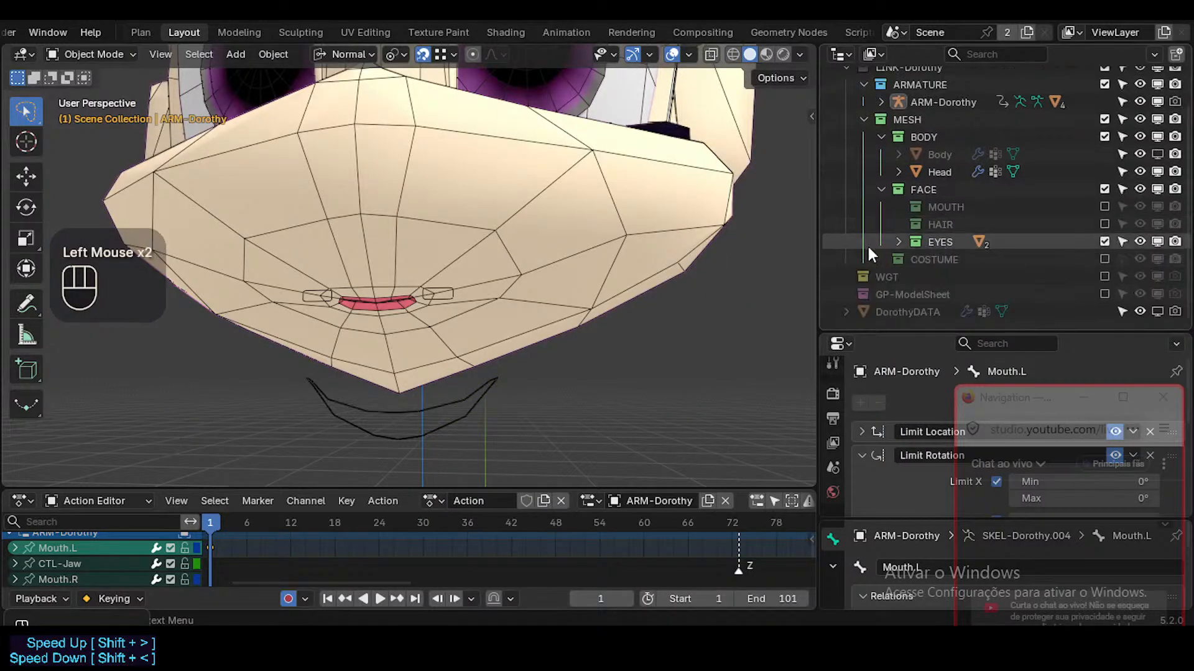
{"action": "middle_click_drag", "start_coordinate": [597, 300], "coordinate": [551, 303], "text": "ctrl"}
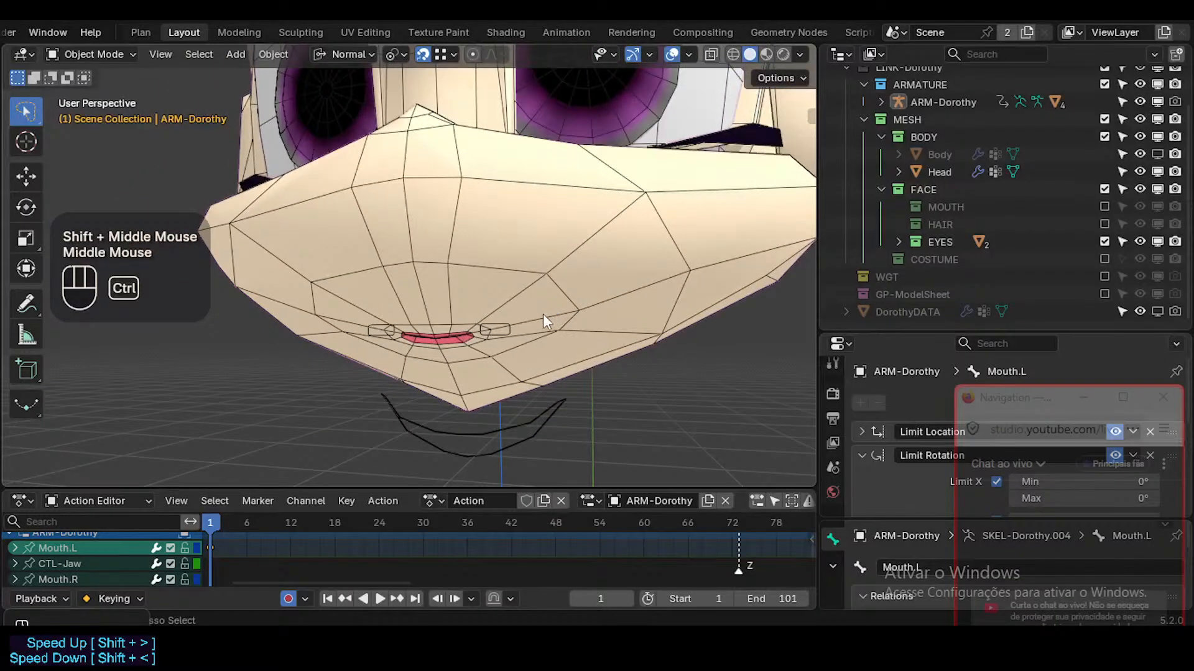
{"action": "key", "text": "ctrl+s"}
Select the Head mesh, save the file, and enter Edit Mode with nothing selected
{"action": "left_click", "coordinate": [564, 285]}
{"action": "key", "text": "ctrl+s"}
{"action": "key", "text": "ctrl+Tab"}
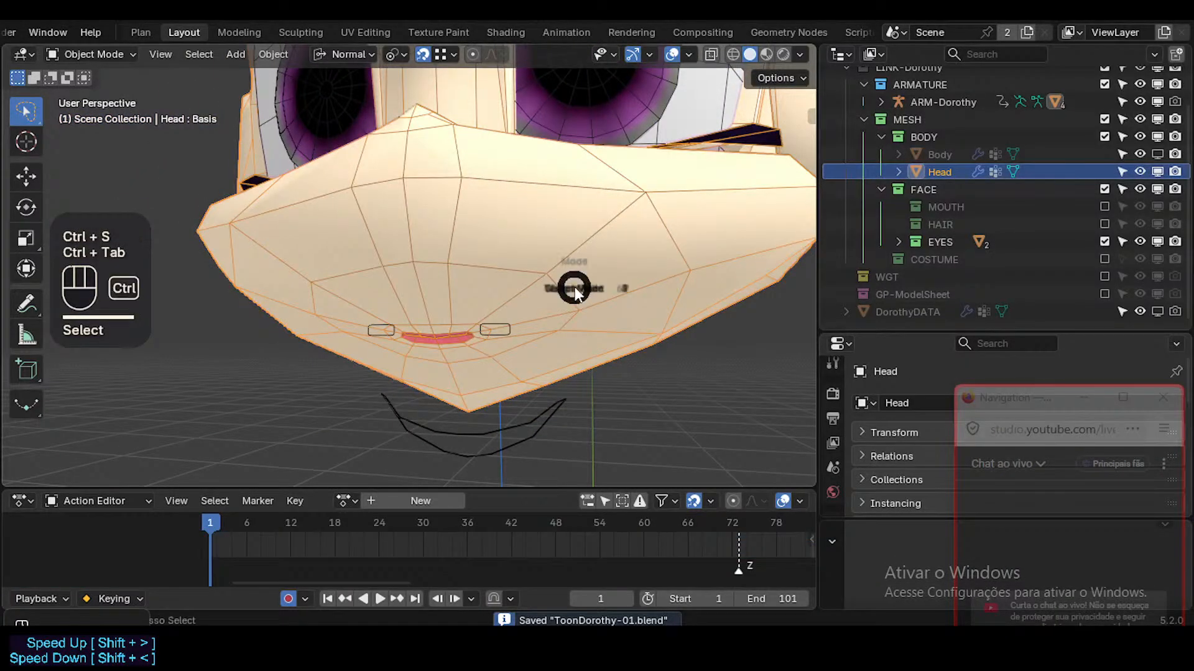
{"action": "key", "text": "Tab"}
{"action": "middle_click_drag", "start_coordinate": [574, 292], "coordinate": [631, 271]}
{"action": "key", "text": "alt+a"}
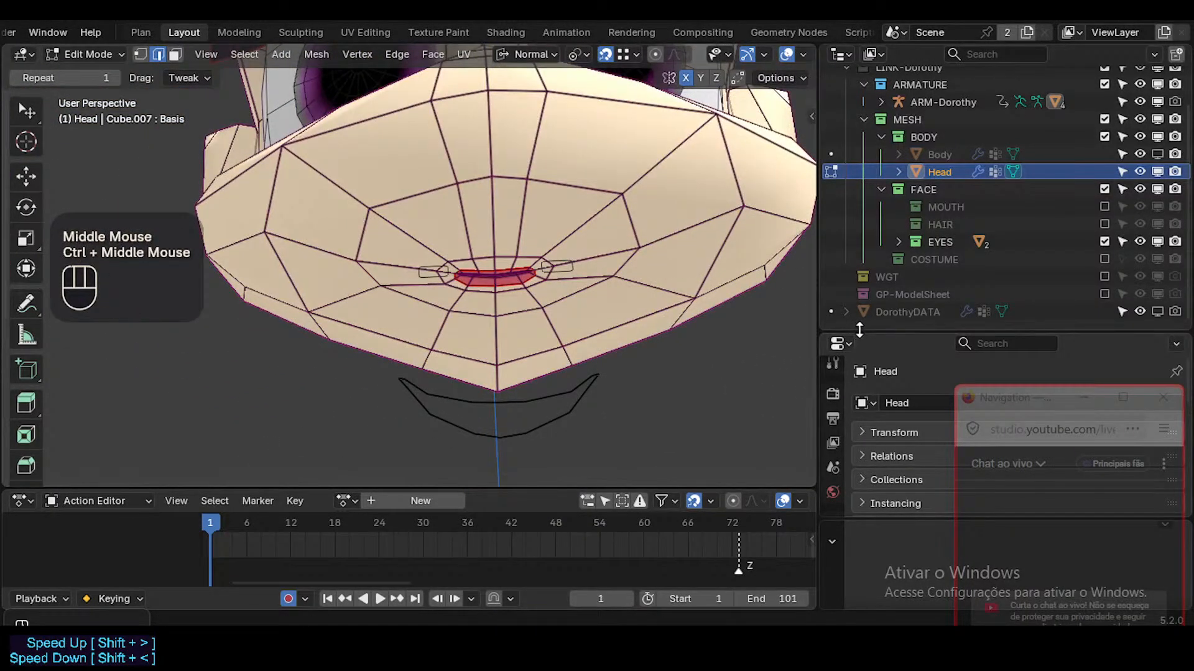
Enlarge the Properties editor and display the Head mesh's full Shape Keys list, keeping the chat window clear of it
{"action": "left_click_drag", "start_coordinate": [827, 336], "coordinate": [830, 252]}
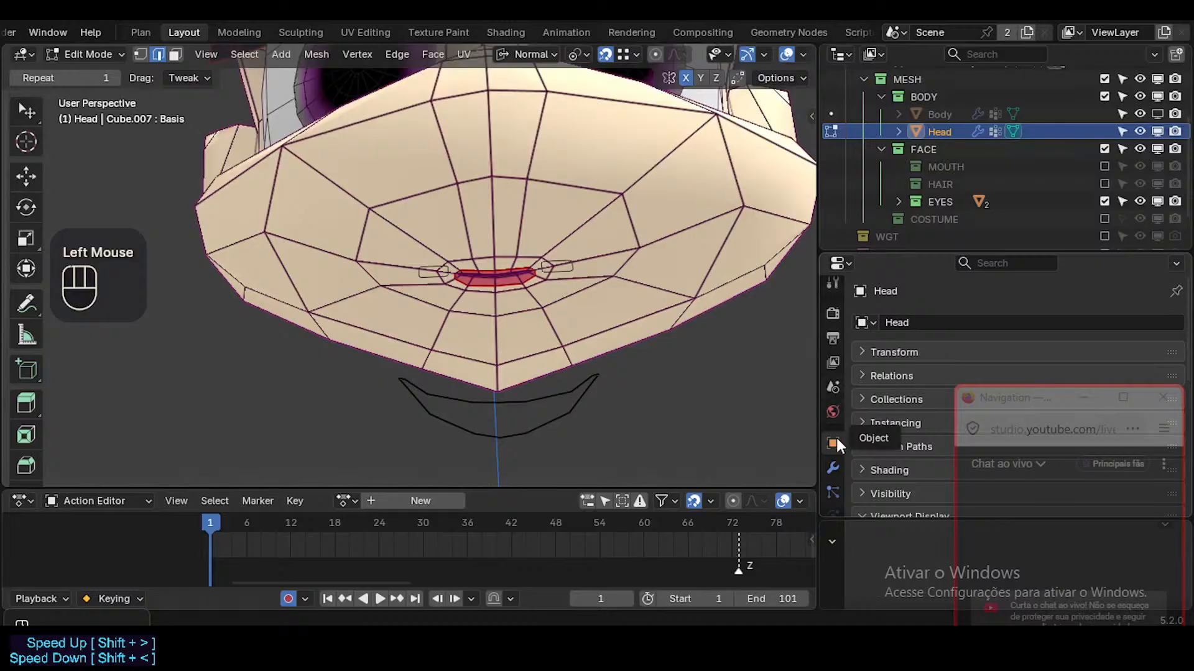
{"action": "middle_click_drag", "start_coordinate": [833, 468], "coordinate": [863, 327]}
{"action": "left_click_drag", "start_coordinate": [909, 253], "coordinate": [886, 69]}
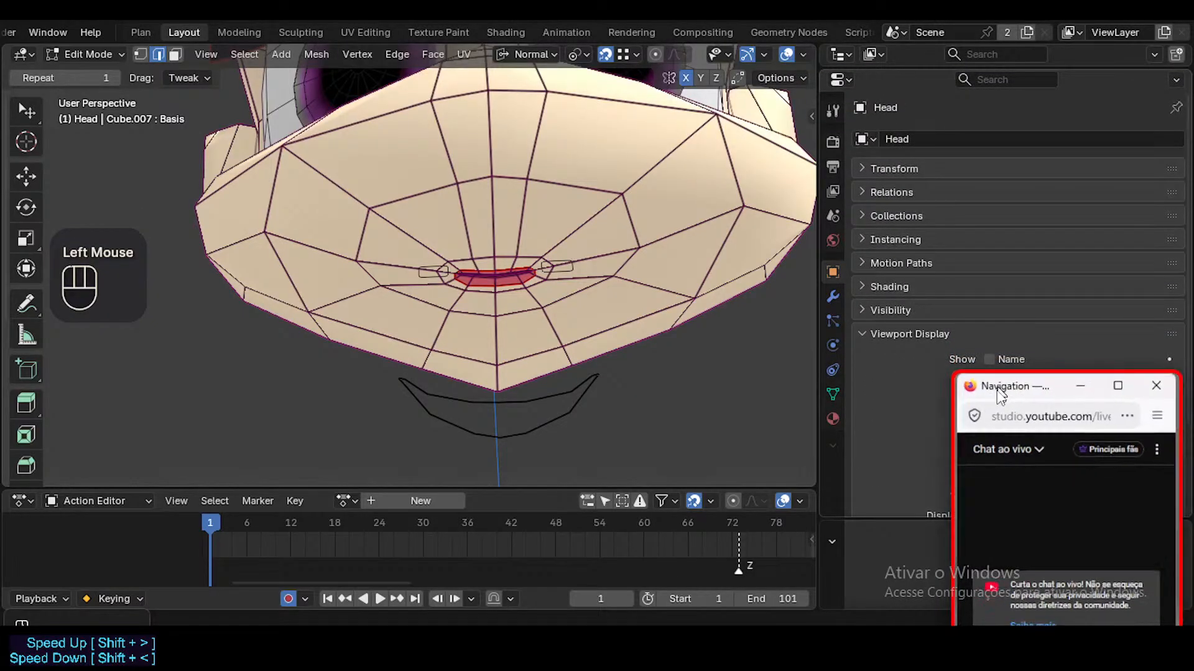
{"action": "left_click_drag", "start_coordinate": [1000, 406], "coordinate": [993, 430]}
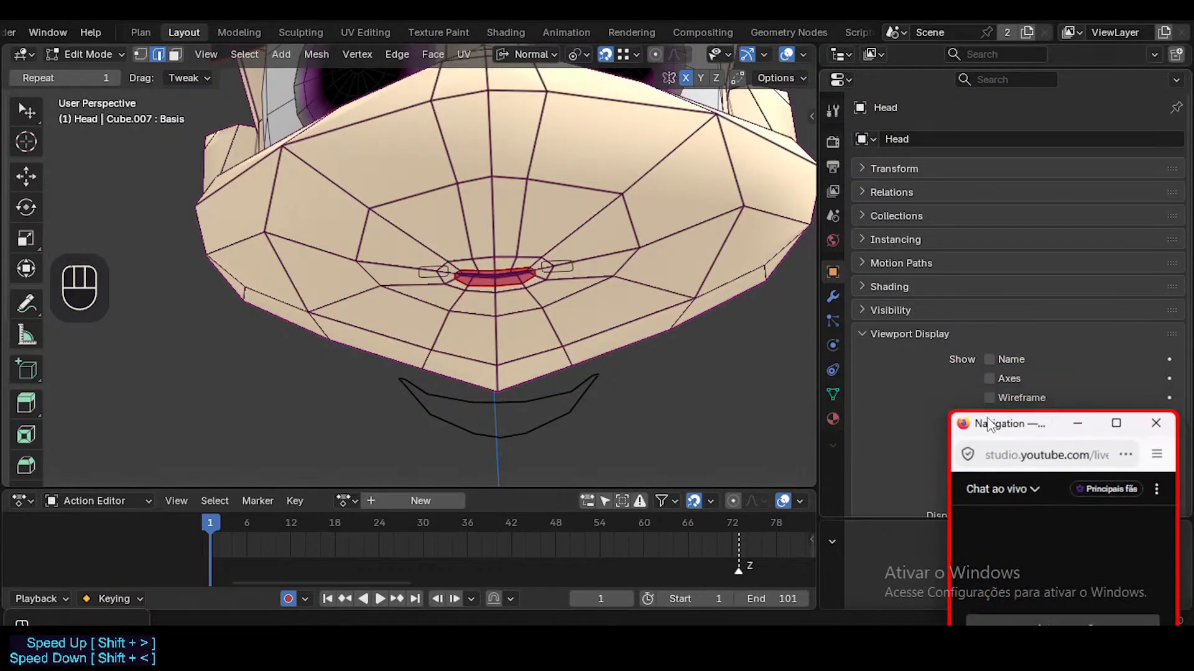
{"action": "left_click", "coordinate": [833, 395]}
{"action": "left_click", "coordinate": [1023, 355]}
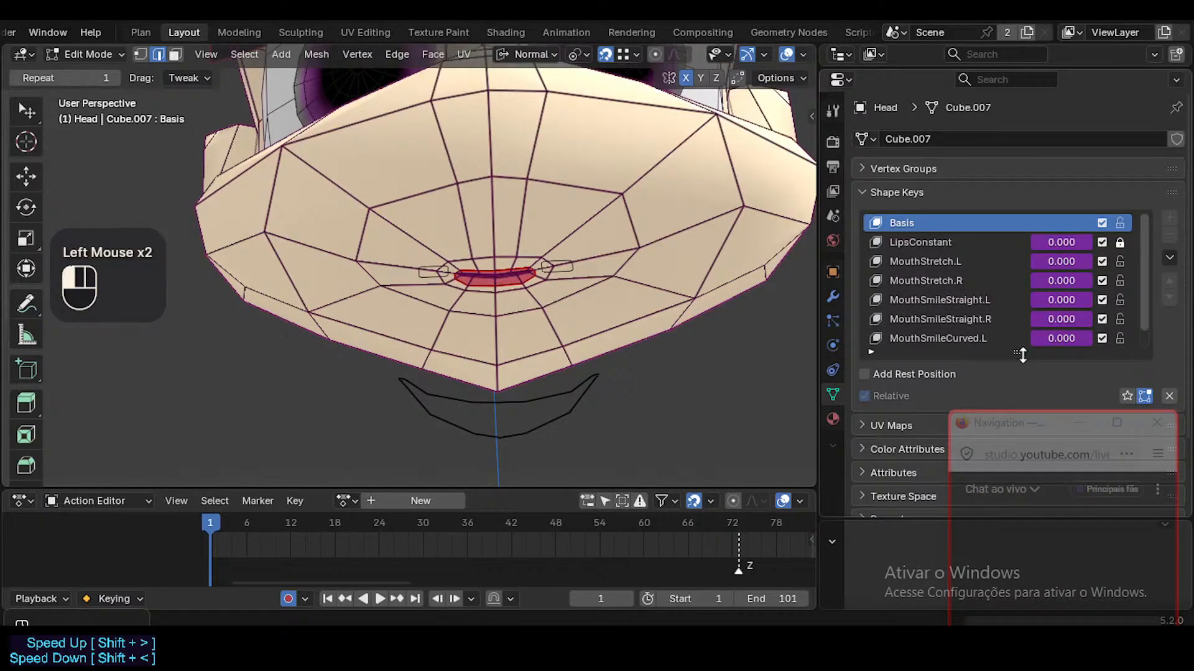
{"action": "left_click_drag", "start_coordinate": [1022, 355], "coordinate": [1017, 429]}
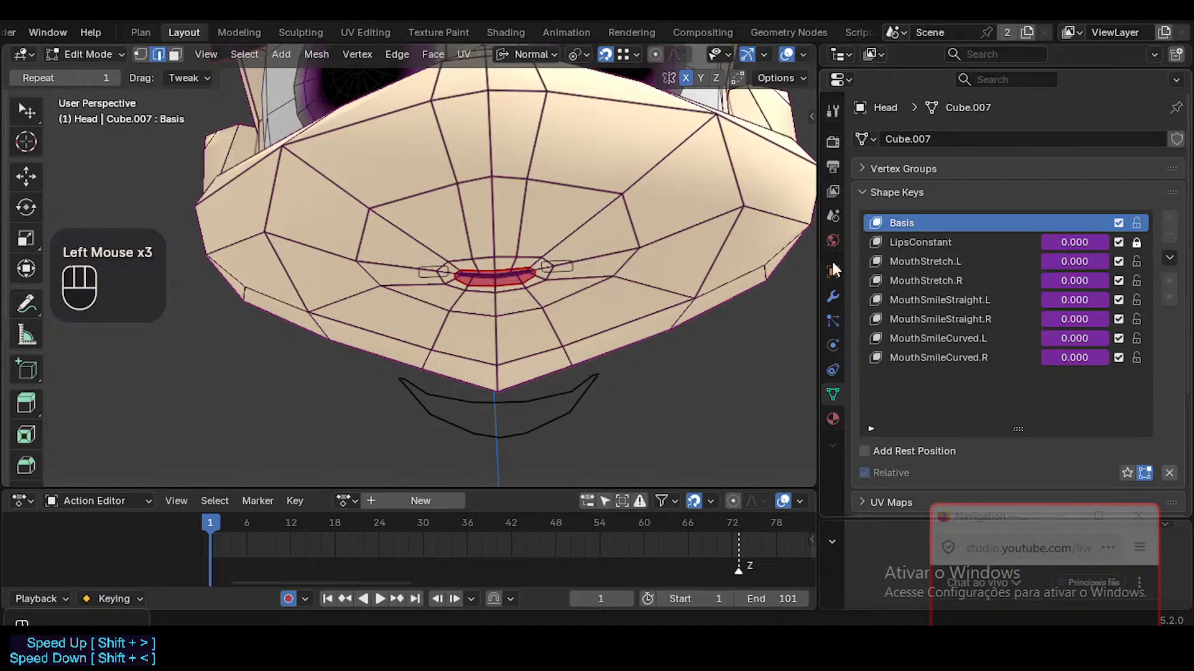
In Edit Mode, switch to vertex selection and select the lower cheek vertex beside the character's left mouth corner
{"action": "middle_click_drag", "start_coordinate": [620, 267], "coordinate": [614, 282]}
{"action": "key", "text": "ctrl+Tab"}
{"action": "left_click", "coordinate": [609, 253]}
{"action": "key", "text": "Tab"}
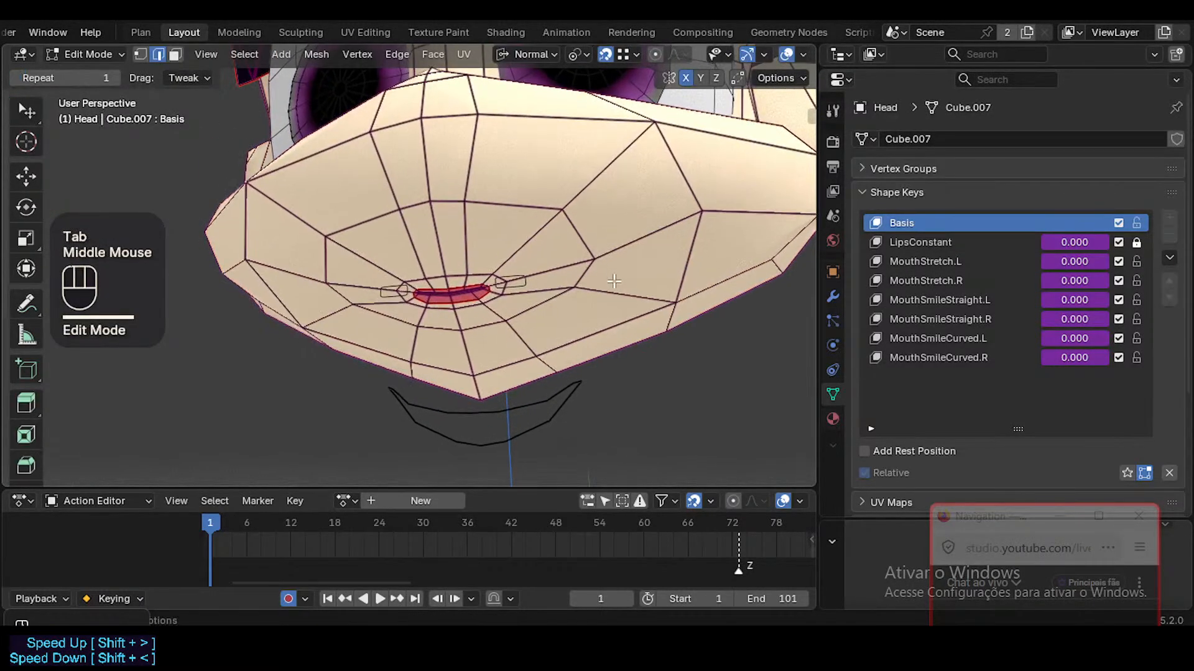
{"action": "left_click", "coordinate": [580, 290]}
{"action": "key", "text": "1"}
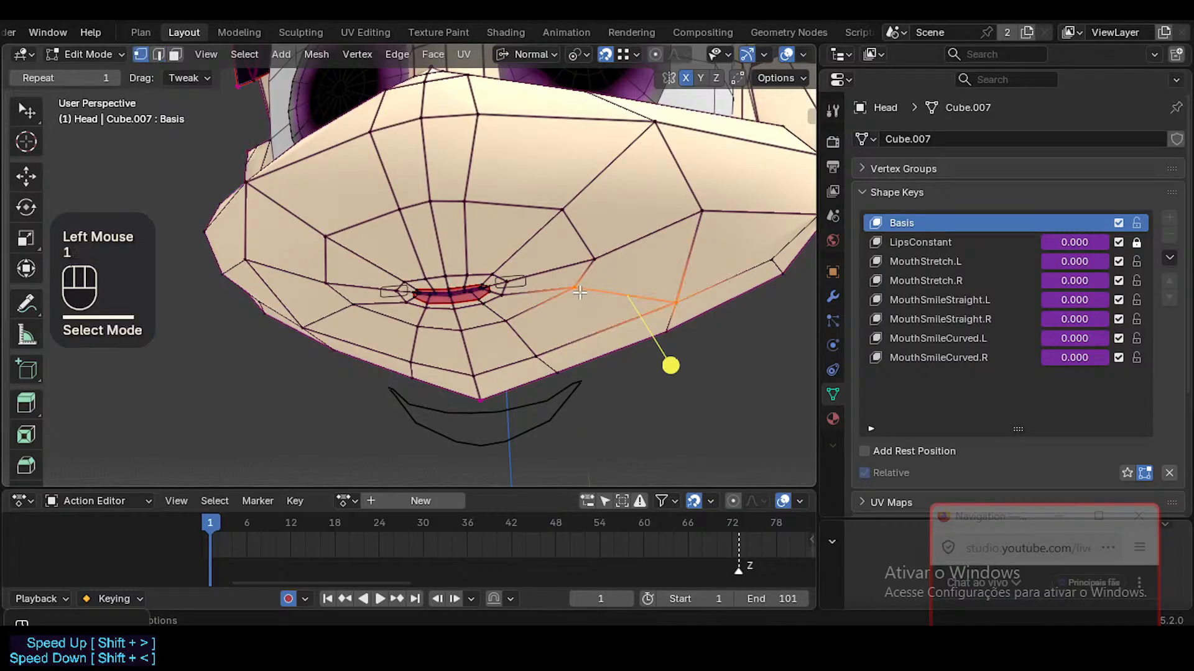
{"action": "left_click", "coordinate": [571, 289]}
{"action": "key", "text": "g"}
{"action": "key", "text": "g"}
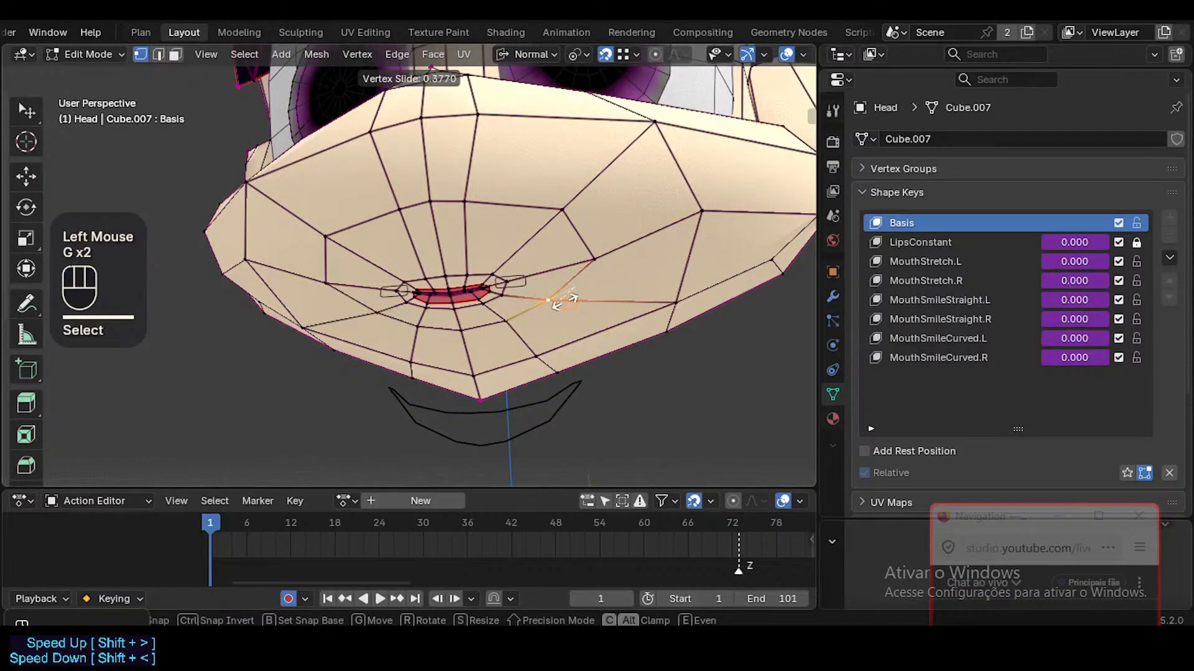
{"action": "key", "text": "Escape"}
Turn off snapping, slide the lower left cheek vertex slightly down toward the chin, and refine its position with a small free move
{"action": "key", "text": "shift+Tab"}
{"action": "key", "text": "g"}
{"action": "key", "text": "g"}
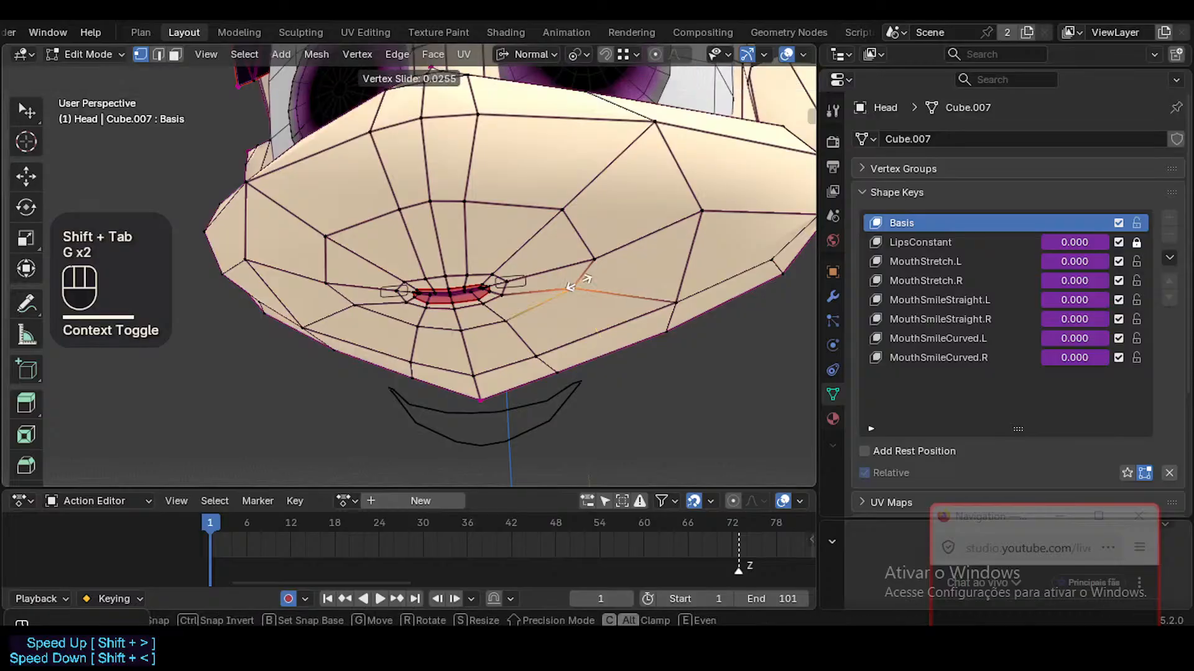
{"action": "left_click", "coordinate": [562, 295]}
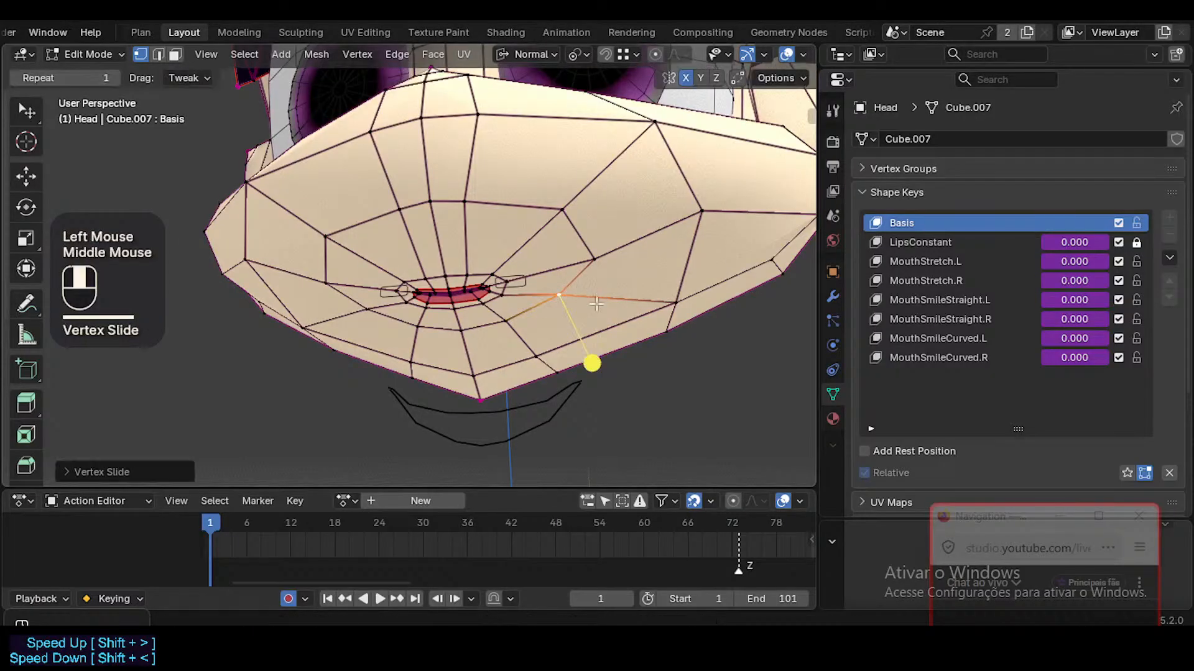
{"action": "middle_click_drag", "start_coordinate": [591, 360], "coordinate": [570, 303]}
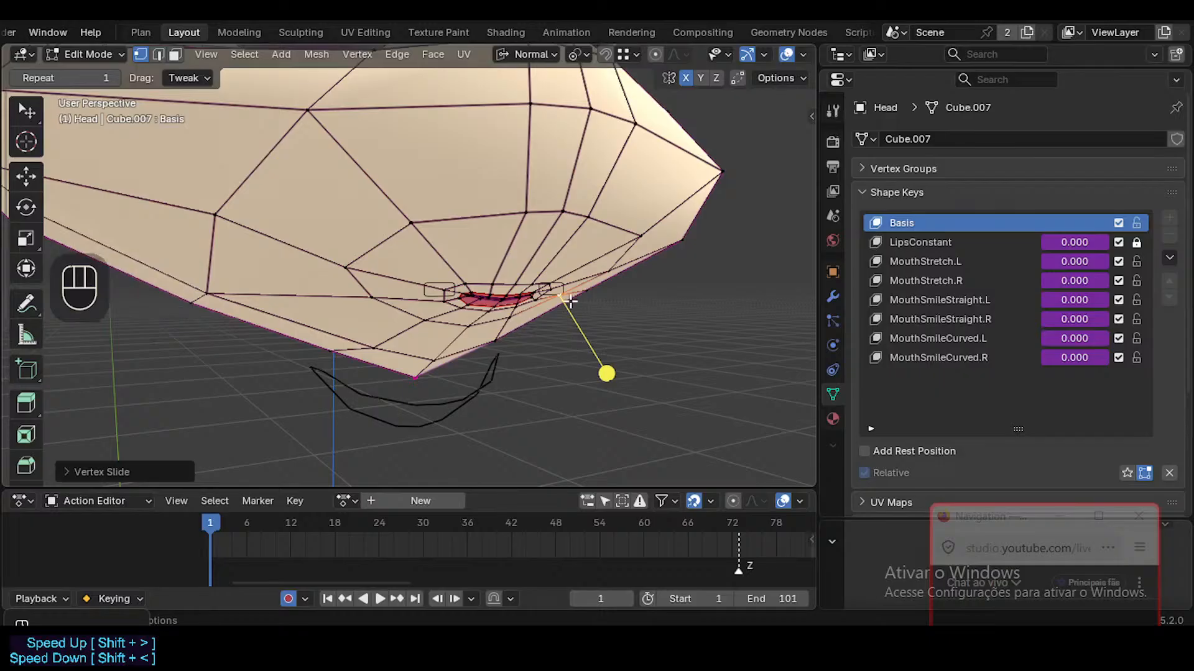
{"action": "middle_click_drag", "start_coordinate": [541, 311], "coordinate": [594, 256]}
{"action": "key", "text": "g"}
{"action": "left_click", "coordinate": [621, 302], "text": "shift"}
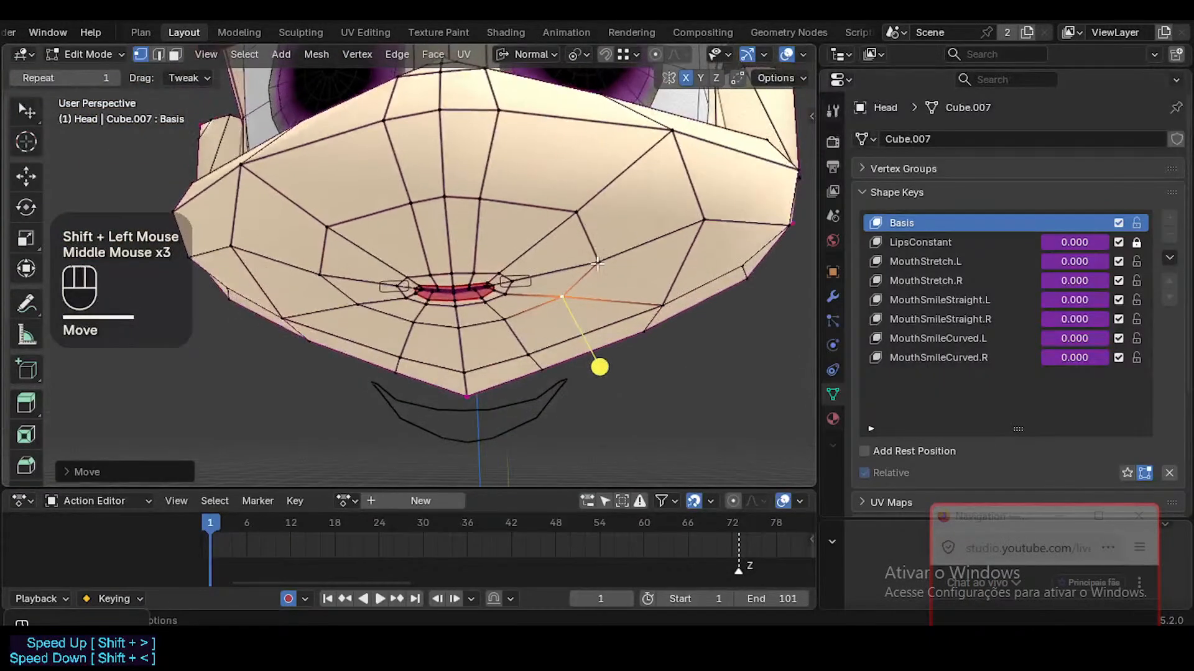
Slide the vertex just below the left mouth corner slightly upward along its edge
{"action": "left_click", "coordinate": [507, 296]}
{"action": "middle_click_drag", "start_coordinate": [508, 296], "coordinate": [518, 280]}
{"action": "middle_click_drag", "start_coordinate": [519, 283], "coordinate": [528, 273]}
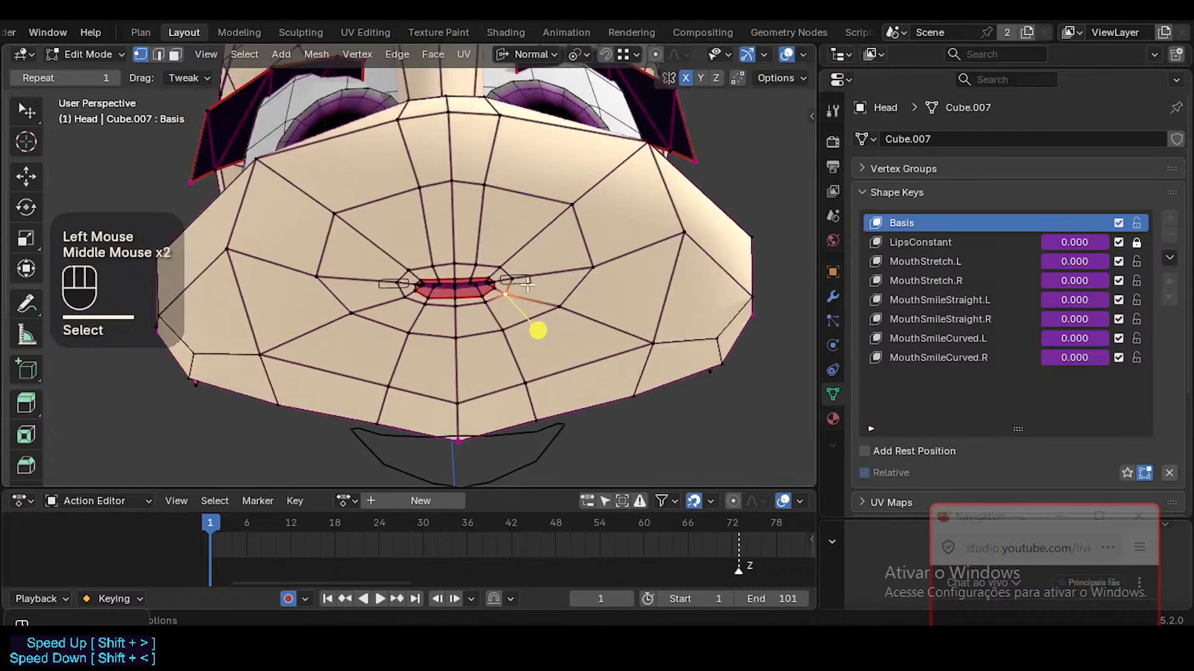
{"action": "key", "text": "g"}
{"action": "key", "text": "g"}
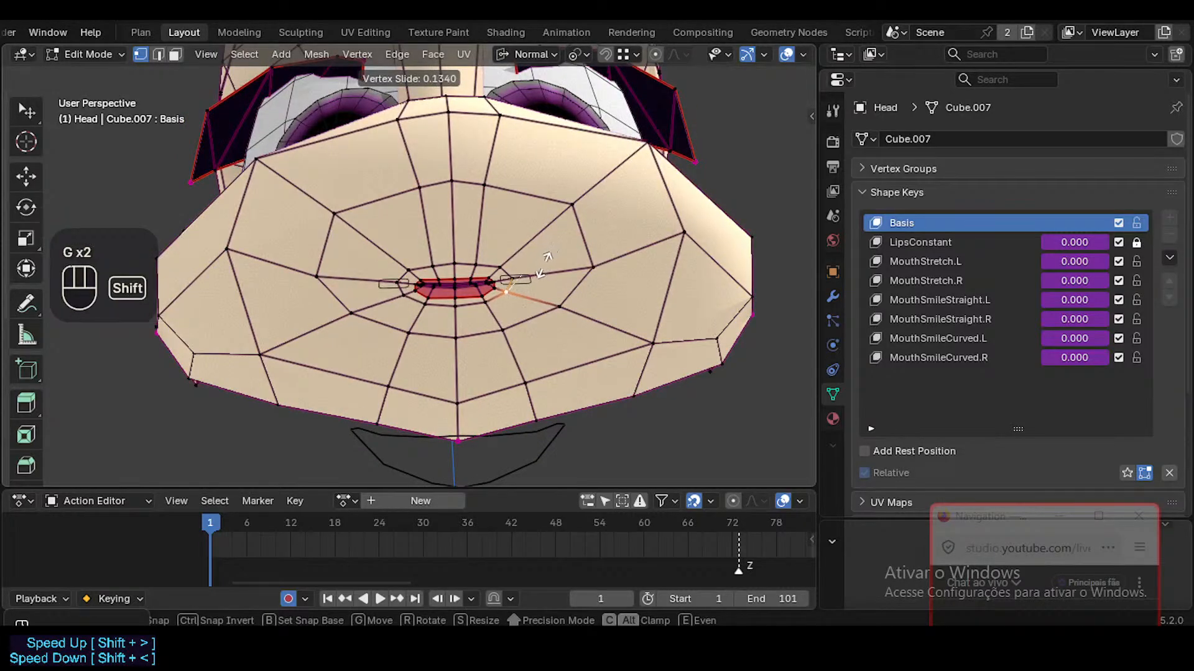
{"action": "left_click", "coordinate": [547, 257], "text": "shift"}
Slide the upper cheek vertex beside the left mouth corner slightly upward along its edge
{"action": "middle_click_drag", "start_coordinate": [550, 257], "coordinate": [651, 259]}
{"action": "left_click", "coordinate": [608, 260]}
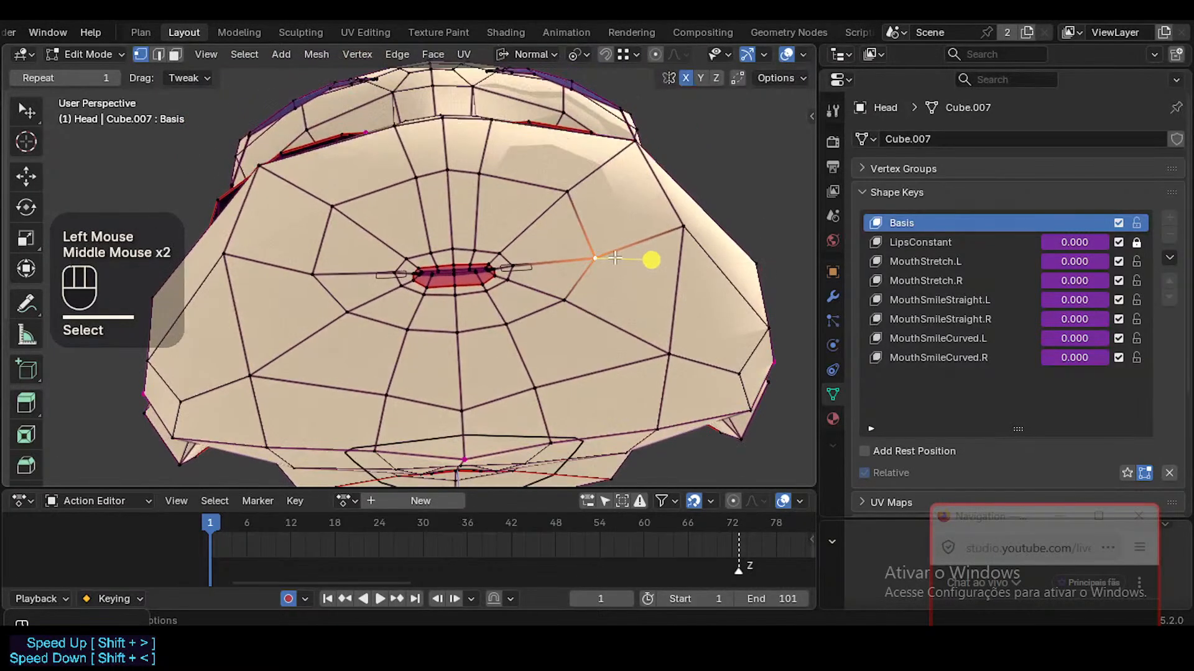
{"action": "key", "text": "g"}
{"action": "key", "text": "g"}
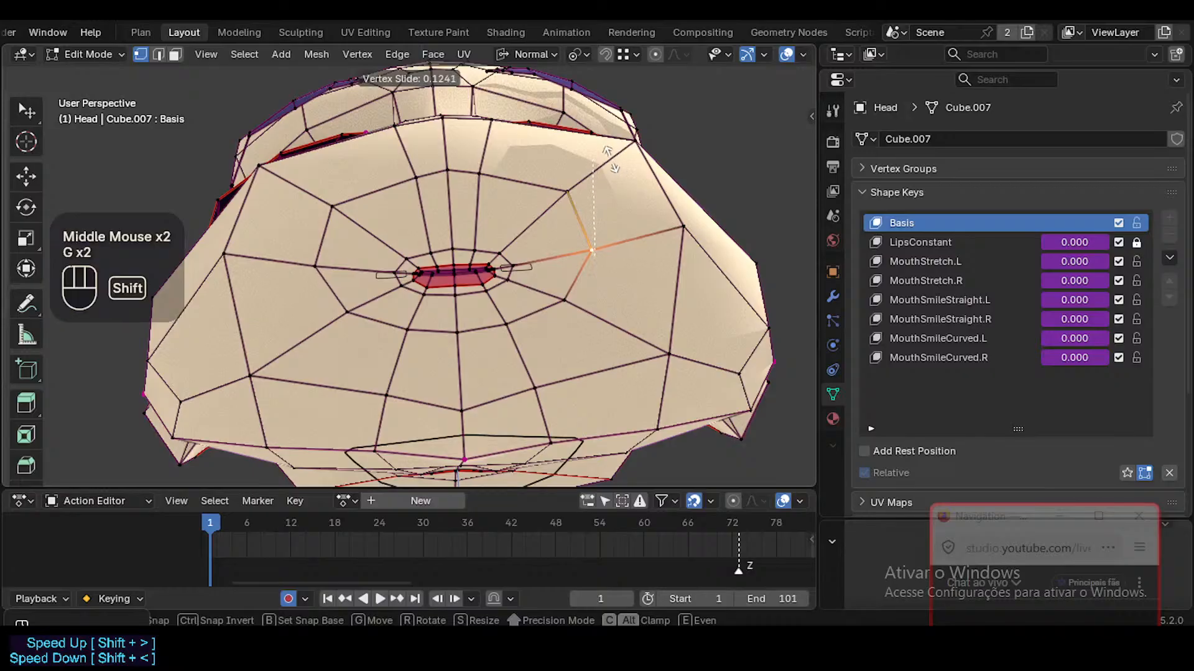
{"action": "left_click", "coordinate": [647, 253], "text": "shift"}
Seen from the side, slide the left cheek vertex backward along its edge and nudge it slightly into place
{"action": "middle_click_drag", "start_coordinate": [647, 253], "coordinate": [625, 277]}
{"action": "left_click", "coordinate": [695, 193]}
{"action": "middle_click_drag", "start_coordinate": [695, 193], "coordinate": [637, 257]}
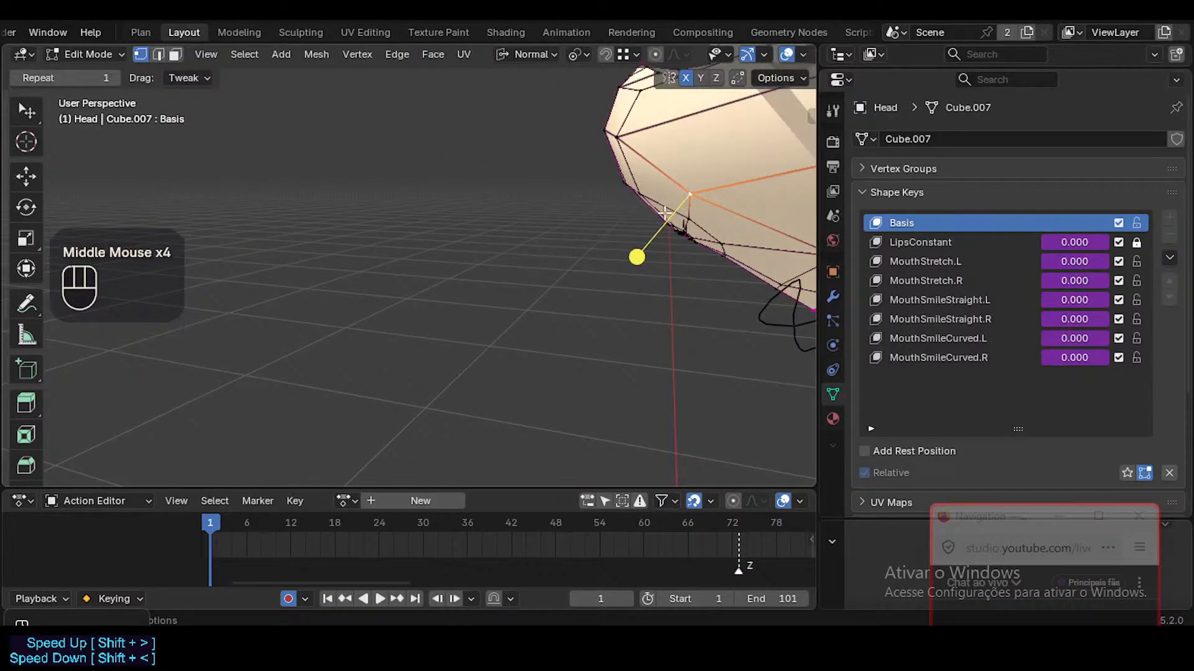
{"action": "key", "text": "g"}
{"action": "key", "text": "g"}
{"action": "left_click", "coordinate": [711, 202], "text": "shift"}
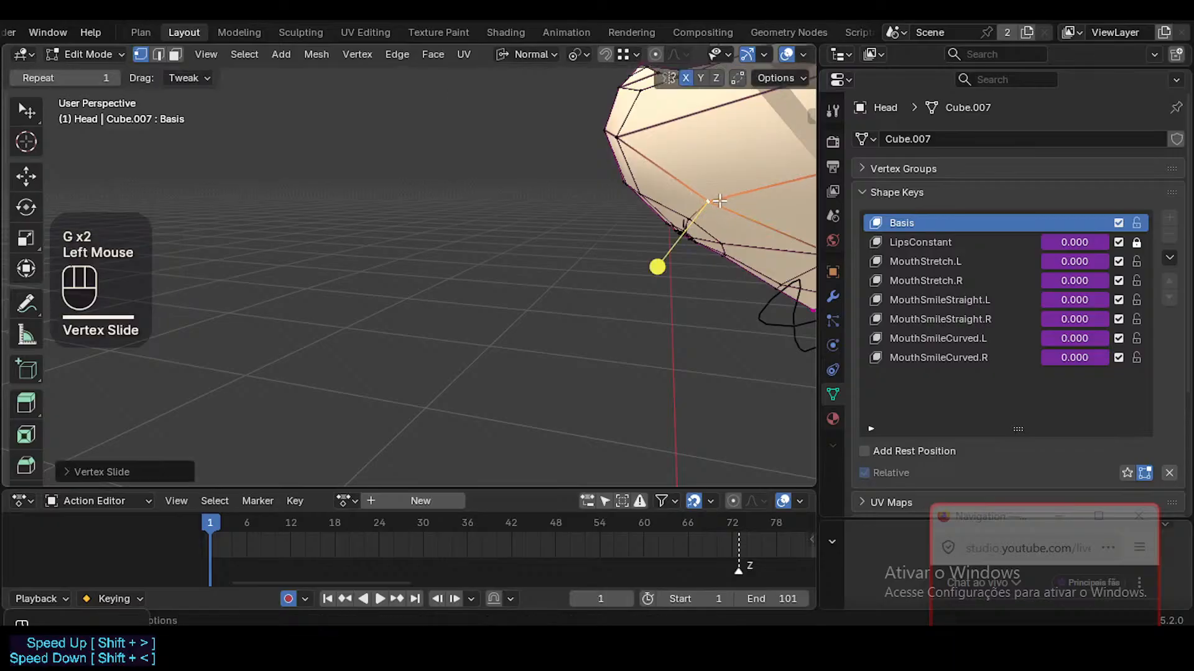
{"action": "key", "text": "g"}
{"action": "left_click", "coordinate": [697, 224], "text": "shift"}
Nudge the vertex at the left mouth corner and the lower cheek vertex behind it to smooth the muzzle profile
{"action": "left_click", "coordinate": [685, 225]}
{"action": "key", "text": "g"}
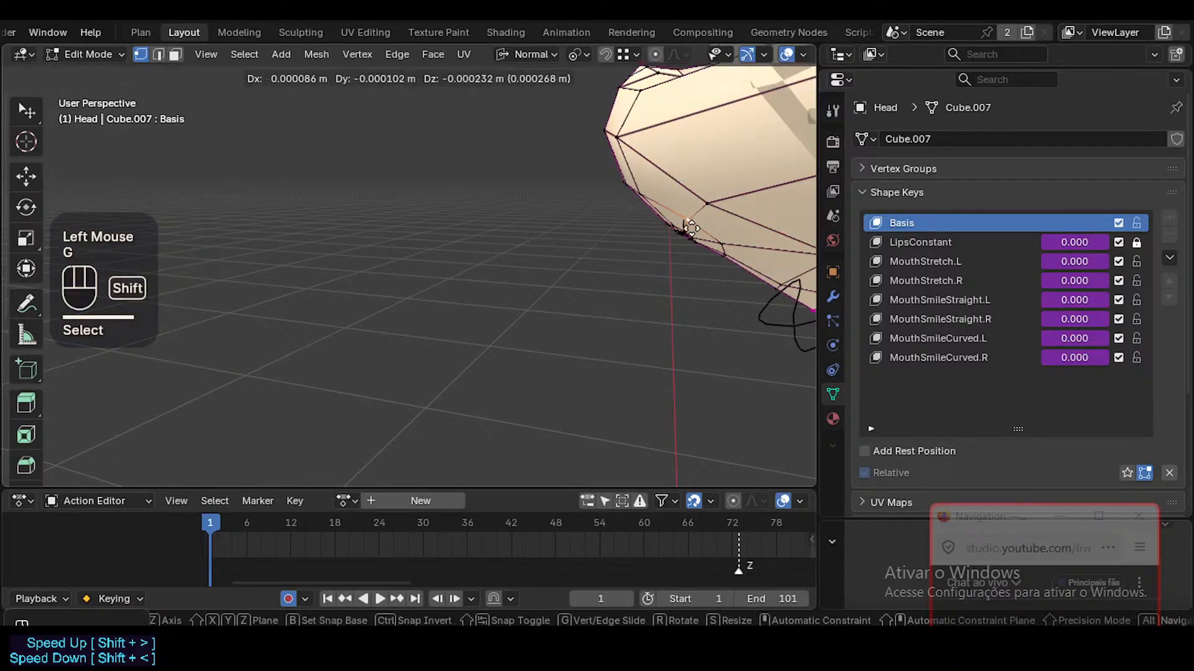
{"action": "left_click", "coordinate": [684, 236], "text": "shift"}
{"action": "left_click", "coordinate": [722, 244]}
{"action": "key", "text": "g"}
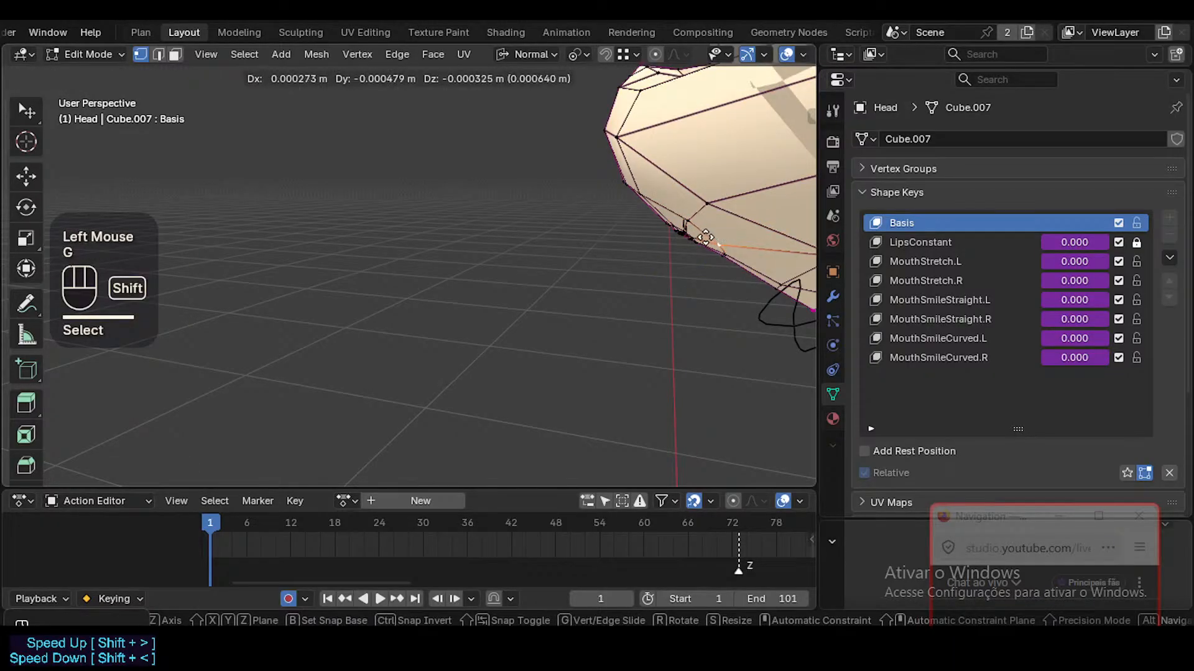
{"action": "left_click", "coordinate": [706, 239], "text": "shift"}
Slide the vertex above the left half of the upper lip slightly outward and return to Object Mode
{"action": "middle_click_drag", "start_coordinate": [690, 253], "coordinate": [764, 296]}
{"action": "key", "text": "1"}
{"action": "left_click", "coordinate": [627, 170]}
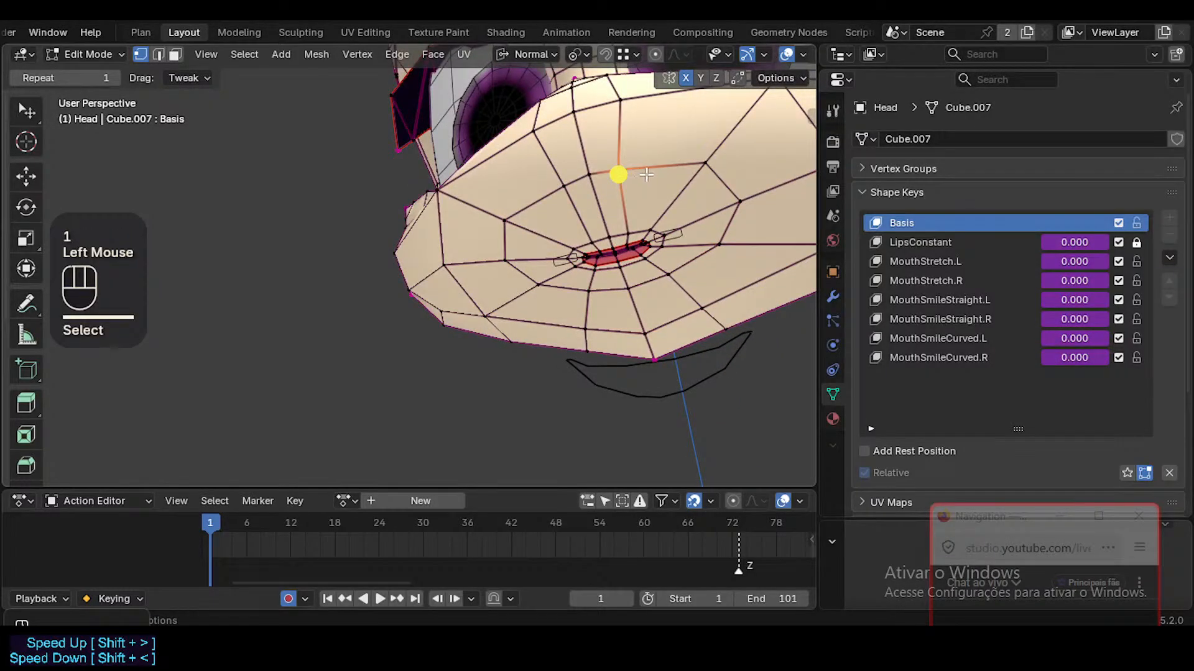
{"action": "key", "text": "g"}
{"action": "key", "text": "g"}
{"action": "left_click", "coordinate": [628, 175]}
{"action": "key", "text": "Tab"}
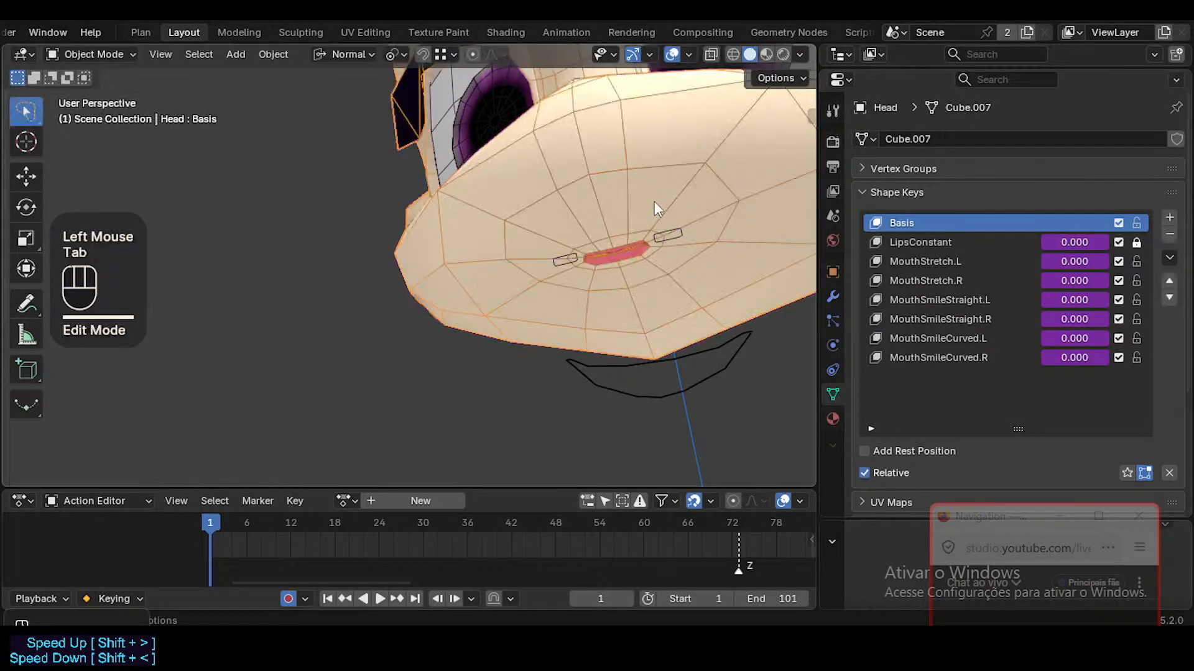
Reenter Edit Mode with edge selection and select the short edge at the lower left cheek, viewed from the side
{"action": "middle_click_drag", "start_coordinate": [654, 201], "coordinate": [437, 356]}
{"action": "key", "text": "Tab"}
{"action": "key", "text": "2"}
{"action": "left_click", "coordinate": [438, 353]}
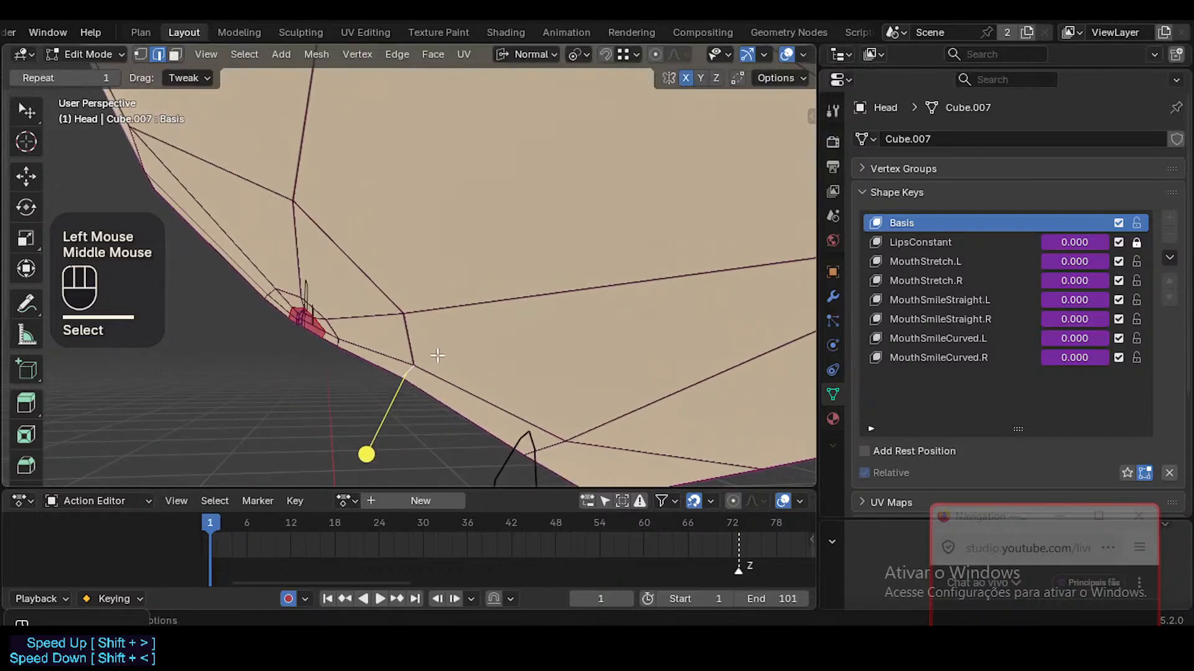
Show the Head's modifiers and toggle Shrinkwrap-Muzzle's viewport display off and back on to compare the surface
{"action": "left_click", "coordinate": [833, 295]}
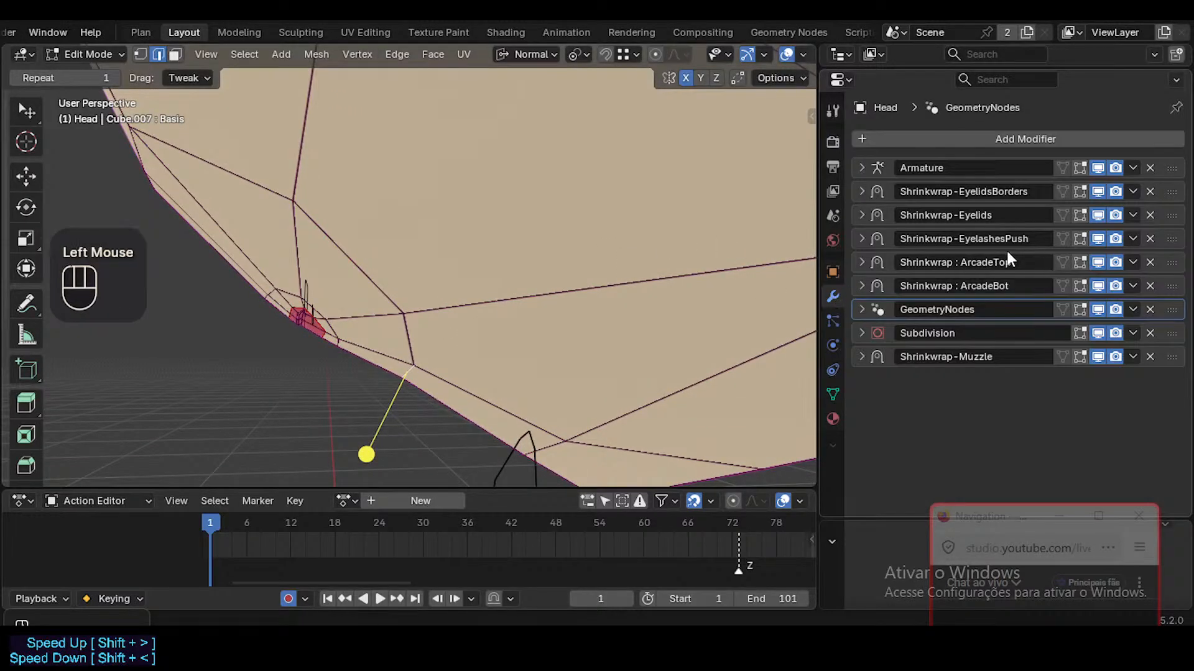
{"action": "left_click", "coordinate": [1098, 310]}
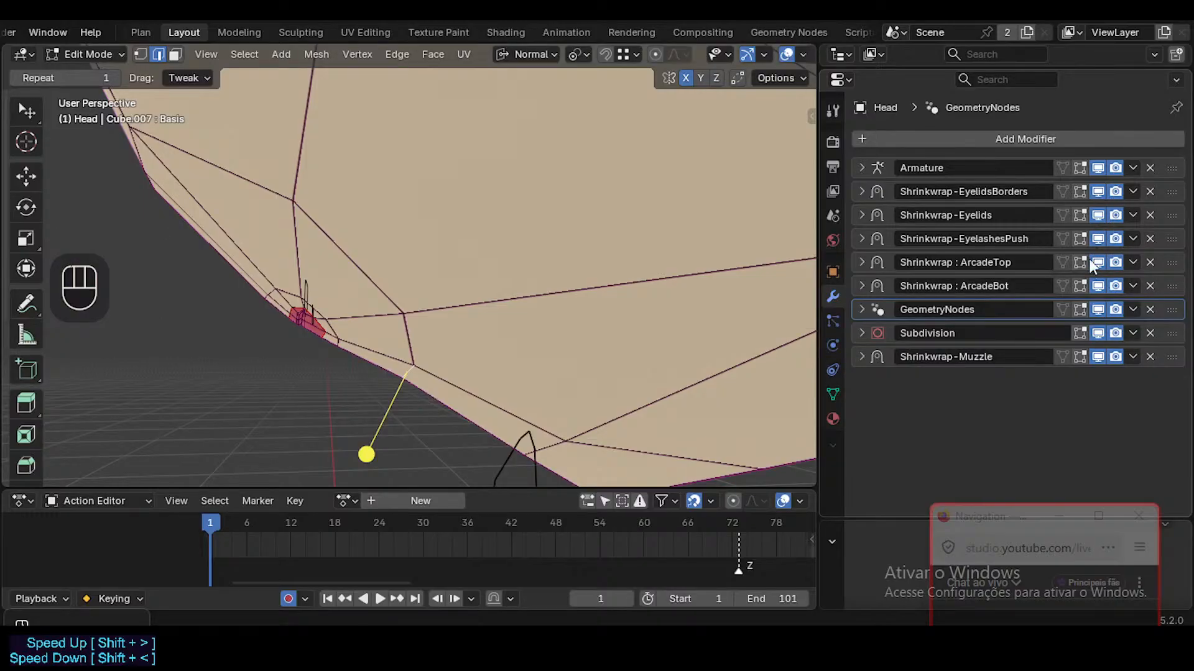
{"action": "left_click", "coordinate": [1096, 353]}
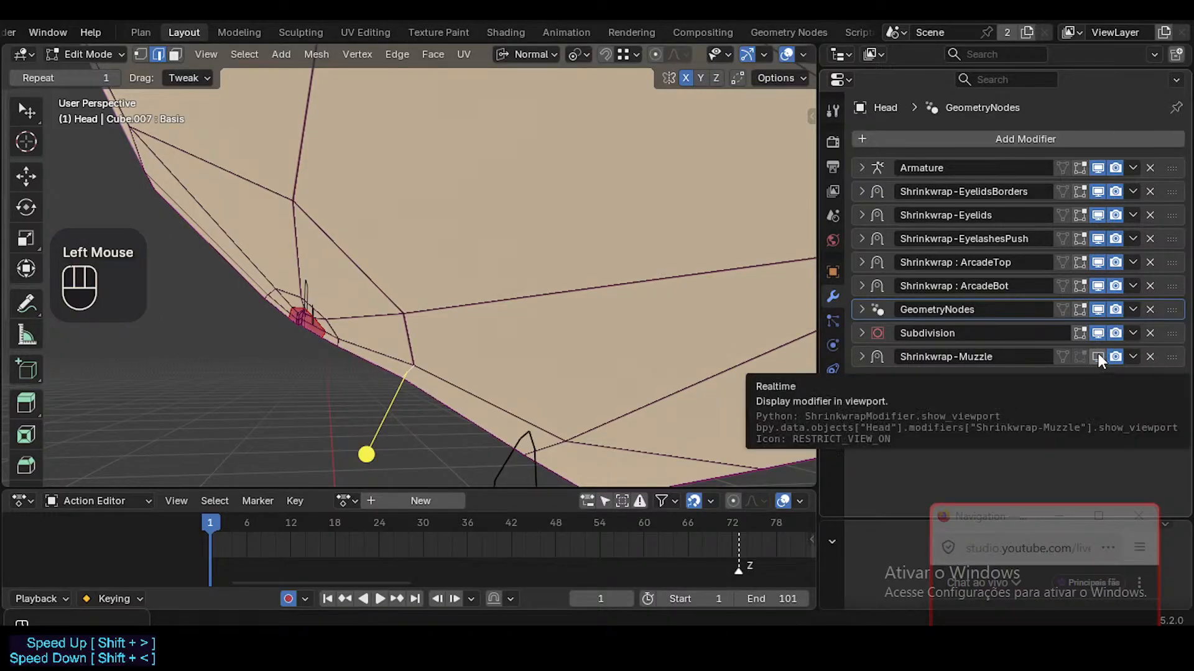
{"action": "left_click", "coordinate": [1097, 355]}
Move the selected lower cheek edge slightly downward, and fine-tune its upper vertex in vertex selection mode
{"action": "key", "text": "g"}
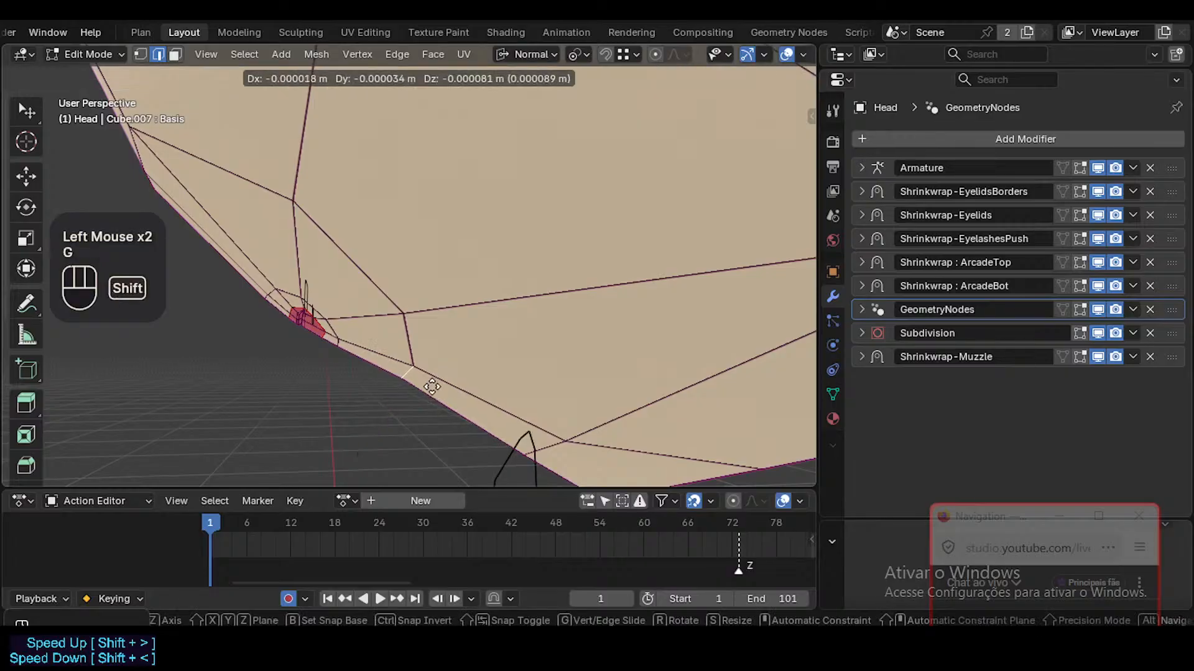
{"action": "left_click", "coordinate": [401, 430], "text": "shift"}
{"action": "key", "text": "1"}
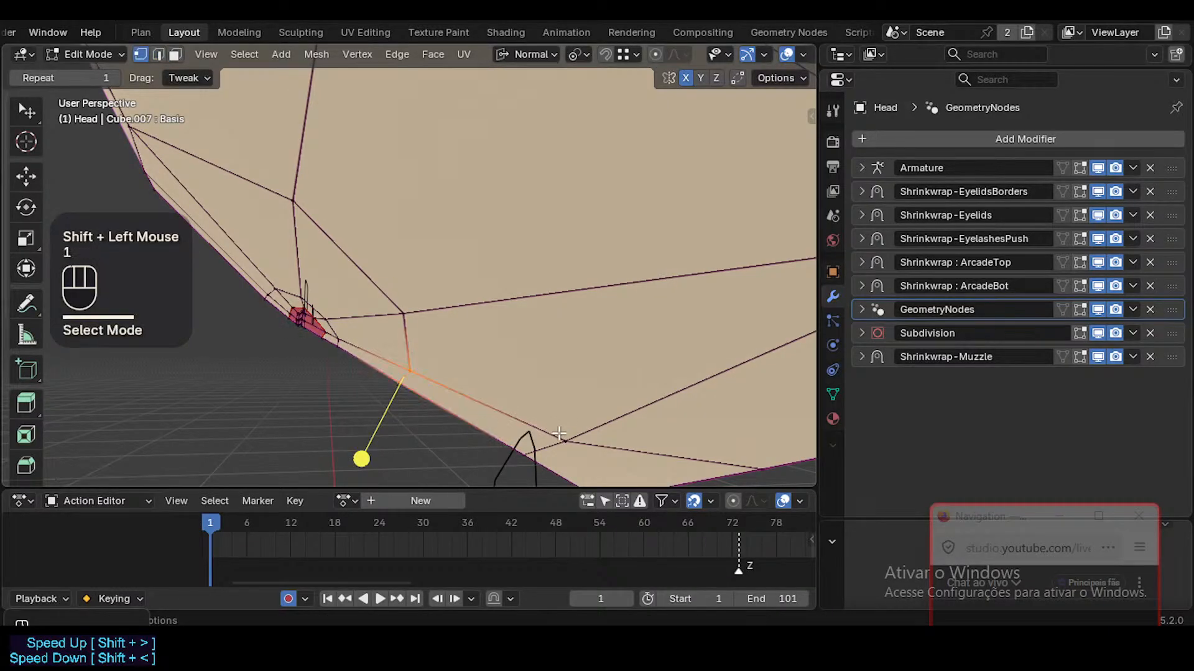
{"action": "left_click", "coordinate": [561, 437]}
{"action": "left_click", "coordinate": [409, 373]}
{"action": "key", "text": "g"}
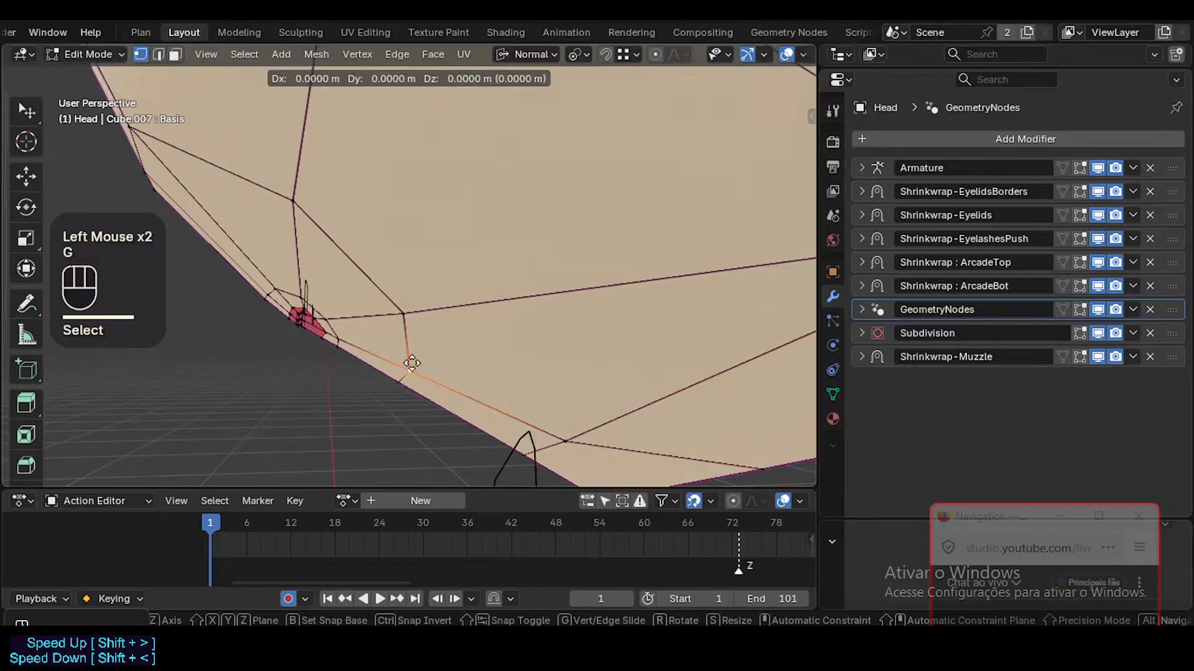
{"action": "left_click", "coordinate": [344, 339], "text": "shift"}
Nudge the vertex just below the mouth corner in two small freehand moves, and clear the selection
{"action": "left_click", "coordinate": [351, 334]}
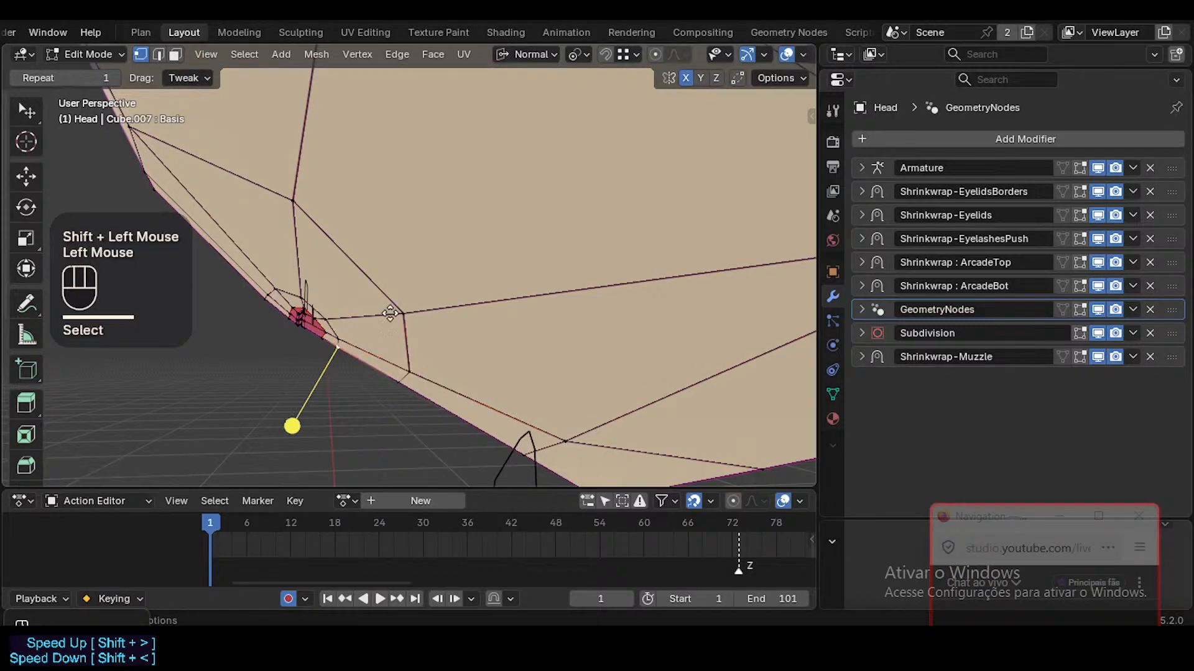
{"action": "key", "text": "g"}
{"action": "left_click", "coordinate": [387, 315], "text": "shift"}
{"action": "left_click", "coordinate": [360, 329]}
{"action": "key", "text": "g"}
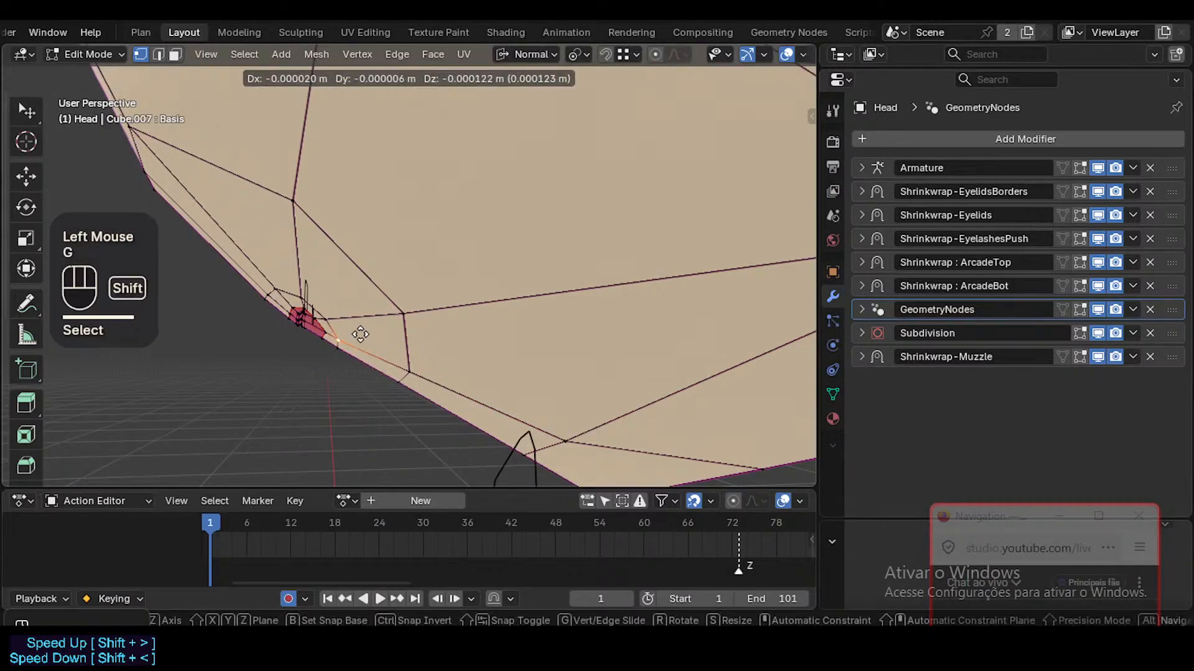
{"action": "left_click", "coordinate": [355, 324], "text": "shift"}
{"action": "key", "text": "alt+a"}
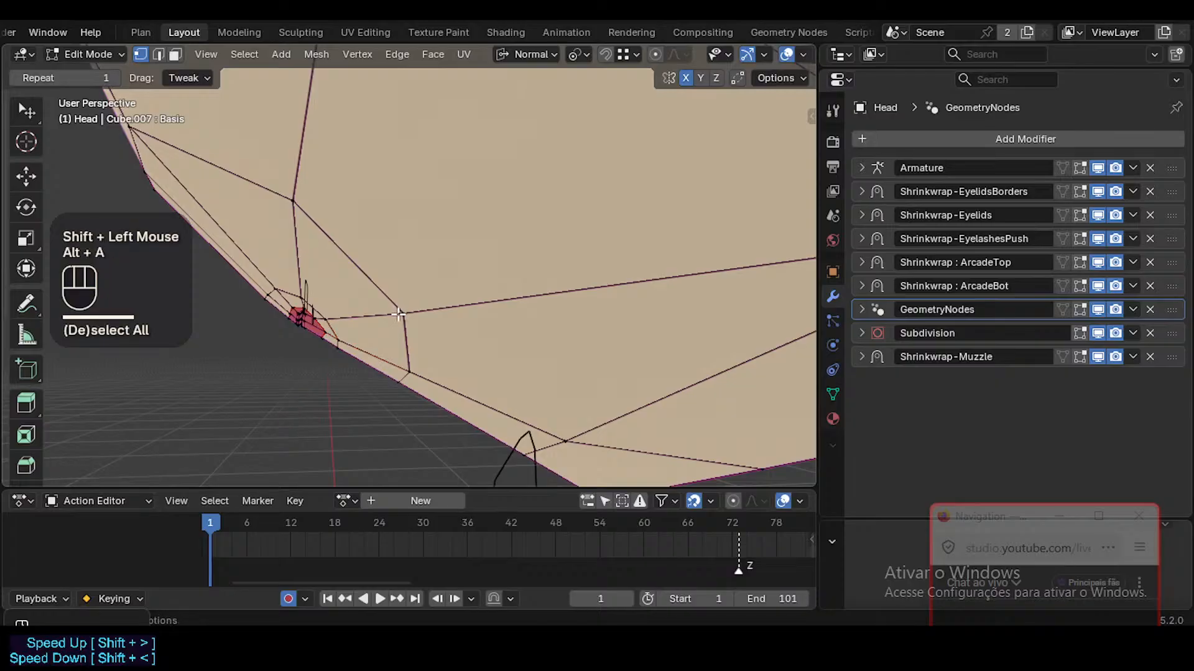
Select the face loops around the lips in face selection mode, smooth them slightly, and return to Object Mode with nothing selected
{"action": "key", "text": "3"}
{"action": "left_click", "coordinate": [249, 385], "text": "alt+shift"}
{"action": "left_click", "coordinate": [249, 385], "text": "alt+shift"}
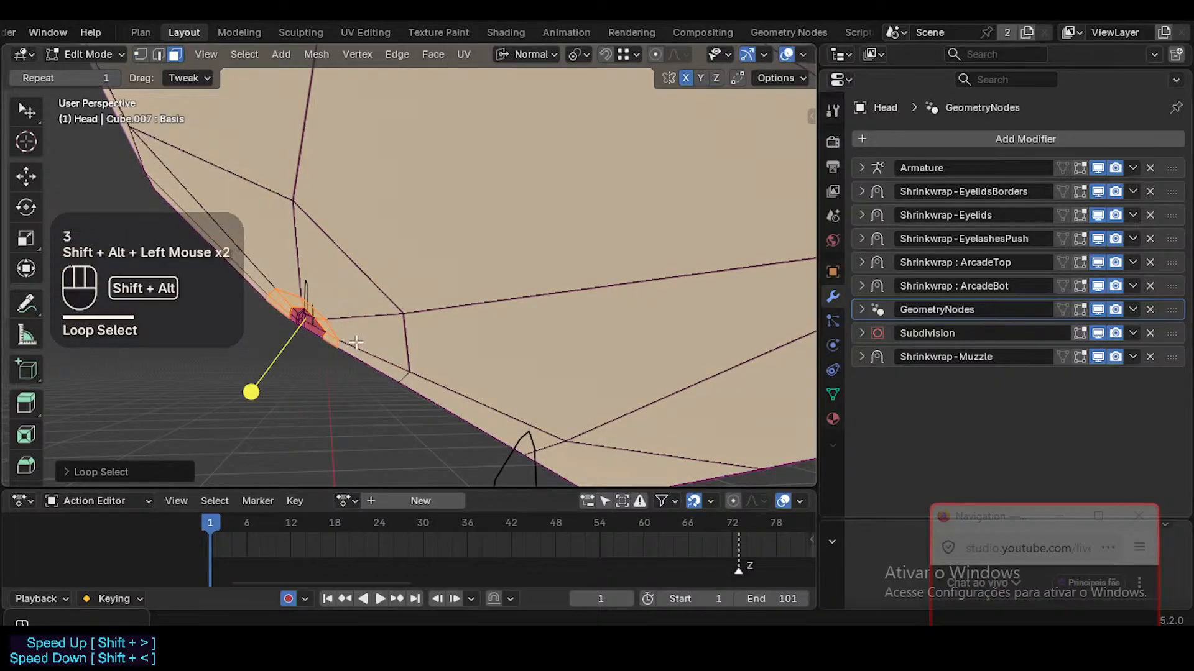
{"action": "left_click", "coordinate": [247, 377]}
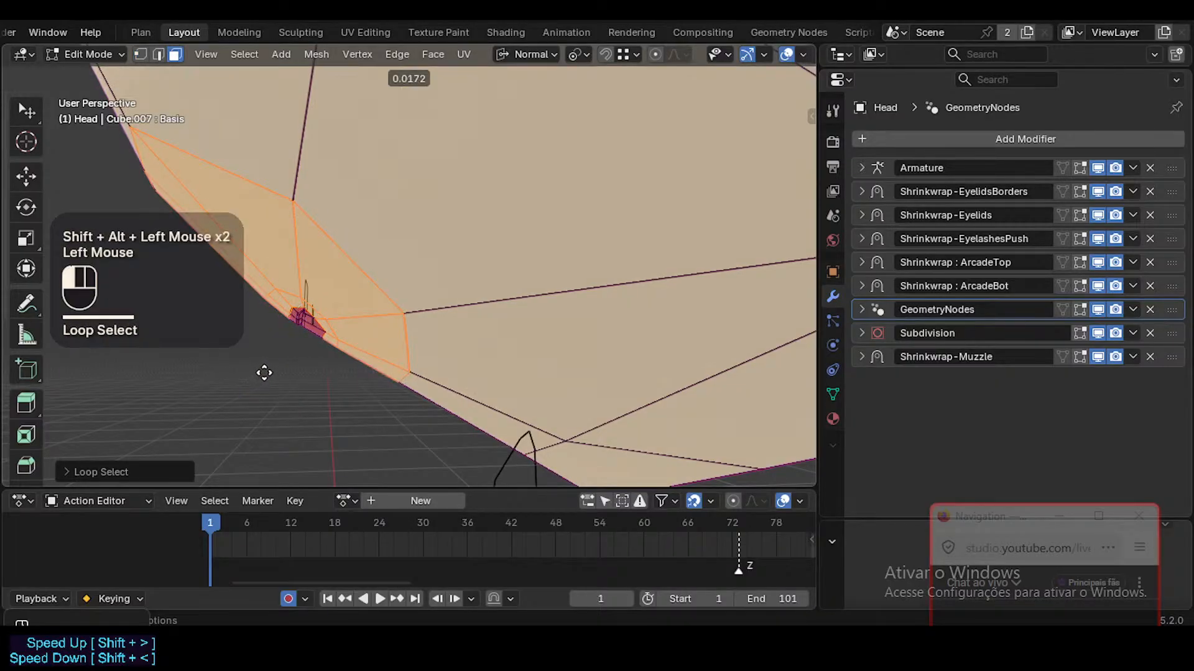
{"action": "key", "text": "alt+a"}
{"action": "key", "text": "Tab"}
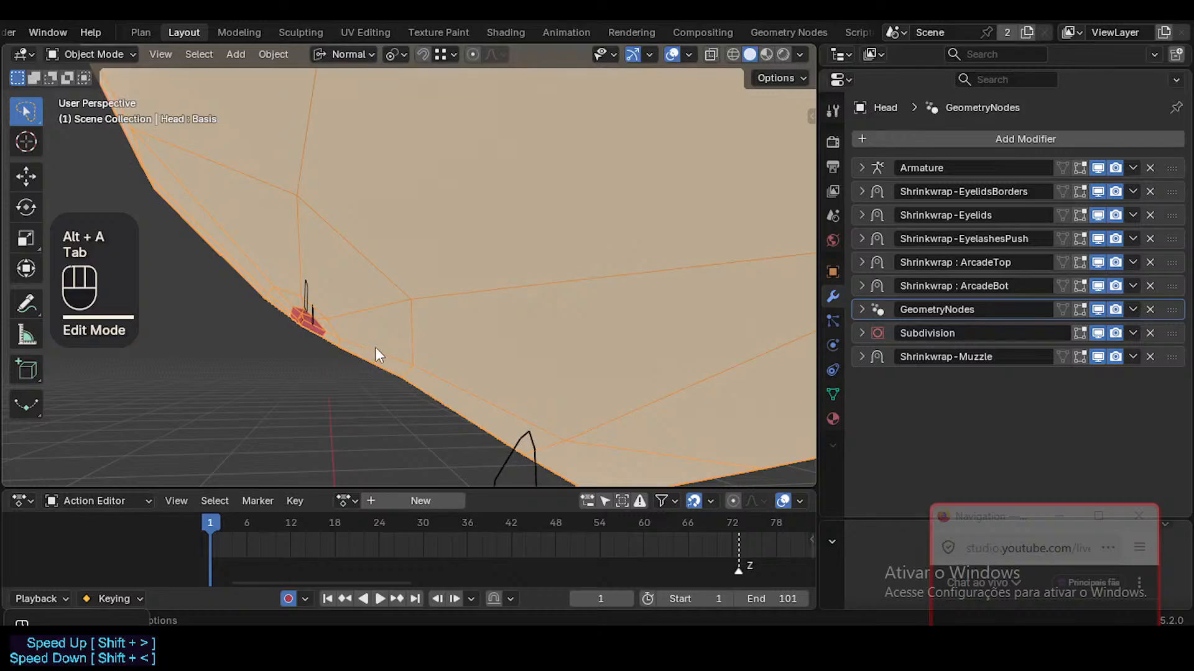
Reenter Edit Mode with vertex selection, select the vertex on the lower cheek contour beside the mouth to fine-tune it, and return to Object Mode
{"action": "key", "text": "Tab"}
{"action": "key", "text": "1"}
{"action": "left_click", "coordinate": [407, 384]}
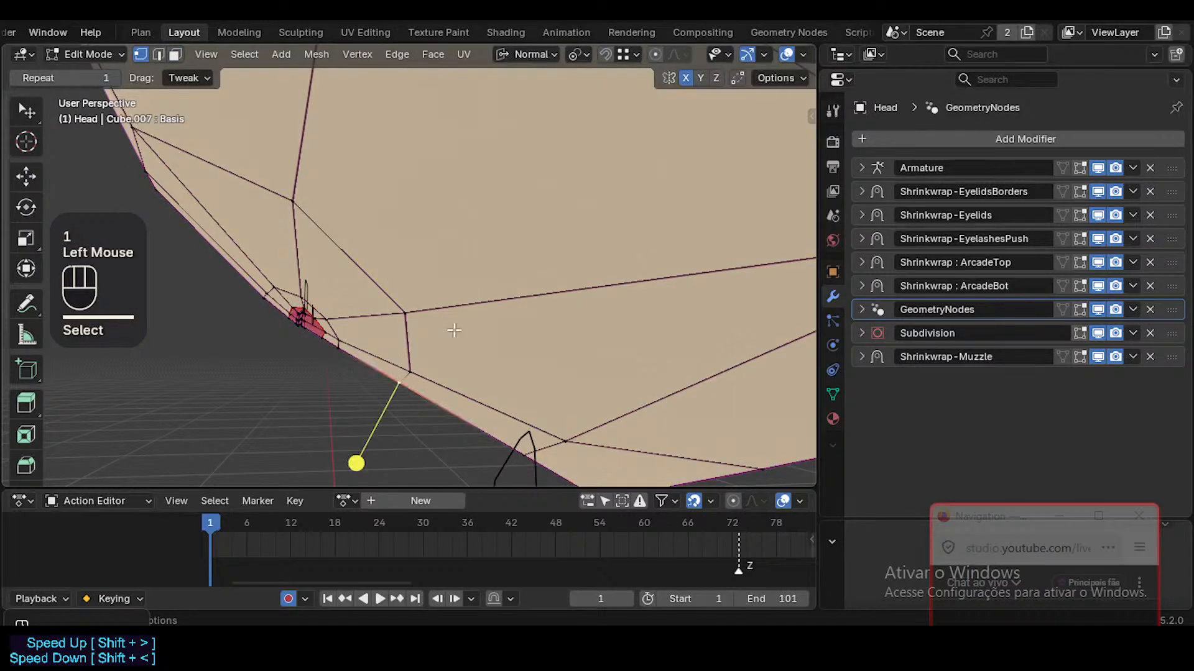
{"action": "left_click", "coordinate": [453, 335], "text": "shift"}
{"action": "key", "text": "Tab"}
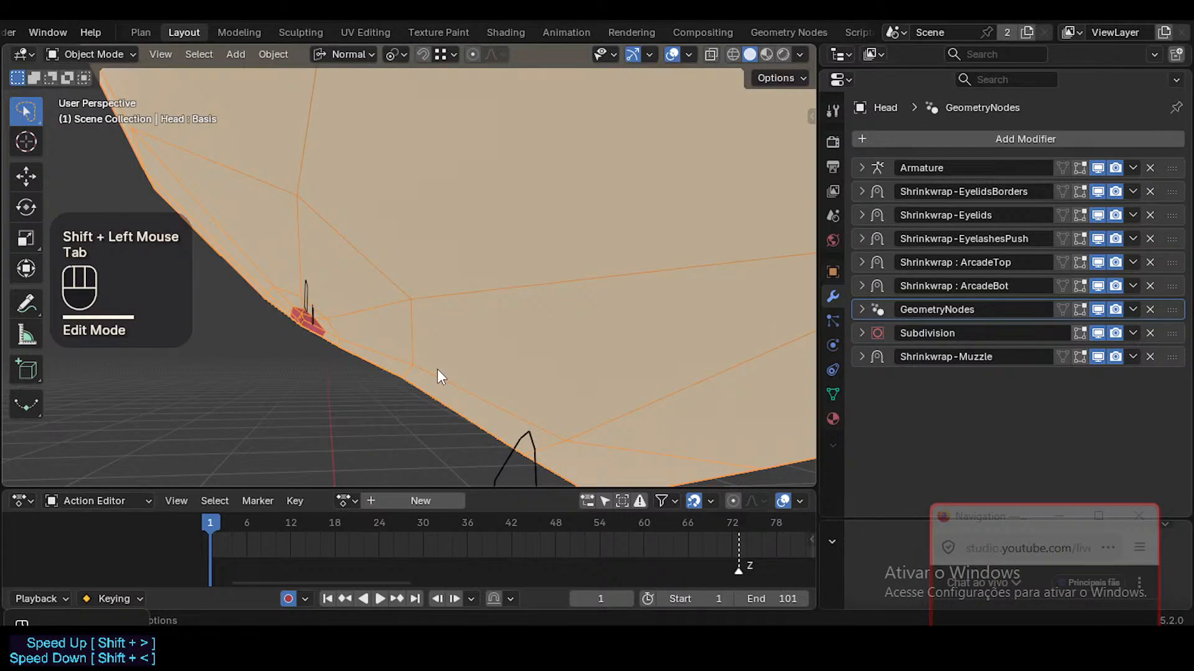
Toggle the viewport display of the Subdivision and Shrinkwrap-Muzzle modifiers off and back on to compare the cheek surface
{"action": "left_click", "coordinate": [1102, 332]}
{"action": "left_click", "coordinate": [1102, 333]}
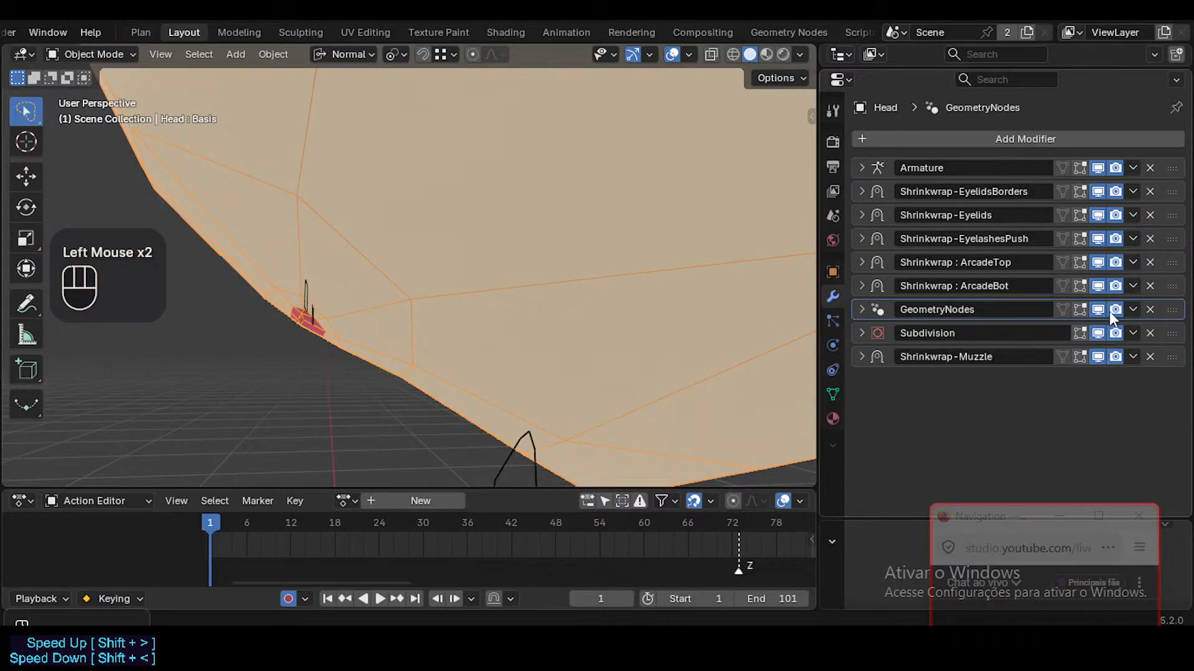
{"action": "left_click", "coordinate": [1098, 353]}
{"action": "left_click", "coordinate": [1098, 353]}
{"action": "left_click", "coordinate": [1098, 354]}
{"action": "left_click", "coordinate": [1098, 354]}
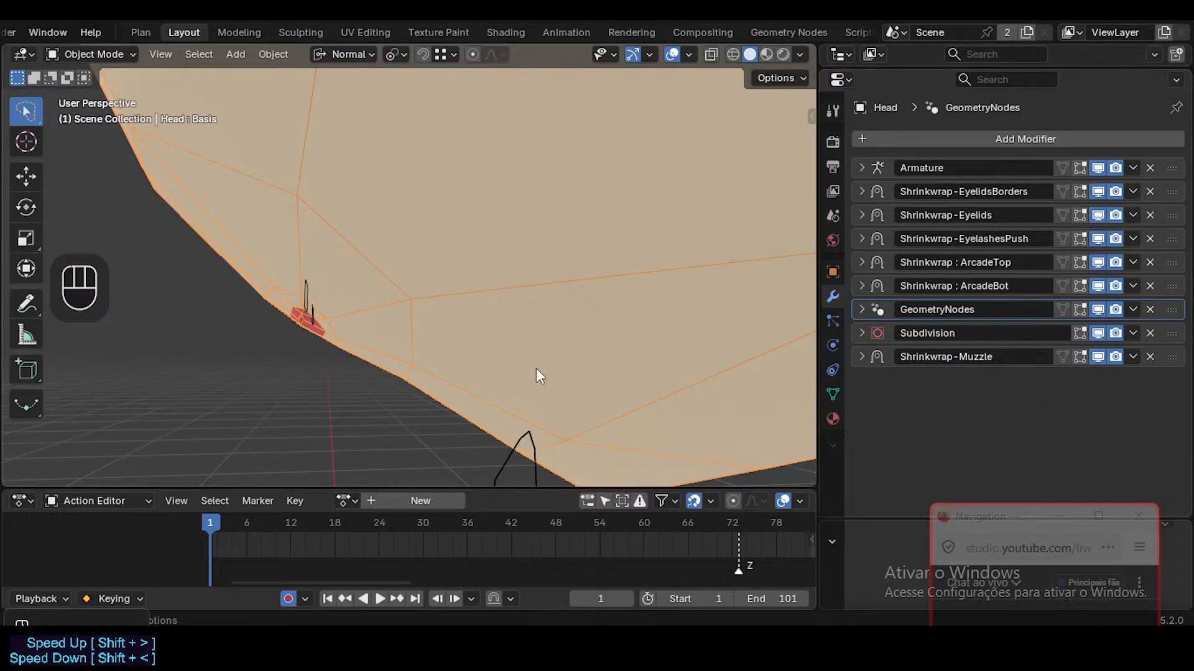
Show the Head with subdivision smoothing in the viewport and hide its wireframe to inspect the muzzle profile
{"action": "middle_click_drag", "start_coordinate": [536, 368], "coordinate": [556, 322], "text": "ctrl"}
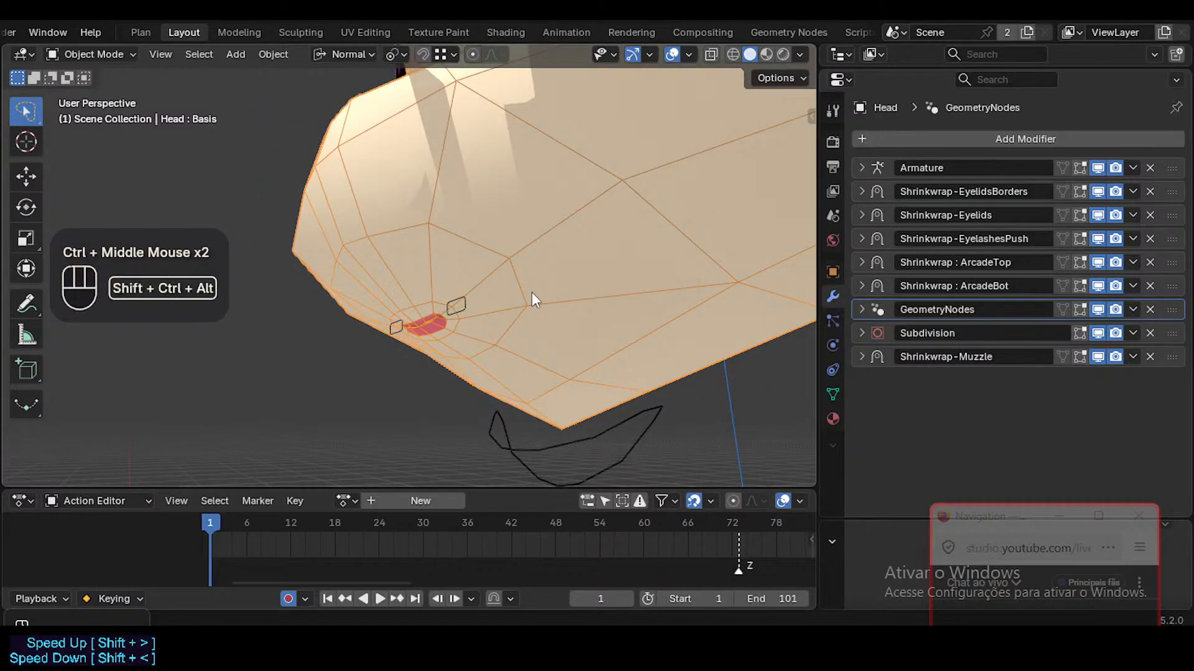
{"action": "key", "text": "shift+ctrl+alt+i"}
{"action": "middle_click_drag", "start_coordinate": [651, 271], "coordinate": [472, 357]}
{"action": "key", "text": "shift+ctrl+alt+z"}
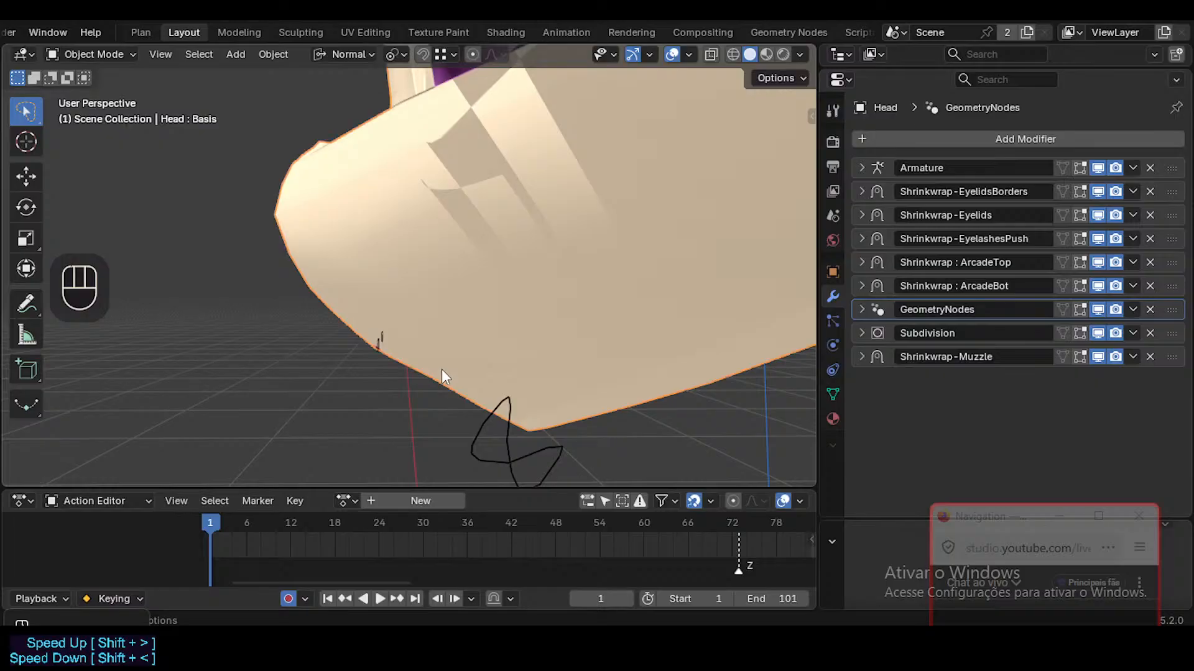
{"action": "left_click", "coordinate": [476, 334]}
{"action": "key", "text": "h"}
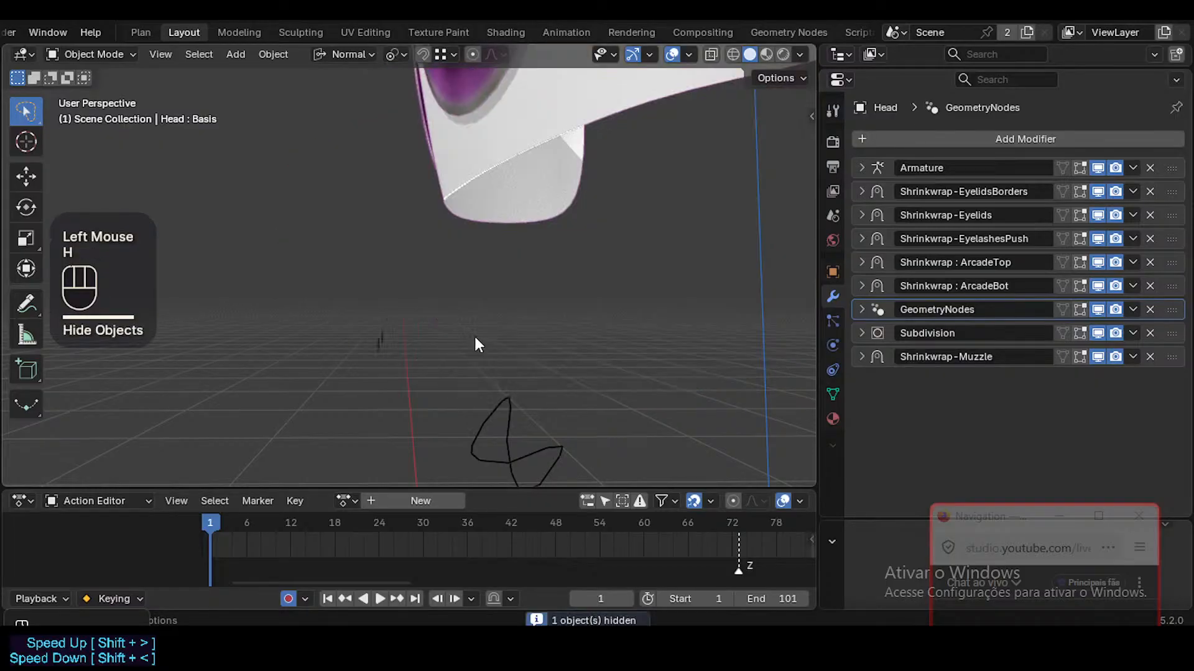
{"action": "key", "text": "ctrl+z"}
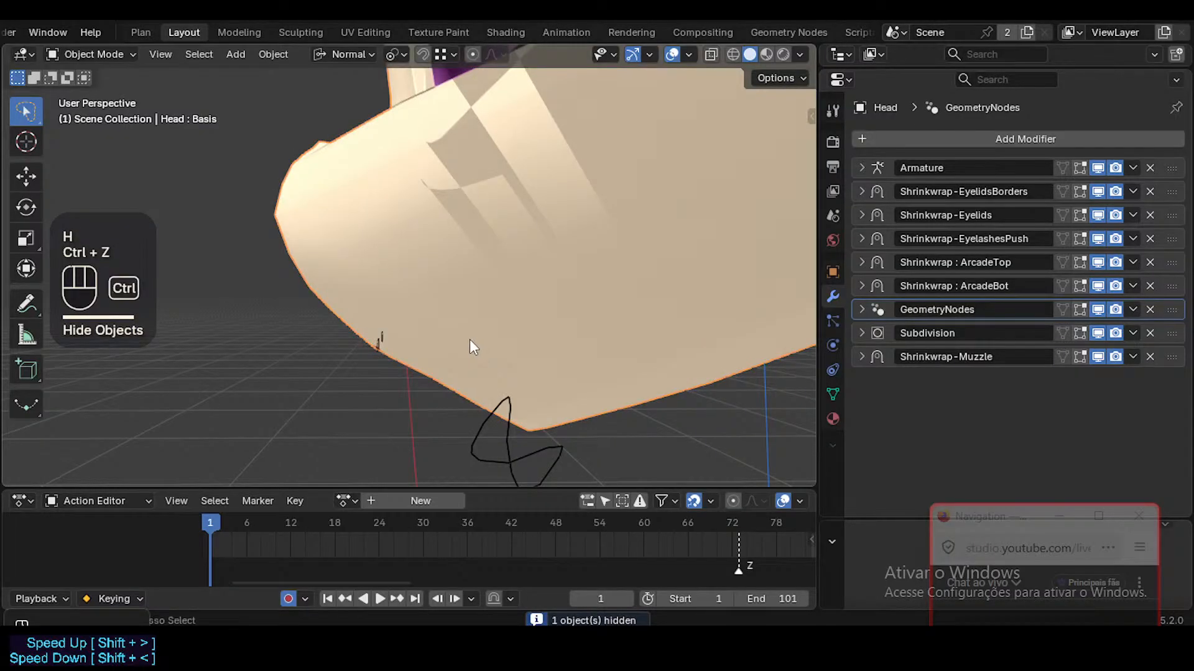
Show the wireframe again and examine the lower cheek and mouth topology from the side and below, in both Object and Edit Mode
{"action": "key", "text": "shift+ctrl+alt+z"}
{"action": "middle_click_drag", "start_coordinate": [472, 342], "coordinate": [551, 303]}
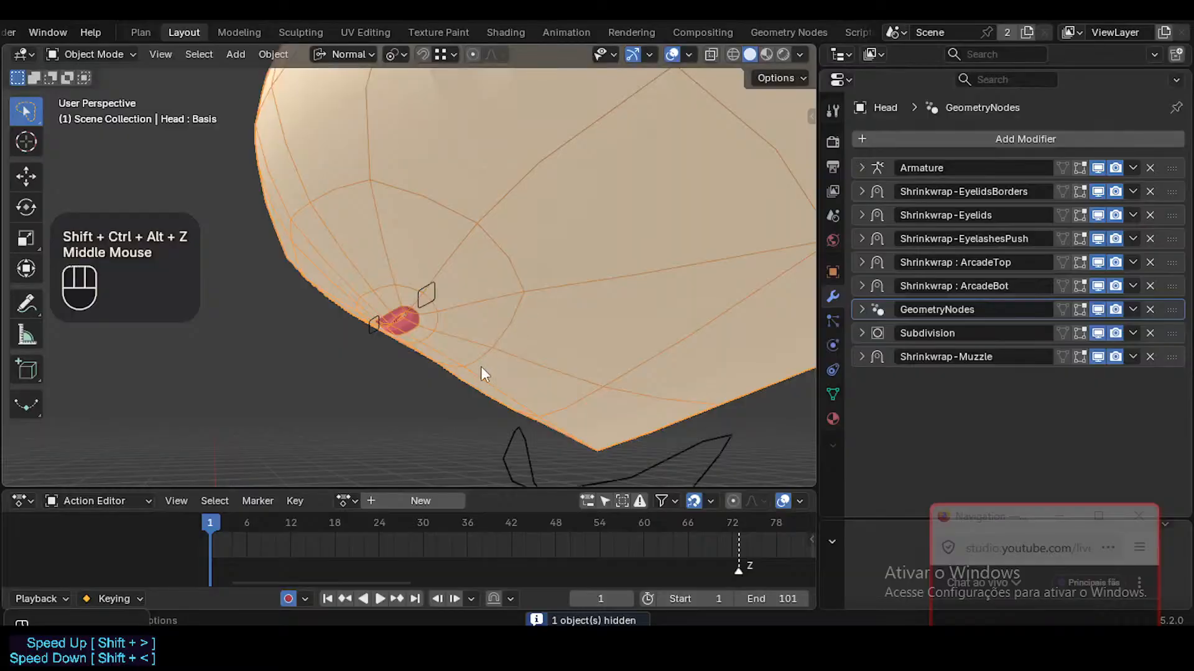
{"action": "middle_click_drag", "start_coordinate": [470, 351], "coordinate": [418, 371]}
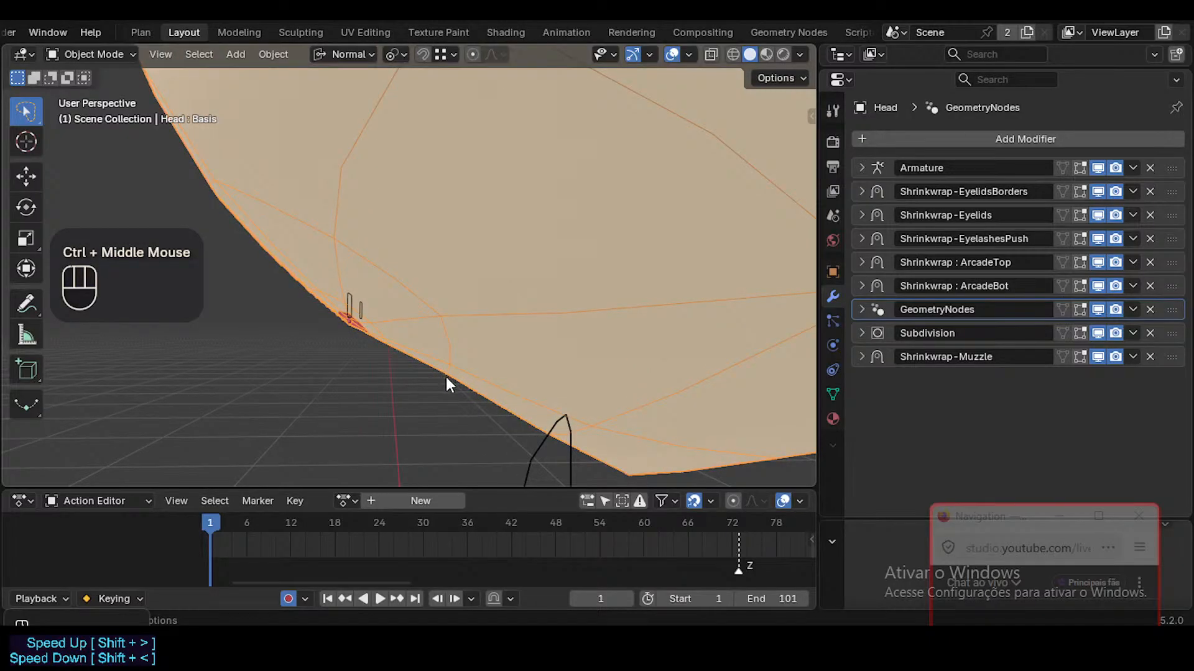
{"action": "mouse_move", "coordinate": [437, 381]}
{"action": "middle_mouse_down"}
{"action": "mouse_move", "coordinate": [408, 381]}
{"action": "mouse_move", "coordinate": [442, 362]}
{"action": "middle_mouse_up"}
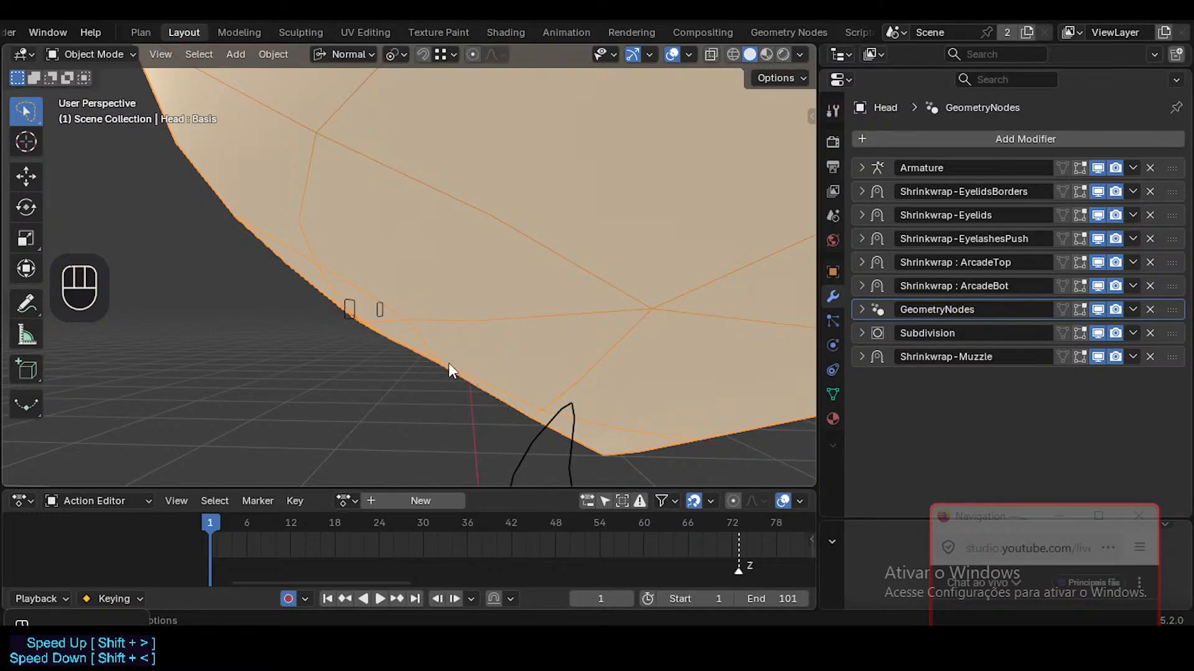
{"action": "middle_click_drag", "start_coordinate": [431, 311], "coordinate": [619, 248]}
{"action": "left_click", "coordinate": [485, 301]}
{"action": "key", "text": "Tab"}
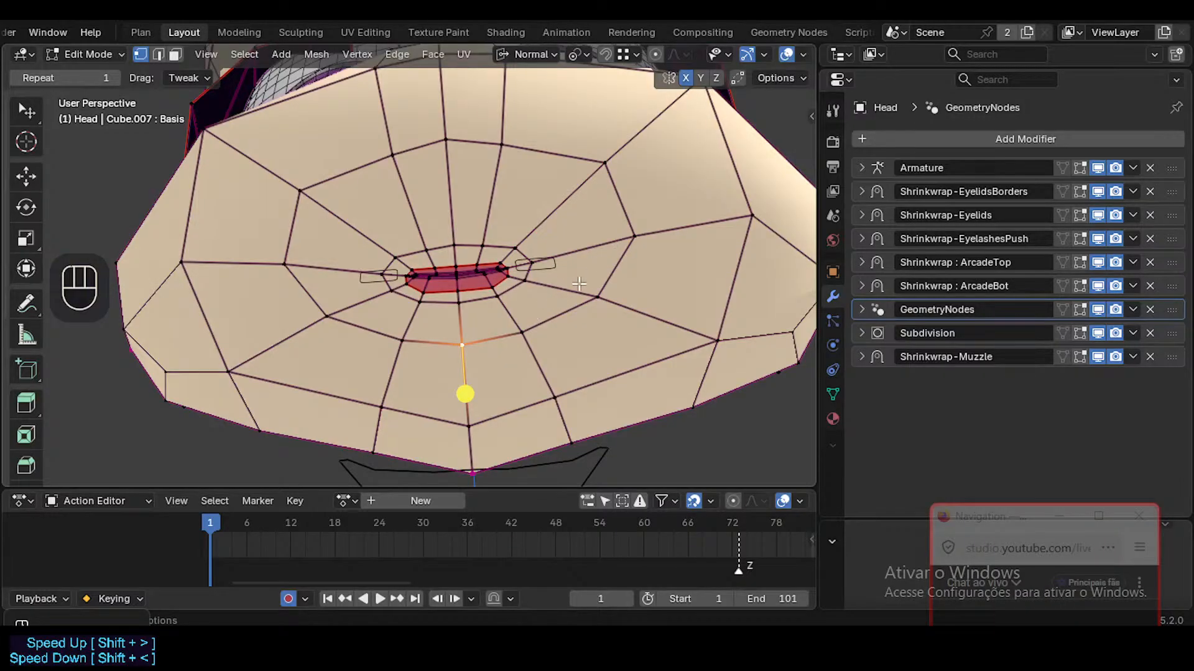
{"action": "middle_click_drag", "start_coordinate": [579, 284], "coordinate": [685, 134]}
{"action": "middle_click_drag", "start_coordinate": [633, 256], "coordinate": [603, 246]}
{"action": "key", "text": "Tab"}
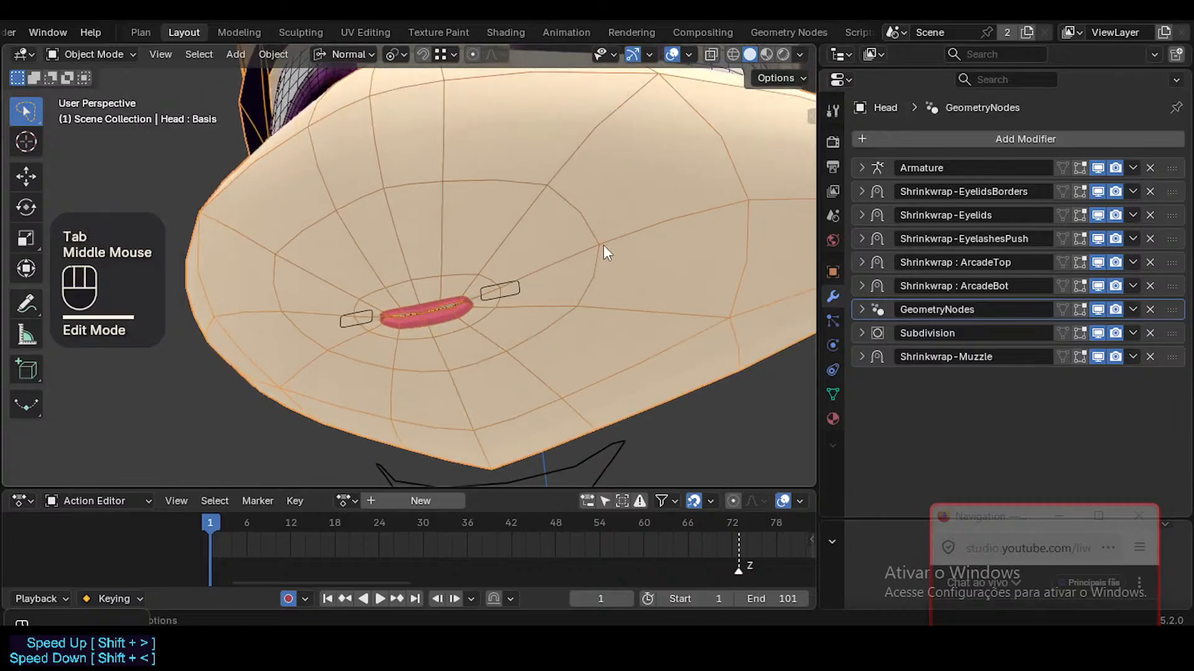
In the Plan workspace, widen the ToDoList text and insert "> Reproduce Python Script for Auto-Proxy Face Mesh Object" as the first FACE RIG item
{"action": "left_click", "coordinate": [146, 35]}
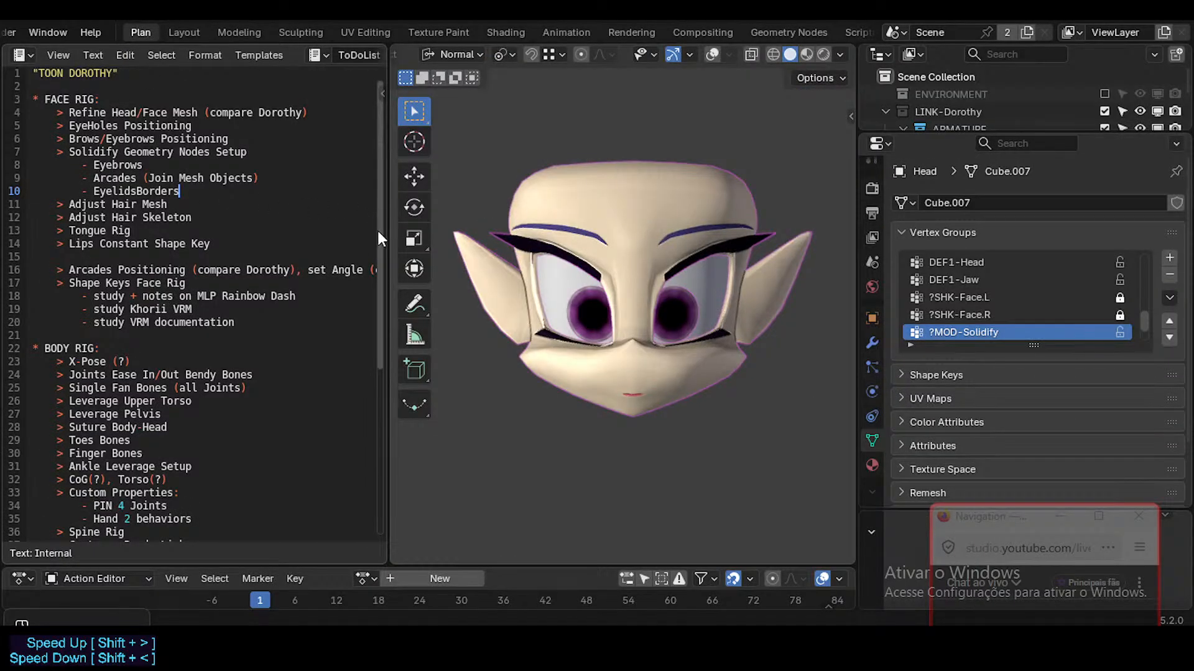
{"action": "left_click_drag", "start_coordinate": [384, 229], "coordinate": [428, 230]}
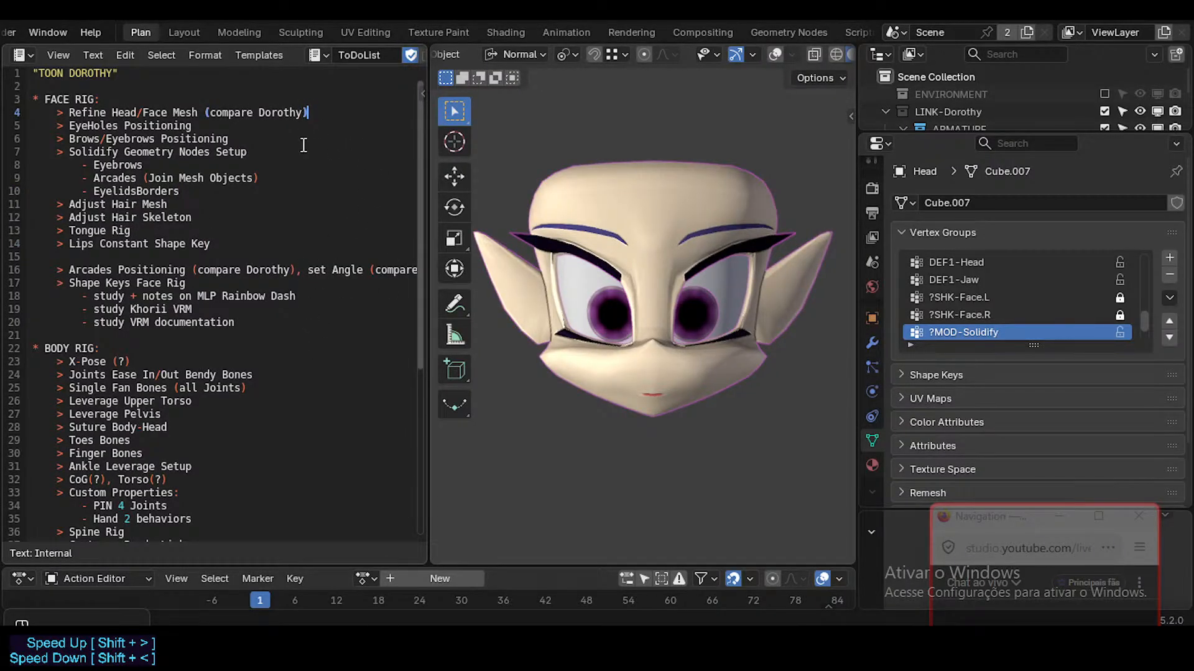
{"action": "key", "text": "Return"}
{"action": "type", "text": "> Reproduce Pthong"}
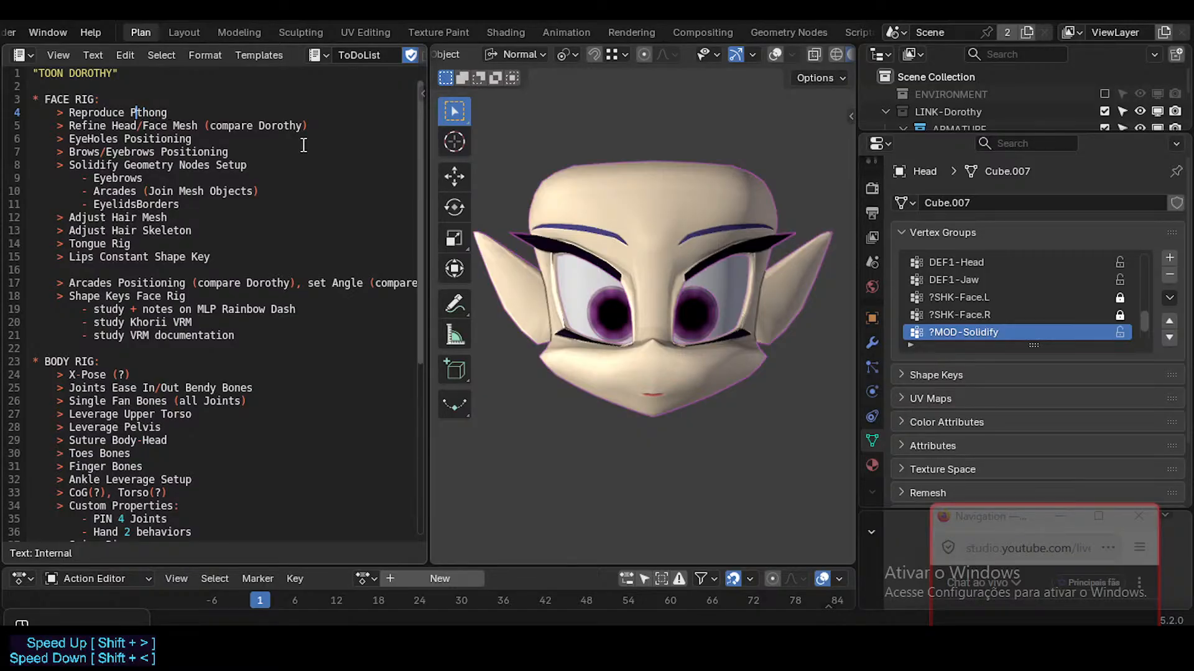
{"action": "type", "text": "Script for Auto-"}
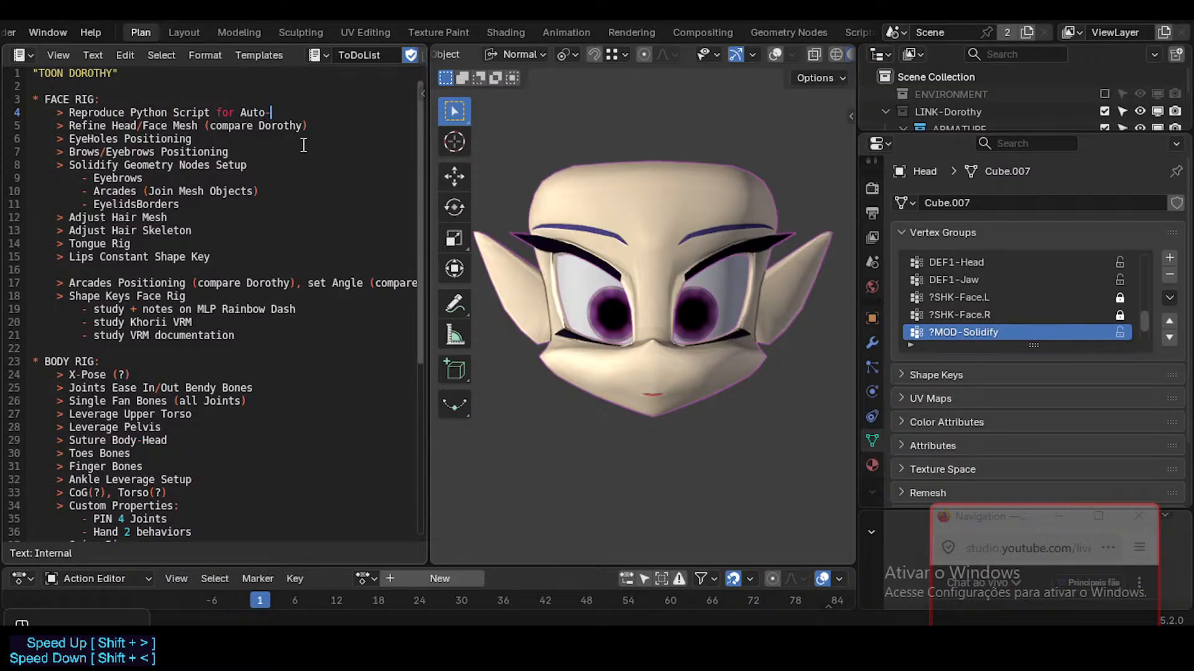
{"action": "type", "text": "M"}
{"action": "key", "text": "BackSpace"}
{"action": "type", "text": "ProxyFace"}
{"action": "key", "text": "End"}
{"action": "type", "text": "Mesh Object"}
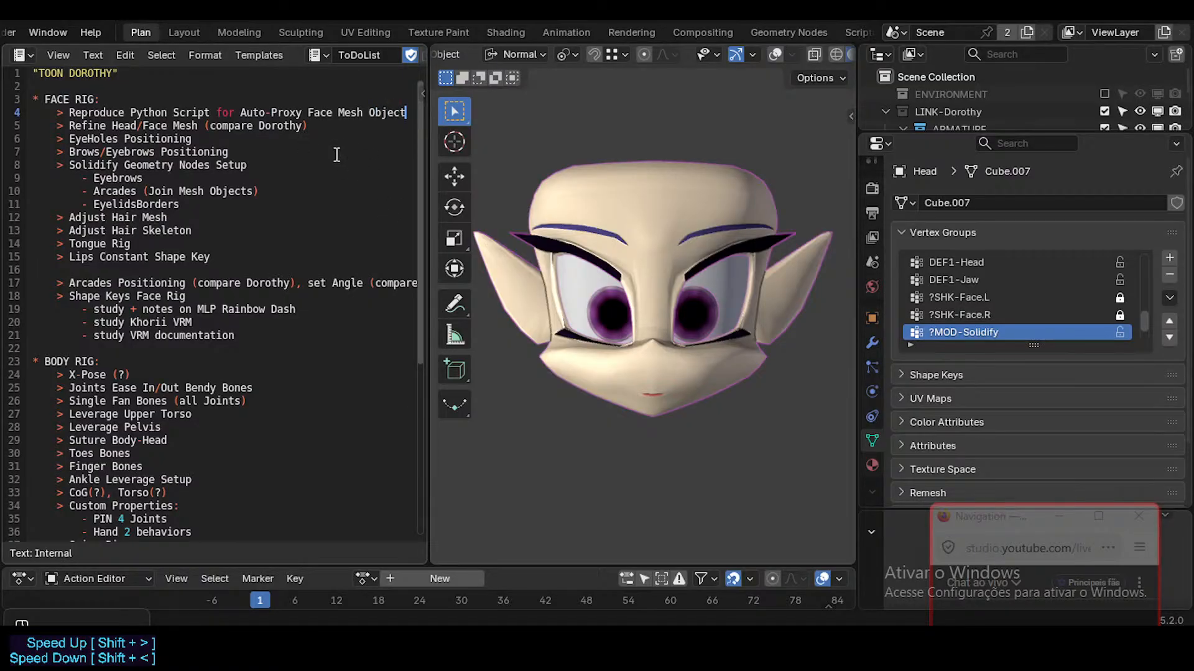
Leave the to-do list, return to the Layout workspace, and save the file
{"action": "left_click", "coordinate": [310, 151]}
{"action": "left_click", "coordinate": [177, 31]}
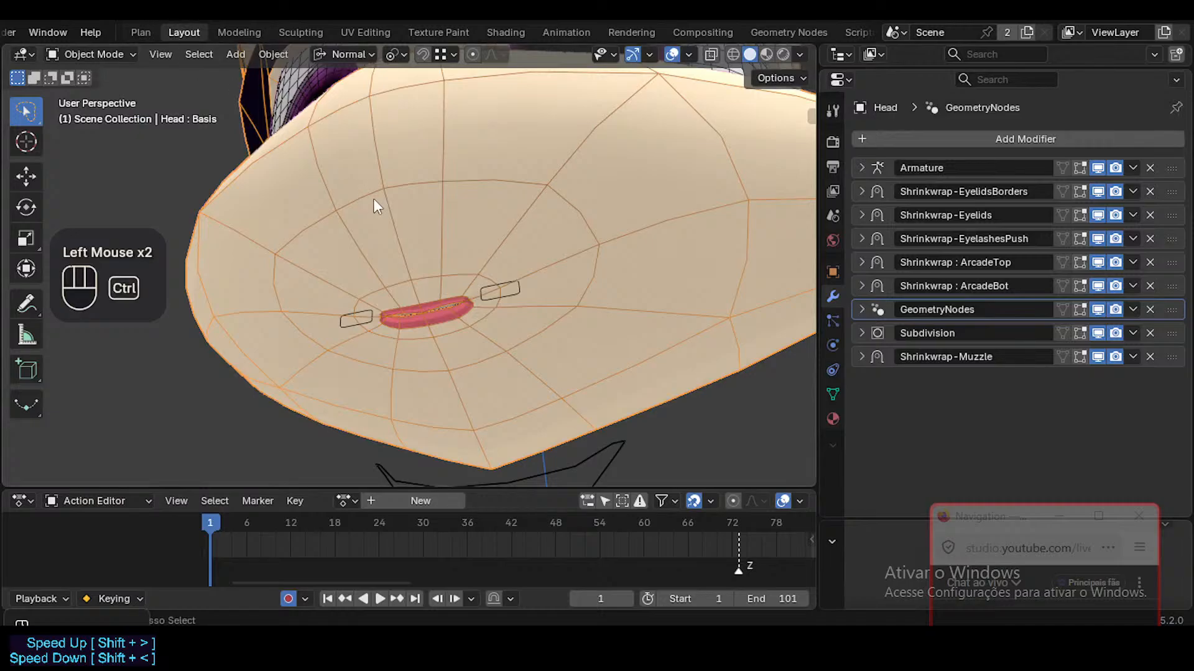
{"action": "key", "text": "ctrl+s"}
Examine the muzzle from several angles, and review the Head's smile shape keys, ending with MouthSmileCurved.R selected
{"action": "mouse_move", "coordinate": [446, 263]}
{"action": "middle_mouse_down"}
{"action": "mouse_move", "coordinate": [421, 267]}
{"action": "mouse_move", "coordinate": [449, 266]}
{"action": "middle_mouse_up"}
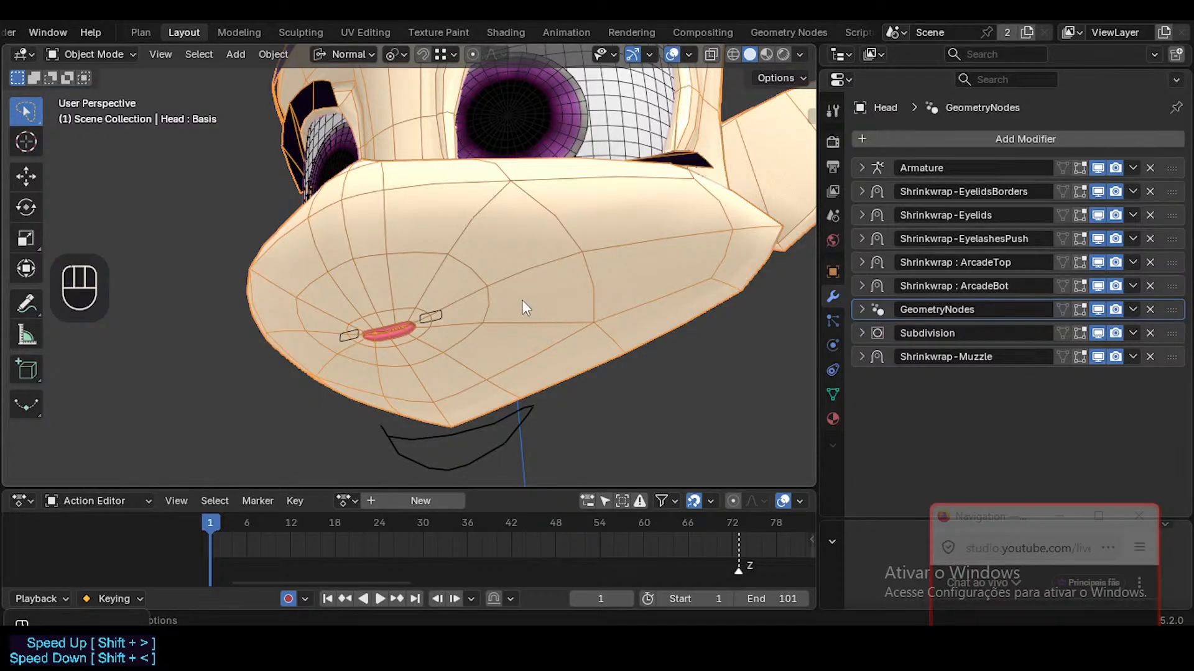
{"action": "middle_click_drag", "start_coordinate": [540, 287], "coordinate": [591, 289]}
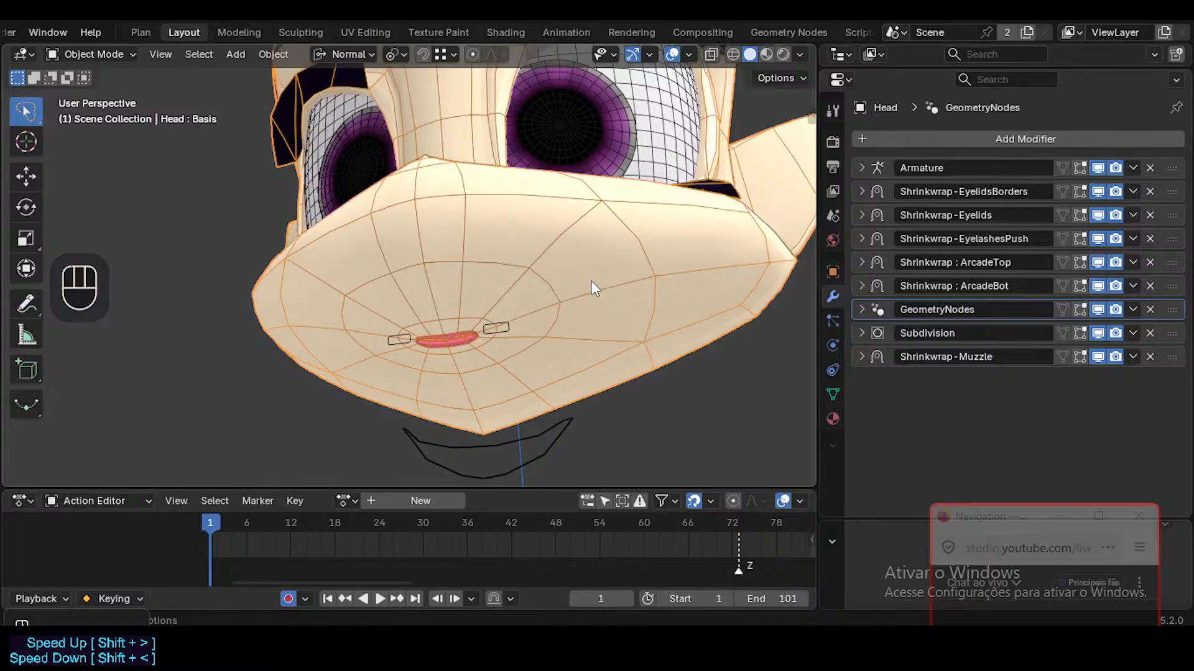
{"action": "middle_click_drag", "start_coordinate": [592, 266], "coordinate": [449, 301]}
{"action": "middle_click_drag", "start_coordinate": [449, 301], "coordinate": [478, 284], "text": "shift"}
{"action": "middle_click_drag", "start_coordinate": [478, 283], "coordinate": [478, 295], "text": "ctrl"}
{"action": "left_click", "coordinate": [831, 395]}
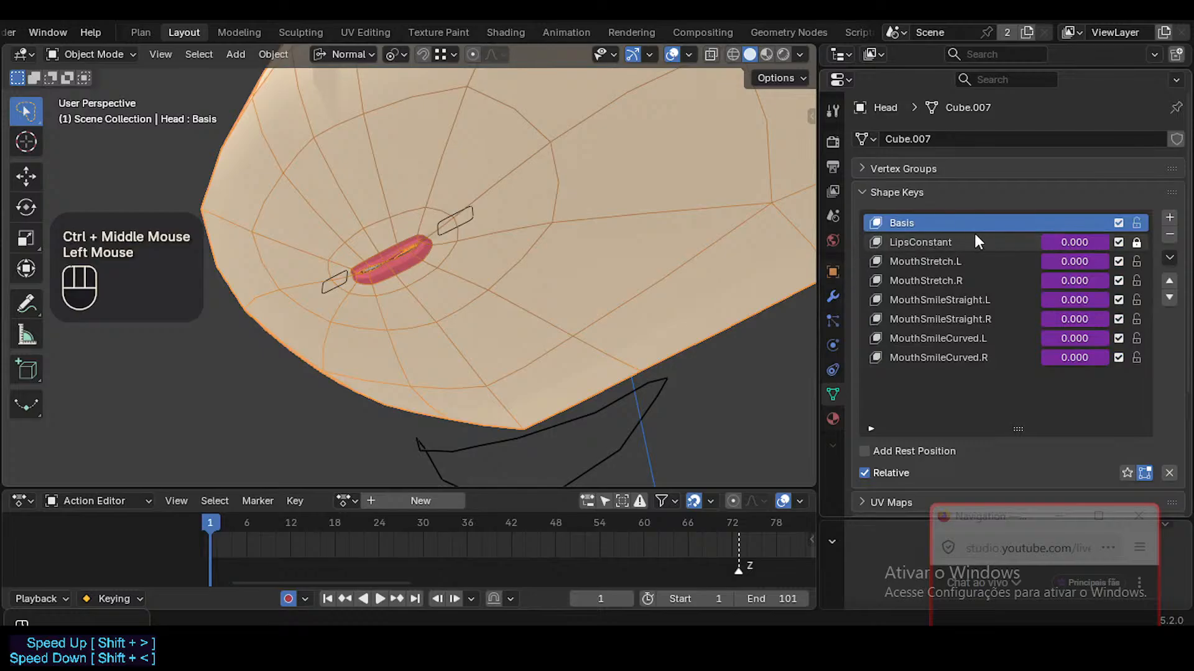
{"action": "left_click", "coordinate": [934, 357]}
{"action": "left_click", "coordinate": [949, 335]}
{"action": "left_click", "coordinate": [966, 301]}
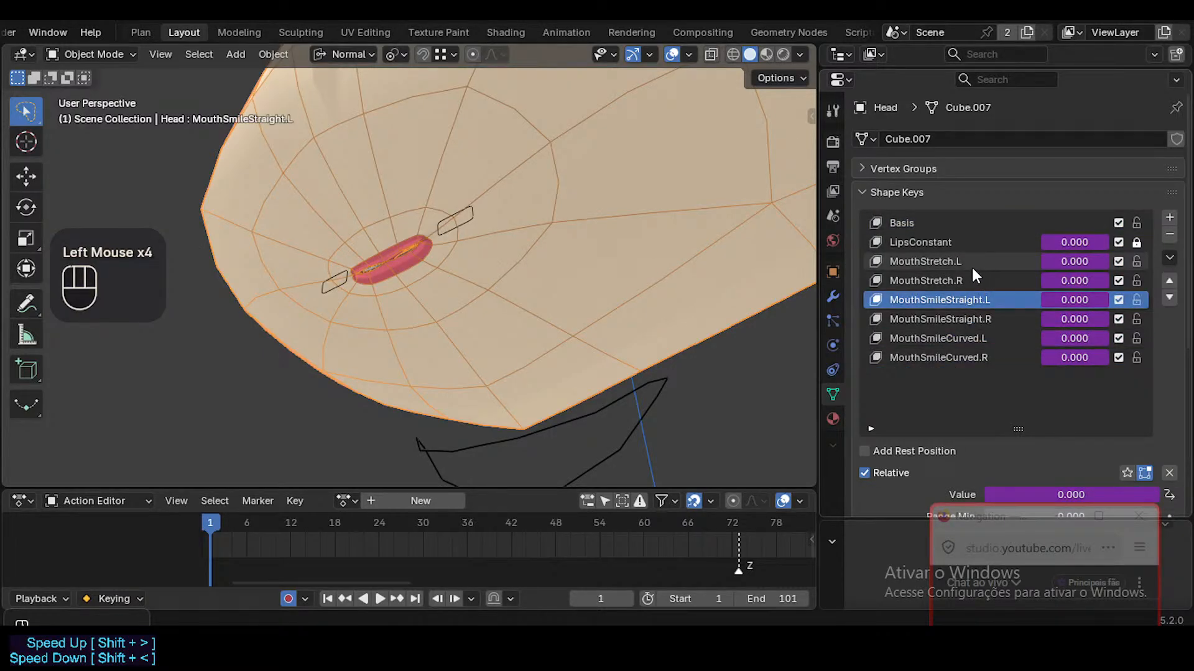
{"action": "left_click", "coordinate": [974, 300]}
{"action": "left_click", "coordinate": [955, 356]}
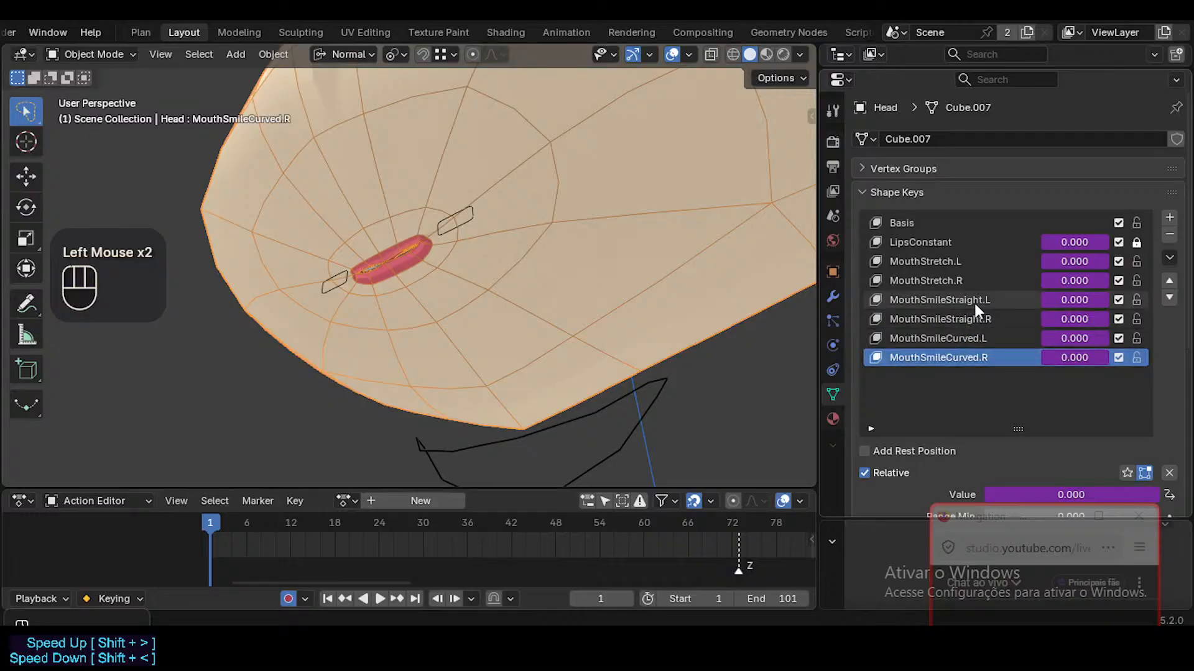
{"action": "left_click", "coordinate": [976, 301]}
{"action": "left_click", "coordinate": [979, 338]}
{"action": "left_click", "coordinate": [982, 357]}
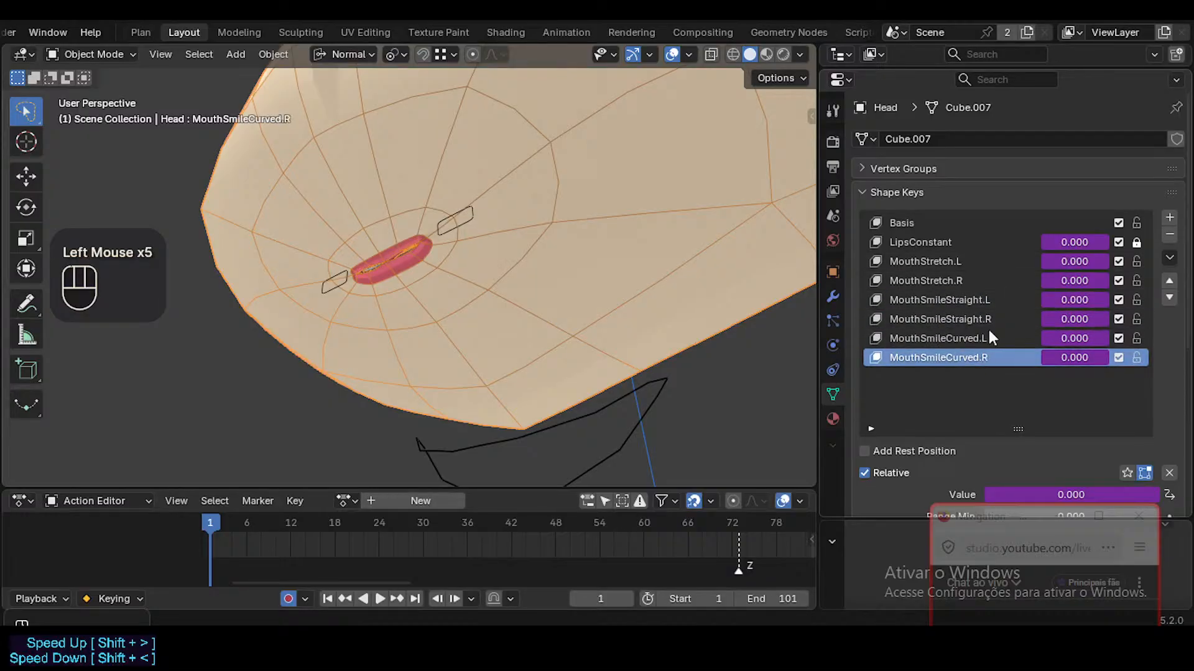
Add a new shape key to the Head and name it MouthPurse
{"action": "left_click", "coordinate": [1169, 219]}
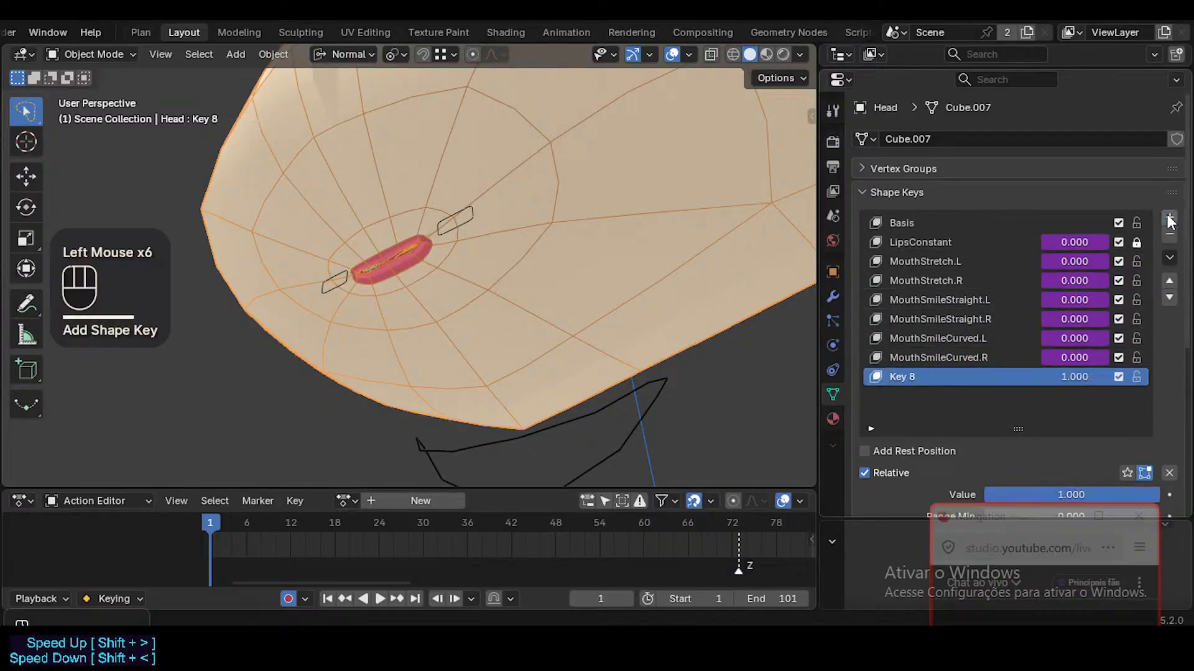
{"action": "double_click", "coordinate": [942, 376]}
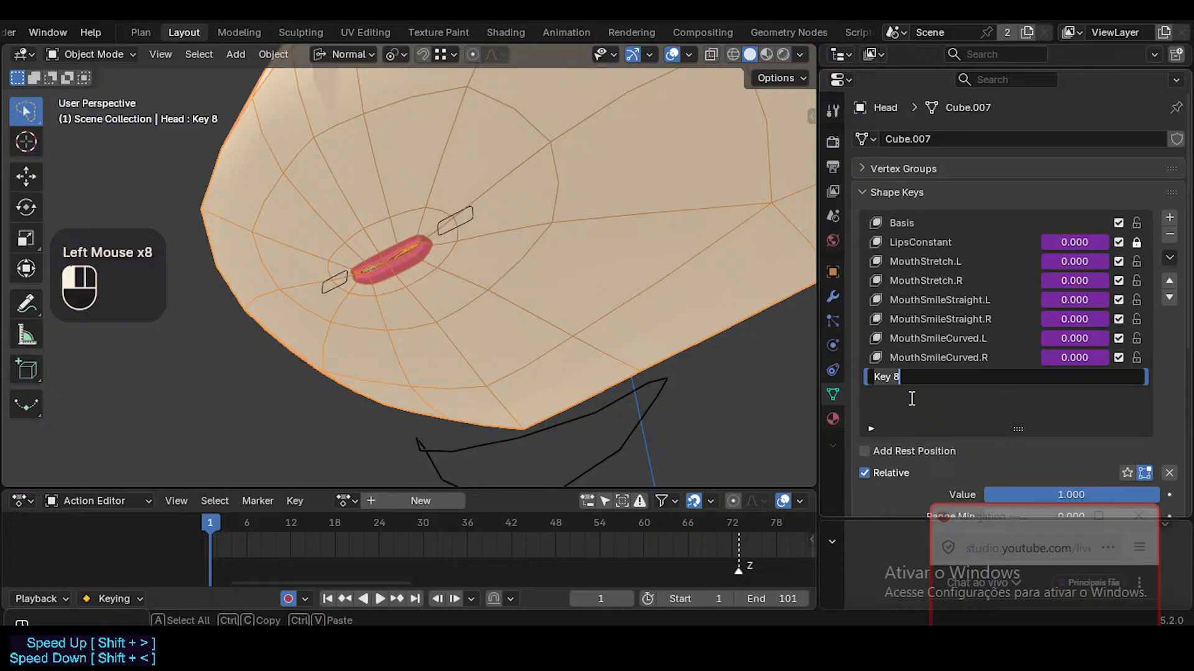
{"action": "type", "text": "Mput"}
{"action": "key", "text": "BackSpace"}
{"action": "key", "text": "BackSpace"}
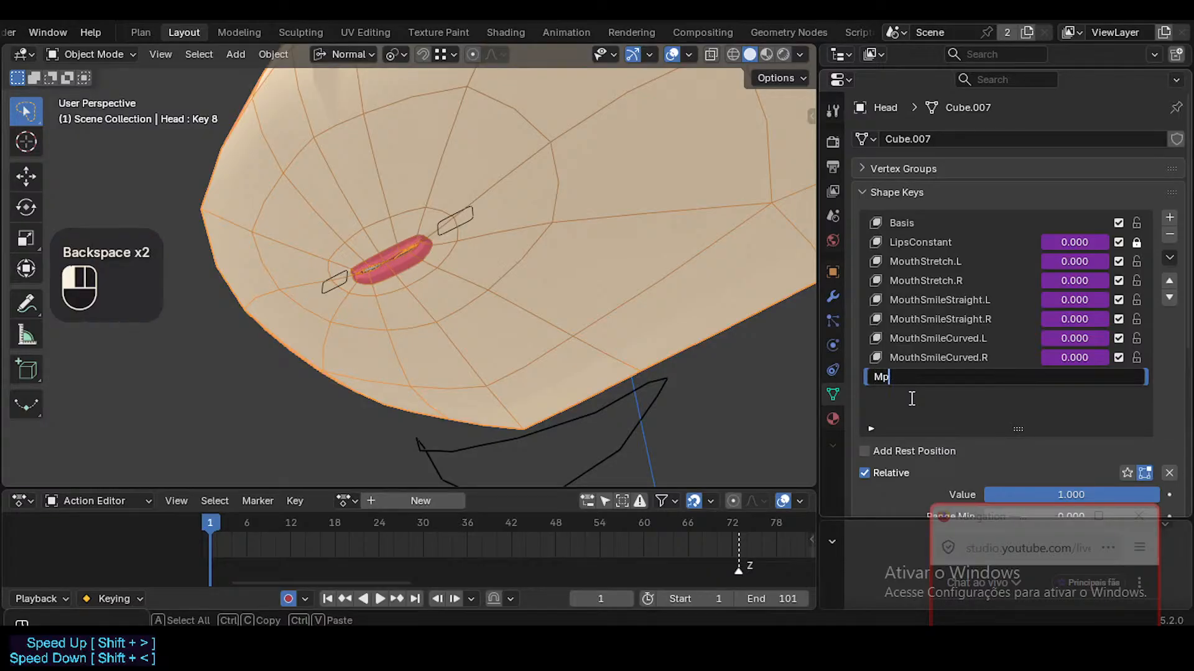
{"action": "type", "text": "outh"}
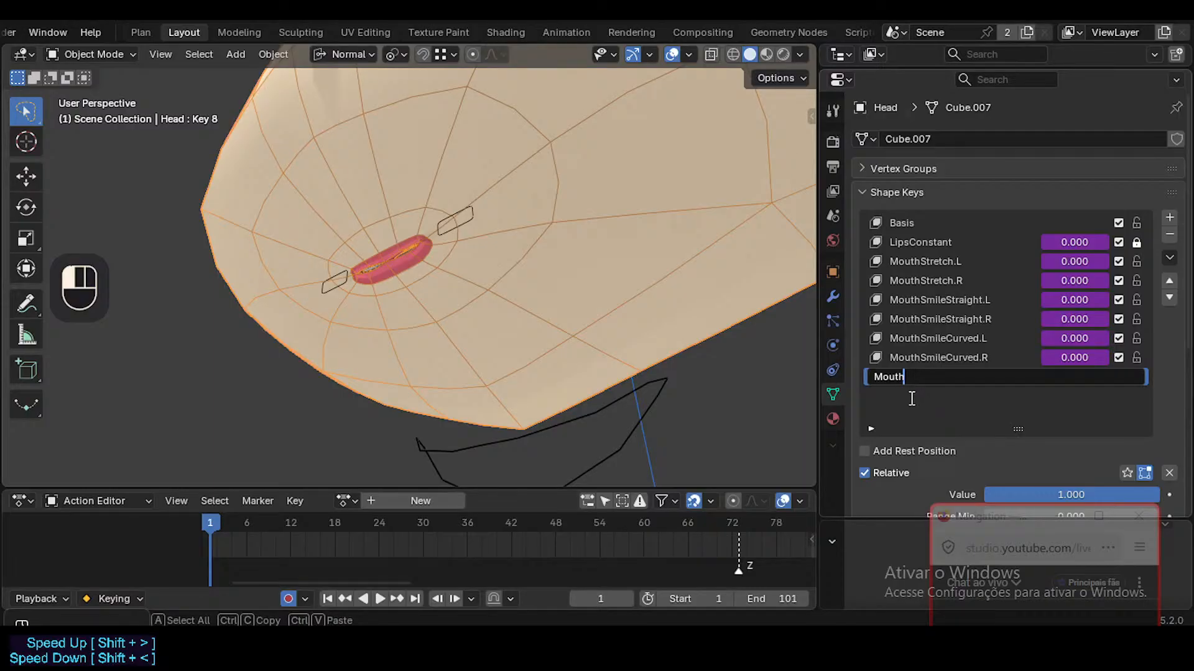
{"action": "type", "text": "Purse"}
{"action": "key", "text": "Return"}
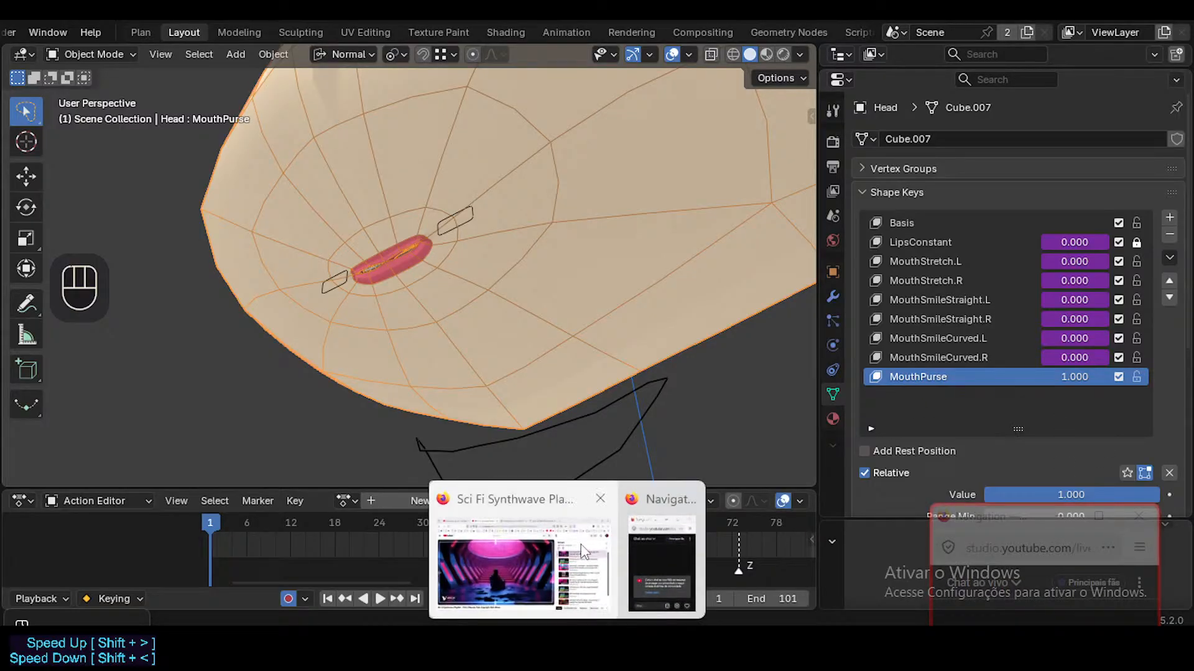
Switch to Firefox and review the cheek, lip and mouth entries in VRCFaceTracking's Unified Expressions blended shapes table
{"action": "left_click", "coordinate": [535, 547]}
{"action": "left_click", "coordinate": [528, 22]}
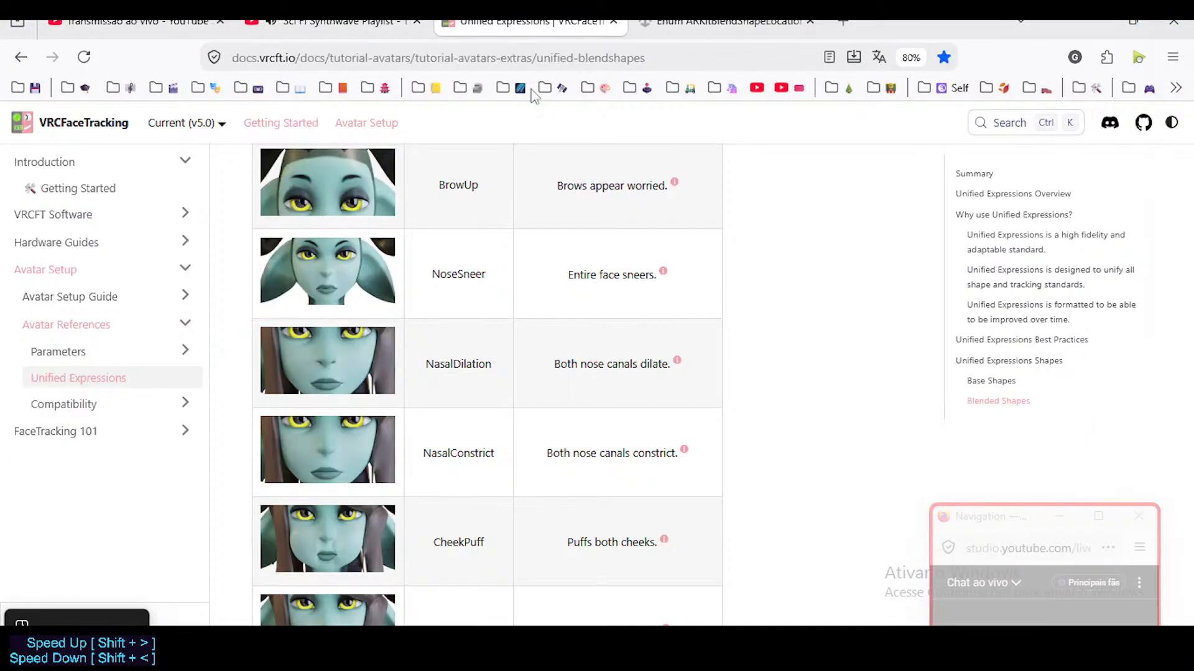
{"action": "scroll", "coordinate": [533, 292], "scroll_direction": "down", "scroll_amount": 4}
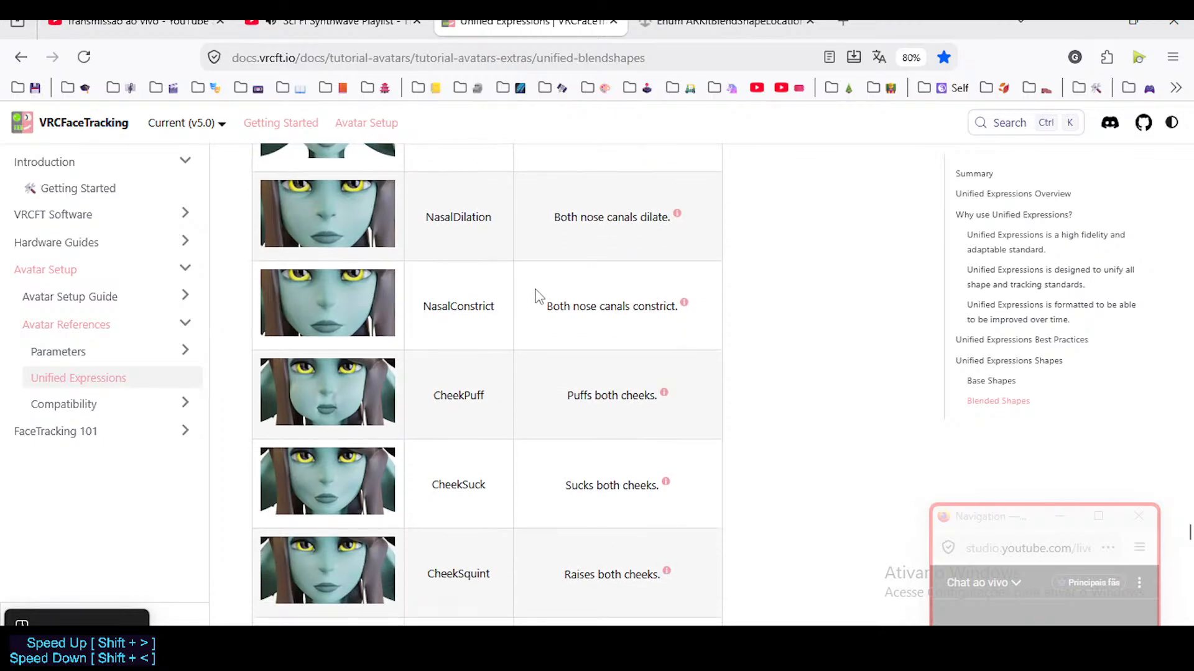
{"action": "scroll", "coordinate": [537, 414], "scroll_direction": "down", "scroll_amount": 4}
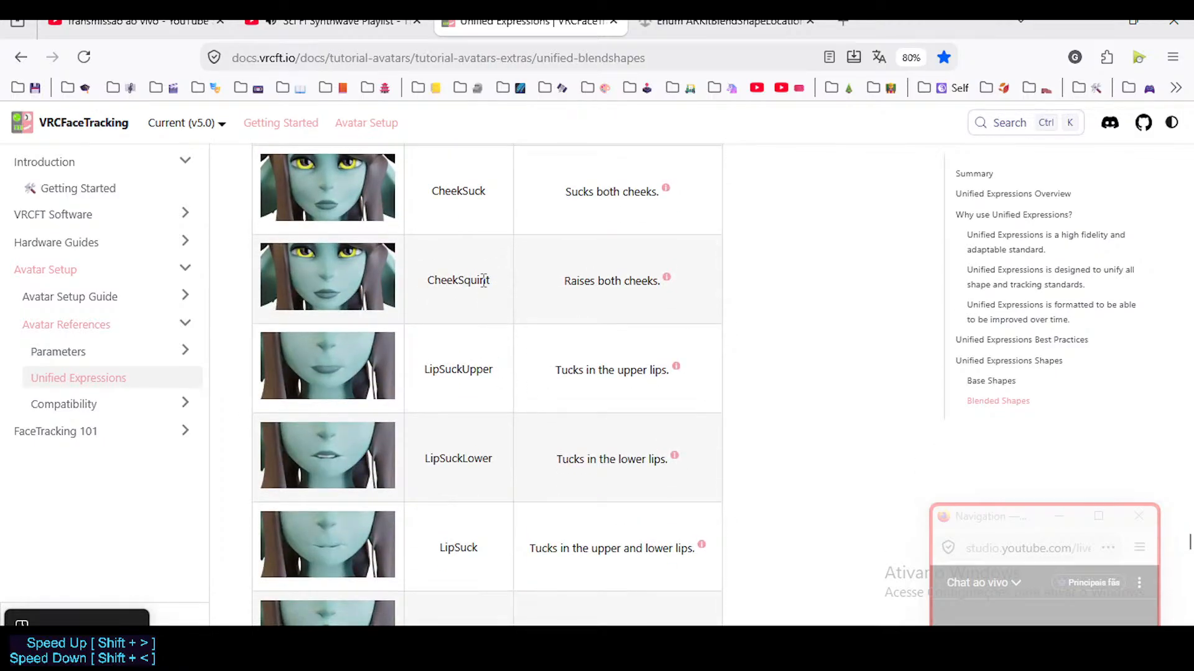
{"action": "scroll", "coordinate": [510, 414], "scroll_direction": "down", "scroll_amount": 3}
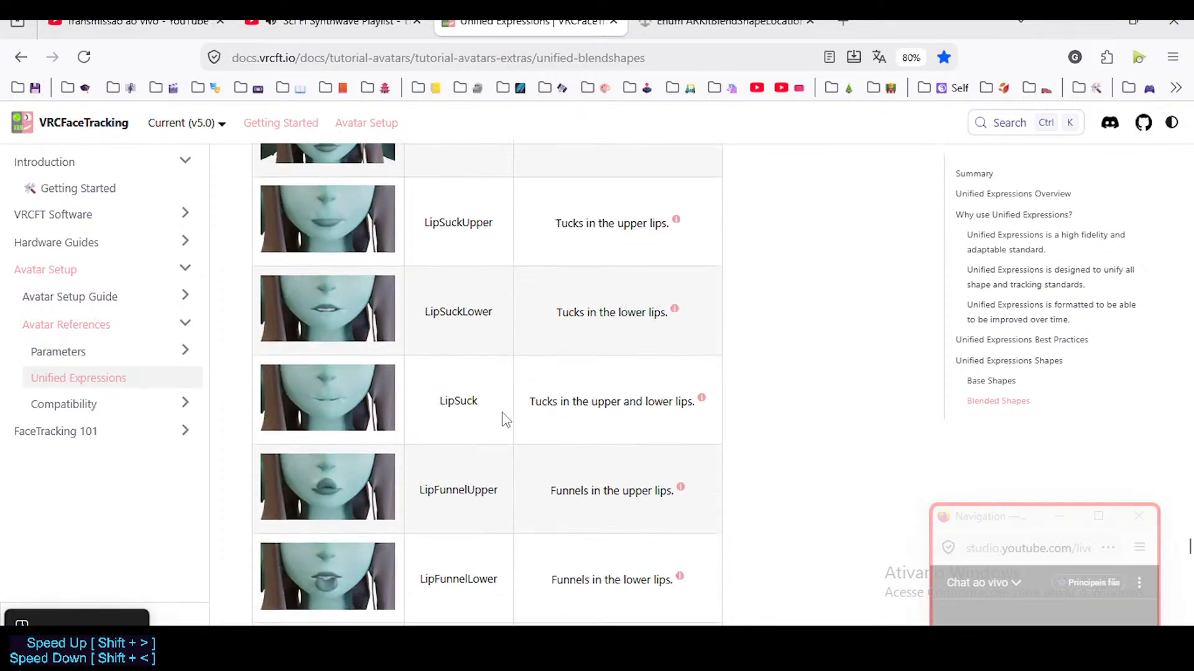
{"action": "scroll", "coordinate": [509, 416], "scroll_direction": "down", "scroll_amount": 6}
{"action": "scroll", "coordinate": [512, 395], "scroll_direction": "down", "scroll_amount": 3}
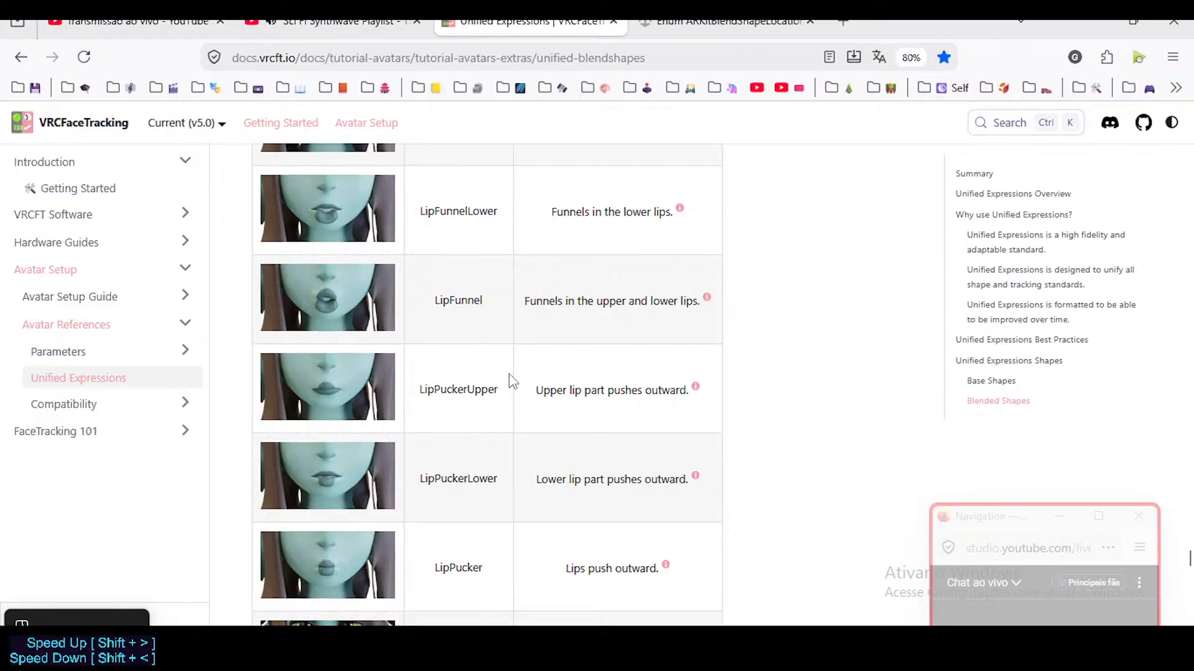
{"action": "scroll", "coordinate": [511, 391], "scroll_direction": "down", "scroll_amount": 1}
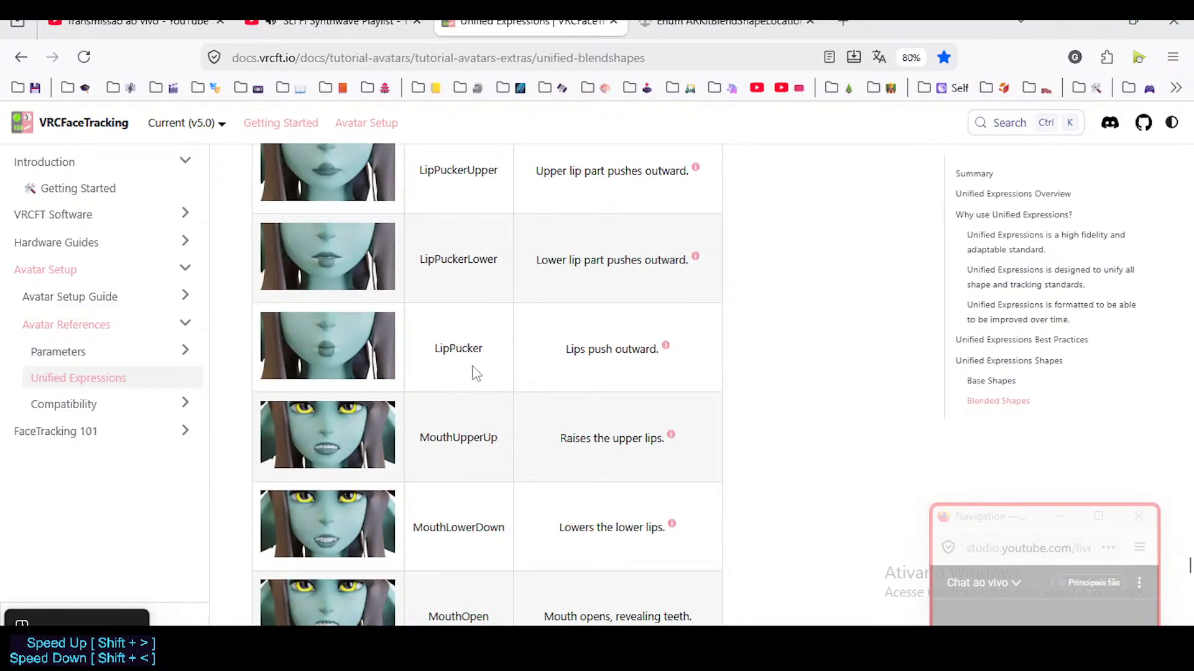
{"action": "scroll", "coordinate": [491, 404], "scroll_direction": "down", "scroll_amount": 3}
{"action": "scroll", "coordinate": [507, 411], "scroll_direction": "down", "scroll_amount": 2}
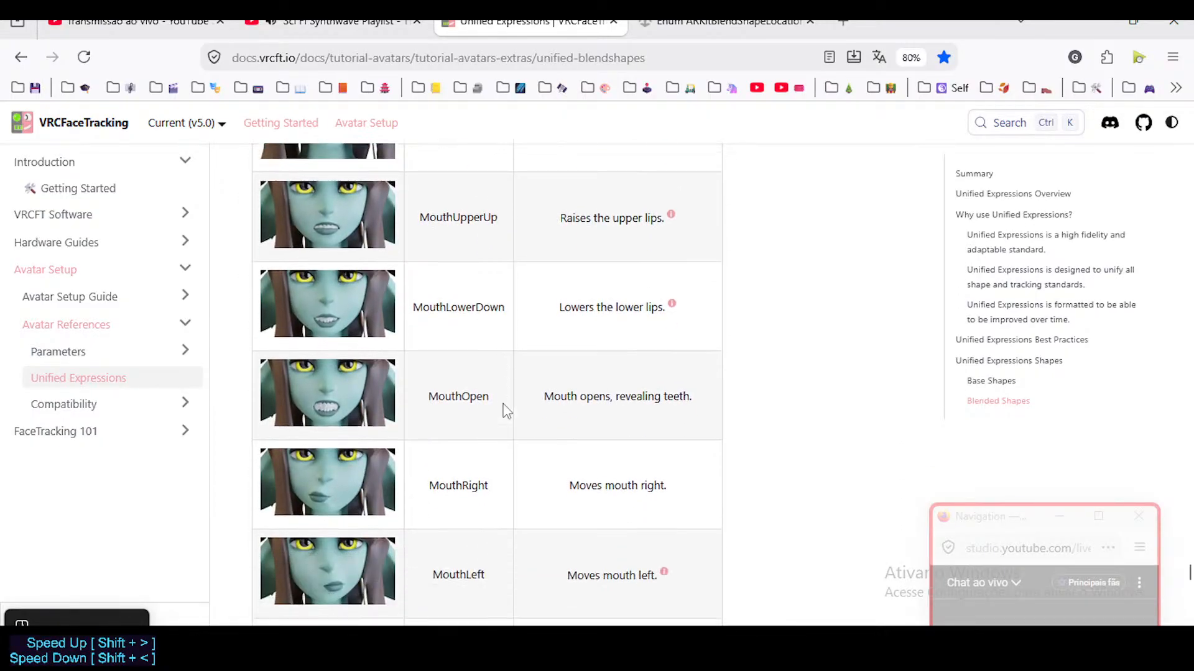
{"action": "scroll", "coordinate": [509, 463], "scroll_direction": "down", "scroll_amount": 3}
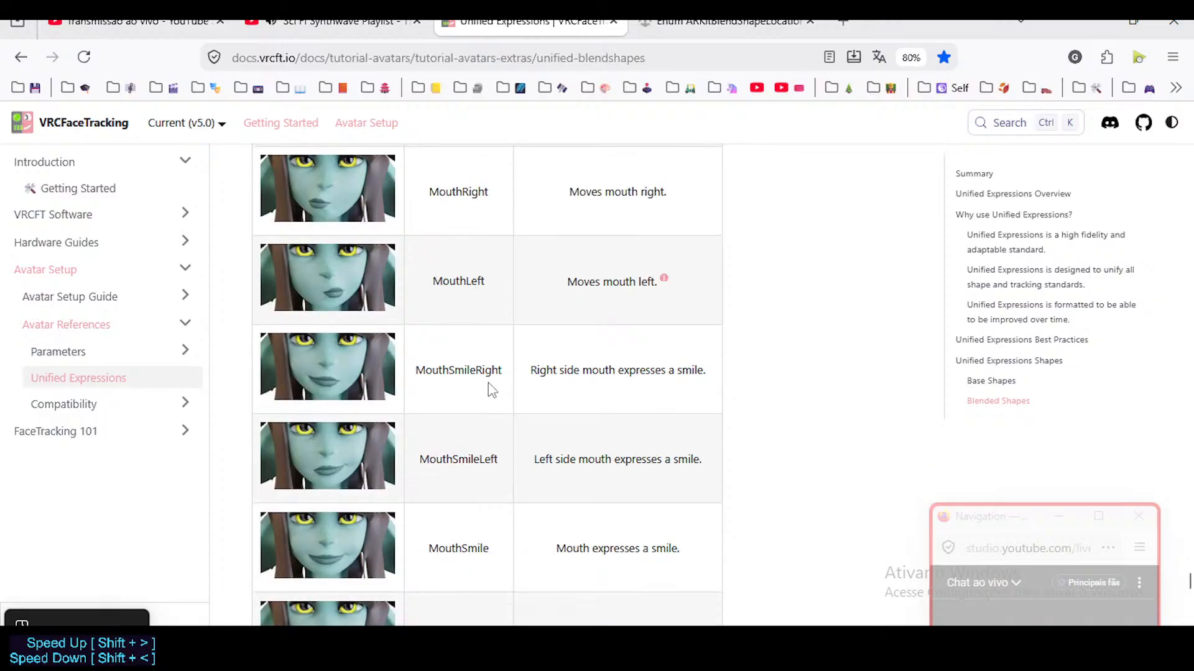
{"action": "scroll", "coordinate": [482, 436], "scroll_direction": "down", "scroll_amount": 3}
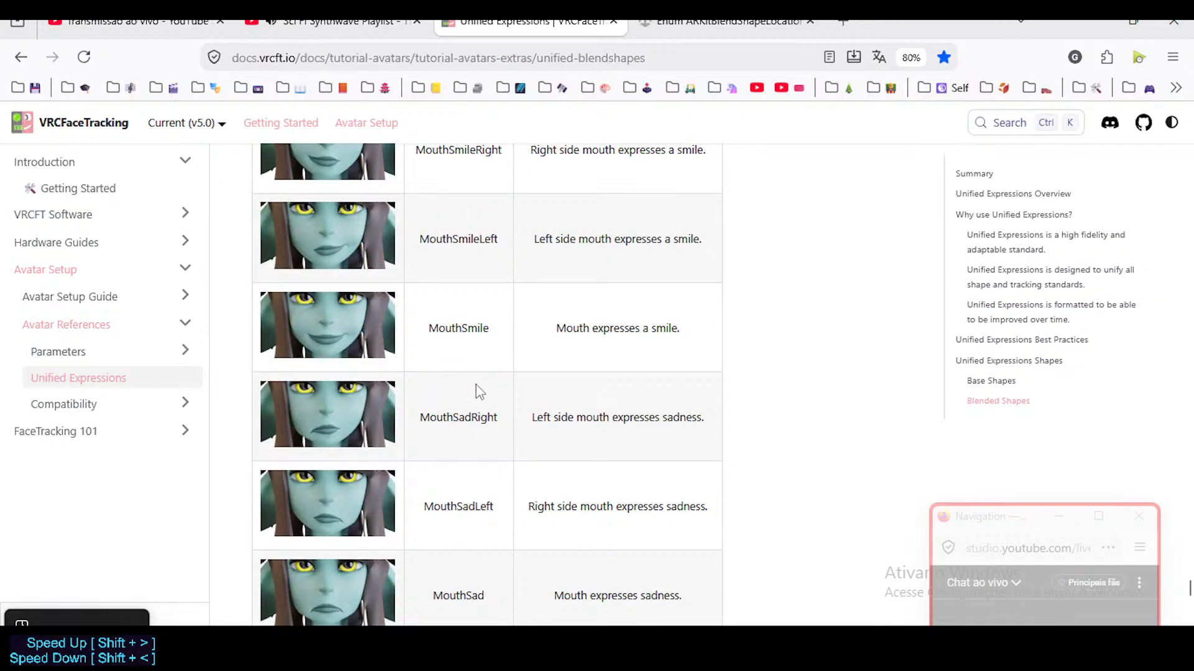
{"action": "scroll", "coordinate": [494, 426], "scroll_direction": "down", "scroll_amount": 2}
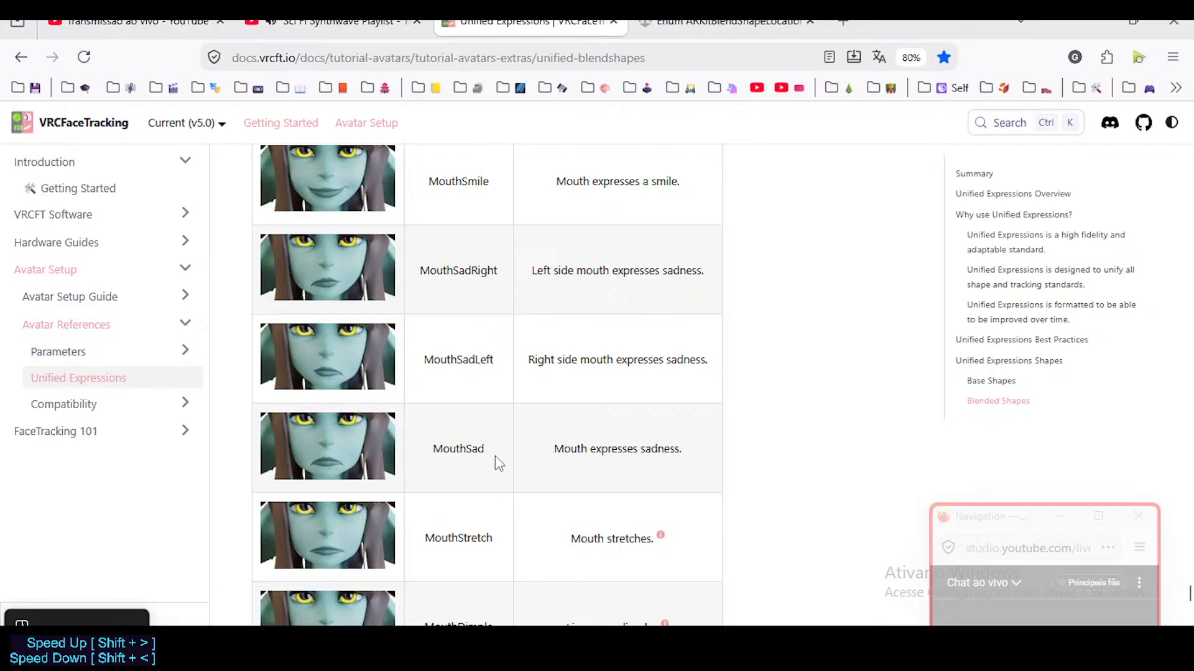
{"action": "scroll", "coordinate": [498, 460], "scroll_direction": "down", "scroll_amount": 2}
{"action": "scroll", "coordinate": [500, 454], "scroll_direction": "down", "scroll_amount": 2}
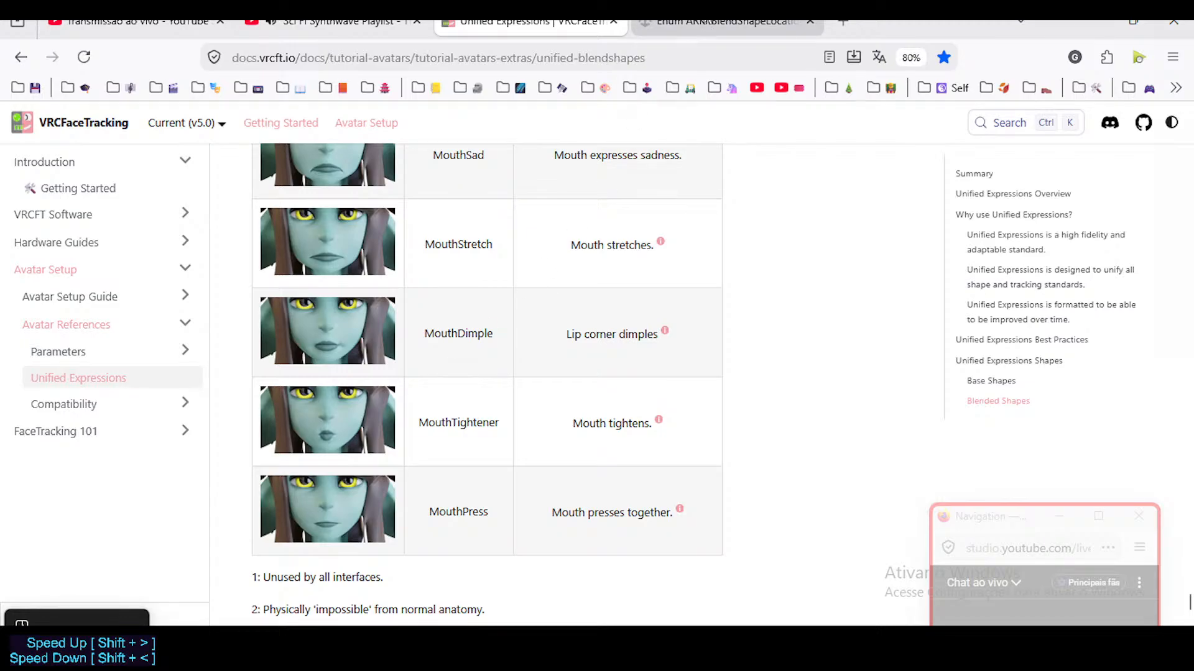
Open Unity's ARKitBlendShapeLocation reference and read through its list of face blend shape names down to TongueOut
{"action": "left_click", "coordinate": [709, 22]}
{"action": "scroll", "coordinate": [599, 345], "scroll_direction": "down", "scroll_amount": 4}
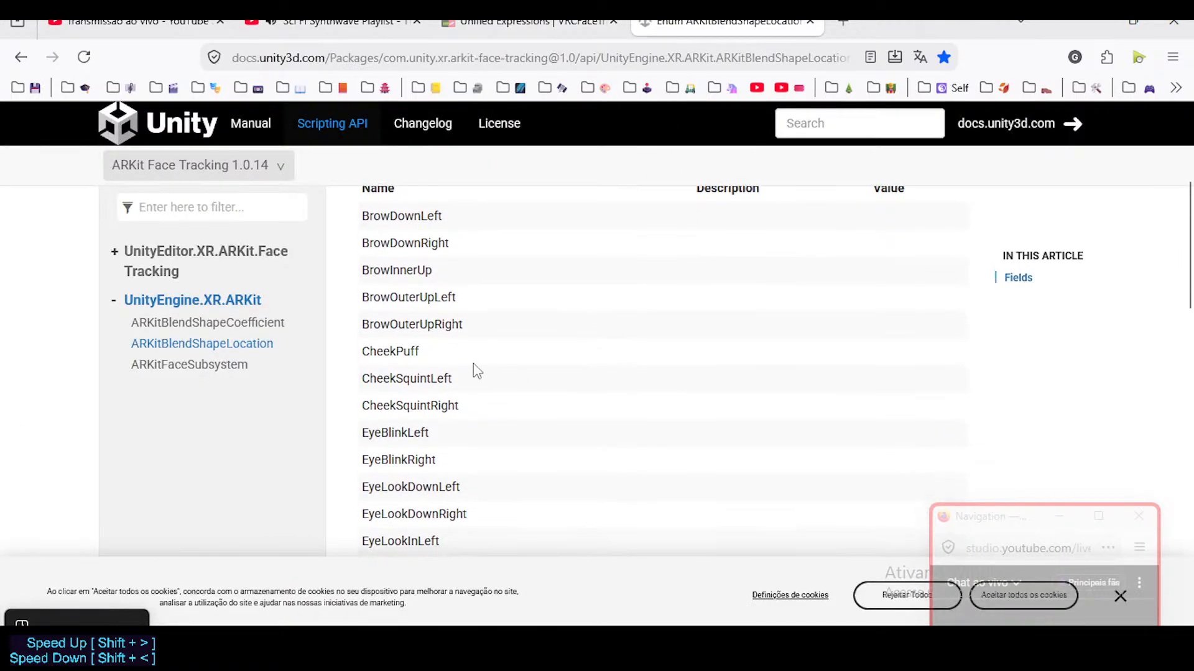
{"action": "scroll", "coordinate": [441, 436], "scroll_direction": "down", "scroll_amount": 5}
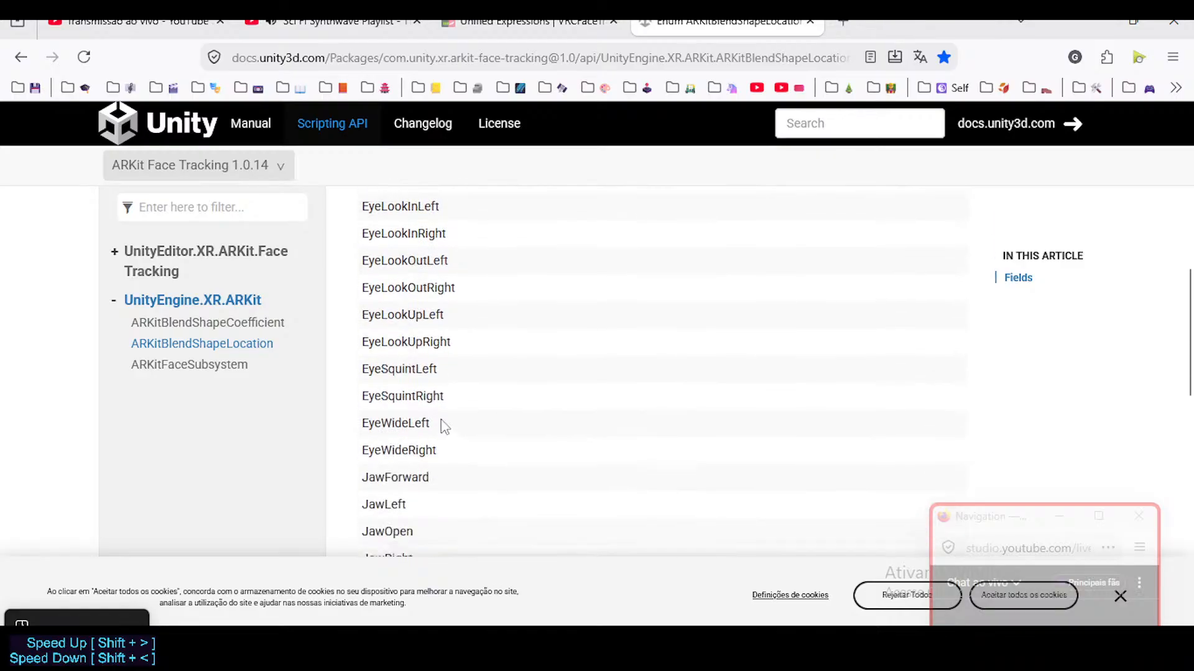
{"action": "scroll", "coordinate": [443, 426], "scroll_direction": "down", "scroll_amount": 1}
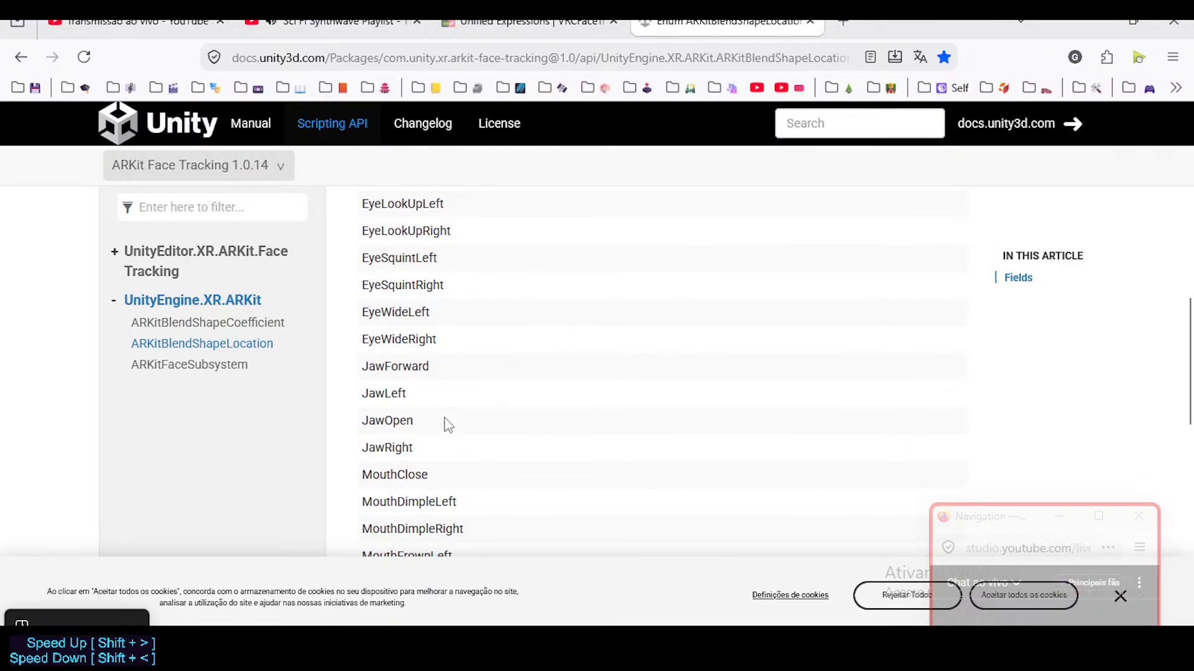
{"action": "scroll", "coordinate": [448, 425], "scroll_direction": "down", "scroll_amount": 1}
{"action": "scroll", "coordinate": [446, 417], "scroll_direction": "down", "scroll_amount": 2}
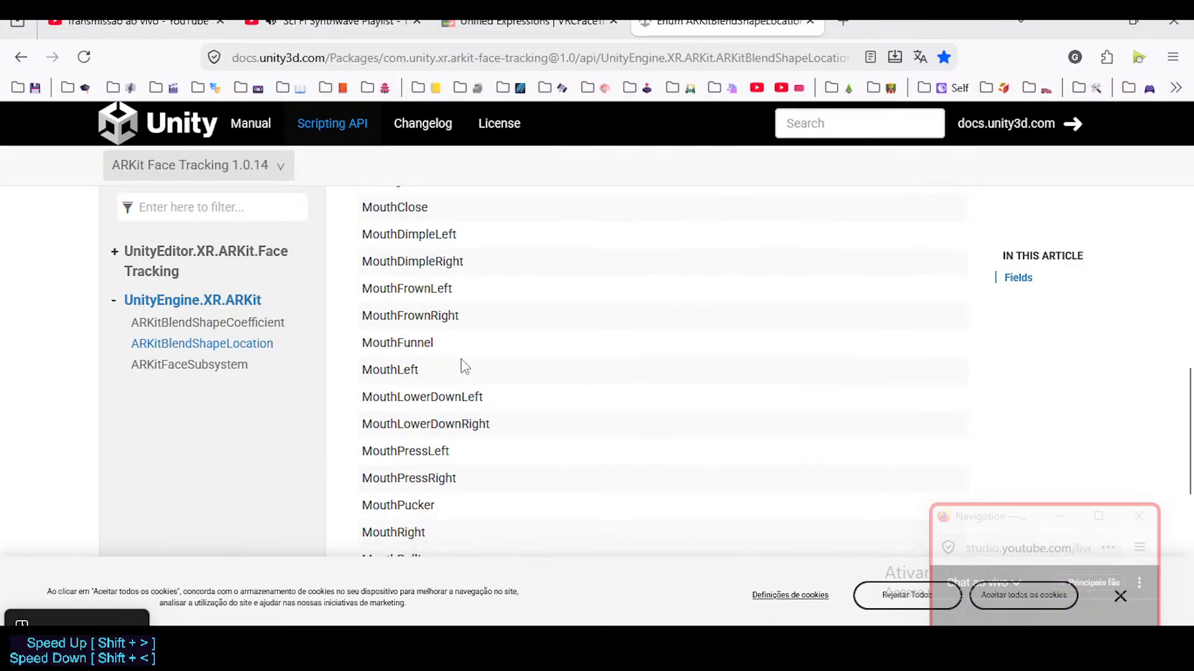
{"action": "scroll", "coordinate": [471, 448], "scroll_direction": "down", "scroll_amount": 1}
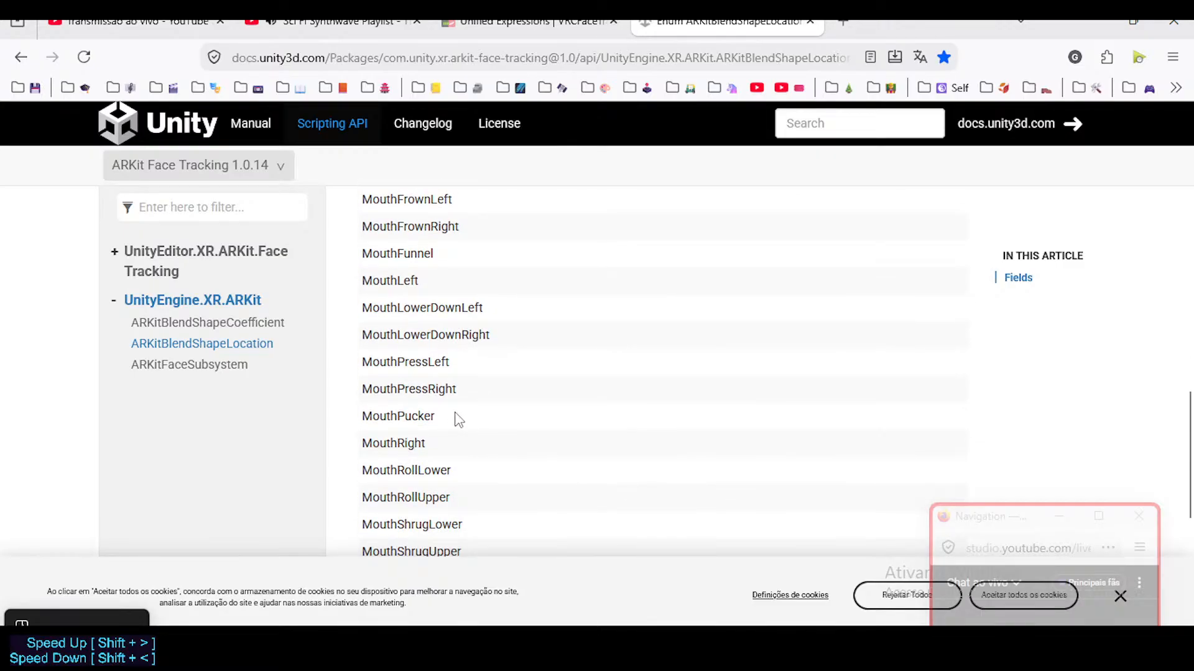
{"action": "scroll", "coordinate": [455, 417], "scroll_direction": "down", "scroll_amount": 2}
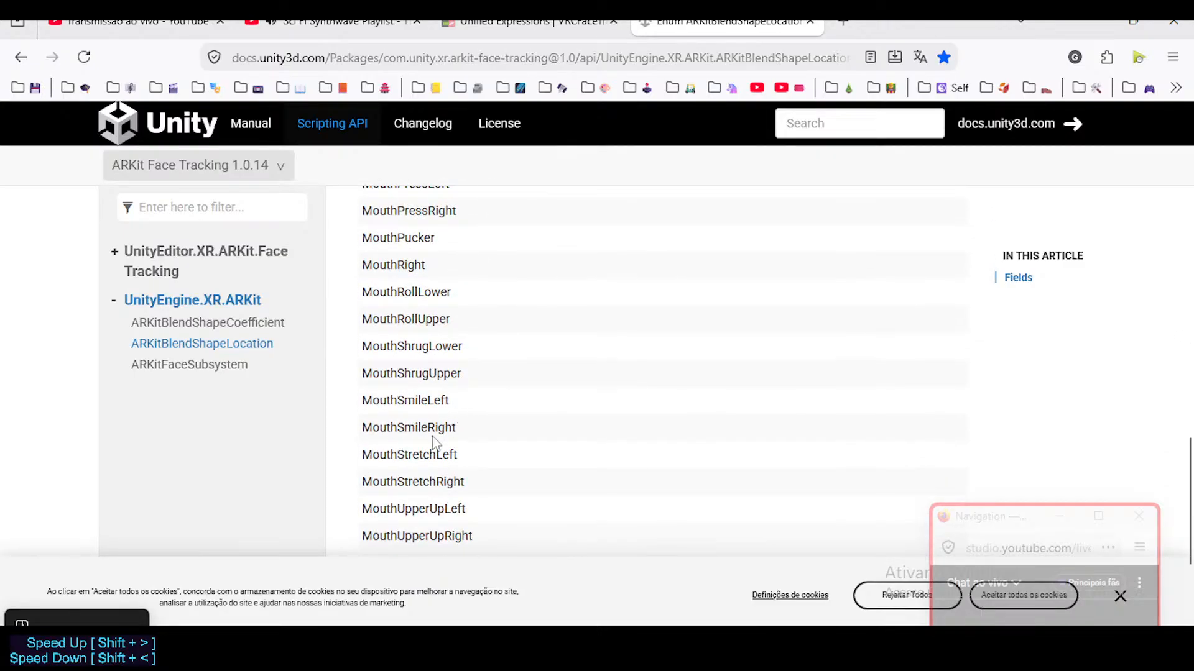
{"action": "scroll", "coordinate": [460, 476], "scroll_direction": "down", "scroll_amount": 1}
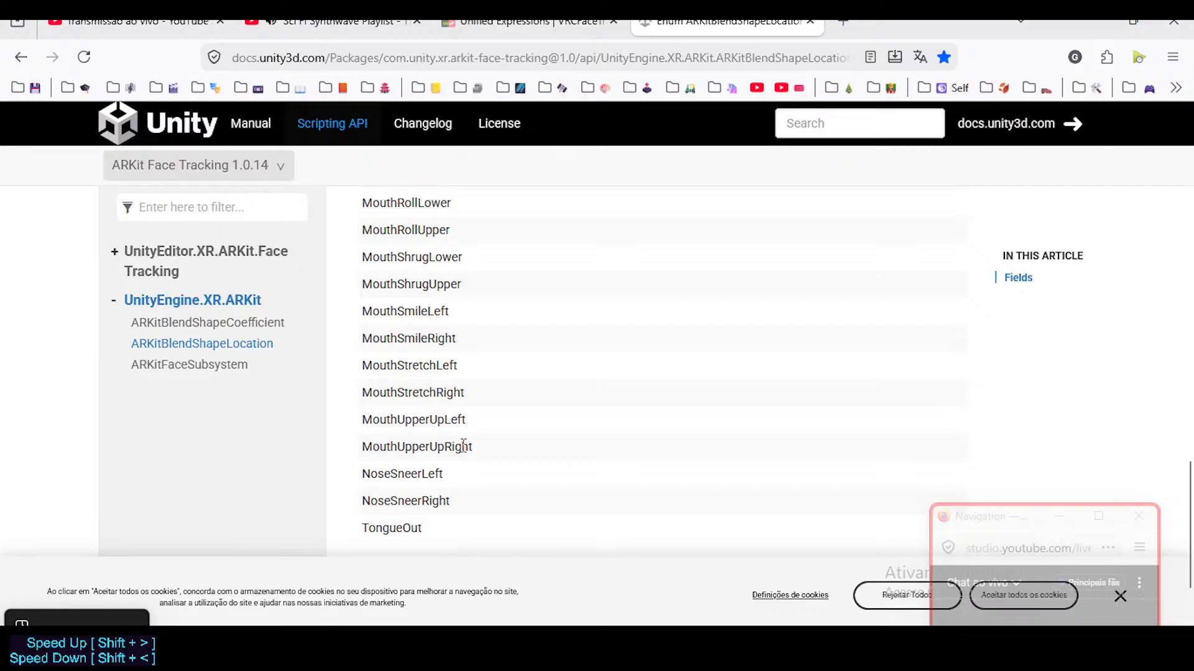
{"action": "scroll", "coordinate": [463, 444], "scroll_direction": "down", "scroll_amount": 2}
Recheck the ARKit mouth names, highlighting the roll and shrug entries and the press and pucker entries, and return to the Fields list's beginning
{"action": "scroll", "coordinate": [460, 373], "scroll_direction": "up", "scroll_amount": 2}
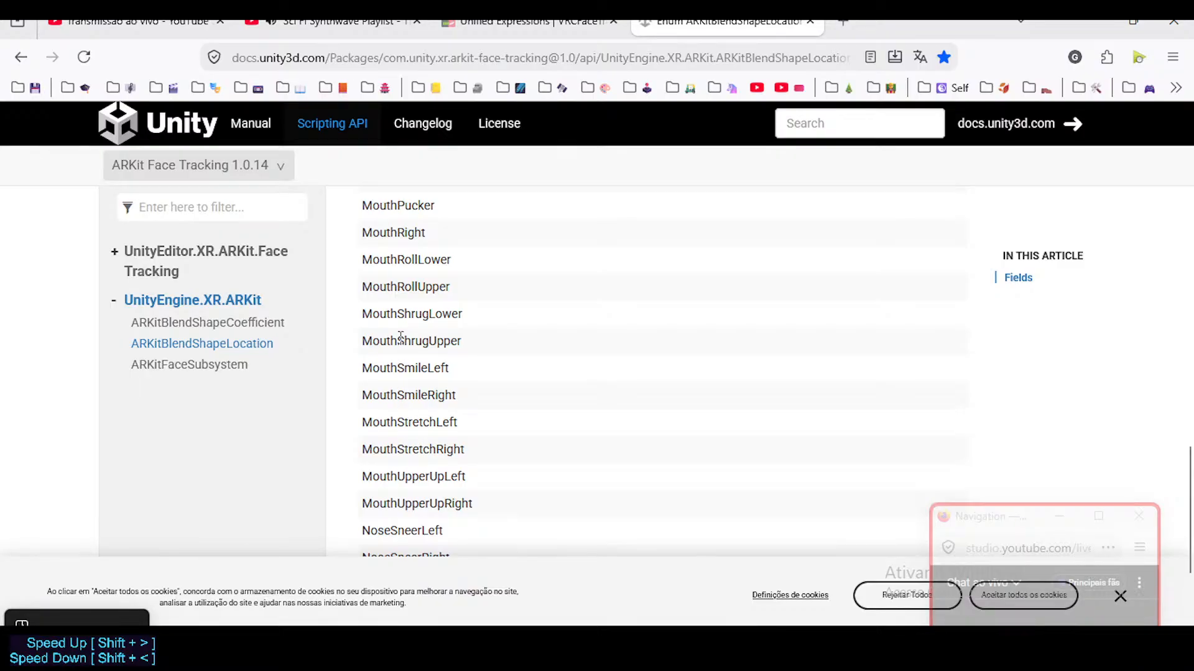
{"action": "left_click_drag", "start_coordinate": [396, 339], "coordinate": [396, 260]}
{"action": "scroll", "coordinate": [420, 353], "scroll_direction": "down", "scroll_amount": 1}
{"action": "scroll", "coordinate": [422, 356], "scroll_direction": "up", "scroll_amount": 3}
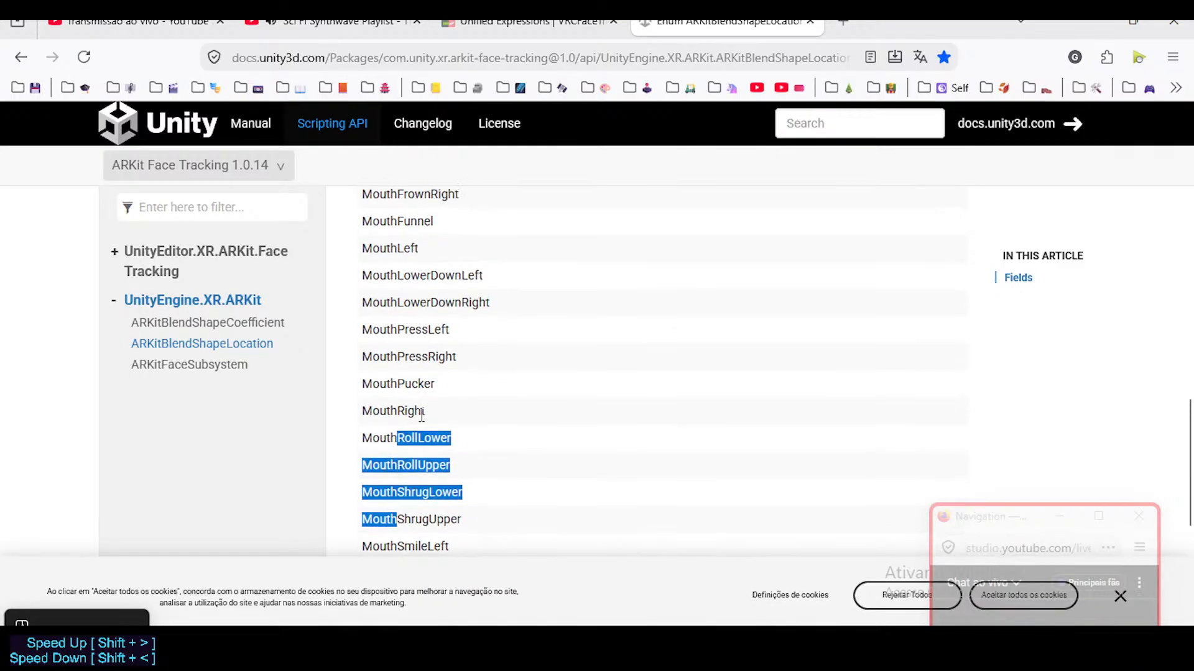
{"action": "left_click_drag", "start_coordinate": [396, 382], "coordinate": [397, 330]}
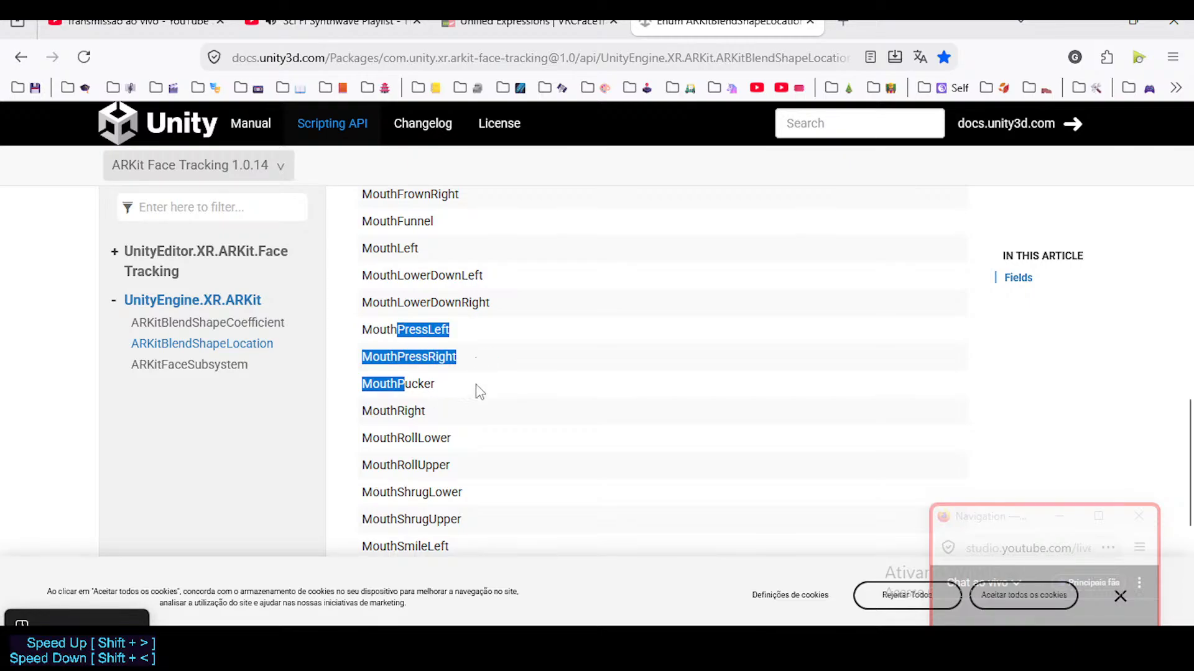
{"action": "scroll", "coordinate": [478, 390], "scroll_direction": "up", "scroll_amount": 3}
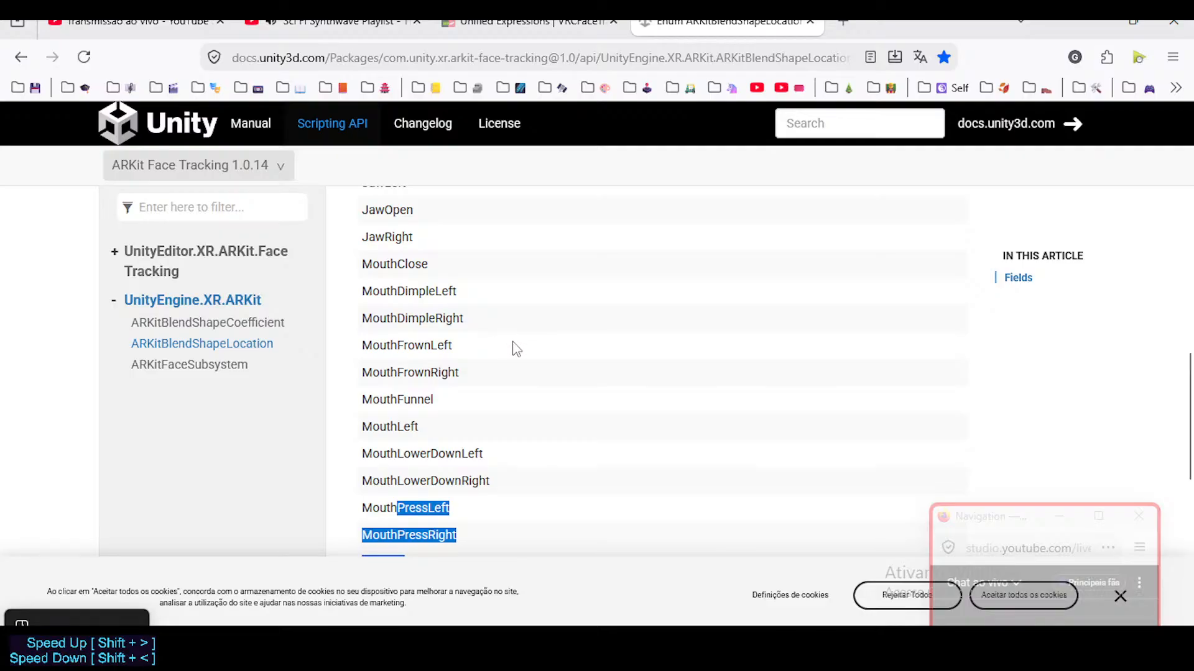
{"action": "scroll", "coordinate": [516, 348], "scroll_direction": "up", "scroll_amount": 3}
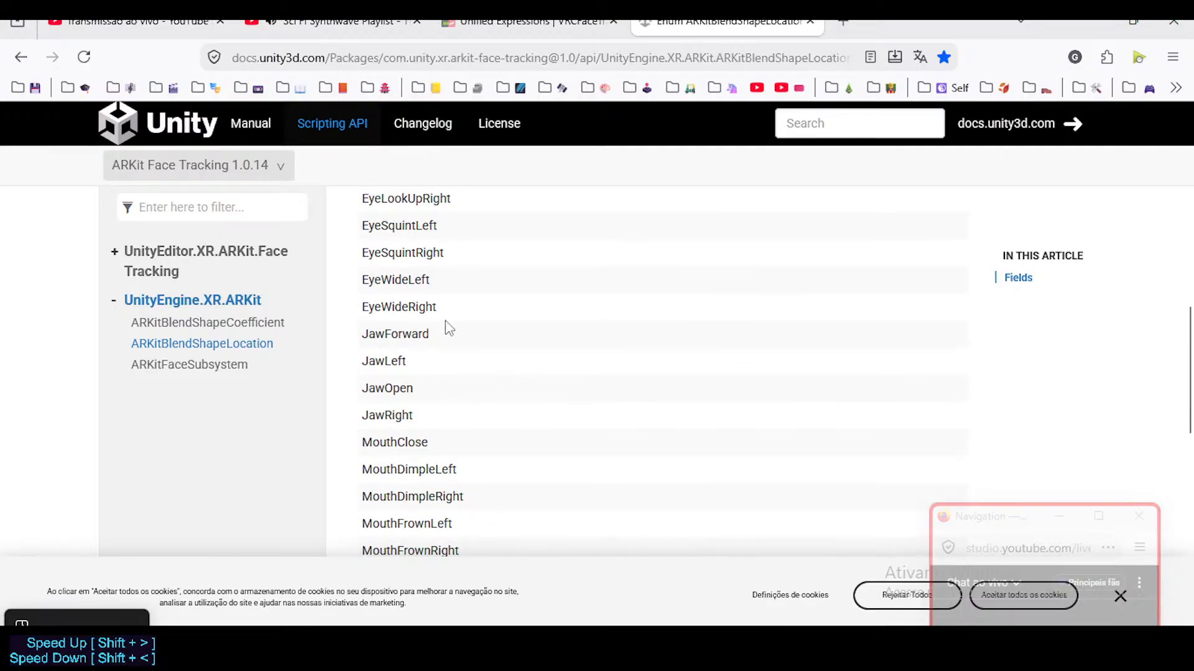
{"action": "scroll", "coordinate": [460, 339], "scroll_direction": "up", "scroll_amount": 4}
{"action": "scroll", "coordinate": [464, 341], "scroll_direction": "up", "scroll_amount": 7}
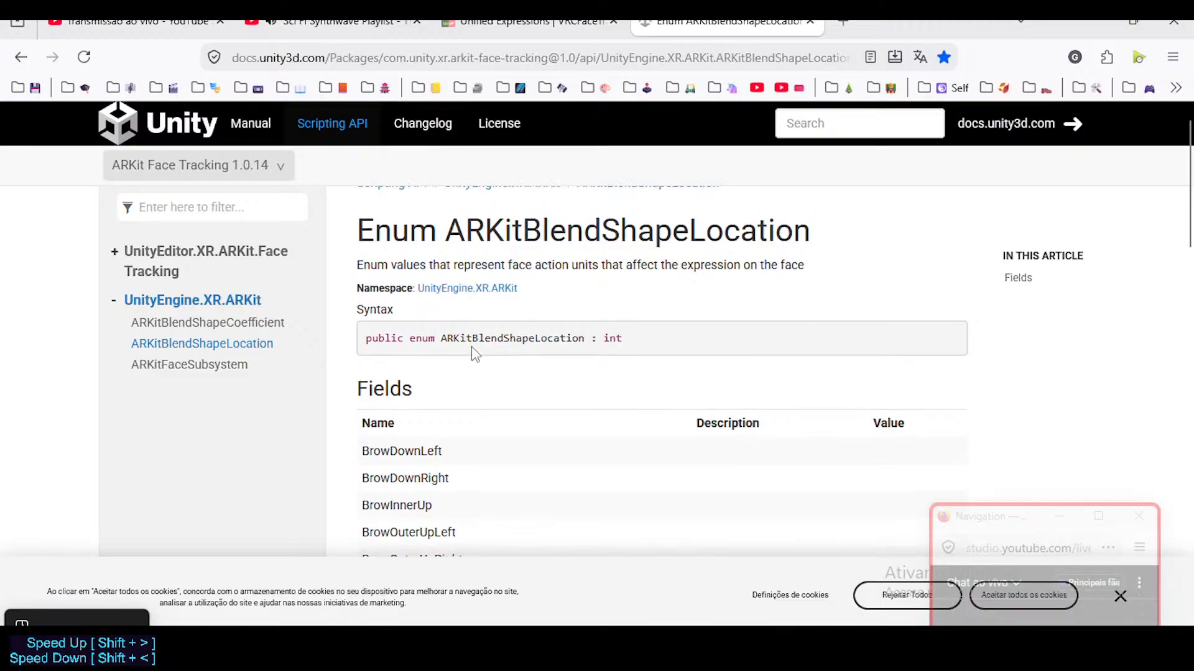
{"action": "scroll", "coordinate": [612, 281], "scroll_direction": "down", "scroll_amount": 4}
Return to VRCFaceTracking's Unified Expressions page and review its blended and base shapes tables back to the mouth press and tightener entries
{"action": "left_click", "coordinate": [536, 22]}
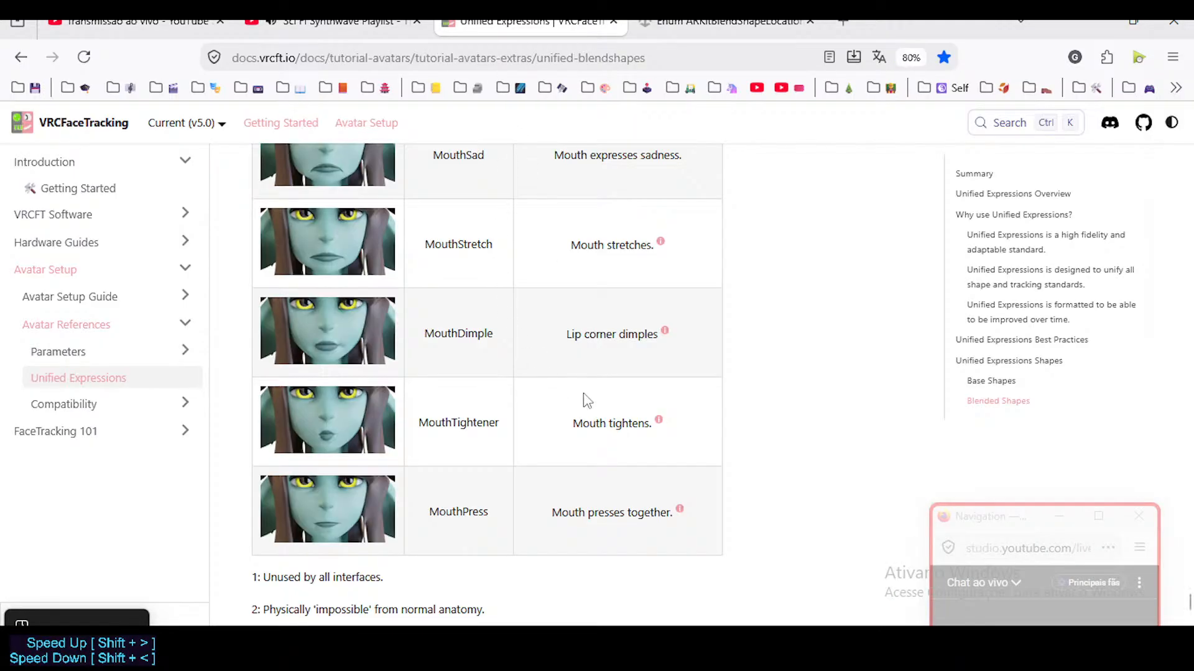
{"action": "scroll", "coordinate": [476, 428], "scroll_direction": "up", "scroll_amount": 13}
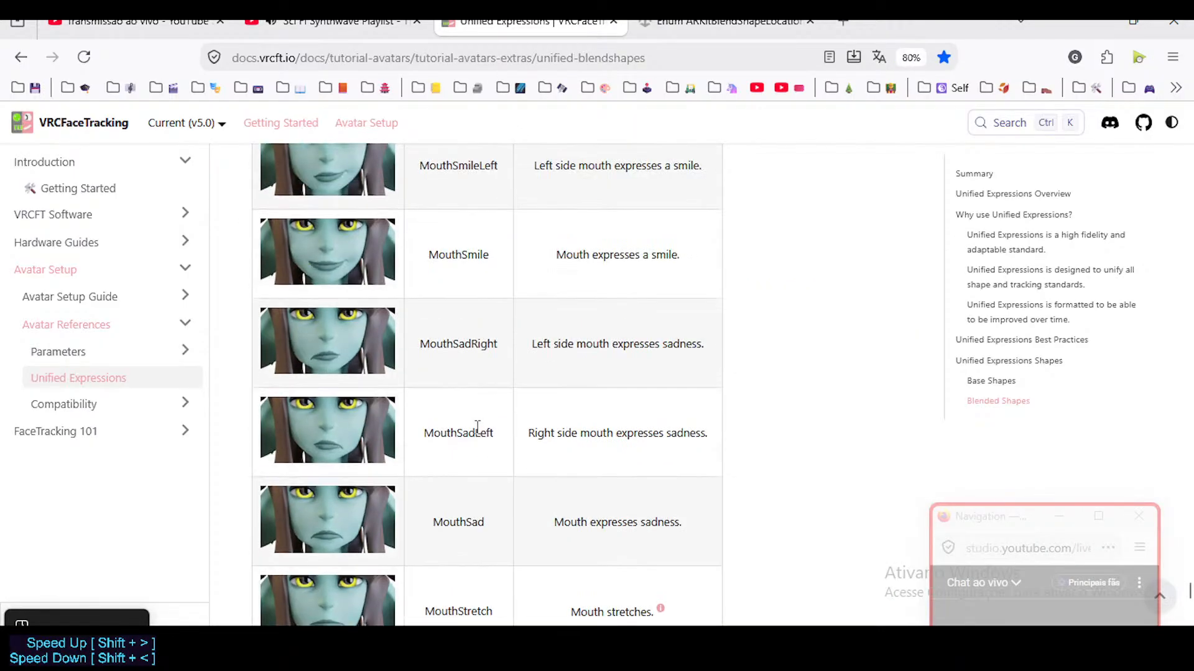
{"action": "scroll", "coordinate": [479, 433], "scroll_direction": "up", "scroll_amount": 20}
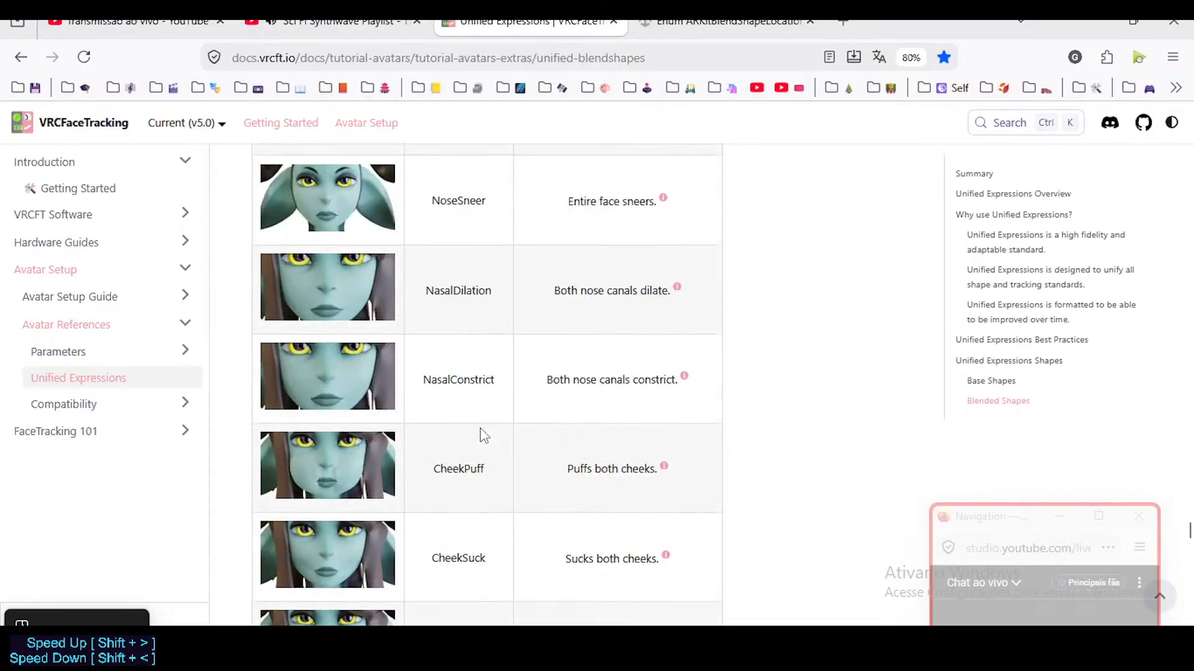
{"action": "scroll", "coordinate": [483, 435], "scroll_direction": "up", "scroll_amount": 18}
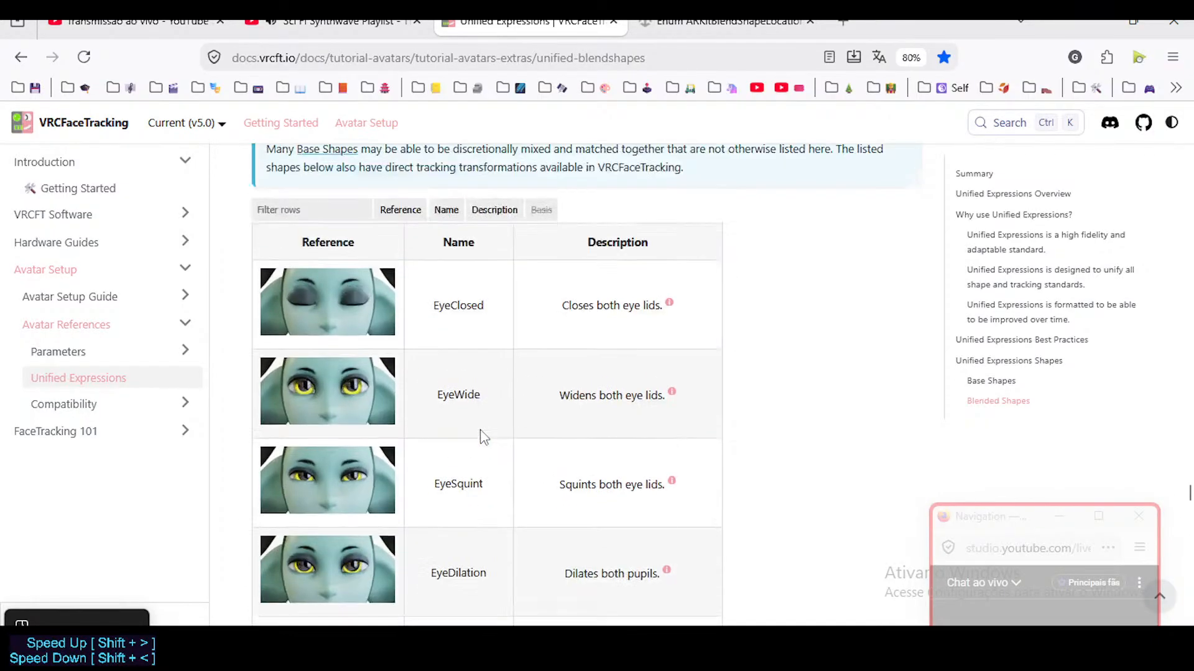
{"action": "scroll", "coordinate": [482, 435], "scroll_direction": "up", "scroll_amount": 10}
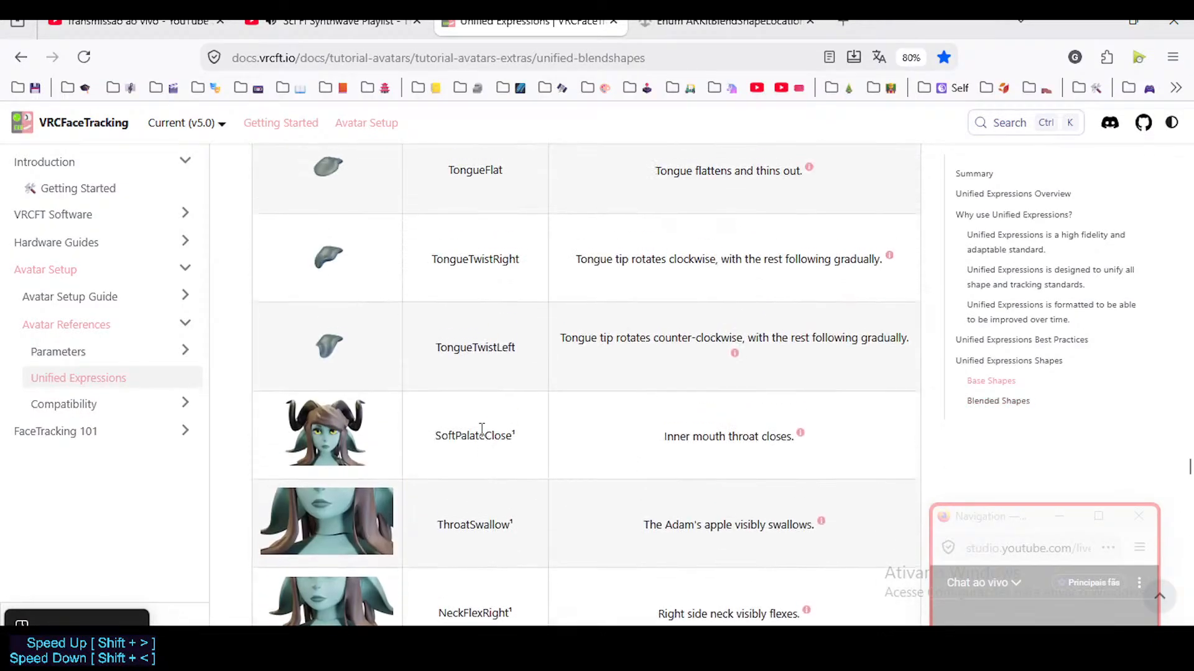
{"action": "scroll", "coordinate": [484, 433], "scroll_direction": "up", "scroll_amount": 6}
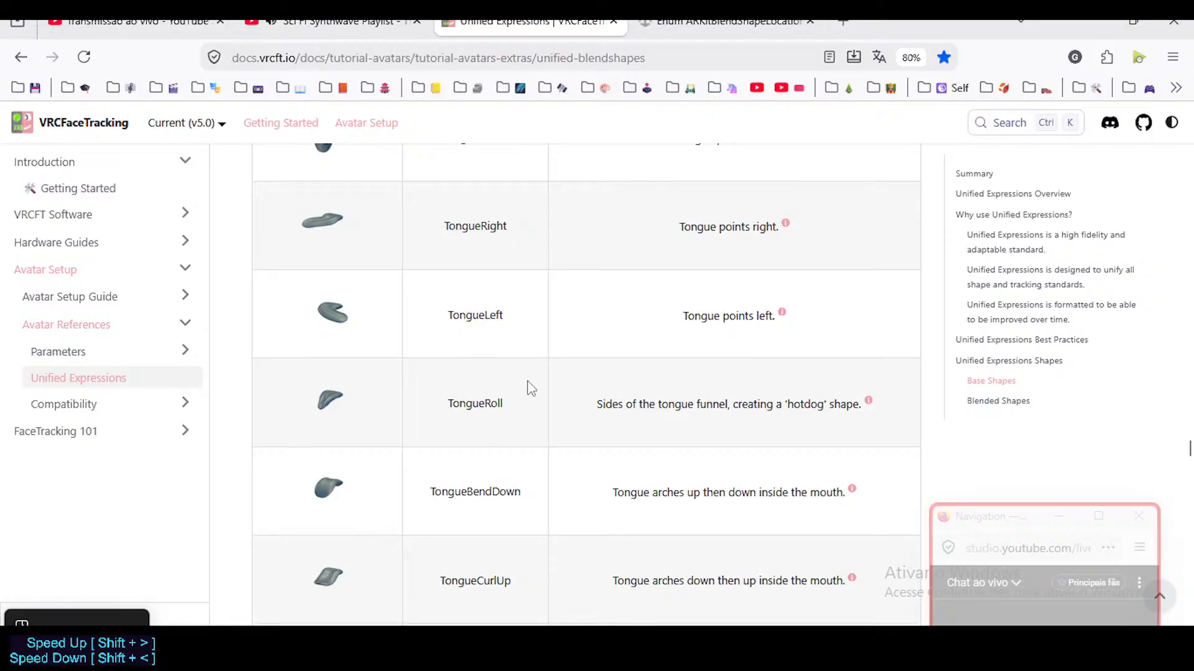
{"action": "scroll", "coordinate": [529, 388], "scroll_direction": "up", "scroll_amount": 9}
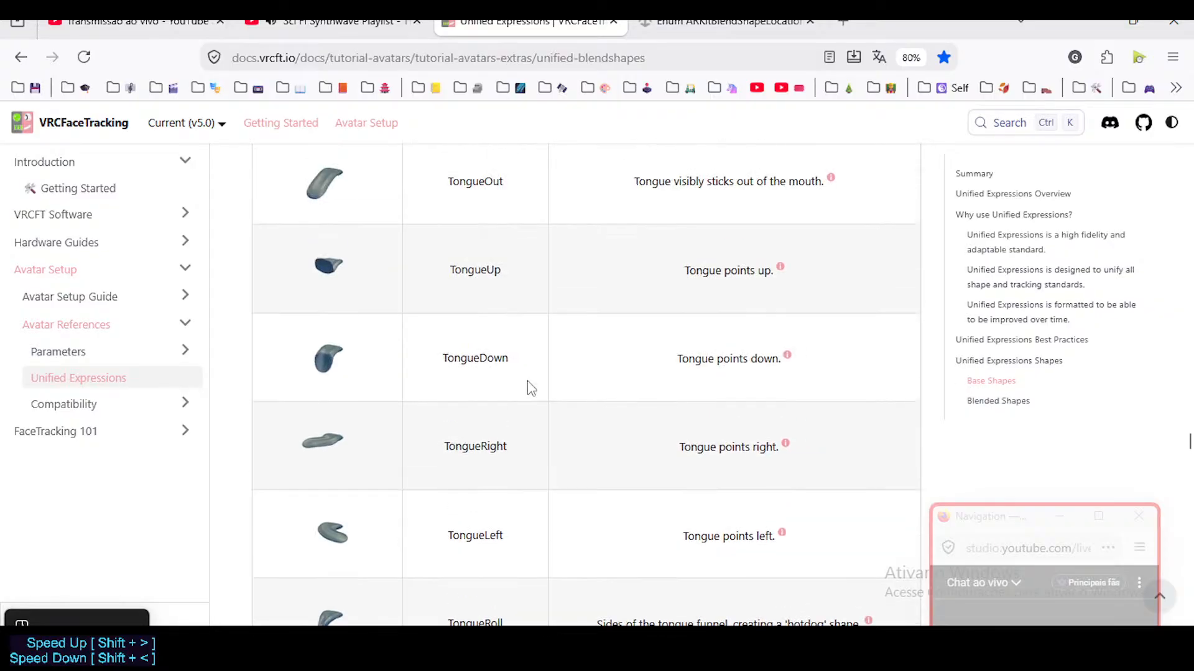
{"action": "scroll", "coordinate": [523, 376], "scroll_direction": "up", "scroll_amount": 2}
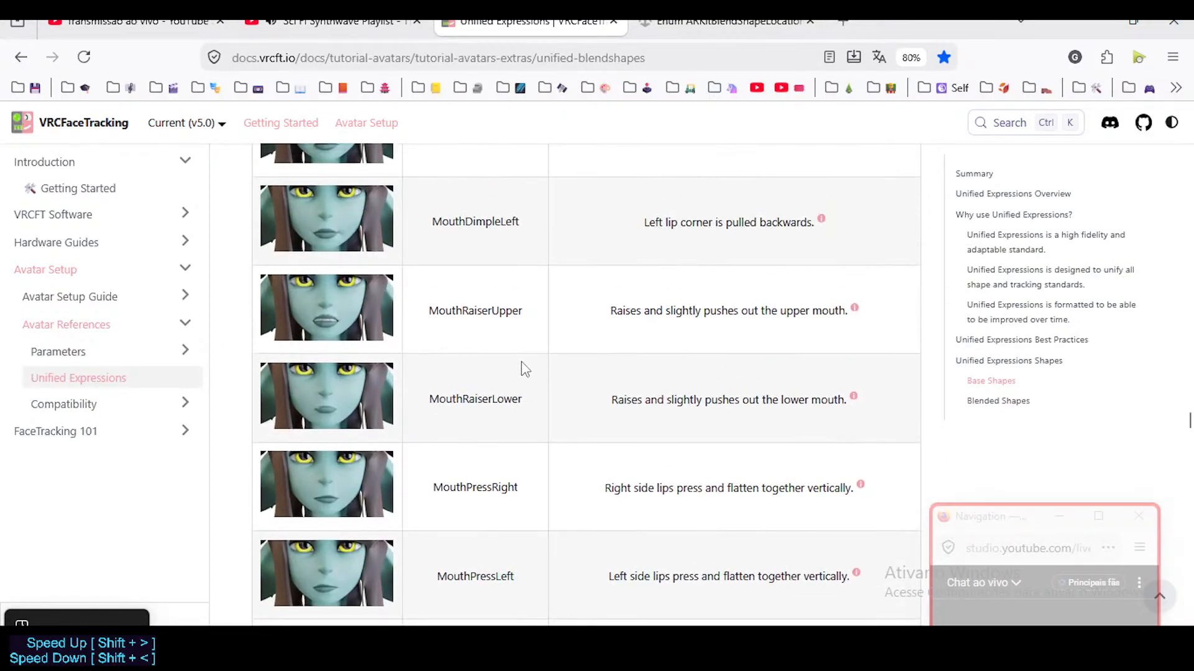
{"action": "scroll", "coordinate": [523, 369], "scroll_direction": "down", "scroll_amount": 3}
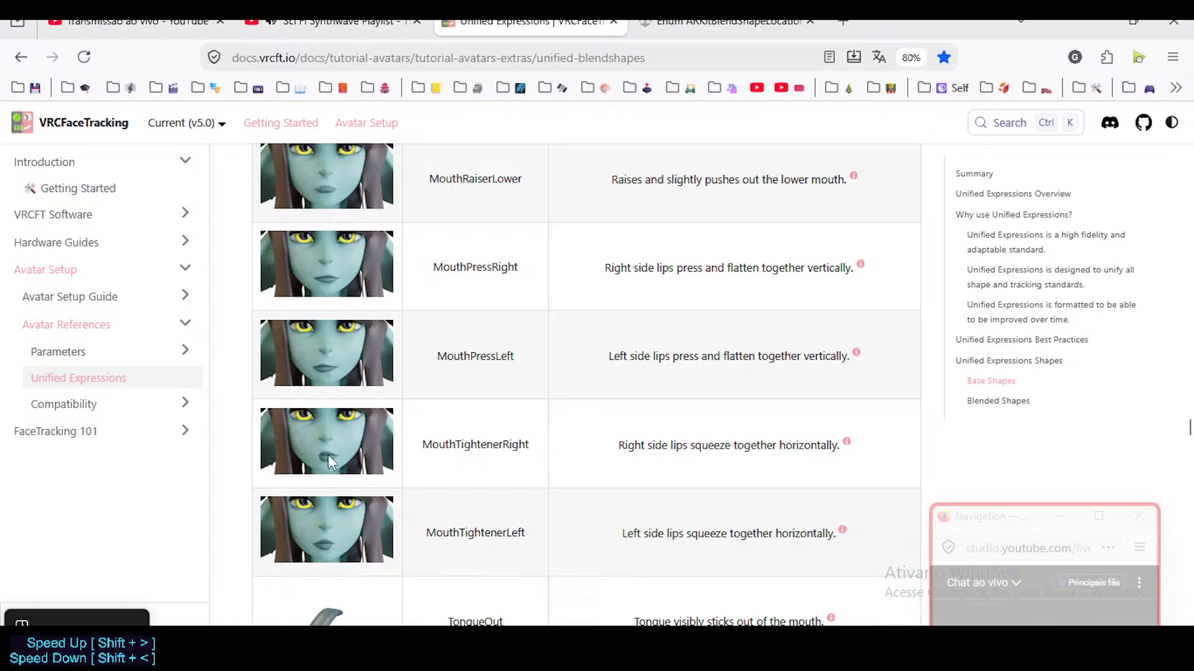
Switch to Blender and rename the Head's MouthPurse shape key as MouthTightener.L
{"action": "mouse_move", "coordinate": [682, 643]}
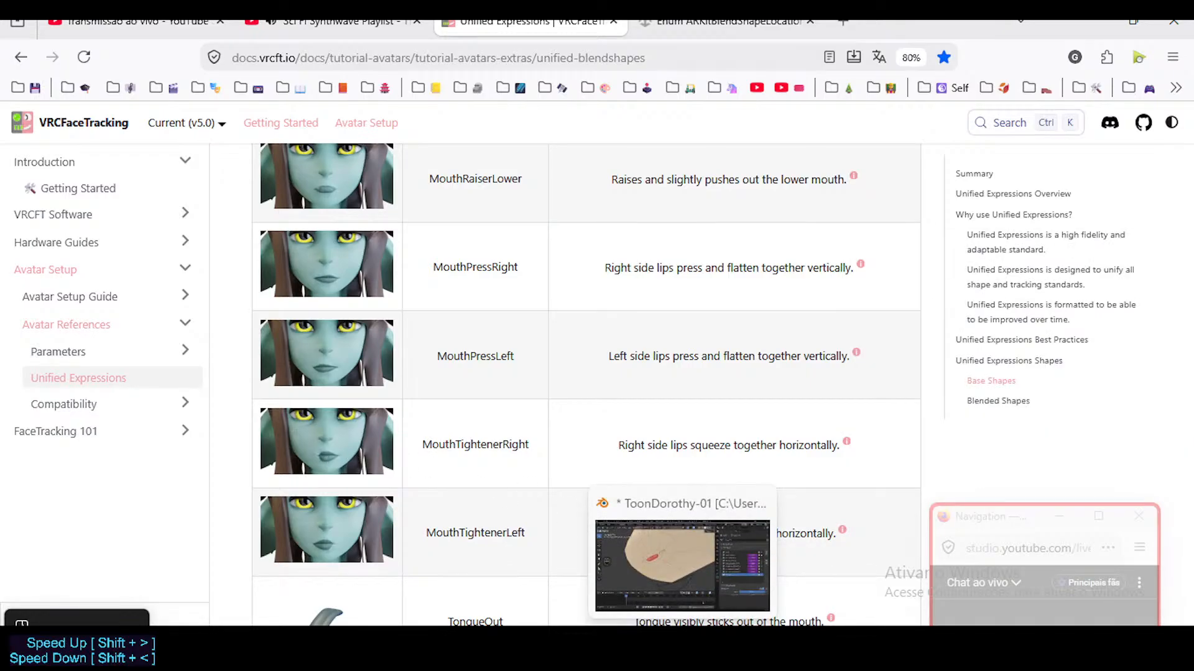
{"action": "left_click", "coordinate": [682, 643]}
{"action": "left_click", "coordinate": [930, 376]}
{"action": "double_click", "coordinate": [927, 373]}
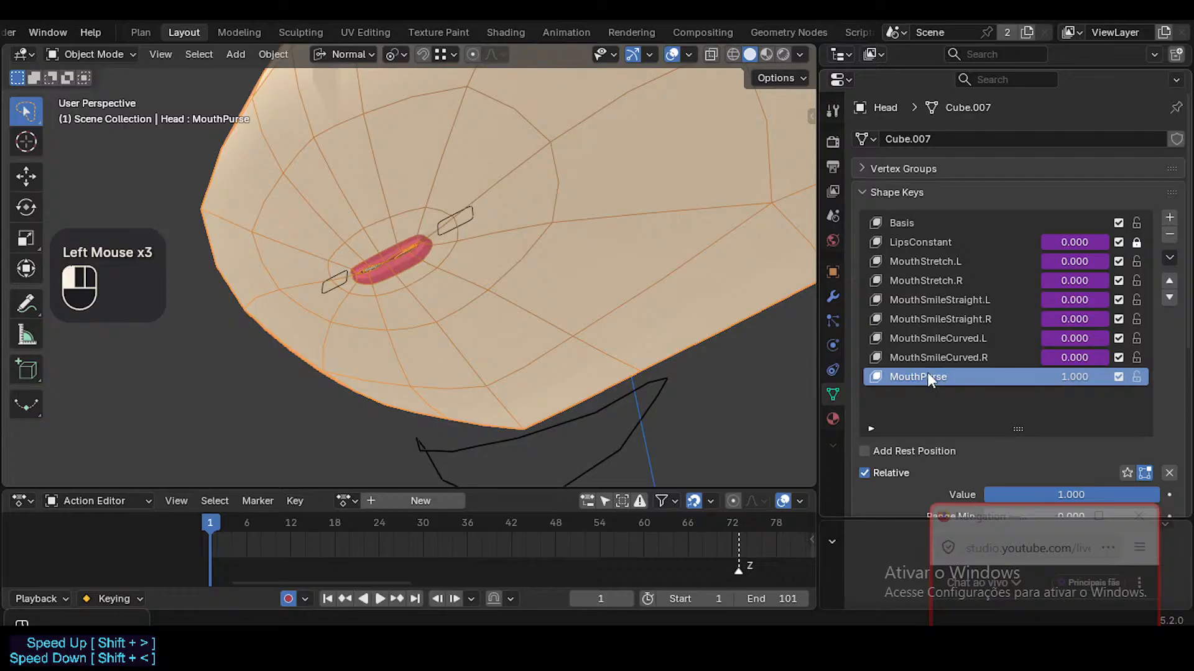
{"action": "left_click", "coordinate": [912, 377]}
{"action": "key", "text": "shift+End"}
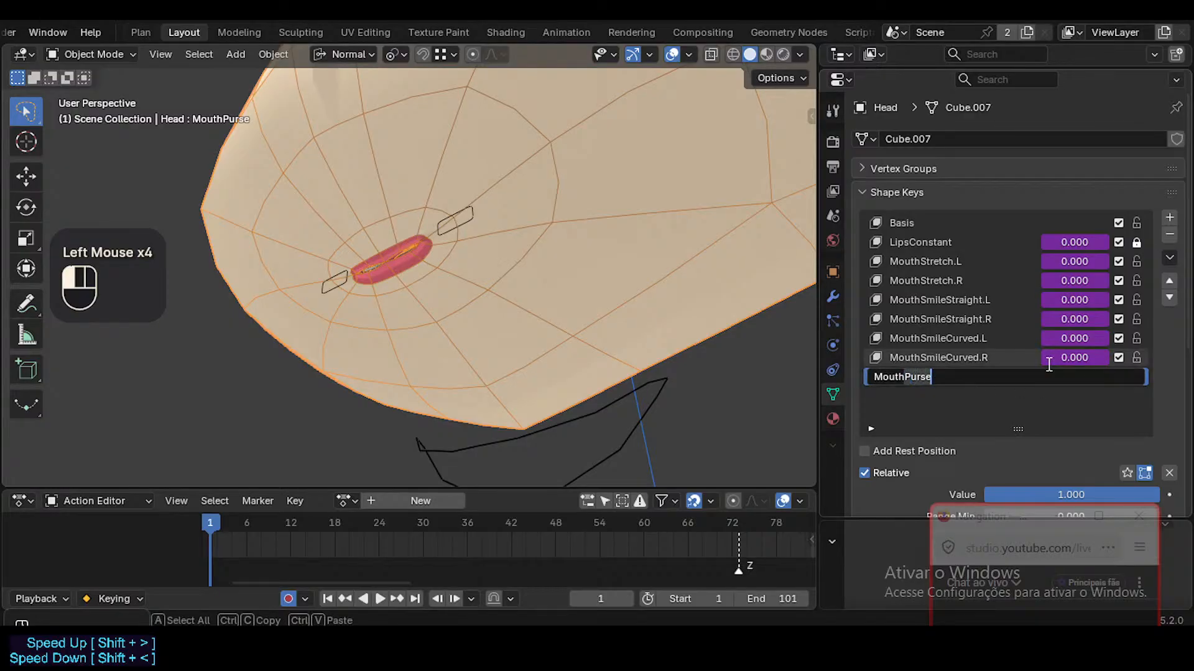
{"action": "type", "text": "Tightene"}
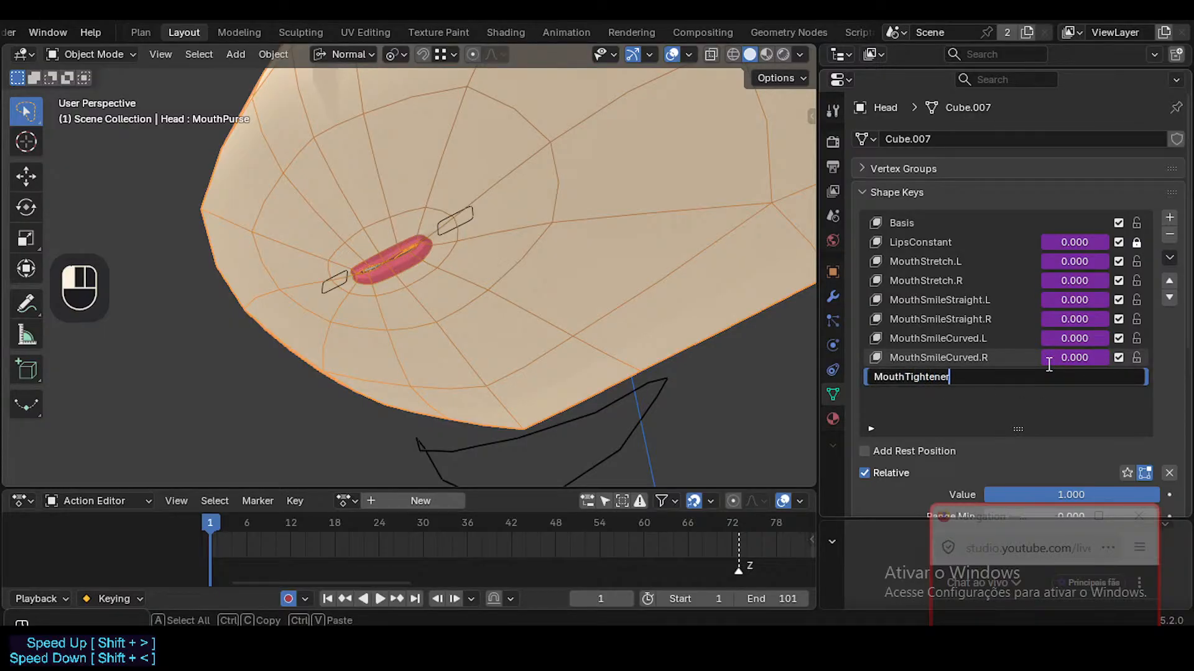
{"action": "type", "text": "r.L"}
{"action": "key", "text": "Return"}
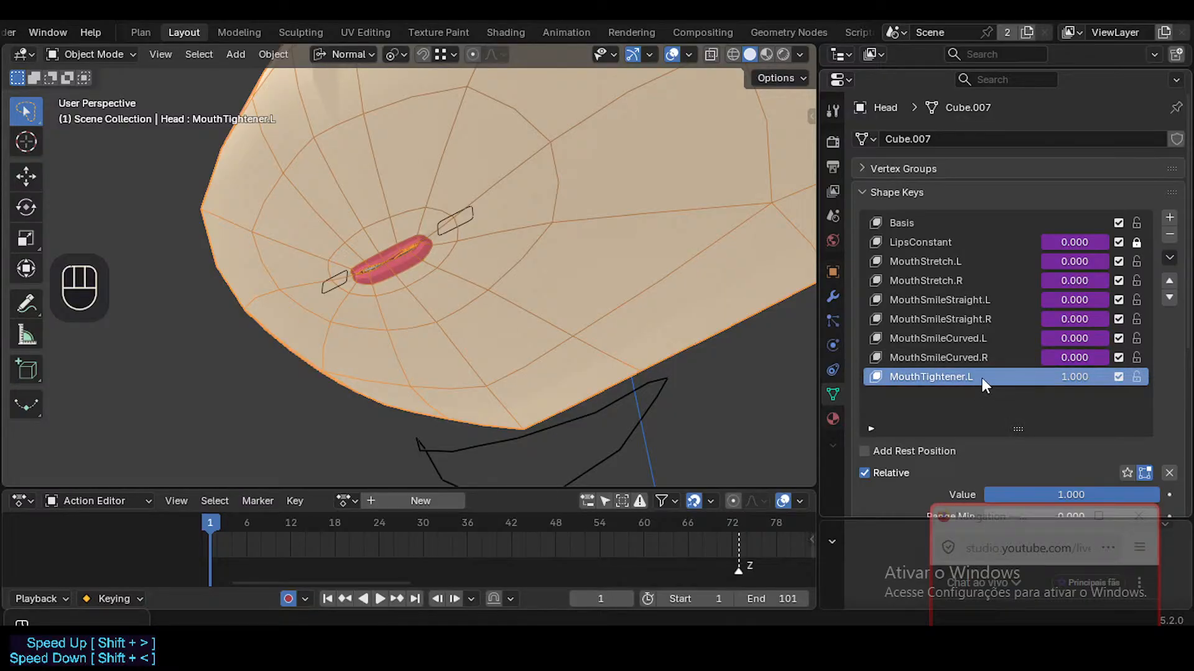
Assign the ?SHK-Face.L vertex group to the MouthTightener.L shape key
{"action": "middle_click_drag", "start_coordinate": [456, 169], "coordinate": [591, 240]}
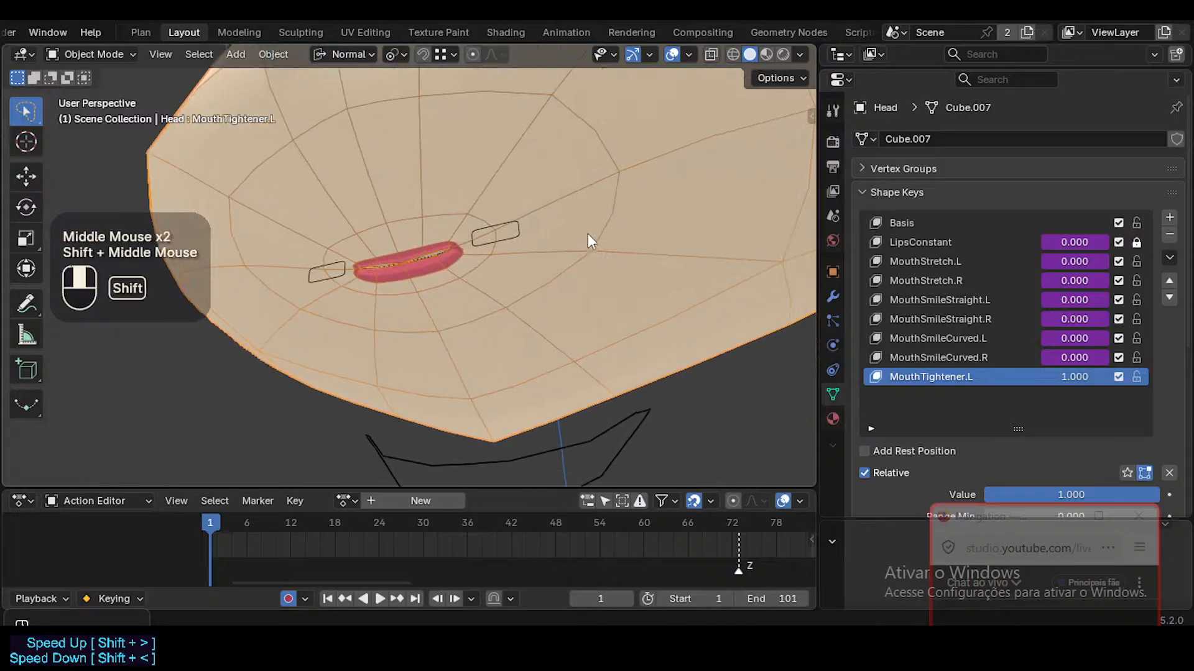
{"action": "scroll", "coordinate": [1063, 475], "scroll_direction": "down", "scroll_amount": 2}
{"action": "left_click", "coordinate": [1060, 485]}
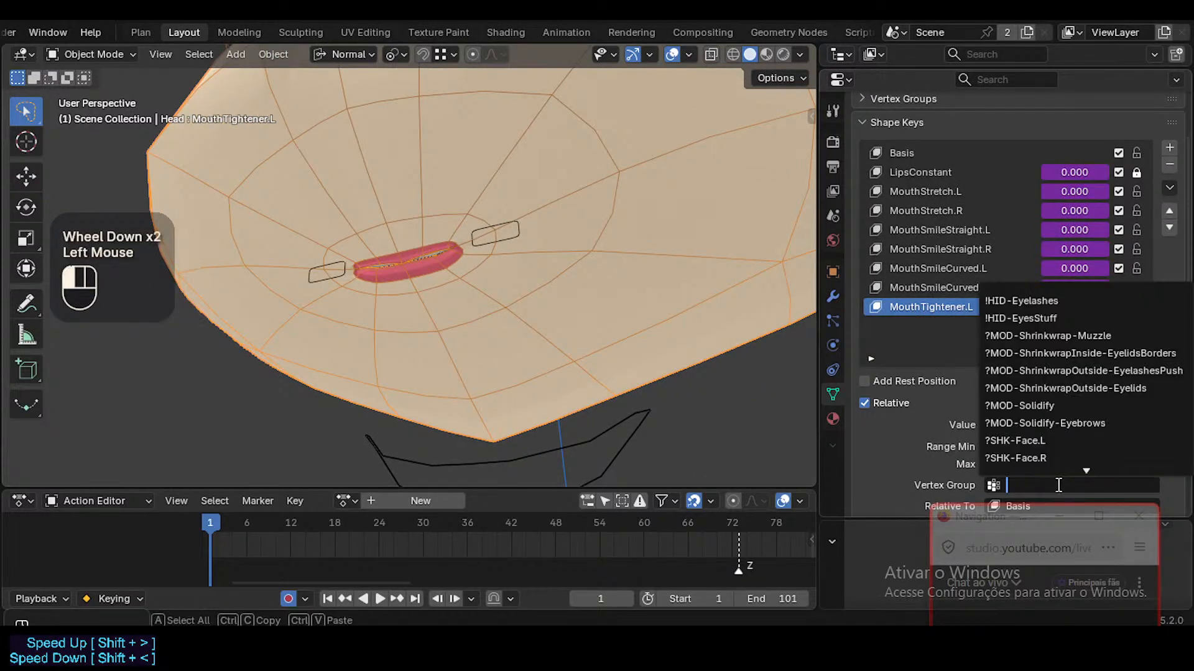
{"action": "key", "text": "Down"}
{"action": "key", "text": "Down"}
{"action": "key", "text": "Down"}
{"action": "key", "text": "Down"}
{"action": "key", "text": "Down"}
{"action": "key", "text": "Down"}
{"action": "key", "text": "Down"}
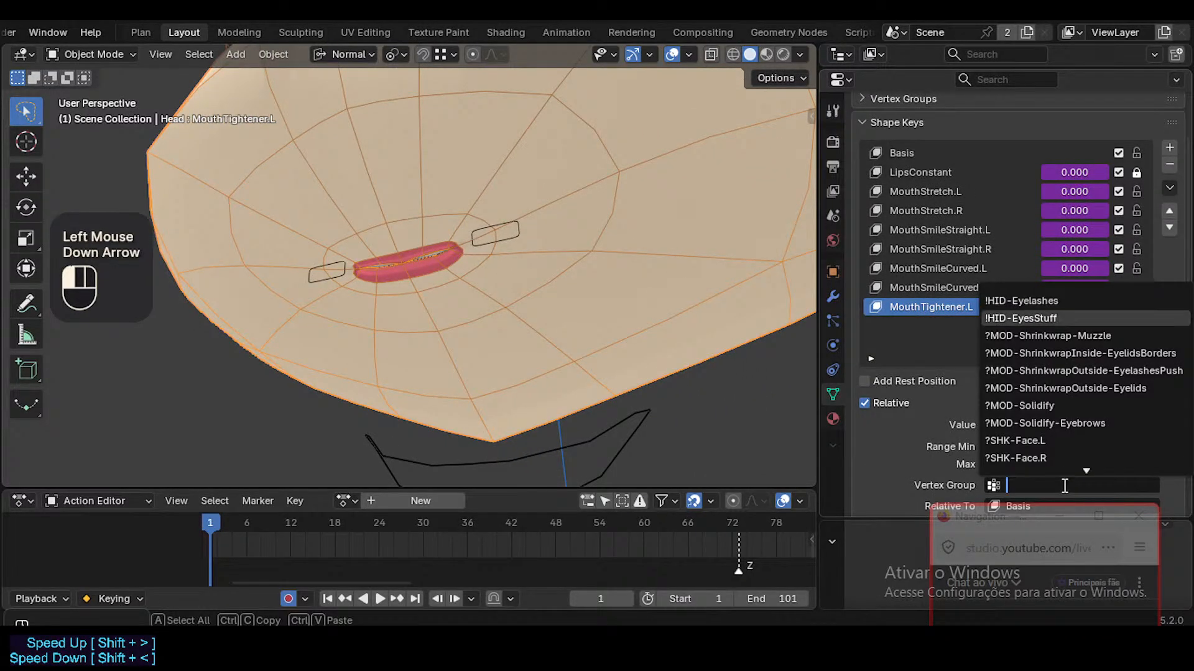
{"action": "key", "text": "Down"}
{"action": "key", "text": "Return"}
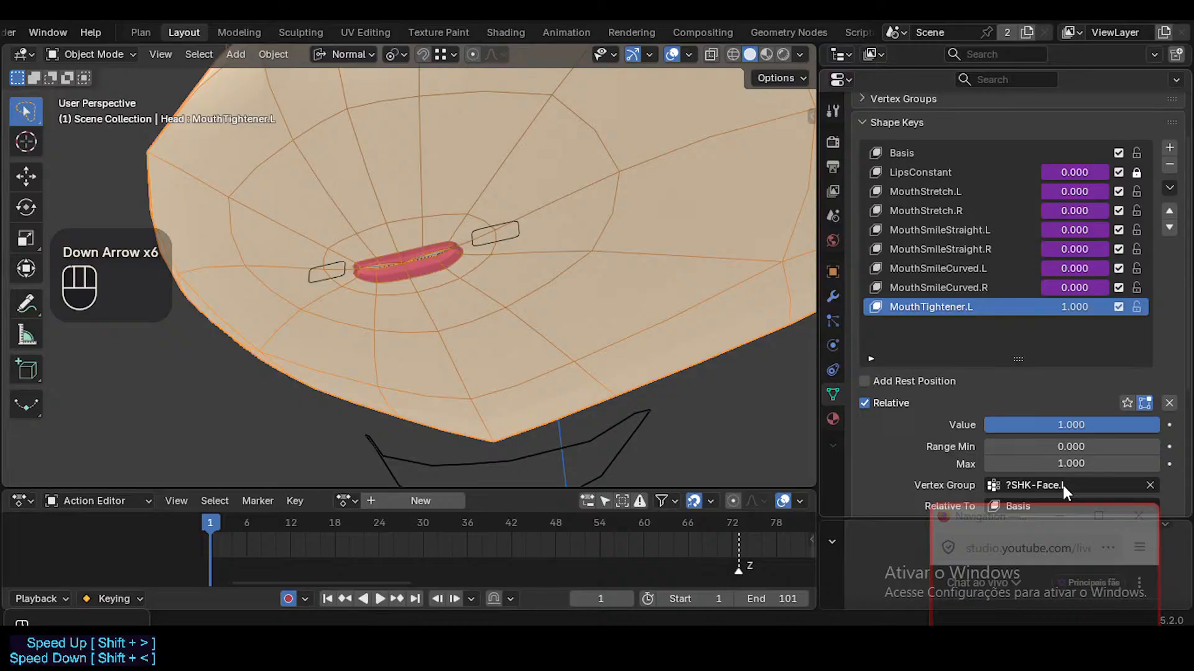
{"action": "middle_click_drag", "start_coordinate": [555, 258], "coordinate": [453, 280]}
{"action": "left_click", "coordinate": [521, 213]}
{"action": "key", "text": "Tab"}
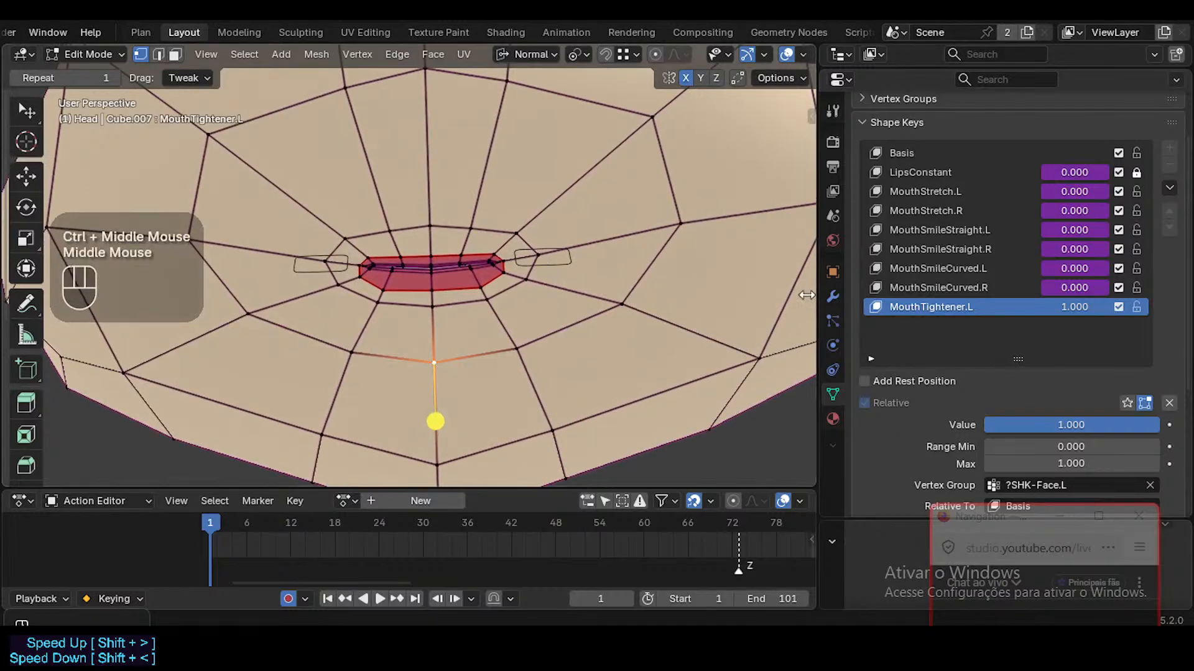
{"action": "key", "text": "Tab"}
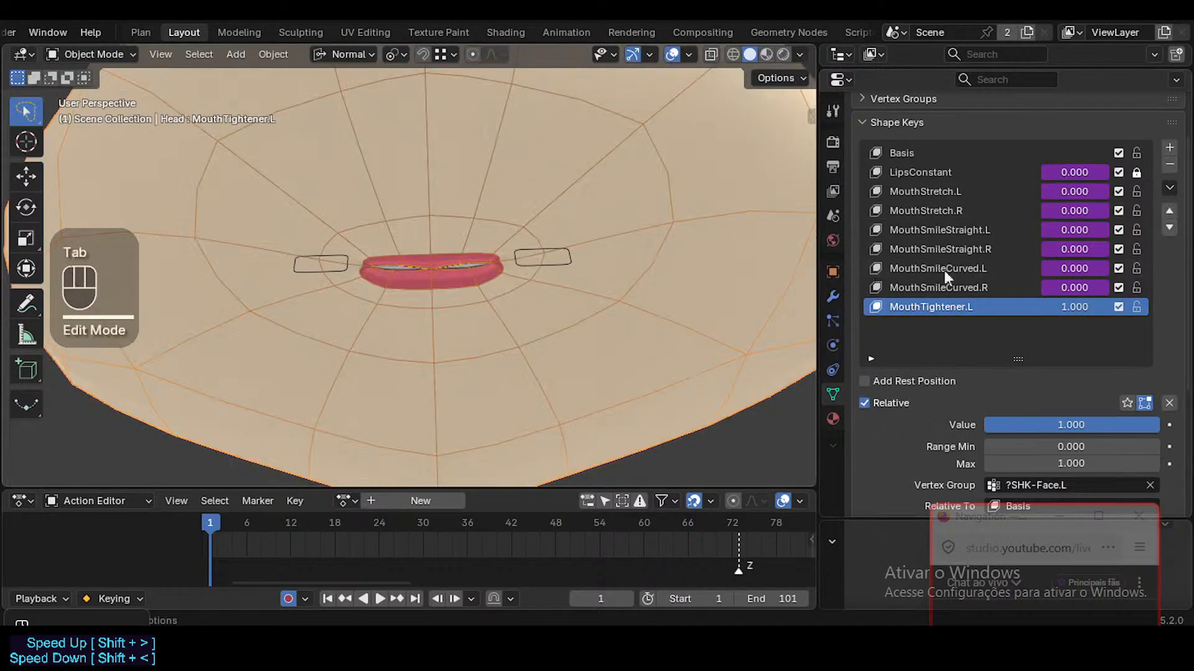
Add a new shape key to the Head and name it MouthFrownStraight.L, reusing the copied MouthSmileStraight.L name
{"action": "left_click", "coordinate": [1170, 148]}
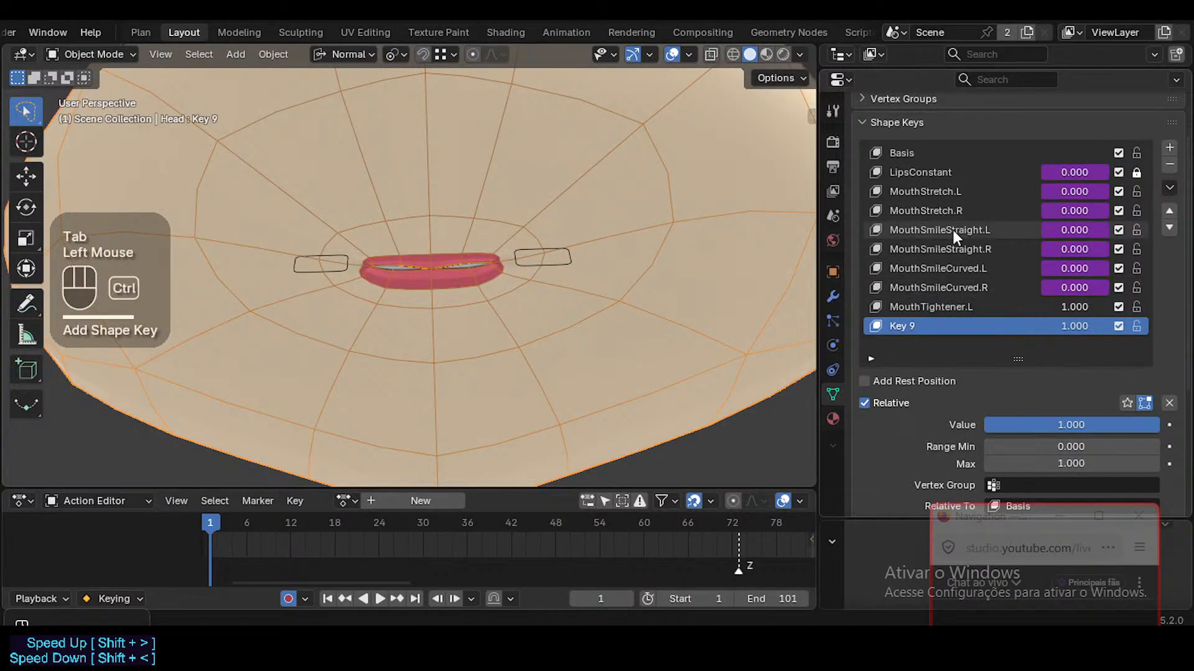
{"action": "key", "text": "ctrl+c"}
{"action": "left_click", "coordinate": [927, 230]}
{"action": "key", "text": "ctrl+c"}
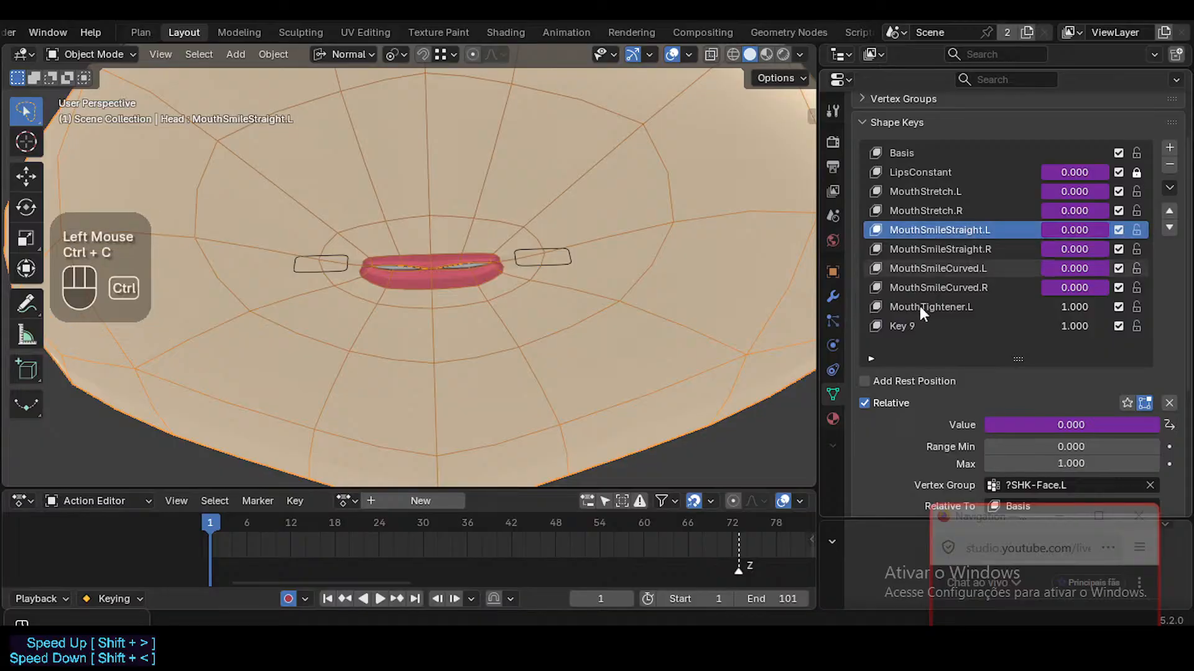
{"action": "left_click", "coordinate": [912, 323]}
{"action": "key", "text": "ctrl+v"}
{"action": "double_click", "coordinate": [937, 327]}
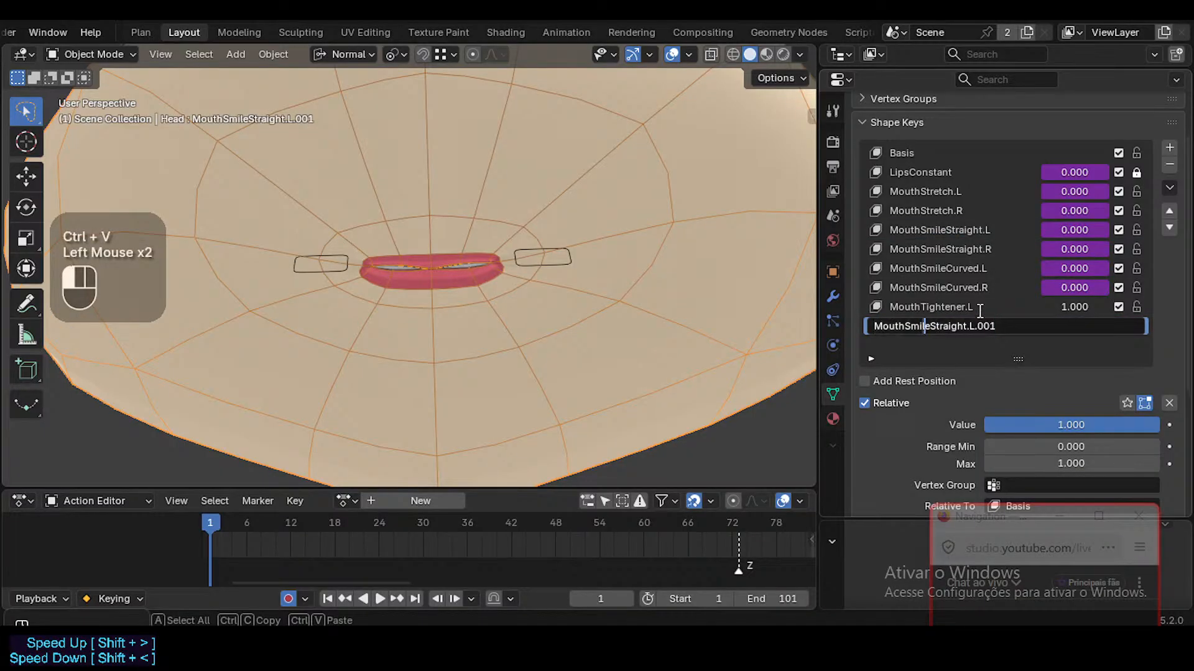
{"action": "key", "text": "BackSpace"}
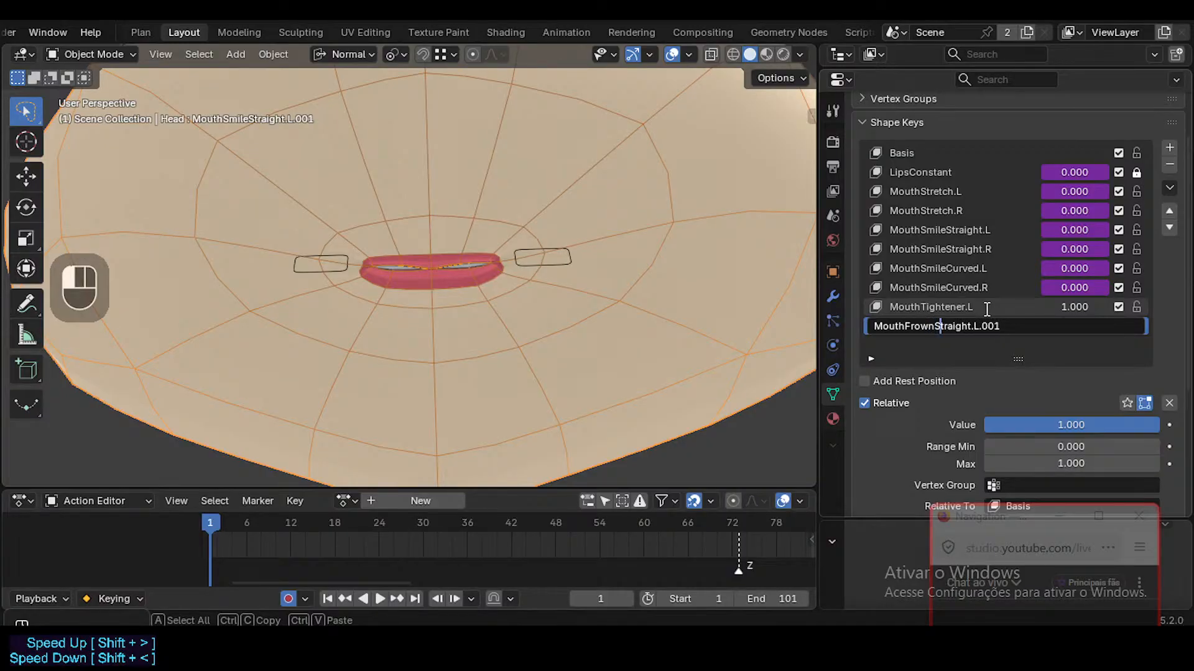
{"action": "key", "text": "BackSpace"}
{"action": "key", "text": "BackSpace"}
{"action": "key", "text": "BackSpace"}
{"action": "key", "text": "Return"}
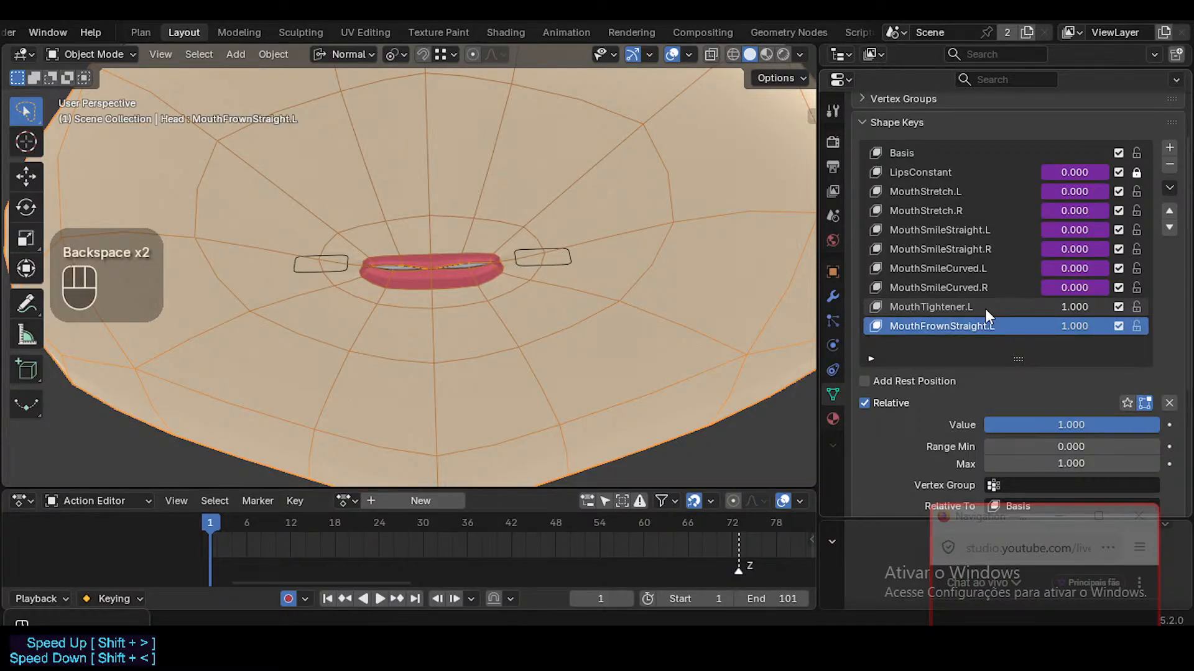
Add another shape key to the Head and name it MouthFrownCurved.L, reusing the copied MouthSmileCurved.L name
{"action": "left_click", "coordinate": [1169, 147]}
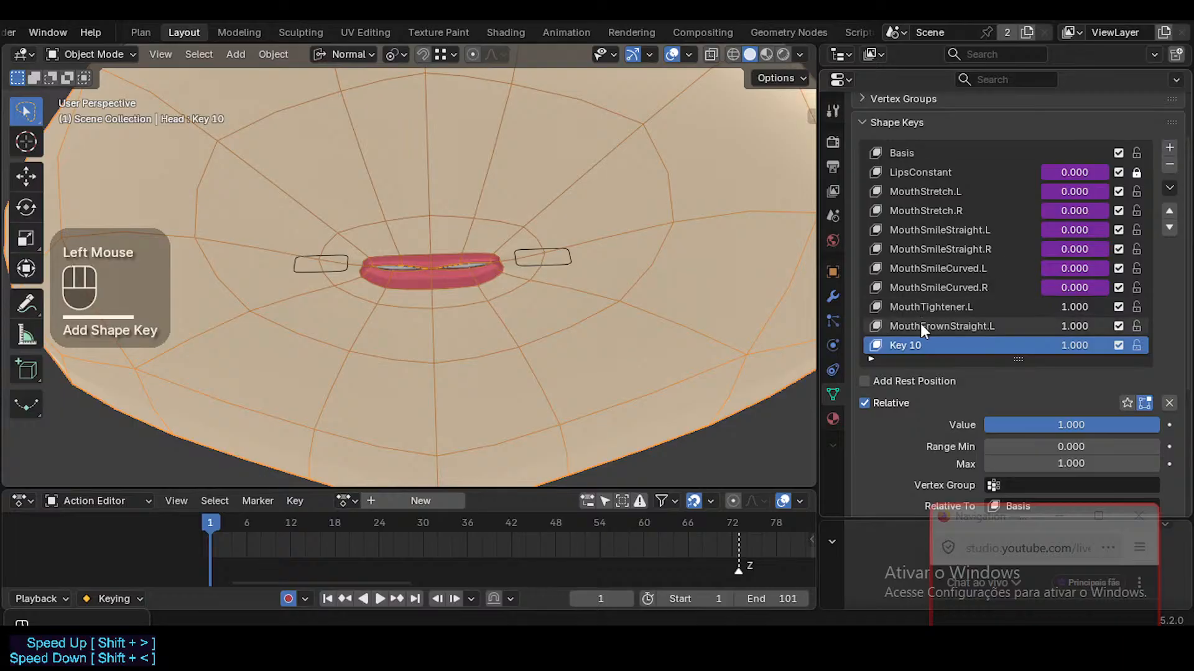
{"action": "key", "text": "ctrl+c"}
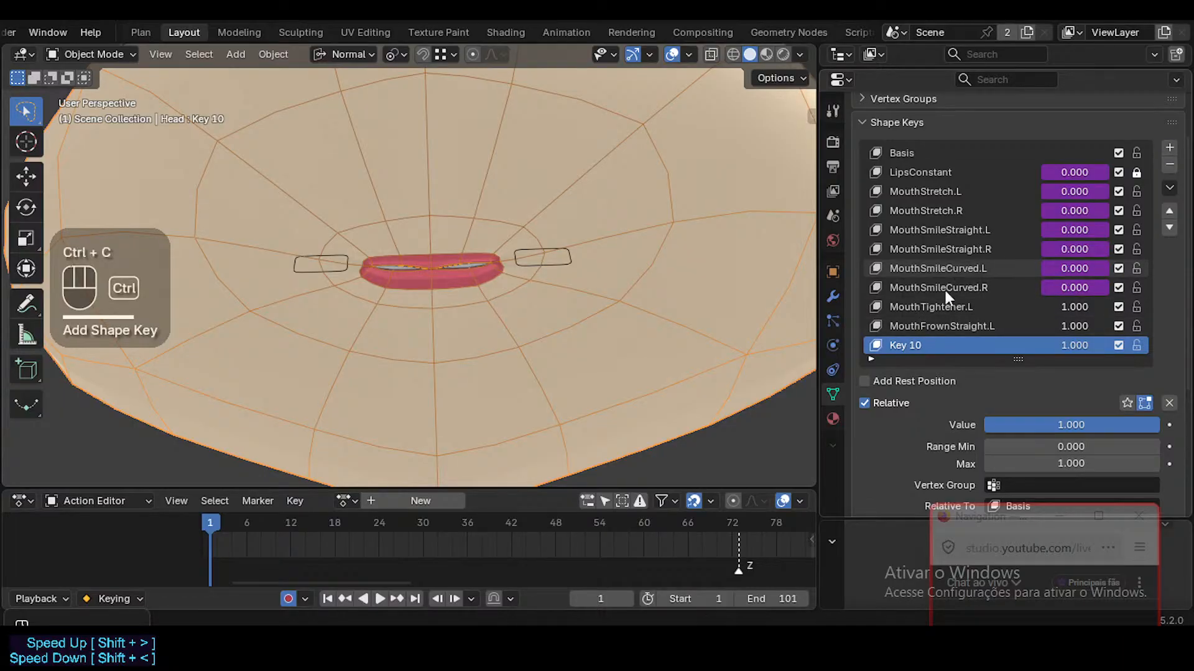
{"action": "key", "text": "ctrl+v"}
{"action": "double_click", "coordinate": [916, 345]}
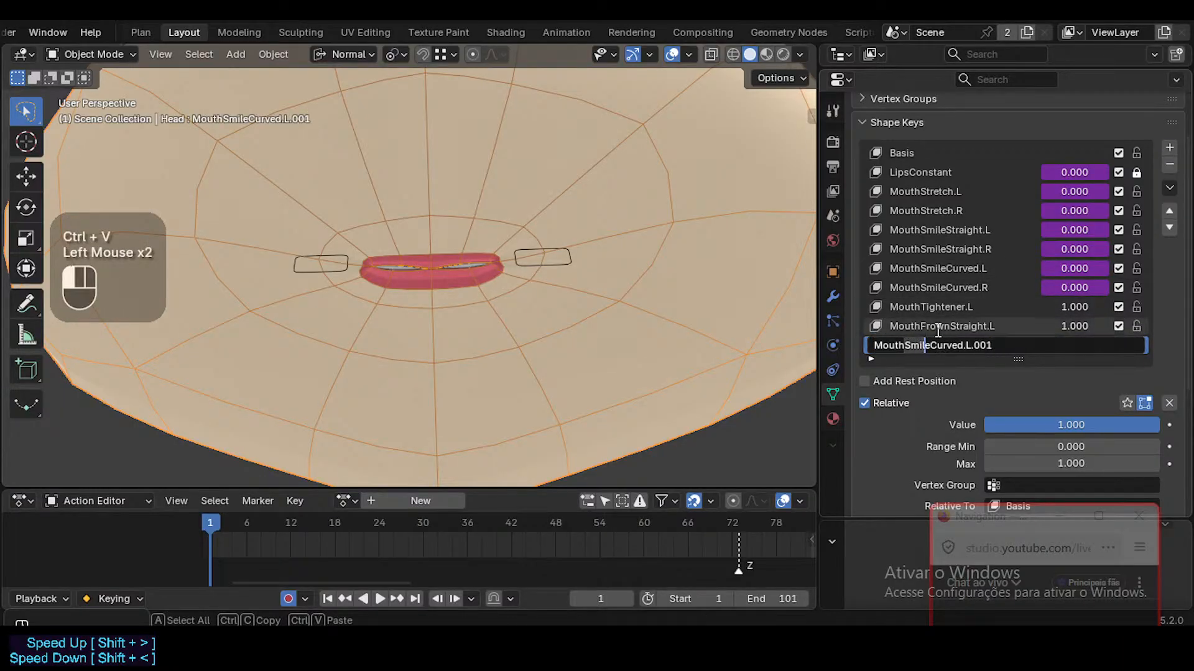
{"action": "type", "text": "Frpwn"}
{"action": "key", "text": "BackSpace"}
{"action": "key", "text": "BackSpace"}
{"action": "key", "text": "BackSpace"}
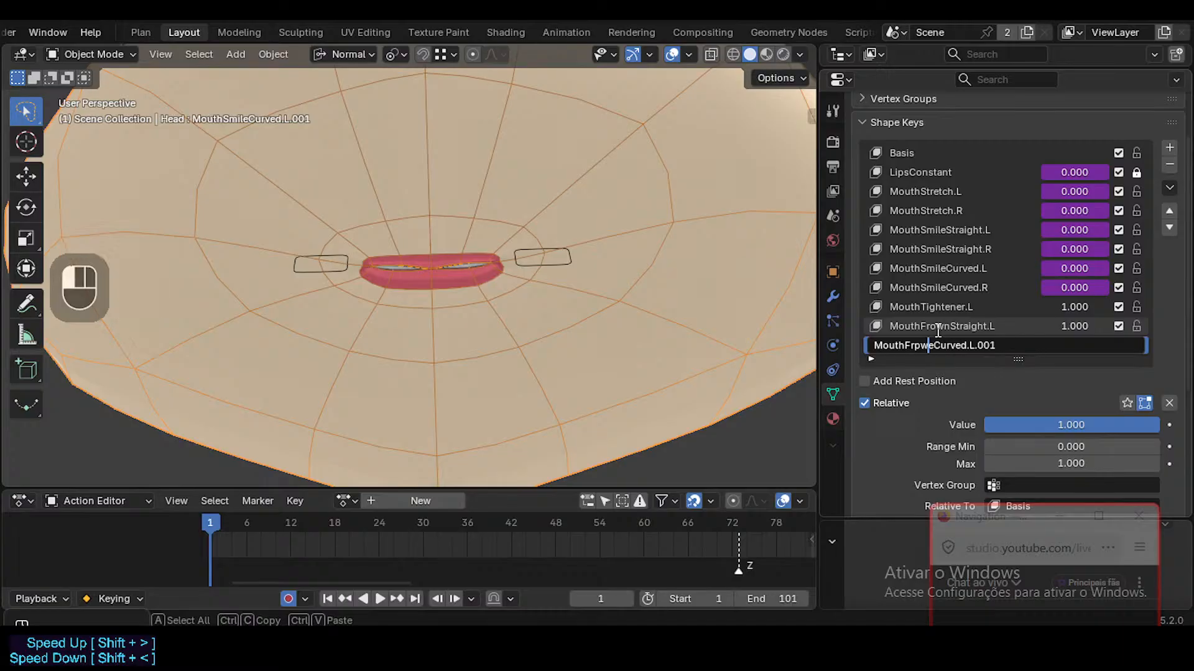
{"action": "type", "text": "own"}
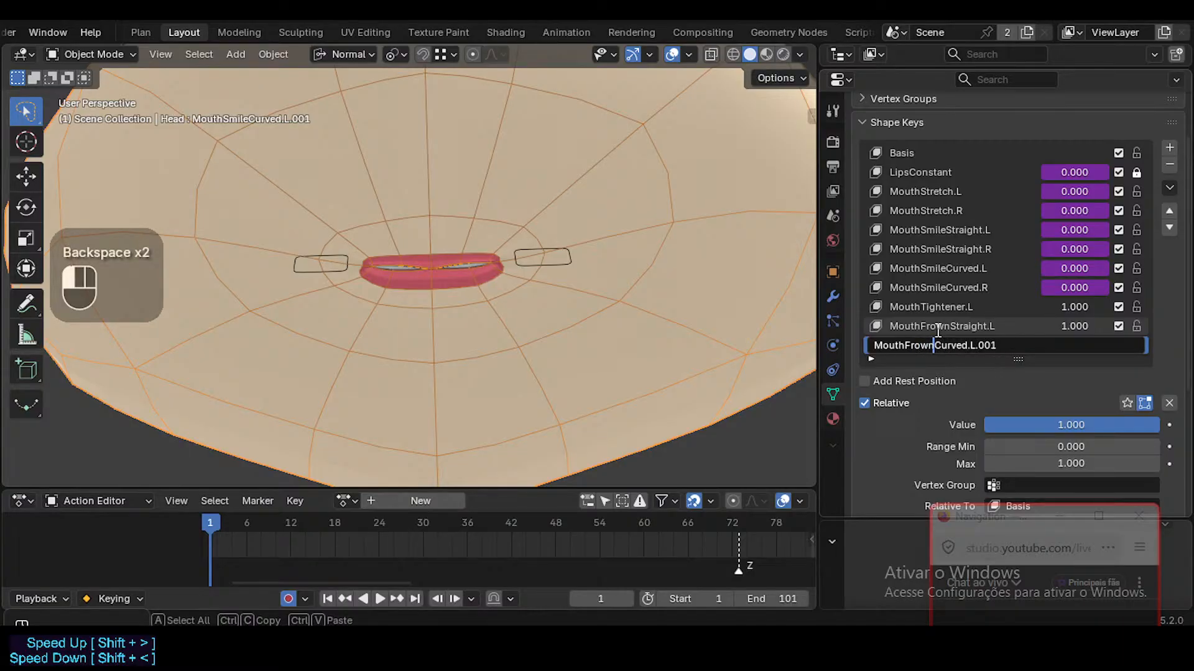
{"action": "key", "text": "End"}
{"action": "key", "text": "BackSpace"}
{"action": "key", "text": "BackSpace"}
{"action": "key", "text": "BackSpace"}
{"action": "key", "text": "BackSpace"}
{"action": "key", "text": "Return"}
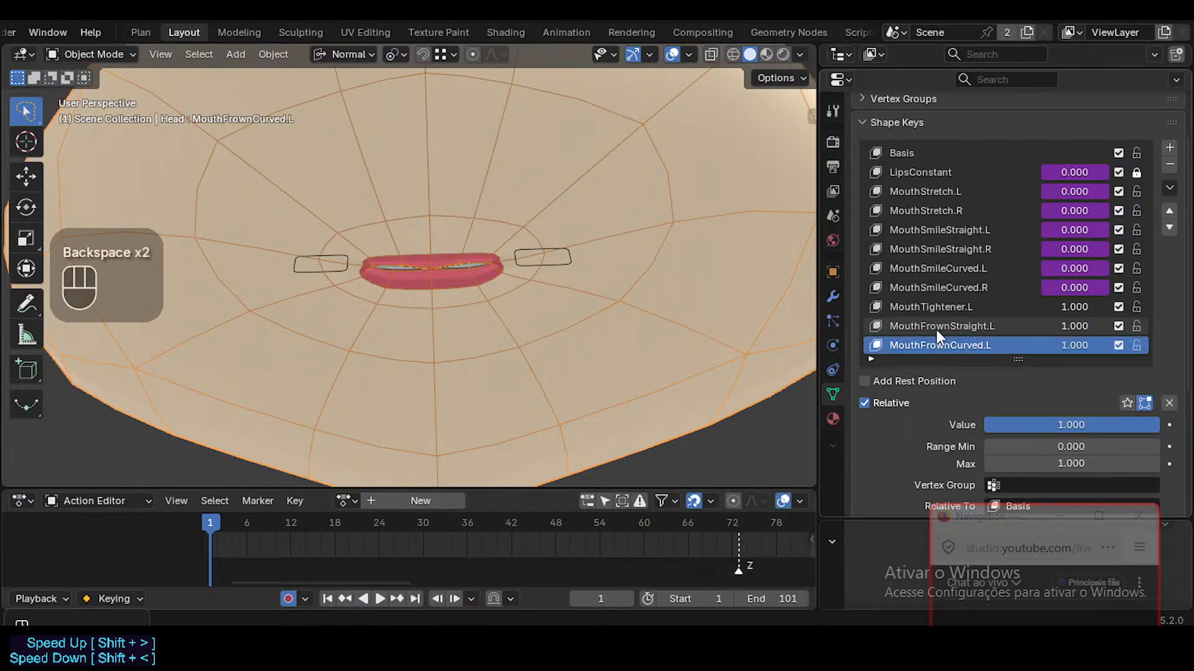
Move the MouthTightener.L shape key up to directly below MouthStretch.R, and select MouthFrownCurved.L
{"action": "left_click", "coordinate": [1004, 307]}
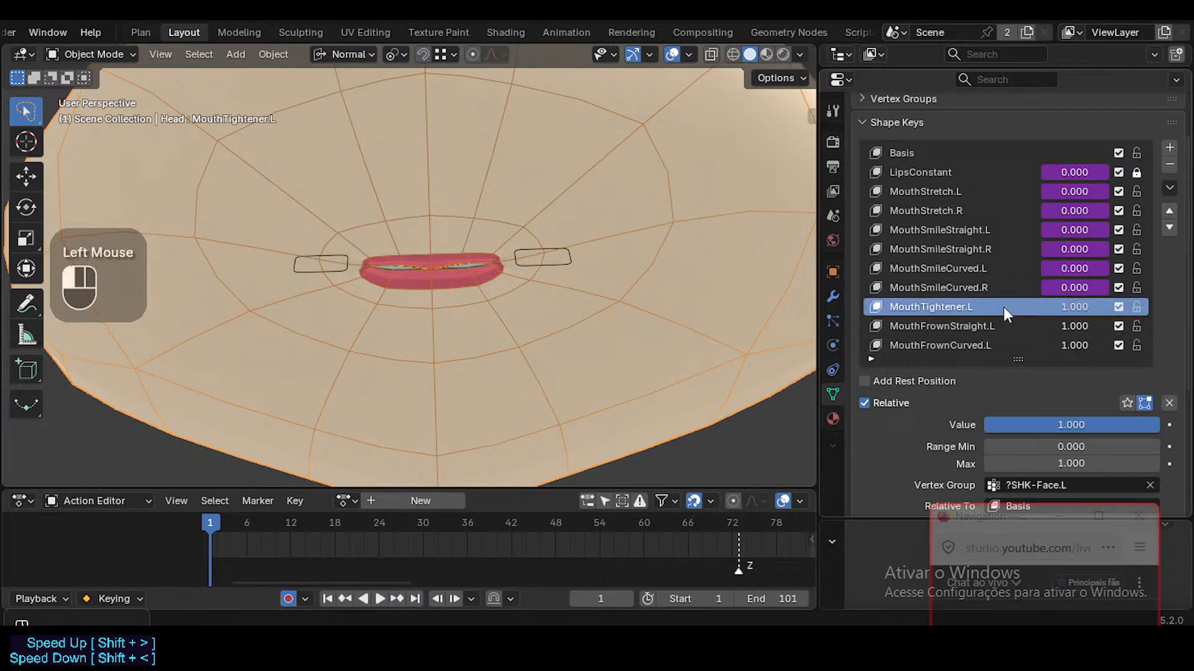
{"action": "left_click", "coordinate": [1171, 212]}
{"action": "left_click", "coordinate": [1171, 211]}
{"action": "left_click", "coordinate": [1172, 212]}
{"action": "left_click", "coordinate": [1171, 211]}
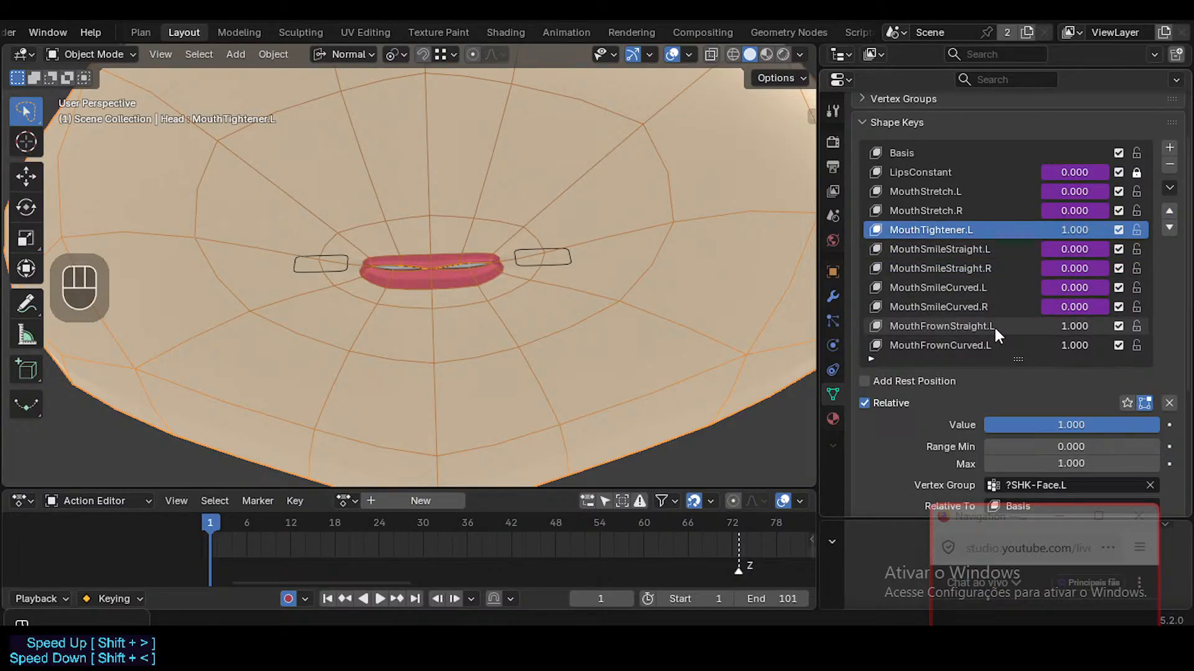
{"action": "left_click", "coordinate": [993, 340]}
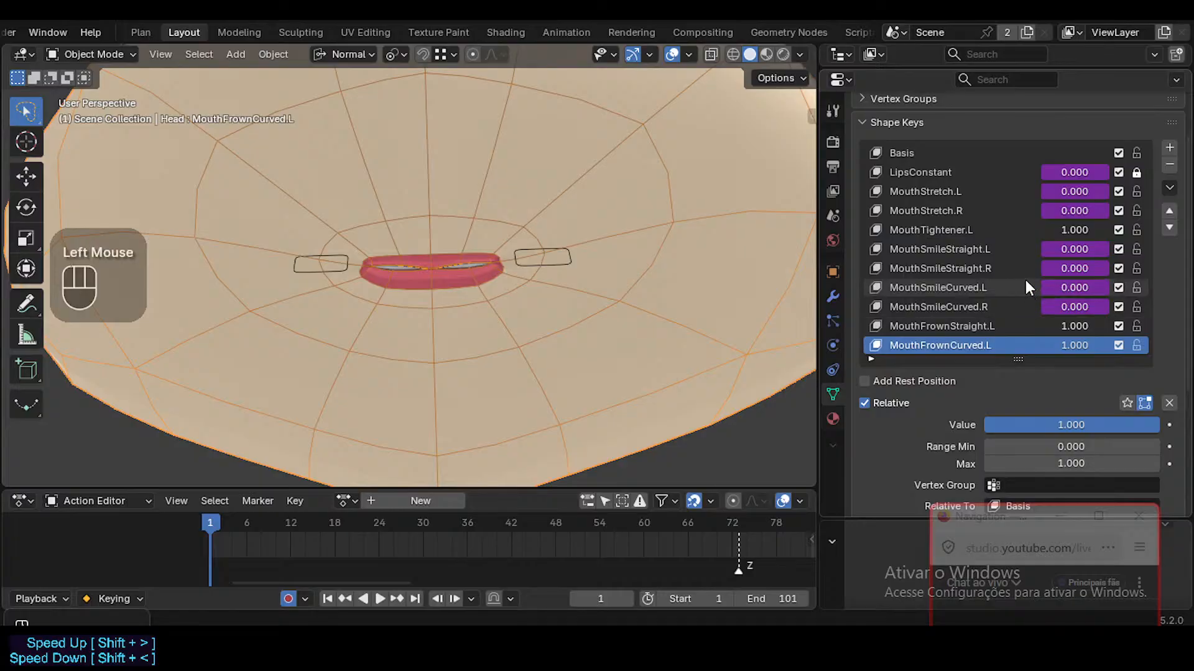
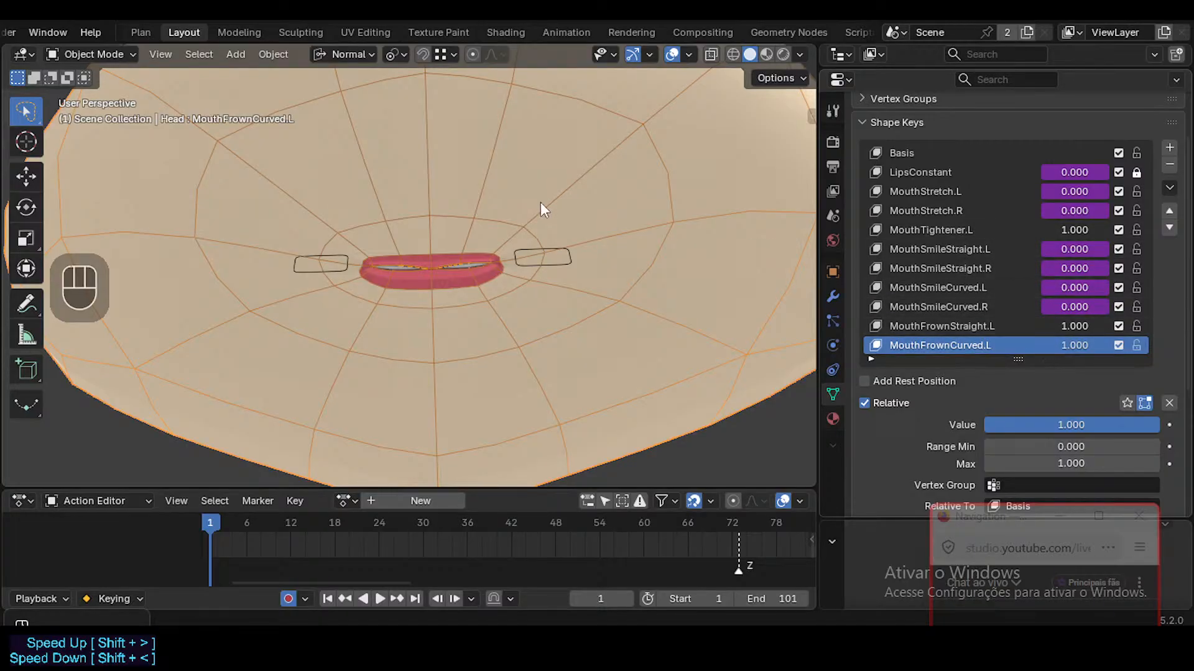
Make MouthTightener.L the active shape key and enter Edit Mode on the Head mesh
{"action": "left_click", "coordinate": [913, 229]}
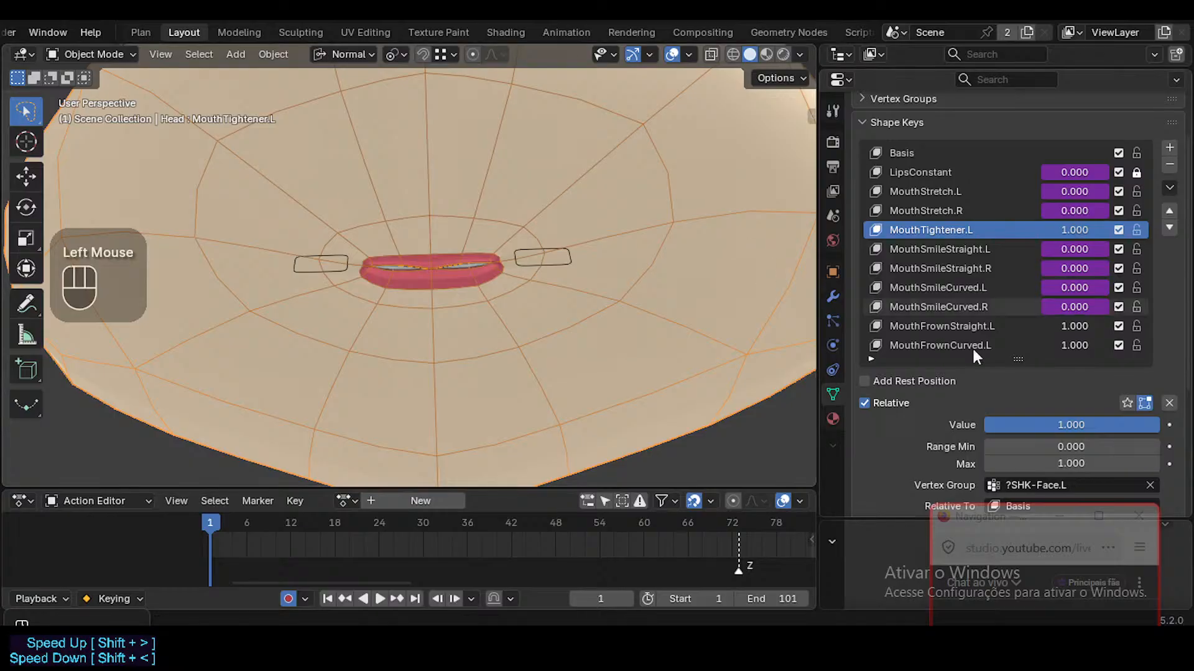
{"action": "left_click_drag", "start_coordinate": [994, 520], "coordinate": [1014, 471]}
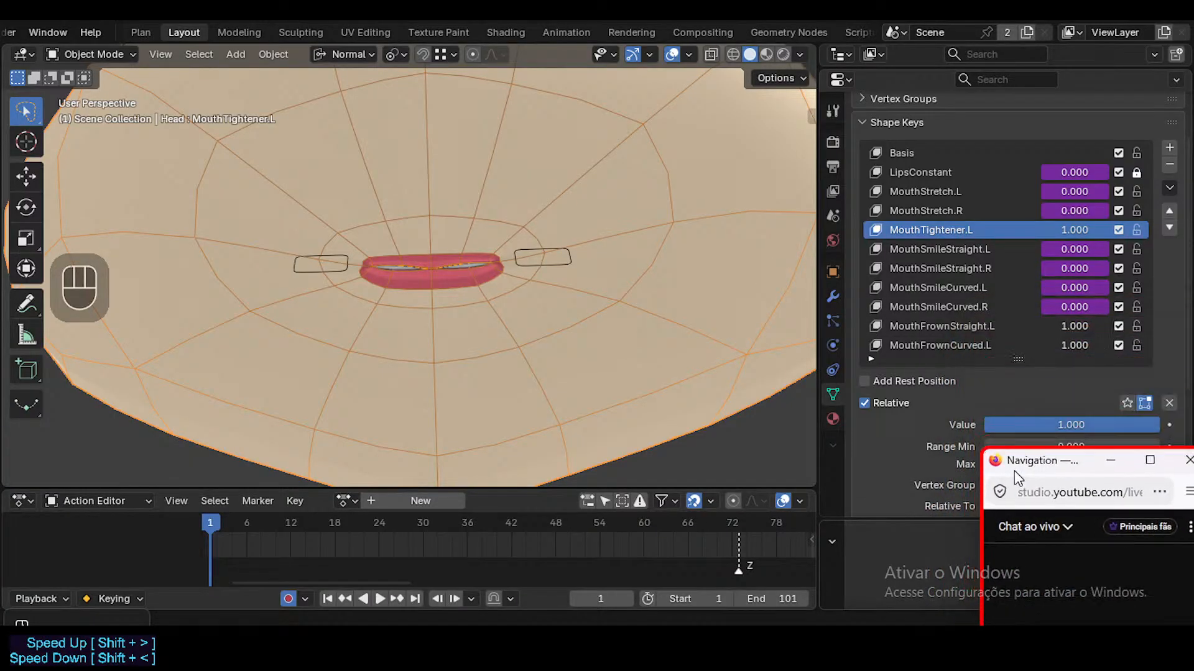
{"action": "left_click", "coordinate": [578, 258]}
{"action": "key", "text": "Tab"}
{"action": "scroll", "coordinate": [507, 257], "scroll_direction": "down", "scroll_amount": 2}
{"action": "middle_click_drag", "start_coordinate": [507, 258], "coordinate": [486, 289]}
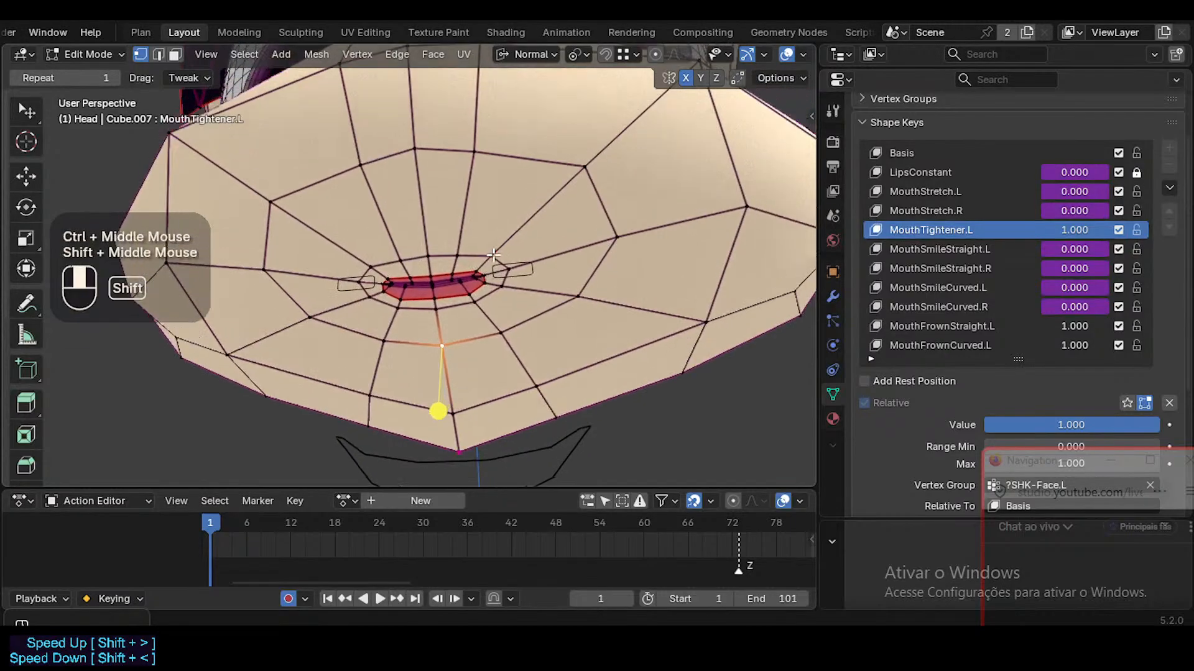
{"action": "left_click", "coordinate": [491, 242]}
{"action": "key", "text": "g"}
{"action": "scroll", "coordinate": [501, 227], "scroll_direction": "down", "scroll_amount": 3}
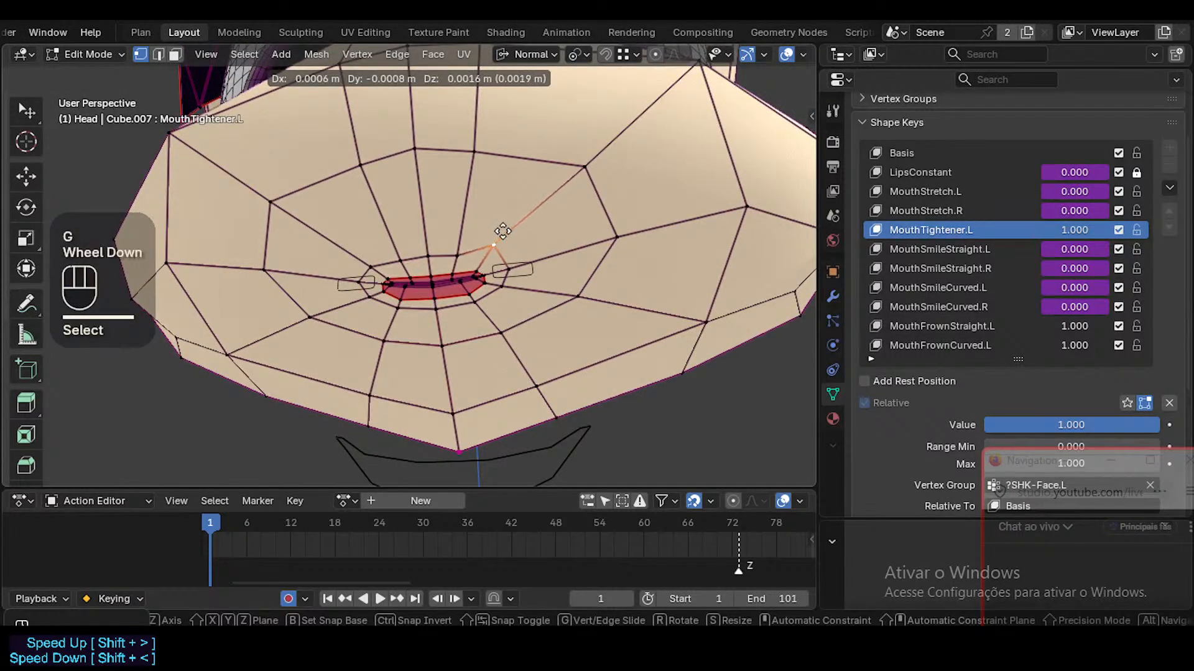
{"action": "key", "text": "Escape"}
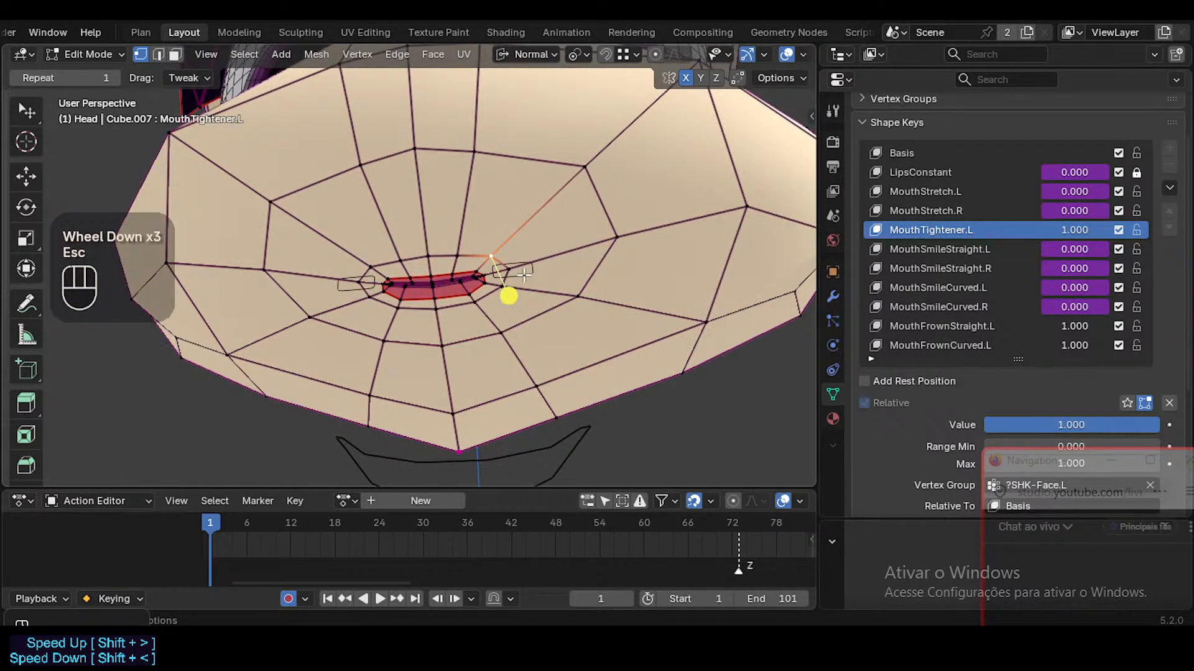
Enable Edit Mode display for the Shrinkwrap-Muzzle modifier, and set the MouthFrownStraight.L and MouthFrownCurved.L shape key values to 0
{"action": "left_click", "coordinate": [832, 296]}
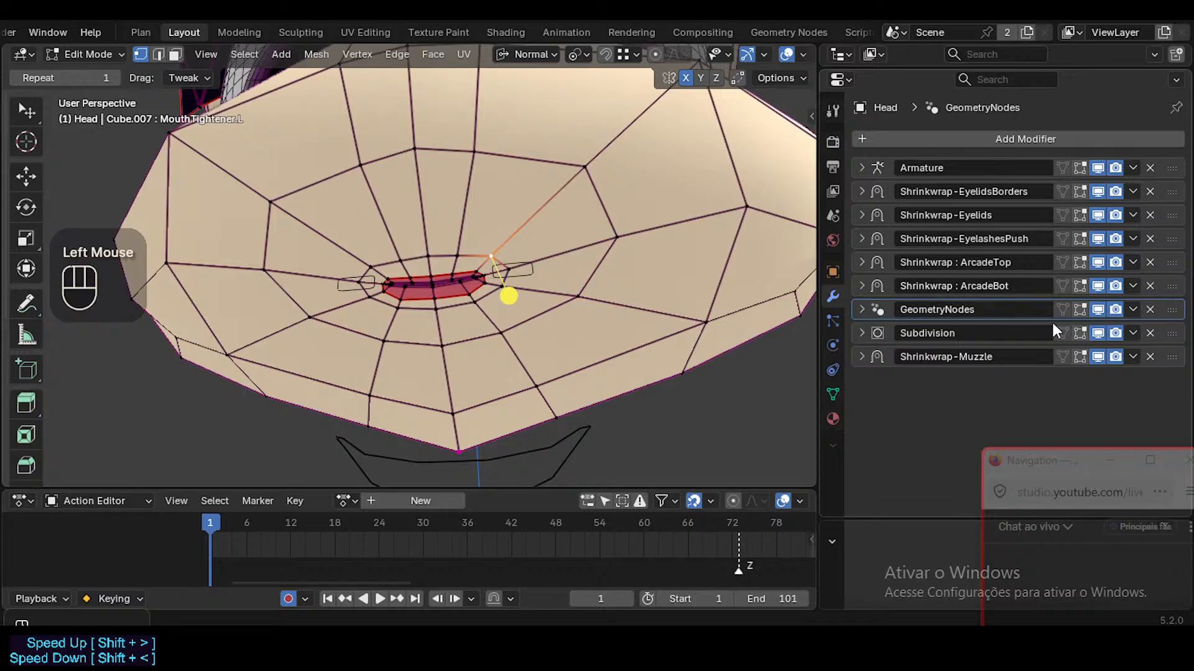
{"action": "left_click", "coordinate": [1081, 353]}
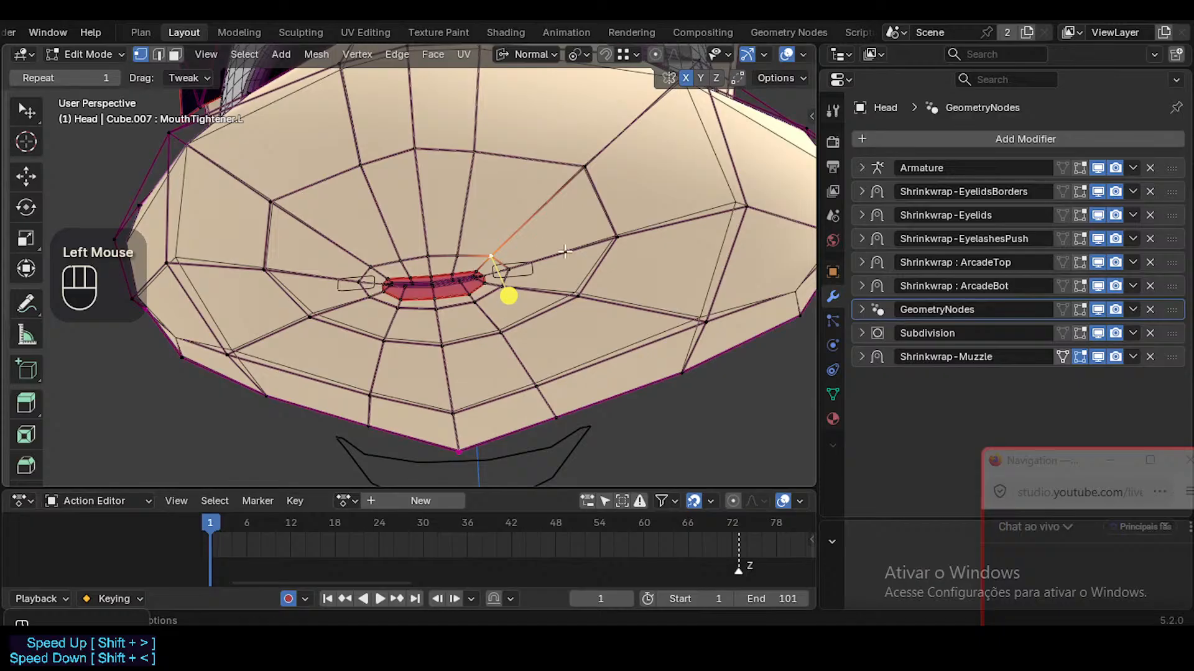
{"action": "left_click", "coordinate": [834, 394]}
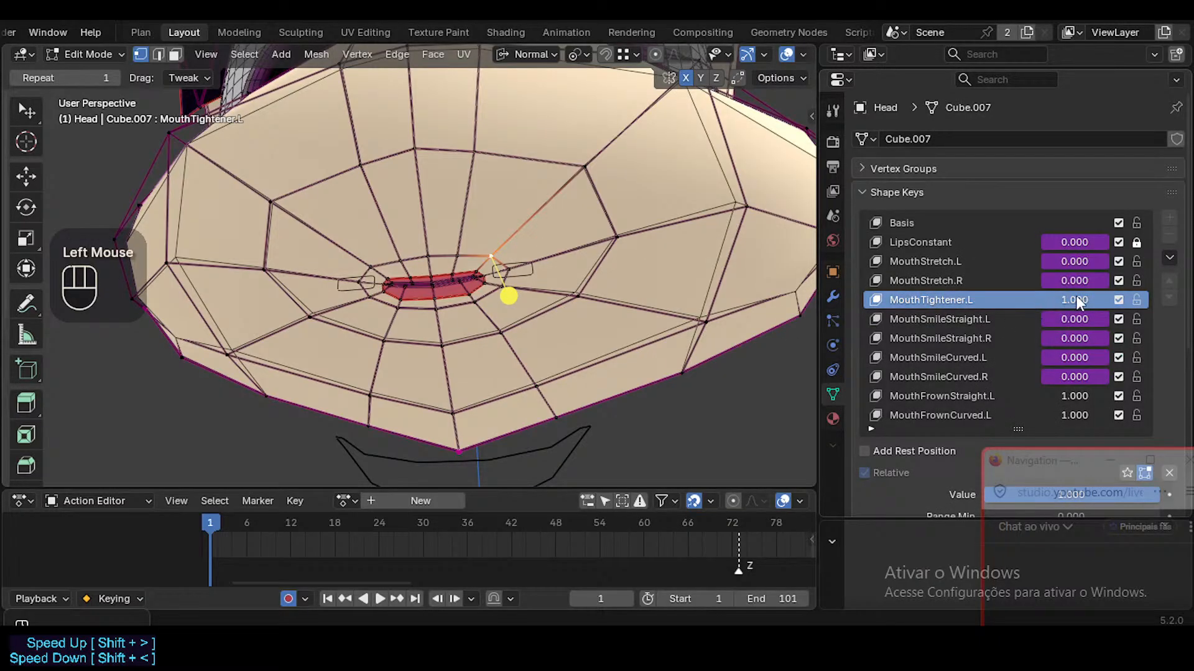
{"action": "middle_click_drag", "start_coordinate": [433, 302], "coordinate": [430, 300]}
{"action": "left_click_drag", "start_coordinate": [1086, 397], "coordinate": [1008, 415]}
Select the two faces at the character's left mouth corner in face mode and enable proportional editing
{"action": "middle_click_drag", "start_coordinate": [497, 277], "coordinate": [525, 264], "text": "ctrl"}
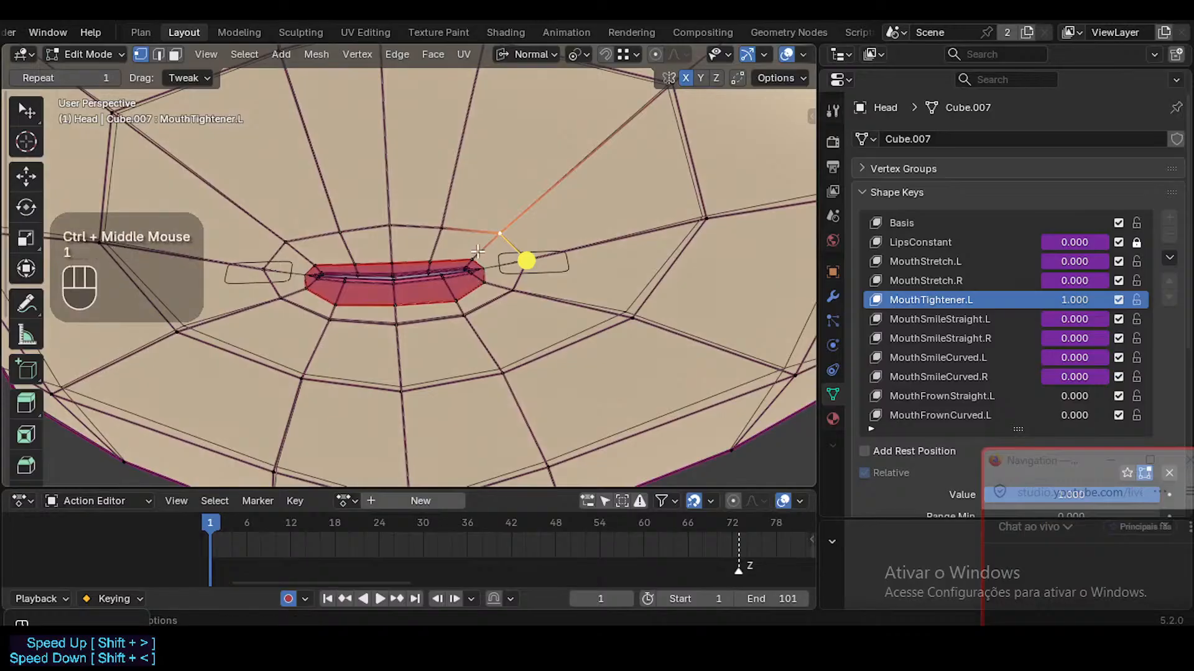
{"action": "left_click", "coordinate": [442, 227]}
{"action": "key", "text": "3"}
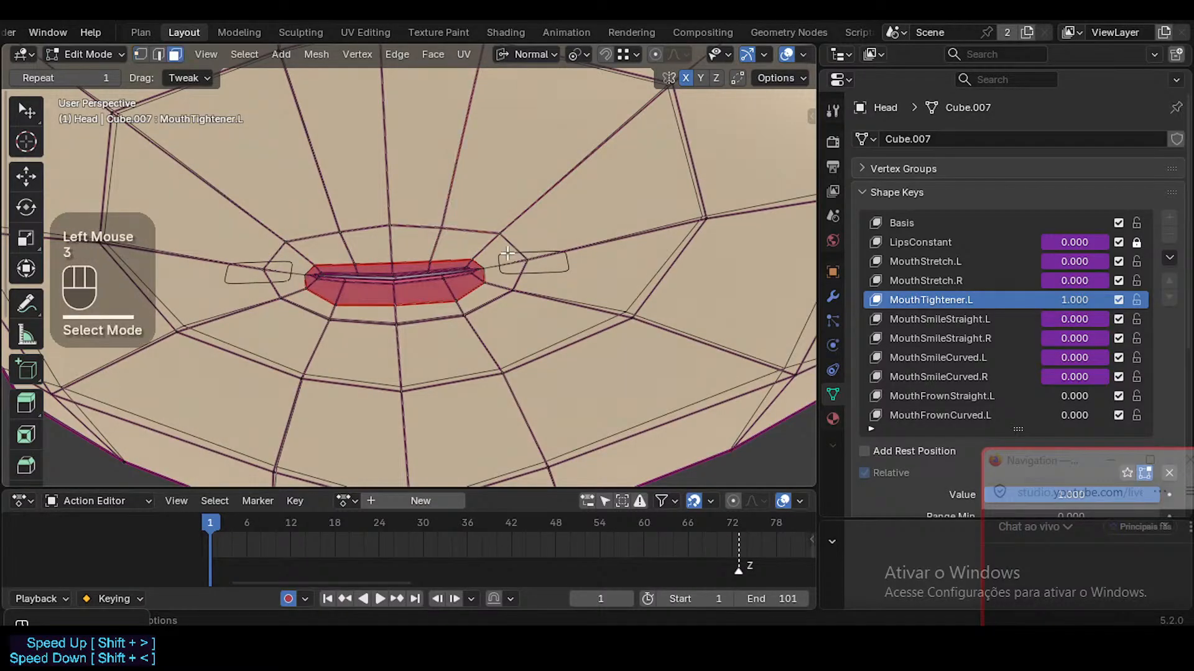
{"action": "left_click", "coordinate": [502, 254]}
{"action": "left_click", "coordinate": [507, 274], "text": "shift"}
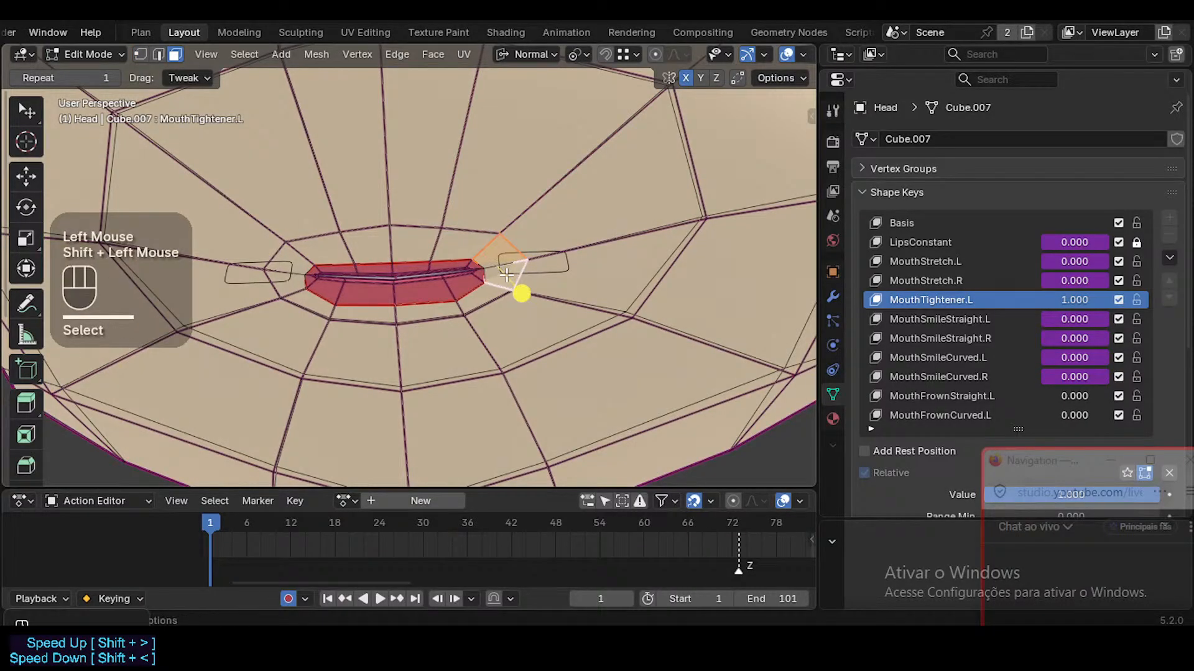
{"action": "key", "text": "o"}
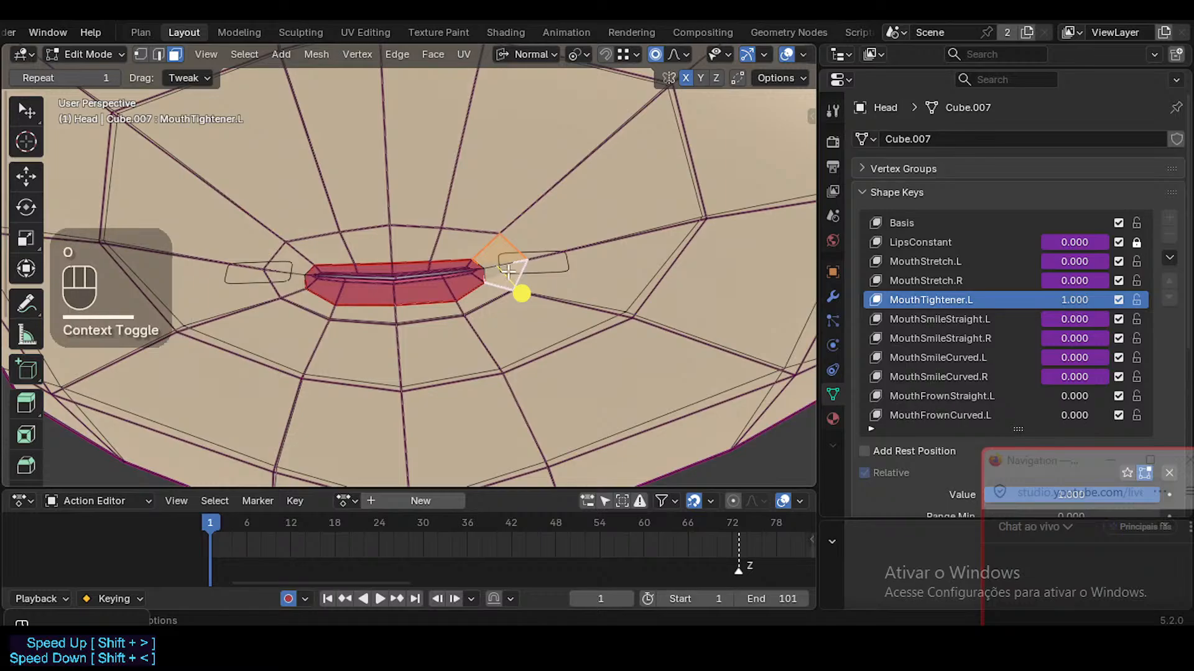
Isolate the mouth area by selecting the linked lips, growing the selection three times and hiding all unselected geometry
{"action": "key", "text": "alt+z"}
{"action": "middle_click_drag", "start_coordinate": [516, 291], "coordinate": [524, 298]}
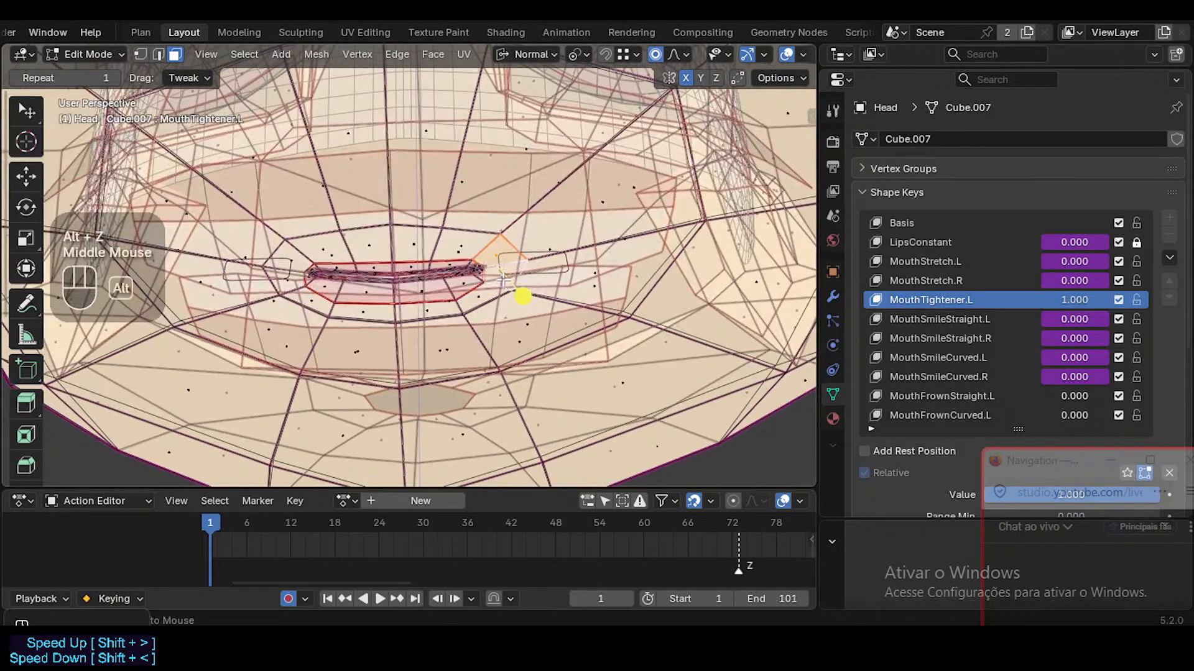
{"action": "key", "text": "alt+a"}
{"action": "key", "text": "l"}
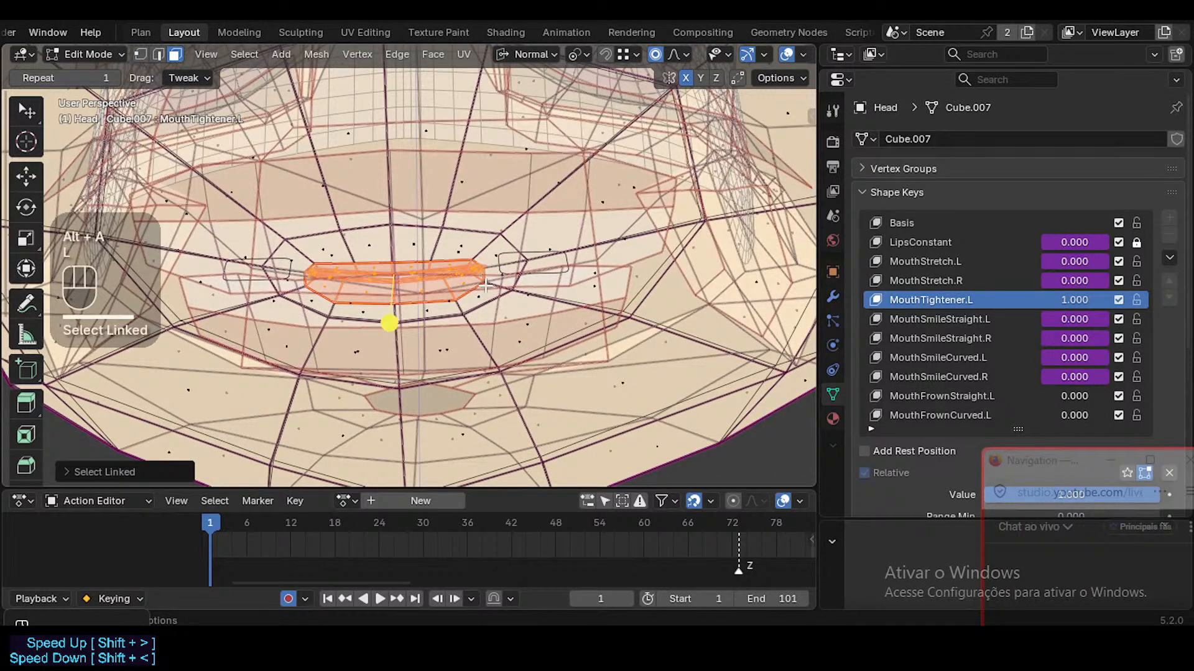
{"action": "key", "text": "ctrl+KP_Add"}
{"action": "key", "text": "ctrl+KP_Add"}
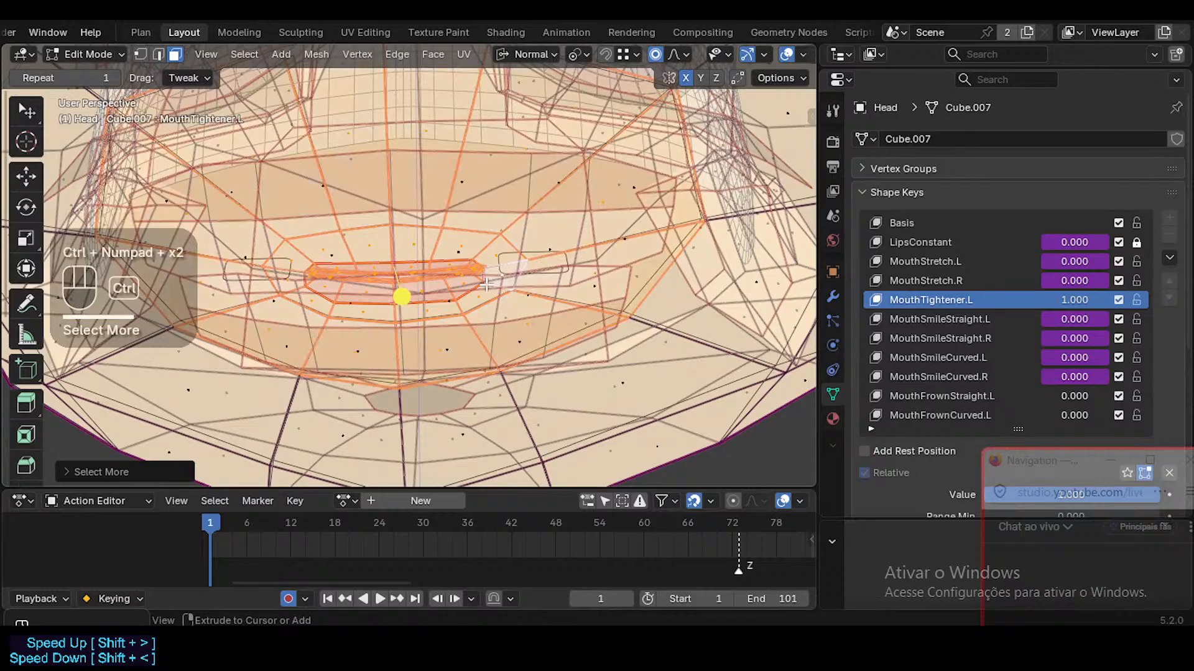
{"action": "key", "text": "alt+z"}
{"action": "key", "text": "ctrl+KP_Add"}
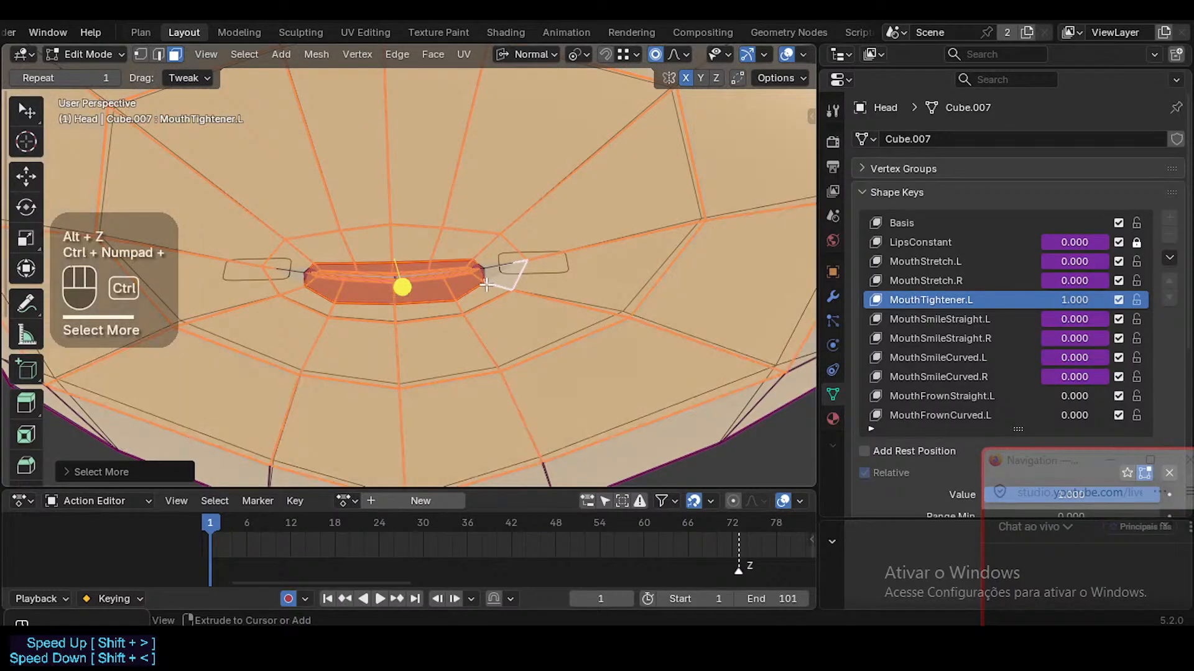
{"action": "key", "text": "shift+h"}
{"action": "key", "text": "alt+z"}
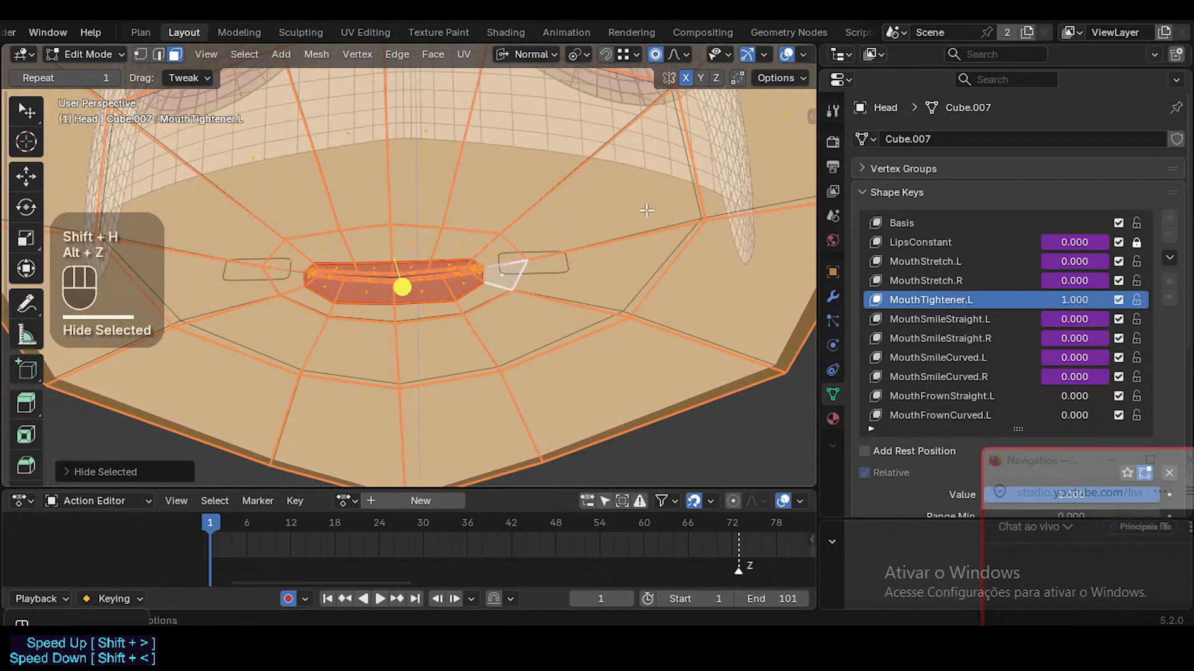
Move the two left mouth-corner faces inward about 0.004 m along X, using a proportional size of about 0.0095 m
{"action": "key", "text": "alt+z"}
{"action": "key", "text": "alt+a"}
{"action": "key", "text": "3"}
{"action": "left_click", "coordinate": [499, 283], "text": "shift"}
{"action": "left_click", "coordinate": [500, 279], "text": "shift"}
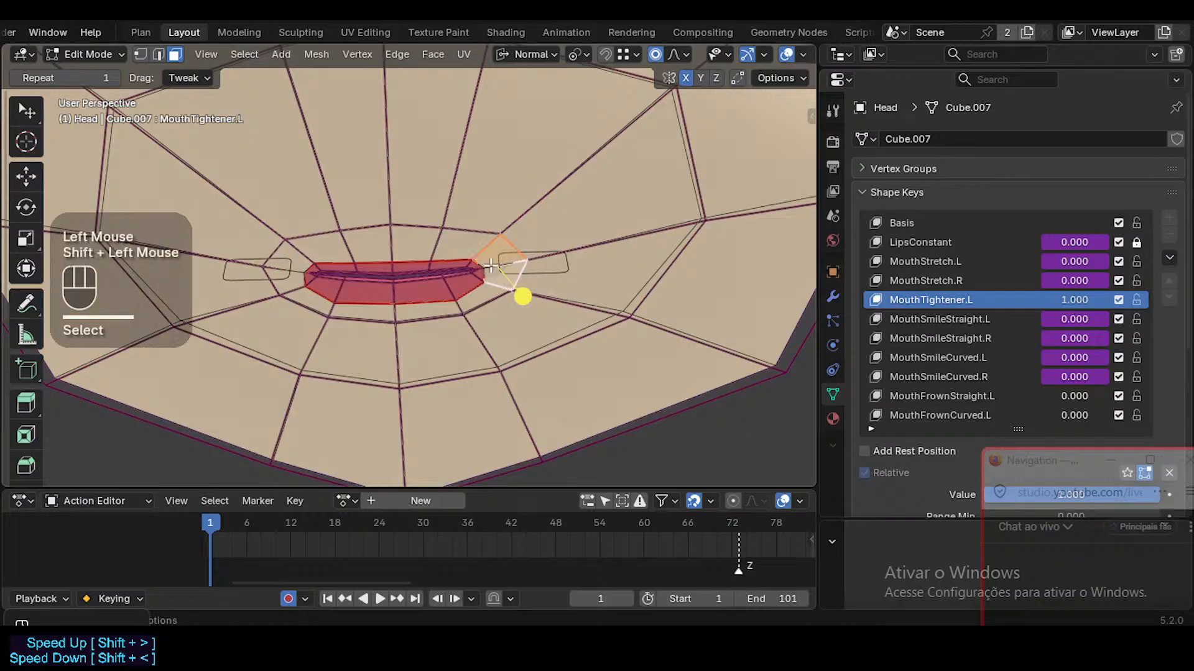
{"action": "key", "text": "g"}
{"action": "scroll", "coordinate": [486, 262], "scroll_direction": "down", "scroll_amount": 3}
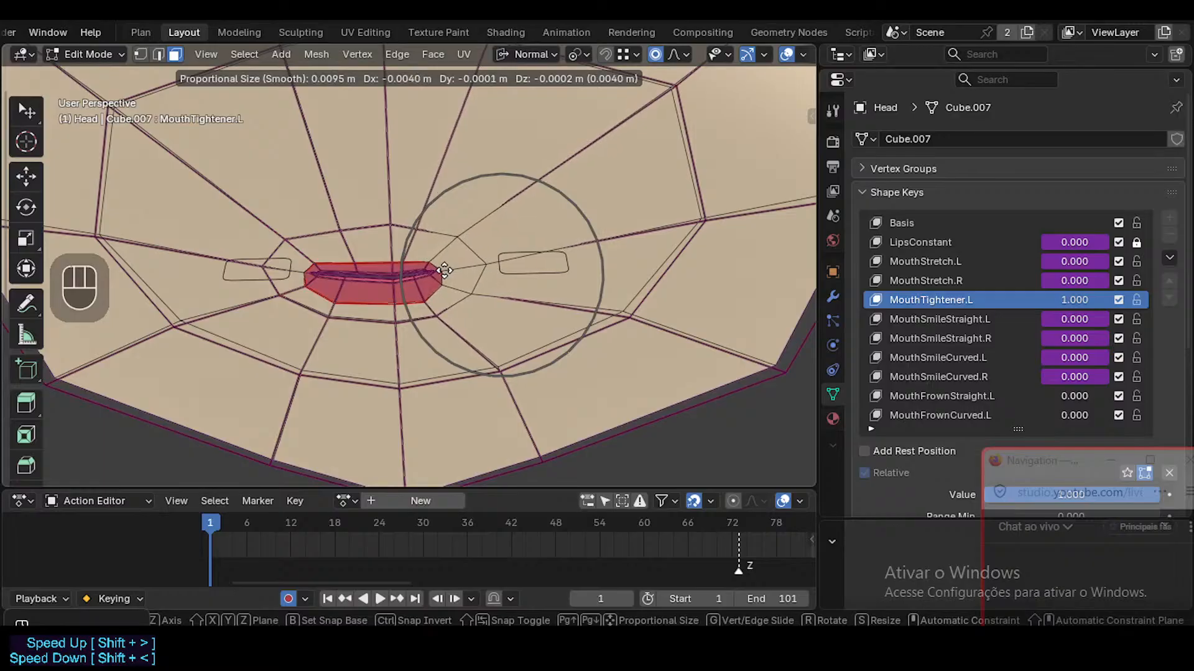
{"action": "left_click", "coordinate": [469, 301]}
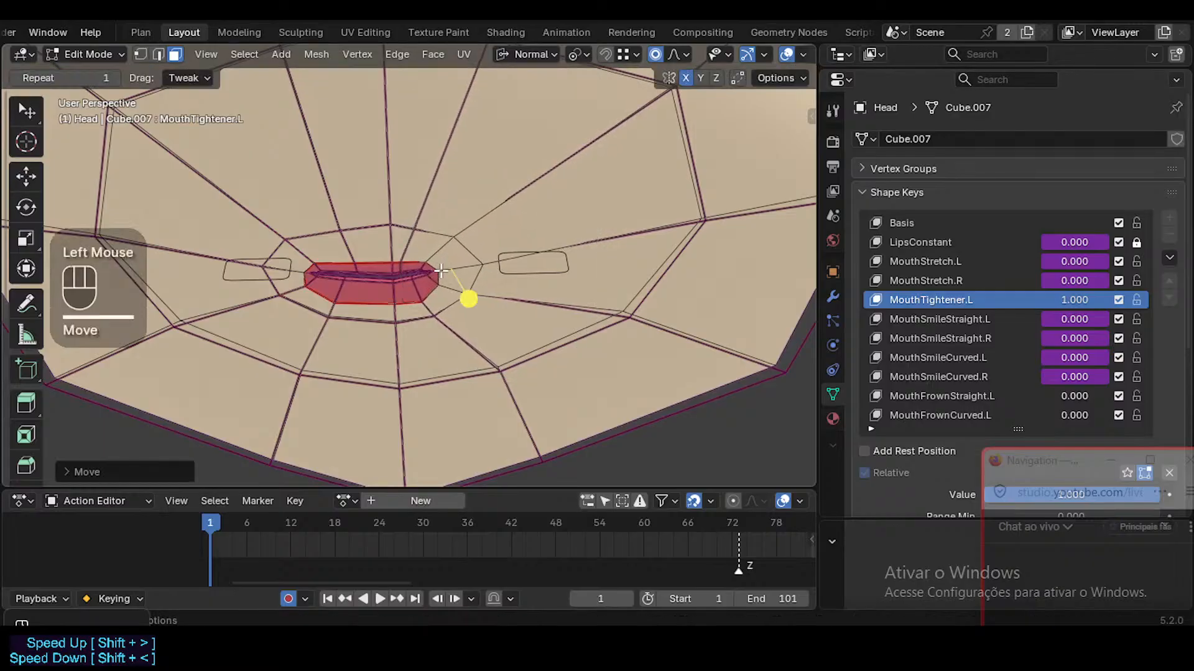
Adjust the vertex just outside the left mouth corner and pull the muzzle loop's outermost left vertex inward
{"action": "key", "text": "1"}
{"action": "left_click", "coordinate": [478, 259]}
{"action": "middle_click_drag", "start_coordinate": [478, 259], "coordinate": [503, 338]}
{"action": "key", "text": "g"}
{"action": "left_click", "coordinate": [482, 304], "text": "shift"}
{"action": "left_click", "coordinate": [713, 219]}
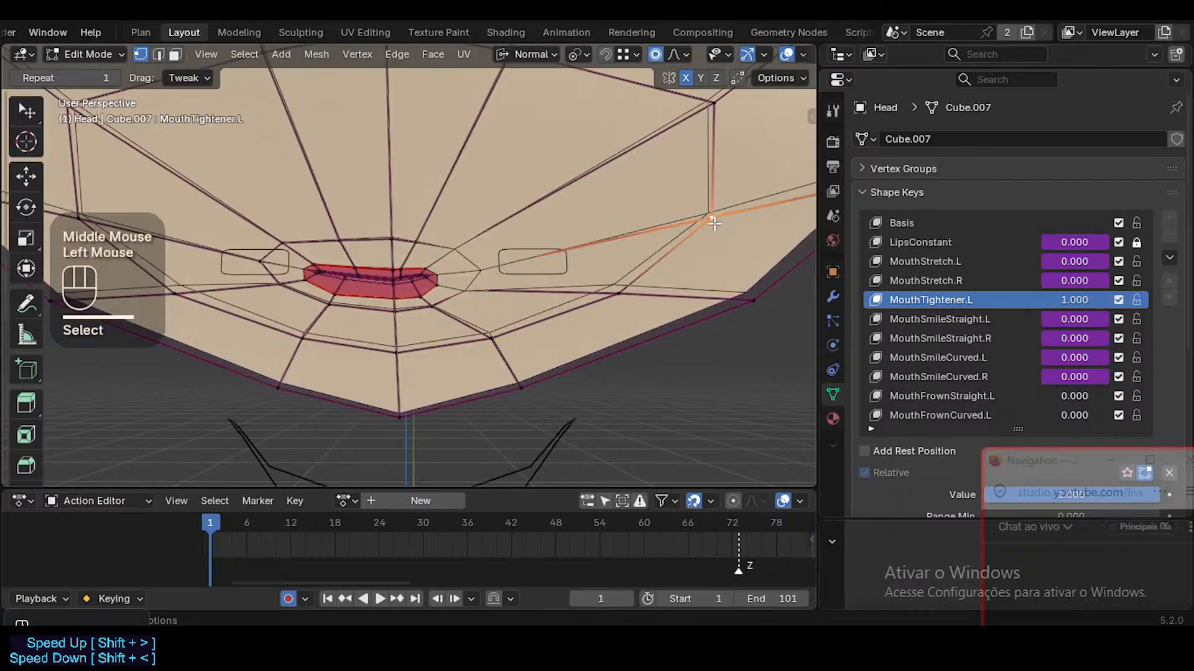
{"action": "middle_click_drag", "start_coordinate": [714, 223], "coordinate": [757, 287]}
{"action": "key", "text": "g"}
{"action": "left_click", "coordinate": [659, 268]}
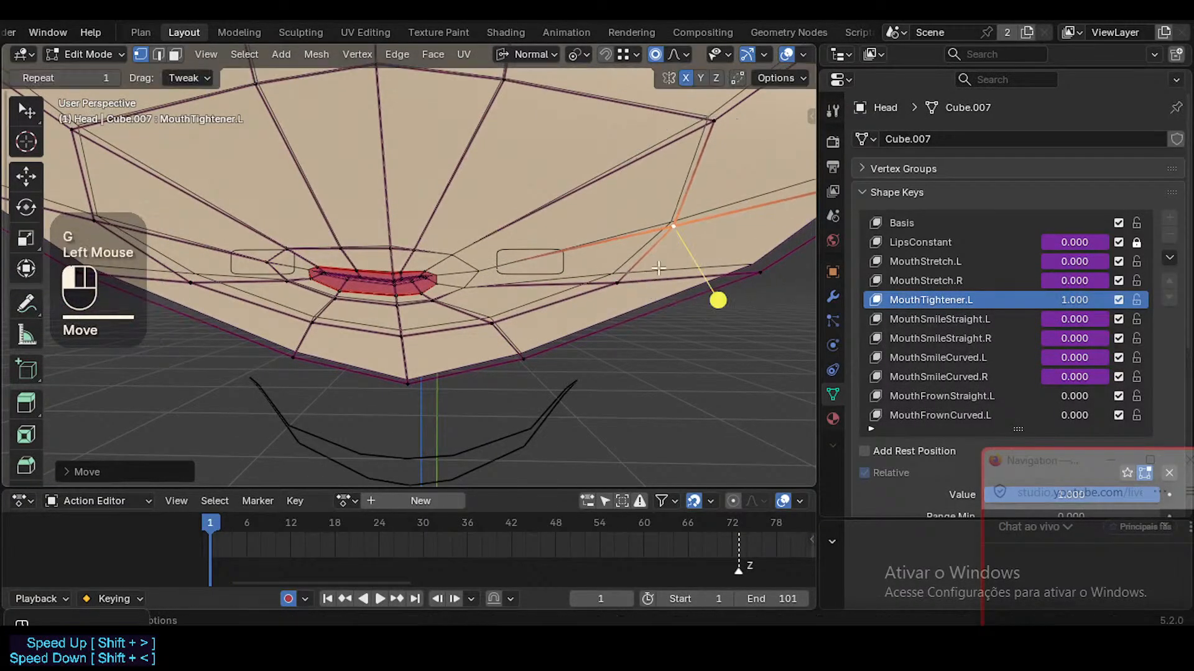
Edge-slide the left side of the outer muzzle edge loop inward toward the mouth
{"action": "key", "text": "2"}
{"action": "left_click", "coordinate": [684, 195], "text": "alt+shift"}
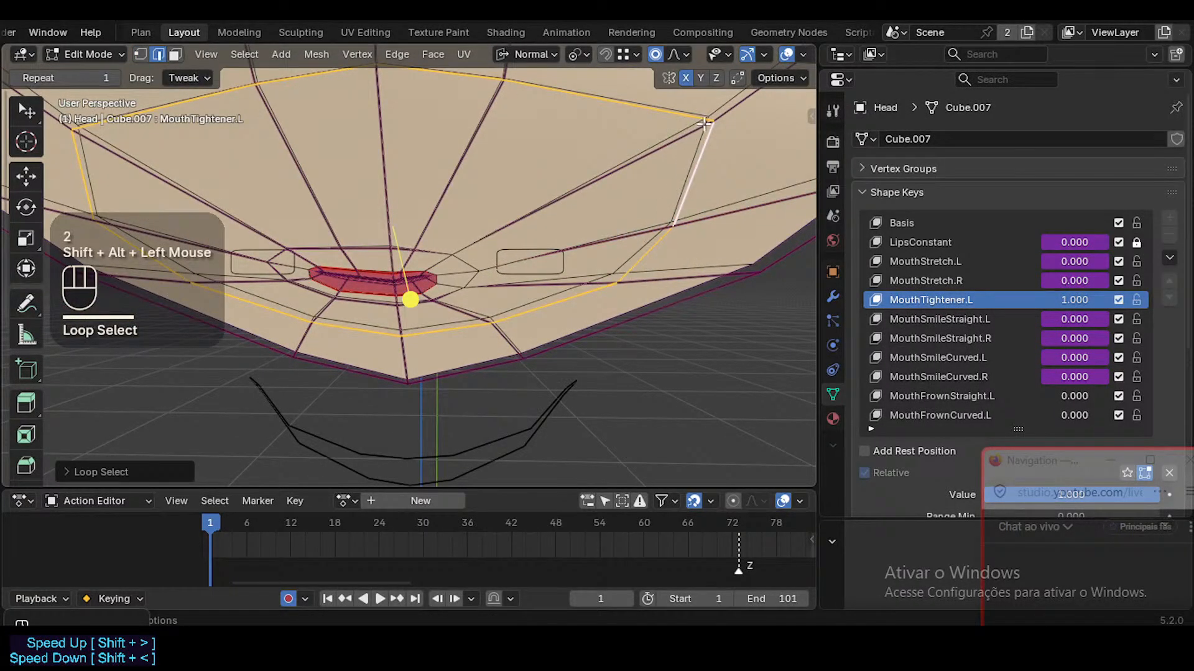
{"action": "left_click", "coordinate": [704, 124]}
{"action": "left_click", "coordinate": [702, 156], "text": "shift"}
{"action": "left_click", "coordinate": [644, 255], "text": "shift"}
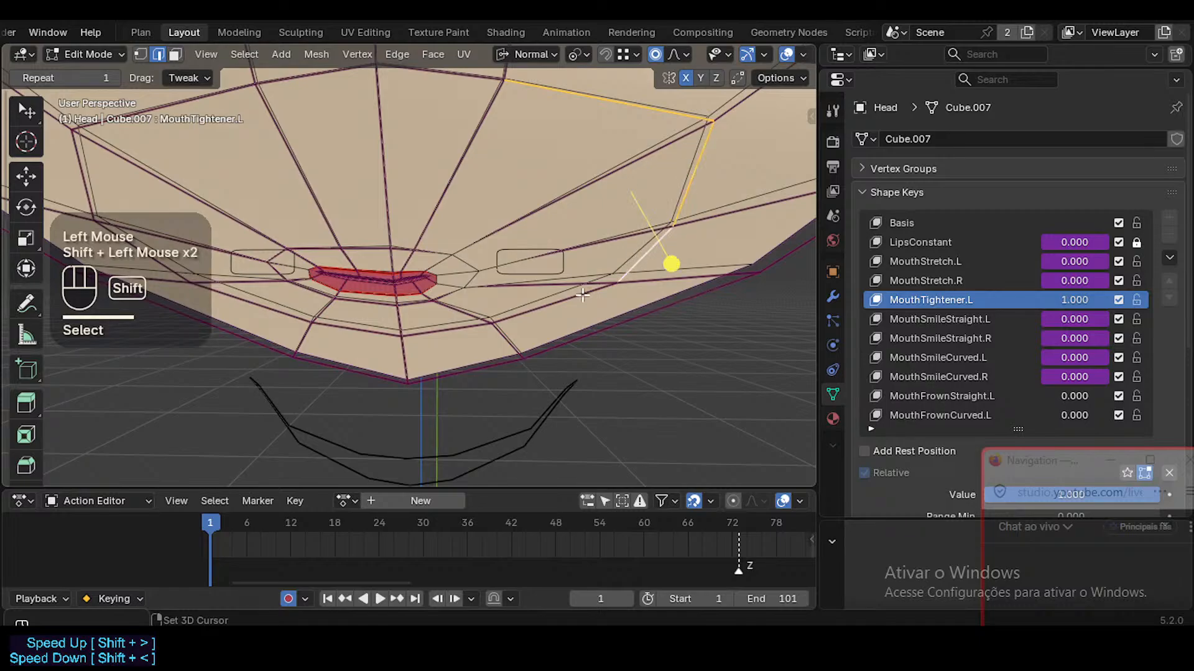
{"action": "left_click", "coordinate": [597, 283], "text": "shift"}
{"action": "key", "text": "g"}
{"action": "key", "text": "g"}
{"action": "left_click", "coordinate": [566, 288]}
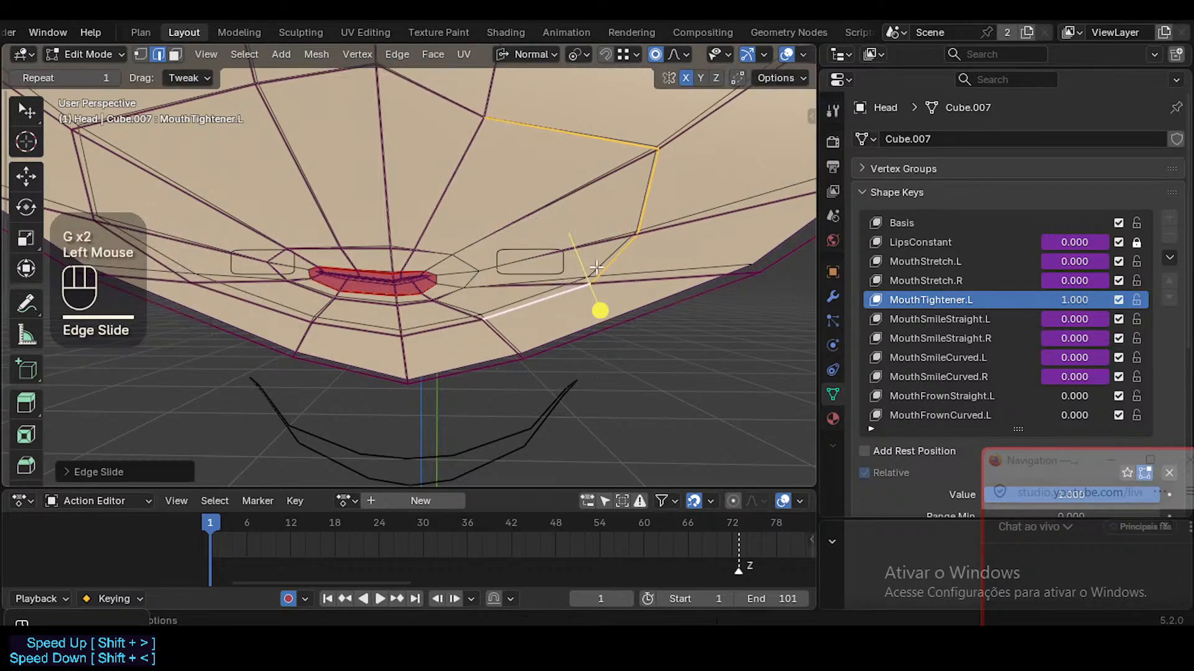
{"action": "left_click_drag", "start_coordinate": [600, 310], "coordinate": [635, 315]}
Slide the outer muzzle loop's upper centre vertex down toward the lips and nudge its left-side neighbour
{"action": "key", "text": "1"}
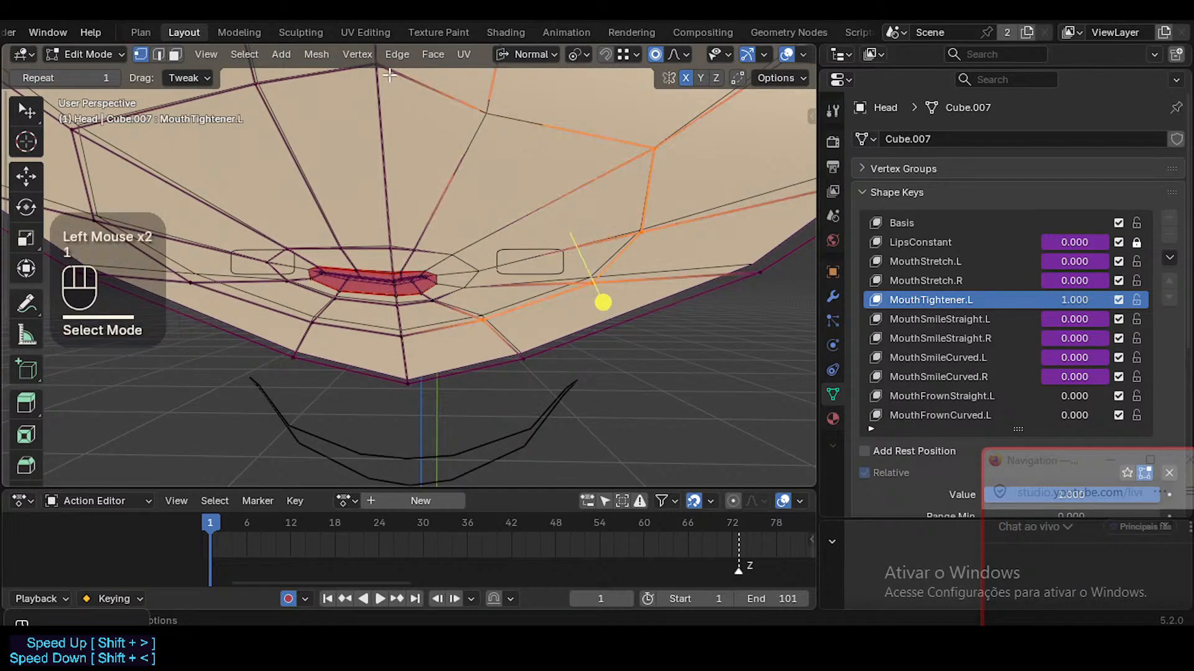
{"action": "left_click", "coordinate": [377, 91]}
{"action": "key", "text": "g"}
{"action": "key", "text": "g"}
{"action": "left_click", "coordinate": [387, 91]}
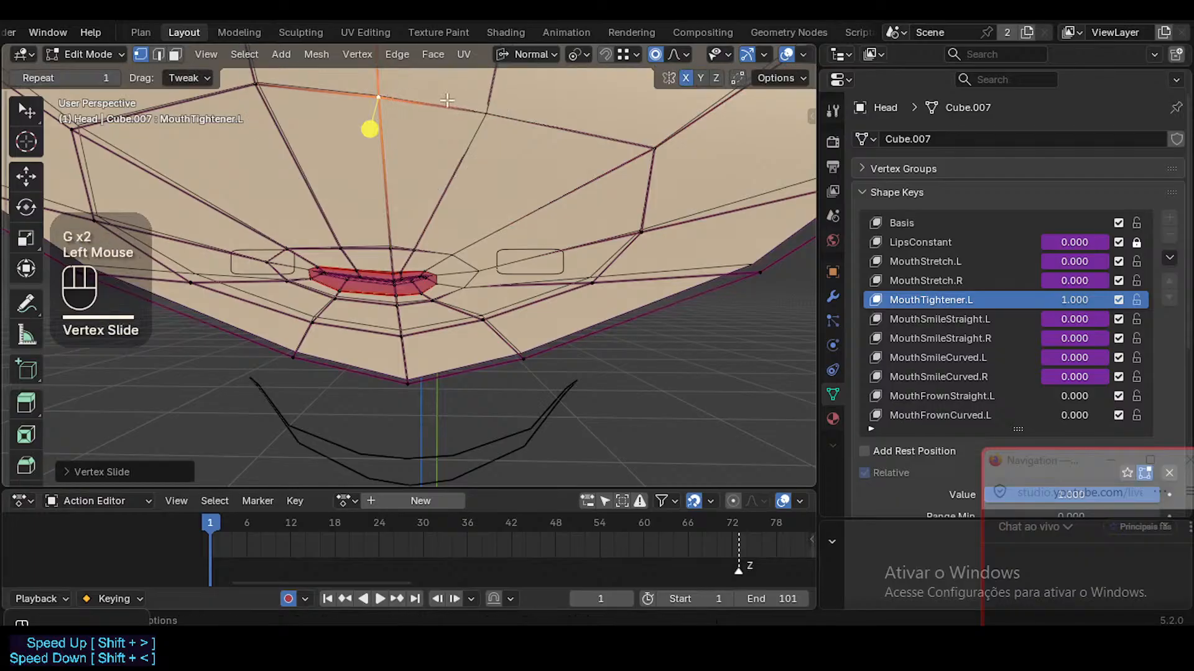
{"action": "left_click", "coordinate": [497, 114]}
{"action": "key", "text": "g"}
{"action": "left_click", "coordinate": [519, 132], "text": "shift"}
Slide the outer muzzle loop's upper-left corner vertex inward toward the mouth and fine-tune its position
{"action": "left_click", "coordinate": [667, 149]}
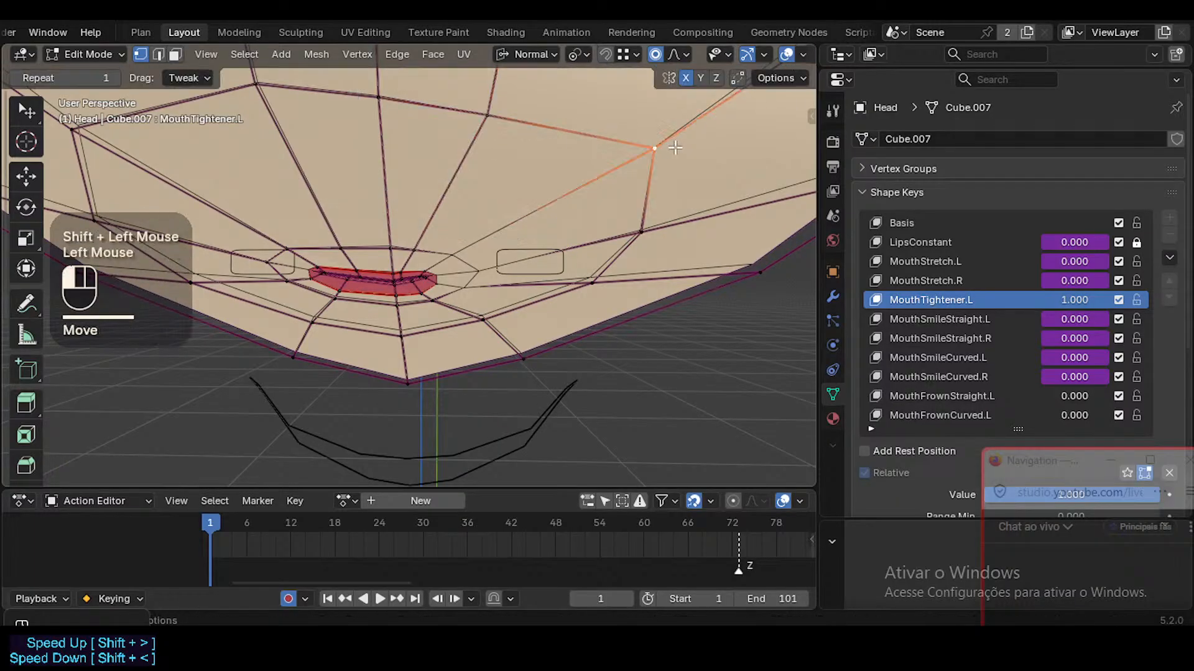
{"action": "key", "text": "g"}
{"action": "key", "text": "g"}
{"action": "left_click", "coordinate": [659, 164]}
{"action": "key", "text": "g"}
{"action": "left_click", "coordinate": [647, 223], "text": "shift"}
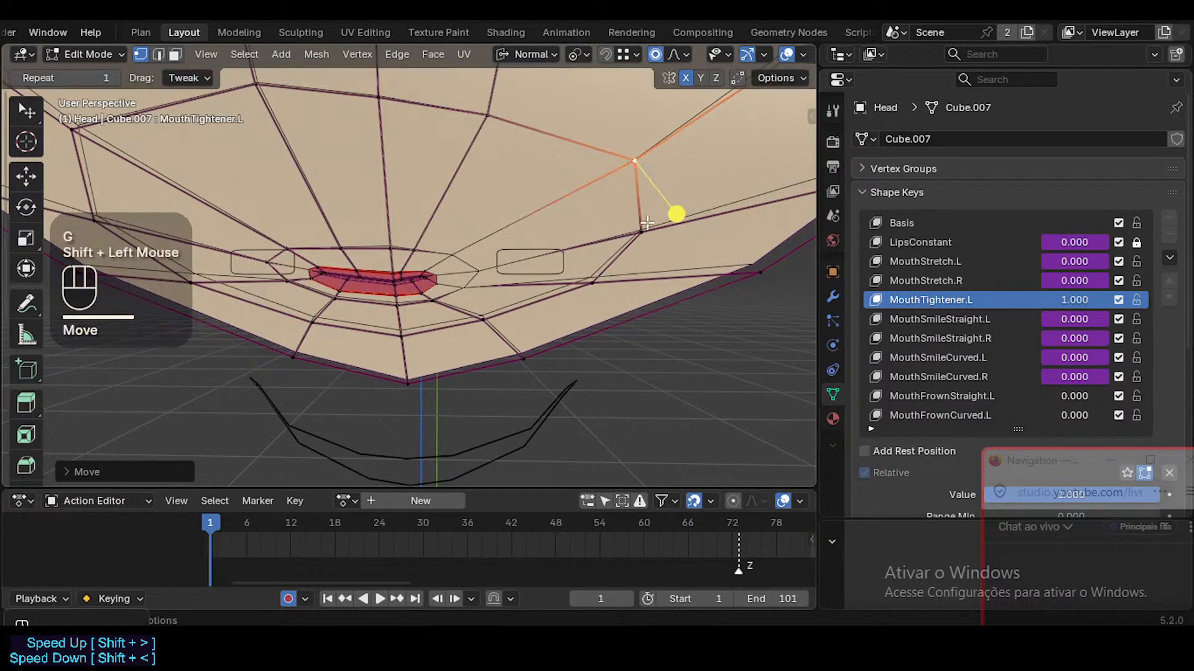
Nudge the outer muzzle loop's lower-left vertices and bottom centre vertex toward the mouth to smooth the loop
{"action": "left_click", "coordinate": [600, 286]}
{"action": "key", "text": "g"}
{"action": "left_click", "coordinate": [571, 266], "text": "shift"}
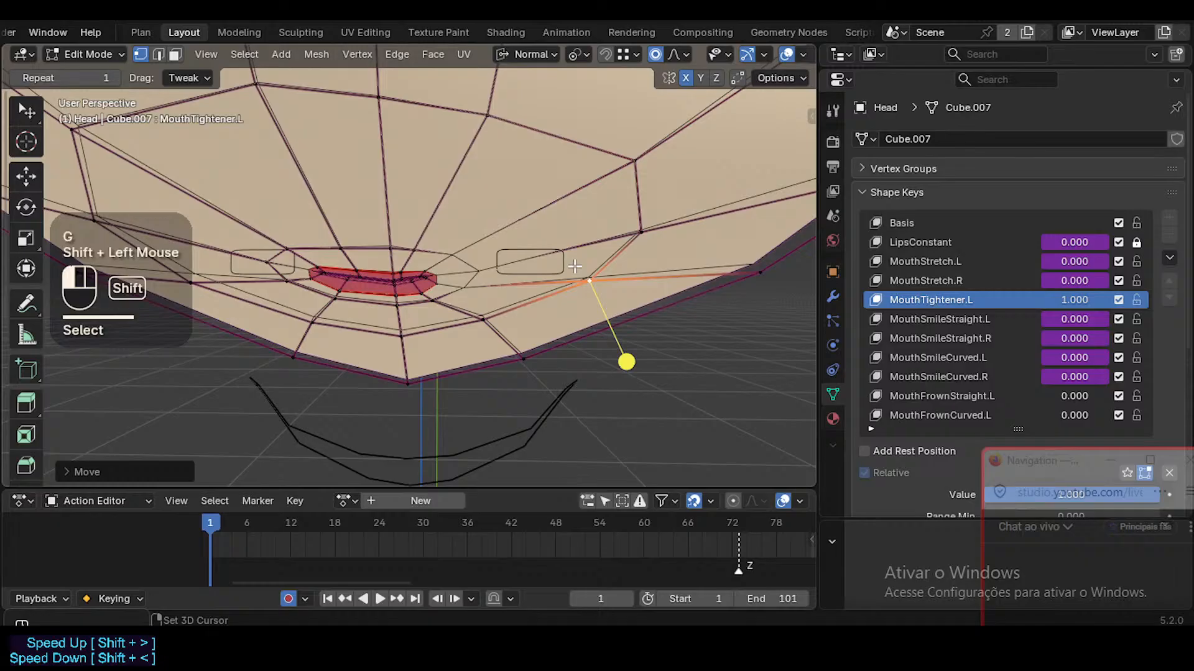
{"action": "left_click", "coordinate": [477, 324]}
{"action": "key", "text": "g"}
{"action": "left_click", "coordinate": [468, 316], "text": "shift"}
{"action": "left_click", "coordinate": [388, 341]}
{"action": "key", "text": "g"}
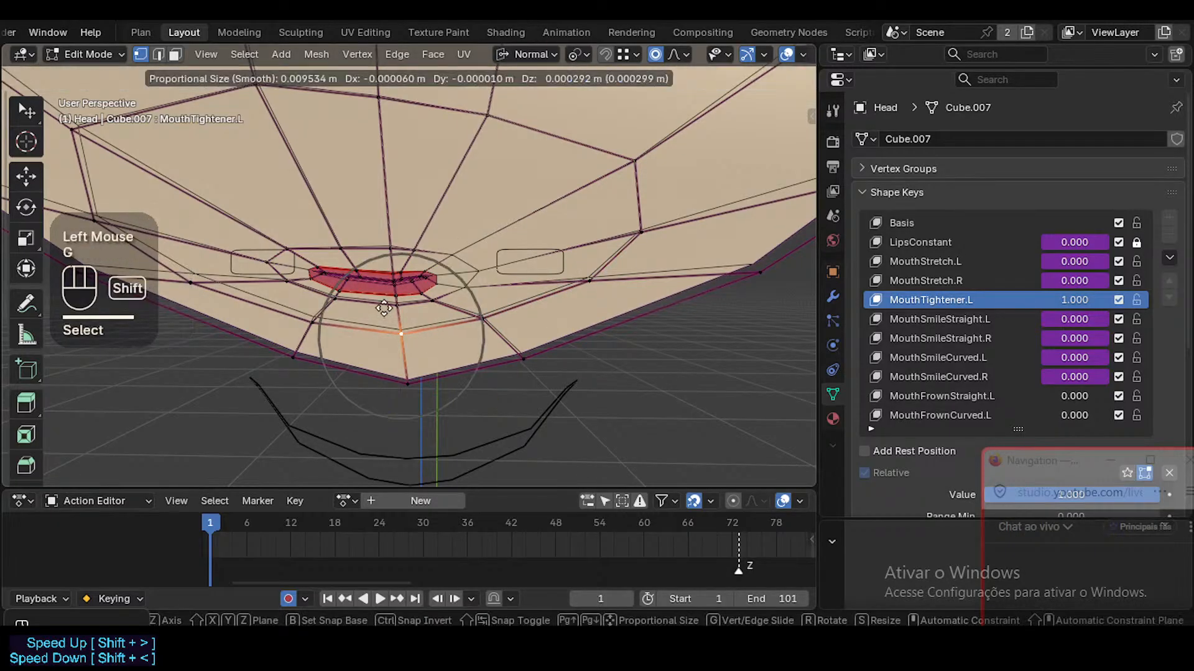
{"action": "left_click", "coordinate": [390, 295], "text": "shift"}
{"action": "middle_click_drag", "start_coordinate": [392, 295], "coordinate": [442, 230]}
{"action": "key", "text": "2"}
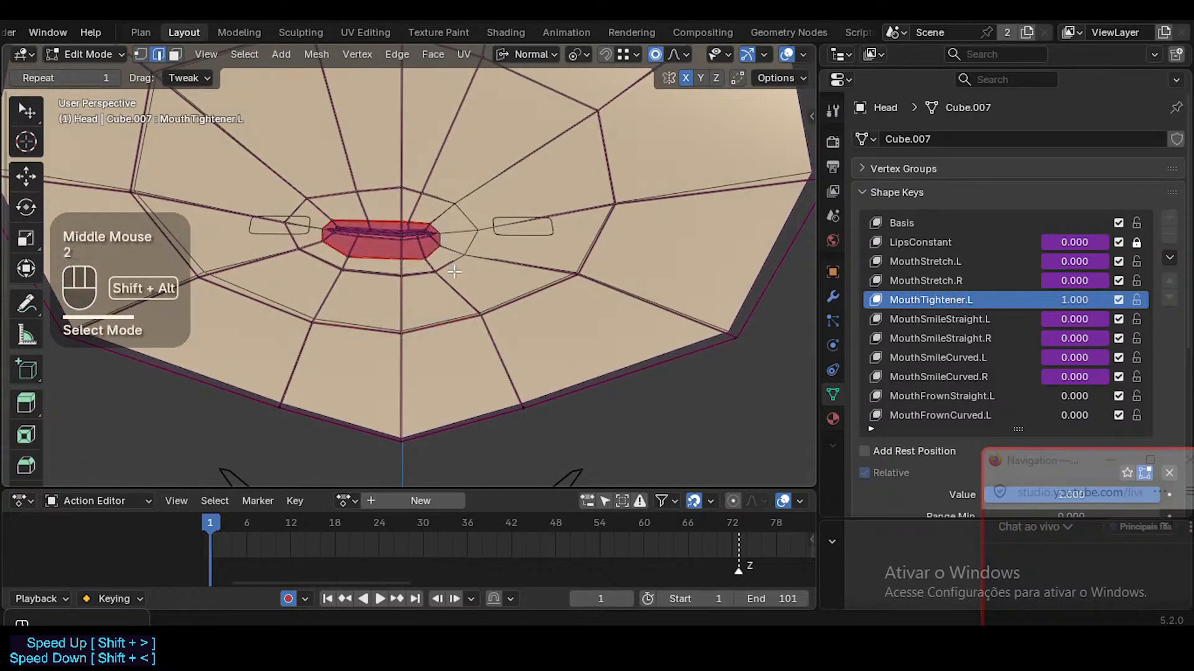
{"action": "left_click", "coordinate": [439, 274], "text": "alt+shift"}
{"action": "key", "text": "3"}
{"action": "left_click", "coordinate": [424, 261], "text": "alt+shift"}
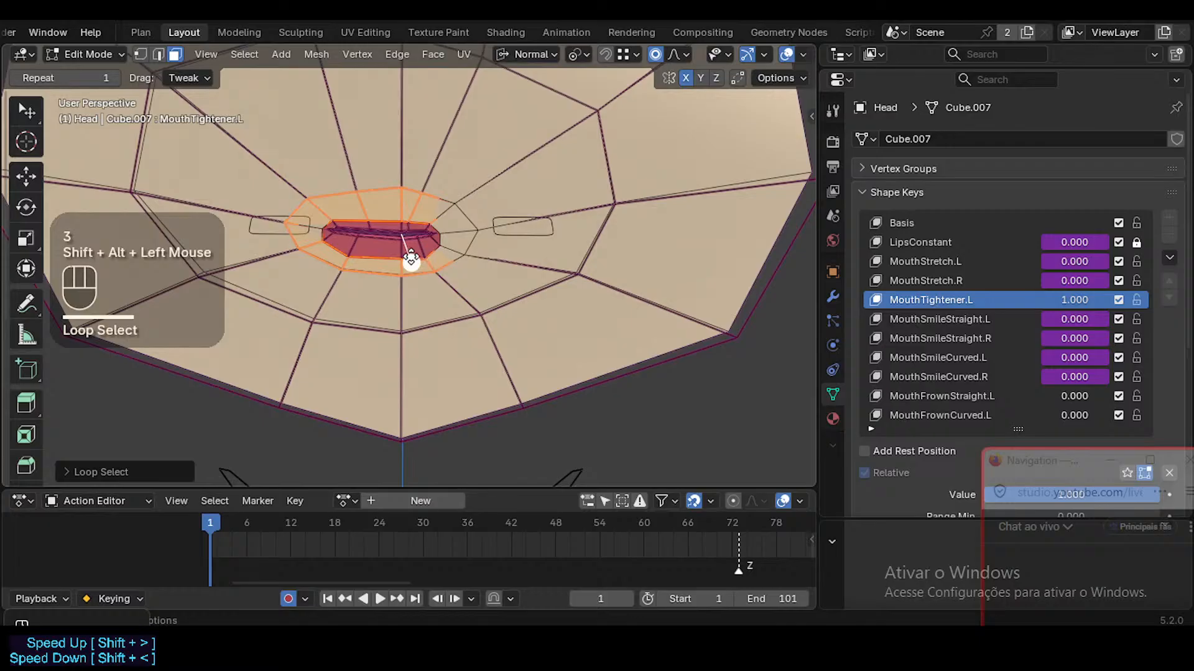
{"action": "key", "text": "alt+a"}
Nudge the upper centre vertex of the inner edge loop around the lips slightly toward the mouth
{"action": "key", "text": "1"}
{"action": "left_click", "coordinate": [402, 189], "text": "shift"}
{"action": "key", "text": "g"}
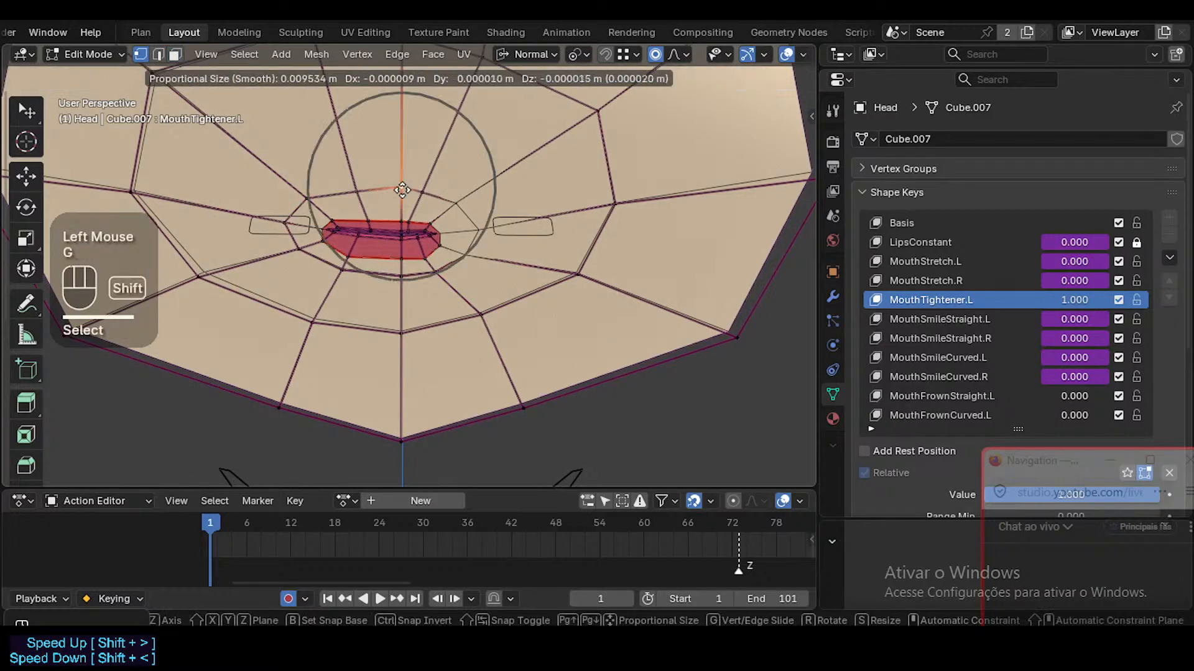
{"action": "left_click", "coordinate": [401, 194], "text": "shift"}
{"action": "key", "text": "g"}
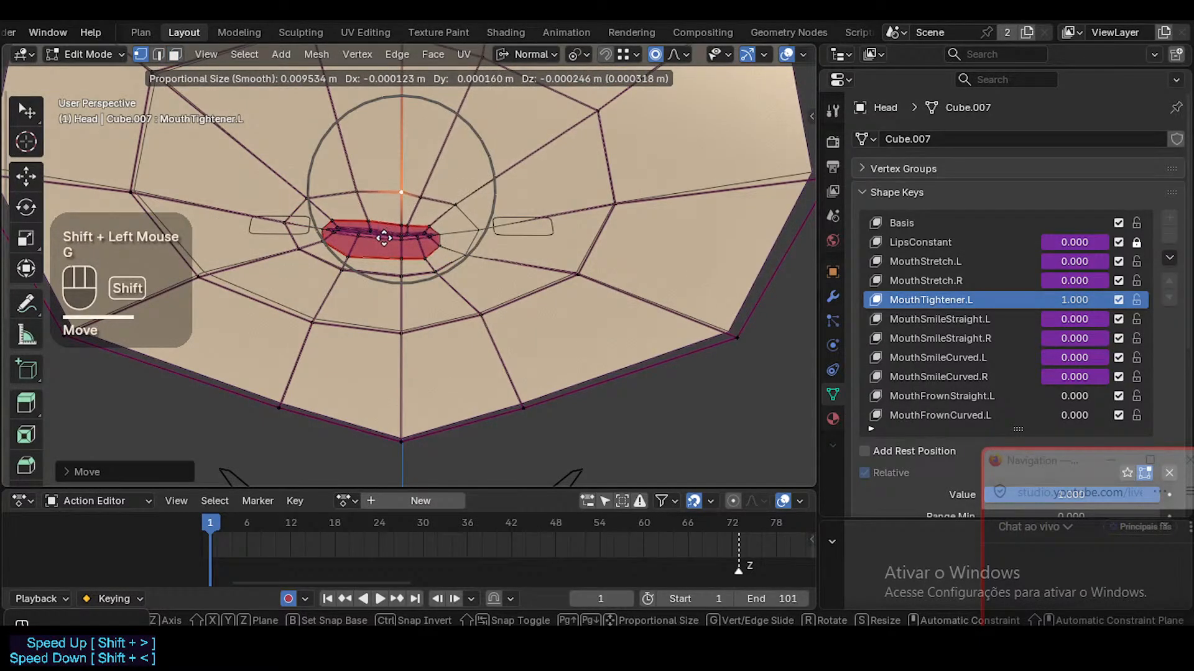
{"action": "left_click", "coordinate": [400, 208], "text": "shift"}
Slide and move the inner loop vertex just left of the upper centre toward the centre line, and rotate it slightly
{"action": "left_click", "coordinate": [418, 196]}
{"action": "key", "text": "g"}
{"action": "left_click", "coordinate": [438, 215], "text": "shift"}
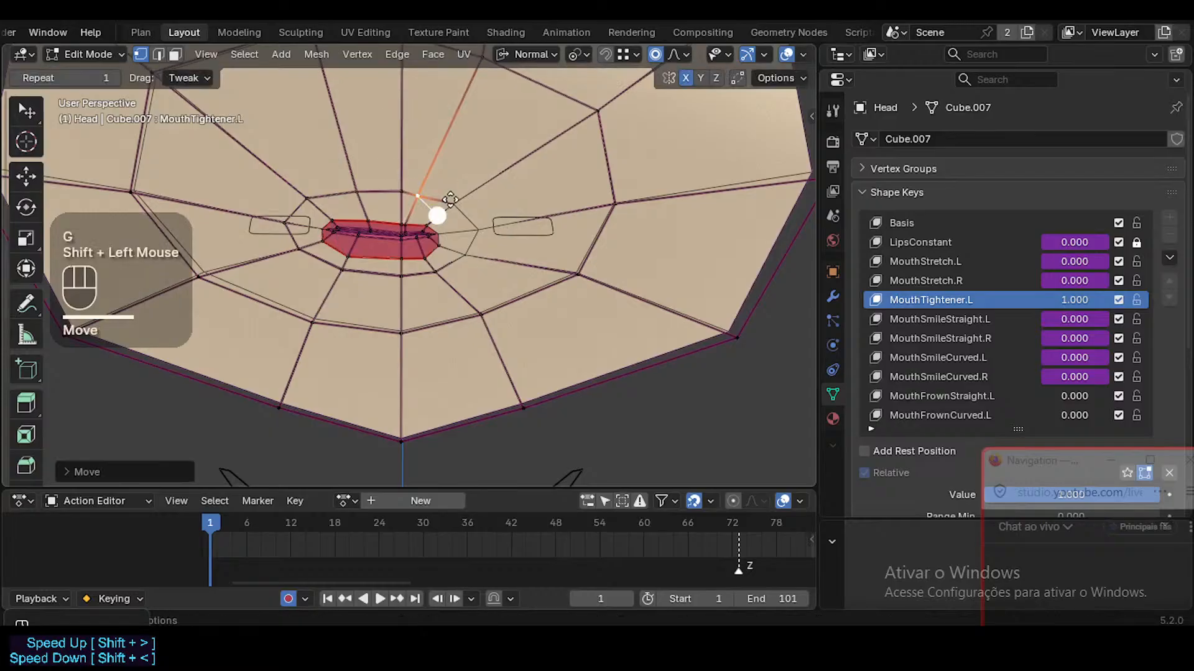
{"action": "key", "text": "g"}
{"action": "key", "text": "g"}
{"action": "left_click", "coordinate": [427, 212]}
{"action": "key", "text": "g"}
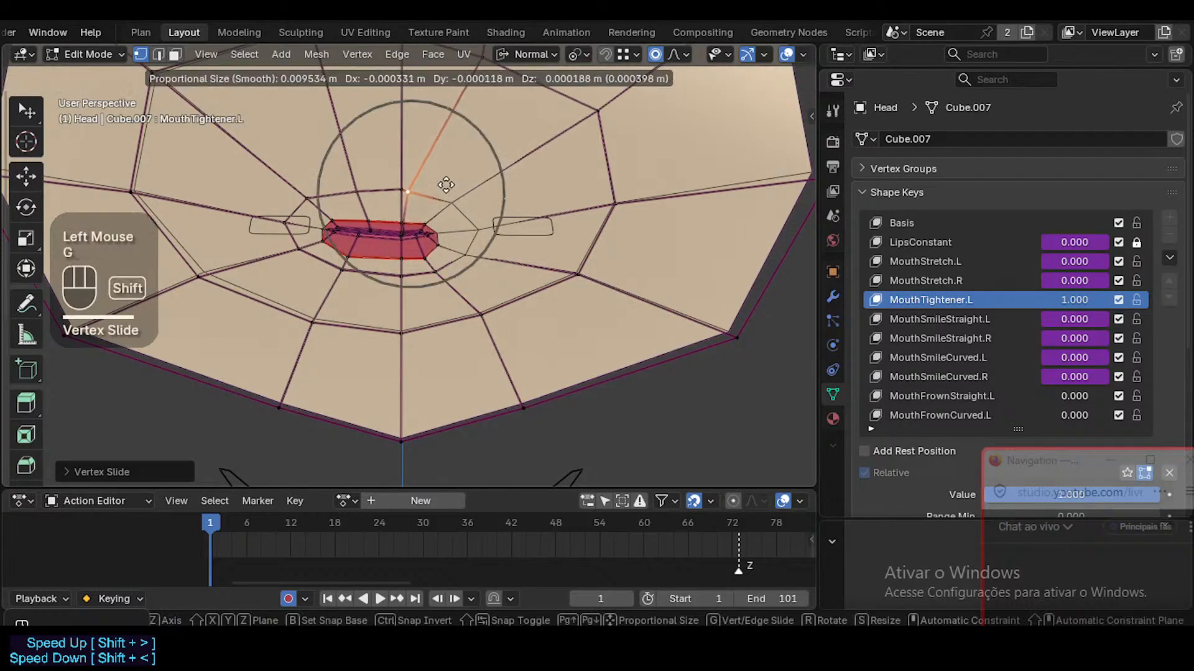
{"action": "left_click", "coordinate": [442, 208], "text": "shift"}
{"action": "key", "text": "r"}
{"action": "left_click", "coordinate": [429, 207]}
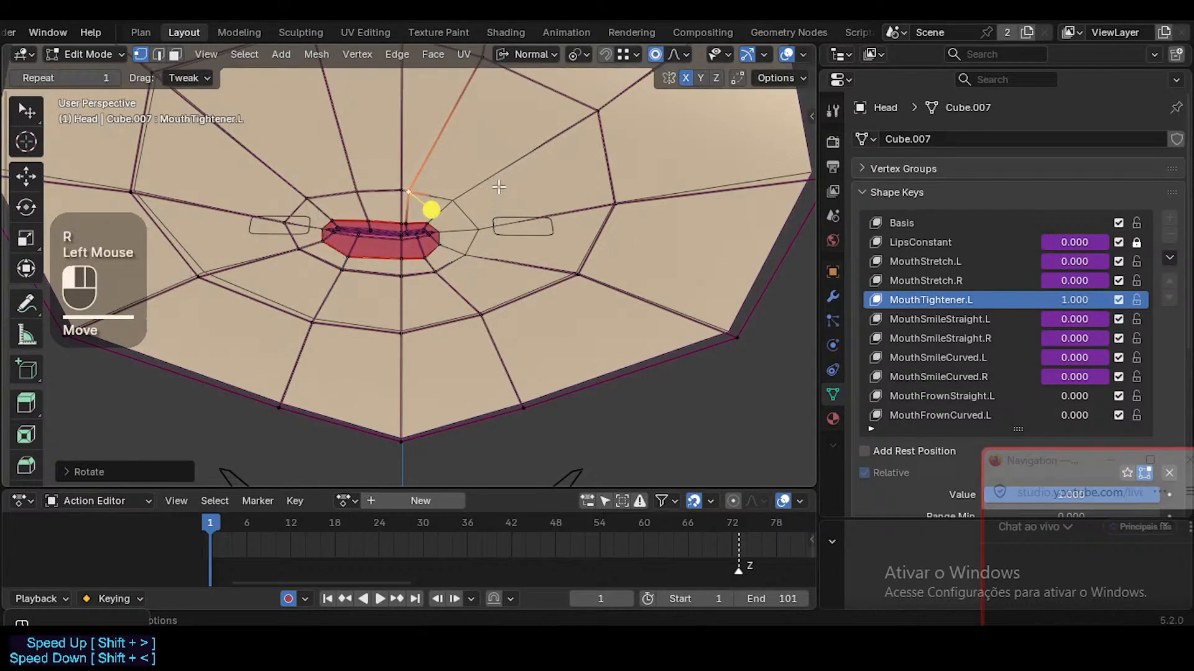
Move the inner loop's upper-left corner vertex inward toward the lips, reducing the proportional size to about 0.0065 m
{"action": "left_click", "coordinate": [460, 204]}
{"action": "key", "text": "g"}
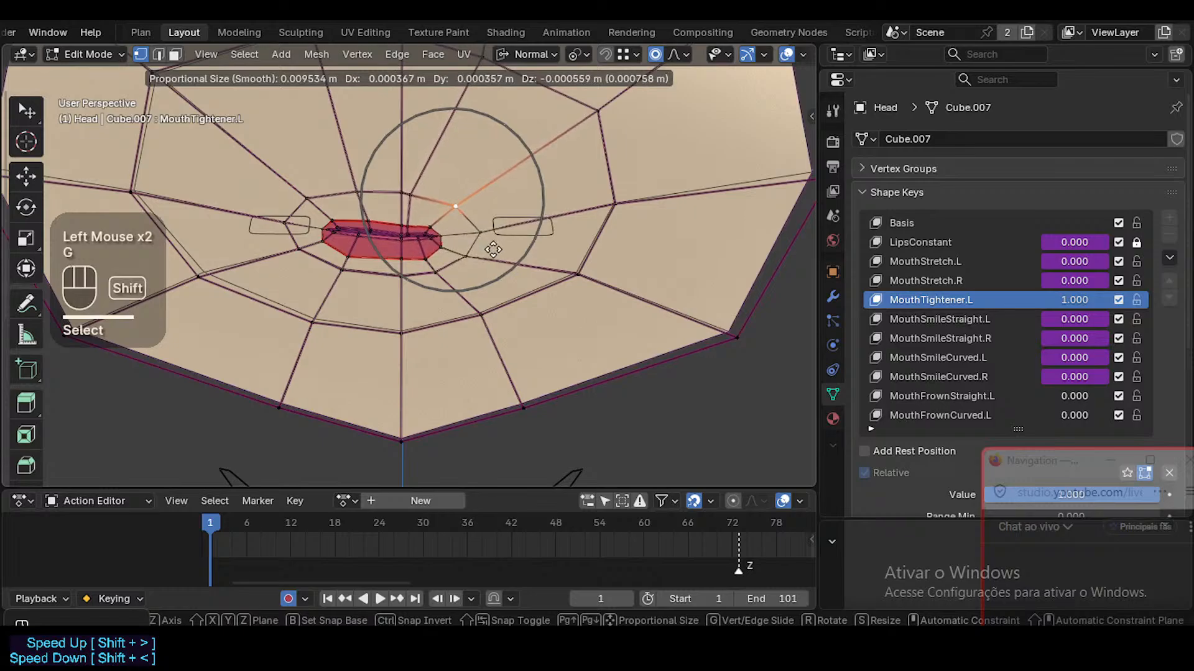
{"action": "left_click", "coordinate": [480, 232], "text": "shift"}
{"action": "key", "text": "g"}
{"action": "left_click", "coordinate": [475, 227]}
{"action": "key", "text": "g"}
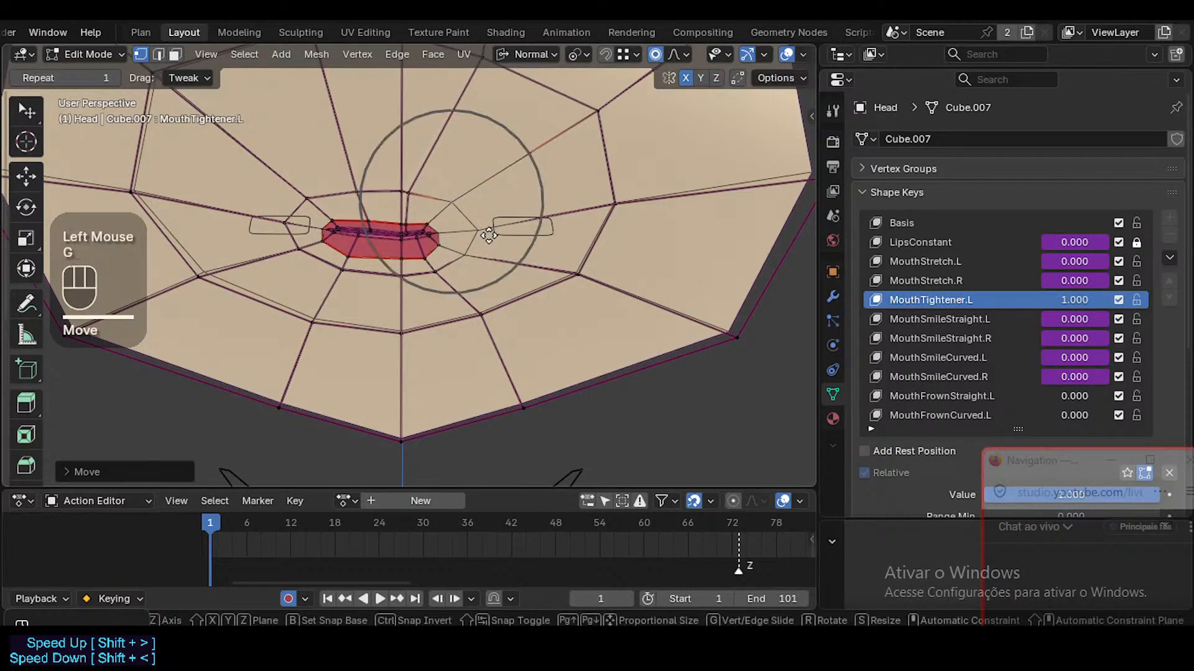
{"action": "scroll", "coordinate": [485, 234], "scroll_direction": "down", "scroll_amount": 1}
{"action": "scroll", "coordinate": [482, 234], "scroll_direction": "up", "scroll_amount": 4}
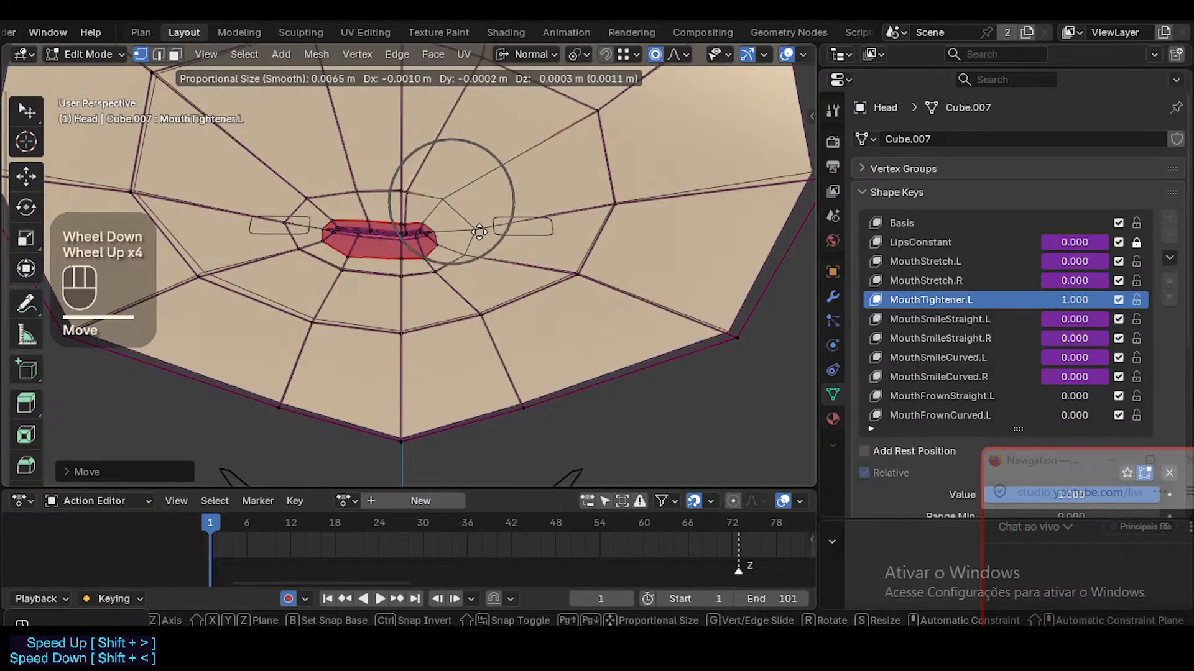
{"action": "left_click", "coordinate": [479, 232]}
Slide the outer muzzle loop vertex just left of the upper centre along the loop toward the centre line
{"action": "middle_click_drag", "start_coordinate": [459, 229], "coordinate": [437, 77], "text": "ctrl"}
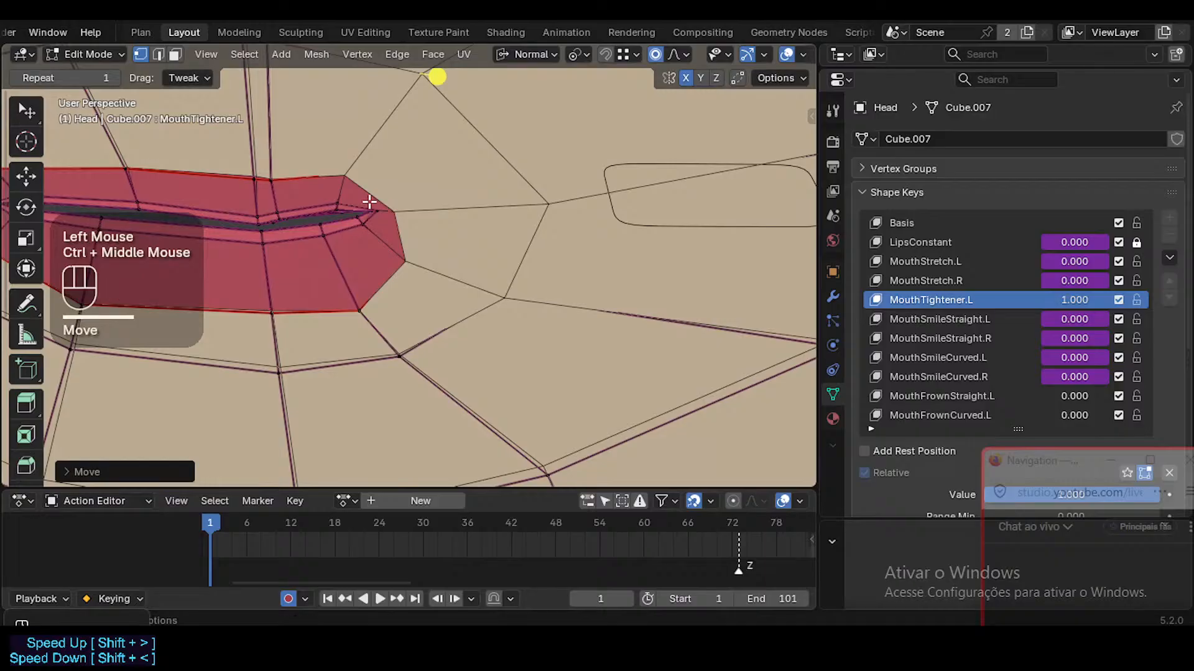
{"action": "key", "text": "shift+grave"}
{"action": "key", "text": "s"}
{"action": "key", "text": "w"}
{"action": "left_click", "coordinate": [421, 261]}
{"action": "key", "text": "alt+z"}
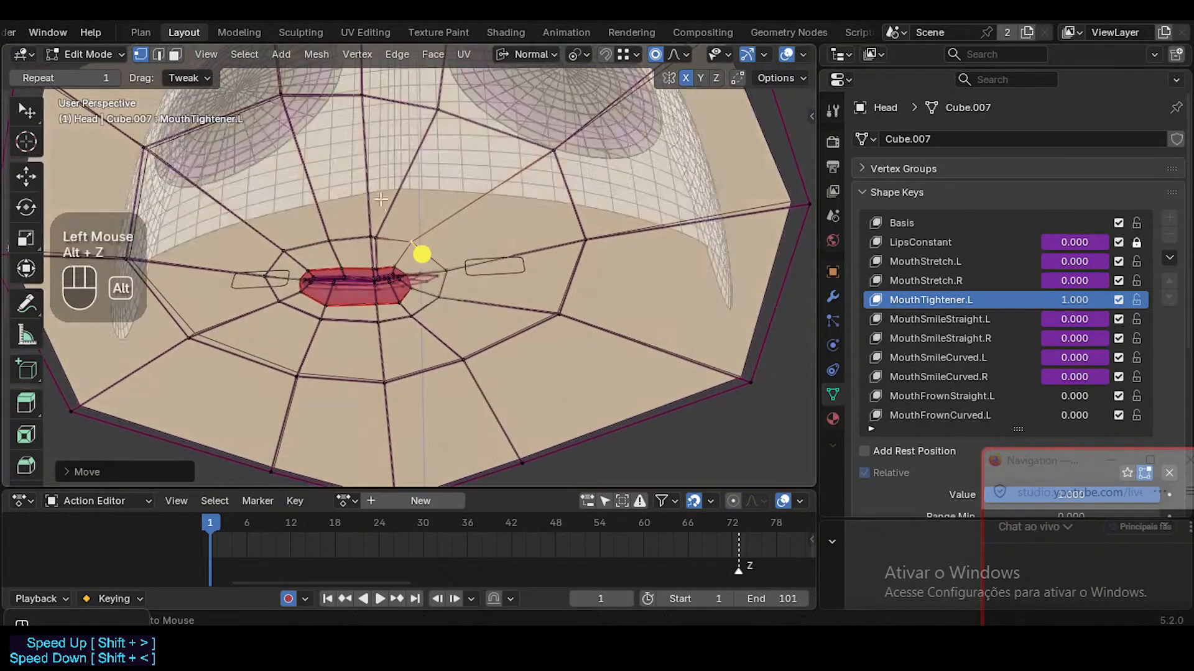
{"action": "key", "text": "alt+z"}
{"action": "left_click", "coordinate": [438, 110]}
{"action": "key", "text": "g"}
{"action": "key", "text": "g"}
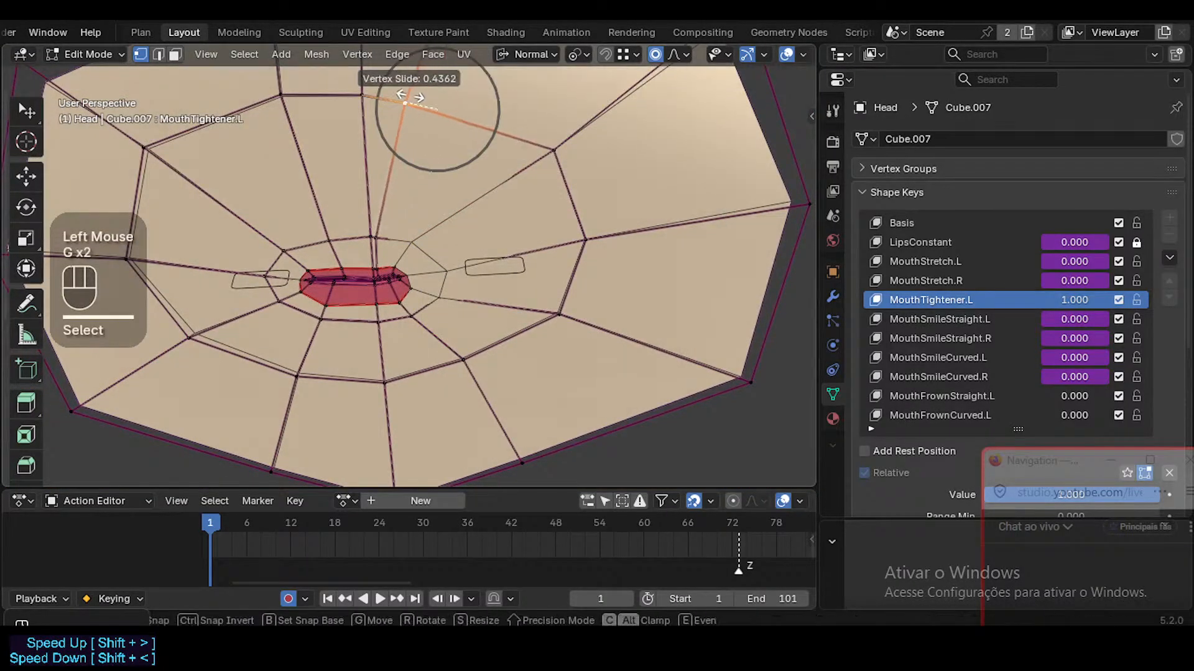
{"action": "left_click", "coordinate": [400, 105]}
Move the outer muzzle loop's upper-left corner vertex inward toward the mouth and refine its depth on the face
{"action": "left_click", "coordinate": [578, 160]}
{"action": "key", "text": "g"}
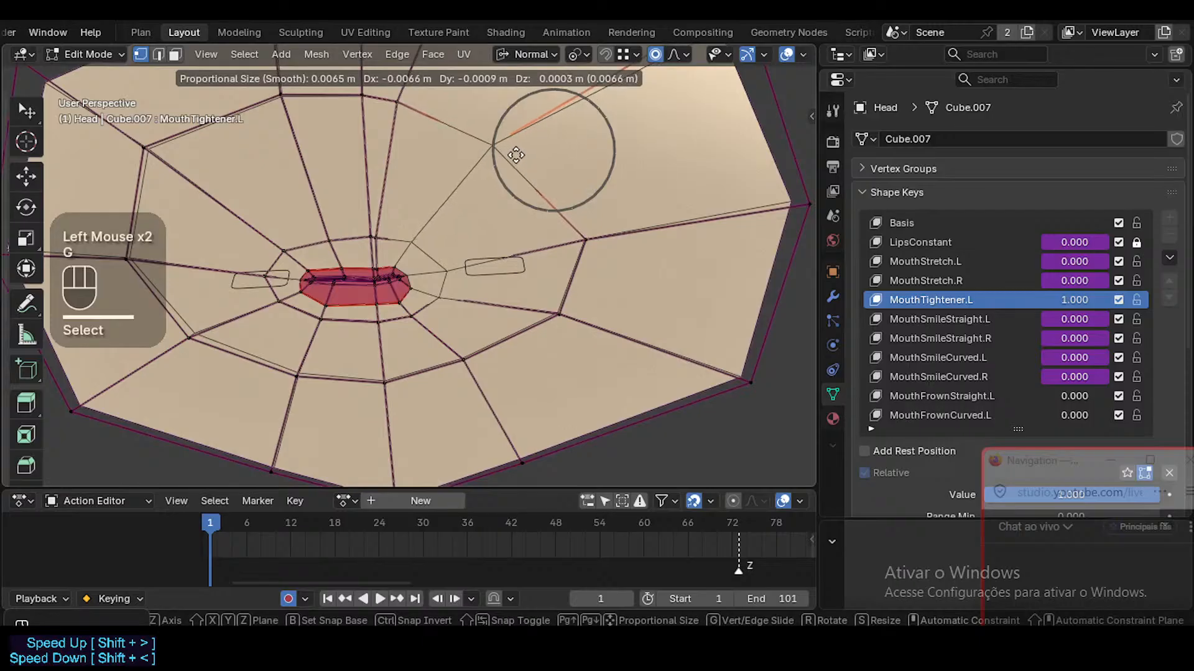
{"action": "left_click", "coordinate": [516, 155]}
{"action": "mouse_move", "coordinate": [516, 154]}
{"action": "middle_mouse_down"}
{"action": "mouse_move", "coordinate": [444, 280]}
{"action": "mouse_move", "coordinate": [479, 227]}
{"action": "middle_mouse_up"}
{"action": "key", "text": "g"}
{"action": "left_click", "coordinate": [452, 256], "text": "shift"}
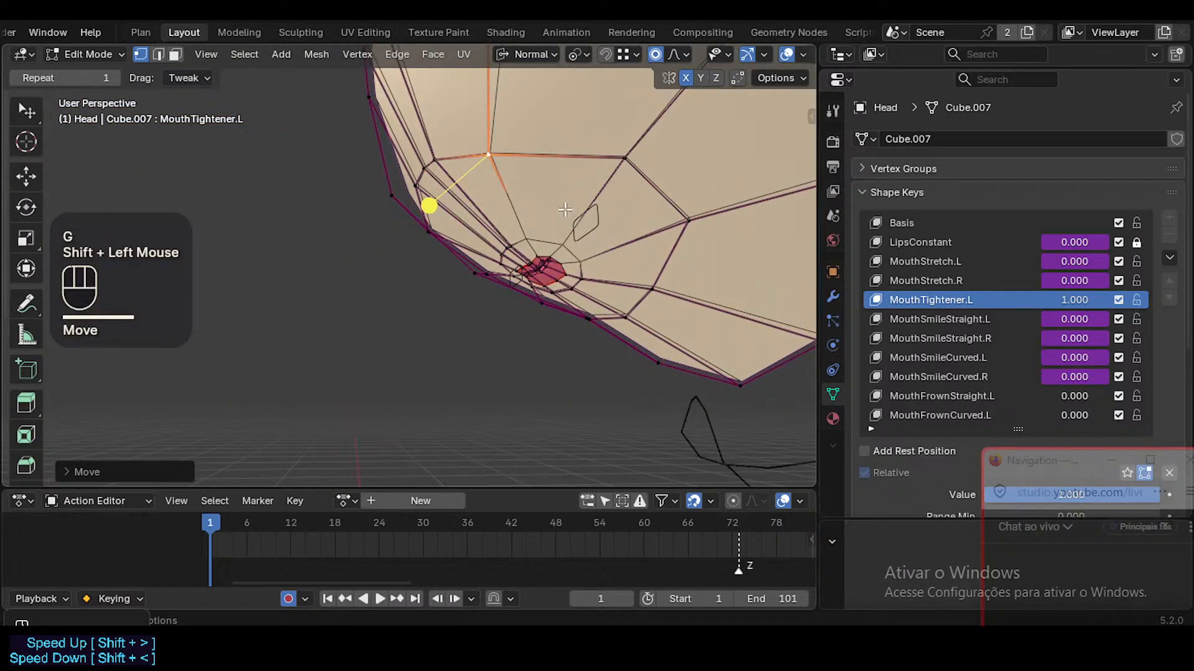
Select the inner edge loop around the lips, rotate it about its normal Z axis, and nudge it into place
{"action": "key", "text": "3"}
{"action": "middle_click_drag", "start_coordinate": [565, 210], "coordinate": [482, 239]}
{"action": "key", "text": "2"}
{"action": "left_click", "coordinate": [508, 295], "text": "alt+shift"}
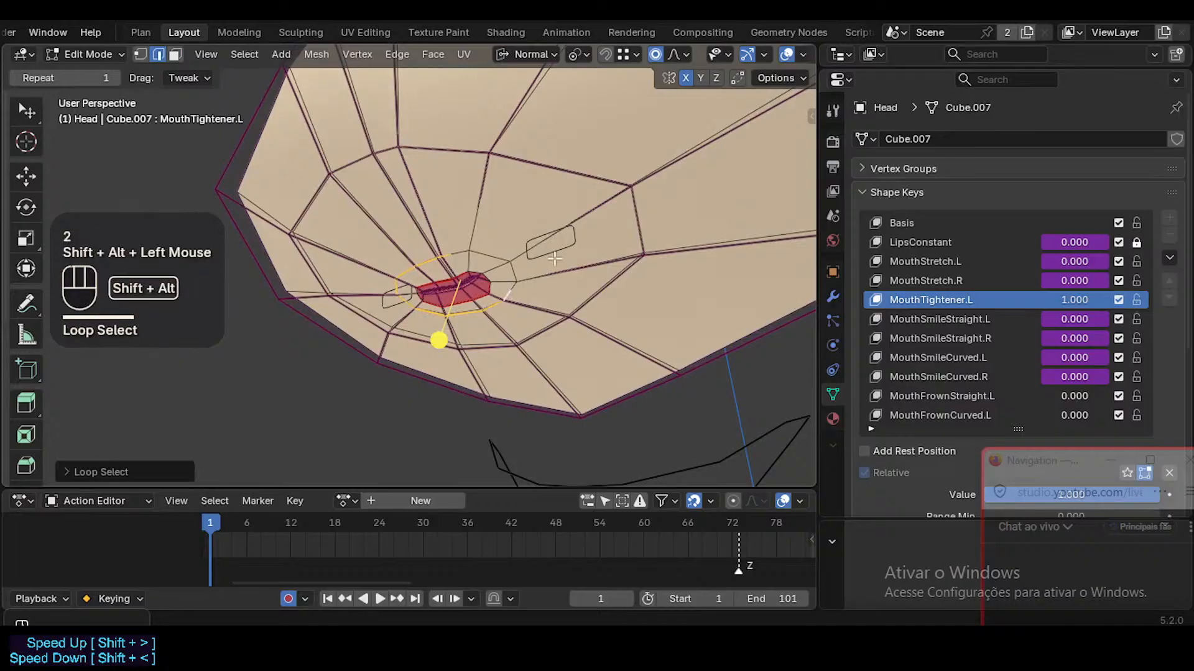
{"action": "middle_click_drag", "start_coordinate": [554, 258], "coordinate": [590, 255]}
{"action": "key", "text": "r"}
{"action": "key", "text": "z"}
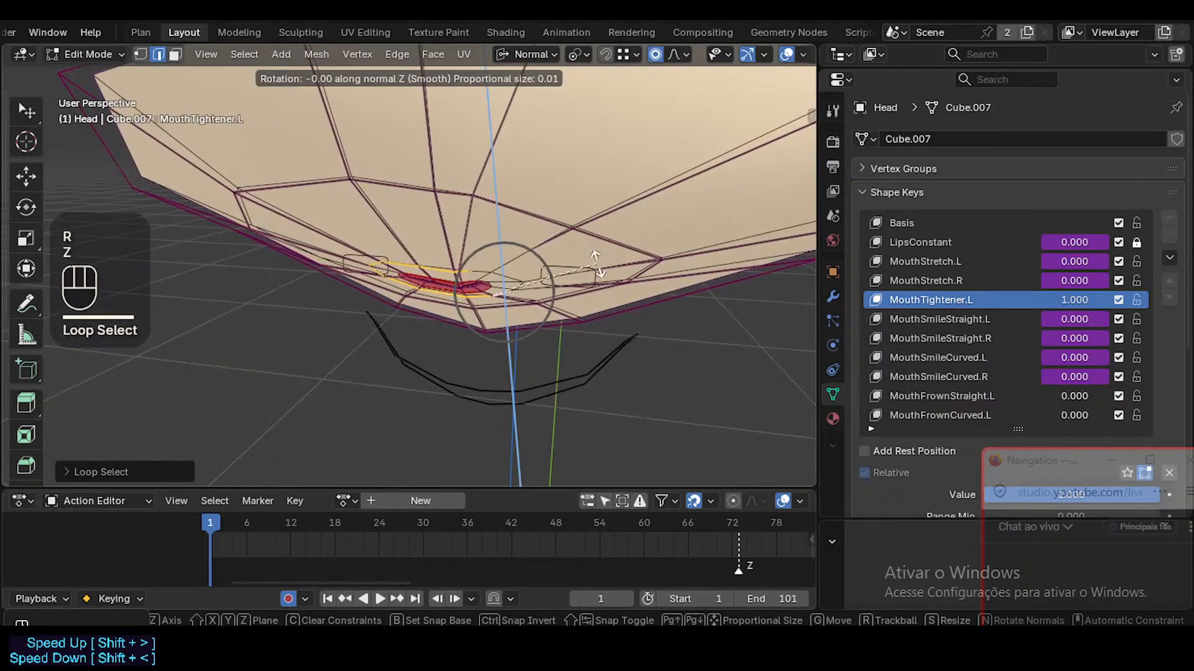
{"action": "middle_click_drag", "start_coordinate": [549, 233], "coordinate": [597, 264]}
{"action": "key", "text": "g"}
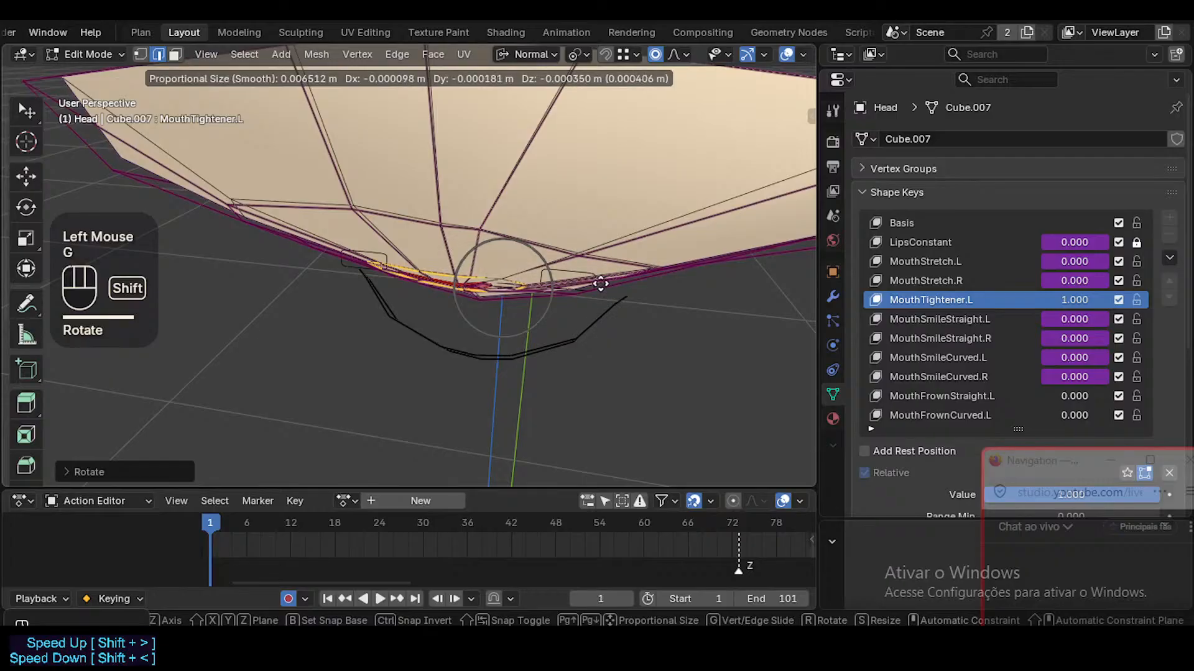
{"action": "left_click", "coordinate": [459, 368], "text": "shift"}
Nudge the lower lip's bottom centre vertex, rotate it slightly, and clear the selection
{"action": "middle_click_drag", "start_coordinate": [458, 368], "coordinate": [467, 296]}
{"action": "key", "text": "1"}
{"action": "left_click", "coordinate": [458, 293]}
{"action": "key", "text": "g"}
{"action": "left_click", "coordinate": [457, 327], "text": "shift"}
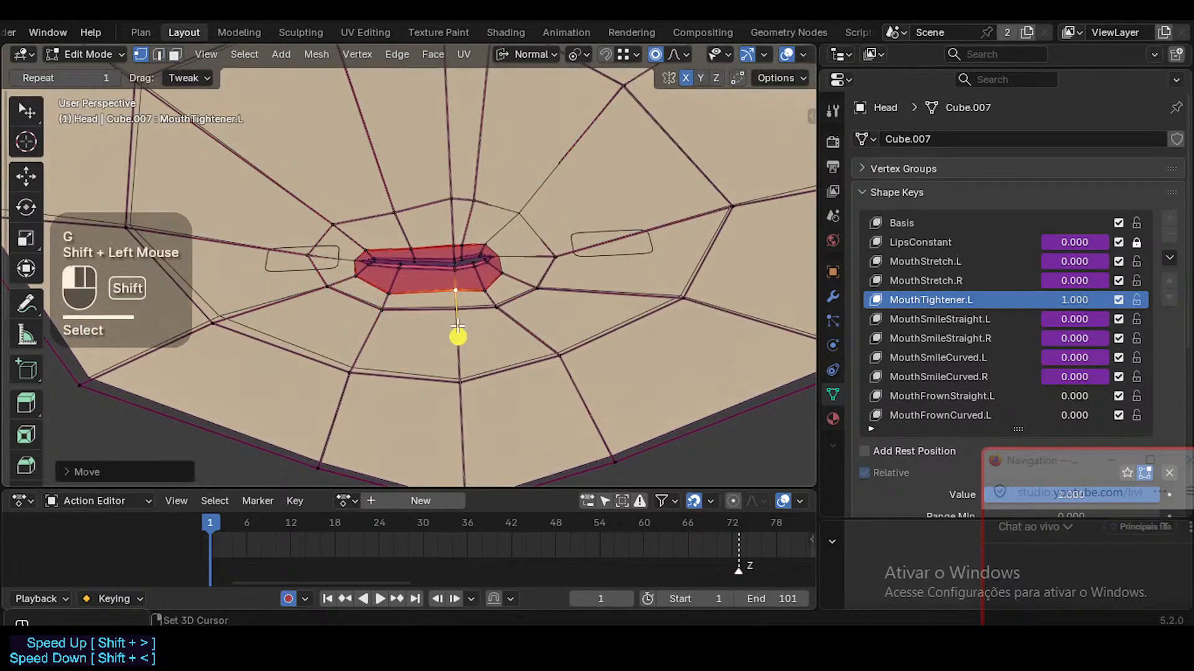
{"action": "key", "text": "r"}
{"action": "left_click", "coordinate": [458, 336]}
{"action": "key", "text": "alt+a"}
Move the lower lip's vertical edge left of centre inward toward the centre line and rotate it slightly
{"action": "key", "text": "2"}
{"action": "left_click", "coordinate": [484, 279], "text": "alt+shift"}
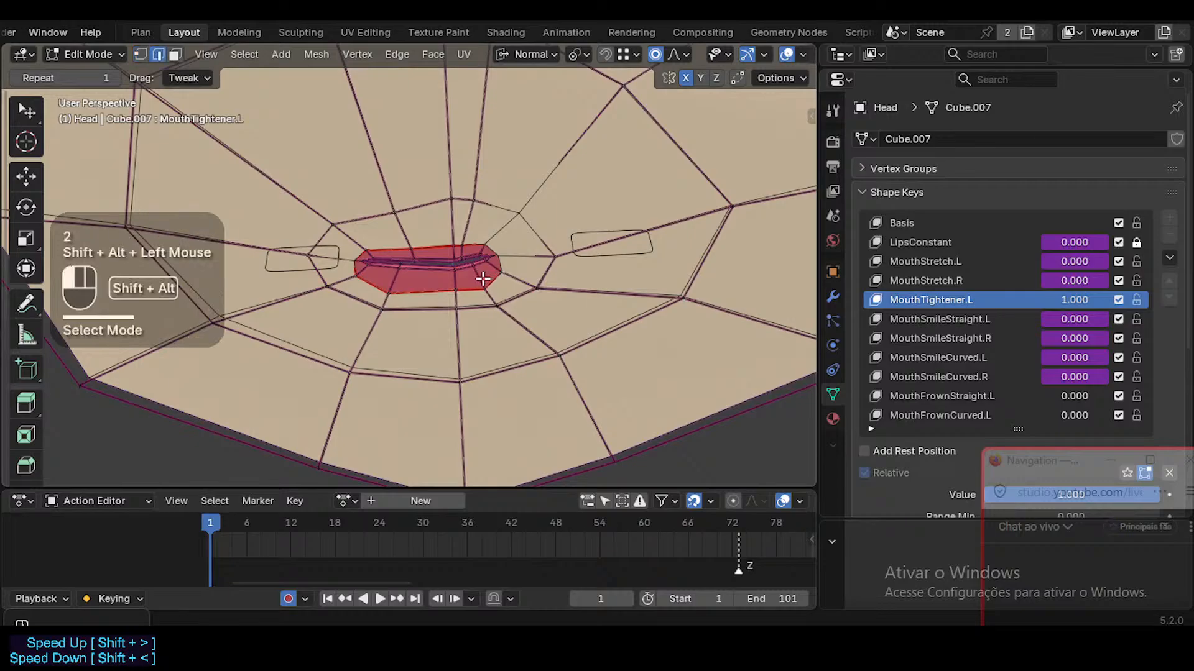
{"action": "key", "text": "alt+a"}
{"action": "left_click", "coordinate": [476, 277]}
{"action": "key", "text": "g"}
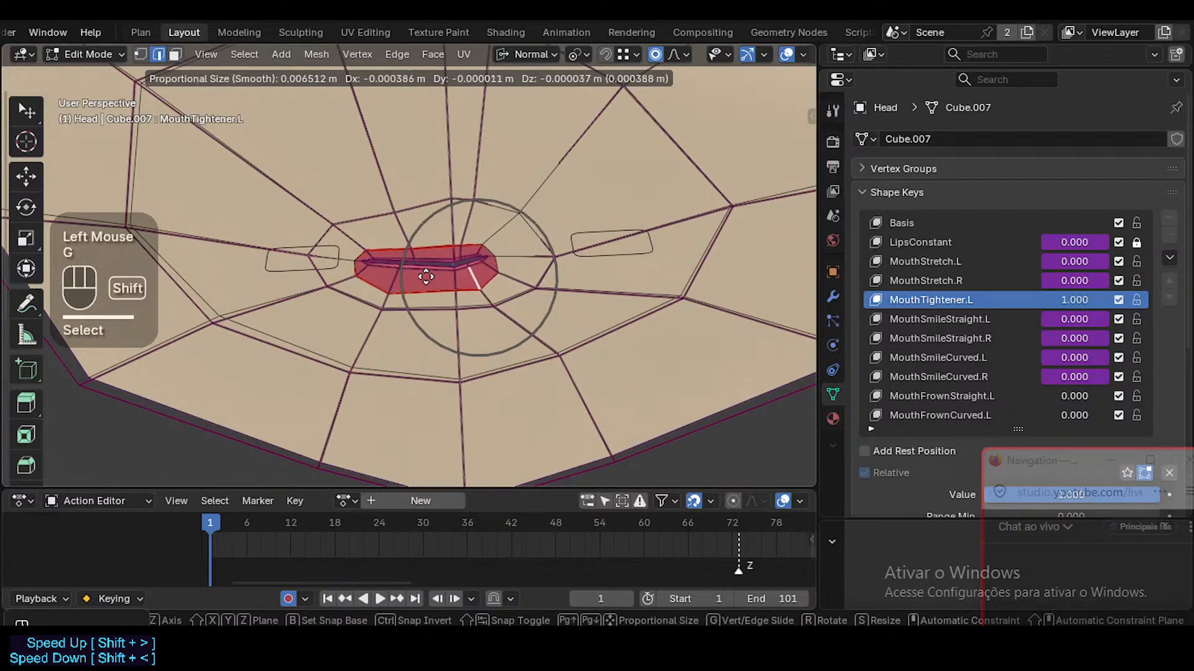
{"action": "left_click", "coordinate": [379, 282], "text": "shift"}
{"action": "key", "text": "r"}
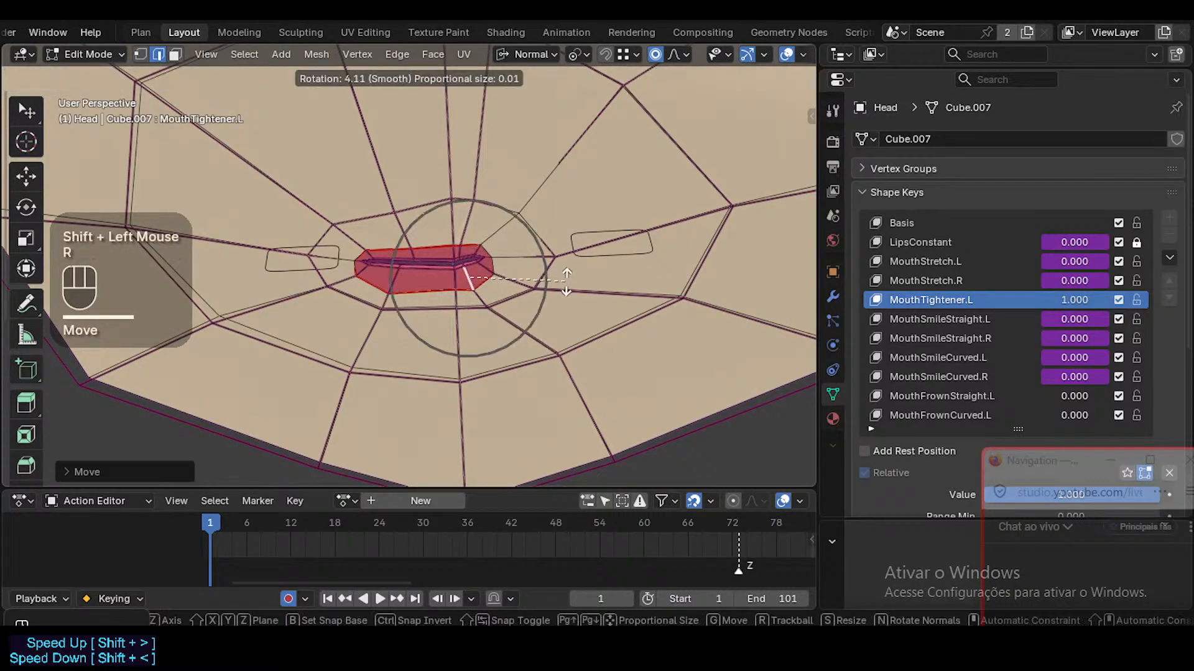
{"action": "left_click", "coordinate": [439, 303]}
Readjust the lower lip's bottom centre vertex, reducing the proportional size to about 0.0044 m
{"action": "key", "text": "1"}
{"action": "left_click", "coordinate": [446, 292]}
{"action": "key", "text": "g"}
{"action": "left_click", "coordinate": [438, 328], "text": "shift"}
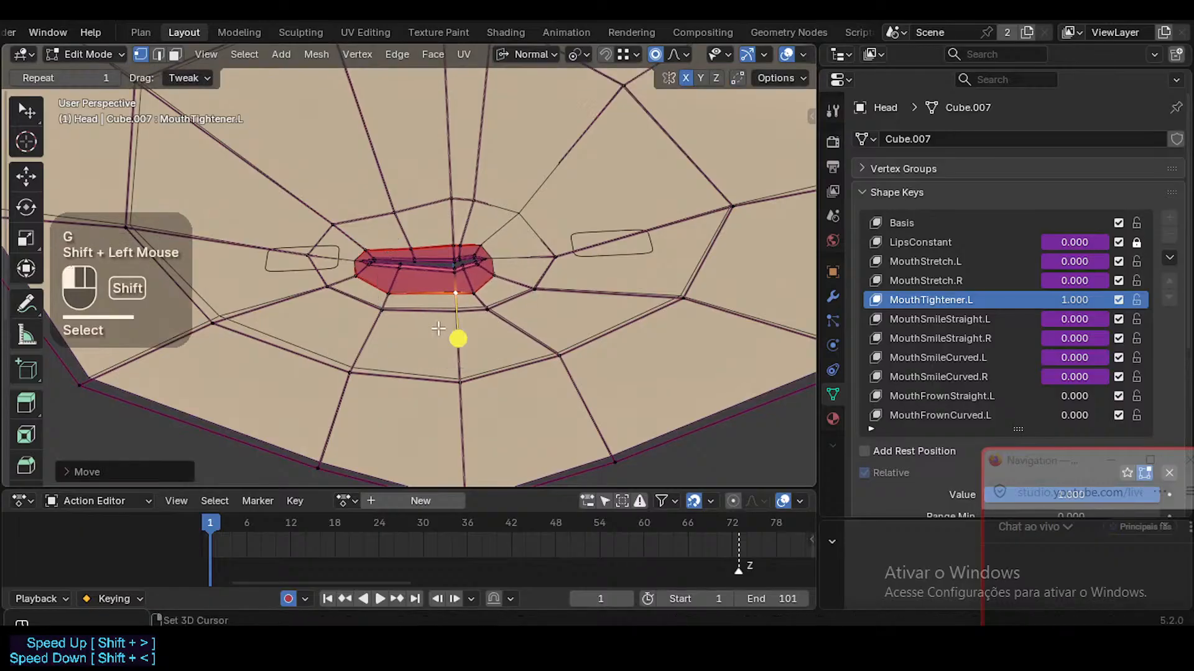
{"action": "key", "text": "g"}
{"action": "scroll", "coordinate": [521, 318], "scroll_direction": "up", "scroll_amount": 2}
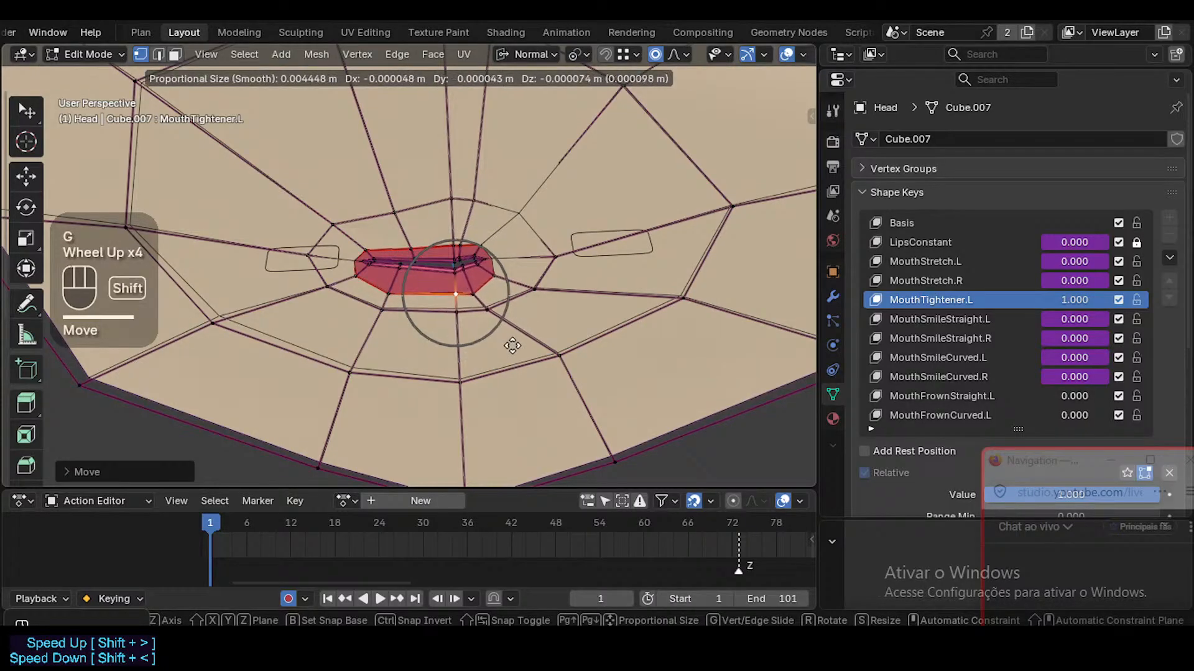
{"action": "left_click", "coordinate": [478, 269], "text": "shift"}
Select the ring of faces around the lips, nudge it slightly along its normal, and clear the selection
{"action": "key", "text": "3"}
{"action": "left_click", "coordinate": [474, 291], "text": "alt+shift"}
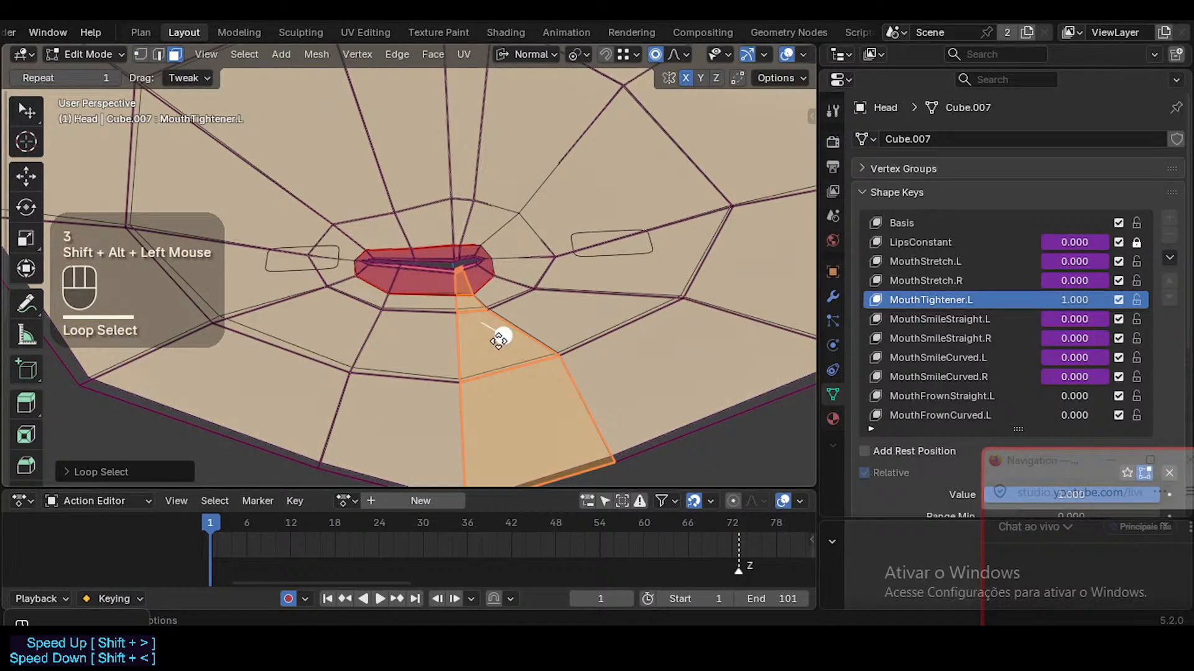
{"action": "left_click_drag", "start_coordinate": [499, 340], "coordinate": [508, 341]}
{"action": "key", "text": "alt+a"}
{"action": "key", "text": "3"}
{"action": "left_click", "coordinate": [488, 298], "text": "alt+shift"}
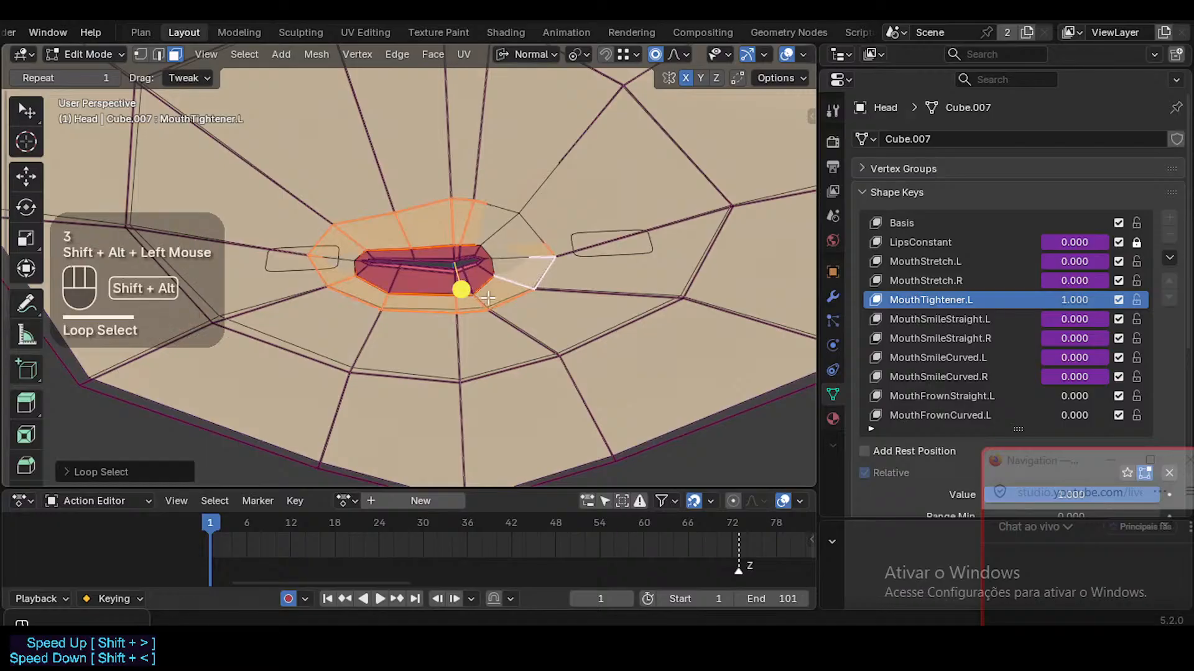
{"action": "mouse_move", "coordinate": [460, 289]}
{"action": "left_mouse_down"}
{"action": "mouse_move", "coordinate": [493, 293]}
{"action": "mouse_move", "coordinate": [461, 284]}
{"action": "left_mouse_up"}
{"action": "key", "text": "alt+a"}
{"action": "key", "text": "1"}
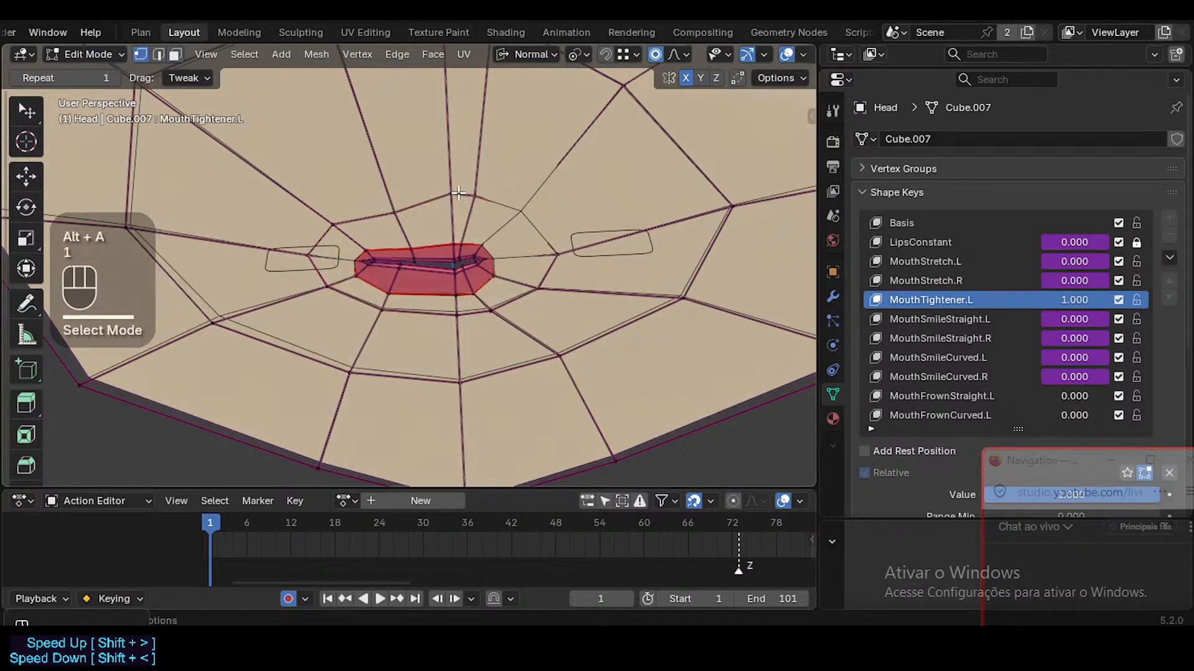
Nudge the inner loop vertex just left of the upper centre to even out the curve above the lips
{"action": "left_click", "coordinate": [482, 195]}
{"action": "key", "text": "g"}
{"action": "left_click", "coordinate": [496, 214], "text": "shift"}
Reposition the inner loop's upper-left corner vertex, moving it freely and along normal Y to follow the face surface
{"action": "left_click", "coordinate": [546, 234]}
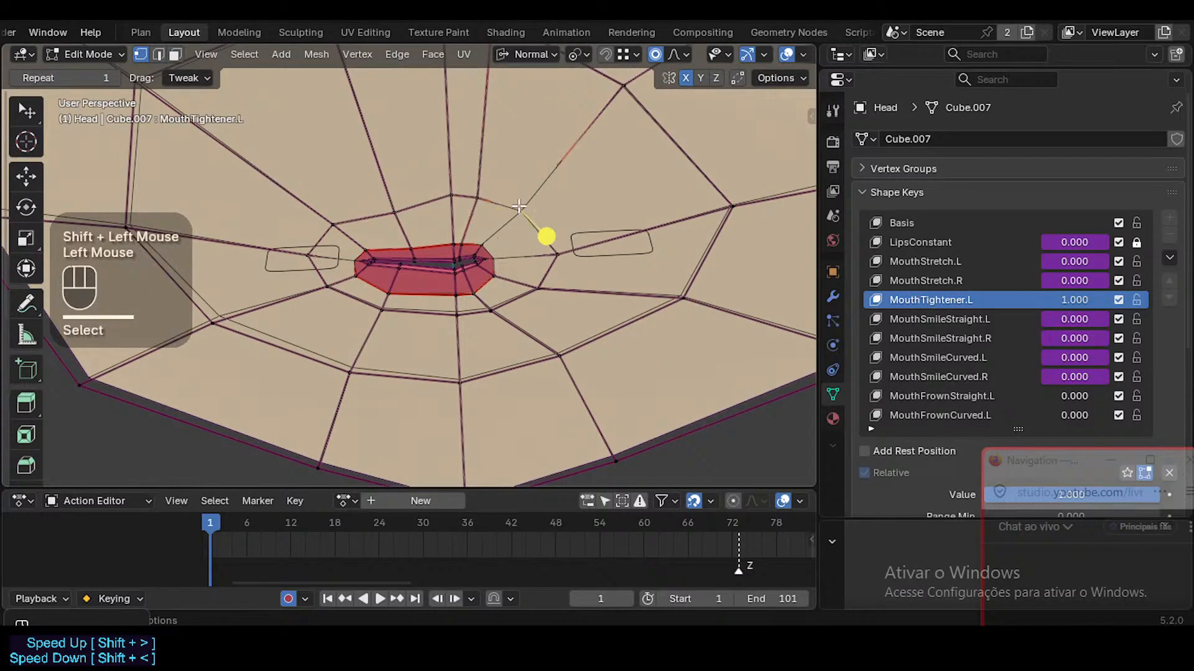
{"action": "key", "text": "g"}
{"action": "left_click", "coordinate": [547, 235], "text": "shift"}
{"action": "key", "text": "g"}
{"action": "key", "text": "y"}
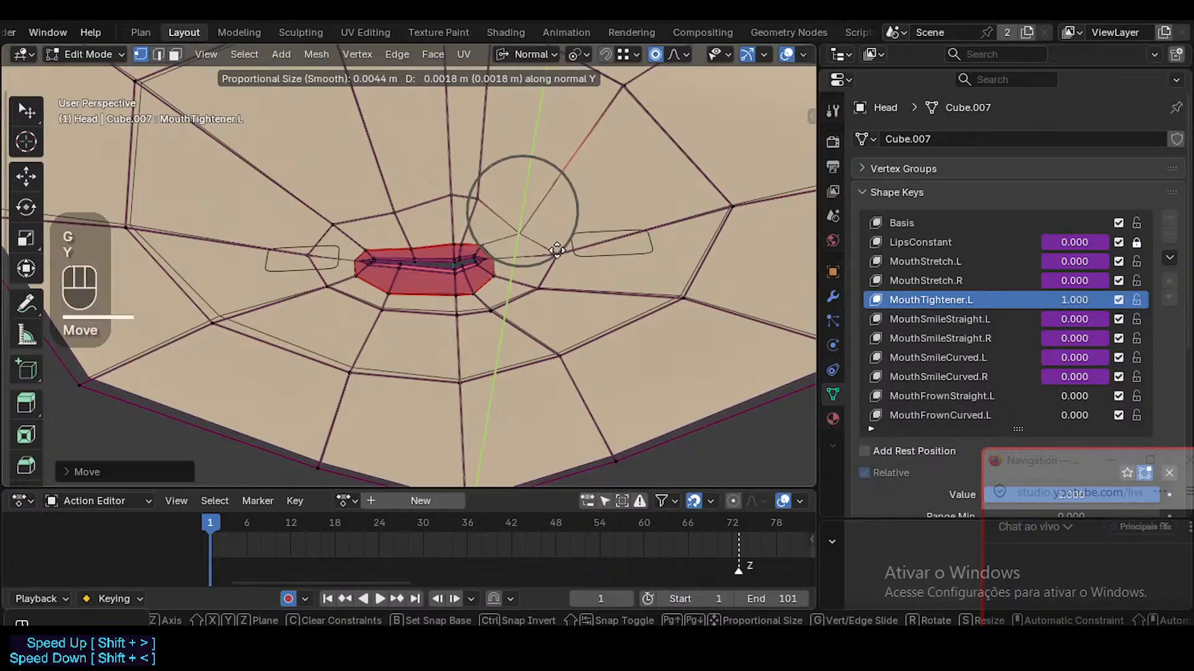
{"action": "left_click", "coordinate": [549, 180]}
{"action": "middle_click_drag", "start_coordinate": [597, 187], "coordinate": [550, 202]}
{"action": "middle_click_drag", "start_coordinate": [584, 211], "coordinate": [552, 226]}
{"action": "key", "text": "alt+z"}
{"action": "key", "text": "g"}
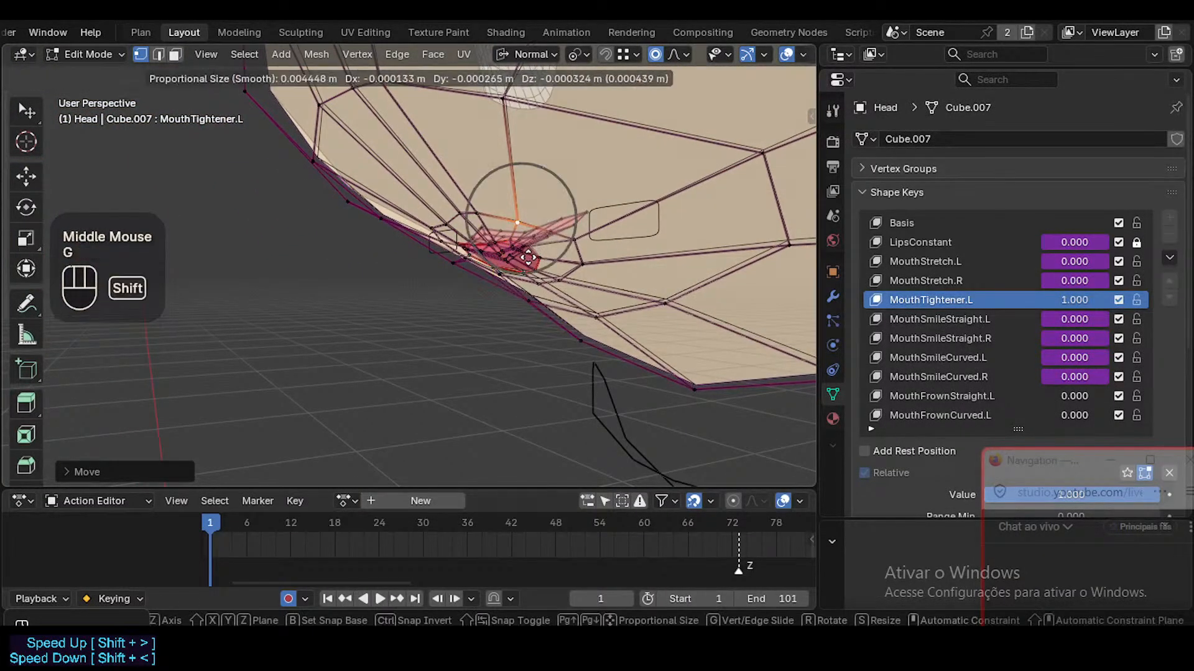
{"action": "left_click", "coordinate": [444, 272], "text": "shift"}
{"action": "key", "text": "alt+z"}
Slide the inner loop's upper edge just left of centre and fine-tune its height and depth above the lips
{"action": "middle_click_drag", "start_coordinate": [440, 275], "coordinate": [631, 185]}
{"action": "key", "text": "1"}
{"action": "key", "text": "2"}
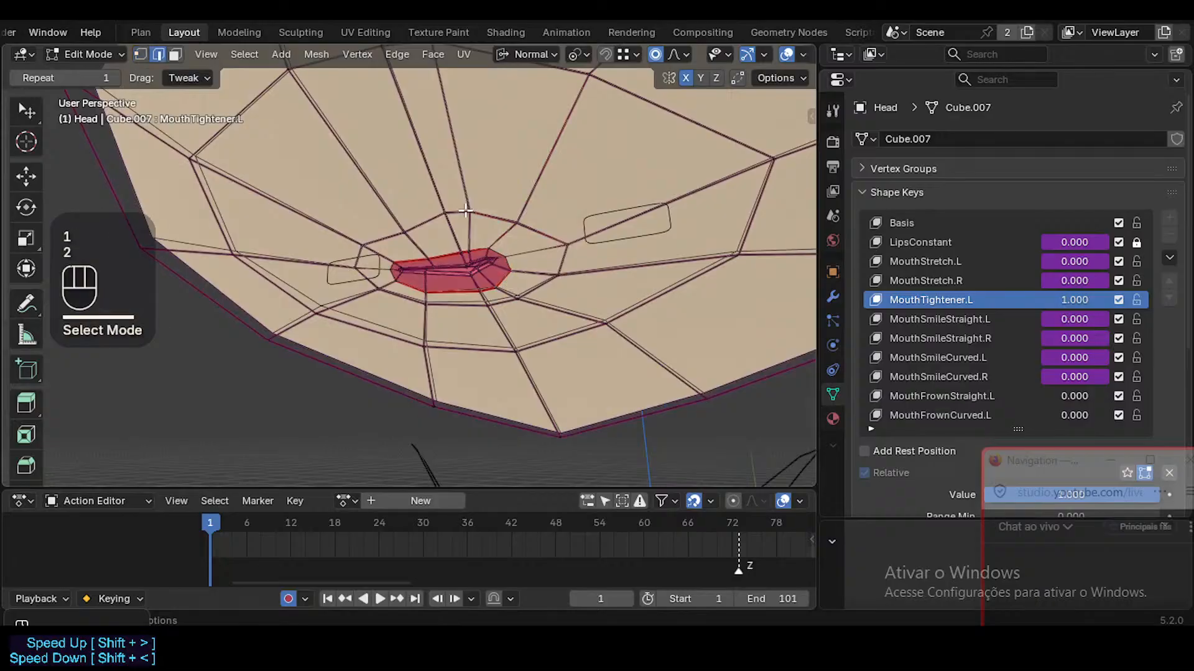
{"action": "left_click", "coordinate": [457, 210]}
{"action": "middle_click_drag", "start_coordinate": [457, 210], "coordinate": [528, 238]}
{"action": "key", "text": "g"}
{"action": "key", "text": "g"}
{"action": "left_click", "coordinate": [449, 219]}
{"action": "key", "text": "g"}
{"action": "left_click", "coordinate": [532, 239], "text": "shift"}
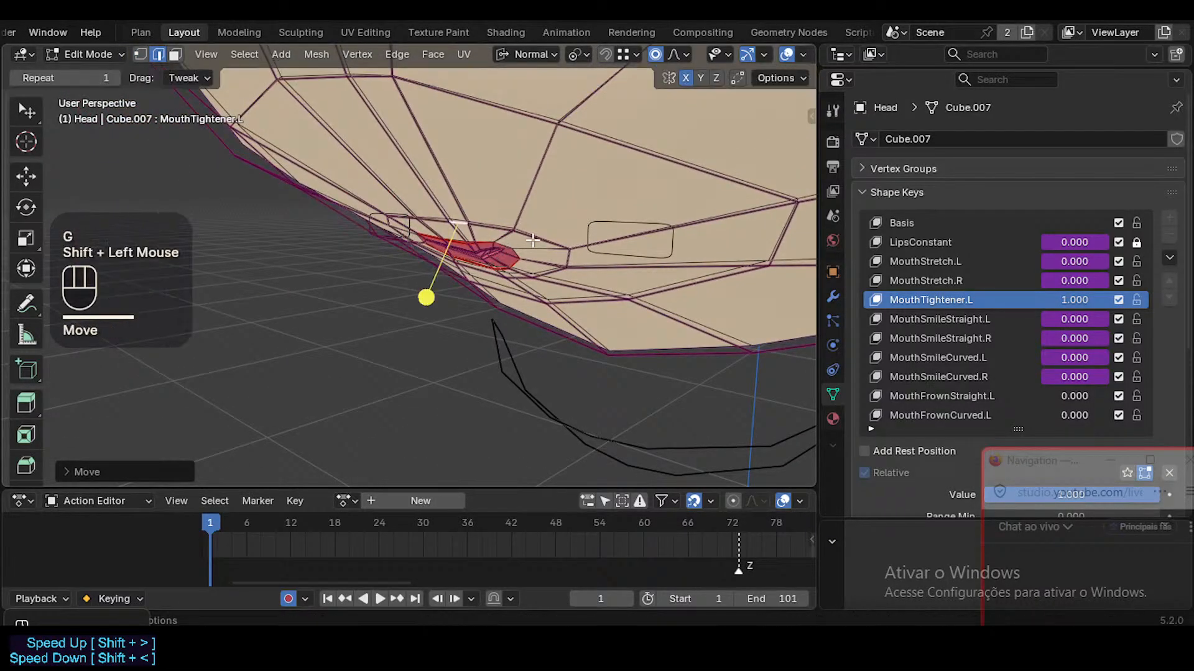
{"action": "key", "text": "g"}
{"action": "left_click", "coordinate": [560, 264], "text": "shift"}
{"action": "middle_click_drag", "start_coordinate": [560, 264], "coordinate": [494, 277]}
Move the lower lip outline's vertex just left of the bottom centre to smooth the outline
{"action": "key", "text": "1"}
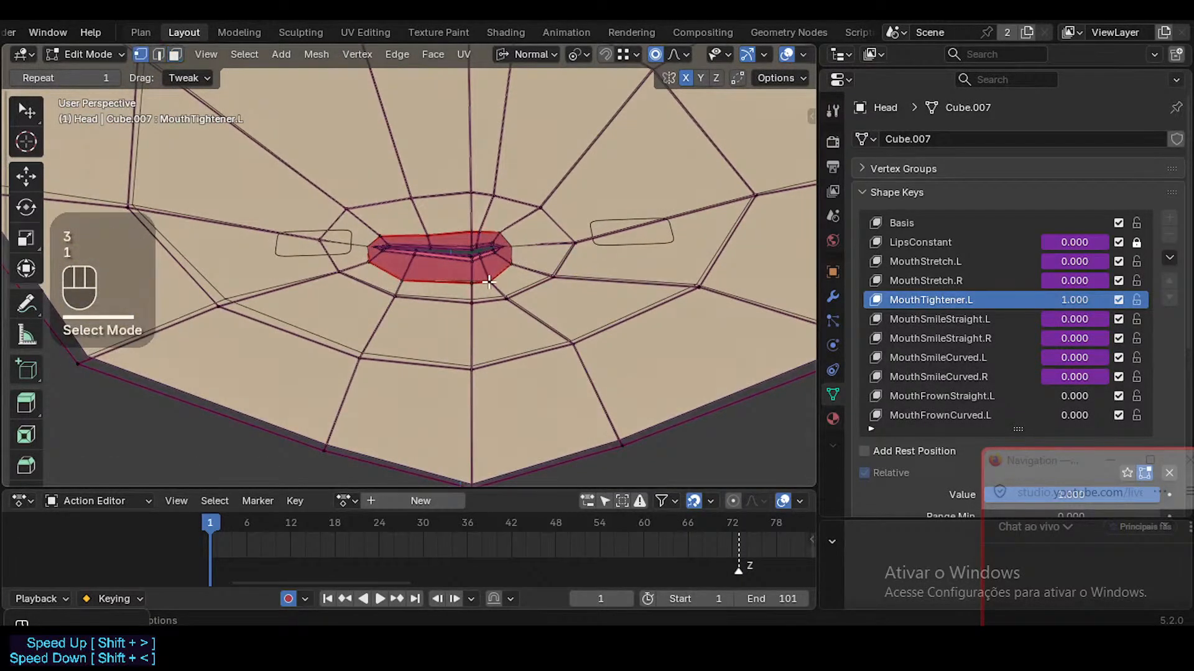
{"action": "left_click", "coordinate": [493, 275]}
{"action": "key", "text": "g"}
{"action": "left_click", "coordinate": [514, 325], "text": "shift"}
Lower the upper lip's inner edge just left of centre toward the lower lip, using a smaller proportional radius
{"action": "middle_click_drag", "start_coordinate": [514, 325], "coordinate": [451, 263], "text": "ctrl"}
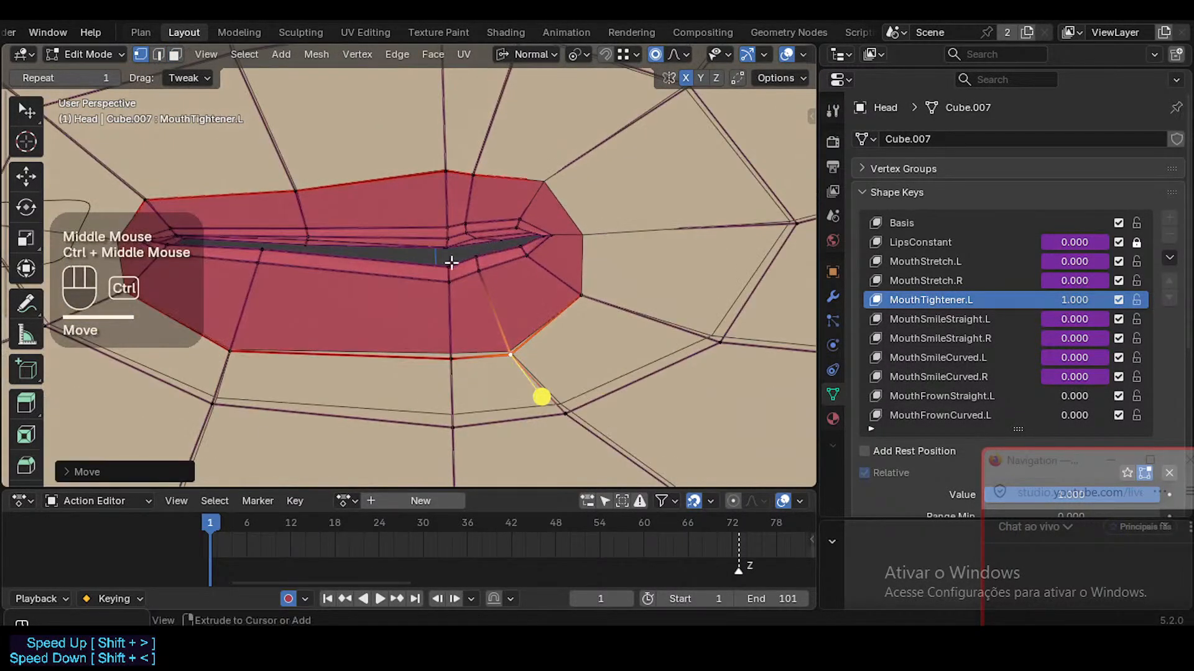
{"action": "key", "text": "2"}
{"action": "left_click", "coordinate": [503, 240]}
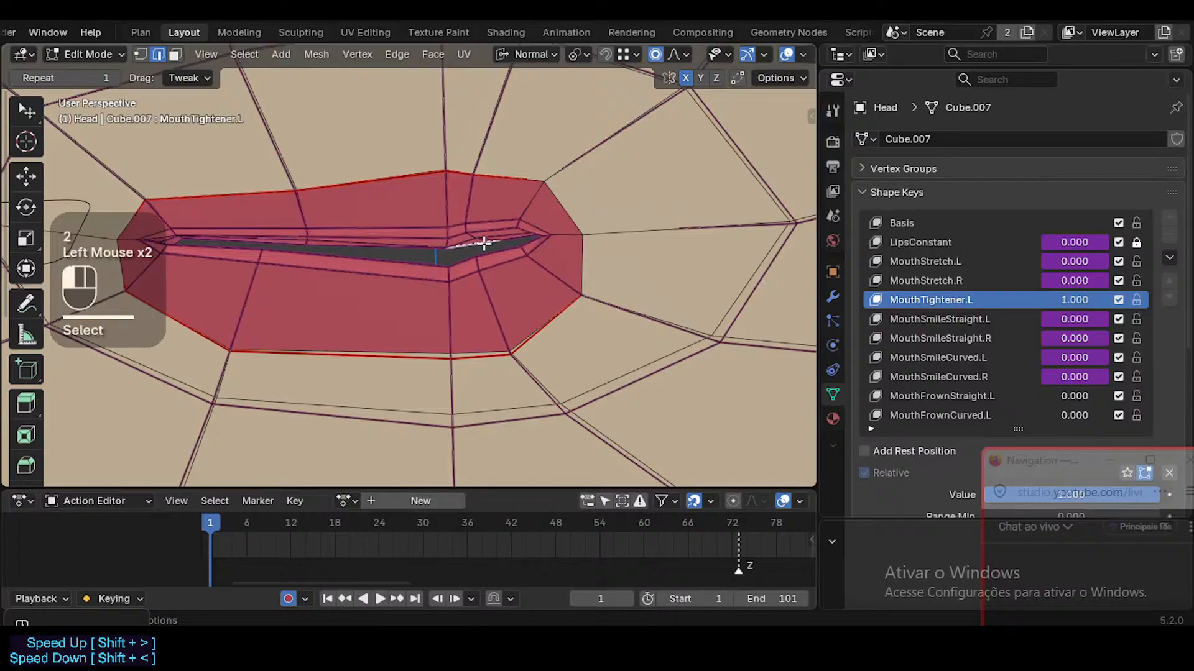
{"action": "key", "text": "g"}
{"action": "scroll", "coordinate": [495, 276], "scroll_direction": "down", "scroll_amount": 1}
{"action": "scroll", "coordinate": [495, 277], "scroll_direction": "up", "scroll_amount": 6}
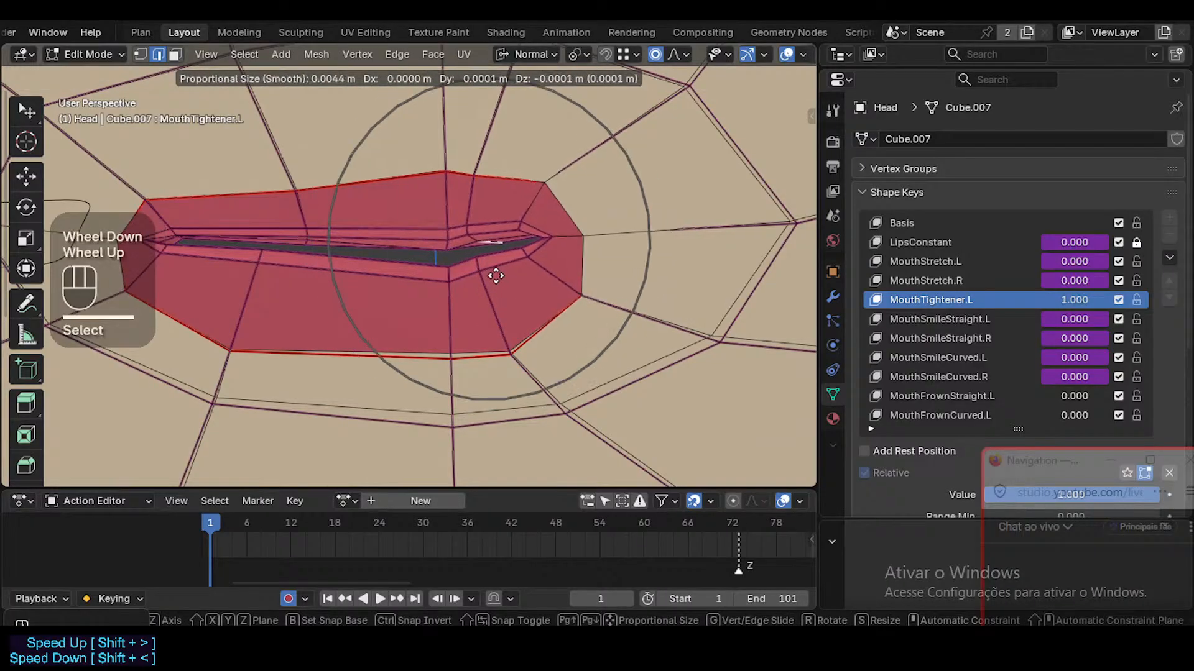
{"action": "left_click", "coordinate": [494, 281]}
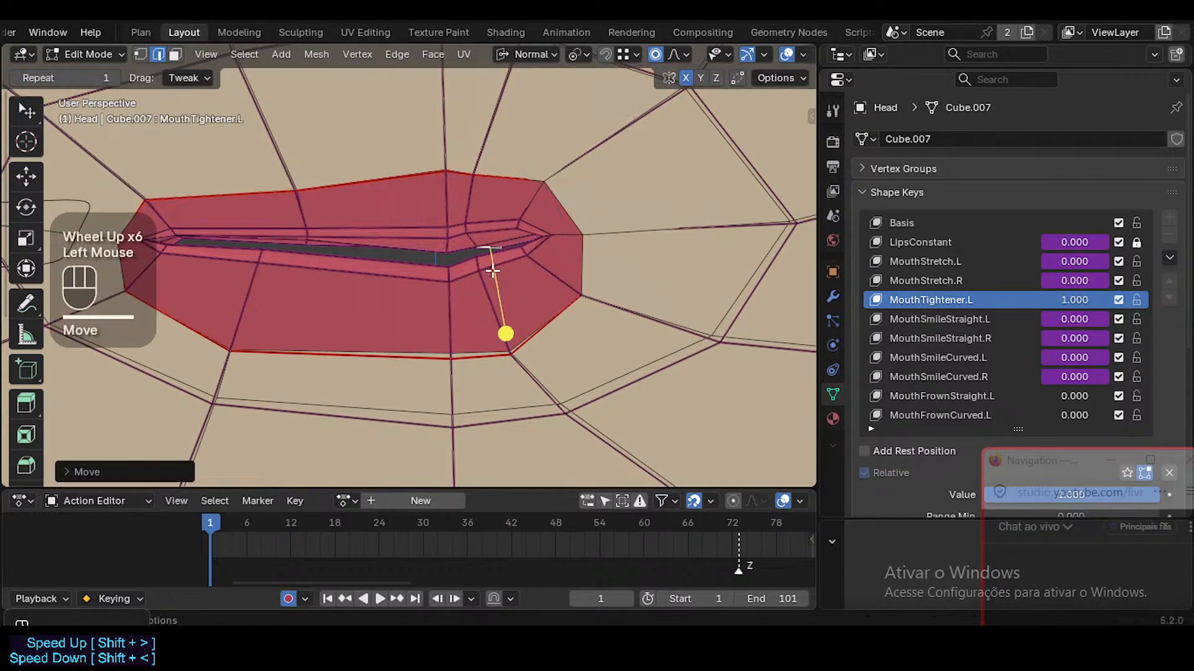
Trackball-rotate the upper lip's inner edge near the mouth corner to follow the lip surface
{"action": "key", "text": "r"}
{"action": "key", "text": "r"}
{"action": "left_click", "coordinate": [501, 274]}
{"action": "mouse_move", "coordinate": [498, 279]}
{"action": "middle_mouse_down"}
{"action": "mouse_move", "coordinate": [457, 334]}
{"action": "mouse_move", "coordinate": [508, 269]}
{"action": "middle_mouse_up"}
{"action": "left_click", "coordinate": [488, 277]}
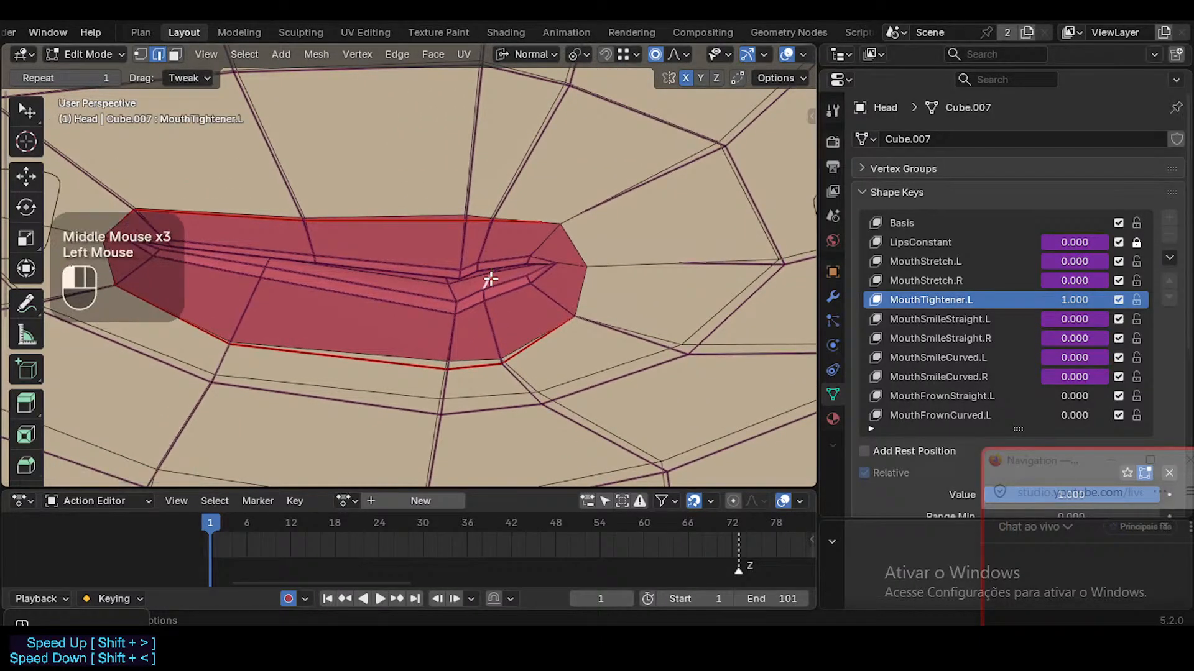
{"action": "key", "text": "r"}
{"action": "key", "text": "r"}
{"action": "left_click", "coordinate": [524, 281]}
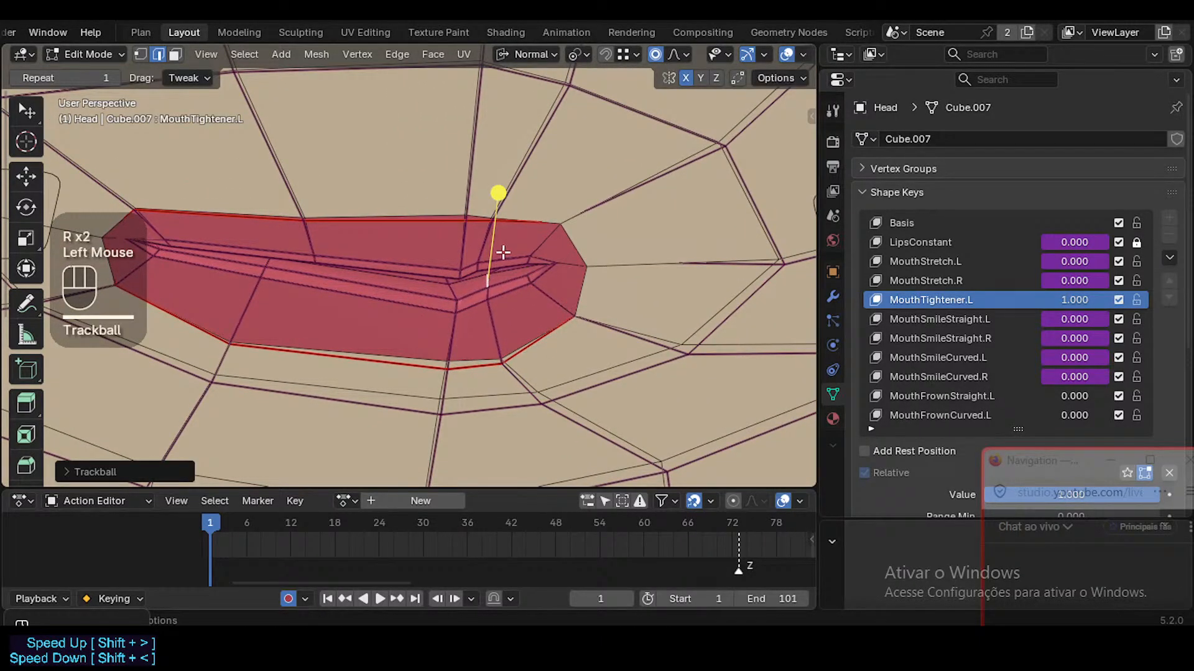
Reposition the inner lip vertex beside the mouth corner, pulling it toward the mouth centre
{"action": "middle_click_drag", "start_coordinate": [503, 252], "coordinate": [480, 275]}
{"action": "key", "text": "1"}
{"action": "left_click", "coordinate": [507, 269]}
{"action": "key", "text": "g"}
{"action": "left_click", "coordinate": [463, 269]}
Select the inner lip face loop around the mouth opening and smooth its vertices
{"action": "key", "text": "3"}
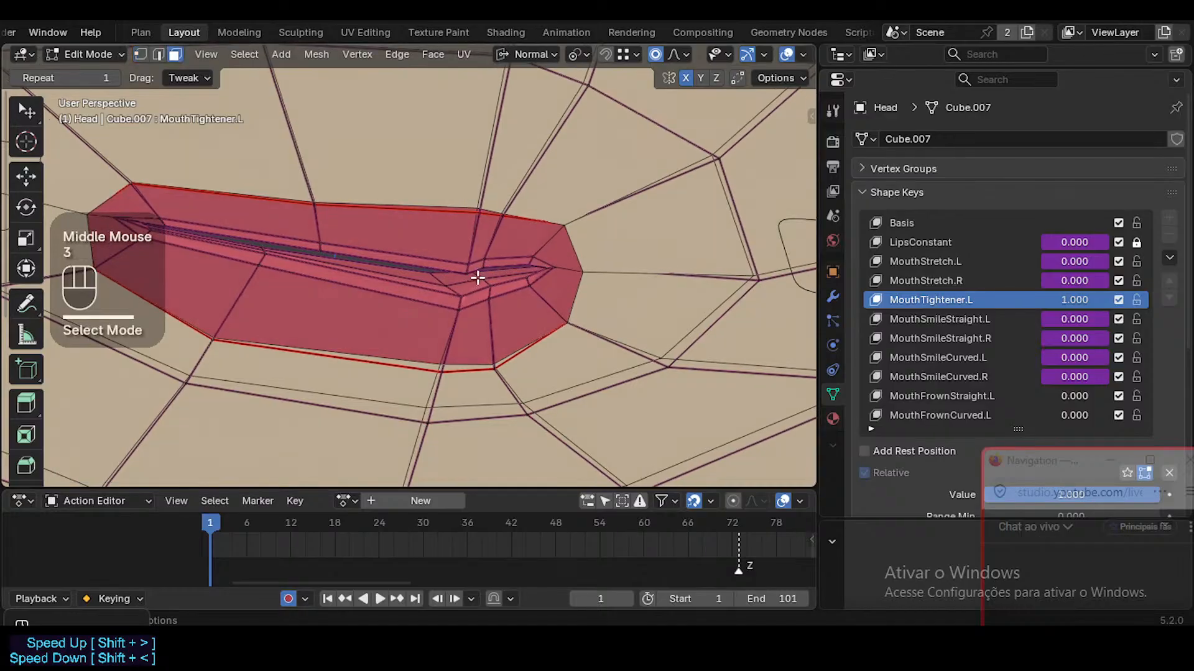
{"action": "left_click", "coordinate": [482, 275], "text": "alt+shift"}
{"action": "left_click", "coordinate": [587, 381], "text": "alt+shift"}
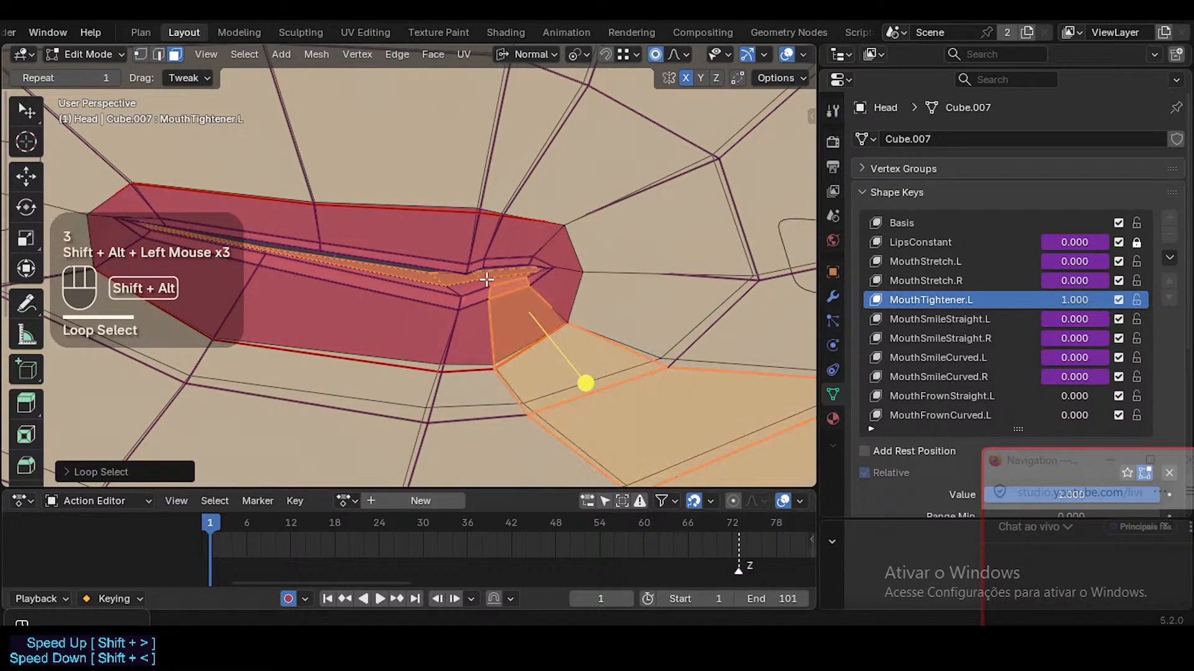
{"action": "key", "text": "alt+a"}
{"action": "left_click", "coordinate": [719, 408], "text": "alt+shift"}
{"action": "key", "text": "alt+a"}
{"action": "left_click", "coordinate": [485, 276], "text": "alt+shift"}
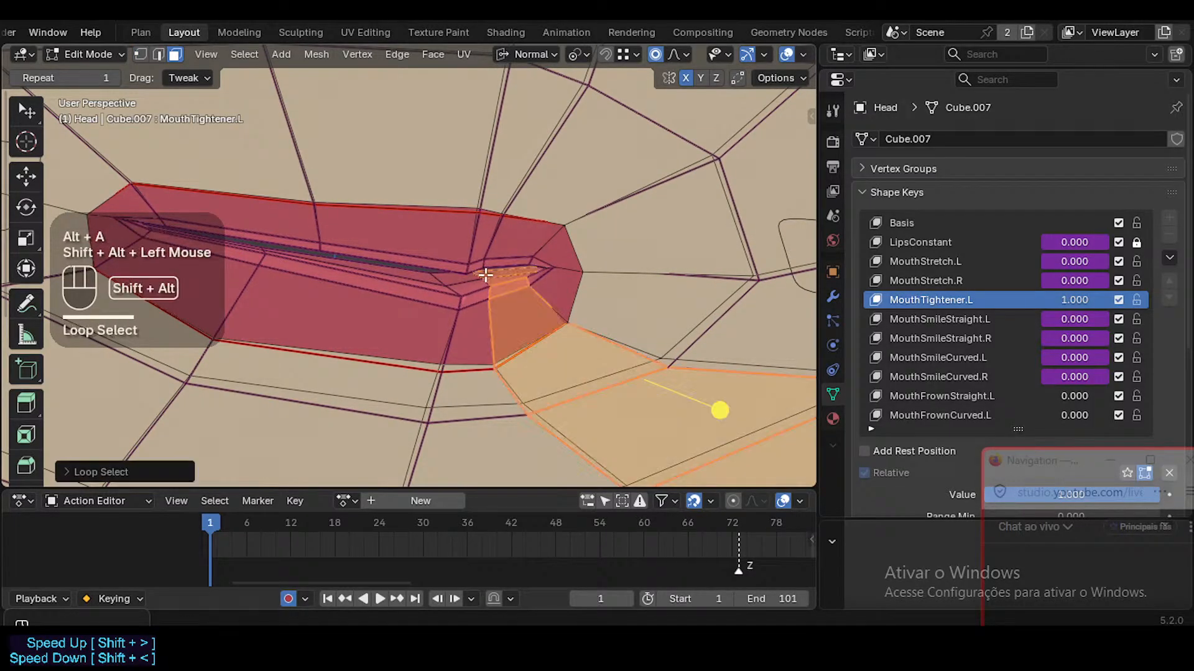
{"action": "key", "text": "alt+a"}
{"action": "left_click", "coordinate": [475, 274], "text": "alt+shift"}
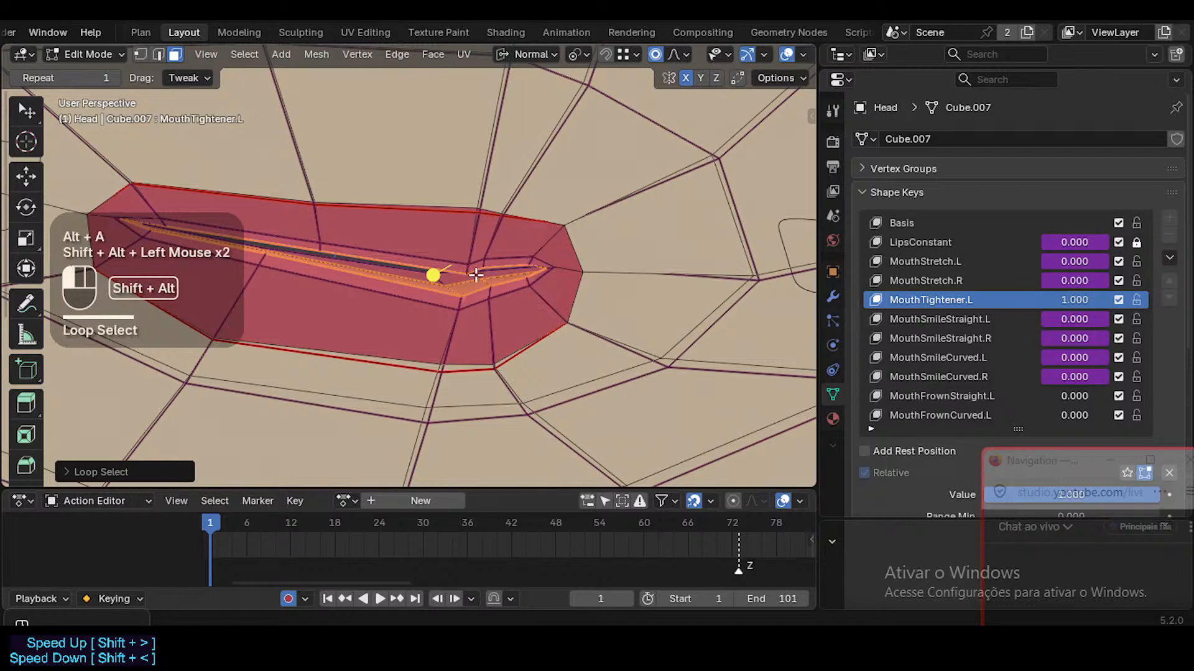
{"action": "left_click_drag", "start_coordinate": [417, 263], "coordinate": [445, 269]}
{"action": "left_click", "coordinate": [426, 264]}
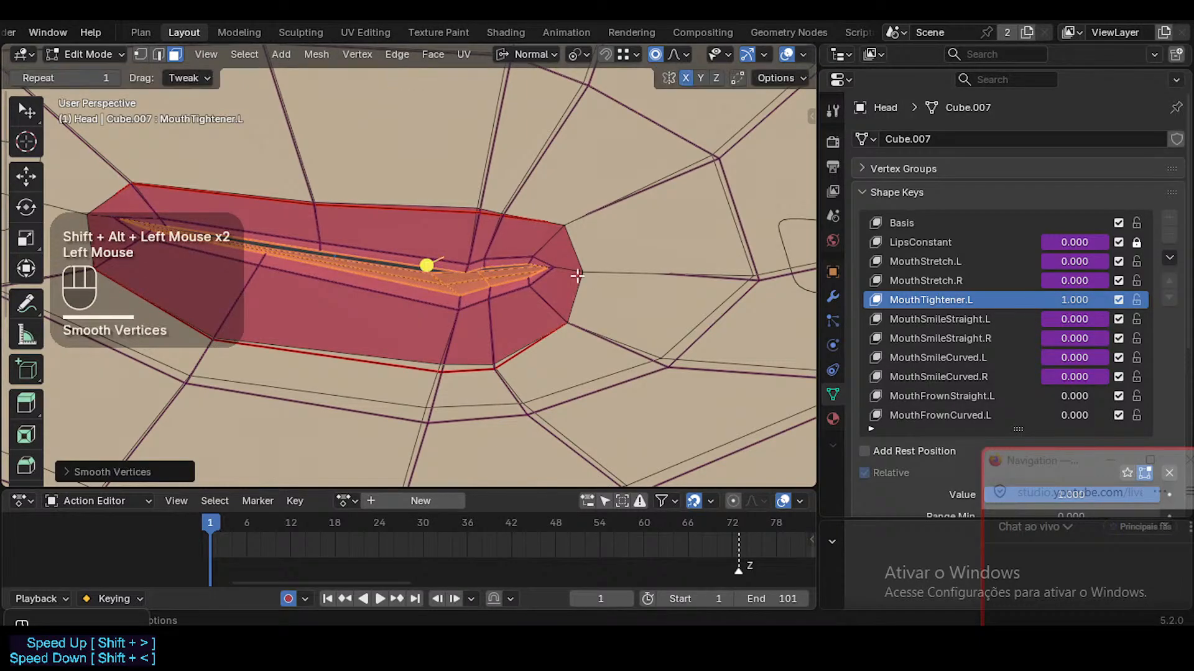
Move the upper lip's inner edge next to the mouth corner to reshape the opening
{"action": "middle_click_drag", "start_coordinate": [426, 264], "coordinate": [524, 232]}
{"action": "key", "text": "2"}
{"action": "left_click_drag", "start_coordinate": [473, 254], "coordinate": [481, 248]}
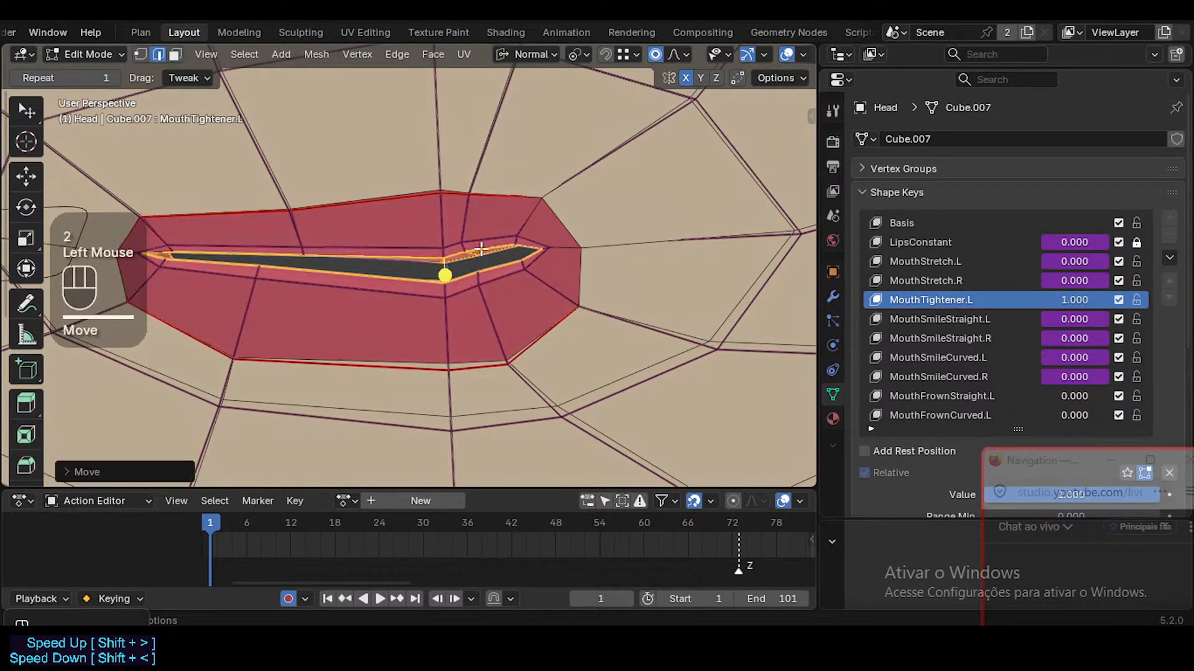
{"action": "left_click", "coordinate": [473, 254]}
{"action": "key", "text": "g"}
{"action": "left_click", "coordinate": [522, 255], "text": "shift"}
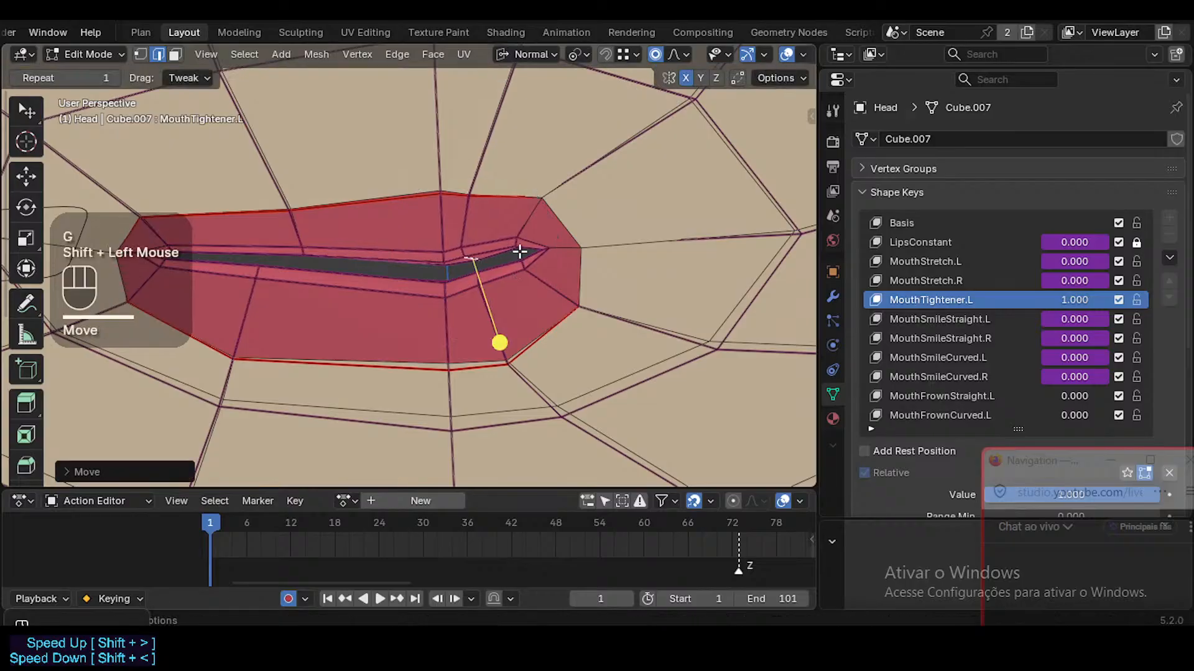
Shift and rotate the upper lip's inner edge near the corner, tilting it freely to follow the opening
{"action": "middle_click_drag", "start_coordinate": [523, 253], "coordinate": [536, 256]}
{"action": "key", "text": "g"}
{"action": "left_click", "coordinate": [546, 266], "text": "shift"}
{"action": "key", "text": "r"}
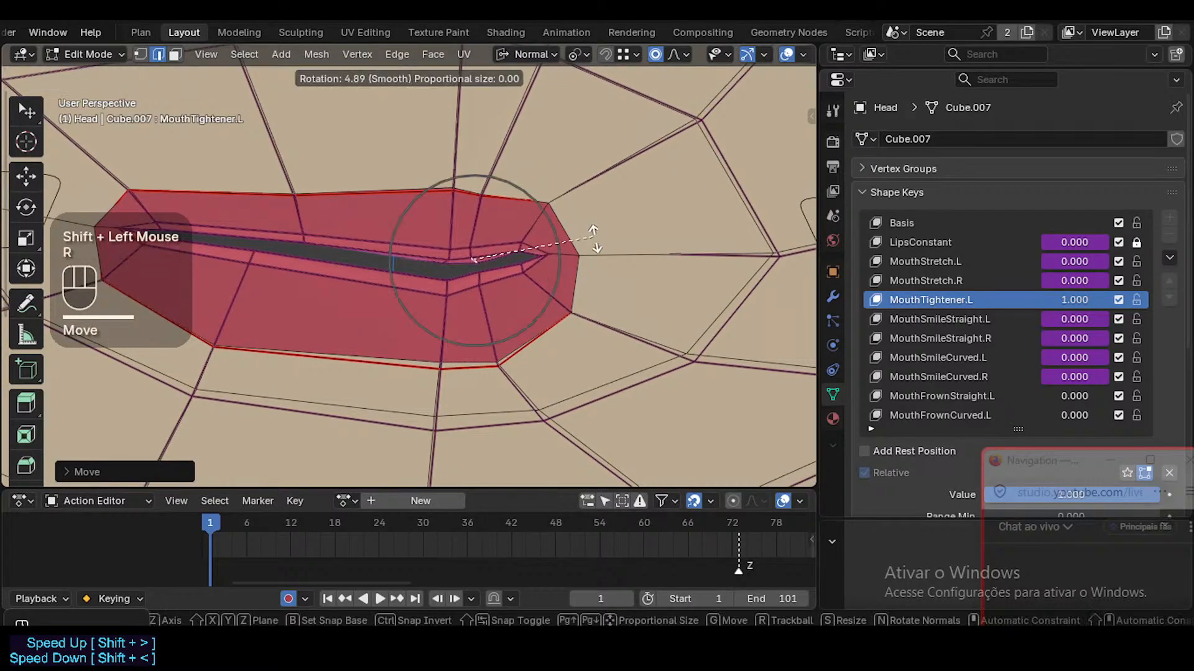
{"action": "left_click", "coordinate": [596, 241]}
{"action": "key", "text": "r"}
{"action": "key", "text": "r"}
{"action": "left_click", "coordinate": [602, 243]}
Pull the inner mouth corner vertex inward and refine its position from an angled view
{"action": "middle_click_drag", "start_coordinate": [602, 242], "coordinate": [505, 268]}
{"action": "key", "text": "1"}
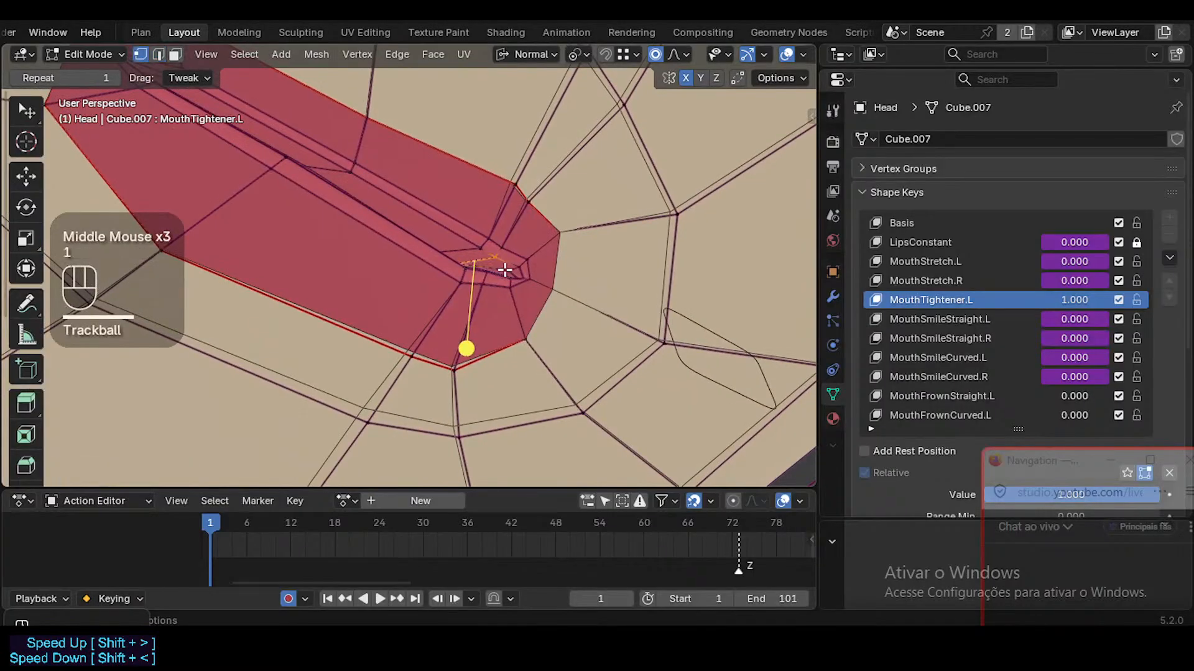
{"action": "left_click", "coordinate": [581, 251]}
{"action": "middle_click_drag", "start_coordinate": [581, 251], "coordinate": [508, 272]}
{"action": "key", "text": "g"}
{"action": "left_click", "coordinate": [461, 290]}
{"action": "key", "text": "g"}
{"action": "left_click", "coordinate": [495, 297], "text": "shift"}
Smooth the inner lip face loop and the outer lip face loop around the mouth
{"action": "key", "text": "3"}
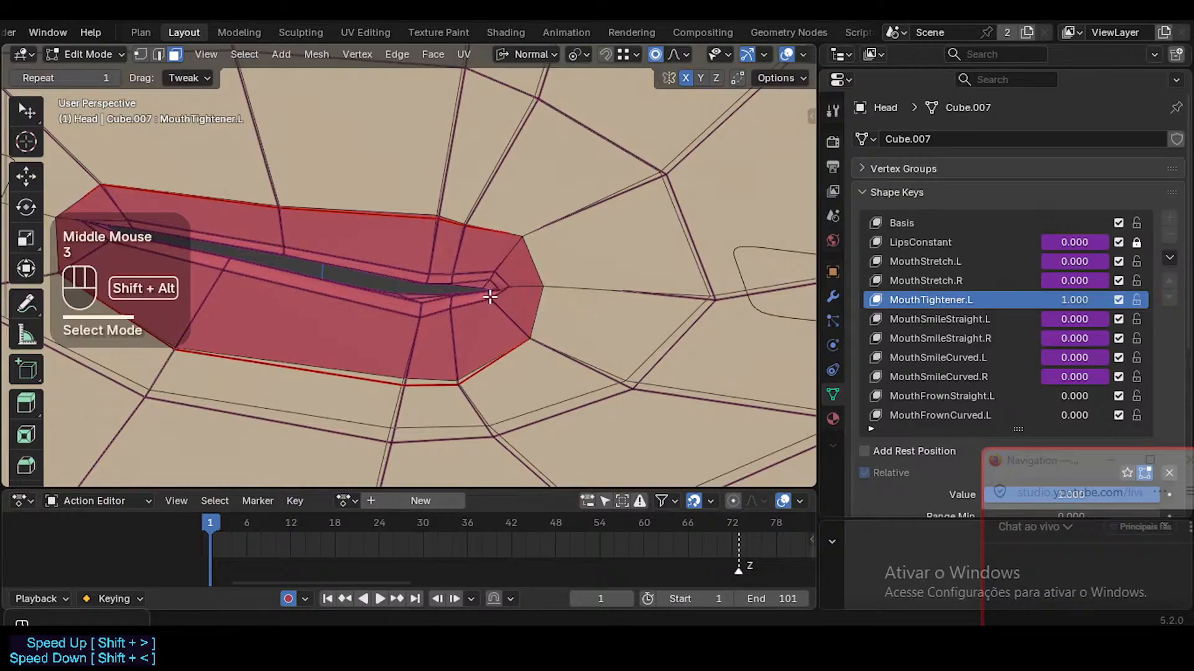
{"action": "left_click", "coordinate": [469, 303], "text": "alt+shift"}
{"action": "left_click_drag", "start_coordinate": [435, 315], "coordinate": [483, 329]}
{"action": "key", "text": "alt+a"}
{"action": "left_click", "coordinate": [505, 319], "text": "alt+shift"}
{"action": "key", "text": "alt+a"}
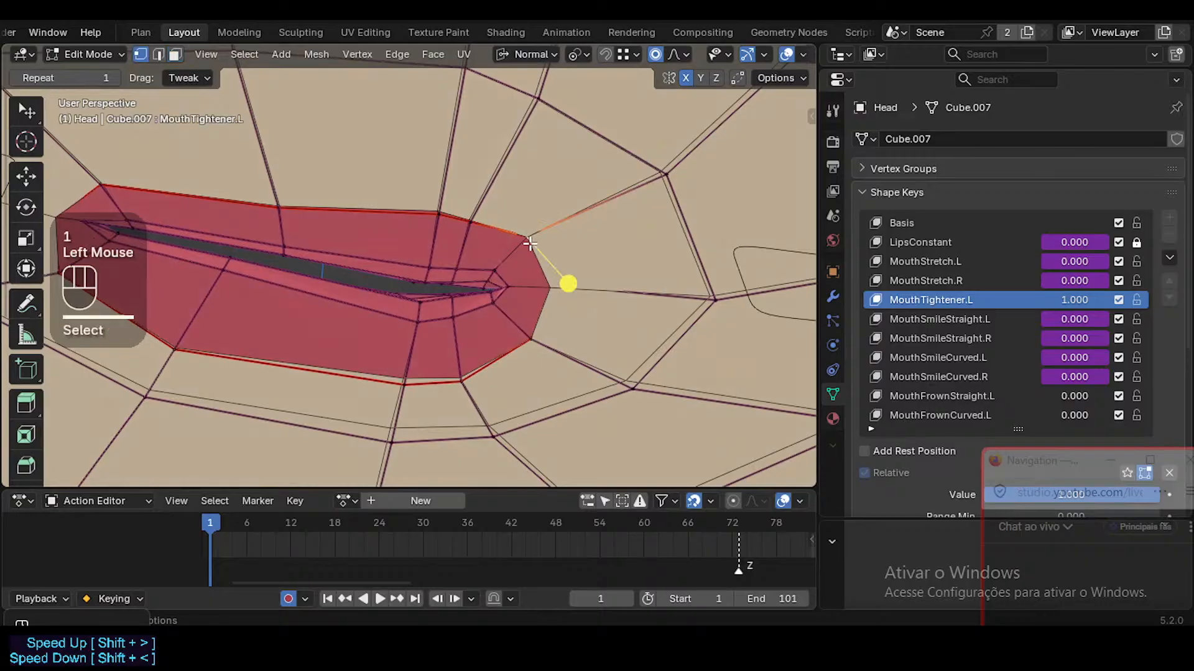
Move the inner loop vertices around the mouth corner inward and down, one at a time
{"action": "middle_click_drag", "start_coordinate": [530, 244], "coordinate": [515, 284]}
{"action": "middle_click_drag", "start_coordinate": [588, 252], "coordinate": [528, 294]}
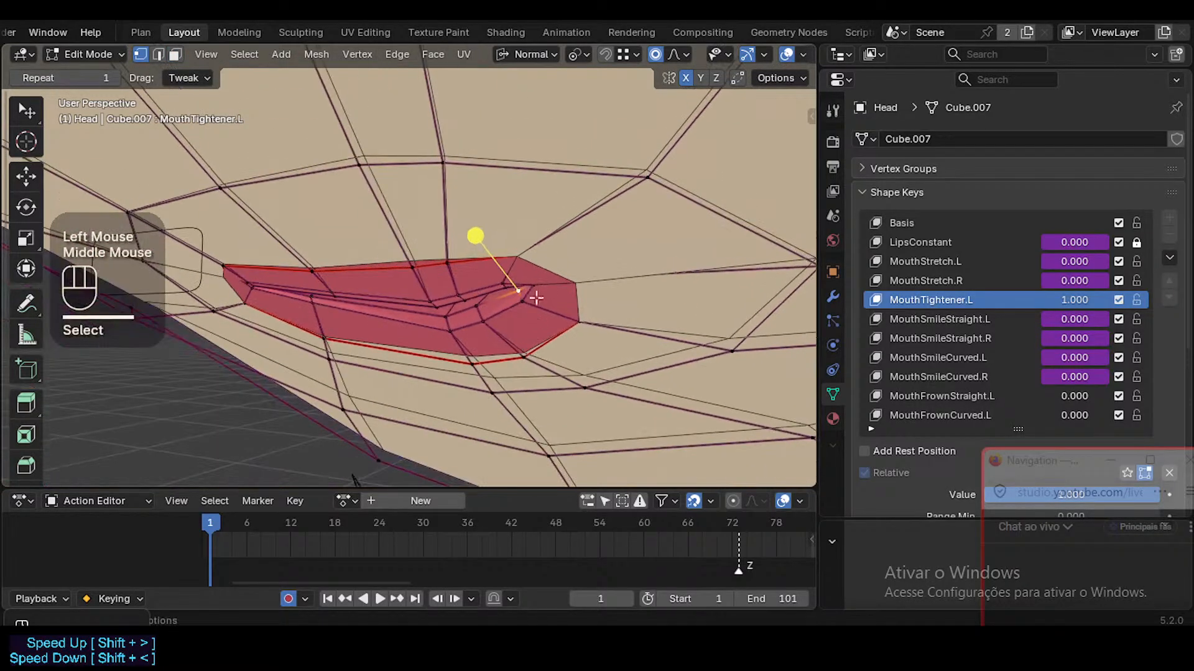
{"action": "key", "text": "g"}
{"action": "left_click", "coordinate": [466, 390], "text": "shift"}
{"action": "left_click", "coordinate": [501, 296]}
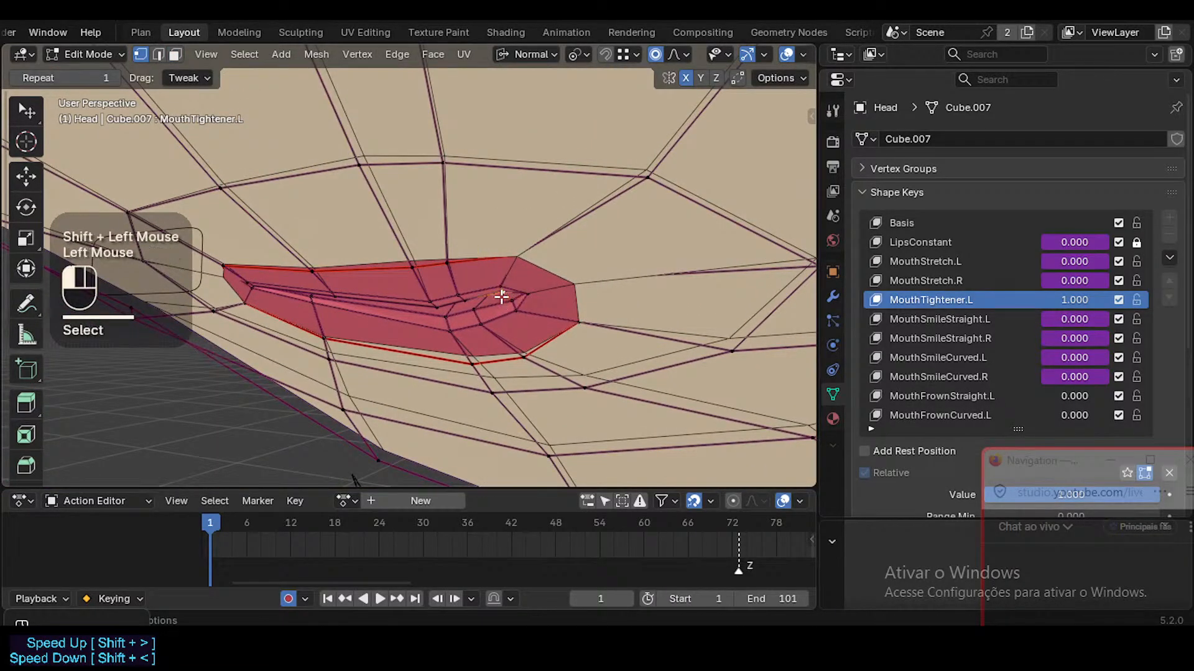
{"action": "key", "text": "g"}
{"action": "left_click", "coordinate": [461, 356], "text": "shift"}
{"action": "left_click", "coordinate": [521, 304]}
{"action": "key", "text": "g"}
{"action": "left_click", "coordinate": [460, 325], "text": "shift"}
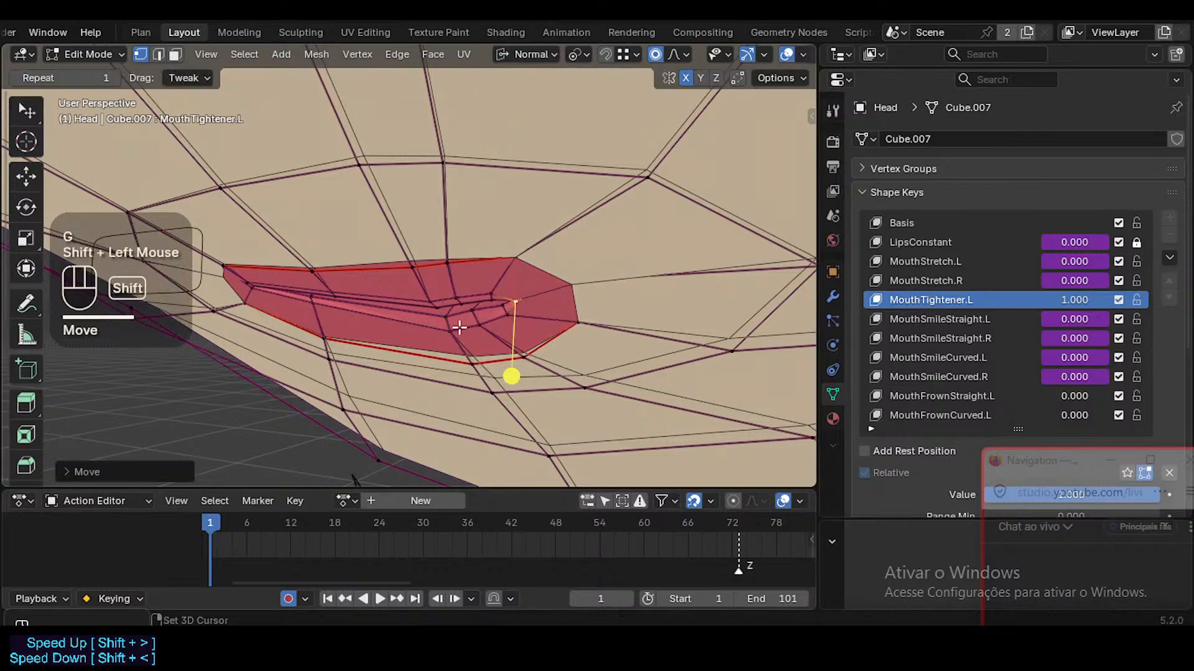
Smooth the inner lip face loop after adjusting its corner vertices
{"action": "left_click", "coordinate": [484, 321]}
{"action": "key", "text": "3"}
{"action": "left_click", "coordinate": [465, 330], "text": "alt+shift"}
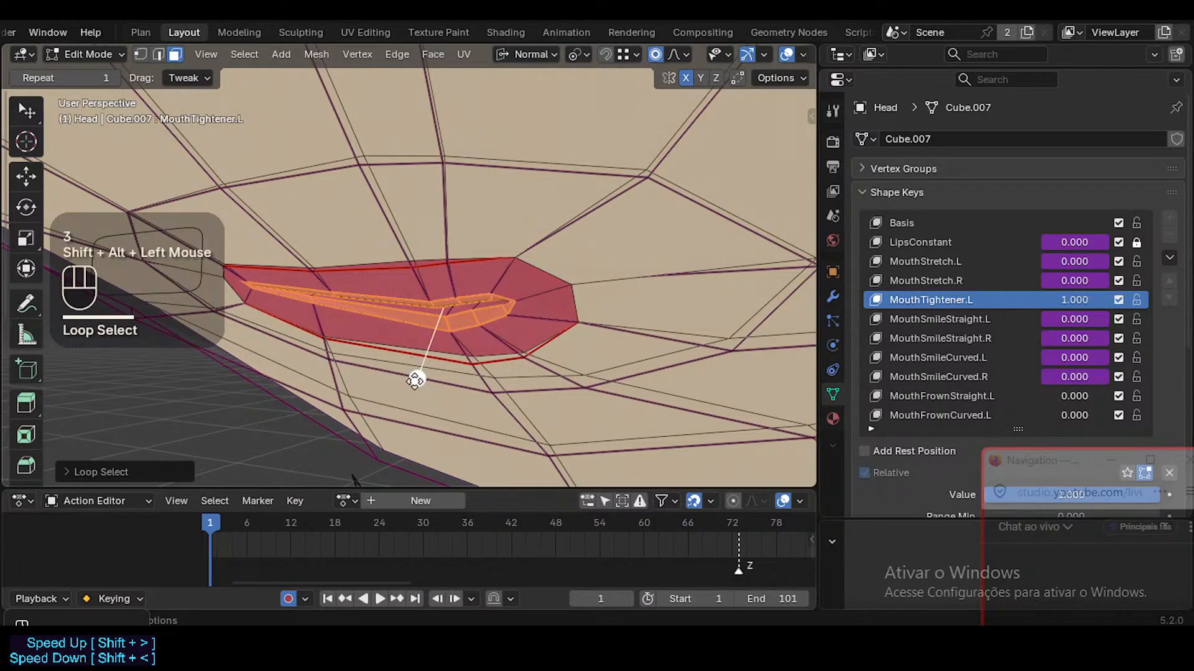
{"action": "left_click", "coordinate": [420, 380]}
{"action": "key", "text": "alt+a"}
Pull the innermost mouth corner vertex slightly toward the mouth centre
{"action": "middle_click_drag", "start_coordinate": [495, 314], "coordinate": [515, 295]}
{"action": "key", "text": "1"}
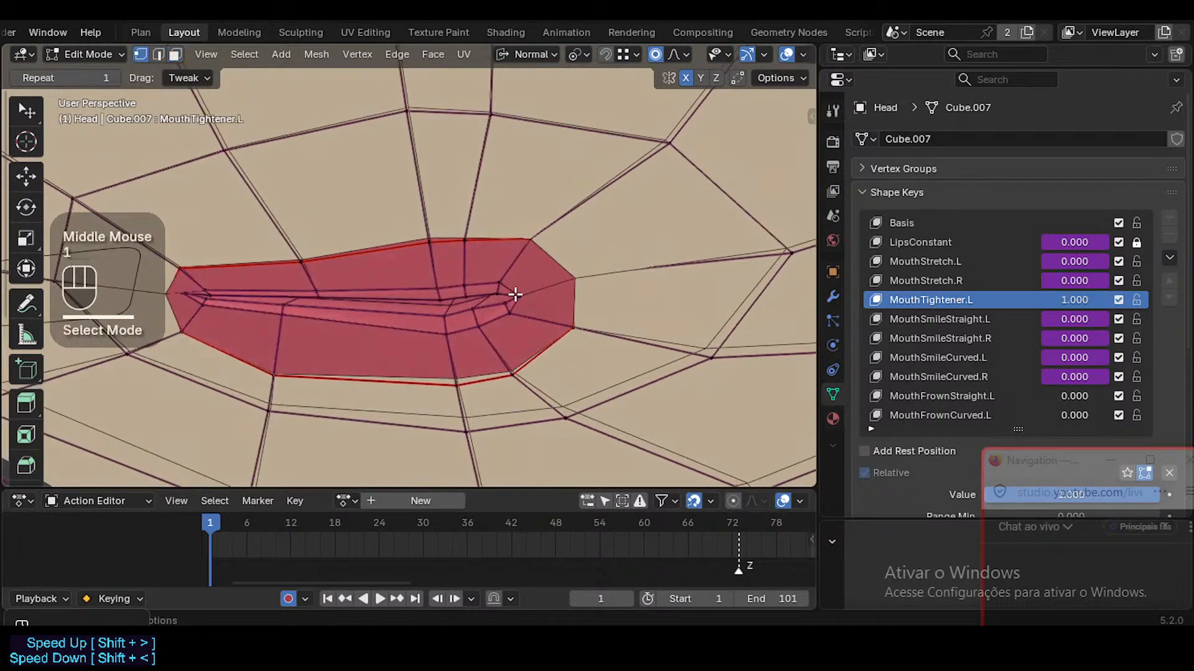
{"action": "key", "text": "g"}
{"action": "left_click", "coordinate": [417, 346], "text": "shift"}
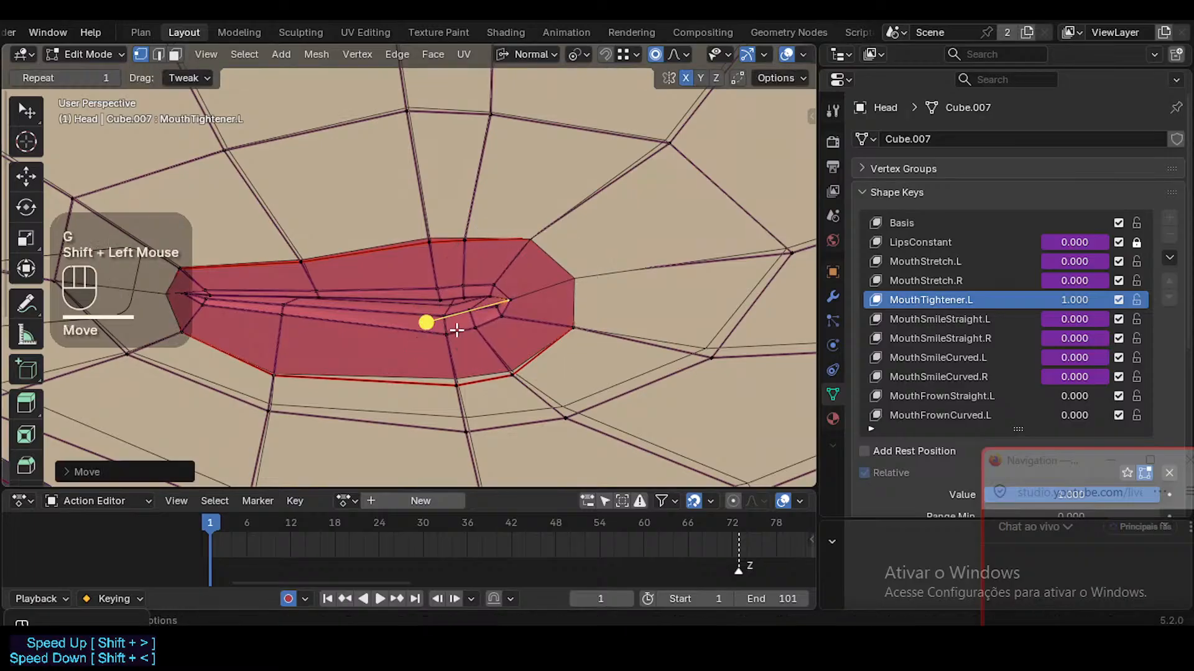
Select the face loop bordering the mouth opening and lightly smooth its vertices
{"action": "middle_click_drag", "start_coordinate": [454, 328], "coordinate": [478, 266]}
{"action": "key", "text": "3"}
{"action": "left_click", "coordinate": [442, 347], "text": "alt+shift"}
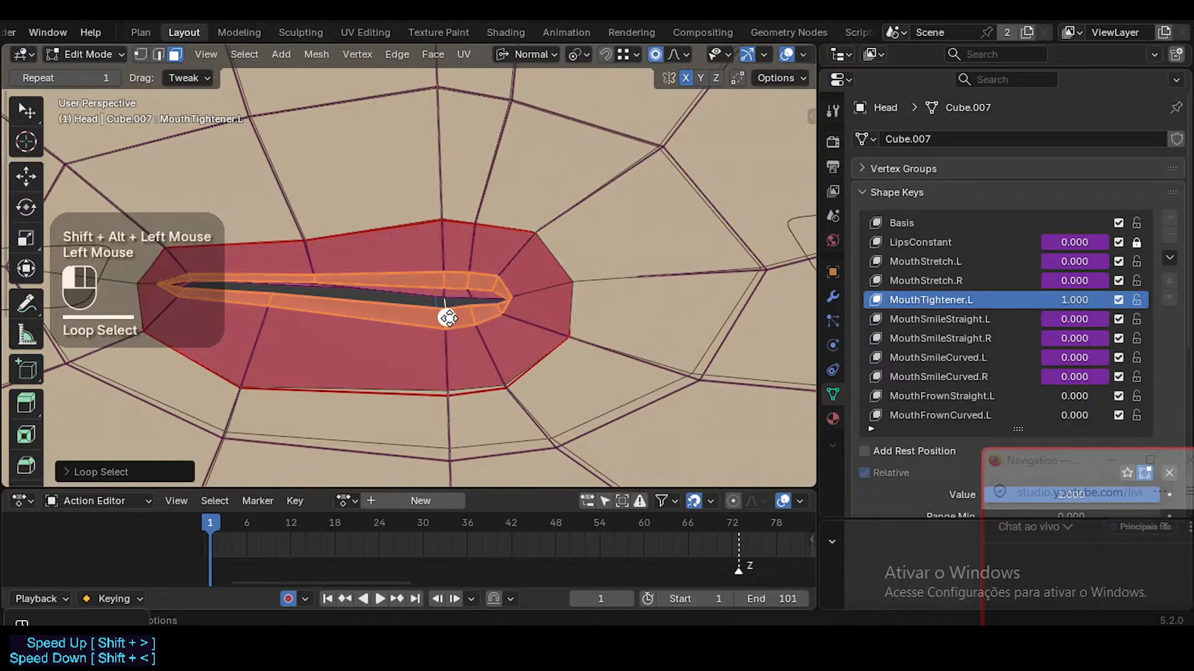
{"action": "mouse_move", "coordinate": [449, 318]}
{"action": "left_mouse_down"}
{"action": "mouse_move", "coordinate": [462, 319]}
{"action": "mouse_move", "coordinate": [448, 316]}
{"action": "left_mouse_up"}
{"action": "key", "text": "1"}
{"action": "left_click", "coordinate": [446, 317]}
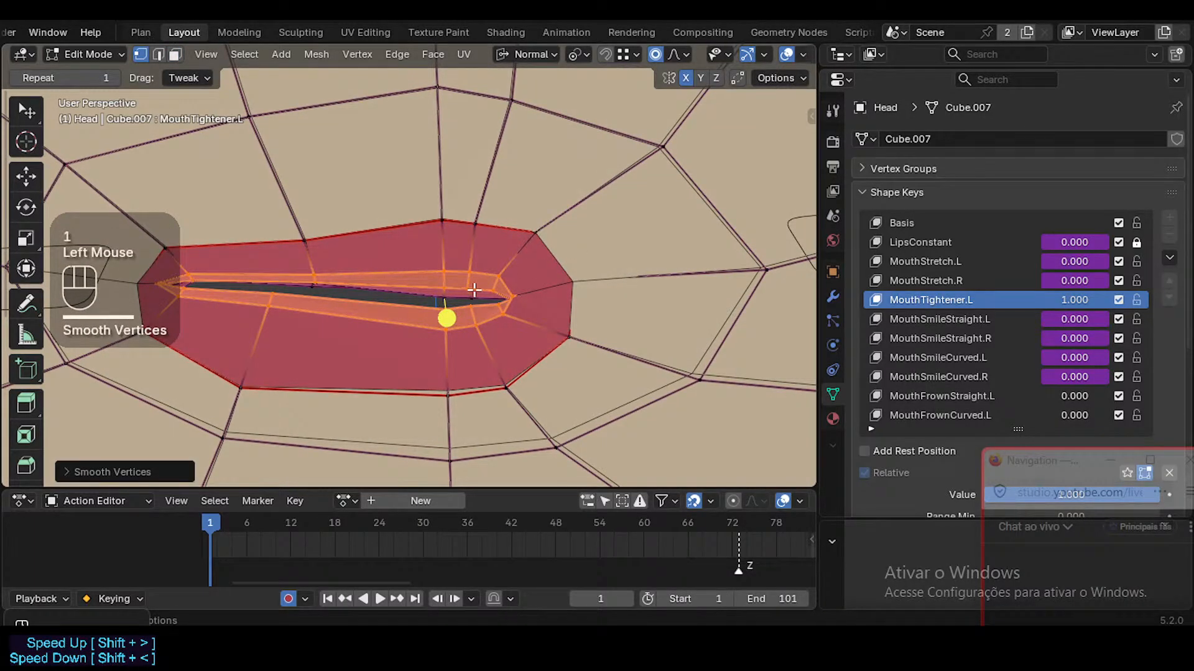
Adjust the lower lip's inner vertex just before the mouth corner to even out the opening
{"action": "left_click", "coordinate": [444, 306]}
{"action": "key", "text": "g"}
{"action": "left_click", "coordinate": [594, 268]}
{"action": "key", "text": "g"}
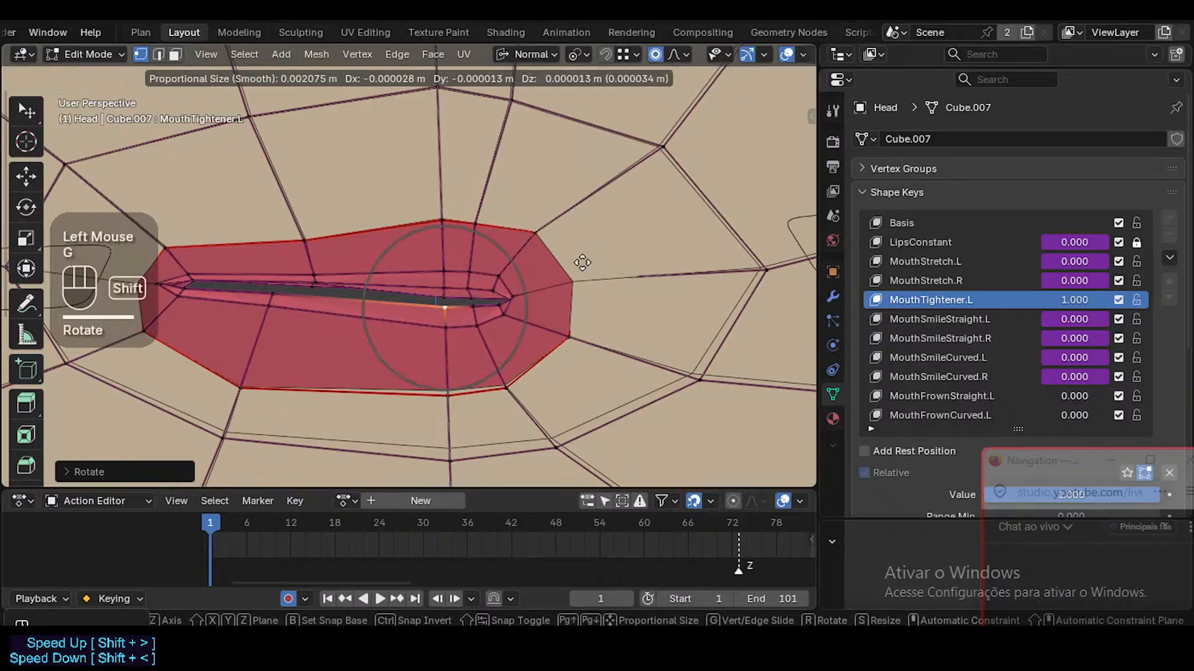
{"action": "left_click", "coordinate": [495, 266], "text": "shift"}
Lower the short upper lip inner edge beside the mouth corner toward the lower lip
{"action": "key", "text": "2"}
{"action": "left_click", "coordinate": [459, 286]}
{"action": "key", "text": "g"}
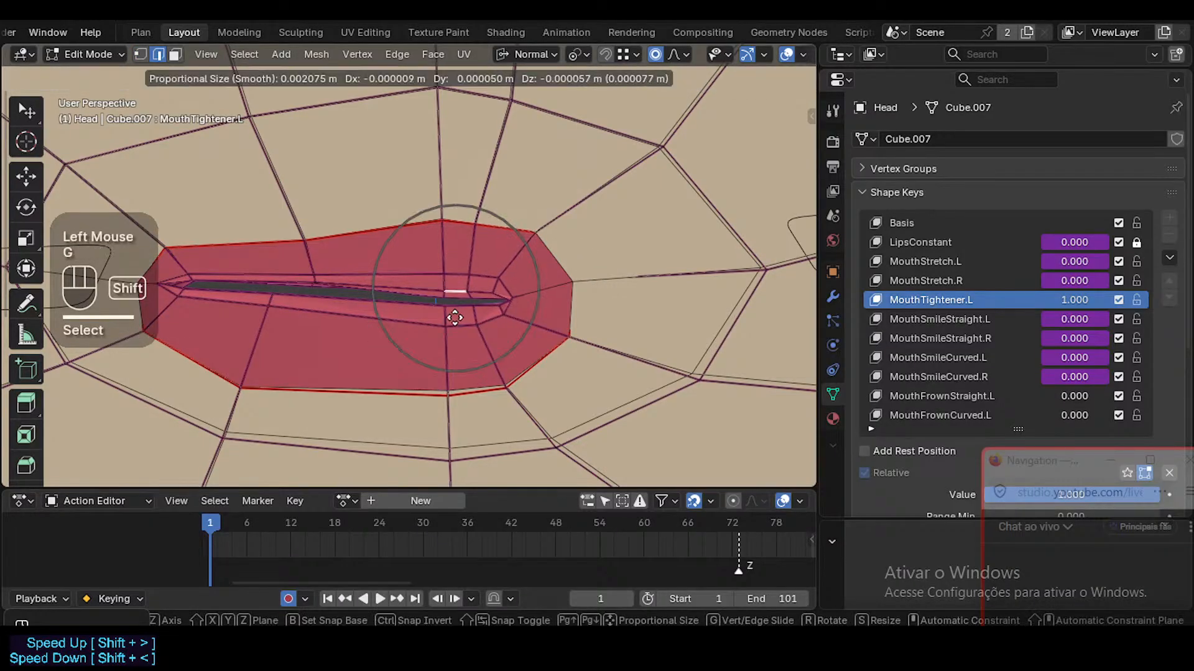
{"action": "left_click", "coordinate": [465, 315], "text": "shift"}
Move the innermost mouth corner vertex inward using a smaller proportional radius
{"action": "key", "text": "1"}
{"action": "left_click", "coordinate": [514, 297]}
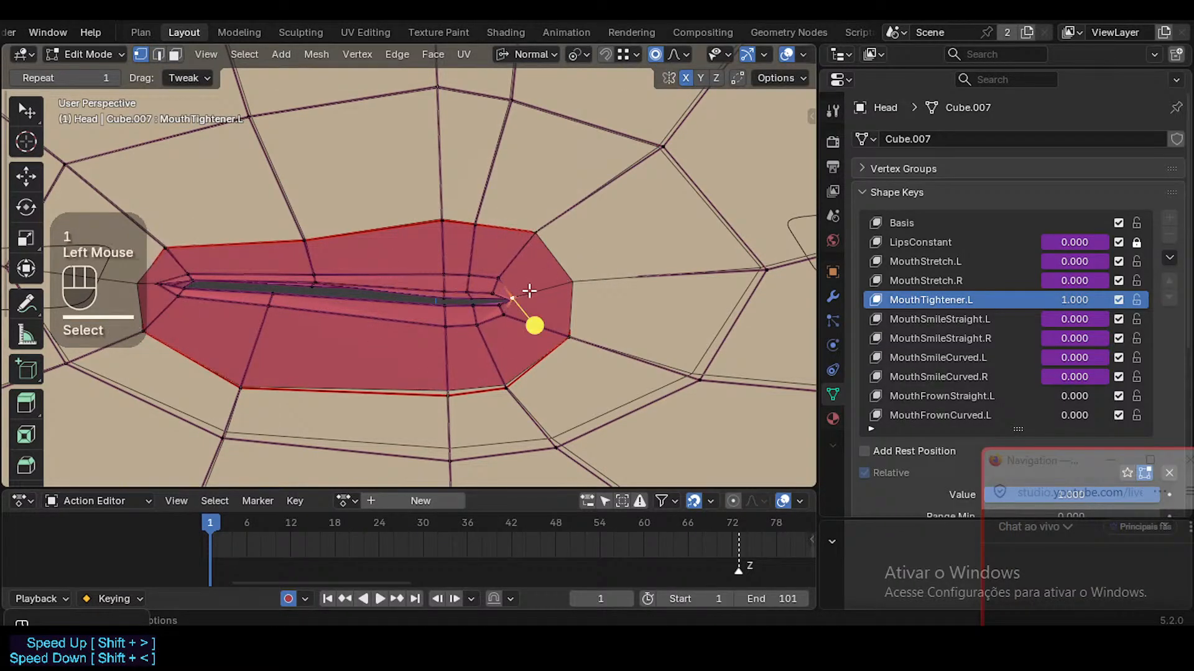
{"action": "left_click_drag", "start_coordinate": [517, 299], "coordinate": [530, 290]}
{"action": "key", "text": "alt+z"}
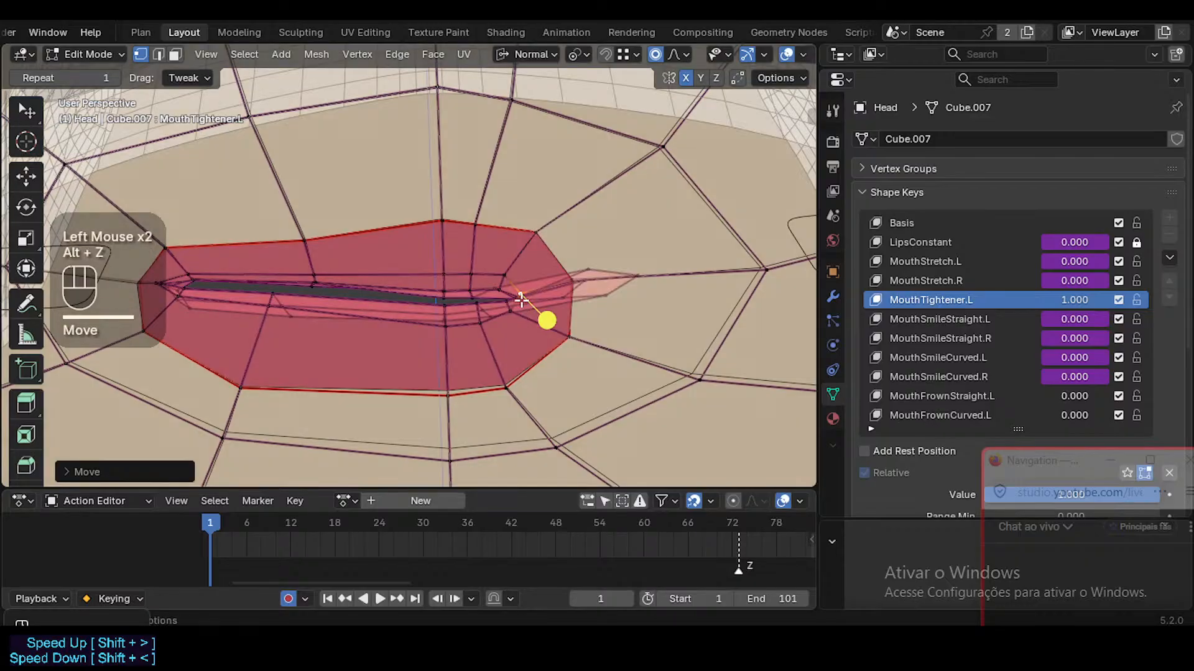
{"action": "key", "text": "alt+z"}
{"action": "left_click", "coordinate": [437, 322]}
{"action": "key", "text": "g"}
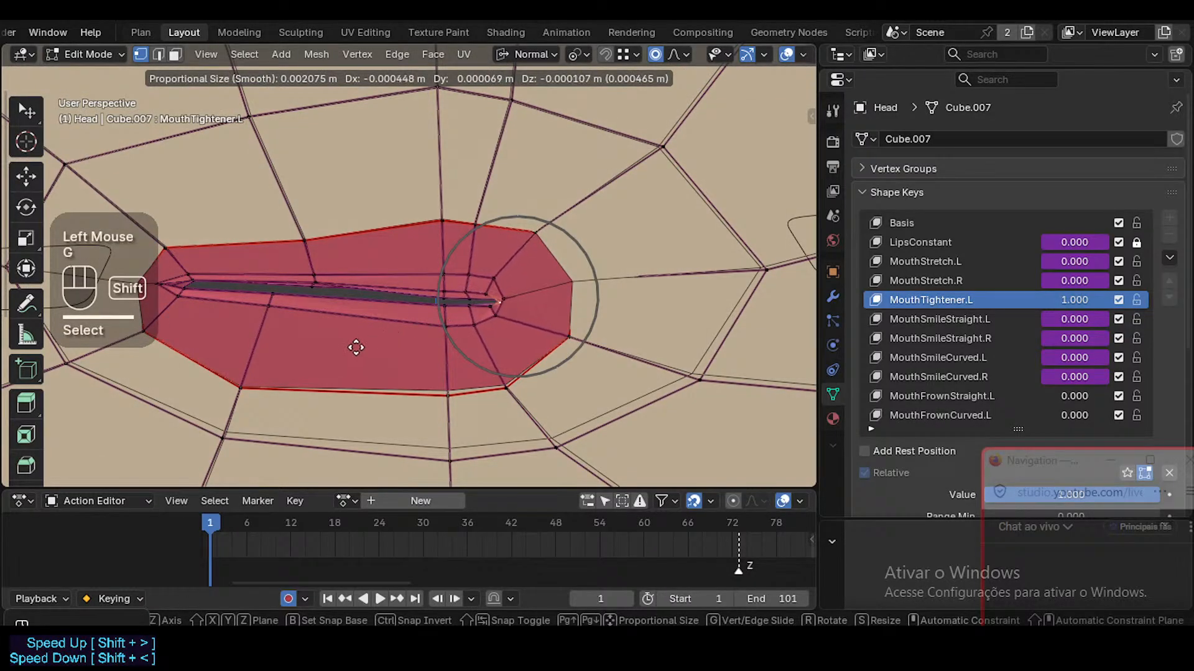
{"action": "scroll", "coordinate": [361, 343], "scroll_direction": "up", "scroll_amount": 4}
{"action": "left_click", "coordinate": [490, 292], "text": "shift"}
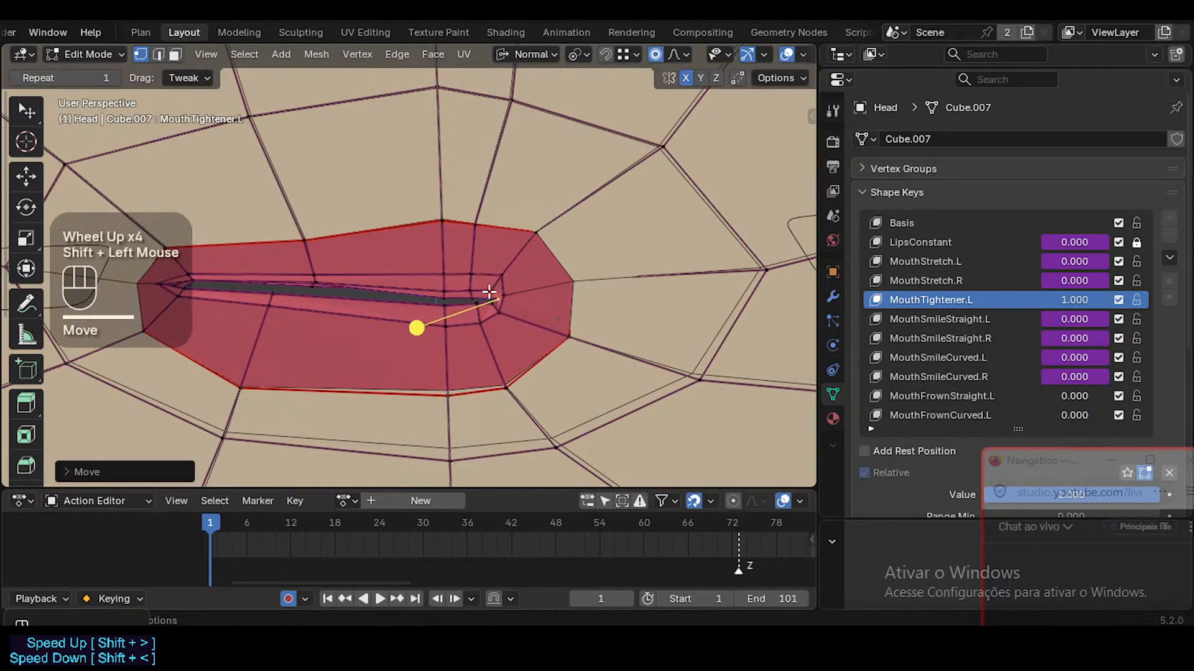
Smooth the face loop around the mouth opening, and likewise the surrounding outer lip faces
{"action": "key", "text": "3"}
{"action": "left_click", "coordinate": [448, 318], "text": "alt+shift"}
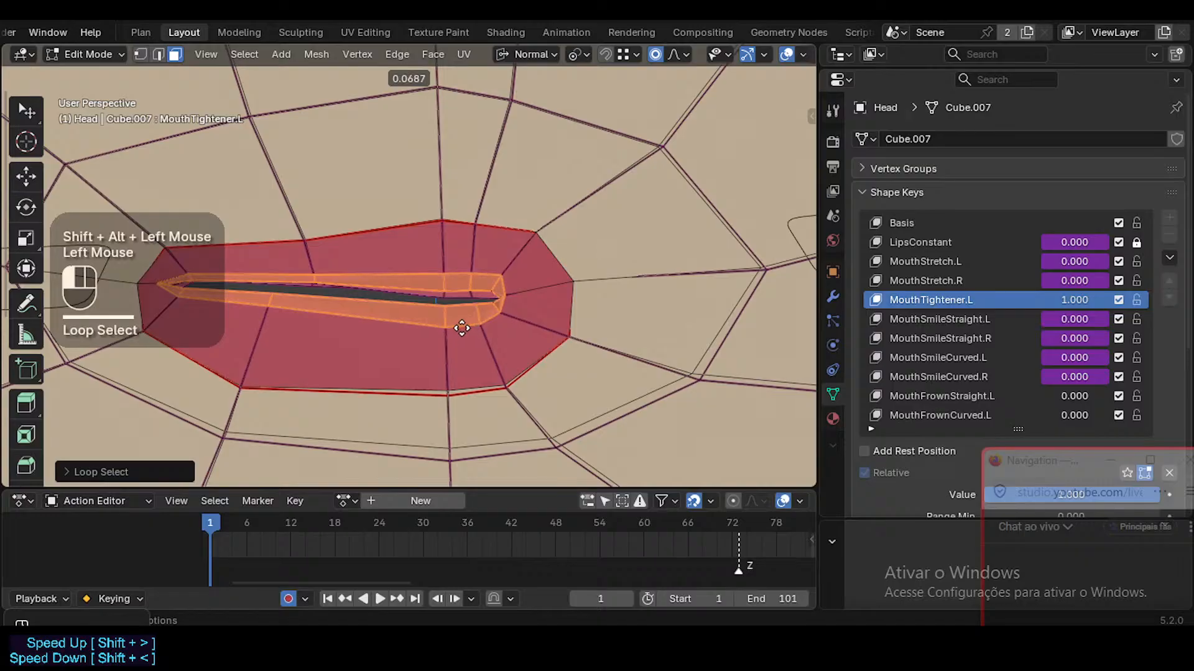
{"action": "key", "text": "alt+a"}
{"action": "left_click", "coordinate": [446, 327], "text": "alt+shift"}
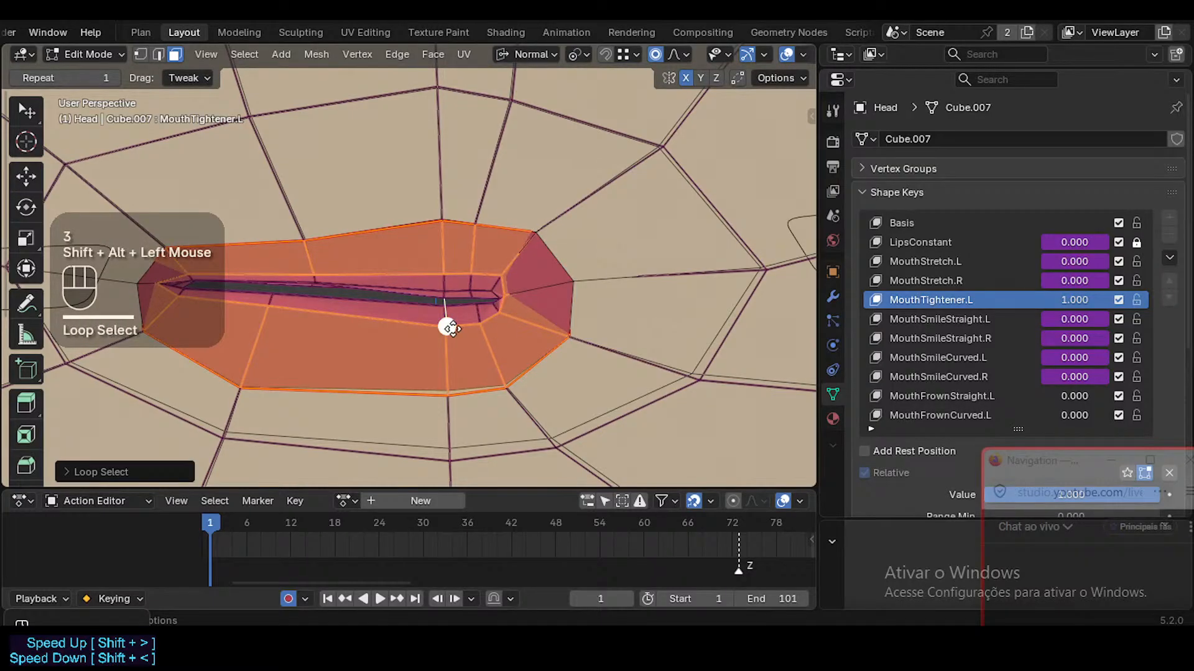
{"action": "left_click", "coordinate": [474, 330]}
{"action": "key", "text": "alt+a"}
Move the upper lip's inner edge at the corner downward to close the gap from a side view
{"action": "middle_click_drag", "start_coordinate": [464, 330], "coordinate": [387, 364]}
{"action": "key", "text": "2"}
{"action": "left_click", "coordinate": [471, 322]}
{"action": "key", "text": "3"}
{"action": "middle_click_drag", "start_coordinate": [523, 341], "coordinate": [452, 348]}
{"action": "key", "text": "2"}
{"action": "left_click", "coordinate": [457, 303]}
{"action": "middle_click_drag", "start_coordinate": [469, 289], "coordinate": [499, 294]}
{"action": "key", "text": "g"}
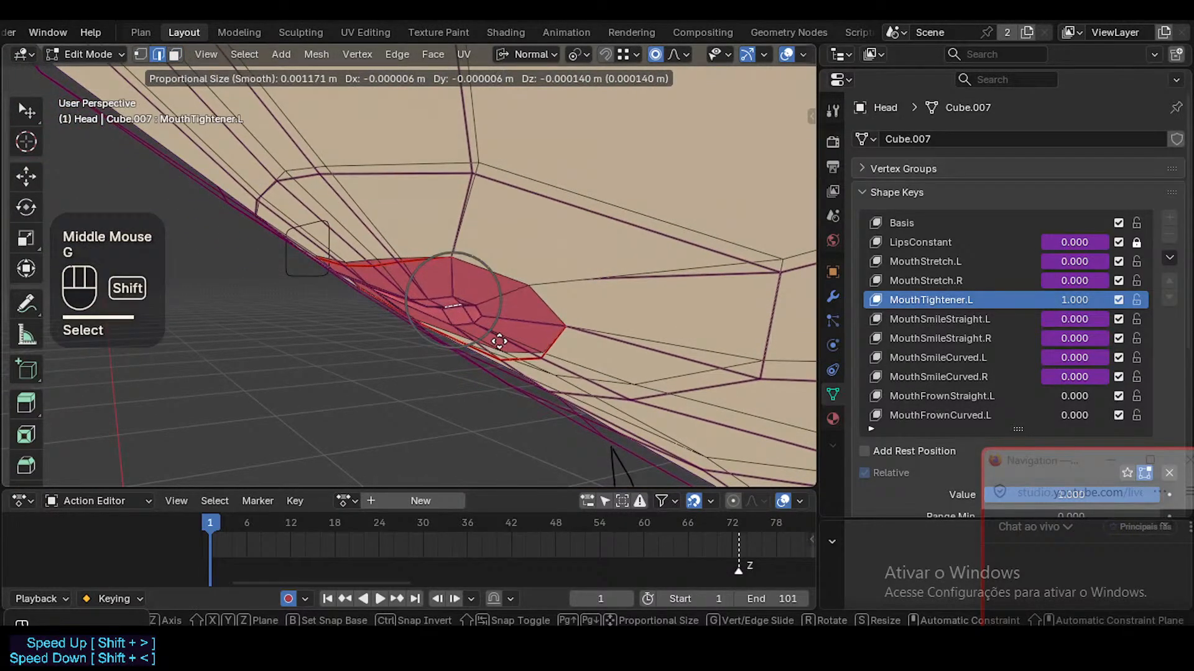
{"action": "left_click", "coordinate": [500, 341], "text": "shift"}
Slide the upper lip outline's edge near the mouth corner inward toward the opening
{"action": "middle_click_drag", "start_coordinate": [390, 311], "coordinate": [567, 274]}
{"action": "middle_click_drag", "start_coordinate": [476, 300], "coordinate": [518, 243]}
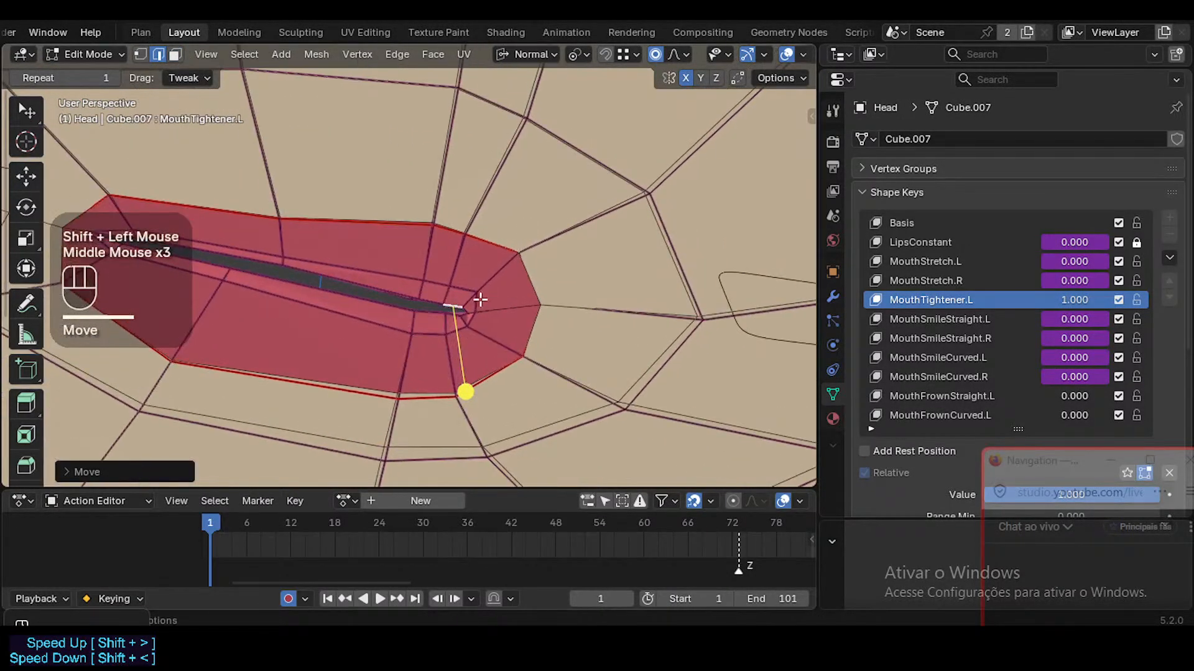
{"action": "left_click", "coordinate": [488, 254]}
{"action": "key", "text": "g"}
{"action": "key", "text": "g"}
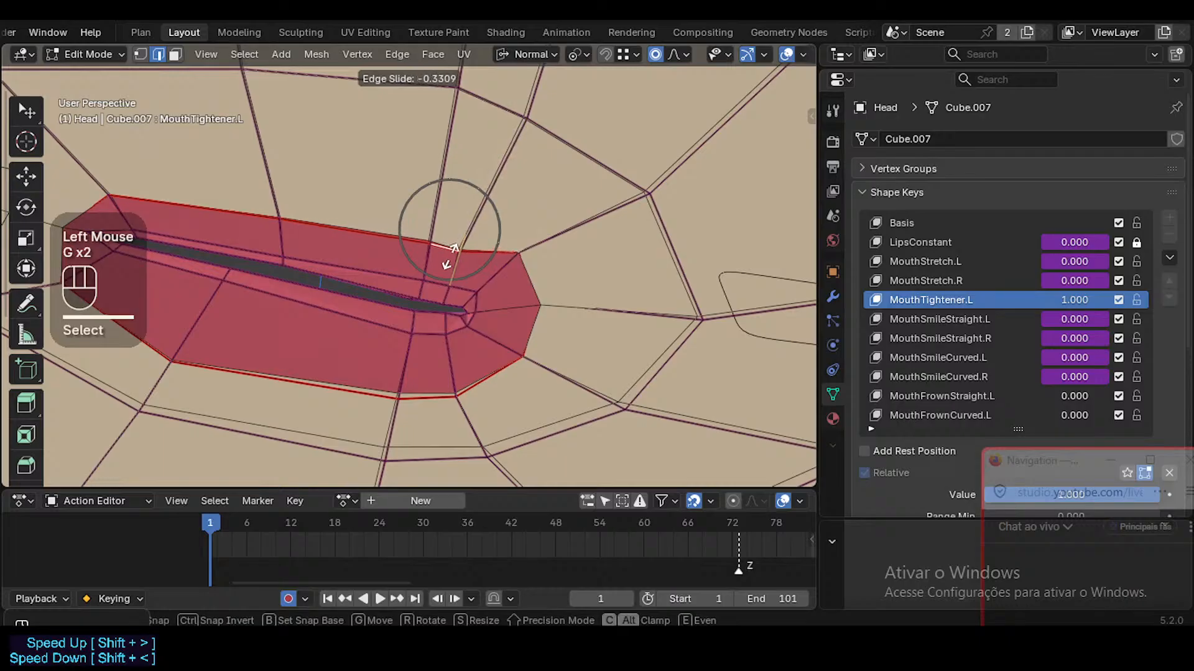
{"action": "left_click", "coordinate": [480, 285]}
Slide the lip outline's upper corner edge inward to narrow the lip around the mouth corner
{"action": "left_click", "coordinate": [491, 287]}
{"action": "key", "text": "g"}
{"action": "key", "text": "g"}
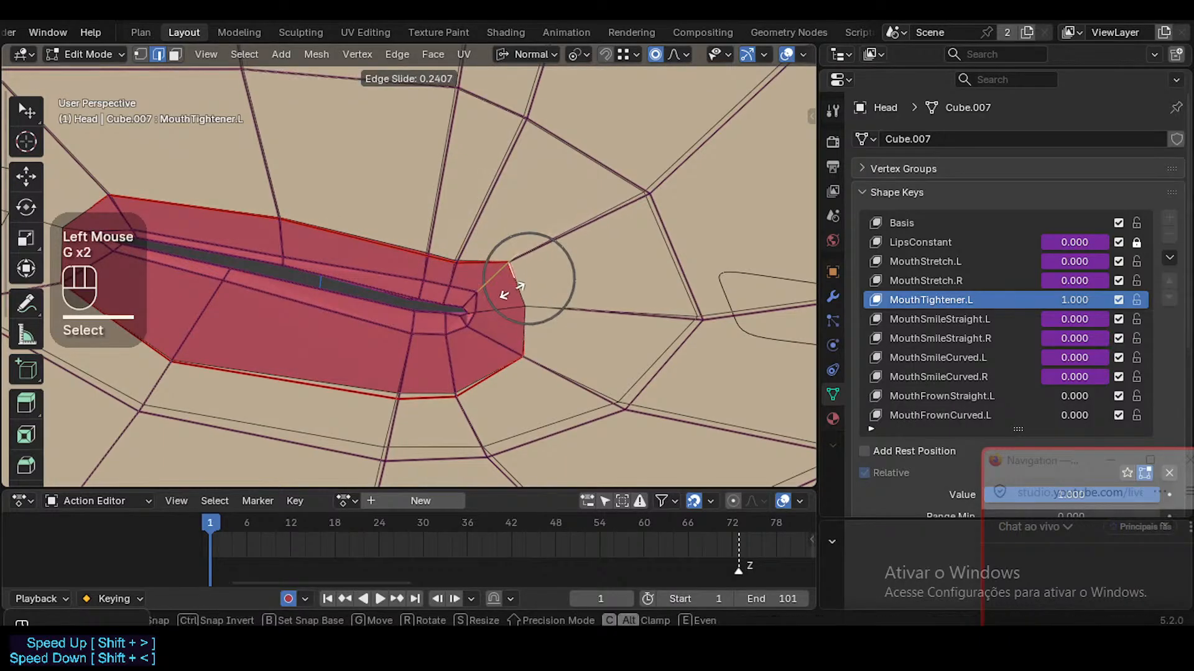
{"action": "left_click", "coordinate": [484, 314]}
Slide the lip outline vertex below the mouth corner inward along its edge
{"action": "left_click", "coordinate": [480, 333]}
{"action": "key", "text": "g"}
{"action": "key", "text": "g"}
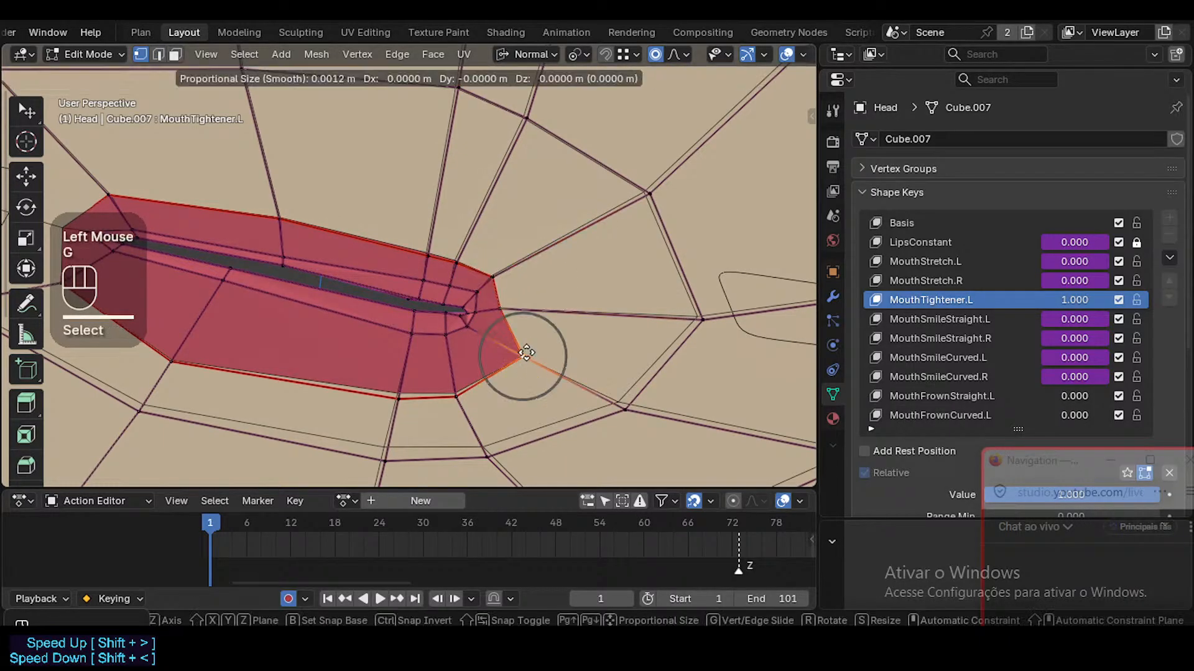
{"action": "left_click", "coordinate": [529, 379]}
Slide the lower lip outline's edge beside the mouth corner upward toward the opening, then clear the selection
{"action": "key", "text": "2"}
{"action": "left_click", "coordinate": [423, 368]}
{"action": "key", "text": "g"}
{"action": "key", "text": "g"}
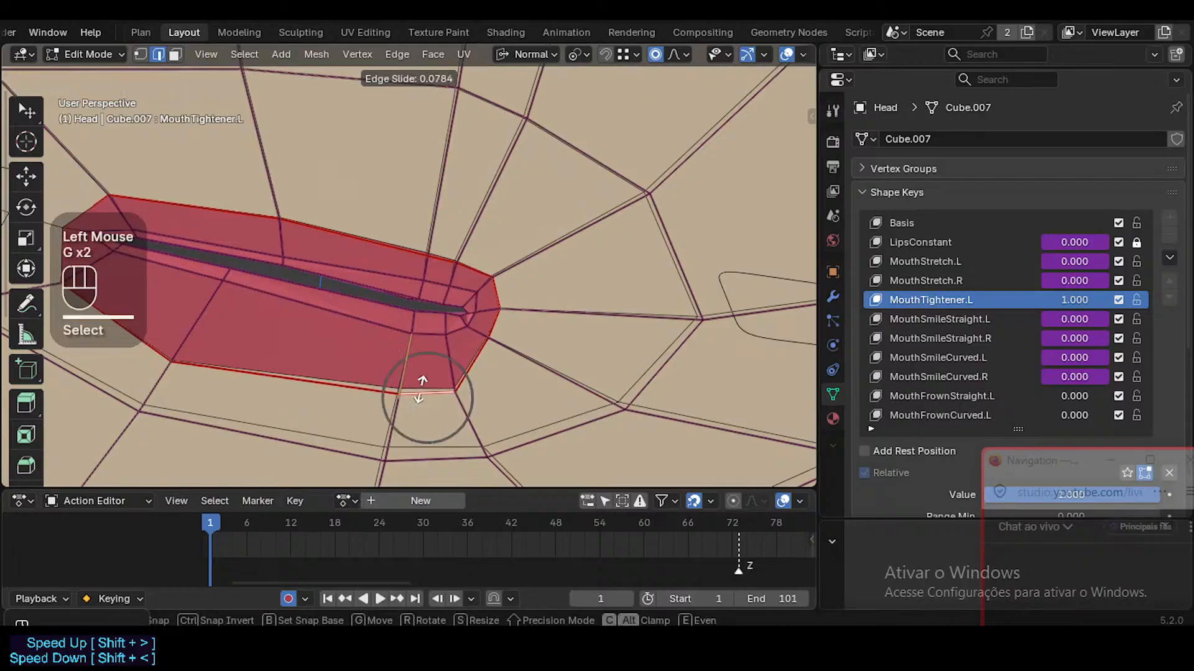
{"action": "left_click", "coordinate": [459, 421]}
{"action": "key", "text": "alt+a"}
{"action": "middle_click_drag", "start_coordinate": [458, 421], "coordinate": [454, 269]}
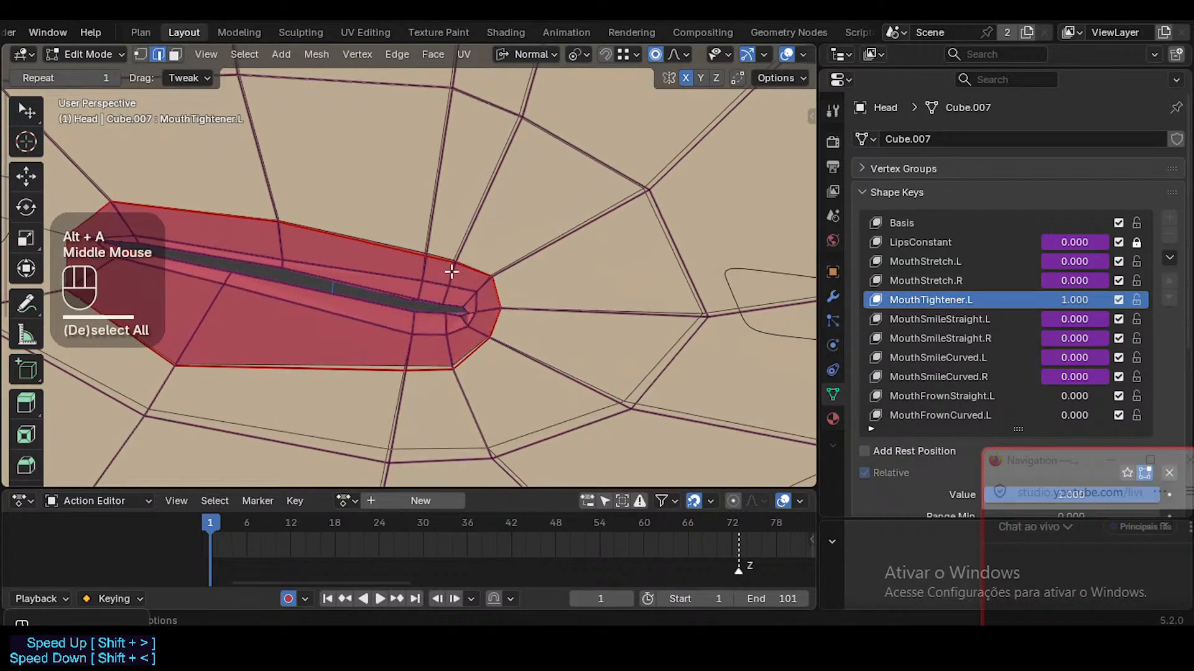
Check the inner lip face loop around the mouth opening for uneven faces near the corner
{"action": "key", "text": "2"}
{"action": "key", "text": "3"}
{"action": "left_click", "coordinate": [426, 330], "text": "alt+shift"}
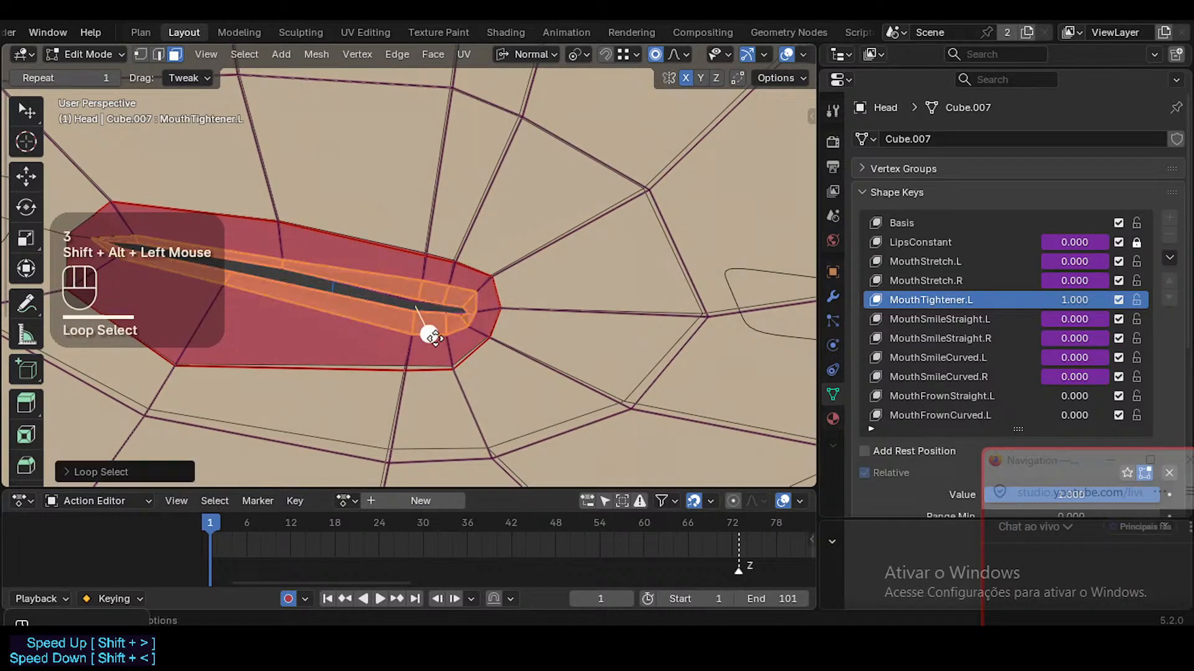
{"action": "mouse_move", "coordinate": [426, 333]}
{"action": "left_mouse_down"}
{"action": "mouse_move", "coordinate": [458, 343]}
{"action": "mouse_move", "coordinate": [427, 342]}
{"action": "left_mouse_up"}
{"action": "key", "text": "alt+a"}
{"action": "left_click", "coordinate": [421, 341], "text": "alt+shift"}
{"action": "key", "text": "alt+a"}
{"action": "middle_click_drag", "start_coordinate": [480, 282], "coordinate": [460, 283]}
Slide the upper lip outline's edge beside the mouth corner down toward the opening
{"action": "key", "text": "2"}
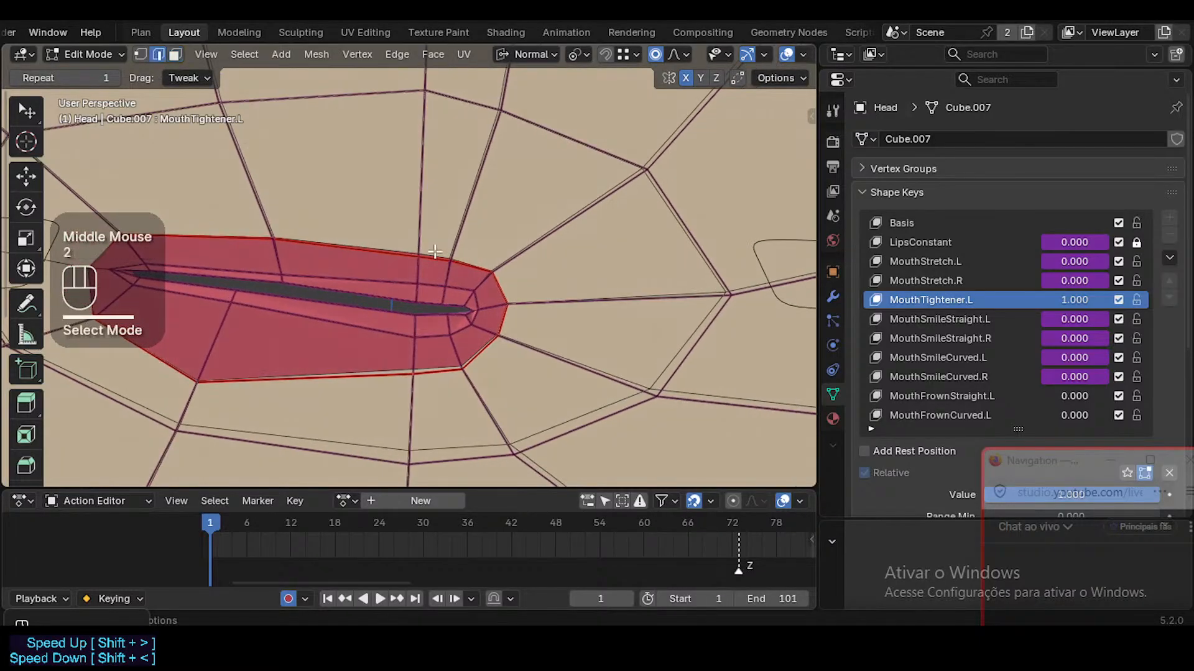
{"action": "left_click", "coordinate": [460, 286], "text": "shift"}
{"action": "key", "text": "g"}
{"action": "key", "text": "g"}
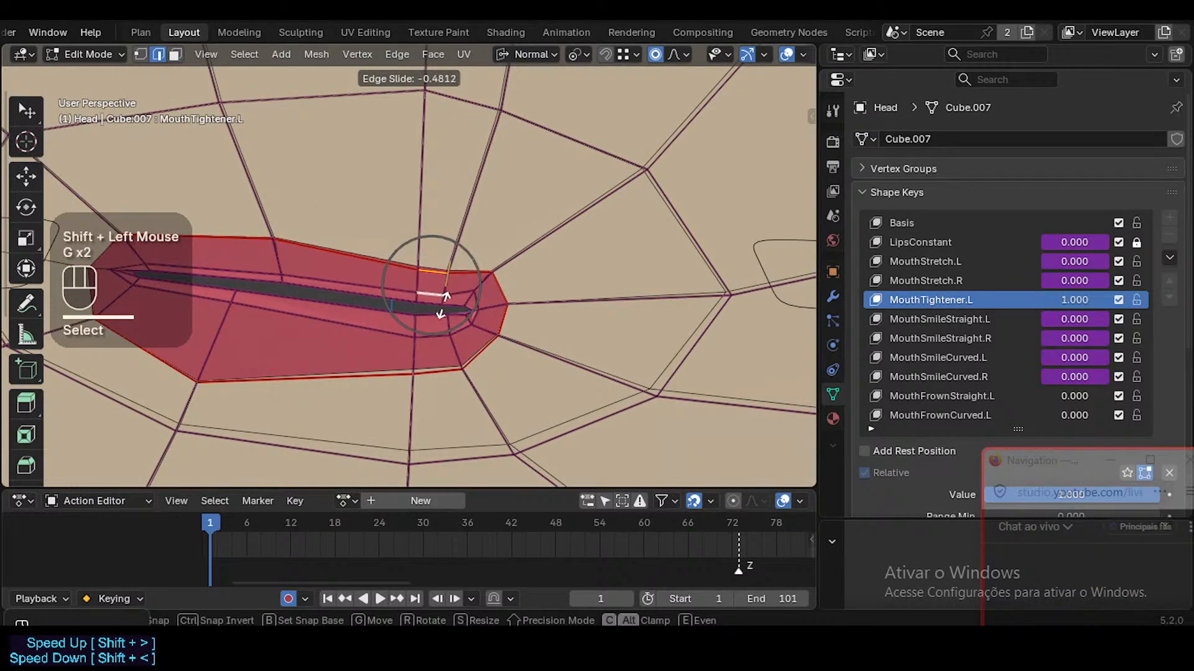
{"action": "left_click", "coordinate": [442, 307]}
Slide the outermost lip outline edge at the upper mouth corner inward, then clear the selection
{"action": "left_click", "coordinate": [493, 286], "text": "shift"}
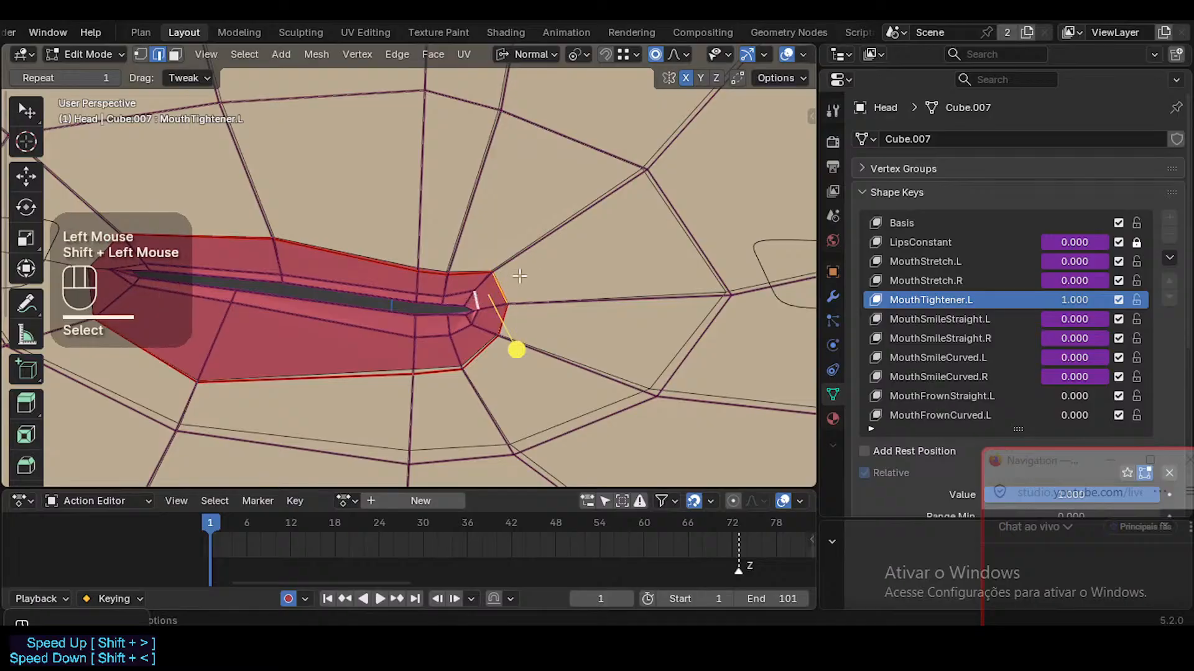
{"action": "key", "text": "g"}
{"action": "key", "text": "g"}
{"action": "left_click", "coordinate": [472, 310]}
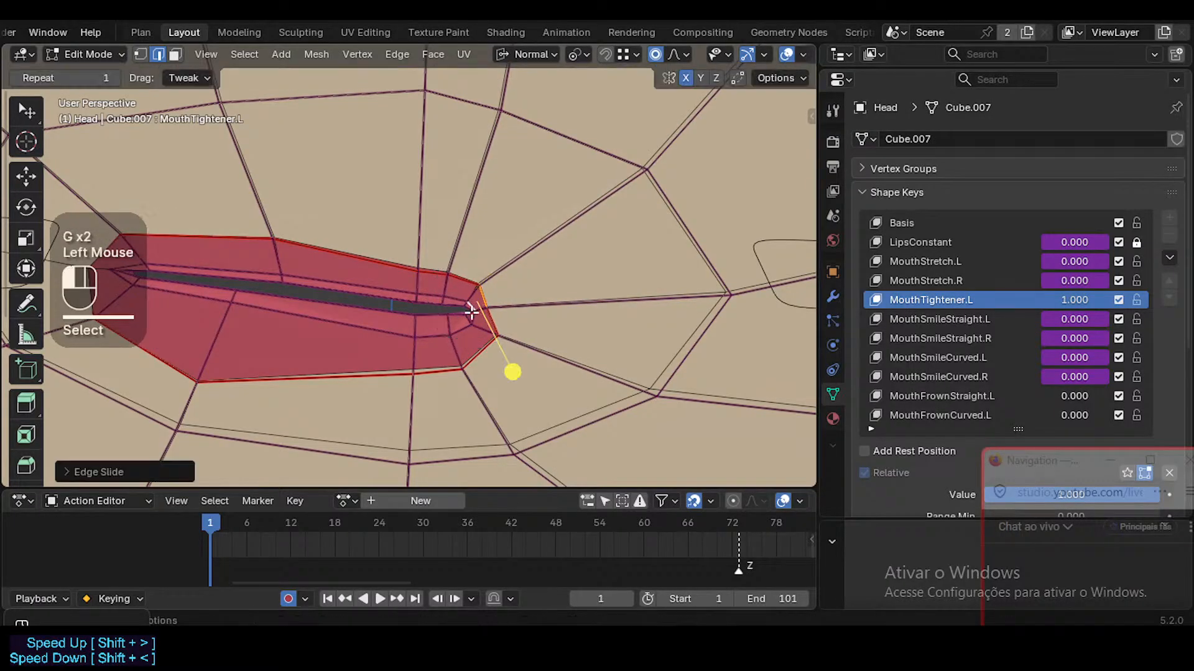
{"action": "key", "text": "alt+a"}
Slide the outline vertex just below the mouth corner inward to match the narrowed corner
{"action": "left_click", "coordinate": [500, 337]}
{"action": "key", "text": "g"}
{"action": "key", "text": "g"}
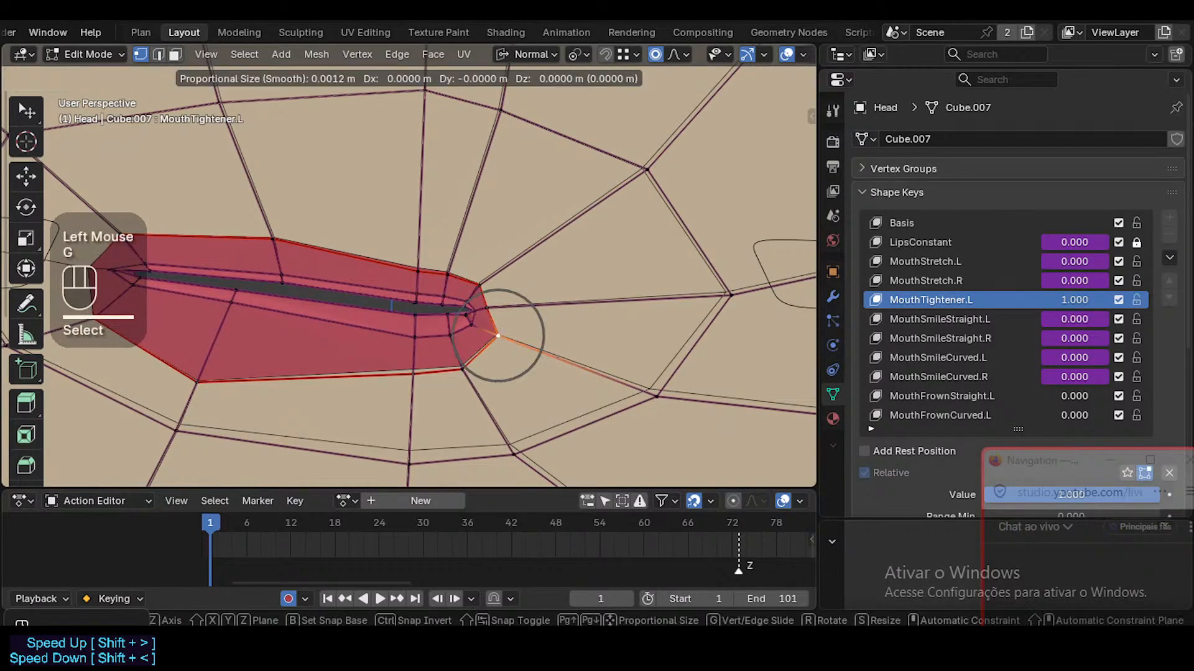
{"action": "left_click", "coordinate": [486, 311]}
Slide the short outline edge above the mouth corner slightly inward to round off the lip end
{"action": "key", "text": "2"}
{"action": "left_click", "coordinate": [485, 286]}
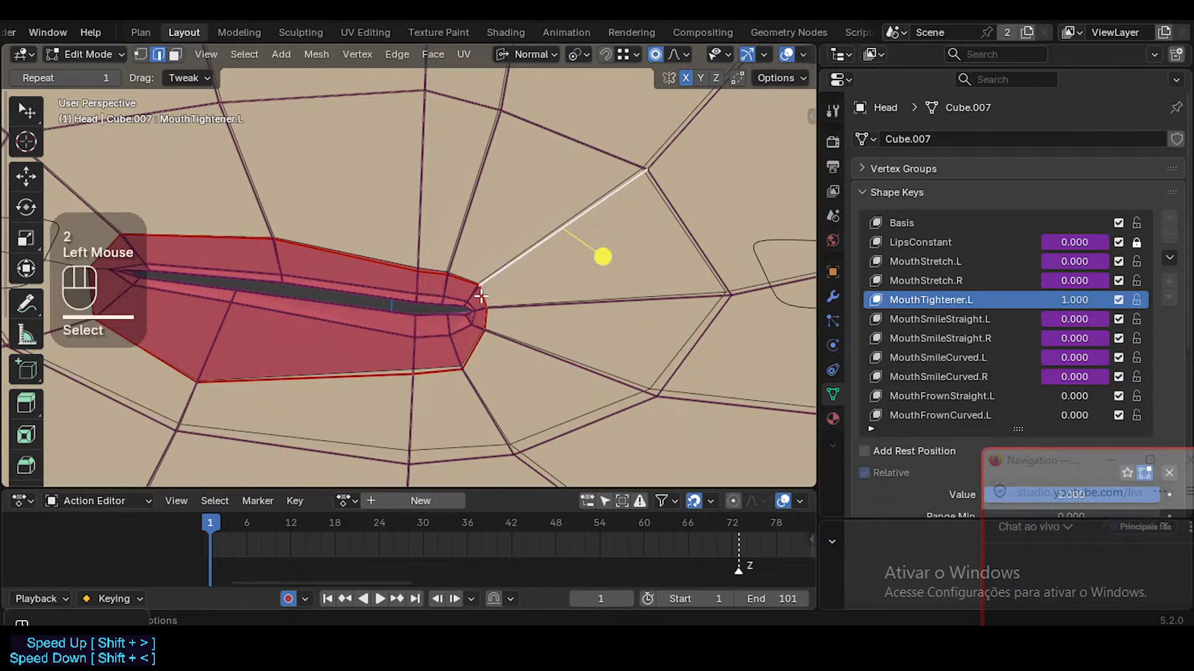
{"action": "left_click", "coordinate": [481, 297]}
{"action": "key", "text": "g"}
{"action": "key", "text": "g"}
{"action": "left_click", "coordinate": [456, 280]}
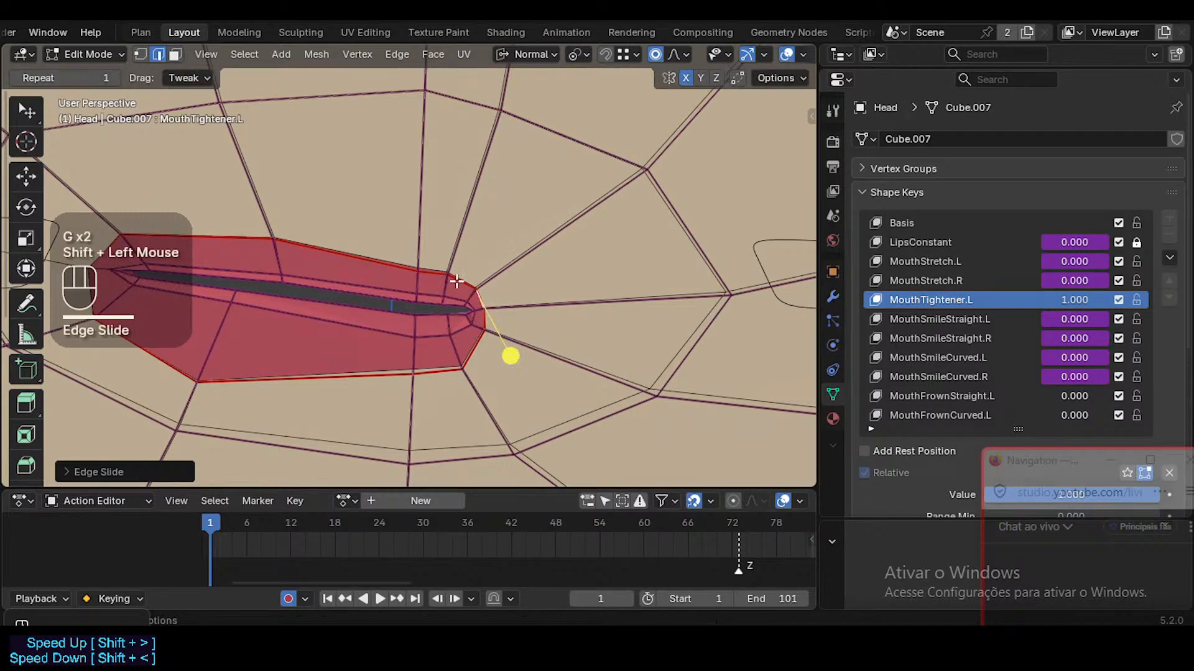
Nudge the upper lip outline vertices beside the mouth corner to straighten the outline
{"action": "key", "text": "1"}
{"action": "left_click", "coordinate": [455, 280]}
{"action": "key", "text": "g"}
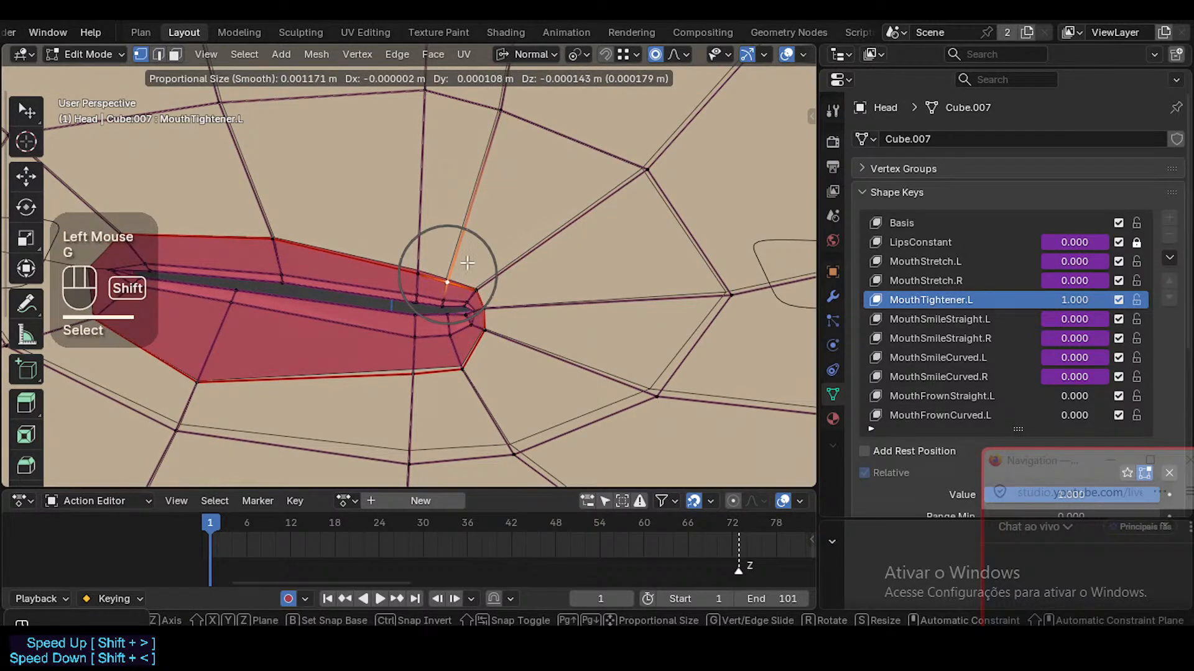
{"action": "left_click", "coordinate": [467, 267], "text": "shift"}
{"action": "key", "text": "g"}
{"action": "left_click", "coordinate": [415, 279], "text": "shift"}
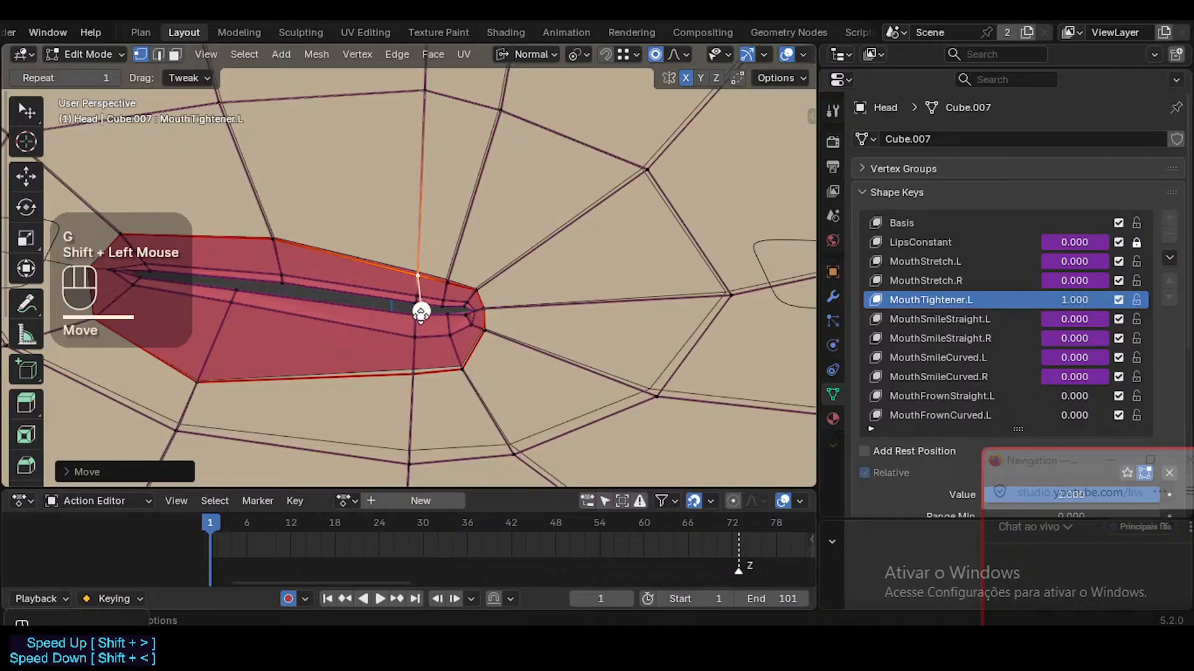
Reposition the lower lip's inner-edge vertices near the mouth corner to even out the opening
{"action": "key", "text": "3"}
{"action": "left_click", "coordinate": [433, 329], "text": "alt+shift"}
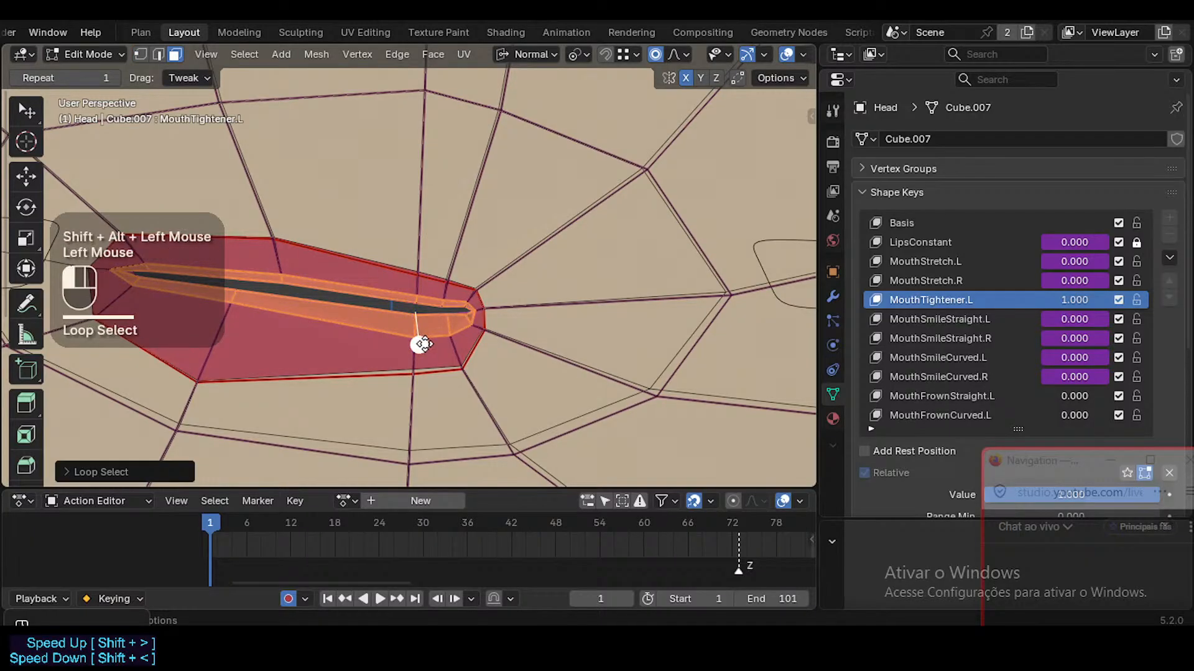
{"action": "left_click_drag", "start_coordinate": [425, 344], "coordinate": [451, 339]}
{"action": "key", "text": "1"}
{"action": "left_click", "coordinate": [451, 315]}
{"action": "key", "text": "g"}
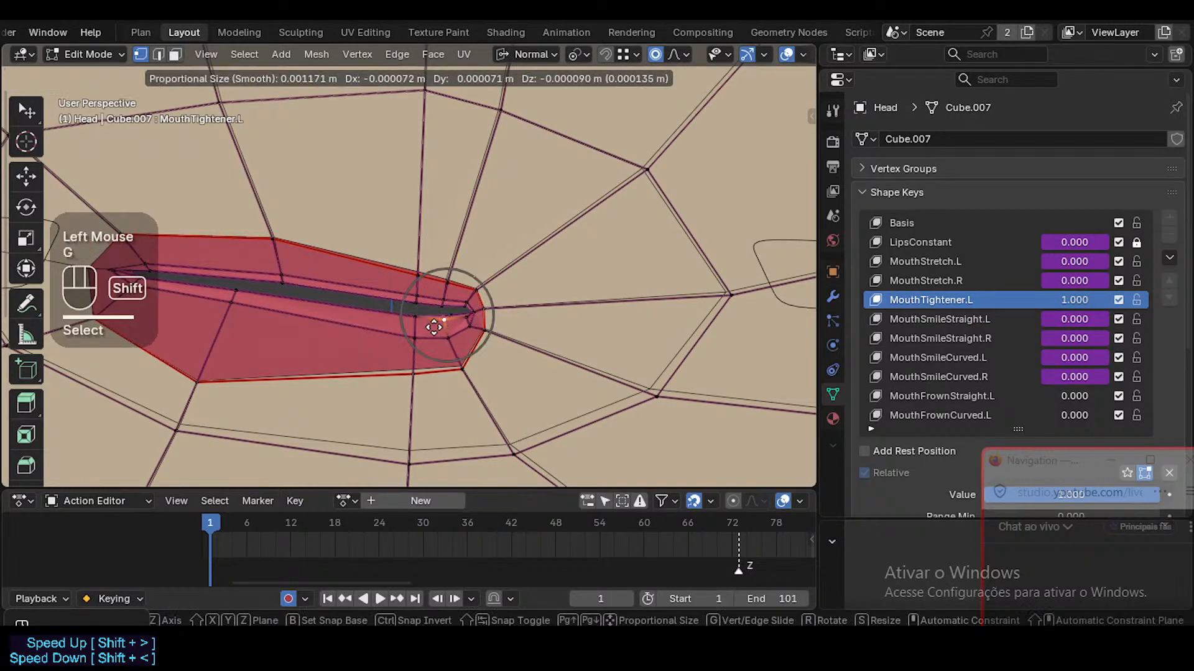
{"action": "left_click", "coordinate": [433, 328], "text": "shift"}
{"action": "left_click", "coordinate": [416, 315]}
{"action": "key", "text": "r"}
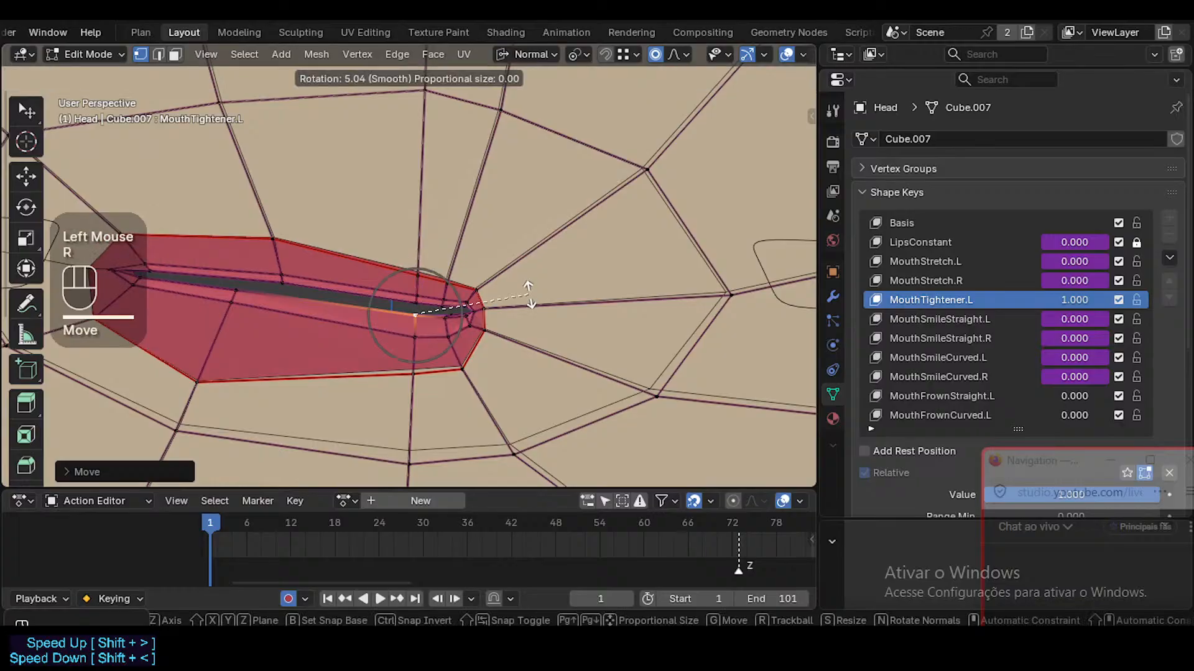
{"action": "left_click", "coordinate": [530, 294]}
{"action": "key", "text": "g"}
{"action": "left_click", "coordinate": [532, 270], "text": "shift"}
Move and trackball-rotate the lower lip's inner edge near the mouth corner, working from inside the mouth
{"action": "middle_click_drag", "start_coordinate": [424, 308], "coordinate": [624, 224]}
{"action": "left_click", "coordinate": [419, 300]}
{"action": "scroll", "coordinate": [429, 302], "scroll_direction": "down", "scroll_amount": 3}
{"action": "key", "text": "2"}
{"action": "left_click", "coordinate": [531, 220]}
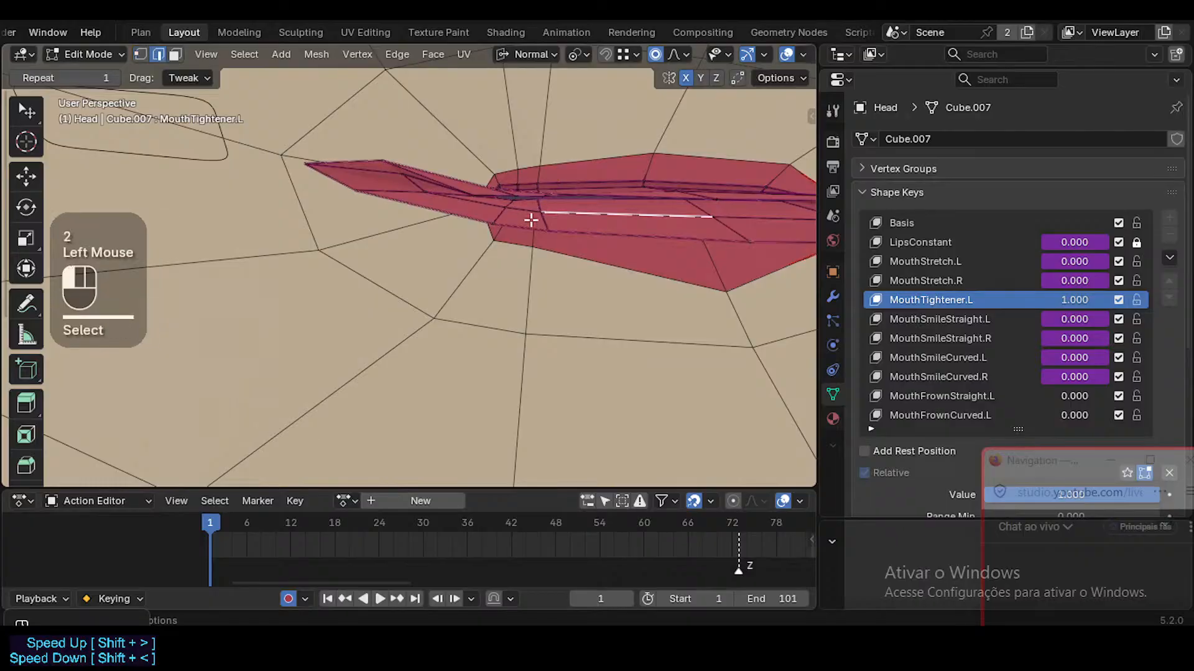
{"action": "middle_click_drag", "start_coordinate": [530, 220], "coordinate": [576, 200]}
{"action": "key", "text": "g"}
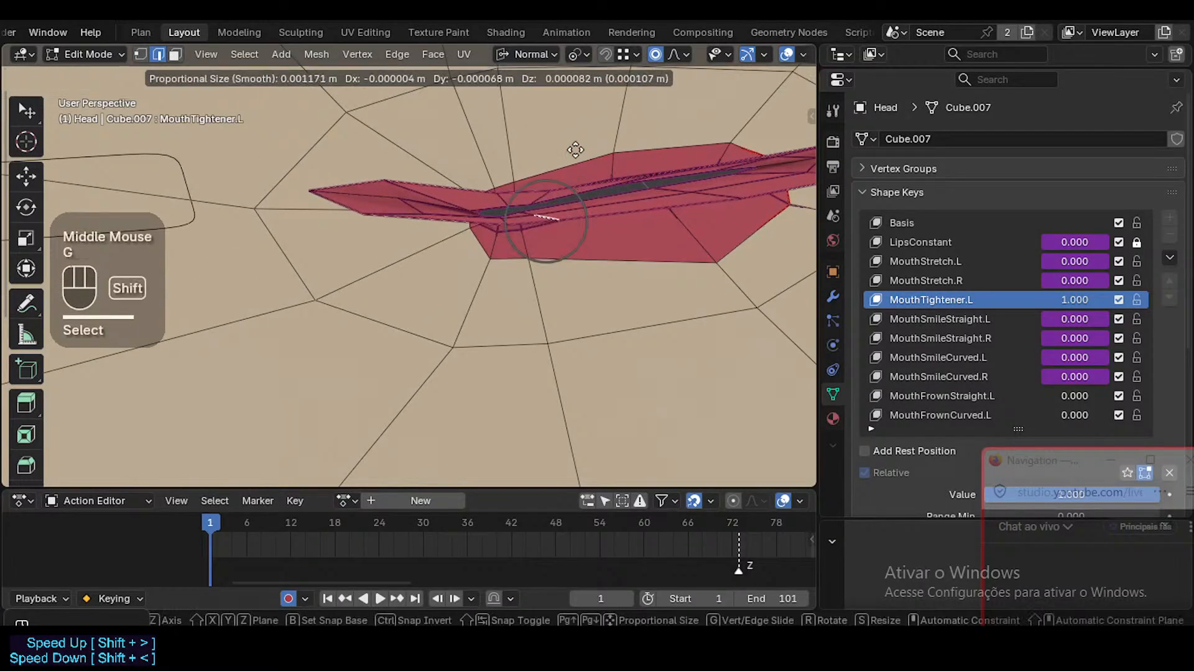
{"action": "left_click", "coordinate": [632, 214], "text": "shift"}
{"action": "key", "text": "r"}
{"action": "key", "text": "r"}
{"action": "left_click", "coordinate": [594, 202]}
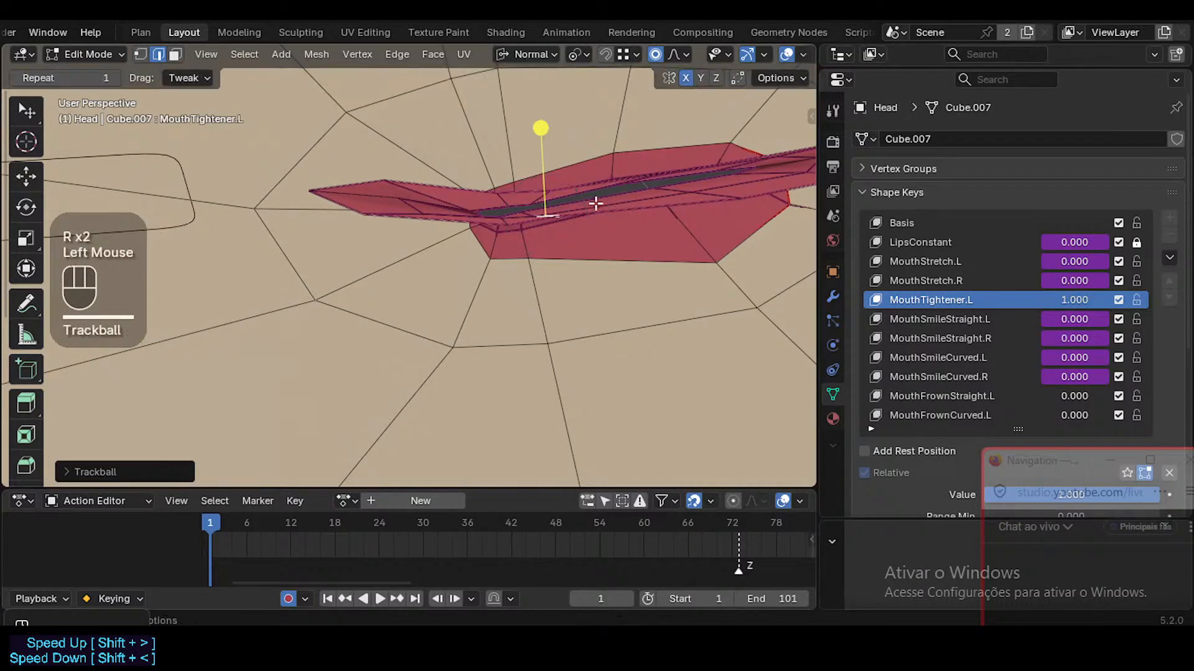
Move and trackball-rotate the upper lip's inner edge near the mouth corner from inside the mouth
{"action": "middle_click_drag", "start_coordinate": [594, 202], "coordinate": [560, 205]}
{"action": "key", "text": "g"}
{"action": "left_click", "coordinate": [549, 200], "text": "shift"}
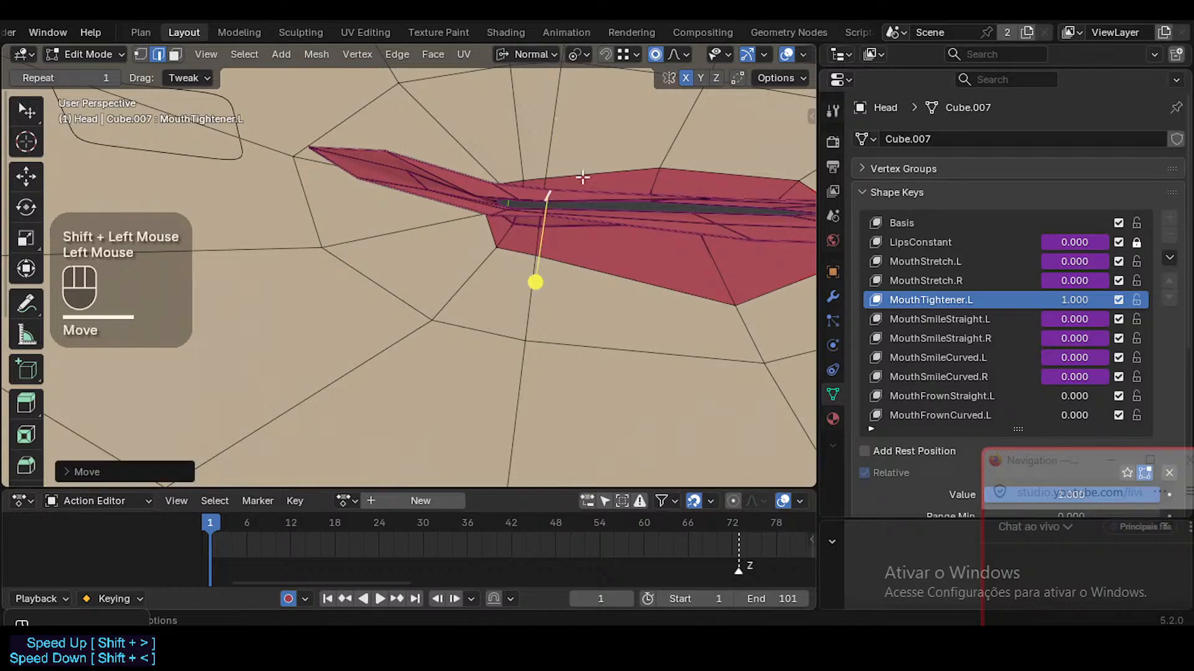
{"action": "key", "text": "r"}
{"action": "key", "text": "r"}
{"action": "left_click", "coordinate": [493, 178]}
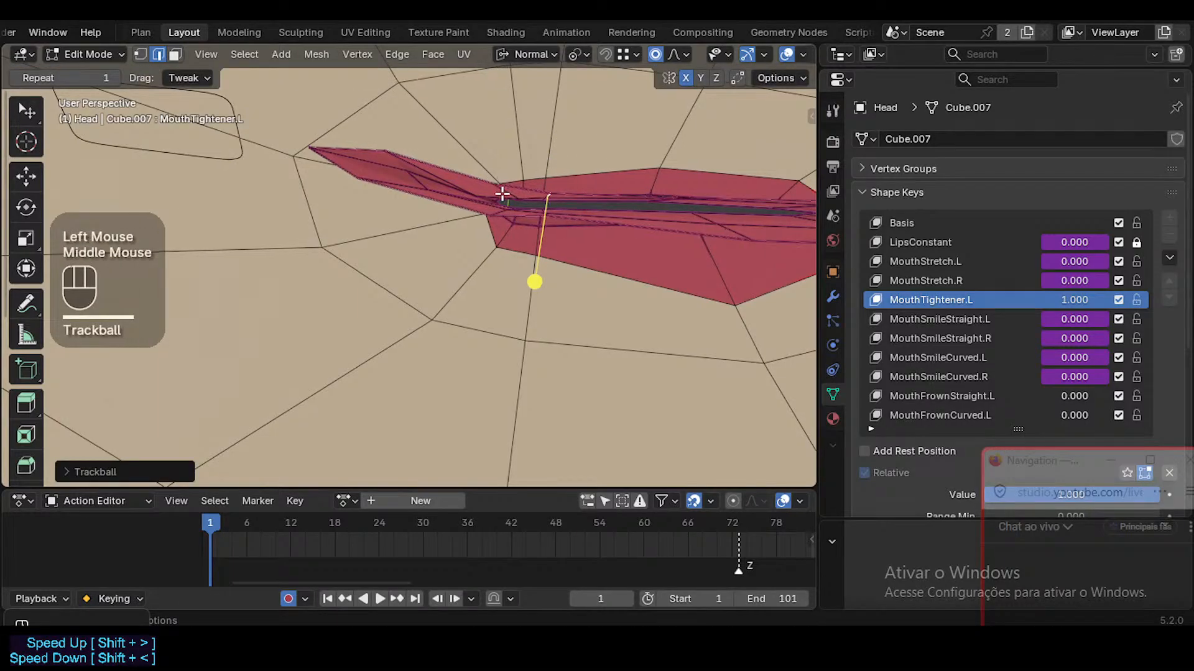
Trackball-rotate the upper lip's short inner edge closest to the mouth corner
{"action": "left_click", "coordinate": [503, 194]}
{"action": "middle_click_drag", "start_coordinate": [503, 194], "coordinate": [570, 166]}
{"action": "key", "text": "r"}
{"action": "key", "text": "r"}
{"action": "left_click", "coordinate": [574, 173]}
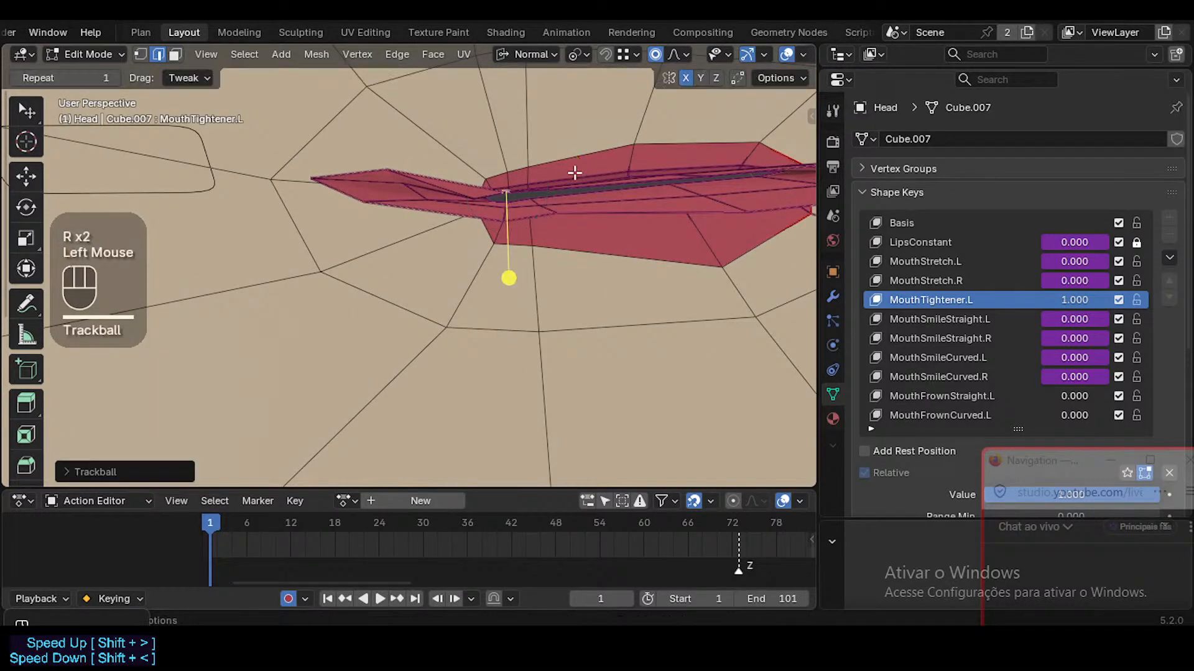
Trackball-rotate and move the lower lip's short inner edge closest to the mouth corner
{"action": "left_click", "coordinate": [506, 208]}
{"action": "key", "text": "r"}
{"action": "key", "text": "r"}
{"action": "left_click", "coordinate": [549, 184]}
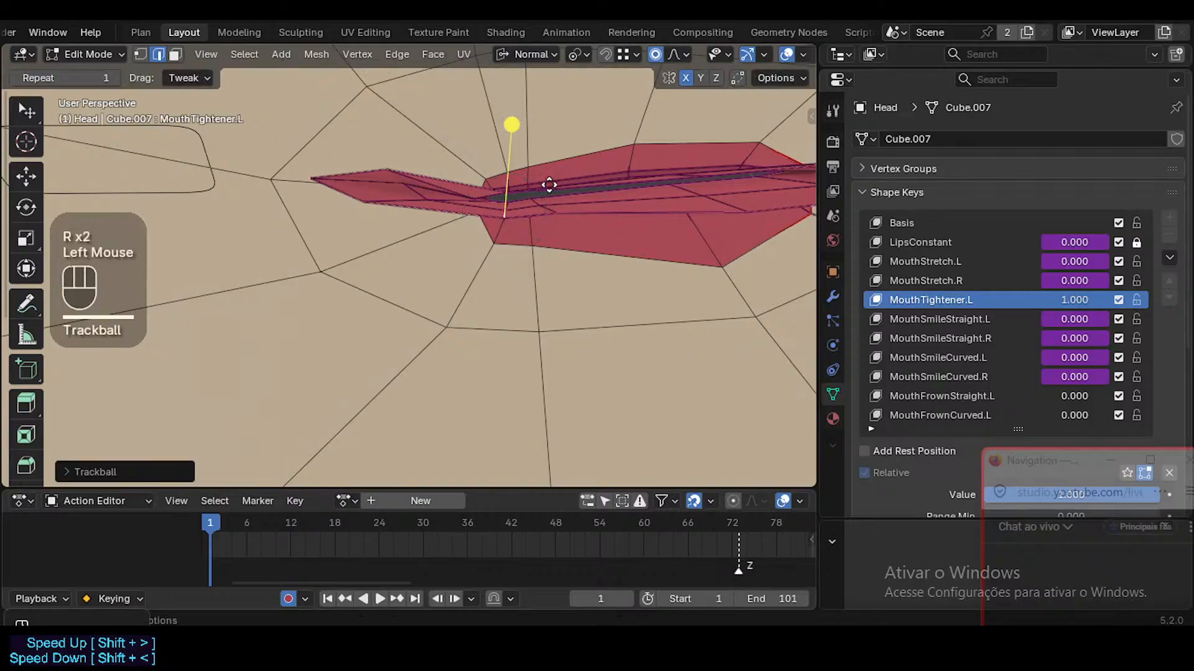
{"action": "key", "text": "g"}
{"action": "left_click", "coordinate": [439, 174], "text": "shift"}
Reposition the inner vertex where the upper and lower lips meet at the mouth corner
{"action": "middle_click_drag", "start_coordinate": [438, 174], "coordinate": [488, 186]}
{"action": "left_click", "coordinate": [480, 183]}
{"action": "key", "text": "1"}
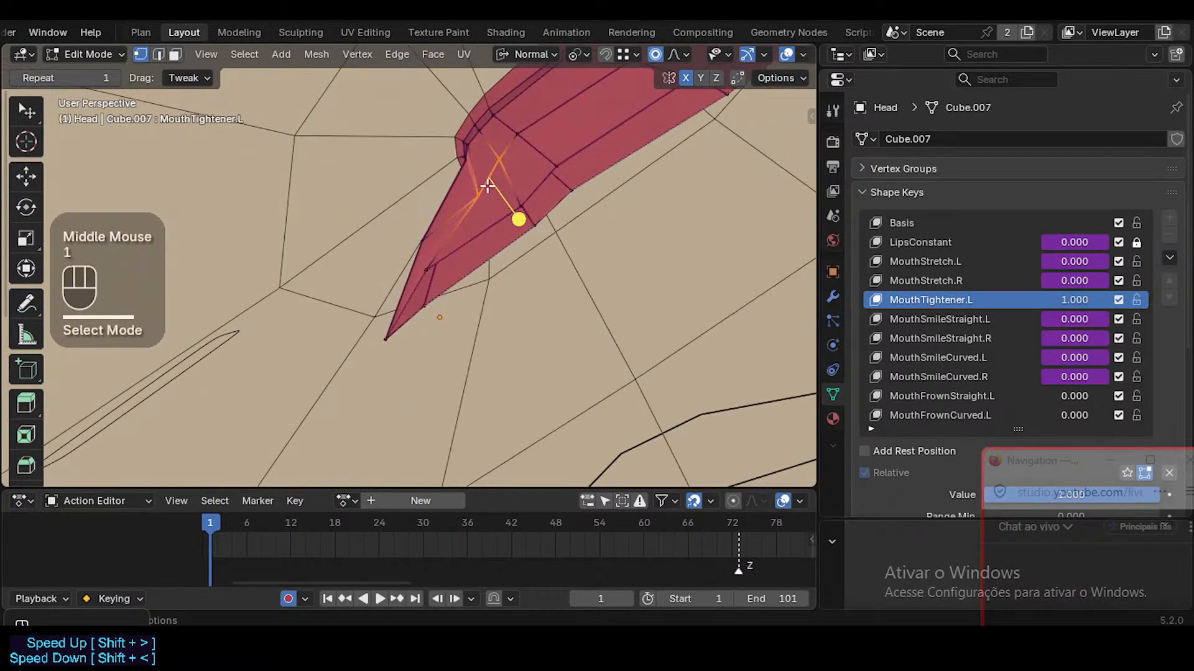
{"action": "middle_click_drag", "start_coordinate": [535, 247], "coordinate": [488, 204]}
{"action": "left_click", "coordinate": [494, 186]}
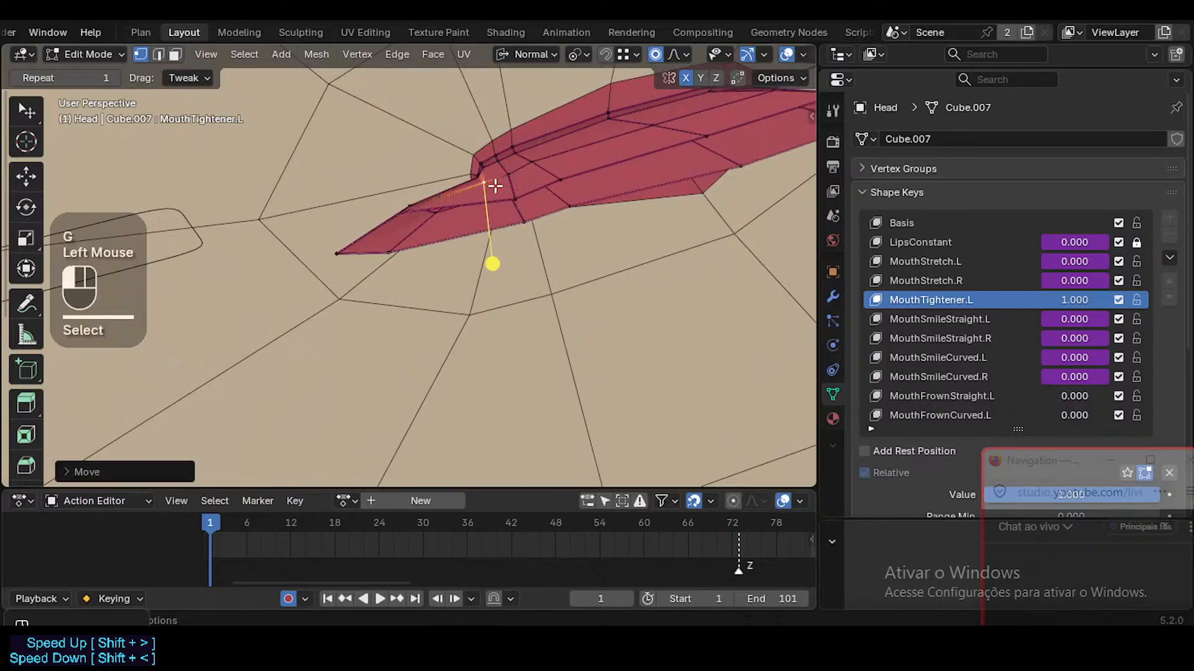
Pull the protruding tip vertices behind the mouth corner inward to shorten the inner lip geometry
{"action": "key", "text": "2"}
{"action": "left_click", "coordinate": [356, 251]}
{"action": "left_click", "coordinate": [384, 249]}
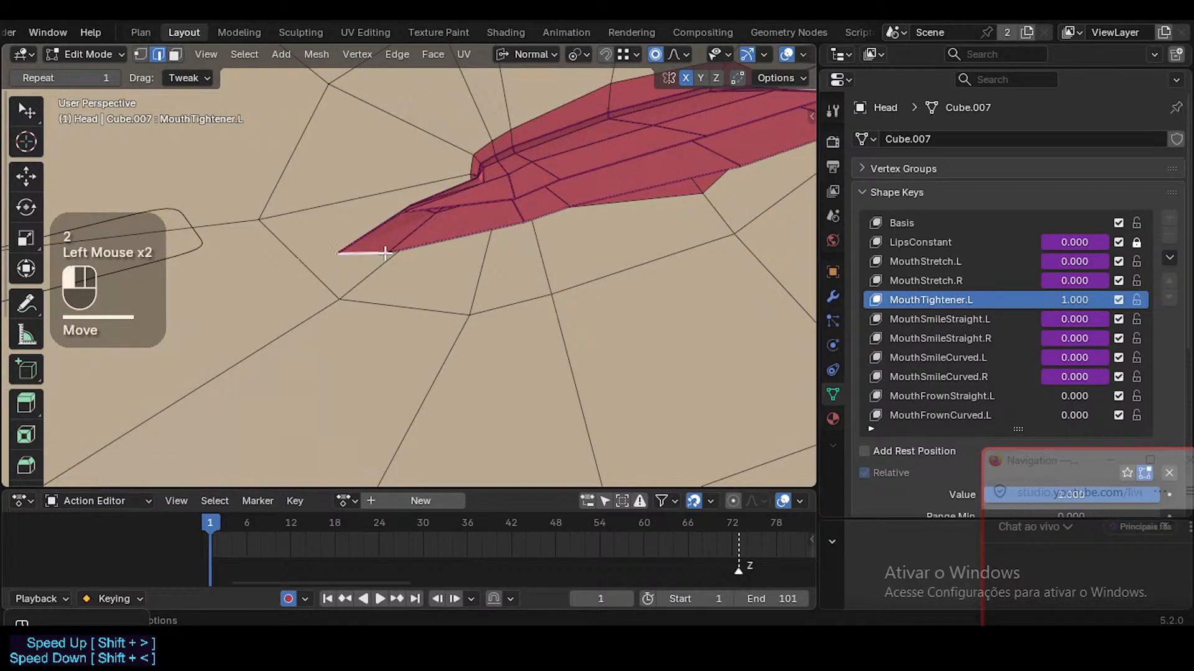
{"action": "left_click", "coordinate": [375, 237], "text": "shift"}
{"action": "key", "text": "2"}
{"action": "left_click", "coordinate": [375, 237], "text": "shift"}
{"action": "key", "text": "1"}
{"action": "left_click", "coordinate": [373, 249]}
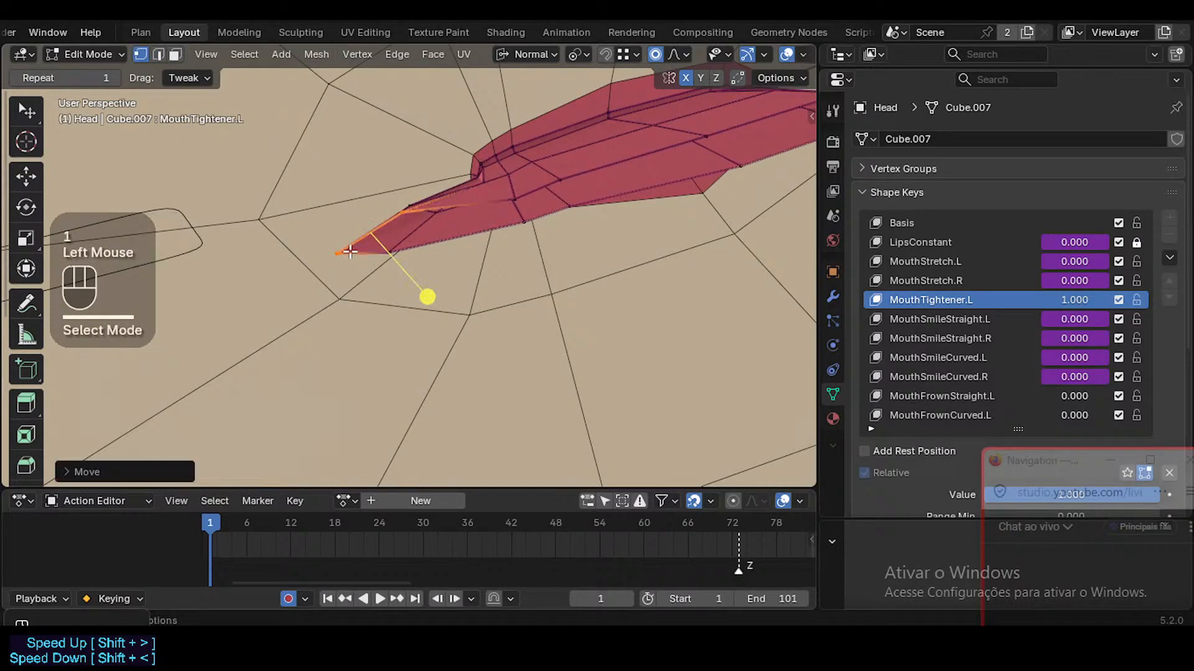
{"action": "key", "text": "g"}
{"action": "left_click", "coordinate": [375, 249]}
{"action": "left_click", "coordinate": [401, 259], "text": "shift"}
{"action": "key", "text": "g"}
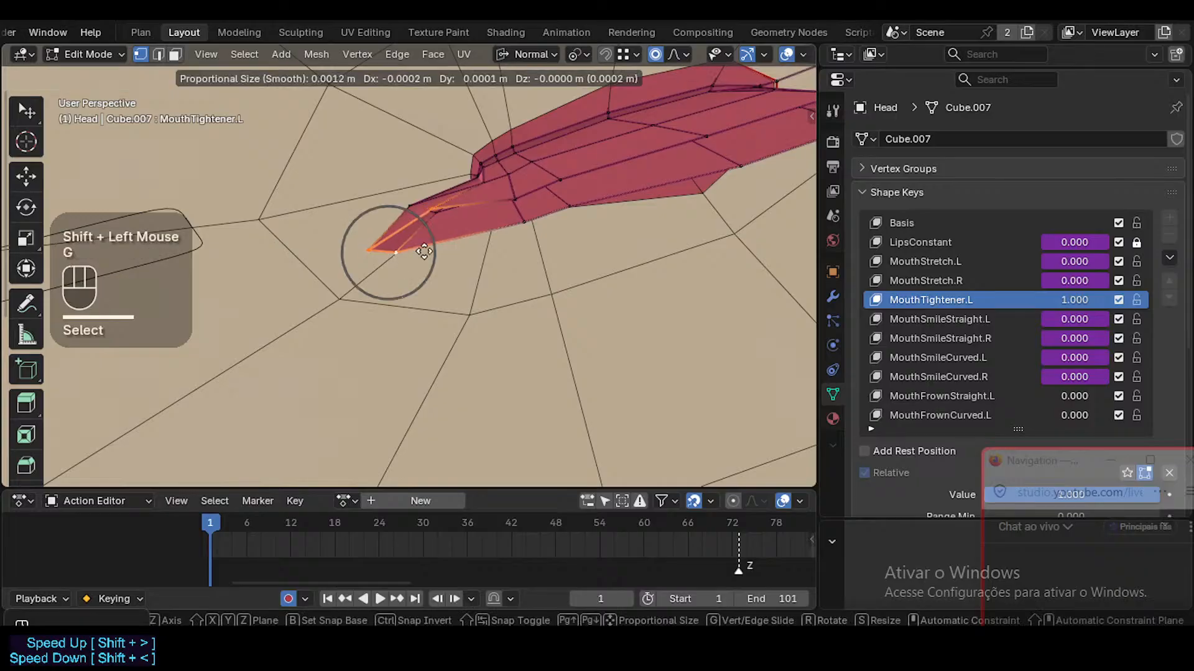
{"action": "left_click", "coordinate": [461, 241]}
Reposition the middle and lower vertices behind the mouth corner to even out their spacing
{"action": "left_click", "coordinate": [473, 202]}
{"action": "key", "text": "g"}
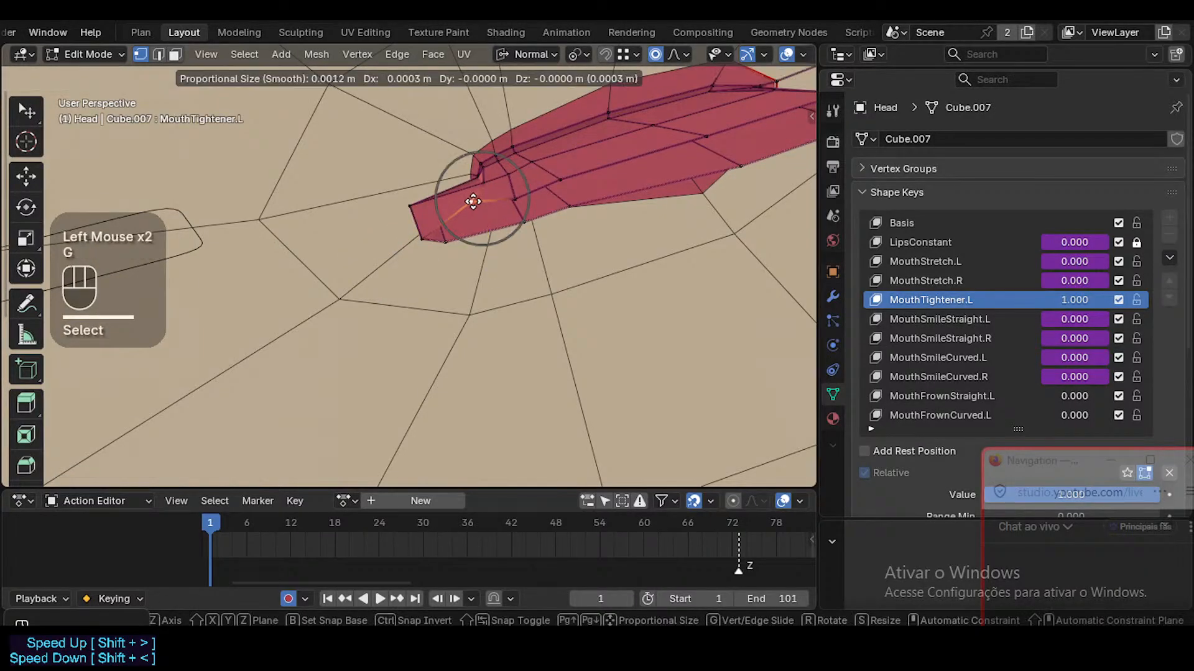
{"action": "left_click", "coordinate": [454, 219]}
{"action": "left_click", "coordinate": [437, 245]}
{"action": "key", "text": "g"}
{"action": "left_click", "coordinate": [464, 240]}
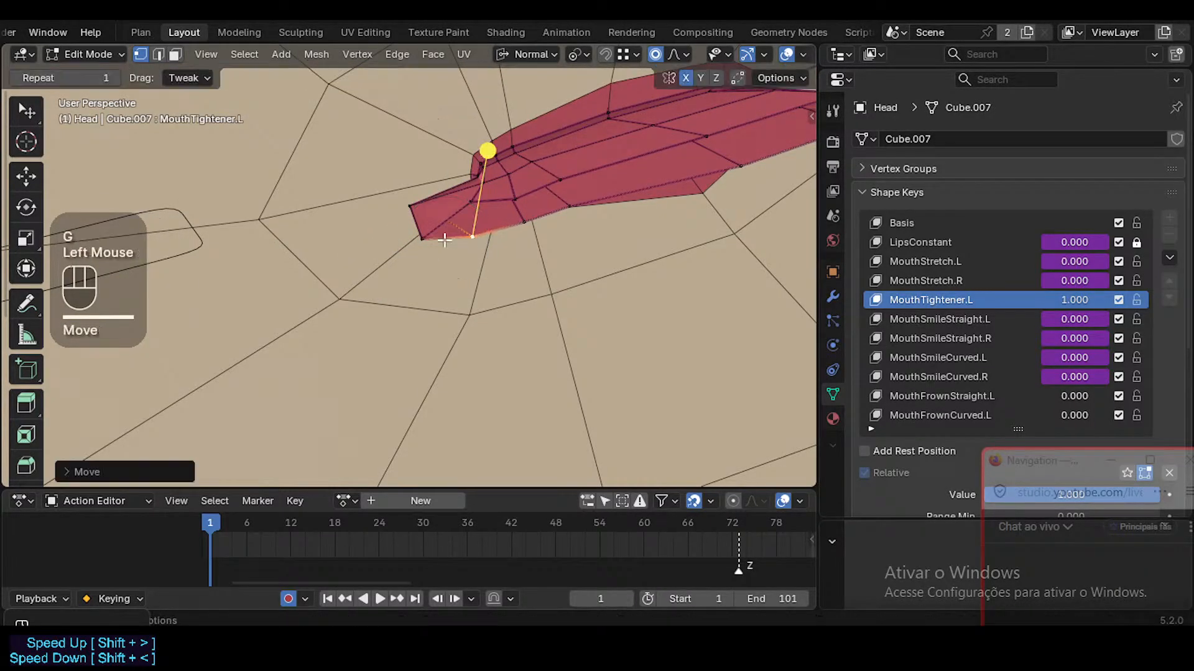
Move the remaining end vertices behind the mouth corner inward so the inner lips end compactly
{"action": "left_click", "coordinate": [426, 238]}
{"action": "key", "text": "g"}
{"action": "left_click", "coordinate": [418, 201]}
{"action": "left_click", "coordinate": [423, 203]}
{"action": "key", "text": "g"}
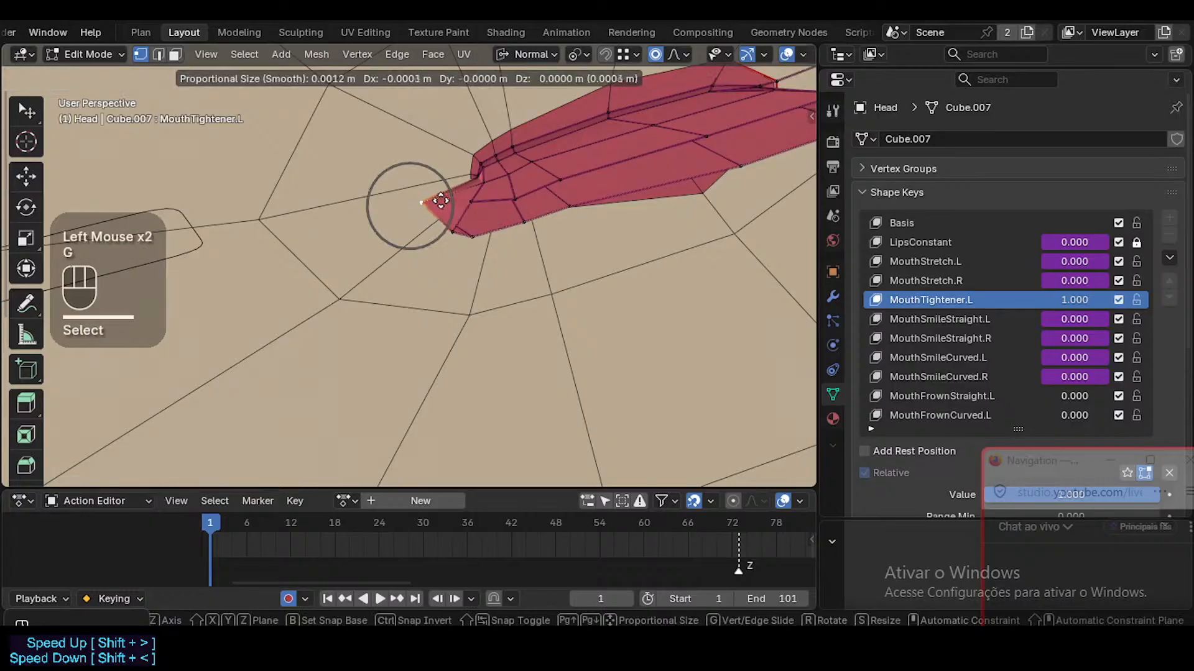
{"action": "left_click", "coordinate": [469, 197]}
{"action": "left_click", "coordinate": [446, 209]}
{"action": "key", "text": "g"}
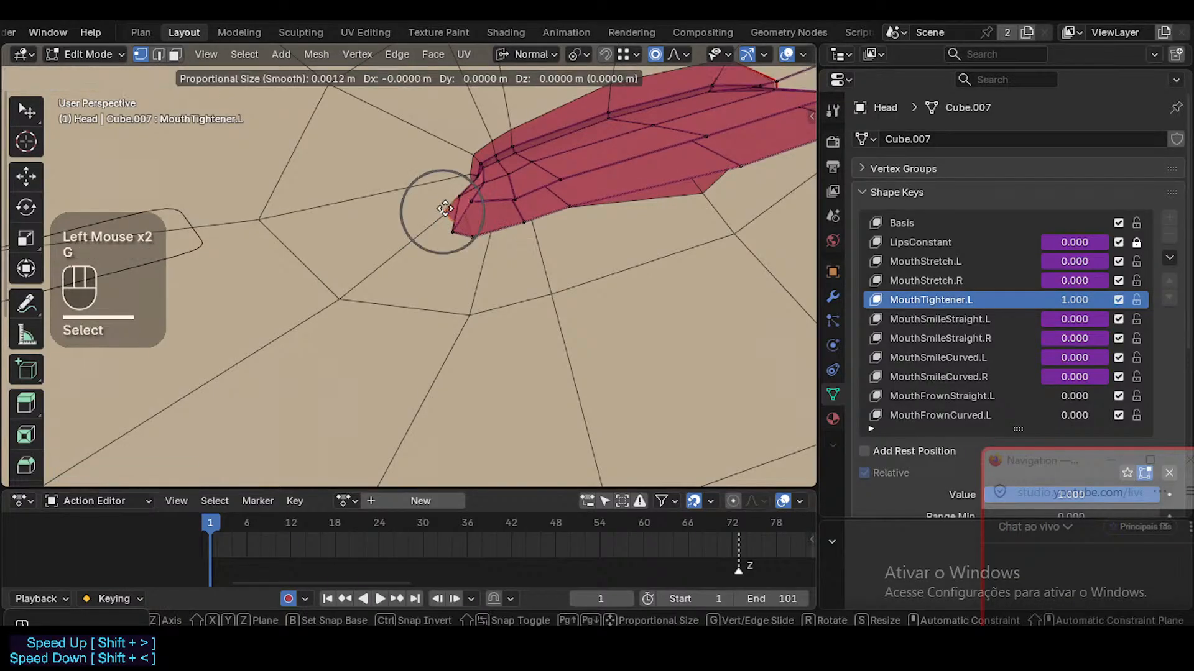
{"action": "left_click", "coordinate": [462, 210]}
Check the inner lip face loop behind the mouth corner and nudge two of its vertices to smooth it
{"action": "mouse_move", "coordinate": [460, 210]}
{"action": "middle_mouse_down"}
{"action": "mouse_move", "coordinate": [460, 240]}
{"action": "mouse_move", "coordinate": [483, 203]}
{"action": "middle_mouse_up"}
{"action": "key", "text": "3"}
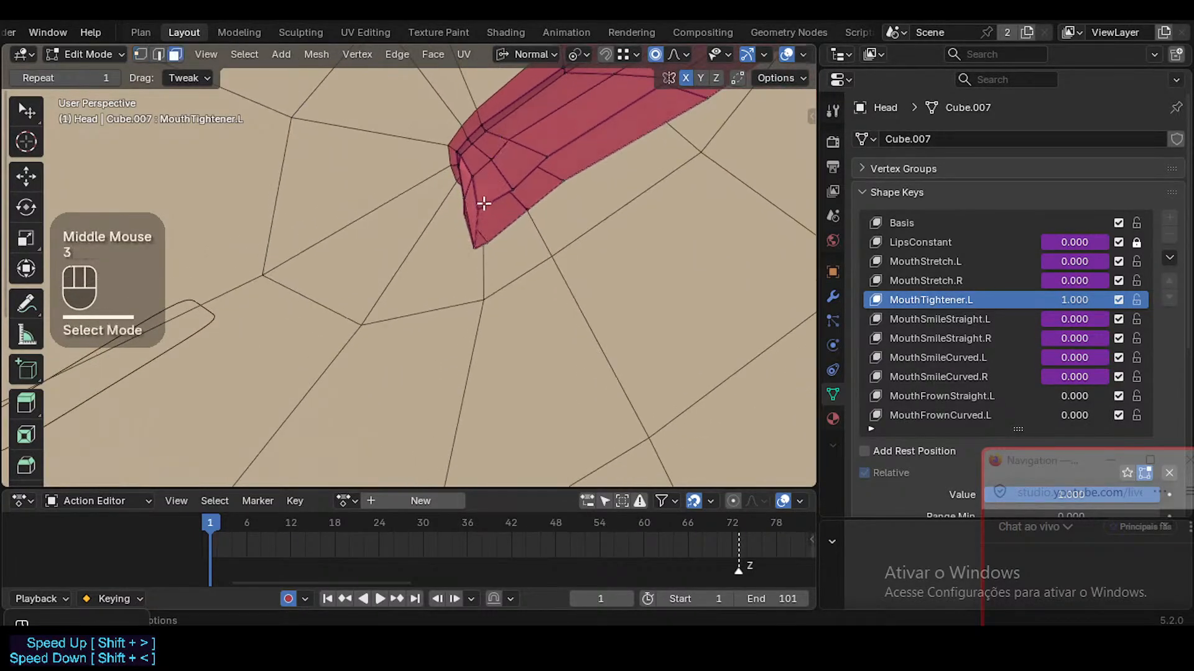
{"action": "left_click", "coordinate": [483, 194], "text": "alt+shift"}
{"action": "left_click_drag", "start_coordinate": [609, 231], "coordinate": [656, 236]}
{"action": "key", "text": "alt+a"}
{"action": "key", "text": "1"}
{"action": "left_click", "coordinate": [512, 183]}
{"action": "key", "text": "g"}
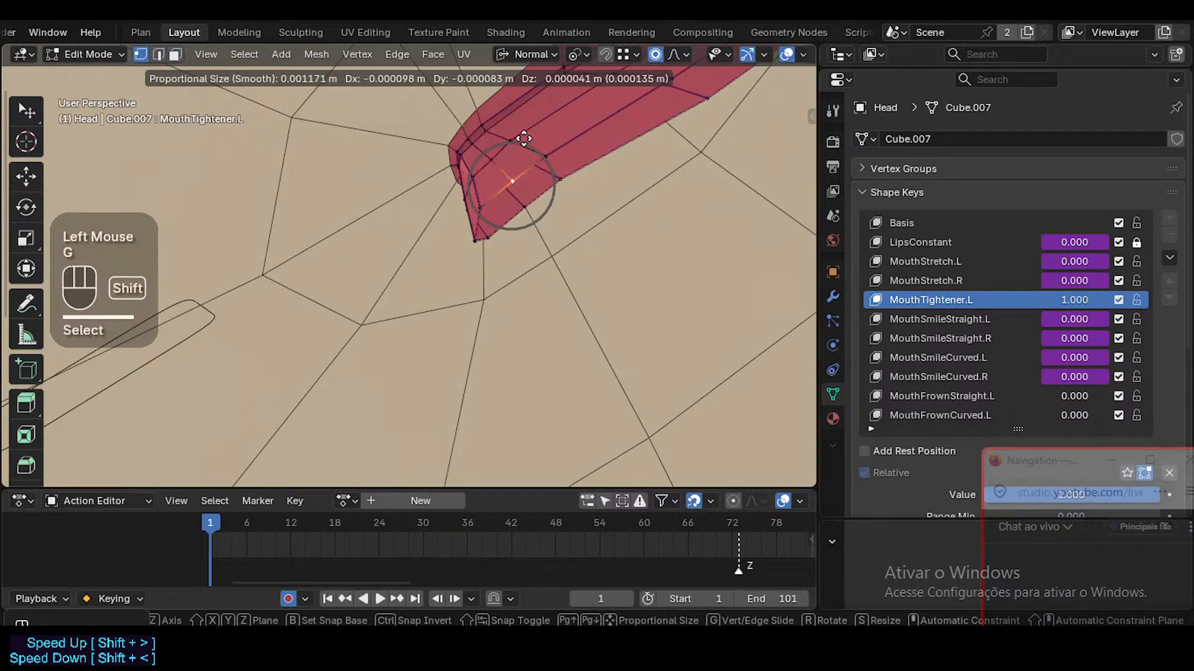
{"action": "left_click", "coordinate": [523, 139], "text": "shift"}
{"action": "left_click", "coordinate": [491, 155]}
{"action": "key", "text": "g"}
{"action": "left_click", "coordinate": [485, 152], "text": "shift"}
Examine the face loops behind the mouth corner from another angle for irregular faces
{"action": "key", "text": "alt+a"}
{"action": "key", "text": "3"}
{"action": "left_click", "coordinate": [467, 168], "text": "alt+shift"}
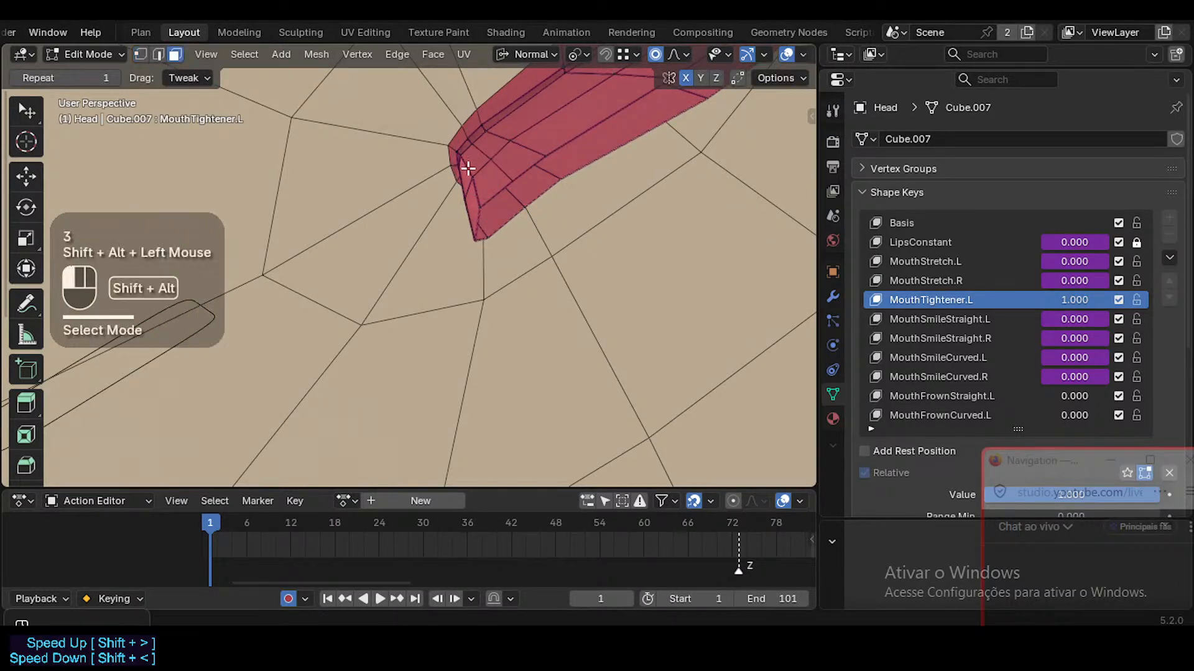
{"action": "left_click_drag", "start_coordinate": [564, 209], "coordinate": [581, 211]}
{"action": "middle_click_drag", "start_coordinate": [429, 164], "coordinate": [531, 184]}
{"action": "left_click", "coordinate": [549, 186], "text": "alt+shift"}
{"action": "key", "text": "alt+a"}
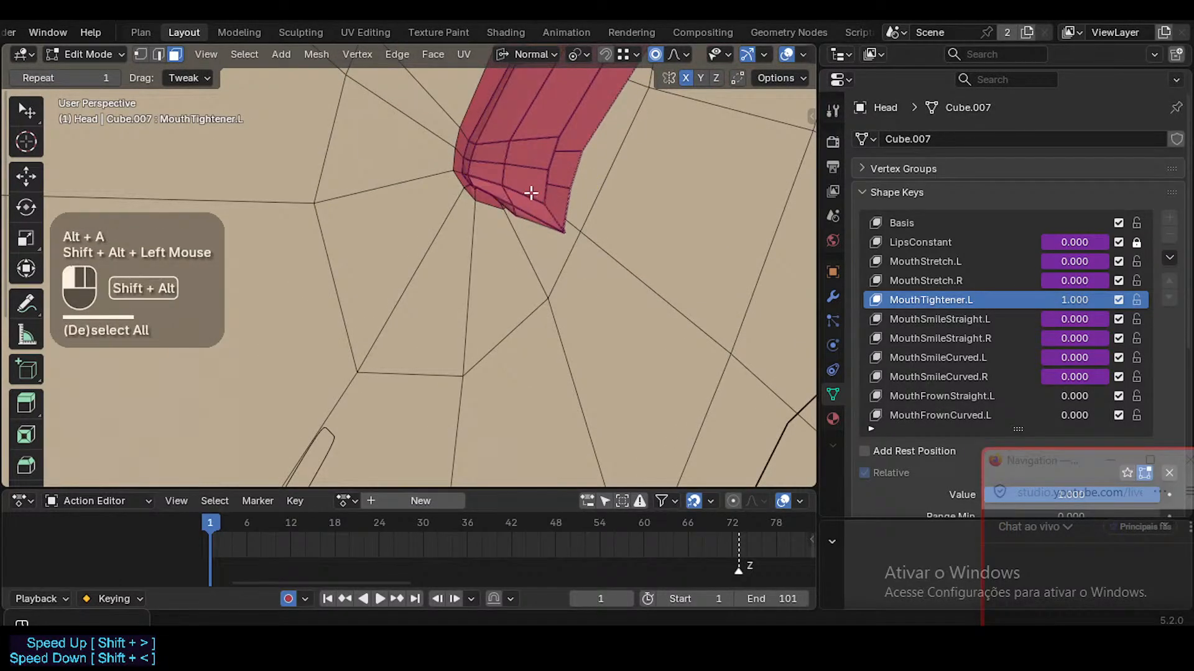
Smooth the face loop running along the inner lip behind the mouth corner, then clear the selection
{"action": "left_click", "coordinate": [524, 223], "text": "alt+shift"}
{"action": "left_click_drag", "start_coordinate": [643, 173], "coordinate": [665, 183]}
{"action": "key", "text": "alt+a"}
Reposition the middle vertex near the lower edge of the inner lip geometry behind the mouth corner with proportional editing
{"action": "middle_click_drag", "start_coordinate": [559, 204], "coordinate": [536, 120]}
{"action": "key", "text": "1"}
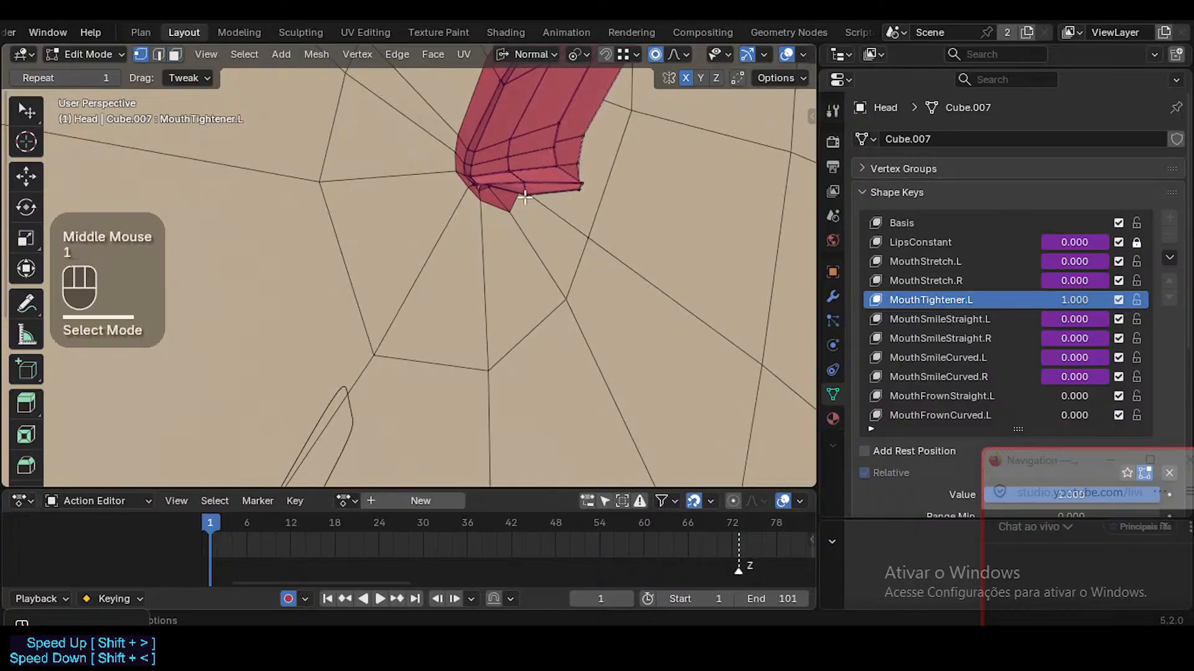
{"action": "left_click", "coordinate": [524, 182]}
{"action": "middle_click_drag", "start_coordinate": [581, 164], "coordinate": [539, 181], "text": "shift"}
{"action": "key", "text": "g"}
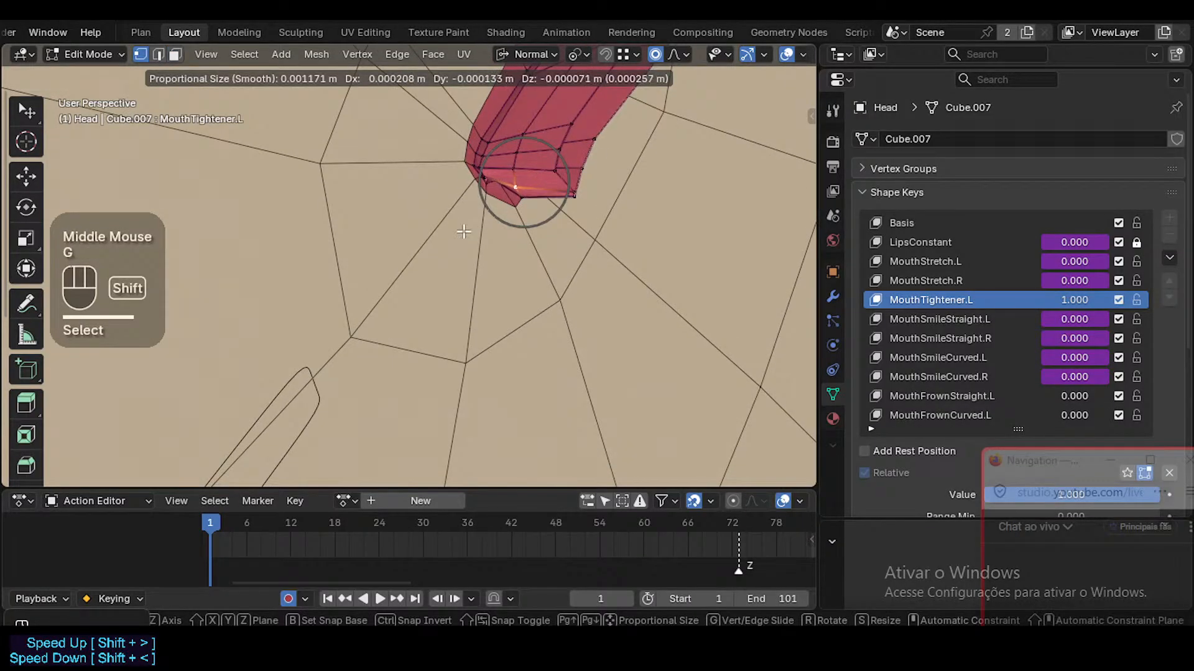
{"action": "left_click", "coordinate": [463, 231], "text": "shift"}
Smooth the inner lip's rear face loop, including its lower end faces
{"action": "key", "text": "3"}
{"action": "left_click", "coordinate": [560, 196], "text": "alt+shift"}
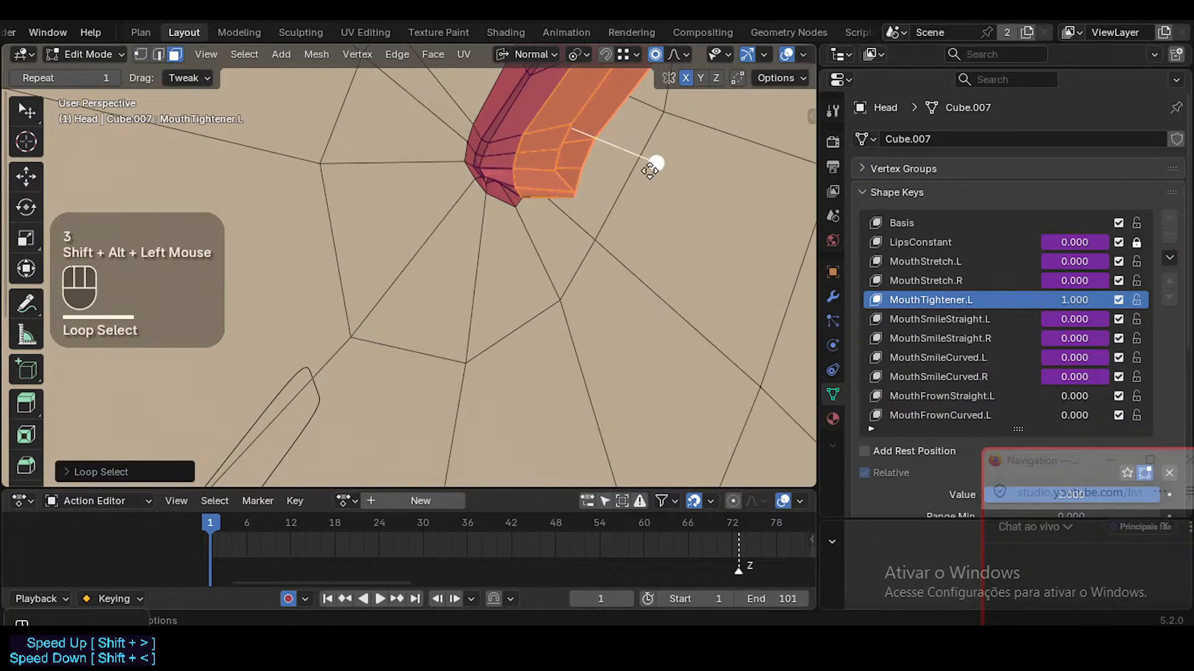
{"action": "left_click", "coordinate": [650, 171]}
Slide the vertex at the lower rear tip of the inner lip inward along its edge
{"action": "key", "text": "3"}
{"action": "key", "text": "2"}
{"action": "left_click", "coordinate": [574, 193]}
{"action": "middle_click_drag", "start_coordinate": [576, 192], "coordinate": [655, 172]}
{"action": "middle_click_drag", "start_coordinate": [563, 174], "coordinate": [581, 192]}
{"action": "key", "text": "1"}
{"action": "left_click", "coordinate": [577, 189]}
{"action": "key", "text": "g"}
{"action": "key", "text": "g"}
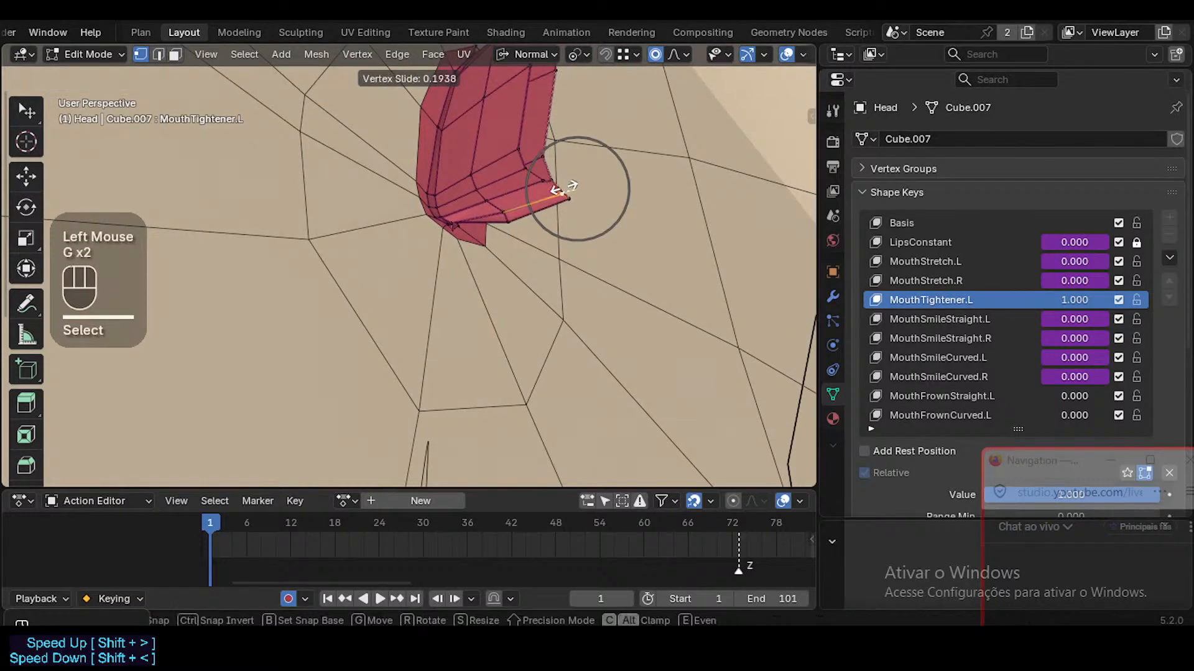
{"action": "left_click", "coordinate": [560, 190]}
Nudge the vertex beside the inner lip's rear tip twice to even out the surrounding faces
{"action": "left_click", "coordinate": [542, 181]}
{"action": "key", "text": "g"}
{"action": "left_click", "coordinate": [496, 199], "text": "shift"}
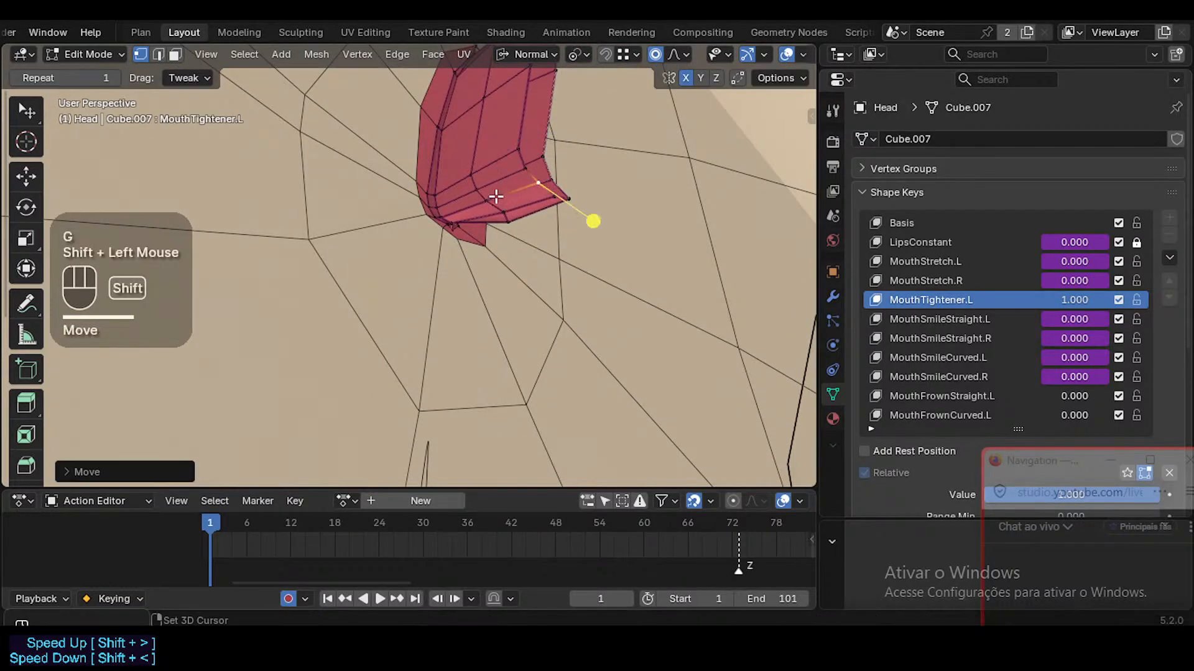
{"action": "key", "text": "g"}
{"action": "left_click", "coordinate": [495, 205], "text": "shift"}
Slide the short end edge at the inner lip's rear tip slightly inward
{"action": "key", "text": "2"}
{"action": "left_click", "coordinate": [539, 207]}
{"action": "key", "text": "g"}
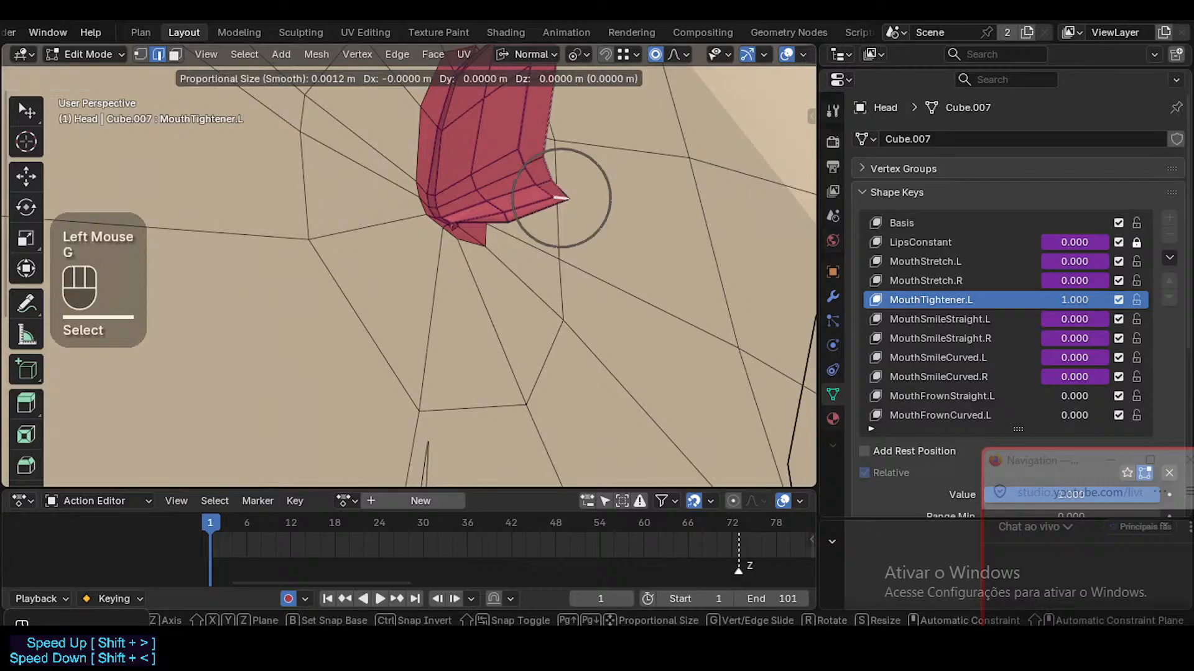
{"action": "key", "text": "g"}
{"action": "left_click", "coordinate": [530, 210], "text": "shift"}
Shift the vertex on the lower border of the inner lip toward the mouth corner with proportional editing
{"action": "key", "text": "1"}
{"action": "left_click", "coordinate": [543, 179]}
{"action": "key", "text": "g"}
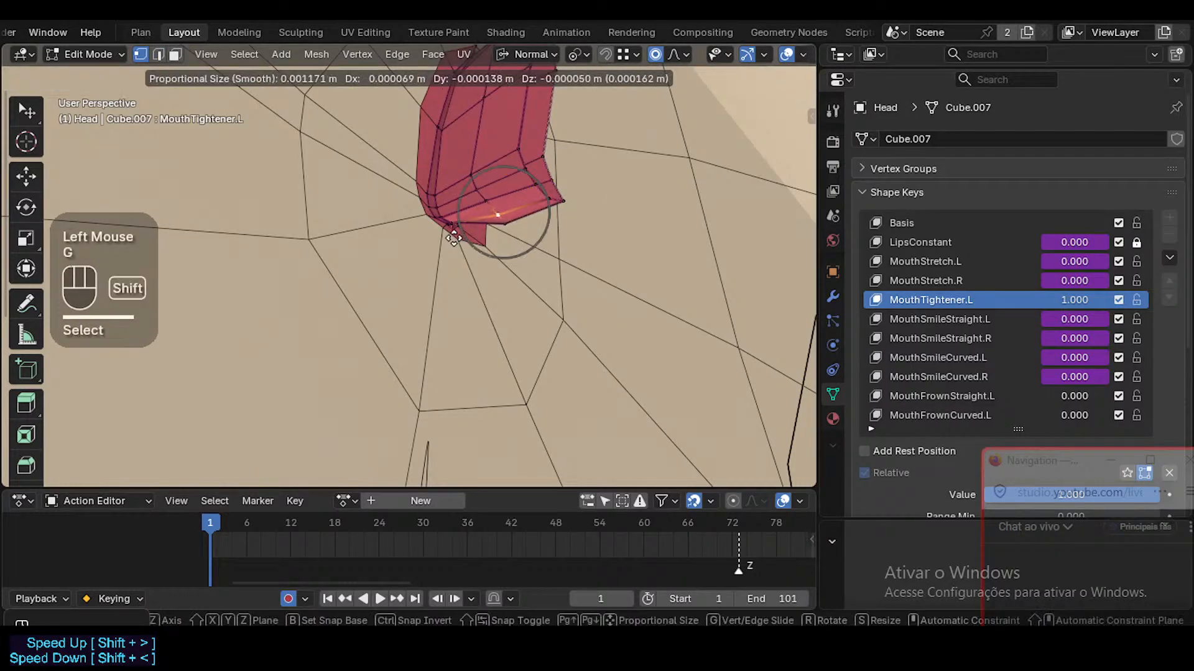
{"action": "left_click", "coordinate": [473, 198], "text": "shift"}
Select the rear face loop of the inner lip and smooth its vertices again
{"action": "key", "text": "2"}
{"action": "left_click", "coordinate": [477, 187], "text": "alt+shift"}
{"action": "key", "text": "alt+a"}
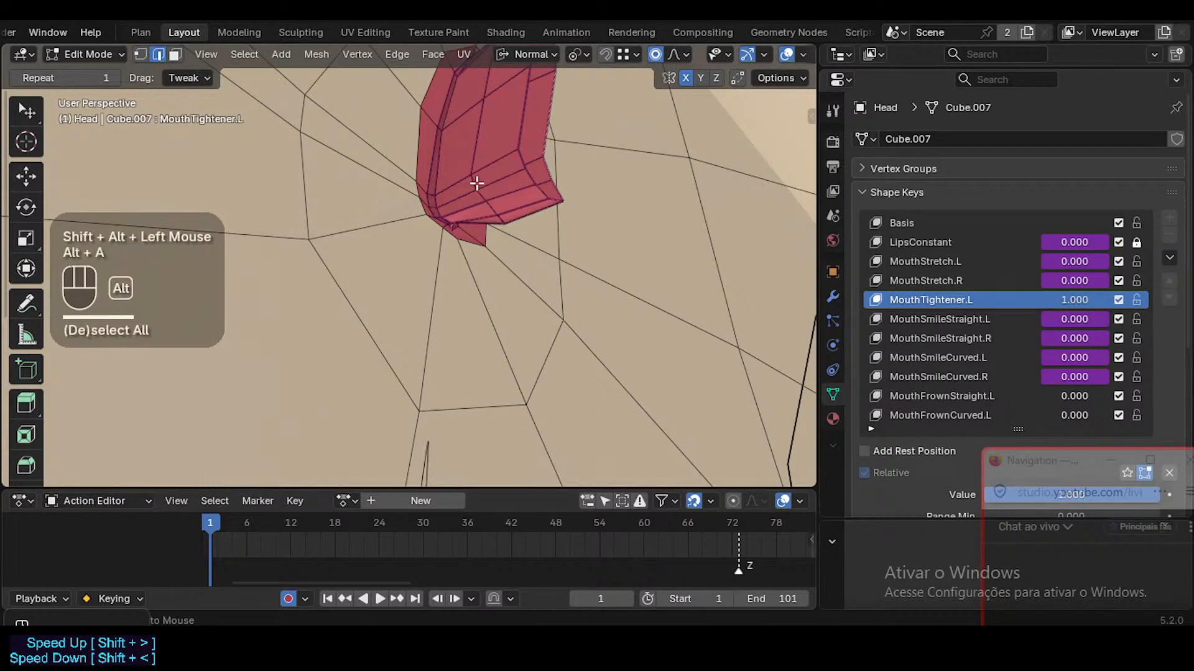
{"action": "left_click", "coordinate": [489, 181], "text": "alt+shift"}
{"action": "left_click", "coordinate": [547, 221]}
{"action": "key", "text": "alt+a"}
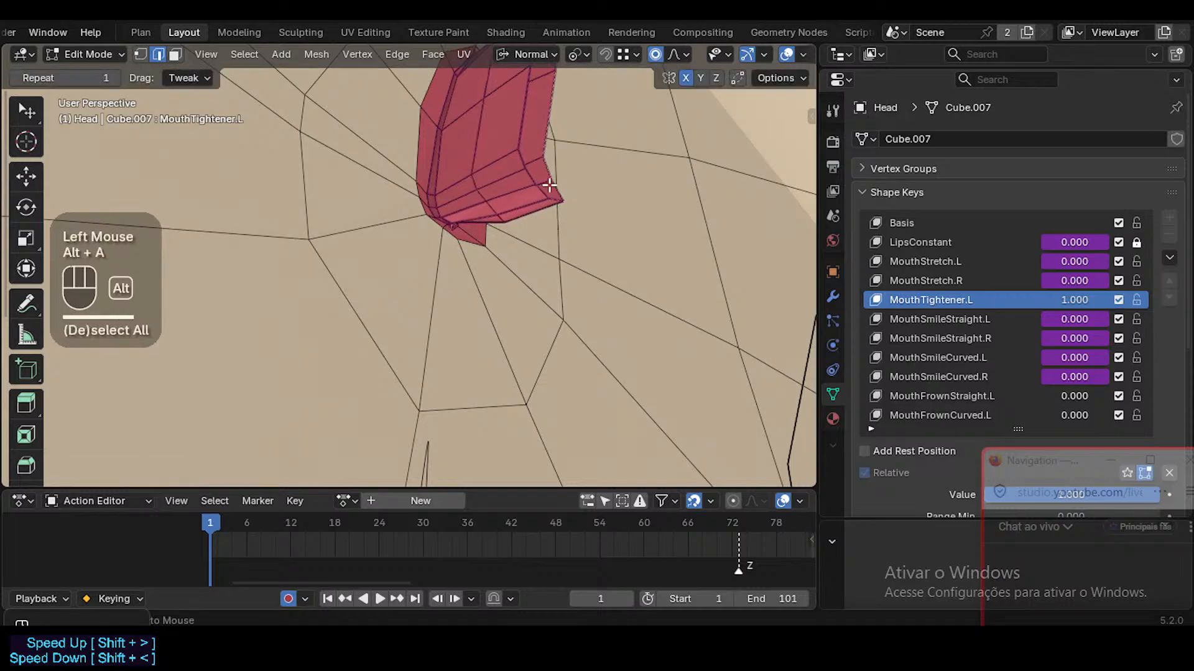
{"action": "key", "text": "3"}
{"action": "left_click", "coordinate": [517, 167], "text": "alt+shift"}
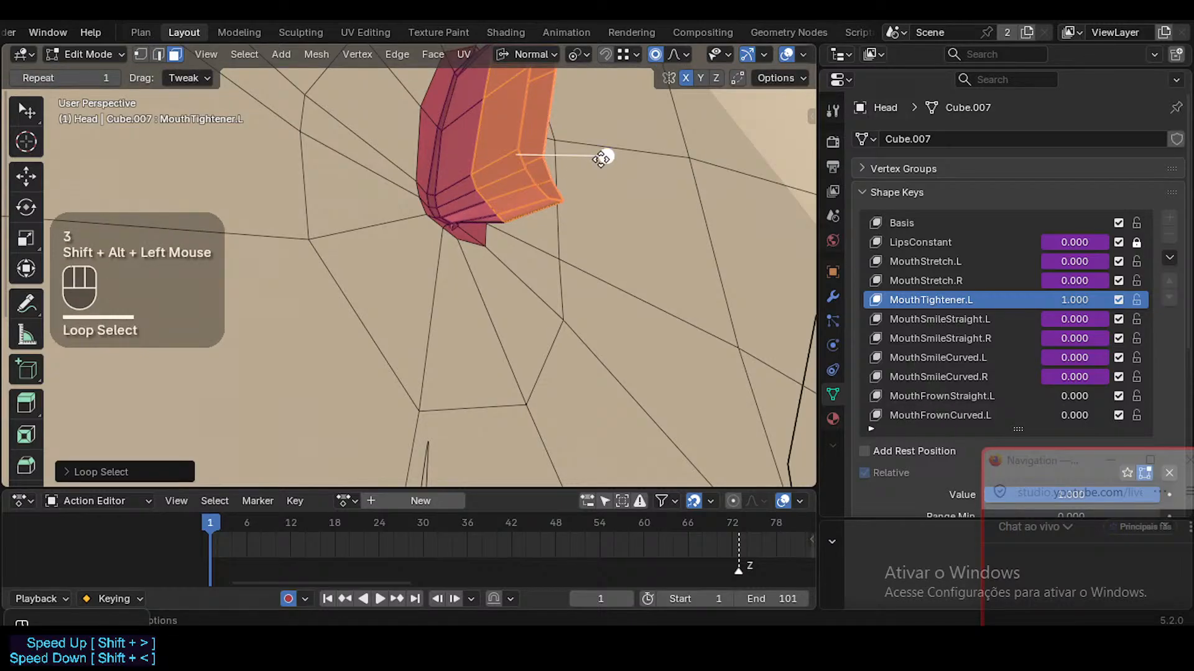
{"action": "left_click_drag", "start_coordinate": [602, 158], "coordinate": [613, 161]}
Smooth the neighbouring face loop nearer the mouth corner and clear the selection
{"action": "middle_click_drag", "start_coordinate": [482, 168], "coordinate": [540, 138]}
{"action": "middle_click_drag", "start_coordinate": [497, 193], "coordinate": [441, 233]}
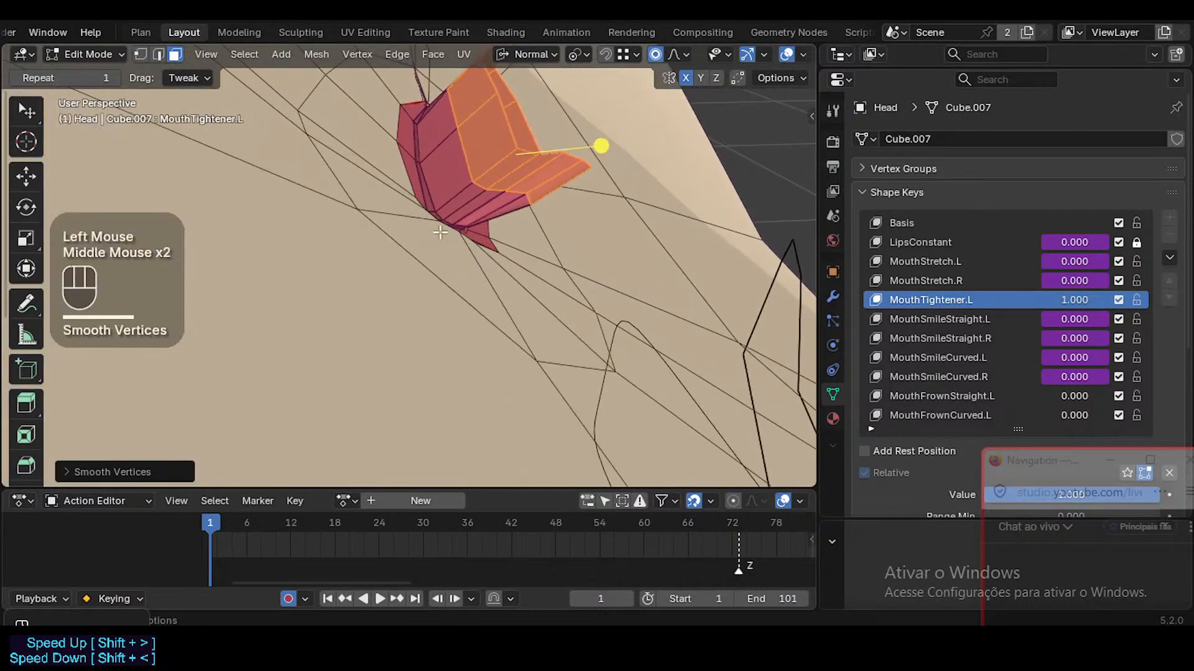
{"action": "key", "text": "alt+a"}
{"action": "left_click", "coordinate": [509, 199], "text": "alt+shift"}
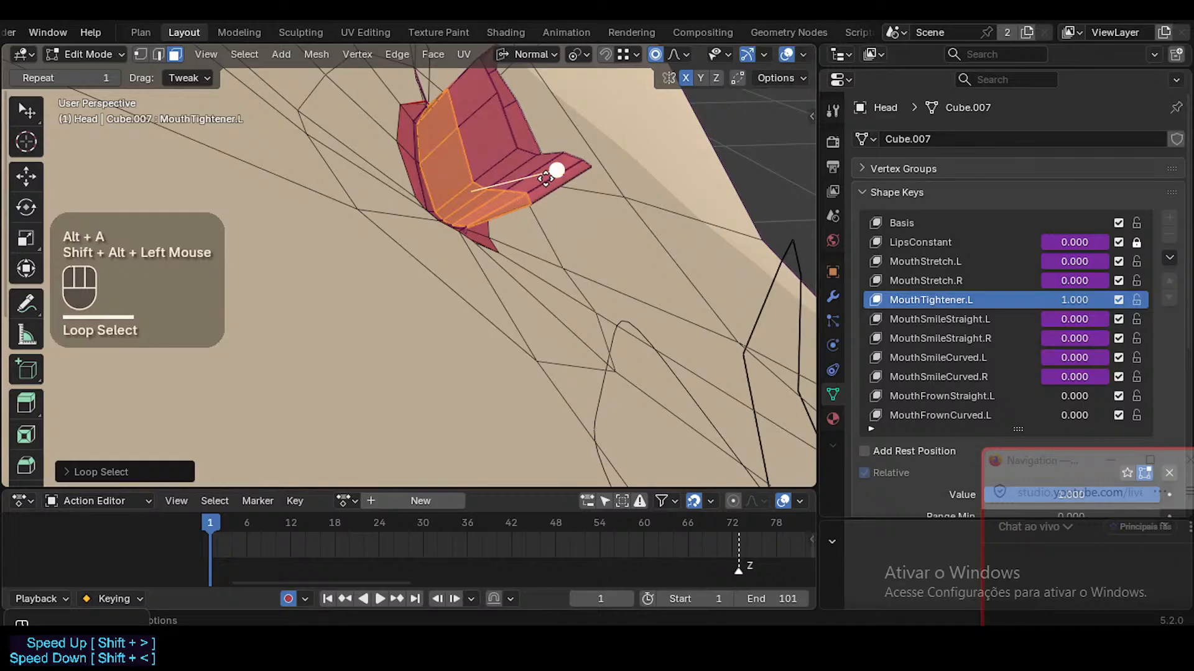
{"action": "left_click", "coordinate": [545, 179]}
{"action": "key", "text": "alt+a"}
Nudge the lower vertex between the two smoothed face loops and return to the front view of the head
{"action": "key", "text": "1"}
{"action": "left_click", "coordinate": [523, 195]}
{"action": "key", "text": "g"}
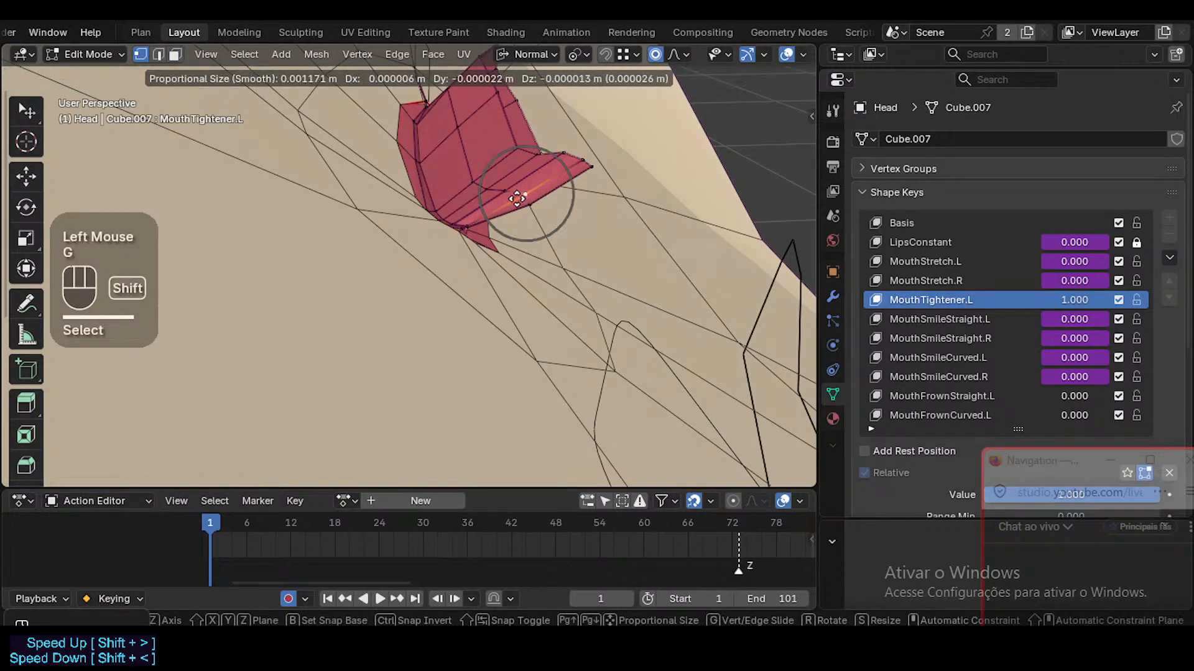
{"action": "left_click", "coordinate": [482, 199], "text": "shift"}
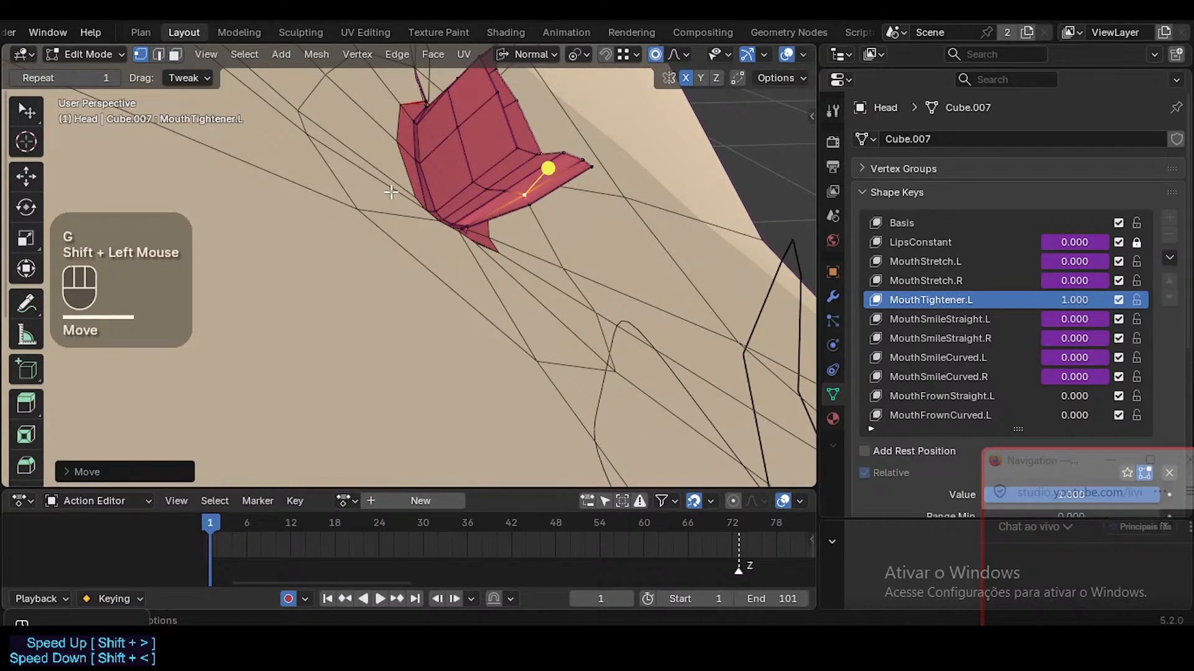
{"action": "key", "text": "KP_1"}
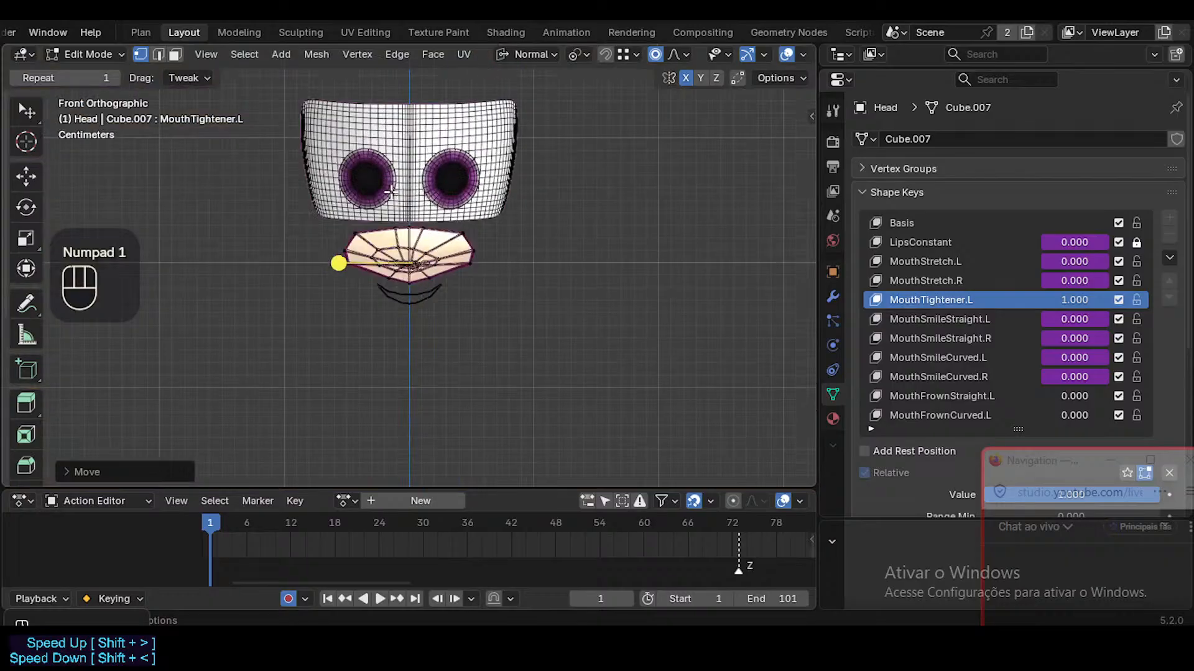
Move the lower outer side edge of the mouth patch on the MouthTightener.L shape key
{"action": "scroll", "coordinate": [473, 278], "scroll_direction": "up", "scroll_amount": 5}
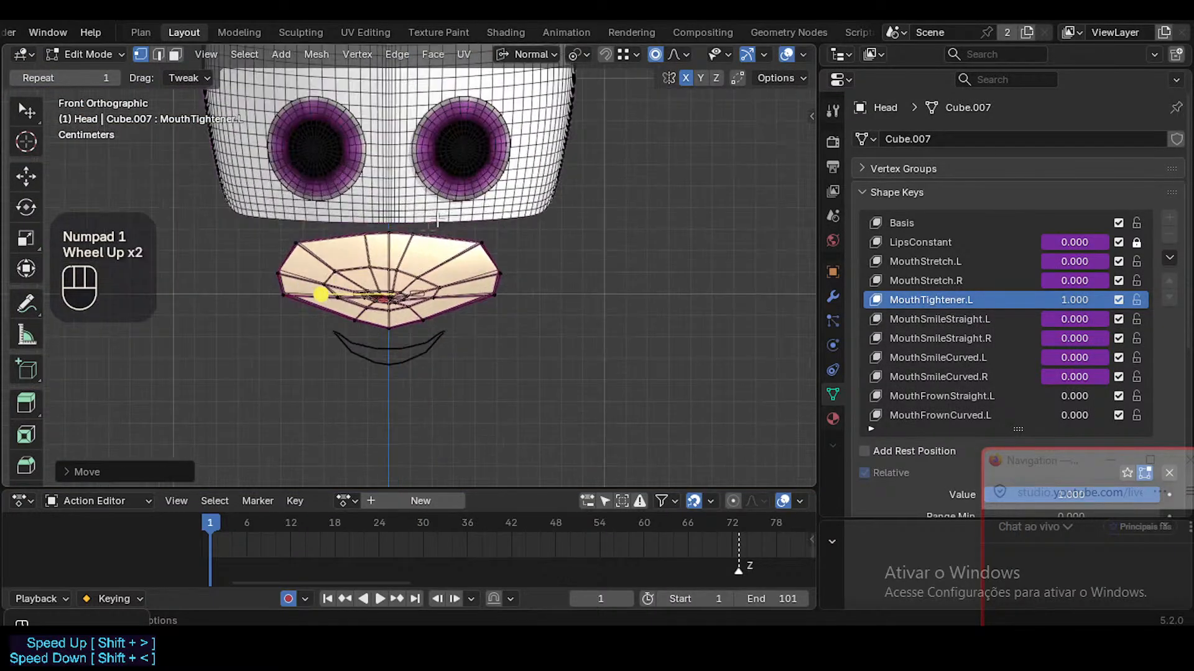
{"action": "key", "text": "2"}
{"action": "left_click", "coordinate": [622, 239]}
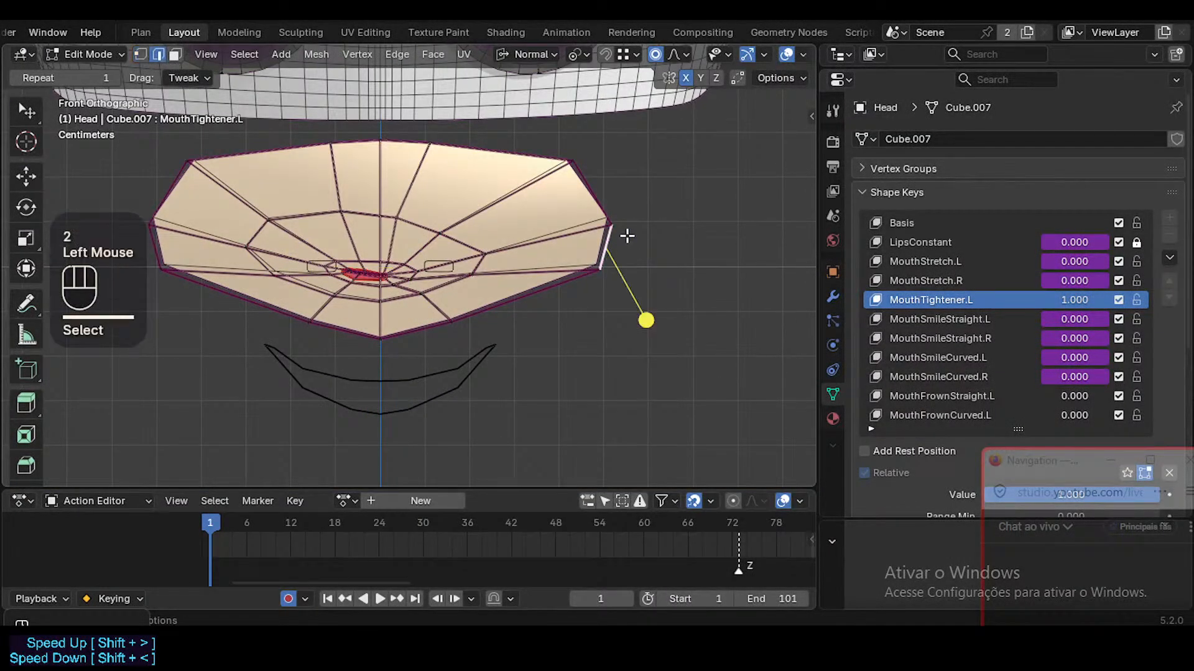
{"action": "scroll", "coordinate": [621, 245], "scroll_direction": "up", "scroll_amount": 2}
{"action": "key", "text": "g"}
{"action": "left_click", "coordinate": [589, 167], "text": "shift"}
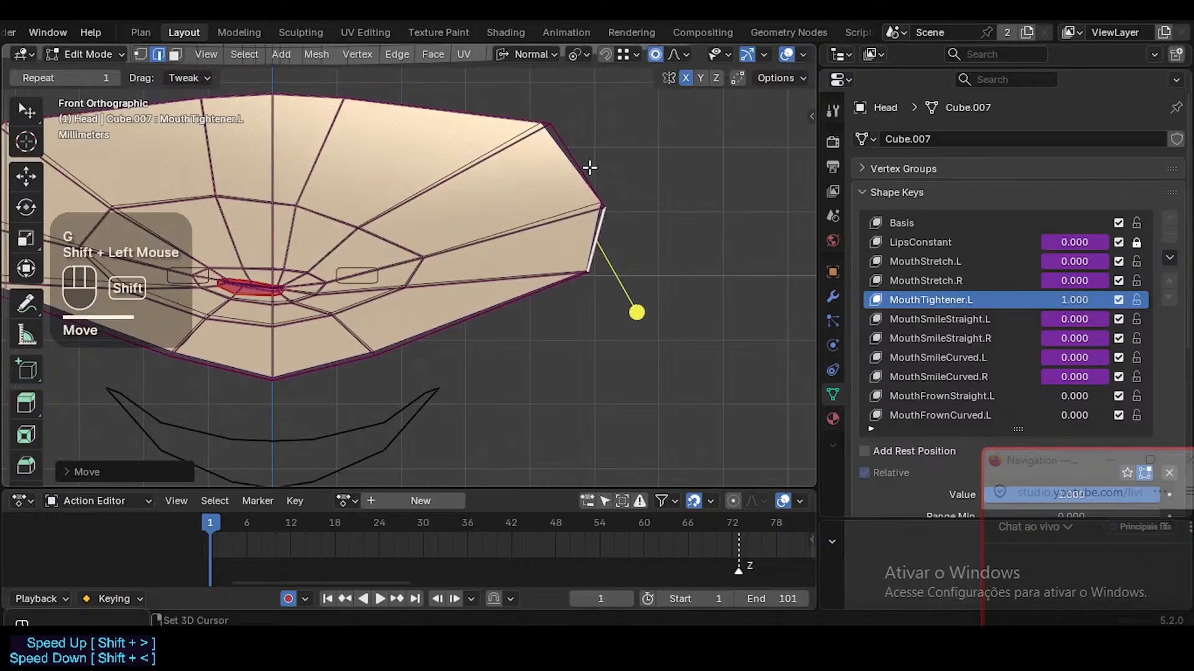
Rotate the mouth patch's upper outer edge slightly and move it inward
{"action": "left_click", "coordinate": [570, 146]}
{"action": "key", "text": "r"}
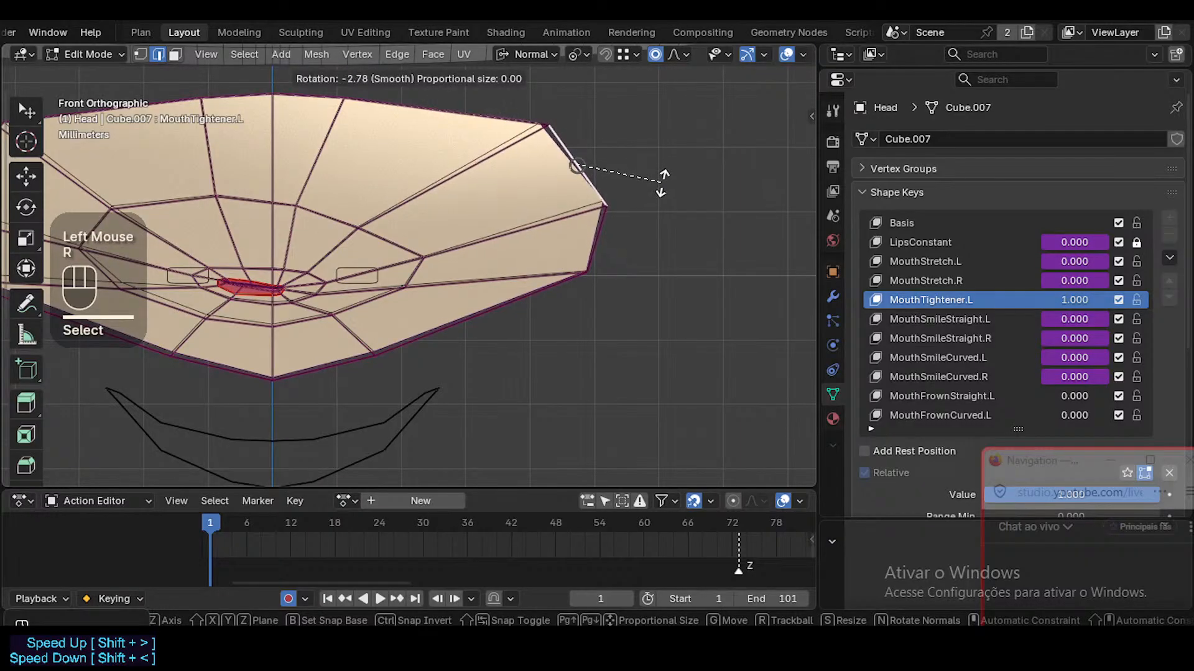
{"action": "left_click", "coordinate": [643, 161]}
{"action": "key", "text": "g"}
{"action": "left_click", "coordinate": [616, 208], "text": "shift"}
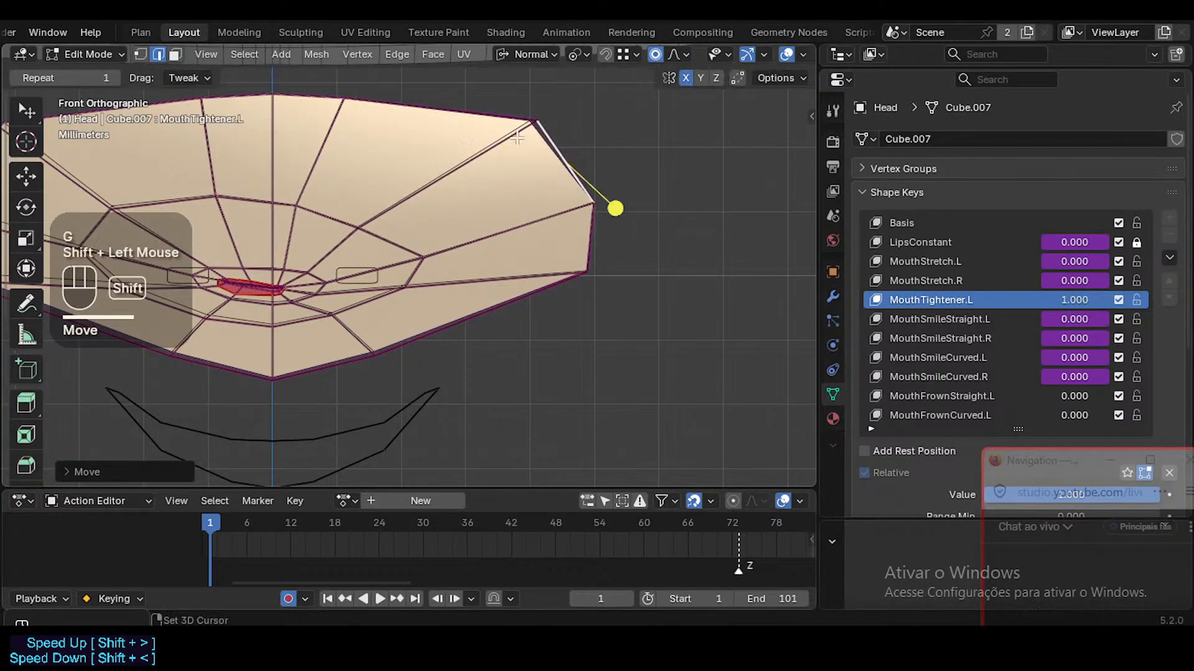
Adjust the position of the upper corner vertex on the mouth patch's outer border
{"action": "key", "text": "1"}
{"action": "left_click", "coordinate": [529, 127]}
{"action": "key", "text": "g"}
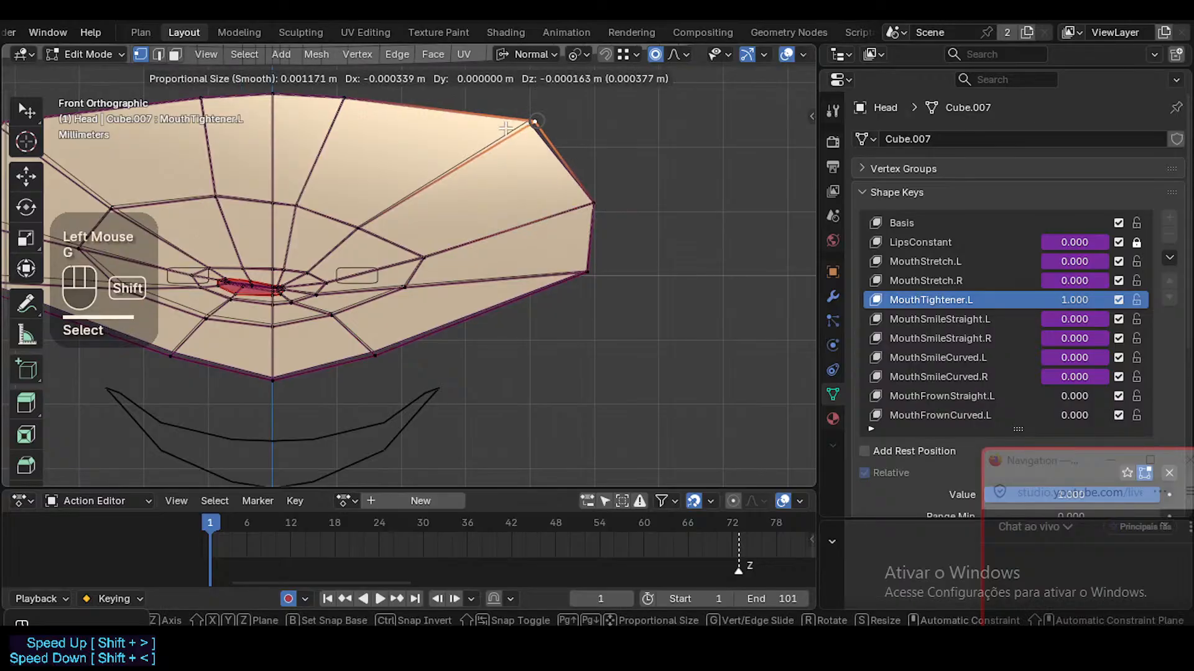
{"action": "left_click", "coordinate": [575, 133], "text": "shift"}
Move the outermost side vertex of the mouth patch slightly outward, and adjust the border vertex just below it
{"action": "left_click", "coordinate": [614, 200]}
{"action": "key", "text": "g"}
{"action": "left_click", "coordinate": [667, 206], "text": "shift"}
{"action": "key", "text": "g"}
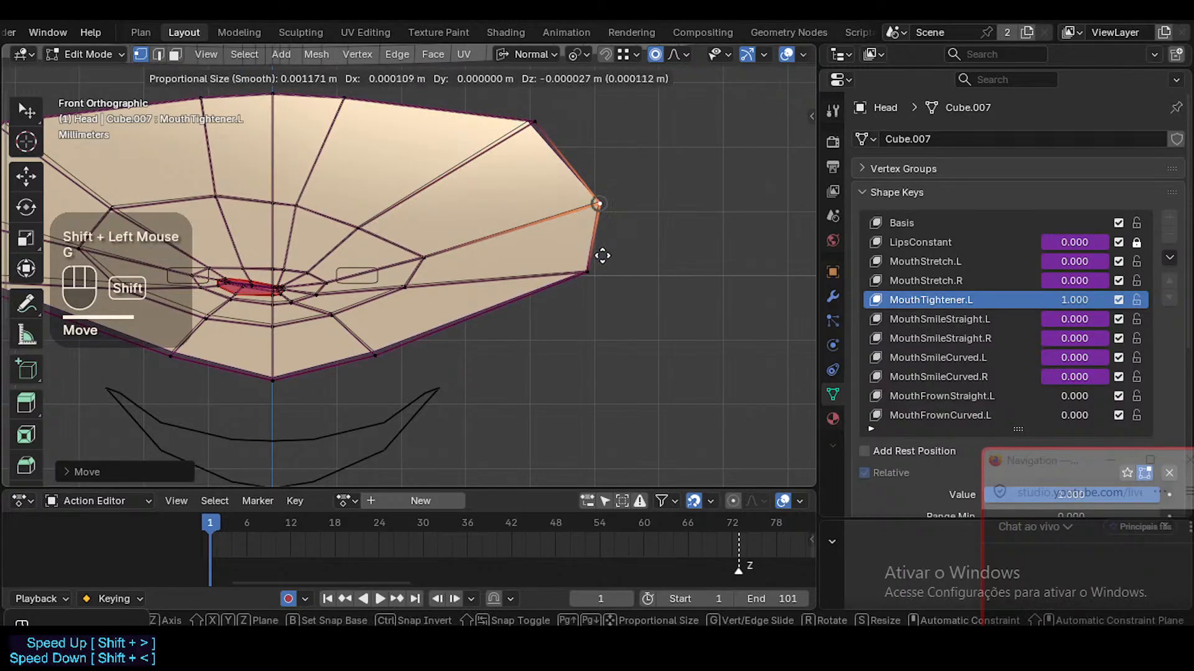
{"action": "left_click", "coordinate": [603, 256], "text": "shift"}
{"action": "left_click", "coordinate": [597, 267]}
{"action": "key", "text": "g"}
{"action": "left_click", "coordinate": [606, 274], "text": "shift"}
Reposition the vertex below the tightened lip corner on the loop surrounding the lips
{"action": "left_click", "coordinate": [328, 316]}
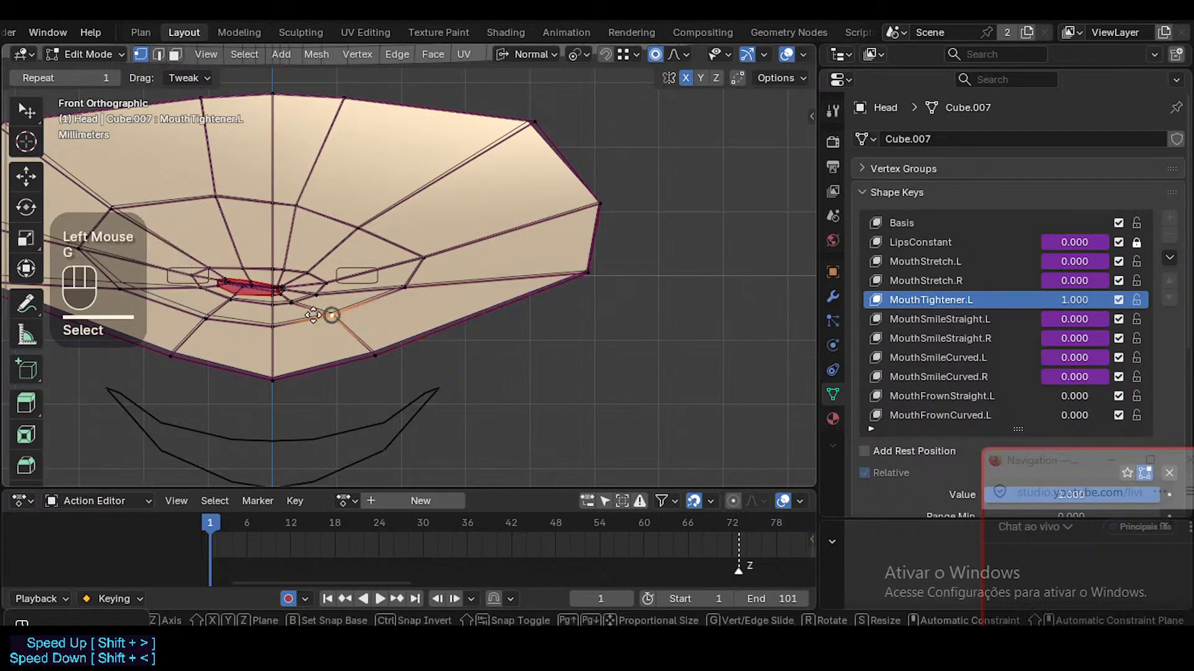
{"action": "key", "text": "g"}
{"action": "left_click", "coordinate": [332, 316], "text": "shift"}
{"action": "key", "text": "g"}
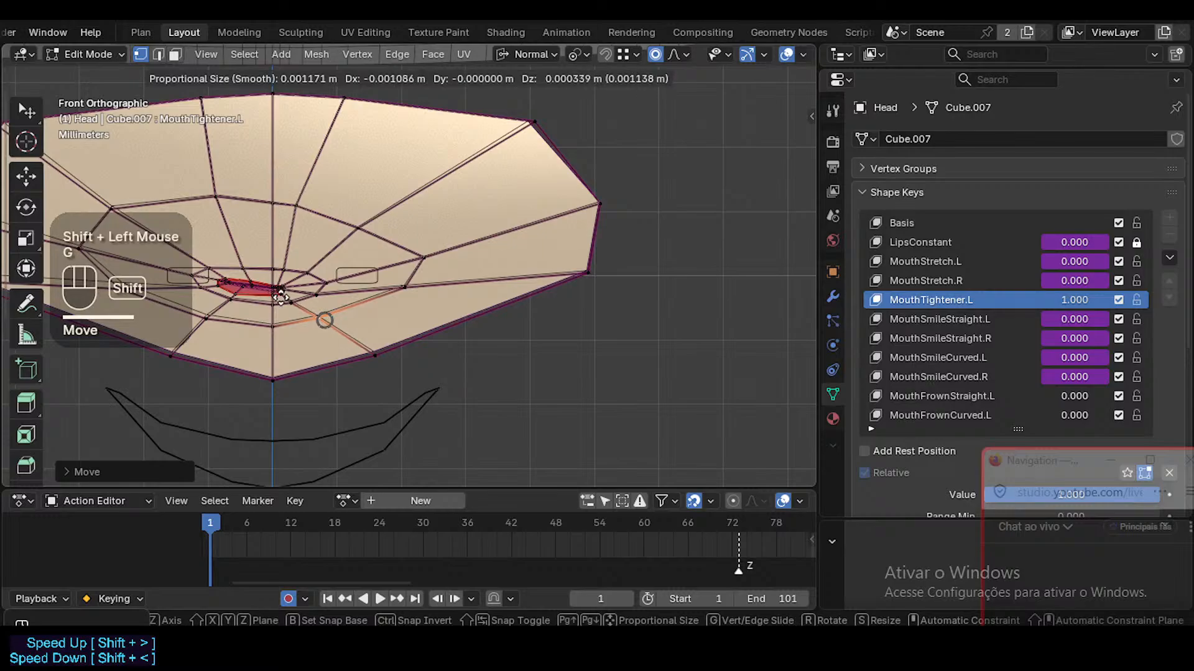
{"action": "left_click", "coordinate": [281, 297], "text": "shift"}
Fine-tune the vertices of the loop just above the tightened lip corner
{"action": "left_click", "coordinate": [330, 279]}
{"action": "left_click", "coordinate": [329, 279]}
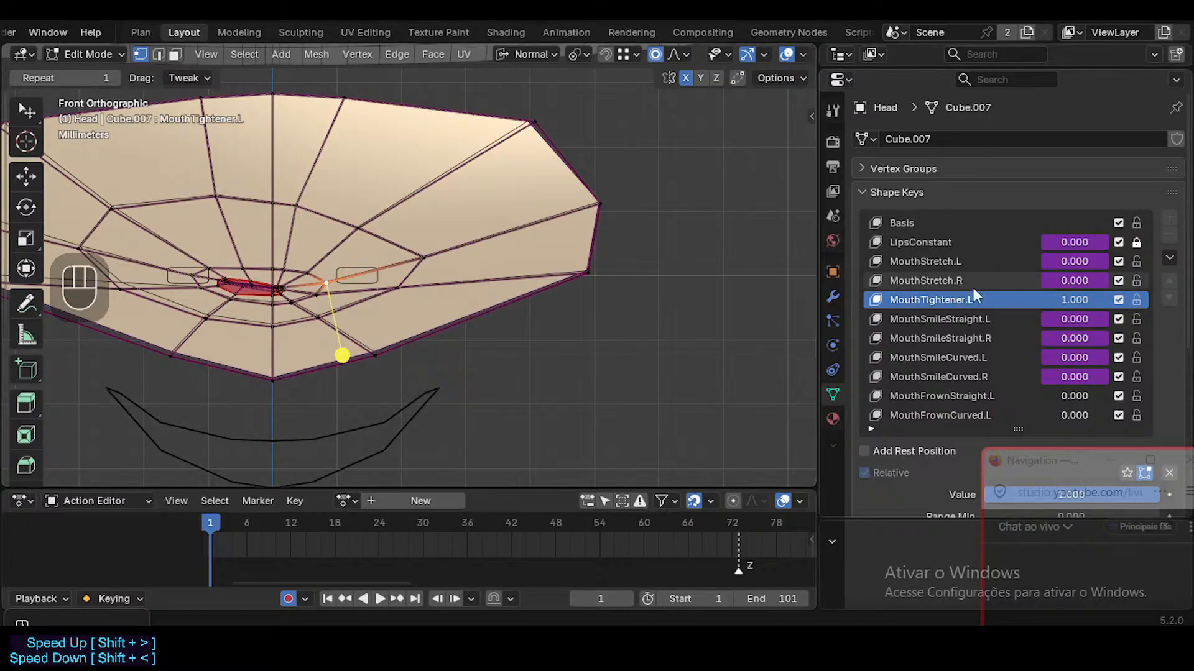
{"action": "left_click_drag", "start_coordinate": [1050, 469], "coordinate": [1078, 350]}
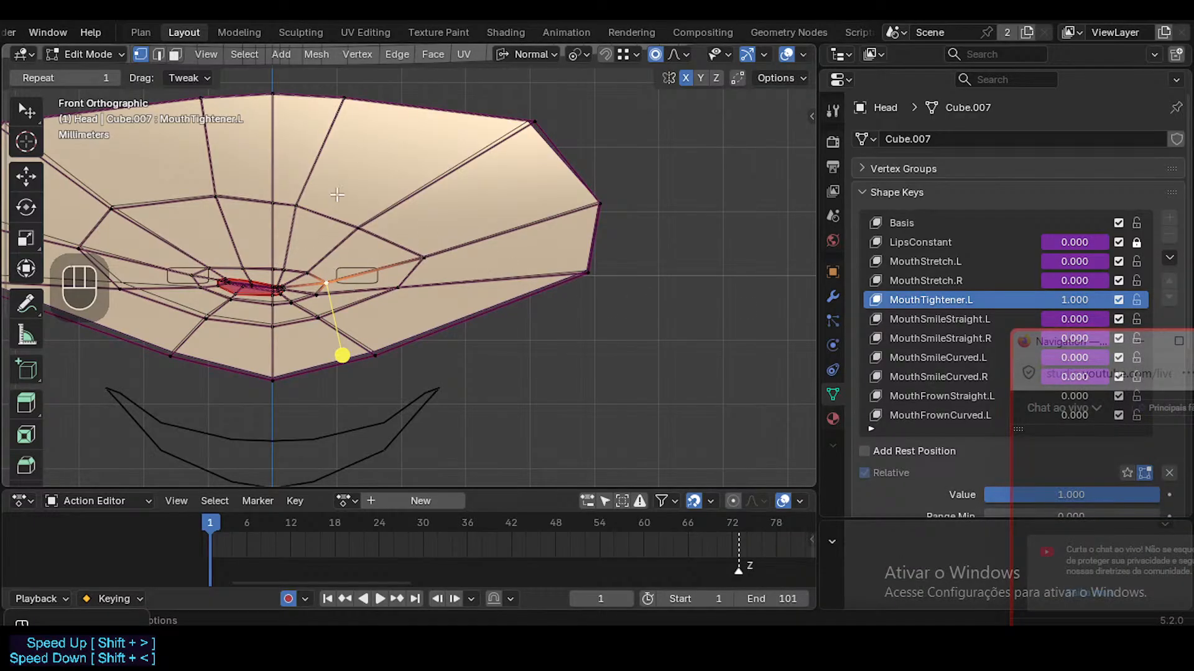
{"action": "scroll", "coordinate": [337, 194], "scroll_direction": "up", "scroll_amount": 2}
{"action": "left_click_drag", "start_coordinate": [272, 298], "coordinate": [277, 289]}
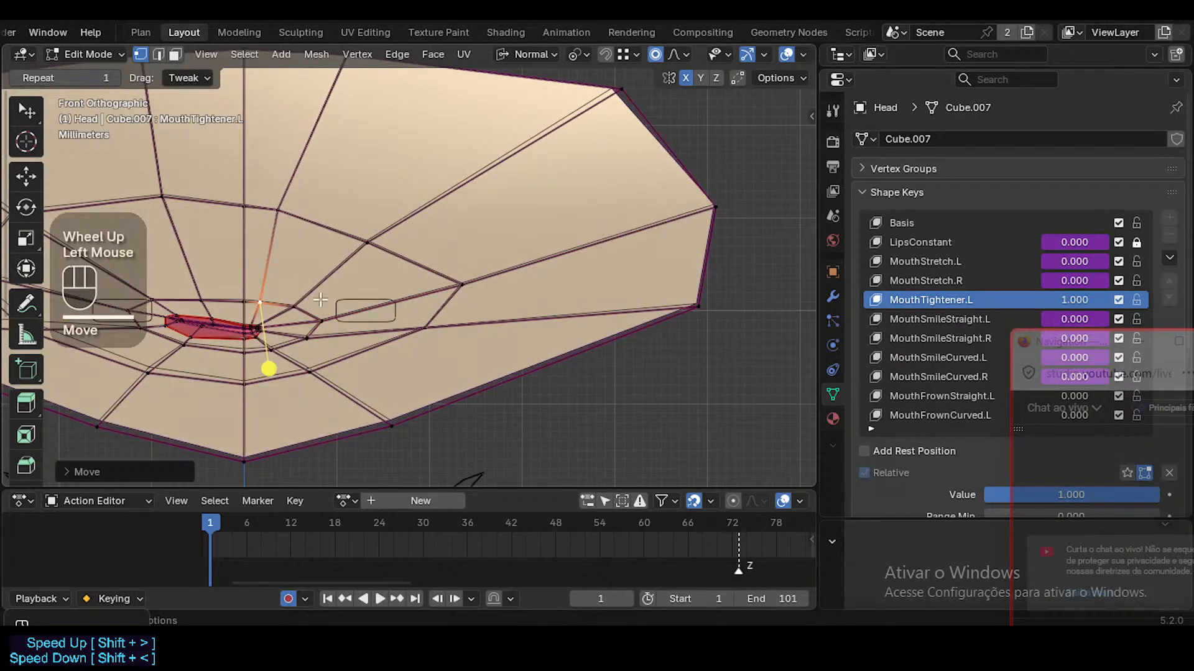
{"action": "left_click", "coordinate": [294, 306]}
Preview the MouthTightener.L shape at different values in Object Mode, and compare the lip corner with its Edit Mode mesh
{"action": "key", "text": "Tab"}
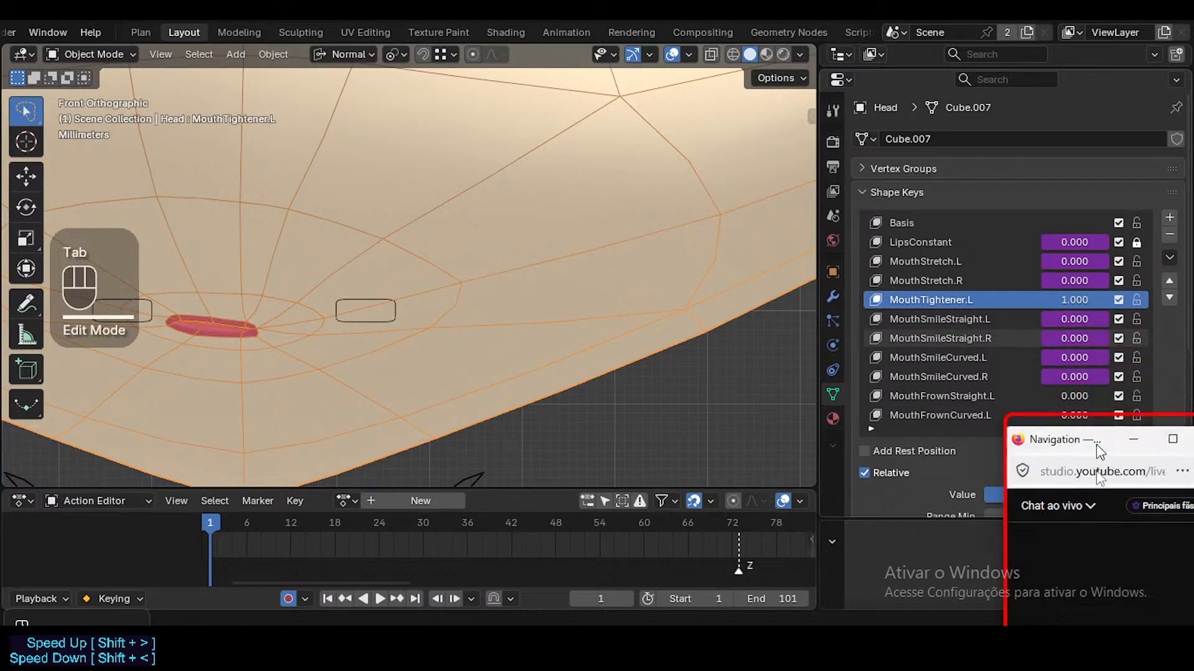
{"action": "mouse_move", "coordinate": [1071, 302]}
{"action": "left_mouse_down"}
{"action": "mouse_move", "coordinate": [992, 302]}
{"action": "mouse_move", "coordinate": [1071, 303]}
{"action": "left_mouse_up"}
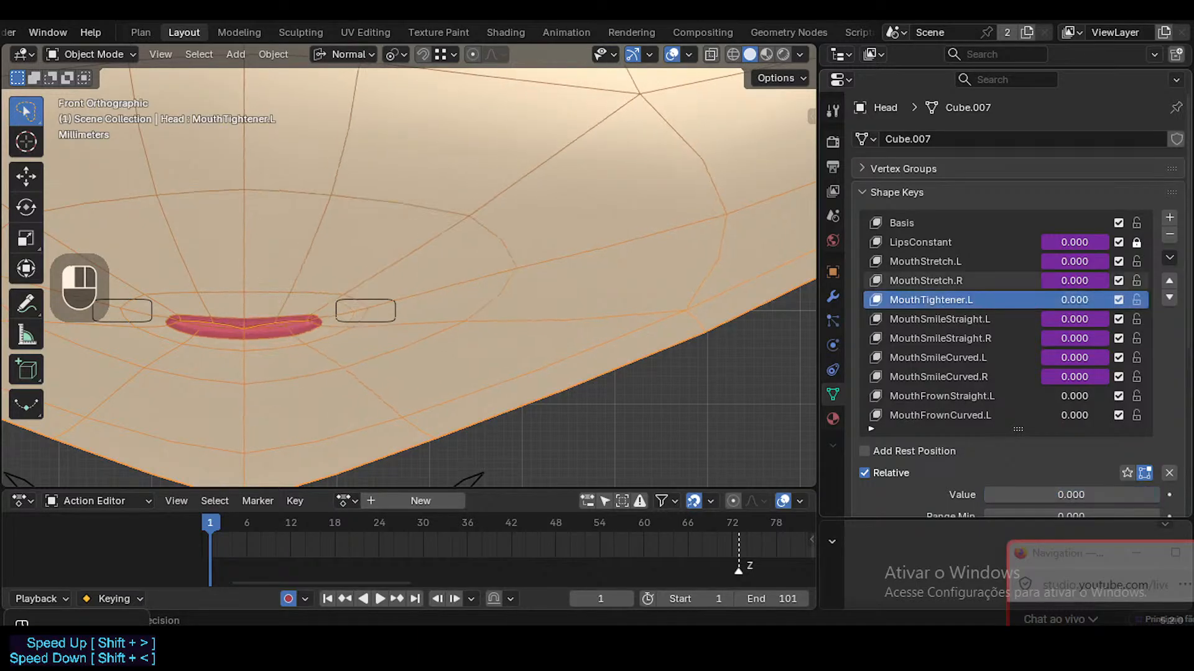
{"action": "key", "text": "Tab"}
{"action": "scroll", "coordinate": [243, 331], "scroll_direction": "up", "scroll_amount": 7}
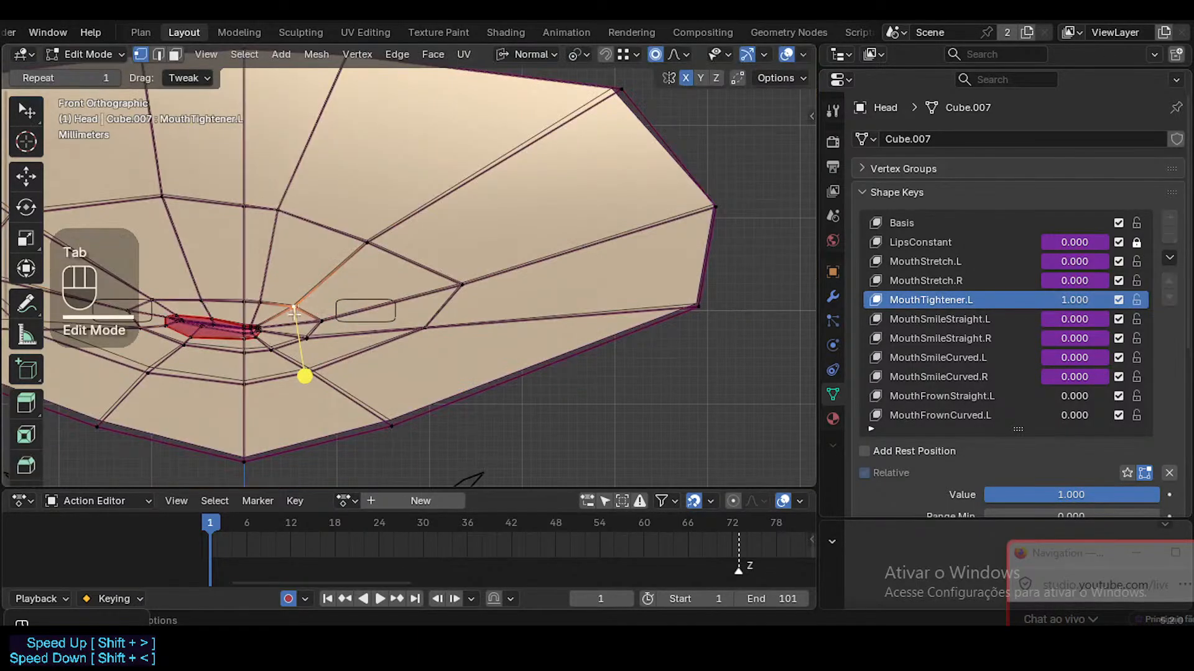
{"action": "middle_click_drag", "start_coordinate": [243, 332], "coordinate": [360, 339], "text": "shift"}
{"action": "key", "text": "Tab"}
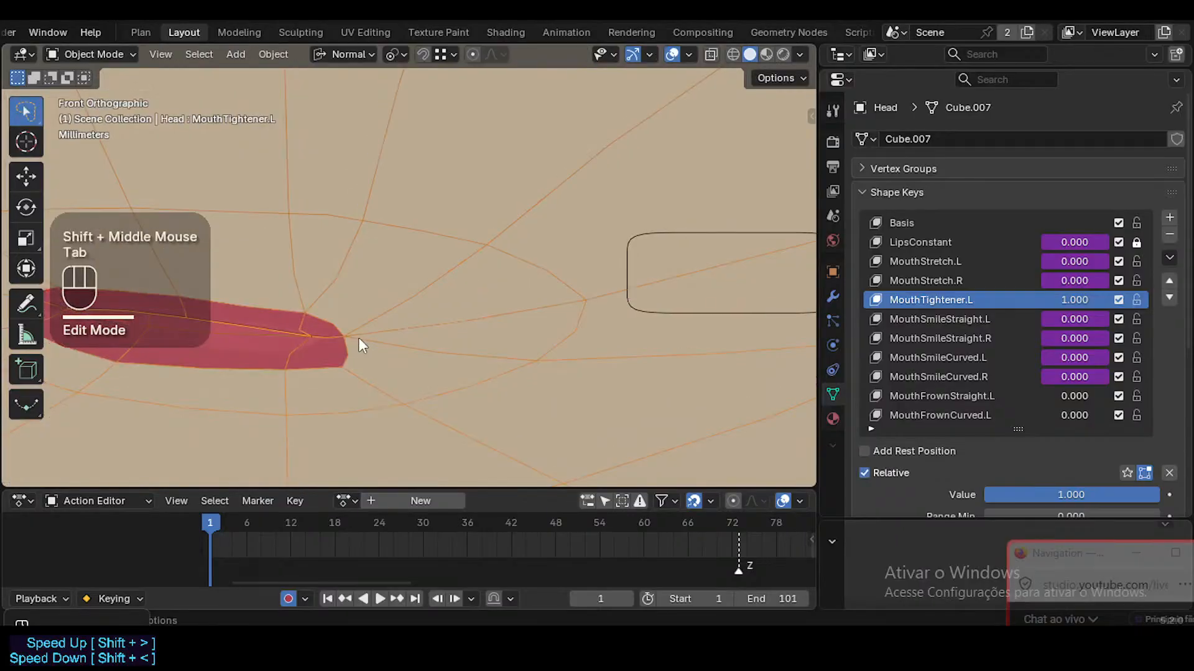
{"action": "key", "text": "Tab"}
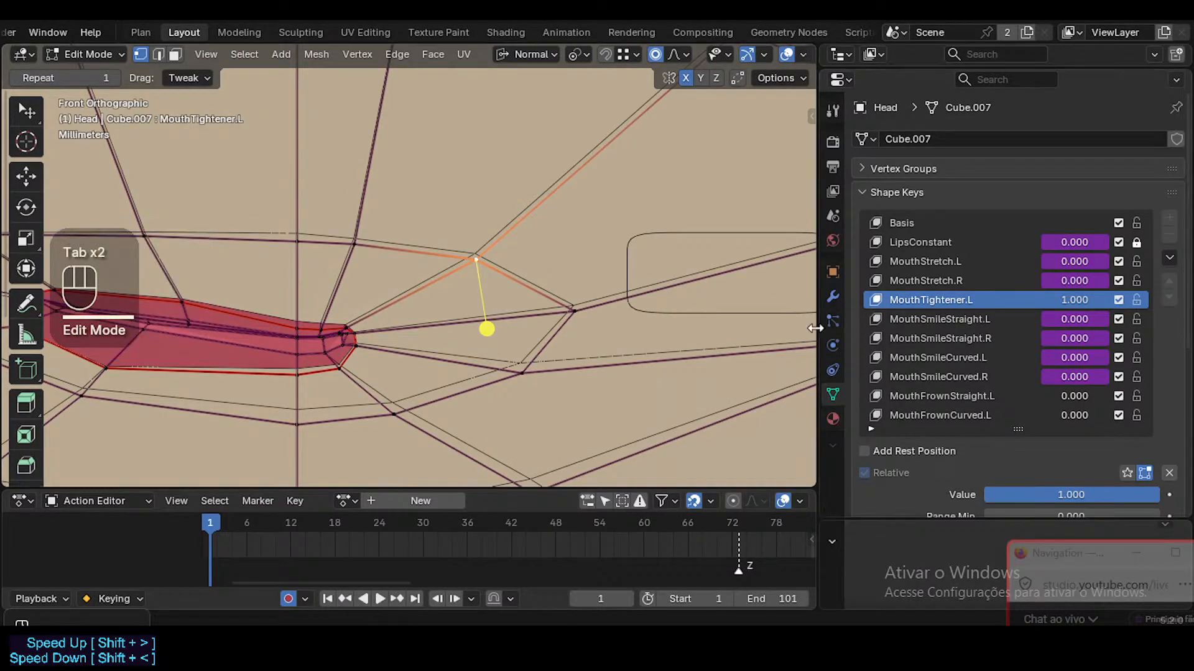
Compare the lip corner in Object Mode with mesh smoothing switched on and off
{"action": "left_click", "coordinate": [827, 301]}
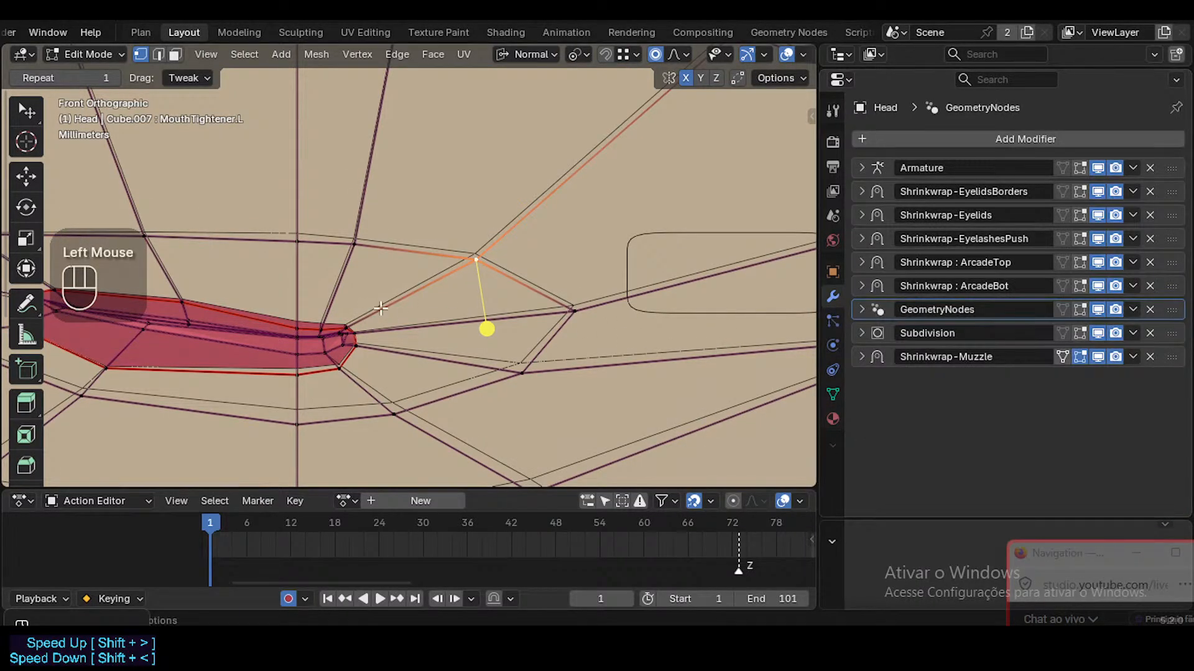
{"action": "key", "text": "Tab"}
{"action": "left_click", "coordinate": [833, 396]}
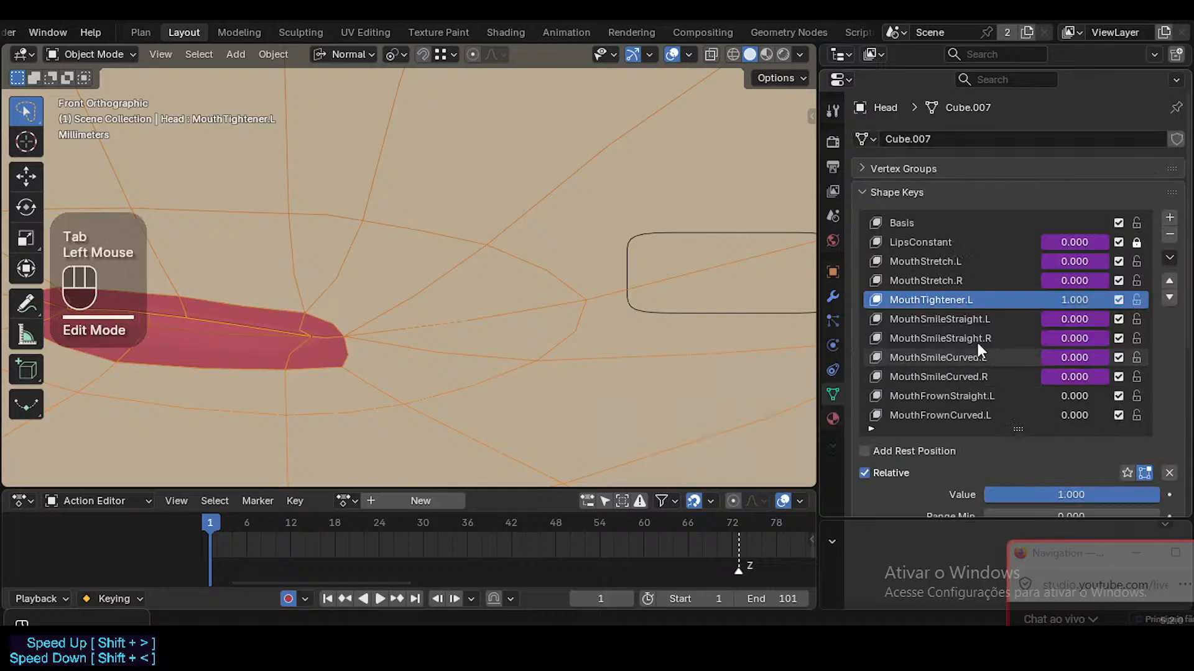
{"action": "key", "text": "shift+ctrl+alt+i"}
{"action": "key", "text": "shift+ctrl+alt+i"}
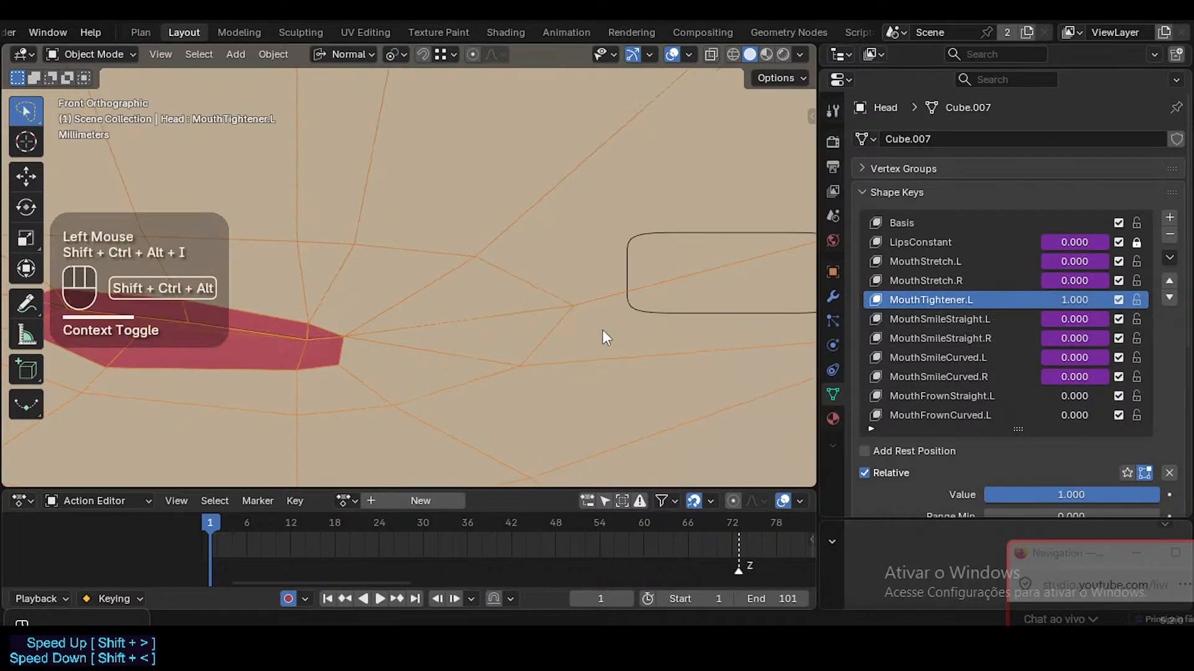
{"action": "key", "text": "shift+ctrl+alt+i"}
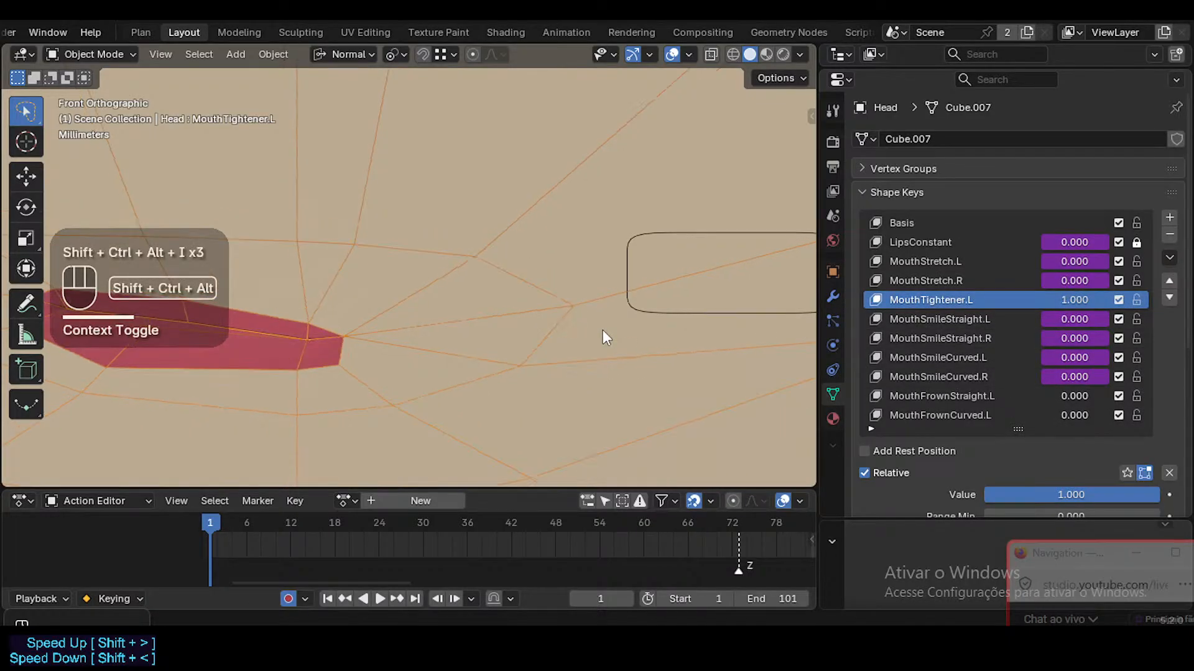
{"action": "key", "text": "shift+ctrl+alt+i"}
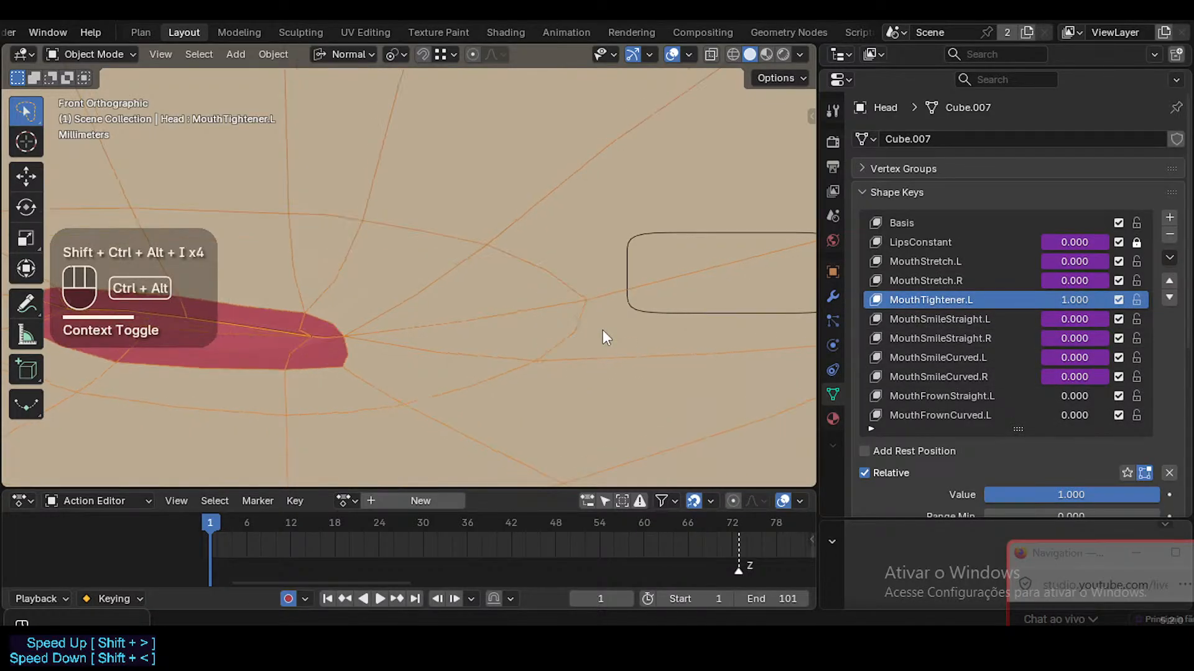
Disable the Subdivision modifier's viewport display on the Head object
{"action": "left_click", "coordinate": [834, 297]}
{"action": "left_click", "coordinate": [1099, 333]}
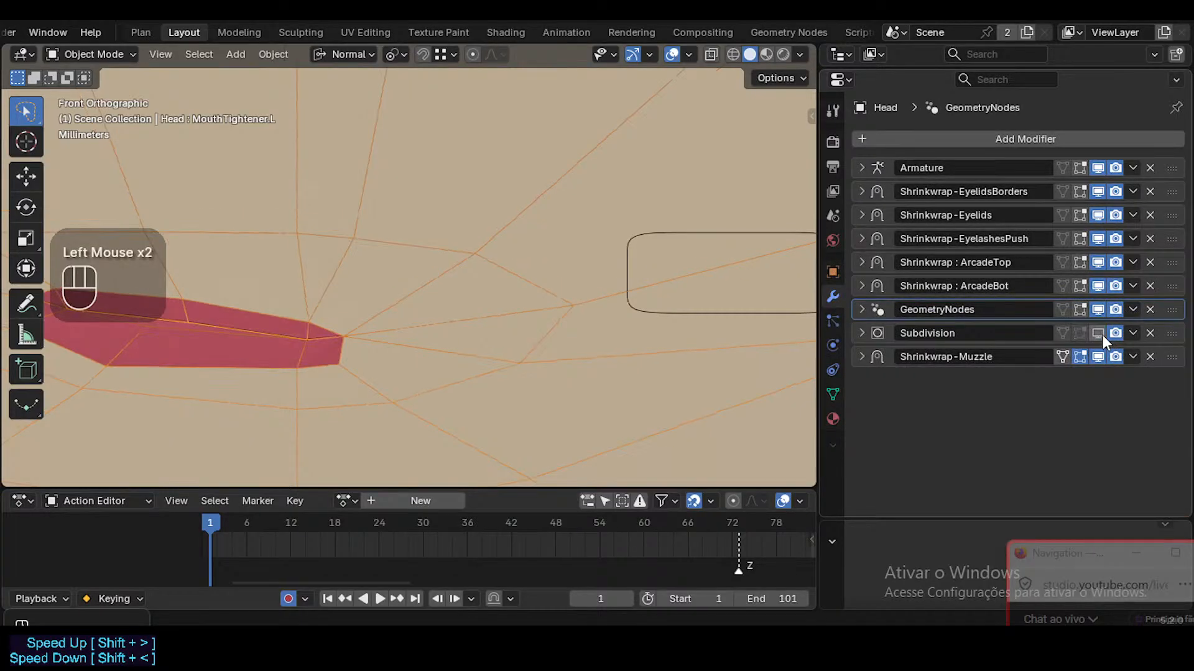
{"action": "left_click", "coordinate": [1099, 333]}
{"action": "left_click", "coordinate": [1098, 334]}
Compare the unsubdivided lip corner between Edit Mode and Object Mode
{"action": "key", "text": "Tab"}
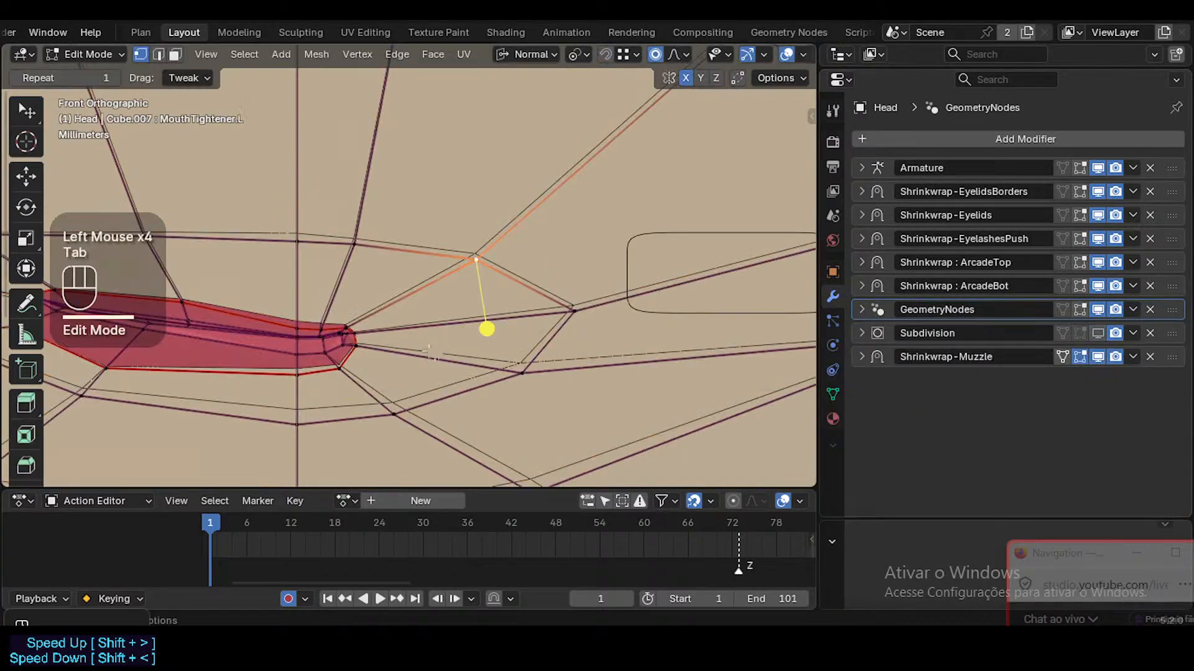
{"action": "key", "text": "Tab"}
{"action": "key", "text": "Tab"}
{"action": "key", "text": "Tab"}
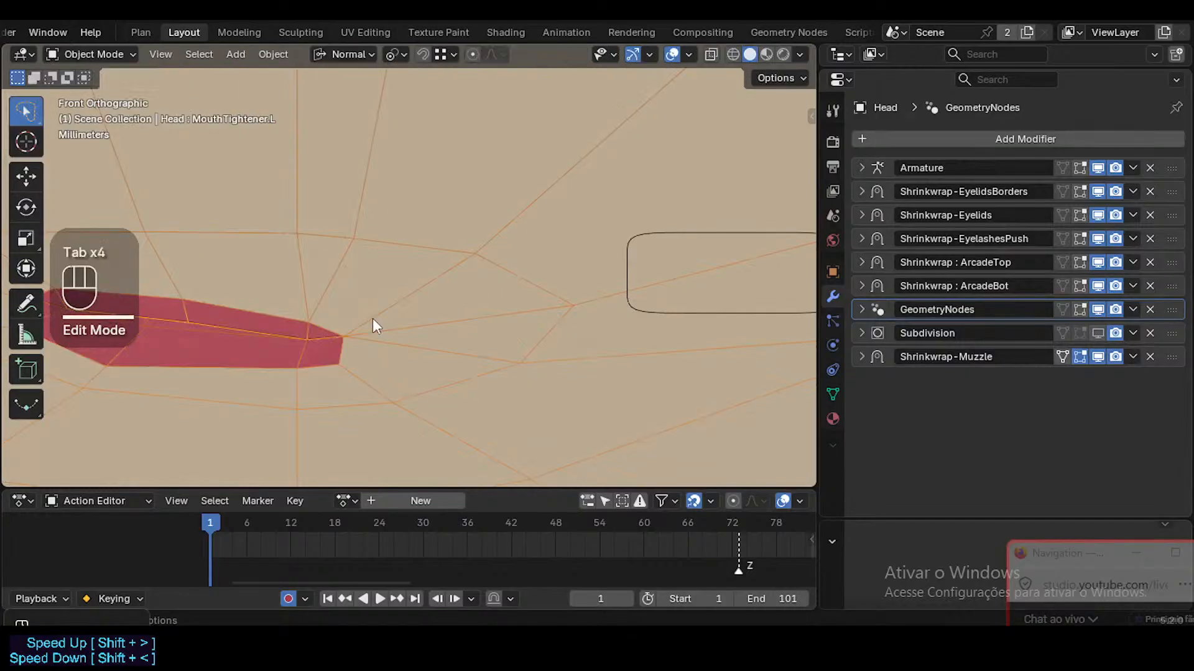
{"action": "key", "text": "Tab"}
{"action": "key", "text": "Tab"}
Disable the Shrinkwrap-Muzzle modifier in the viewport, and check the GeometryNodes modifier's effect by toggling its display off and on
{"action": "left_click", "coordinate": [1098, 356]}
{"action": "left_click", "coordinate": [1097, 356]}
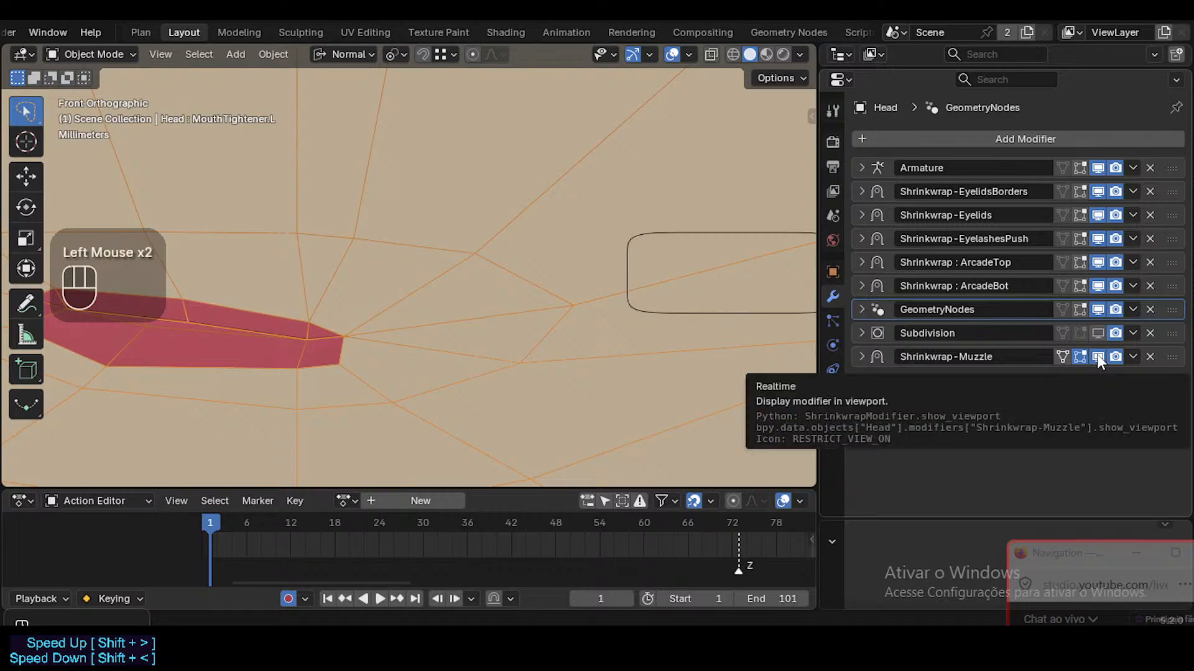
{"action": "left_click", "coordinate": [1098, 355]}
{"action": "left_click", "coordinate": [1097, 309]}
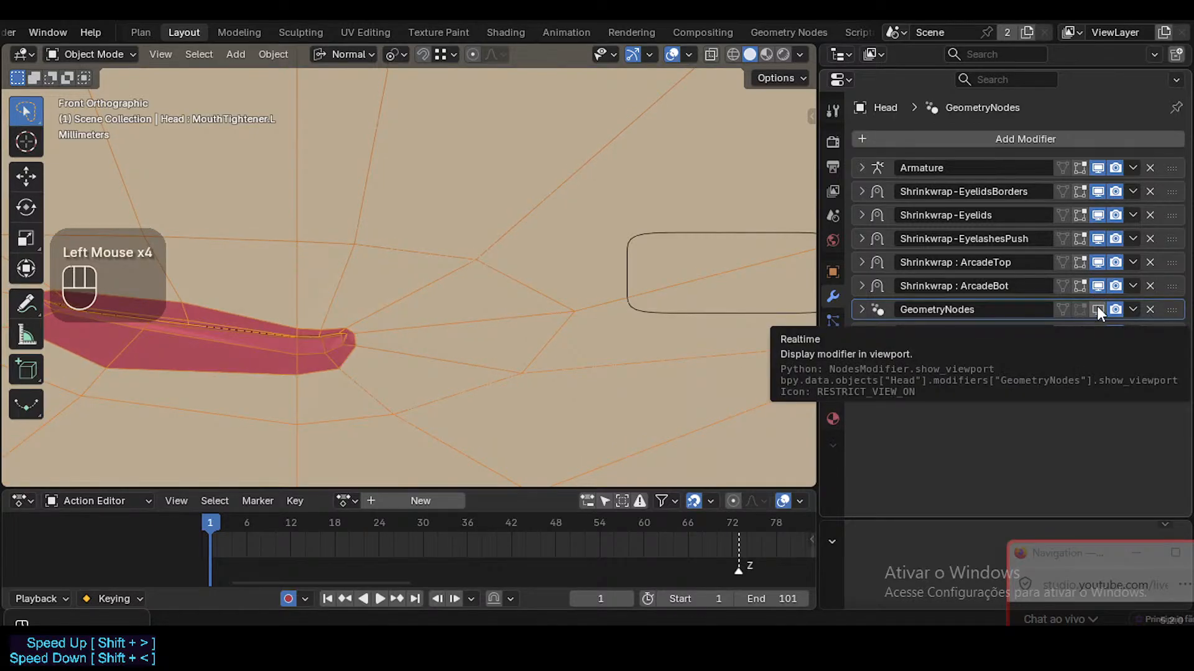
{"action": "left_click", "coordinate": [1097, 309]}
Inspect which named attributes the GN-Solidify geometry node group uses
{"action": "left_click", "coordinate": [862, 310]}
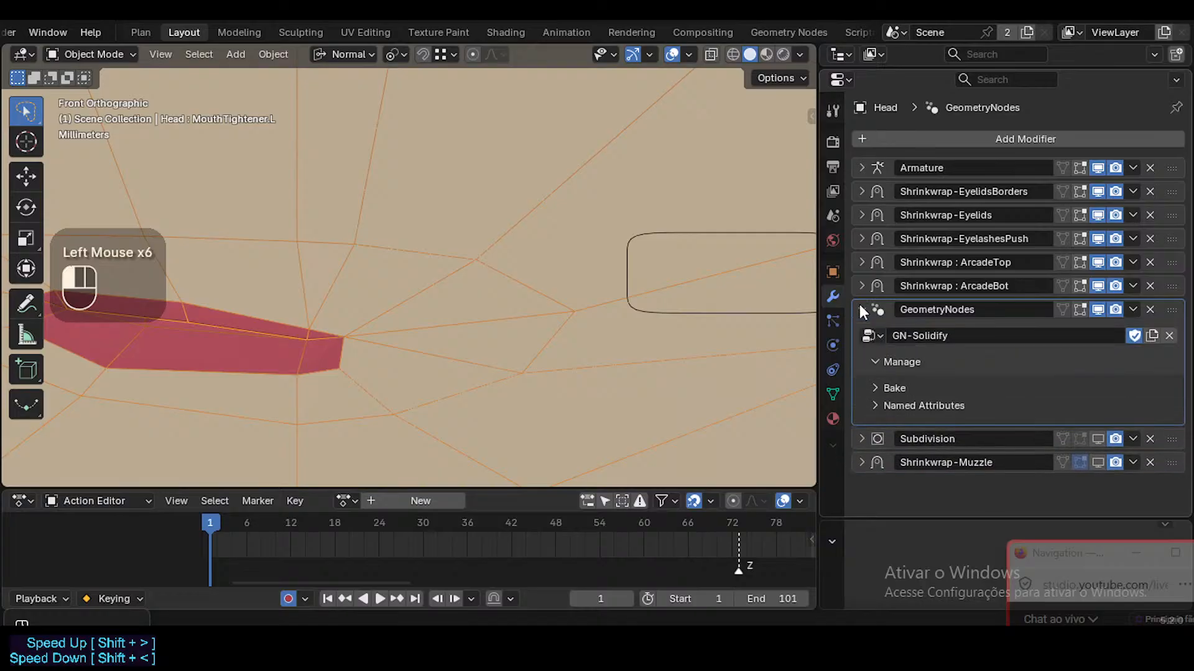
{"action": "scroll", "coordinate": [933, 380], "scroll_direction": "down", "scroll_amount": 1}
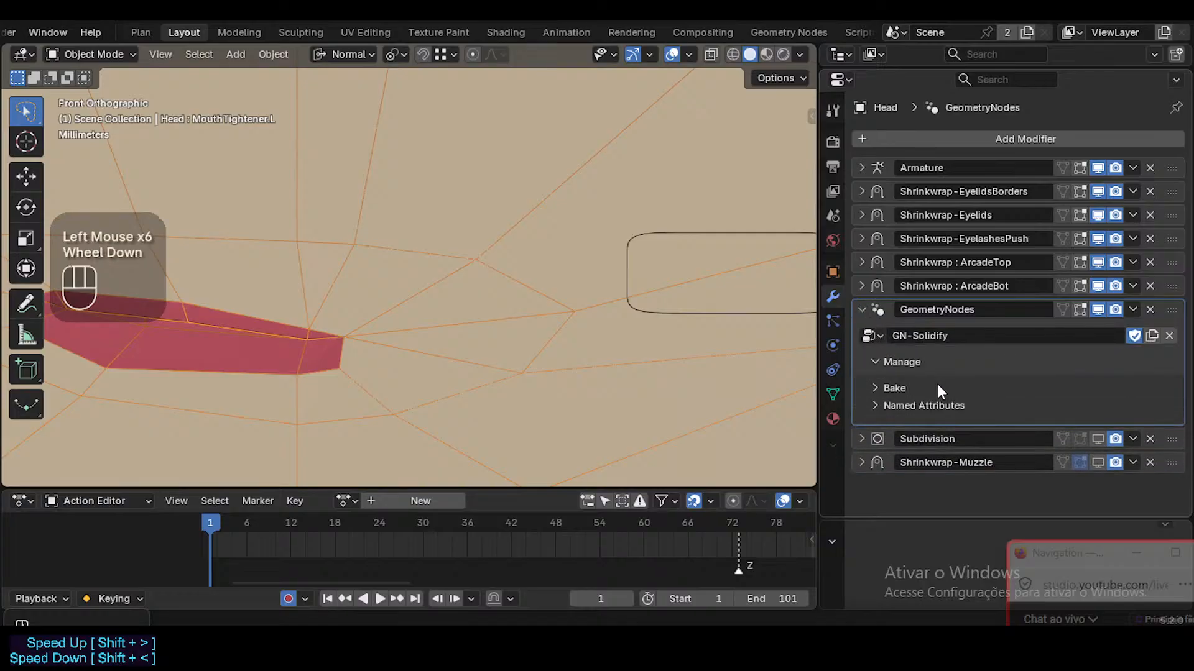
{"action": "left_click", "coordinate": [872, 406]}
{"action": "left_click", "coordinate": [873, 401]}
{"action": "left_click", "coordinate": [876, 405]}
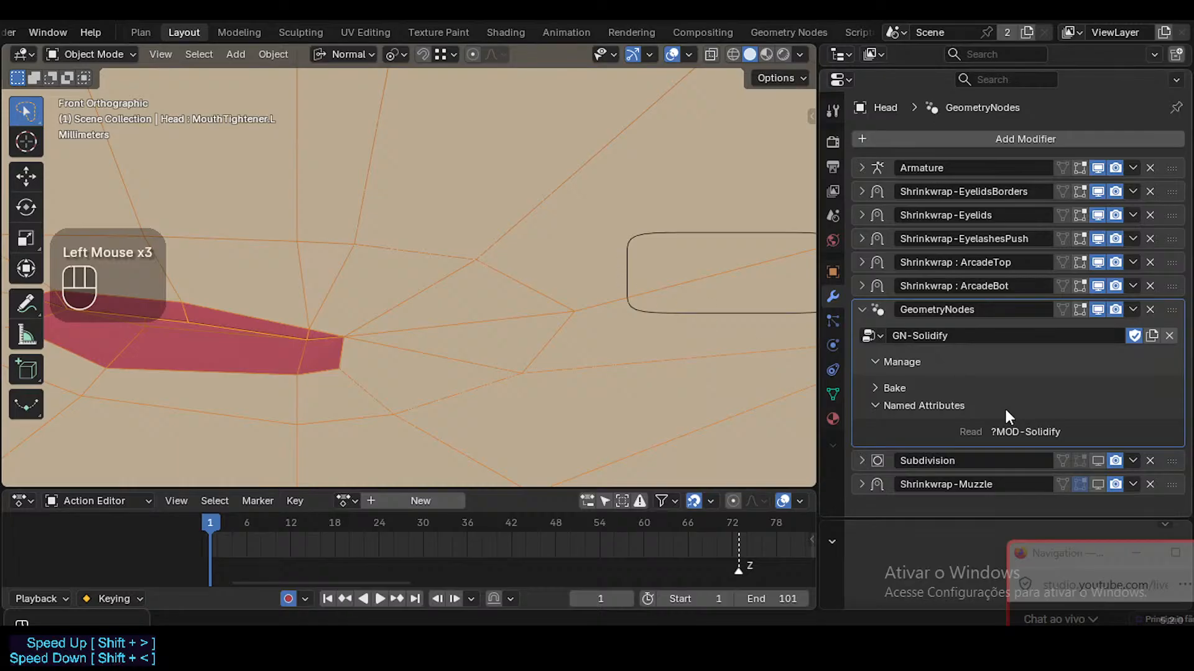
Select all vertices of the Head mesh and switch to Weight Paint mode
{"action": "scroll", "coordinate": [531, 300], "scroll_direction": "down", "scroll_amount": 2}
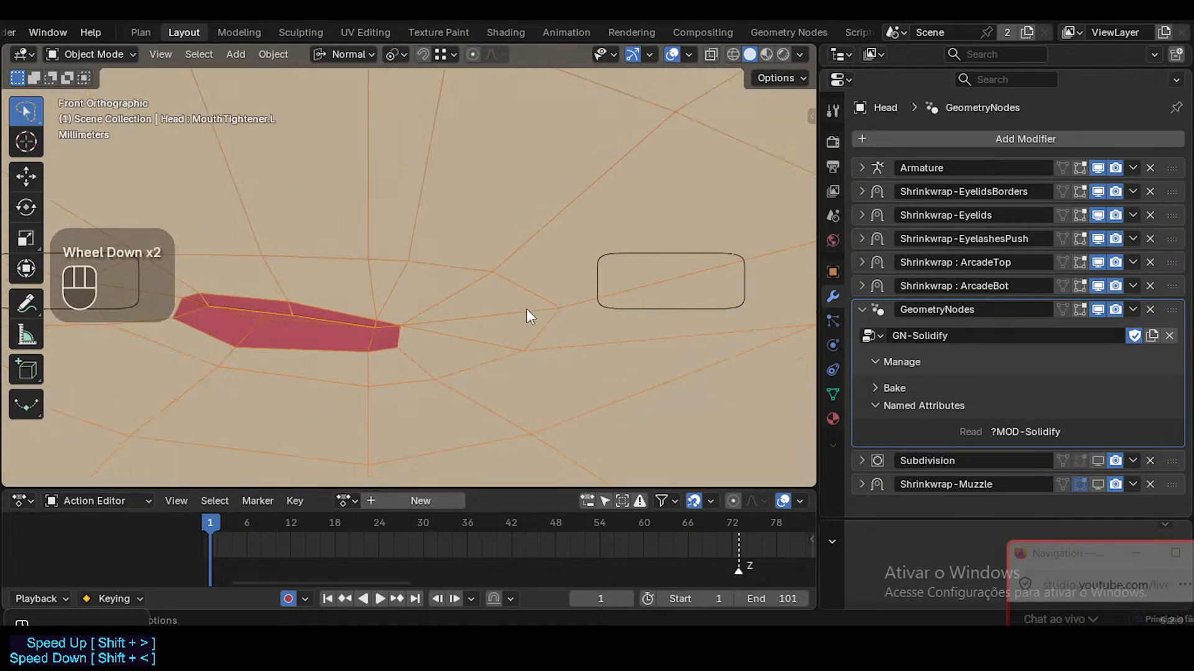
{"action": "left_click", "coordinate": [520, 305]}
{"action": "key", "text": "Tab"}
{"action": "key", "text": "a"}
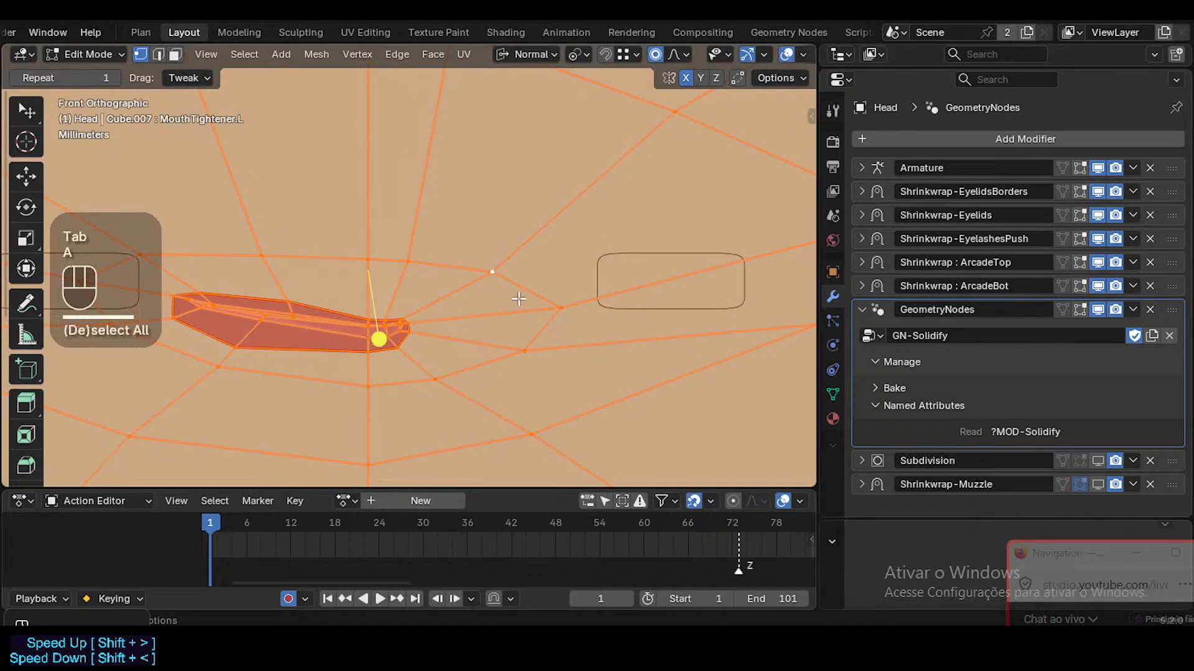
{"action": "key", "text": "ctrl+Tab"}
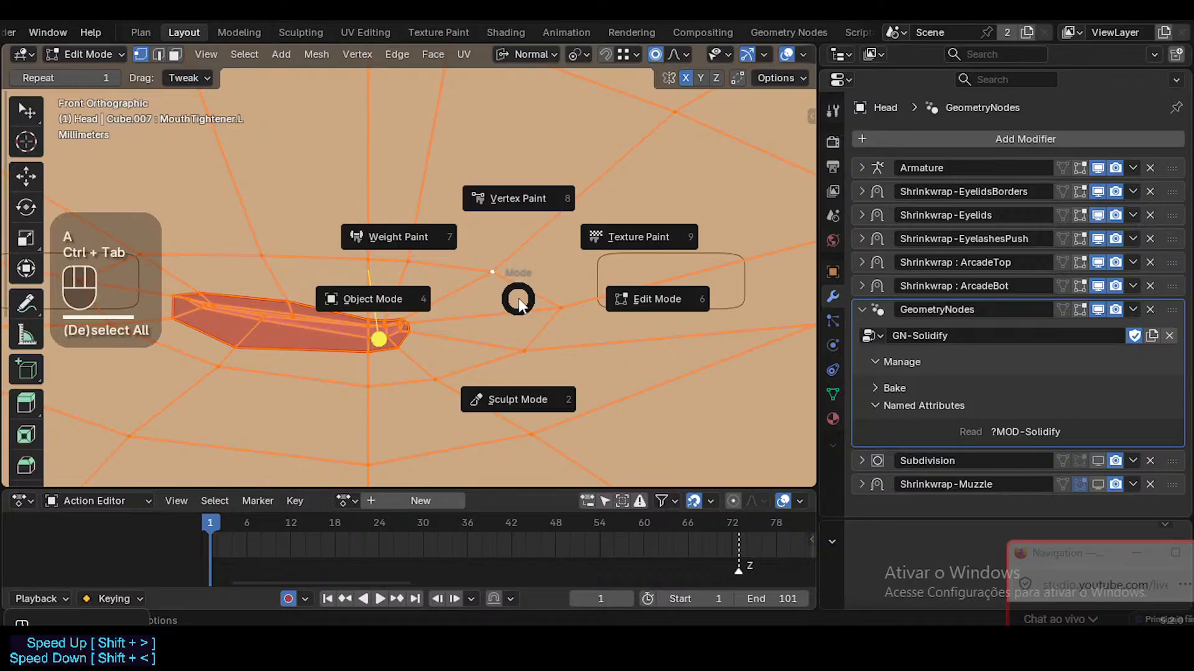
{"action": "key", "text": "w"}
Sample the vertex groups assigned around the mouth in Weight Paint mode, checking the muzzle from several angles
{"action": "scroll", "coordinate": [518, 298], "scroll_direction": "down", "scroll_amount": 3}
{"action": "key", "text": "ctrl+shift+x"}
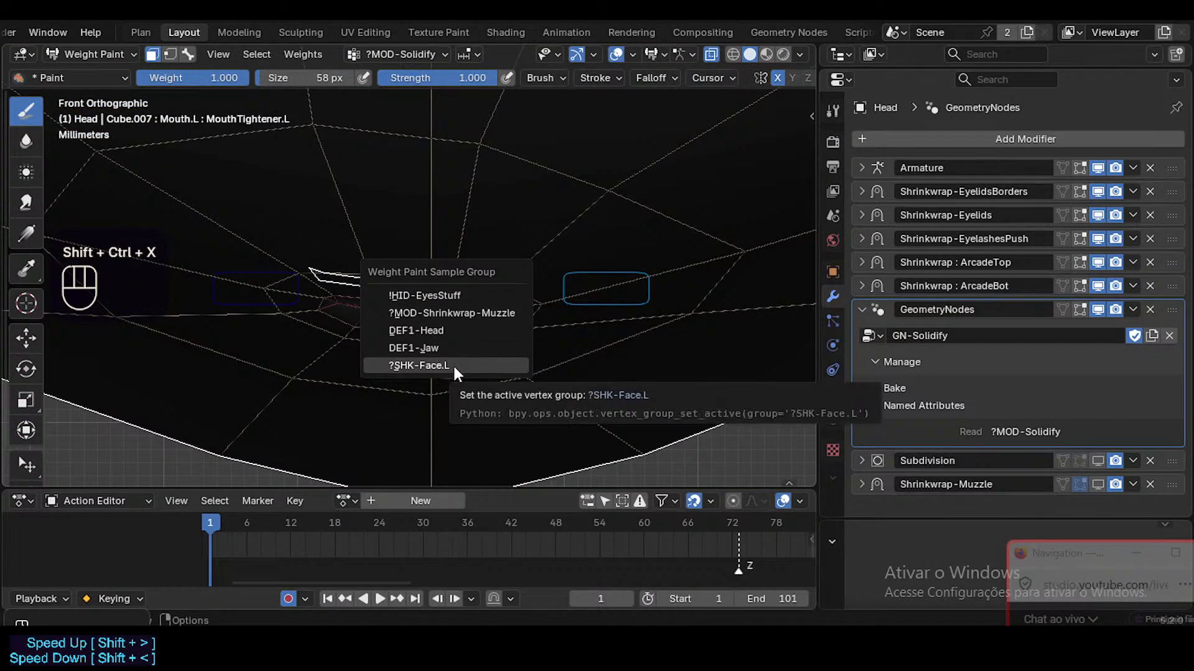
{"action": "key", "text": "ctrl+shift+x"}
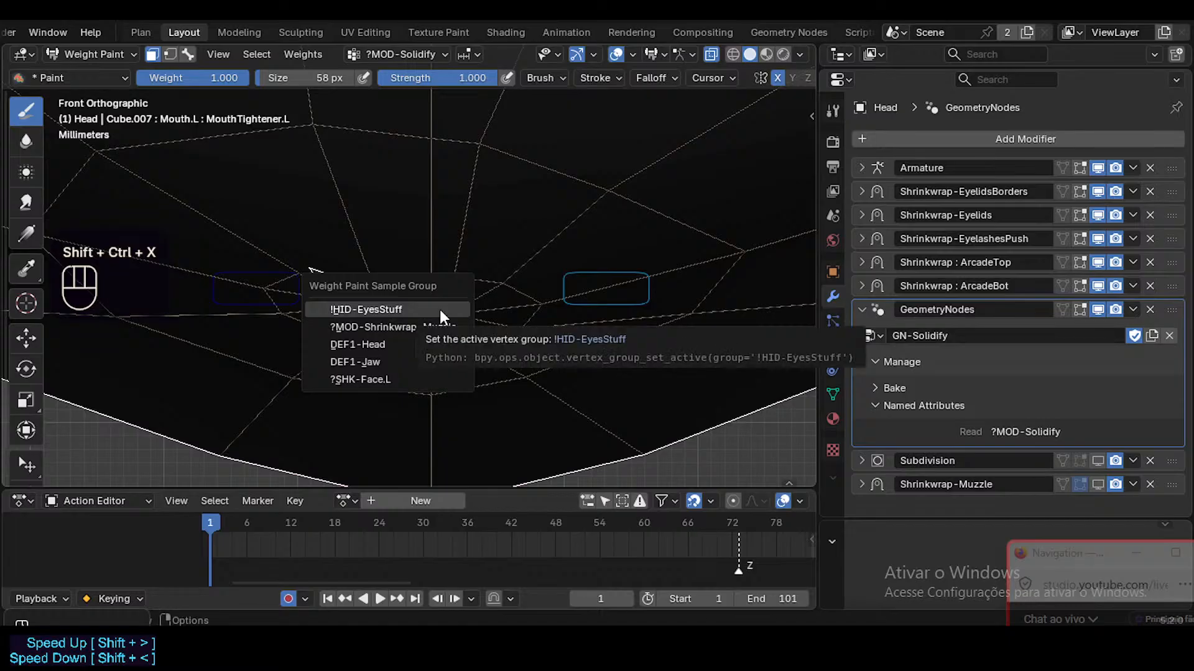
{"action": "key", "text": "Escape"}
{"action": "mouse_move", "coordinate": [324, 292]}
{"action": "middle_mouse_down"}
{"action": "mouse_move", "coordinate": [348, 317]}
{"action": "mouse_move", "coordinate": [325, 298]}
{"action": "middle_mouse_up"}
{"action": "scroll", "coordinate": [325, 299], "scroll_direction": "down", "scroll_amount": 1}
{"action": "scroll", "coordinate": [405, 311], "scroll_direction": "up", "scroll_amount": 1}
{"action": "scroll", "coordinate": [482, 326], "scroll_direction": "down", "scroll_amount": 4}
{"action": "scroll", "coordinate": [495, 332], "scroll_direction": "up", "scroll_amount": 1}
{"action": "scroll", "coordinate": [495, 331], "scroll_direction": "down", "scroll_amount": 4}
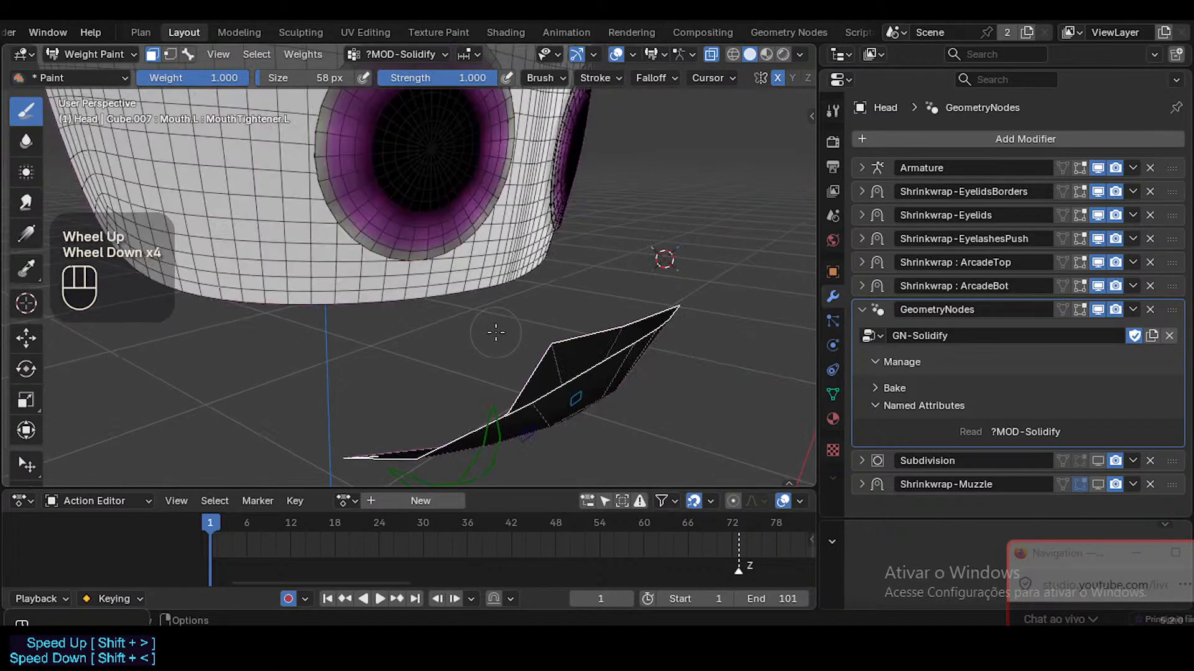
{"action": "mouse_move", "coordinate": [661, 259]}
{"action": "middle_mouse_down"}
{"action": "mouse_move", "coordinate": [711, 355]}
{"action": "mouse_move", "coordinate": [594, 428]}
{"action": "mouse_move", "coordinate": [536, 404]}
{"action": "middle_mouse_up"}
{"action": "key", "text": "shift+ctrl+x"}
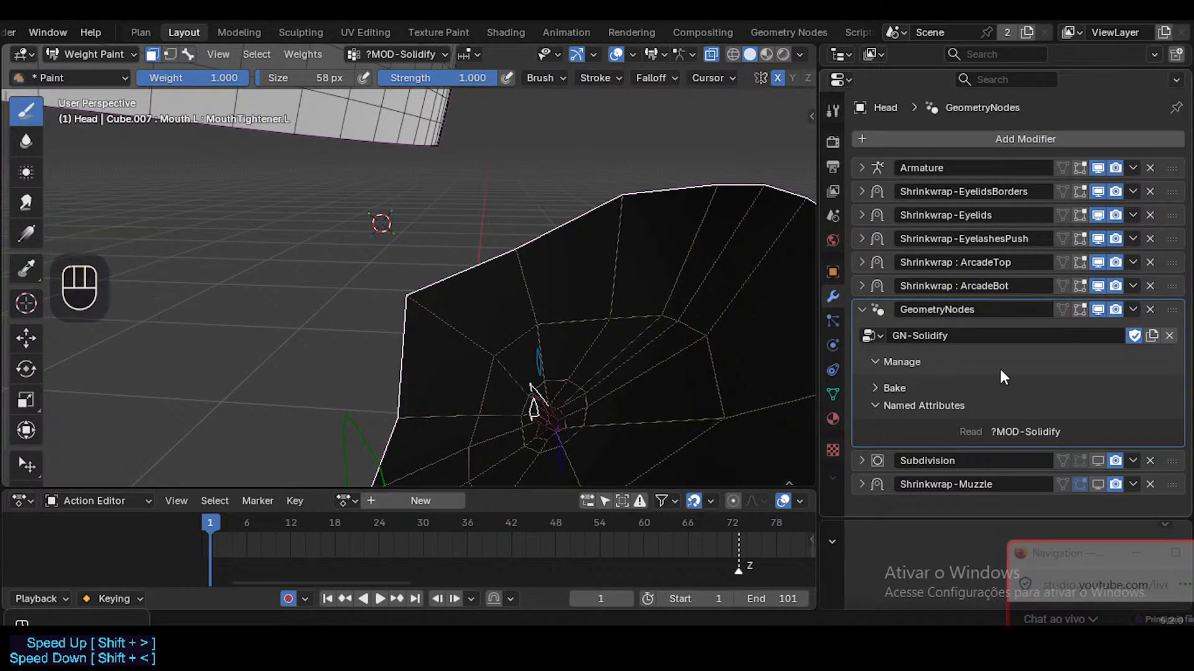
Disable the GeometryNodes modifier in both viewport and render, and re-enable the Shrinkwrap-Muzzle modifier in the viewport
{"action": "left_click", "coordinate": [1097, 311]}
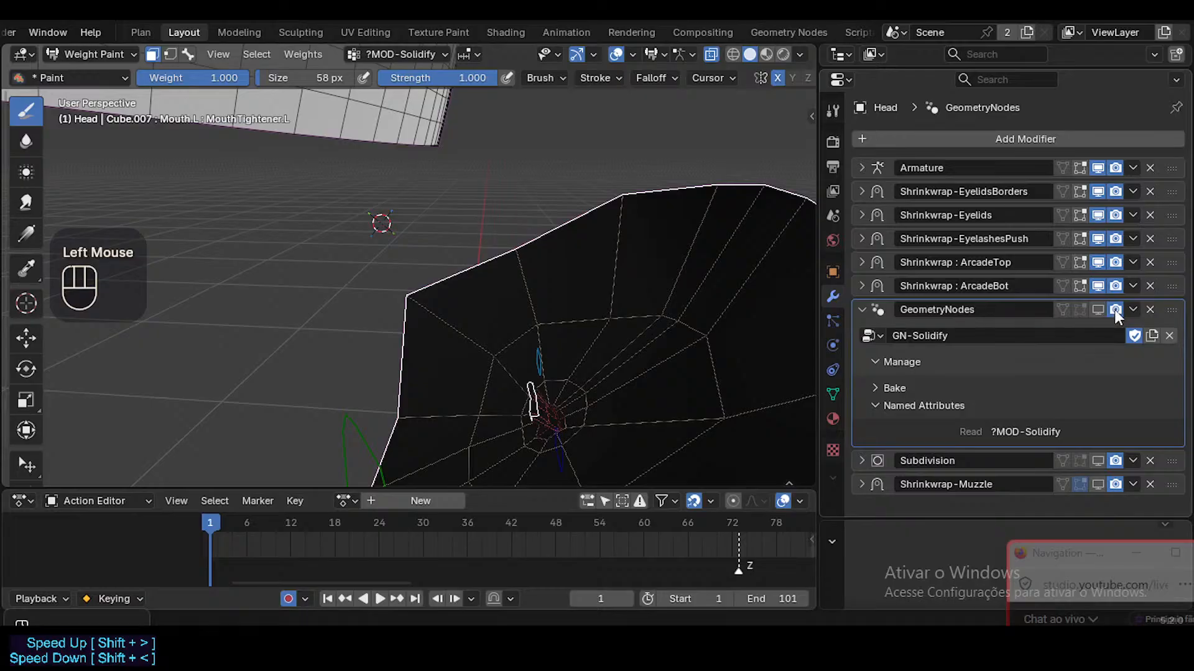
{"action": "left_click", "coordinate": [1114, 310]}
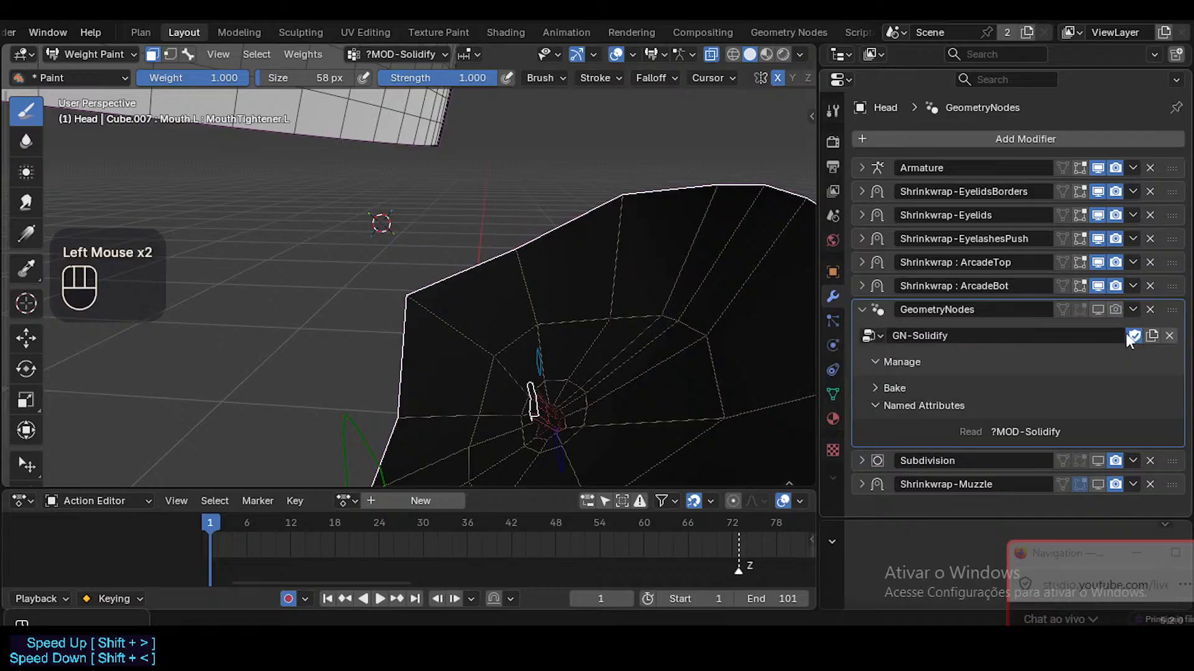
{"action": "left_click", "coordinate": [861, 309]}
{"action": "middle_click_drag", "start_coordinate": [472, 267], "coordinate": [398, 236]}
{"action": "middle_click_drag", "start_coordinate": [529, 317], "coordinate": [546, 295]}
{"action": "middle_click_drag", "start_coordinate": [551, 367], "coordinate": [546, 338]}
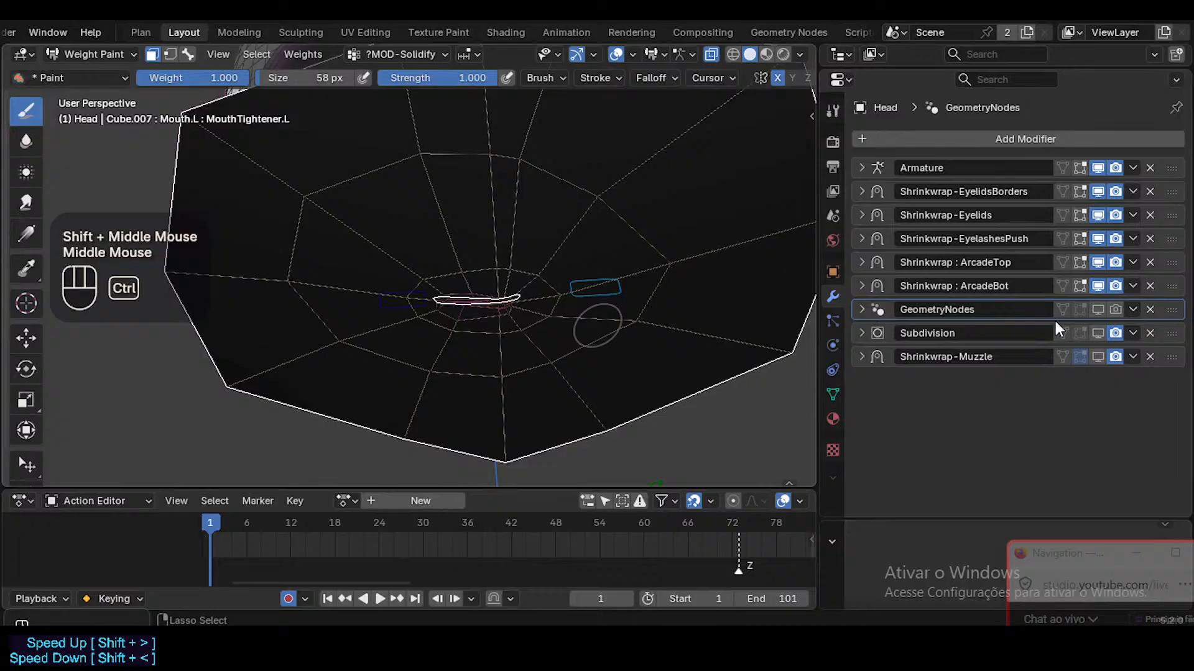
{"action": "left_click", "coordinate": [1099, 354]}
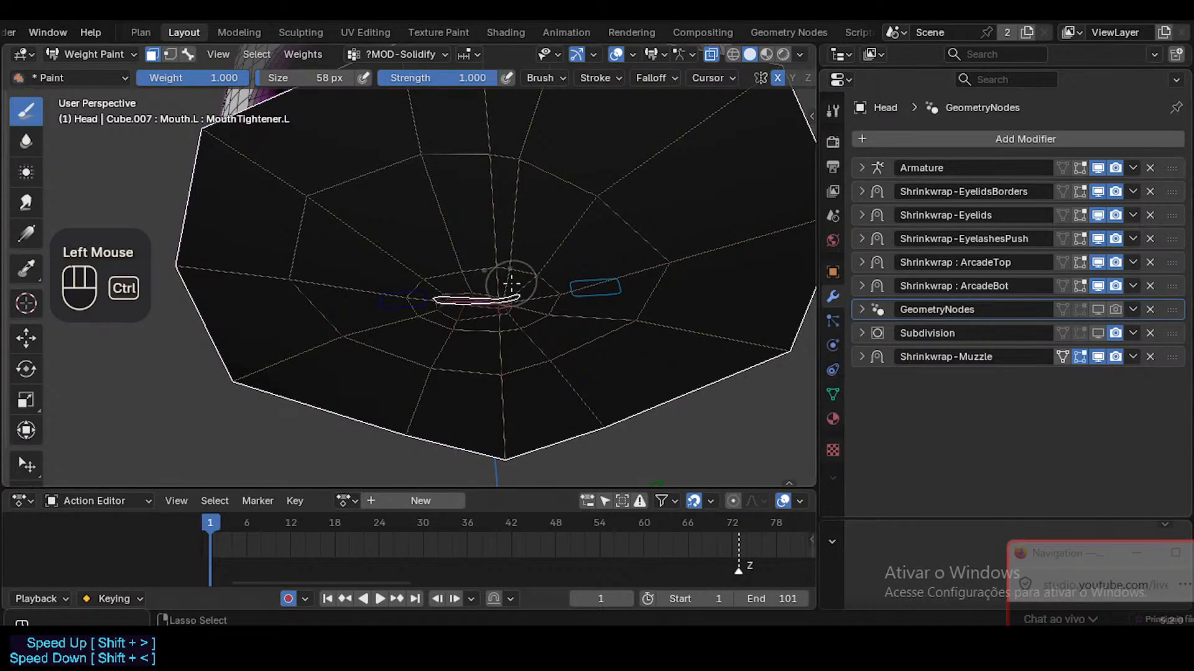
Fly around the muzzle and examine the mouth opening from the front, side and below
{"action": "middle_click_drag", "start_coordinate": [511, 282], "coordinate": [454, 305], "text": "ctrl"}
{"action": "scroll", "coordinate": [498, 272], "scroll_direction": "down", "scroll_amount": 4}
{"action": "key", "text": "shift+grave"}
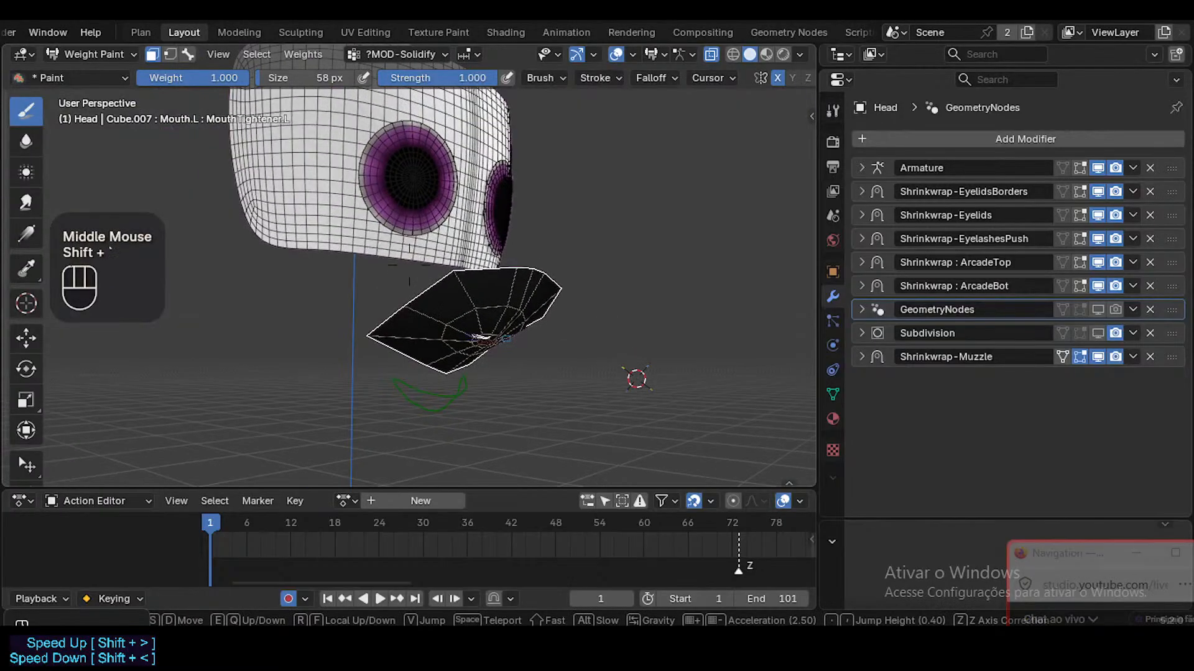
{"action": "key", "text": "w"}
{"action": "key", "text": "s"}
{"action": "key", "text": "w"}
{"action": "scroll", "coordinate": [409, 286], "scroll_direction": "down", "scroll_amount": 2}
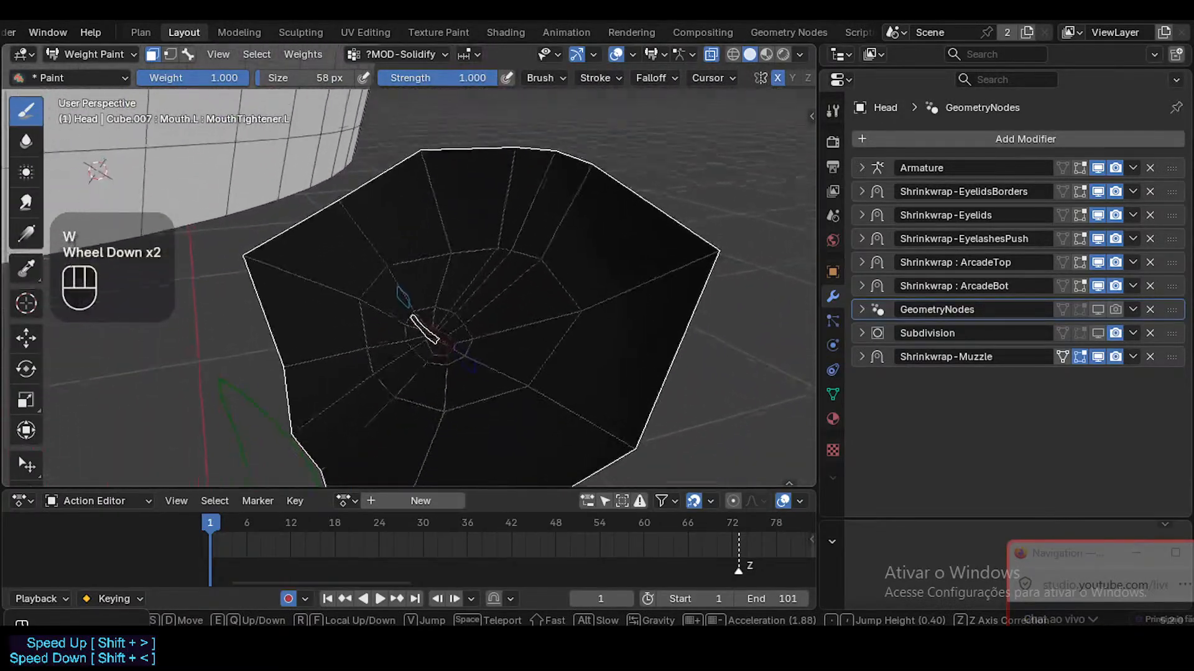
{"action": "key", "text": "w"}
{"action": "key", "text": "s"}
{"action": "scroll", "coordinate": [409, 286], "scroll_direction": "down", "scroll_amount": 2}
{"action": "key", "text": "w"}
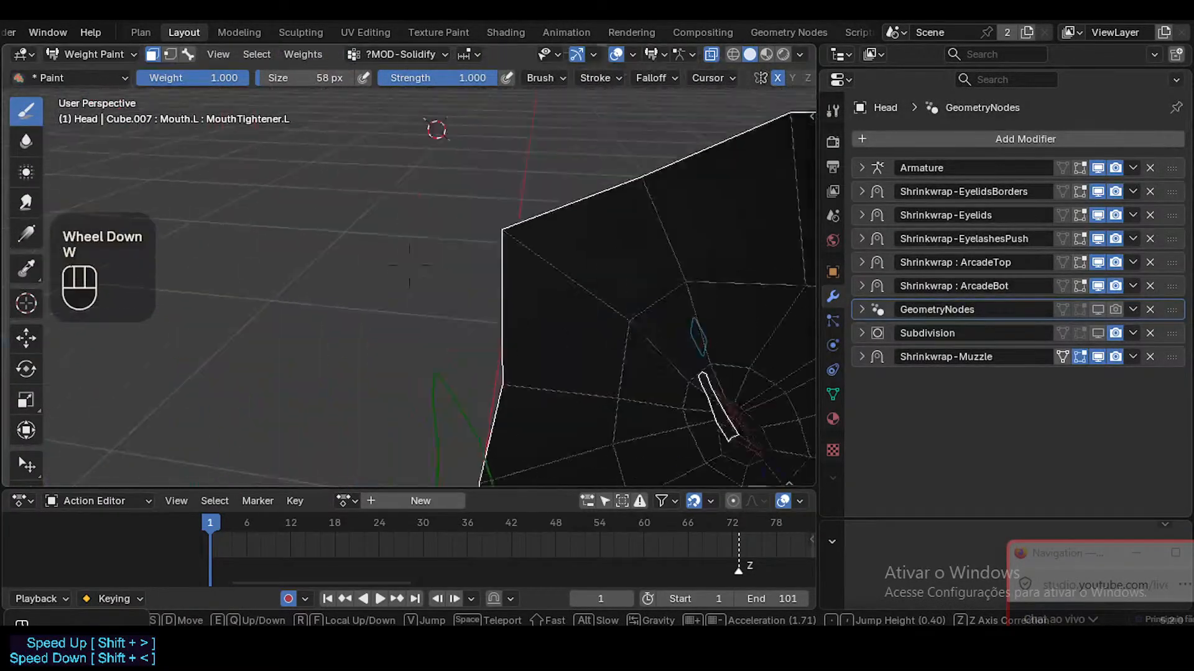
{"action": "key", "text": "d"}
{"action": "key", "text": "d"}
{"action": "key", "text": "a"}
{"action": "key", "text": "w"}
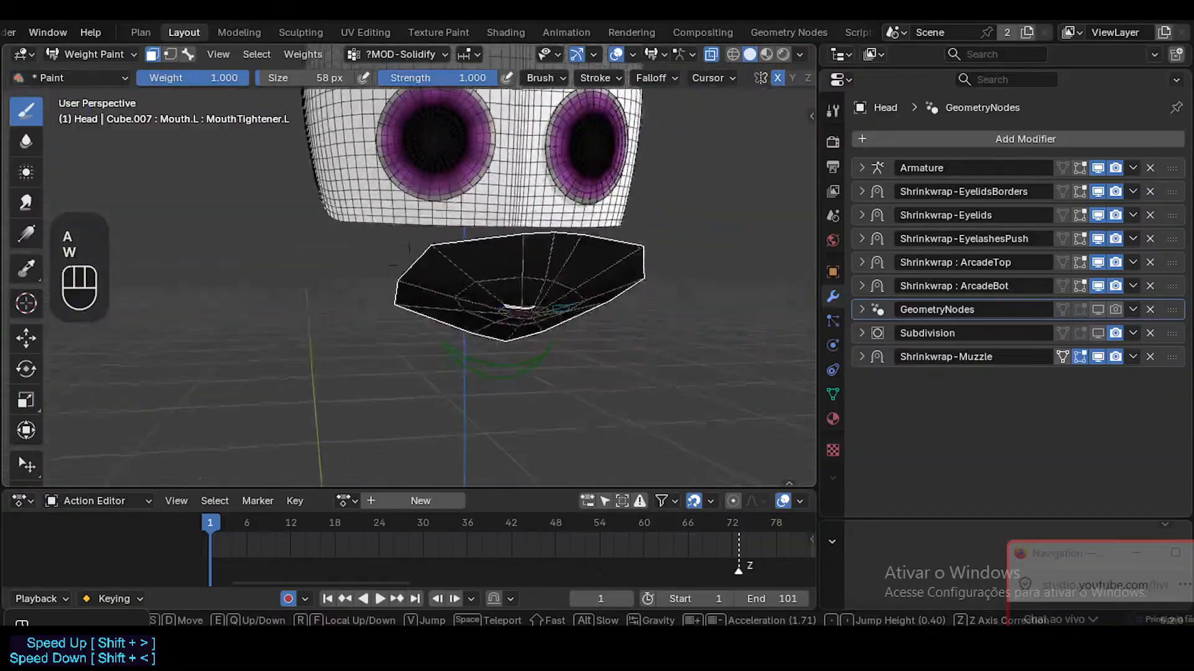
{"action": "key", "text": "d"}
{"action": "key", "text": "w"}
{"action": "key", "text": "a"}
{"action": "key", "text": "s"}
{"action": "key", "text": "w"}
{"action": "key", "text": "q"}
{"action": "key", "text": "e"}
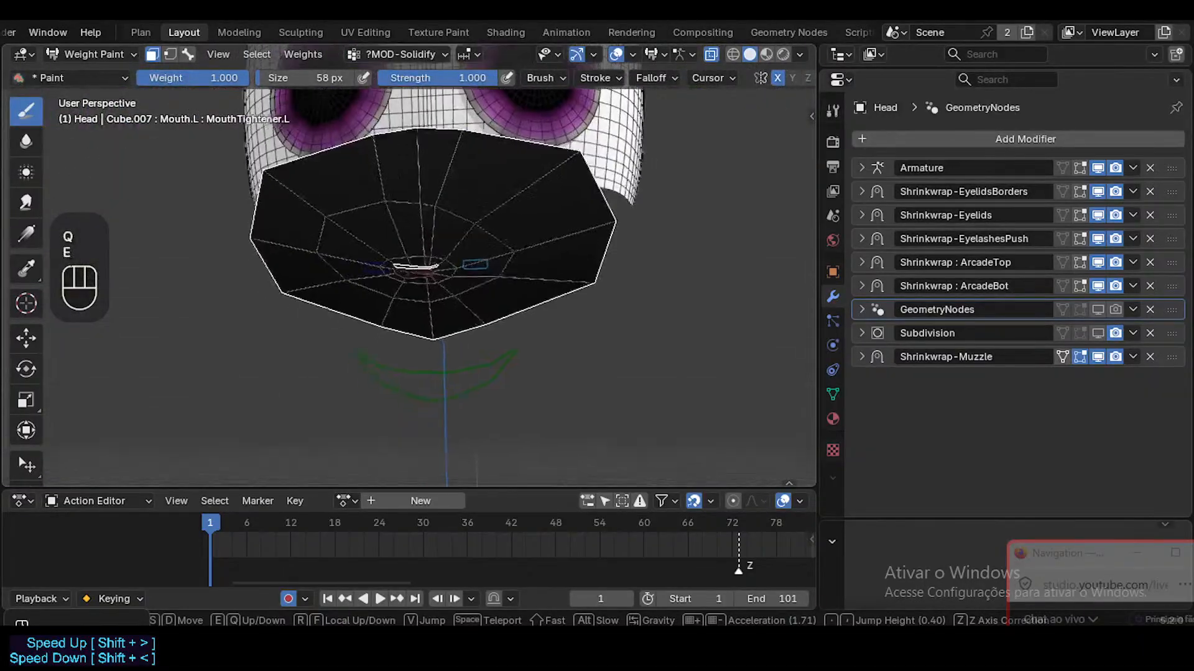
{"action": "key", "text": "e"}
{"action": "key", "text": "q"}
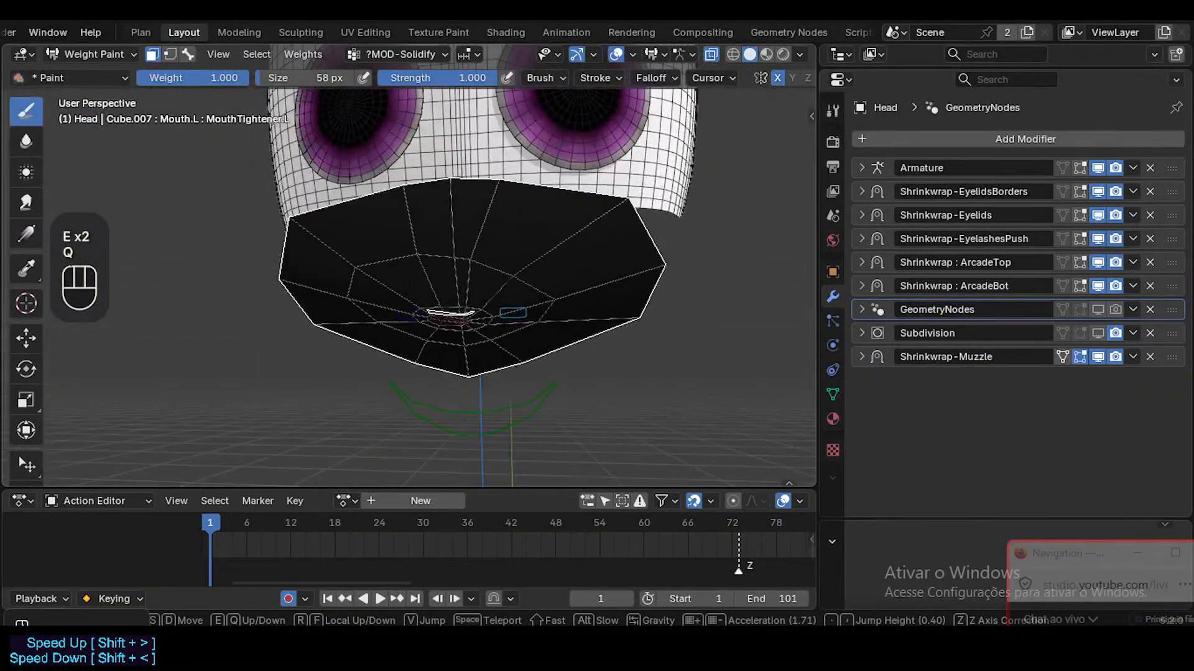
{"action": "left_click", "coordinate": [502, 275]}
Switch to Object Mode, enable the Subdivision modifier in the viewport, and return to Edit Mode
{"action": "key", "text": "ctrl+Tab"}
{"action": "key", "text": "4"}
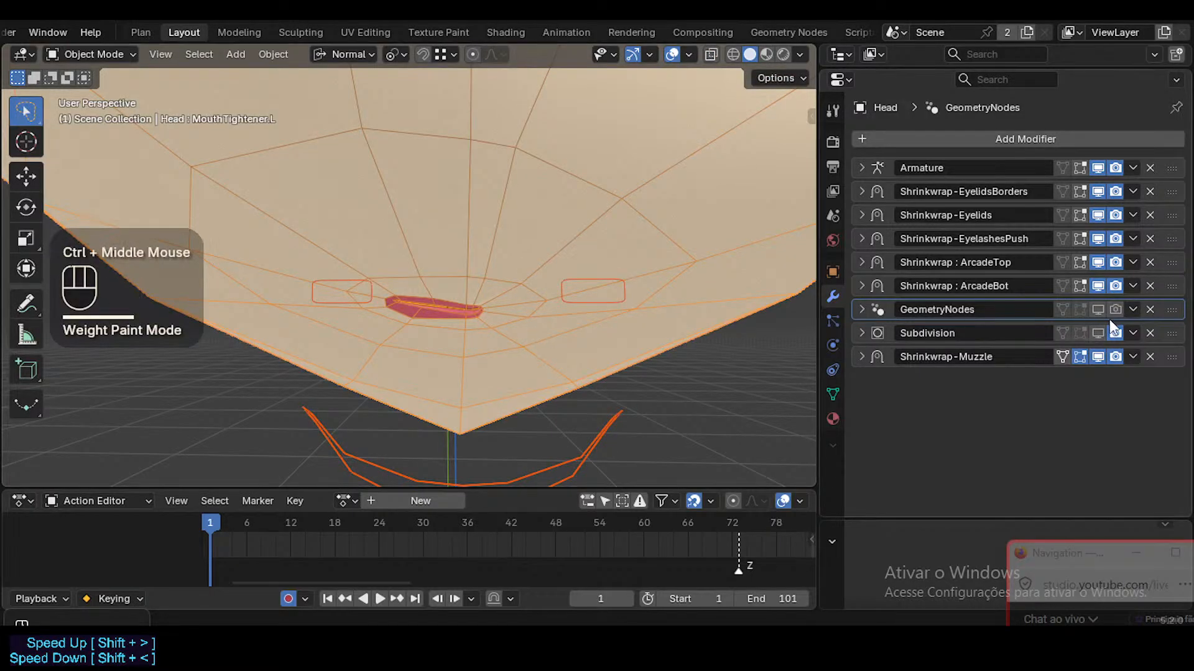
{"action": "left_click", "coordinate": [1099, 334]}
{"action": "left_click", "coordinate": [578, 323]}
{"action": "key", "text": "Tab"}
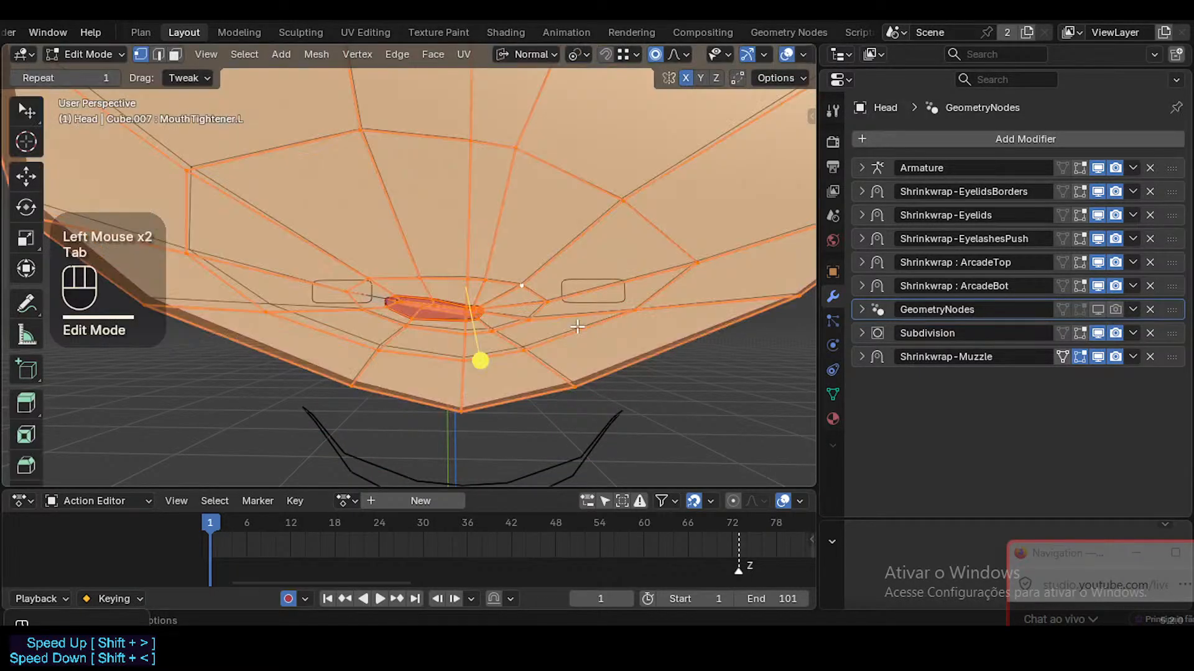
Deselect everything, select the edge loop encircling the mouth, and smooth it slightly by about 0.11
{"action": "middle_click_drag", "start_coordinate": [578, 327], "coordinate": [556, 279]}
{"action": "key", "text": "shift+grave"}
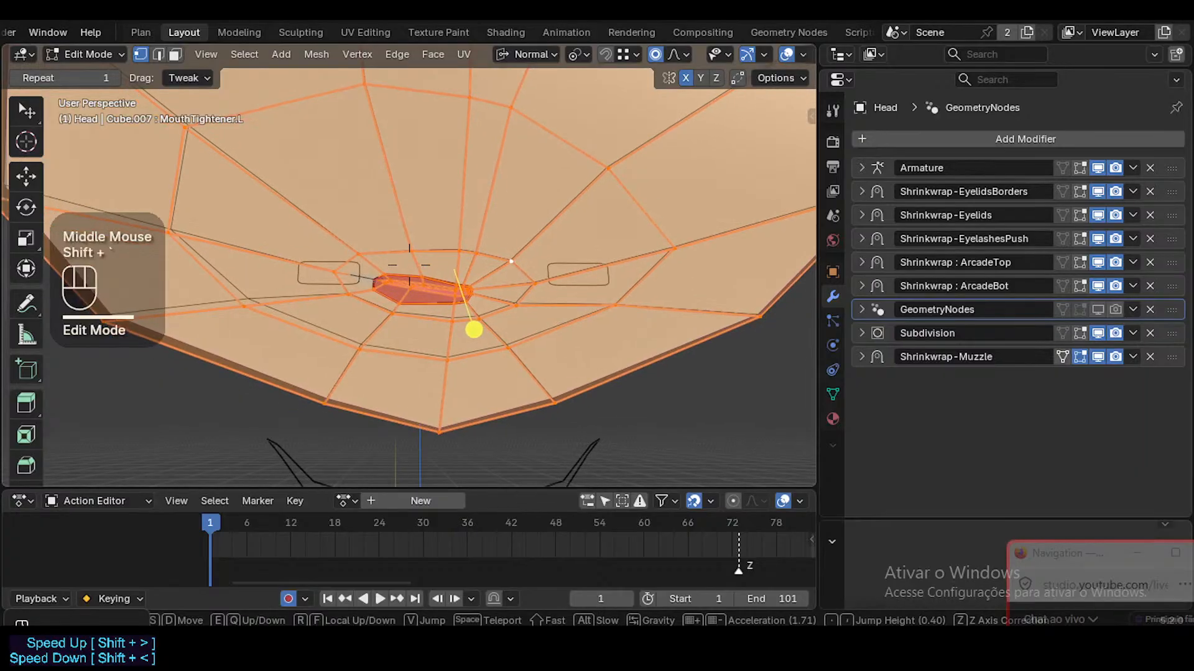
{"action": "scroll", "coordinate": [409, 265], "scroll_direction": "down", "scroll_amount": 2}
{"action": "key", "text": "w"}
{"action": "key", "text": "s"}
{"action": "scroll", "coordinate": [409, 265], "scroll_direction": "down", "scroll_amount": 1}
{"action": "scroll", "coordinate": [410, 265], "scroll_direction": "up", "scroll_amount": 1}
{"action": "key", "text": "w"}
{"action": "key", "text": "s"}
{"action": "scroll", "coordinate": [409, 265], "scroll_direction": "down", "scroll_amount": 1}
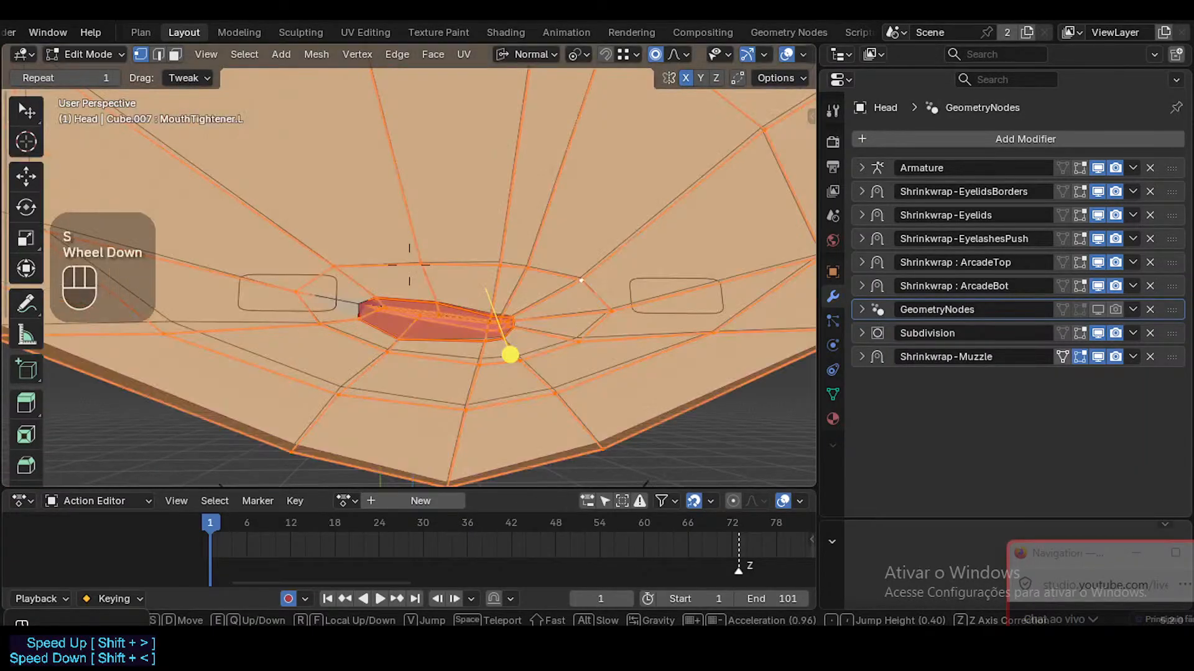
{"action": "left_click", "coordinate": [561, 307]}
{"action": "key", "text": "alt+a"}
{"action": "key", "text": "2"}
{"action": "left_click", "coordinate": [544, 326], "text": "alt+shift"}
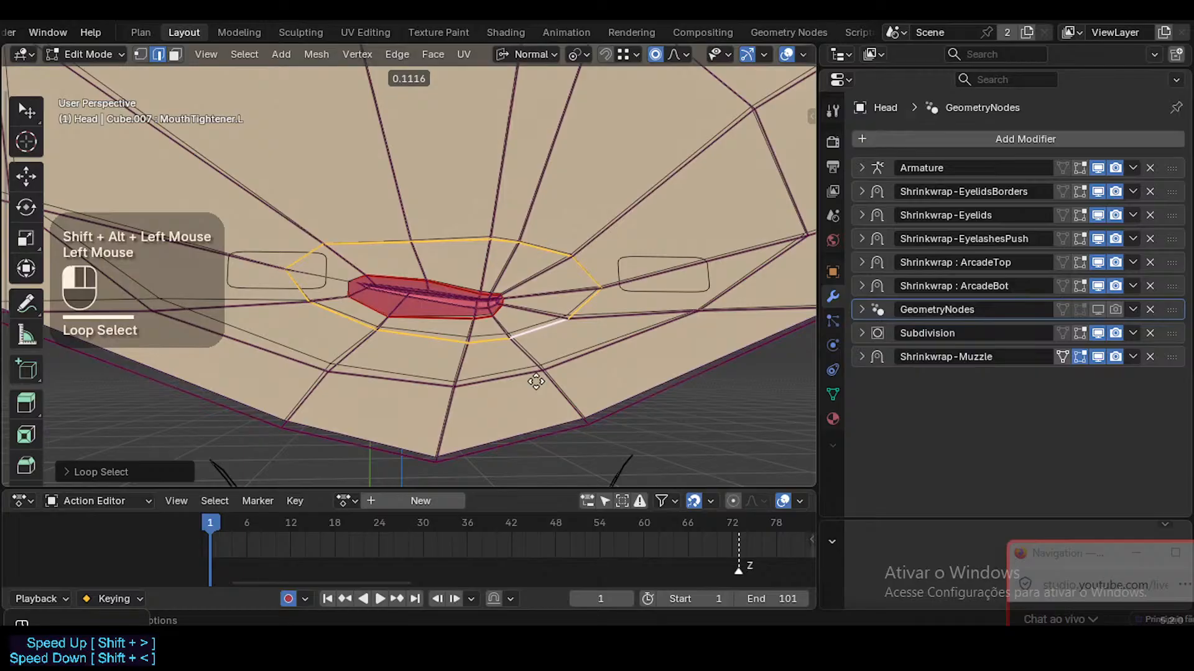
{"action": "left_click", "coordinate": [498, 371]}
Slide the loop's edges above and beside the left lip corner toward the mouth by about 0.19
{"action": "left_click", "coordinate": [510, 241]}
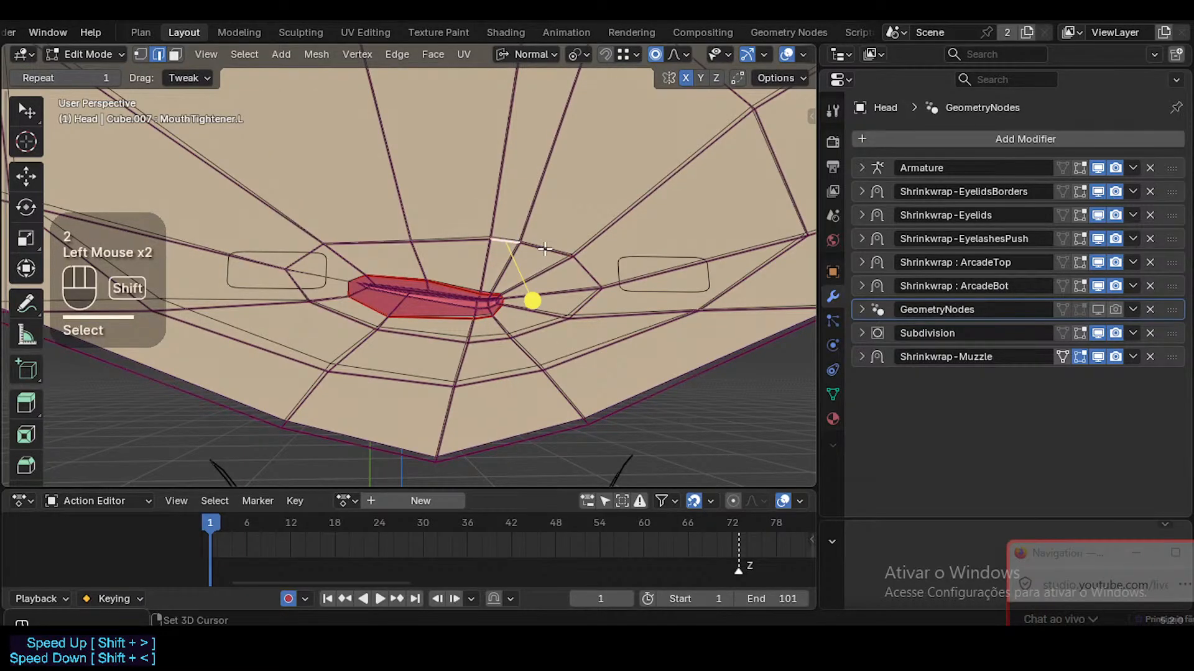
{"action": "left_click", "coordinate": [581, 266], "text": "shift"}
{"action": "left_click", "coordinate": [585, 266], "text": "shift"}
{"action": "key", "text": "g"}
{"action": "key", "text": "g"}
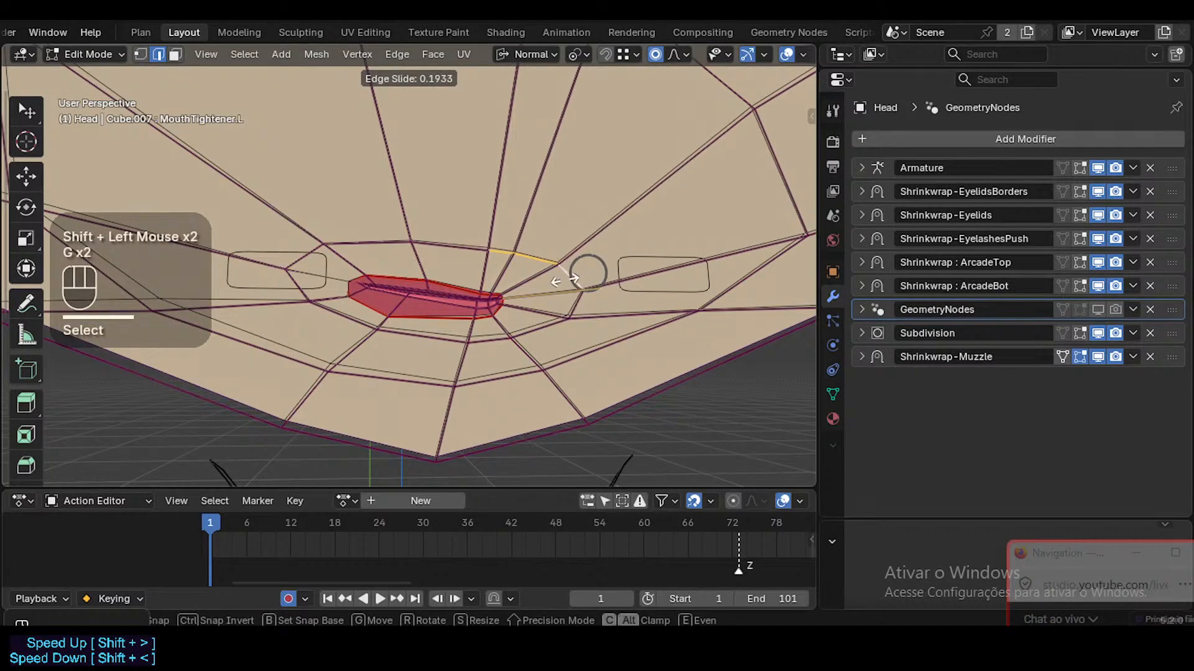
{"action": "left_click", "coordinate": [565, 280]}
Slide the loop's two lower edges beneath the left lip corner toward the lips by about 0.2
{"action": "left_click", "coordinate": [535, 336]}
{"action": "left_click", "coordinate": [491, 340], "text": "shift"}
{"action": "key", "text": "g"}
{"action": "key", "text": "g"}
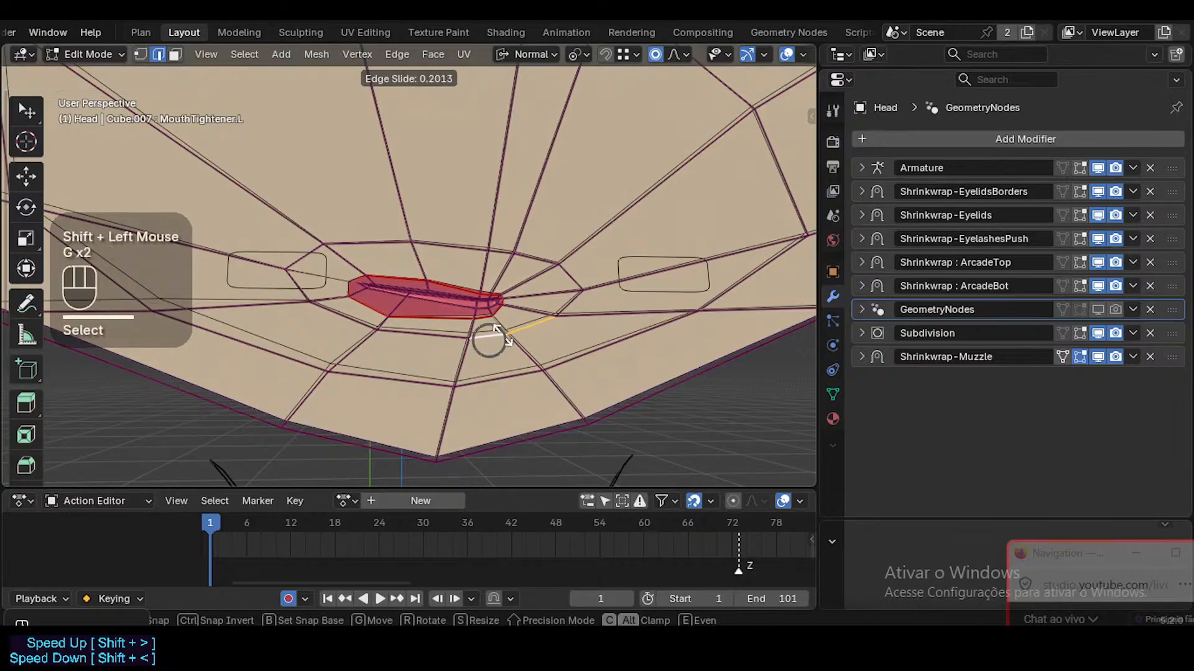
{"action": "left_click", "coordinate": [489, 337]}
Slide the vertex beside the left lip corner inward and adjust the adjoining lower edge of the loop
{"action": "key", "text": "1"}
{"action": "left_click", "coordinate": [582, 290]}
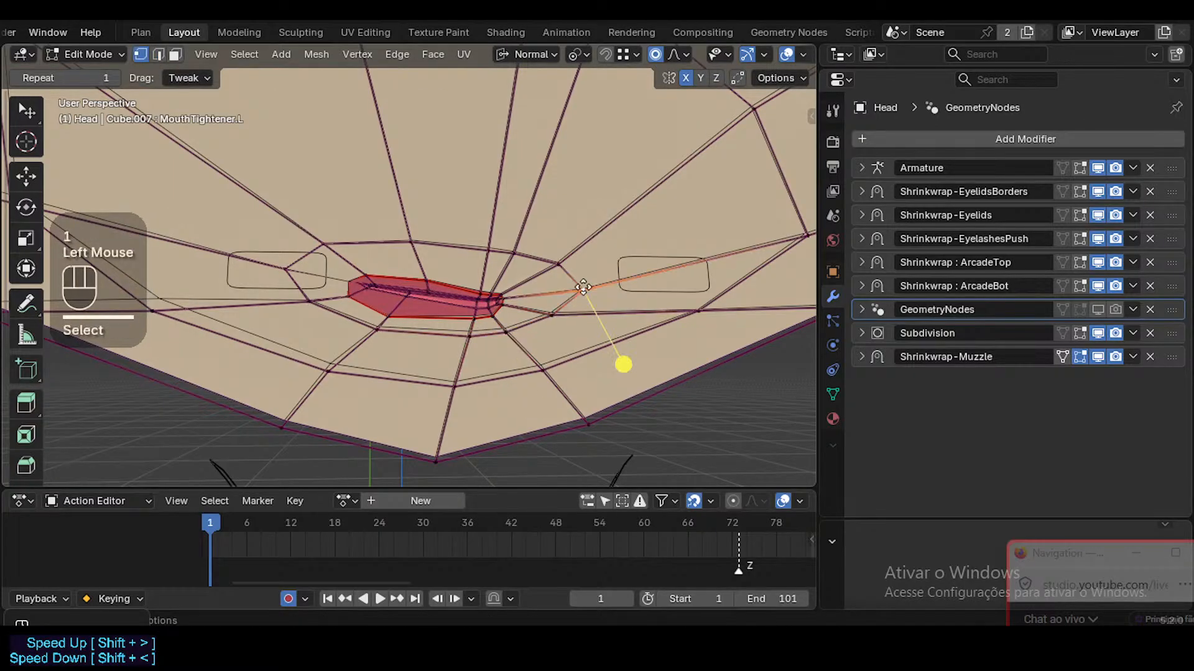
{"action": "key", "text": "g"}
{"action": "key", "text": "g"}
{"action": "left_click", "coordinate": [573, 291]}
{"action": "key", "text": "2"}
{"action": "left_click", "coordinate": [526, 321]}
{"action": "key", "text": "g"}
{"action": "key", "text": "g"}
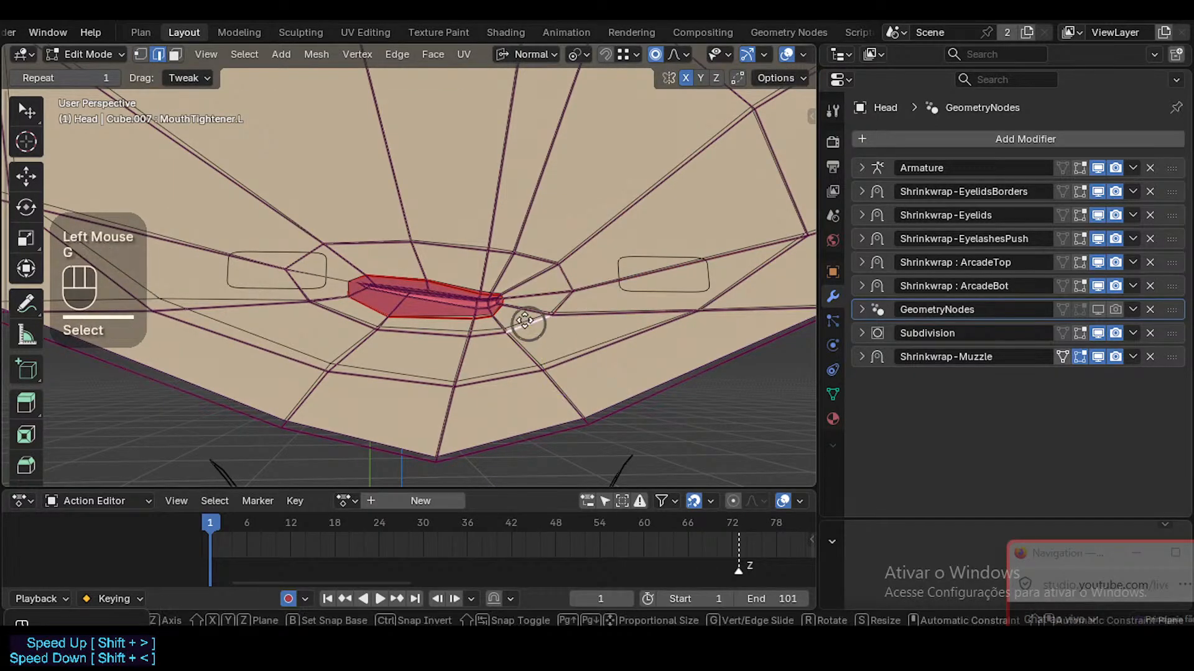
{"action": "left_click", "coordinate": [488, 304], "text": "shift"}
Slide the short edge directly under the left lip corner toward the lips and rotate it slightly
{"action": "key", "text": "1"}
{"action": "key", "text": "2"}
{"action": "left_click", "coordinate": [487, 332]}
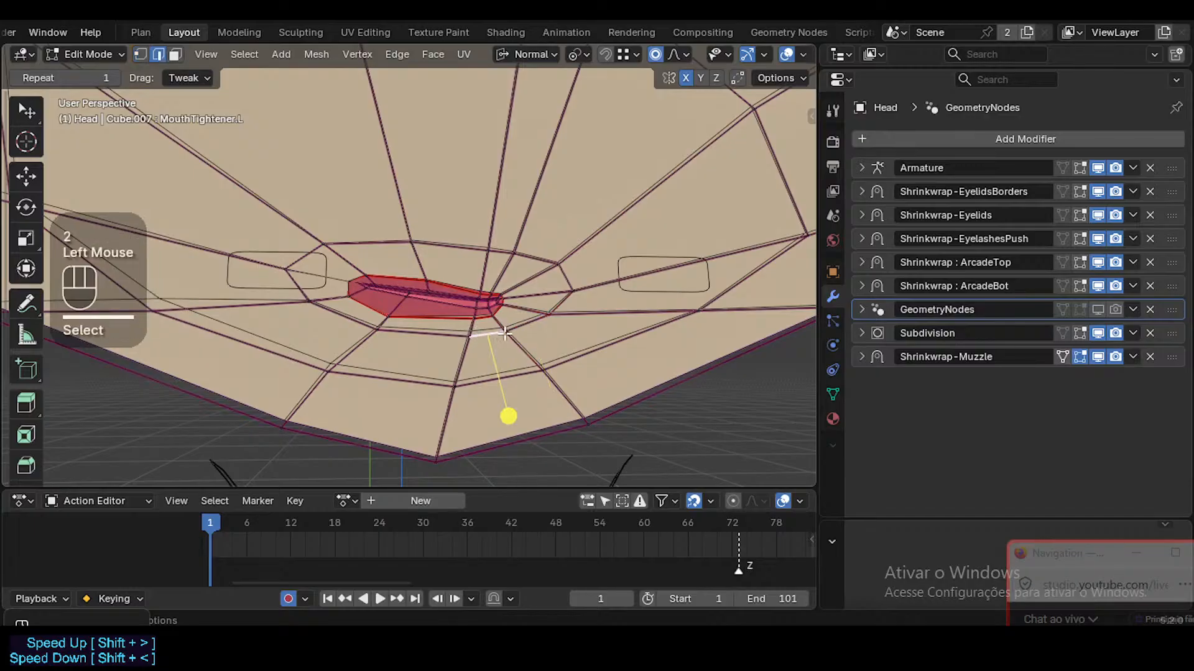
{"action": "key", "text": "g"}
{"action": "key", "text": "g"}
{"action": "left_click", "coordinate": [506, 413], "text": "shift"}
{"action": "key", "text": "r"}
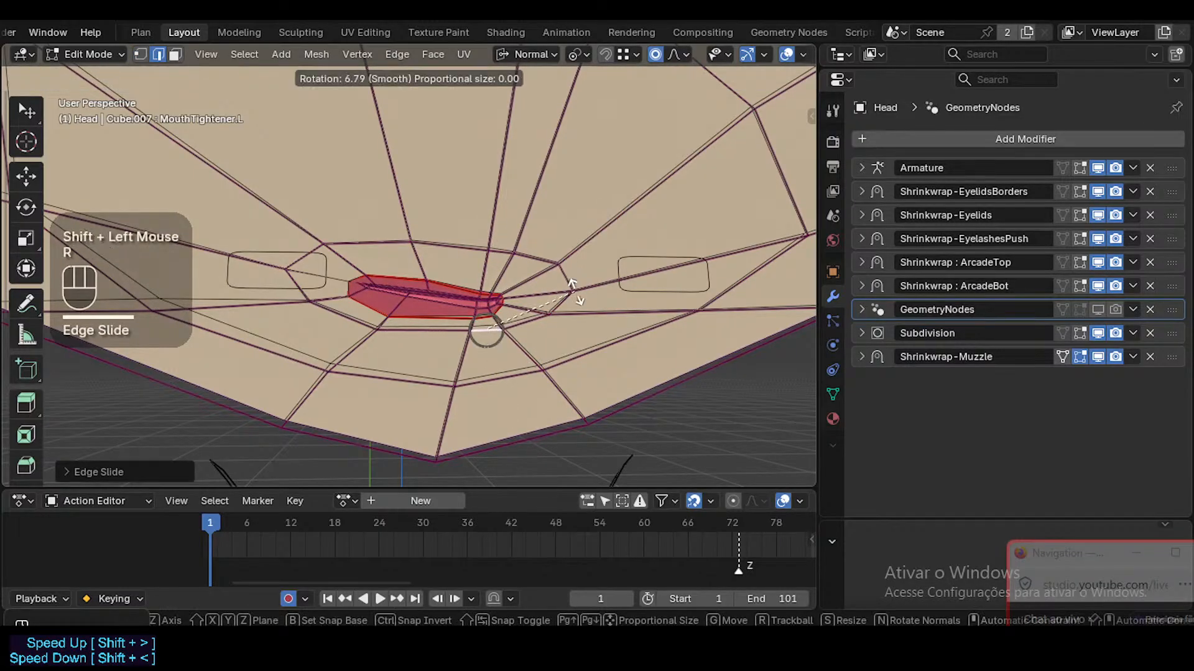
{"action": "left_click", "coordinate": [505, 412]}
Reselect the short edge under the left lip corner and move it from a closer, angled view
{"action": "key", "text": "1"}
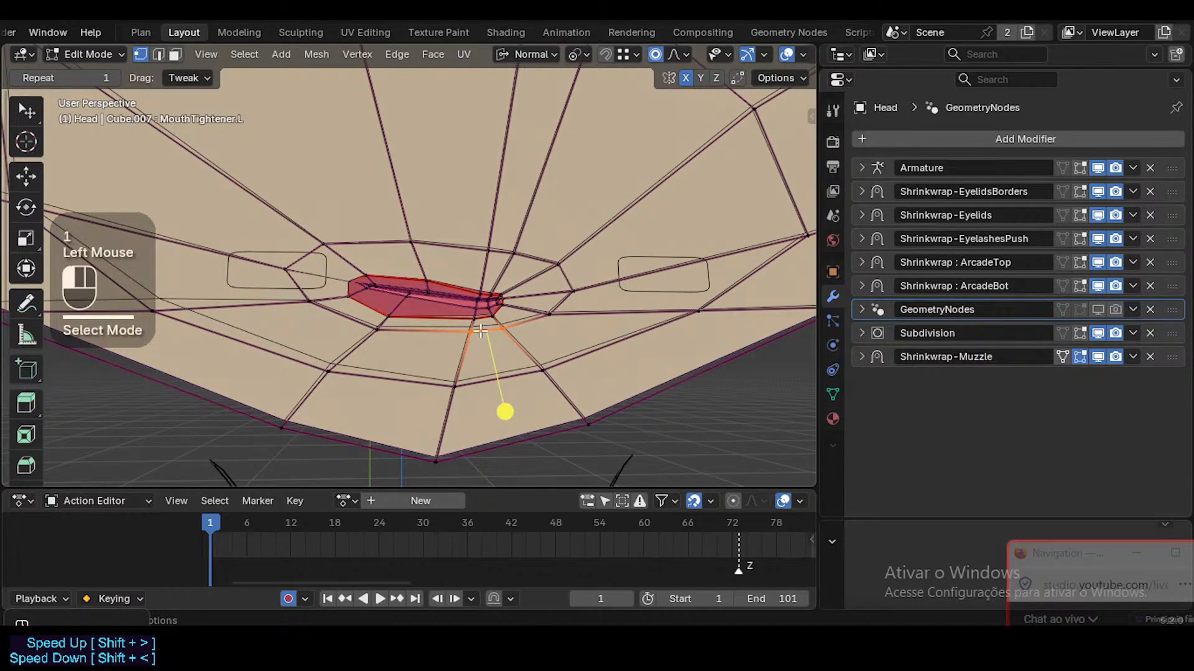
{"action": "left_click", "coordinate": [482, 331]}
{"action": "key", "text": "2"}
{"action": "left_click", "coordinate": [497, 326]}
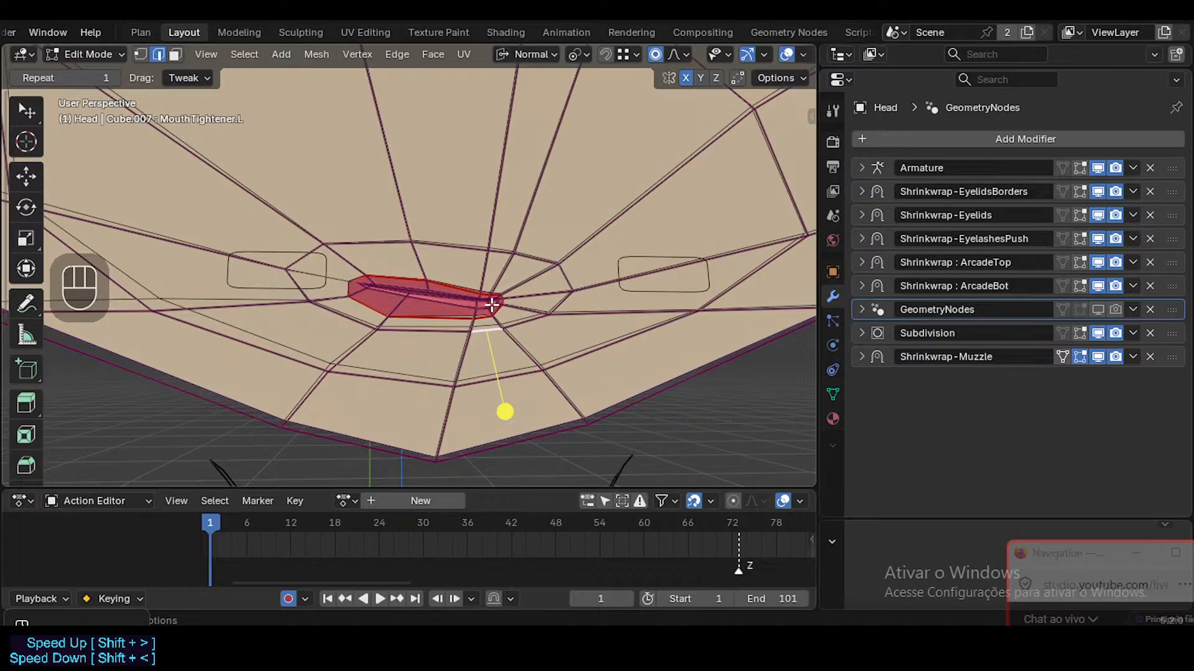
{"action": "middle_click_drag", "start_coordinate": [491, 317], "coordinate": [476, 353]}
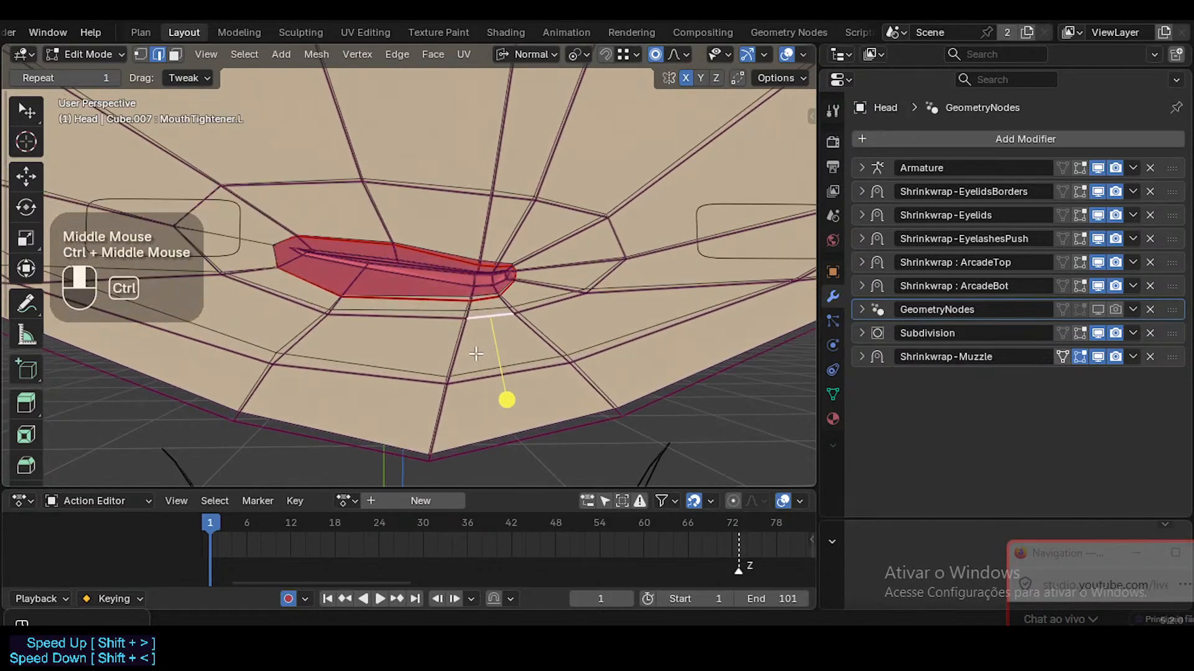
{"action": "scroll", "coordinate": [443, 323], "scroll_direction": "down", "scroll_amount": 2}
{"action": "scroll", "coordinate": [460, 327], "scroll_direction": "up", "scroll_amount": 2}
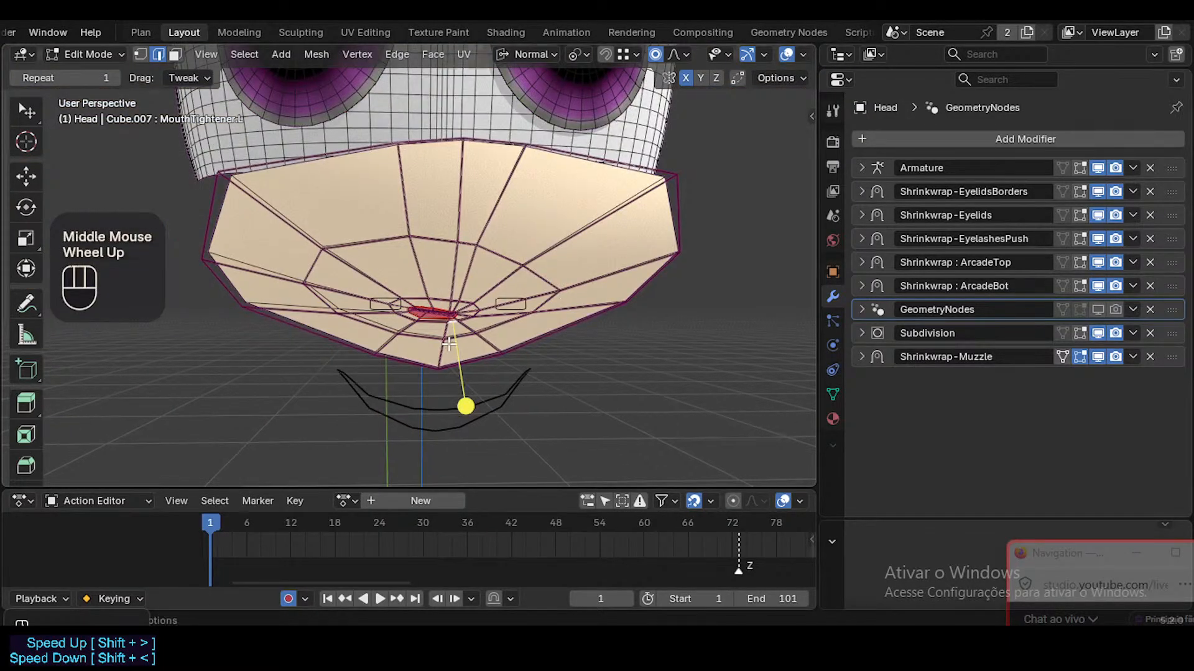
{"action": "middle_click_drag", "start_coordinate": [482, 314], "coordinate": [643, 241]}
{"action": "key", "text": "g"}
{"action": "left_click", "coordinate": [482, 213], "text": "shift"}
Adjust the position of the lower vertex beside the left lip corner, and select the vertex just above it
{"action": "key", "text": "1"}
{"action": "left_click", "coordinate": [568, 221]}
{"action": "key", "text": "g"}
{"action": "left_click", "coordinate": [631, 233], "text": "shift"}
{"action": "left_click", "coordinate": [615, 184]}
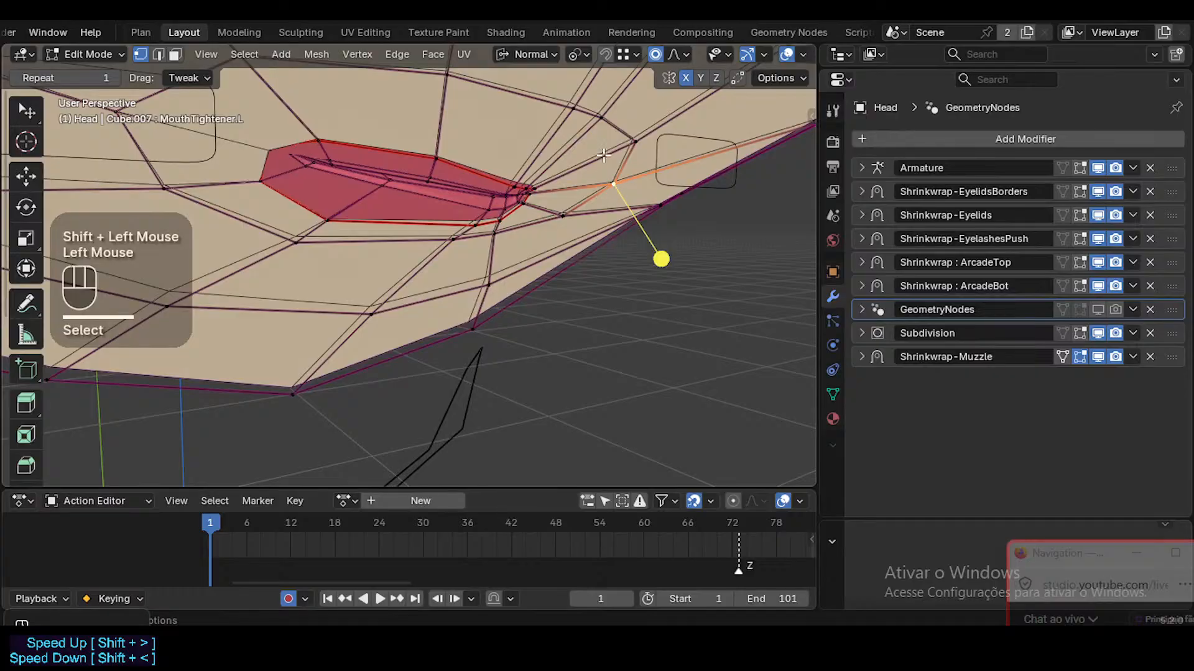
Select the face loop surrounding the lips and smooth its vertices by about 0.06
{"action": "key", "text": "3"}
{"action": "left_click", "coordinate": [542, 212], "text": "alt+shift"}
{"action": "left_click", "coordinate": [551, 265]}
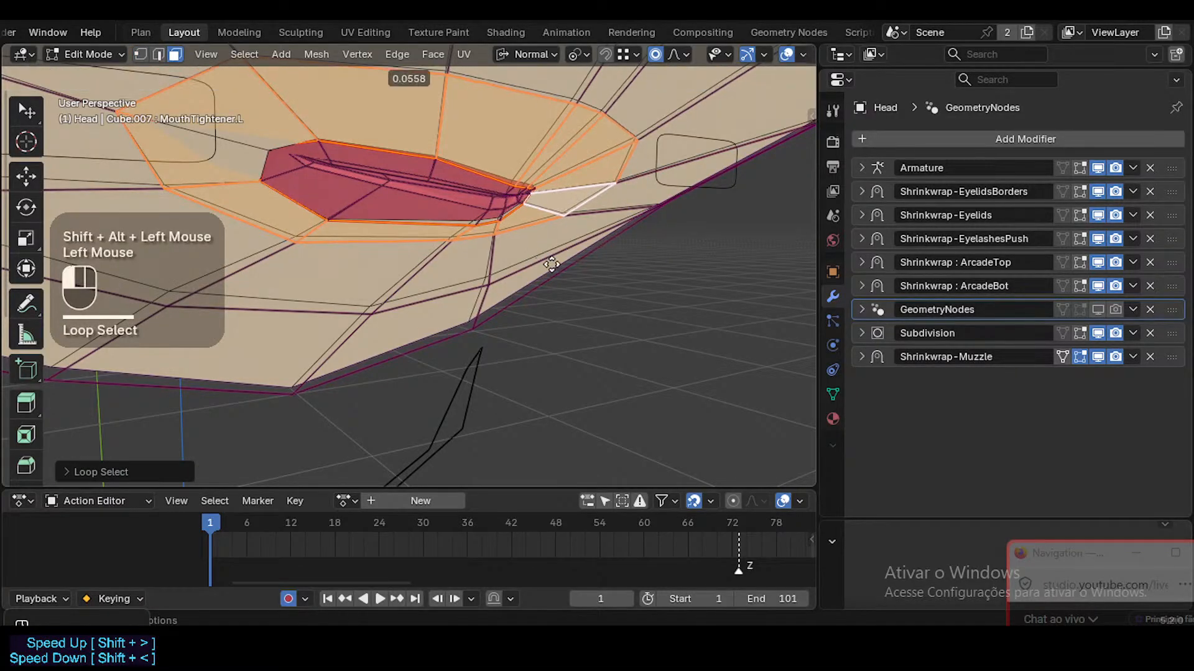
{"action": "left_click", "coordinate": [546, 265]}
{"action": "middle_click_drag", "start_coordinate": [541, 264], "coordinate": [528, 242]}
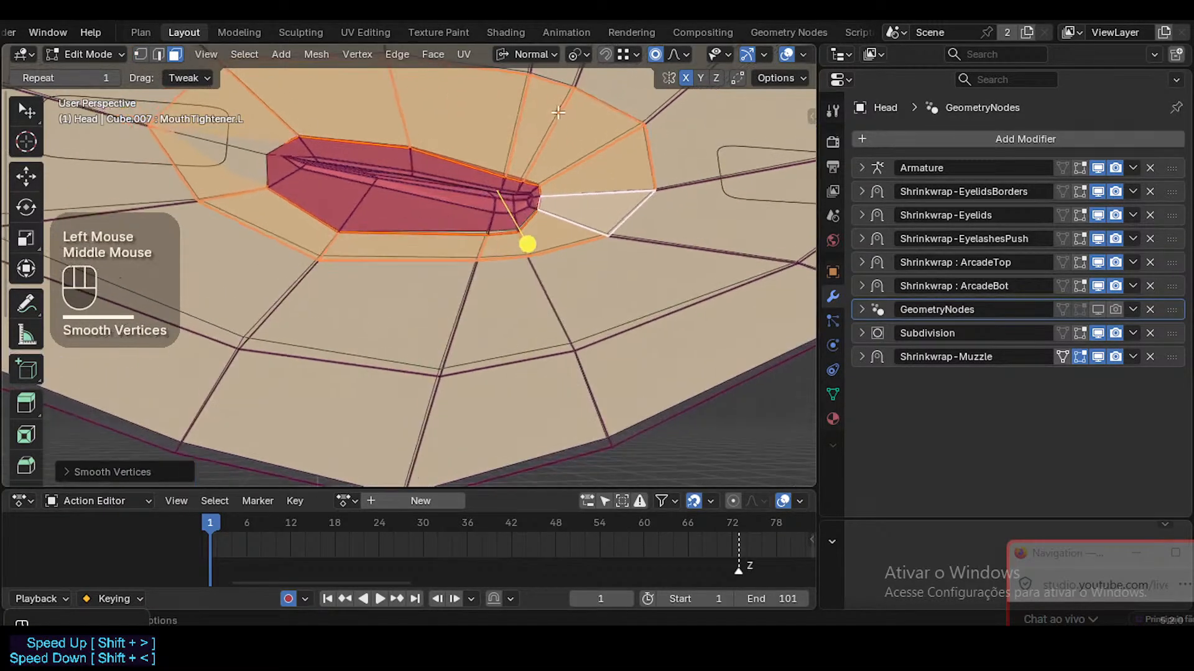
Add the face loops of the lips to the selected ring around the mouth and smooth their vertices slightly
{"action": "left_click", "coordinate": [510, 220], "text": "alt+shift"}
{"action": "left_click", "coordinate": [528, 245], "text": "alt+shift"}
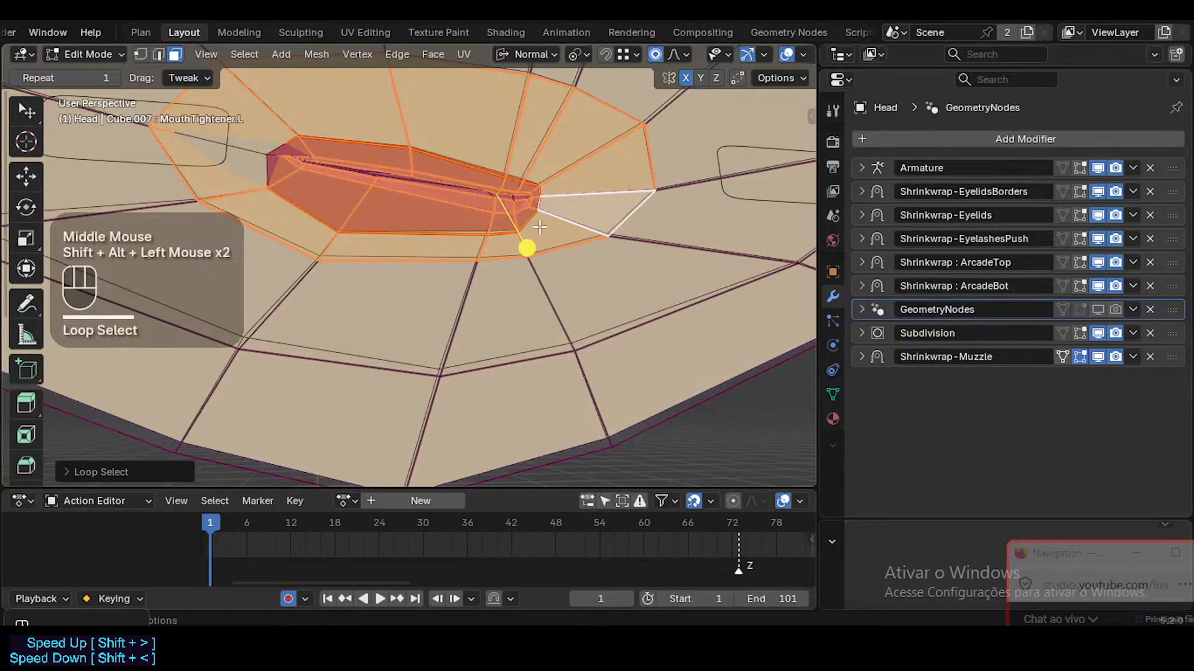
{"action": "left_click", "coordinate": [527, 247]}
{"action": "left_click_drag", "start_coordinate": [550, 253], "coordinate": [537, 256]}
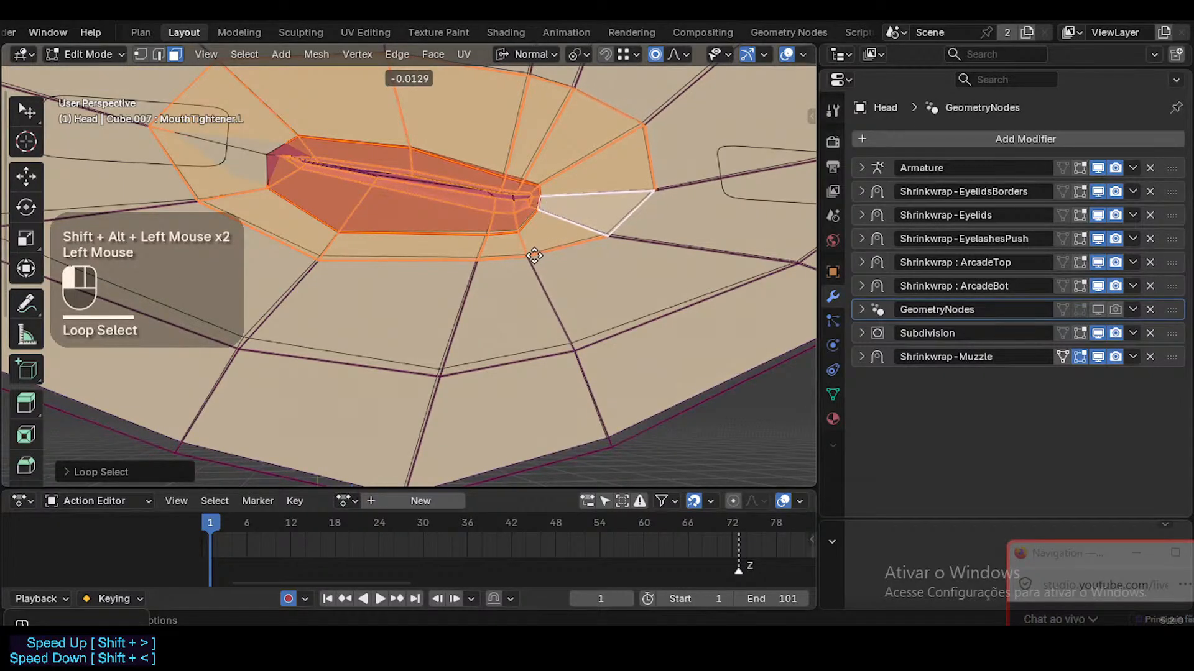
{"action": "left_click", "coordinate": [534, 256]}
{"action": "middle_click_drag", "start_coordinate": [529, 248], "coordinate": [474, 276], "text": "shift"}
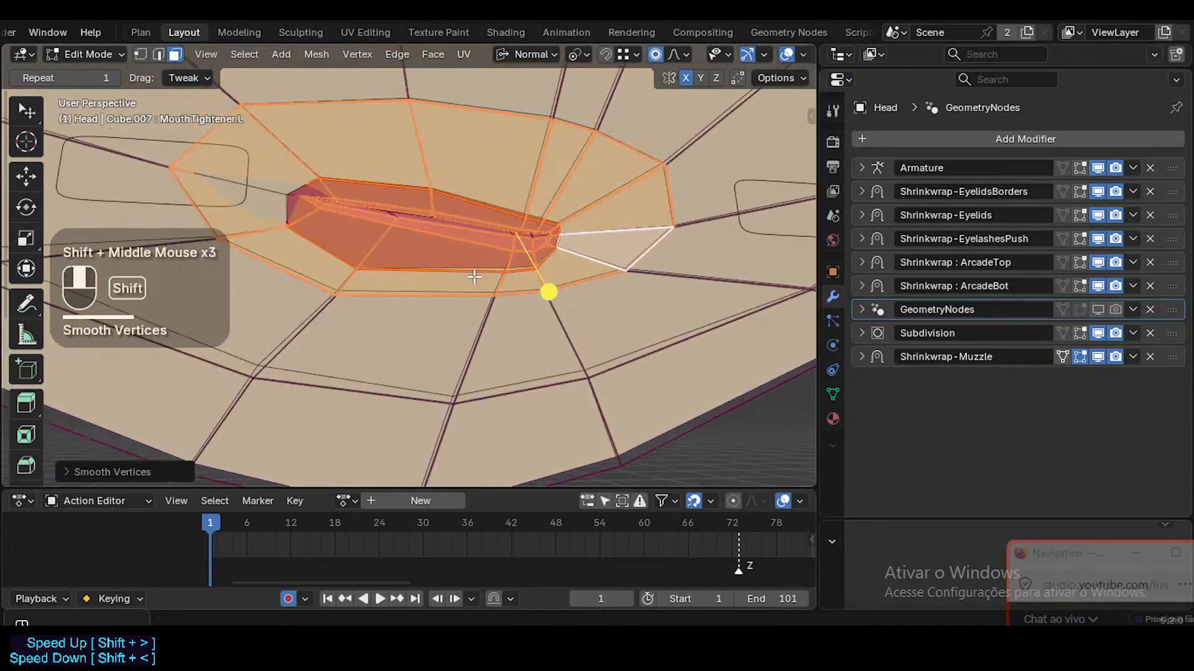
Slide the ring vertex directly above the left part of the lips and move its neighbour toward the lip corner
{"action": "key", "text": "1"}
{"action": "middle_click_drag", "start_coordinate": [577, 113], "coordinate": [547, 148]}
{"action": "left_click", "coordinate": [521, 153]}
{"action": "key", "text": "g"}
{"action": "key", "text": "g"}
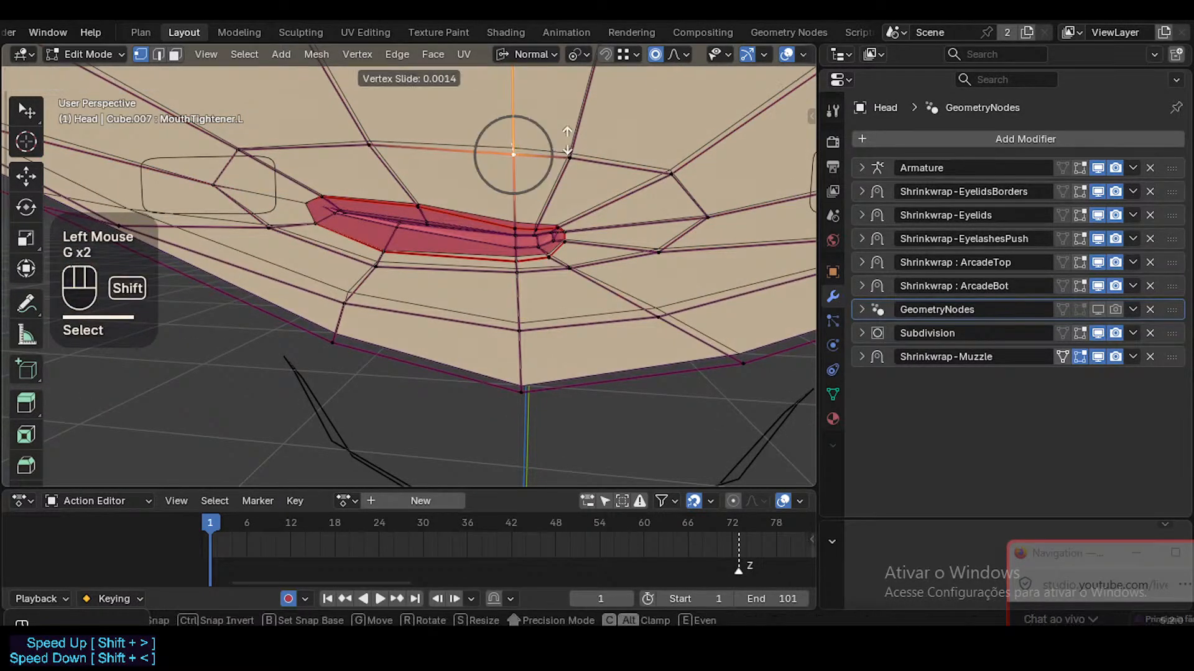
{"action": "left_click", "coordinate": [571, 85], "text": "shift"}
{"action": "left_click", "coordinate": [573, 159]}
{"action": "key", "text": "g"}
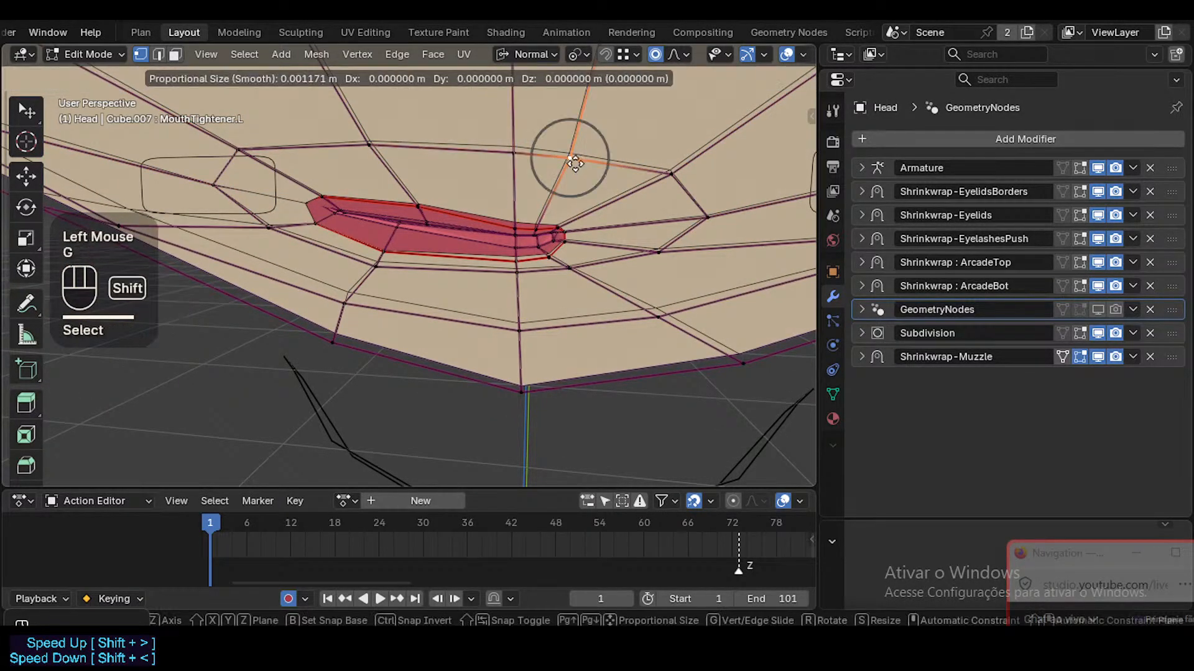
{"action": "left_click", "coordinate": [584, 164], "text": "shift"}
Adjust the surrounding ring's vertices beside and below the left lip corner, one at a time
{"action": "left_click", "coordinate": [682, 171]}
{"action": "left_click", "coordinate": [702, 217]}
{"action": "key", "text": "g"}
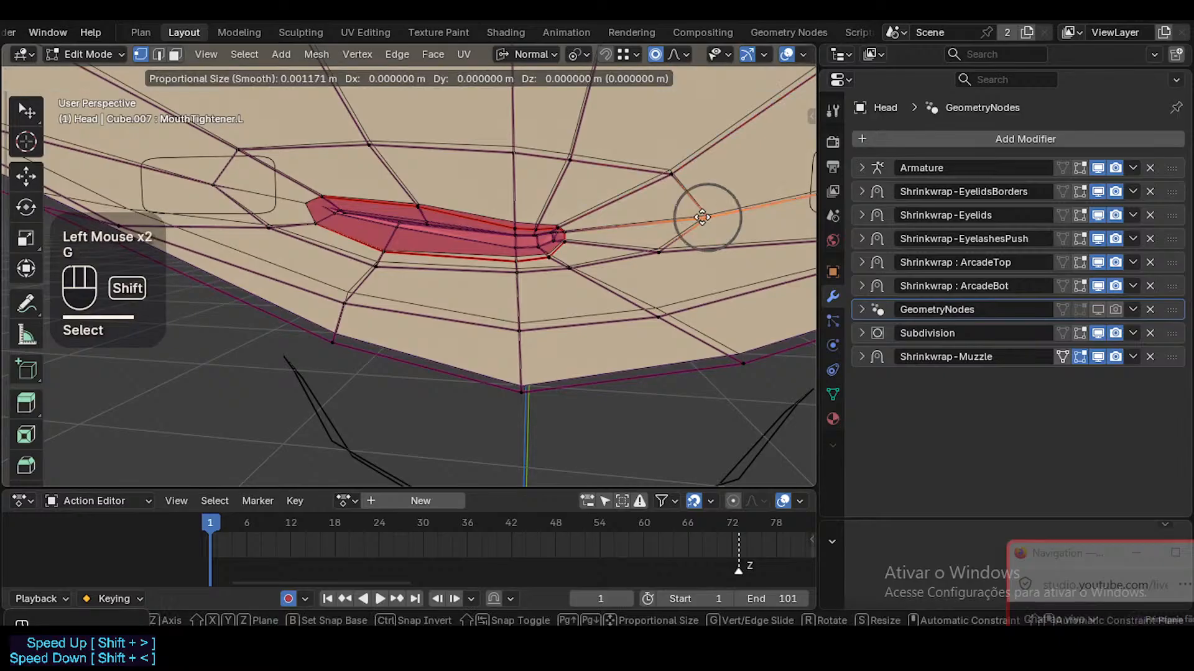
{"action": "left_click", "coordinate": [730, 298], "text": "shift"}
{"action": "left_click", "coordinate": [657, 251]}
{"action": "key", "text": "g"}
{"action": "left_click", "coordinate": [682, 336], "text": "shift"}
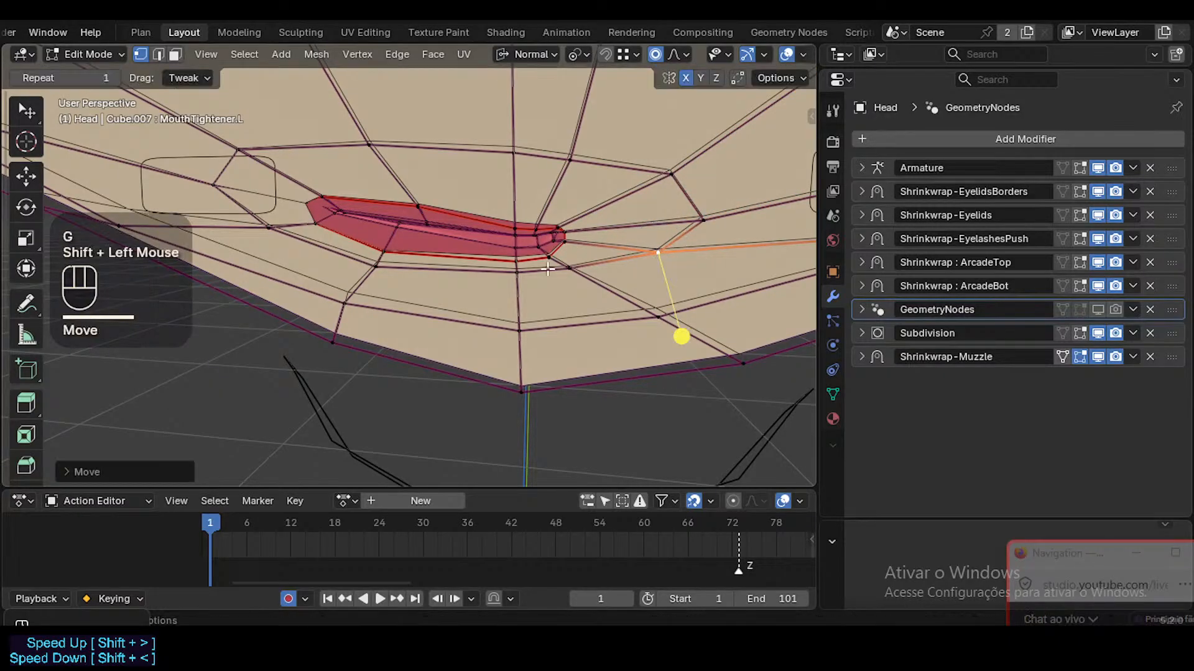
{"action": "left_click", "coordinate": [564, 267]}
{"action": "key", "text": "g"}
{"action": "left_click", "coordinate": [560, 260], "text": "shift"}
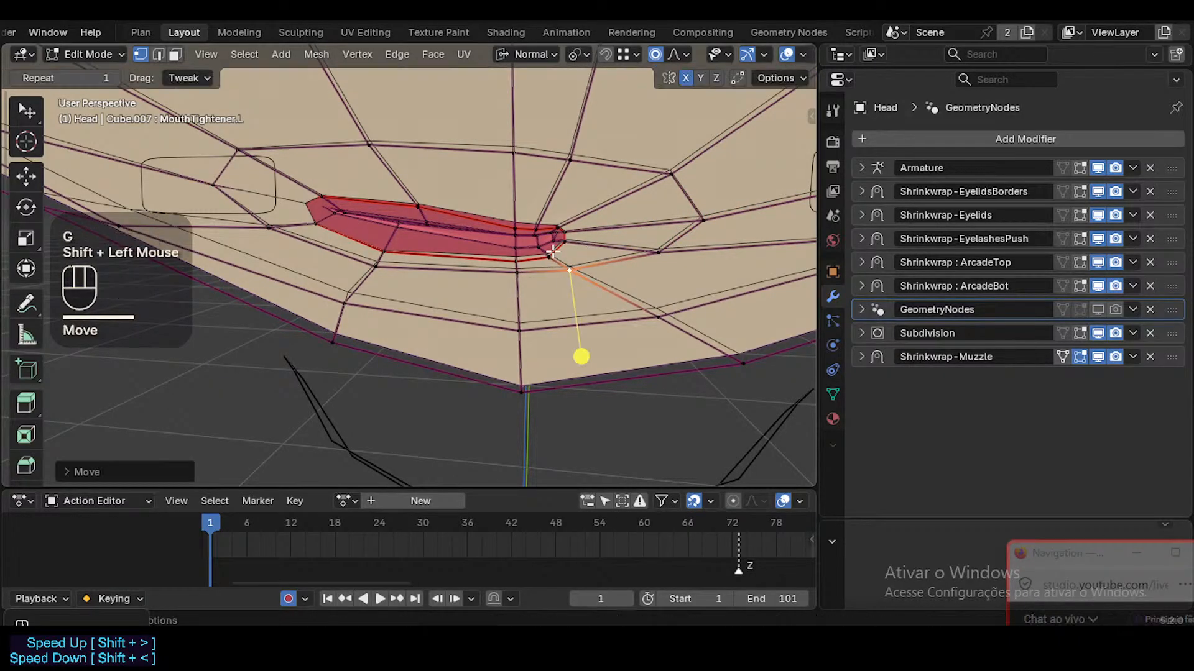
Select only the face loop of the lips and smooth its vertices slightly
{"action": "left_click", "coordinate": [551, 252]}
{"action": "key", "text": "3"}
{"action": "left_click", "coordinate": [548, 250], "text": "alt+shift"}
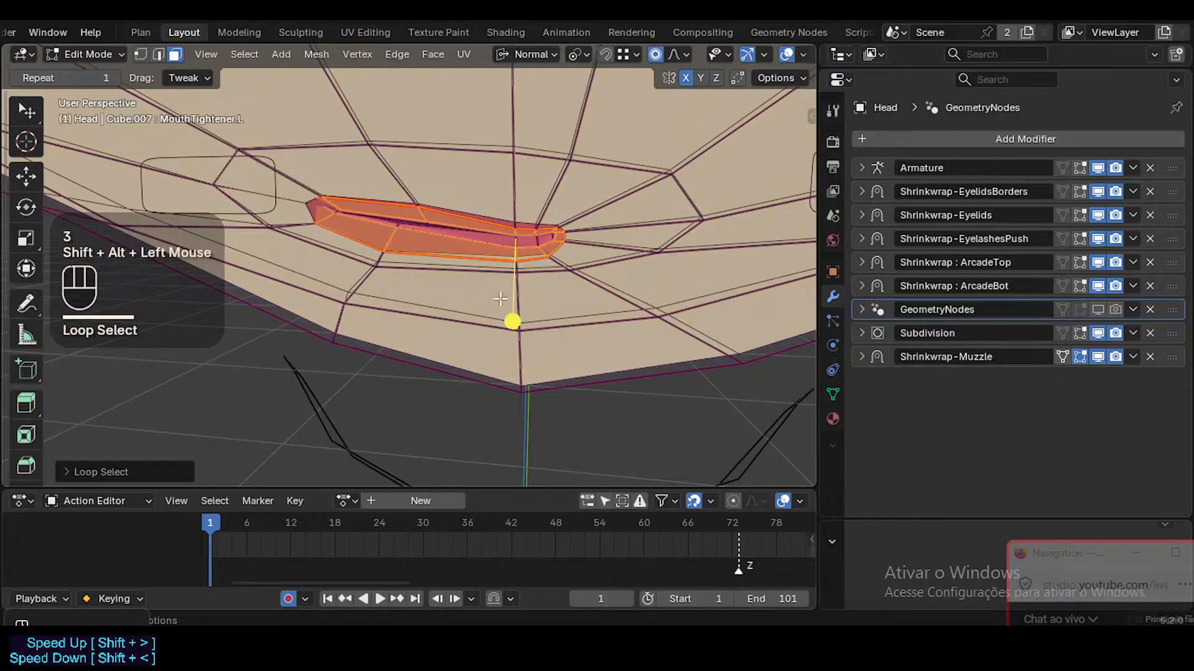
{"action": "left_click_drag", "start_coordinate": [510, 324], "coordinate": [529, 330]}
Nudge the vertex on the lower lip's outer edge, just inward of the left lip corner
{"action": "key", "text": "1"}
{"action": "left_click", "coordinate": [517, 262]}
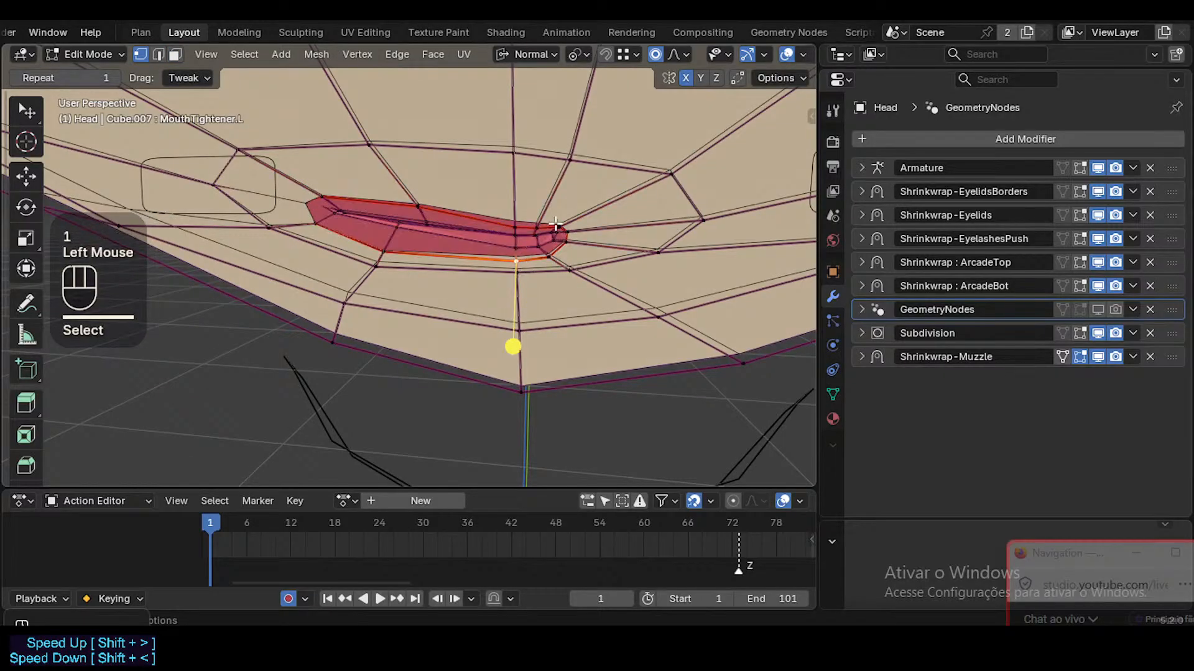
{"action": "middle_click_drag", "start_coordinate": [548, 246], "coordinate": [554, 261]}
{"action": "key", "text": "g"}
{"action": "left_click", "coordinate": [512, 341], "text": "shift"}
{"action": "middle_click_drag", "start_coordinate": [511, 341], "coordinate": [514, 333], "text": "shift"}
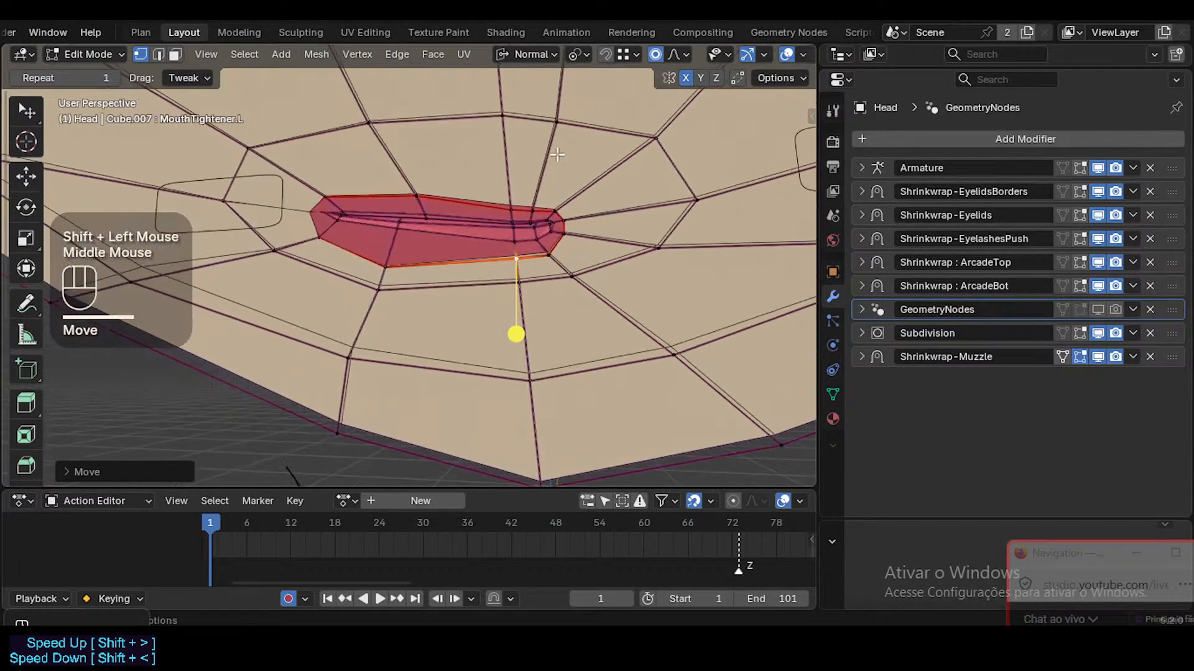
Select the ring of faces surrounding the lips and smooth its vertices by about 0.03
{"action": "key", "text": "3"}
{"action": "left_click", "coordinate": [544, 209], "text": "alt+shift"}
{"action": "left_click", "coordinate": [523, 283]}
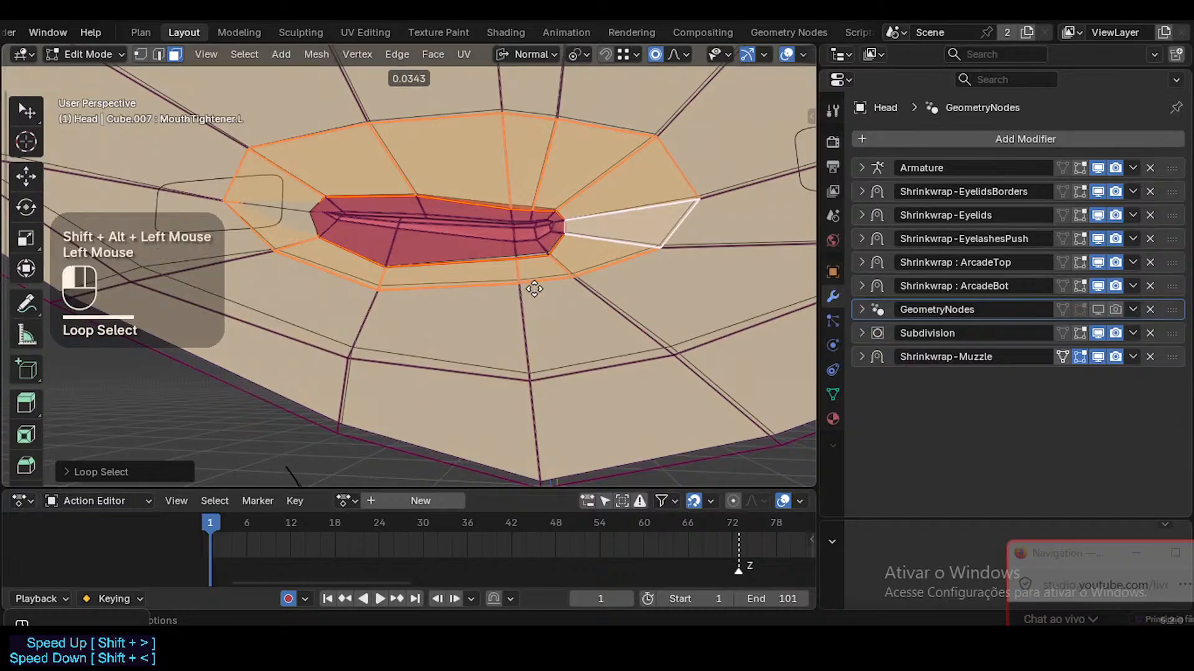
{"action": "middle_click_drag", "start_coordinate": [523, 283], "coordinate": [498, 262]}
Return to Object Mode and save the file ToonDorothy-01.blend
{"action": "key", "text": "Tab"}
{"action": "key", "text": "ctrl+s"}
Preview the MouthTightener.L shape key by varying its value, ending at 1.000
{"action": "left_click", "coordinate": [833, 395]}
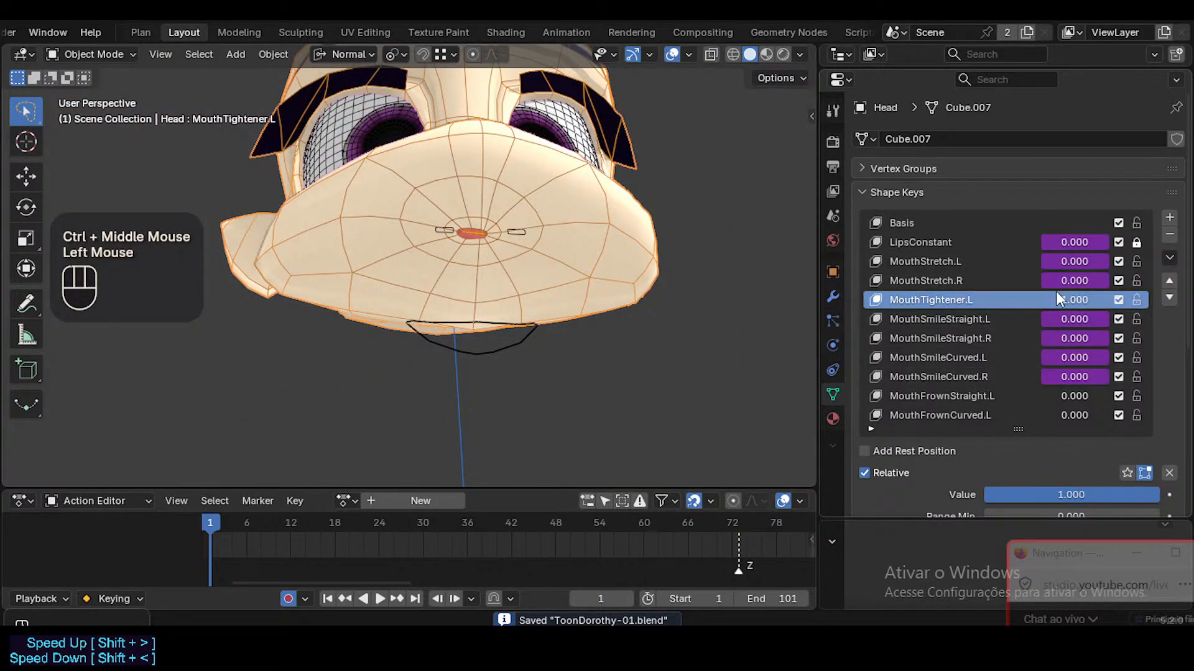
{"action": "double_click", "coordinate": [1075, 297]}
{"action": "mouse_move", "coordinate": [1098, 298]}
{"action": "left_mouse_down"}
{"action": "mouse_move", "coordinate": [1075, 298]}
{"action": "mouse_move", "coordinate": [1143, 297]}
{"action": "mouse_move", "coordinate": [1075, 297]}
{"action": "left_mouse_up"}
{"action": "middle_click_drag", "start_coordinate": [672, 204], "coordinate": [510, 268]}
{"action": "left_click_drag", "start_coordinate": [1049, 298], "coordinate": [1119, 298]}
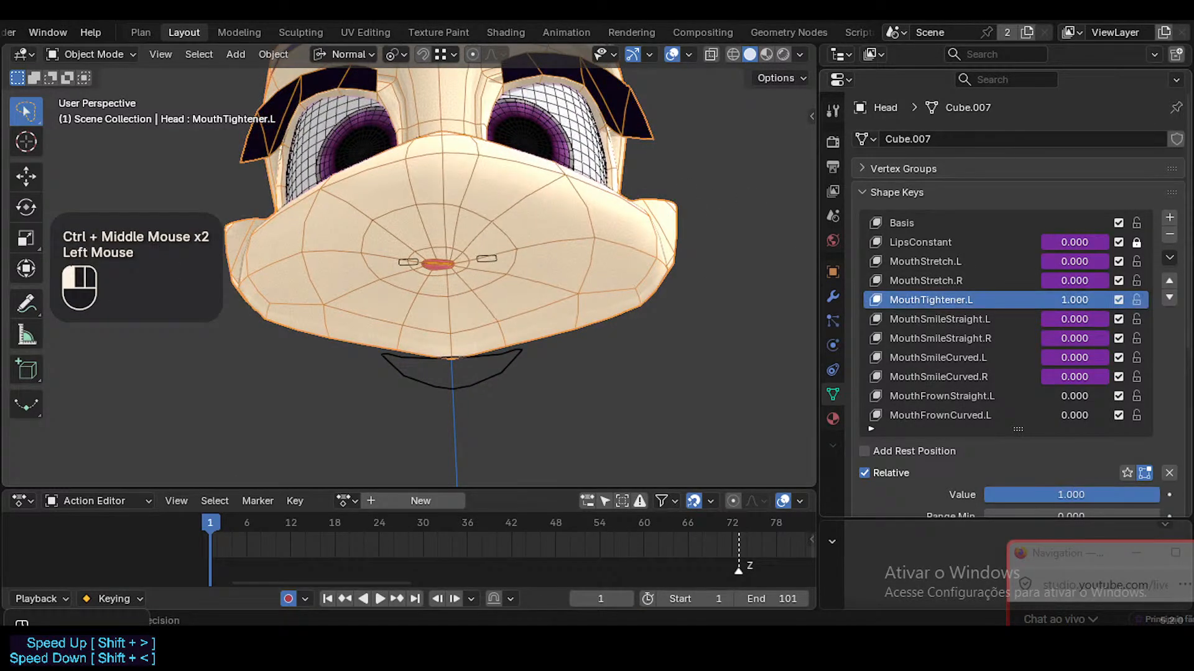
Compare MouthTightener.L with and without its ?SHK-Face.L vertex group while overlays are hidden, restoring the group and overlays
{"action": "key", "text": "shift+alt+z"}
{"action": "scroll", "coordinate": [1131, 353], "scroll_direction": "down", "scroll_amount": 2}
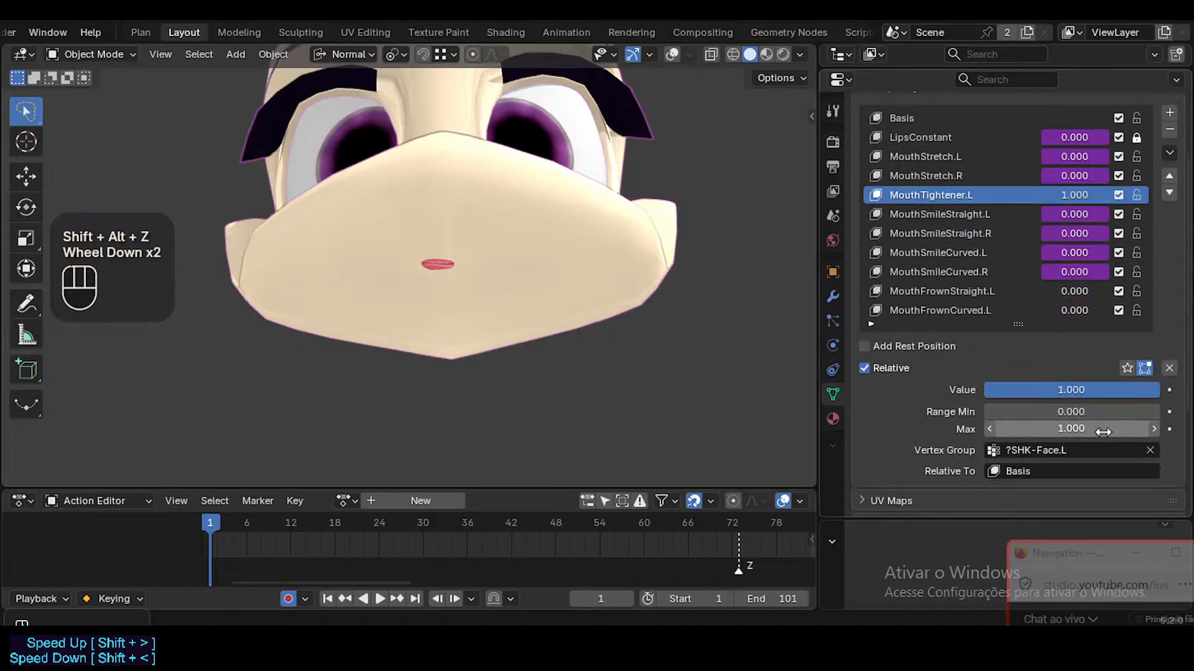
{"action": "key", "text": "ctrl+c"}
{"action": "left_click", "coordinate": [1150, 450]}
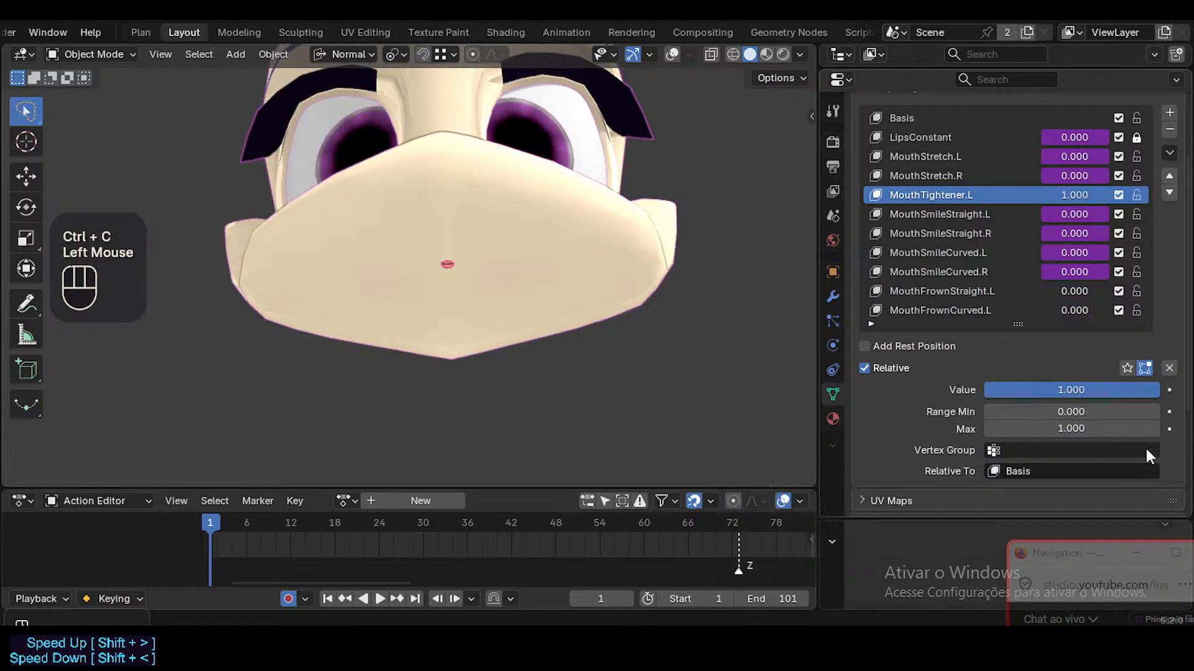
{"action": "middle_click_drag", "start_coordinate": [590, 267], "coordinate": [485, 310]}
{"action": "key", "text": "shift+ctrl+alt+z"}
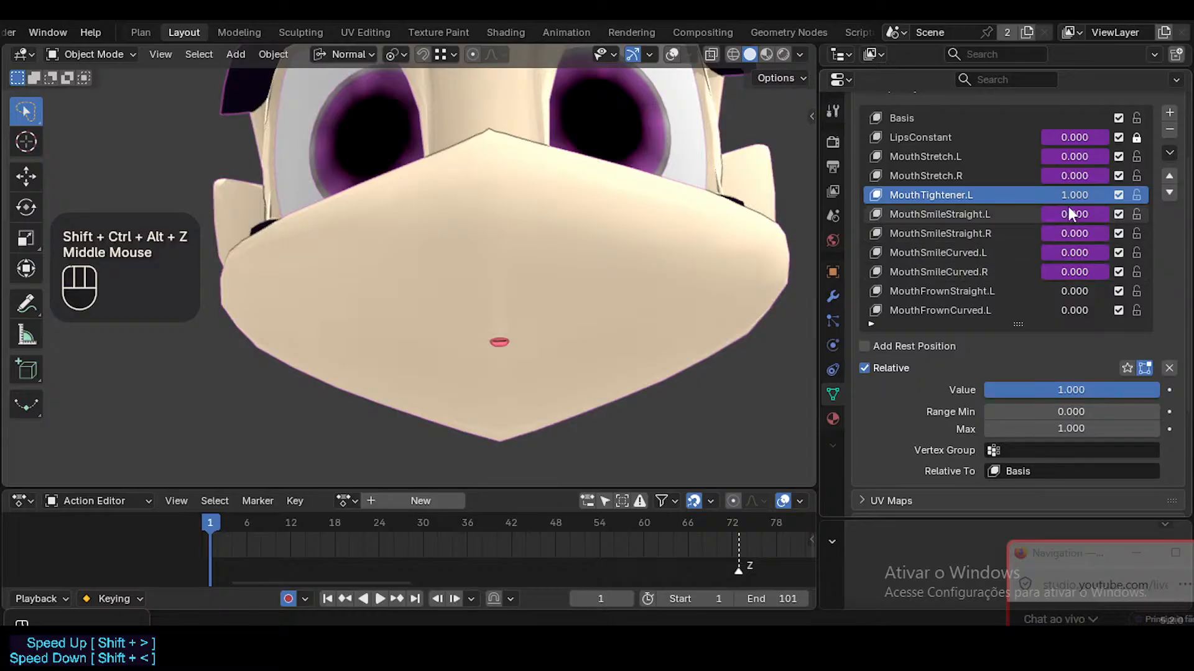
{"action": "key", "text": "ctrl+v"}
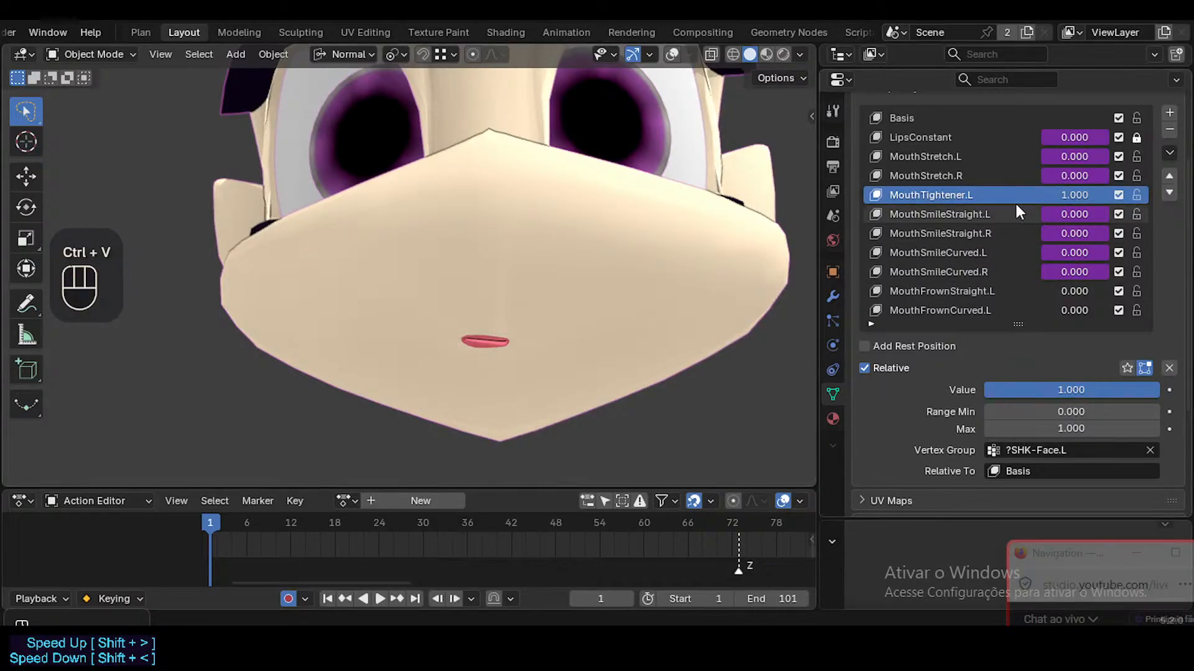
{"action": "key", "text": "shift+alt+z"}
{"action": "key", "text": "shift+ctrl+alt+z"}
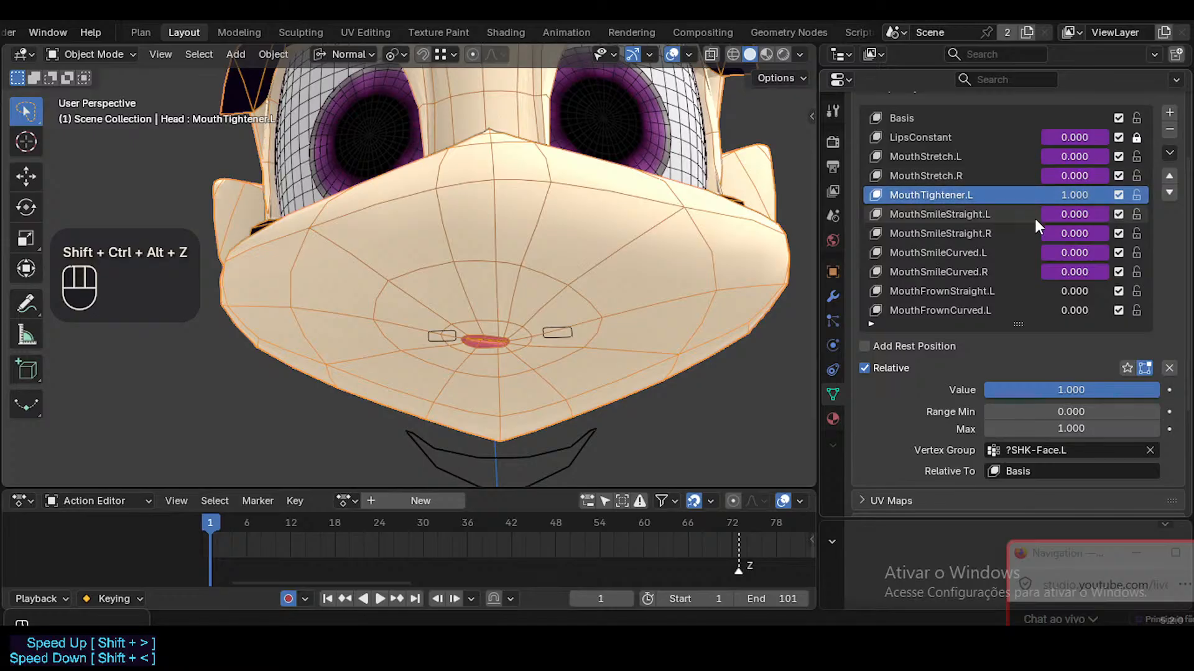
Put the ARM-Dorothy armature in Pose Mode and move the Mouth.L bone upward along Z to test the tightened mouth
{"action": "left_click", "coordinate": [565, 330], "text": "ctrl"}
{"action": "key", "text": "ctrl+Tab"}
{"action": "left_click", "coordinate": [564, 329]}
{"action": "key", "text": "g"}
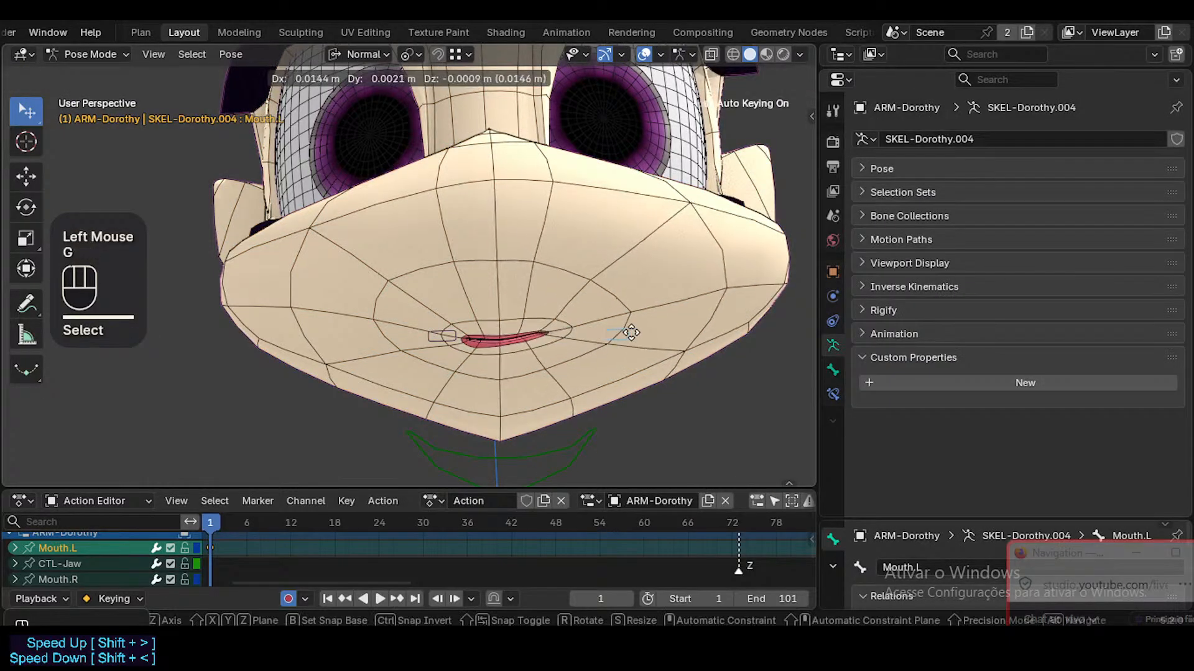
{"action": "key", "text": "Escape"}
{"action": "key", "text": "g"}
{"action": "key", "text": "z"}
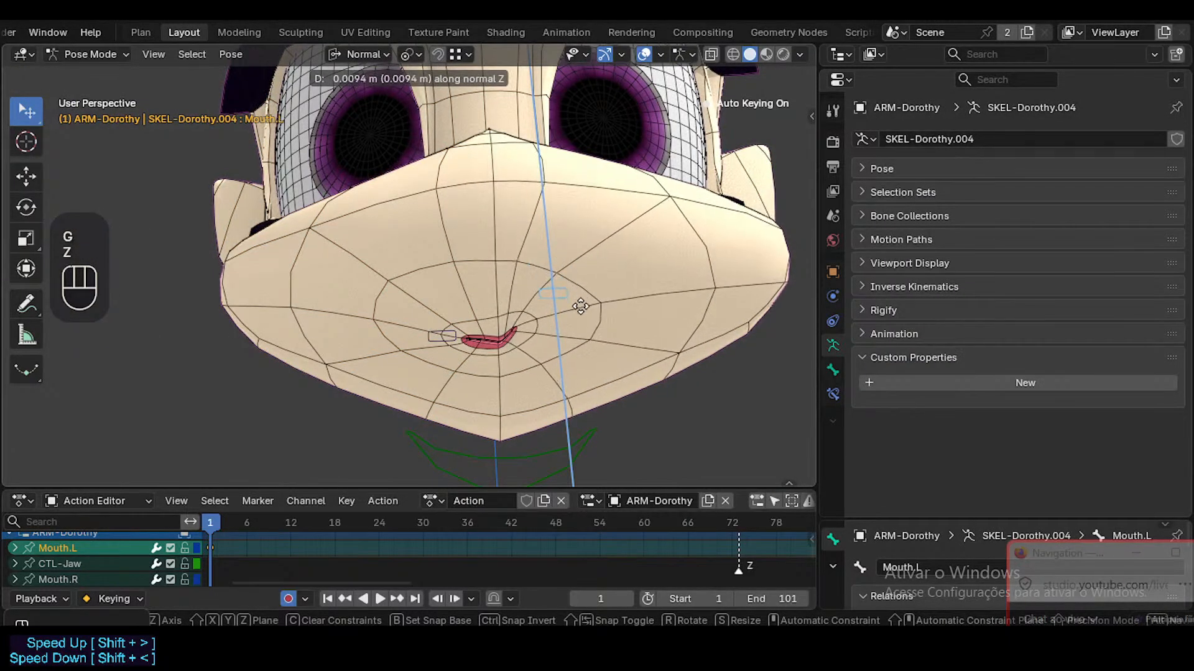
{"action": "left_click", "coordinate": [581, 315]}
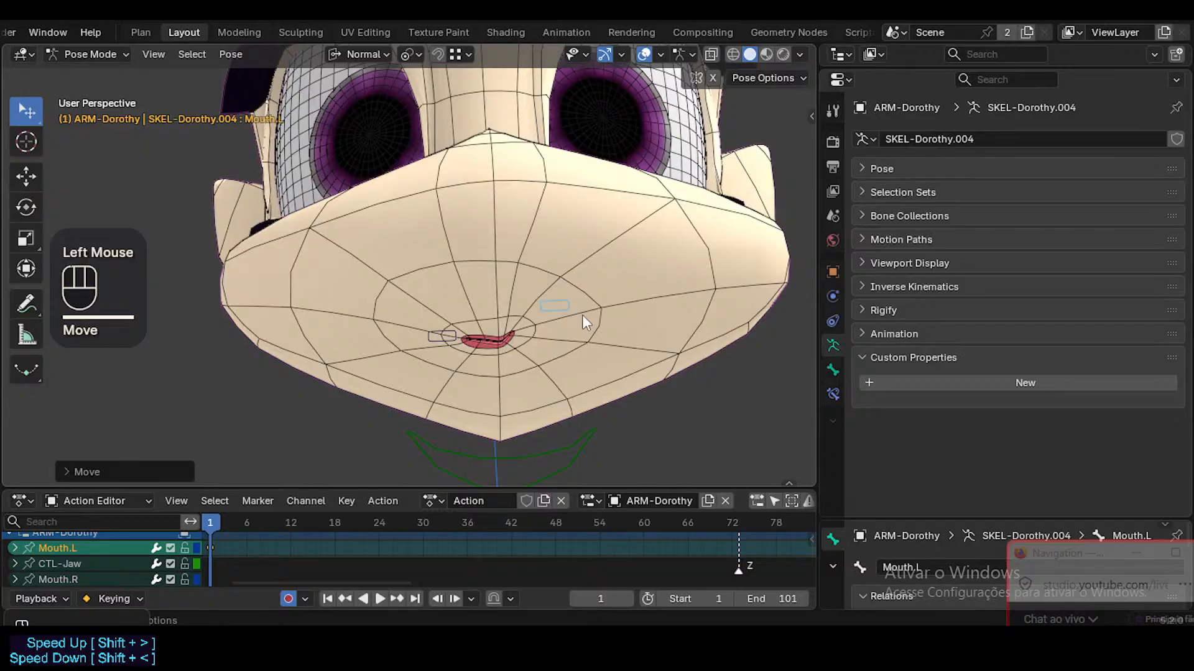
Try moving the raised Mouth.L bone along X, return to Object Mode and select the Head mesh
{"action": "key", "text": "g"}
{"action": "key", "text": "x"}
{"action": "key", "text": "Escape"}
{"action": "key", "text": "ctrl+Tab"}
{"action": "left_click", "coordinate": [584, 348]}
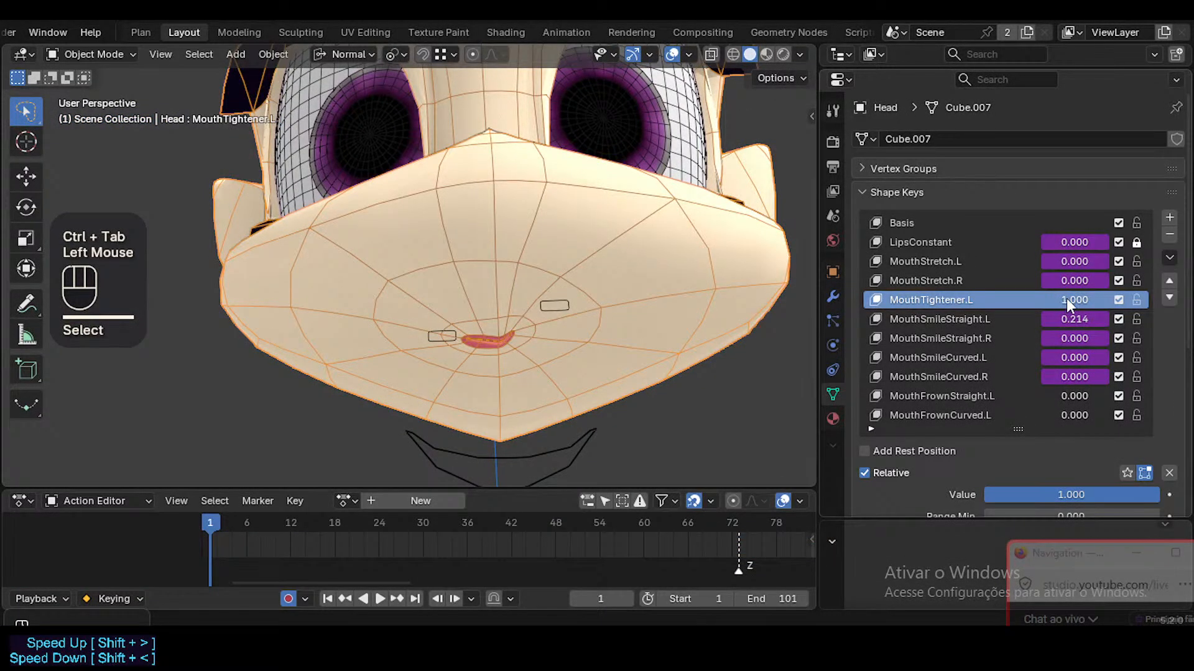
Return the armature to Pose Mode, reset the transforms of all bones and select the Mouth.L bone
{"action": "left_click", "coordinate": [568, 303]}
{"action": "key", "text": "ctrl+Tab"}
{"action": "key", "text": "a"}
{"action": "key", "text": "alt+q"}
{"action": "key", "text": "alt+q"}
{"action": "left_click", "coordinate": [557, 327]}
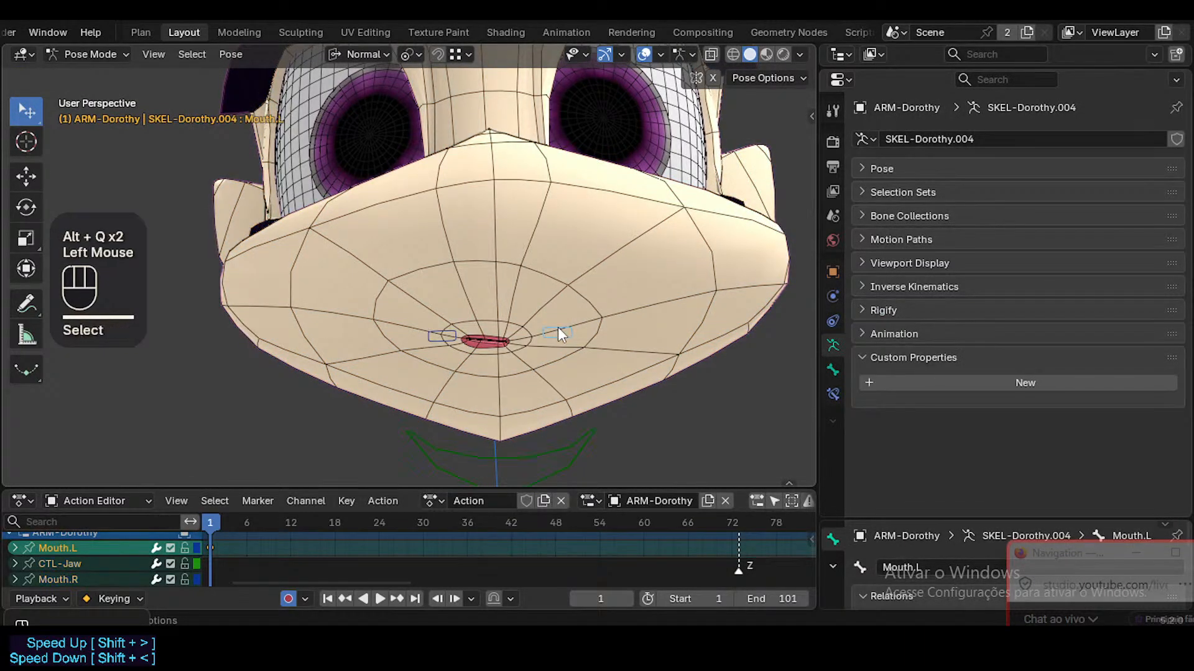
Test-move the Mouth.L bone inward along its X axis without keeping the change
{"action": "key", "text": "g"}
{"action": "key", "text": "x"}
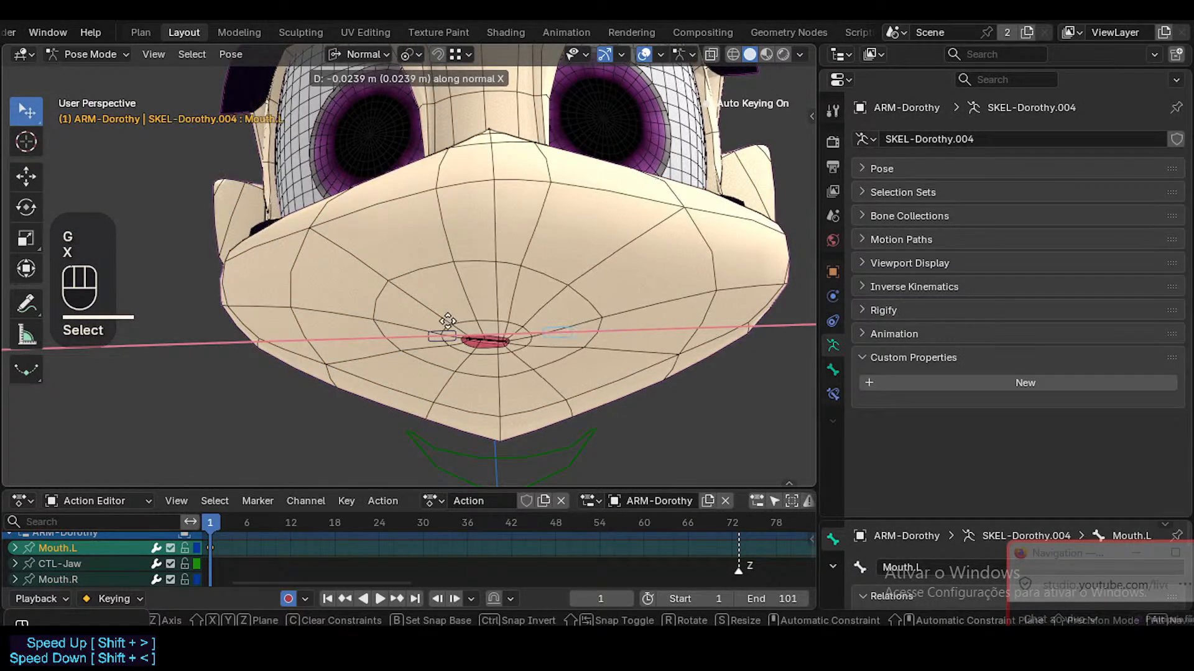
{"action": "key", "text": "Escape"}
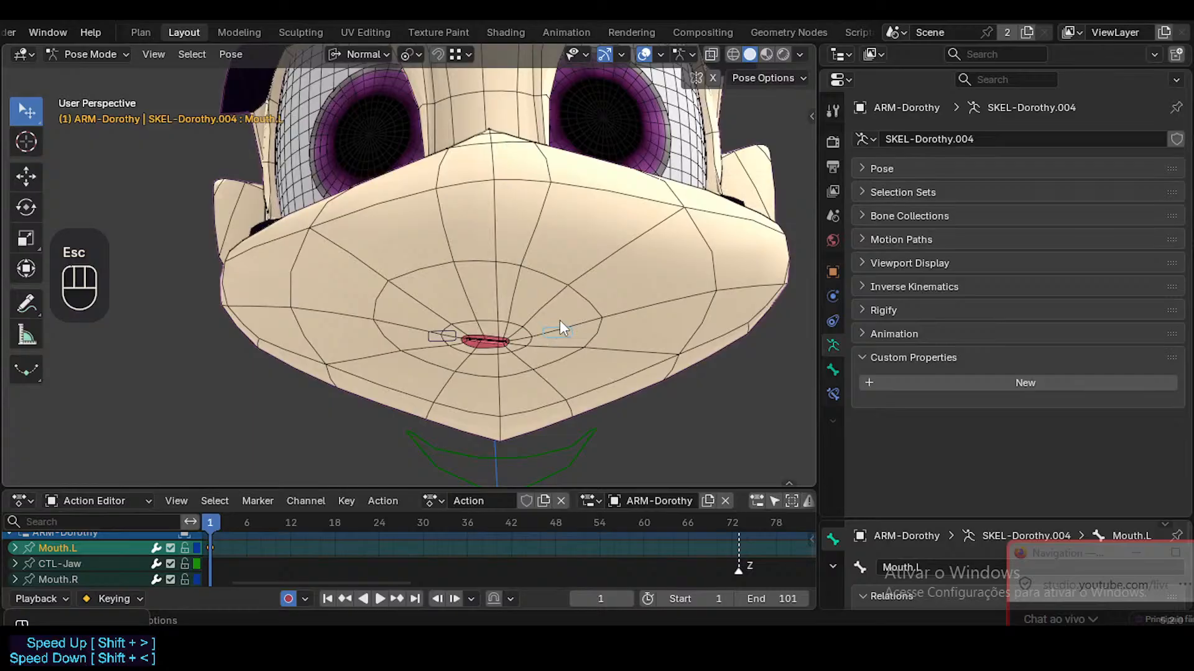
Try moving Mouth.L along X with the Limit X option of its Limit Rotation constraint disabled, and re-enable the option
{"action": "left_click", "coordinate": [830, 392]}
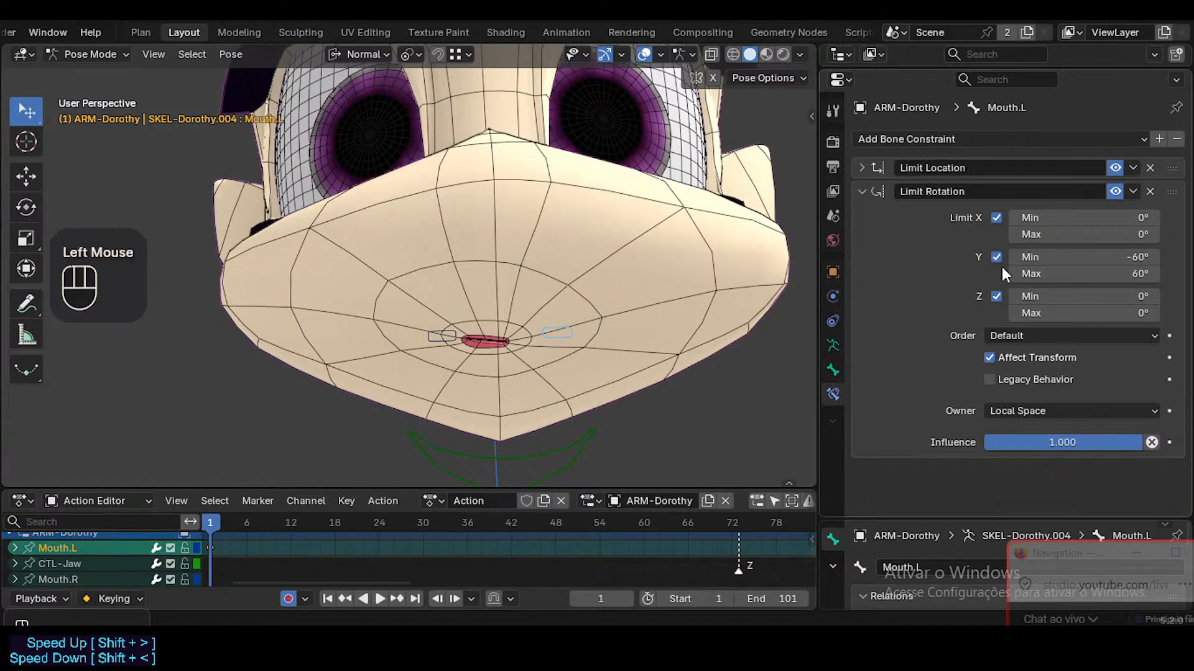
{"action": "left_click", "coordinate": [995, 219]}
{"action": "key", "text": "g"}
{"action": "key", "text": "x"}
{"action": "key", "text": "Escape"}
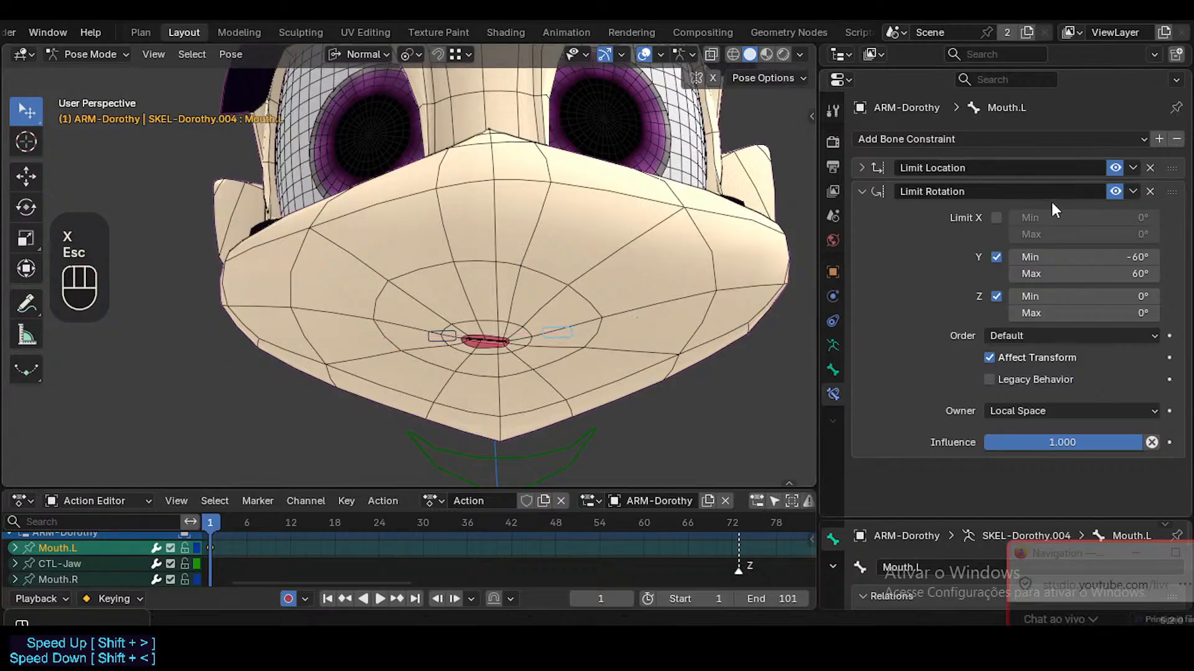
{"action": "left_click", "coordinate": [996, 219]}
Display the armature's bone axes and test the Mouth.L bone's movement along X against them
{"action": "key", "text": "ctrl+3"}
{"action": "key", "text": "ctrl+3"}
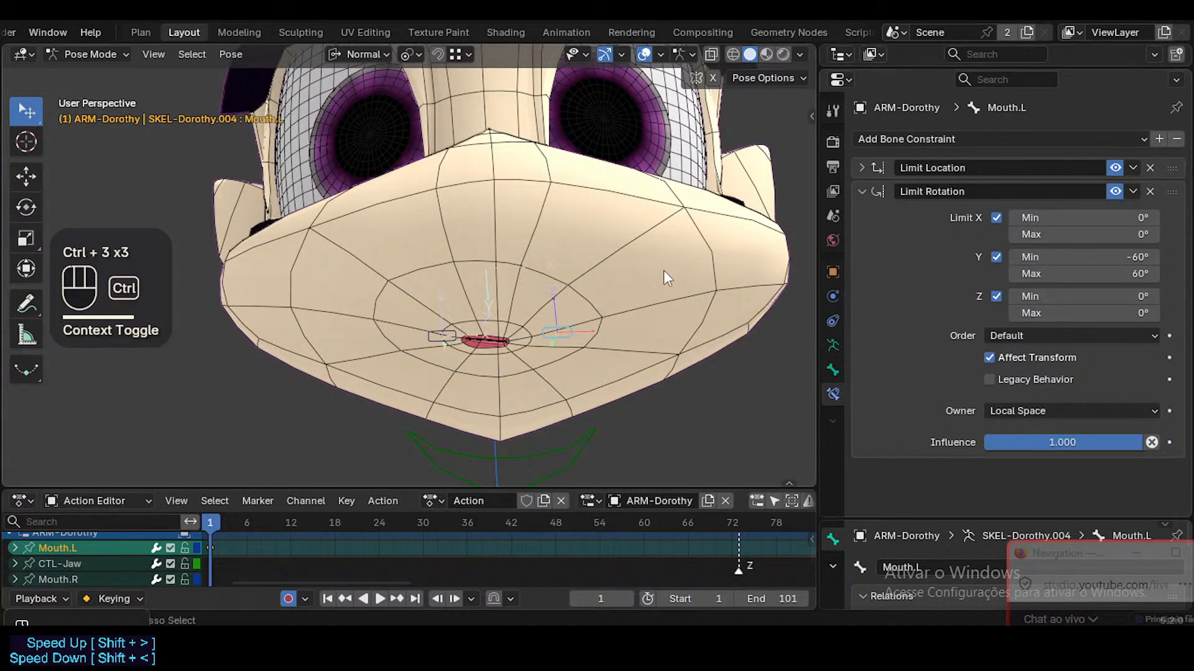
{"action": "key", "text": "g"}
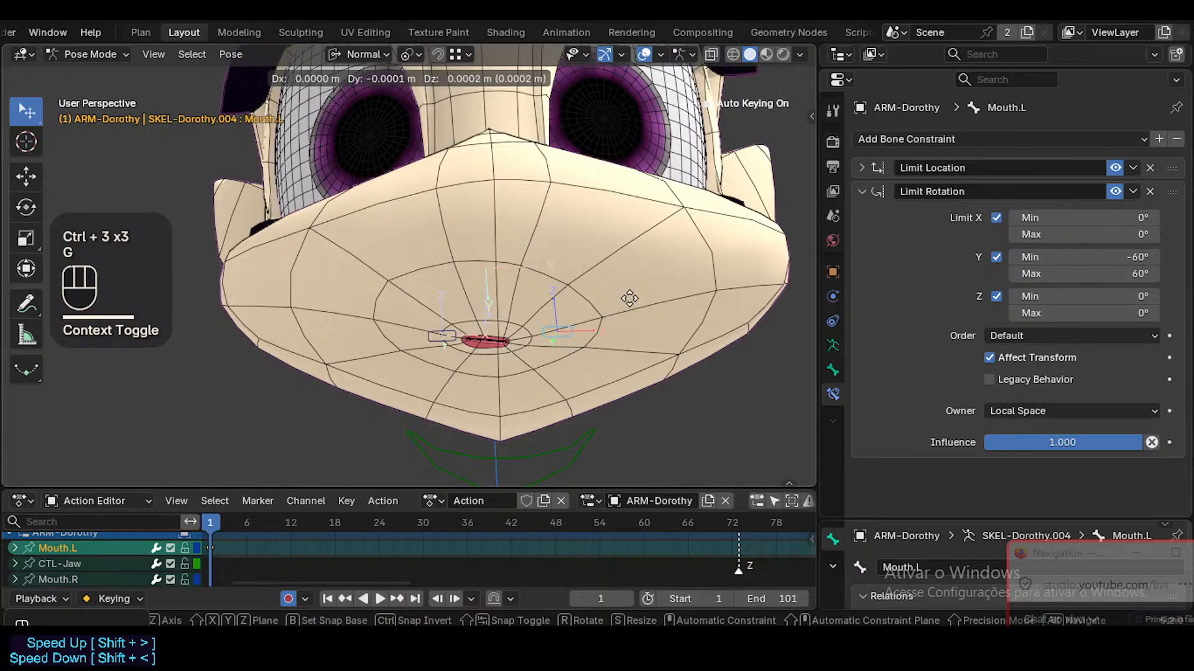
{"action": "key", "text": "x"}
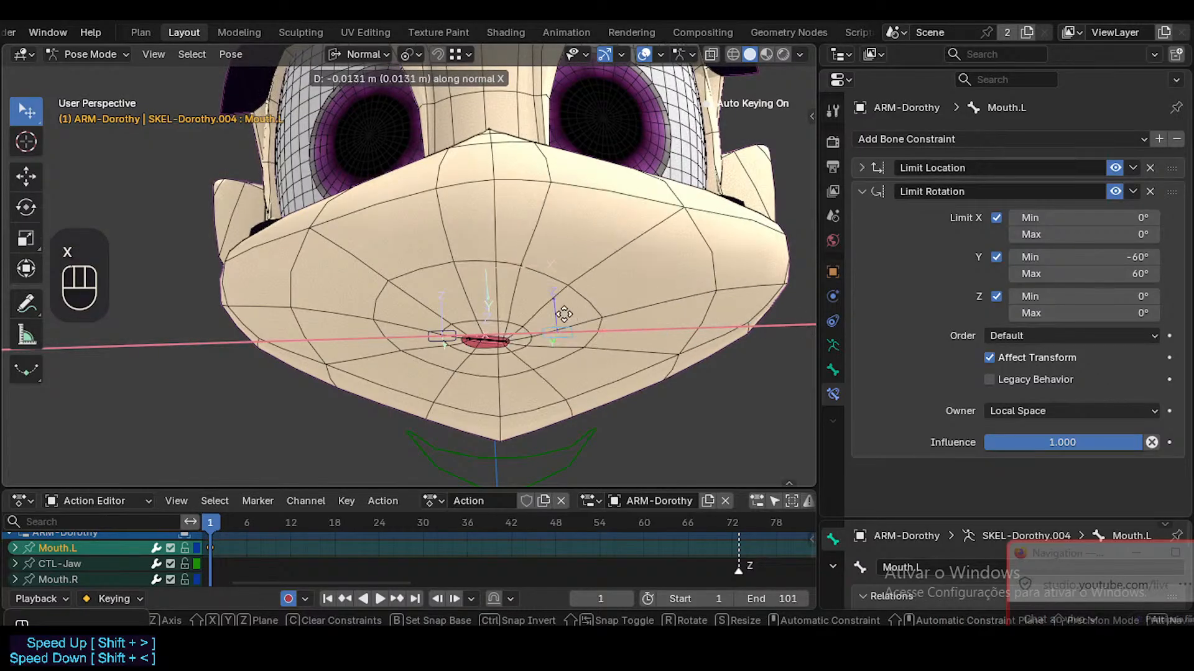
{"action": "key", "text": "Escape"}
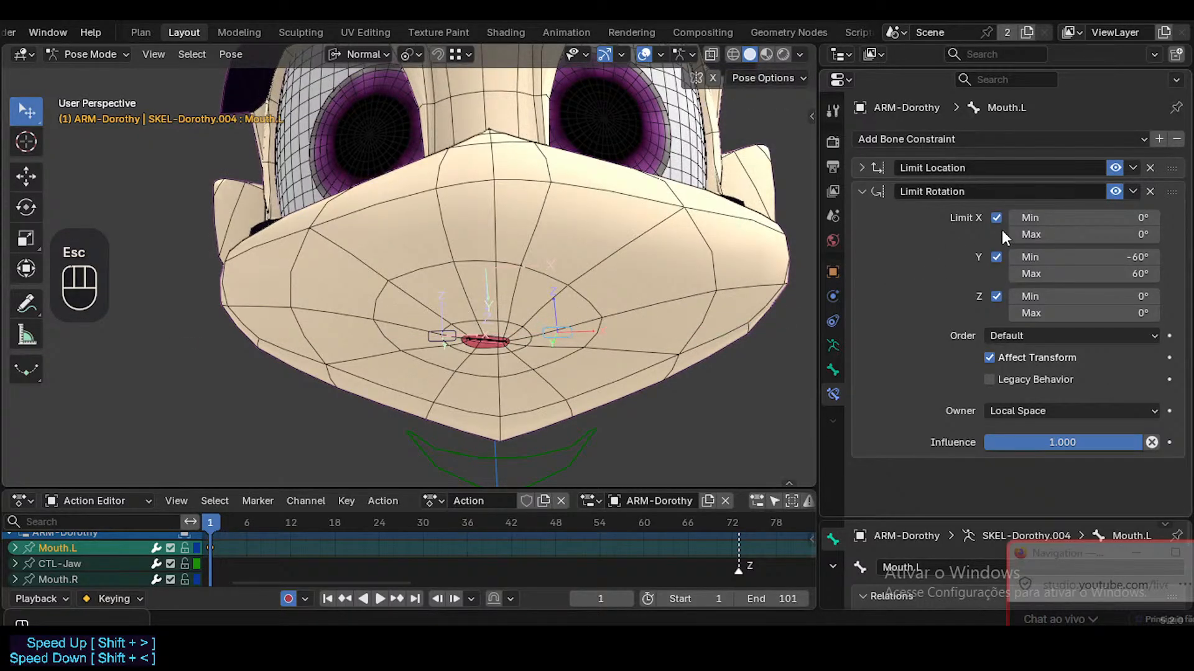
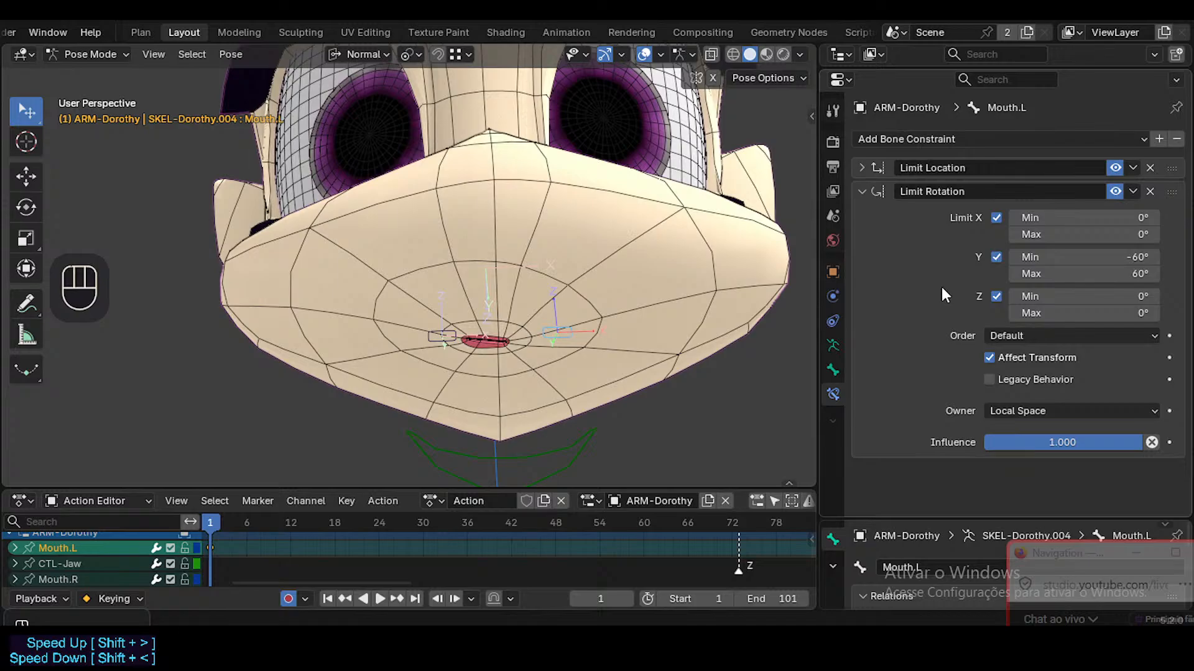
Set the transform orientation to Local
{"action": "left_click", "coordinate": [363, 55]}
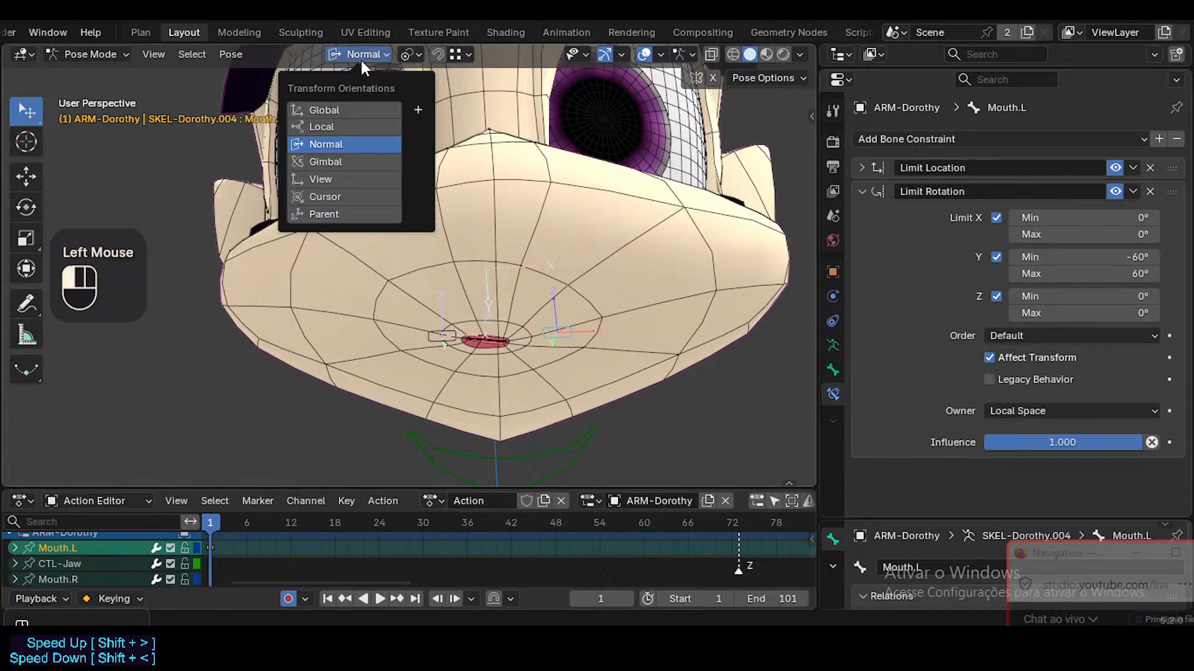
{"action": "left_click", "coordinate": [376, 126]}
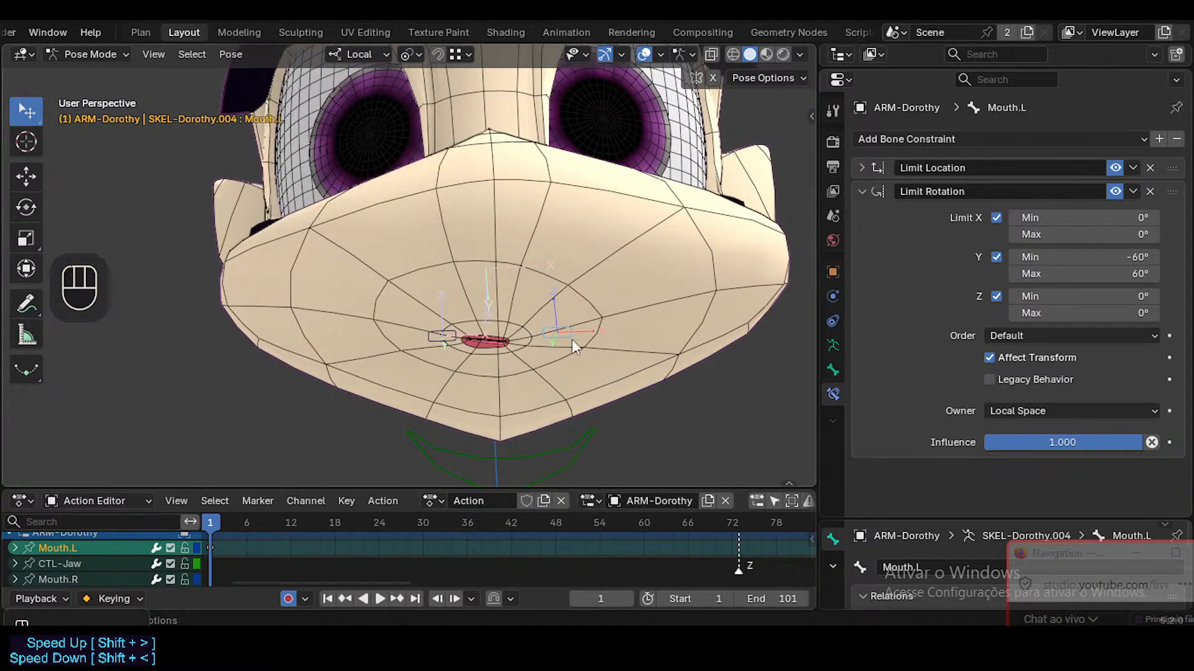
Test-move the Mouth.L bone along its local X axis twice without keeping the change
{"action": "key", "text": "g"}
{"action": "key", "text": "x"}
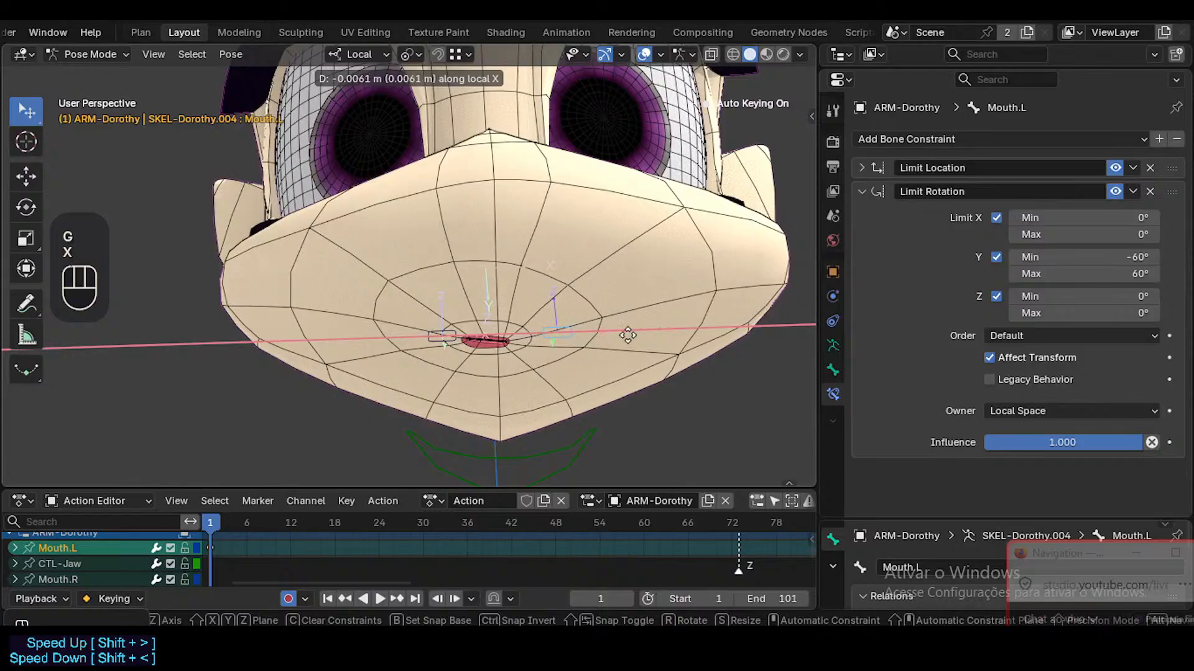
{"action": "key", "text": "Escape"}
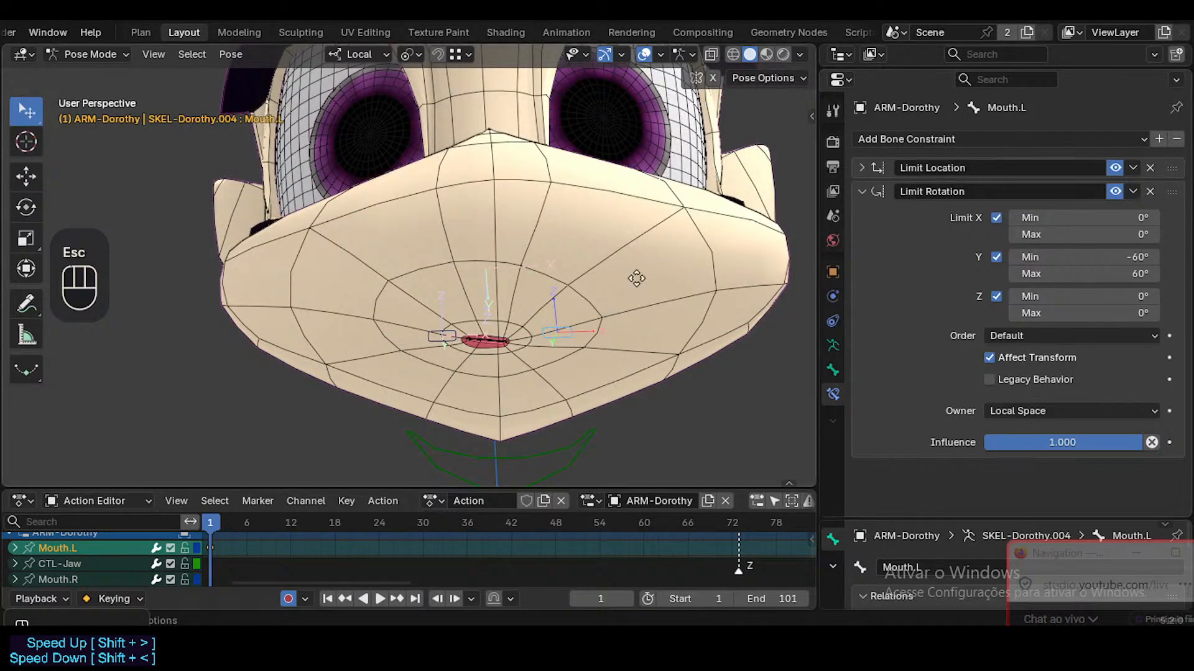
{"action": "key", "text": "g"}
{"action": "key", "text": "x"}
{"action": "key", "text": "Escape"}
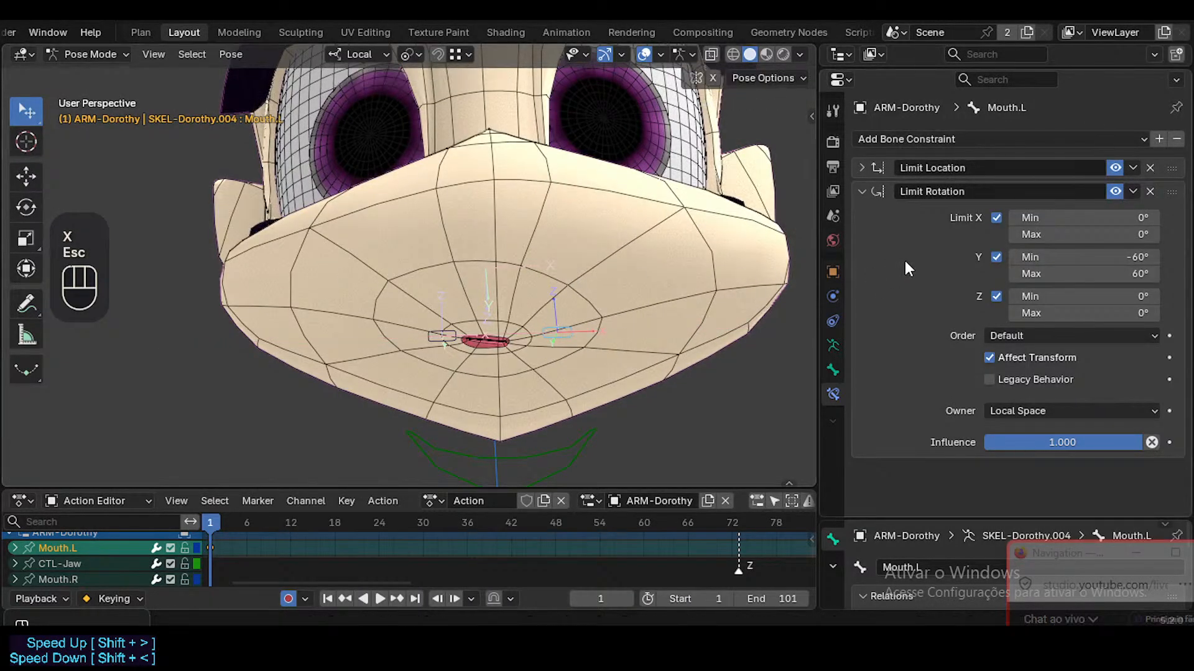
Show the Limit Location settings of Mouth.L and test the bone's inward and outward travel along local X
{"action": "left_click", "coordinate": [861, 191]}
{"action": "left_click", "coordinate": [861, 168]}
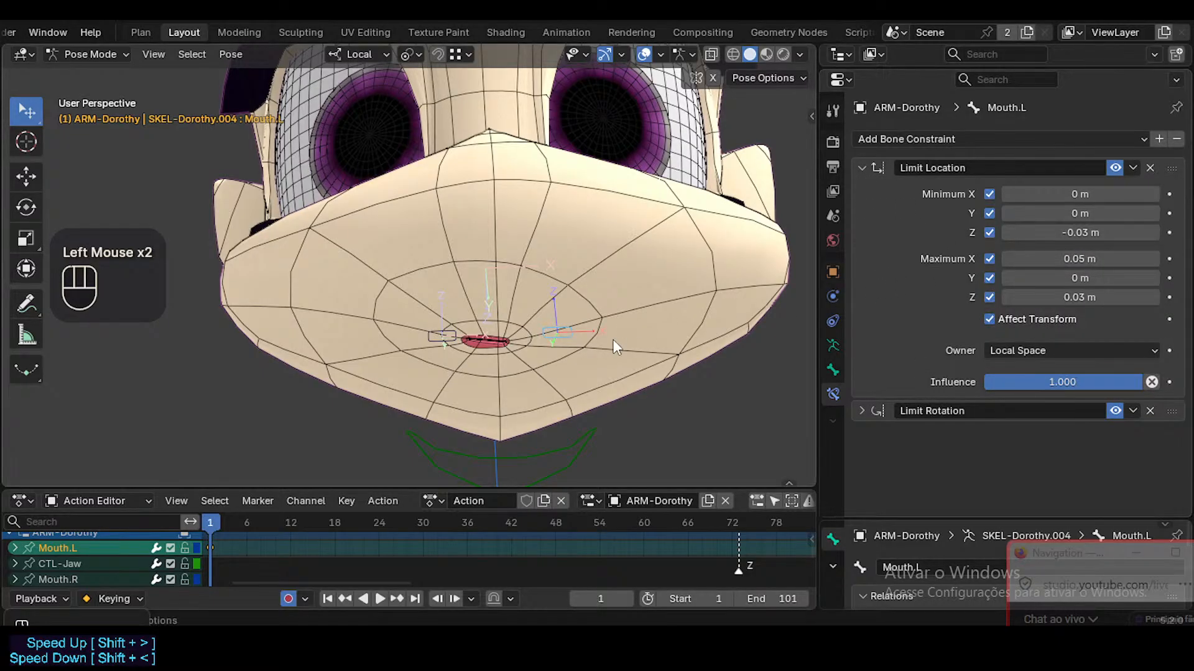
{"action": "key", "text": "g"}
{"action": "key", "text": "x"}
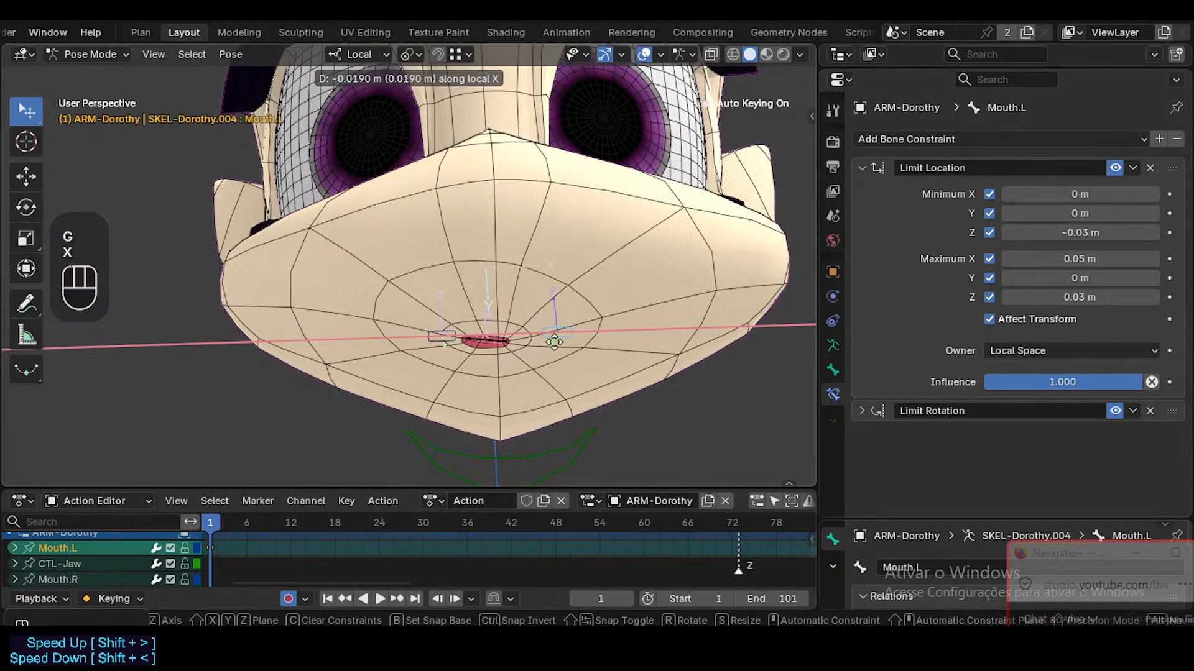
{"action": "key", "text": "Escape"}
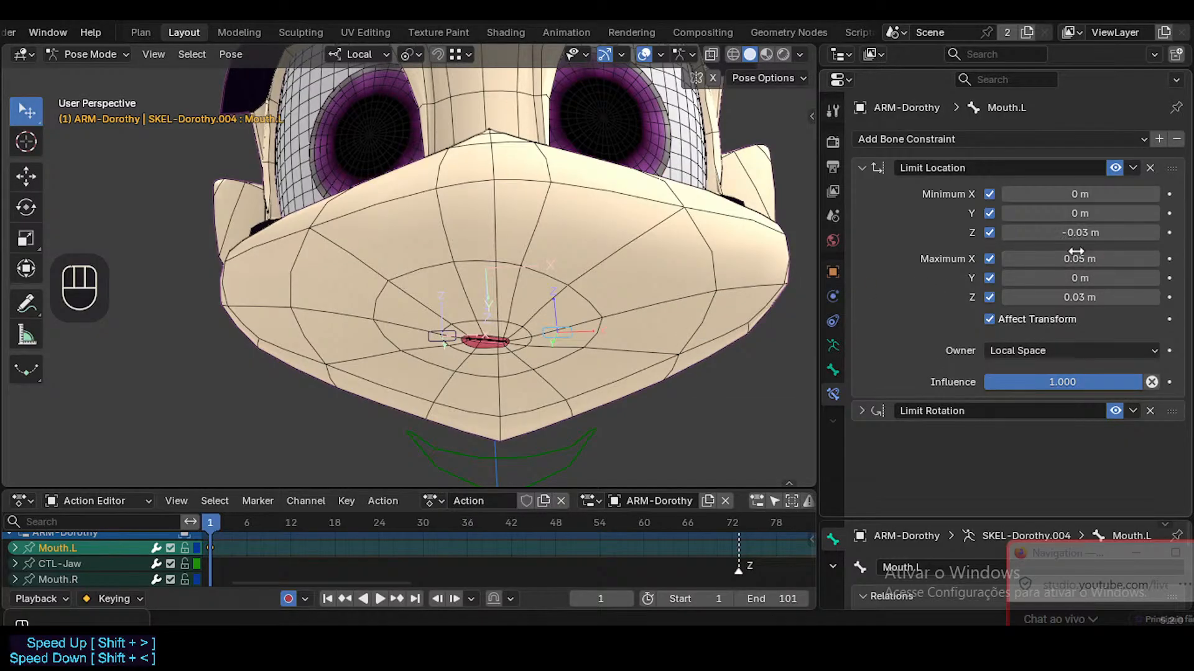
{"action": "key", "text": "g"}
{"action": "key", "text": "x"}
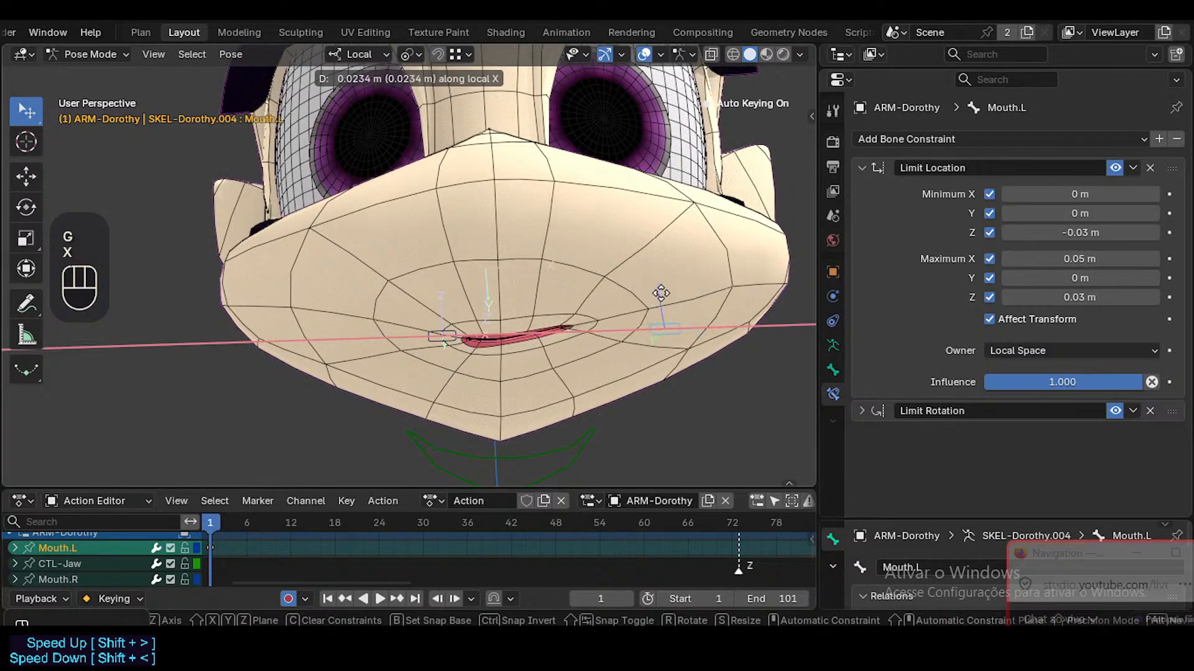
{"action": "key", "text": "Escape"}
{"action": "key", "text": "g"}
{"action": "key", "text": "x"}
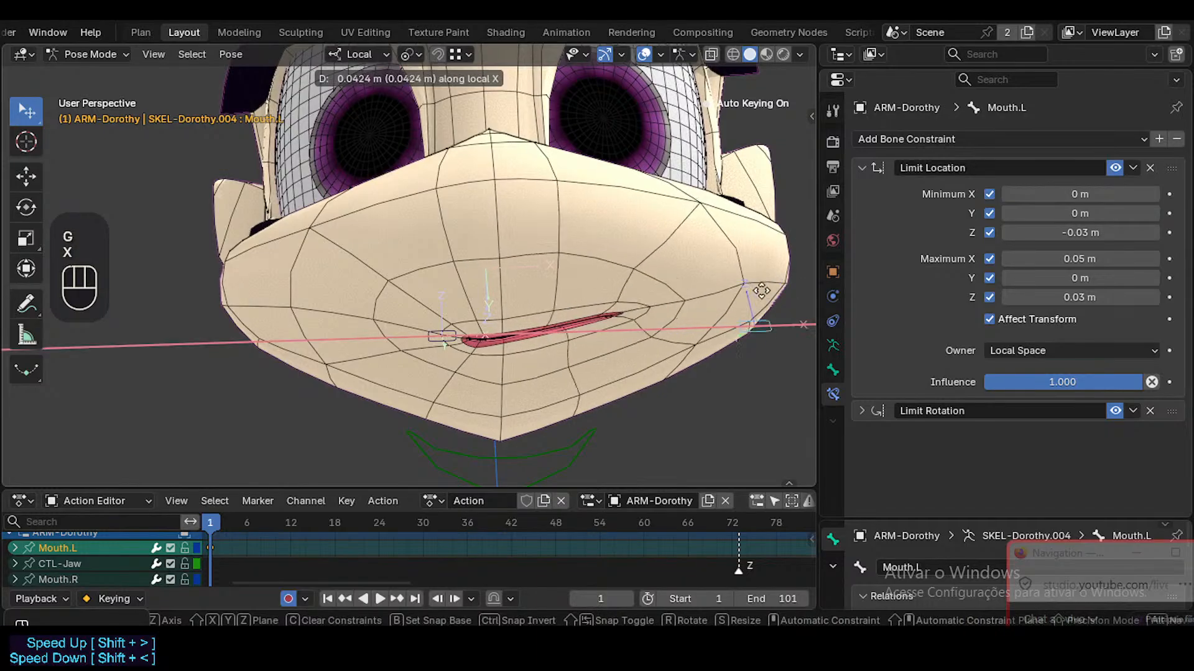
{"action": "left_click", "coordinate": [403, 303]}
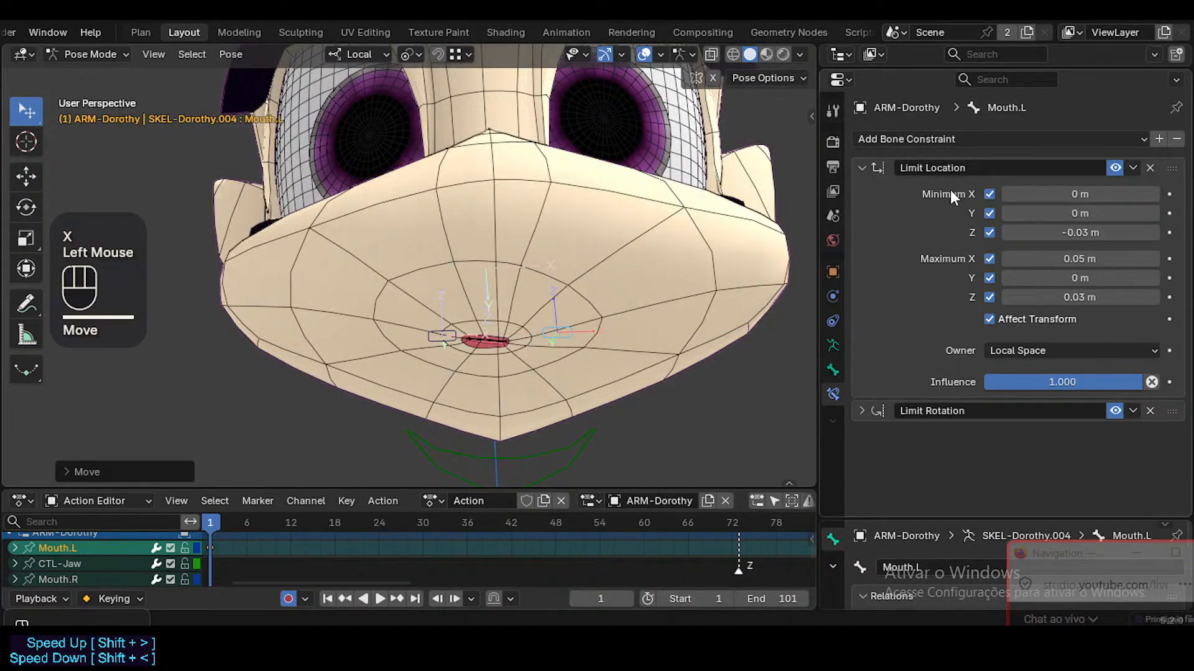
Set Minimum X of the Limit Location constraint to -0.01 m and move Mouth.L inward along local X to that limit
{"action": "left_click", "coordinate": [1069, 190]}
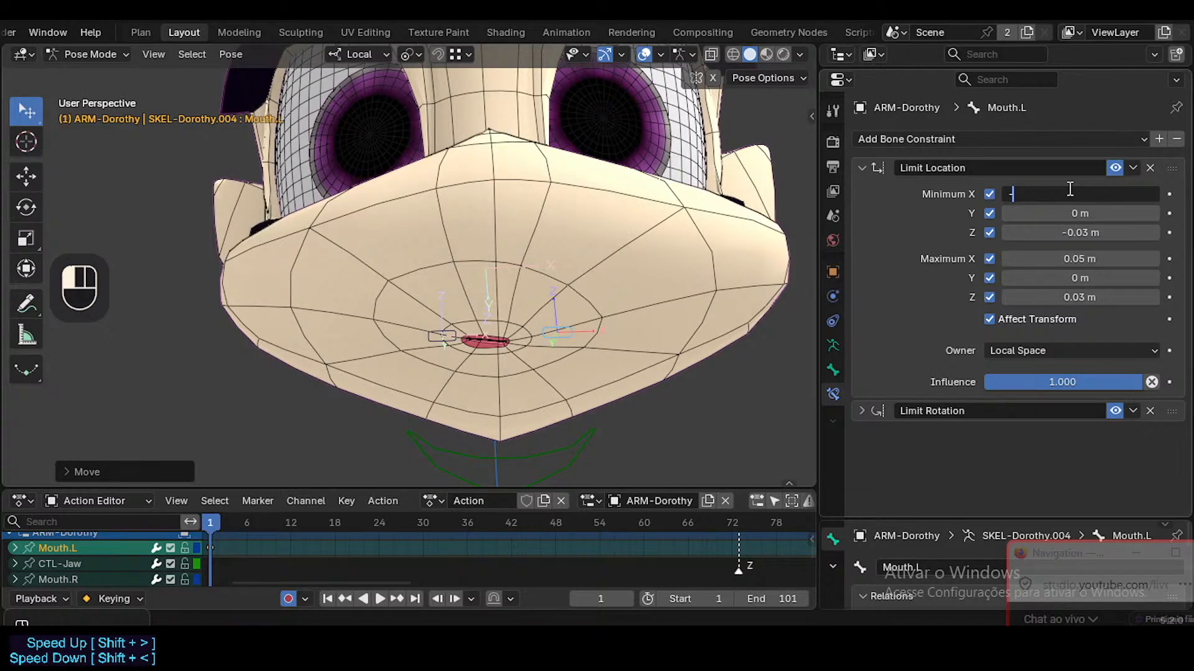
{"action": "key", "text": "Return"}
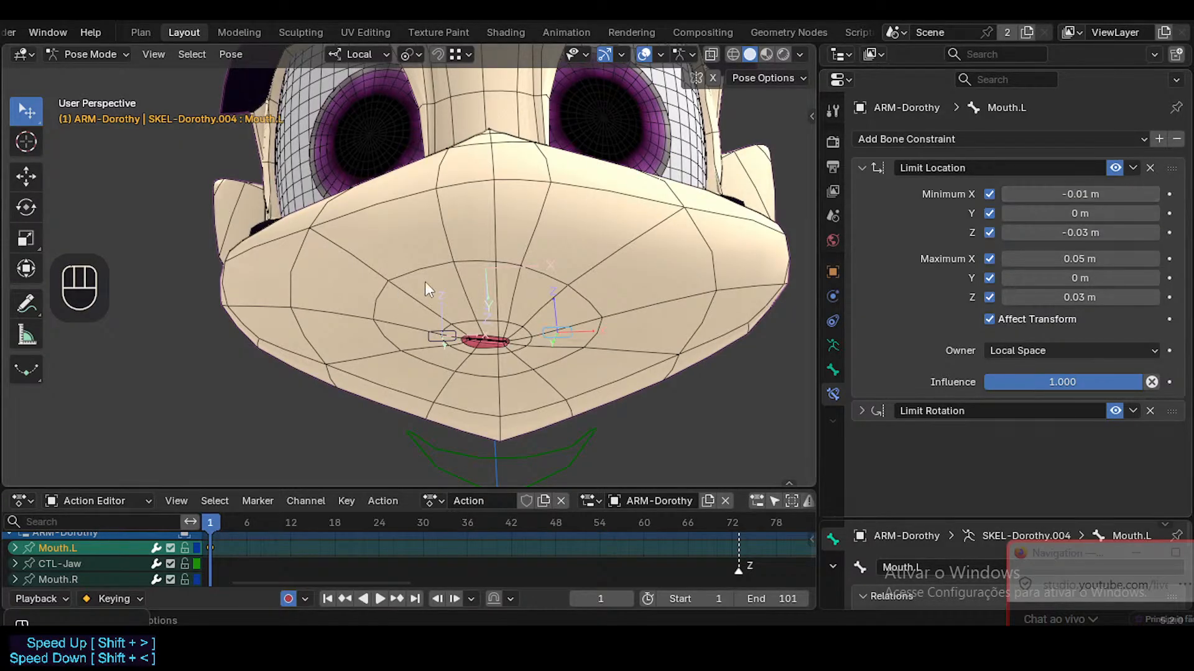
{"action": "key", "text": "g"}
{"action": "key", "text": "x"}
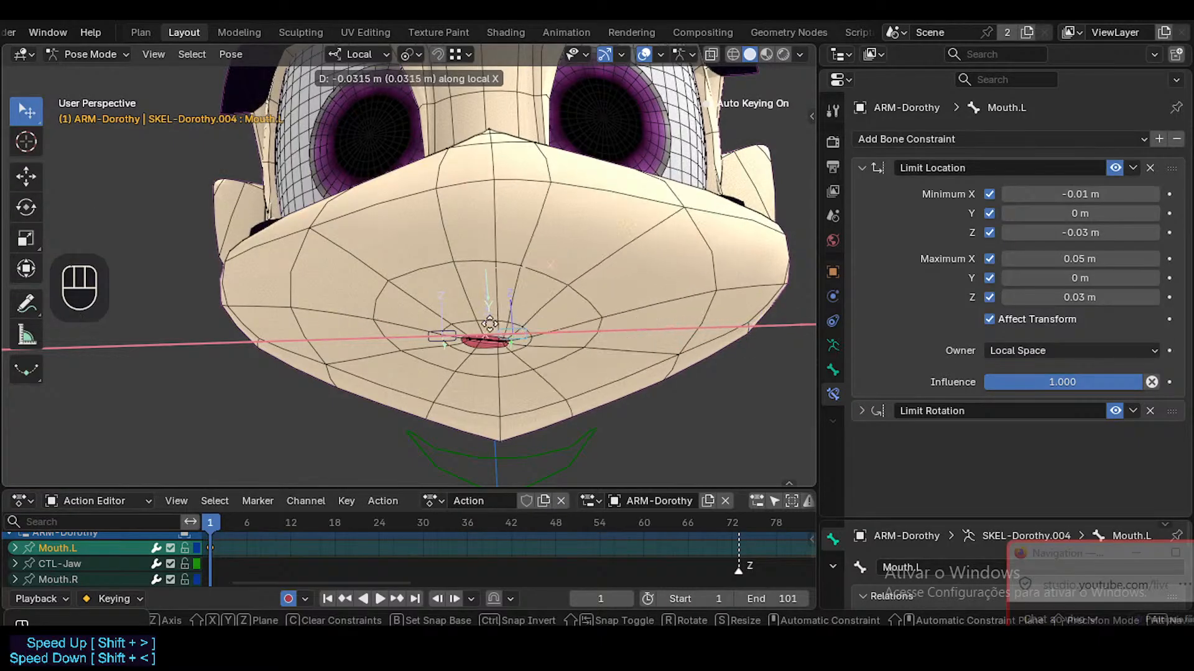
{"action": "left_click", "coordinate": [494, 334]}
{"action": "middle_click_drag", "start_coordinate": [518, 345], "coordinate": [517, 332], "text": "ctrl"}
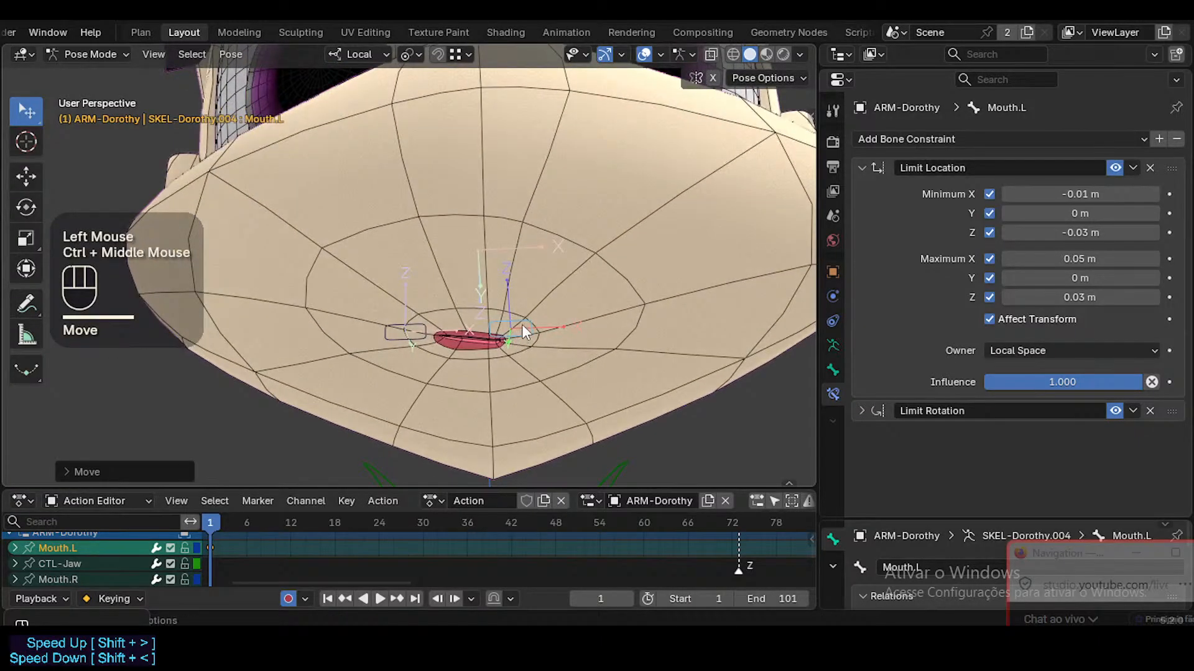
Test Mouth.L's local X travel outward and back, leaving the bone at its inner limit
{"action": "key", "text": "g"}
{"action": "key", "text": "x"}
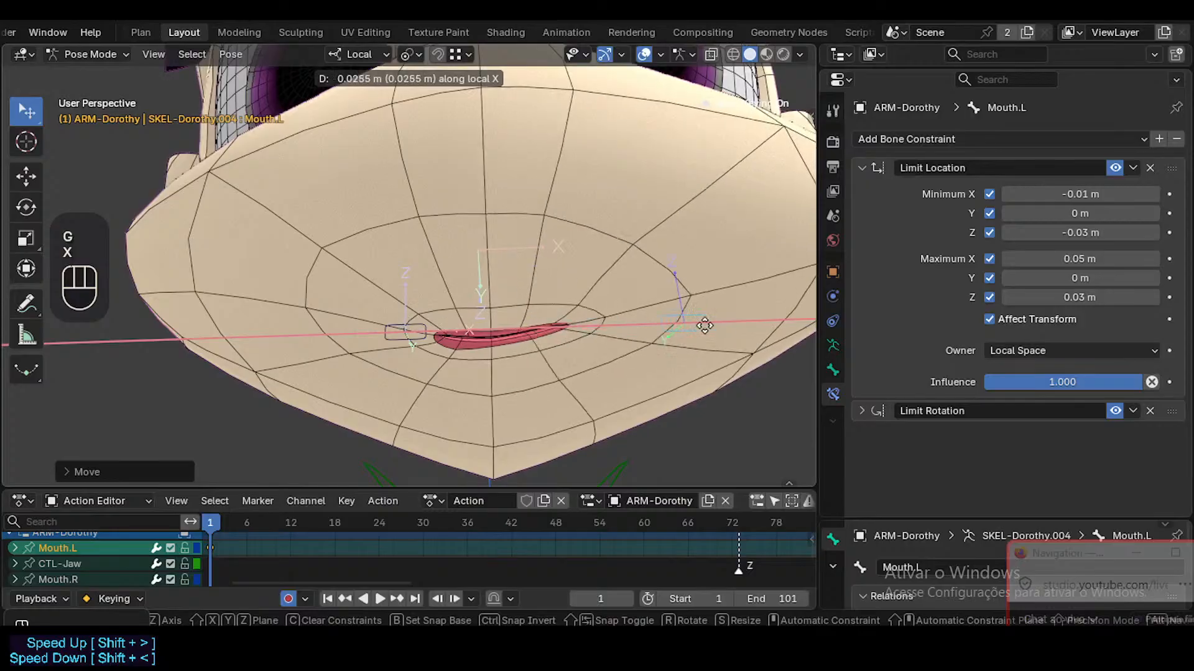
{"action": "left_click", "coordinate": [523, 344]}
{"action": "key", "text": "ctrl+Tab"}
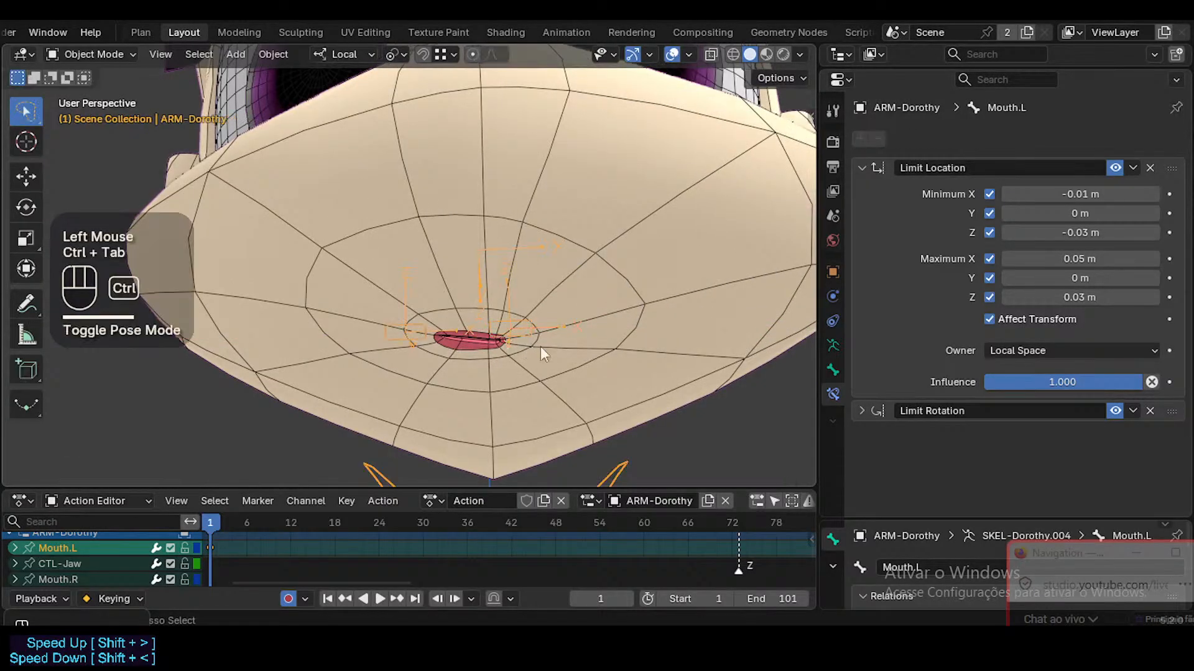
{"action": "key", "text": "ctrl+Tab"}
{"action": "left_click", "coordinate": [487, 322]}
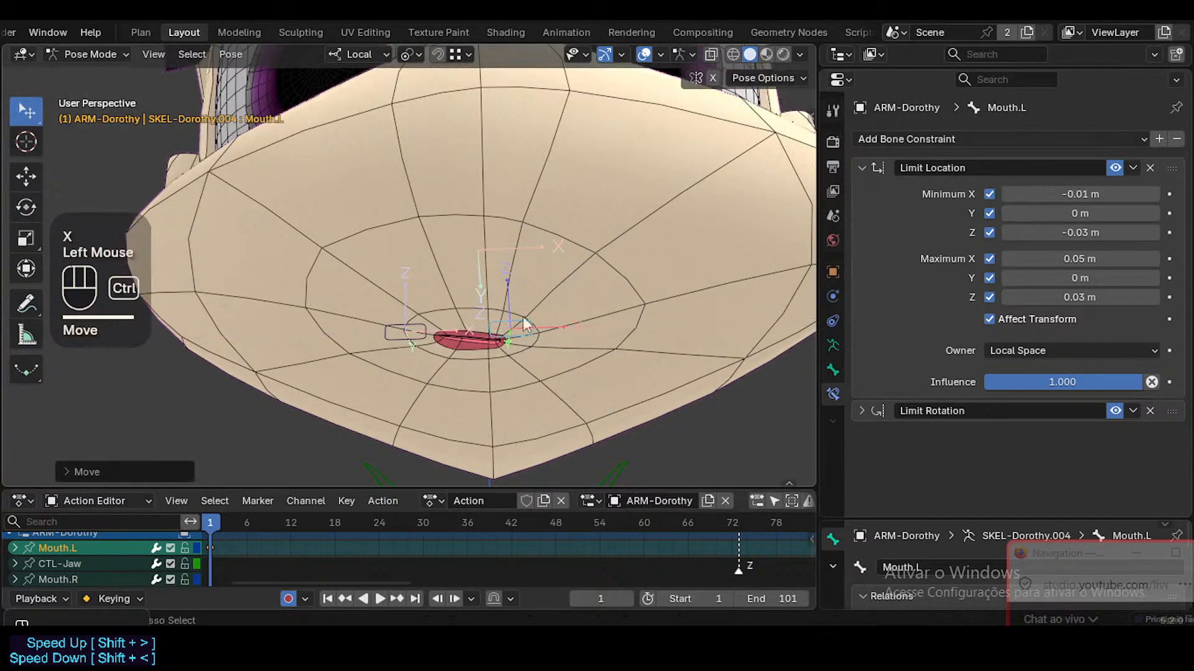
Switch to Object Mode, select the Head mesh and show its shape keys
{"action": "key", "text": "ctrl+Tab"}
{"action": "left_click", "coordinate": [700, 356]}
{"action": "left_click", "coordinate": [832, 394]}
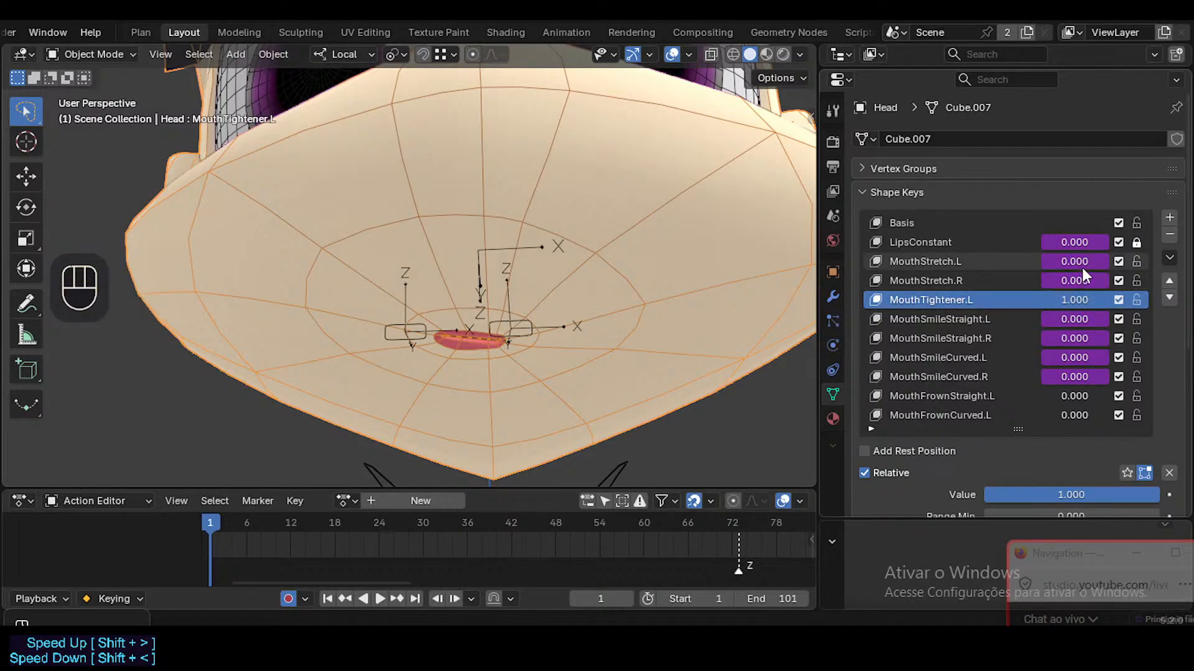
Try to copy the MouthStretch.L shape key's driver onto the MouthTightener.L value
{"action": "key", "text": "ctrl+c"}
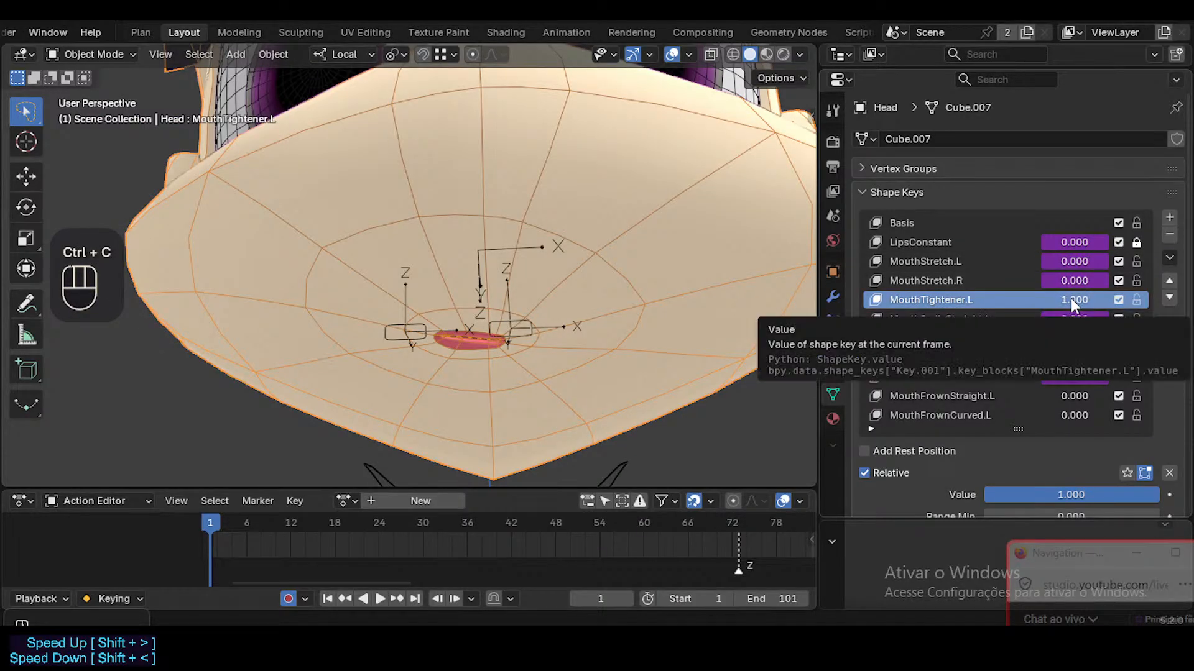
{"action": "key", "text": "ctrl+shift+c"}
{"action": "key", "text": "ctrl+shift+v"}
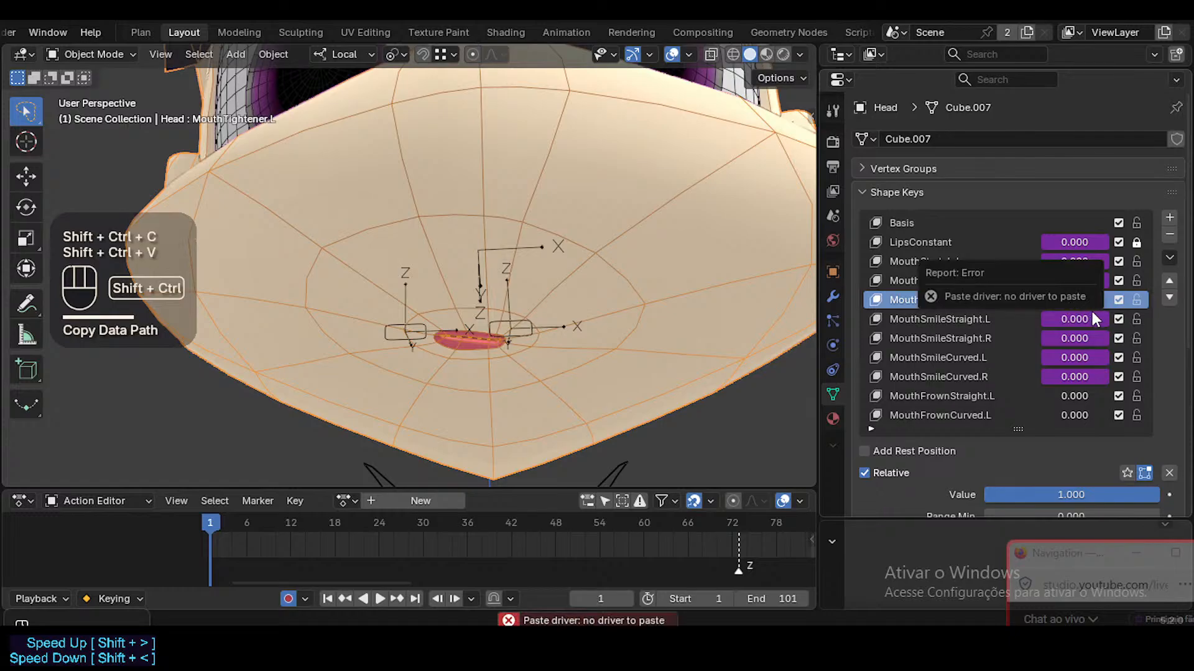
{"action": "left_click", "coordinate": [1079, 309]}
{"action": "key", "text": "ctrl+shift+v"}
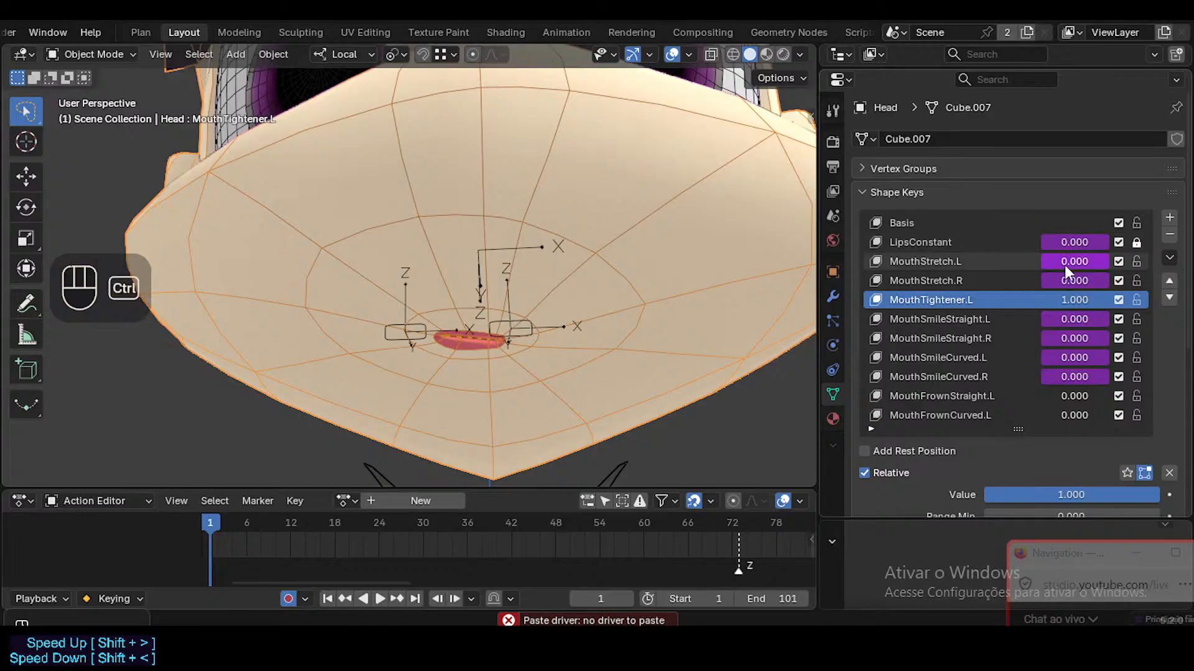
{"action": "key", "text": "ctrl+c"}
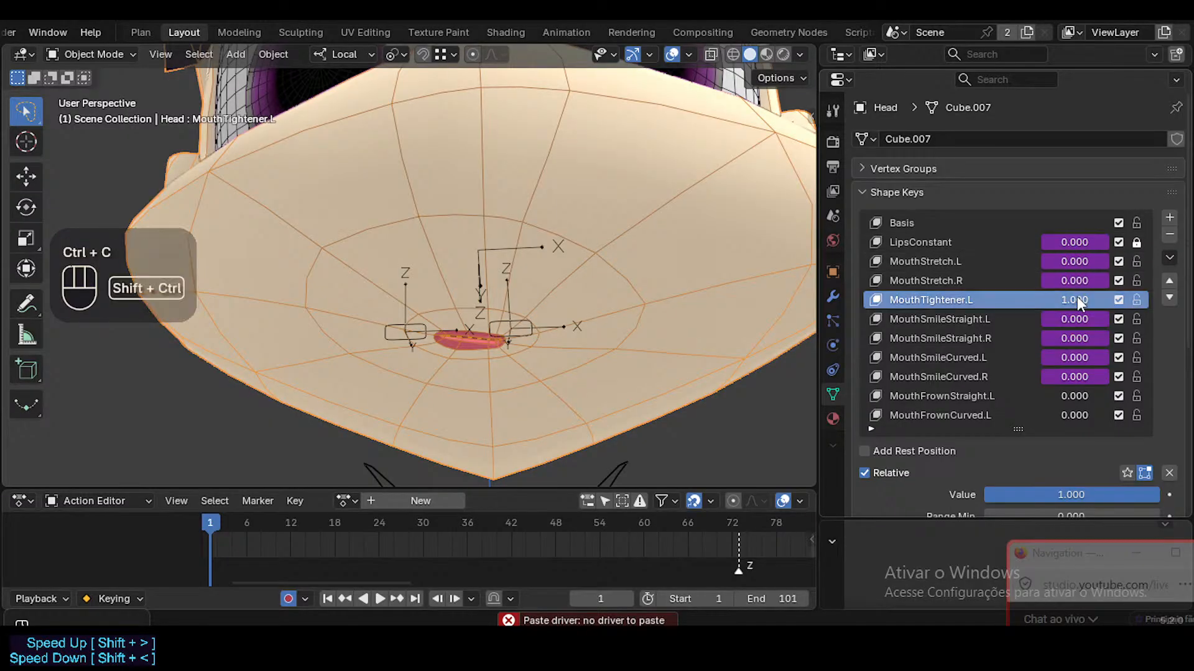
{"action": "key", "text": "ctrl+shift+v"}
{"action": "left_click", "coordinate": [975, 301]}
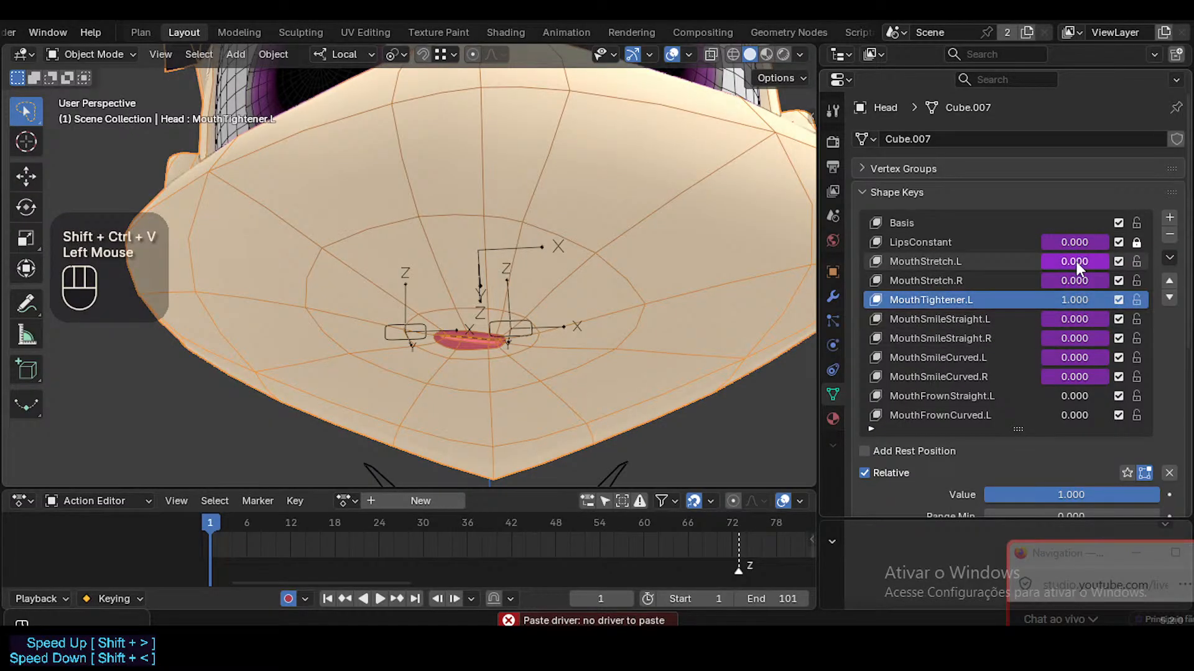
Check the driver options of MouthStretch.L's value and try again to copy its driver and paste it onto MouthTightener.L
{"action": "right_click", "coordinate": [1075, 261]}
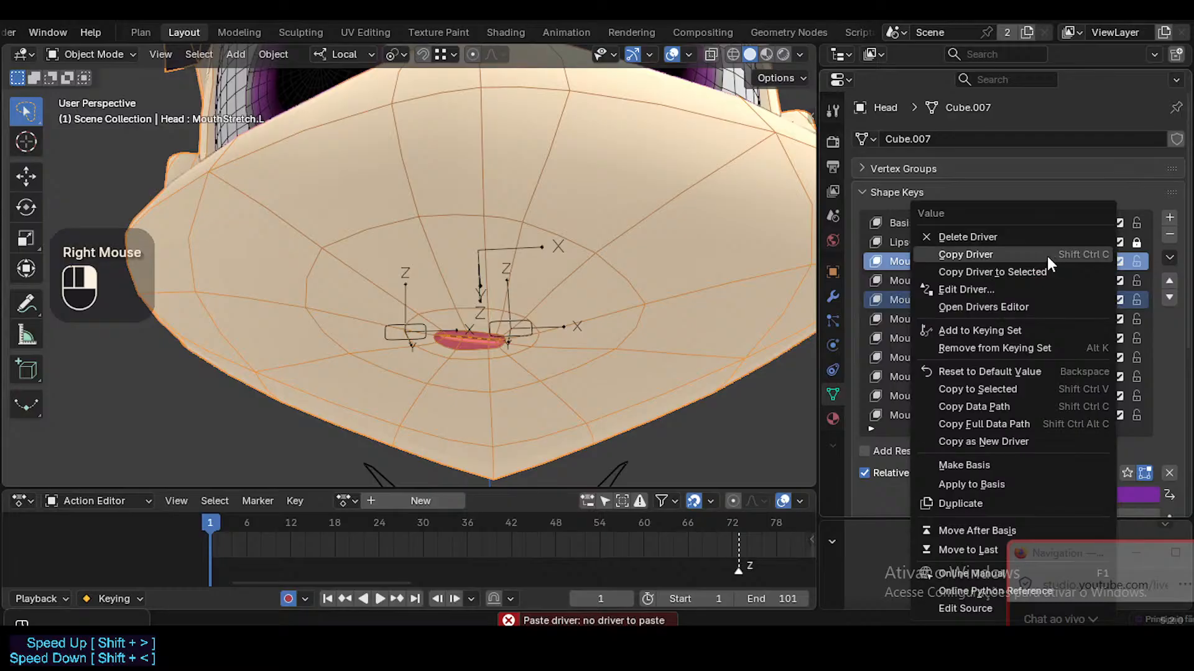
{"action": "key", "text": "Escape"}
{"action": "key", "text": "ctrl+shift+c"}
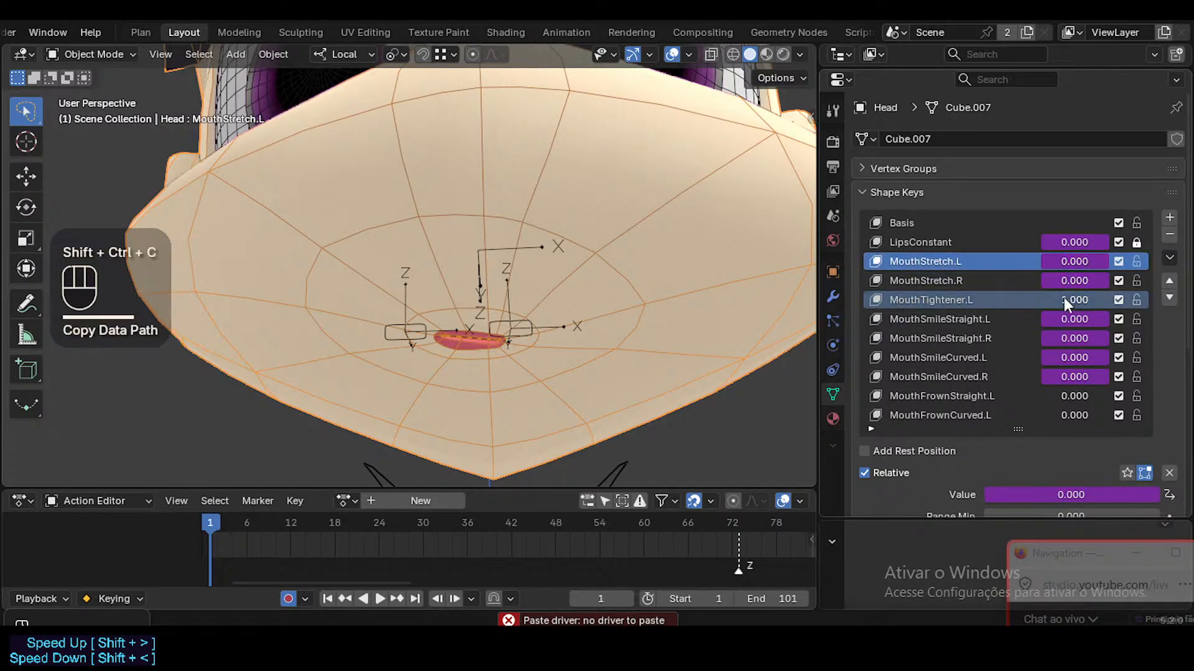
{"action": "left_click", "coordinate": [924, 301]}
{"action": "key", "text": "ctrl+shift+v"}
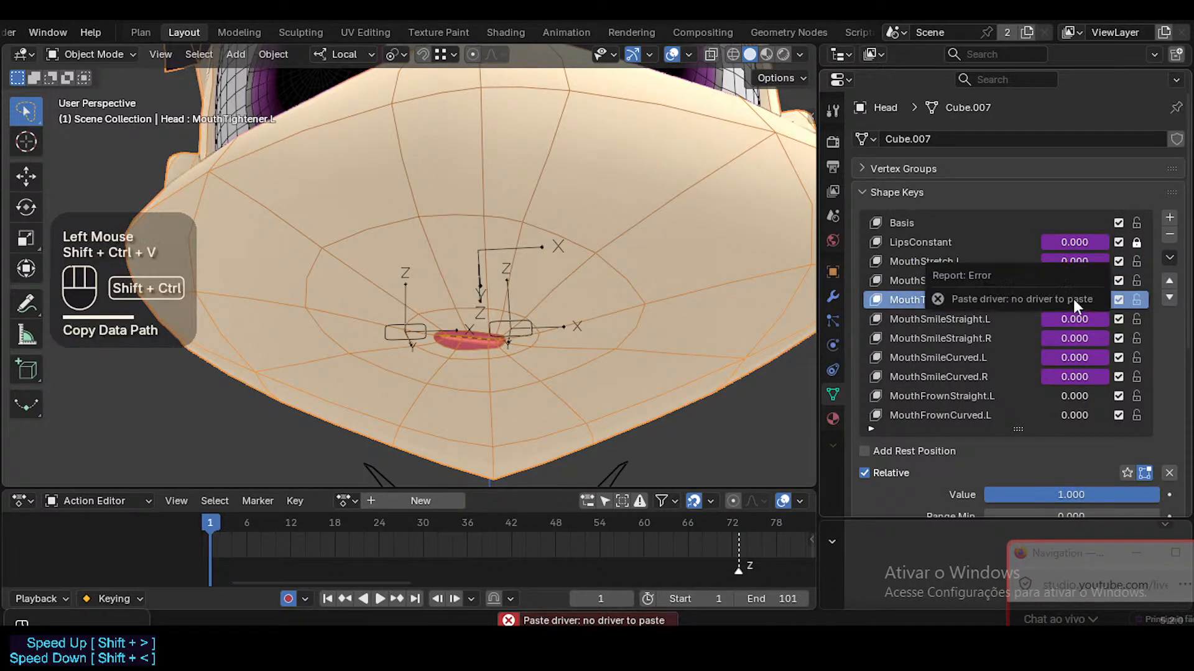
{"action": "key", "text": "ctrl+v"}
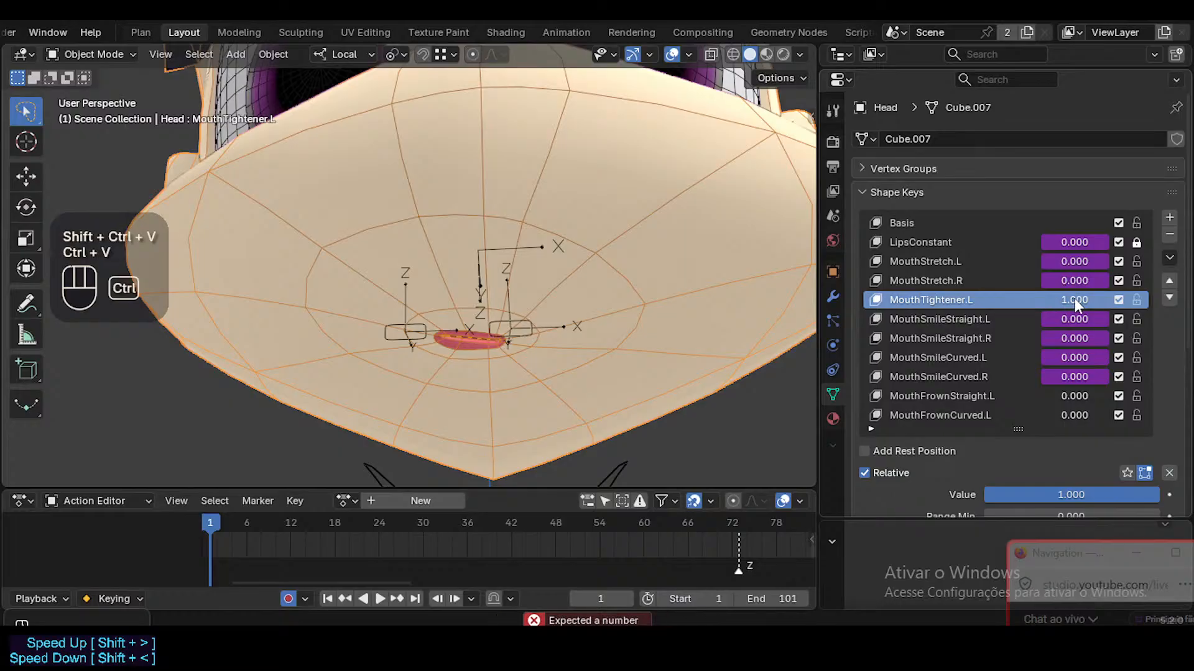
{"action": "key", "text": "ctrl+shift+v"}
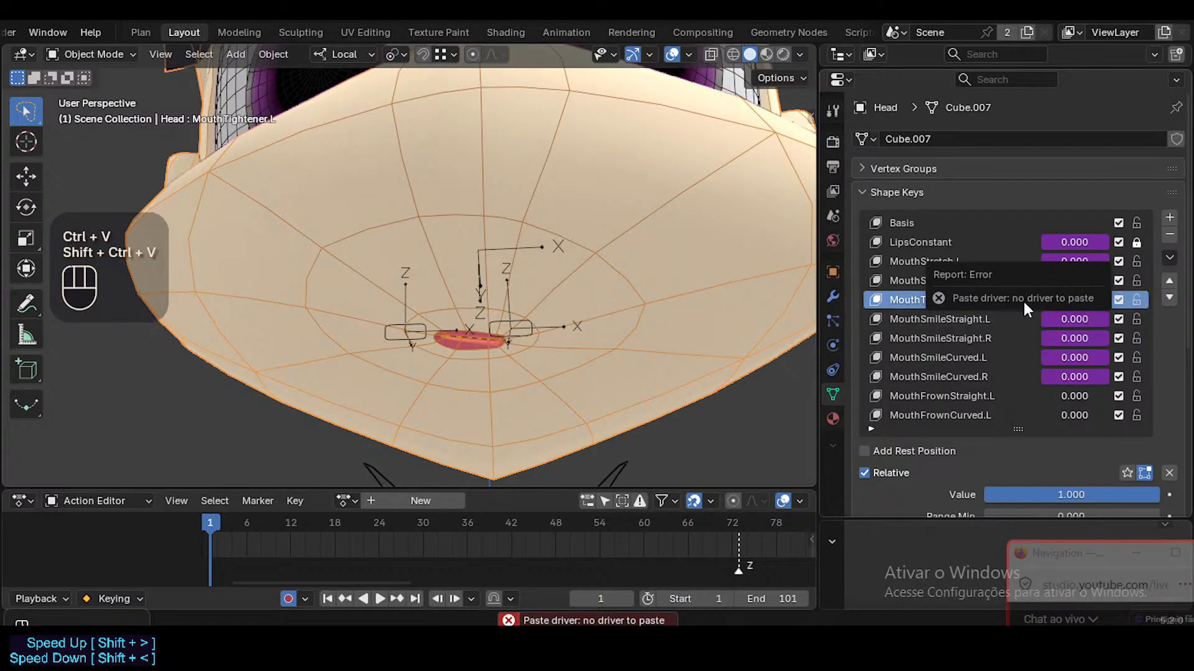
Reselect the MouthTightener.L shape key and retry pasting the driver onto its value
{"action": "left_click", "coordinate": [968, 316]}
{"action": "left_click", "coordinate": [957, 299]}
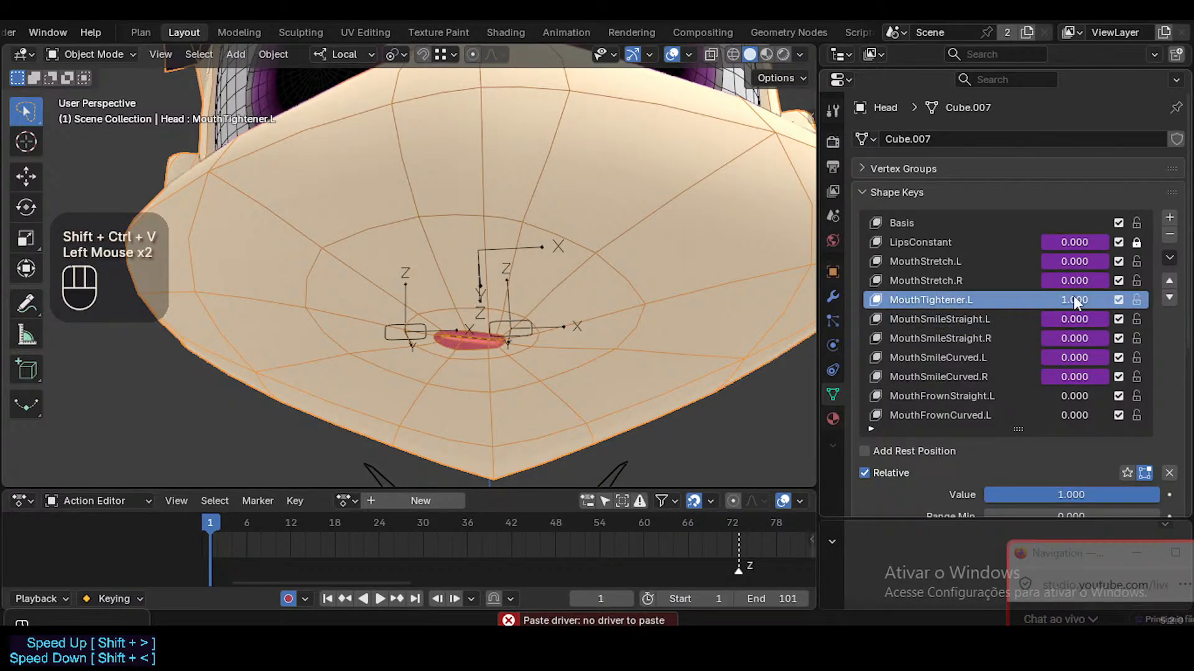
{"action": "left_click", "coordinate": [976, 317]}
{"action": "key", "text": "ctrl+shift+v"}
{"action": "left_click", "coordinate": [970, 301]}
{"action": "key", "text": "ctrl+shift+v"}
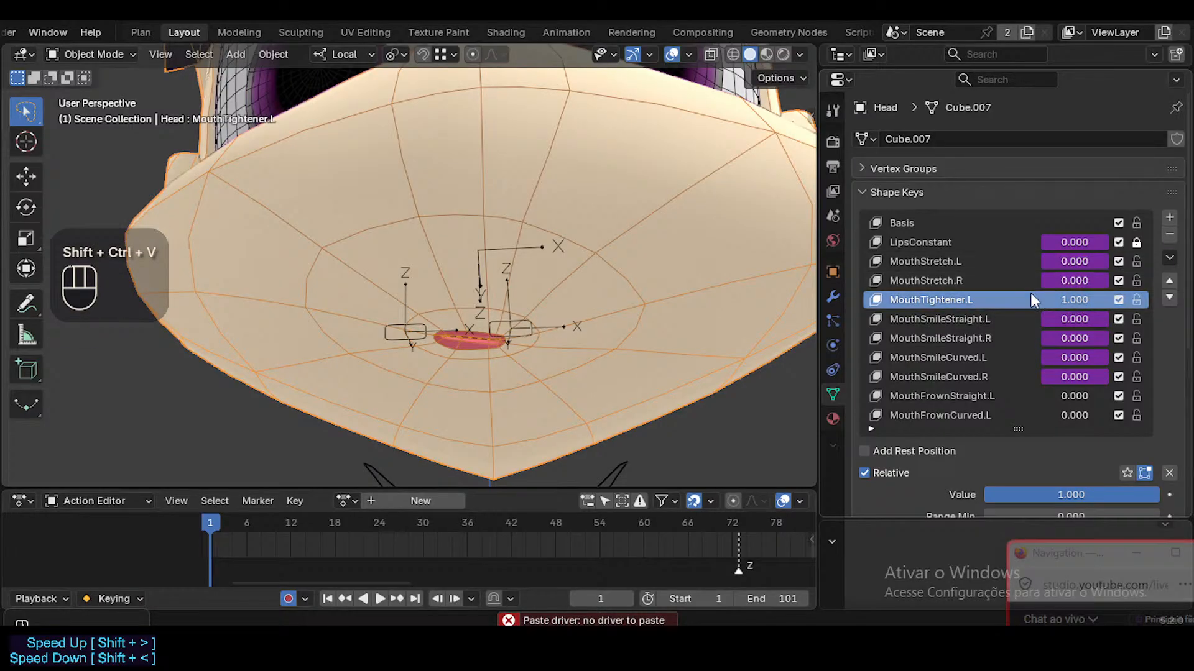
Inspect MouthTightener.L's value options and MouthStretch.L's driver expression, and retry transferring the driver to MouthTightener.L
{"action": "right_click", "coordinate": [1054, 302]}
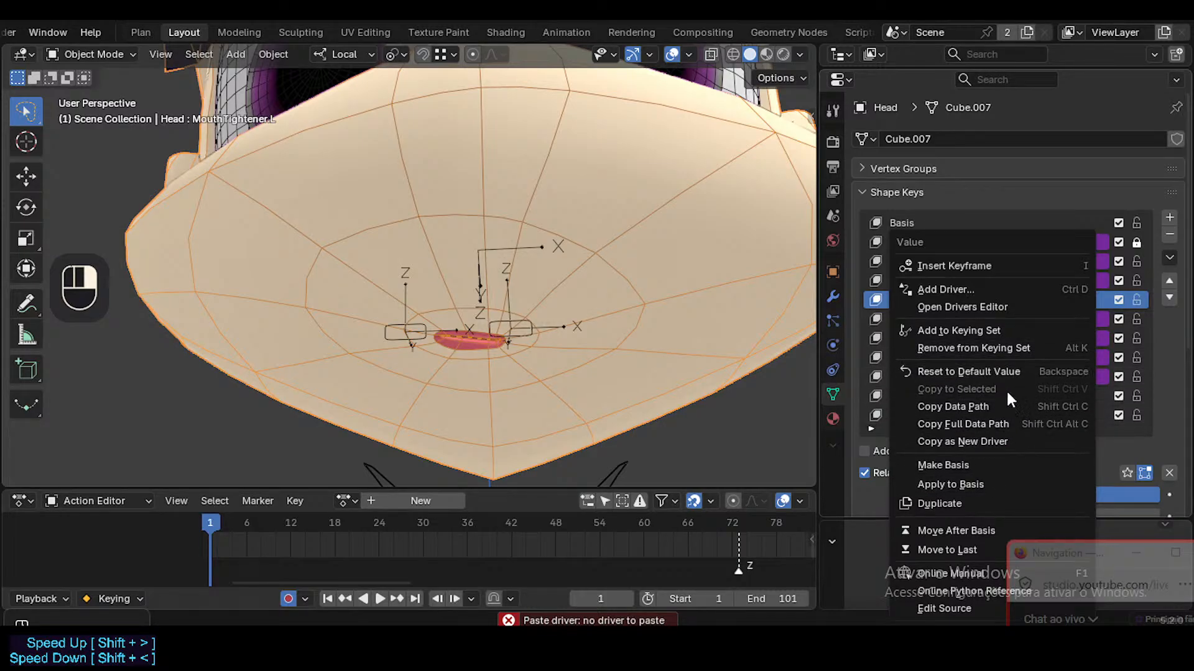
{"action": "left_click", "coordinate": [965, 424]}
{"action": "left_click", "coordinate": [1070, 263]}
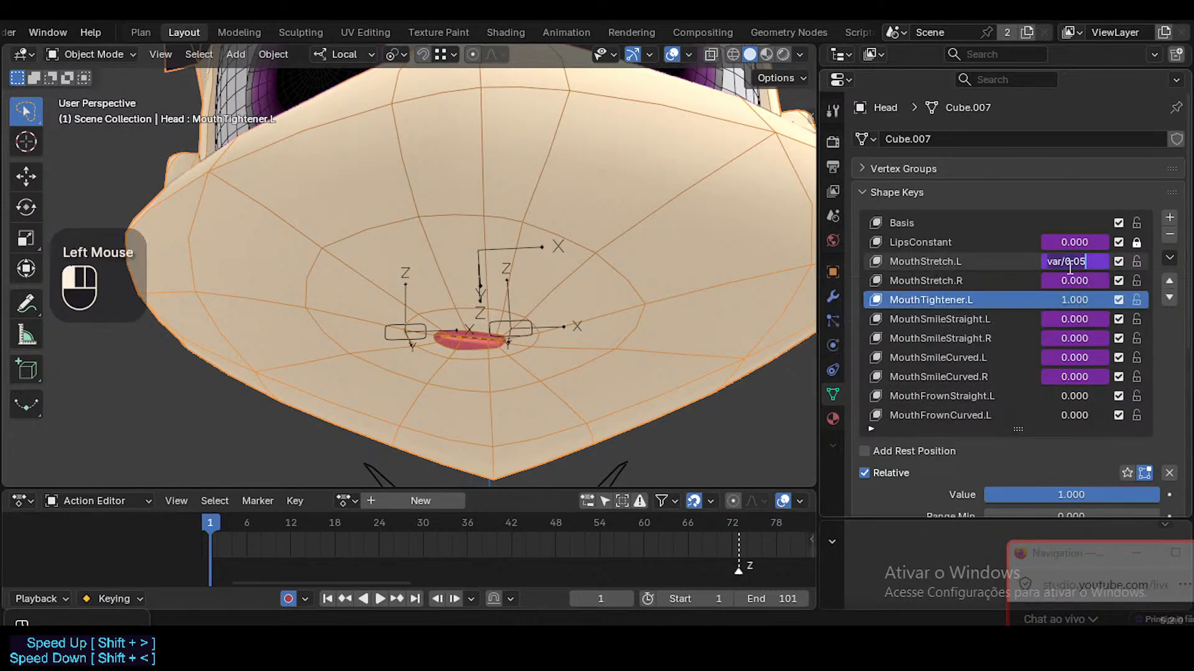
{"action": "left_click", "coordinate": [965, 260]}
{"action": "key", "text": "ctrl+shift+c"}
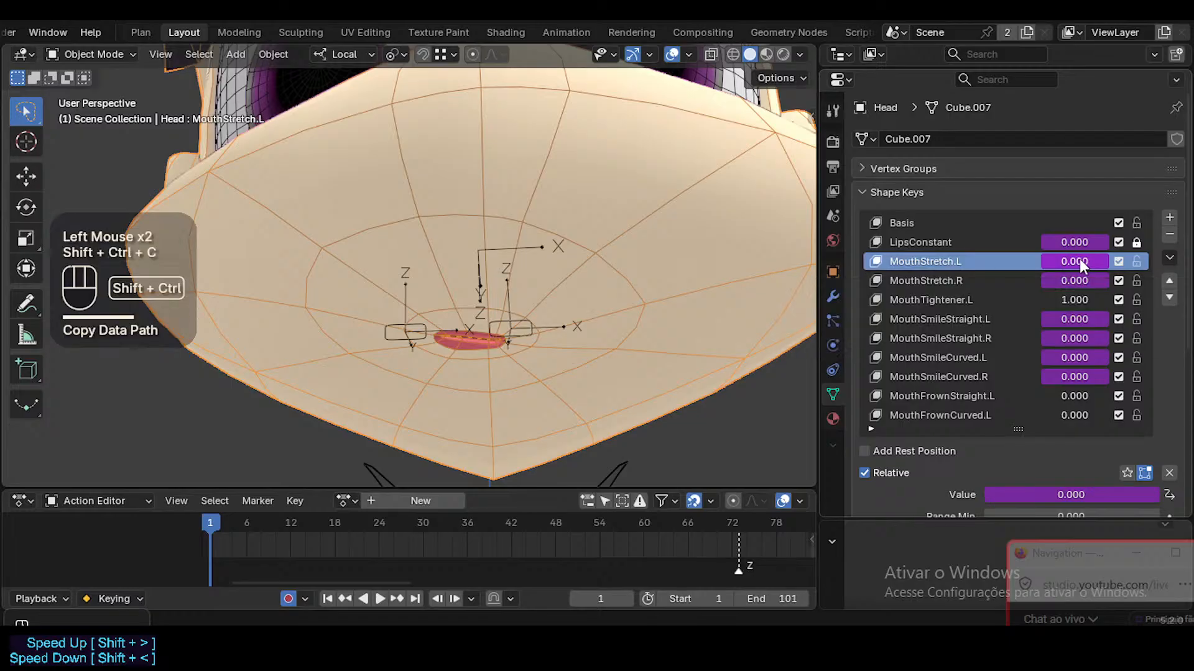
{"action": "left_click", "coordinate": [964, 302]}
{"action": "key", "text": "ctrl+shift+v"}
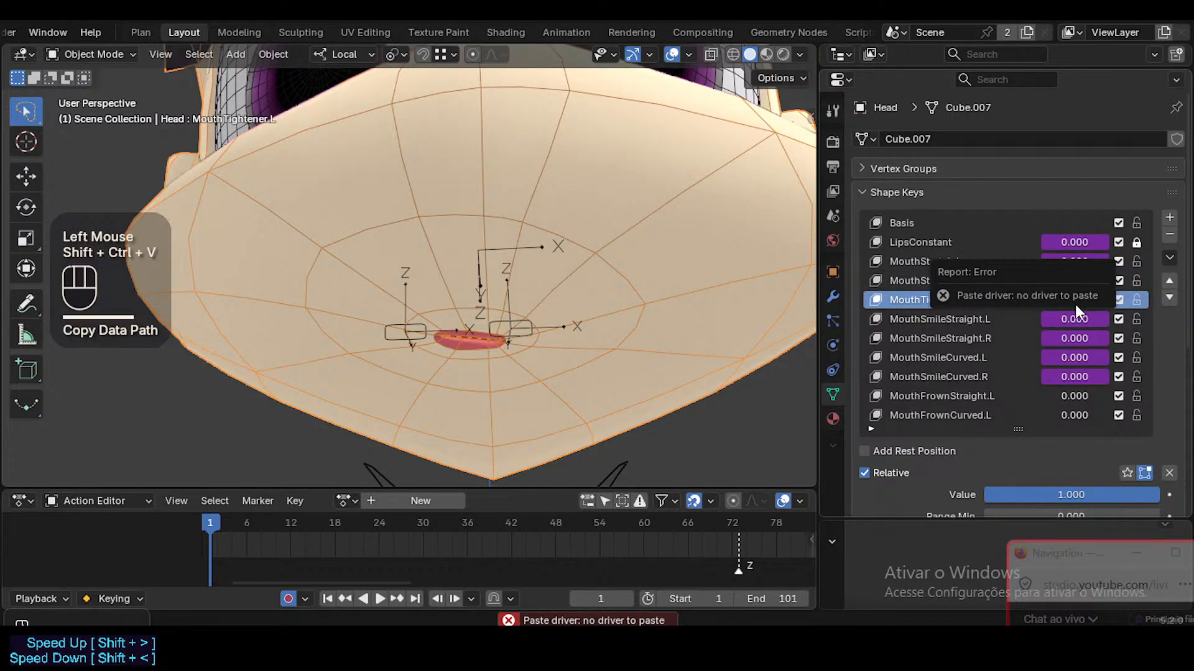
Try again to copy MouthStretch.L's driver and paste it for the MouthTightener.L shape key
{"action": "left_click", "coordinate": [944, 261]}
{"action": "right_click", "coordinate": [1057, 264]}
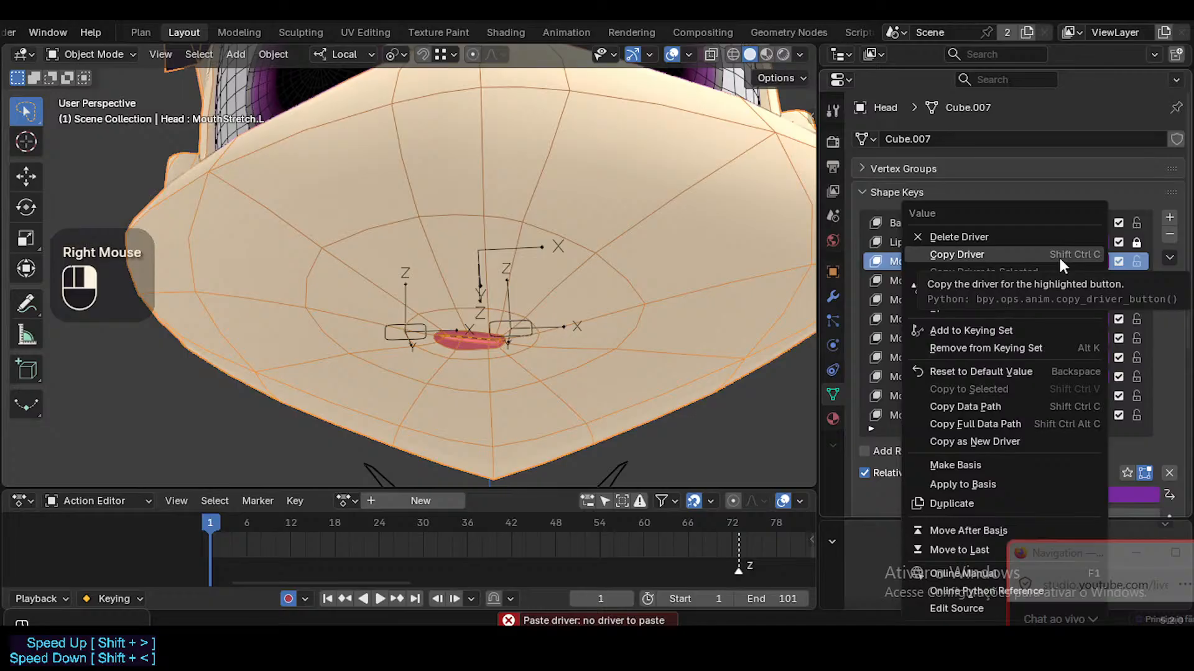
{"action": "left_click", "coordinate": [931, 257]}
{"action": "left_click", "coordinate": [939, 299]}
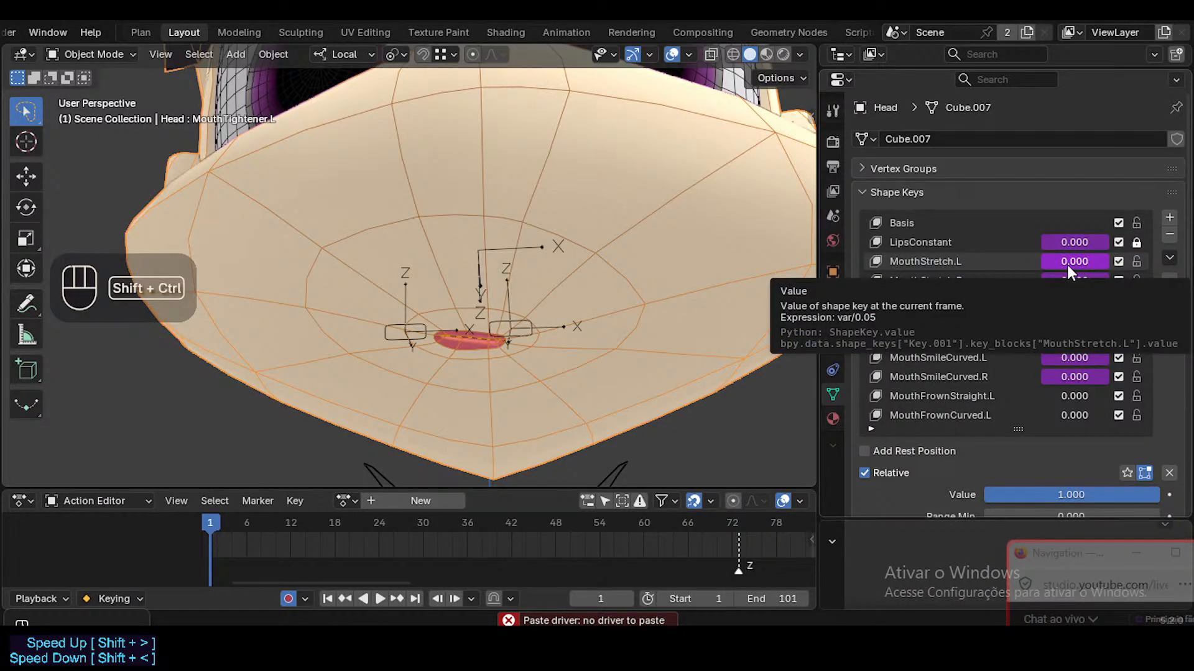
{"action": "key", "text": "ctrl+shift+c"}
{"action": "key", "text": "ctrl+shift+c"}
{"action": "key", "text": "ctrl+shift+c"}
{"action": "key", "text": "ctrl+shift+c"}
{"action": "key", "text": "ctrl+shift+c"}
{"action": "key", "text": "ctrl+shift+c"}
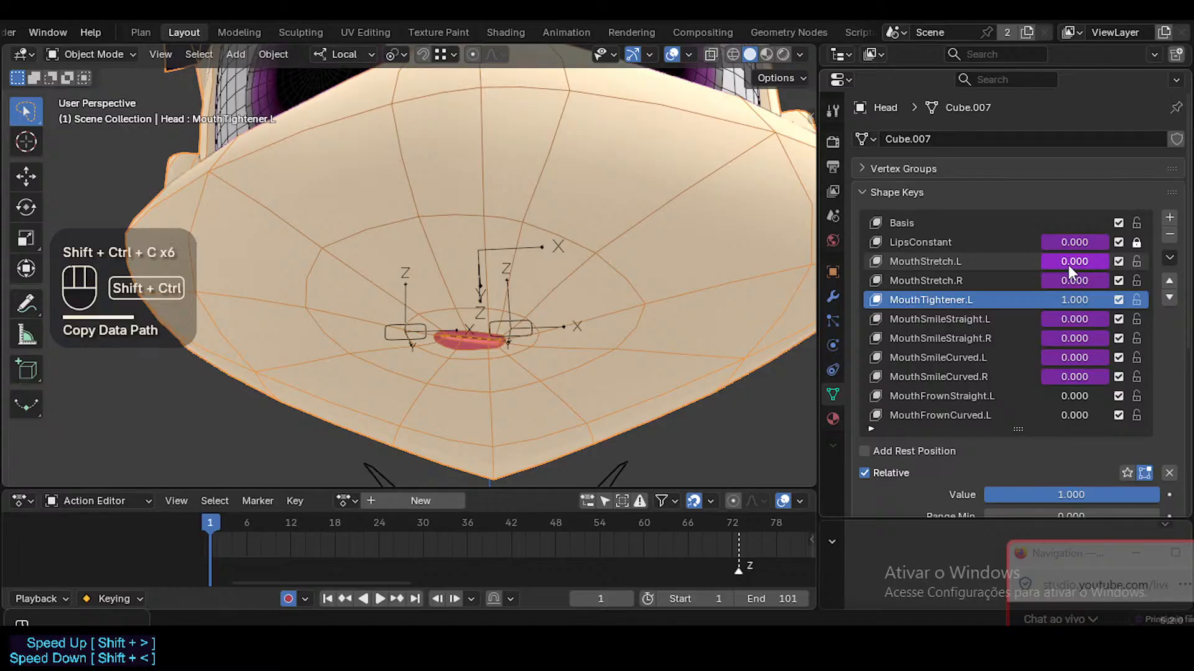
{"action": "key", "text": "ctrl+shift+v"}
{"action": "double_click", "coordinate": [940, 300]}
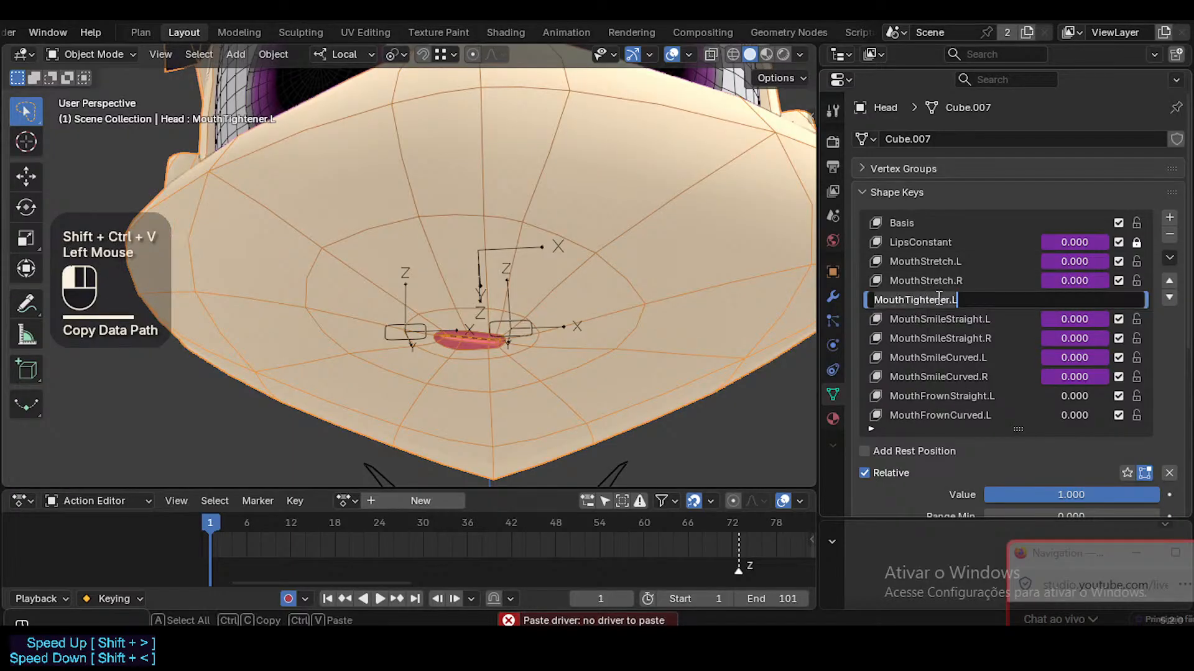
{"action": "left_click", "coordinate": [984, 325]}
Reselect MouthStretch.L, copy from its value, and try to paste the driver onto MouthTightener.L's value
{"action": "left_click", "coordinate": [931, 264]}
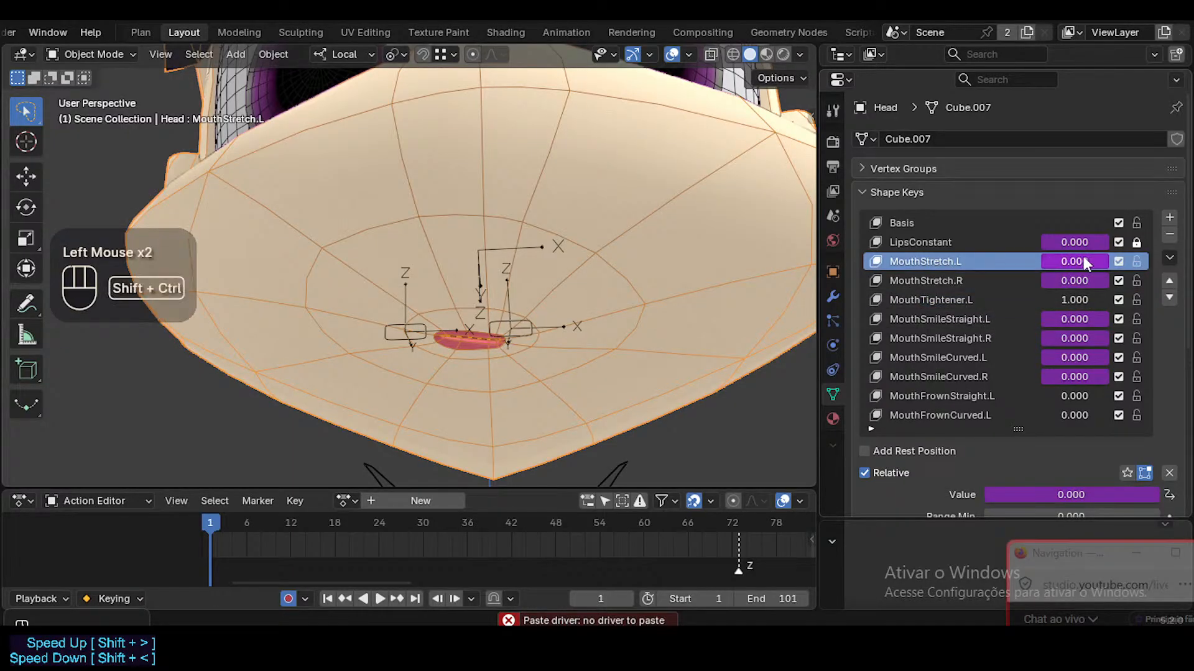
{"action": "key", "text": "ctrl+c"}
{"action": "key", "text": "ctrl+shift+c"}
{"action": "left_click", "coordinate": [1026, 300]}
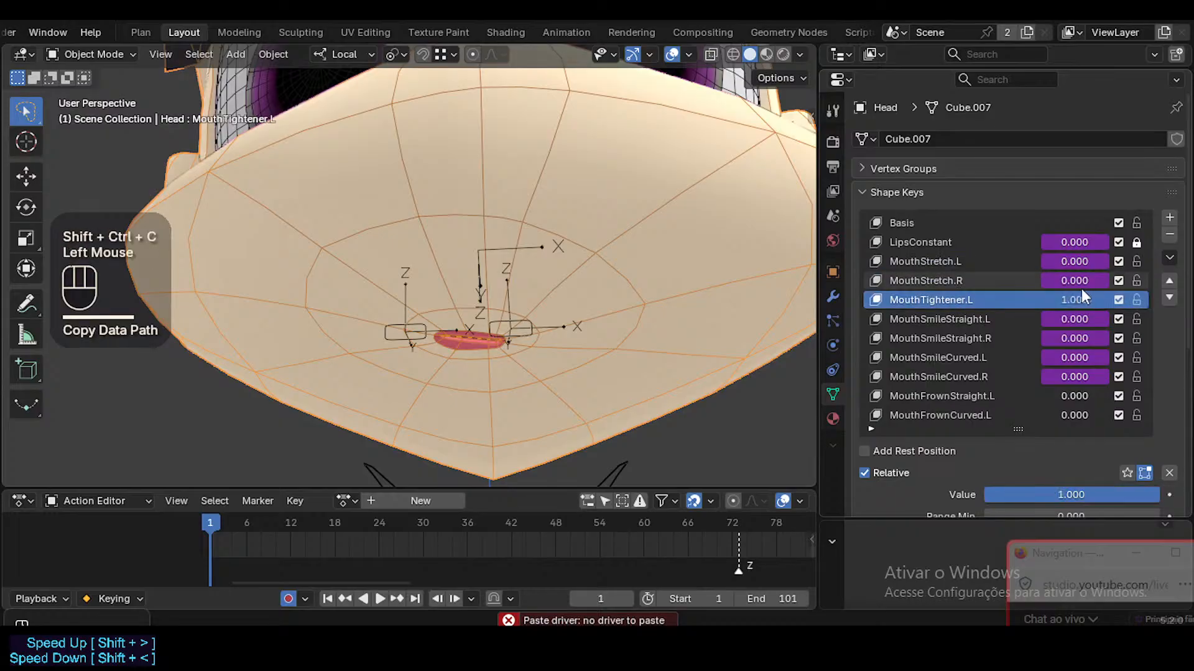
{"action": "key", "text": "ctrl+v"}
{"action": "key", "text": "ctrl+shift+v"}
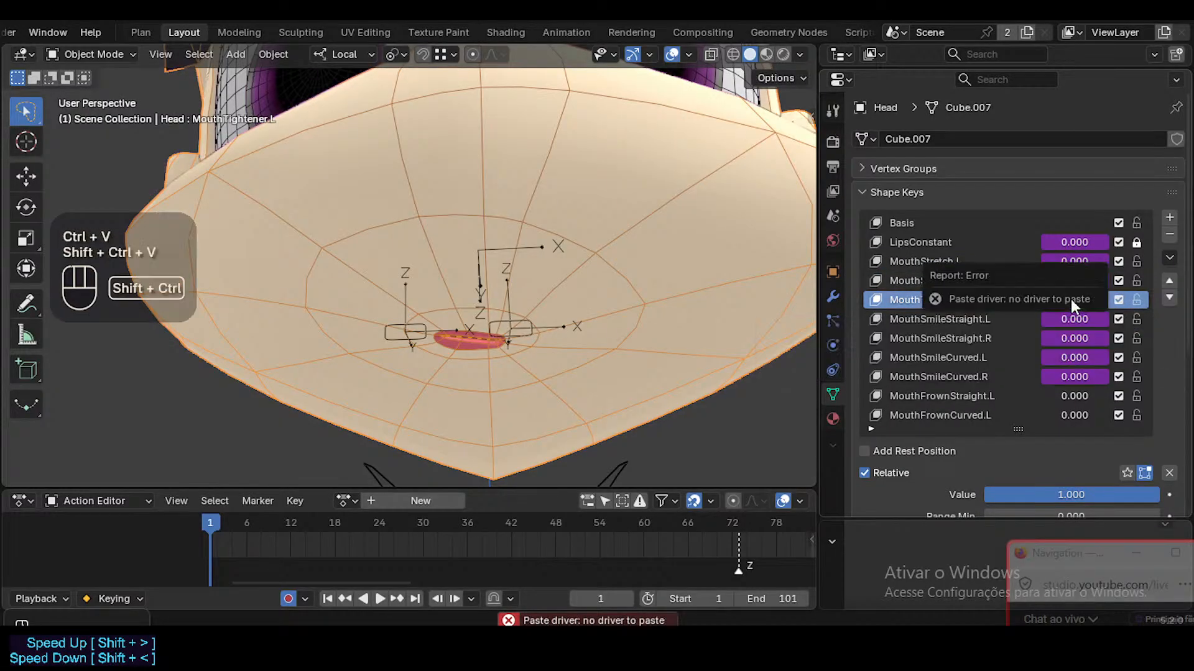
Use Copy Driver on MouthStretch.L's value and paste the driver onto MouthTightener.L's value
{"action": "left_click", "coordinate": [1076, 261]}
{"action": "right_click", "coordinate": [1076, 264]}
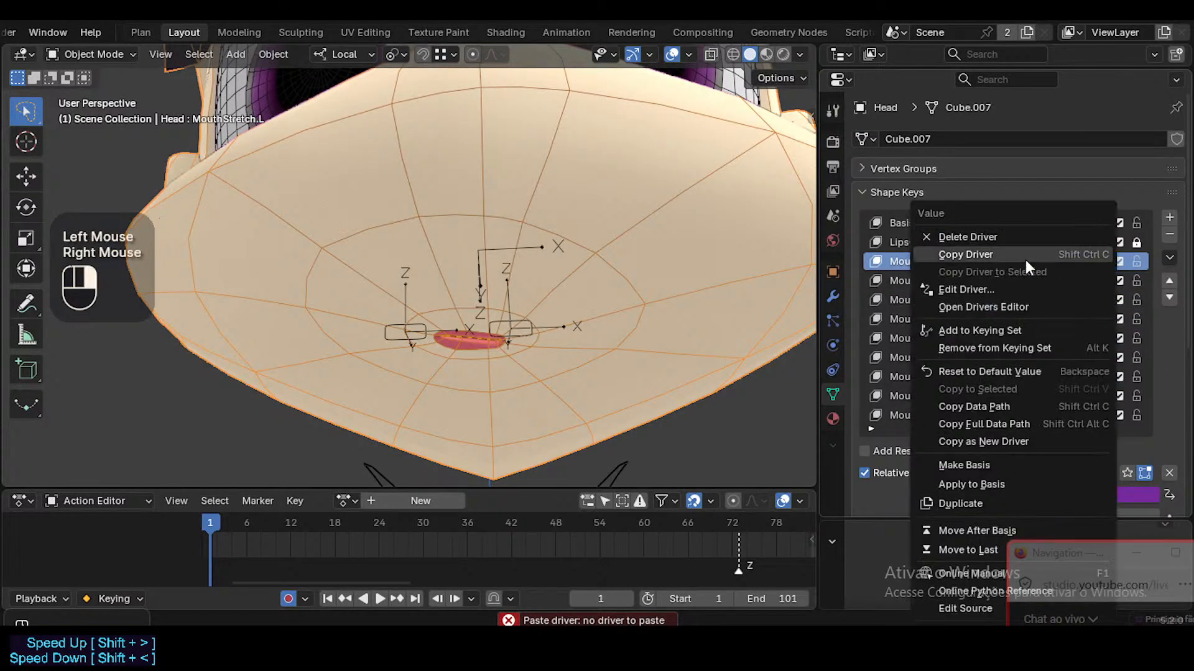
{"action": "left_click", "coordinate": [1020, 254]}
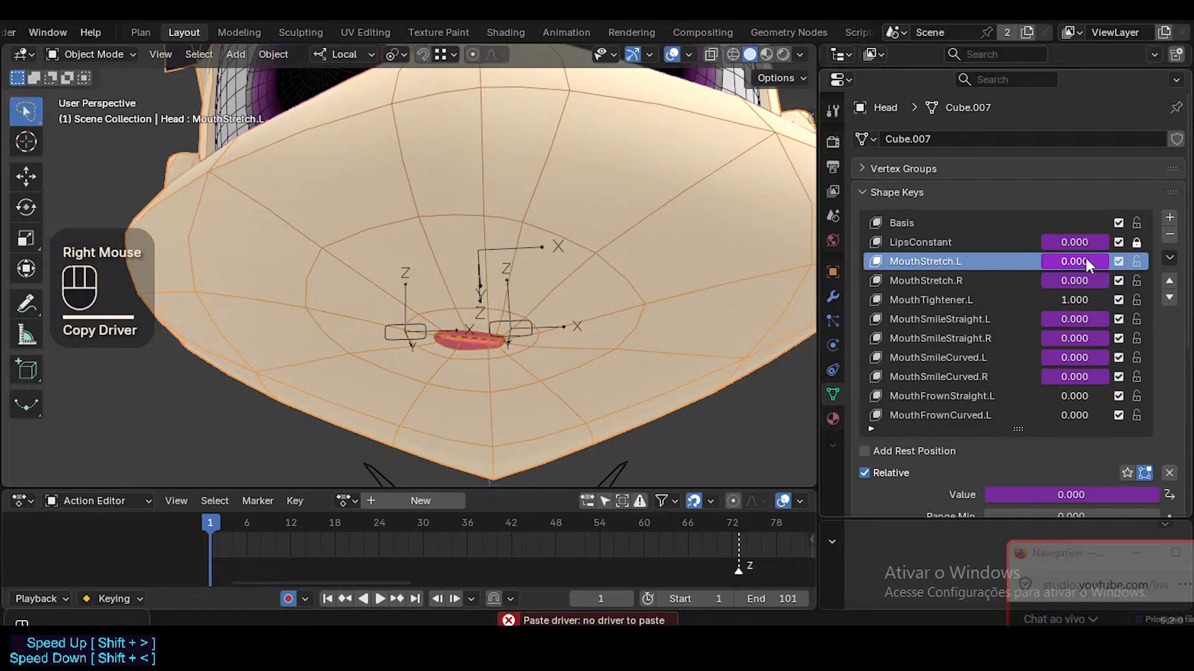
{"action": "left_click", "coordinate": [1075, 301]}
{"action": "key", "text": "ctrl+shift+v"}
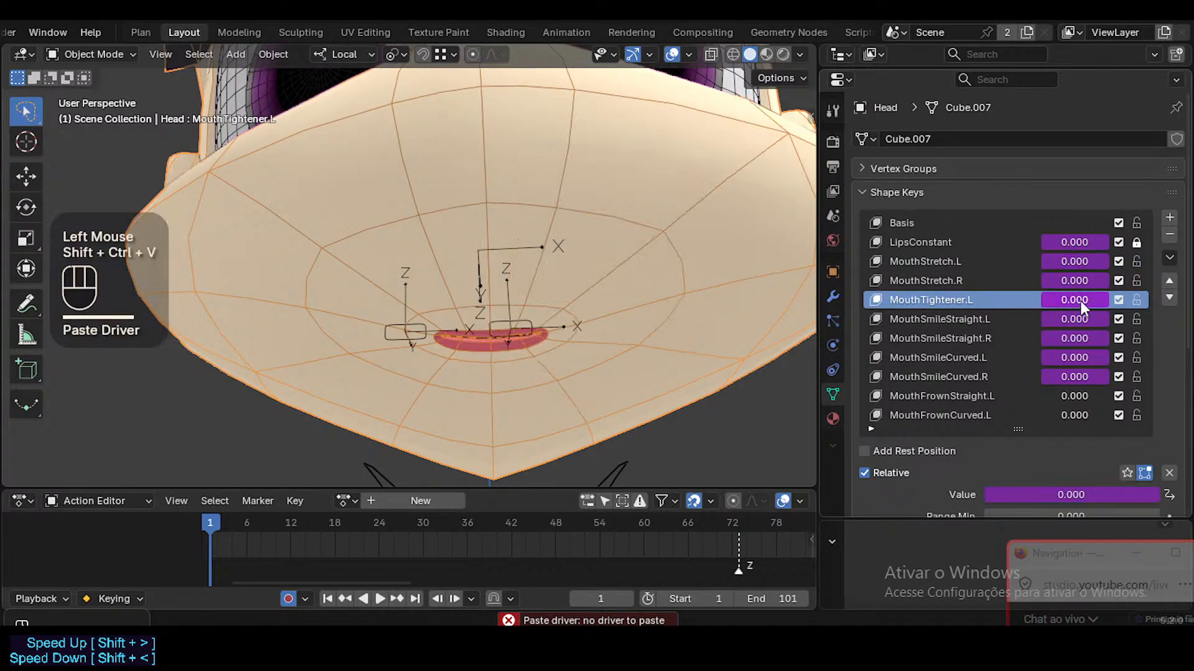
Edit MouthTightener.L's driver and set its expression to -var/0.01
{"action": "right_click", "coordinate": [1081, 301]}
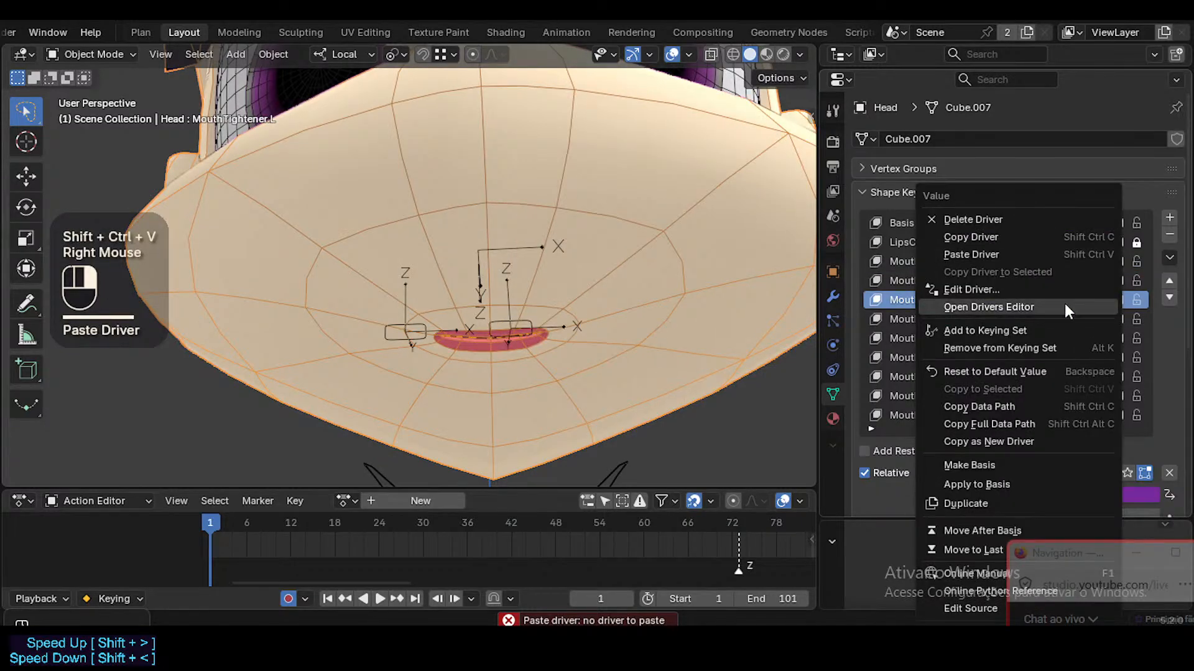
{"action": "left_click", "coordinate": [1015, 286]}
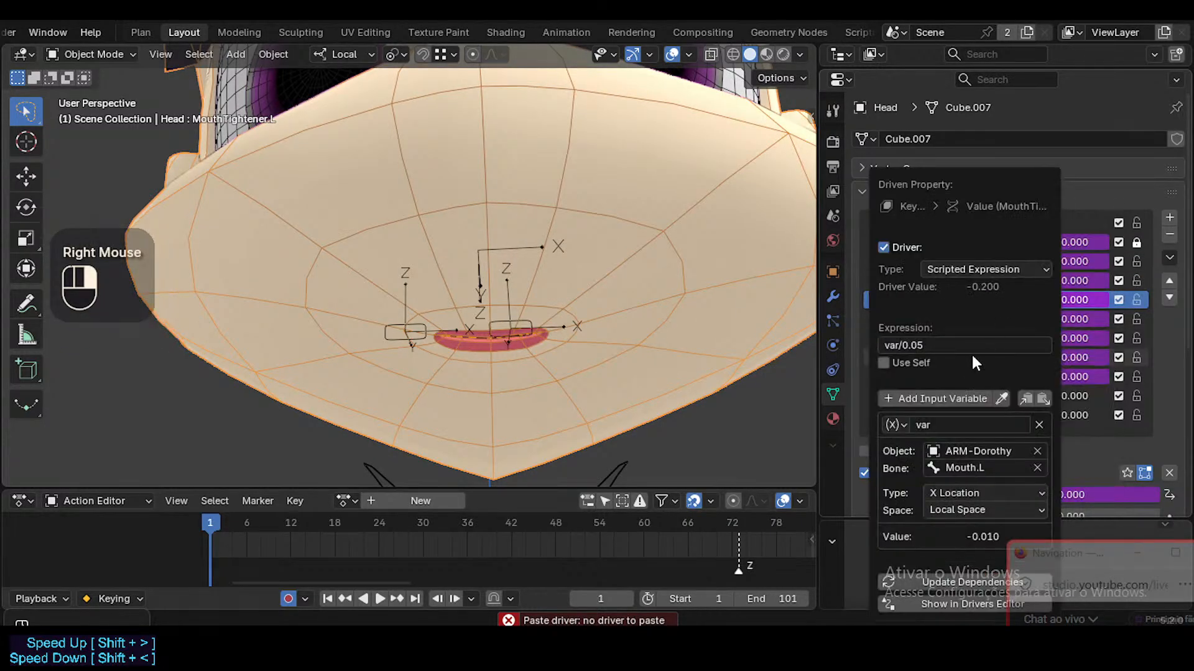
{"action": "left_click", "coordinate": [931, 342]}
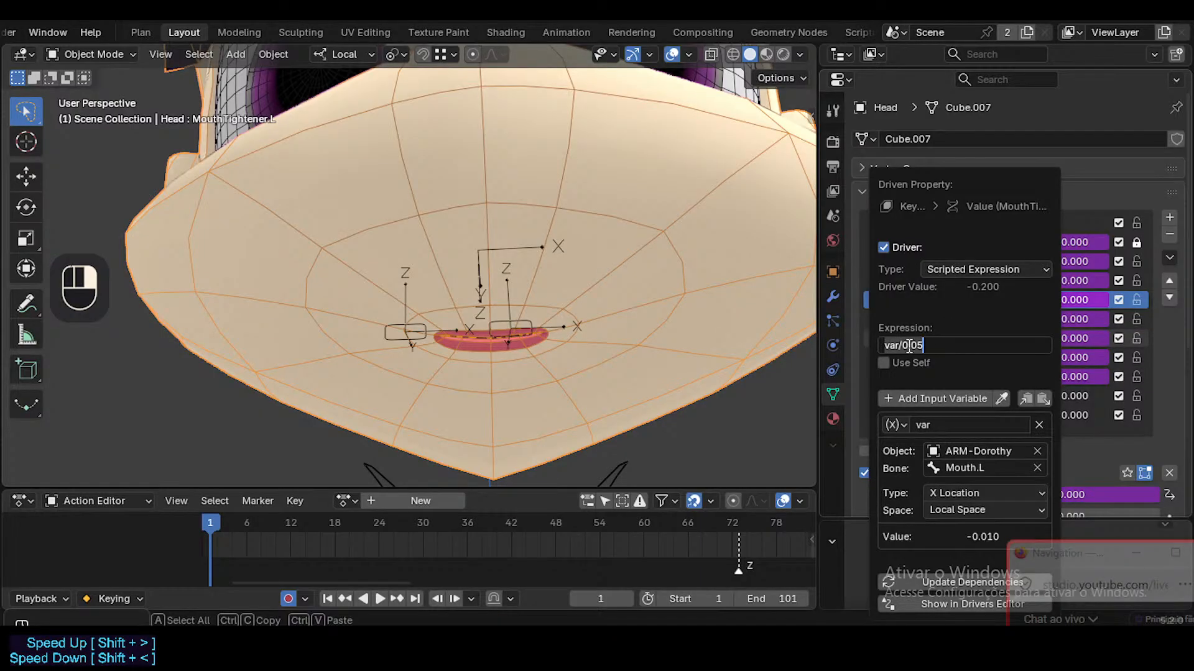
{"action": "left_click", "coordinate": [903, 346]}
{"action": "key", "text": "Home"}
{"action": "type", "text": "-"}
{"action": "key", "text": "Right"}
{"action": "key", "text": "Right"}
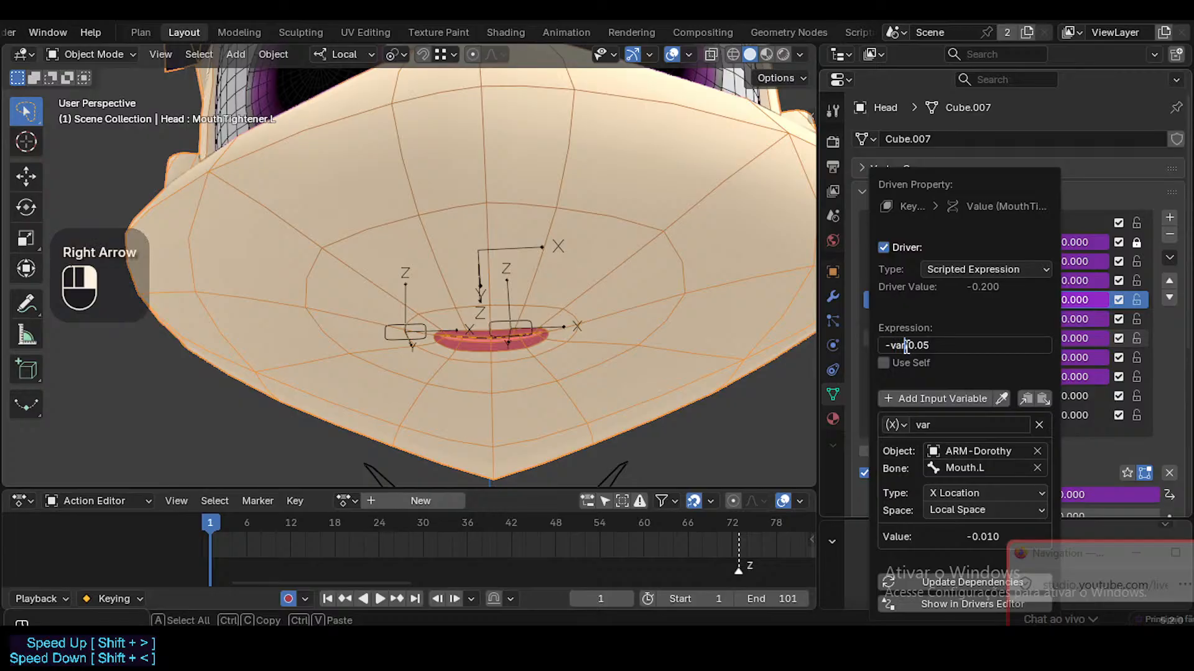
{"action": "key", "text": "Return"}
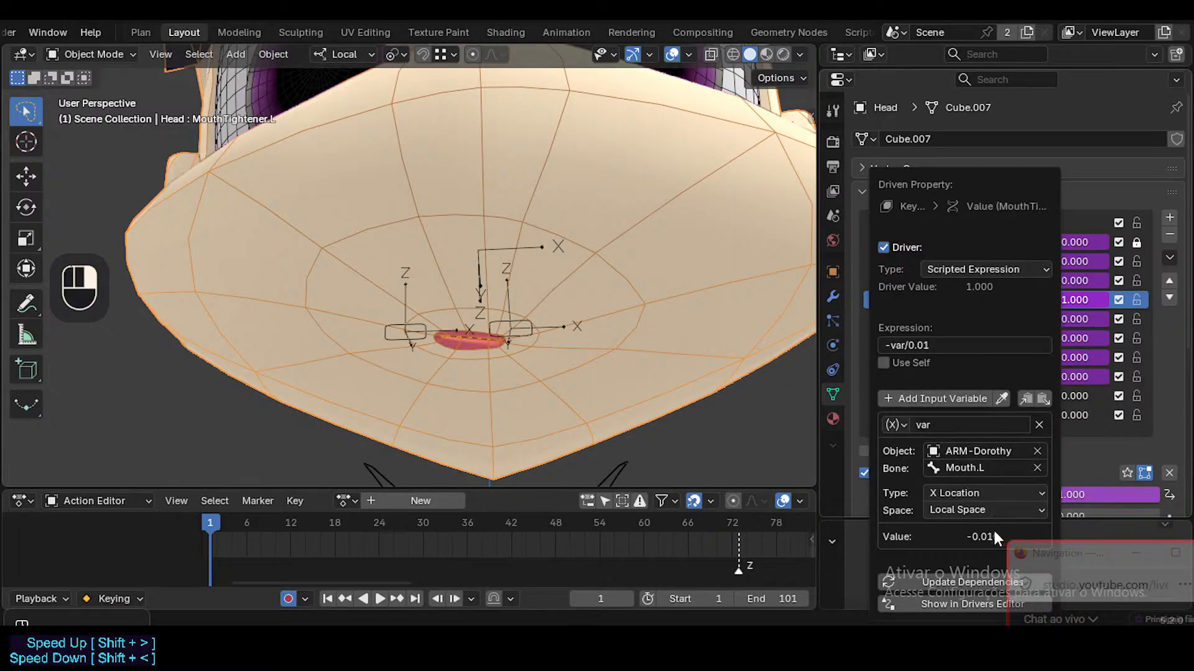
Examine how the minus sign and divisor in MouthTightener.L's driver expression relate to Mouth.L's X location, and close the driver settings
{"action": "left_click", "coordinate": [945, 343]}
{"action": "left_click", "coordinate": [920, 346]}
{"action": "mouse_move", "coordinate": [906, 346]}
{"action": "left_mouse_down"}
{"action": "mouse_move", "coordinate": [963, 348]}
{"action": "mouse_move", "coordinate": [915, 346]}
{"action": "left_mouse_up"}
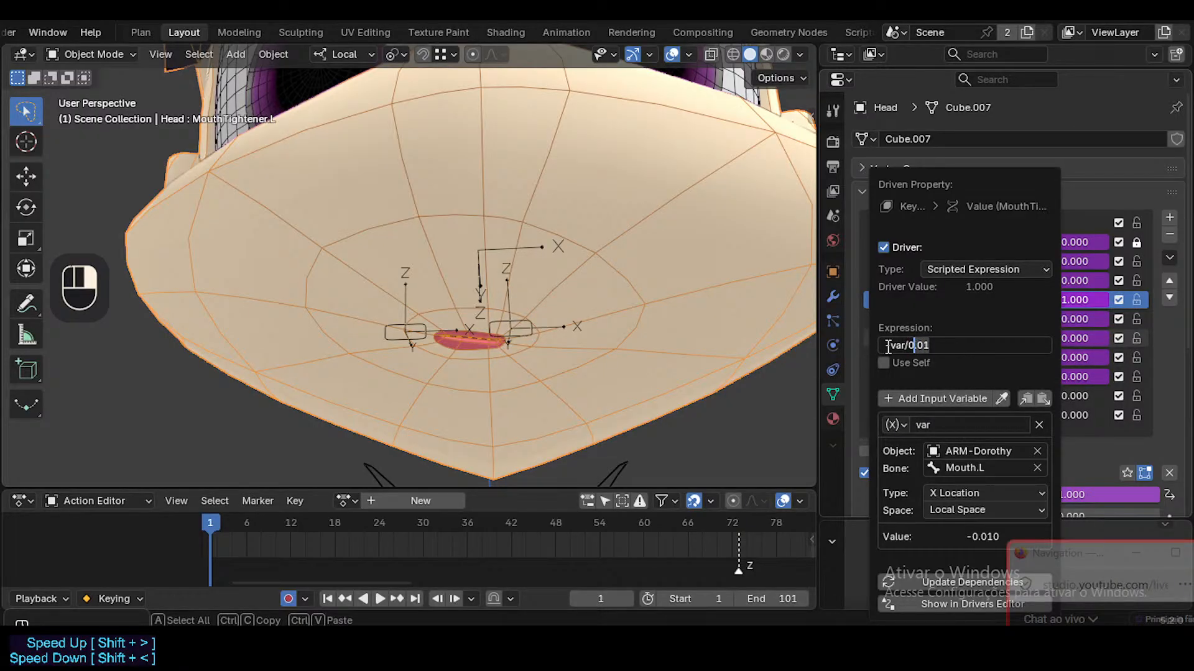
{"action": "left_click", "coordinate": [888, 347]}
{"action": "type", "text": "-"}
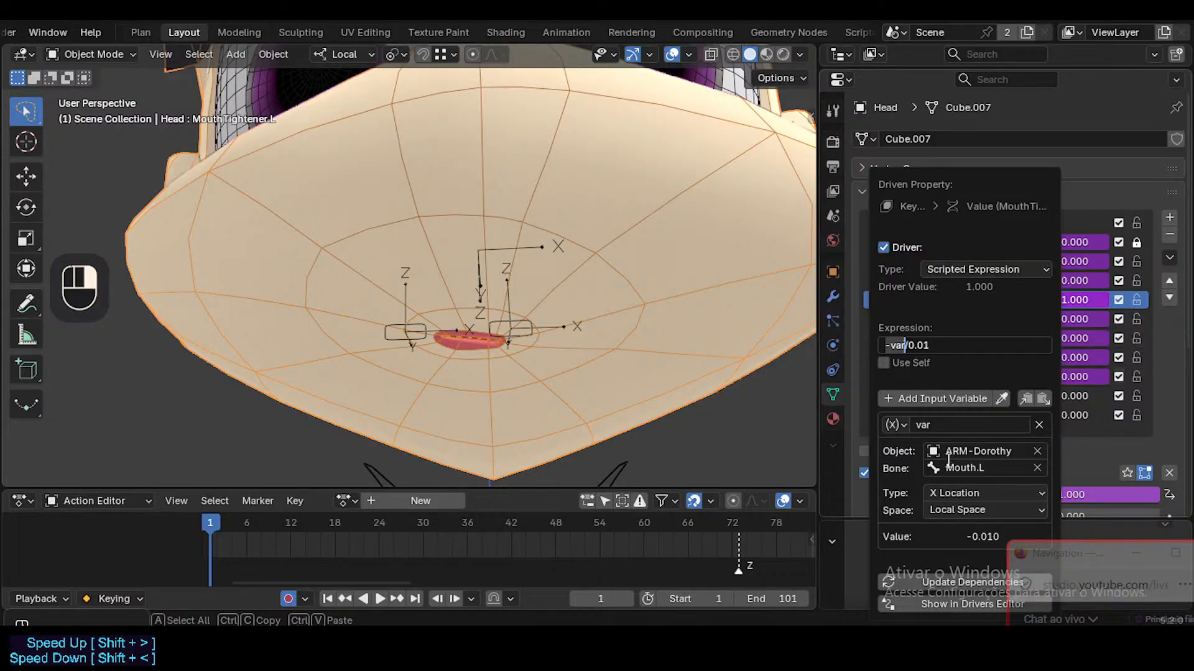
{"action": "left_click", "coordinate": [942, 344]}
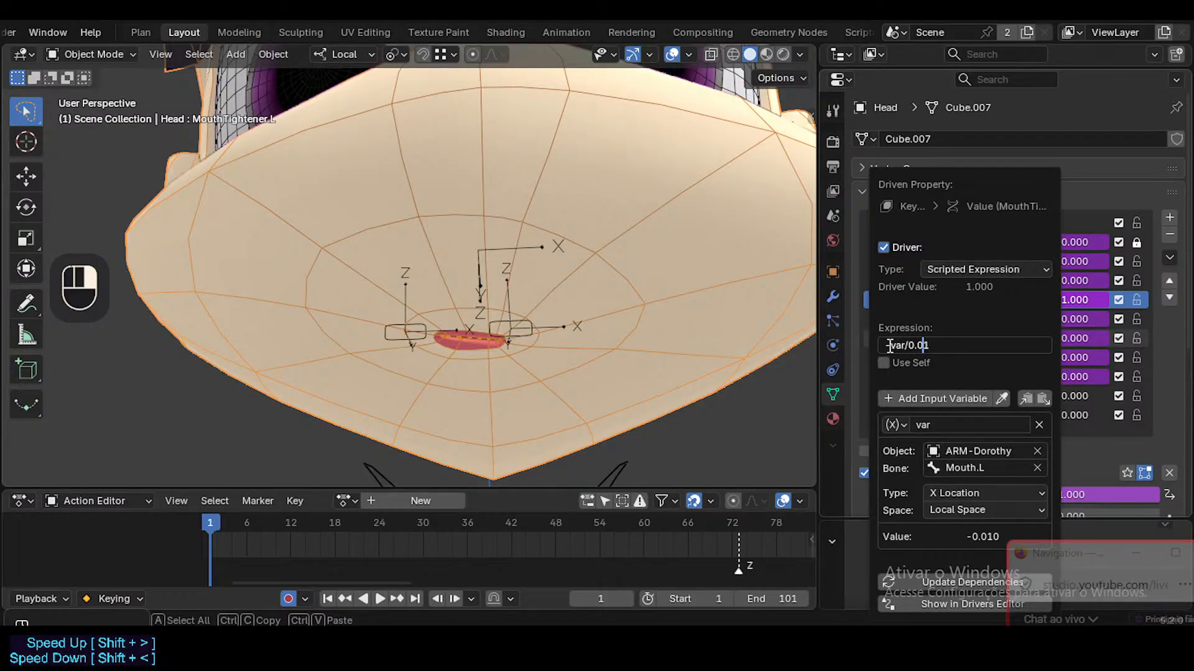
{"action": "left_click_drag", "start_coordinate": [889, 345], "coordinate": [903, 345]}
{"action": "left_click_drag", "start_coordinate": [905, 345], "coordinate": [943, 346]}
{"action": "left_click", "coordinate": [934, 348]}
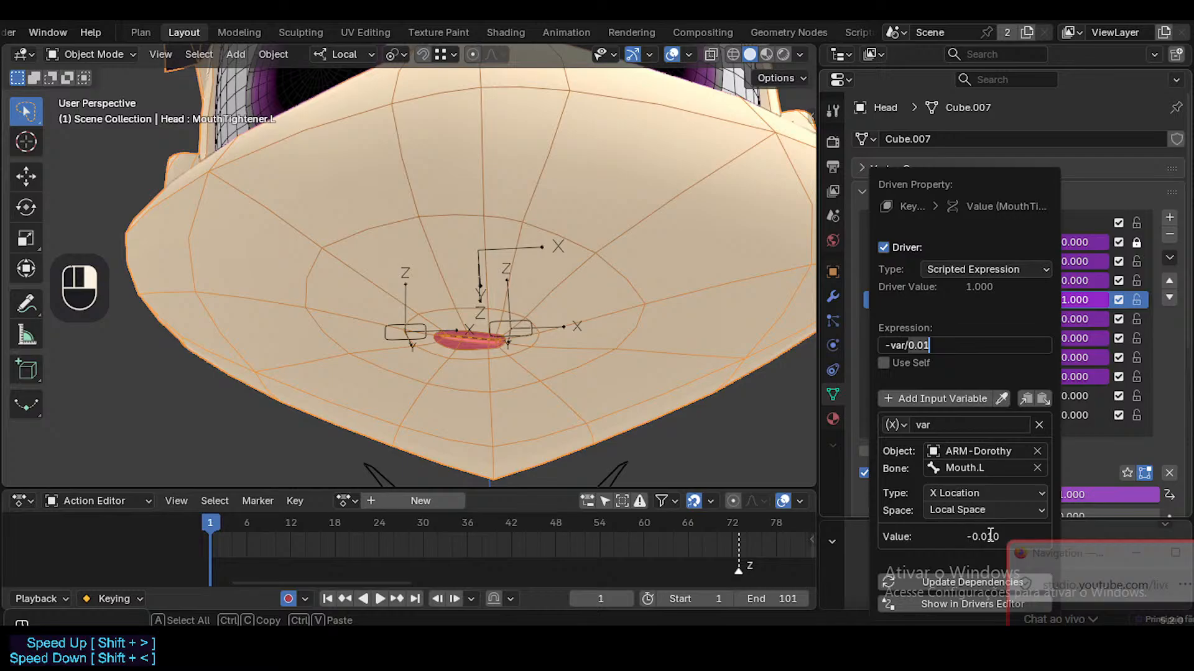
{"action": "left_click", "coordinate": [915, 356]}
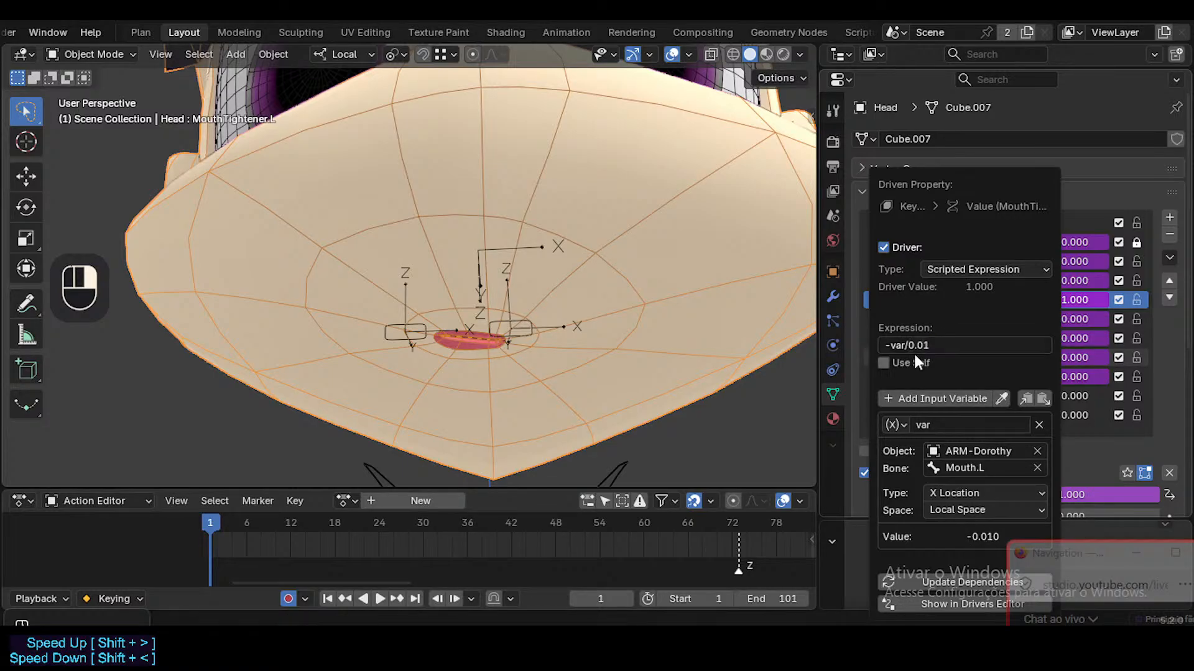
{"action": "left_click", "coordinate": [909, 344]}
{"action": "left_click", "coordinate": [906, 345]}
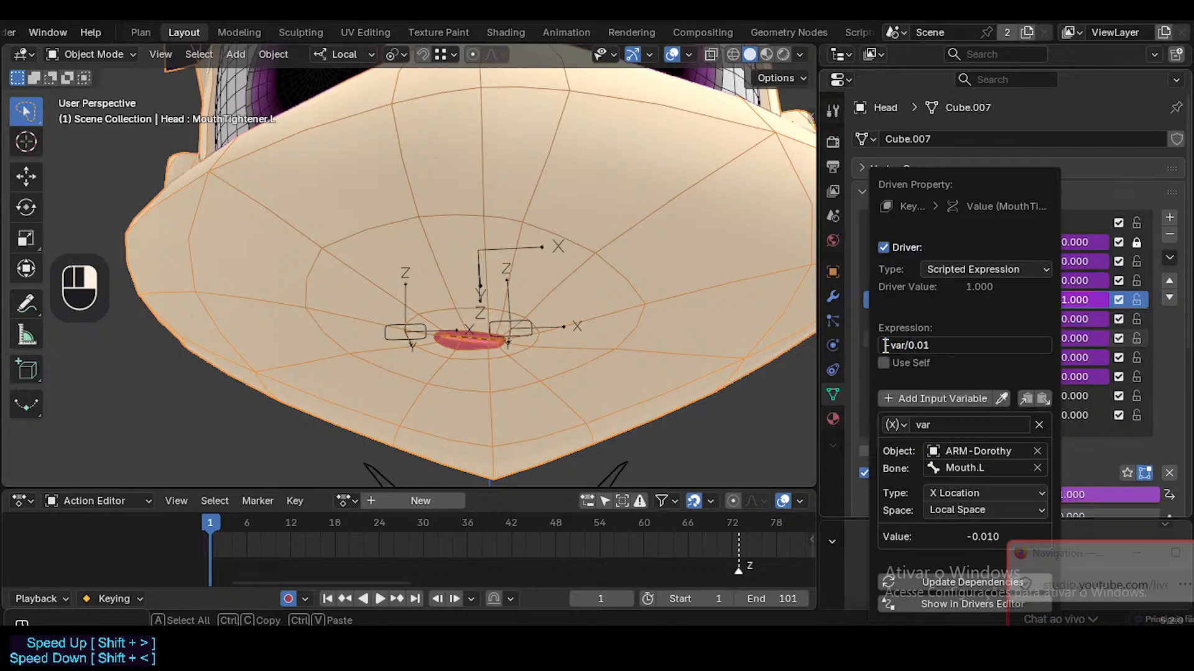
{"action": "left_click", "coordinate": [1000, 284]}
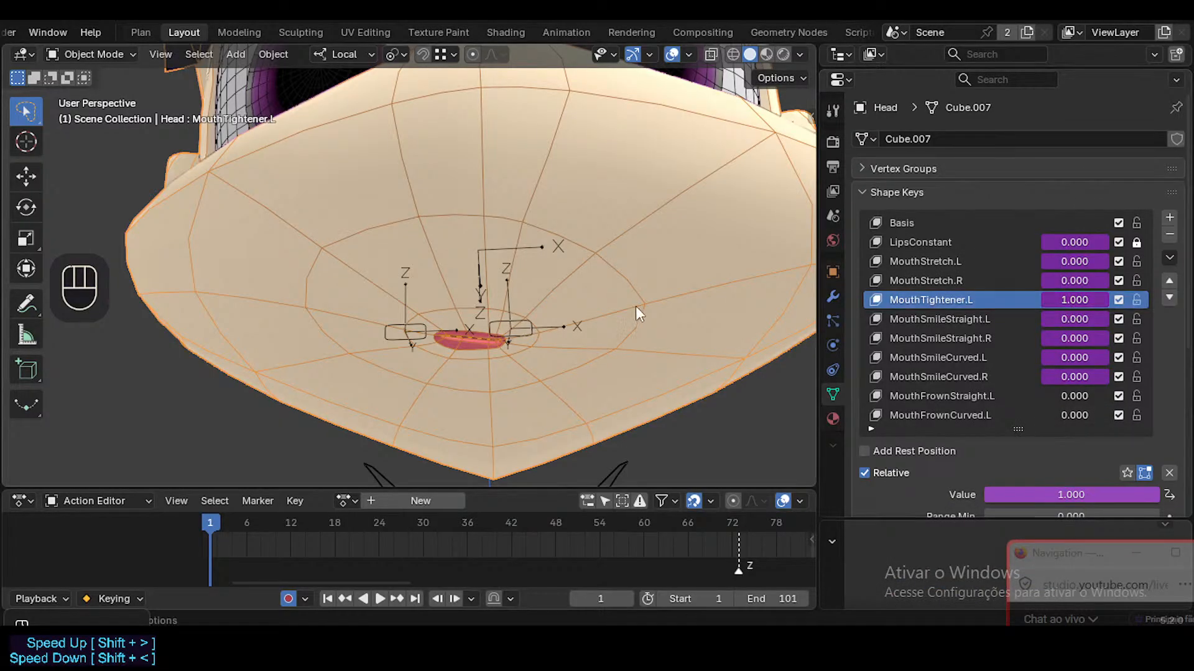
Select the Mouth.L bone in Pose Mode, test moving it along X and freely, and clear its pose transforms
{"action": "left_click", "coordinate": [528, 321]}
{"action": "key", "text": "ctrl+Tab"}
{"action": "left_click", "coordinate": [525, 322]}
{"action": "key", "text": "g"}
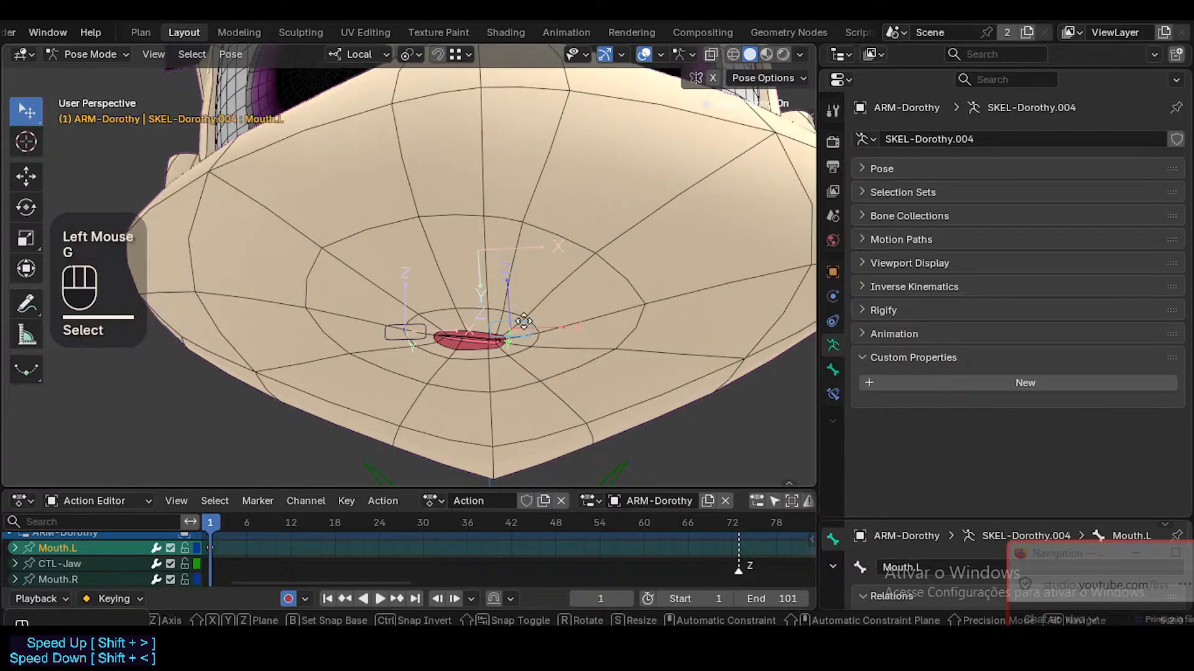
{"action": "key", "text": "x"}
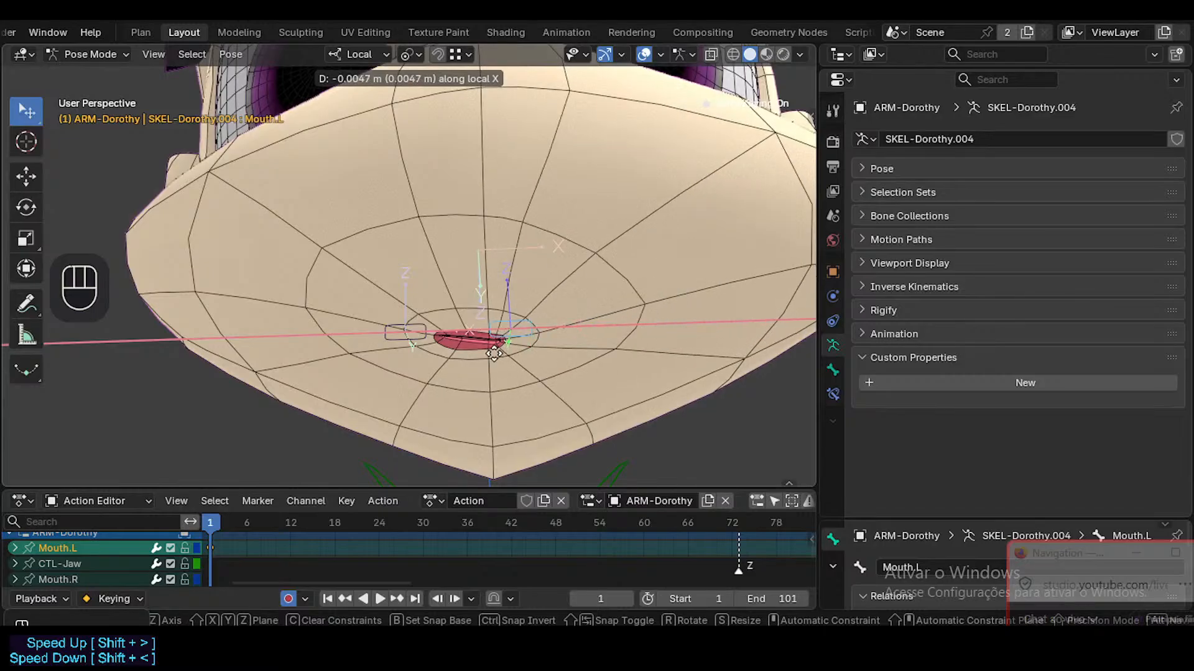
{"action": "left_click", "coordinate": [522, 346]}
{"action": "key", "text": "g"}
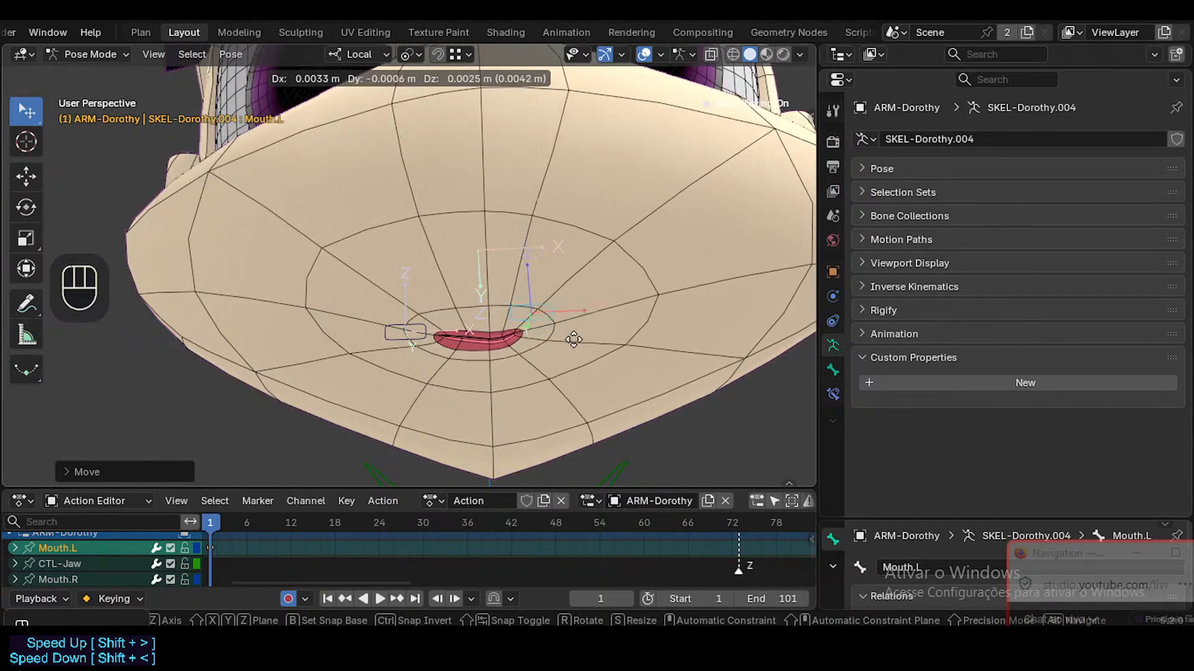
{"action": "left_click", "coordinate": [557, 314]}
{"action": "key", "text": "alt+q"}
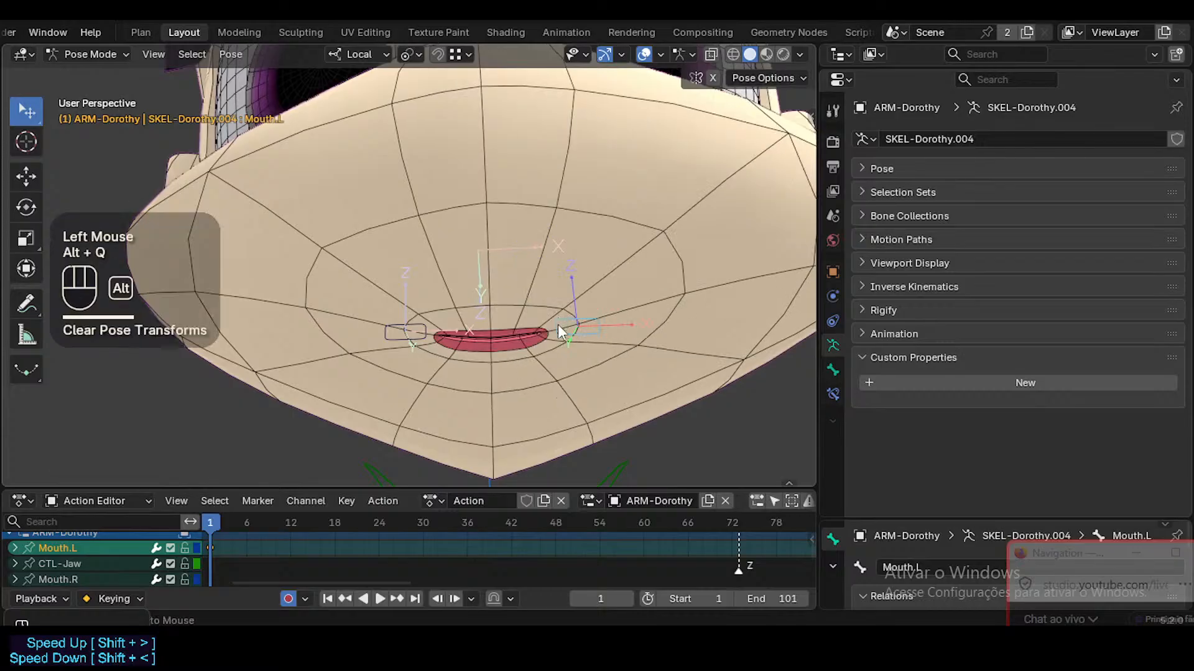
Move the Mouth.L bone inward along its local X axis to test the mouth tightening
{"action": "key", "text": "g"}
{"action": "key", "text": "z"}
{"action": "key", "text": "Escape"}
{"action": "key", "text": "g"}
{"action": "key", "text": "x"}
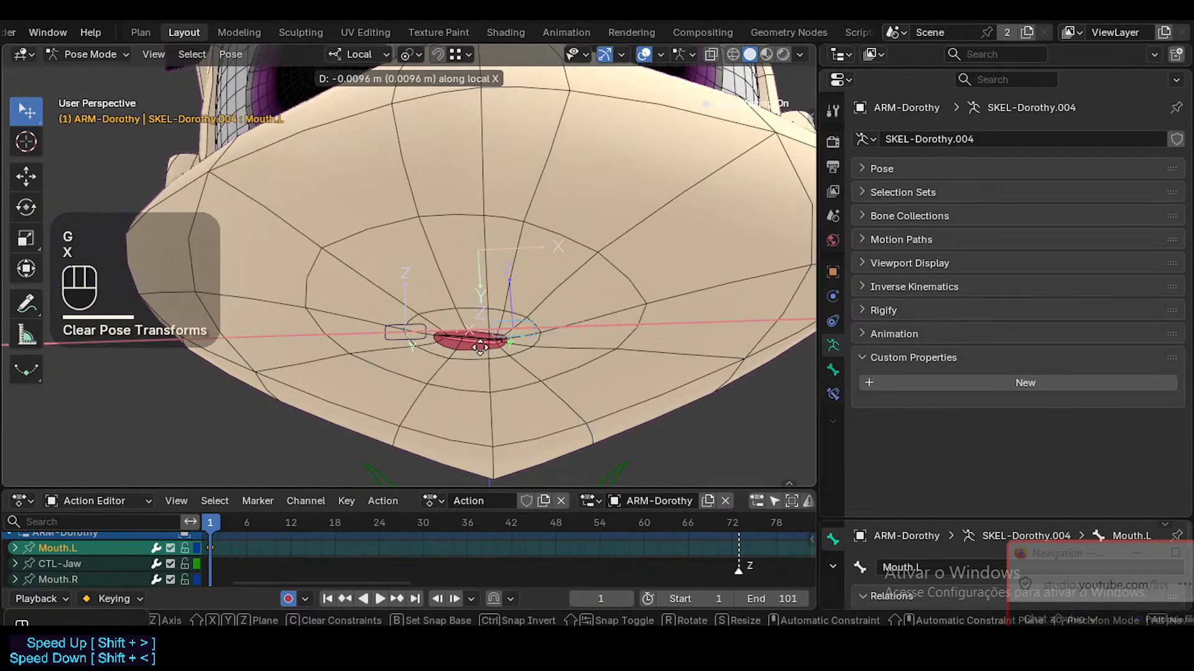
{"action": "left_click", "coordinate": [457, 352]}
Rotate and reposition the Mouth.L bone freely to test the mouth corner's deformation
{"action": "key", "text": "r"}
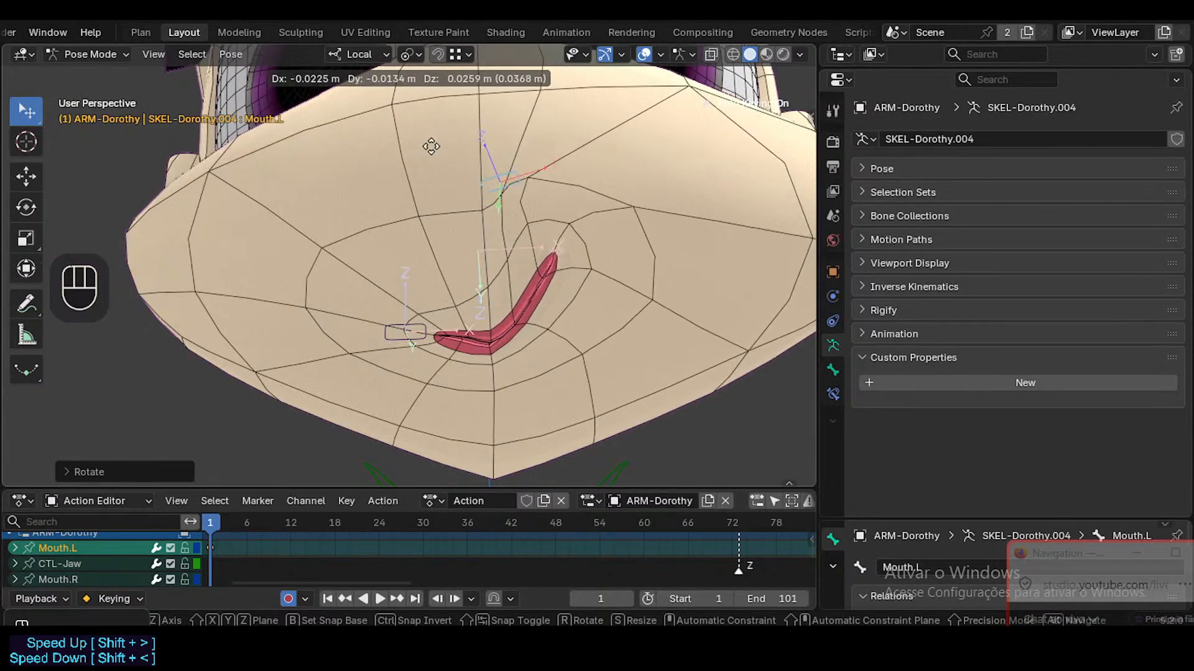
{"action": "left_click", "coordinate": [491, 308]}
{"action": "key", "text": "r"}
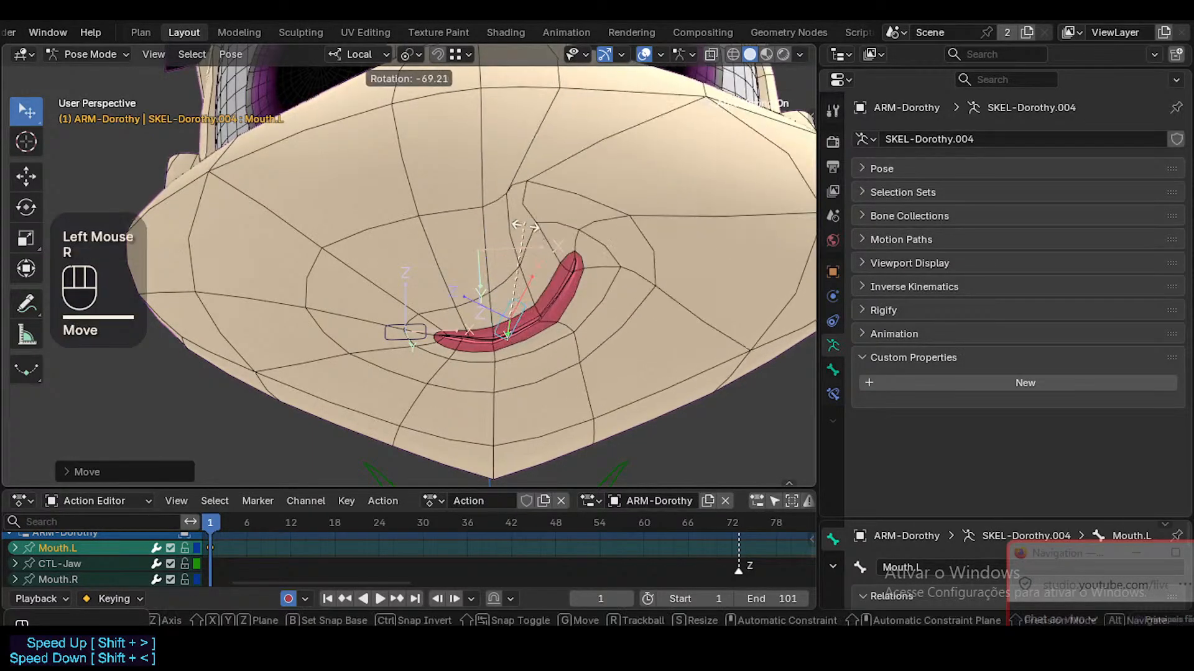
{"action": "left_click", "coordinate": [528, 315]}
{"action": "key", "text": "g"}
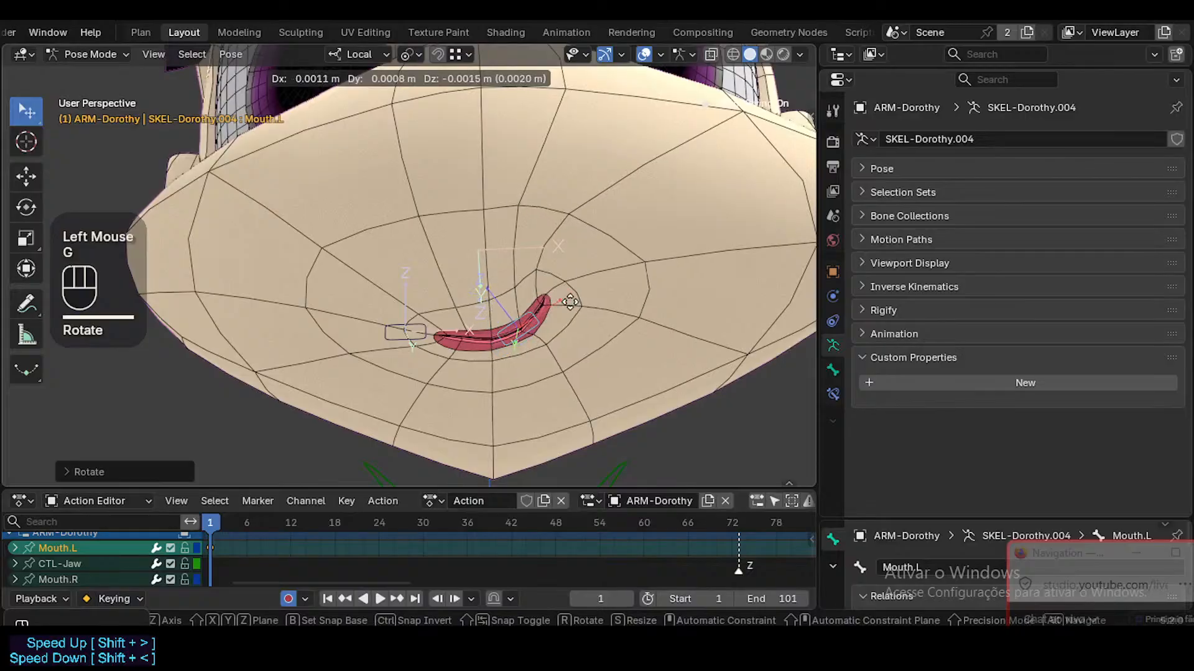
{"action": "left_click", "coordinate": [586, 309]}
Clear Mouth.L's location and rotation, and test the mouth corner by moving the bone downward and sideways
{"action": "key", "text": "alt+g"}
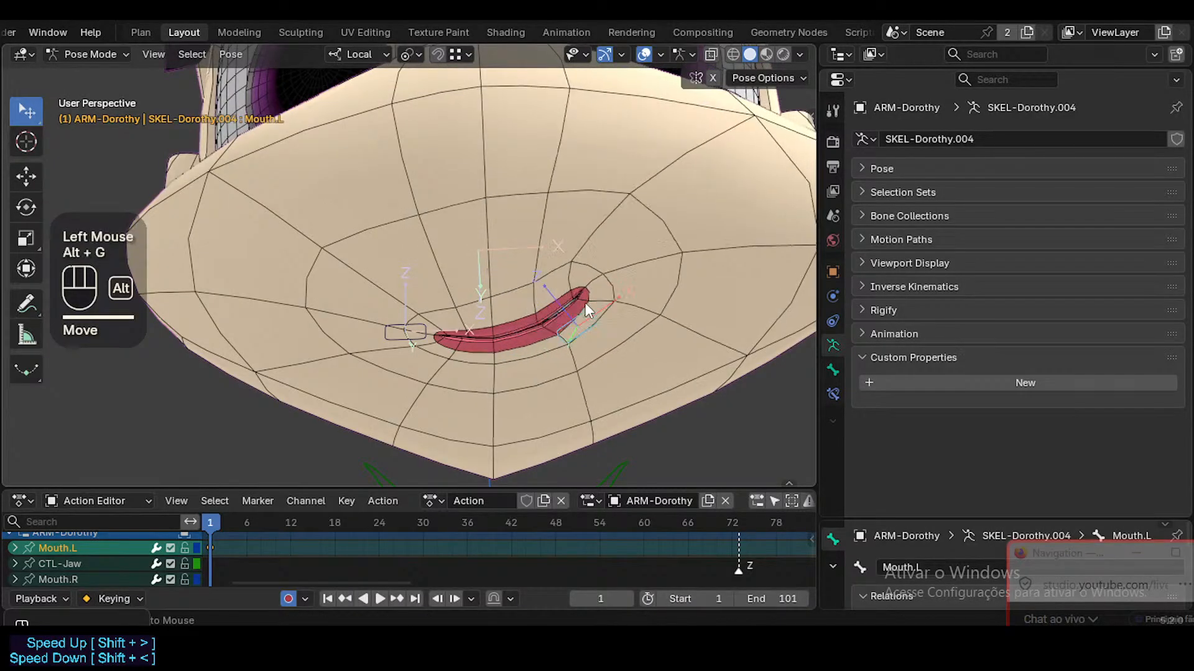
{"action": "key", "text": "g"}
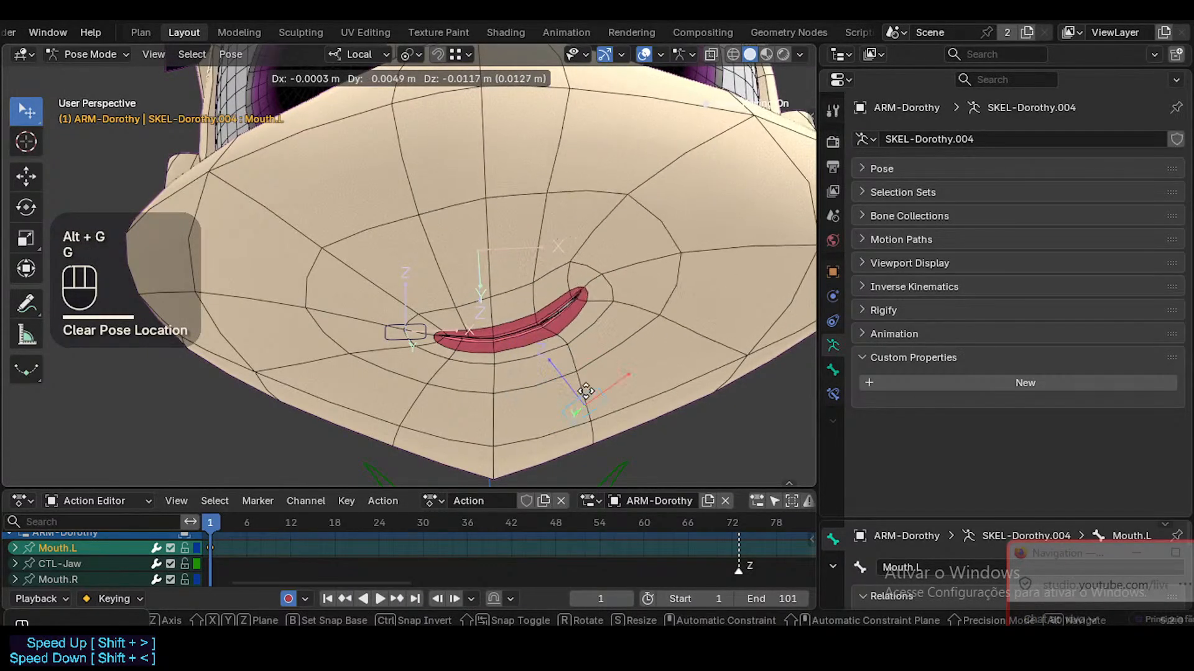
{"action": "left_click", "coordinate": [578, 361]}
{"action": "key", "text": "alt+r"}
{"action": "key", "text": "g"}
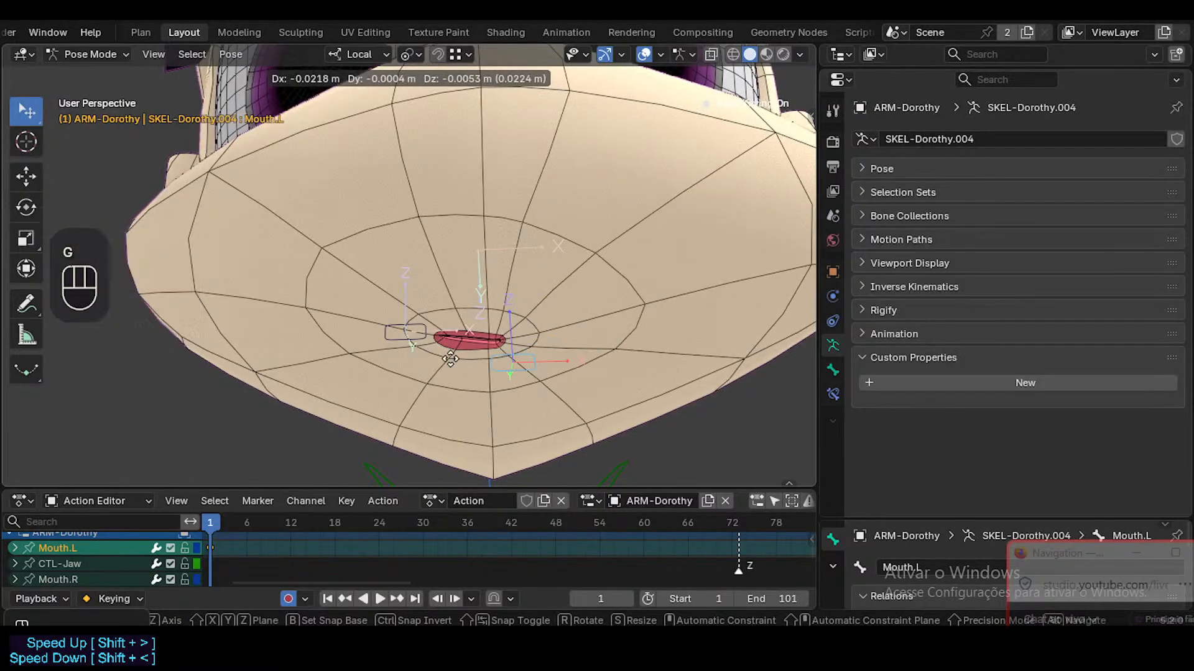
{"action": "left_click", "coordinate": [588, 343]}
Test-move Mouth.L with the overlays hidden, clear the pose transforms of all bones, and restore the overlays
{"action": "key", "text": "shift+ctrl+alt+z"}
{"action": "key", "text": "g"}
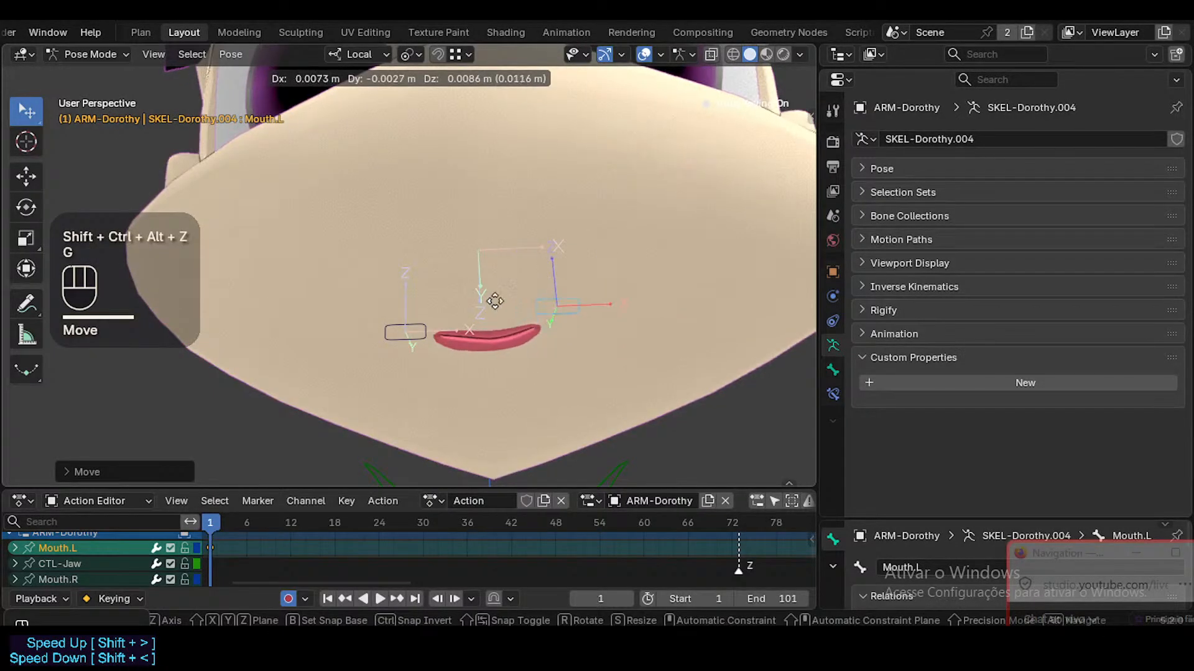
{"action": "left_click", "coordinate": [536, 321]}
{"action": "key", "text": "a"}
{"action": "key", "text": "alt+q"}
{"action": "key", "text": "alt+q"}
{"action": "key", "text": "shift+ctrl+alt+z"}
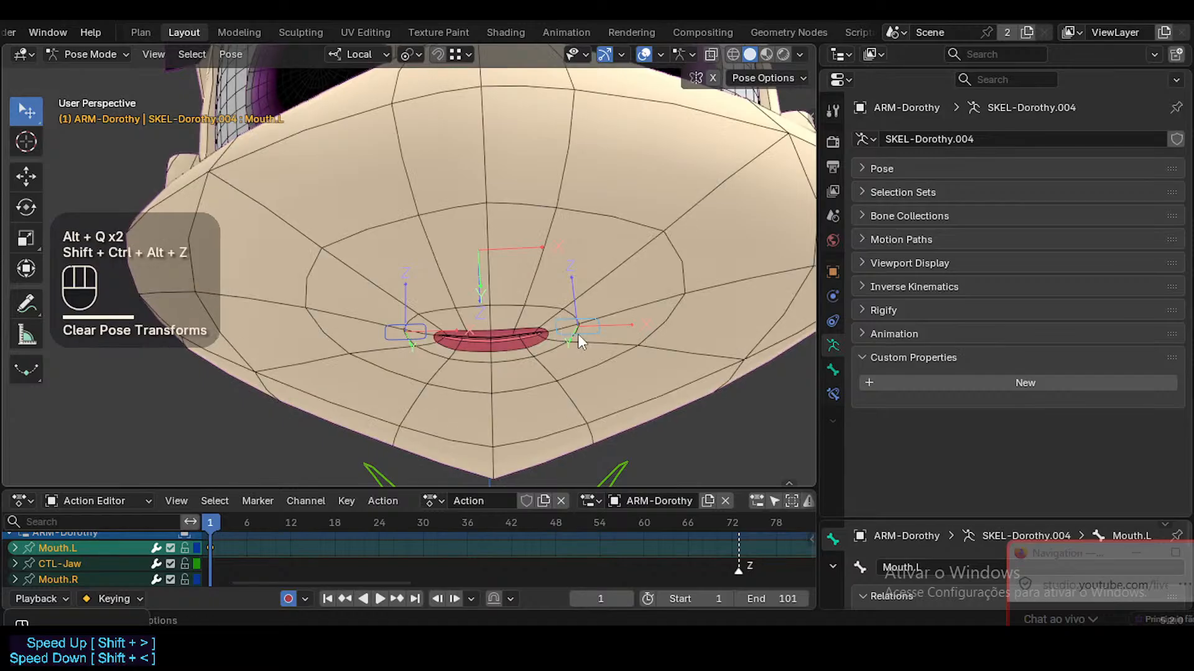
Switch to Object Mode, select the Head mesh and save the file
{"action": "key", "text": "ctrl+3"}
{"action": "key", "text": "ctrl+Tab"}
{"action": "left_click", "coordinate": [720, 301]}
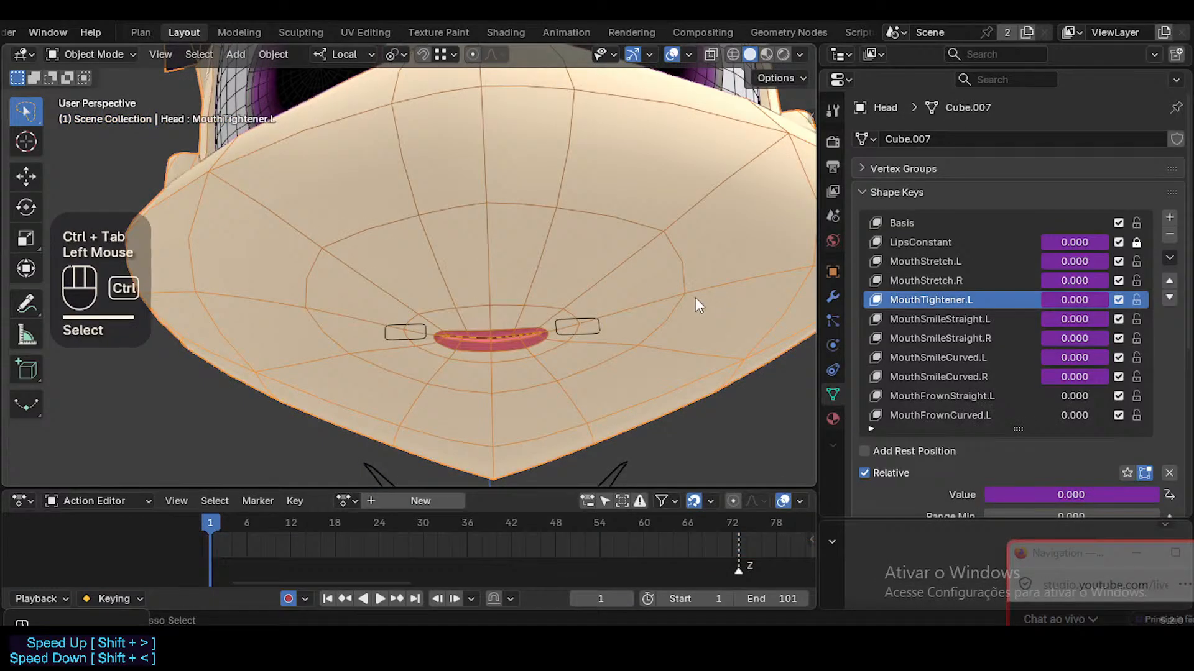
{"action": "key", "text": "ctrl+s"}
Duplicate the MouthTightener.L shape key and rename the copy MouthTightener.R
{"action": "right_click", "coordinate": [950, 297]}
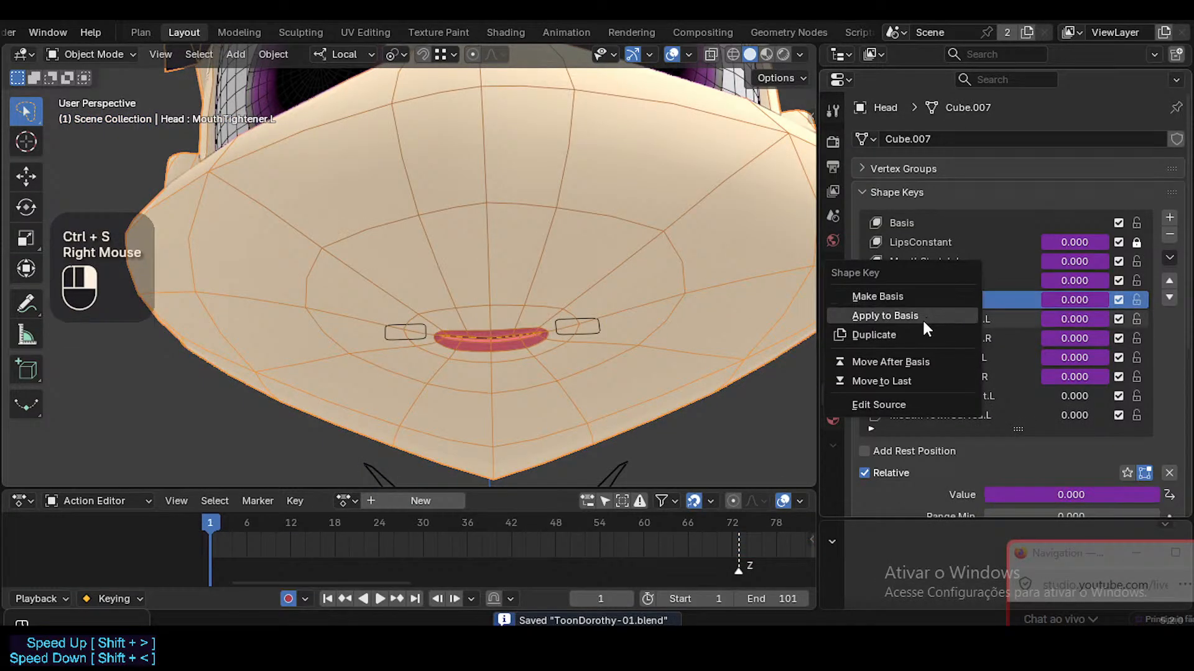
{"action": "key", "text": "Escape"}
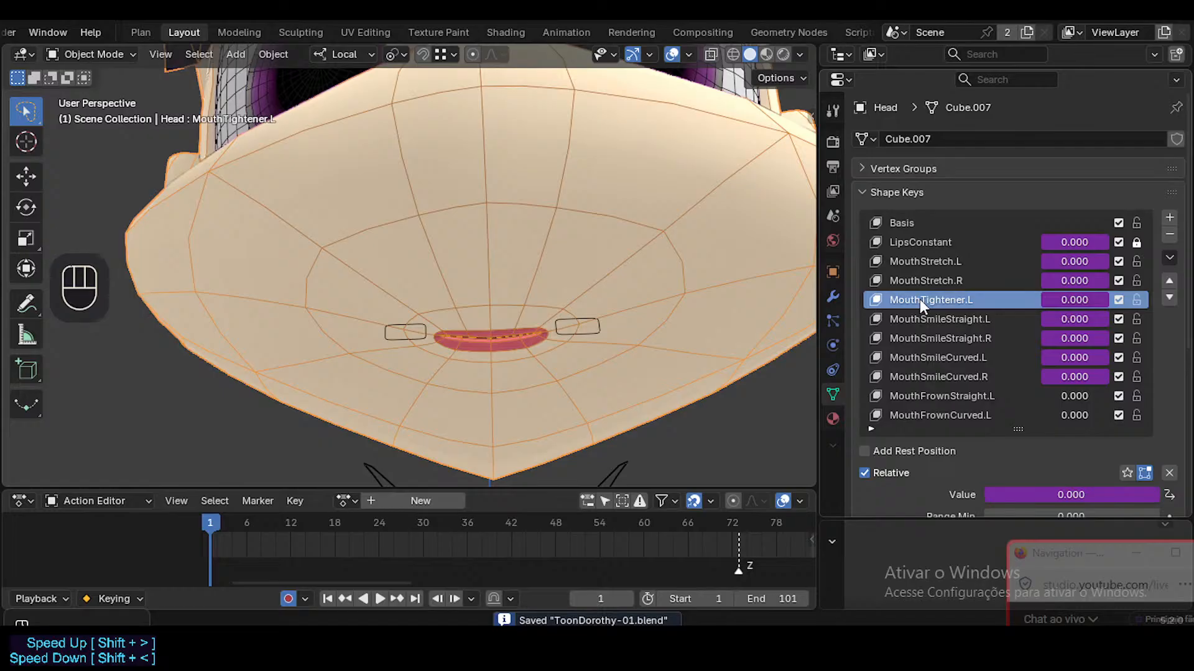
{"action": "right_click", "coordinate": [923, 298]}
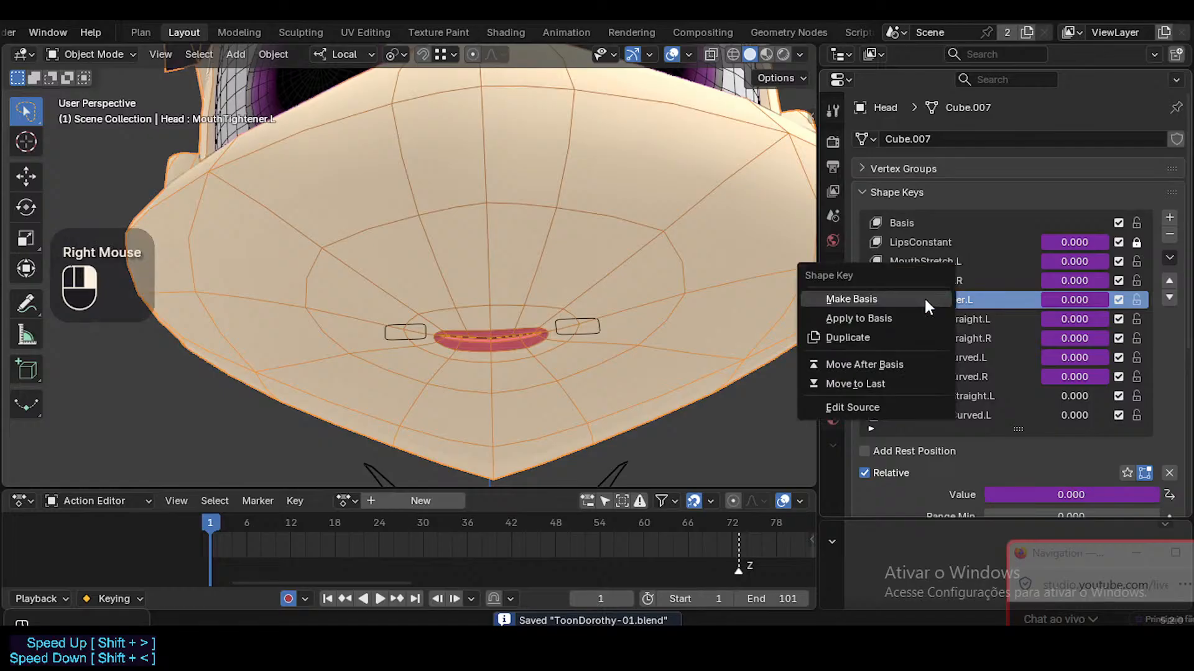
{"action": "left_click", "coordinate": [1168, 258]}
{"action": "left_click", "coordinate": [1055, 295]}
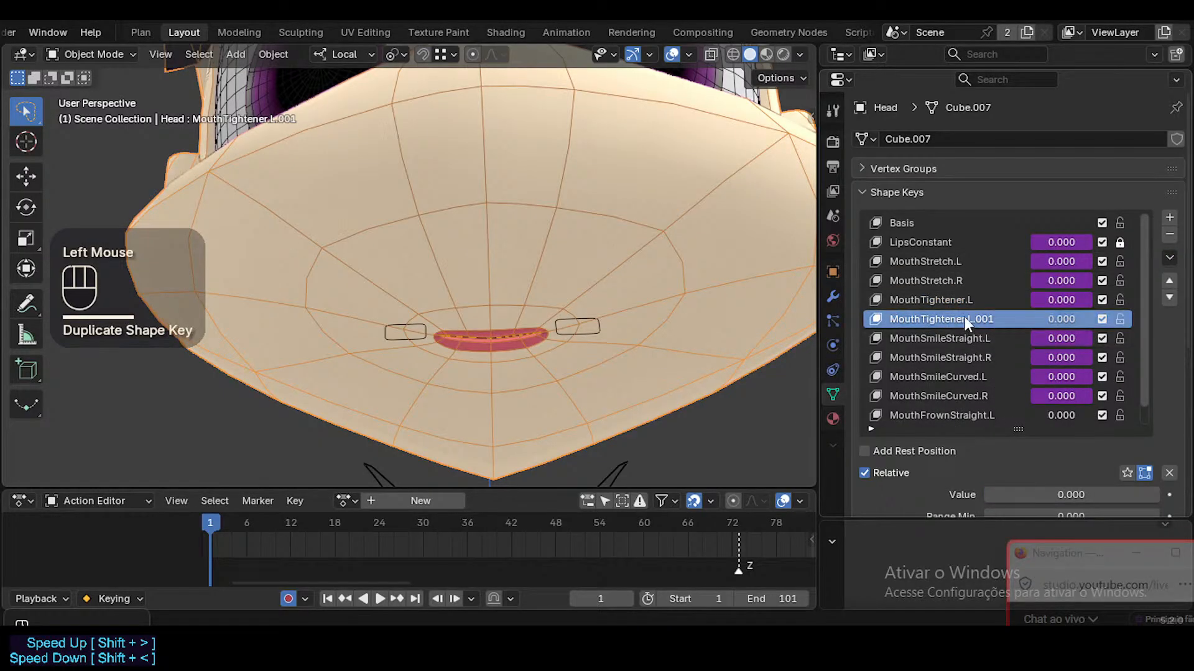
{"action": "double_click", "coordinate": [966, 319]}
{"action": "left_click_drag", "start_coordinate": [956, 317], "coordinate": [1036, 319]}
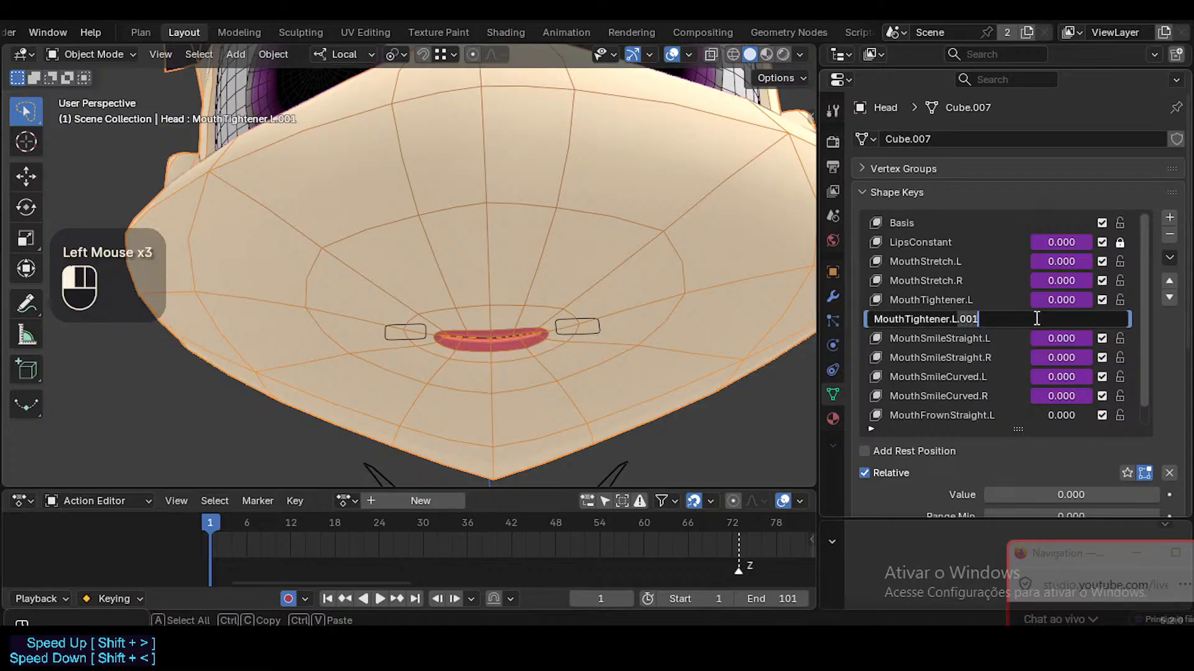
{"action": "key", "text": "BackSpace"}
{"action": "key", "text": "BackSpace"}
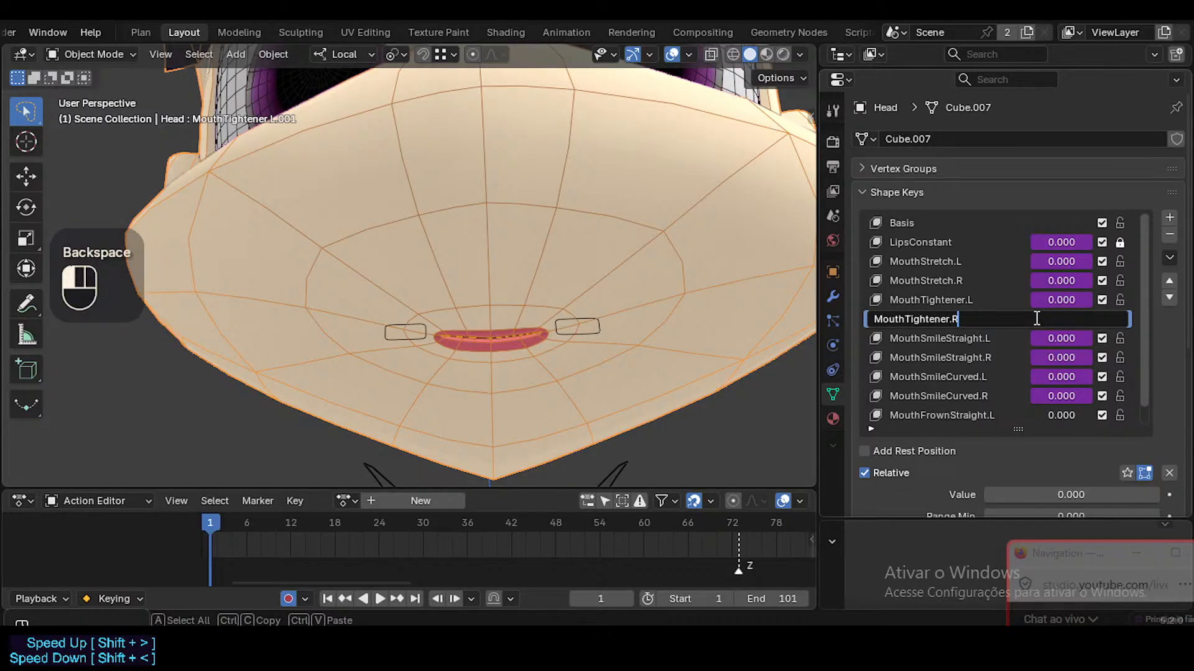
{"action": "key", "text": "Return"}
Copy the value driver of MouthTightener.L and paste it onto the MouthTightener.R shape key
{"action": "scroll", "coordinate": [1034, 327], "scroll_direction": "down", "scroll_amount": 2}
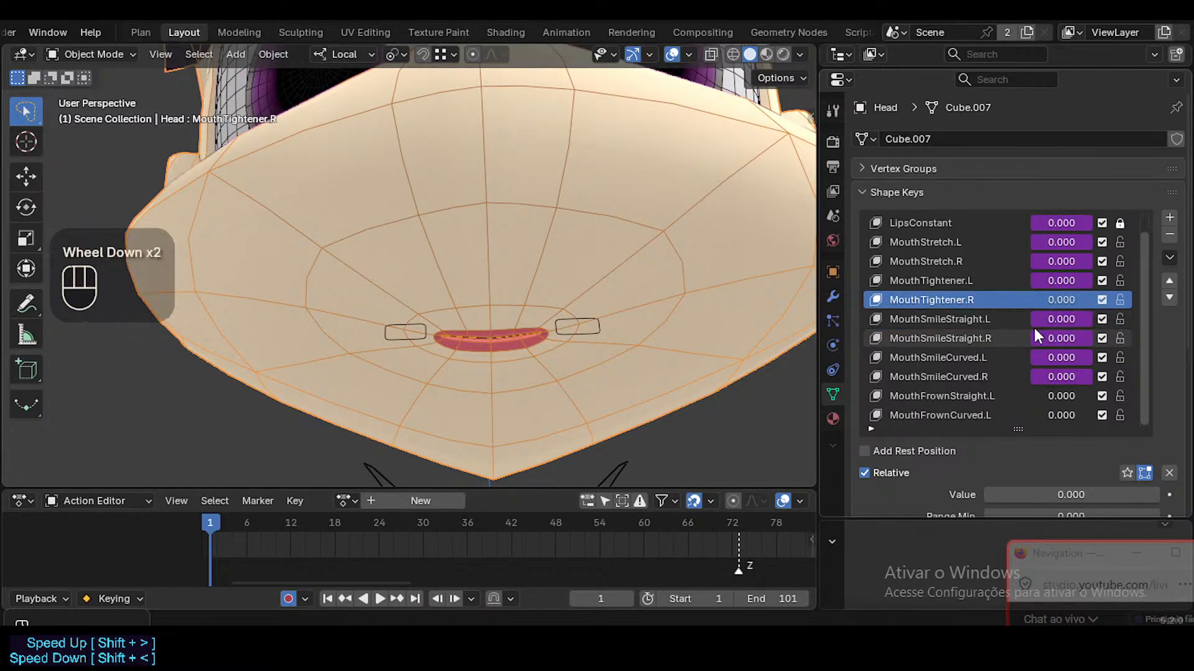
{"action": "right_click", "coordinate": [1053, 279]}
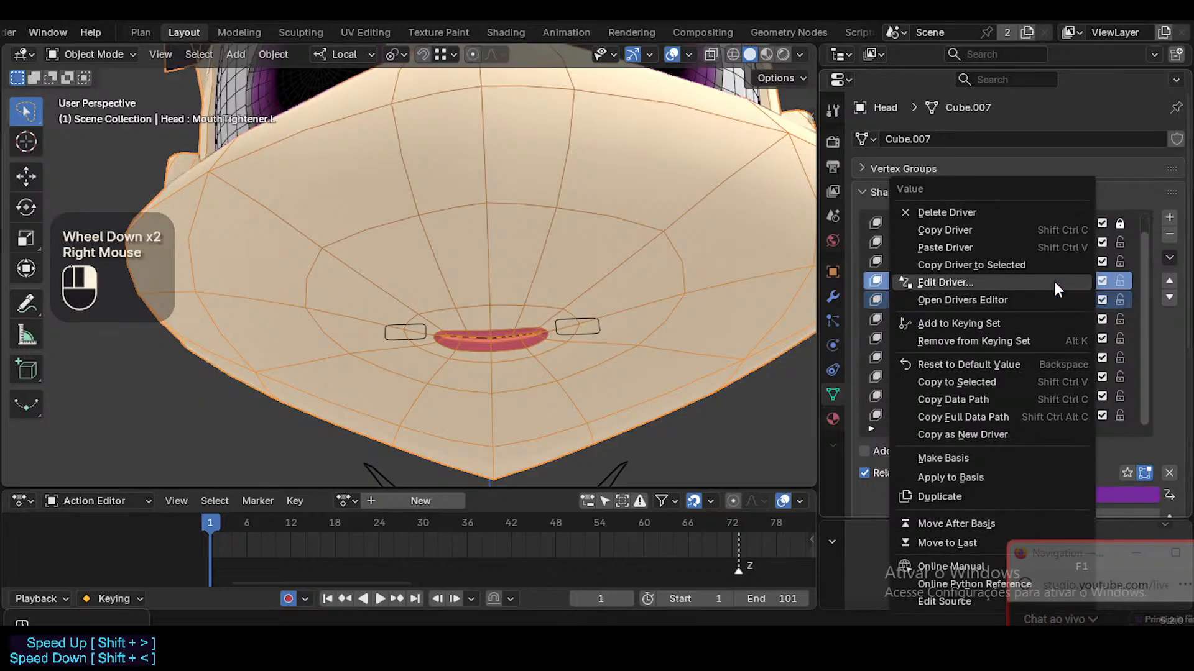
{"action": "left_click", "coordinate": [997, 234]}
{"action": "key", "text": "ctrl+shift+v"}
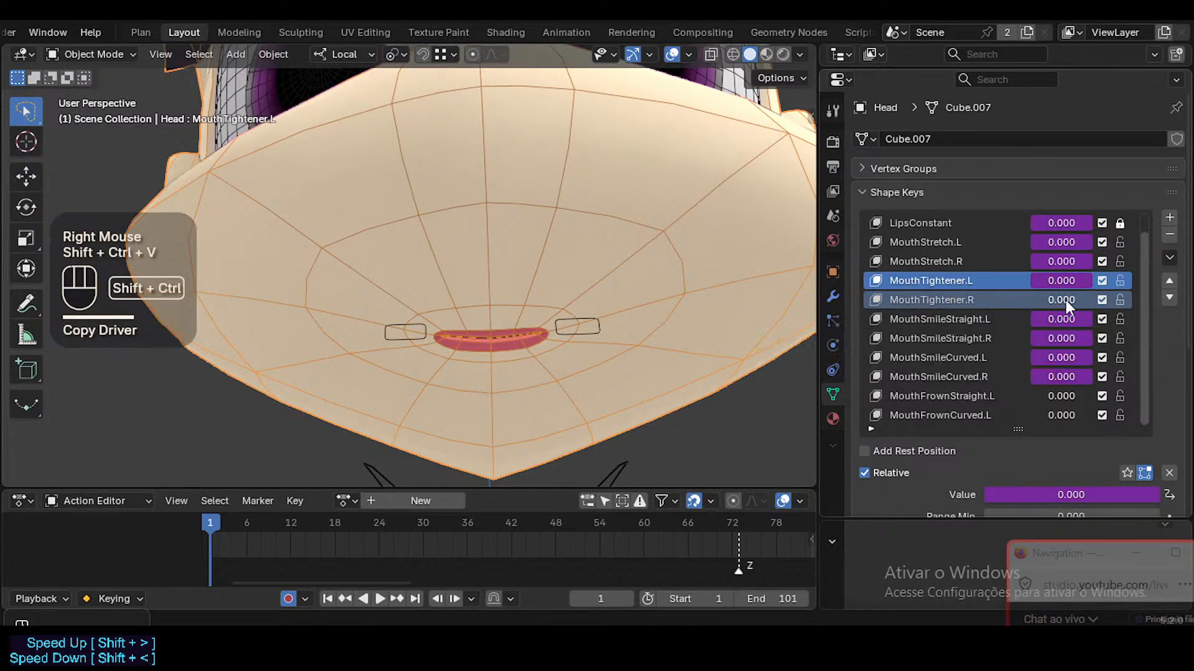
{"action": "left_click", "coordinate": [948, 301]}
{"action": "key", "text": "ctrl+shift+v"}
Edit the MouthTightener.R driver to read the Mouth.R bone with the expression var/0.01
{"action": "right_click", "coordinate": [1054, 291]}
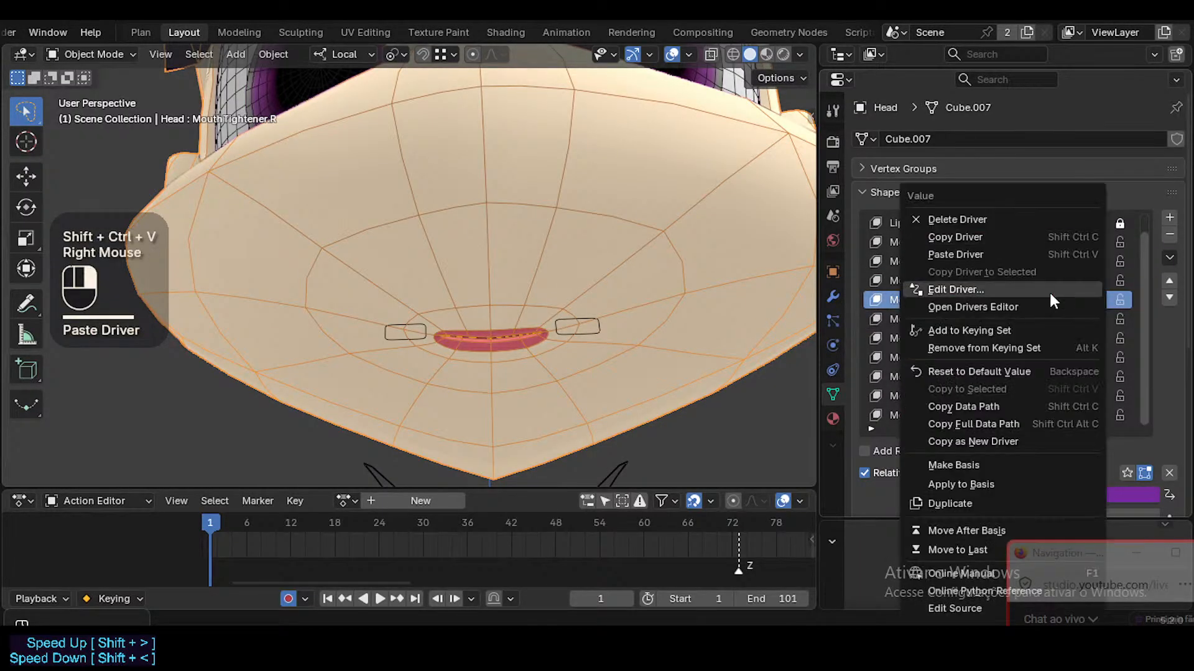
{"action": "right_click", "coordinate": [1047, 292]}
{"action": "left_click", "coordinate": [968, 289]}
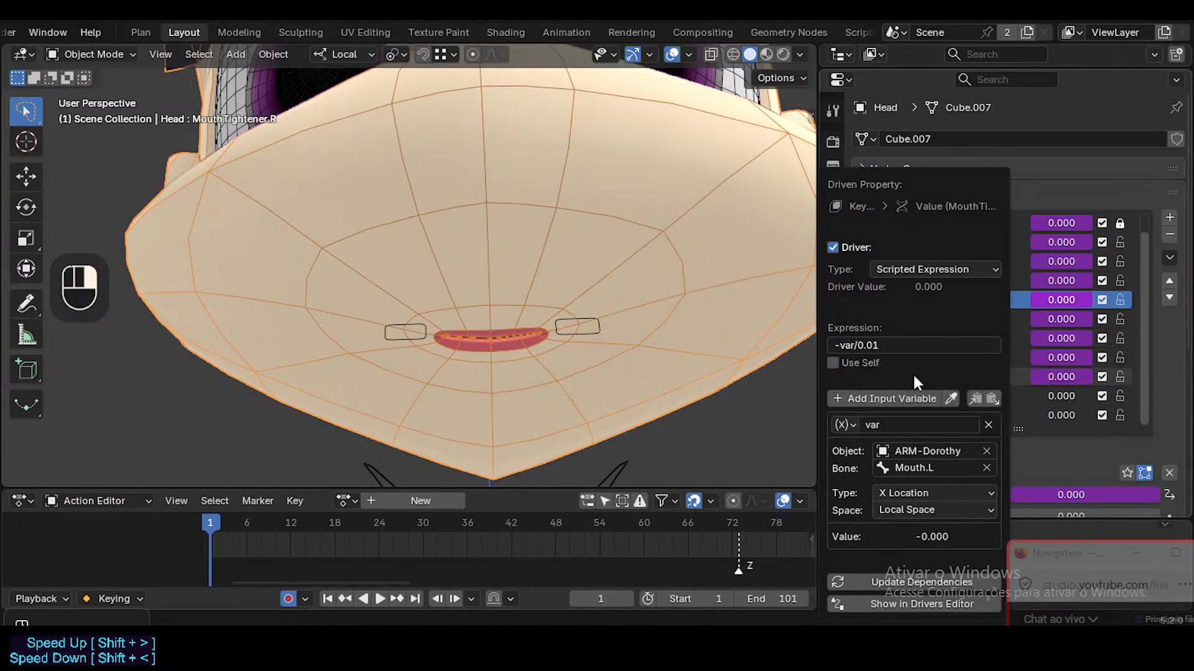
{"action": "left_click", "coordinate": [936, 467]}
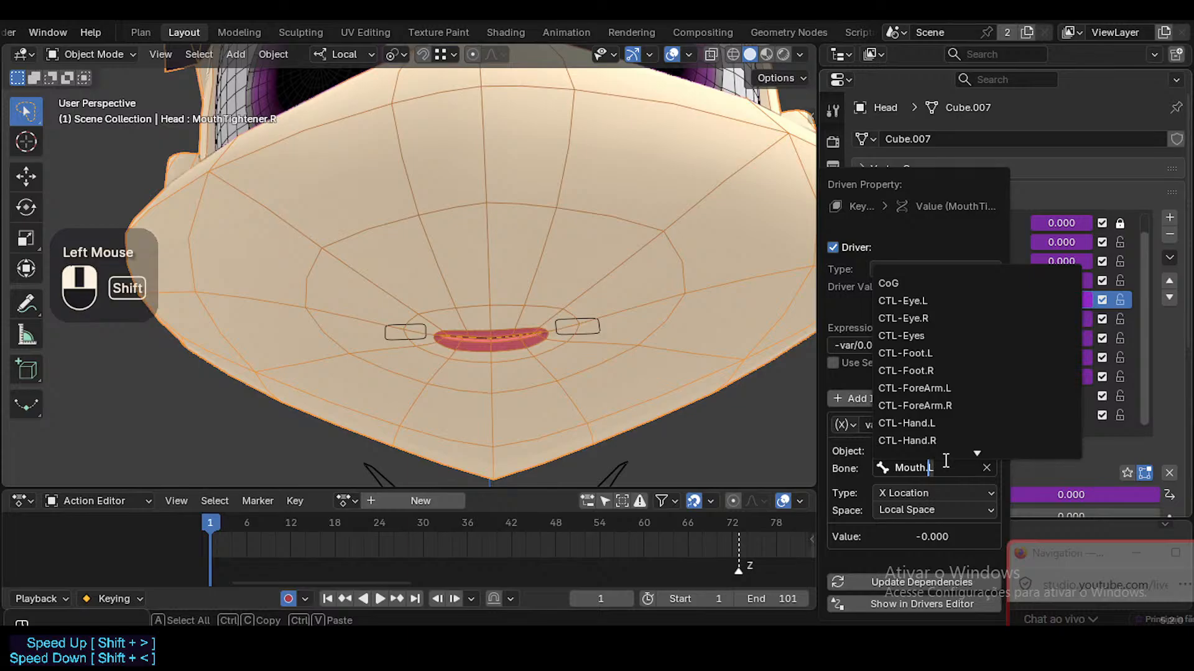
{"action": "type", "text": "R"}
{"action": "key", "text": "Return"}
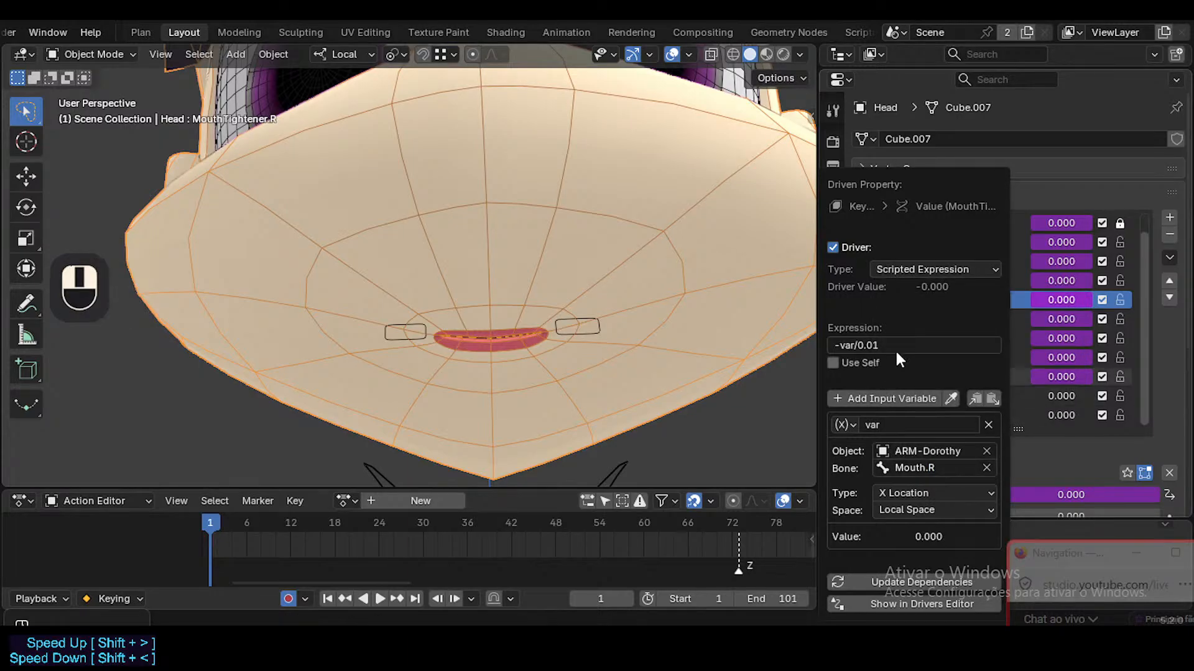
{"action": "left_click", "coordinate": [922, 346]}
{"action": "key", "text": "Home"}
{"action": "key", "text": "Delete"}
{"action": "key", "text": "Return"}
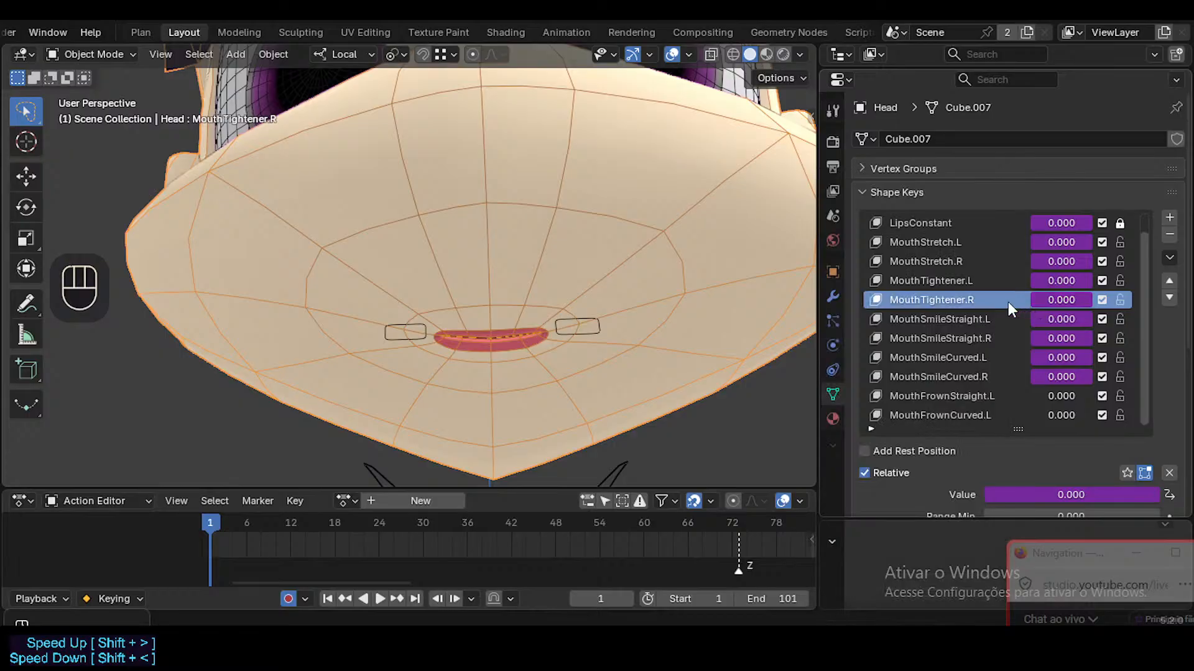
Set the vertex group of the MouthTightener.R shape key to ?SHK-Face.R
{"action": "scroll", "coordinate": [974, 304], "scroll_direction": "up", "scroll_amount": 1}
{"action": "scroll", "coordinate": [995, 330], "scroll_direction": "down", "scroll_amount": 2}
{"action": "scroll", "coordinate": [1104, 417], "scroll_direction": "up", "scroll_amount": 1}
{"action": "scroll", "coordinate": [1146, 447], "scroll_direction": "down", "scroll_amount": 1}
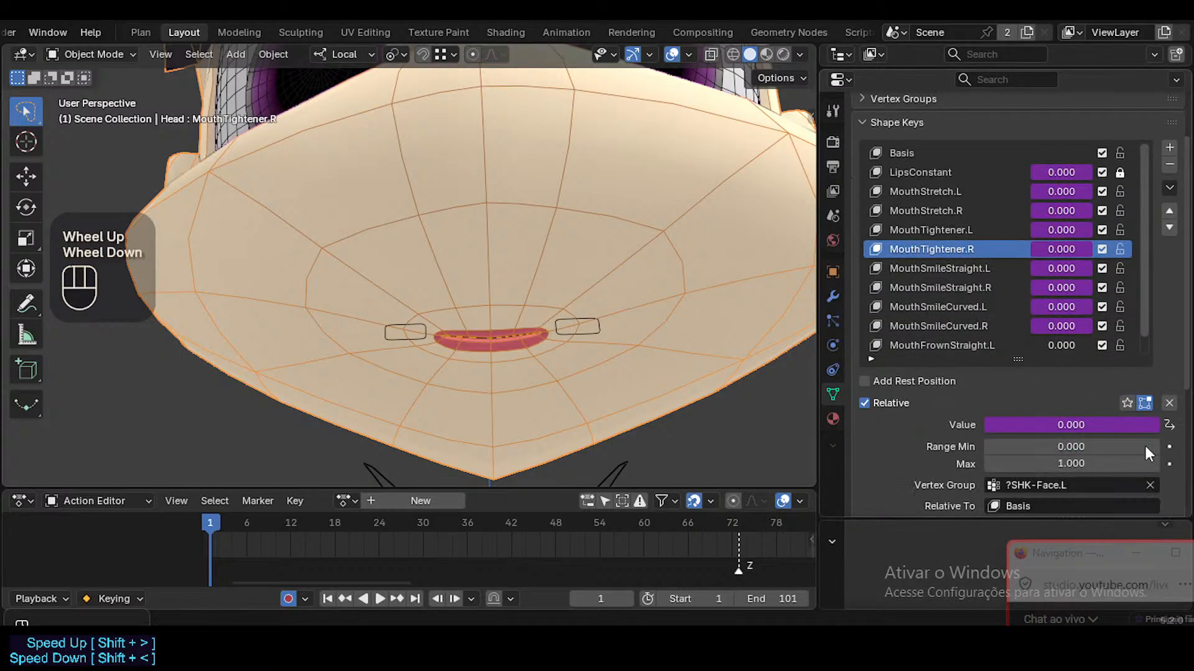
{"action": "left_click", "coordinate": [1073, 484]}
{"action": "key", "text": "BackSpace"}
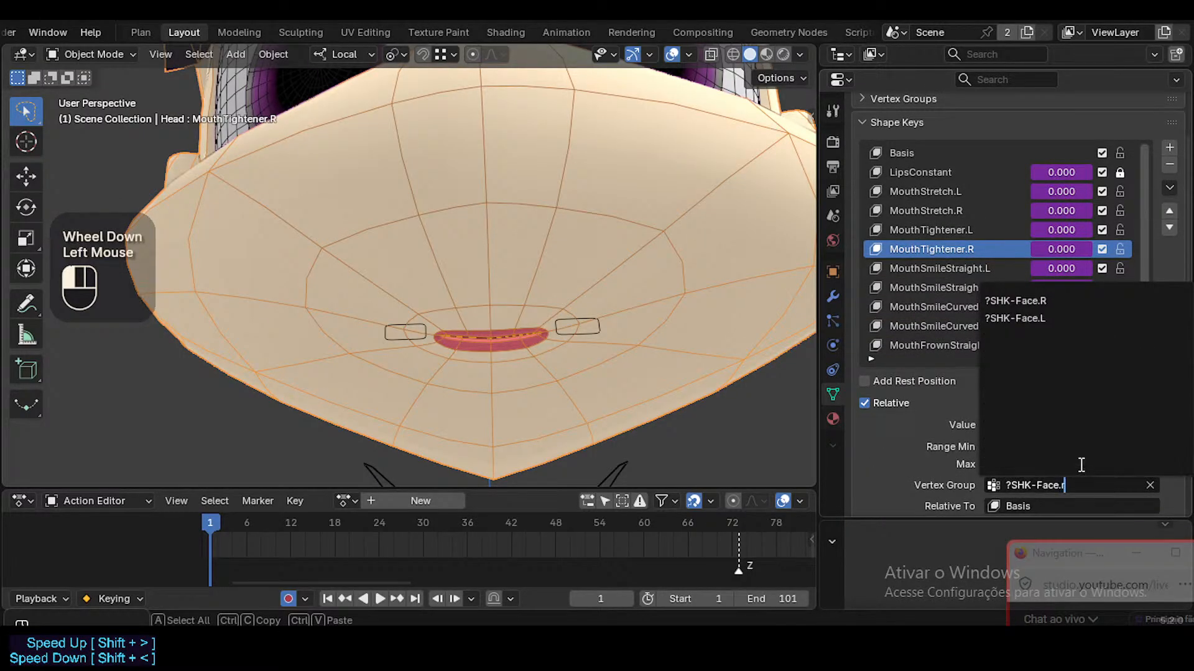
{"action": "type", "text": "R"}
{"action": "key", "text": "Return"}
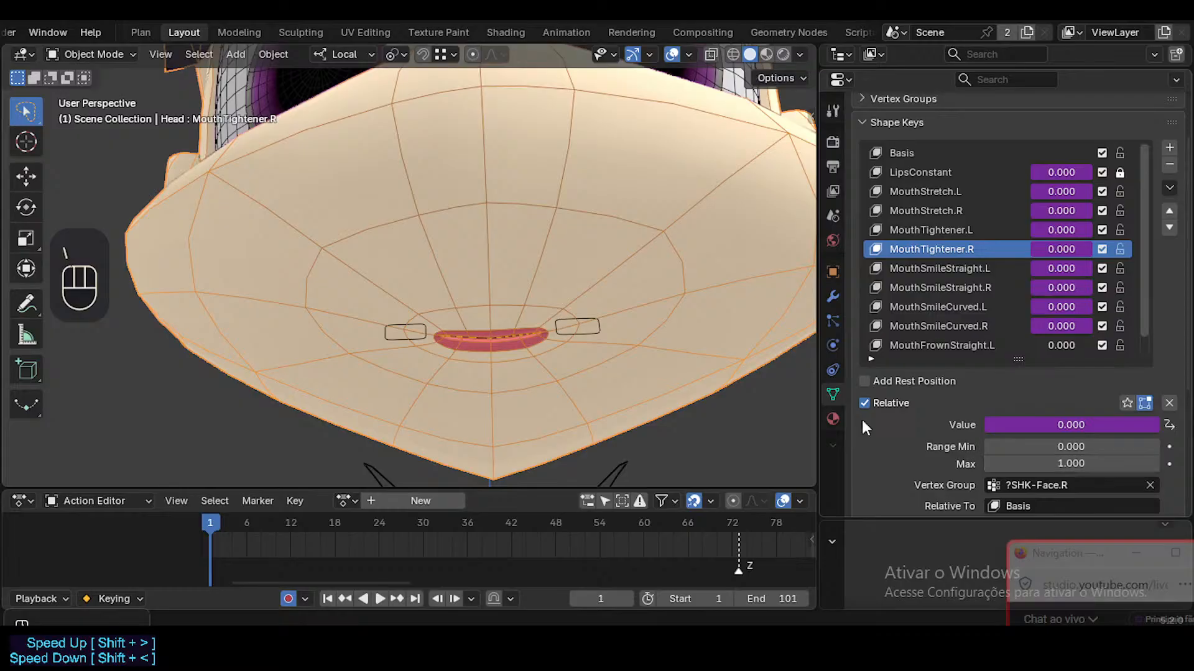
Put ARM-Dorothy in Pose Mode, select the Mouth.L bone and enable X-axis mirroring
{"action": "left_click", "coordinate": [585, 322]}
{"action": "key", "text": "ctrl+Tab"}
{"action": "left_click", "coordinate": [592, 316]}
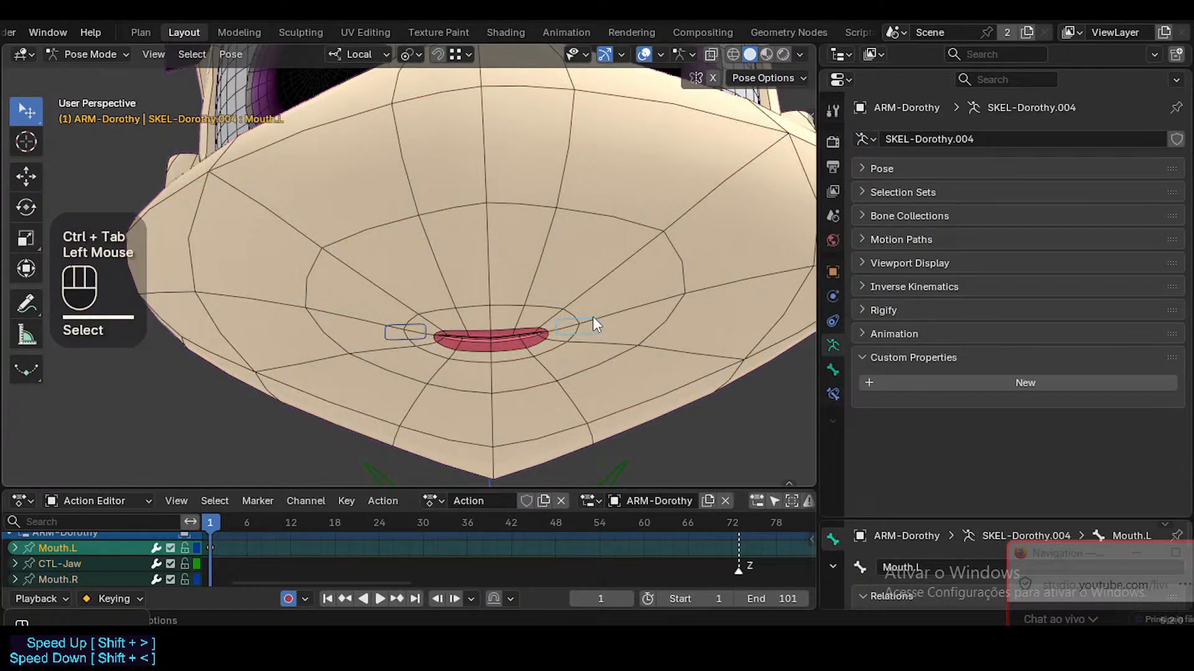
{"action": "key", "text": "shift+x"}
{"action": "key", "text": "g"}
{"action": "key", "text": "x"}
{"action": "key", "text": "Escape"}
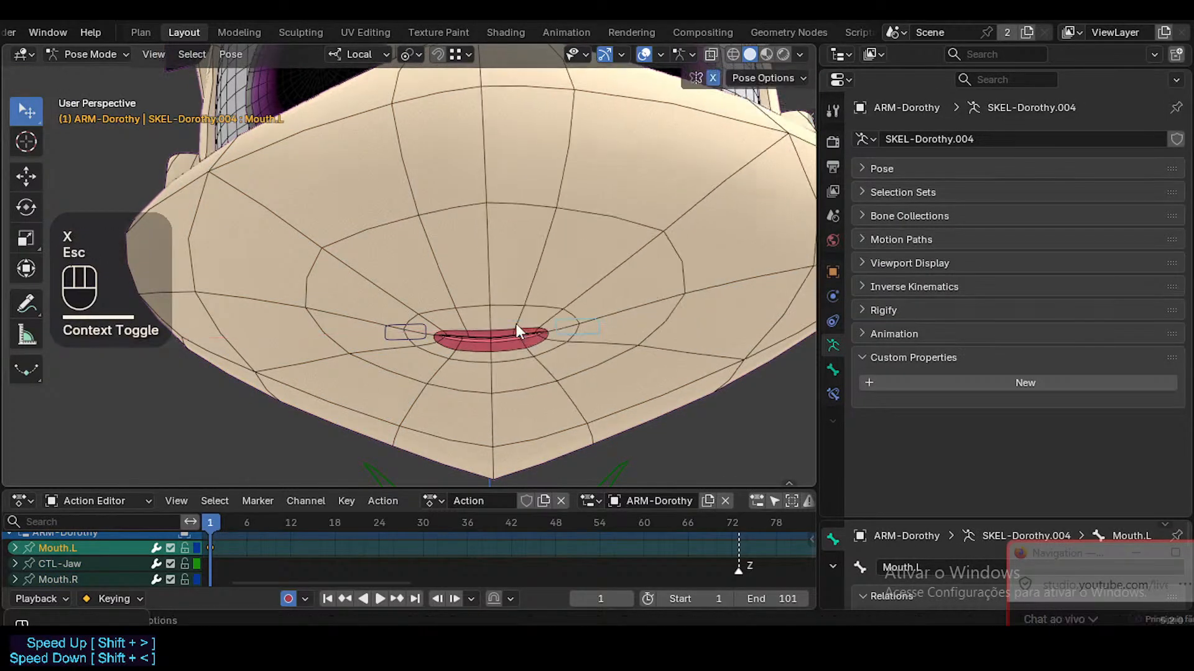
Try moving Mouth.L to check whether Mouth.R follows it with X-axis mirroring
{"action": "key", "text": "shift+x"}
{"action": "key", "text": "g"}
{"action": "key", "text": "x"}
{"action": "key", "text": "Escape"}
{"action": "key", "text": "g"}
{"action": "key", "text": "Escape"}
{"action": "key", "text": "g"}
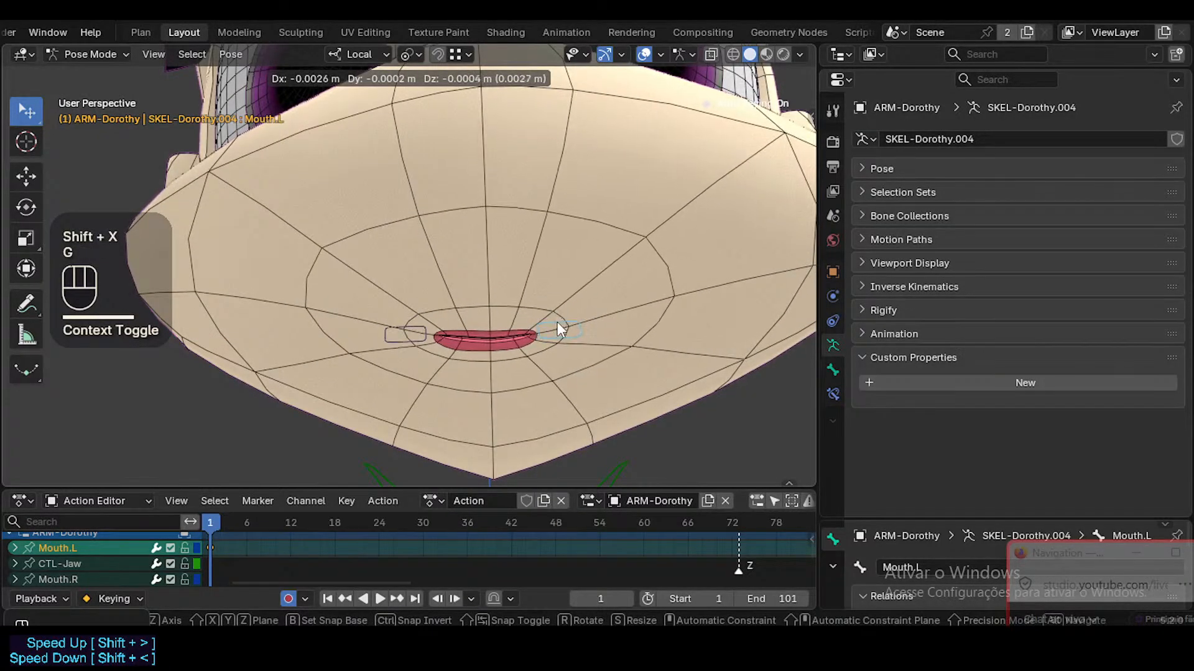
{"action": "key", "text": "Escape"}
Clear the bone locations and symmetrize the Mouth.L bone in the armature's Edit Mode
{"action": "key", "text": "alt+a"}
{"action": "key", "text": "alt+g"}
{"action": "key", "text": "alt+g"}
{"action": "left_click", "coordinate": [571, 320]}
{"action": "left_click", "coordinate": [572, 320]}
{"action": "key", "text": "Tab"}
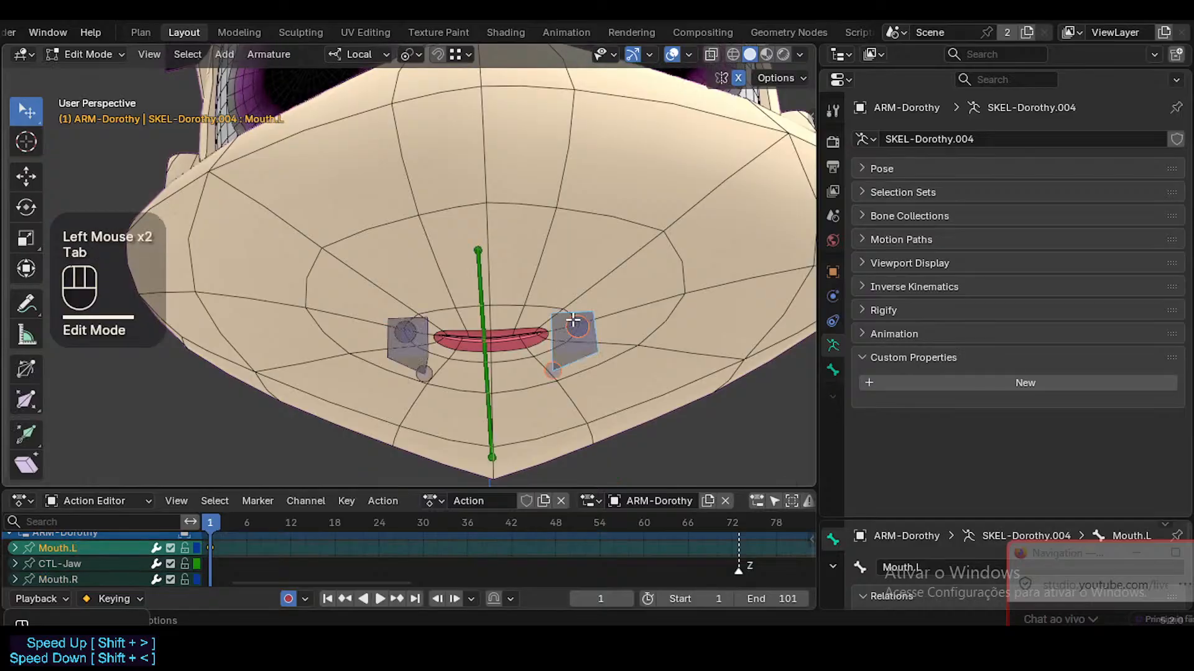
{"action": "left_click", "coordinate": [573, 320]}
{"action": "right_click", "coordinate": [559, 324]}
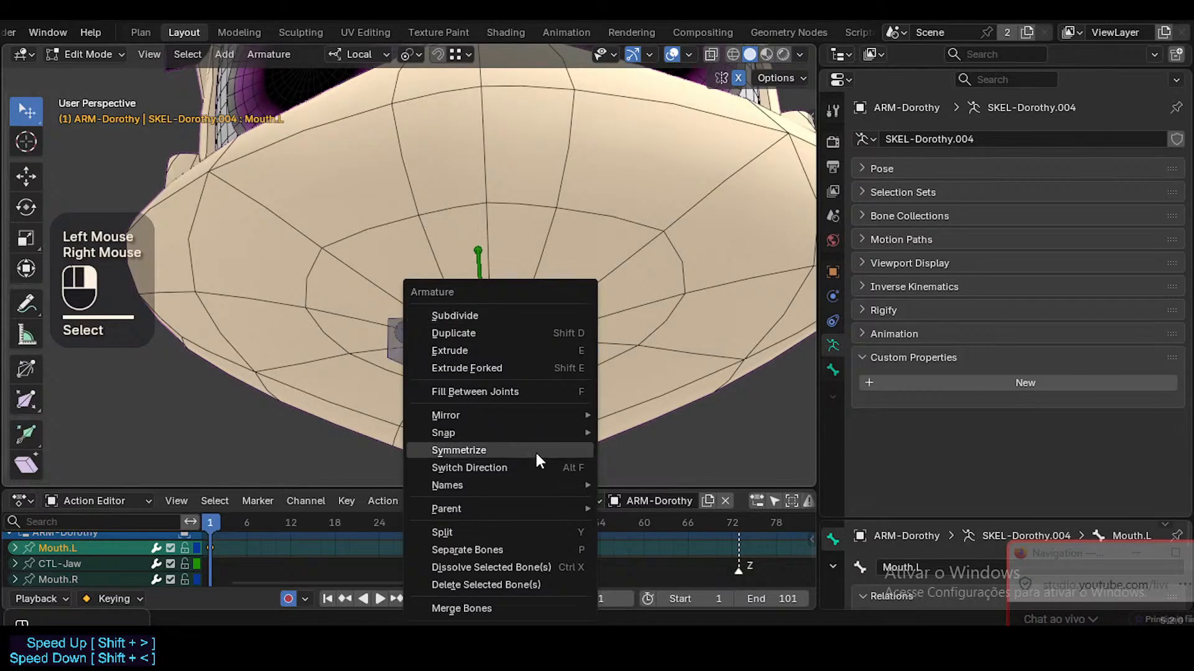
{"action": "left_click", "coordinate": [535, 450]}
Return to Pose Mode and move Mouth.L inward along local X and vertically to test both mouth tighteners
{"action": "key", "text": "Tab"}
{"action": "left_click", "coordinate": [571, 323]}
{"action": "key", "text": "g"}
{"action": "key", "text": "x"}
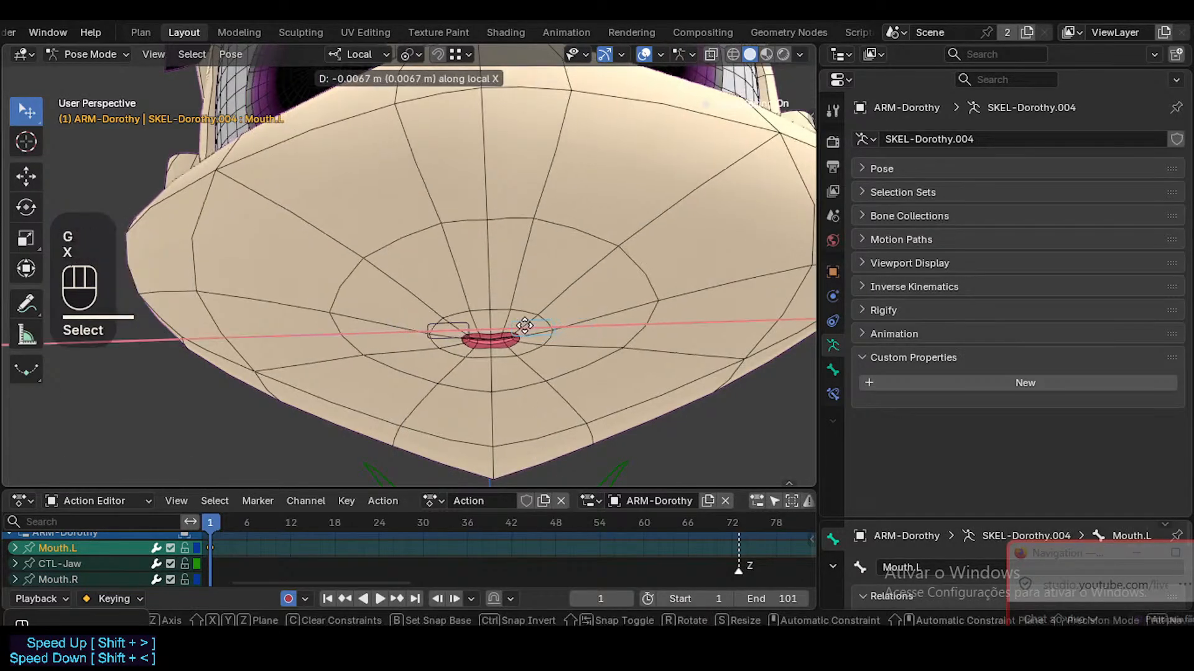
{"action": "left_click", "coordinate": [487, 327]}
{"action": "key", "text": "g"}
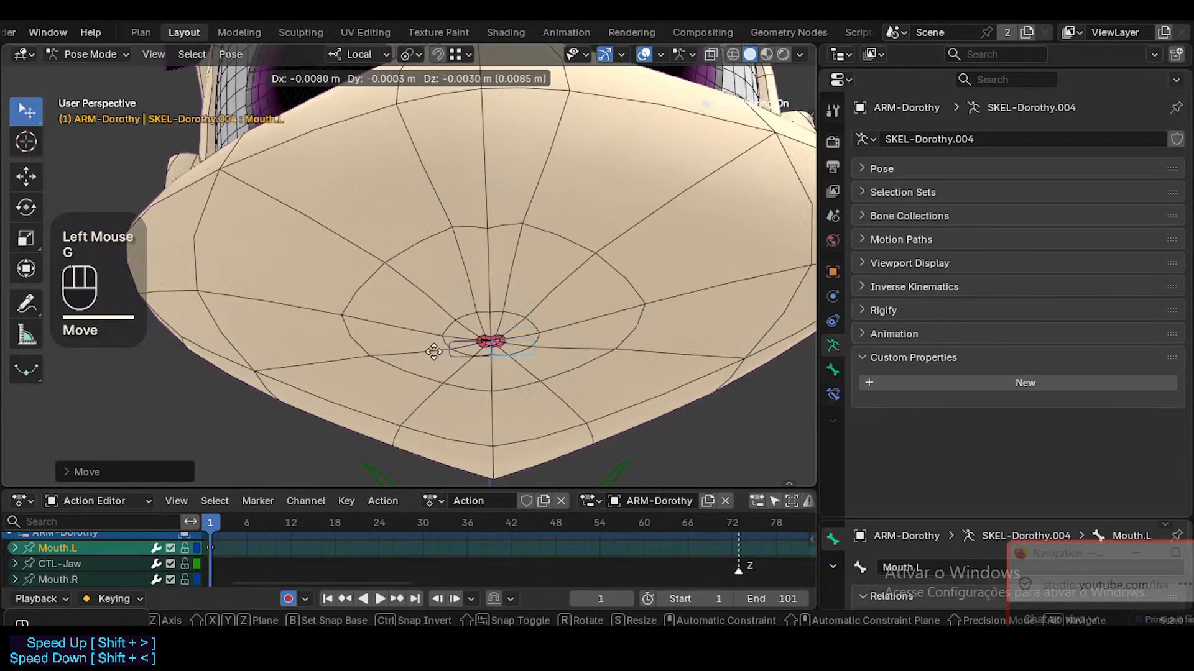
{"action": "left_click", "coordinate": [488, 289]}
Hide the wireframe overlay and test-move Mouth.L freely and along its local X axis
{"action": "key", "text": "shift+ctrl+alt+z"}
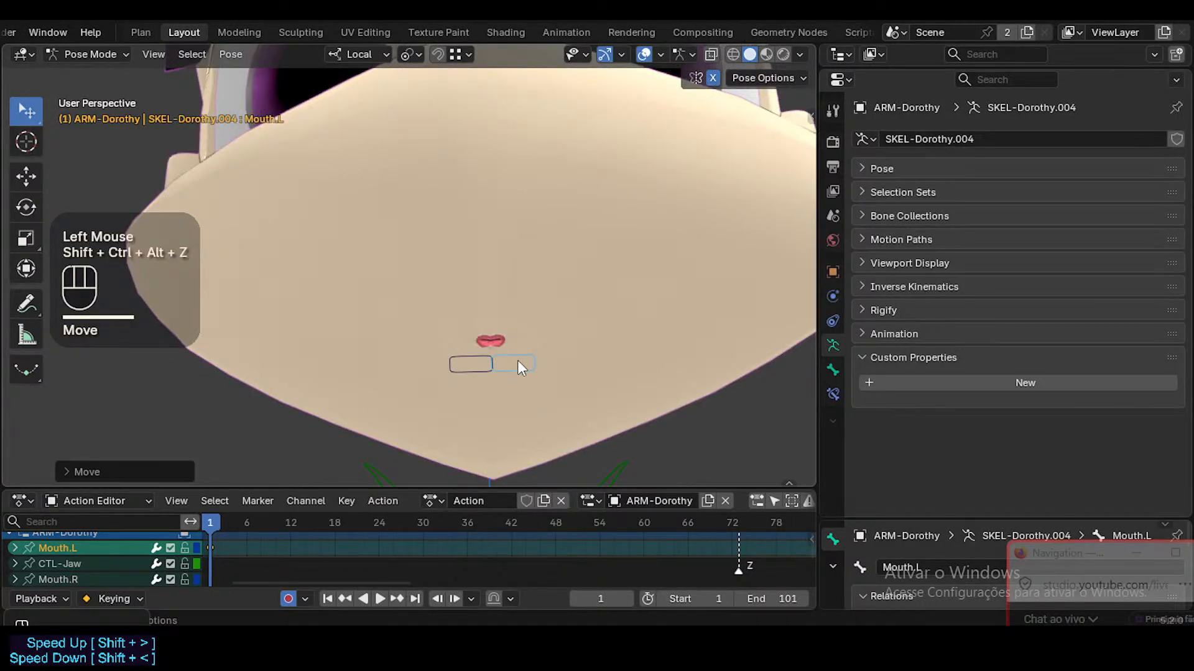
{"action": "key", "text": "g"}
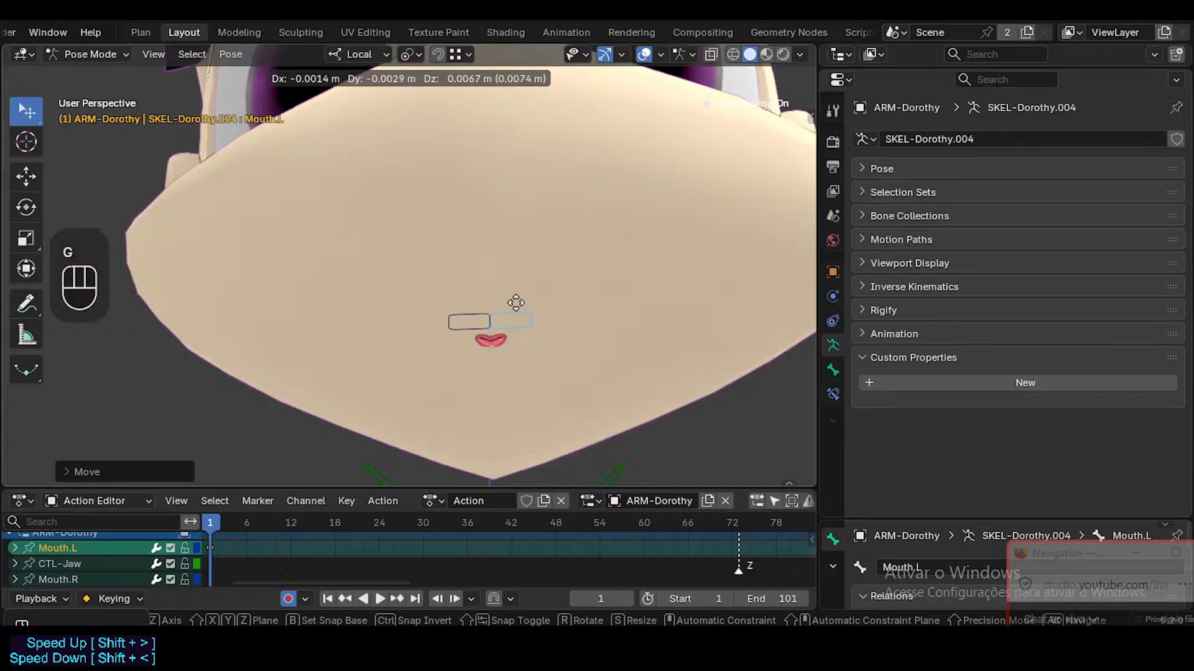
{"action": "key", "text": "Escape"}
{"action": "key", "text": "g"}
{"action": "key", "text": "x"}
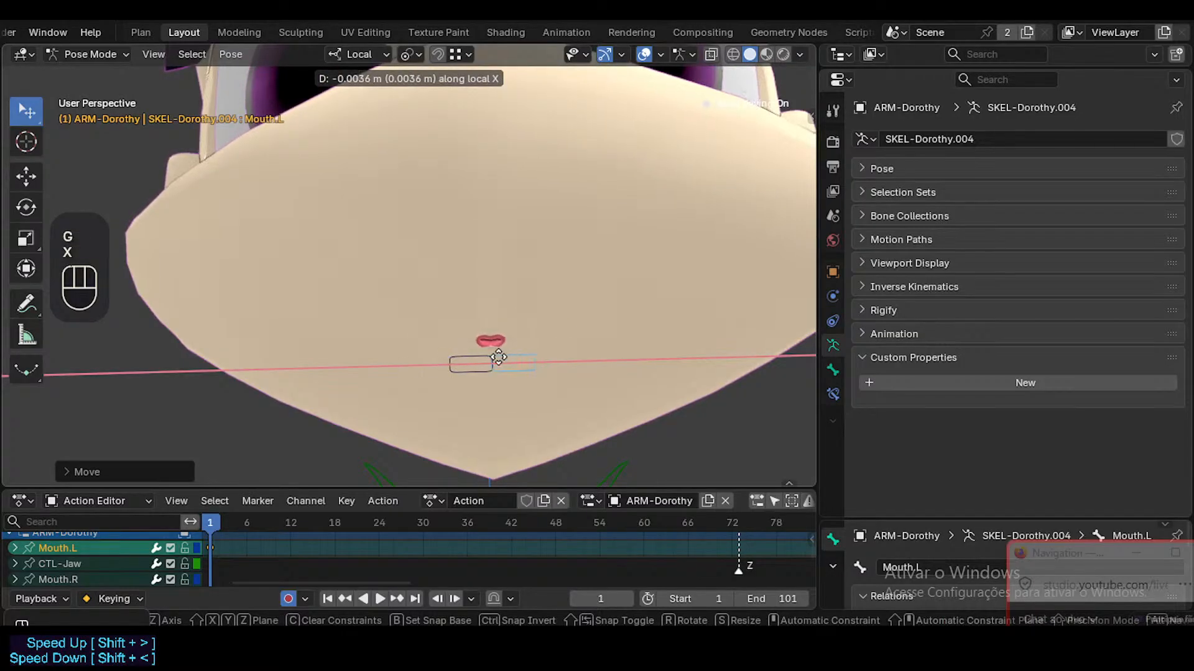
{"action": "left_click", "coordinate": [500, 377], "text": "ctrl"}
Enter Edit Mode on the Head mesh with the MouthTightener.L shape key active and vertex selection enabled
{"action": "middle_click_drag", "start_coordinate": [498, 370], "coordinate": [501, 349], "text": "ctrl"}
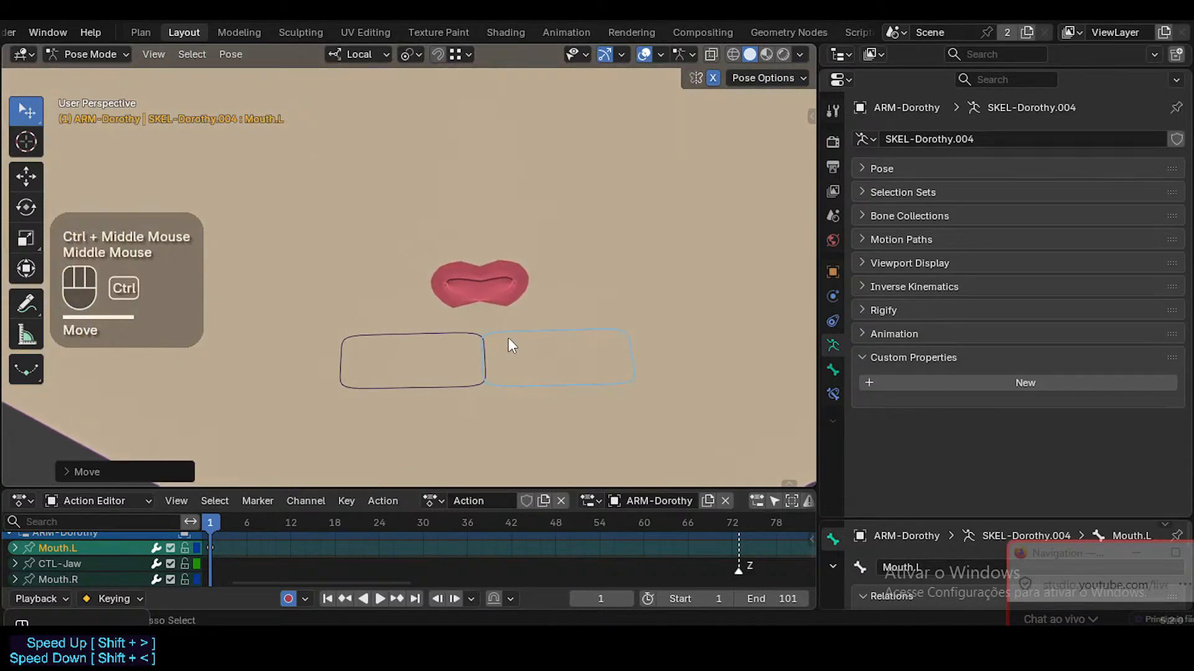
{"action": "key", "text": "ctrl+Tab"}
{"action": "left_click", "coordinate": [538, 300]}
{"action": "key", "text": "Tab"}
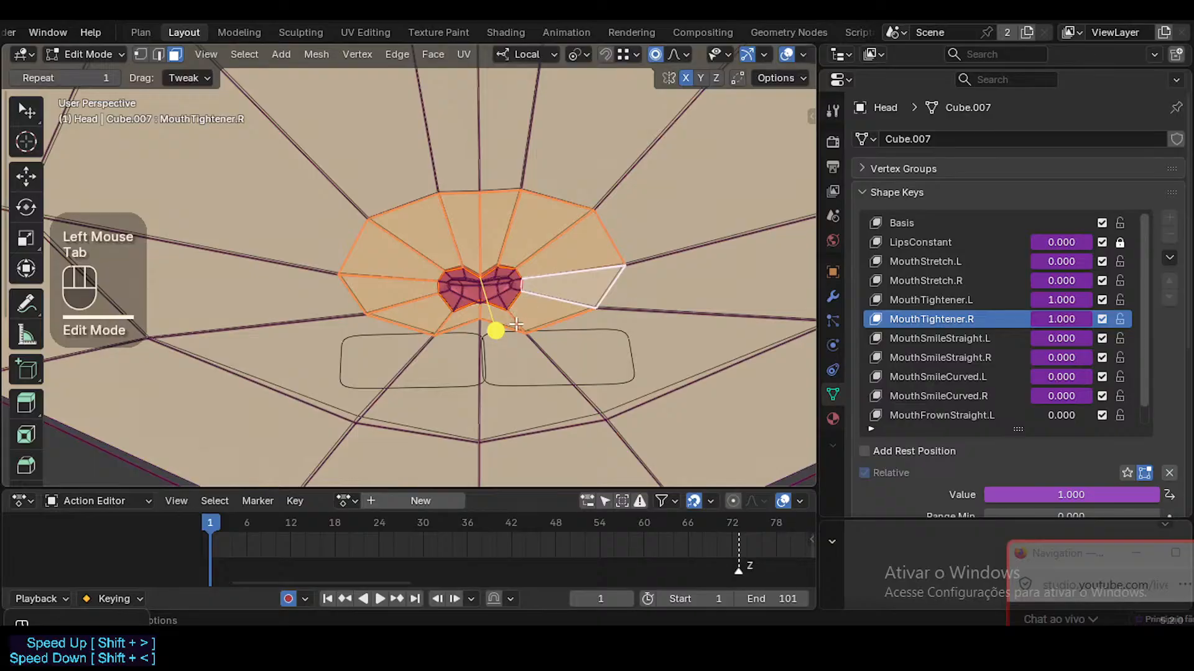
{"action": "left_click", "coordinate": [932, 301]}
{"action": "left_click_drag", "start_coordinate": [479, 300], "coordinate": [487, 295]}
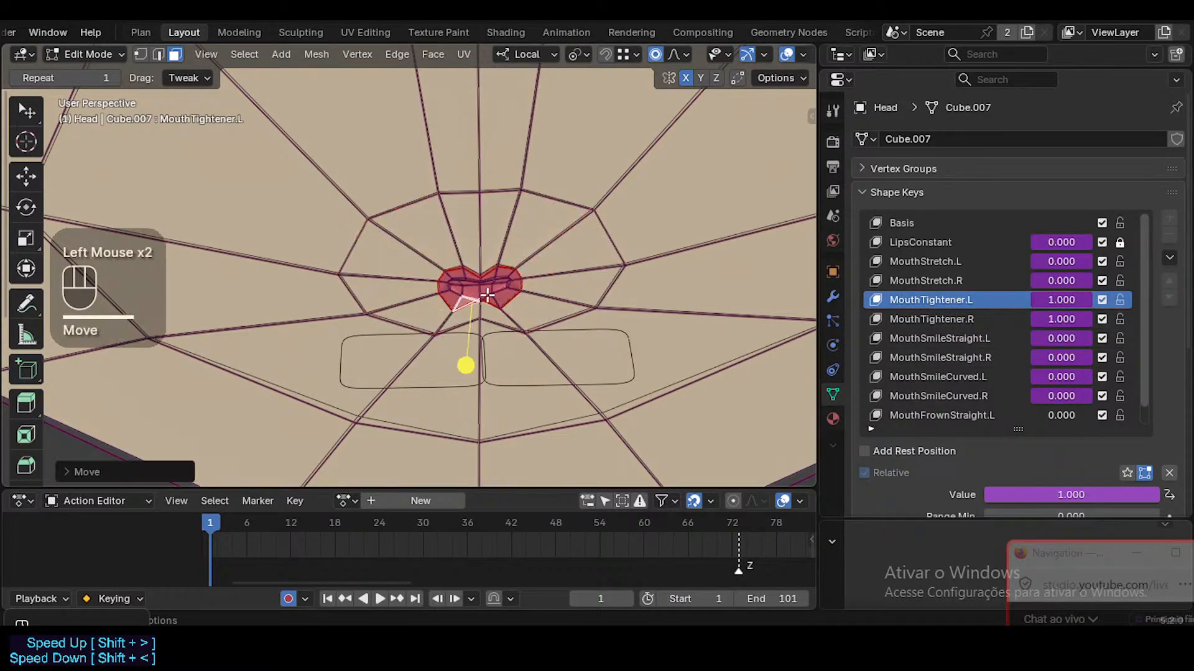
{"action": "key", "text": "ctrl+z"}
{"action": "key", "text": "1"}
{"action": "left_click", "coordinate": [500, 295]}
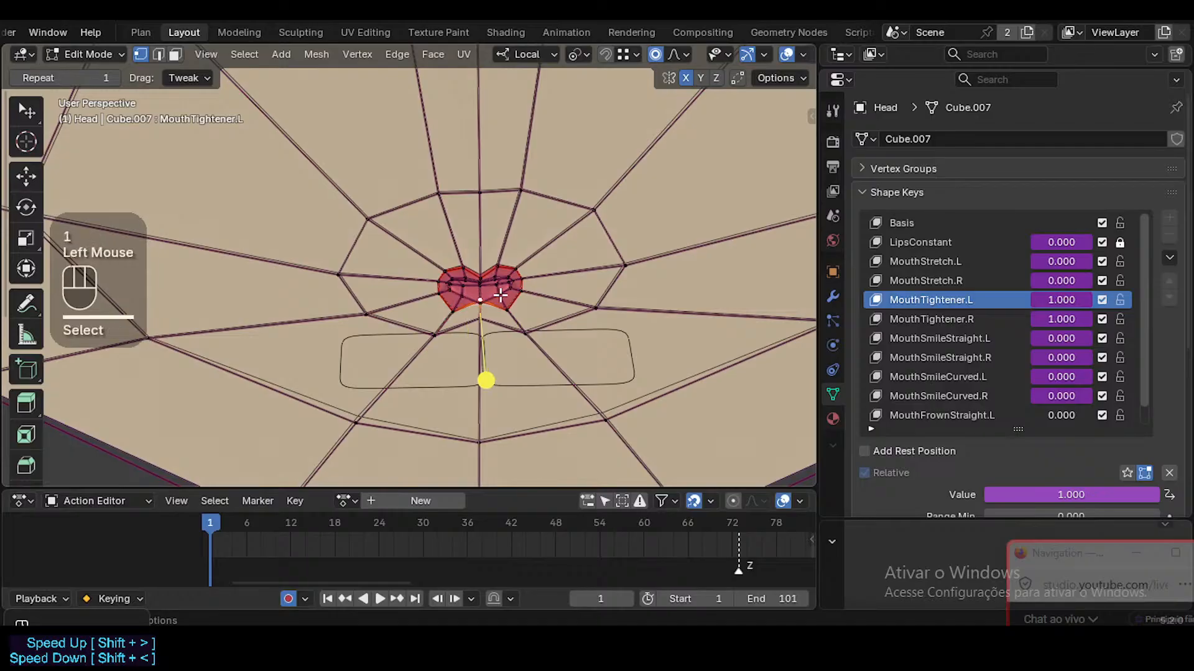
Slide the center vertex just beneath the lower lip downward along its edge on MouthTightener.L
{"action": "left_click", "coordinate": [483, 322]}
{"action": "key", "text": "g"}
{"action": "key", "text": "g"}
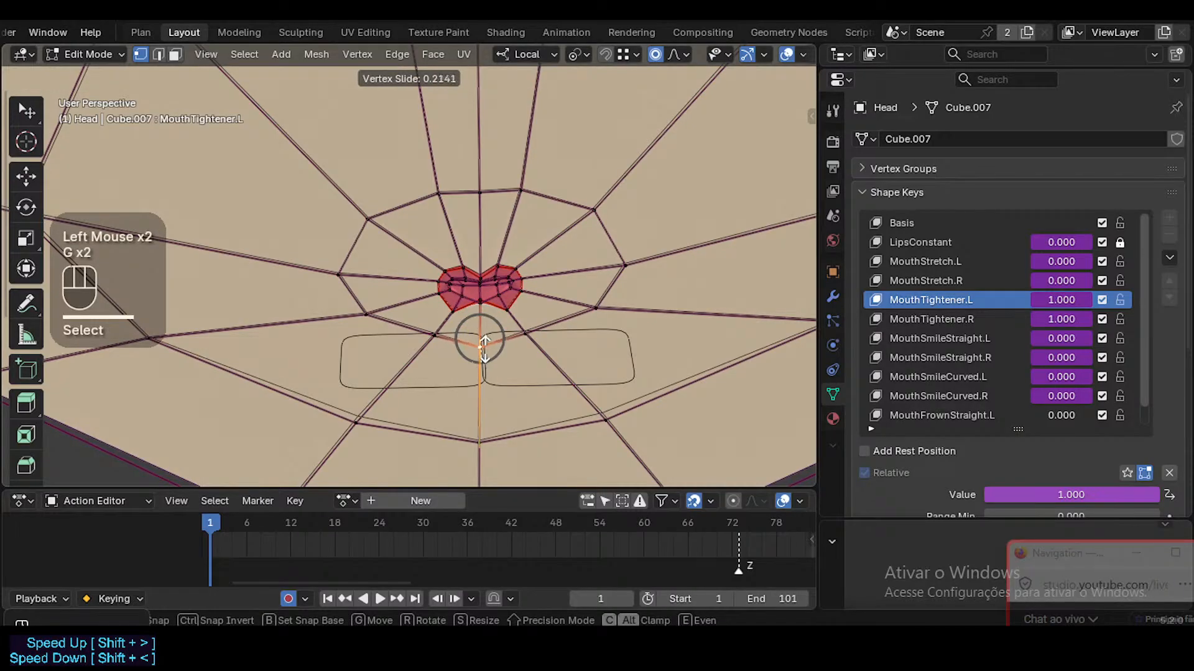
{"action": "left_click", "coordinate": [485, 344]}
Move the center vertex of the lower lip's edge downward to round the puckered lip
{"action": "left_click_drag", "start_coordinate": [481, 302], "coordinate": [487, 302]}
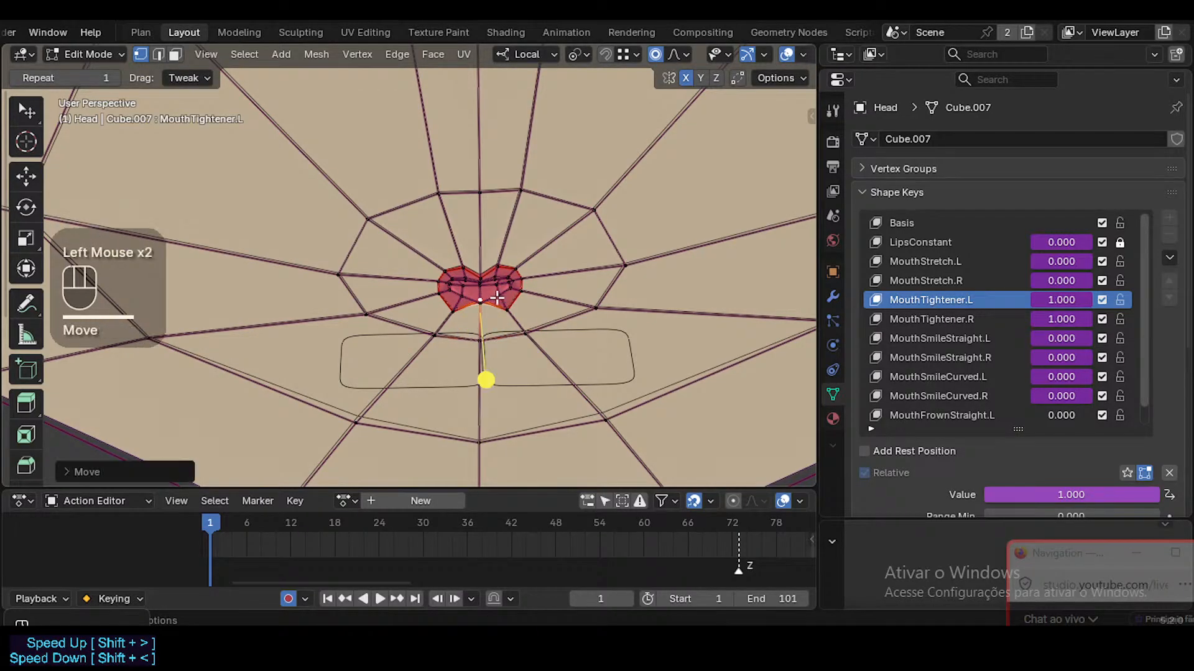
{"action": "key", "text": "g"}
{"action": "left_click", "coordinate": [495, 323]}
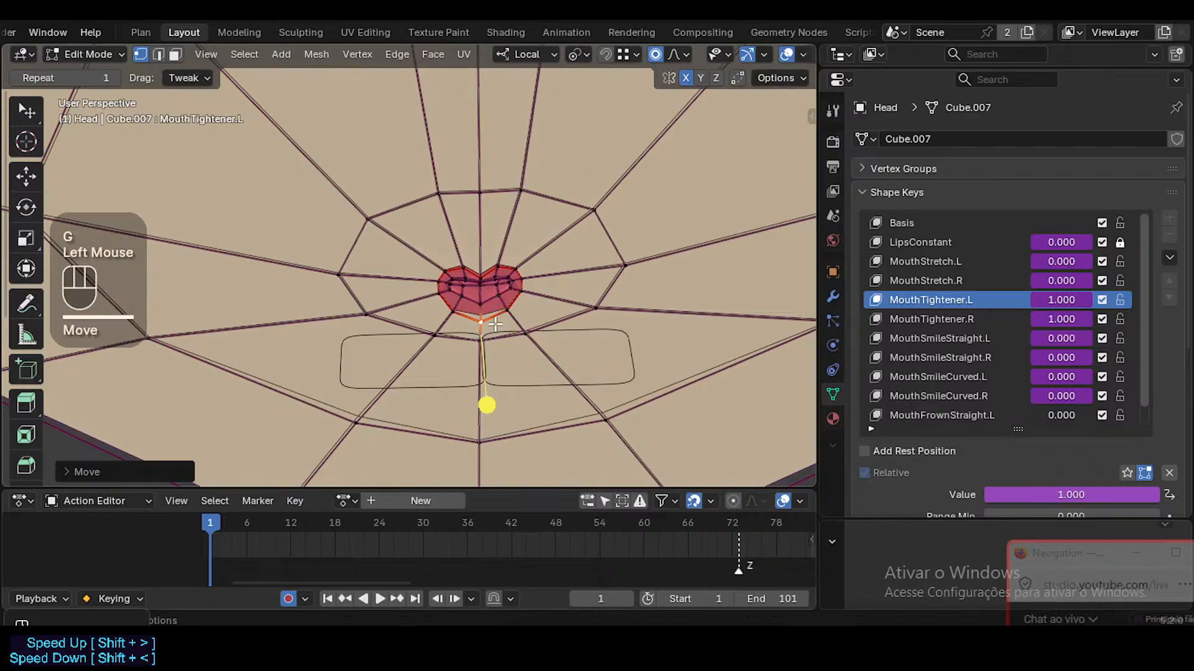
Slide the upper lip's top center vertex slightly upward along its edge on MouthTightener.L
{"action": "left_click", "coordinate": [483, 274]}
{"action": "key", "text": "g"}
{"action": "key", "text": "g"}
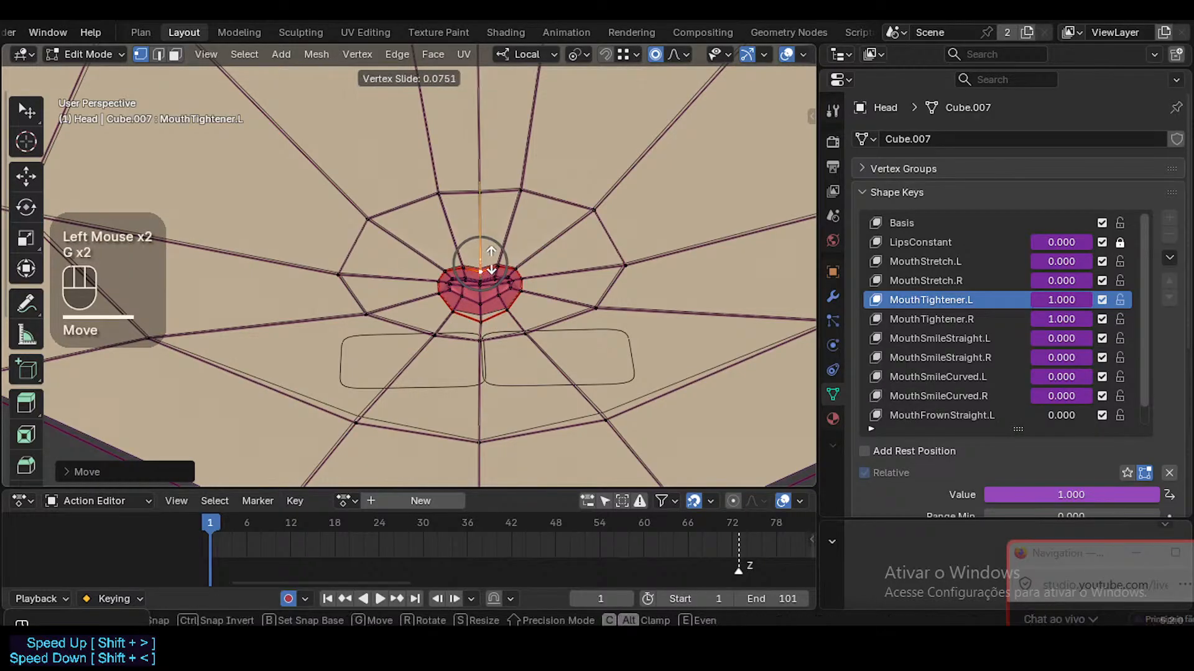
{"action": "left_click", "coordinate": [485, 293]}
Adjust the center vertex on the lower lip's outer border from a side angle, moving it with proportional editing
{"action": "left_click", "coordinate": [485, 322]}
{"action": "middle_click_drag", "start_coordinate": [485, 322], "coordinate": [471, 287]}
{"action": "scroll", "coordinate": [468, 338], "scroll_direction": "down", "scroll_amount": 1}
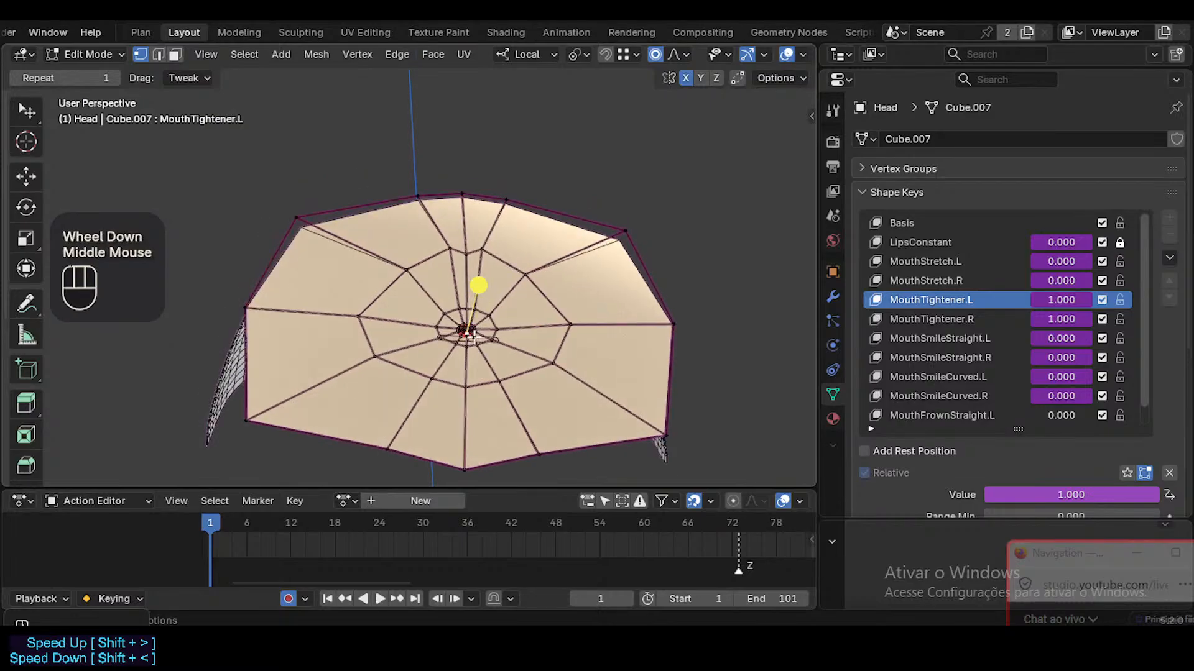
{"action": "scroll", "coordinate": [472, 351], "scroll_direction": "up", "scroll_amount": 1}
{"action": "middle_click", "coordinate": [472, 351], "text": "ctrl"}
{"action": "middle_click_drag", "start_coordinate": [471, 339], "coordinate": [522, 368]}
{"action": "middle_click_drag", "start_coordinate": [497, 370], "coordinate": [488, 393]}
{"action": "middle_click_drag", "start_coordinate": [480, 397], "coordinate": [466, 393]}
{"action": "left_click", "coordinate": [443, 341]}
{"action": "key", "text": "g"}
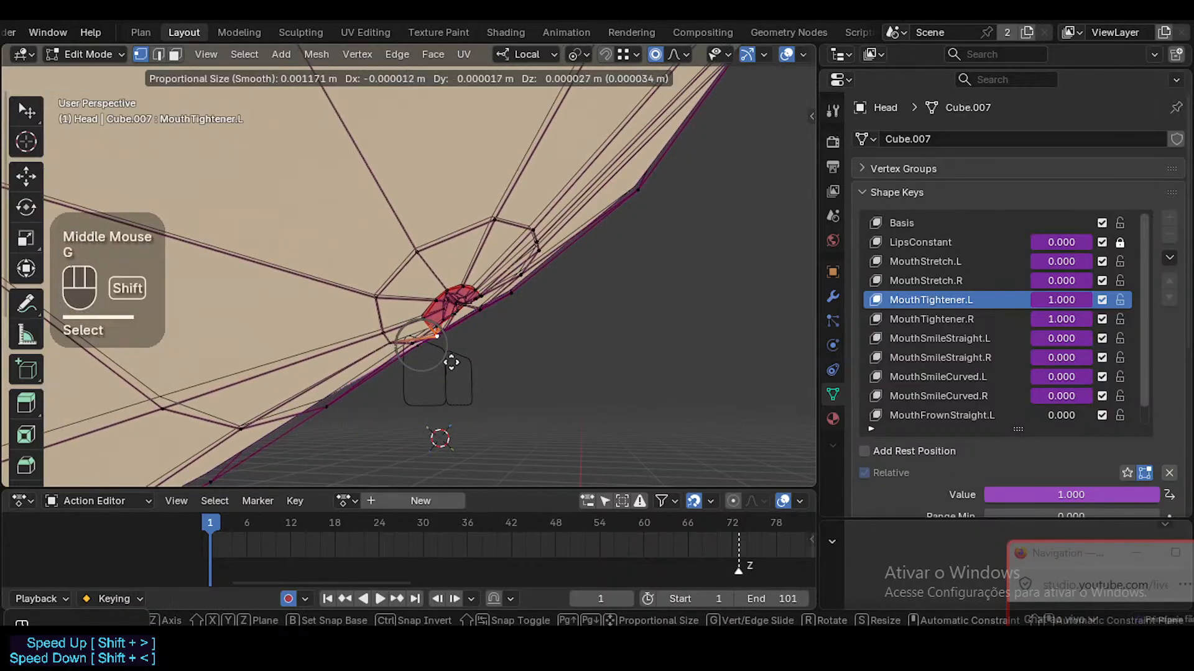
{"action": "left_click", "coordinate": [381, 269], "text": "shift"}
Reposition the lower lip's middle center vertex between its outer border and the mouth opening
{"action": "middle_click_drag", "start_coordinate": [429, 358], "coordinate": [447, 405]}
{"action": "left_click", "coordinate": [421, 309]}
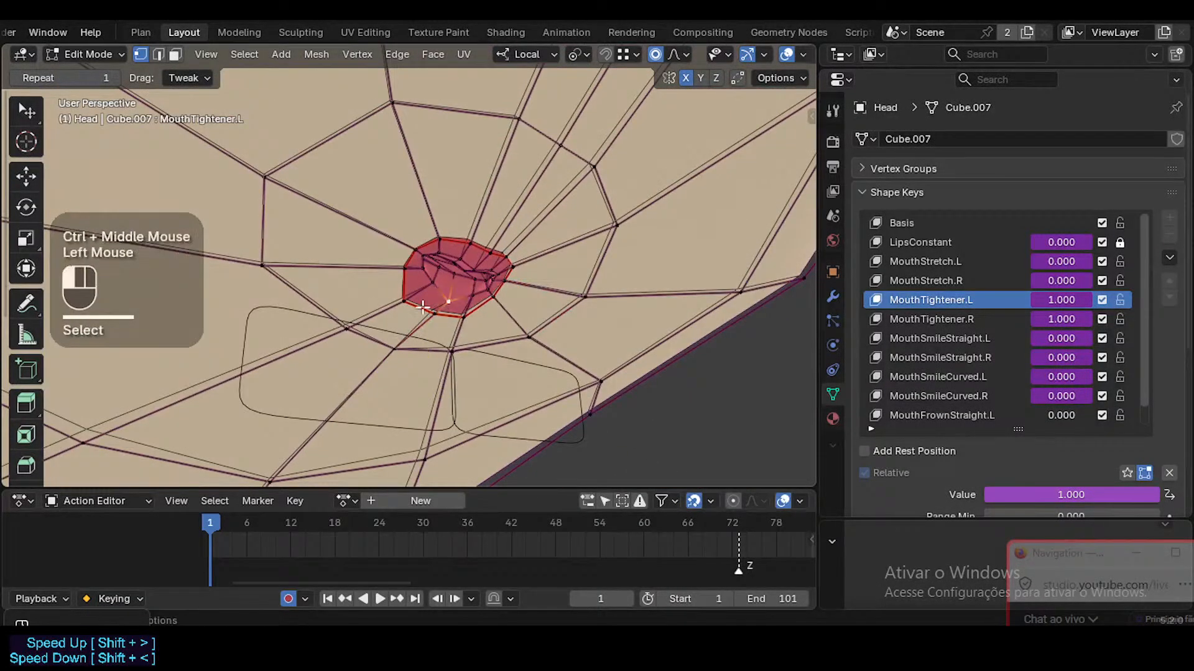
{"action": "middle_click_drag", "start_coordinate": [435, 317], "coordinate": [517, 347]}
{"action": "key", "text": "g"}
{"action": "left_click", "coordinate": [587, 197], "text": "shift"}
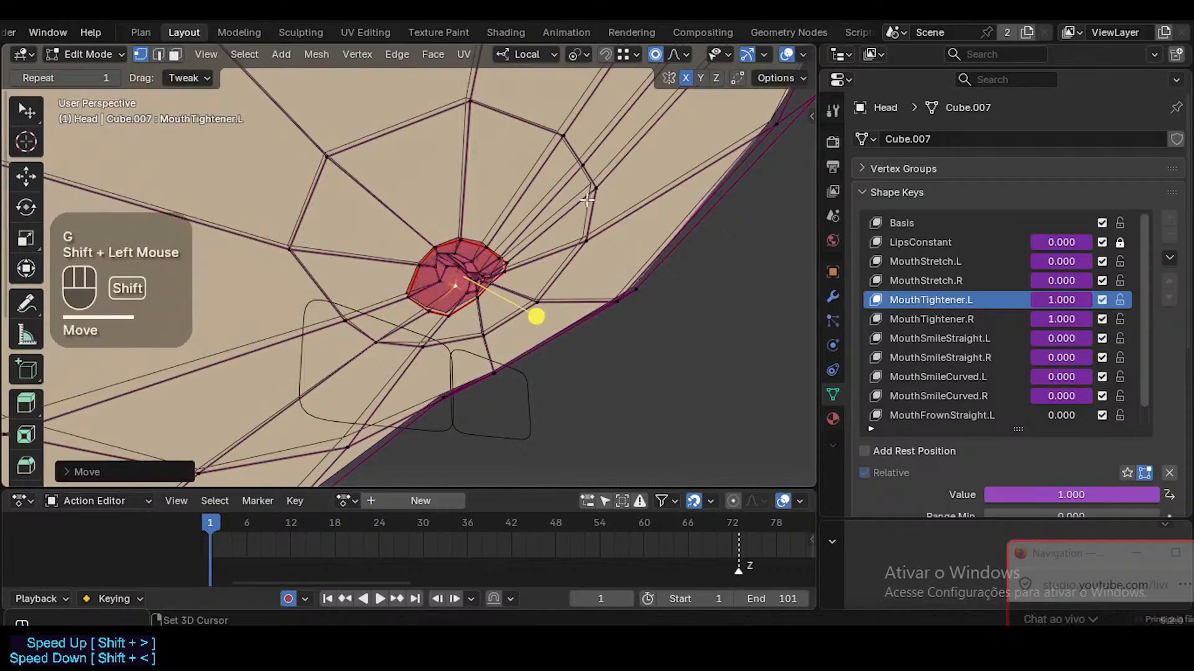
Move the center vertex on the lower lip's inner rim slightly downward with a small proportional editing radius
{"action": "left_click", "coordinate": [470, 266]}
{"action": "key", "text": "g"}
{"action": "scroll", "coordinate": [461, 277], "scroll_direction": "up", "scroll_amount": 3}
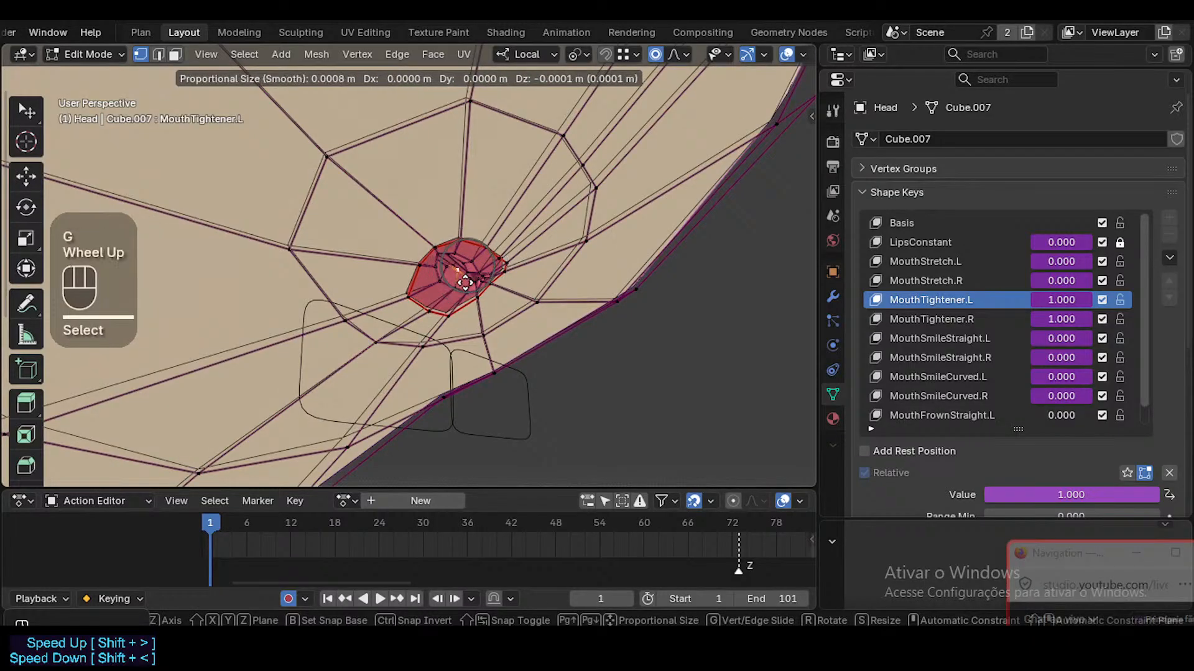
{"action": "scroll", "coordinate": [457, 289], "scroll_direction": "up", "scroll_amount": 1, "text": "shift"}
{"action": "scroll", "coordinate": [454, 307], "scroll_direction": "up", "scroll_amount": 2, "text": "shift"}
{"action": "left_click", "coordinate": [444, 326], "text": "shift"}
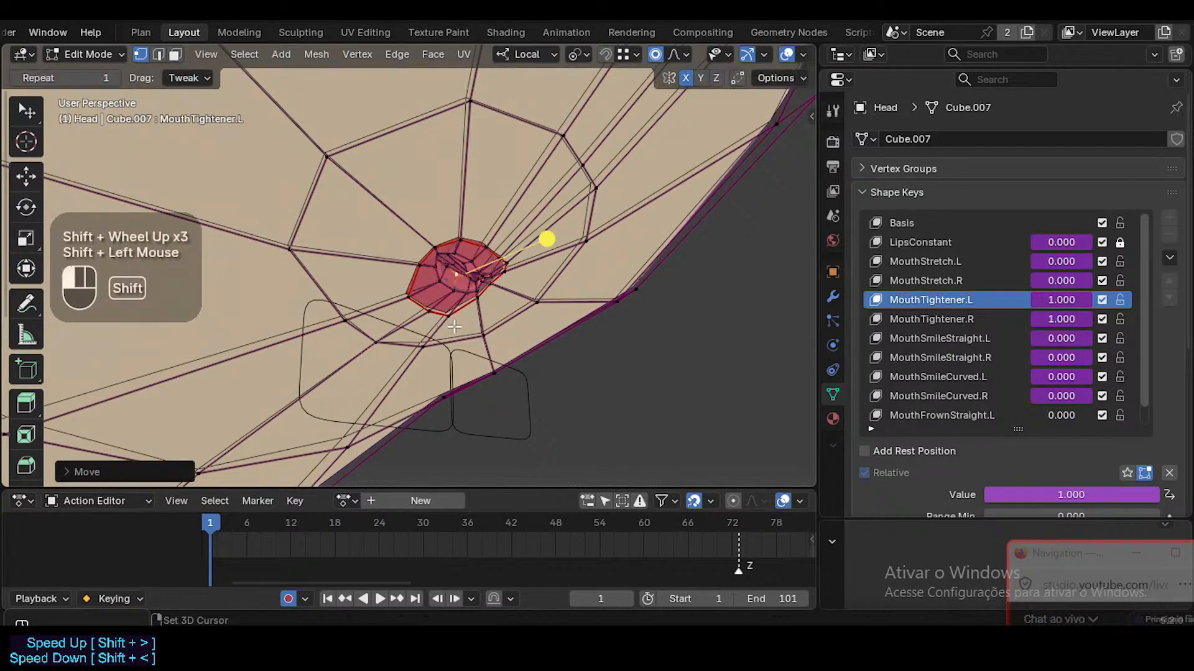
Move the upper lip's central inner edge at the mouth opening in edge selection mode and clear the selection
{"action": "middle_click_drag", "start_coordinate": [546, 240], "coordinate": [418, 257]}
{"action": "key", "text": "3"}
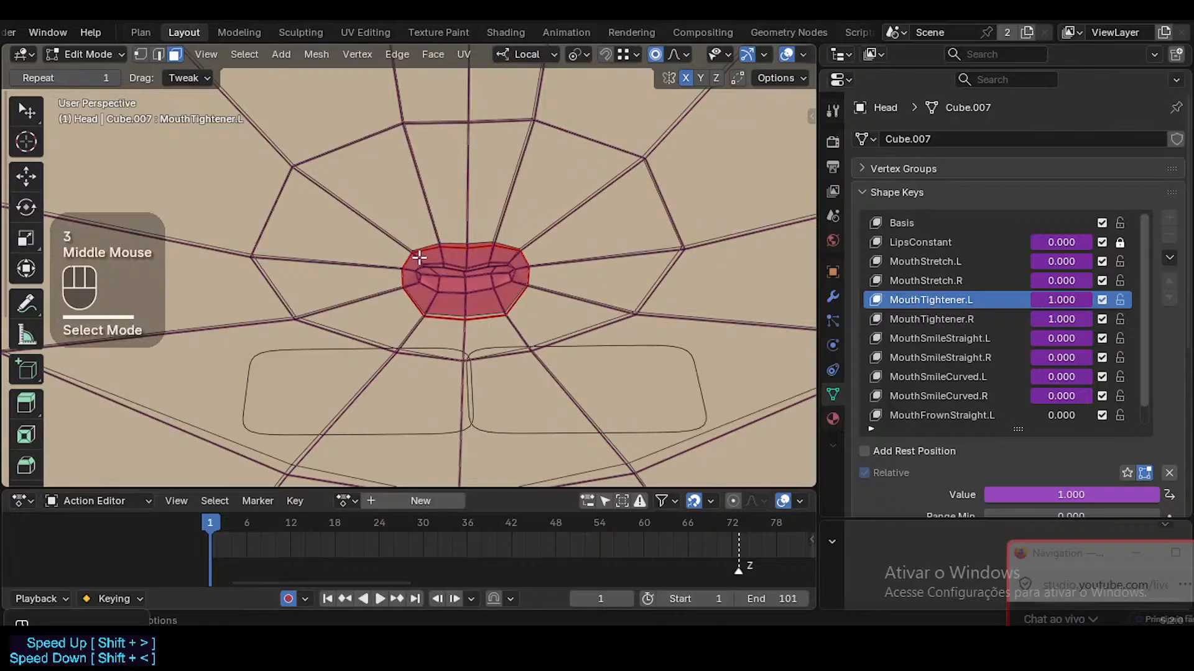
{"action": "left_click", "coordinate": [464, 269]}
{"action": "left_click", "coordinate": [468, 270]}
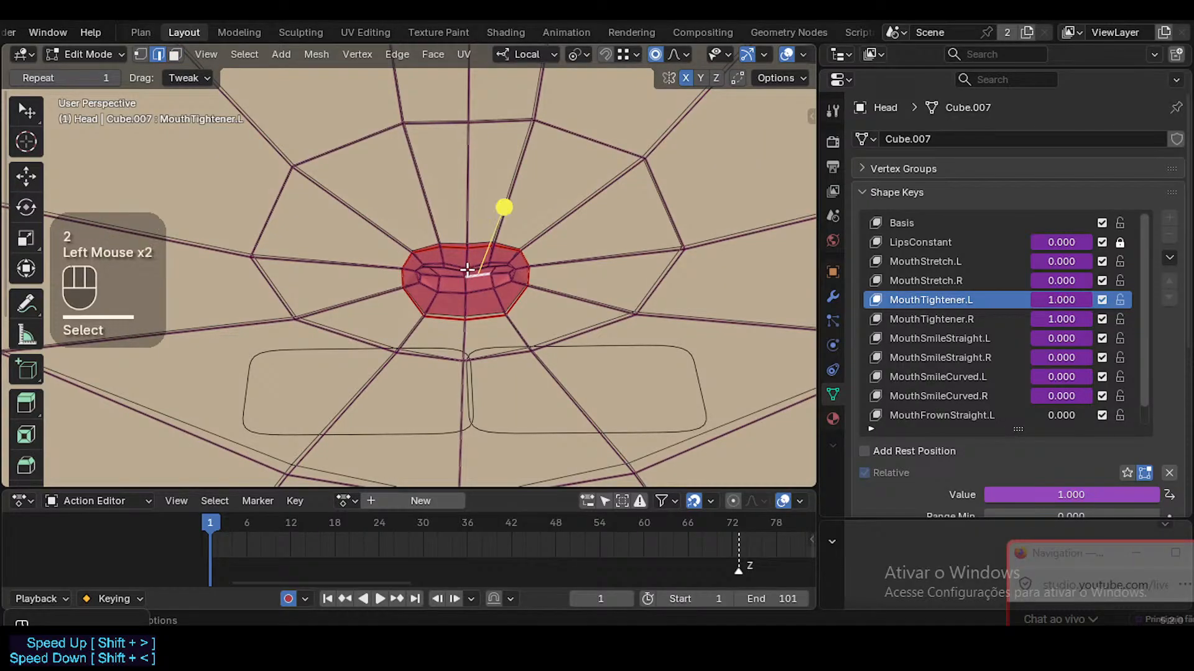
{"action": "middle_click_drag", "start_coordinate": [480, 289], "coordinate": [475, 270]}
{"action": "key", "text": "2"}
{"action": "left_click", "coordinate": [468, 268]}
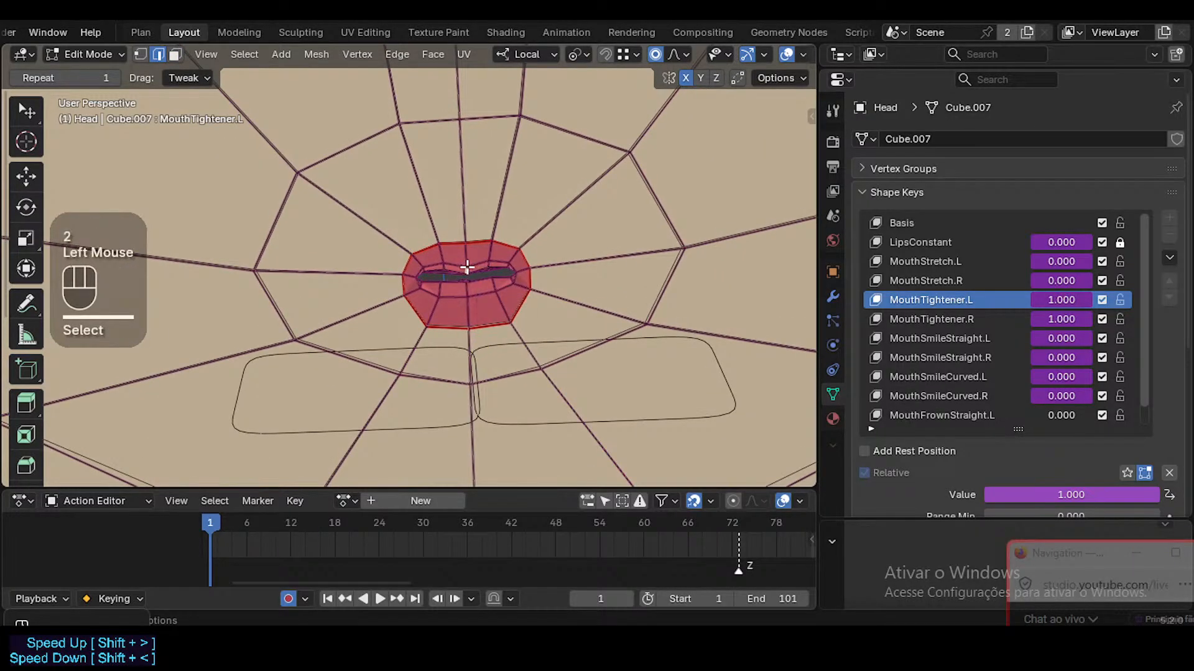
{"action": "key", "text": "g"}
{"action": "left_click", "coordinate": [501, 214], "text": "shift"}
{"action": "key", "text": "alt+a"}
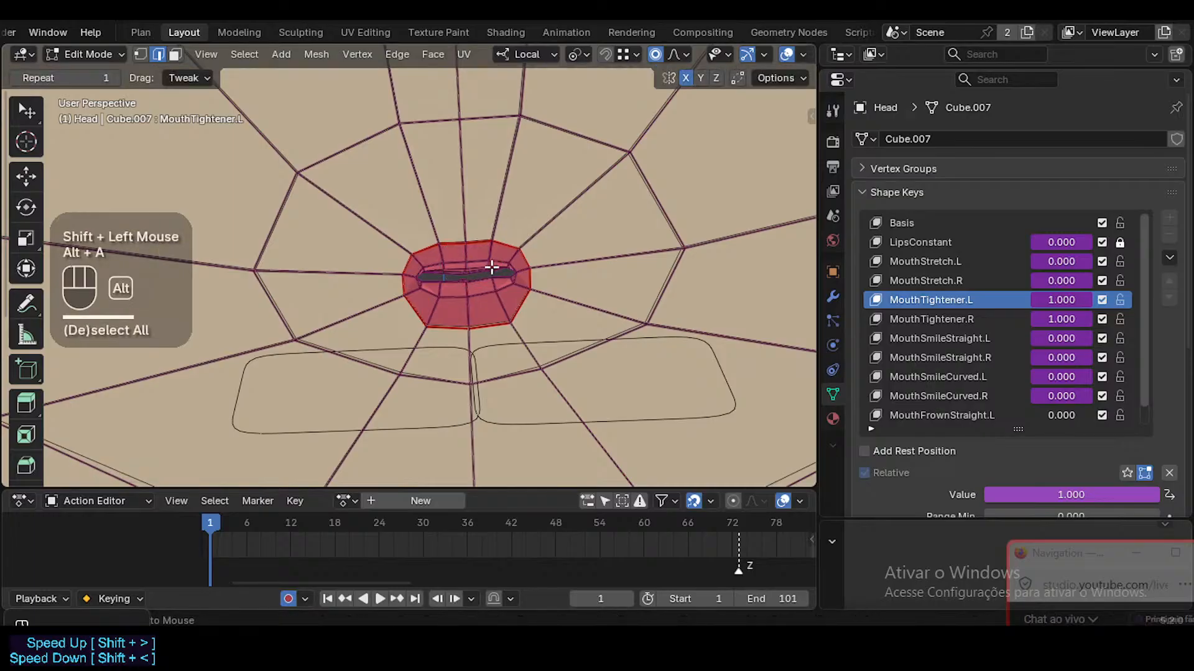
Select the inner ring of lip faces around the mouth opening and smooth its vertices
{"action": "key", "text": "3"}
{"action": "left_click", "coordinate": [472, 292], "text": "alt+shift"}
{"action": "left_click_drag", "start_coordinate": [490, 297], "coordinate": [467, 293]}
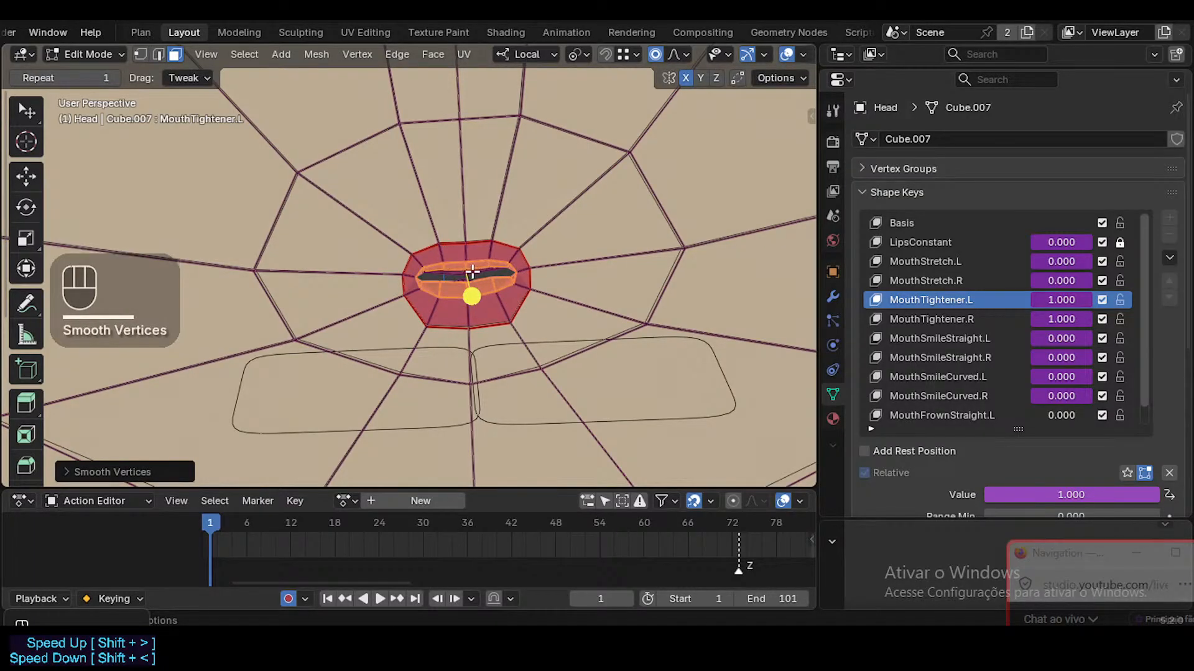
Snap the 3D cursor to the selected lip ring and set the transform pivot point to 3D Cursor
{"action": "key", "text": "shift+s"}
{"action": "key", "text": "less"}
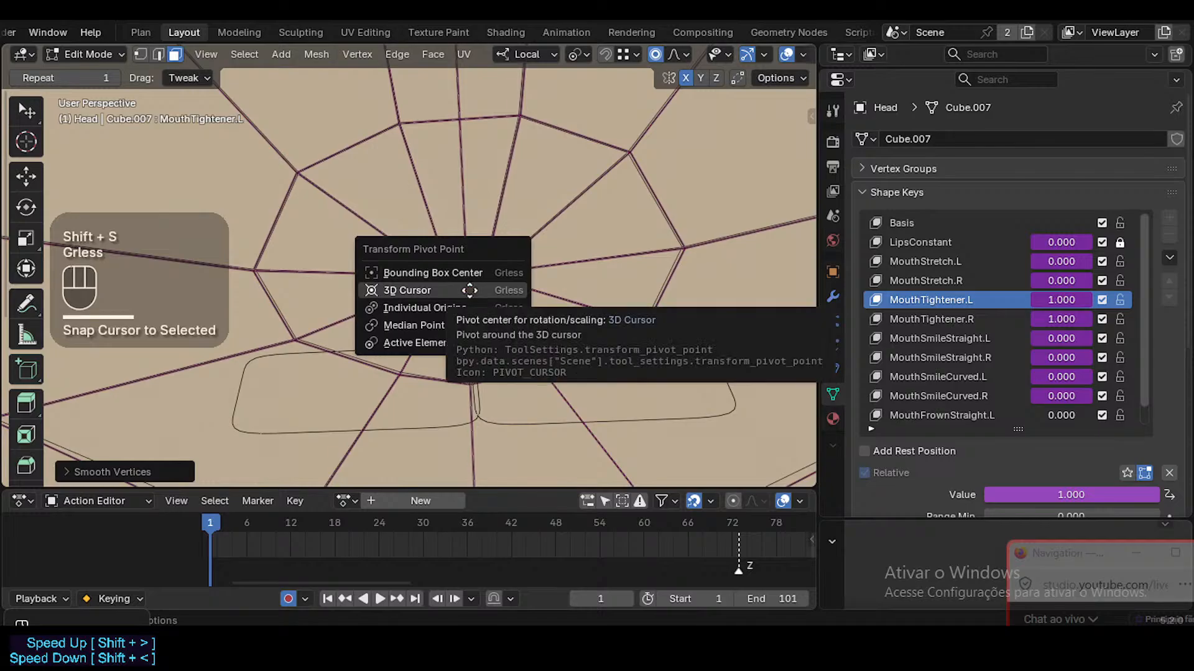
{"action": "left_click", "coordinate": [469, 289]}
{"action": "key", "text": "less"}
{"action": "key", "text": "s"}
{"action": "key", "text": "z"}
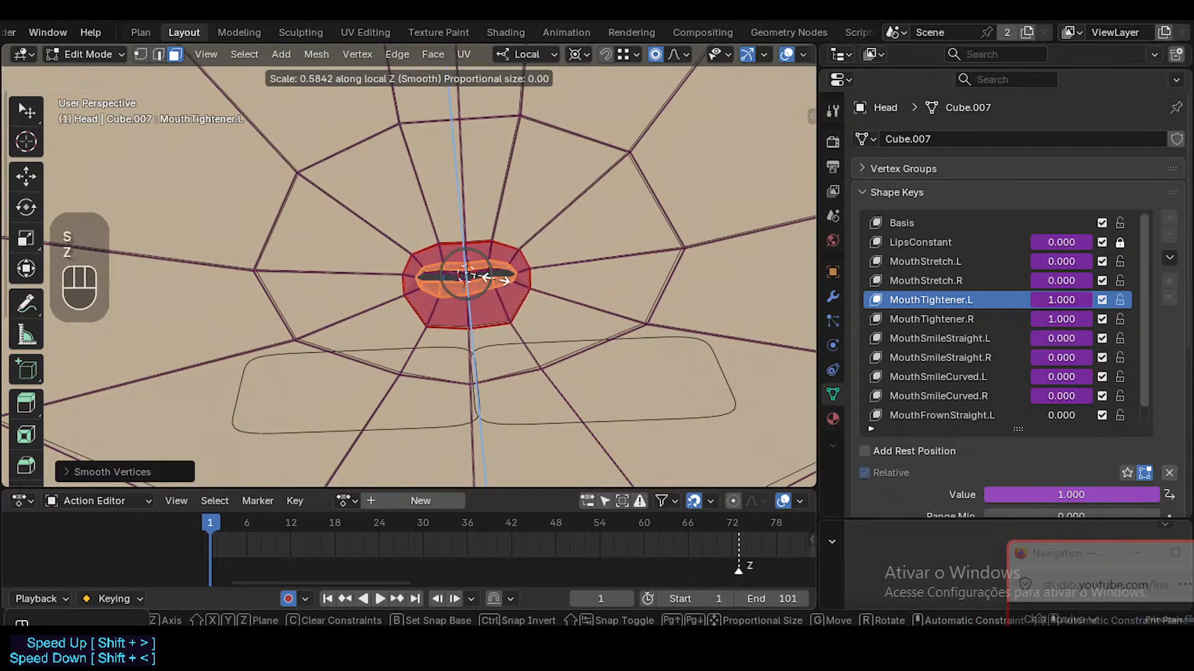
{"action": "key", "text": "Escape"}
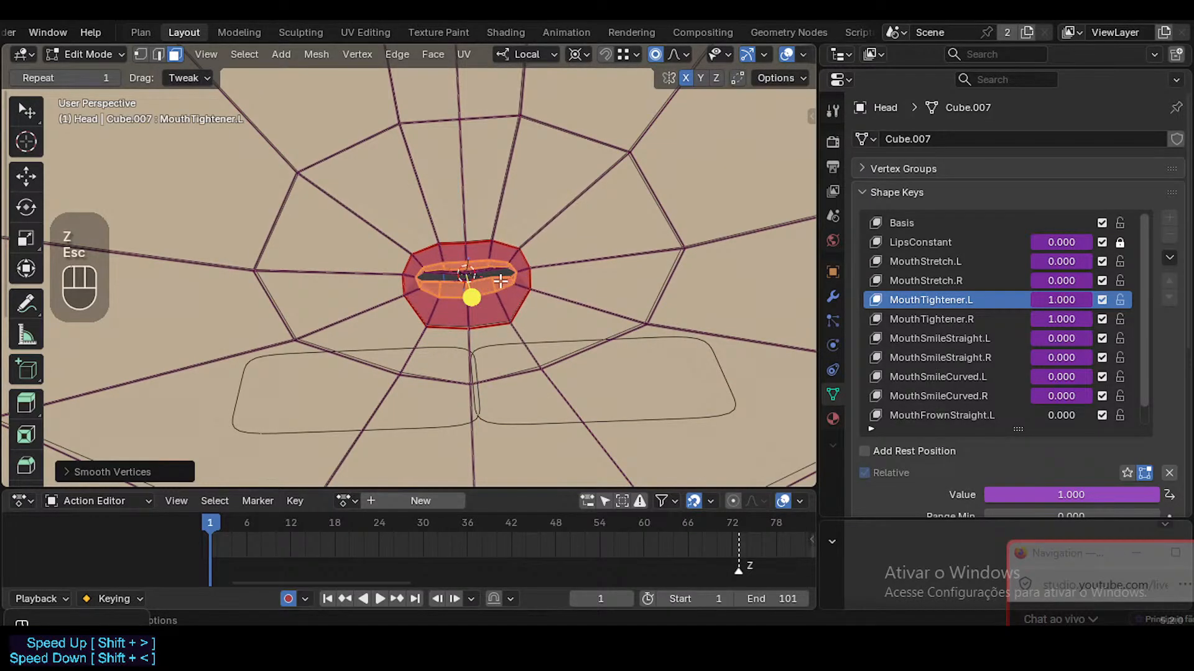
{"action": "key", "text": "s"}
{"action": "key", "text": "z"}
{"action": "key", "text": "Escape"}
{"action": "key", "text": "s"}
{"action": "key", "text": "z"}
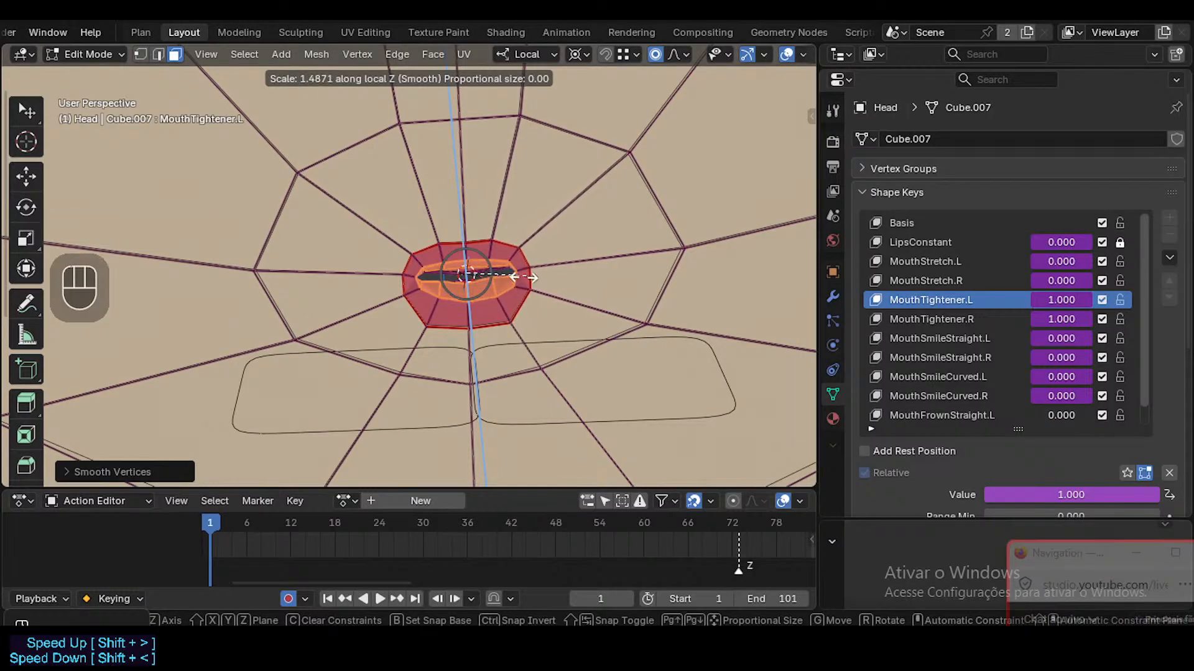
{"action": "key", "text": "Escape"}
{"action": "key", "text": "s"}
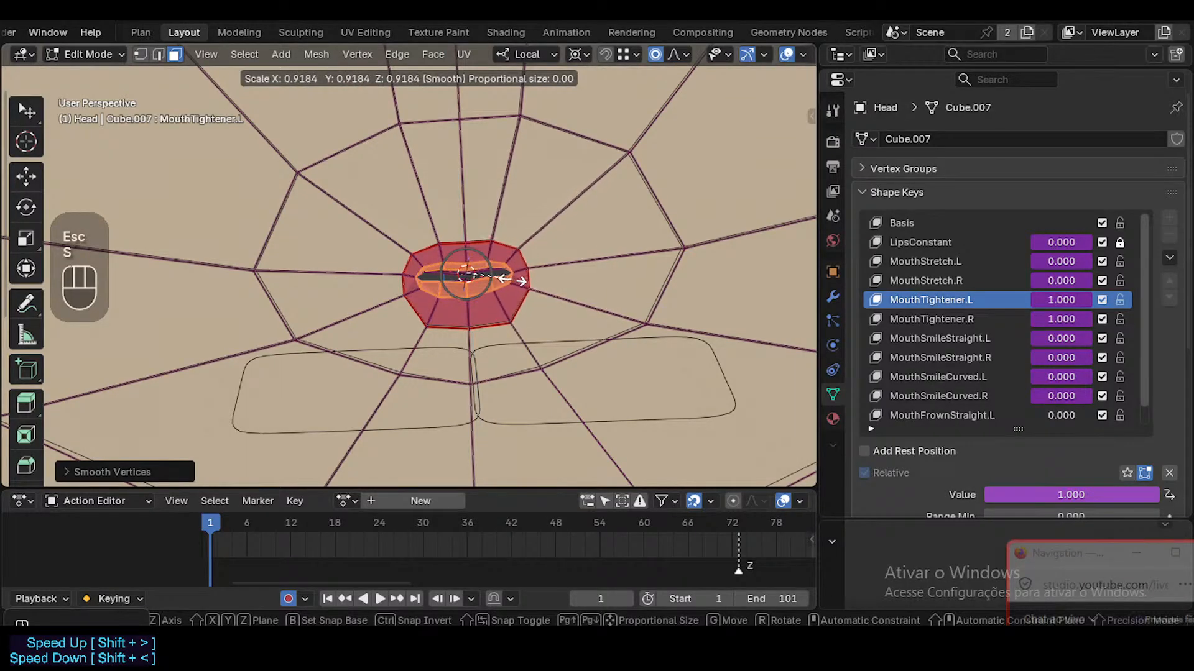
{"action": "left_click", "coordinate": [510, 281]}
{"action": "key", "text": "shift+less"}
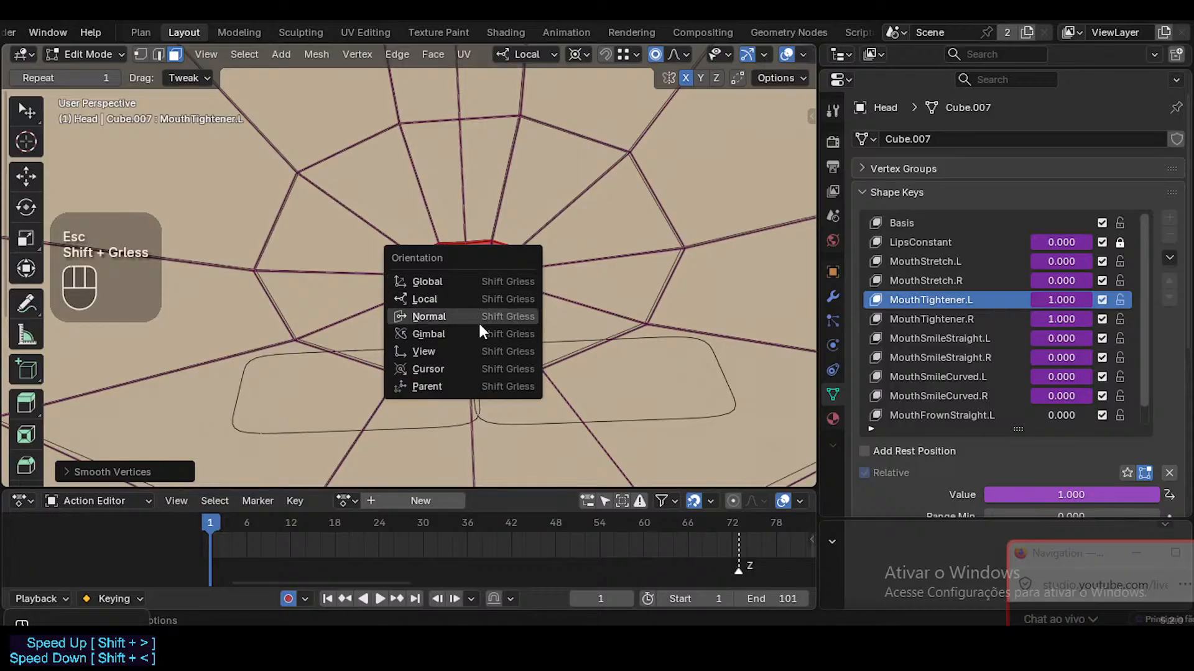
{"action": "key", "text": "Escape"}
{"action": "key", "text": "less"}
{"action": "left_click", "coordinate": [465, 338]}
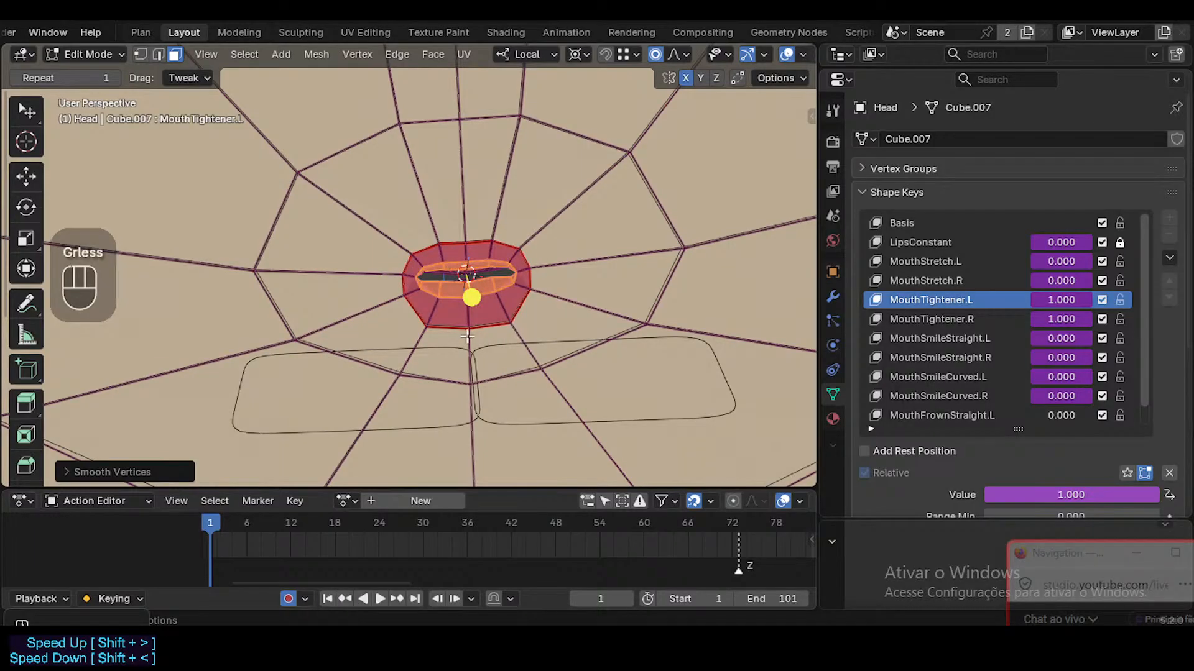
Turn off proportional editing, set the transform orientation to Global, and scale the inner lip ring along the Z axis
{"action": "key", "text": "o"}
{"action": "key", "text": "s"}
{"action": "key", "text": "z"}
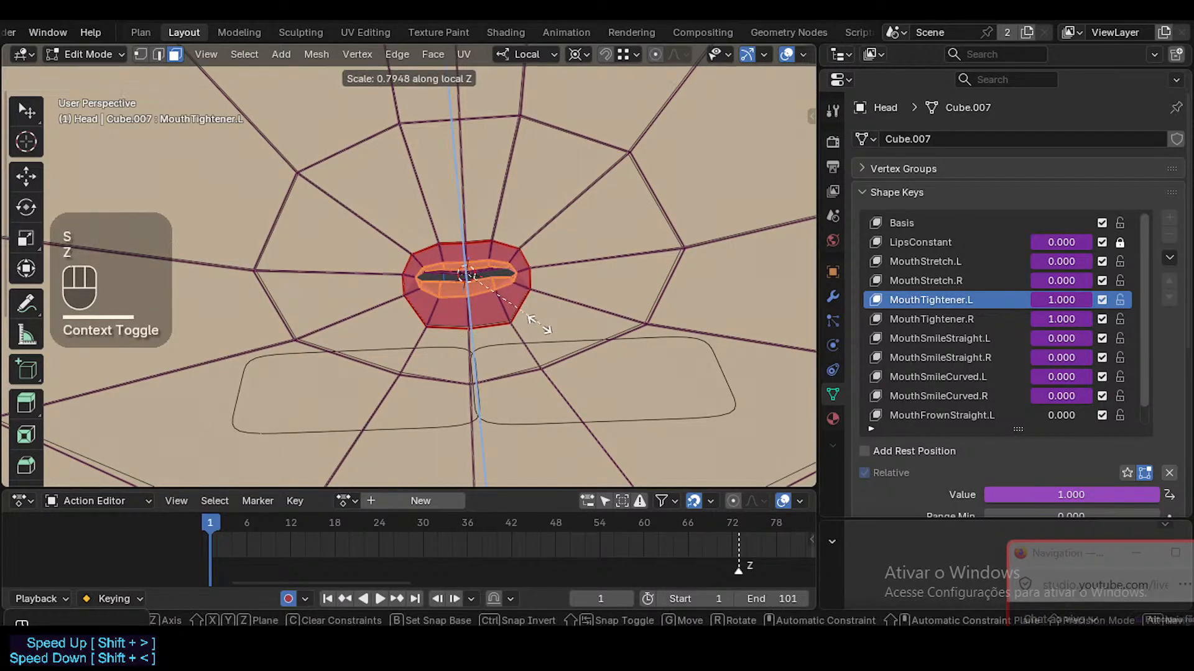
{"action": "key", "text": "Escape"}
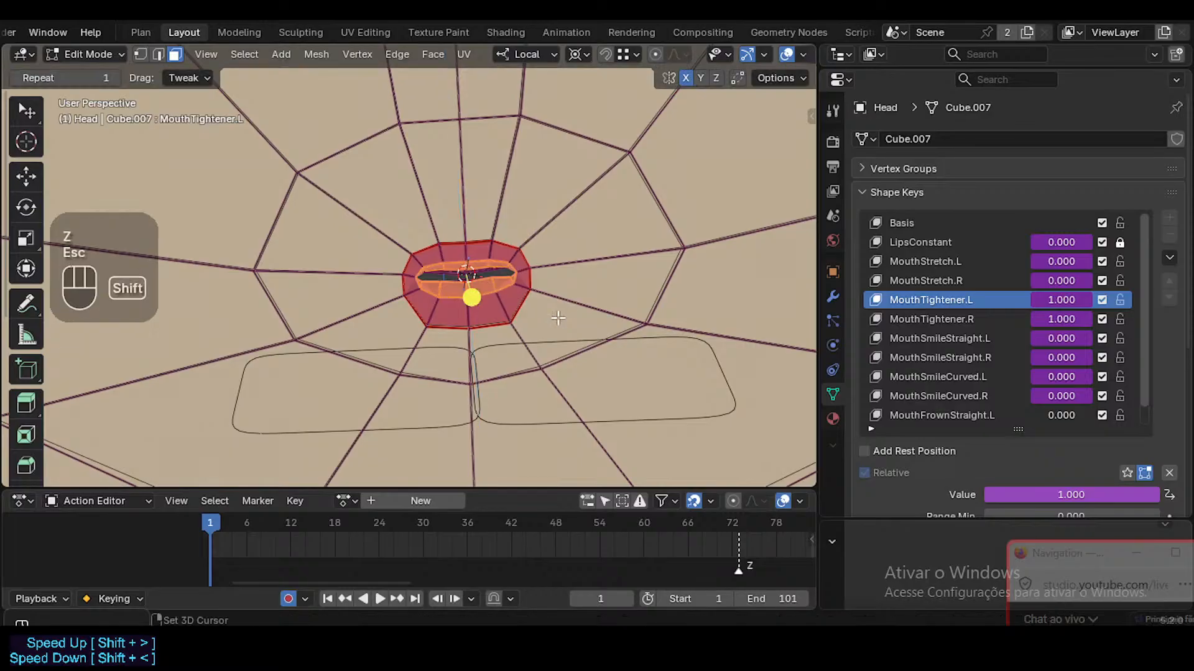
{"action": "key", "text": "shift+a"}
{"action": "key", "text": "Escape"}
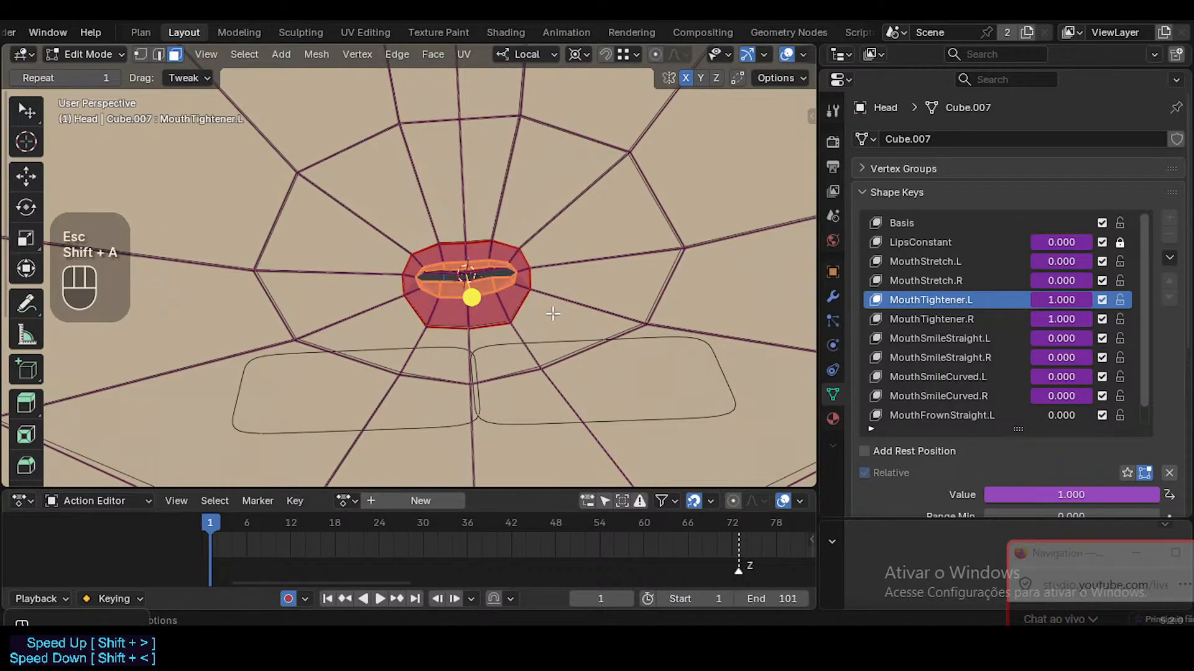
{"action": "key", "text": "shift+less"}
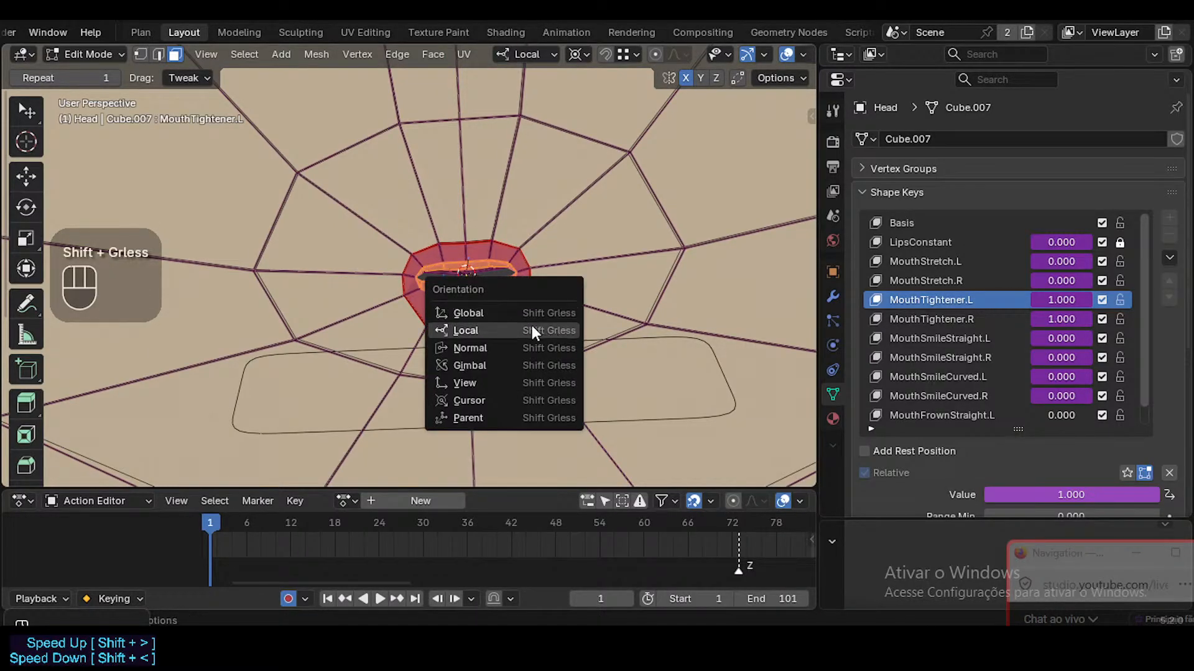
{"action": "left_click", "coordinate": [528, 315]}
{"action": "key", "text": "s"}
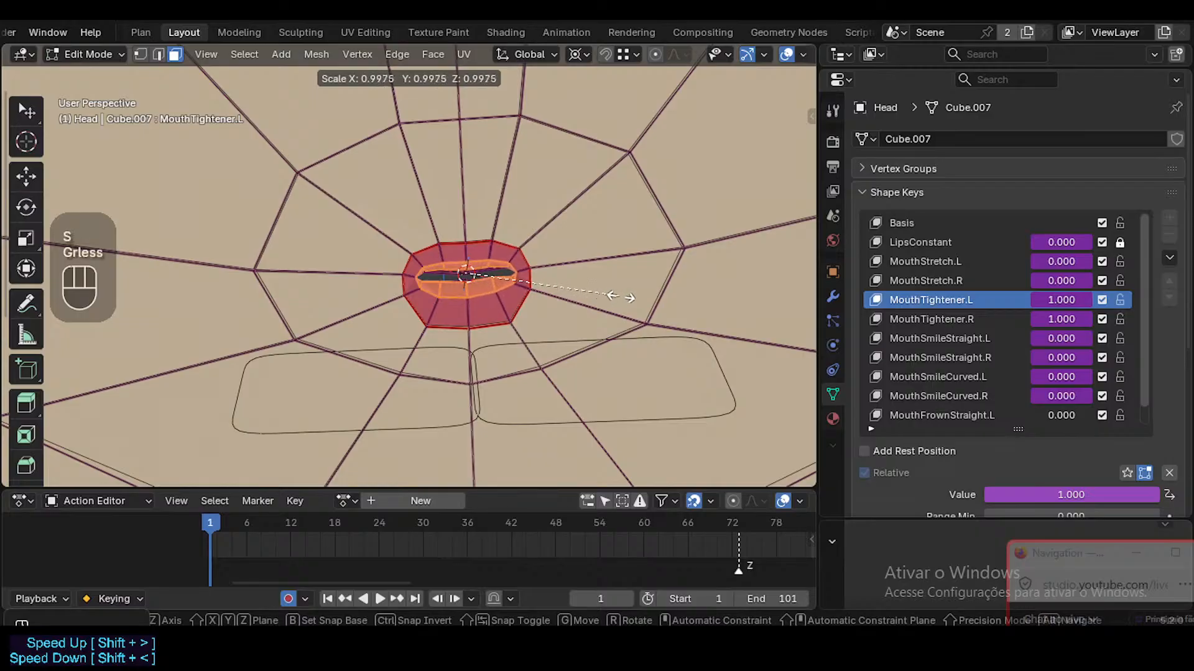
{"action": "key", "text": "z"}
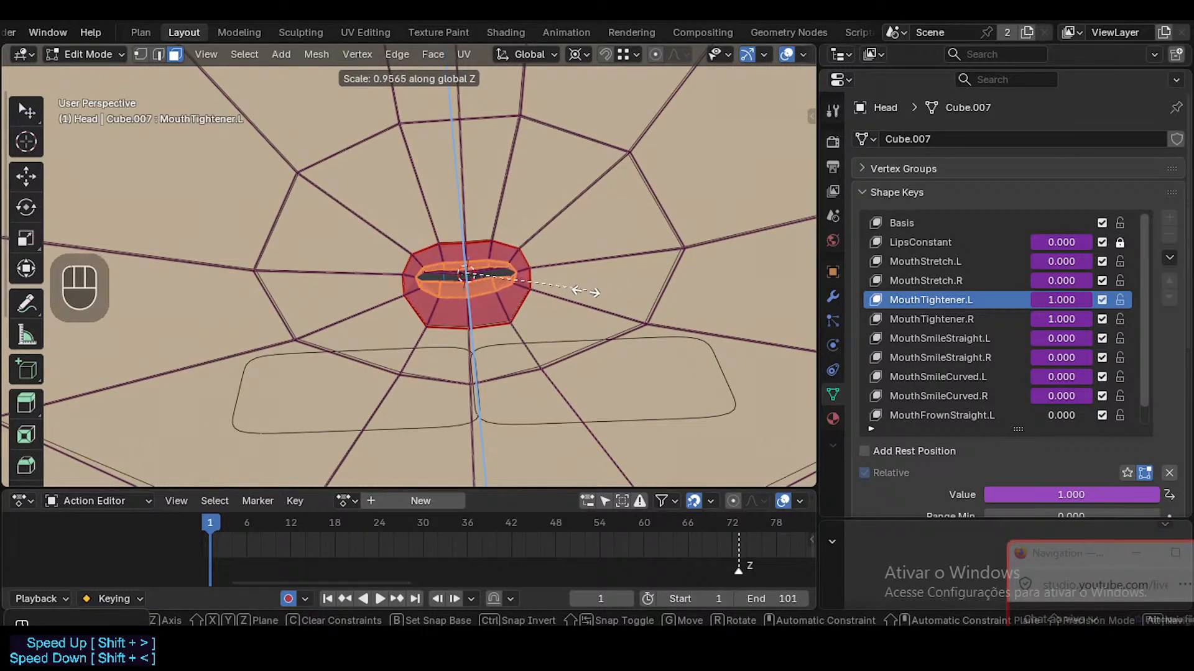
{"action": "left_click", "coordinate": [472, 296]}
Smooth the inner lip ring's vertices and extend the face selection to the outer lip ring
{"action": "left_click", "coordinate": [503, 295]}
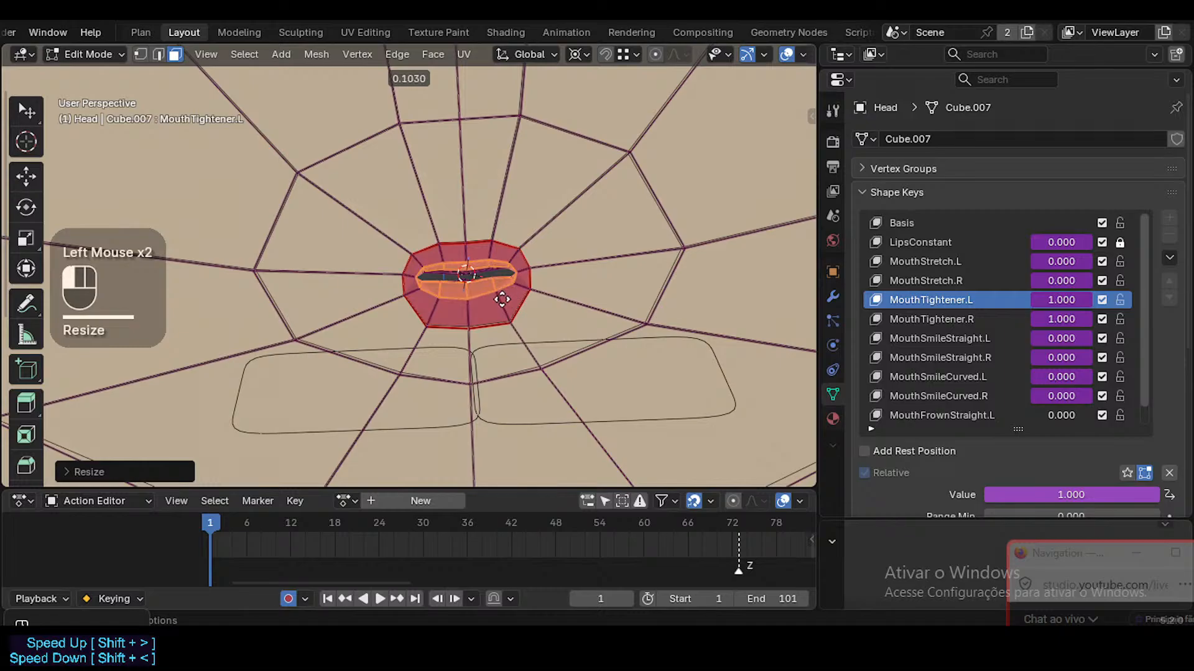
{"action": "left_click_drag", "start_coordinate": [502, 300], "coordinate": [492, 303]}
{"action": "left_click", "coordinate": [472, 300], "text": "alt+shift"}
Move and rotate the central inner edge of the lower lip beside the midline in edge selection mode
{"action": "key", "text": "2"}
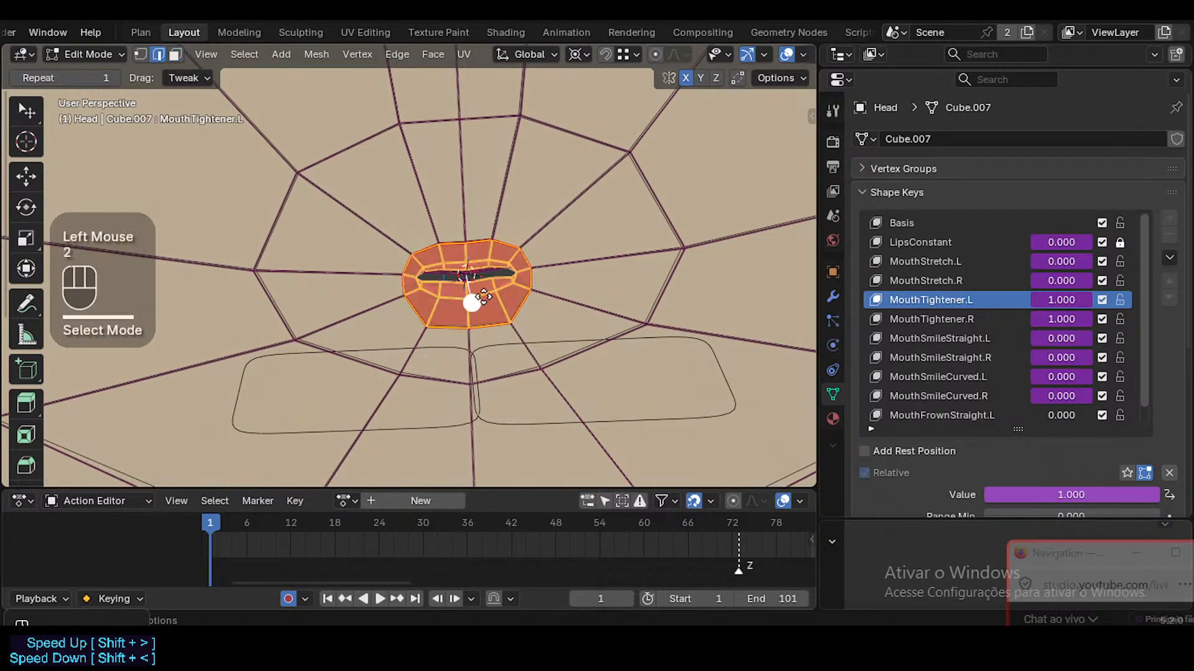
{"action": "left_click", "coordinate": [484, 298]}
{"action": "middle_click_drag", "start_coordinate": [484, 298], "coordinate": [495, 297]}
{"action": "key", "text": "g"}
{"action": "left_click", "coordinate": [500, 268], "text": "shift"}
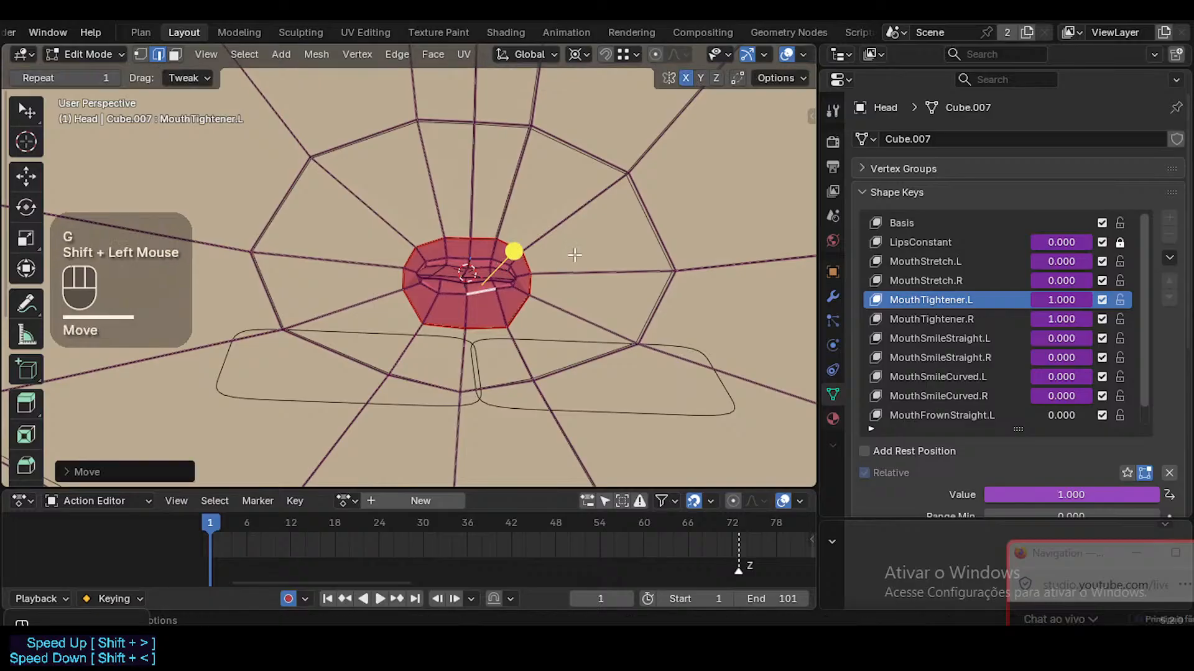
{"action": "key", "text": "r"}
{"action": "left_click", "coordinate": [578, 279]}
Return the transform pivot point from 3D Cursor to its earlier setting and clear the edge selection
{"action": "middle_click_drag", "start_coordinate": [579, 279], "coordinate": [473, 259]}
{"action": "key", "text": "less"}
{"action": "left_click", "coordinate": [445, 297]}
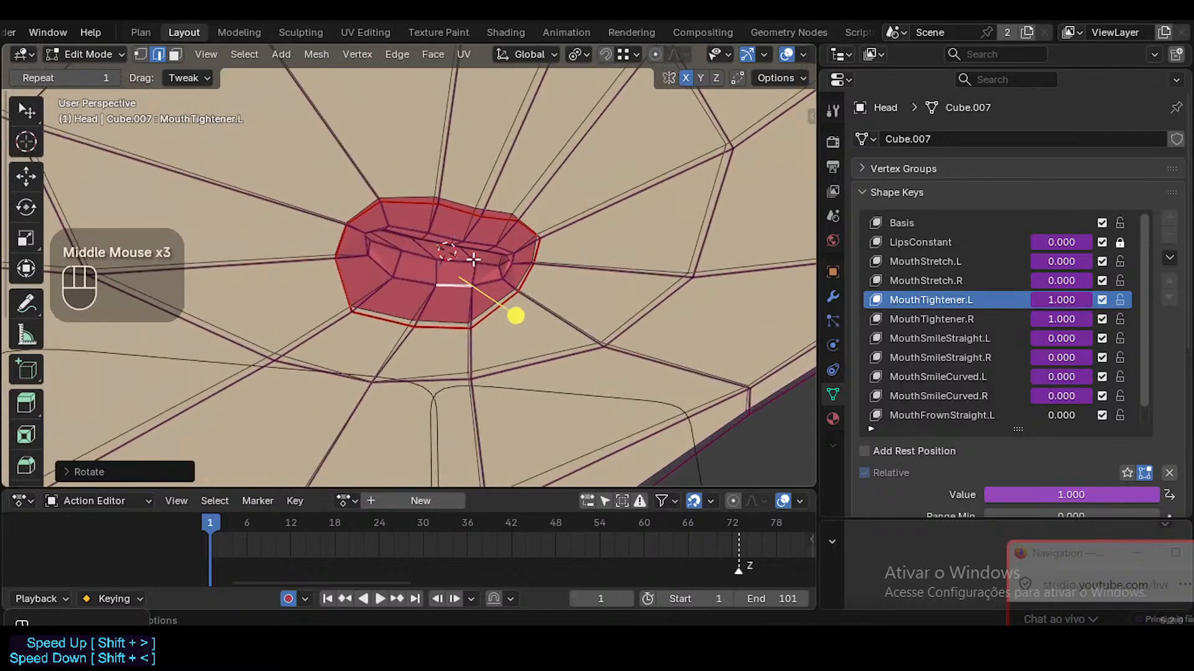
{"action": "left_click", "coordinate": [488, 266]}
{"action": "key", "text": "alt+a"}
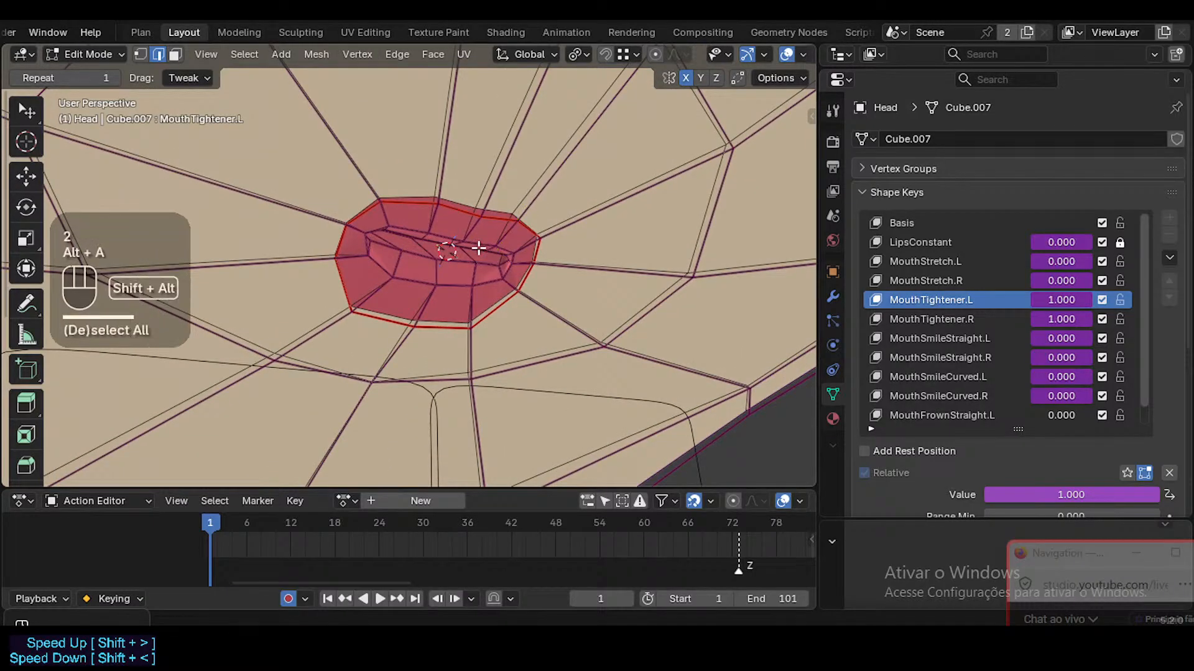
Nudge the edge loop lining the mouth opening from a side angle and turn proportional editing back on
{"action": "left_click", "coordinate": [439, 262], "text": "alt+shift"}
{"action": "middle_click_drag", "start_coordinate": [440, 261], "coordinate": [490, 266]}
{"action": "key", "text": "g"}
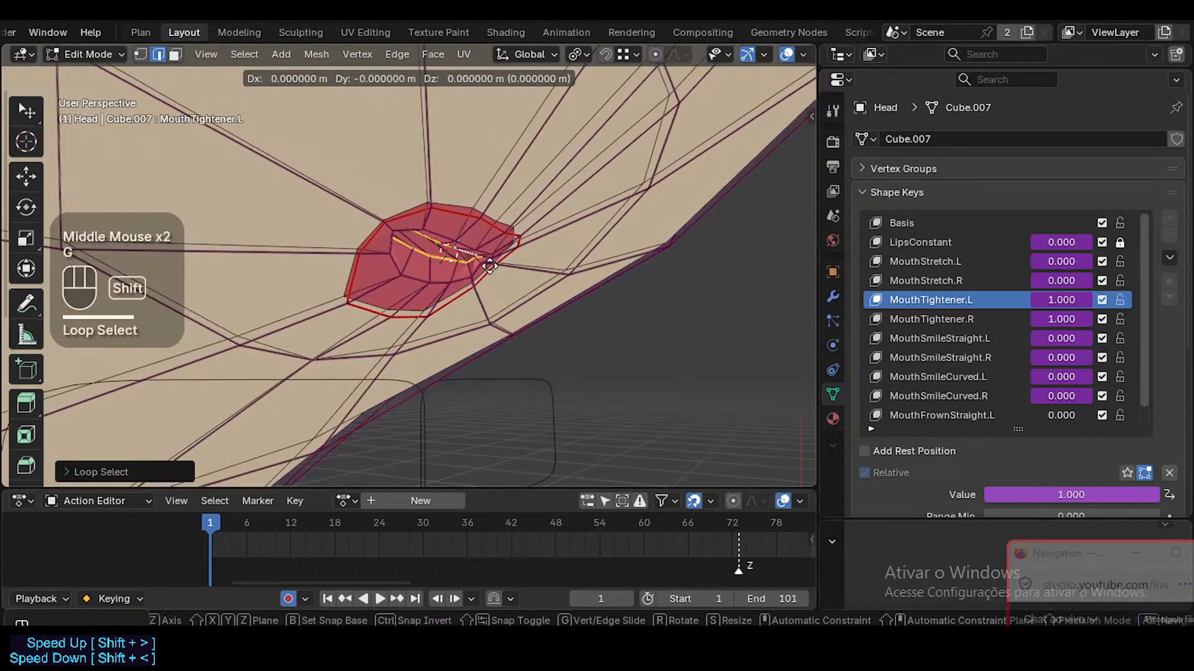
{"action": "left_click", "coordinate": [483, 328], "text": "shift"}
{"action": "key", "text": "o"}
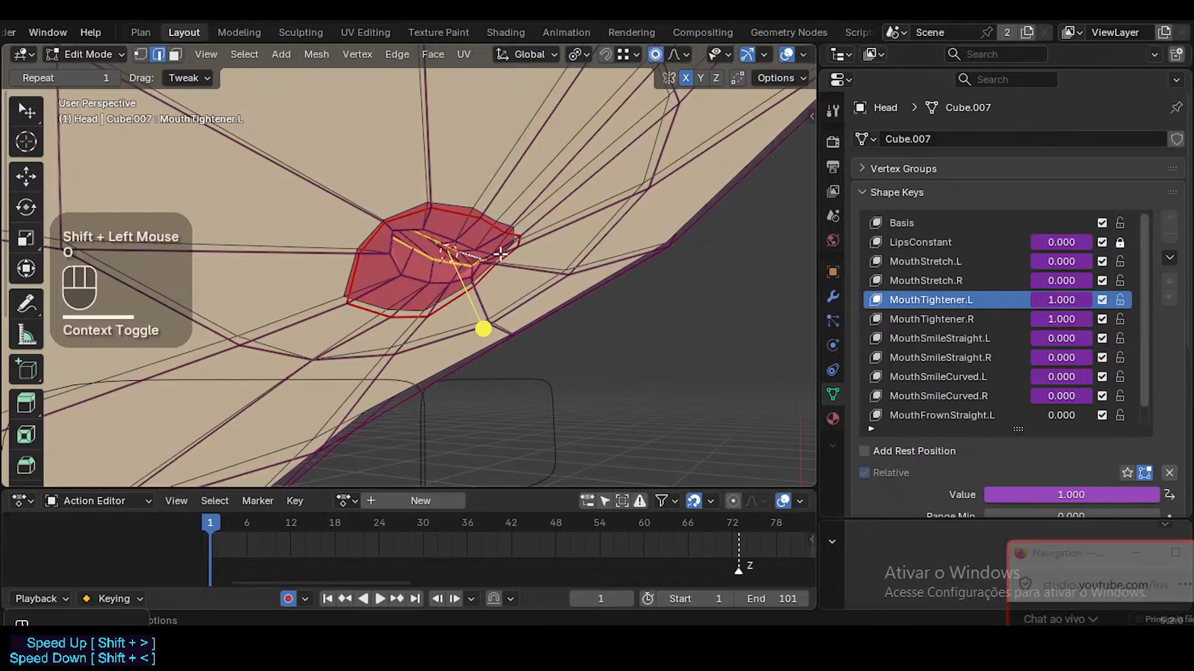
Select the lip face loops in face selection mode, smooth their vertices, and clear the selection
{"action": "key", "text": "alt+a"}
{"action": "key", "text": "3"}
{"action": "left_click", "coordinate": [468, 250], "text": "alt+shift"}
{"action": "left_click_drag", "start_coordinate": [493, 319], "coordinate": [522, 332]}
{"action": "key", "text": "alt+a"}
{"action": "left_click", "coordinate": [463, 305], "text": "alt+shift"}
{"action": "middle_click_drag", "start_coordinate": [377, 223], "coordinate": [541, 230]}
{"action": "key", "text": "alt+a"}
{"action": "scroll", "coordinate": [516, 223], "scroll_direction": "down", "scroll_amount": 3}
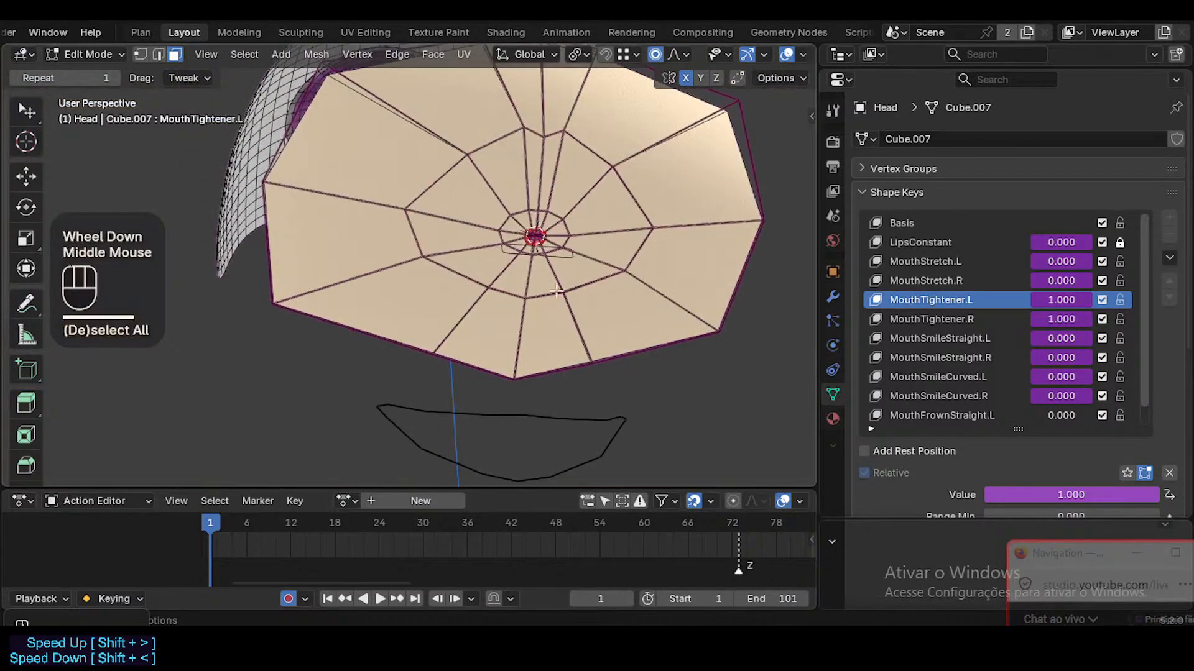
{"action": "middle_click_drag", "start_coordinate": [556, 291], "coordinate": [575, 274]}
{"action": "mouse_move", "coordinate": [575, 273]}
{"action": "middle_mouse_down", "text": "ctrl"}
{"action": "mouse_move", "coordinate": [577, 233]}
{"action": "mouse_move", "coordinate": [576, 268]}
{"action": "middle_mouse_up", "text": "ctrl"}
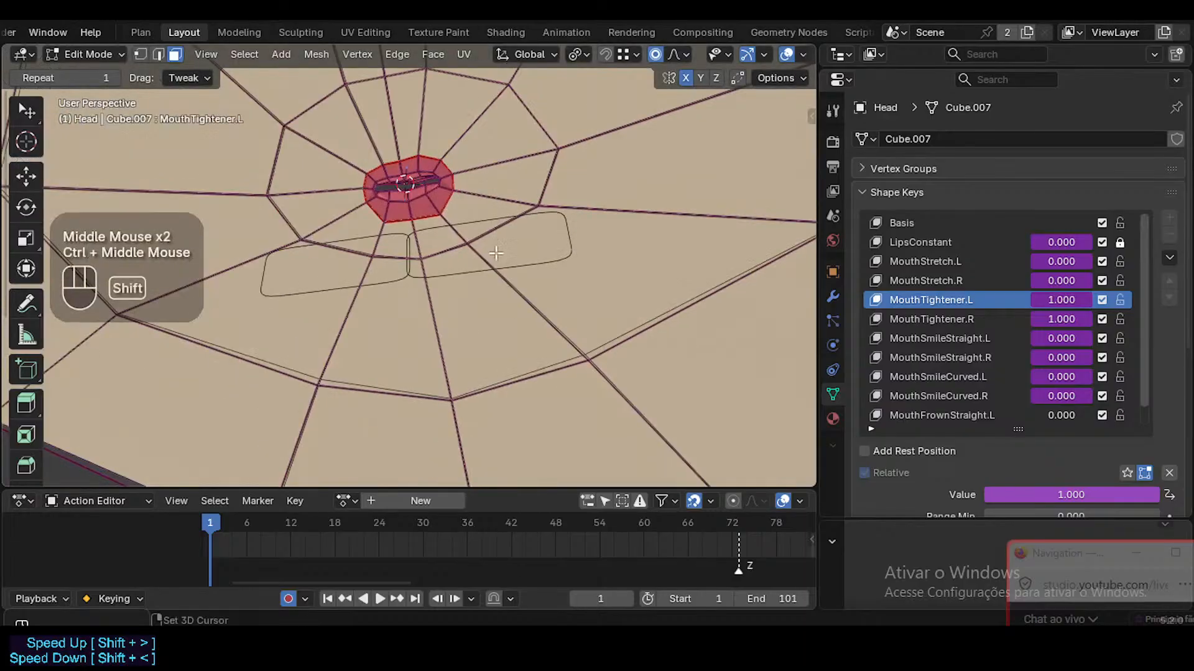
{"action": "middle_click_drag", "start_coordinate": [485, 168], "coordinate": [490, 310], "text": "shift"}
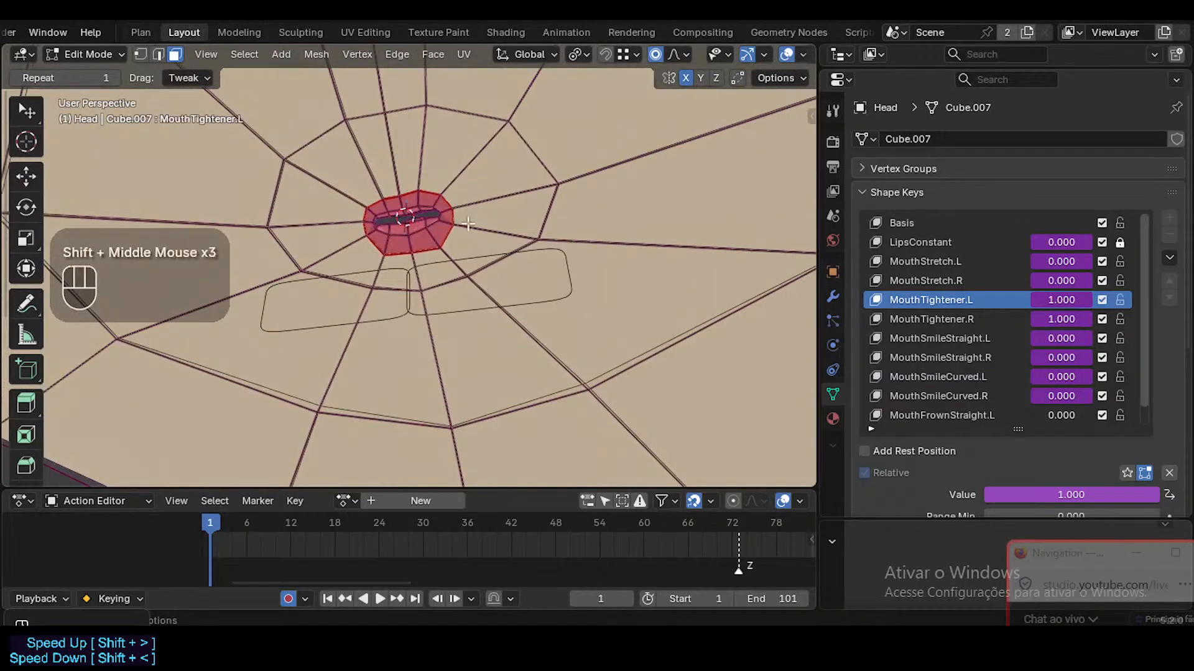
Slide the outer contour edge of the upper lip beside the midline slightly inward in edge selection mode
{"action": "middle_click_drag", "start_coordinate": [468, 224], "coordinate": [485, 219]}
{"action": "key", "text": "2"}
{"action": "left_click", "coordinate": [498, 189]}
{"action": "left_click", "coordinate": [455, 230]}
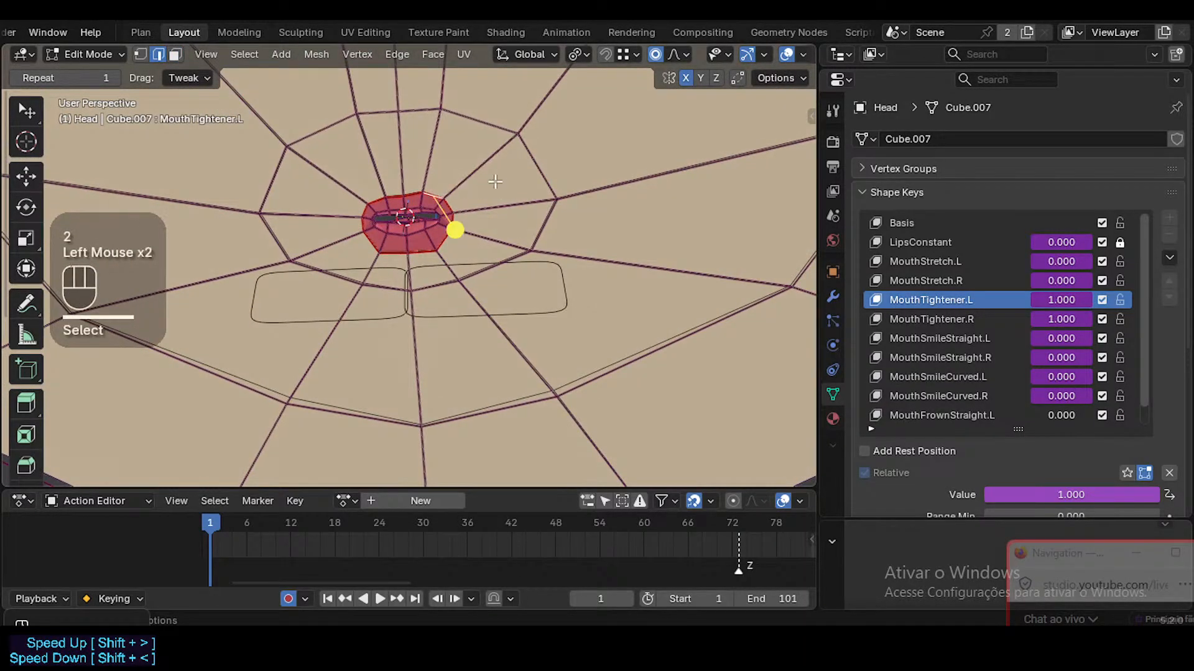
{"action": "key", "text": "g"}
{"action": "key", "text": "g"}
{"action": "left_click", "coordinate": [454, 235], "text": "shift"}
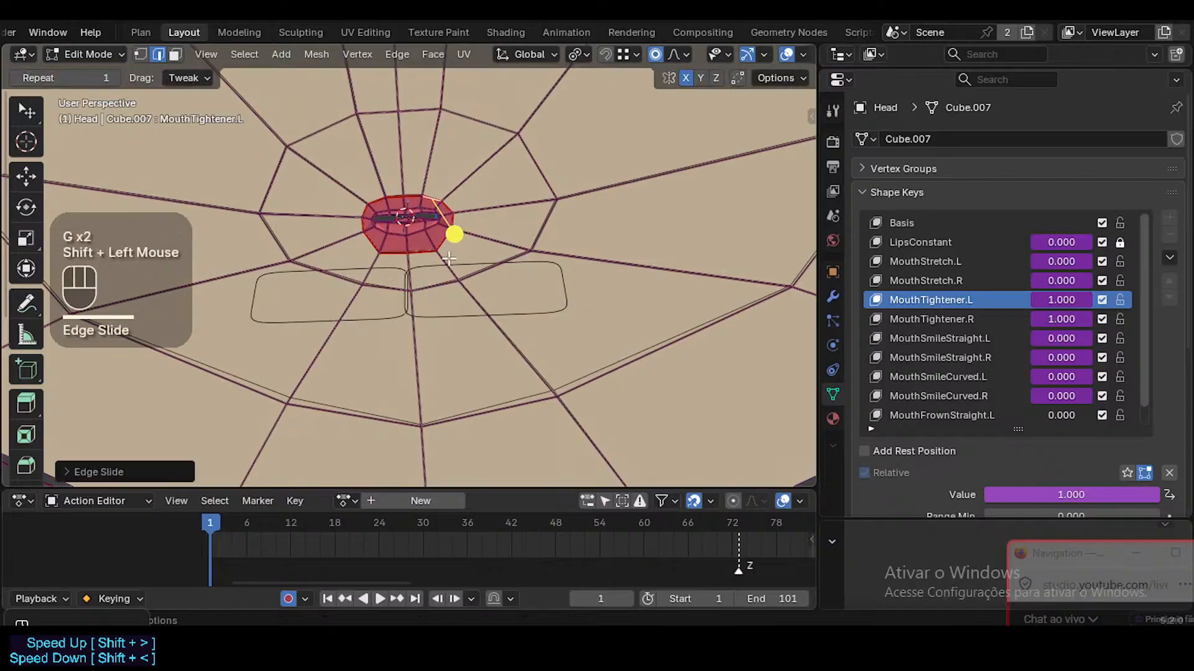
Rotate and move the inner edge of the lower lip beside the midline, and clear the selection
{"action": "left_click", "coordinate": [457, 271]}
{"action": "key", "text": "r"}
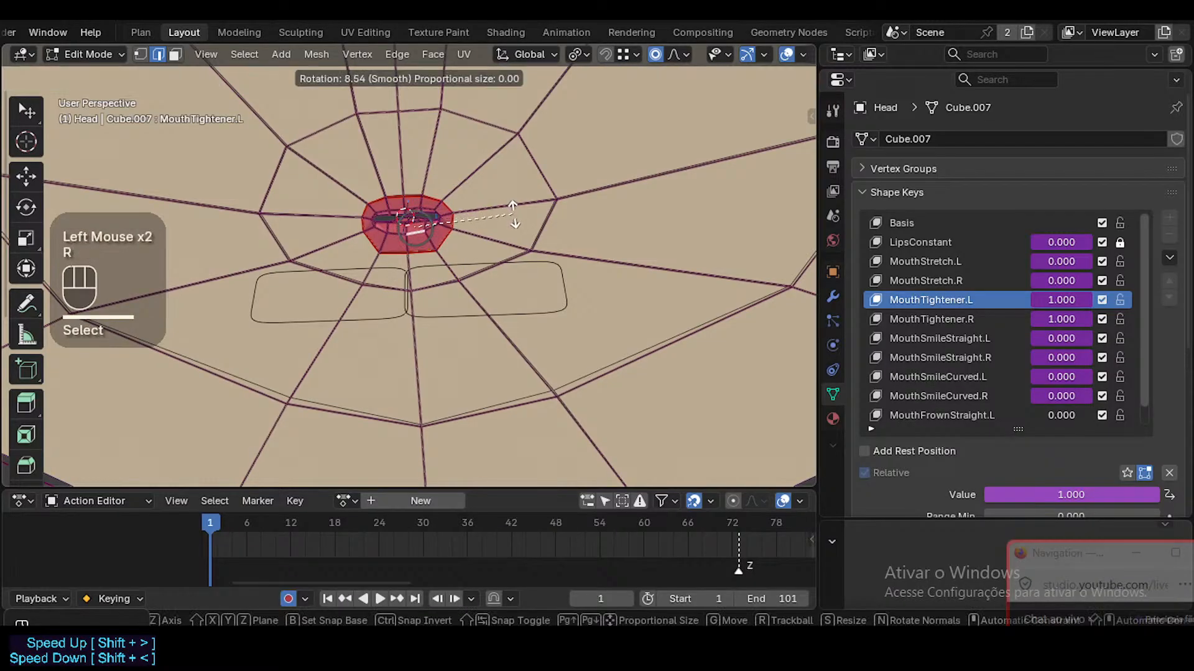
{"action": "left_click", "coordinate": [530, 203]}
{"action": "mouse_move", "coordinate": [532, 202]}
{"action": "middle_mouse_down"}
{"action": "mouse_move", "coordinate": [500, 163]}
{"action": "mouse_move", "coordinate": [518, 203]}
{"action": "middle_mouse_up"}
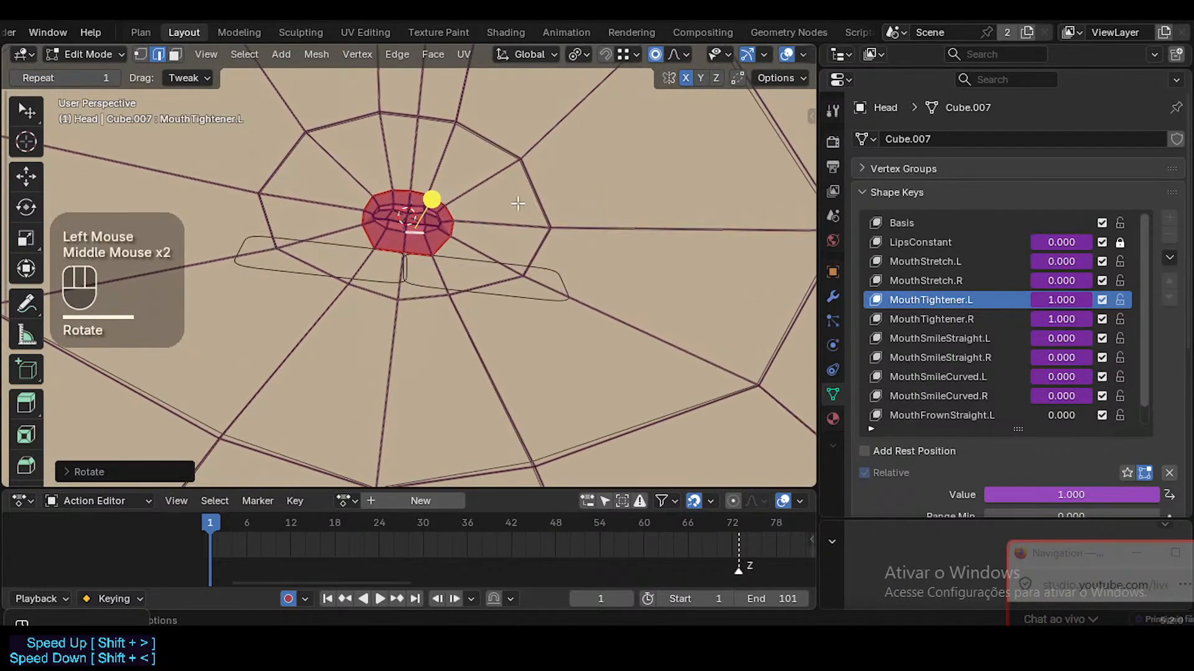
{"action": "key", "text": "r"}
{"action": "left_click", "coordinate": [520, 194]}
{"action": "key", "text": "g"}
{"action": "left_click", "coordinate": [524, 181], "text": "shift"}
{"action": "key", "text": "alt+a"}
Select the edge loop around the mouth opening and smooth its vertices
{"action": "key", "text": "1"}
{"action": "left_click_drag", "start_coordinate": [443, 226], "coordinate": [444, 217]}
{"action": "key", "text": "2"}
{"action": "left_click", "coordinate": [451, 233], "text": "alt+shift"}
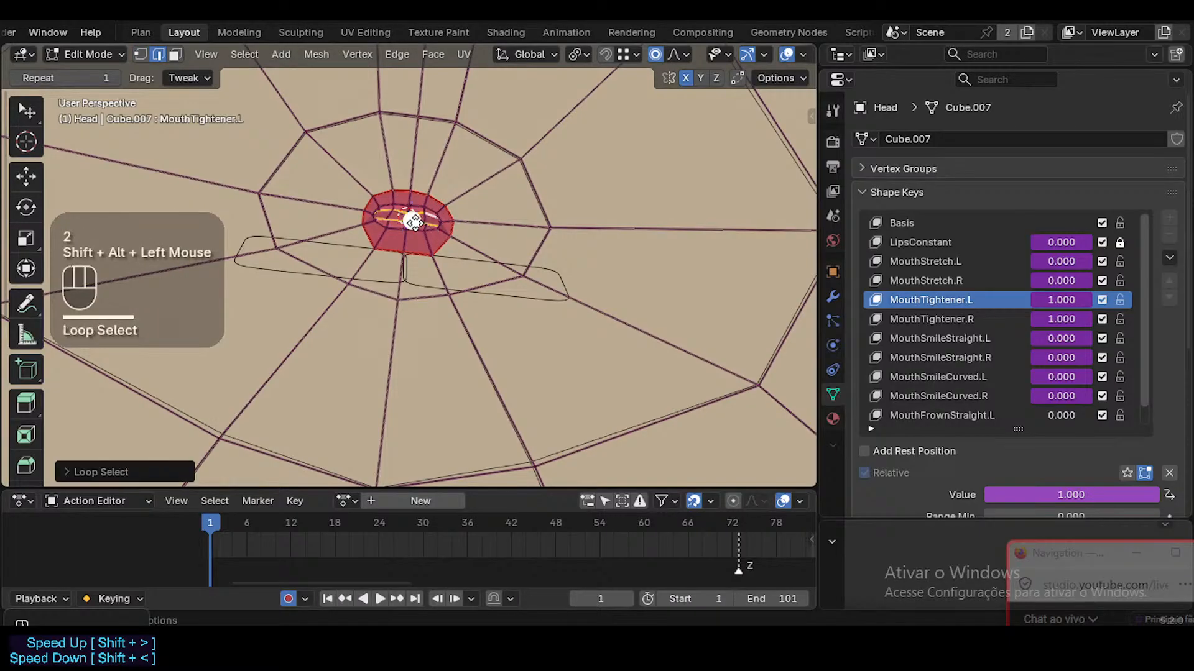
{"action": "left_click_drag", "start_coordinate": [437, 236], "coordinate": [447, 237]}
Scale the mouth-opening edge loop uniformly from a close front view
{"action": "key", "text": "shift+grave"}
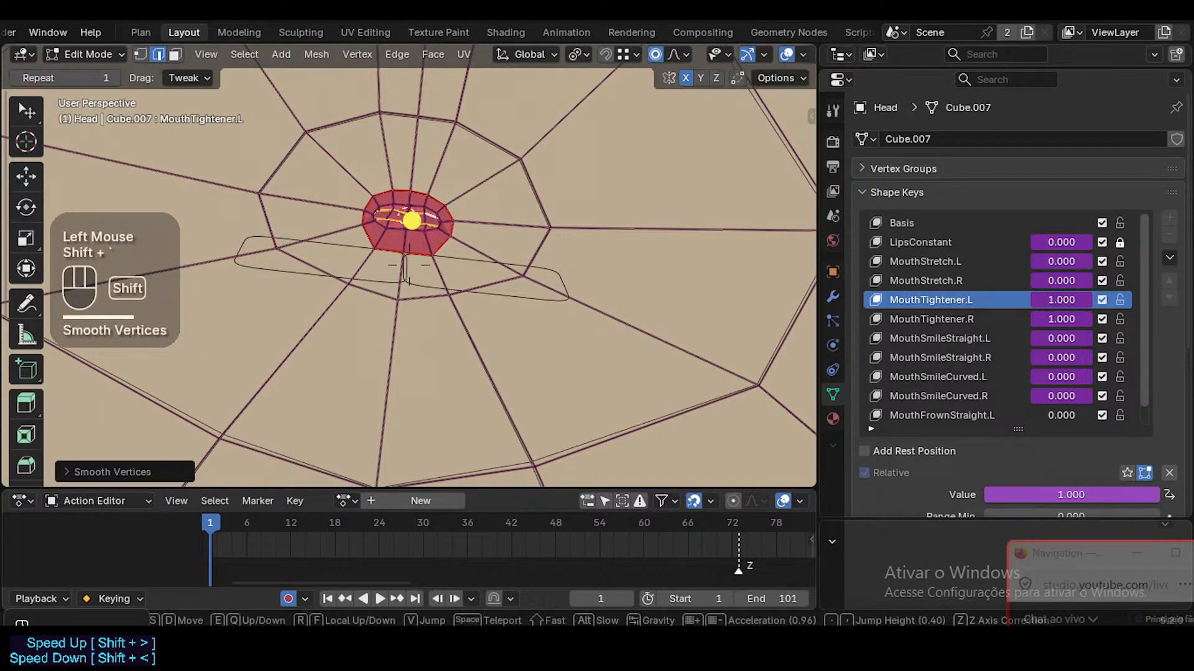
{"action": "scroll", "coordinate": [409, 265], "scroll_direction": "down", "scroll_amount": 2}
{"action": "scroll", "coordinate": [409, 264], "scroll_direction": "up", "scroll_amount": 1}
{"action": "scroll", "coordinate": [409, 264], "scroll_direction": "down", "scroll_amount": 1}
{"action": "scroll", "coordinate": [409, 265], "scroll_direction": "up", "scroll_amount": 1}
{"action": "scroll", "coordinate": [410, 265], "scroll_direction": "down", "scroll_amount": 2}
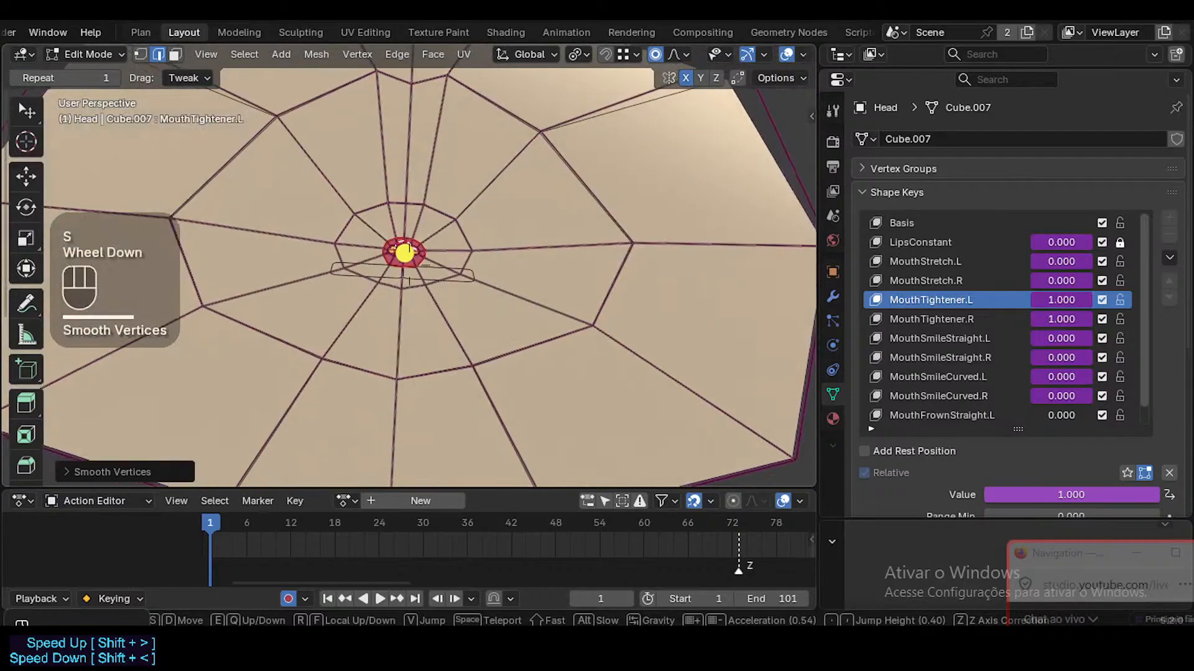
{"action": "scroll", "coordinate": [409, 265], "scroll_direction": "up", "scroll_amount": 1}
{"action": "scroll", "coordinate": [409, 265], "scroll_direction": "down", "scroll_amount": 1}
{"action": "key", "text": "w"}
{"action": "key", "text": "w"}
{"action": "key", "text": "w"}
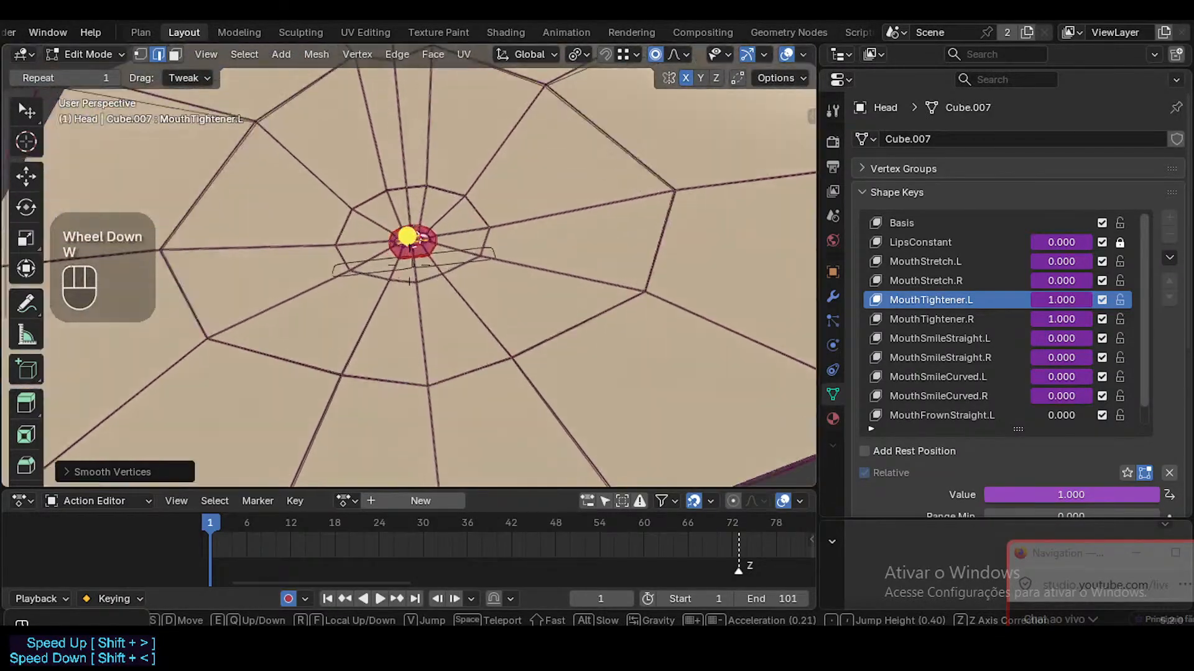
{"action": "key", "text": "s"}
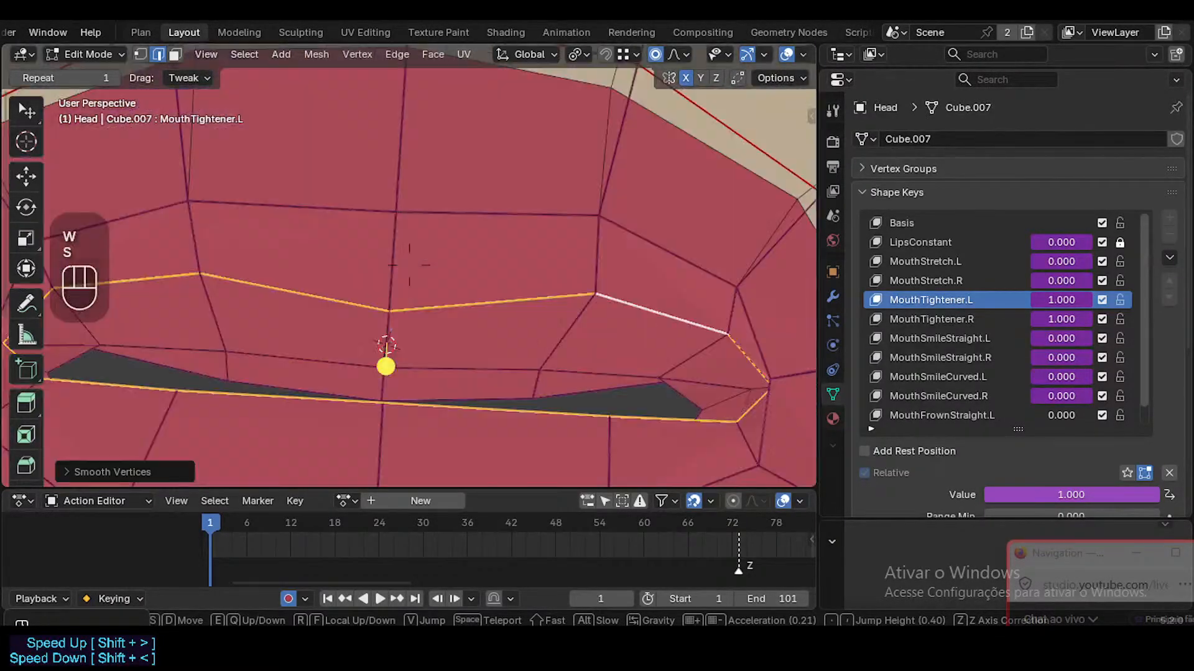
{"action": "scroll", "coordinate": [319, 320], "scroll_direction": "up", "scroll_amount": 1}
{"action": "scroll", "coordinate": [319, 319], "scroll_direction": "down", "scroll_amount": 2}
{"action": "key", "text": "s"}
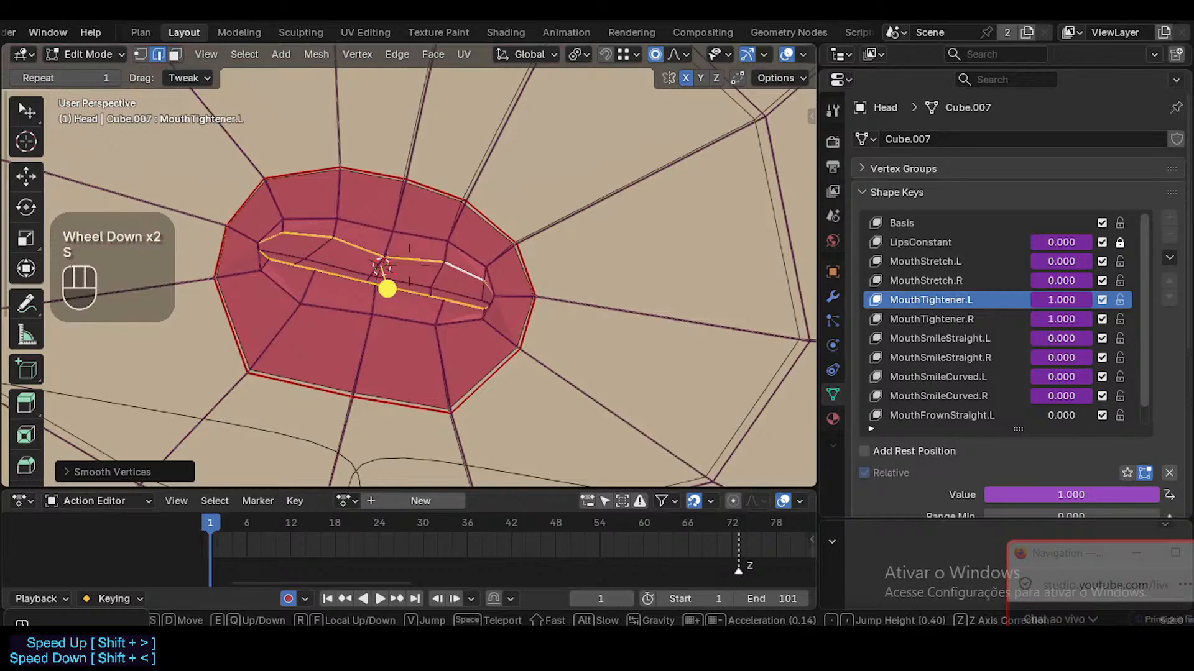
{"action": "left_click", "coordinate": [386, 289]}
{"action": "scroll", "coordinate": [376, 309], "scroll_direction": "down", "scroll_amount": 1}
{"action": "middle_click_drag", "start_coordinate": [386, 285], "coordinate": [375, 311]}
{"action": "key", "text": "s"}
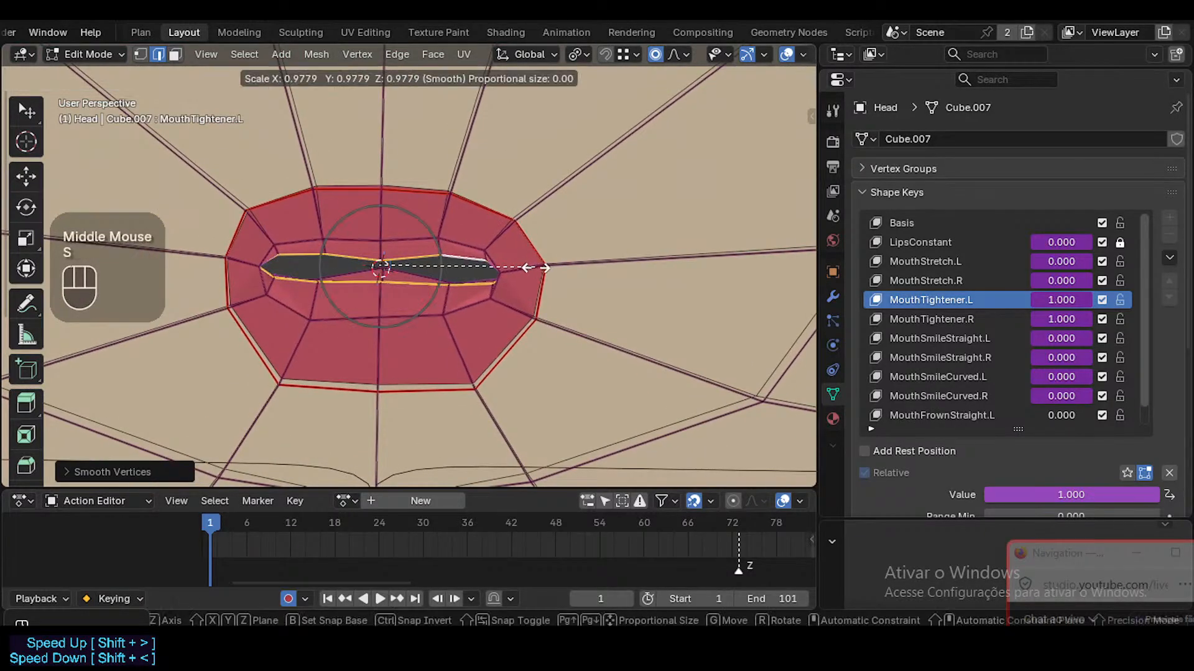
{"action": "left_click", "coordinate": [542, 264]}
Slide the outer lip vertices at the MouthTightener.L mouth corner and just above it inward toward the inner lip loop
{"action": "key", "text": "1"}
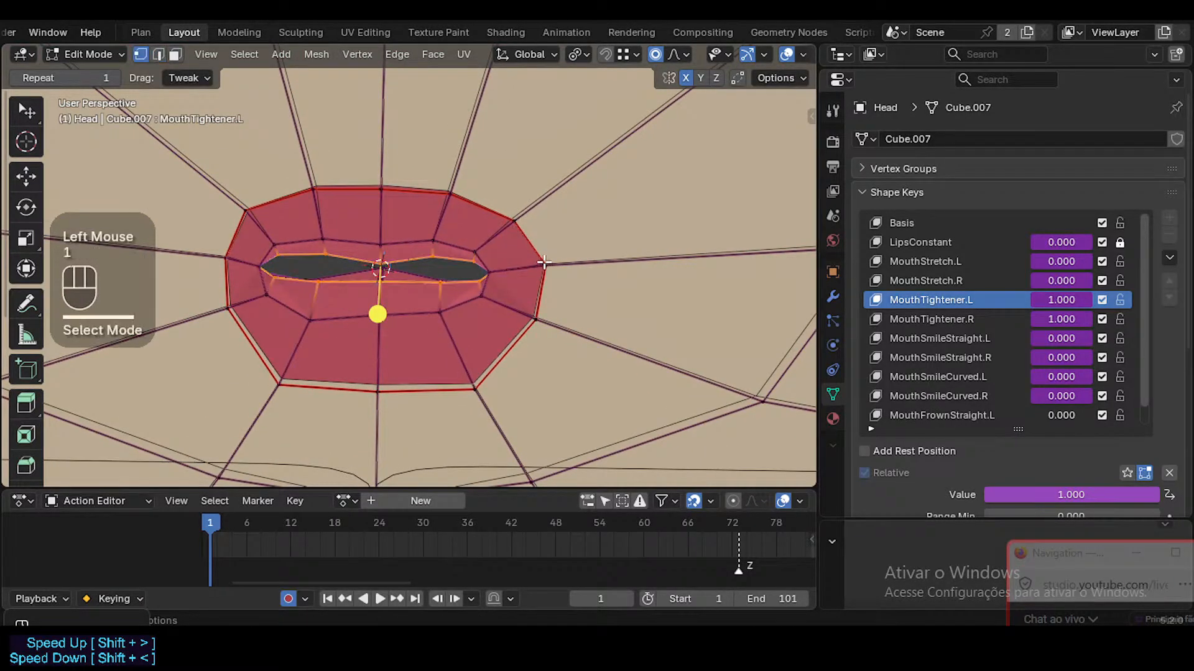
{"action": "left_click", "coordinate": [543, 263]}
{"action": "key", "text": "g"}
{"action": "key", "text": "g"}
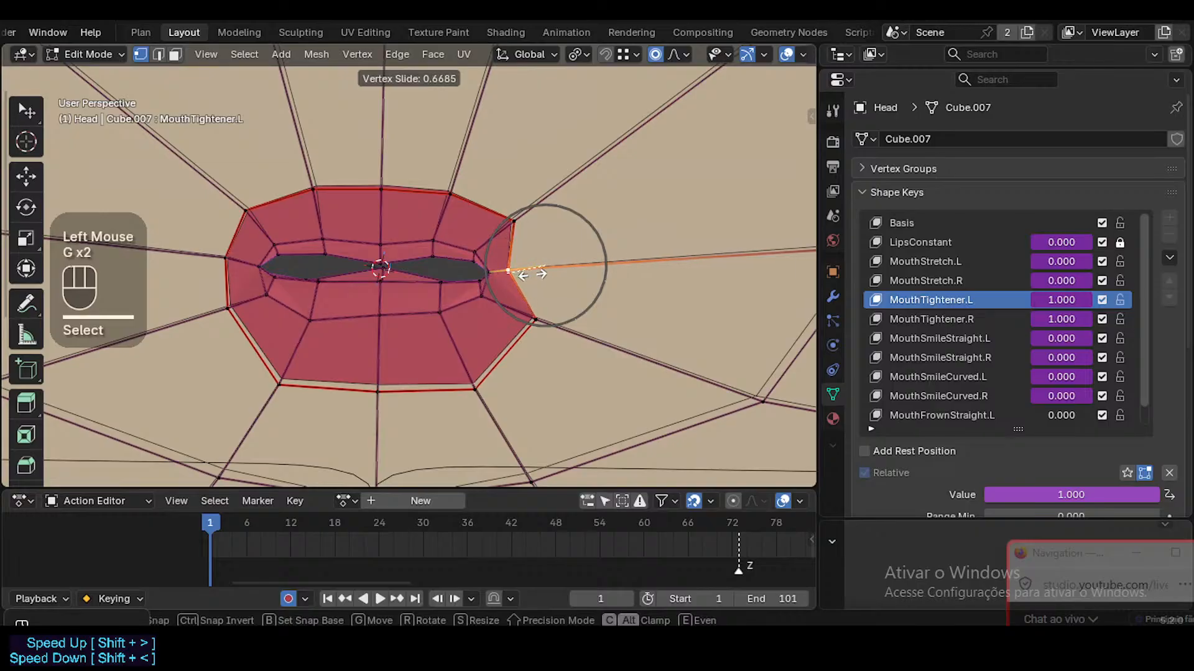
{"action": "left_click", "coordinate": [531, 274]}
{"action": "left_click", "coordinate": [500, 230]}
{"action": "key", "text": "g"}
{"action": "key", "text": "g"}
{"action": "left_click", "coordinate": [488, 225]}
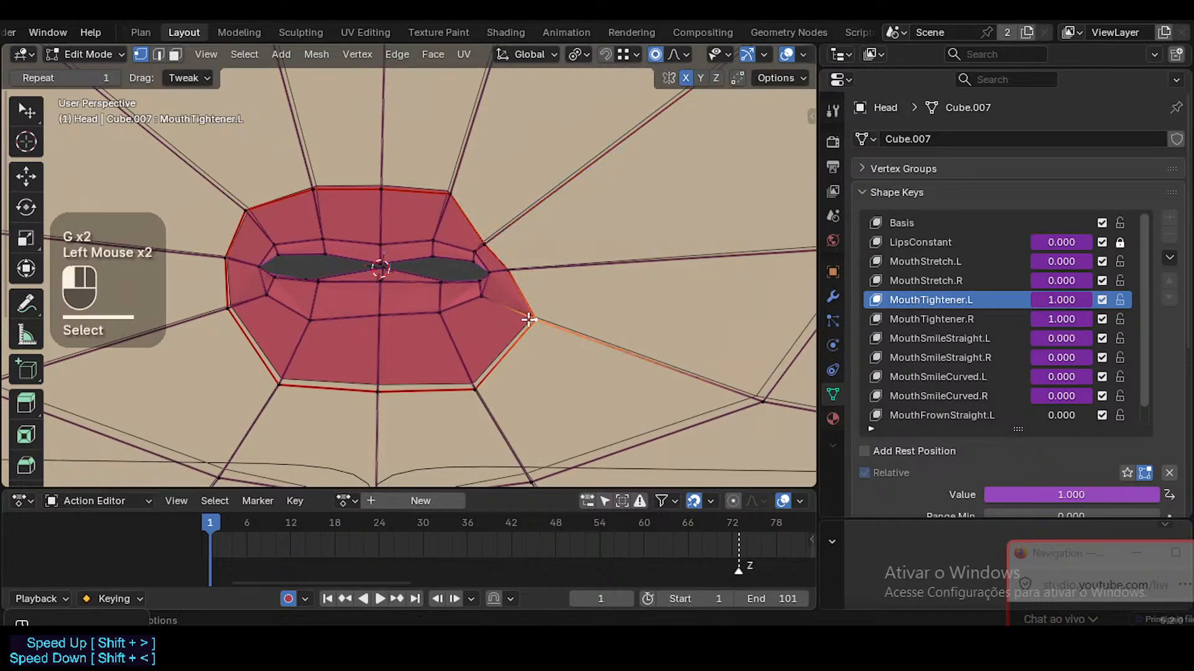
Slide the two outer lower-lip vertices below the mouth corner inward, redoing the slide nearest the midline
{"action": "left_click", "coordinate": [535, 318]}
{"action": "key", "text": "g"}
{"action": "key", "text": "g"}
{"action": "left_click", "coordinate": [520, 325]}
{"action": "left_click", "coordinate": [475, 389]}
{"action": "key", "text": "g"}
{"action": "key", "text": "g"}
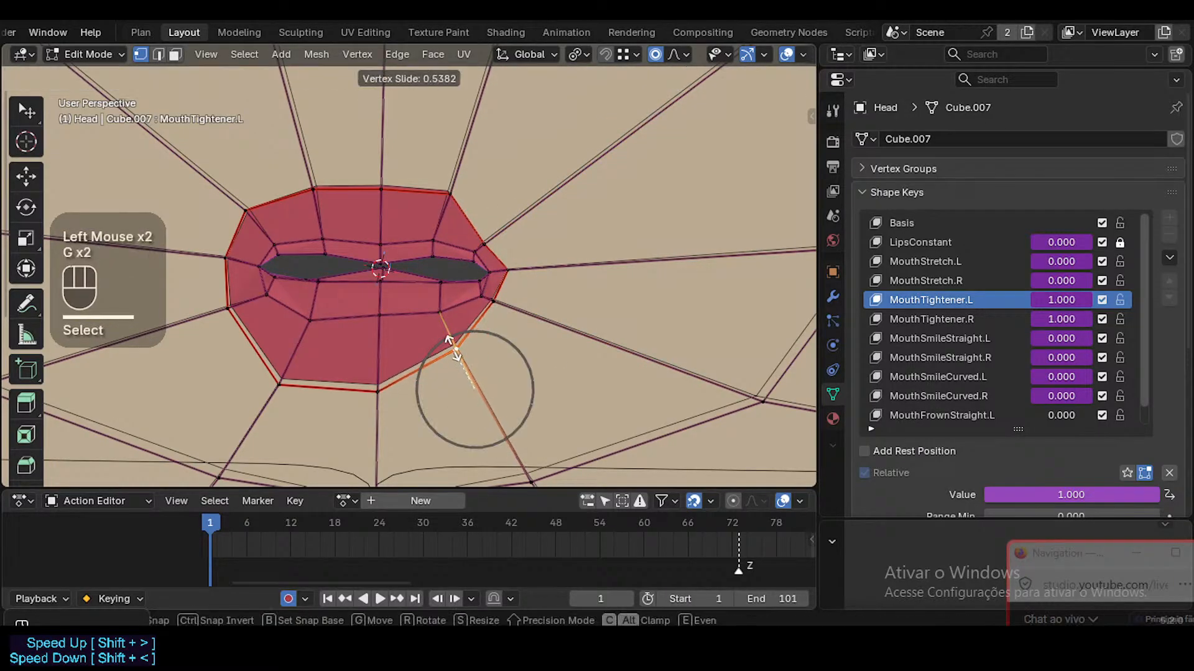
{"action": "left_click", "coordinate": [462, 370]}
{"action": "key", "text": "ctrl+z"}
{"action": "key", "text": "g"}
{"action": "key", "text": "g"}
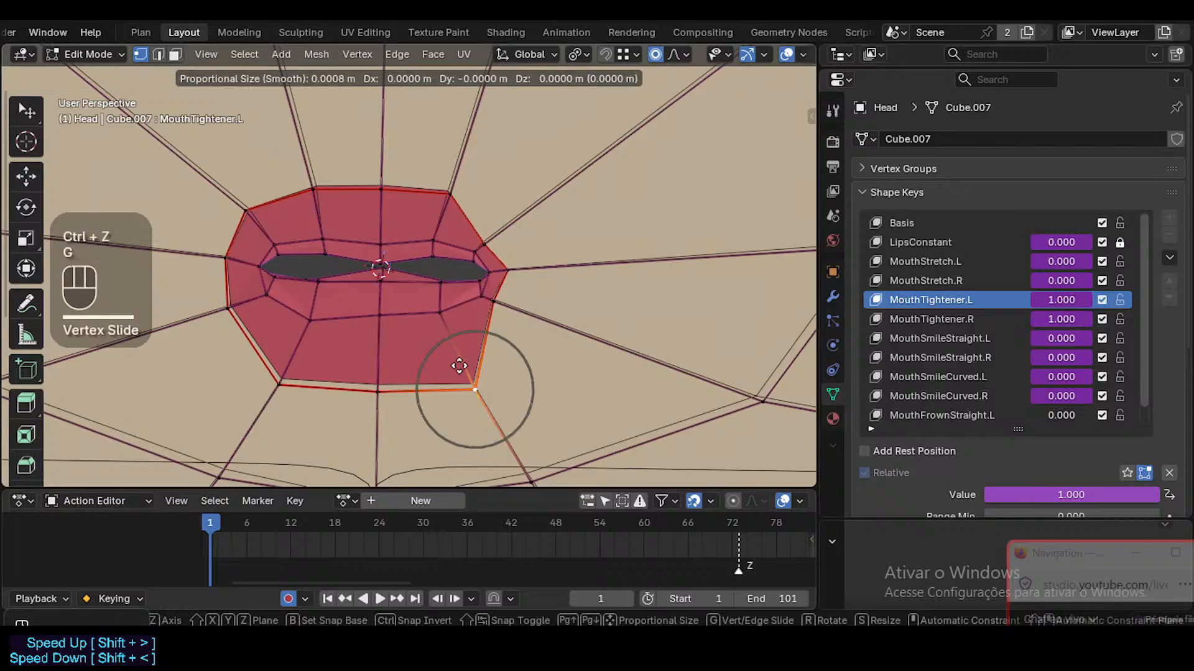
{"action": "left_click", "coordinate": [472, 392]}
Slide the bottom centre vertex of the lower lip contour up toward the inner lip loop and clear the selection
{"action": "left_click", "coordinate": [377, 389]}
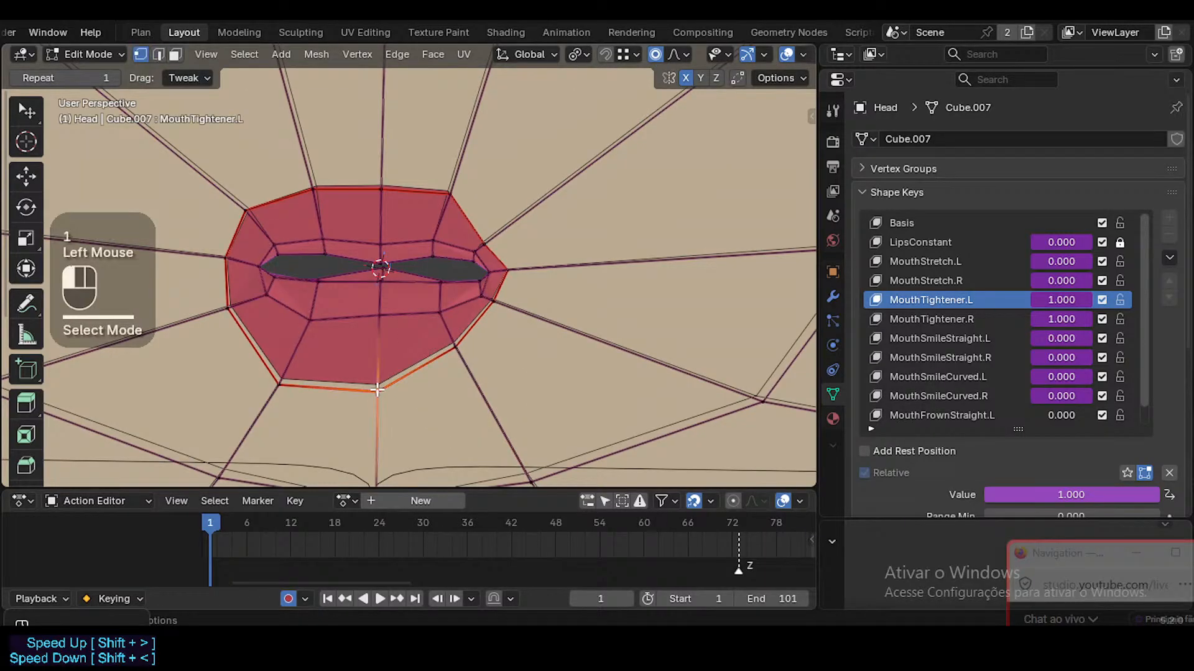
{"action": "key", "text": "g"}
{"action": "key", "text": "g"}
{"action": "left_click", "coordinate": [373, 466]}
{"action": "key", "text": "alt+a"}
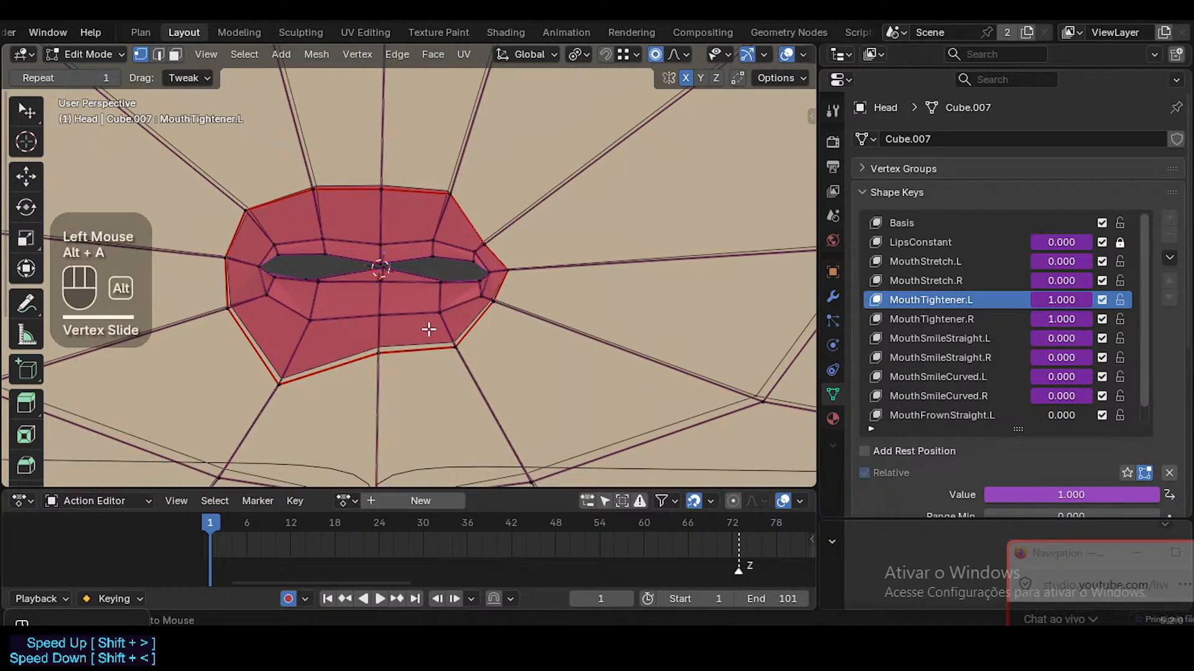
Select the outer lip contour loop in edge selection mode, smooth its vertices, and clear the selection
{"action": "key", "text": "3"}
{"action": "key", "text": "2"}
{"action": "left_click", "coordinate": [473, 328], "text": "alt+shift"}
{"action": "left_click_drag", "start_coordinate": [380, 306], "coordinate": [401, 316]}
{"action": "key", "text": "alt+a"}
Slide the upper lip's outer contour edge beside the midline down toward the inner lip loop
{"action": "left_click", "coordinate": [411, 215]}
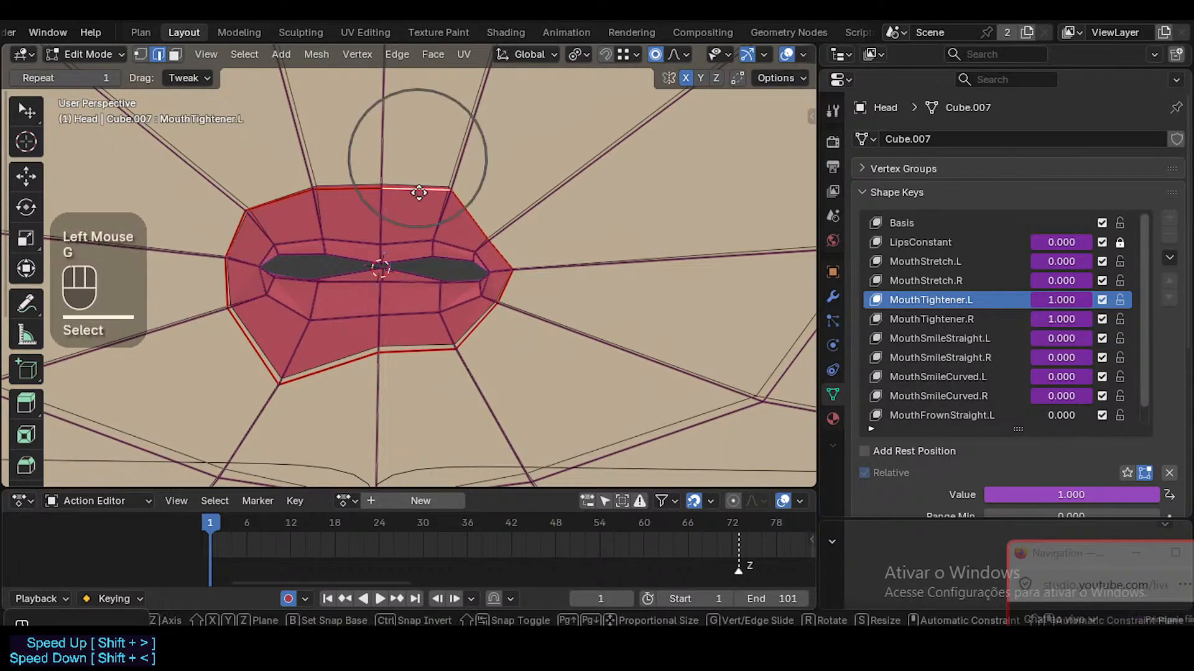
{"action": "key", "text": "g"}
{"action": "key", "text": "g"}
{"action": "left_click", "coordinate": [418, 213]}
Slide the two outer upper-lip vertices between the midline and the mouth corner to refine the upper contour
{"action": "key", "text": "1"}
{"action": "left_click", "coordinate": [421, 211]}
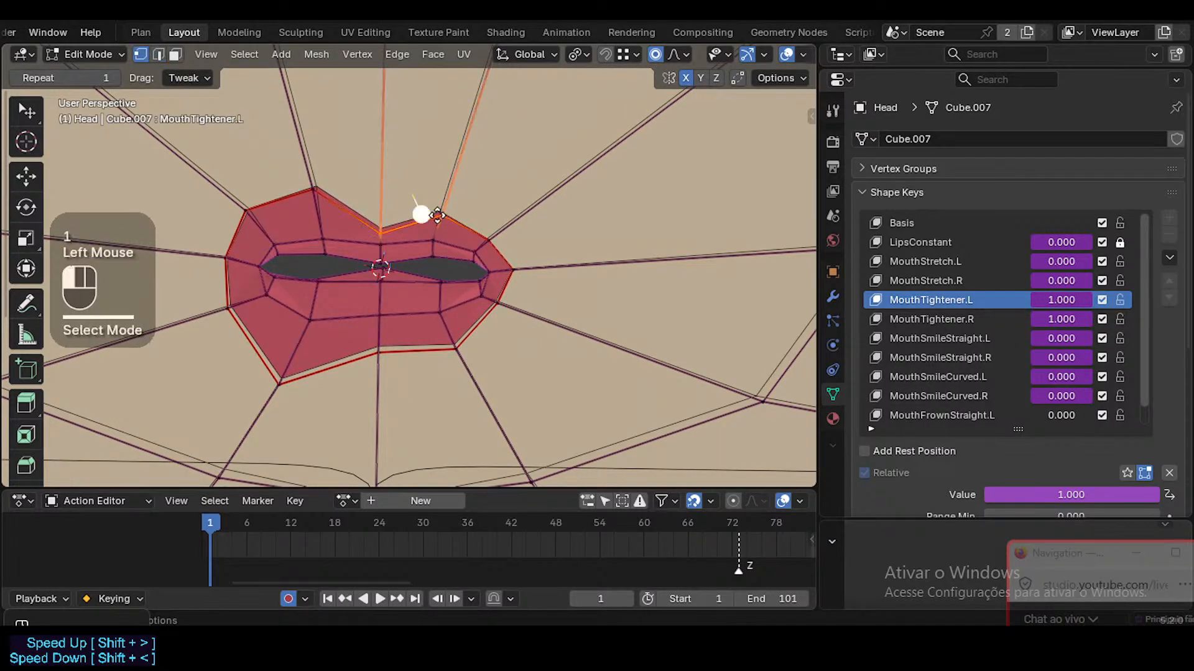
{"action": "key", "text": "g"}
{"action": "key", "text": "g"}
{"action": "left_click", "coordinate": [454, 258]}
{"action": "left_click", "coordinate": [488, 240]}
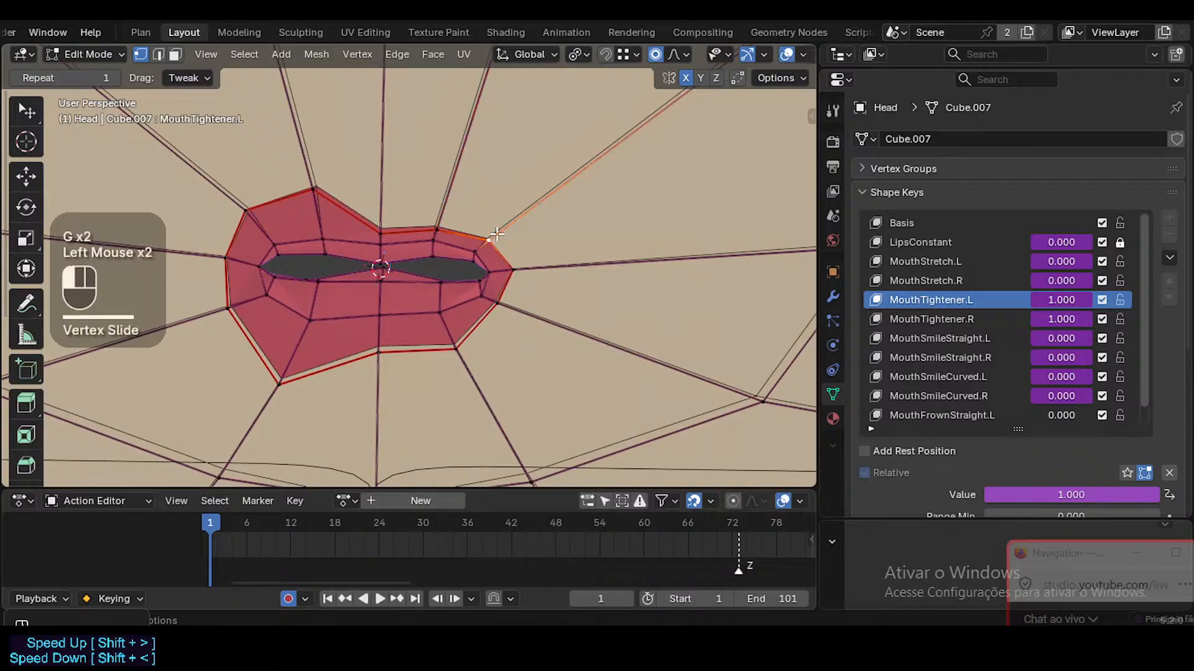
{"action": "key", "text": "g"}
{"action": "key", "text": "g"}
{"action": "left_click", "coordinate": [515, 281]}
Open the centre of the mouth by moving its lower midline vertex down and its upper midline vertex up
{"action": "left_click", "coordinate": [381, 269]}
{"action": "key", "text": "g"}
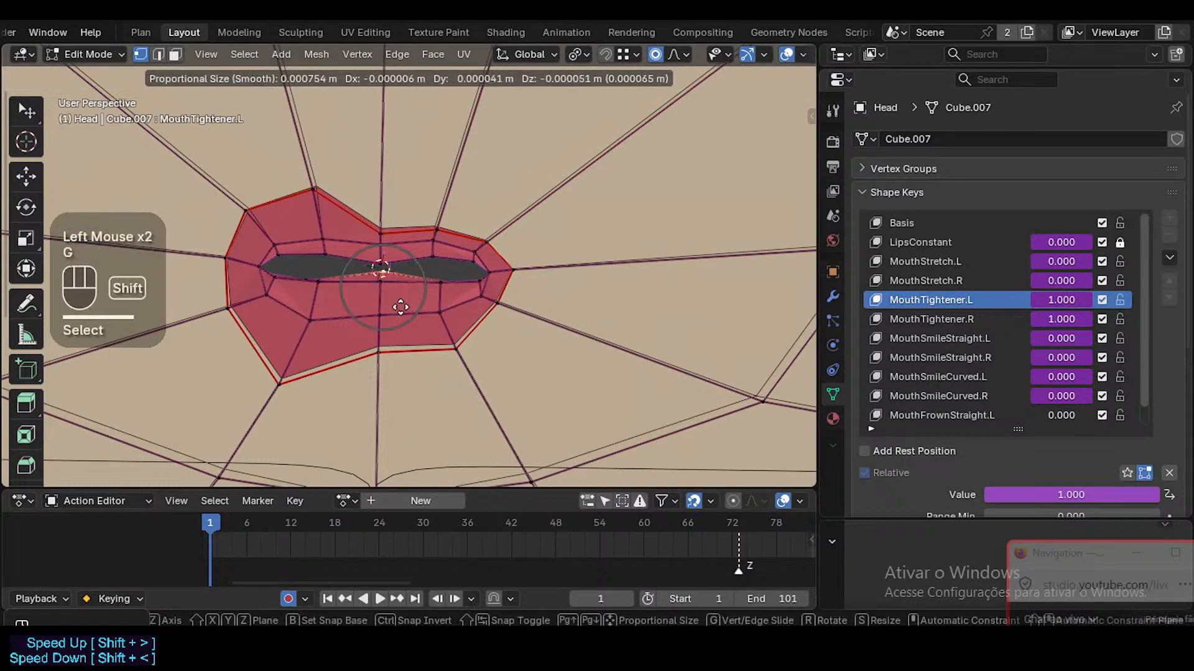
{"action": "left_click", "coordinate": [390, 412], "text": "shift"}
{"action": "left_click", "coordinate": [380, 266]}
{"action": "key", "text": "g"}
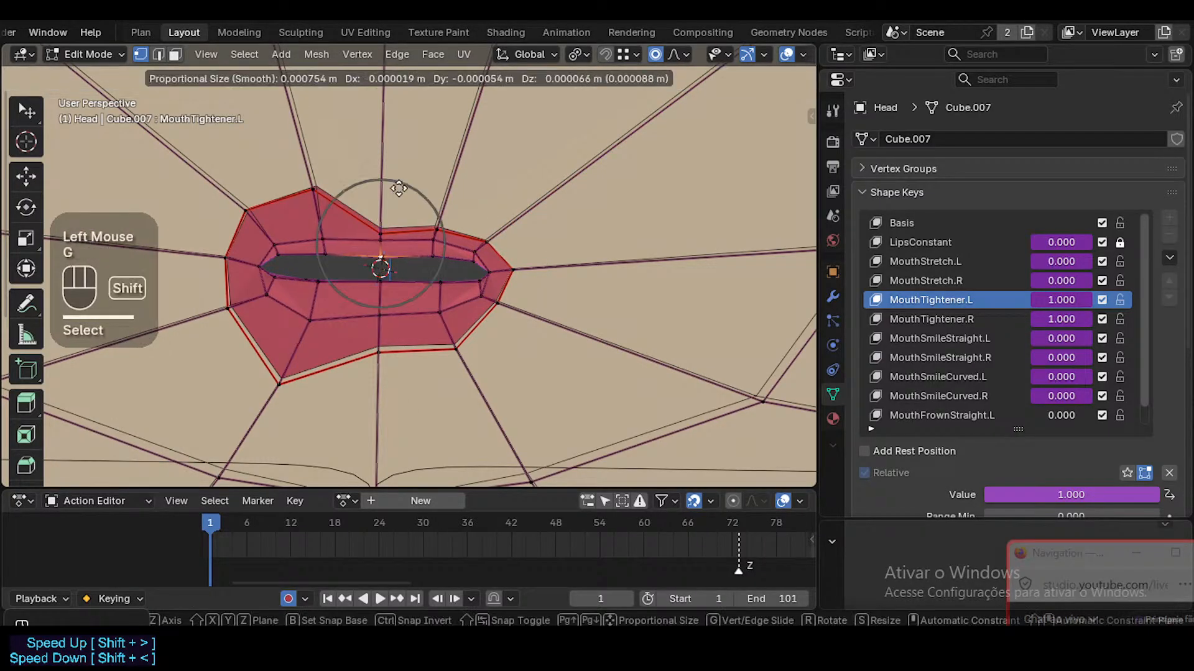
{"action": "left_click", "coordinate": [405, 157], "text": "shift"}
{"action": "key", "text": "g"}
{"action": "left_click", "coordinate": [403, 246], "text": "shift"}
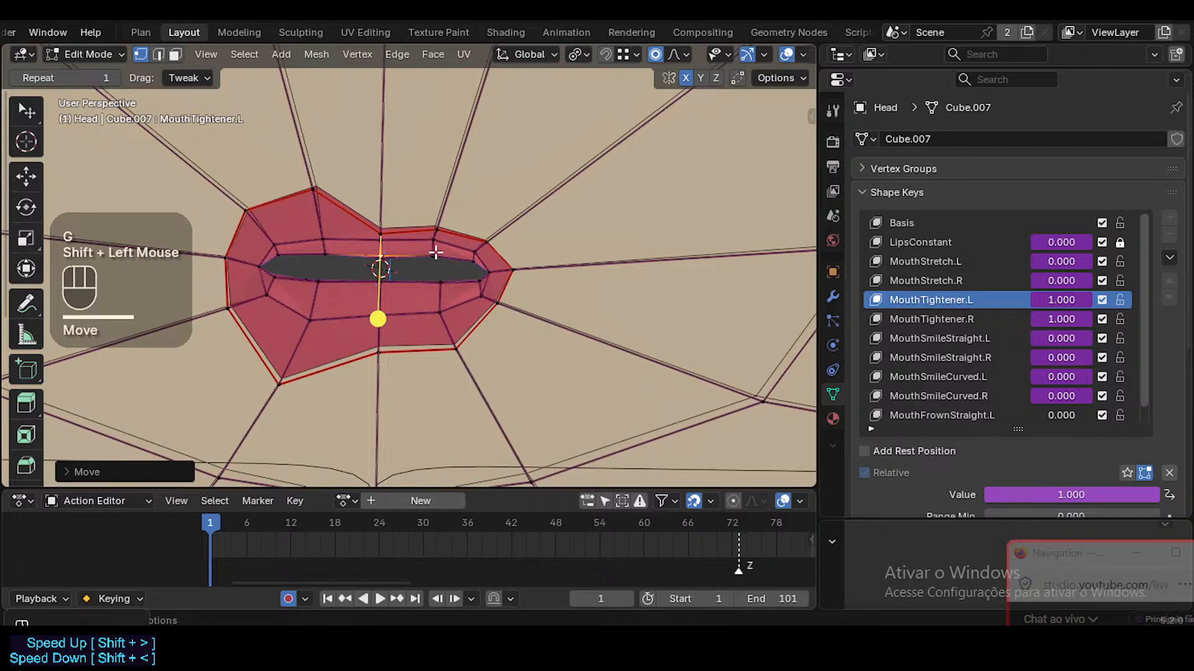
Turn on X-ray, select the inner lip face loop in face selection mode, and smooth its vertices
{"action": "key", "text": "alt+z"}
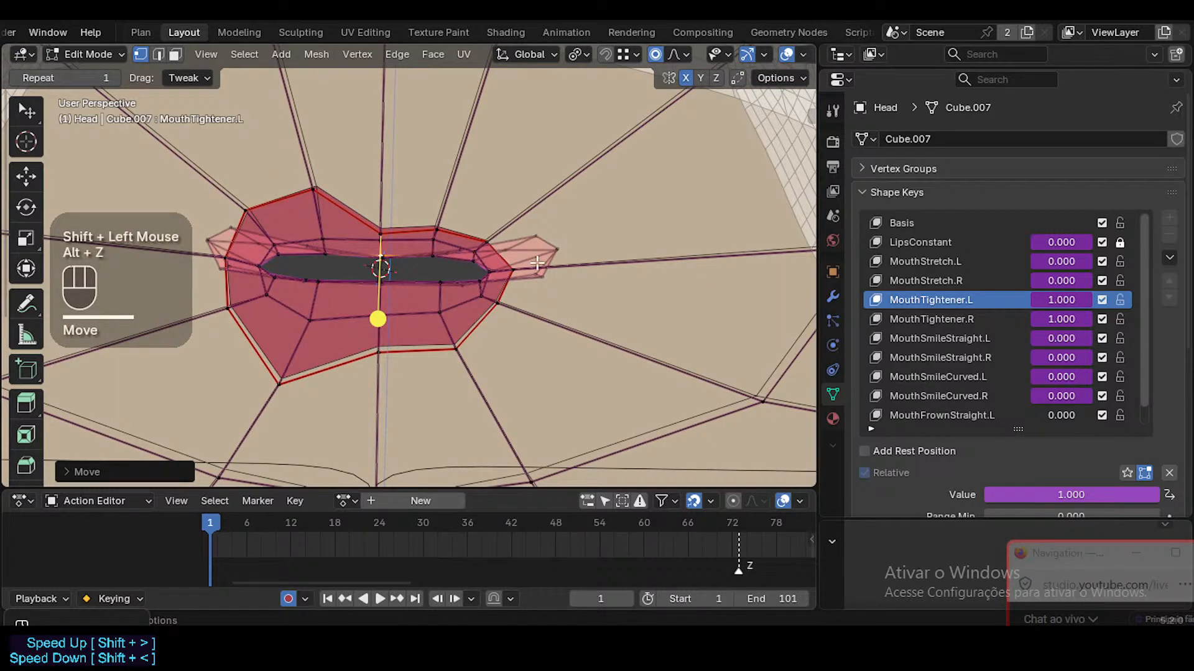
{"action": "key", "text": "3"}
{"action": "left_click", "coordinate": [437, 244], "text": "alt+shift"}
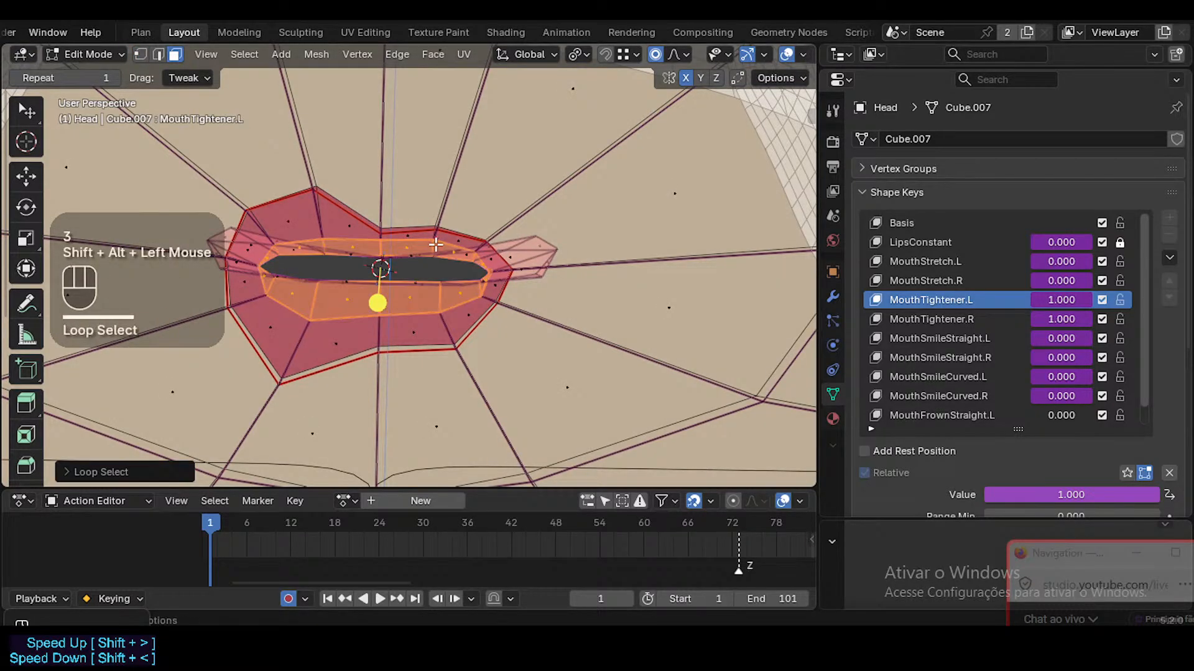
{"action": "left_click_drag", "start_coordinate": [386, 287], "coordinate": [406, 297]}
Extend the selection to the hidden inner mouth faces by growing and shrinking it twice, and smooth the vertices
{"action": "key", "text": "ctrl+KP_Add"}
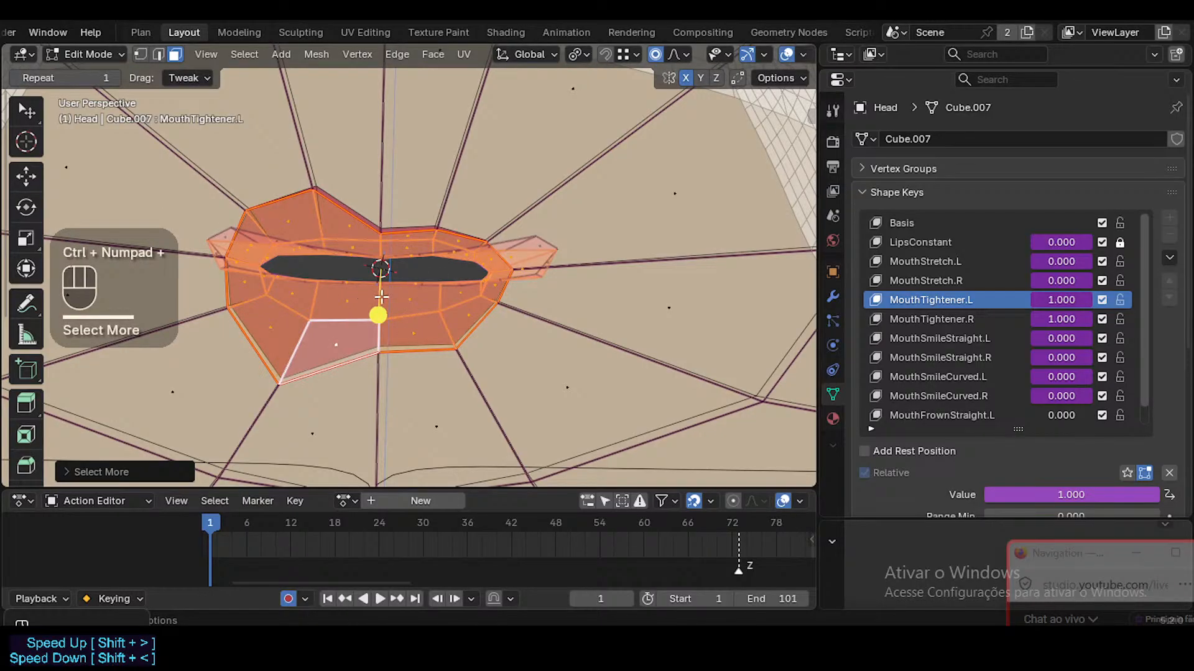
{"action": "key", "text": "ctrl+KP_Add"}
{"action": "key", "text": "ctrl+KP_Subtract"}
{"action": "key", "text": "ctrl+KP_Subtract"}
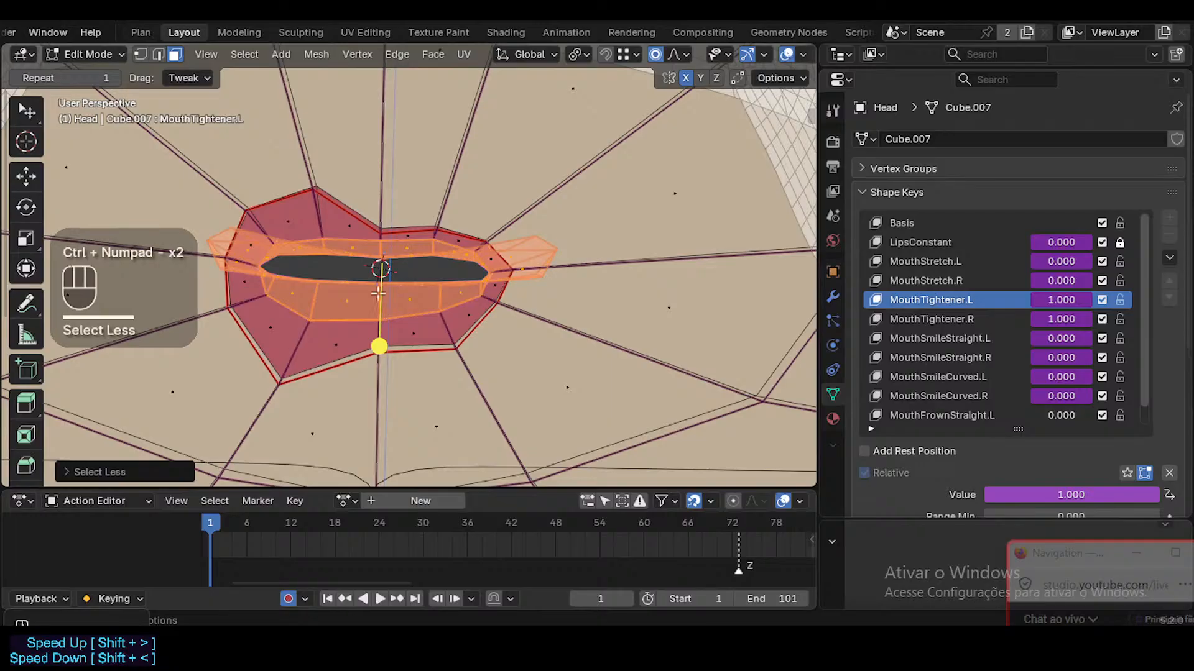
{"action": "mouse_move", "coordinate": [381, 343]}
{"action": "left_mouse_down"}
{"action": "mouse_move", "coordinate": [430, 355]}
{"action": "mouse_move", "coordinate": [390, 357]}
{"action": "left_mouse_up"}
Deselect the loop bounding the inner lip faces in vertex selection mode and smooth the remaining vertices
{"action": "key", "text": "1"}
{"action": "left_click", "coordinate": [399, 320], "text": "alt+shift"}
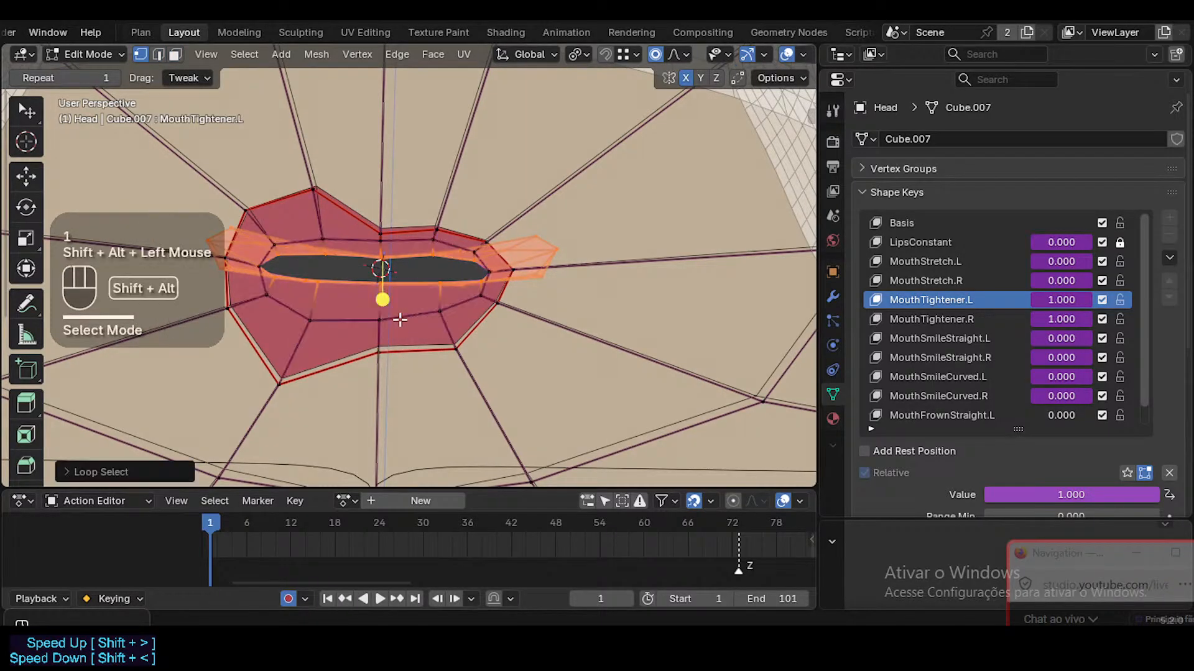
{"action": "mouse_move", "coordinate": [383, 303]}
{"action": "left_mouse_down"}
{"action": "mouse_move", "coordinate": [407, 303]}
{"action": "mouse_move", "coordinate": [400, 314]}
{"action": "mouse_move", "coordinate": [395, 303]}
{"action": "left_mouse_up"}
{"action": "key", "text": "2"}
{"action": "left_click", "coordinate": [405, 255], "text": "alt+shift"}
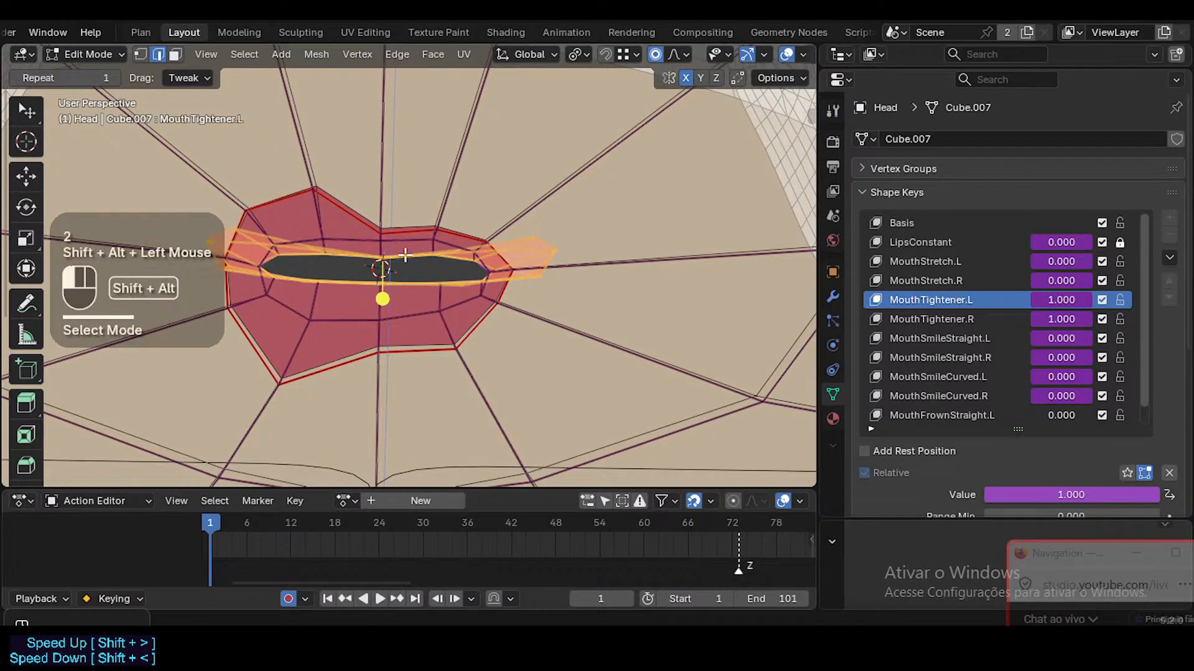
{"action": "key", "text": "ctrl+z"}
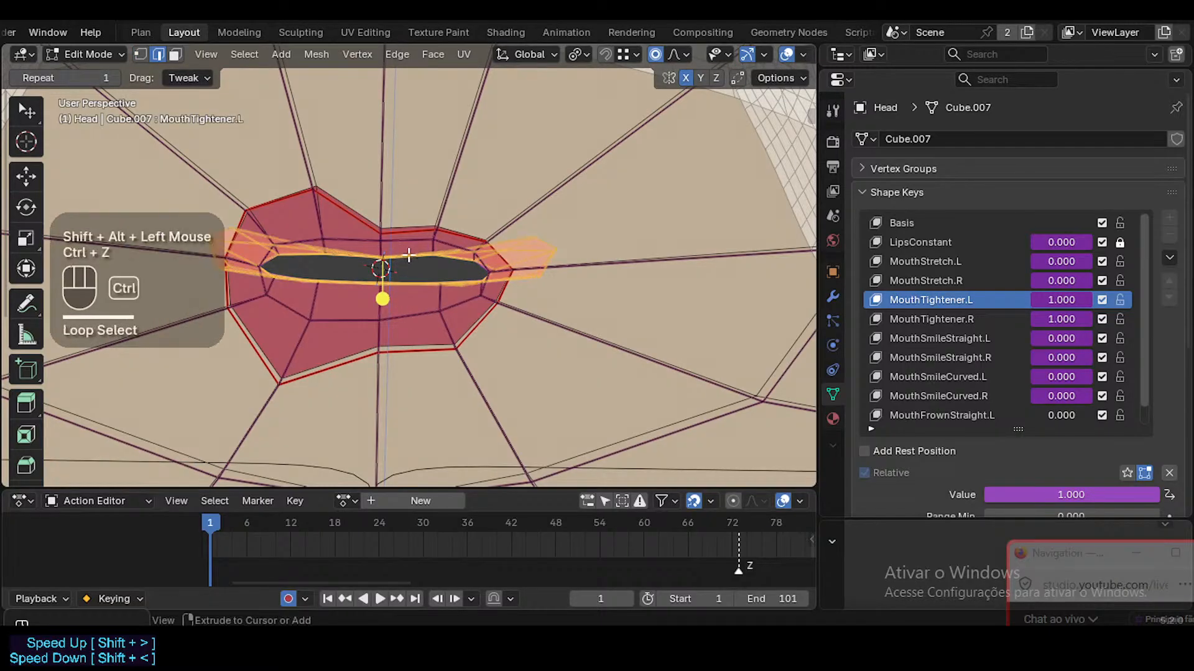
{"action": "left_click", "coordinate": [445, 255], "text": "alt+shift"}
{"action": "middle_click_drag", "start_coordinate": [456, 263], "coordinate": [460, 296]}
{"action": "key", "text": "ctrl+z"}
{"action": "key", "text": "2"}
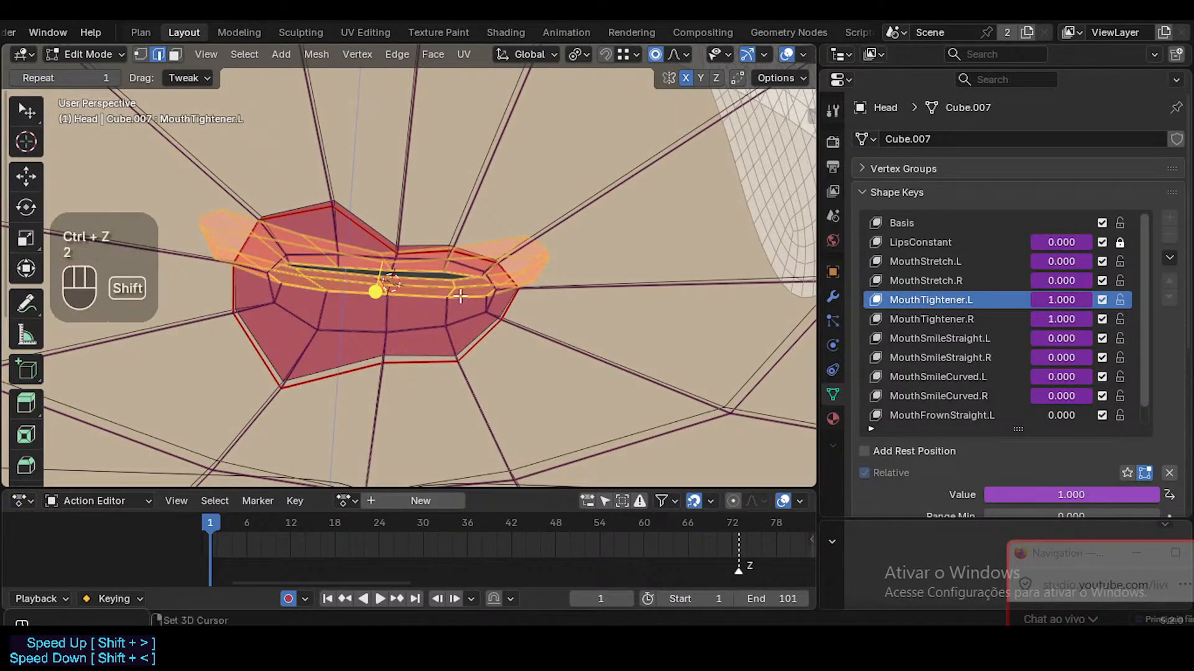
{"action": "left_click", "coordinate": [460, 297], "text": "alt+shift"}
{"action": "key", "text": "ctrl+z"}
Deselect the mouth-opening rim loop in vertex selection mode and smooth the remaining inner mouth vertices
{"action": "key", "text": "1"}
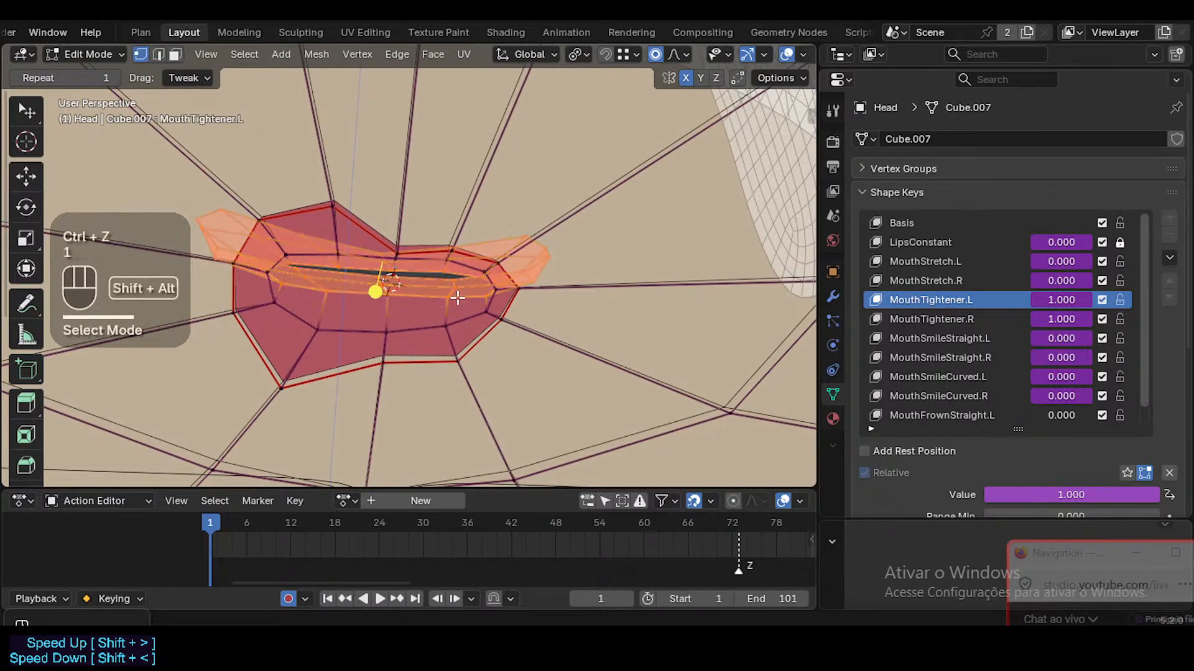
{"action": "left_click", "coordinate": [456, 302], "text": "alt+shift"}
{"action": "left_click_drag", "start_coordinate": [374, 290], "coordinate": [413, 297]}
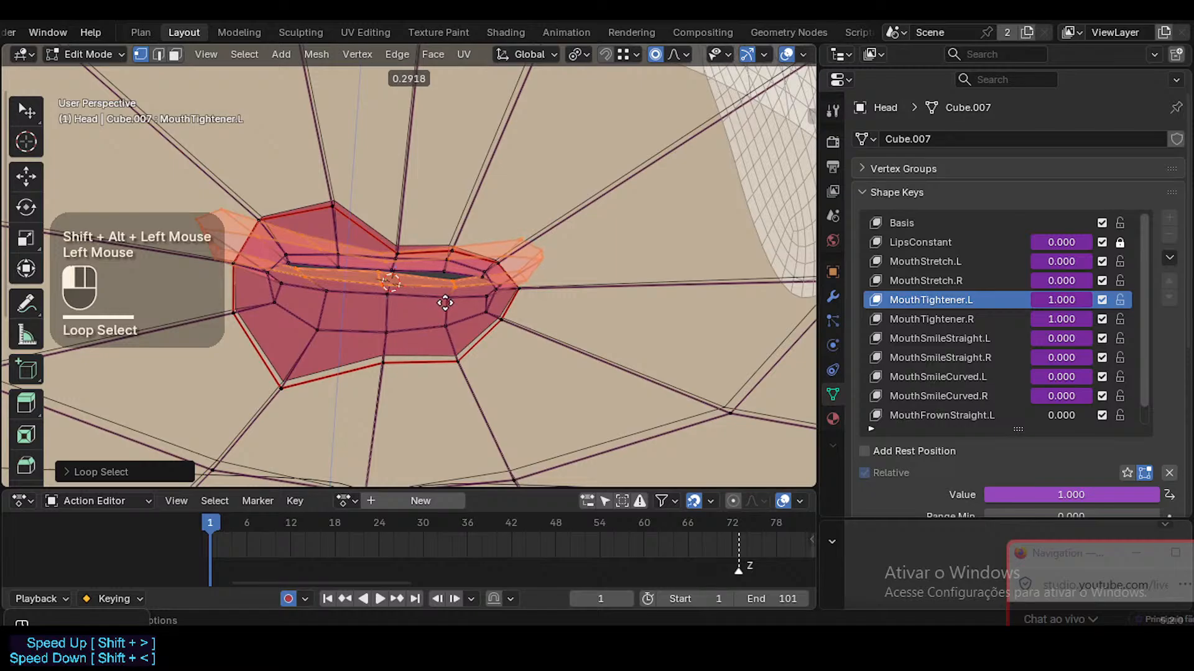
{"action": "left_click", "coordinate": [373, 285]}
{"action": "middle_click_drag", "start_coordinate": [373, 285], "coordinate": [378, 266]}
{"action": "key", "text": "1"}
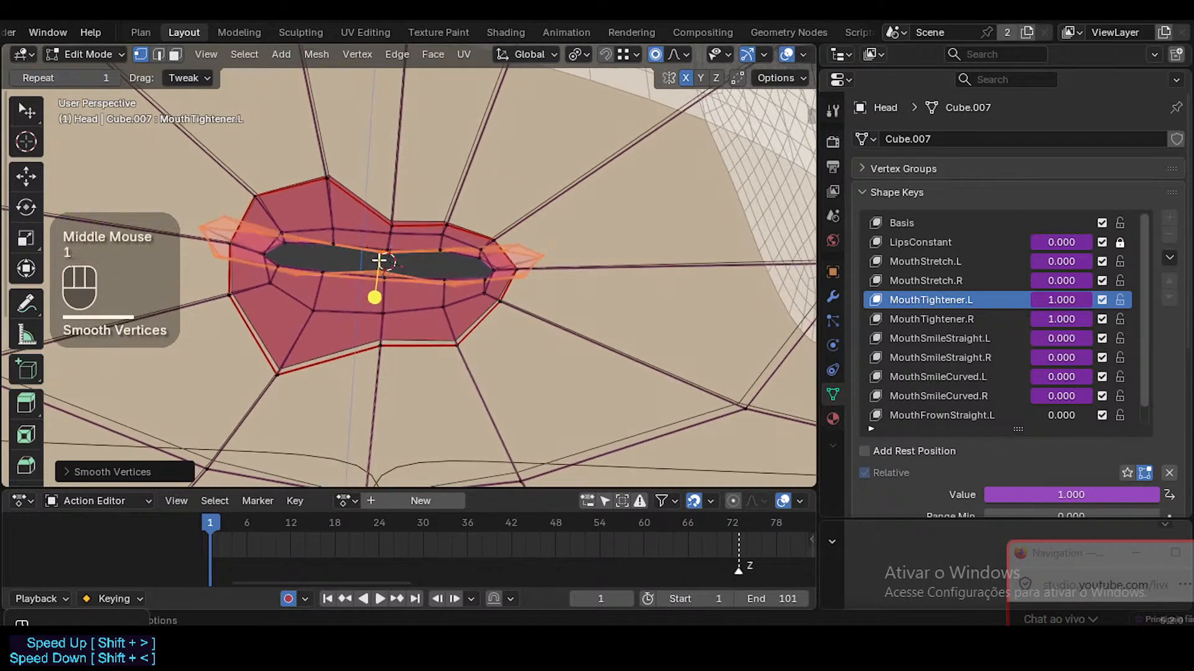
Nudge the middle vertex of the mouth opening's lower rim downward, and pull the inner mouth's side edge on the character's left inward
{"action": "left_click", "coordinate": [390, 261]}
{"action": "key", "text": "g"}
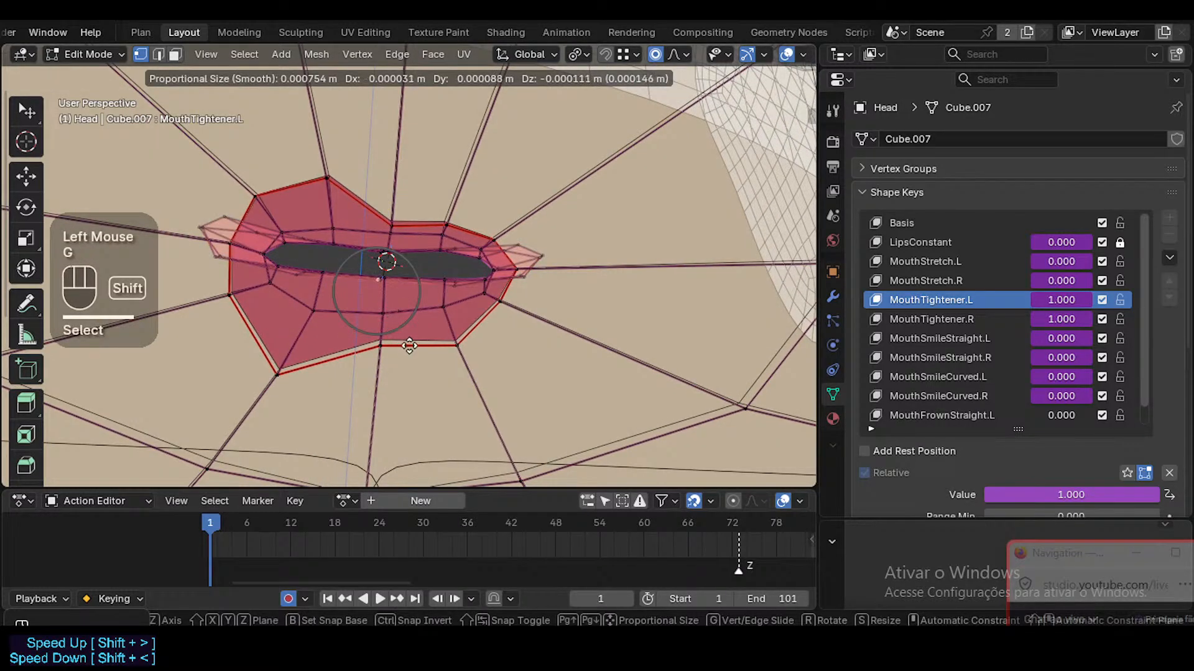
{"action": "left_click", "coordinate": [390, 253], "text": "shift"}
{"action": "middle_click_drag", "start_coordinate": [389, 253], "coordinate": [308, 328]}
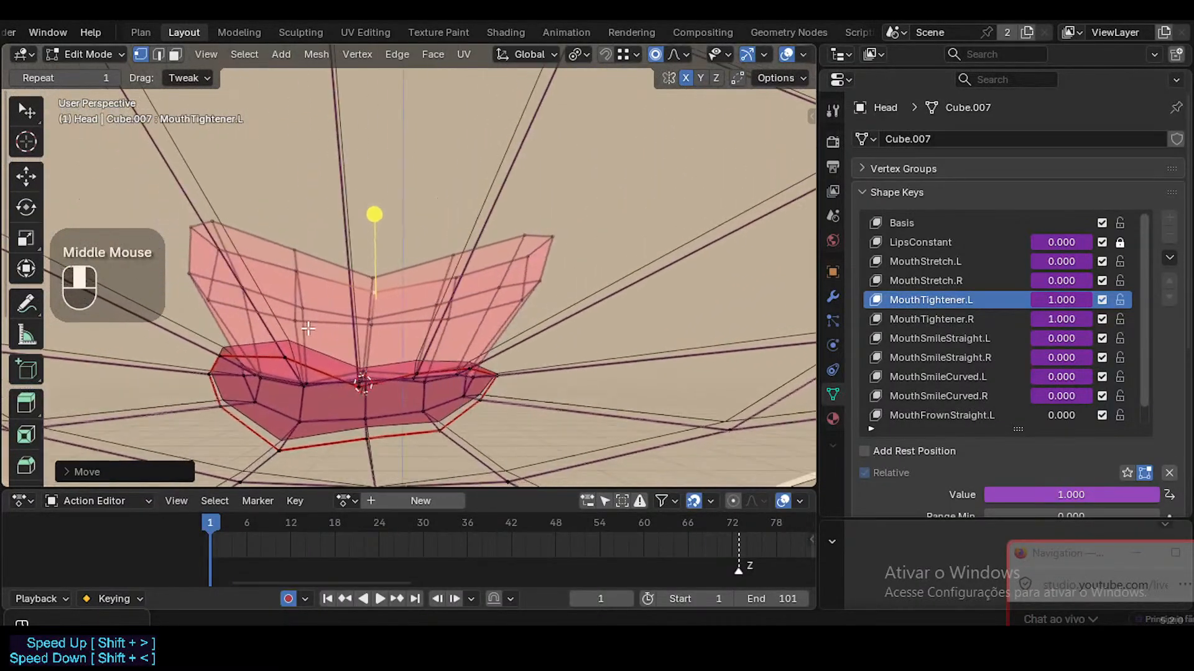
{"action": "key", "text": "2"}
{"action": "left_click", "coordinate": [531, 290]}
{"action": "key", "text": "g"}
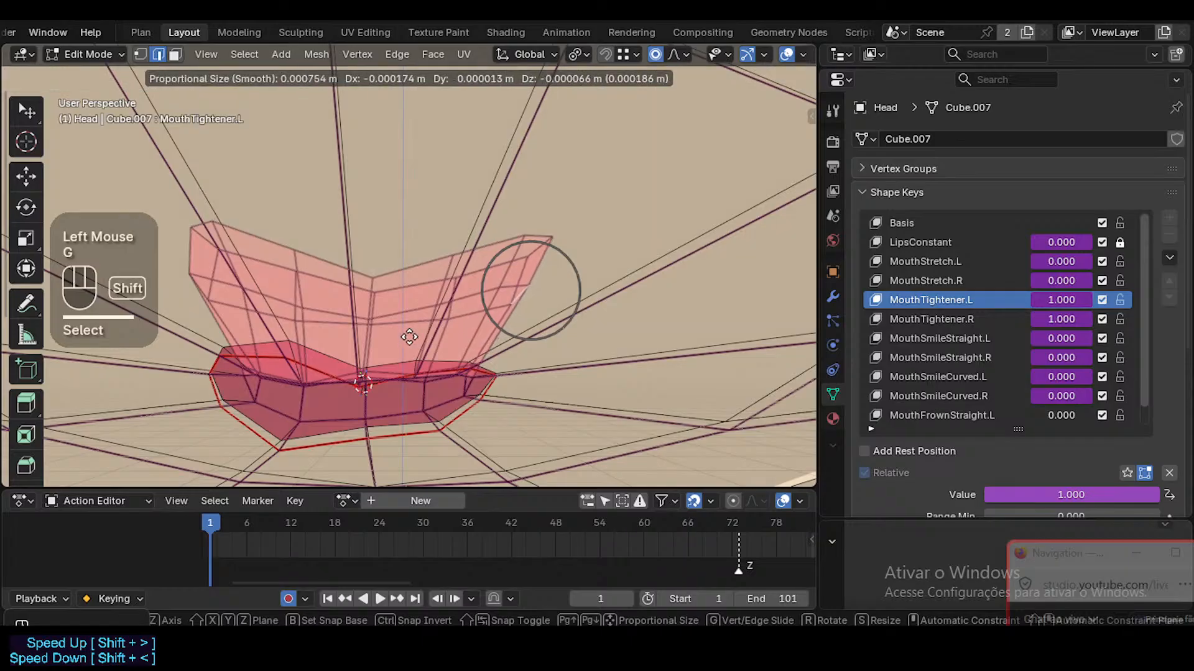
{"action": "left_click", "coordinate": [327, 359], "text": "shift"}
{"action": "left_click", "coordinate": [199, 283]}
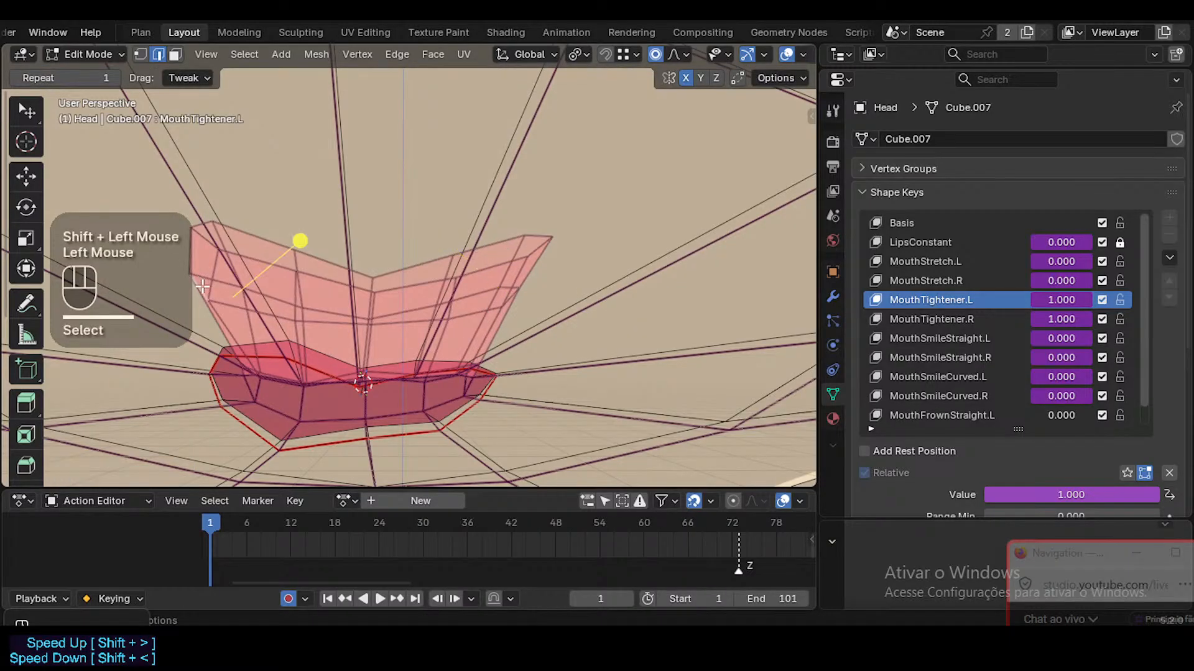
{"action": "key", "text": "g"}
{"action": "key", "text": "Escape"}
{"action": "left_click", "coordinate": [198, 287]}
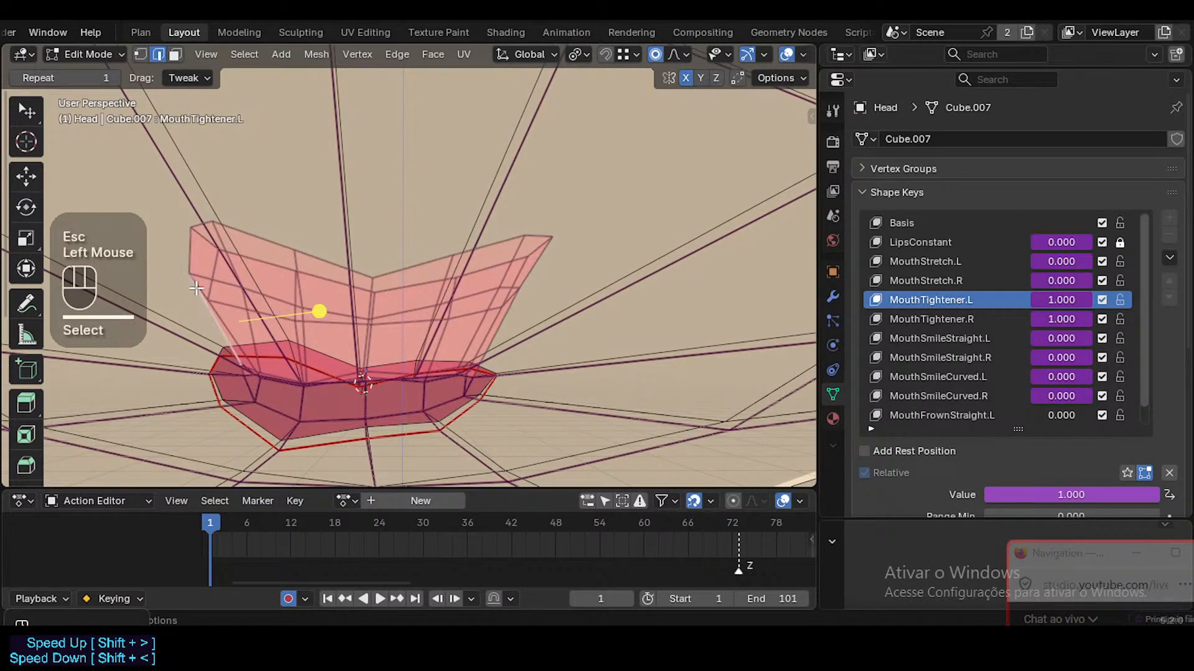
{"action": "left_click", "coordinate": [196, 288]}
{"action": "key", "text": "g"}
{"action": "key", "text": "Escape"}
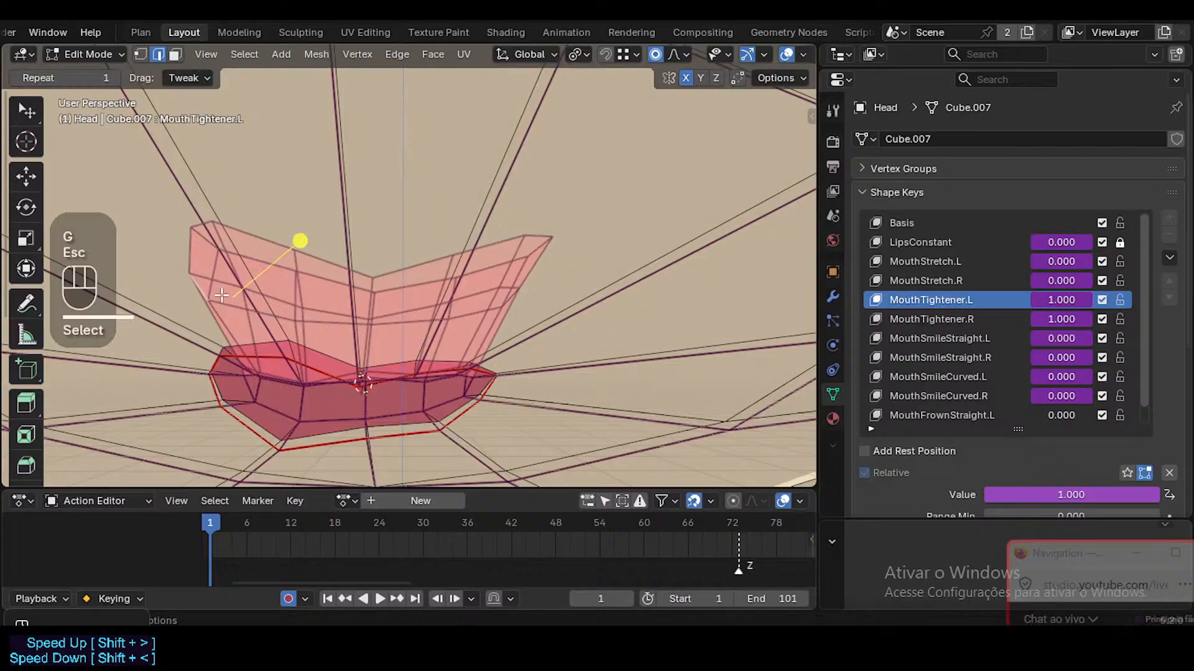
Turn off X-ray and check the mouth shape in Object Mode with the overlays temporarily hidden
{"action": "middle_click_drag", "start_coordinate": [217, 292], "coordinate": [397, 323]}
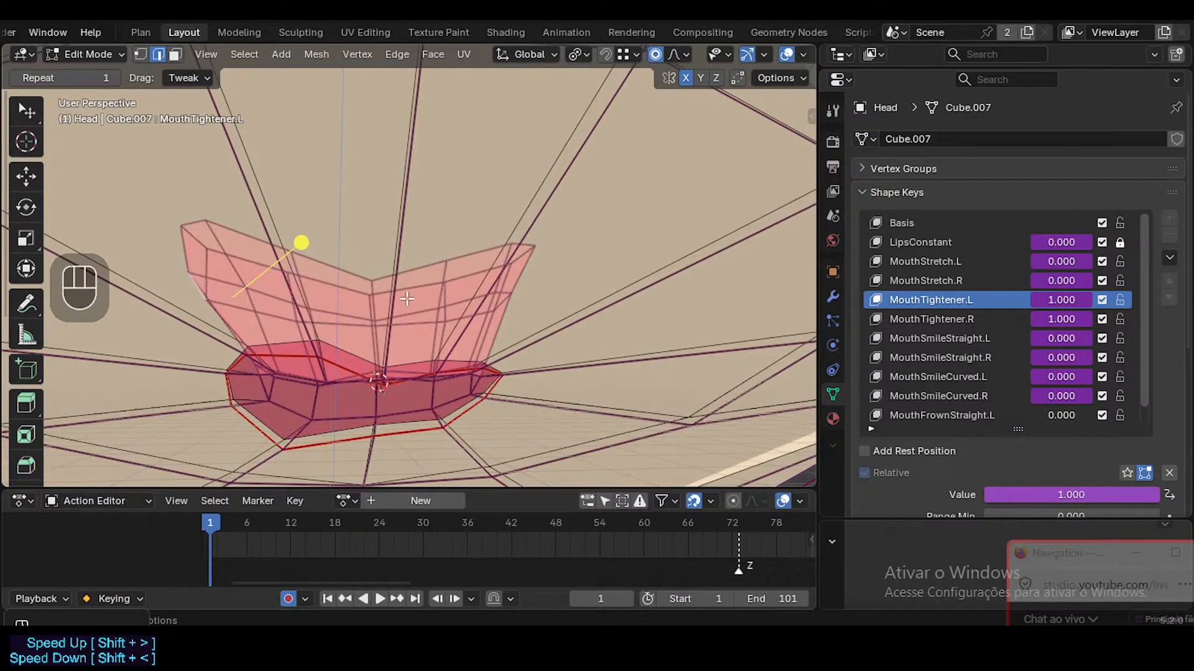
{"action": "middle_click_drag", "start_coordinate": [386, 323], "coordinate": [378, 214]}
{"action": "key", "text": "Tab"}
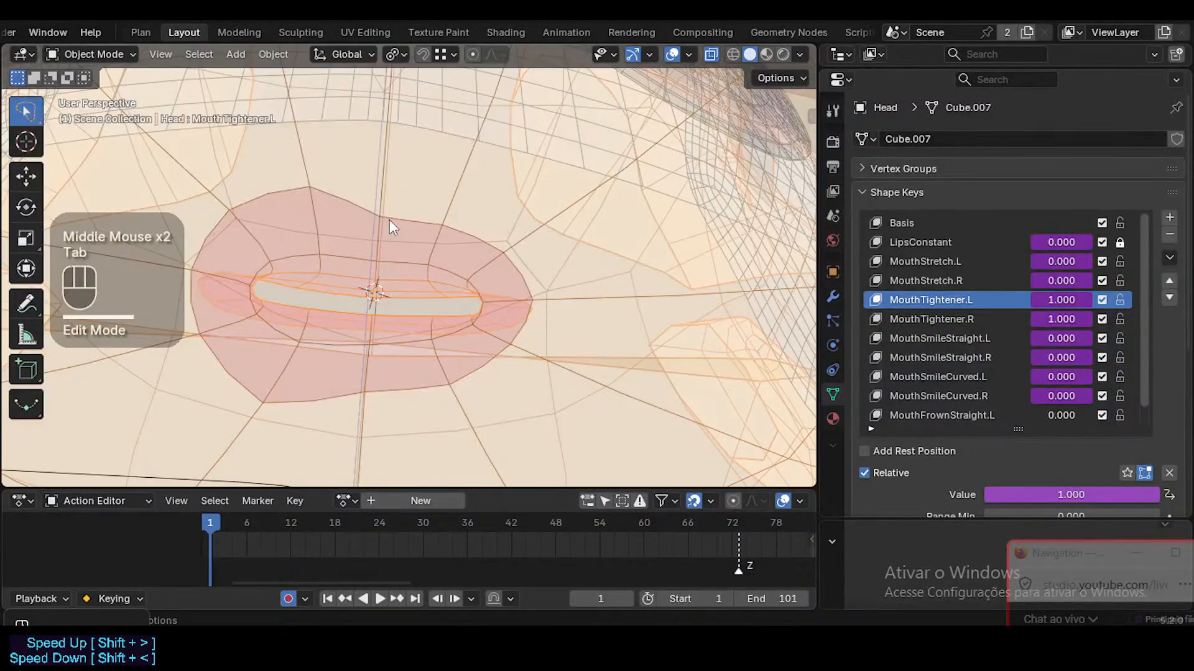
{"action": "key", "text": "shift+alt+z"}
{"action": "key", "text": "alt+z"}
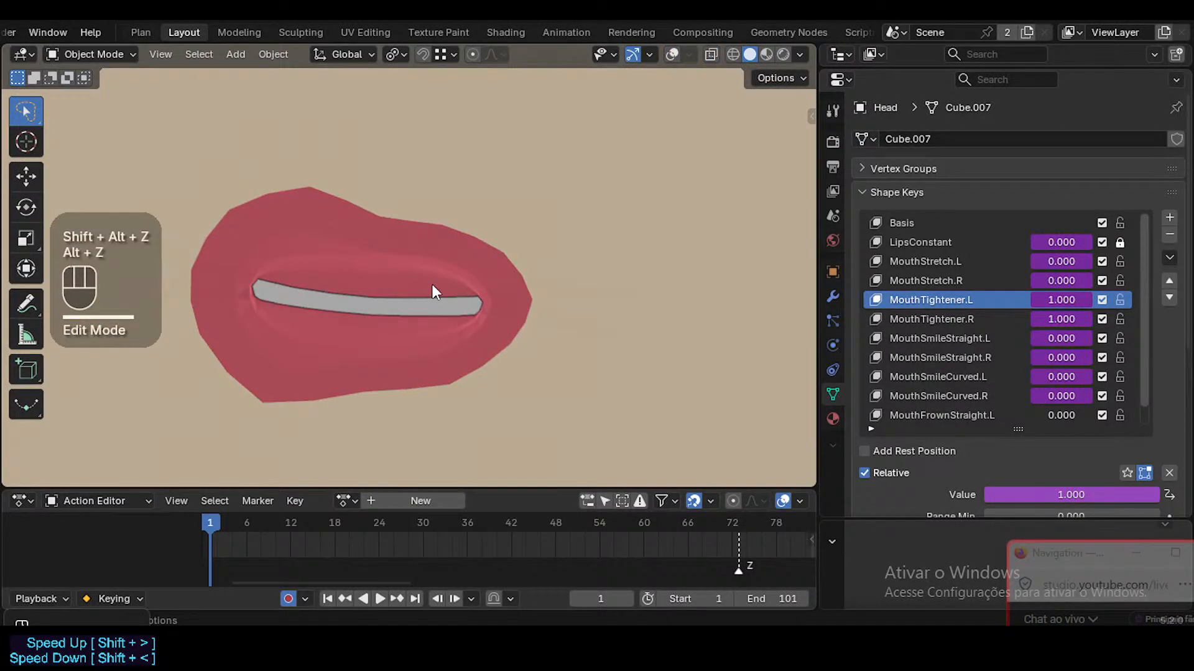
{"action": "key", "text": "shift+alt+z"}
{"action": "middle_click_drag", "start_coordinate": [421, 278], "coordinate": [438, 304]}
Rotate the lower lip's inner edge just beside the centre line, on the character's left, in Edit Mode
{"action": "key", "text": "Tab"}
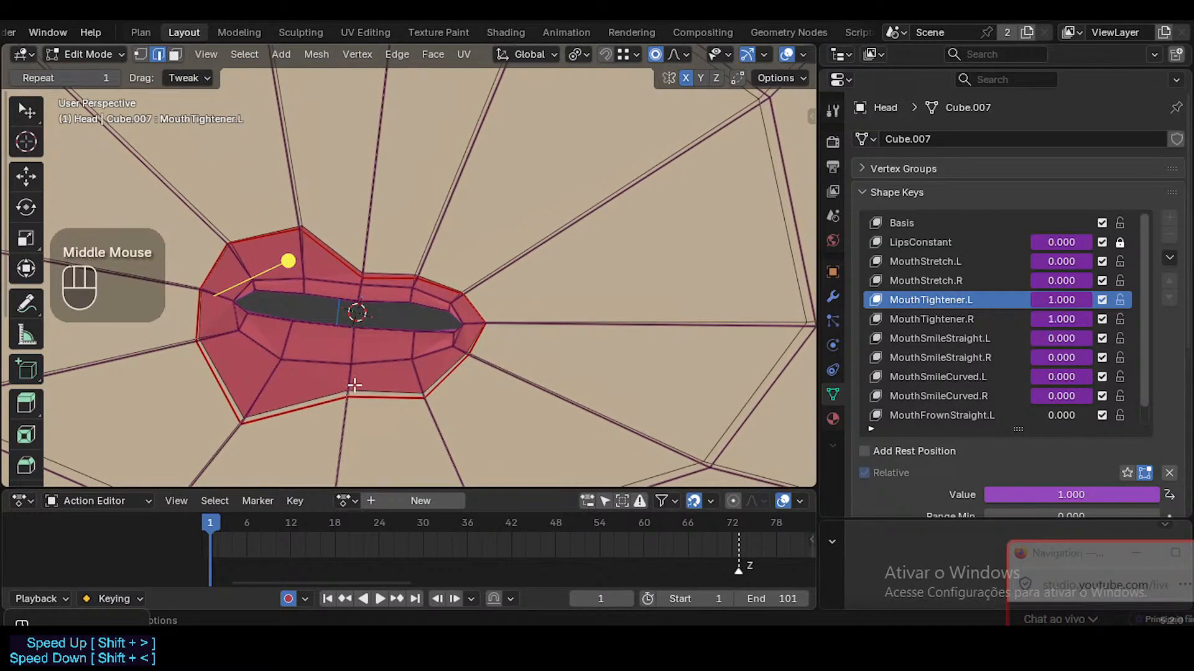
{"action": "left_click", "coordinate": [381, 359]}
{"action": "key", "text": "r"}
{"action": "left_click", "coordinate": [407, 387]}
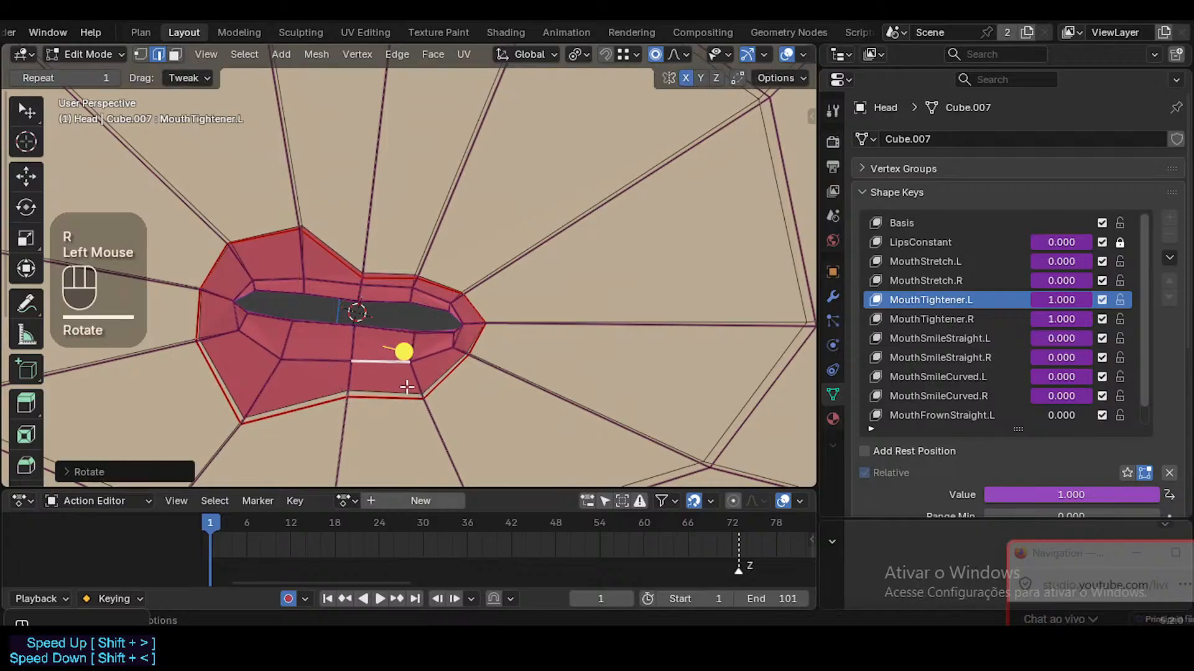
{"action": "key", "text": "g"}
{"action": "key", "text": "Escape"}
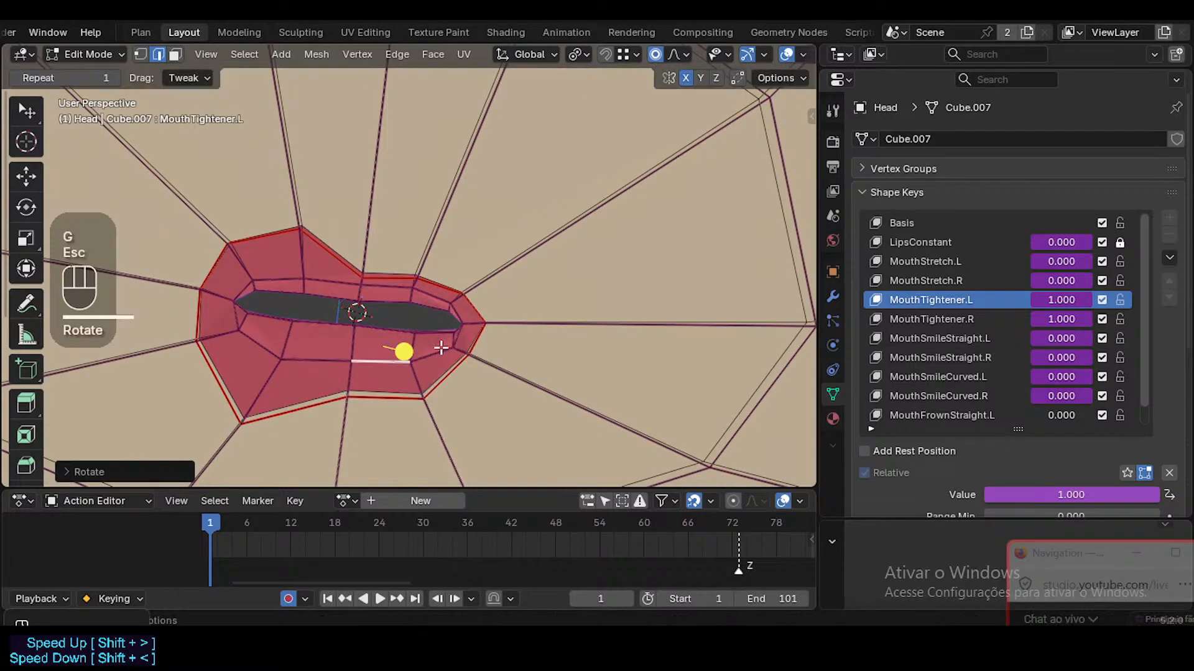
Move the lower lip's inner edge nearest the character's left mouth corner upward, using a smaller proportional editing radius
{"action": "left_click", "coordinate": [449, 347]}
{"action": "middle_click_drag", "start_coordinate": [449, 347], "coordinate": [453, 345]}
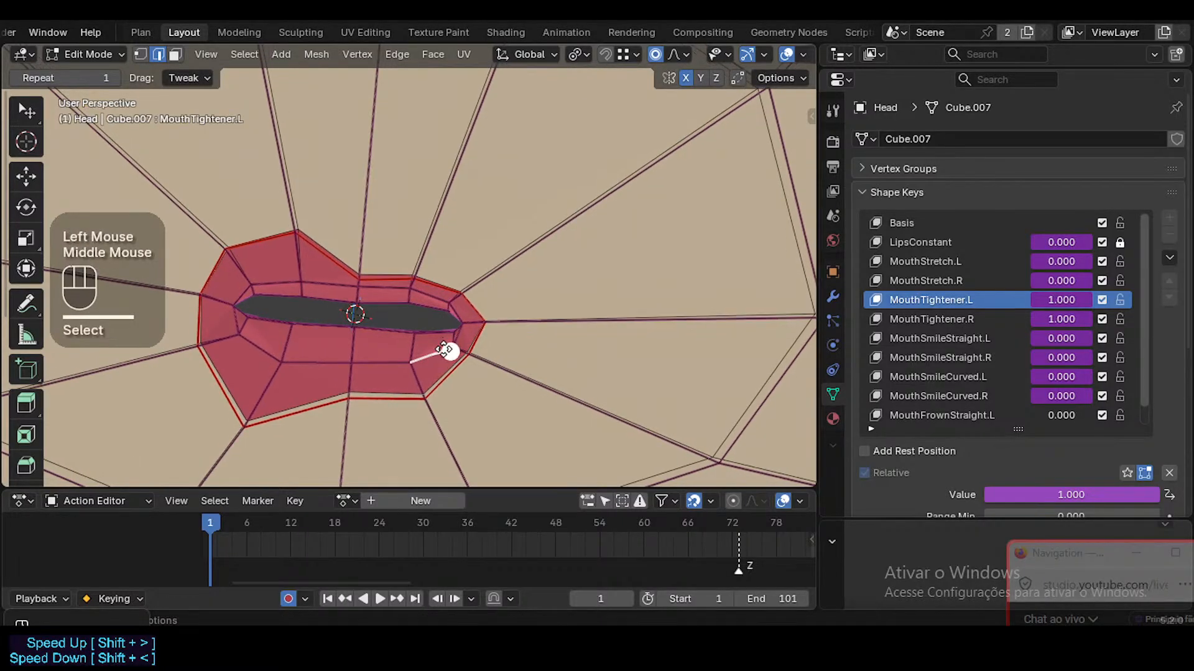
{"action": "key", "text": "g"}
{"action": "scroll", "coordinate": [438, 342], "scroll_direction": "up", "scroll_amount": 3}
{"action": "key", "text": "shift"}
{"action": "left_click", "coordinate": [449, 338], "text": "shift"}
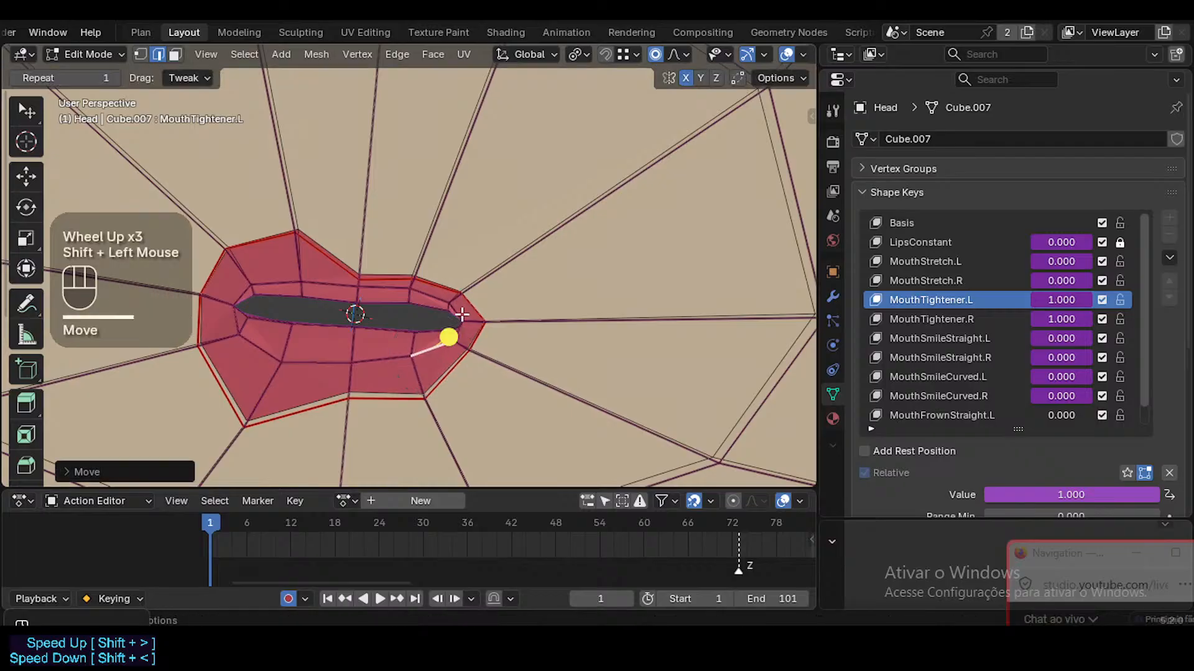
Move the two inner edges of the upper lip between the centre and the character's left corner slightly downward
{"action": "left_click", "coordinate": [389, 291]}
{"action": "key", "text": "g"}
{"action": "left_click", "coordinate": [404, 372], "text": "shift"}
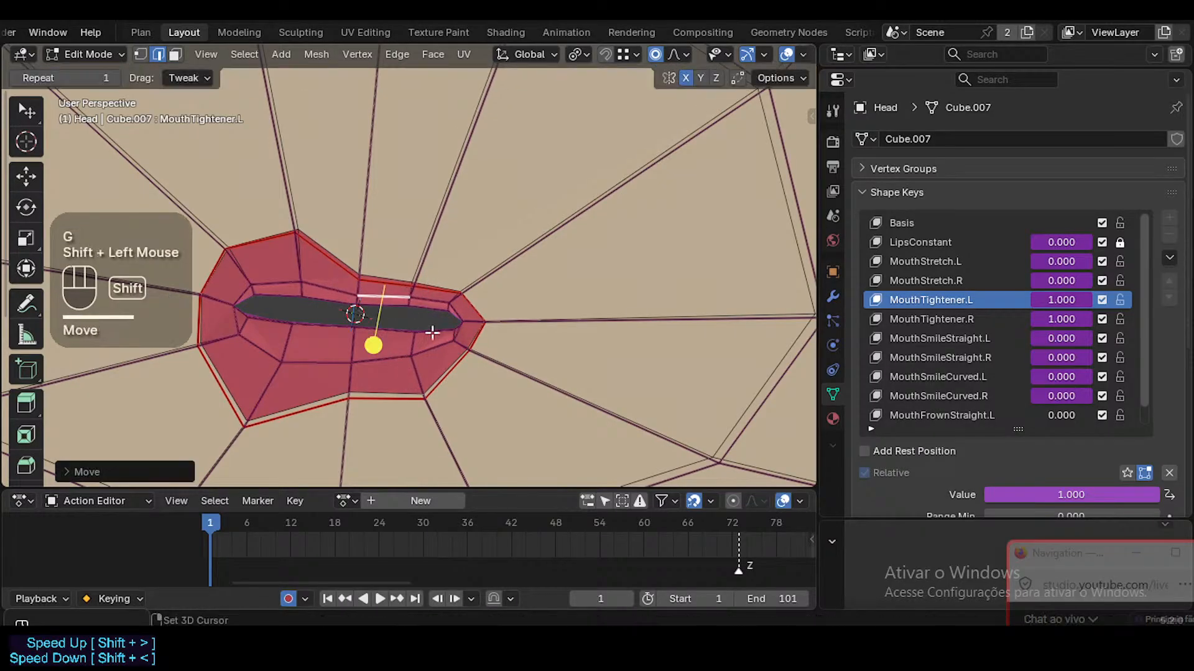
{"action": "left_click", "coordinate": [441, 304]}
{"action": "key", "text": "g"}
{"action": "left_click", "coordinate": [465, 319], "text": "shift"}
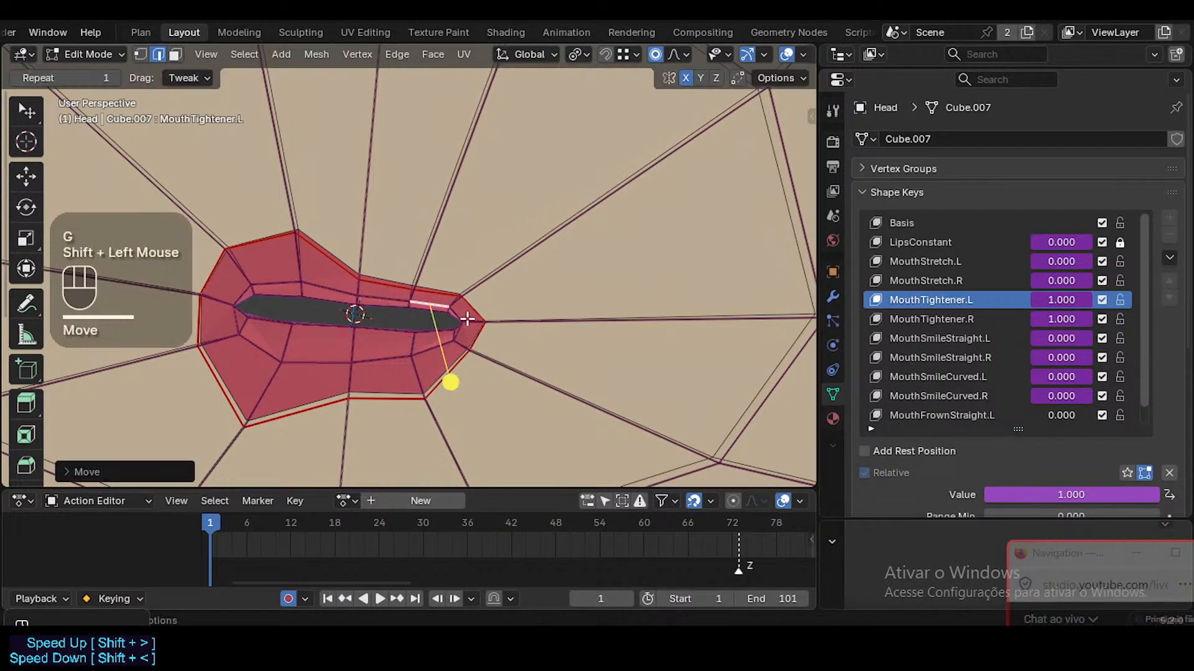
Adjust the position of the mouth opening's corner vertex on the character's left in vertex selection mode
{"action": "key", "text": "1"}
{"action": "left_click", "coordinate": [466, 320]}
{"action": "key", "text": "g"}
{"action": "left_click", "coordinate": [435, 364], "text": "shift"}
Rotate the lower lip's inner edge beside the centre line again and raise it toward the mouth opening
{"action": "key", "text": "2"}
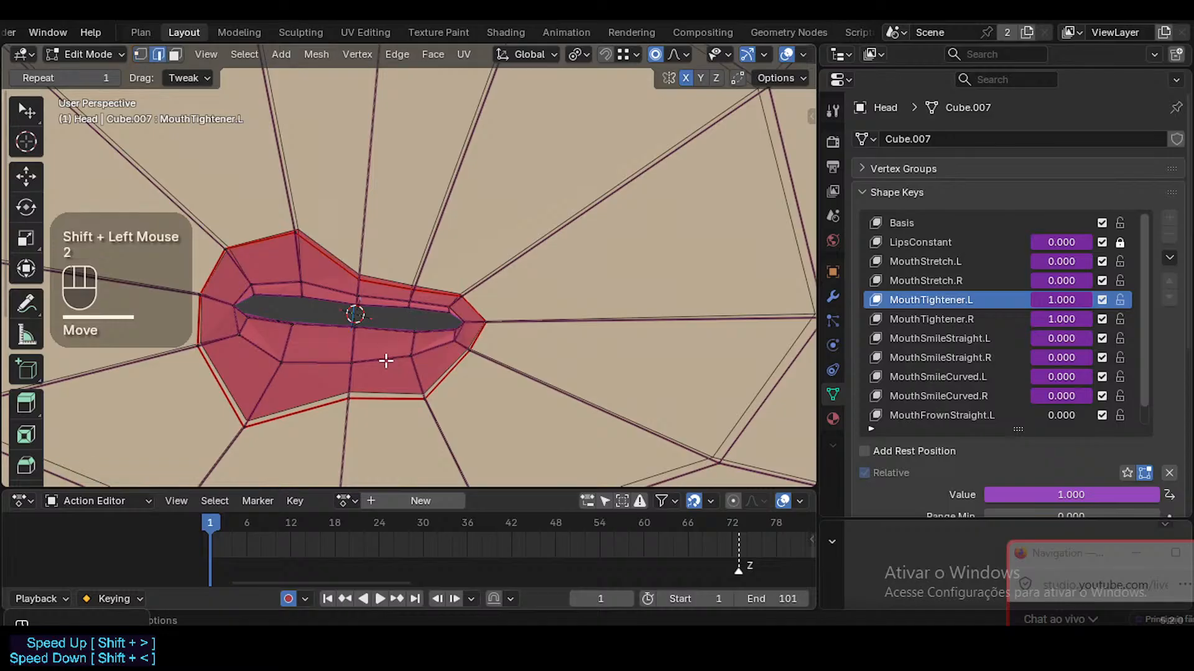
{"action": "left_click", "coordinate": [382, 356]}
{"action": "key", "text": "r"}
{"action": "key", "text": "g"}
{"action": "left_click", "coordinate": [408, 324], "text": "shift"}
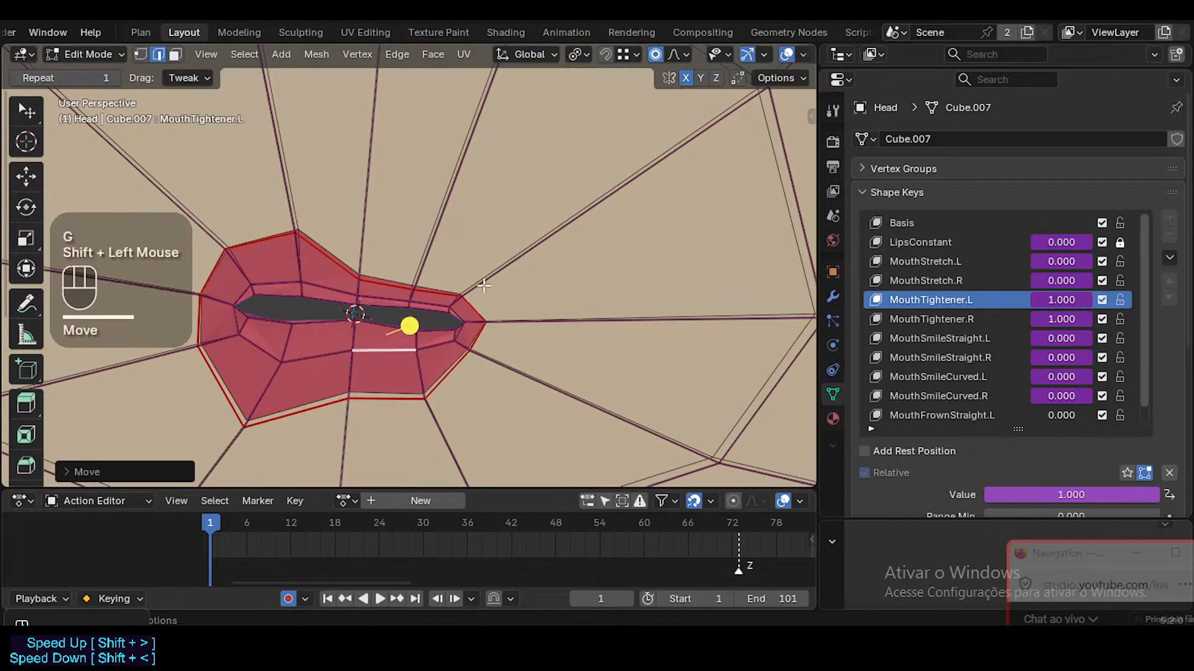
Raise the middle vertex of the opening's lower rim and lower the middle vertex of the upper lip's inner loop
{"action": "key", "text": "1"}
{"action": "left_click", "coordinate": [354, 322]}
{"action": "key", "text": "g"}
{"action": "left_click", "coordinate": [362, 230], "text": "shift"}
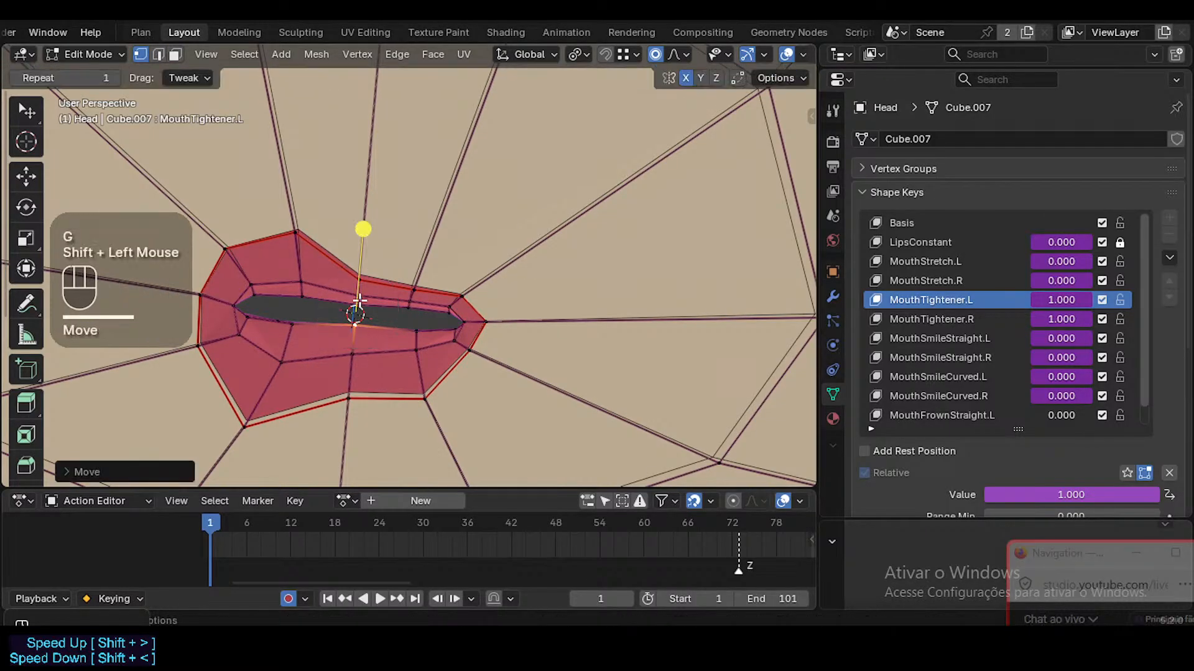
{"action": "left_click", "coordinate": [359, 291]}
{"action": "key", "text": "g"}
{"action": "left_click", "coordinate": [355, 333], "text": "shift"}
Move the lower lip's inner middle vertex up and the middle vertex of the opening's lower rim slightly down
{"action": "key", "text": "3"}
{"action": "left_click", "coordinate": [416, 334], "text": "alt+shift"}
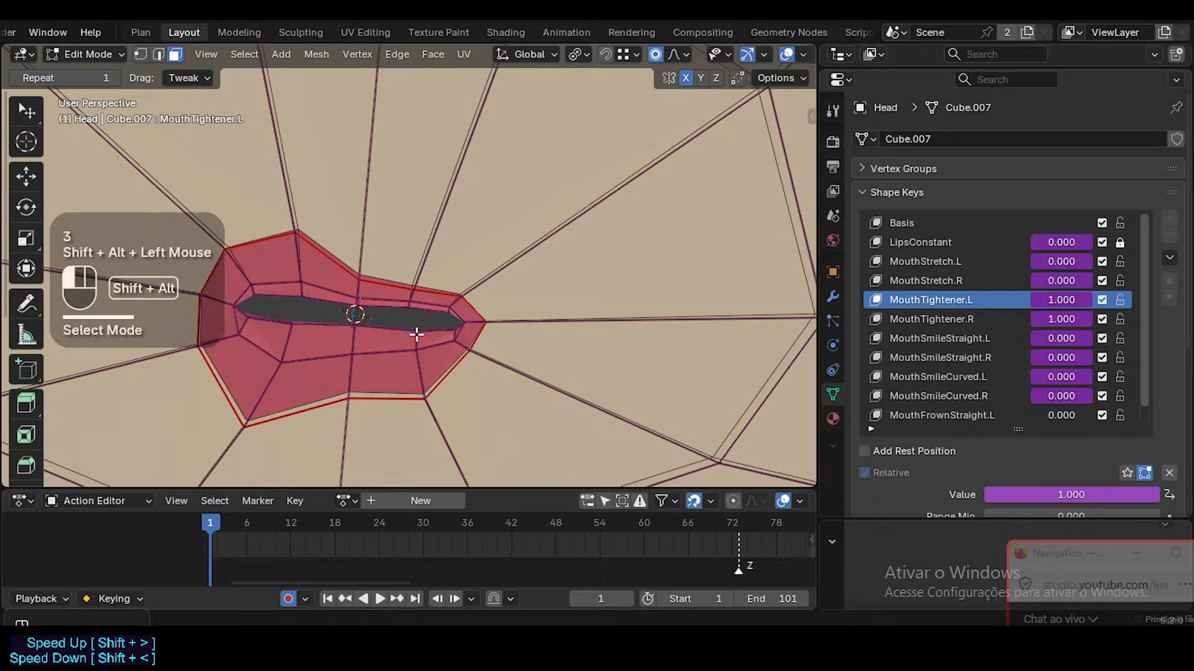
{"action": "left_click_drag", "start_coordinate": [356, 355], "coordinate": [371, 358]}
{"action": "key", "text": "1"}
{"action": "left_click", "coordinate": [353, 363]}
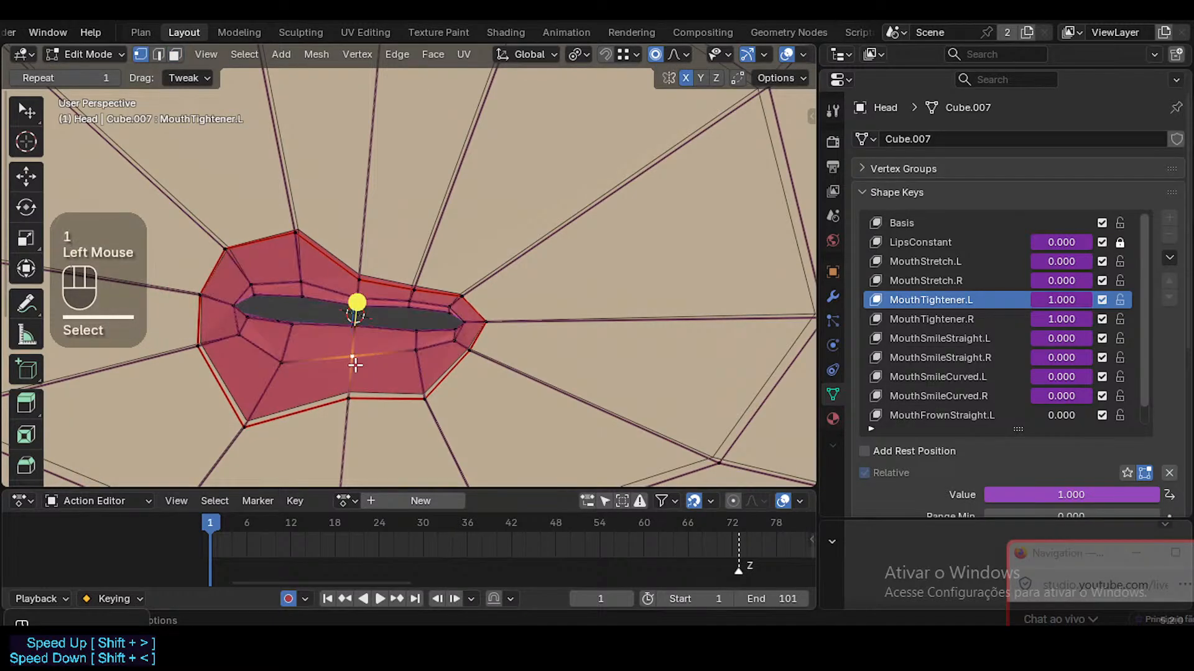
{"action": "key", "text": "g"}
{"action": "left_click", "coordinate": [373, 320], "text": "shift"}
{"action": "left_click", "coordinate": [358, 324]}
{"action": "key", "text": "g"}
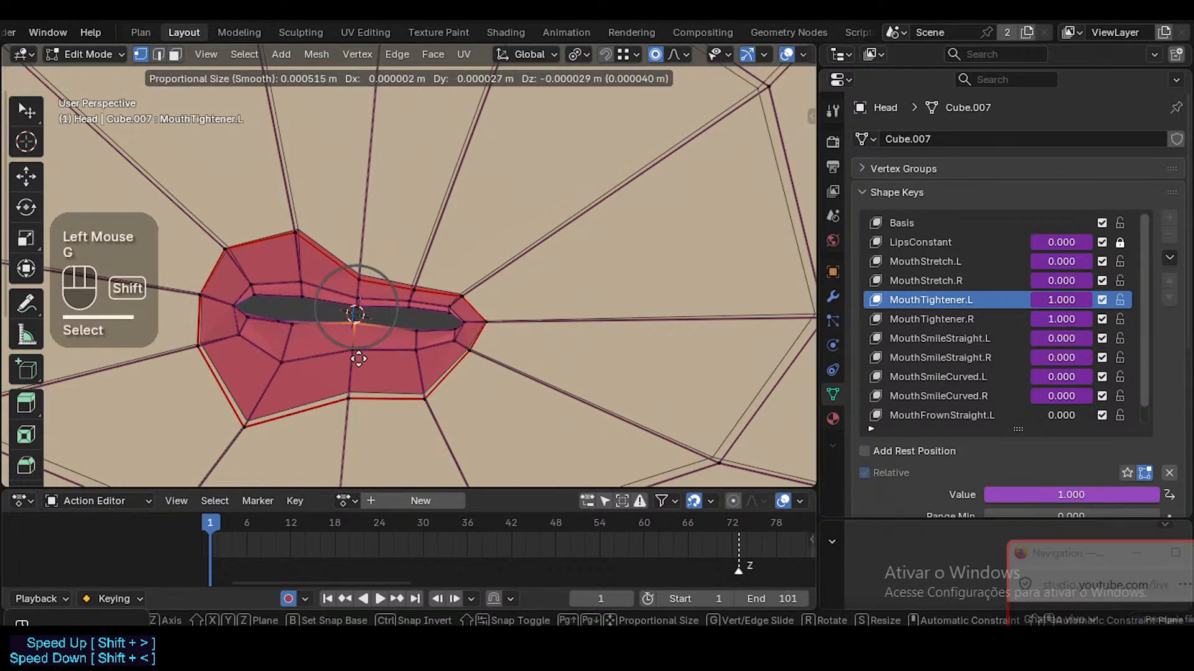
{"action": "left_click", "coordinate": [359, 375], "text": "shift"}
Nudge the two lower inner lip vertices nearest the character's left mouth corner to even out the curve
{"action": "left_click", "coordinate": [431, 350]}
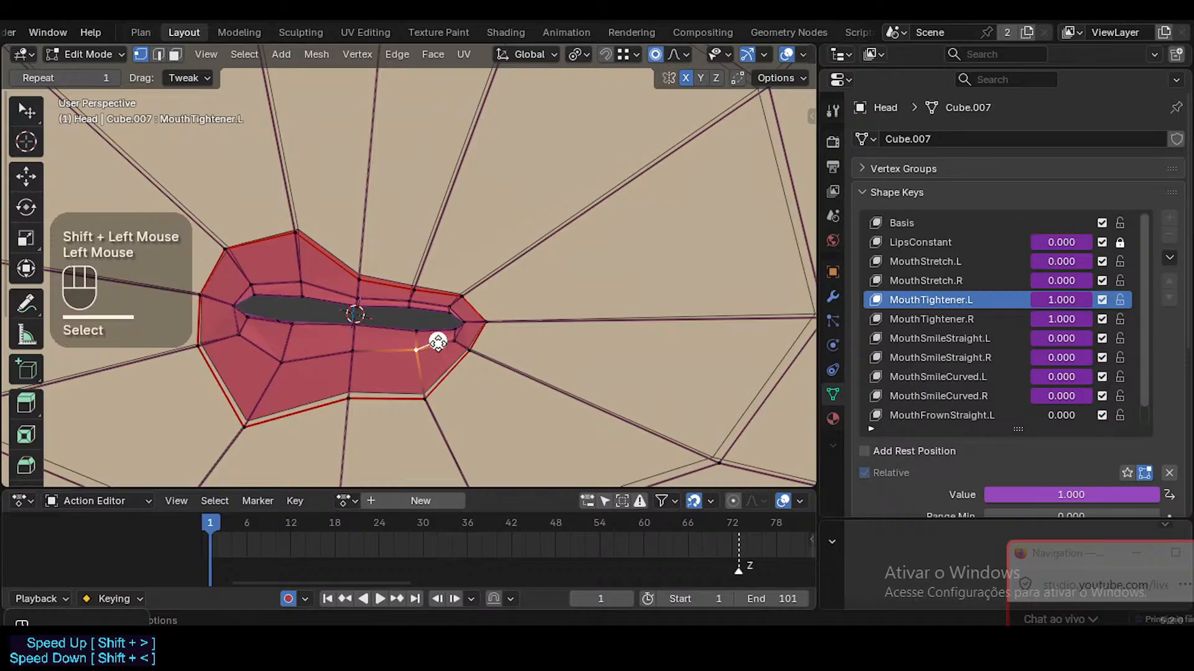
{"action": "key", "text": "g"}
{"action": "left_click", "coordinate": [435, 341], "text": "shift"}
{"action": "left_click", "coordinate": [457, 343]}
{"action": "key", "text": "g"}
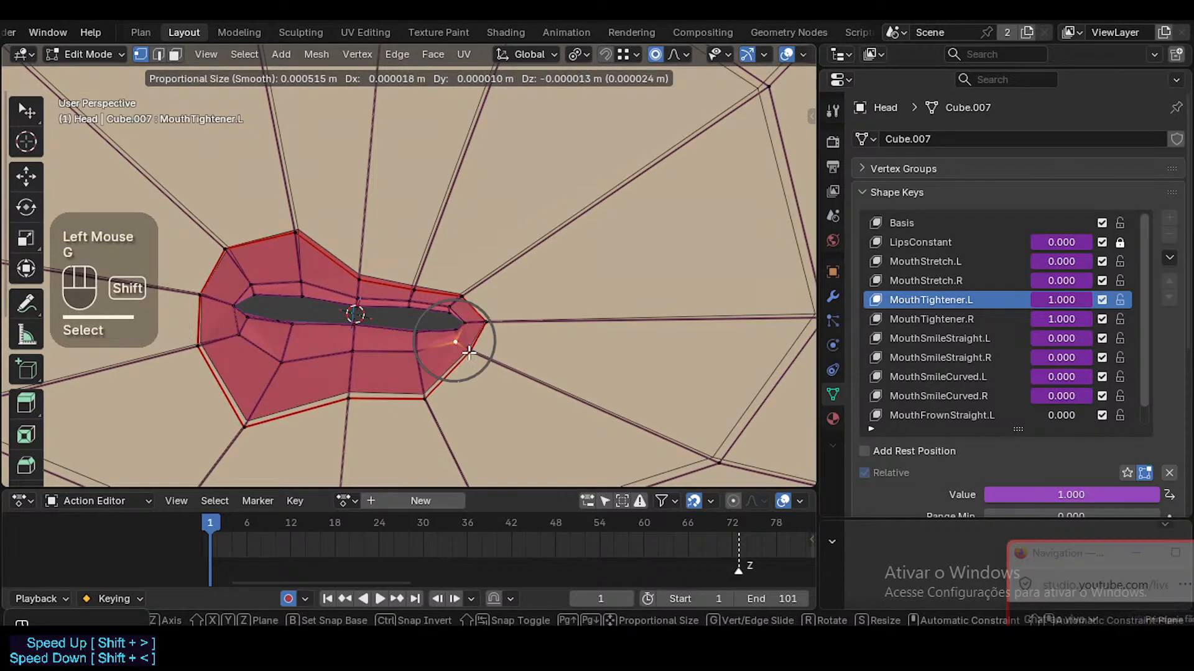
{"action": "left_click", "coordinate": [469, 328], "text": "shift"}
Return to Object Mode, hide the overlays, review the mouth on the whole face, and save the file
{"action": "key", "text": "Tab"}
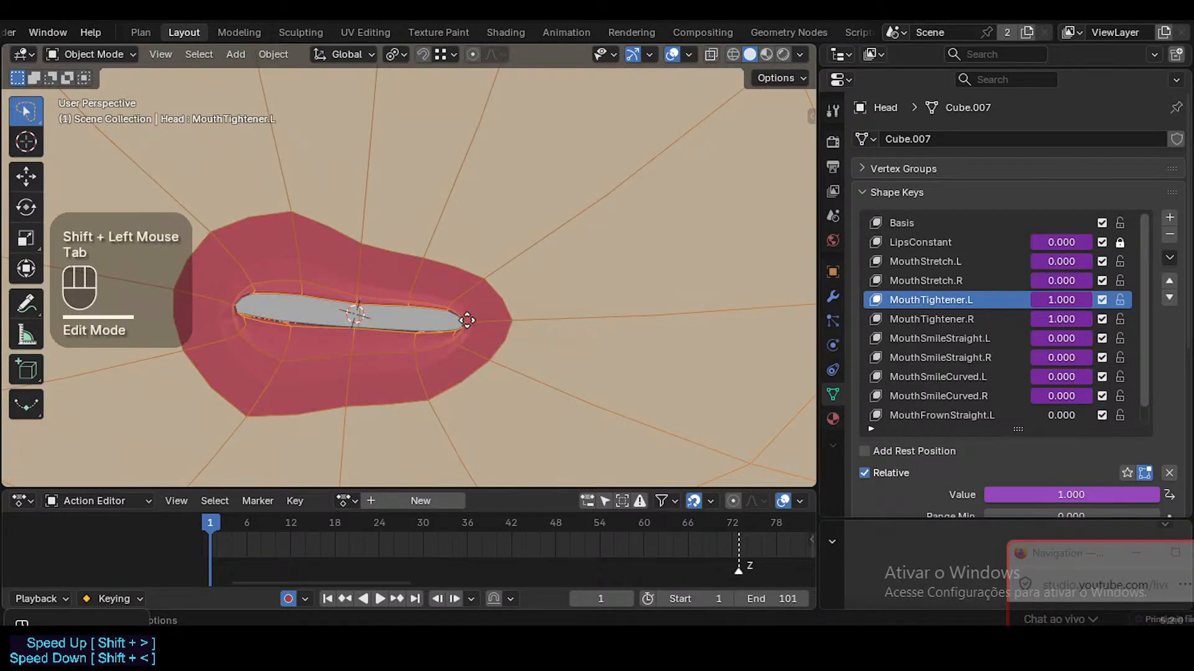
{"action": "scroll", "coordinate": [467, 320], "scroll_direction": "down", "scroll_amount": 6}
{"action": "middle_click_drag", "start_coordinate": [457, 329], "coordinate": [434, 354]}
{"action": "key", "text": "shift+alt+z"}
{"action": "key", "text": "ctrl+s"}
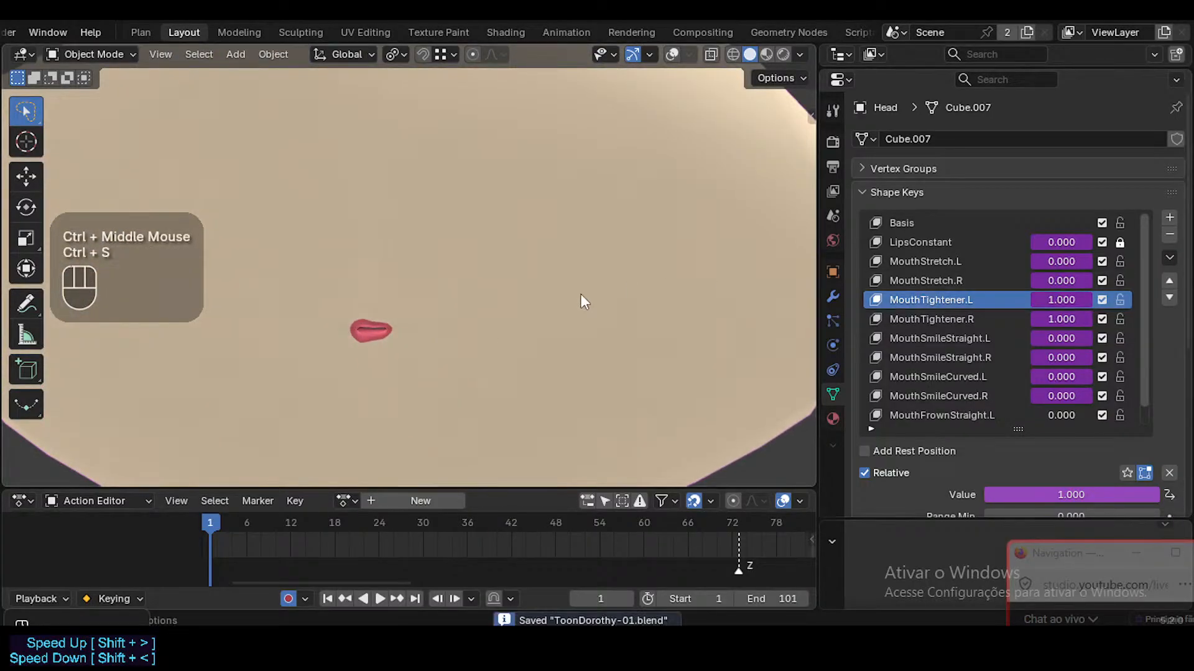
{"action": "scroll", "coordinate": [529, 311], "scroll_direction": "down", "scroll_amount": 2}
{"action": "middle_click_drag", "start_coordinate": [530, 311], "coordinate": [532, 284], "text": "ctrl"}
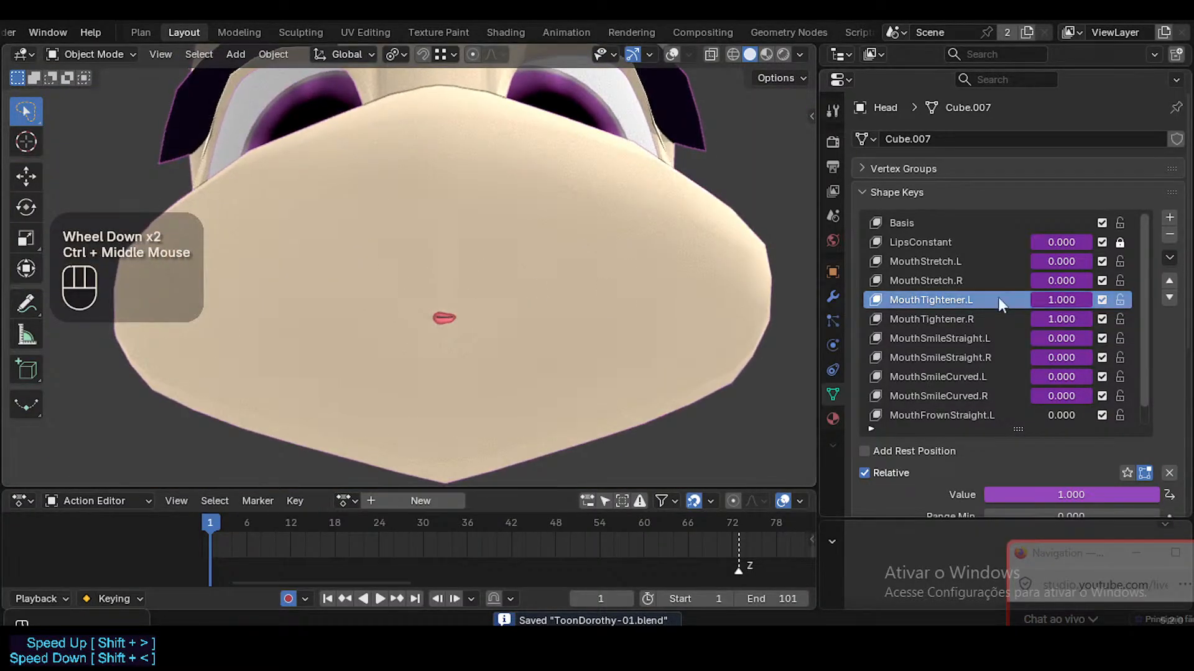
{"action": "left_click", "coordinate": [968, 319]}
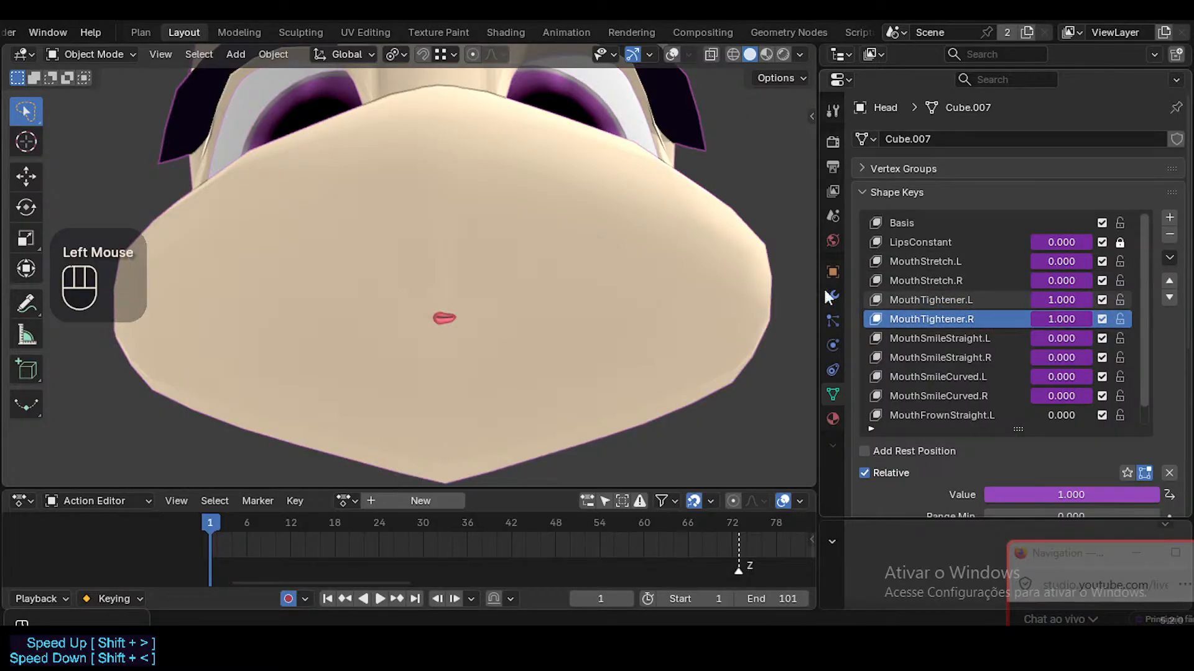
{"action": "key", "text": "ctrl+s"}
Activate the MouthTightener.L shape key, select the face loop surrounding the lips in Edit Mode with overlays shown, and smooth its vertices
{"action": "left_click", "coordinate": [936, 301]}
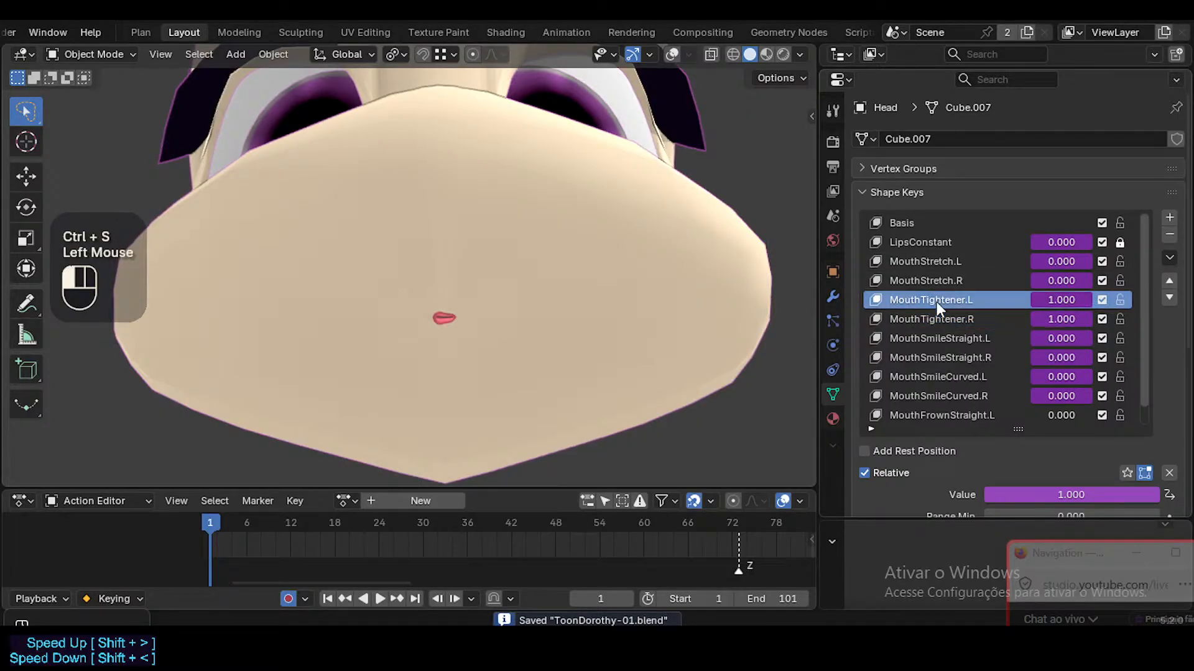
{"action": "key", "text": "Tab"}
{"action": "middle_click", "coordinate": [458, 322], "text": "ctrl"}
{"action": "mouse_move", "coordinate": [459, 322]}
{"action": "middle_mouse_down", "text": "ctrl"}
{"action": "mouse_move", "coordinate": [472, 299]}
{"action": "mouse_move", "coordinate": [459, 312]}
{"action": "middle_mouse_up", "text": "ctrl"}
{"action": "key", "text": "shift+alt+z"}
{"action": "key", "text": "3"}
{"action": "left_click", "coordinate": [478, 286], "text": "alt+shift"}
{"action": "mouse_move", "coordinate": [418, 323]}
{"action": "left_mouse_down"}
{"action": "mouse_move", "coordinate": [435, 327]}
{"action": "mouse_move", "coordinate": [413, 325]}
{"action": "left_mouse_up"}
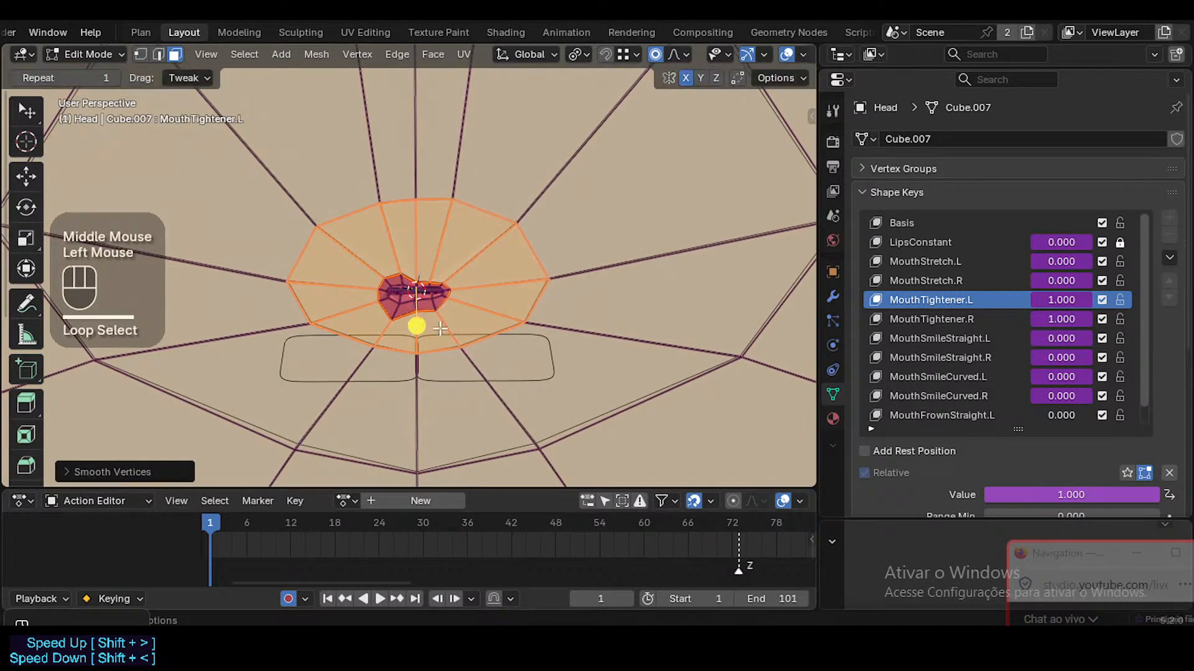
Deselect all faces, compare the mouth between Object Mode and Edit Mode, and save the file
{"action": "key", "text": "alt+a"}
{"action": "key", "text": "Tab"}
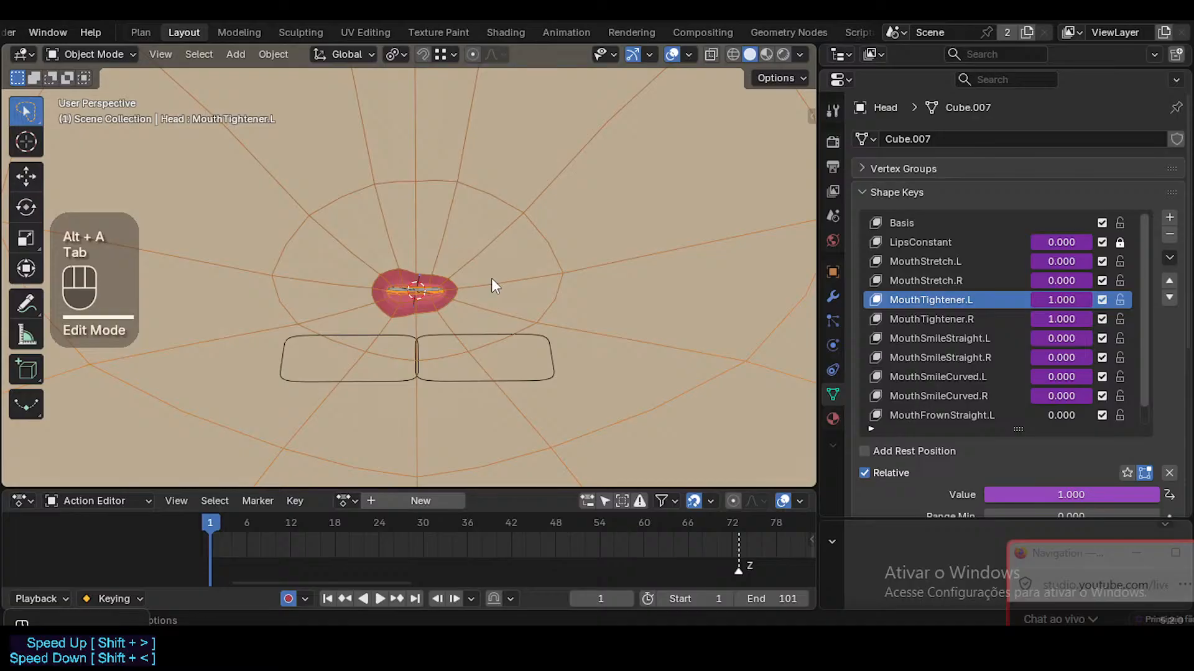
{"action": "key", "text": "Tab"}
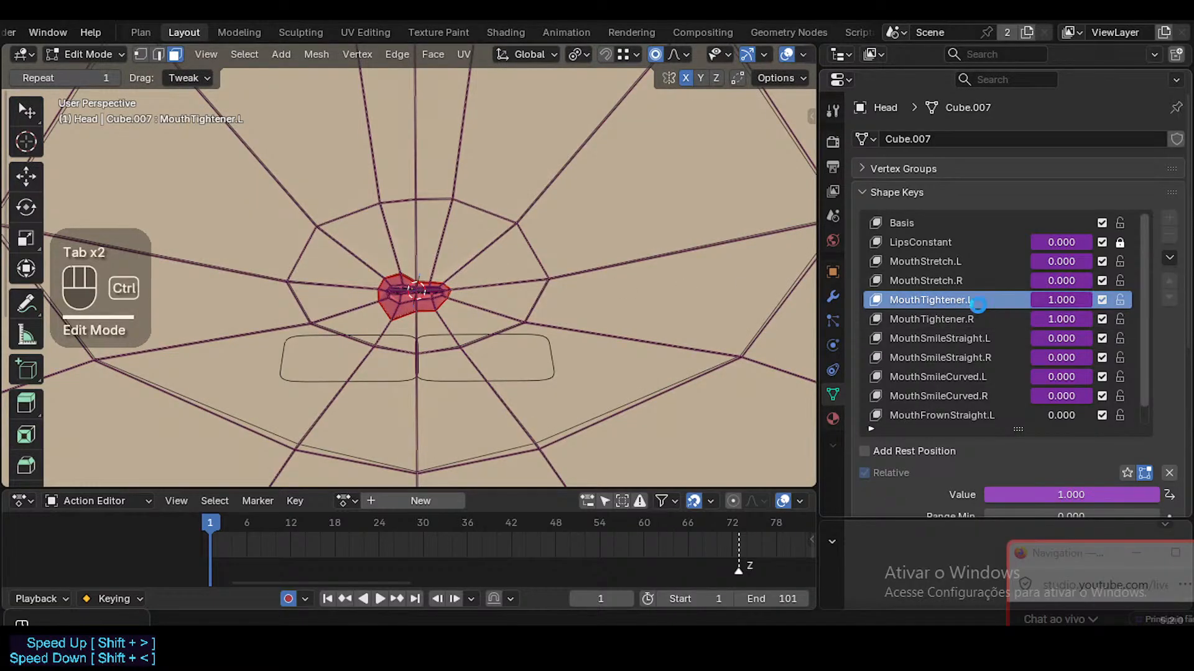
{"action": "key", "text": "ctrl+s"}
{"action": "key", "text": "Tab"}
{"action": "key", "text": "Tab"}
{"action": "key", "text": "alt+a"}
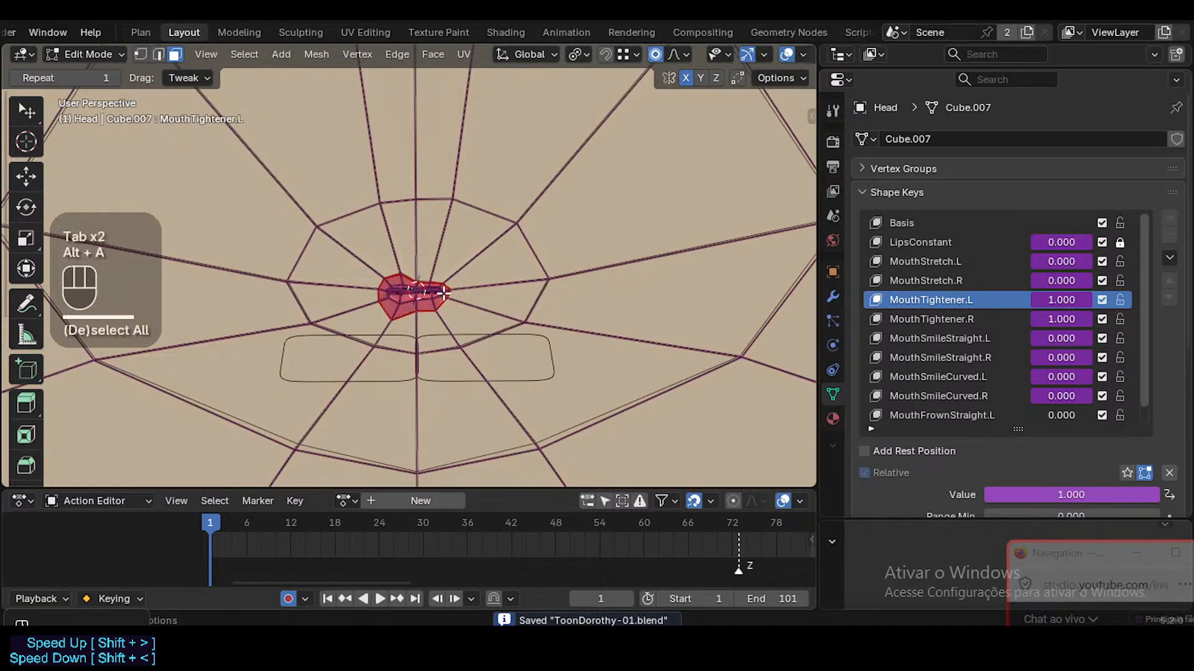
Select the linked lip faces, extend the selection to the surrounding face loops, and save the file
{"action": "key", "text": "l"}
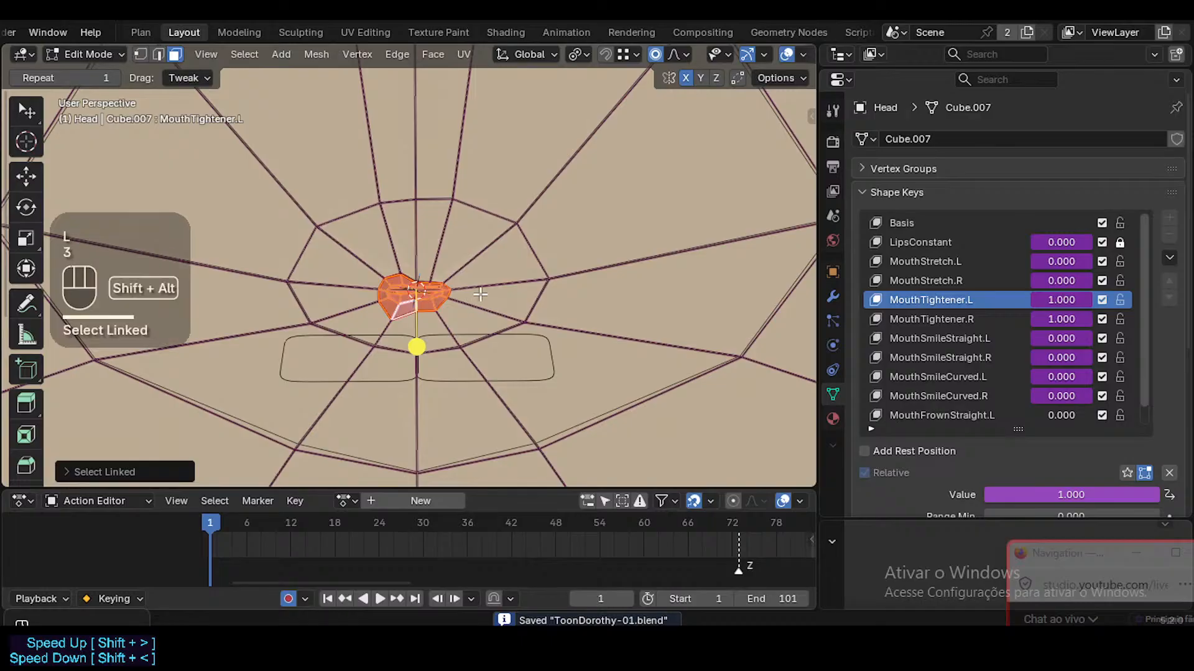
{"action": "left_click", "coordinate": [482, 292], "text": "alt+shift"}
{"action": "middle_click_drag", "start_coordinate": [518, 293], "coordinate": [465, 208], "text": "ctrl"}
{"action": "left_click", "coordinate": [607, 271], "text": "alt+shift"}
{"action": "key", "text": "ctrl+s"}
Slide the centre vertex of the outer face loop above the mouth along its edge
{"action": "key", "text": "1"}
{"action": "left_click", "coordinate": [457, 196]}
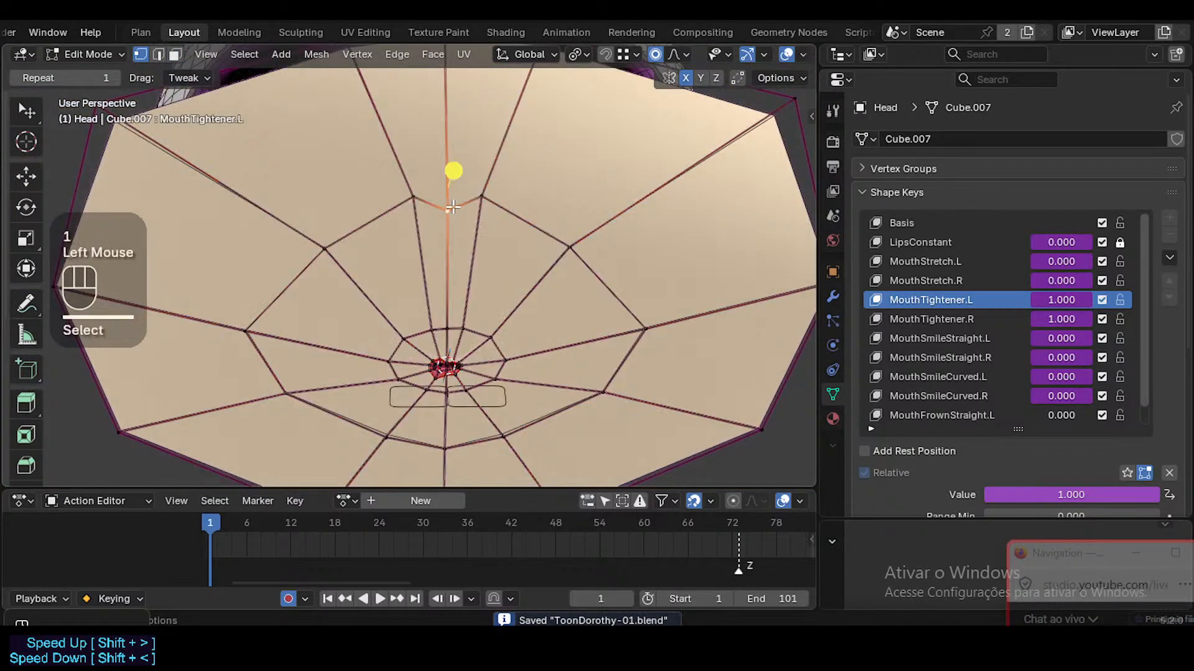
{"action": "key", "text": "g"}
{"action": "key", "text": "g"}
{"action": "left_click", "coordinate": [453, 186]}
{"action": "middle_click_drag", "start_coordinate": [454, 186], "coordinate": [460, 191]}
Slide the outer loop's top edge beside the centre and the adjacent upper vertex toward the mouth, and check the result in Object Mode
{"action": "key", "text": "2"}
{"action": "left_click", "coordinate": [482, 177]}
{"action": "key", "text": "g"}
{"action": "key", "text": "g"}
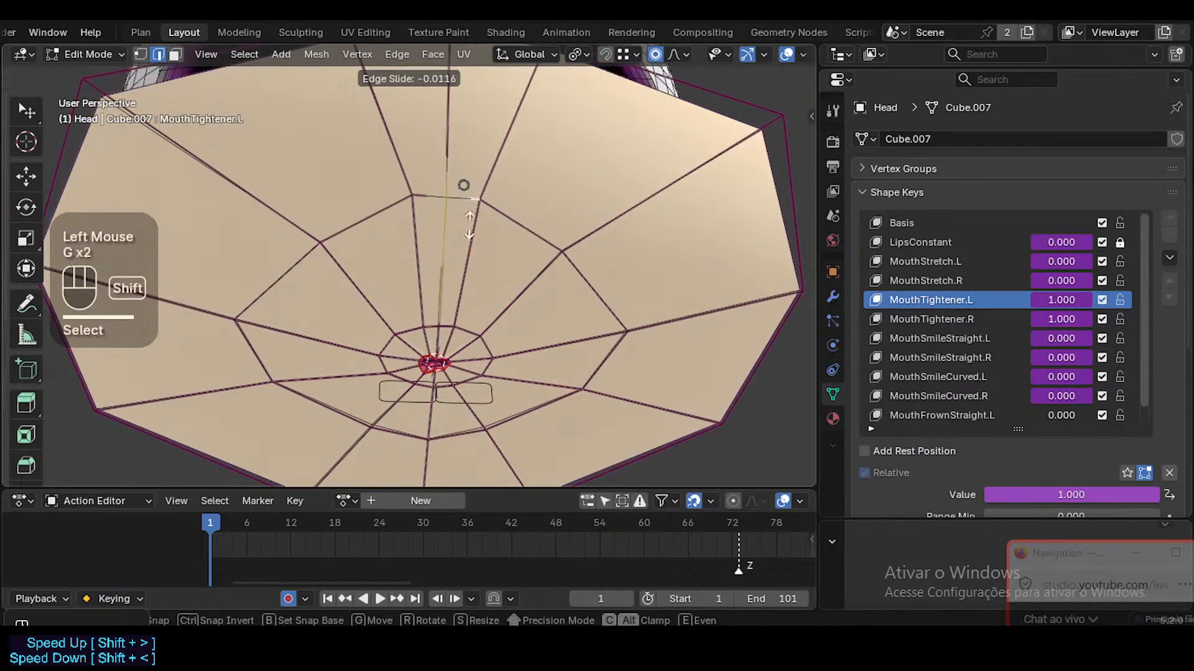
{"action": "key", "text": "1"}
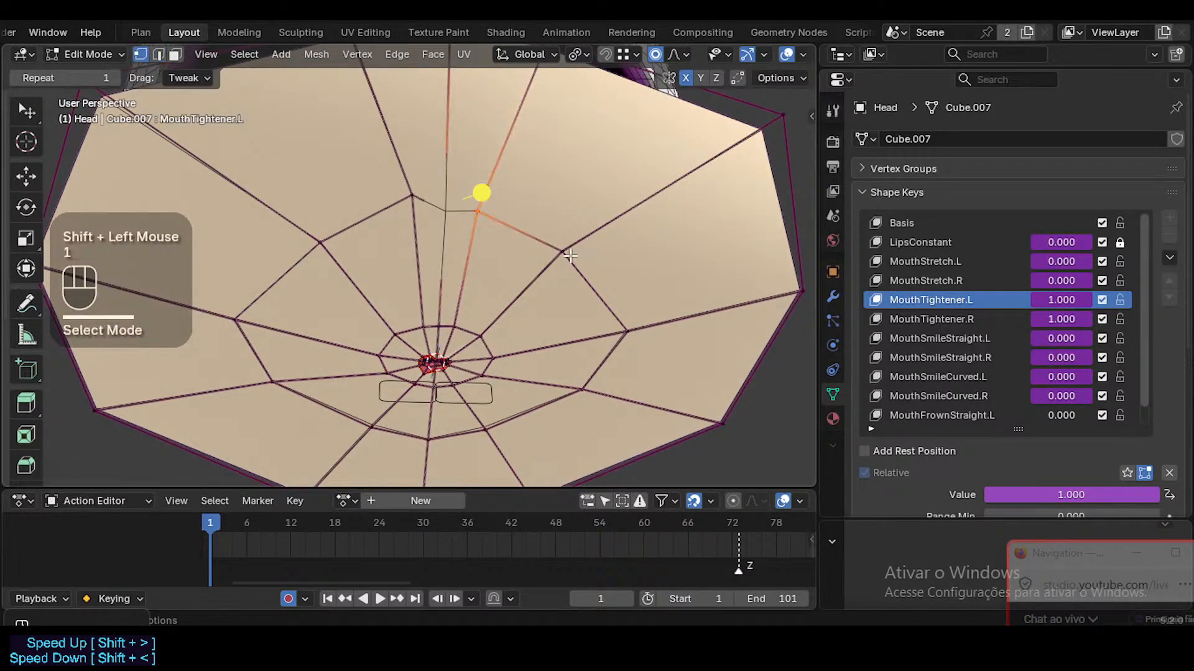
{"action": "left_click", "coordinate": [560, 252]}
{"action": "key", "text": "g"}
{"action": "key", "text": "g"}
{"action": "key", "text": "Tab"}
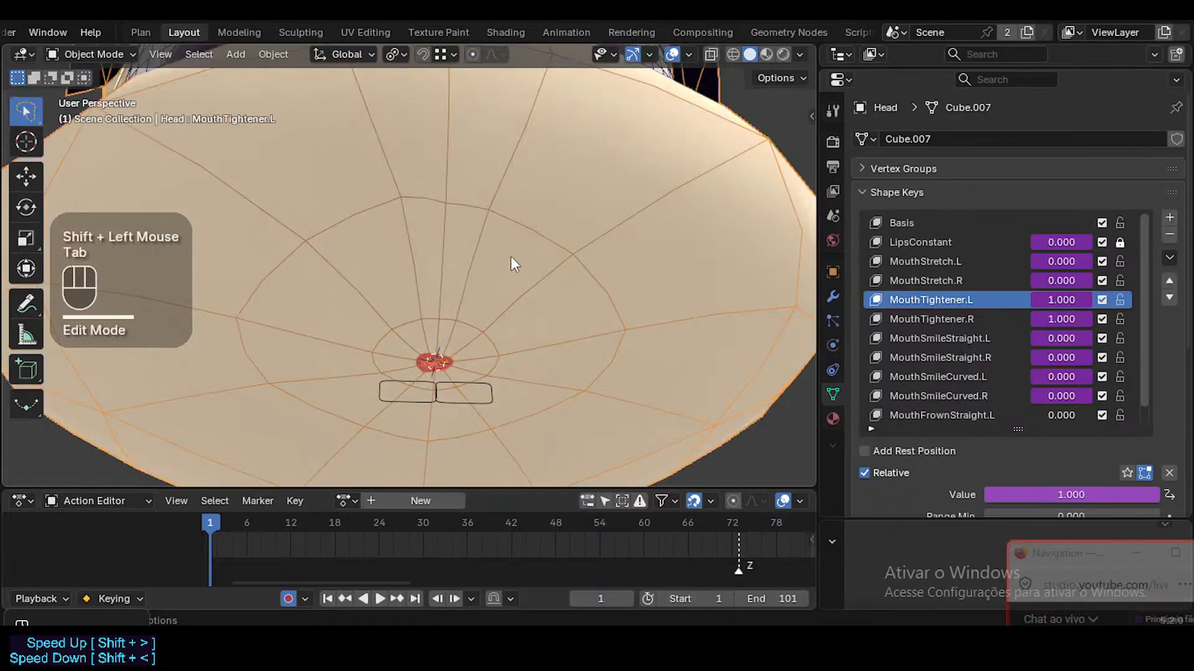
Slide the outer loop's centre vertex below the mouth slightly toward the lips and check the shape in Object Mode
{"action": "key", "text": "Tab"}
{"action": "key", "text": "1"}
{"action": "left_click", "coordinate": [427, 442]}
{"action": "key", "text": "g"}
{"action": "key", "text": "g"}
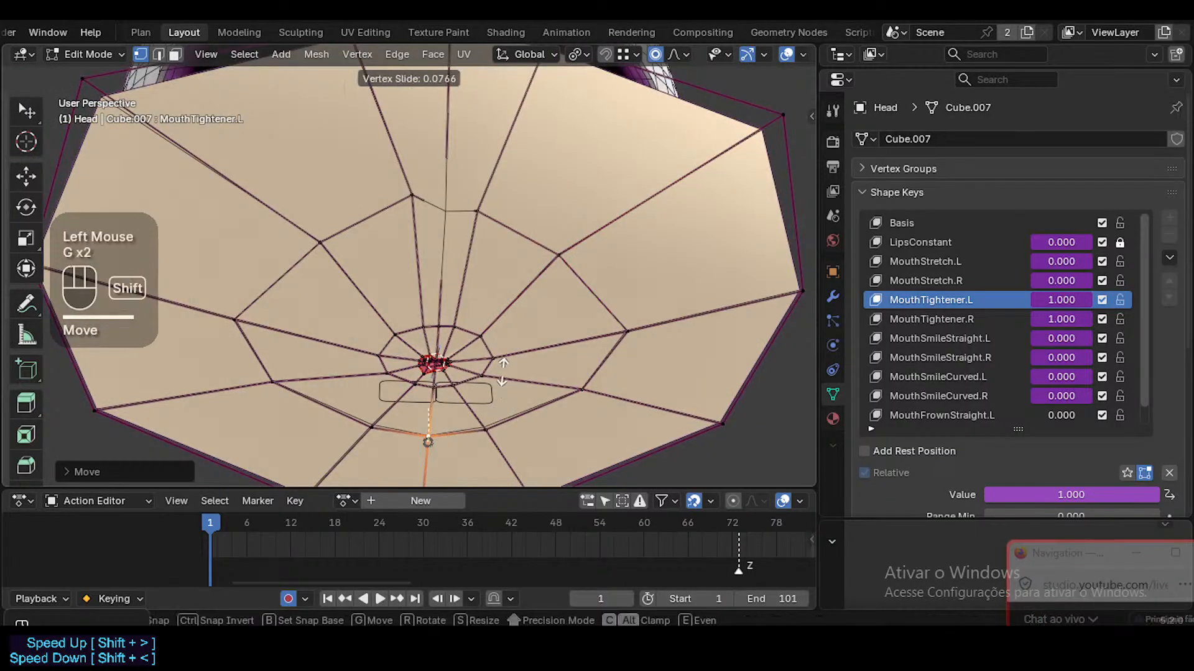
{"action": "left_click", "coordinate": [506, 362], "text": "shift"}
{"action": "key", "text": "Tab"}
{"action": "key", "text": "Tab"}
Slide the upper edges of the outer loop on the character's left side closer to the mouth
{"action": "key", "text": "2"}
{"action": "left_click", "coordinate": [482, 192]}
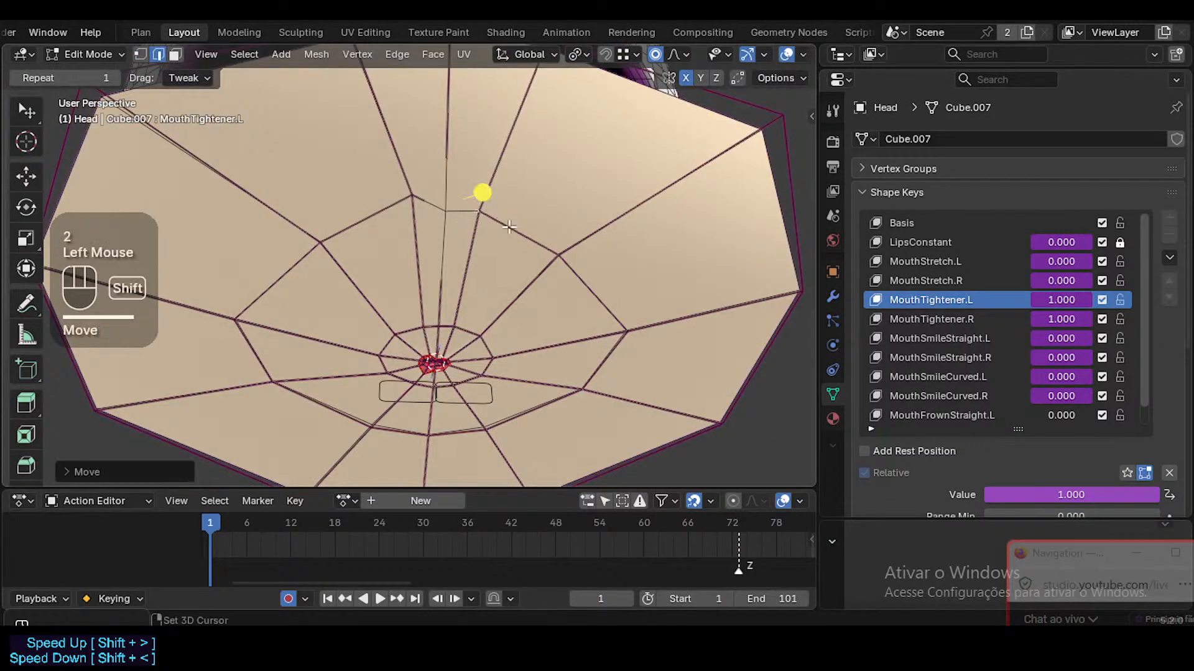
{"action": "left_click", "coordinate": [549, 170], "text": "shift"}
{"action": "key", "text": "g"}
{"action": "key", "text": "g"}
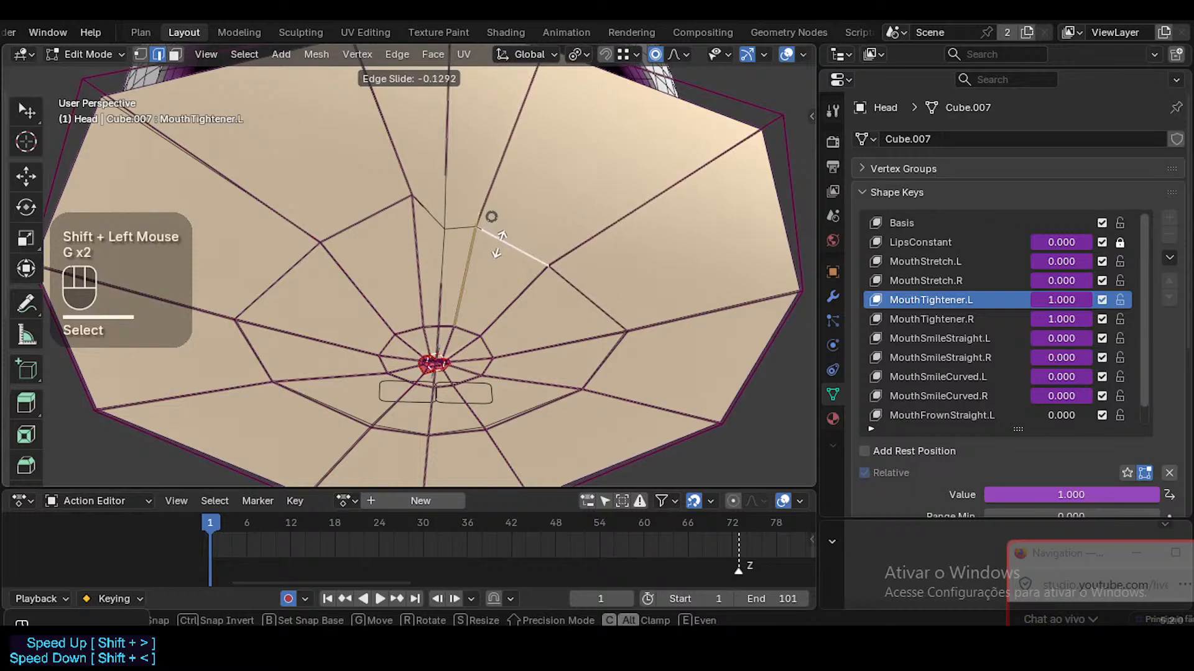
{"action": "left_click", "coordinate": [541, 184]}
Slide the outer loop's side vertex inward toward the mouth and check the contour in Object Mode
{"action": "key", "text": "1"}
{"action": "left_click", "coordinate": [621, 329]}
{"action": "key", "text": "g"}
{"action": "key", "text": "g"}
{"action": "left_click", "coordinate": [624, 331]}
{"action": "key", "text": "Tab"}
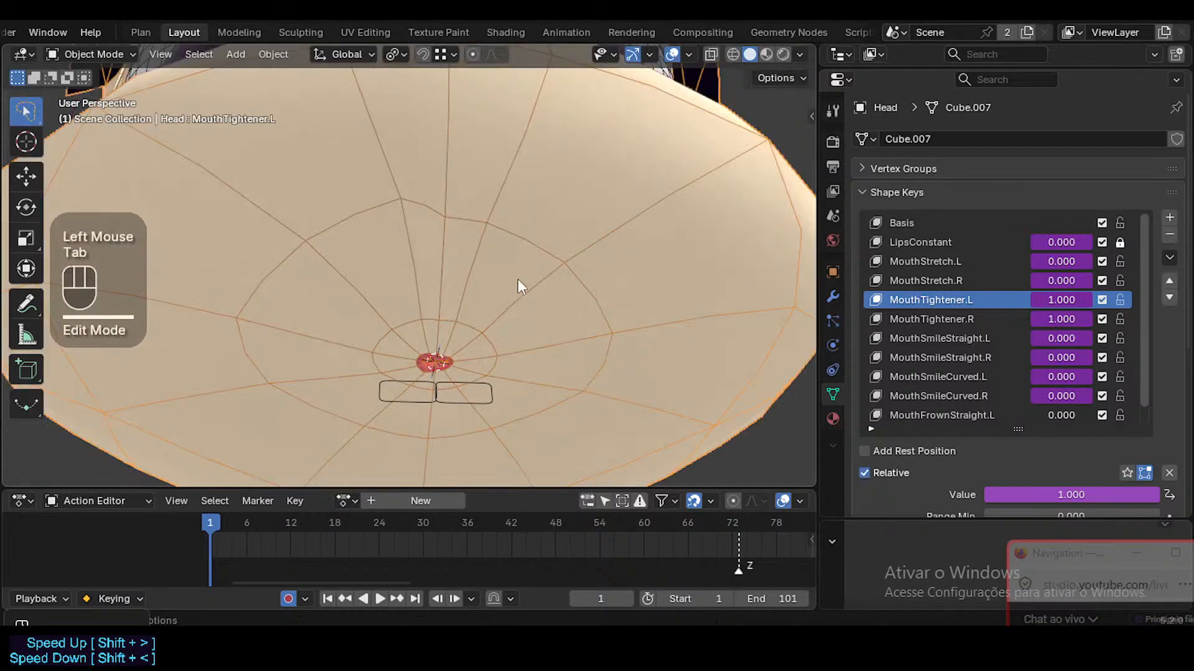
Select the face loop around the mouth and the linked lips, grow the selection over the surrounding face, and save the file
{"action": "key", "text": "Tab"}
{"action": "key", "text": "3"}
{"action": "left_click", "coordinate": [469, 268], "text": "alt+shift"}
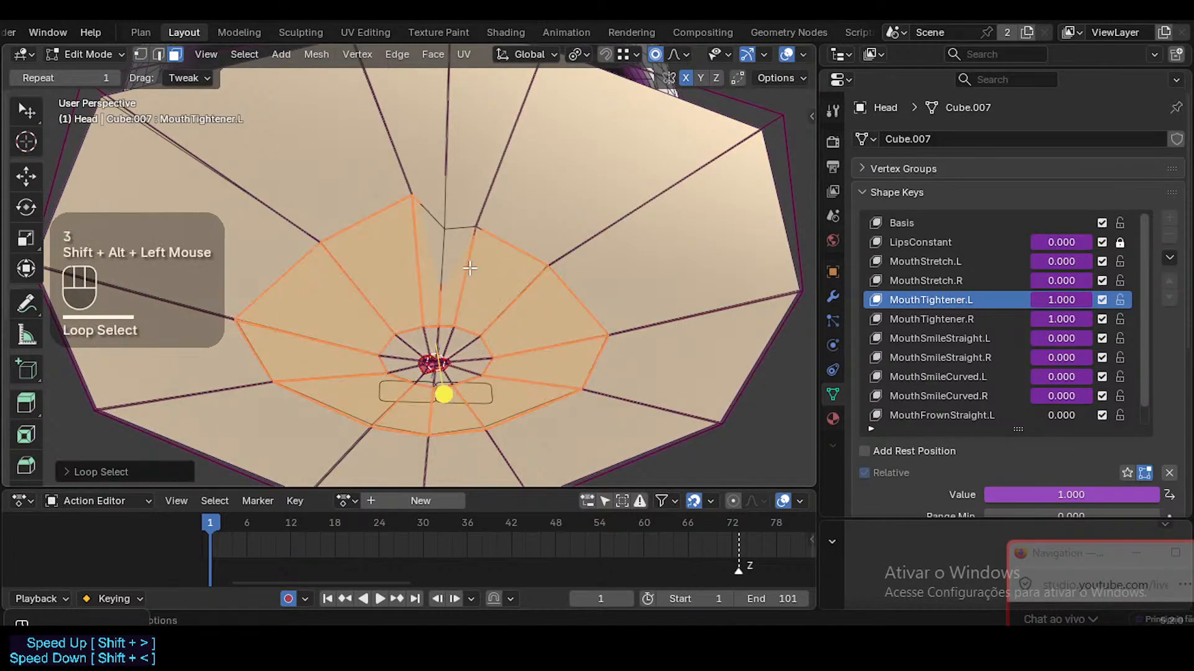
{"action": "key", "text": "l"}
{"action": "key", "text": "l"}
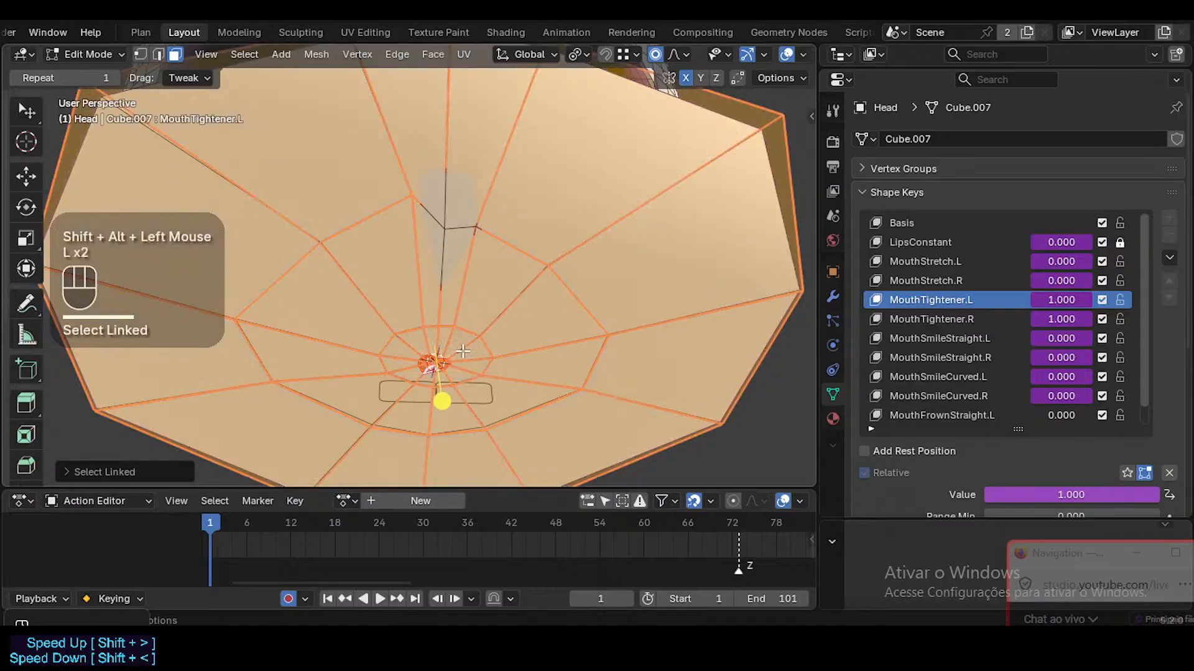
{"action": "key", "text": "ctrl+z"}
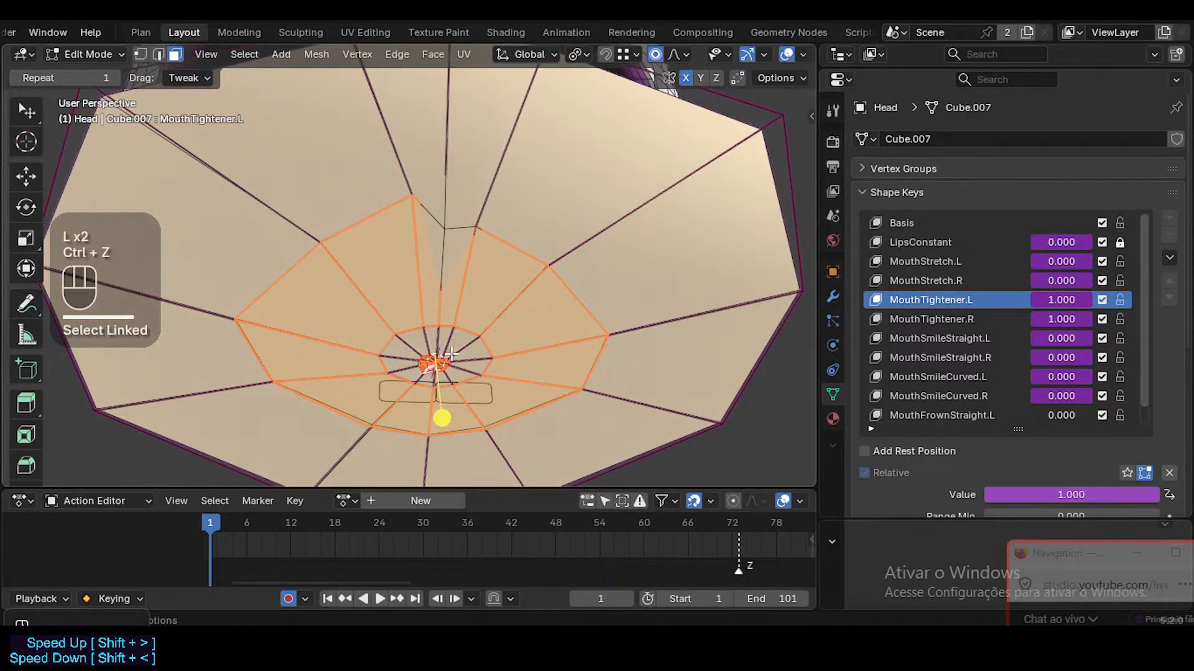
{"action": "key", "text": "ctrl+KP_Add"}
{"action": "middle_click_drag", "start_coordinate": [451, 353], "coordinate": [398, 298], "text": "ctrl"}
{"action": "key", "text": "1"}
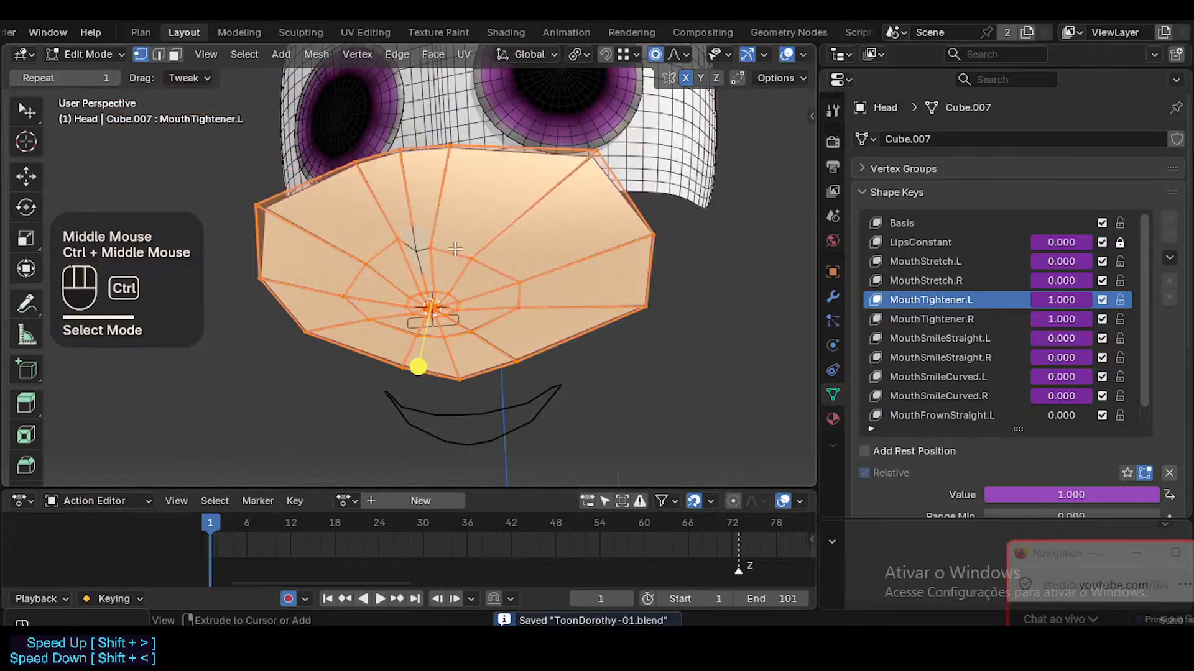
{"action": "key", "text": "ctrl+s"}
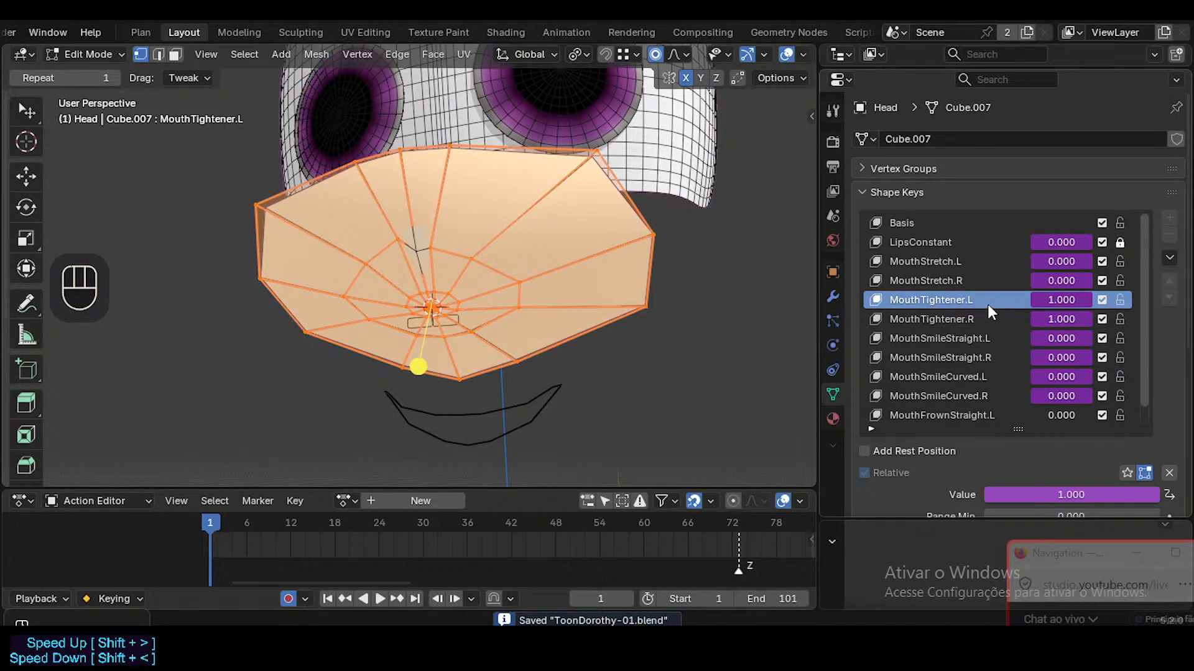
Blend MouthTightener.L into the MouthTightener.R shape key with Blend from Shape at 1.000 and Add disabled
{"action": "left_click", "coordinate": [972, 315]}
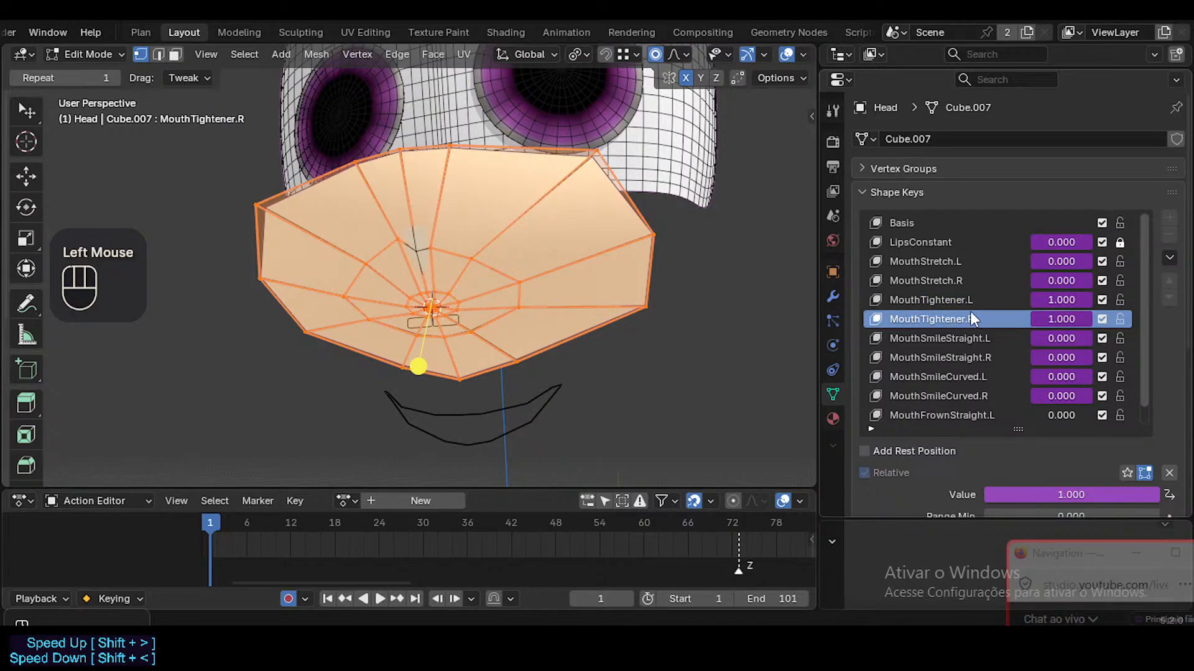
{"action": "left_click", "coordinate": [354, 56]}
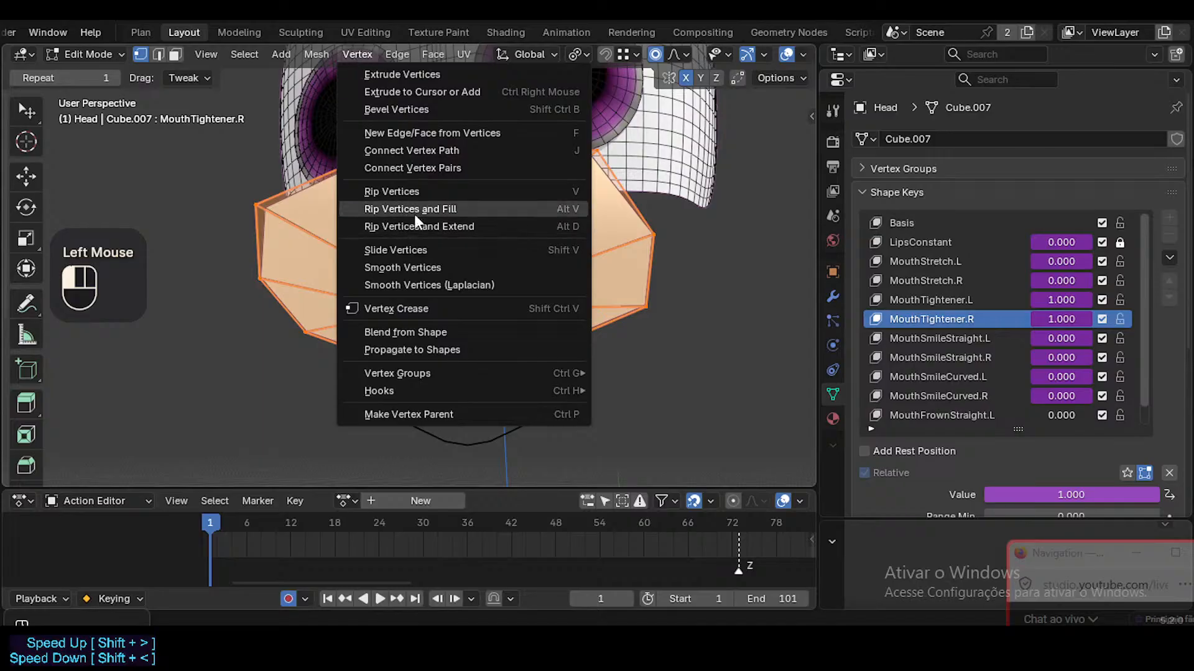
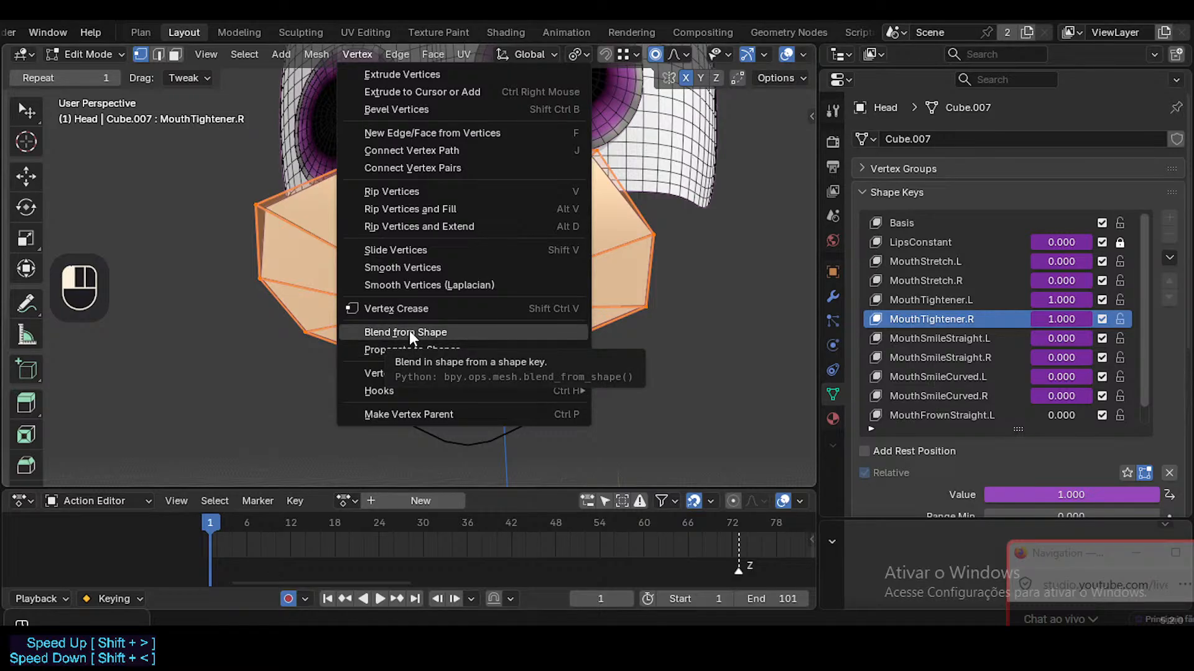
{"action": "left_click", "coordinate": [409, 333]}
{"action": "left_click", "coordinate": [169, 466]}
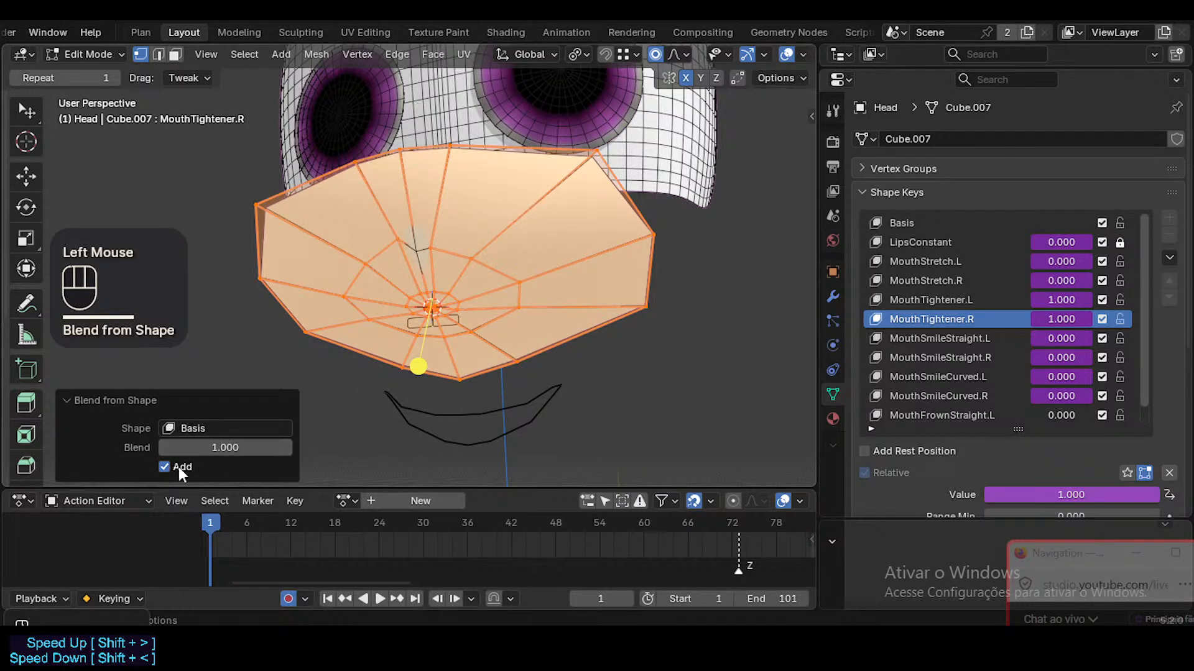
{"action": "left_click", "coordinate": [177, 468]}
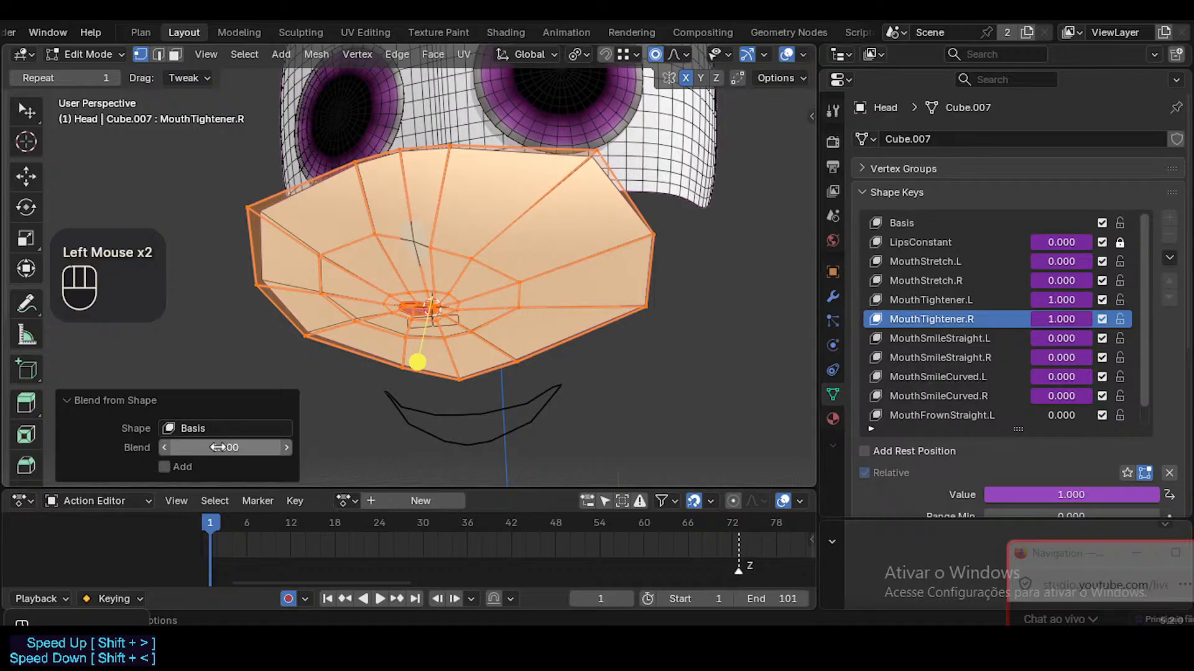
{"action": "left_click", "coordinate": [232, 431]}
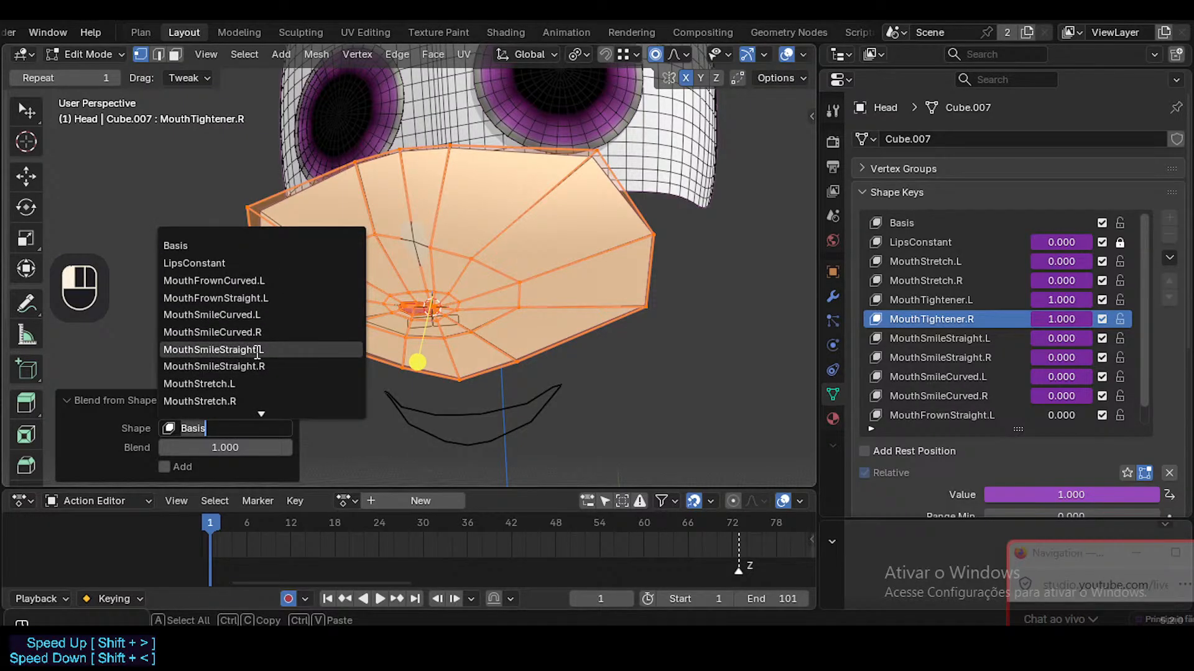
{"action": "scroll", "coordinate": [259, 397], "scroll_direction": "down", "scroll_amount": 2}
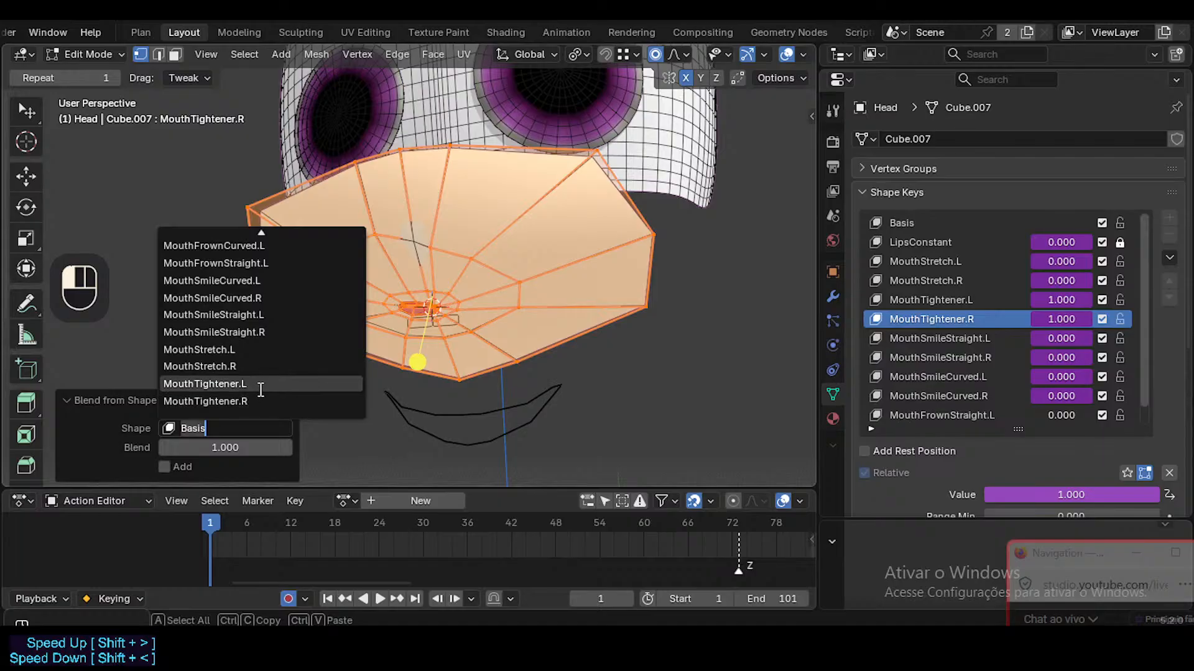
{"action": "left_click", "coordinate": [260, 386]}
Compare both sides of the pucker in Object Mode by switching MouthTightener.L and MouthTightener.R off and on
{"action": "middle_click_drag", "start_coordinate": [355, 346], "coordinate": [437, 293]}
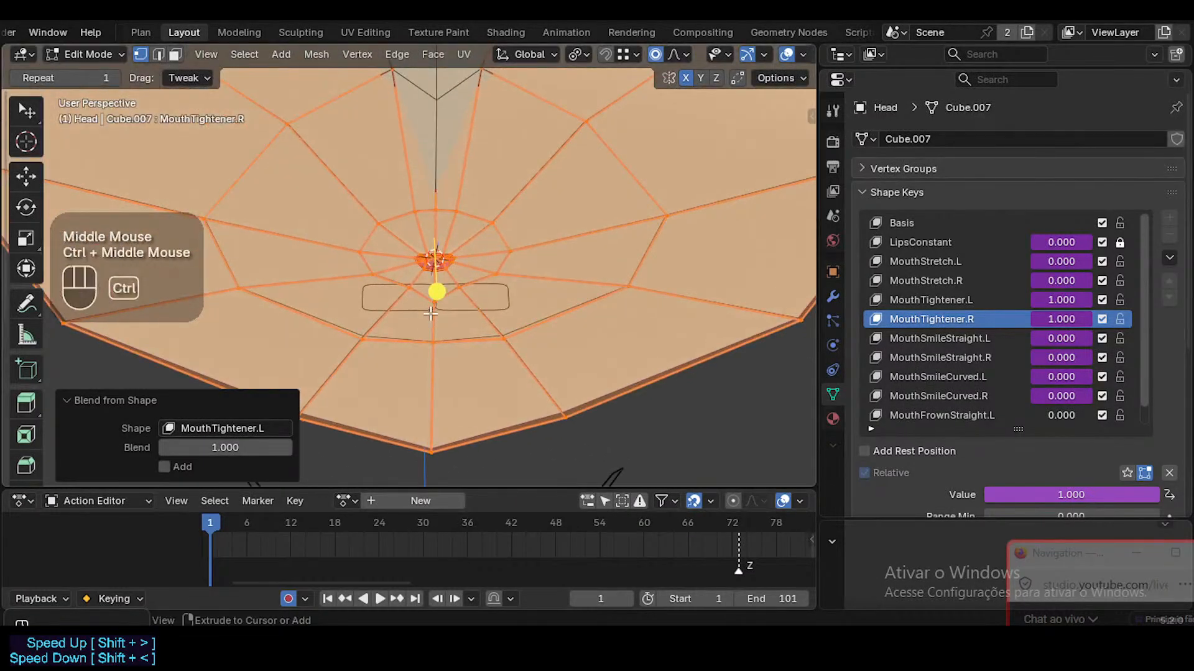
{"action": "key", "text": "Tab"}
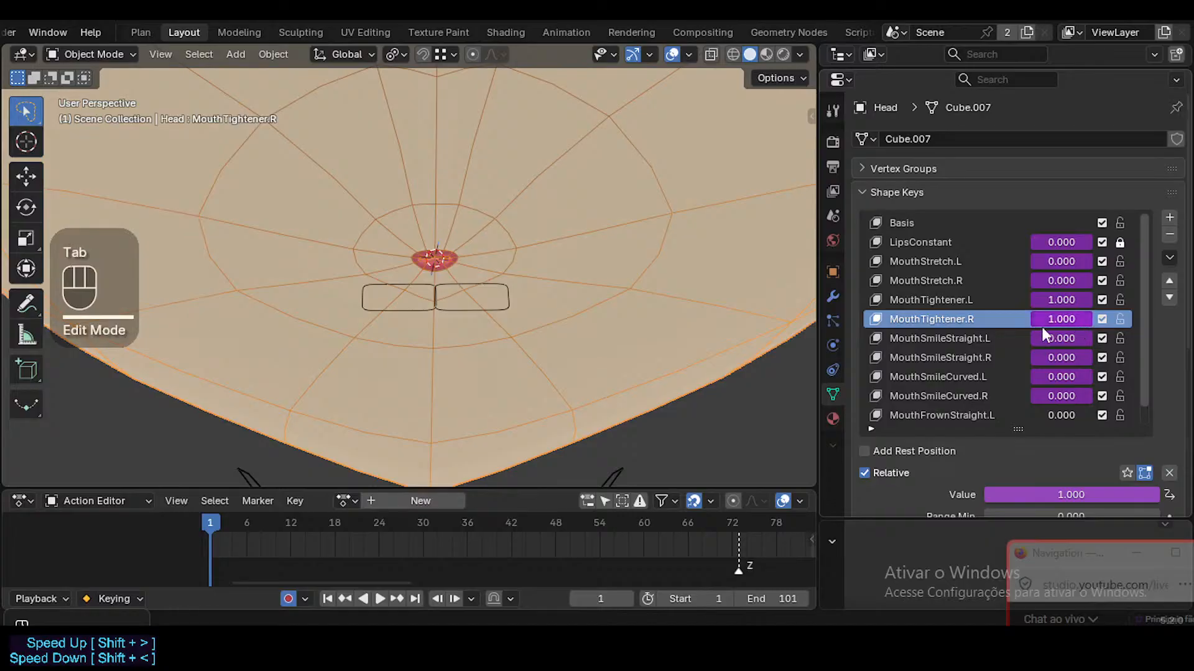
{"action": "scroll", "coordinate": [1102, 386], "scroll_direction": "down", "scroll_amount": 1}
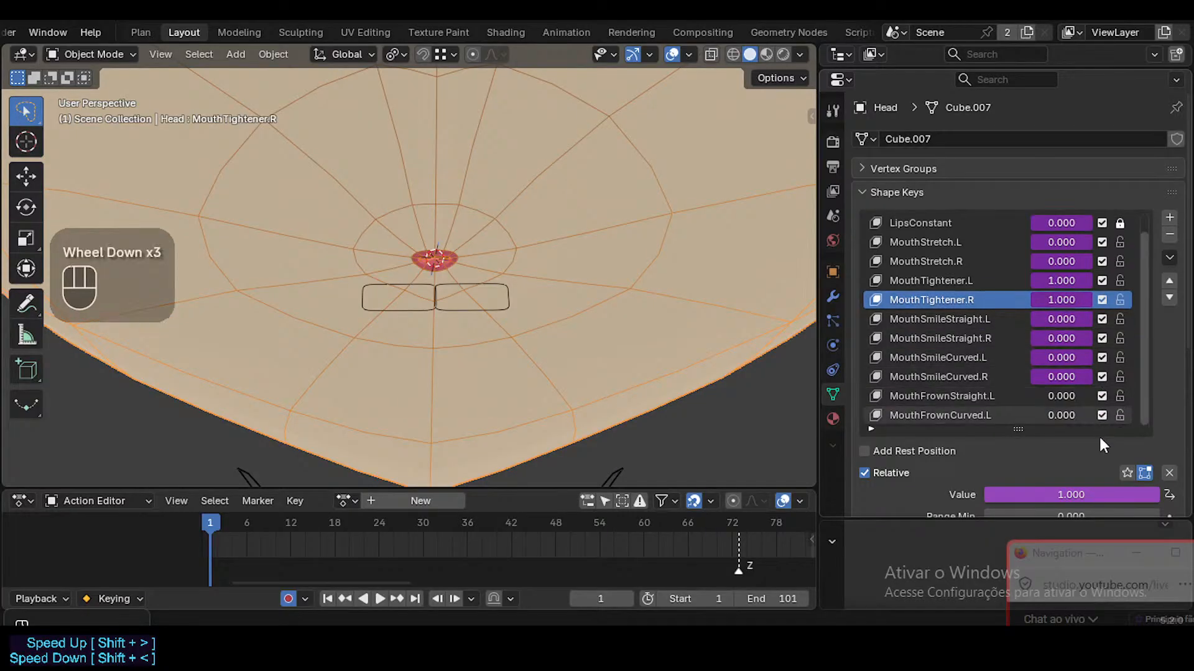
{"action": "scroll", "coordinate": [1098, 435], "scroll_direction": "down", "scroll_amount": 4}
{"action": "scroll", "coordinate": [1106, 338], "scroll_direction": "up", "scroll_amount": 2}
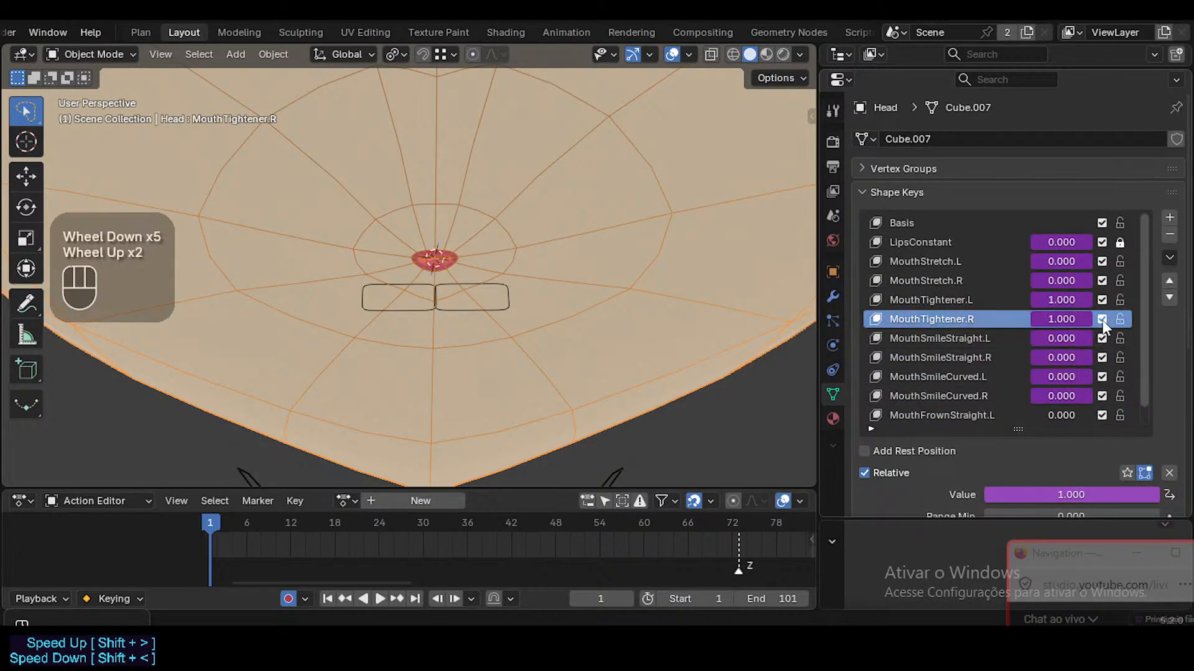
{"action": "left_click", "coordinate": [1105, 321]}
{"action": "left_click", "coordinate": [1105, 321]}
{"action": "left_click", "coordinate": [1105, 320]}
{"action": "left_click", "coordinate": [1105, 321]}
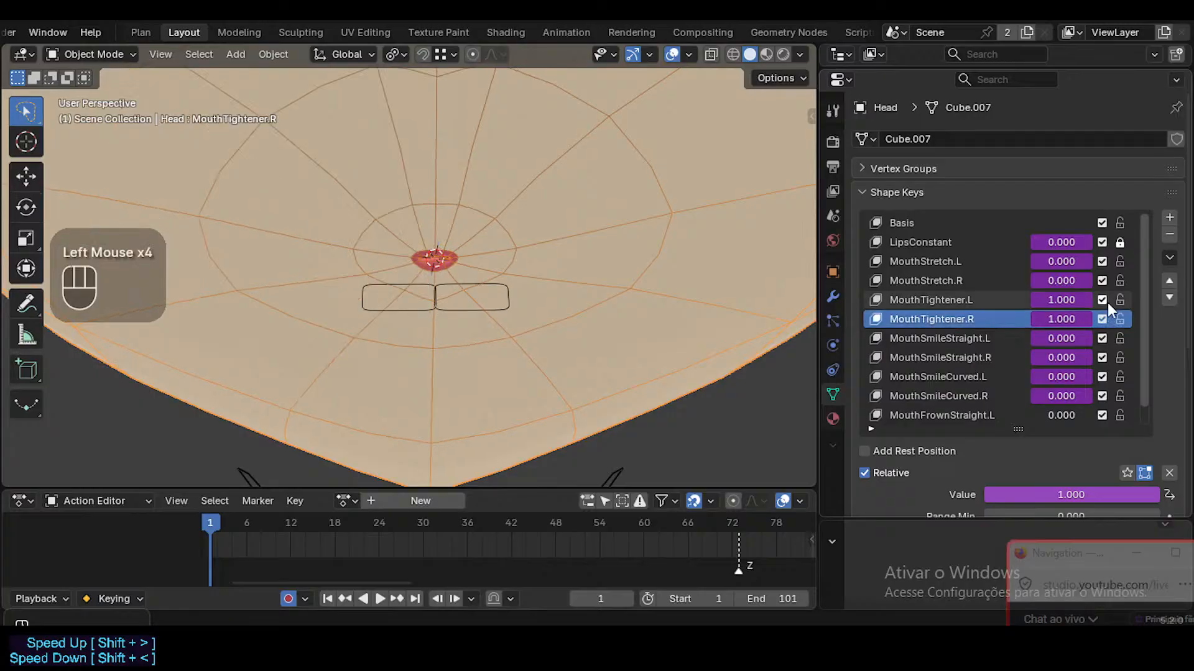
{"action": "left_click", "coordinate": [1106, 302]}
{"action": "left_click", "coordinate": [1103, 319]}
{"action": "left_click", "coordinate": [1103, 319]}
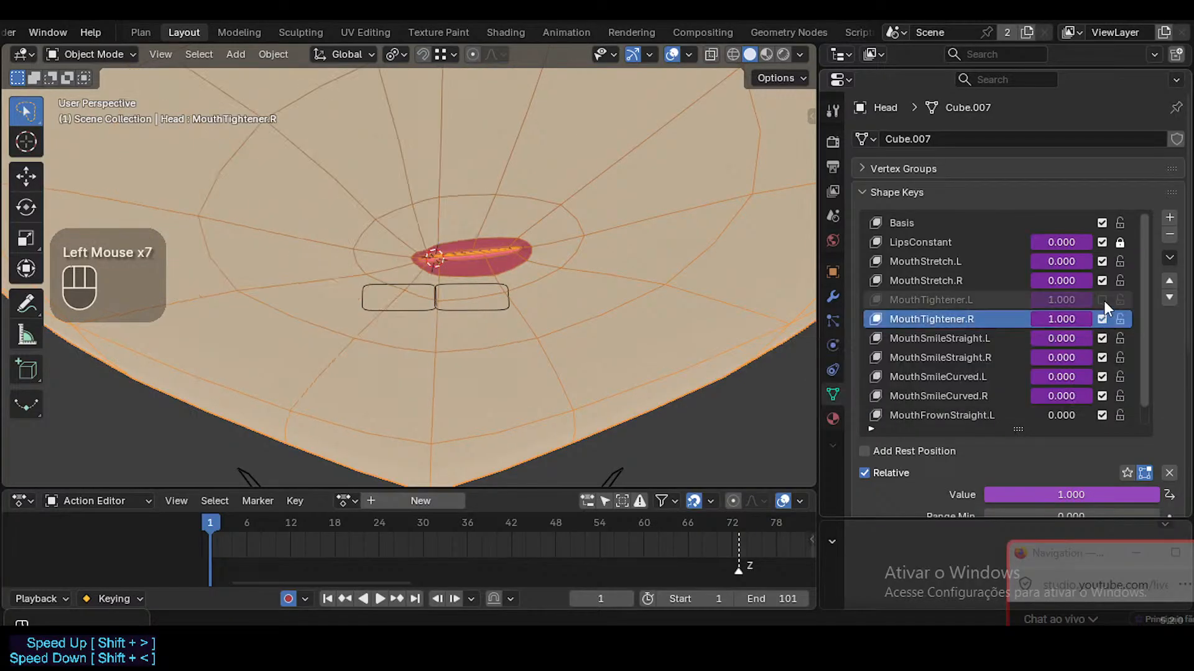
{"action": "left_click", "coordinate": [1103, 300]}
{"action": "middle_click_drag", "start_coordinate": [586, 211], "coordinate": [551, 248], "text": "ctrl"}
Activate MouthTightener.L in Edit Mode, deselect everything, and slide the centre vertex just below the lips upward by a factor of 0.508
{"action": "left_click", "coordinate": [915, 300]}
{"action": "key", "text": "Tab"}
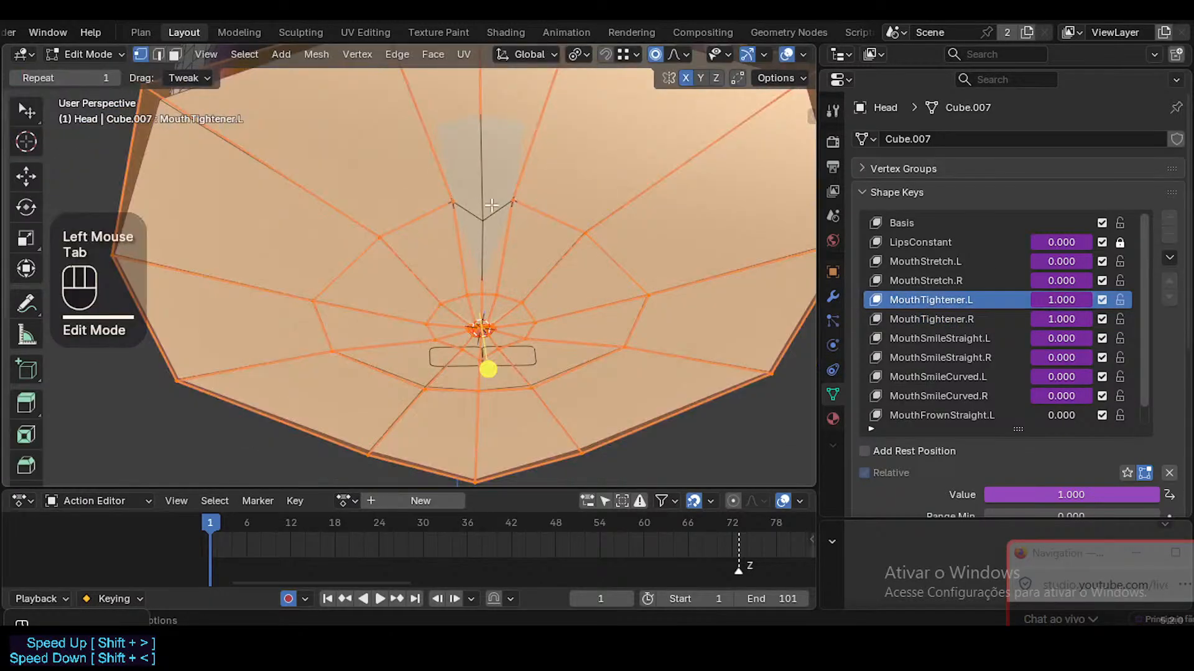
{"action": "key", "text": "alt+a"}
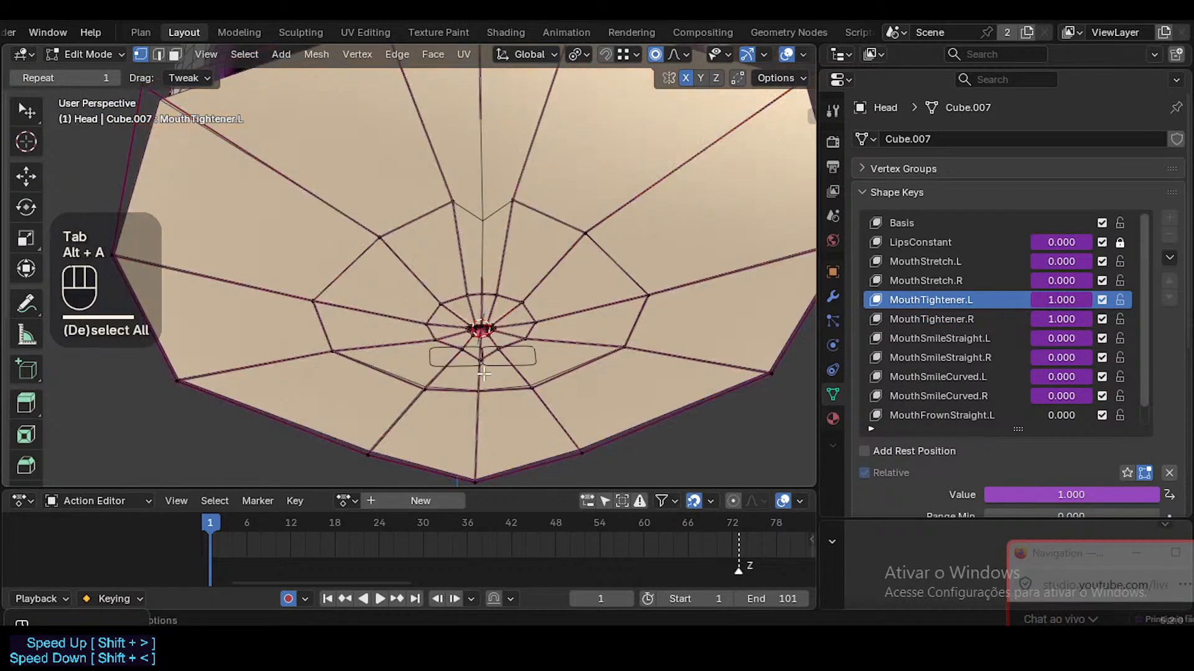
{"action": "key", "text": "1"}
{"action": "left_click", "coordinate": [480, 365]}
{"action": "middle_click_drag", "start_coordinate": [480, 364], "coordinate": [465, 346]}
{"action": "key", "text": "g"}
{"action": "key", "text": "g"}
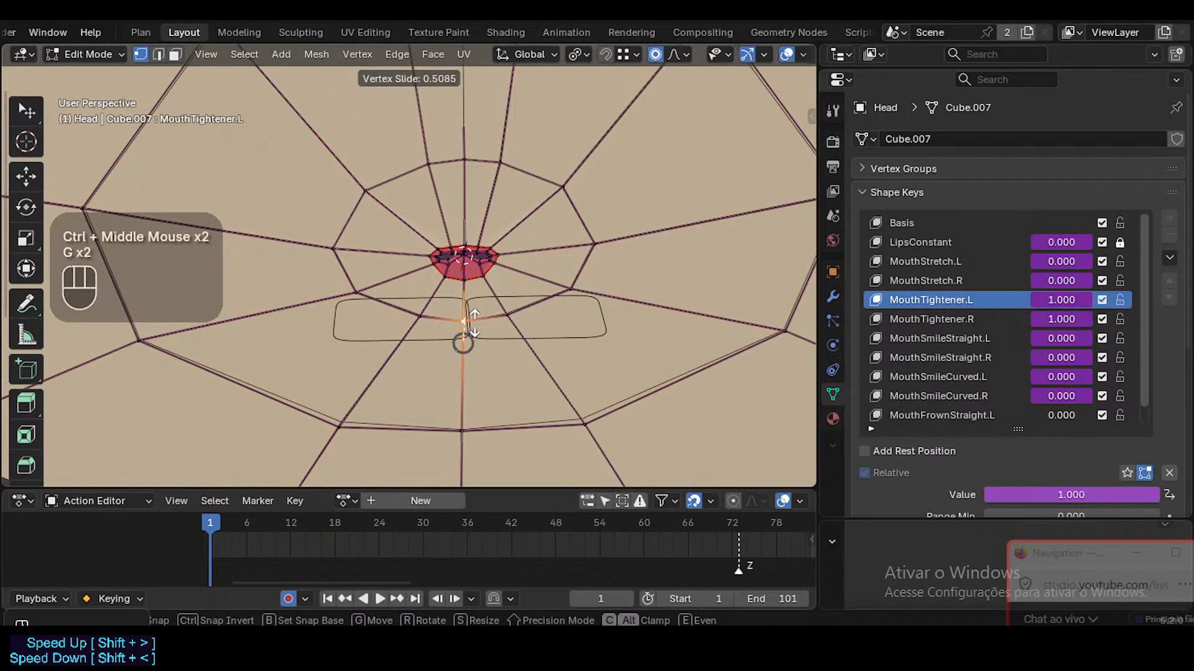
{"action": "left_click", "coordinate": [474, 322]}
Slide the outer loop's centre vertex above the mouth along its edge by a factor of 0.128
{"action": "middle_click_drag", "start_coordinate": [451, 145], "coordinate": [460, 258], "text": "ctrl"}
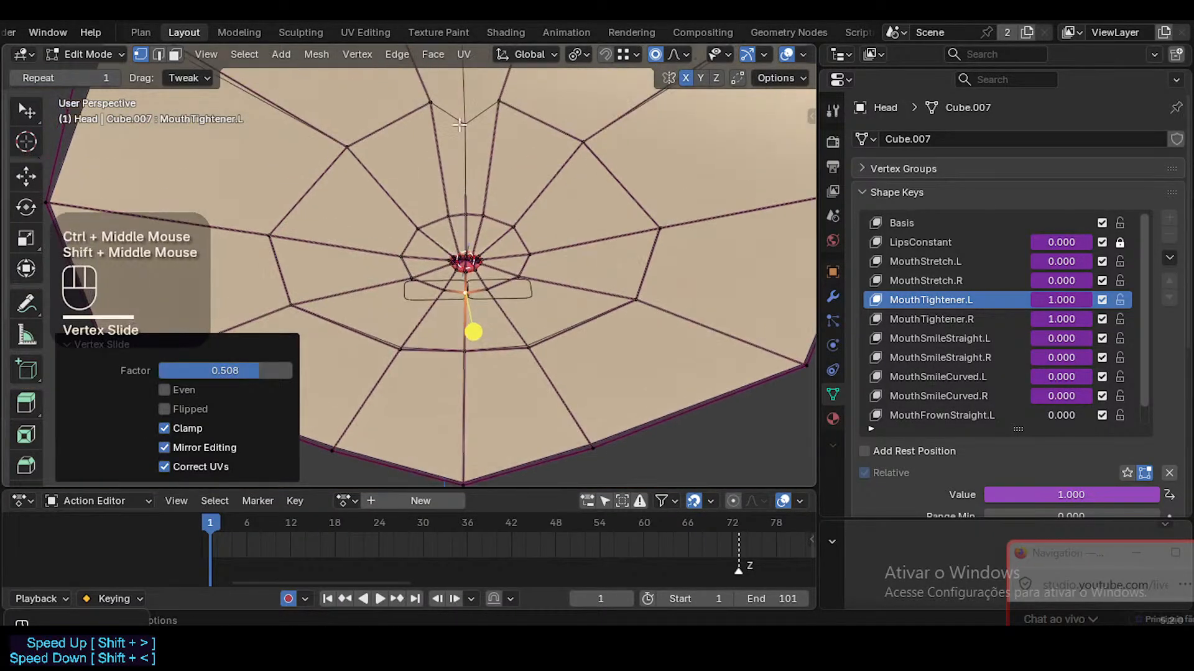
{"action": "left_click", "coordinate": [467, 123]}
{"action": "middle_click_drag", "start_coordinate": [470, 130], "coordinate": [434, 350], "text": "shift"}
{"action": "key", "text": "alt+z"}
{"action": "key", "text": "alt+z"}
{"action": "key", "text": "g"}
{"action": "key", "text": "g"}
{"action": "left_click", "coordinate": [468, 123]}
Move the centre vertex above the mouth in line with its neighbouring loop vertices from a side view, and check it in Object Mode
{"action": "key", "text": "g"}
{"action": "key", "text": "Escape"}
{"action": "key", "text": "alt+z"}
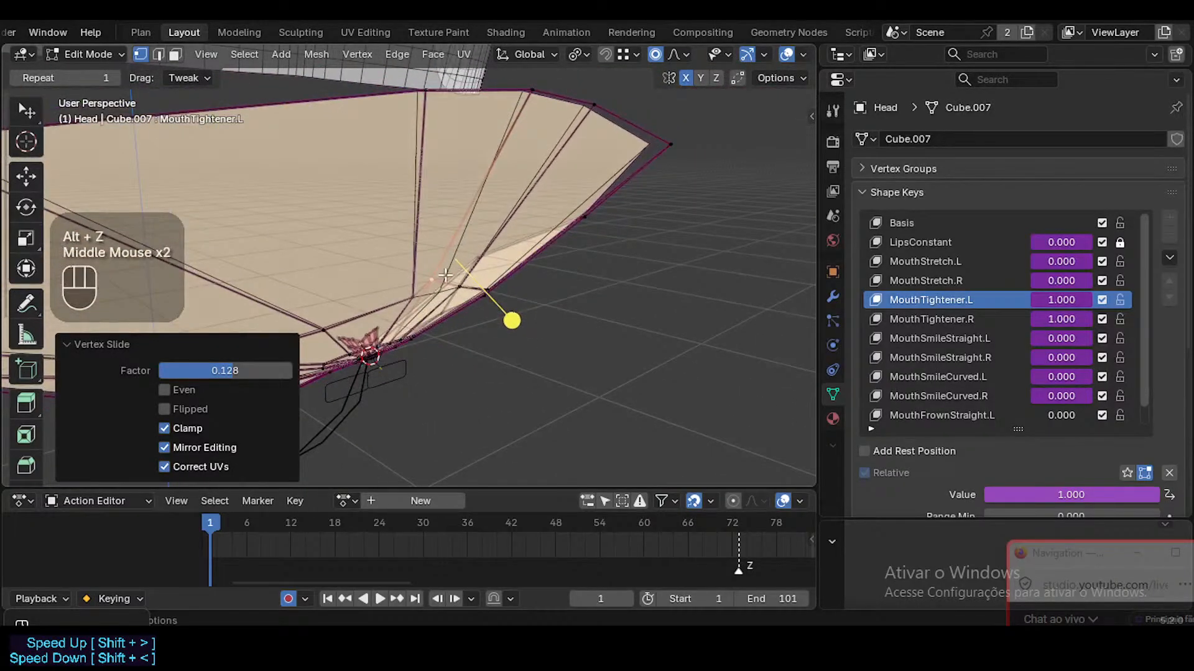
{"action": "mouse_move", "coordinate": [445, 275]}
{"action": "middle_mouse_down"}
{"action": "mouse_move", "coordinate": [466, 323]}
{"action": "mouse_move", "coordinate": [515, 344]}
{"action": "mouse_move", "coordinate": [495, 287]}
{"action": "mouse_move", "coordinate": [443, 237]}
{"action": "mouse_move", "coordinate": [449, 259]}
{"action": "middle_mouse_up"}
{"action": "key", "text": "g"}
{"action": "left_click", "coordinate": [515, 346], "text": "shift"}
{"action": "key", "text": "alt+z"}
{"action": "key", "text": "Tab"}
{"action": "key", "text": "Tab"}
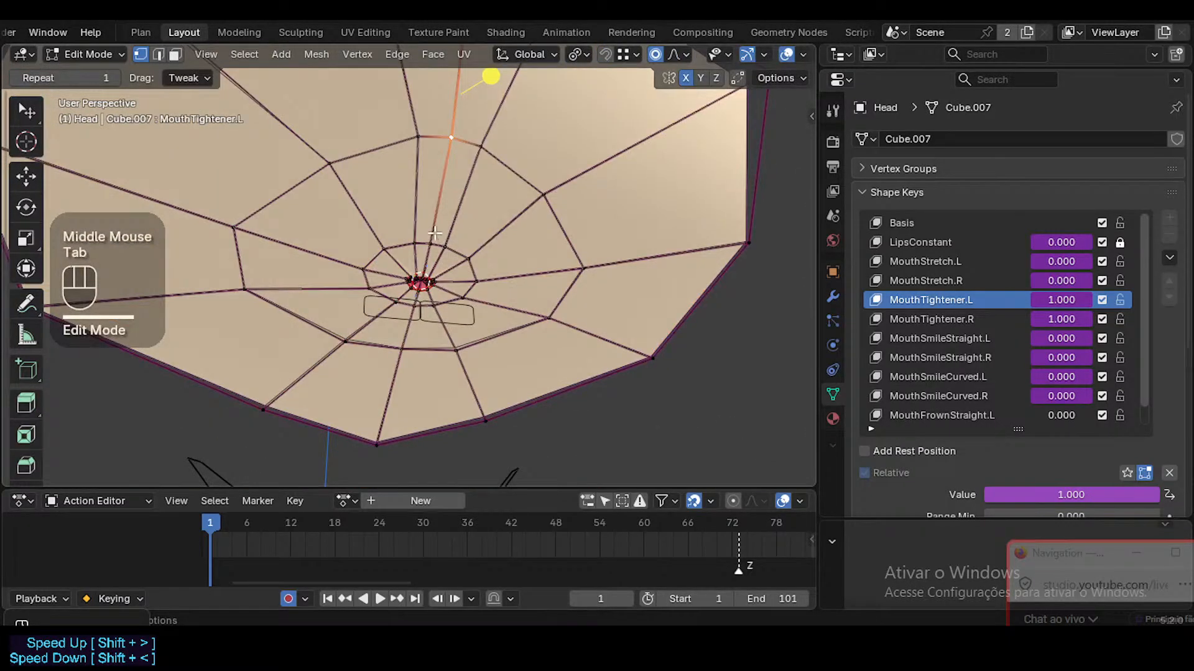
Select the whole head mesh, activate MouthTightener.R, and blend it from the MouthTightener.L shape at 1.000
{"action": "key", "text": "a"}
{"action": "key", "text": "alt+a"}
{"action": "key", "text": "l"}
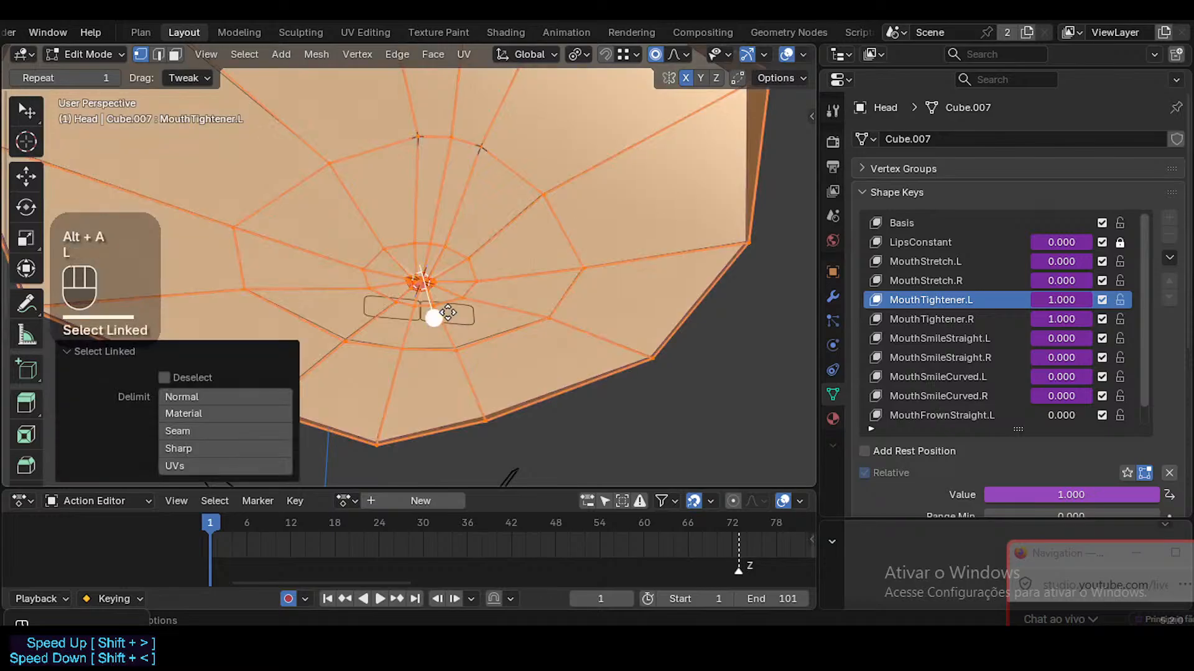
{"action": "left_click", "coordinate": [893, 319]}
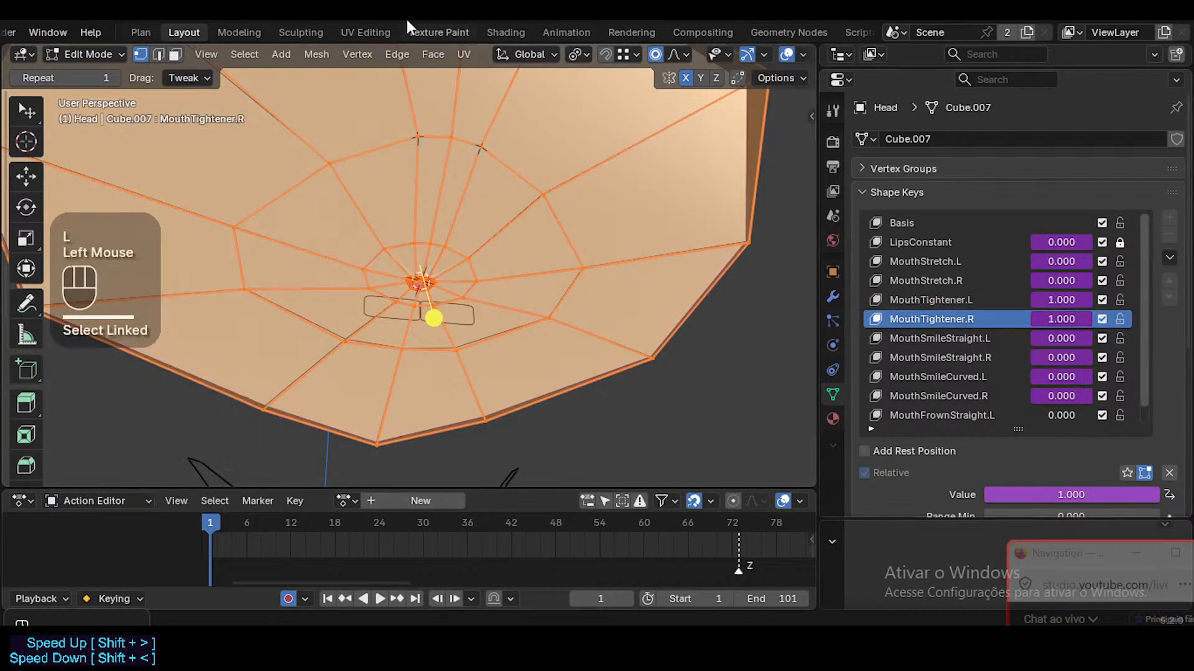
{"action": "left_click", "coordinate": [365, 55]}
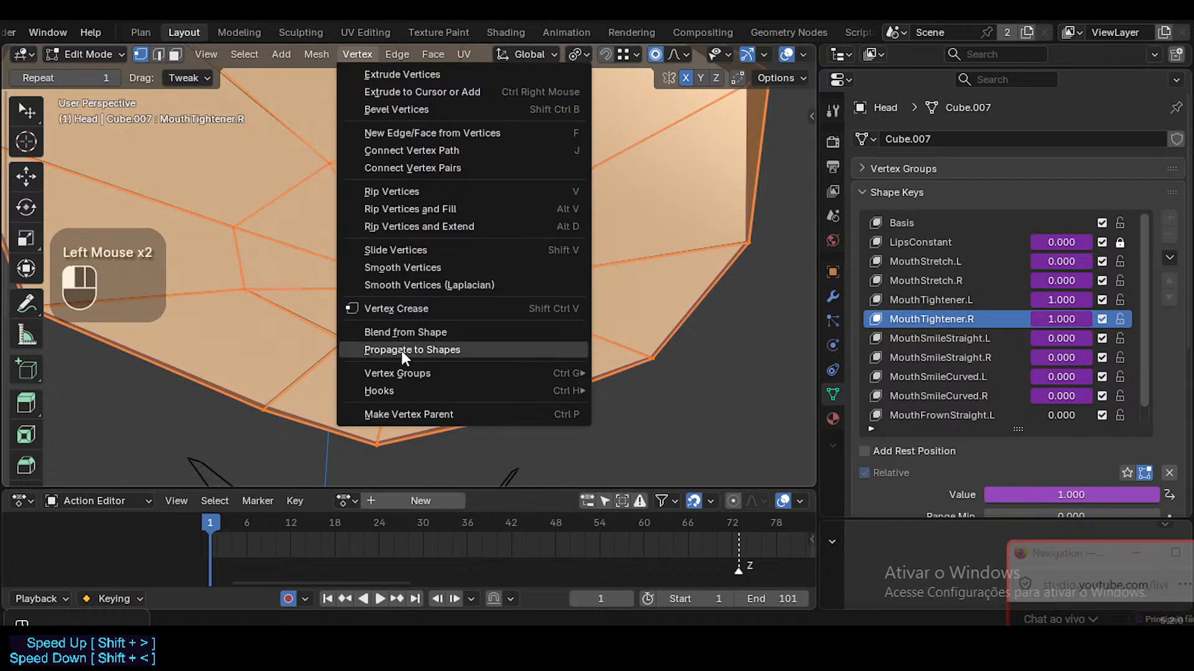
{"action": "left_click", "coordinate": [405, 332]}
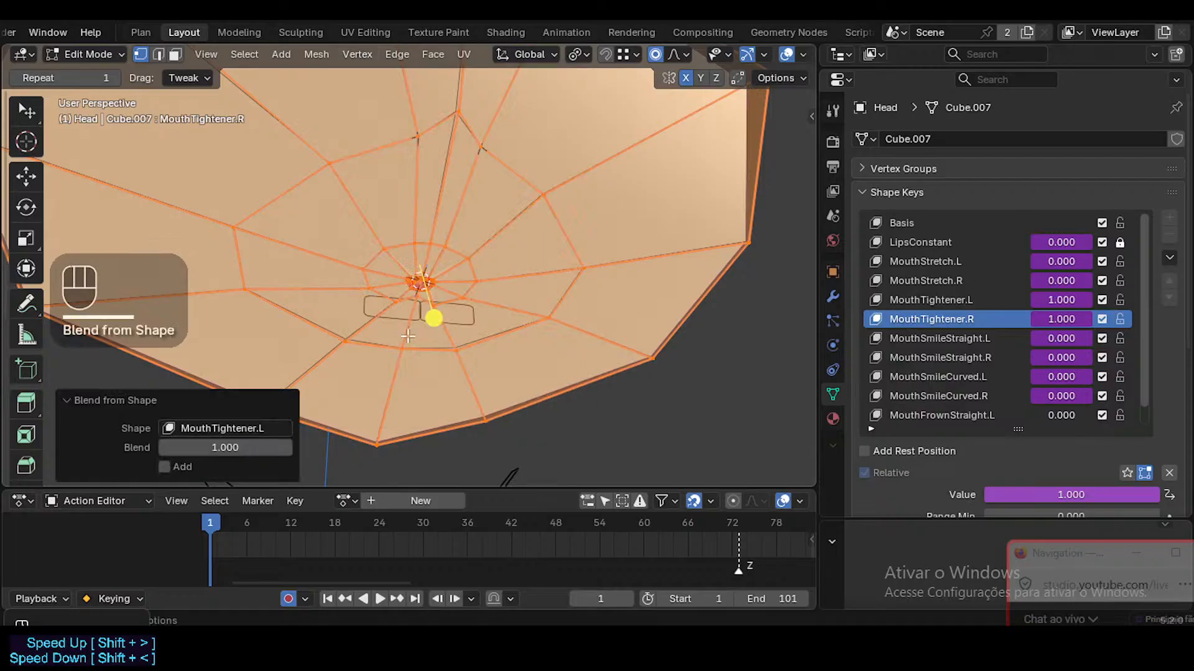
{"action": "left_click", "coordinate": [682, 359]}
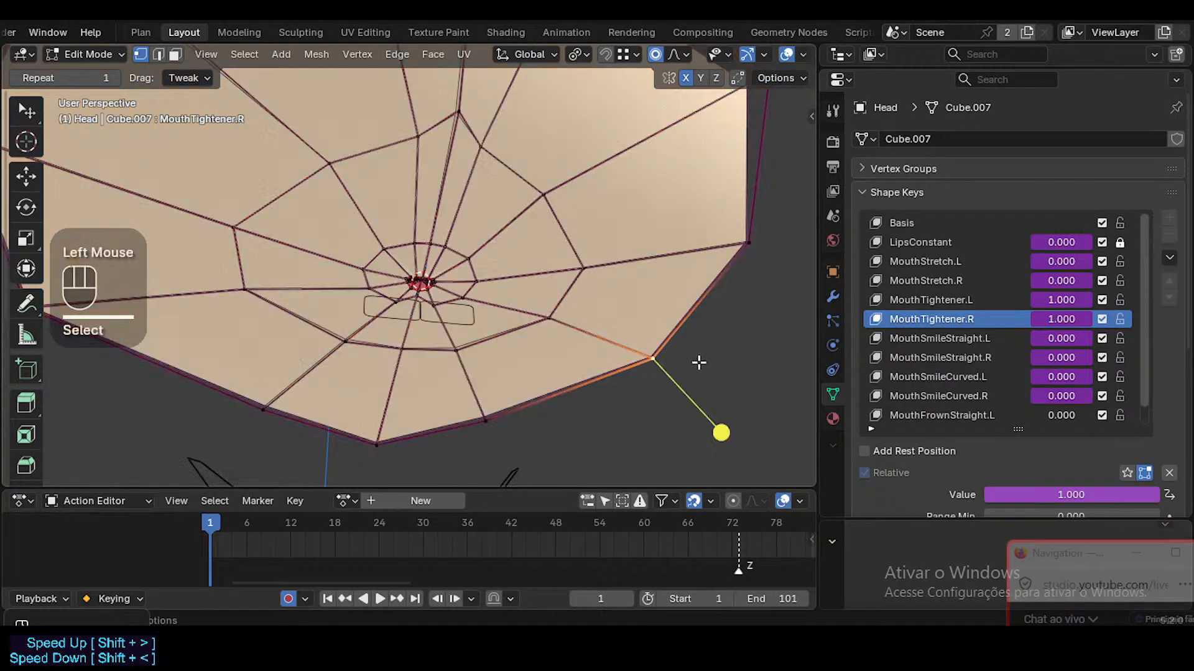
Compare the pucker in Object Mode by repeatedly switching MouthTightener.R off and on, and MouthTightener.L once
{"action": "key", "text": "ctrl+Tab"}
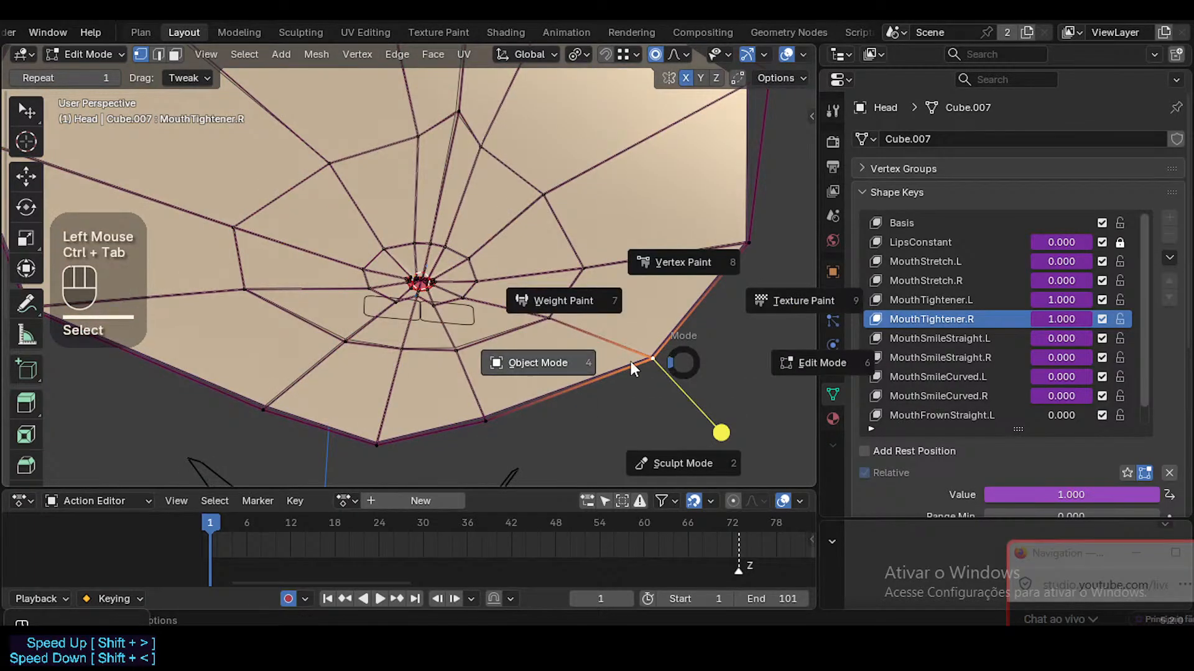
{"action": "left_click", "coordinate": [822, 363]}
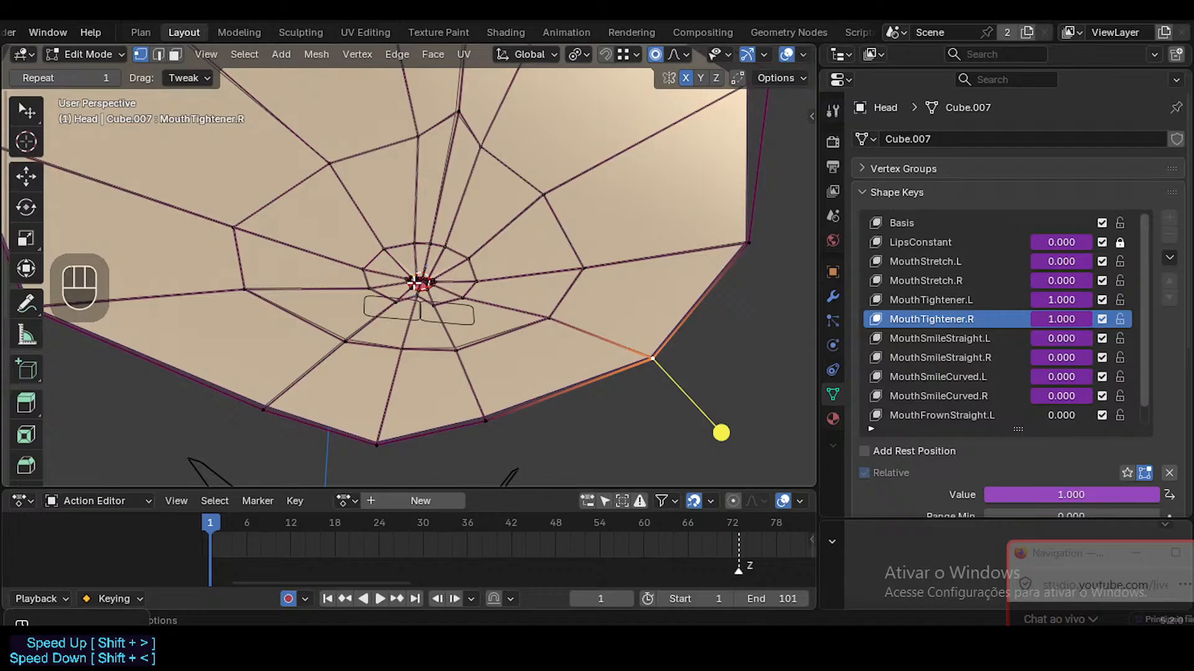
{"action": "key", "text": "Tab"}
{"action": "left_click", "coordinate": [1102, 339]}
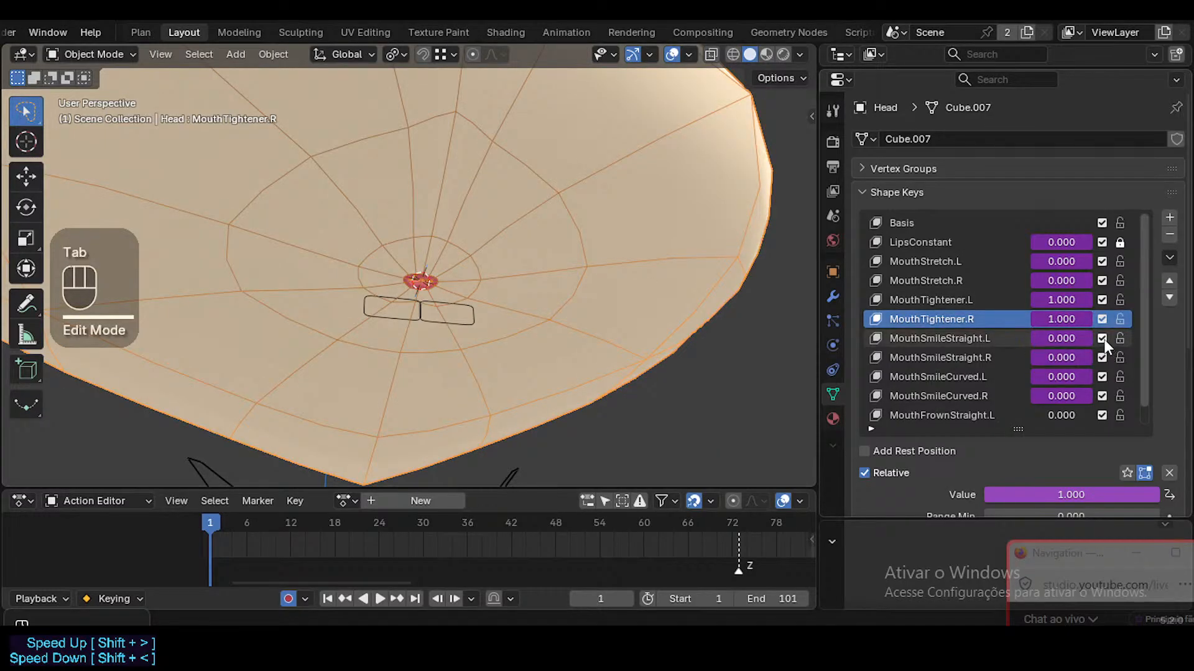
{"action": "left_click", "coordinate": [1103, 338]}
{"action": "left_click", "coordinate": [1106, 319]}
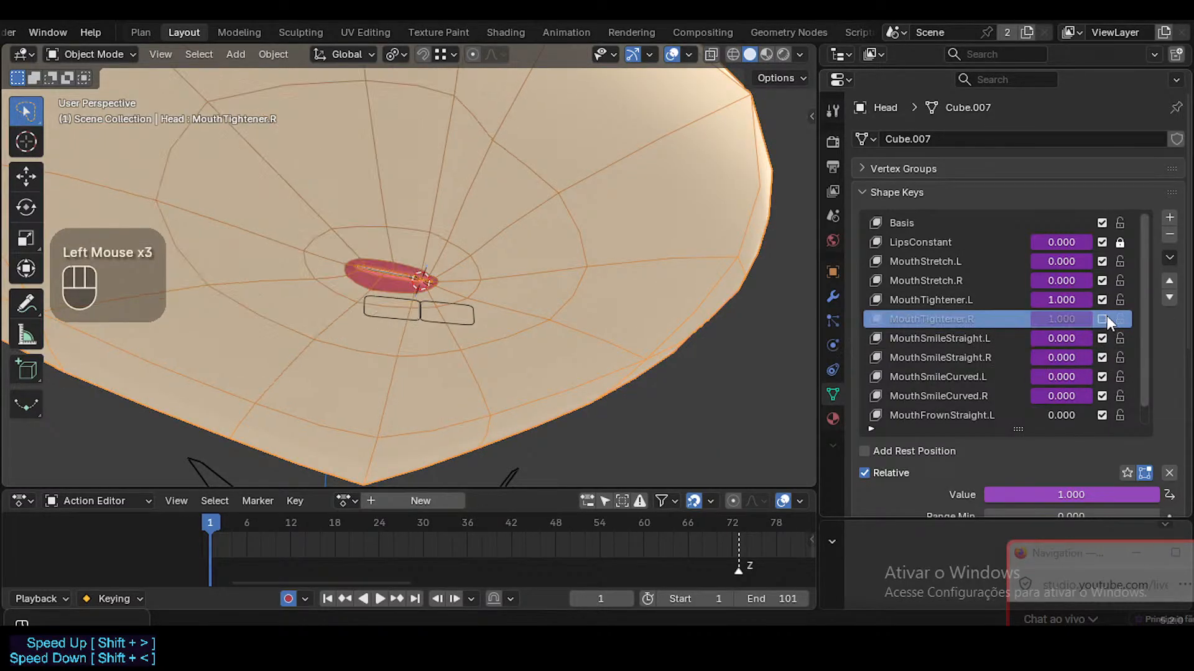
{"action": "left_click", "coordinate": [1106, 317]}
{"action": "left_click", "coordinate": [1107, 317]}
{"action": "left_click", "coordinate": [1107, 317]}
{"action": "left_click", "coordinate": [1106, 317]}
{"action": "left_click", "coordinate": [1106, 317]}
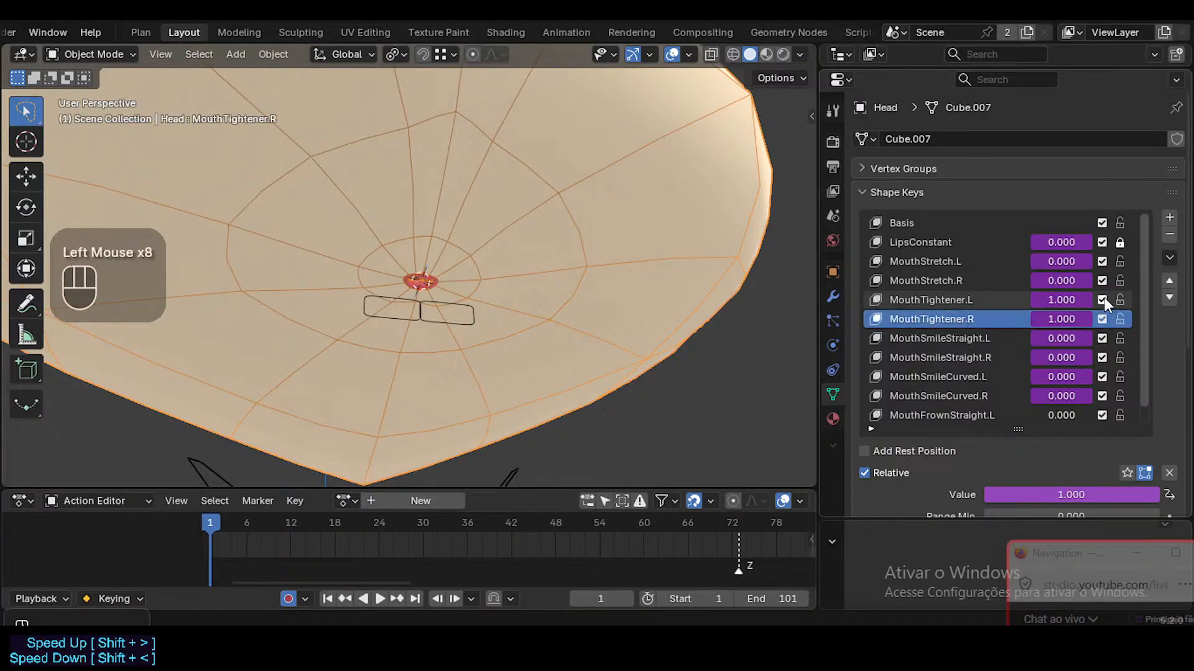
{"action": "left_click", "coordinate": [1103, 300]}
{"action": "left_click", "coordinate": [1102, 298]}
{"action": "left_click", "coordinate": [1102, 315]}
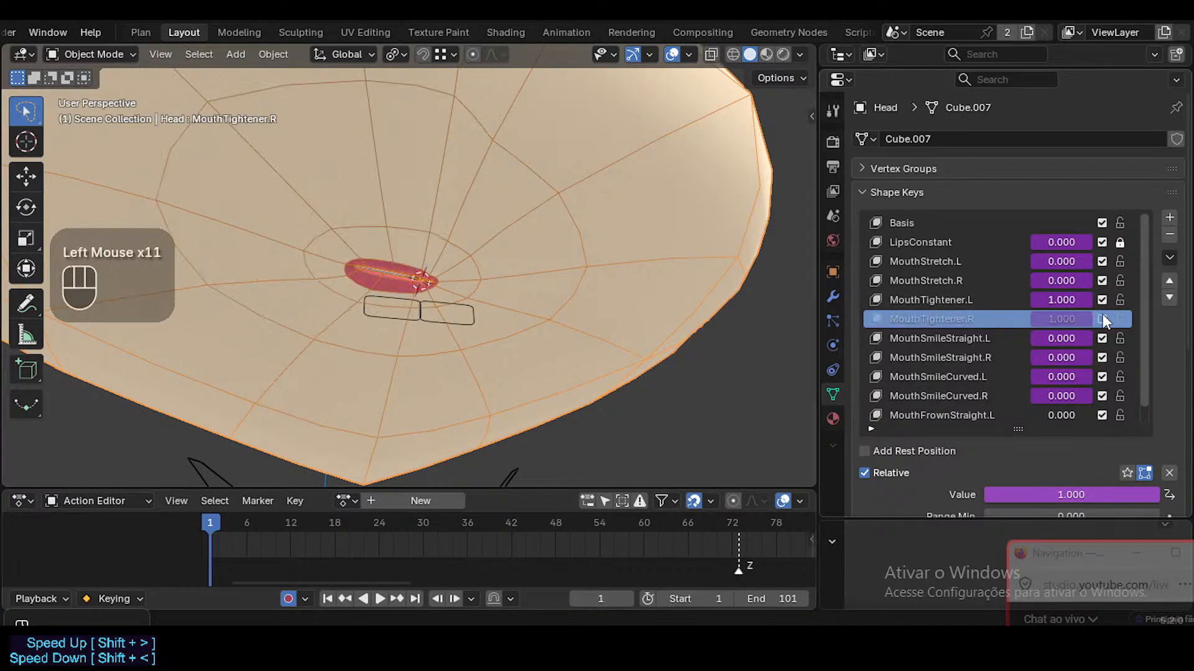
{"action": "left_click", "coordinate": [1102, 315]}
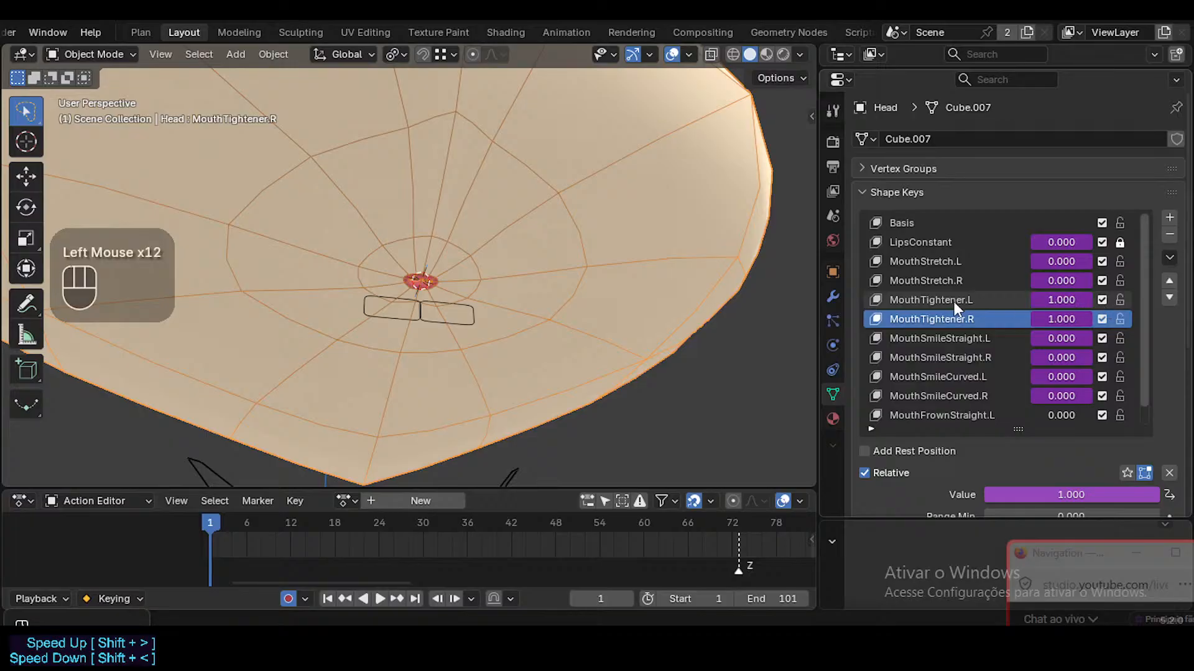
Activate MouthTightener.L in Edit Mode and slide the outer loop's centre vertex above the mouth along its edge by a factor of 0.157
{"action": "left_click", "coordinate": [953, 301]}
{"action": "left_click", "coordinate": [1102, 303]}
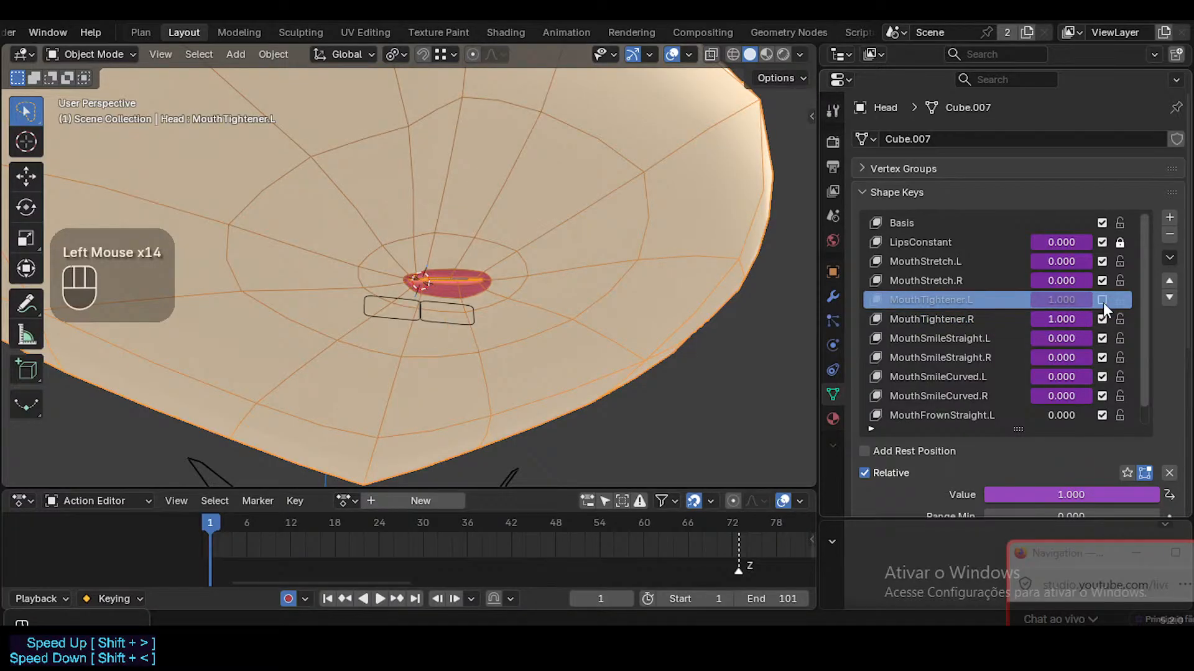
{"action": "left_click", "coordinate": [1102, 303]}
{"action": "key", "text": "Tab"}
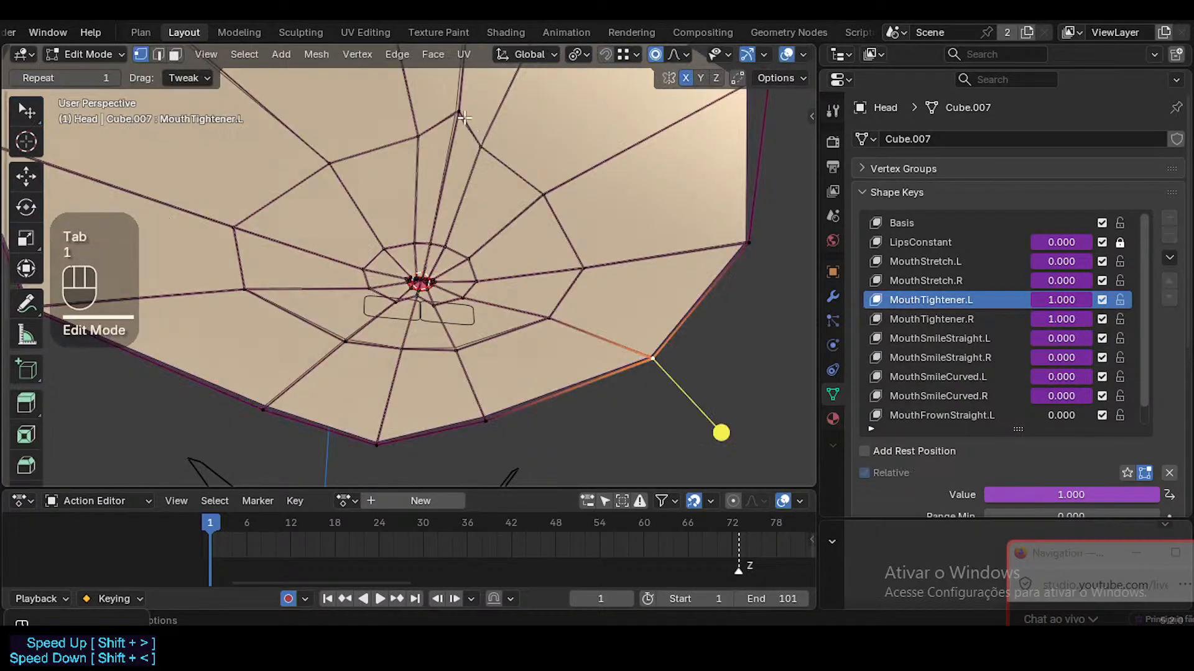
{"action": "left_click", "coordinate": [461, 93]}
{"action": "key", "text": "g"}
{"action": "key", "text": "g"}
{"action": "left_click", "coordinate": [484, 109]}
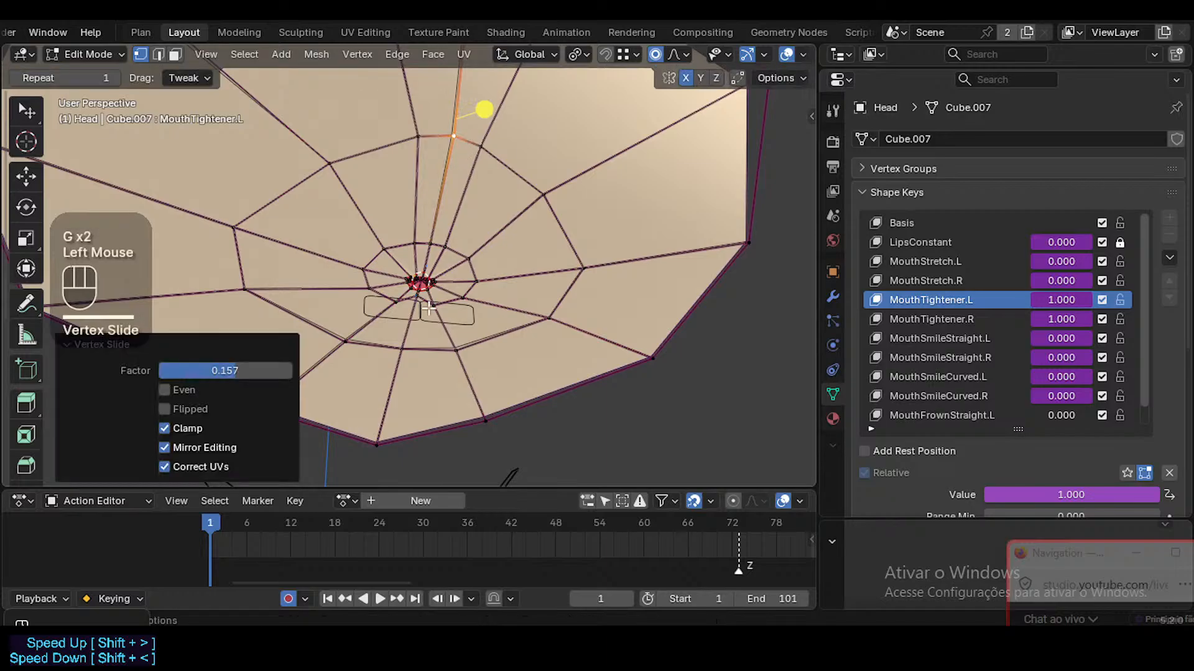
Slide the centre vertex just below the lips upward along its edge, and check it in Object Mode by switching MouthTightener.R off and on
{"action": "left_click", "coordinate": [415, 305]}
{"action": "key", "text": "g"}
{"action": "key", "text": "g"}
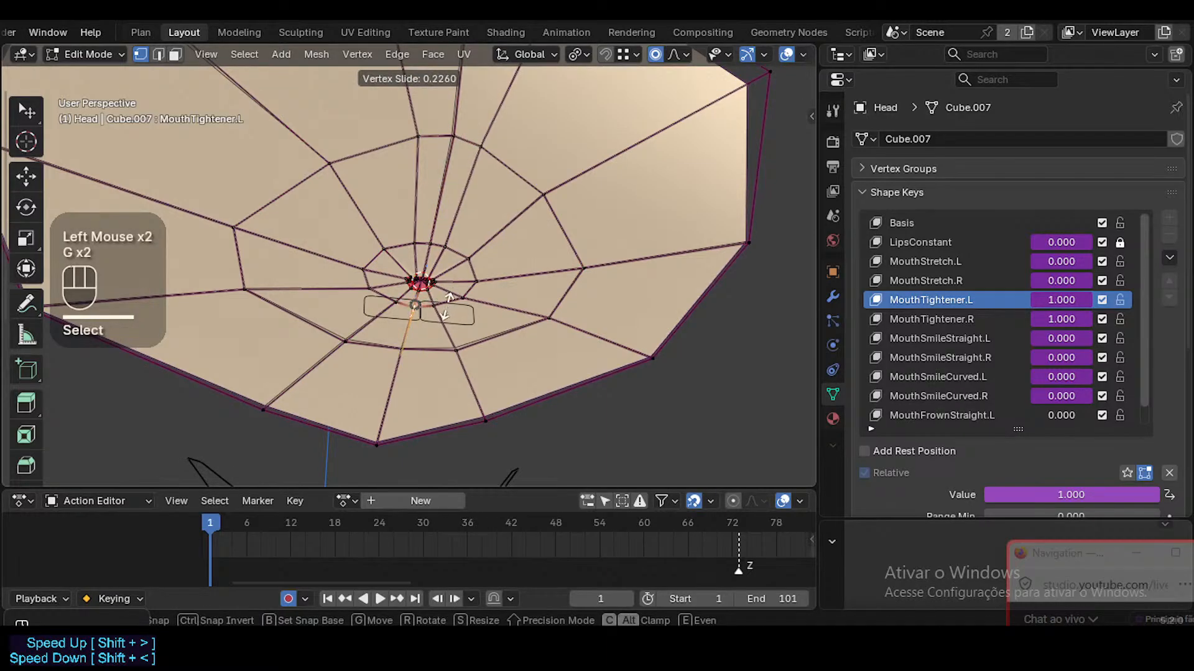
{"action": "left_click", "coordinate": [448, 304]}
{"action": "key", "text": "g"}
{"action": "key", "text": "g"}
{"action": "left_click", "coordinate": [448, 301], "text": "shift"}
{"action": "key", "text": "Tab"}
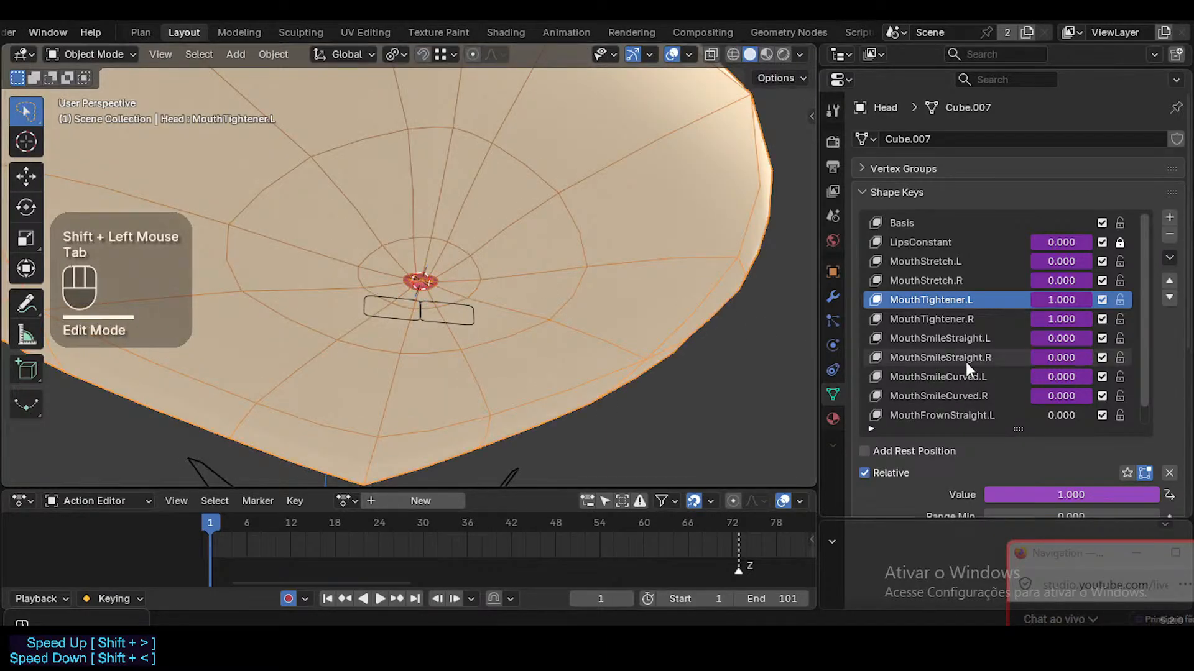
{"action": "left_click", "coordinate": [1100, 319]}
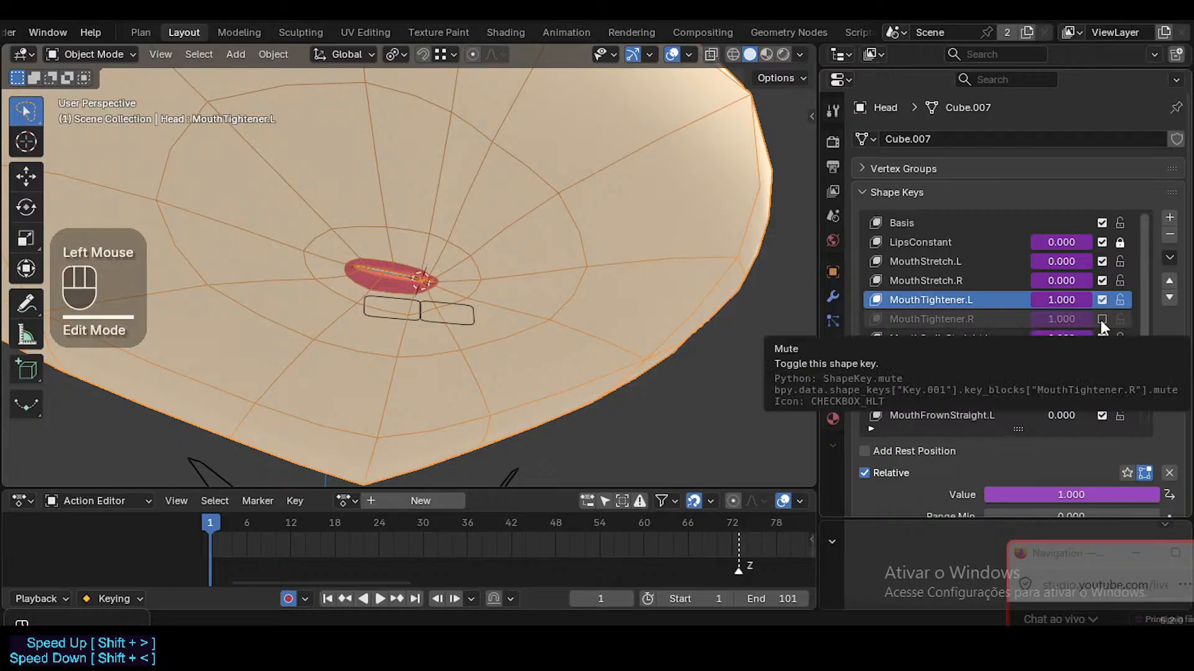
{"action": "double_click", "coordinate": [1101, 319]}
{"action": "left_click", "coordinate": [1100, 320]}
Activate MouthTightener.R in Edit Mode and blend only the selected vertex below the lips from MouthTightener.L at 1.000
{"action": "left_click", "coordinate": [944, 317]}
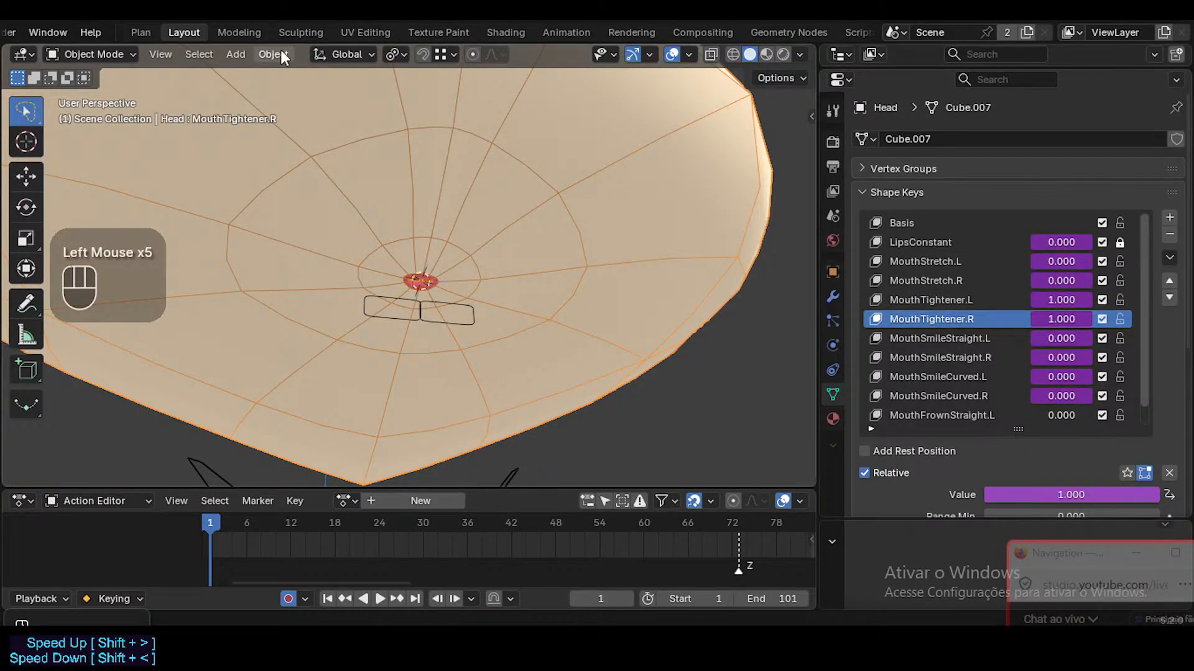
{"action": "key", "text": "Tab"}
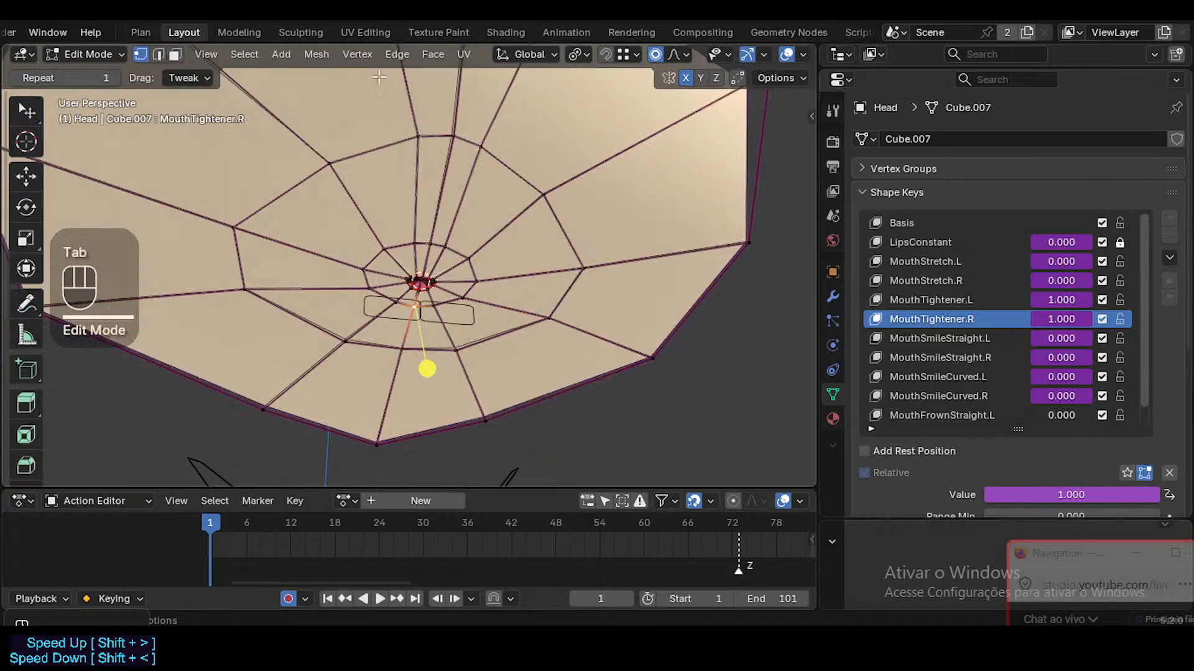
{"action": "left_click", "coordinate": [356, 53]}
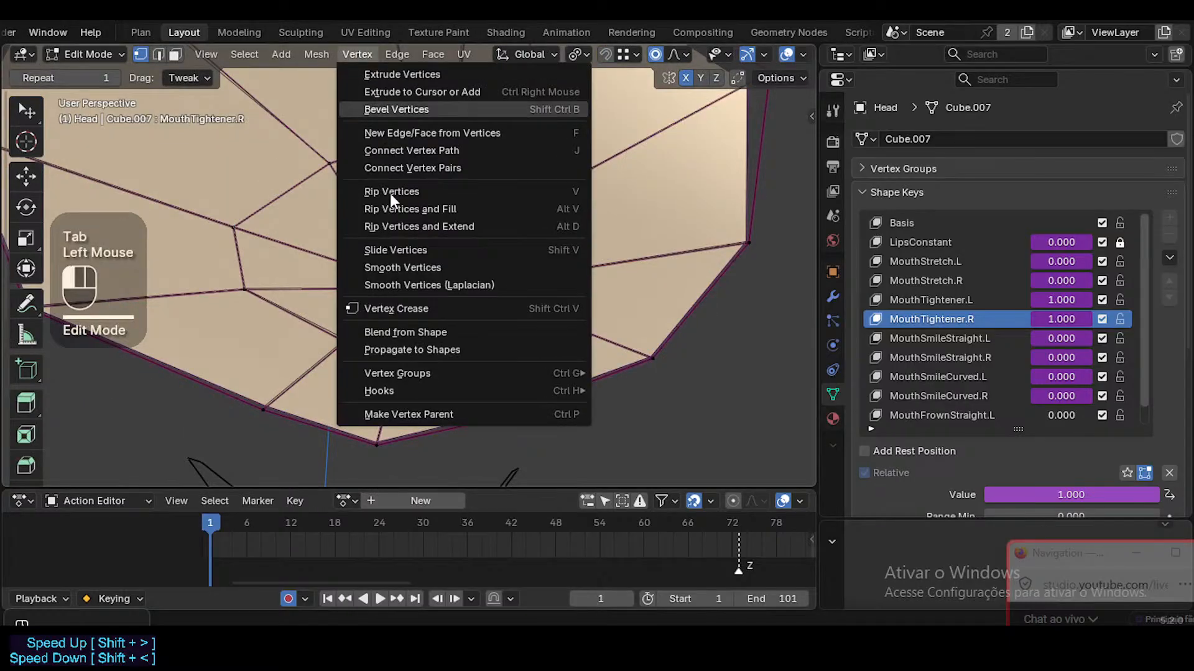
{"action": "left_click", "coordinate": [420, 331]}
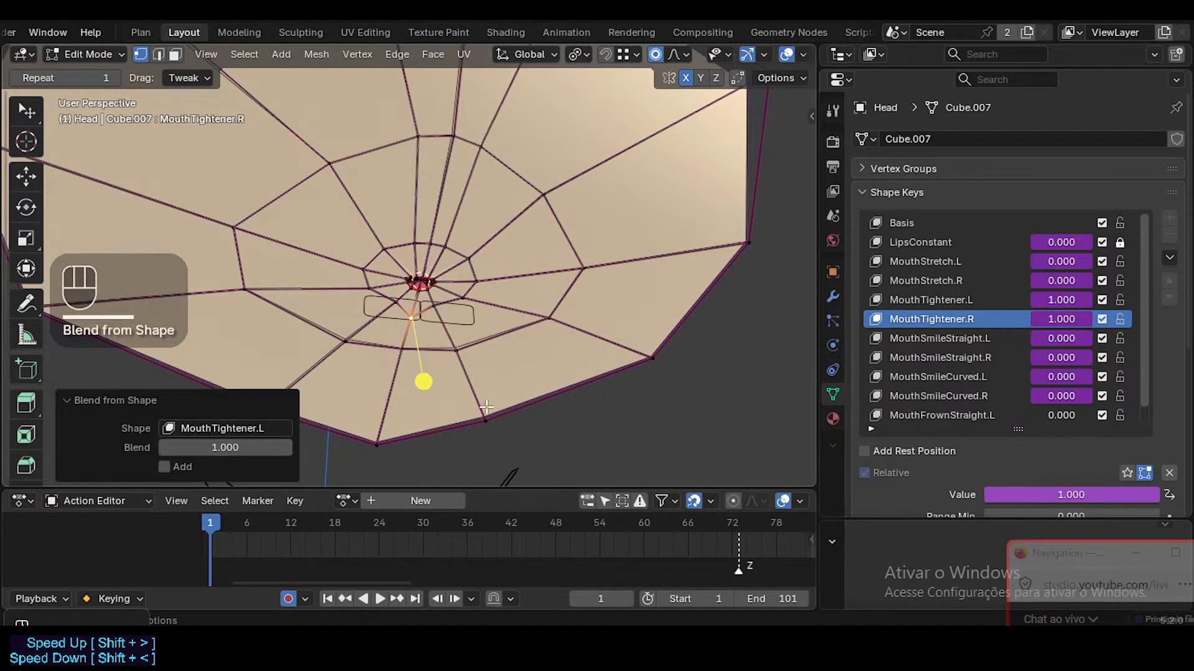
{"action": "left_click", "coordinate": [583, 391]}
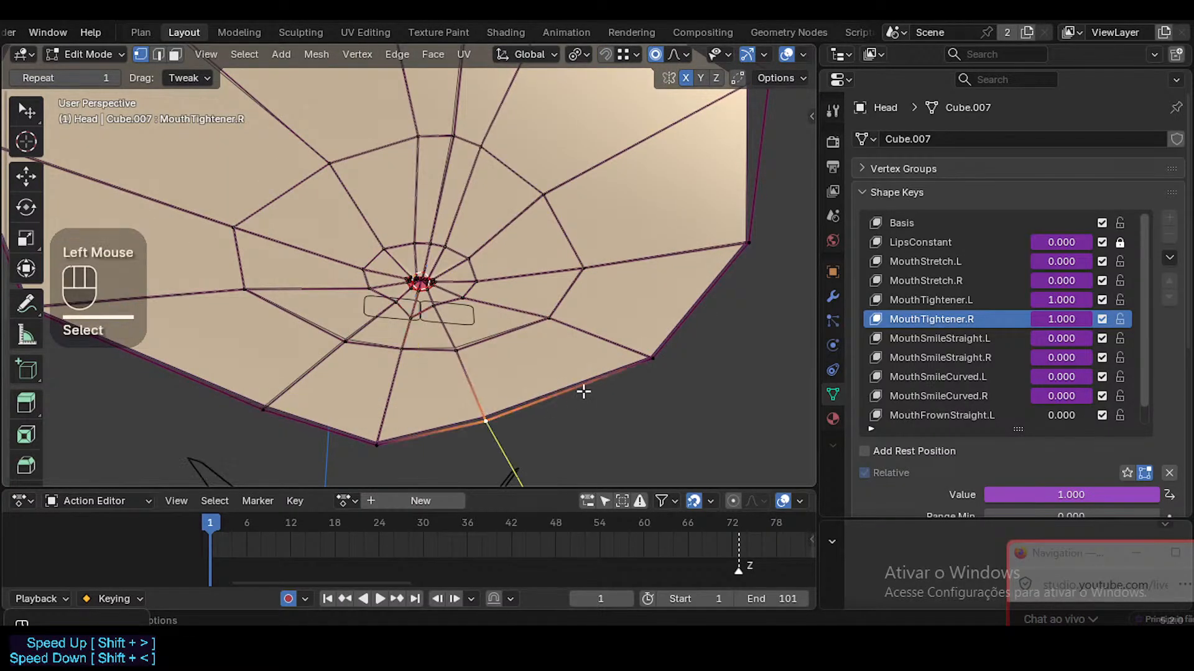
Check the loops around the mouth in Edit Mode with MouthTightener.L active, switching MouthTightener.R off and on
{"action": "left_click", "coordinate": [965, 302]}
{"action": "left_click", "coordinate": [1101, 319]}
{"action": "left_click", "coordinate": [1102, 319]}
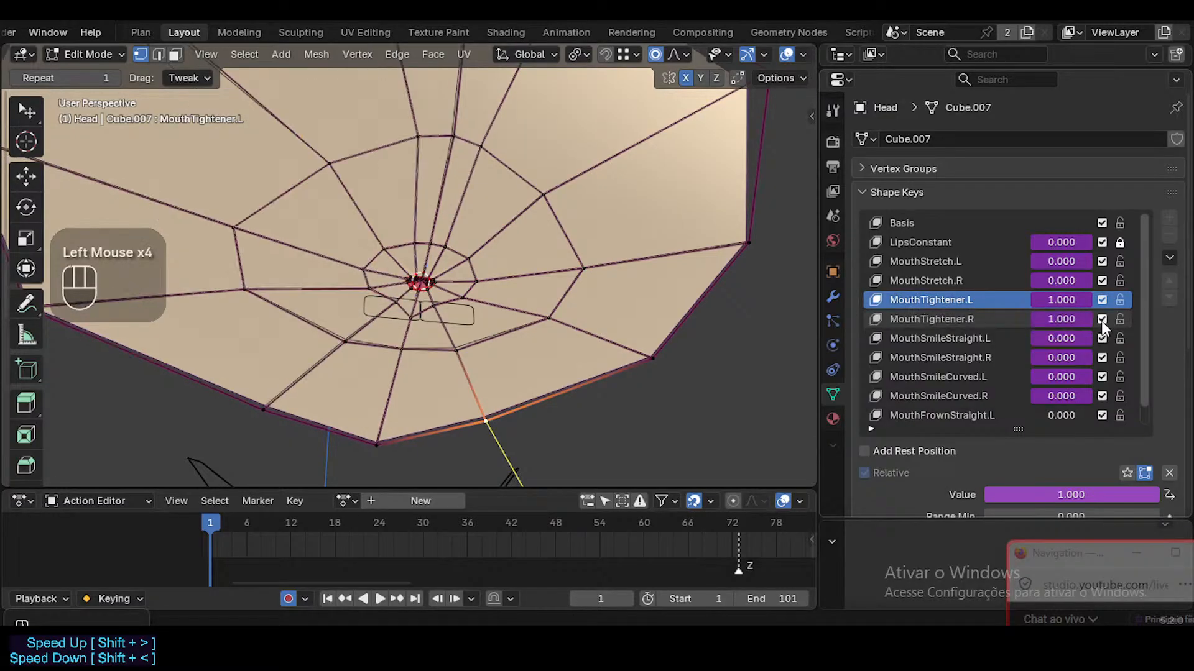
{"action": "left_click", "coordinate": [1102, 319]}
{"action": "left_click", "coordinate": [1101, 320]}
{"action": "left_click", "coordinate": [1102, 319]}
{"action": "left_click", "coordinate": [1101, 320]}
In MouthTightener.L, slide the centre vertex just below the lips upward along its edge by a factor of 0.510
{"action": "left_click", "coordinate": [965, 283]}
{"action": "left_click", "coordinate": [976, 302]}
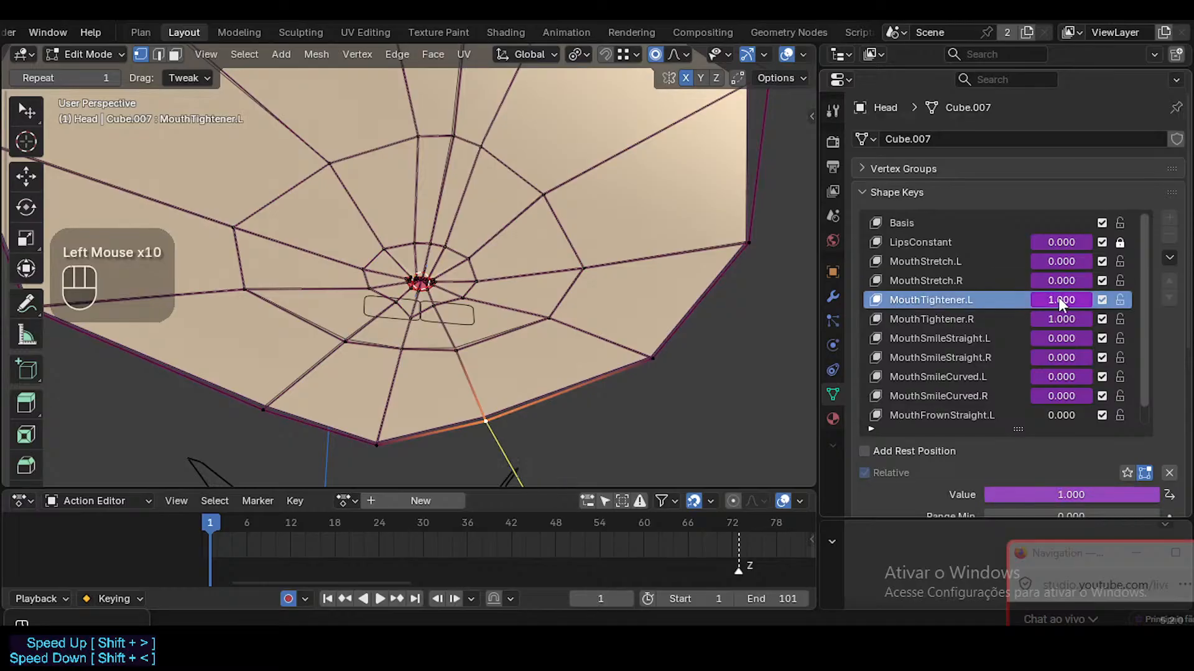
{"action": "key", "text": "1"}
{"action": "left_click", "coordinate": [409, 317]}
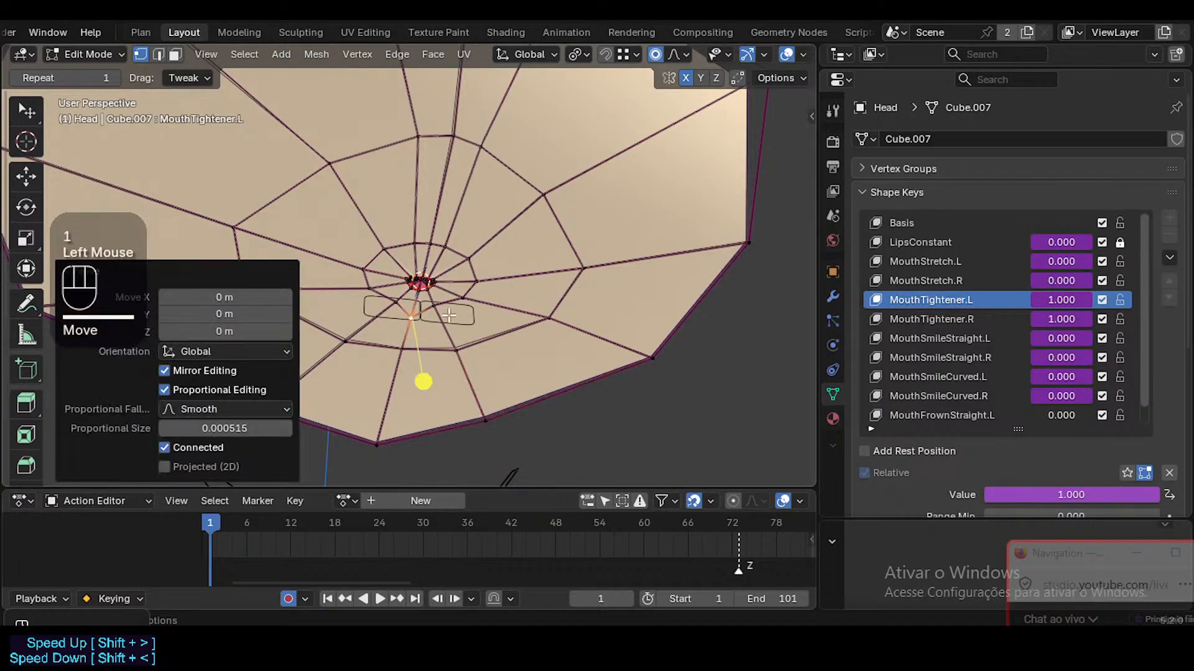
{"action": "key", "text": "g"}
{"action": "key", "text": "g"}
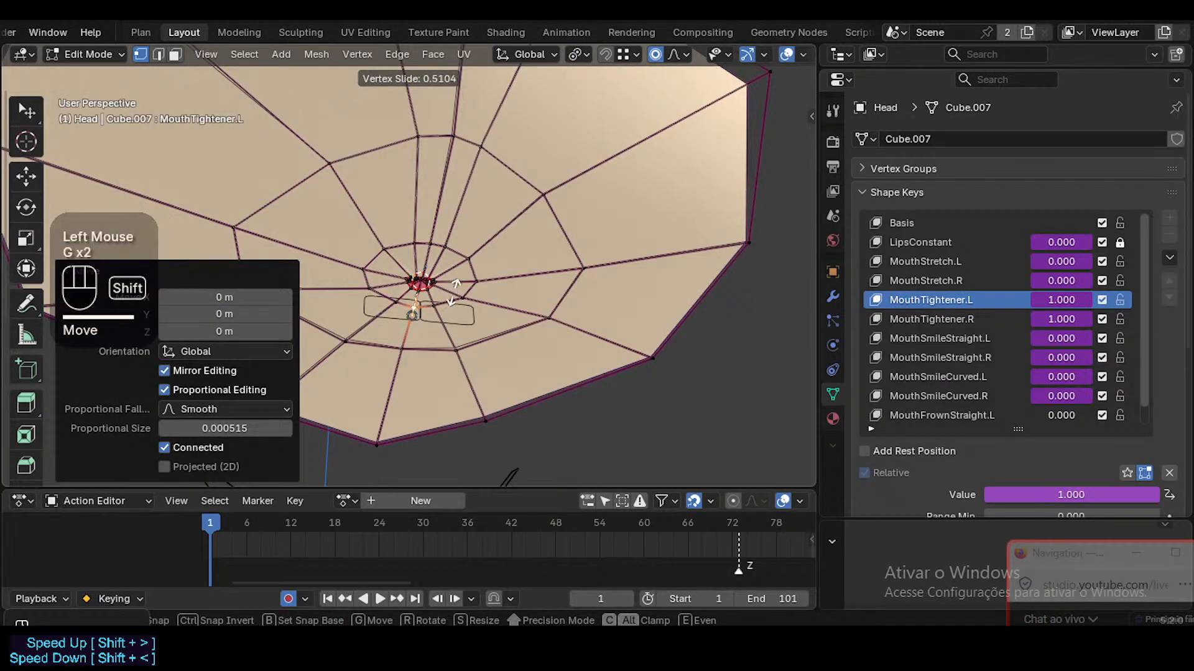
{"action": "left_click", "coordinate": [427, 369], "text": "shift"}
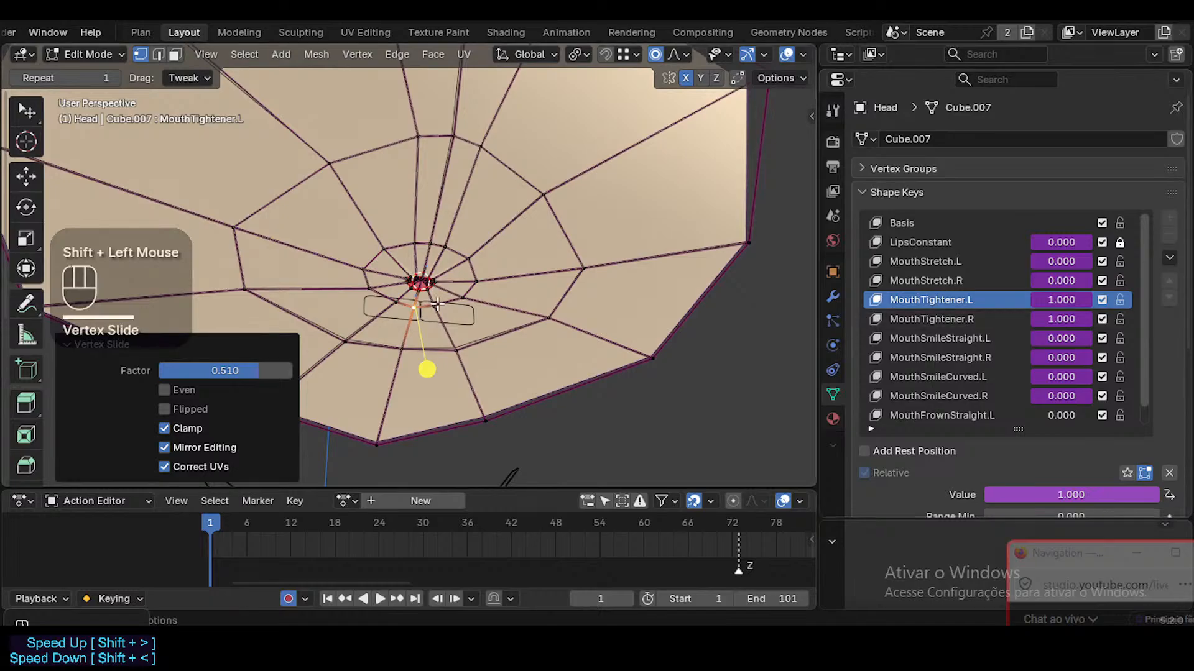
Select all vertices, activate MouthTightener.R, and blend the entire mesh from MouthTightener.L at 1.000 again
{"action": "key", "text": "a"}
{"action": "left_click", "coordinate": [939, 316]}
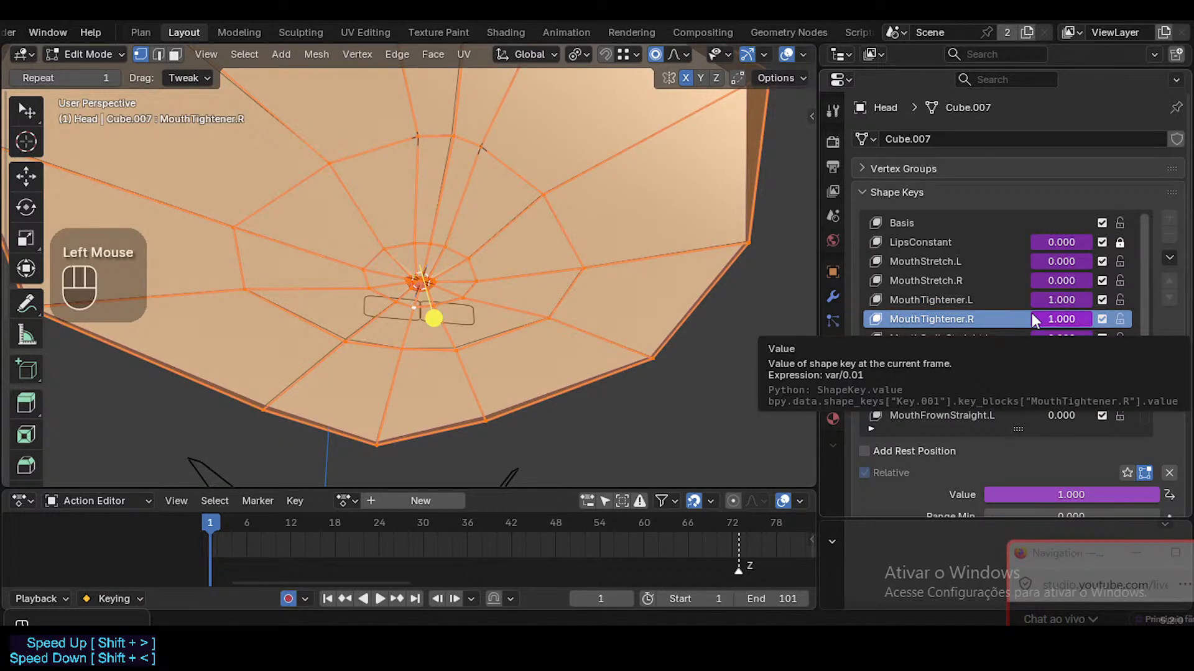
{"action": "left_click", "coordinate": [357, 54]}
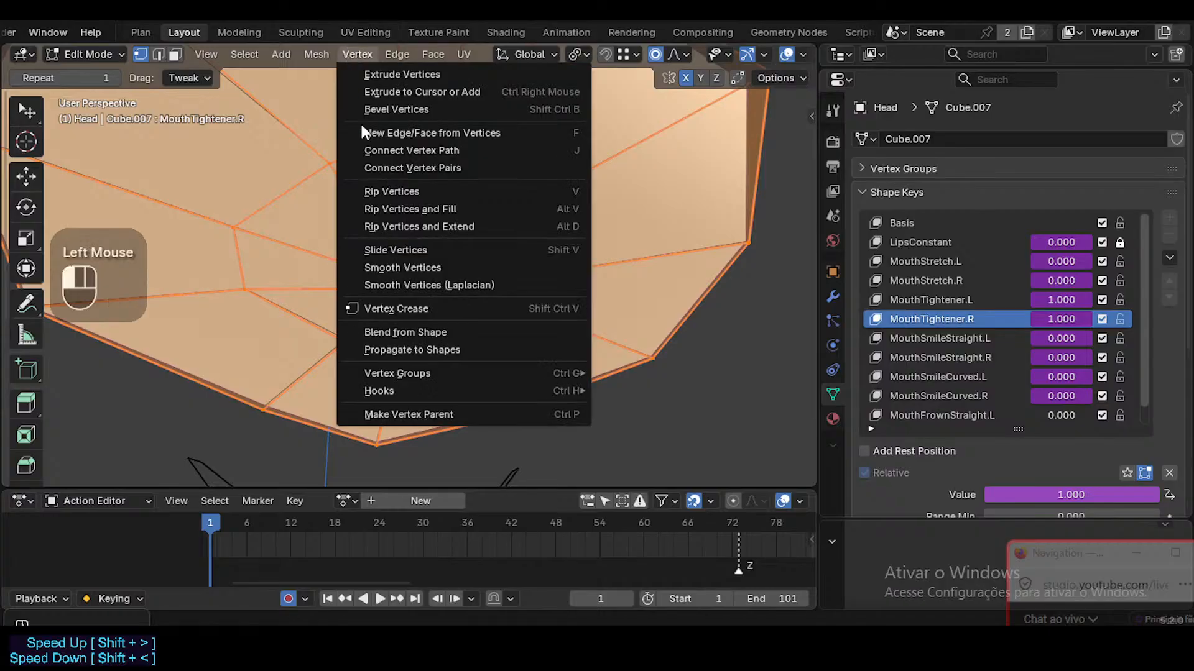
{"action": "left_click", "coordinate": [398, 325]}
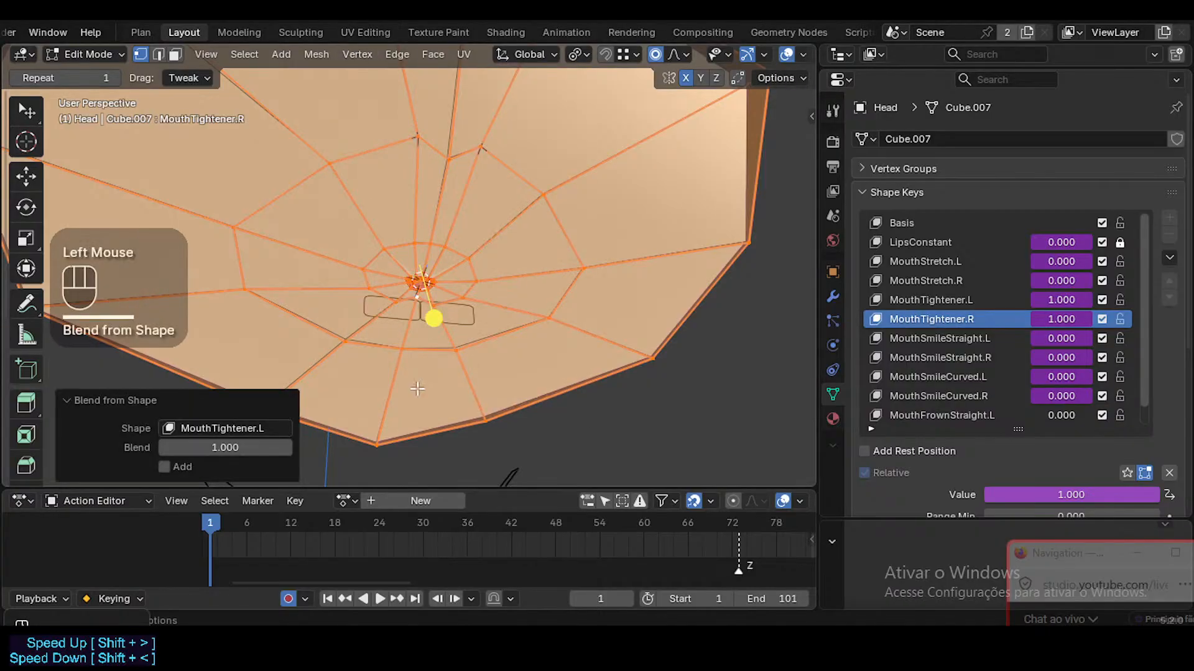
{"action": "left_click", "coordinate": [540, 443]}
In Object Mode, compare the mouth shape with MouthTightener.R switched off and on, keeping MouthSmileStraight.L enabled
{"action": "key", "text": "Tab"}
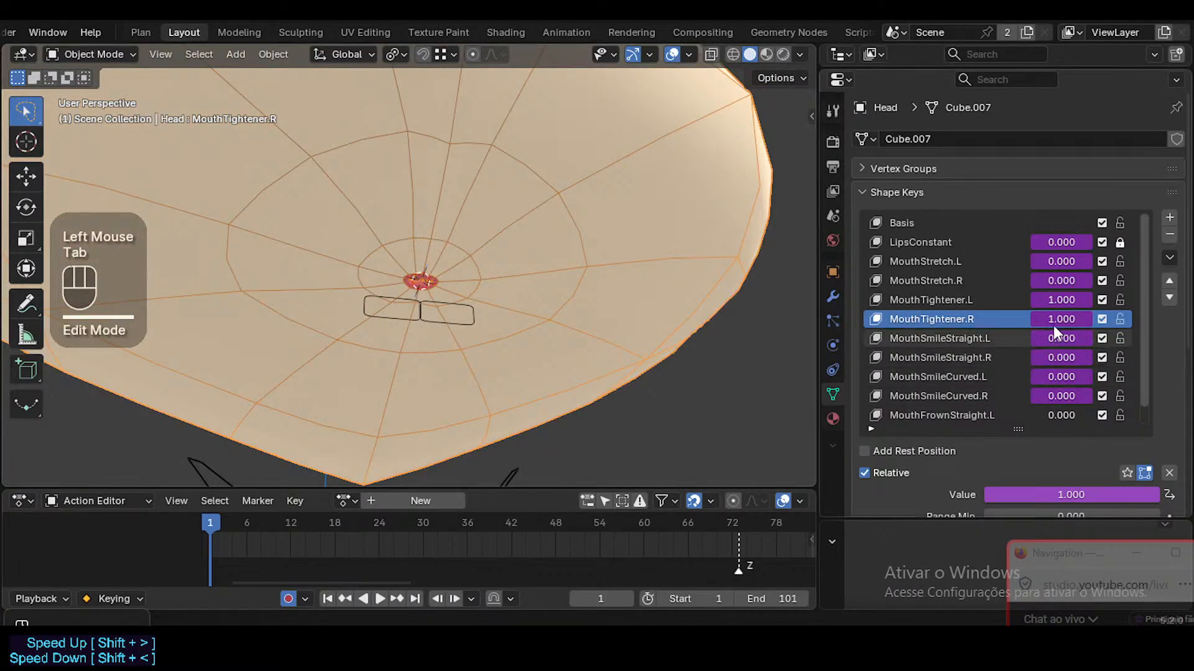
{"action": "left_click", "coordinate": [1102, 340]}
{"action": "left_click", "coordinate": [1103, 319]}
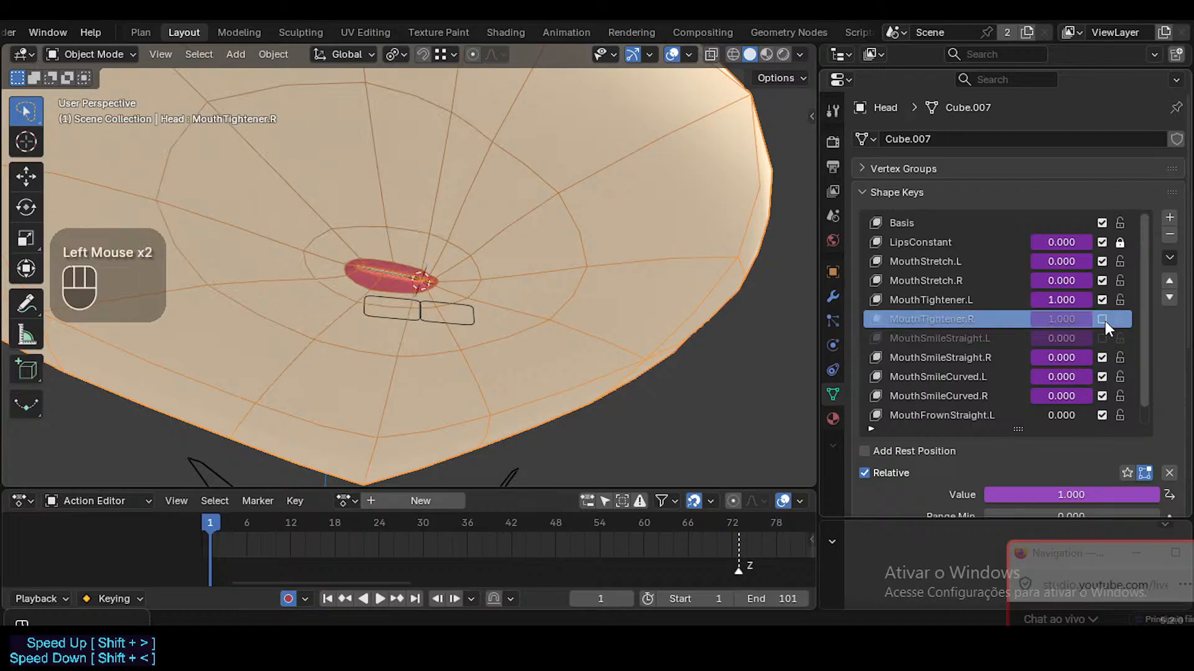
{"action": "left_click", "coordinate": [1102, 338]}
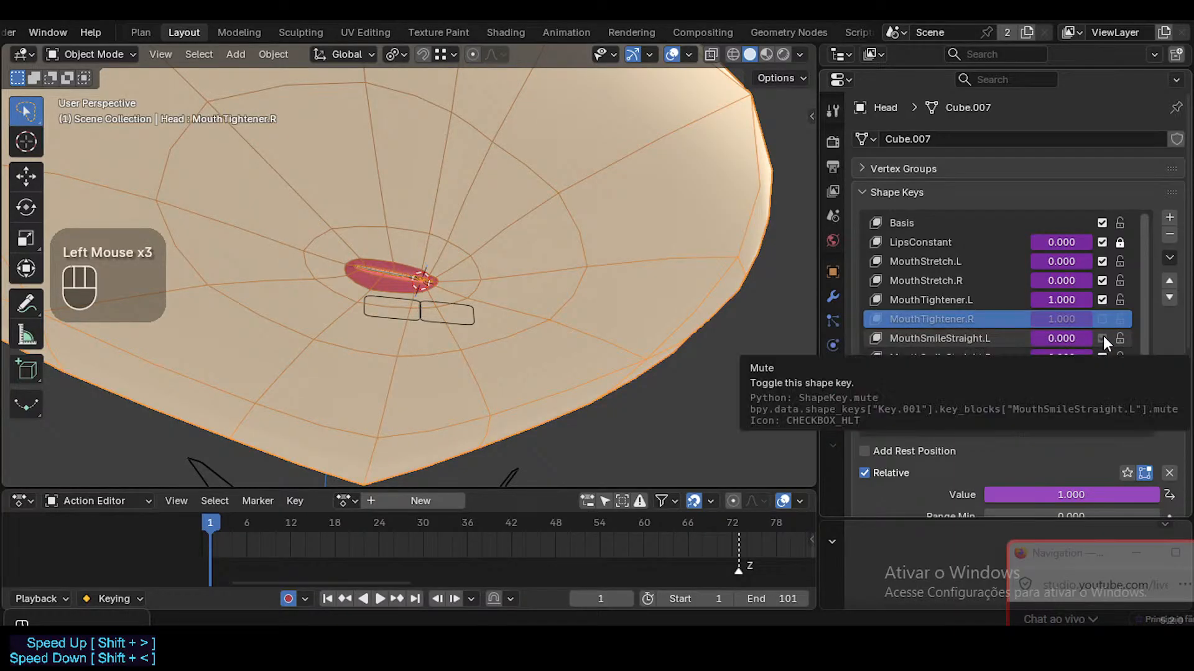
{"action": "left_click", "coordinate": [1102, 337]}
{"action": "left_click", "coordinate": [1102, 337]}
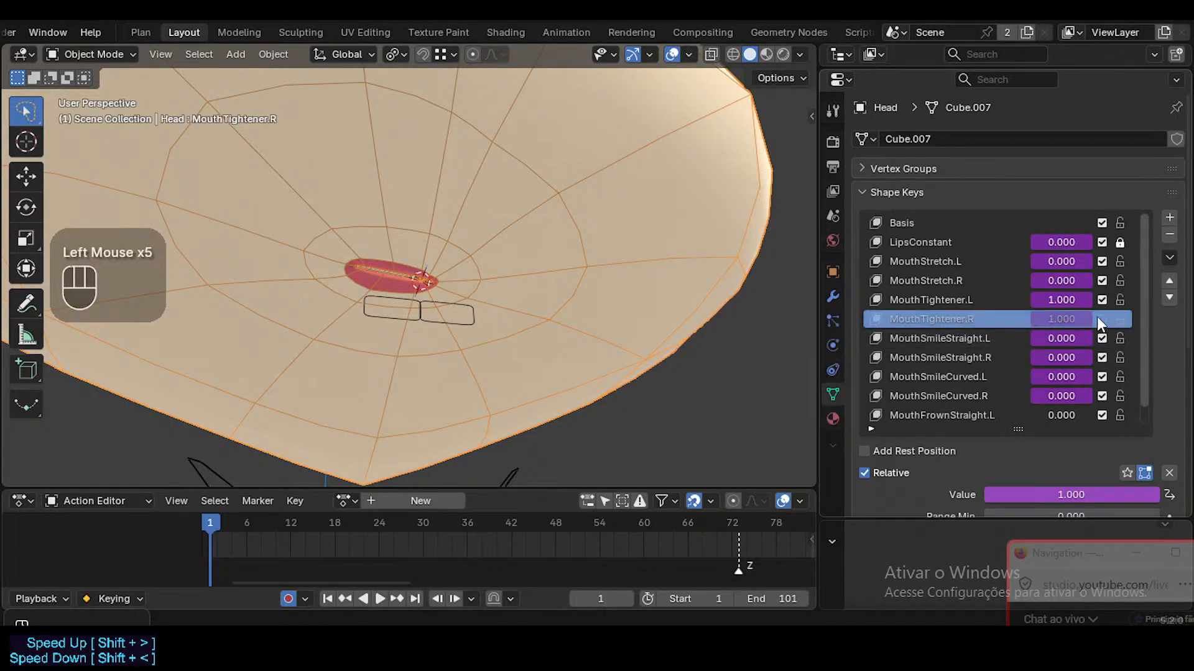
{"action": "left_click", "coordinate": [1098, 318]}
{"action": "left_click", "coordinate": [1098, 318]}
{"action": "left_click", "coordinate": [1098, 318]}
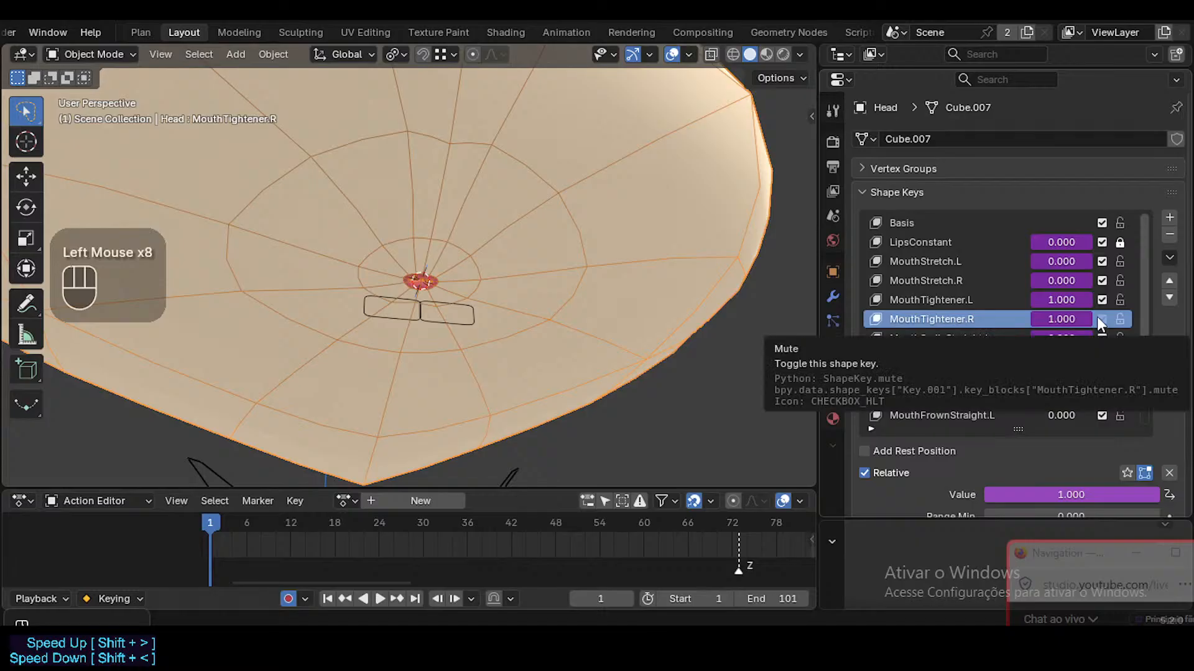
{"action": "left_click", "coordinate": [1098, 318]}
{"action": "left_click", "coordinate": [1097, 318]}
Check each side of the mouth separately and both together by toggling MouthTightener.L and MouthTightener.R, leaving both enabled
{"action": "left_click", "coordinate": [1101, 300]}
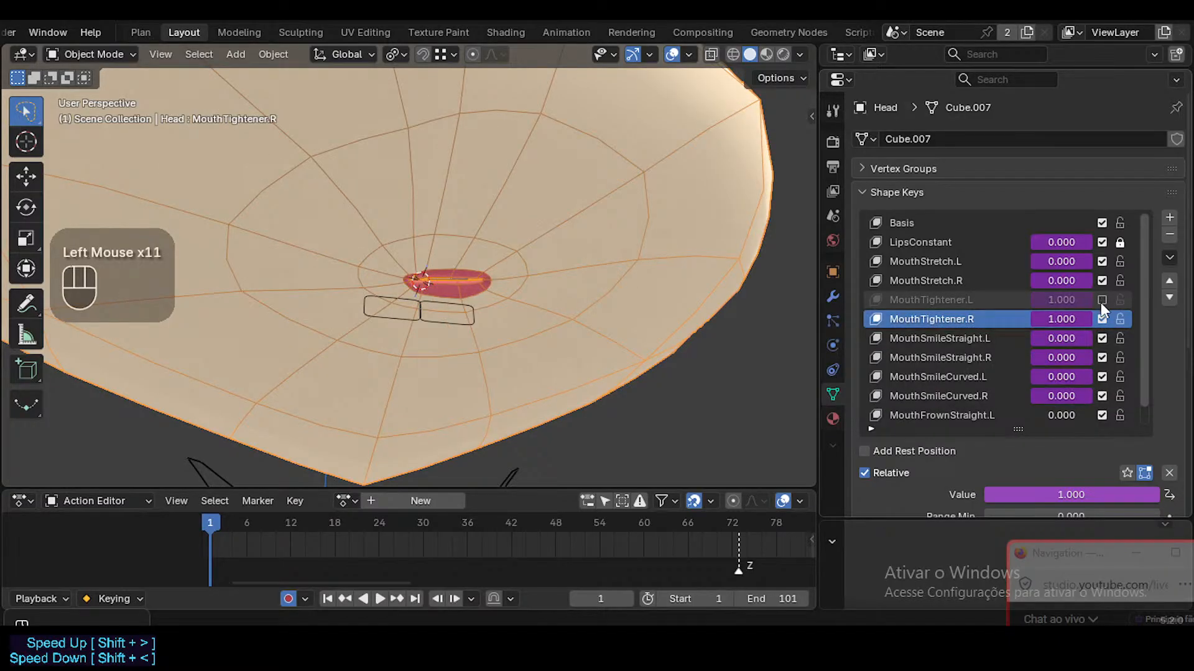
{"action": "left_click", "coordinate": [1102, 300]}
{"action": "left_click", "coordinate": [1100, 318]}
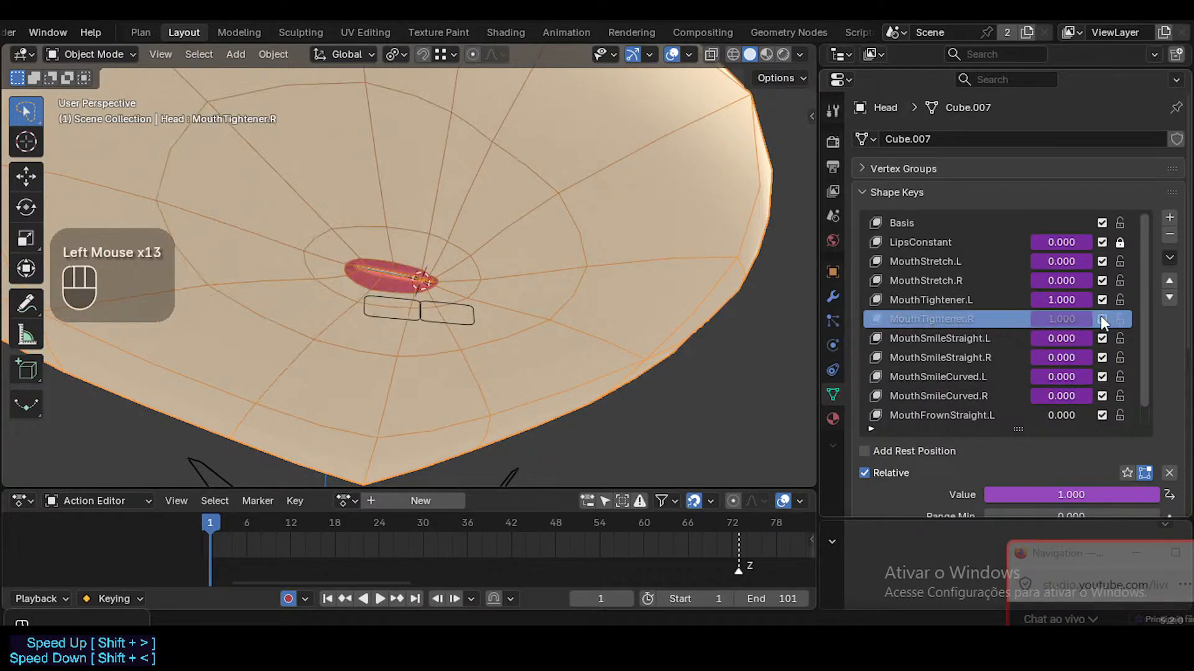
{"action": "left_click", "coordinate": [1101, 318]}
{"action": "left_click", "coordinate": [1101, 318]}
{"action": "left_click", "coordinate": [1101, 300]}
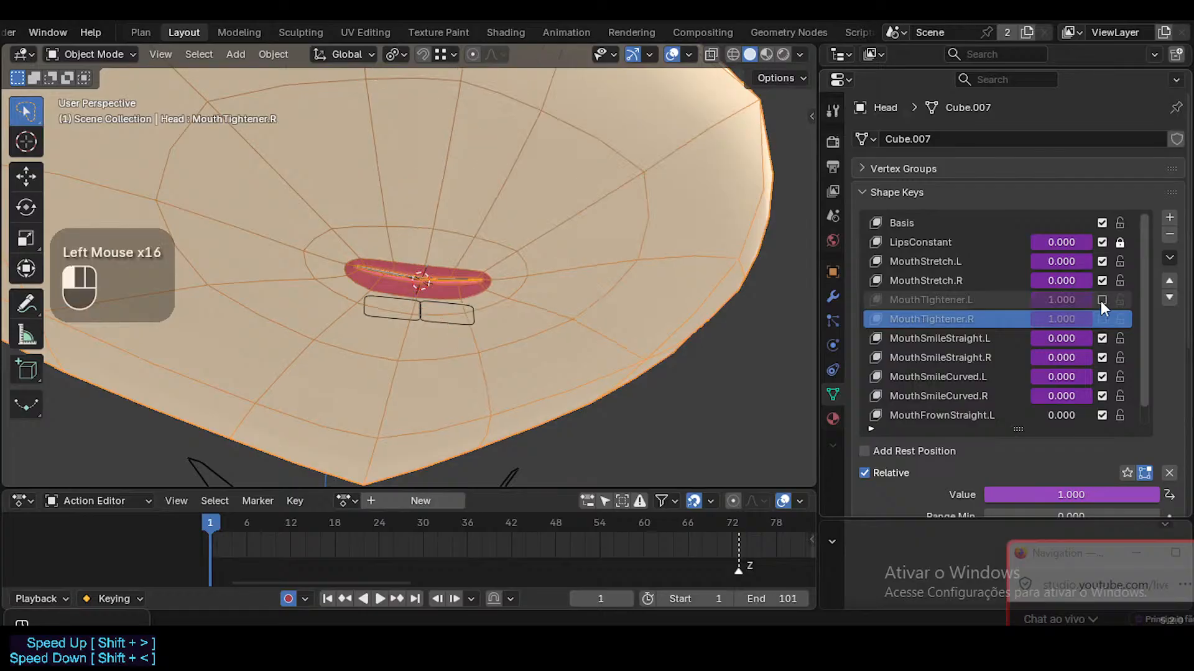
{"action": "left_click", "coordinate": [1101, 301]}
{"action": "left_click", "coordinate": [1100, 317]}
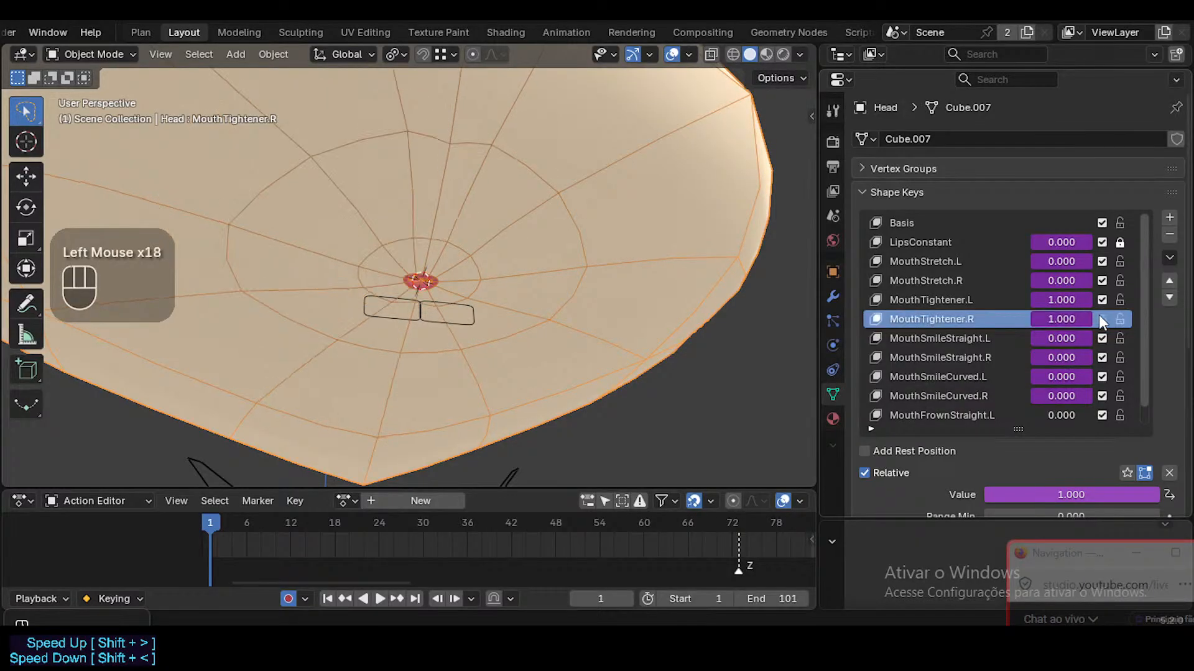
{"action": "left_click", "coordinate": [1099, 301]}
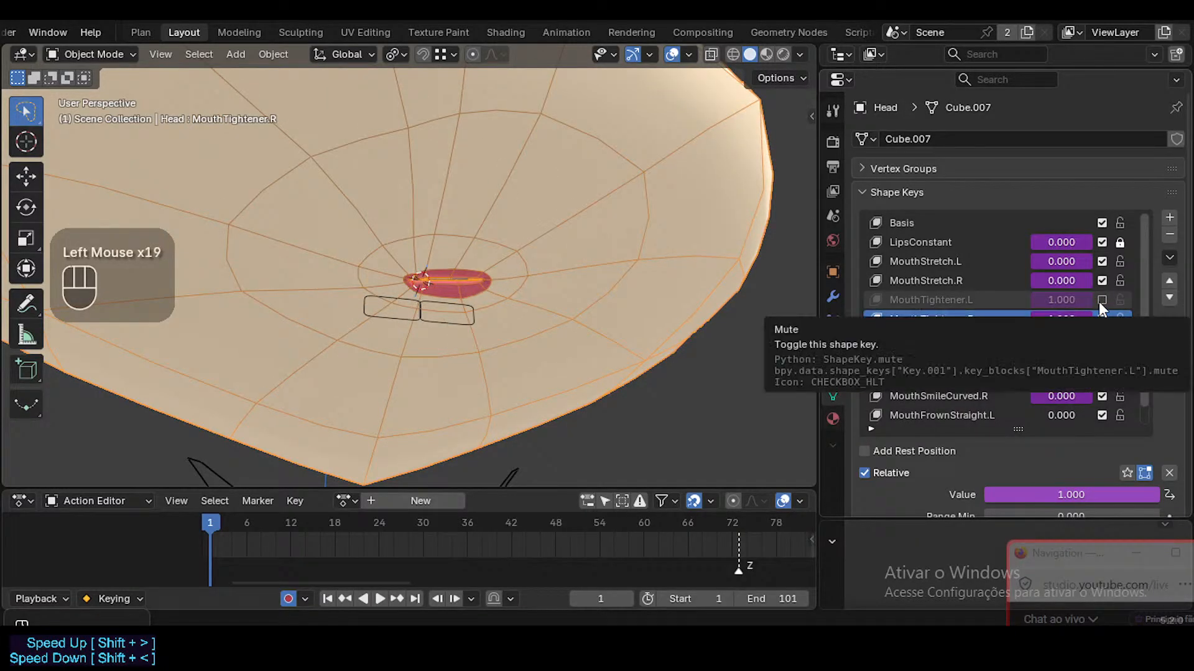
{"action": "left_click", "coordinate": [1100, 300]}
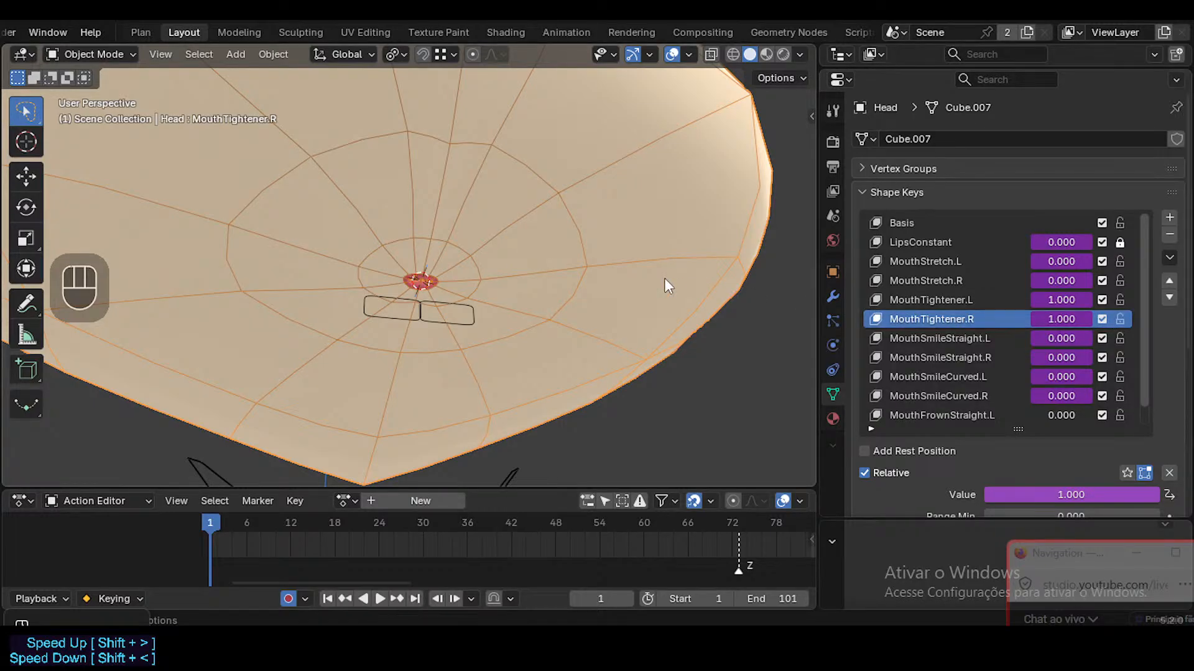
Save the file, and clear the Mouth.L bone's location in the ARM-Dorothy armature's Pose Mode
{"action": "key", "text": "ctrl+s"}
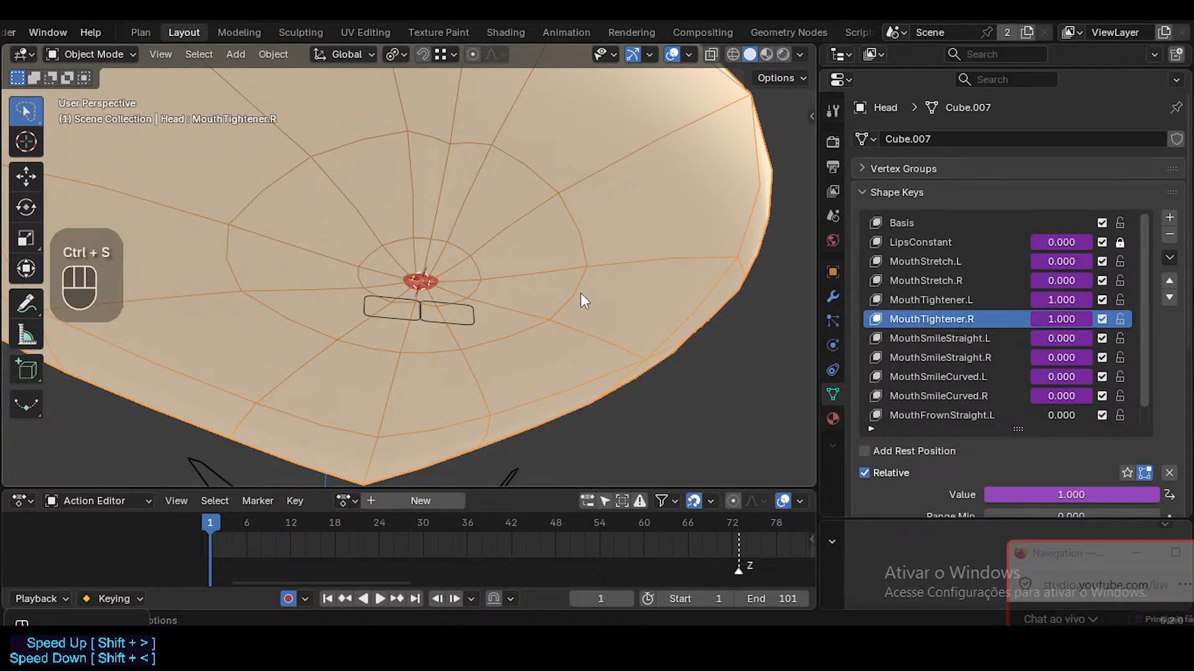
{"action": "middle_click_drag", "start_coordinate": [581, 293], "coordinate": [298, 354]}
{"action": "key", "text": "ctrl+alt+shift+z"}
{"action": "middle_click_drag", "start_coordinate": [298, 355], "coordinate": [595, 335], "text": "shift"}
{"action": "key", "text": "ctrl+alt+shift+z"}
{"action": "middle_click_drag", "start_coordinate": [598, 341], "coordinate": [559, 323], "text": "ctrl"}
{"action": "left_click", "coordinate": [572, 343]}
{"action": "key", "text": "ctrl+Tab"}
{"action": "left_click", "coordinate": [572, 342]}
{"action": "key", "text": "g"}
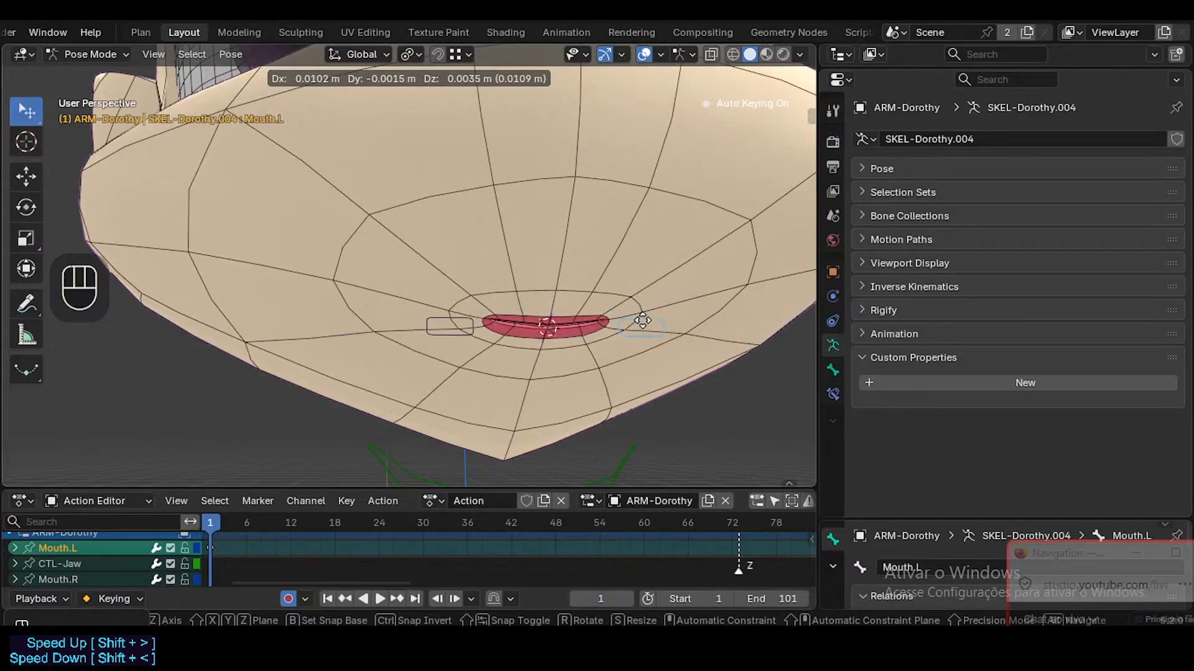
{"action": "key", "text": "Escape"}
{"action": "key", "text": "alt+g"}
Try moving the Mouth.L bone to test how the corner of the lips deforms
{"action": "middle_click_drag", "start_coordinate": [640, 339], "coordinate": [533, 288]}
{"action": "key", "text": "g"}
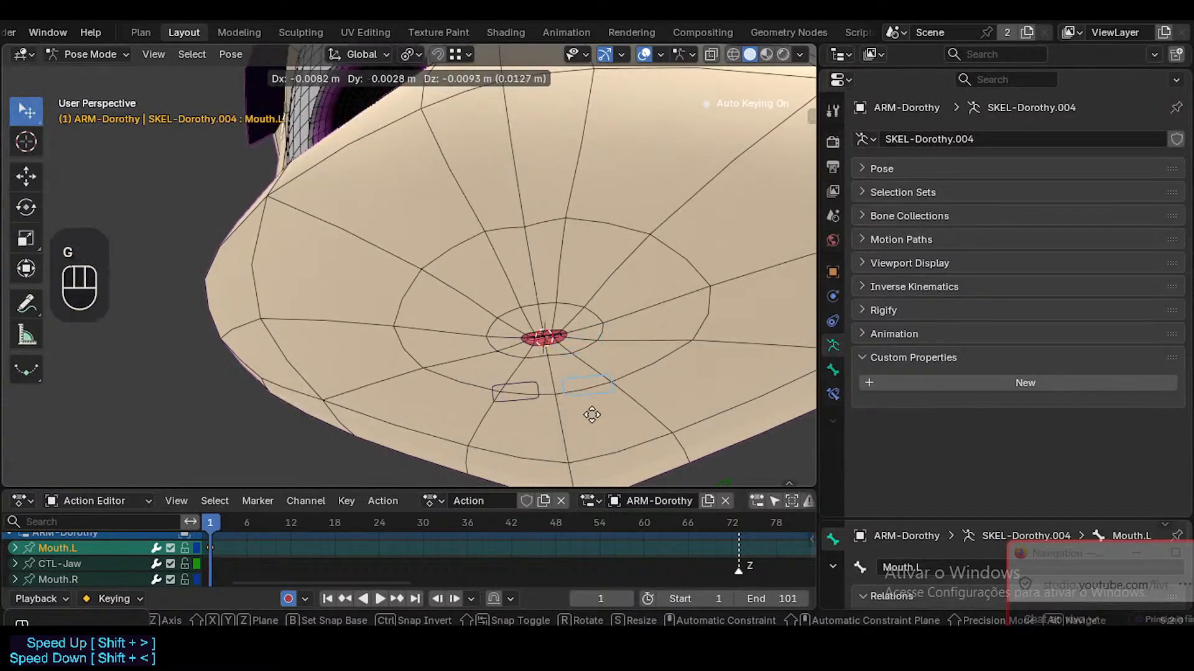
{"action": "key", "text": "Escape"}
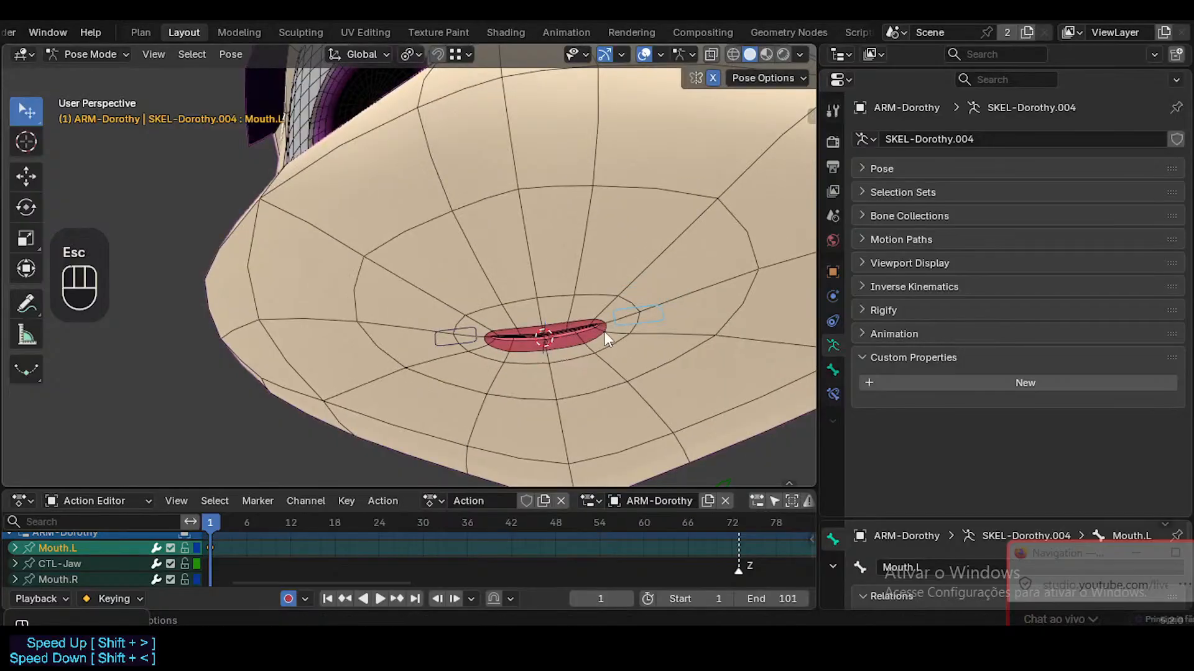
{"action": "key", "text": "shift+x"}
{"action": "key", "text": "g"}
{"action": "left_click", "coordinate": [596, 275]}
Clear the pose transforms of all bones and save the file
{"action": "scroll", "coordinate": [599, 301], "scroll_direction": "down", "scroll_amount": 5}
{"action": "middle_click_drag", "start_coordinate": [599, 300], "coordinate": [565, 314]}
{"action": "key", "text": "a"}
{"action": "key", "text": "alt+q"}
{"action": "key", "text": "alt+q"}
{"action": "key", "text": "ctrl+s"}
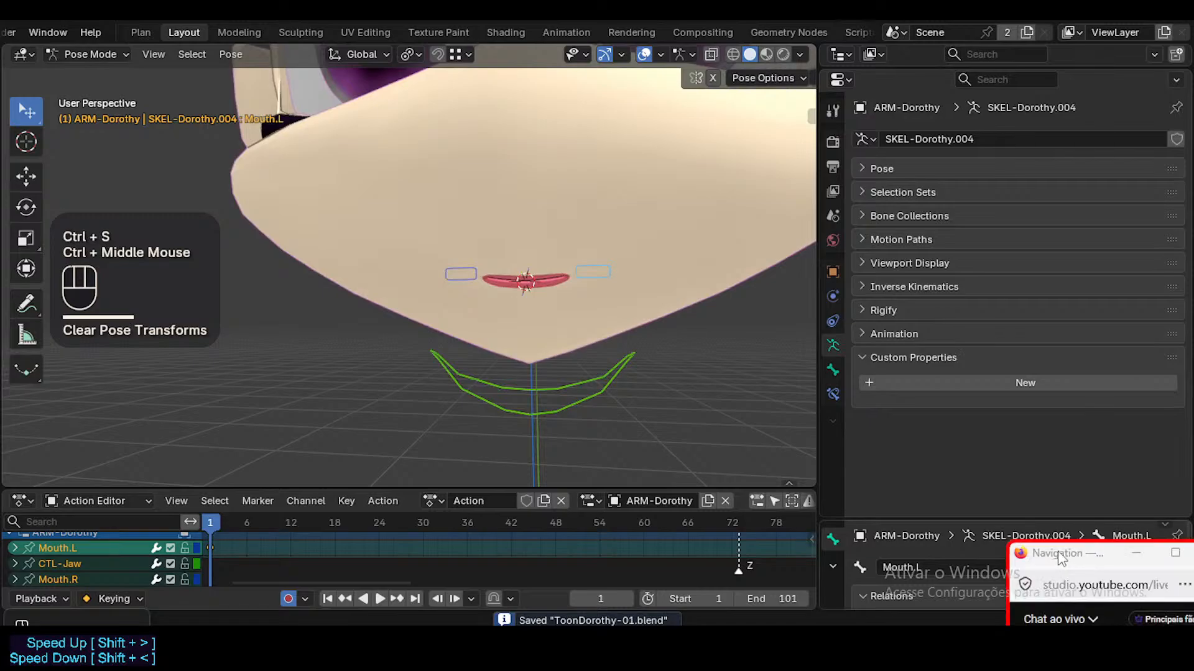
{"action": "left_click_drag", "start_coordinate": [1069, 552], "coordinate": [1087, 465]}
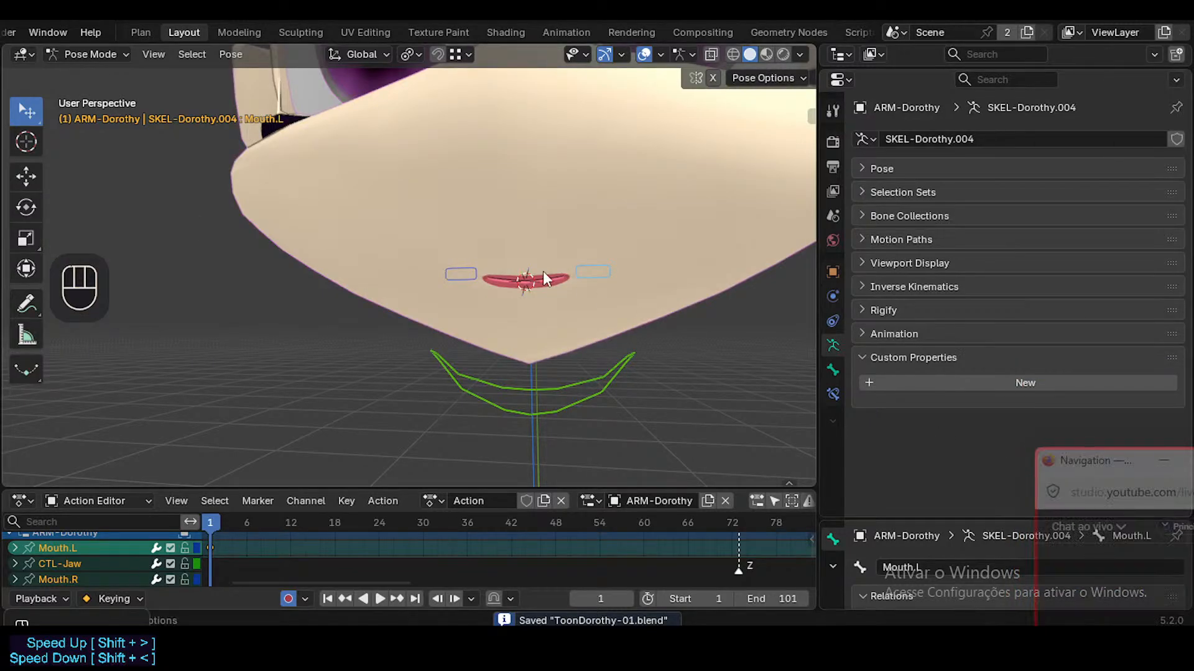
Show the wireframe overlay on the character's meshes
{"action": "left_click", "coordinate": [613, 247]}
{"action": "key", "text": "ctrl+shift+alt+z"}
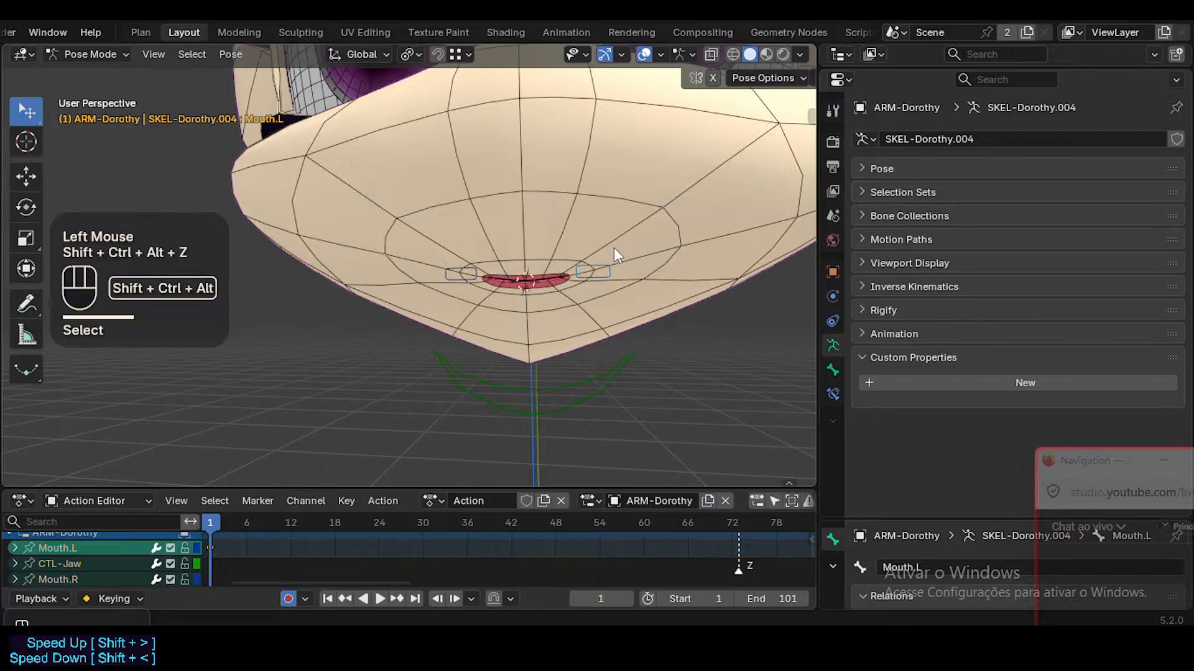
{"action": "key", "text": "Tab"}
{"action": "key", "text": "Tab"}
Switch from the armature to the Head mesh in Edit Mode and save the file
{"action": "left_click", "coordinate": [594, 243]}
{"action": "key", "text": "ctrl+Tab"}
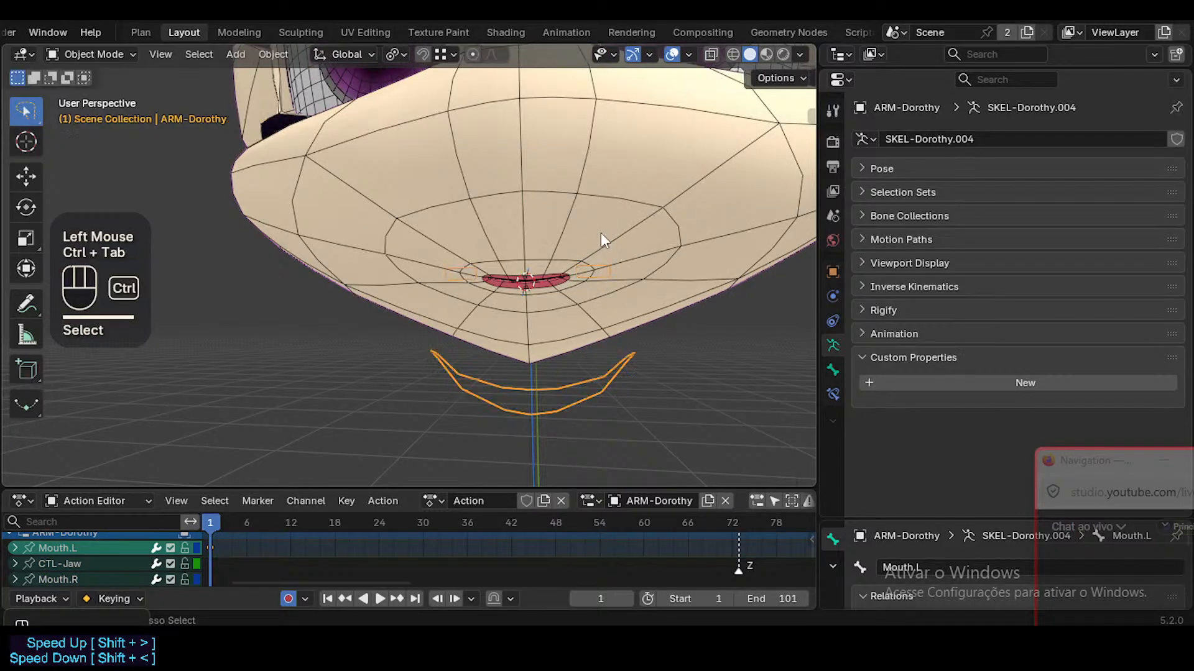
{"action": "left_click", "coordinate": [593, 240]}
{"action": "key", "text": "Tab"}
{"action": "key", "text": "ctrl+s"}
{"action": "middle_click_drag", "start_coordinate": [592, 238], "coordinate": [591, 281]}
{"action": "key", "text": "ctrl+Tab"}
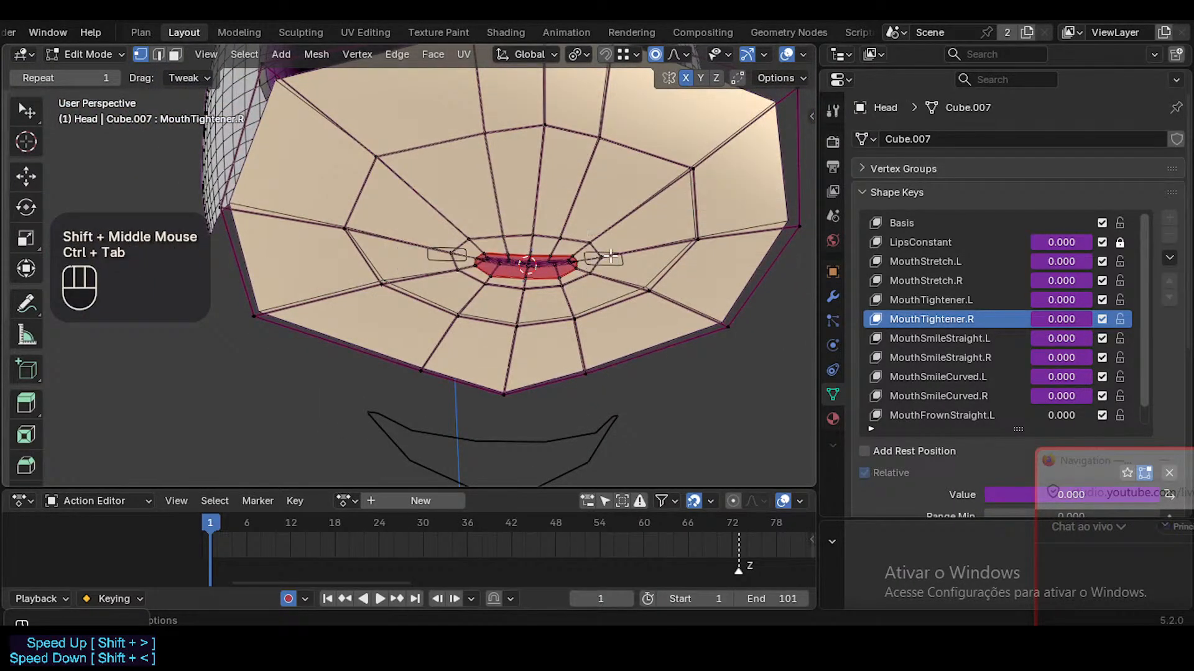
Return to the ARM-Dorothy armature's Pose Mode and raise the Mouth.L bone about 0.064 m along global Z
{"action": "key", "text": "ctrl+Tab"}
{"action": "left_click", "coordinate": [610, 250]}
{"action": "key", "text": "ctrl+Tab"}
{"action": "left_click", "coordinate": [610, 253]}
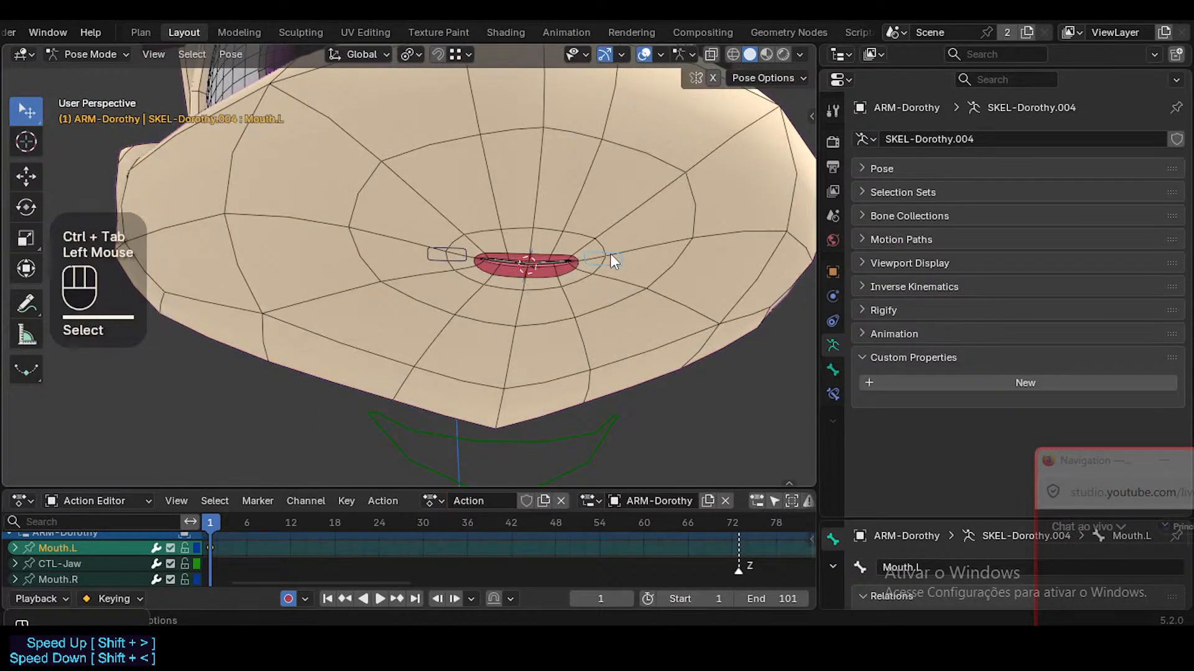
{"action": "key", "text": "g"}
{"action": "key", "text": "z"}
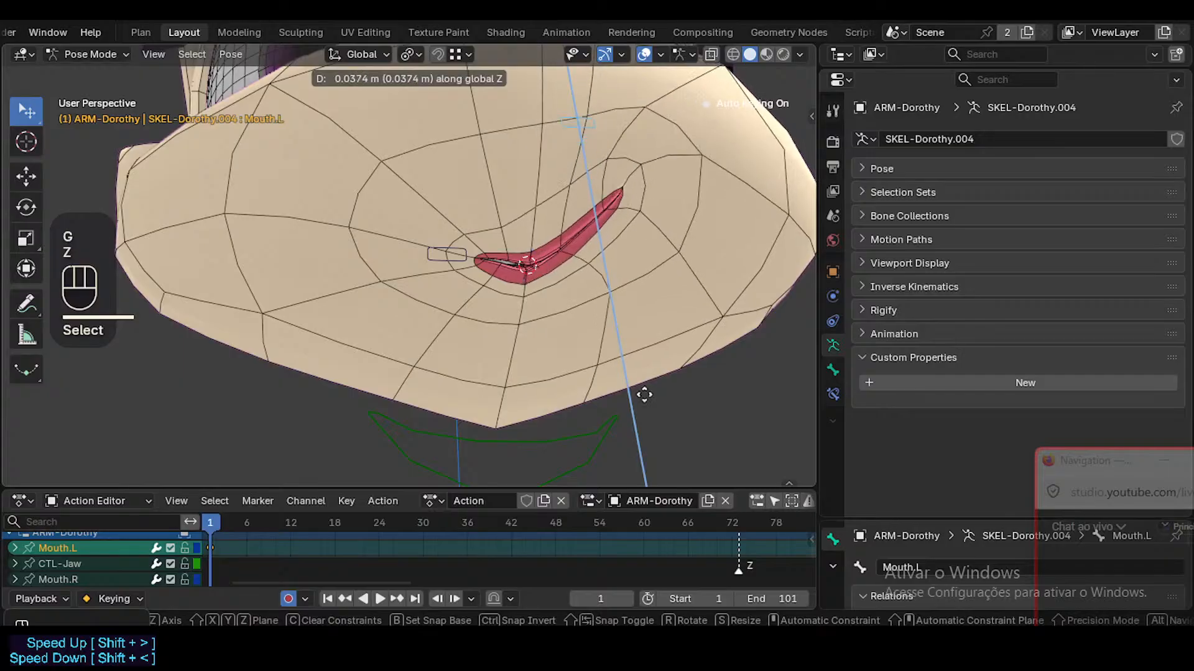
{"action": "left_click", "coordinate": [652, 363]}
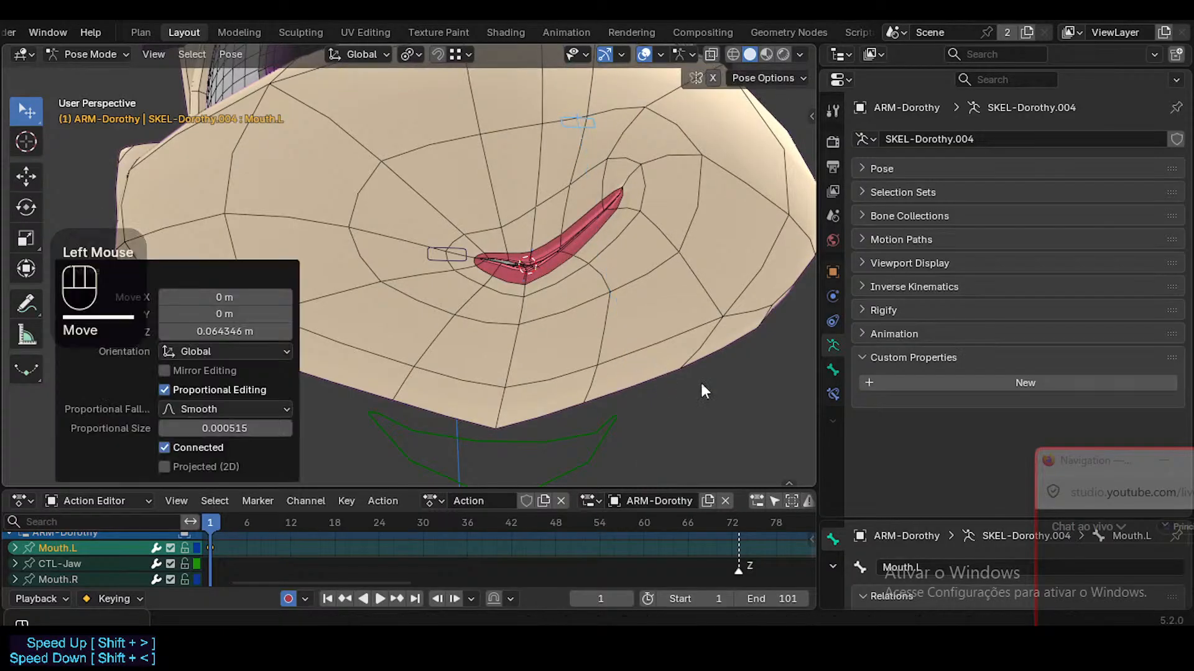
Open the Mouth.L bone's constraints and try lowering the bone along global Z
{"action": "left_click", "coordinate": [832, 397]}
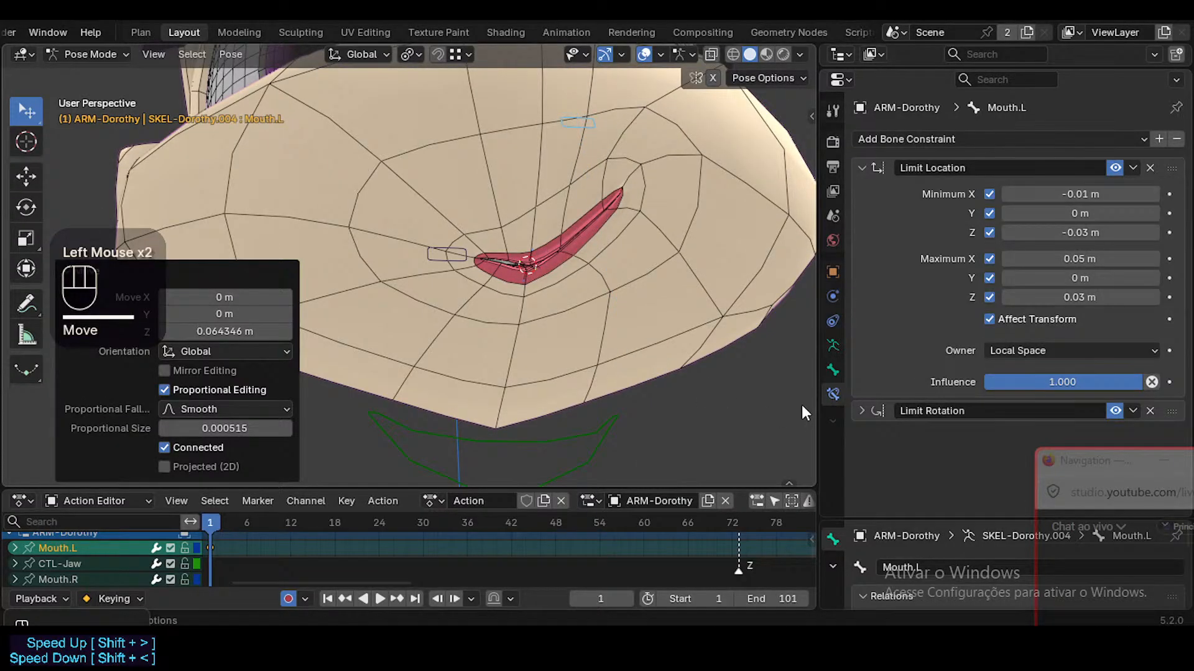
{"action": "key", "text": "g"}
{"action": "key", "text": "z"}
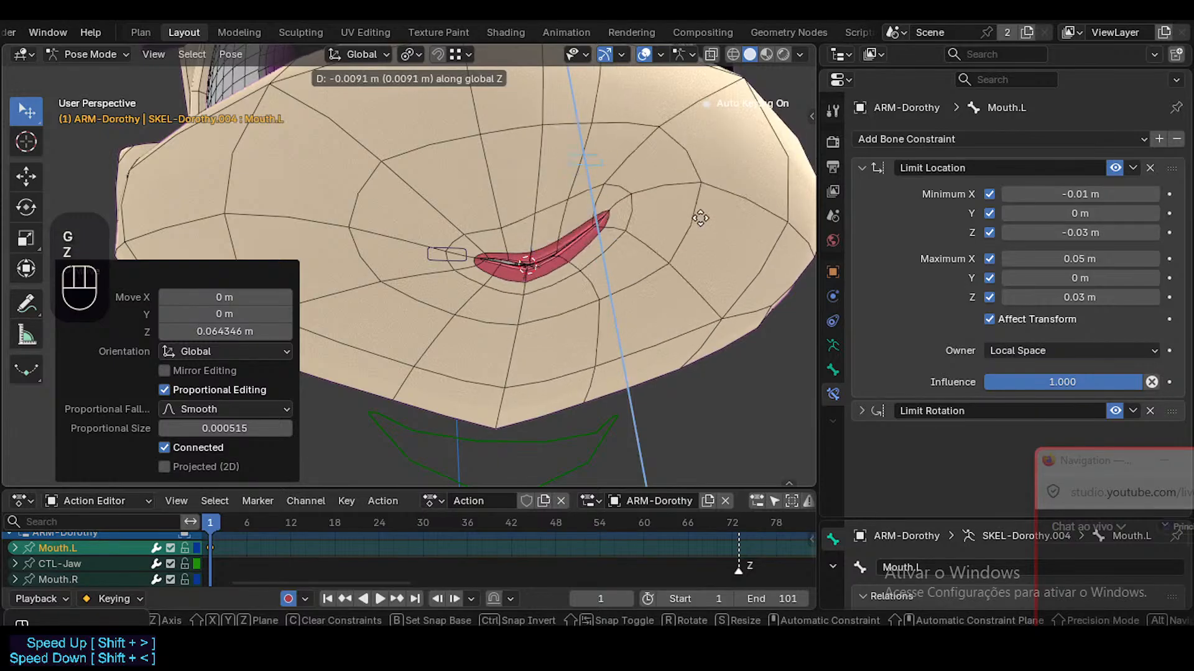
{"action": "key", "text": "Escape"}
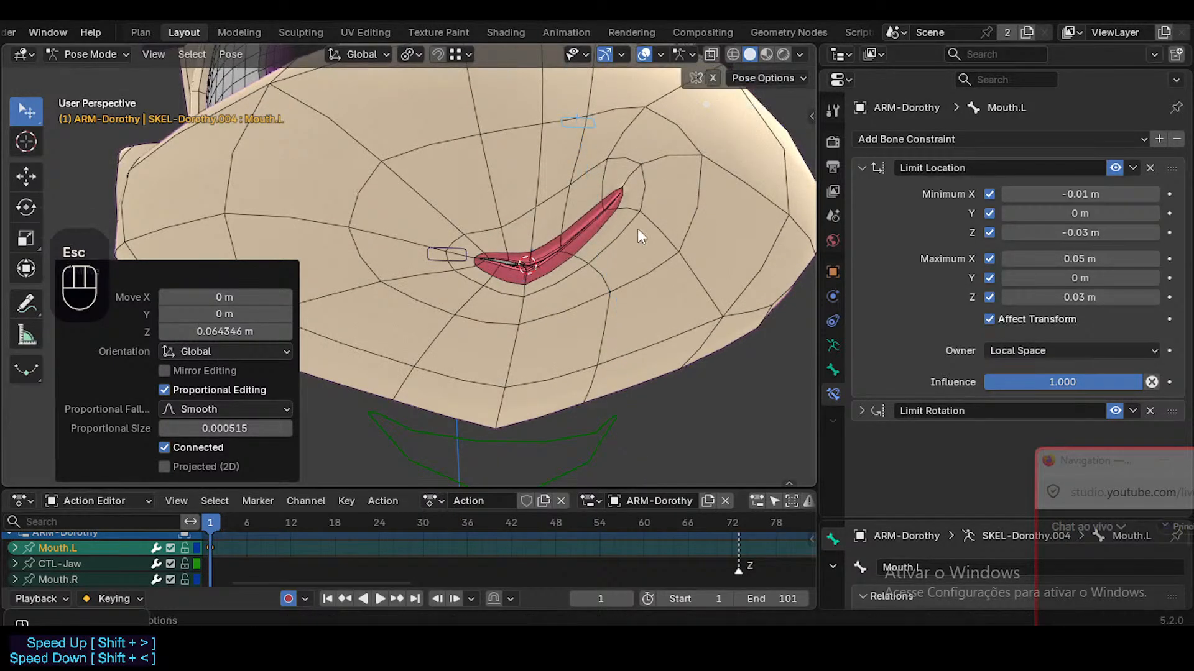
Clear the Mouth.L bone's pose transforms and test its upward movement along global Z once more
{"action": "key", "text": "g"}
{"action": "key", "text": "z"}
{"action": "left_click", "coordinate": [621, 258]}
{"action": "key", "text": "alt+q"}
{"action": "key", "text": "alt+q"}
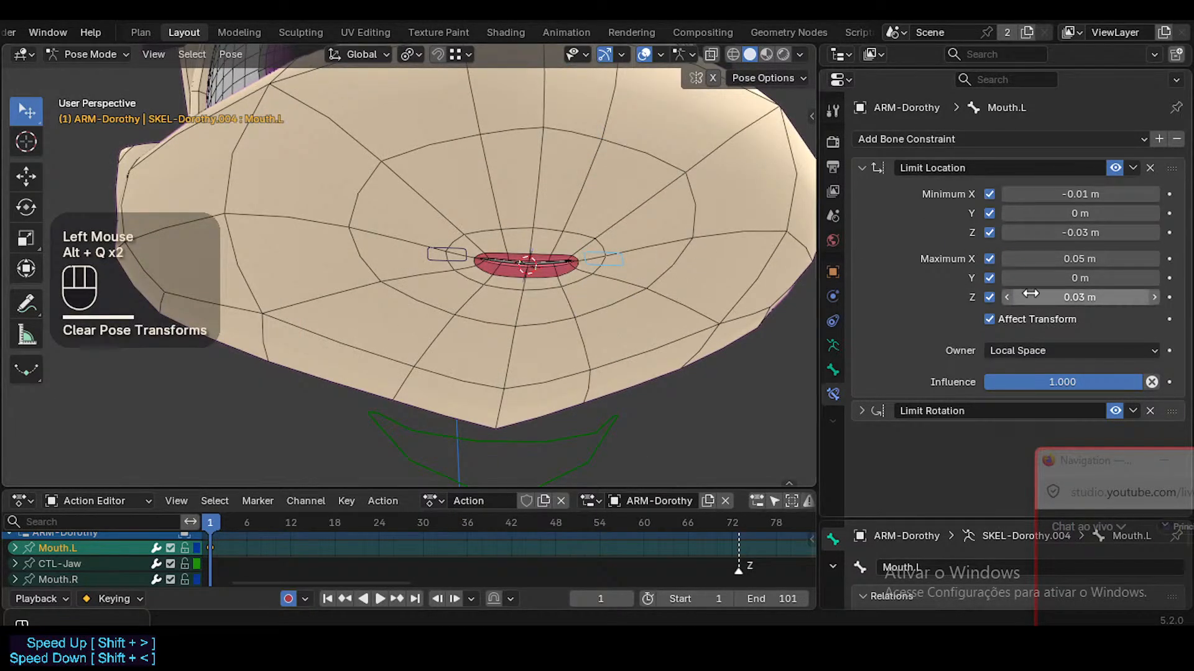
{"action": "key", "text": "g"}
{"action": "key", "text": "z"}
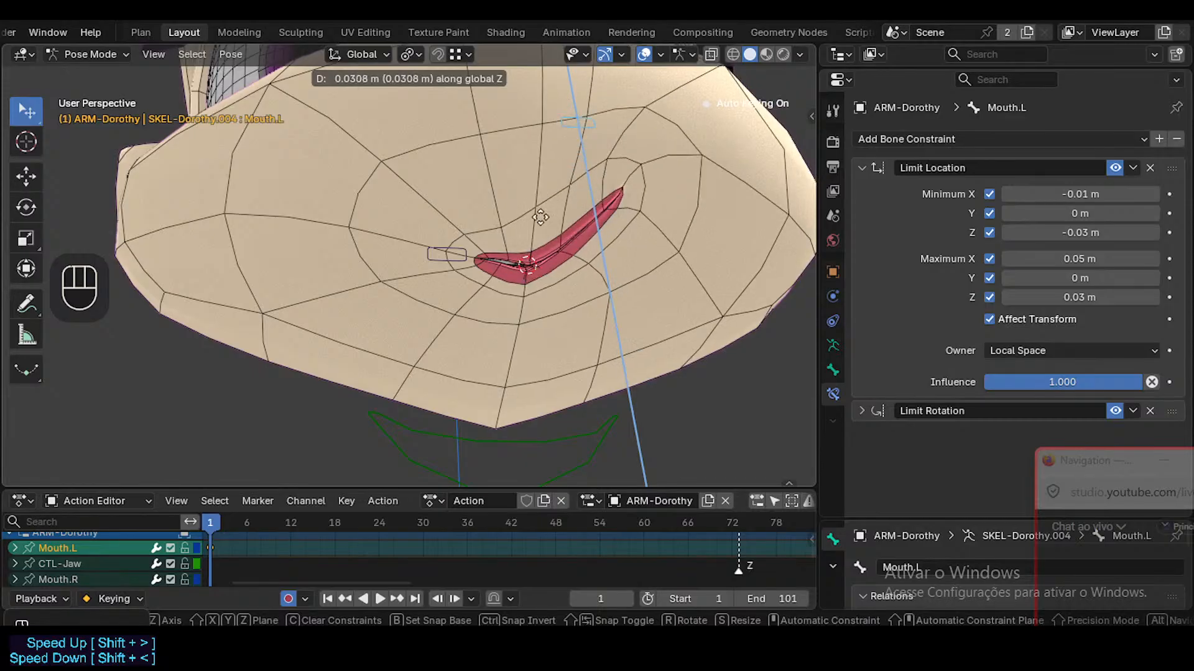
{"action": "key", "text": "Escape"}
Rotate the Mouth.L bone about -114° in the view and expand its Limit Rotation constraint to check the limits
{"action": "key", "text": "r"}
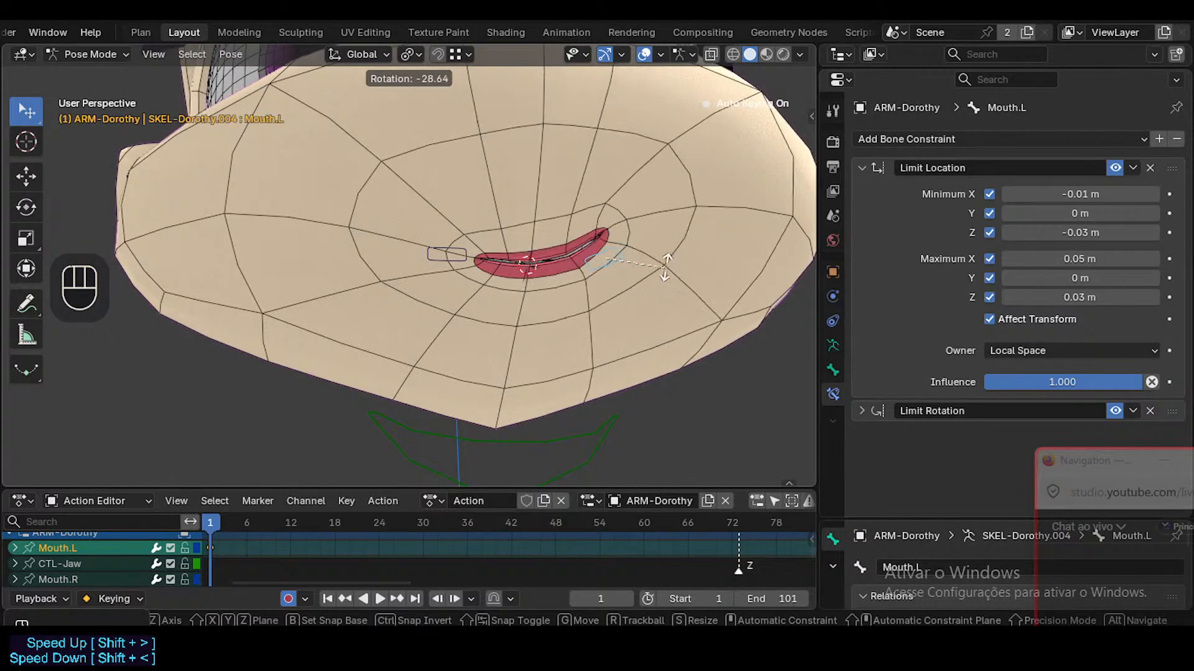
{"action": "left_click", "coordinate": [618, 210]}
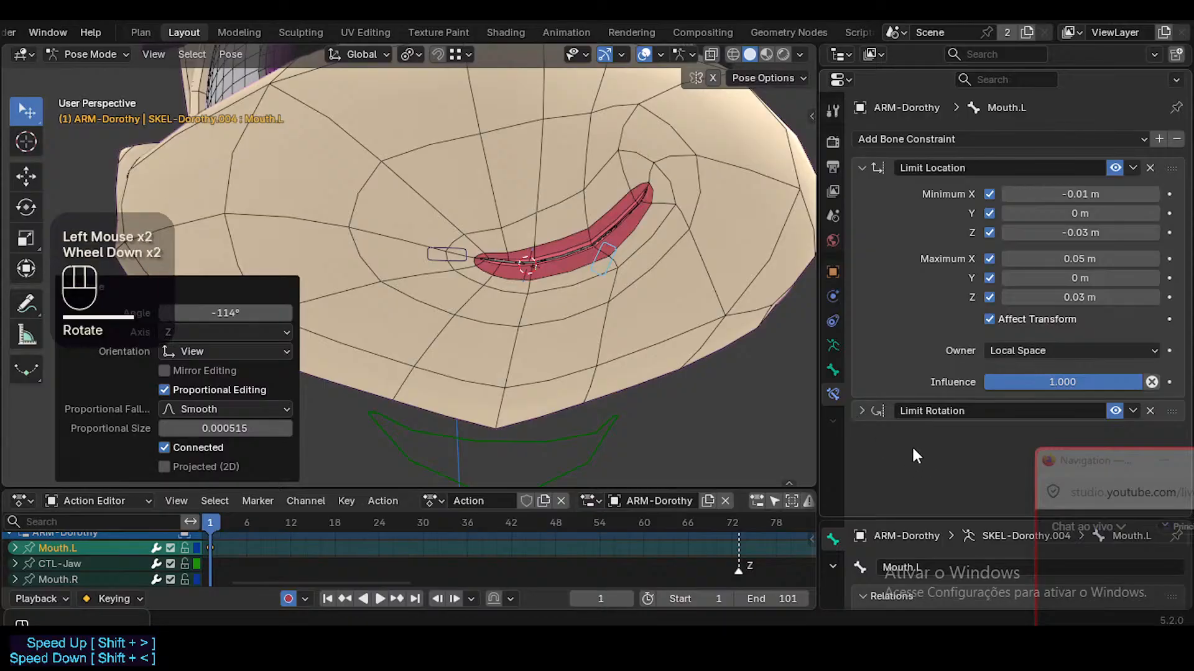
{"action": "left_click", "coordinate": [862, 411]}
{"action": "scroll", "coordinate": [890, 442], "scroll_direction": "down", "scroll_amount": 3}
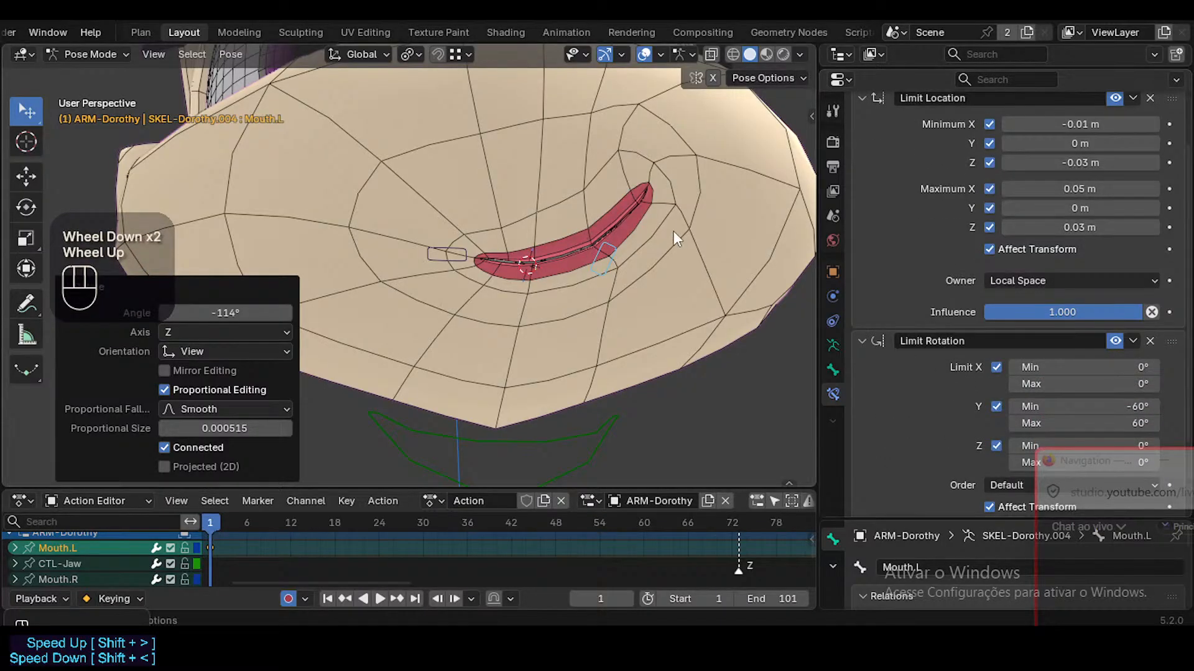
{"action": "key", "text": "r"}
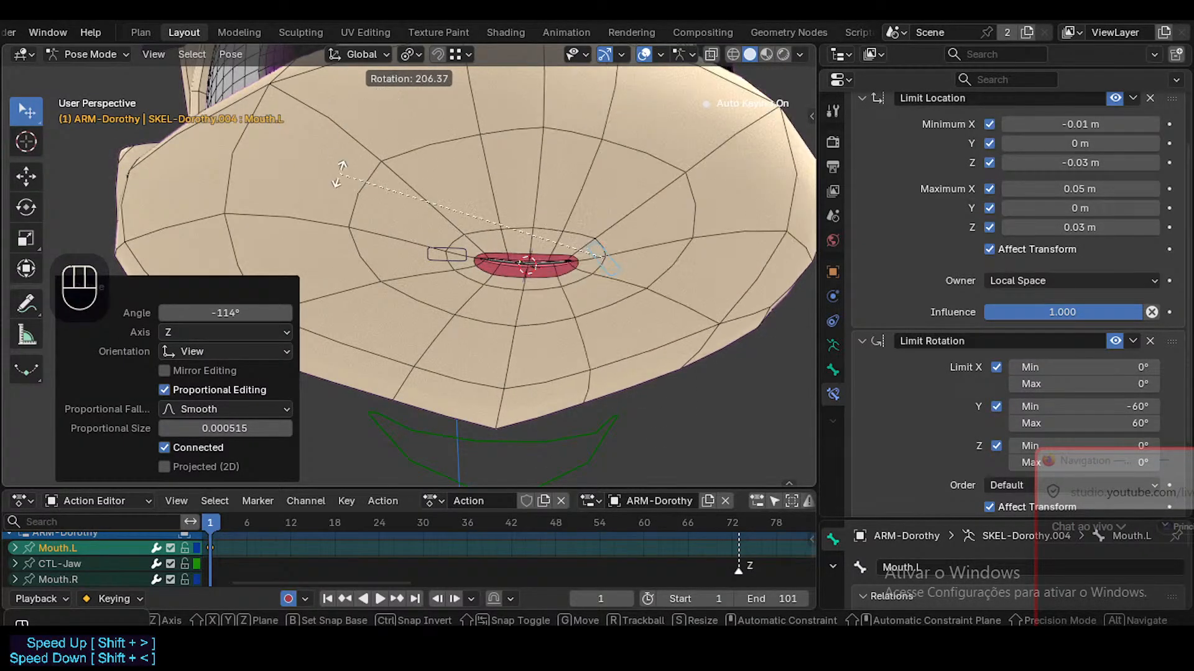
{"action": "key", "text": "Escape"}
Set the transform orientation to Normal and clear the pose transforms of the mouth bones
{"action": "key", "text": "shift+less"}
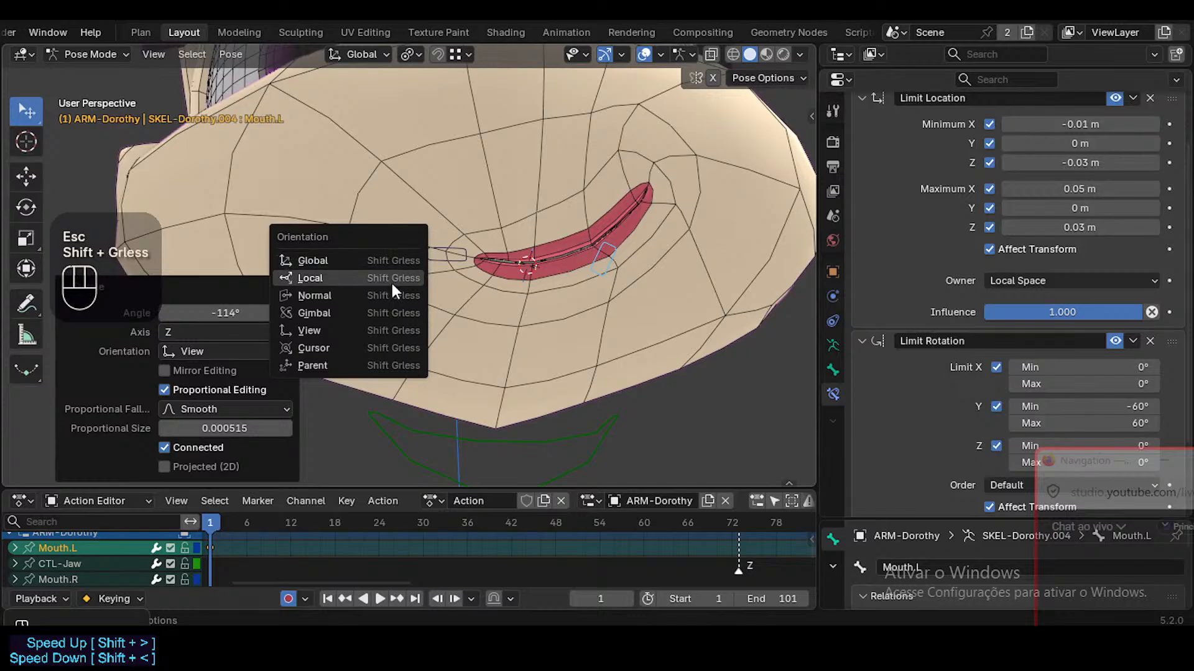
{"action": "left_click", "coordinate": [392, 286]}
{"action": "key", "text": "a"}
{"action": "key", "text": "alt+r"}
{"action": "key", "text": "alt+r"}
{"action": "left_click", "coordinate": [622, 258]}
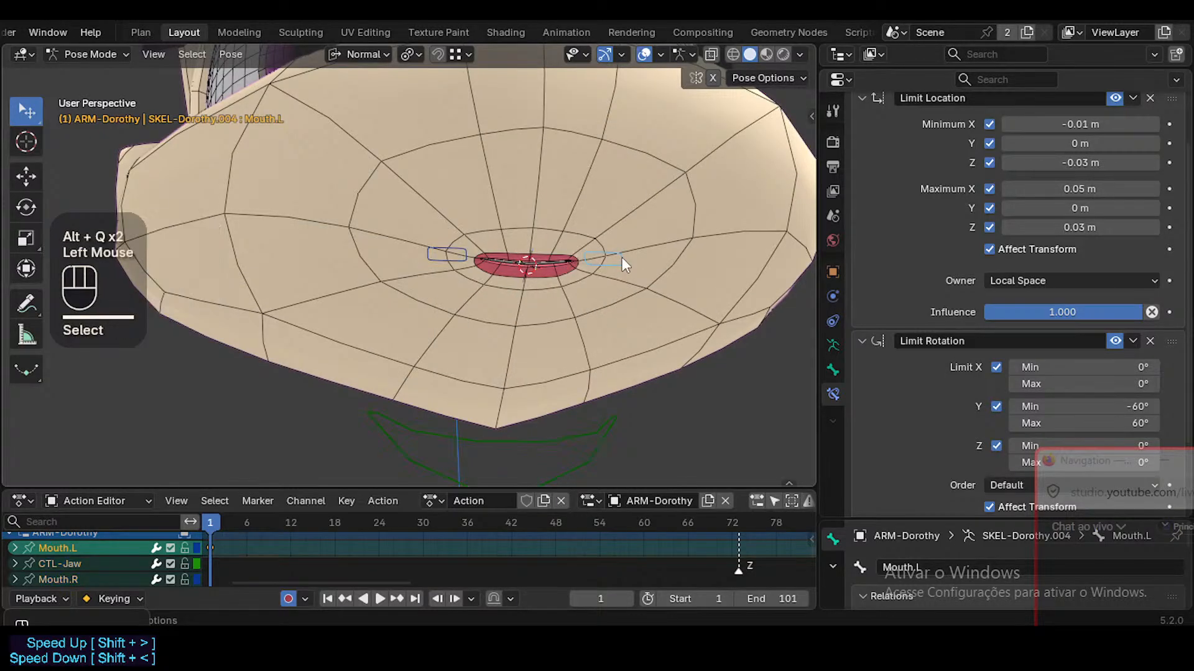
Try rotating the Mouth.L bone the opposite way, and select the Head mesh in Object Mode
{"action": "key", "text": "r"}
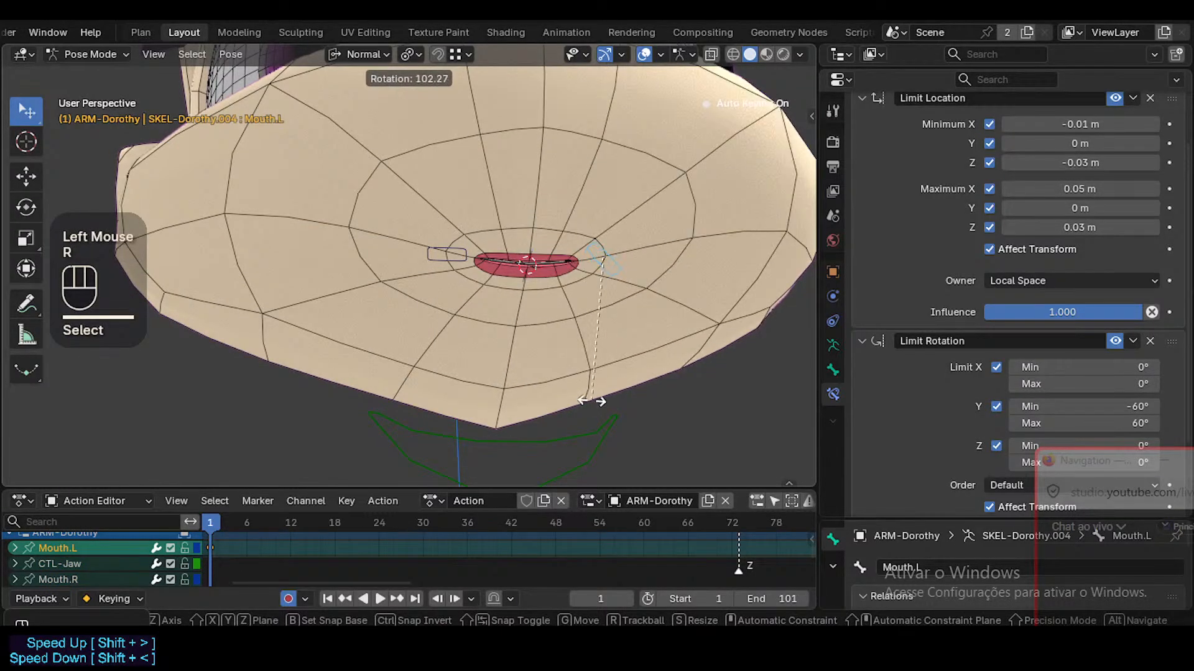
{"action": "key", "text": "Escape"}
{"action": "key", "text": "ctrl+Tab"}
{"action": "left_click", "coordinate": [628, 321]}
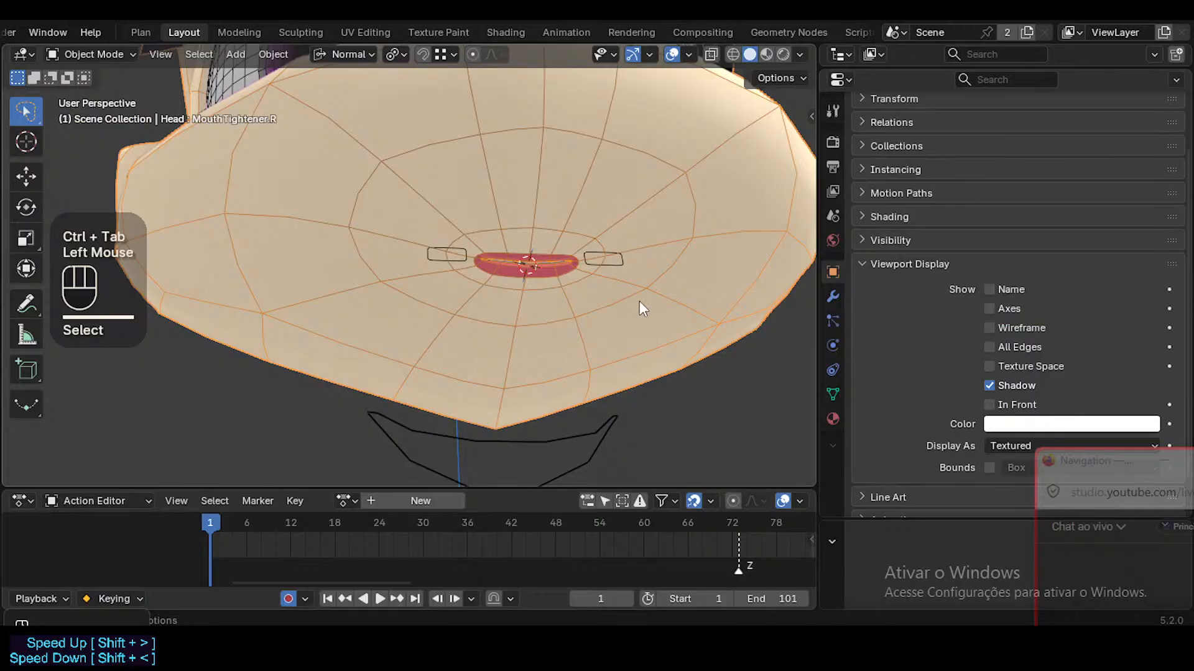
Test raising the Mouth.L bone about 0.03 m along normal Z in Pose Mode, and clear its pose transforms
{"action": "left_click", "coordinate": [623, 263]}
{"action": "key", "text": "ctrl+Tab"}
{"action": "key", "text": "g"}
{"action": "key", "text": "z"}
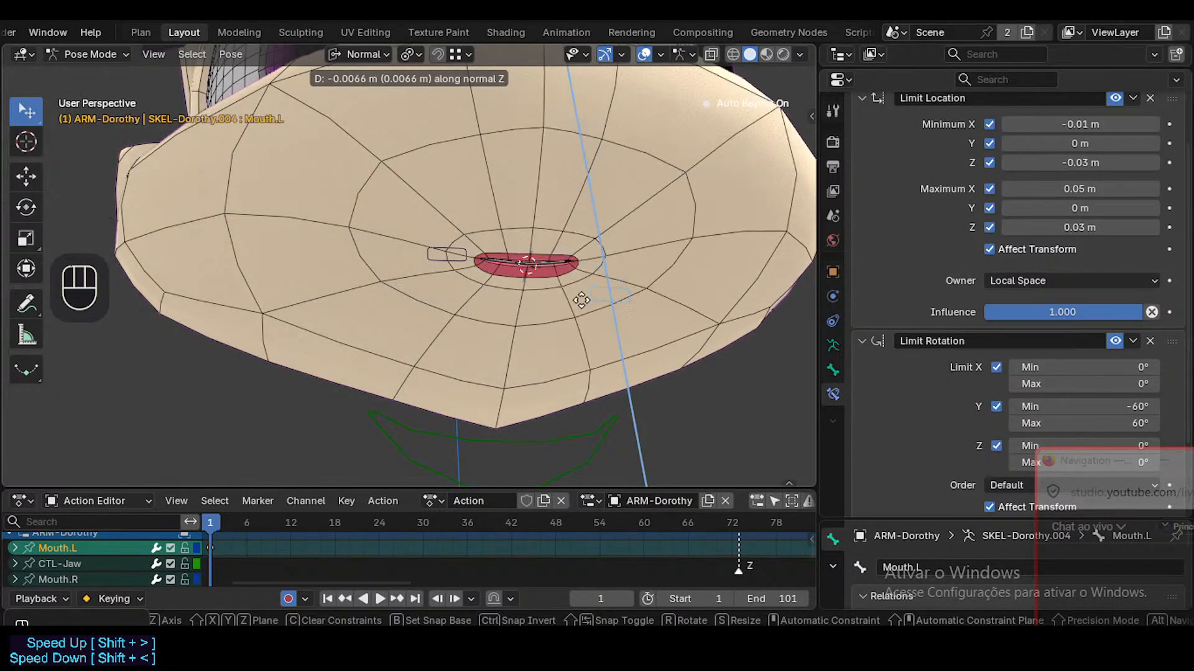
{"action": "left_click", "coordinate": [594, 149]}
{"action": "middle_click_drag", "start_coordinate": [593, 149], "coordinate": [533, 297]}
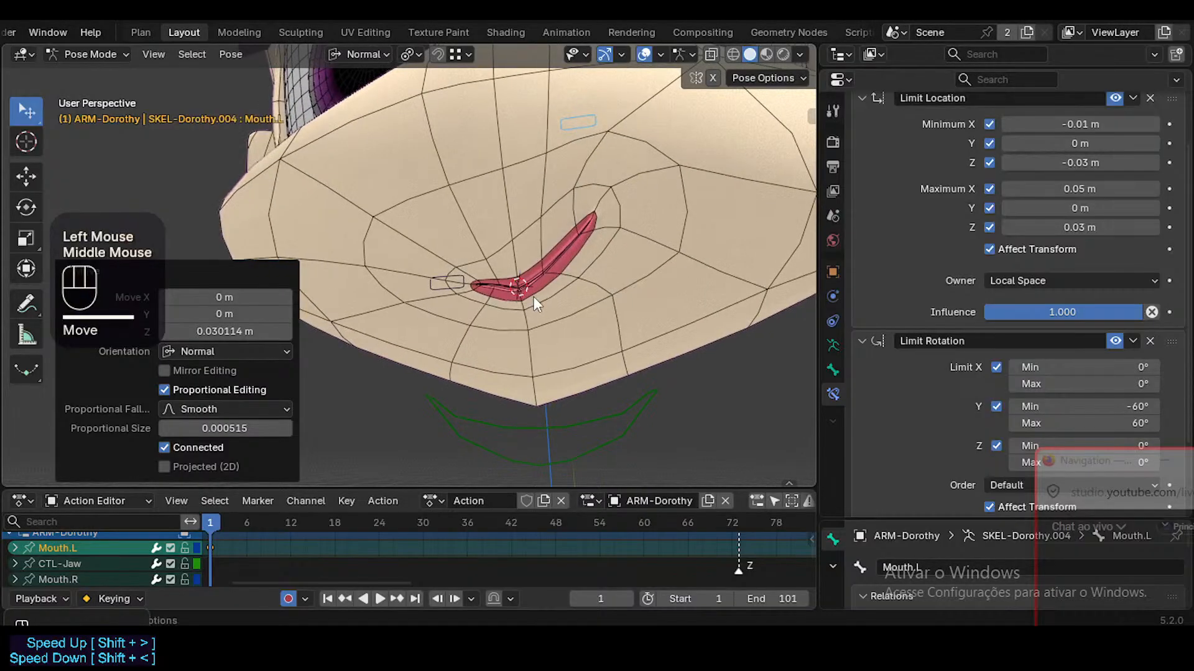
{"action": "key", "text": "alt+q"}
Test raising the Mouth.R bone about 0.04 m along normal Z, and clear its pose transforms
{"action": "left_click", "coordinate": [438, 283]}
{"action": "key", "text": "g"}
{"action": "key", "text": "z"}
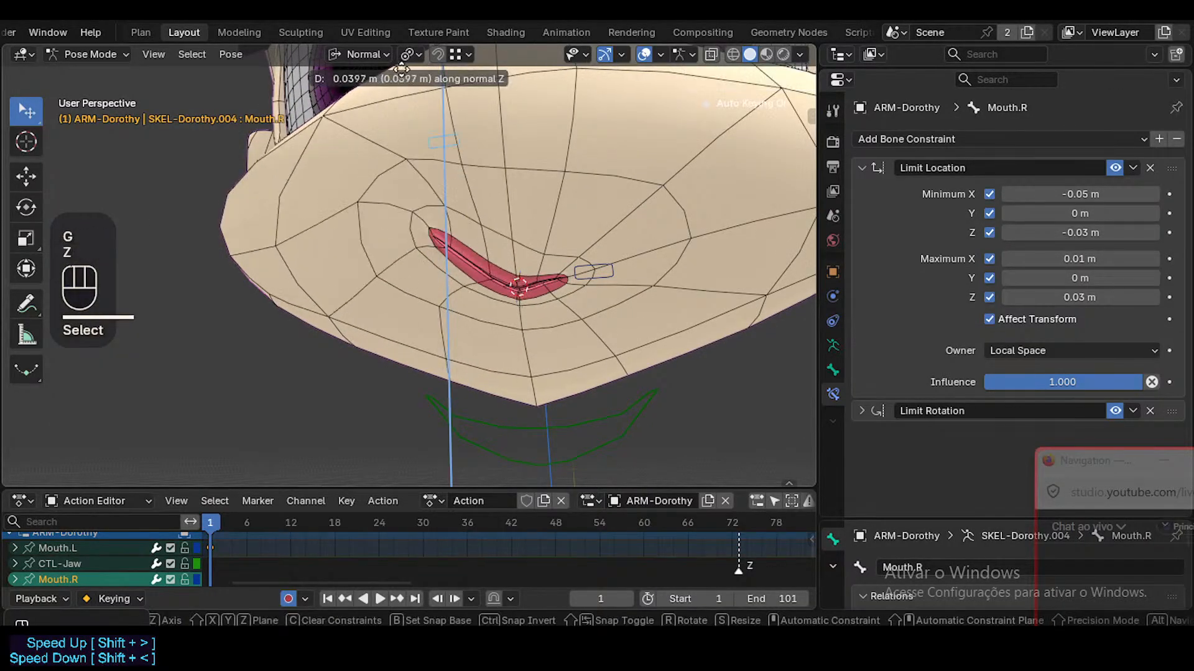
{"action": "left_click", "coordinate": [402, 60]}
{"action": "key", "text": "alt+g"}
{"action": "key", "text": "alt+a"}
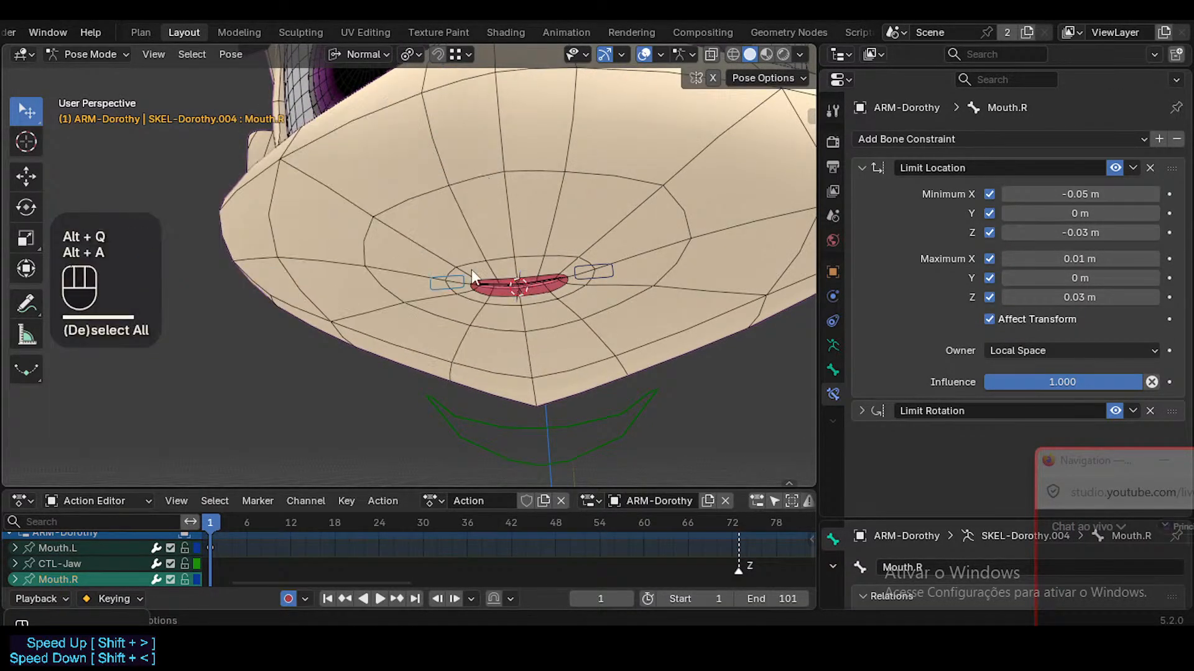
{"action": "key", "text": "z"}
{"action": "left_click", "coordinate": [470, 88]}
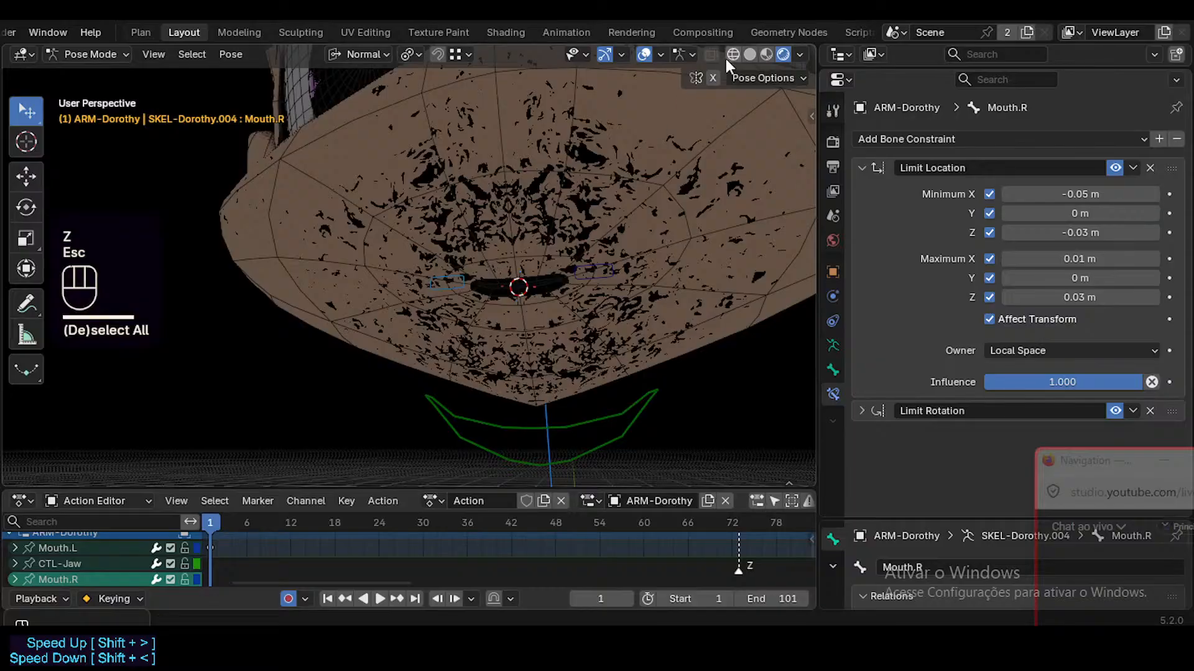
{"action": "left_click", "coordinate": [750, 54]}
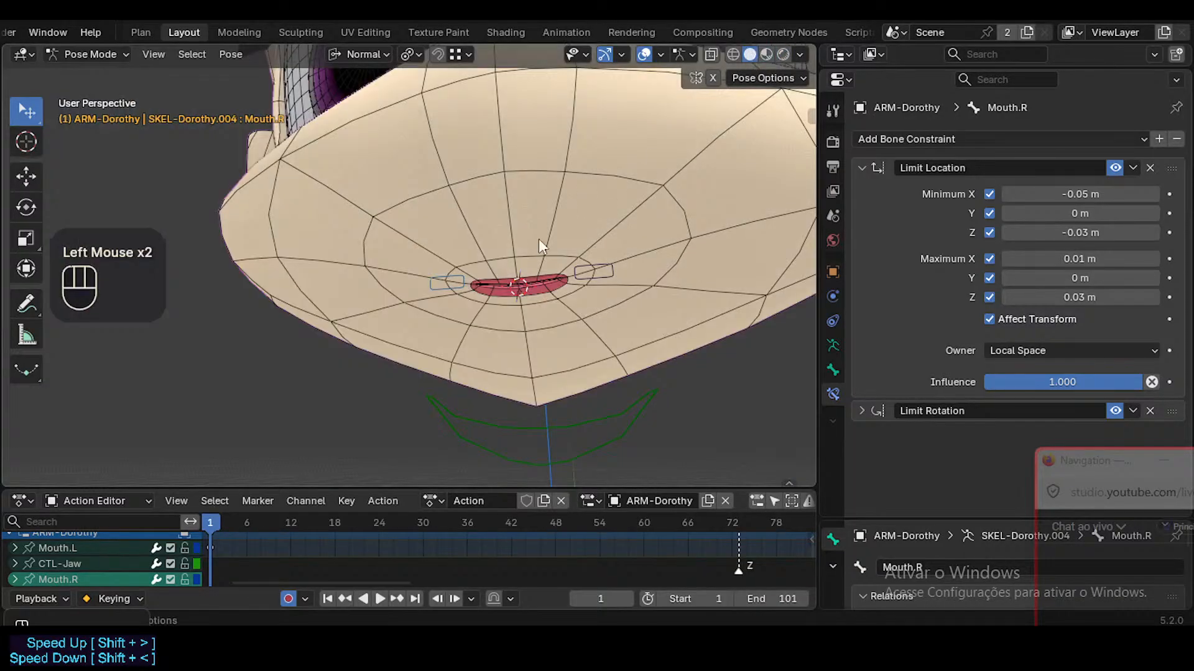
{"action": "key", "text": "g"}
{"action": "key", "text": "z"}
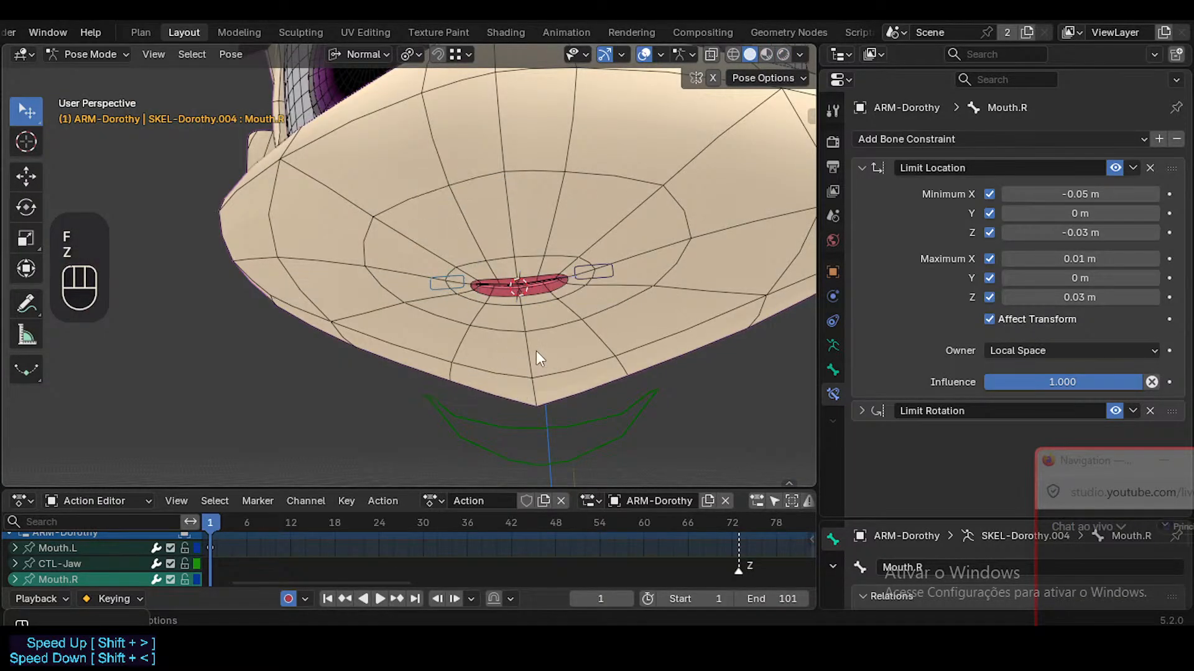
Try raising the Mouth.R bone about 0.034 m along normal Z to recheck the smile deformation
{"action": "left_click", "coordinate": [444, 280]}
{"action": "key", "text": "g"}
{"action": "key", "text": "z"}
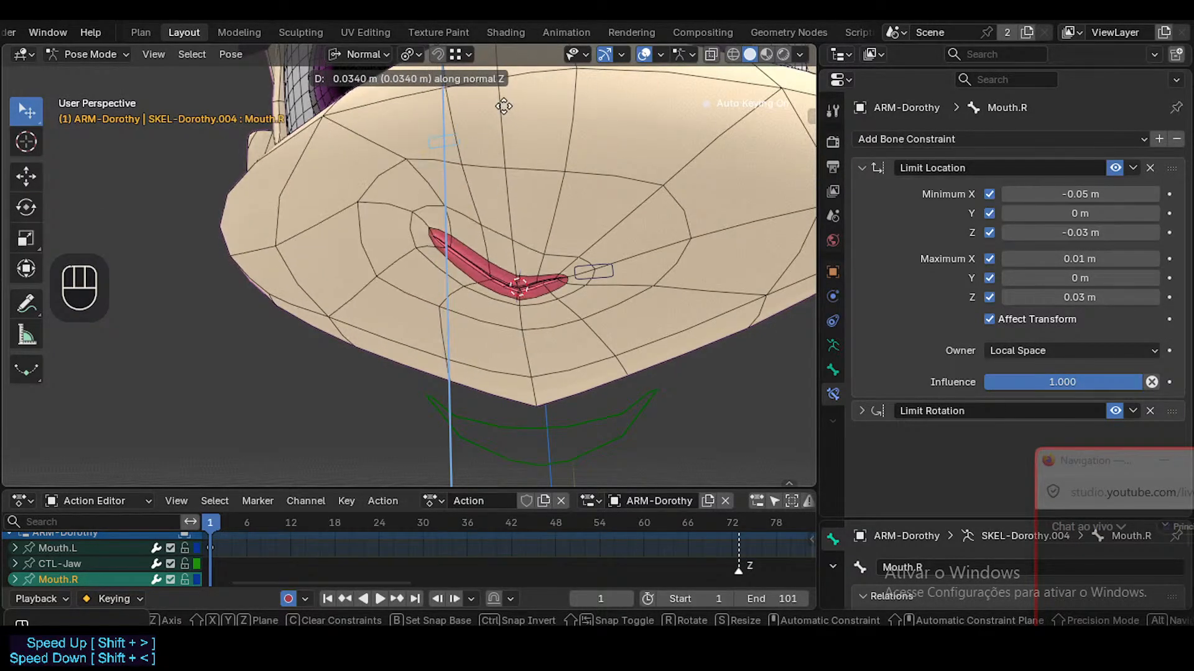
{"action": "key", "text": "Escape"}
Test lowering the Mouth.L bone about 0.014 m along normal Z
{"action": "left_click", "coordinate": [602, 281]}
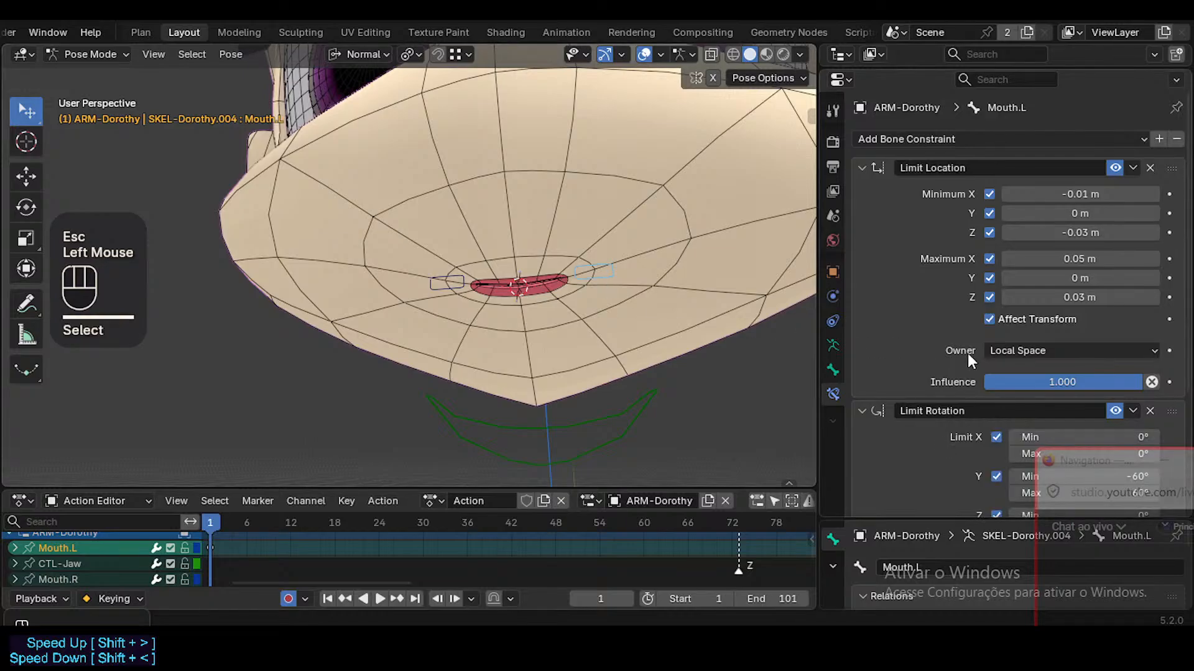
{"action": "key", "text": "g"}
{"action": "key", "text": "z"}
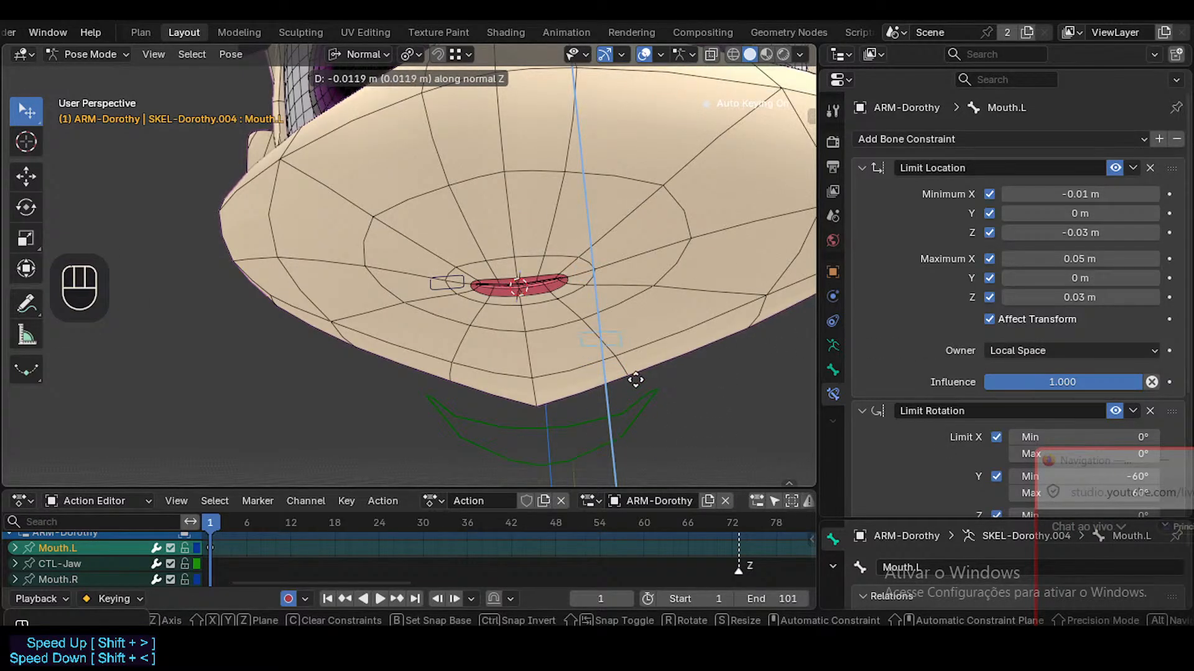
{"action": "left_click", "coordinate": [637, 404]}
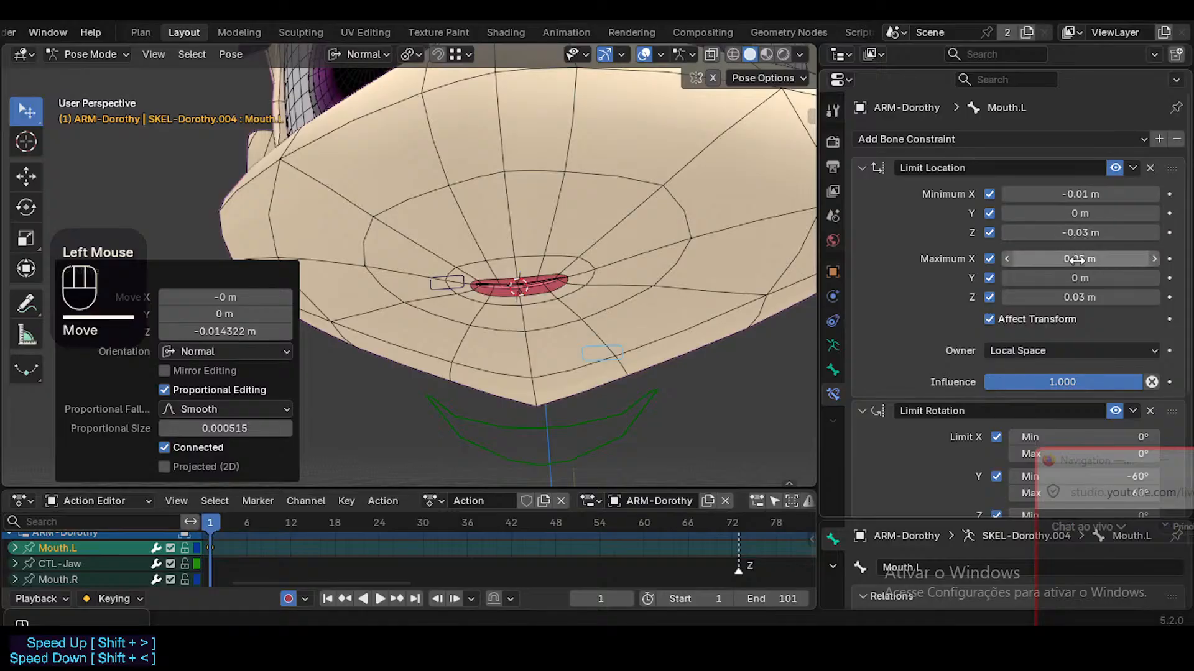
Set the Limit Location minimum Z of Mouth.L to -0.02 m, and test lowering the bone further along normal Z
{"action": "left_click", "coordinate": [1075, 231]}
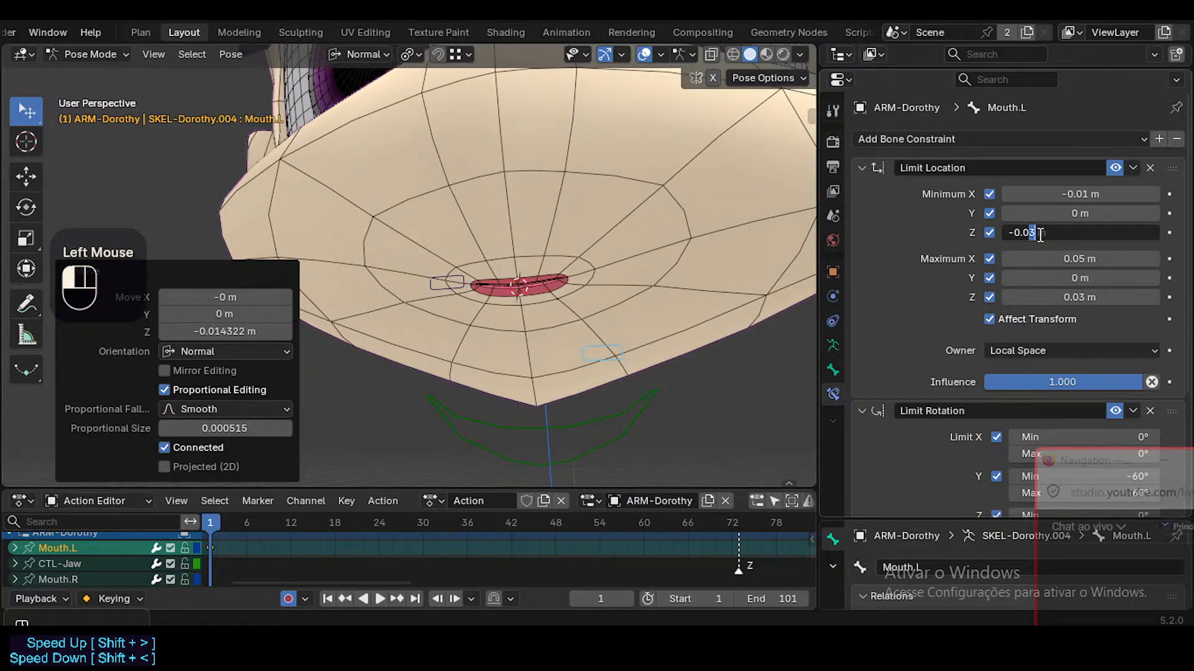
{"action": "key", "text": "Return"}
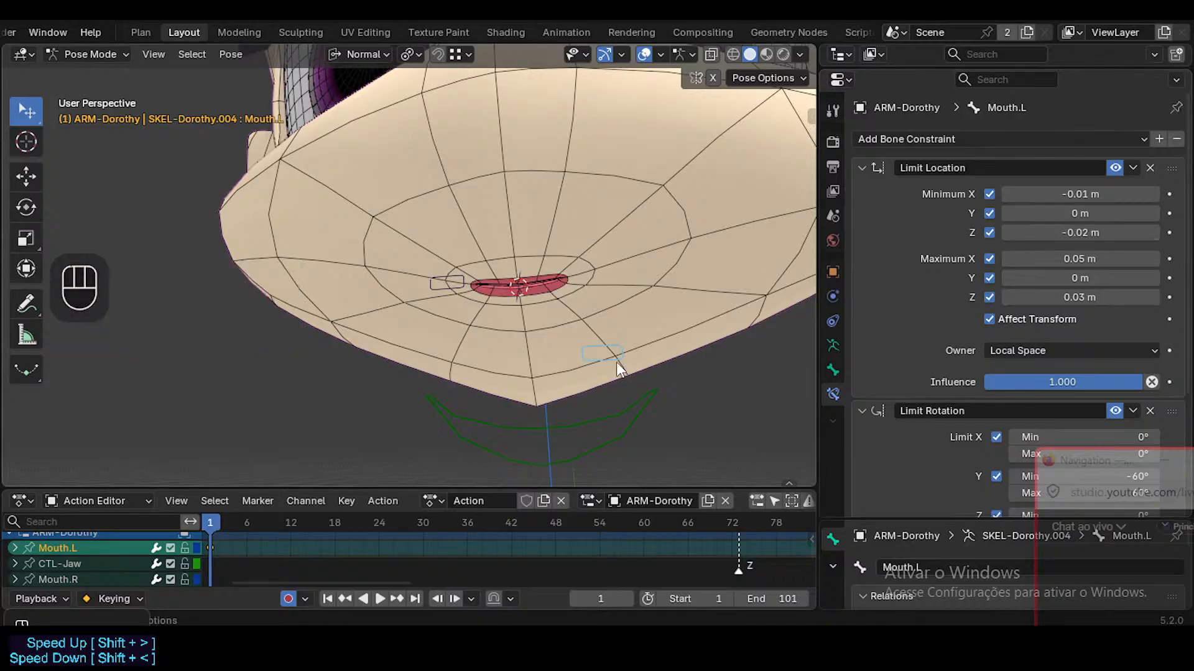
{"action": "left_click", "coordinate": [608, 344]}
{"action": "key", "text": "g"}
{"action": "key", "text": "z"}
{"action": "left_click", "coordinate": [602, 461]}
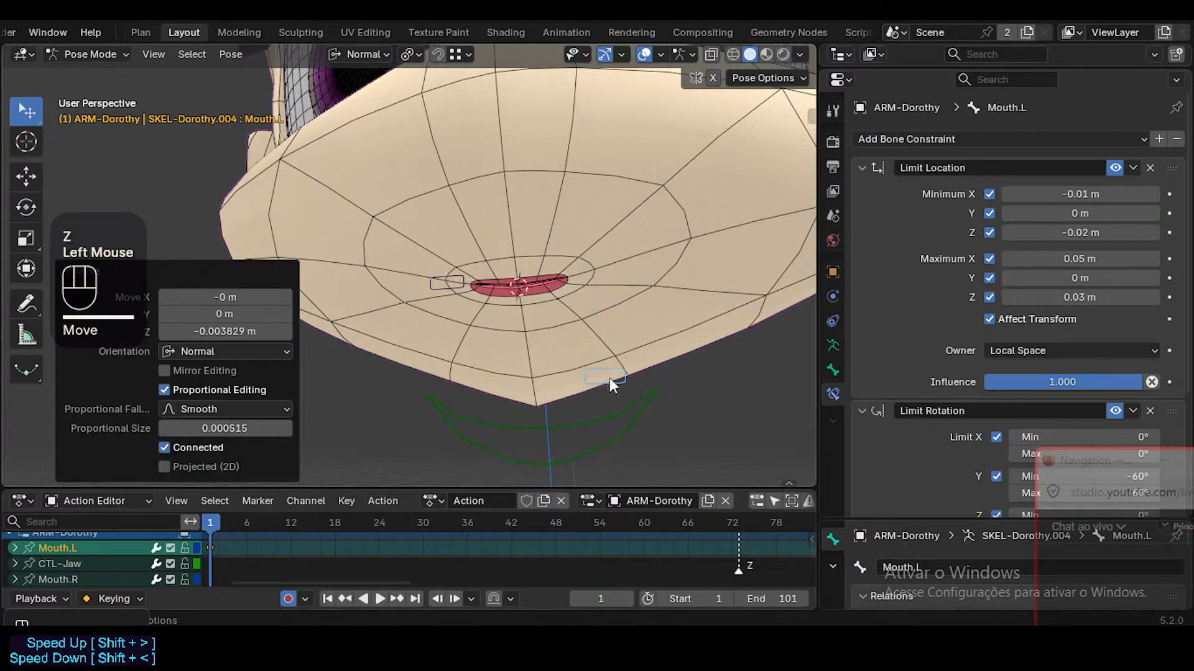
{"action": "middle_click_drag", "start_coordinate": [601, 461], "coordinate": [597, 435]}
{"action": "key", "text": "g"}
{"action": "key", "text": "z"}
{"action": "left_click", "coordinate": [594, 421]}
In front view, test raising the Mouth.L bone about 0.049 m along normal Z
{"action": "key", "text": "KP_1"}
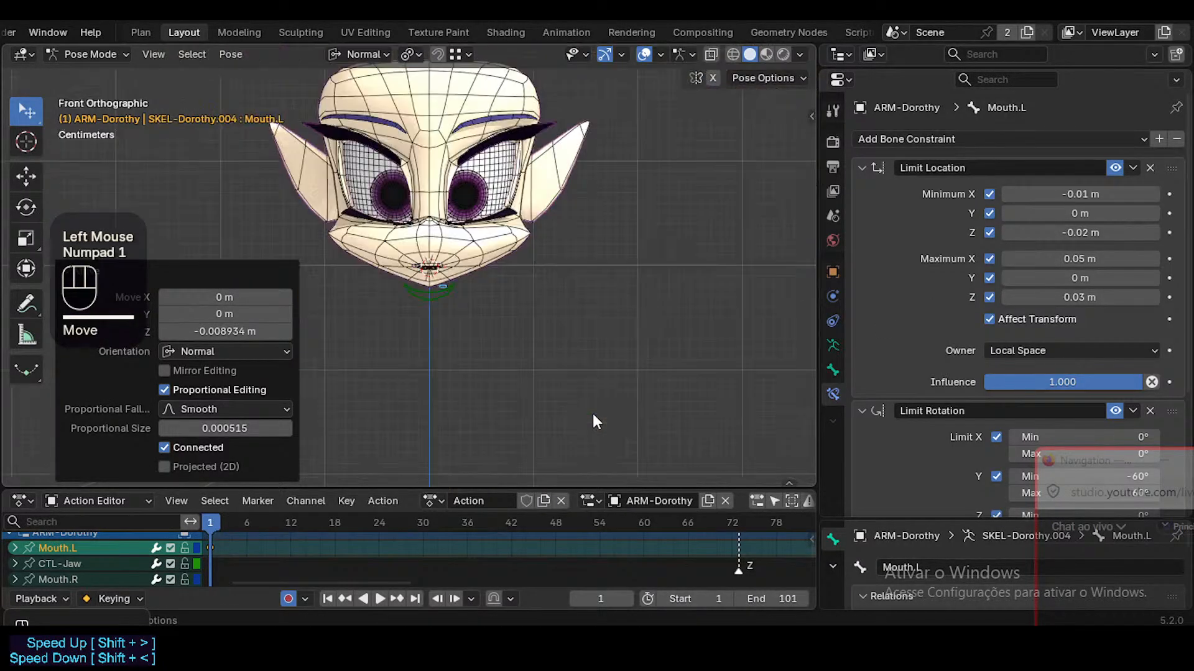
{"action": "scroll", "coordinate": [482, 297], "scroll_direction": "up", "scroll_amount": 4}
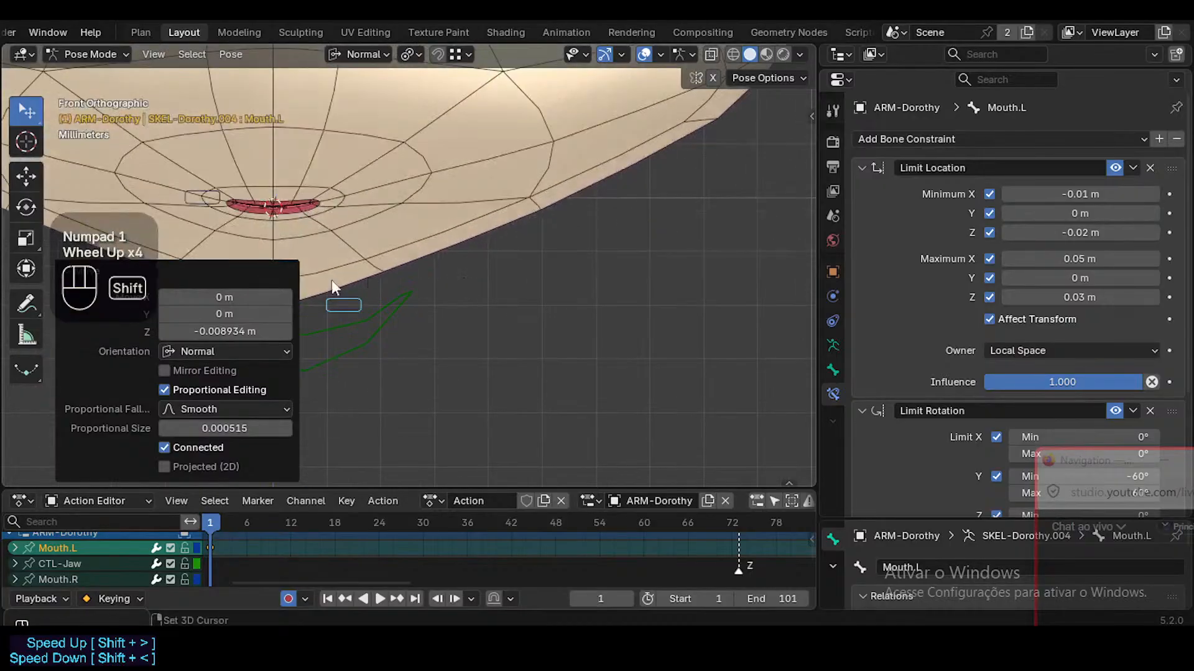
{"action": "middle_click_drag", "start_coordinate": [334, 285], "coordinate": [603, 314], "text": "shift"}
{"action": "key", "text": "g"}
{"action": "key", "text": "z"}
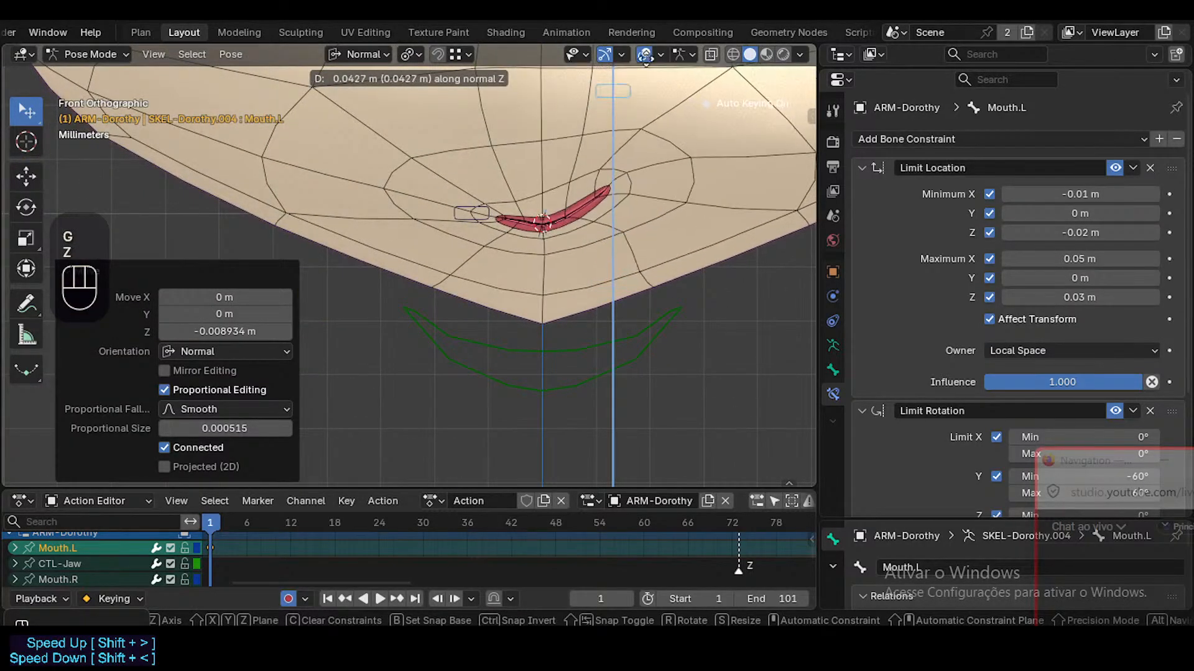
{"action": "left_click", "coordinate": [647, 390]}
Test lowering the Mouth.L bone about 0.06 m along normal Z, and clear the pose transforms of all bones
{"action": "scroll", "coordinate": [647, 216], "scroll_direction": "down", "scroll_amount": 2}
{"action": "middle_click_drag", "start_coordinate": [648, 215], "coordinate": [638, 243], "text": "shift"}
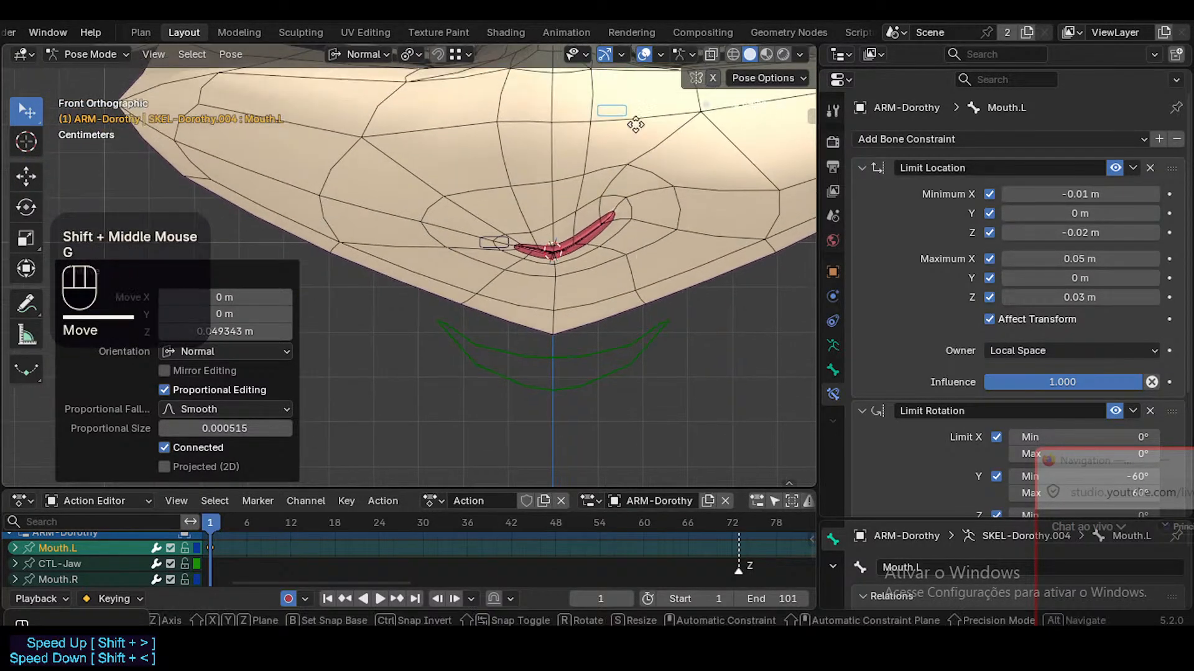
{"action": "key", "text": "g"}
{"action": "key", "text": "z"}
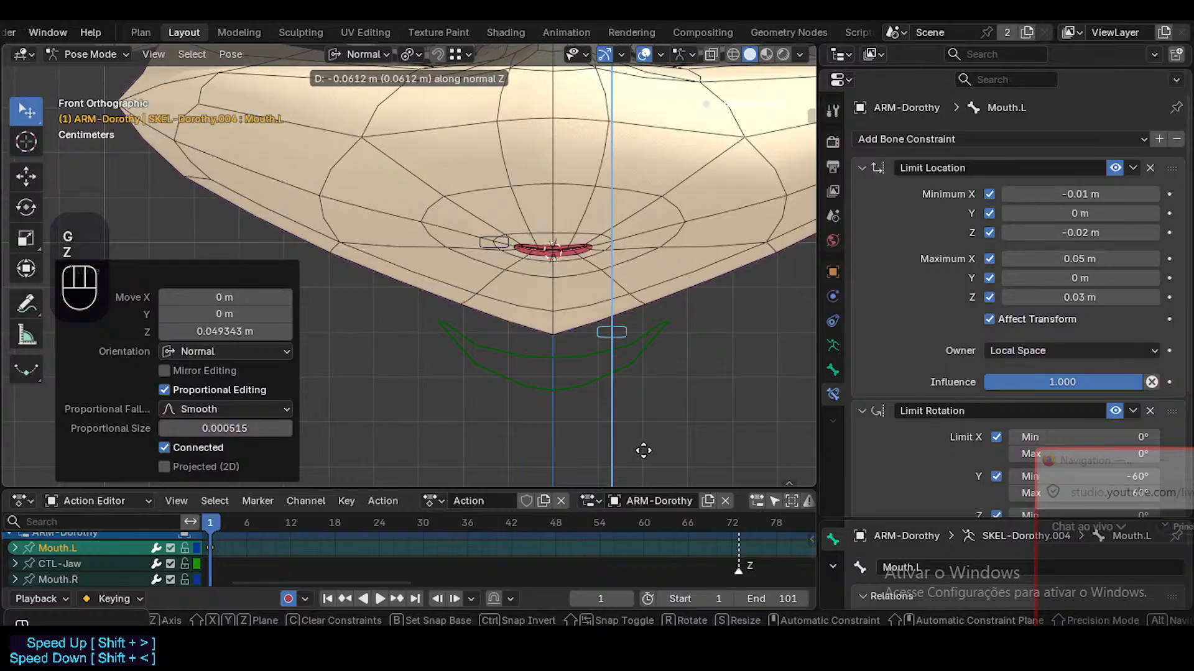
{"action": "left_click", "coordinate": [626, 439]}
{"action": "key", "text": "a"}
{"action": "key", "text": "alt+q"}
{"action": "key", "text": "alt+q"}
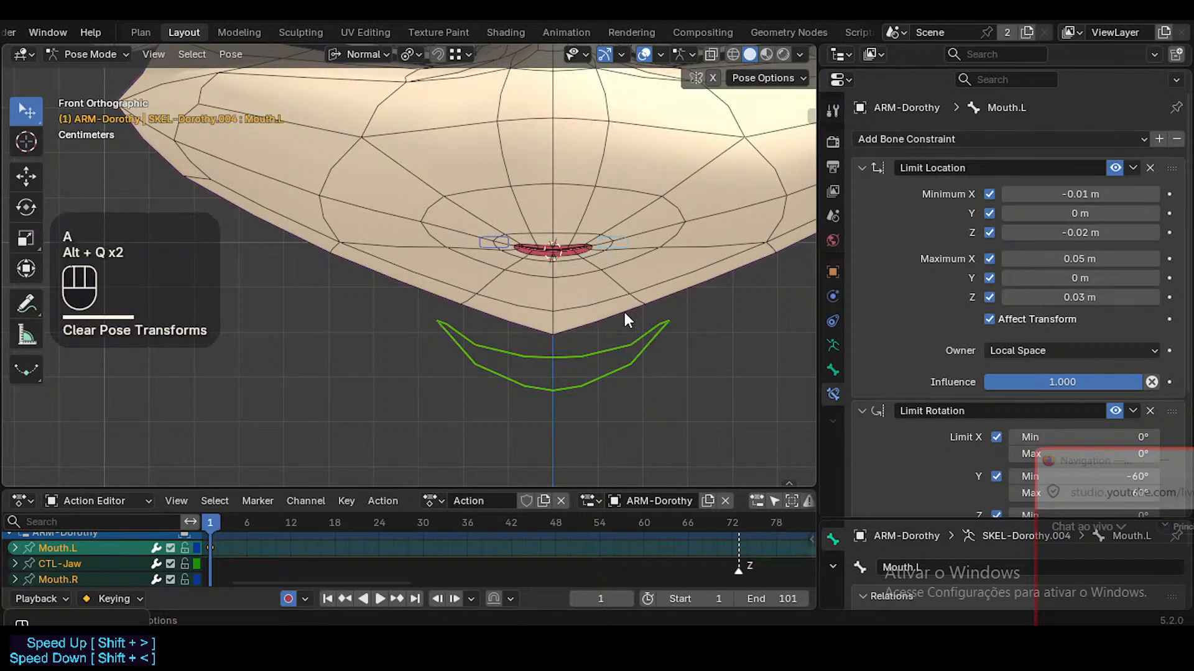
Switch to Object Mode, select the Head mesh and display its shape keys
{"action": "key", "text": "ctrl+Tab"}
{"action": "left_click", "coordinate": [637, 285]}
{"action": "middle_click_drag", "start_coordinate": [635, 319], "coordinate": [637, 296], "text": "ctrl"}
{"action": "left_click", "coordinate": [658, 259]}
{"action": "left_click", "coordinate": [833, 392]}
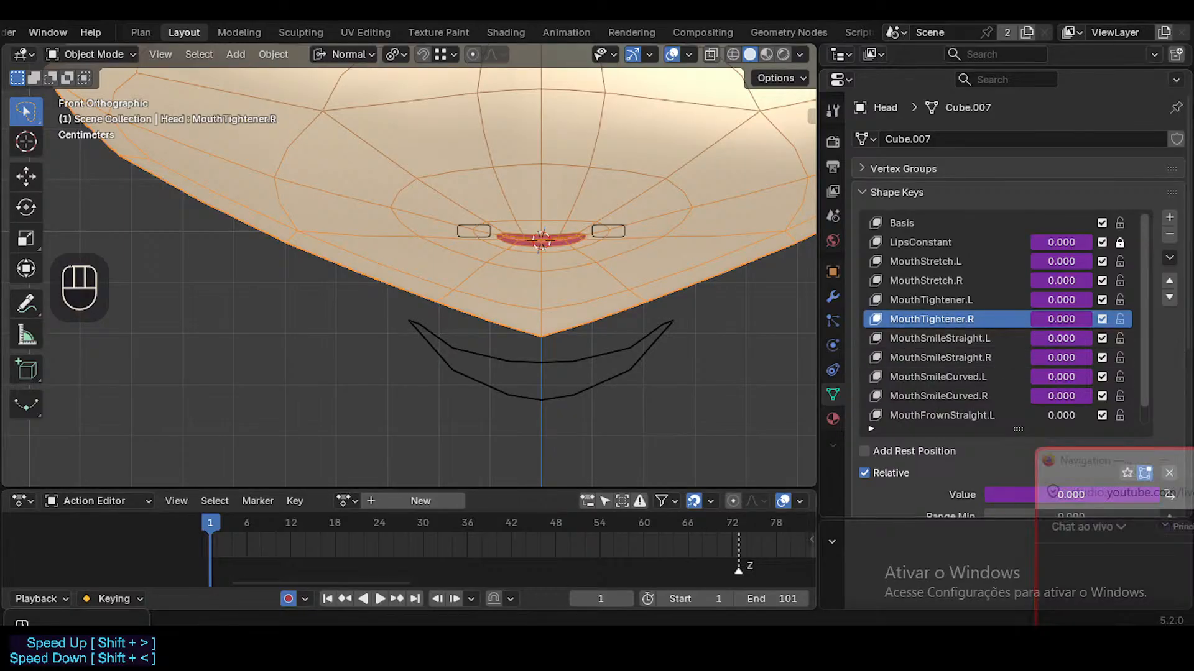
Switch to the browser's VRCFaceTracking Unified Expressions page and scan the base shapes from the mouth tighteners back to the brow shapes
{"action": "left_click", "coordinate": [520, 571]}
{"action": "scroll", "coordinate": [560, 427], "scroll_direction": "down", "scroll_amount": 2}
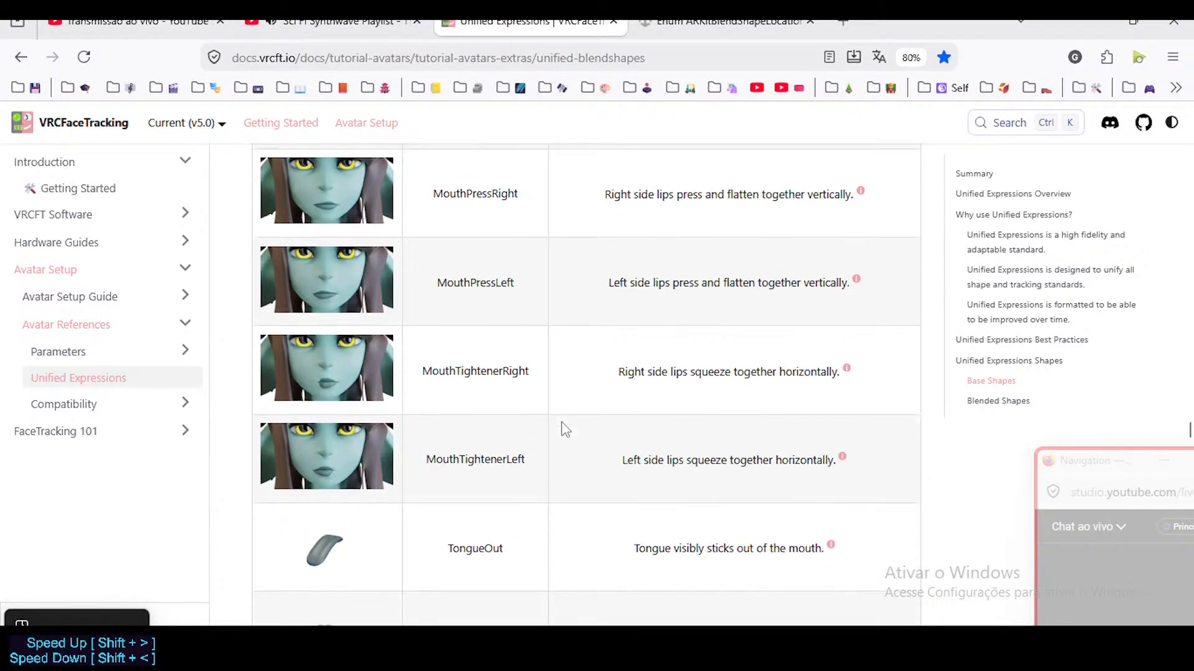
{"action": "scroll", "coordinate": [563, 427], "scroll_direction": "up", "scroll_amount": 10}
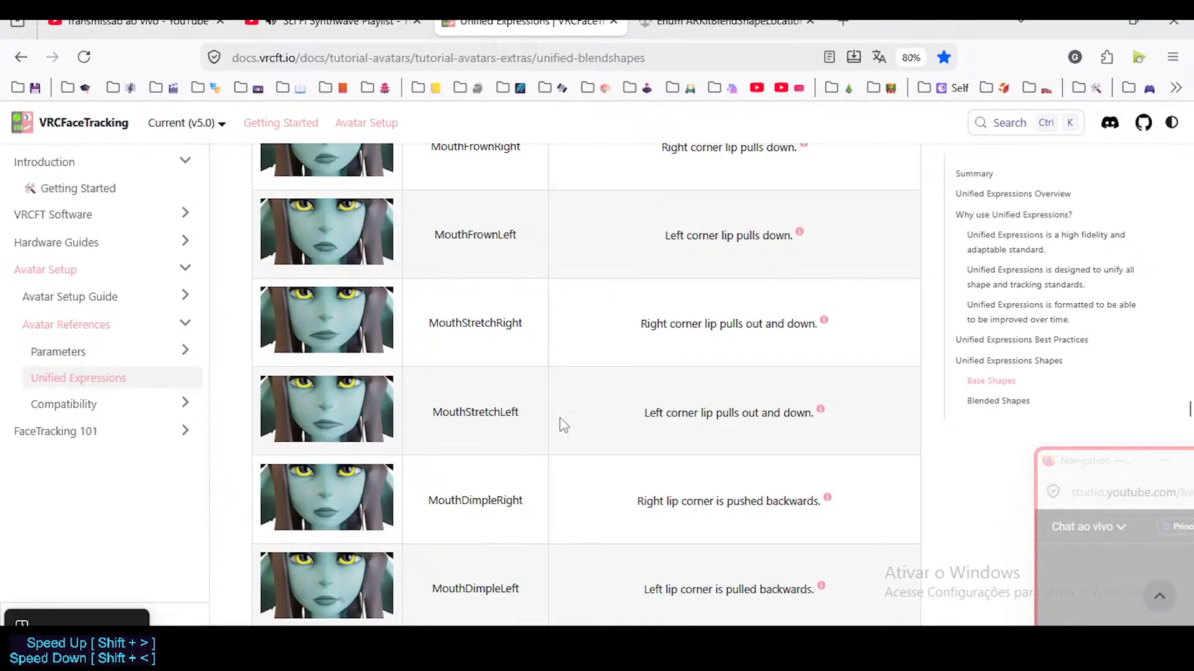
{"action": "scroll", "coordinate": [562, 425], "scroll_direction": "up", "scroll_amount": 3}
{"action": "scroll", "coordinate": [543, 411], "scroll_direction": "up", "scroll_amount": 7}
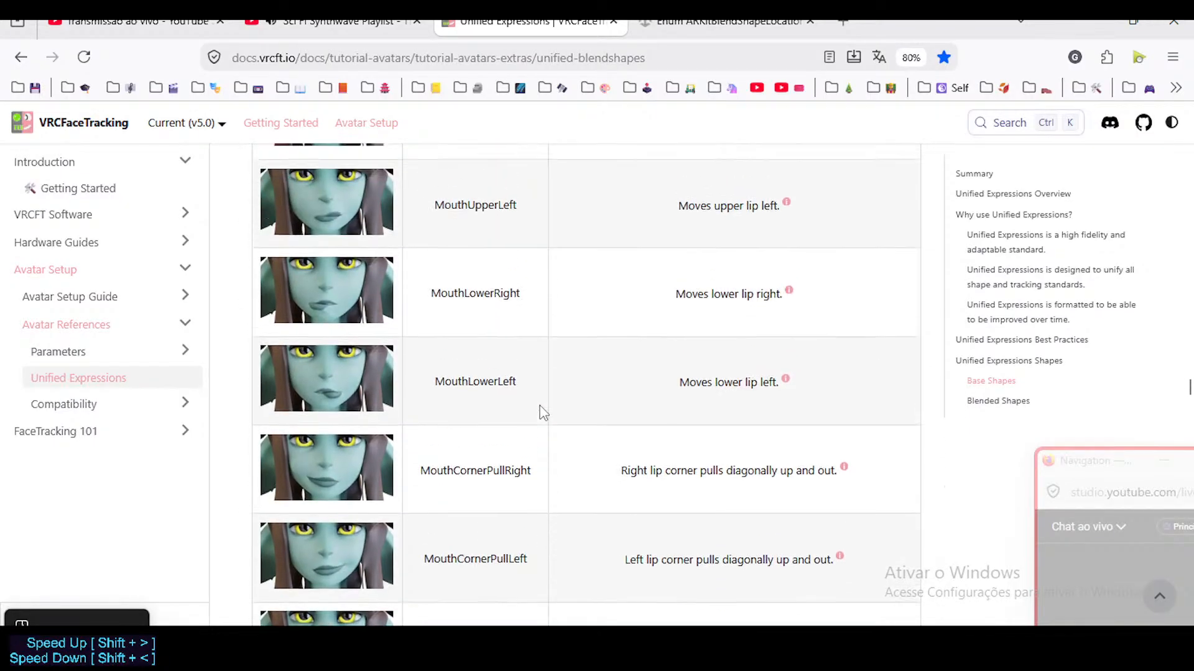
{"action": "scroll", "coordinate": [542, 412], "scroll_direction": "up", "scroll_amount": 6}
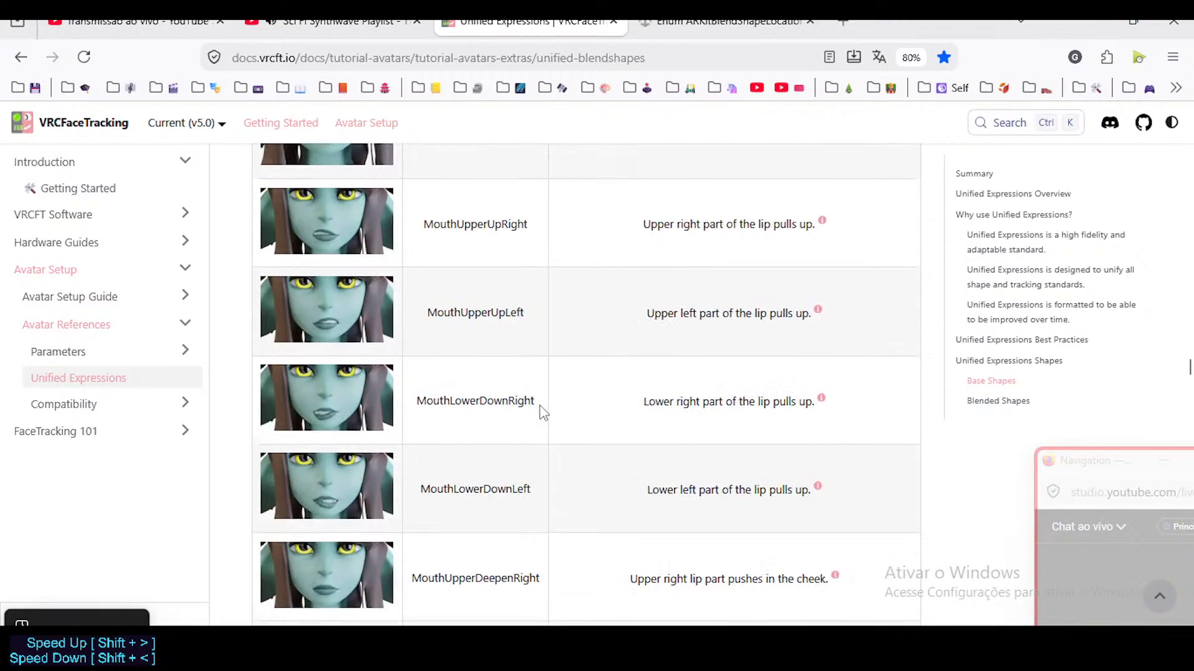
{"action": "scroll", "coordinate": [540, 413], "scroll_direction": "up", "scroll_amount": 10}
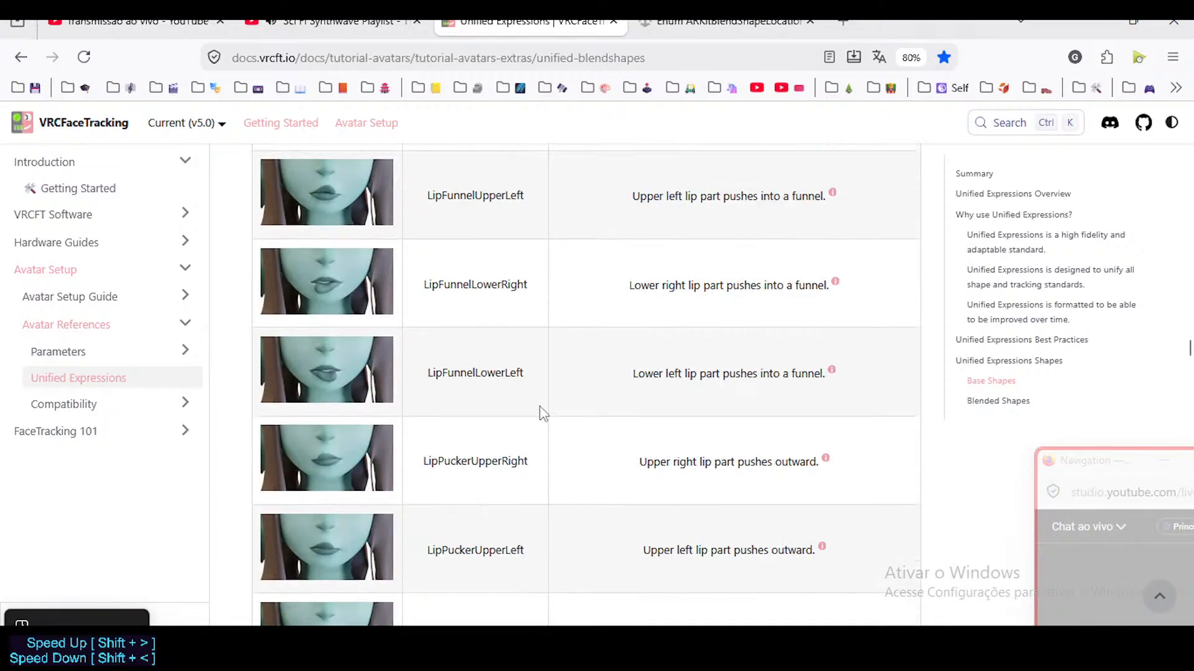
{"action": "scroll", "coordinate": [542, 414], "scroll_direction": "up", "scroll_amount": 10}
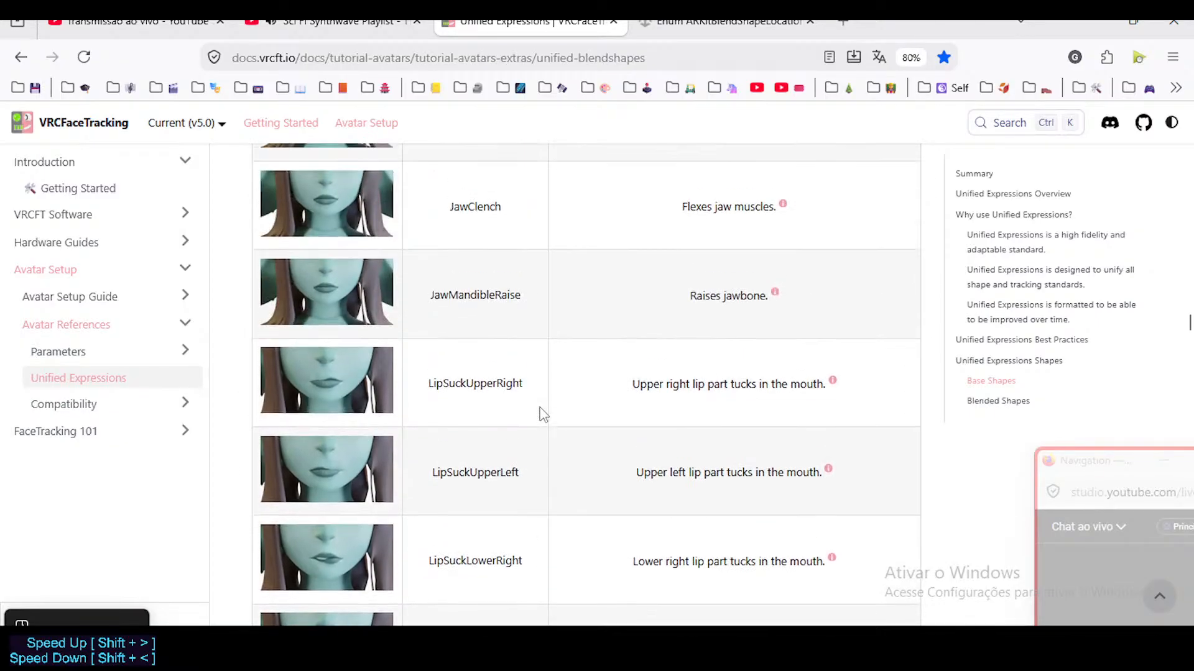
{"action": "scroll", "coordinate": [542, 414], "scroll_direction": "up", "scroll_amount": 10}
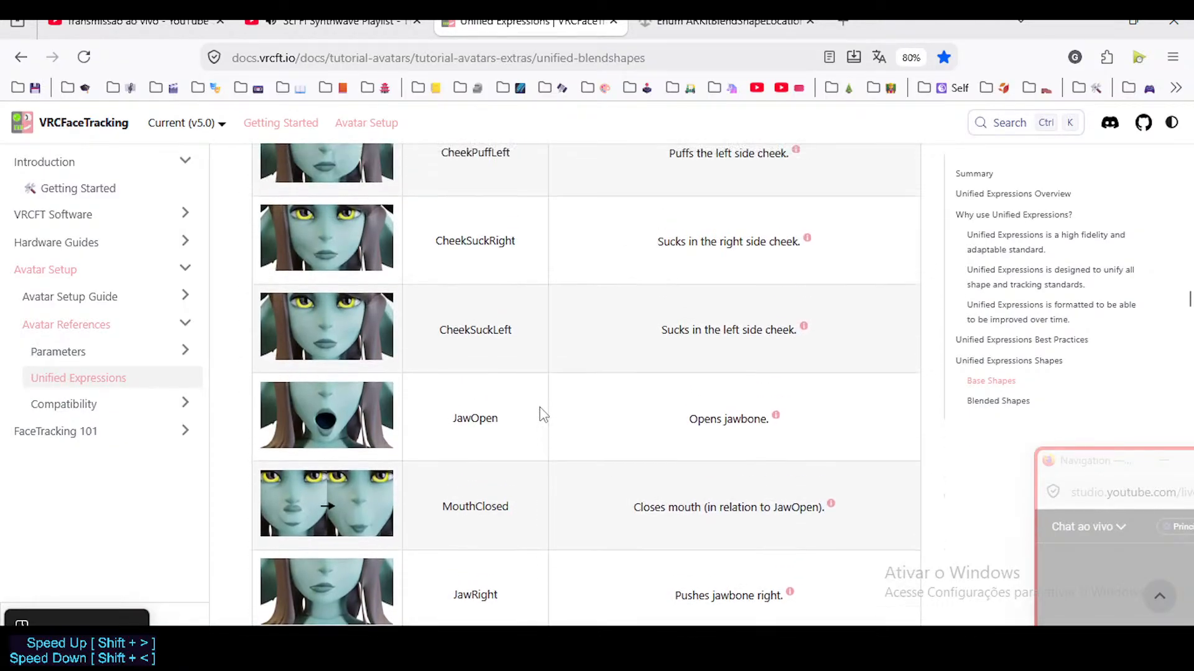
{"action": "scroll", "coordinate": [541, 414], "scroll_direction": "up", "scroll_amount": 7}
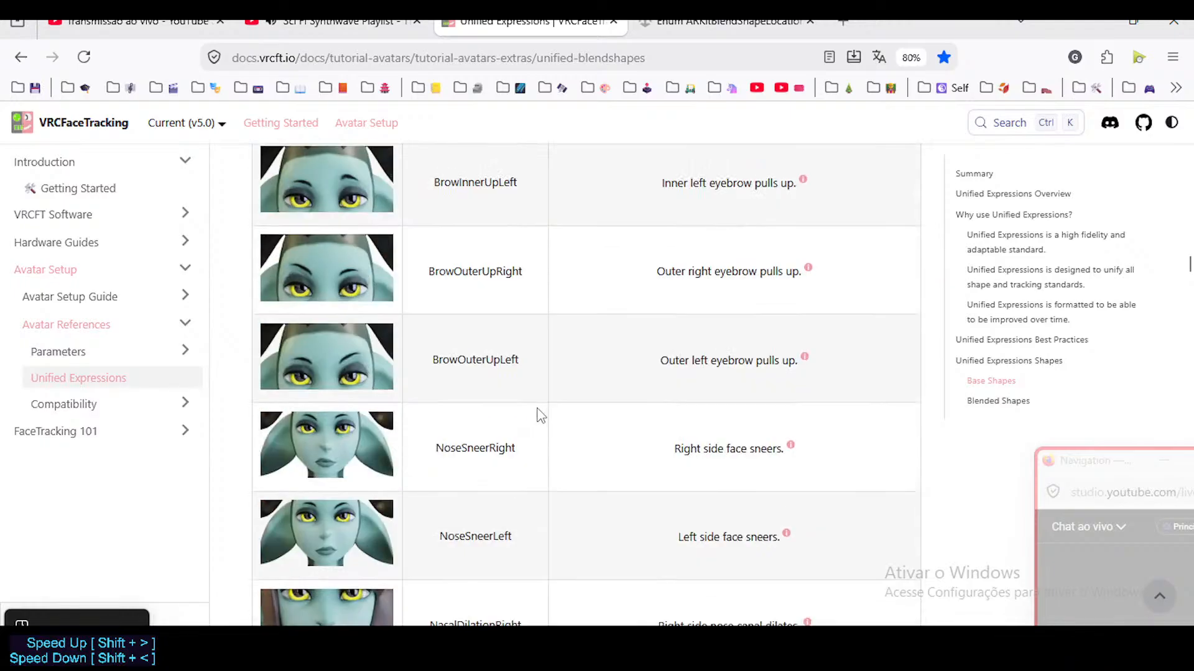
Examine the jaw, lip suck, lip funnel and lip pucker reference shapes in the Unified Expressions table
{"action": "scroll", "coordinate": [539, 425], "scroll_direction": "down", "scroll_amount": 10}
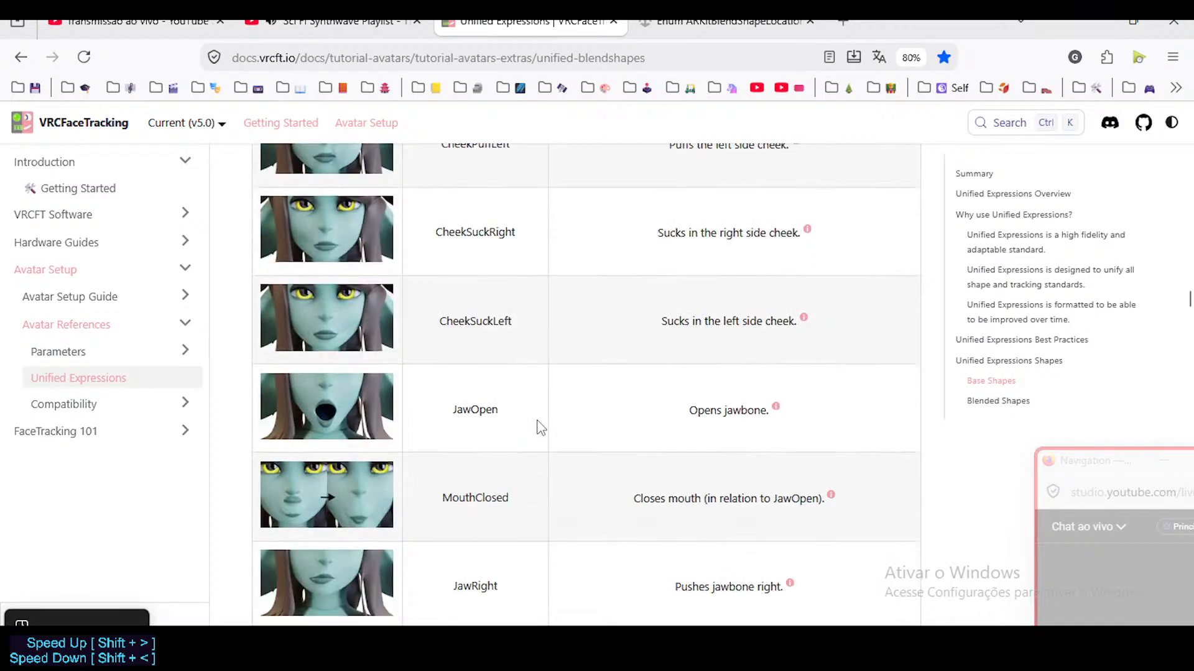
{"action": "scroll", "coordinate": [540, 428], "scroll_direction": "down", "scroll_amount": 7}
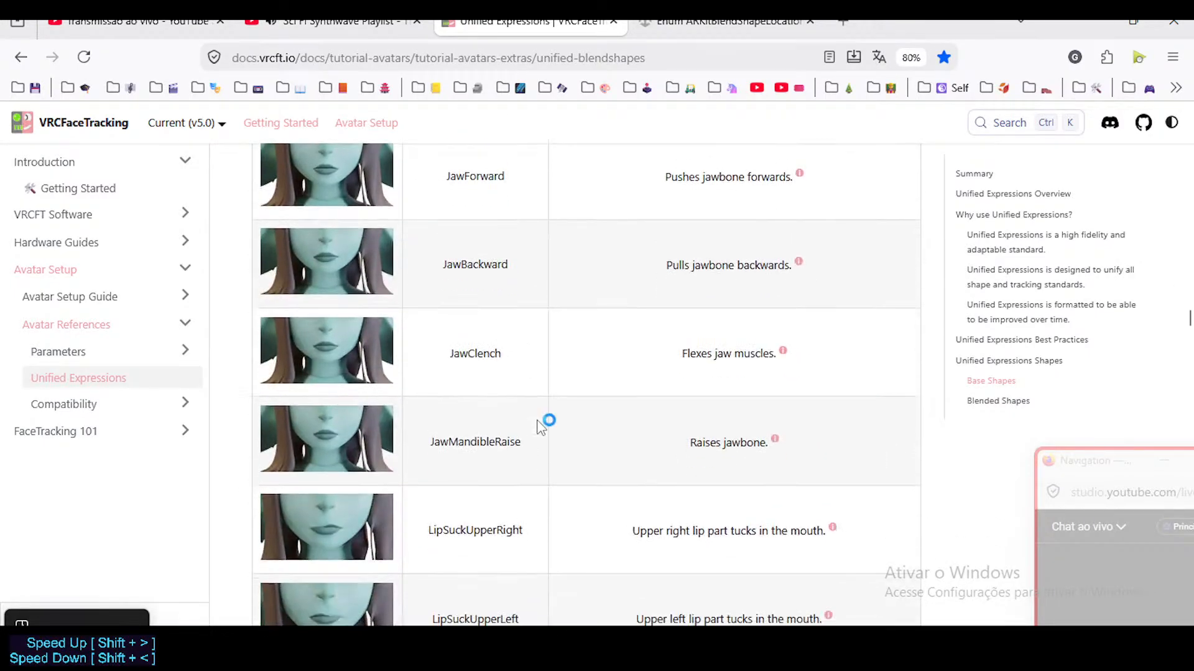
{"action": "scroll", "coordinate": [539, 428], "scroll_direction": "down", "scroll_amount": 2}
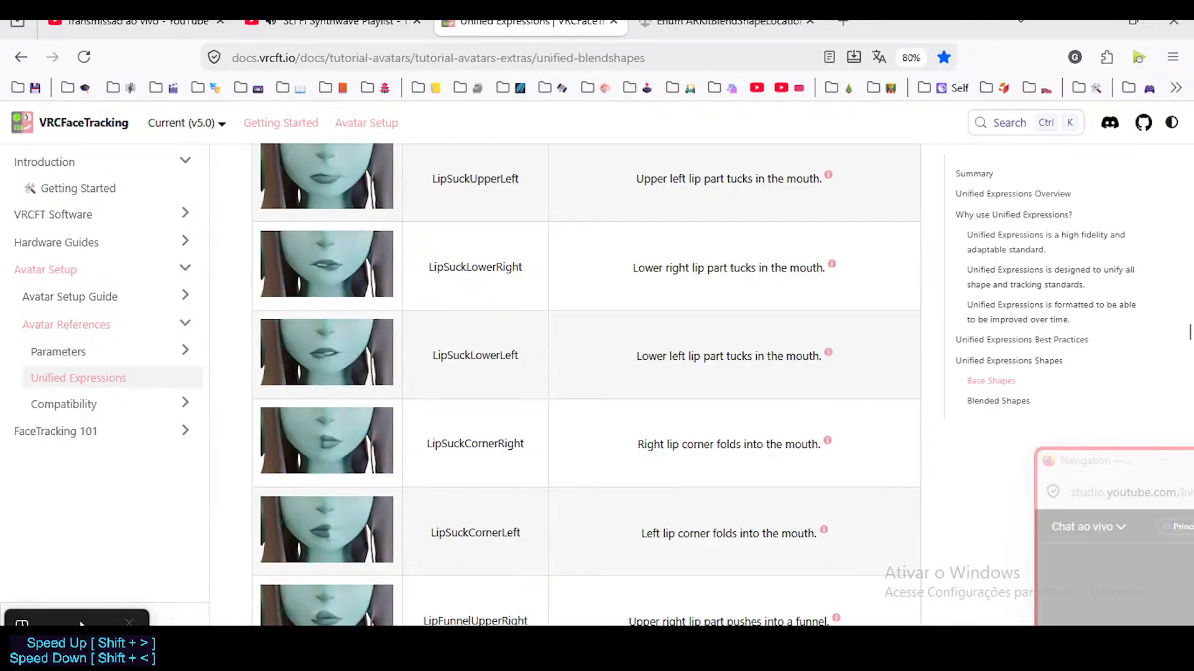
{"action": "scroll", "coordinate": [514, 466], "scroll_direction": "down", "scroll_amount": 3}
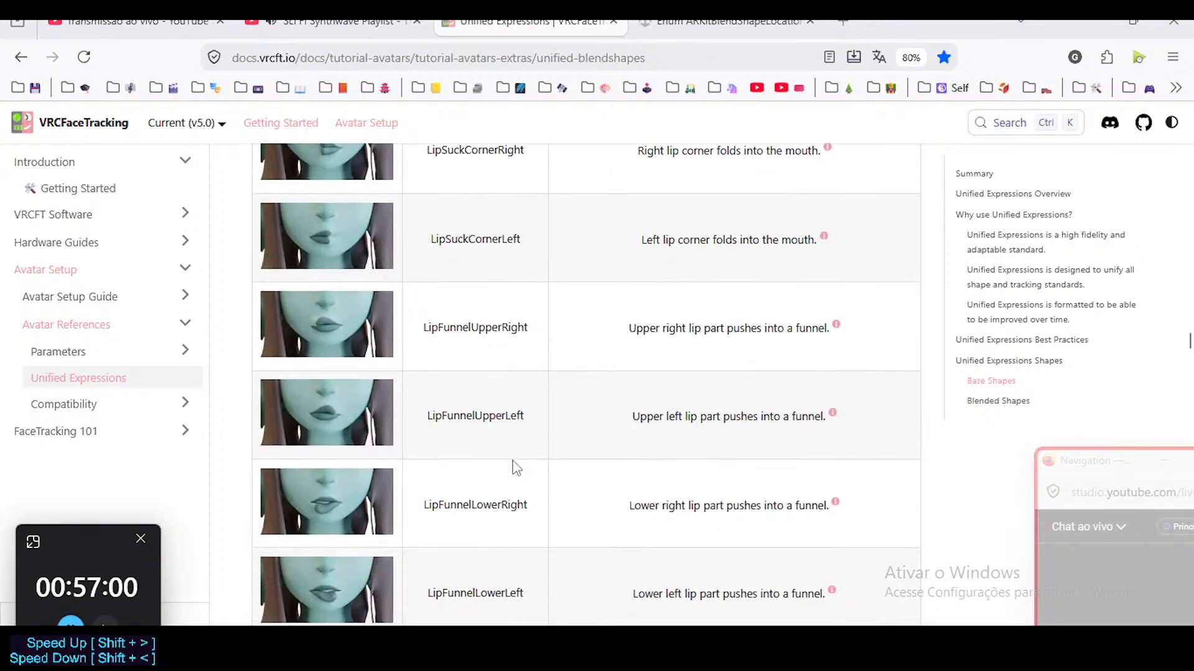
{"action": "scroll", "coordinate": [516, 467], "scroll_direction": "down", "scroll_amount": 4}
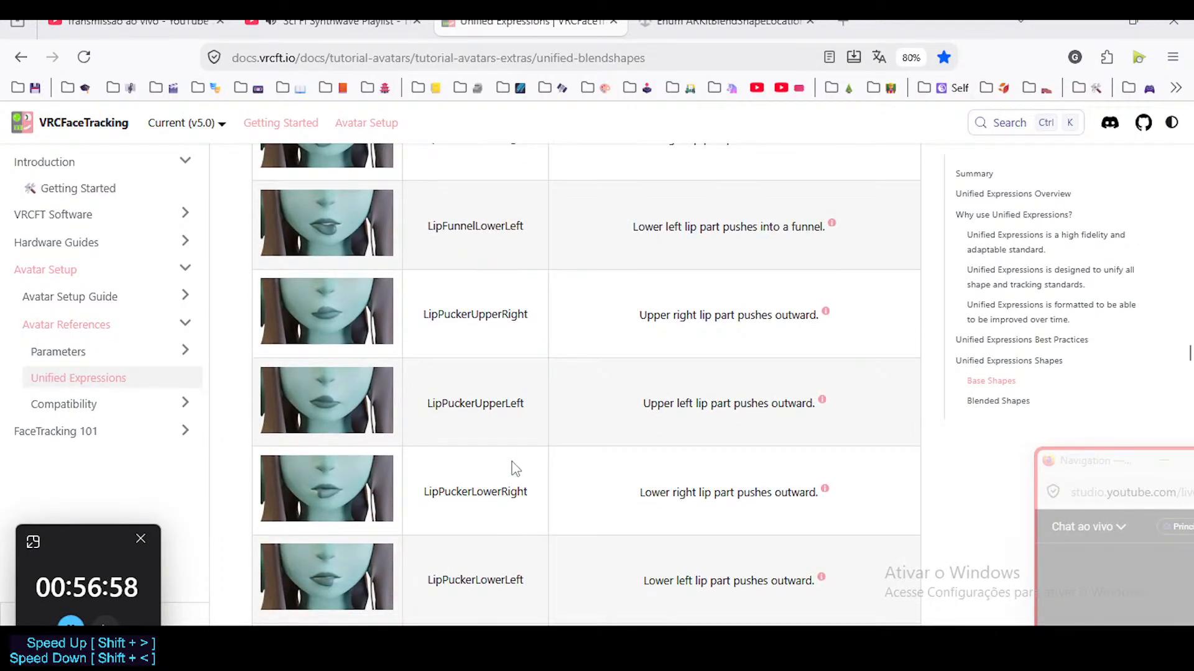
{"action": "scroll", "coordinate": [513, 469], "scroll_direction": "up", "scroll_amount": 1}
{"action": "scroll", "coordinate": [512, 470], "scroll_direction": "down", "scroll_amount": 6}
{"action": "scroll", "coordinate": [511, 470], "scroll_direction": "down", "scroll_amount": 3}
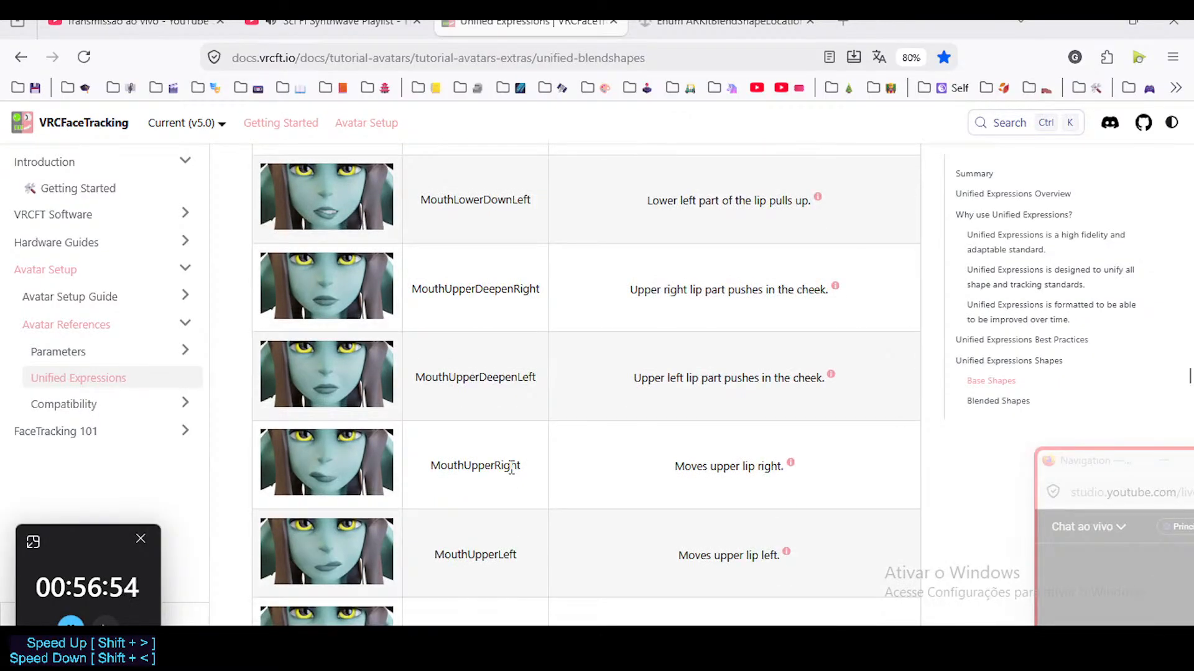
Compare the MouthFrown, MouthStretch, MouthDimple, MouthRaiser and MouthPress reference shapes and their descriptions
{"action": "scroll", "coordinate": [510, 470], "scroll_direction": "down", "scroll_amount": 10}
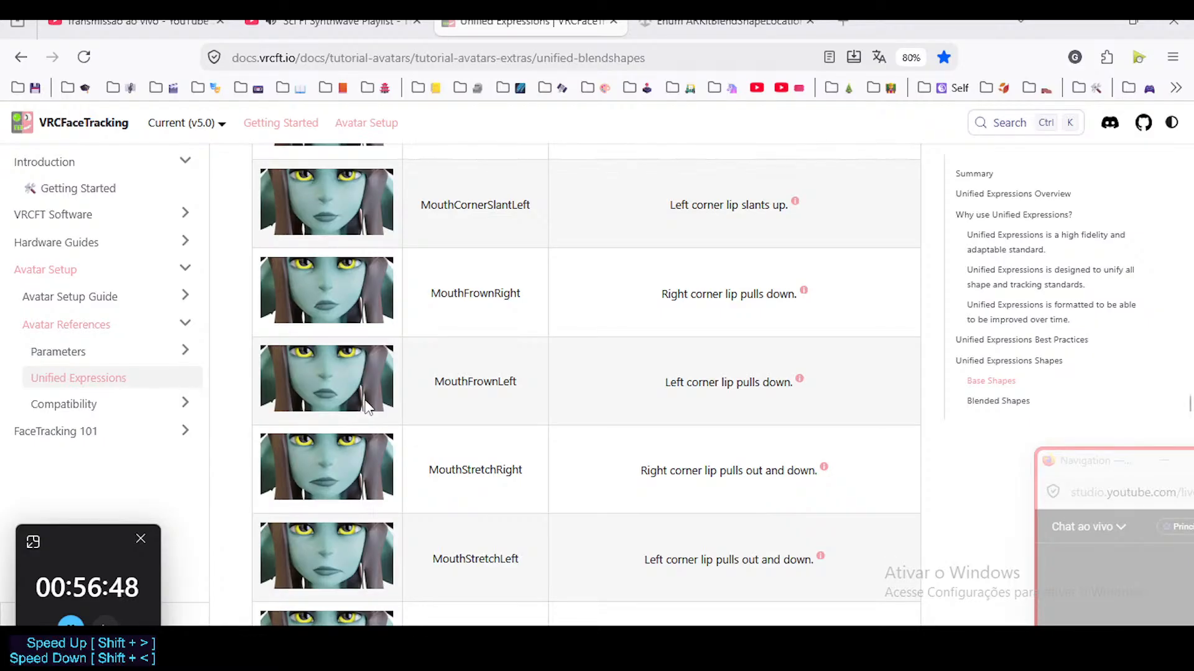
{"action": "scroll", "coordinate": [474, 404], "scroll_direction": "down", "scroll_amount": 6}
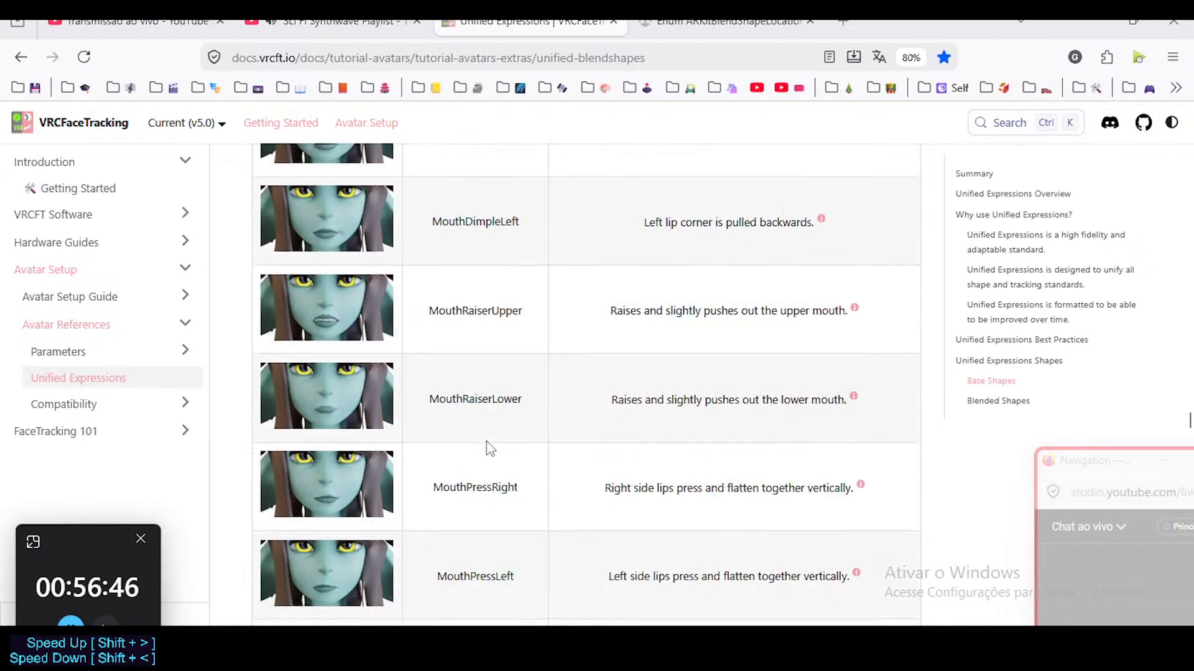
{"action": "scroll", "coordinate": [490, 448], "scroll_direction": "down", "scroll_amount": 3}
{"action": "scroll", "coordinate": [486, 453], "scroll_direction": "down", "scroll_amount": 3}
{"action": "scroll", "coordinate": [486, 452], "scroll_direction": "up", "scroll_amount": 5}
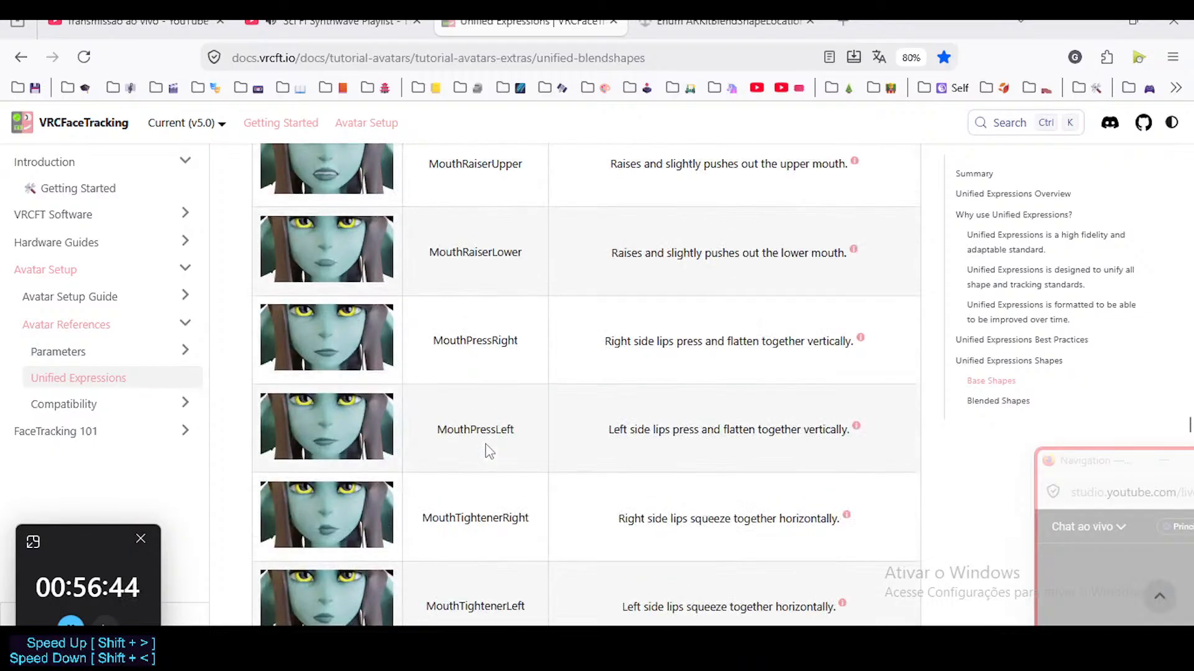
{"action": "scroll", "coordinate": [503, 395], "scroll_direction": "up", "scroll_amount": 5}
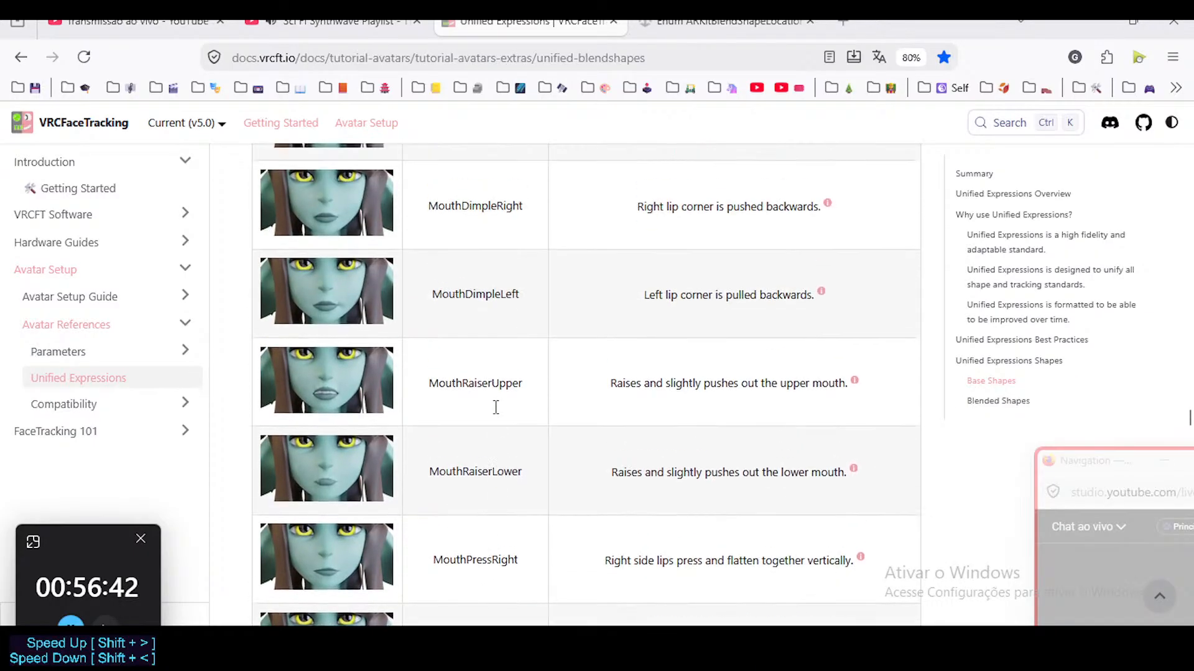
{"action": "scroll", "coordinate": [503, 376], "scroll_direction": "up", "scroll_amount": 4}
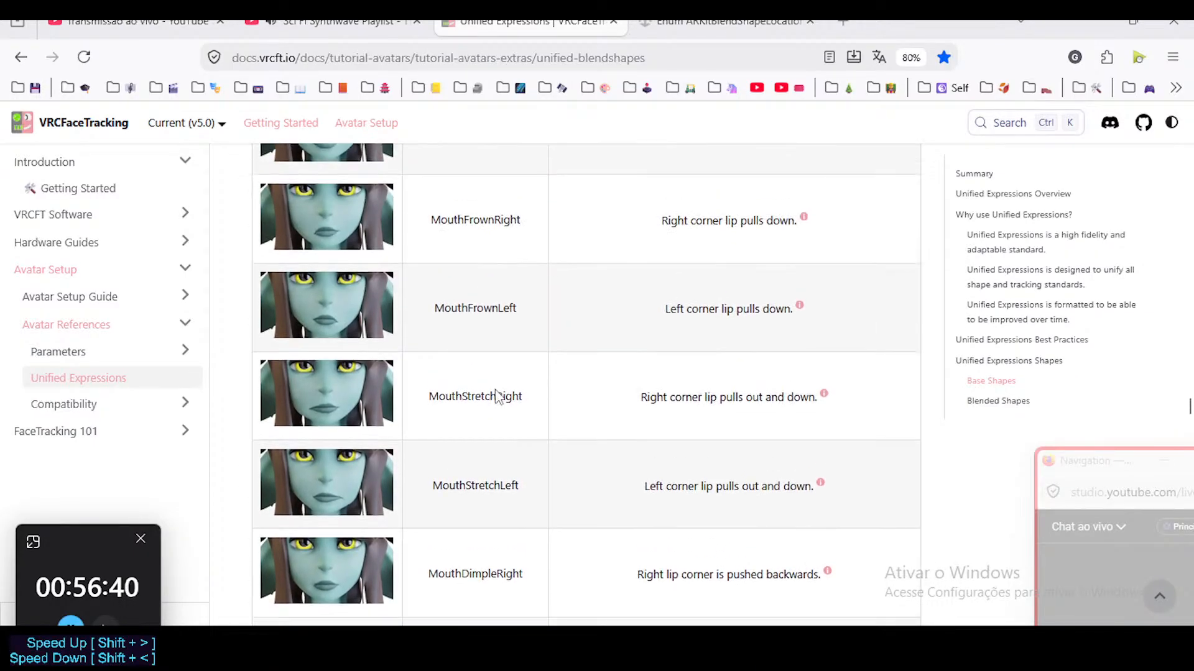
{"action": "scroll", "coordinate": [474, 470], "scroll_direction": "down", "scroll_amount": 2}
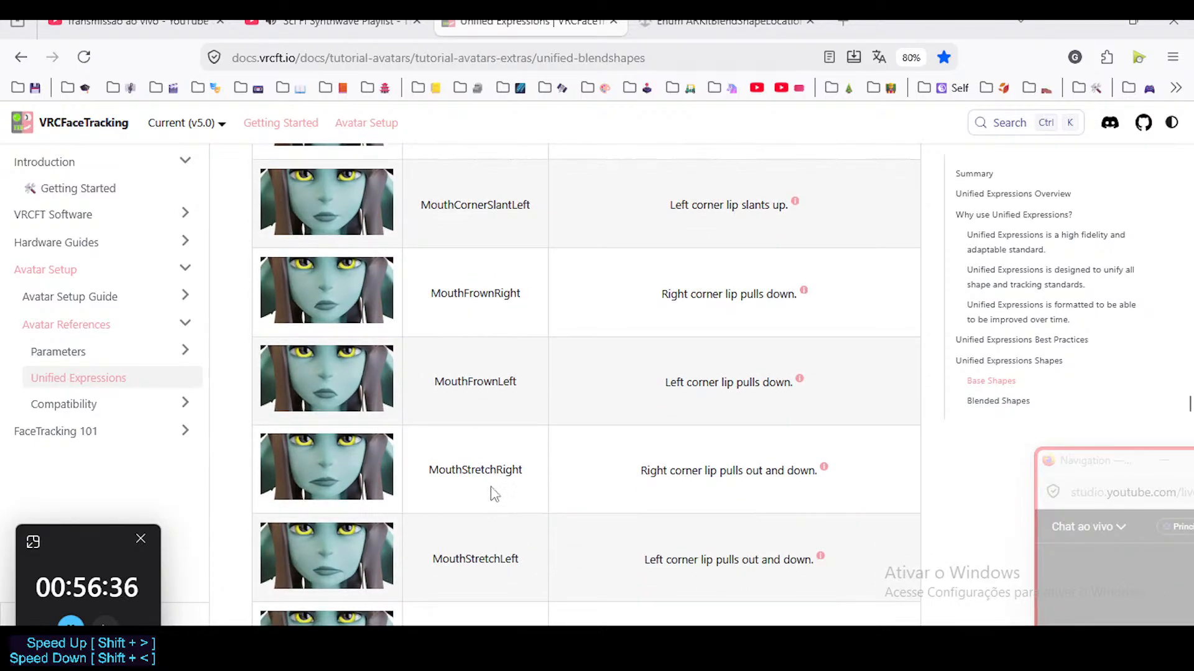
{"action": "scroll", "coordinate": [473, 450], "scroll_direction": "down", "scroll_amount": 5}
{"action": "scroll", "coordinate": [476, 463], "scroll_direction": "down", "scroll_amount": 5}
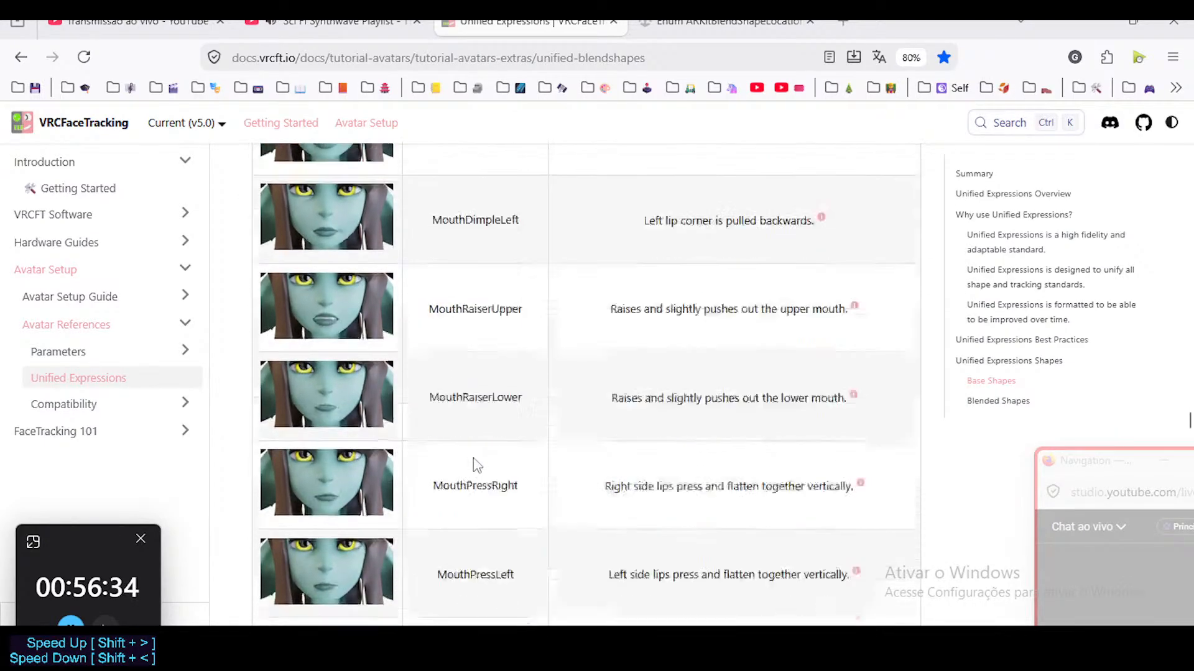
{"action": "scroll", "coordinate": [476, 463], "scroll_direction": "up", "scroll_amount": 9}
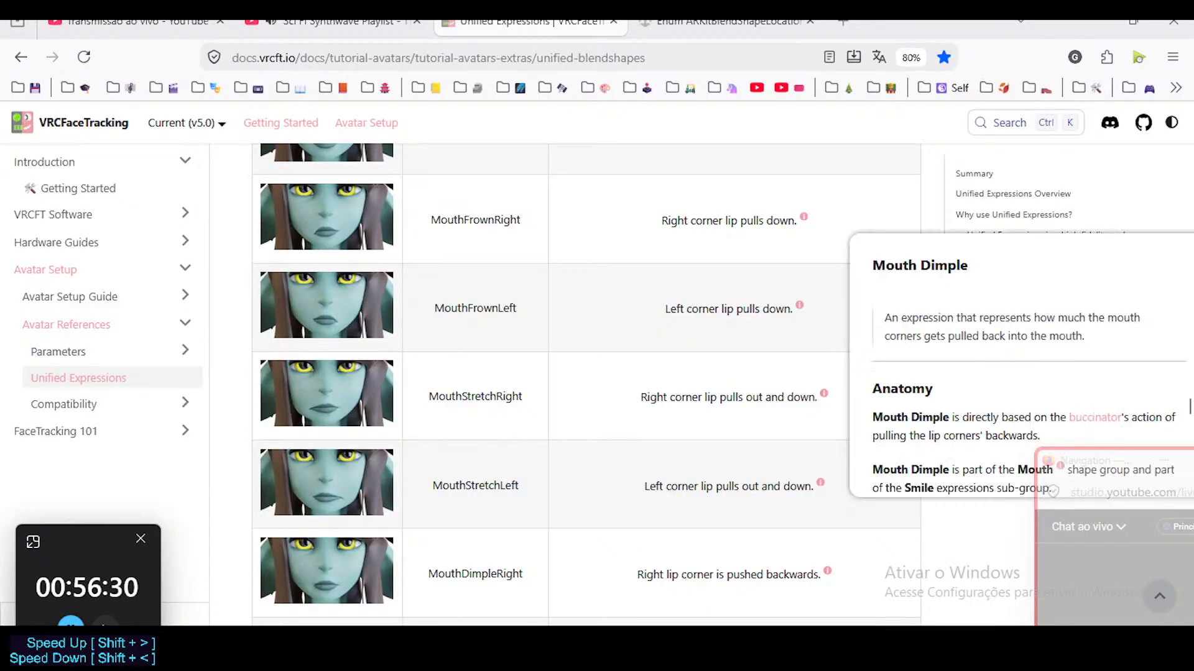
Switch back to Blender, make MouthFrownStraight.L the Head mesh's active shape key and enter Edit Mode
{"action": "key", "text": "alt+Tab"}
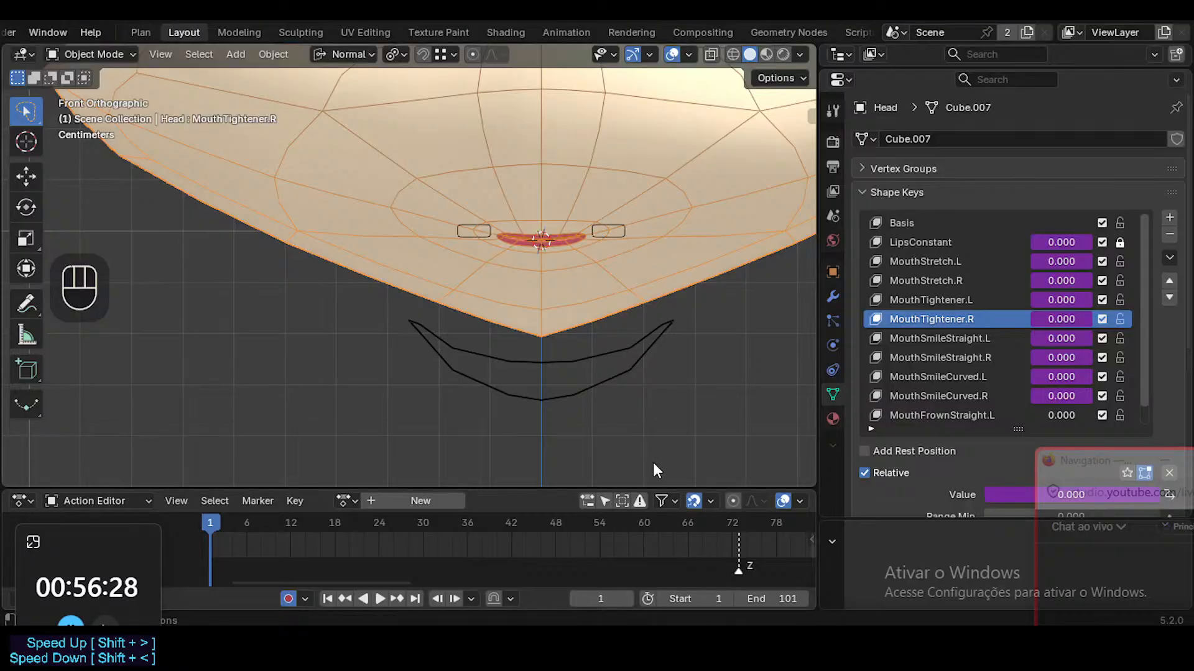
{"action": "left_click", "coordinate": [650, 271]}
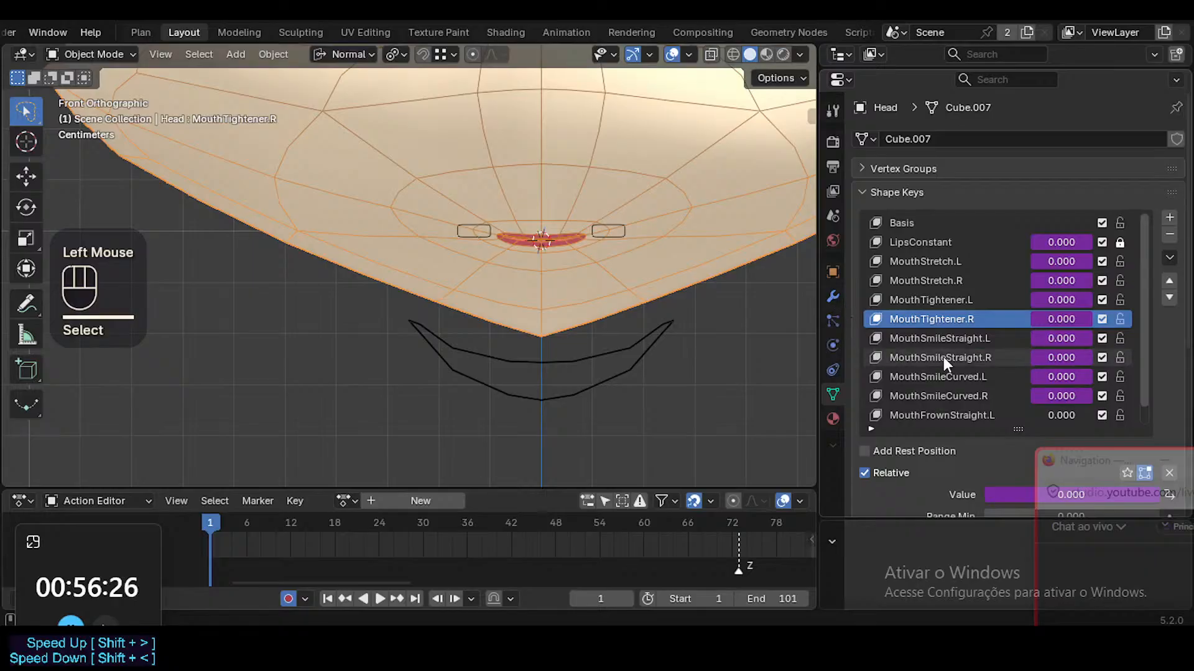
{"action": "scroll", "coordinate": [957, 404], "scroll_direction": "down", "scroll_amount": 2}
{"action": "left_click", "coordinate": [939, 392]}
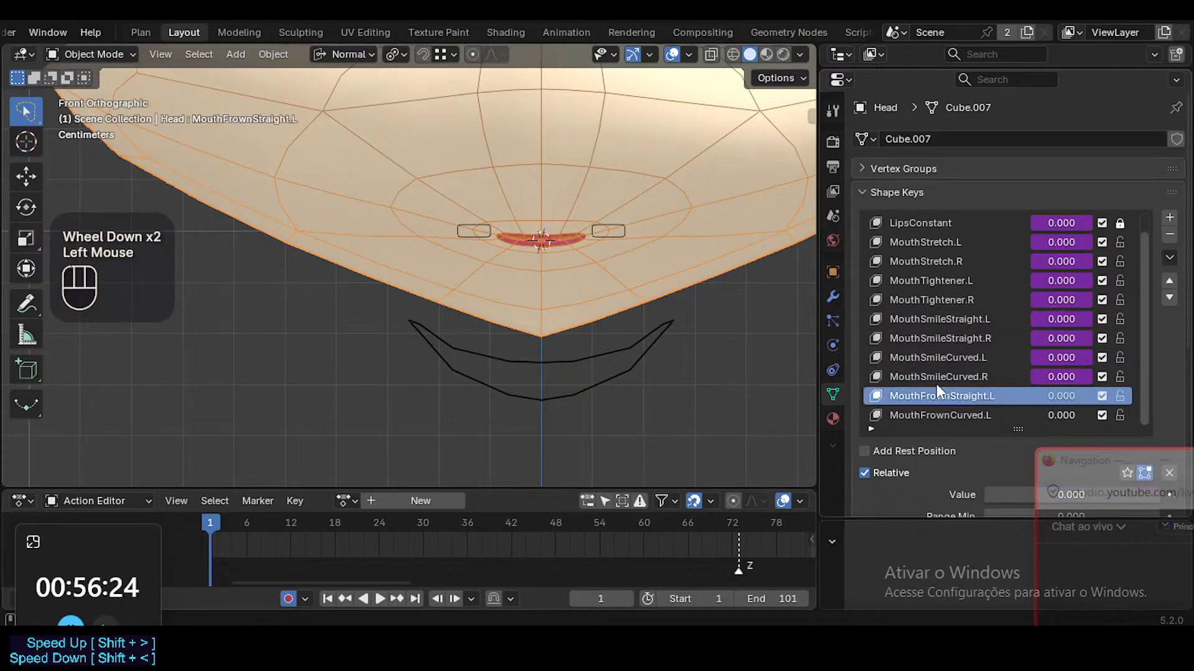
{"action": "key", "text": "Tab"}
Reveal the Head's hidden geometry around the mouth and clear the selection
{"action": "middle_click_drag", "start_coordinate": [609, 253], "coordinate": [645, 304], "text": "shift"}
{"action": "scroll", "coordinate": [568, 287], "scroll_direction": "down", "scroll_amount": 3}
{"action": "scroll", "coordinate": [568, 288], "scroll_direction": "up", "scroll_amount": 1}
{"action": "scroll", "coordinate": [567, 287], "scroll_direction": "down", "scroll_amount": 1}
{"action": "scroll", "coordinate": [568, 299], "scroll_direction": "up", "scroll_amount": 1}
{"action": "scroll", "coordinate": [578, 282], "scroll_direction": "down", "scroll_amount": 3}
{"action": "scroll", "coordinate": [578, 282], "scroll_direction": "down", "scroll_amount": 1, "text": "shift"}
{"action": "key", "text": "shift+grave"}
{"action": "key", "text": "w"}
{"action": "key", "text": "w"}
{"action": "key", "text": "d"}
{"action": "key", "text": "w"}
{"action": "key", "text": "d"}
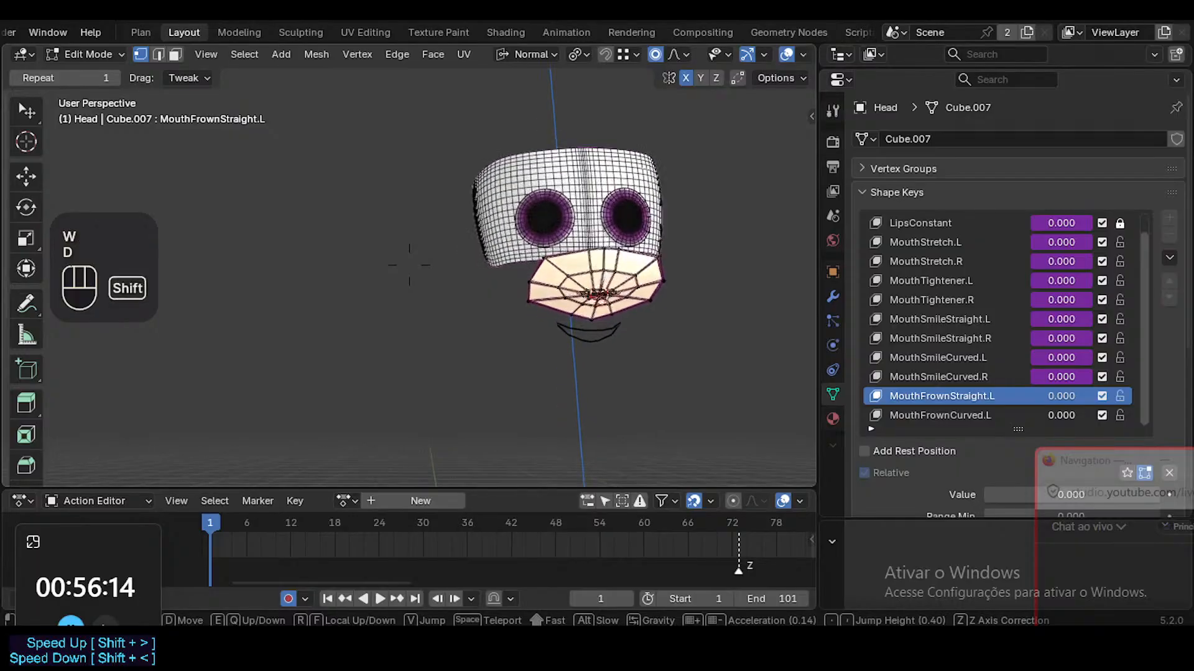
{"action": "key", "text": "shift+d"}
{"action": "key", "text": "d"}
{"action": "left_click", "coordinate": [642, 311]}
{"action": "key", "text": "alt+h"}
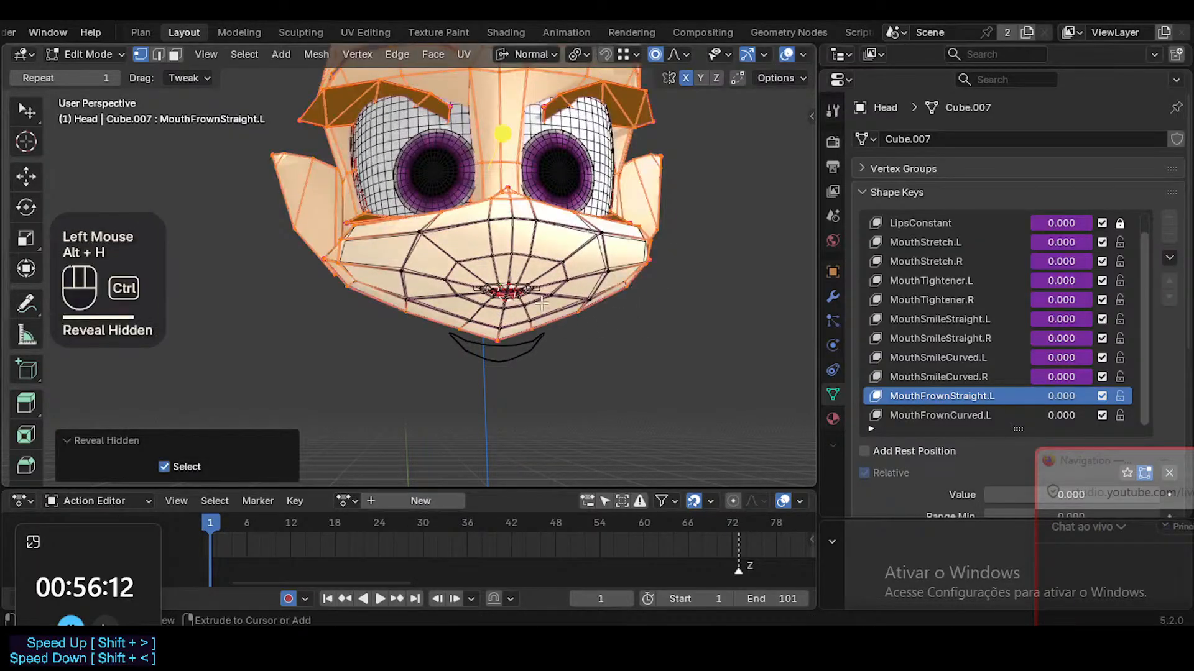
{"action": "middle_click_drag", "start_coordinate": [640, 312], "coordinate": [530, 273], "text": "ctrl"}
{"action": "key", "text": "alt+a"}
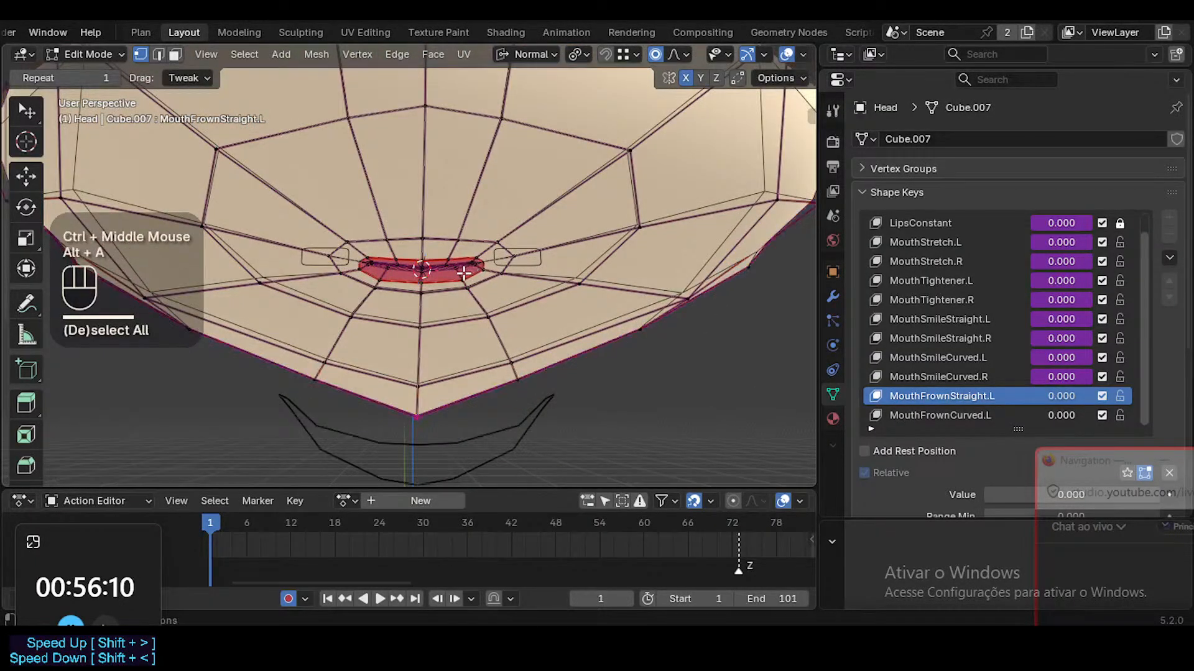
Select the linked lip faces in face mode, grow the selection four times and hide everything unselected
{"action": "key", "text": "l"}
{"action": "key", "text": "3"}
{"action": "key", "text": "alt+a"}
{"action": "key", "text": "l"}
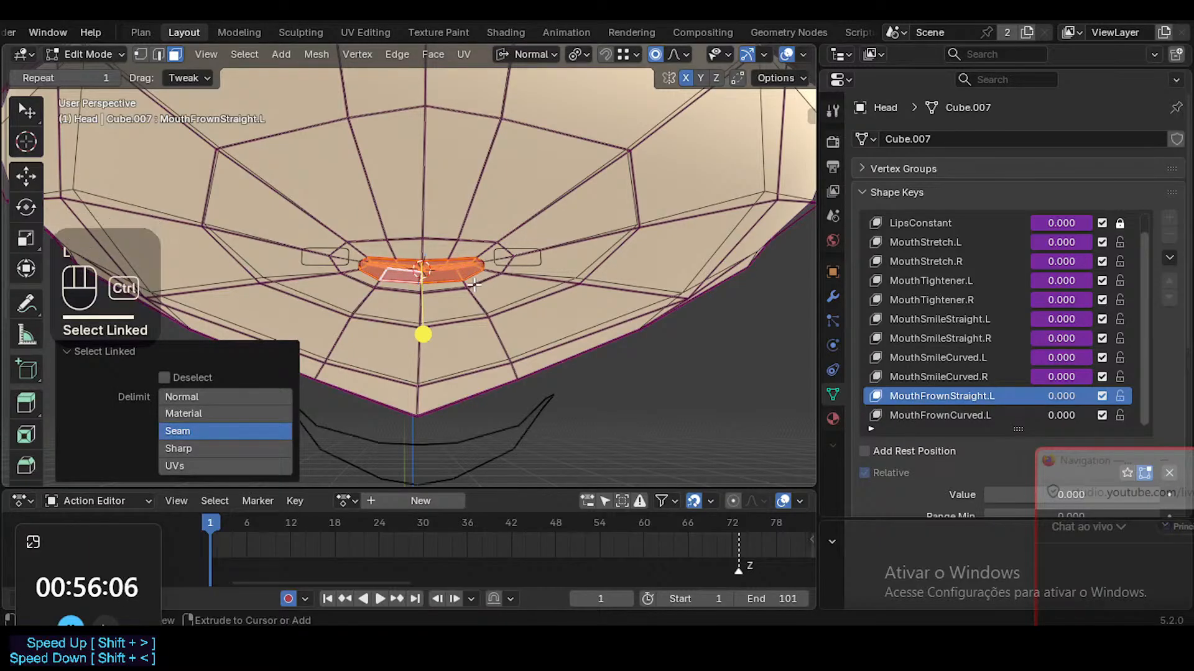
{"action": "key", "text": "ctrl+KP_Add"}
{"action": "key", "text": "ctrl+KP_Add"}
{"action": "key", "text": "ctrl+KP_Add"}
{"action": "key", "text": "ctrl+KP_Add"}
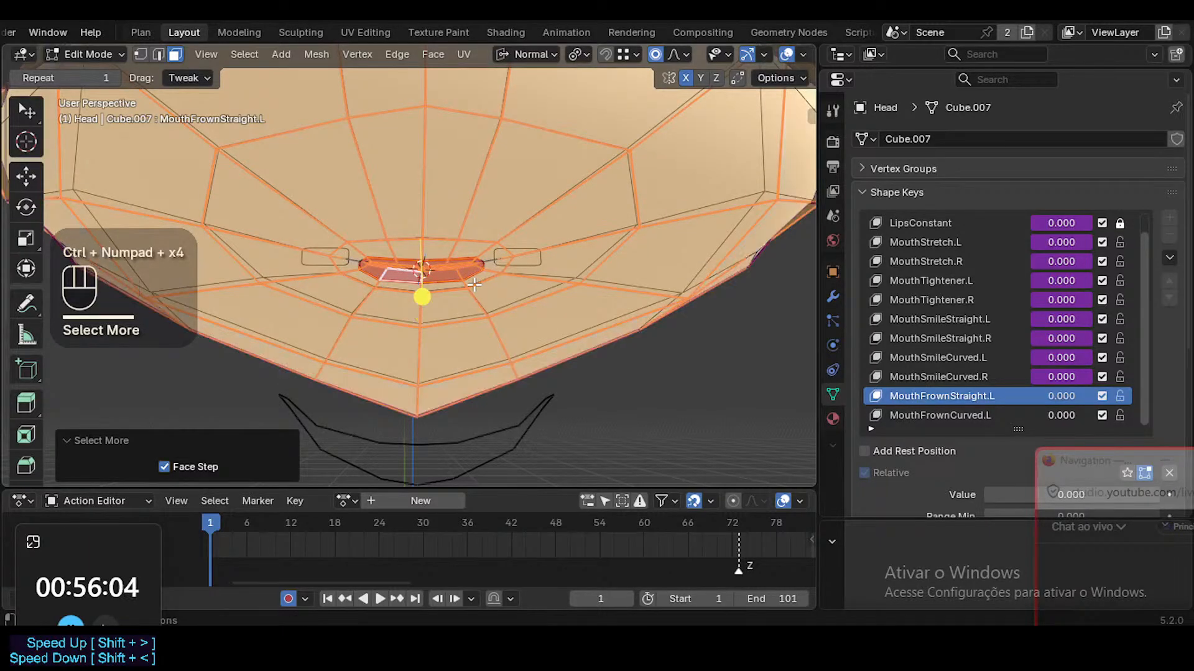
{"action": "key", "text": "shift+h"}
Save ToonDorothy-01.blend and switch to vertex selection
{"action": "scroll", "coordinate": [557, 294], "scroll_direction": "down", "scroll_amount": 5}
{"action": "middle_click_drag", "start_coordinate": [556, 293], "coordinate": [529, 323]}
{"action": "middle_click_drag", "start_coordinate": [527, 398], "coordinate": [527, 287], "text": "ctrl"}
{"action": "key", "text": "ctrl+s"}
{"action": "key", "text": "1"}
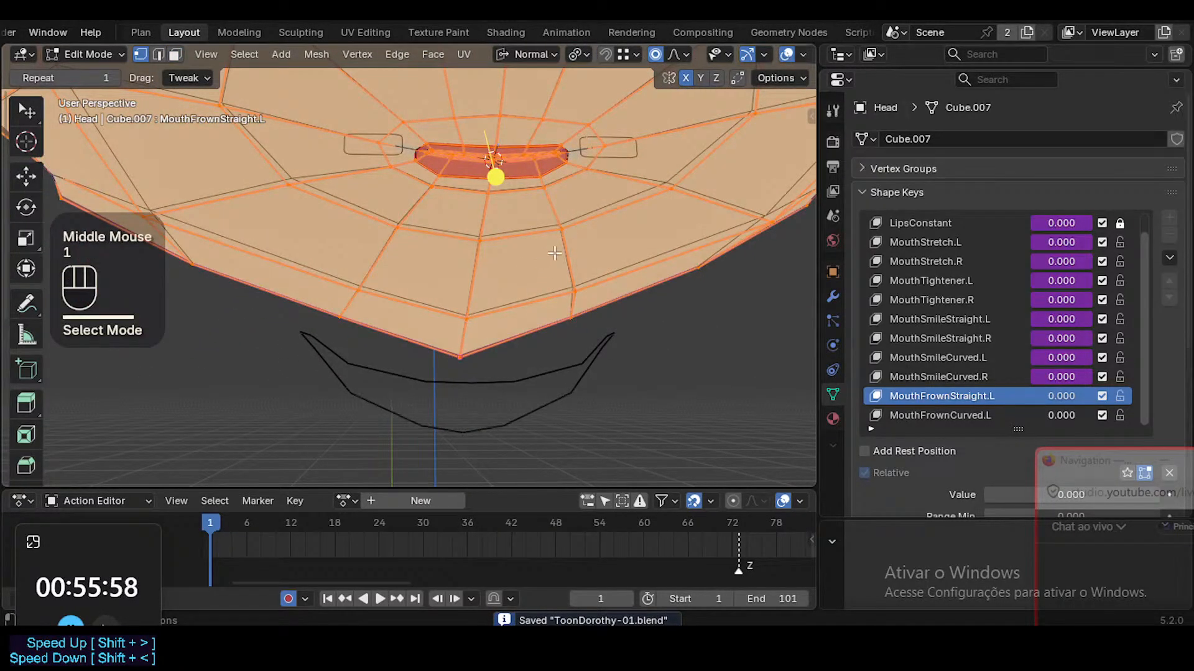
Copy the ?SHK-Face.L vertex group from MouthSmileCurved.L to the MouthFrownStraight.L and MouthFrownCurved.L shape keys
{"action": "scroll", "coordinate": [1114, 342], "scroll_direction": "down", "scroll_amount": 7}
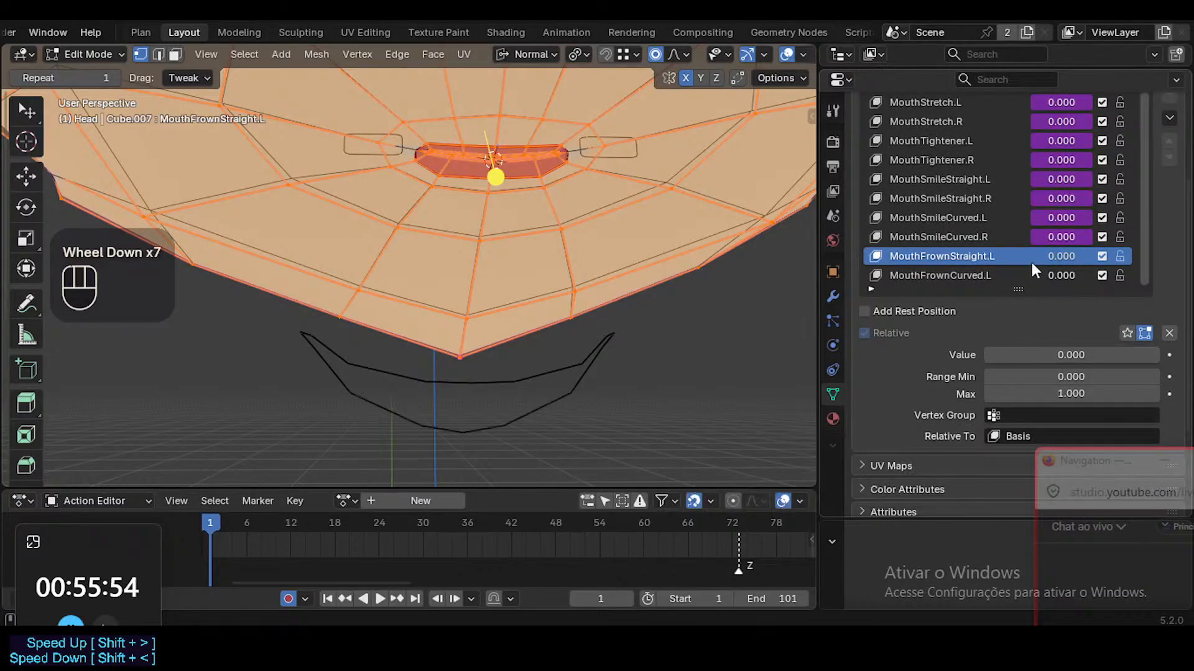
{"action": "left_click", "coordinate": [939, 218]}
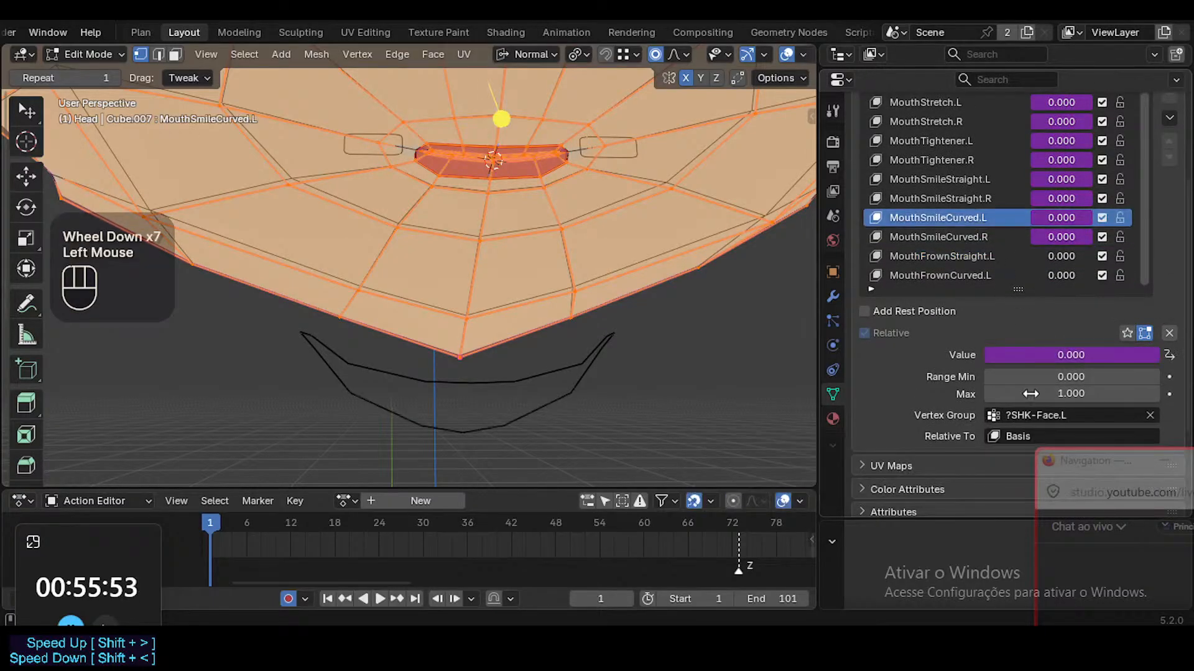
{"action": "left_click", "coordinate": [979, 257]}
{"action": "key", "text": "ctrl+c"}
{"action": "left_click", "coordinate": [970, 276]}
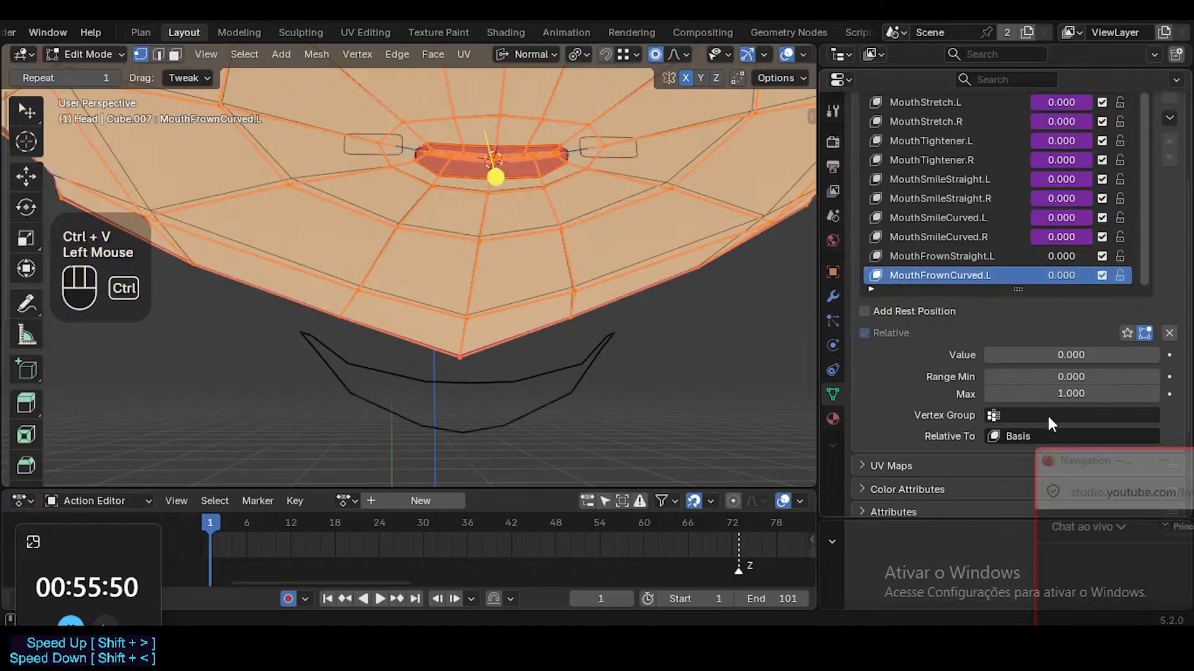
{"action": "key", "text": "ctrl+v"}
Check the vertex groups assigned to the frown, smile and tightener shape keys
{"action": "left_click", "coordinate": [973, 256]}
{"action": "left_click", "coordinate": [975, 218]}
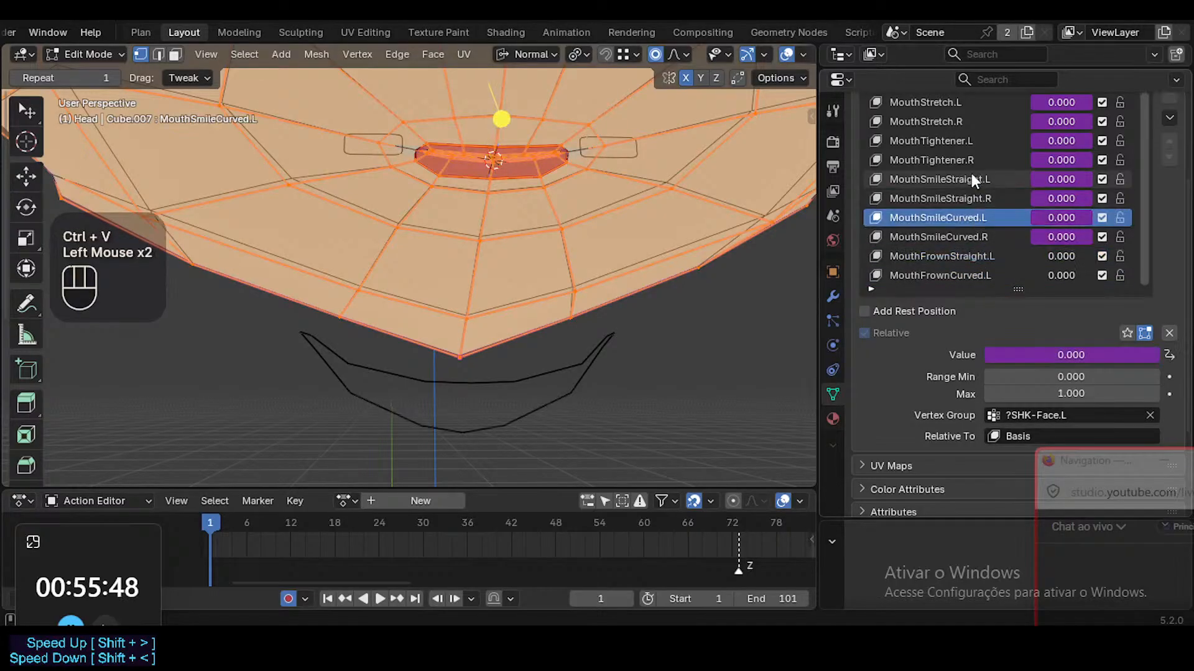
{"action": "left_click", "coordinate": [971, 179]}
{"action": "left_click", "coordinate": [972, 160]}
{"action": "left_click", "coordinate": [971, 139]}
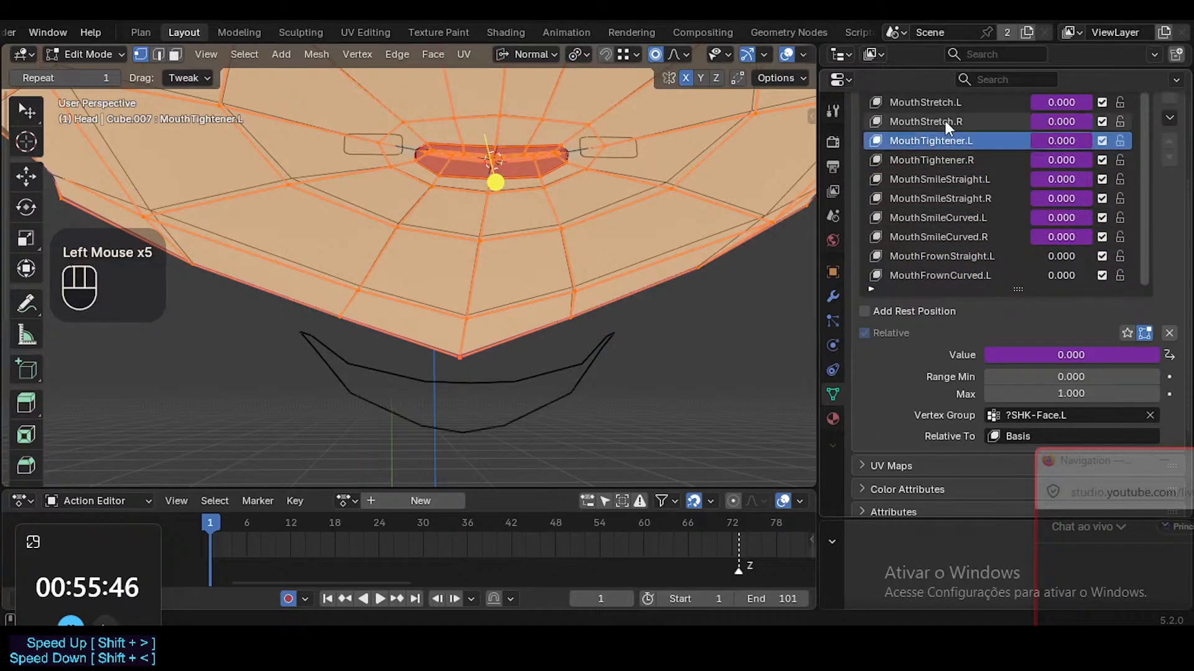
Set the MouthFrownStraight.L shape key's value to 1.000 and save the file
{"action": "left_click", "coordinate": [971, 256]}
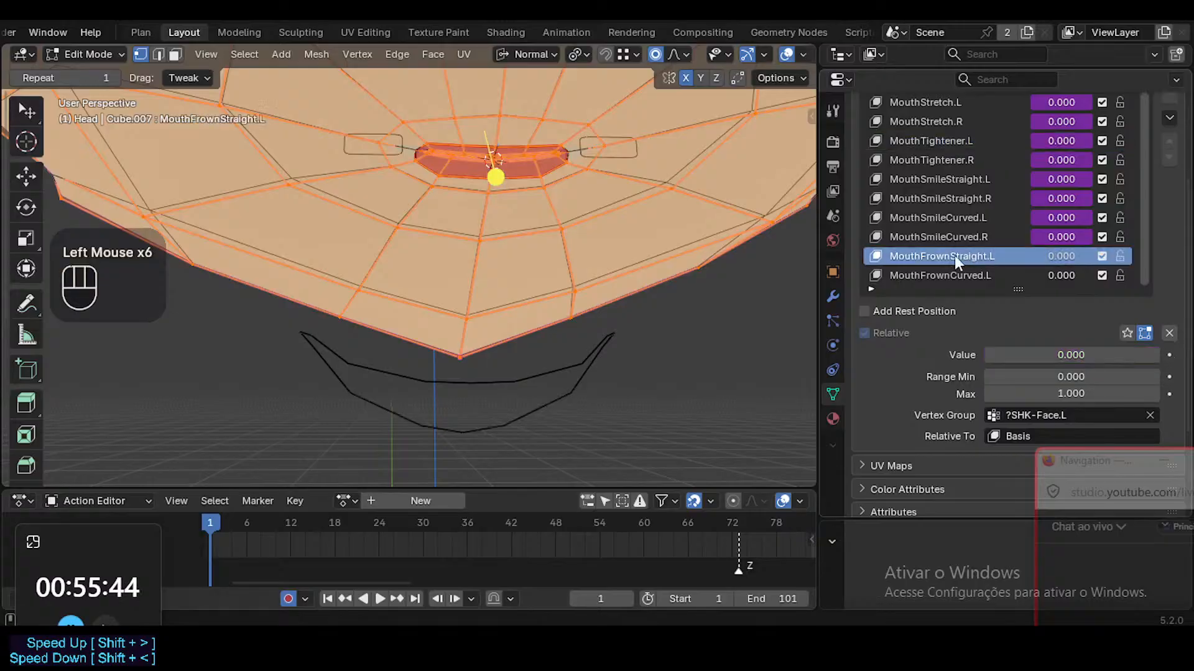
{"action": "middle_click_drag", "start_coordinate": [527, 214], "coordinate": [524, 244]}
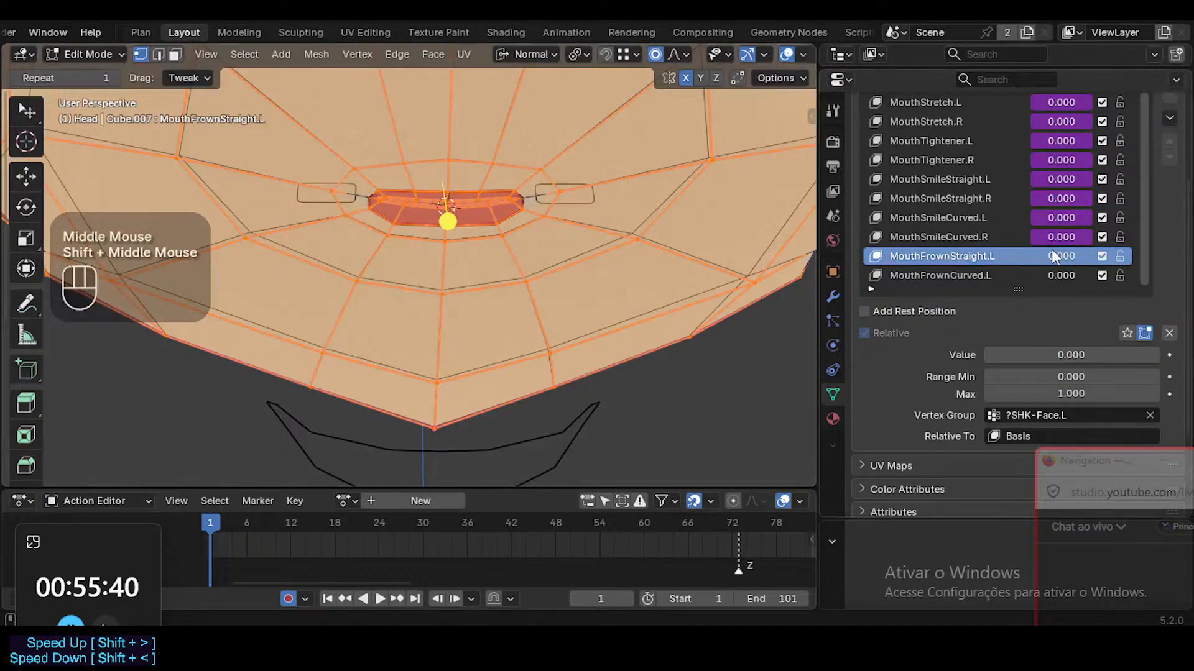
{"action": "left_click_drag", "start_coordinate": [1053, 254], "coordinate": [1094, 254]}
{"action": "key", "text": "ctrl+s"}
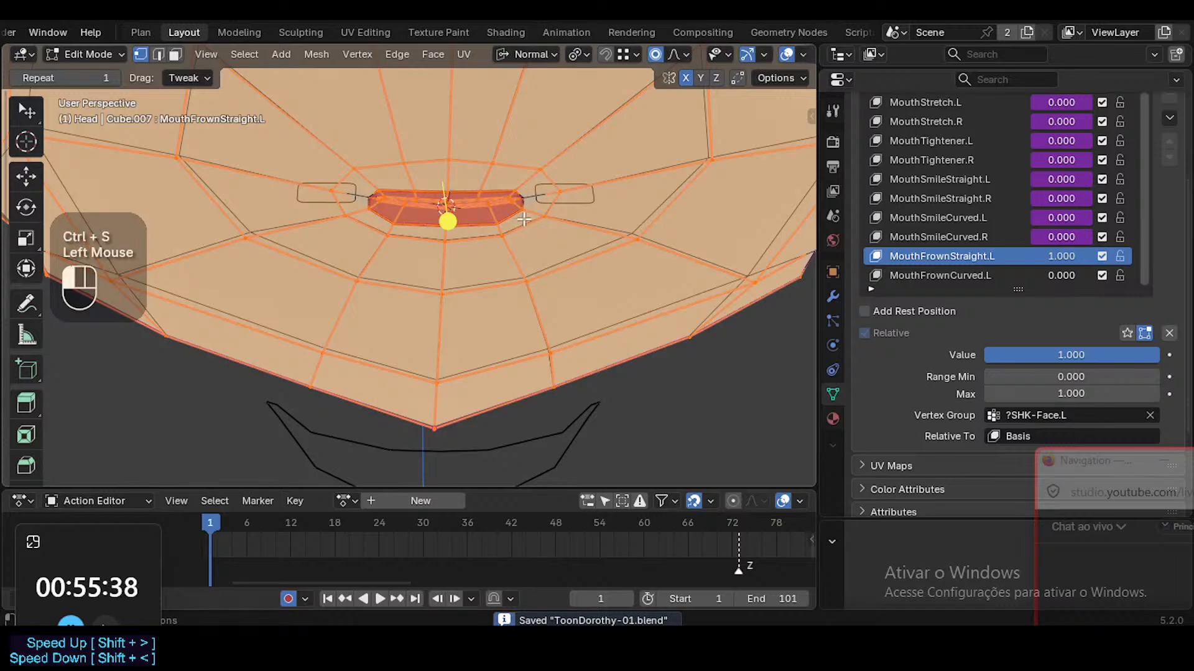
Select the character's left mouth-corner vertex and adjust the smooth proportional editing size to about 0.013 m
{"action": "left_click", "coordinate": [523, 217]}
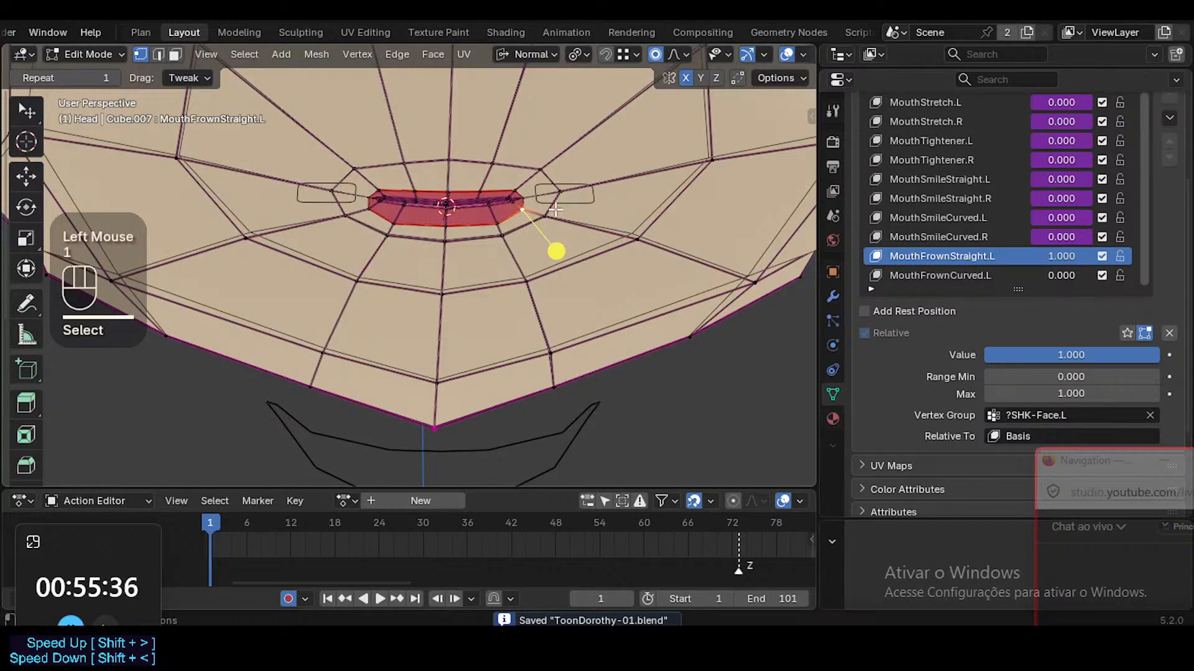
{"action": "key", "text": "g"}
{"action": "scroll", "coordinate": [556, 212], "scroll_direction": "down", "scroll_amount": 2}
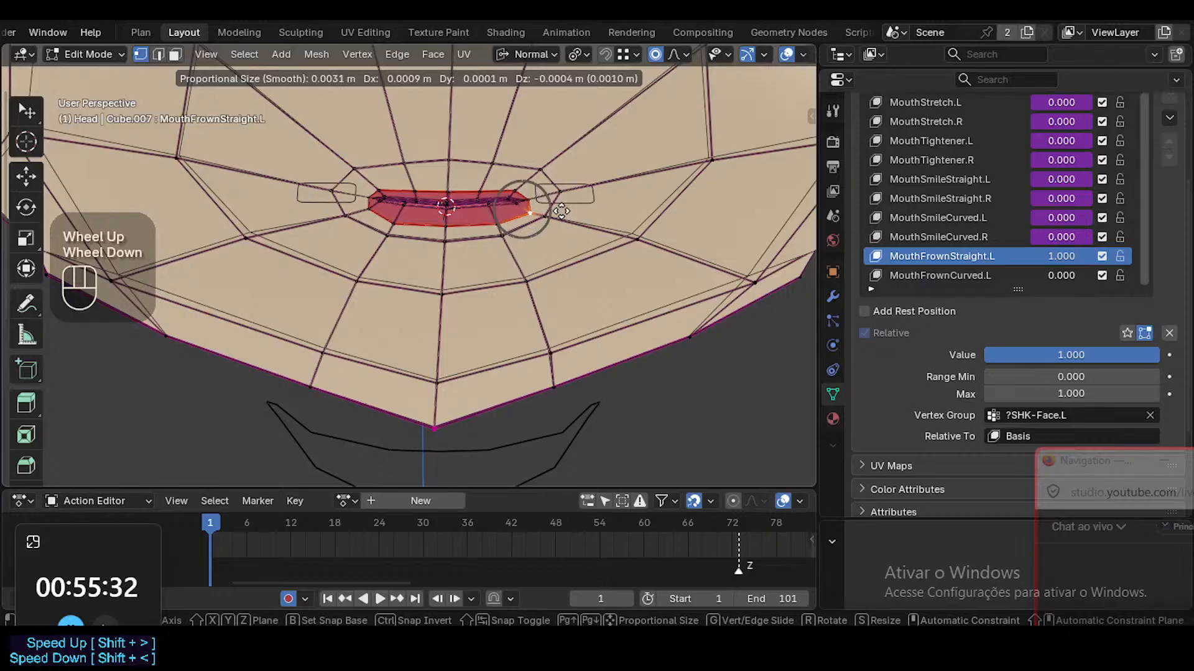
{"action": "scroll", "coordinate": [561, 211], "scroll_direction": "down", "scroll_amount": 2}
{"action": "scroll", "coordinate": [561, 212], "scroll_direction": "up", "scroll_amount": 1}
{"action": "scroll", "coordinate": [562, 211], "scroll_direction": "down", "scroll_amount": 1}
{"action": "scroll", "coordinate": [562, 211], "scroll_direction": "up", "scroll_amount": 1}
{"action": "scroll", "coordinate": [562, 211], "scroll_direction": "down", "scroll_amount": 1}
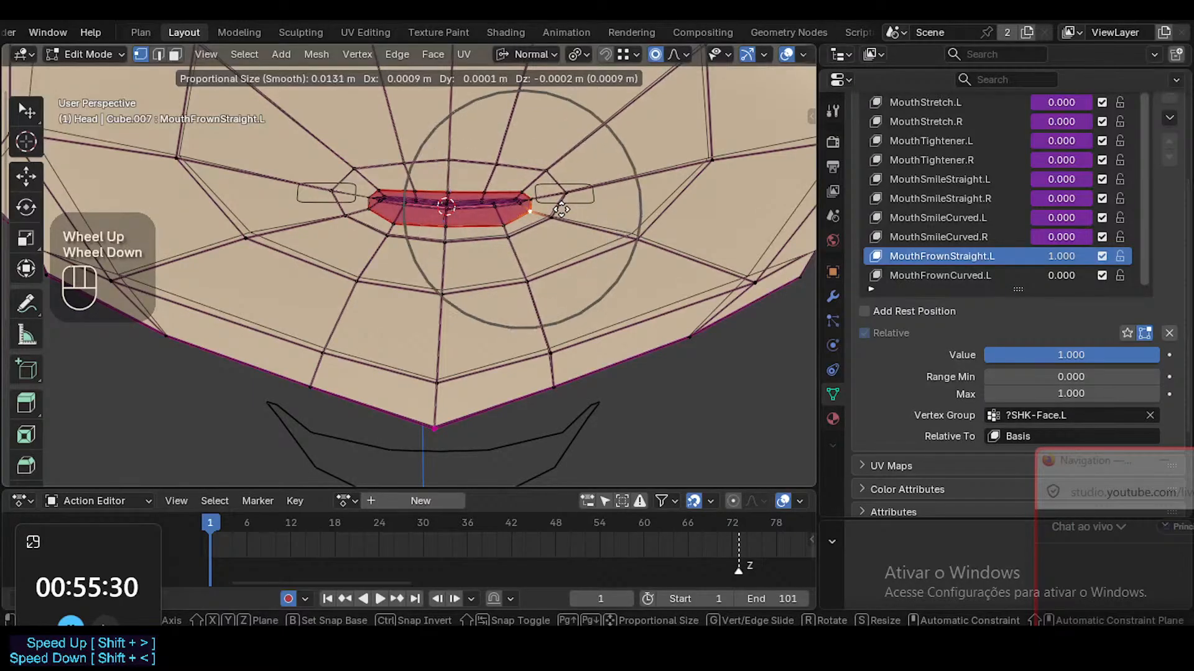
{"action": "key", "text": "Escape"}
Try moving the mouth corner along its normal Z while enlarging the proportional size to about 0.026 m
{"action": "middle_click_drag", "start_coordinate": [561, 207], "coordinate": [538, 216]}
{"action": "key", "text": "g"}
{"action": "key", "text": "z"}
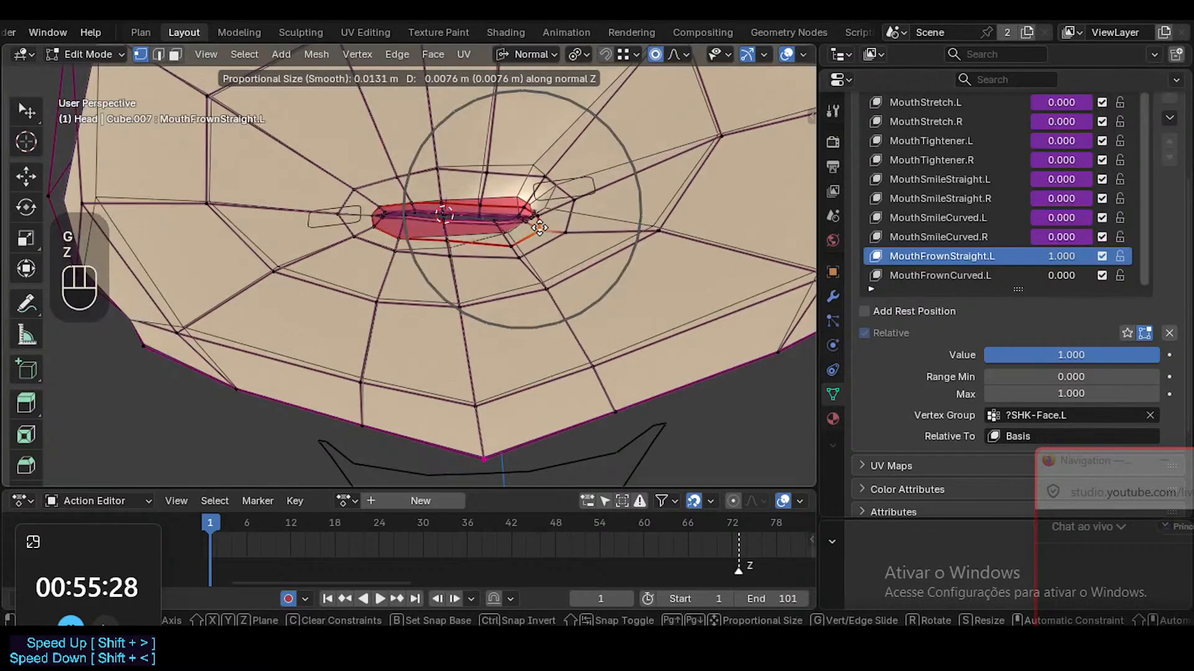
{"action": "scroll", "coordinate": [538, 217], "scroll_direction": "up", "scroll_amount": 1}
{"action": "scroll", "coordinate": [538, 216], "scroll_direction": "down", "scroll_amount": 1}
{"action": "scroll", "coordinate": [533, 222], "scroll_direction": "down", "scroll_amount": 2}
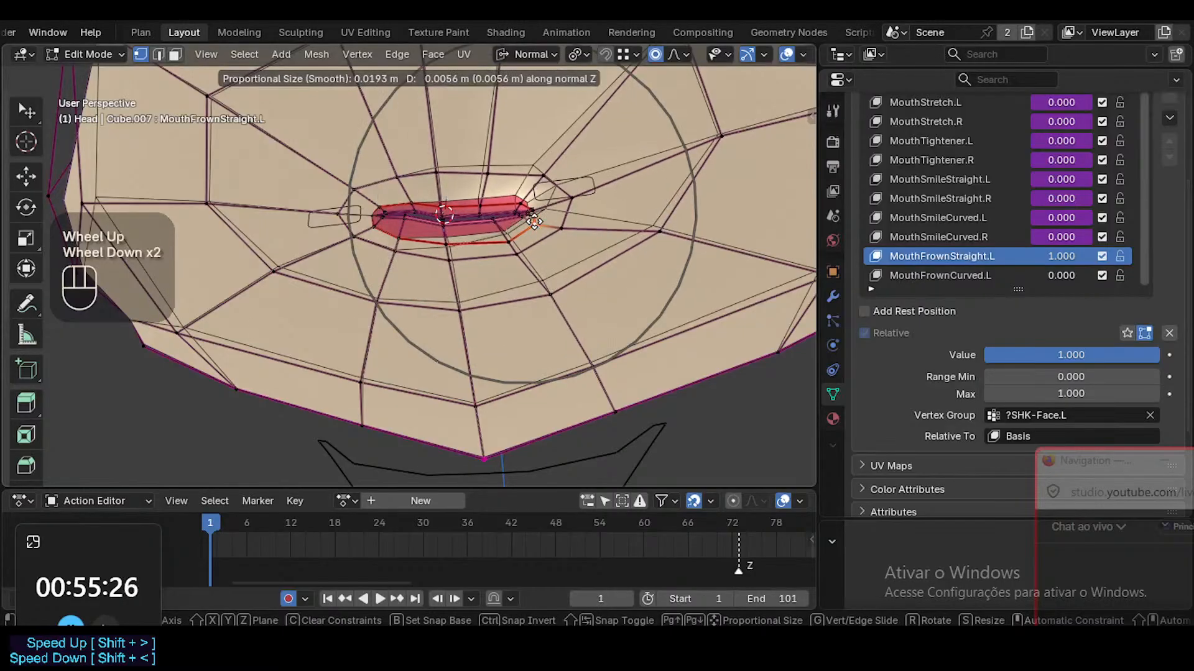
{"action": "scroll", "coordinate": [542, 235], "scroll_direction": "down", "scroll_amount": 2}
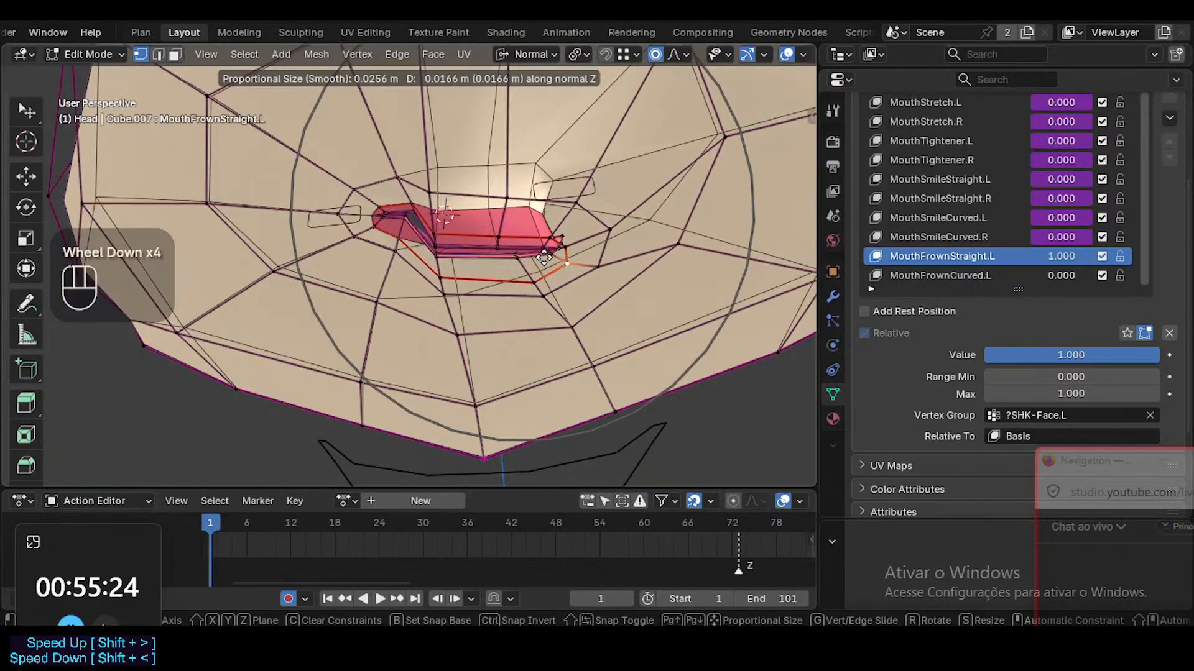
{"action": "key", "text": "Escape"}
Pull the left mouth corner downward with proportional editing, following the face surface
{"action": "middle_click_drag", "start_coordinate": [545, 247], "coordinate": [364, 327]}
{"action": "key", "text": "g"}
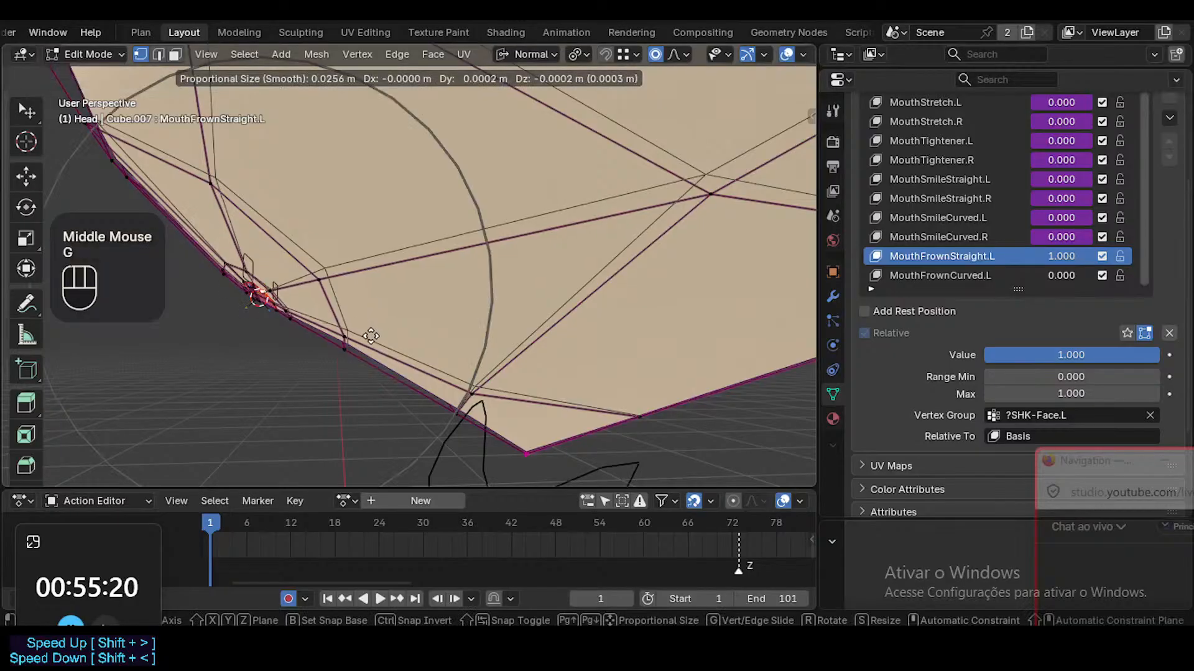
{"action": "left_click", "coordinate": [476, 388]}
{"action": "middle_click_drag", "start_coordinate": [475, 389], "coordinate": [635, 354]}
{"action": "left_click", "coordinate": [104, 277]}
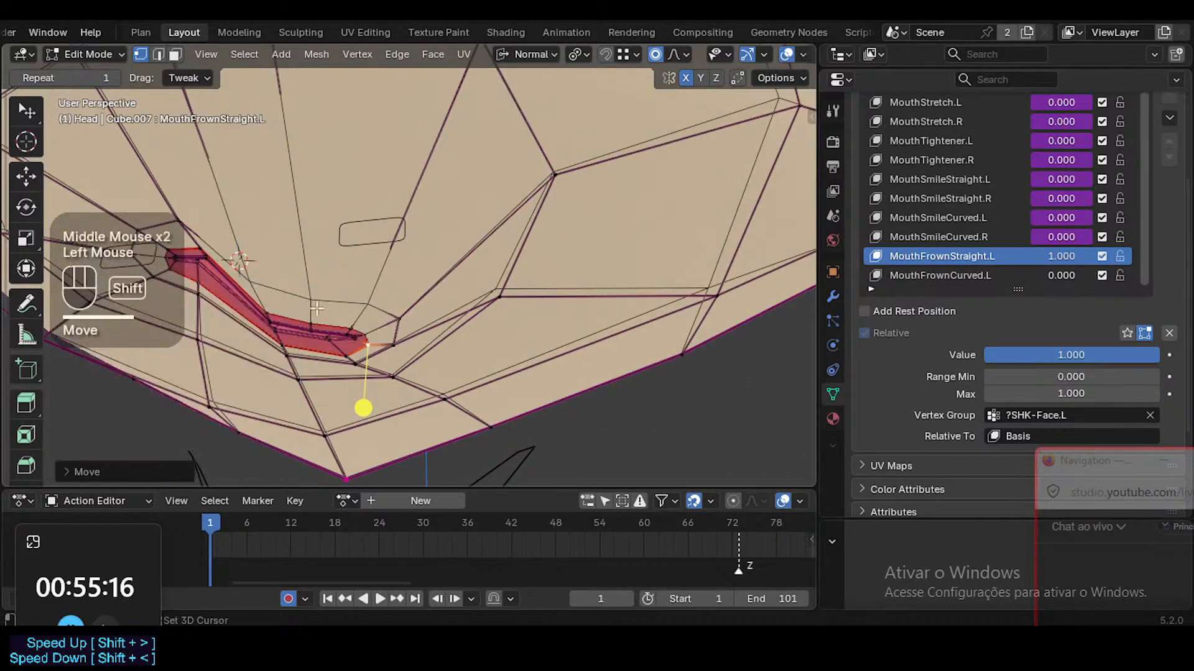
Raise the left mouth corner slightly in front view and rotate it with proportional editing to slant the lips
{"action": "middle_click_drag", "start_coordinate": [316, 308], "coordinate": [526, 270], "text": "shift"}
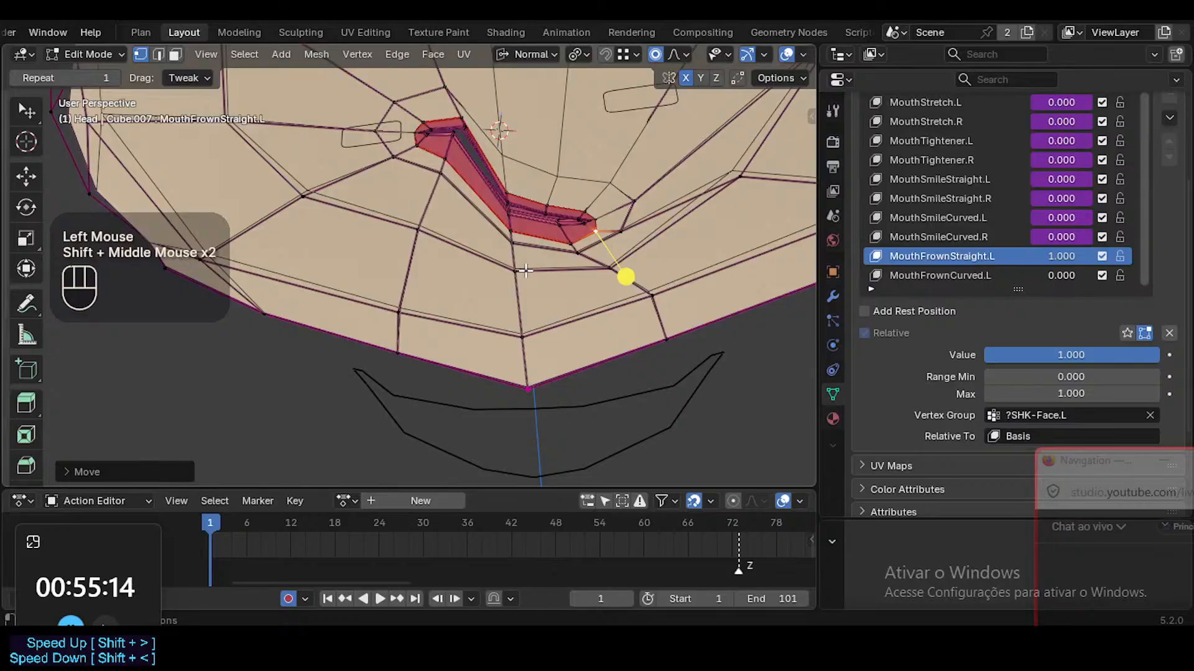
{"action": "key", "text": "KP_1"}
{"action": "scroll", "coordinate": [404, 248], "scroll_direction": "up", "scroll_amount": 5}
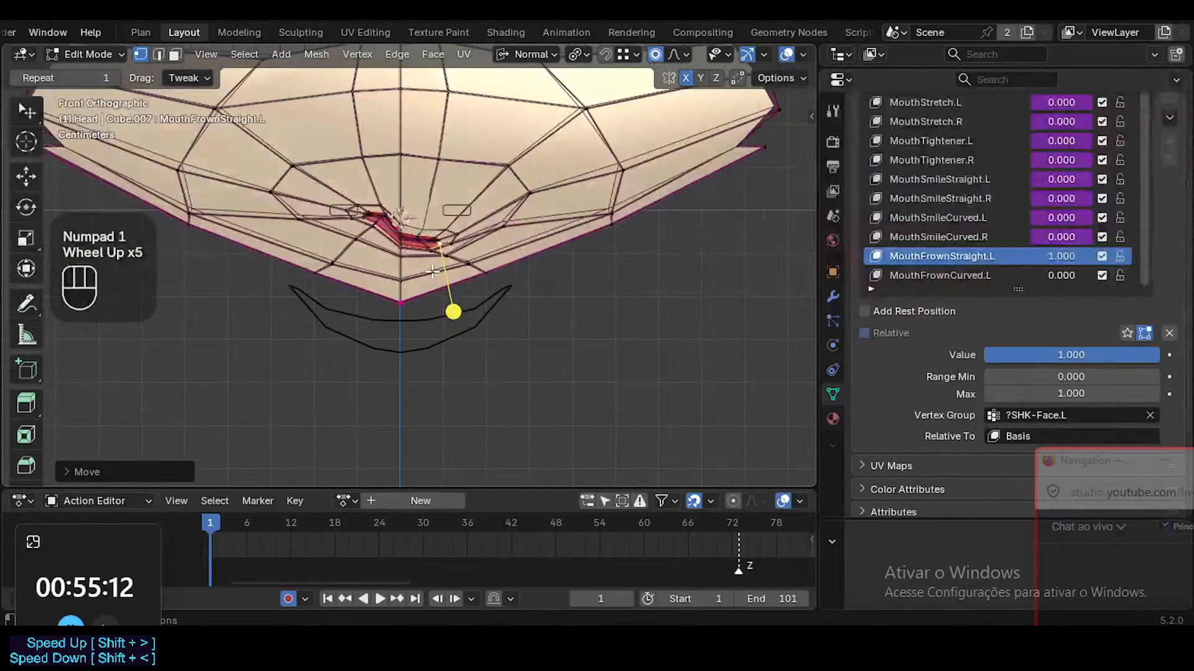
{"action": "scroll", "coordinate": [432, 266], "scroll_direction": "up", "scroll_amount": 2}
{"action": "middle_click_drag", "start_coordinate": [433, 266], "coordinate": [441, 292], "text": "shift"}
{"action": "key", "text": "g"}
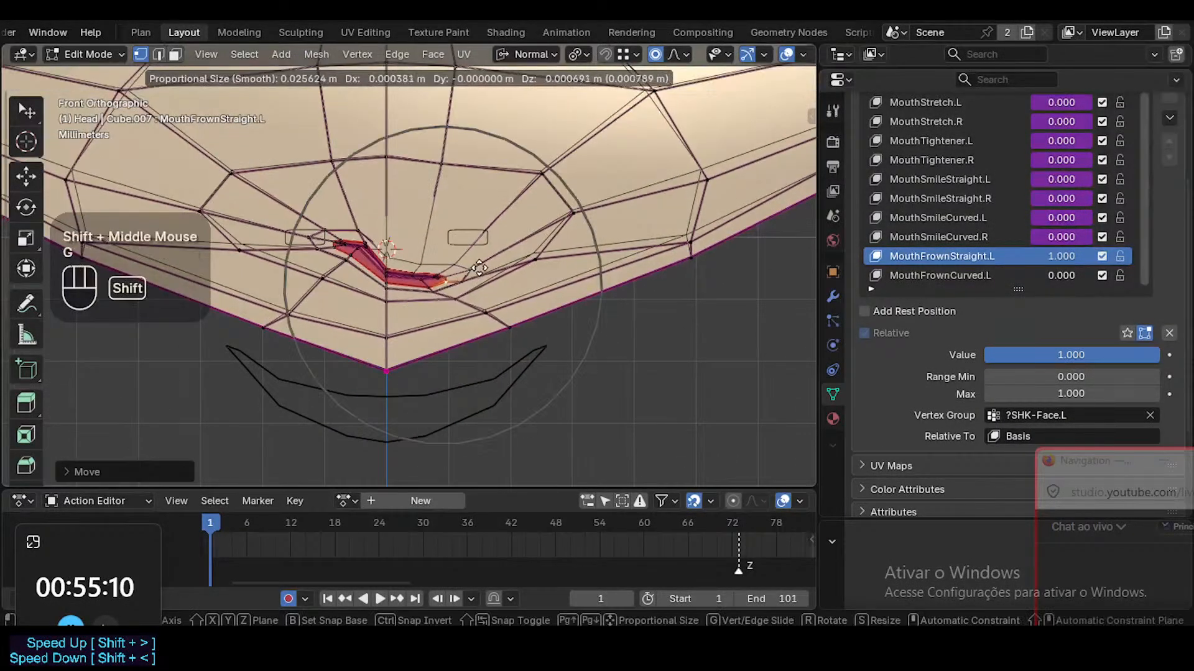
{"action": "left_click", "coordinate": [467, 342], "text": "shift"}
{"action": "key", "text": "r"}
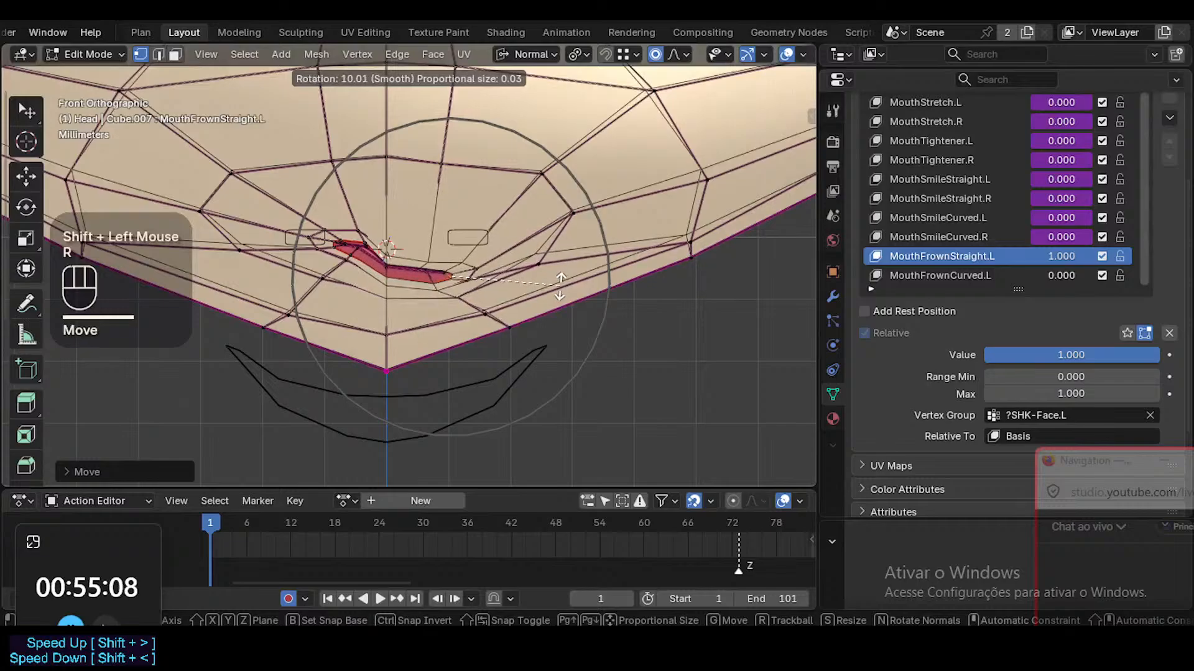
{"action": "left_click", "coordinate": [434, 341]}
Move the left mouth corner further up and outward, and tilt the surrounding mesh with a trackball rotation
{"action": "key", "text": "g"}
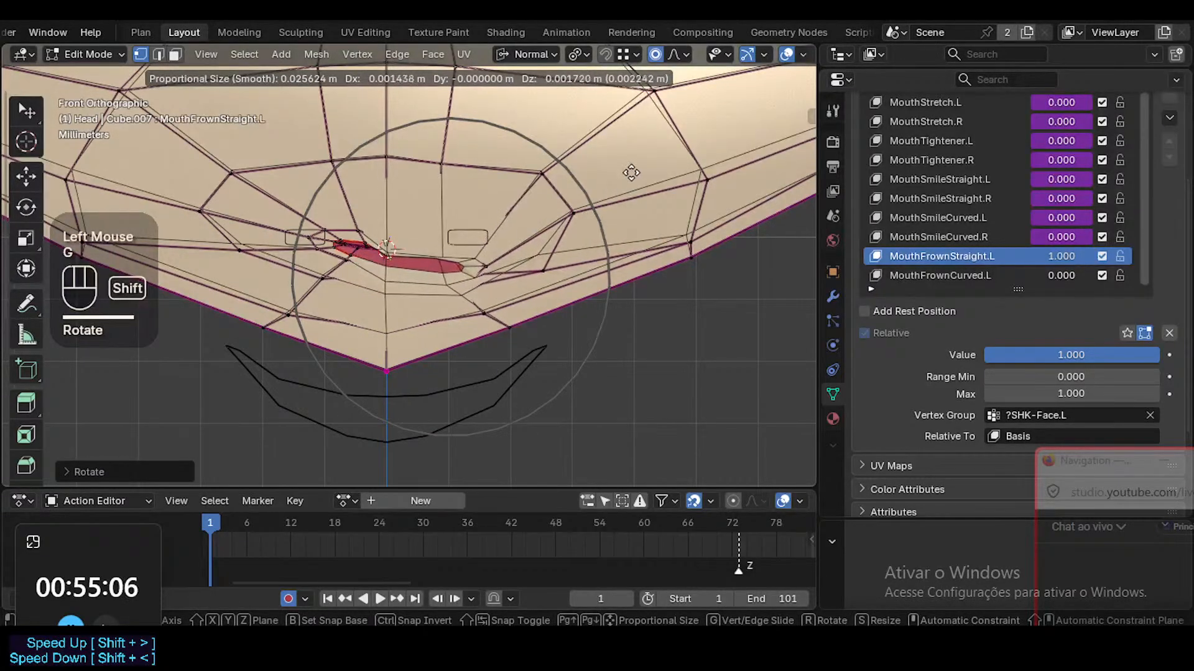
{"action": "left_click", "coordinate": [446, 330], "text": "shift"}
{"action": "key", "text": "r"}
{"action": "key", "text": "r"}
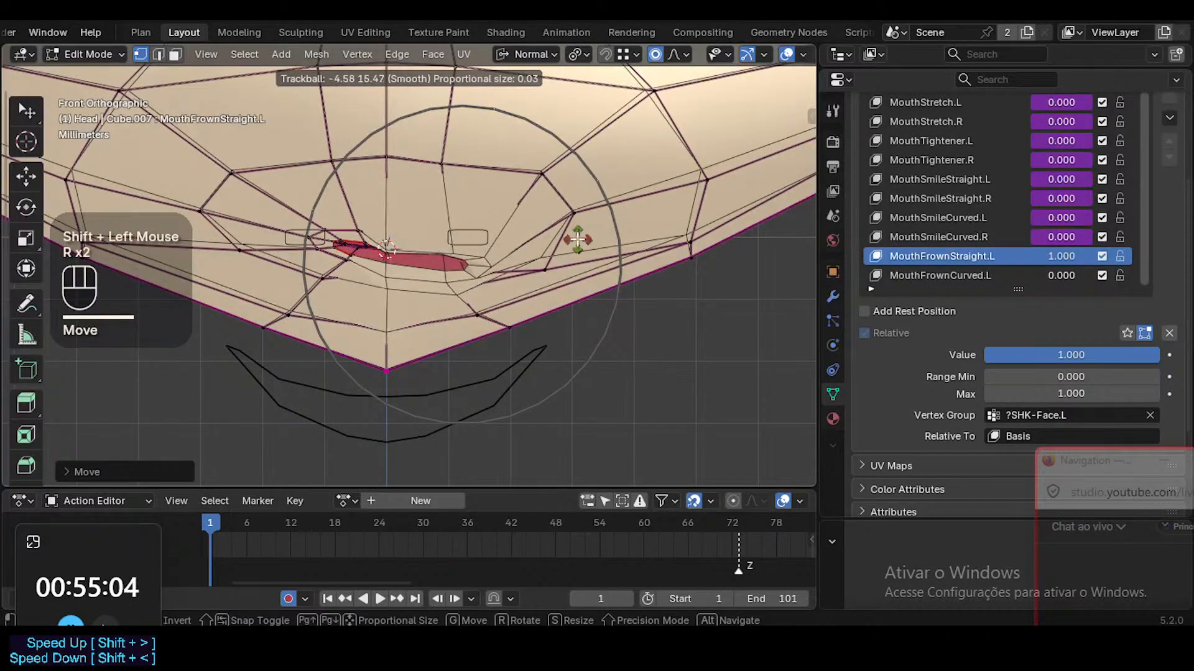
{"action": "left_click", "coordinate": [577, 239]}
Select the outer edge loop around the mouth, slide it outward on the character's left side and clear the selection
{"action": "middle_click_drag", "start_coordinate": [576, 240], "coordinate": [362, 285]}
{"action": "scroll", "coordinate": [475, 287], "scroll_direction": "down", "scroll_amount": 2}
{"action": "scroll", "coordinate": [472, 320], "scroll_direction": "up", "scroll_amount": 1}
{"action": "scroll", "coordinate": [474, 329], "scroll_direction": "down", "scroll_amount": 2}
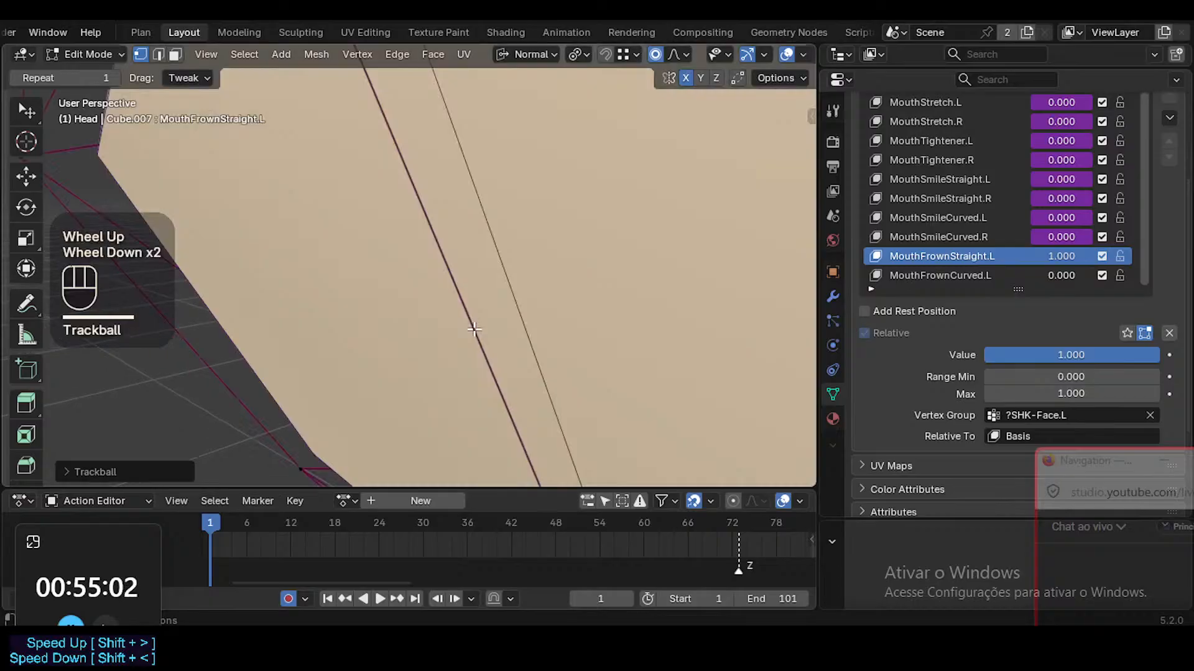
{"action": "scroll", "coordinate": [475, 331], "scroll_direction": "down", "scroll_amount": 2}
{"action": "middle_click_drag", "start_coordinate": [497, 363], "coordinate": [563, 339]}
{"action": "middle_click_drag", "start_coordinate": [566, 366], "coordinate": [548, 295], "text": "shift"}
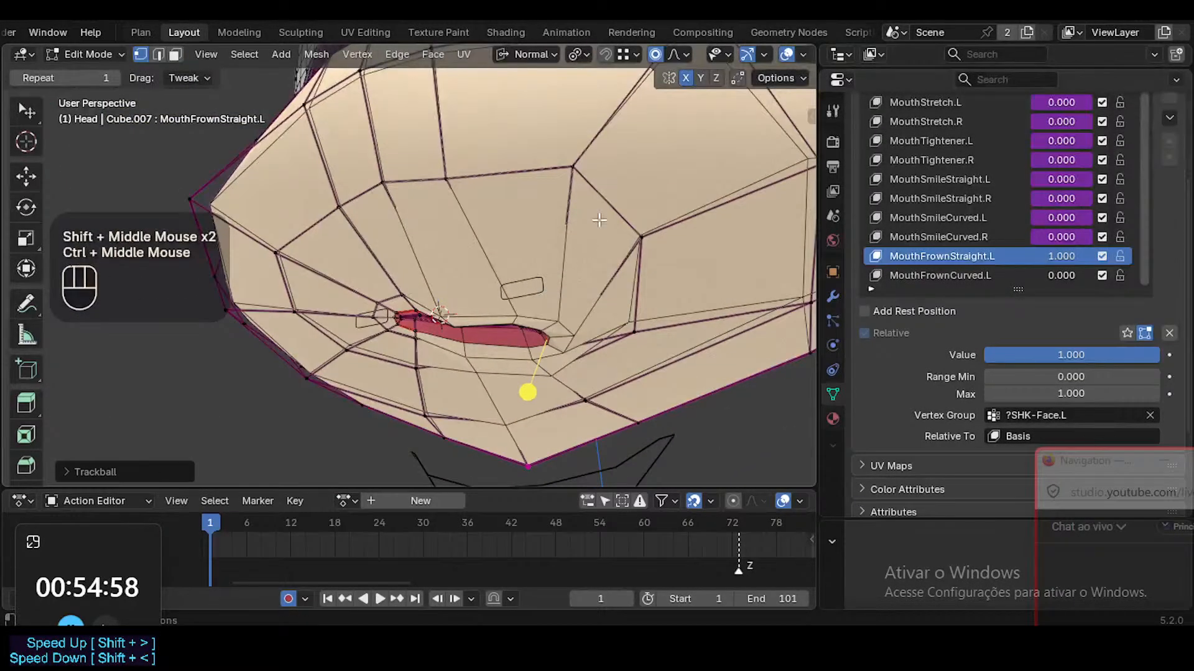
{"action": "key", "text": "2"}
{"action": "left_click", "coordinate": [615, 197]}
{"action": "key", "text": "alt+a"}
{"action": "left_click", "coordinate": [542, 174], "text": "alt+shift"}
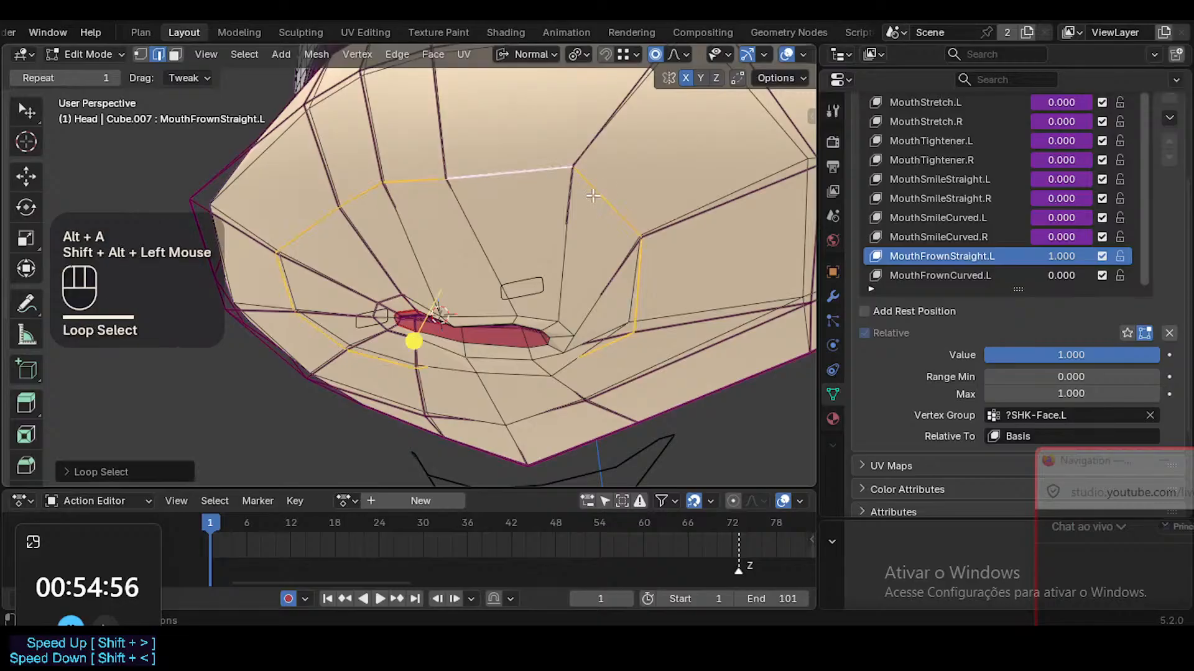
{"action": "key", "text": "g"}
{"action": "key", "text": "g"}
{"action": "left_click", "coordinate": [413, 333]}
{"action": "key", "text": "alt+a"}
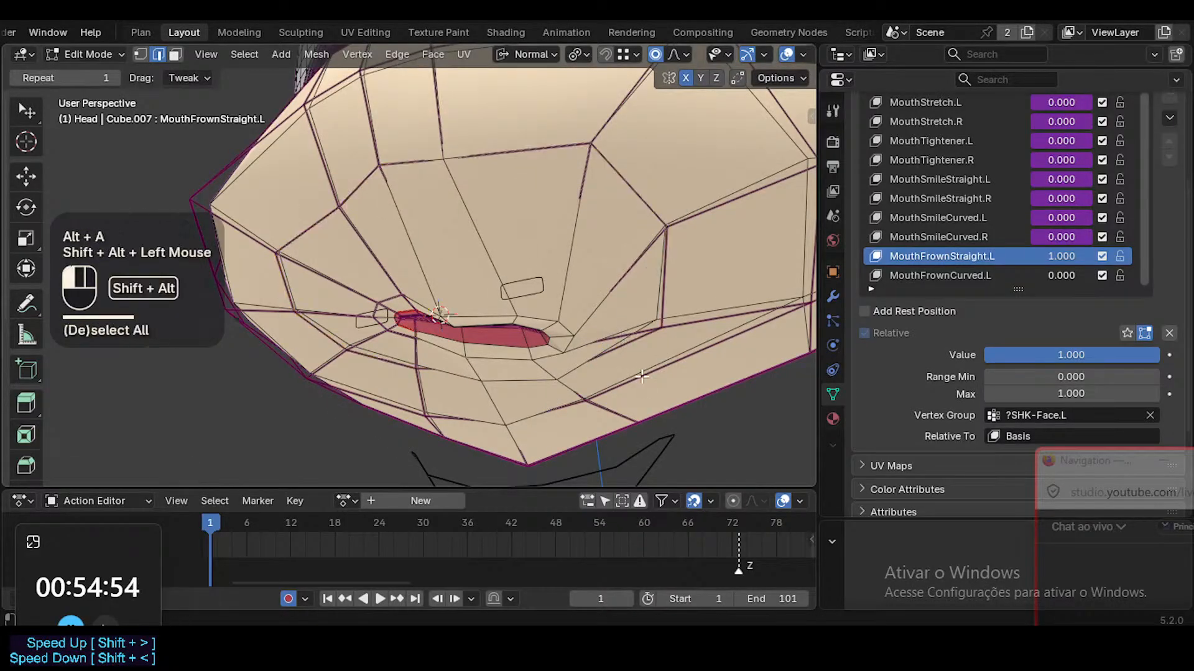
Select the edge loop below the mouth near the chin, slide it along the face surface and clear the selection
{"action": "left_click", "coordinate": [493, 471], "text": "alt+shift"}
{"action": "key", "text": "g"}
{"action": "key", "text": "g"}
{"action": "left_click", "coordinate": [656, 379]}
{"action": "key", "text": "alt+a"}
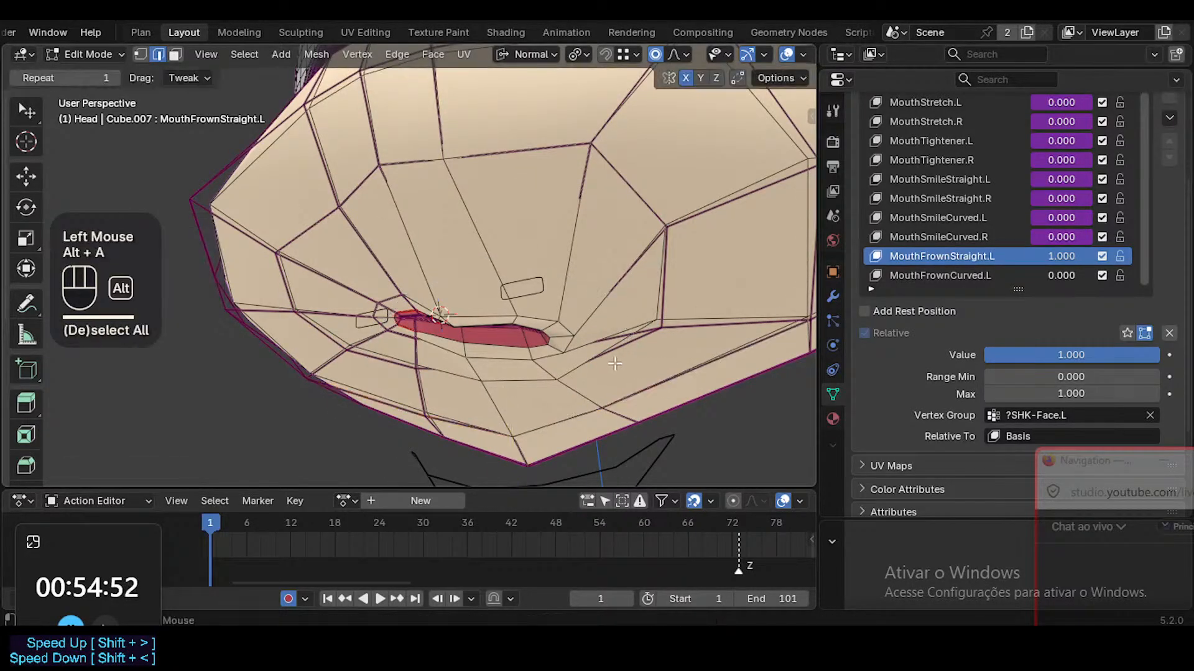
With X-ray on, pull the vertex just below the left mouth corner outward and down using proportional editing
{"action": "key", "text": "alt+z"}
{"action": "middle_click_drag", "start_coordinate": [532, 313], "coordinate": [579, 320]}
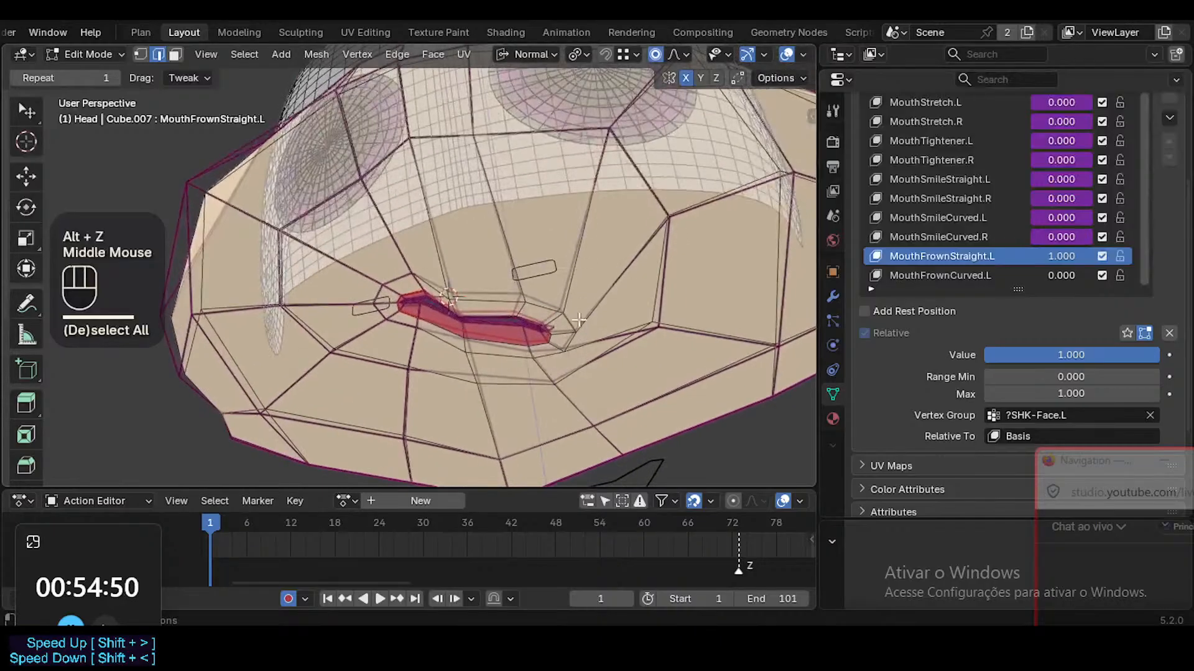
{"action": "left_click", "coordinate": [561, 350]}
{"action": "key", "text": "g"}
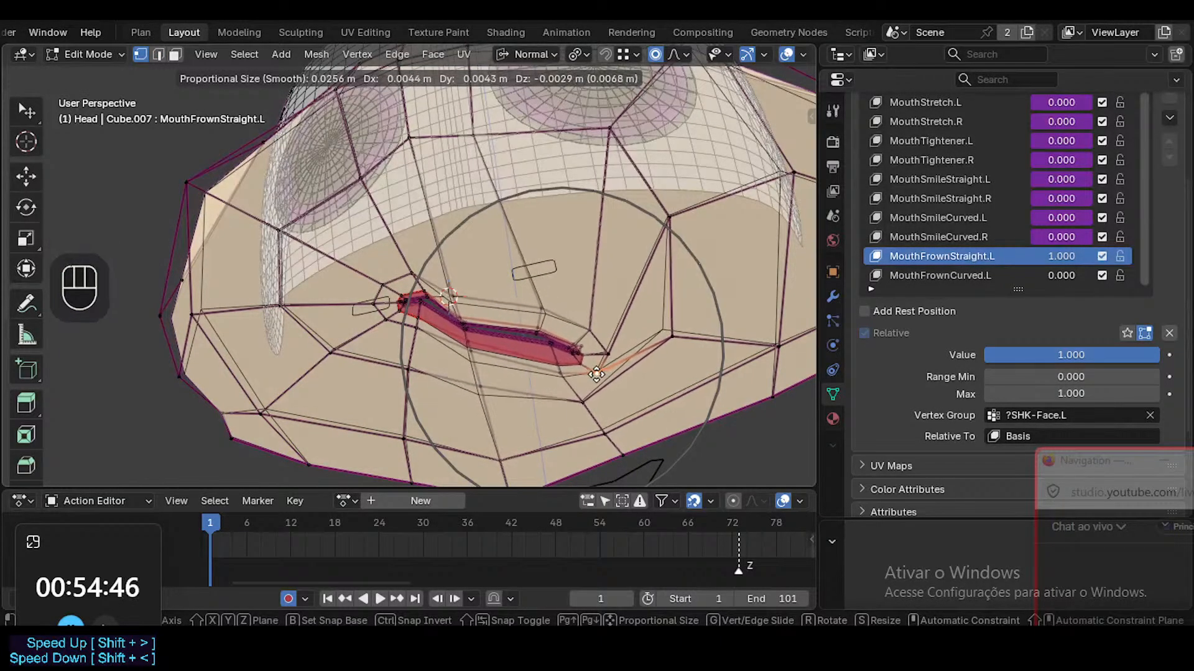
{"action": "left_click", "coordinate": [607, 413]}
From a side angle, move the same left-corner vertex closer to the face surface and rotate the mesh around it
{"action": "middle_click_drag", "start_coordinate": [607, 413], "coordinate": [547, 448]}
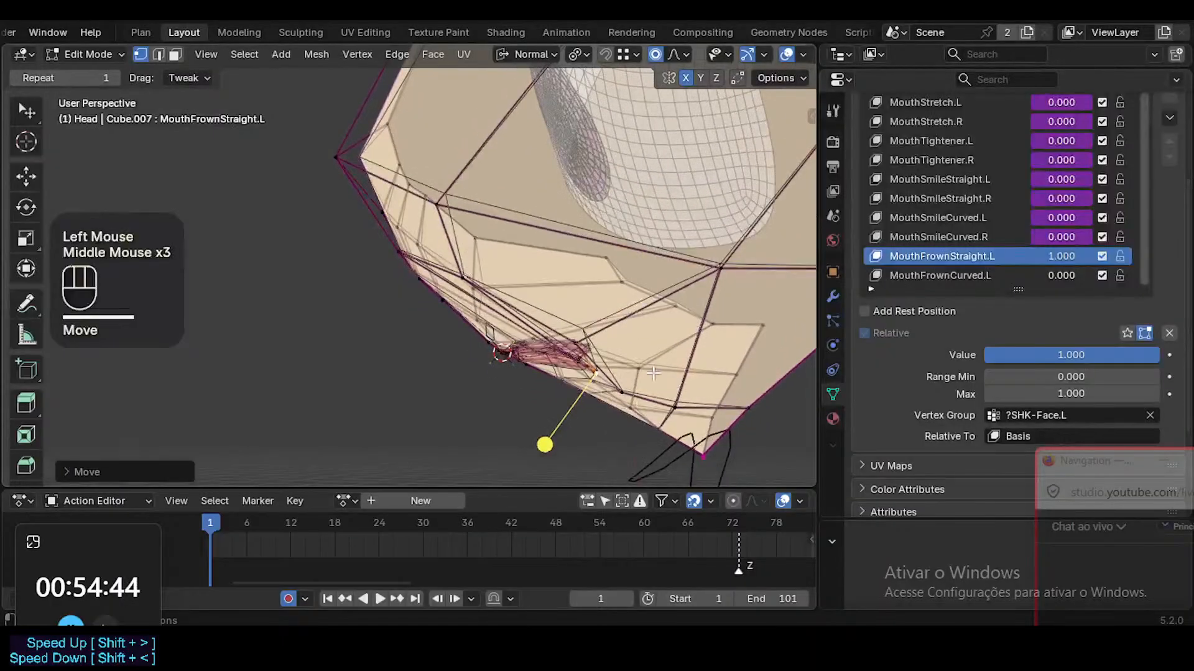
{"action": "key", "text": "g"}
{"action": "left_click", "coordinate": [653, 373]}
{"action": "key", "text": "r"}
{"action": "left_click", "coordinate": [743, 407]}
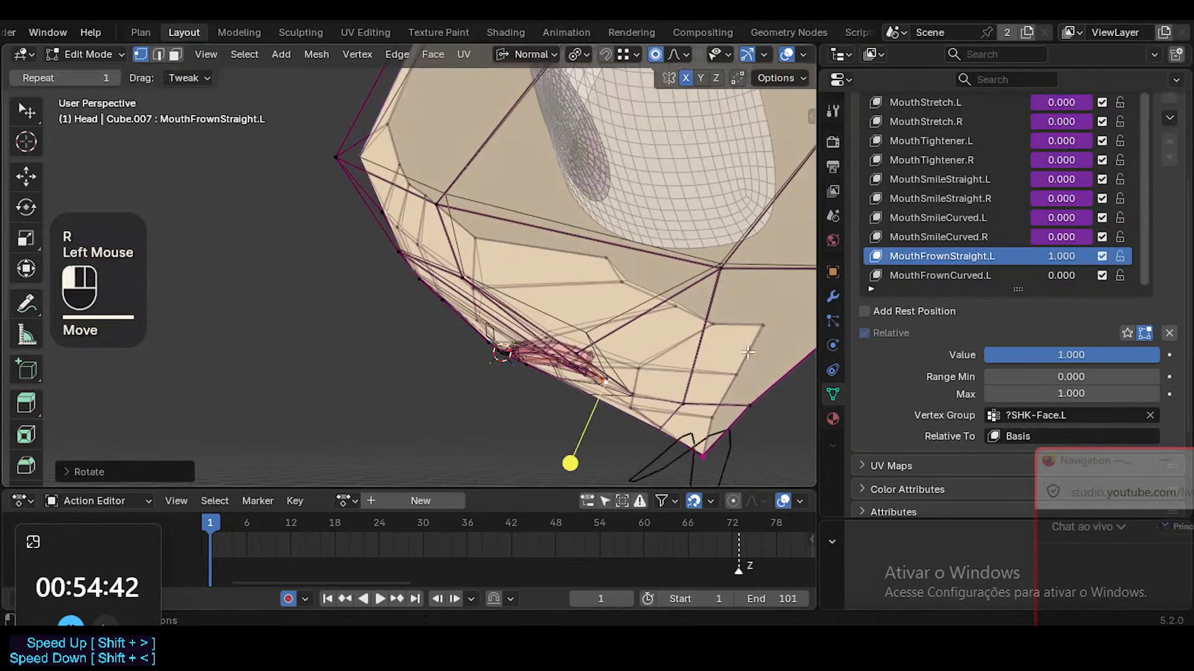
With X-ray off, reposition the central lip vertex proportionally and rotate the surrounding lip mesh
{"action": "middle_click_drag", "start_coordinate": [584, 361], "coordinate": [684, 292]}
{"action": "scroll", "coordinate": [684, 292], "scroll_direction": "down", "scroll_amount": 1}
{"action": "middle_click_drag", "start_coordinate": [448, 286], "coordinate": [488, 304]}
{"action": "key", "text": "alt+z"}
{"action": "left_click", "coordinate": [481, 324]}
{"action": "key", "text": "g"}
{"action": "left_click", "coordinate": [490, 301]}
{"action": "key", "text": "r"}
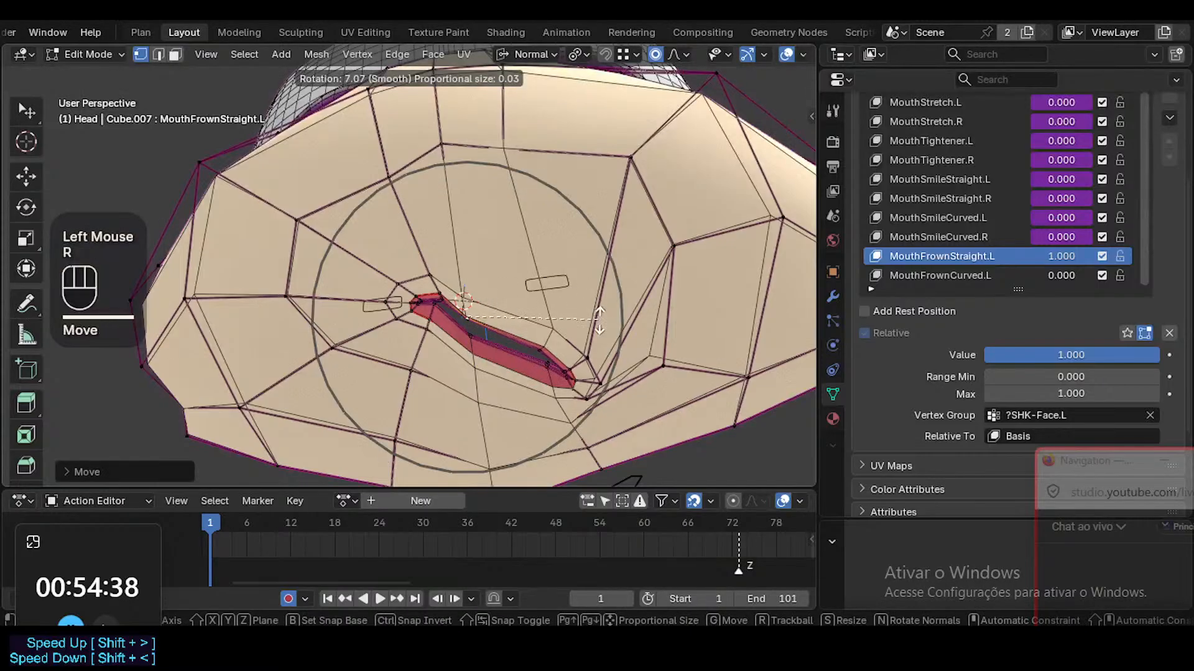
{"action": "left_click", "coordinate": [598, 334]}
Move the left-side and central lip vertices up toward the mouth's centre to narrow the lip opening
{"action": "left_click", "coordinate": [515, 339]}
{"action": "key", "text": "g"}
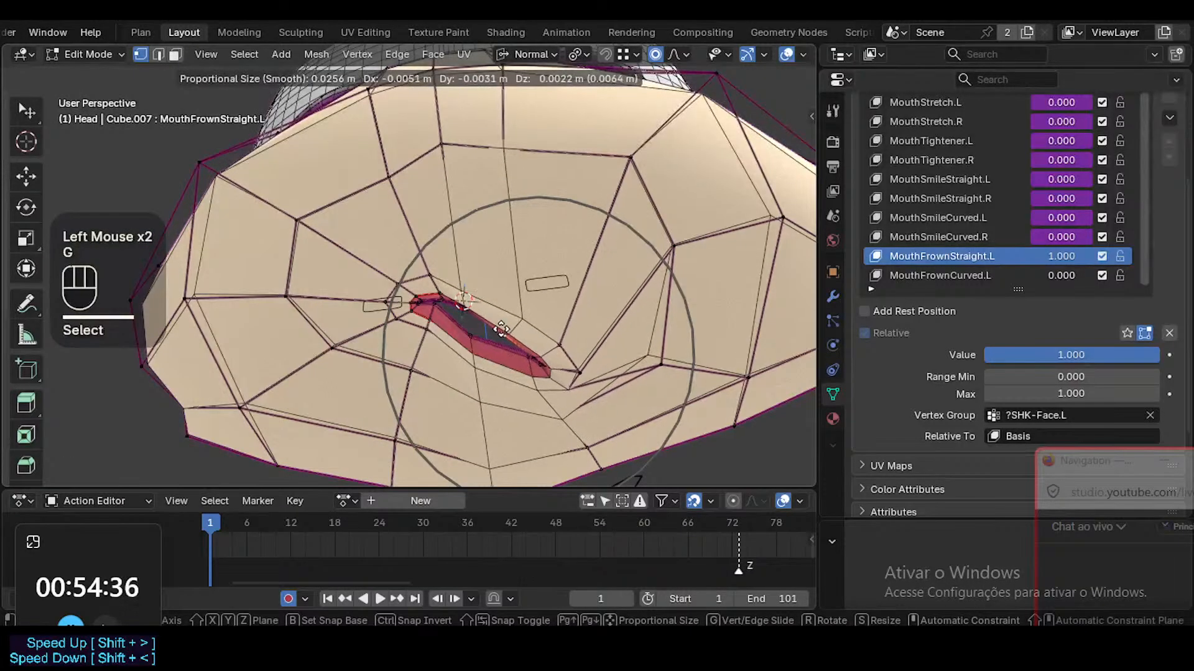
{"action": "left_click", "coordinate": [495, 373]}
{"action": "left_click", "coordinate": [473, 324]}
{"action": "key", "text": "g"}
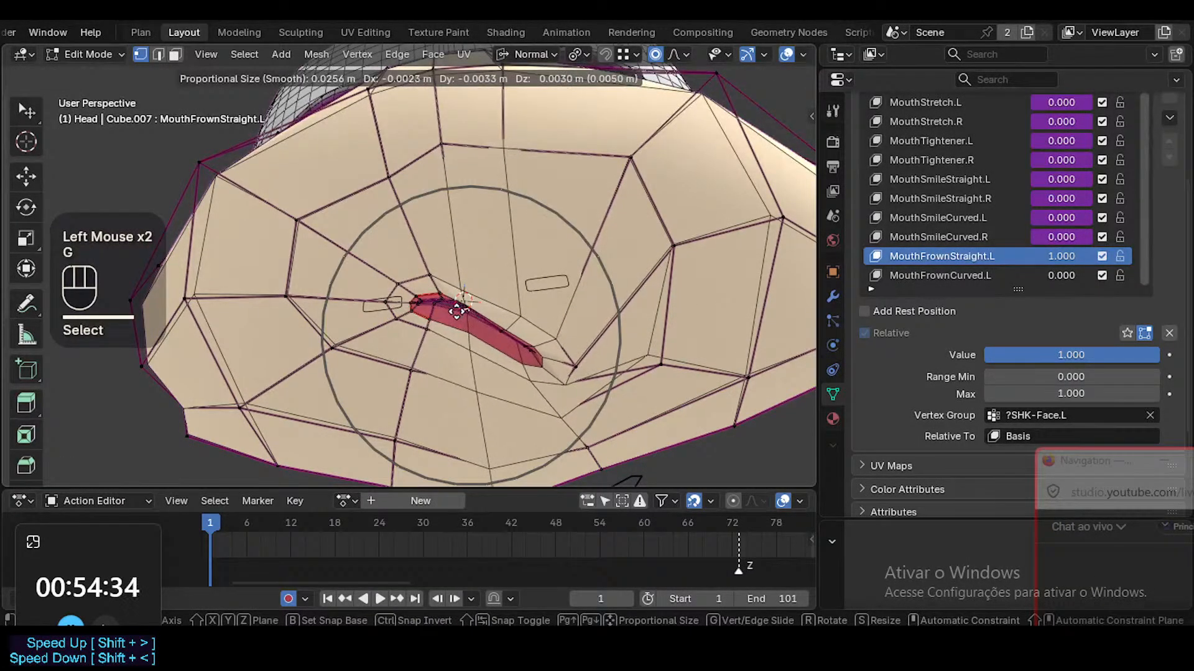
{"action": "left_click", "coordinate": [457, 309]}
Adjust the vertex below the centre of the lips, then pull the left mouth-corner vertex outward and up
{"action": "left_click", "coordinate": [469, 373]}
{"action": "middle_click_drag", "start_coordinate": [468, 373], "coordinate": [472, 376]}
{"action": "key", "text": "g"}
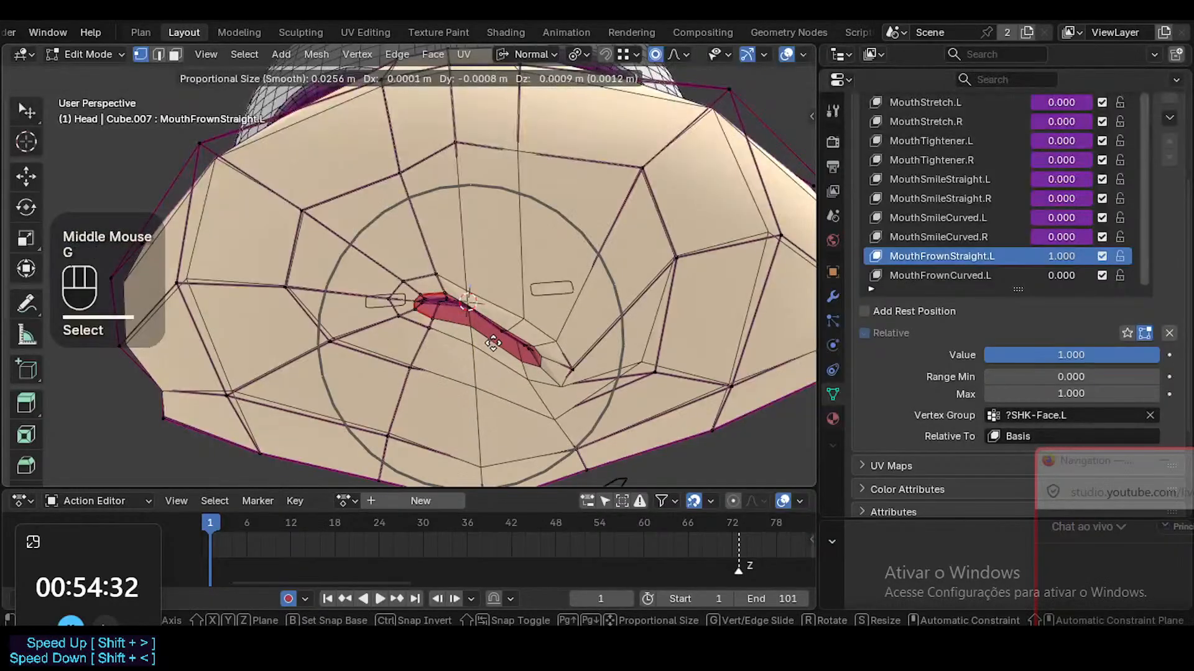
{"action": "left_click", "coordinate": [473, 370]}
{"action": "left_click", "coordinate": [565, 367]}
{"action": "key", "text": "g"}
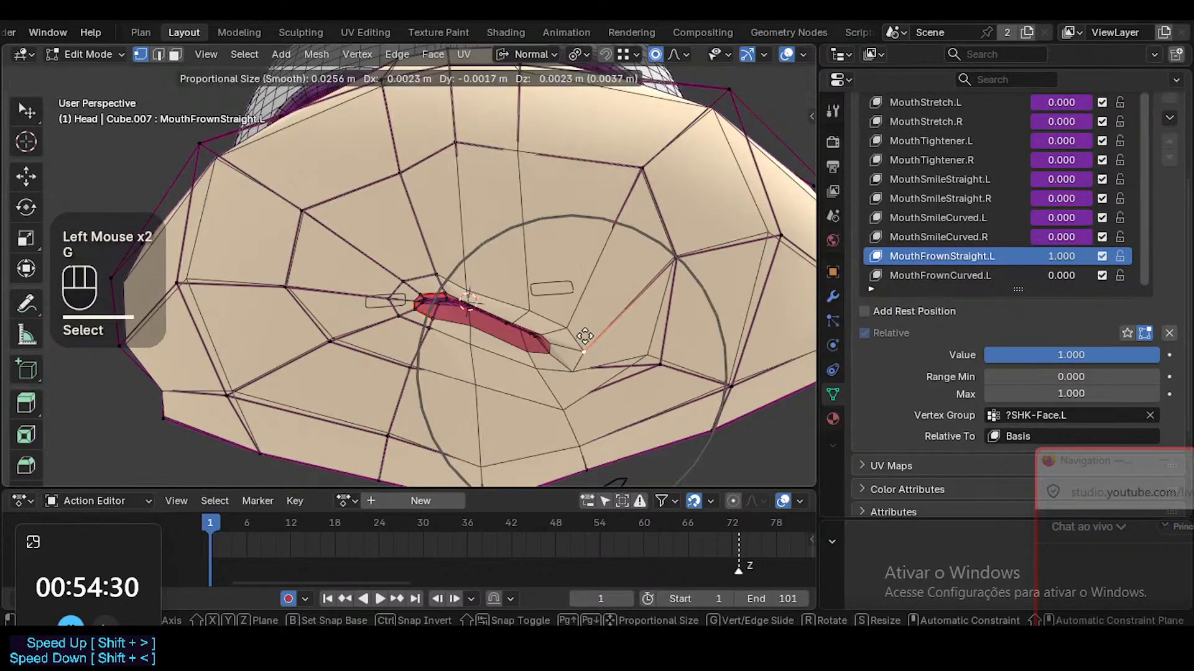
{"action": "left_click", "coordinate": [632, 371]}
Lower the left cheek vertex and its inner neighbour above the mouth with proportional editing
{"action": "left_click", "coordinate": [646, 168]}
{"action": "key", "text": "g"}
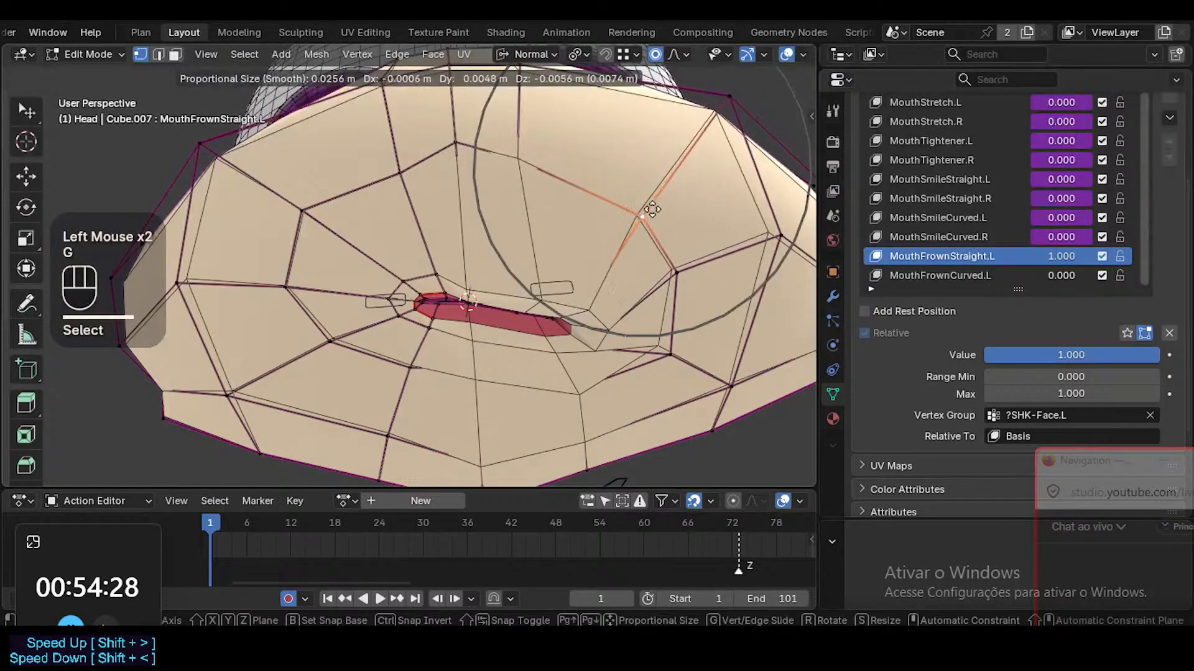
{"action": "left_click", "coordinate": [690, 232]}
{"action": "left_click", "coordinate": [536, 141]}
{"action": "key", "text": "g"}
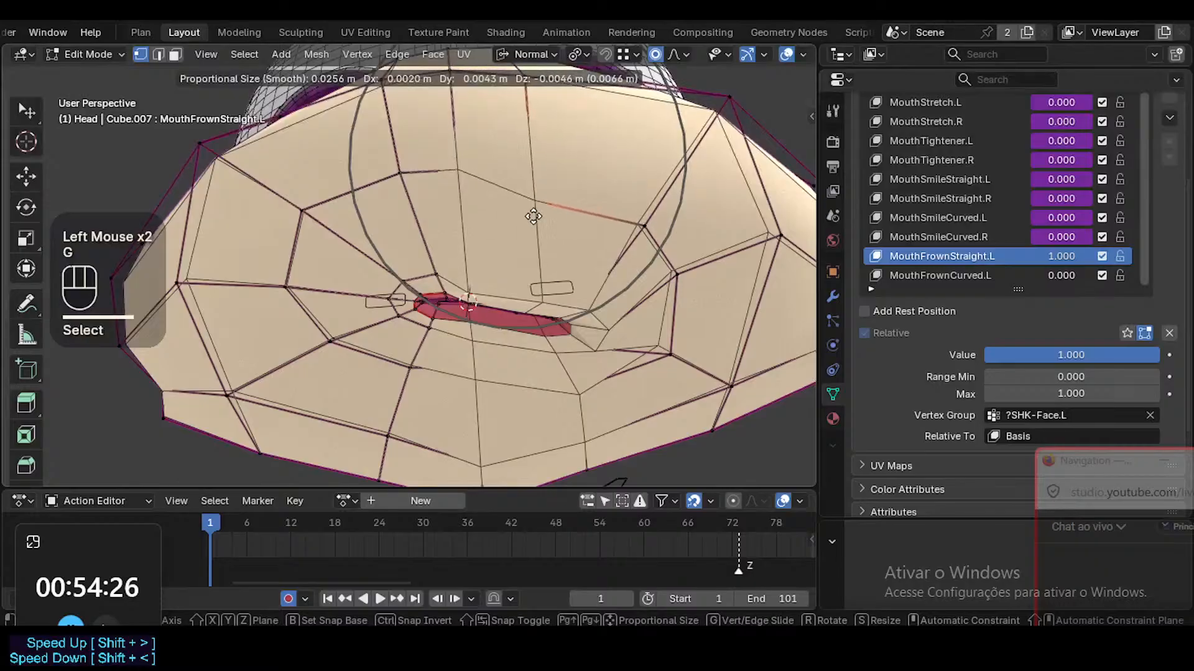
{"action": "left_click", "coordinate": [554, 191]}
From a lower front angle, fine-tune the heights of the central, inner and outer vertices above the mouth
{"action": "middle_click_drag", "start_coordinate": [554, 192], "coordinate": [578, 253]}
{"action": "key", "text": "g"}
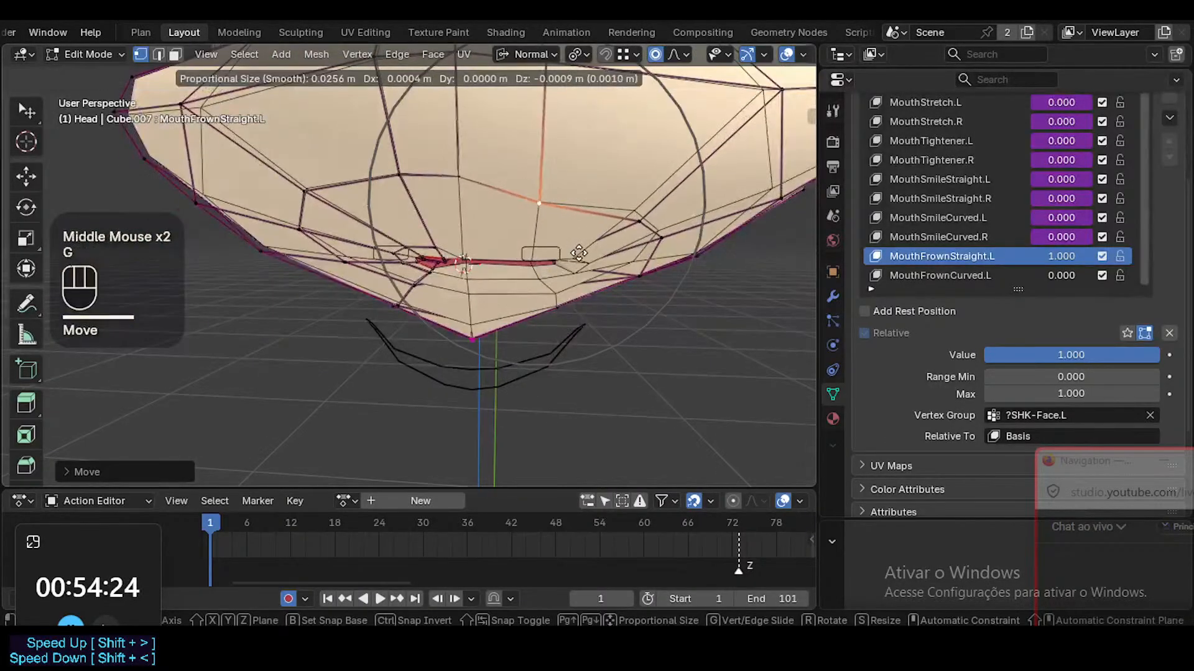
{"action": "left_click", "coordinate": [580, 256]}
{"action": "left_click", "coordinate": [473, 180]}
{"action": "key", "text": "g"}
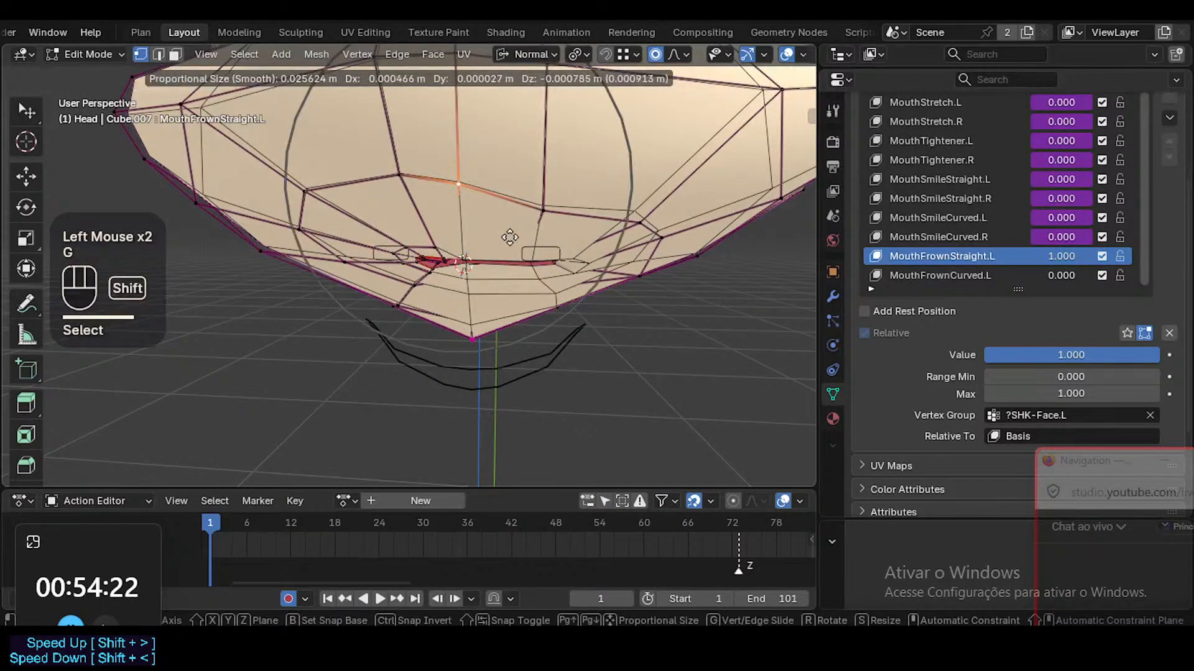
{"action": "left_click", "coordinate": [510, 239], "text": "shift"}
{"action": "left_click", "coordinate": [647, 219]}
{"action": "key", "text": "g"}
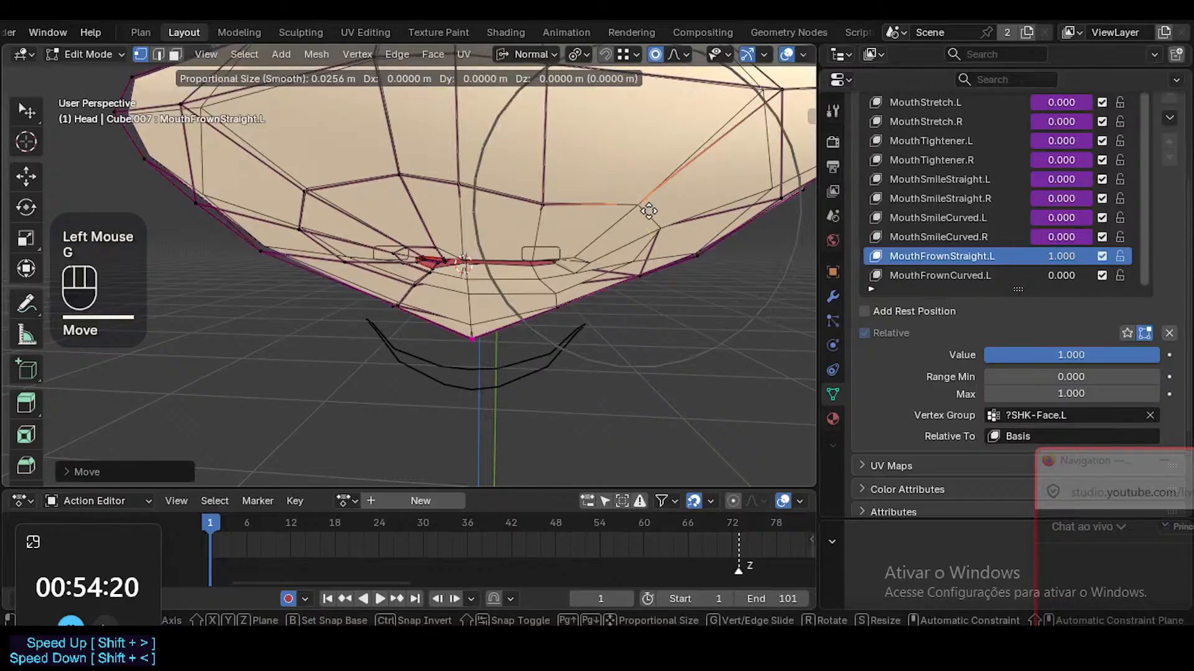
{"action": "left_click", "coordinate": [647, 210]}
Slide the left cheek vertex and the one below it along their edges toward the mouth corner, then nudge the lower one
{"action": "middle_click_drag", "start_coordinate": [647, 210], "coordinate": [659, 239]}
{"action": "key", "text": "g"}
{"action": "key", "text": "g"}
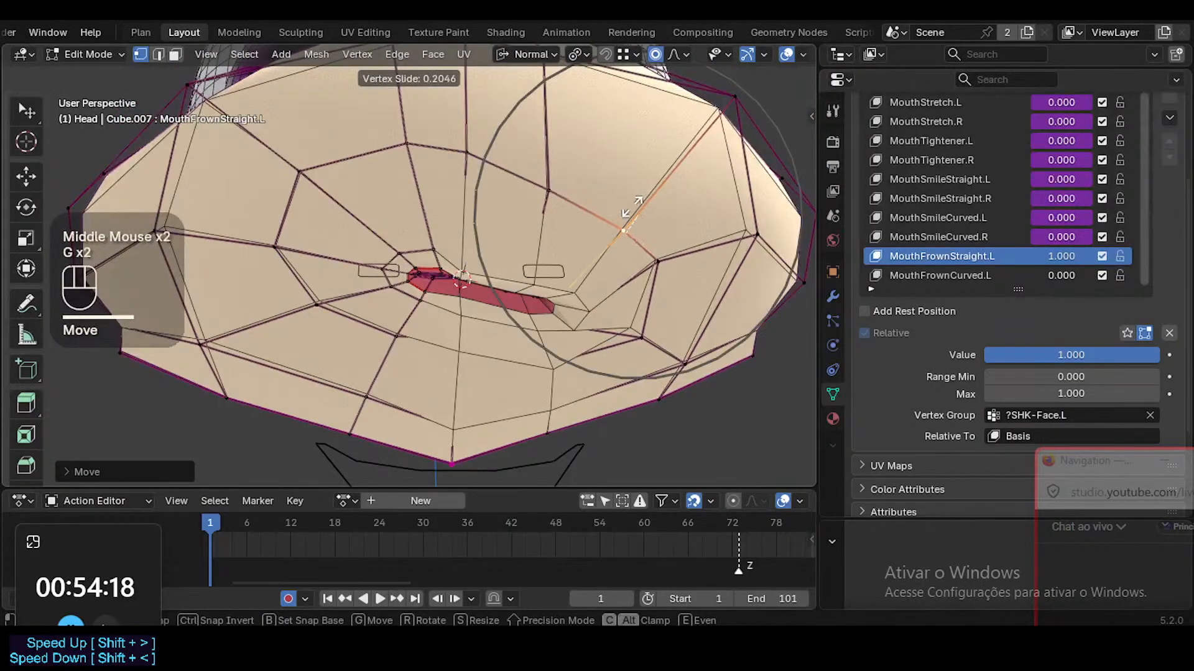
{"action": "left_click", "coordinate": [654, 252]}
{"action": "left_click", "coordinate": [653, 255]}
{"action": "key", "text": "g"}
{"action": "key", "text": "g"}
{"action": "left_click", "coordinate": [622, 276]}
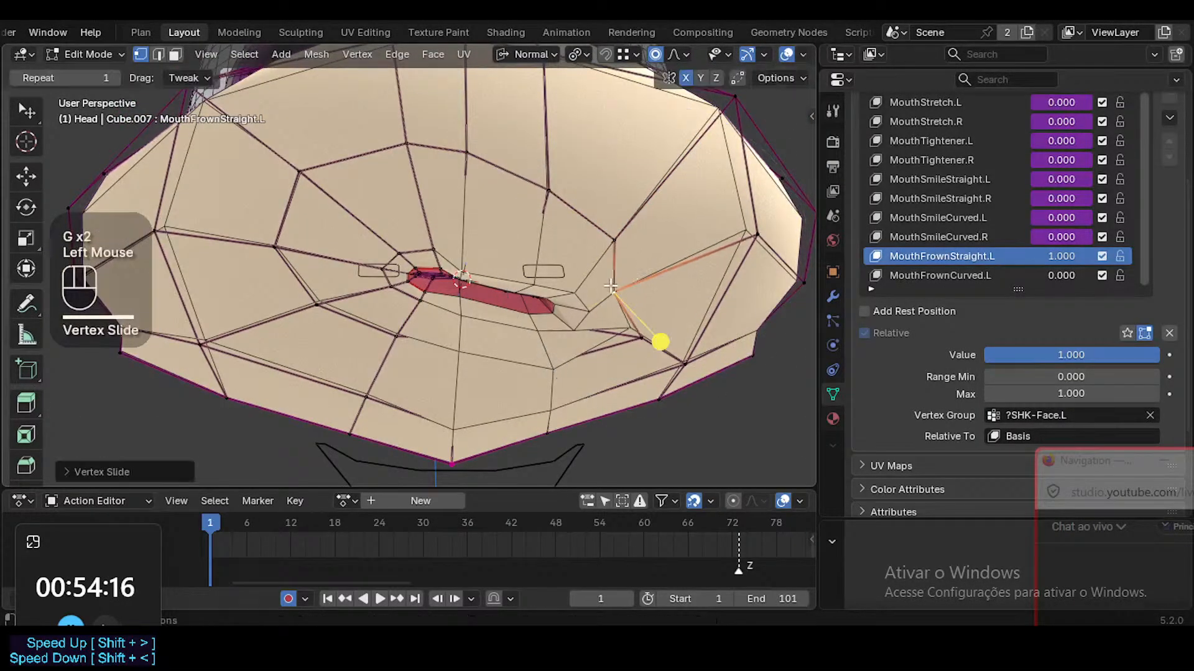
{"action": "key", "text": "g"}
{"action": "left_click", "coordinate": [631, 288]}
Pull the two outermost left cheek vertices inward and down with proportional editing
{"action": "left_click", "coordinate": [741, 251]}
{"action": "key", "text": "g"}
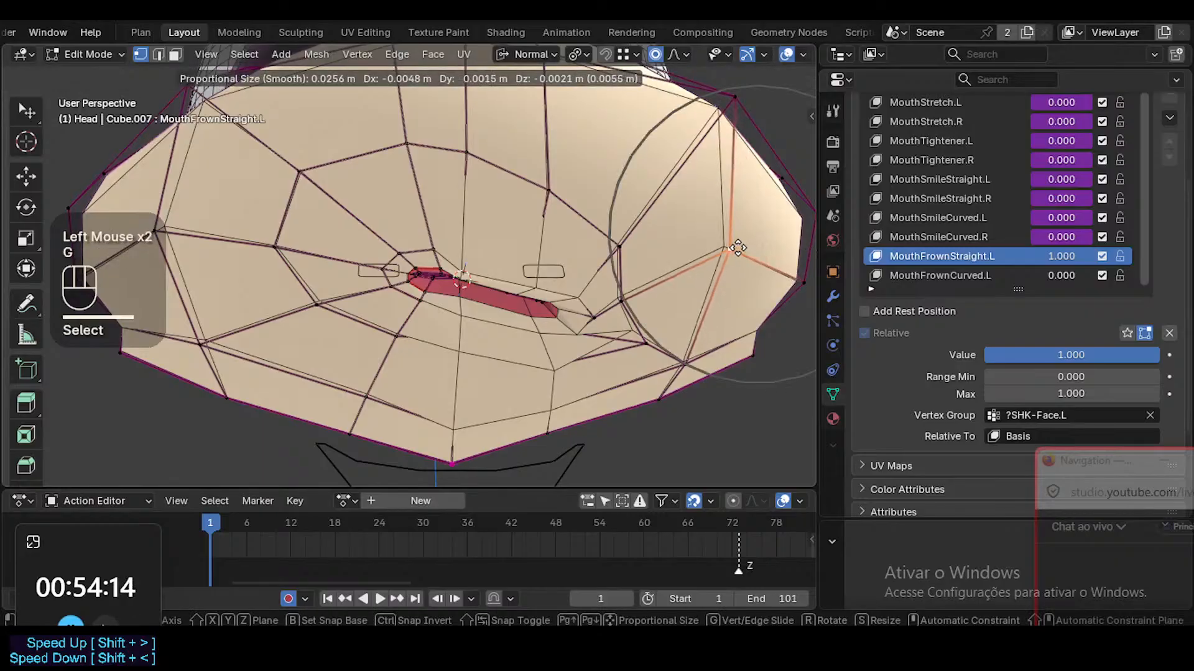
{"action": "left_click", "coordinate": [739, 254]}
{"action": "left_click", "coordinate": [724, 115]}
{"action": "key", "text": "g"}
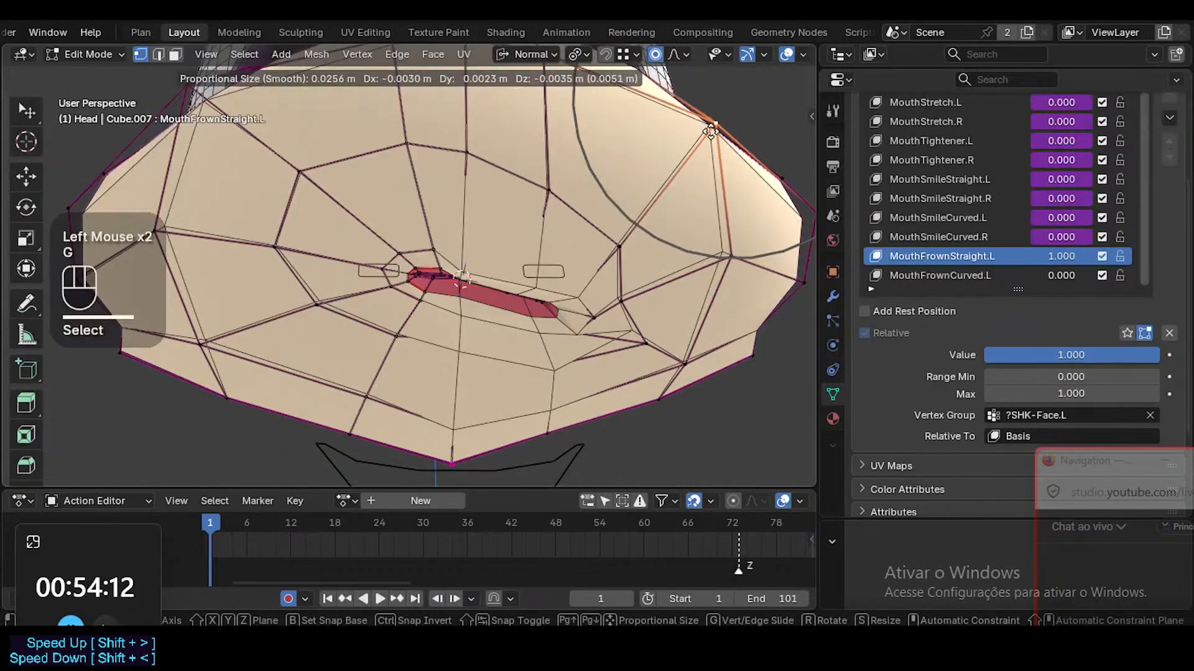
{"action": "left_click", "coordinate": [710, 132]}
Select the edge loop across the upper muzzle, smooth its vertices and shift it slightly with proportional editing
{"action": "middle_click_drag", "start_coordinate": [690, 128], "coordinate": [646, 105]}
{"action": "middle_click_drag", "start_coordinate": [646, 105], "coordinate": [642, 143], "text": "shift"}
{"action": "key", "text": "2"}
{"action": "left_click", "coordinate": [524, 108], "text": "alt+shift"}
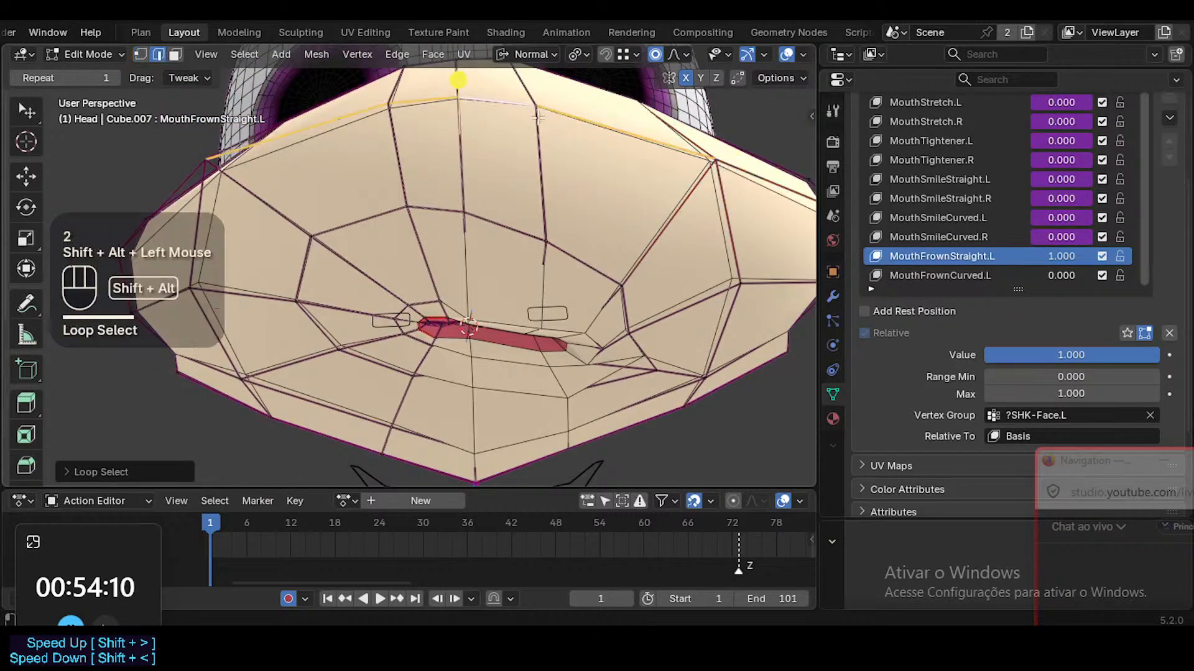
{"action": "left_click_drag", "start_coordinate": [469, 81], "coordinate": [500, 93]}
{"action": "key", "text": "g"}
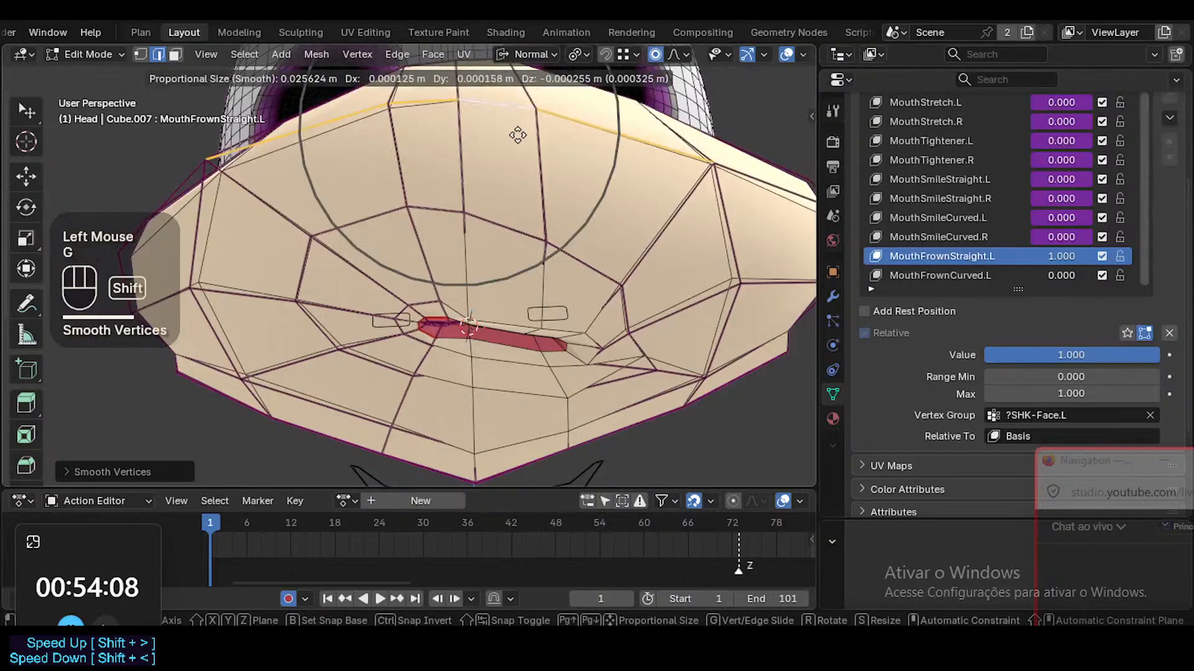
{"action": "left_click", "coordinate": [520, 141], "text": "shift"}
{"action": "mouse_move", "coordinate": [525, 146]}
{"action": "middle_mouse_down"}
{"action": "mouse_move", "coordinate": [631, 154]}
{"action": "mouse_move", "coordinate": [563, 187]}
{"action": "mouse_move", "coordinate": [536, 174]}
{"action": "mouse_move", "coordinate": [531, 143]}
{"action": "middle_mouse_up"}
{"action": "key", "text": "g"}
{"action": "left_click", "coordinate": [540, 211], "text": "shift"}
From the side, move the left mouth-corner vertex and the vertex above it to refine the corner's depth
{"action": "key", "text": "1"}
{"action": "left_click", "coordinate": [545, 261]}
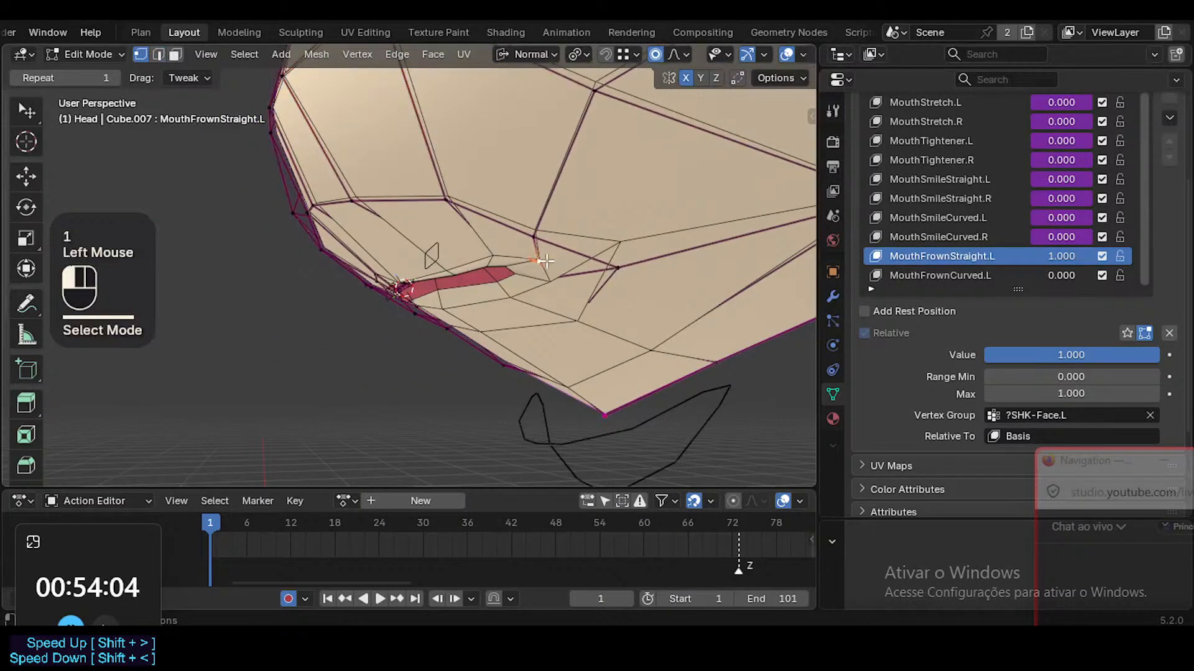
{"action": "key", "text": "g"}
{"action": "left_click", "coordinate": [506, 313], "text": "shift"}
{"action": "left_click", "coordinate": [538, 251]}
{"action": "key", "text": "g"}
{"action": "left_click", "coordinate": [567, 261], "text": "shift"}
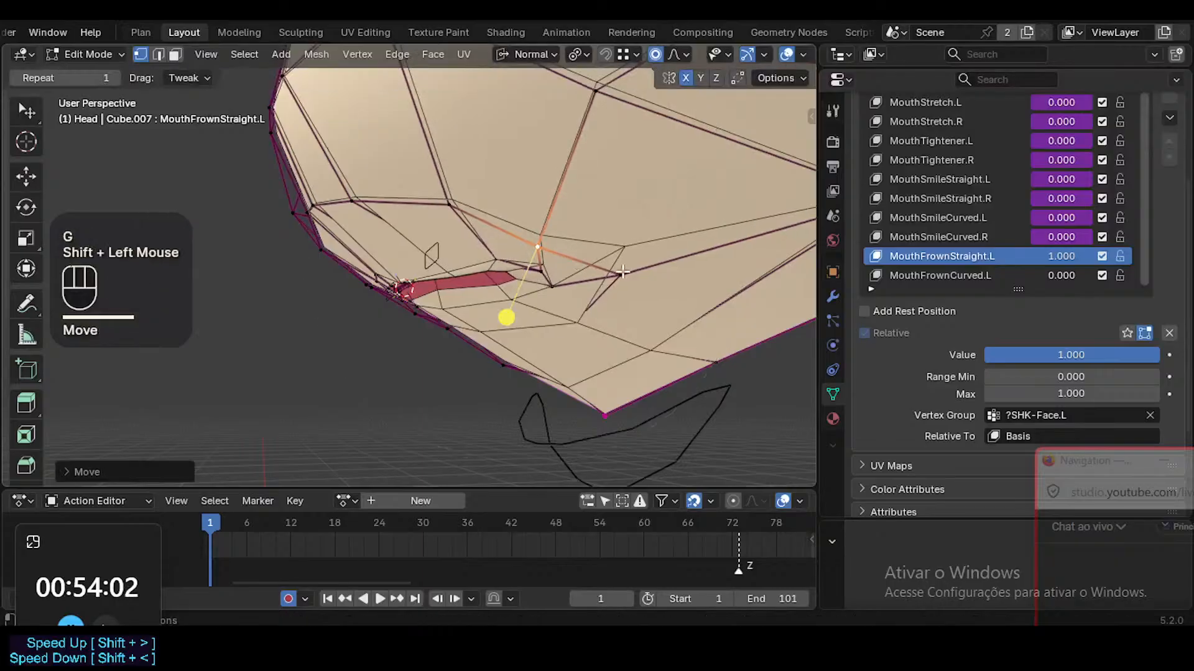
Pull the vertex outside the left mouth corner and the one beneath it down and forward with proportional editing
{"action": "left_click", "coordinate": [622, 271]}
{"action": "key", "text": "g"}
{"action": "left_click", "coordinate": [599, 373]}
{"action": "left_click", "coordinate": [546, 405]}
{"action": "key", "text": "g"}
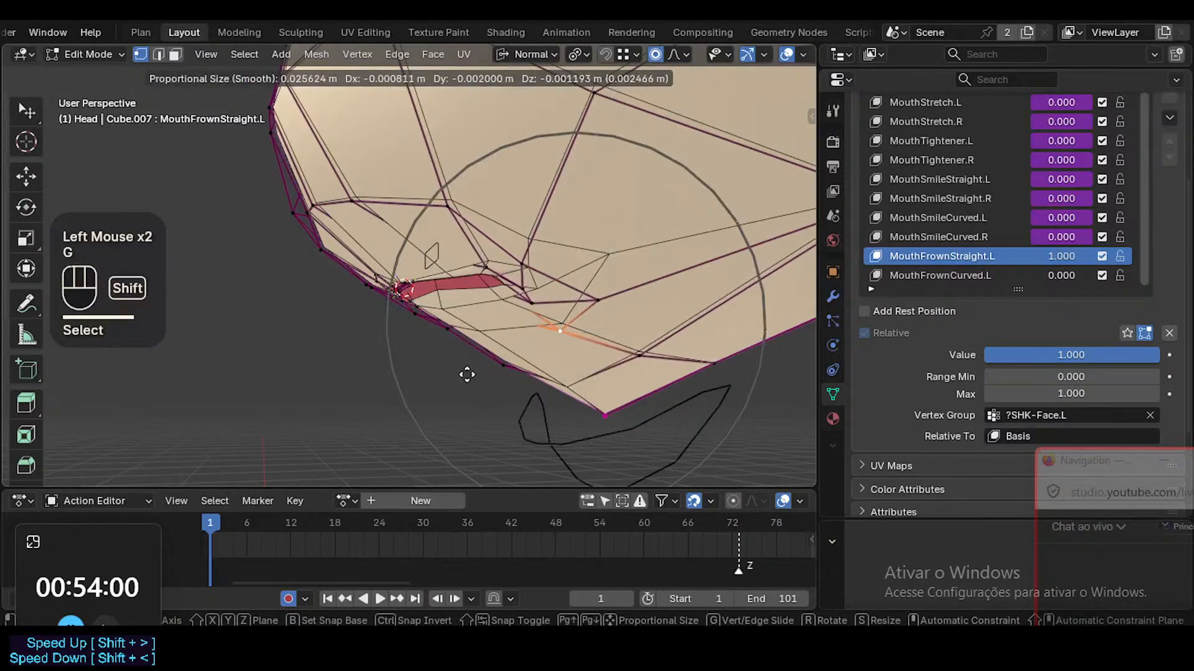
{"action": "left_click", "coordinate": [467, 375], "text": "shift"}
Select the centre vertex just above the chin tip and make a precise proportional move
{"action": "middle_click_drag", "start_coordinate": [467, 375], "coordinate": [489, 404]}
{"action": "left_click", "coordinate": [490, 405]}
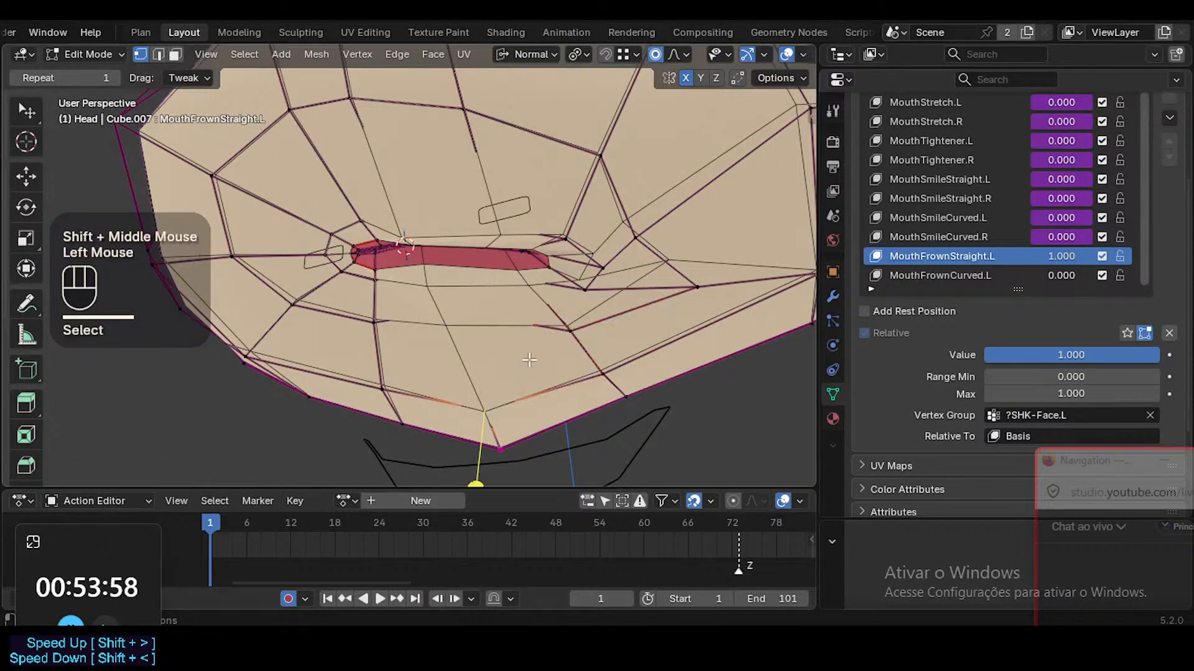
{"action": "middle_click_drag", "start_coordinate": [529, 360], "coordinate": [467, 360]}
{"action": "key", "text": "g"}
{"action": "left_click", "coordinate": [479, 395], "text": "shift"}
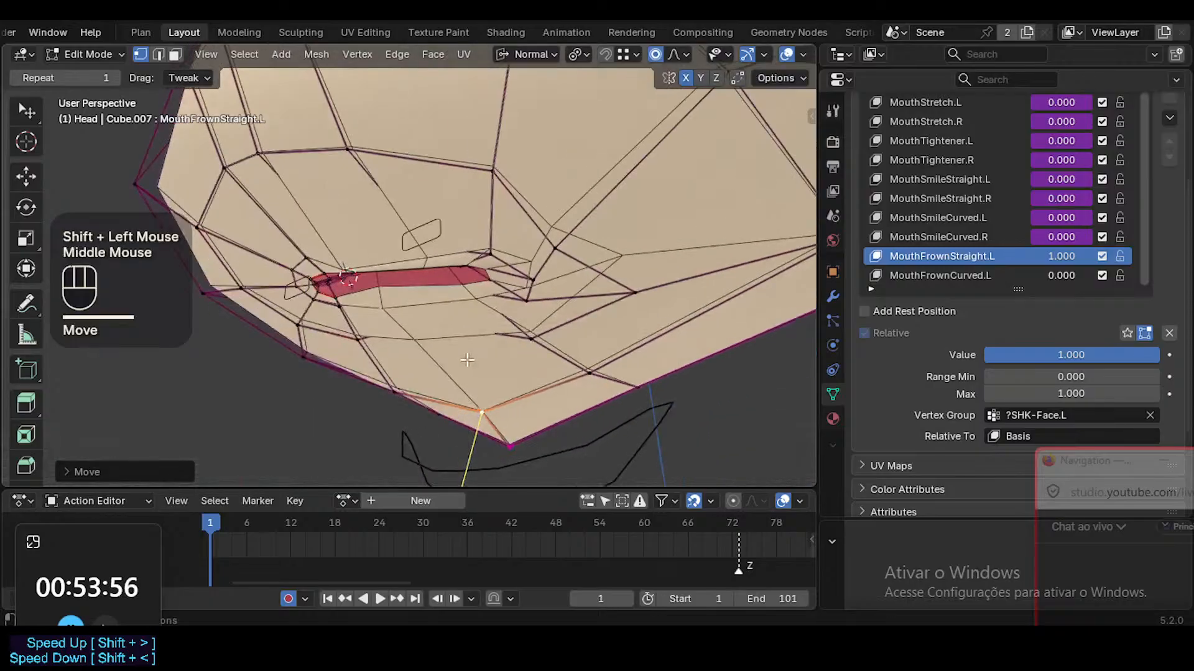
With X-ray on, pull the centre vertex below the lower lip down and forward, then rotate the surrounding mesh
{"action": "key", "text": "alt+z"}
{"action": "left_click", "coordinate": [421, 330]}
{"action": "key", "text": "g"}
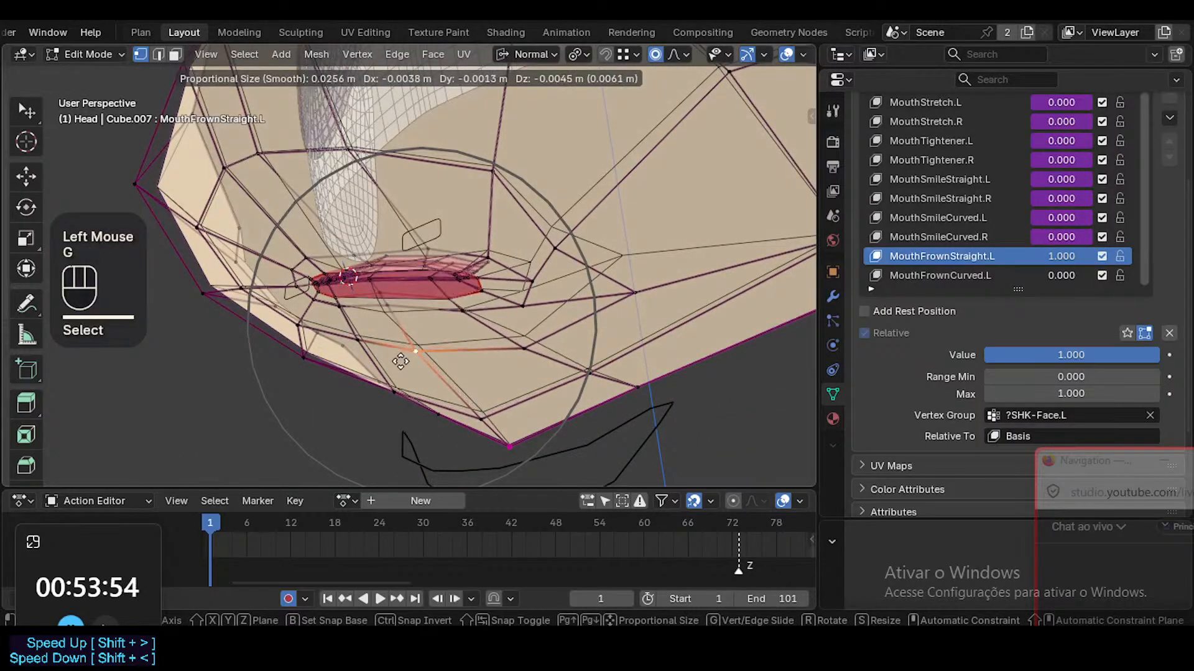
{"action": "left_click", "coordinate": [375, 415]}
{"action": "key", "text": "g"}
{"action": "left_click", "coordinate": [379, 414]}
With X-ray off, select the lower lip's centre vertex and move it slightly down and forward from the side
{"action": "middle_click_drag", "start_coordinate": [379, 415], "coordinate": [427, 388]}
{"action": "key", "text": "alt+z"}
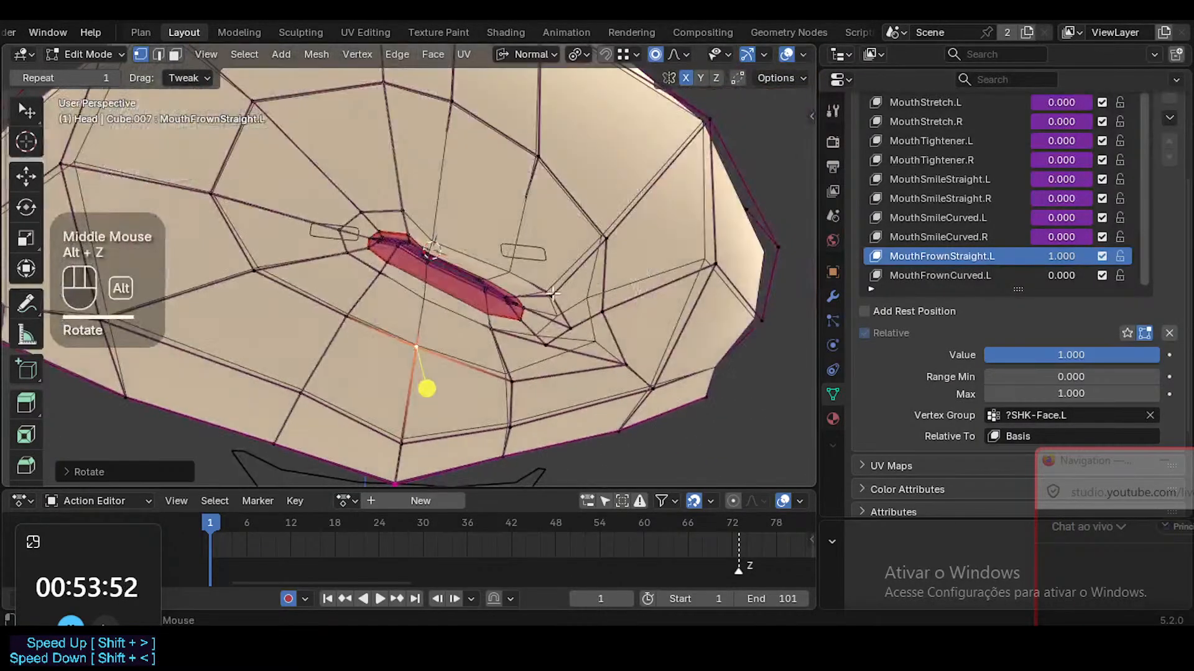
{"action": "middle_click_drag", "start_coordinate": [553, 293], "coordinate": [422, 339]}
{"action": "left_click", "coordinate": [422, 310]}
{"action": "key", "text": "g"}
{"action": "left_click", "coordinate": [425, 316], "text": "shift"}
{"action": "scroll", "coordinate": [541, 306], "scroll_direction": "down", "scroll_amount": 1}
{"action": "key", "text": "g"}
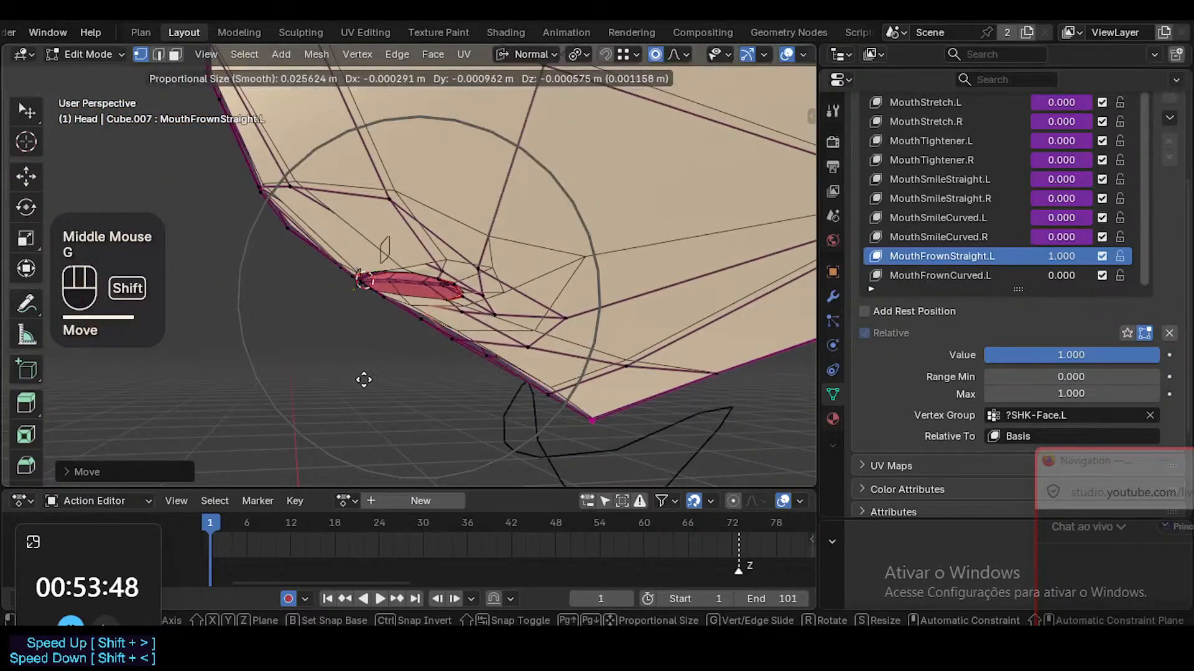
{"action": "left_click", "coordinate": [325, 415], "text": "shift"}
Rotate the mesh around the lower lip's centre vertex with proportional editing and adjust its position precisely
{"action": "key", "text": "r"}
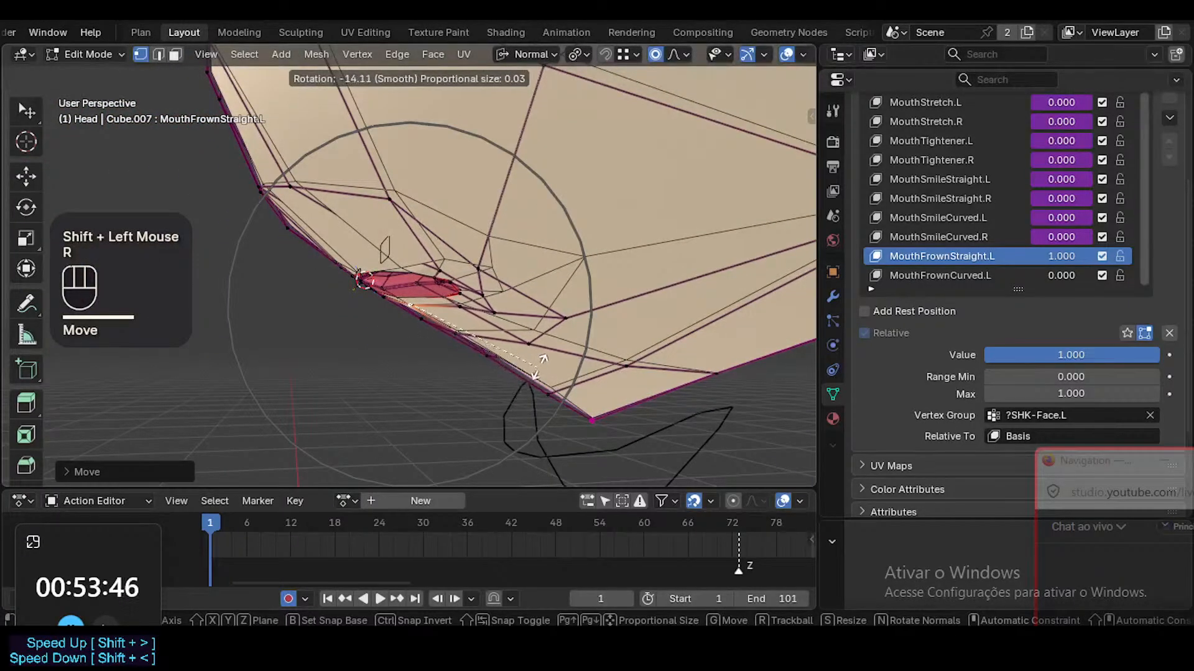
{"action": "left_click", "coordinate": [539, 368]}
{"action": "key", "text": "g"}
{"action": "left_click", "coordinate": [266, 301], "text": "shift"}
Clear the selection, select the face loop surrounding the lips and smooth its vertices
{"action": "middle_click_drag", "start_coordinate": [267, 301], "coordinate": [538, 323]}
{"action": "key", "text": "alt+a"}
{"action": "left_click", "coordinate": [414, 328], "text": "alt+shift"}
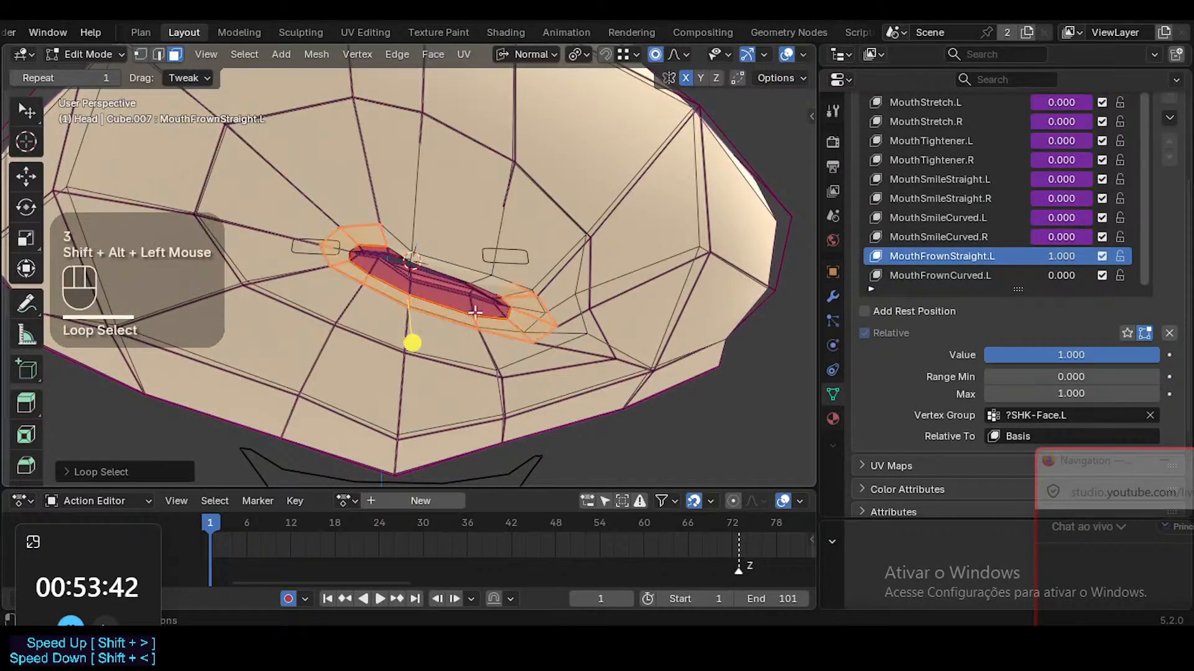
{"action": "left_click", "coordinate": [413, 341]}
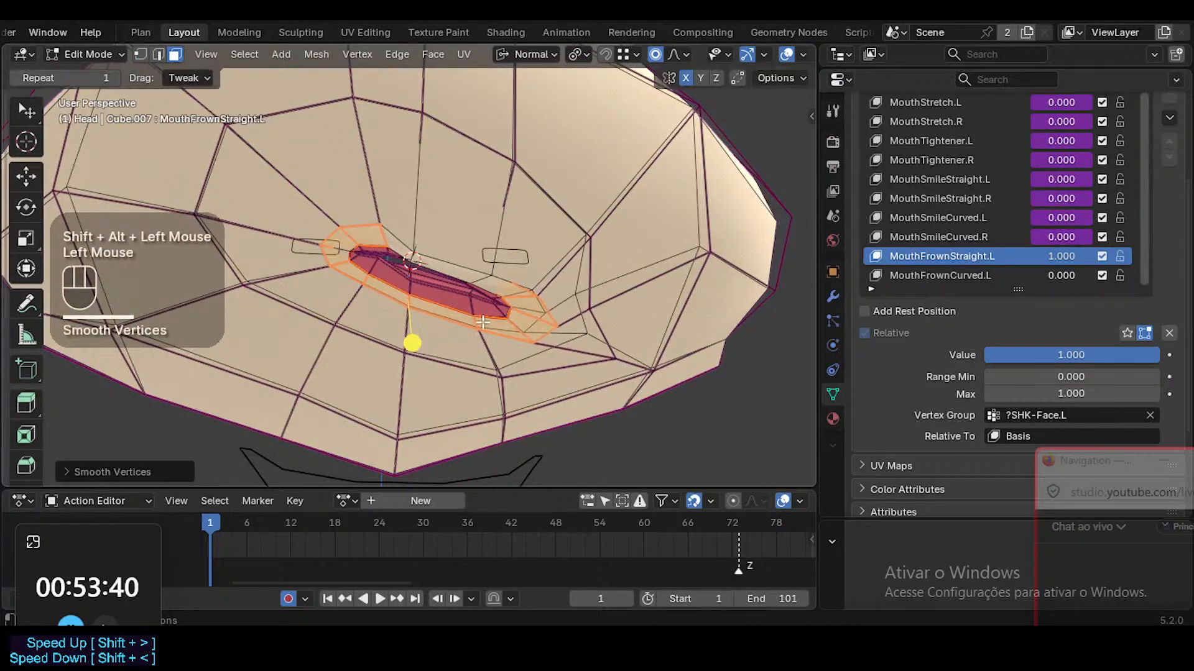
{"action": "left_click", "coordinate": [473, 302], "text": "alt+shift"}
{"action": "key", "text": "ctrl+KP_Add"}
{"action": "key", "text": "ctrl+KP_Add"}
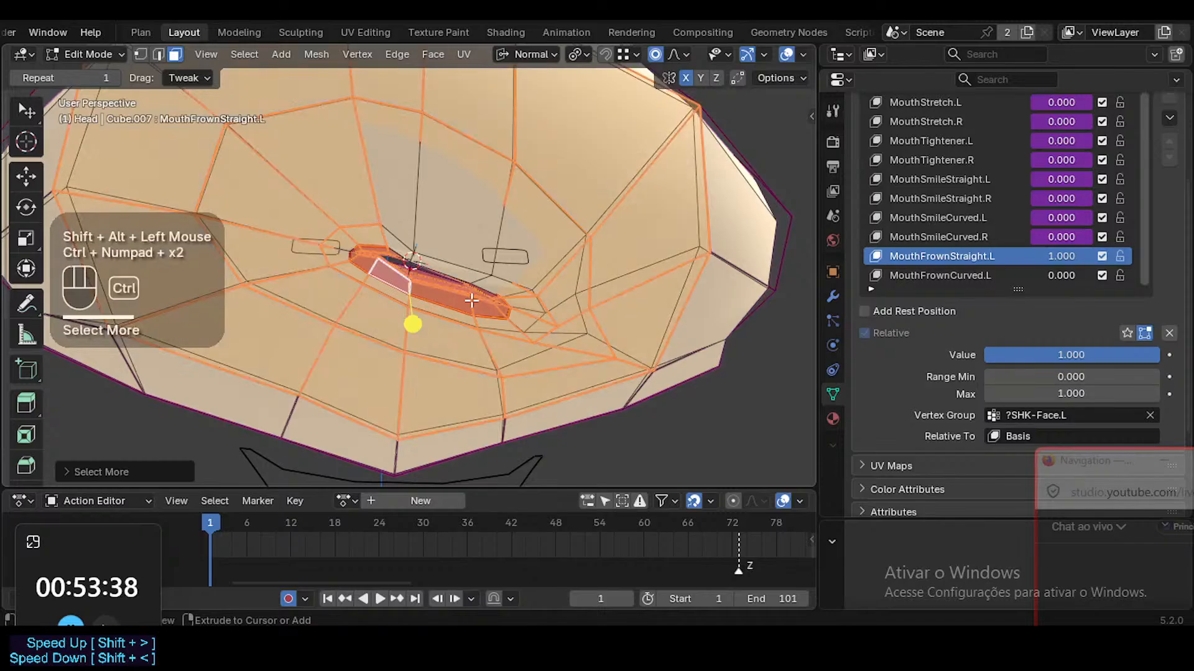
{"action": "key", "text": "ctrl+KP_Subtract"}
{"action": "key", "text": "ctrl+KP_Subtract"}
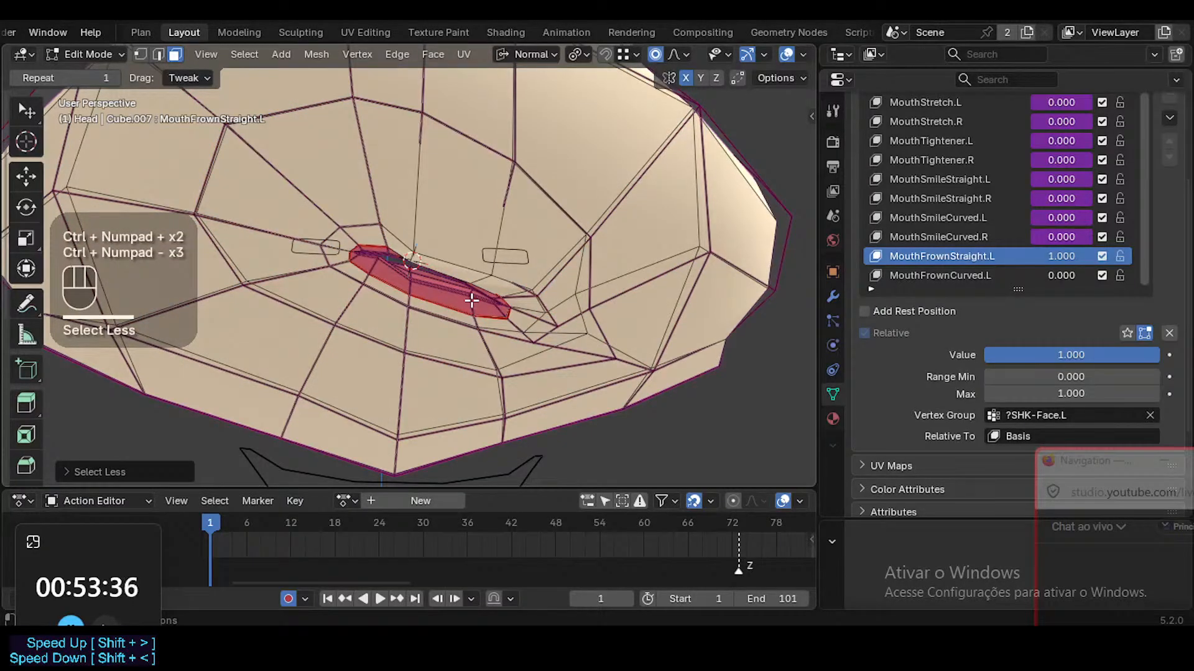
Add the face loop around the lips to the mouth selection, smooth the vertices and rotate the selection by about -14 degrees
{"action": "left_click", "coordinate": [518, 296], "text": "alt+shift"}
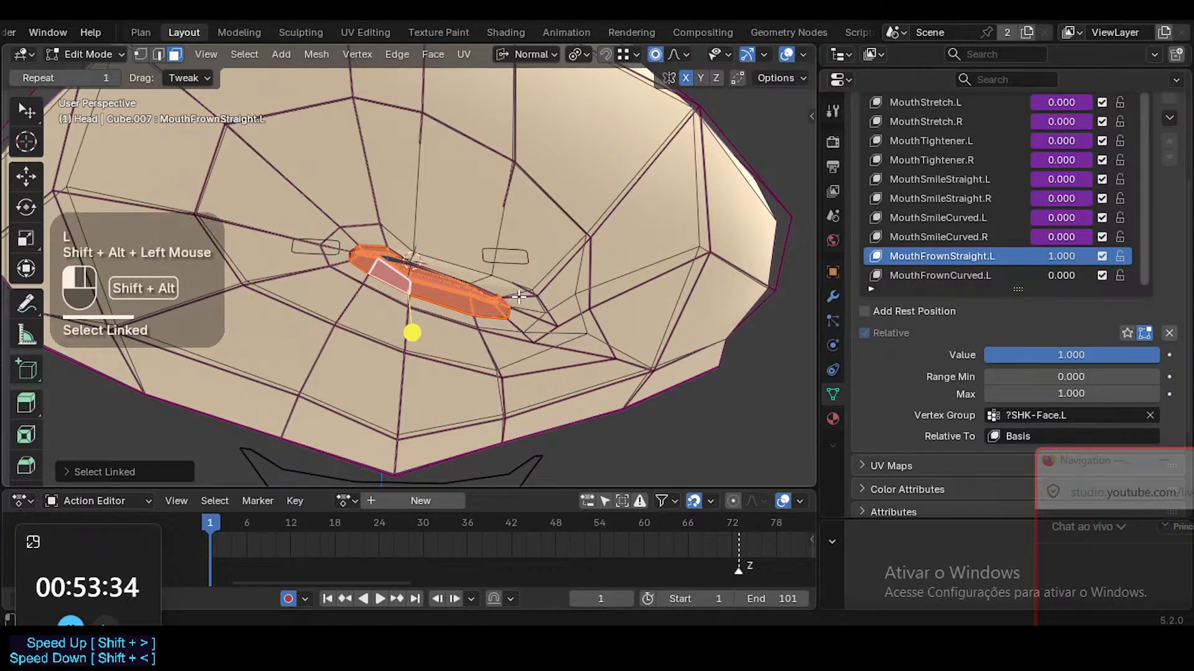
{"action": "left_click_drag", "start_coordinate": [411, 336], "coordinate": [497, 352]}
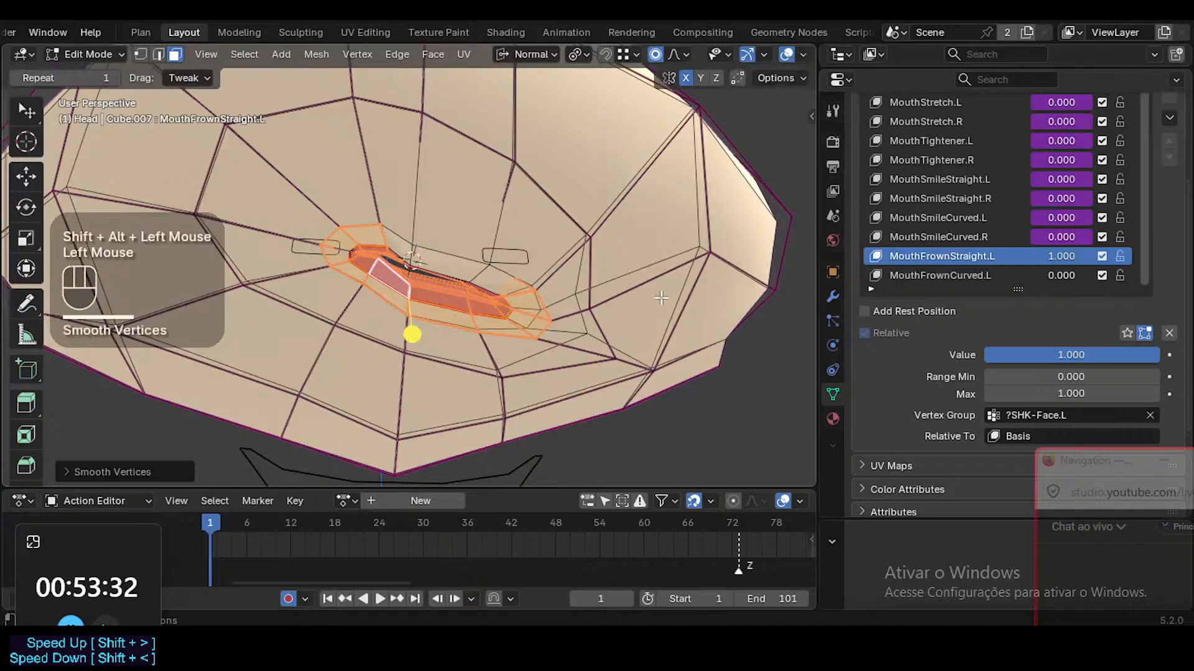
{"action": "key", "text": "r"}
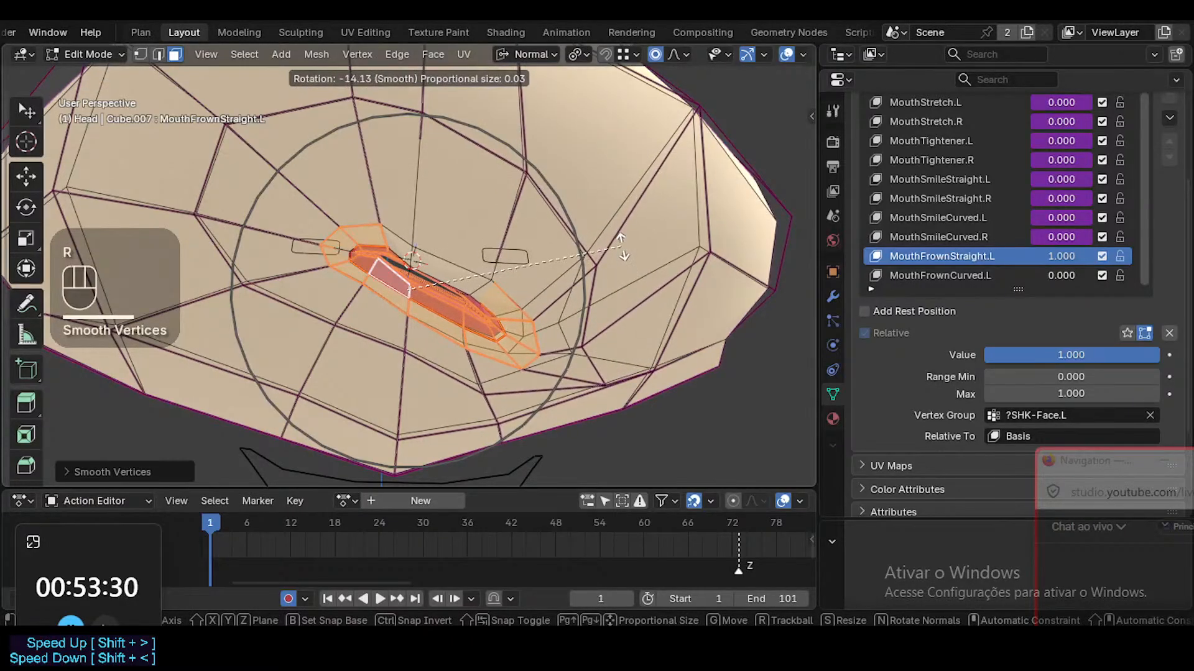
{"action": "left_click", "coordinate": [429, 272]}
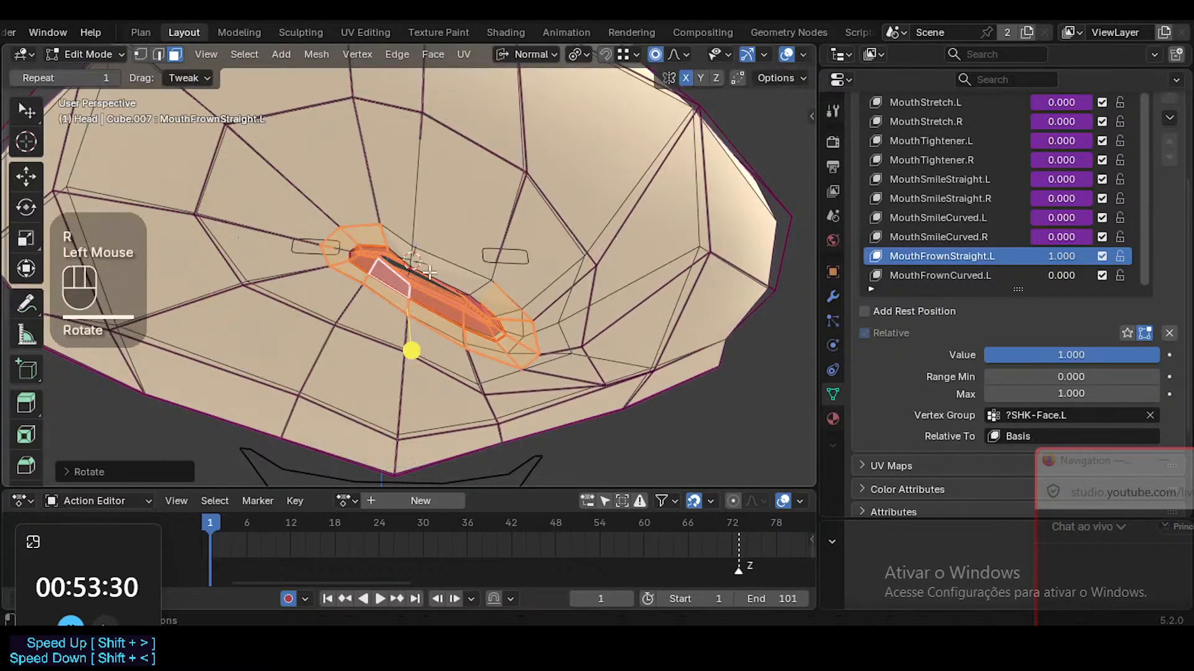
Refine the tilt and position of the selected mouth and lip loop with small rotations, a trackball rotation and slight moves
{"action": "key", "text": "r"}
{"action": "left_click", "coordinate": [587, 314]}
{"action": "key", "text": "g"}
{"action": "left_click", "coordinate": [583, 331], "text": "shift"}
{"action": "key", "text": "r"}
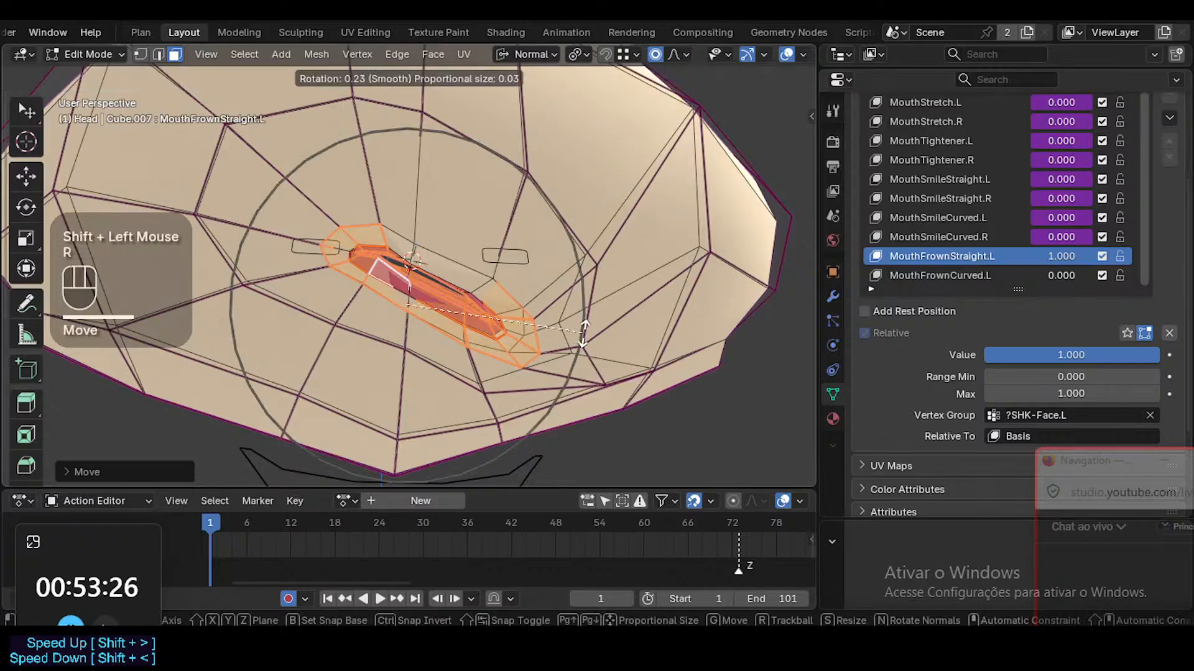
{"action": "key", "text": "r"}
{"action": "left_click", "coordinate": [563, 315]}
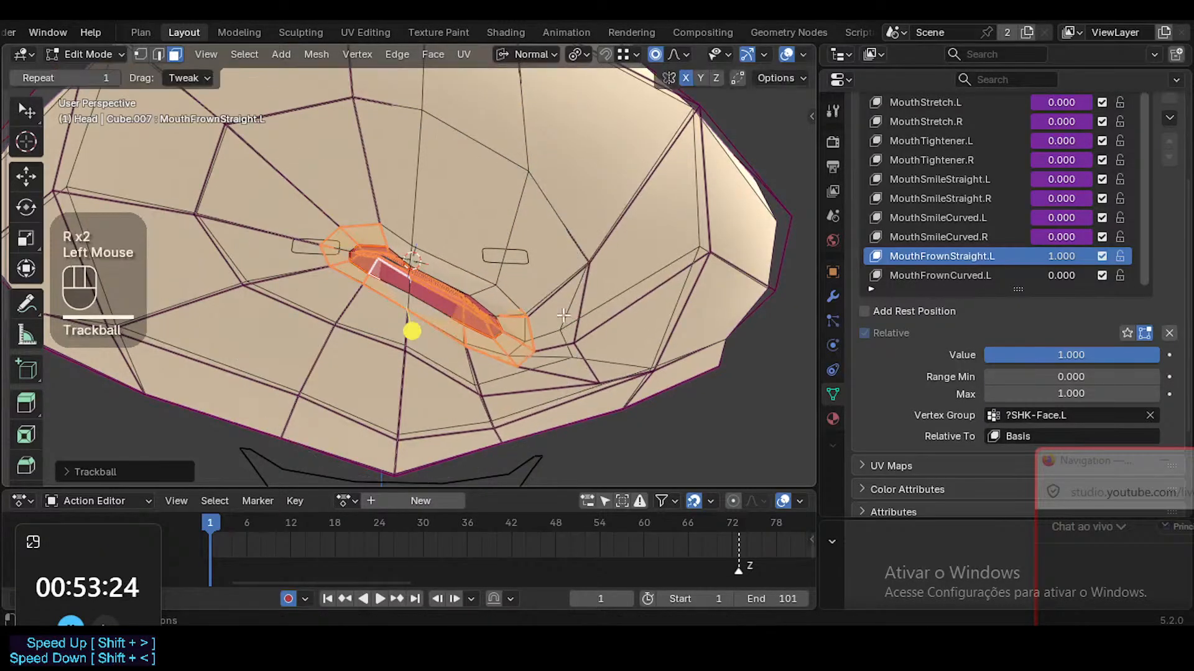
{"action": "key", "text": "g"}
{"action": "left_click", "coordinate": [563, 315], "text": "shift"}
Select the vertex above the left half of the upper lip and shift it slightly downward with proportional editing
{"action": "key", "text": "1"}
{"action": "left_click", "coordinate": [581, 229]}
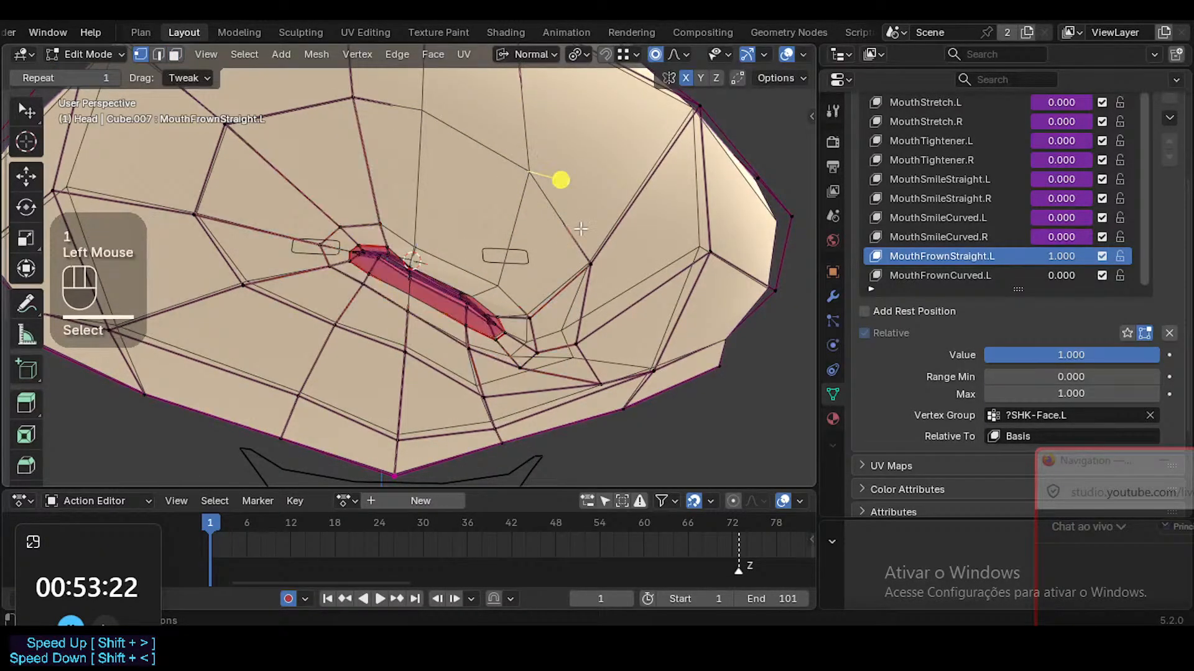
{"action": "key", "text": "g"}
{"action": "left_click", "coordinate": [586, 247], "text": "shift"}
{"action": "middle_click_drag", "start_coordinate": [575, 160], "coordinate": [551, 204]}
{"action": "key", "text": "g"}
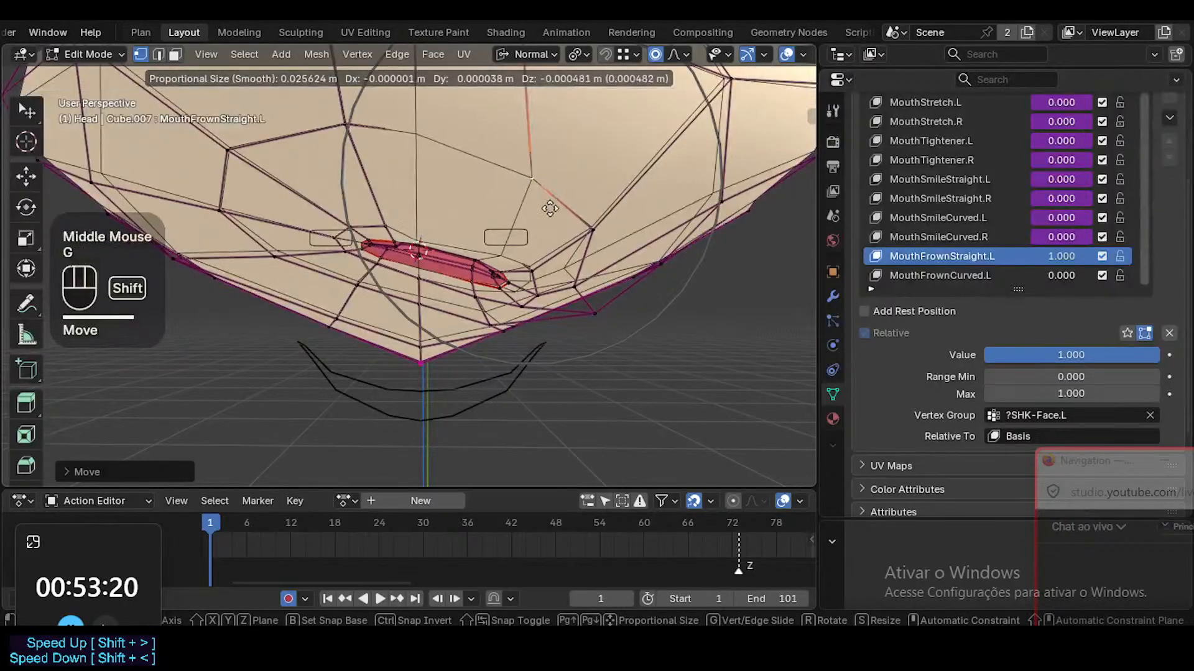
{"action": "left_click", "coordinate": [551, 237], "text": "shift"}
Move the centre vertex above the upper lip slightly down and forward
{"action": "left_click", "coordinate": [416, 176]}
{"action": "middle_click_drag", "start_coordinate": [416, 176], "coordinate": [421, 211]}
{"action": "key", "text": "g"}
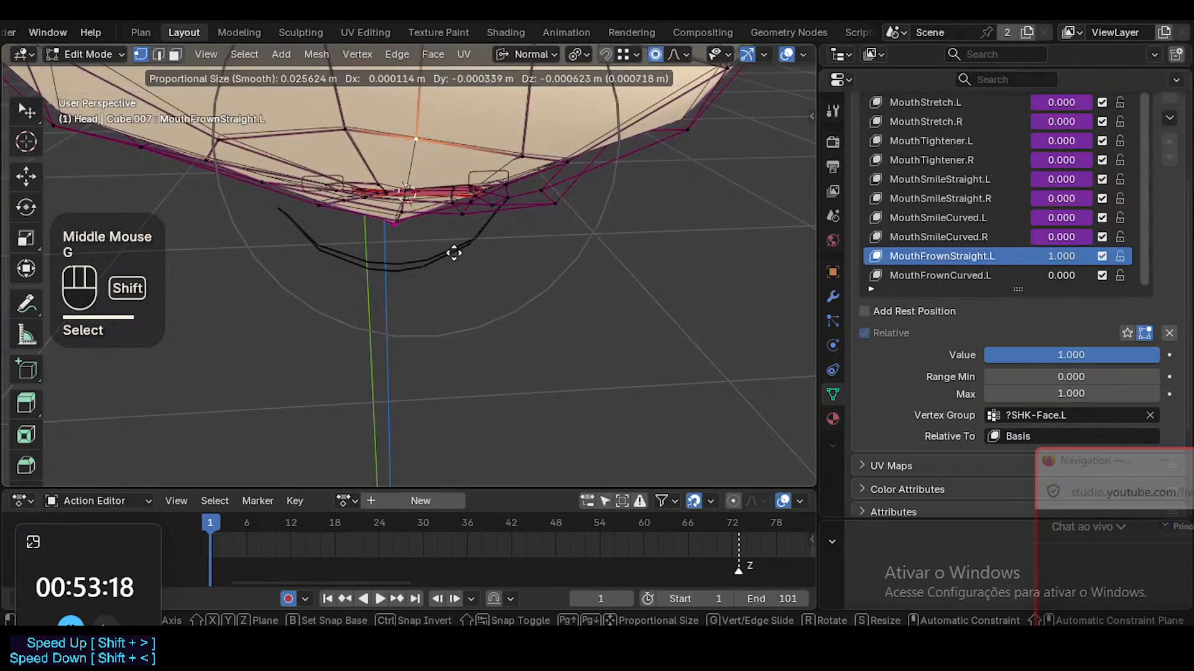
{"action": "left_click", "coordinate": [466, 253], "text": "shift"}
Nudge the cheek vertex beyond the left mouth corner with proportional editing
{"action": "middle_click_drag", "start_coordinate": [480, 253], "coordinate": [567, 88]}
{"action": "left_click", "coordinate": [583, 273]}
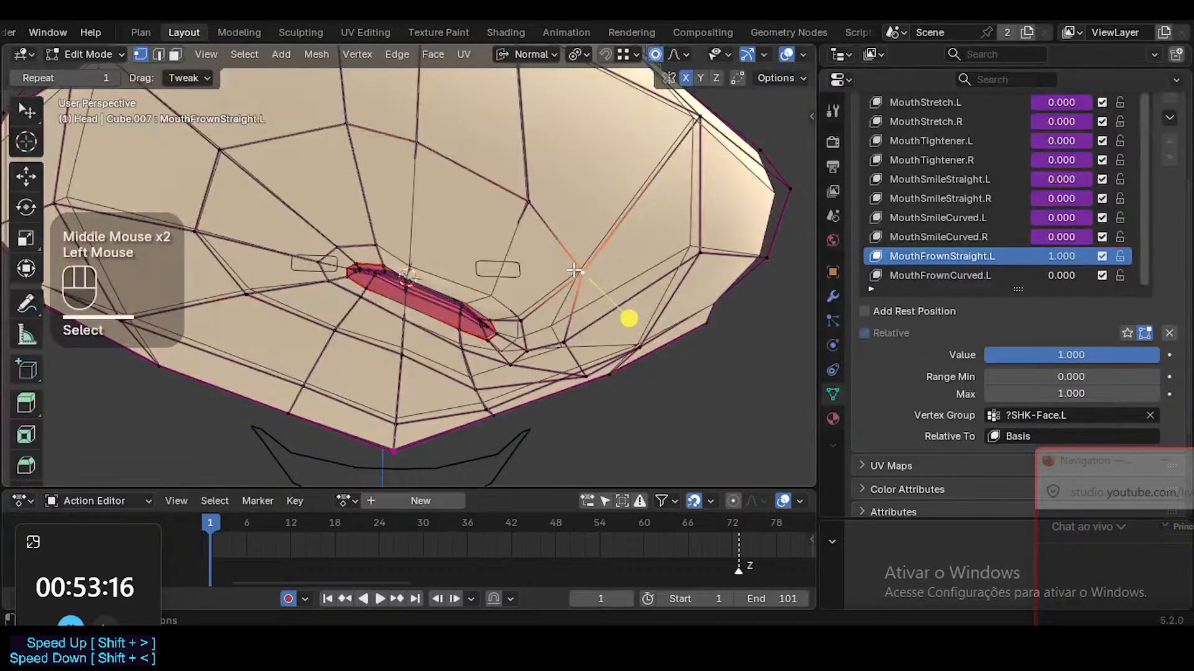
{"action": "key", "text": "g"}
{"action": "left_click", "coordinate": [581, 274], "text": "shift"}
In face select mode, pick the face below the left mouth corner and smooth its vertices
{"action": "left_click", "coordinate": [477, 296]}
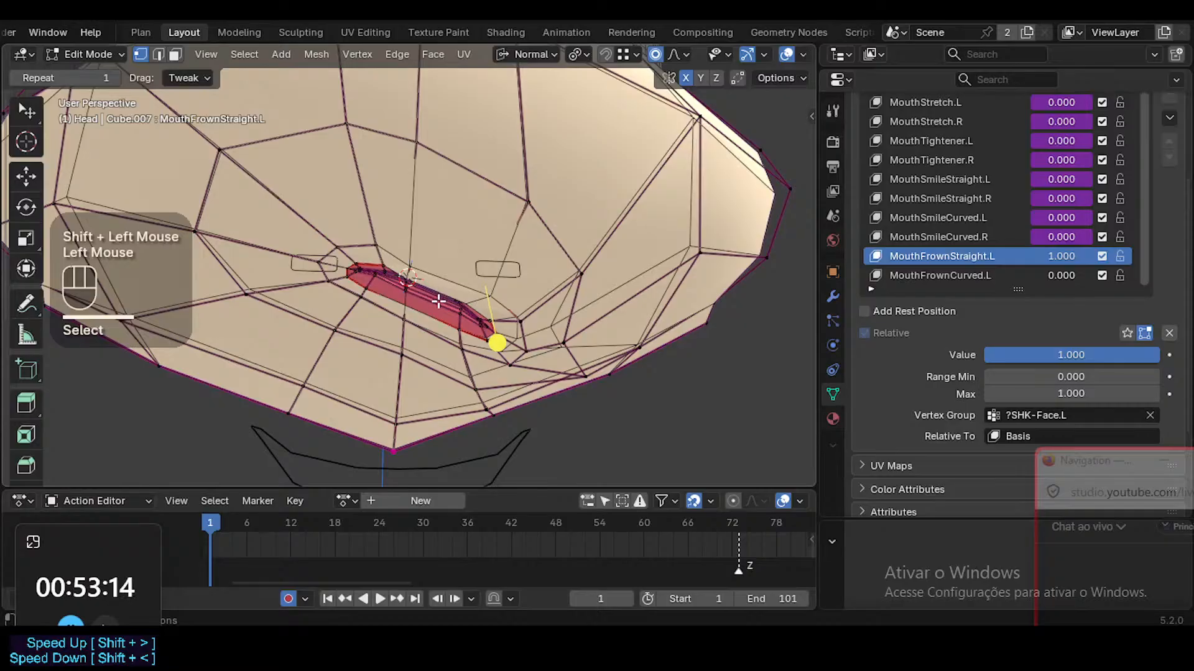
{"action": "key", "text": "2"}
{"action": "middle_click_drag", "start_coordinate": [438, 301], "coordinate": [403, 290]}
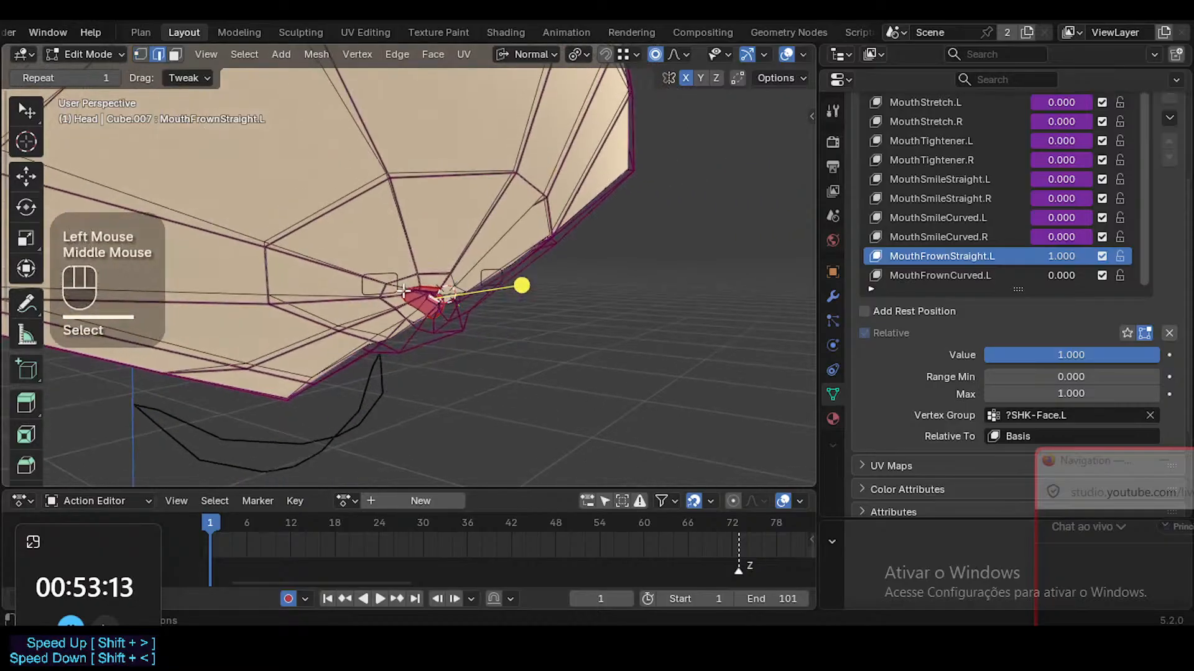
{"action": "key", "text": "3"}
{"action": "left_click", "coordinate": [432, 339]}
{"action": "middle_click_drag", "start_coordinate": [431, 339], "coordinate": [380, 317]}
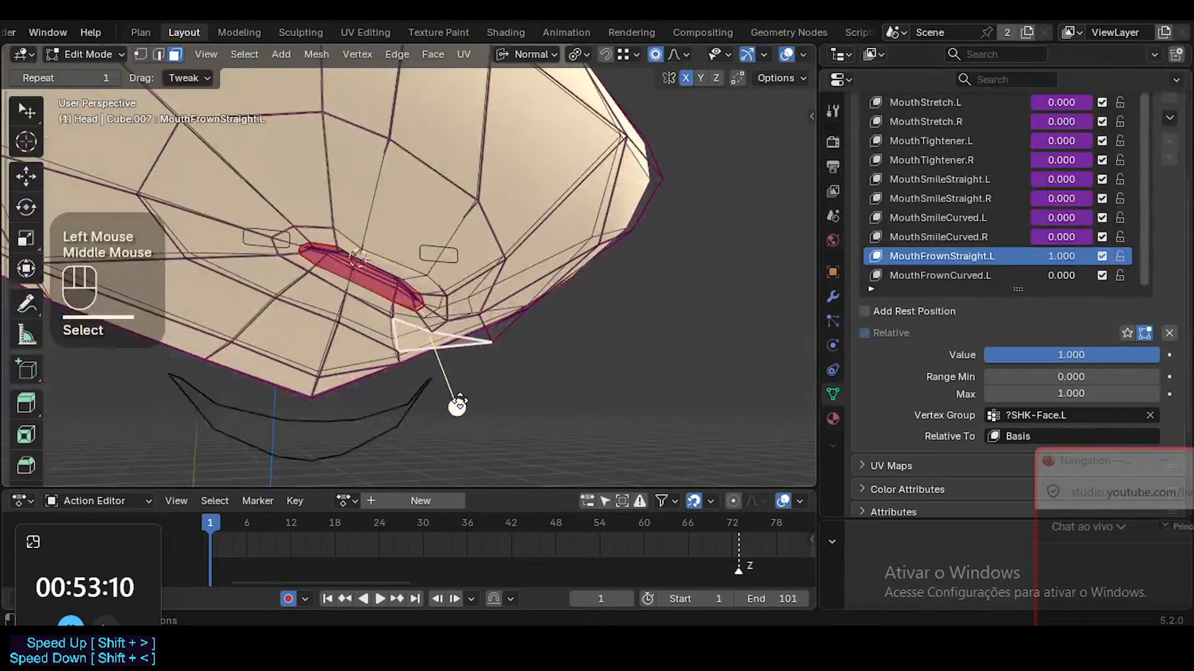
{"action": "left_click_drag", "start_coordinate": [457, 405], "coordinate": [525, 413]}
{"action": "left_click_drag", "start_coordinate": [607, 412], "coordinate": [611, 412]}
{"action": "middle_click_drag", "start_coordinate": [611, 412], "coordinate": [559, 378]}
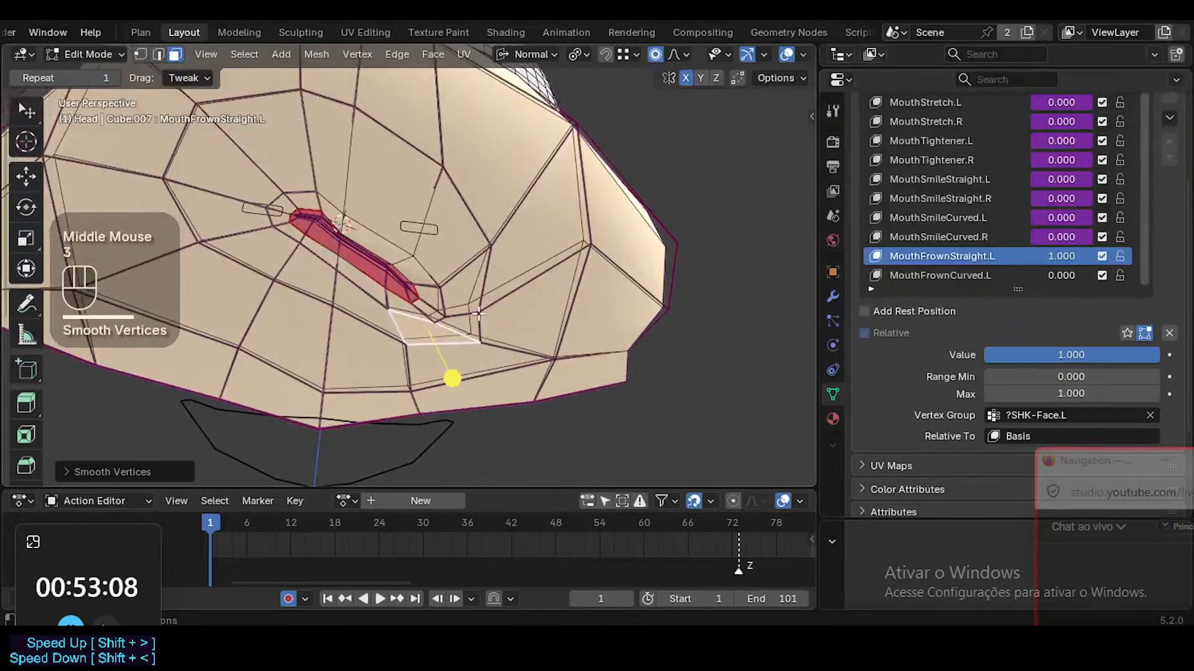
Smooth the face loops around the mouth, clearing the selection before picking the wide outer ring
{"action": "key", "text": "3"}
{"action": "left_click", "coordinate": [464, 313], "text": "alt+shift"}
{"action": "left_click_drag", "start_coordinate": [344, 302], "coordinate": [358, 273]}
{"action": "key", "text": "alt+a"}
{"action": "left_click", "coordinate": [347, 278], "text": "alt+shift"}
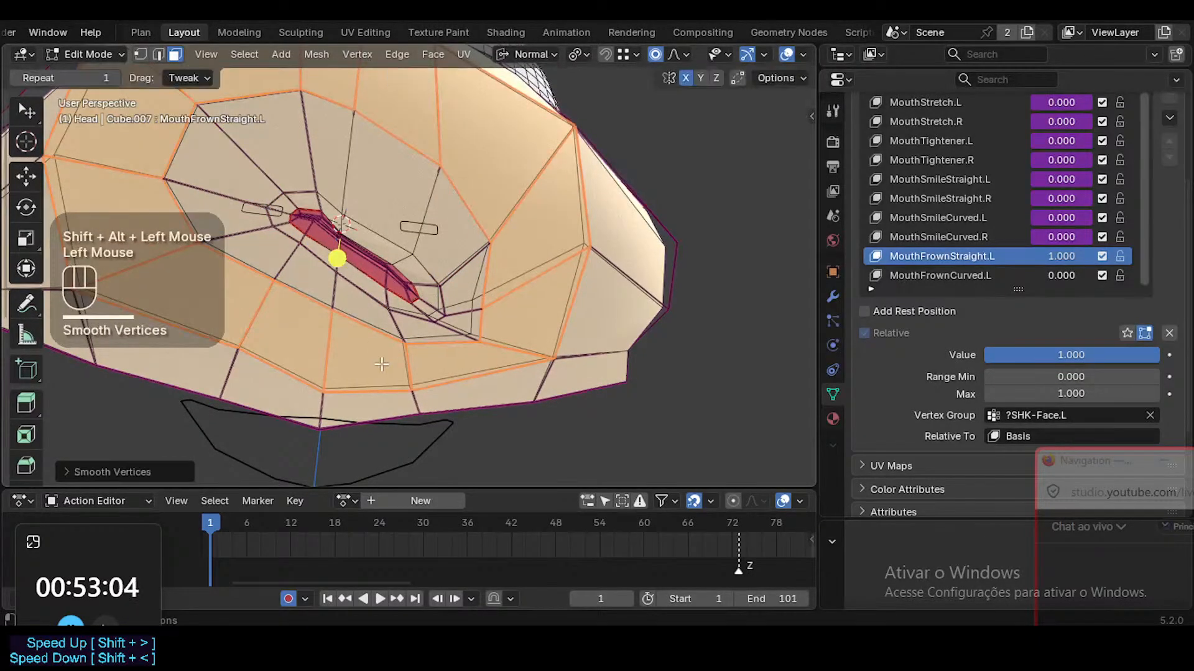
{"action": "left_click_drag", "start_coordinate": [437, 359], "coordinate": [431, 357]}
Select the three faces running below the mouth to the left cheek and smooth their vertices
{"action": "left_click", "coordinate": [431, 357], "text": "shift"}
{"action": "left_click", "coordinate": [511, 326]}
{"action": "left_click", "coordinate": [473, 367], "text": "shift"}
{"action": "left_click", "coordinate": [367, 355], "text": "shift"}
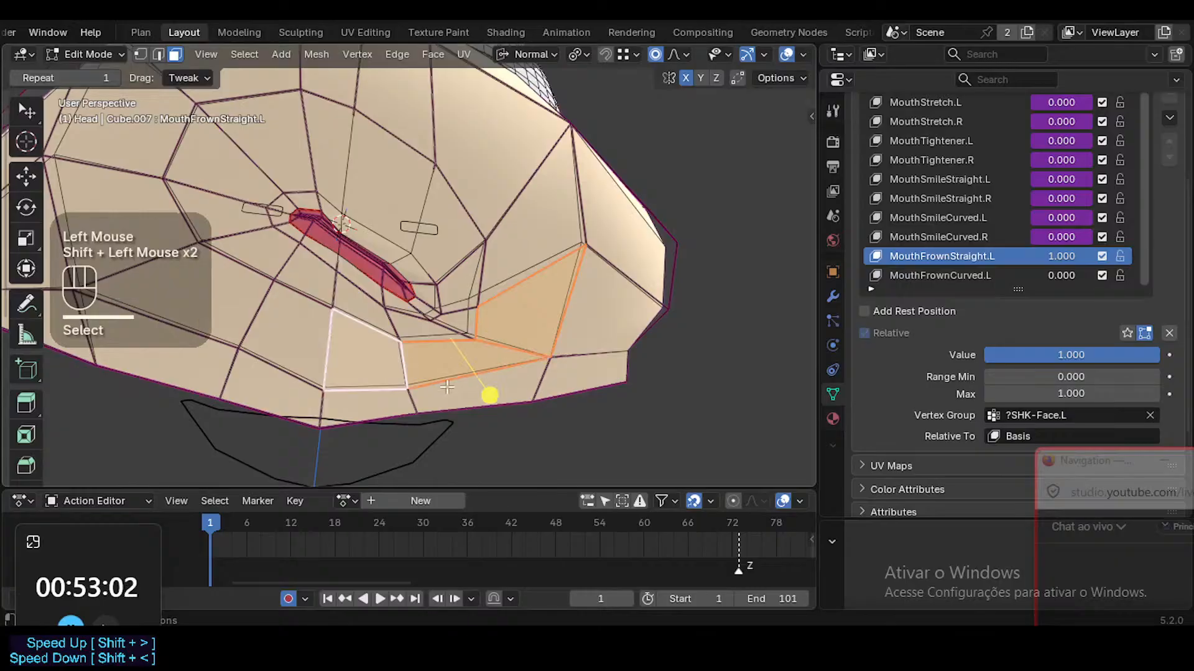
{"action": "left_click_drag", "start_coordinate": [488, 393], "coordinate": [555, 395]}
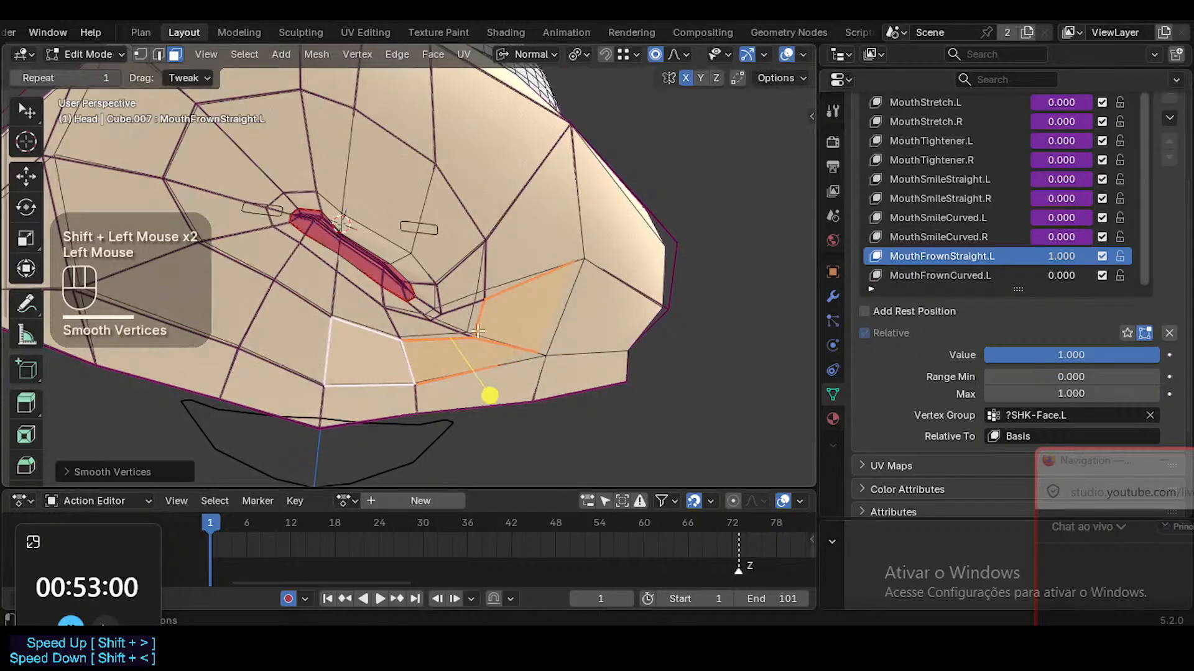
Select the small faces around the left mouth corner in groups and smooth their vertices
{"action": "middle_click_drag", "start_coordinate": [481, 334], "coordinate": [515, 348]}
{"action": "left_click", "coordinate": [506, 326]}
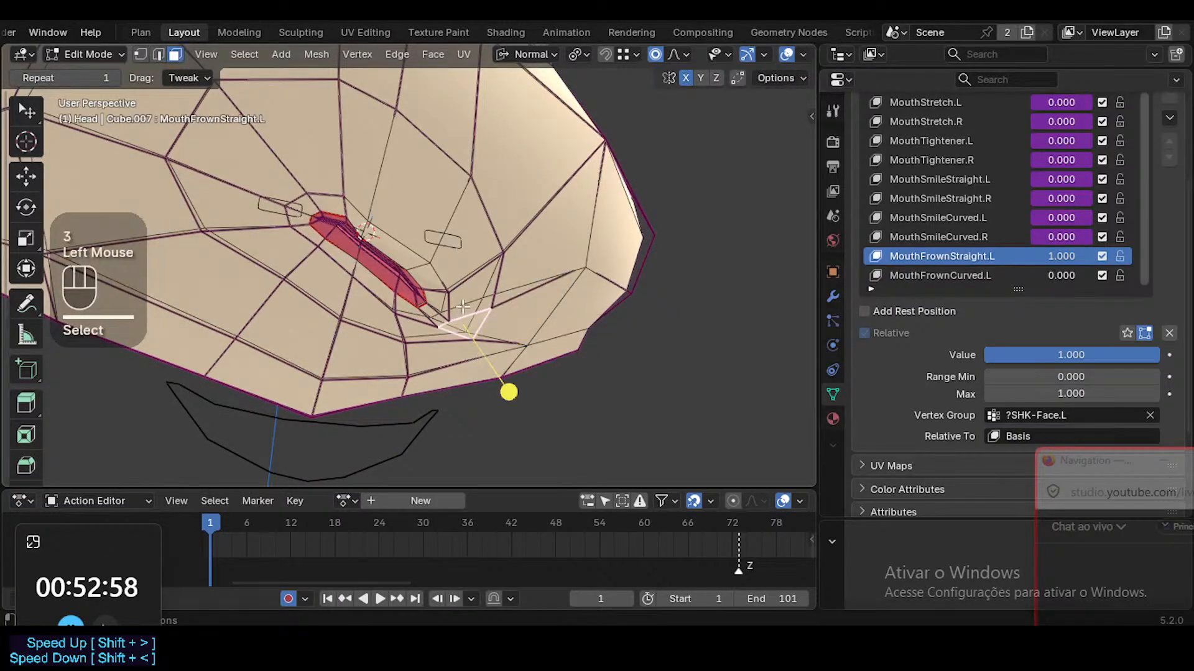
{"action": "left_click", "coordinate": [464, 306], "text": "shift"}
{"action": "left_click_drag", "start_coordinate": [506, 361], "coordinate": [529, 366]}
{"action": "left_click_drag", "start_coordinate": [610, 370], "coordinate": [610, 369]}
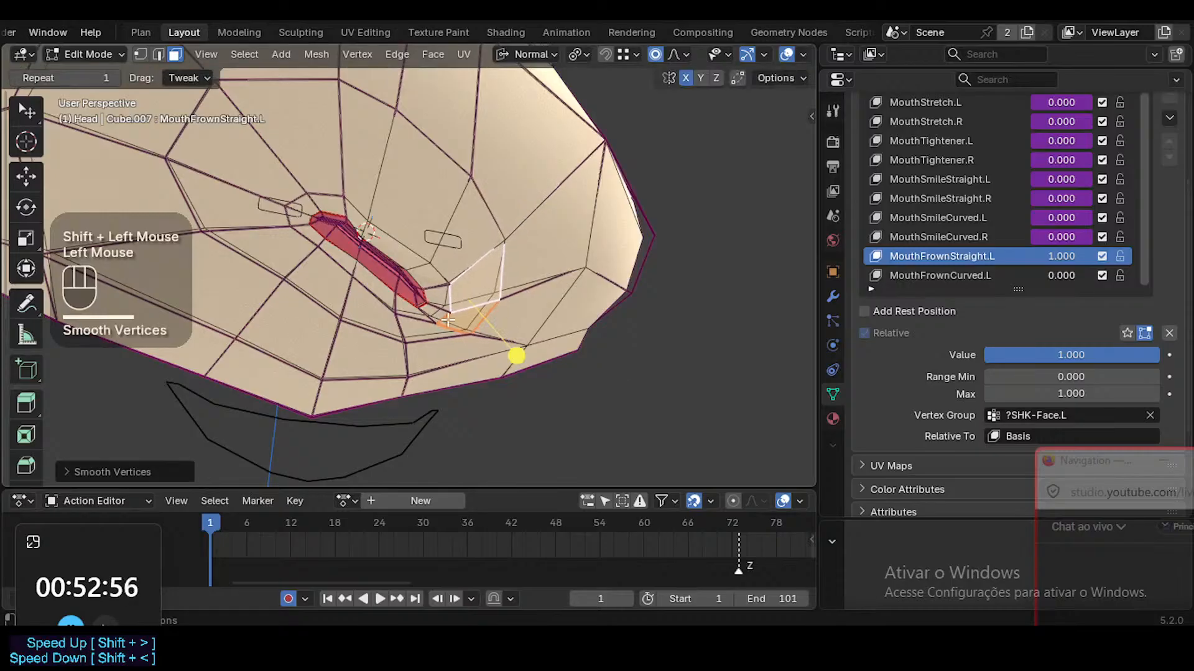
{"action": "left_click", "coordinate": [440, 304], "text": "shift"}
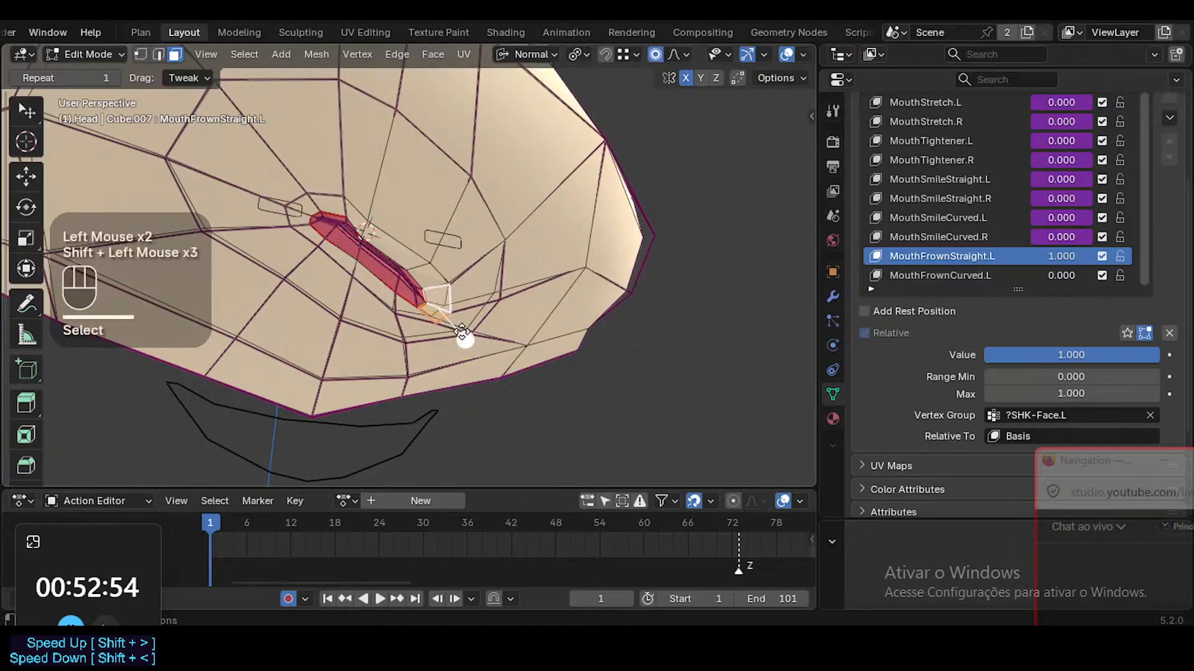
{"action": "left_click_drag", "start_coordinate": [463, 335], "coordinate": [550, 351]}
{"action": "left_click_drag", "start_coordinate": [685, 352], "coordinate": [684, 352]}
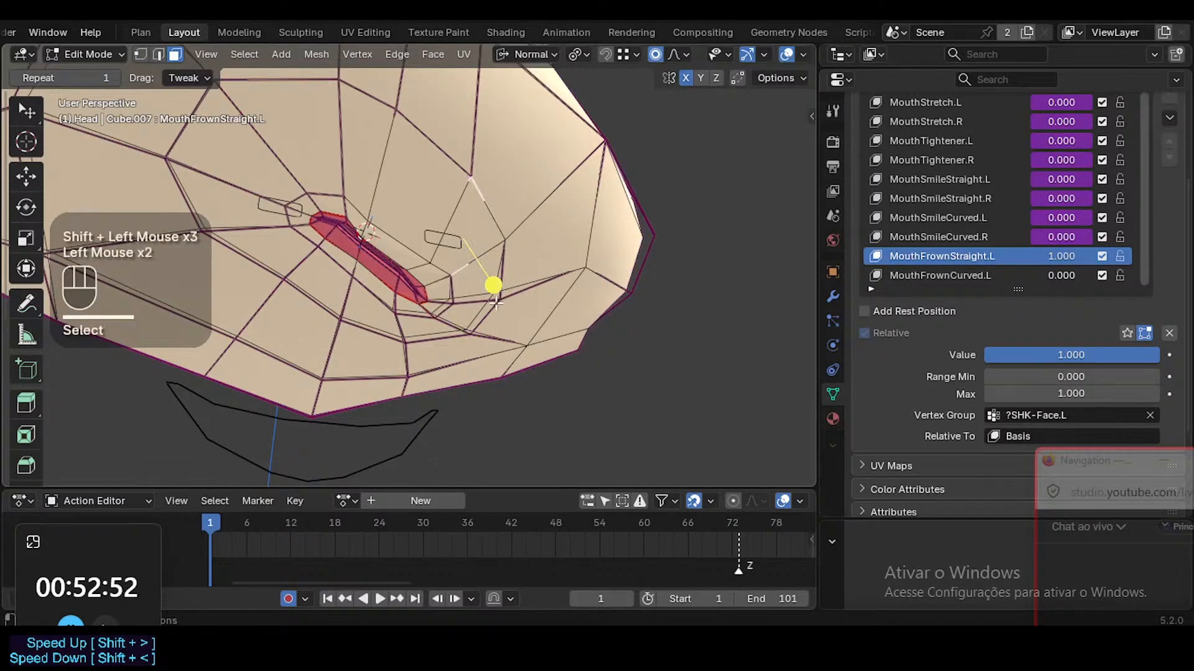
Smooth the selected cheek face above the left mouth corner, move it slightly and adjust its angle with a trackball rotation
{"action": "left_click_drag", "start_coordinate": [496, 303], "coordinate": [539, 304]}
{"action": "middle_click_drag", "start_coordinate": [535, 297], "coordinate": [525, 331]}
{"action": "key", "text": "g"}
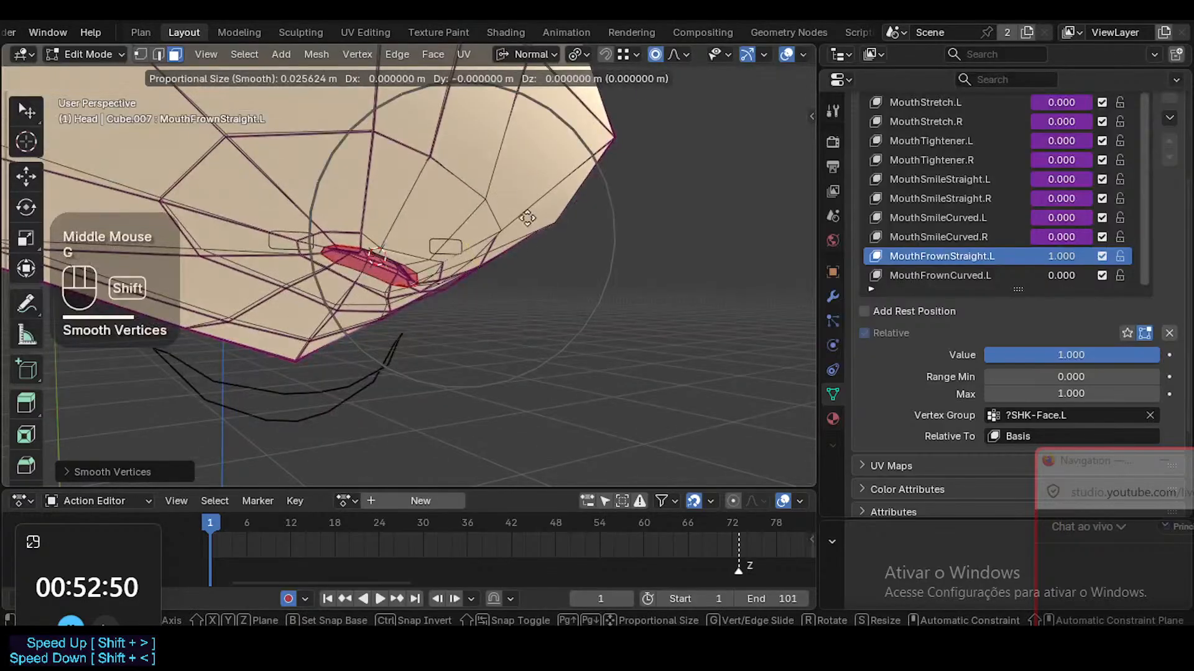
{"action": "left_click", "coordinate": [557, 242], "text": "shift"}
{"action": "key", "text": "r"}
{"action": "key", "text": "r"}
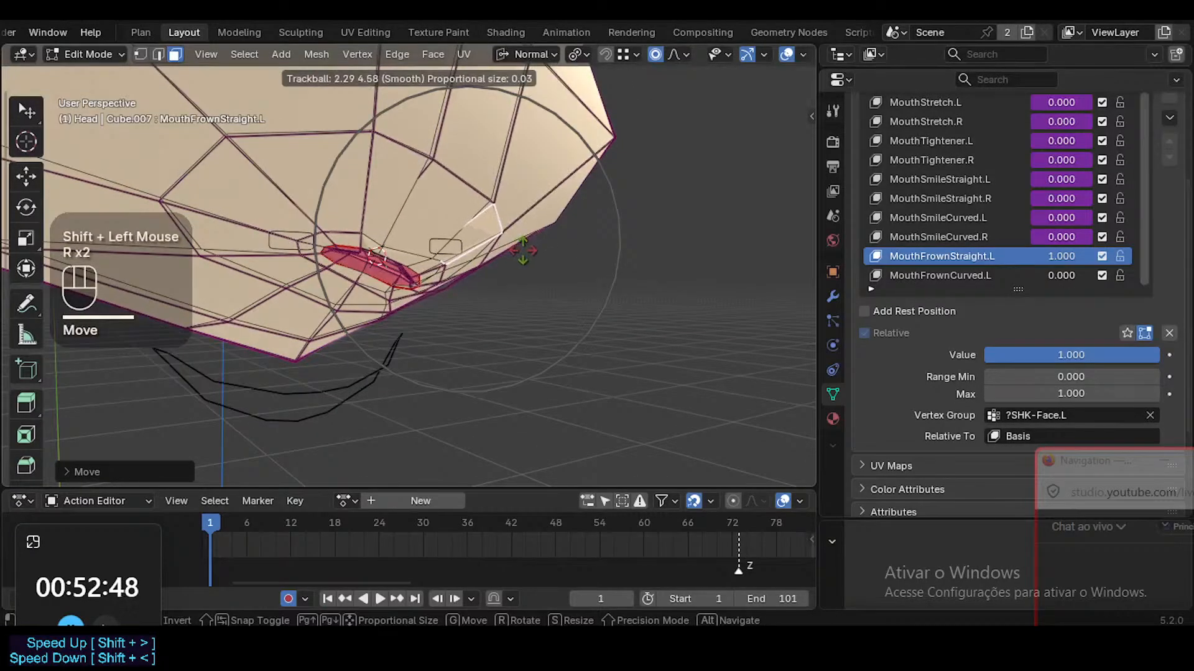
{"action": "left_click", "coordinate": [523, 250]}
Smooth the face above the left half of the upper lip, then reorient it with rotations and a small move
{"action": "left_click", "coordinate": [413, 225]}
{"action": "left_click_drag", "start_coordinate": [454, 293], "coordinate": [482, 293]}
{"action": "middle_click_drag", "start_coordinate": [404, 225], "coordinate": [455, 242]}
{"action": "key", "text": "r"}
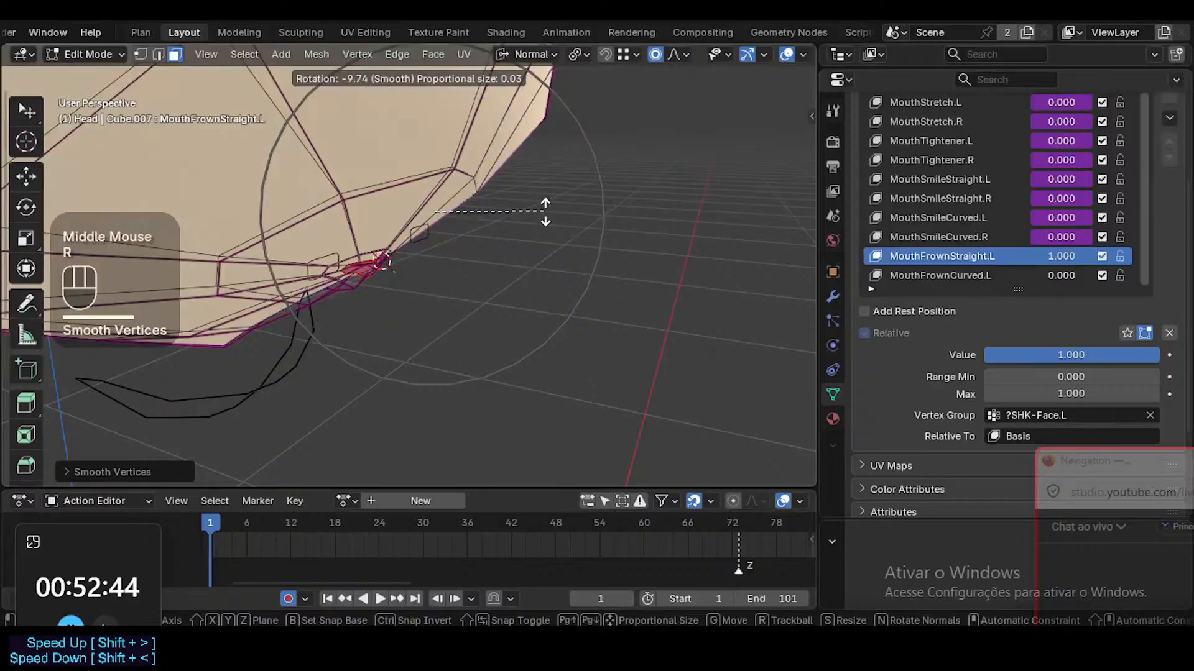
{"action": "left_click", "coordinate": [547, 214]}
{"action": "key", "text": "g"}
{"action": "left_click", "coordinate": [485, 293], "text": "shift"}
{"action": "middle_click_drag", "start_coordinate": [485, 293], "coordinate": [474, 282]}
{"action": "key", "text": "r"}
{"action": "key", "text": "r"}
{"action": "left_click", "coordinate": [480, 280]}
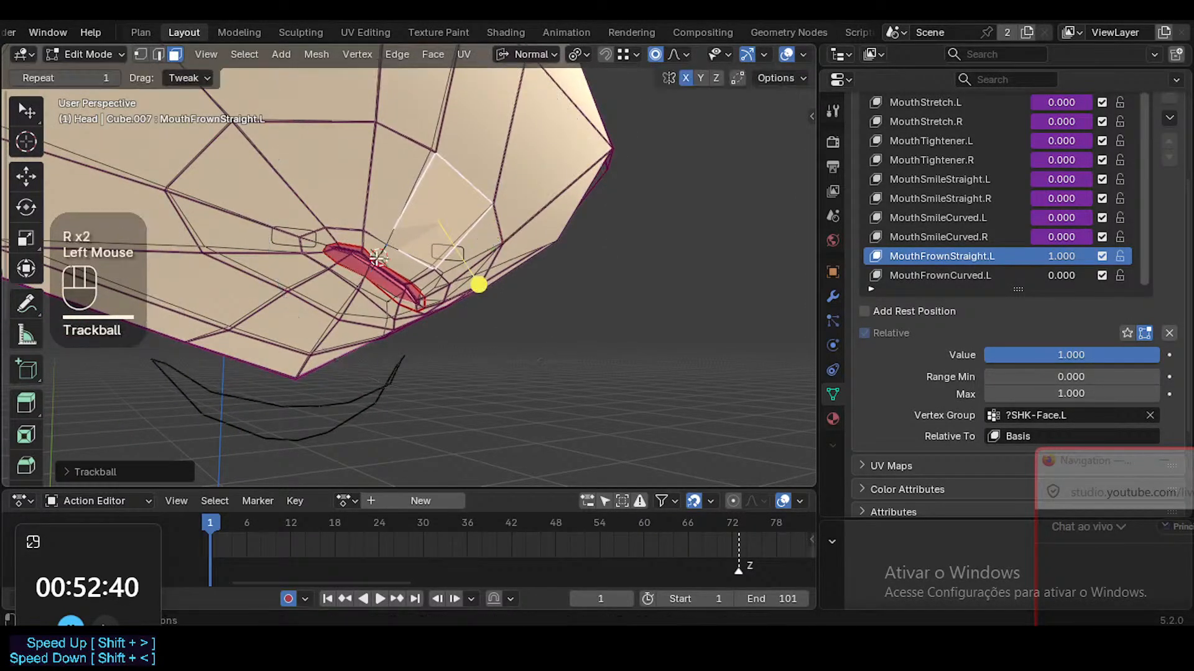
Nudge the mesh below the left mouth corner, then select the face loop around the lips and smooth it
{"action": "left_click", "coordinate": [404, 320]}
{"action": "middle_click_drag", "start_coordinate": [405, 320], "coordinate": [436, 292]}
{"action": "key", "text": "g"}
{"action": "left_click", "coordinate": [469, 301], "text": "shift"}
{"action": "key", "text": "3"}
{"action": "left_click", "coordinate": [452, 290], "text": "alt+shift"}
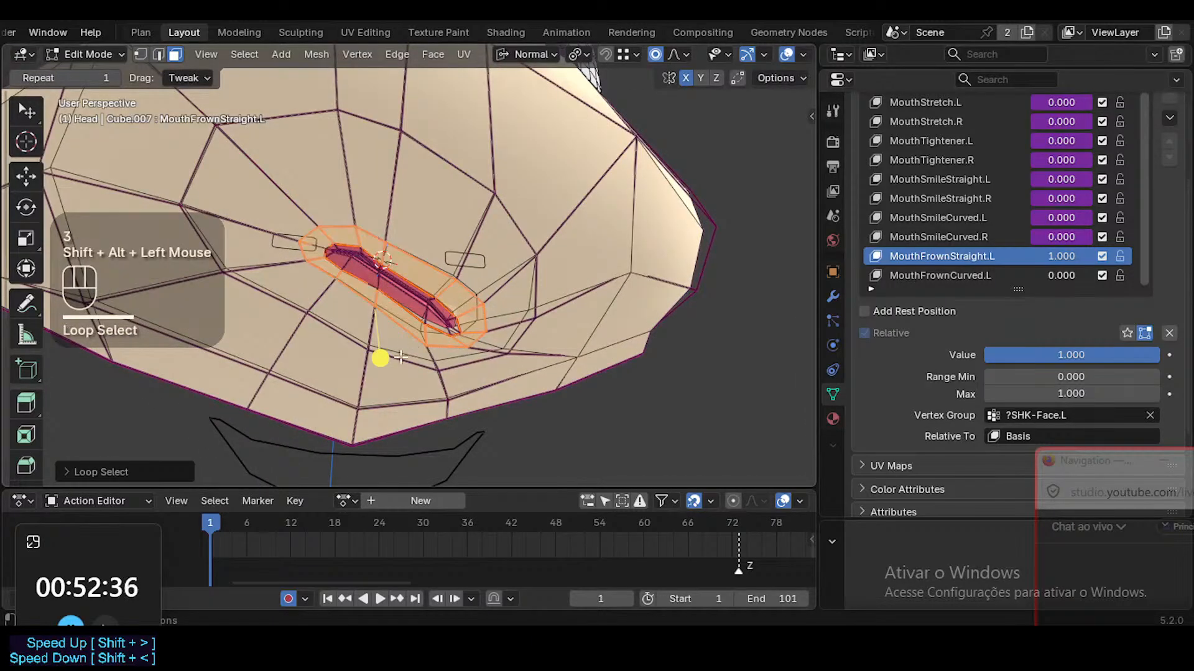
{"action": "left_click_drag", "start_coordinate": [400, 358], "coordinate": [433, 364]}
{"action": "middle_click_drag", "start_coordinate": [433, 365], "coordinate": [404, 351]}
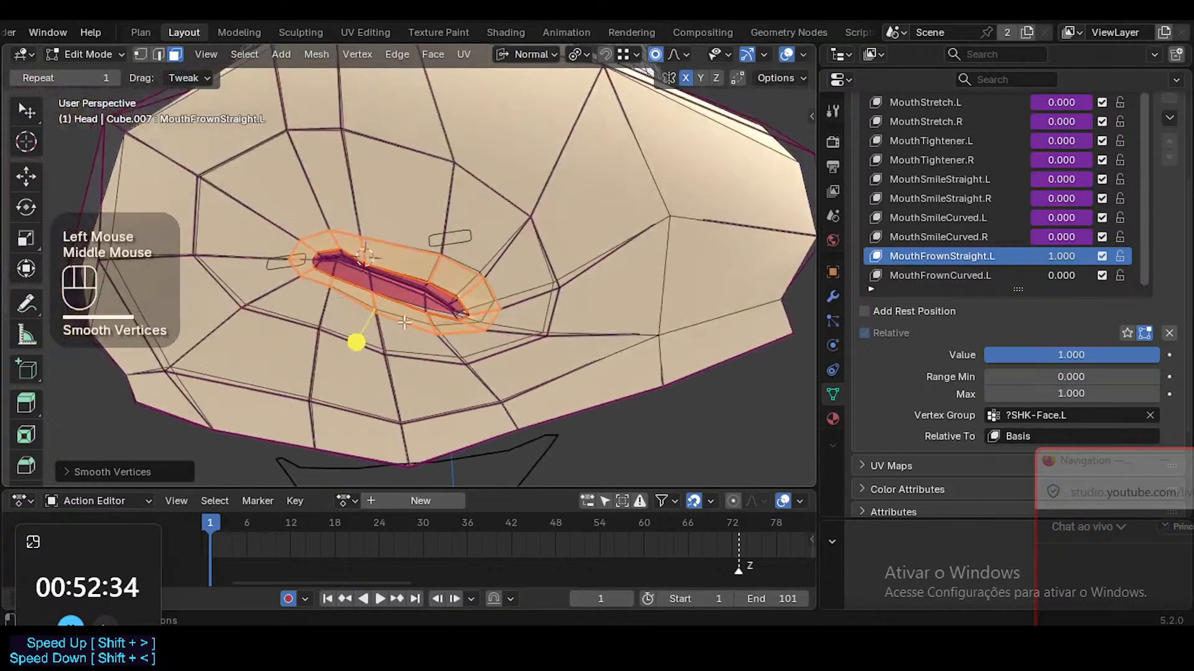
Select the vertex below the left part of the lower lip and adjust its position from the side
{"action": "key", "text": "1"}
{"action": "left_click", "coordinate": [459, 325]}
{"action": "middle_click_drag", "start_coordinate": [458, 325], "coordinate": [427, 367]}
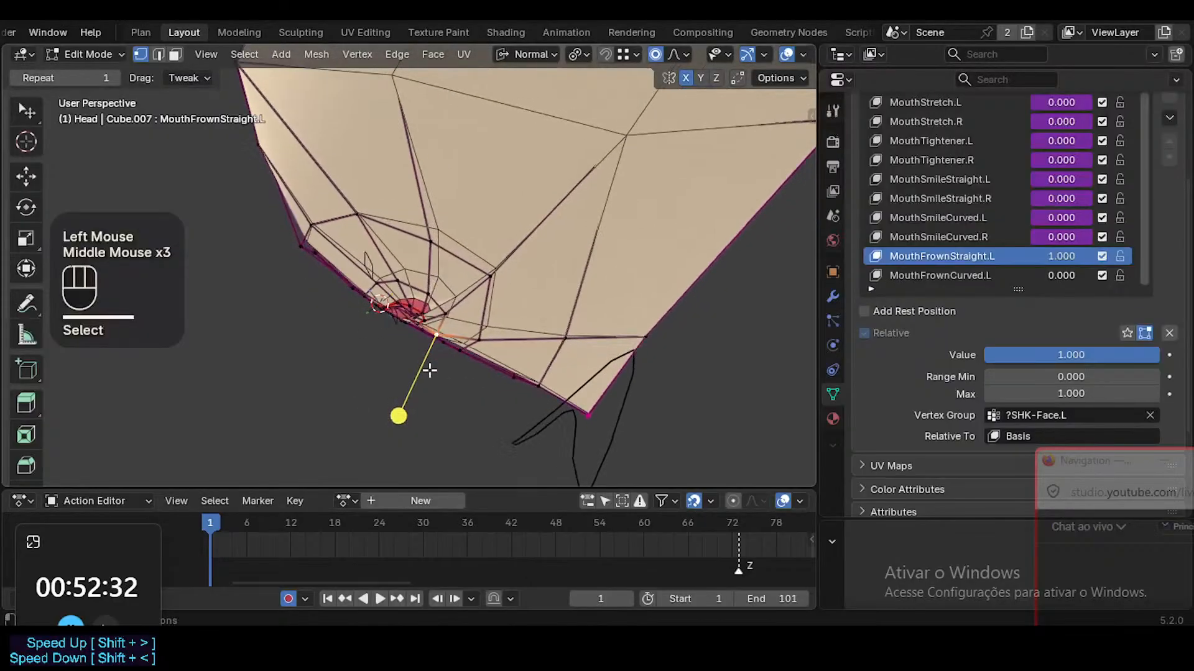
{"action": "key", "text": "g"}
{"action": "left_click", "coordinate": [441, 353]}
Select the upper lip's centre vertex and adjust the lip's position with small proportional moves
{"action": "middle_click_drag", "start_coordinate": [367, 315], "coordinate": [416, 311], "text": "ctrl"}
{"action": "middle_click_drag", "start_coordinate": [415, 311], "coordinate": [565, 243]}
{"action": "left_click", "coordinate": [465, 190]}
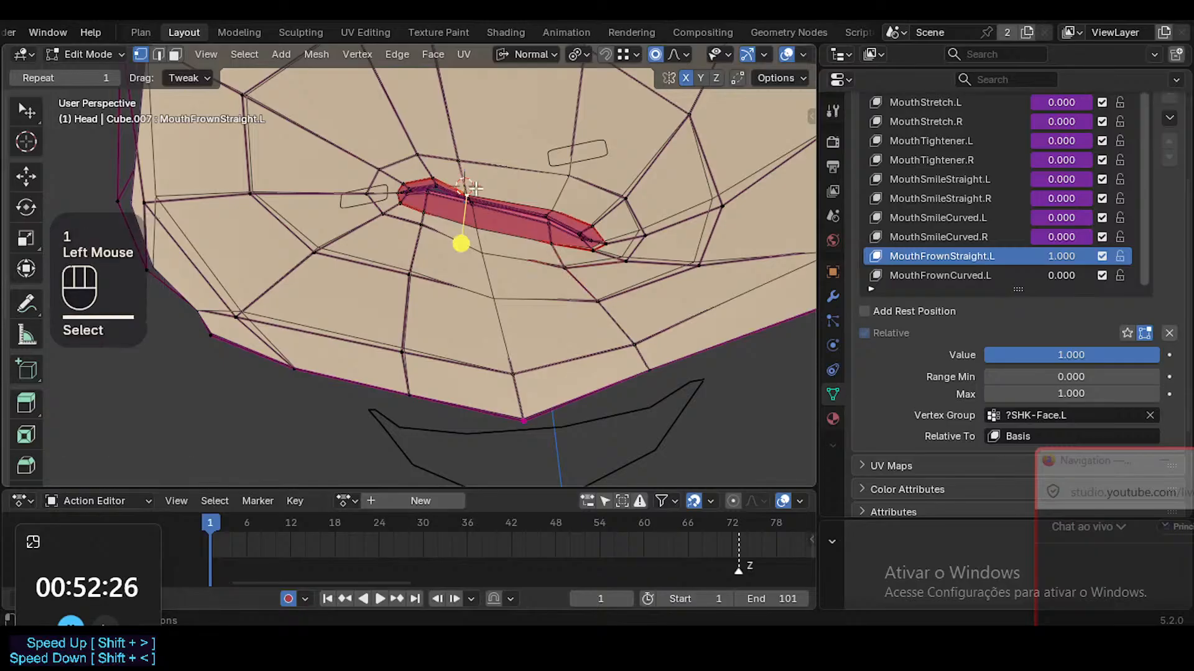
{"action": "key", "text": "g"}
{"action": "left_click", "coordinate": [484, 110], "text": "shift"}
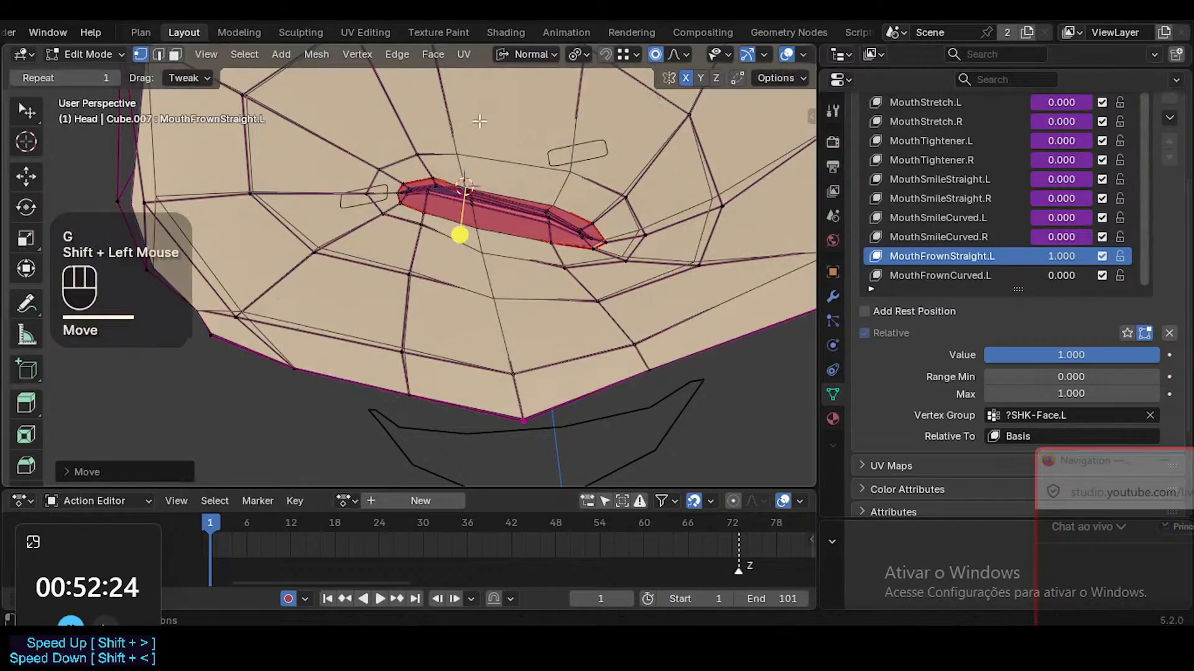
{"action": "key", "text": "g"}
{"action": "middle_click_drag", "start_coordinate": [572, 177], "coordinate": [576, 242]}
{"action": "left_click", "coordinate": [601, 205], "text": "shift"}
Nudge the upper lip near its left corner, then select the face loop around the lips and smooth it
{"action": "left_click", "coordinate": [570, 211]}
{"action": "key", "text": "g"}
{"action": "left_click", "coordinate": [592, 232], "text": "shift"}
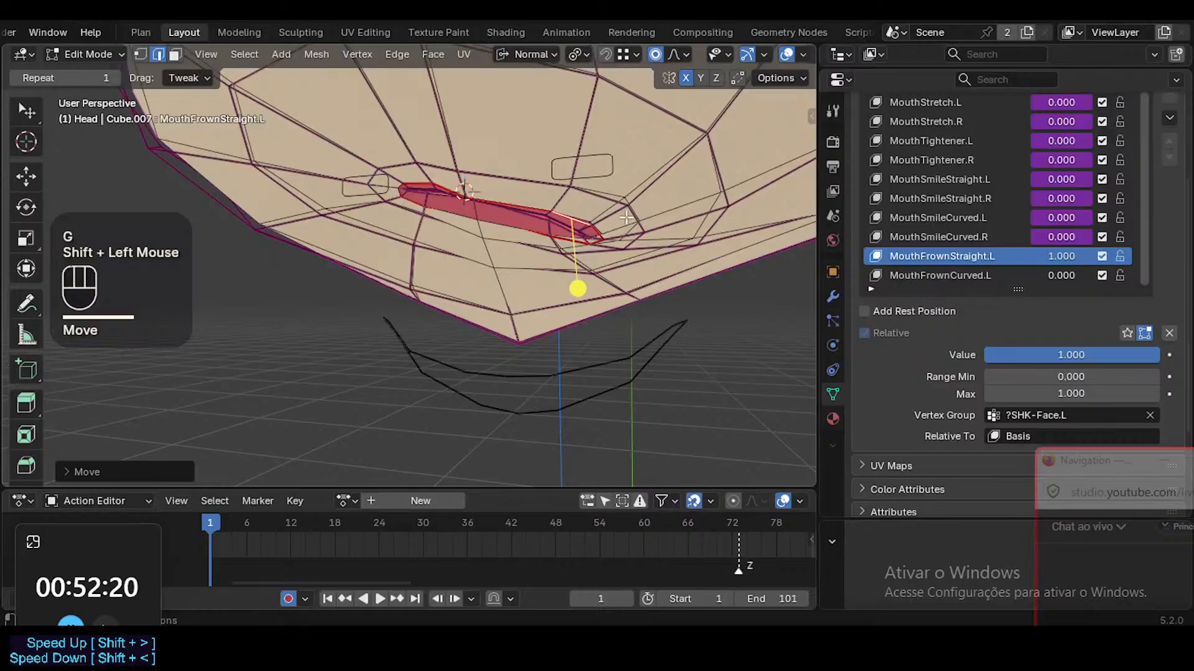
{"action": "left_click", "coordinate": [503, 310]}
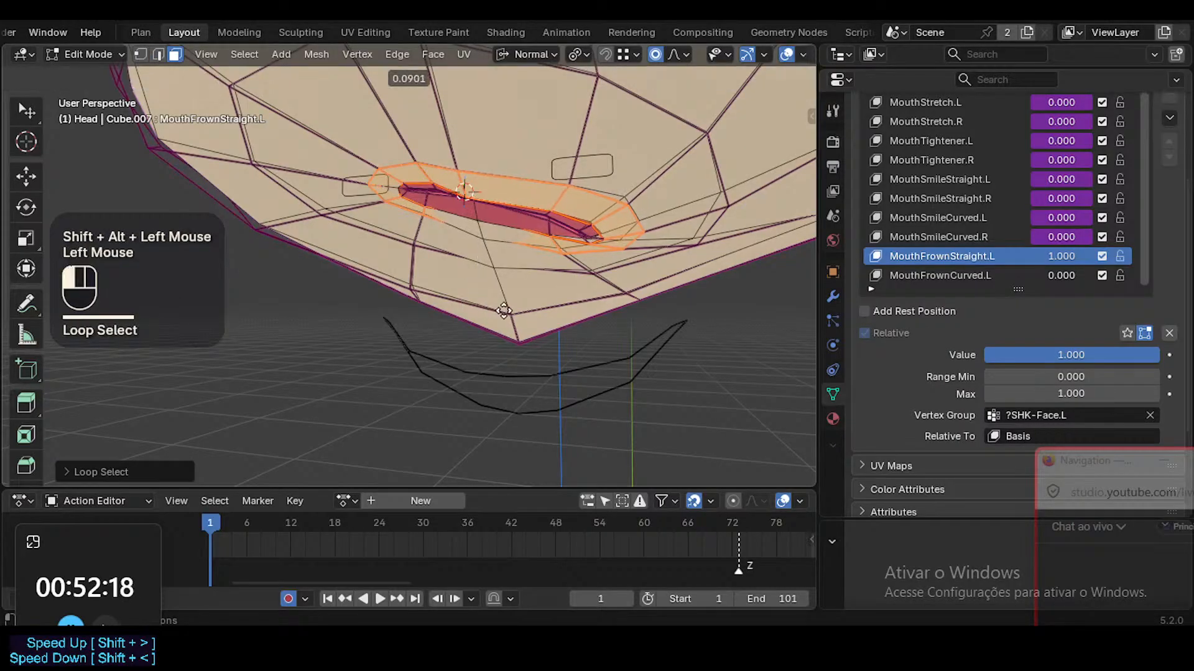
In vertex select mode, reposition the centre vertex below the lower lip with small proportional moves
{"action": "key", "text": "1"}
{"action": "middle_click_drag", "start_coordinate": [469, 301], "coordinate": [461, 325]}
{"action": "key", "text": "g"}
{"action": "left_click", "coordinate": [518, 219]}
{"action": "key", "text": "g"}
{"action": "left_click", "coordinate": [478, 322], "text": "shift"}
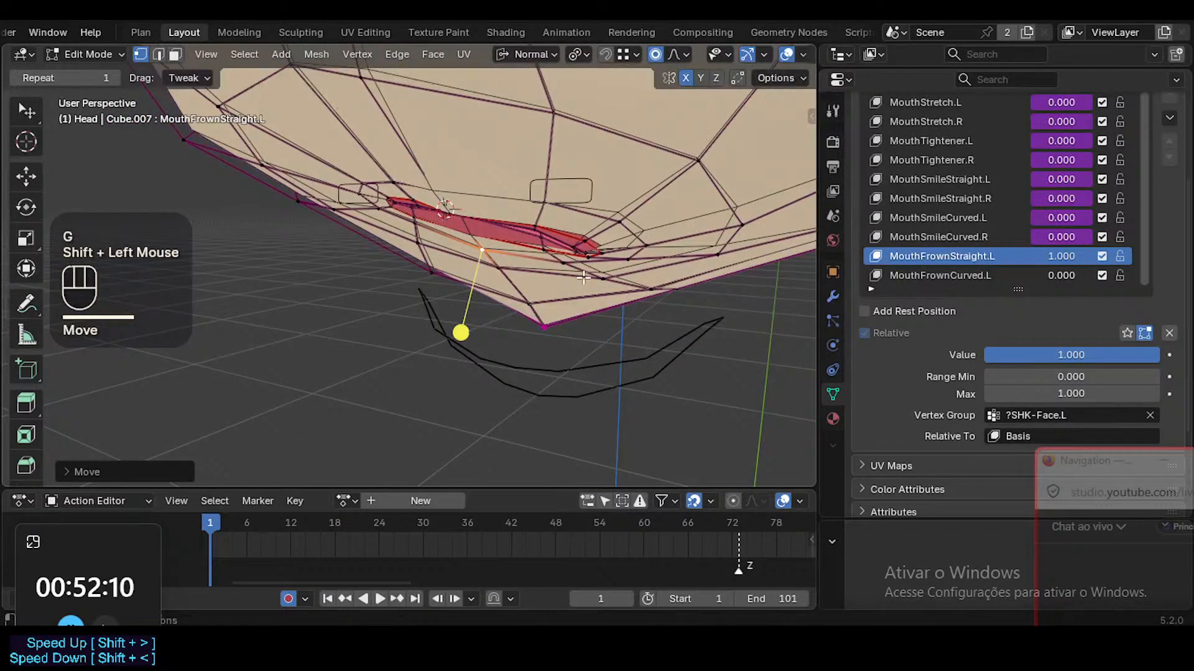
Adjust the lower lip's edge near the left corner with proportional editing at a 0.0175 m radius
{"action": "key", "text": "g"}
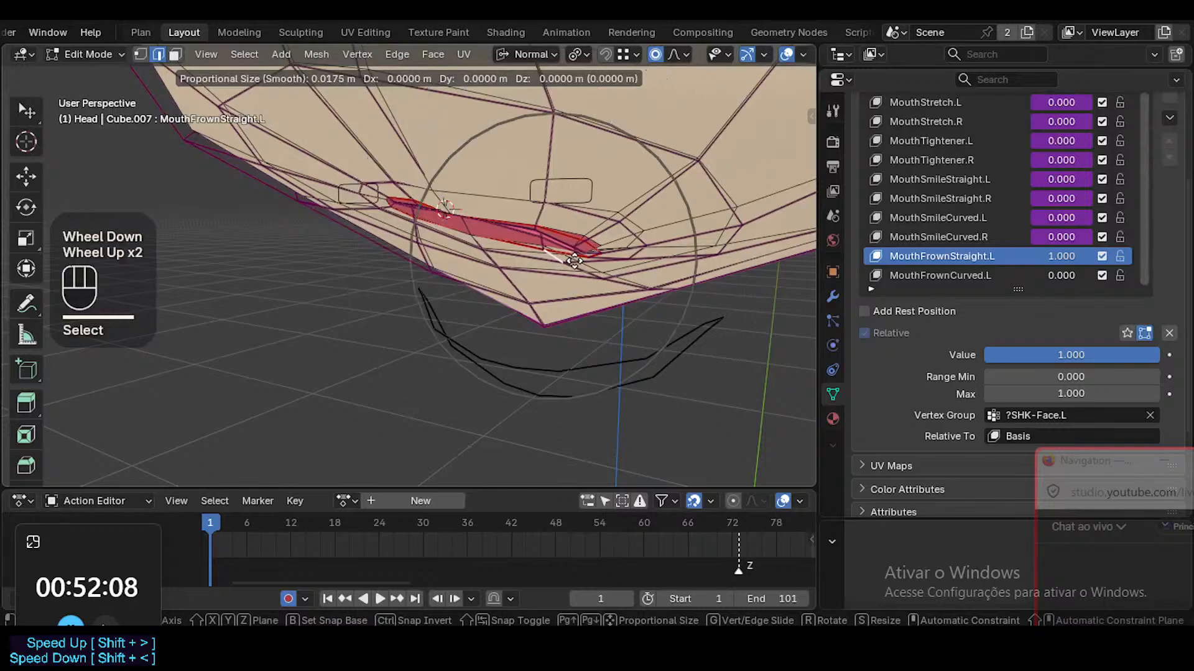
{"action": "left_click", "coordinate": [595, 216], "text": "shift"}
{"action": "key", "text": "g"}
{"action": "left_click", "coordinate": [597, 218], "text": "shift"}
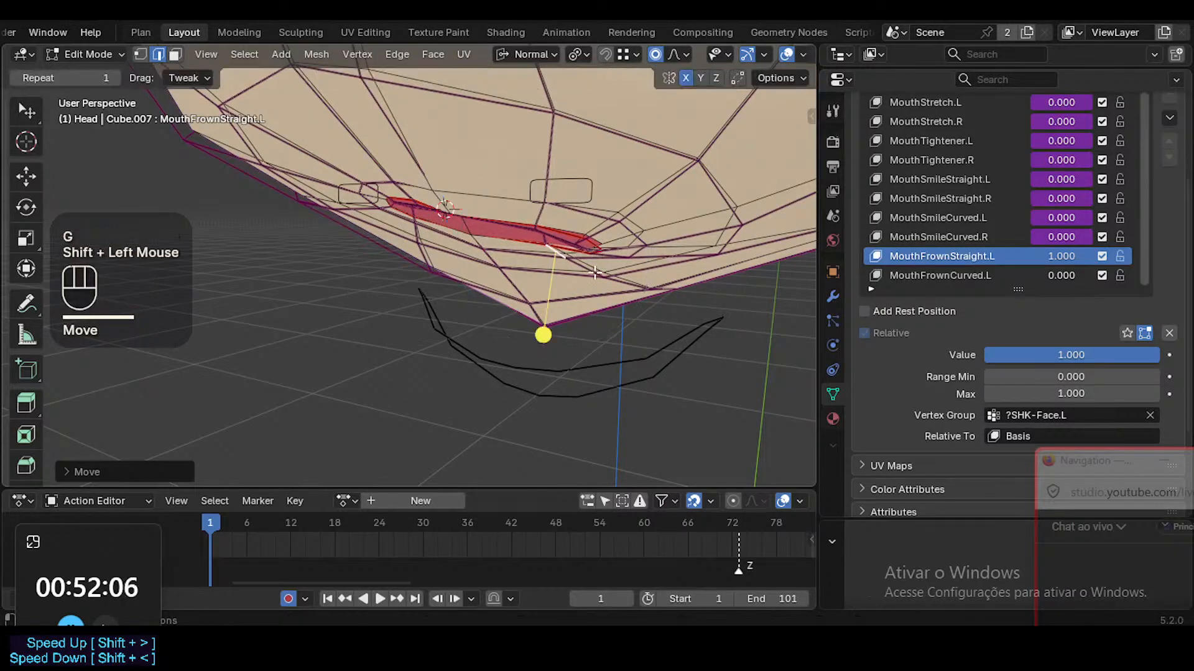
In vertex select mode, reposition two vertices below and outside the left mouth corner with small proportional moves
{"action": "middle_click_drag", "start_coordinate": [597, 221], "coordinate": [622, 205]}
{"action": "key", "text": "1"}
{"action": "left_click", "coordinate": [628, 289]}
{"action": "key", "text": "g"}
{"action": "left_click", "coordinate": [627, 285], "text": "shift"}
{"action": "left_click", "coordinate": [729, 248]}
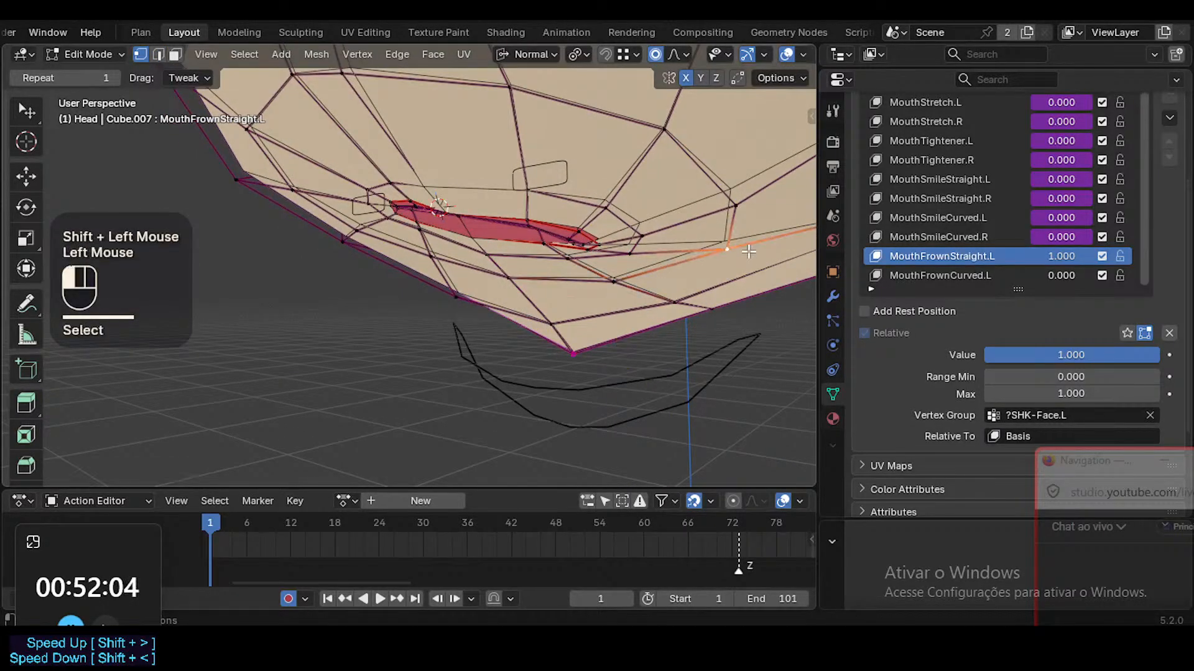
{"action": "key", "text": "g"}
{"action": "left_click", "coordinate": [715, 243], "text": "shift"}
Adjust the vertex ring directly beside the left mouth corner with two proportional moves
{"action": "left_click", "coordinate": [636, 248]}
{"action": "key", "text": "g"}
{"action": "left_click", "coordinate": [640, 205], "text": "shift"}
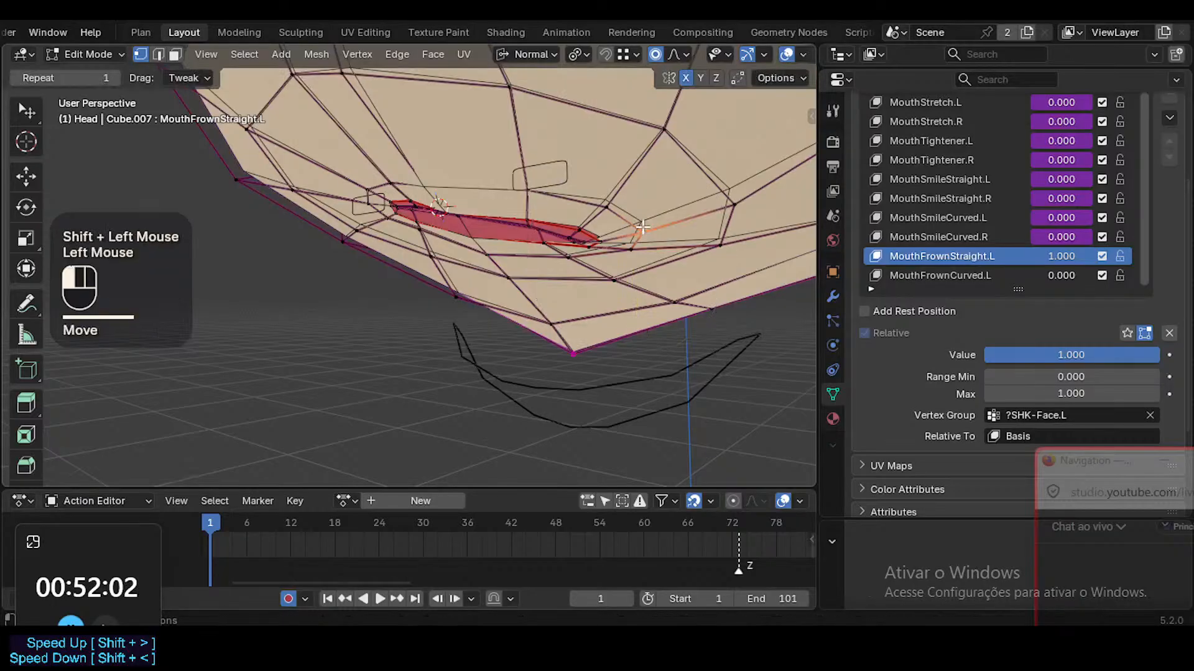
{"action": "key", "text": "g"}
{"action": "left_click", "coordinate": [647, 227], "text": "shift"}
Clear the selection, then select the lips' face loop and smooth its vertices
{"action": "mouse_move", "coordinate": [579, 238]}
{"action": "middle_mouse_down"}
{"action": "mouse_move", "coordinate": [576, 249]}
{"action": "mouse_move", "coordinate": [578, 239]}
{"action": "middle_mouse_up"}
{"action": "key", "text": "3"}
{"action": "left_click", "coordinate": [578, 239], "text": "alt+shift"}
{"action": "key", "text": "alt+a"}
{"action": "left_click", "coordinate": [578, 243], "text": "alt+shift"}
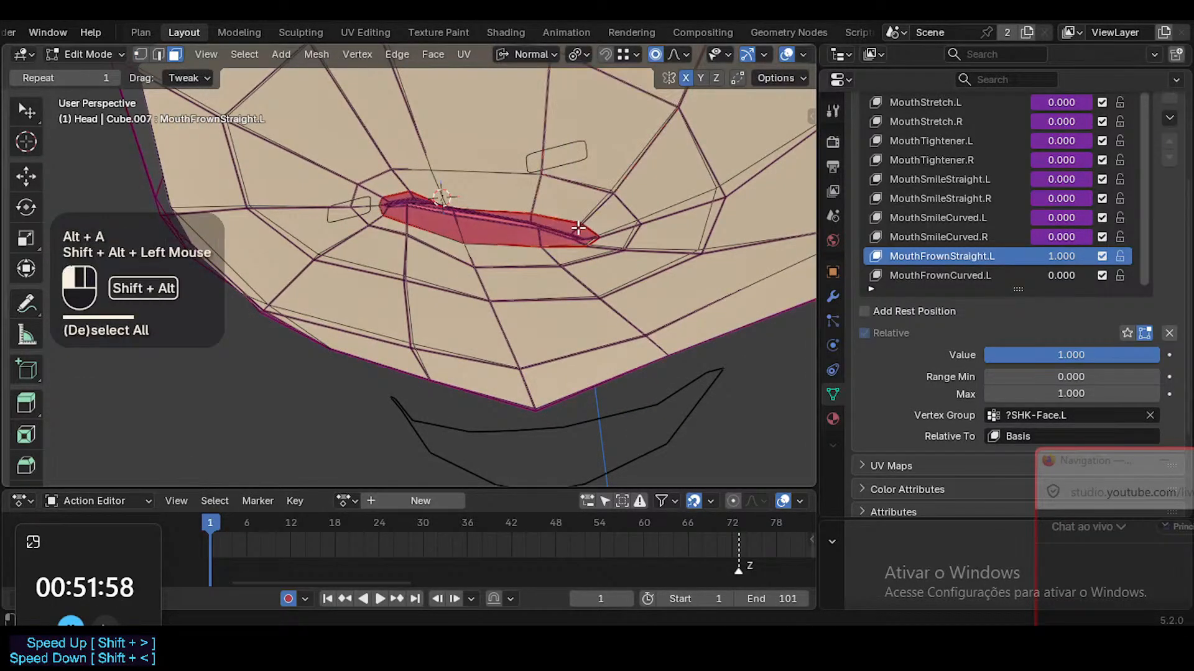
{"action": "left_click_drag", "start_coordinate": [451, 301], "coordinate": [491, 306]}
{"action": "middle_click_drag", "start_coordinate": [492, 302], "coordinate": [517, 208]}
Reposition the upper lip's centre vertex with a short move and a vertex slide to straighten the lip outline
{"action": "key", "text": "1"}
{"action": "middle_click_drag", "start_coordinate": [407, 168], "coordinate": [397, 227]}
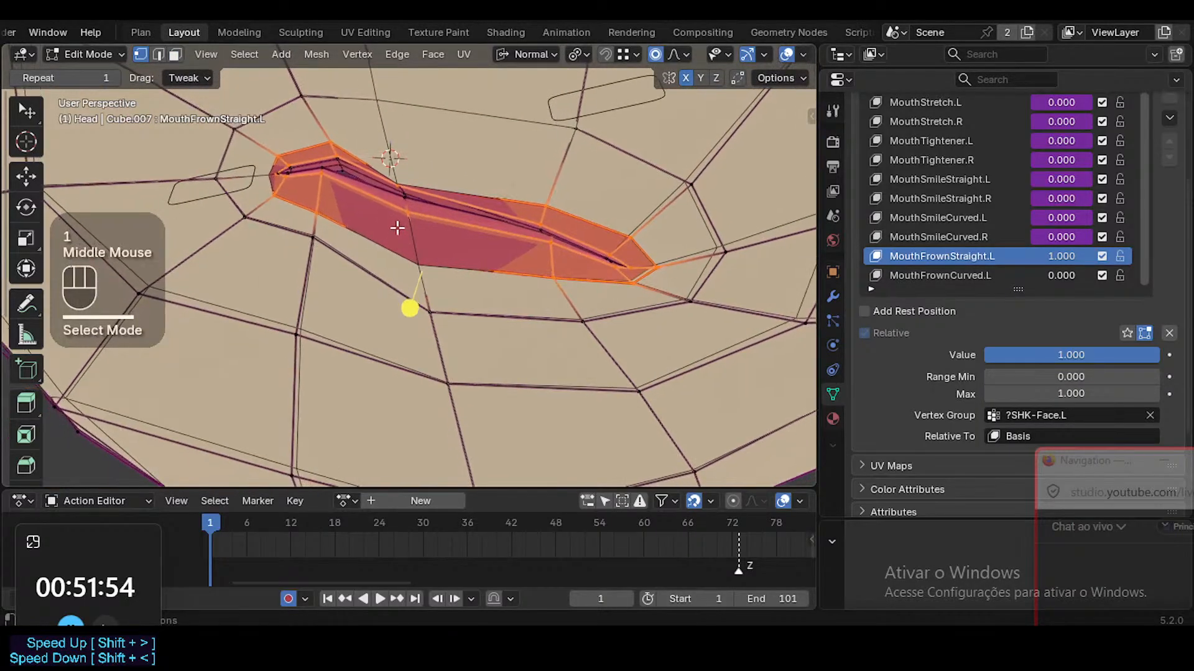
{"action": "left_click", "coordinate": [401, 190]}
{"action": "key", "text": "g"}
{"action": "key", "text": "g"}
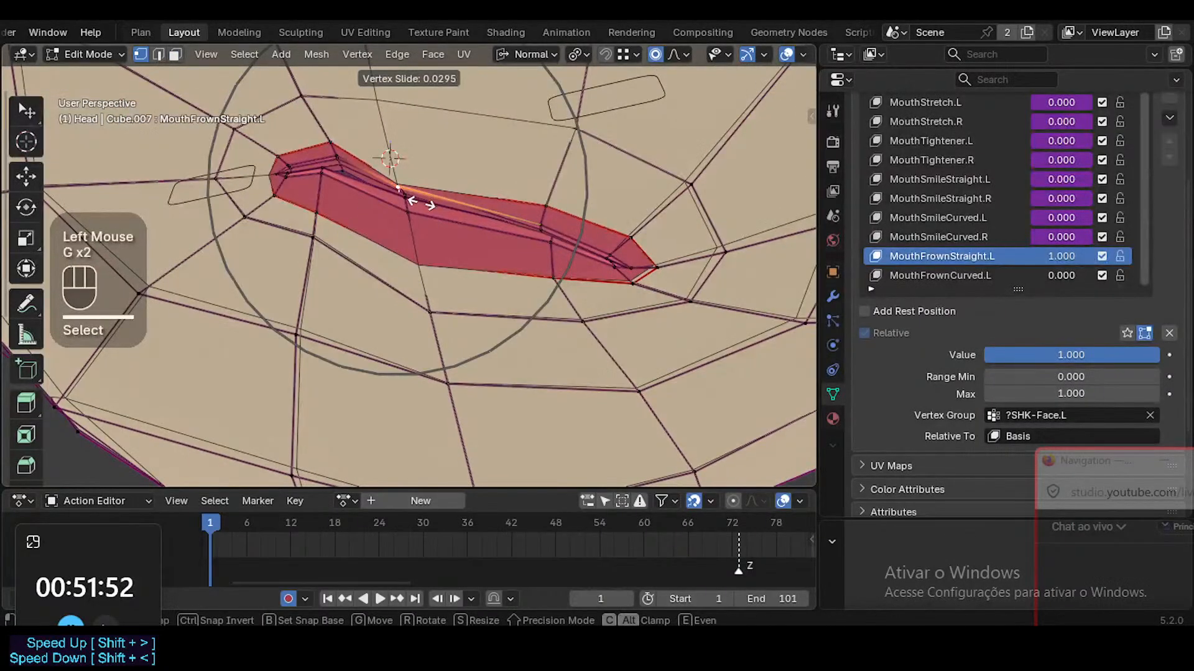
{"action": "left_click", "coordinate": [416, 185]}
{"action": "key", "text": "alt+z"}
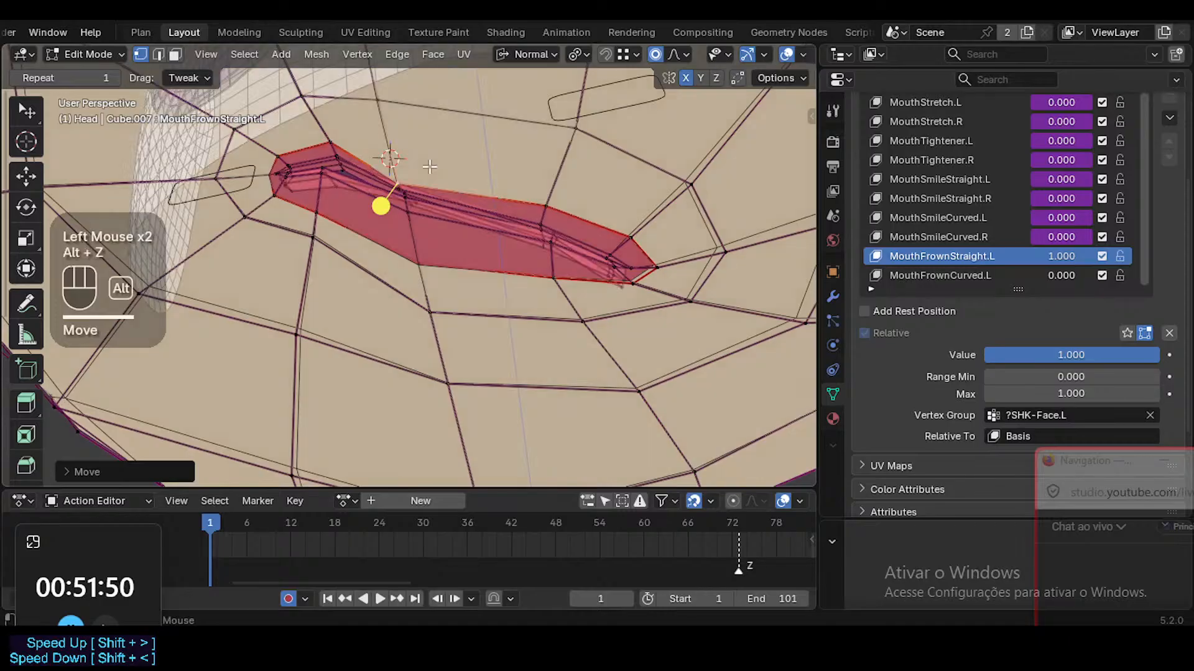
{"action": "key", "text": "g"}
{"action": "key", "text": "g"}
{"action": "left_click", "coordinate": [494, 167]}
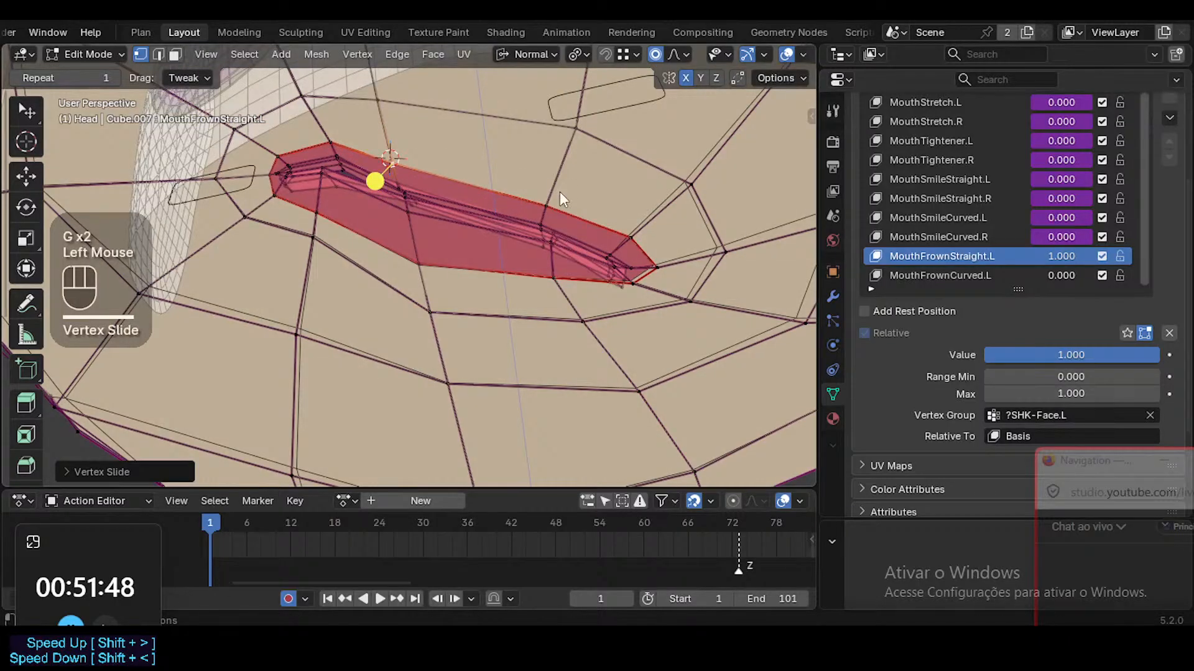
Check the mouth in Object Mode, then nudge the centre vertex beneath the lower lip in Edit Mode
{"action": "key", "text": "Tab"}
{"action": "key", "text": "alt+z"}
{"action": "middle_click_drag", "start_coordinate": [528, 204], "coordinate": [508, 221]}
{"action": "key", "text": "Tab"}
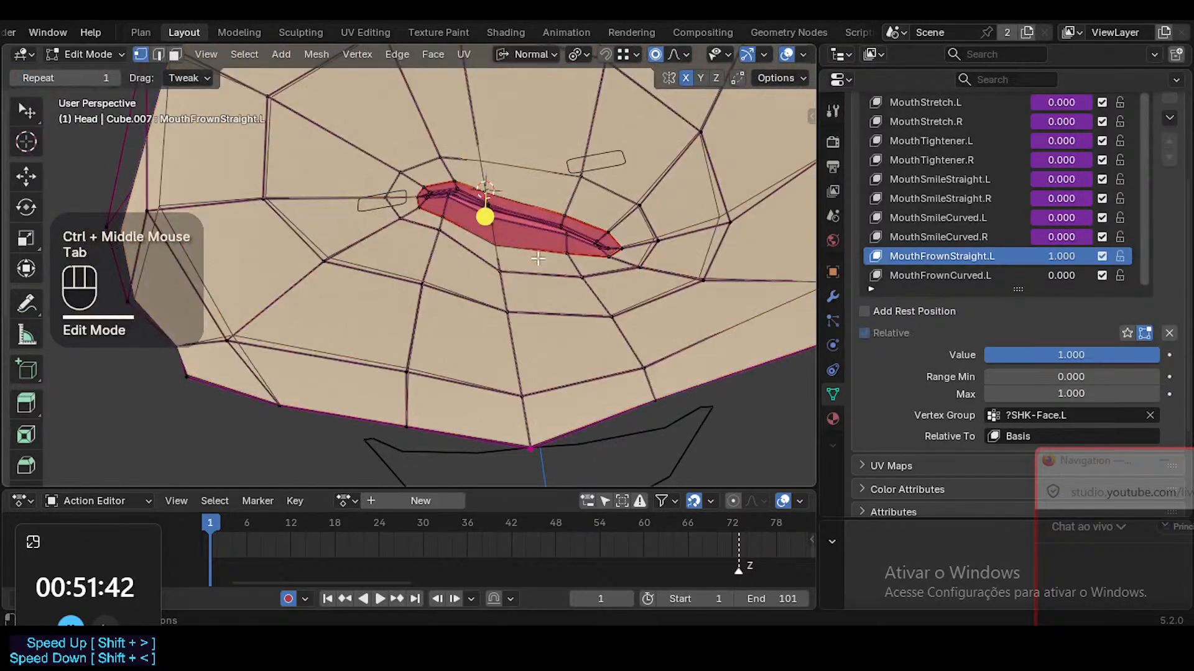
{"action": "key", "text": "1"}
{"action": "left_click", "coordinate": [502, 267]}
{"action": "key", "text": "g"}
{"action": "left_click", "coordinate": [504, 270], "text": "shift"}
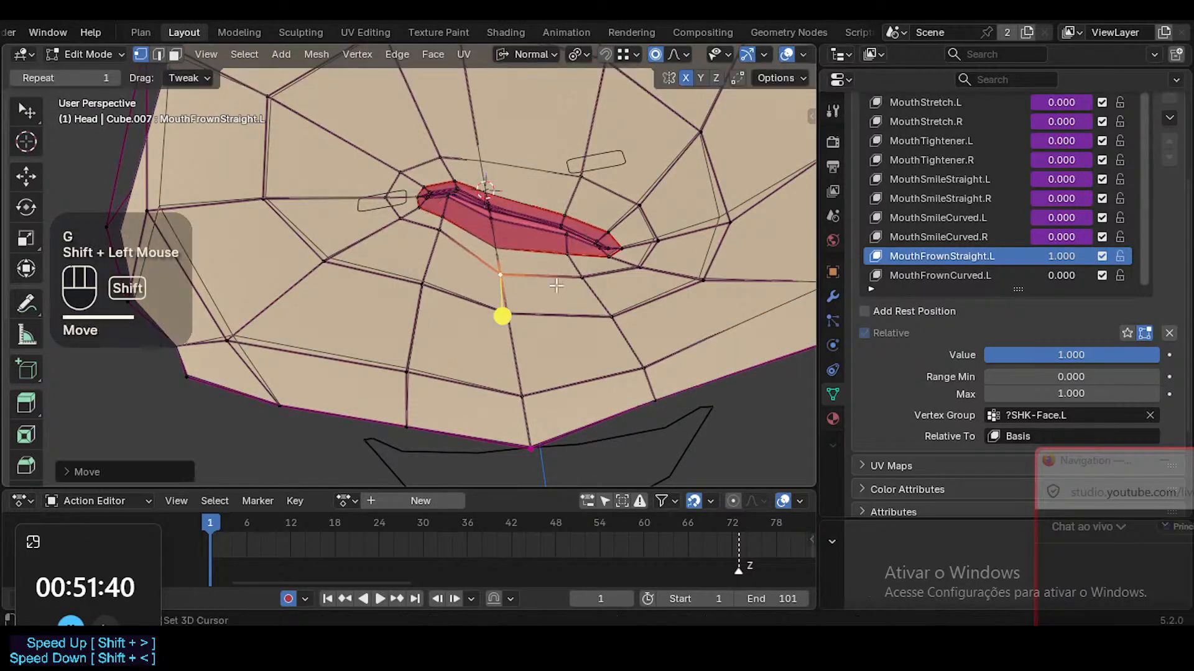
Move the two vertices beneath the left half of the lower lip to follow the frown
{"action": "middle_click_drag", "start_coordinate": [535, 265], "coordinate": [536, 279]}
{"action": "left_click", "coordinate": [588, 276]}
{"action": "key", "text": "g"}
{"action": "left_click", "coordinate": [597, 278], "text": "shift"}
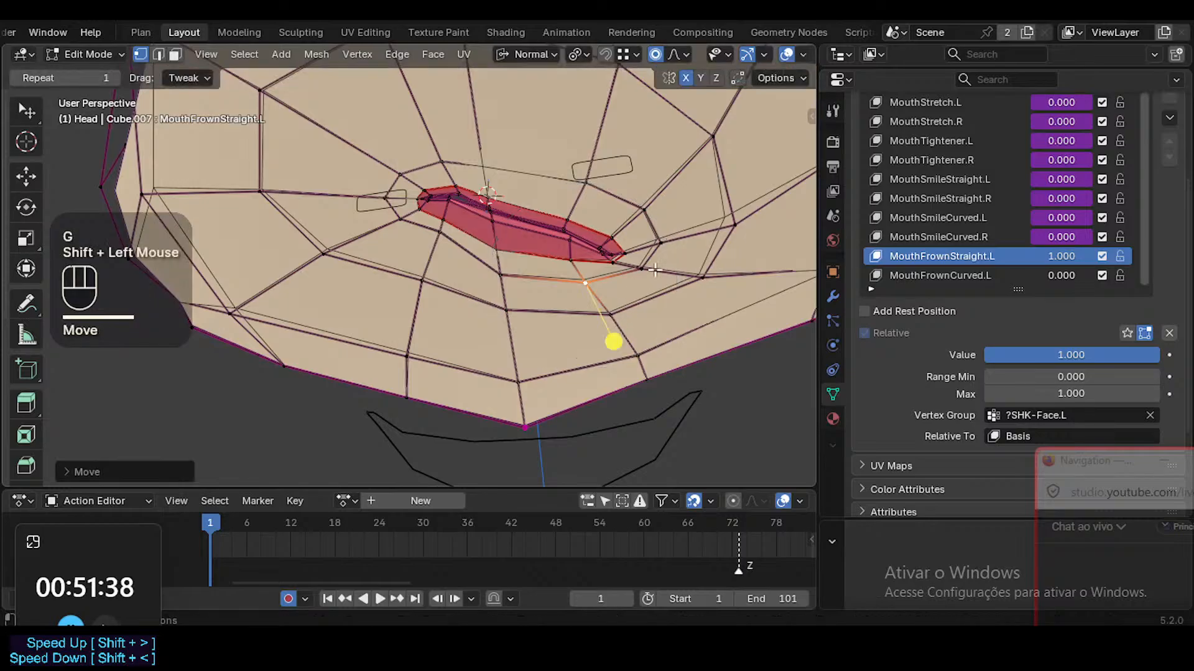
{"action": "left_click", "coordinate": [649, 274]}
{"action": "key", "text": "g"}
{"action": "left_click", "coordinate": [622, 285], "text": "shift"}
From an angled view, refine the vertices just below and beside the left mouth corner with proportional moves
{"action": "middle_click_drag", "start_coordinate": [622, 285], "coordinate": [721, 282]}
{"action": "key", "text": "g"}
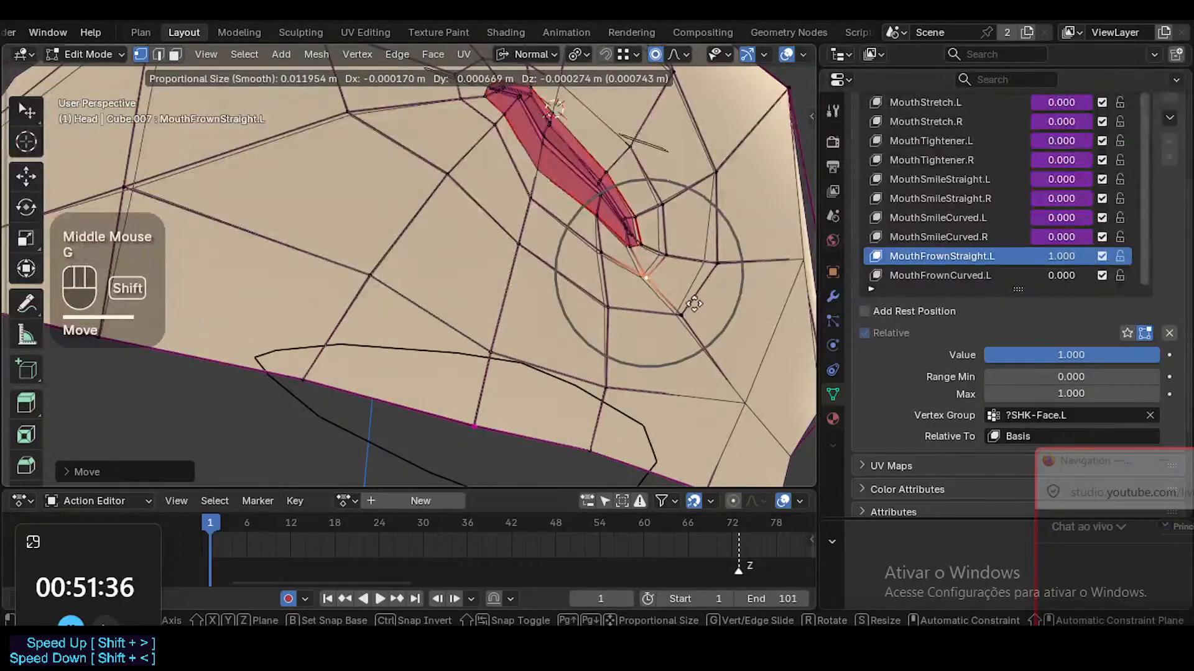
{"action": "left_click", "coordinate": [723, 291], "text": "shift"}
{"action": "left_click", "coordinate": [665, 274]}
{"action": "key", "text": "g"}
{"action": "left_click", "coordinate": [667, 277], "text": "shift"}
Pull the outer-ring vertices below the left mouth corner downward with proportional editing
{"action": "left_click", "coordinate": [681, 318]}
{"action": "middle_click_drag", "start_coordinate": [730, 324], "coordinate": [697, 320]}
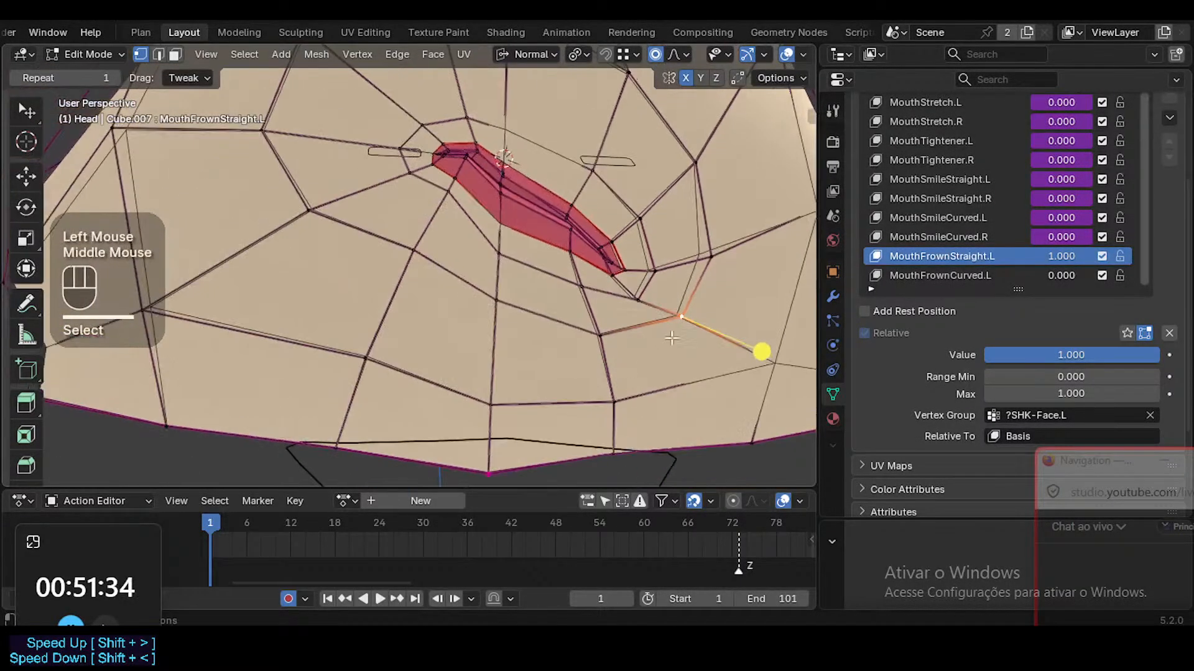
{"action": "key", "text": "g"}
{"action": "left_click", "coordinate": [702, 349]}
{"action": "key", "text": "g"}
{"action": "left_click", "coordinate": [587, 348]}
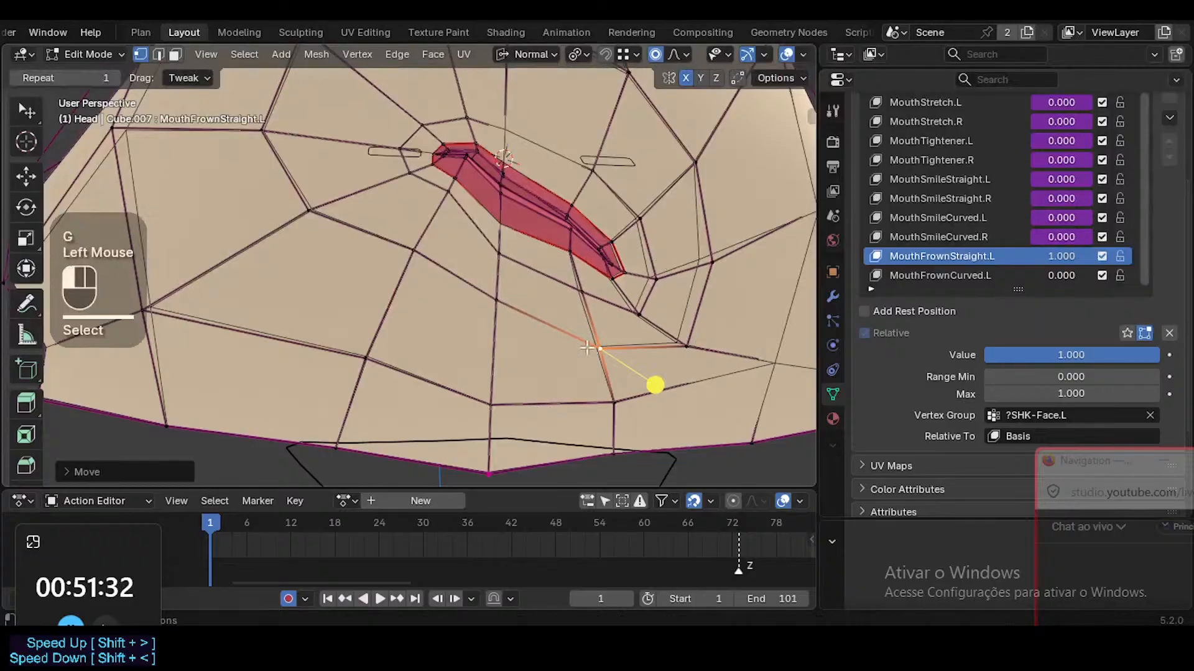
{"action": "key", "text": "g"}
{"action": "left_click", "coordinate": [494, 336]}
Raise the centre vertex beneath the lower lip towards the lip with repeated small moves
{"action": "mouse_move", "coordinate": [494, 336]}
{"action": "middle_mouse_down"}
{"action": "mouse_move", "coordinate": [500, 373]}
{"action": "mouse_move", "coordinate": [506, 330]}
{"action": "middle_mouse_up"}
{"action": "key", "text": "g"}
{"action": "left_click", "coordinate": [607, 299], "text": "shift"}
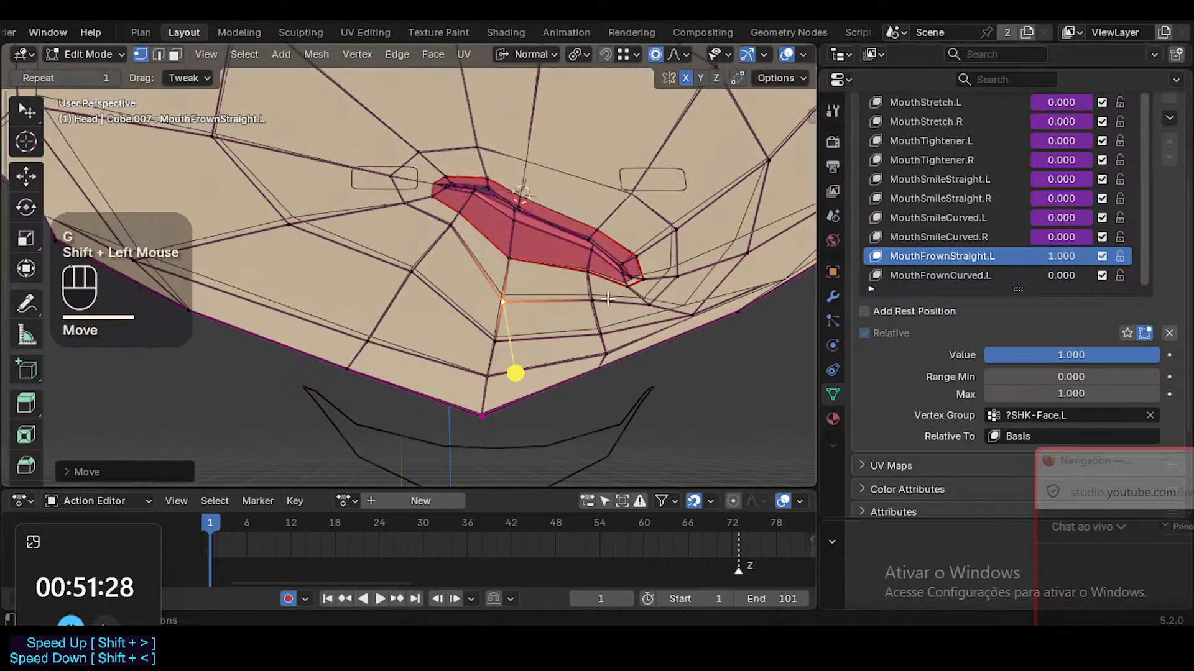
{"action": "key", "text": "g"}
{"action": "left_click", "coordinate": [510, 277]}
{"action": "key", "text": "g"}
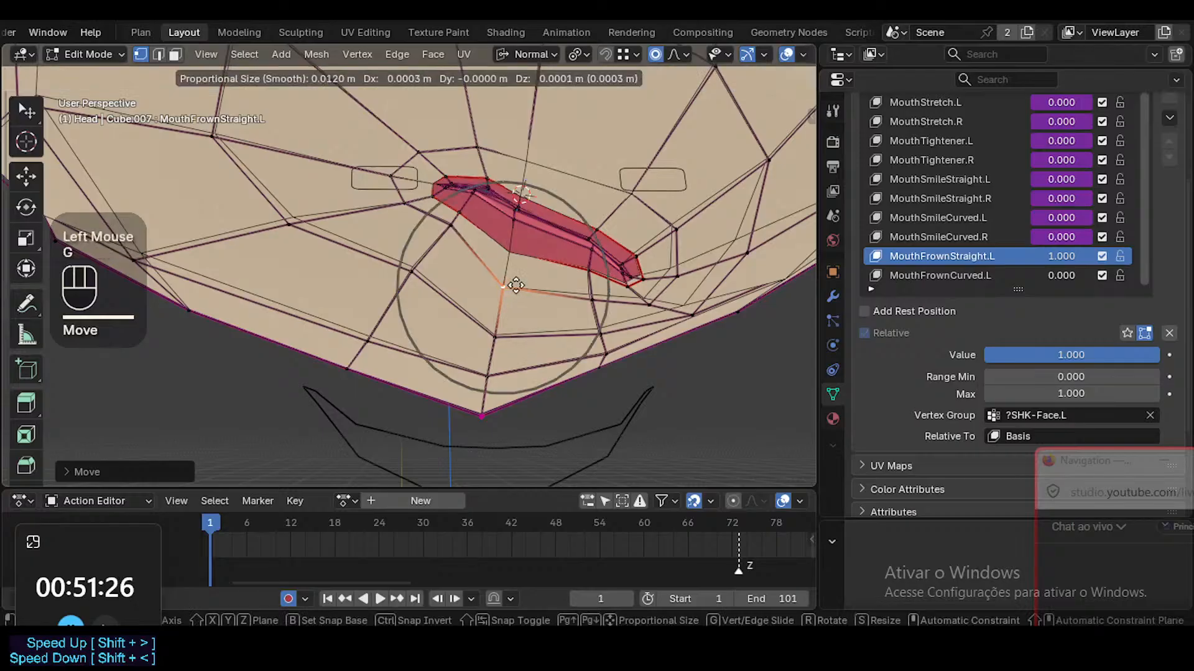
{"action": "left_click", "coordinate": [509, 265]}
Nudge the centre area beneath the lower lip, then select the face loop surrounding the lips and smooth it
{"action": "middle_click_drag", "start_coordinate": [509, 266], "coordinate": [635, 240]}
{"action": "key", "text": "g"}
{"action": "left_click", "coordinate": [523, 311]}
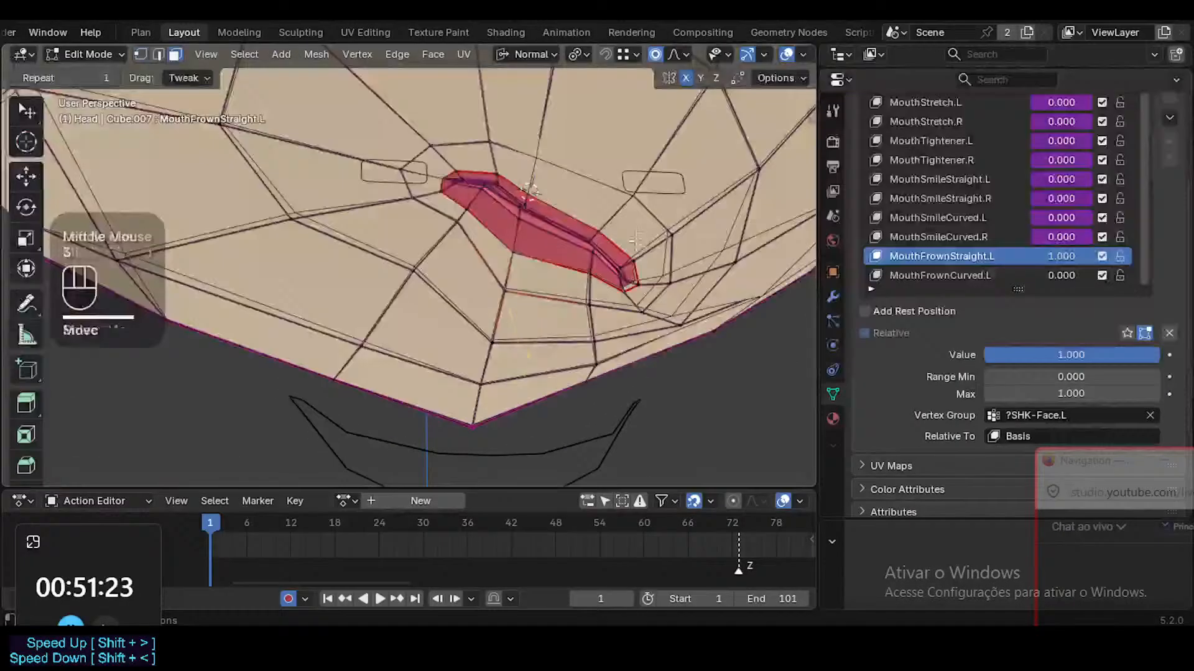
{"action": "left_click", "coordinate": [604, 324], "text": "alt+shift"}
{"action": "left_click_drag", "start_coordinate": [528, 317], "coordinate": [560, 314]}
In vertex select mode, reposition the lower lip's centre vertex and its neighbour towards the left corner
{"action": "key", "text": "1"}
{"action": "left_click", "coordinate": [591, 278]}
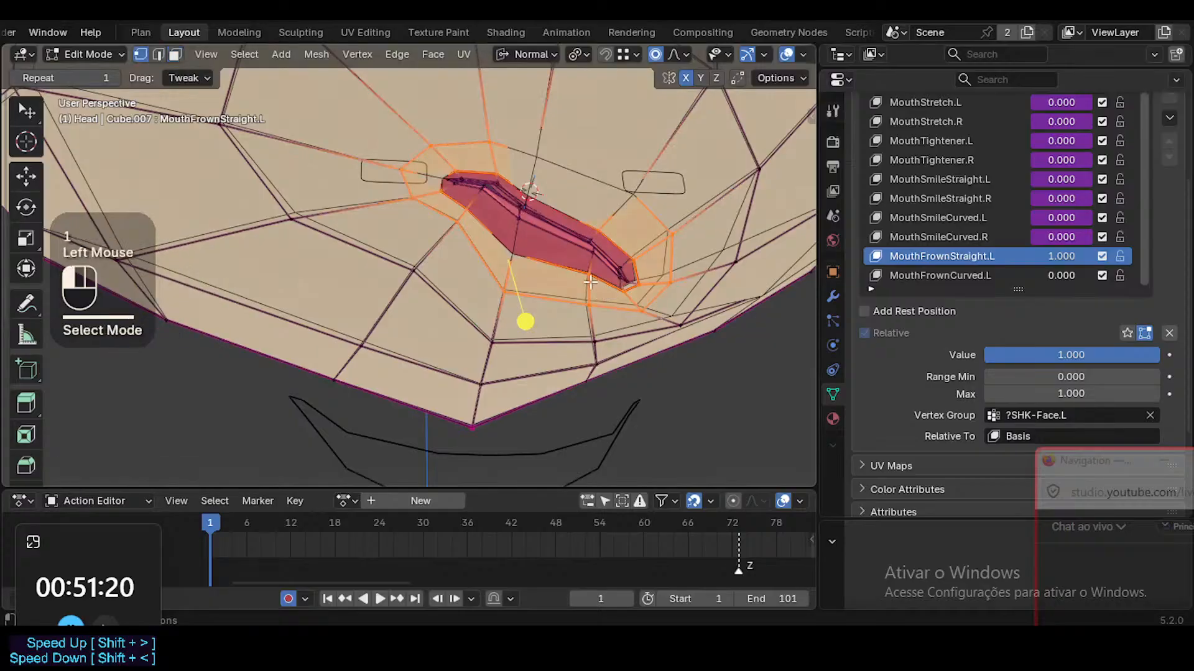
{"action": "middle_click_drag", "start_coordinate": [594, 281], "coordinate": [615, 296]}
{"action": "key", "text": "g"}
{"action": "left_click", "coordinate": [615, 296], "text": "shift"}
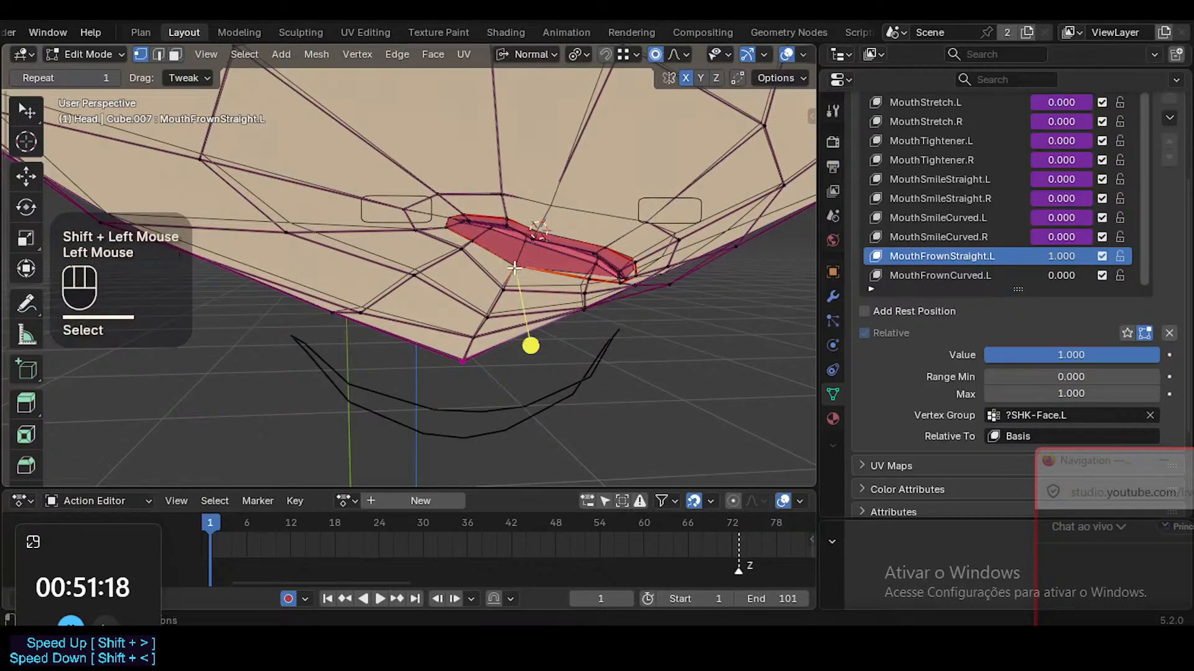
{"action": "key", "text": "g"}
{"action": "left_click", "coordinate": [536, 304], "text": "shift"}
Nudge the lip vertex on the left half of the mouth with a small proportional move
{"action": "middle_click_drag", "start_coordinate": [536, 304], "coordinate": [661, 274]}
{"action": "middle_click_drag", "start_coordinate": [661, 273], "coordinate": [628, 348], "text": "shift"}
{"action": "left_click", "coordinate": [595, 277]}
{"action": "key", "text": "g"}
{"action": "left_click", "coordinate": [595, 271], "text": "shift"}
Rotate the lips near their left corner with proportional editing, then nudge the vertex inside the corner
{"action": "middle_click_drag", "start_coordinate": [650, 78], "coordinate": [678, 172]}
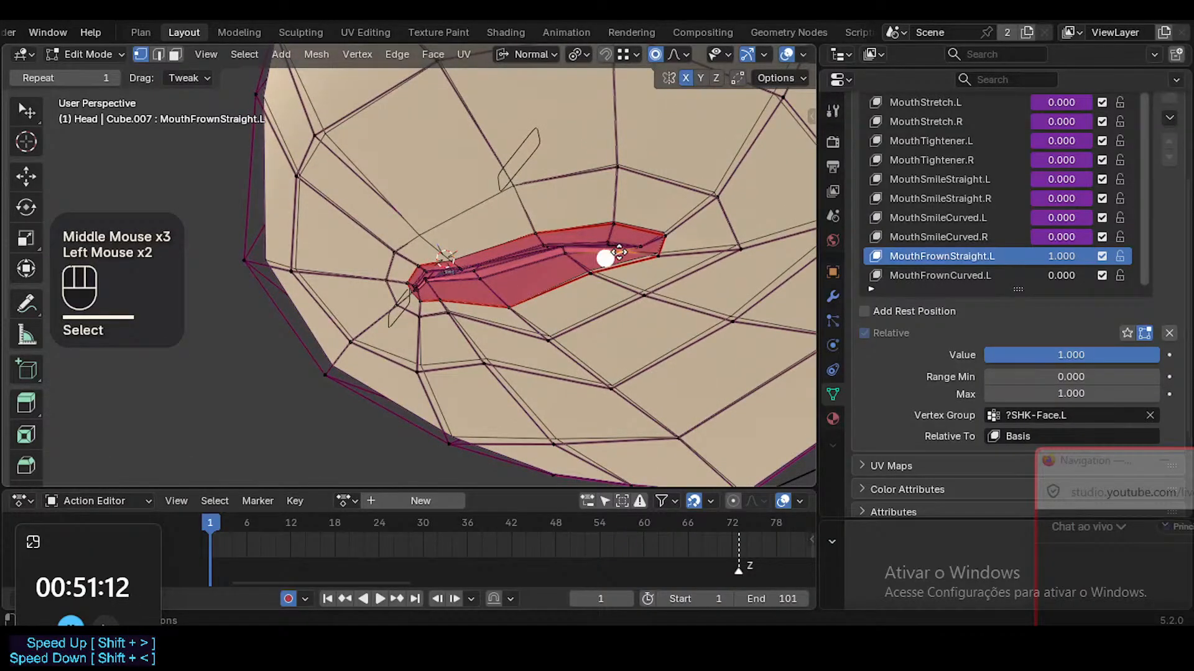
{"action": "key", "text": "g"}
{"action": "key", "text": "r"}
{"action": "left_click", "coordinate": [720, 227]}
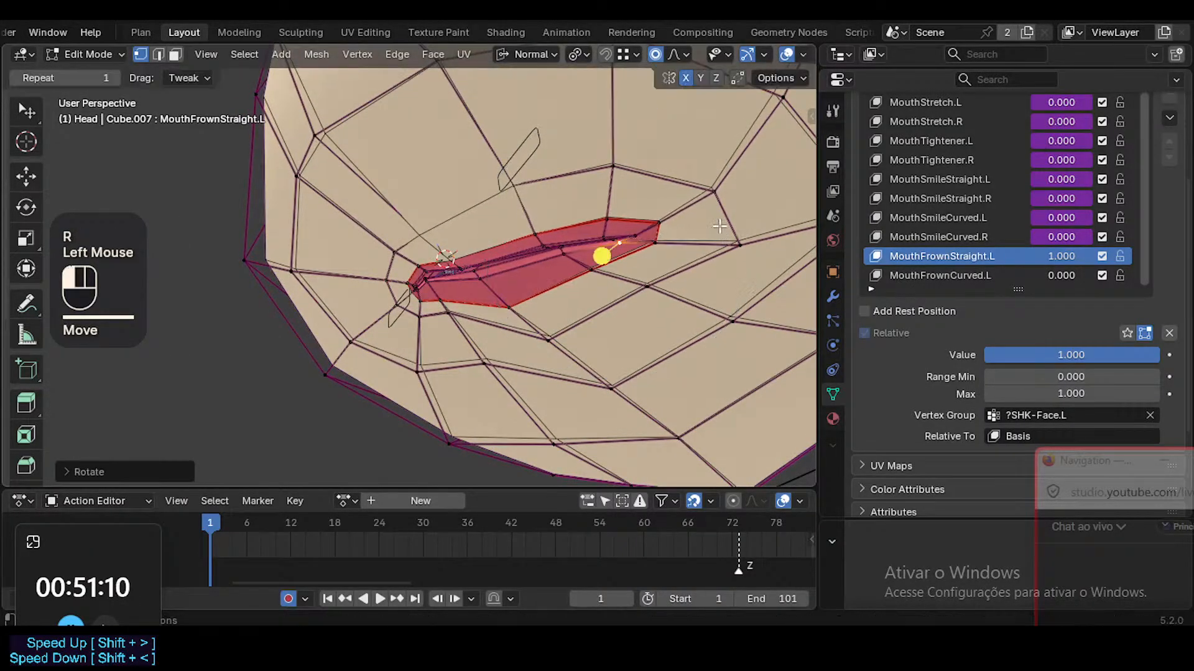
{"action": "left_click", "coordinate": [636, 232]}
{"action": "key", "text": "g"}
{"action": "left_click", "coordinate": [628, 240], "text": "shift"}
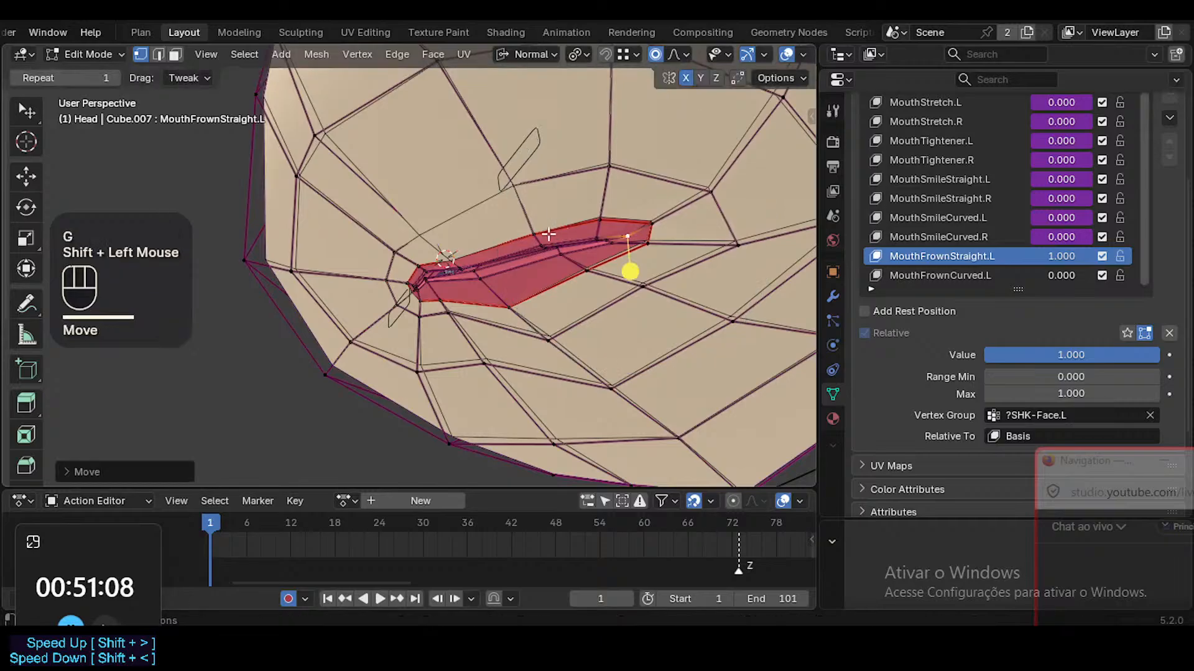
Move the upper lip's vertex left of centre and slide its neighbour along the lip edge
{"action": "left_click", "coordinate": [537, 236]}
{"action": "key", "text": "g"}
{"action": "left_click", "coordinate": [524, 272], "text": "shift"}
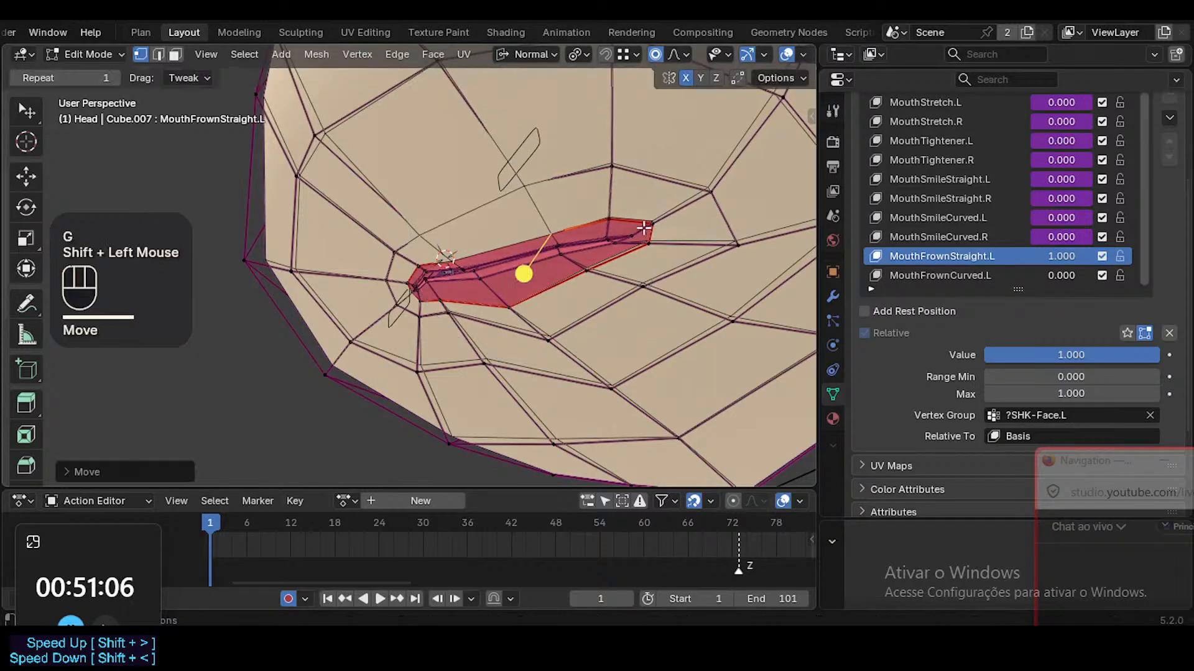
{"action": "left_click", "coordinate": [589, 253]}
{"action": "key", "text": "g"}
{"action": "key", "text": "g"}
{"action": "left_click", "coordinate": [587, 263]}
Slide the upper vertex of the left mouth corner inward along its edge
{"action": "left_click", "coordinate": [648, 230]}
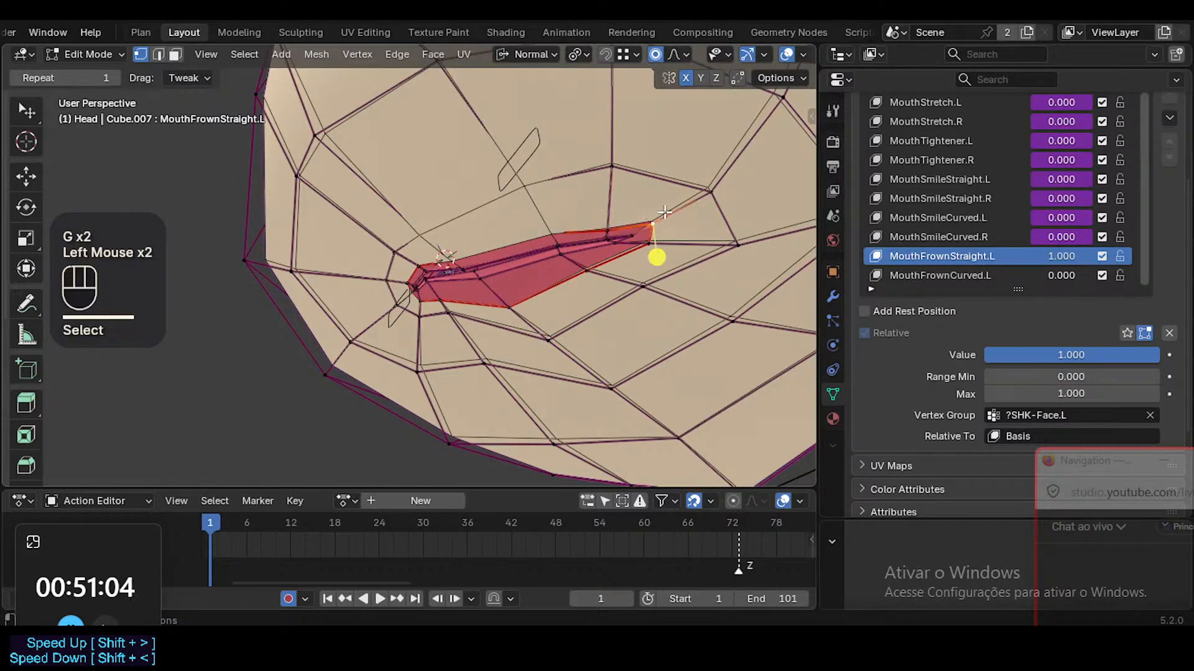
{"action": "key", "text": "g"}
{"action": "key", "text": "g"}
{"action": "left_click", "coordinate": [644, 237]}
Slide the lower vertex of the left mouth corner inward along its edge, then fine-tune it with a proportional move
{"action": "left_click", "coordinate": [640, 235]}
{"action": "key", "text": "g"}
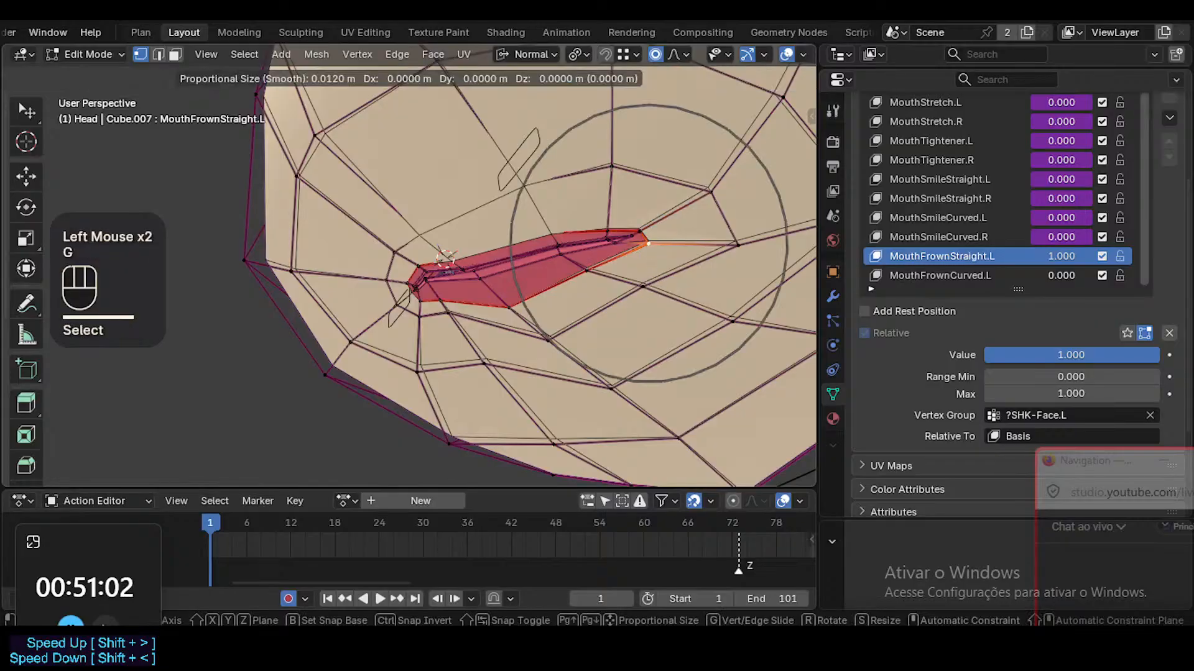
{"action": "key", "text": "g"}
{"action": "left_click", "coordinate": [644, 247]}
{"action": "key", "text": "g"}
{"action": "key", "text": "g"}
{"action": "left_click", "coordinate": [645, 252]}
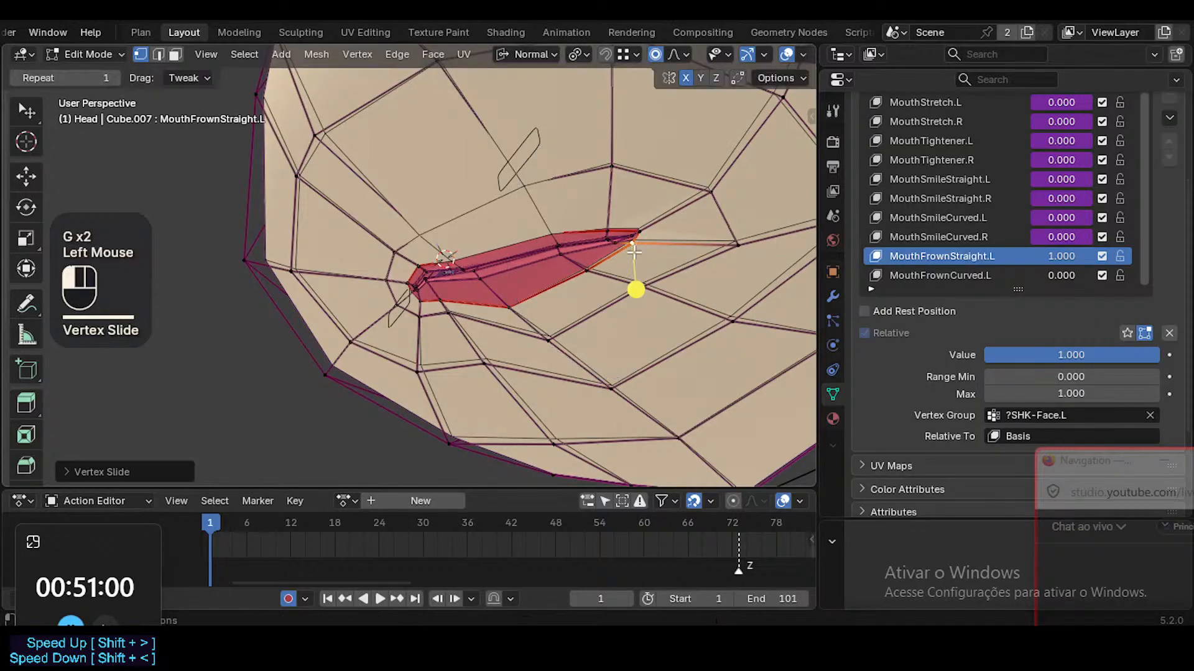
{"action": "key", "text": "g"}
{"action": "left_click", "coordinate": [654, 274], "text": "shift"}
Move the two surrounding-loop vertices outside the left mouth corner slightly inward, then save the file
{"action": "left_click", "coordinate": [737, 245]}
{"action": "key", "text": "g"}
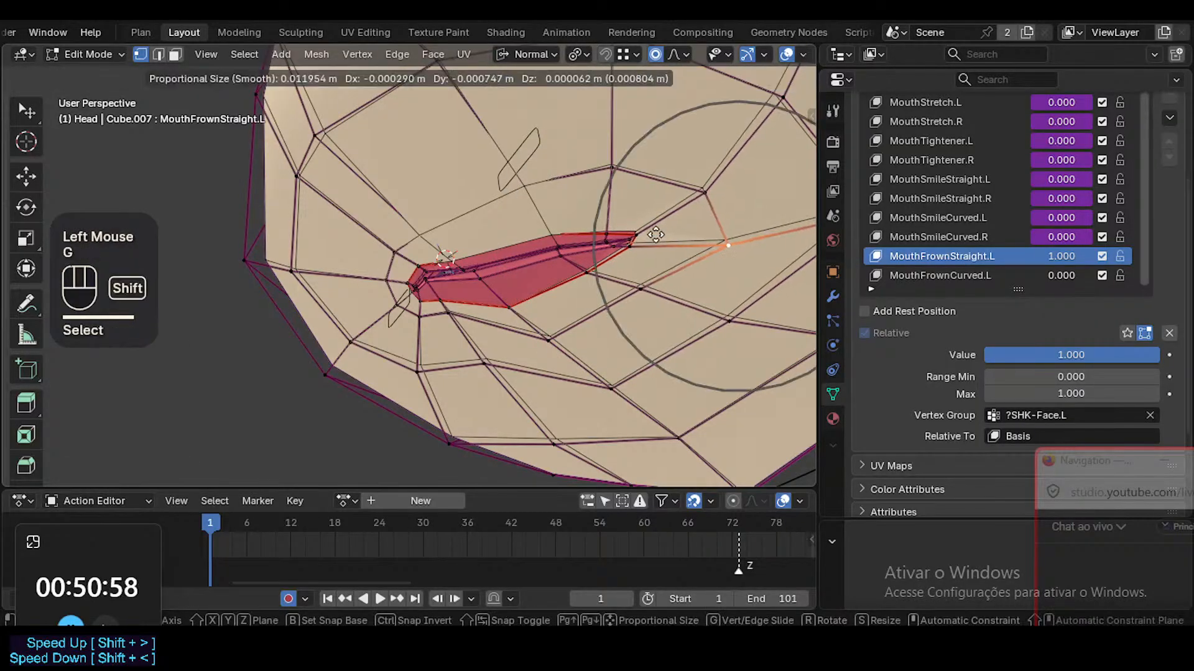
{"action": "left_click", "coordinate": [678, 225], "text": "shift"}
{"action": "left_click", "coordinate": [704, 193]}
{"action": "key", "text": "g"}
{"action": "left_click", "coordinate": [714, 222], "text": "shift"}
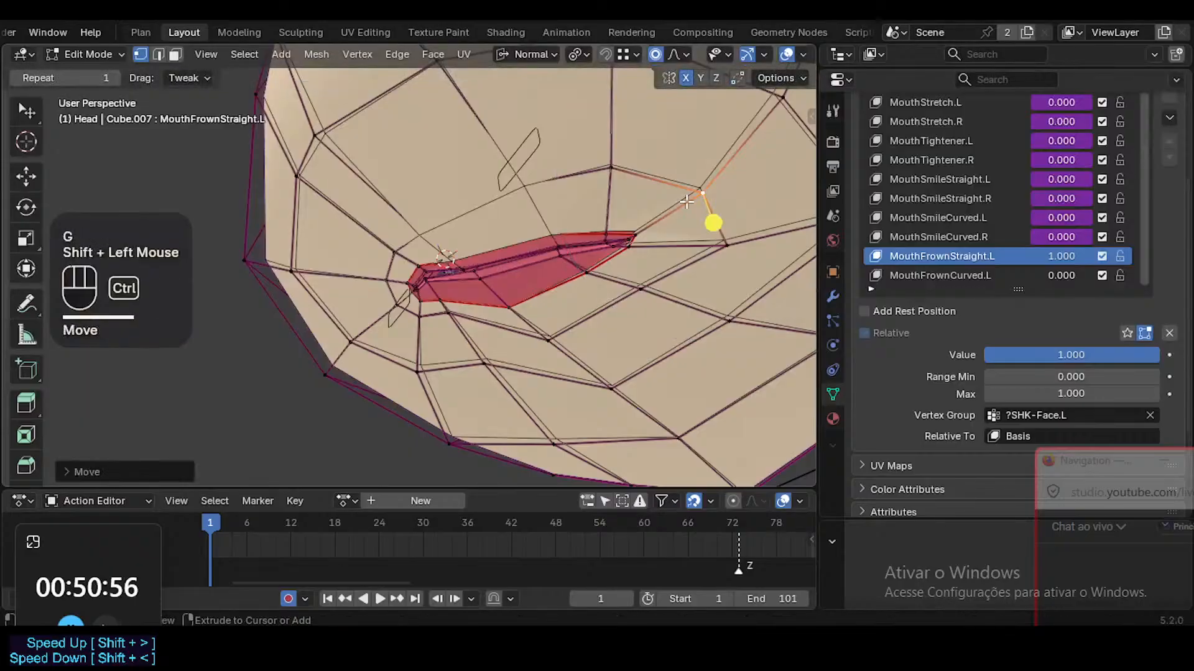
{"action": "key", "text": "ctrl+s"}
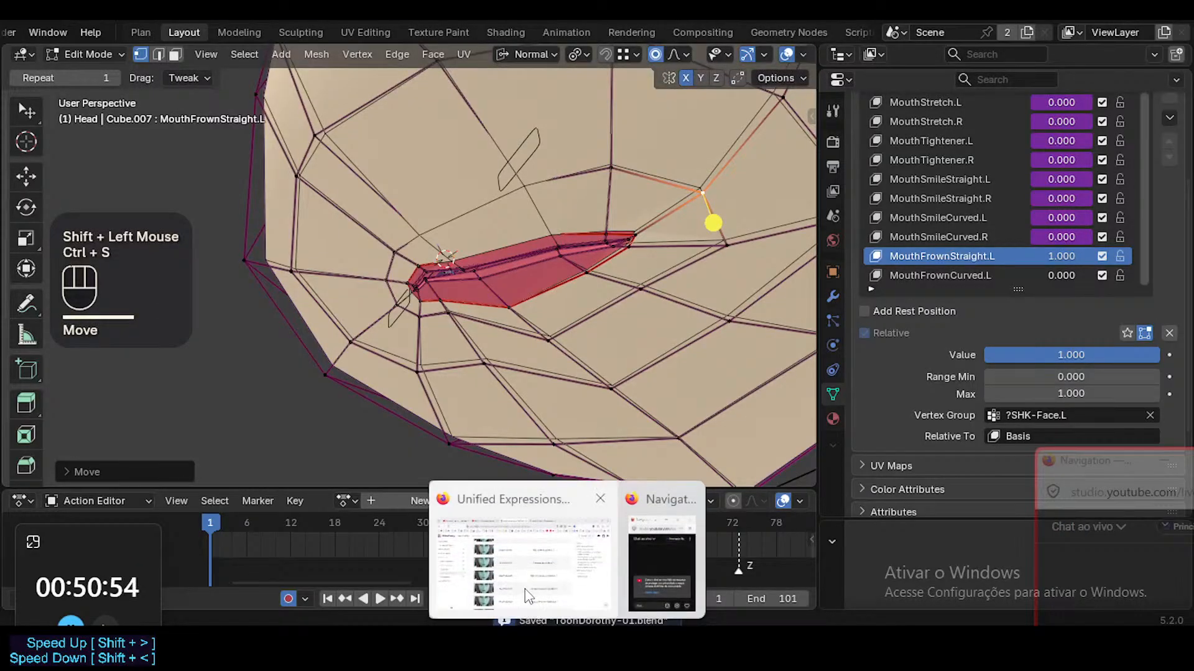
Switch to the browser to check the Sci Fi Synthwave playlist on YouTube, then return to Blender
{"action": "left_click", "coordinate": [522, 581]}
{"action": "left_click", "coordinate": [138, 22]}
{"action": "left_click", "coordinate": [333, 23]}
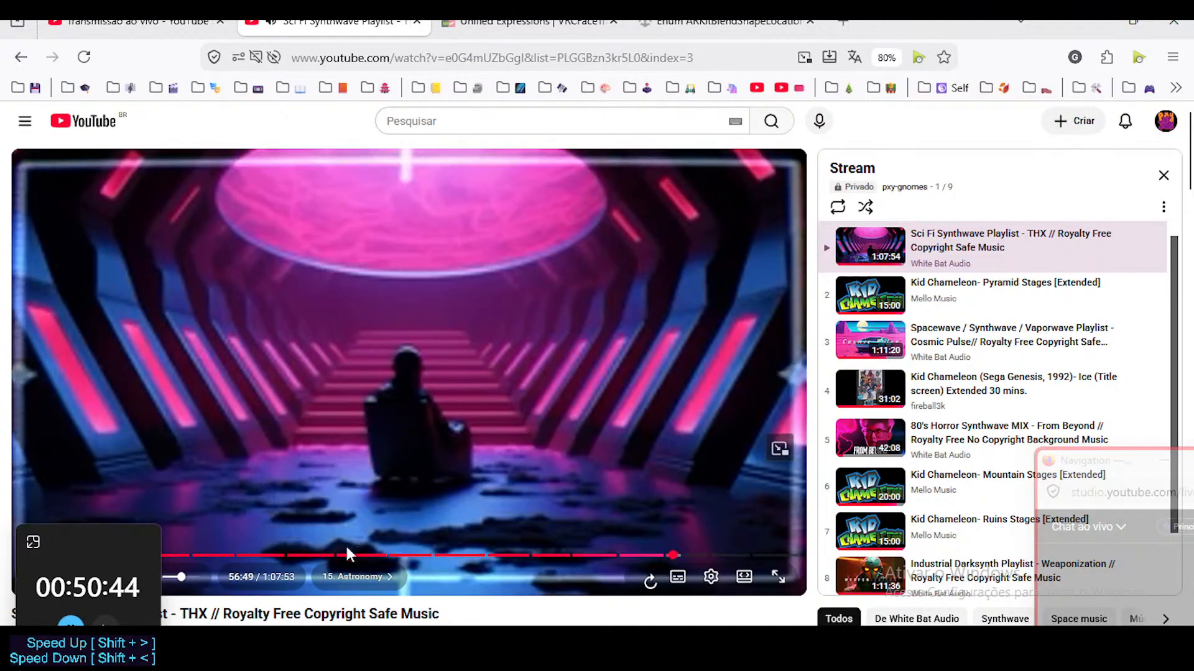
{"action": "left_click", "coordinate": [733, 641]}
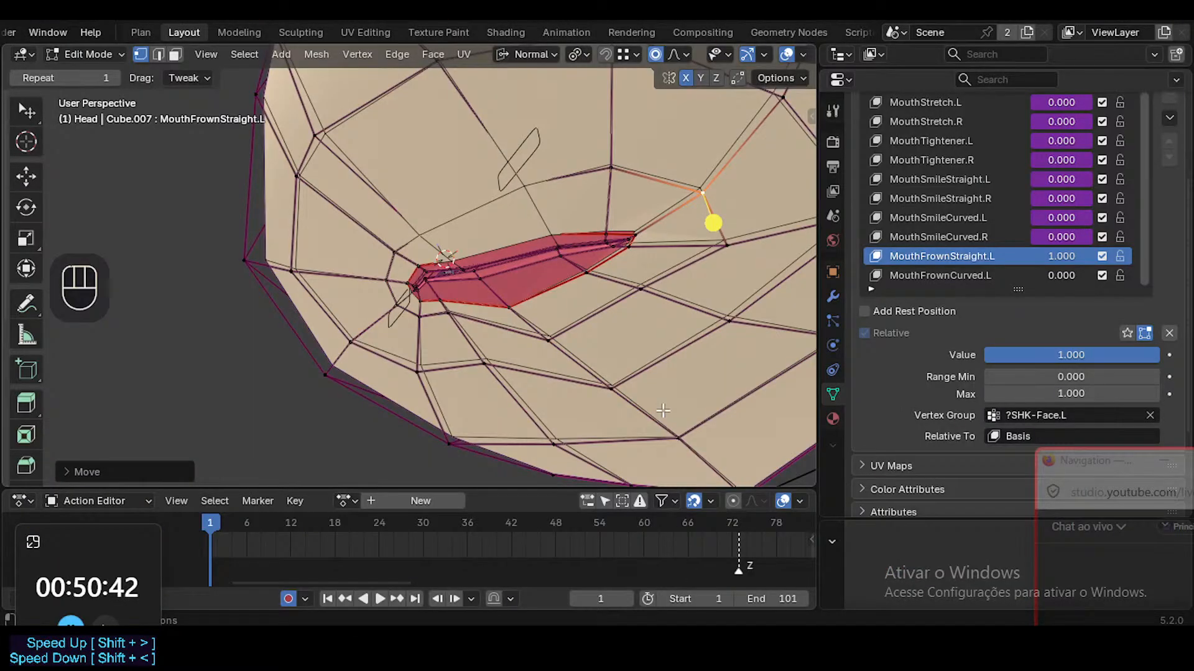
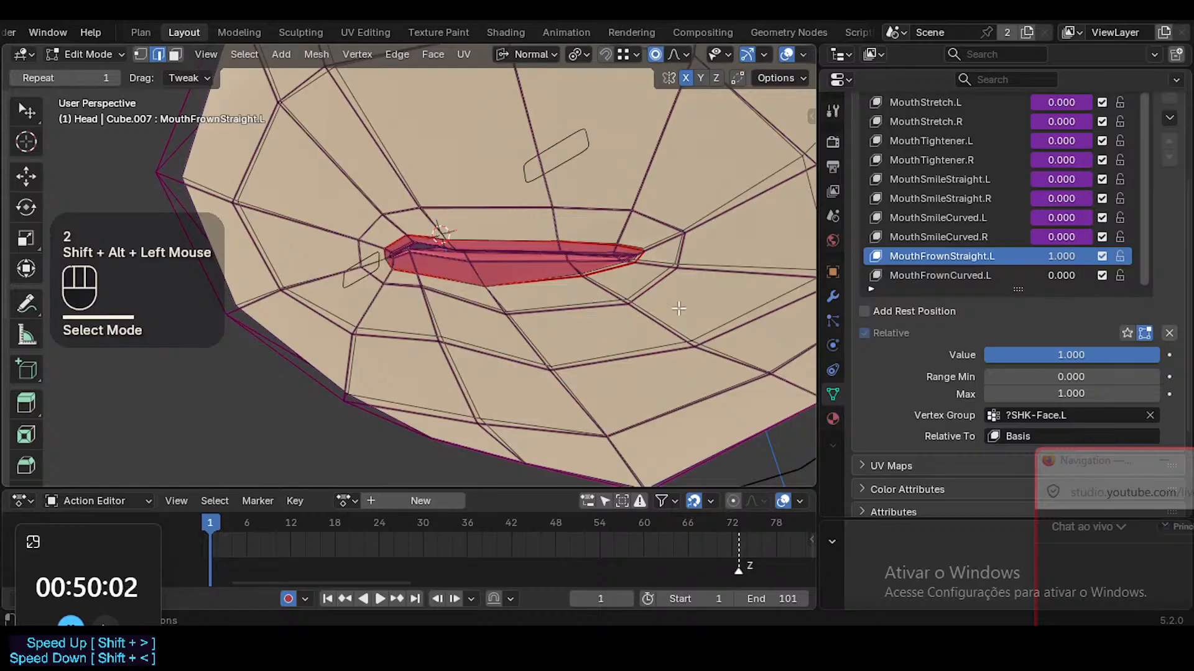
Select the edge loop around the lips and smooth its vertices, then save the file from Object Mode
{"action": "left_click", "coordinate": [651, 290], "text": "alt+shift"}
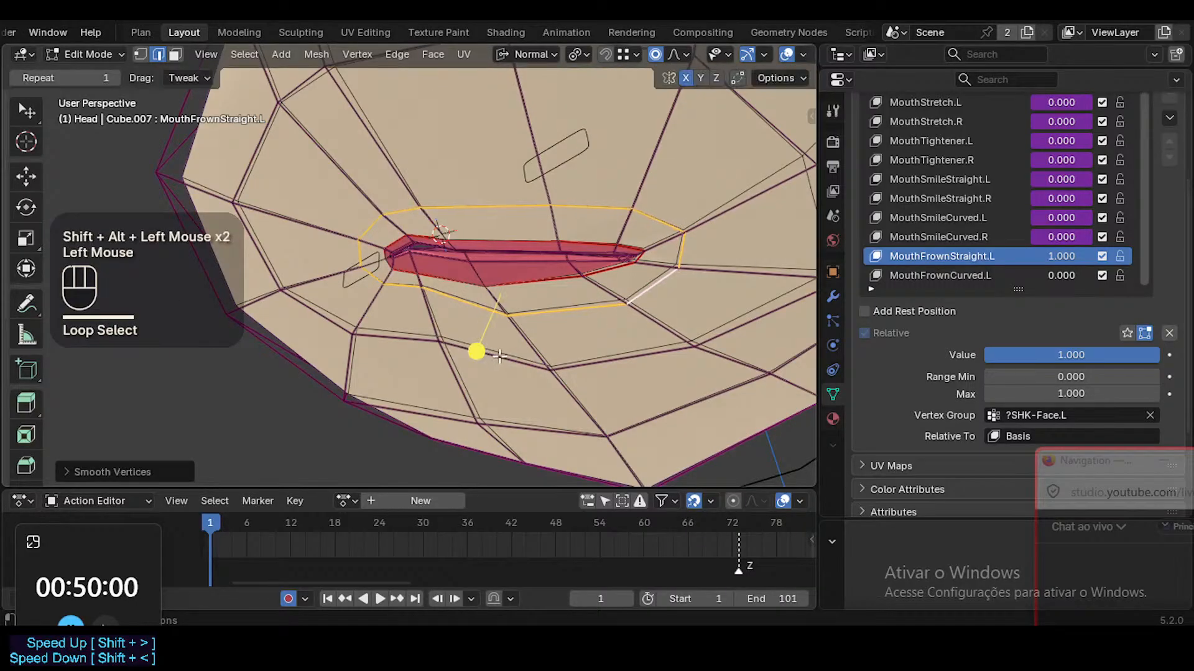
{"action": "key", "text": "Tab"}
{"action": "key", "text": "shift+alt+z"}
{"action": "middle_click_drag", "start_coordinate": [554, 322], "coordinate": [613, 322]}
{"action": "mouse_move", "coordinate": [514, 297]}
{"action": "middle_mouse_down", "text": "ctrl"}
{"action": "mouse_move", "coordinate": [513, 284]}
{"action": "mouse_move", "coordinate": [531, 308]}
{"action": "middle_mouse_up", "text": "ctrl"}
{"action": "key", "text": "shift+alt+z"}
{"action": "key", "text": "ctrl+s"}
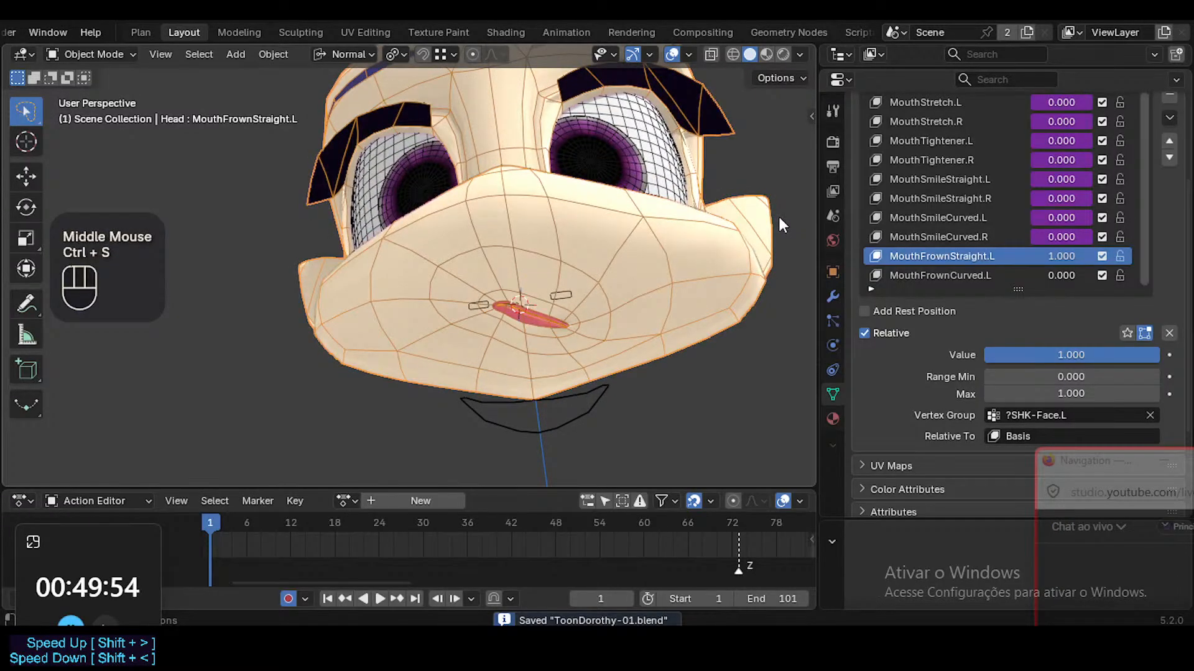
Preview the mouth with overlays hidden while scrubbing the MouthFrownStraight.L value
{"action": "key", "text": "shift+alt+z"}
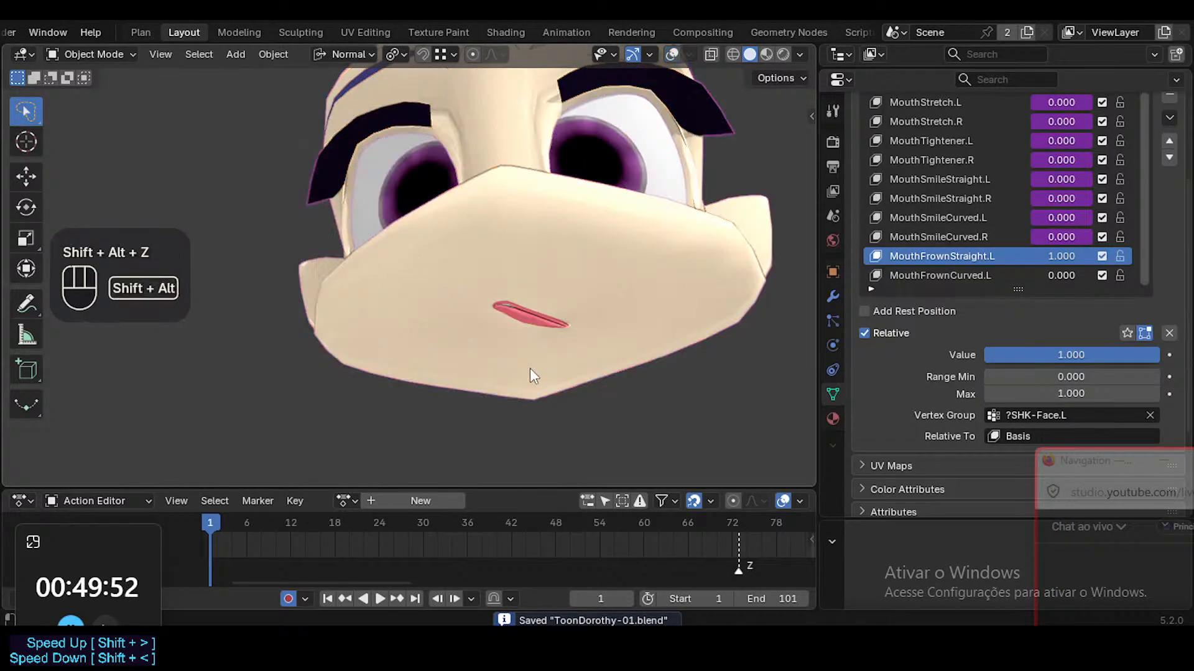
{"action": "mouse_move", "coordinate": [1061, 256]}
{"action": "left_mouse_down"}
{"action": "mouse_move", "coordinate": [995, 256]}
{"action": "mouse_move", "coordinate": [1063, 256]}
{"action": "left_mouse_up"}
{"action": "middle_click_drag", "start_coordinate": [628, 251], "coordinate": [525, 372]}
In Edit Mode, nudge the outermost lip vertex at the left mouth corner slightly outward with a proportional size of about 0.0045 m
{"action": "key", "text": "shift+alt+z"}
{"action": "key", "text": "Tab"}
{"action": "left_click", "coordinate": [588, 373]}
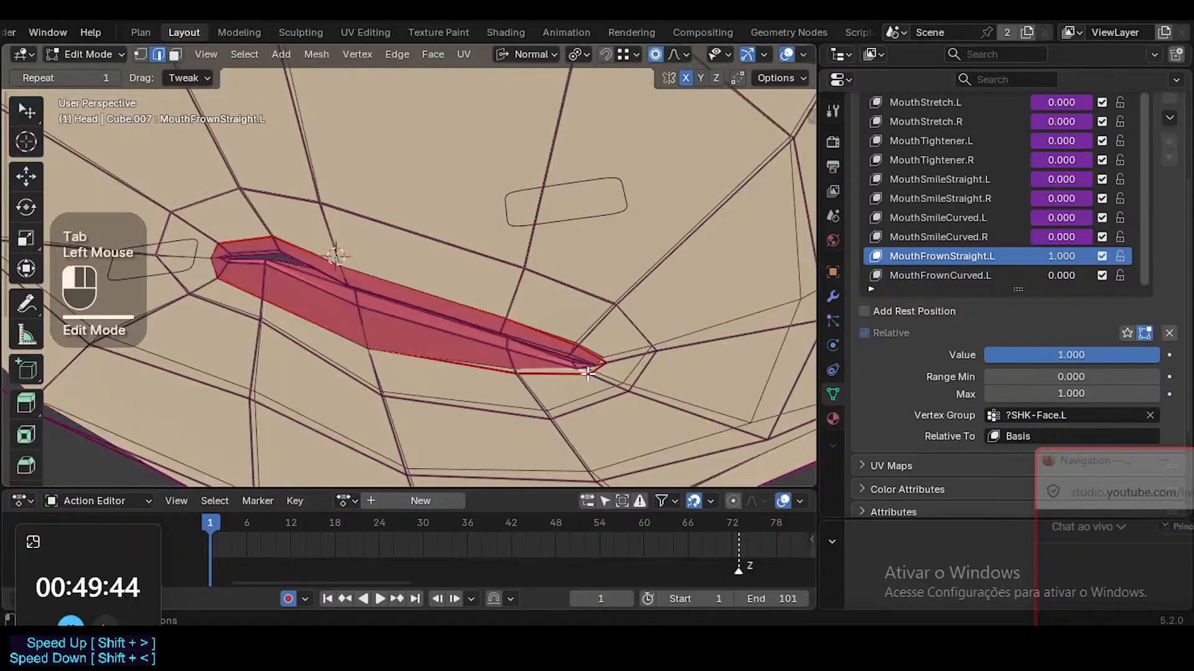
{"action": "key", "text": "g"}
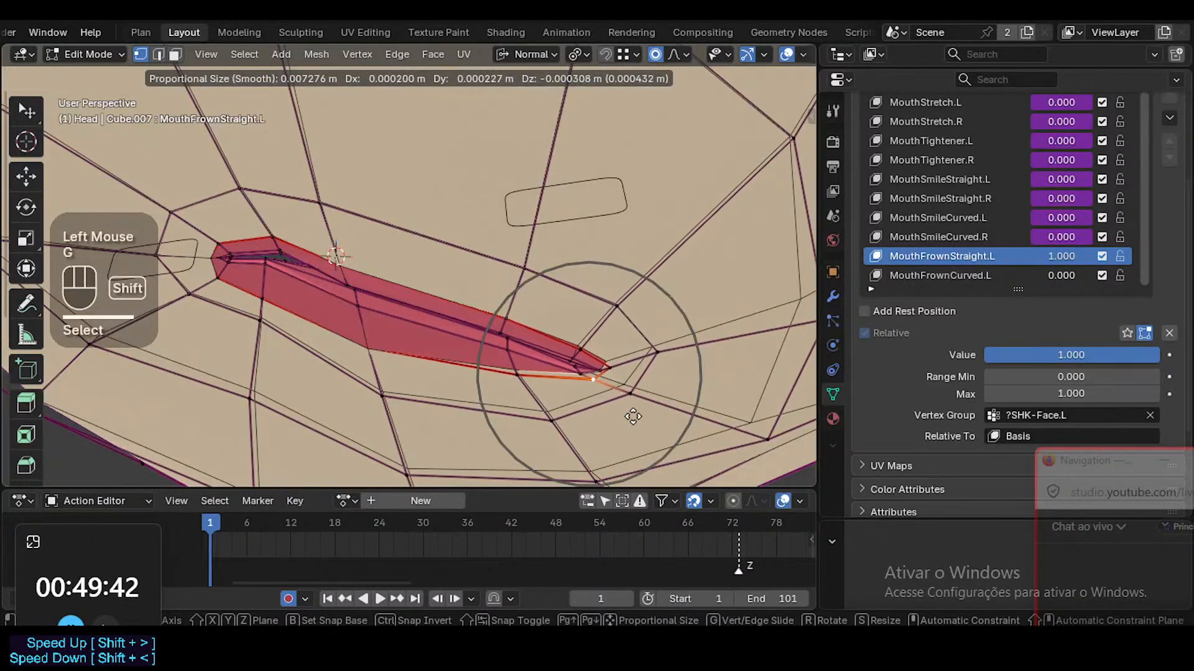
{"action": "key", "text": "Escape"}
{"action": "key", "text": "g"}
{"action": "scroll", "coordinate": [609, 354], "scroll_direction": "up", "scroll_amount": 3}
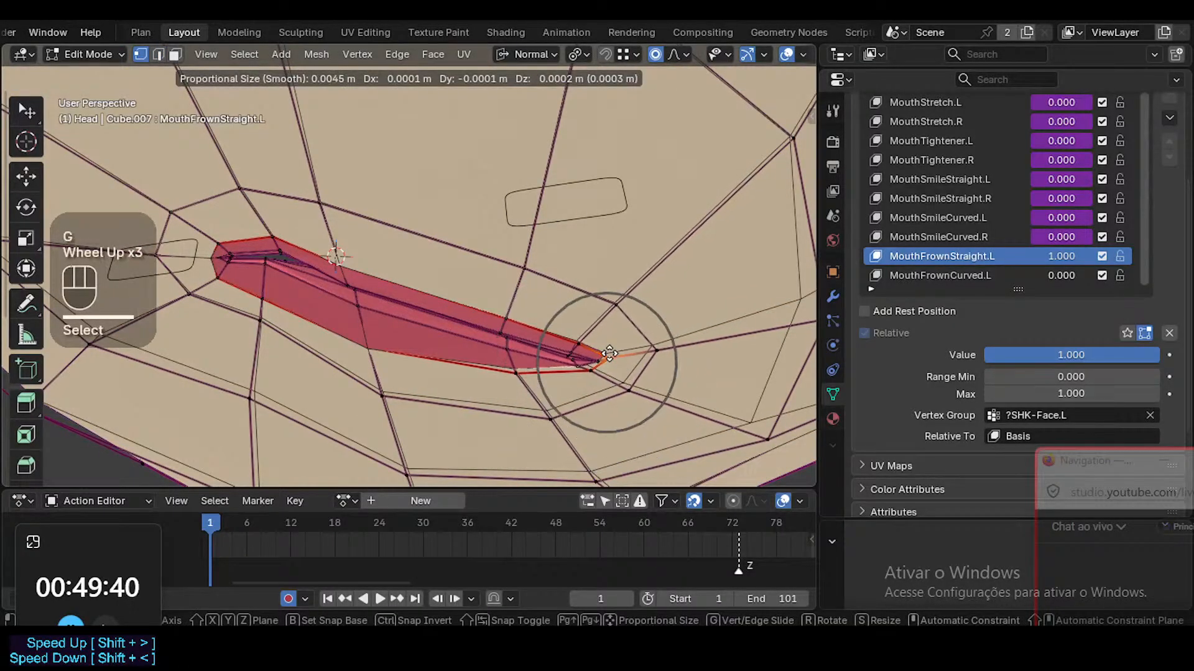
{"action": "left_click", "coordinate": [614, 355]}
Raise the two upper-lip points just inward of the left mouth corner slightly
{"action": "left_click", "coordinate": [574, 355]}
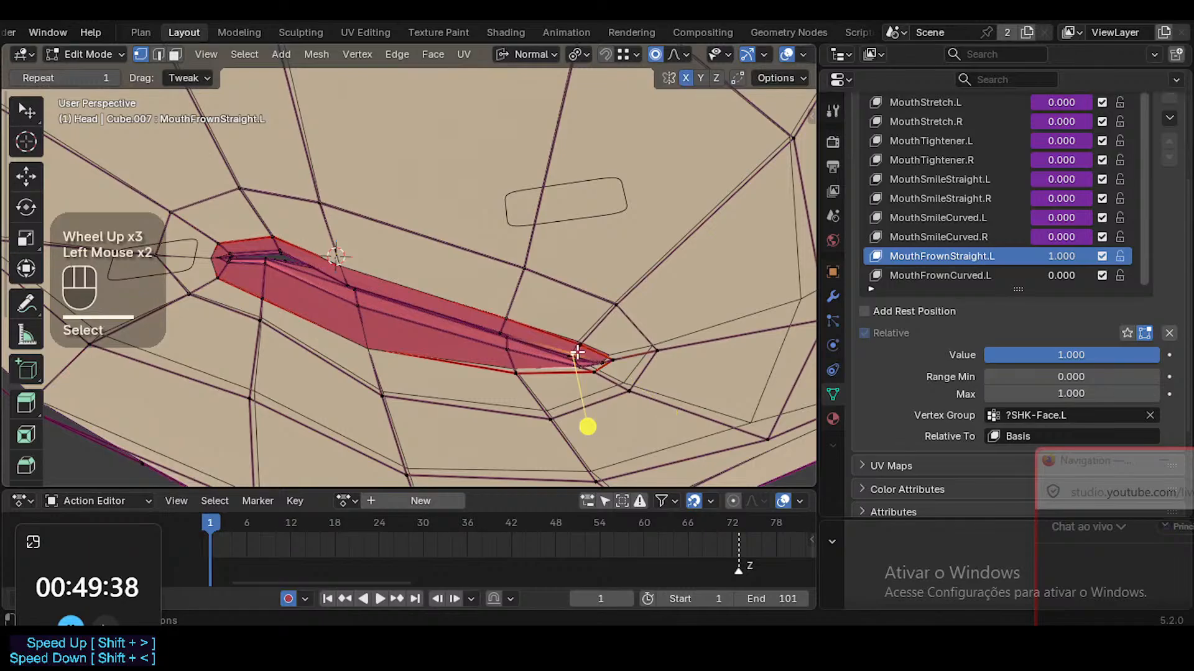
{"action": "key", "text": "g"}
{"action": "left_click", "coordinate": [577, 347]}
{"action": "left_click", "coordinate": [503, 323]}
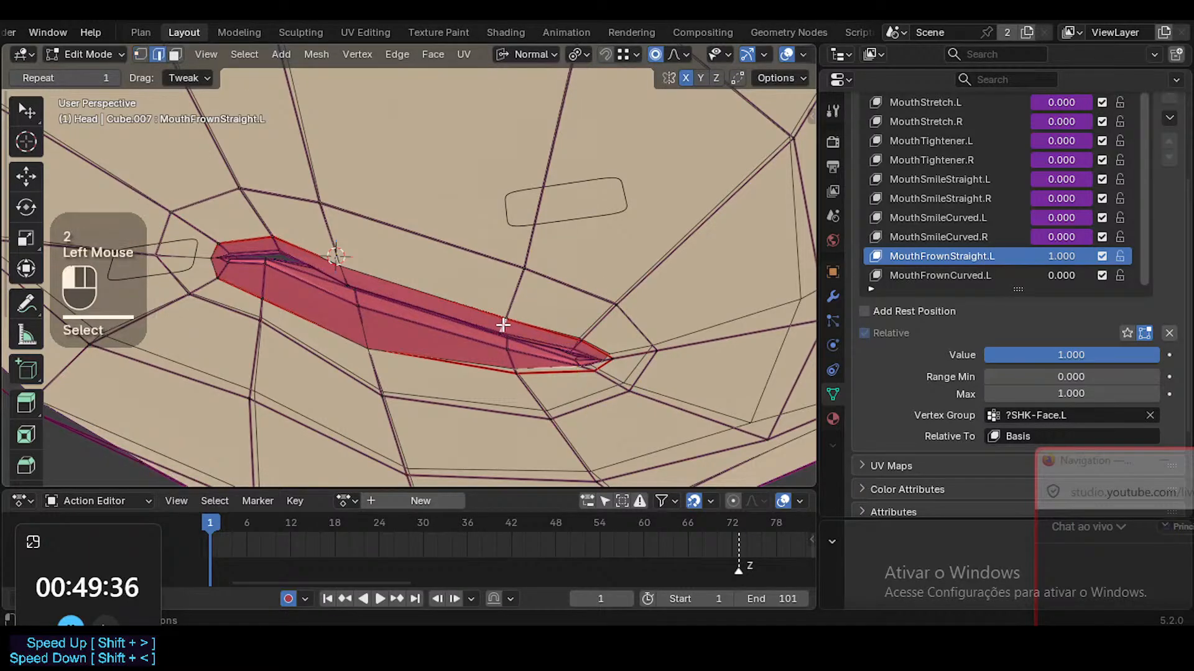
{"action": "key", "text": "g"}
{"action": "left_click", "coordinate": [514, 324]}
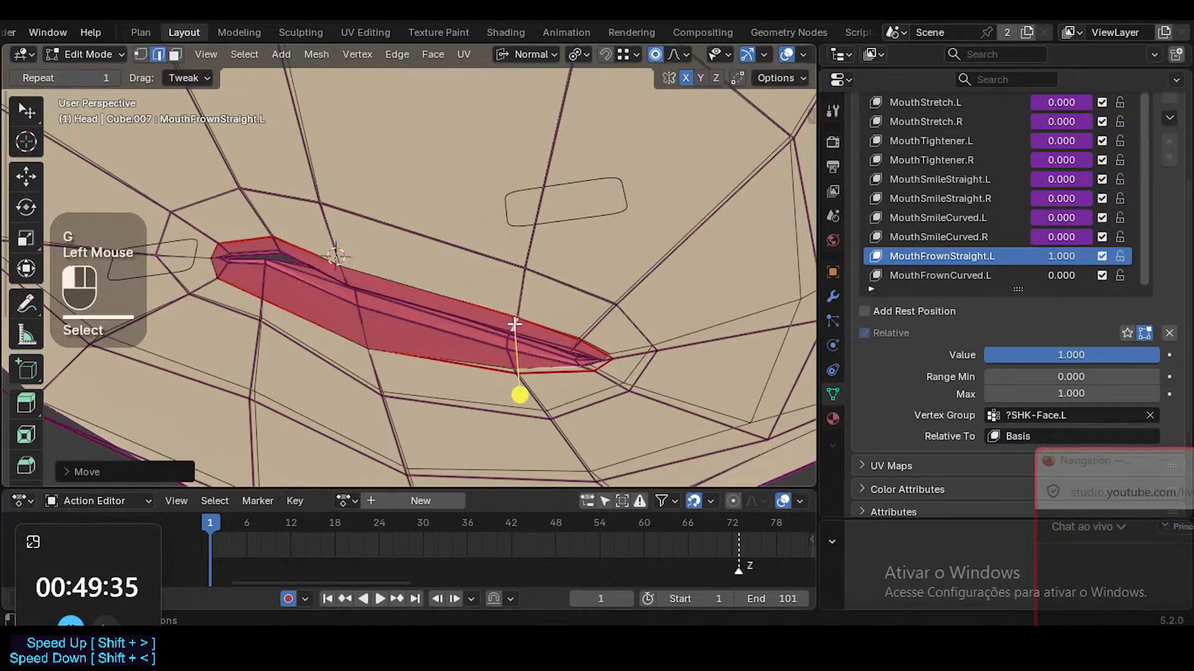
Adjust the upper-lip edge near the mouth's centre, refining its position from a lower viewing angle
{"action": "left_click", "coordinate": [347, 271]}
{"action": "key", "text": "g"}
{"action": "left_click", "coordinate": [344, 265]}
{"action": "middle_click_drag", "start_coordinate": [320, 319], "coordinate": [315, 346]}
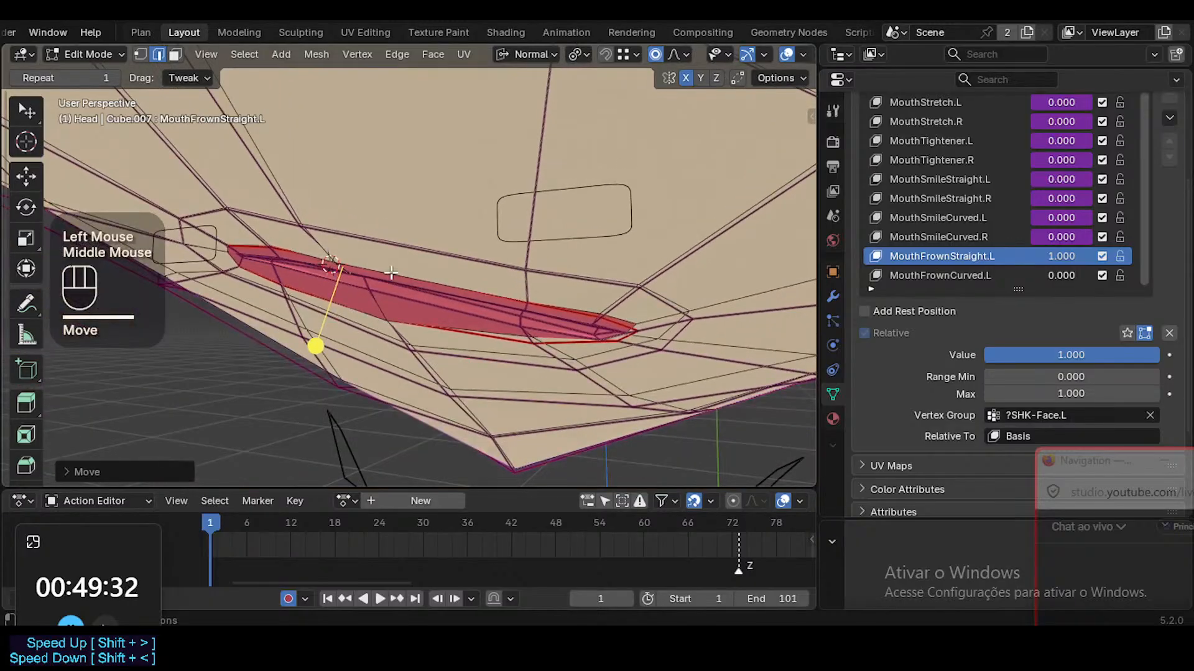
{"action": "key", "text": "g"}
{"action": "left_click", "coordinate": [387, 350]}
{"action": "middle_click_drag", "start_coordinate": [388, 349], "coordinate": [404, 329]}
Select the face loop around the lips and smooth its vertices
{"action": "key", "text": "3"}
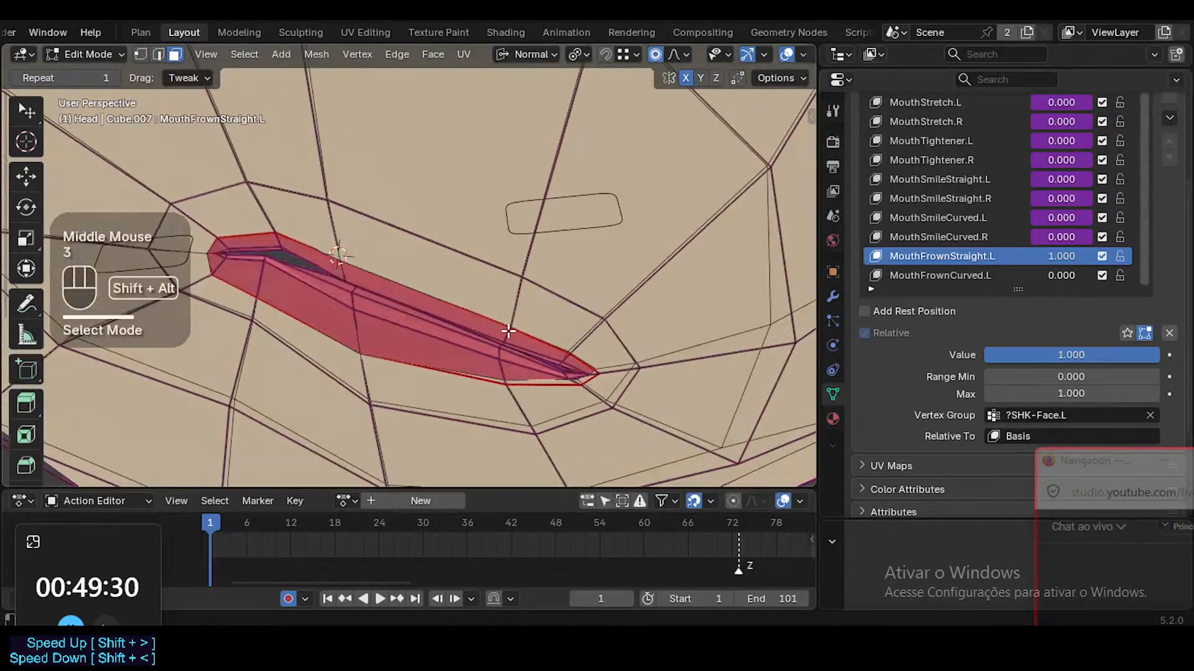
{"action": "left_click", "coordinate": [508, 338], "text": "alt+shift"}
{"action": "left_click_drag", "start_coordinate": [357, 415], "coordinate": [376, 385]}
Reposition the surrounding-loop vertex below the mouth's centre and the lower-lip vertex near the left corner
{"action": "key", "text": "1"}
{"action": "left_click", "coordinate": [372, 408]}
{"action": "key", "text": "g"}
{"action": "left_click", "coordinate": [425, 452], "text": "shift"}
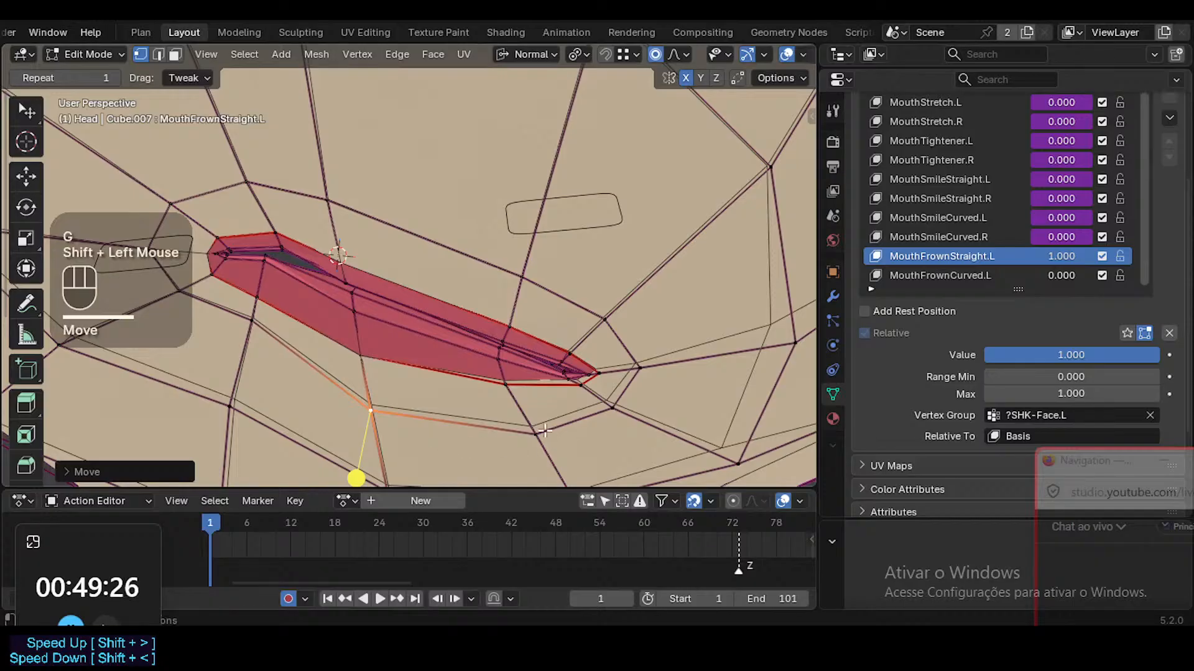
{"action": "left_click", "coordinate": [516, 392]}
{"action": "key", "text": "g"}
{"action": "left_click", "coordinate": [529, 395]}
{"action": "middle_click_drag", "start_coordinate": [528, 395], "coordinate": [378, 457]}
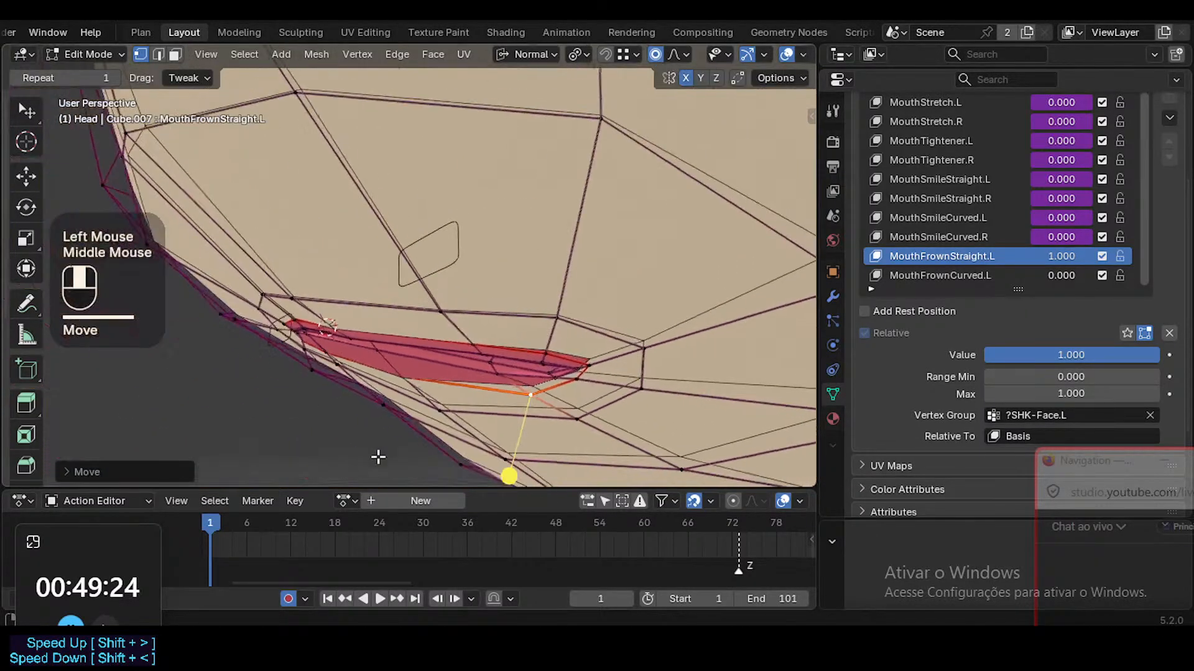
Adjust the lower-lip vertices near the left corner from a side angle, including the inner-lip vertex
{"action": "key", "text": "g"}
{"action": "left_click", "coordinate": [501, 378]}
{"action": "left_click", "coordinate": [501, 377]}
{"action": "key", "text": "g"}
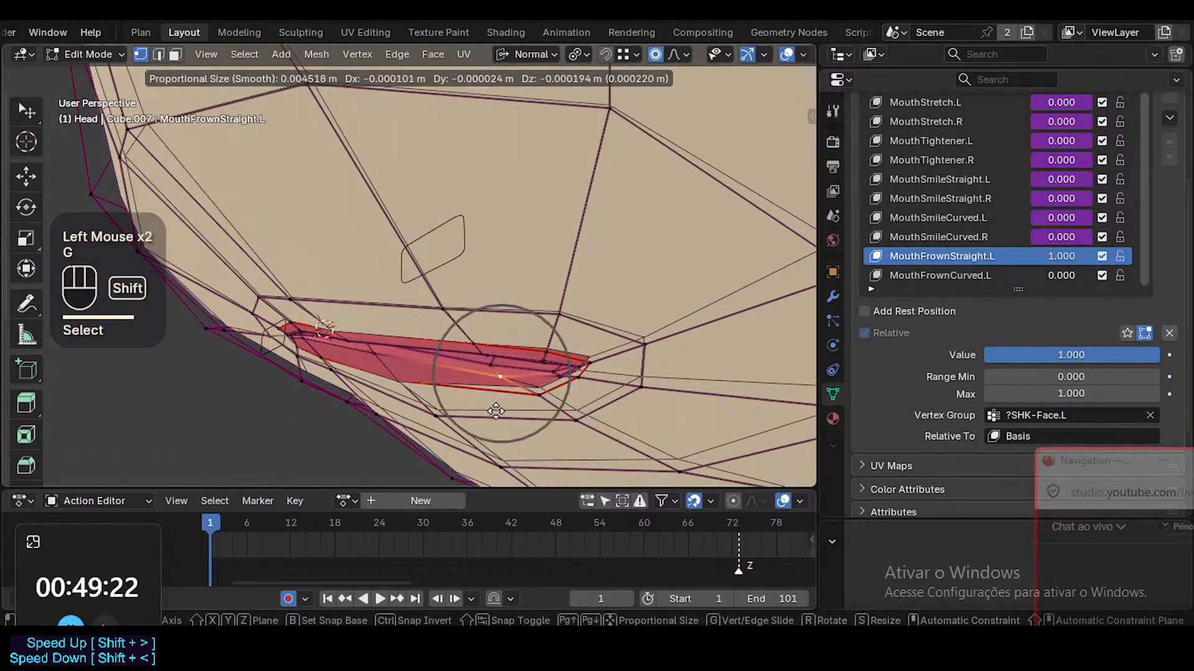
{"action": "left_click", "coordinate": [496, 410], "text": "shift"}
{"action": "middle_click_drag", "start_coordinate": [471, 385], "coordinate": [488, 375]}
Smooth the outer lip face loop and shift it slightly, checking the shape in Object Mode
{"action": "key", "text": "3"}
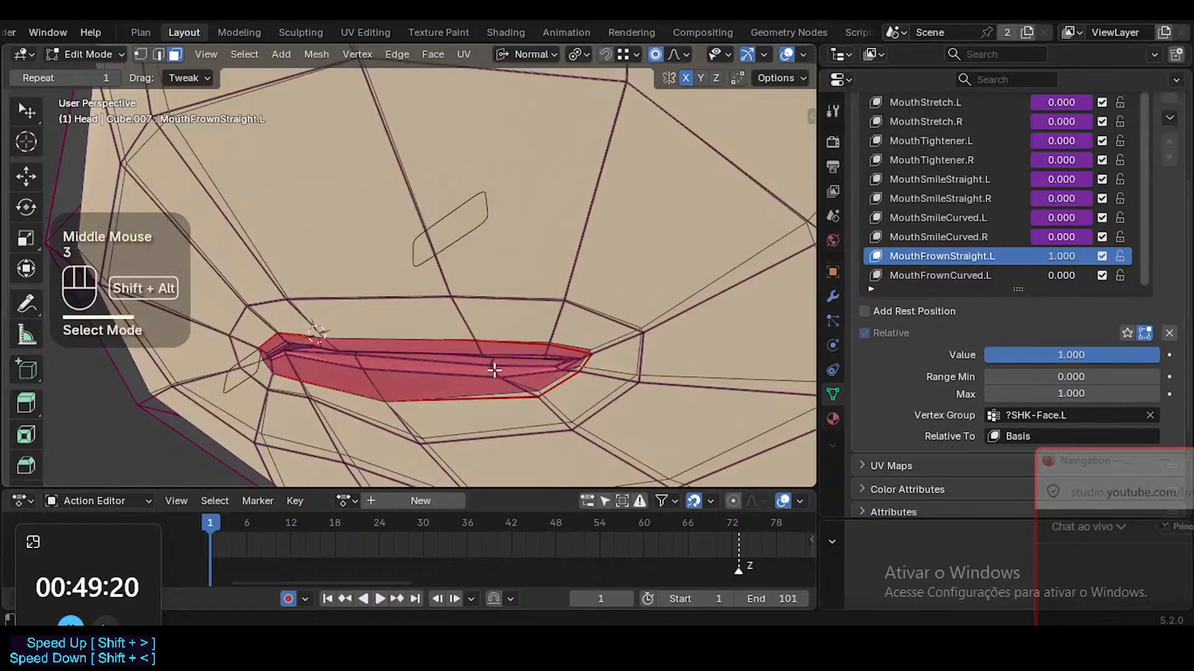
{"action": "left_click", "coordinate": [483, 392], "text": "alt+shift"}
{"action": "mouse_move", "coordinate": [357, 472]}
{"action": "left_mouse_down"}
{"action": "mouse_move", "coordinate": [391, 475]}
{"action": "mouse_move", "coordinate": [361, 472]}
{"action": "left_mouse_up"}
{"action": "left_click", "coordinate": [577, 370], "text": "alt+shift"}
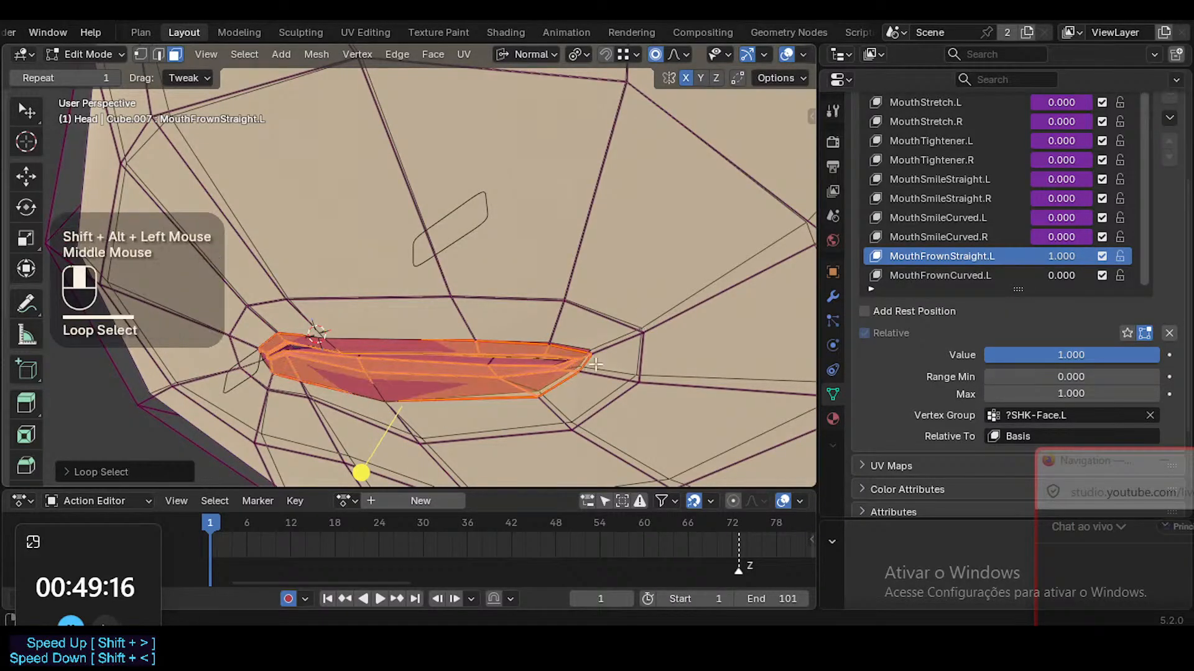
{"action": "key", "text": "g"}
{"action": "middle_click_drag", "start_coordinate": [577, 370], "coordinate": [582, 274]}
{"action": "left_click", "coordinate": [529, 380], "text": "shift"}
{"action": "key", "text": "Tab"}
{"action": "key", "text": "Tab"}
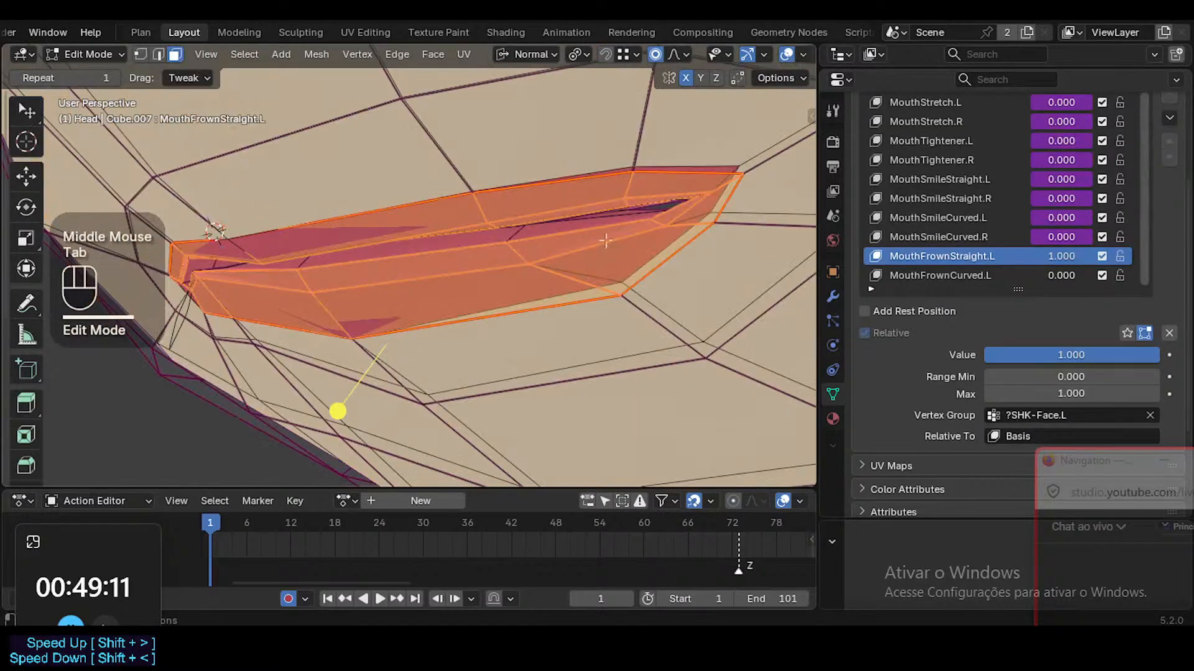
Smooth the inner lip face loop, and apply the same smoothing to the outer lip face loop
{"action": "key", "text": "alt+a"}
{"action": "left_click", "coordinate": [517, 234], "text": "alt+shift"}
{"action": "middle_click_drag", "start_coordinate": [517, 234], "coordinate": [634, 230]}
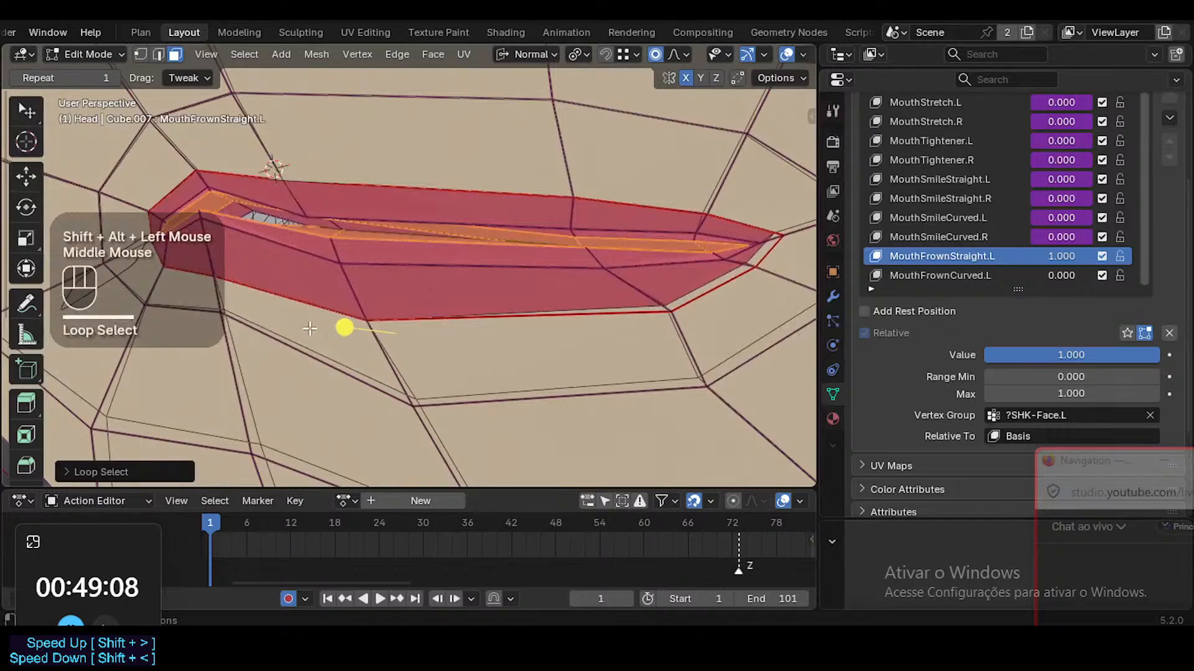
{"action": "left_click_drag", "start_coordinate": [309, 328], "coordinate": [360, 358]}
{"action": "key", "text": "ctrl+KP_Add"}
{"action": "key", "text": "alt+a"}
{"action": "left_click", "coordinate": [355, 380], "text": "alt+shift"}
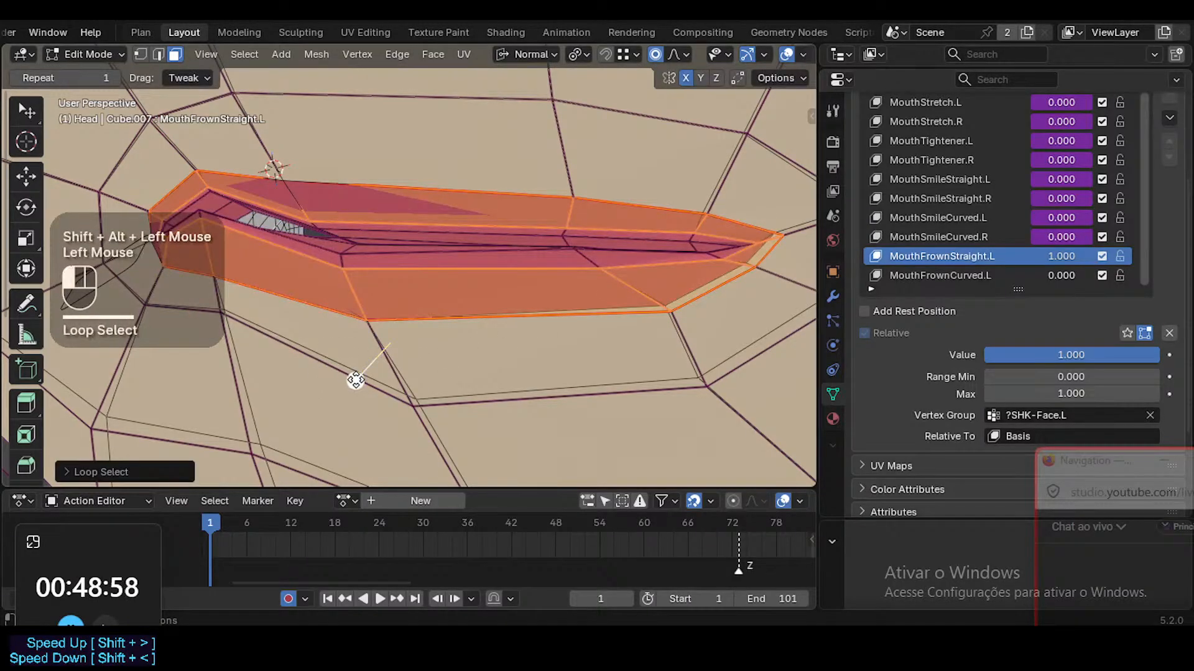
{"action": "key", "text": "alt+a"}
Move the upper-lip vertices at the centre and left half, plus the inner-lip vertex beside them, to even out the lip line
{"action": "left_click", "coordinate": [307, 177]}
{"action": "middle_click_drag", "start_coordinate": [301, 170], "coordinate": [248, 258]}
{"action": "key", "text": "g"}
{"action": "left_click", "coordinate": [280, 283], "text": "shift"}
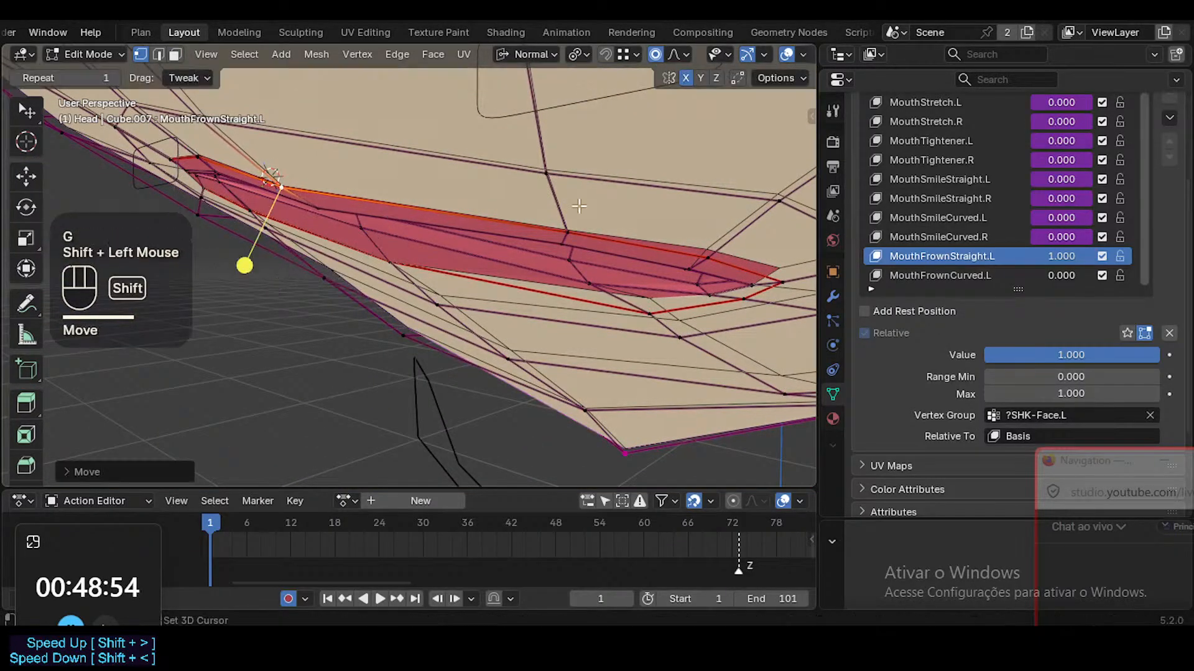
{"action": "left_click", "coordinate": [569, 230]}
{"action": "key", "text": "g"}
{"action": "left_click", "coordinate": [551, 247], "text": "shift"}
{"action": "left_click", "coordinate": [565, 247]}
{"action": "key", "text": "g"}
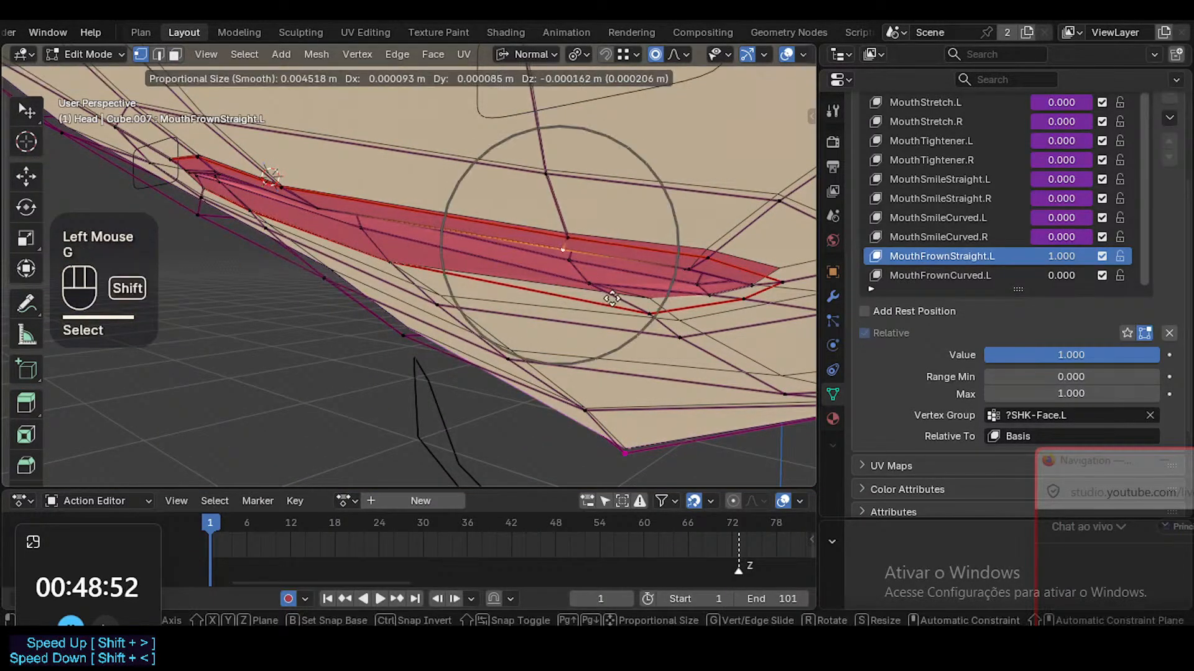
{"action": "left_click", "coordinate": [647, 318], "text": "shift"}
Nudge the upper-lip vertex near the left corner and the outermost corner vertex inward
{"action": "left_click", "coordinate": [708, 256]}
{"action": "key", "text": "g"}
{"action": "left_click", "coordinate": [695, 260], "text": "shift"}
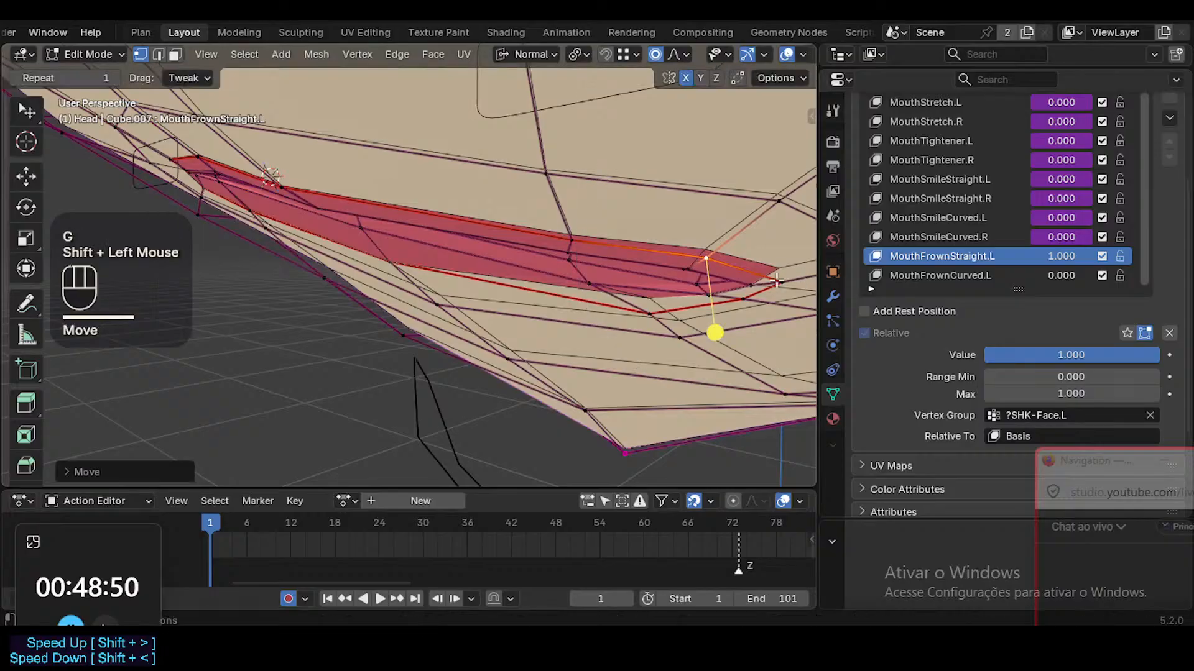
{"action": "left_click", "coordinate": [779, 282]}
{"action": "key", "text": "g"}
{"action": "left_click", "coordinate": [672, 274], "text": "shift"}
{"action": "middle_click_drag", "start_coordinate": [672, 274], "coordinate": [625, 342]}
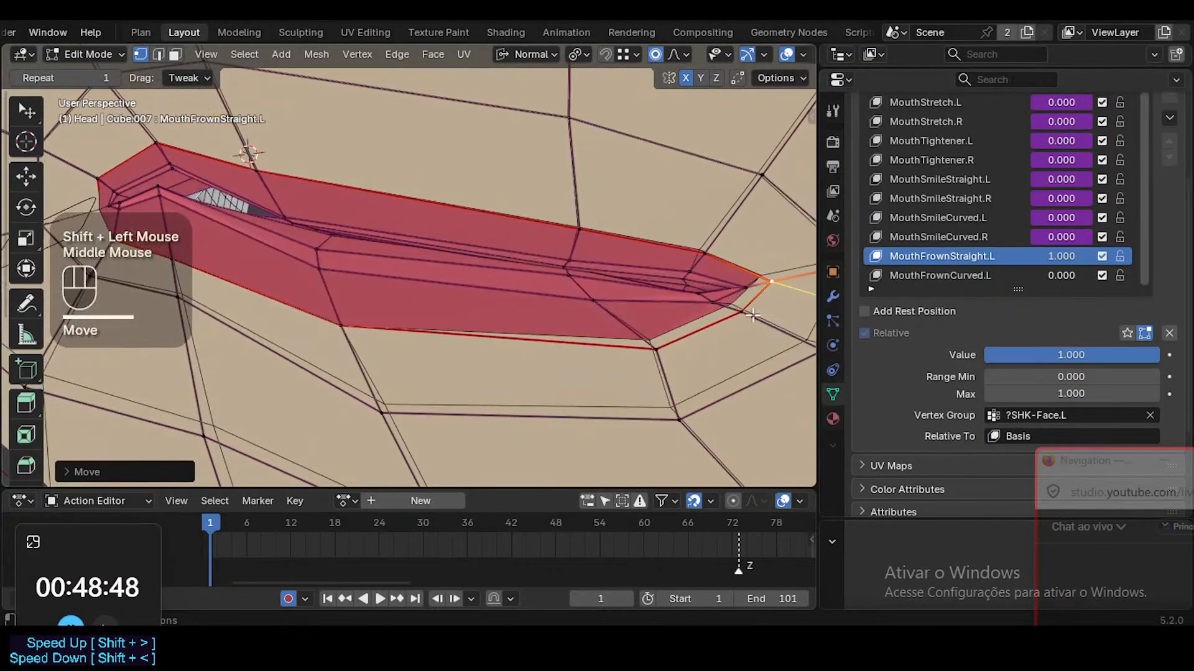
Smooth the outer lip face loop again and clear the selection
{"action": "key", "text": "3"}
{"action": "left_click", "coordinate": [624, 345], "text": "alt+shift"}
{"action": "left_click", "coordinate": [330, 393]}
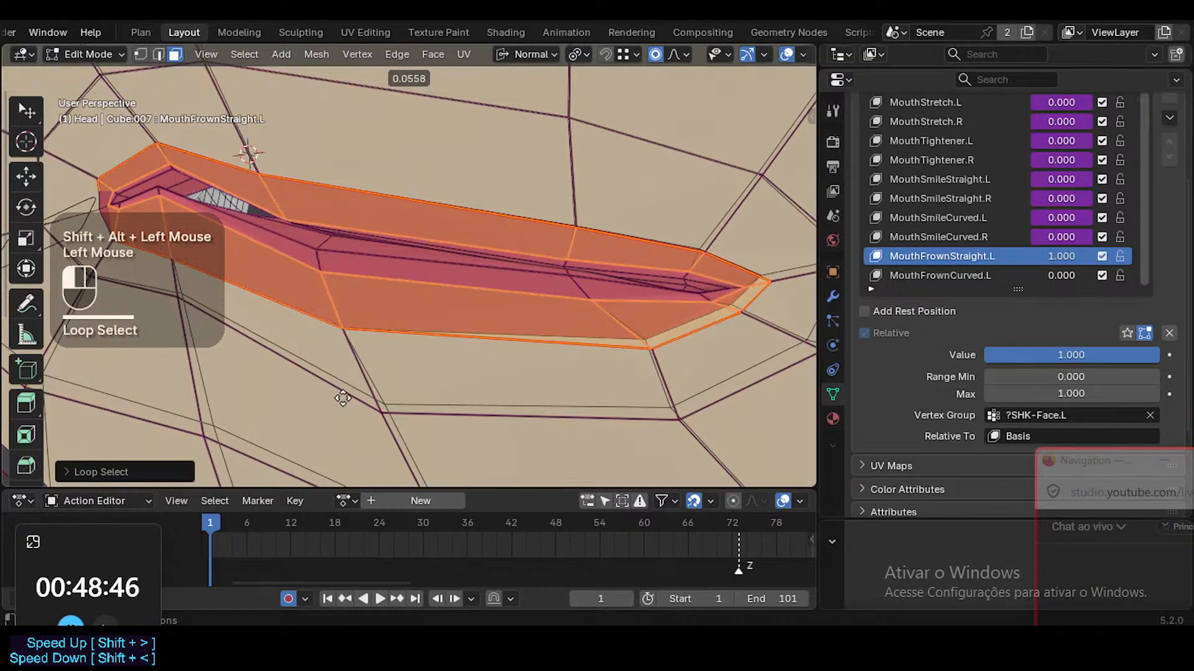
{"action": "key", "text": "alt+a"}
Move the lip edges at the left mouth corner outward from a side angle, and return to Object Mode
{"action": "left_click", "coordinate": [733, 324]}
{"action": "middle_click_drag", "start_coordinate": [734, 324], "coordinate": [653, 408]}
{"action": "key", "text": "g"}
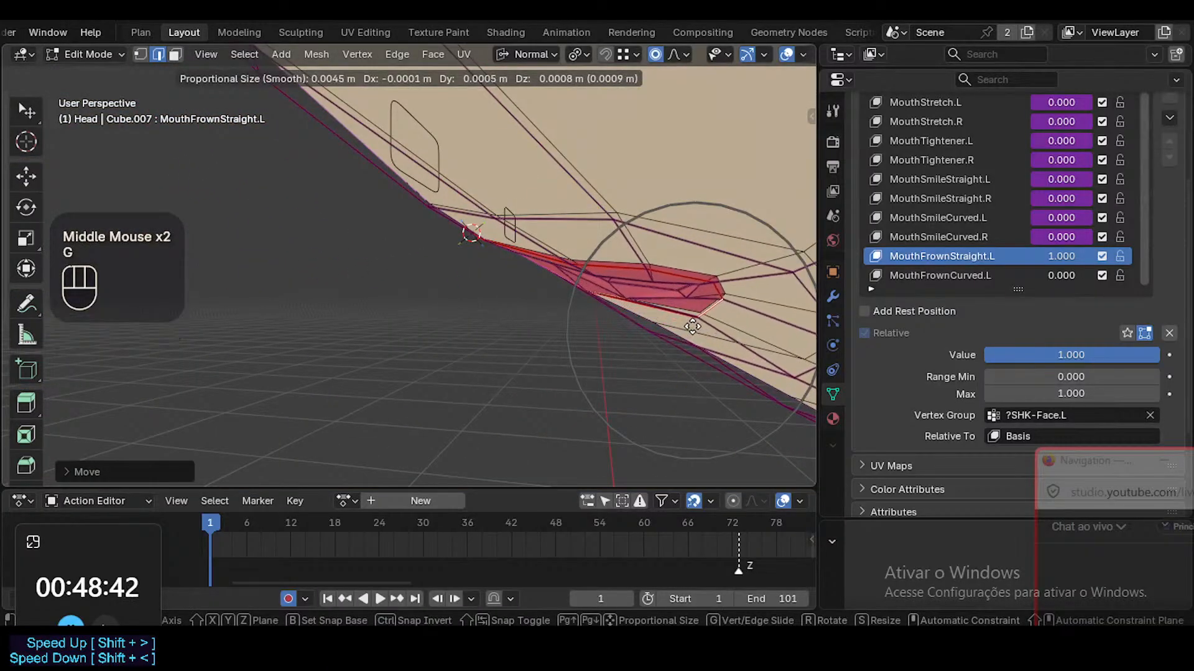
{"action": "left_click", "coordinate": [729, 296]}
{"action": "left_click", "coordinate": [723, 294]}
{"action": "key", "text": "g"}
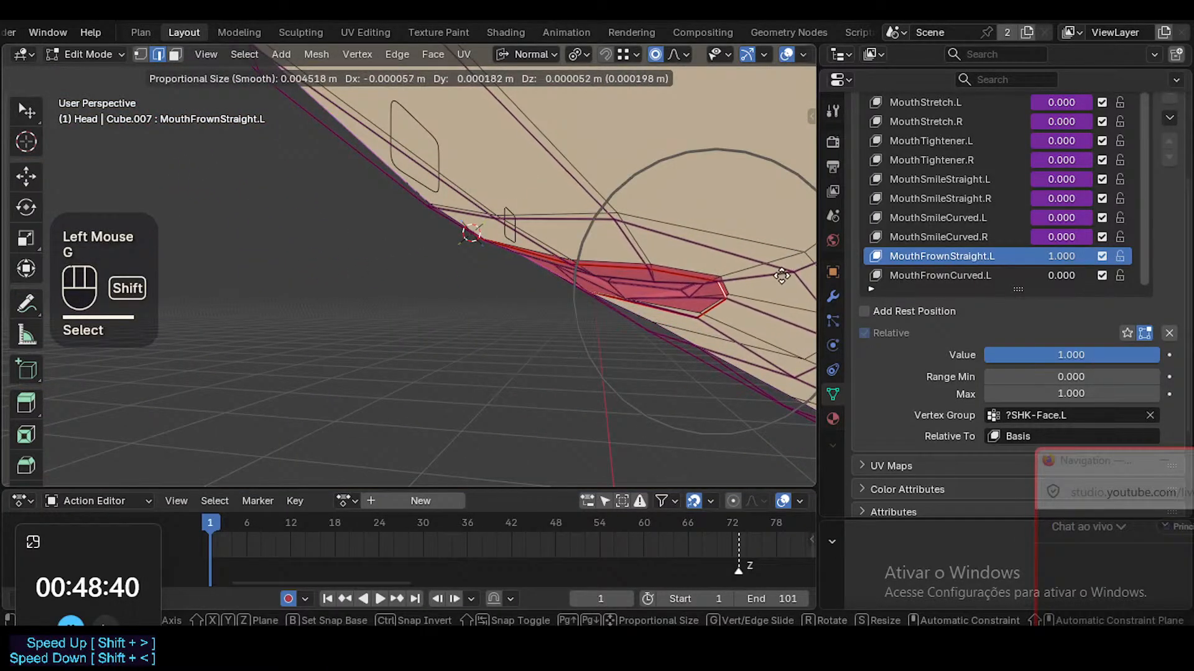
{"action": "left_click", "coordinate": [785, 273], "text": "shift"}
{"action": "key", "text": "g"}
{"action": "left_click", "coordinate": [679, 364], "text": "shift"}
{"action": "key", "text": "Tab"}
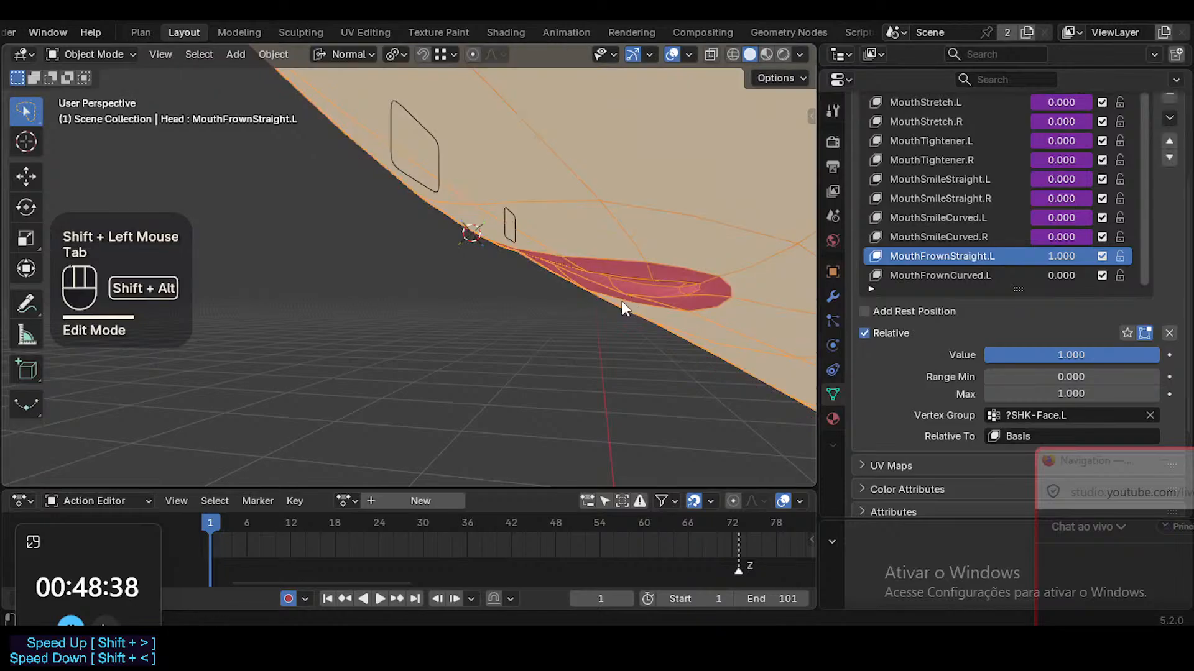
Preview the frown from the front in Object Mode with overlays hidden, and resume mesh editing
{"action": "key", "text": "shift+alt+z"}
{"action": "middle_click_drag", "start_coordinate": [608, 315], "coordinate": [671, 306], "text": "ctrl"}
{"action": "scroll", "coordinate": [659, 252], "scroll_direction": "down", "scroll_amount": 3}
{"action": "key", "text": "Tab"}
{"action": "key", "text": "shift+alt+z"}
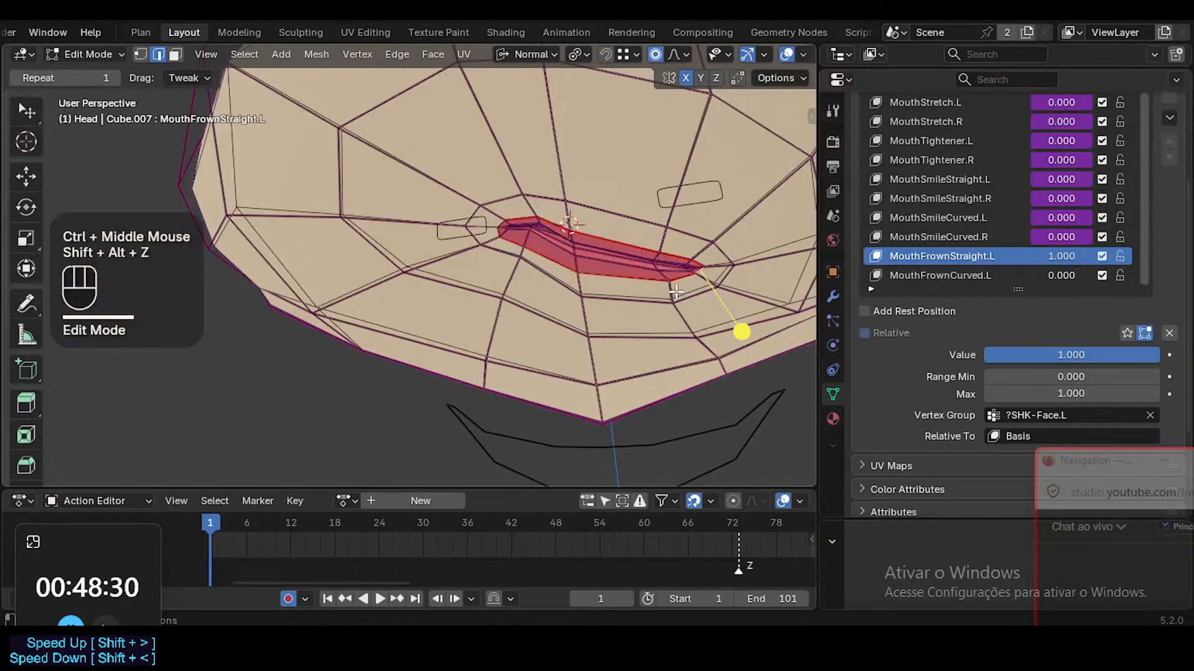
Slide the lower-lip vertex near the left corner along its edge, and move the edge directly beneath it
{"action": "key", "text": "1"}
{"action": "left_click", "coordinate": [673, 284]}
{"action": "key", "text": "g"}
{"action": "key", "text": "g"}
{"action": "left_click", "coordinate": [665, 280]}
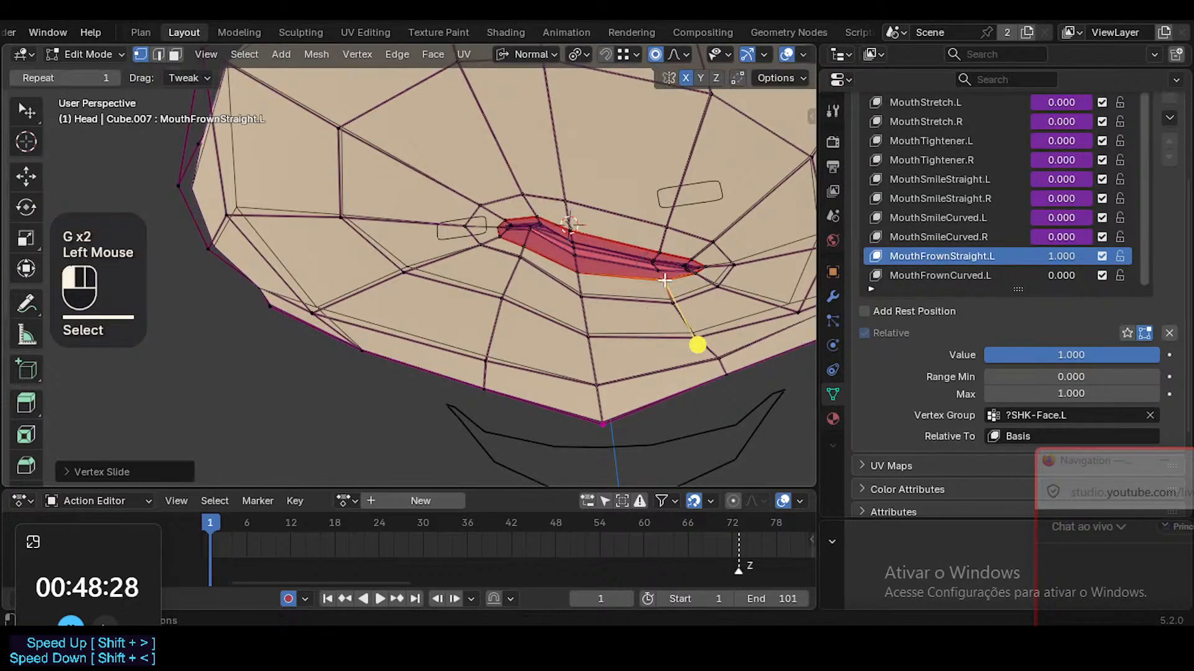
{"action": "key", "text": "2"}
{"action": "left_click", "coordinate": [660, 303], "text": "shift"}
{"action": "key", "text": "g"}
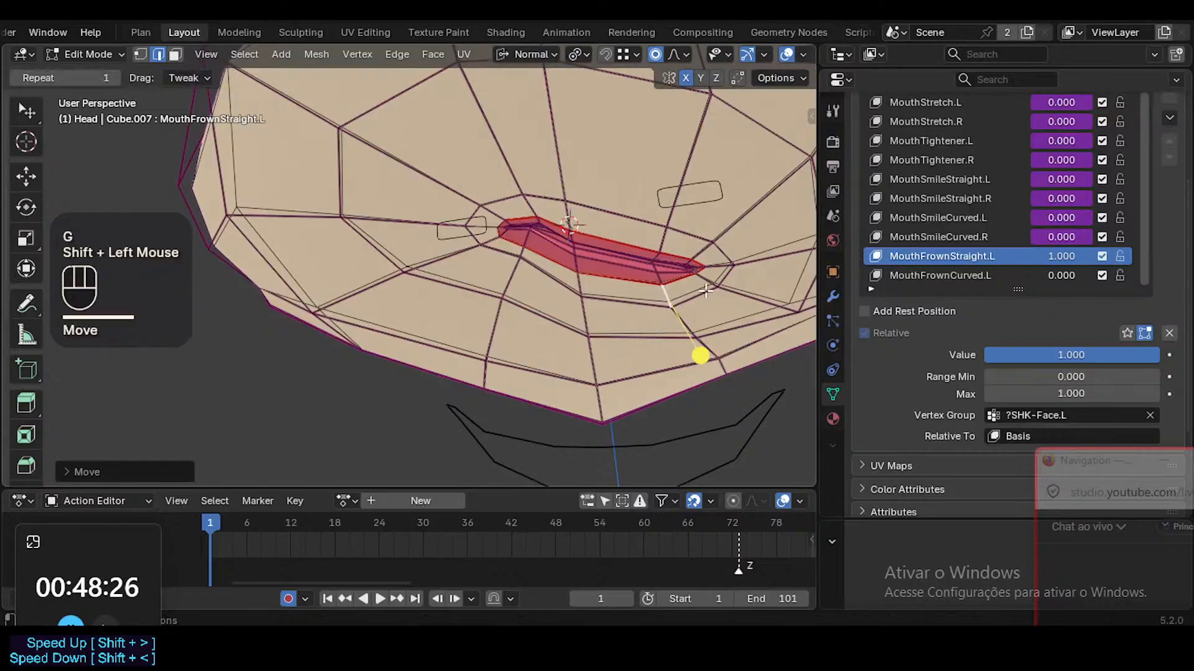
{"action": "left_click", "coordinate": [704, 289]}
Move the diagonal edge below the left mouth corner downward, and shift it together with the adjoining surrounding-loop edge
{"action": "key", "text": "alt+a"}
{"action": "left_click", "coordinate": [708, 283]}
{"action": "key", "text": "g"}
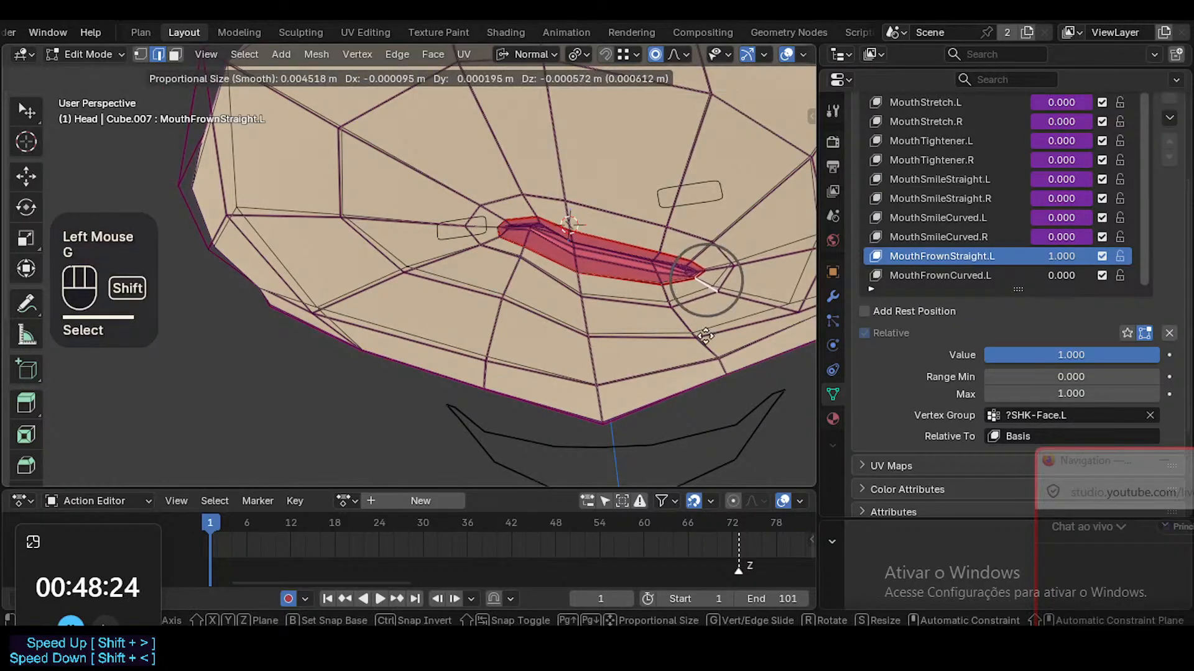
{"action": "left_click", "coordinate": [735, 289], "text": "shift"}
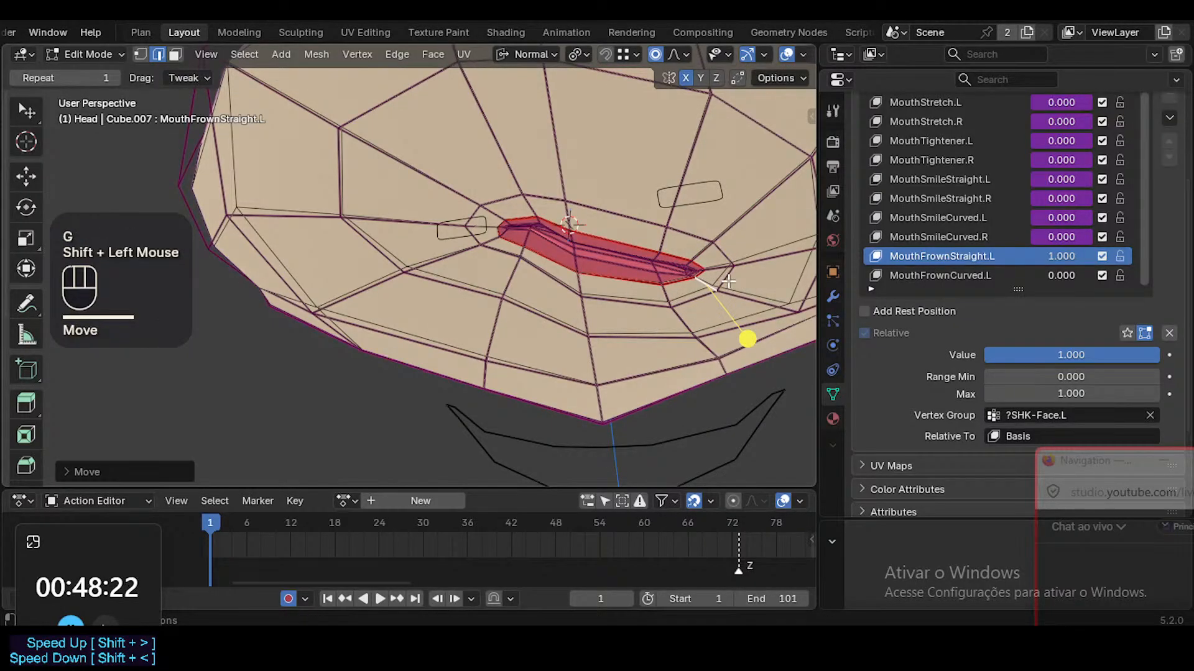
{"action": "left_click", "coordinate": [726, 278], "text": "shift"}
{"action": "key", "text": "g"}
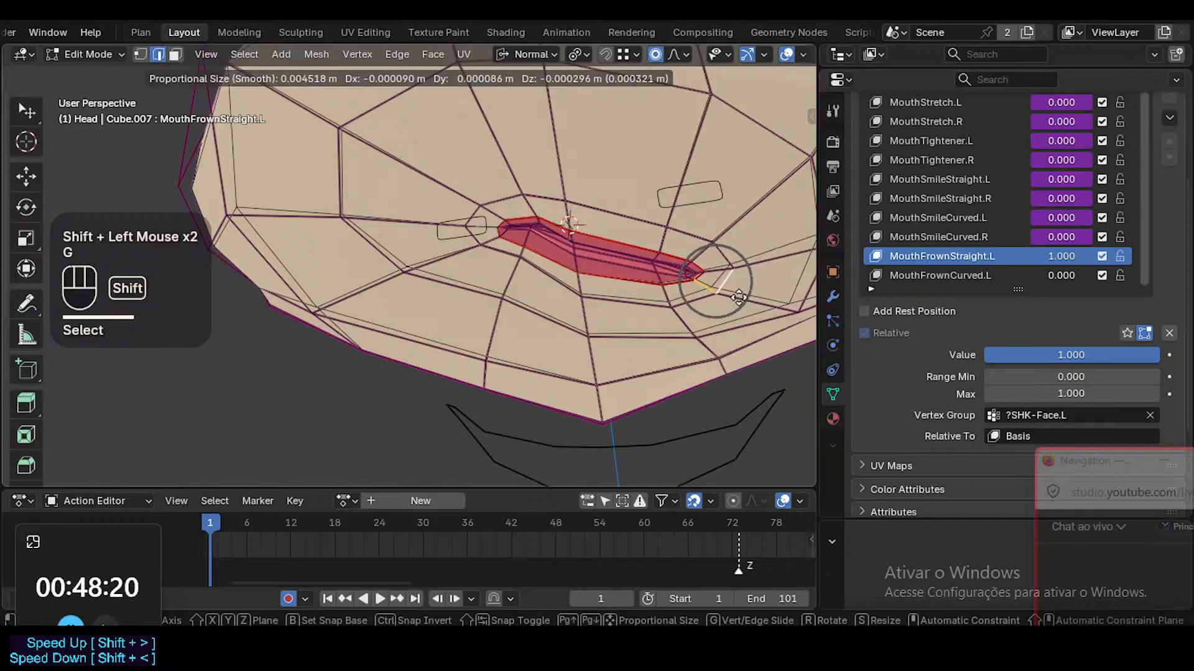
{"action": "left_click", "coordinate": [739, 297], "text": "shift"}
Reposition the lower-lip vertex just under the left mouth corner
{"action": "key", "text": "alt+a"}
{"action": "key", "text": "3"}
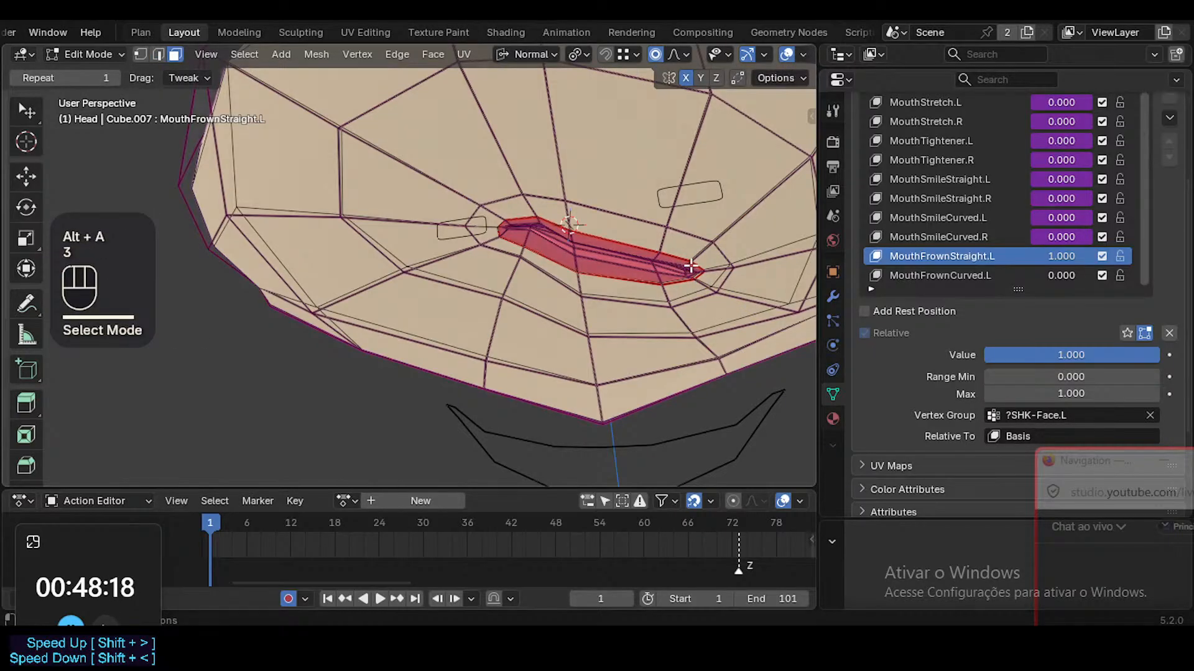
{"action": "key", "text": "g"}
{"action": "left_click", "coordinate": [741, 341]}
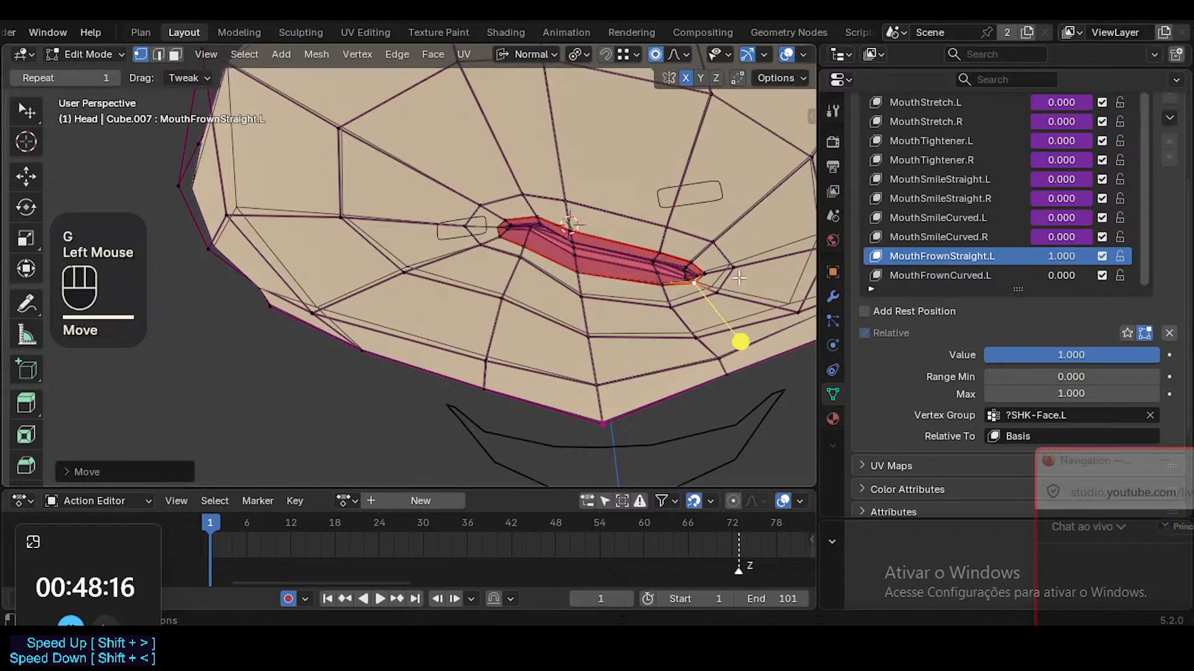
Rotate and move the two surrounding-loop faces directly below and beside the left mouth corner
{"action": "key", "text": "3"}
{"action": "left_click", "coordinate": [714, 281], "text": "alt+shift"}
{"action": "left_click", "coordinate": [720, 346]}
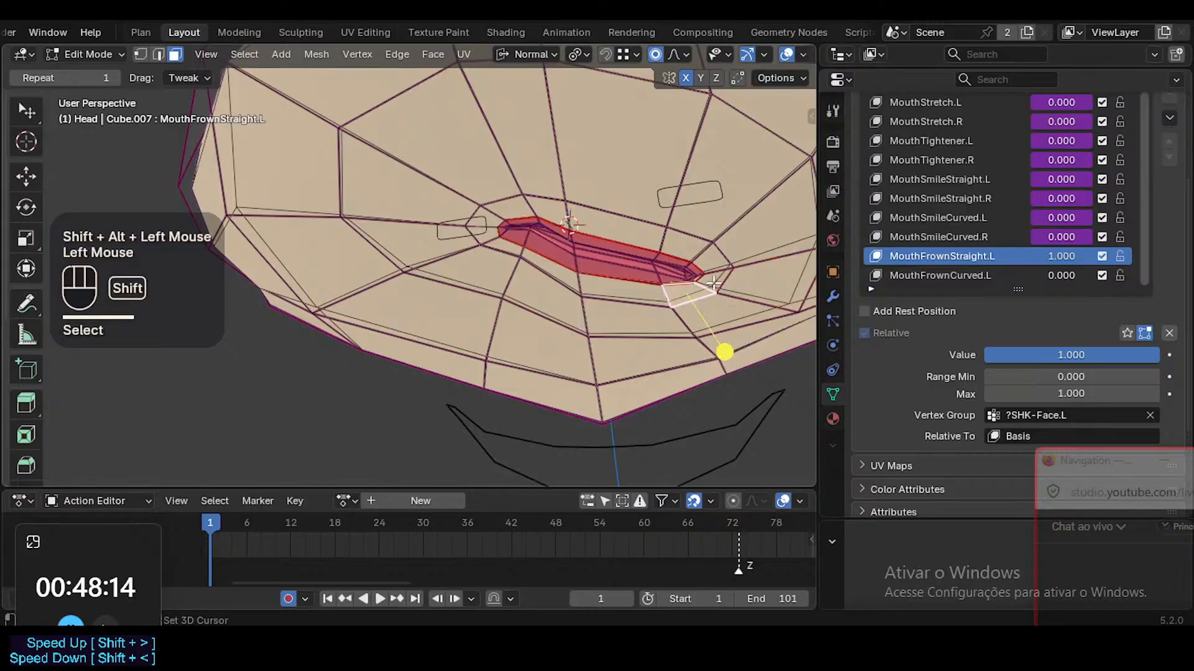
{"action": "left_click", "coordinate": [744, 341], "text": "shift"}
{"action": "key", "text": "g"}
{"action": "scroll", "coordinate": [716, 287], "scroll_direction": "down", "scroll_amount": 3}
{"action": "scroll", "coordinate": [716, 287], "scroll_direction": "up", "scroll_amount": 1}
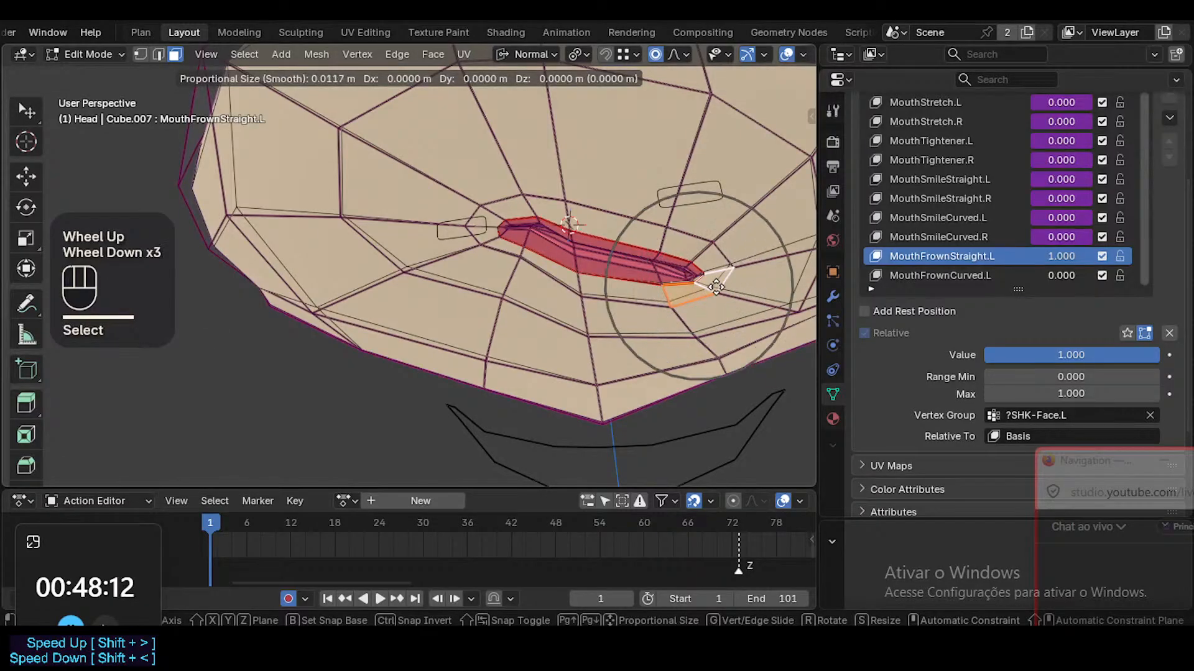
{"action": "left_click", "coordinate": [716, 286]}
{"action": "key", "text": "g"}
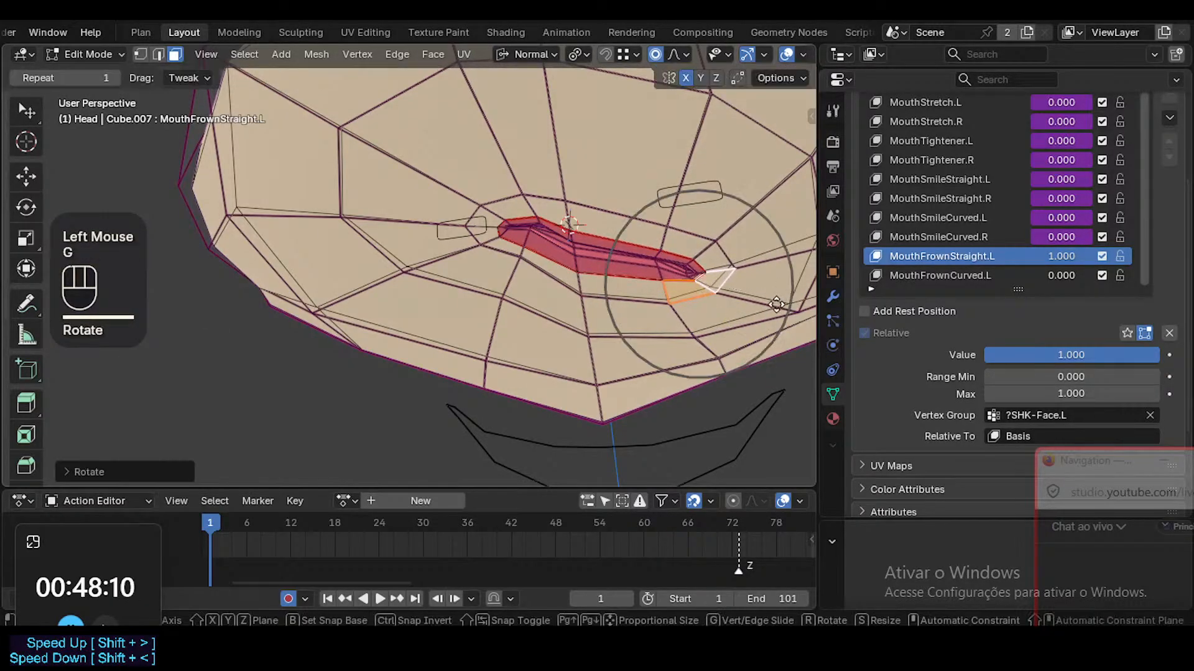
{"action": "left_click", "coordinate": [735, 342], "text": "shift"}
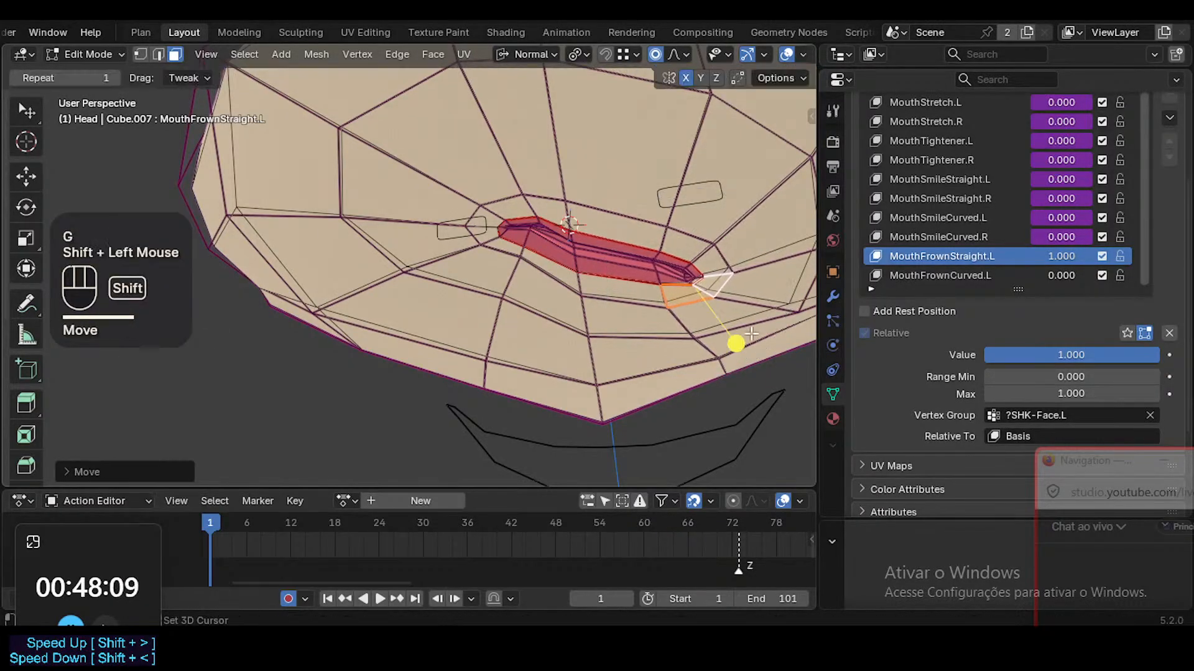
Move the lower-lip edge just inward of the left mouth corner and rotate it to follow the frown
{"action": "key", "text": "2"}
{"action": "left_click", "coordinate": [657, 277]}
{"action": "key", "text": "g"}
{"action": "left_click", "coordinate": [799, 303], "text": "shift"}
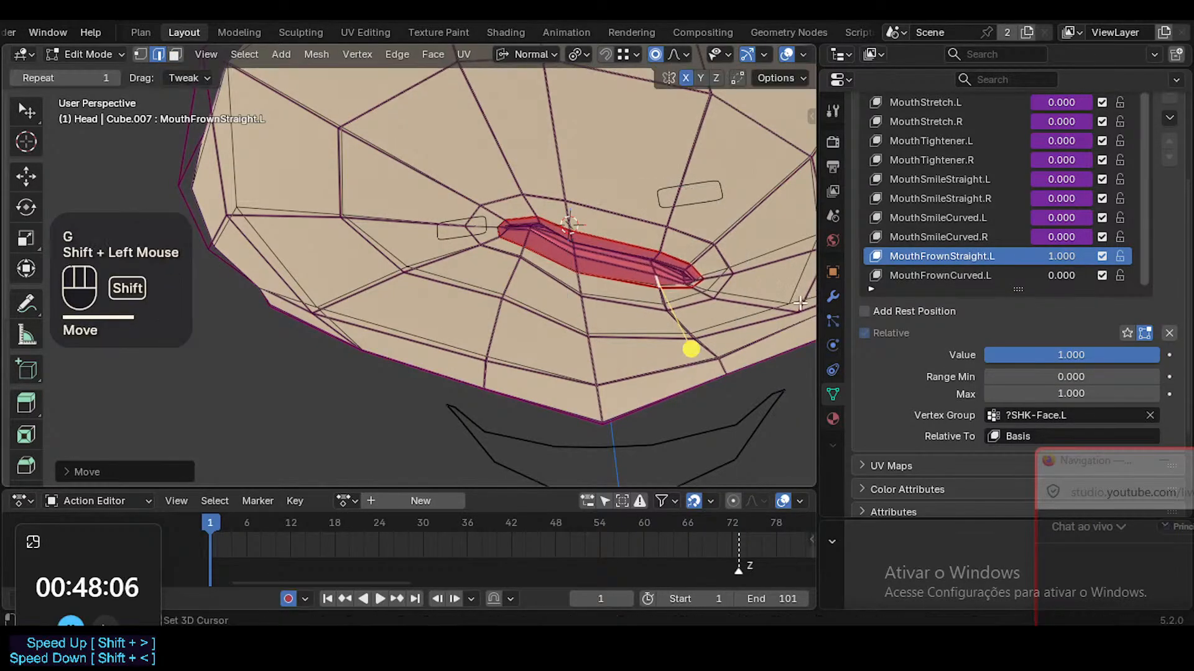
{"action": "key", "text": "r"}
{"action": "left_click", "coordinate": [686, 265]}
Move the upper-lip face near the left mouth corner together with the adjoining corner face
{"action": "key", "text": "3"}
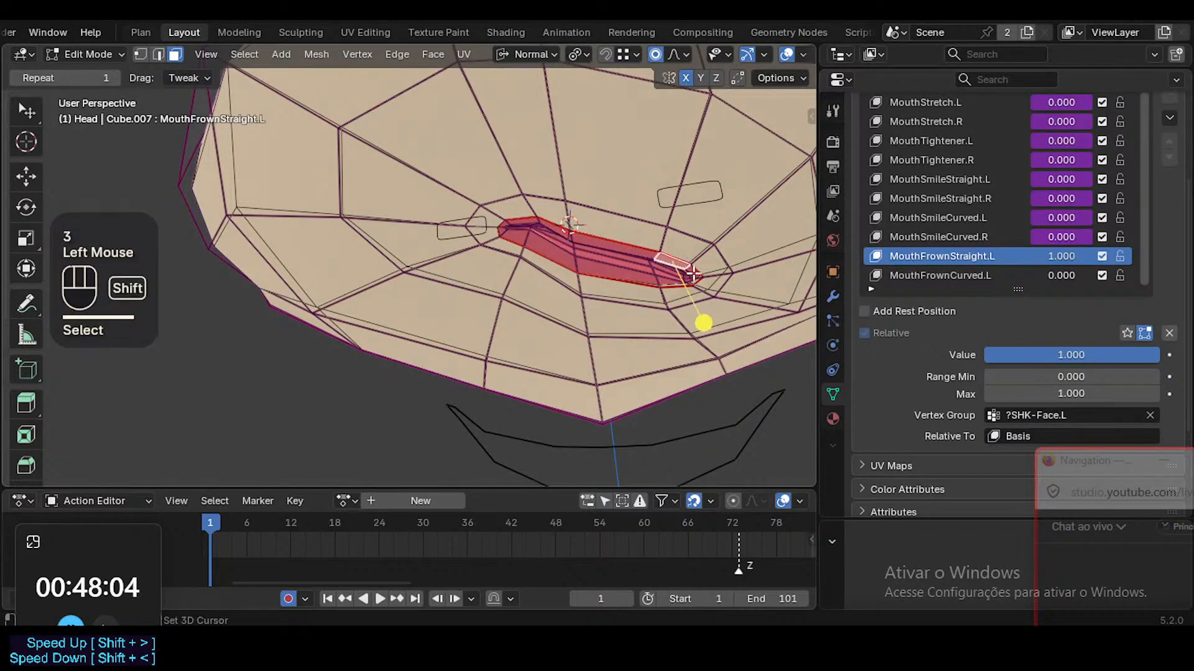
{"action": "key", "text": "g"}
{"action": "left_click", "coordinate": [720, 326], "text": "shift"}
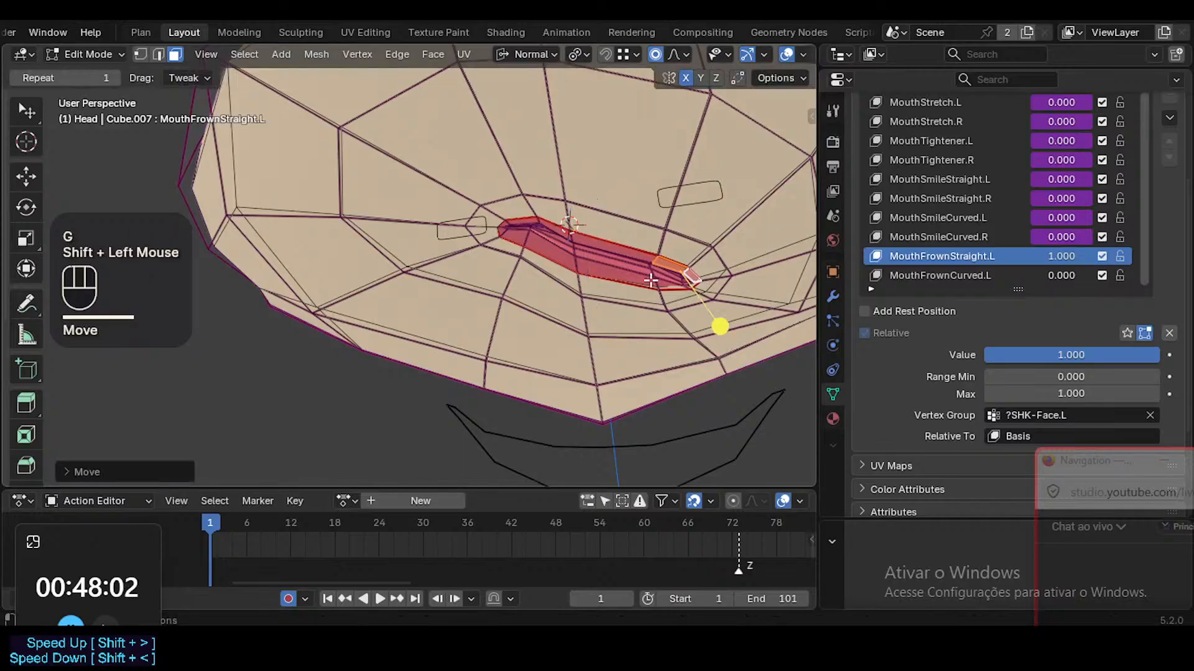
Select the lip faces with the loop around them, smooth them slightly, and clear the selection
{"action": "key", "text": "2"}
{"action": "key", "text": "3"}
{"action": "key", "text": "alt+a"}
{"action": "key", "text": "alt+a"}
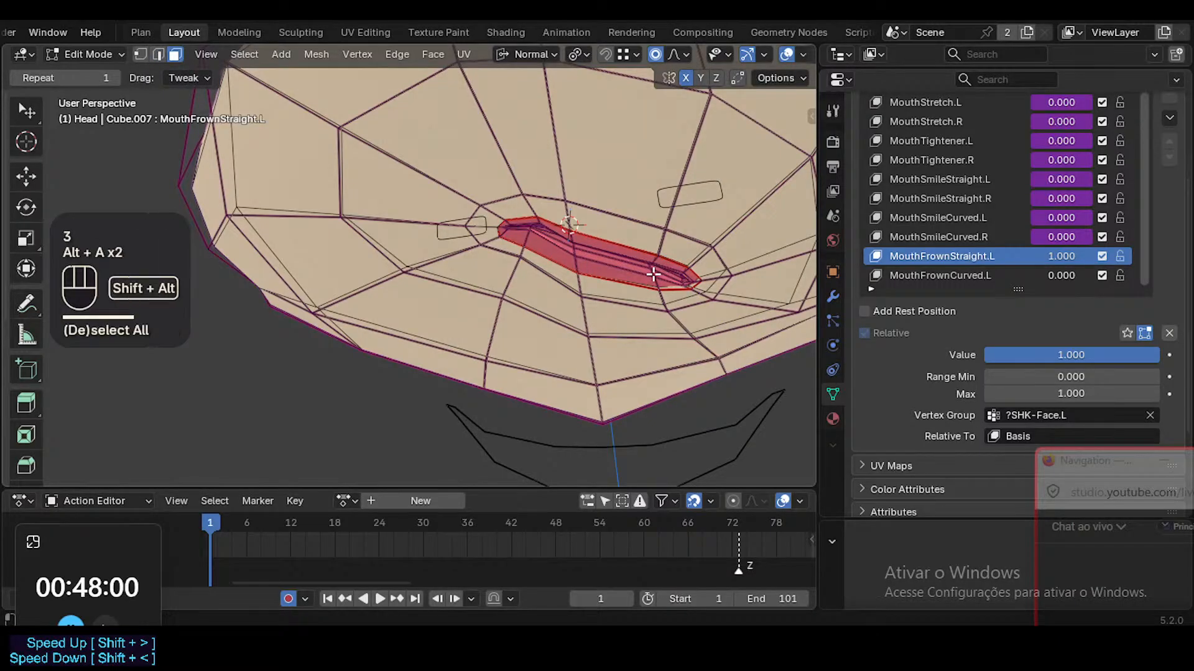
{"action": "left_click", "coordinate": [661, 274], "text": "alt+shift"}
{"action": "key", "text": "ctrl+KP_Add"}
{"action": "key", "text": "ctrl+KP_Add"}
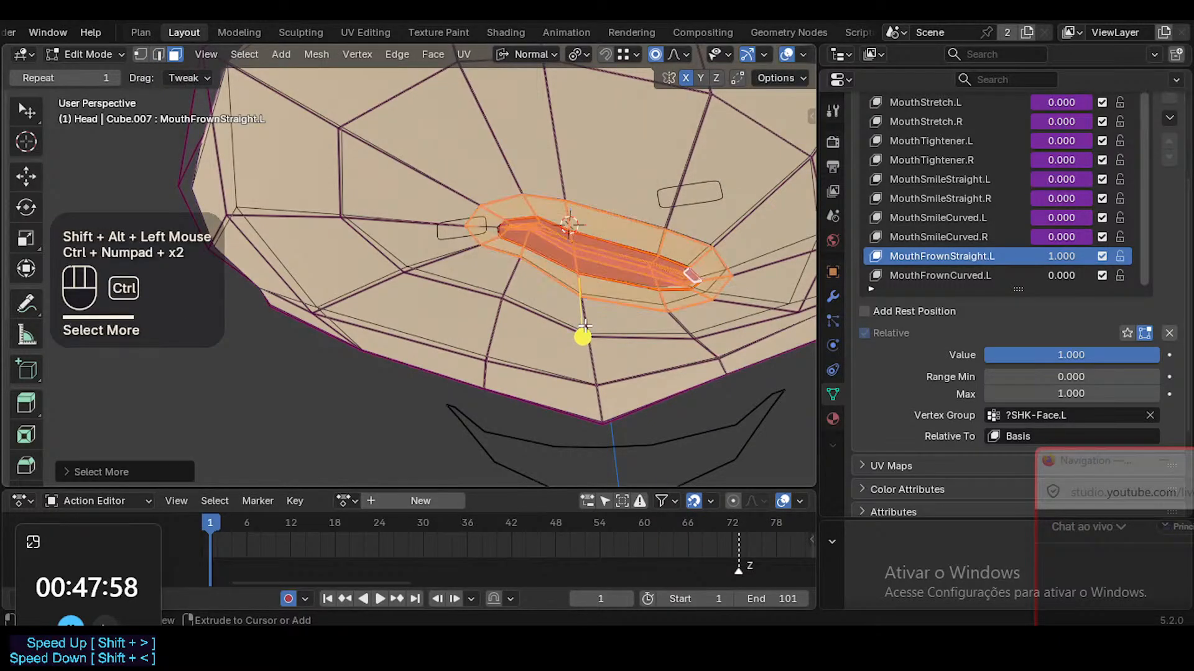
{"action": "mouse_move", "coordinate": [584, 335]}
{"action": "left_mouse_down"}
{"action": "mouse_move", "coordinate": [621, 340]}
{"action": "mouse_move", "coordinate": [581, 338]}
{"action": "left_mouse_up"}
{"action": "key", "text": "alt+a"}
Compare the mouth with MouthFrownStraight.L at 0 and 1 in Object Mode without overlays, and save the file
{"action": "key", "text": "Tab"}
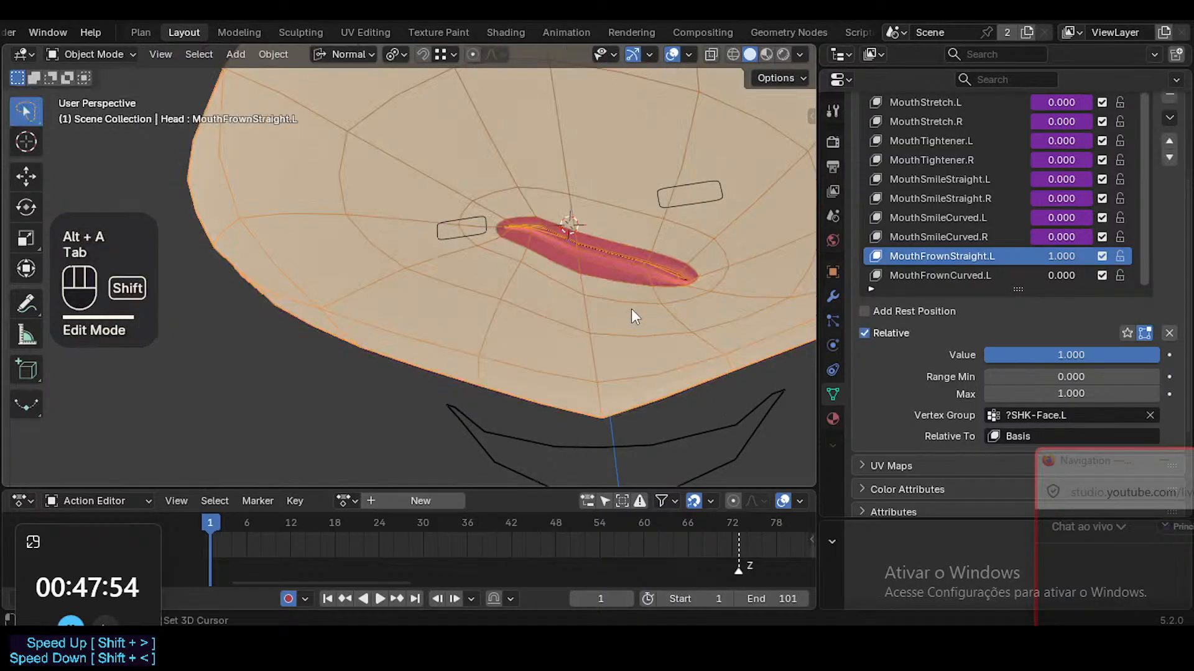
{"action": "key", "text": "shift+alt+z"}
{"action": "middle_click_drag", "start_coordinate": [637, 255], "coordinate": [641, 284], "text": "ctrl"}
{"action": "left_click", "coordinate": [1065, 250]}
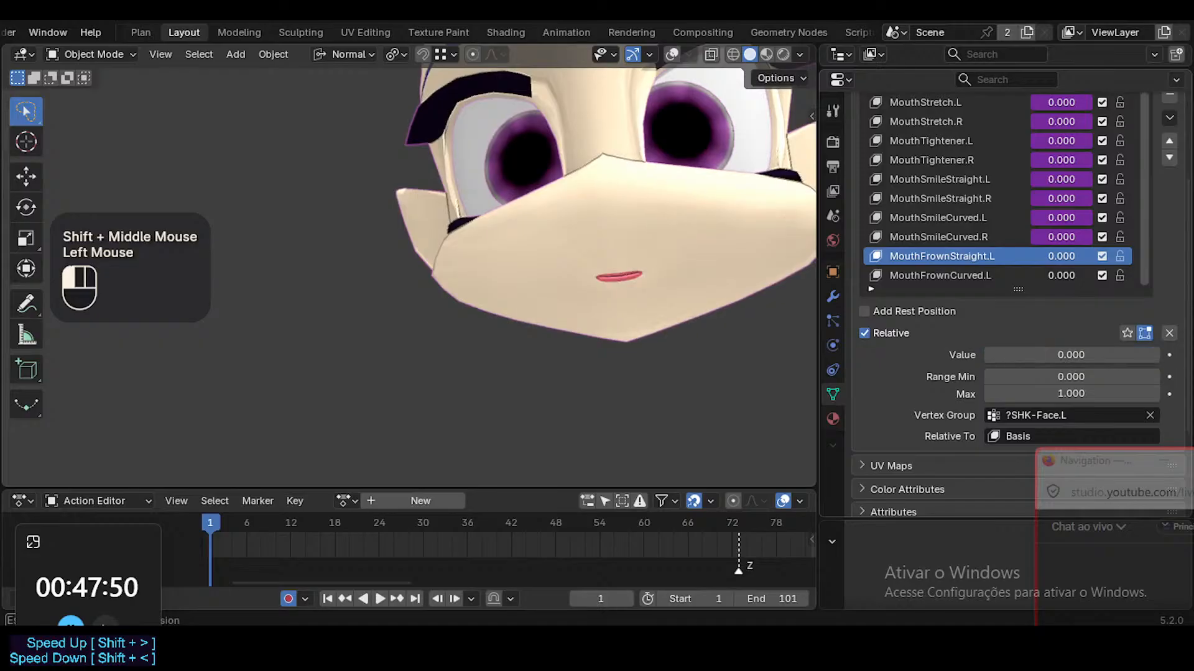
{"action": "key", "text": "ctrl+s"}
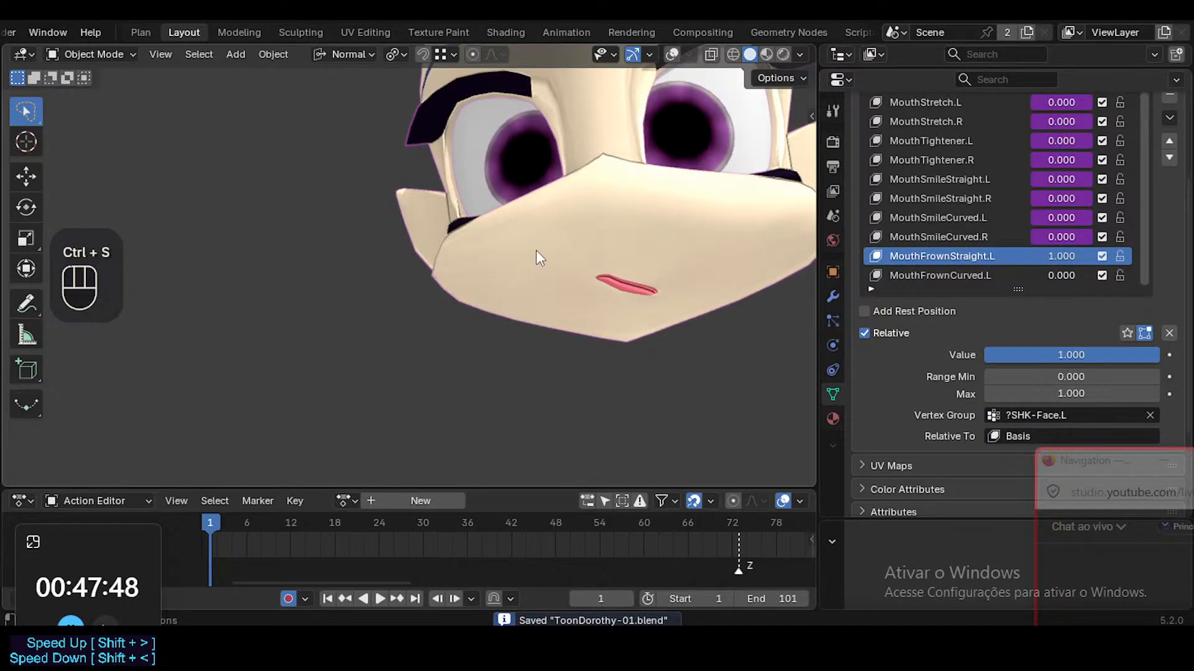
{"action": "middle_click_drag", "start_coordinate": [738, 205], "coordinate": [619, 221]}
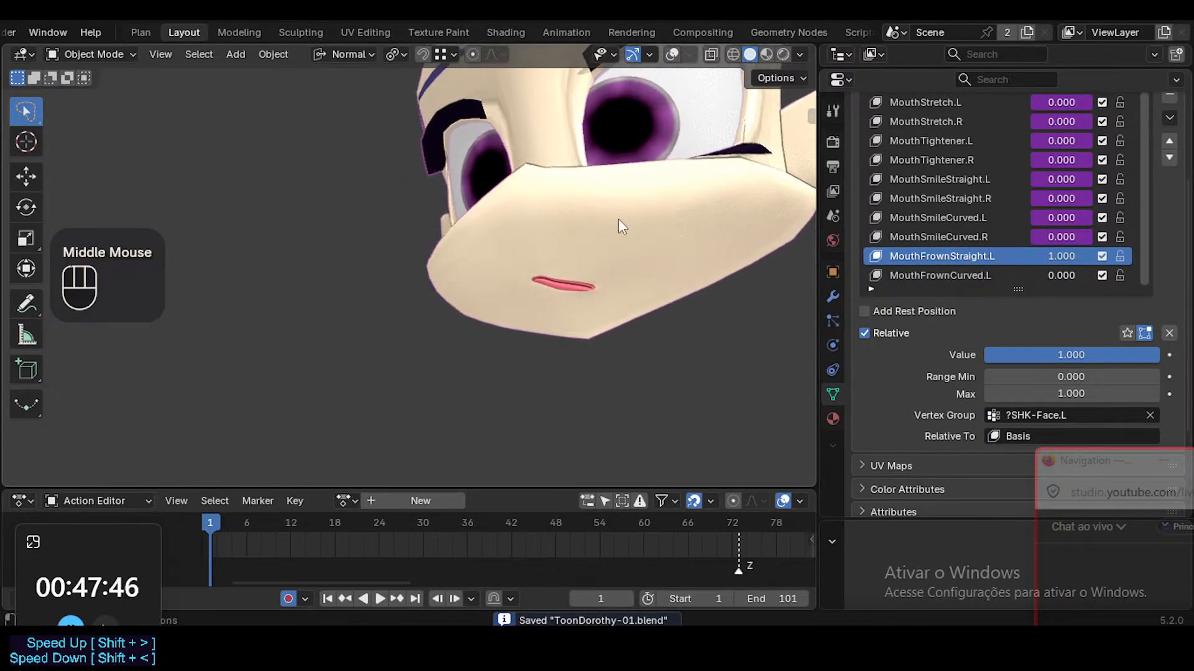
Resume mesh editing with overlays shown, and slide the left mouth corner's edge and vertices along the lip
{"action": "middle_click_drag", "start_coordinate": [602, 308], "coordinate": [611, 242], "text": "ctrl"}
{"action": "key", "text": "Tab"}
{"action": "key", "text": "shift+alt+z"}
{"action": "key", "text": "2"}
{"action": "left_click", "coordinate": [624, 286]}
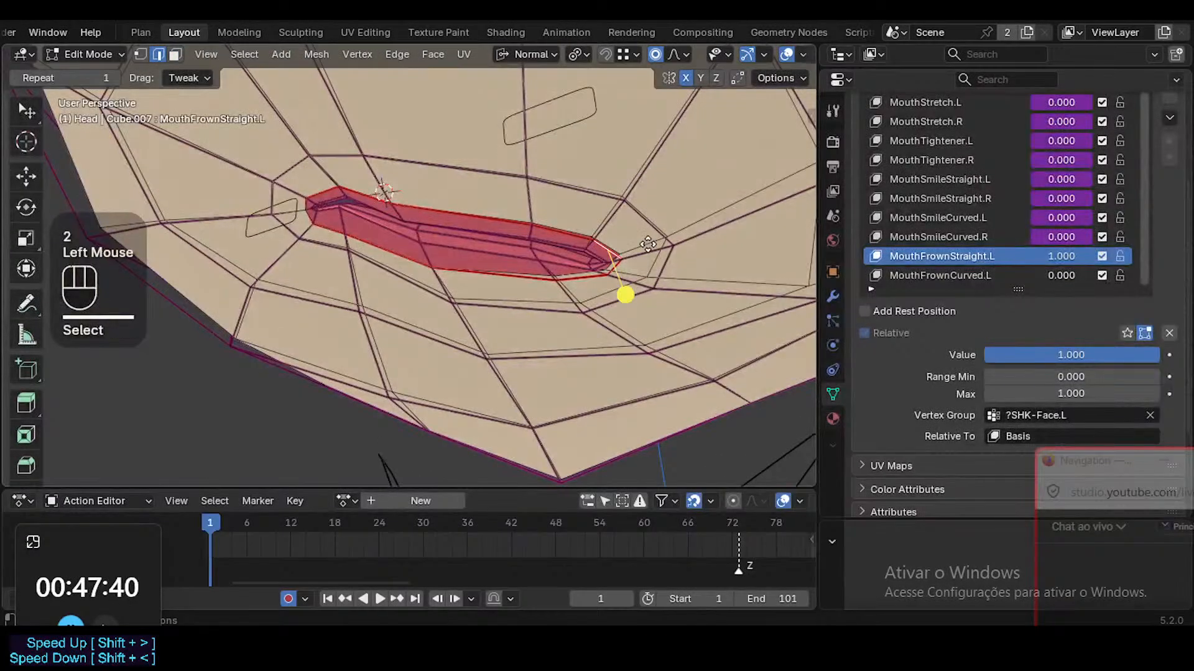
{"action": "key", "text": "g"}
{"action": "key", "text": "g"}
{"action": "left_click", "coordinate": [613, 299]}
{"action": "key", "text": "1"}
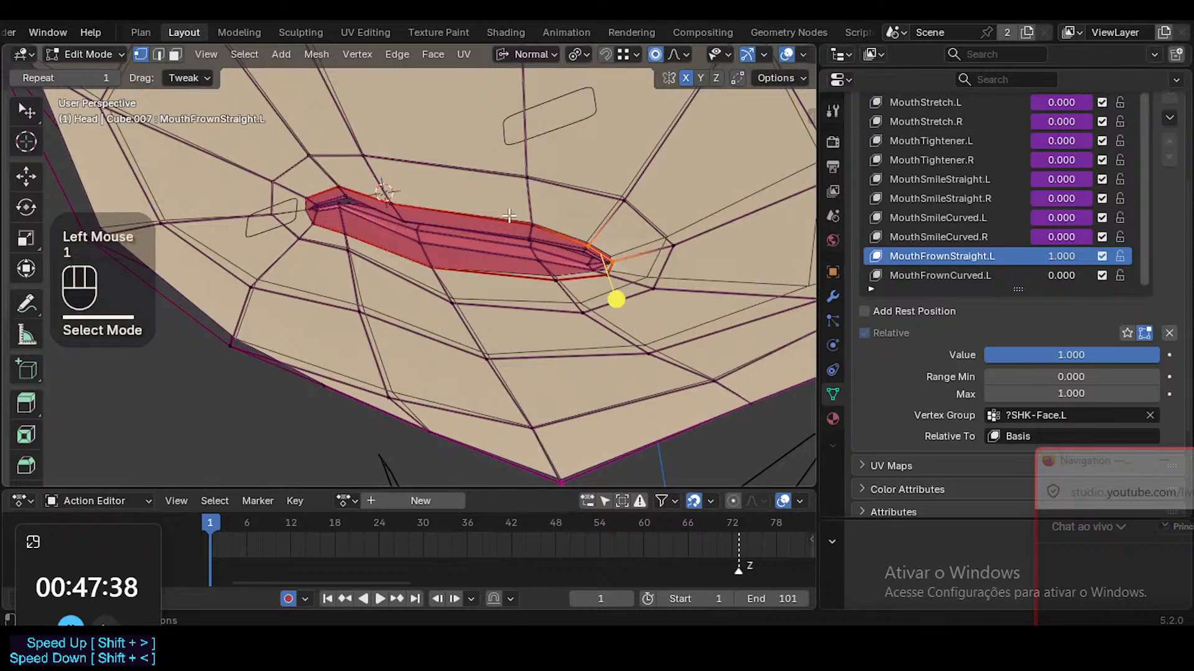
{"action": "key", "text": "g"}
{"action": "key", "text": "g"}
{"action": "left_click", "coordinate": [511, 275], "text": "shift"}
Move and rotate the inner lower-lip vertex near the left corner, and reposition the outer lower-lip vertex below it
{"action": "middle_click_drag", "start_coordinate": [511, 279], "coordinate": [641, 197]}
{"action": "key", "text": "1"}
{"action": "left_click", "coordinate": [527, 265]}
{"action": "key", "text": "g"}
{"action": "left_click", "coordinate": [520, 294], "text": "shift"}
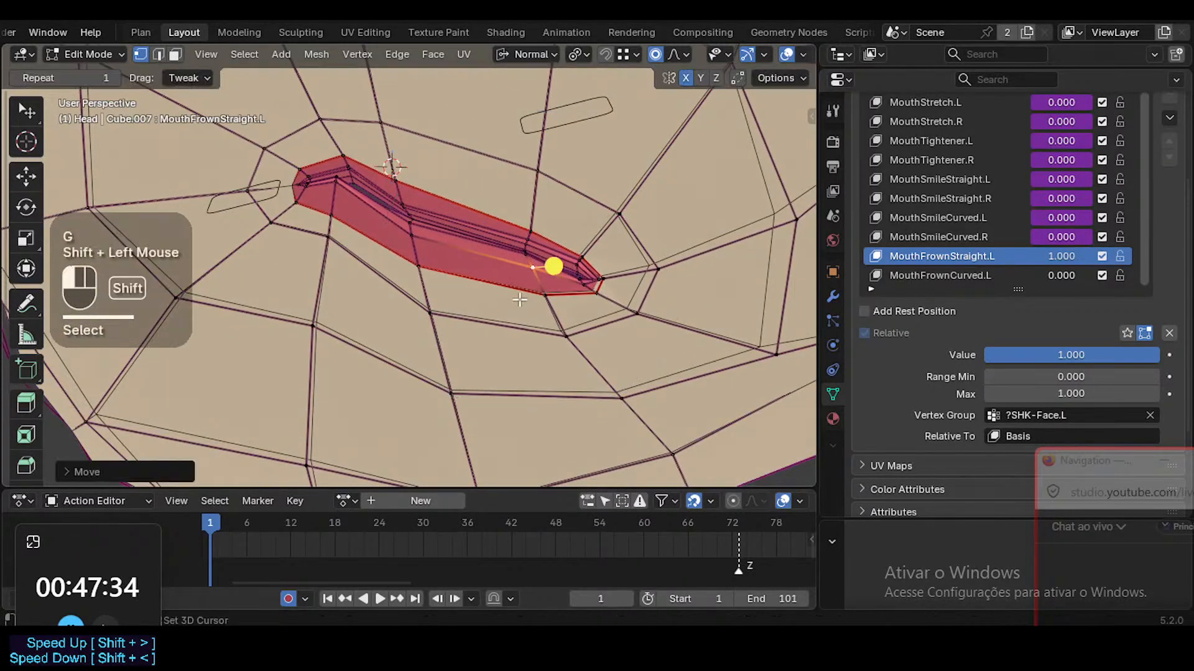
{"action": "key", "text": "r"}
{"action": "left_click", "coordinate": [712, 288]}
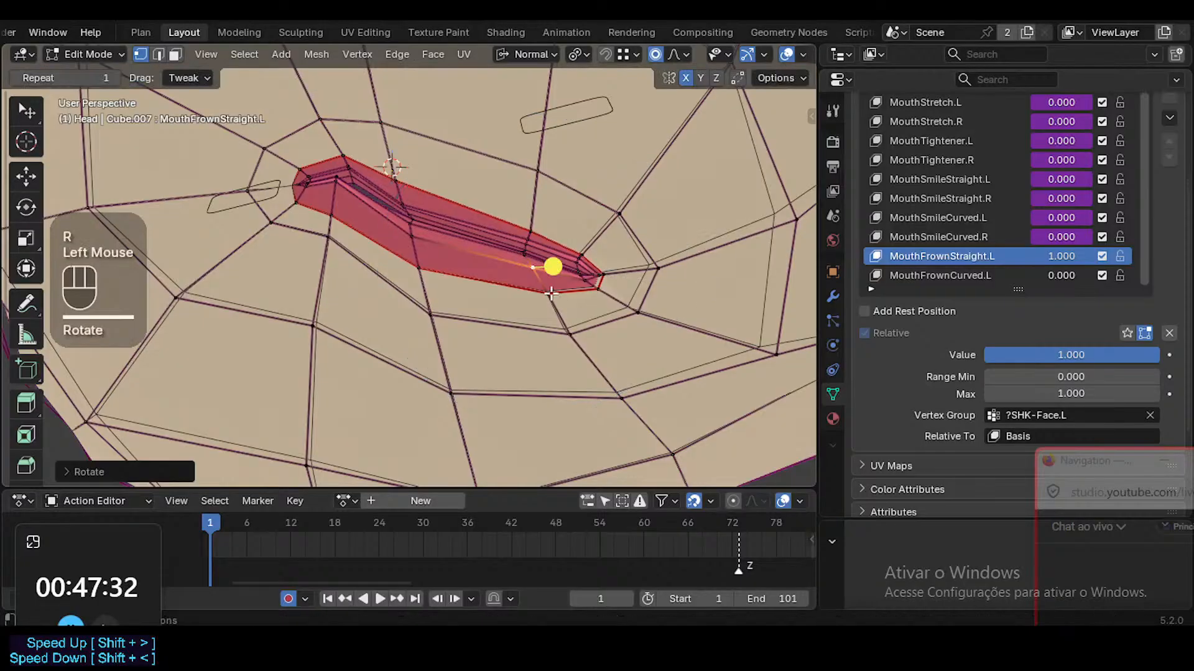
{"action": "left_click", "coordinate": [552, 296]}
{"action": "key", "text": "g"}
{"action": "left_click", "coordinate": [573, 303], "text": "shift"}
Move and rotate the lower vertex of the left mouth corner with a smaller proportional editing radius
{"action": "left_click", "coordinate": [606, 291]}
{"action": "key", "text": "g"}
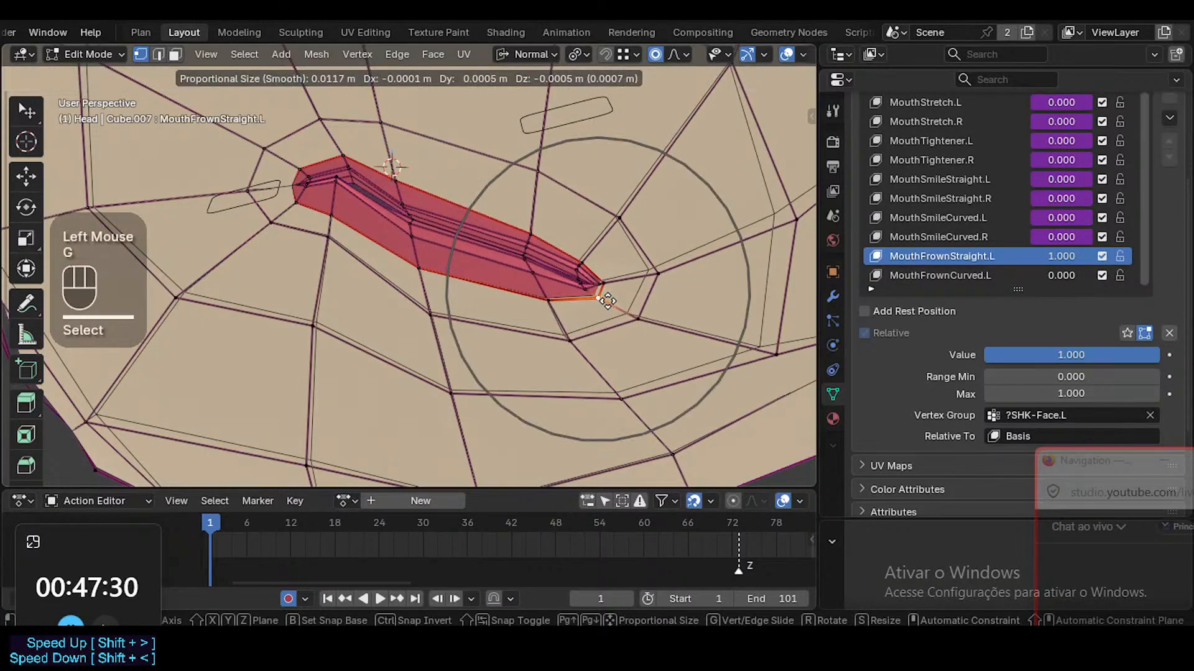
{"action": "scroll", "coordinate": [622, 282], "scroll_direction": "up", "scroll_amount": 3}
{"action": "left_click", "coordinate": [651, 273], "text": "shift"}
{"action": "key", "text": "r"}
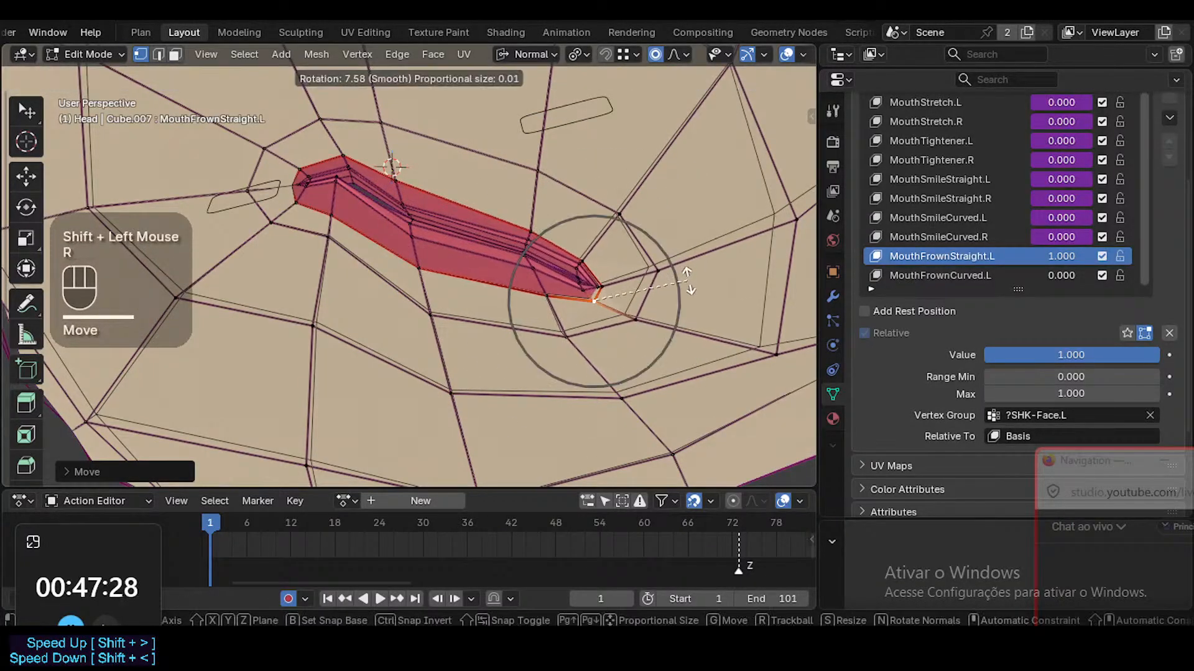
{"action": "left_click", "coordinate": [681, 305]}
{"action": "key", "text": "g"}
{"action": "left_click", "coordinate": [591, 282], "text": "shift"}
Reposition the inner lower-lip and inner upper-lip vertices just inward of the left mouth corner
{"action": "left_click", "coordinate": [530, 270]}
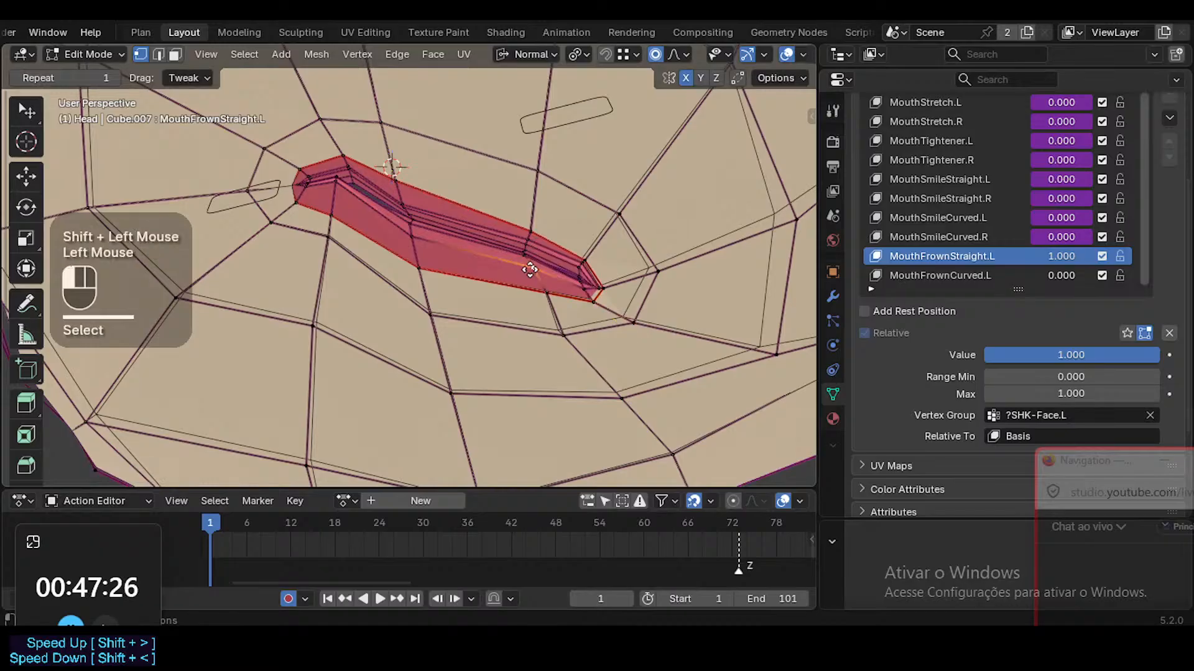
{"action": "key", "text": "g"}
{"action": "left_click", "coordinate": [550, 274], "text": "shift"}
{"action": "double_click", "coordinate": [527, 252]}
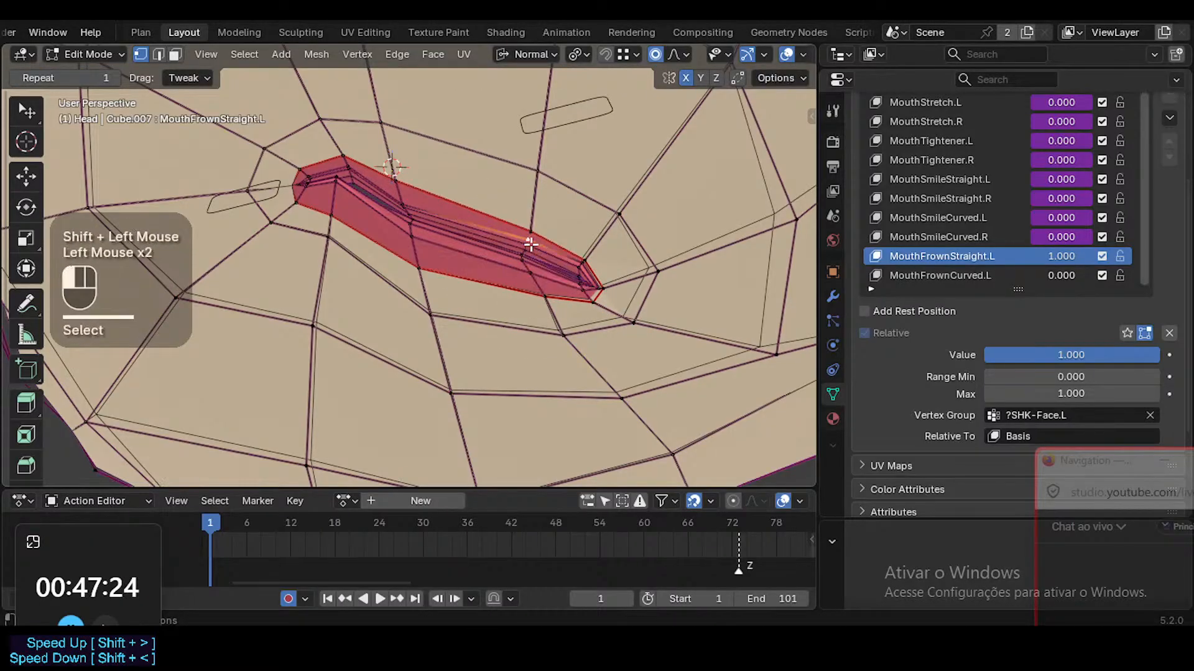
{"action": "key", "text": "g"}
{"action": "left_click", "coordinate": [516, 324], "text": "shift"}
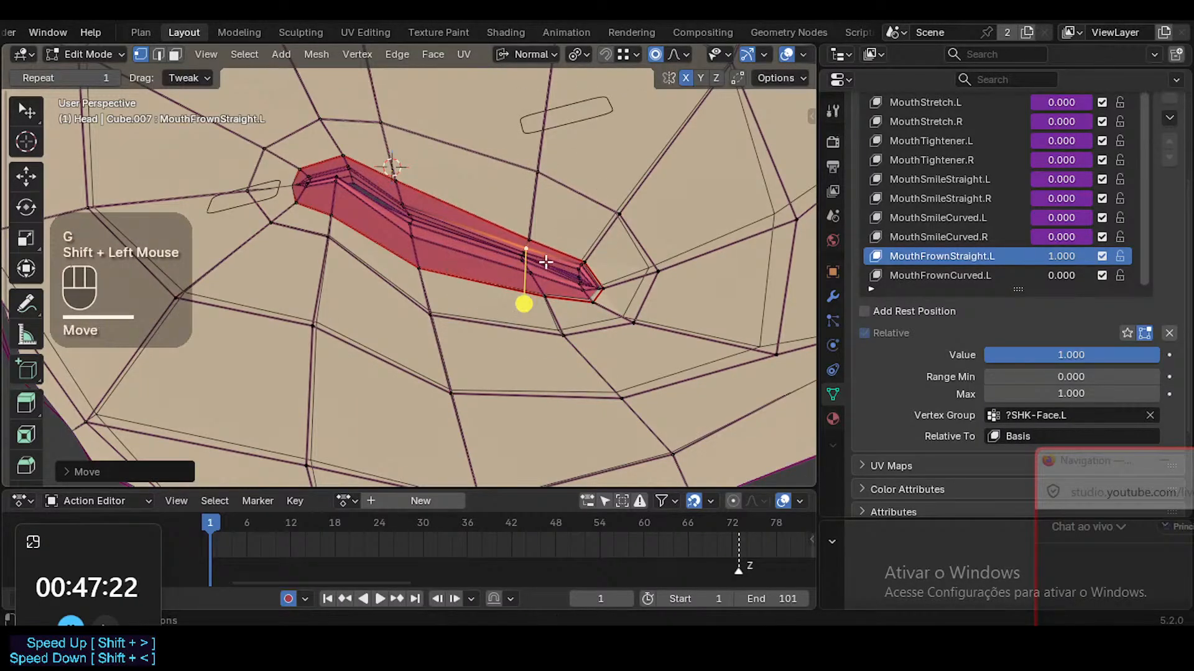
Lower the upper-lip vertex nearest the left mouth corner slightly, using a tighter proportional editing radius
{"action": "left_click", "coordinate": [579, 266]}
{"action": "key", "text": "g"}
{"action": "scroll", "coordinate": [560, 315], "scroll_direction": "up", "scroll_amount": 5, "text": "shift"}
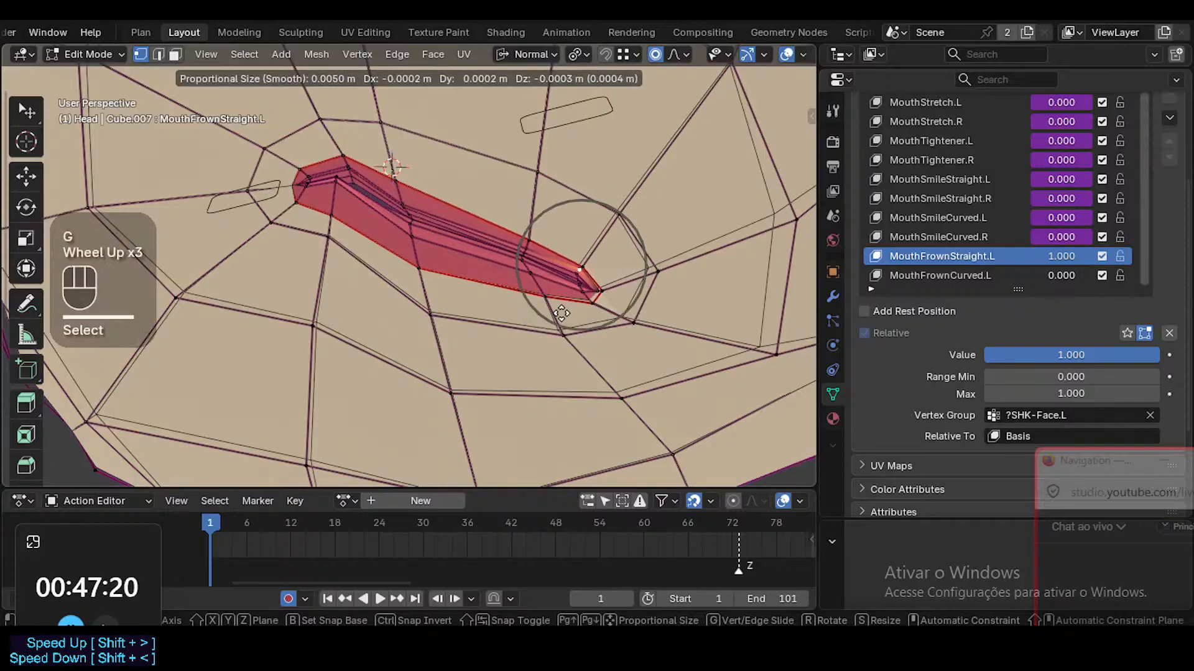
{"action": "left_click", "coordinate": [586, 326], "text": "shift"}
Move the lower vertex and the outermost vertex of the left mouth corner to sharpen its tip
{"action": "left_click", "coordinate": [594, 305]}
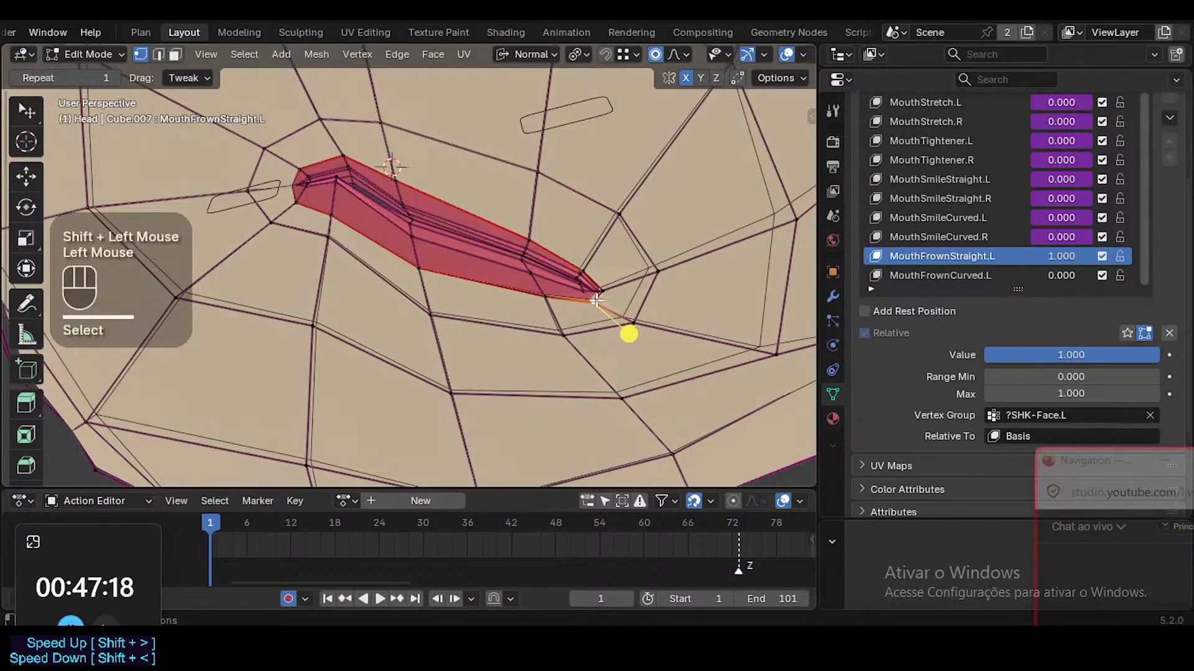
{"action": "key", "text": "g"}
{"action": "left_click", "coordinate": [628, 335], "text": "shift"}
{"action": "left_click", "coordinate": [607, 297]}
{"action": "key", "text": "g"}
{"action": "left_click", "coordinate": [645, 311], "text": "shift"}
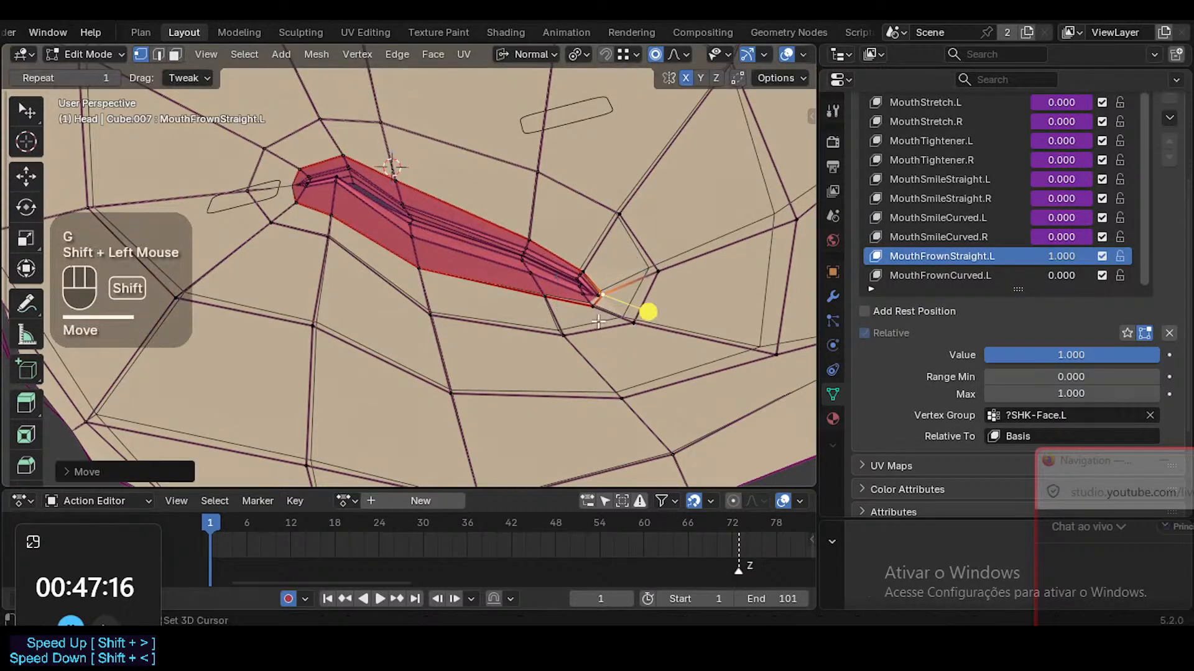
Move the surrounding-loop vertex beside the left mouth corner downward, and adjust the loop vertex above it
{"action": "left_click", "coordinate": [654, 291]}
{"action": "key", "text": "g"}
{"action": "left_click", "coordinate": [661, 294]}
{"action": "left_click", "coordinate": [627, 216]}
{"action": "key", "text": "g"}
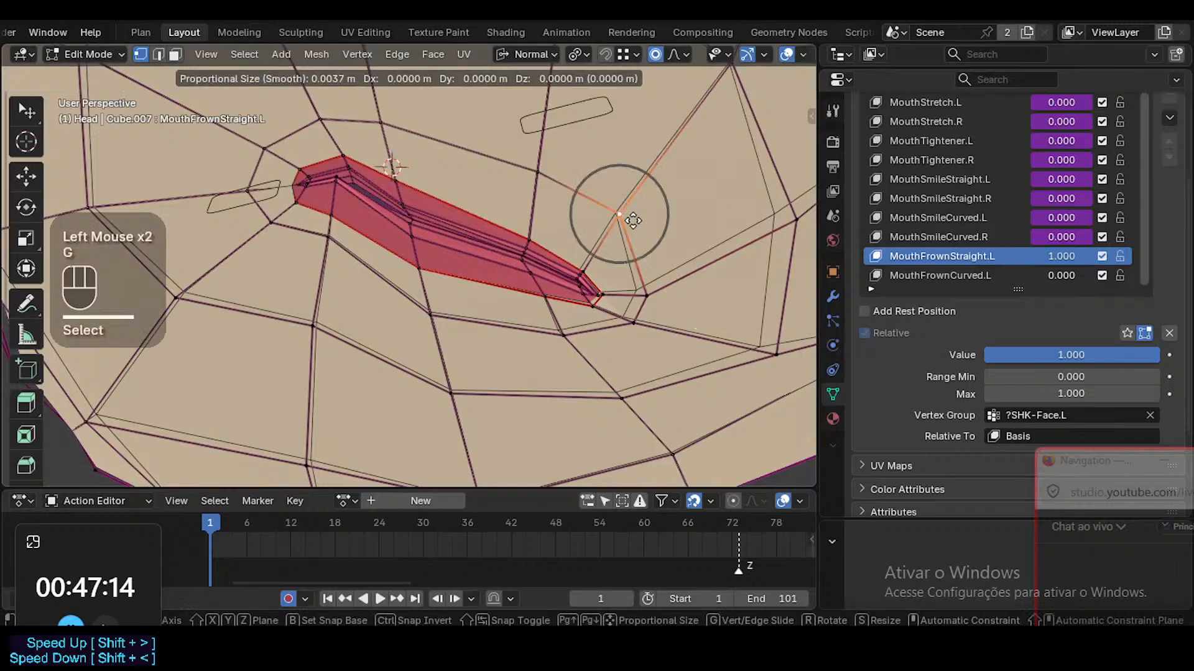
{"action": "left_click", "coordinate": [632, 222], "text": "shift"}
Reposition the surrounding-loop edge just below and outside the left mouth corner
{"action": "left_click", "coordinate": [644, 296]}
{"action": "key", "text": "2"}
{"action": "left_click", "coordinate": [636, 310]}
{"action": "middle_click_drag", "start_coordinate": [636, 309], "coordinate": [614, 330]}
{"action": "key", "text": "g"}
{"action": "left_click", "coordinate": [634, 359]}
{"action": "left_click", "coordinate": [687, 358]}
{"action": "key", "text": "g"}
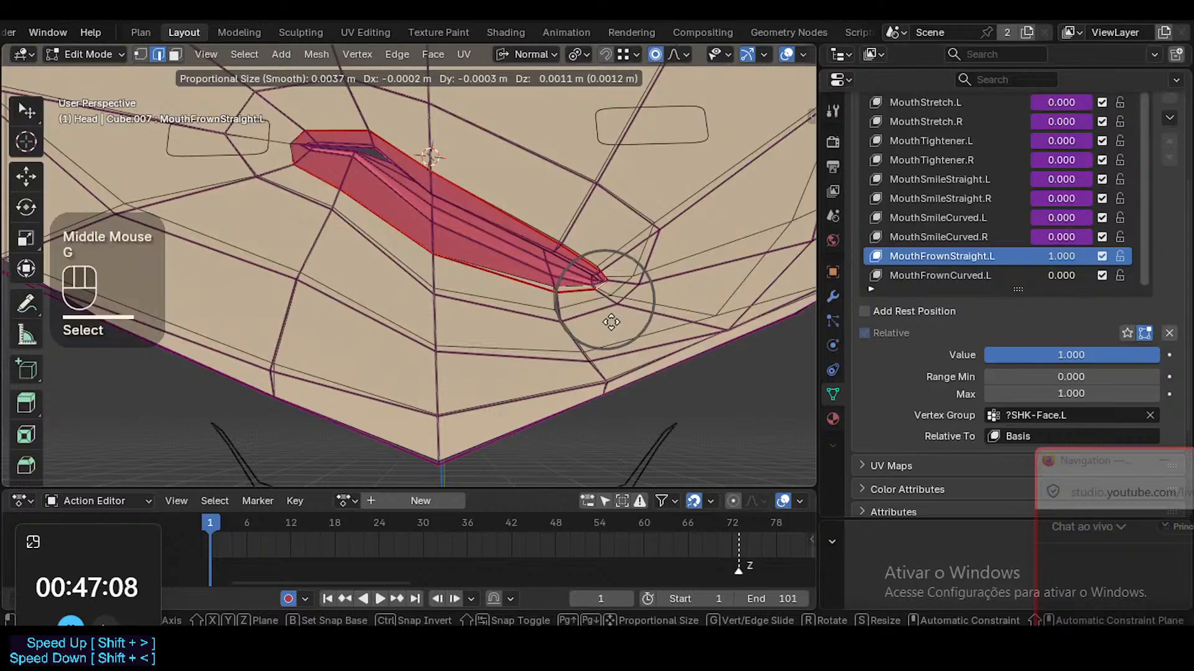
{"action": "left_click", "coordinate": [578, 302]}
Inspect the lip face loop and nudge two faces at the left mouth corner one after the other
{"action": "key", "text": "3"}
{"action": "left_click", "coordinate": [552, 283], "text": "alt+shift"}
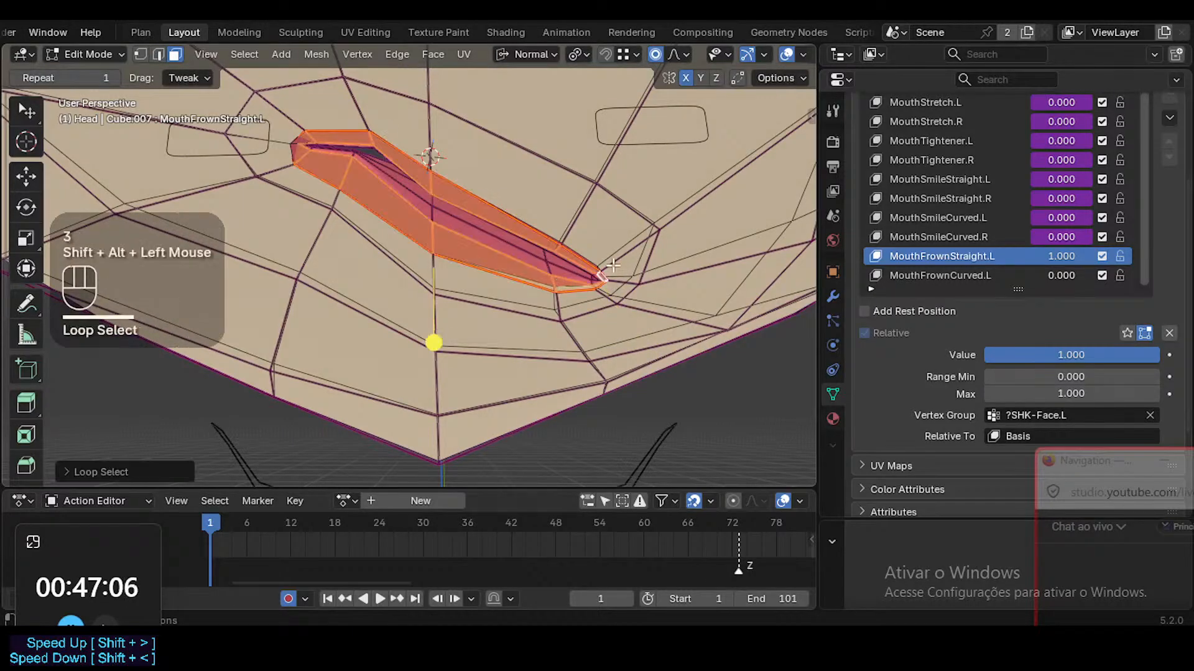
{"action": "middle_click_drag", "start_coordinate": [552, 295], "coordinate": [742, 289]}
{"action": "left_click", "coordinate": [566, 284]}
{"action": "key", "text": "g"}
{"action": "left_click", "coordinate": [569, 277], "text": "shift"}
{"action": "left_click", "coordinate": [577, 244]}
{"action": "key", "text": "g"}
{"action": "left_click", "coordinate": [623, 230], "text": "shift"}
Move the surrounding-loop vertex just above the left mouth corner
{"action": "key", "text": "1"}
{"action": "left_click", "coordinate": [650, 233]}
{"action": "key", "text": "g"}
{"action": "left_click", "coordinate": [659, 249], "text": "shift"}
Move the short surrounding-loop edge diagonally below the left mouth corner
{"action": "key", "text": "2"}
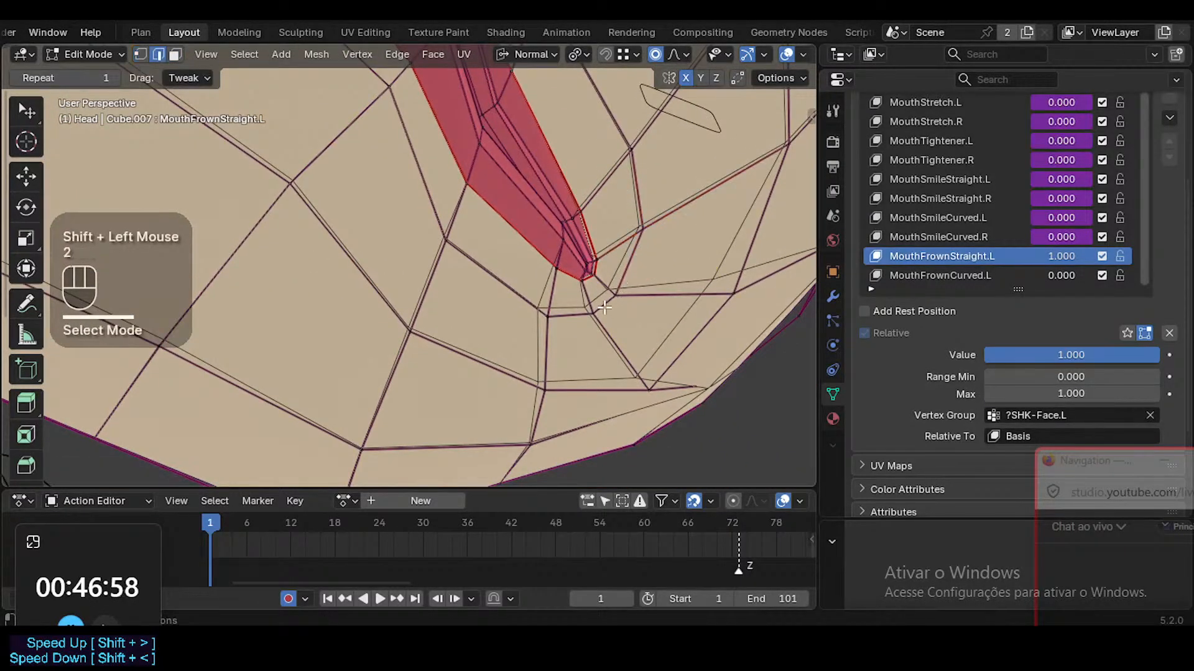
{"action": "scroll", "coordinate": [659, 323], "scroll_direction": "down", "scroll_amount": 4}
{"action": "middle_click_drag", "start_coordinate": [659, 323], "coordinate": [559, 367]}
{"action": "middle_click_drag", "start_coordinate": [563, 369], "coordinate": [575, 304], "text": "ctrl"}
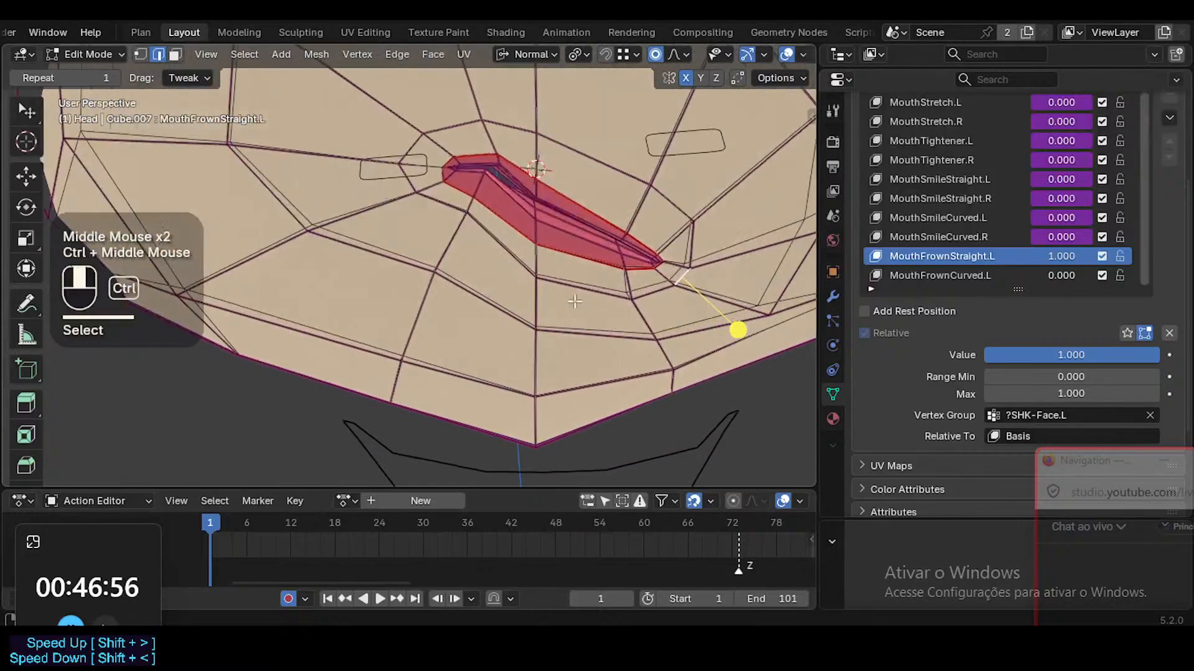
{"action": "key", "text": "g"}
{"action": "left_click", "coordinate": [735, 325], "text": "shift"}
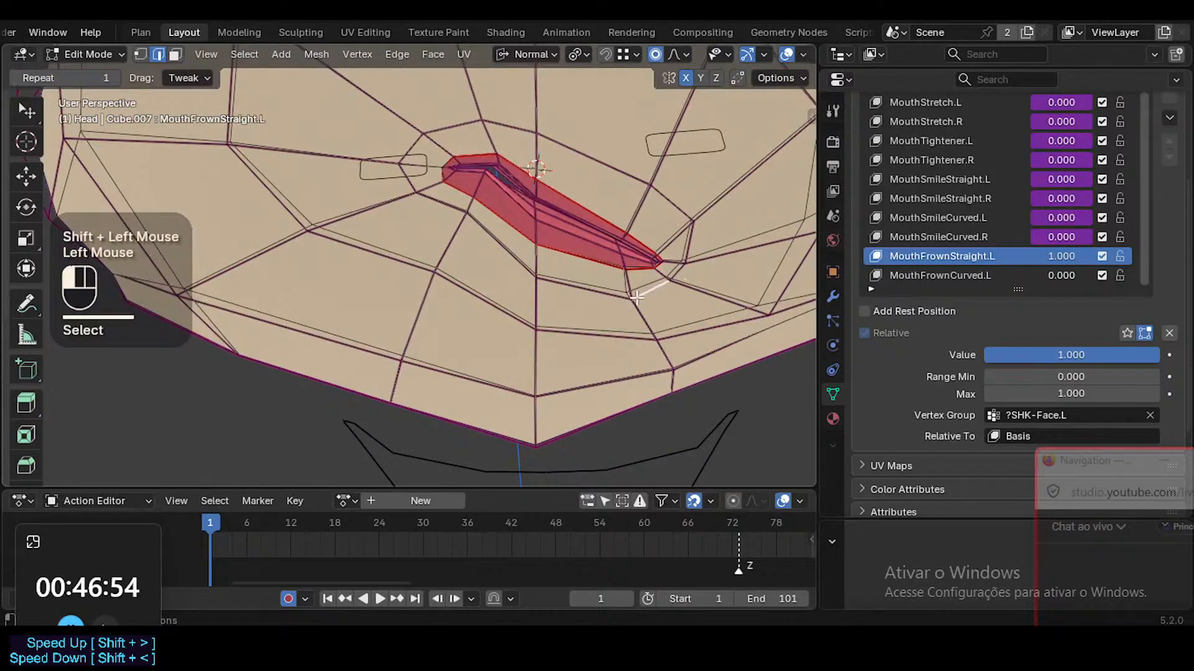
Adjust the two vertices of the loop beneath the lower lip, from the left corner toward the mouth's center
{"action": "middle_click_drag", "start_coordinate": [585, 282], "coordinate": [549, 405]}
{"action": "key", "text": "g"}
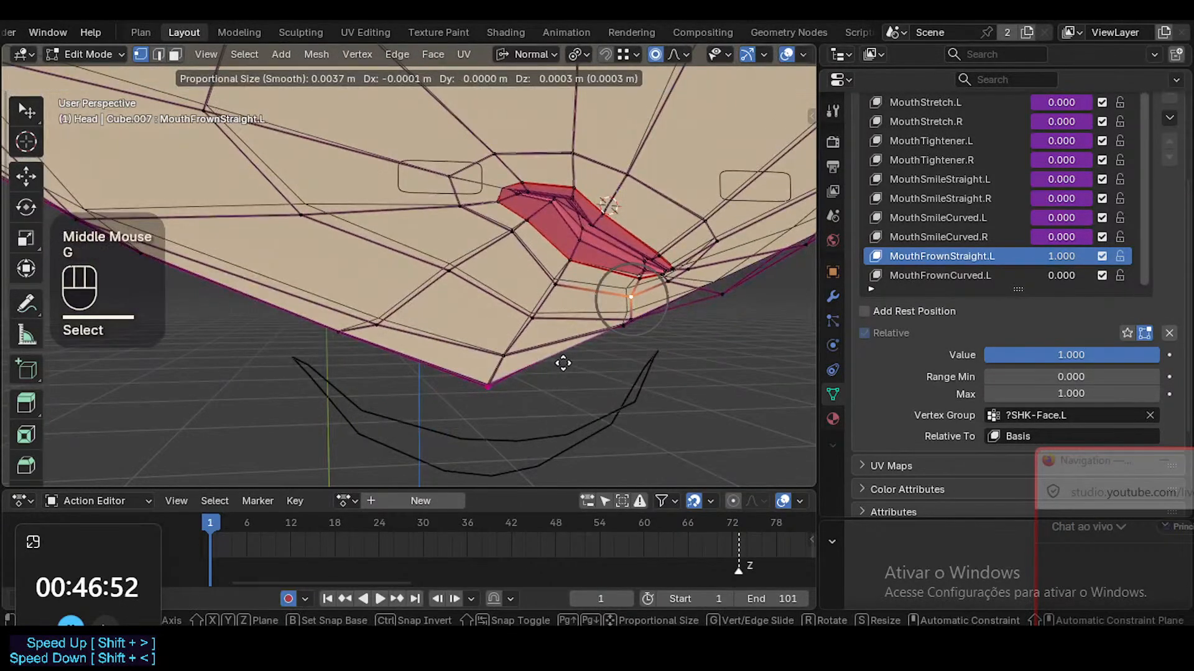
{"action": "left_click", "coordinate": [661, 371]}
{"action": "left_click", "coordinate": [555, 283]}
{"action": "key", "text": "g"}
{"action": "left_click", "coordinate": [572, 365], "text": "shift"}
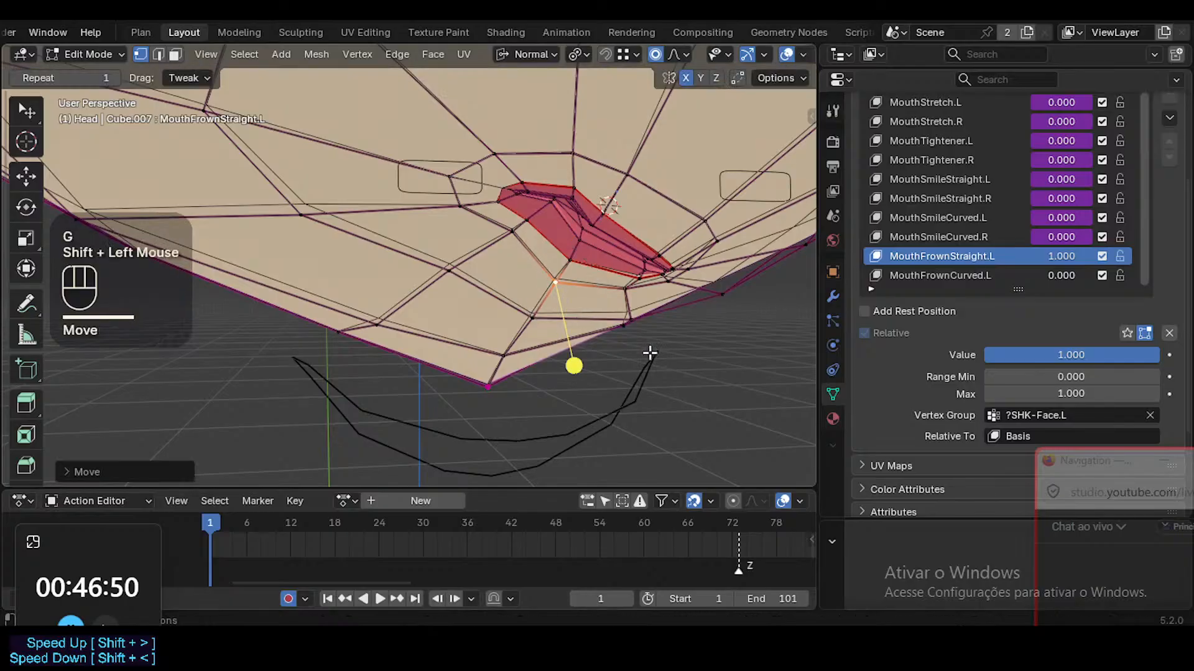
Reposition the two chin vertices in the second row below the lower lip, on the left side and at the center
{"action": "middle_click_drag", "start_coordinate": [647, 349], "coordinate": [646, 321]}
{"action": "left_click", "coordinate": [657, 317]}
{"action": "key", "text": "g"}
{"action": "left_click", "coordinate": [653, 318], "text": "shift"}
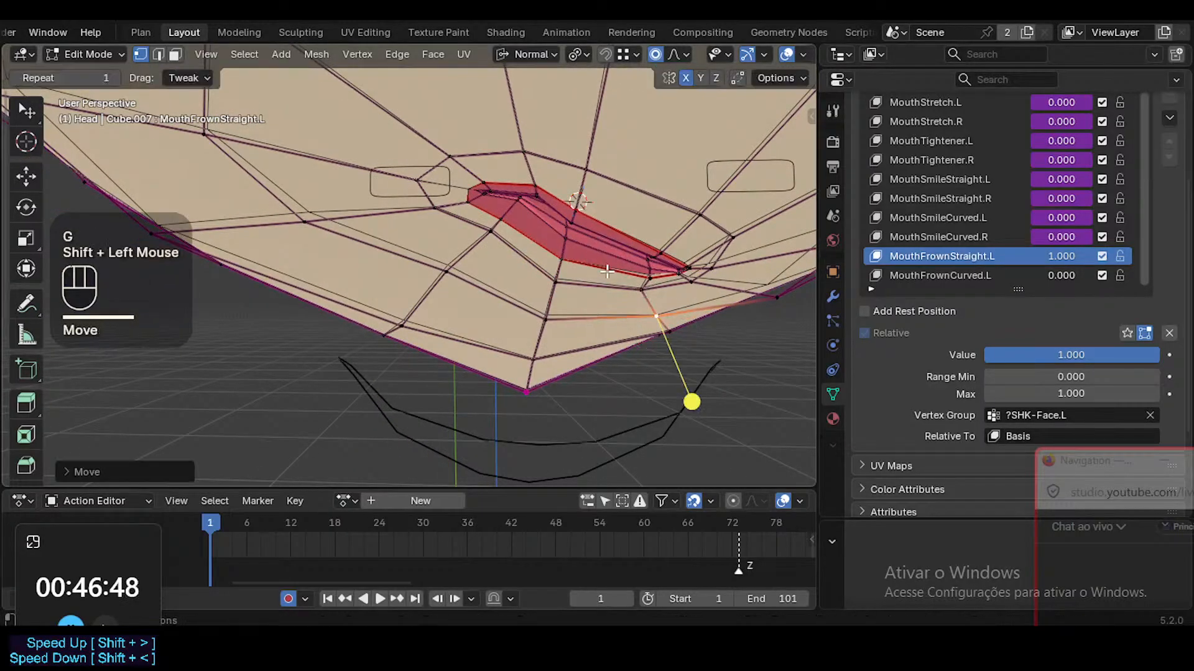
{"action": "left_click", "coordinate": [545, 319]}
{"action": "key", "text": "g"}
{"action": "left_click", "coordinate": [545, 318], "text": "shift"}
{"action": "middle_click_drag", "start_coordinate": [547, 314], "coordinate": [696, 317], "text": "shift"}
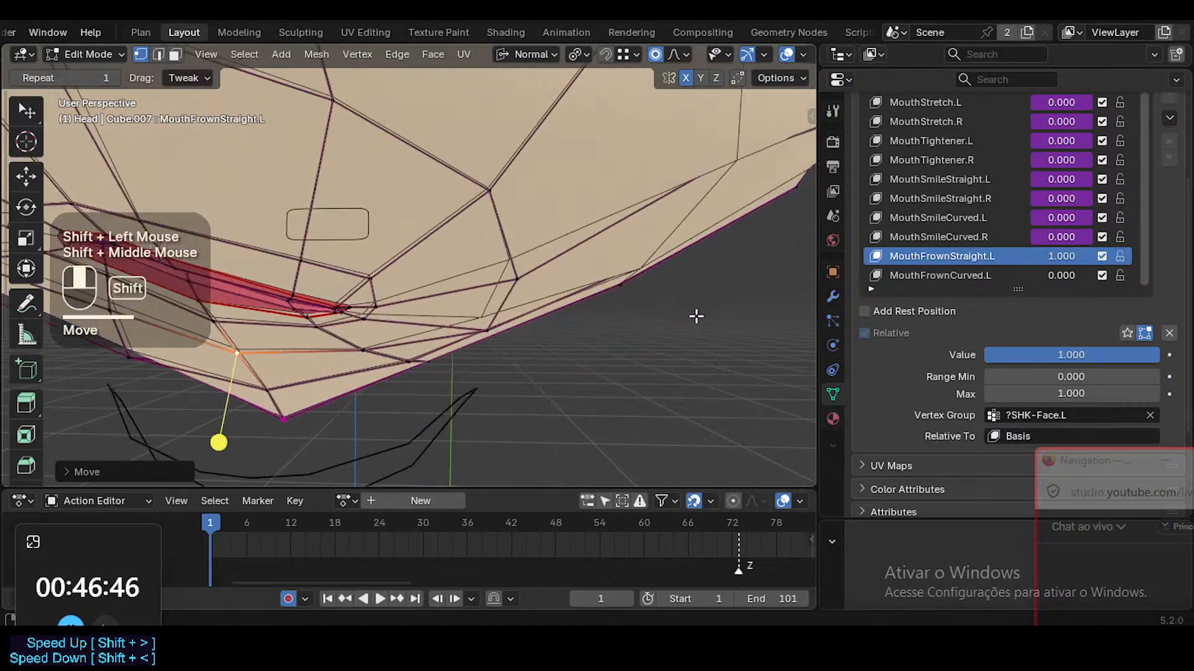
Move the jaw edge diagonally below and outside the left mouth corner
{"action": "middle_click_drag", "start_coordinate": [505, 360], "coordinate": [471, 255]}
{"action": "key", "text": "2"}
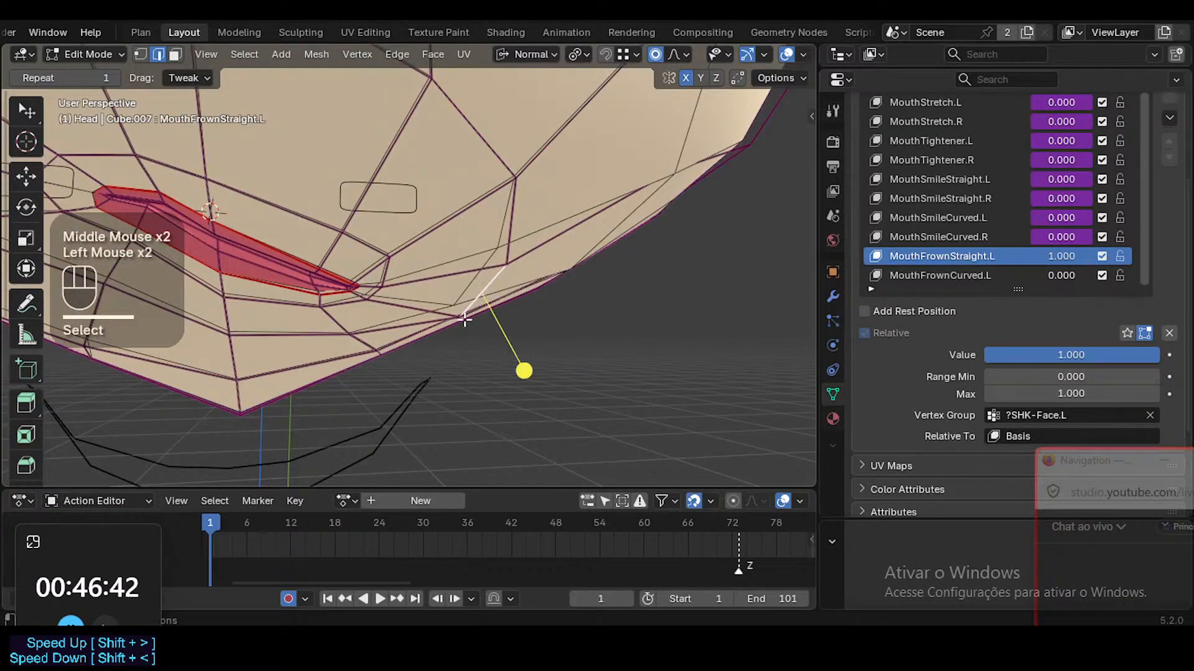
{"action": "middle_click_drag", "start_coordinate": [465, 319], "coordinate": [498, 341]}
{"action": "key", "text": "g"}
{"action": "left_click", "coordinate": [447, 372], "text": "shift"}
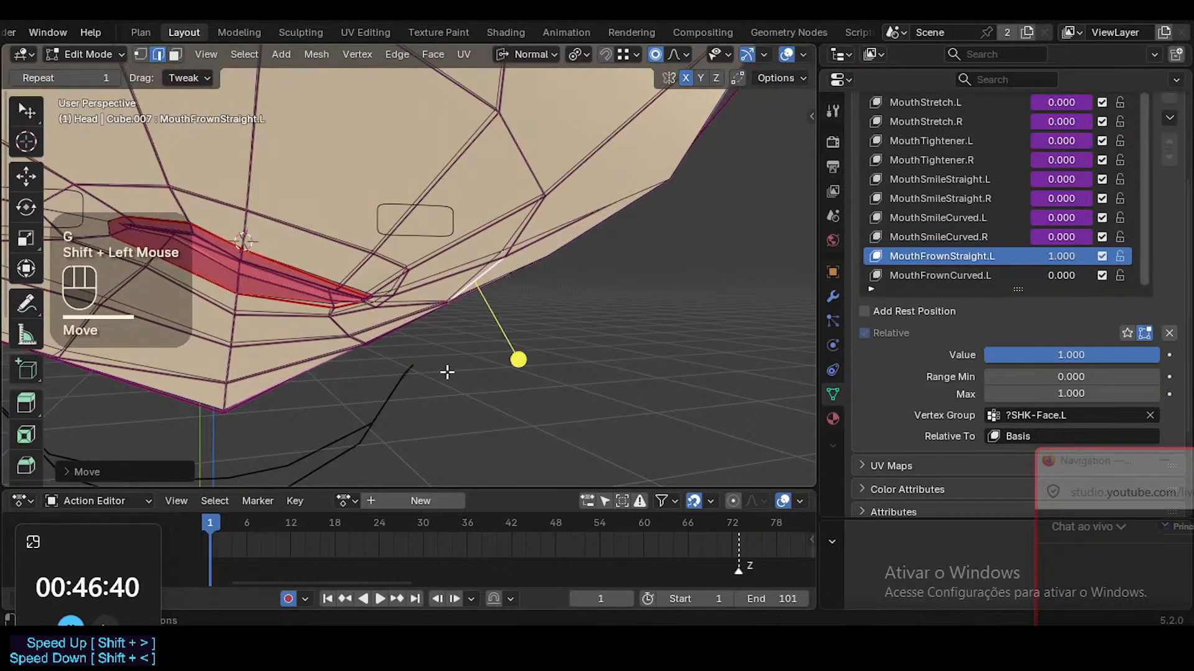
Reposition the cheek vertex just outside the left mouth corner
{"action": "middle_click_drag", "start_coordinate": [447, 372], "coordinate": [387, 244]}
{"action": "key", "text": "1"}
{"action": "left_click", "coordinate": [499, 244]}
{"action": "key", "text": "g"}
{"action": "left_click", "coordinate": [448, 298], "text": "shift"}
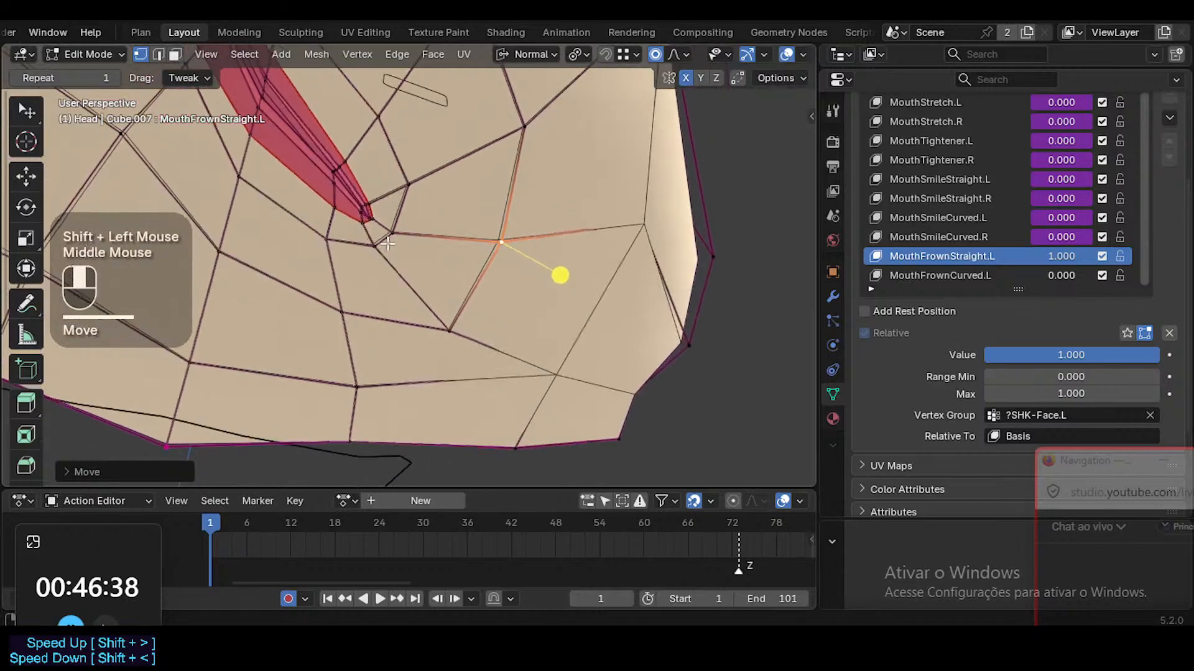
Adjust the two outer vertices on the left jaw, the one near the jawline and the one above it
{"action": "left_click", "coordinate": [596, 360]}
{"action": "middle_click_drag", "start_coordinate": [615, 313], "coordinate": [571, 367]}
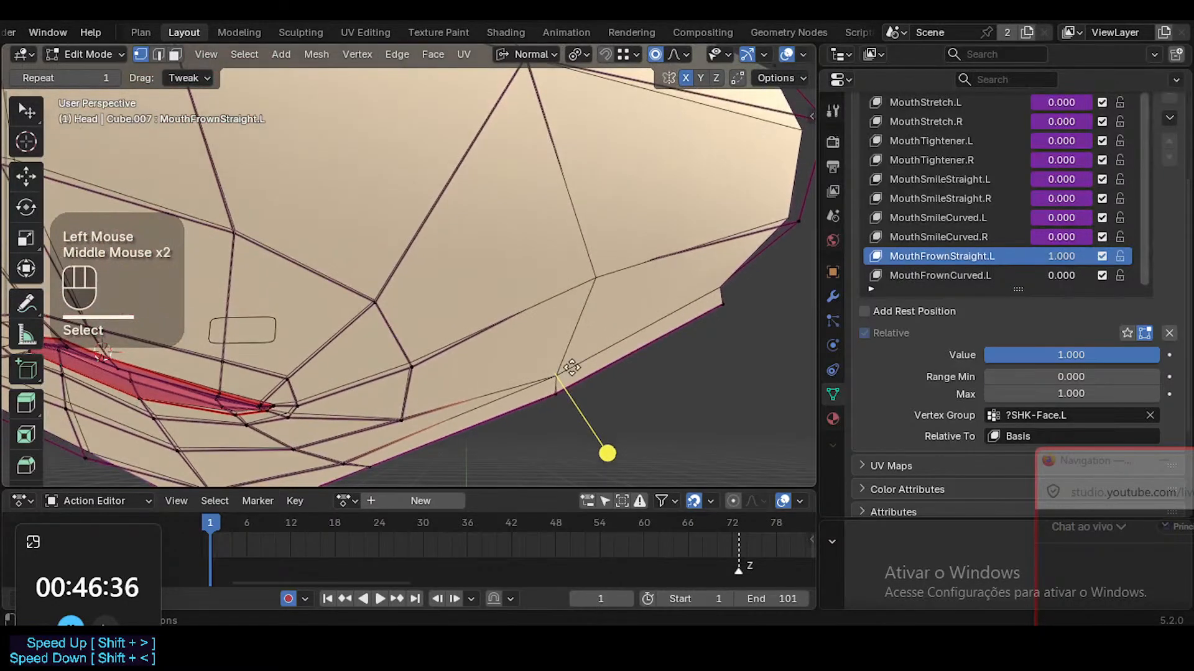
{"action": "key", "text": "g"}
{"action": "left_click", "coordinate": [609, 434], "text": "shift"}
{"action": "left_click", "coordinate": [605, 281]}
{"action": "key", "text": "g"}
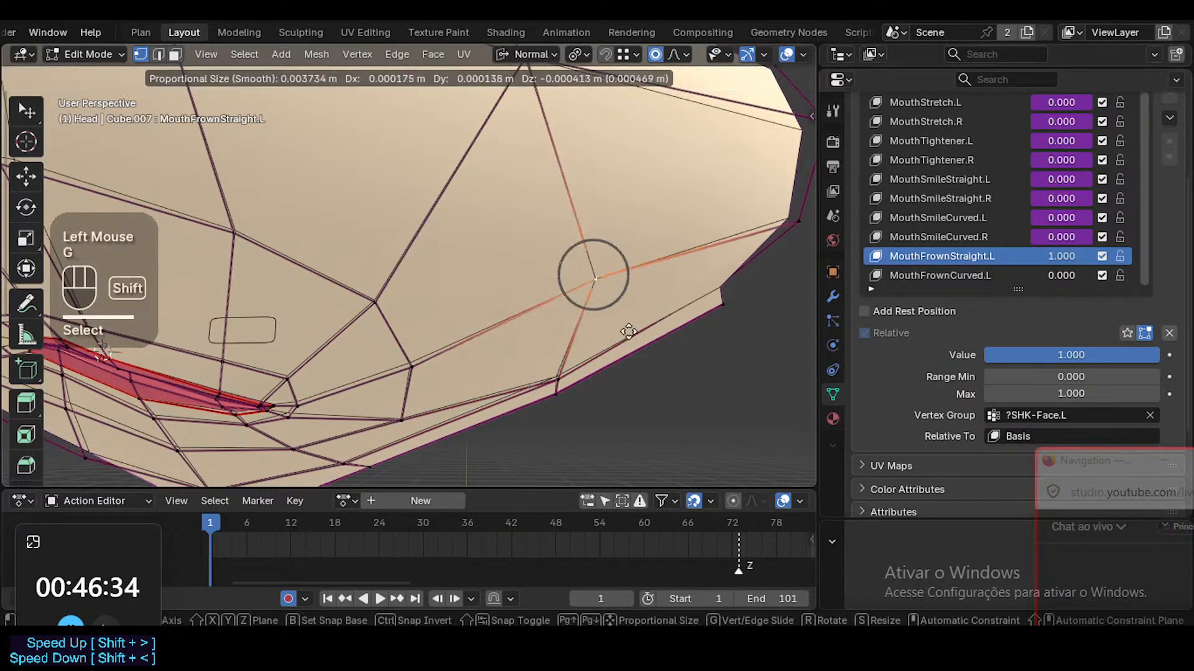
{"action": "left_click", "coordinate": [644, 360], "text": "shift"}
Slide the lower cheek vertex outside the left mouth corner along its edge
{"action": "middle_click_drag", "start_coordinate": [640, 348], "coordinate": [606, 277], "text": "ctrl"}
{"action": "mouse_move", "coordinate": [606, 278]}
{"action": "middle_mouse_down", "text": "ctrl"}
{"action": "mouse_move", "coordinate": [608, 236]}
{"action": "mouse_move", "coordinate": [611, 266]}
{"action": "middle_mouse_up", "text": "ctrl"}
{"action": "left_click", "coordinate": [650, 355]}
{"action": "middle_click_drag", "start_coordinate": [650, 356], "coordinate": [660, 284]}
{"action": "key", "text": "g"}
{"action": "key", "text": "g"}
{"action": "left_click", "coordinate": [685, 335]}
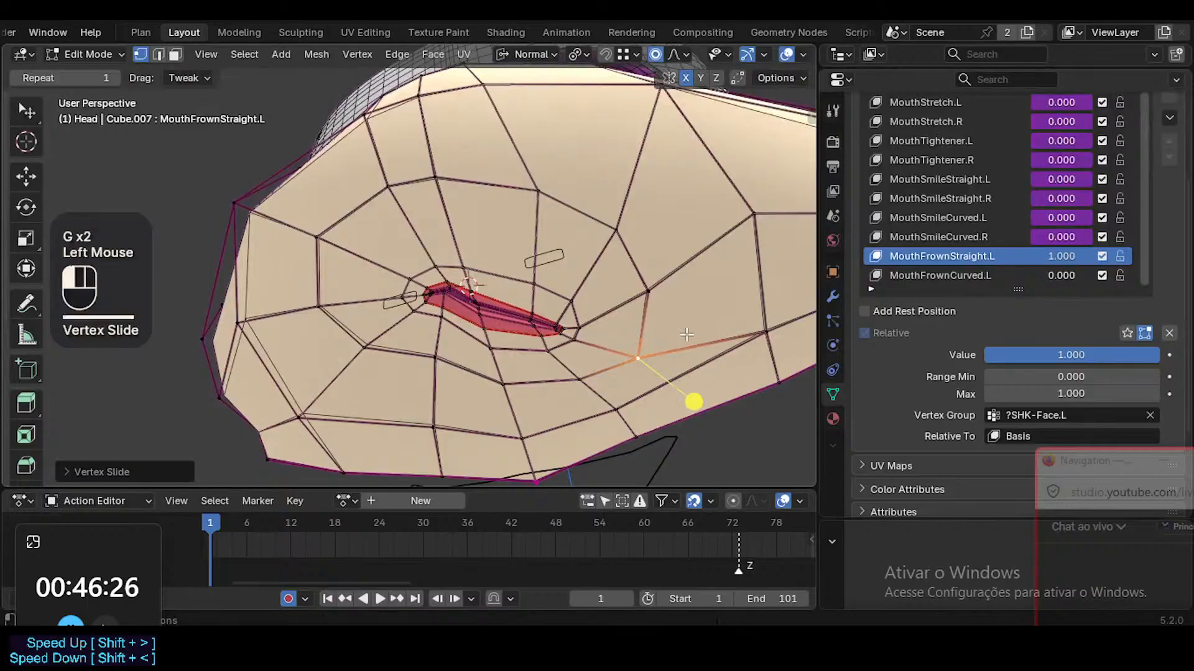
Slide the next jaw vertex outward on the left side toward the mouth and fine-tune its position
{"action": "left_click", "coordinate": [766, 332]}
{"action": "key", "text": "g"}
{"action": "key", "text": "g"}
{"action": "left_click", "coordinate": [743, 382]}
{"action": "key", "text": "g"}
{"action": "left_click", "coordinate": [749, 403], "text": "shift"}
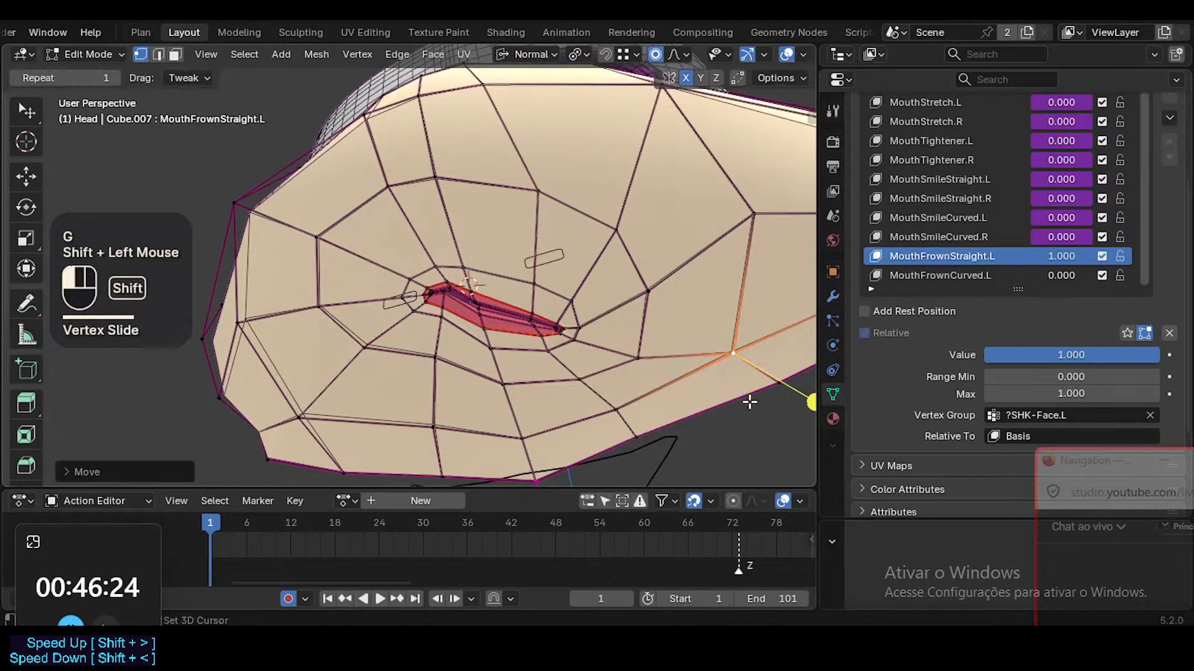
Slide the outer left cheek vertex down along its edges toward the jaw vertex and nudge it into place
{"action": "left_click", "coordinate": [759, 221]}
{"action": "key", "text": "g"}
{"action": "key", "text": "g"}
{"action": "left_click", "coordinate": [729, 257]}
{"action": "key", "text": "g"}
{"action": "key", "text": "g"}
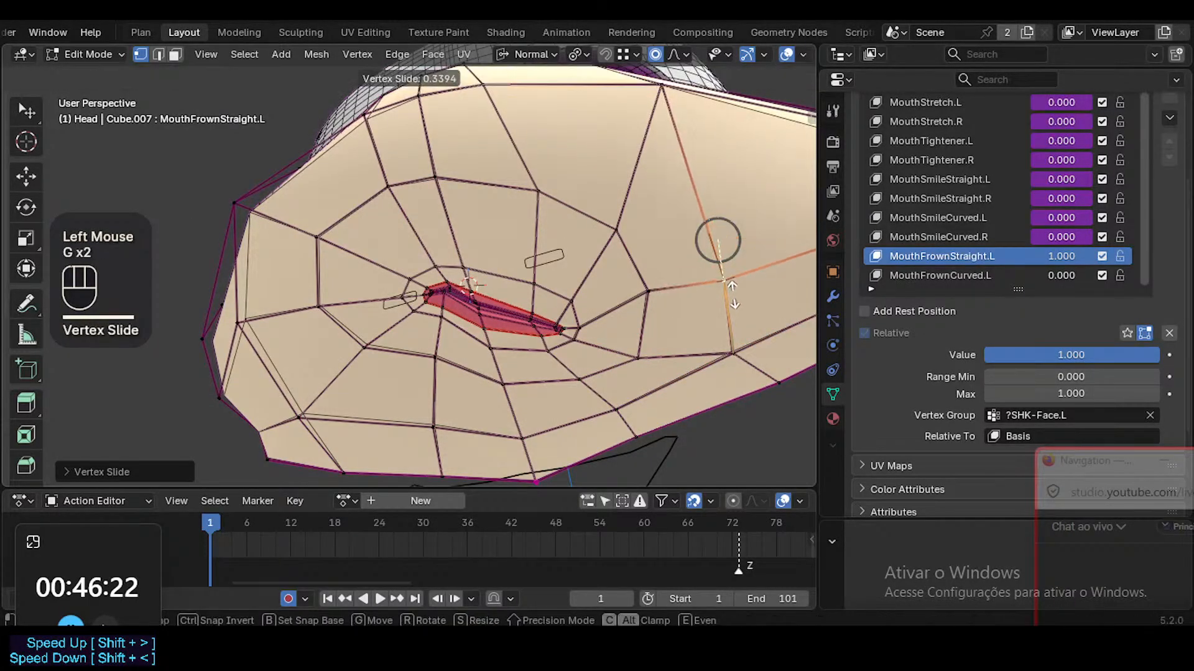
{"action": "left_click", "coordinate": [733, 282]}
{"action": "key", "text": "g"}
{"action": "left_click", "coordinate": [744, 284], "text": "shift"}
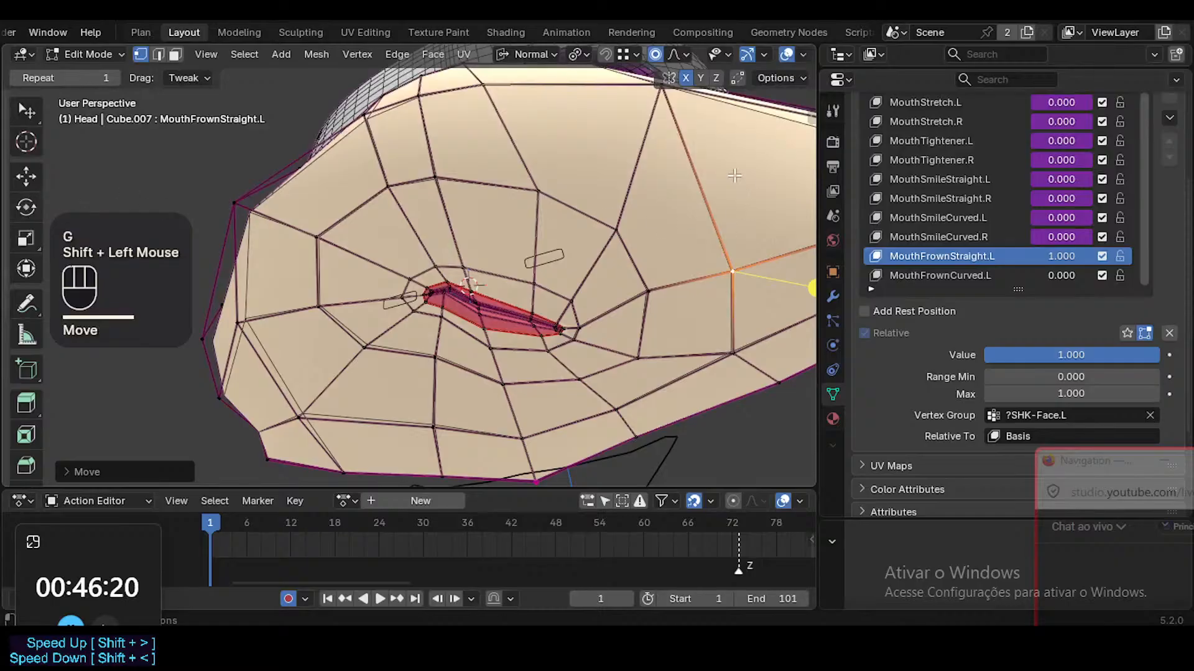
Move the cheek vertex diagonally above the left mouth corner slightly
{"action": "left_click", "coordinate": [611, 227]}
{"action": "key", "text": "g"}
{"action": "left_click", "coordinate": [619, 228], "text": "shift"}
{"action": "middle_click_drag", "start_coordinate": [623, 227], "coordinate": [680, 176]}
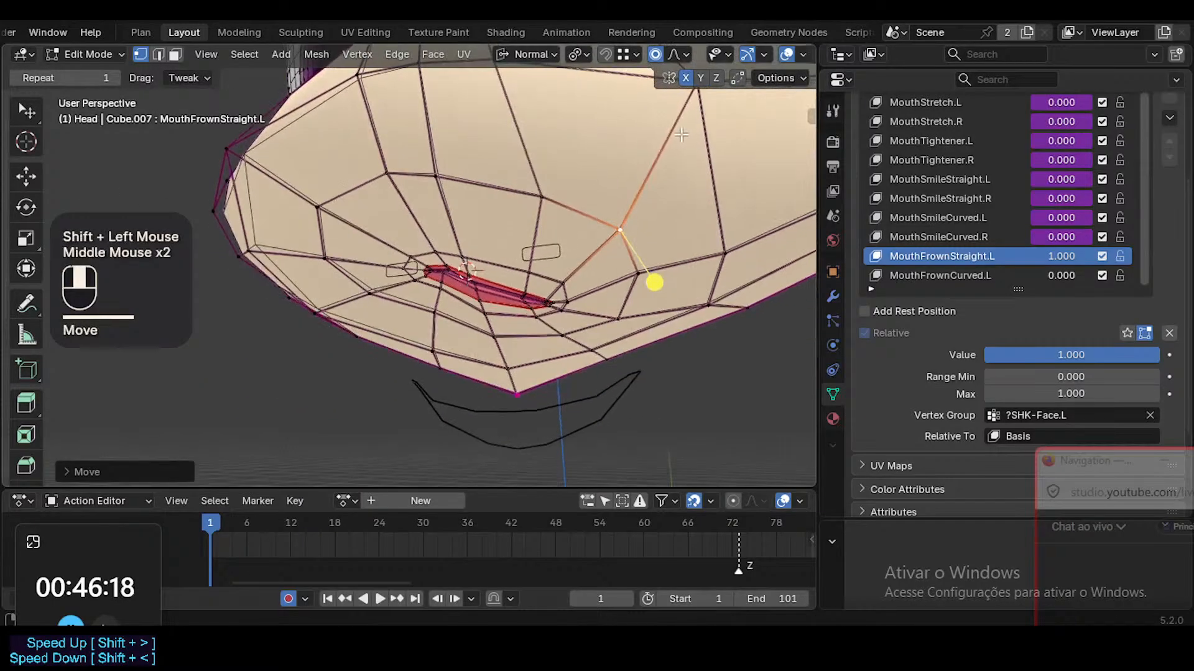
Slide the upper left cheek vertex along its edge and move it slightly outward and down
{"action": "middle_click_drag", "start_coordinate": [680, 134], "coordinate": [654, 273], "text": "ctrl"}
{"action": "left_click", "coordinate": [680, 168]}
{"action": "key", "text": "g"}
{"action": "key", "text": "g"}
{"action": "left_click", "coordinate": [703, 182]}
{"action": "key", "text": "g"}
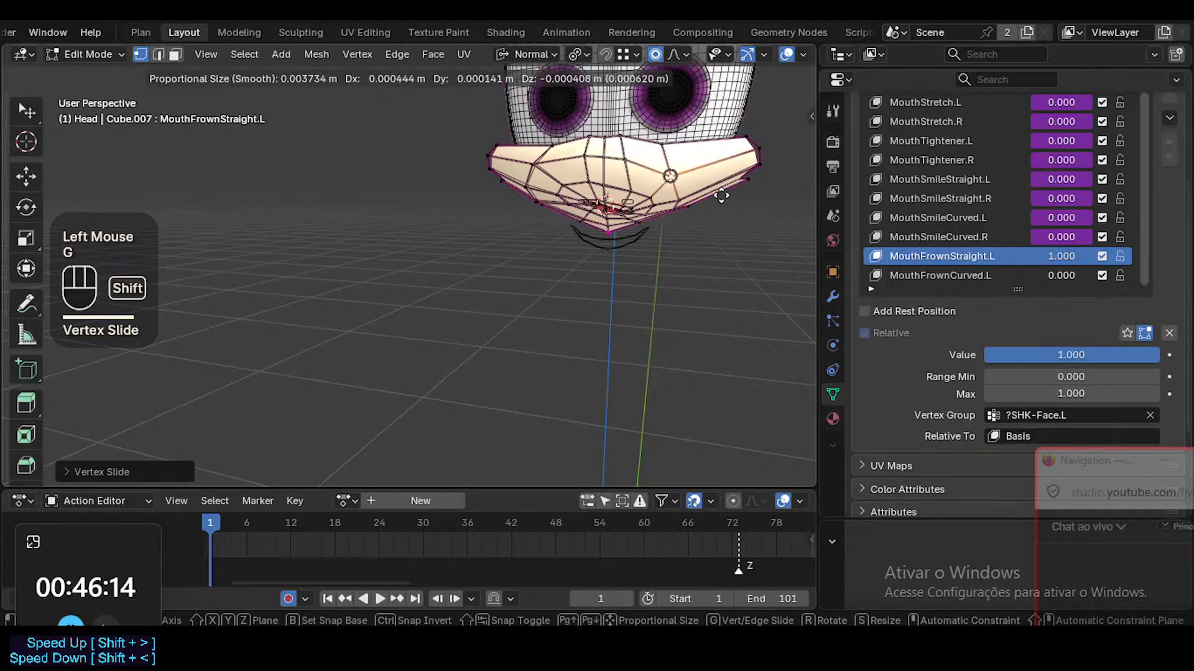
{"action": "left_click", "coordinate": [740, 219], "text": "shift"}
{"action": "middle_click_drag", "start_coordinate": [743, 218], "coordinate": [633, 132]}
{"action": "middle_click_drag", "start_coordinate": [744, 191], "coordinate": [739, 155], "text": "ctrl"}
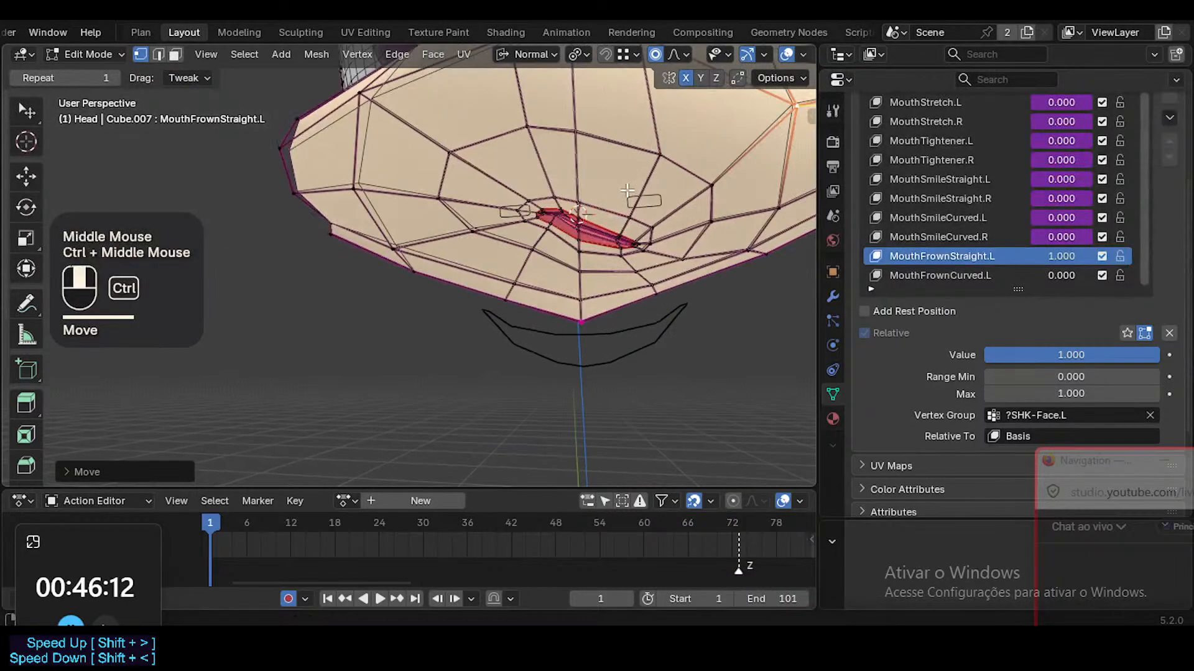
Adjust two vertices of the outer ring above the upper lip, on the left side and near the center
{"action": "left_click", "coordinate": [698, 186]}
{"action": "key", "text": "g"}
{"action": "left_click", "coordinate": [698, 192], "text": "shift"}
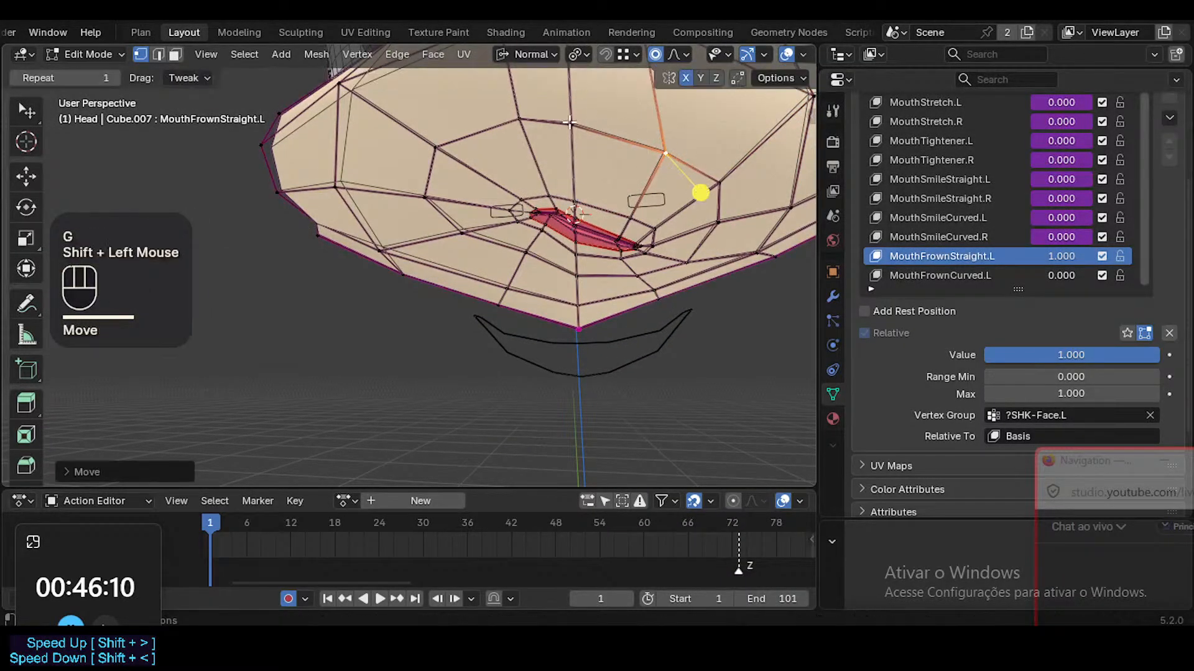
{"action": "left_click", "coordinate": [569, 123]}
{"action": "key", "text": "g"}
{"action": "left_click", "coordinate": [573, 151], "text": "shift"}
Adjust the two outer-ring cheek vertices beside the left mouth corner
{"action": "left_click", "coordinate": [728, 188]}
{"action": "key", "text": "g"}
{"action": "left_click", "coordinate": [689, 241], "text": "shift"}
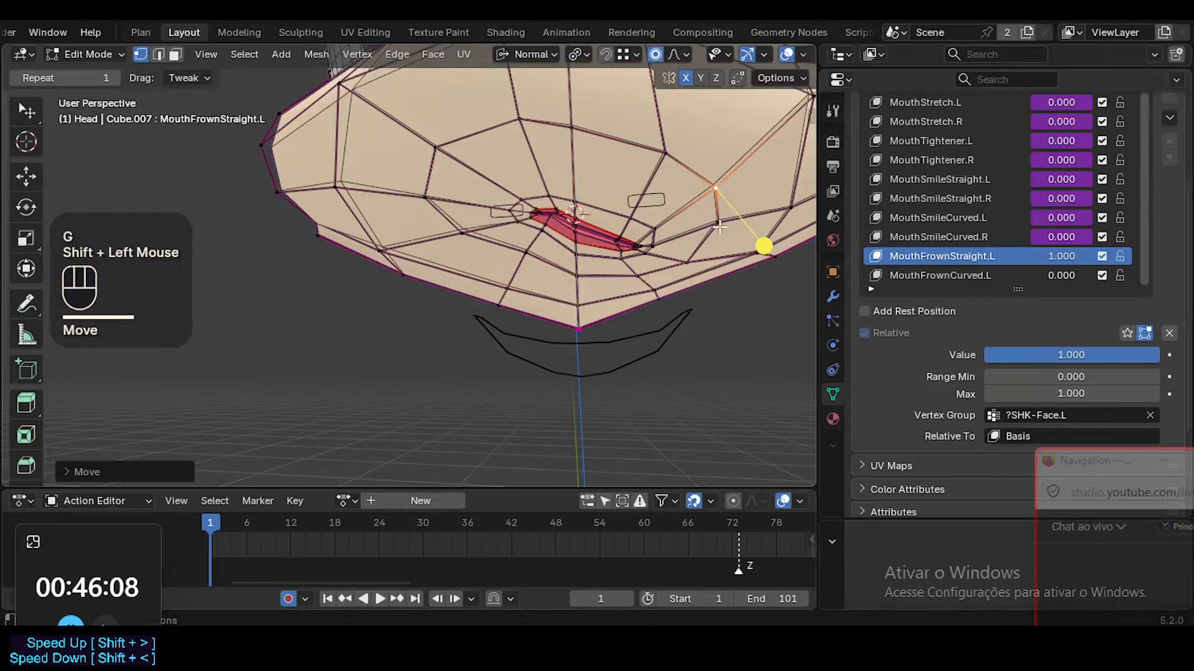
{"action": "left_click", "coordinate": [720, 225]}
{"action": "key", "text": "g"}
{"action": "left_click", "coordinate": [712, 234], "text": "shift"}
Reposition the outer-ring vertex diagonally below the left mouth corner
{"action": "left_click", "coordinate": [685, 263]}
{"action": "key", "text": "g"}
{"action": "left_click", "coordinate": [664, 282], "text": "shift"}
{"action": "key", "text": "g"}
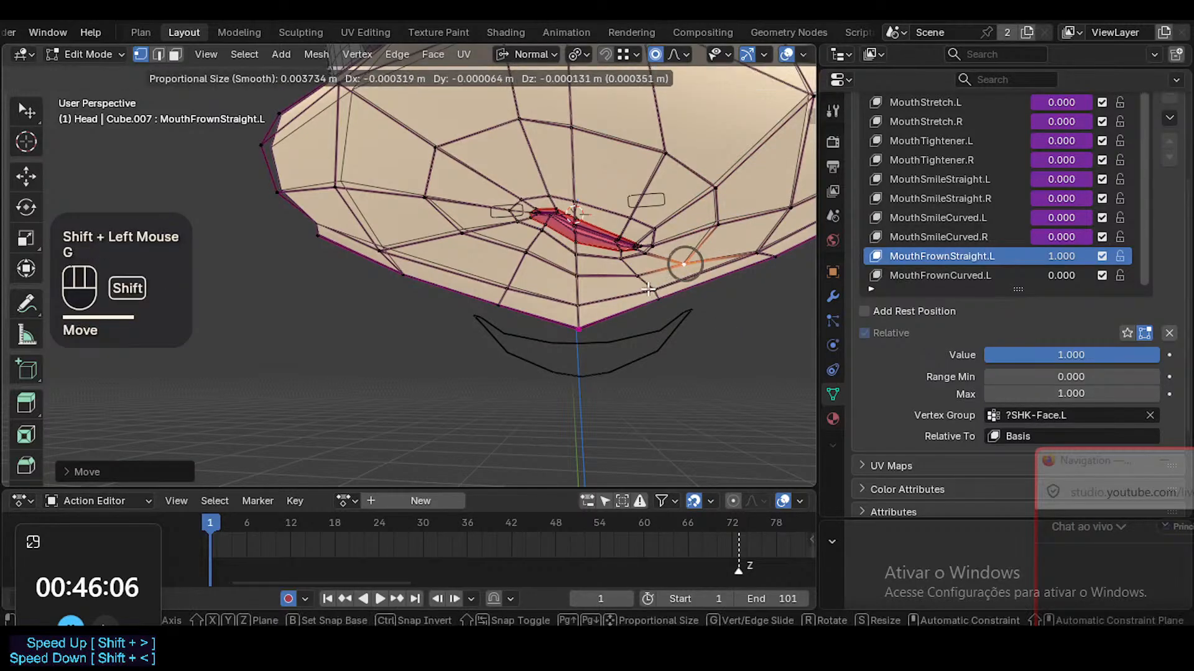
{"action": "left_click", "coordinate": [659, 283], "text": "shift"}
Adjust the two chin vertices beneath the left half of the lower lip, one in each row
{"action": "left_click", "coordinate": [637, 276]}
{"action": "key", "text": "g"}
{"action": "left_click", "coordinate": [630, 276], "text": "shift"}
{"action": "left_click", "coordinate": [654, 292]}
{"action": "key", "text": "g"}
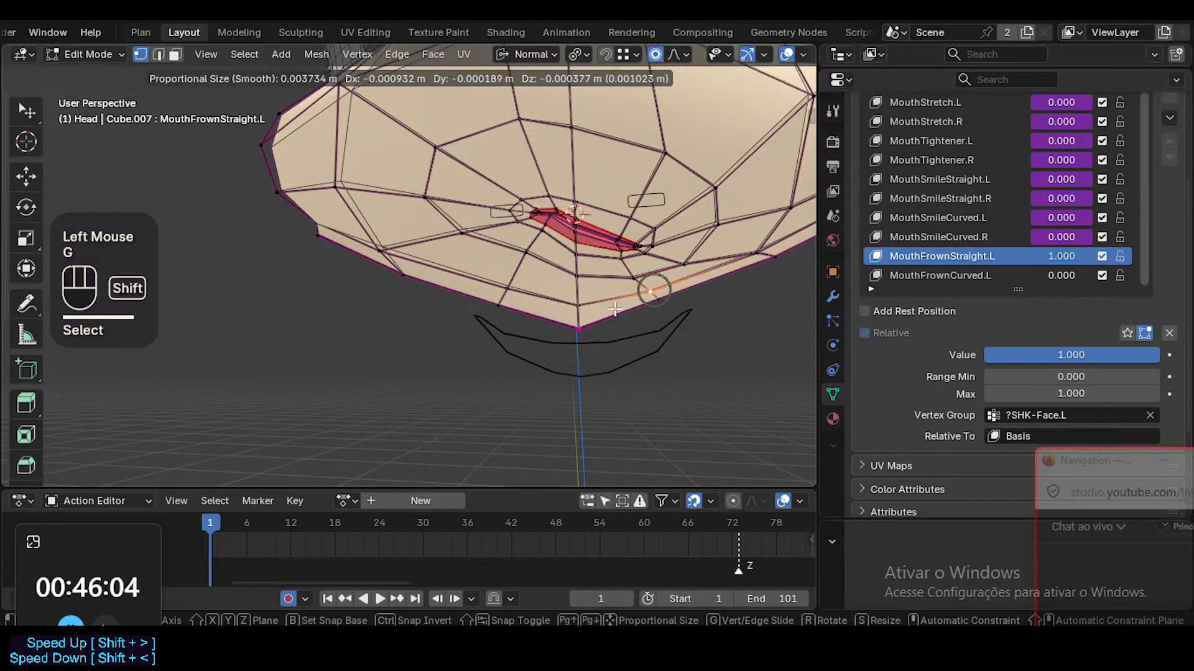
{"action": "left_click", "coordinate": [649, 289], "text": "shift"}
{"action": "key", "text": "g"}
{"action": "left_click", "coordinate": [656, 294], "text": "shift"}
Return the head to Object Mode, check the frown in profile and from the front, and save the file
{"action": "key", "text": "Tab"}
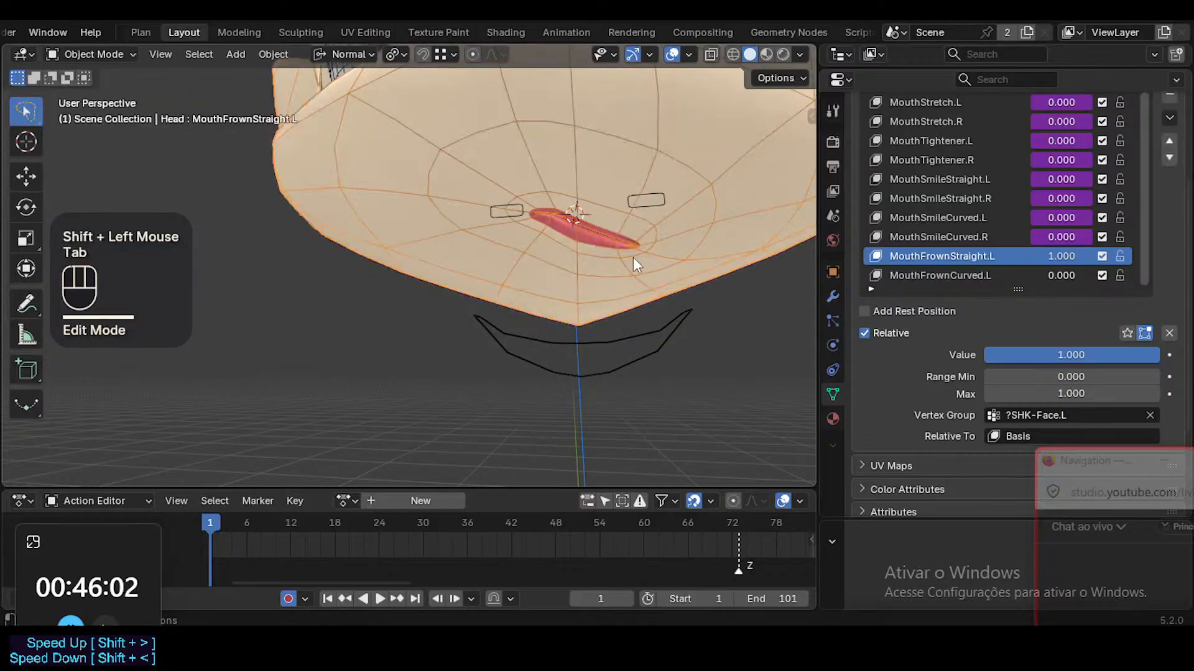
{"action": "middle_click_drag", "start_coordinate": [634, 259], "coordinate": [502, 267], "text": "shift"}
{"action": "key", "text": "ctrl+alt+shift+z"}
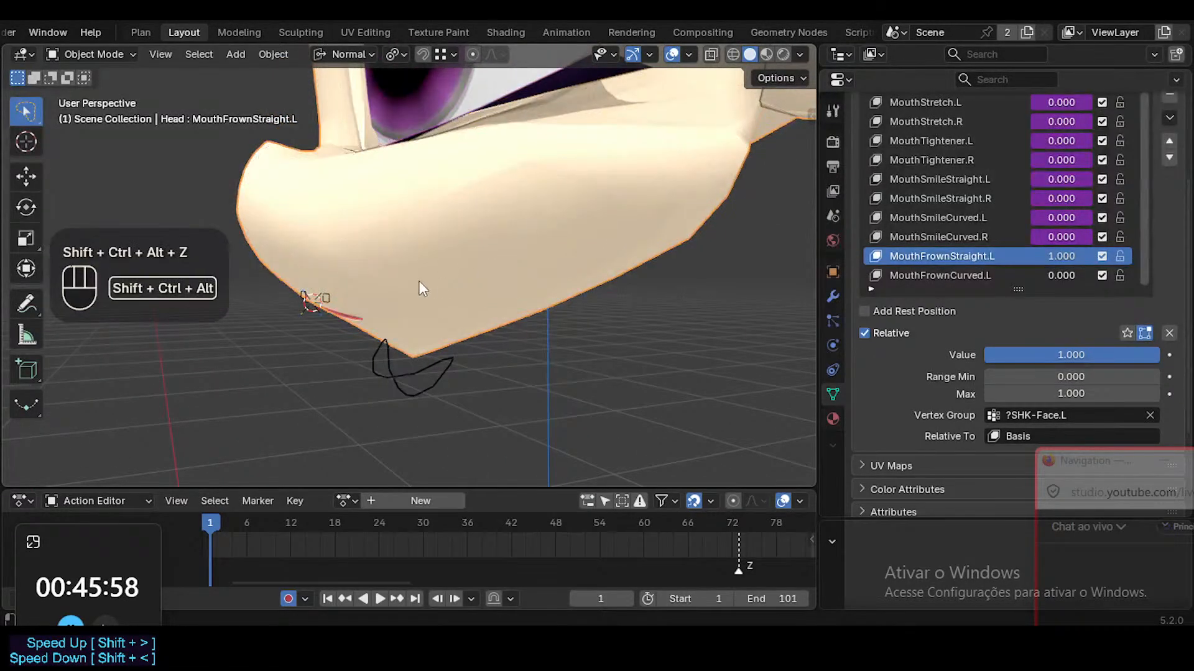
{"action": "middle_click_drag", "start_coordinate": [419, 281], "coordinate": [647, 149]}
{"action": "middle_click_drag", "start_coordinate": [653, 100], "coordinate": [587, 267], "text": "shift"}
{"action": "key", "text": "ctrl+s"}
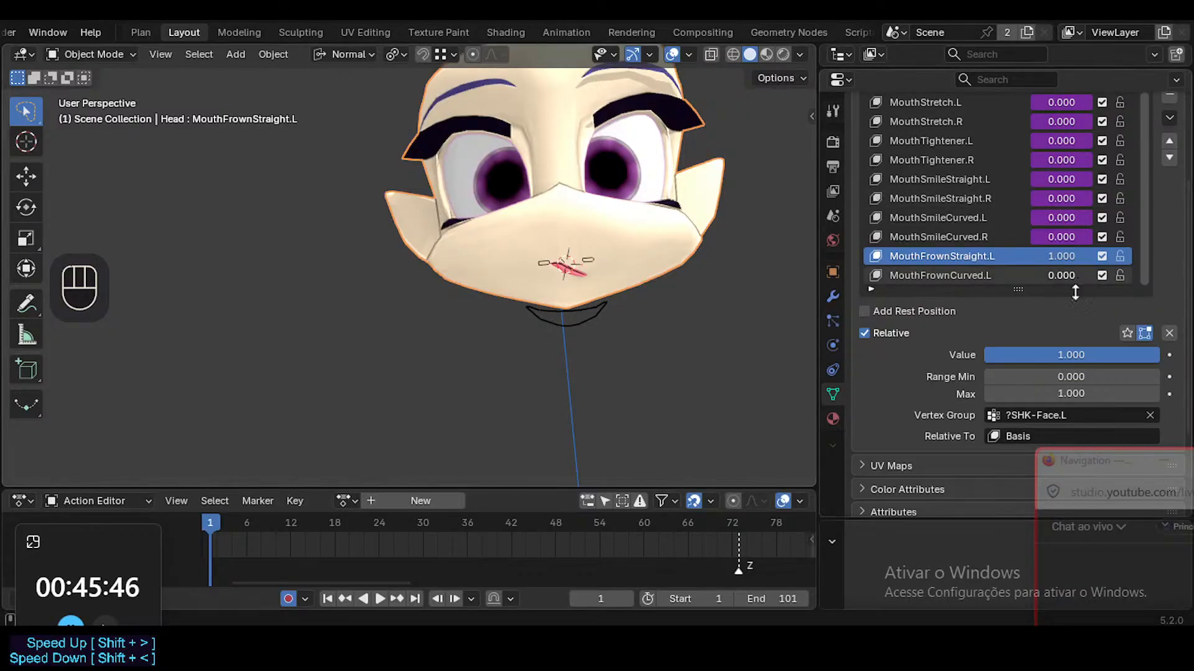
Preview MouthFrownStraight.L by scrubbing its value, keep it at 1.000, and save the file again
{"action": "left_click_drag", "start_coordinate": [1097, 467], "coordinate": [1089, 416]}
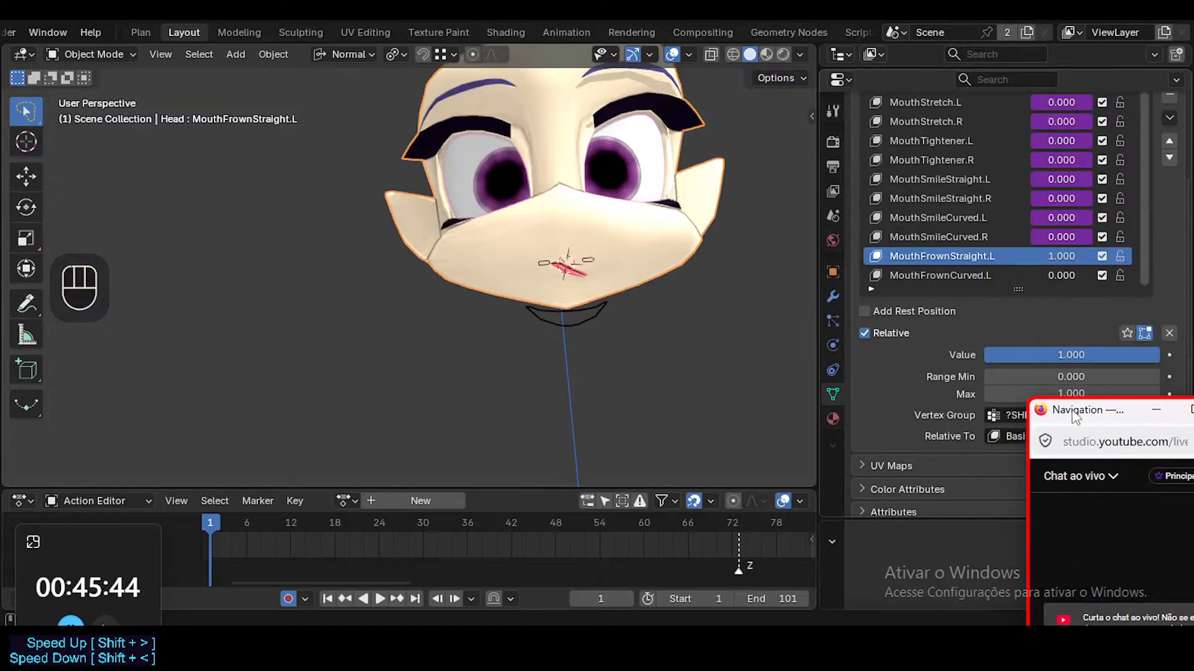
{"action": "mouse_move", "coordinate": [1073, 255]}
{"action": "left_mouse_down"}
{"action": "mouse_move", "coordinate": [1011, 255]}
{"action": "mouse_move", "coordinate": [1082, 255]}
{"action": "left_mouse_up"}
{"action": "middle_click_drag", "start_coordinate": [484, 215], "coordinate": [549, 270]}
{"action": "key", "text": "ctrl+alt+shift+z"}
{"action": "key", "text": "ctrl+alt+shift+z"}
{"action": "key", "text": "ctrl+s"}
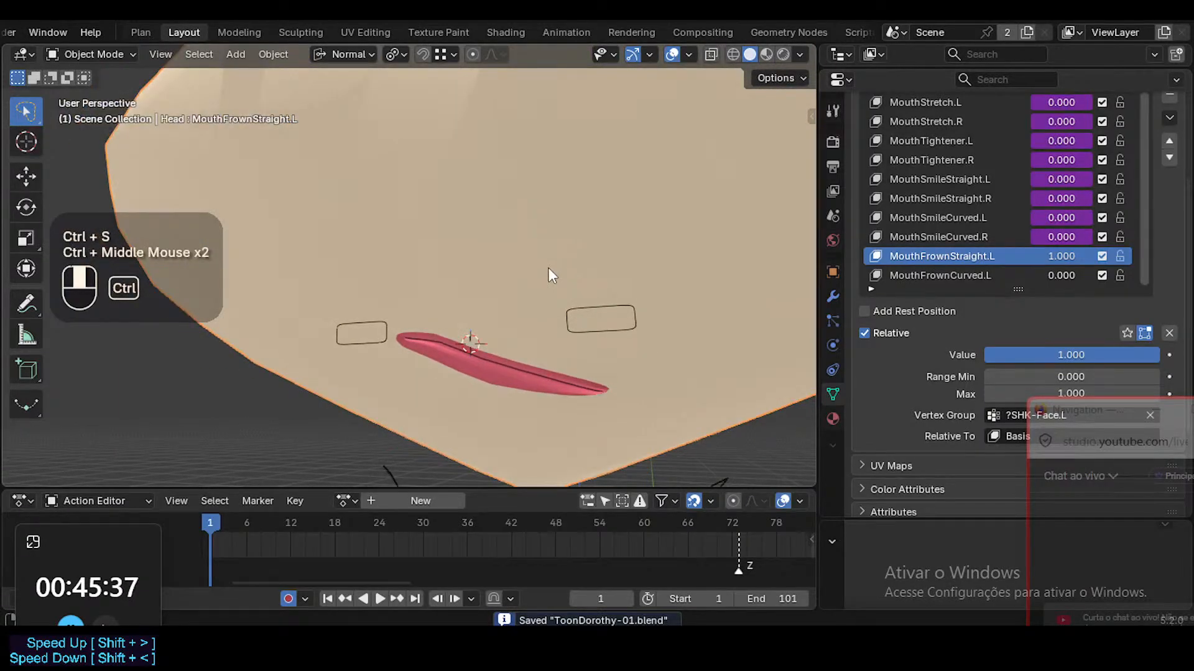
Examine the frowning lips with the viewport overlays hidden, and restore the overlays
{"action": "key", "text": "shift+alt+z"}
{"action": "left_click", "coordinate": [587, 398]}
{"action": "key", "text": "ctrl+alt+shift+z"}
{"action": "key", "text": "ctrl+alt+shift+z"}
{"action": "key", "text": "ctrl+alt+shift+z"}
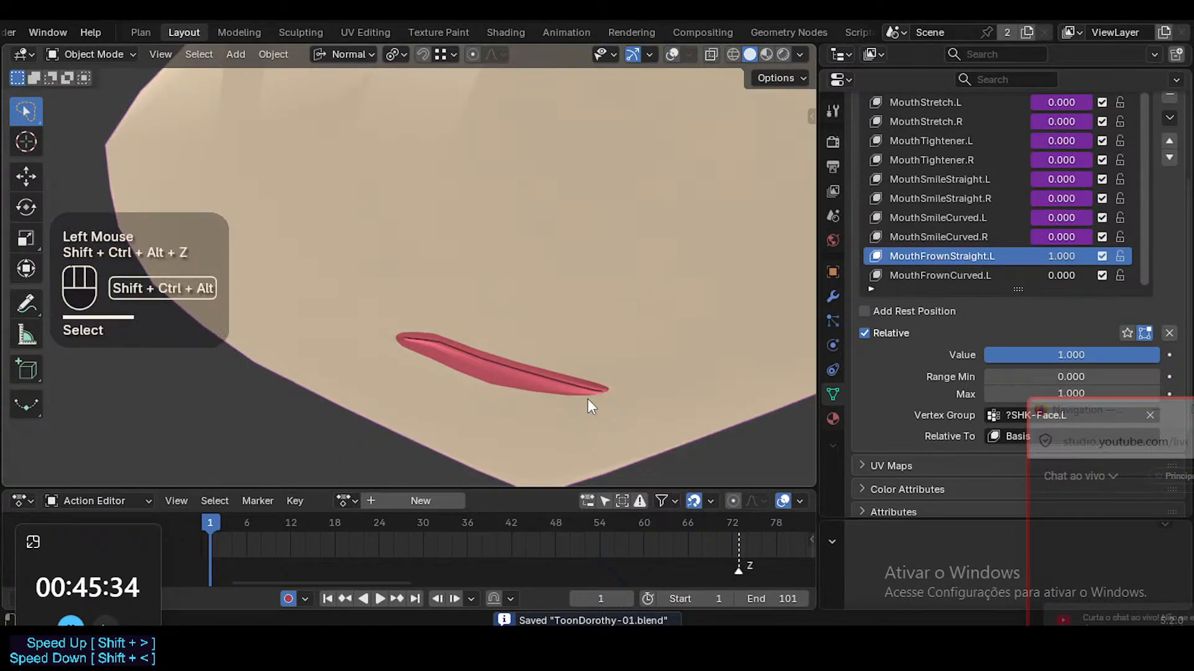
{"action": "key", "text": "shift+alt+z"}
In Edit Mode, lower the two lower-lip outline vertices, near the left mouth corner and at the lip's middle
{"action": "key", "text": "Tab"}
{"action": "middle_click_drag", "start_coordinate": [587, 397], "coordinate": [581, 330]}
{"action": "middle_click_drag", "start_coordinate": [572, 445], "coordinate": [590, 320], "text": "ctrl"}
{"action": "key", "text": "1"}
{"action": "left_click", "coordinate": [590, 320]}
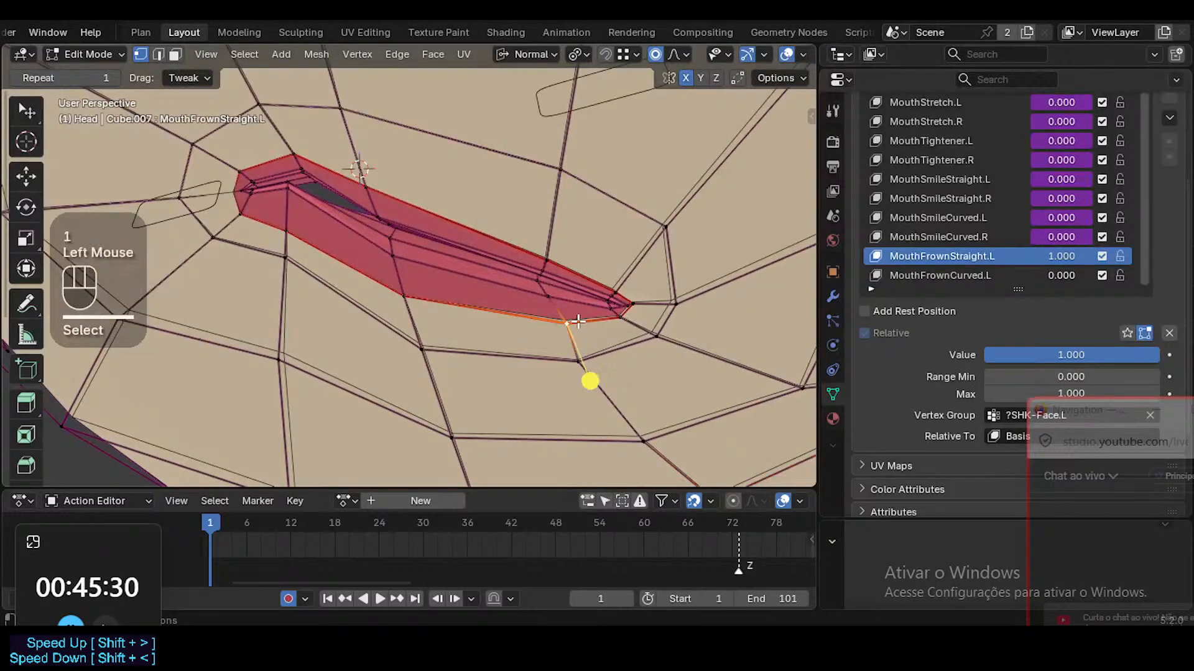
{"action": "key", "text": "g"}
{"action": "left_click", "coordinate": [583, 338]}
{"action": "left_click", "coordinate": [405, 297], "text": "shift"}
{"action": "key", "text": "g"}
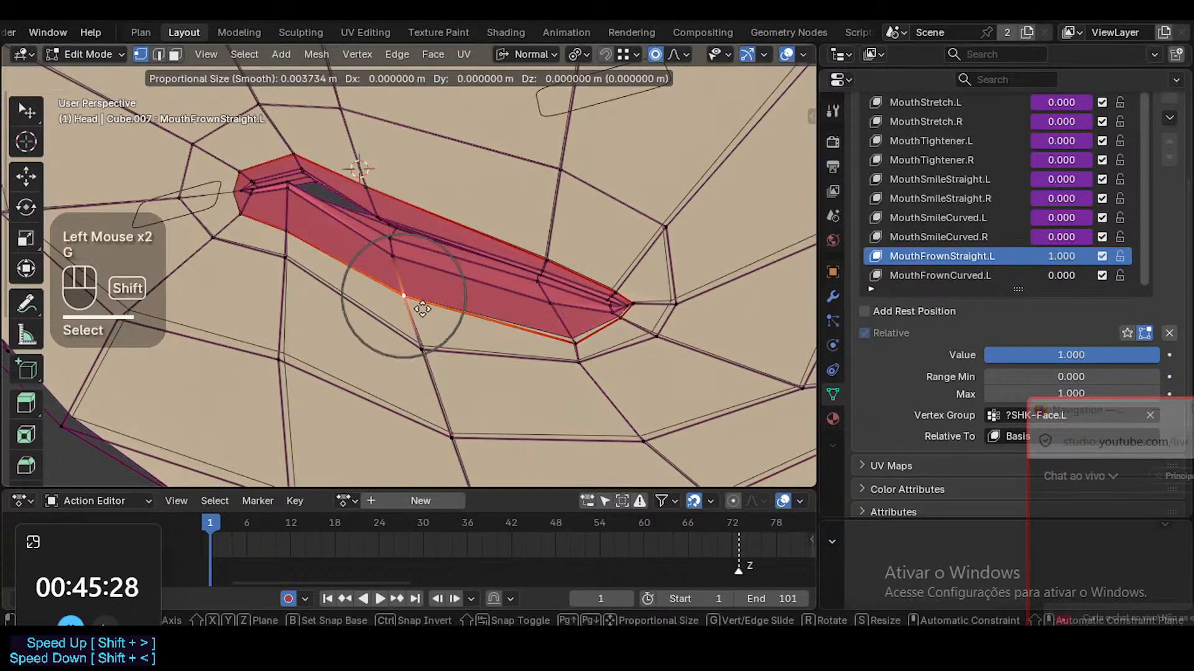
{"action": "left_click", "coordinate": [482, 349], "text": "shift"}
Reposition the lower-lip vertex at the left mouth corner, using a proportional editing size of about 0.0016 m
{"action": "left_click", "coordinate": [629, 325]}
{"action": "key", "text": "g"}
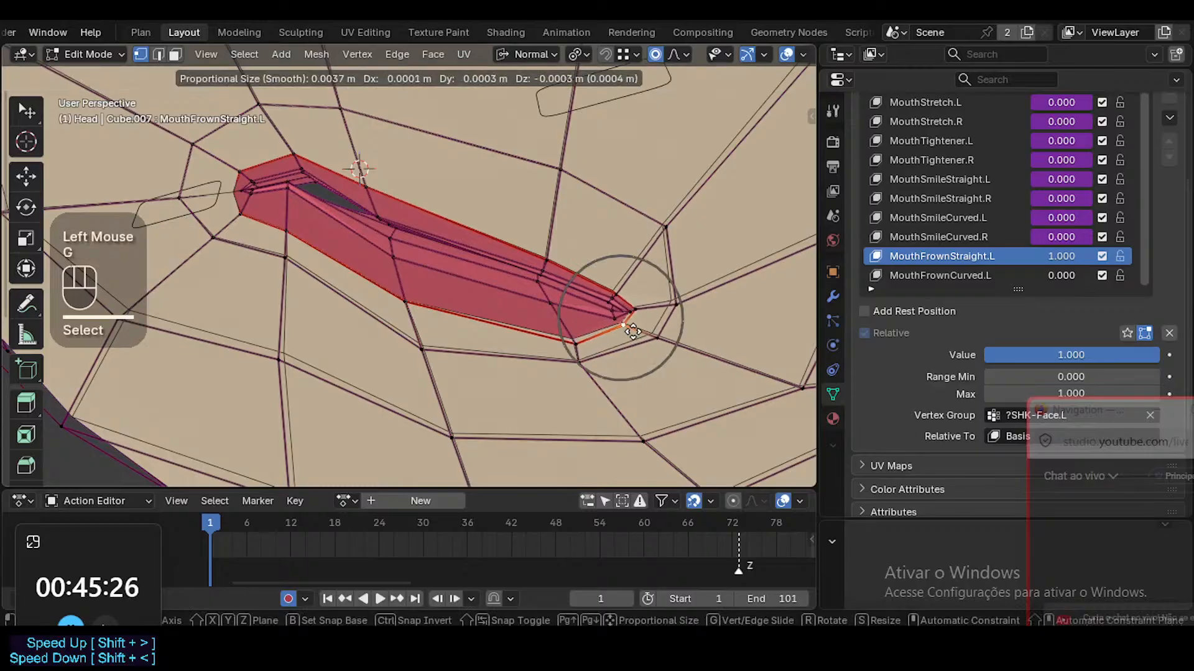
{"action": "scroll", "coordinate": [633, 332], "scroll_direction": "down", "scroll_amount": 2}
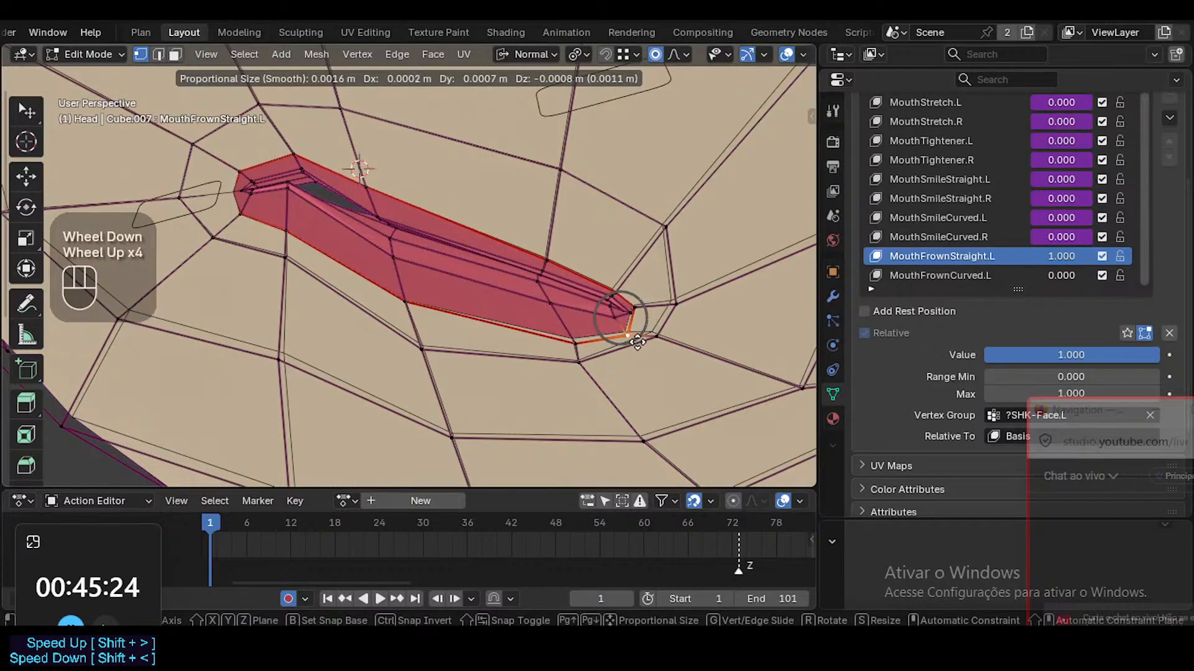
{"action": "left_click", "coordinate": [622, 335]}
{"action": "middle_click_drag", "start_coordinate": [679, 394], "coordinate": [629, 416]}
{"action": "key", "text": "g"}
{"action": "left_click", "coordinate": [594, 367]}
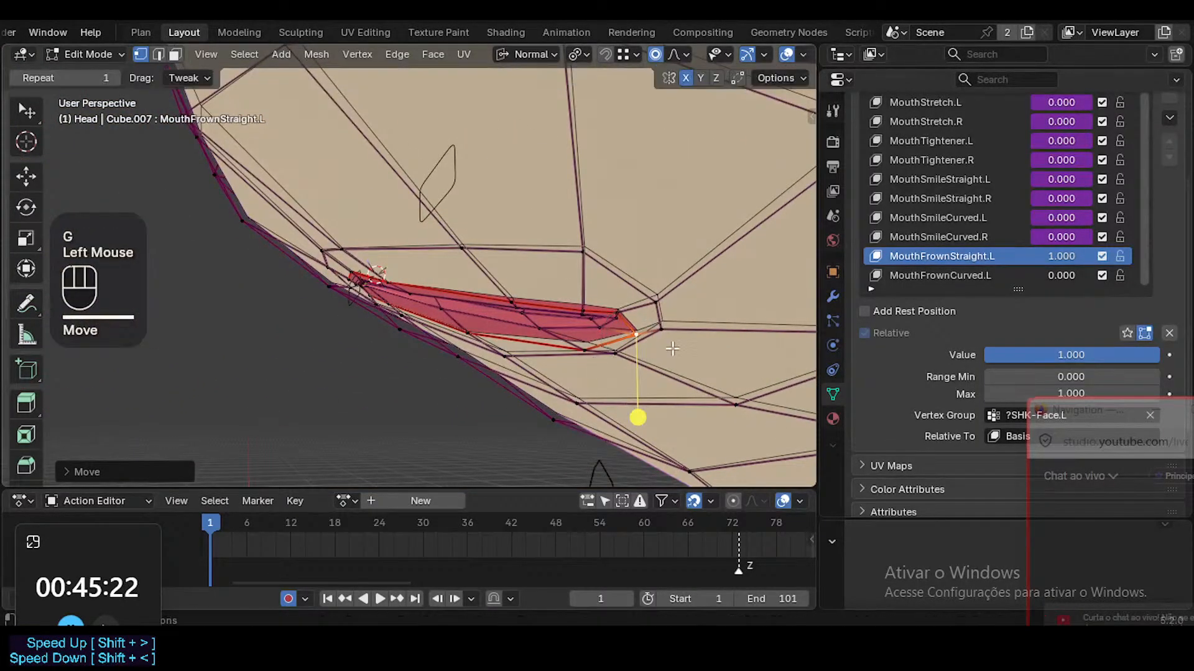
Slide the two surrounding-loop vertices outside and beneath the left mouth corner along their edges
{"action": "left_click", "coordinate": [684, 330]}
{"action": "key", "text": "g"}
{"action": "key", "text": "g"}
{"action": "left_click", "coordinate": [668, 351]}
{"action": "left_click", "coordinate": [613, 362]}
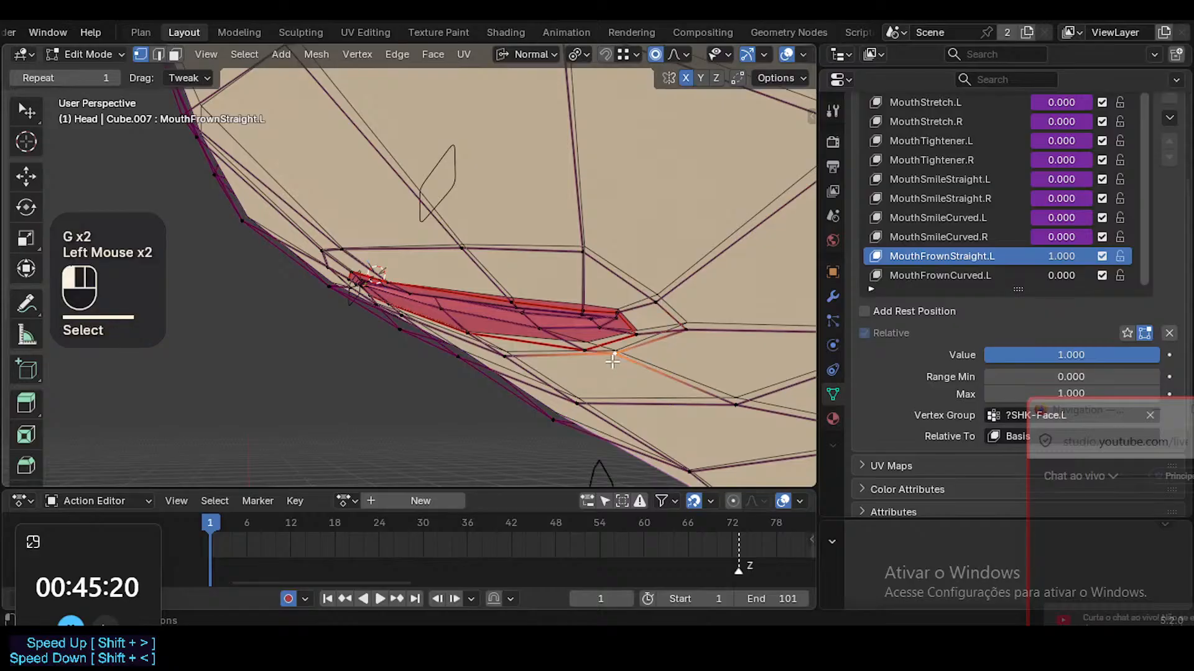
{"action": "key", "text": "g"}
{"action": "key", "text": "g"}
{"action": "left_click", "coordinate": [633, 366]}
Fine-tune the lower-lip outline vertex next to the left mouth corner
{"action": "left_click", "coordinate": [582, 364]}
{"action": "middle_click_drag", "start_coordinate": [582, 367], "coordinate": [677, 333]}
{"action": "key", "text": "g"}
{"action": "left_click", "coordinate": [581, 354], "text": "shift"}
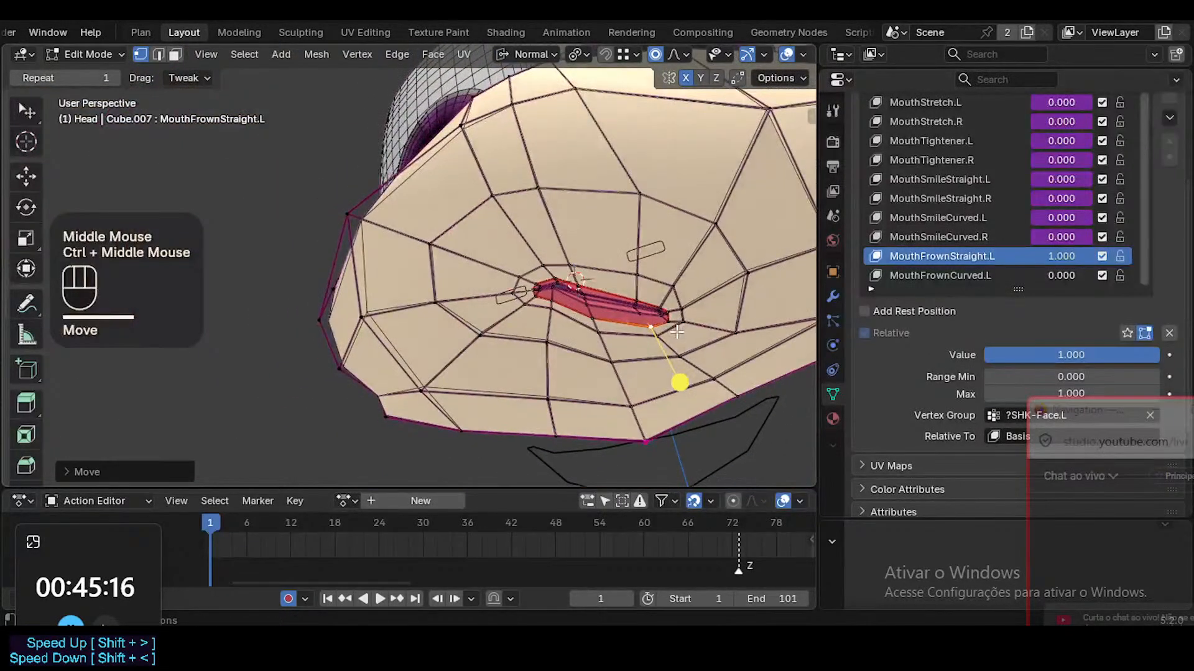
Return to Object Mode and inspect the whole face from the front
{"action": "key", "text": "KP_1"}
{"action": "key", "text": "ctrl+alt+shift+z"}
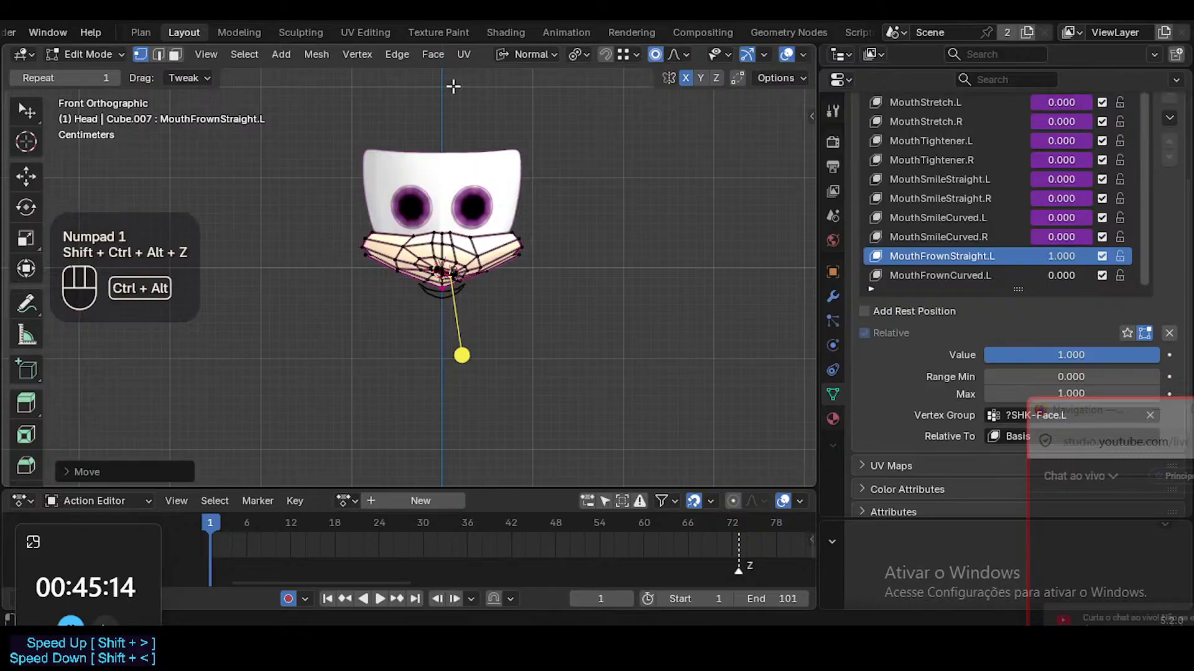
{"action": "key", "text": "ctrl+Tab"}
{"action": "scroll", "coordinate": [476, 263], "scroll_direction": "up", "scroll_amount": 2}
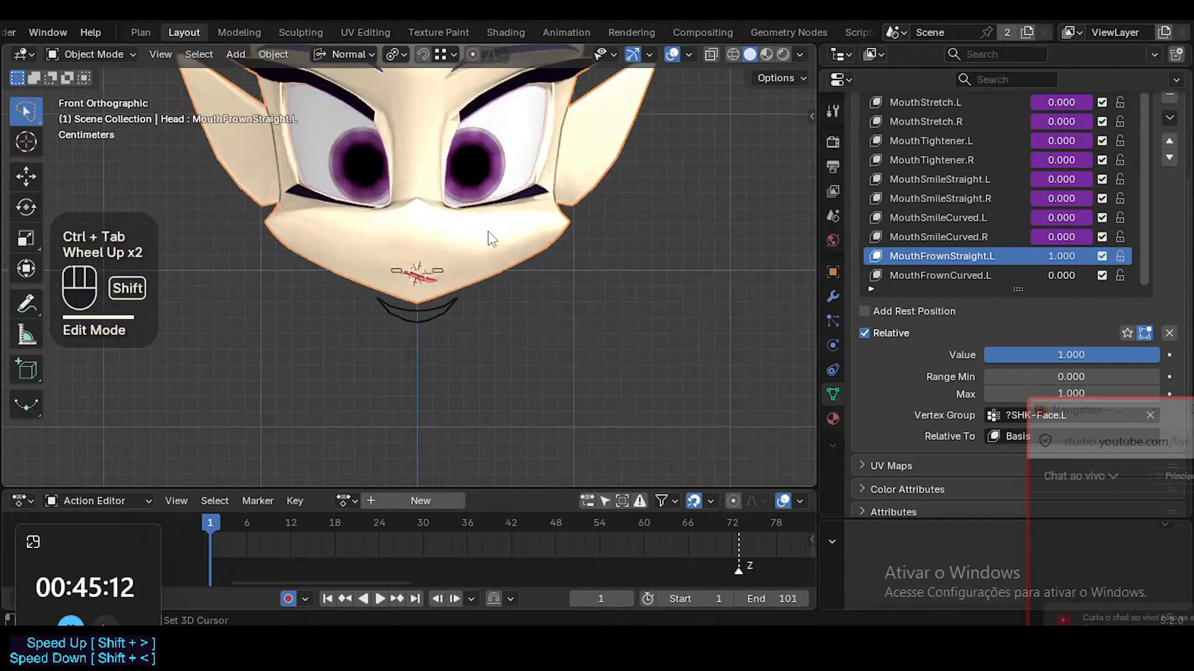
{"action": "middle_click_drag", "start_coordinate": [487, 240], "coordinate": [558, 335], "text": "shift"}
{"action": "key", "text": "Tab"}
{"action": "key", "text": "Tab"}
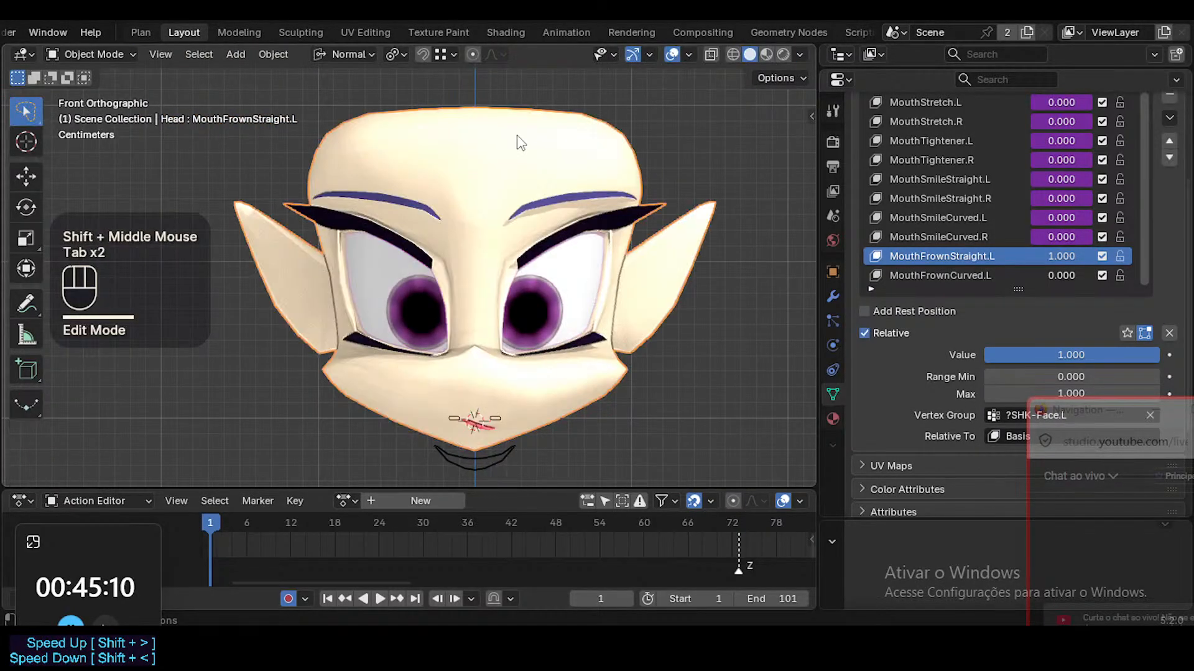
Make Basis the active shape key and reveal all hidden geometry of the head in Edit Mode
{"action": "scroll", "coordinate": [1016, 181], "scroll_direction": "up", "scroll_amount": 2}
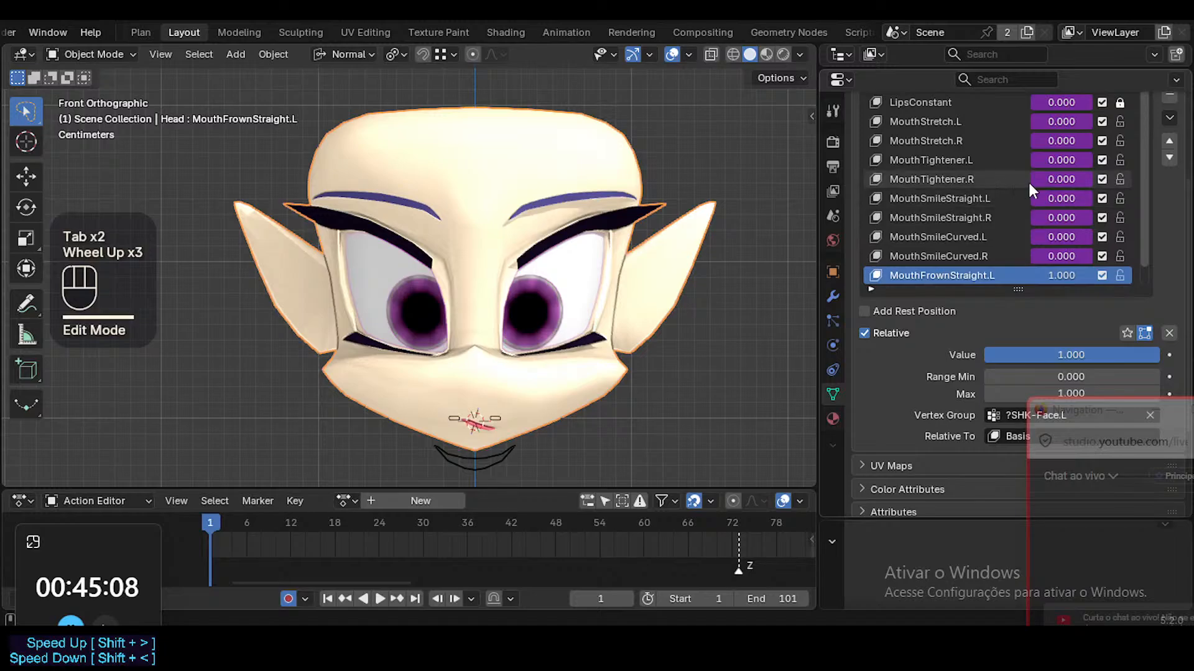
{"action": "scroll", "coordinate": [1057, 187], "scroll_direction": "down", "scroll_amount": 1}
{"action": "scroll", "coordinate": [1141, 219], "scroll_direction": "up", "scroll_amount": 3}
{"action": "left_click", "coordinate": [945, 118]}
{"action": "key", "text": "Tab"}
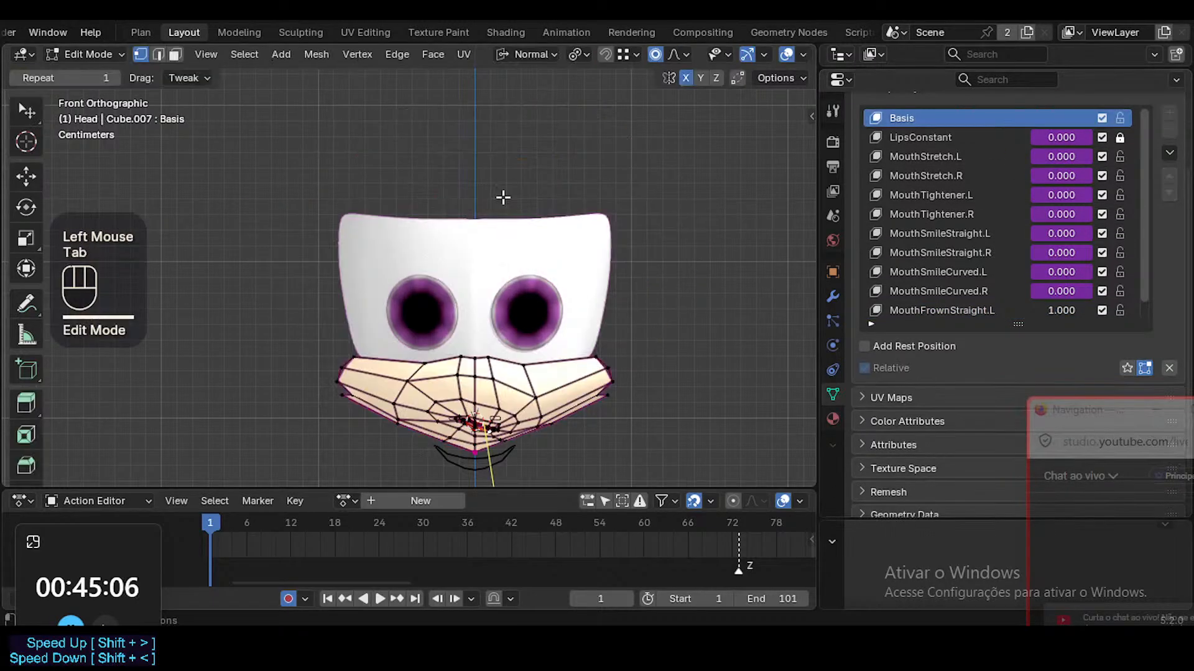
{"action": "key", "text": "alt+h"}
{"action": "middle_click_drag", "start_coordinate": [513, 224], "coordinate": [511, 242], "text": "shift"}
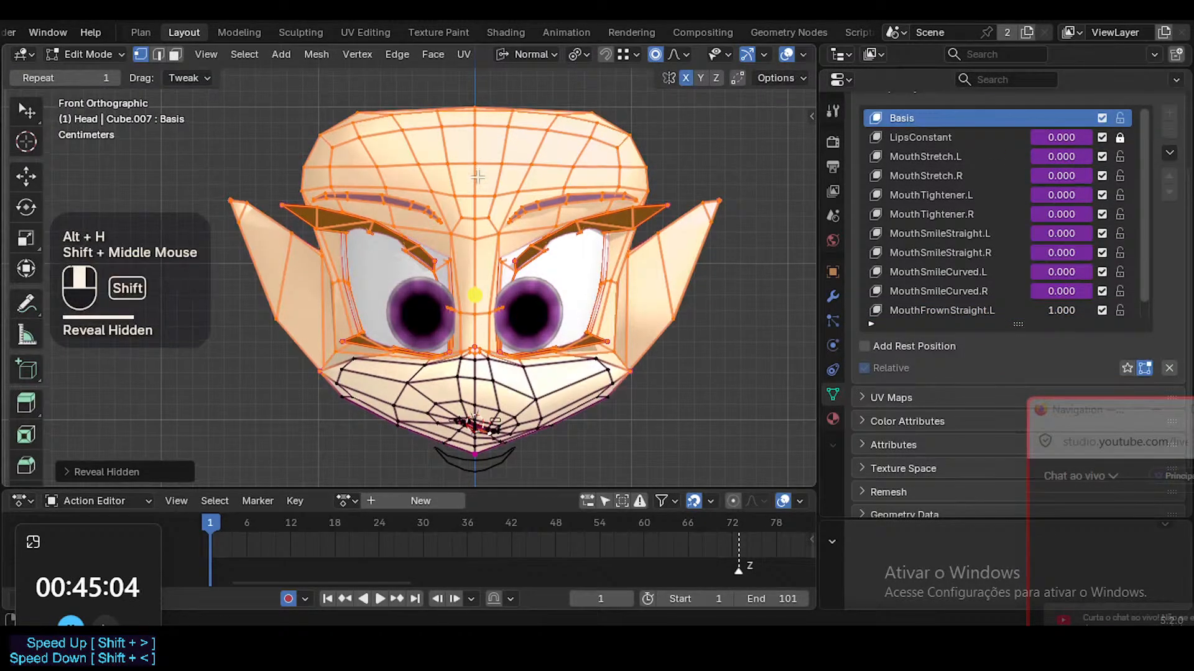
Deselect the head's geometry and turn off the Subdivision modifier's display in Edit Mode
{"action": "key", "text": "alt+a"}
{"action": "key", "text": "shift+ctrl+alt+i"}
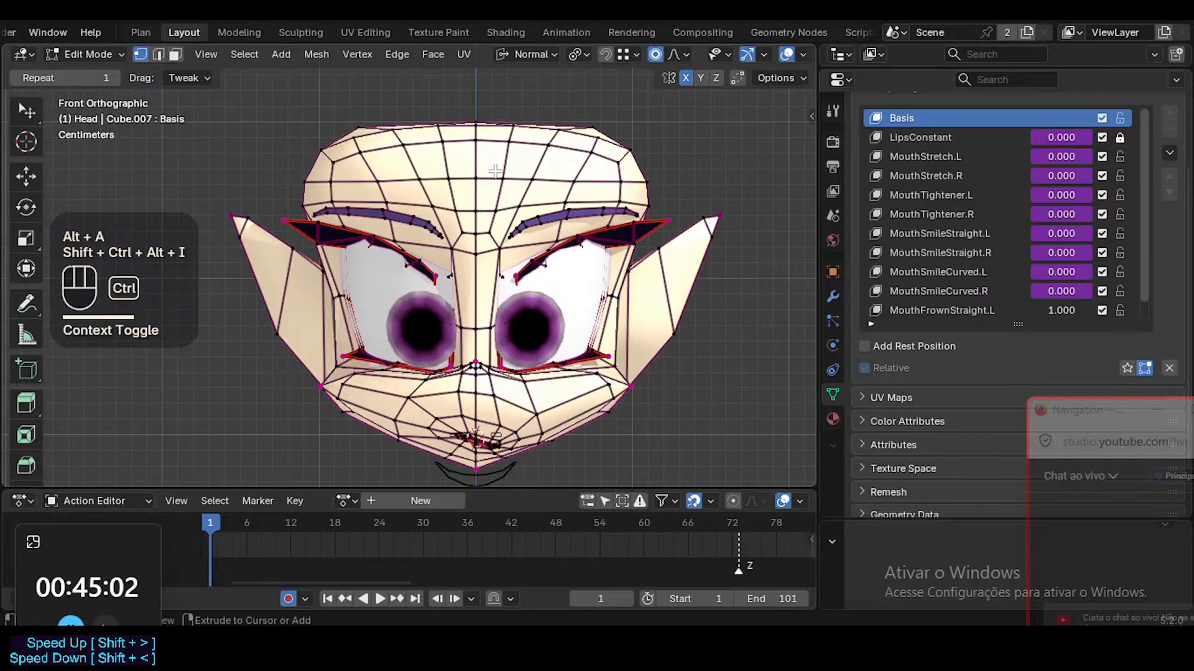
{"action": "key", "text": "Tab"}
{"action": "middle_click_drag", "start_coordinate": [500, 178], "coordinate": [497, 230], "text": "shift"}
{"action": "key", "text": "Tab"}
{"action": "scroll", "coordinate": [498, 190], "scroll_direction": "up", "scroll_amount": 2}
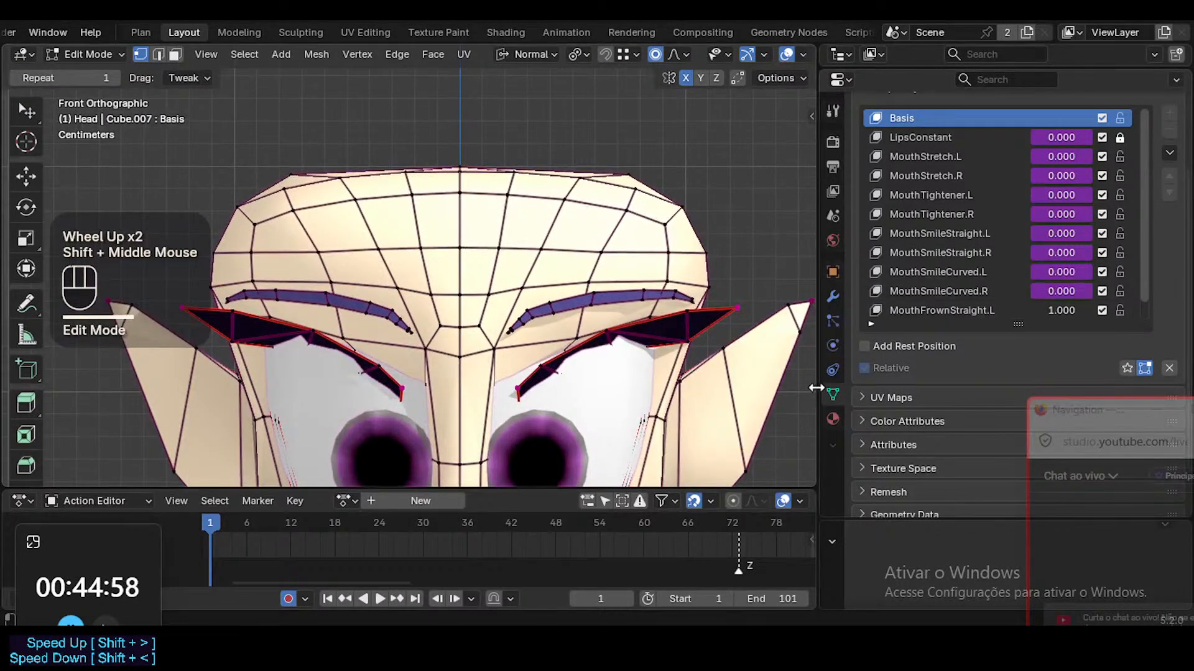
{"action": "left_click", "coordinate": [834, 297]}
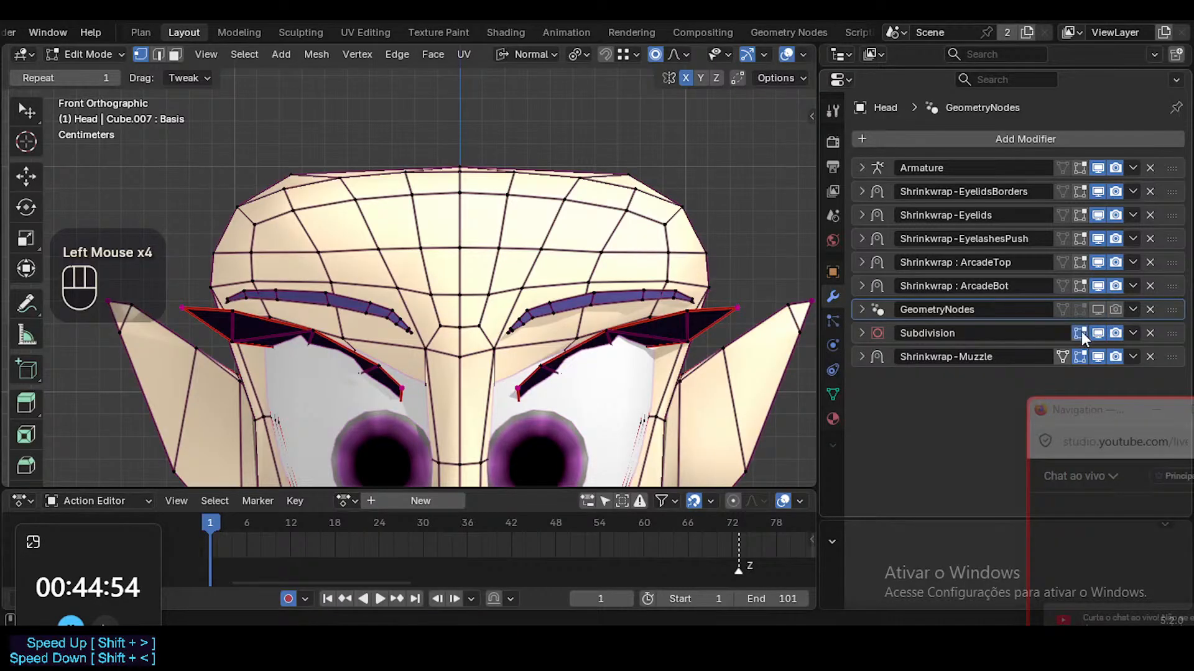
{"action": "key", "text": "Tab"}
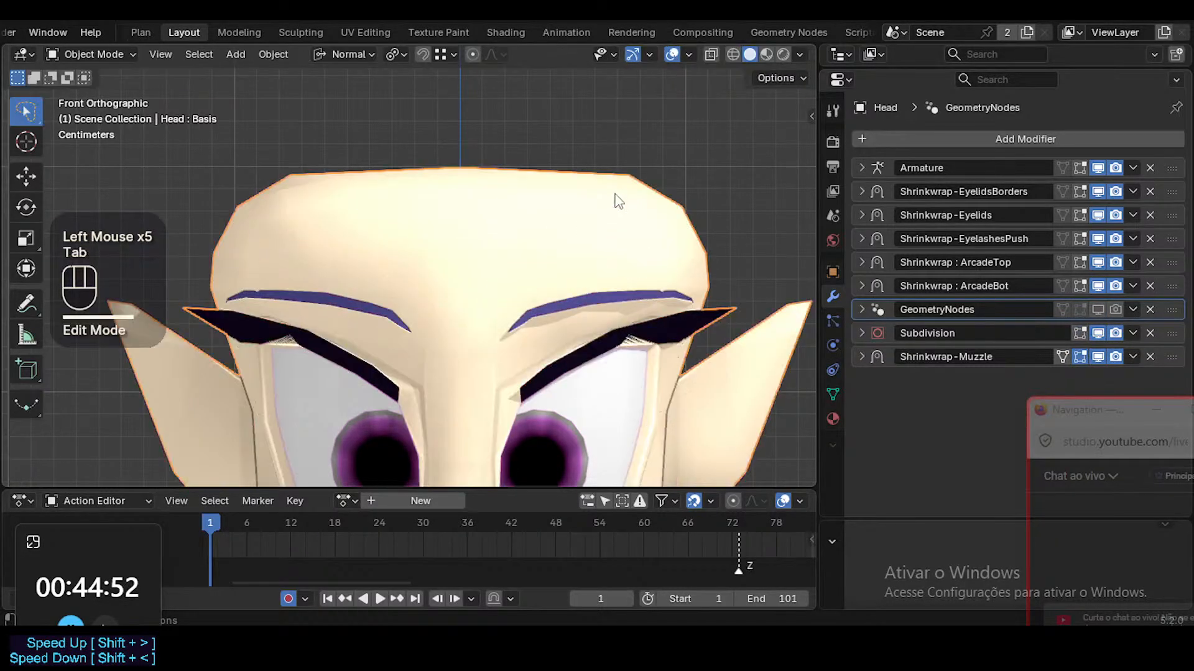
{"action": "key", "text": "Tab"}
{"action": "key", "text": "shift+ctrl+alt+i"}
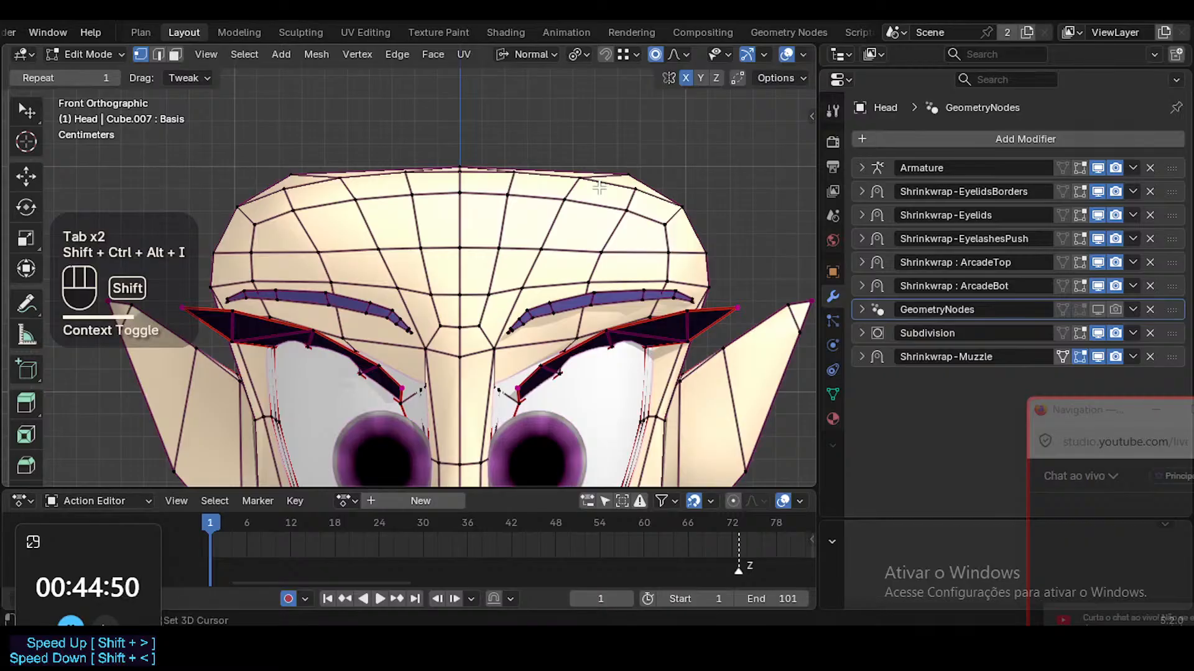
Raise the vertex at the top center of the head slightly in the Basis shape
{"action": "middle_click_drag", "start_coordinate": [599, 186], "coordinate": [468, 200], "text": "shift"}
{"action": "scroll", "coordinate": [469, 200], "scroll_direction": "up", "scroll_amount": 1}
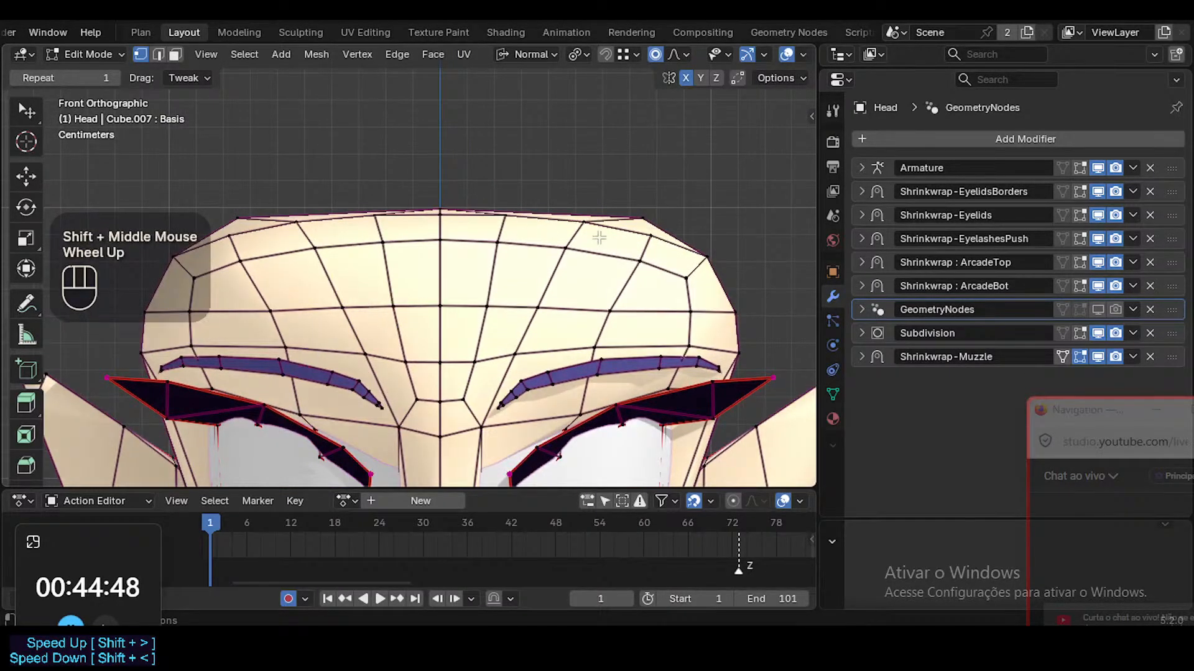
{"action": "left_click", "coordinate": [441, 209]}
{"action": "key", "text": "g"}
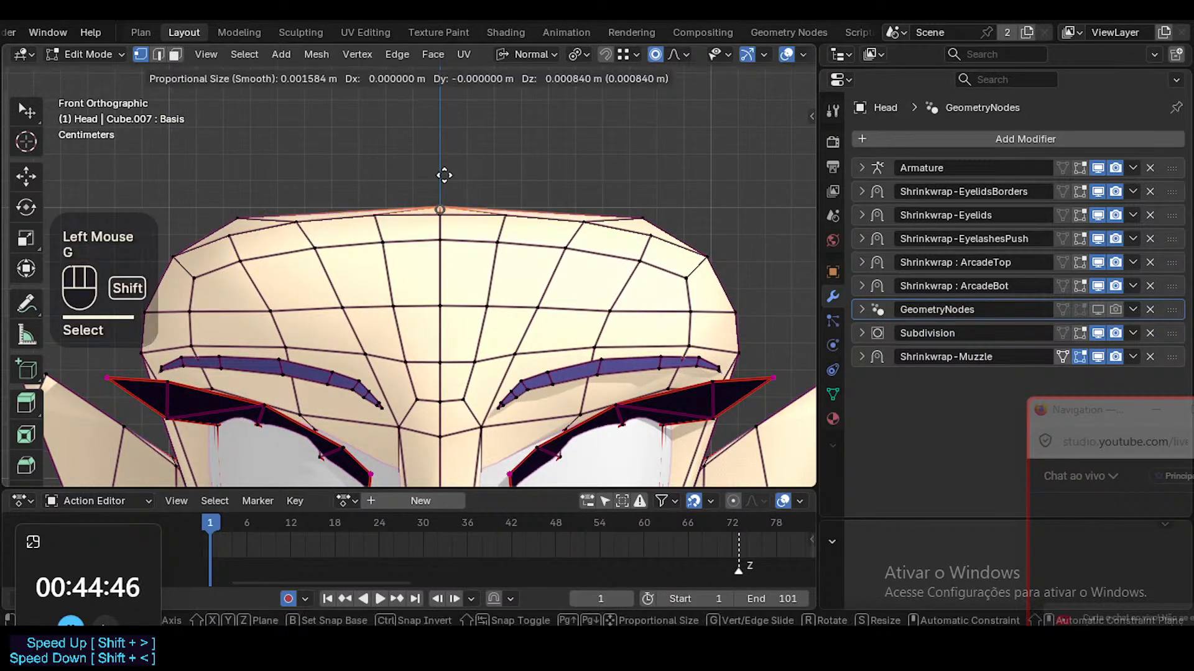
{"action": "left_click", "coordinate": [442, 168], "text": "shift"}
Shift the mirrored upper-corner vertex of the head's top outline inward and slightly up, checking the smoothed silhouette in Object Mode
{"action": "left_click", "coordinate": [644, 217]}
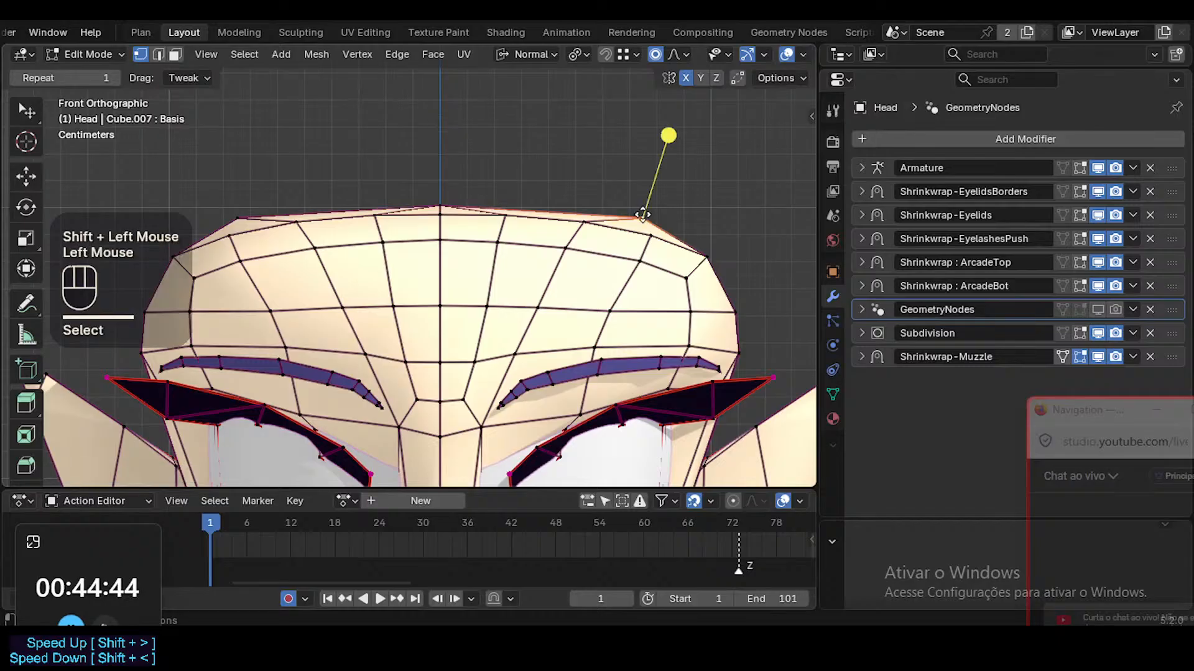
{"action": "key", "text": "g"}
{"action": "left_click", "coordinate": [575, 179], "text": "shift"}
{"action": "key", "text": "Tab"}
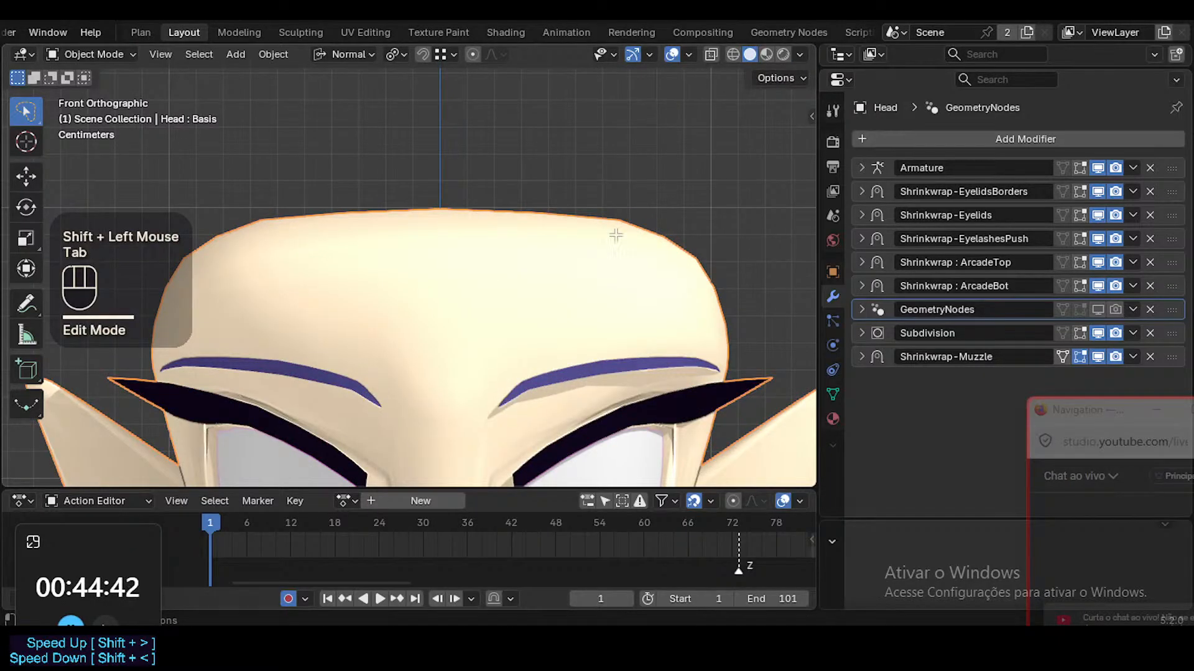
{"action": "key", "text": "Tab"}
{"action": "key", "text": "g"}
{"action": "left_click", "coordinate": [504, 189], "text": "shift"}
{"action": "key", "text": "g"}
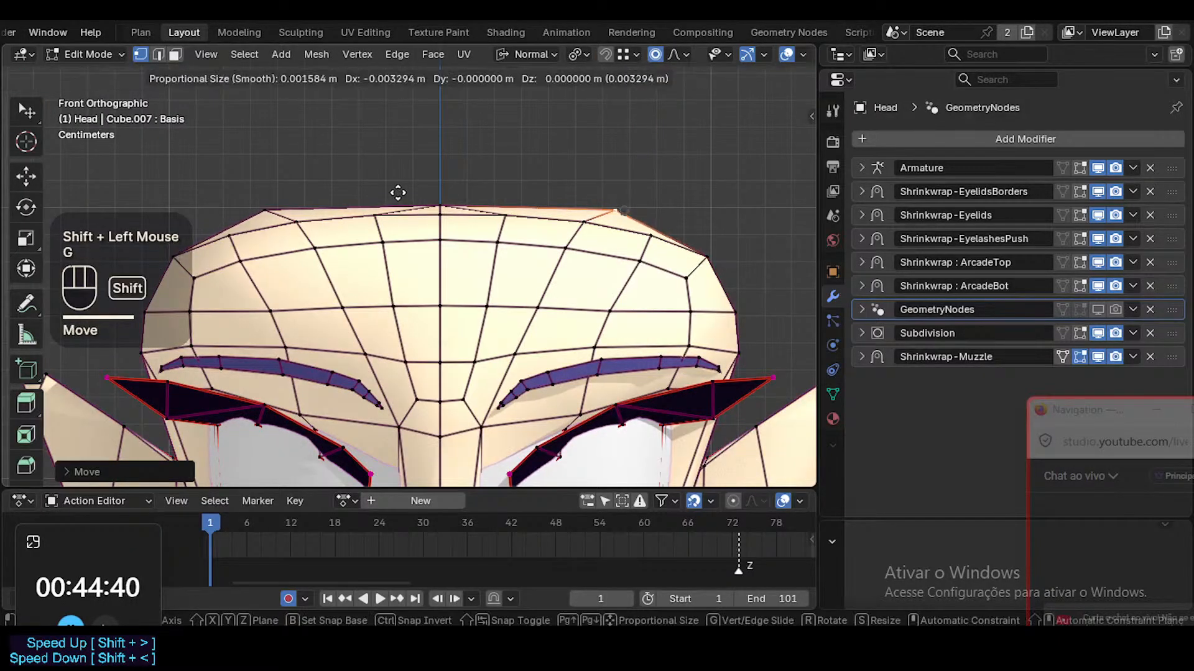
{"action": "left_click", "coordinate": [324, 193], "text": "shift"}
{"action": "key", "text": "Tab"}
{"action": "key", "text": "Tab"}
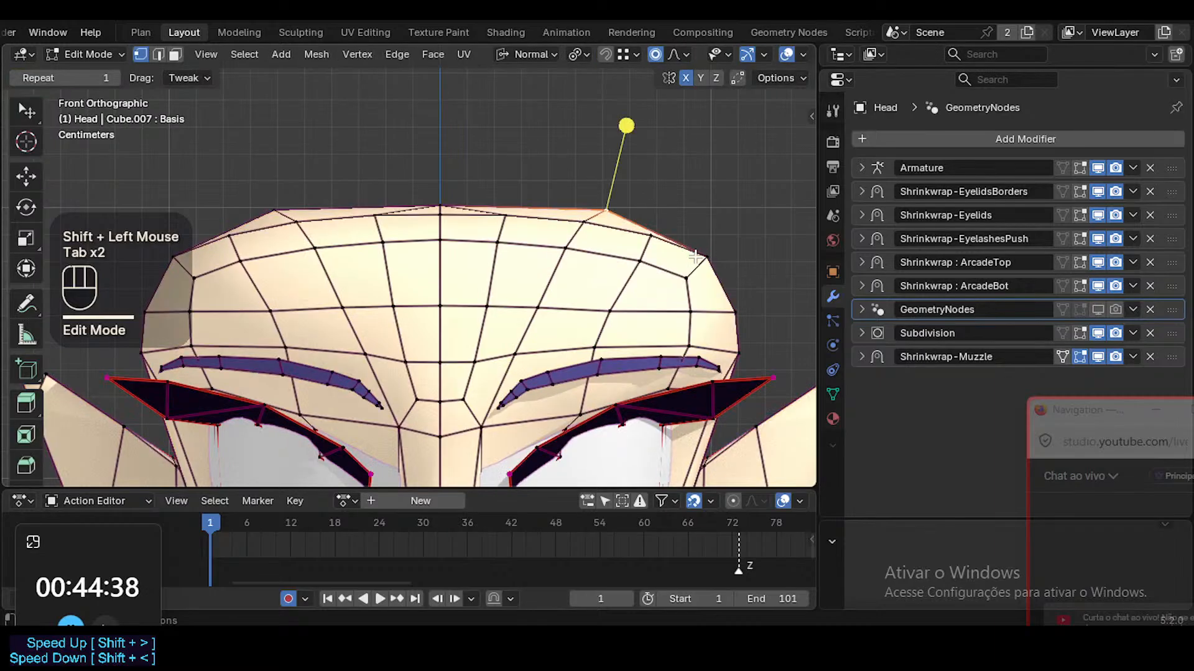
Refine the same upper-corner vertex by moving it slightly farther inward and down
{"action": "key", "text": "g"}
{"action": "left_click", "coordinate": [649, 261], "text": "shift"}
{"action": "key", "text": "Tab"}
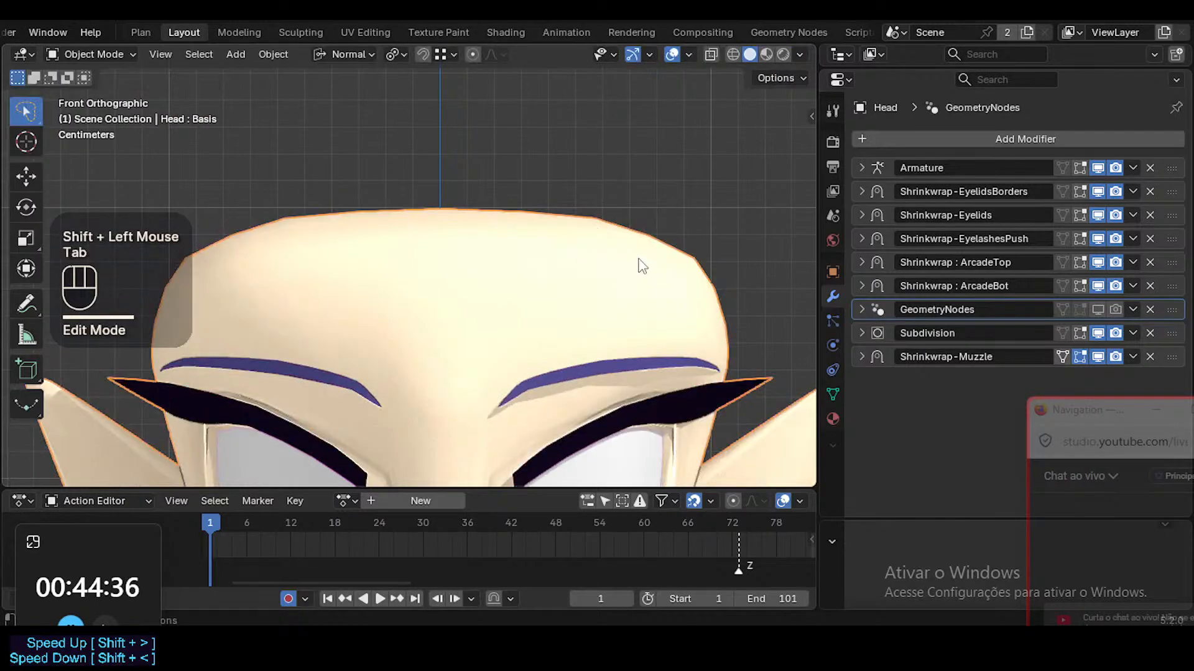
{"action": "key", "text": "Tab"}
{"action": "key", "text": "shift+g"}
{"action": "key", "text": "g"}
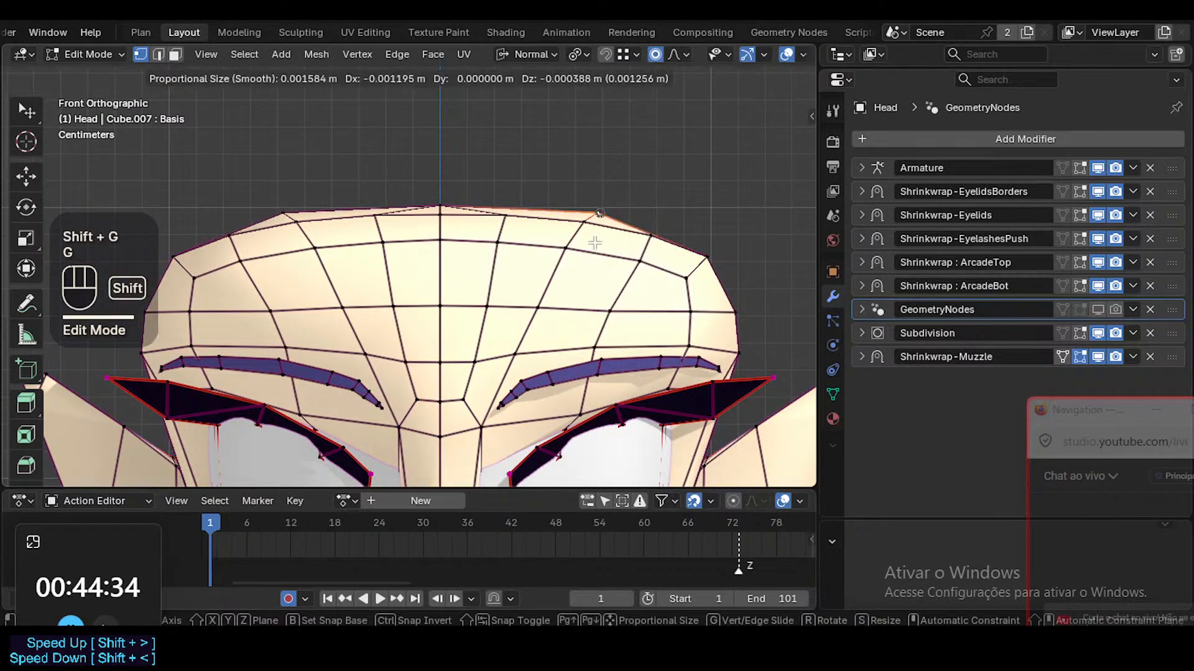
{"action": "left_click", "coordinate": [702, 265], "text": "shift"}
Using X-ray, reposition the rear vertex behind the head's upper side outline and check the solid result in Object Mode
{"action": "key", "text": "alt+z"}
{"action": "left_click", "coordinate": [650, 236]}
{"action": "key", "text": "g"}
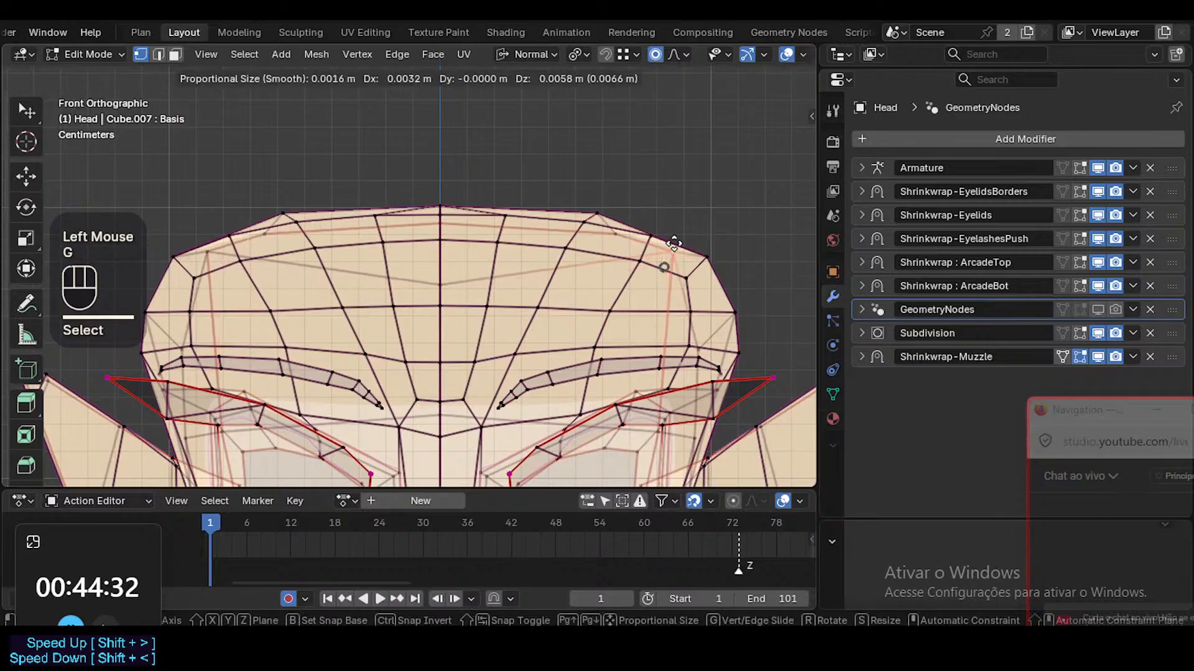
{"action": "left_click", "coordinate": [678, 247]}
{"action": "key", "text": "g"}
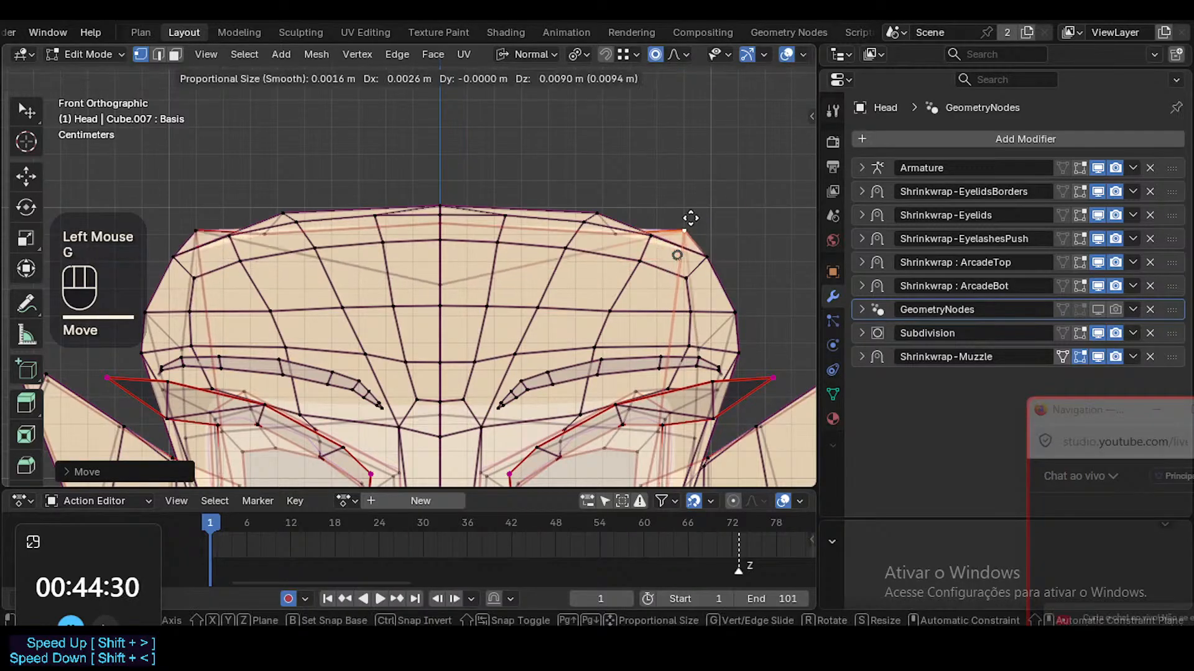
{"action": "left_click", "coordinate": [666, 268], "text": "shift"}
{"action": "key", "text": "alt+z"}
{"action": "key", "text": "Tab"}
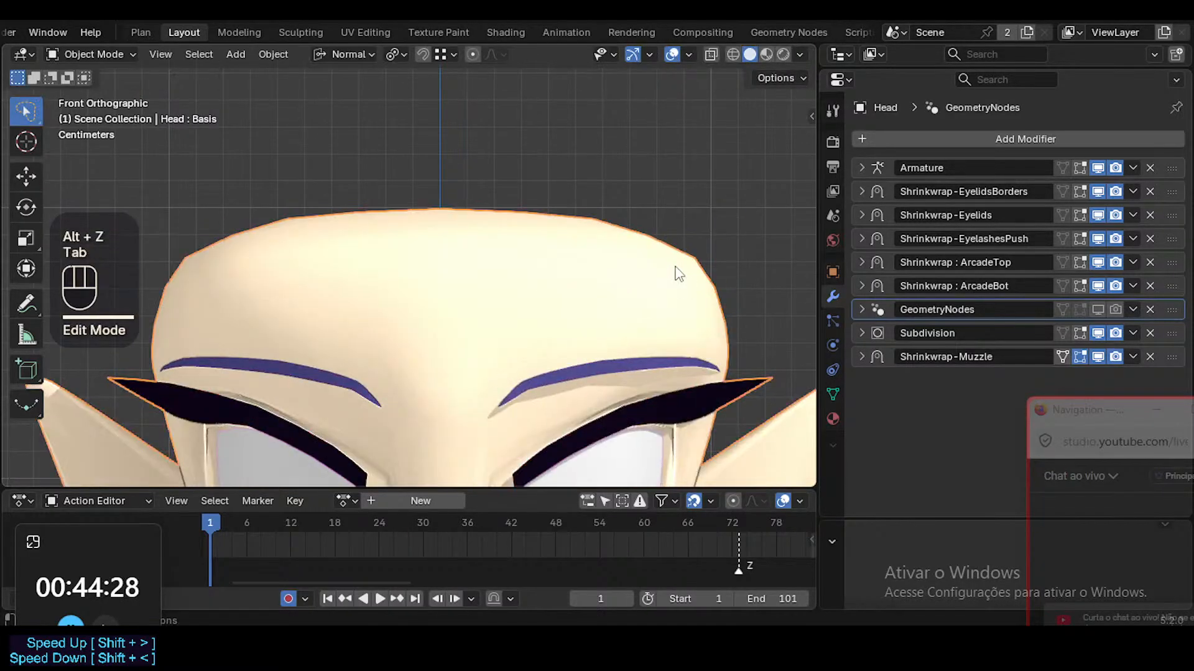
Nudge the upper-corner vertex of the head's top outline again to smooth the transition beside it
{"action": "key", "text": "Tab"}
{"action": "left_click", "coordinate": [600, 206]}
{"action": "key", "text": "g"}
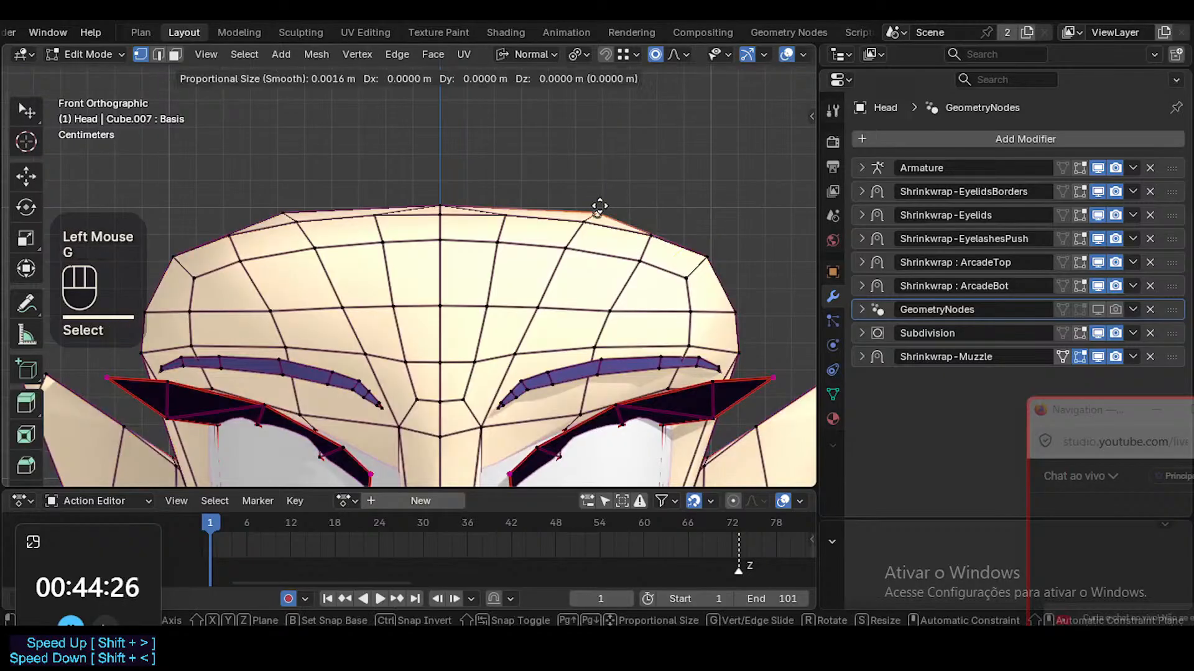
{"action": "left_click", "coordinate": [623, 247], "text": "shift"}
{"action": "key", "text": "Tab"}
{"action": "key", "text": "Tab"}
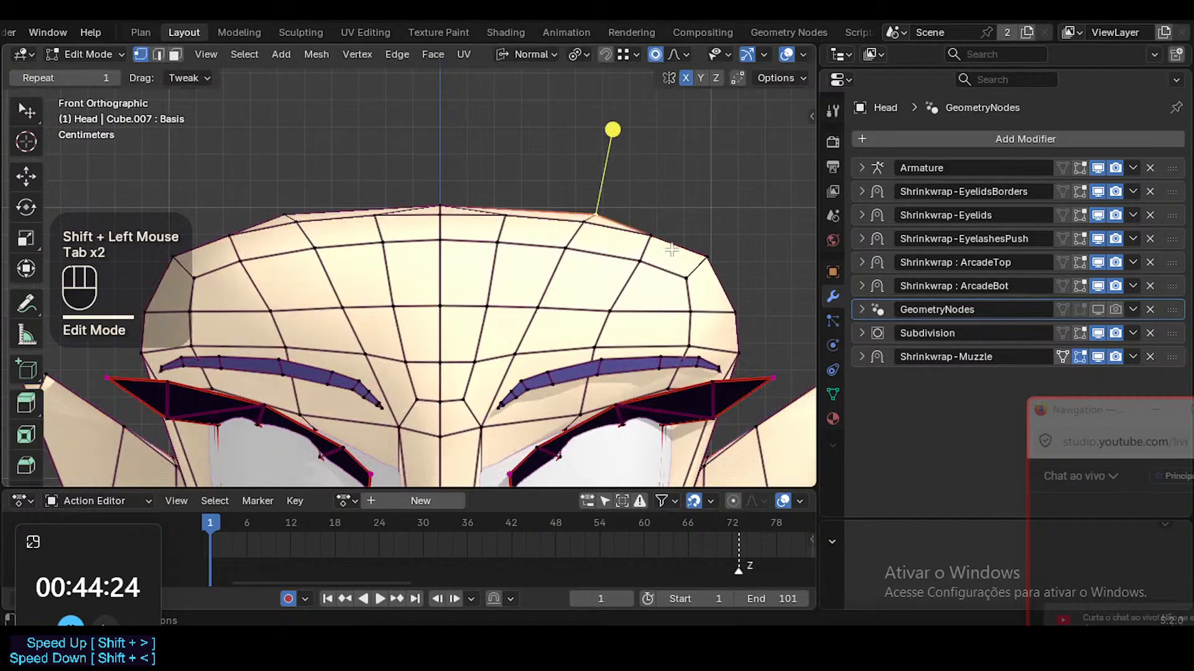
Move the sloping top-outline vertex between the upper corner and the outer corner slightly outward and down
{"action": "left_click", "coordinate": [651, 237]}
{"action": "key", "text": "g"}
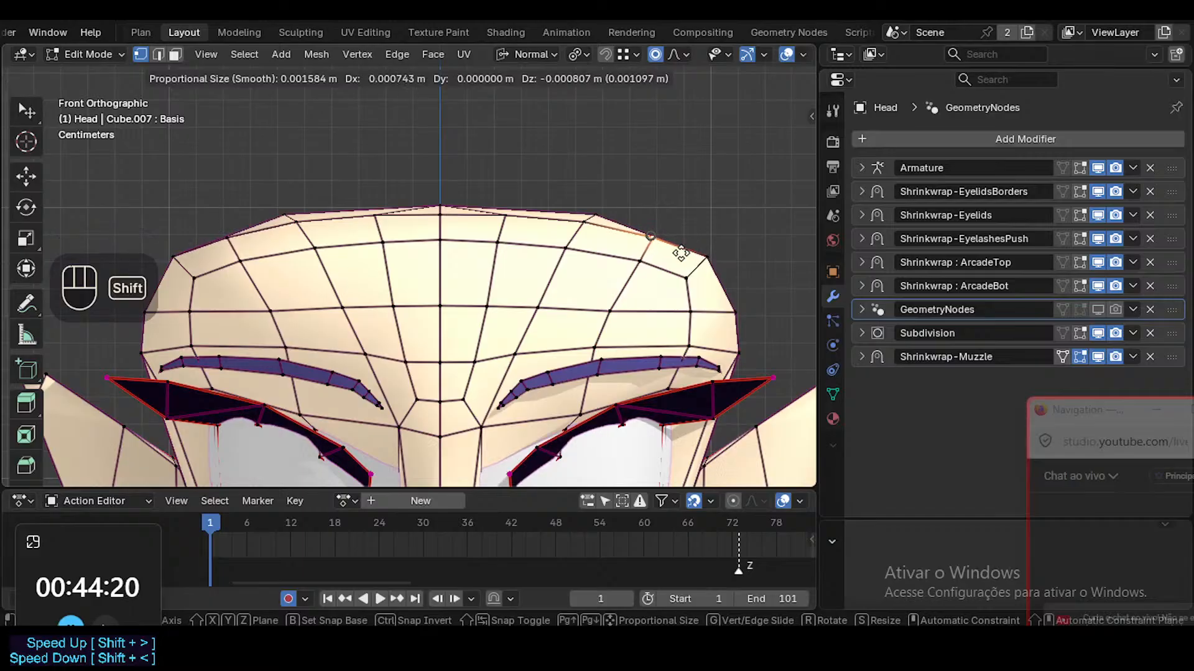
{"action": "left_click", "coordinate": [689, 258], "text": "shift"}
{"action": "key", "text": "Tab"}
{"action": "key", "text": "Tab"}
Pull the outer-corner vertex of the head outline, on the character's left, slightly inward and down
{"action": "left_click", "coordinate": [729, 253]}
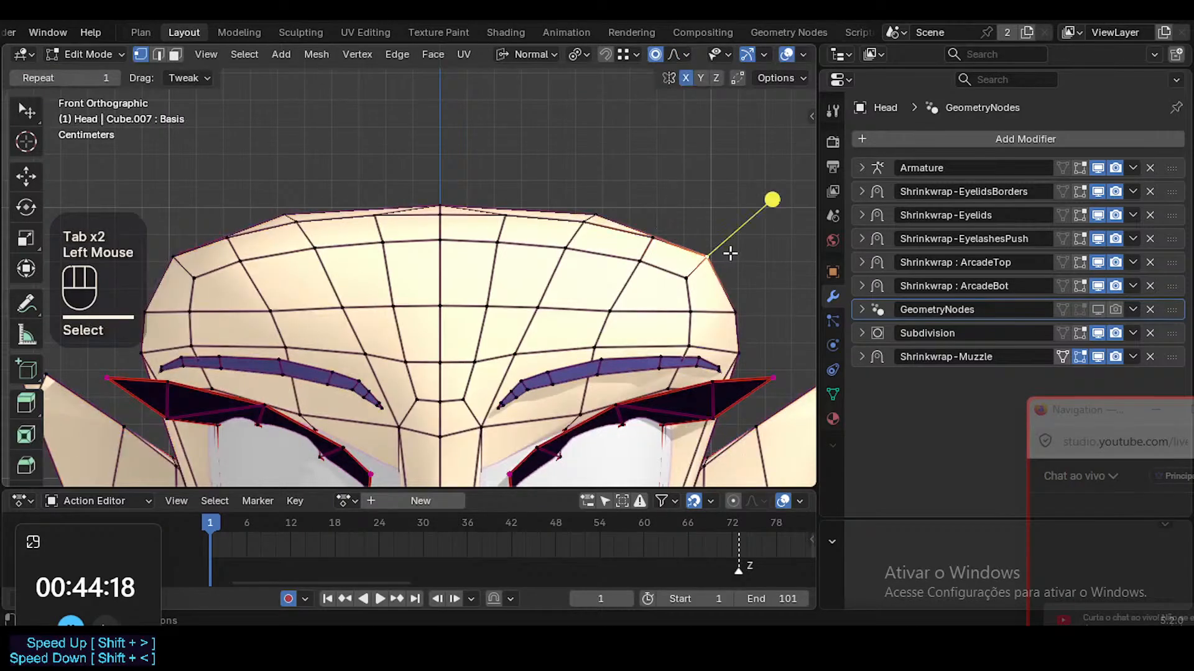
{"action": "key", "text": "Tab"}
{"action": "key", "text": "Tab"}
{"action": "key", "text": "g"}
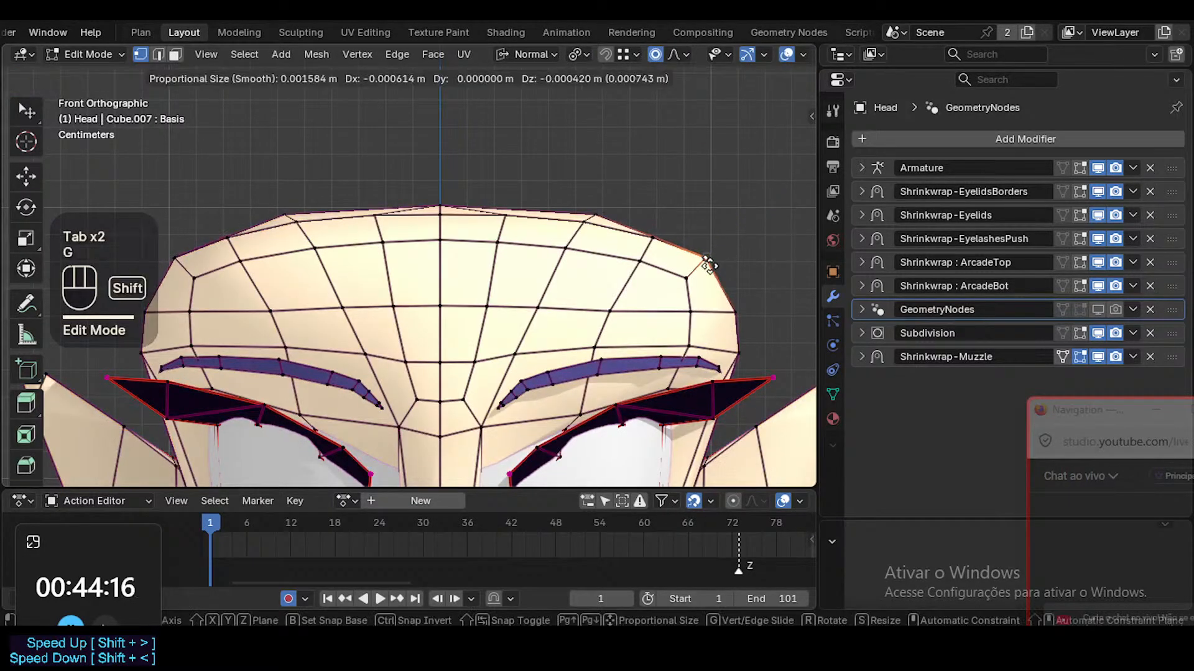
{"action": "left_click", "coordinate": [738, 300], "text": "shift"}
Move the side-outline vertex below the outer corner slightly inward and check the silhouette
{"action": "left_click", "coordinate": [733, 301]}
{"action": "key", "text": "g"}
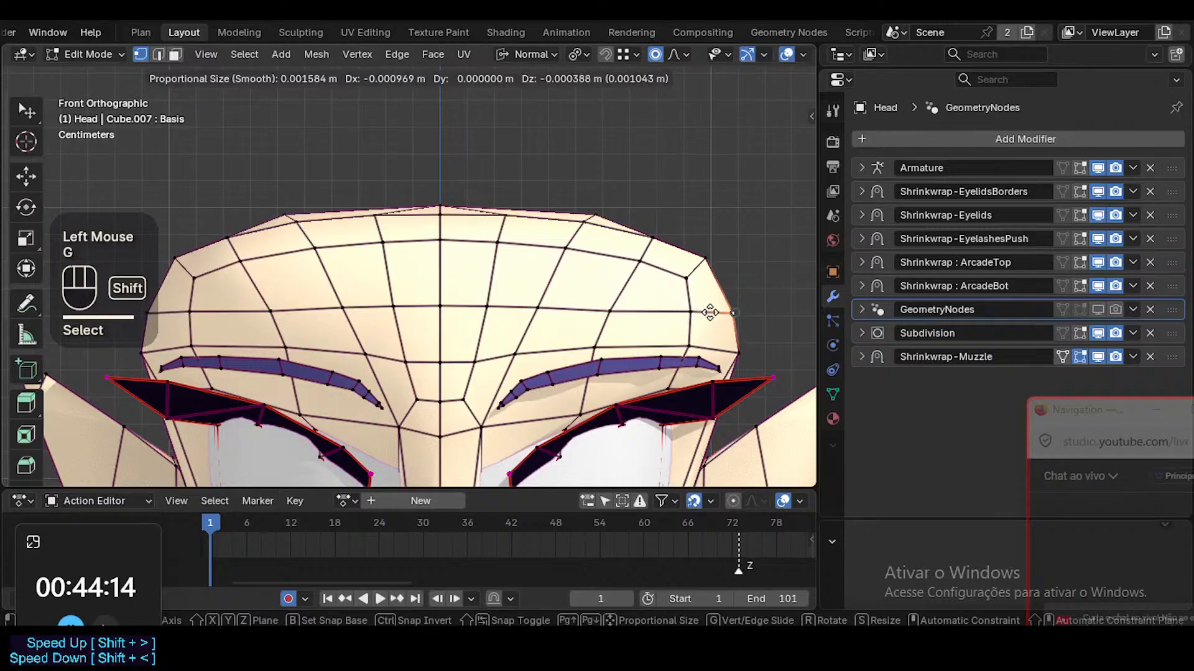
{"action": "left_click", "coordinate": [710, 312], "text": "shift"}
{"action": "key", "text": "Tab"}
{"action": "key", "text": "Tab"}
Lower the two inner forehead vertices above the outer end of the character's left eyebrow slightly
{"action": "left_click", "coordinate": [697, 313]}
{"action": "key", "text": "g"}
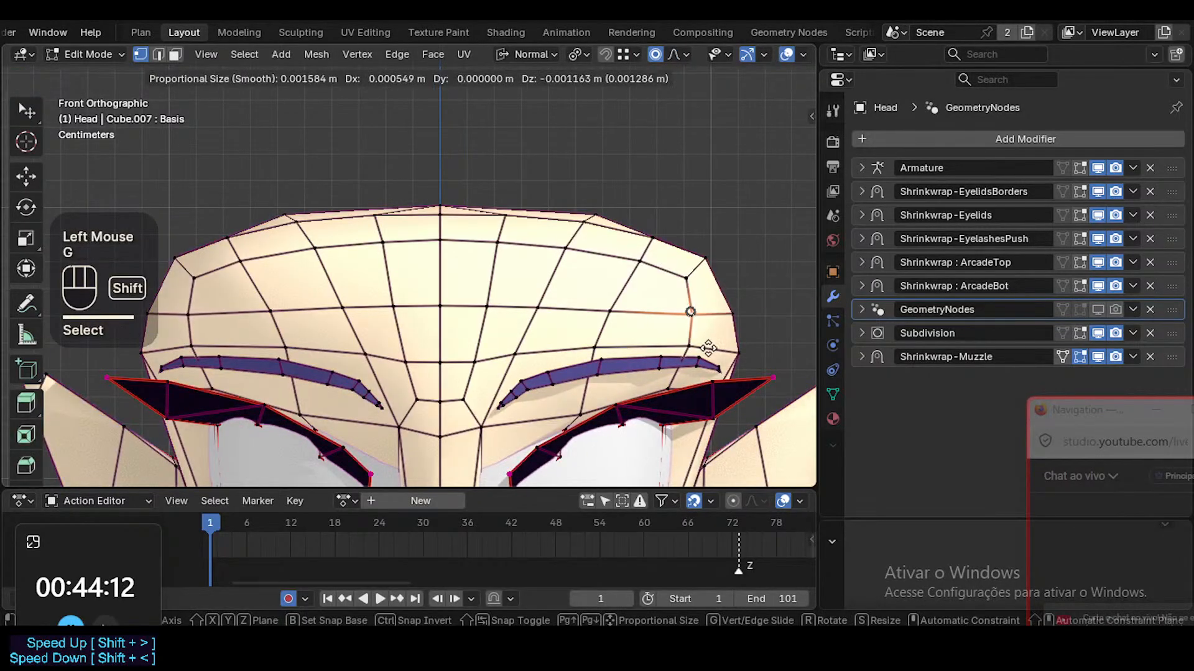
{"action": "left_click", "coordinate": [759, 304], "text": "shift"}
{"action": "left_click", "coordinate": [695, 346]}
{"action": "key", "text": "g"}
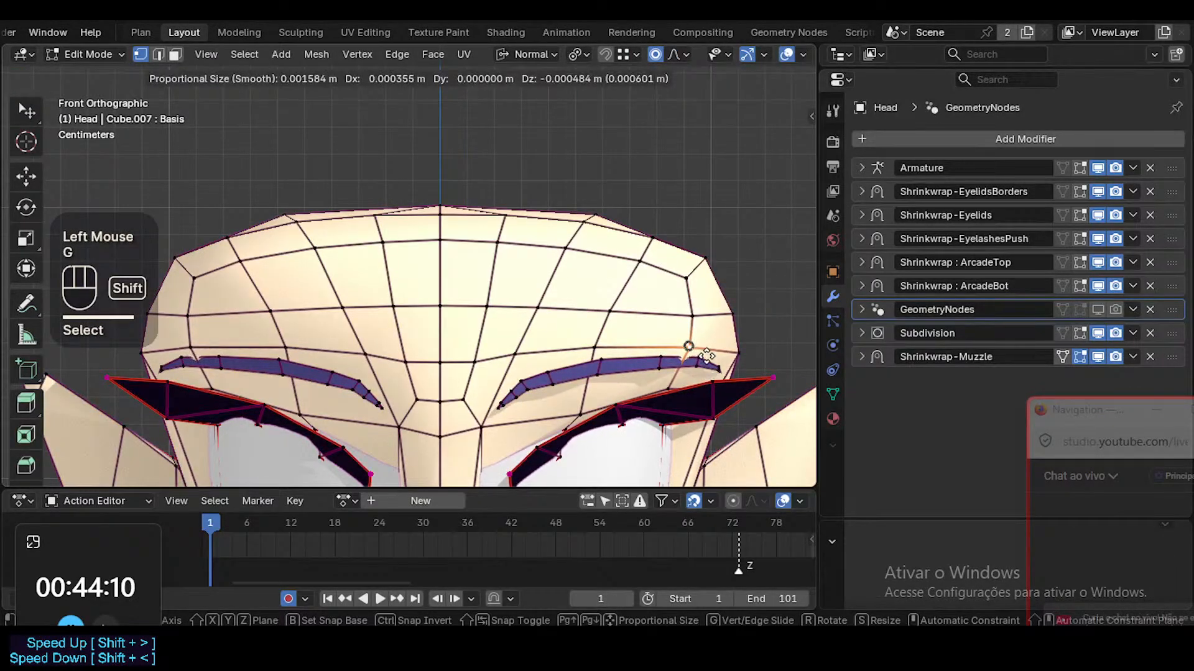
{"action": "left_click", "coordinate": [759, 357], "text": "shift"}
Nudge the two forehead vertices above the middle of the character's left eyebrow to even out the edge flow
{"action": "left_click", "coordinate": [597, 345]}
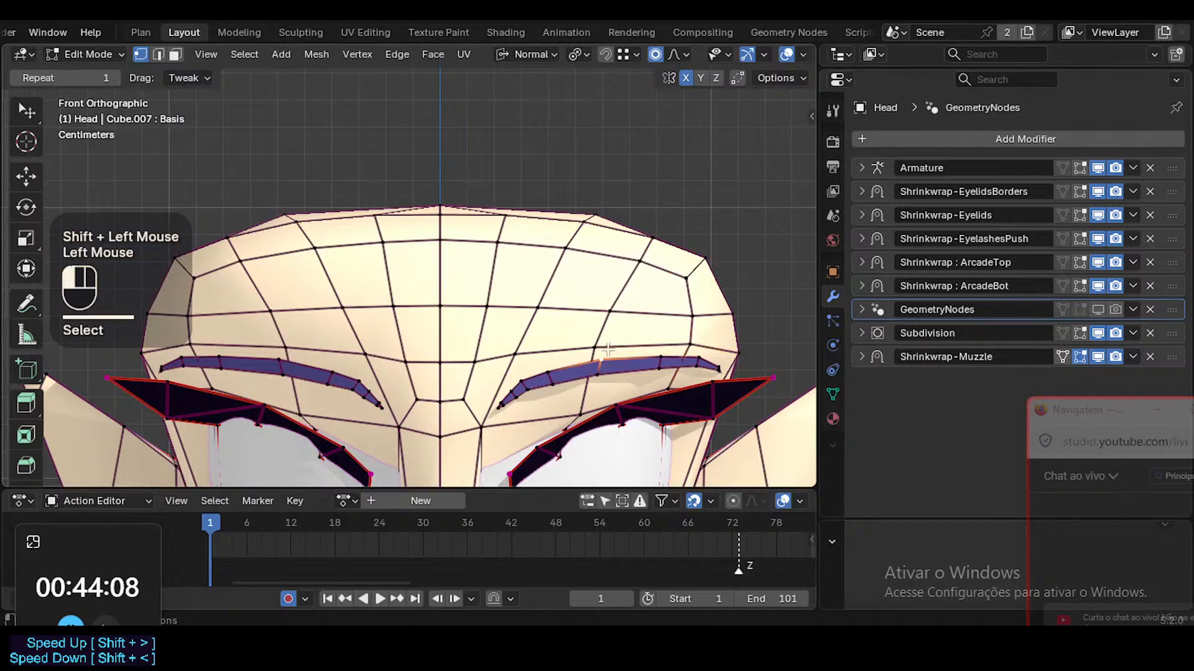
{"action": "key", "text": "g"}
{"action": "left_click", "coordinate": [628, 355], "text": "shift"}
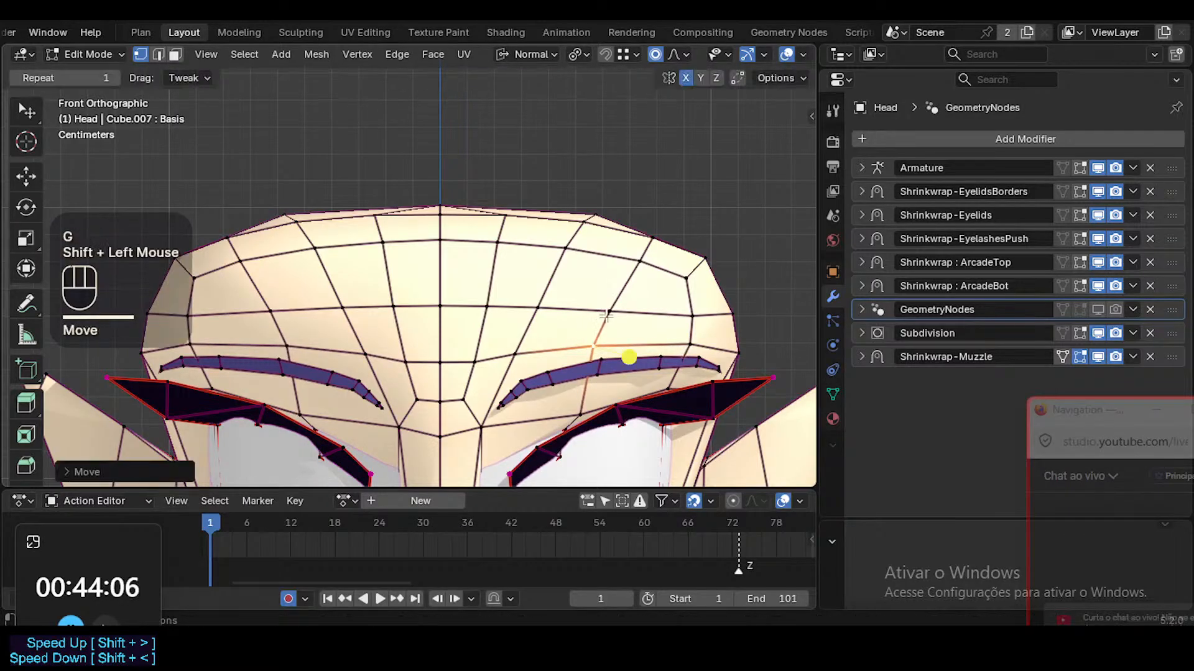
{"action": "left_click", "coordinate": [607, 309]}
{"action": "key", "text": "g"}
{"action": "left_click", "coordinate": [684, 312], "text": "shift"}
Raise the outer forehead vertex and the neighbouring side-outline vertex slightly, then return to Object Mode
{"action": "left_click", "coordinate": [685, 312]}
{"action": "key", "text": "g"}
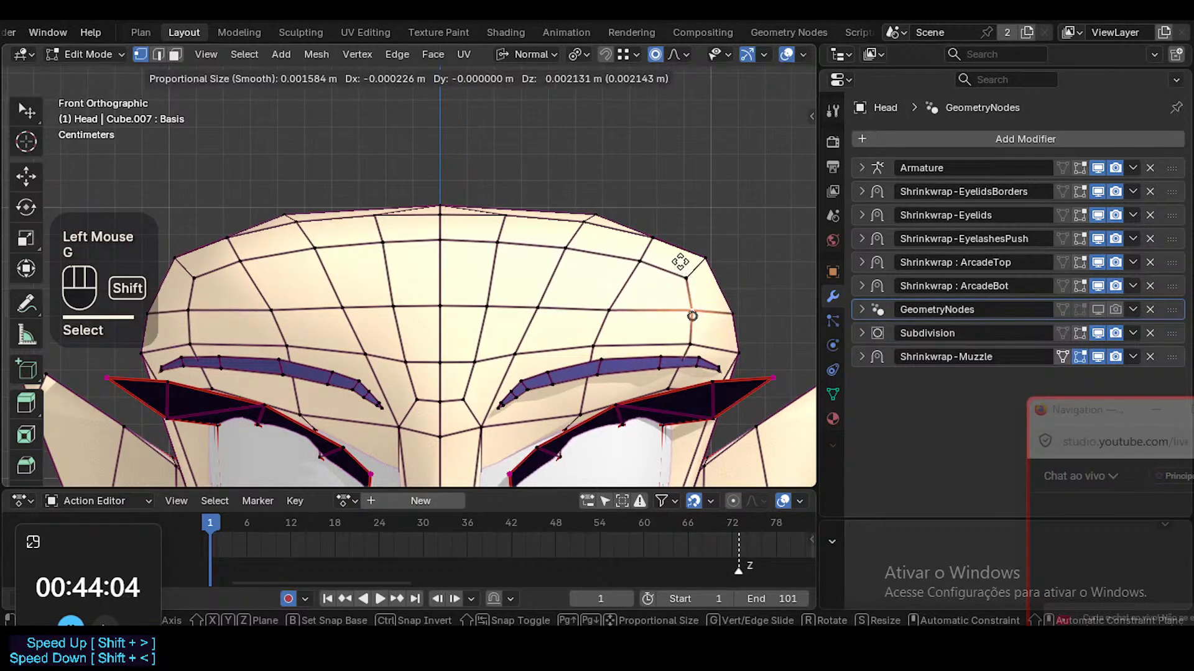
{"action": "left_click", "coordinate": [754, 296], "text": "shift"}
{"action": "left_click", "coordinate": [731, 314]}
{"action": "key", "text": "g"}
{"action": "left_click", "coordinate": [726, 272], "text": "shift"}
{"action": "key", "text": "Tab"}
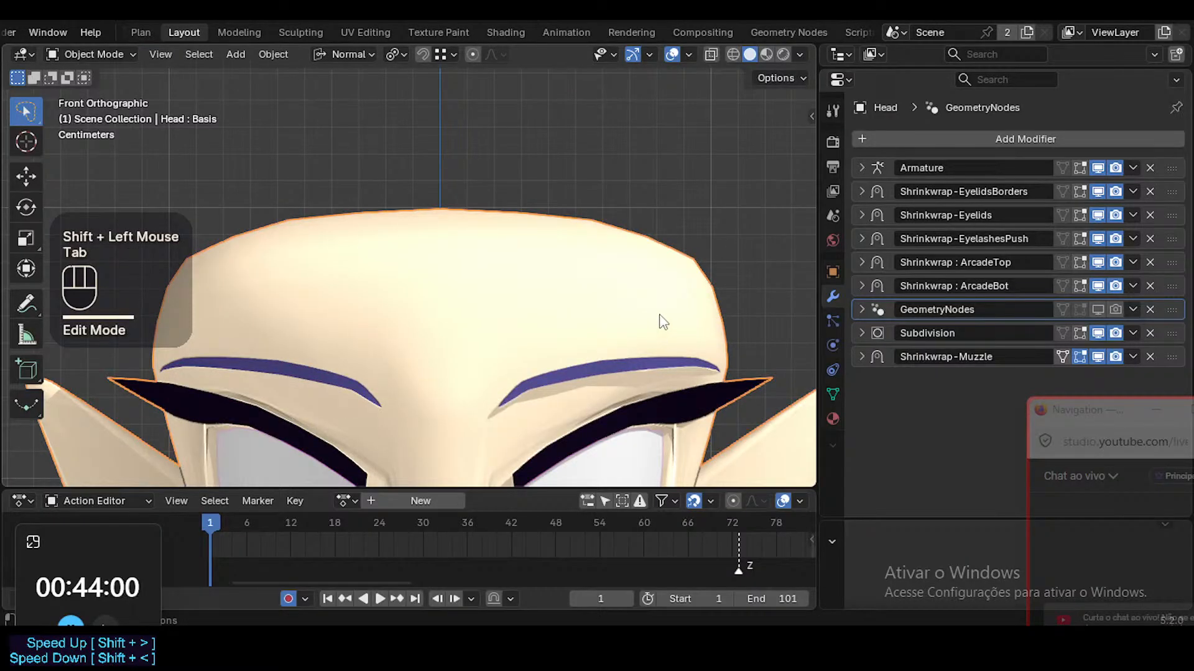
View the whole head from the front and save the ToonDorothy-01.blend file
{"action": "scroll", "coordinate": [643, 298], "scroll_direction": "down", "scroll_amount": 4}
{"action": "middle_click_drag", "start_coordinate": [662, 353], "coordinate": [634, 304], "text": "shift"}
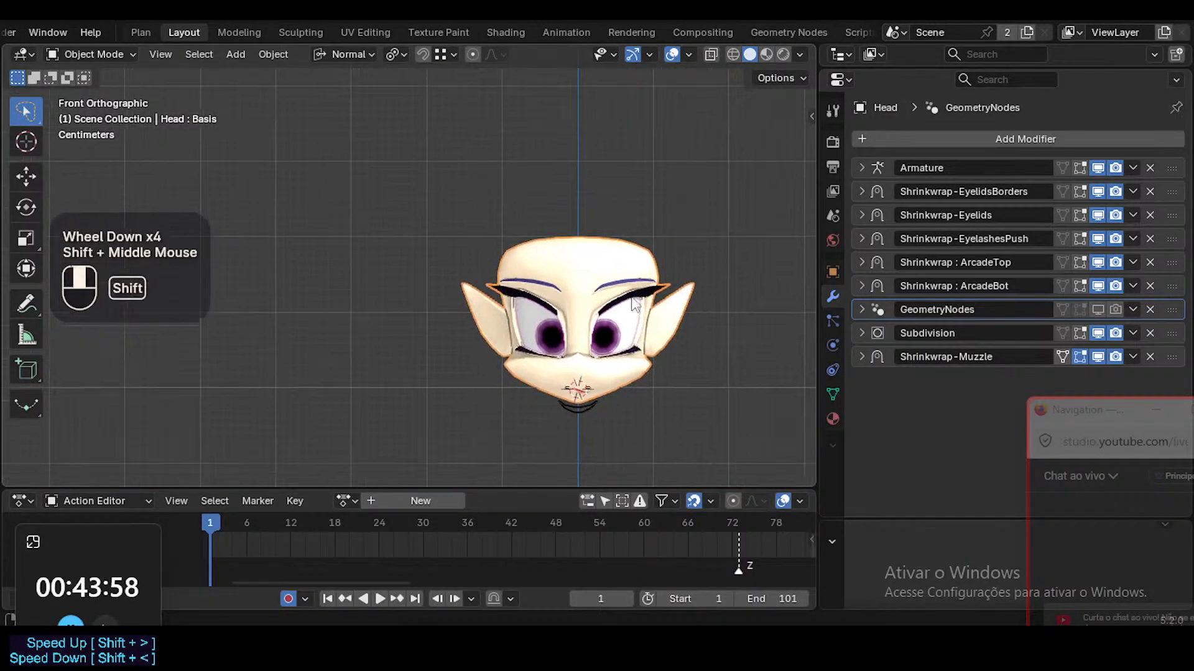
{"action": "scroll", "coordinate": [637, 308], "scroll_direction": "up", "scroll_amount": 1}
{"action": "key", "text": "ctrl+s"}
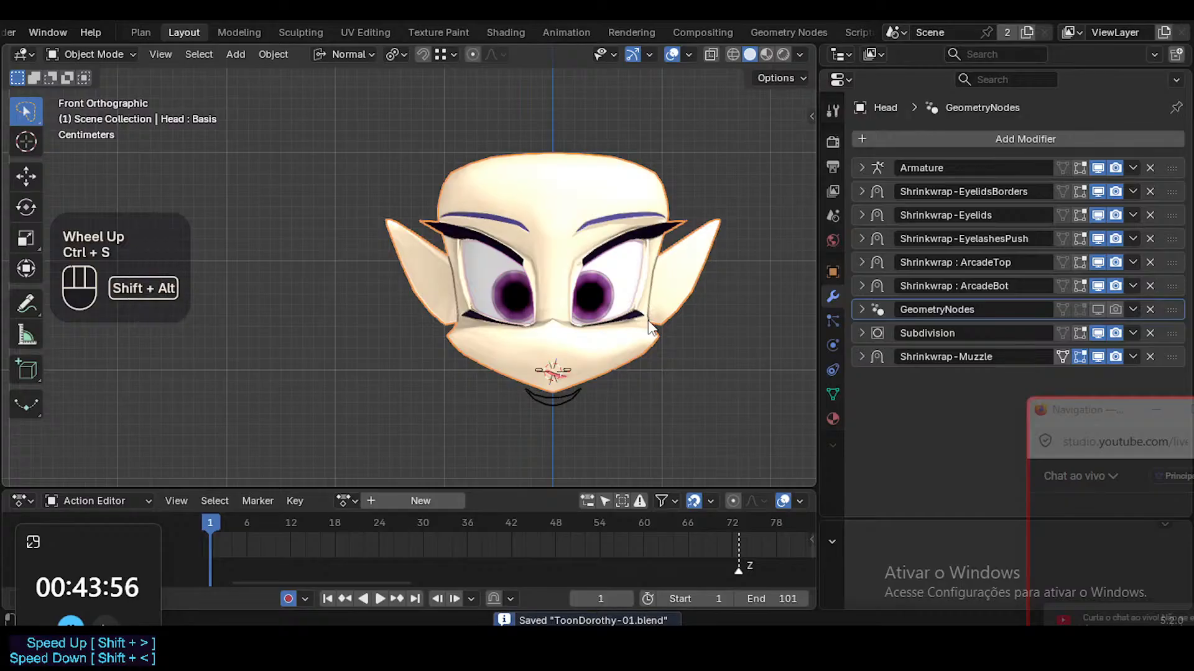
Hide the viewport overlays and enable the HAIR and COSTUME collections to show the head with hair and costume
{"action": "key", "text": "shift+alt+z"}
{"action": "key", "text": "ctrl+alt+shift+z"}
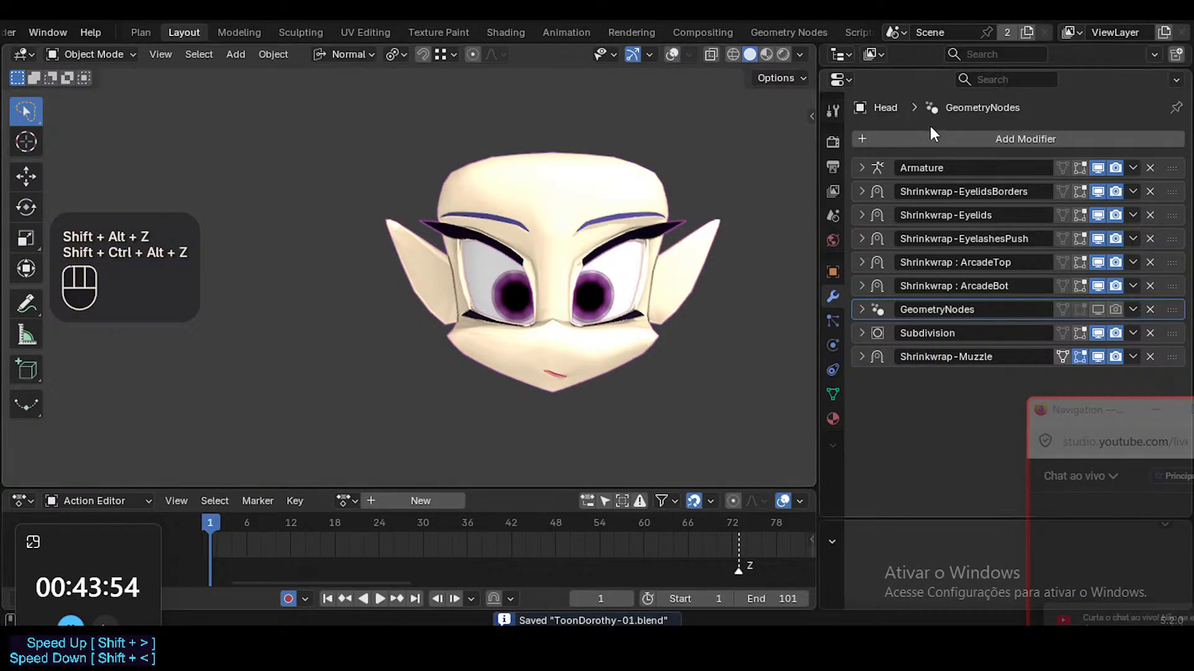
{"action": "left_click_drag", "start_coordinate": [964, 67], "coordinate": [963, 291]}
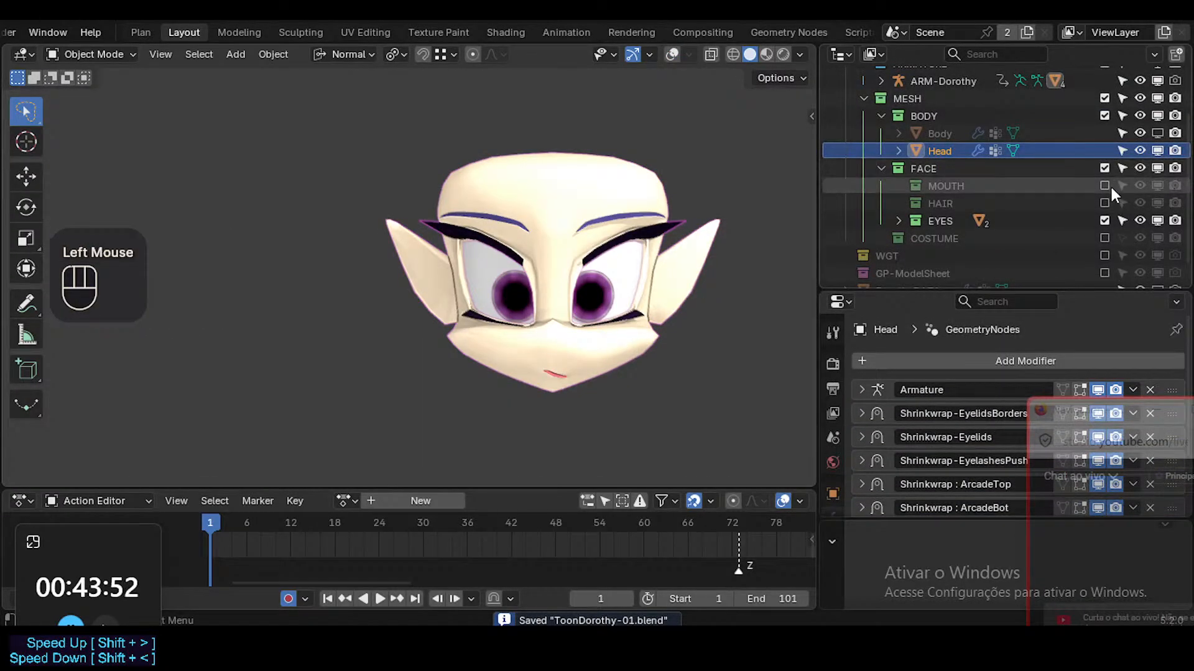
{"action": "left_click", "coordinate": [1104, 202]}
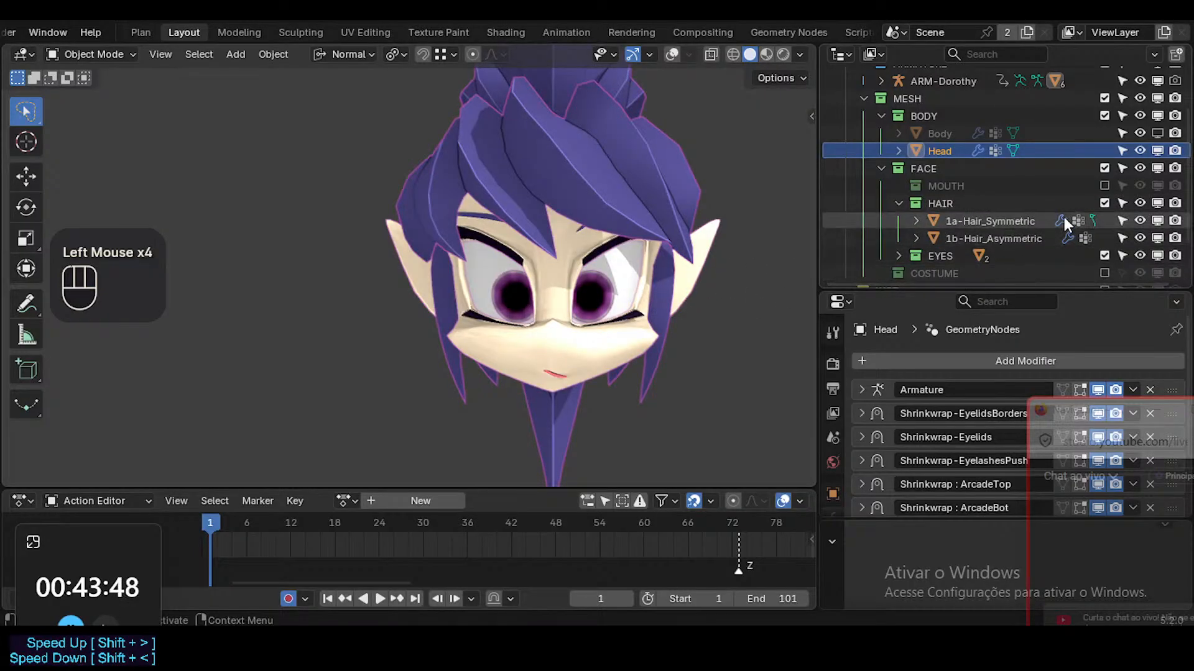
{"action": "scroll", "coordinate": [1082, 249], "scroll_direction": "down", "scroll_amount": 2}
{"action": "left_click", "coordinate": [1104, 238]}
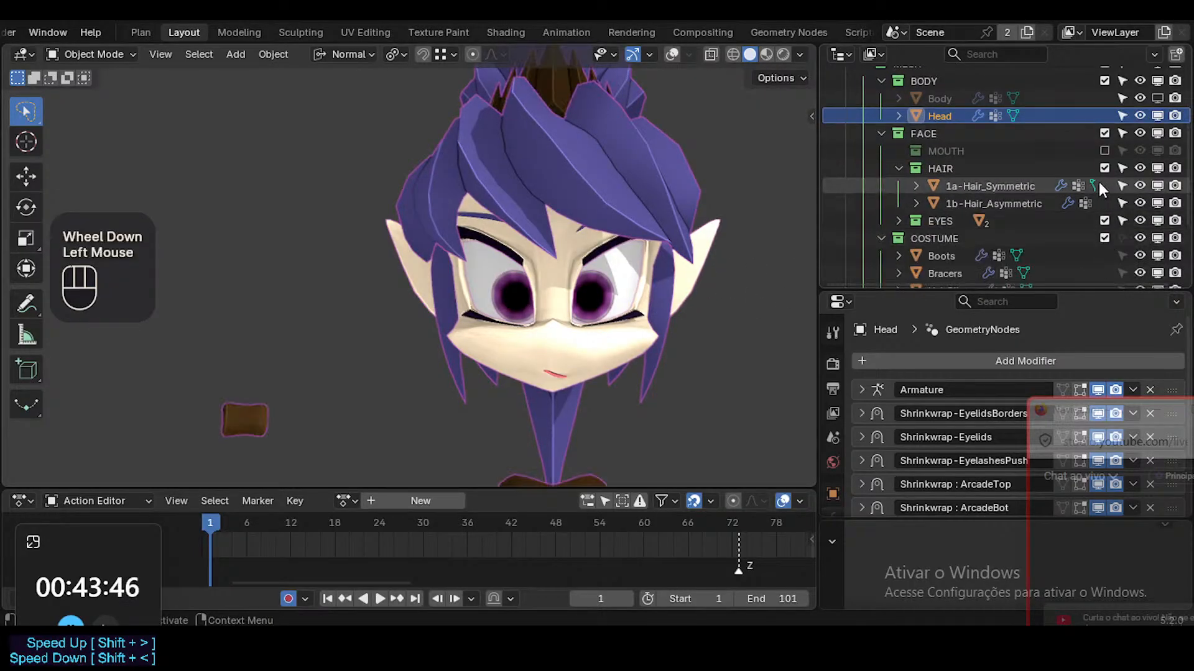
{"action": "key", "text": "alt+h"}
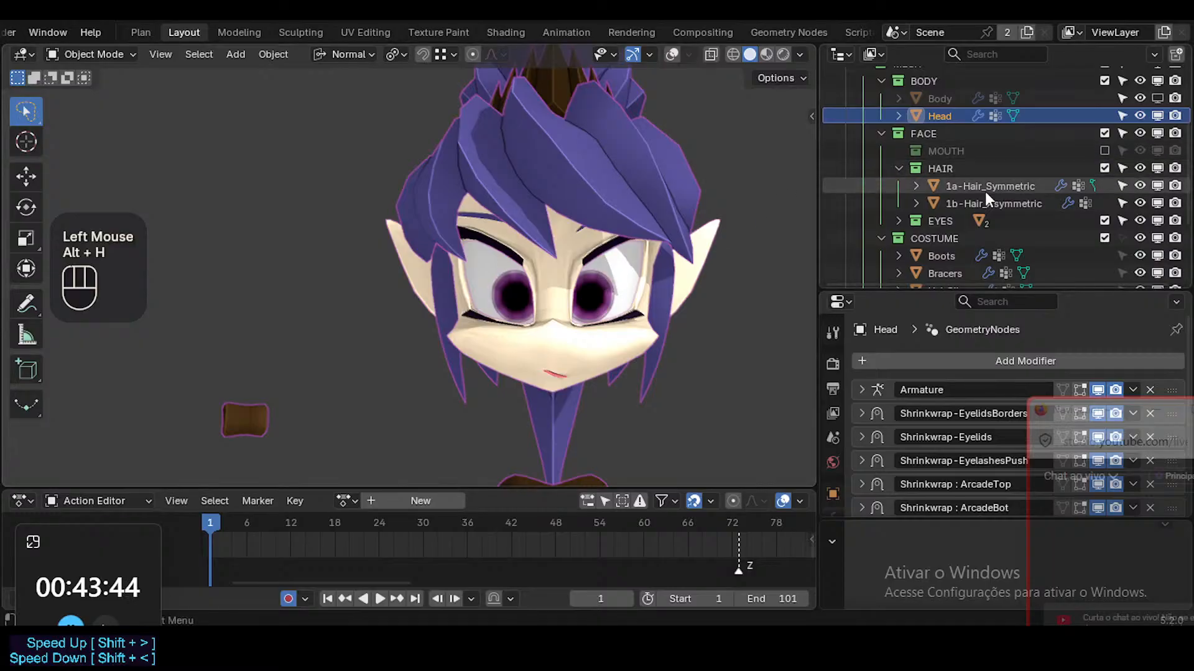
Make the Body mesh visible in the viewport, view the character's head and upper body from several angles, and save the file
{"action": "left_click", "coordinate": [1157, 98]}
{"action": "scroll", "coordinate": [566, 345], "scroll_direction": "down", "scroll_amount": 1}
{"action": "scroll", "coordinate": [566, 345], "scroll_direction": "down", "scroll_amount": 3}
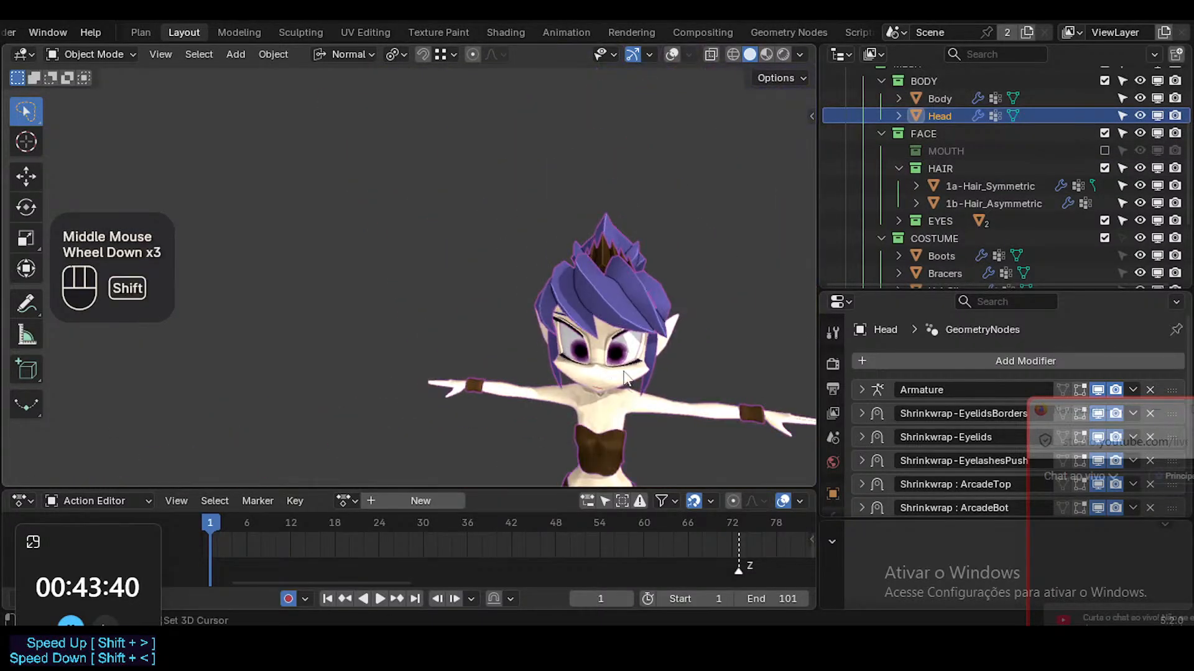
{"action": "middle_click_drag", "start_coordinate": [566, 345], "coordinate": [573, 304], "text": "shift"}
{"action": "scroll", "coordinate": [588, 264], "scroll_direction": "up", "scroll_amount": 1, "text": "ctrl"}
{"action": "middle_click_drag", "start_coordinate": [588, 264], "coordinate": [576, 201], "text": "ctrl"}
{"action": "middle_click_drag", "start_coordinate": [429, 255], "coordinate": [408, 336]}
{"action": "key", "text": "ctrl+s"}
Turn the viewport overlays back on and enter Edit Mode on the Head mesh
{"action": "key", "text": "shift+alt+z"}
{"action": "key", "text": "shift+ctrl+alt+z"}
{"action": "middle_click_drag", "start_coordinate": [472, 356], "coordinate": [416, 244]}
{"action": "key", "text": "Tab"}
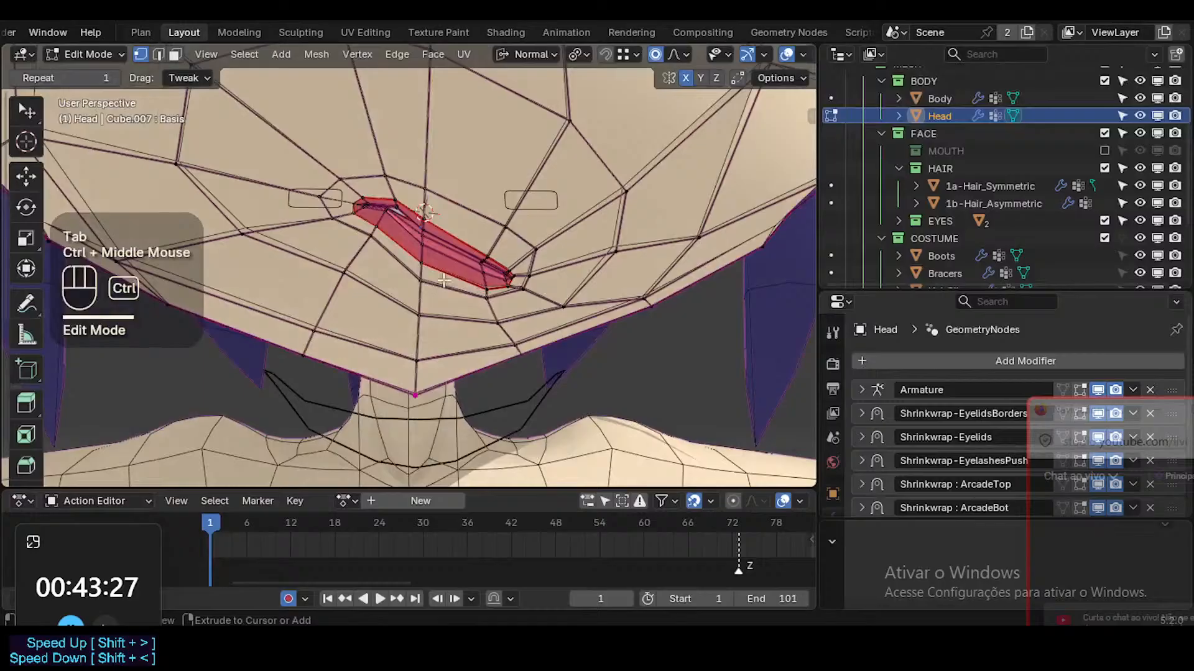
{"action": "key", "text": "2"}
{"action": "left_click", "coordinate": [517, 298]}
{"action": "middle_click_drag", "start_coordinate": [519, 298], "coordinate": [551, 258]}
{"action": "key", "text": "g"}
{"action": "key", "text": "g"}
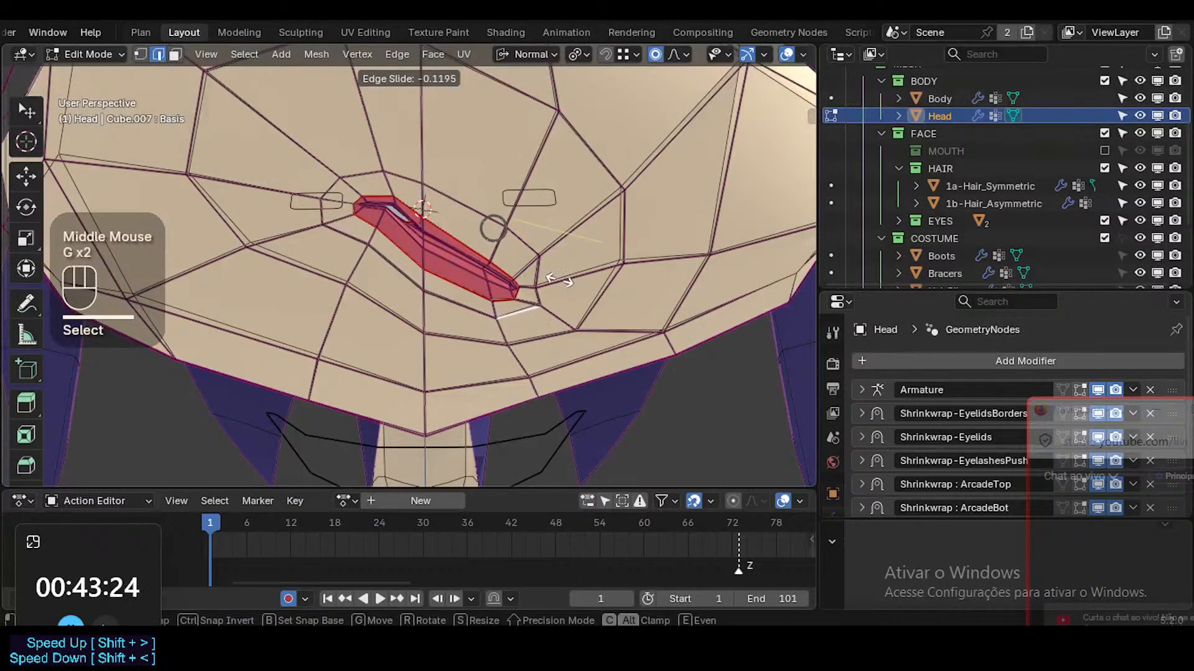
{"action": "key", "text": "Escape"}
Open the Head mesh's shape key list, enlarge it, and make MouthFrownStraight.L active with the edge below the left mouth corner selected
{"action": "scroll", "coordinate": [833, 482], "scroll_direction": "down", "scroll_amount": 1}
{"action": "scroll", "coordinate": [834, 482], "scroll_direction": "up", "scroll_amount": 1}
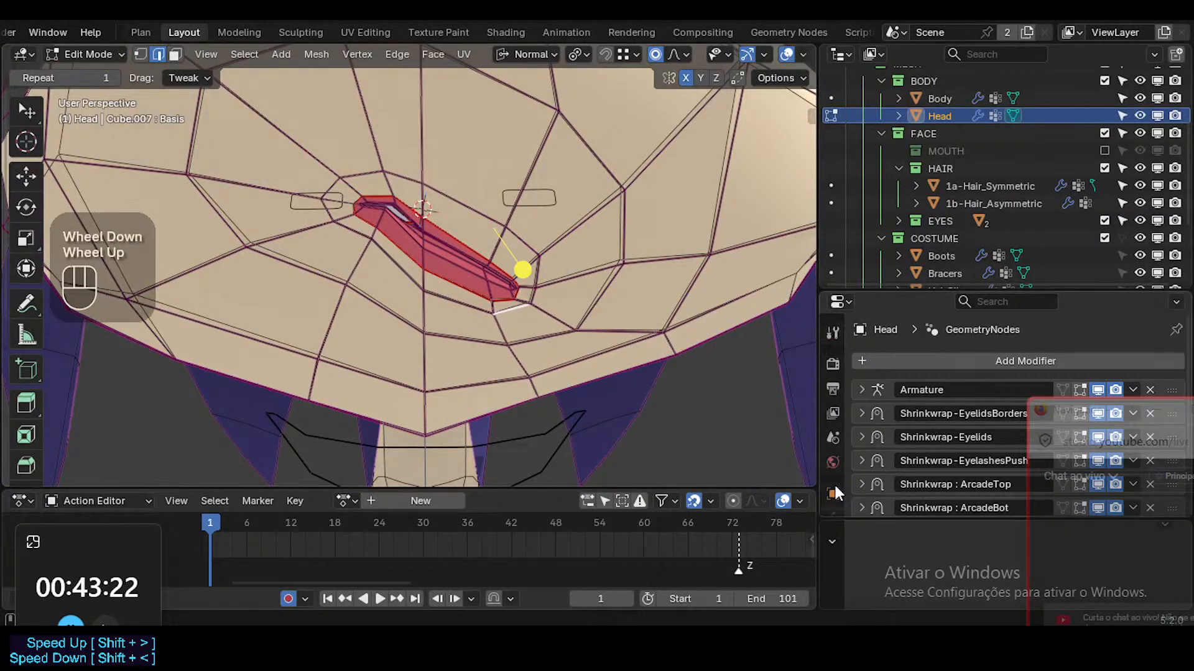
{"action": "scroll", "coordinate": [833, 468], "scroll_direction": "down", "scroll_amount": 3}
{"action": "left_click", "coordinate": [832, 477]}
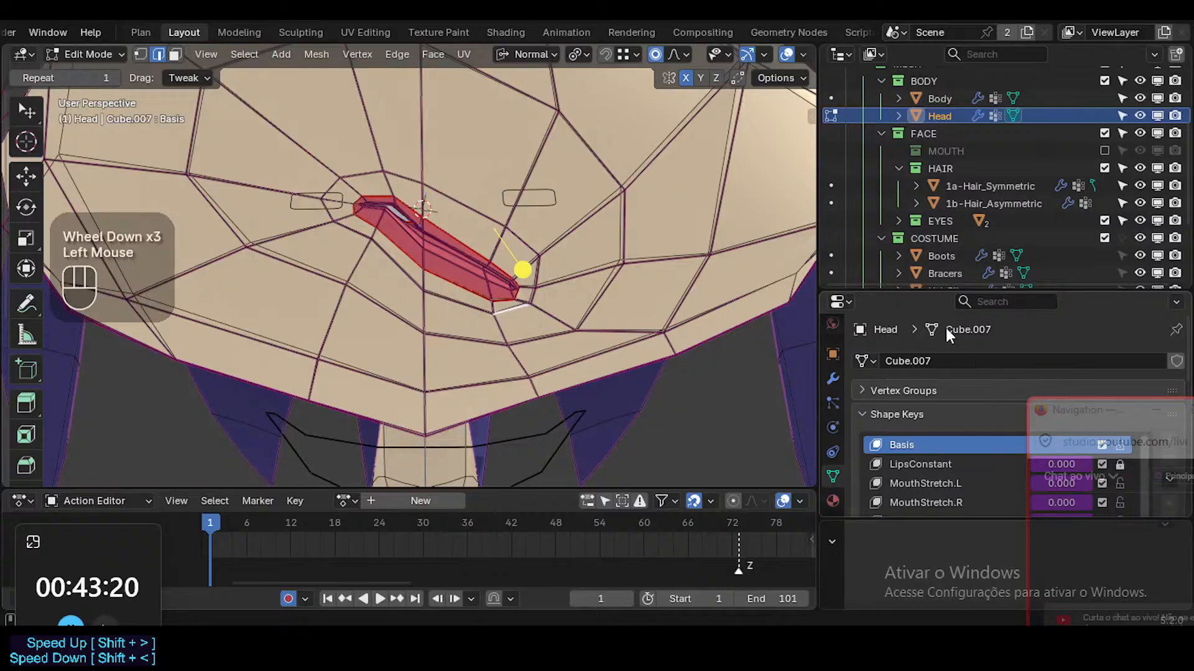
{"action": "left_click_drag", "start_coordinate": [937, 287], "coordinate": [936, 128]}
{"action": "key", "text": "ctrl+z"}
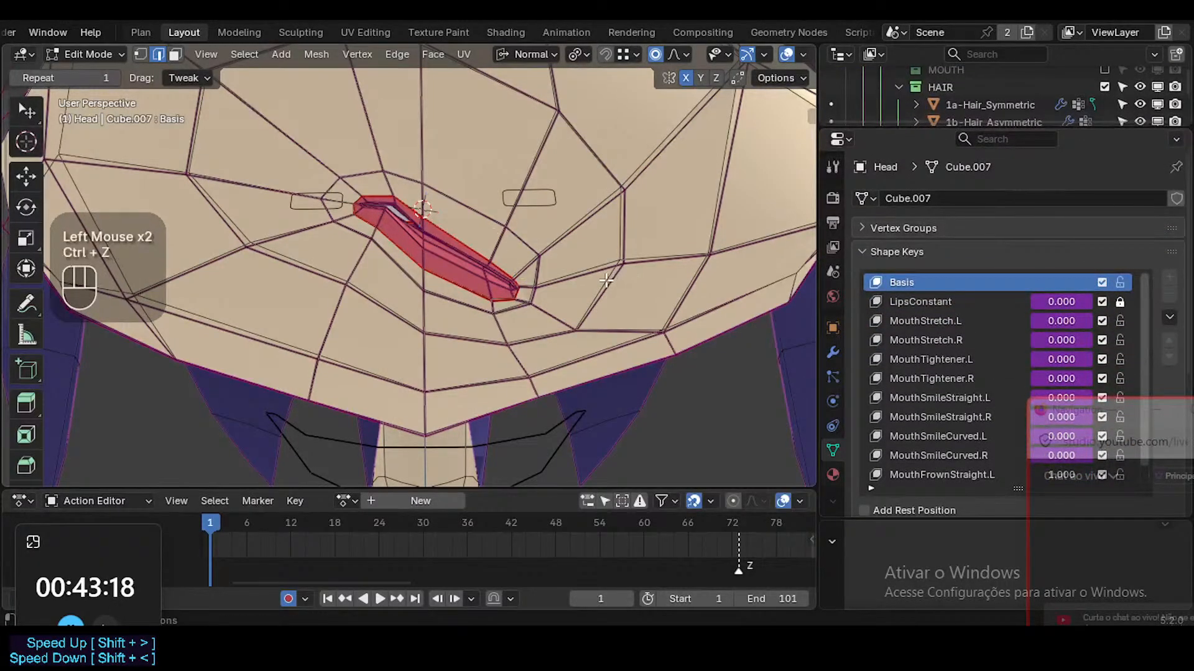
{"action": "left_click", "coordinate": [516, 314]}
{"action": "scroll", "coordinate": [949, 348], "scroll_direction": "down", "scroll_amount": 1}
{"action": "scroll", "coordinate": [949, 348], "scroll_direction": "up", "scroll_amount": 1}
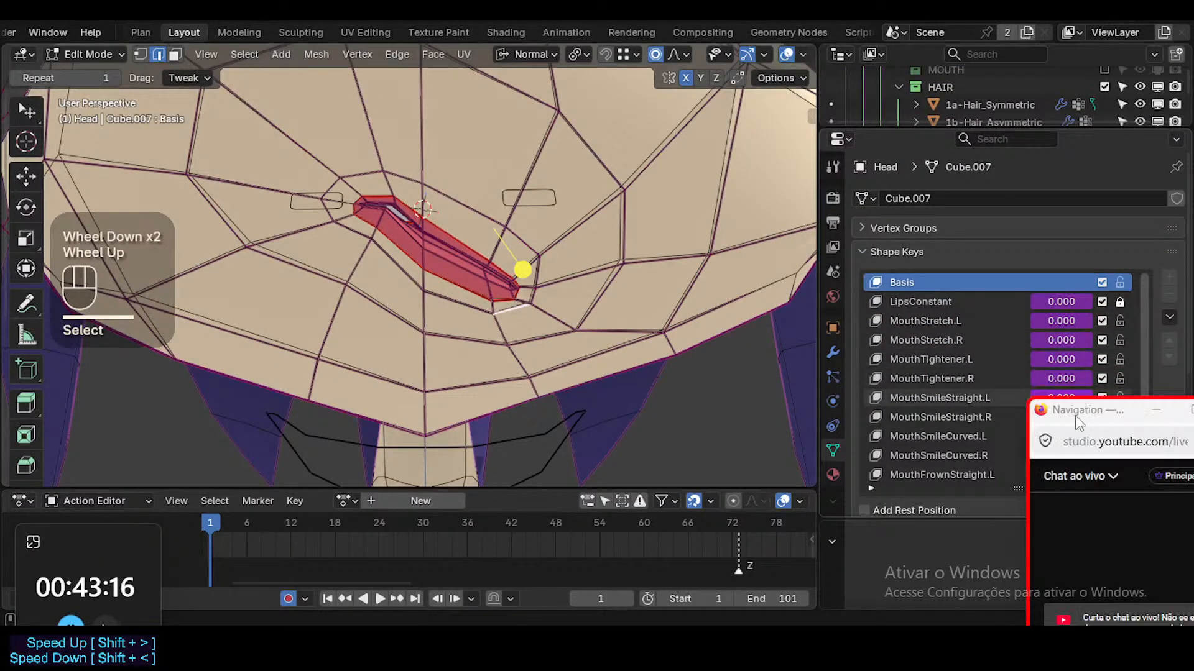
{"action": "scroll", "coordinate": [1025, 474], "scroll_direction": "down", "scroll_amount": 1}
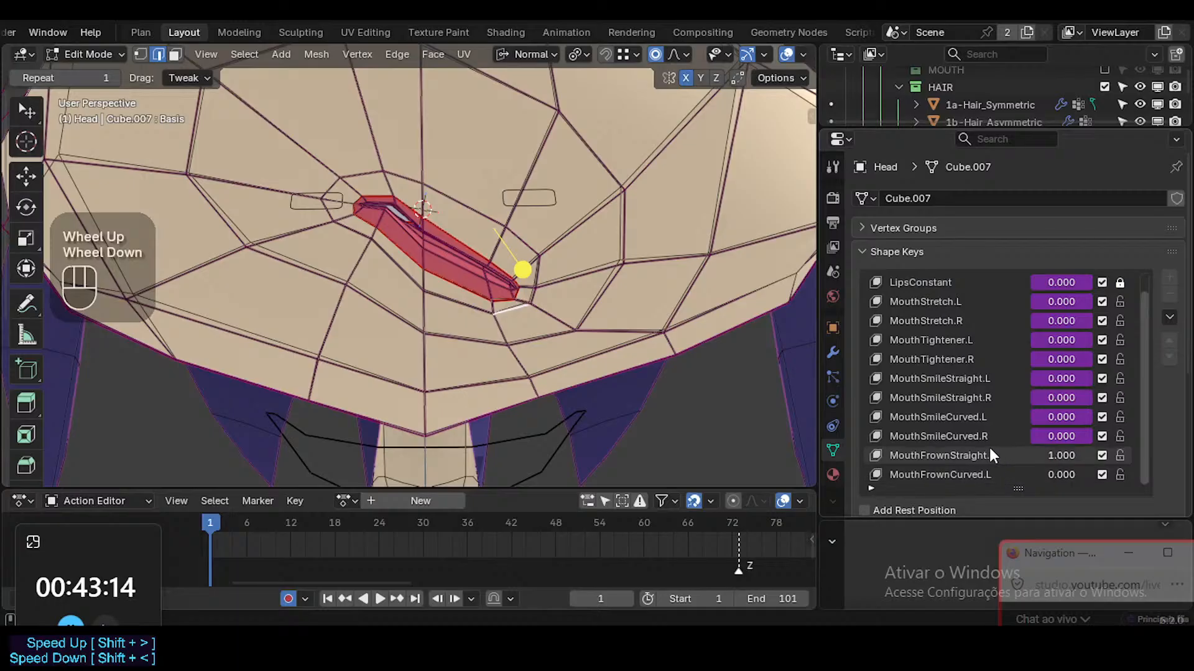
{"action": "left_click", "coordinate": [974, 456]}
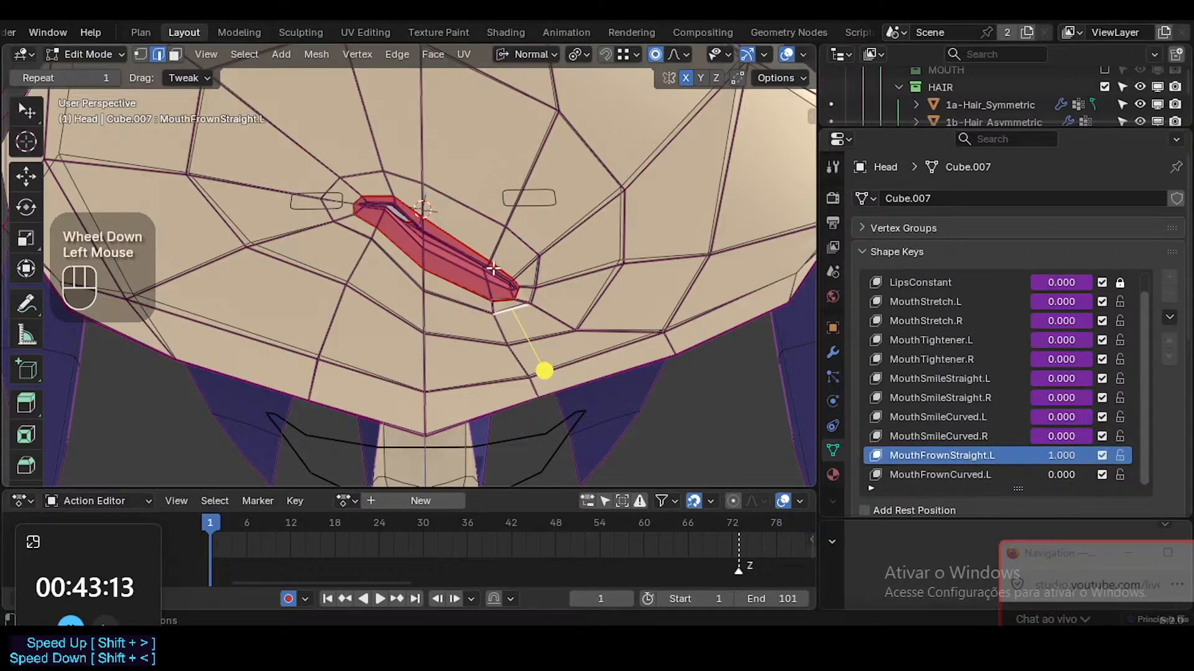
Slide the edge below the character's left mouth corner, then slide the vertex beside that corner slightly outward
{"action": "key", "text": "g"}
{"action": "key", "text": "g"}
{"action": "left_click", "coordinate": [540, 298]}
{"action": "key", "text": "1"}
{"action": "left_click", "coordinate": [538, 287]}
{"action": "key", "text": "g"}
{"action": "key", "text": "g"}
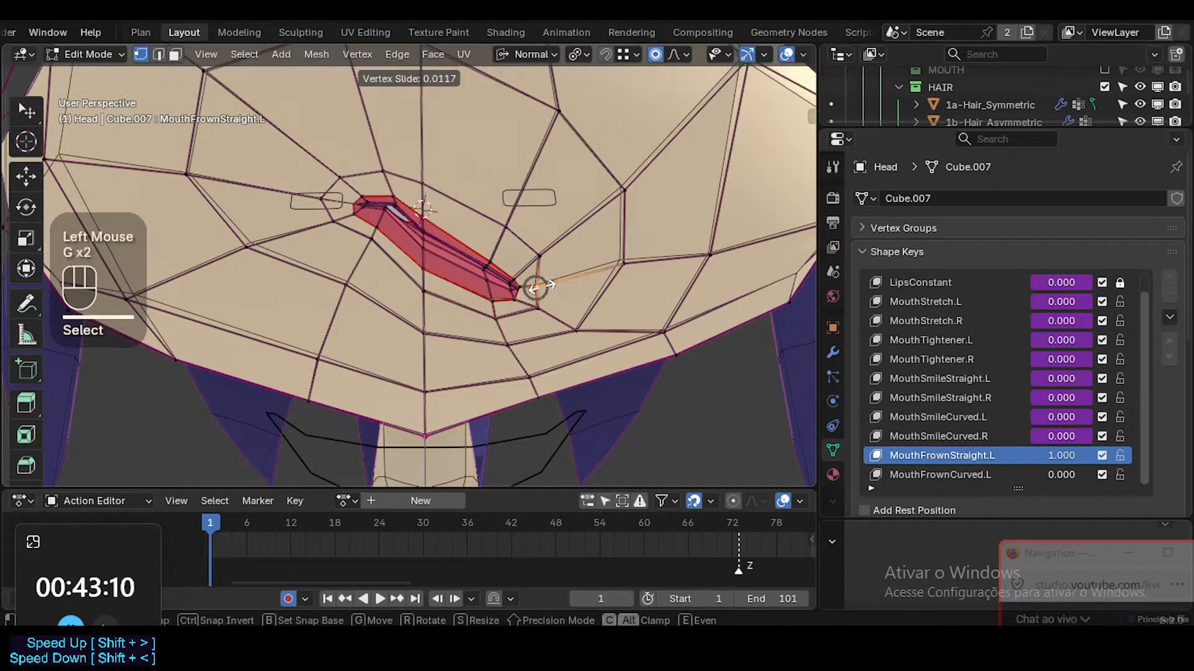
{"action": "left_click", "coordinate": [551, 287]}
{"action": "key", "text": "g"}
{"action": "key", "text": "g"}
{"action": "left_click", "coordinate": [546, 290]}
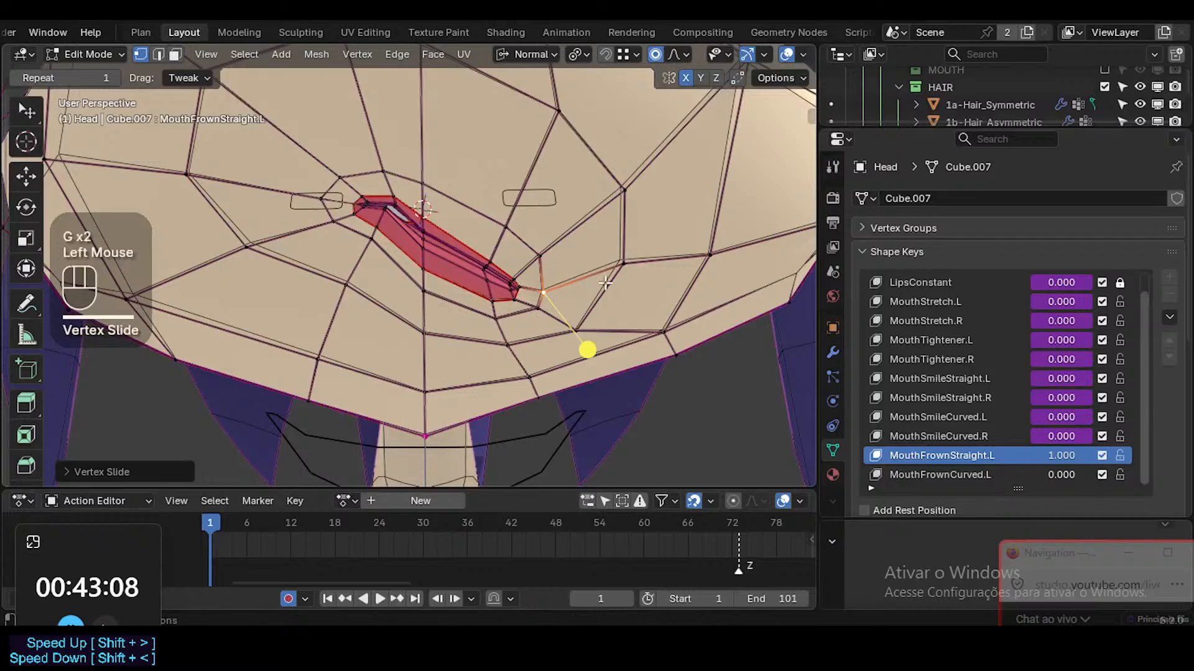
Slide the next two vertices outward from the left mouth corner slightly downward along their edges
{"action": "left_click", "coordinate": [630, 268]}
{"action": "key", "text": "g"}
{"action": "key", "text": "g"}
{"action": "left_click", "coordinate": [671, 334]}
{"action": "left_click", "coordinate": [710, 256]}
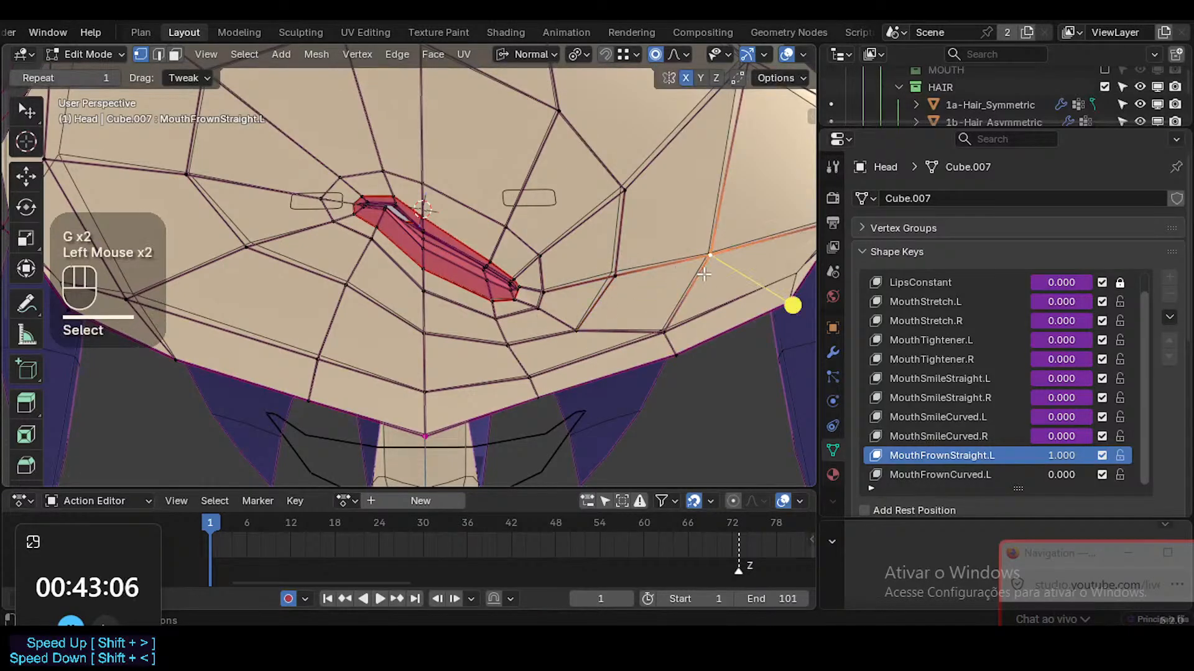
{"action": "key", "text": "g"}
{"action": "key", "text": "g"}
{"action": "left_click", "coordinate": [703, 283]}
Slide the cheek vertex above and outside the left mouth corner slightly downward, then fine-tune its position
{"action": "left_click", "coordinate": [627, 194]}
{"action": "key", "text": "g"}
{"action": "key", "text": "Escape"}
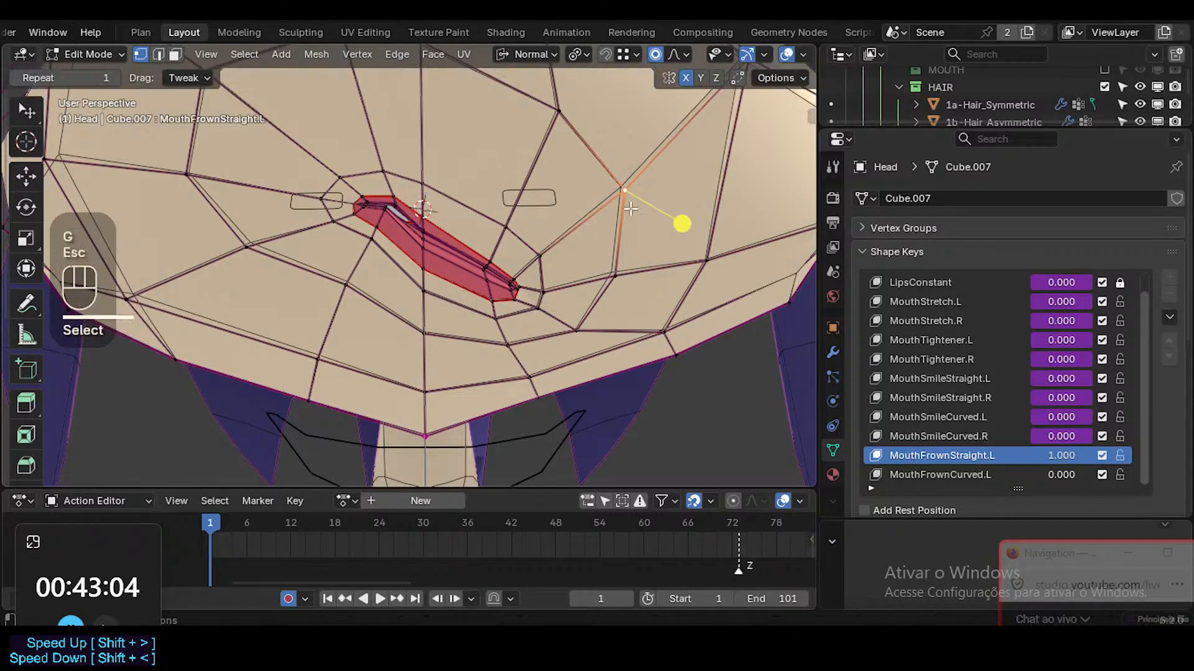
{"action": "key", "text": "g"}
{"action": "key", "text": "g"}
{"action": "left_click", "coordinate": [628, 217]}
{"action": "key", "text": "g"}
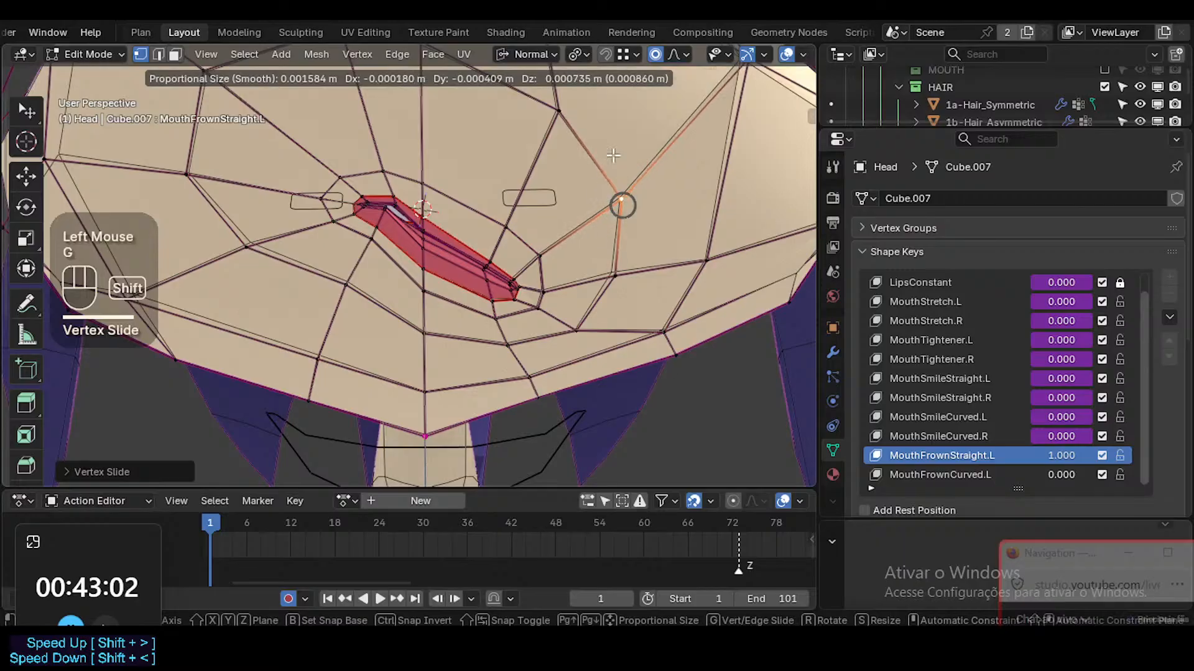
{"action": "left_click", "coordinate": [605, 174], "text": "shift"}
Slide and nudge the upper cheek vertex on the character's left side, then nudge the neighbouring outer cheek vertex slightly
{"action": "mouse_move", "coordinate": [605, 174]}
{"action": "middle_mouse_down", "text": "shift"}
{"action": "mouse_move", "coordinate": [553, 177]}
{"action": "mouse_move", "coordinate": [545, 192]}
{"action": "mouse_move", "coordinate": [522, 109]}
{"action": "mouse_move", "coordinate": [597, 180]}
{"action": "middle_mouse_up", "text": "shift"}
{"action": "left_click", "coordinate": [519, 105]}
{"action": "key", "text": "g"}
{"action": "key", "text": "g"}
{"action": "left_click", "coordinate": [544, 112]}
{"action": "key", "text": "g"}
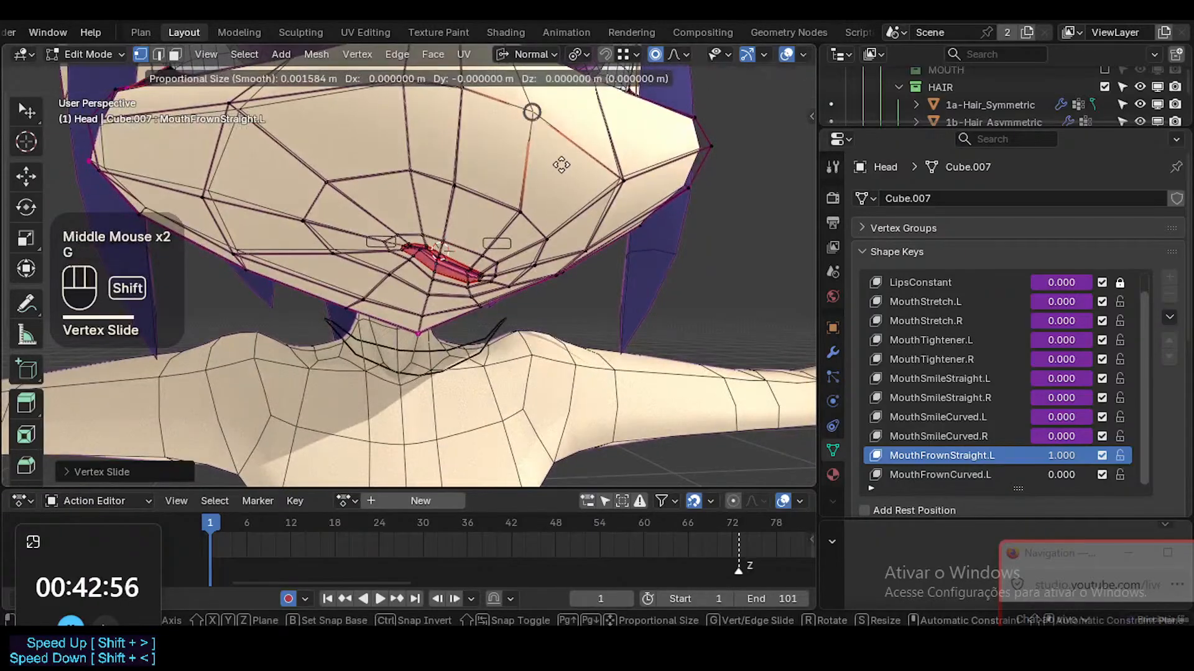
{"action": "left_click", "coordinate": [613, 195], "text": "shift"}
{"action": "left_click", "coordinate": [624, 182]}
{"action": "key", "text": "g"}
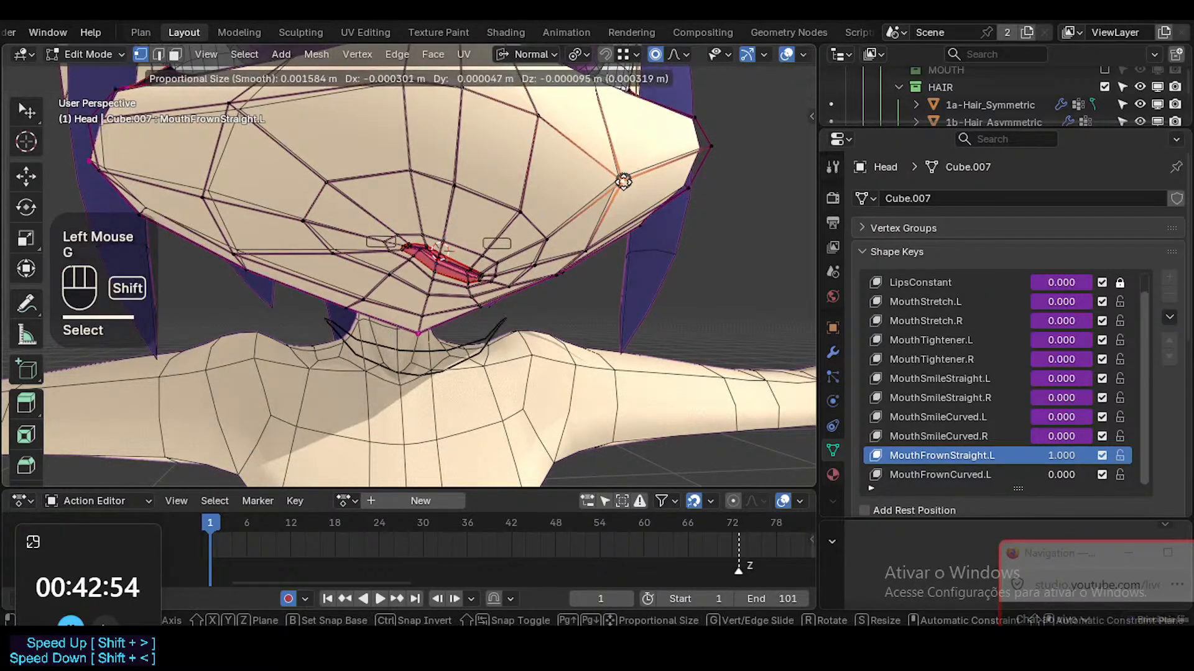
{"action": "left_click", "coordinate": [525, 205], "text": "shift"}
Return to Object Mode, inspect the frowning mouth with the overlays hidden, and save the file
{"action": "middle_click_drag", "start_coordinate": [525, 206], "coordinate": [401, 243]}
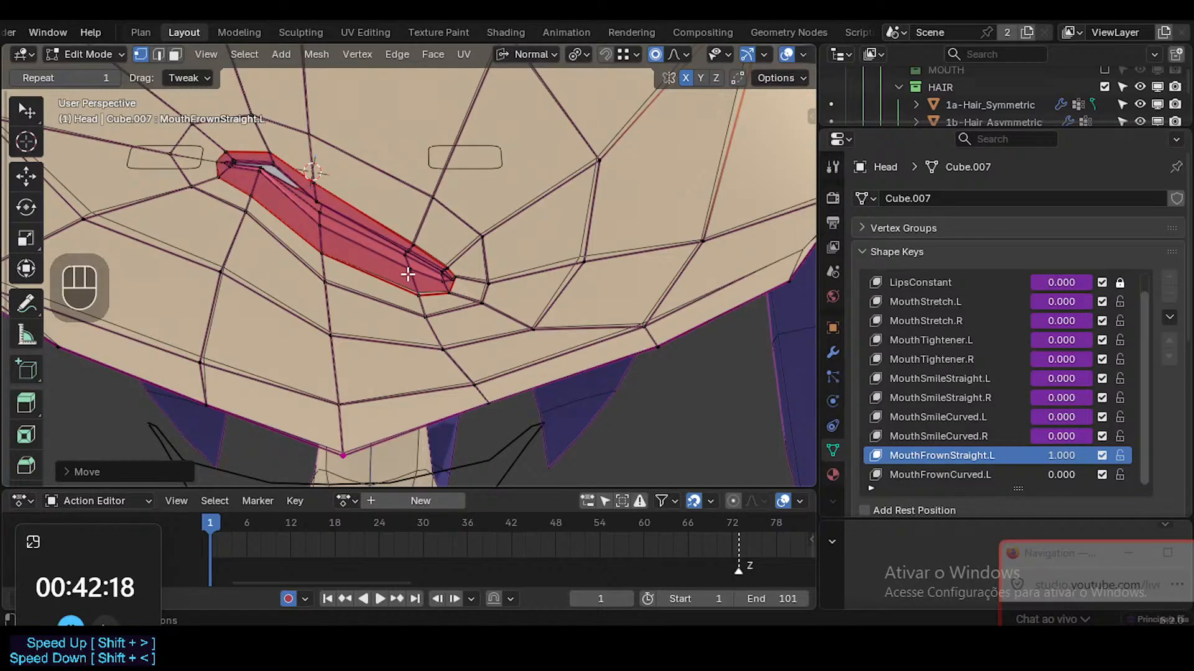
{"action": "scroll", "coordinate": [384, 265], "scroll_direction": "down", "scroll_amount": 5}
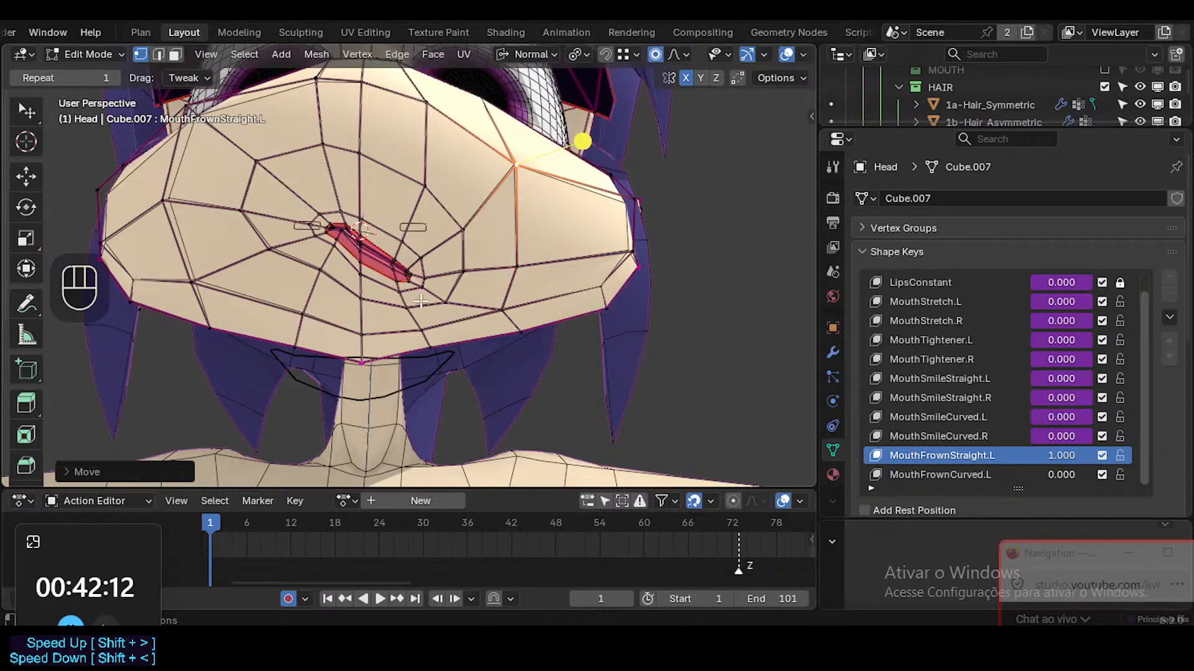
{"action": "middle_click_drag", "start_coordinate": [386, 248], "coordinate": [511, 311]}
{"action": "middle_click_drag", "start_coordinate": [511, 311], "coordinate": [496, 329], "text": "shift"}
{"action": "key", "text": "ctrl+Tab"}
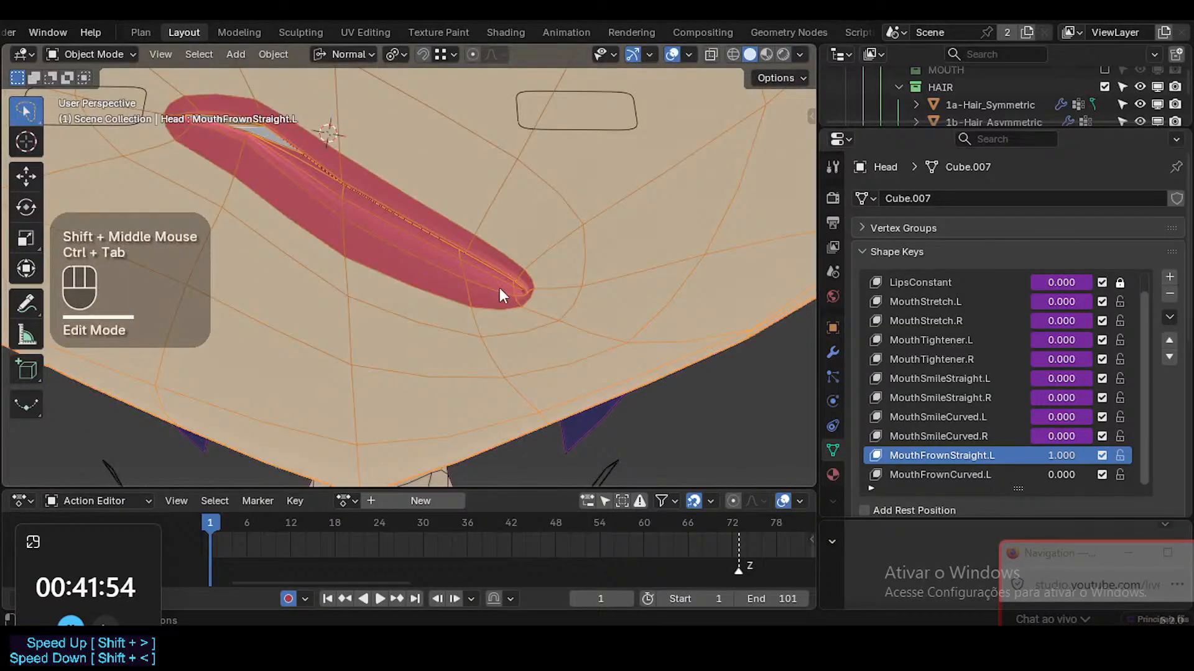
{"action": "key", "text": "shift+alt+z"}
{"action": "middle_click_drag", "start_coordinate": [474, 293], "coordinate": [433, 283]}
{"action": "key", "text": "ctrl+s"}
{"action": "scroll", "coordinate": [523, 335], "scroll_direction": "down", "scroll_amount": 3}
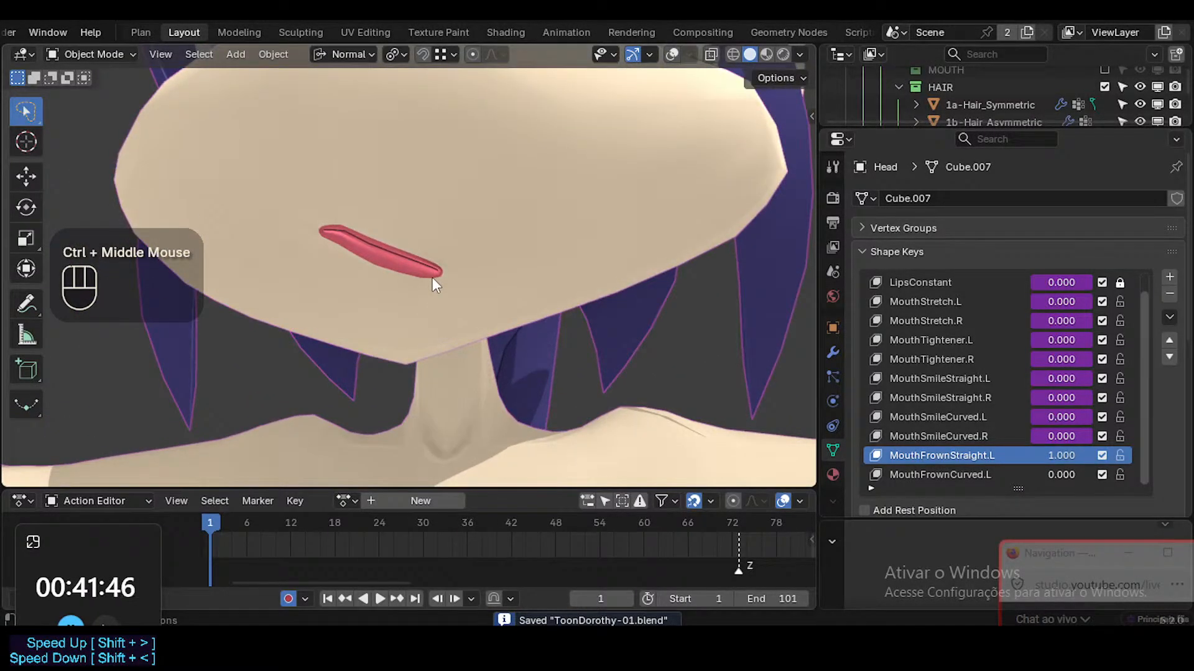
Show the overlays again and examine the MouthFrownStraight.L mouth shape up close along with that shape key's settings
{"action": "key", "text": "shift+alt+z"}
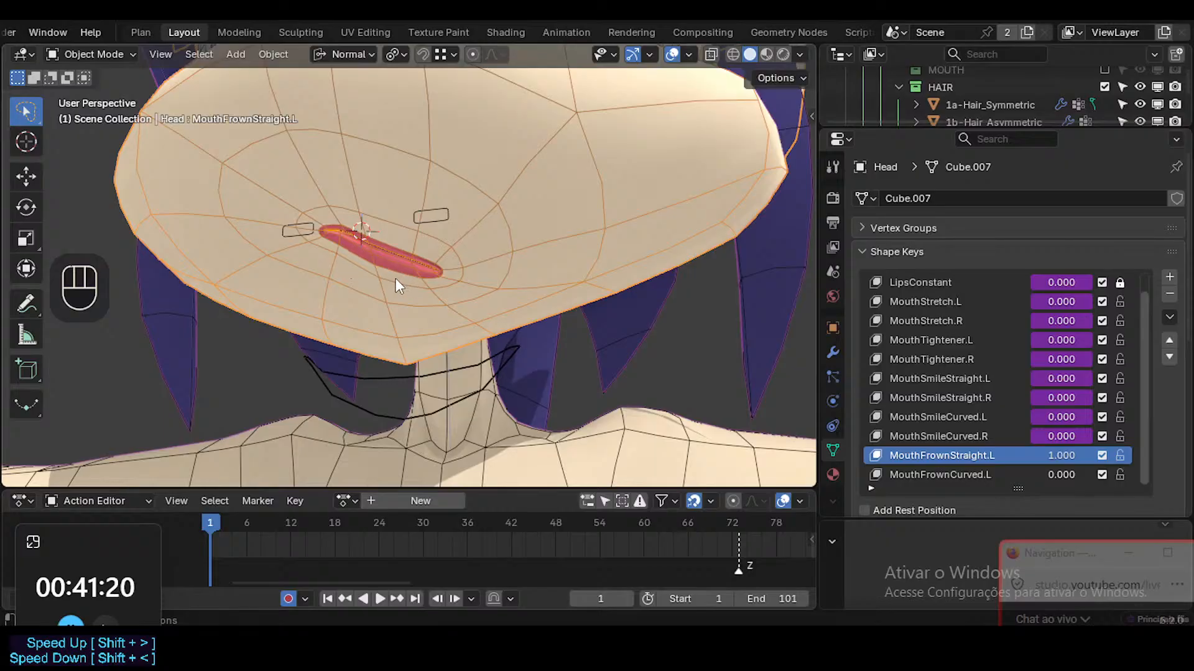
{"action": "middle_click_drag", "start_coordinate": [426, 283], "coordinate": [405, 270]}
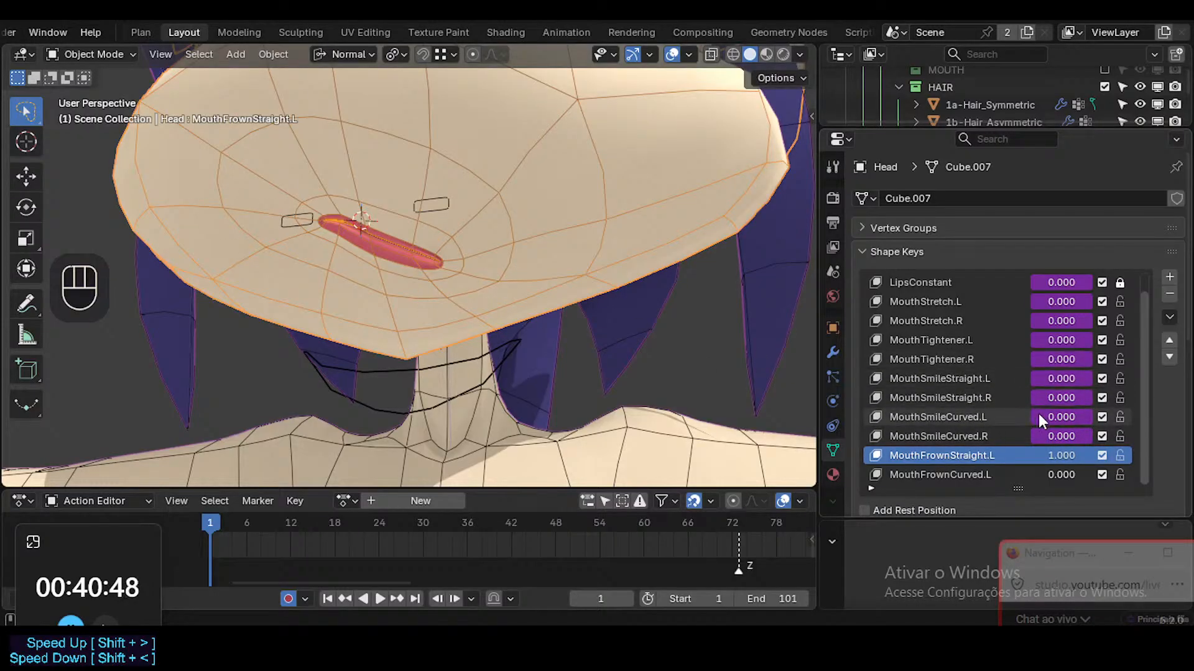
{"action": "left_click_drag", "start_coordinate": [1144, 375], "coordinate": [1142, 423]}
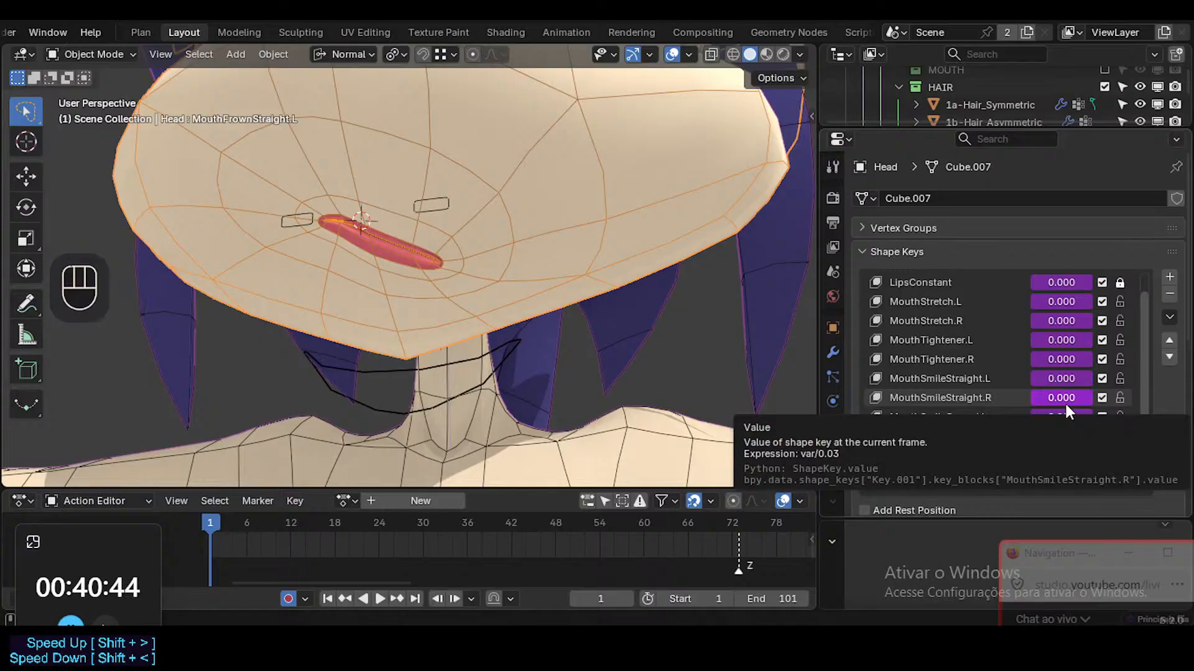
{"action": "mouse_move", "coordinate": [450, 286]}
{"action": "middle_mouse_down", "text": "ctrl"}
{"action": "mouse_move", "coordinate": [454, 271]}
{"action": "mouse_move", "coordinate": [446, 296]}
{"action": "mouse_move", "coordinate": [450, 278]}
{"action": "middle_mouse_up", "text": "ctrl"}
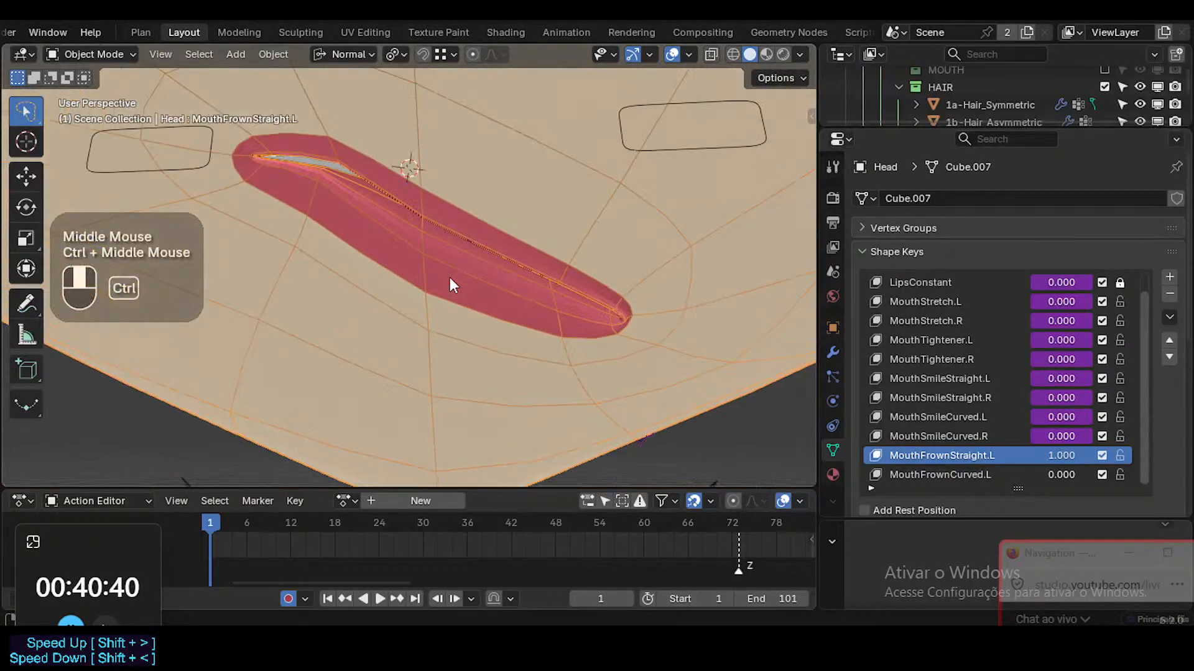
{"action": "middle_click_drag", "start_coordinate": [534, 282], "coordinate": [564, 295]}
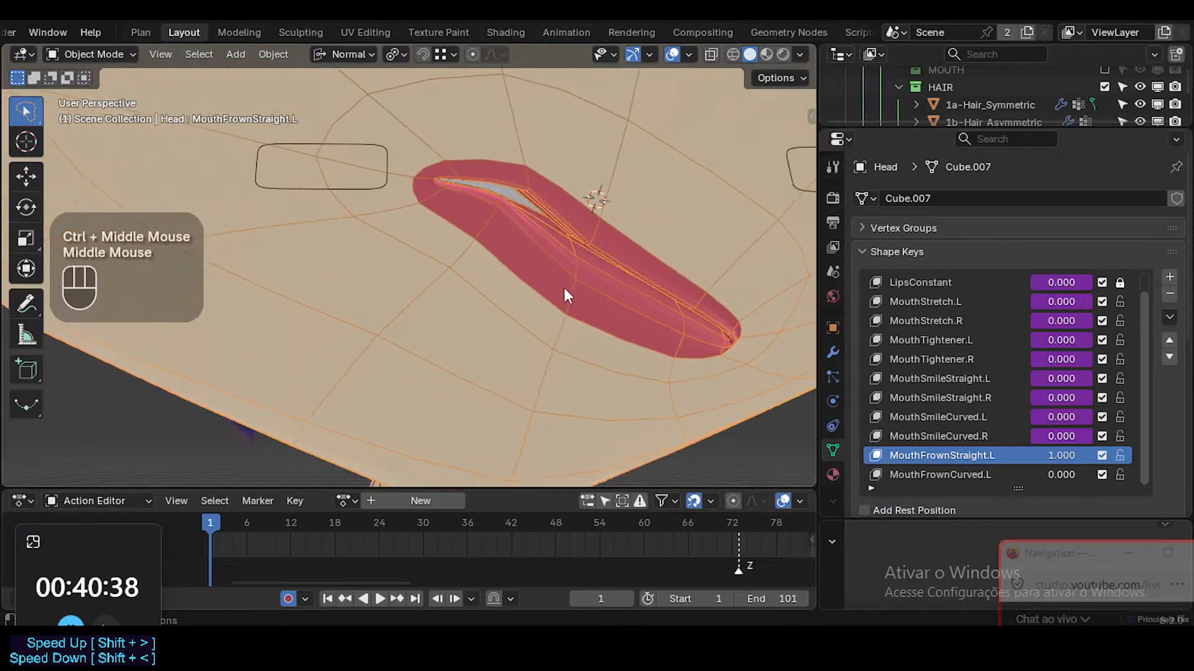
{"action": "middle_click_drag", "start_coordinate": [673, 330], "coordinate": [607, 304], "text": "ctrl"}
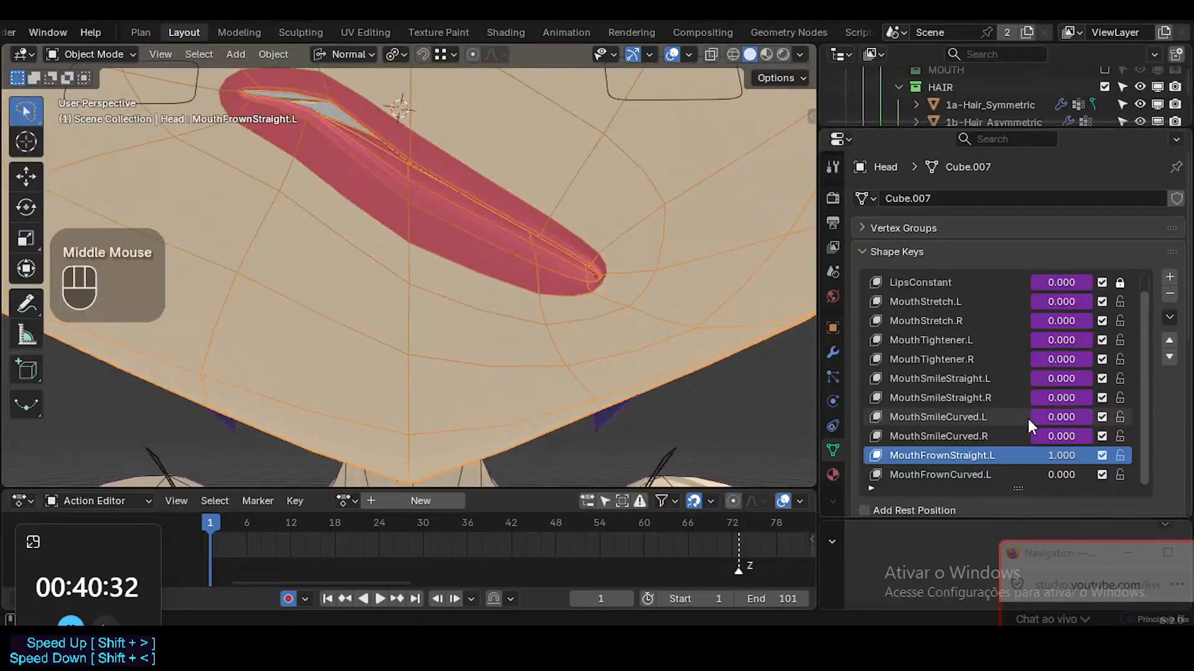
{"action": "scroll", "coordinate": [1013, 435], "scroll_direction": "up", "scroll_amount": 1}
{"action": "scroll", "coordinate": [1001, 454], "scroll_direction": "down", "scroll_amount": 2}
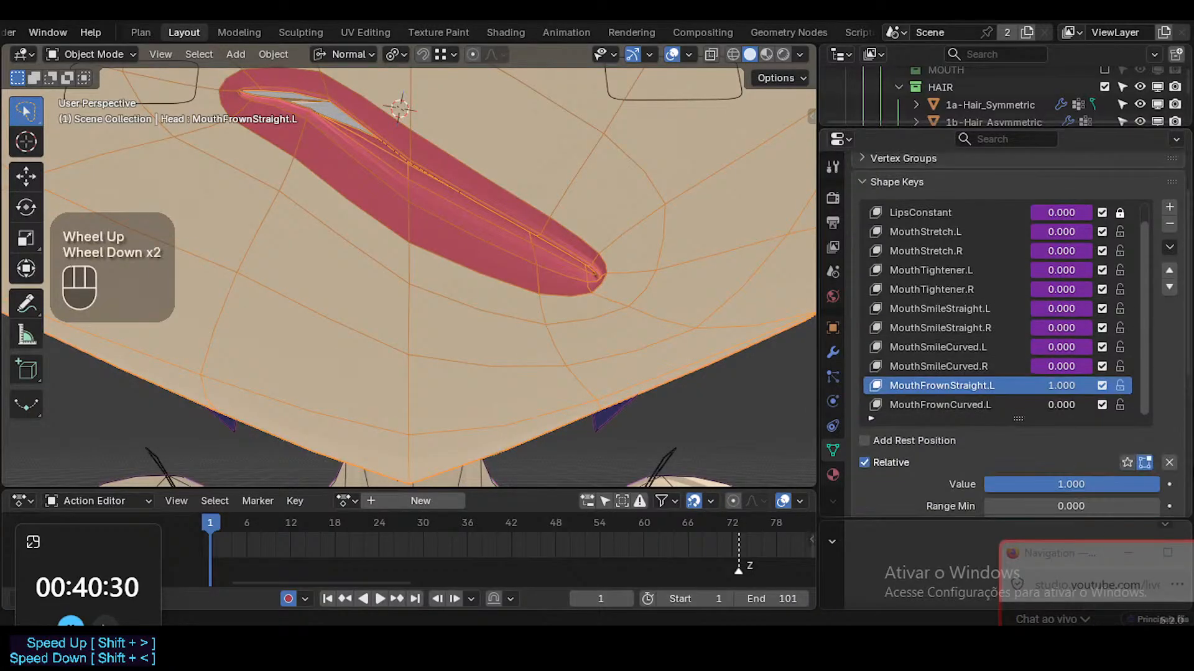
{"action": "scroll", "coordinate": [1182, 473], "scroll_direction": "down", "scroll_amount": 1}
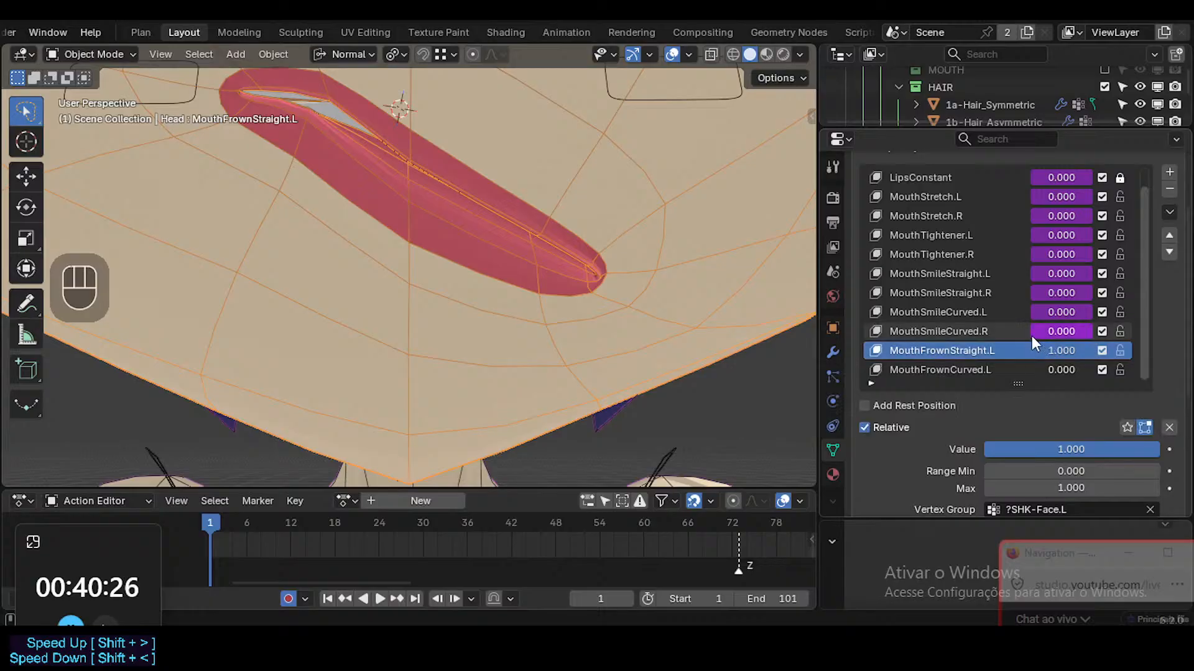
{"action": "scroll", "coordinate": [592, 250], "scroll_direction": "down", "scroll_amount": 5}
{"action": "middle_click_drag", "start_coordinate": [592, 250], "coordinate": [588, 241], "text": "ctrl"}
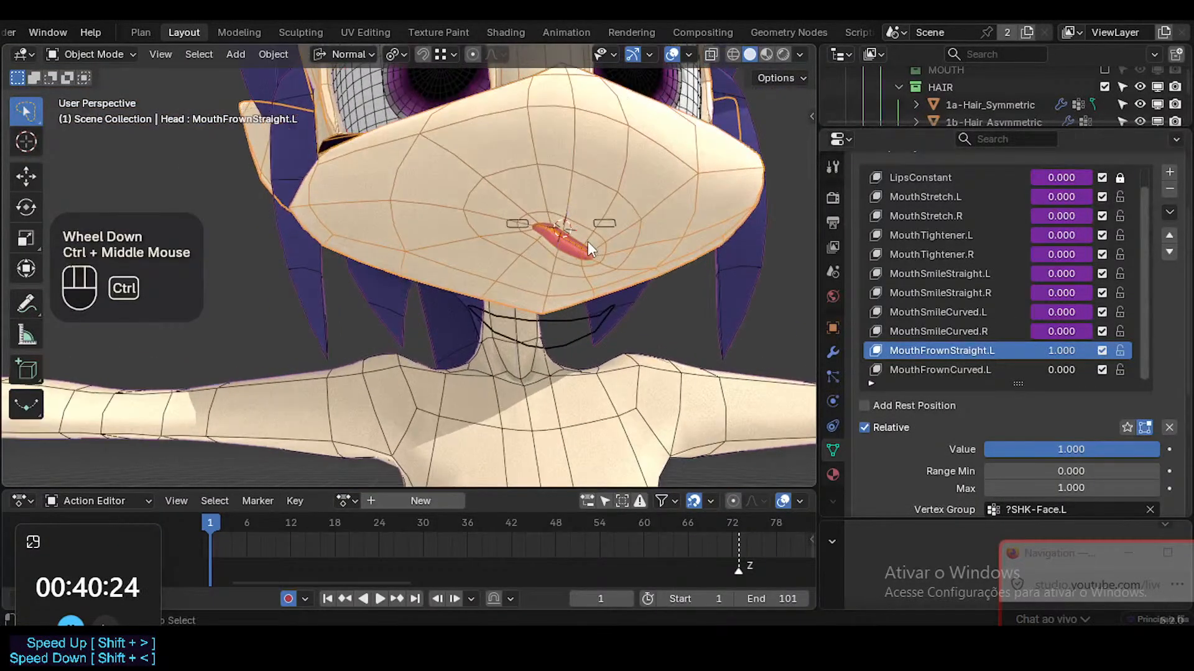
Copy the value driver of the MouthSmileStraight.L shape key and paste it onto the MouthFrownStraight.L value
{"action": "right_click", "coordinate": [1080, 281]}
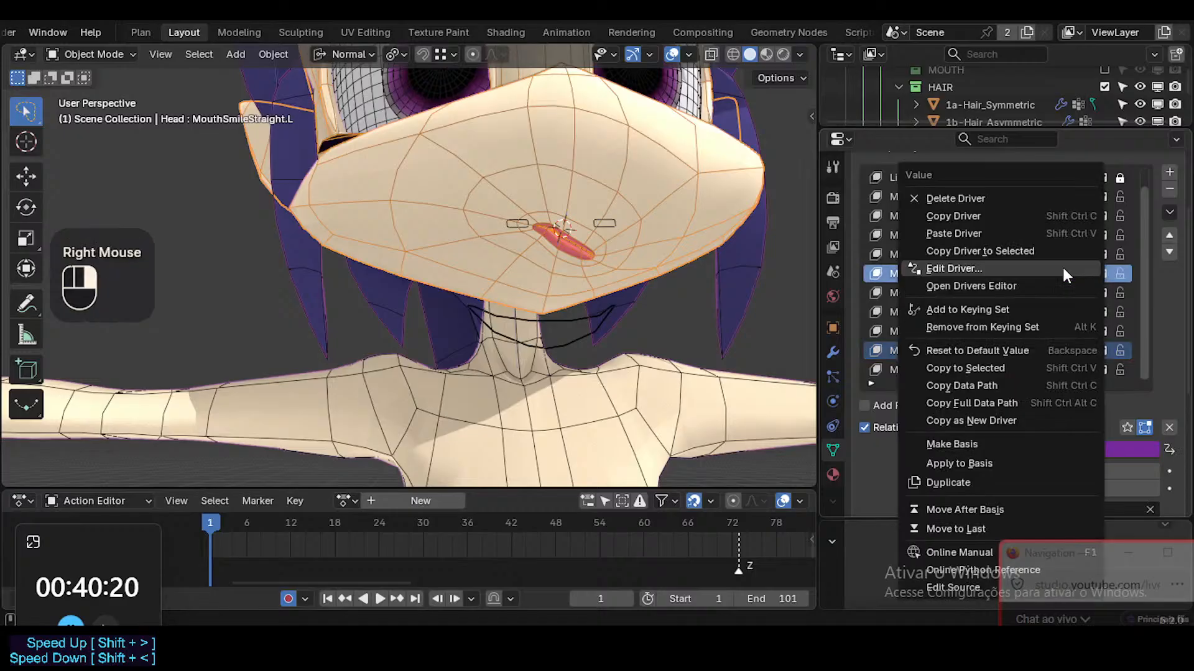
{"action": "left_click", "coordinate": [988, 217]}
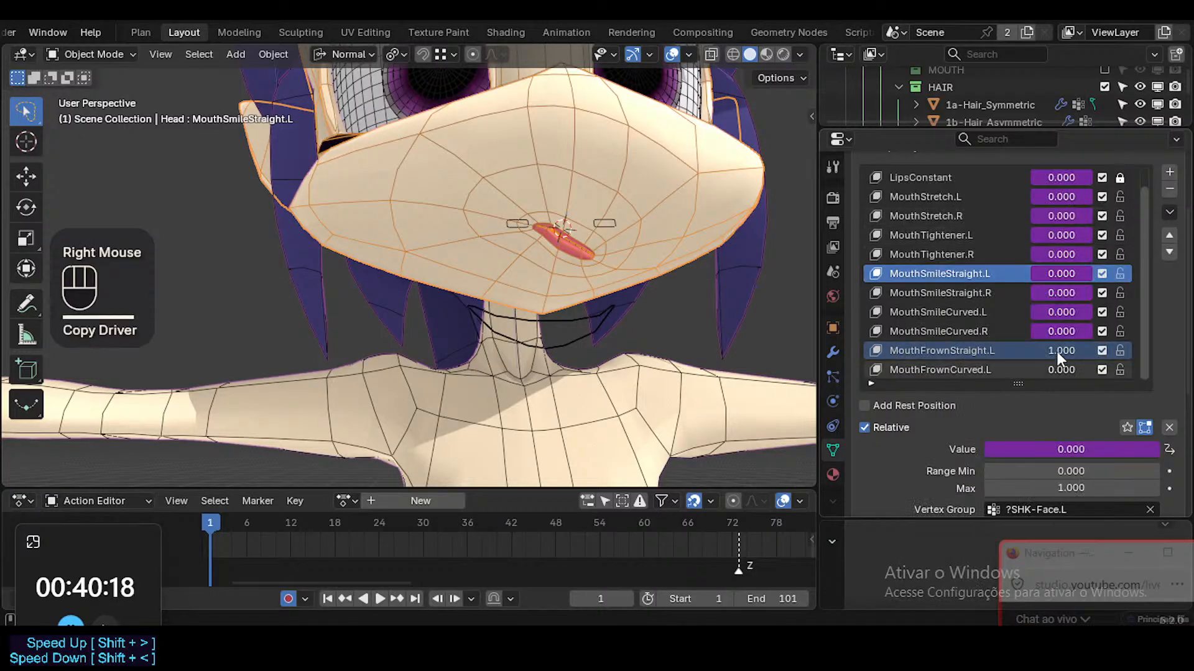
{"action": "right_click", "coordinate": [1059, 351]}
{"action": "left_click", "coordinate": [987, 287]}
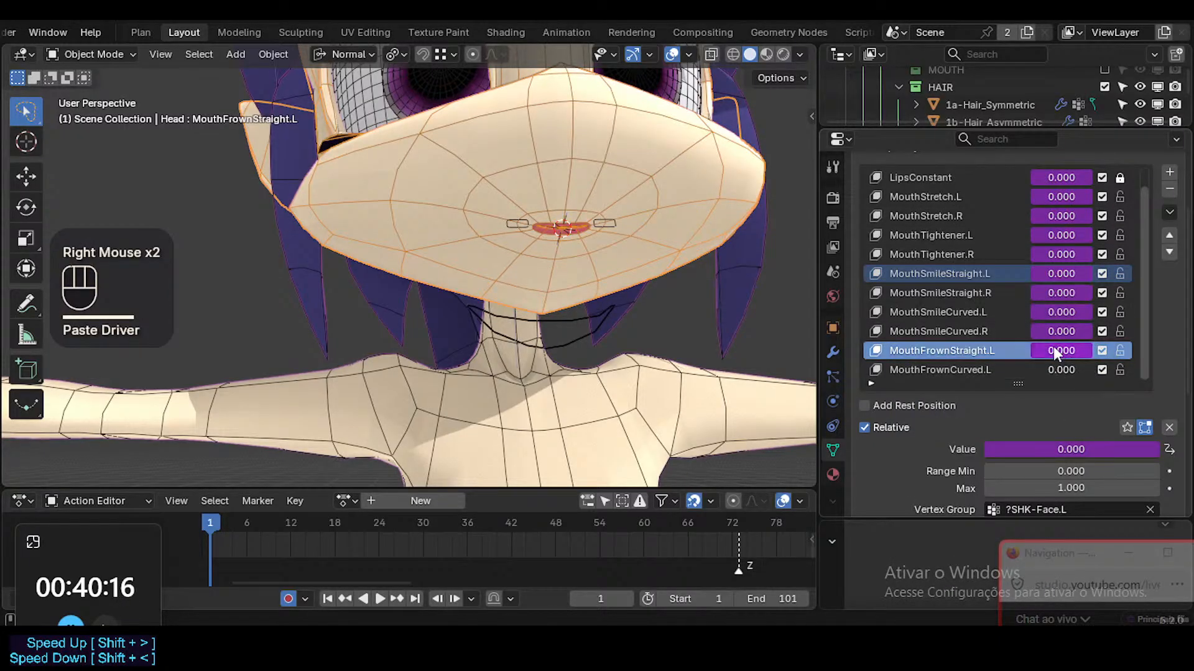
Change the scripted expression of the MouthFrownStraight.L driver to -var/0.02
{"action": "right_click", "coordinate": [1057, 350]}
{"action": "left_click", "coordinate": [980, 291]}
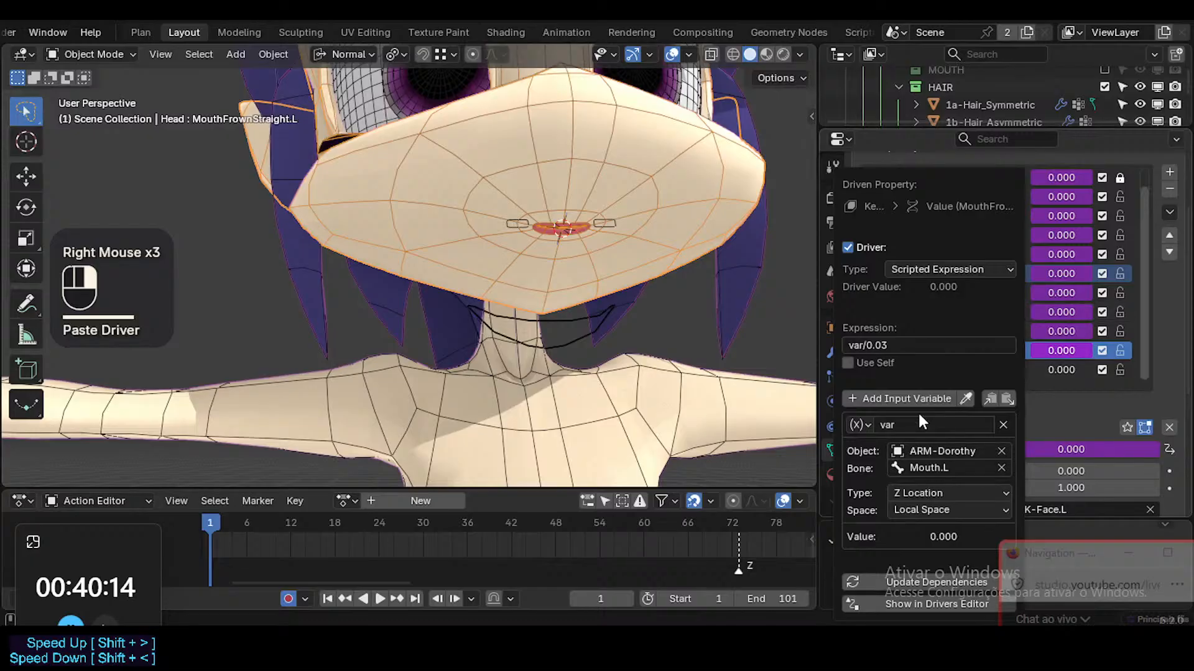
{"action": "left_click", "coordinate": [907, 347]}
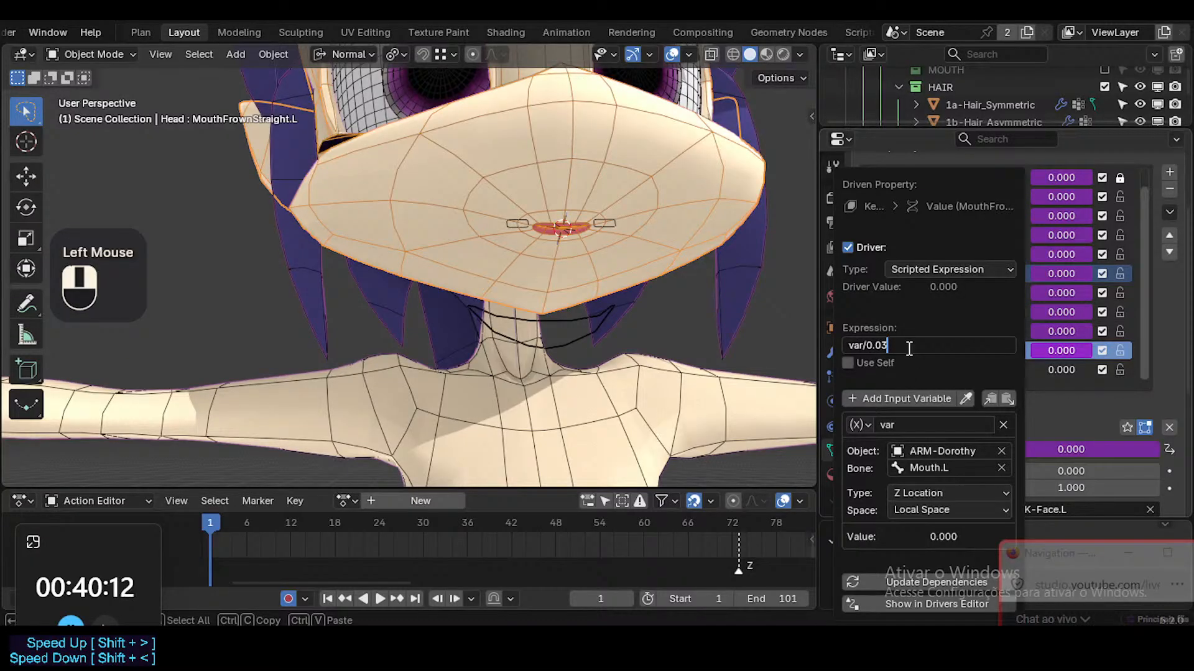
{"action": "key", "text": "Home"}
{"action": "type", "text": "-"}
{"action": "key", "text": "End"}
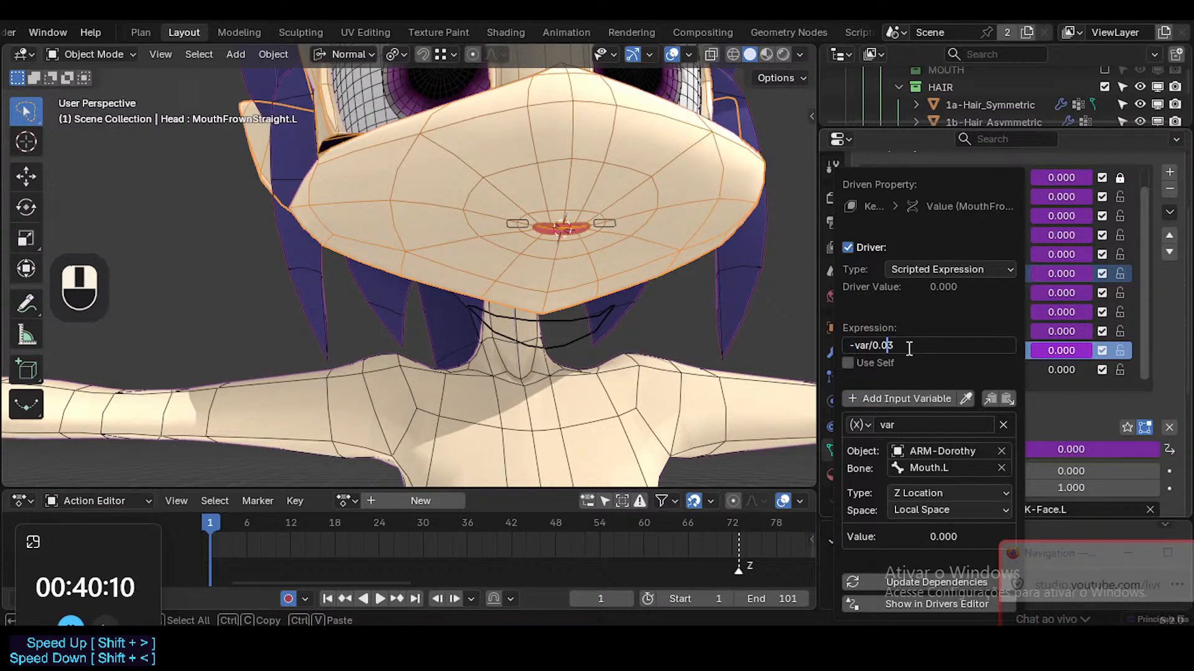
{"action": "key", "text": "Left"}
{"action": "key", "text": "Delete"}
{"action": "type", "text": "2"}
{"action": "key", "text": "Return"}
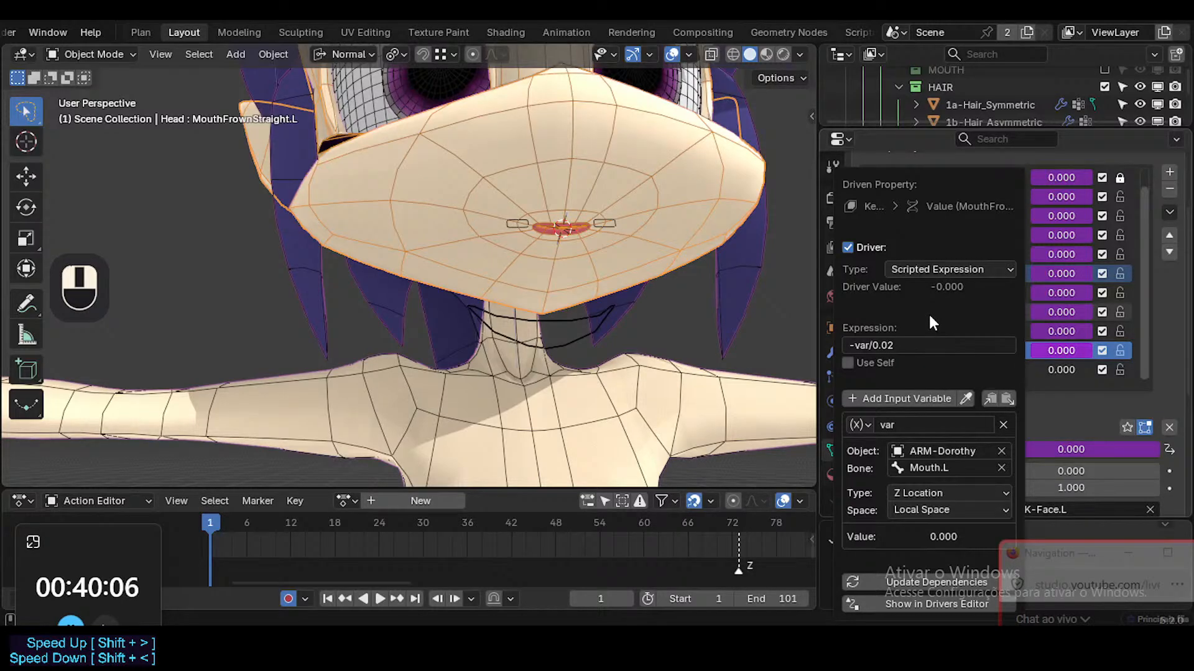
Enter Pose Mode on the ARM-Dorothy armature, select the Mouth.L bone, and try to move it along Z to test the driver
{"action": "left_click", "coordinate": [596, 221]}
{"action": "left_click", "coordinate": [606, 221]}
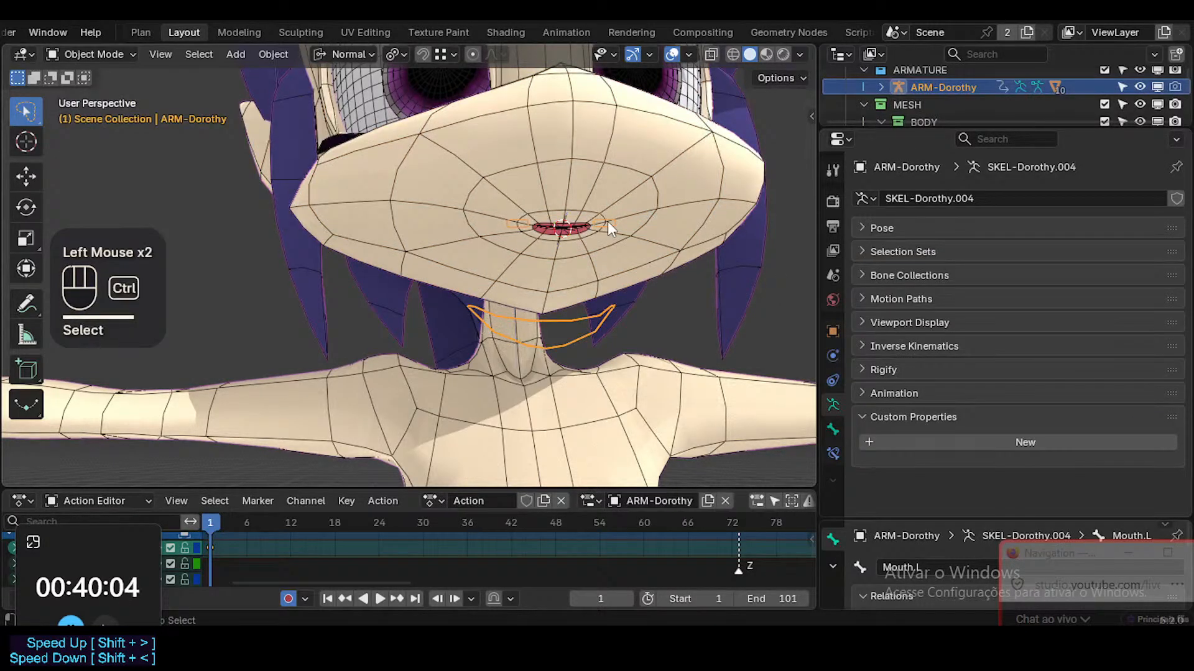
{"action": "key", "text": "ctrl+Tab"}
{"action": "left_click", "coordinate": [609, 220]}
{"action": "key", "text": "g"}
{"action": "key", "text": "z"}
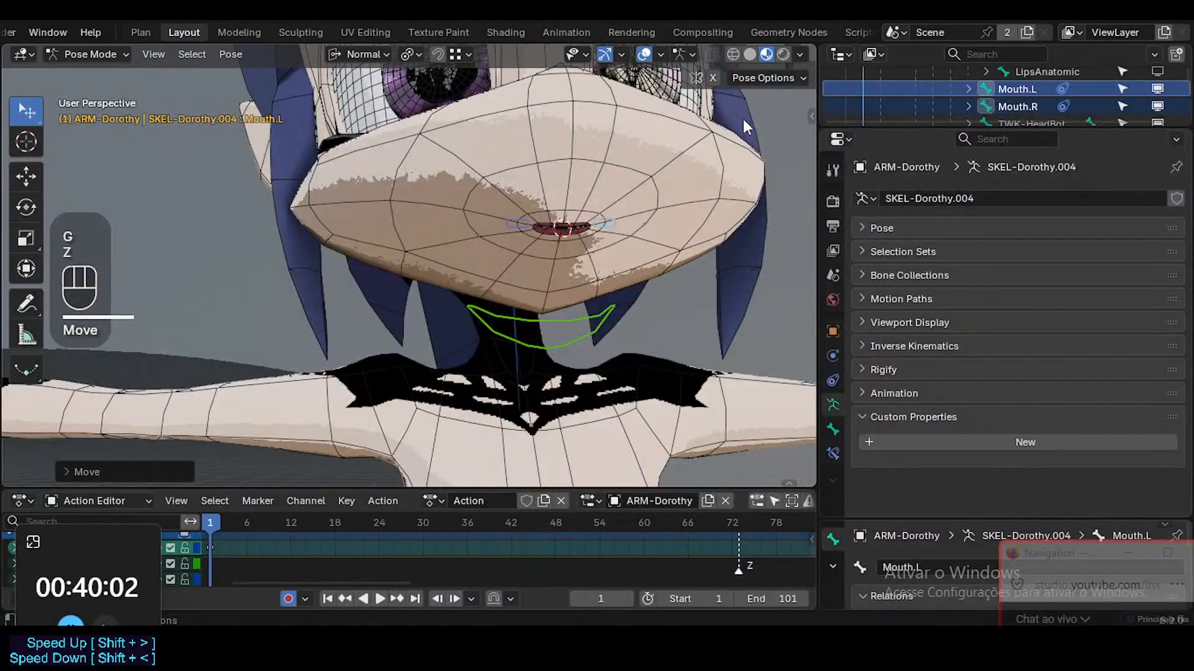
{"action": "key", "text": "less"}
{"action": "left_click", "coordinate": [729, 132]}
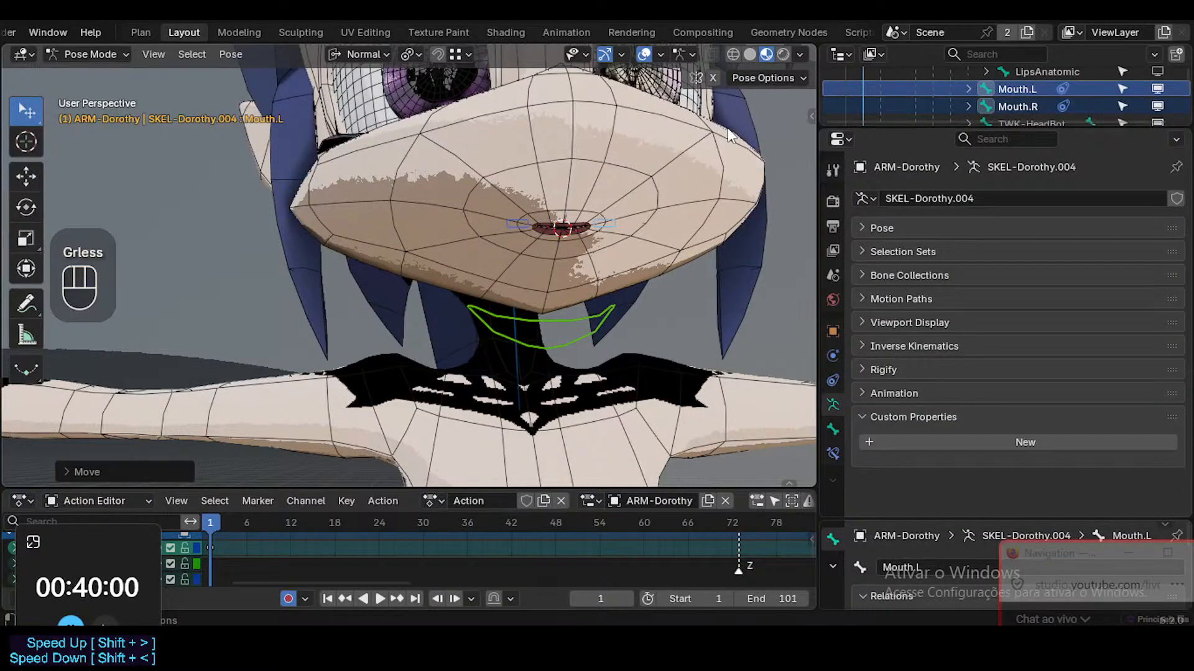
Set the transform pivot point to Individual Origins
{"action": "key", "text": "shift+less"}
{"action": "left_click", "coordinate": [728, 131]}
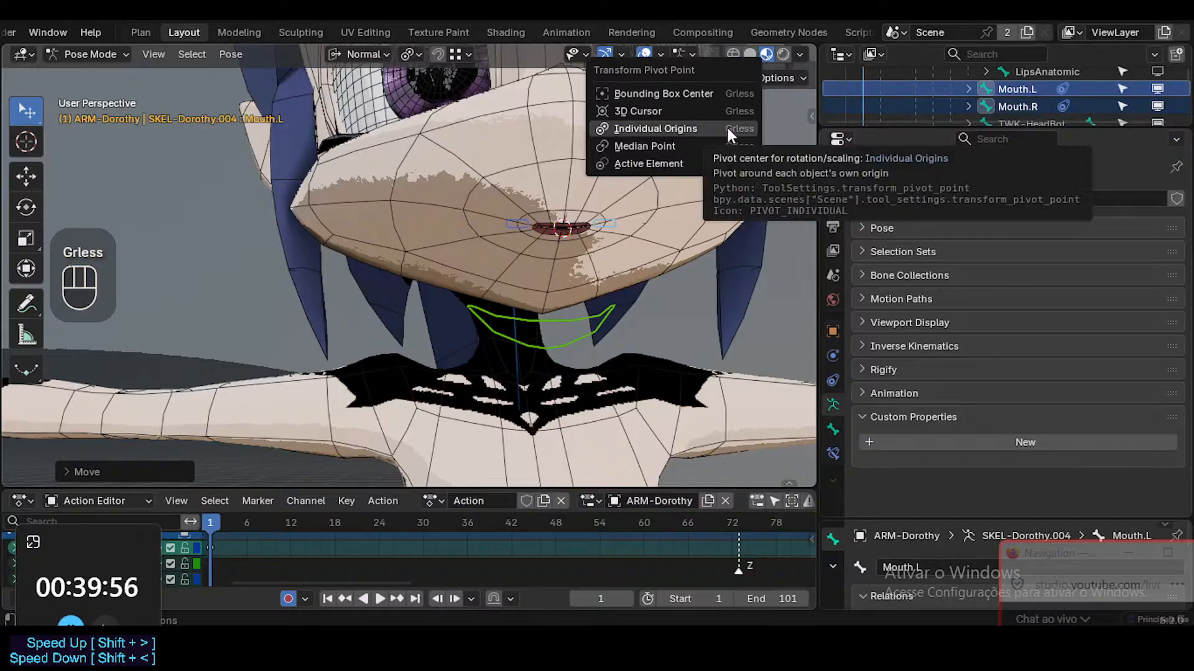
{"action": "left_click", "coordinate": [726, 126]}
Compare the wireframe and shaded display of the face, and set the viewport shading to Solid
{"action": "key", "text": "shift+z"}
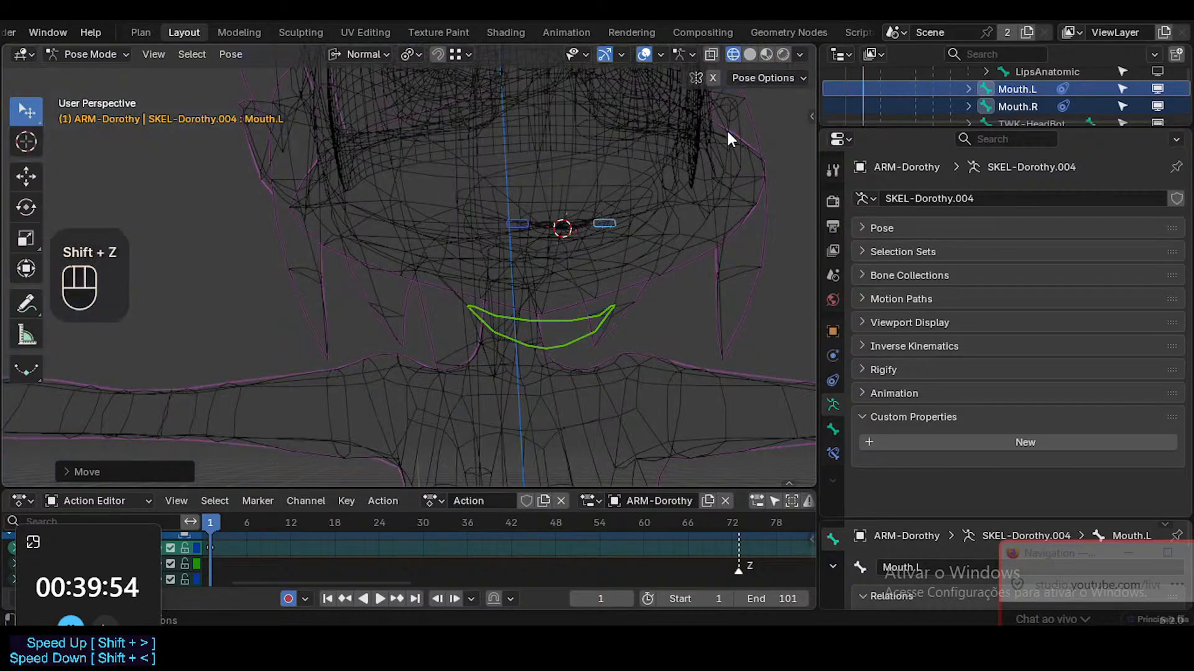
{"action": "key", "text": "shift+z"}
{"action": "key", "text": "shift+z"}
{"action": "key", "text": "shift+z"}
{"action": "key", "text": "shift+z"}
{"action": "key", "text": "shift+z"}
{"action": "key", "text": "shift+z"}
{"action": "key", "text": "shift+z"}
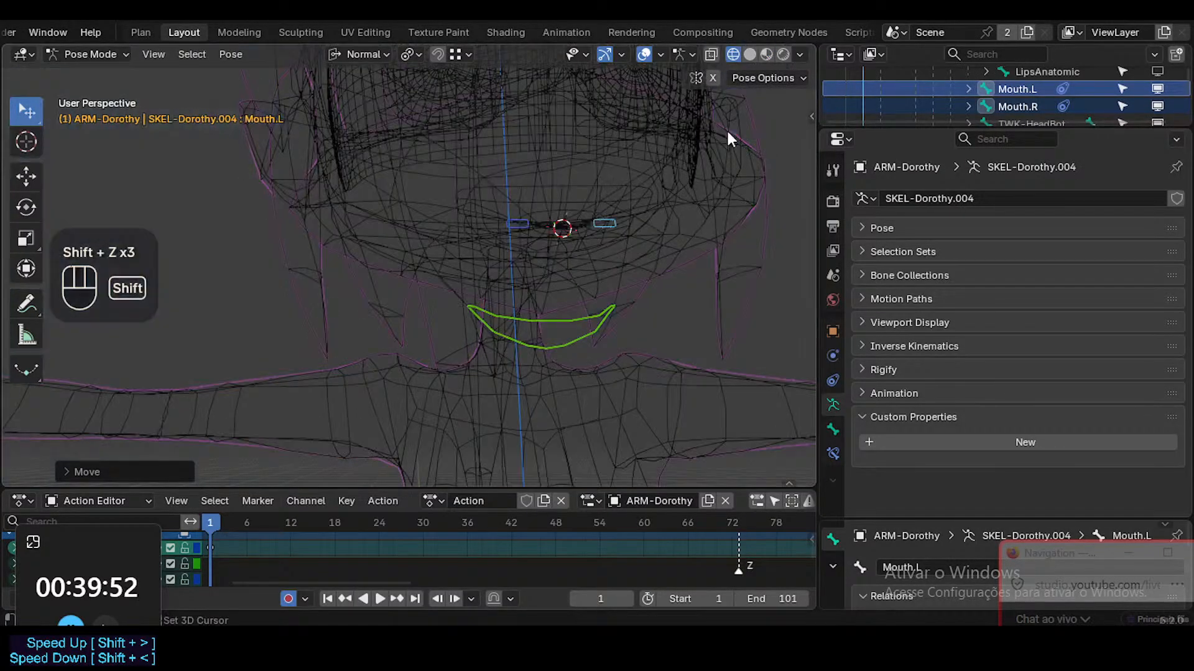
{"action": "key", "text": "z"}
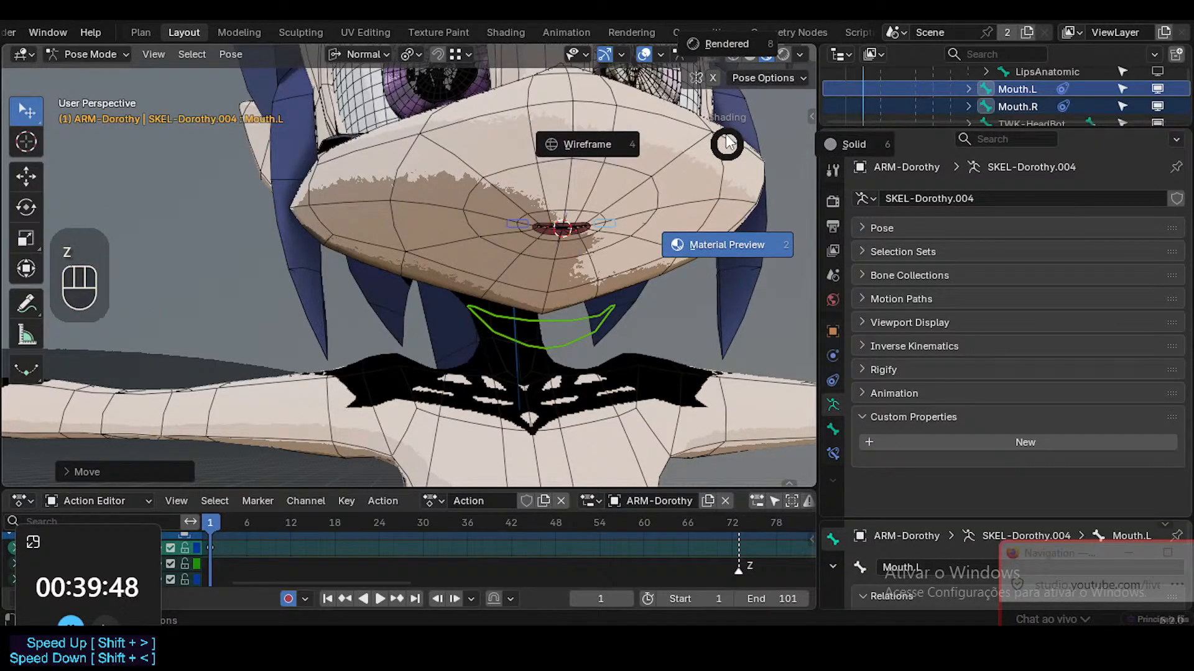
{"action": "key", "text": "6"}
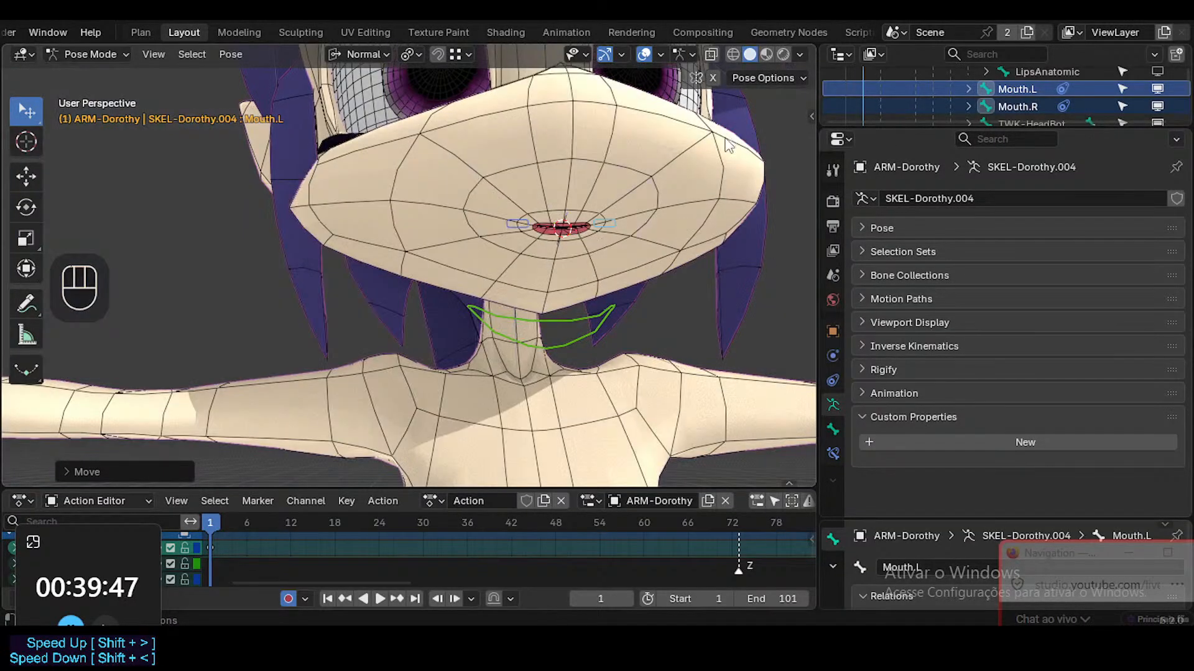
Select only the Mouth.L bone and move it down along its Z axis to lower that corner of the lips
{"action": "left_click", "coordinate": [609, 225]}
{"action": "key", "text": "g"}
{"action": "key", "text": "z"}
{"action": "left_click", "coordinate": [588, 258]}
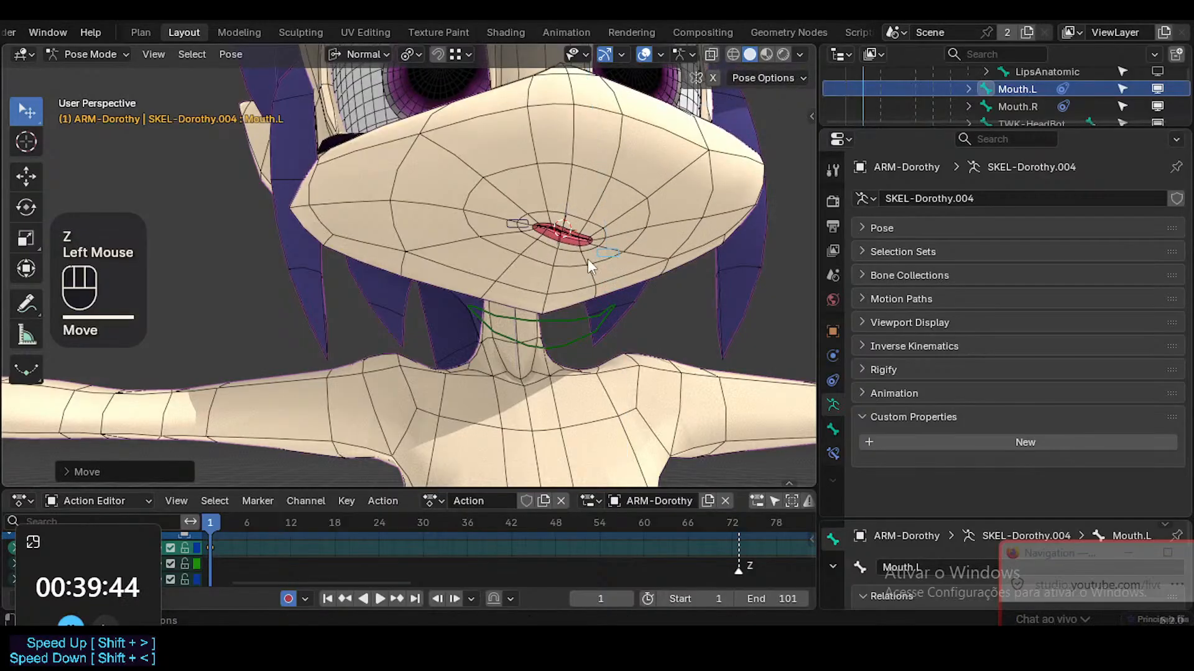
{"action": "middle_click_drag", "start_coordinate": [587, 258], "coordinate": [547, 274]}
{"action": "key", "text": "g"}
{"action": "key", "text": "z"}
{"action": "left_click", "coordinate": [677, 97]}
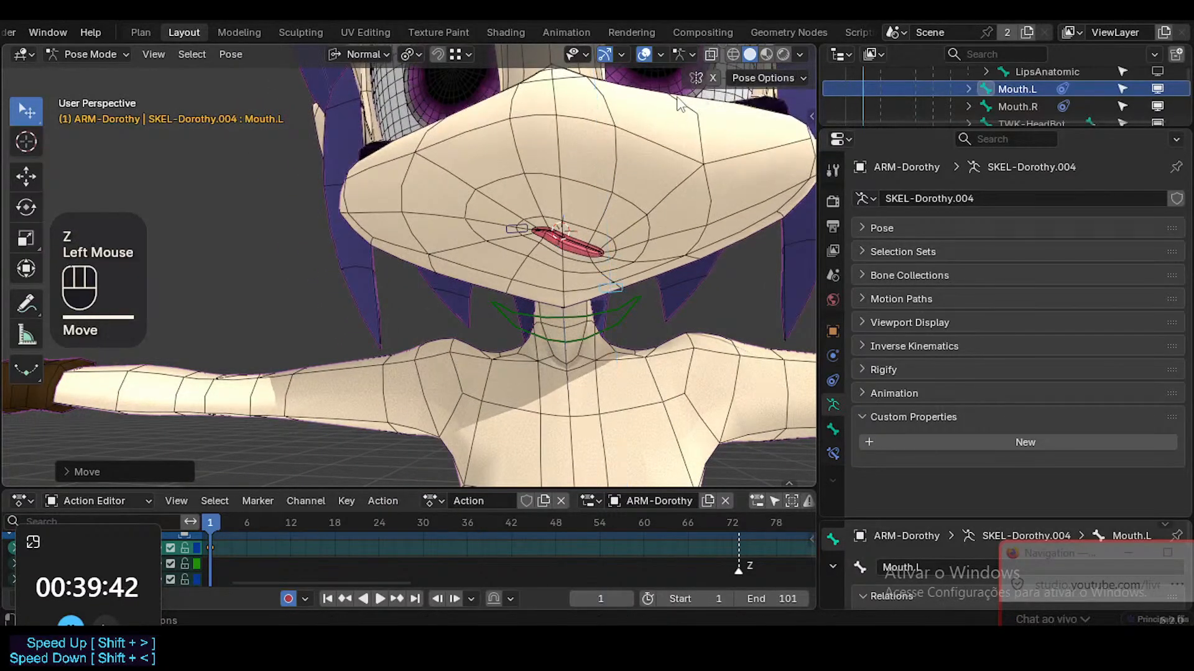
{"action": "key", "text": "g"}
{"action": "key", "text": "z"}
{"action": "left_click", "coordinate": [601, 289]}
{"action": "middle_click_drag", "start_coordinate": [601, 288], "coordinate": [592, 274], "text": "shift"}
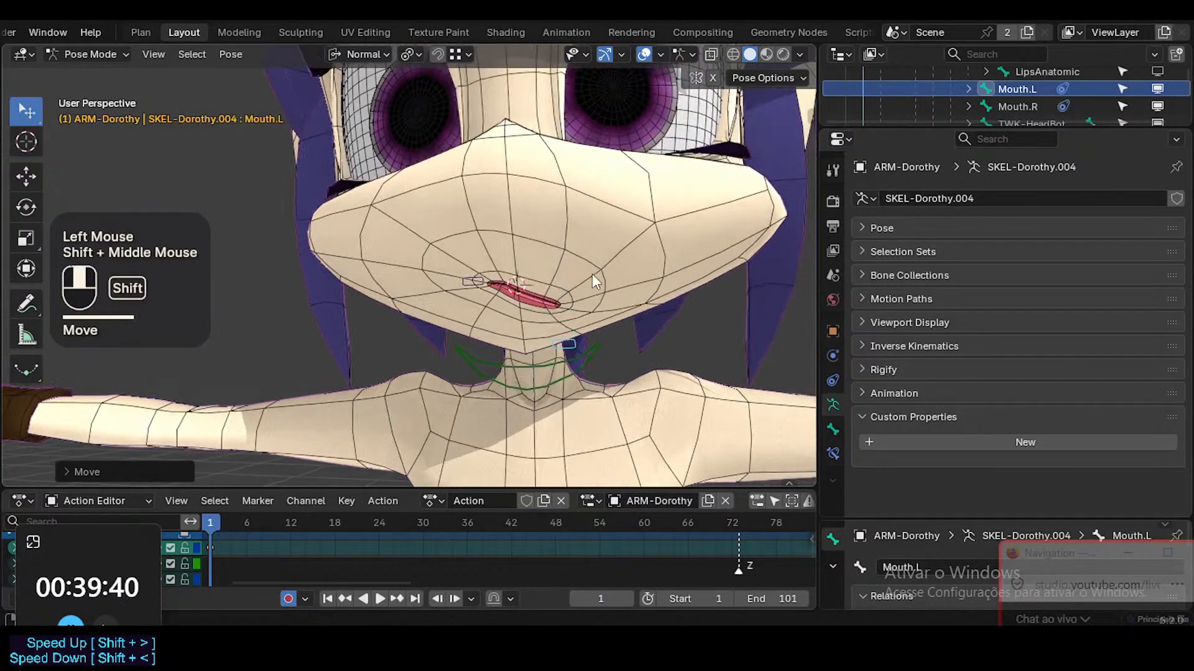
Try moving Mouth.L up and down along its Z axis with the overlays hidden, and restore the overlays
{"action": "key", "text": "shift+alt+z"}
{"action": "key", "text": "g"}
{"action": "key", "text": "z"}
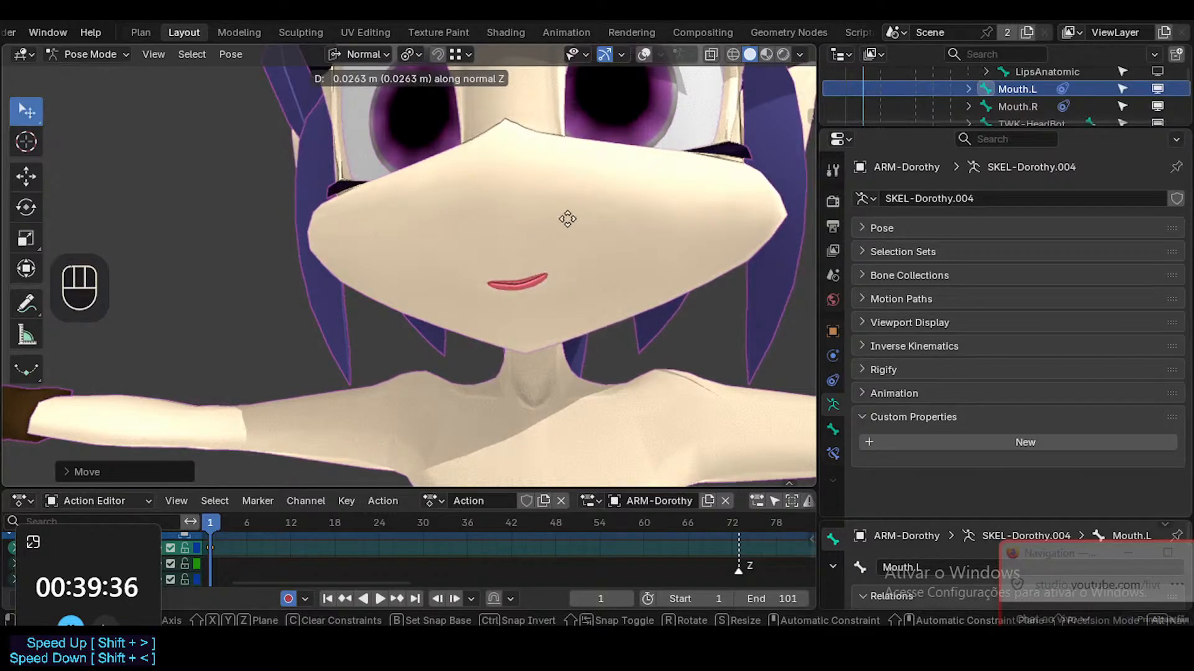
{"action": "key", "text": "Escape"}
{"action": "key", "text": "g"}
{"action": "key", "text": "z"}
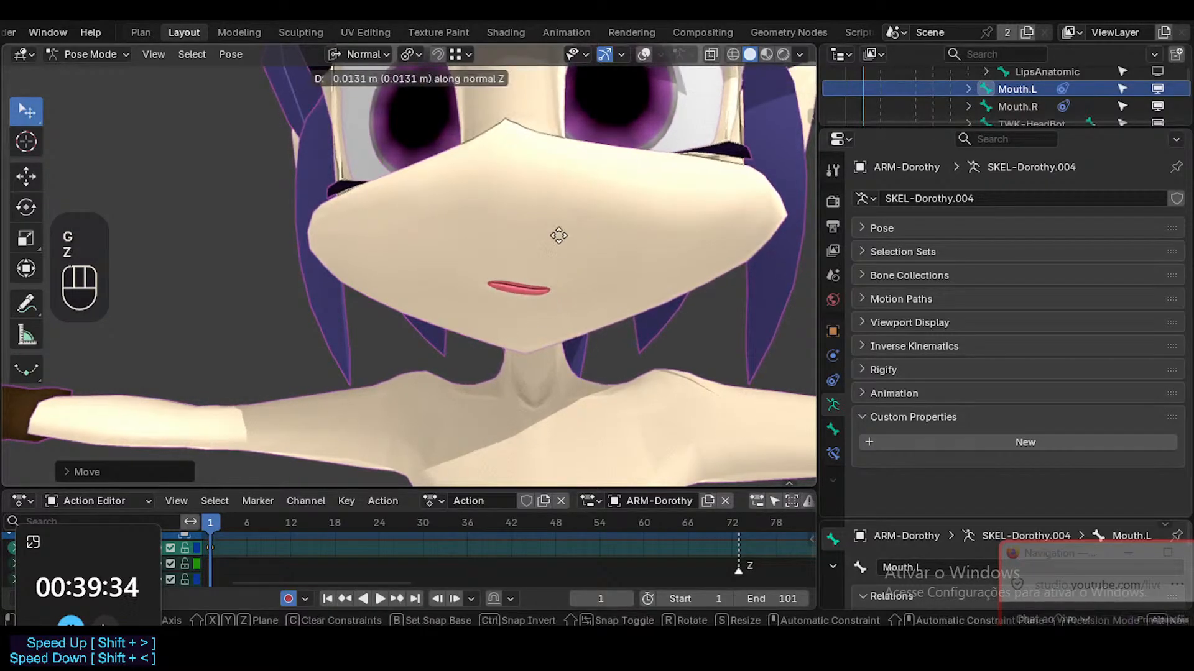
{"action": "key", "text": "Escape"}
{"action": "key", "text": "shift+alt+z"}
Test Mouth.L's frown by moving it repeatedly along its Z axis and viewing the lips from several angles
{"action": "key", "text": "g"}
{"action": "key", "text": "z"}
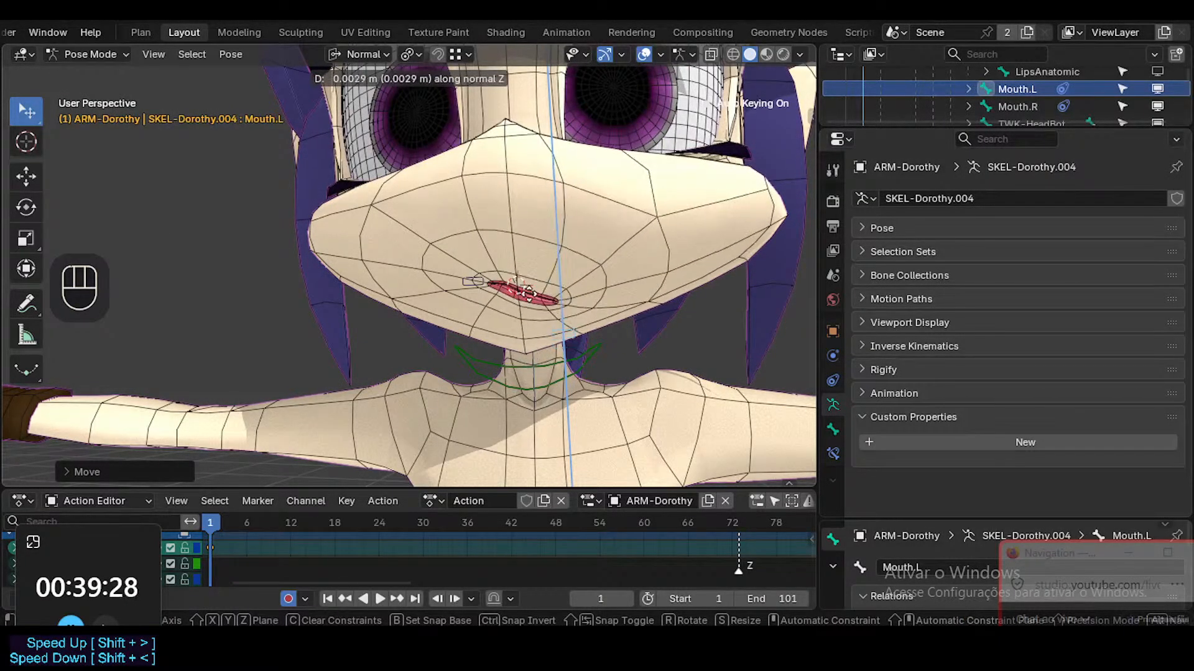
{"action": "left_click", "coordinate": [625, 328]}
{"action": "middle_click_drag", "start_coordinate": [624, 325], "coordinate": [443, 329]}
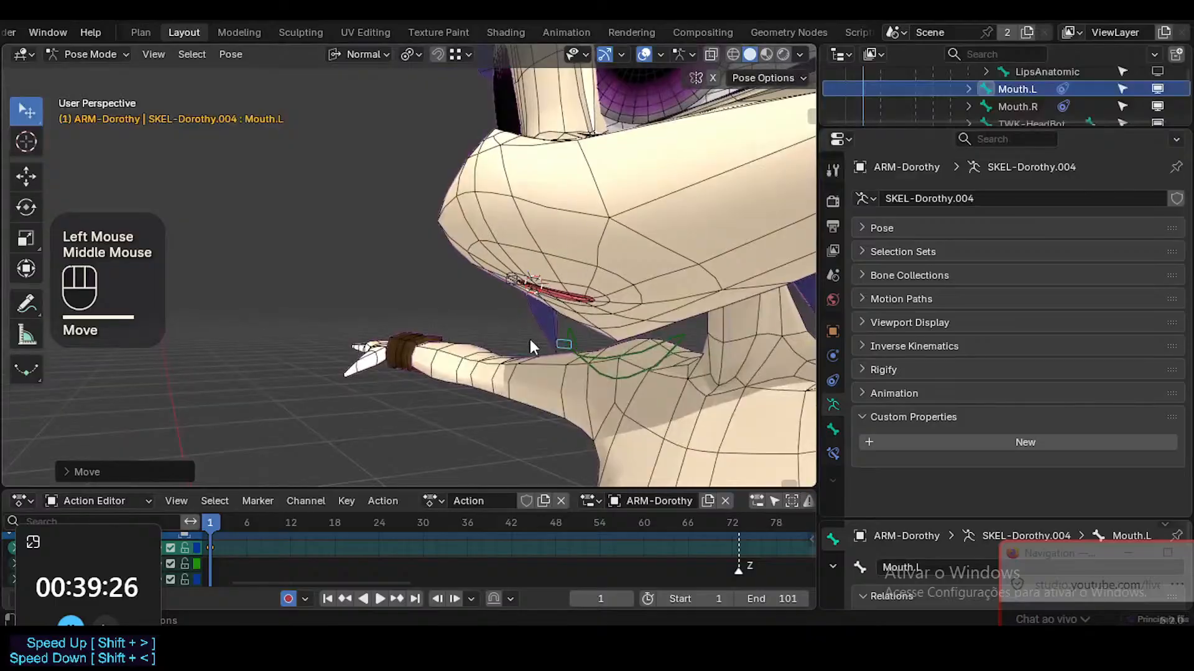
{"action": "middle_click_drag", "start_coordinate": [530, 343], "coordinate": [599, 353]}
{"action": "key", "text": "g"}
{"action": "key", "text": "z"}
{"action": "left_click", "coordinate": [490, 346]}
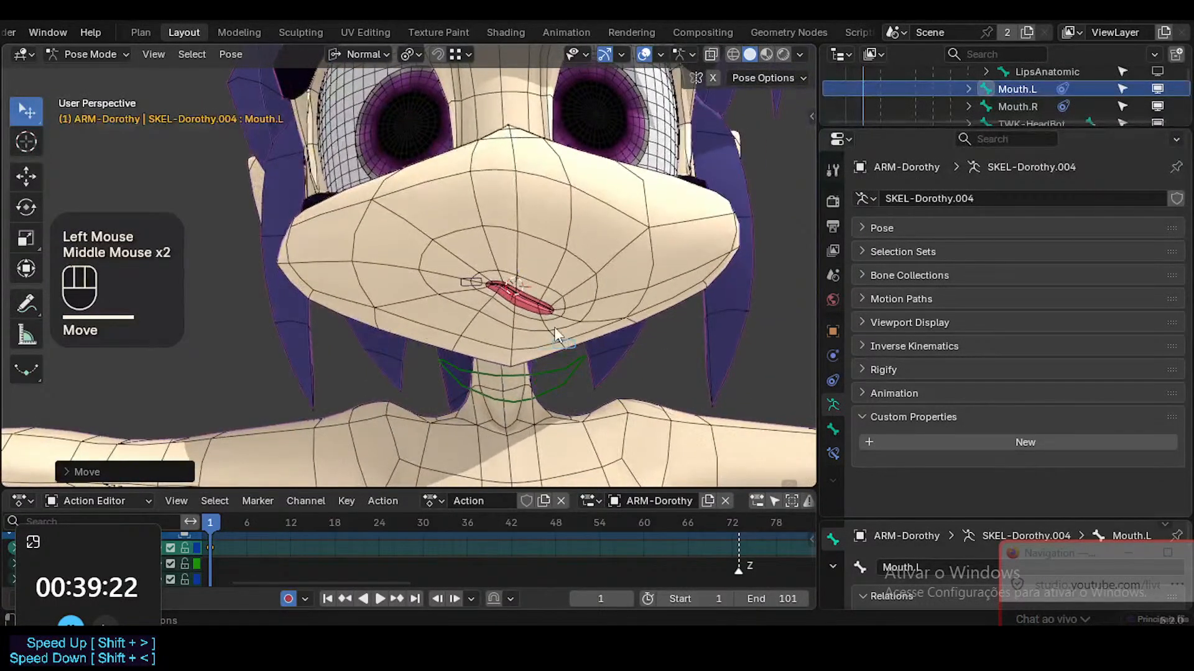
{"action": "key", "text": "g"}
{"action": "key", "text": "z"}
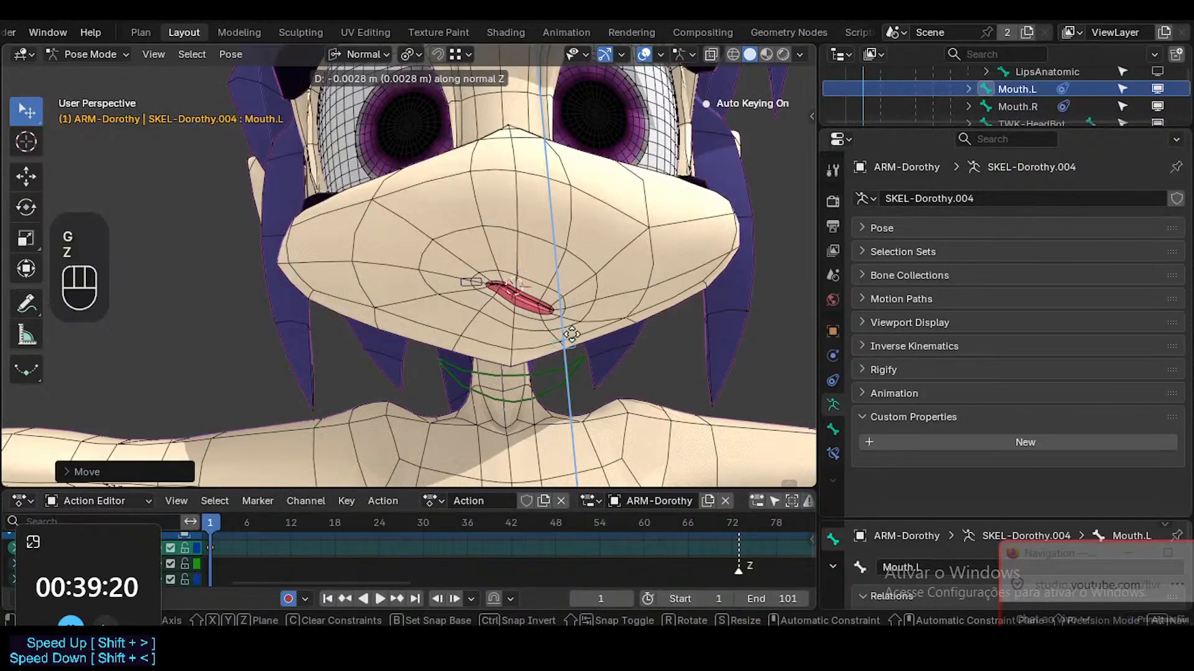
{"action": "left_click", "coordinate": [592, 299]}
Preview the frown in Material Preview without overlays, readjusting Mouth.L along its Z axis
{"action": "left_click", "coordinate": [767, 55]}
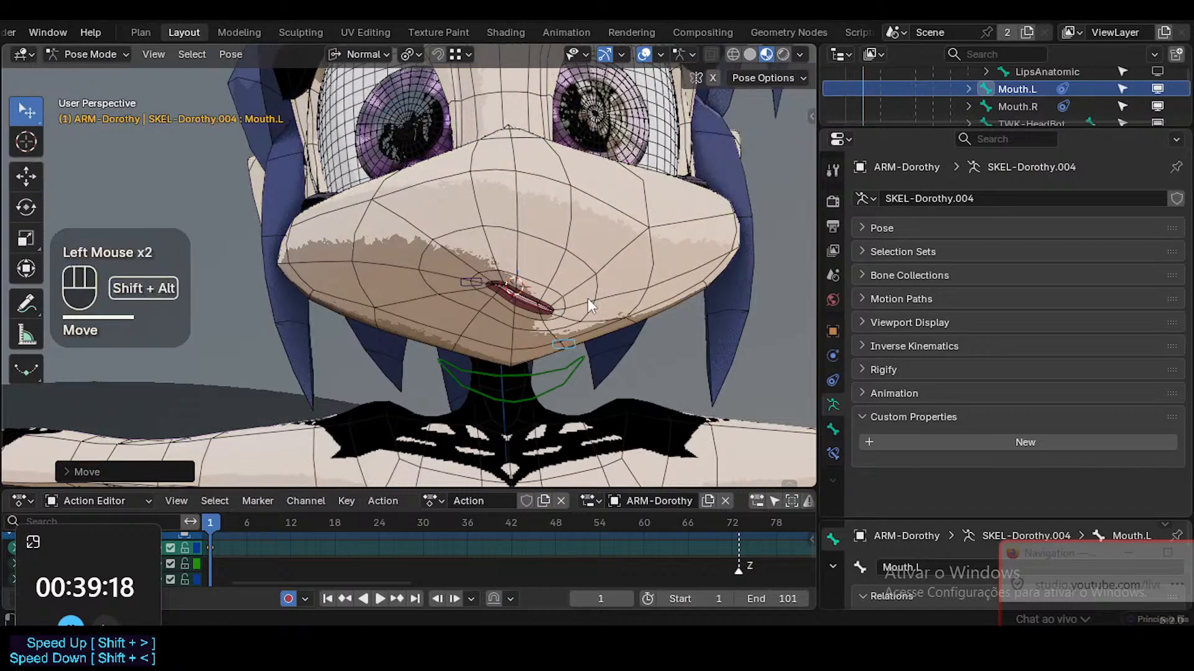
{"action": "key", "text": "shift+alt+z"}
{"action": "key", "text": "g"}
{"action": "key", "text": "z"}
{"action": "left_click", "coordinate": [555, 339]}
{"action": "mouse_move", "coordinate": [555, 348]}
{"action": "middle_mouse_down"}
{"action": "mouse_move", "coordinate": [517, 337]}
{"action": "mouse_move", "coordinate": [560, 298]}
{"action": "mouse_move", "coordinate": [644, 271]}
{"action": "mouse_move", "coordinate": [558, 332]}
{"action": "middle_mouse_up"}
{"action": "key", "text": "g"}
{"action": "key", "text": "z"}
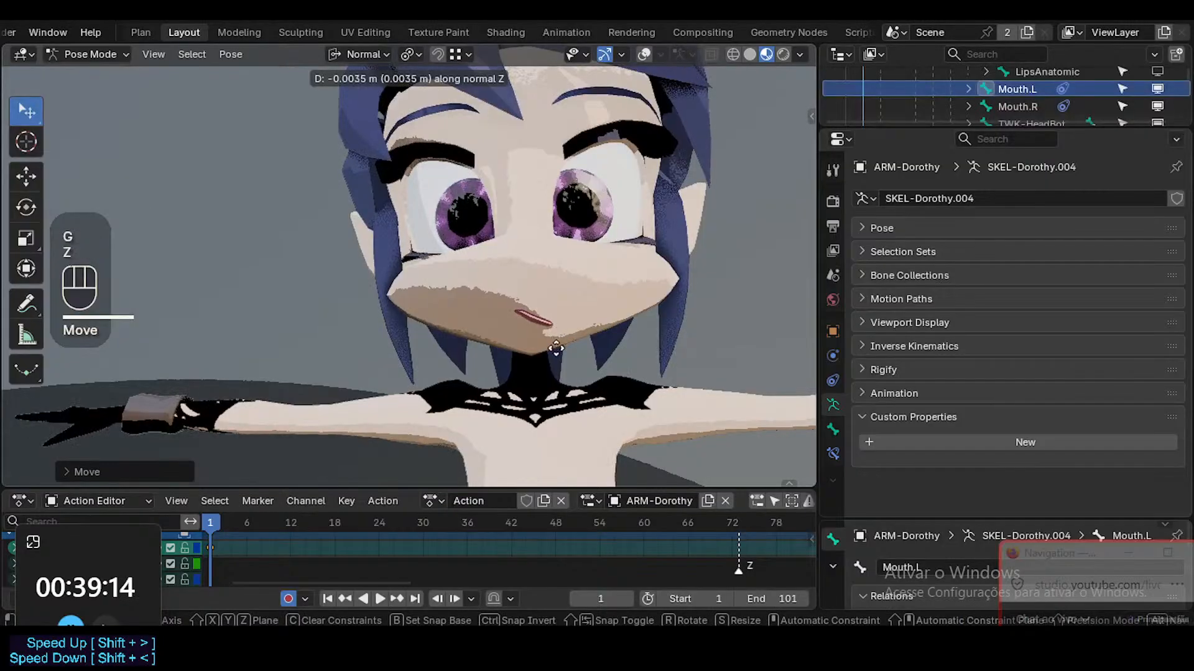
{"action": "left_click", "coordinate": [552, 350]}
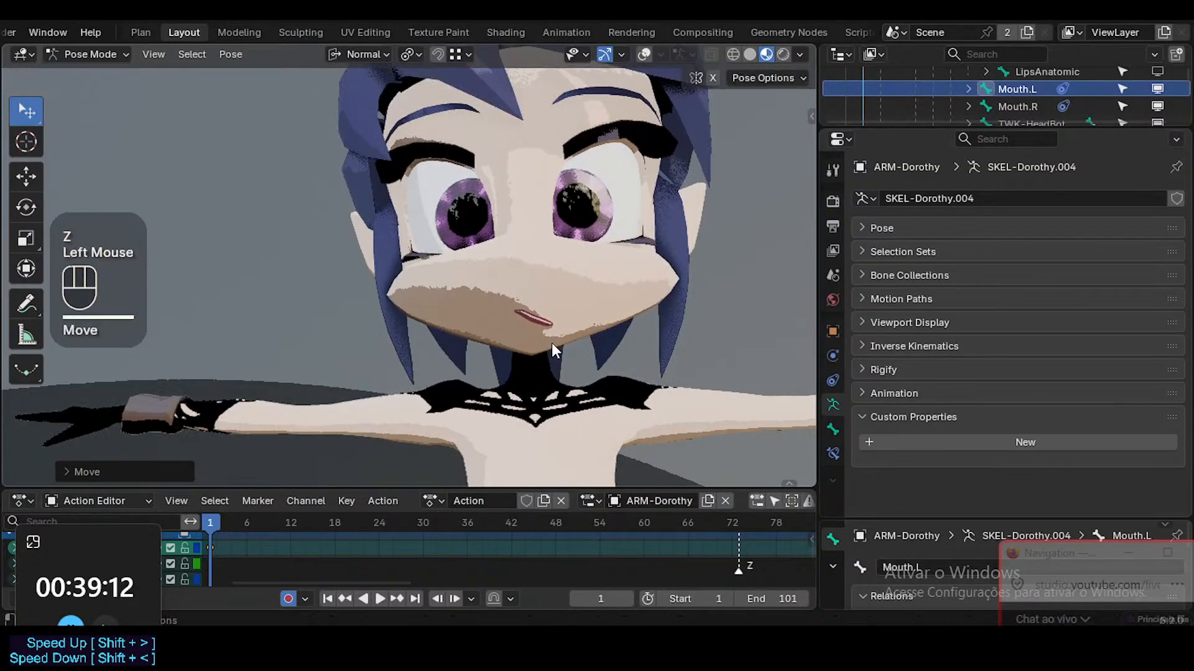
Reveal the armature's hidden bones, and restore Solid shading and the viewport overlays
{"action": "key", "text": "alt+h"}
{"action": "left_click", "coordinate": [750, 56]}
{"action": "middle_click_drag", "start_coordinate": [551, 261], "coordinate": [502, 306], "text": "ctrl"}
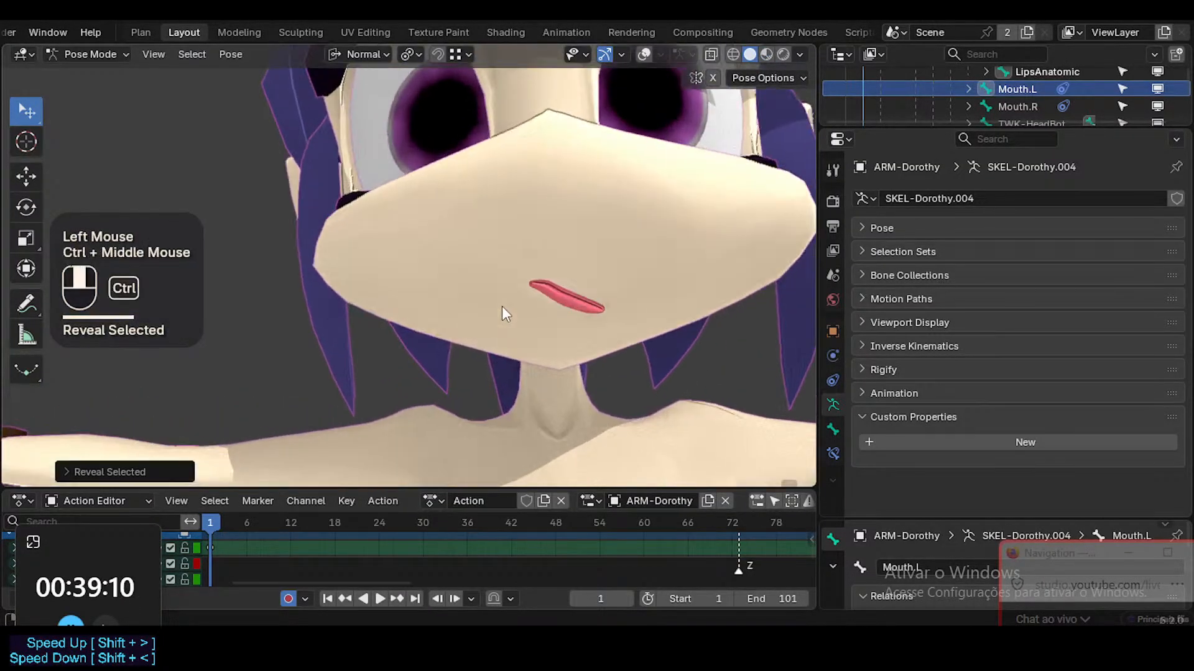
{"action": "key", "text": "shift+alt+z"}
{"action": "middle_click_drag", "start_coordinate": [590, 308], "coordinate": [579, 311], "text": "shift"}
Raise the Mouth.L bone slightly along its Z axis in two small moves
{"action": "left_click", "coordinate": [603, 346]}
{"action": "key", "text": "g"}
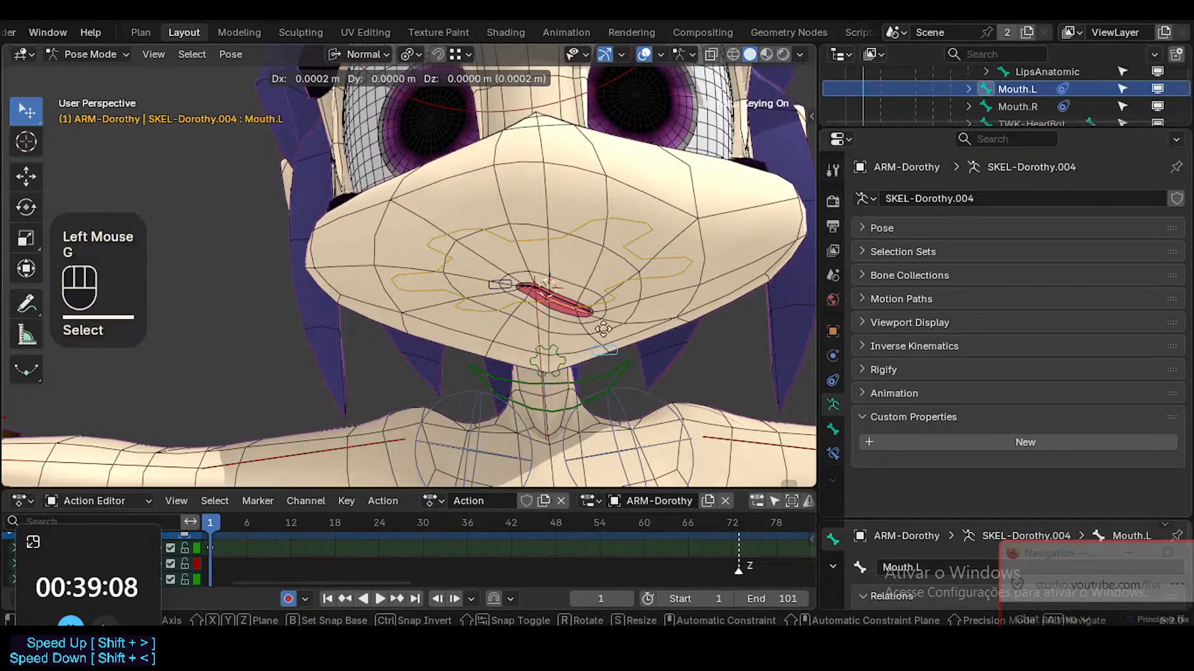
{"action": "key", "text": "z"}
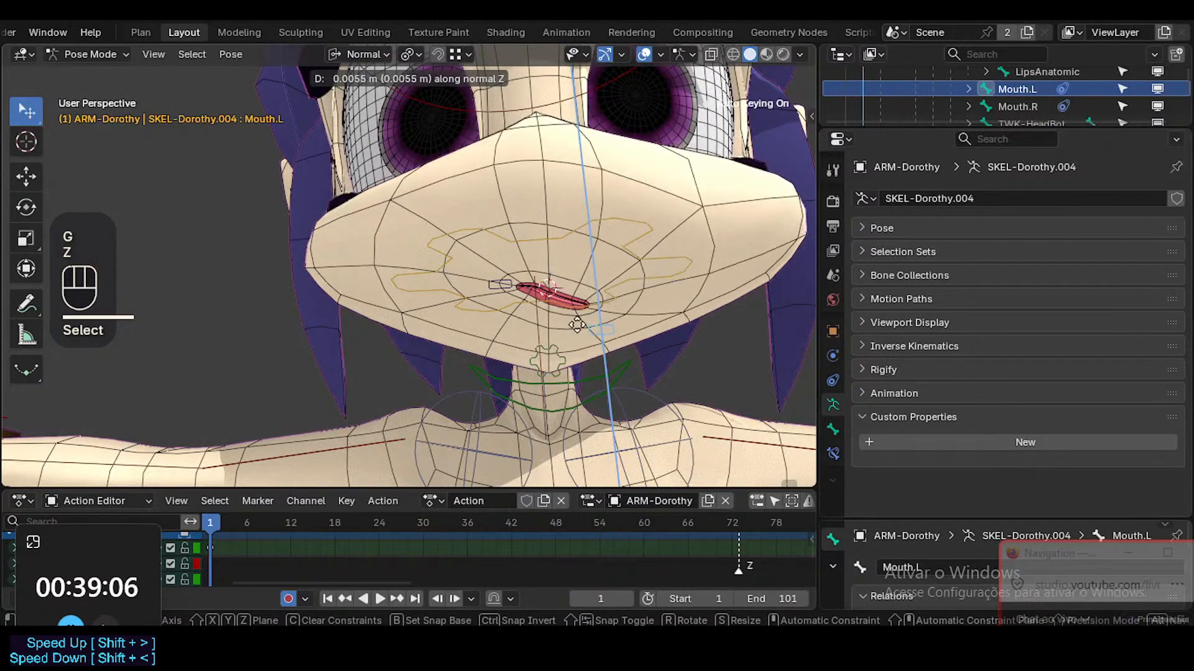
{"action": "left_click", "coordinate": [570, 322]}
{"action": "middle_click_drag", "start_coordinate": [563, 323], "coordinate": [562, 302], "text": "ctrl"}
{"action": "key", "text": "g"}
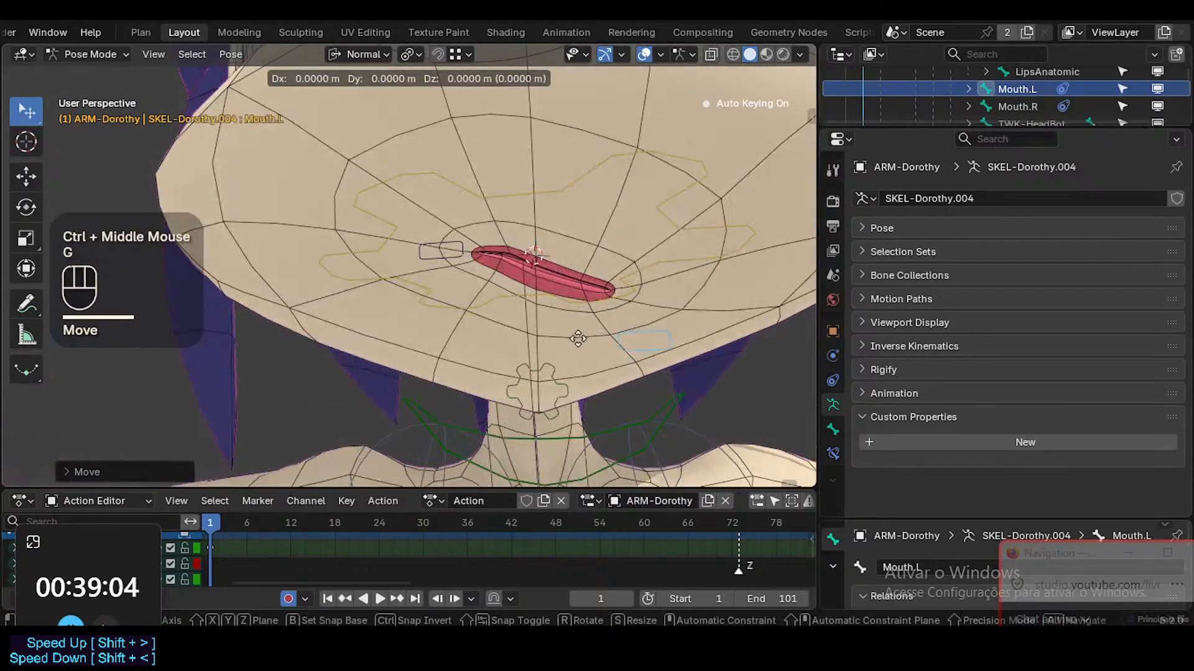
{"action": "key", "text": "z"}
{"action": "left_click", "coordinate": [544, 311]}
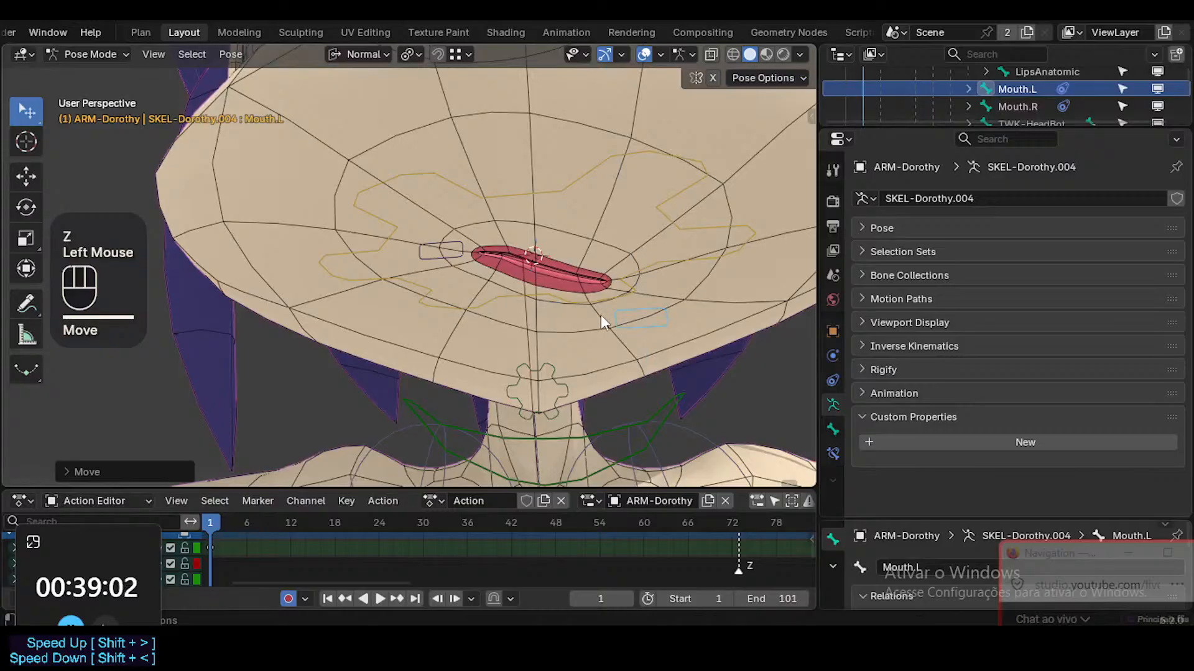
Select the Head mesh in Object Mode and examine its mouth shape keys, especially the MouthFrownStraight.L value
{"action": "key", "text": "ctrl+Tab"}
{"action": "left_click", "coordinate": [591, 332]}
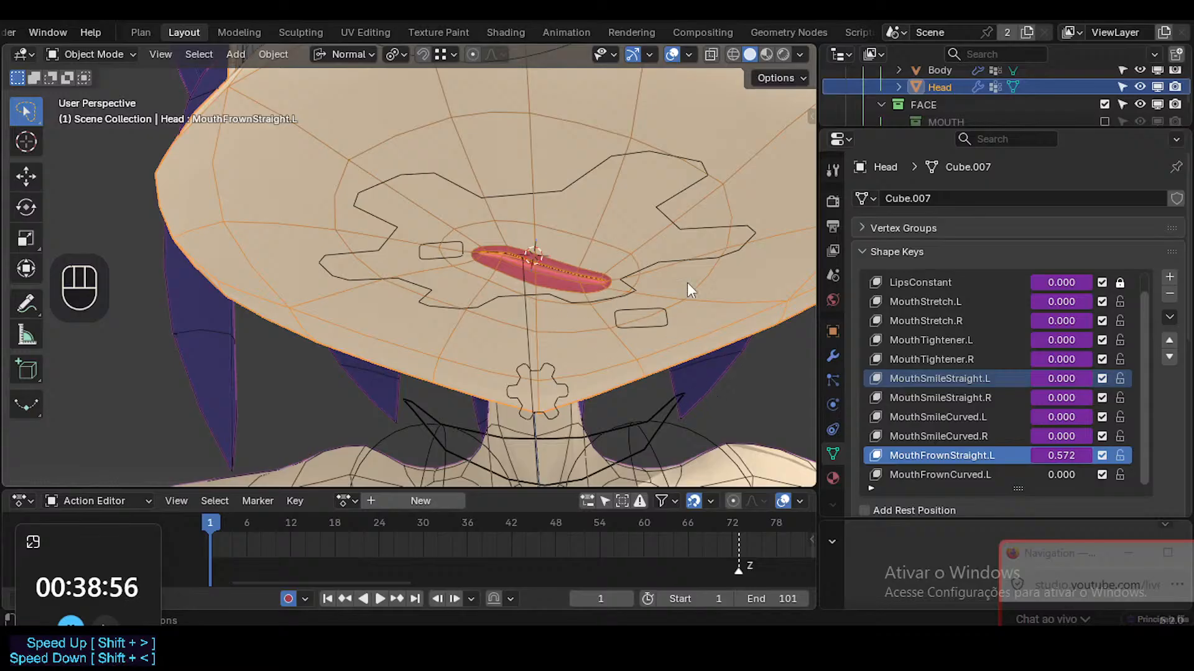
{"action": "scroll", "coordinate": [1072, 419], "scroll_direction": "down", "scroll_amount": 1}
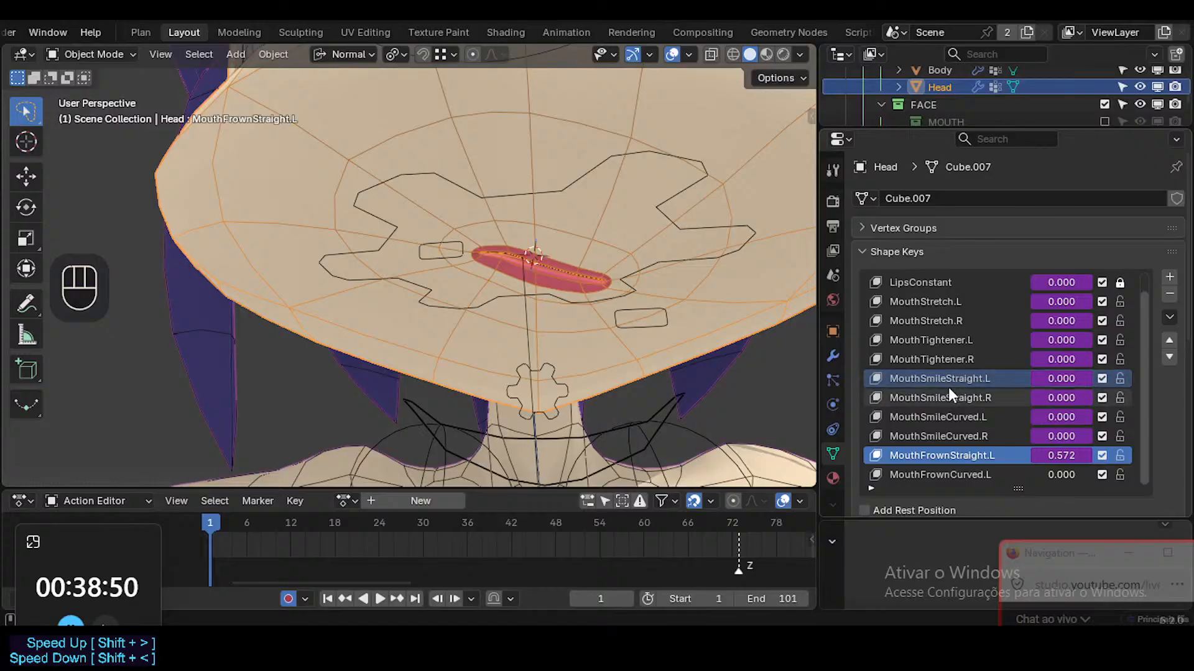
{"action": "left_click", "coordinate": [1150, 448]}
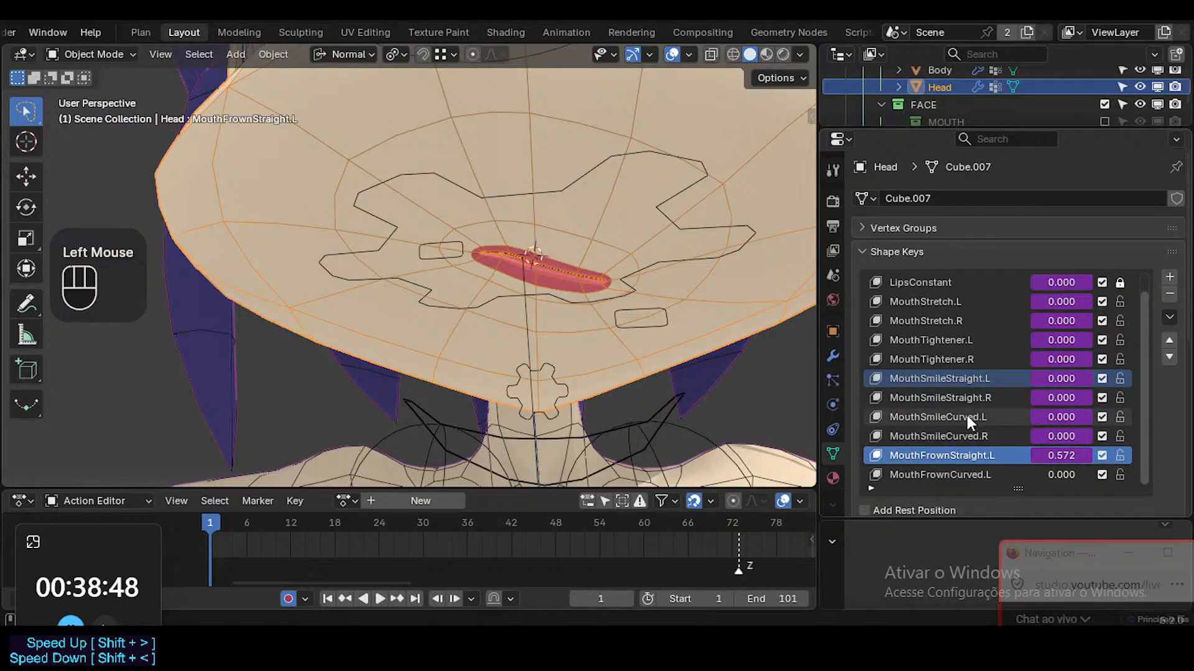
{"action": "scroll", "coordinate": [973, 442], "scroll_direction": "down", "scroll_amount": 1}
{"action": "scroll", "coordinate": [979, 463], "scroll_direction": "up", "scroll_amount": 1}
{"action": "scroll", "coordinate": [970, 473], "scroll_direction": "down", "scroll_amount": 2}
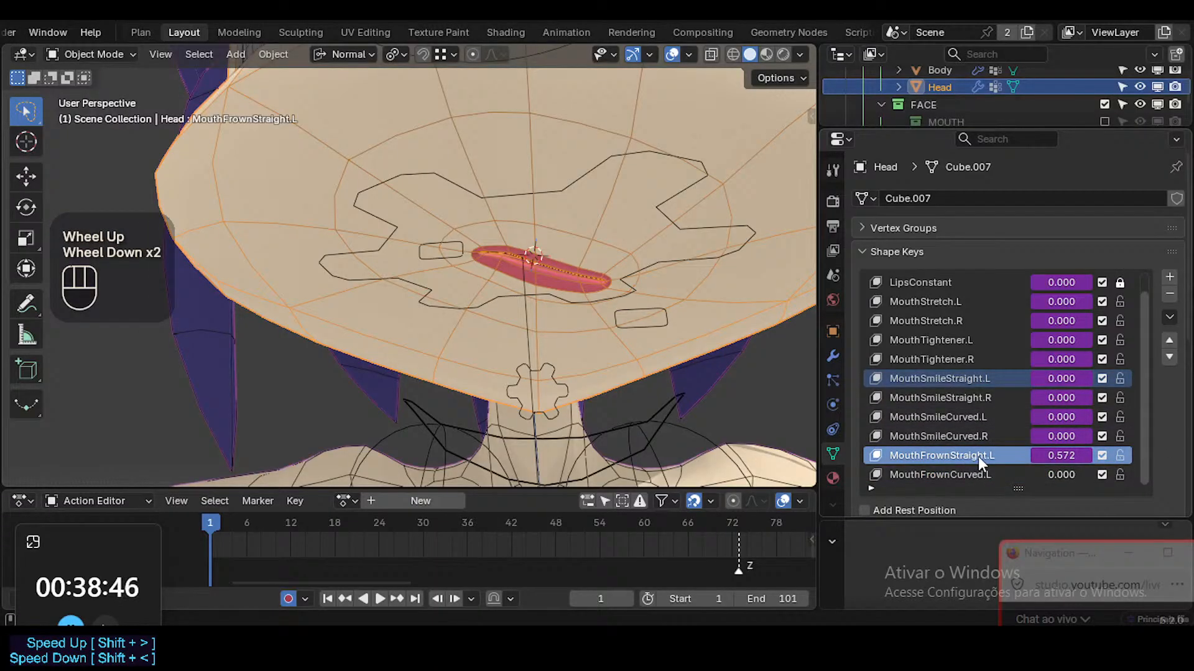
{"action": "scroll", "coordinate": [1020, 459], "scroll_direction": "down", "scroll_amount": 1}
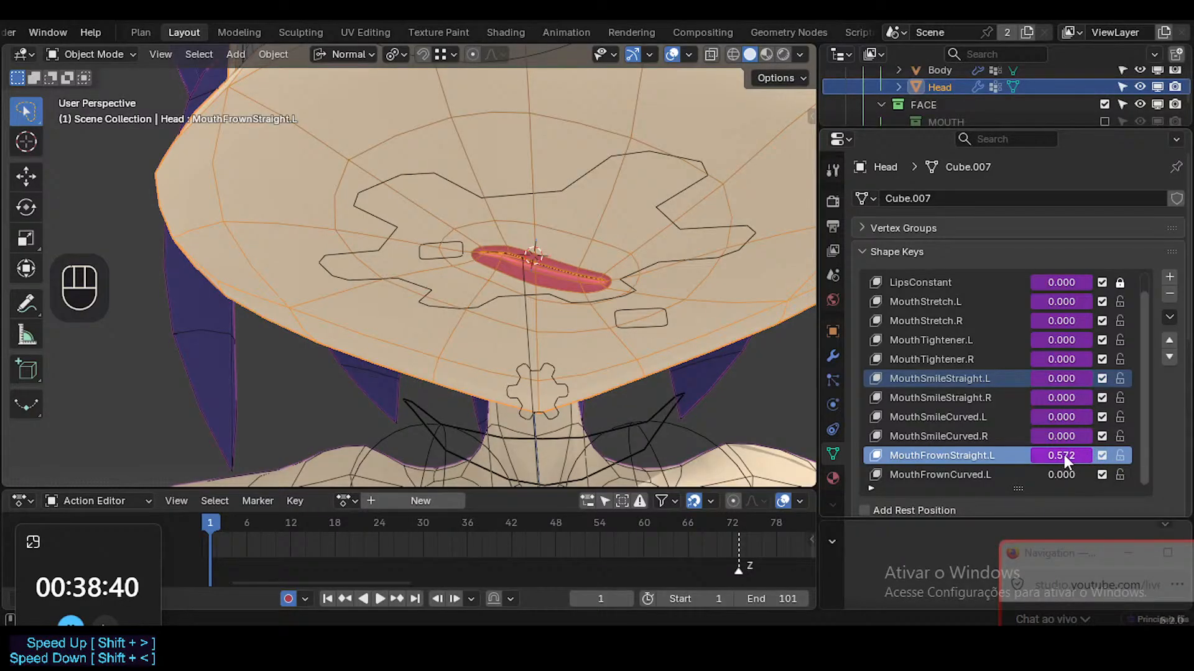
Return to Pose Mode on the ARM-Dorothy armature and move Mouth.L freely downward and outward
{"action": "left_click", "coordinate": [662, 320]}
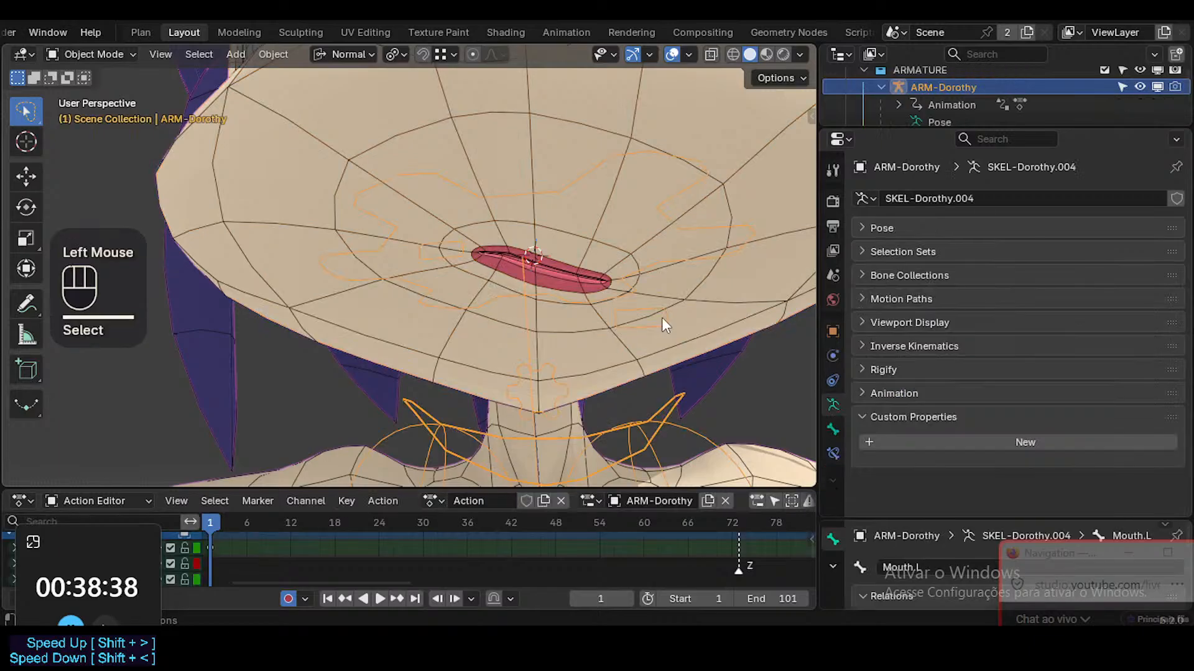
{"action": "key", "text": "ctrl+Tab"}
{"action": "left_click", "coordinate": [663, 319]}
{"action": "key", "text": "g"}
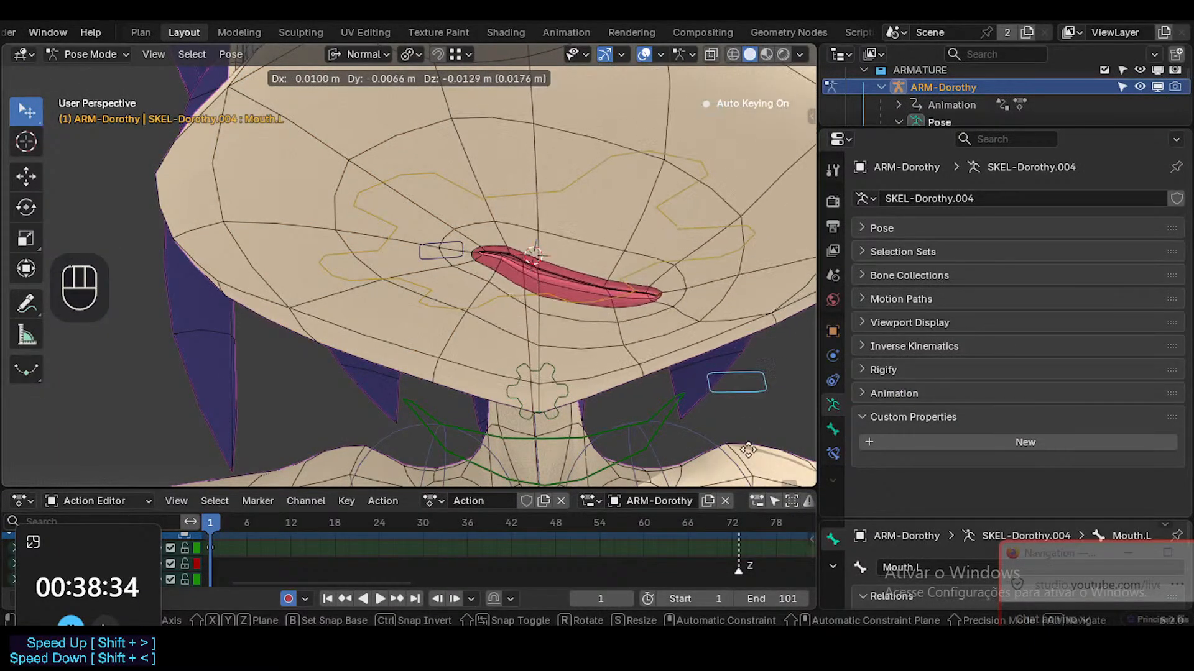
{"action": "left_click", "coordinate": [708, 102]}
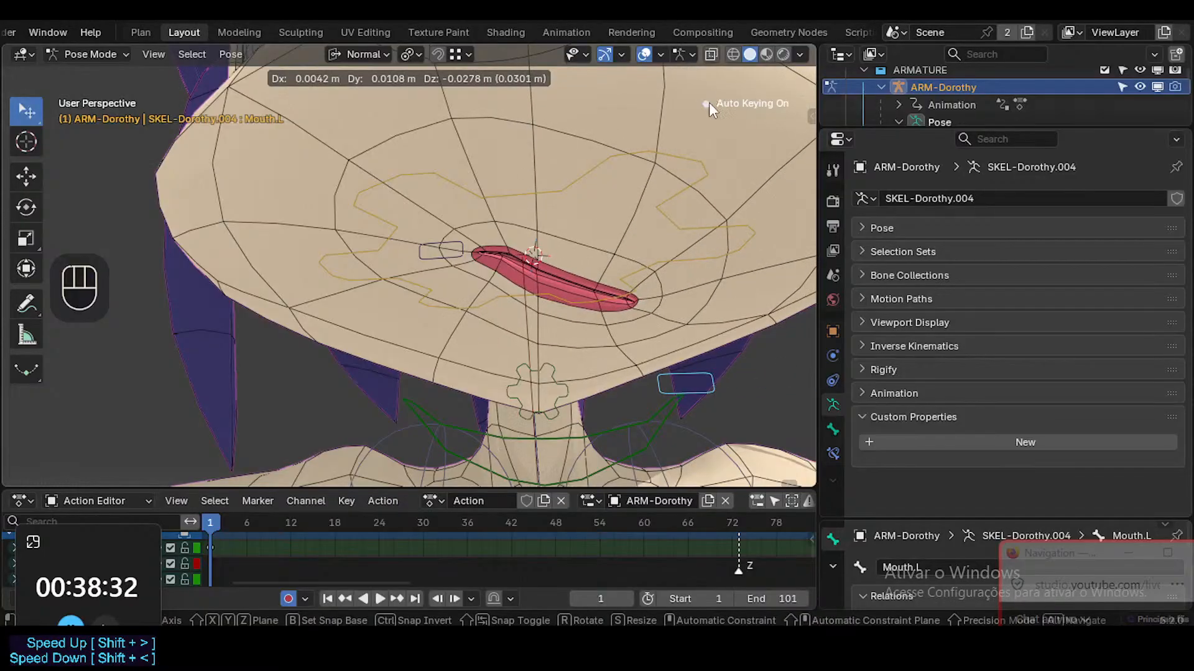
Switch to the front view of the mouth and try moving Mouth.L freely outward
{"action": "scroll", "coordinate": [760, 240], "scroll_direction": "down", "scroll_amount": 2}
{"action": "middle_click_drag", "start_coordinate": [633, 263], "coordinate": [589, 289], "text": "shift"}
{"action": "key", "text": "KP_1"}
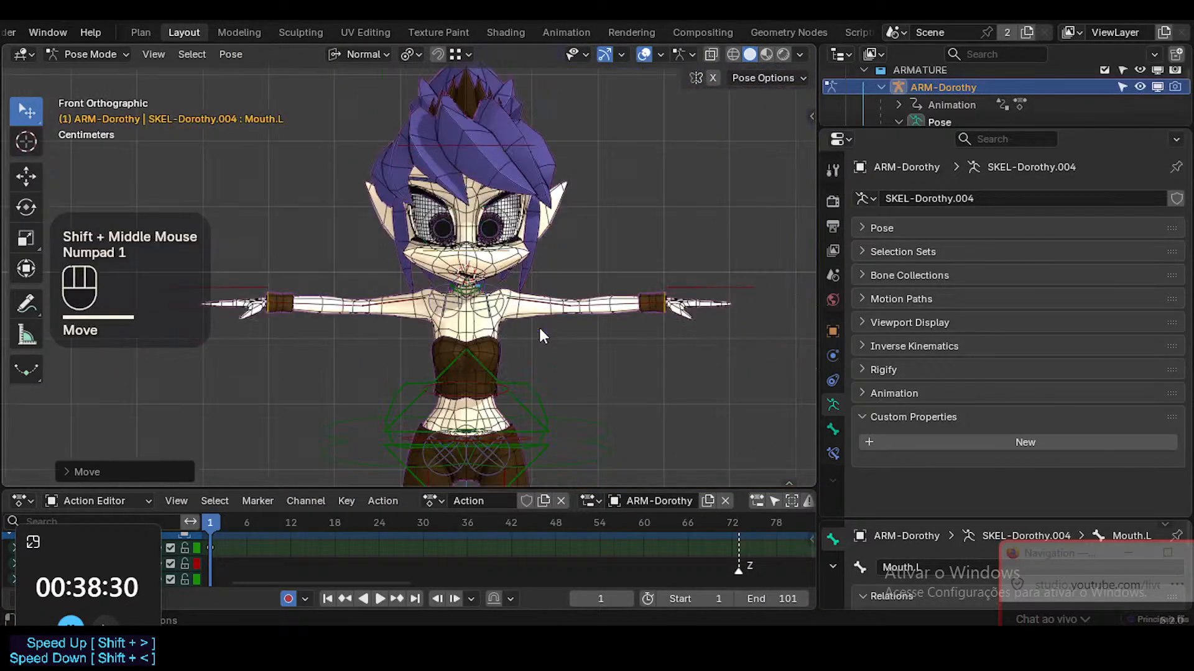
{"action": "scroll", "coordinate": [538, 326], "scroll_direction": "up", "scroll_amount": 3}
{"action": "scroll", "coordinate": [450, 281], "scroll_direction": "up", "scroll_amount": 1}
{"action": "key", "text": "g"}
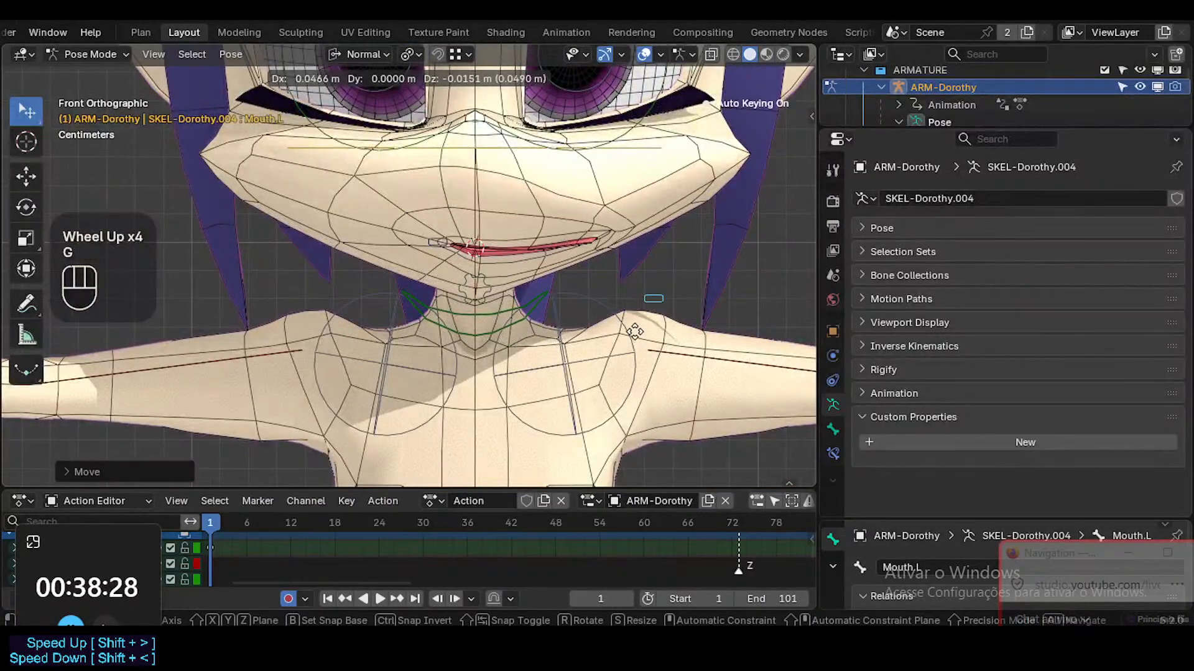
{"action": "key", "text": "Escape"}
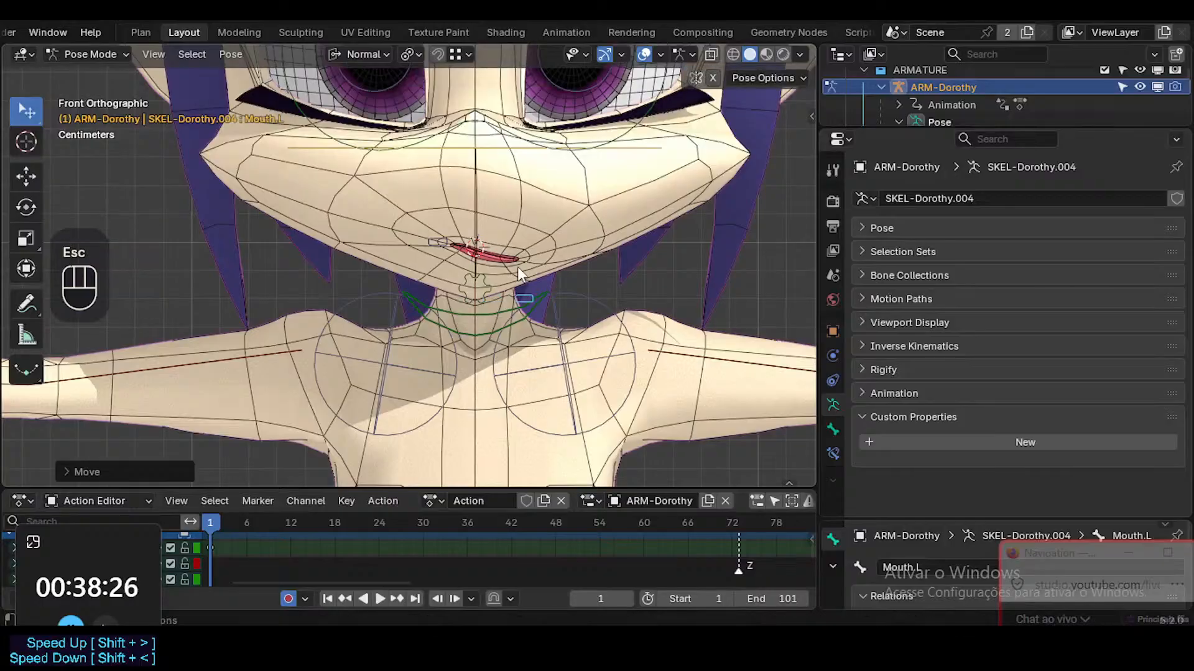
Clear Mouth.L's location and move the bone down along its Z axis only
{"action": "key", "text": "alt+g"}
{"action": "key", "text": "g"}
{"action": "key", "text": "x"}
{"action": "key", "text": "z"}
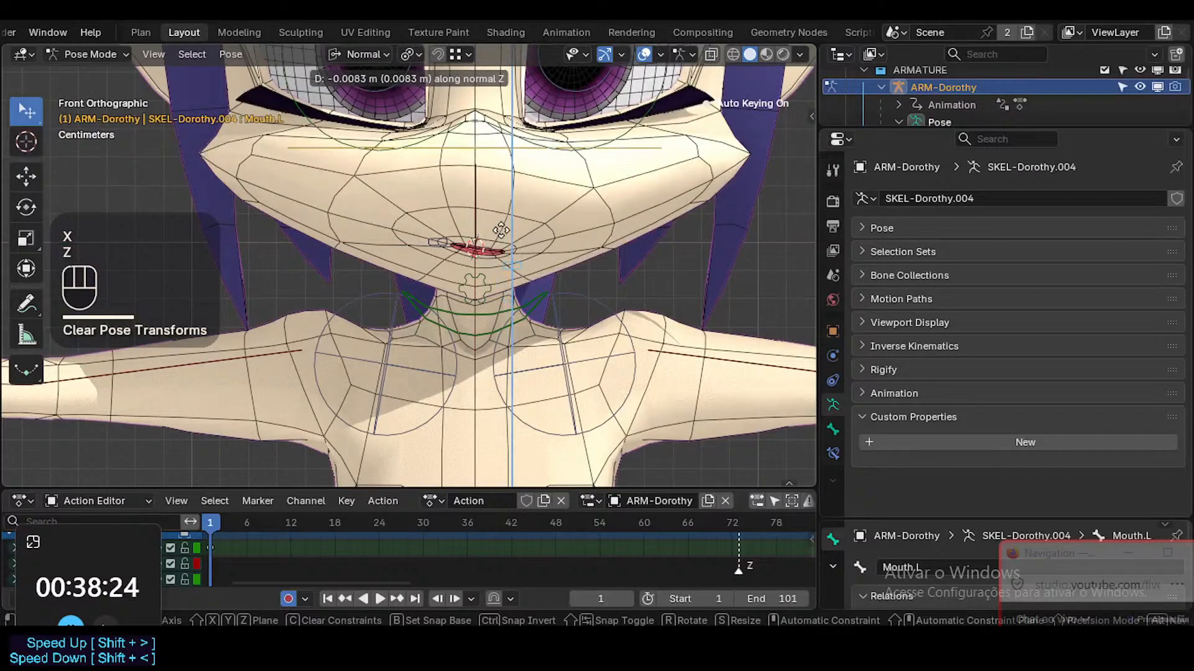
{"action": "left_click", "coordinate": [476, 383]}
Switch to Object Mode and select the Head mesh to show its shape keys
{"action": "middle_click_drag", "start_coordinate": [500, 336], "coordinate": [509, 245], "text": "ctrl"}
{"action": "key", "text": "ctrl+Tab"}
{"action": "left_click", "coordinate": [516, 242]}
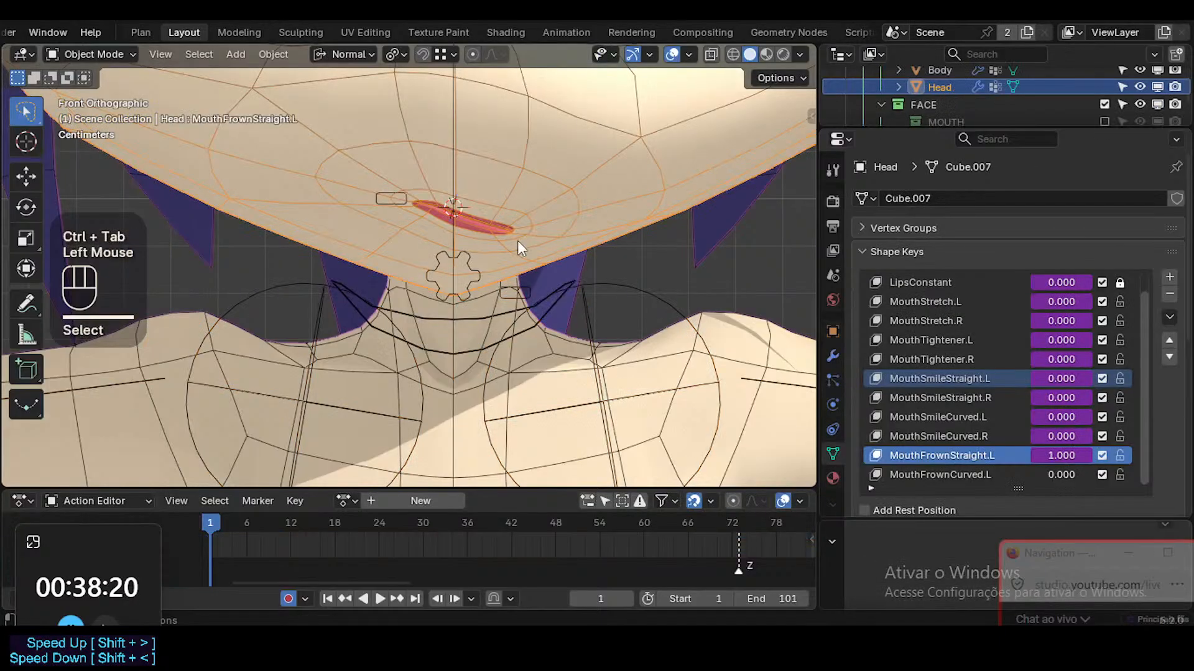
{"action": "scroll", "coordinate": [1008, 419], "scroll_direction": "down", "scroll_amount": 1}
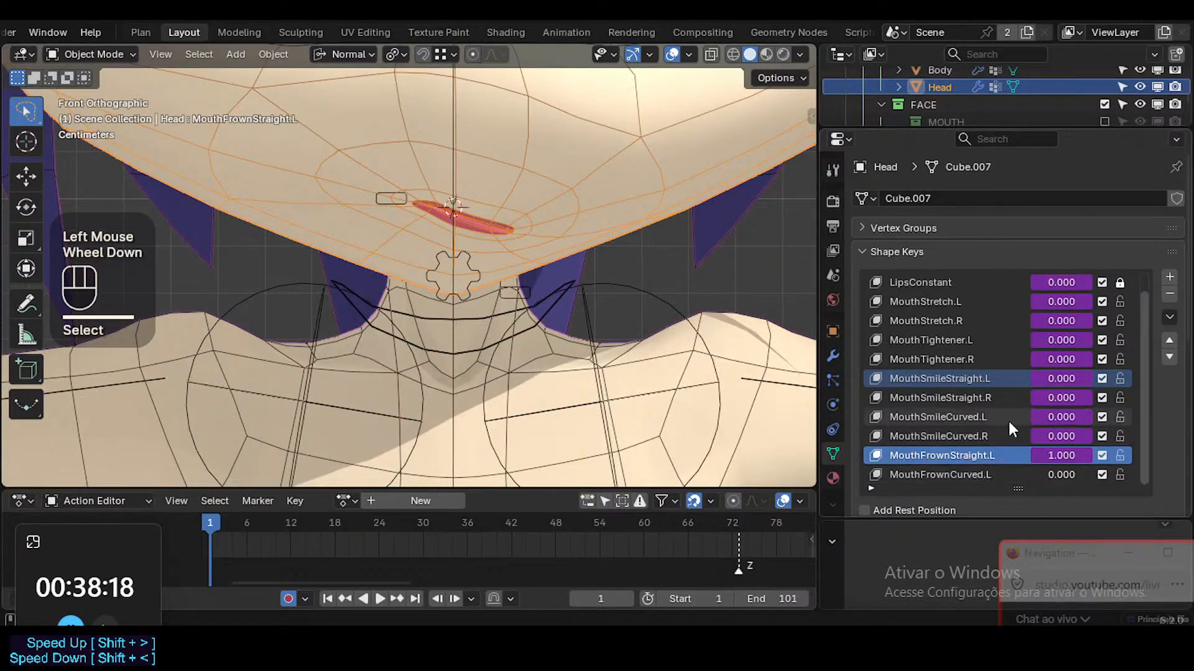
{"action": "right_click", "coordinate": [1057, 453]}
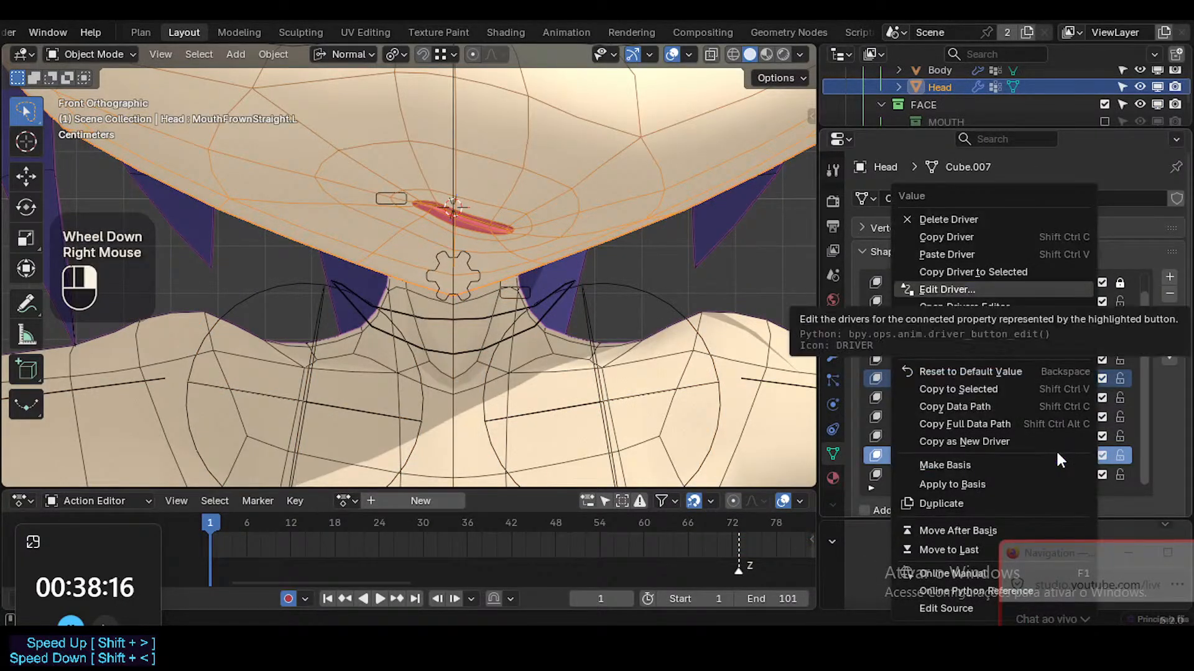
{"action": "key", "text": "Escape"}
{"action": "right_click", "coordinate": [1057, 454]}
{"action": "key", "text": "Escape"}
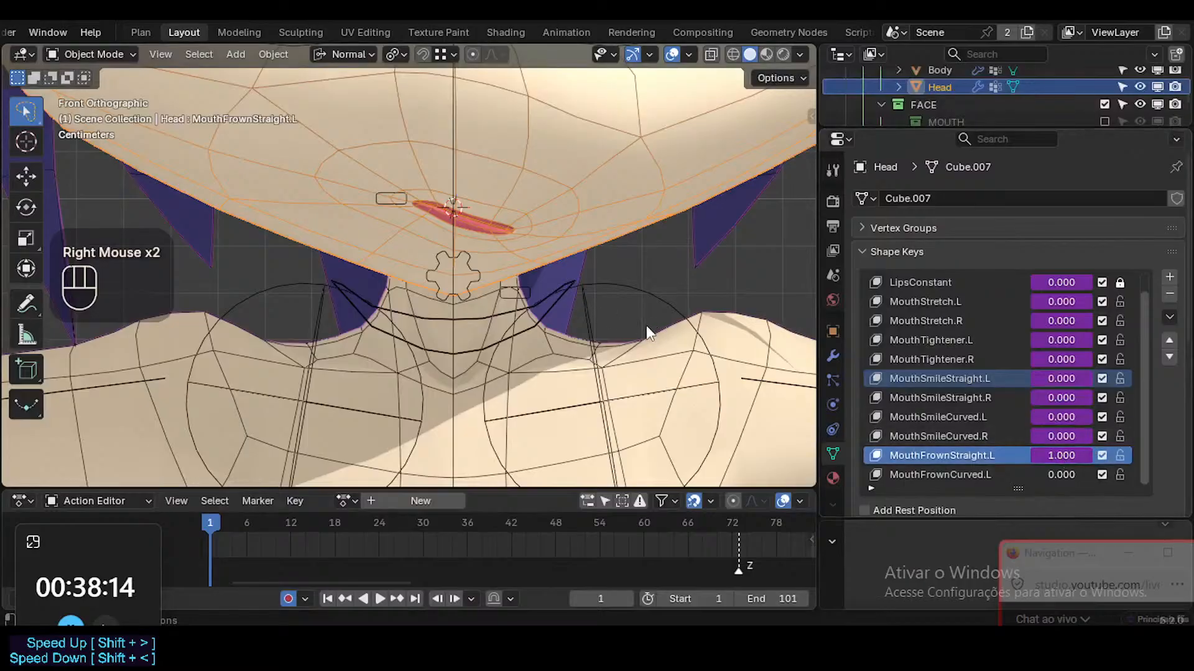
Test Mouth.L in Pose Mode by moving it along its Z axis, and reselect the Head mesh in Object Mode
{"action": "left_click", "coordinate": [532, 288]}
{"action": "key", "text": "ctrl+Tab"}
{"action": "left_click", "coordinate": [532, 288]}
{"action": "key", "text": "g"}
{"action": "key", "text": "z"}
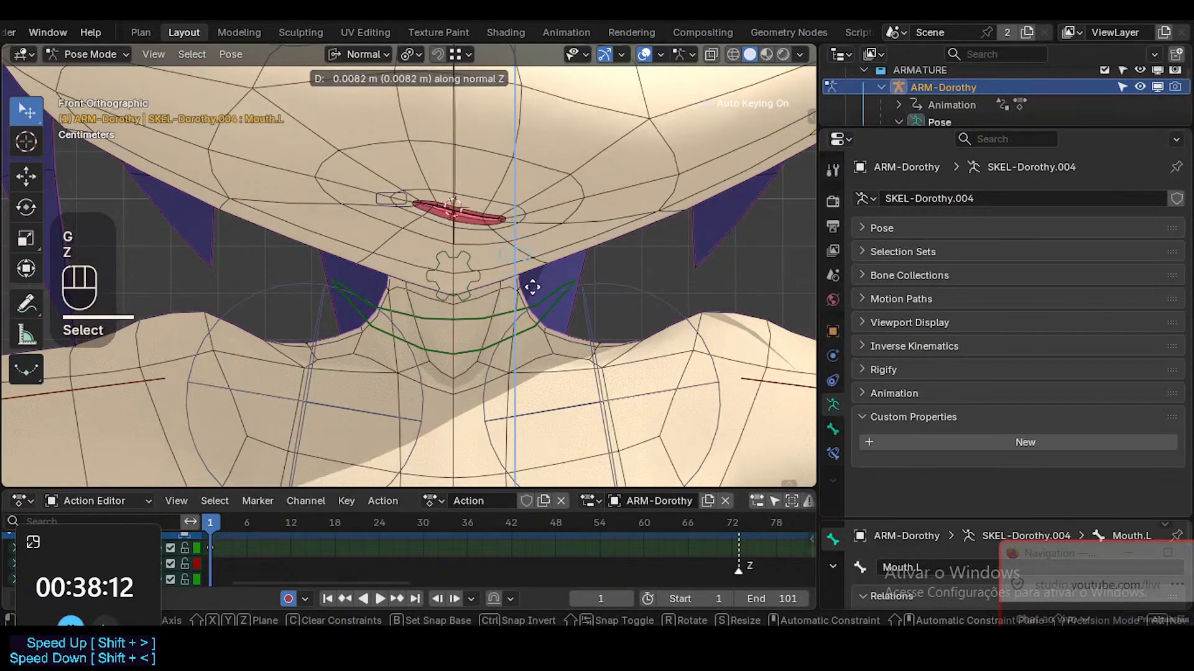
{"action": "left_click", "coordinate": [531, 297]}
{"action": "key", "text": "ctrl+Tab"}
{"action": "left_click", "coordinate": [586, 194]}
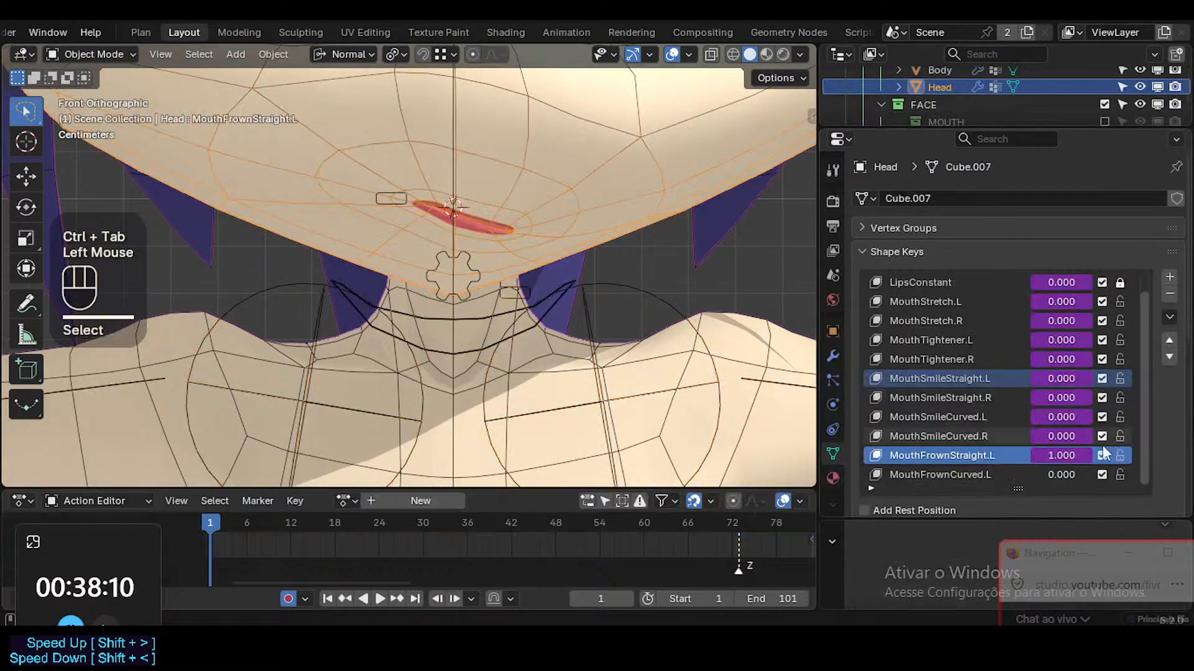
Select only the MouthFrownStraight.L shape key and duplicate it
{"action": "scroll", "coordinate": [1057, 441], "scroll_direction": "down", "scroll_amount": 2}
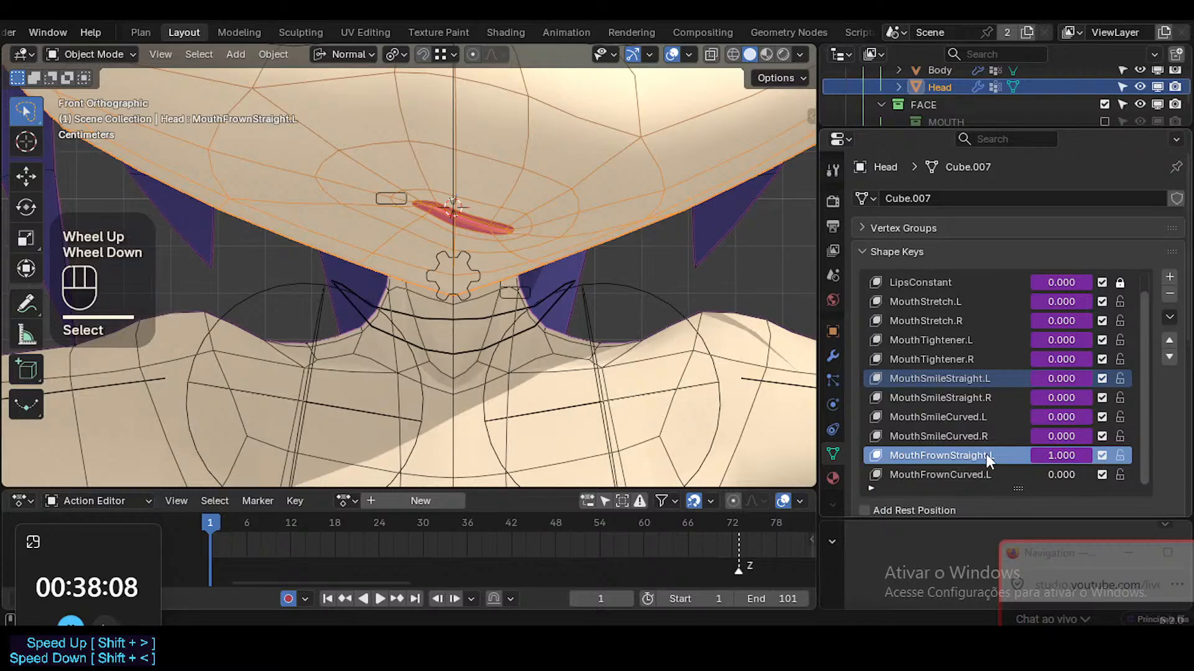
{"action": "scroll", "coordinate": [1182, 460], "scroll_direction": "down", "scroll_amount": 2}
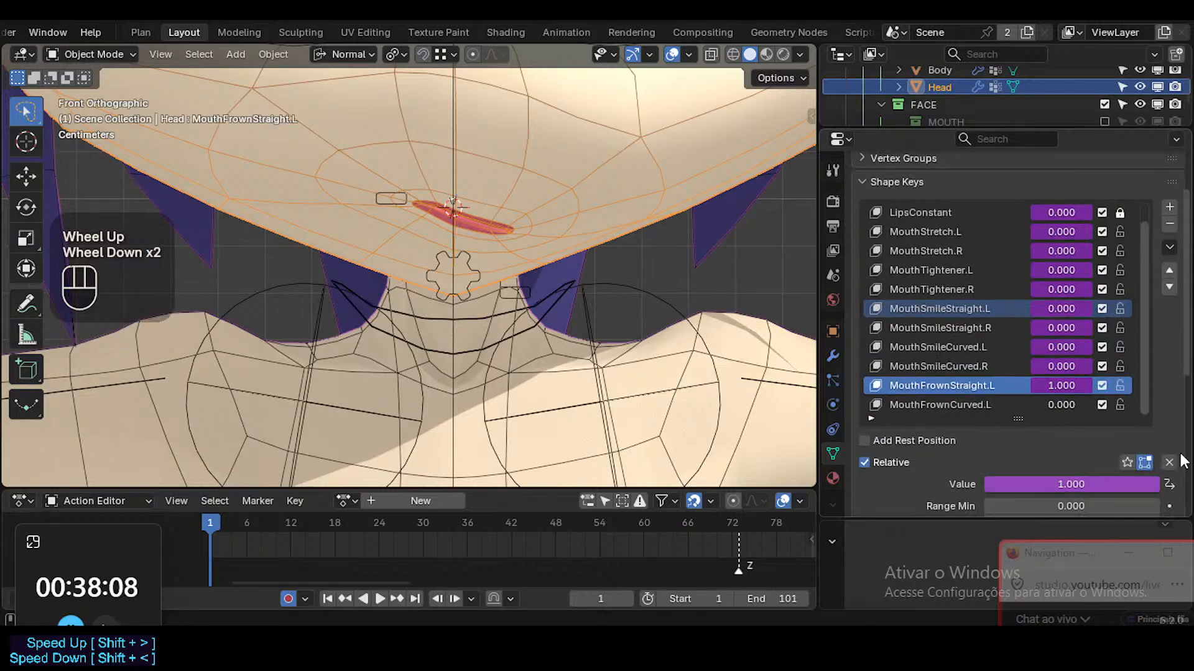
{"action": "left_click", "coordinate": [1169, 248]}
{"action": "left_click", "coordinate": [962, 391]}
{"action": "left_click", "coordinate": [953, 407]}
{"action": "left_click", "coordinate": [962, 380]}
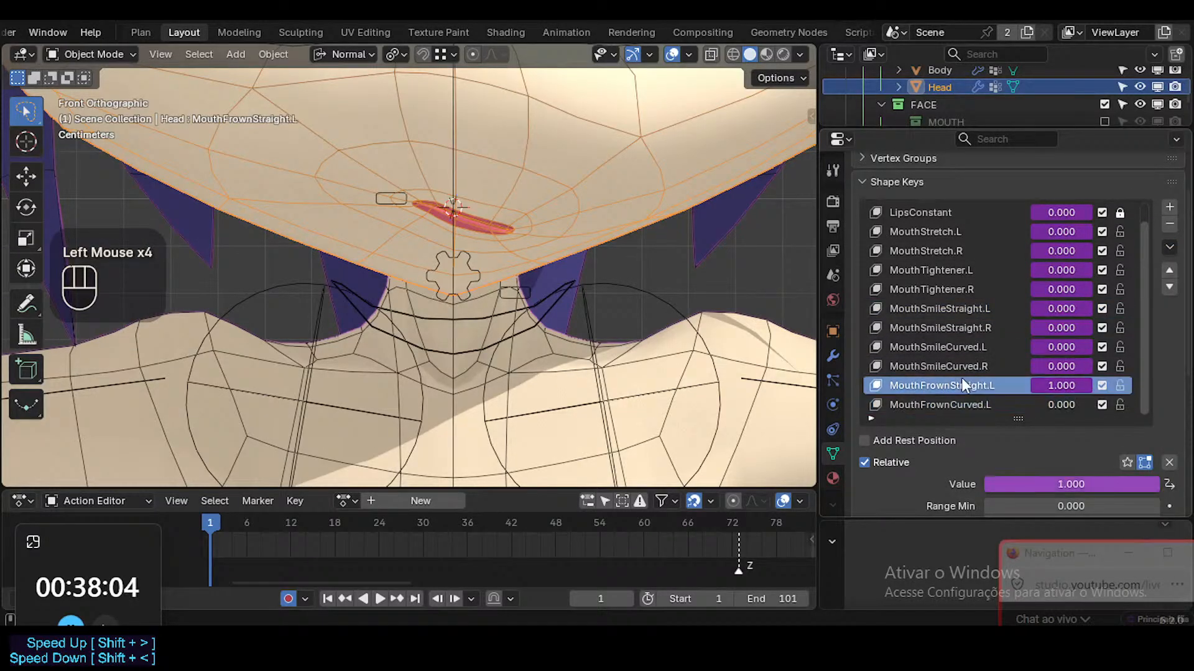
{"action": "left_click", "coordinate": [1170, 247]}
{"action": "left_click", "coordinate": [1126, 285]}
Rename the duplicated shape key to MouthFrownStraight.R
{"action": "scroll", "coordinate": [1127, 348], "scroll_direction": "down", "scroll_amount": 2}
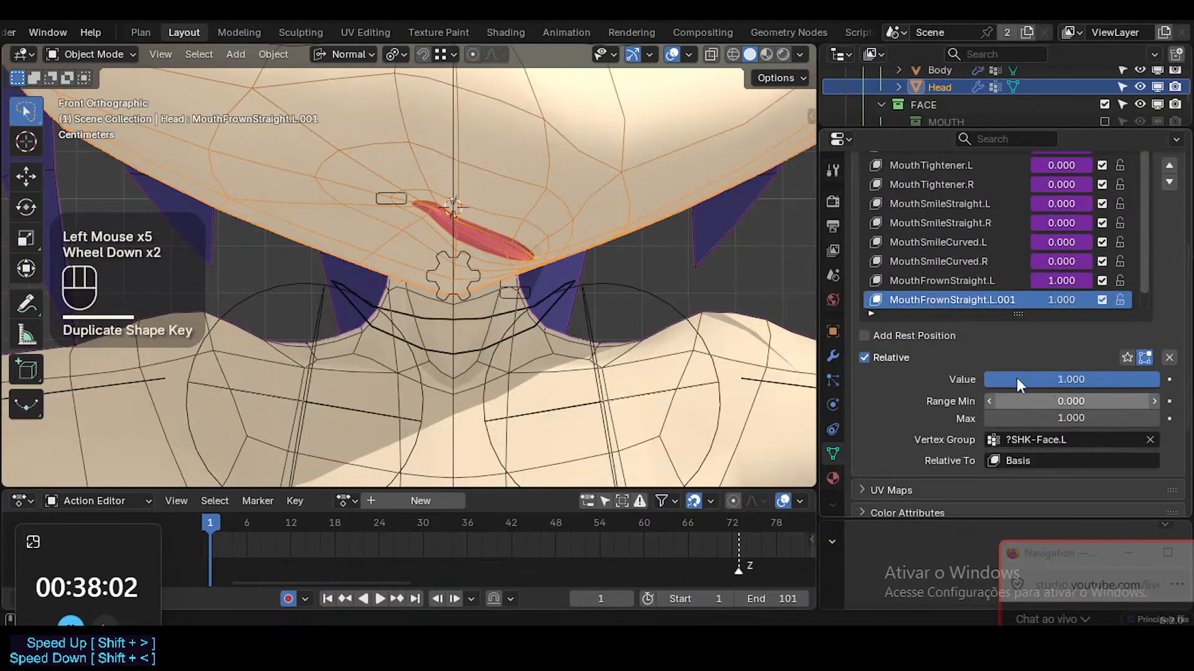
{"action": "double_click", "coordinate": [994, 300]}
{"action": "left_click_drag", "start_coordinate": [978, 299], "coordinate": [1098, 302]}
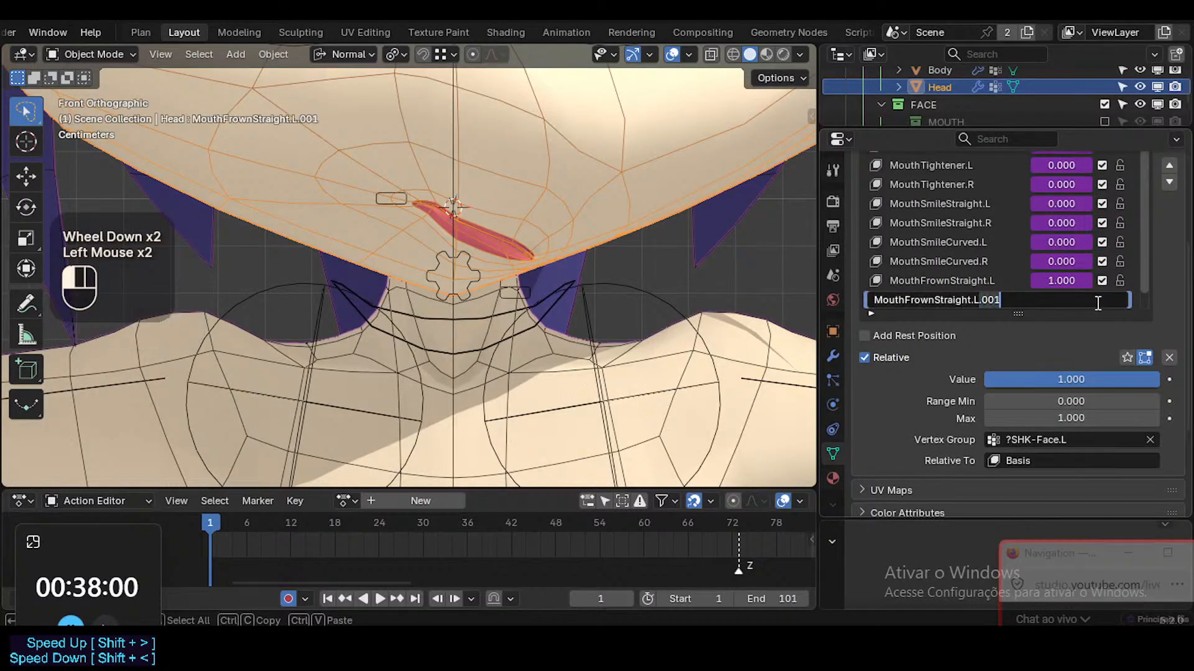
{"action": "key", "text": "Left"}
{"action": "key", "text": "shift+End"}
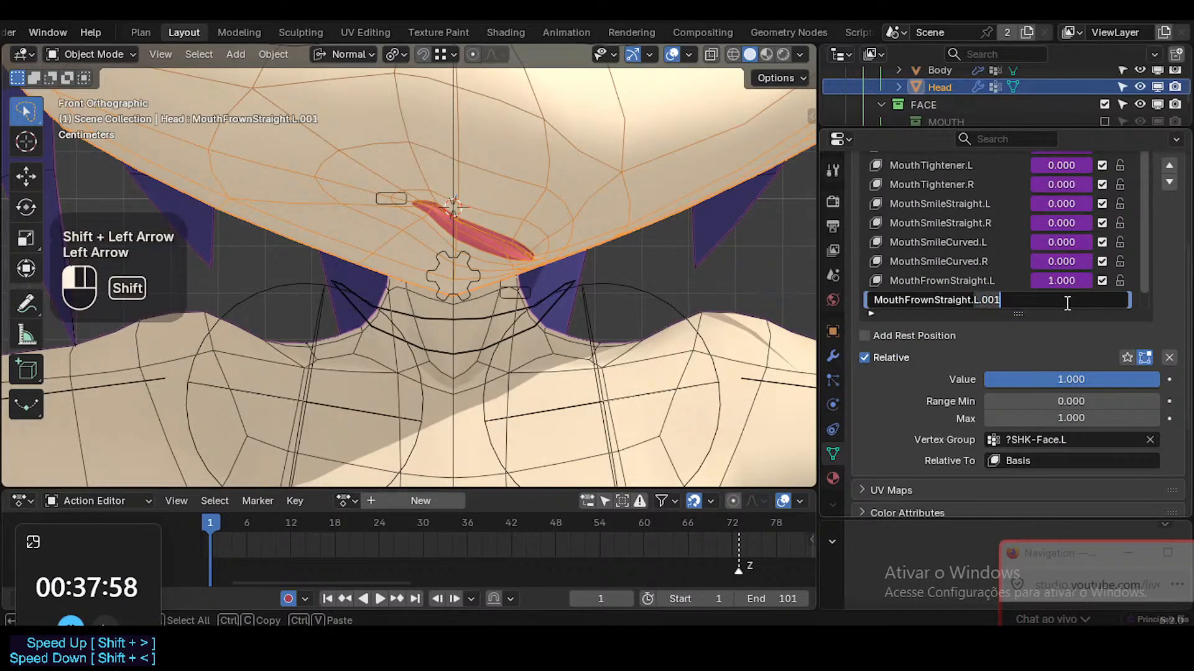
{"action": "type", "text": "R"}
{"action": "key", "text": "Return"}
Copy the driver from MouthFrownStraight.L's value and paste it onto MouthFrownStraight.R's value
{"action": "right_click", "coordinate": [1059, 282]}
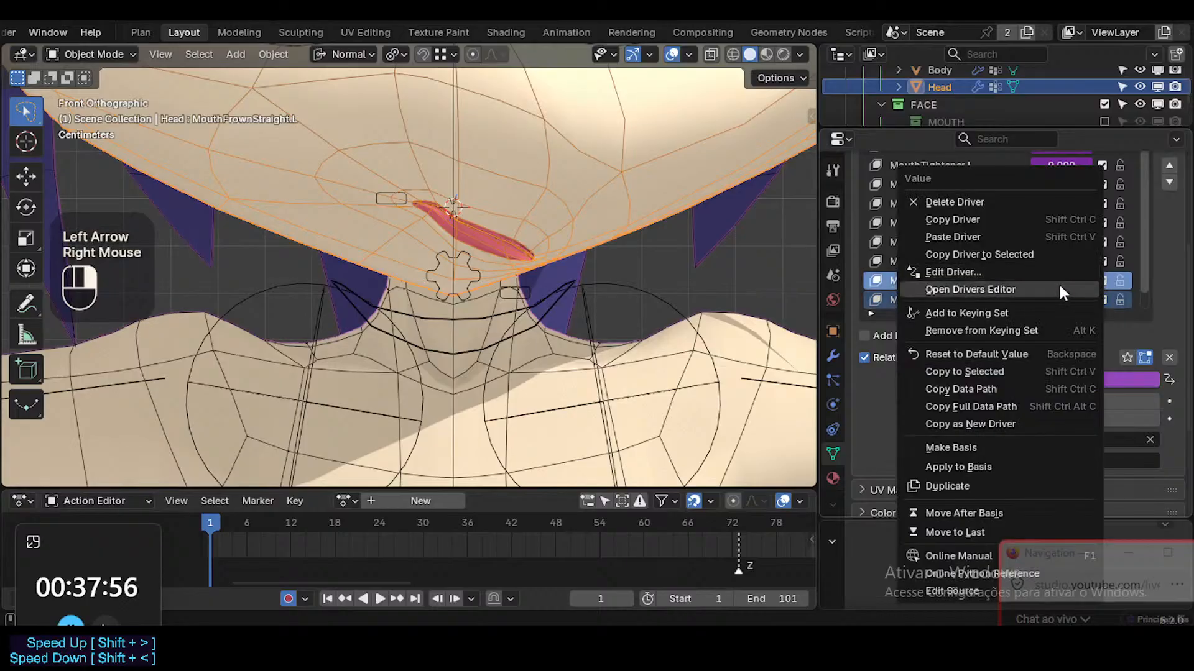
{"action": "right_click", "coordinate": [1069, 282]}
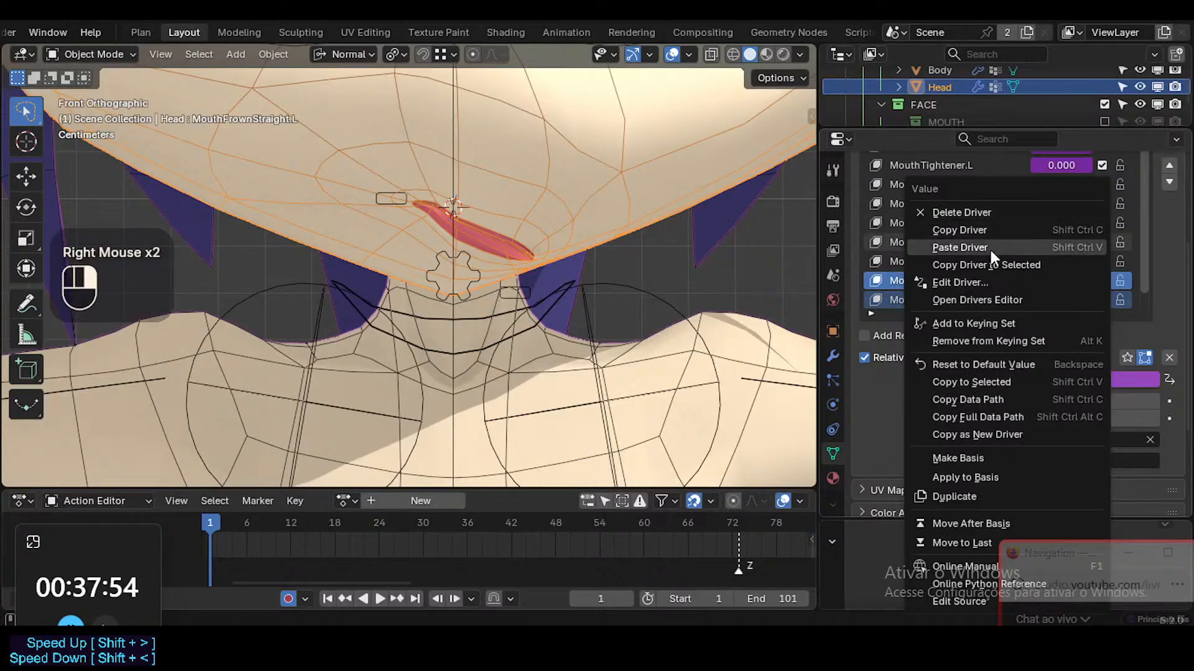
{"action": "left_click", "coordinate": [985, 231]}
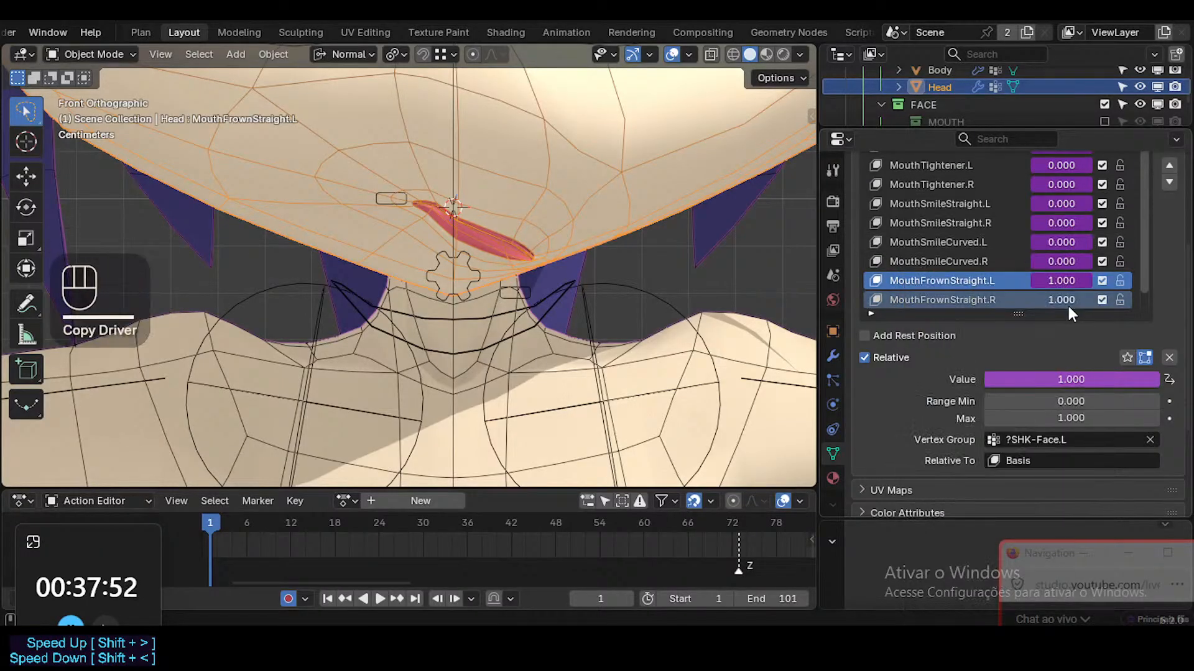
{"action": "key", "text": "ctrl+shift+v"}
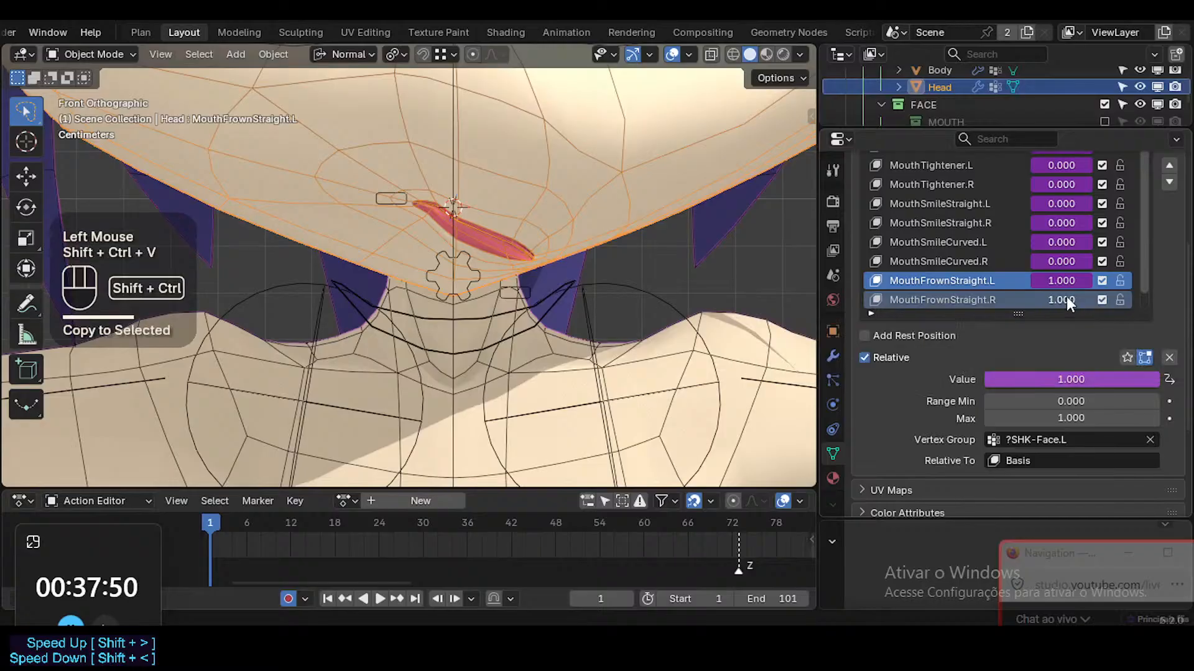
{"action": "left_click", "coordinate": [995, 300]}
{"action": "key", "text": "ctrl+shift+v"}
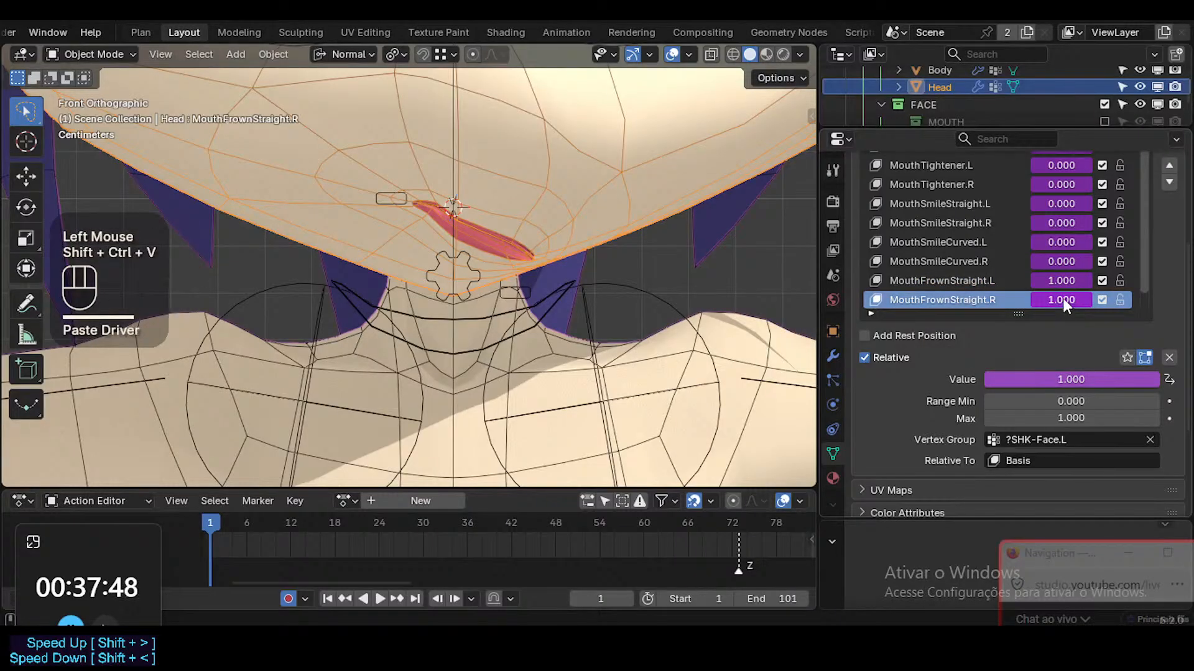
Edit the MouthFrownStraight.R driver so that its variable reads the Mouth.R bone
{"action": "right_click", "coordinate": [1062, 298]}
{"action": "left_click", "coordinate": [1006, 290]}
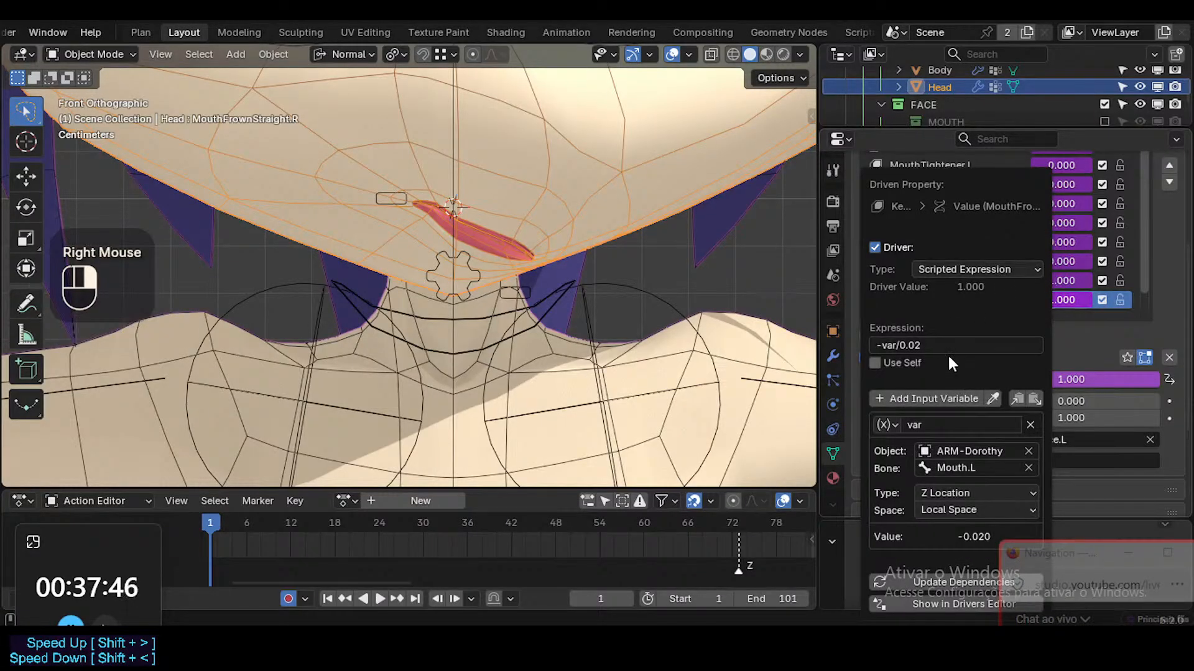
{"action": "left_click", "coordinate": [910, 345]}
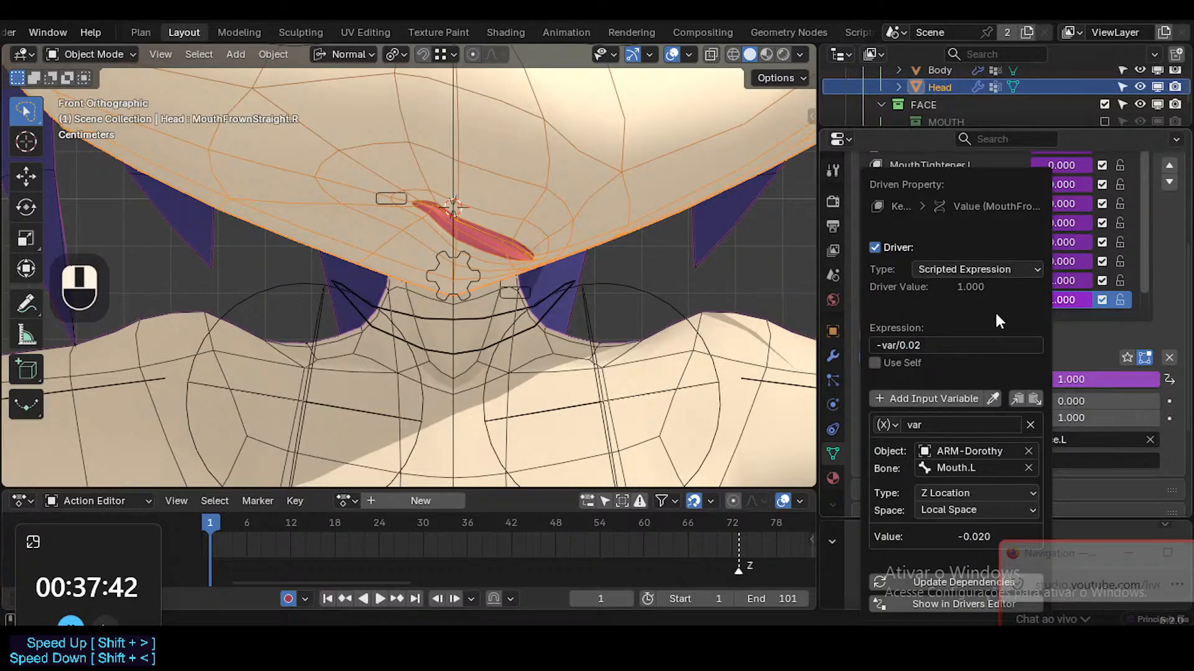
{"action": "left_click", "coordinate": [994, 467]}
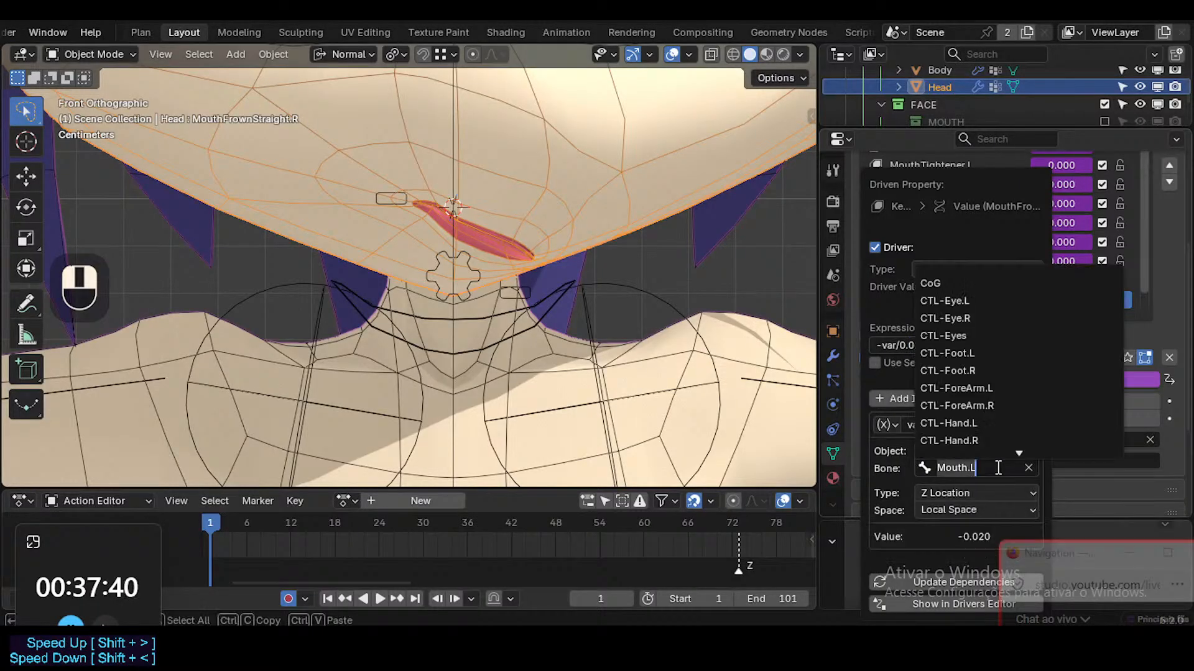
{"action": "left_click", "coordinate": [997, 467]}
{"action": "key", "text": "BackSpace"}
{"action": "type", "text": "R"}
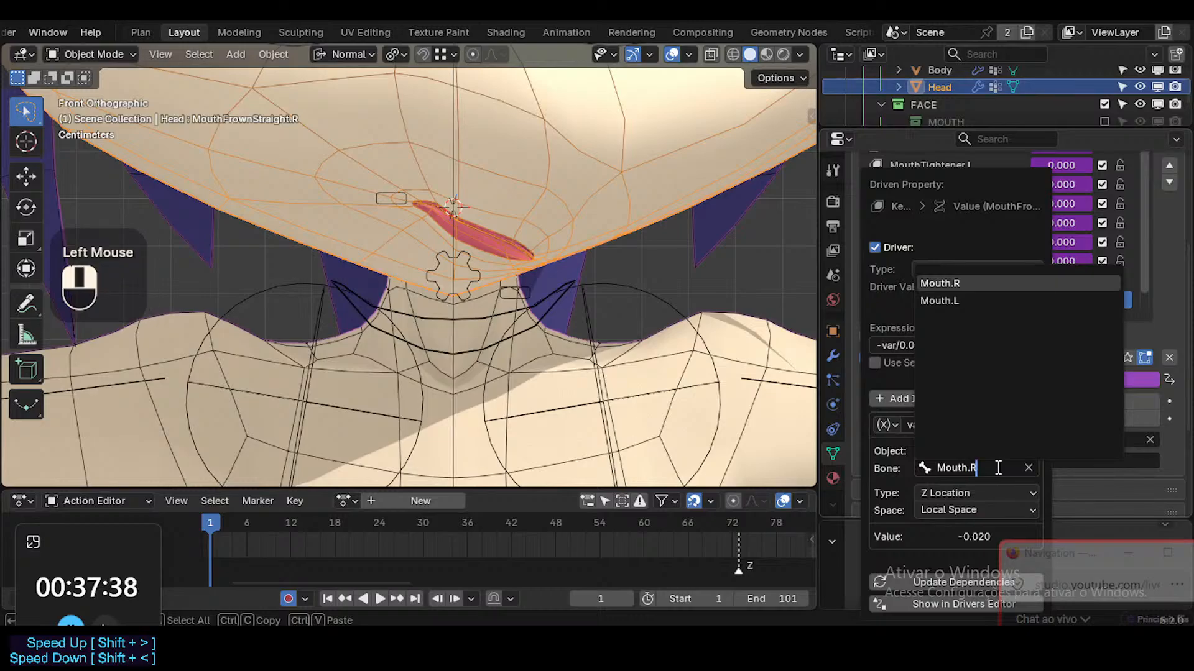
{"action": "key", "text": "Return"}
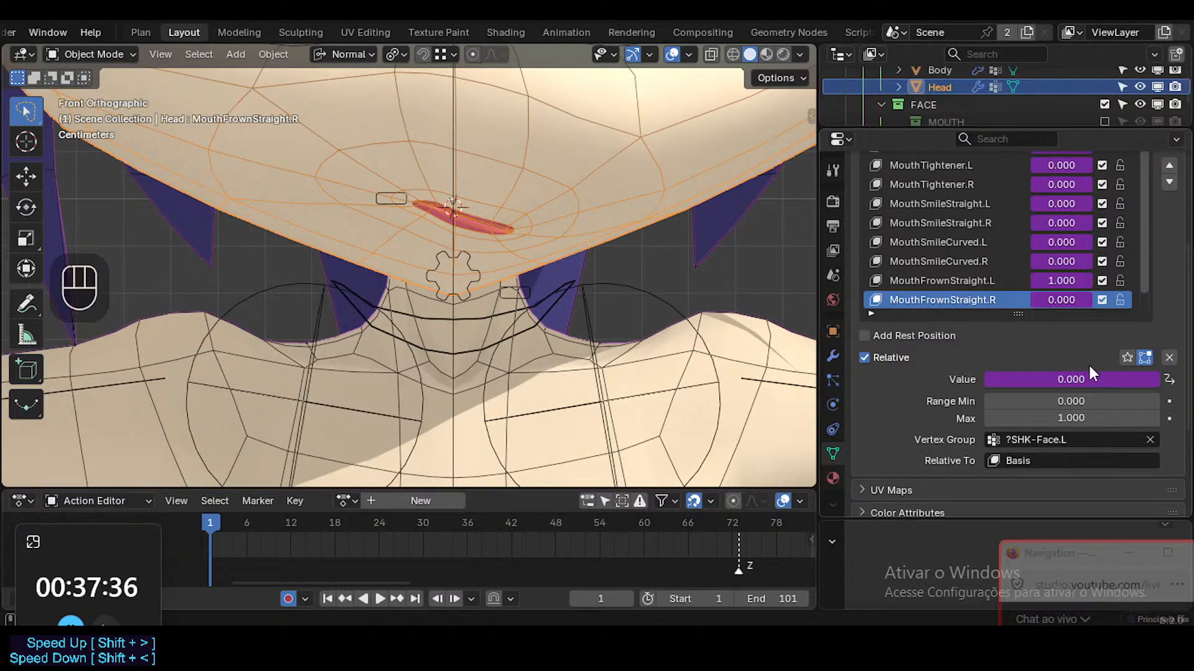
Set the vertex group of MouthFrownStraight.R to ?SHK-Face.R
{"action": "left_click", "coordinate": [1075, 439]}
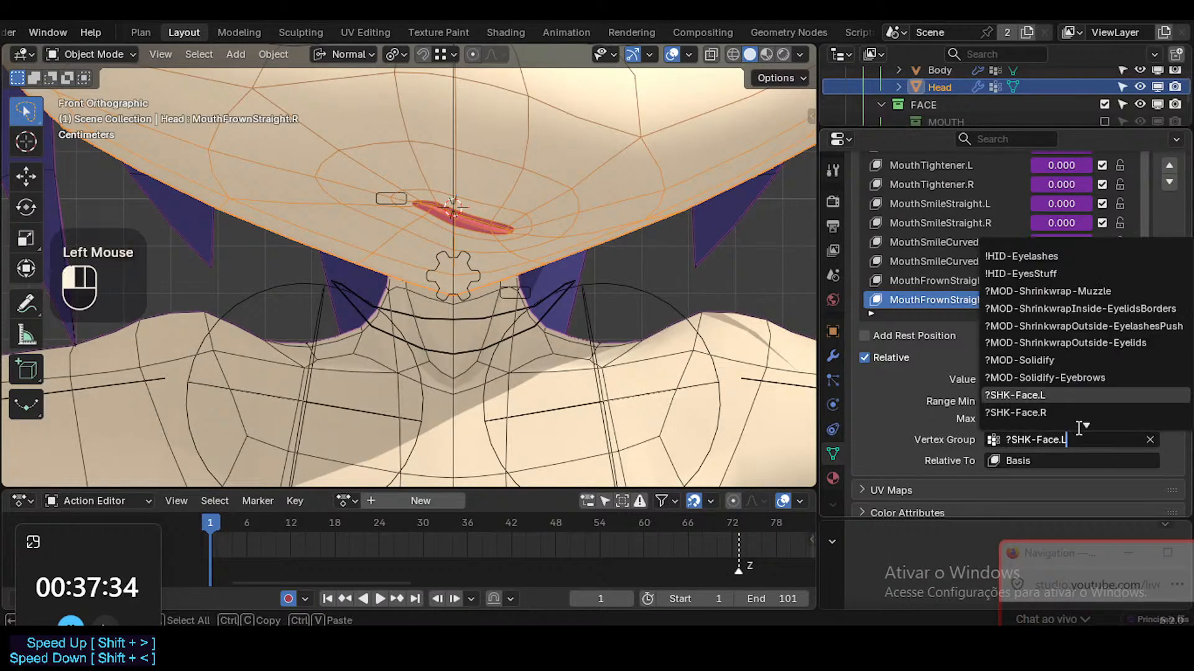
{"action": "key", "text": "BackSpace"}
{"action": "type", "text": "R"}
{"action": "key", "text": "Return"}
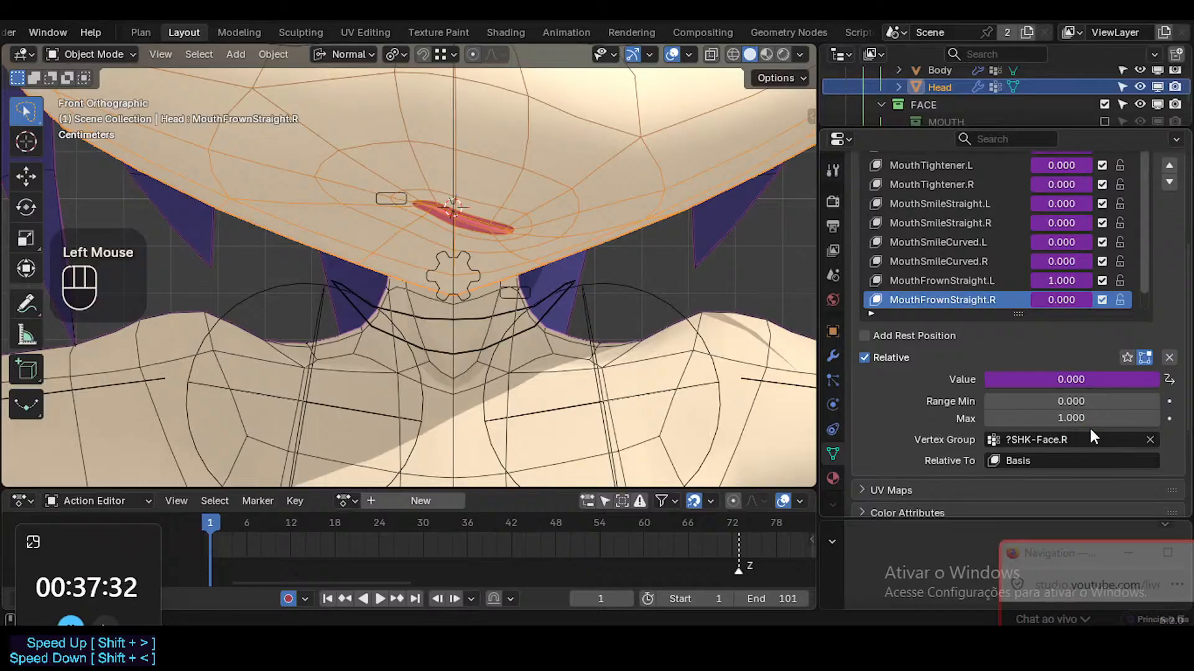
Enter Pose Mode on the ARM-Dorothy armature and move the Mouth.R bone down along its Z axis
{"action": "left_click", "coordinate": [401, 193]}
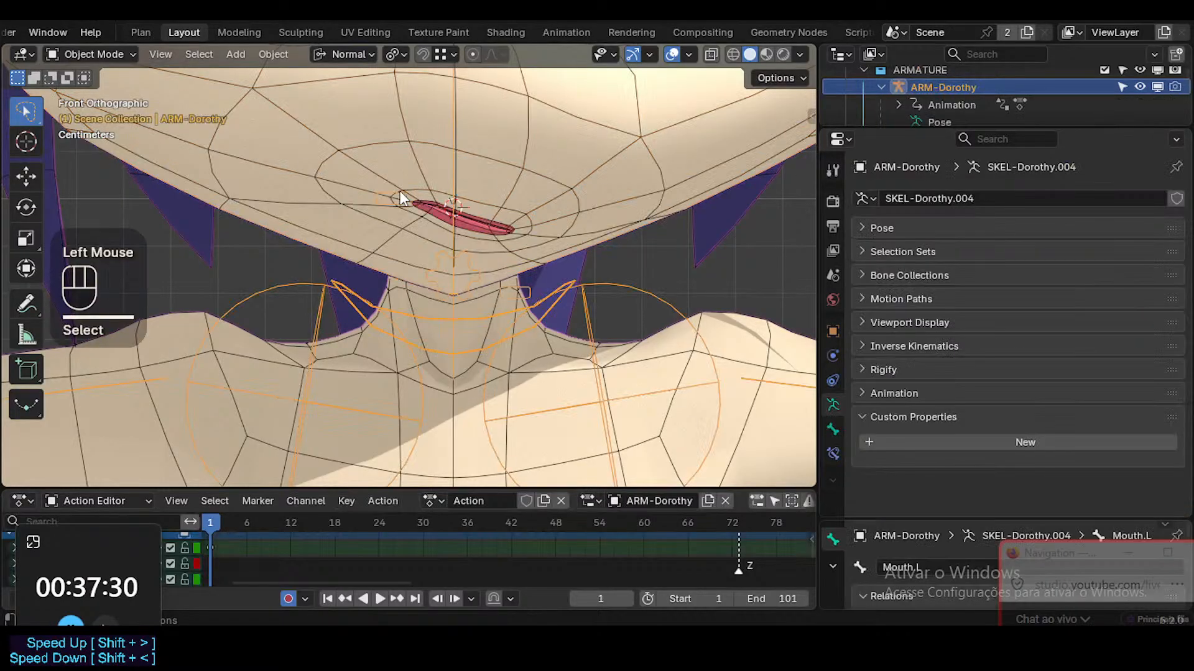
{"action": "key", "text": "ctrl+Tab"}
{"action": "key", "text": "g"}
{"action": "key", "text": "z"}
{"action": "key", "text": "Escape"}
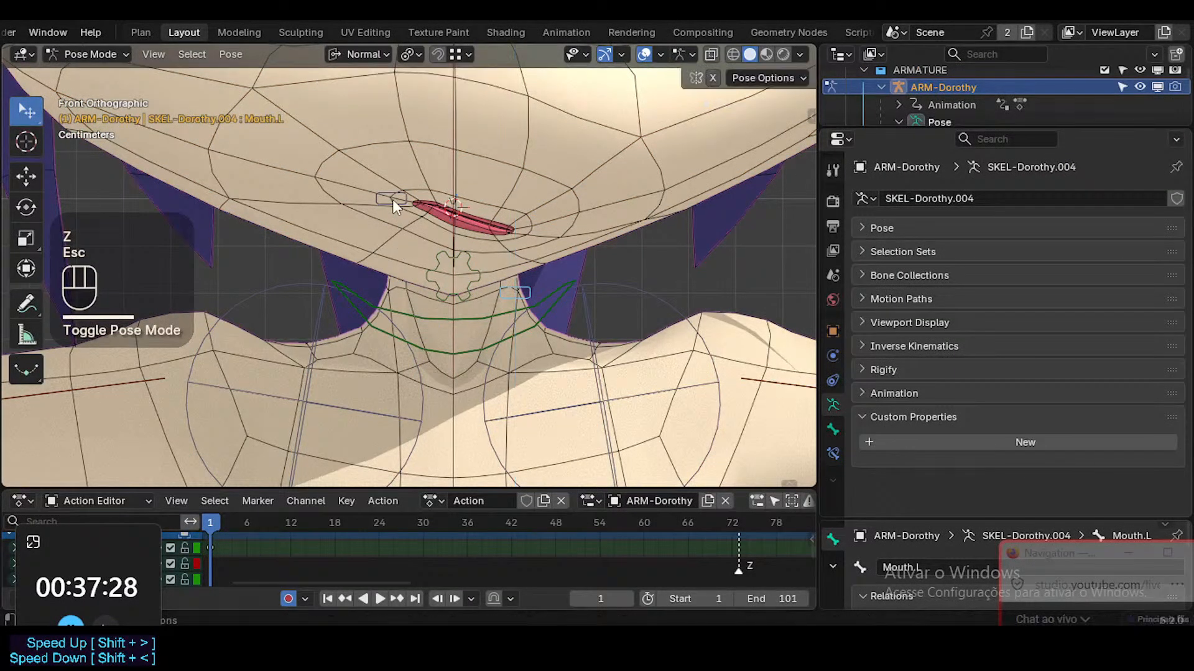
{"action": "left_click", "coordinate": [393, 199]}
{"action": "key", "text": "g"}
{"action": "key", "text": "z"}
{"action": "key", "text": "Escape"}
{"action": "key", "text": "z"}
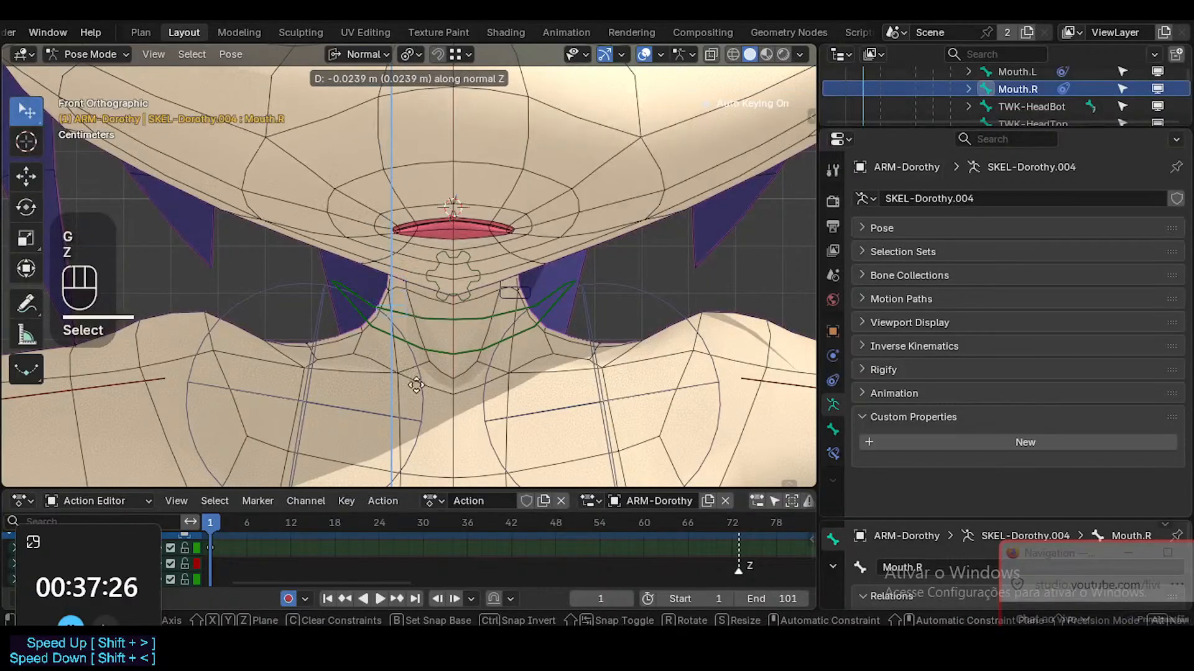
{"action": "left_click", "coordinate": [416, 391]}
Return all pose bones to their rest position in front view and save the file
{"action": "middle_click_drag", "start_coordinate": [498, 240], "coordinate": [495, 174]}
{"action": "scroll", "coordinate": [478, 235], "scroll_direction": "down", "scroll_amount": 2}
{"action": "scroll", "coordinate": [479, 235], "scroll_direction": "up", "scroll_amount": 2}
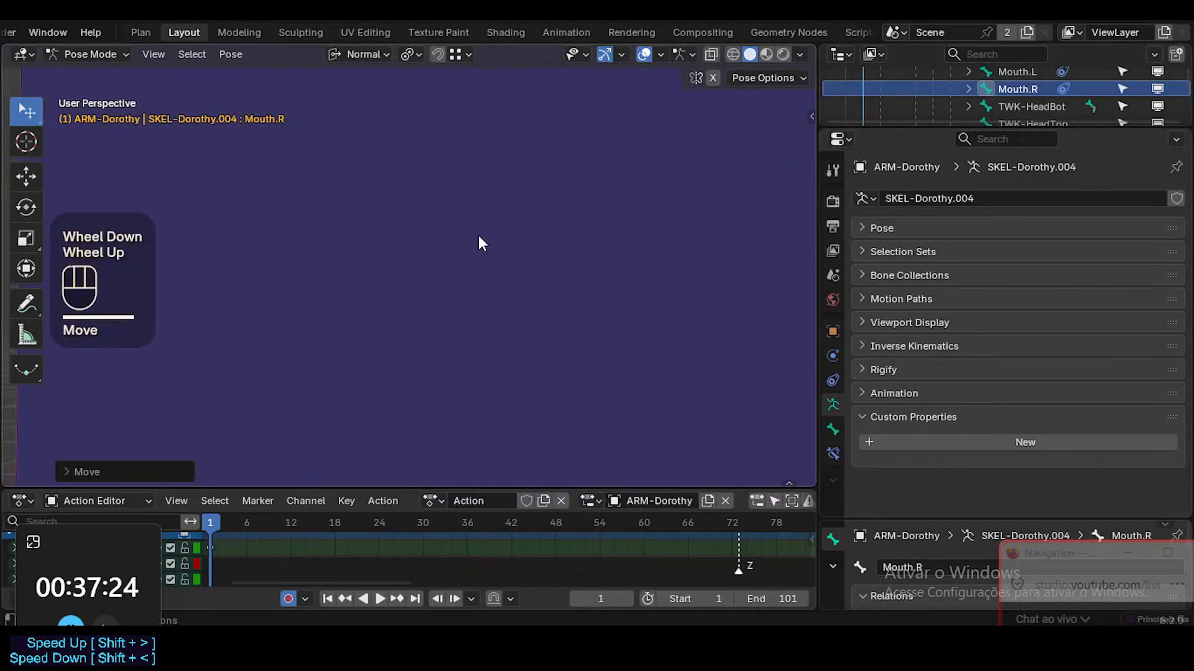
{"action": "key", "text": "KP_1"}
{"action": "scroll", "coordinate": [490, 270], "scroll_direction": "down", "scroll_amount": 2}
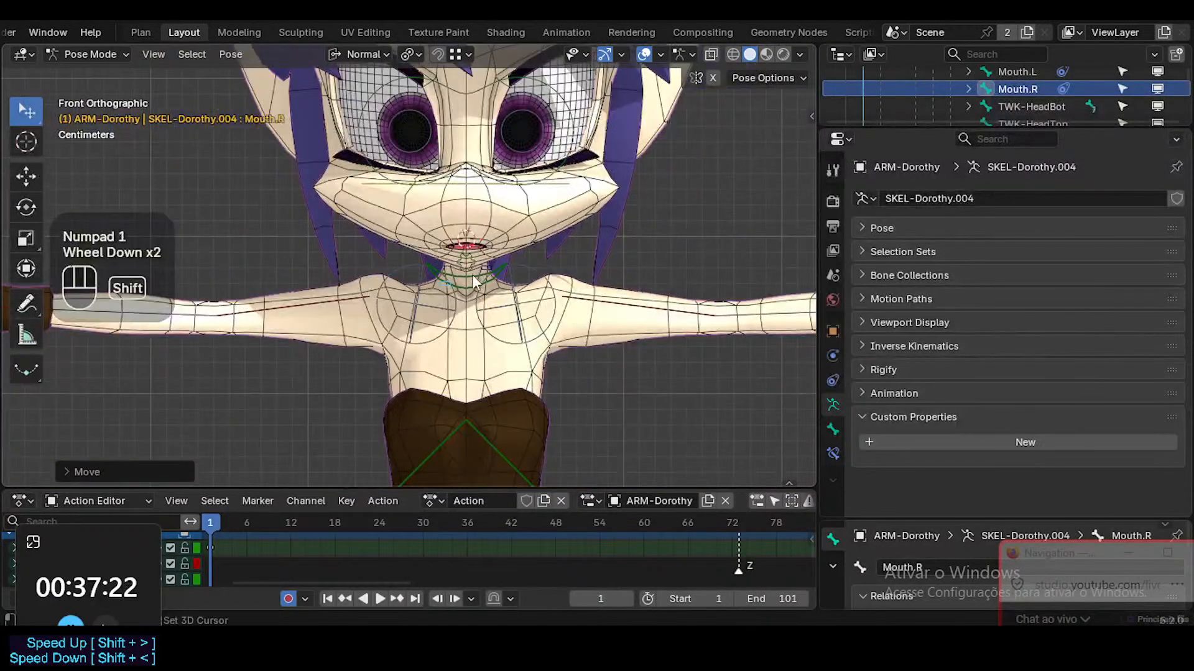
{"action": "middle_click_drag", "start_coordinate": [477, 435], "coordinate": [474, 368], "text": "shift"}
{"action": "scroll", "coordinate": [479, 371], "scroll_direction": "up", "scroll_amount": 2}
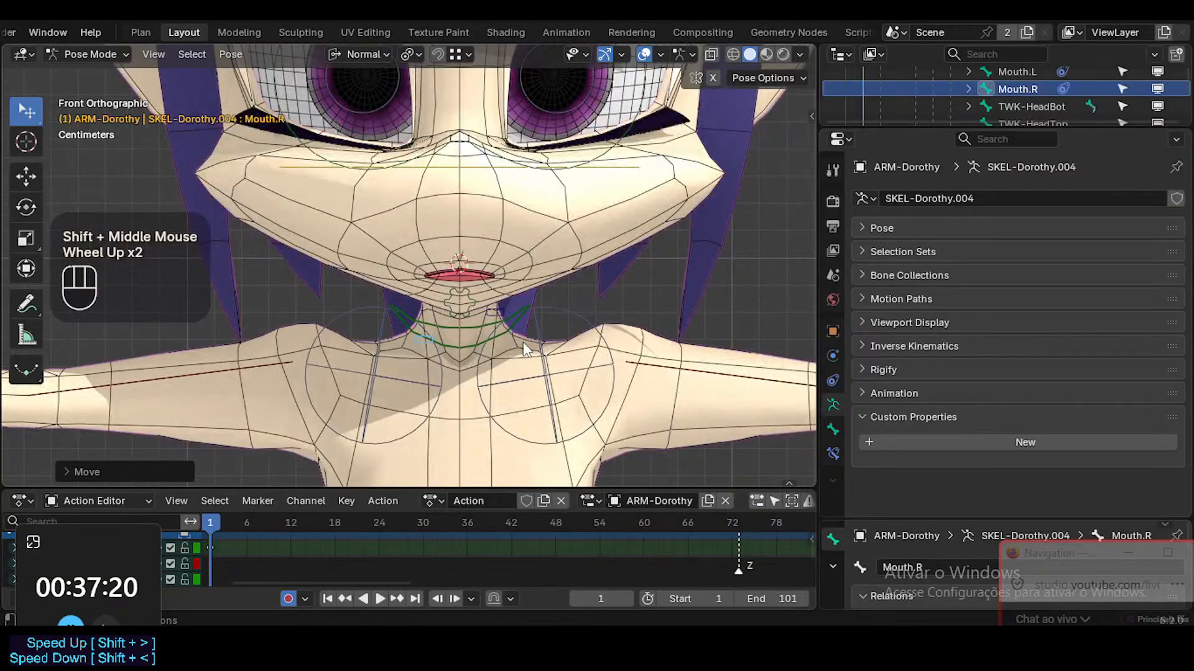
{"action": "key", "text": "a"}
{"action": "key", "text": "alt+q"}
{"action": "key", "text": "alt+q"}
{"action": "key", "text": "ctrl+s"}
Move Mouth.L and Mouth.R, one after the other, down along their Z axes to test the full frown
{"action": "left_click", "coordinate": [495, 265]}
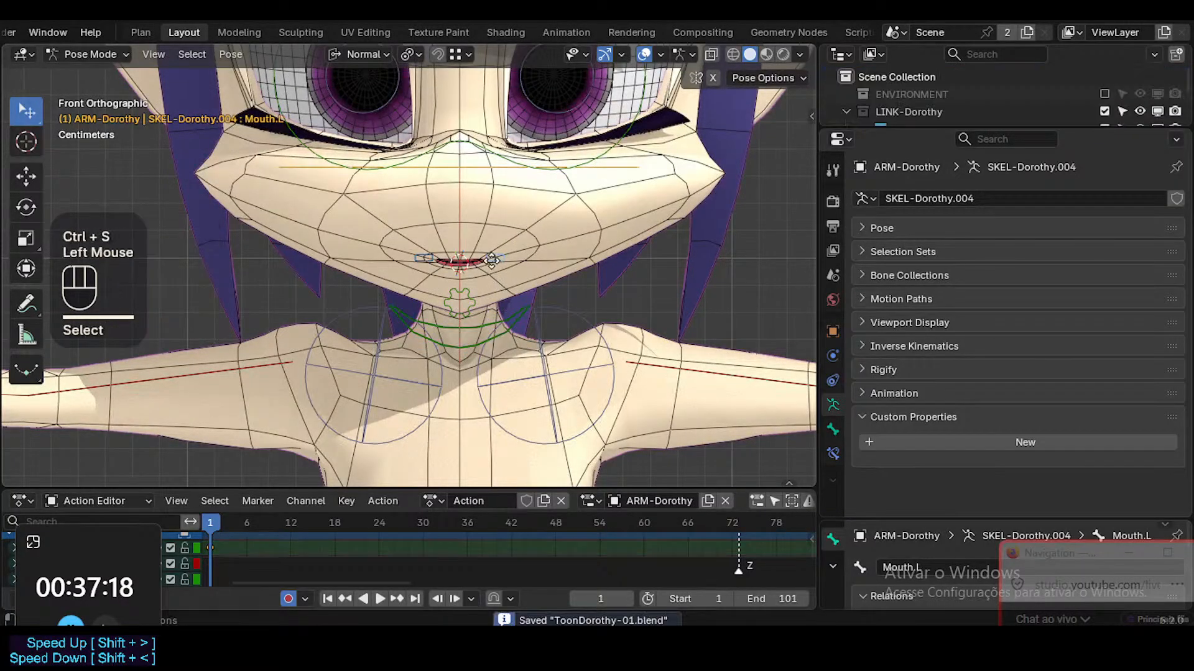
{"action": "key", "text": "g"}
{"action": "key", "text": "z"}
{"action": "left_click", "coordinate": [499, 337]}
{"action": "left_click", "coordinate": [430, 264]}
{"action": "key", "text": "g"}
{"action": "key", "text": "z"}
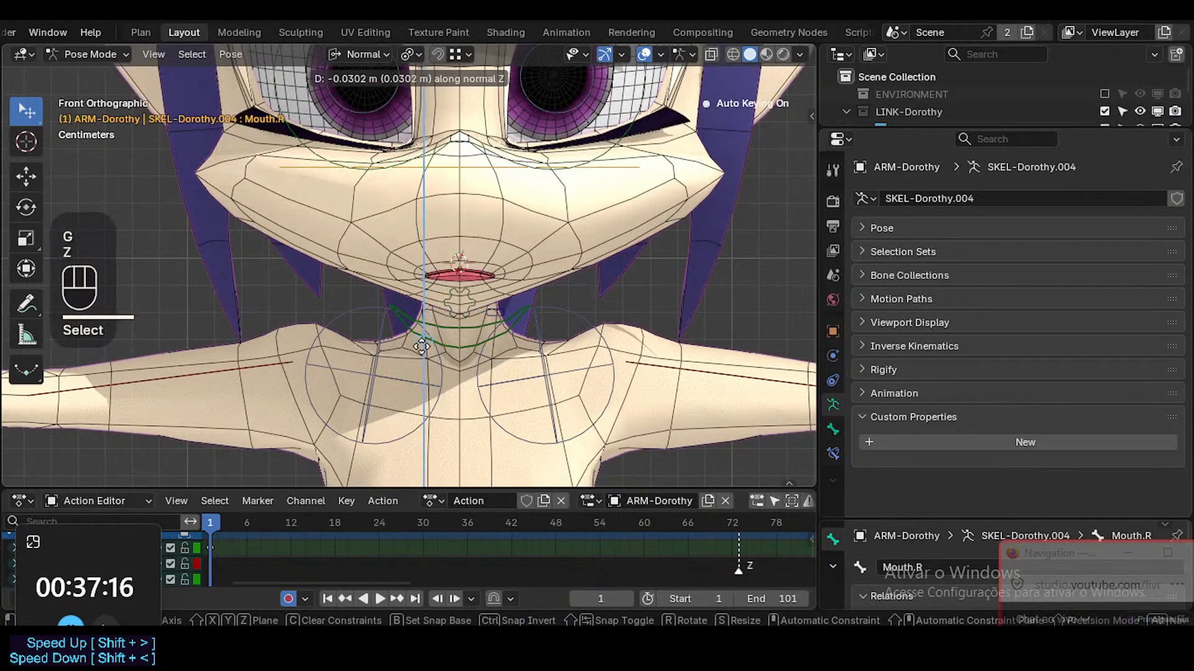
{"action": "left_click", "coordinate": [431, 264]}
Turn off the wireframe display over the character and frame the face in a perspective view
{"action": "middle_click_drag", "start_coordinate": [465, 322], "coordinate": [394, 322]}
{"action": "scroll", "coordinate": [395, 327], "scroll_direction": "up", "scroll_amount": 1}
{"action": "scroll", "coordinate": [396, 327], "scroll_direction": "down", "scroll_amount": 3}
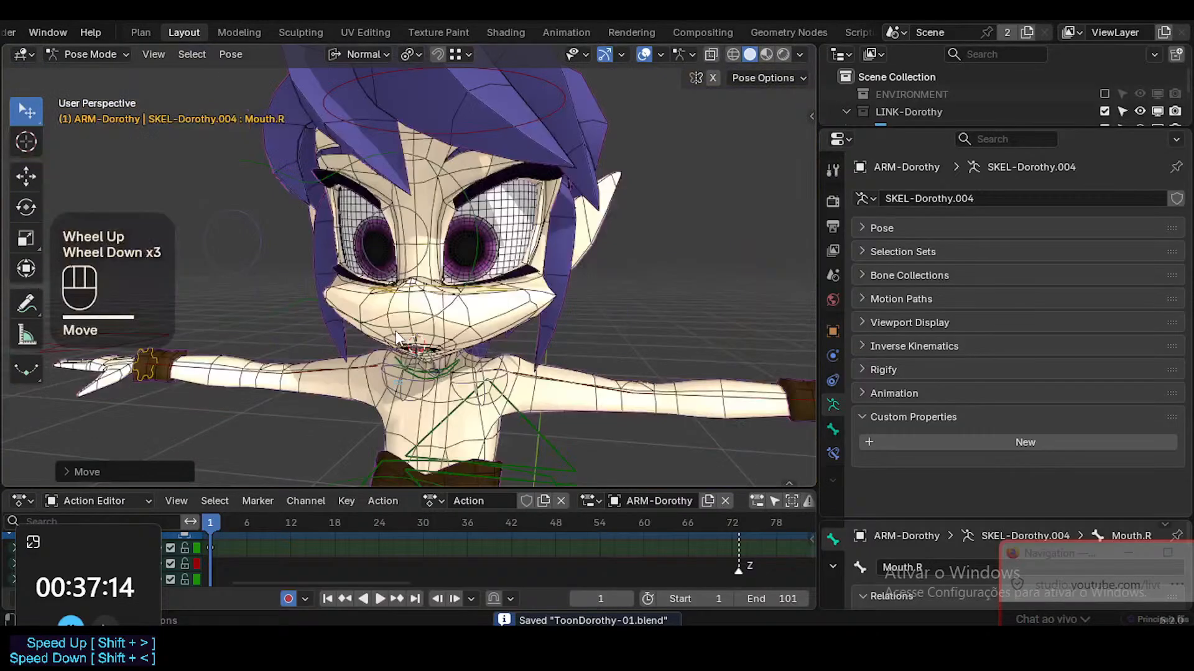
{"action": "scroll", "coordinate": [397, 326], "scroll_direction": "up", "scroll_amount": 1}
{"action": "middle_click_drag", "start_coordinate": [479, 332], "coordinate": [445, 326]}
{"action": "middle_click_drag", "start_coordinate": [444, 326], "coordinate": [446, 301], "text": "ctrl"}
{"action": "key", "text": "ctrl+alt+shift+z"}
Rotate the CTL-Jaw bone about its X axis, adjusting it from both sides of the face to open the frowning mouth
{"action": "left_click", "coordinate": [364, 331]}
{"action": "left_click", "coordinate": [373, 345]}
{"action": "key", "text": "r"}
{"action": "key", "text": "x"}
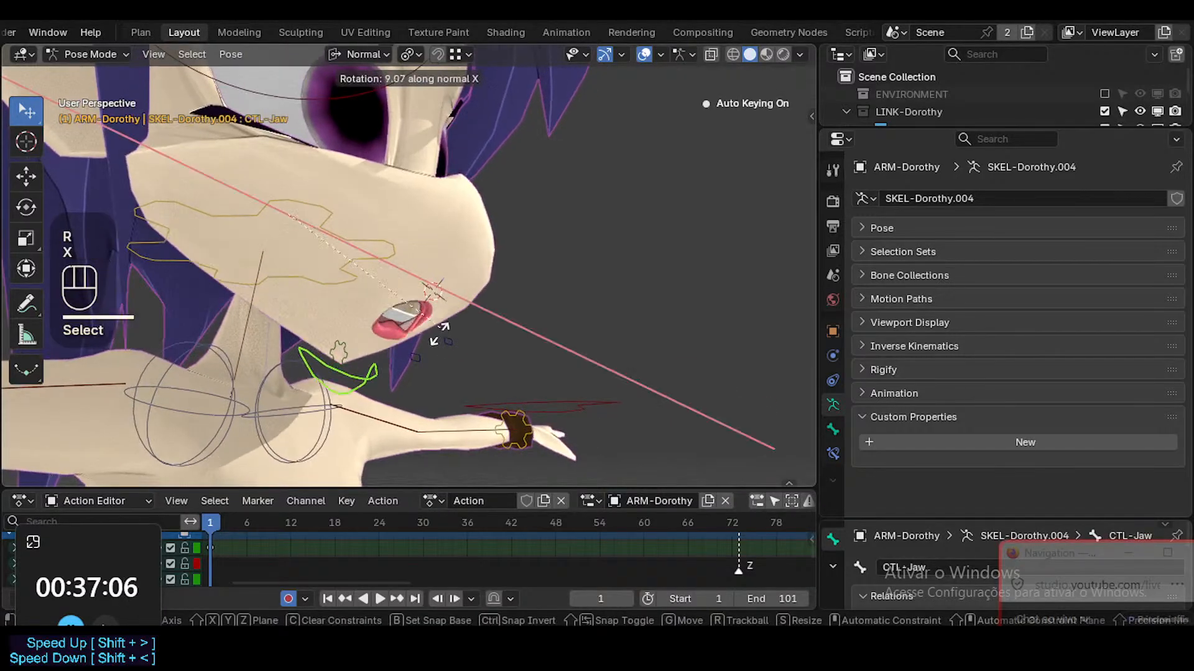
{"action": "left_click", "coordinate": [568, 323]}
{"action": "middle_click_drag", "start_coordinate": [569, 323], "coordinate": [348, 351]}
{"action": "mouse_move", "coordinate": [348, 351]}
{"action": "middle_mouse_down"}
{"action": "mouse_move", "coordinate": [312, 360]}
{"action": "mouse_move", "coordinate": [360, 339]}
{"action": "middle_mouse_up"}
{"action": "key", "text": "r"}
{"action": "key", "text": "x"}
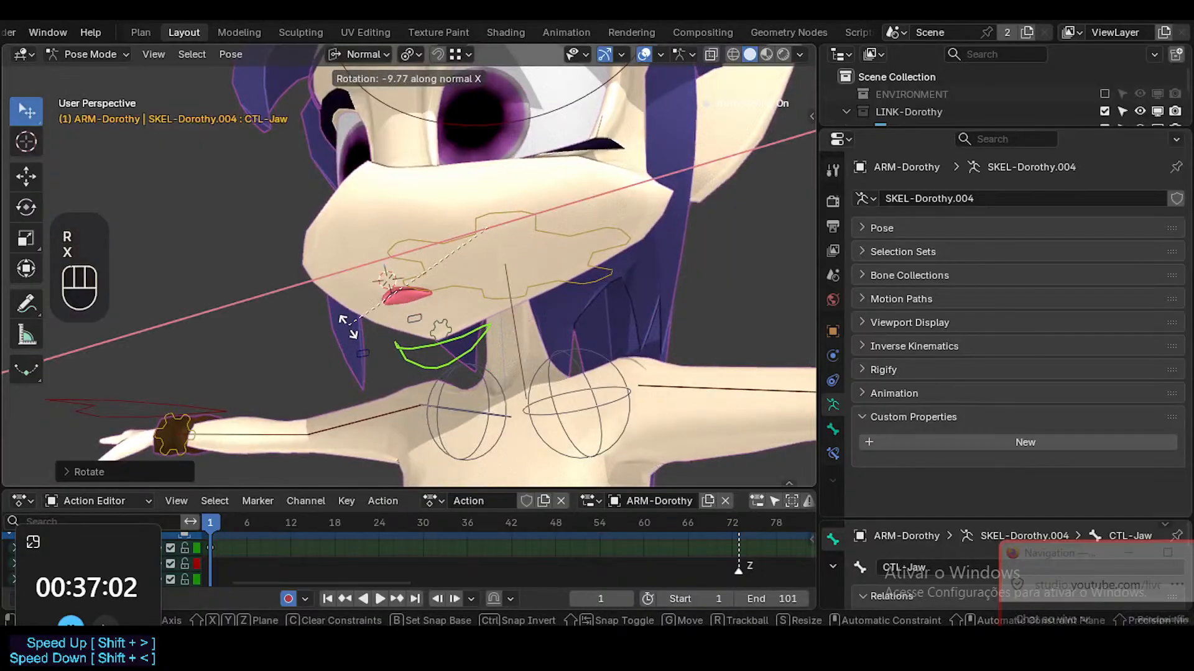
{"action": "left_click", "coordinate": [424, 320]}
Move Mouth.L and then Mouth.R outward to widen the open mouth on both sides
{"action": "left_click", "coordinate": [424, 319]}
{"action": "middle_click_drag", "start_coordinate": [424, 320], "coordinate": [488, 318]}
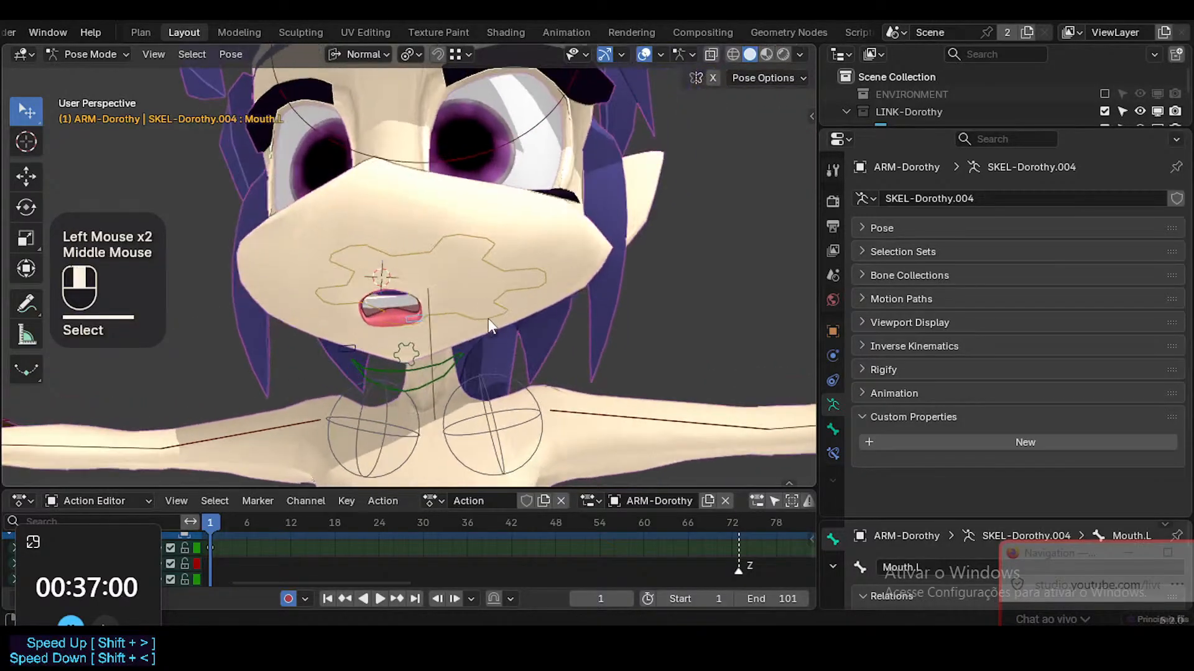
{"action": "key", "text": "g"}
{"action": "left_click", "coordinate": [612, 323]}
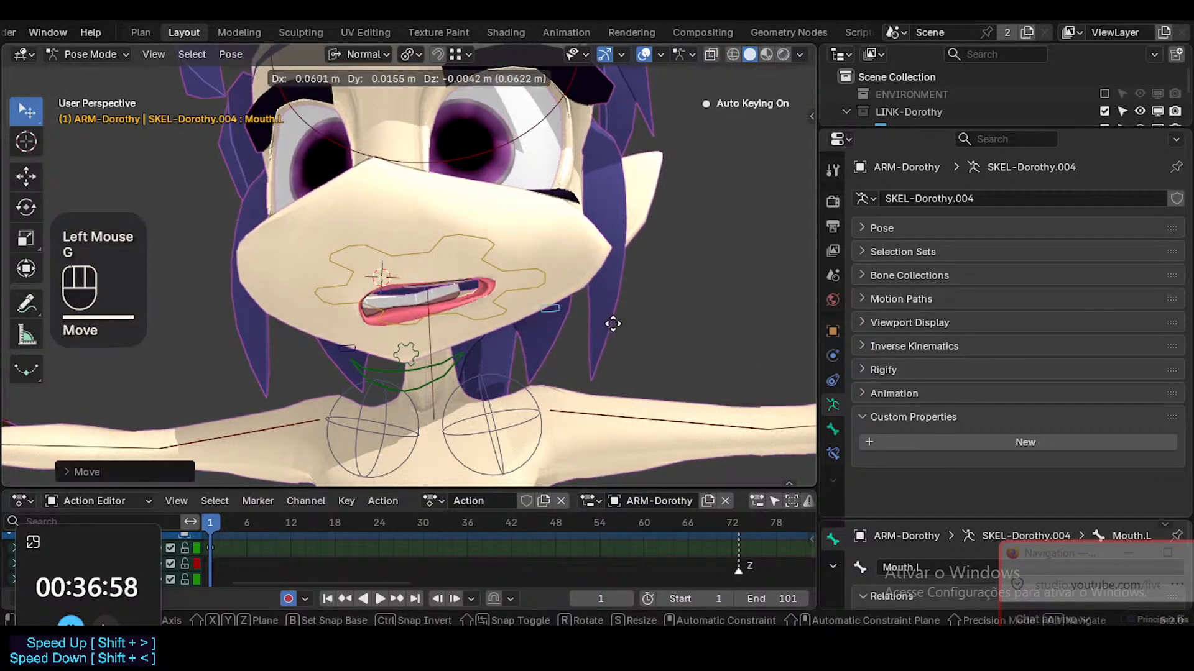
{"action": "left_click", "coordinate": [519, 339]}
{"action": "left_click", "coordinate": [345, 348]}
{"action": "key", "text": "g"}
{"action": "left_click", "coordinate": [308, 332]}
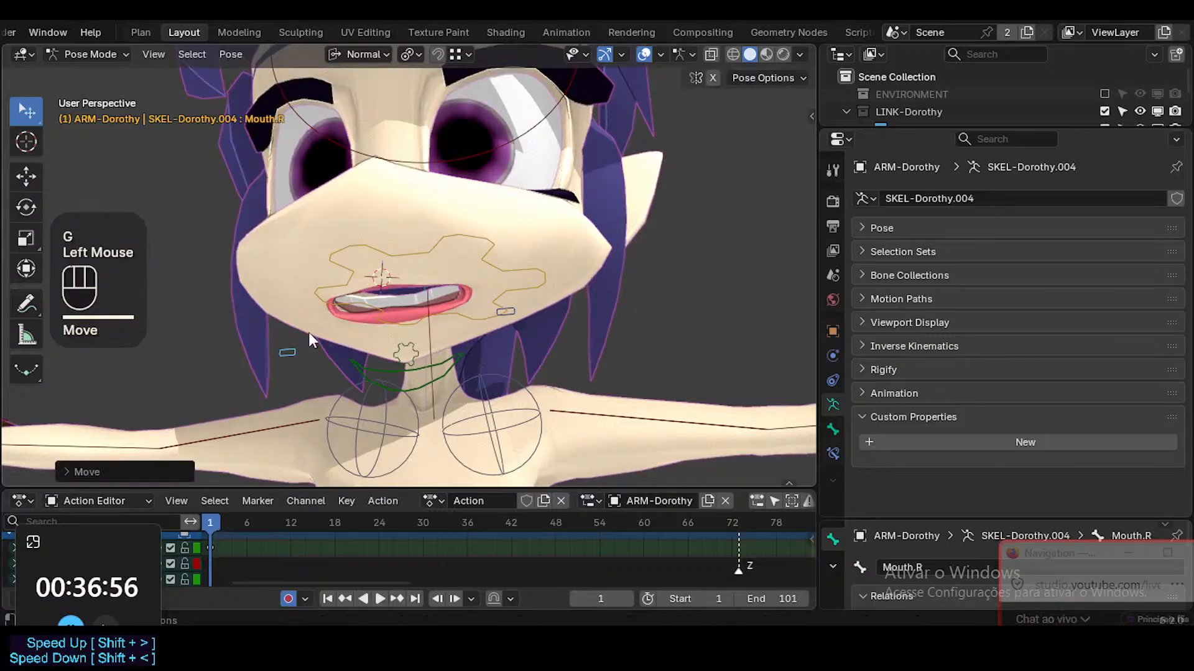
Pull Mouth.R and Mouth.L further outward to test the widest open mouth
{"action": "middle_click_drag", "start_coordinate": [309, 332], "coordinate": [361, 305]}
{"action": "key", "text": "g"}
{"action": "left_click", "coordinate": [299, 306]}
{"action": "left_click", "coordinate": [509, 328]}
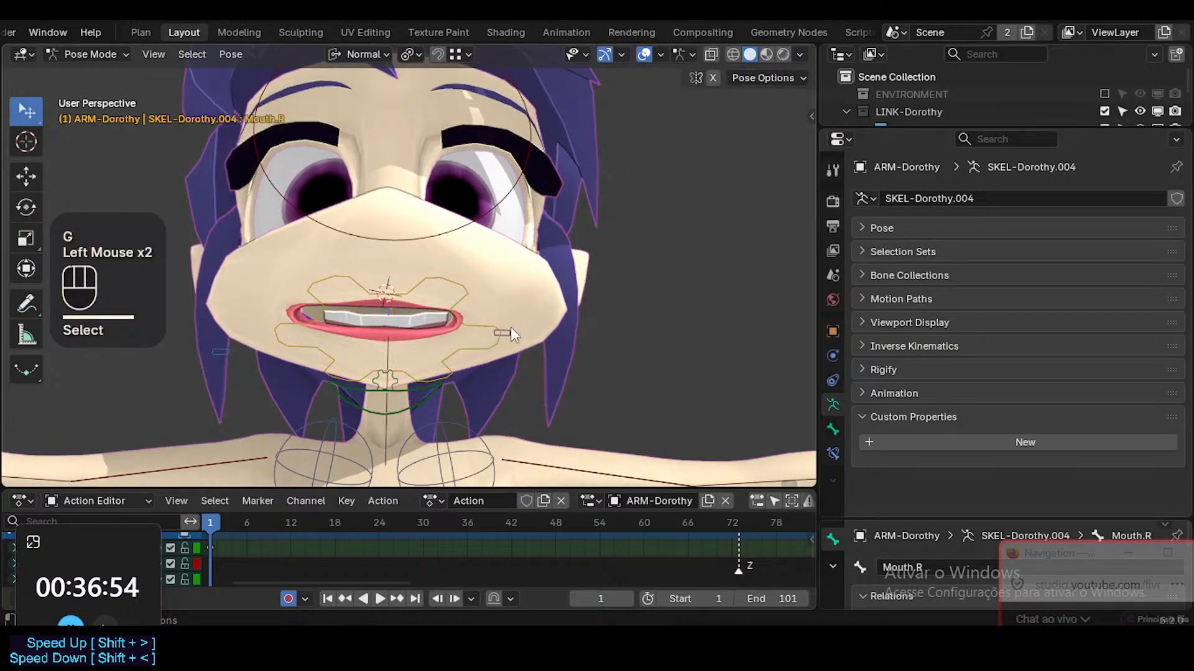
{"action": "left_click", "coordinate": [508, 328]}
{"action": "key", "text": "g"}
{"action": "left_click", "coordinate": [602, 350]}
Rotate CTL-Jaw about its X axis to open the wide mouth, then clear the jaw's transforms
{"action": "left_click", "coordinate": [411, 393]}
{"action": "key", "text": "r"}
{"action": "key", "text": "x"}
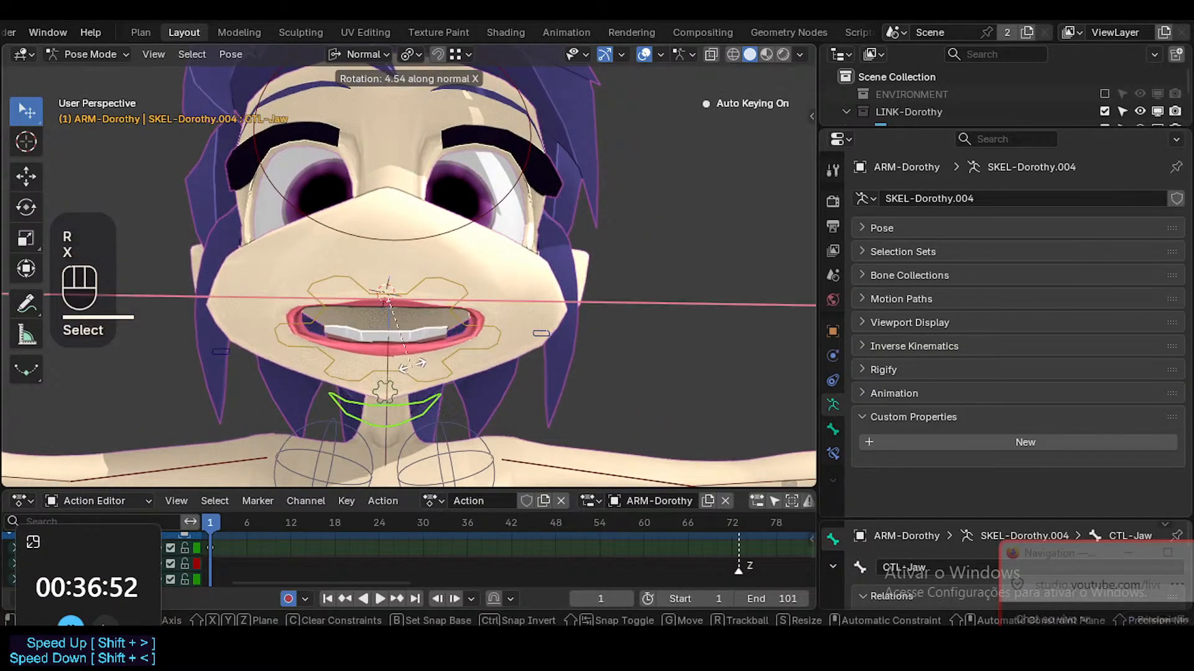
{"action": "left_click", "coordinate": [409, 368]}
{"action": "key", "text": "alt+q"}
Move Mouth.L alone inward, close to the centre of the mouth
{"action": "middle_click_drag", "start_coordinate": [447, 354], "coordinate": [461, 397]}
{"action": "left_click", "coordinate": [530, 350]}
{"action": "key", "text": "g"}
{"action": "left_click", "coordinate": [425, 429]}
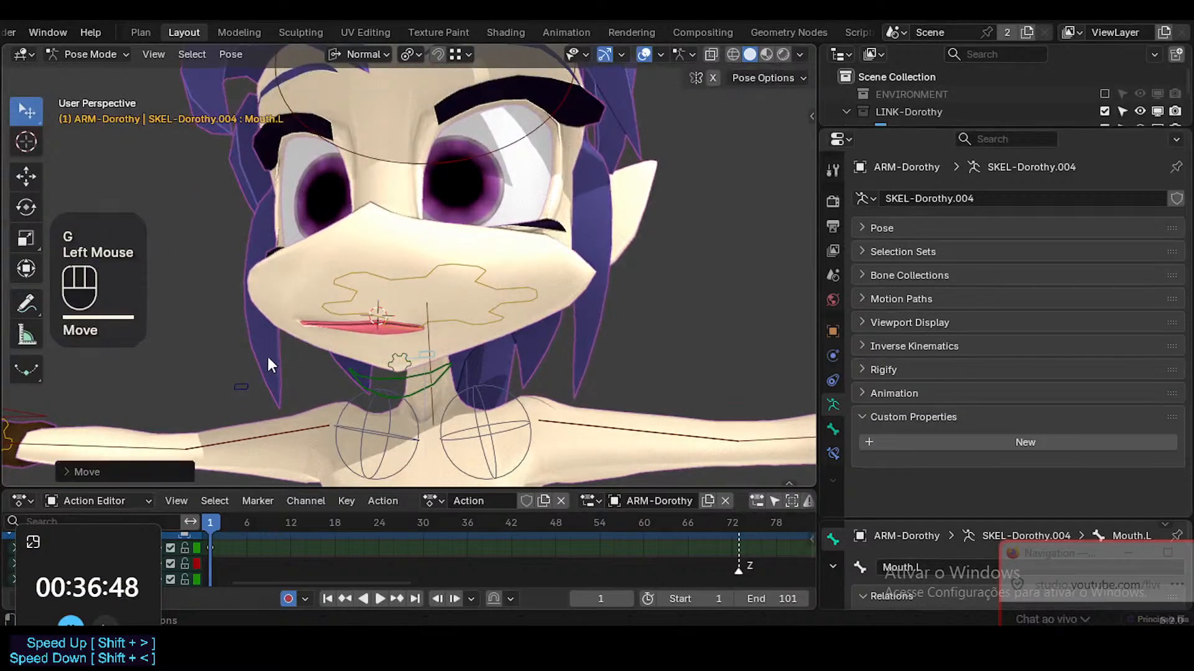
Enable X-axis mirroring for posing and move Mouth.L inward so both mouth corners narrow together
{"action": "left_click", "coordinate": [307, 356]}
{"action": "left_click", "coordinate": [422, 351]}
{"action": "key", "text": "shift+x"}
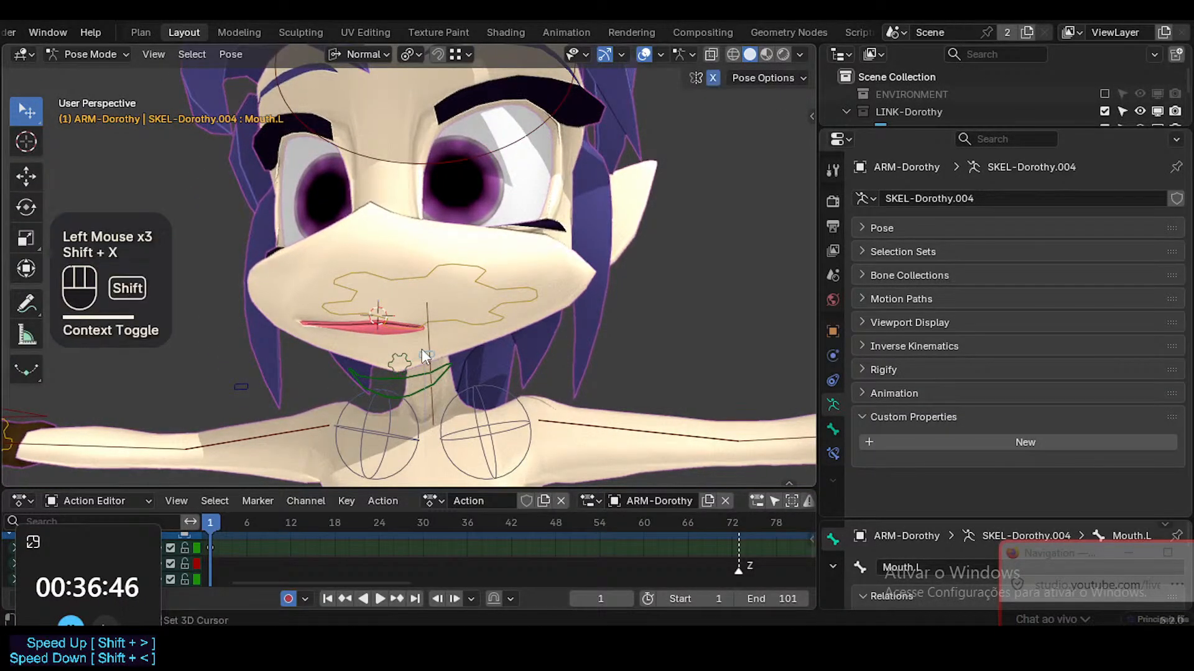
{"action": "key", "text": "g"}
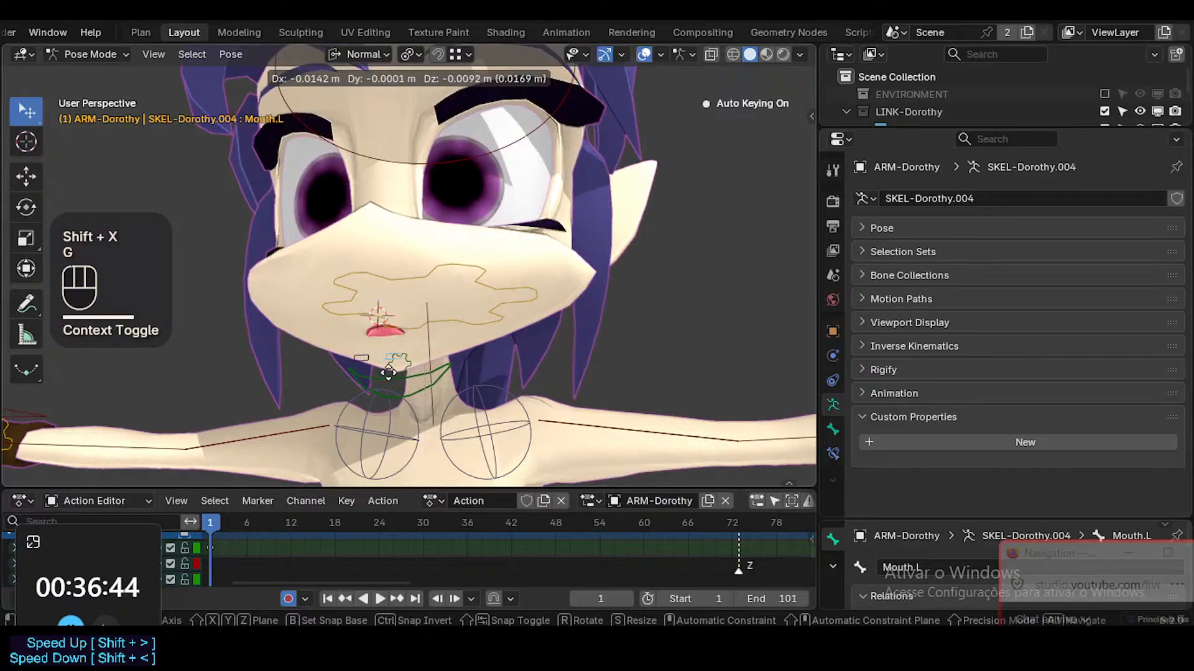
{"action": "left_click", "coordinate": [387, 373]}
Reposition Mouth.L near the mouth's centre in several moves to test the mirrored narrow mouth shapes
{"action": "middle_click_drag", "start_coordinate": [388, 373], "coordinate": [434, 267]}
{"action": "middle_click_drag", "start_coordinate": [398, 385], "coordinate": [354, 317], "text": "ctrl"}
{"action": "key", "text": "g"}
{"action": "left_click", "coordinate": [276, 366]}
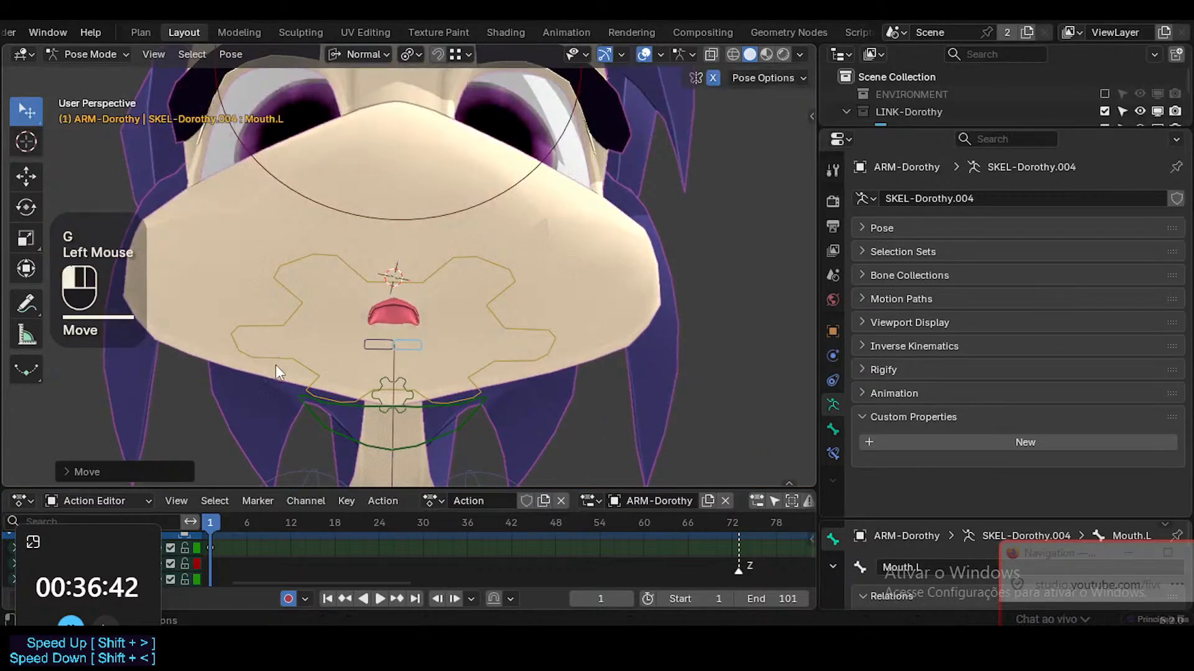
{"action": "middle_click_drag", "start_coordinate": [276, 371], "coordinate": [437, 290]}
{"action": "key", "text": "g"}
{"action": "left_click", "coordinate": [459, 311]}
{"action": "key", "text": "g"}
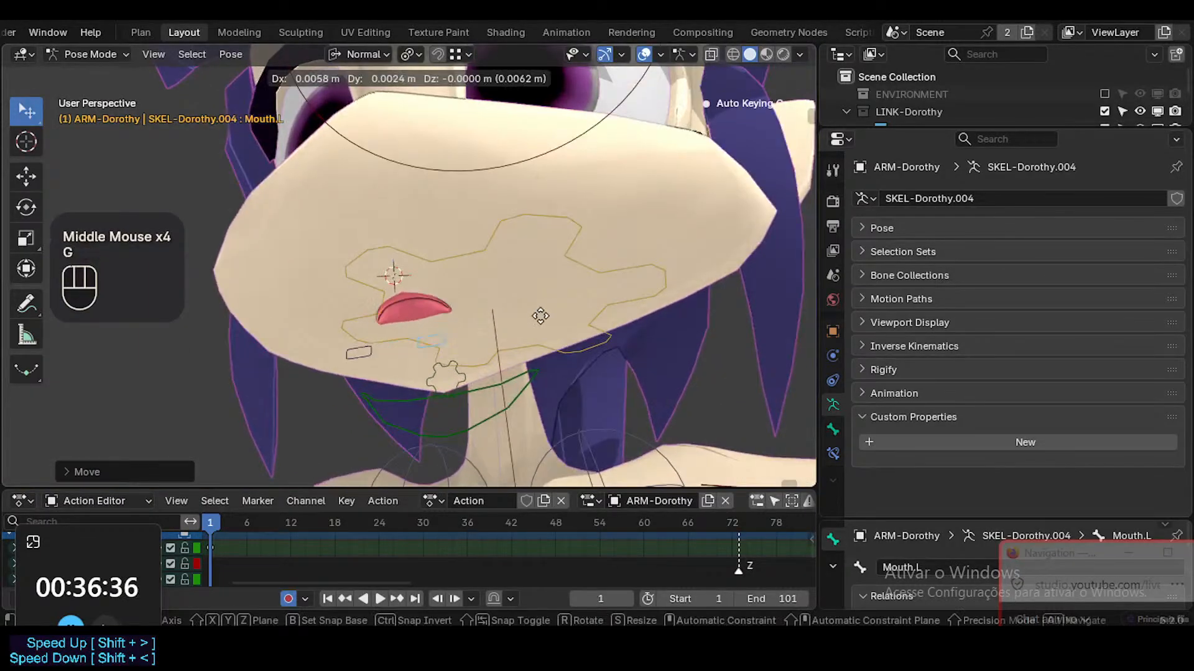
{"action": "left_click", "coordinate": [446, 344]}
Move Mouth.L outward with mirroring to stretch the closed mouth wide
{"action": "middle_click_drag", "start_coordinate": [446, 345], "coordinate": [611, 334]}
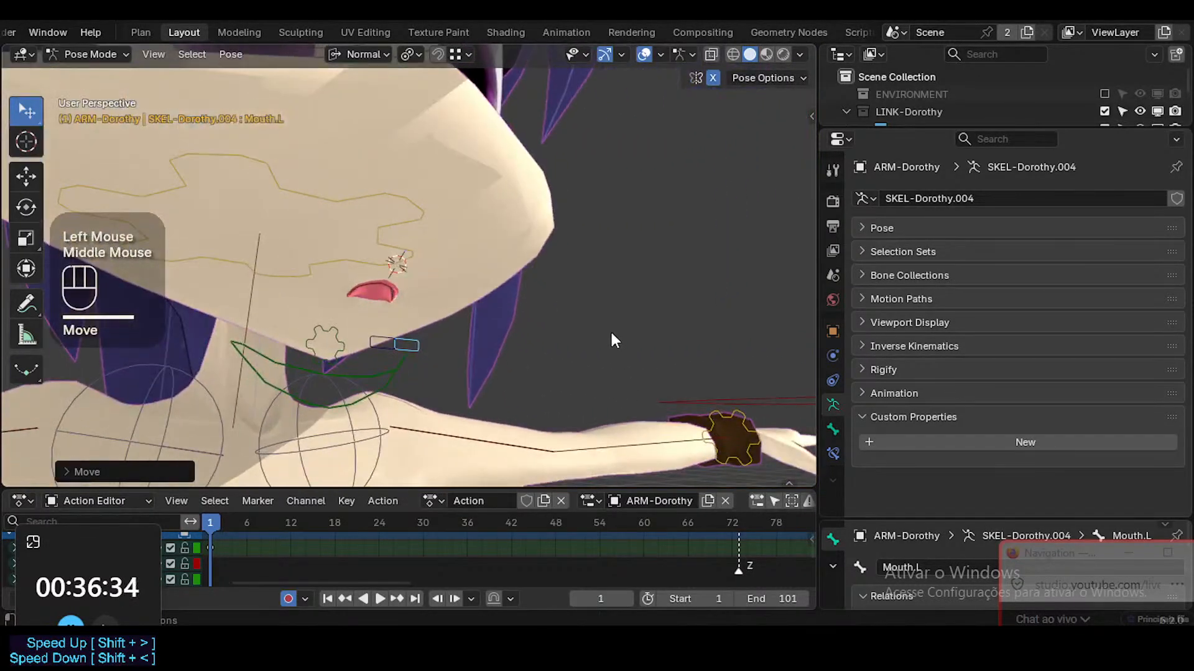
{"action": "middle_click_drag", "start_coordinate": [483, 321], "coordinate": [391, 282]}
{"action": "key", "text": "g"}
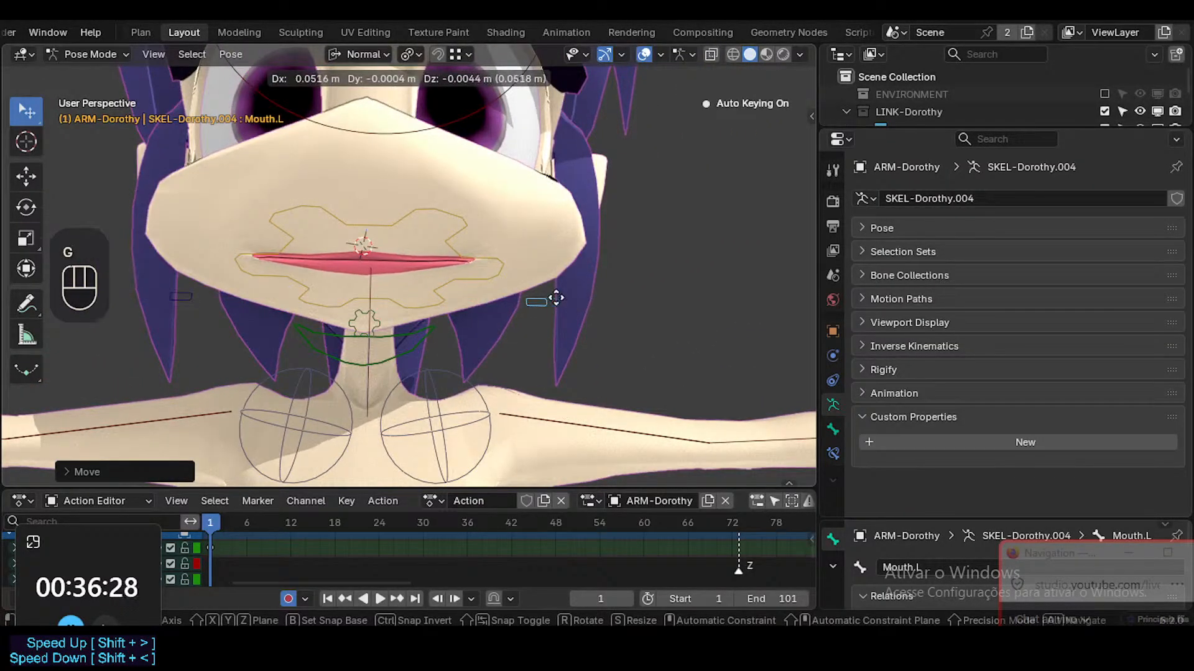
{"action": "left_click", "coordinate": [508, 280]}
Inspect the wide mouth with overlays hidden, restore them, and turn on the wireframe in a front close-up
{"action": "key", "text": "shift+alt+z"}
{"action": "key", "text": "shift+alt+z"}
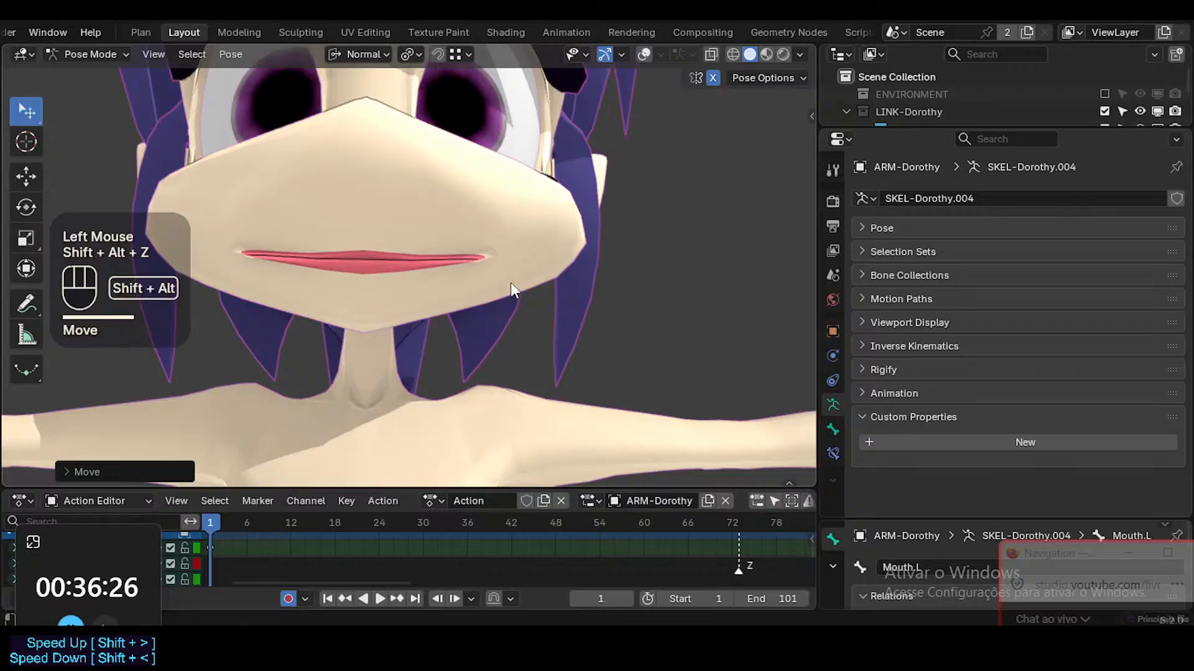
{"action": "key", "text": "shift+ctrl+alt+z"}
{"action": "middle_click_drag", "start_coordinate": [510, 282], "coordinate": [388, 303]}
{"action": "key", "text": "KP_1"}
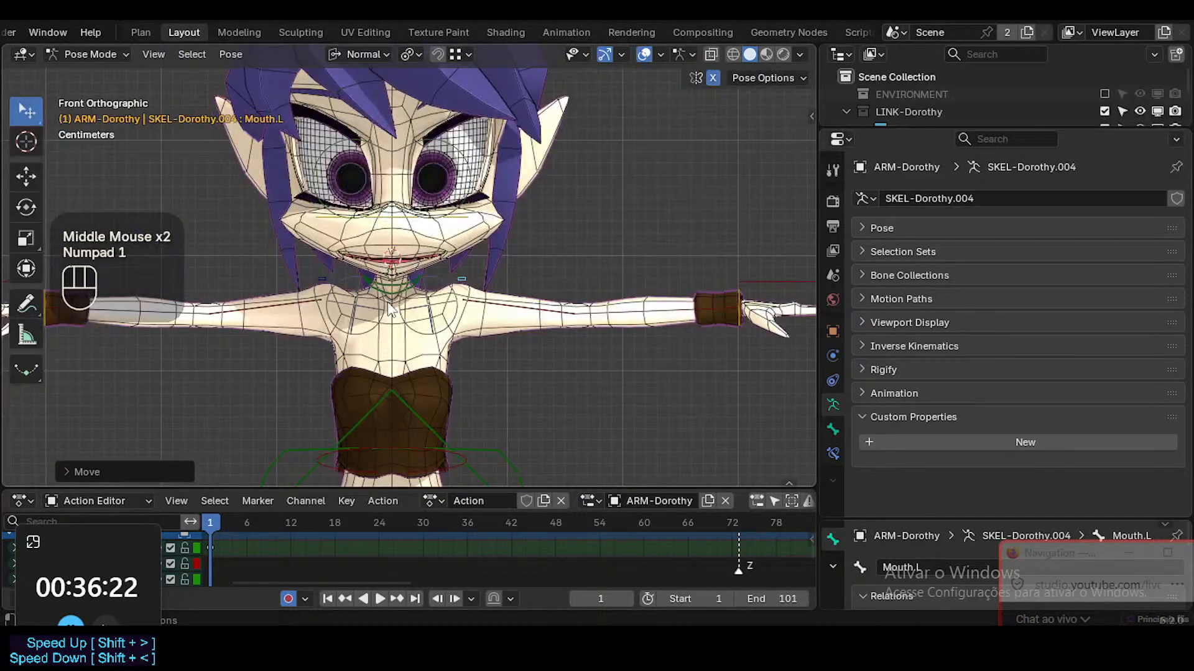
{"action": "scroll", "coordinate": [391, 309], "scroll_direction": "up", "scroll_amount": 4}
{"action": "middle_click_drag", "start_coordinate": [439, 203], "coordinate": [374, 240], "text": "shift"}
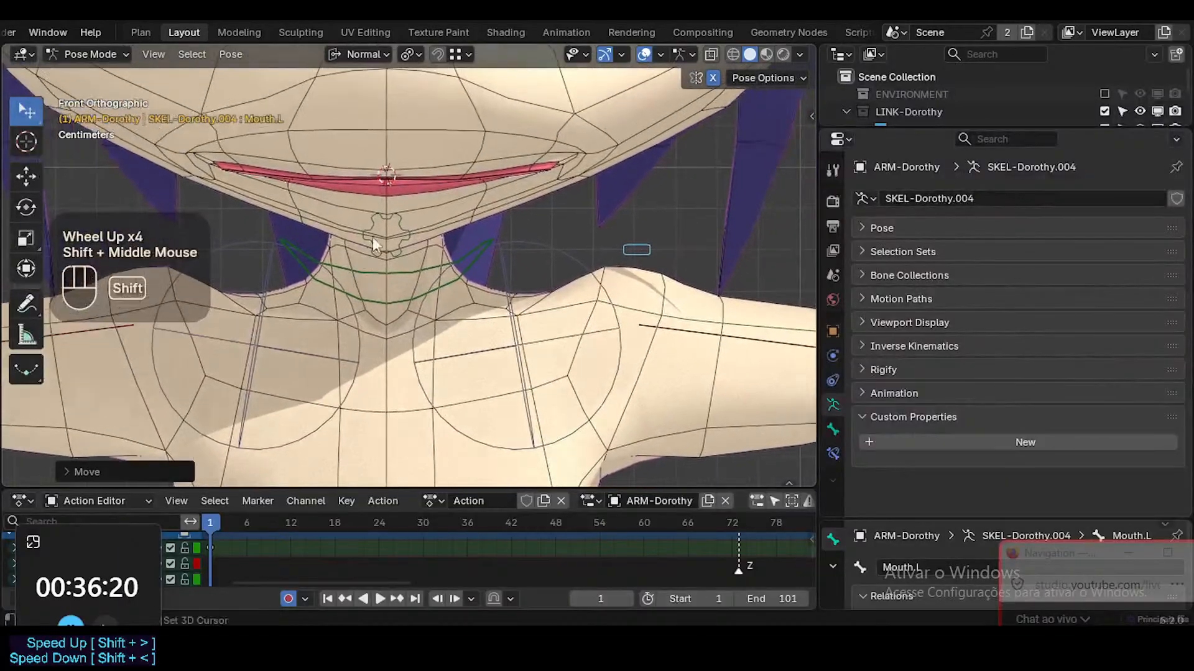
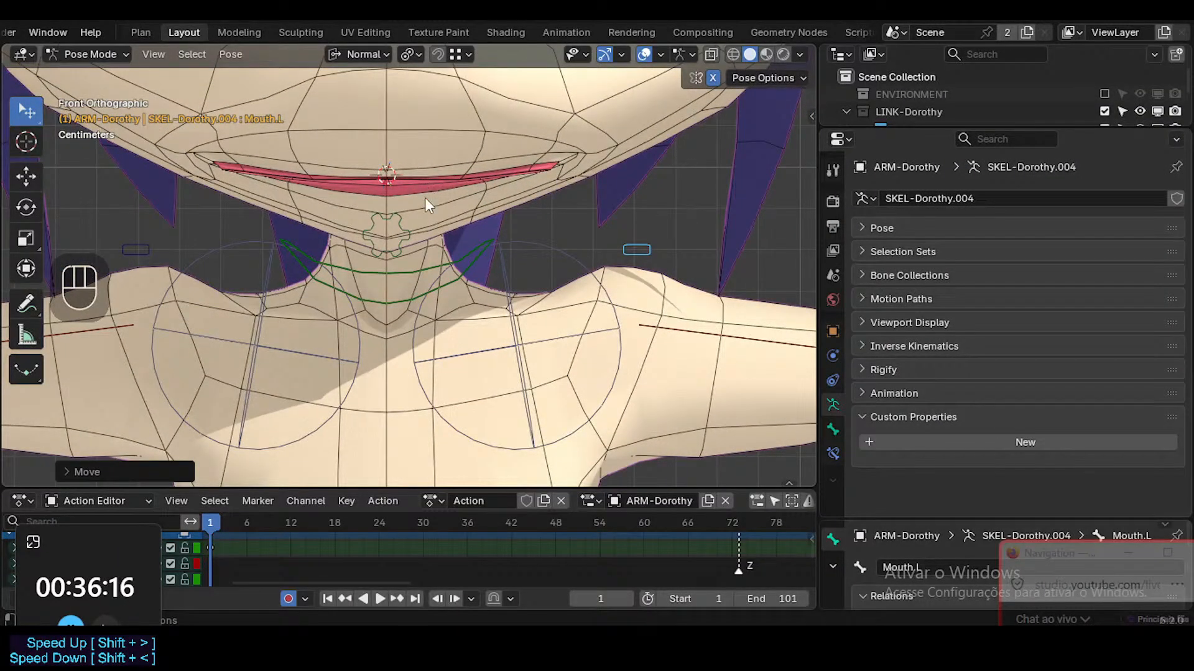
Return all pose bones to their rest position
{"action": "scroll", "coordinate": [426, 205], "scroll_direction": "down", "scroll_amount": 2}
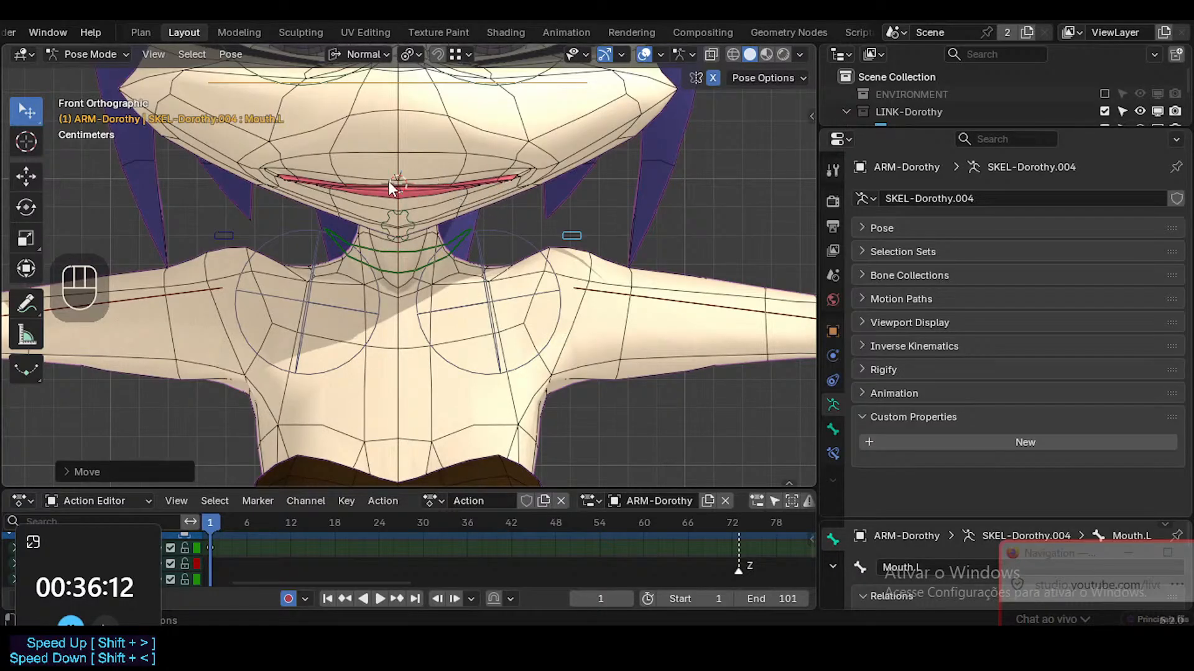
{"action": "scroll", "coordinate": [490, 181], "scroll_direction": "down", "scroll_amount": 3}
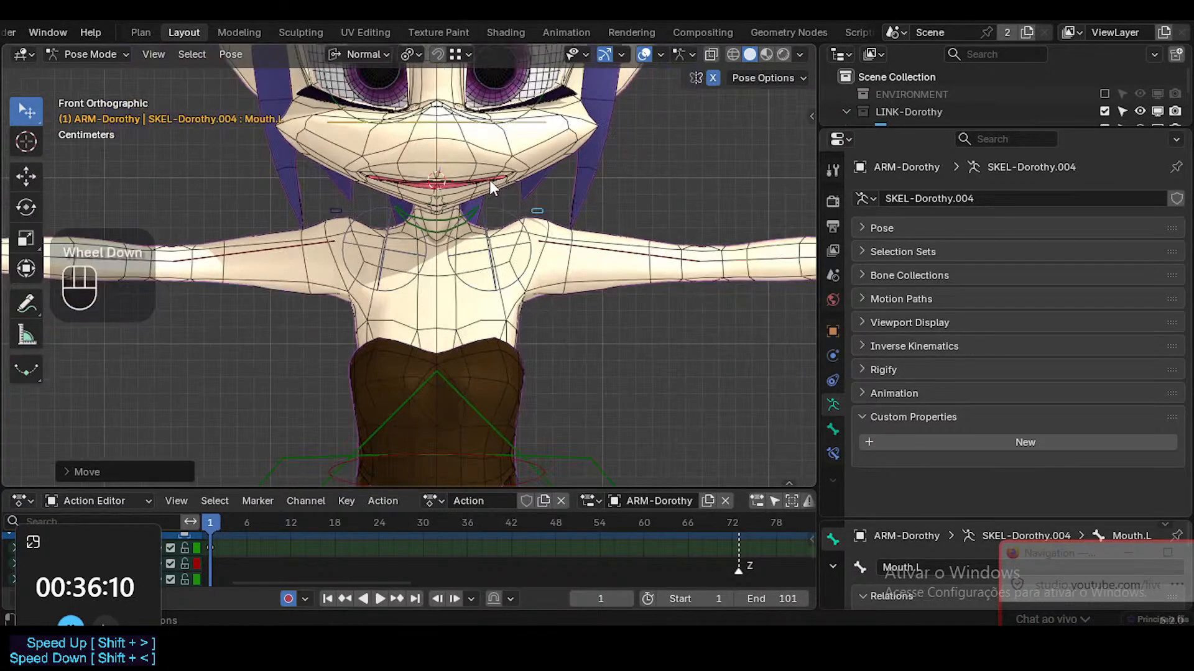
{"action": "middle_click_drag", "start_coordinate": [475, 203], "coordinate": [465, 281], "text": "shift"}
{"action": "scroll", "coordinate": [457, 295], "scroll_direction": "up", "scroll_amount": 3}
{"action": "key", "text": "a"}
{"action": "key", "text": "alt+g"}
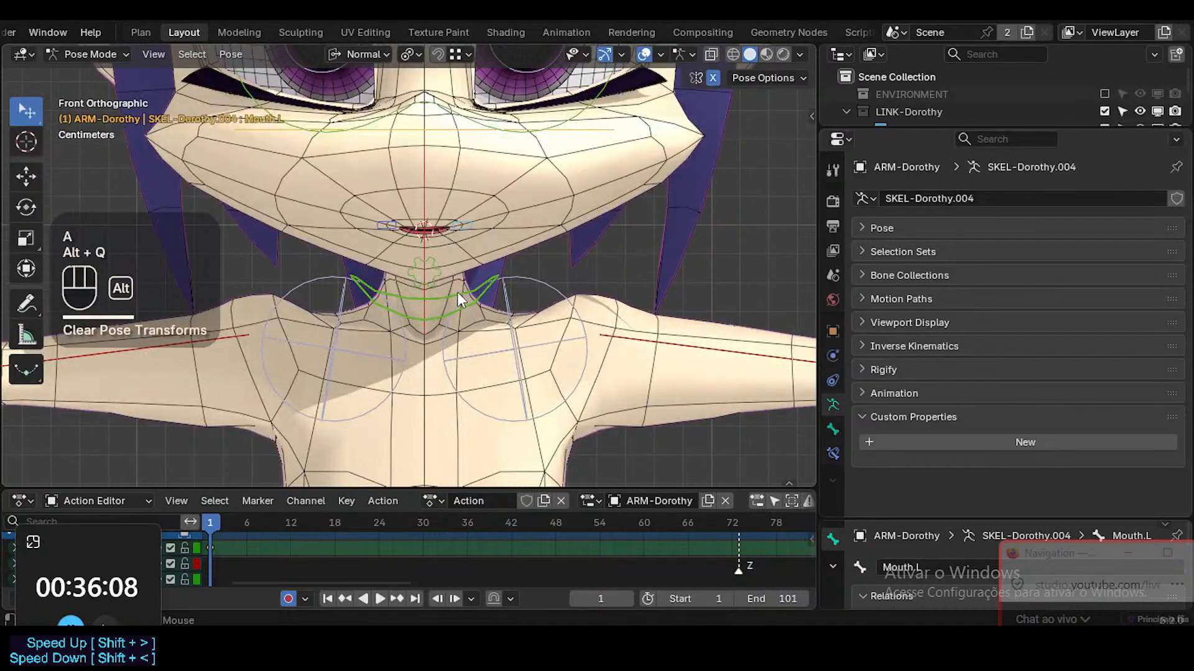
{"action": "key", "text": "alt+g"}
Move Mouth.L outward about 0.084 m along its X axis with mirroring to widen the mouth
{"action": "left_click", "coordinate": [458, 235]}
{"action": "key", "text": "g"}
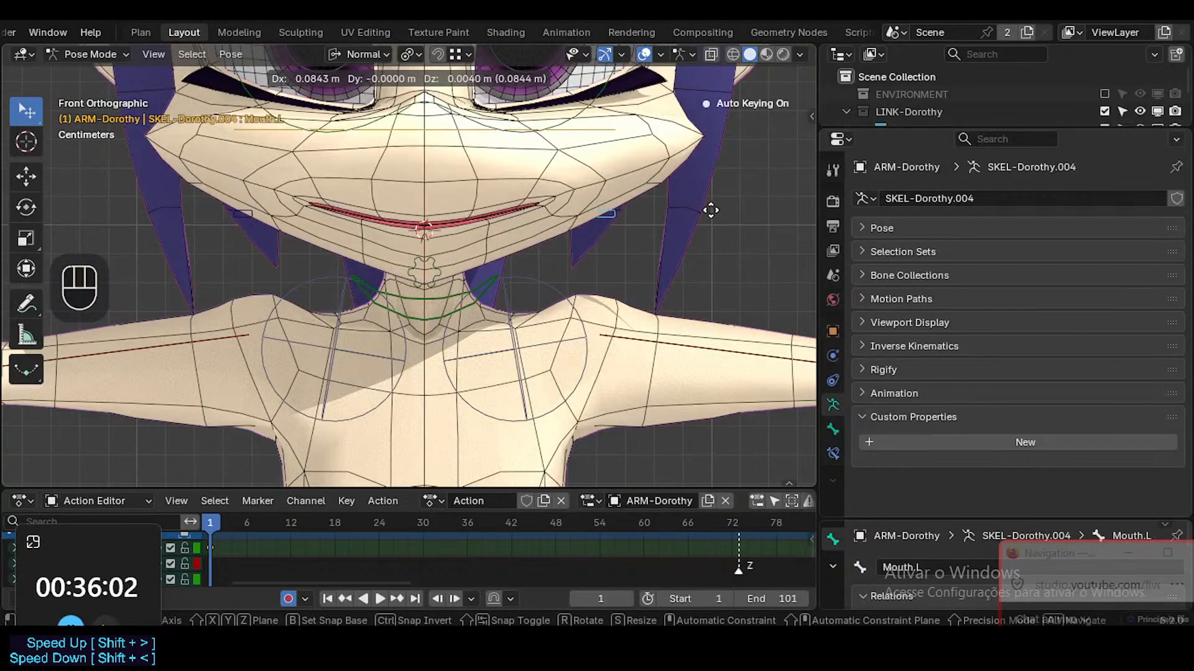
{"action": "key", "text": "Escape"}
{"action": "key", "text": "g"}
{"action": "key", "text": "x"}
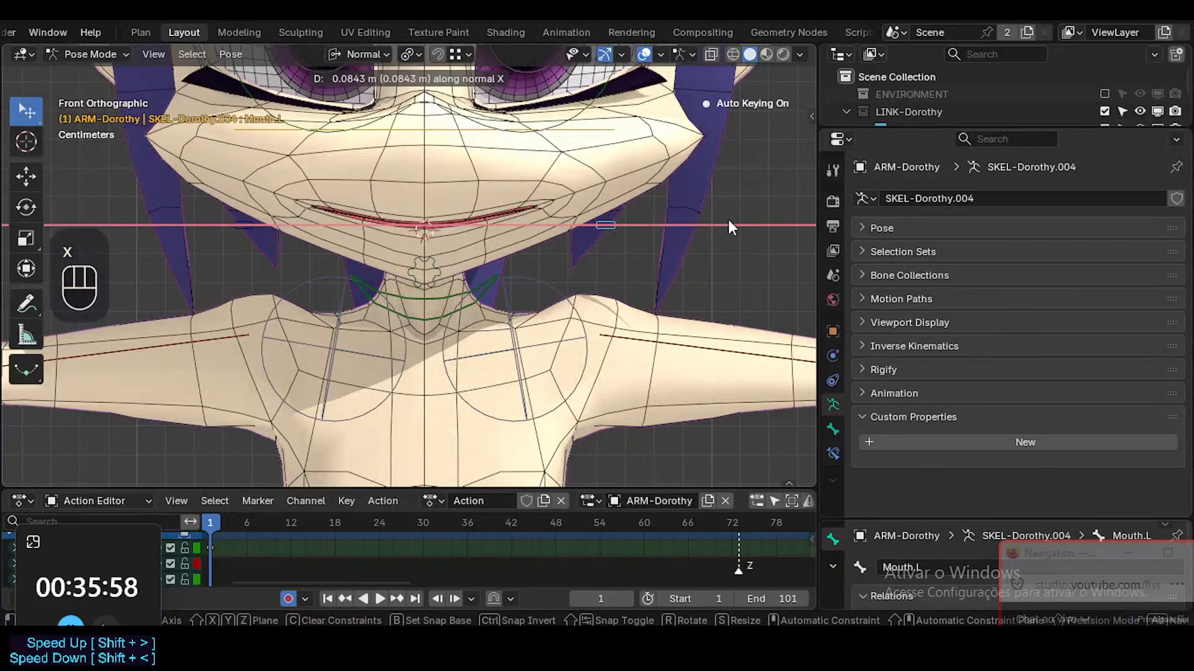
{"action": "left_click", "coordinate": [731, 227]}
Examine the widened mouth's curvature from above and below the face
{"action": "key", "text": "KP_Divide"}
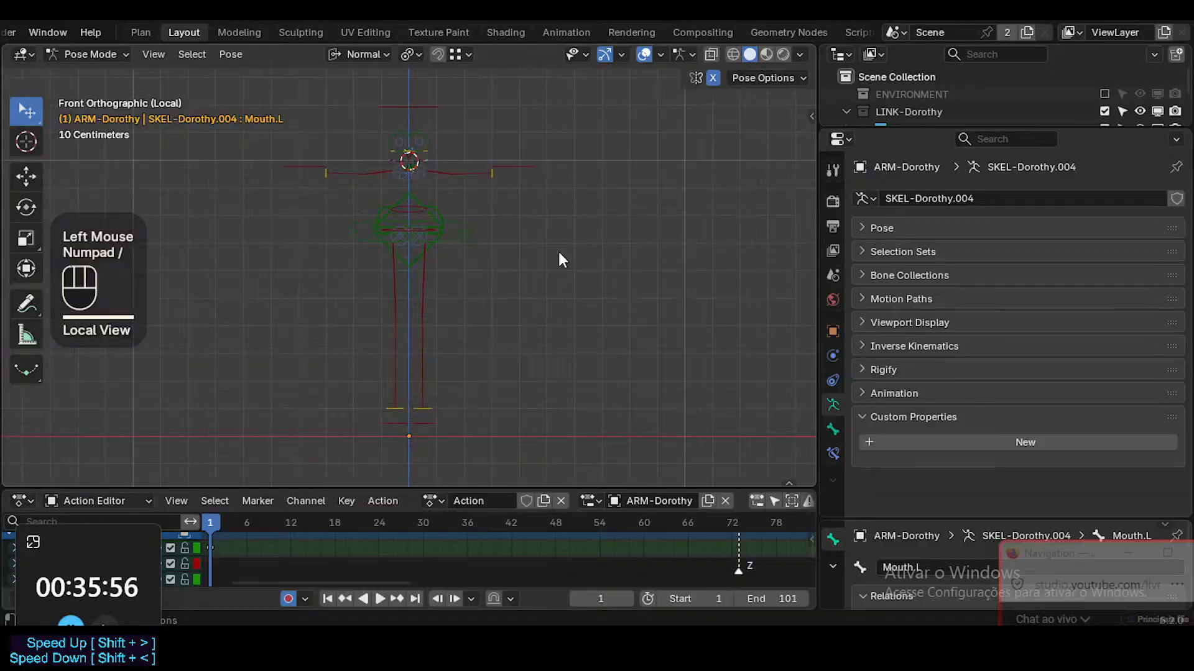
{"action": "key", "text": "KP_Divide"}
{"action": "key", "text": "KP_8"}
{"action": "key", "text": "KP_8"}
{"action": "key", "text": "KP_2"}
{"action": "key", "text": "KP_2"}
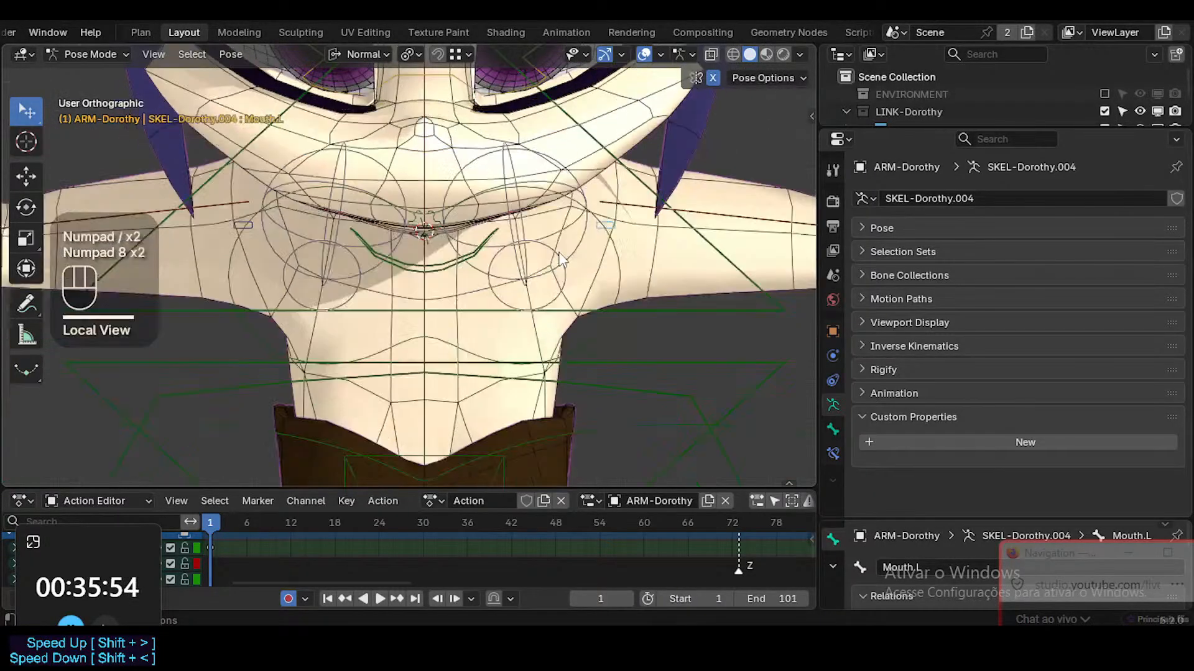
{"action": "key", "text": "KP_2"}
{"action": "key", "text": "KP_8"}
{"action": "key", "text": "KP_8"}
{"action": "key", "text": "KP_8"}
{"action": "key", "text": "KP_8"}
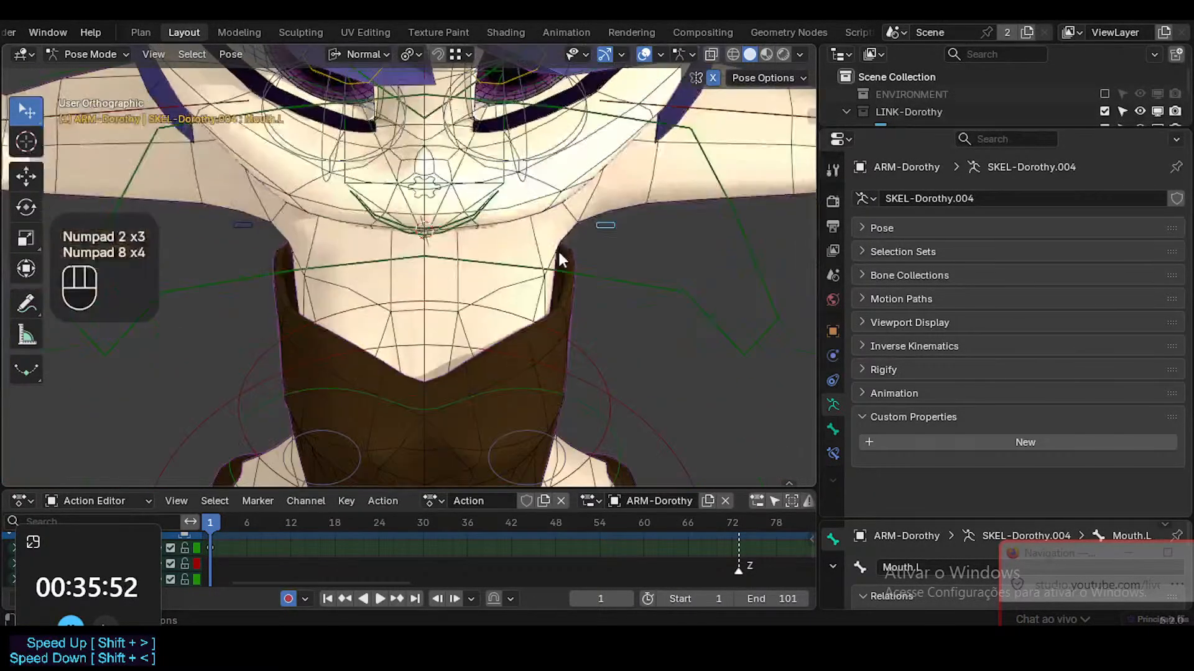
{"action": "key", "text": "KP_2"}
{"action": "key", "text": "KP_2"}
{"action": "key", "text": "KP_2"}
{"action": "key", "text": "KP_2"}
{"action": "key", "text": "KP_2"}
{"action": "key", "text": "KP_2"}
{"action": "key", "text": "KP_2"}
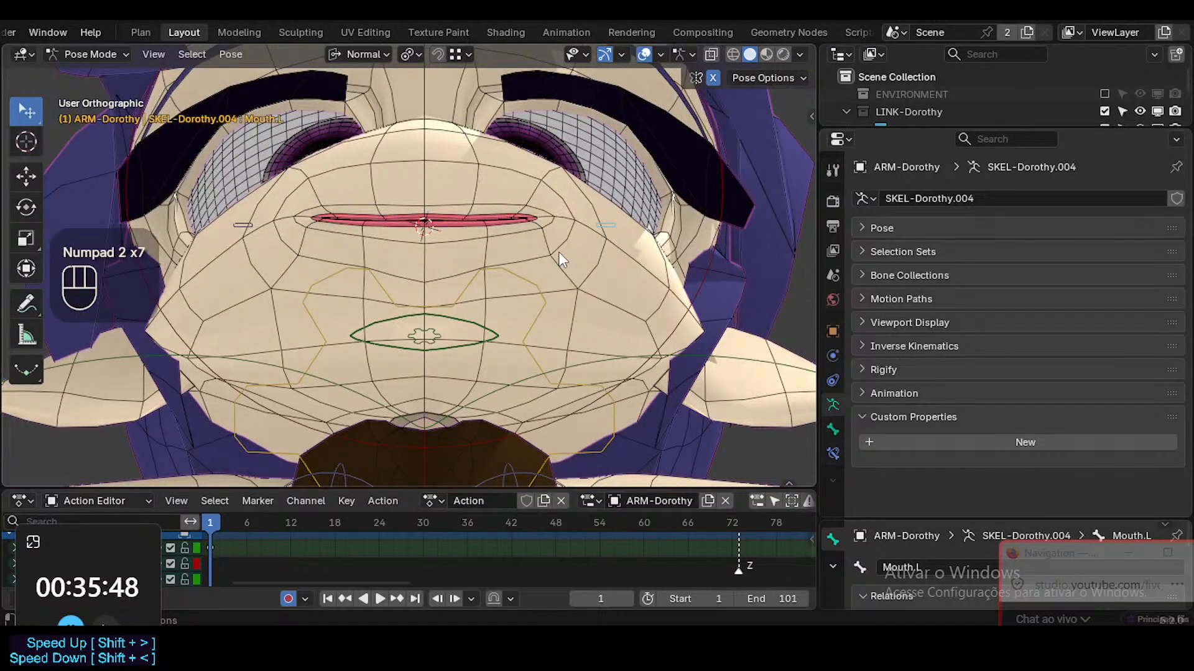
Move Mouth.L inward along its X axis, then lower it freely to test a mirrored frown seen from below
{"action": "key", "text": "g"}
{"action": "key", "text": "x"}
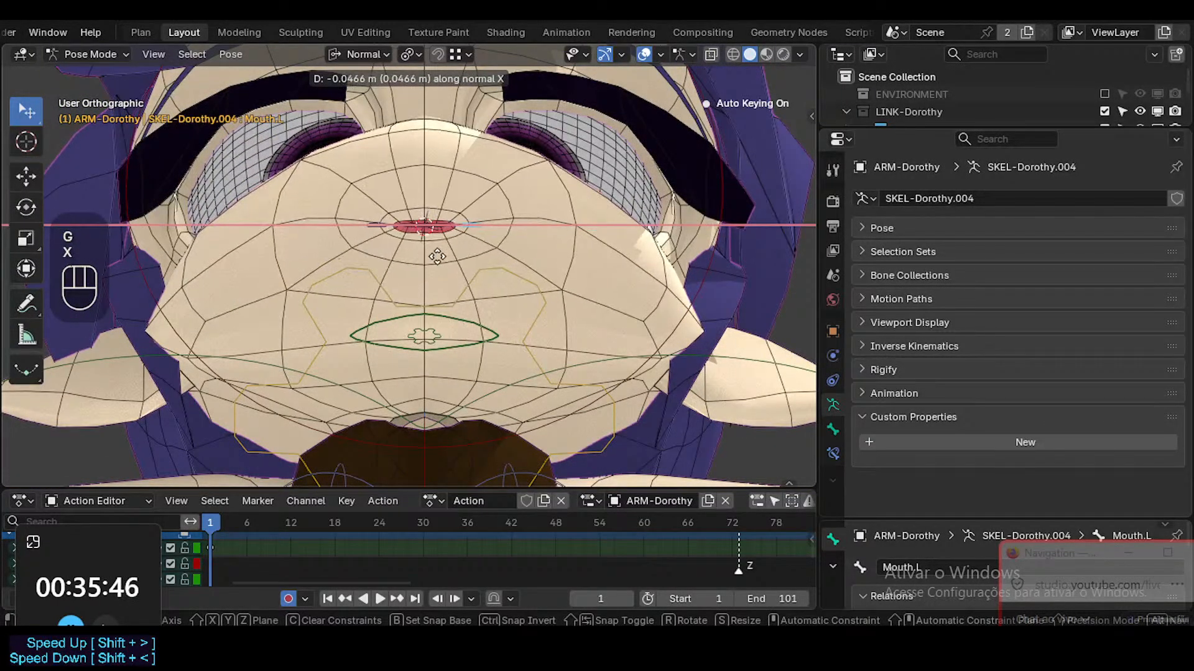
{"action": "left_click", "coordinate": [473, 212]}
{"action": "key", "text": "g"}
{"action": "left_click", "coordinate": [504, 367]}
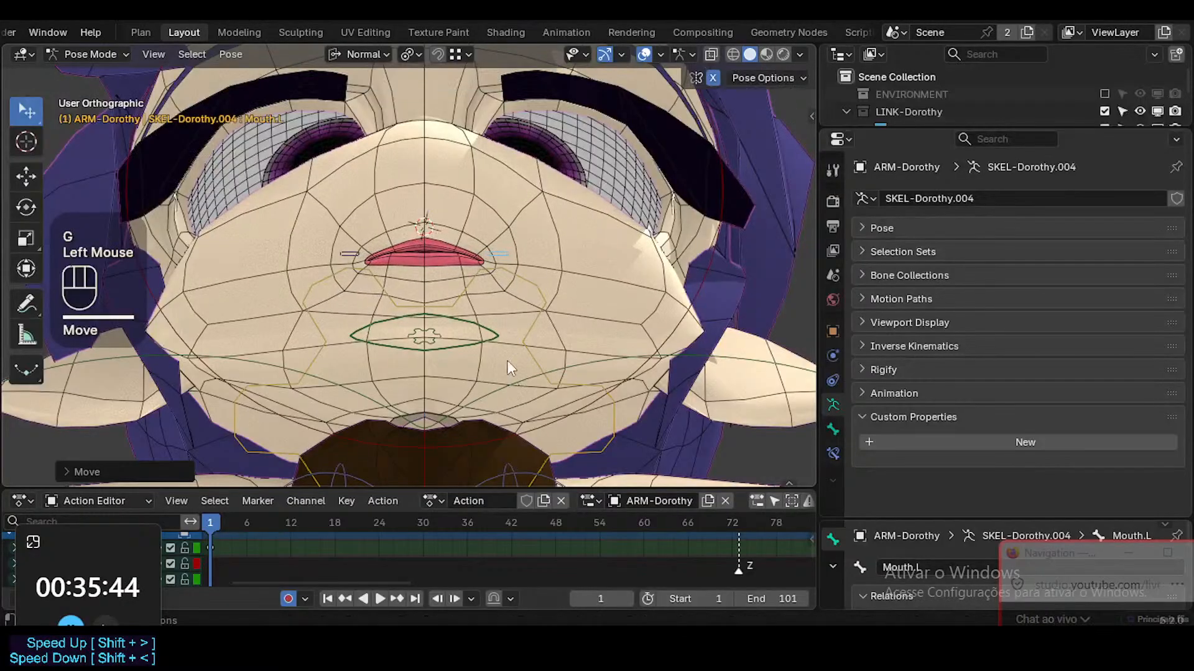
Check the frown in Material Preview shading, switch back to Solid, and turn off the wireframe
{"action": "middle_click_drag", "start_coordinate": [510, 367], "coordinate": [426, 314]}
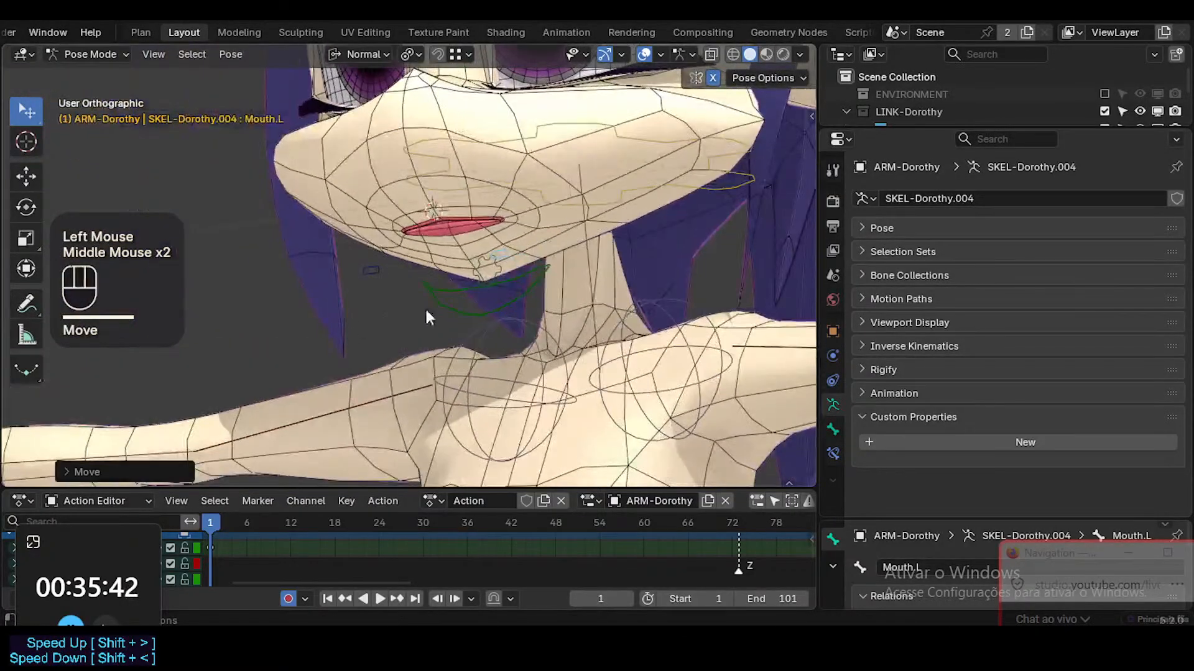
{"action": "left_click", "coordinate": [765, 56]}
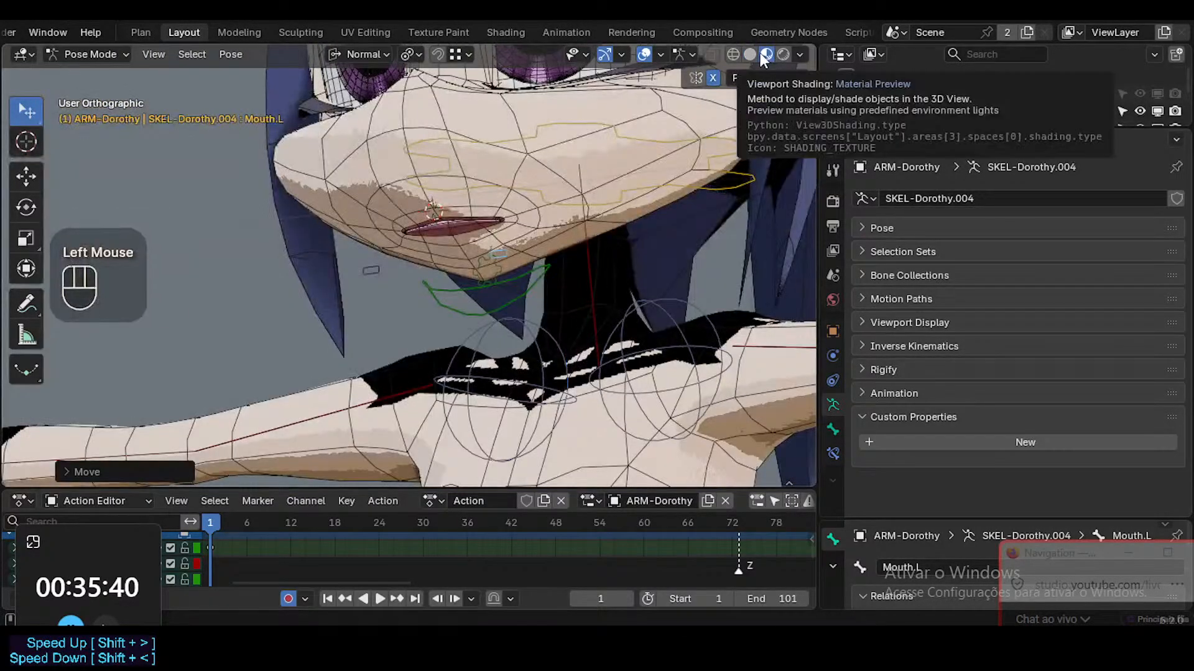
{"action": "left_click", "coordinate": [750, 54]}
{"action": "left_click", "coordinate": [498, 193]}
{"action": "key", "text": "shift+ctrl+alt+z"}
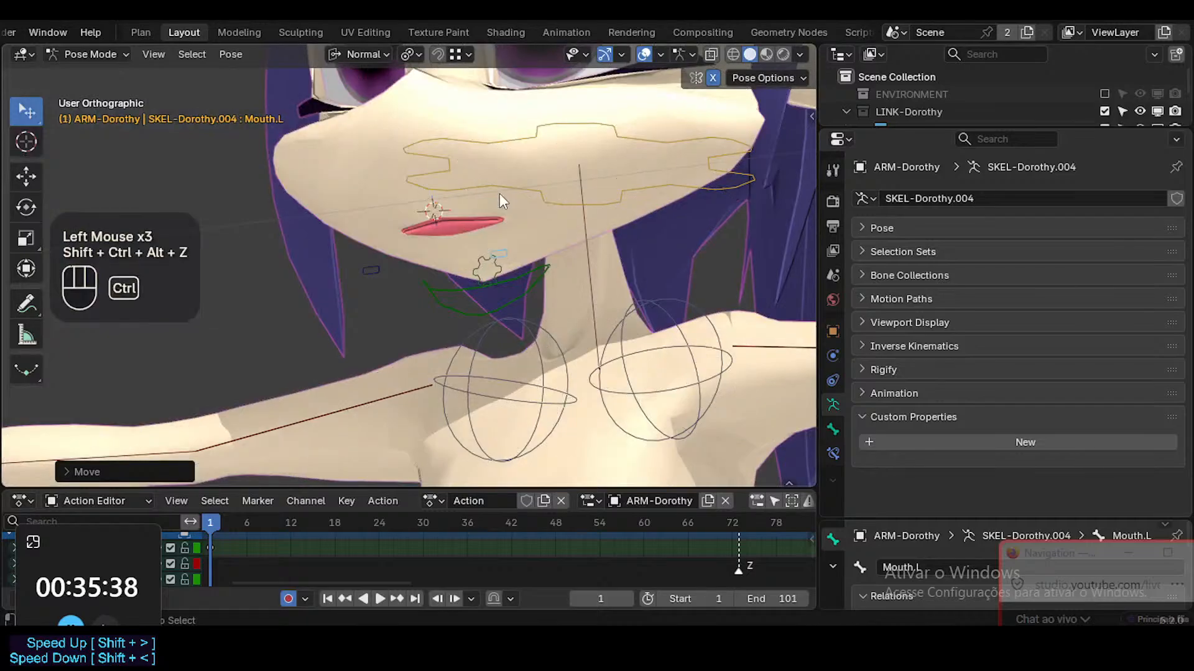
Return all pose bones to their rest position in front view and frame the mouth
{"action": "key", "text": "KP_1"}
{"action": "key", "text": "KP_1"}
{"action": "key", "text": "a"}
{"action": "key", "text": "alt+q"}
{"action": "key", "text": "alt+q"}
{"action": "middle_click_drag", "start_coordinate": [445, 207], "coordinate": [433, 173], "text": "ctrl"}
Rotate Mouth.L with mirroring to curl both mouth corners up, and place the 3D cursor on the raised left corner
{"action": "left_click", "coordinate": [484, 193]}
{"action": "key", "text": "r"}
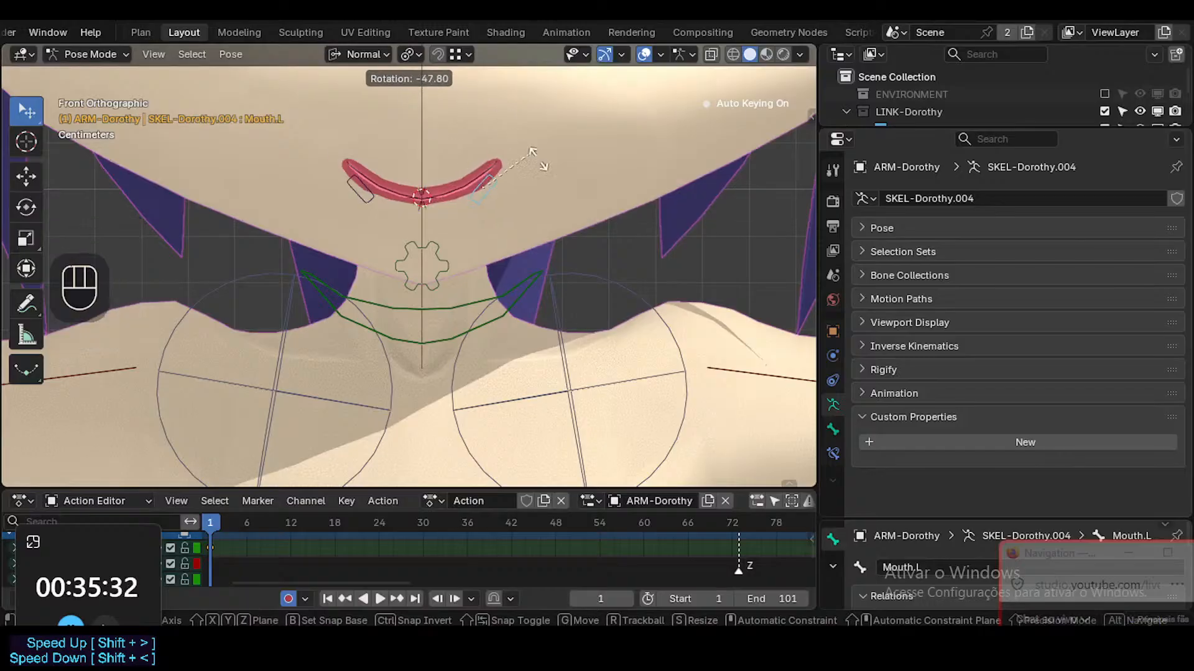
{"action": "left_click", "coordinate": [460, 105]}
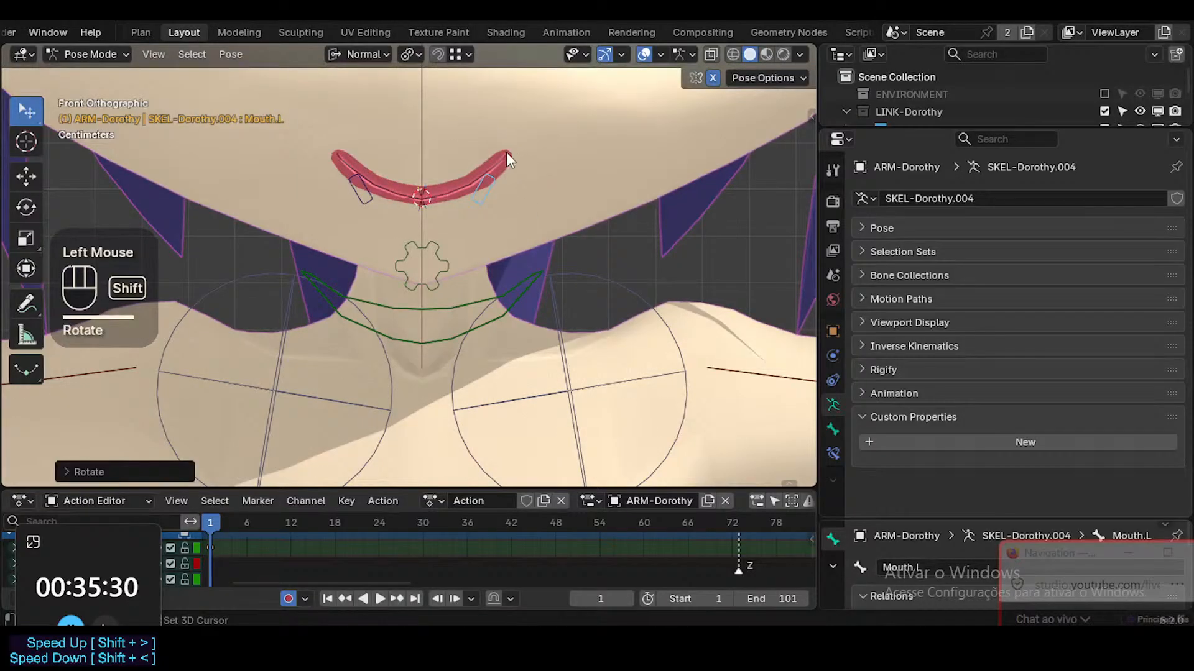
{"action": "right_click", "coordinate": [506, 151], "text": "shift"}
Turn on the wireframe and rotate Mouth.L back and forth to compare its raised corner with the 3D cursor
{"action": "key", "text": "shift+ctrl+alt+z"}
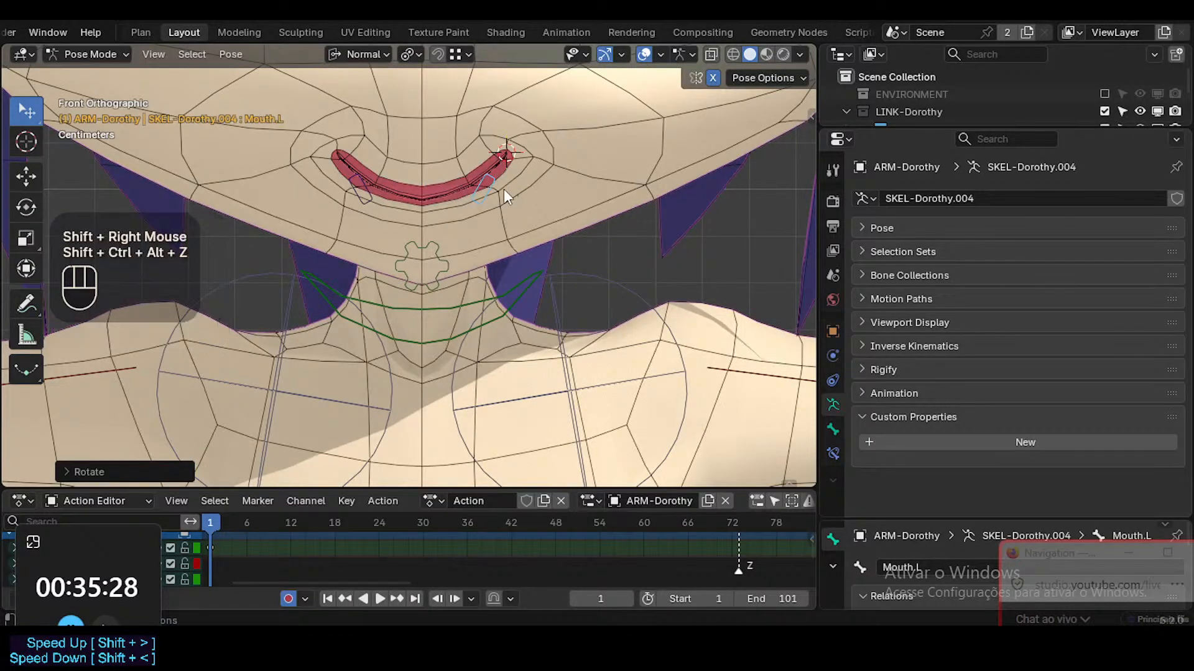
{"action": "left_click", "coordinate": [498, 181]}
{"action": "key", "text": "r"}
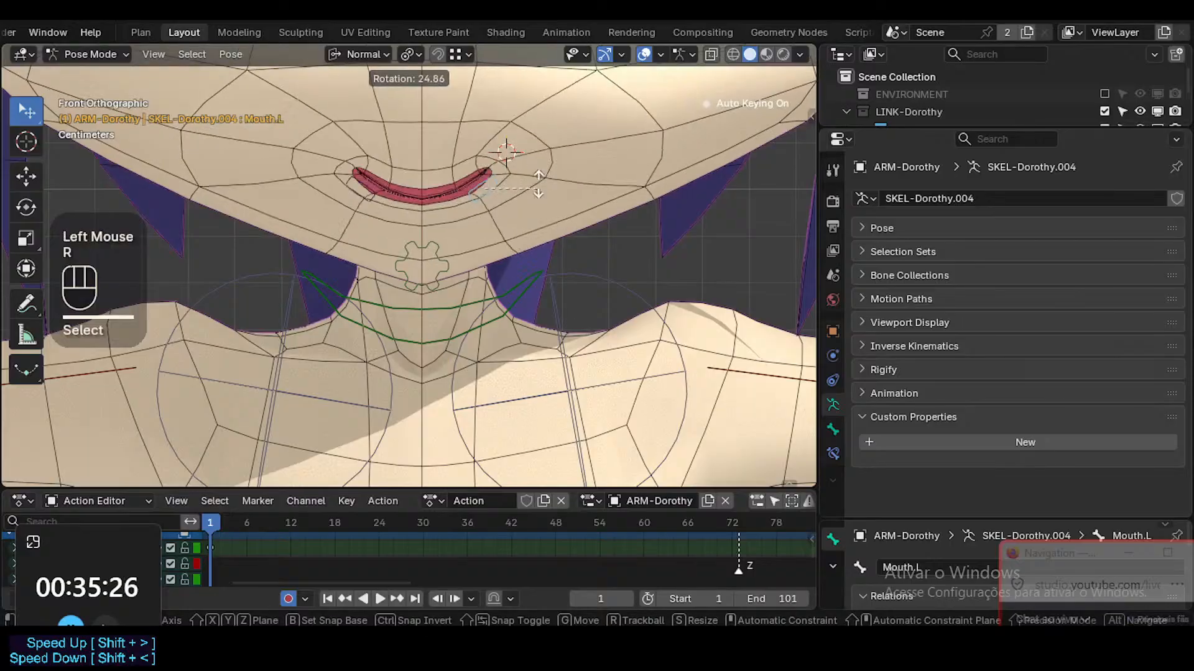
{"action": "left_click", "coordinate": [507, 148]}
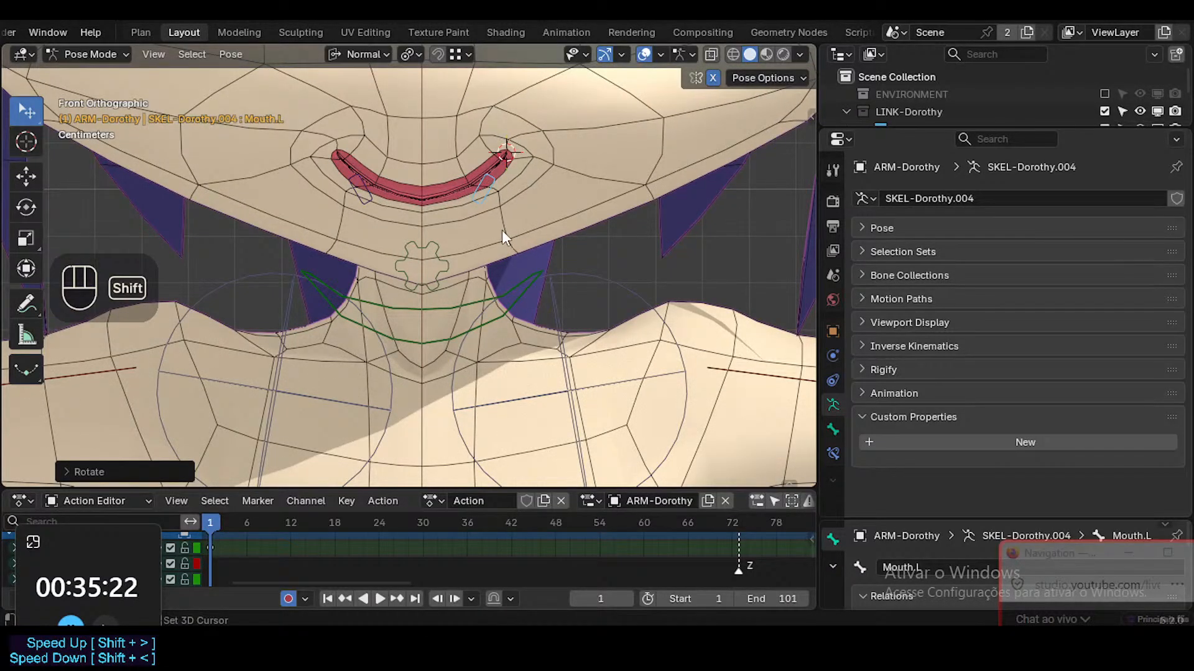
Place the 3D cursor in front view just below the left mouth corner as a target for the curved frown
{"action": "right_click", "coordinate": [504, 232], "text": "shift"}
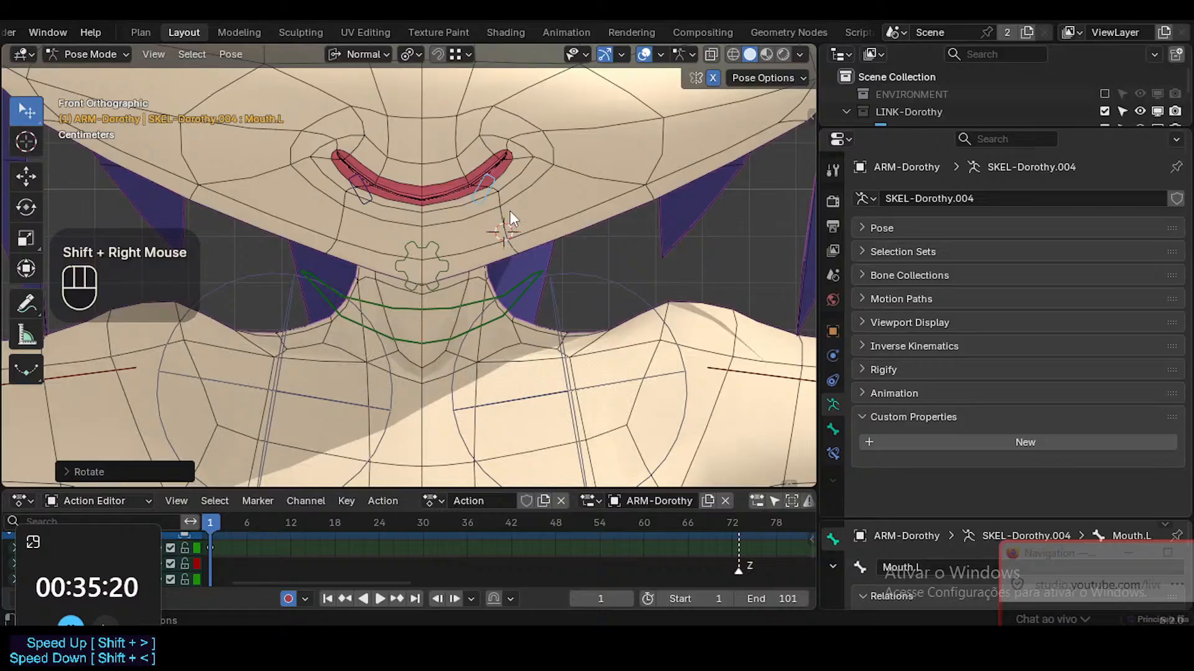
{"action": "scroll", "coordinate": [510, 215], "scroll_direction": "down", "scroll_amount": 1}
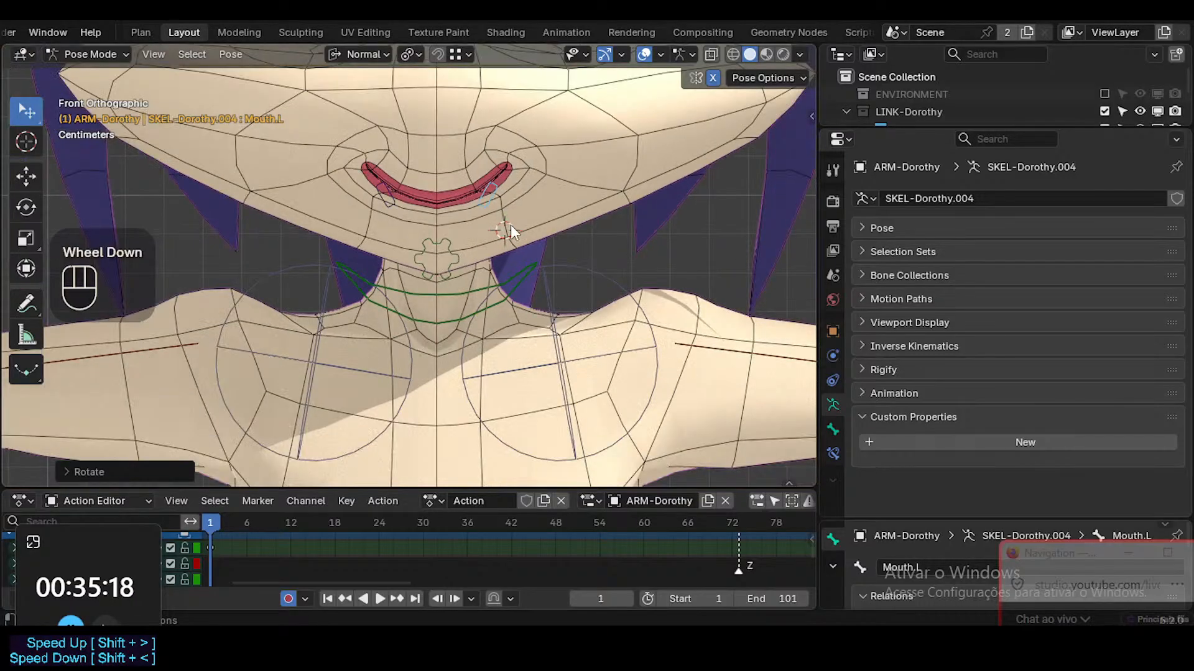
{"action": "scroll", "coordinate": [510, 225], "scroll_direction": "up", "scroll_amount": 2}
{"action": "middle_click_drag", "start_coordinate": [509, 227], "coordinate": [470, 213]}
{"action": "scroll", "coordinate": [443, 223], "scroll_direction": "down", "scroll_amount": 1}
{"action": "scroll", "coordinate": [443, 222], "scroll_direction": "down", "scroll_amount": 1}
{"action": "key", "text": "KP_1"}
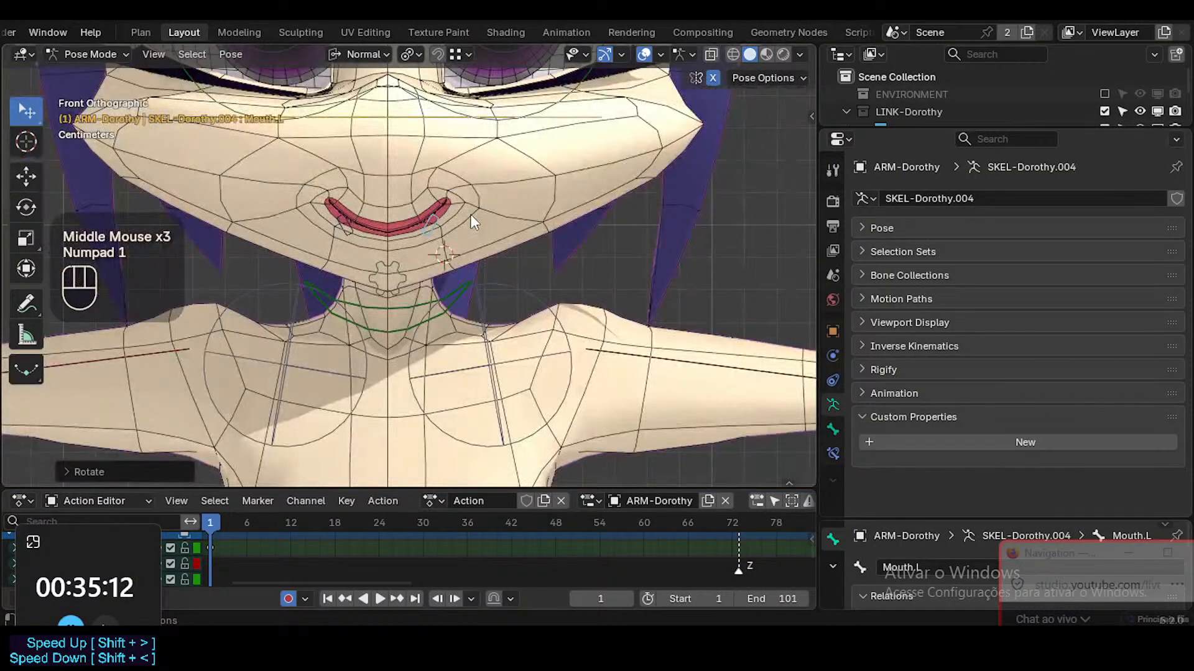
{"action": "right_click", "coordinate": [450, 254], "text": "shift"}
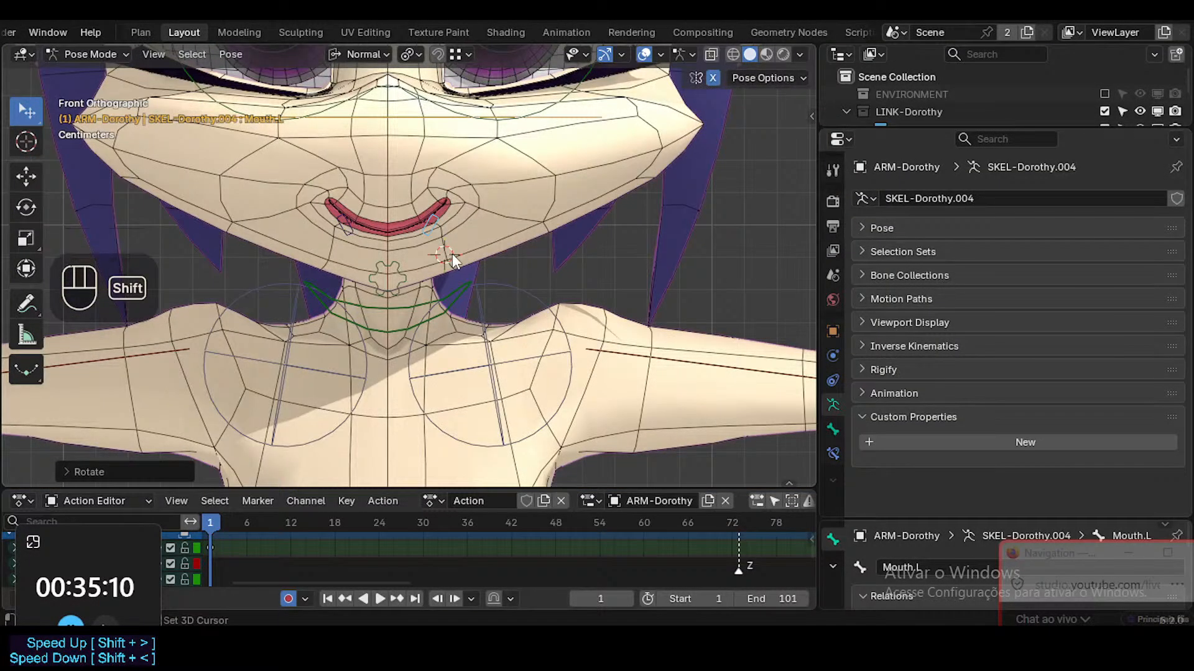
{"action": "right_click", "coordinate": [452, 254], "text": "shift"}
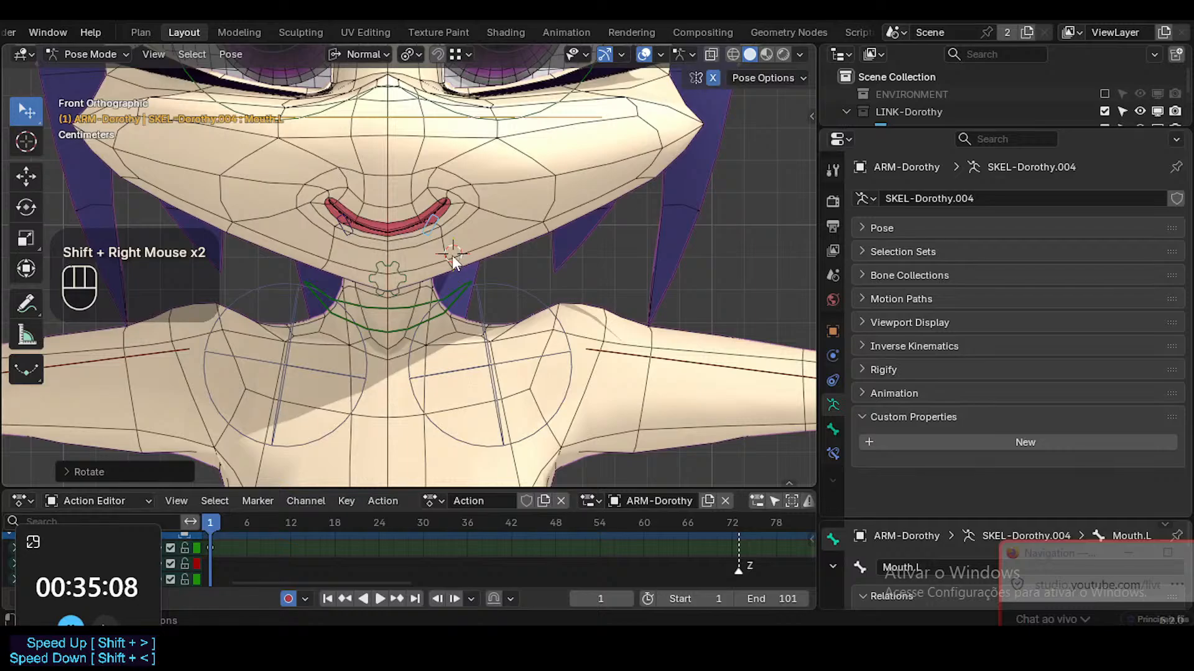
View the mouth from below, test a rotation of Mouth.L, and clear the transforms of all pose bones
{"action": "middle_click_drag", "start_coordinate": [453, 255], "coordinate": [452, 195]}
{"action": "key", "text": "r"}
{"action": "left_click", "coordinate": [541, 219]}
{"action": "key", "text": "a"}
{"action": "key", "text": "alt+r"}
{"action": "key", "text": "alt+r"}
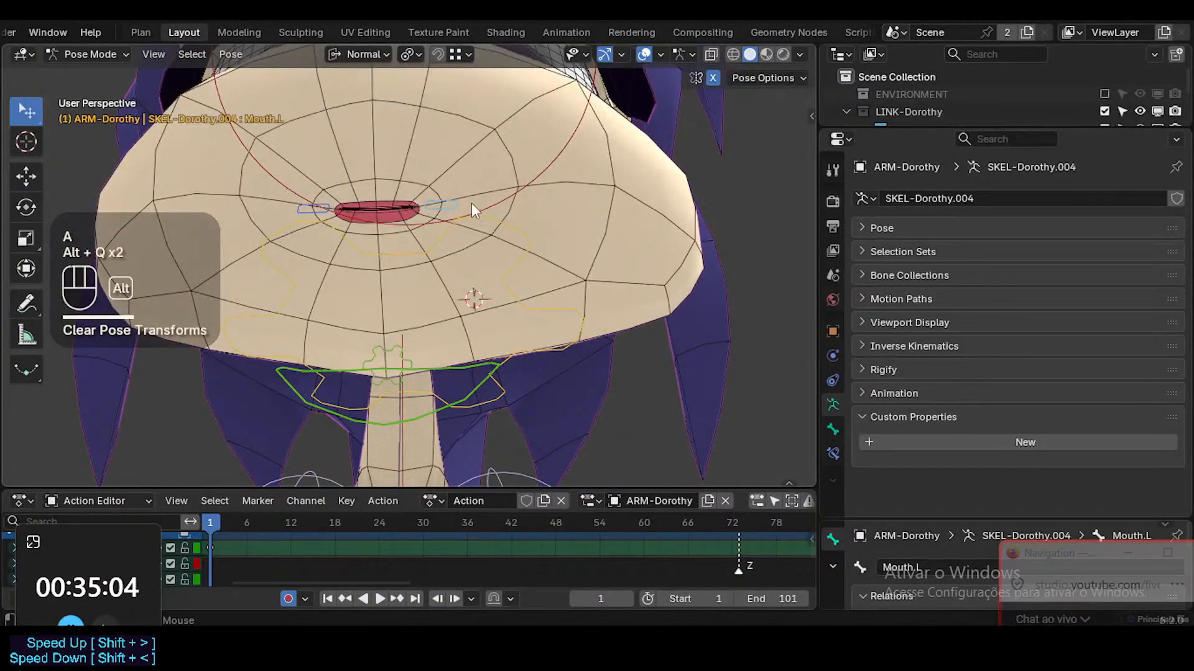
Rotate Mouth.L with mirroring so both mouth corner controls tilt diagonally
{"action": "left_click", "coordinate": [460, 203]}
{"action": "key", "text": "r"}
{"action": "left_click", "coordinate": [298, 301]}
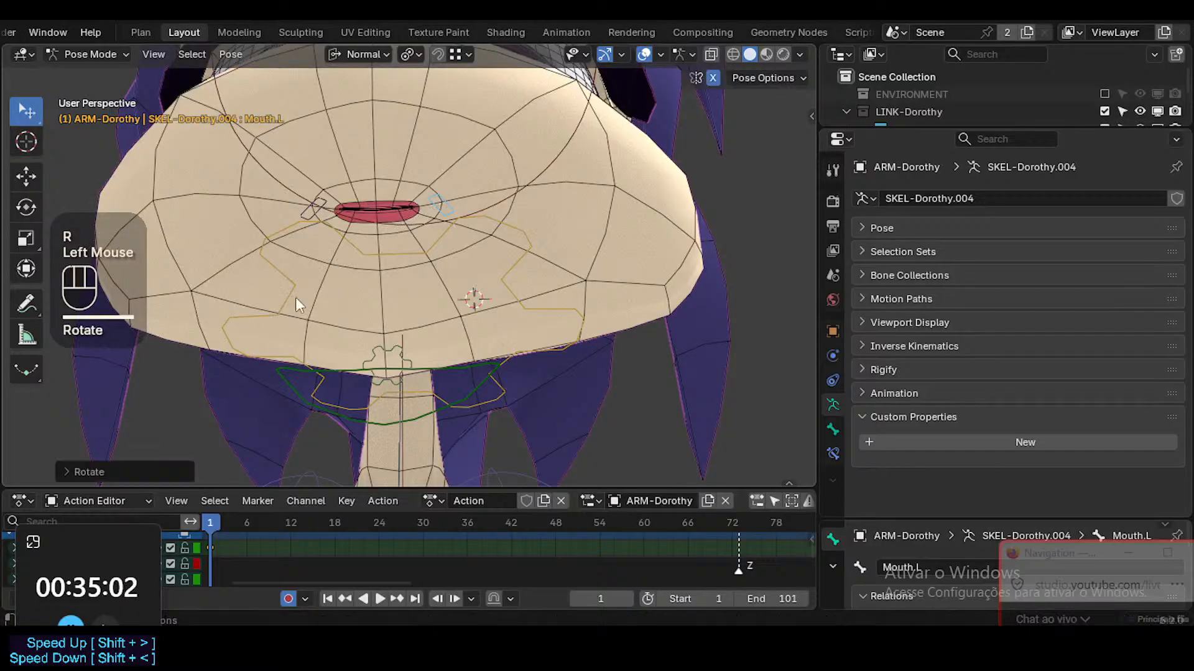
{"action": "key", "text": "r"}
{"action": "left_click", "coordinate": [487, 305]}
Leave Pose Mode, select the Head mesh in Object Mode, and save the file
{"action": "key", "text": "ctrl+Tab"}
{"action": "left_click", "coordinate": [562, 236]}
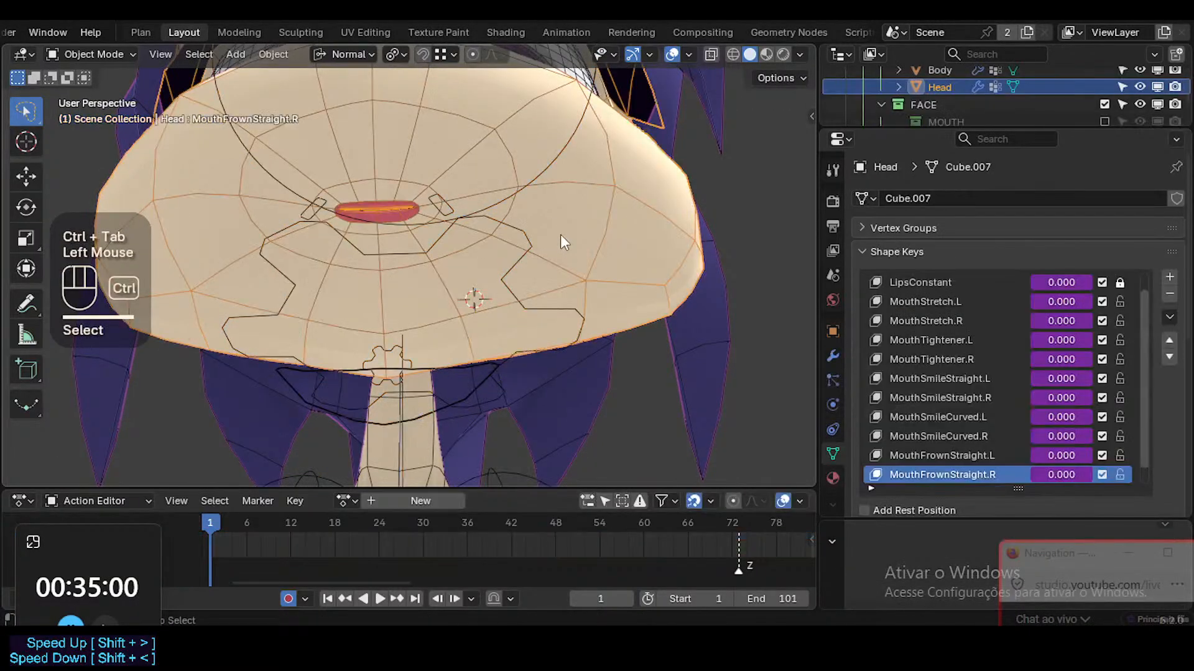
{"action": "key", "text": "ctrl+s"}
Select the MouthFrownCurved.L shape key and set its value to 1.000
{"action": "scroll", "coordinate": [1082, 380], "scroll_direction": "down", "scroll_amount": 1}
{"action": "scroll", "coordinate": [1057, 423], "scroll_direction": "up", "scroll_amount": 1}
{"action": "scroll", "coordinate": [1057, 422], "scroll_direction": "down", "scroll_amount": 1}
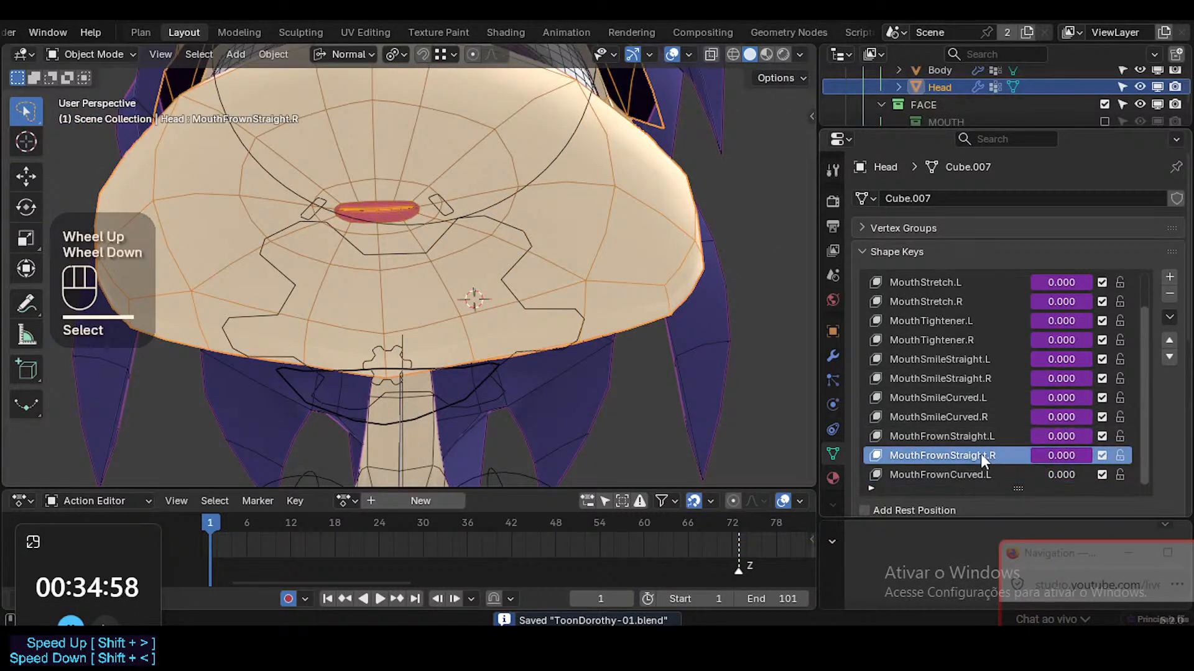
{"action": "left_click", "coordinate": [986, 474]}
{"action": "scroll", "coordinate": [1065, 442], "scroll_direction": "up", "scroll_amount": 1}
{"action": "scroll", "coordinate": [1060, 449], "scroll_direction": "down", "scroll_amount": 1}
{"action": "left_click_drag", "start_coordinate": [1061, 475], "coordinate": [1124, 475]}
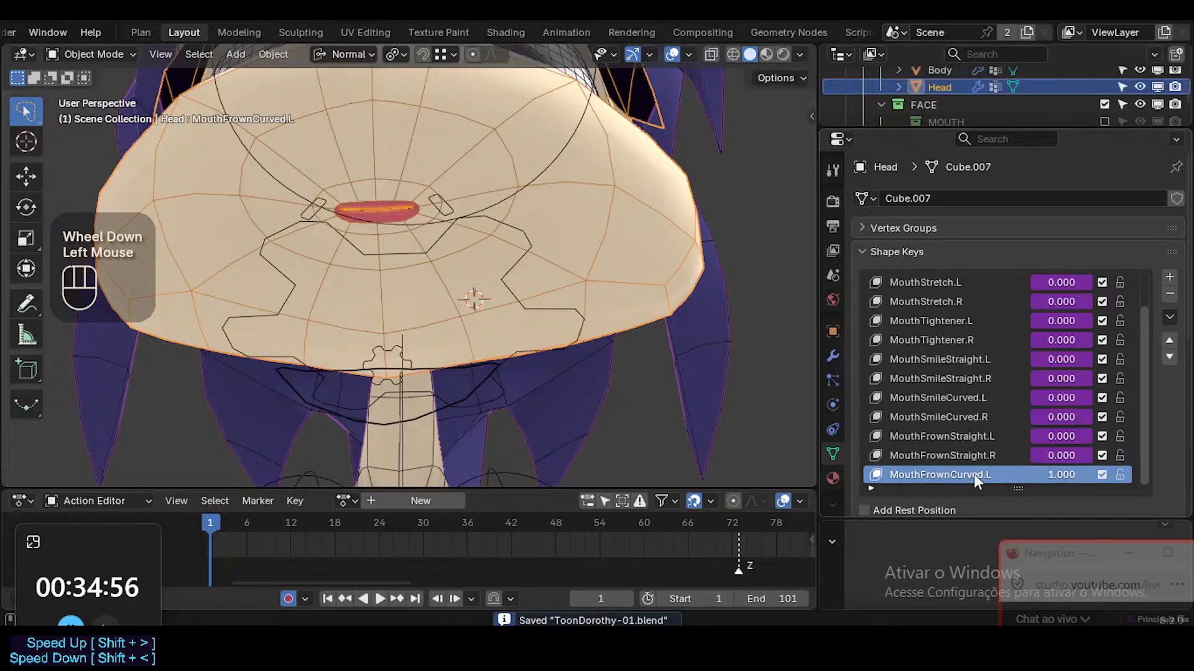
In face editing of the Head, move the left mouth corner face outward about 0.009 m with a proportional size of about 0.028 m
{"action": "key", "text": "Tab"}
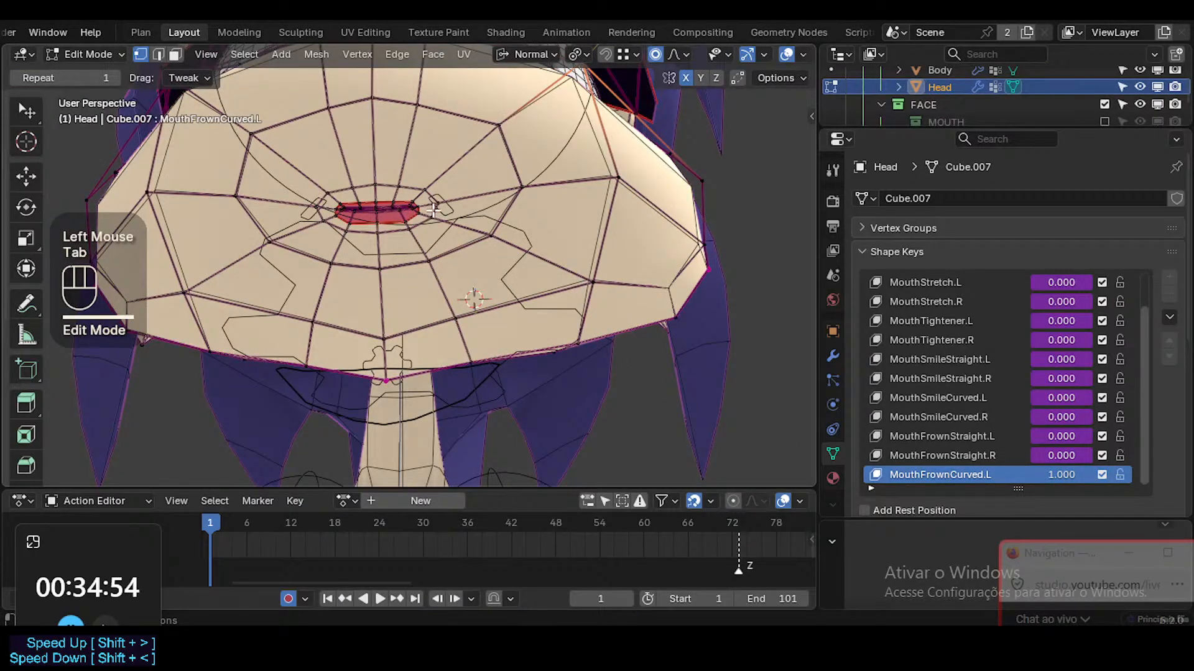
{"action": "key", "text": "3"}
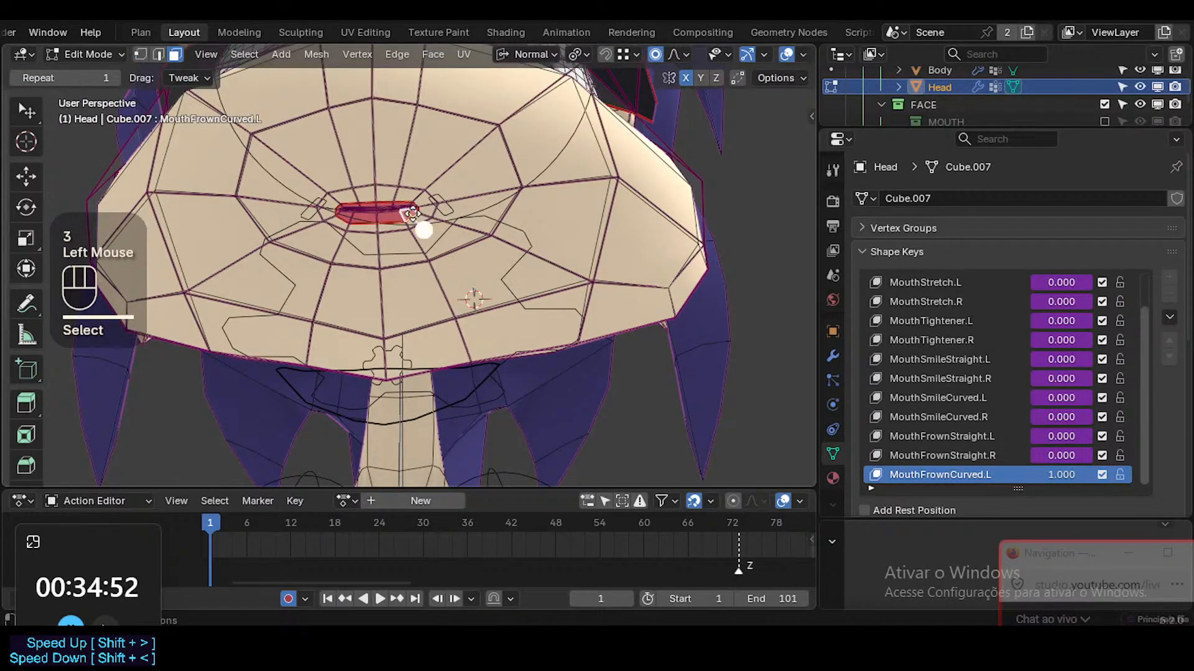
{"action": "left_click", "coordinate": [418, 208]}
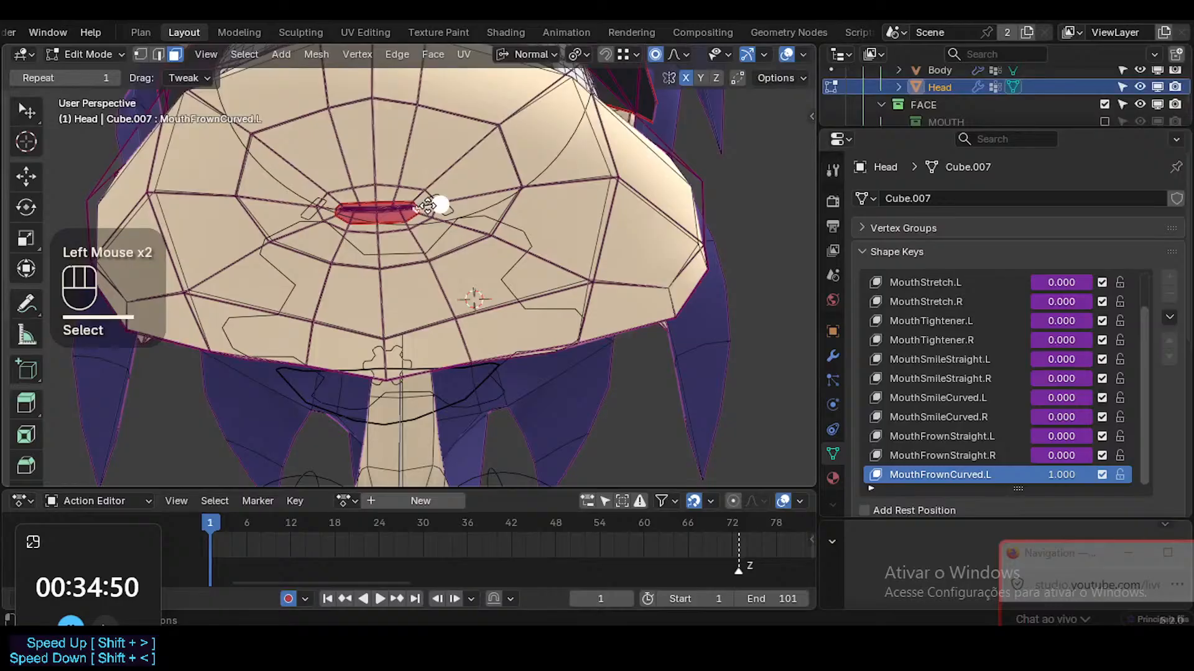
{"action": "key", "text": "g"}
{"action": "scroll", "coordinate": [463, 210], "scroll_direction": "down", "scroll_amount": 2}
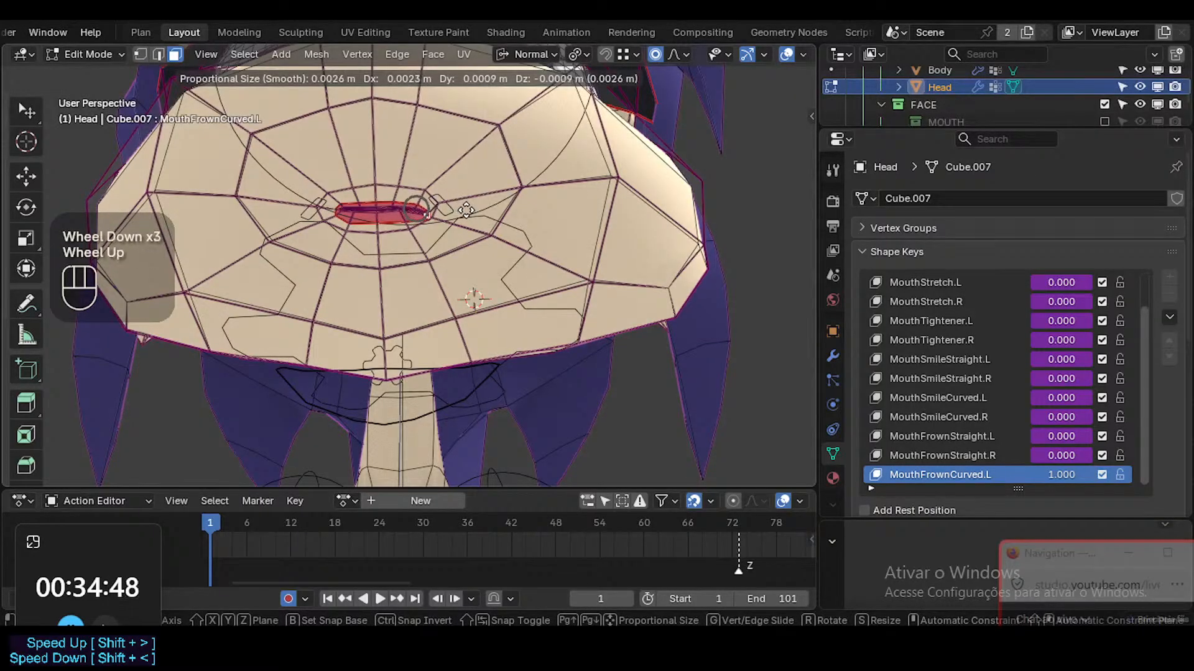
{"action": "scroll", "coordinate": [473, 207], "scroll_direction": "down", "scroll_amount": 3}
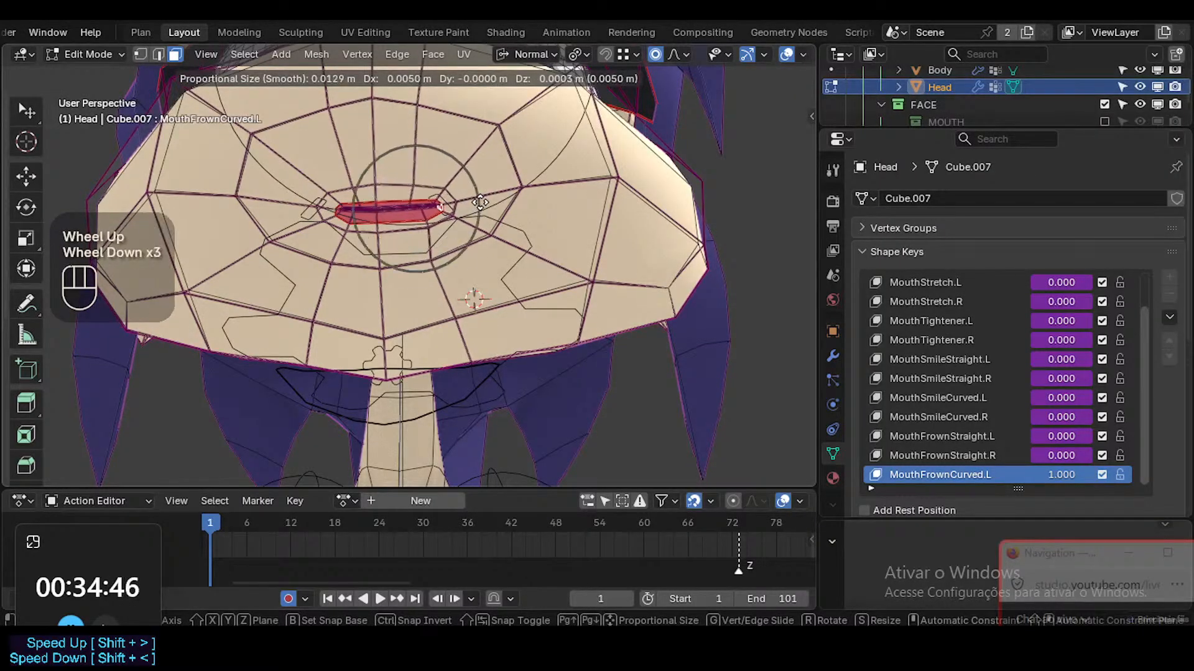
{"action": "scroll", "coordinate": [485, 203], "scroll_direction": "down", "scroll_amount": 5}
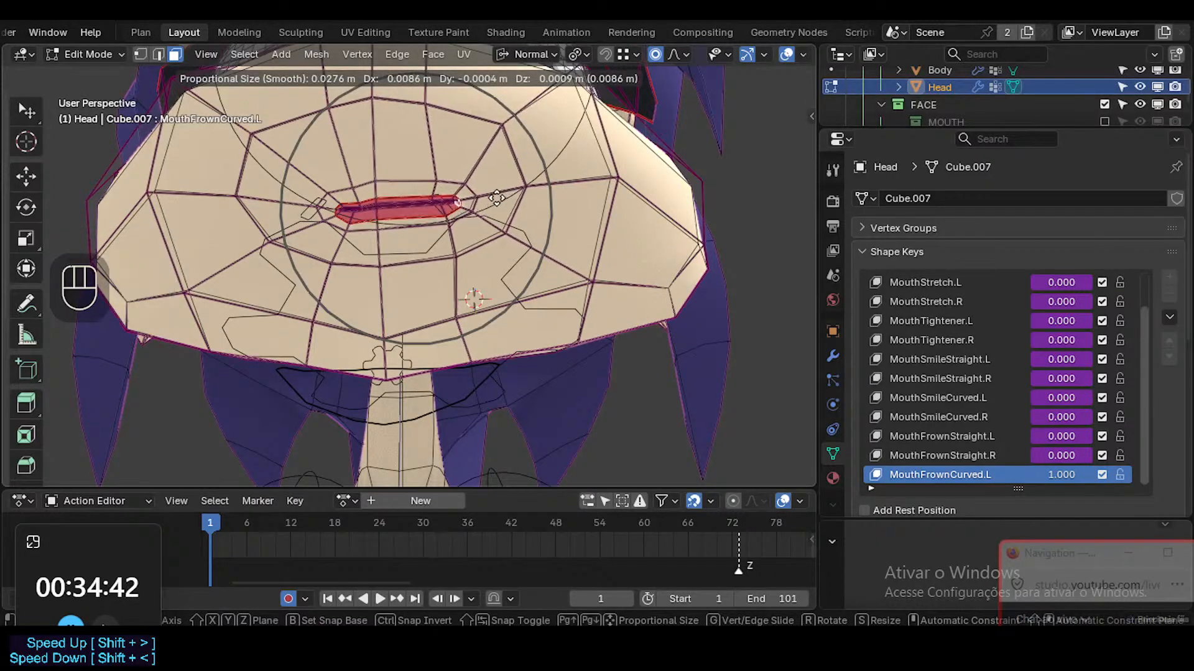
{"action": "left_click", "coordinate": [492, 195]}
Move the left mouth corner face back along the face surface, and rotate it into the frown direction
{"action": "scroll", "coordinate": [493, 254], "scroll_direction": "down", "scroll_amount": 1}
{"action": "middle_click_drag", "start_coordinate": [493, 253], "coordinate": [397, 314]}
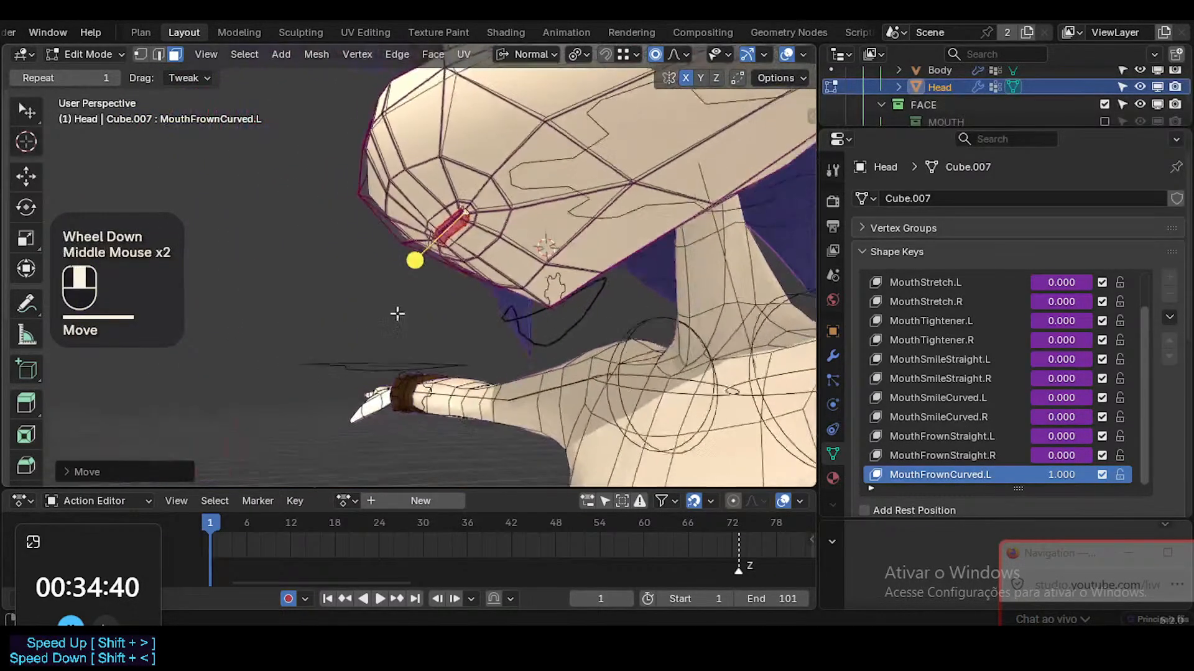
{"action": "middle_click_drag", "start_coordinate": [554, 297], "coordinate": [530, 246]}
{"action": "key", "text": "g"}
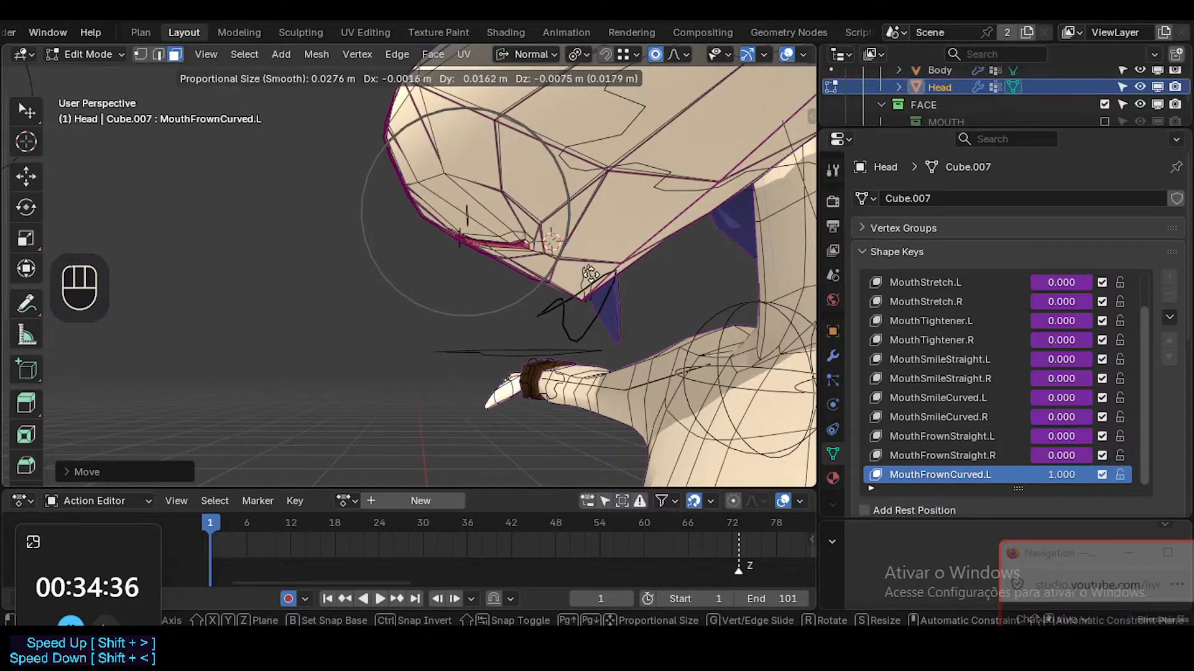
{"action": "left_click", "coordinate": [469, 296]}
{"action": "middle_click_drag", "start_coordinate": [468, 296], "coordinate": [524, 248]}
{"action": "key", "text": "r"}
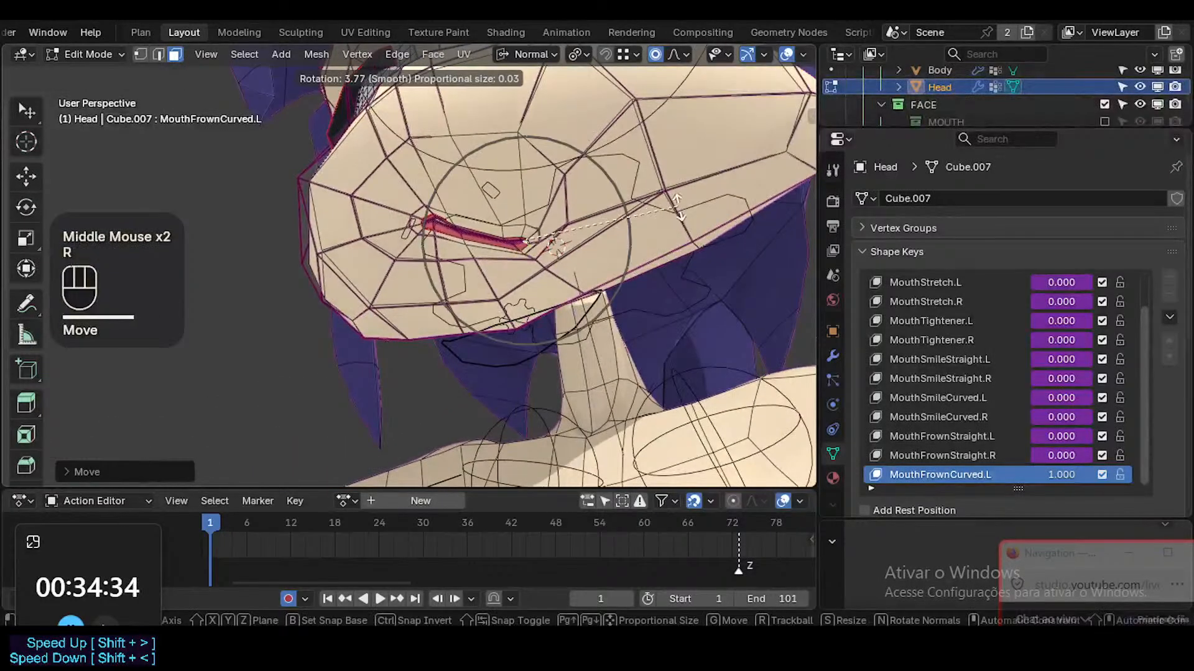
{"action": "left_click", "coordinate": [589, 343]}
Refine the left corner face's position near the 3D cursor, and pull the adjacent cheek vertex in toward the mouth
{"action": "key", "text": "g"}
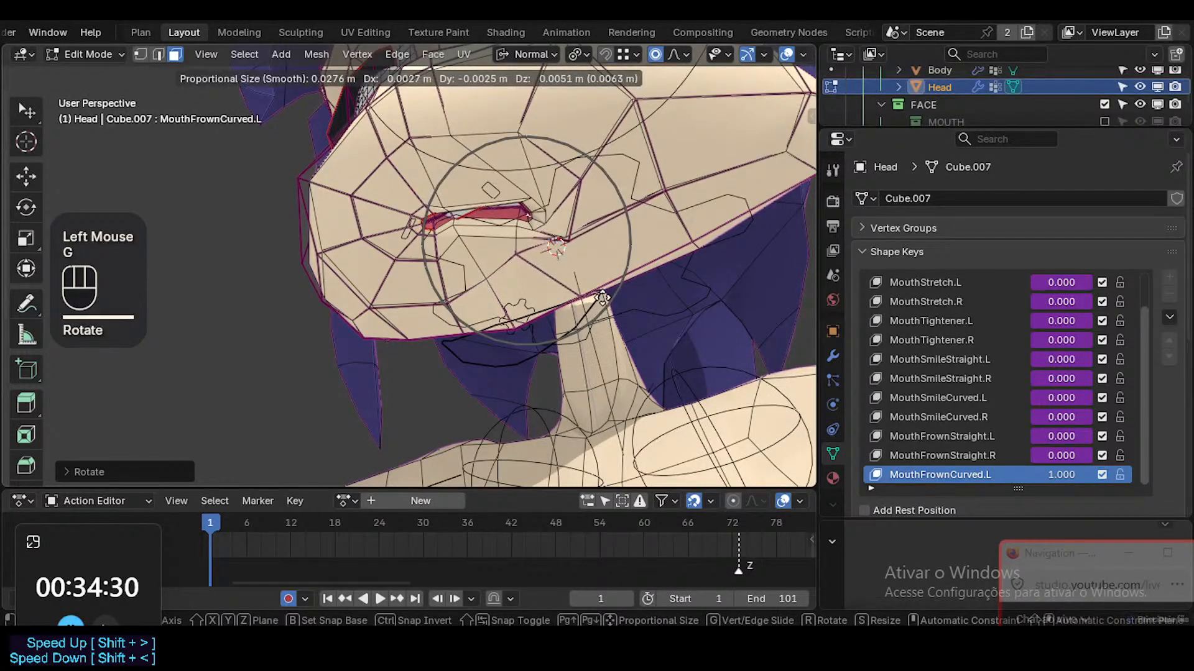
{"action": "left_click", "coordinate": [605, 304]}
{"action": "key", "text": "g"}
{"action": "left_click", "coordinate": [591, 275]}
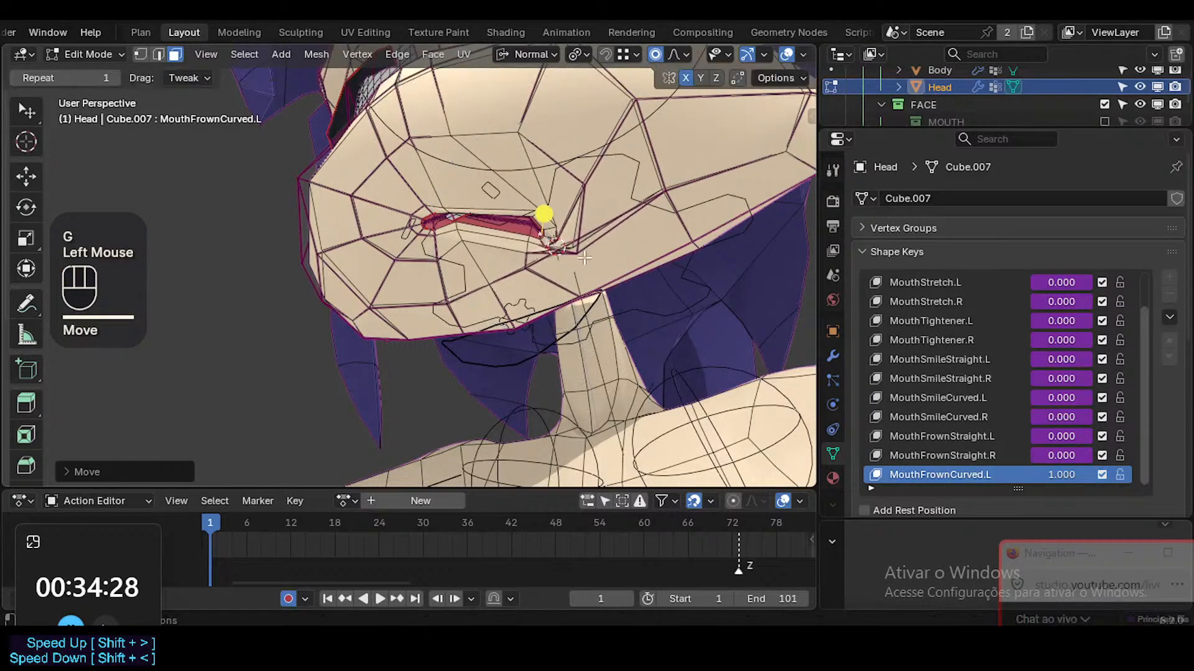
{"action": "key", "text": "1"}
{"action": "left_click", "coordinate": [583, 253]}
{"action": "key", "text": "g"}
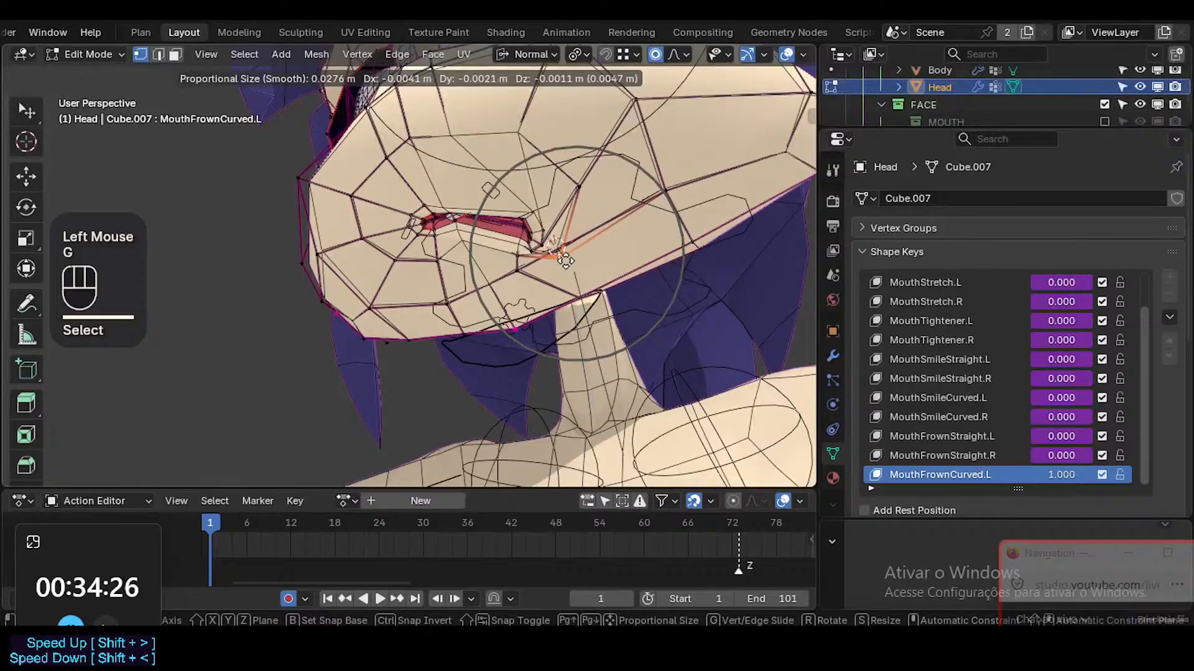
{"action": "left_click", "coordinate": [563, 256]}
Reposition the left and middle vertices beneath the lower lip using proportional editing reduced to about 0.014 m
{"action": "middle_click_drag", "start_coordinate": [600, 334], "coordinate": [594, 336]}
{"action": "middle_click_drag", "start_coordinate": [546, 212], "coordinate": [504, 258], "text": "ctrl"}
{"action": "key", "text": "1"}
{"action": "left_click", "coordinate": [525, 273]}
{"action": "key", "text": "g"}
{"action": "scroll", "coordinate": [504, 256], "scroll_direction": "up", "scroll_amount": 3}
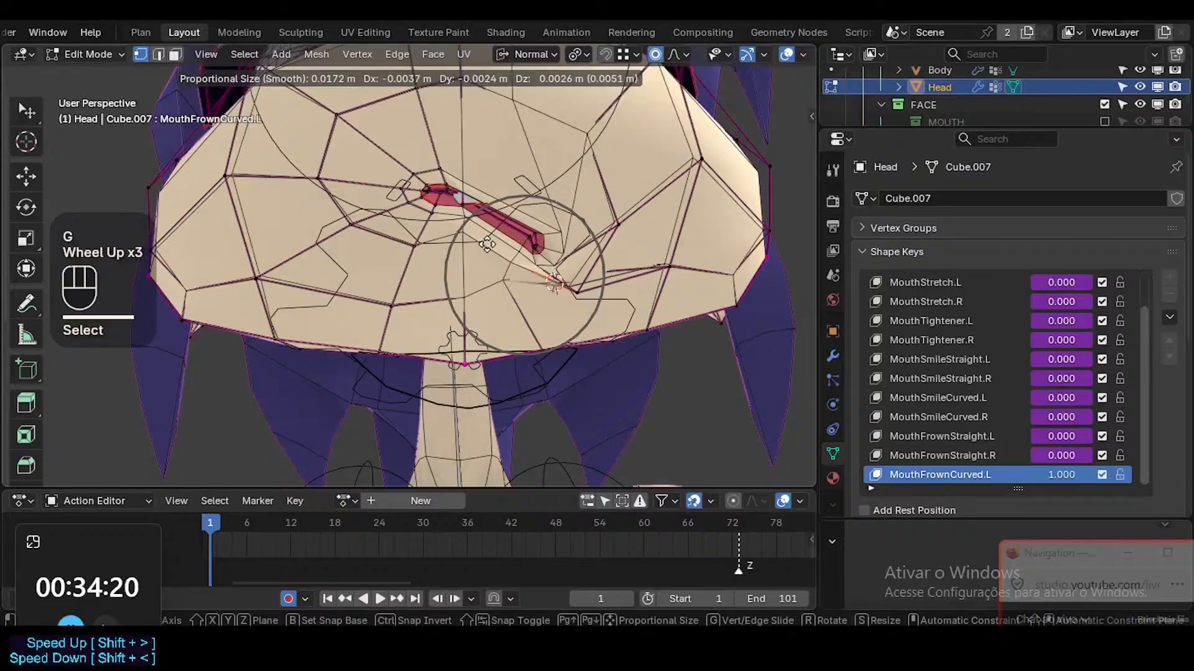
{"action": "scroll", "coordinate": [513, 255], "scroll_direction": "up", "scroll_amount": 2}
{"action": "left_click", "coordinate": [506, 262]}
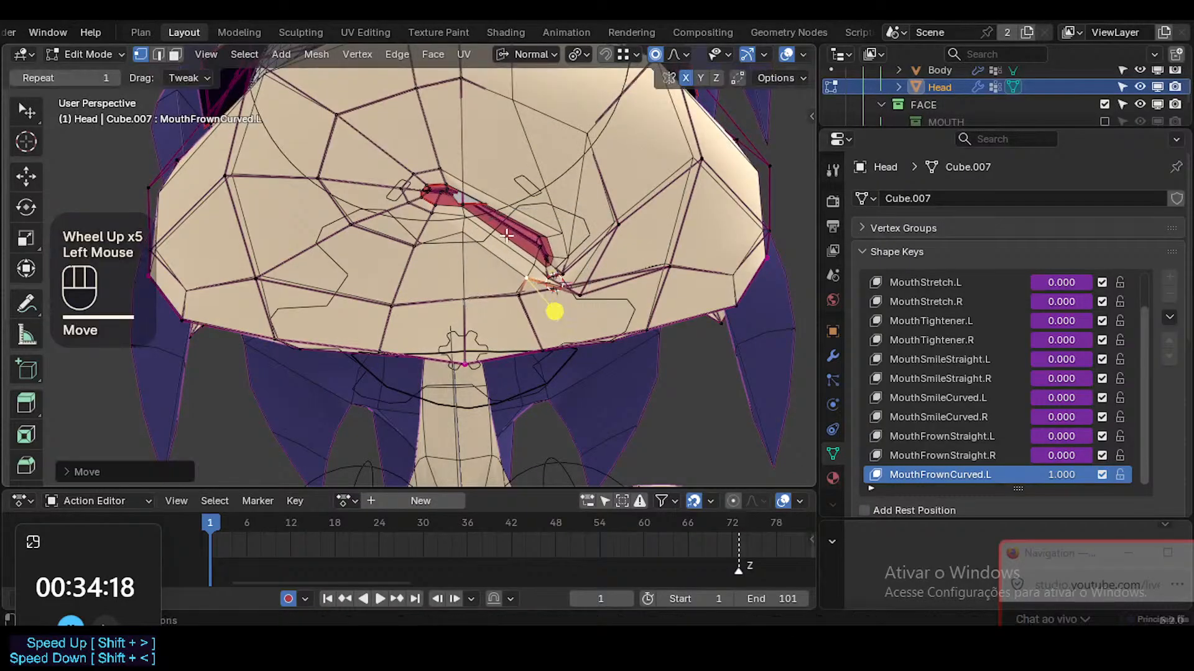
{"action": "left_click", "coordinate": [472, 221]}
{"action": "key", "text": "g"}
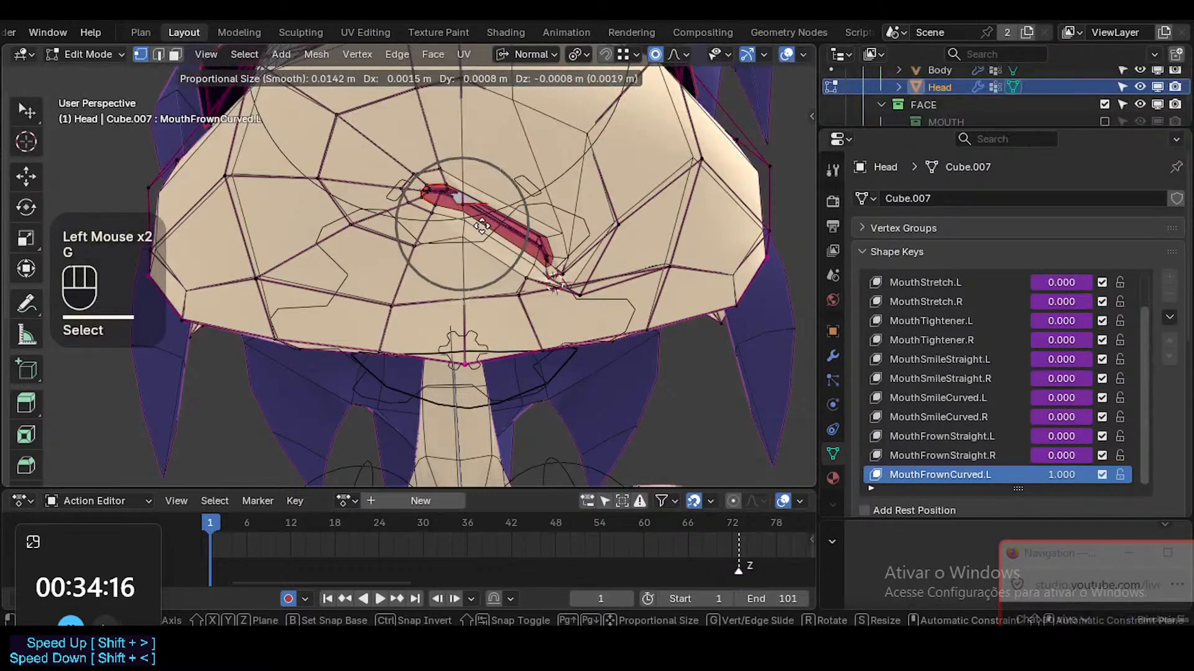
{"action": "left_click", "coordinate": [468, 220]}
Pull the cheek vertex above the left mouth corner inward and down using a proportional size of about 0.017 m
{"action": "left_click", "coordinate": [590, 141]}
{"action": "key", "text": "g"}
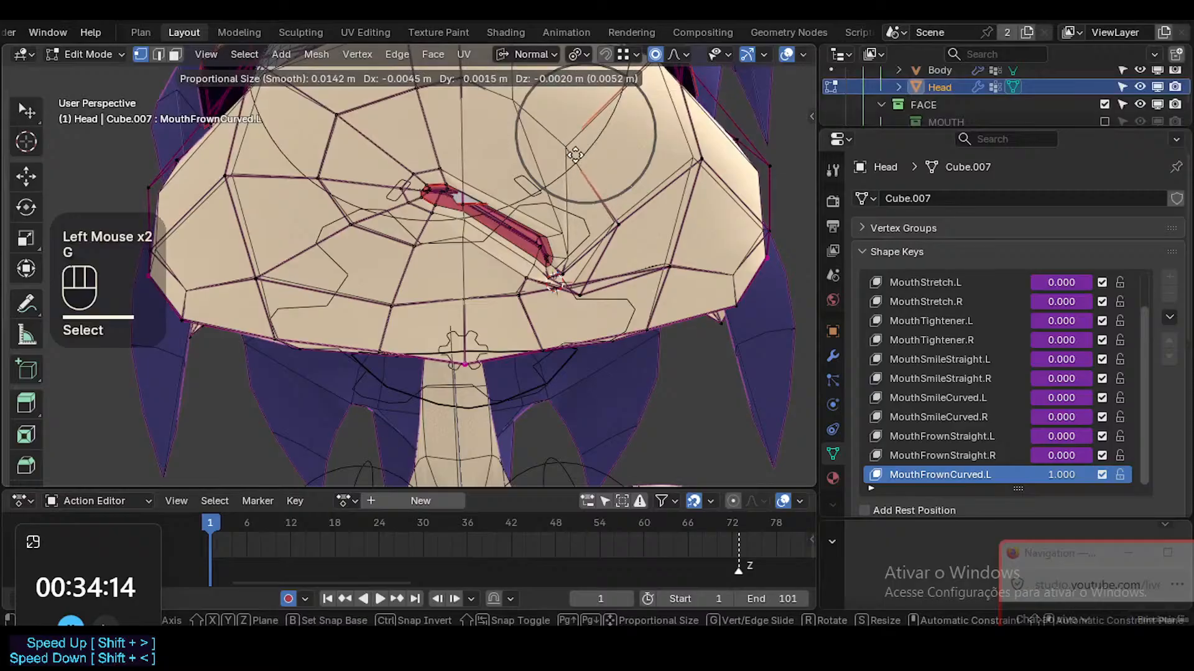
{"action": "scroll", "coordinate": [570, 173], "scroll_direction": "down", "scroll_amount": 1}
{"action": "left_click", "coordinate": [578, 173]}
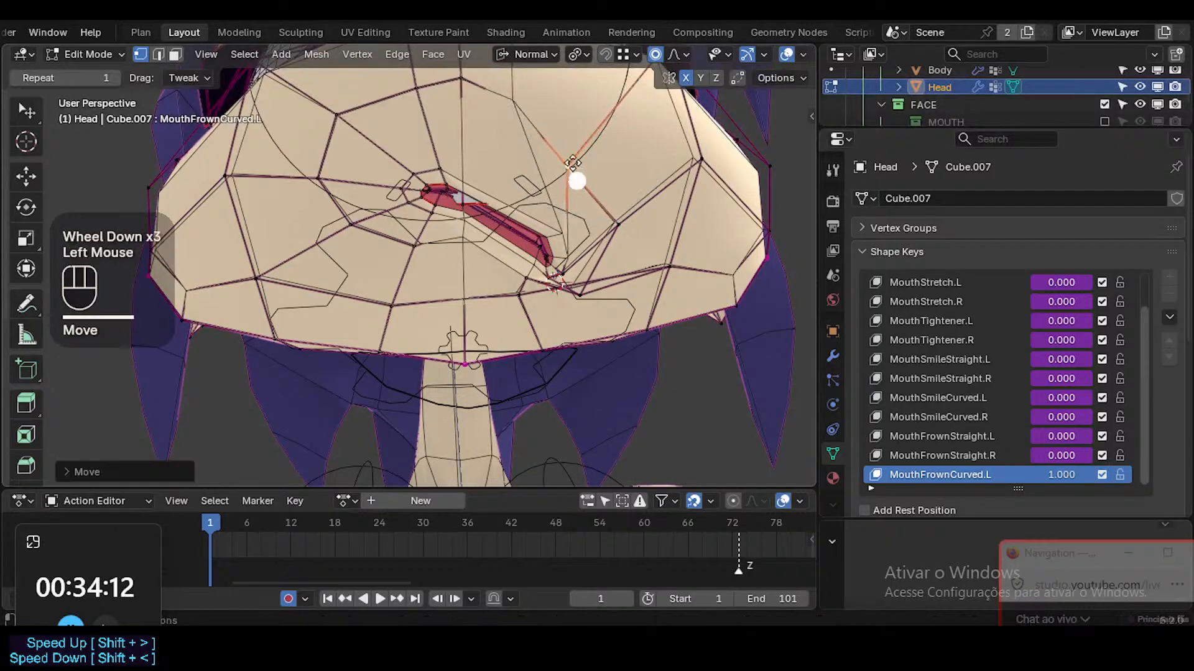
{"action": "middle_click_drag", "start_coordinate": [573, 181], "coordinate": [528, 159], "text": "shift"}
{"action": "key", "text": "g"}
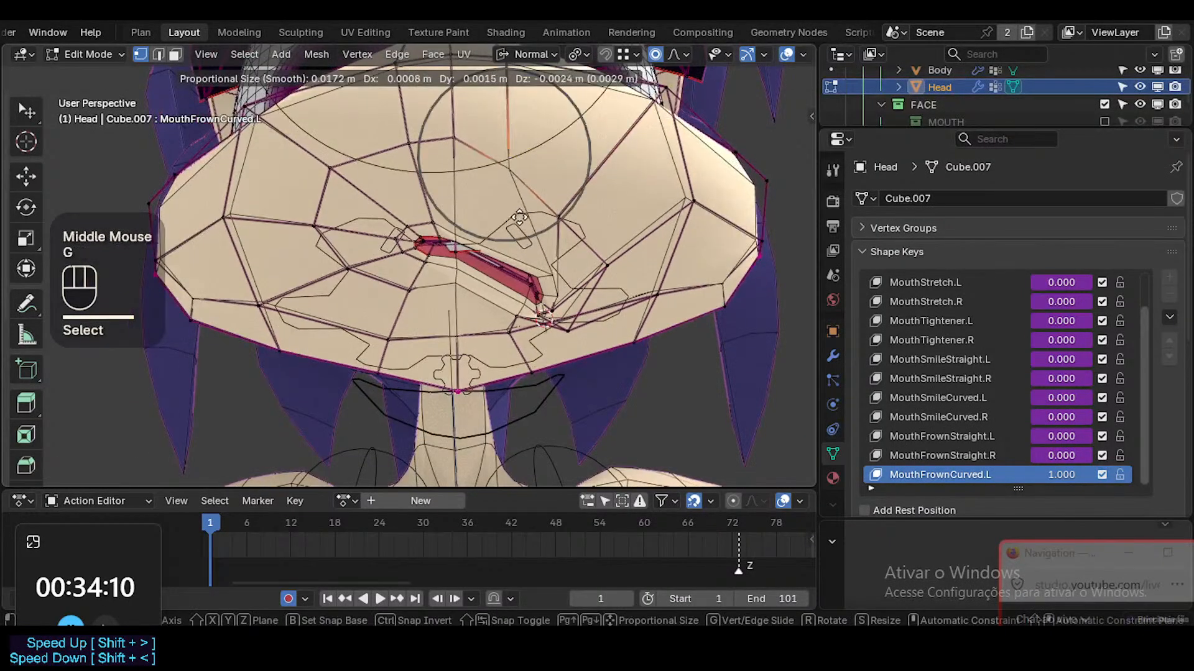
{"action": "left_click", "coordinate": [541, 202]}
Move and rotate the vertex above the left end of the upper lip so it follows the frown curve
{"action": "left_click", "coordinate": [535, 280]}
{"action": "middle_click_drag", "start_coordinate": [532, 325], "coordinate": [505, 318]}
{"action": "key", "text": "g"}
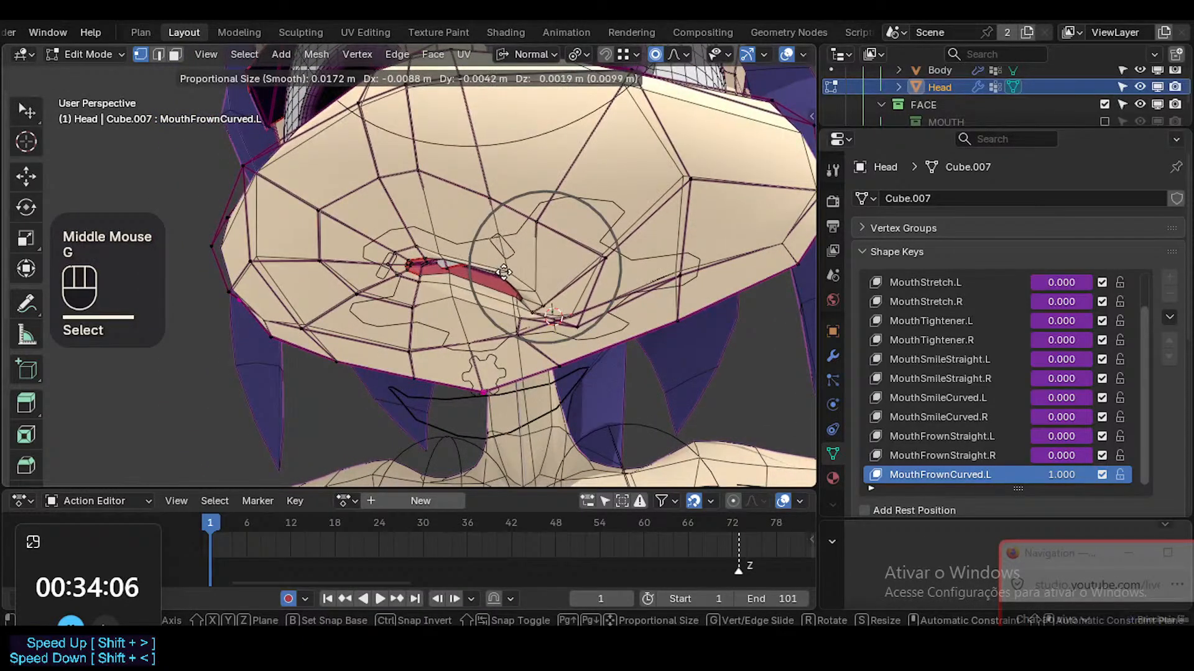
{"action": "left_click", "coordinate": [503, 272]}
{"action": "key", "text": "r"}
{"action": "left_click", "coordinate": [605, 264]}
{"action": "key", "text": "g"}
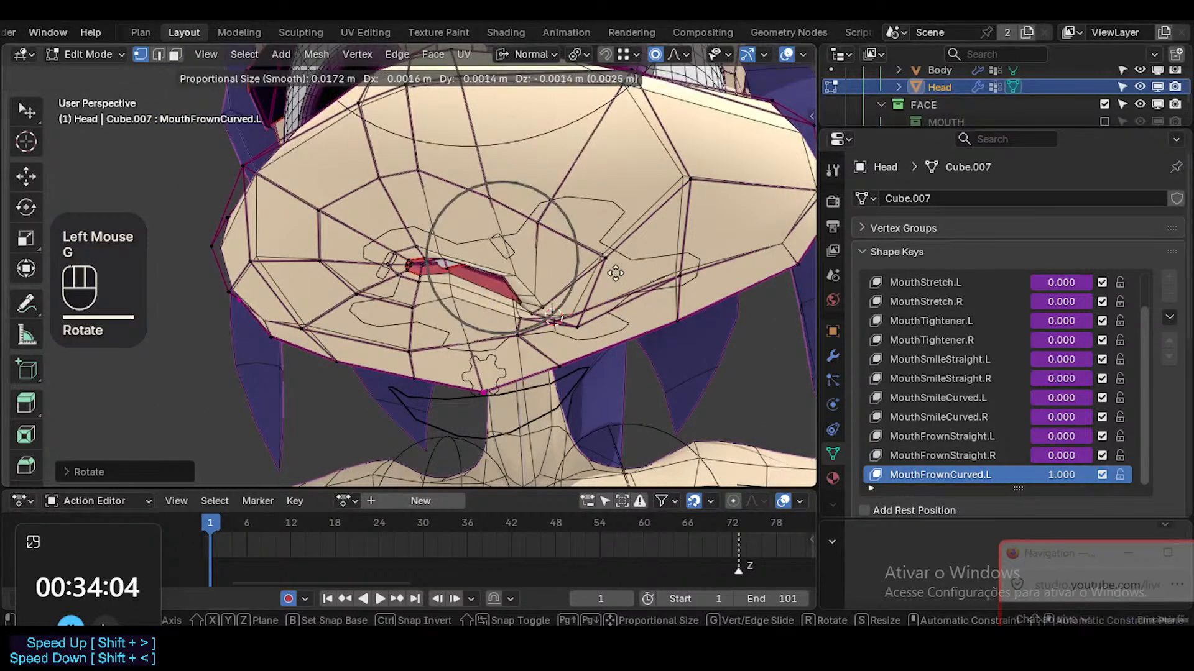
{"action": "left_click", "coordinate": [617, 272]}
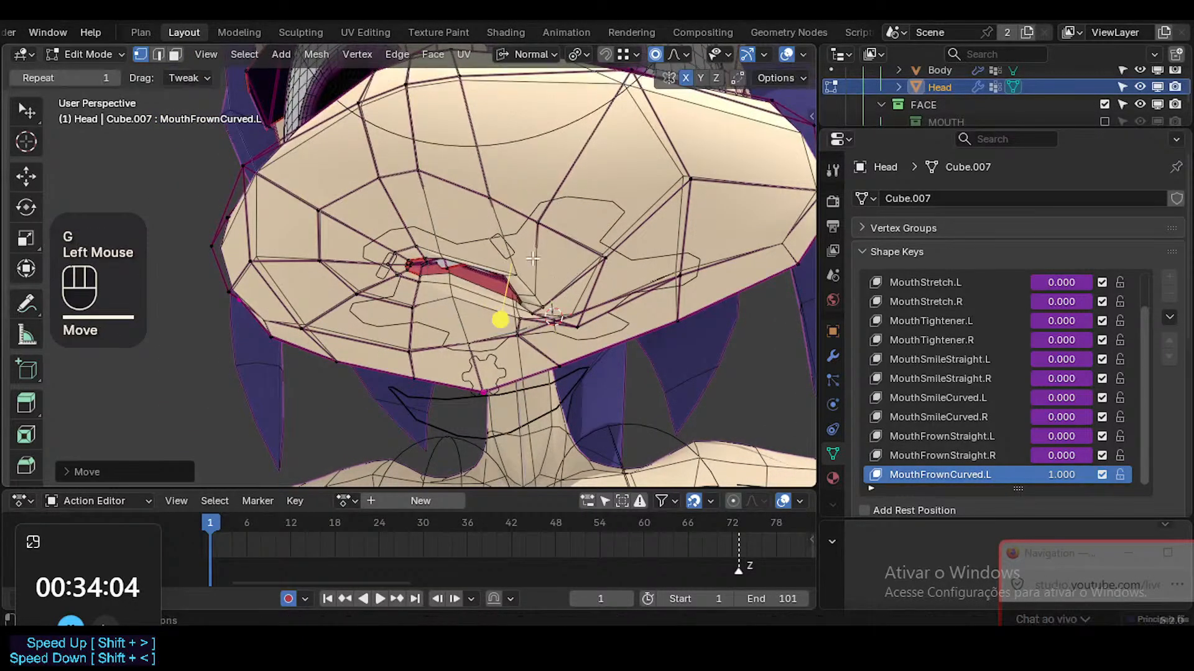
Reposition the left-side lip edges in edge selection to arch the lips and open the mouth slightly
{"action": "key", "text": "2"}
{"action": "left_click", "coordinate": [471, 270]}
{"action": "middle_click_drag", "start_coordinate": [472, 270], "coordinate": [489, 272]}
{"action": "key", "text": "g"}
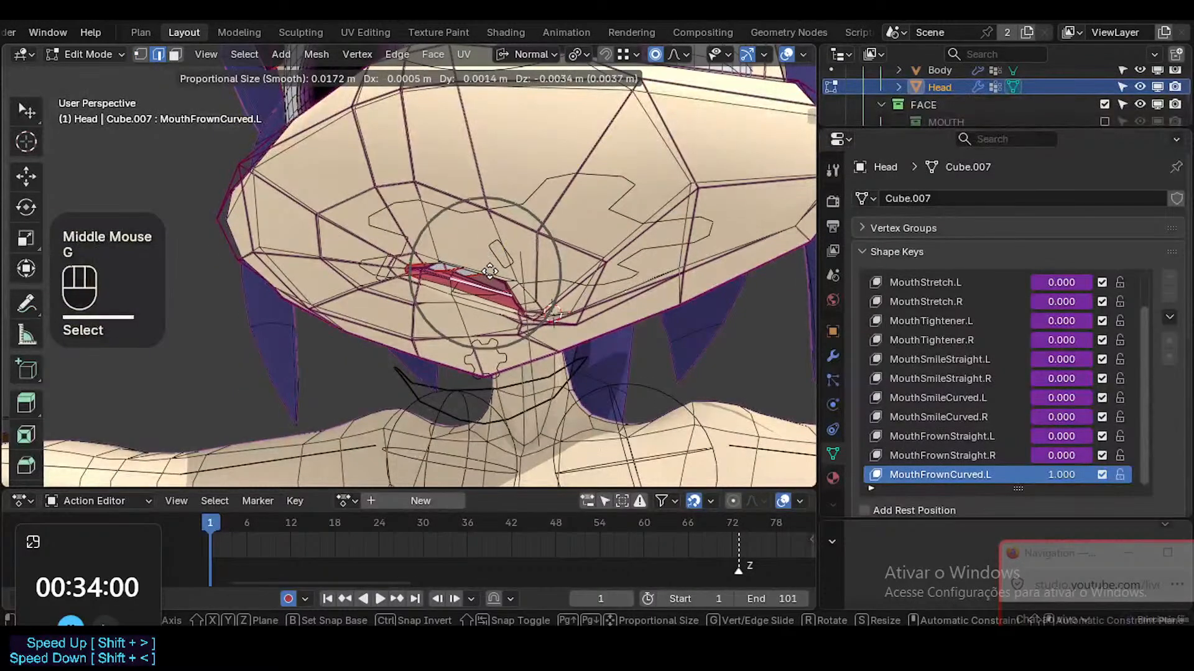
{"action": "left_click", "coordinate": [489, 271]}
{"action": "left_click", "coordinate": [488, 281]}
{"action": "key", "text": "g"}
{"action": "left_click", "coordinate": [487, 286]}
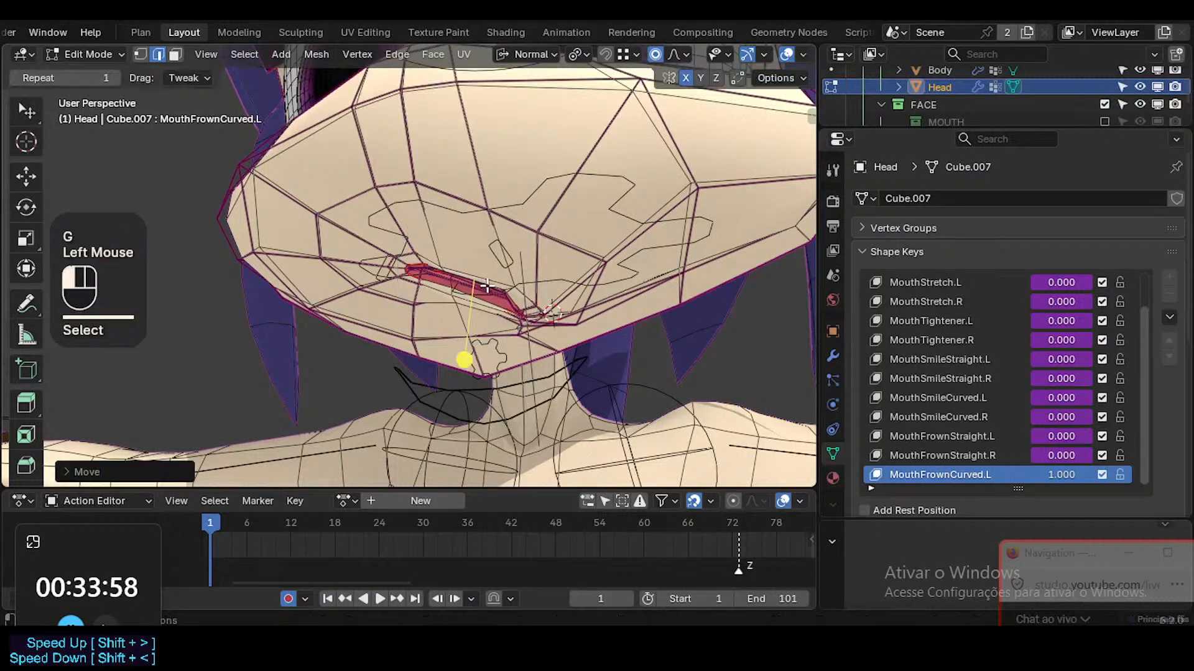
{"action": "middle_click_drag", "start_coordinate": [486, 286], "coordinate": [503, 279]}
{"action": "key", "text": "g"}
{"action": "left_click", "coordinate": [585, 237]}
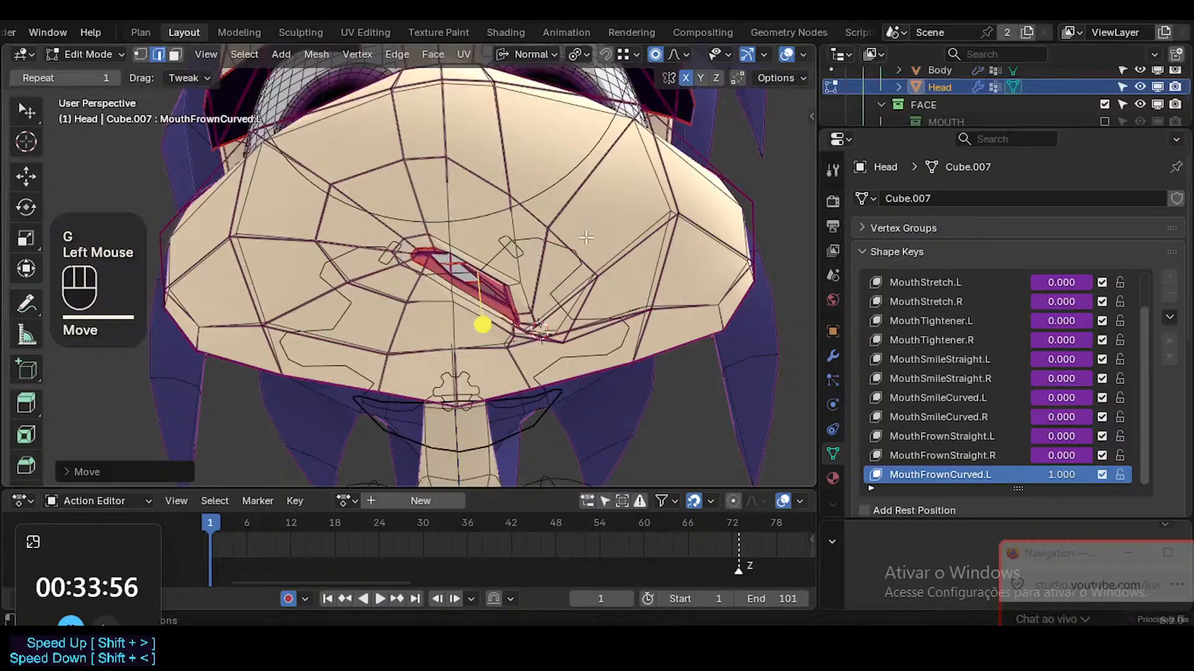
In vertex selection, shift the two vertices above the left upper lip outward and slightly down
{"action": "key", "text": "1"}
{"action": "left_click", "coordinate": [550, 227]}
{"action": "key", "text": "g"}
{"action": "left_click", "coordinate": [584, 250]}
{"action": "left_click", "coordinate": [515, 194]}
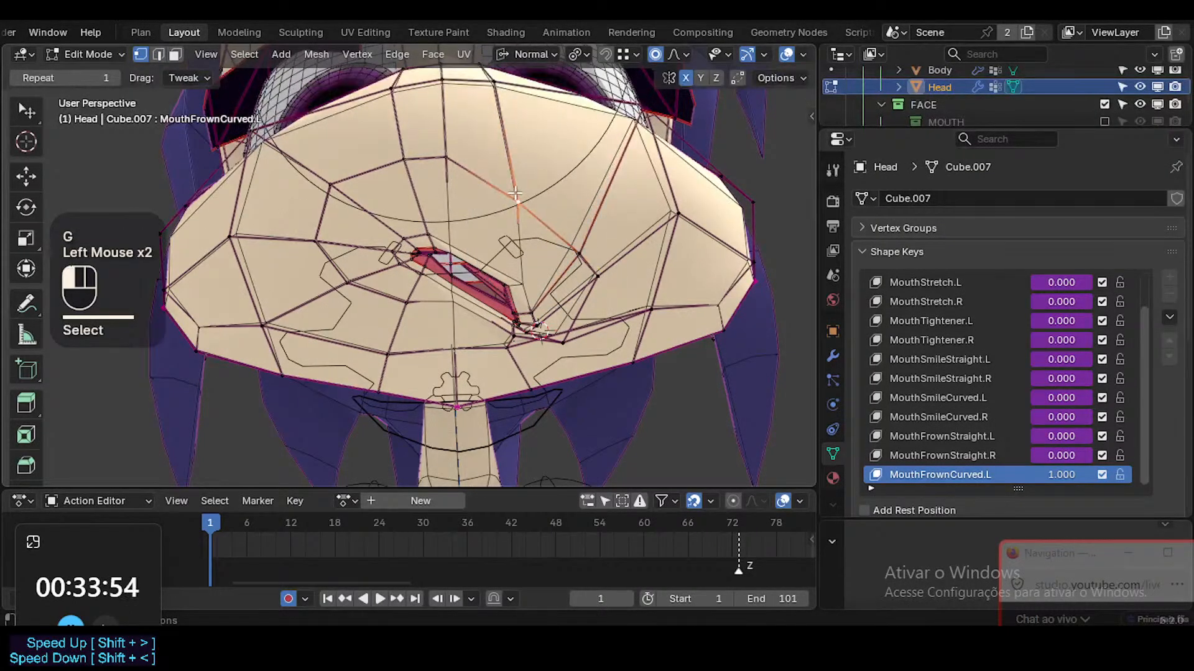
{"action": "key", "text": "g"}
{"action": "left_click", "coordinate": [521, 198]}
Adjust the depth of the vertex above the upper lip and move its neighbour toward the cheek back and up
{"action": "middle_click_drag", "start_coordinate": [528, 206], "coordinate": [473, 239]}
{"action": "mouse_move", "coordinate": [559, 233]}
{"action": "middle_mouse_down"}
{"action": "mouse_move", "coordinate": [528, 249]}
{"action": "mouse_move", "coordinate": [555, 248]}
{"action": "middle_mouse_up"}
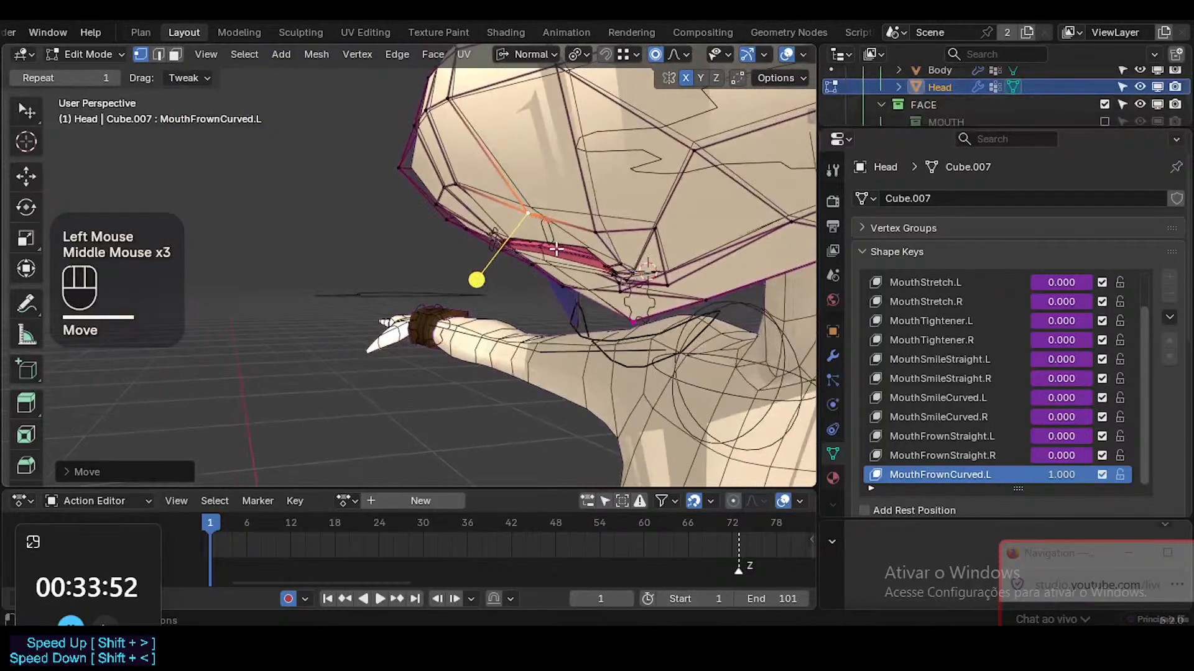
{"action": "key", "text": "g"}
{"action": "left_click", "coordinate": [555, 247]}
{"action": "left_click", "coordinate": [597, 232]}
{"action": "key", "text": "g"}
{"action": "left_click", "coordinate": [612, 221]}
Reposition the cheek vertex above the left mouth corner using a proportional size of about 0.017 m
{"action": "left_click", "coordinate": [659, 227]}
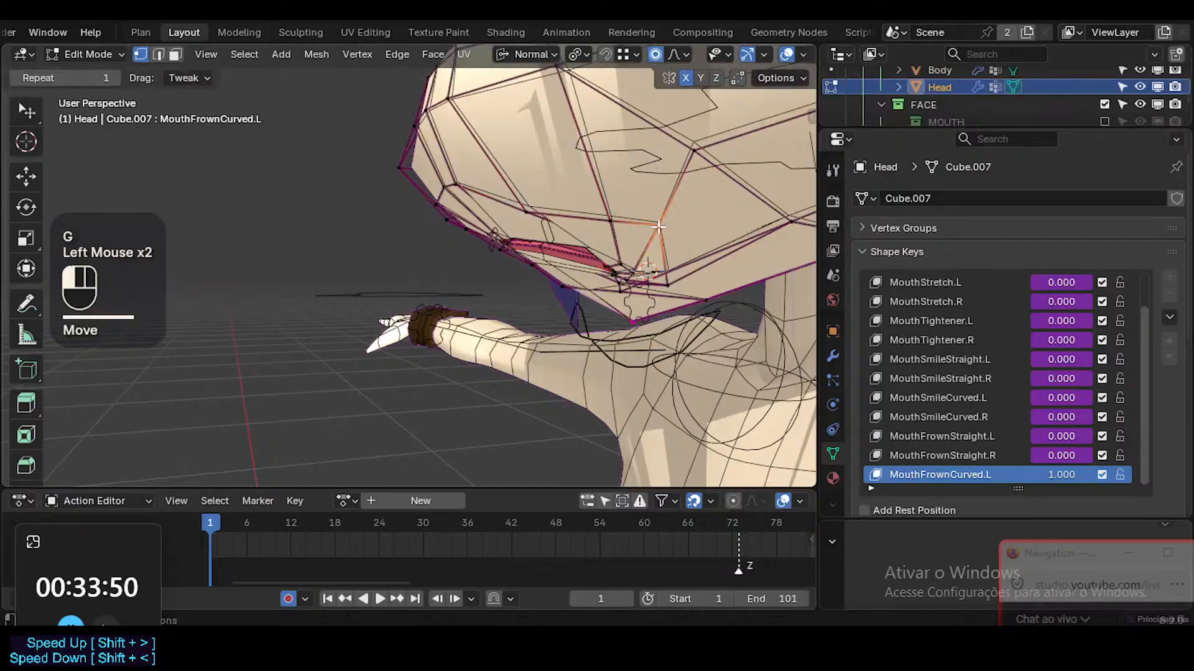
{"action": "key", "text": "g"}
{"action": "left_click", "coordinate": [640, 314]}
{"action": "middle_click_drag", "start_coordinate": [640, 315], "coordinate": [582, 256]}
{"action": "key", "text": "g"}
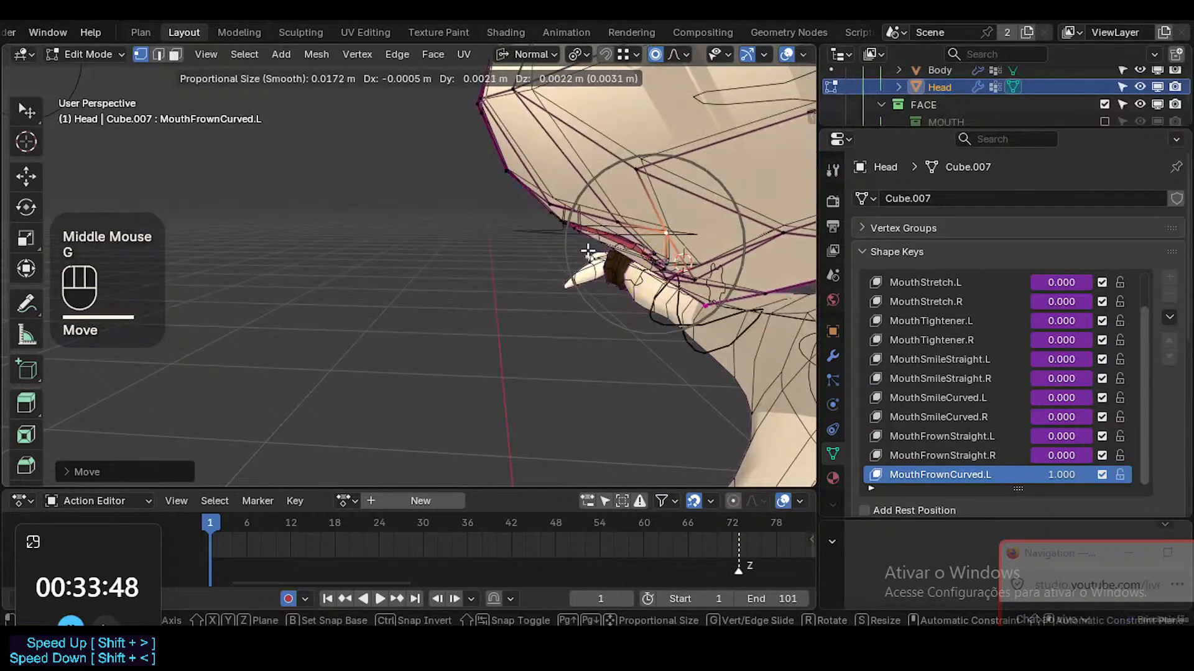
{"action": "left_click", "coordinate": [587, 251]}
Move the three face vertices higher above the upper lip back and slightly down to smooth the left profile
{"action": "left_click", "coordinate": [636, 161]}
{"action": "key", "text": "g"}
{"action": "left_click", "coordinate": [659, 173]}
{"action": "left_click", "coordinate": [528, 96]}
{"action": "key", "text": "g"}
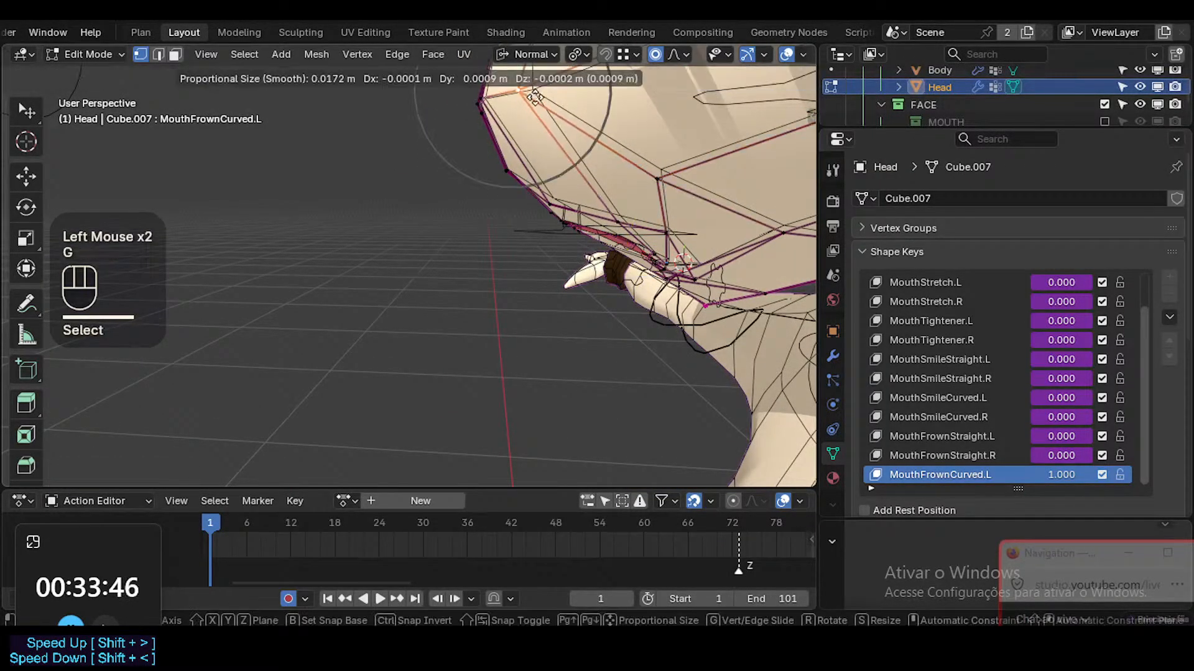
{"action": "left_click", "coordinate": [563, 124]}
{"action": "left_click", "coordinate": [482, 104]}
{"action": "key", "text": "g"}
{"action": "left_click", "coordinate": [500, 113]}
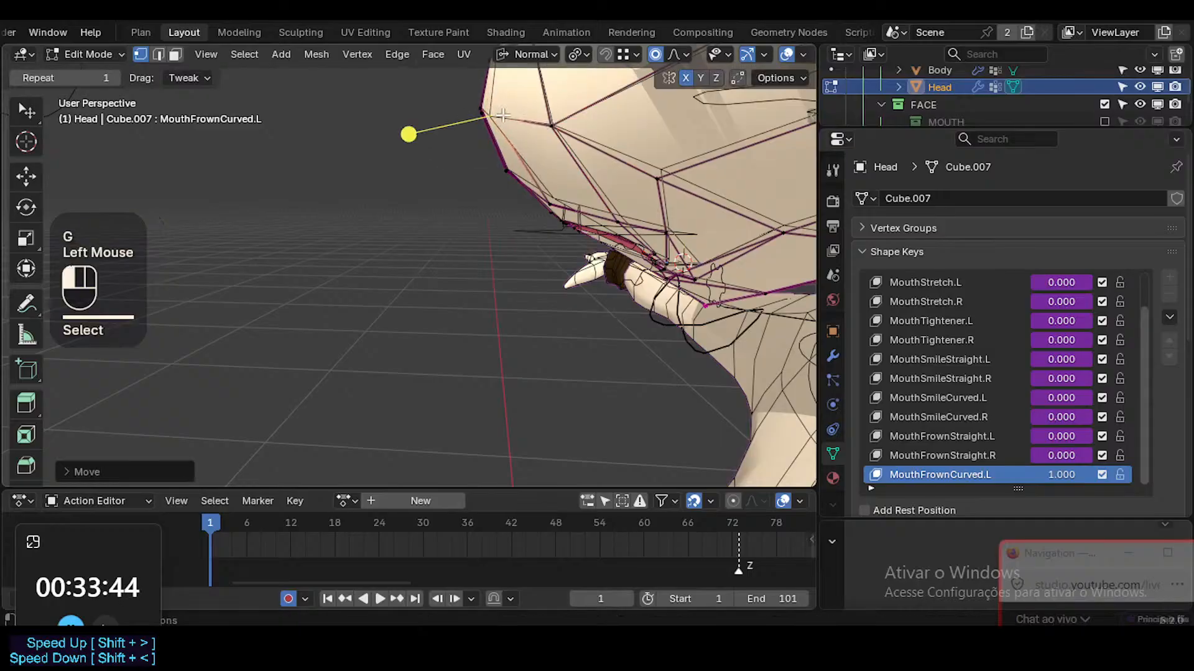
Nudge the vertices at the front of the face above the lips with small precise moves
{"action": "middle_click_drag", "start_coordinate": [505, 118], "coordinate": [637, 152]}
{"action": "key", "text": "g"}
{"action": "left_click", "coordinate": [435, 142], "text": "shift"}
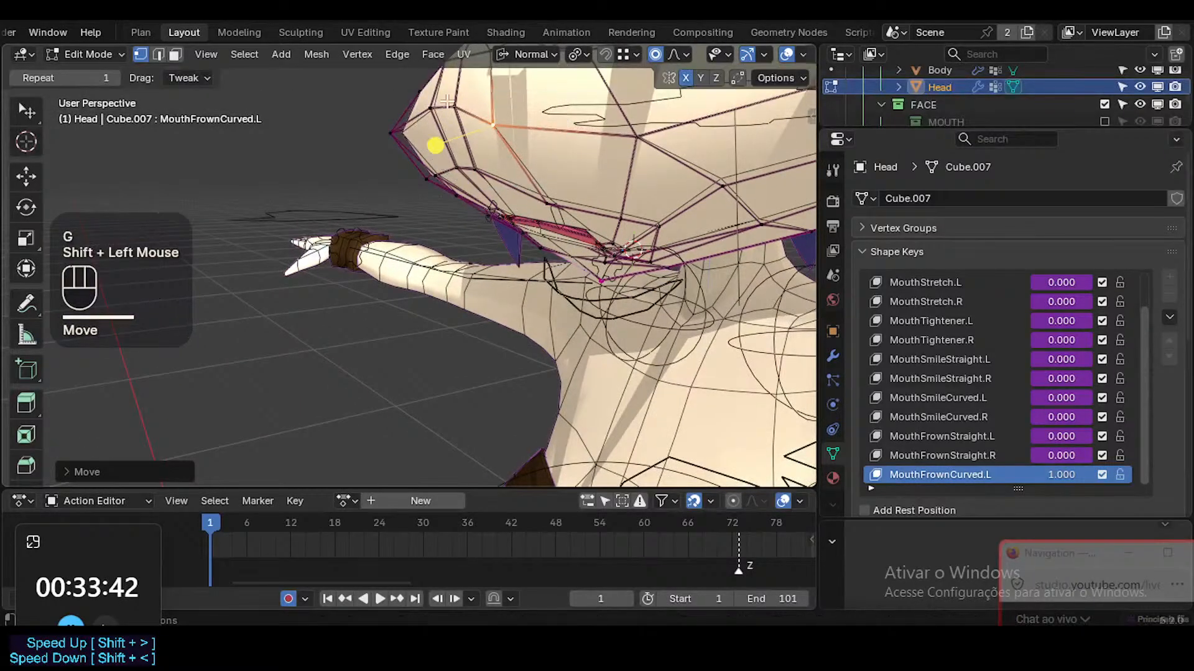
{"action": "left_click", "coordinate": [382, 122]}
{"action": "key", "text": "g"}
{"action": "left_click", "coordinate": [457, 127], "text": "shift"}
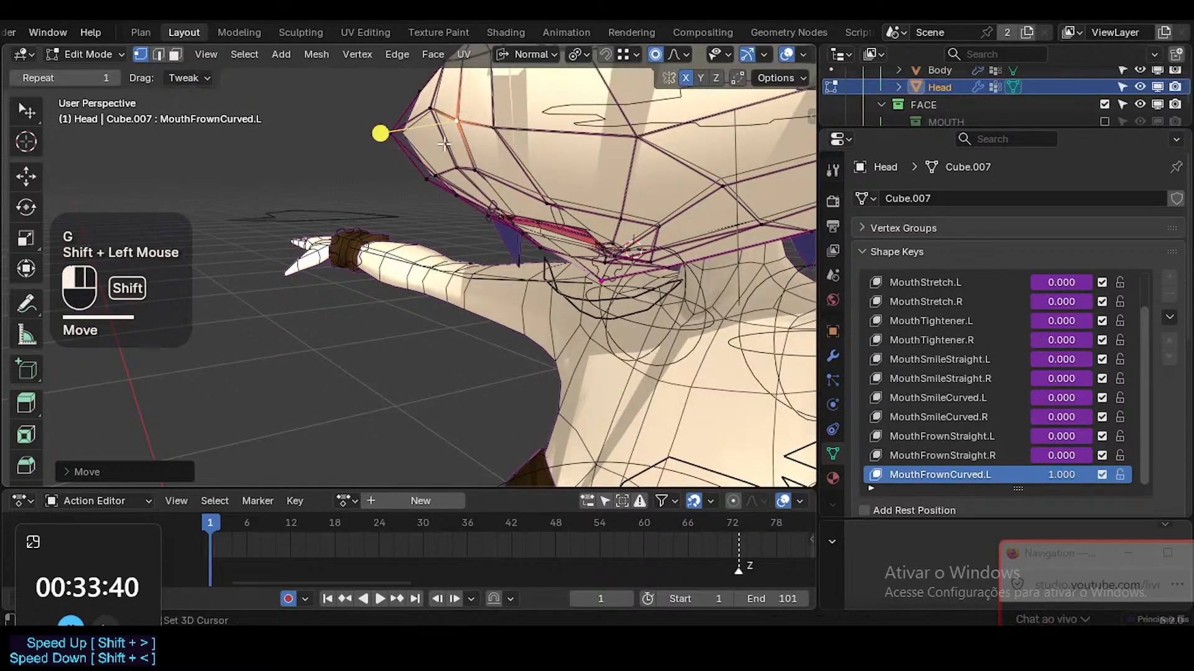
Fine-tune the three vertices running from the front of the face back across the left cheek with precise moves
{"action": "left_click", "coordinate": [499, 131]}
{"action": "key", "text": "g"}
{"action": "left_click", "coordinate": [570, 170], "text": "shift"}
{"action": "left_click", "coordinate": [623, 160]}
{"action": "key", "text": "g"}
{"action": "left_click", "coordinate": [621, 168], "text": "shift"}
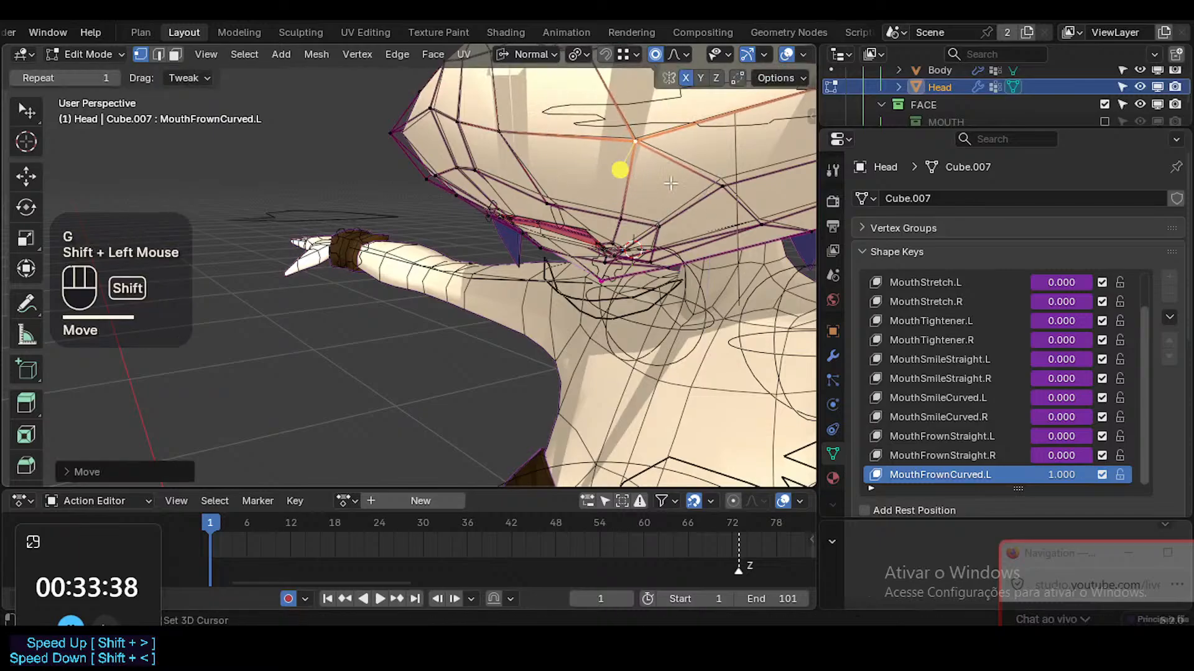
{"action": "left_click", "coordinate": [723, 188]}
{"action": "key", "text": "g"}
{"action": "left_click", "coordinate": [746, 254], "text": "shift"}
Pull the lower left cheek vertex outward and down toward the jawline, refining its position from a second angle
{"action": "middle_click_drag", "start_coordinate": [746, 253], "coordinate": [592, 125]}
{"action": "left_click", "coordinate": [608, 210]}
{"action": "key", "text": "g"}
{"action": "left_click", "coordinate": [685, 288]}
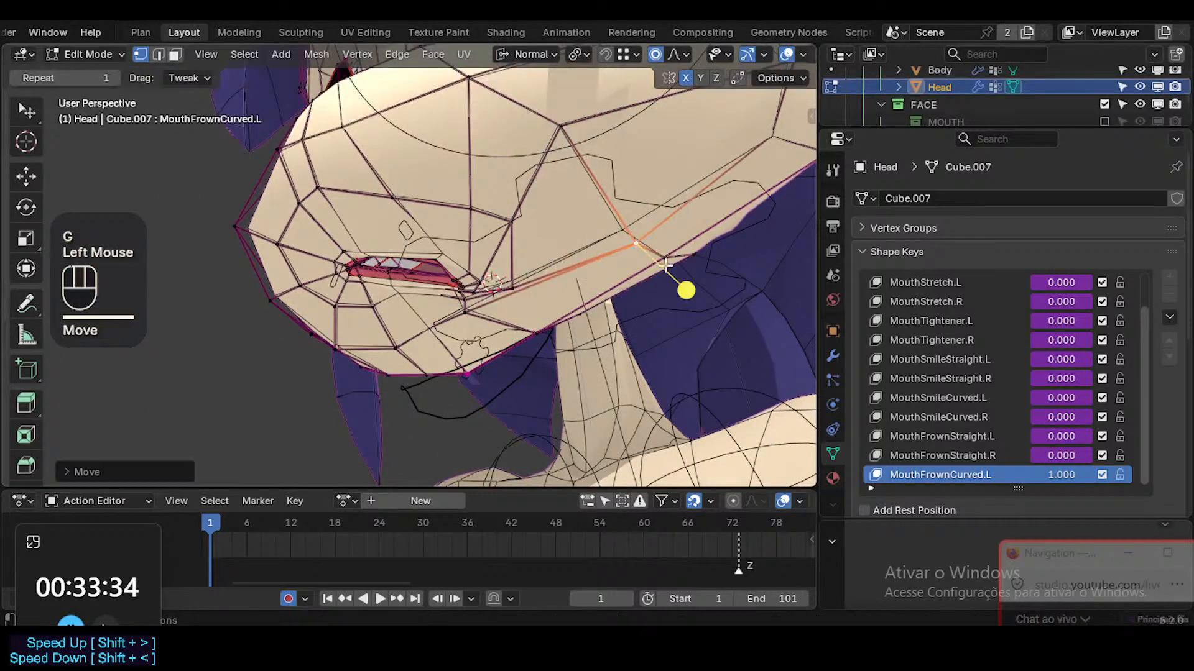
{"action": "middle_click_drag", "start_coordinate": [685, 288], "coordinate": [723, 267]}
{"action": "key", "text": "g"}
{"action": "left_click", "coordinate": [672, 277]}
Reposition the vertex beside the left mouth corner, reducing the proportional size to about 0.011 m
{"action": "left_click", "coordinate": [535, 252]}
{"action": "key", "text": "g"}
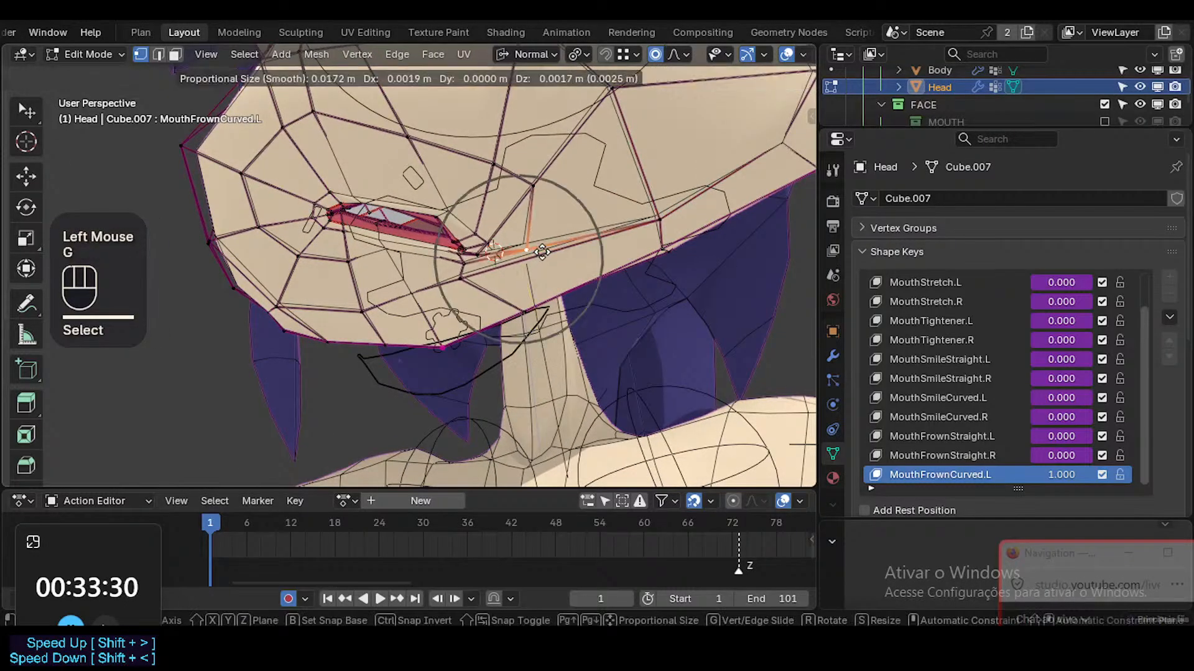
{"action": "scroll", "coordinate": [553, 253], "scroll_direction": "up", "scroll_amount": 3}
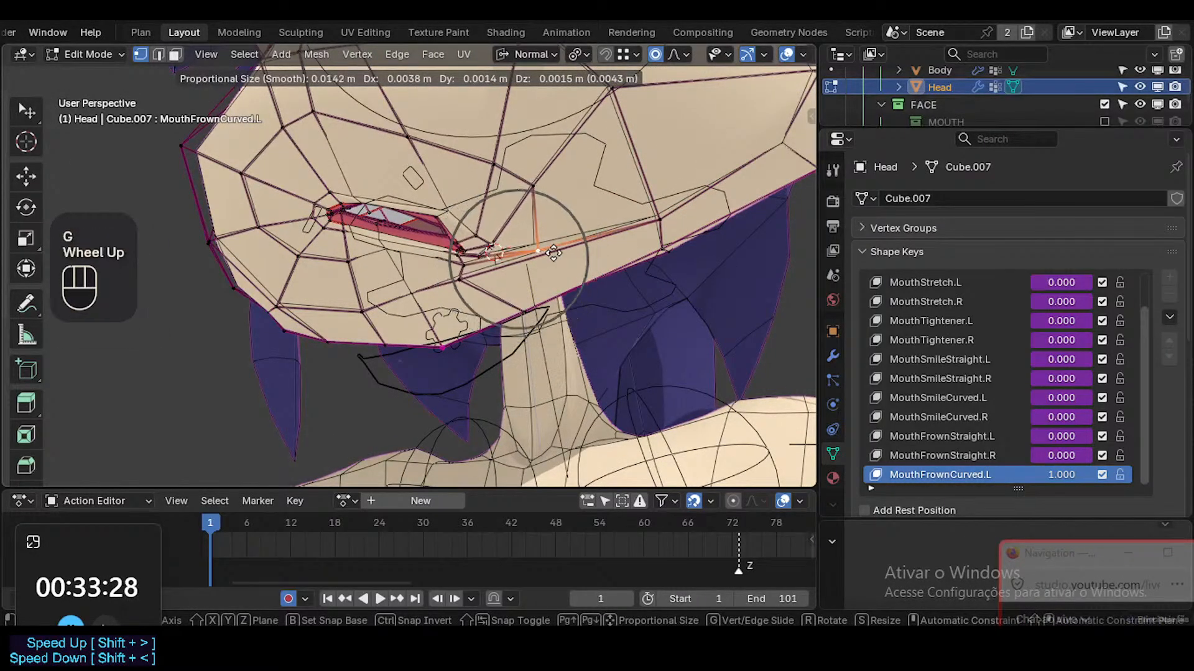
{"action": "left_click", "coordinate": [562, 304]}
{"action": "middle_click_drag", "start_coordinate": [562, 304], "coordinate": [579, 278]}
{"action": "key", "text": "g"}
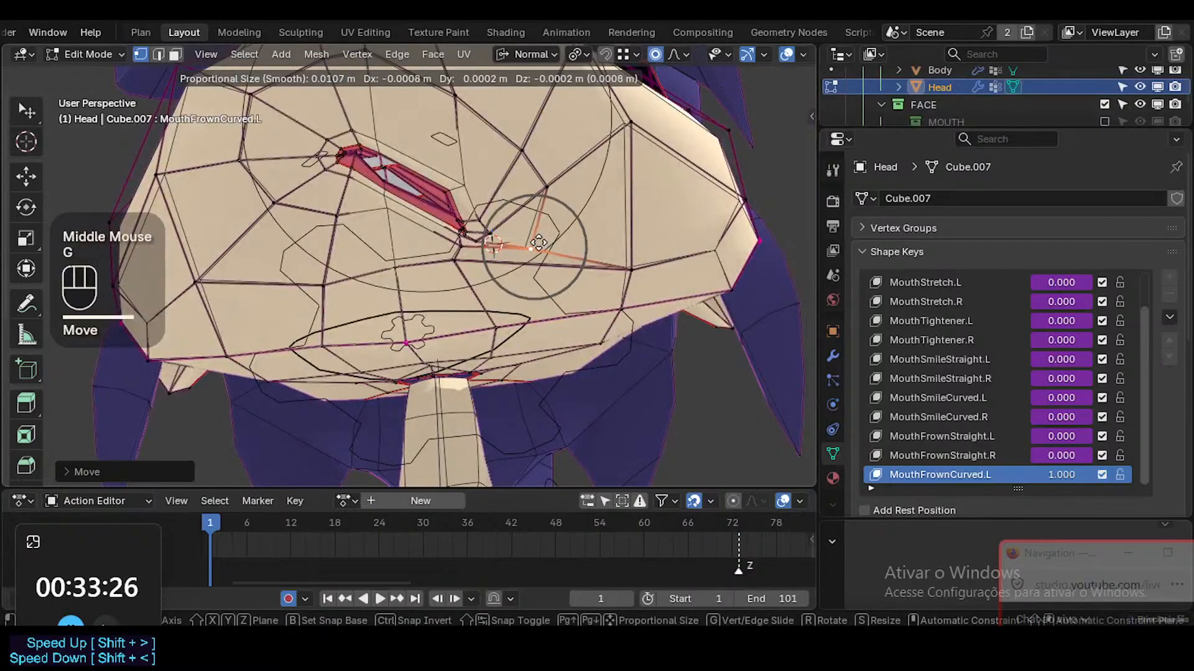
{"action": "left_click", "coordinate": [570, 274]}
Slide the vertex beneath the left mouth corner down, and move it outward with proportional size about 0.0066 m
{"action": "left_click", "coordinate": [461, 269]}
{"action": "key", "text": "g"}
{"action": "key", "text": "g"}
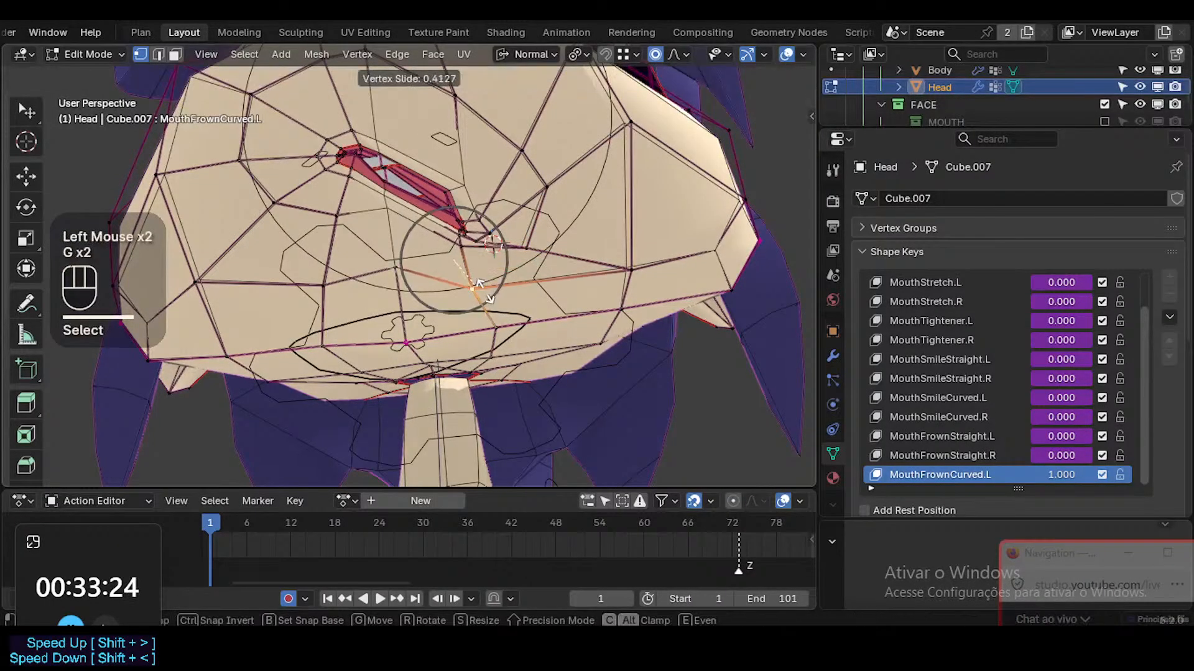
{"action": "left_click", "coordinate": [489, 294]}
{"action": "key", "text": "g"}
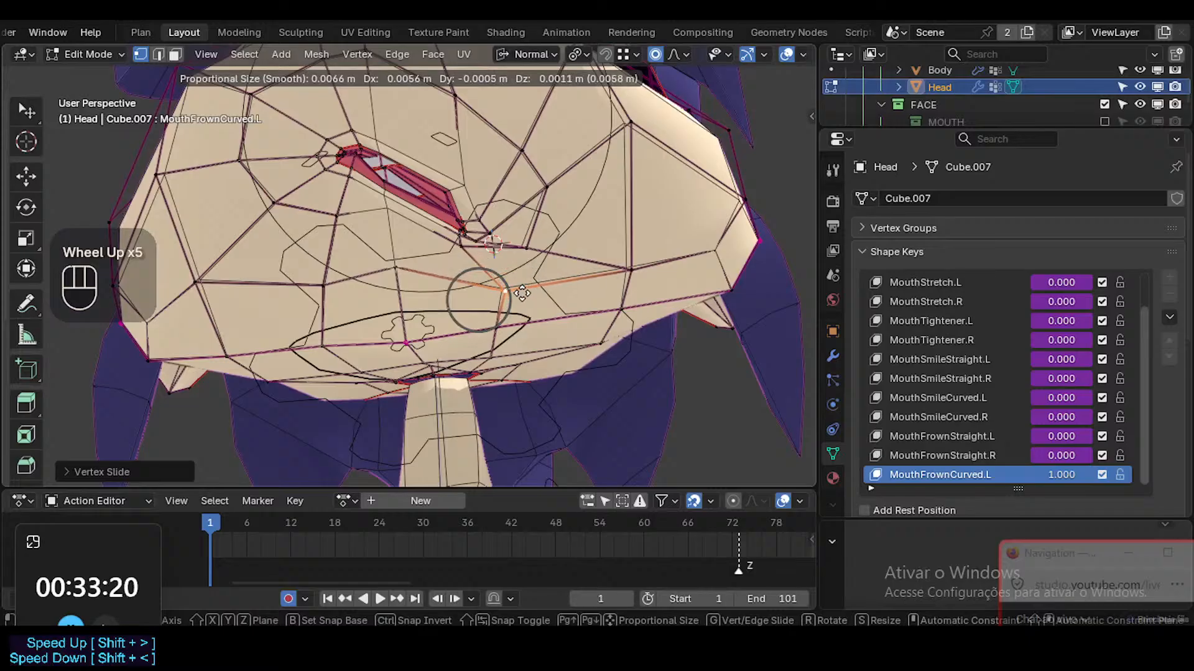
{"action": "left_click", "coordinate": [529, 294]}
Lower the middle chin vertex and reposition the lower-lip vertex above it
{"action": "left_click", "coordinate": [396, 269]}
{"action": "key", "text": "g"}
{"action": "left_click", "coordinate": [396, 294]}
{"action": "middle_click_drag", "start_coordinate": [394, 293], "coordinate": [387, 242]}
{"action": "left_click", "coordinate": [387, 241]}
{"action": "key", "text": "g"}
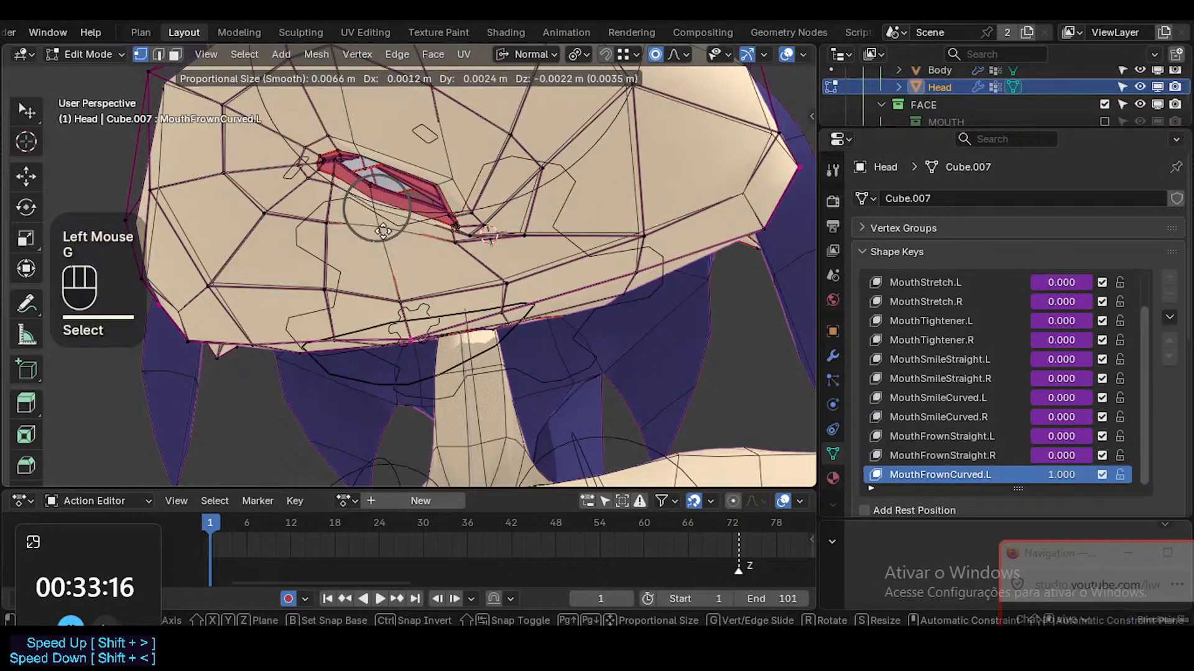
{"action": "left_click", "coordinate": [383, 228]}
{"action": "key", "text": "g"}
{"action": "left_click", "coordinate": [355, 229]}
Raise the vertex in the middle of the mouth opening and shift the loop of lip faces slightly
{"action": "left_click", "coordinate": [372, 183]}
{"action": "key", "text": "g"}
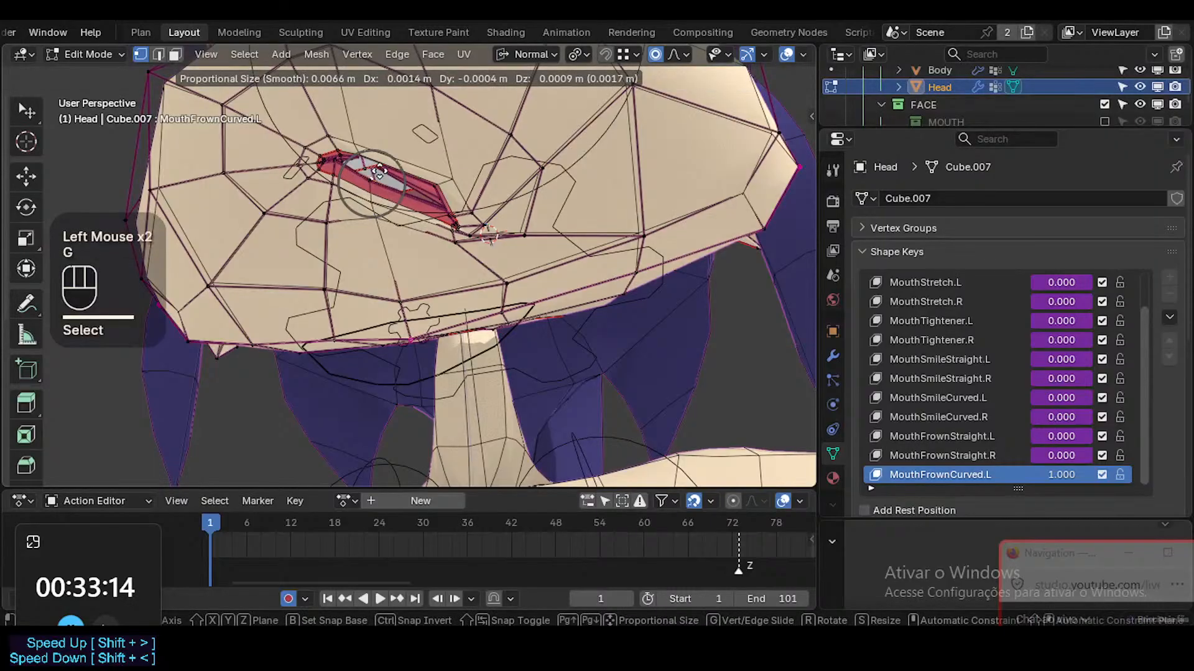
{"action": "left_click", "coordinate": [367, 171]}
{"action": "middle_click_drag", "start_coordinate": [367, 171], "coordinate": [367, 101]}
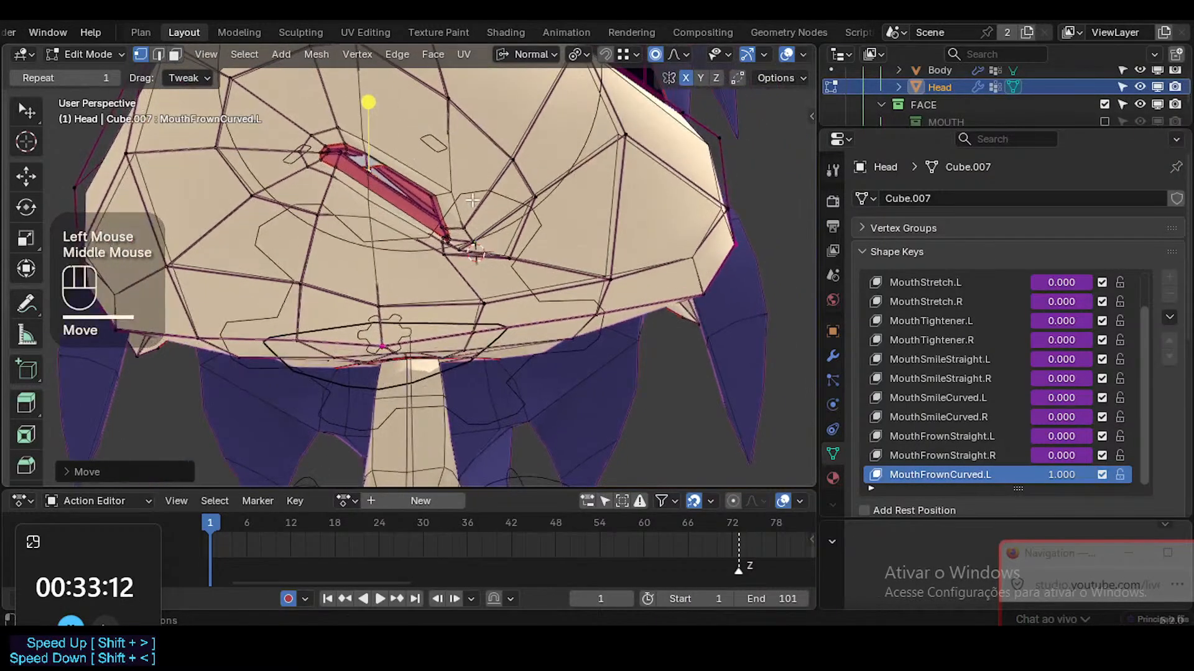
{"action": "key", "text": "3"}
{"action": "left_click", "coordinate": [454, 242], "text": "alt+shift"}
{"action": "mouse_move", "coordinate": [374, 224]}
{"action": "left_mouse_down"}
{"action": "mouse_move", "coordinate": [390, 230]}
{"action": "mouse_move", "coordinate": [356, 224]}
{"action": "left_mouse_up"}
Move the vertex above the left end of the upper lip outward and down in vertex selection
{"action": "key", "text": "1"}
{"action": "left_click", "coordinate": [454, 194]}
{"action": "middle_click_drag", "start_coordinate": [453, 194], "coordinate": [478, 190]}
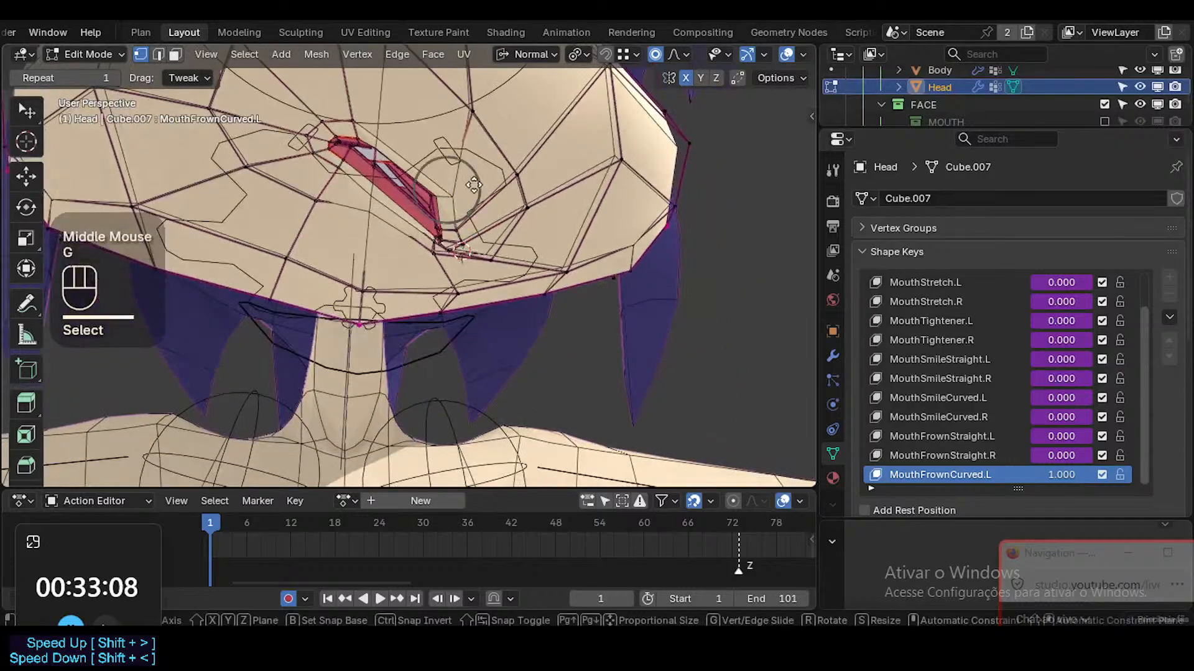
{"action": "key", "text": "g"}
{"action": "left_click", "coordinate": [490, 207]}
Pull the vertices at the left mouth corner outward to widen the corner of the opening
{"action": "middle_click_drag", "start_coordinate": [488, 253], "coordinate": [477, 255]}
{"action": "left_click", "coordinate": [477, 255]}
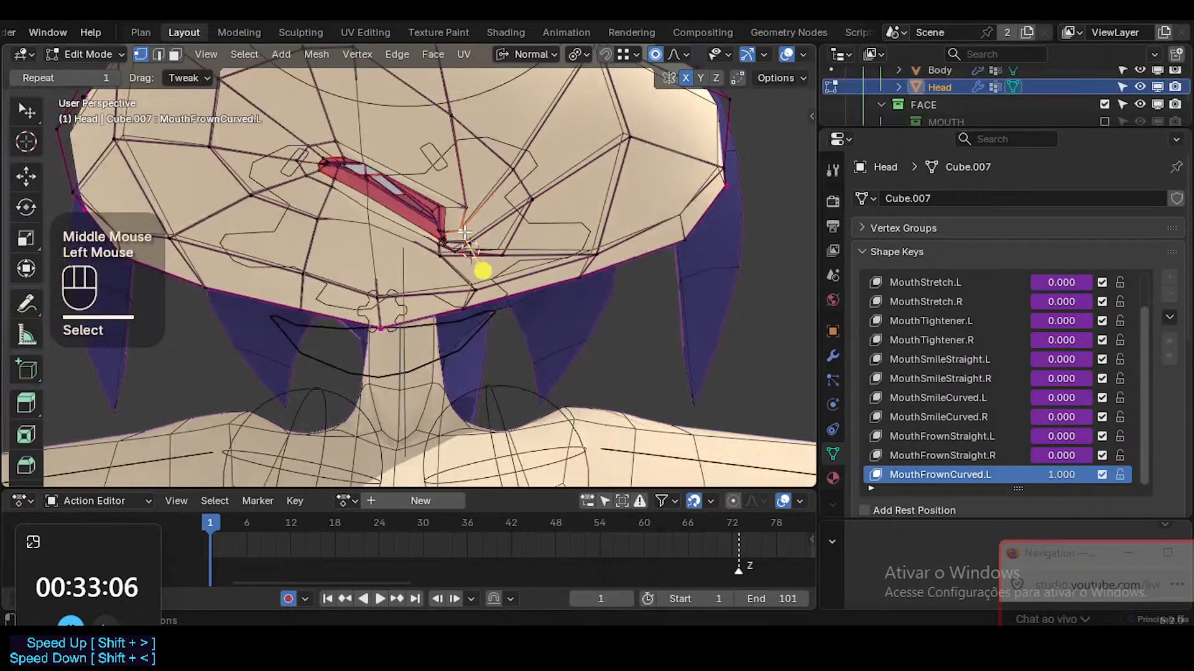
{"action": "key", "text": "g"}
{"action": "left_click", "coordinate": [485, 232]}
{"action": "left_click", "coordinate": [461, 231]}
{"action": "key", "text": "g"}
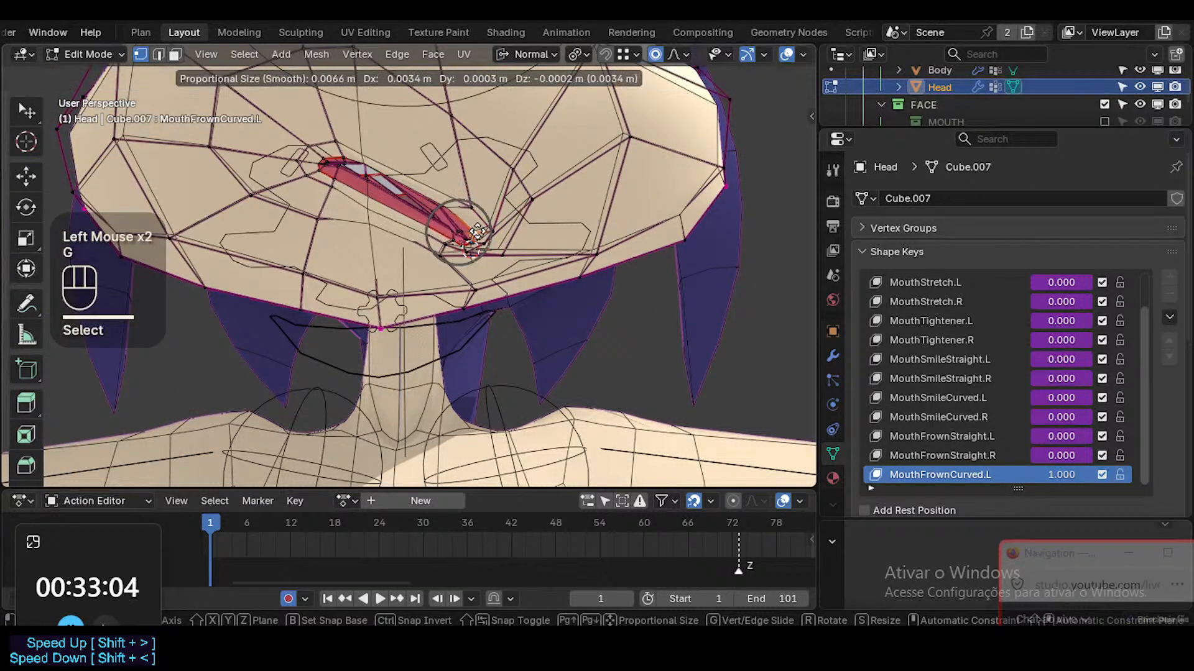
{"action": "left_click", "coordinate": [467, 233]}
Raise the upper-lip vertex near the left corner and reposition the one near the middle of the lip
{"action": "middle_click_drag", "start_coordinate": [467, 233], "coordinate": [447, 206]}
{"action": "left_click", "coordinate": [445, 205]}
{"action": "key", "text": "g"}
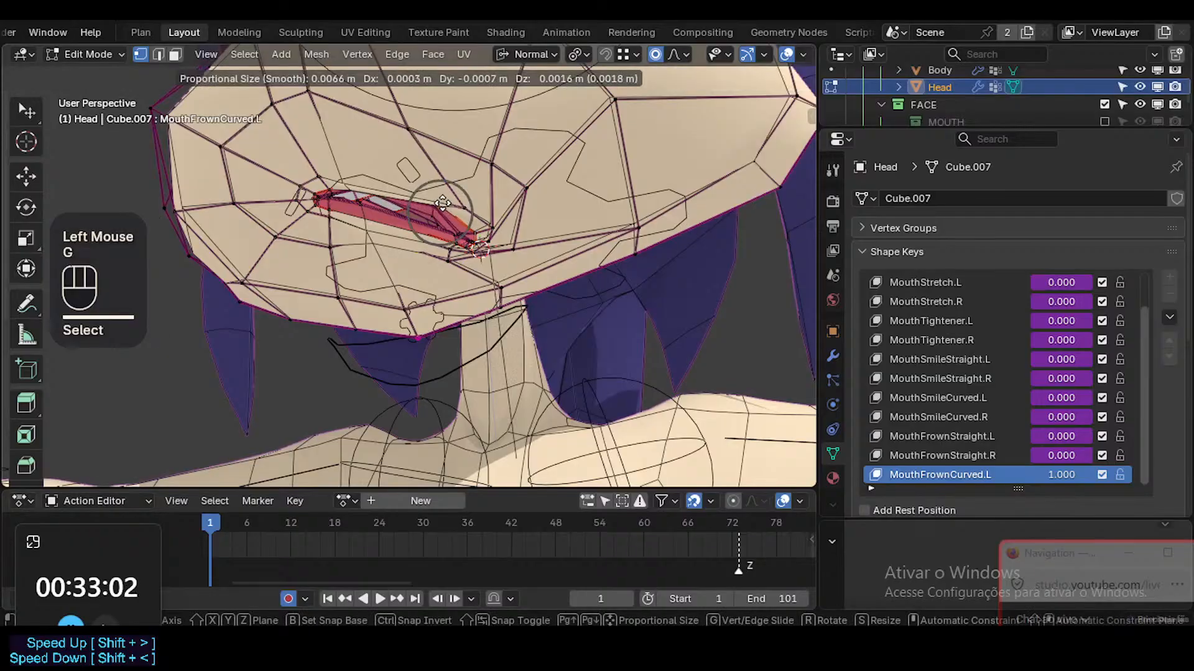
{"action": "left_click", "coordinate": [348, 180]}
{"action": "left_click", "coordinate": [349, 189]}
{"action": "middle_click_drag", "start_coordinate": [349, 189], "coordinate": [380, 177]}
{"action": "key", "text": "g"}
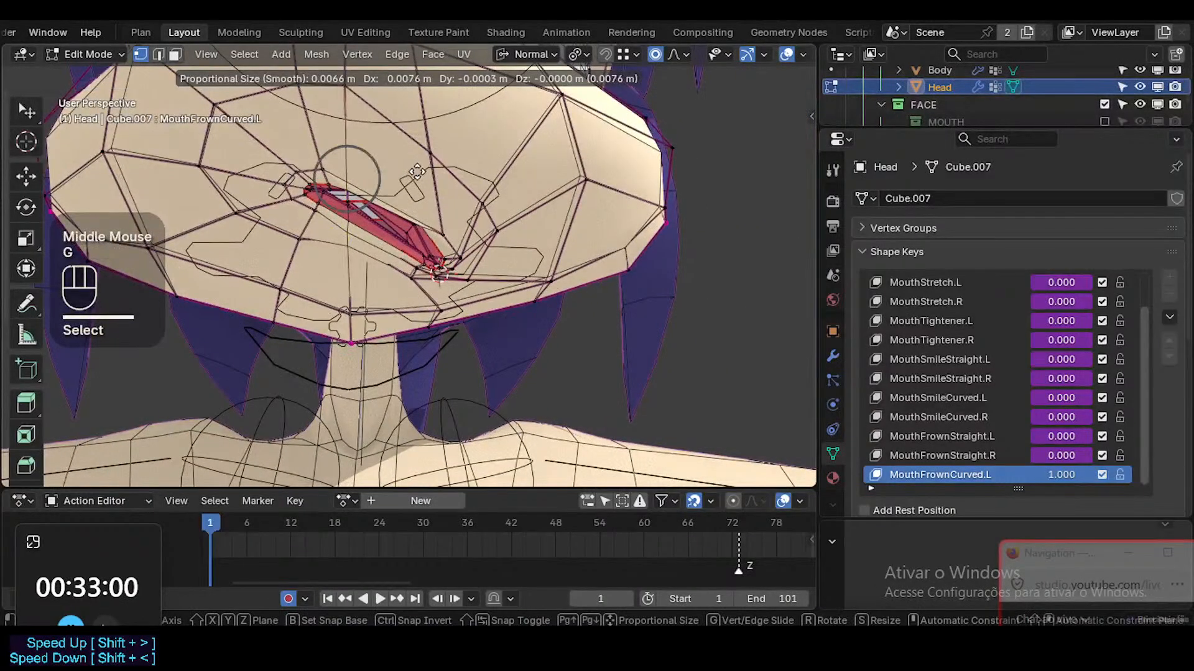
{"action": "left_click", "coordinate": [474, 167]}
Move the vertex above the left part of the upper lip inward toward the lip curve
{"action": "left_click", "coordinate": [439, 226]}
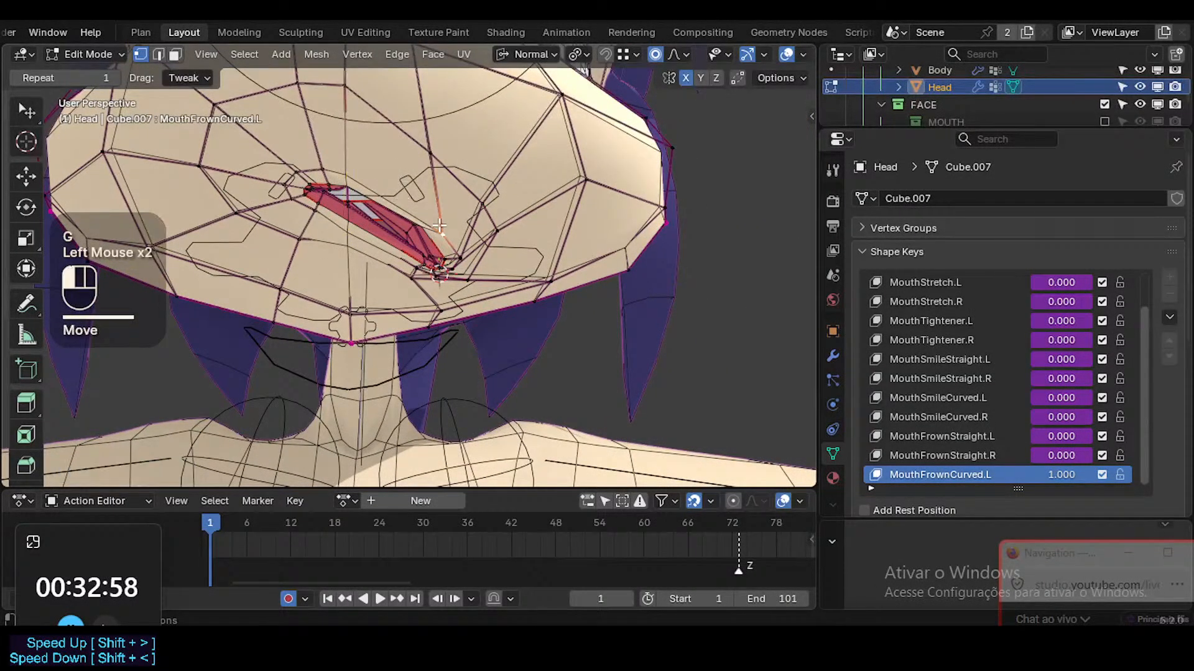
{"action": "left_click", "coordinate": [427, 225], "text": "shift"}
{"action": "key", "text": "g"}
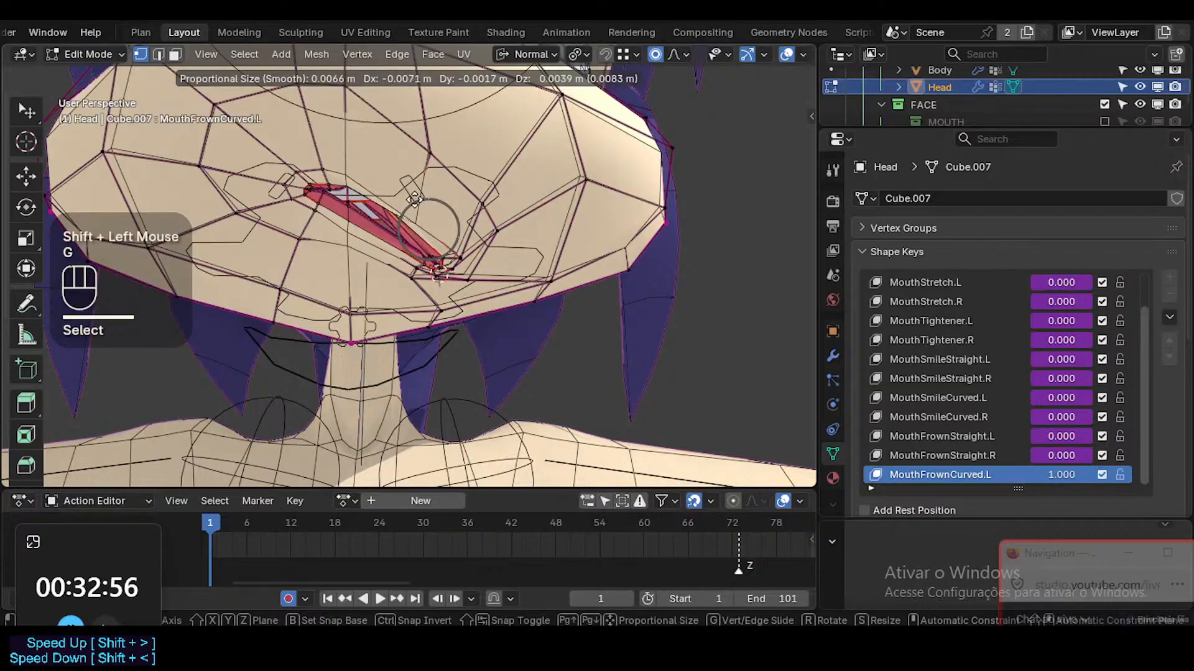
{"action": "left_click", "coordinate": [386, 248]}
Select the inner lip edge loop, and shift the vertex in the middle of the upper lip slightly outward
{"action": "key", "text": "alt+a"}
{"action": "key", "text": "2"}
{"action": "left_click", "coordinate": [342, 223], "text": "alt+shift"}
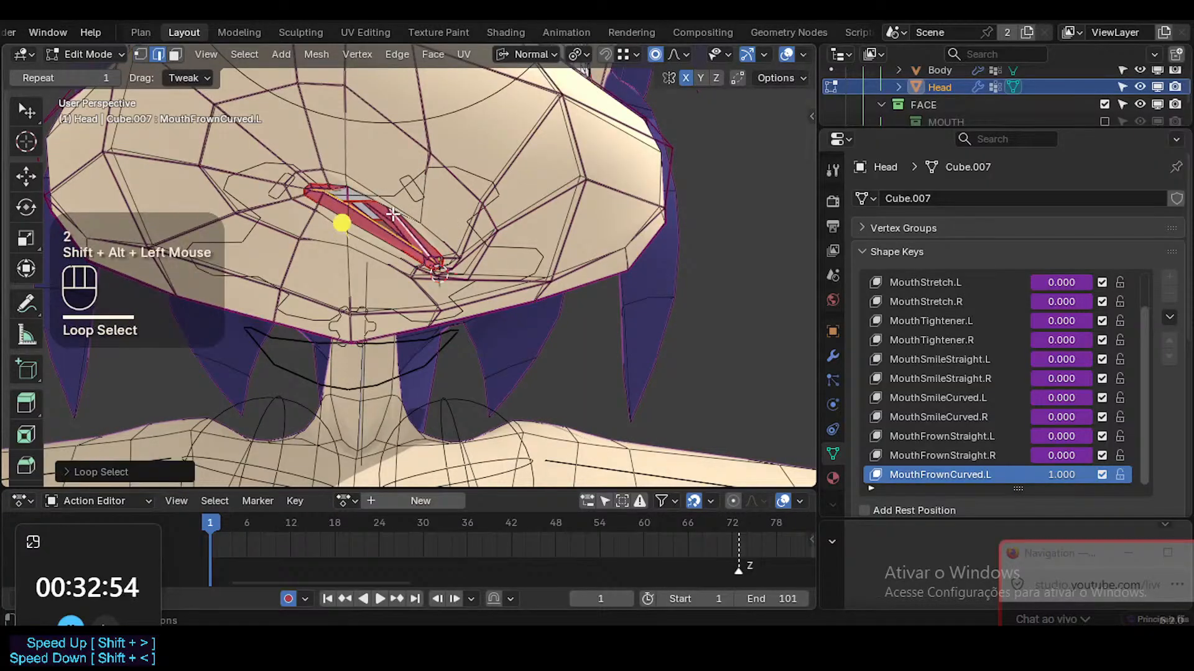
{"action": "key", "text": "1"}
{"action": "left_click", "coordinate": [380, 218]}
{"action": "key", "text": "g"}
{"action": "left_click", "coordinate": [397, 219]}
{"action": "middle_click_drag", "start_coordinate": [408, 219], "coordinate": [395, 222]}
Select the inner mouth face loop, expand the selection twice, and shift the faces slightly sideways
{"action": "key", "text": "alt+a"}
{"action": "key", "text": "3"}
{"action": "left_click", "coordinate": [345, 226], "text": "alt+shift"}
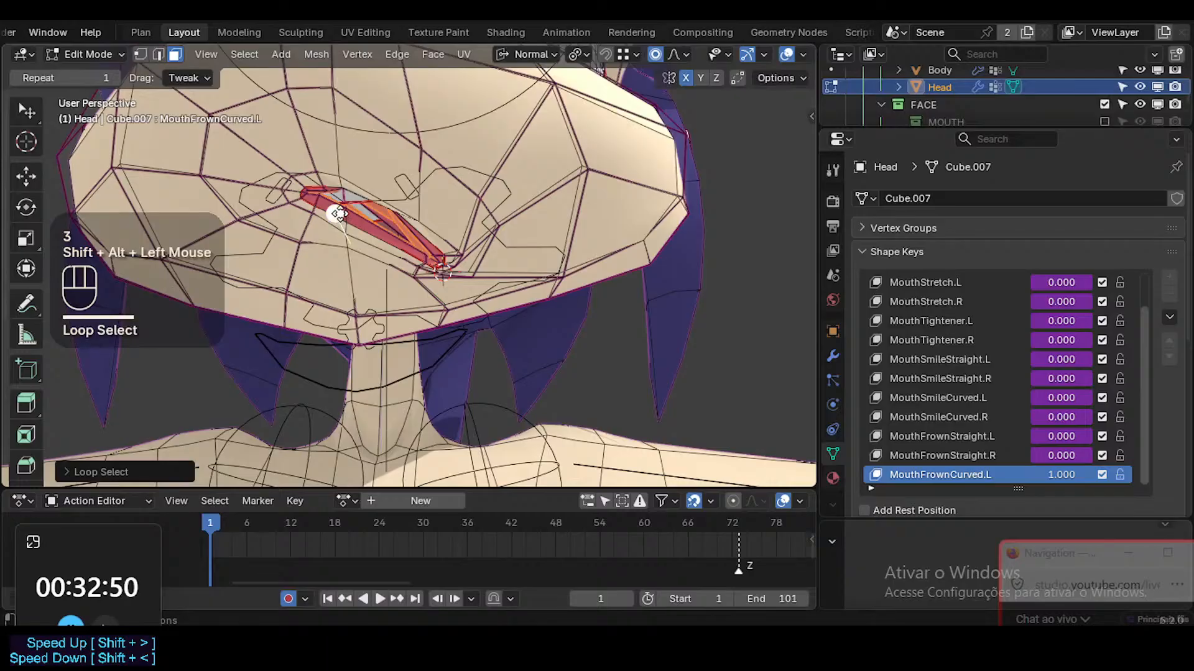
{"action": "key", "text": "ctrl+KP_Add"}
{"action": "key", "text": "ctrl+KP_Add"}
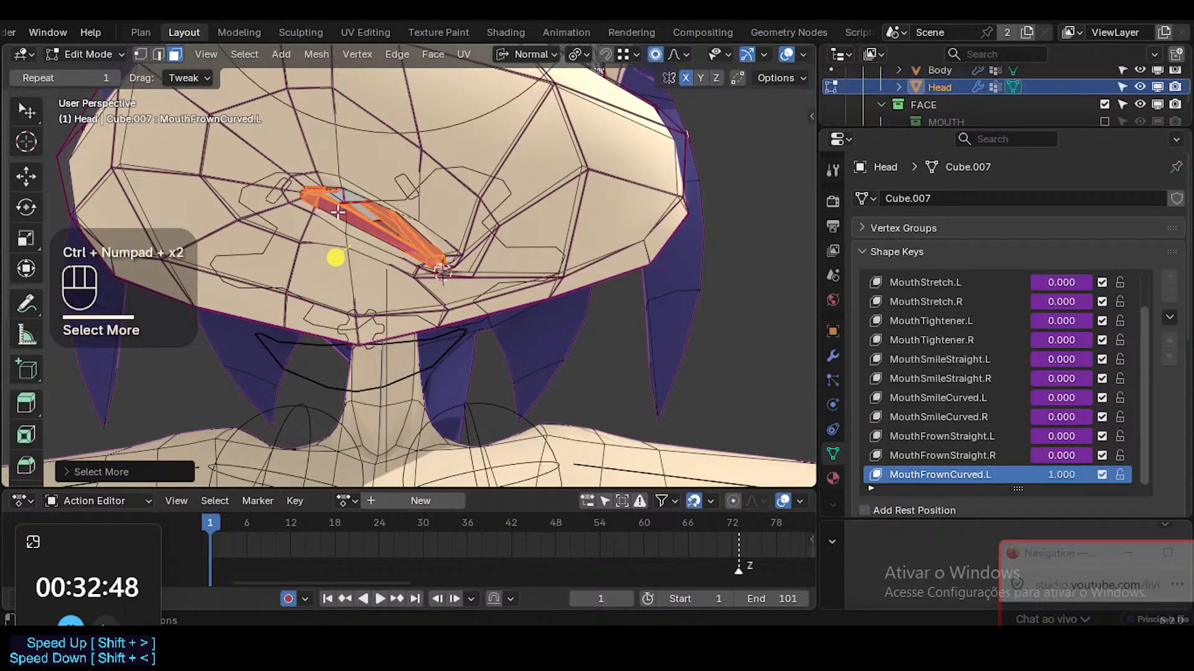
{"action": "left_click_drag", "start_coordinate": [321, 261], "coordinate": [400, 266]}
Reposition the upper-lip vertex between the middle and the left corner to round the lip arch
{"action": "key", "text": "1"}
{"action": "left_click", "coordinate": [398, 216]}
{"action": "key", "text": "g"}
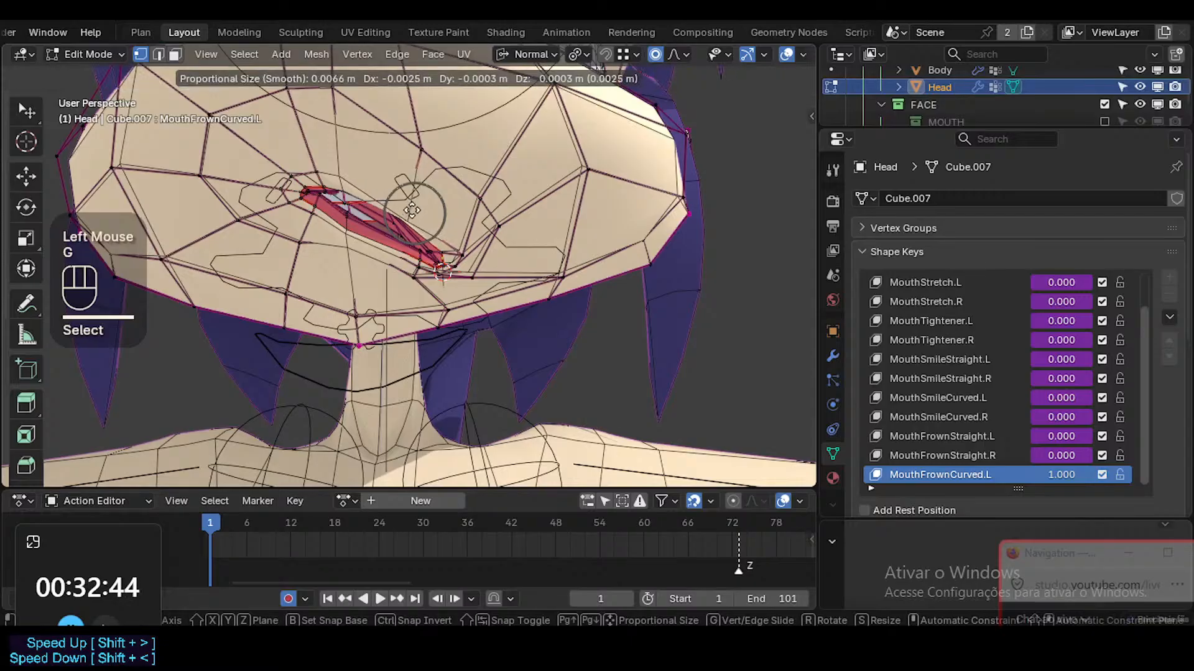
{"action": "left_click", "coordinate": [420, 205]}
Nudge the face vertex higher above the left side of the upper lip
{"action": "left_click", "coordinate": [423, 142]}
{"action": "middle_click_drag", "start_coordinate": [424, 142], "coordinate": [402, 102]}
{"action": "key", "text": "g"}
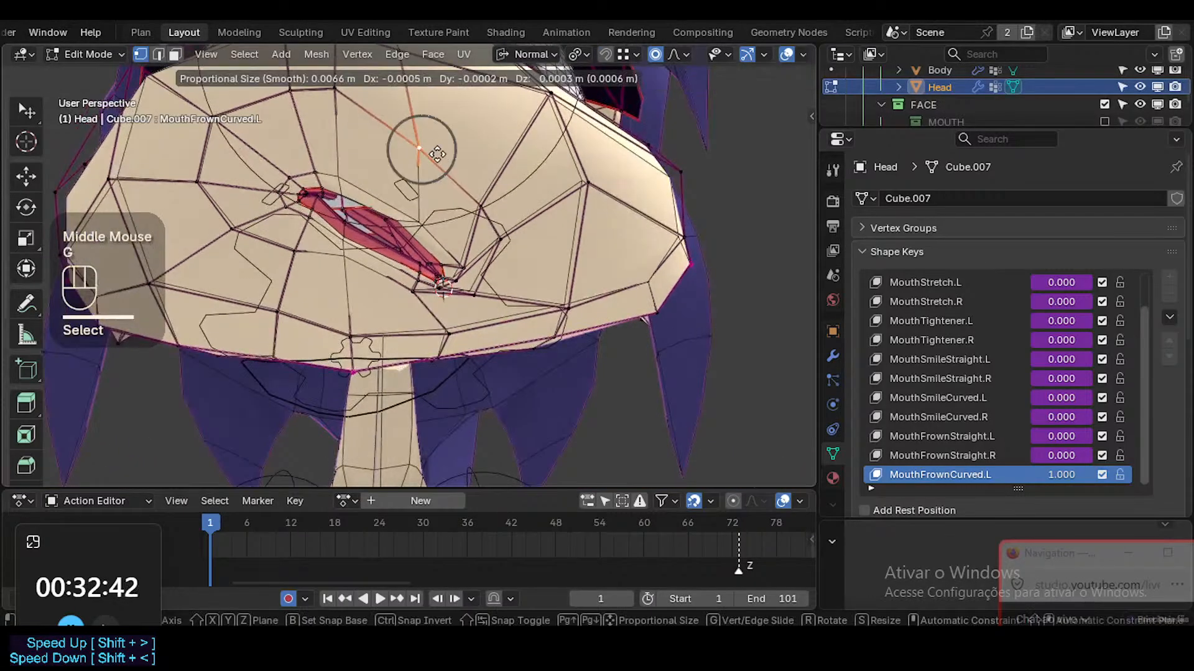
{"action": "left_click", "coordinate": [434, 148]}
{"action": "middle_click_drag", "start_coordinate": [434, 148], "coordinate": [418, 156]}
Draw the vertex above the left mouth corner in toward the corner, and adjust the middle upper-lip vertex
{"action": "left_click", "coordinate": [488, 211]}
{"action": "middle_click_drag", "start_coordinate": [501, 224], "coordinate": [450, 269]}
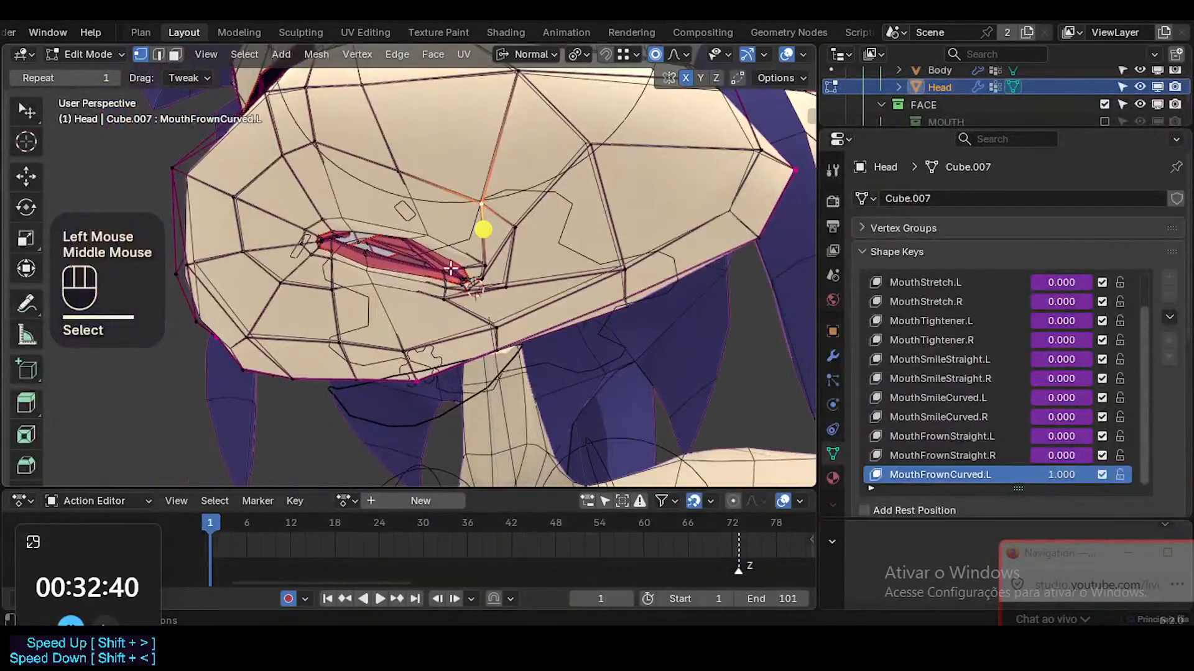
{"action": "key", "text": "g"}
{"action": "left_click", "coordinate": [454, 263]}
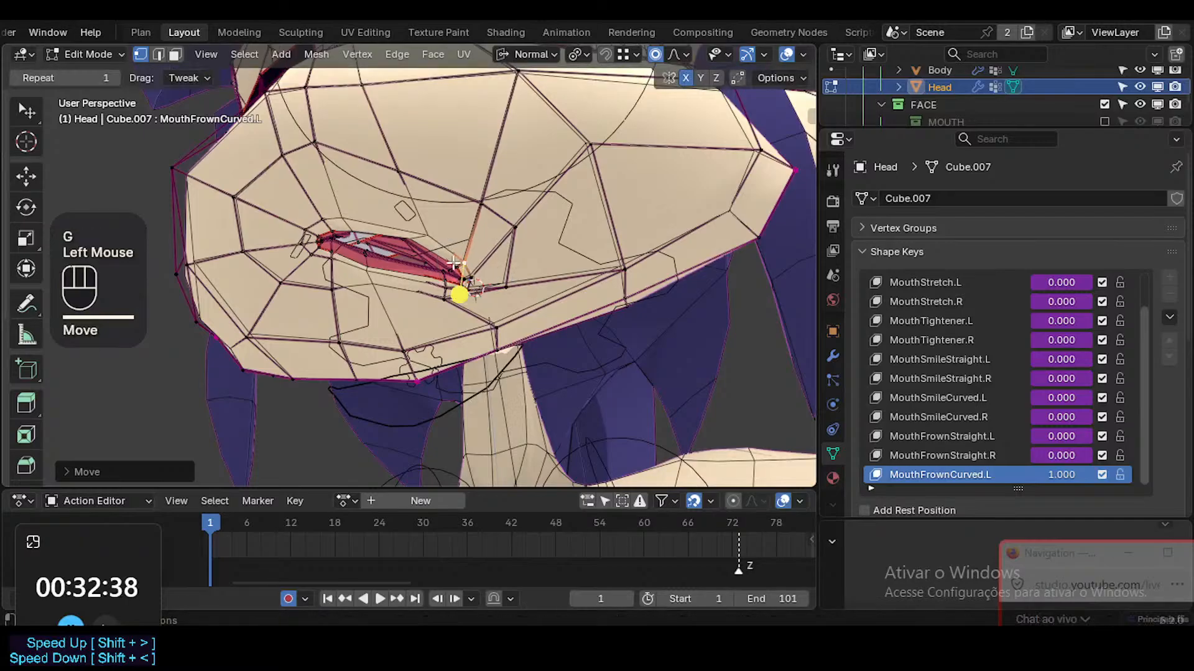
{"action": "left_click", "coordinate": [328, 171]}
{"action": "key", "text": "g"}
{"action": "left_click", "coordinate": [328, 152]}
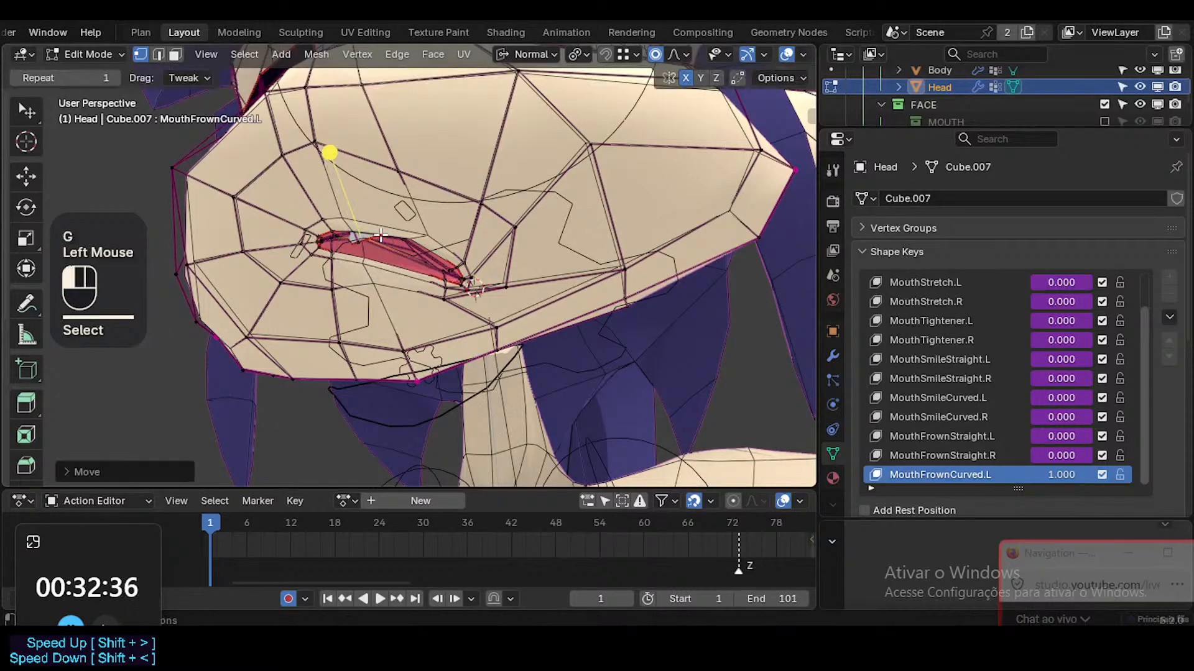
Move the lower-lip vertex forward and down, and slide it along its edge to shape the lower lip
{"action": "left_click", "coordinate": [421, 266]}
{"action": "middle_click_drag", "start_coordinate": [421, 266], "coordinate": [300, 301]}
{"action": "key", "text": "g"}
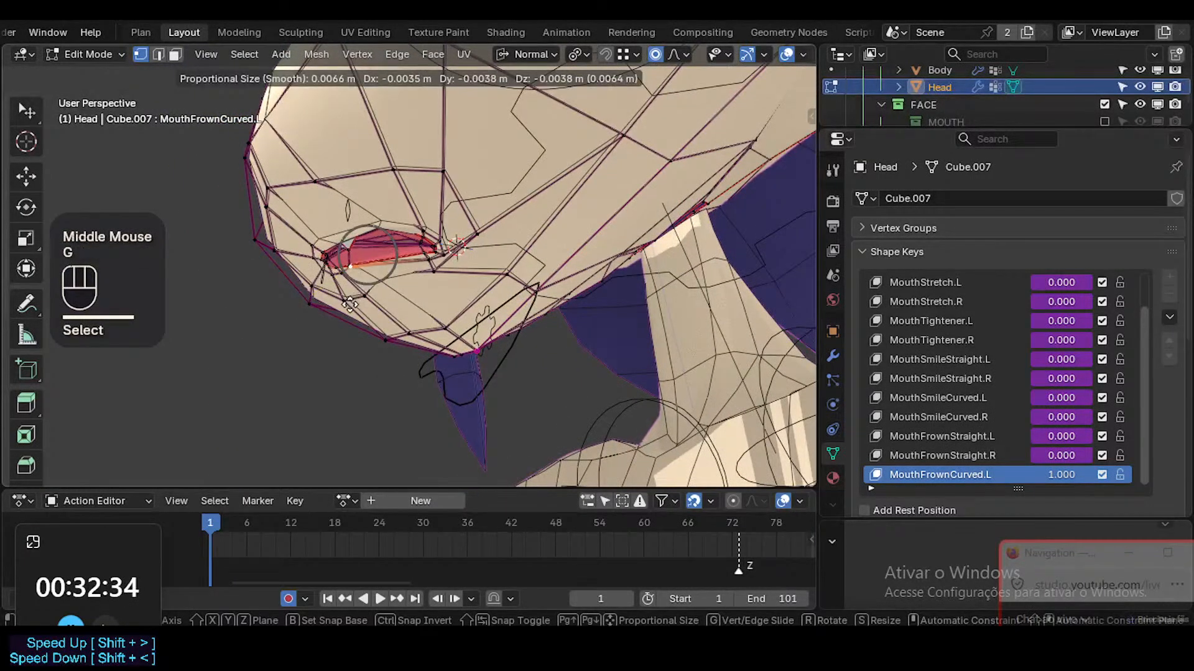
{"action": "left_click", "coordinate": [288, 317]}
{"action": "key", "text": "g"}
{"action": "key", "text": "g"}
{"action": "left_click", "coordinate": [312, 333]}
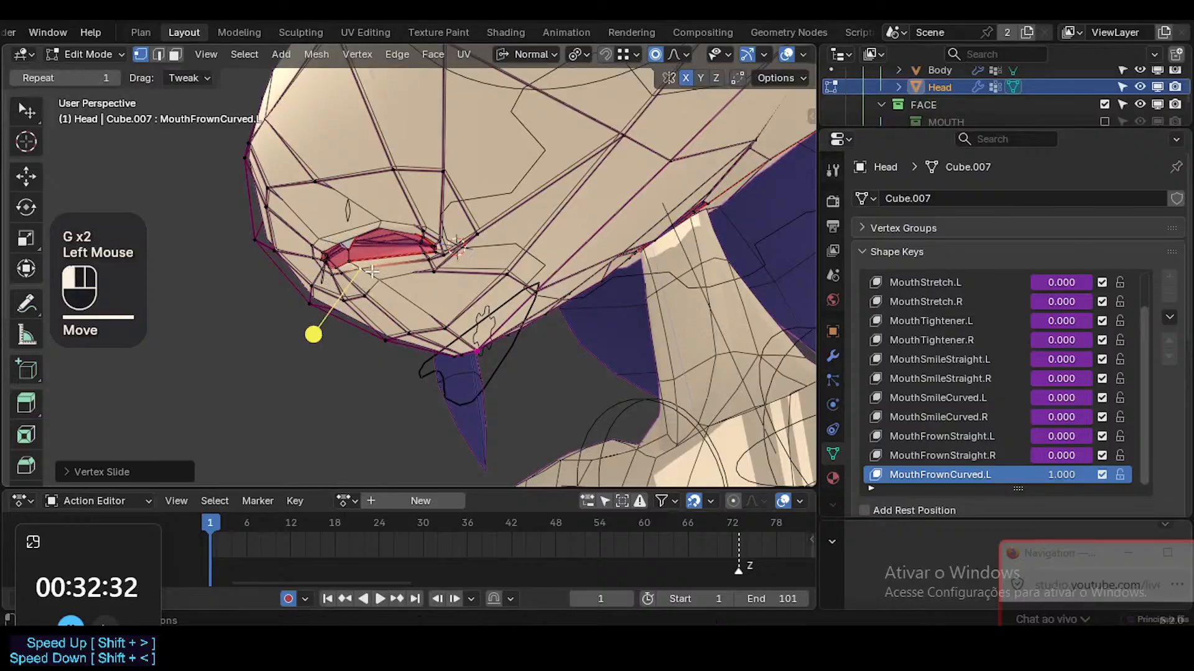
Nudge the selected lower-lip vertex to refine the lip's outline
{"action": "mouse_move", "coordinate": [317, 345]}
{"action": "middle_mouse_down"}
{"action": "mouse_move", "coordinate": [297, 343]}
{"action": "mouse_move", "coordinate": [306, 337]}
{"action": "middle_mouse_up"}
{"action": "key", "text": "g"}
{"action": "left_click", "coordinate": [359, 286], "text": "shift"}
{"action": "middle_click_drag", "start_coordinate": [359, 285], "coordinate": [379, 211], "text": "ctrl"}
{"action": "middle_click_drag", "start_coordinate": [385, 211], "coordinate": [430, 225]}
{"action": "left_click", "coordinate": [356, 212]}
{"action": "key", "text": "g"}
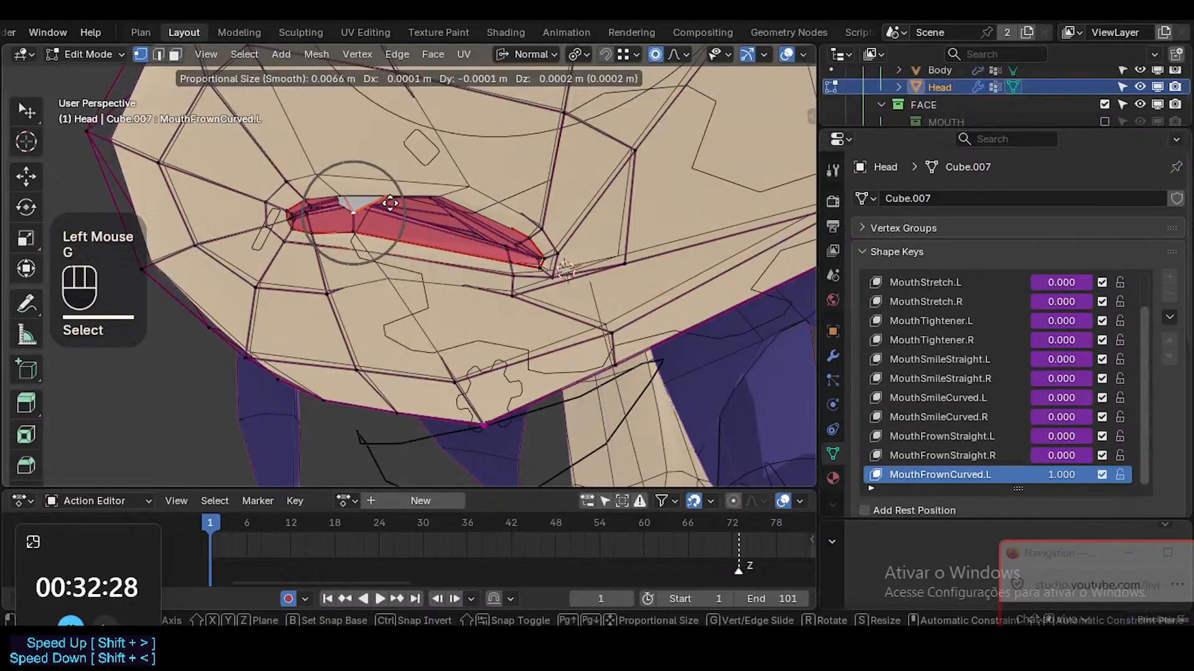
{"action": "key", "text": "Escape"}
{"action": "middle_click_drag", "start_coordinate": [306, 240], "coordinate": [311, 217]}
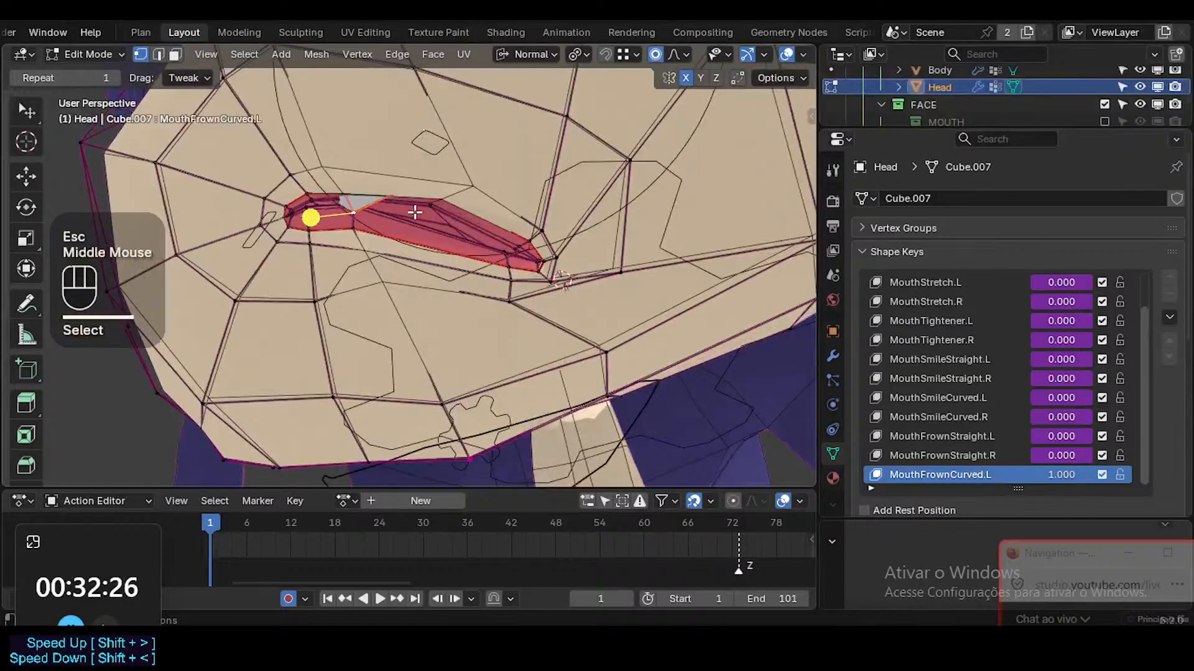
Select the separate linked inner-mouth pieces behind the lips through the X-ray view and hide them
{"action": "key", "text": "alt+a"}
{"action": "middle_click_drag", "start_coordinate": [399, 214], "coordinate": [557, 240]}
{"action": "key", "text": "alt+z"}
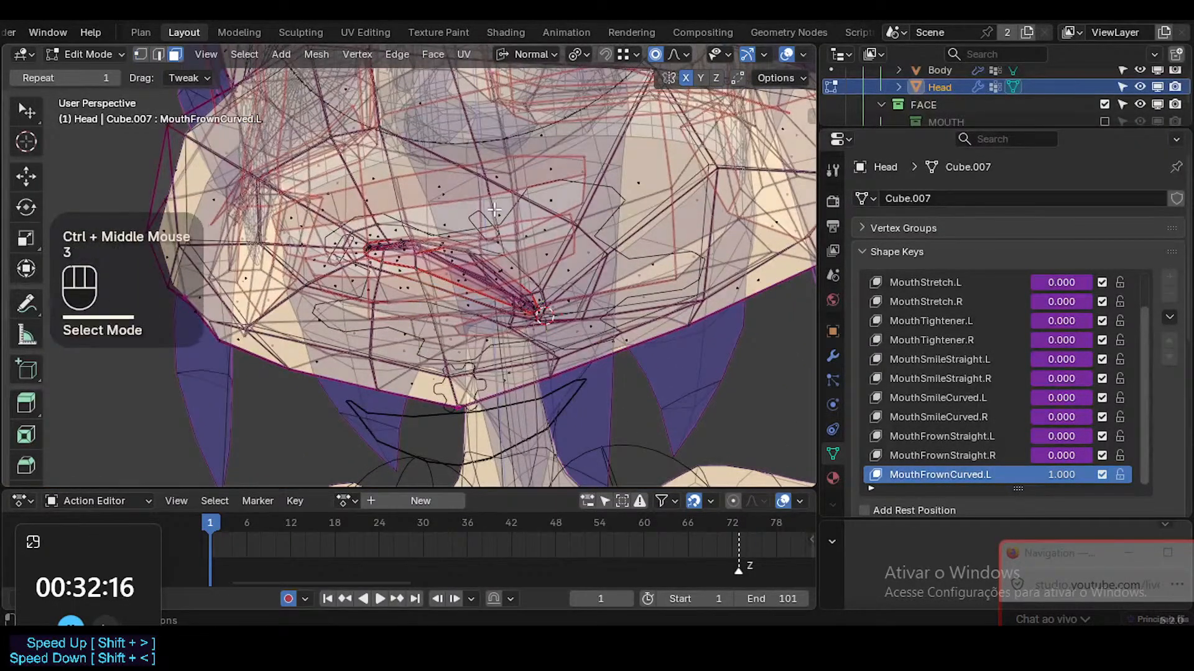
{"action": "key", "text": "l"}
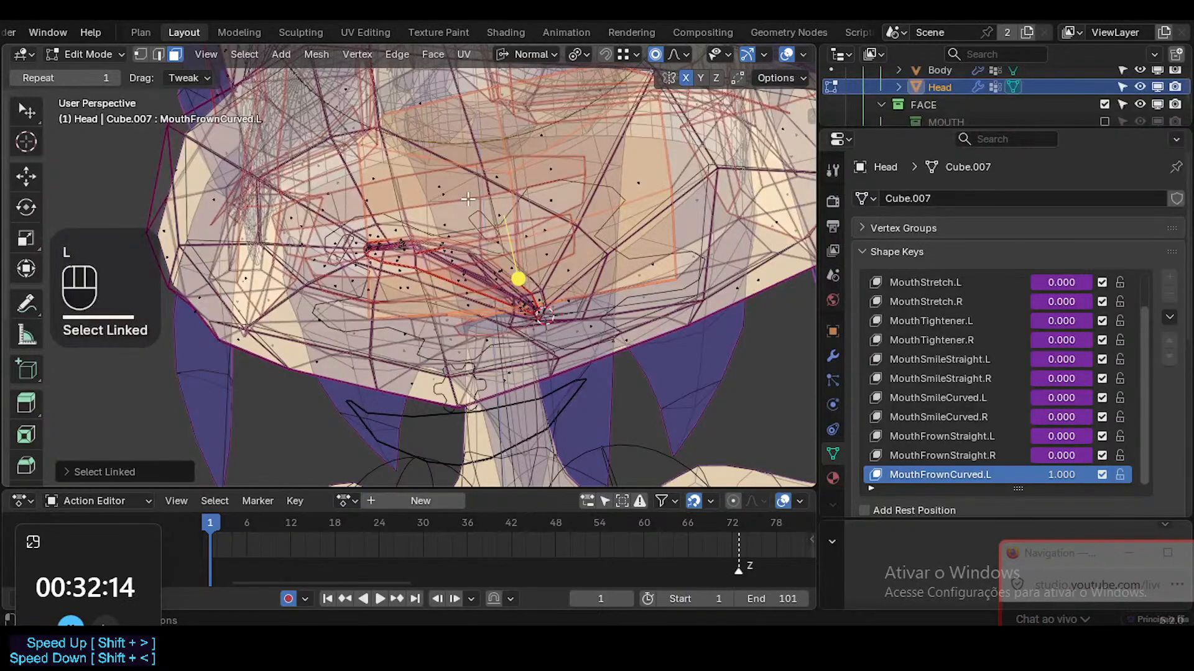
{"action": "key", "text": "alt+a"}
{"action": "left_click", "coordinate": [481, 190], "text": "alt+shift"}
{"action": "key", "text": "alt+a"}
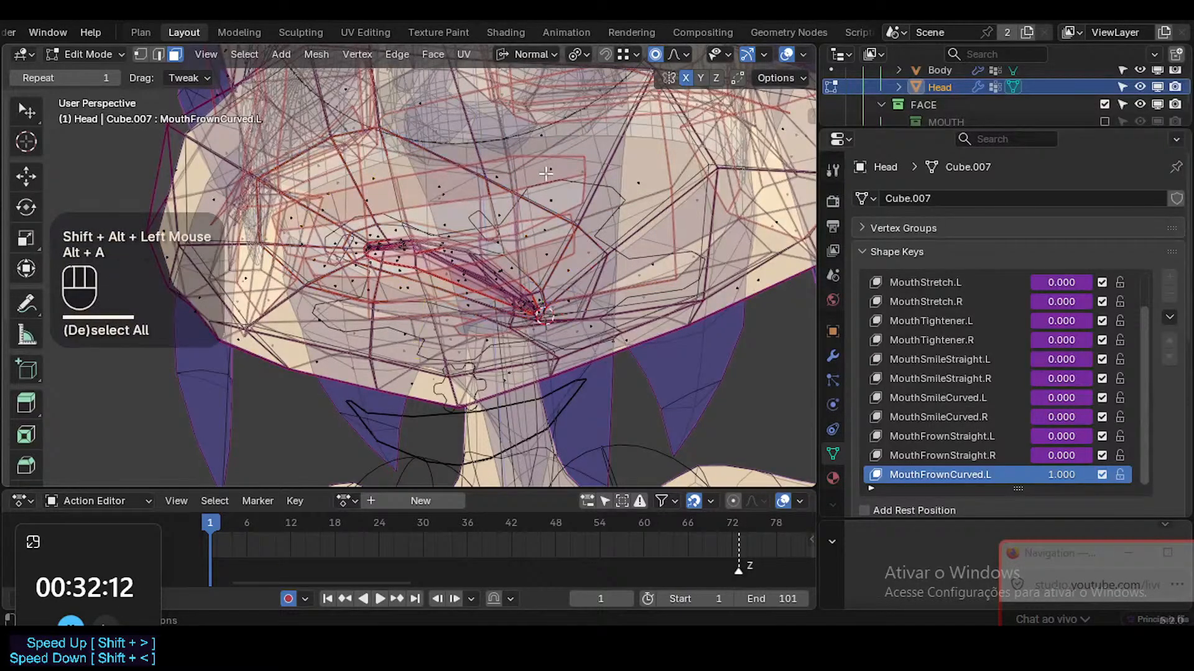
{"action": "key", "text": "l"}
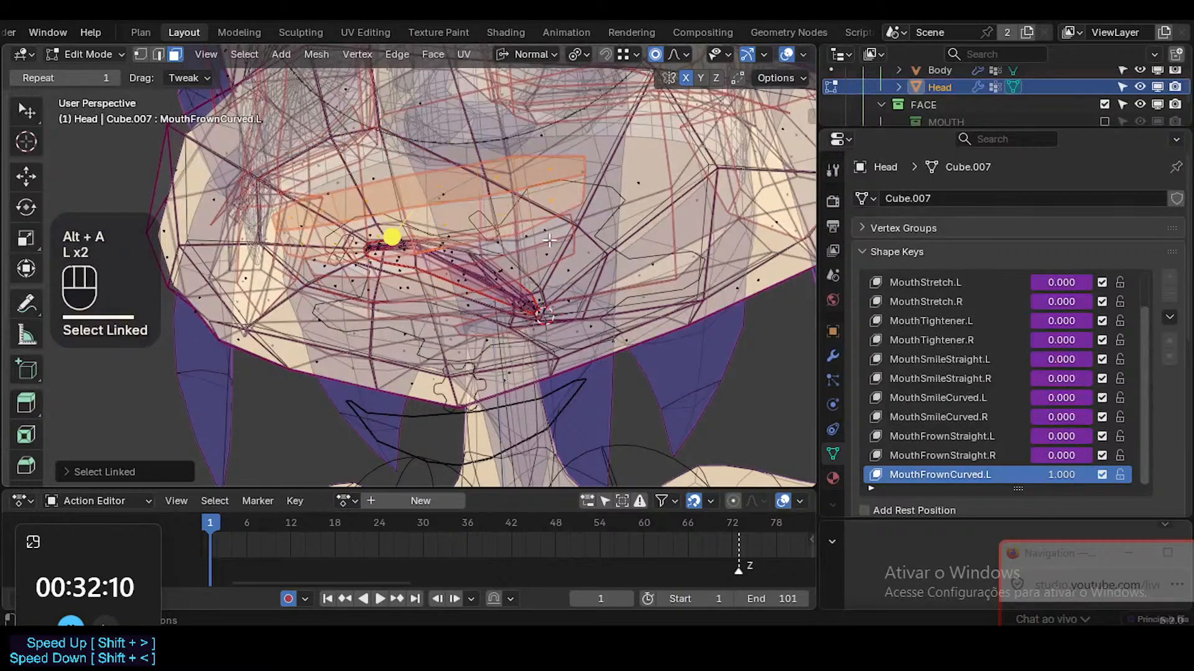
{"action": "key", "text": "g"}
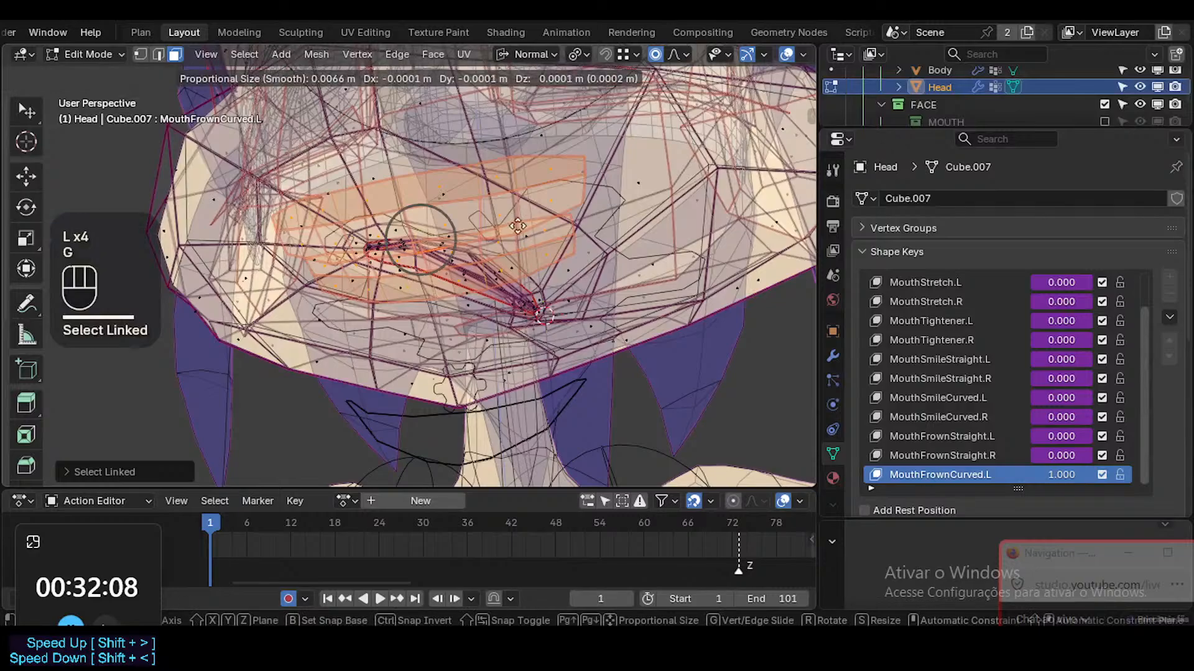
{"action": "key", "text": "Escape"}
{"action": "key", "text": "h"}
{"action": "middle_click_drag", "start_coordinate": [454, 235], "coordinate": [453, 235]}
{"action": "key", "text": "2"}
{"action": "key", "text": "alt+a"}
{"action": "left_click", "coordinate": [411, 261], "text": "alt+shift"}
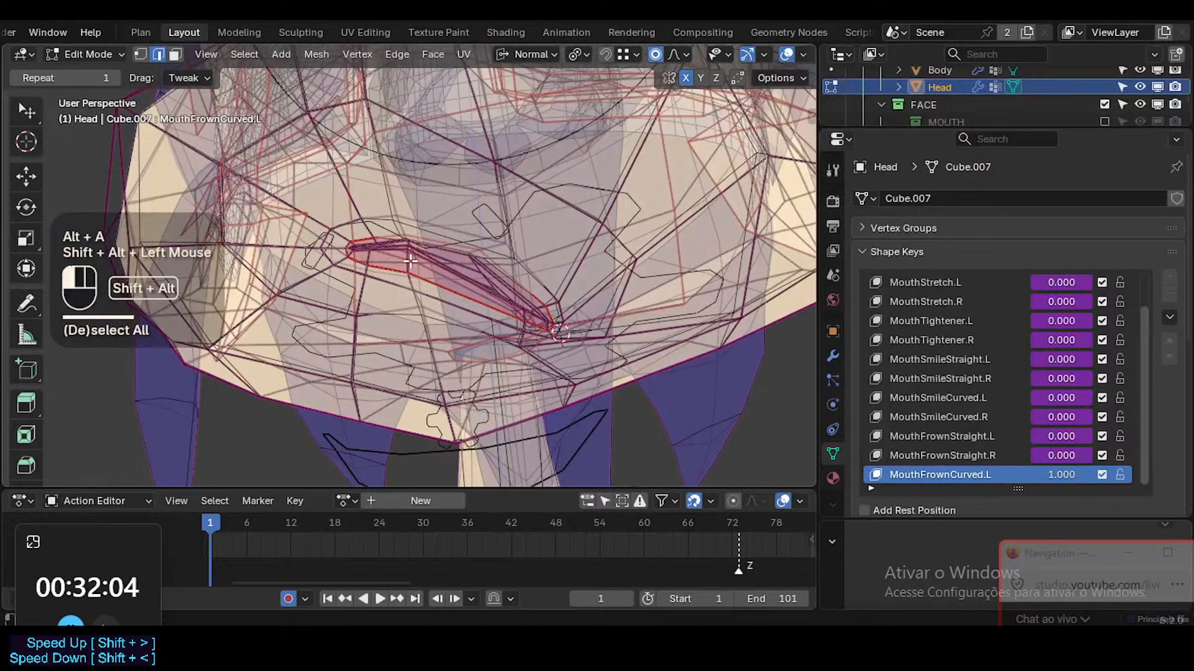
{"action": "key", "text": "alt+z"}
{"action": "key", "text": "alt+a"}
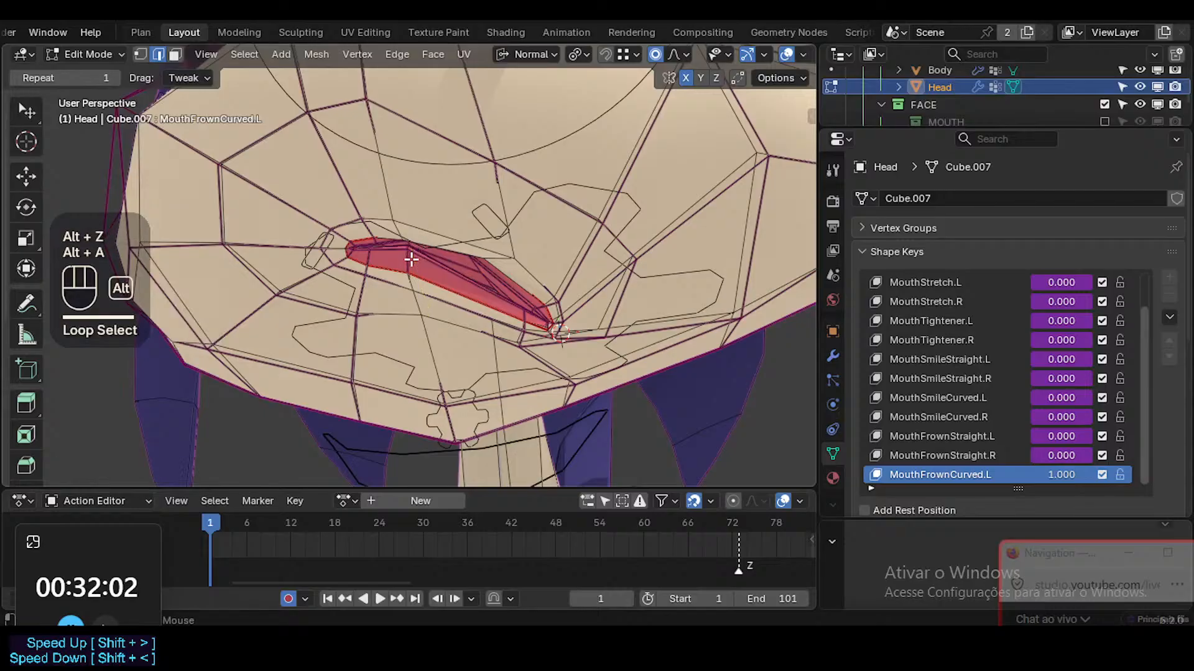
{"action": "key", "text": "l"}
{"action": "key", "text": "3"}
{"action": "key", "text": "alt+a"}
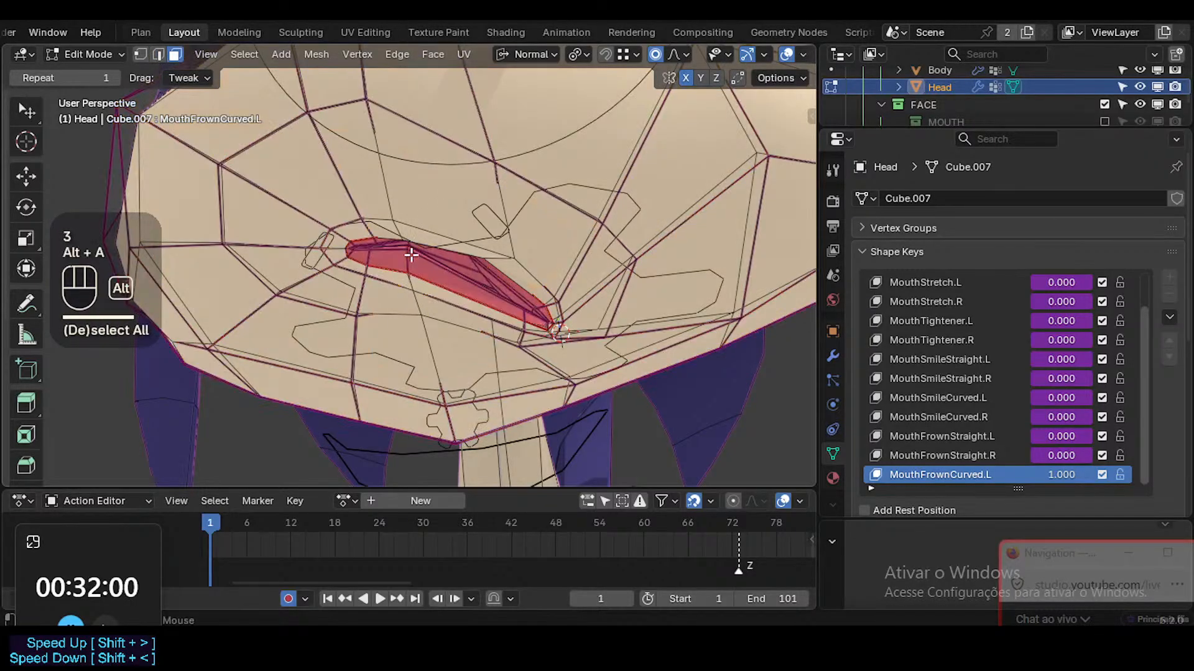
Select the connected head surface including the mouth interior, and hide all unselected geometry
{"action": "key", "text": "l"}
{"action": "key", "text": "l"}
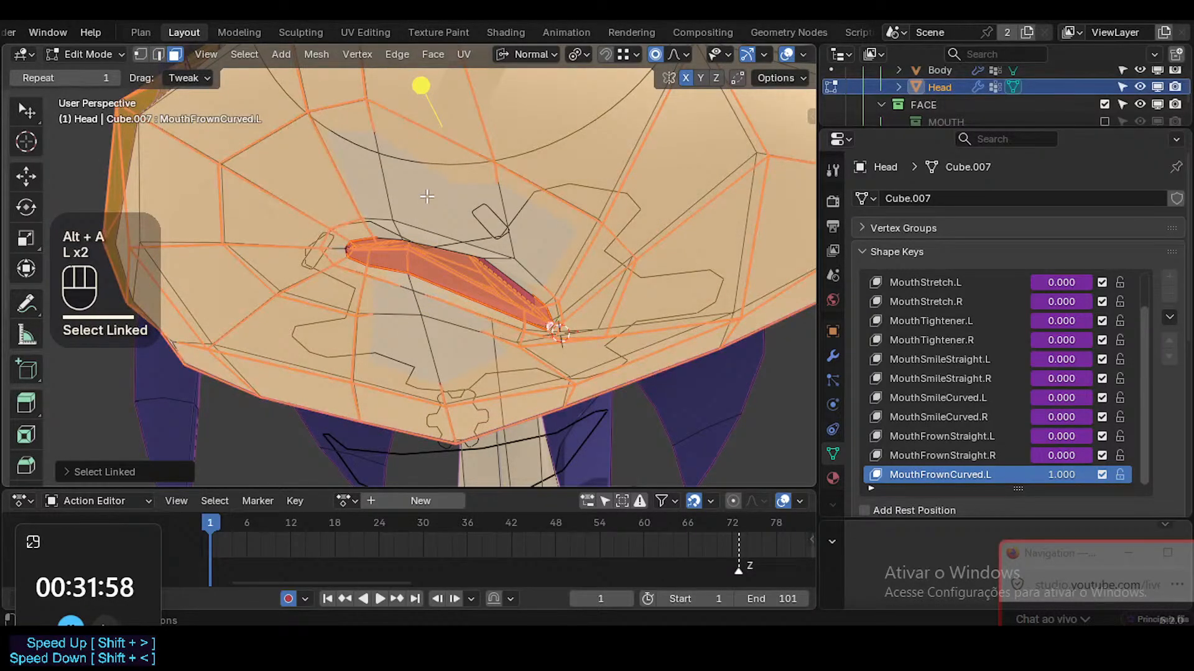
{"action": "key", "text": "ctrl+z"}
{"action": "key", "text": "ctrl+KP_Add"}
{"action": "key", "text": "ctrl+KP_Add"}
{"action": "key", "text": "ctrl+KP_Add"}
{"action": "key", "text": "ctrl+KP_Add"}
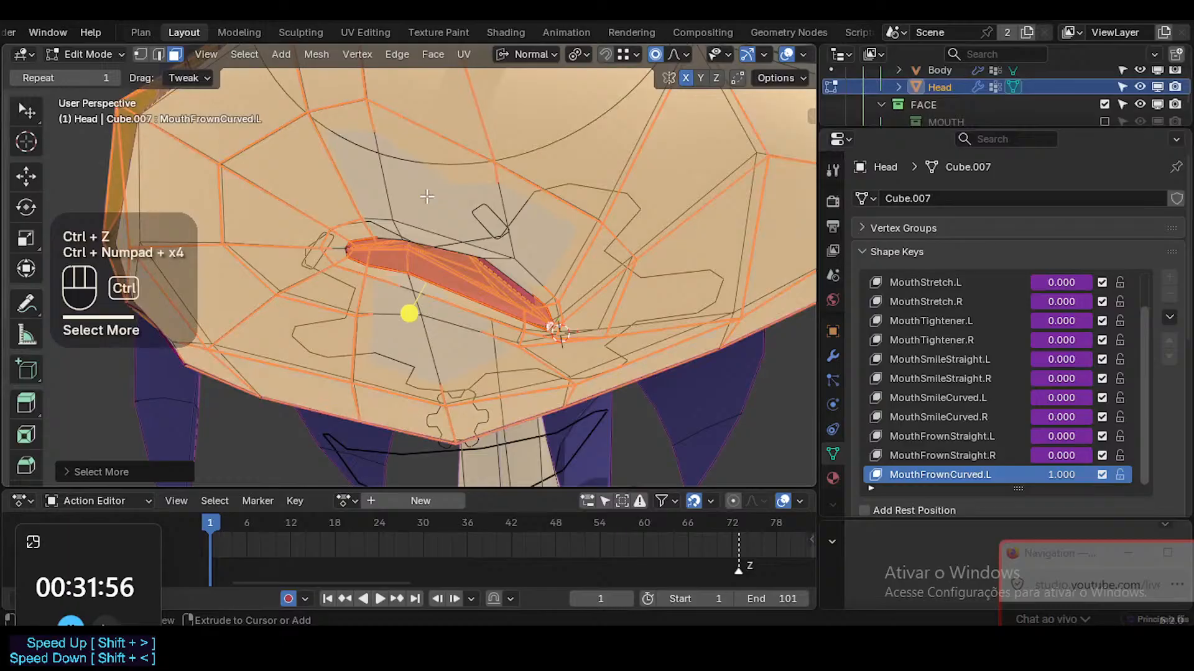
{"action": "key", "text": "shift+h"}
{"action": "key", "text": "alt+z"}
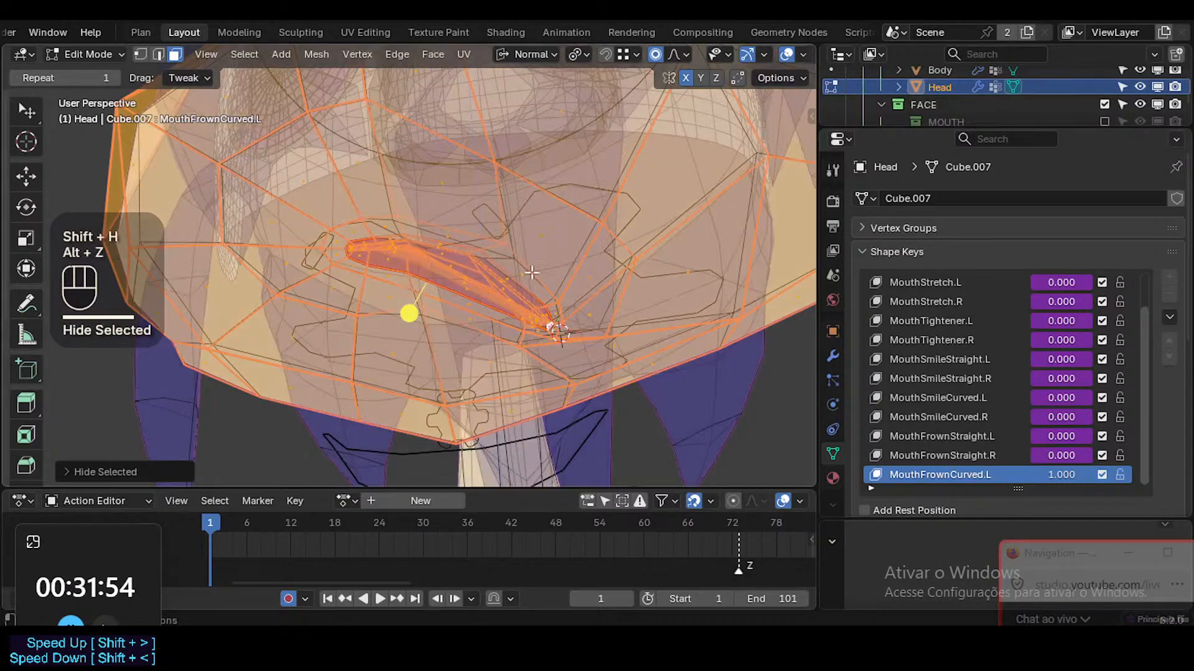
{"action": "key", "text": "alt+z"}
Hide the ARM-Dorothy armature in Object Mode and return to editing the Head mesh's vertices
{"action": "key", "text": "ctrl+Tab"}
{"action": "left_click", "coordinate": [383, 279]}
{"action": "left_click", "coordinate": [507, 234]}
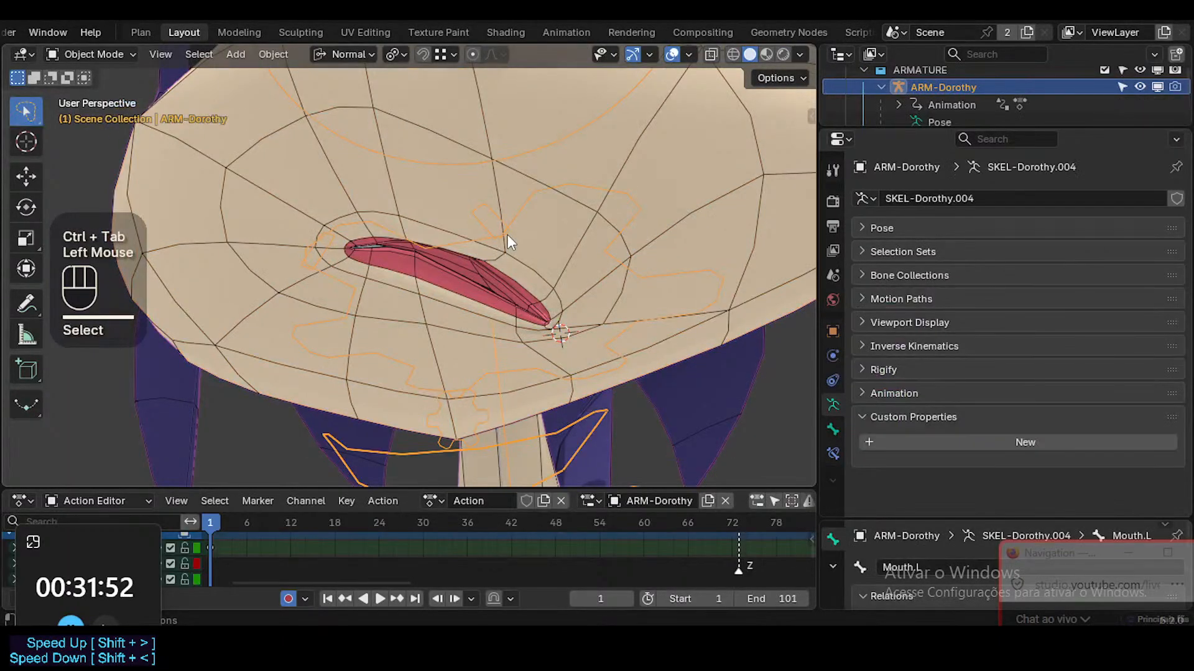
{"action": "key", "text": "h"}
{"action": "left_click", "coordinate": [409, 314]}
{"action": "key", "text": "Tab"}
{"action": "middle_click_drag", "start_coordinate": [493, 275], "coordinate": [548, 304]}
{"action": "key", "text": "alt+z"}
{"action": "key", "text": "1"}
{"action": "key", "text": "alt+z"}
{"action": "key", "text": "1"}
{"action": "key", "text": "alt+z"}
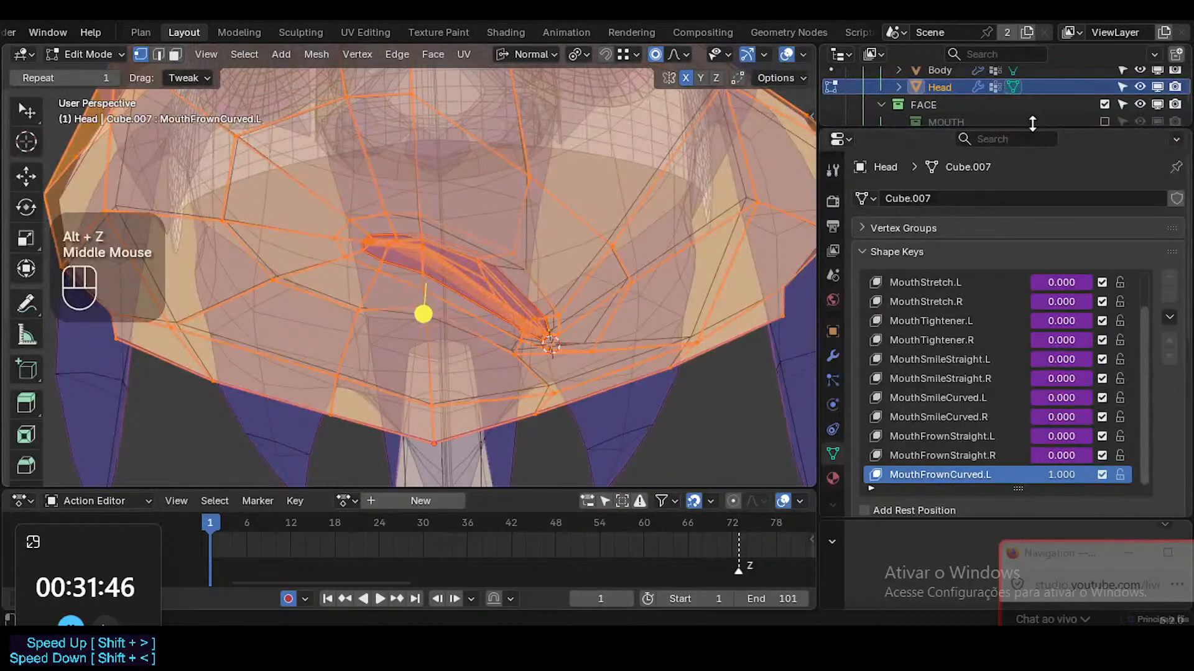
Exclude the HAIR and COSTUME collections, hide the Body object, and turn off the X-ray display
{"action": "left_click_drag", "start_coordinate": [1045, 130], "coordinate": [1019, 285]}
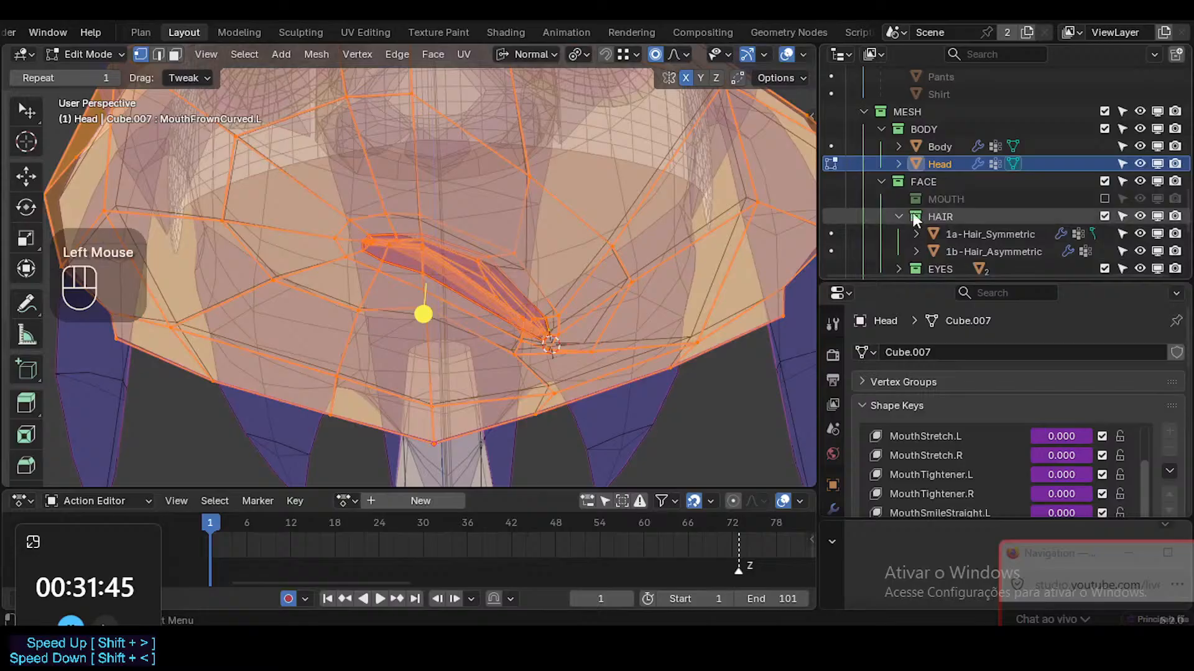
{"action": "left_click", "coordinate": [1104, 216]}
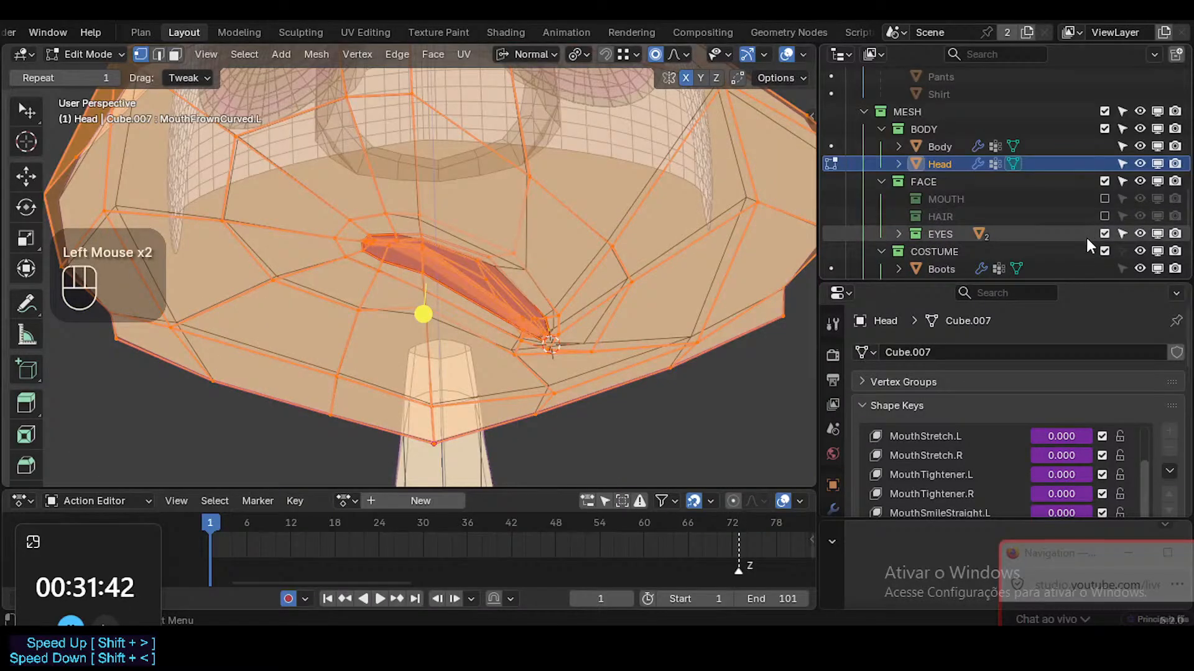
{"action": "scroll", "coordinate": [1086, 237], "scroll_direction": "down", "scroll_amount": 1}
{"action": "left_click", "coordinate": [881, 216]}
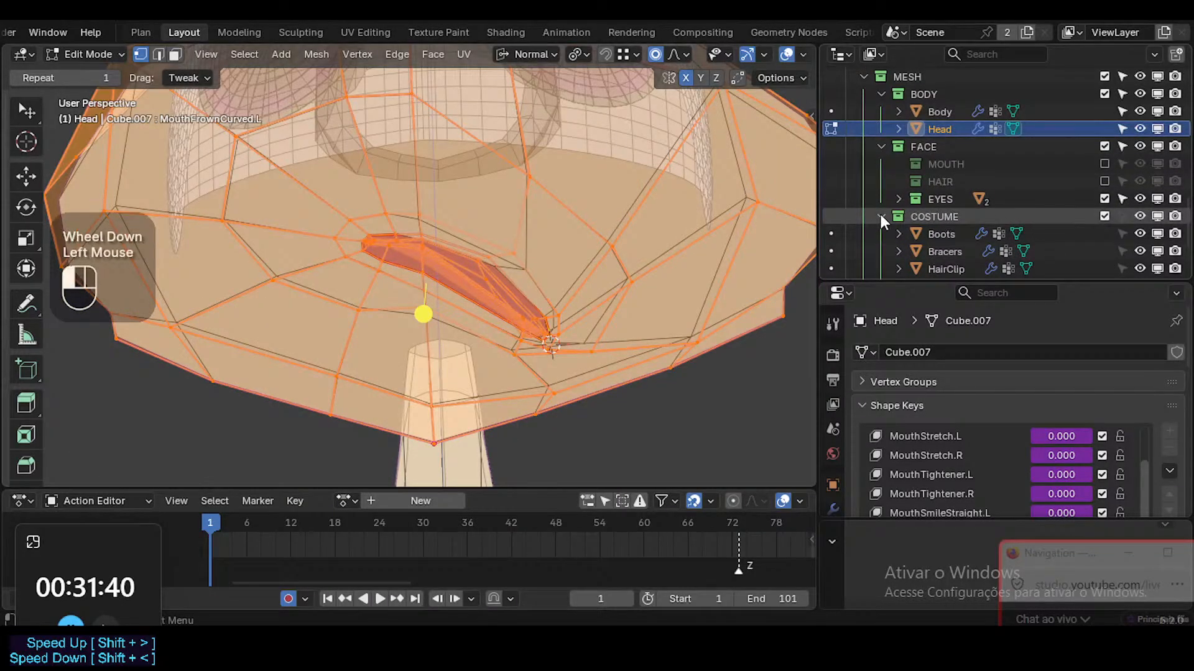
{"action": "left_click", "coordinate": [1103, 216]}
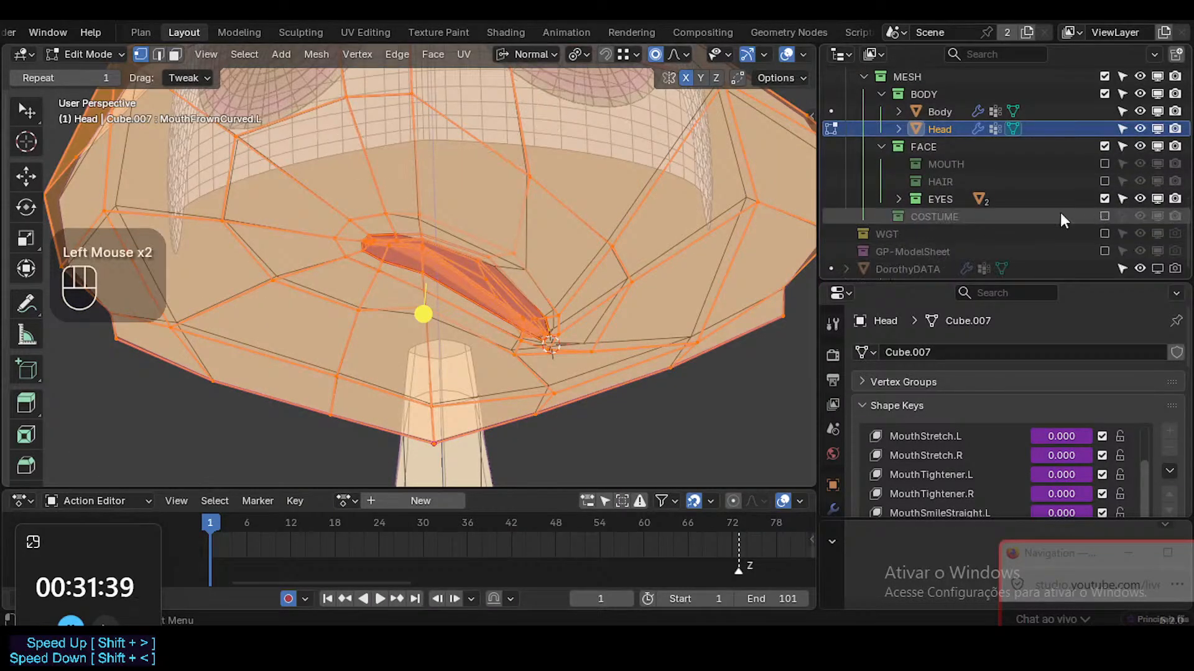
{"action": "left_click", "coordinate": [1156, 112]}
{"action": "left_click", "coordinate": [1156, 112]}
{"action": "left_click", "coordinate": [1143, 112]}
{"action": "key", "text": "alt+z"}
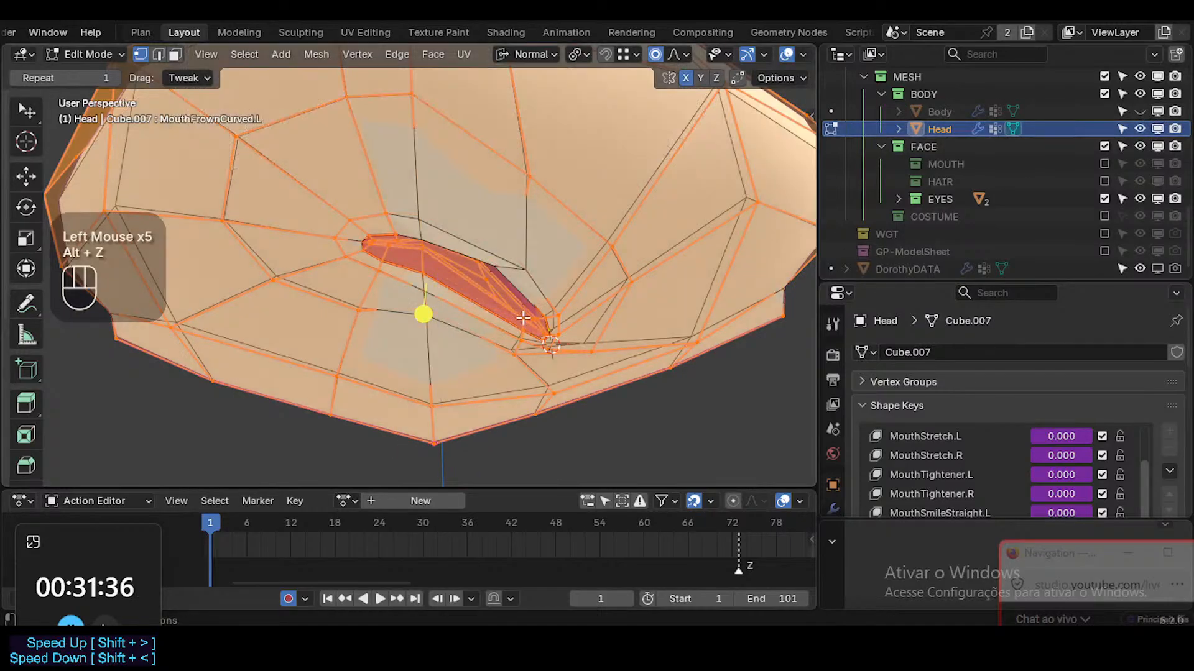
Move the vertex above the left side of the upper lip down toward the left mouth corner
{"action": "mouse_move", "coordinate": [522, 318]}
{"action": "middle_mouse_down"}
{"action": "mouse_move", "coordinate": [502, 262]}
{"action": "mouse_move", "coordinate": [531, 309]}
{"action": "middle_mouse_up"}
{"action": "left_click", "coordinate": [522, 261]}
{"action": "key", "text": "g"}
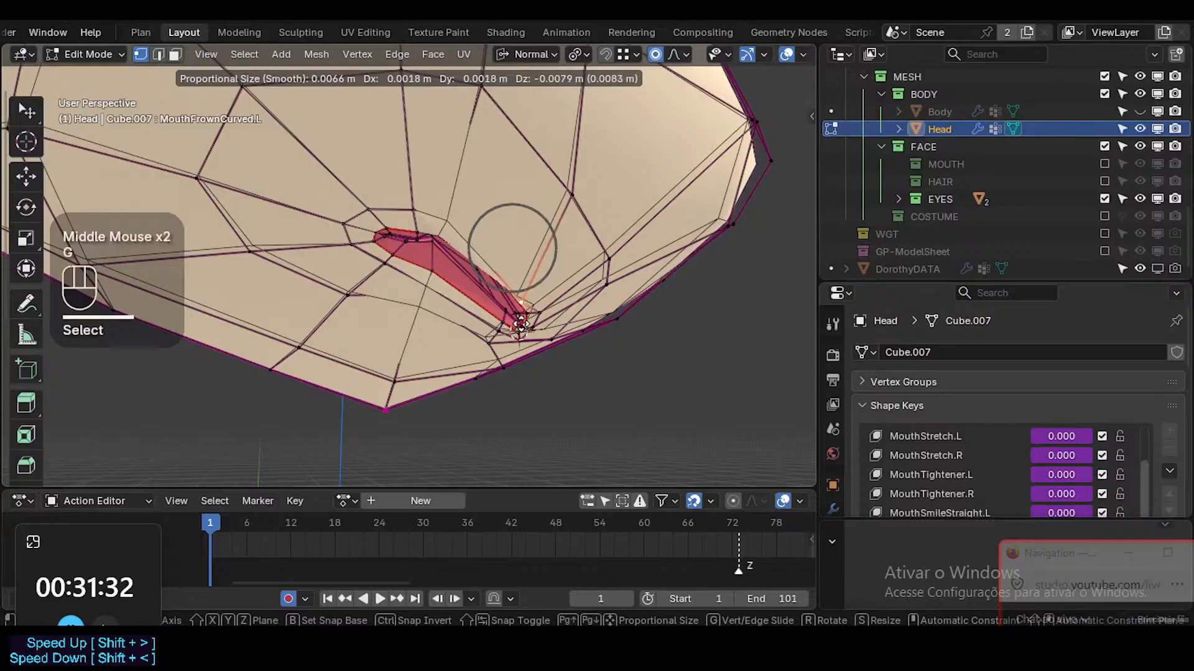
{"action": "left_click", "coordinate": [511, 247]}
Reposition the geometry above the middle of the upper lip, adjusting it from two angles
{"action": "middle_click_drag", "start_coordinate": [512, 247], "coordinate": [563, 276]}
{"action": "key", "text": "alt+z"}
{"action": "left_click", "coordinate": [461, 211]}
{"action": "key", "text": "g"}
{"action": "left_click", "coordinate": [495, 270]}
{"action": "key", "text": "alt+z"}
{"action": "middle_click_drag", "start_coordinate": [460, 267], "coordinate": [519, 259]}
{"action": "key", "text": "g"}
{"action": "left_click", "coordinate": [600, 243], "text": "shift"}
Rotate and scale the short edge above the middle of the upper lip to follow the frown
{"action": "middle_click_drag", "start_coordinate": [599, 242], "coordinate": [416, 280]}
{"action": "key", "text": "r"}
{"action": "left_click", "coordinate": [521, 255]}
{"action": "key", "text": "s"}
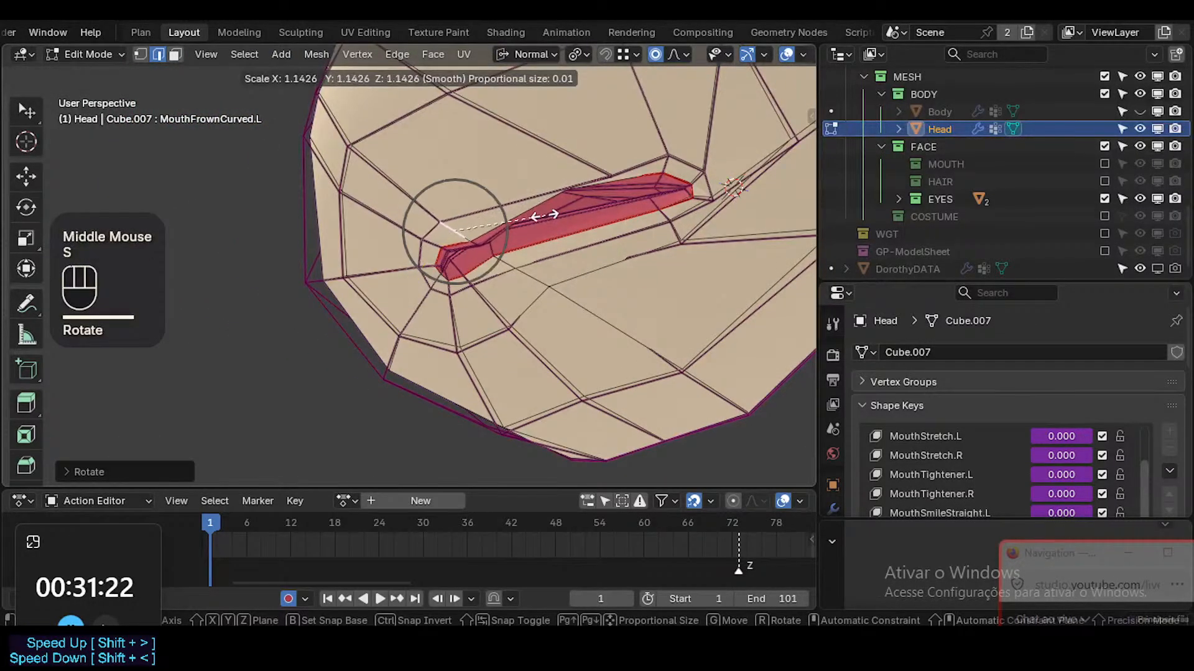
{"action": "left_click", "coordinate": [495, 193]}
{"action": "middle_click_drag", "start_coordinate": [494, 193], "coordinate": [550, 223]}
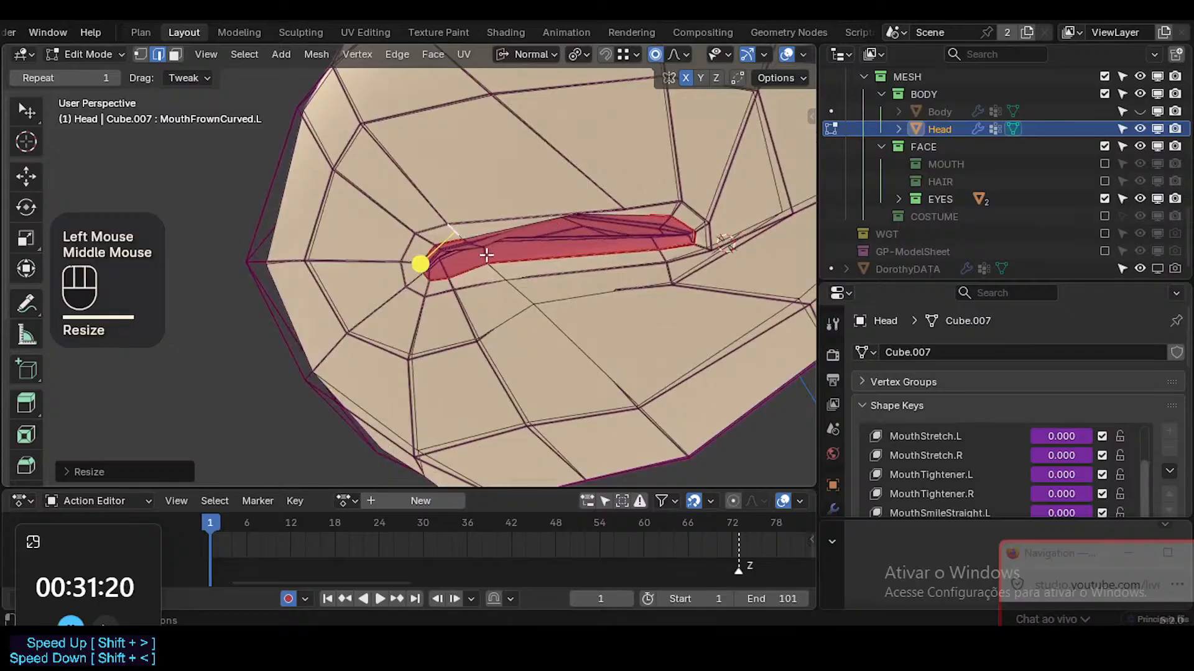
Move the middle lower-lip vertex slightly to smooth the bend of the lip
{"action": "key", "text": "1"}
{"action": "left_click", "coordinate": [486, 258]}
{"action": "middle_click_drag", "start_coordinate": [487, 258], "coordinate": [559, 261]}
{"action": "key", "text": "g"}
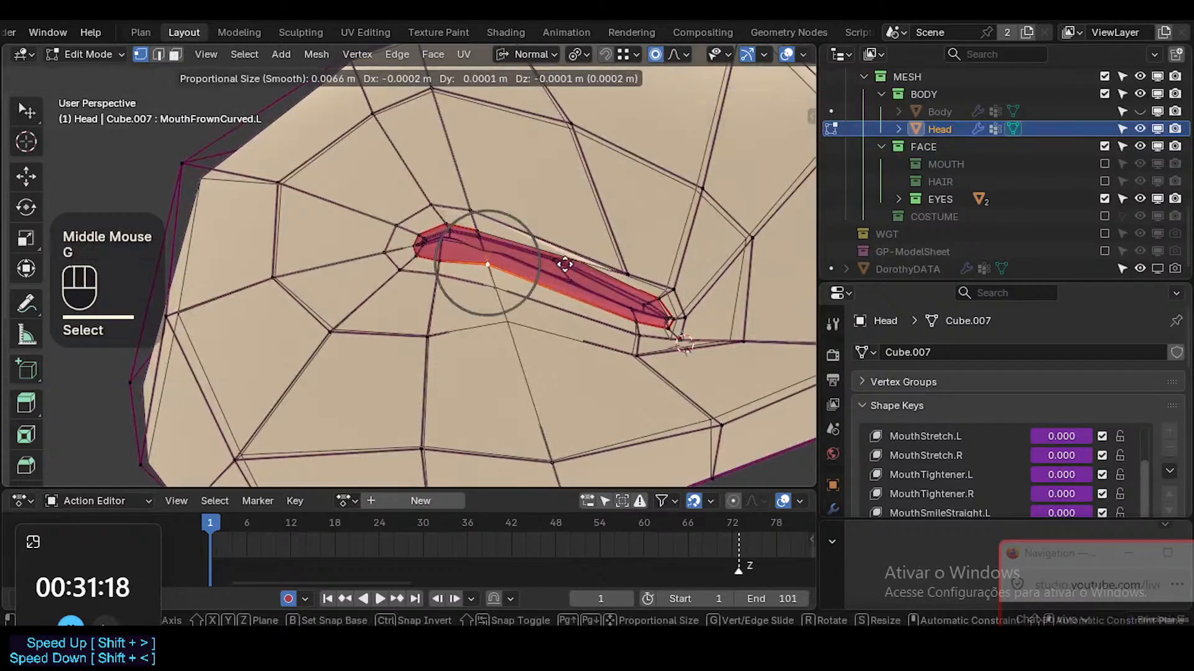
{"action": "left_click", "coordinate": [537, 252]}
Reposition the short middle upper-lip edge, widening the proportional editing size to about 0.0097 m
{"action": "key", "text": "2"}
{"action": "left_click", "coordinate": [473, 217]}
{"action": "key", "text": "g"}
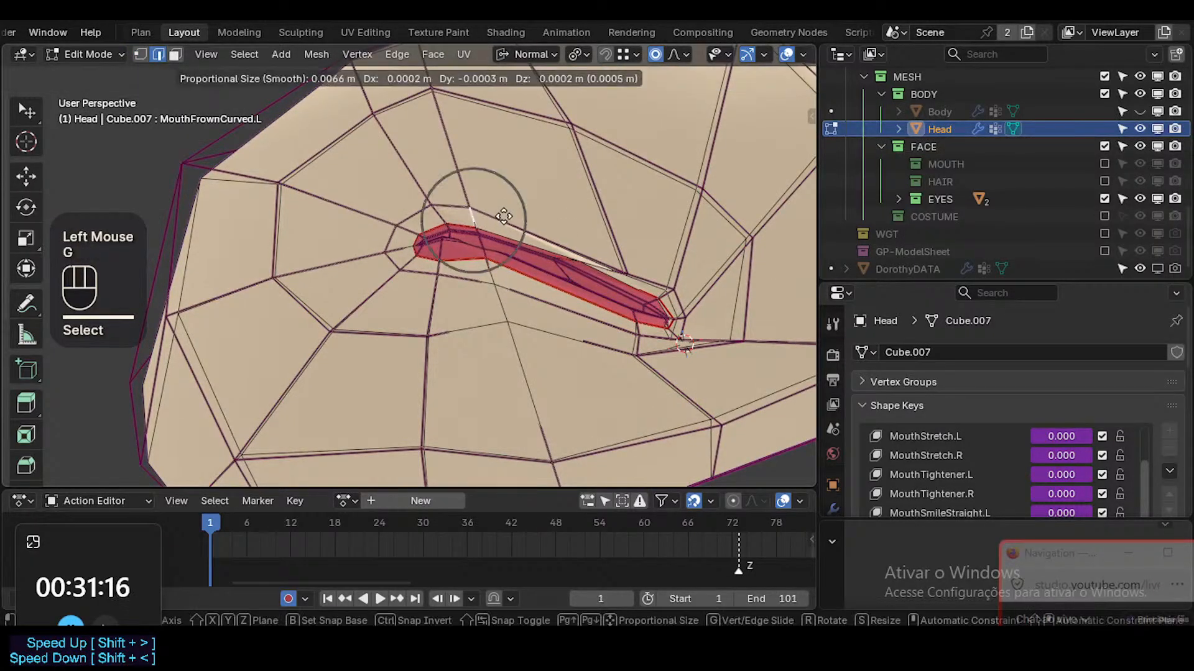
{"action": "scroll", "coordinate": [504, 216], "scroll_direction": "down", "scroll_amount": 2}
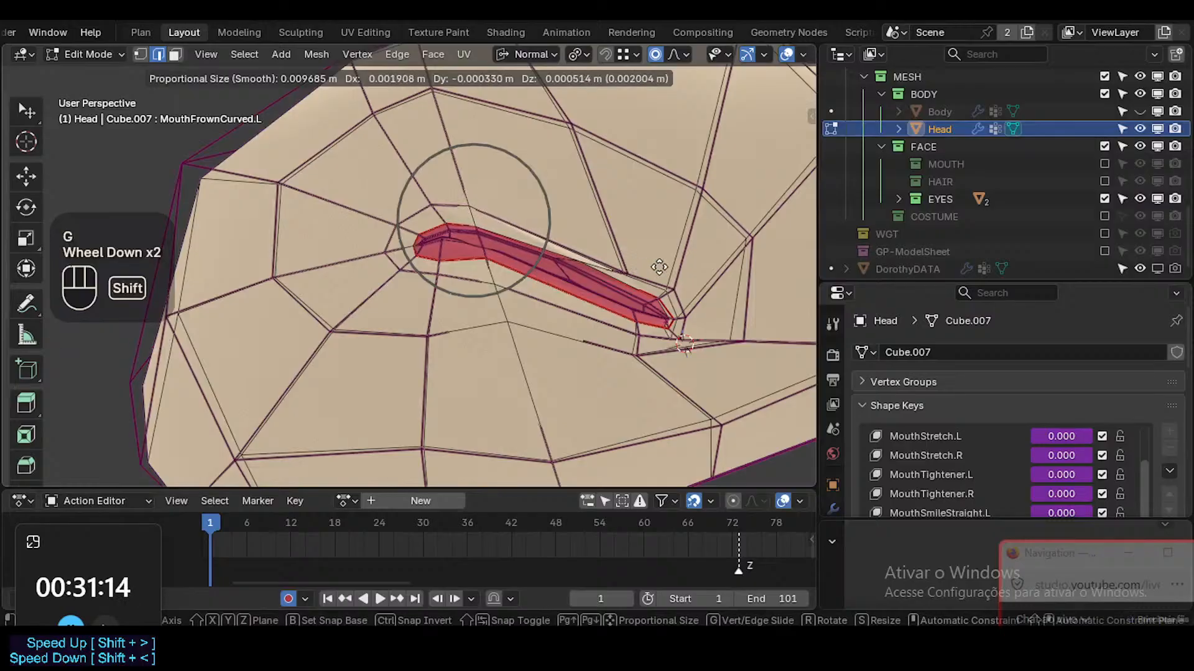
{"action": "left_click", "coordinate": [616, 266], "text": "shift"}
{"action": "middle_click_drag", "start_coordinate": [613, 264], "coordinate": [540, 214]}
{"action": "key", "text": "g"}
{"action": "left_click", "coordinate": [539, 206], "text": "shift"}
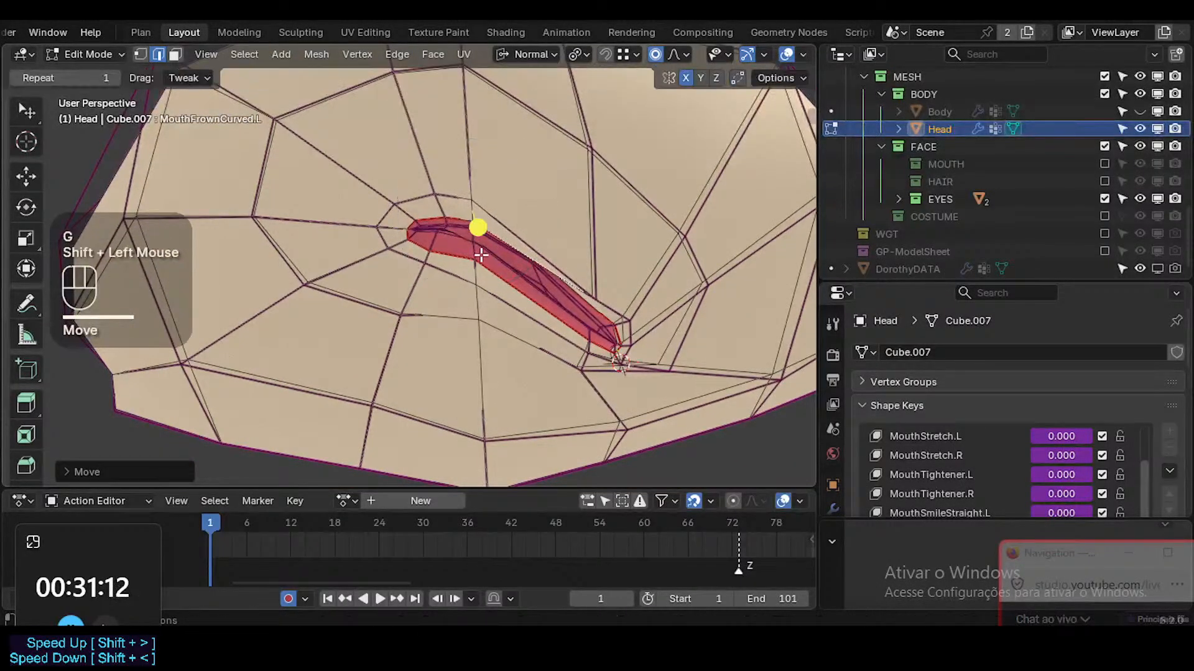
Raise the short edge at the middle of the lower lip and fine-tune the lip vertex there
{"action": "left_click", "coordinate": [492, 253]}
{"action": "left_click", "coordinate": [476, 251]}
{"action": "key", "text": "g"}
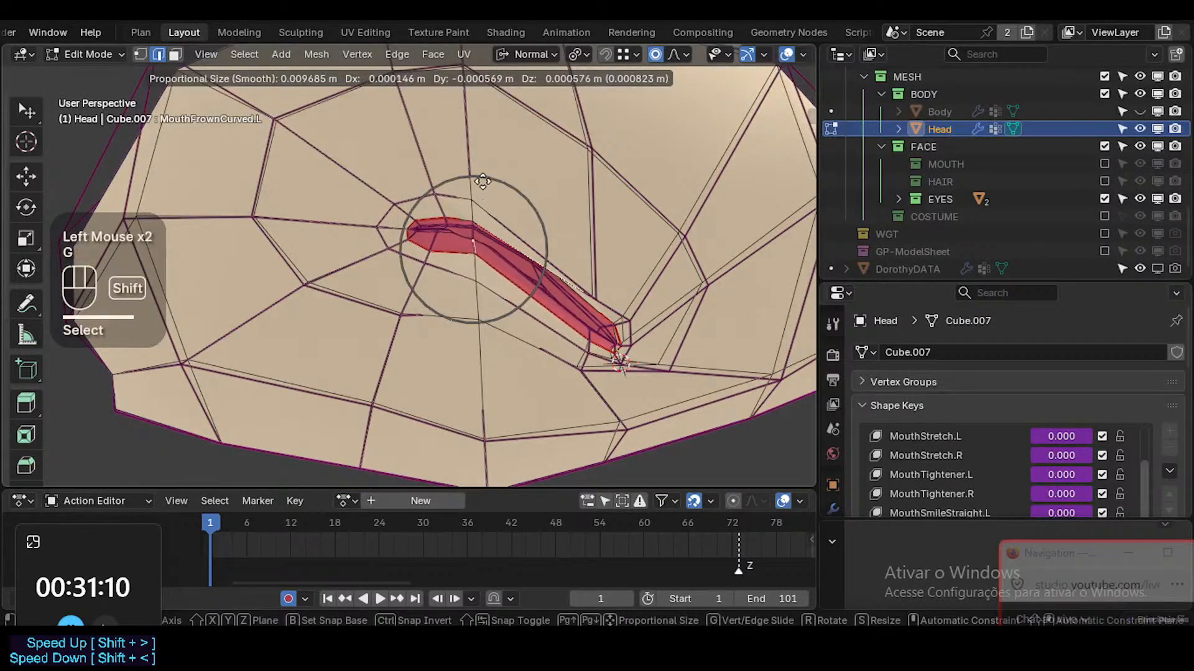
{"action": "left_click", "coordinate": [471, 164], "text": "shift"}
{"action": "key", "text": "1"}
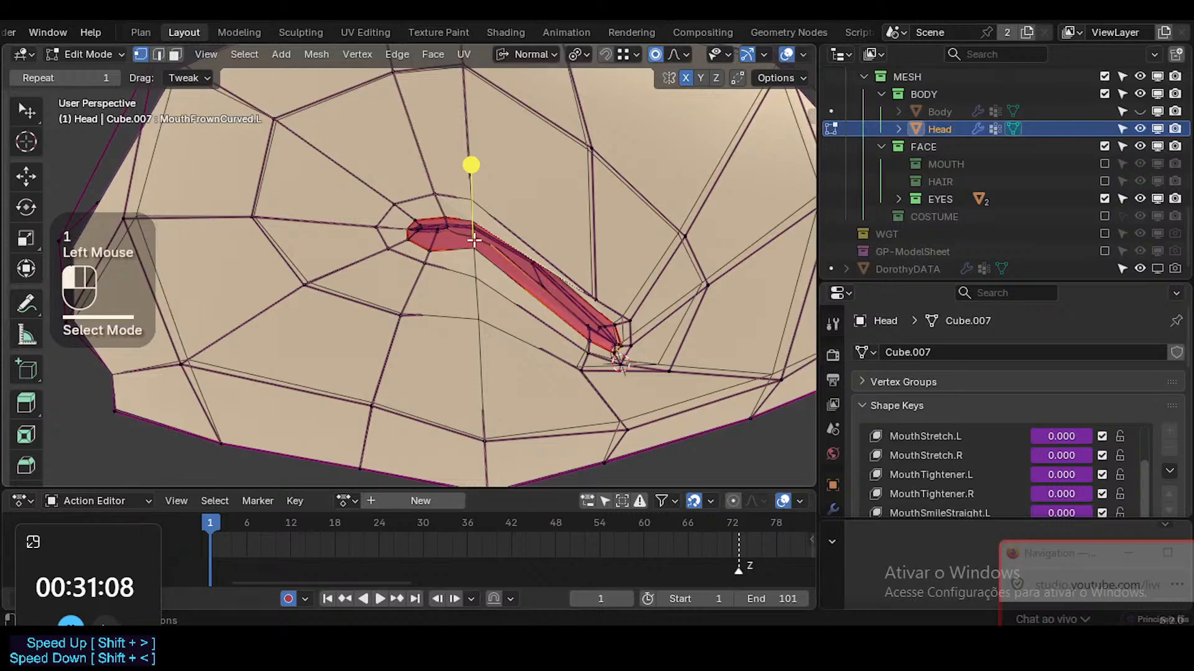
{"action": "key", "text": "g"}
{"action": "left_click", "coordinate": [475, 274], "text": "shift"}
Draw the vertex above the left half of the upper lip up toward the middle, and adjust its depth
{"action": "middle_click_drag", "start_coordinate": [477, 277], "coordinate": [595, 273]}
{"action": "key", "text": "2"}
{"action": "left_click", "coordinate": [595, 278]}
{"action": "key", "text": "g"}
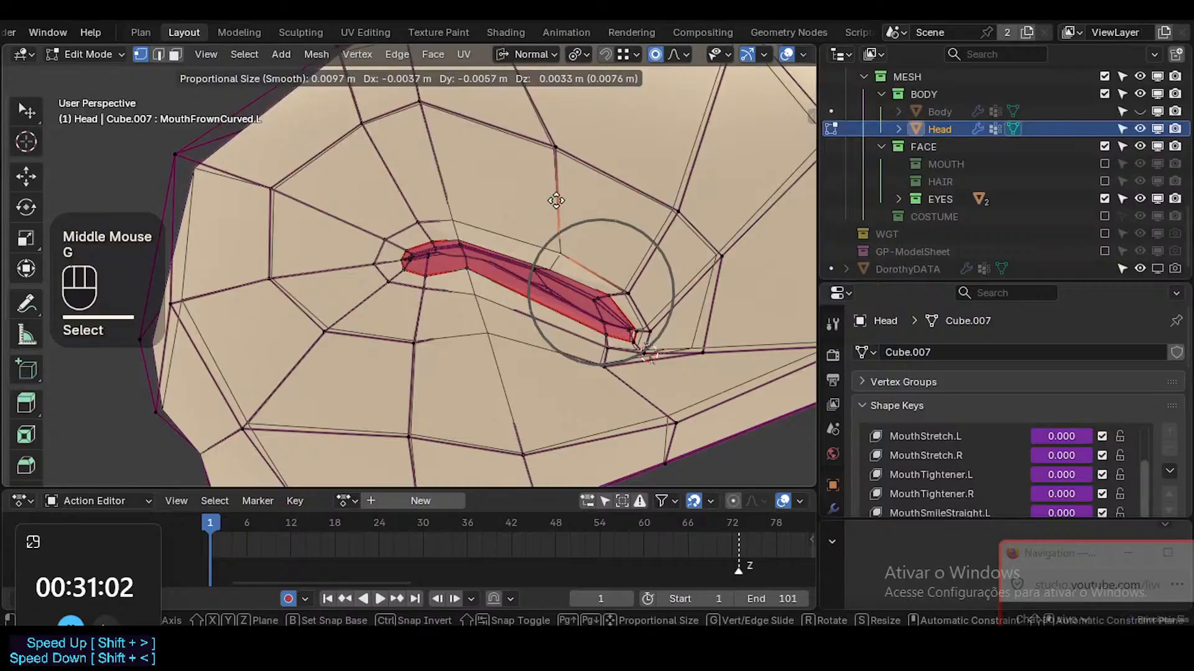
{"action": "left_click", "coordinate": [554, 205]}
{"action": "middle_click_drag", "start_coordinate": [554, 205], "coordinate": [535, 335]}
{"action": "key", "text": "g"}
{"action": "left_click", "coordinate": [430, 361], "text": "shift"}
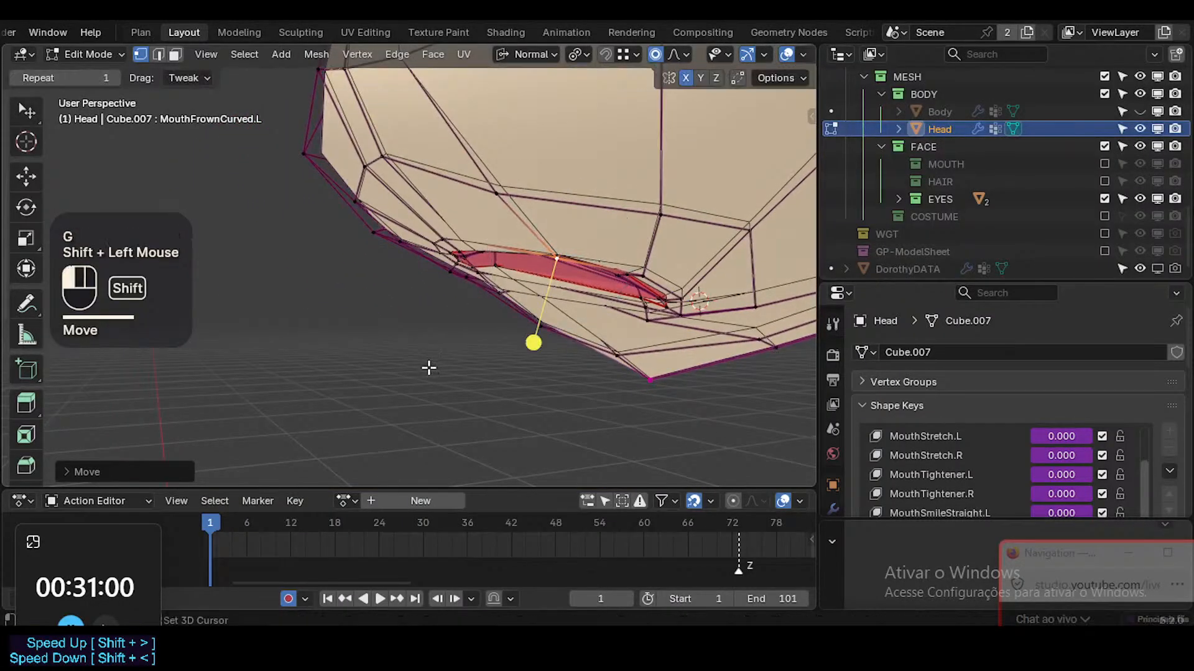
Nudge the outer-ring face vertex above the left half of the upper lip, and clear the selection
{"action": "left_click", "coordinate": [494, 199]}
{"action": "key", "text": "g"}
{"action": "left_click", "coordinate": [498, 196], "text": "shift"}
{"action": "middle_click_drag", "start_coordinate": [501, 196], "coordinate": [430, 322]}
{"action": "key", "text": "2"}
{"action": "key", "text": "alt+a"}
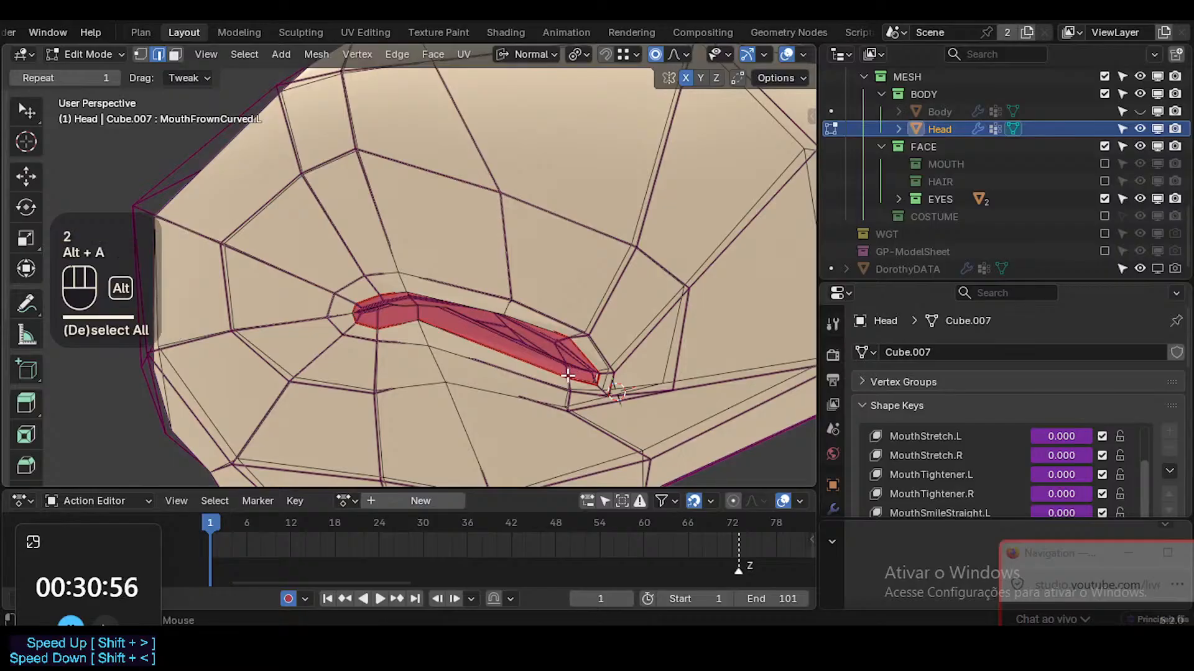
{"action": "left_click", "coordinate": [571, 373], "text": "alt+shift"}
{"action": "key", "text": "alt+a"}
{"action": "left_click", "coordinate": [567, 402], "text": "alt+shift"}
{"action": "left_click", "coordinate": [570, 392]}
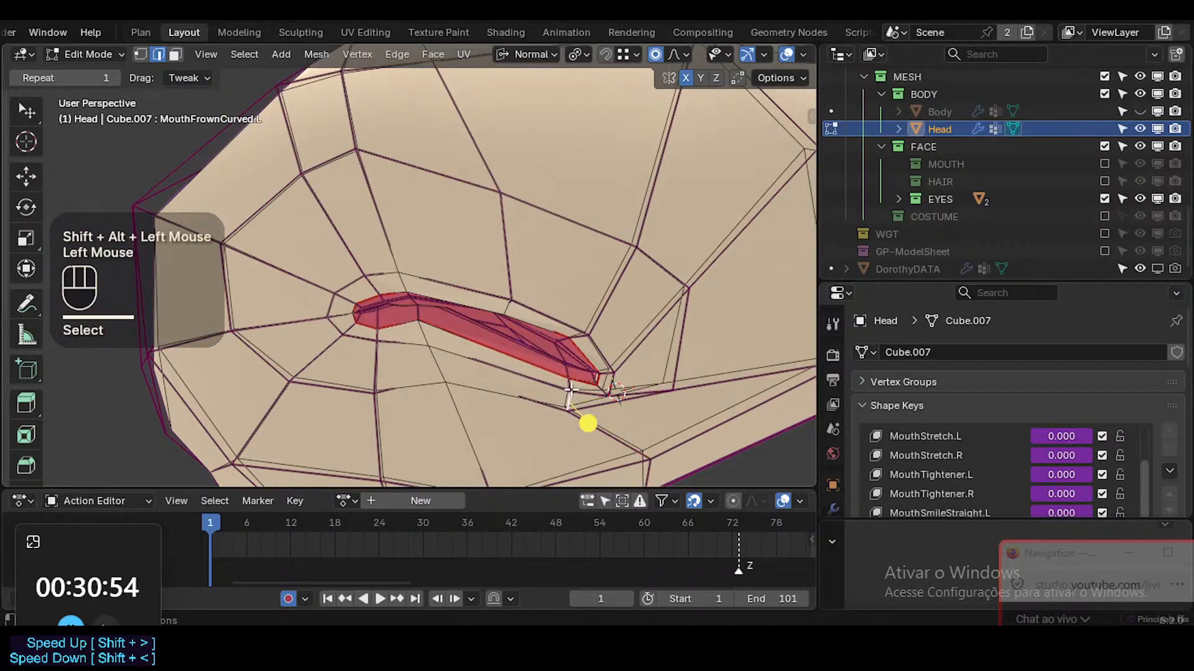
{"action": "left_click", "coordinate": [566, 368], "text": "shift"}
Slide the two short edges below the left half of the lower lip toward the middle, and adjust their position and depth
{"action": "left_click", "coordinate": [566, 372]}
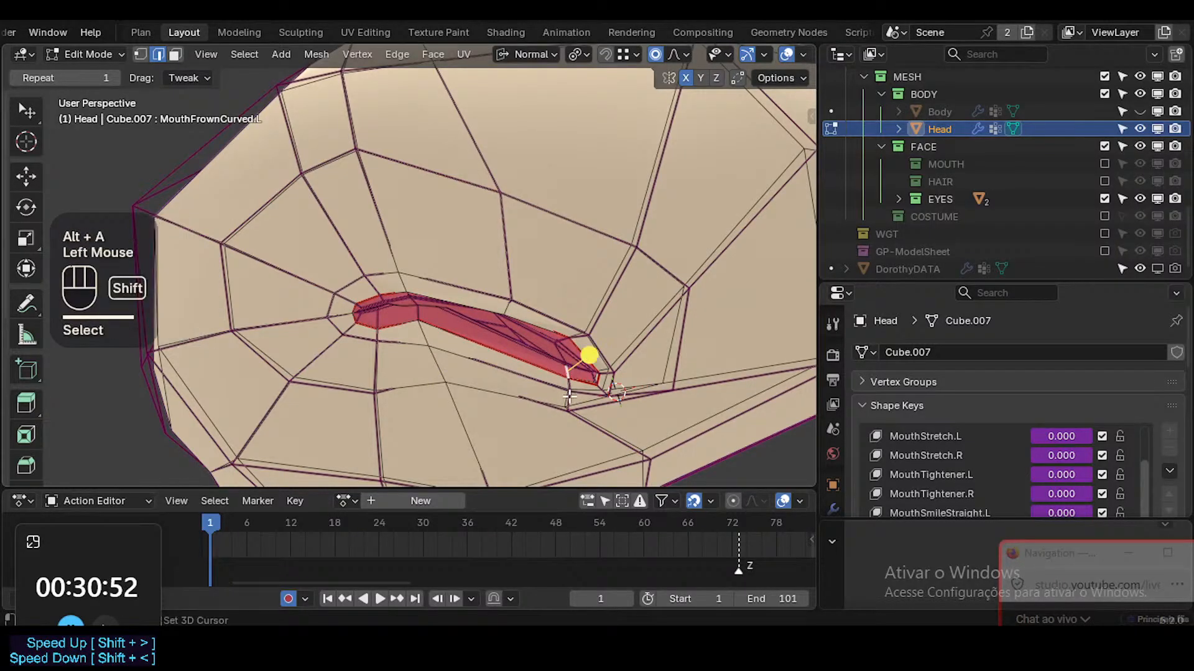
{"action": "left_click", "coordinate": [568, 400], "text": "shift"}
{"action": "key", "text": "g"}
{"action": "key", "text": "g"}
{"action": "left_click", "coordinate": [540, 390]}
{"action": "key", "text": "g"}
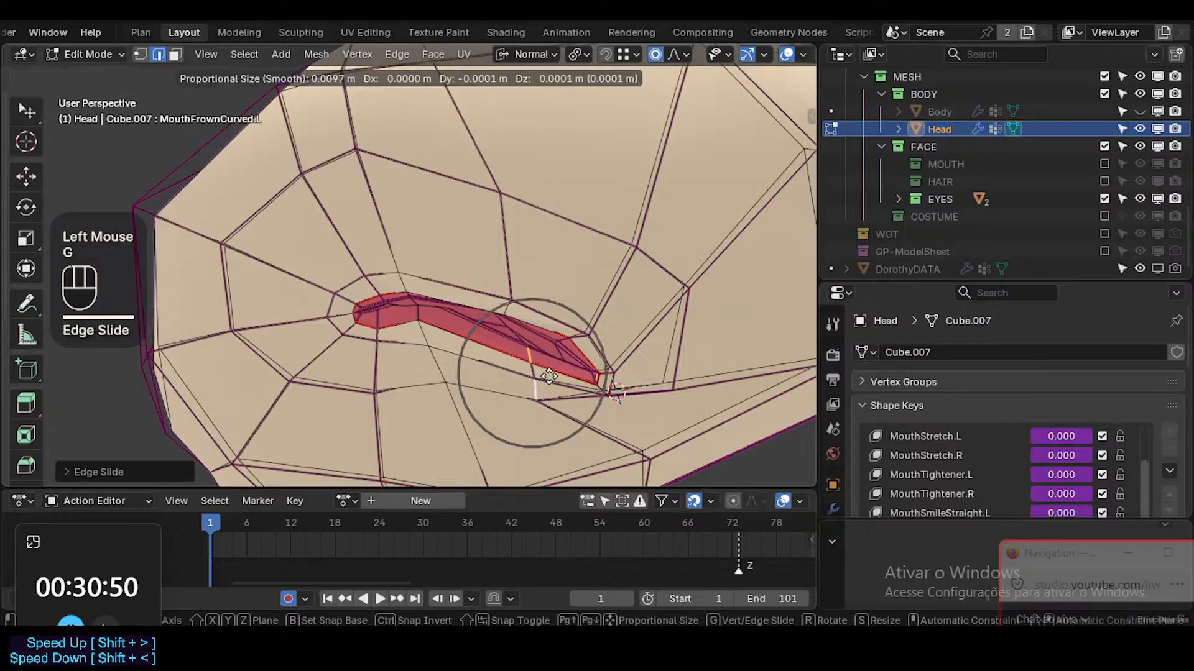
{"action": "left_click", "coordinate": [533, 360]}
{"action": "middle_click_drag", "start_coordinate": [533, 360], "coordinate": [541, 346]}
{"action": "key", "text": "g"}
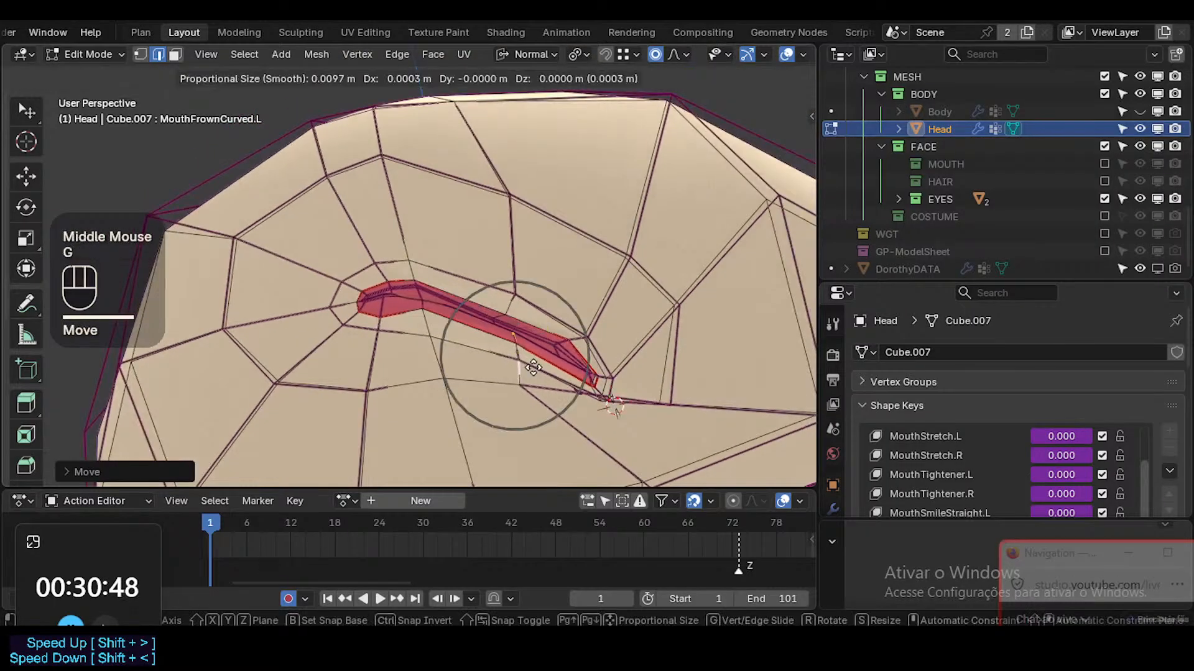
{"action": "left_click", "coordinate": [535, 362], "text": "shift"}
Slide the chin vertex below the left mouth corner inward, and raise the neighbouring chin vertex on the centre line
{"action": "key", "text": "1"}
{"action": "left_click_drag", "start_coordinate": [596, 387], "coordinate": [579, 438]}
{"action": "middle_click_drag", "start_coordinate": [573, 459], "coordinate": [586, 376], "text": "shift"}
{"action": "left_click", "coordinate": [729, 427]}
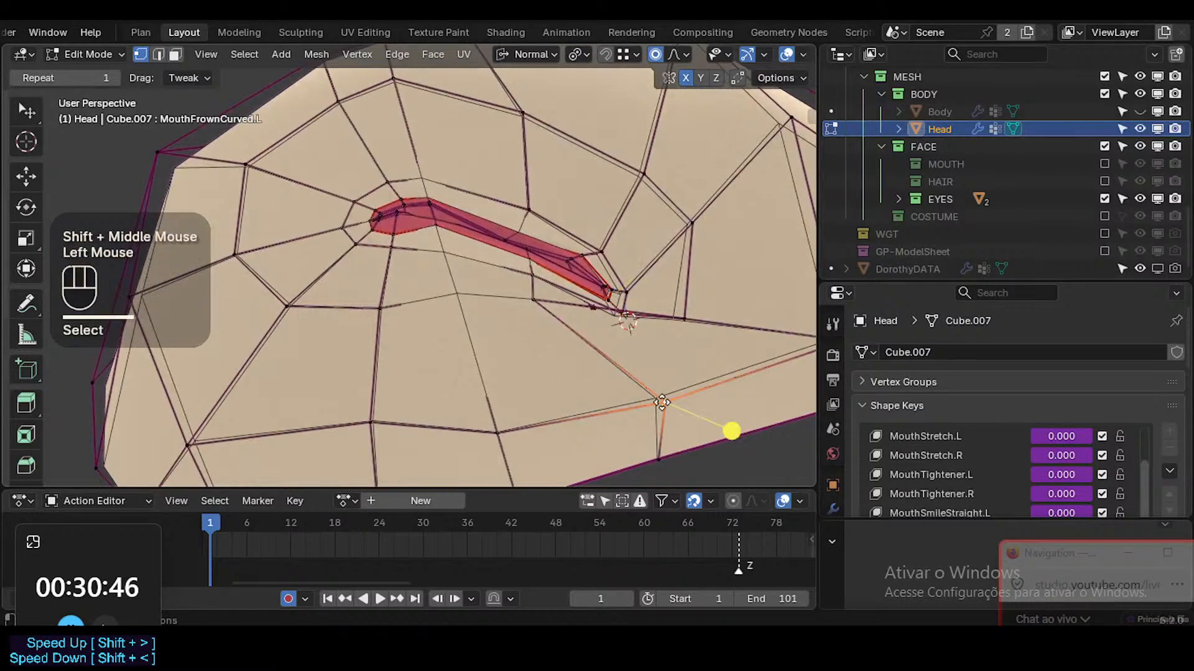
{"action": "key", "text": "g"}
{"action": "key", "text": "g"}
{"action": "left_click", "coordinate": [635, 437]}
{"action": "key", "text": "g"}
{"action": "left_click", "coordinate": [525, 351]}
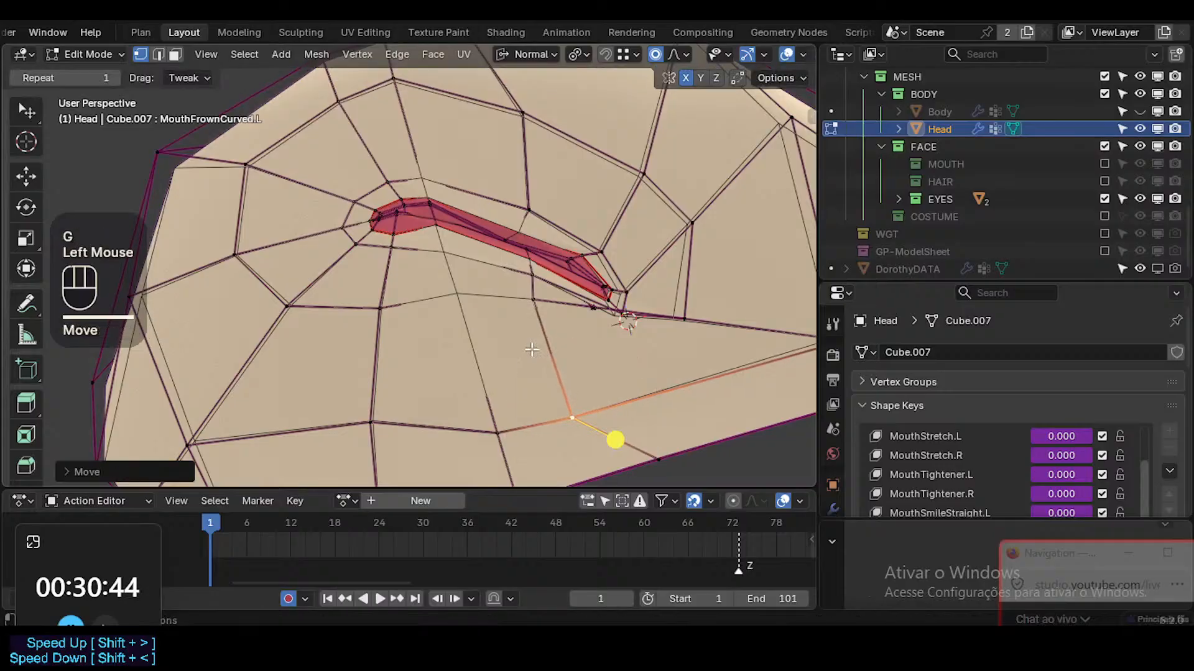
{"action": "left_click", "coordinate": [497, 435]}
{"action": "key", "text": "g"}
{"action": "left_click", "coordinate": [491, 417]}
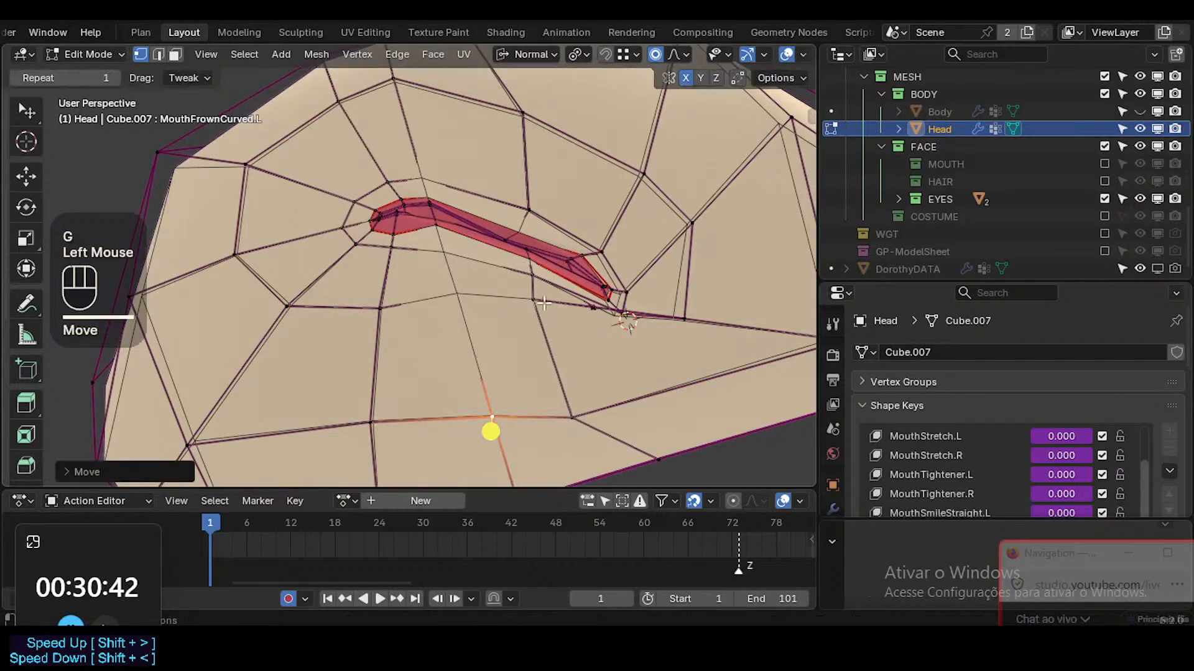
Reposition the vertex beneath the left half of the lower lip, adjusting its height and depth from two view angles
{"action": "left_click", "coordinate": [532, 299]}
{"action": "key", "text": "g"}
{"action": "left_click", "coordinate": [534, 292]}
{"action": "key", "text": "g"}
{"action": "left_click", "coordinate": [524, 293]}
{"action": "left_click", "coordinate": [527, 282]}
{"action": "middle_click_drag", "start_coordinate": [527, 281], "coordinate": [456, 385]}
{"action": "key", "text": "g"}
{"action": "left_click", "coordinate": [449, 387]}
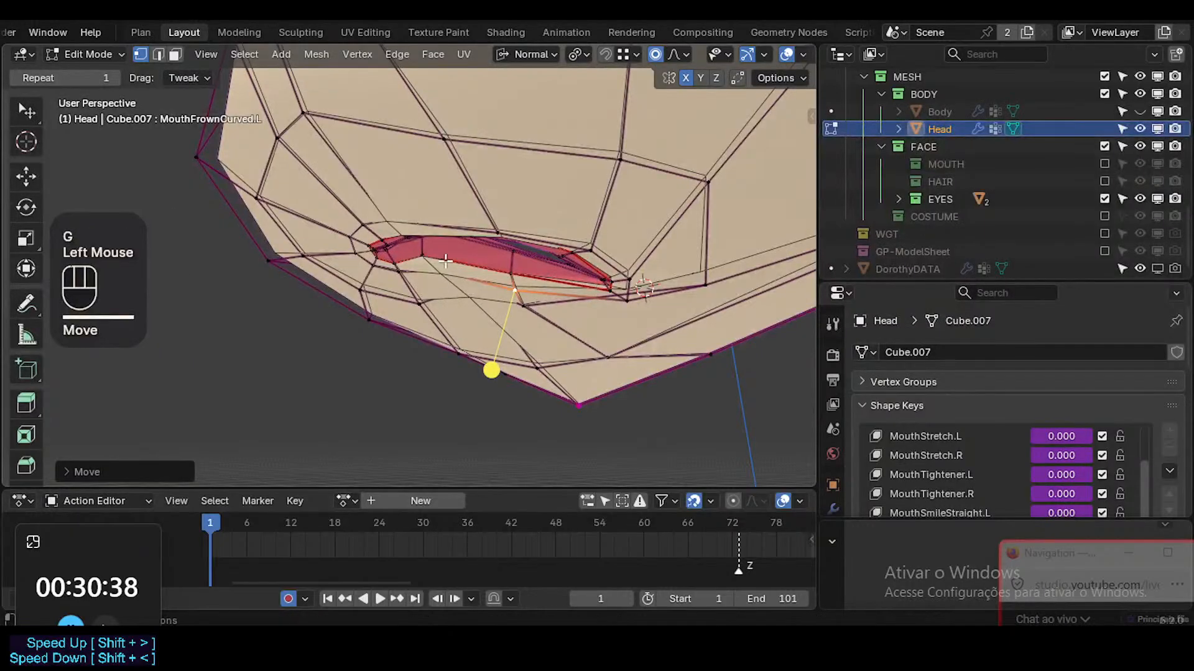
Lower the ring vertex directly beneath the middle of the lower lip
{"action": "left_click", "coordinate": [447, 264]}
{"action": "left_click", "coordinate": [446, 271]}
{"action": "key", "text": "g"}
{"action": "left_click", "coordinate": [442, 294]}
Lower the centre-line vertex between the lower lip and chin, using X-ray temporarily to reach it
{"action": "left_click", "coordinate": [471, 295]}
{"action": "key", "text": "g"}
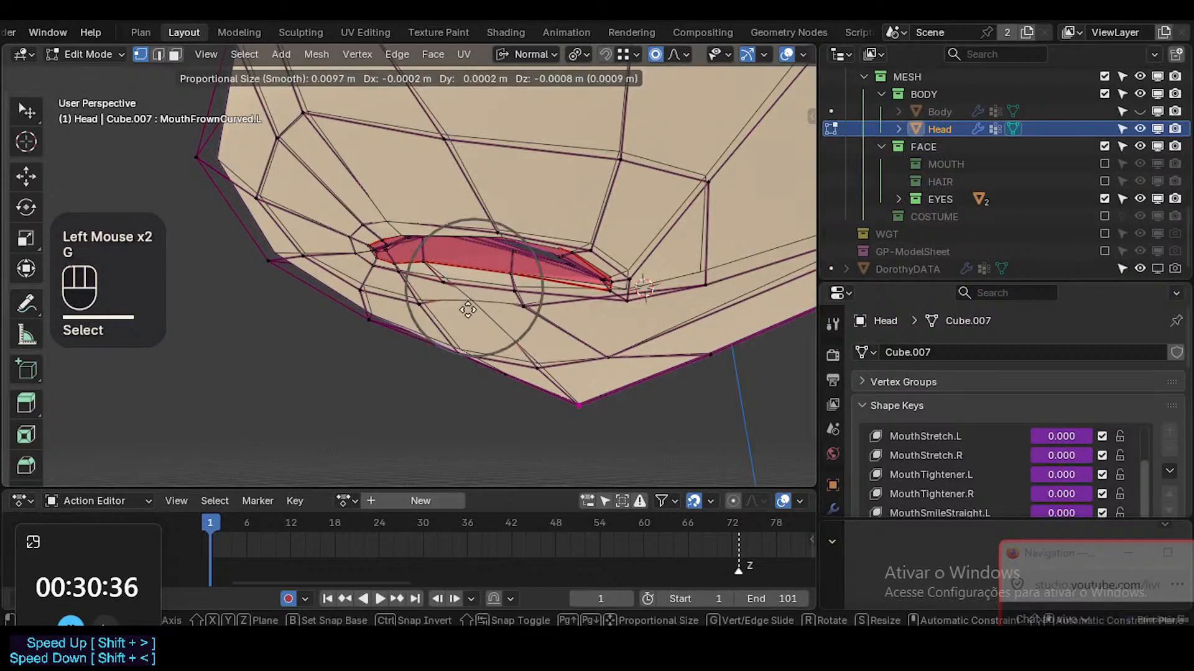
{"action": "left_click", "coordinate": [468, 311]}
{"action": "key", "text": "alt+z"}
{"action": "left_click", "coordinate": [484, 300]}
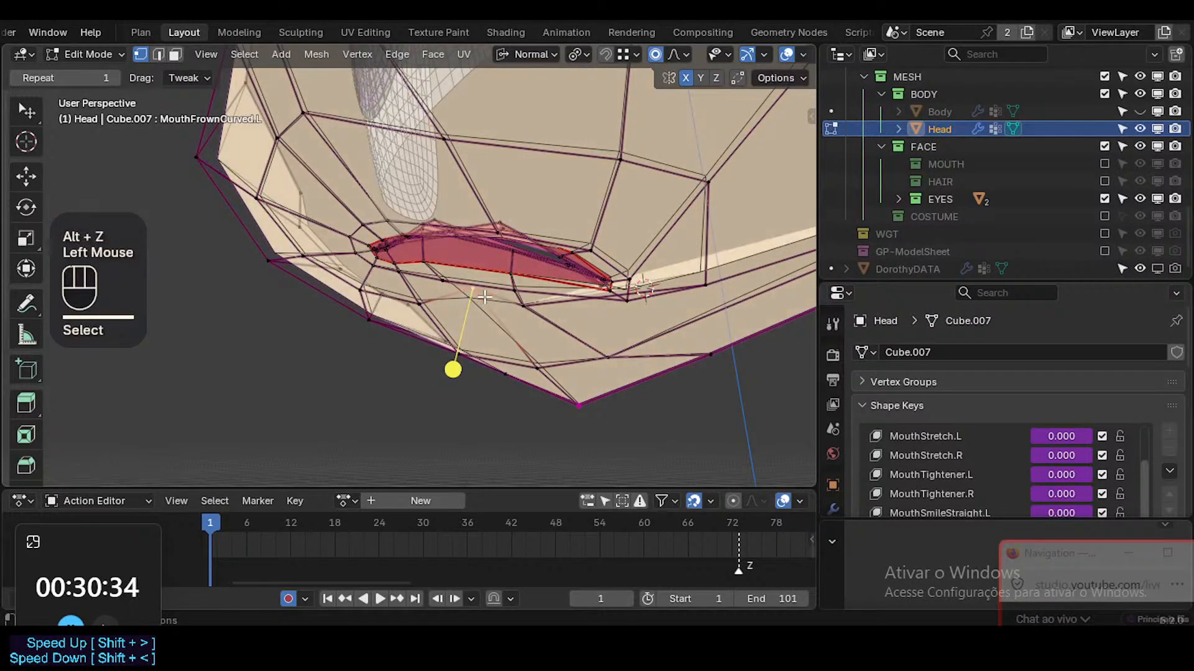
{"action": "left_click", "coordinate": [482, 305]}
{"action": "key", "text": "g"}
{"action": "left_click", "coordinate": [479, 313]}
{"action": "key", "text": "alt+z"}
Fine-tune the vertices beneath the middle and left half of the lower lip, reducing the proportional editing size to about 0.0088 m
{"action": "left_click", "coordinate": [440, 275]}
{"action": "key", "text": "g"}
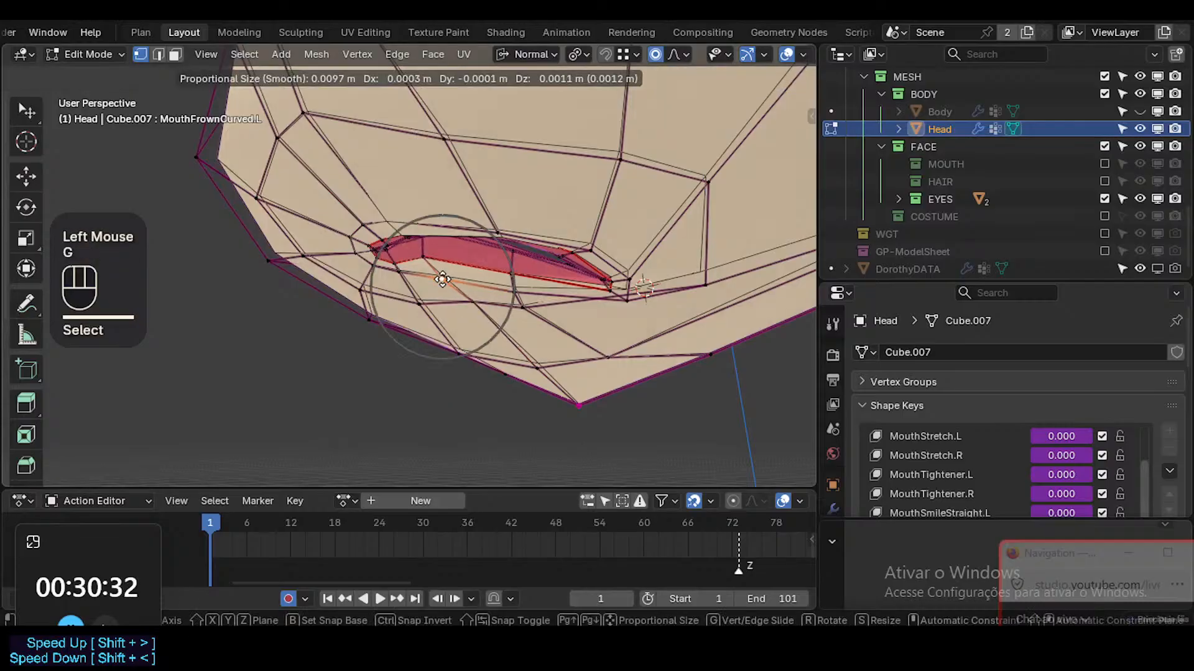
{"action": "scroll", "coordinate": [442, 279], "scroll_direction": "up", "scroll_amount": 1}
{"action": "left_click", "coordinate": [441, 279]}
{"action": "left_click", "coordinate": [520, 294]}
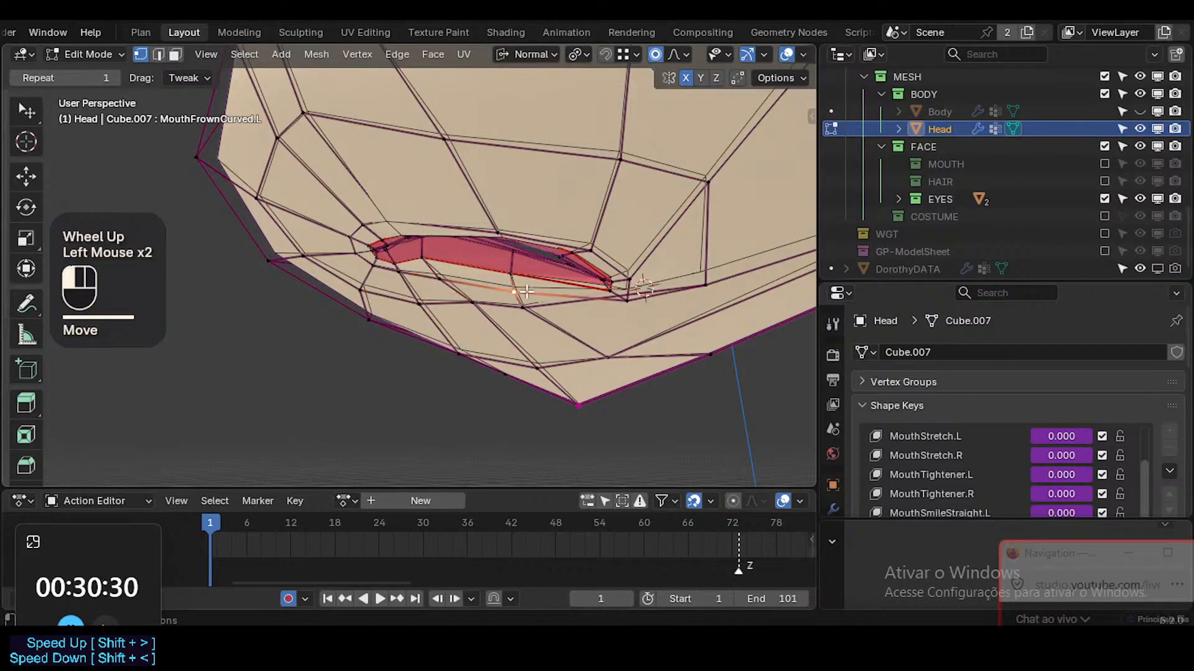
{"action": "key", "text": "g"}
{"action": "left_click", "coordinate": [547, 271], "text": "shift"}
{"action": "left_click", "coordinate": [536, 316]}
{"action": "key", "text": "g"}
{"action": "left_click", "coordinate": [536, 313], "text": "shift"}
Reposition the chin vertex below the left half of the mouth, and nudge the ring vertex at the left mouth corner
{"action": "left_click", "coordinate": [611, 361]}
{"action": "middle_click_drag", "start_coordinate": [615, 359], "coordinate": [649, 170]}
{"action": "key", "text": "g"}
{"action": "left_click", "coordinate": [647, 384]}
{"action": "middle_click_drag", "start_coordinate": [648, 384], "coordinate": [642, 389], "text": "shift"}
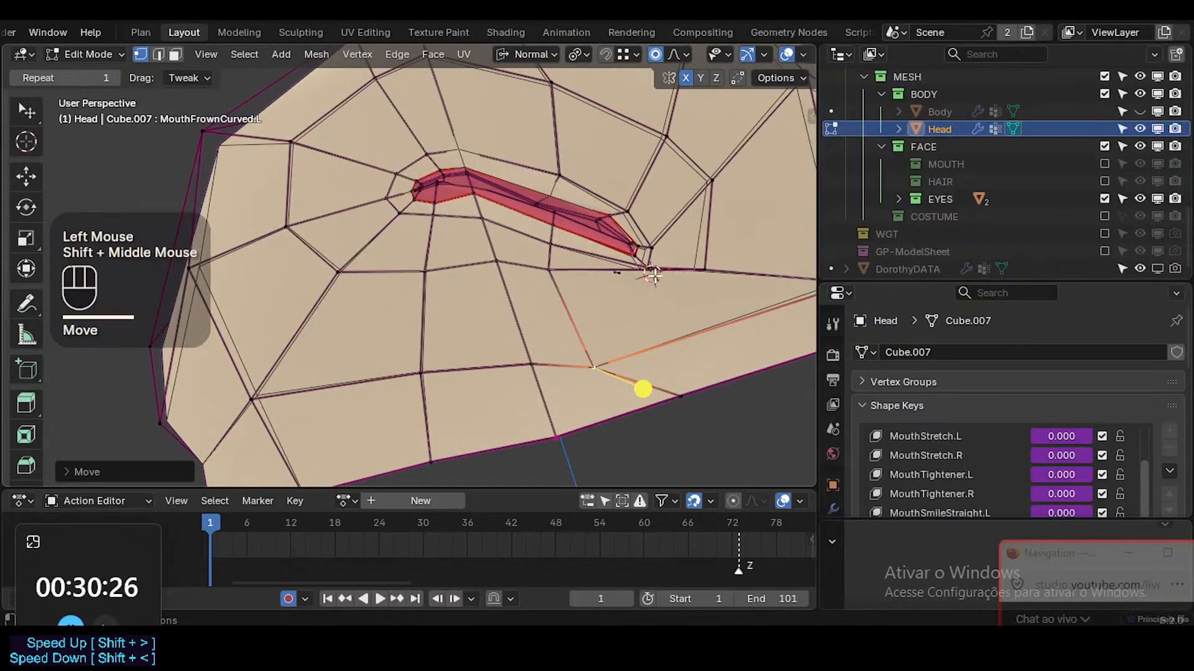
{"action": "left_click", "coordinate": [647, 268]}
{"action": "key", "text": "g"}
{"action": "left_click", "coordinate": [652, 271]}
Slide the jaw vertex inward beneath the left mouth corner, and pull the outer-ring vertex below the corner down
{"action": "left_click", "coordinate": [698, 271]}
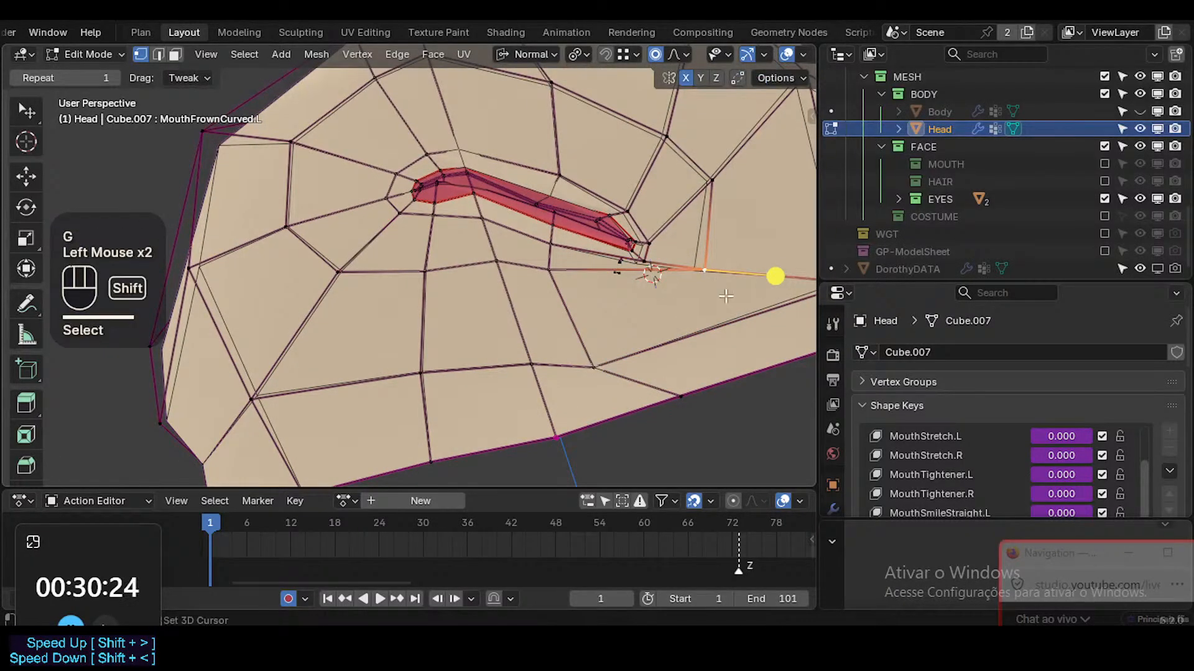
{"action": "middle_click_drag", "start_coordinate": [726, 296], "coordinate": [616, 318], "text": "shift"}
{"action": "left_click", "coordinate": [752, 296]}
{"action": "key", "text": "g"}
{"action": "key", "text": "g"}
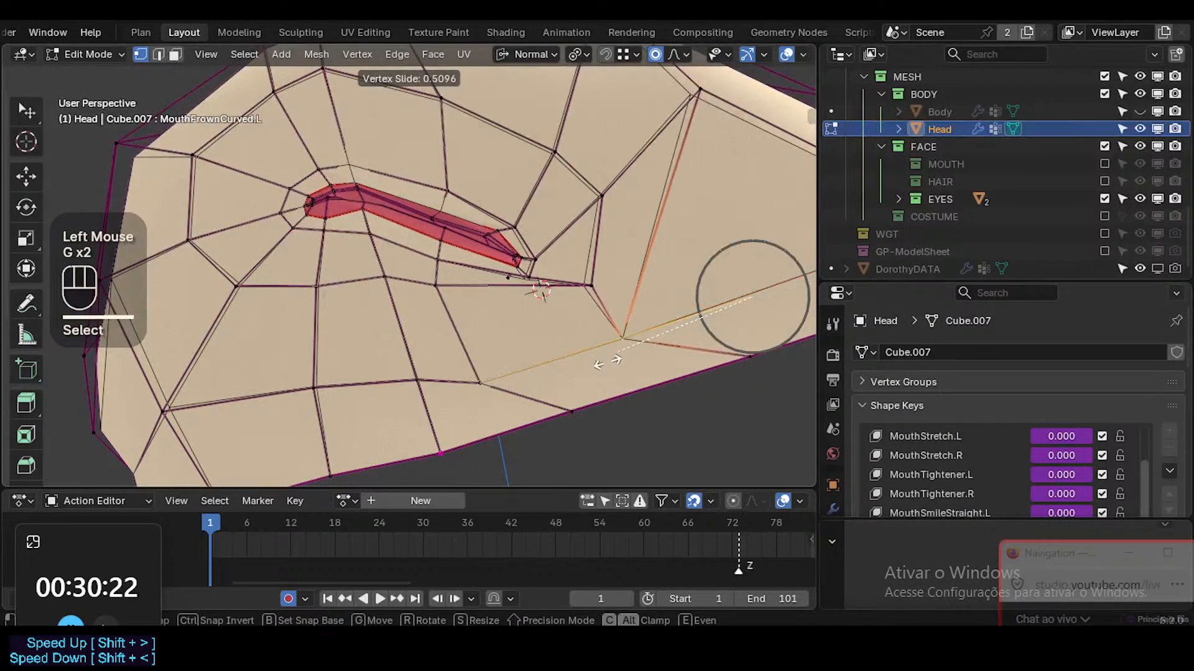
{"action": "left_click", "coordinate": [687, 354]}
{"action": "left_click", "coordinate": [584, 304]}
{"action": "key", "text": "g"}
{"action": "left_click", "coordinate": [573, 347]}
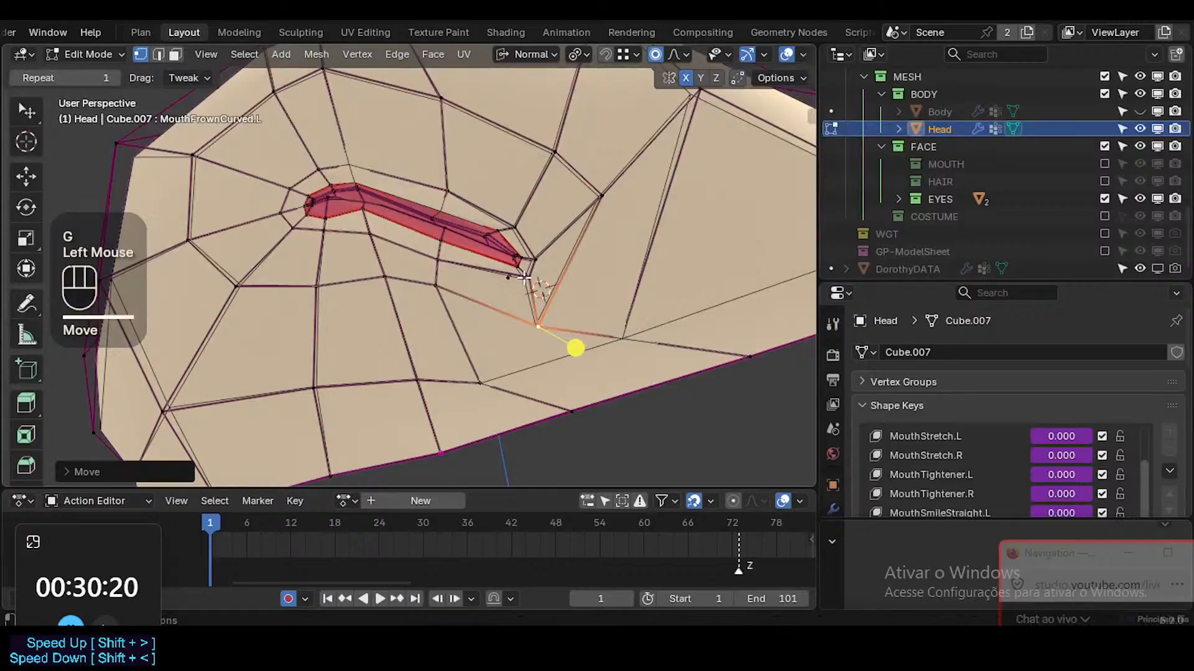
Lower the ring vertex under the left mouth corner with a slight rotation, and slide the outer-ring vertex beneath it inward
{"action": "left_click", "coordinate": [525, 285]}
{"action": "key", "text": "g"}
{"action": "left_click", "coordinate": [532, 299]}
{"action": "key", "text": "r"}
{"action": "left_click", "coordinate": [586, 280]}
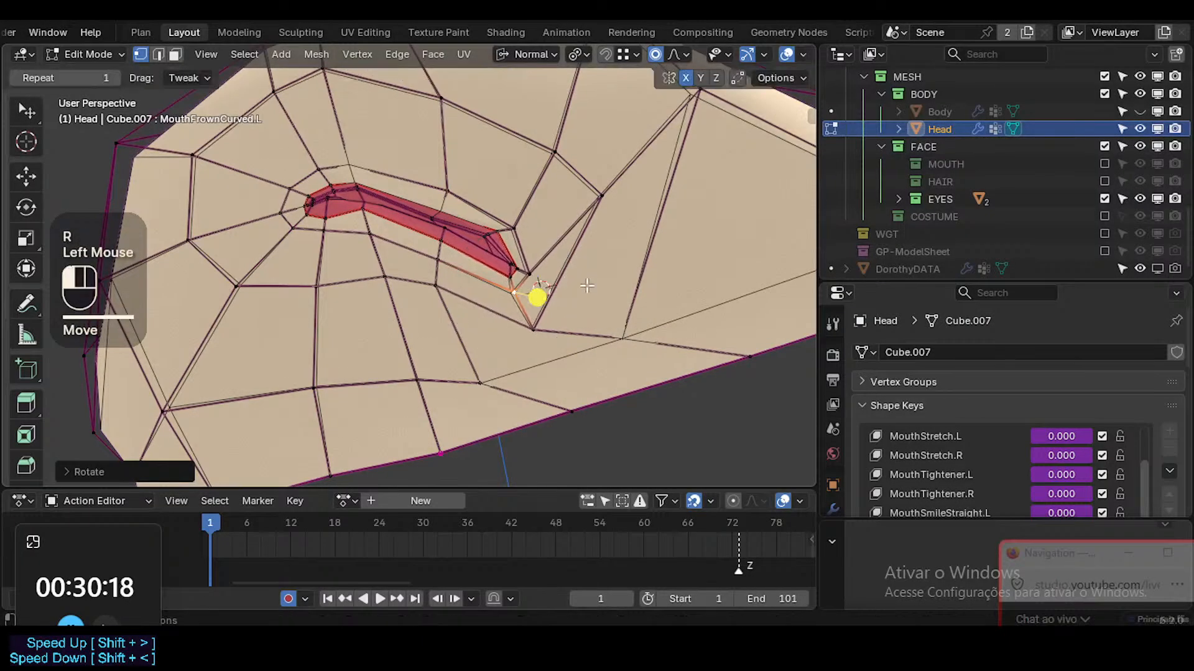
{"action": "left_click", "coordinate": [549, 328]}
{"action": "key", "text": "g"}
{"action": "key", "text": "g"}
{"action": "left_click", "coordinate": [541, 325]}
Slide the outer-ring vertex beside the left mouth corner down toward the corner, and adjust its position
{"action": "left_click", "coordinate": [609, 188]}
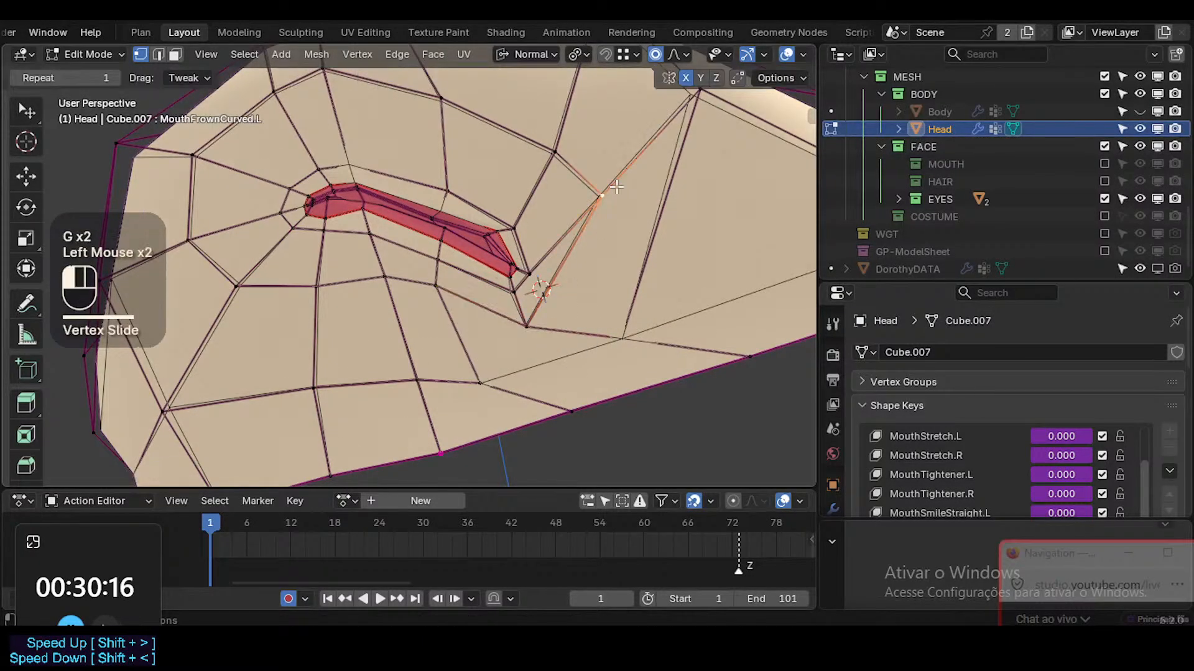
{"action": "key", "text": "g"}
{"action": "key", "text": "g"}
{"action": "left_click", "coordinate": [616, 259]}
{"action": "key", "text": "g"}
{"action": "left_click", "coordinate": [618, 269]}
Slide the cheek vertex farther out from the left mouth corner down along its edge
{"action": "left_click", "coordinate": [686, 134]}
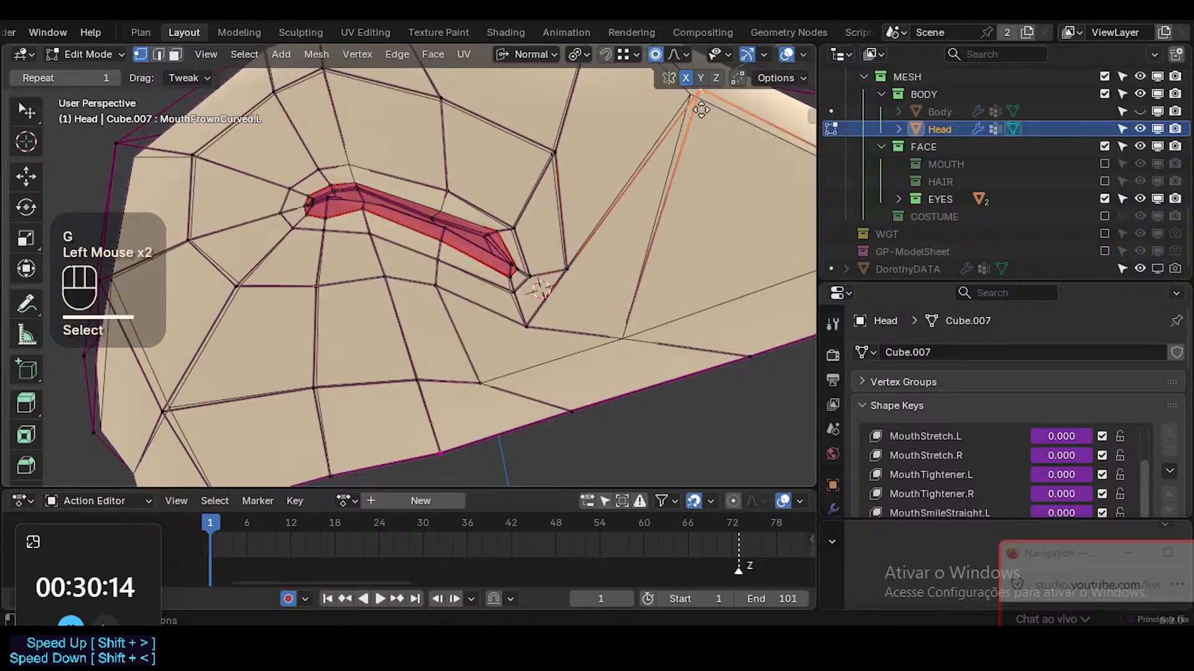
{"action": "key", "text": "g"}
{"action": "key", "text": "g"}
{"action": "left_click", "coordinate": [686, 143]}
{"action": "middle_click_drag", "start_coordinate": [759, 128], "coordinate": [747, 213], "text": "shift"}
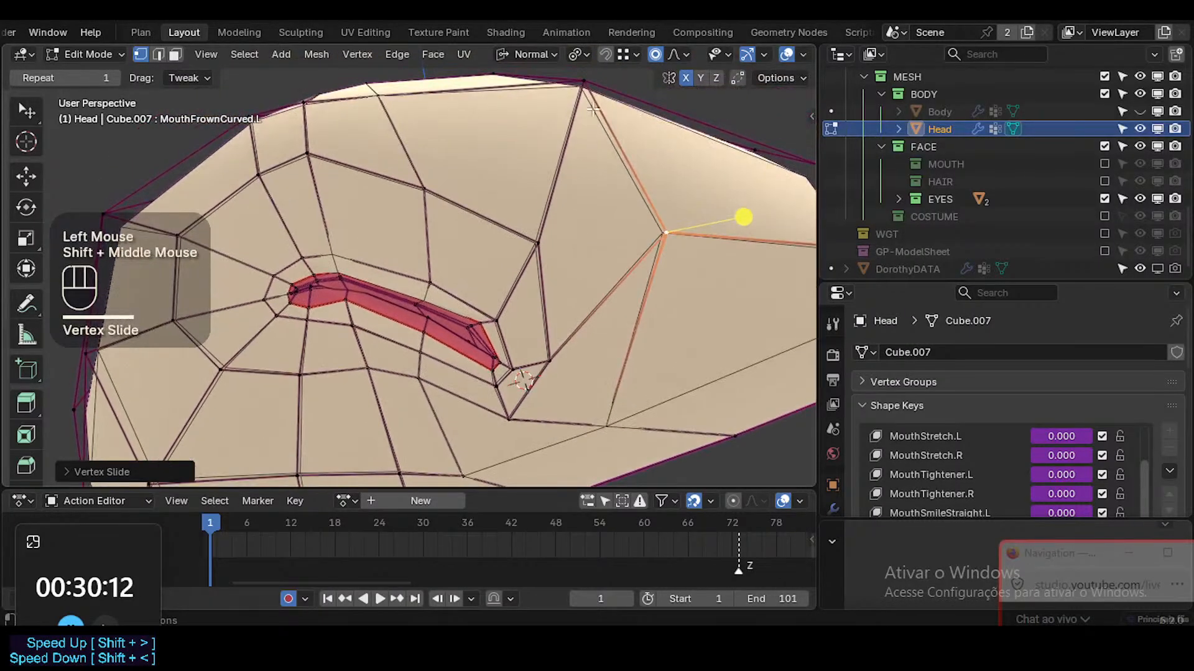
Slide the upper-border cheek vertex down and correct its depth, and nudge the neighbouring vertex toward the middle of the face
{"action": "left_click", "coordinate": [586, 83]}
{"action": "key", "text": "g"}
{"action": "key", "text": "g"}
{"action": "left_click", "coordinate": [596, 118]}
{"action": "key", "text": "g"}
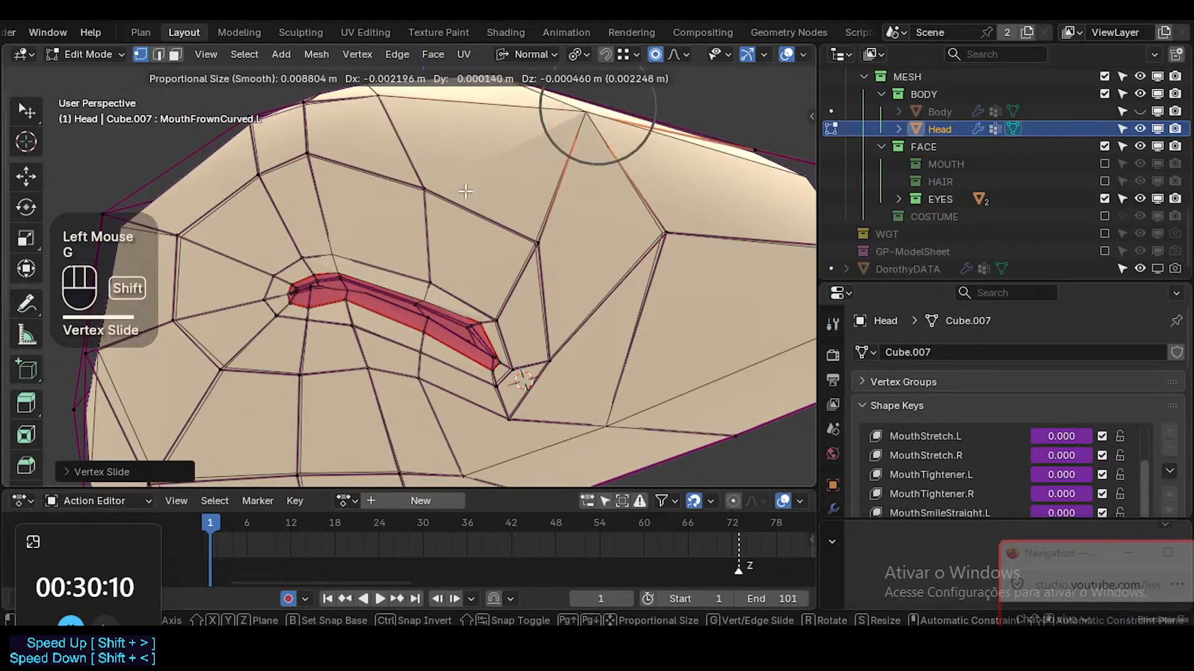
{"action": "left_click", "coordinate": [586, 111], "text": "shift"}
{"action": "middle_click_drag", "start_coordinate": [563, 205], "coordinate": [535, 186]}
{"action": "key", "text": "g"}
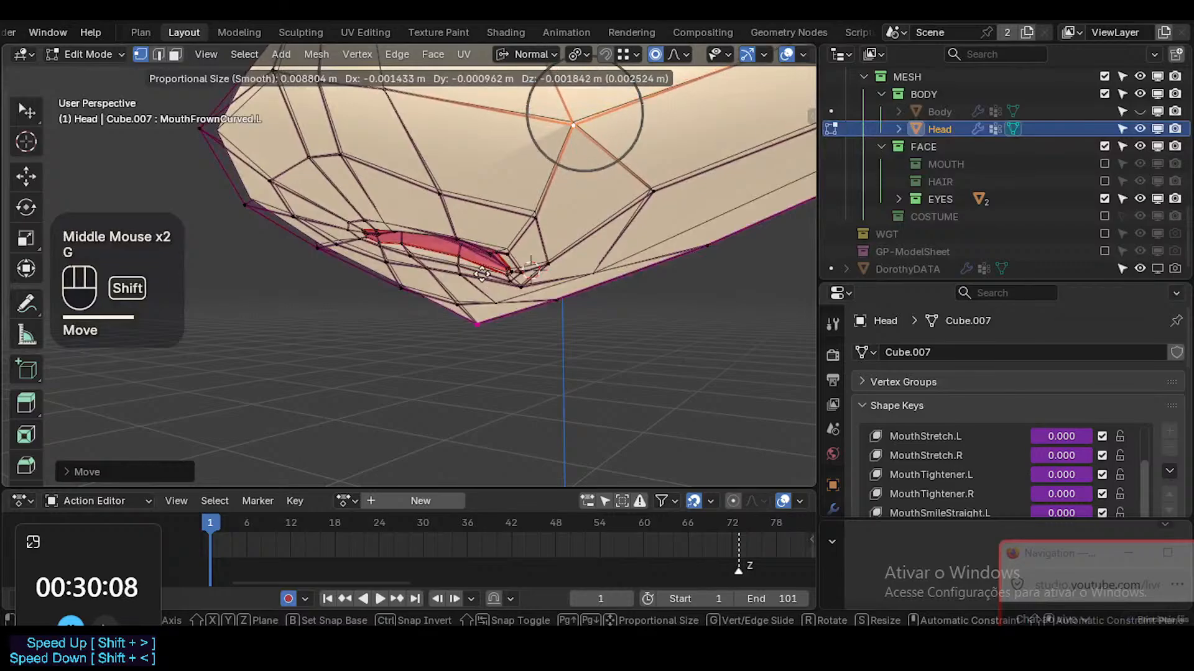
{"action": "left_click", "coordinate": [485, 255], "text": "shift"}
{"action": "left_click", "coordinate": [385, 96]}
{"action": "key", "text": "g"}
{"action": "left_click", "coordinate": [344, 95], "text": "shift"}
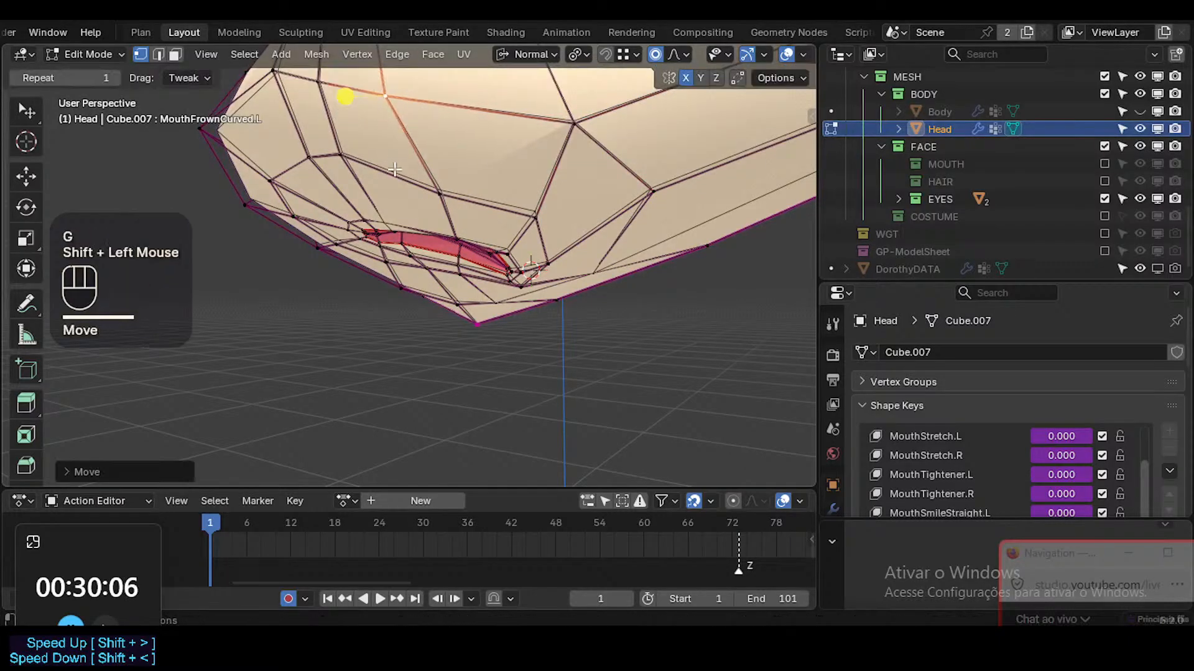
Reposition the outer-ring vertex above the left half of the upper lip, shifting it up from the mouth
{"action": "middle_click_drag", "start_coordinate": [400, 173], "coordinate": [439, 245]}
{"action": "left_click", "coordinate": [421, 237]}
{"action": "key", "text": "g"}
{"action": "key", "text": "g"}
{"action": "left_click", "coordinate": [421, 244]}
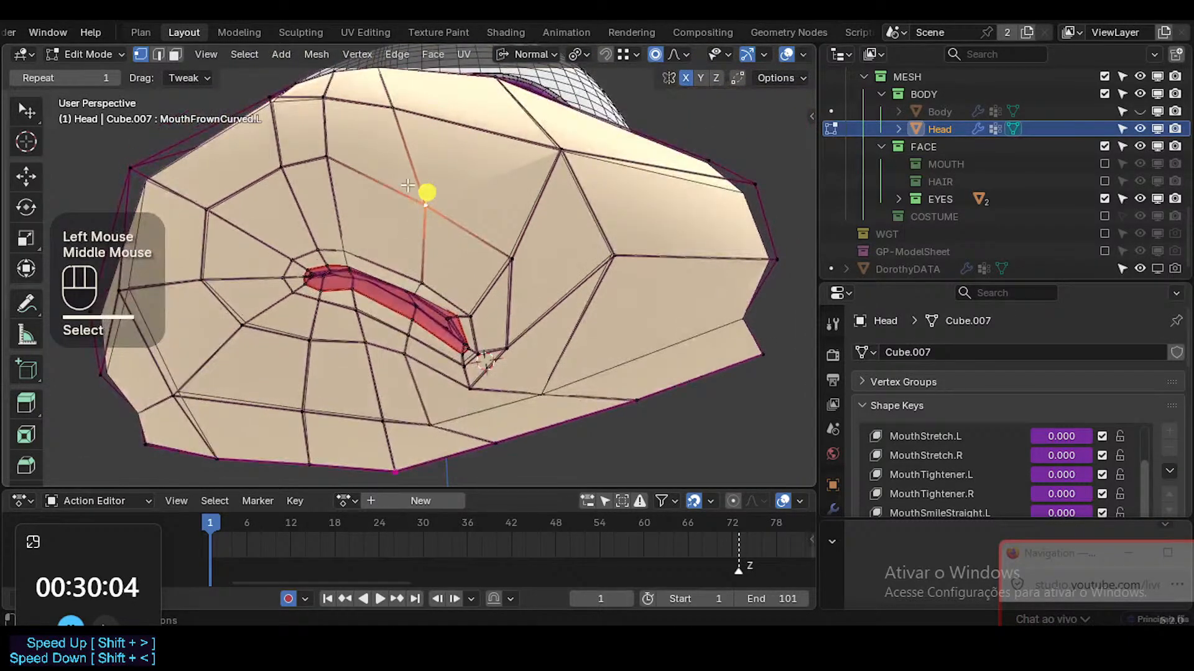
{"action": "key", "text": "g"}
{"action": "left_click", "coordinate": [419, 172]}
{"action": "middle_click_drag", "start_coordinate": [420, 172], "coordinate": [426, 160]}
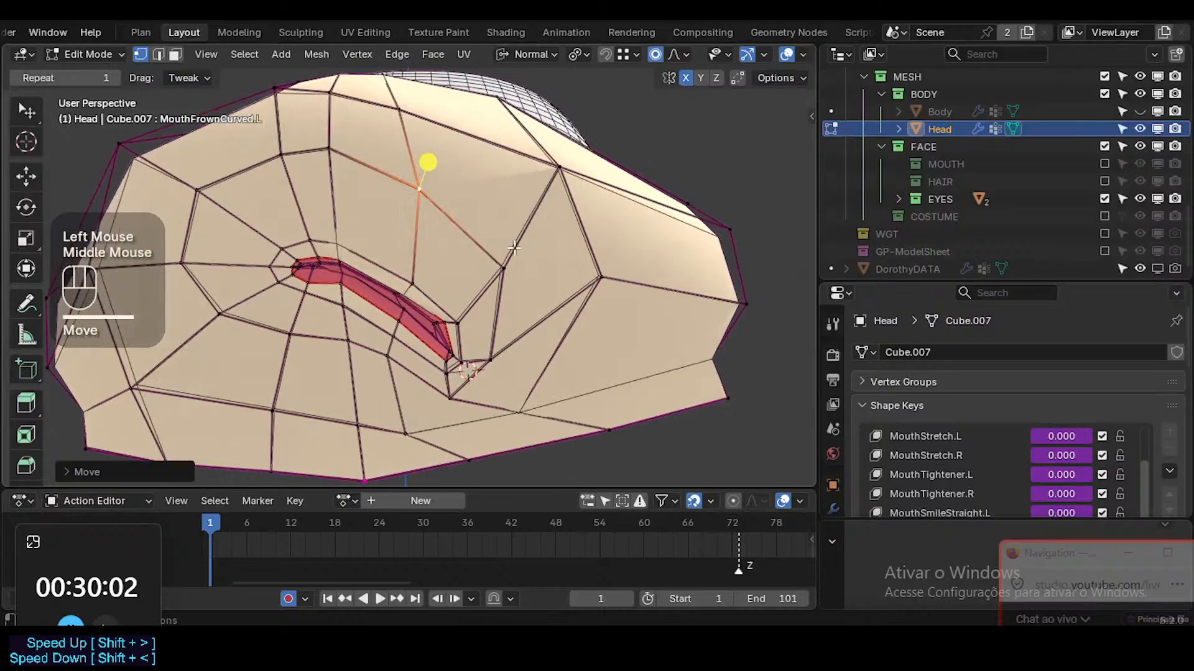
Lower the outer-ring vertex above the left mouth corner, and adjust the depth of the area above the lip
{"action": "left_click", "coordinate": [501, 273]}
{"action": "key", "text": "g"}
{"action": "left_click", "coordinate": [498, 296]}
{"action": "middle_click_drag", "start_coordinate": [498, 295], "coordinate": [547, 324]}
{"action": "key", "text": "g"}
{"action": "left_click", "coordinate": [546, 328], "text": "shift"}
Reposition the vertices along the left half of the upper lip, checking their depth from the side
{"action": "middle_click_drag", "start_coordinate": [466, 353], "coordinate": [466, 346], "text": "ctrl"}
{"action": "left_click_drag", "start_coordinate": [399, 251], "coordinate": [395, 250]}
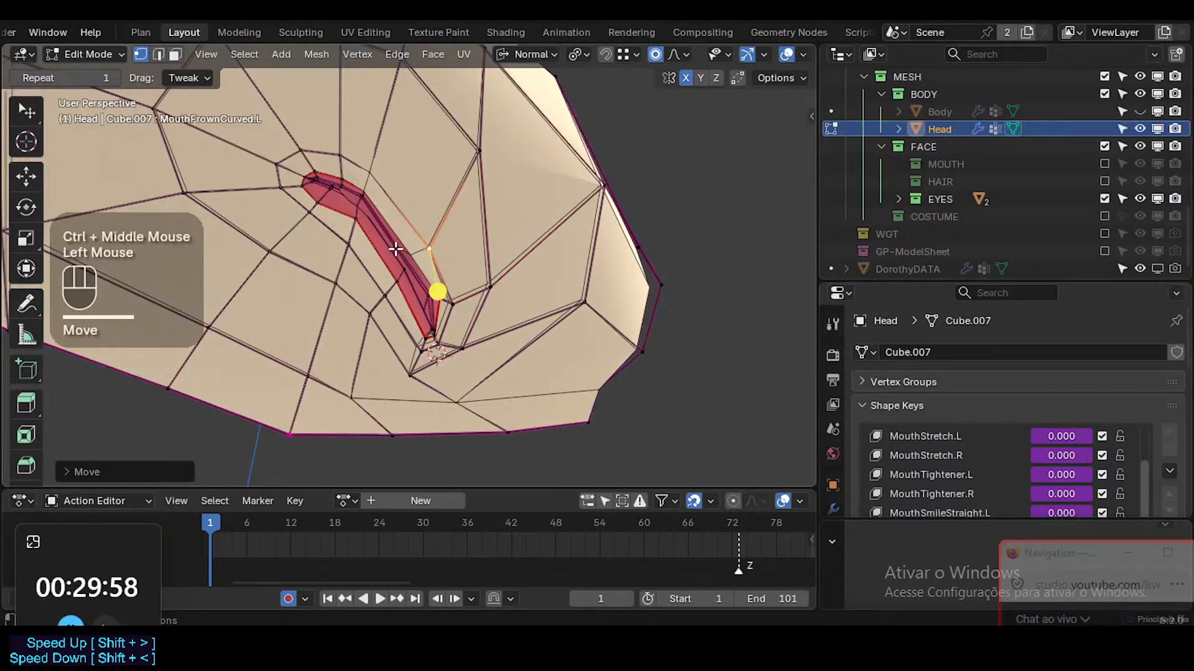
{"action": "left_click", "coordinate": [395, 249]}
{"action": "middle_click_drag", "start_coordinate": [395, 248], "coordinate": [424, 257]}
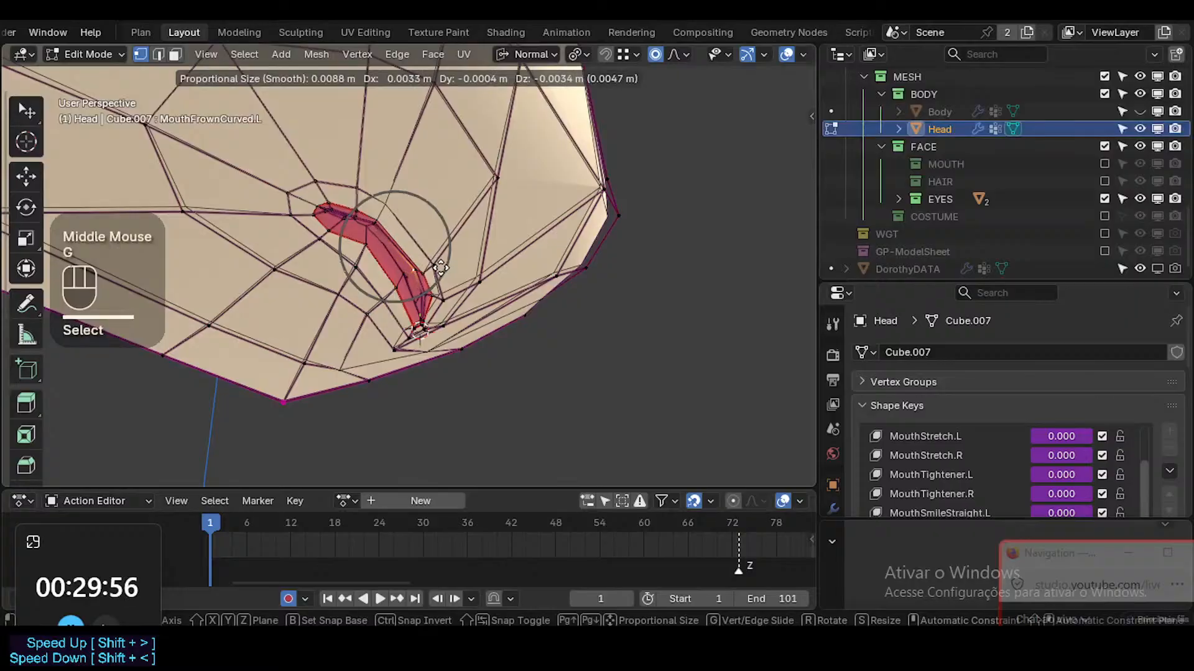
{"action": "left_click", "coordinate": [425, 253]}
{"action": "left_click", "coordinate": [429, 295]}
{"action": "middle_click_drag", "start_coordinate": [470, 266], "coordinate": [419, 333]}
{"action": "key", "text": "g"}
{"action": "left_click", "coordinate": [466, 301], "text": "shift"}
{"action": "key", "text": "3"}
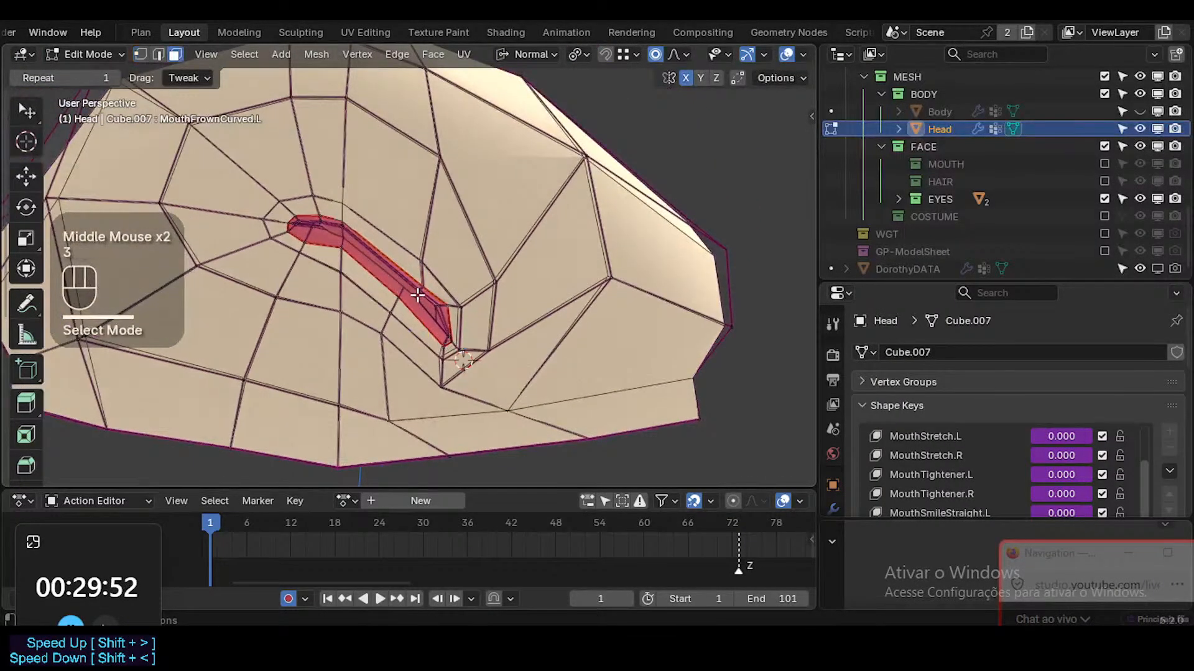
{"action": "left_click", "coordinate": [457, 309], "text": "alt+shift"}
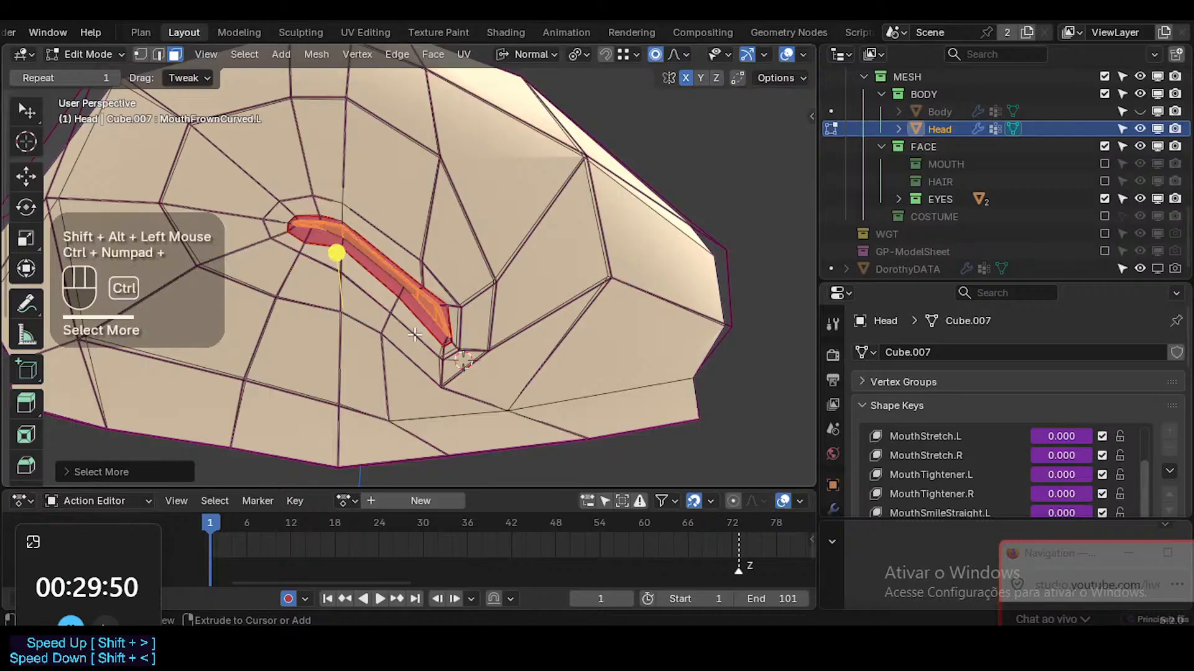
{"action": "left_click_drag", "start_coordinate": [332, 299], "coordinate": [368, 294]}
{"action": "key", "text": "alt+a"}
{"action": "left_click", "coordinate": [361, 203], "text": "alt+shift"}
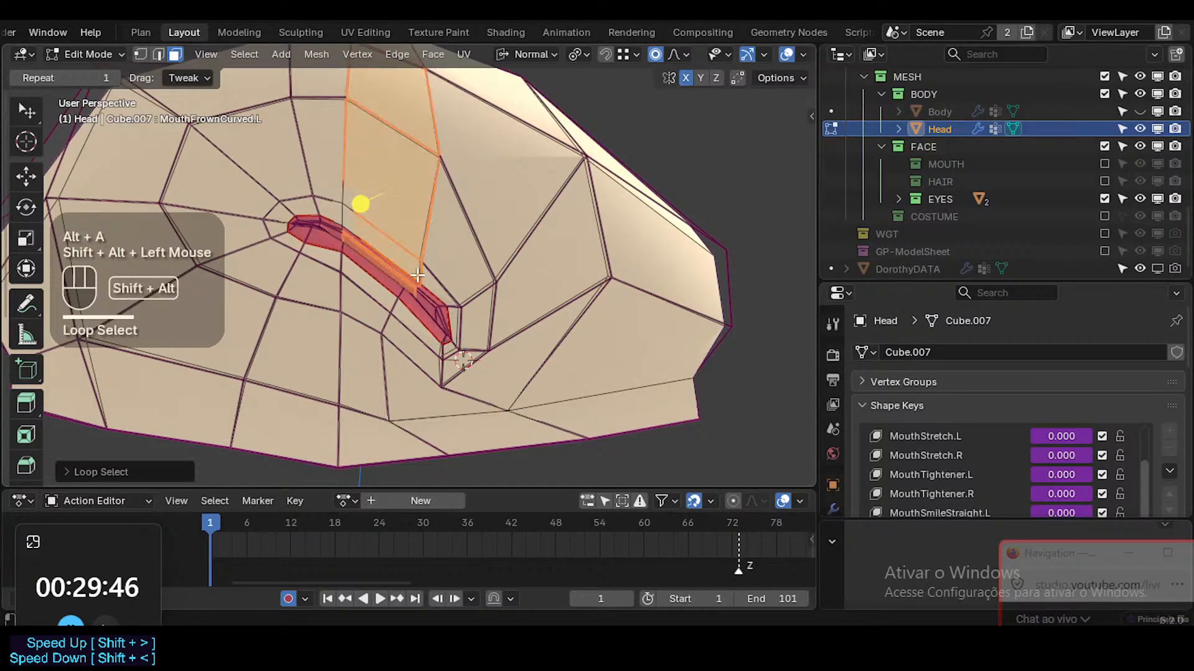
{"action": "key", "text": "alt+a"}
Select the ring of faces around the lips, rotate it slightly, and return to vertex selection
{"action": "left_click", "coordinate": [422, 276], "text": "alt+shift"}
{"action": "left_click_drag", "start_coordinate": [336, 307], "coordinate": [352, 320]}
{"action": "key", "text": "r"}
{"action": "left_click", "coordinate": [584, 314]}
{"action": "key", "text": "1"}
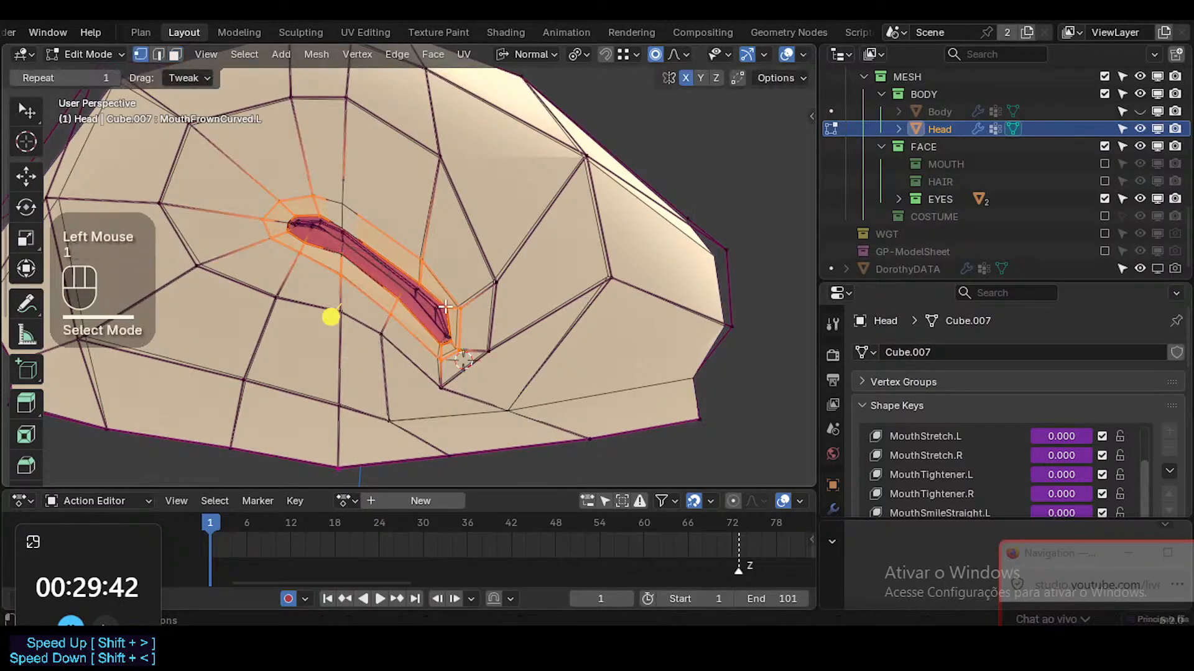
Nudge the lower-lip vertex on the left half, and shift the lip vertex near the left mouth corner inward
{"action": "left_click", "coordinate": [399, 301]}
{"action": "key", "text": "g"}
{"action": "left_click", "coordinate": [401, 303], "text": "shift"}
{"action": "middle_click_drag", "start_coordinate": [401, 303], "coordinate": [429, 301]}
{"action": "left_click", "coordinate": [452, 308]}
{"action": "key", "text": "g"}
{"action": "left_click", "coordinate": [349, 305], "text": "shift"}
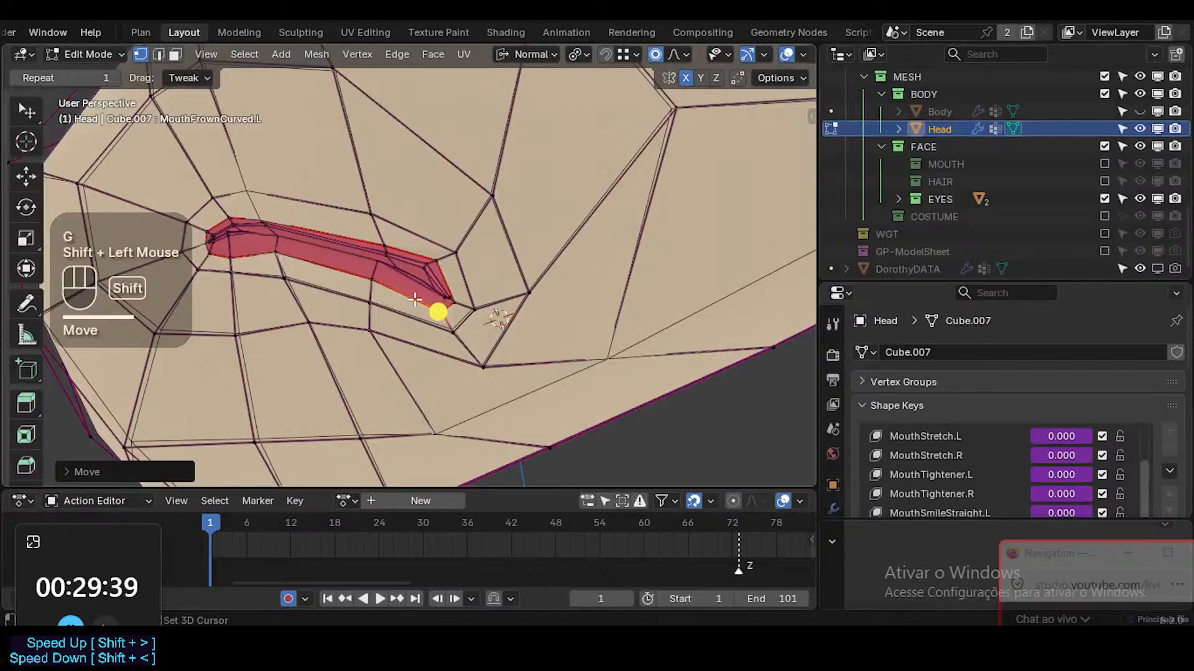
Lower the ring vertex above the left mouth corner, and draw the lip's corner vertex inward
{"action": "left_click", "coordinate": [441, 257]}
{"action": "key", "text": "g"}
{"action": "left_click", "coordinate": [364, 377], "text": "shift"}
{"action": "left_click", "coordinate": [430, 319]}
{"action": "key", "text": "g"}
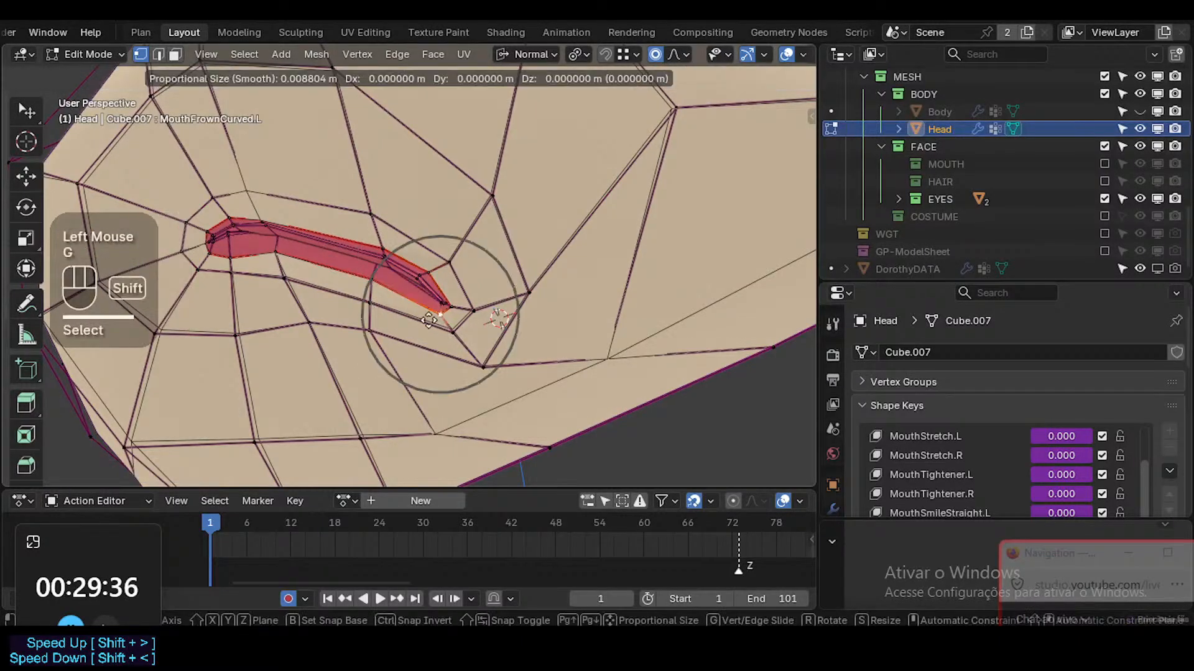
{"action": "left_click", "coordinate": [418, 315], "text": "shift"}
Bring the ring vertex at the left mouth corner closer to the lips, and nudge the ring vertex above the upper lip
{"action": "left_click", "coordinate": [466, 311]}
{"action": "key", "text": "g"}
{"action": "left_click", "coordinate": [485, 330], "text": "shift"}
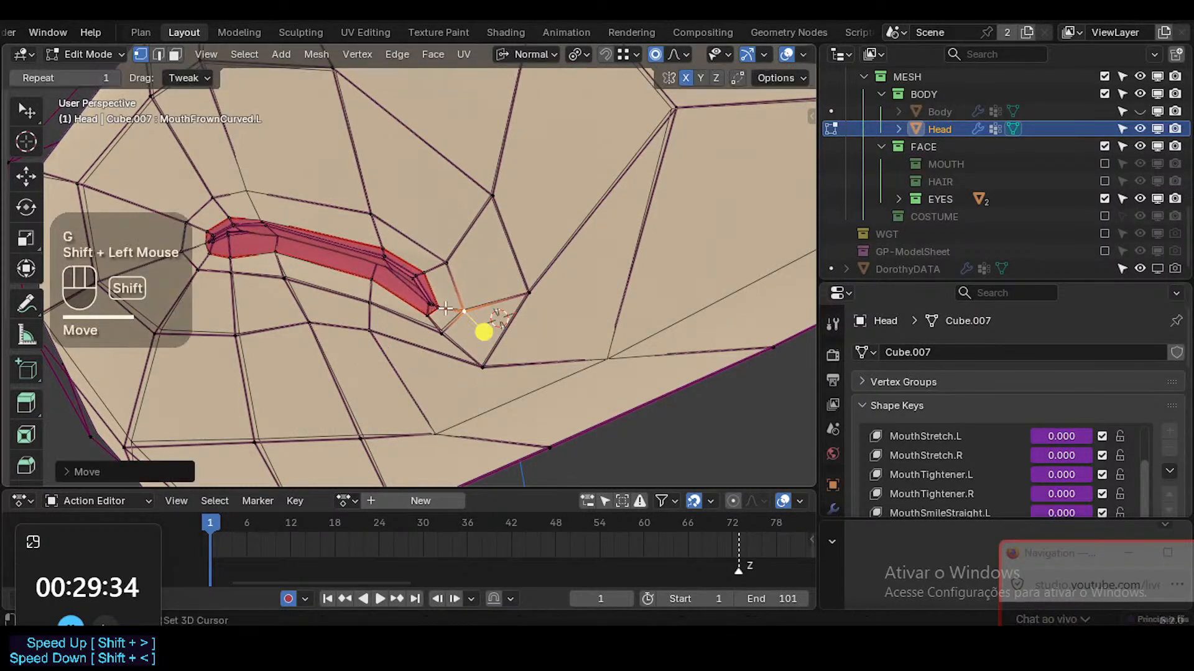
{"action": "key", "text": "r"}
{"action": "left_click", "coordinate": [480, 333]}
{"action": "left_click", "coordinate": [370, 215]}
{"action": "key", "text": "g"}
{"action": "left_click", "coordinate": [355, 220], "text": "shift"}
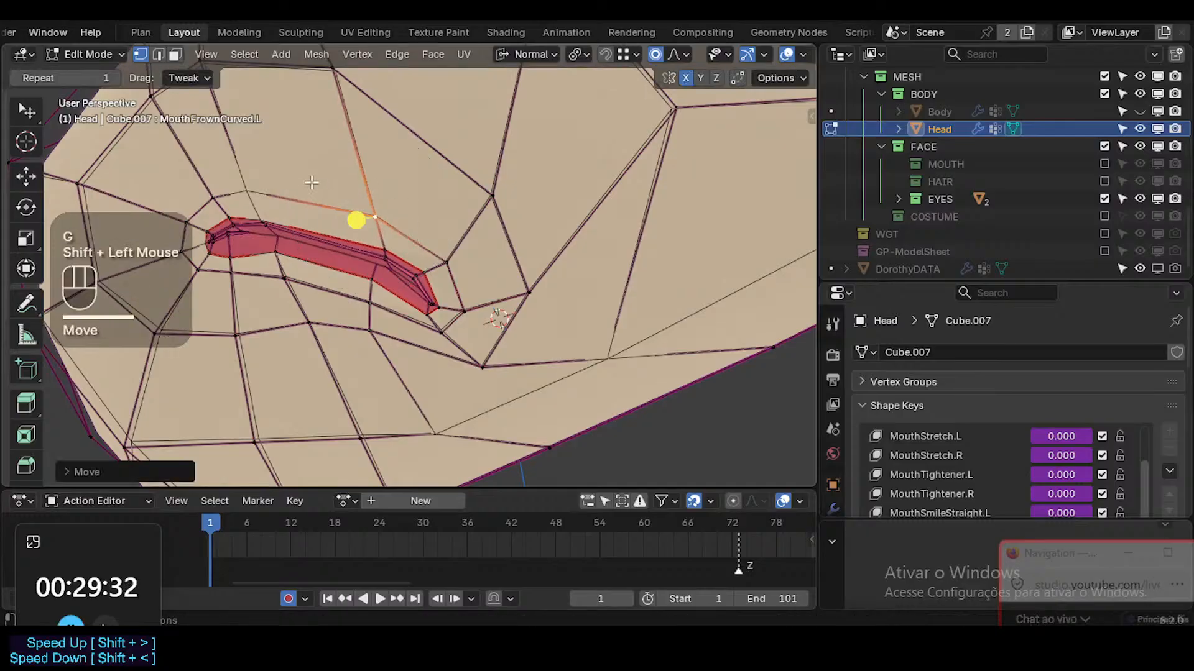
Nudge the ring vertex above the upper lip's left half, and shift the upper-lip vertex just beneath it
{"action": "left_click", "coordinate": [254, 187]}
{"action": "middle_click_drag", "start_coordinate": [256, 187], "coordinate": [259, 240]}
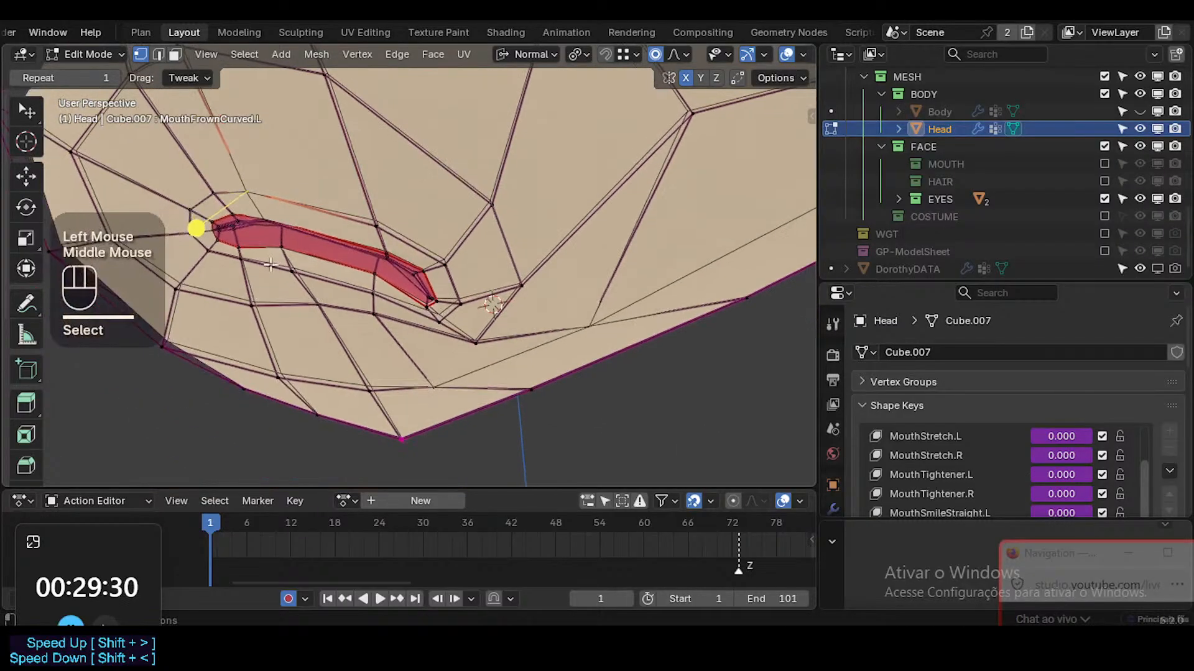
{"action": "key", "text": "g"}
{"action": "left_click", "coordinate": [259, 253], "text": "shift"}
{"action": "left_click", "coordinate": [259, 301]}
{"action": "key", "text": "g"}
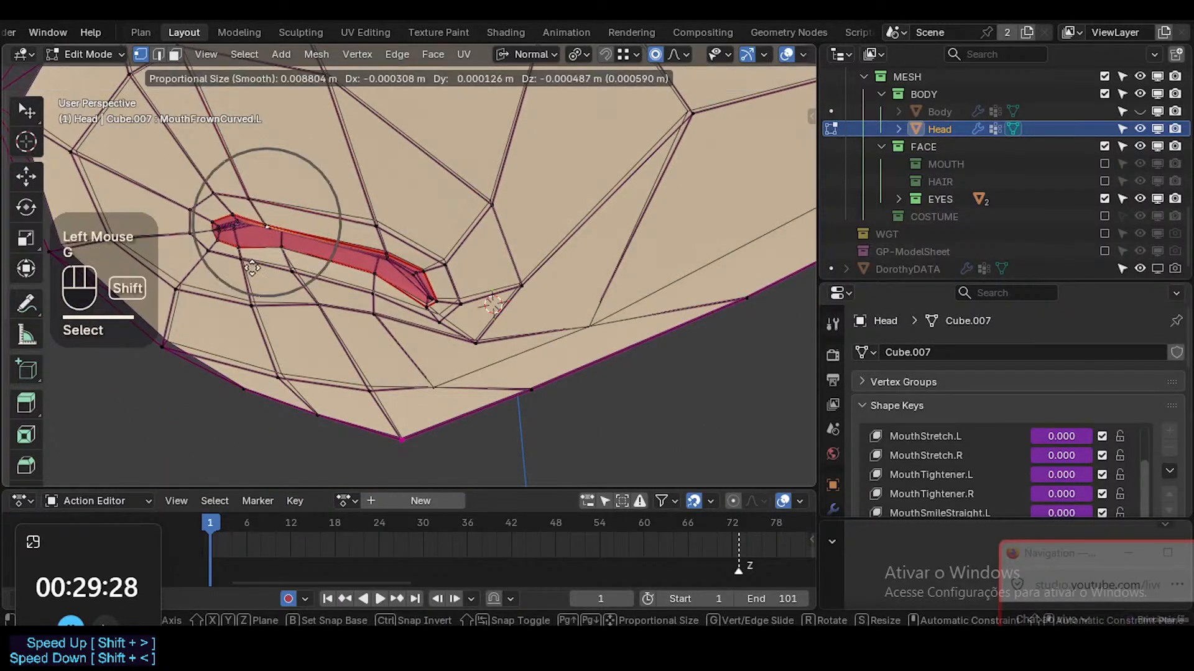
{"action": "left_click", "coordinate": [258, 307], "text": "shift"}
{"action": "middle_click_drag", "start_coordinate": [255, 304], "coordinate": [368, 300]}
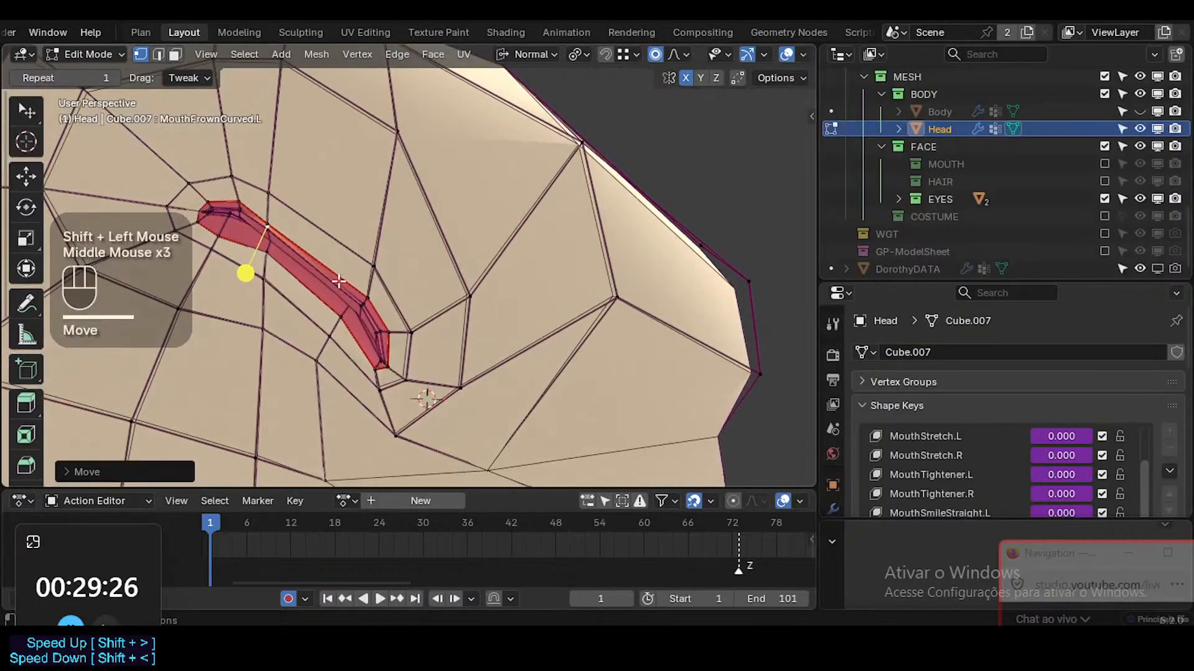
Slide the inner upper-lip edge along its neighbouring edges using edge selection
{"action": "key", "text": "2"}
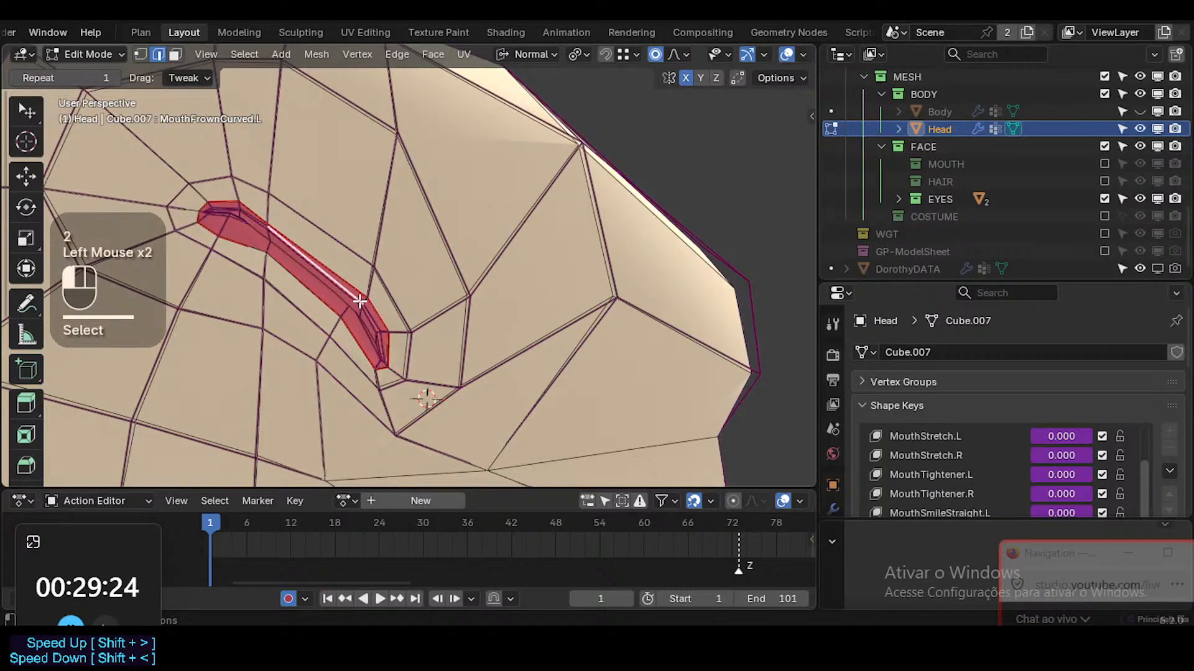
{"action": "key", "text": "g"}
{"action": "key", "text": "g"}
{"action": "left_click", "coordinate": [354, 292]}
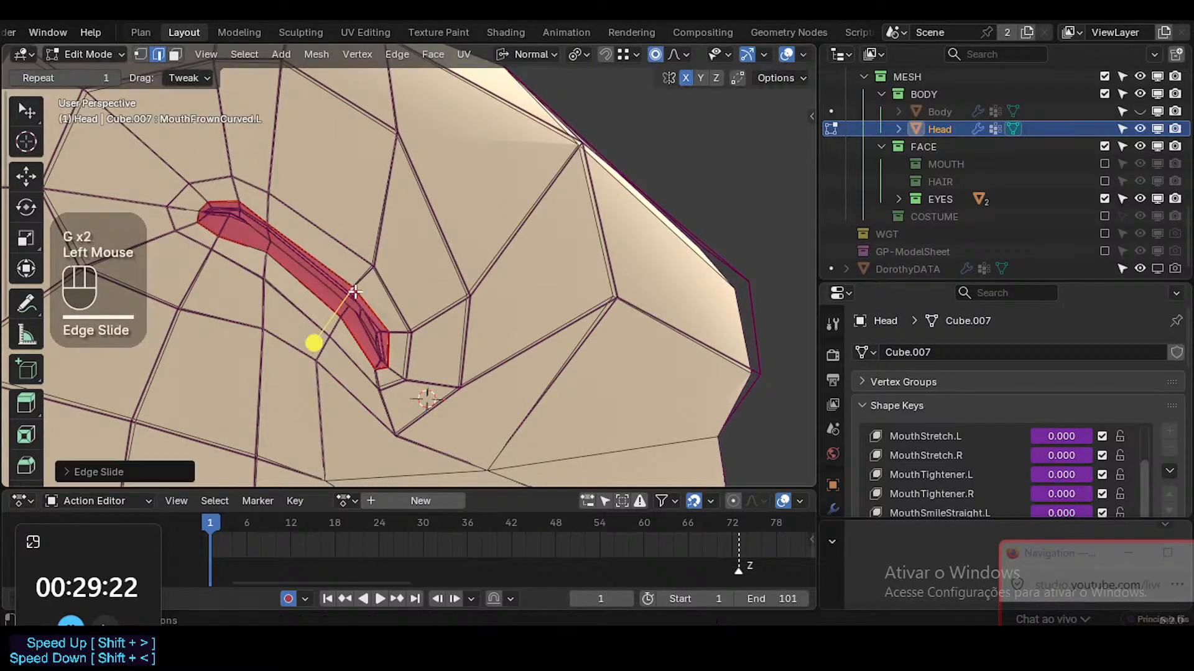
Clear the face loop selection, and select the linked lip faces around the mouth opening
{"action": "key", "text": "3"}
{"action": "left_click", "coordinate": [375, 248], "text": "alt+shift"}
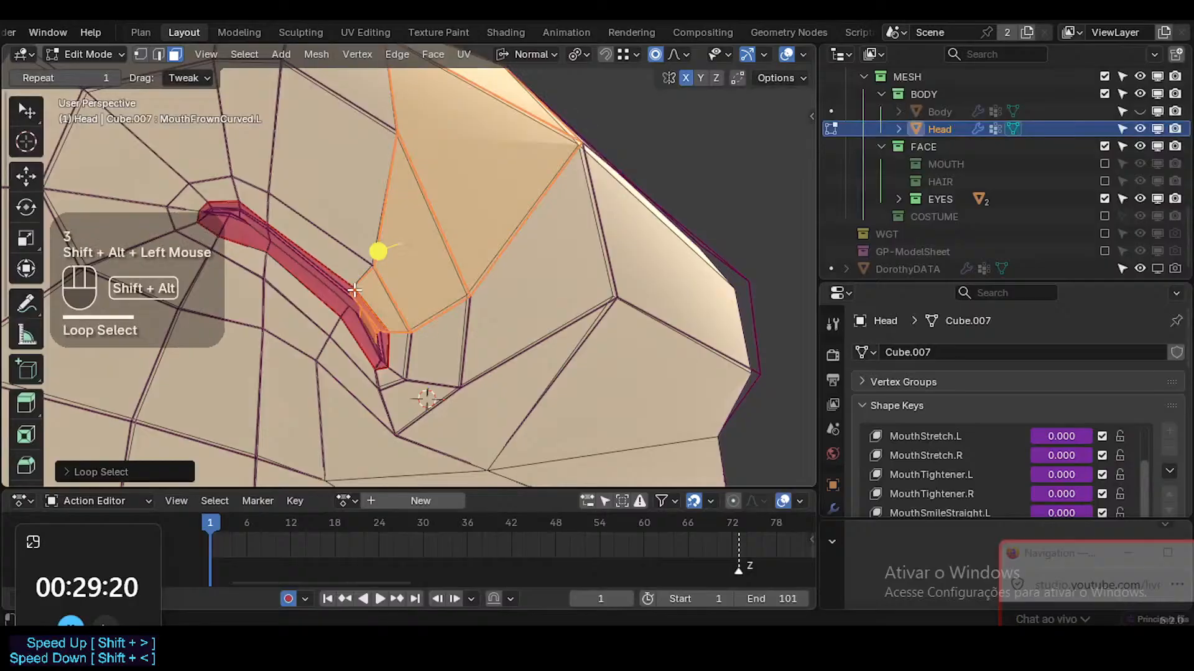
{"action": "key", "text": "alt+a"}
{"action": "key", "text": "l"}
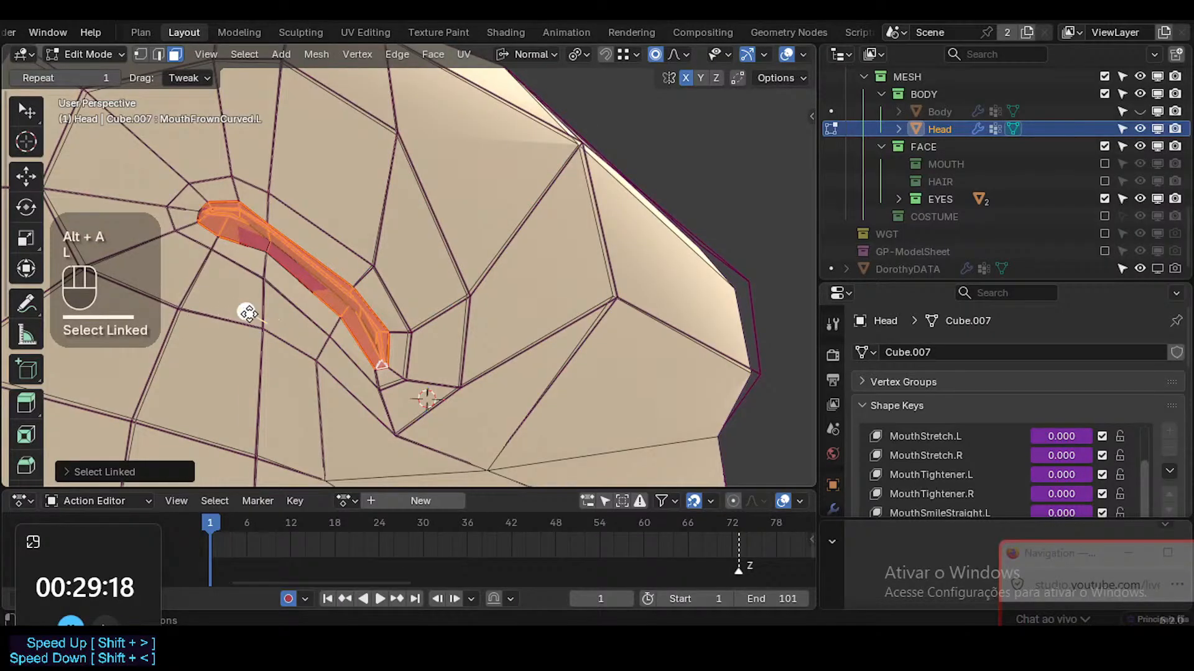
{"action": "left_click", "coordinate": [246, 310]}
Rotate the short cross edge on the lower lip's left half slightly, and move it down
{"action": "key", "text": "2"}
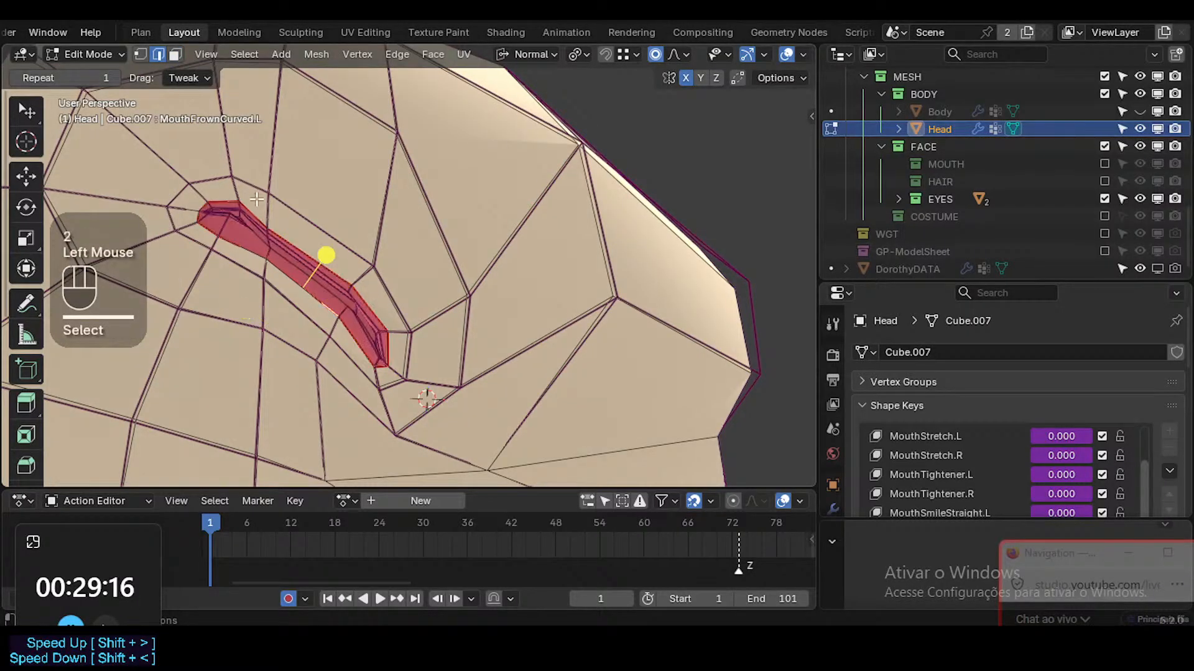
{"action": "middle_click_drag", "start_coordinate": [326, 255], "coordinate": [341, 297]}
{"action": "middle_click_drag", "start_coordinate": [271, 253], "coordinate": [365, 299]}
{"action": "key", "text": "1"}
{"action": "left_click", "coordinate": [283, 252]}
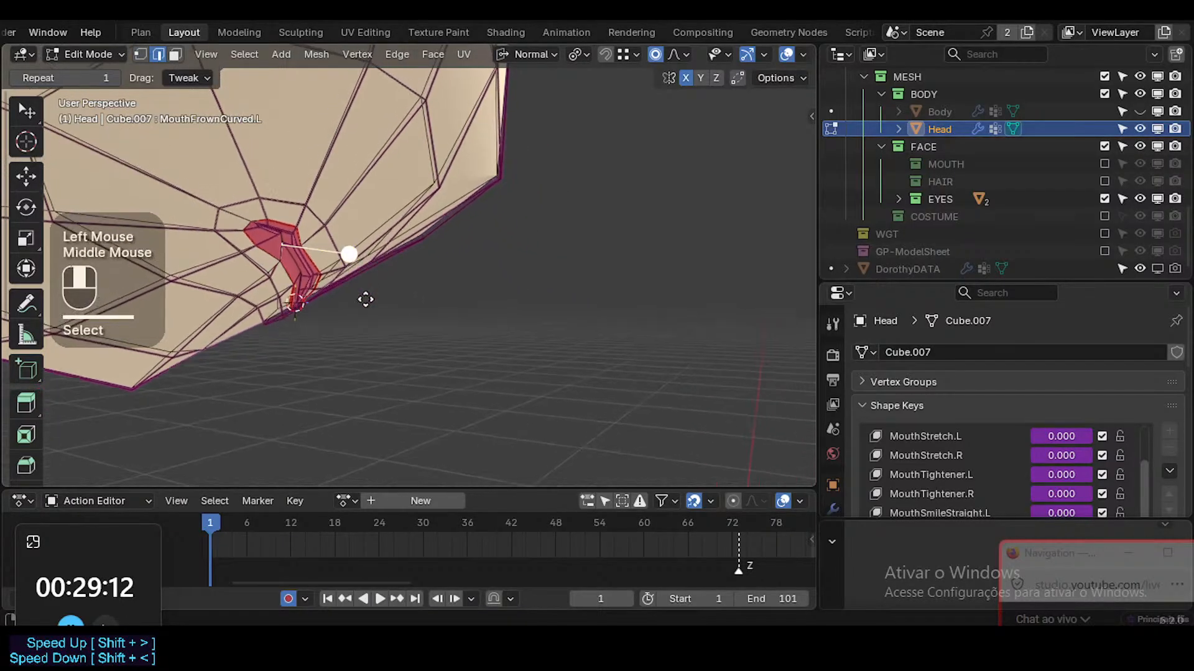
{"action": "key", "text": "r"}
{"action": "left_click", "coordinate": [371, 254]}
{"action": "key", "text": "g"}
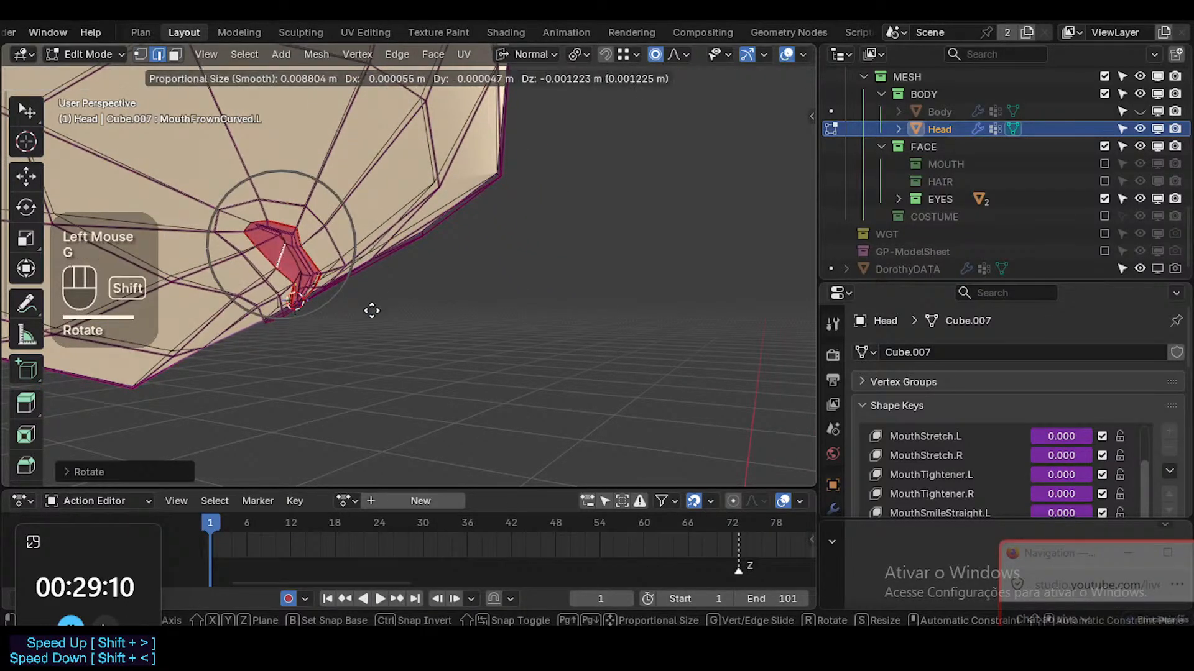
{"action": "left_click", "coordinate": [341, 293], "text": "shift"}
Return to vertex selection and nudge the lower-lip vertex near the middle of the mouth
{"action": "middle_click_drag", "start_coordinate": [389, 258], "coordinate": [286, 248]}
{"action": "key", "text": "1"}
{"action": "left_click", "coordinate": [283, 288]}
{"action": "key", "text": "g"}
{"action": "left_click", "coordinate": [292, 294], "text": "shift"}
Move and slightly rotate the inner lower-lip vertex near the mouth's middle, and nudge the ring vertex below the lower lip
{"action": "key", "text": "1"}
{"action": "left_click", "coordinate": [248, 261]}
{"action": "key", "text": "g"}
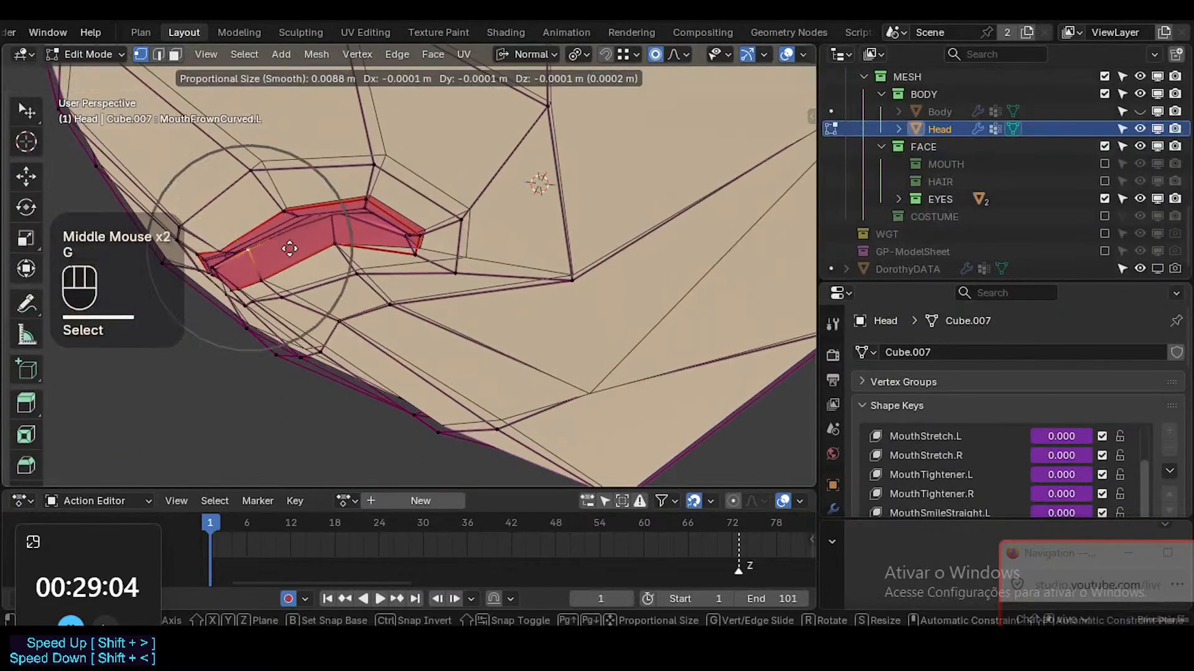
{"action": "left_click", "coordinate": [261, 292]}
{"action": "key", "text": "r"}
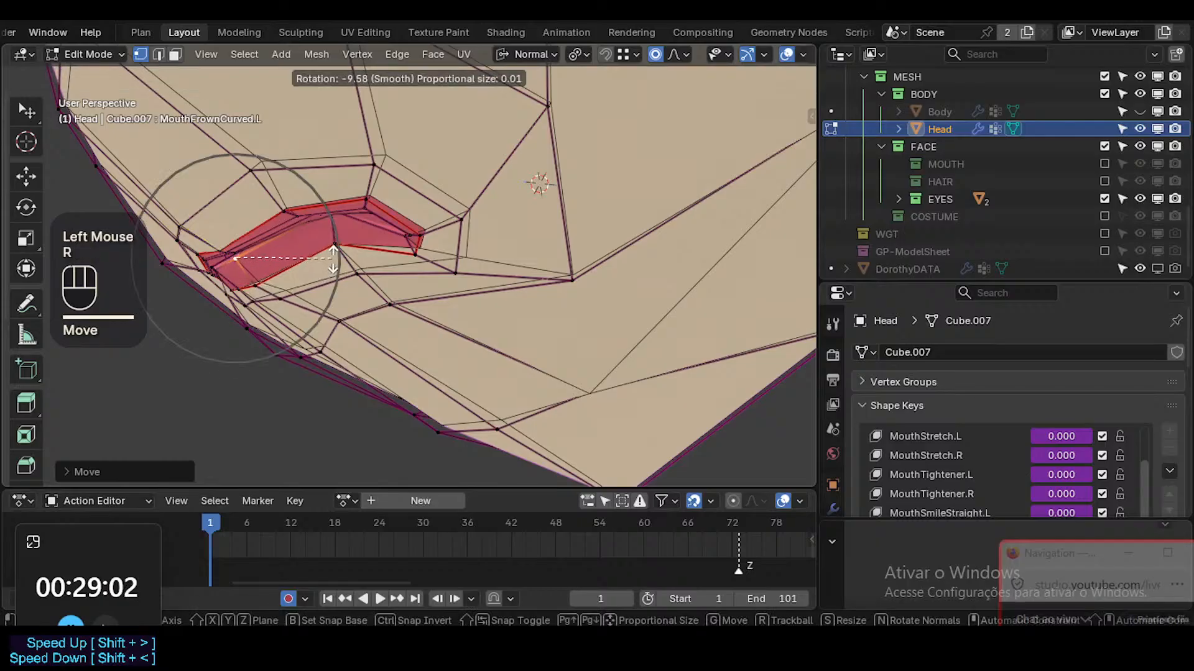
{"action": "left_click", "coordinate": [301, 284]}
{"action": "key", "text": "g"}
{"action": "left_click", "coordinate": [340, 254], "text": "shift"}
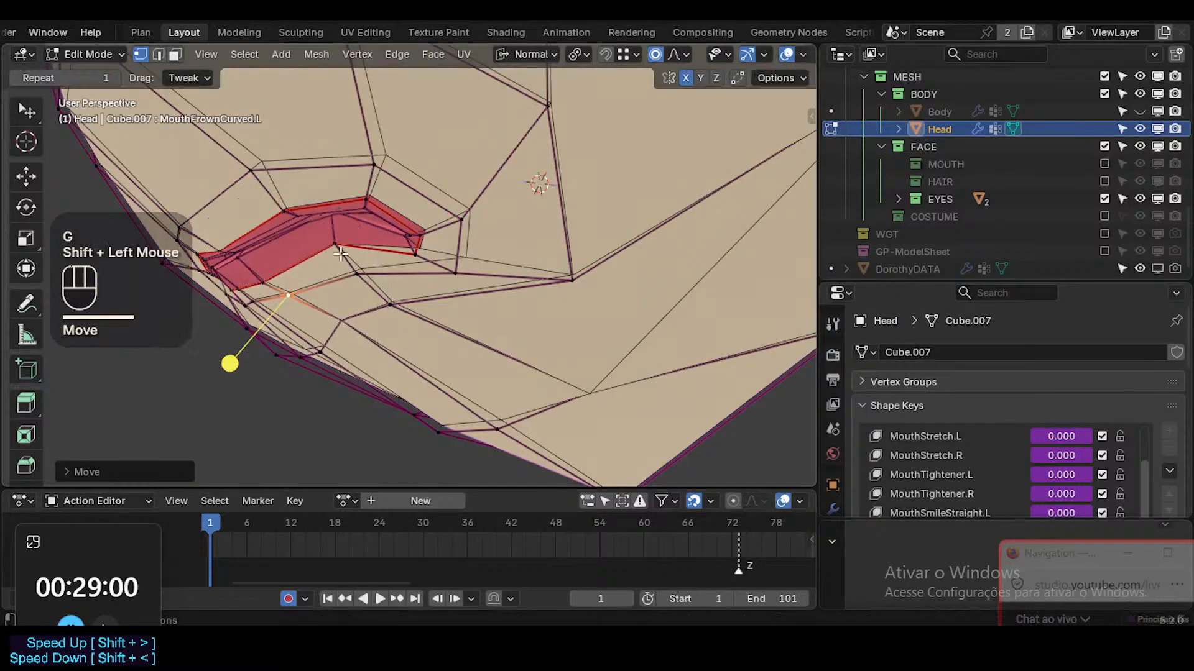
Adjust the inner lip vertex halfway to the left mouth corner, and shift the lower-lip border vertex below it
{"action": "left_click", "coordinate": [340, 224]}
{"action": "middle_click_drag", "start_coordinate": [340, 224], "coordinate": [416, 230]}
{"action": "key", "text": "alt+z"}
{"action": "key", "text": "alt+z"}
{"action": "key", "text": "g"}
{"action": "left_click", "coordinate": [360, 237]}
{"action": "left_click", "coordinate": [348, 256]}
{"action": "key", "text": "g"}
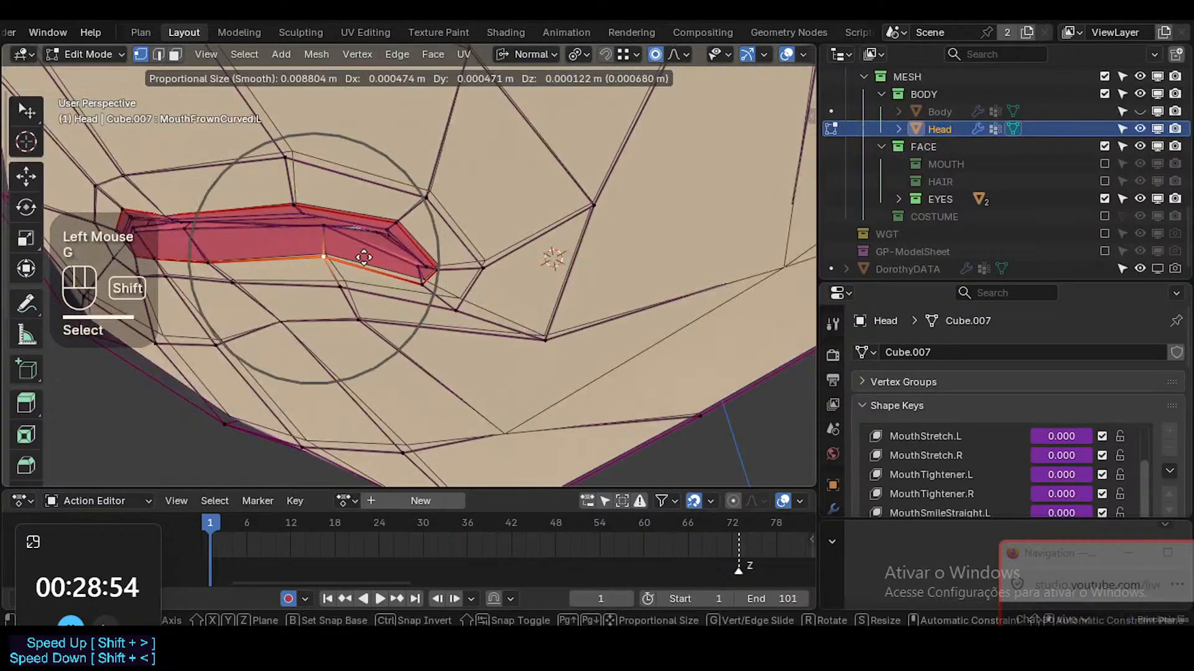
{"action": "left_click", "coordinate": [361, 254], "text": "shift"}
Move, slightly rotate and move again the inner vertex behind the lower lip's border, halfway to the left corner
{"action": "left_click", "coordinate": [338, 228]}
{"action": "middle_click_drag", "start_coordinate": [488, 231], "coordinate": [454, 253]}
{"action": "key", "text": "g"}
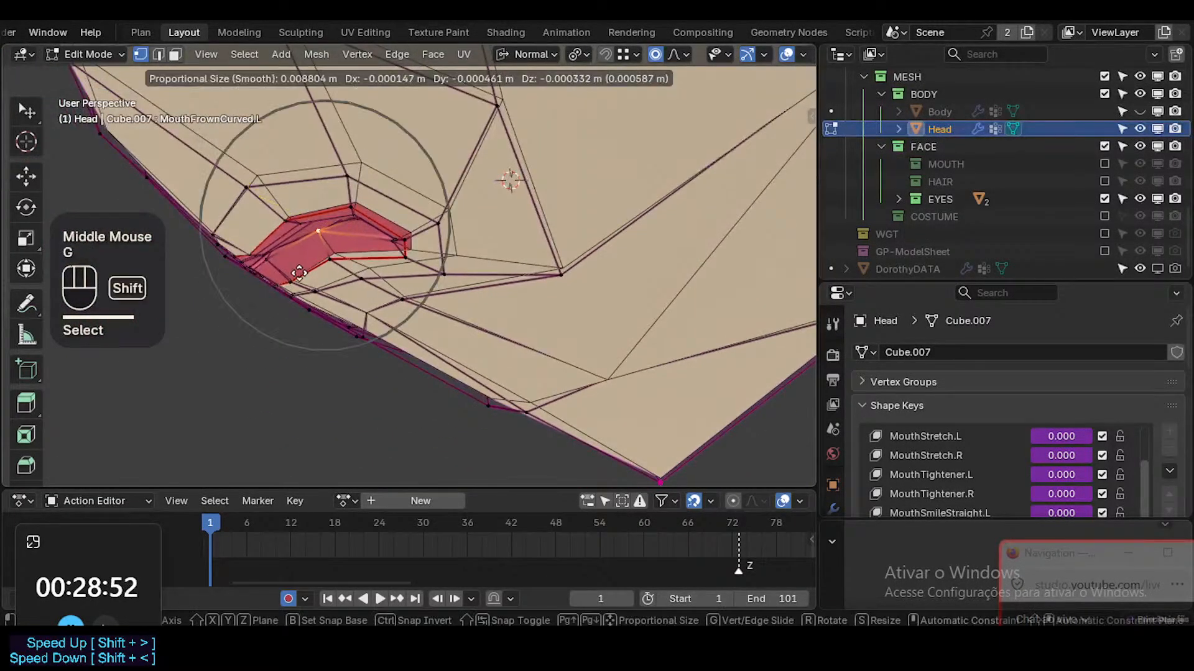
{"action": "left_click", "coordinate": [442, 263], "text": "shift"}
{"action": "key", "text": "r"}
{"action": "left_click", "coordinate": [477, 206]}
{"action": "key", "text": "g"}
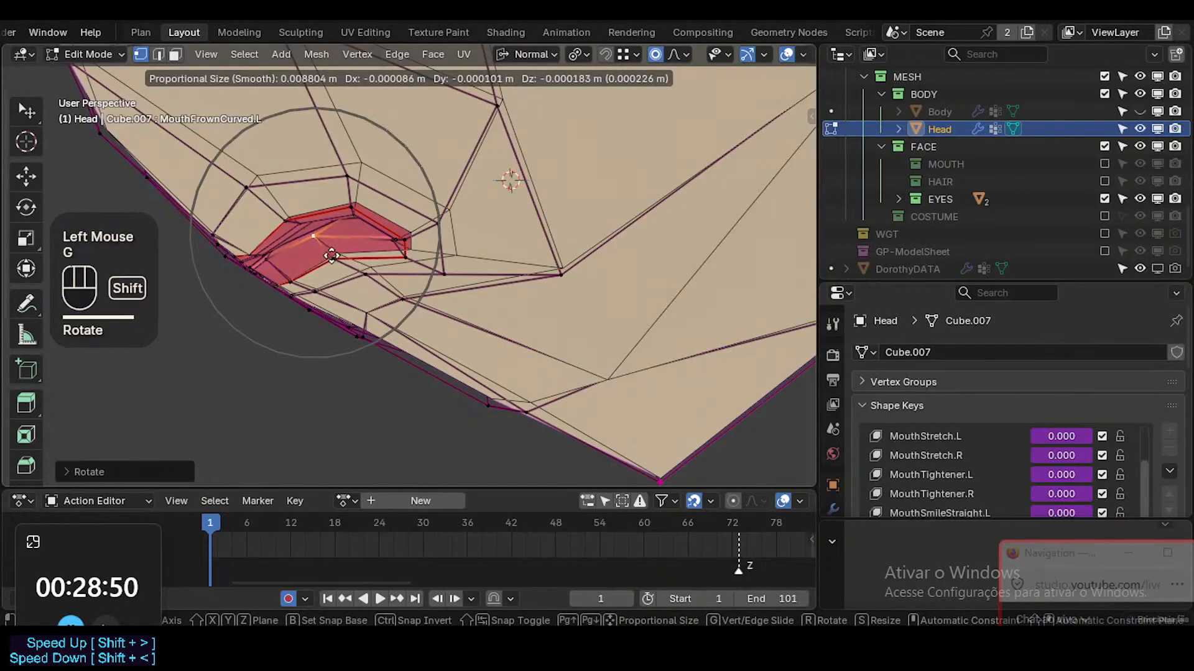
{"action": "left_click", "coordinate": [330, 256], "text": "shift"}
Adjust the vertex bordering the mouth opening near the left corner from a closer view
{"action": "middle_click_drag", "start_coordinate": [261, 272], "coordinate": [404, 258]}
{"action": "key", "text": "g"}
{"action": "left_click", "coordinate": [367, 272]}
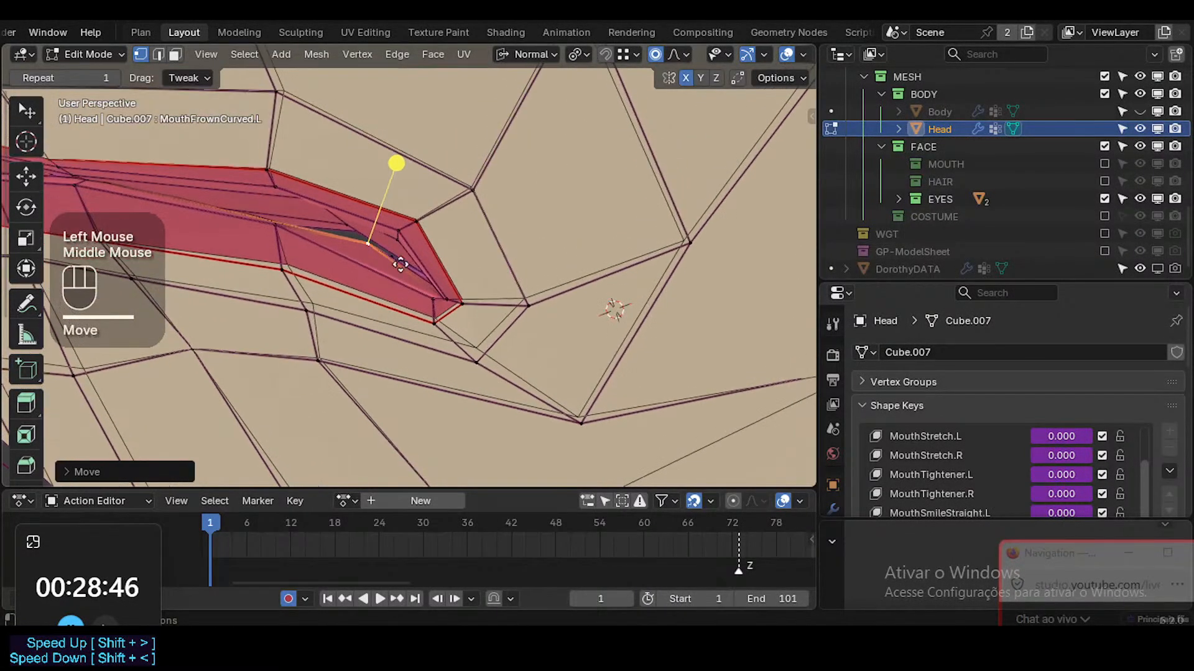
{"action": "key", "text": "g"}
{"action": "left_click", "coordinate": [376, 309], "text": "shift"}
{"action": "middle_click_drag", "start_coordinate": [377, 309], "coordinate": [398, 298]}
Nudge the inner vertex at the left mouth corner, and rotate and move the one beside it with a smaller proportional falloff
{"action": "left_click", "coordinate": [446, 306]}
{"action": "key", "text": "g"}
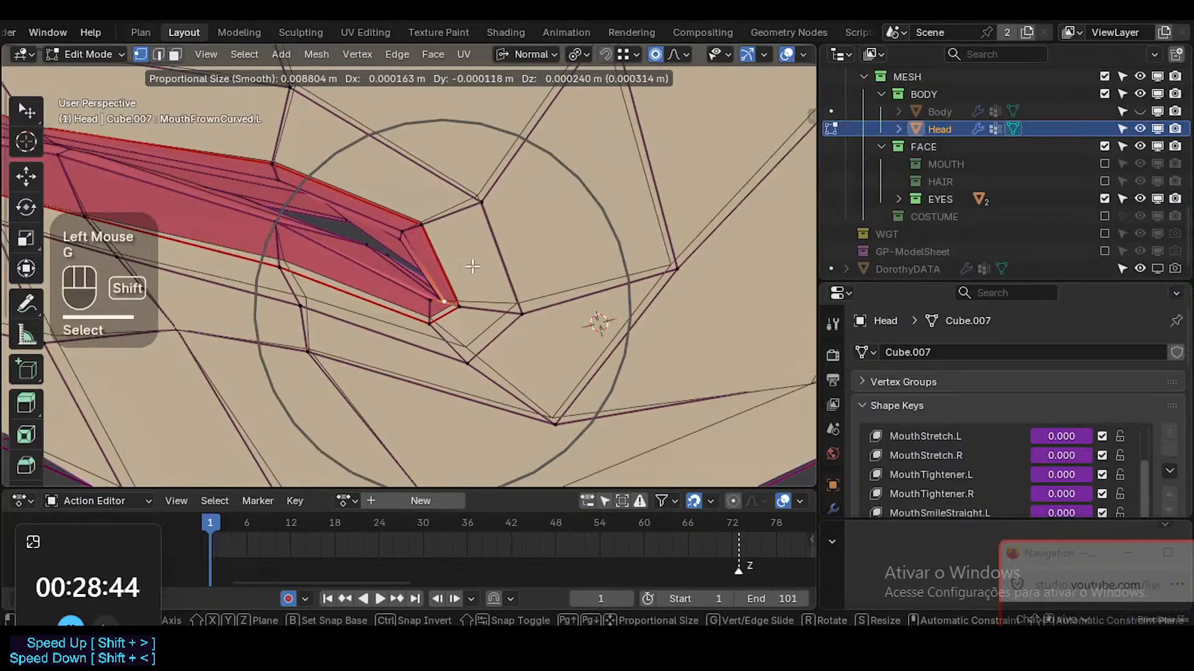
{"action": "left_click", "coordinate": [437, 300], "text": "shift"}
{"action": "left_click", "coordinate": [436, 299]}
{"action": "key", "text": "r"}
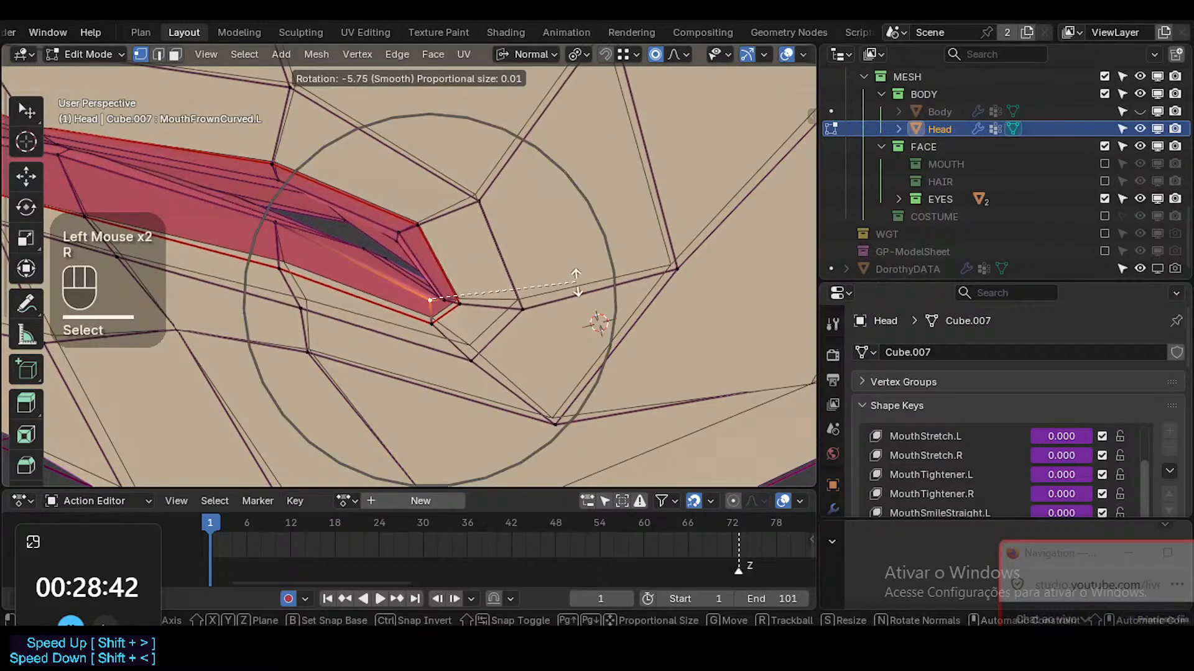
{"action": "left_click", "coordinate": [590, 320]}
{"action": "key", "text": "g"}
{"action": "scroll", "coordinate": [577, 283], "scroll_direction": "up", "scroll_amount": 2}
{"action": "left_click", "coordinate": [447, 272], "text": "shift"}
{"action": "key", "text": "r"}
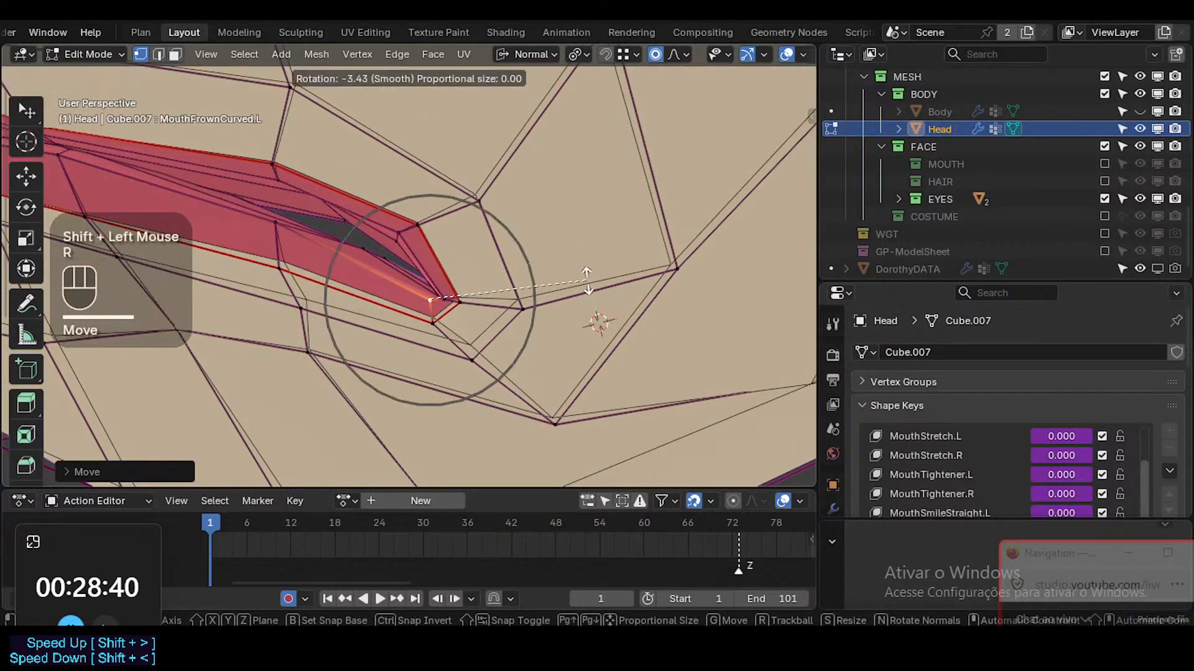
{"action": "left_click", "coordinate": [447, 273]}
Move the inner left-corner vertex with a reduced proportional falloff, and slide it along its edge
{"action": "key", "text": "g"}
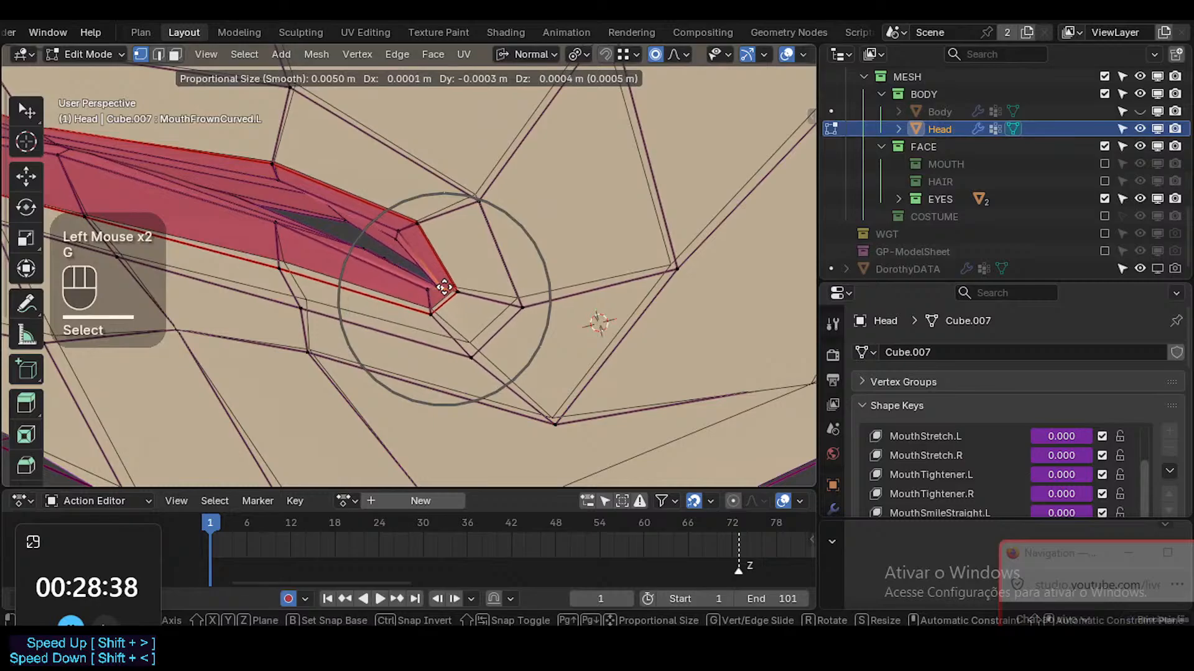
{"action": "scroll", "coordinate": [443, 279], "scroll_direction": "up", "scroll_amount": 3}
{"action": "left_click", "coordinate": [440, 298]}
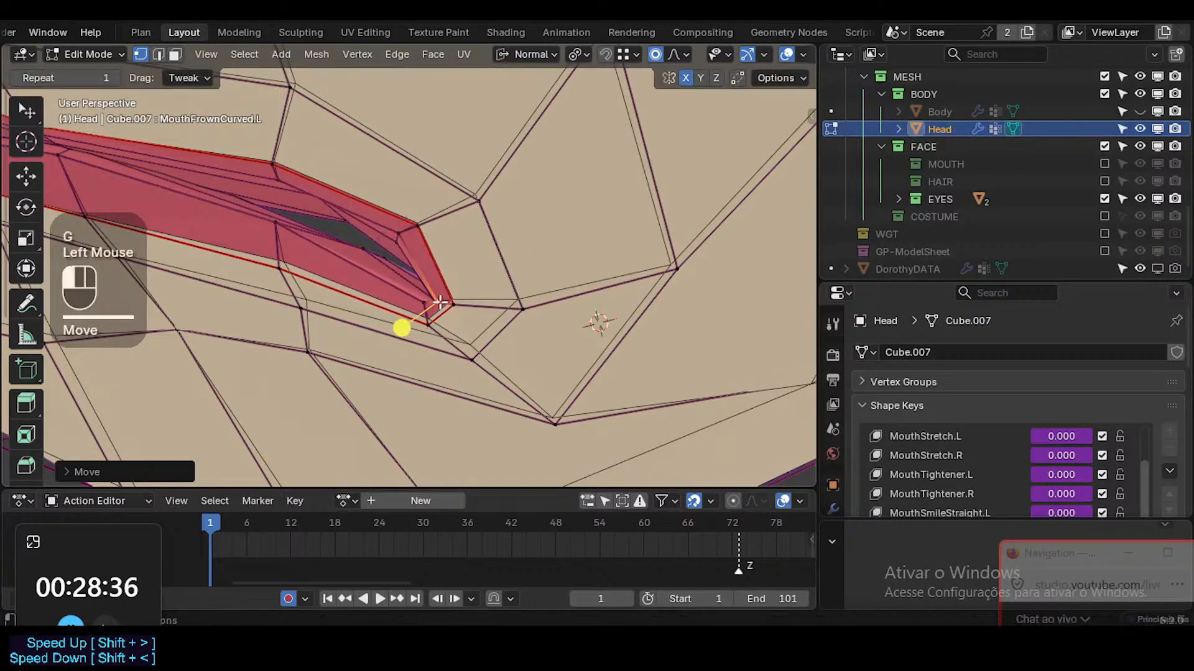
{"action": "key", "text": "g"}
{"action": "key", "text": "g"}
{"action": "left_click", "coordinate": [426, 312]}
Nudge the lower-lip border vertex at the left mouth corner, and adjust the inner upper-lip vertex above the corner
{"action": "left_click", "coordinate": [429, 324]}
{"action": "key", "text": "g"}
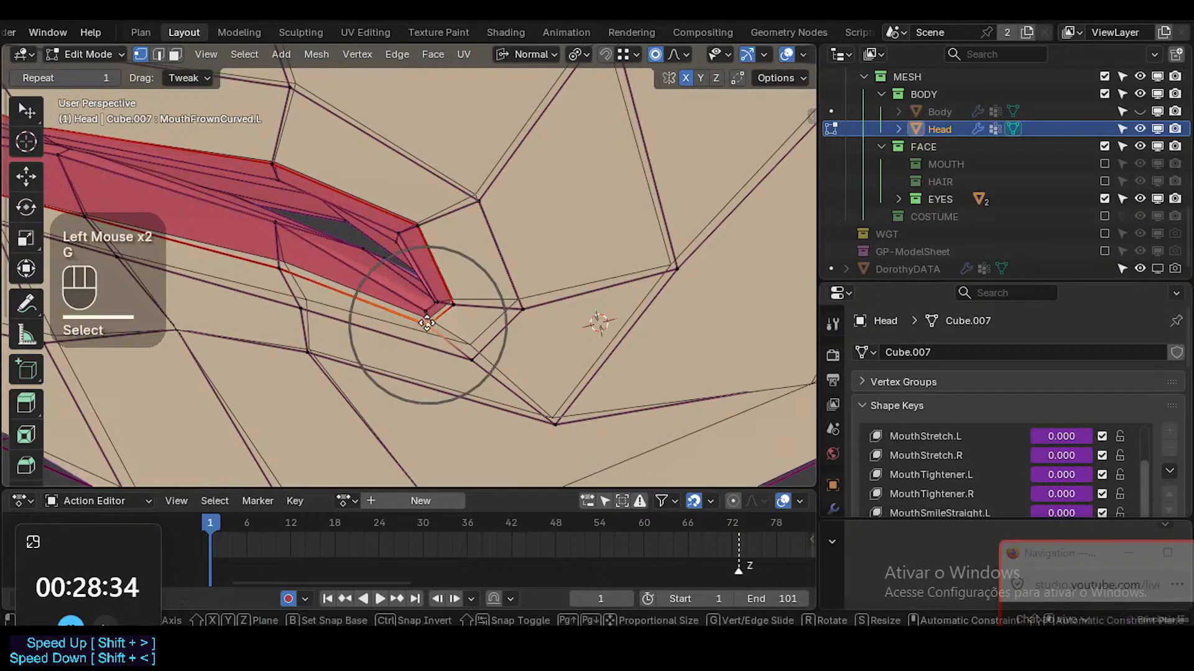
{"action": "left_click", "coordinate": [430, 329], "text": "shift"}
{"action": "key", "text": "g"}
{"action": "left_click", "coordinate": [365, 232], "text": "shift"}
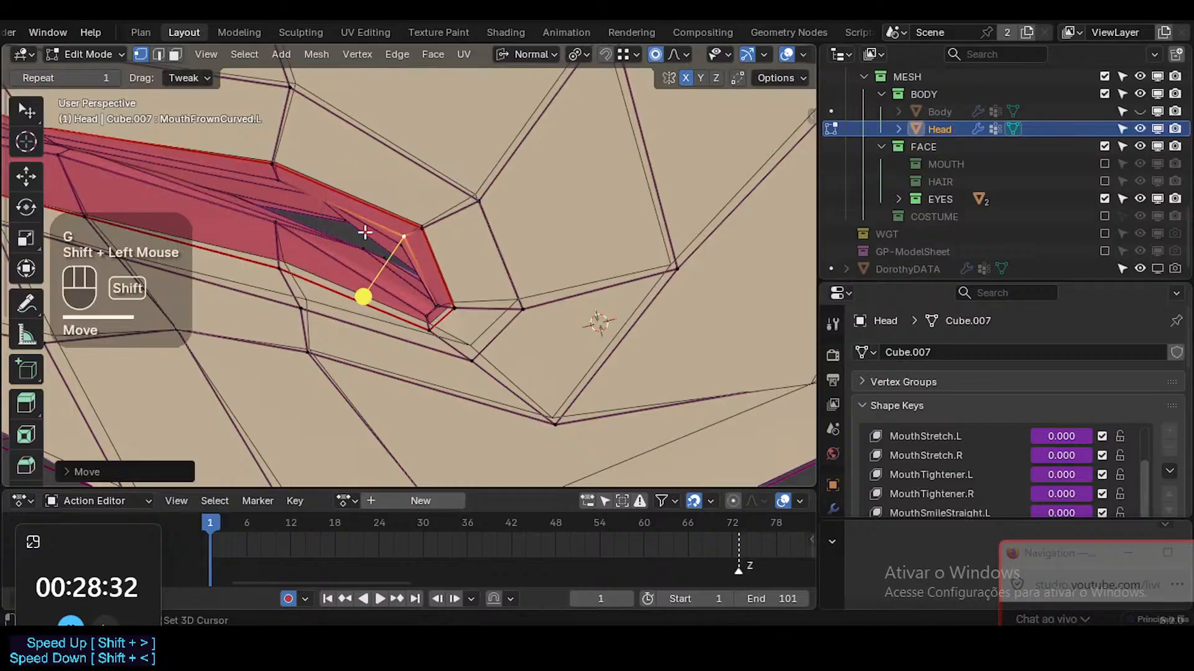
Shift the inner upper-lip vertex ahead of the left corner outward, and slide it and its neighbour along their edges
{"action": "middle_click_drag", "start_coordinate": [365, 232], "coordinate": [375, 166]}
{"action": "left_click", "coordinate": [316, 141]}
{"action": "key", "text": "g"}
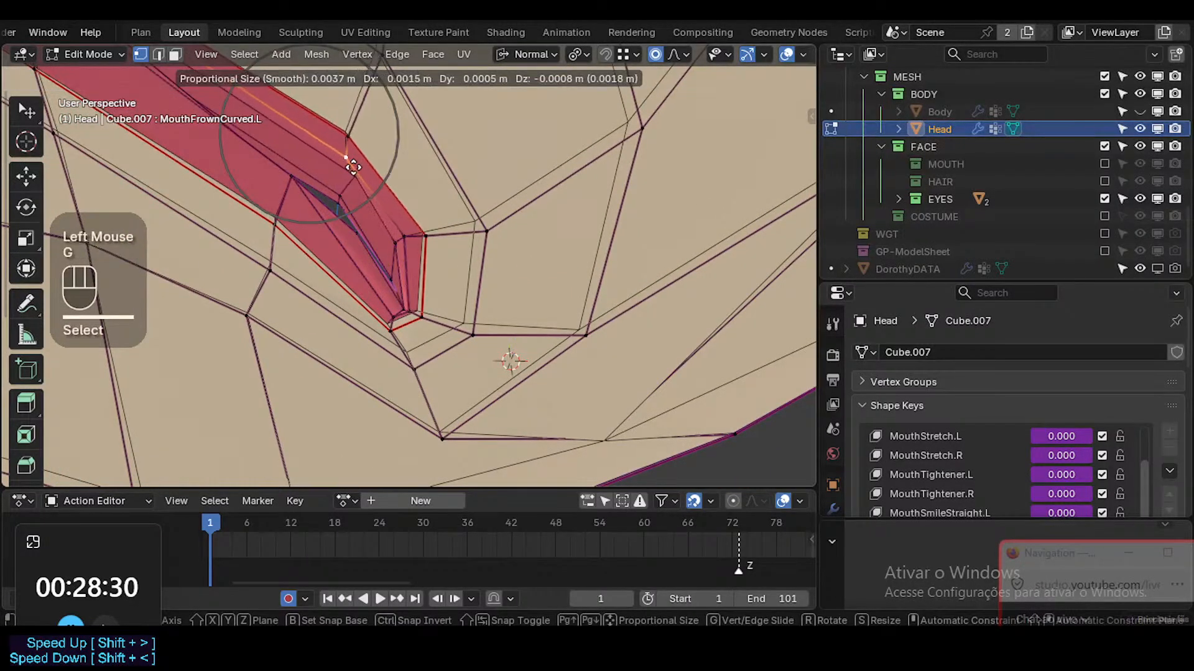
{"action": "left_click", "coordinate": [348, 175]}
{"action": "left_click", "coordinate": [351, 177]}
{"action": "key", "text": "g"}
{"action": "key", "text": "g"}
{"action": "left_click", "coordinate": [343, 181]}
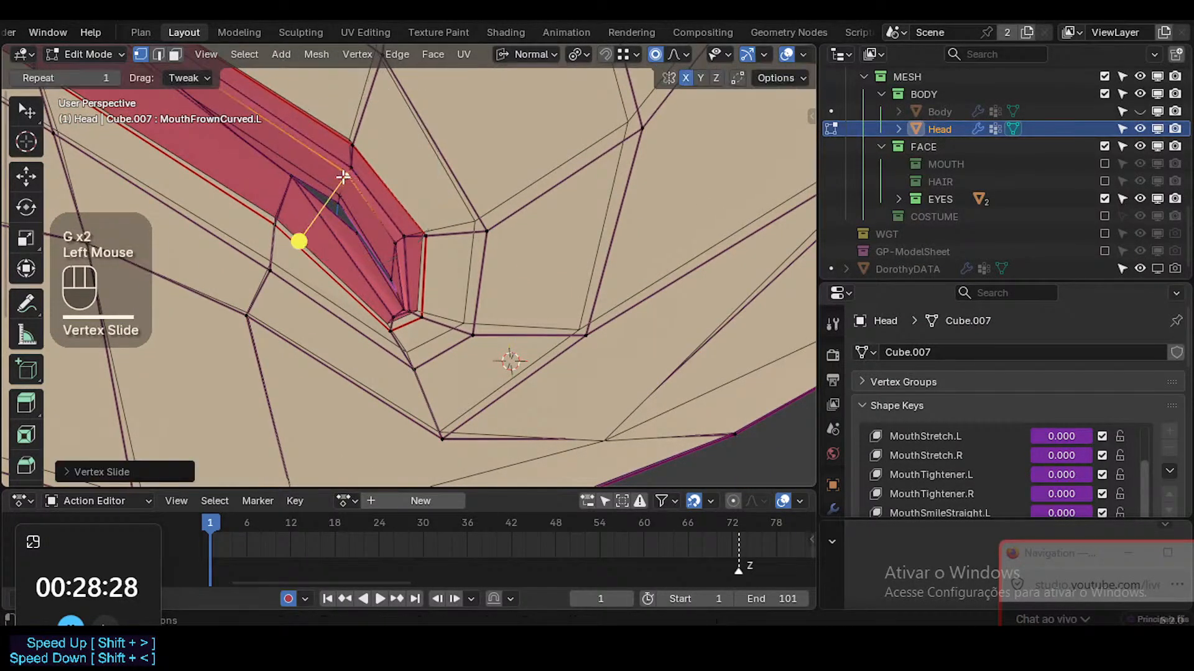
{"action": "key", "text": "g"}
{"action": "key", "text": "g"}
{"action": "left_click", "coordinate": [339, 186]}
Select the face loop inside the upper lip, grow the selection across the lips, and smooth its vertices
{"action": "middle_click_drag", "start_coordinate": [339, 187], "coordinate": [344, 188]}
{"action": "key", "text": "3"}
{"action": "left_click", "coordinate": [346, 189], "text": "alt+shift"}
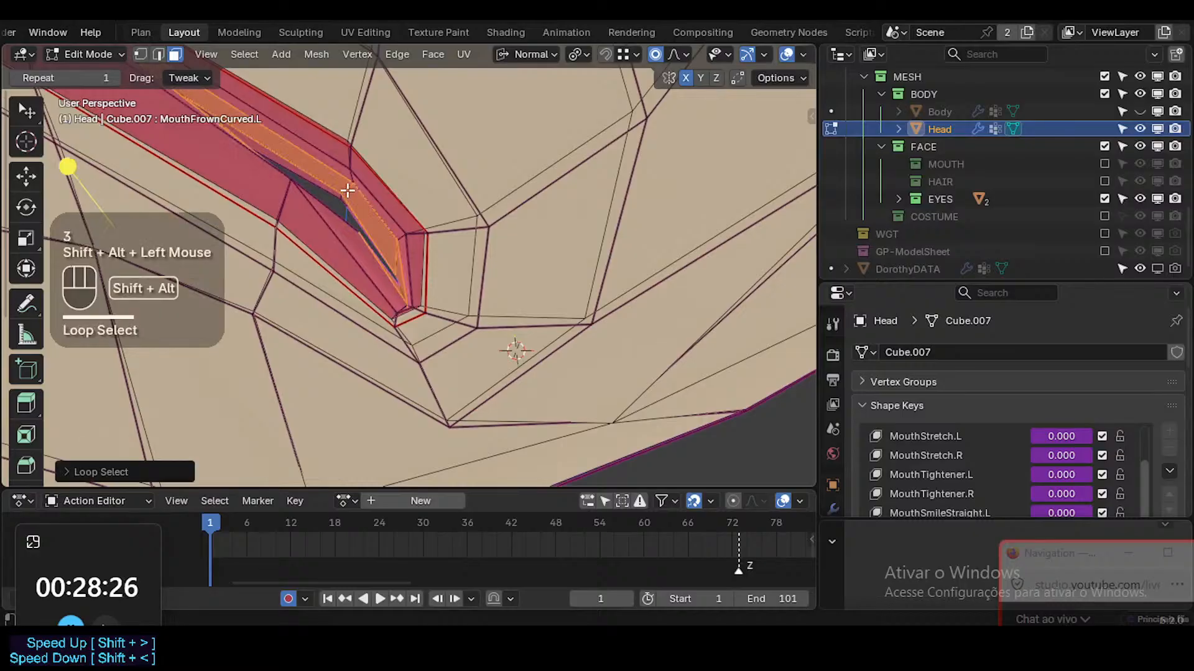
{"action": "key", "text": "ctrl+KP_Add"}
{"action": "key", "text": "ctrl+KP_Add"}
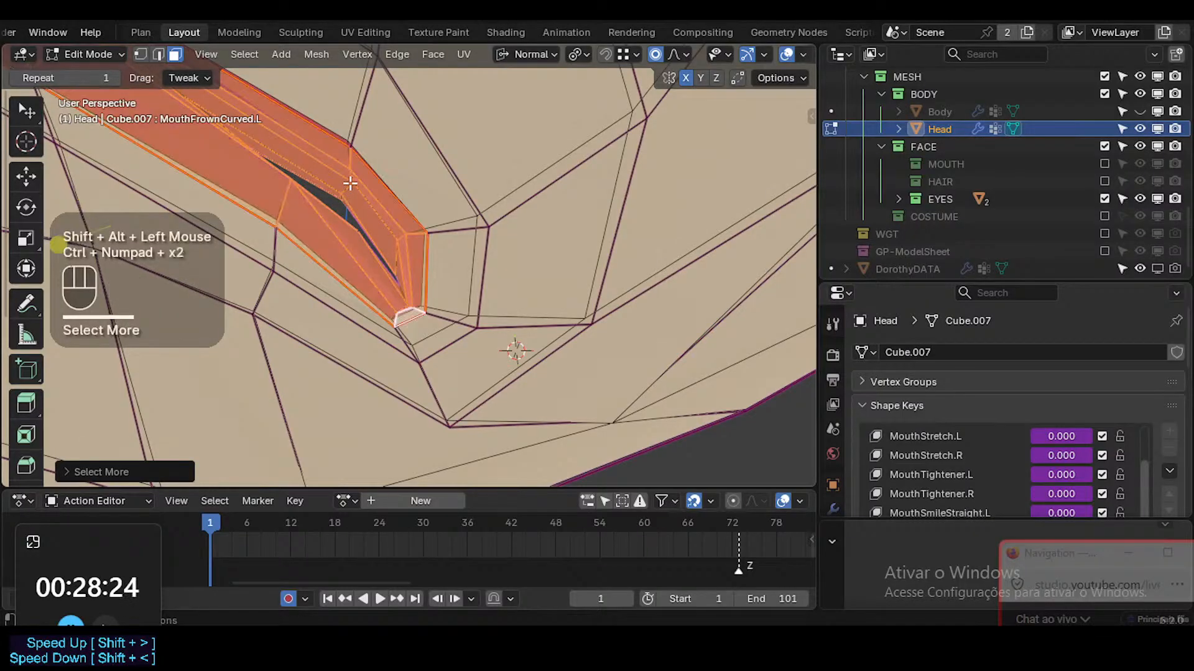
{"action": "key", "text": "ctrl+KP_Add"}
{"action": "scroll", "coordinate": [348, 187], "scroll_direction": "up", "scroll_amount": 2}
{"action": "middle_click_drag", "start_coordinate": [299, 217], "coordinate": [231, 254], "text": "shift"}
{"action": "middle_click_drag", "start_coordinate": [231, 254], "coordinate": [203, 312], "text": "ctrl"}
{"action": "mouse_move", "coordinate": [203, 311]}
{"action": "left_mouse_down"}
{"action": "mouse_move", "coordinate": [226, 321]}
{"action": "mouse_move", "coordinate": [200, 315]}
{"action": "left_mouse_up"}
{"action": "middle_click_drag", "start_coordinate": [199, 314], "coordinate": [195, 322]}
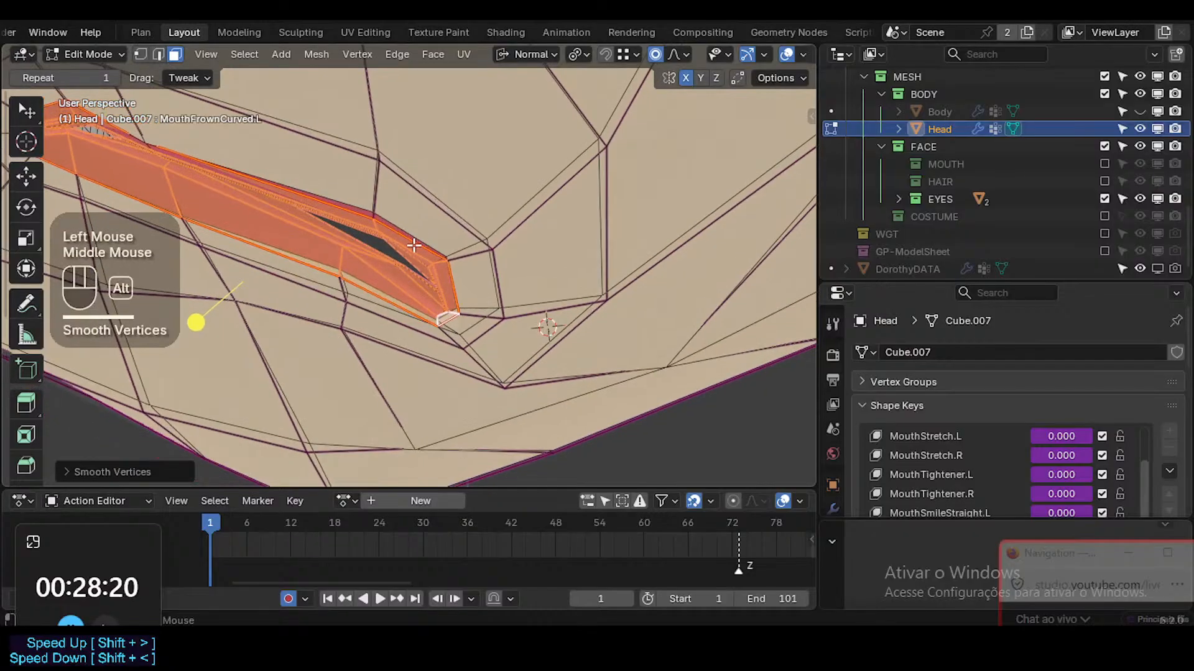
Nudge the inner upper-lip vertex at the gap near the left corner, and the inner lower-lip vertex opposite it
{"action": "key", "text": "alt+a"}
{"action": "key", "text": "g"}
{"action": "left_click", "coordinate": [342, 252], "text": "shift"}
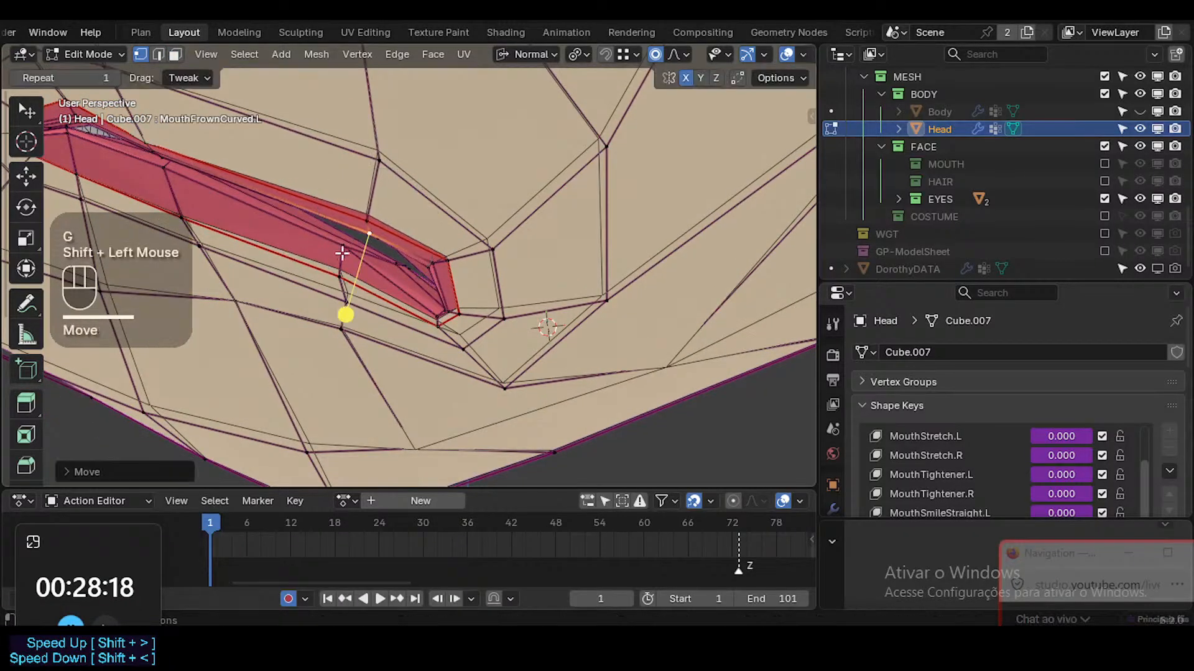
{"action": "key", "text": "g"}
{"action": "left_click", "coordinate": [354, 290], "text": "shift"}
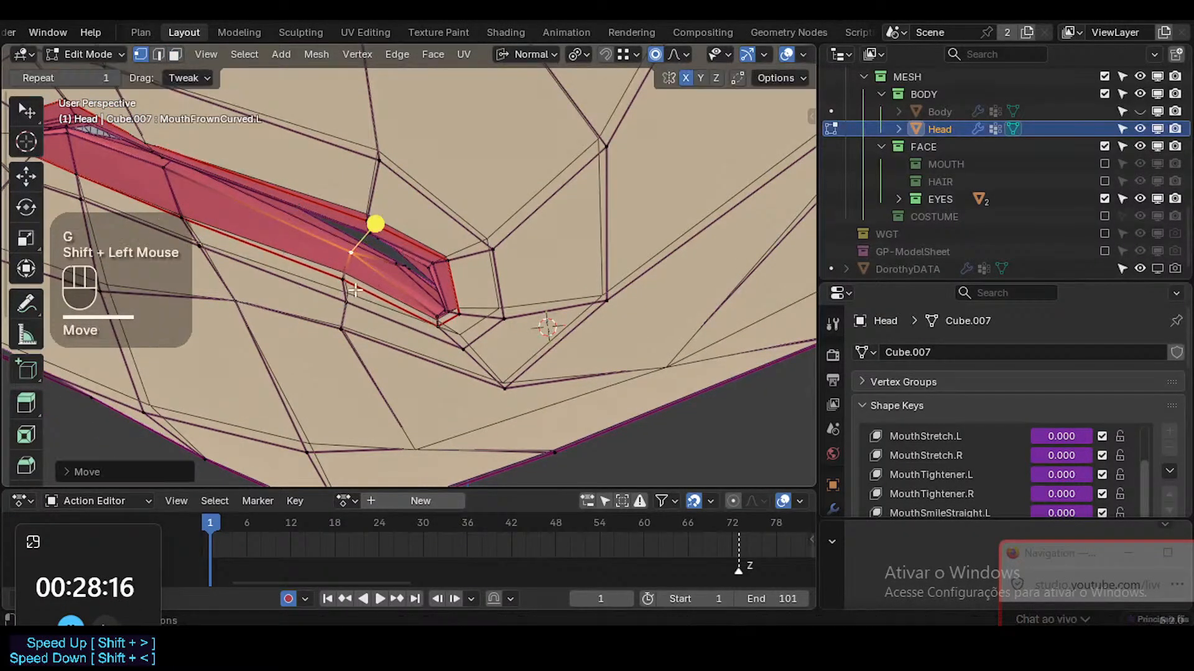
Move the lower-lip border vertex before the left corner, and readjust the inner vertex just above it
{"action": "left_click", "coordinate": [342, 282]}
{"action": "key", "text": "g"}
{"action": "left_click", "coordinate": [381, 256], "text": "shift"}
{"action": "left_click", "coordinate": [356, 253]}
{"action": "key", "text": "g"}
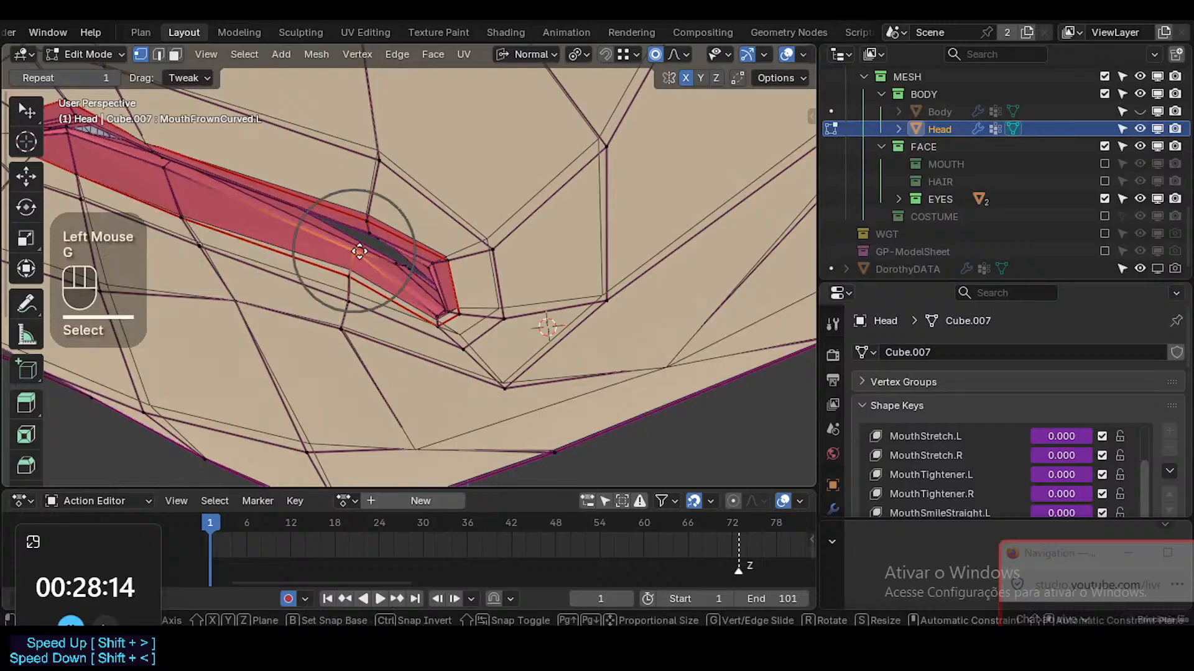
{"action": "left_click", "coordinate": [363, 258], "text": "shift"}
Adjust the inner lip vertex and the lower-lip border vertex near the left corner from a lower angle
{"action": "middle_click_drag", "start_coordinate": [363, 258], "coordinate": [407, 269]}
{"action": "key", "text": "g"}
{"action": "left_click", "coordinate": [412, 261], "text": "shift"}
{"action": "left_click", "coordinate": [366, 277]}
{"action": "key", "text": "g"}
{"action": "left_click", "coordinate": [426, 258], "text": "shift"}
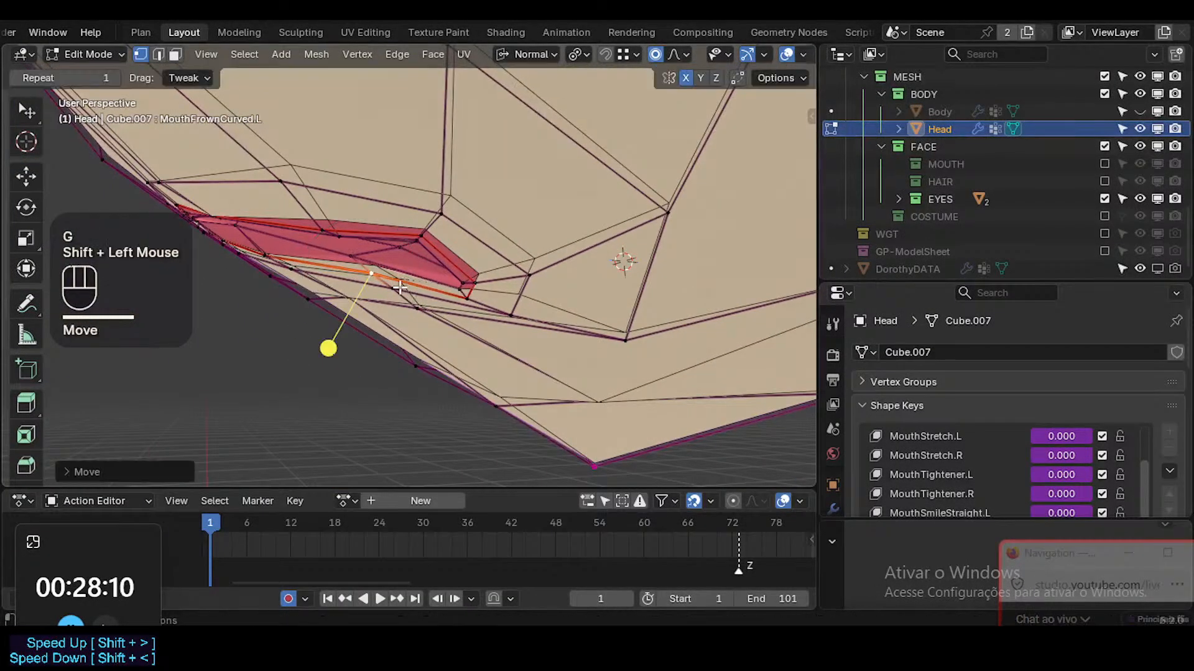
Adjust the ring vertices below the lower lip near the left mouth corner
{"action": "left_click", "coordinate": [394, 289]}
{"action": "key", "text": "g"}
{"action": "left_click", "coordinate": [444, 285], "text": "shift"}
{"action": "key", "text": "g"}
{"action": "left_click", "coordinate": [452, 298], "text": "shift"}
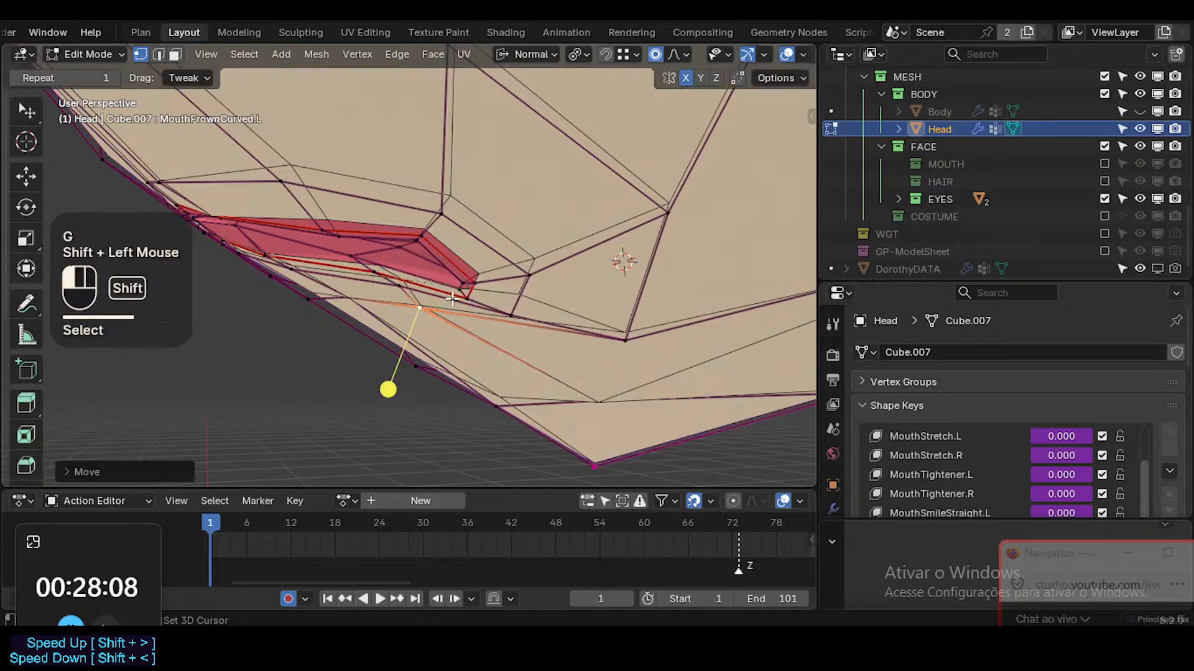
Select the inner edge loop around the lips with edge selection, and edge-slide the whole loop slightly
{"action": "left_click", "coordinate": [375, 273]}
{"action": "middle_click_drag", "start_coordinate": [374, 274], "coordinate": [351, 304]}
{"action": "key", "text": "3"}
{"action": "left_click", "coordinate": [359, 215]}
{"action": "left_click", "coordinate": [360, 214]}
{"action": "key", "text": "alt+a"}
{"action": "left_click", "coordinate": [441, 228], "text": "alt+shift"}
{"action": "key", "text": "2"}
{"action": "key", "text": "alt+a"}
{"action": "left_click", "coordinate": [428, 244], "text": "alt+shift"}
{"action": "key", "text": "alt+a"}
{"action": "left_click", "coordinate": [282, 259], "text": "alt+shift"}
{"action": "middle_click_drag", "start_coordinate": [282, 259], "coordinate": [274, 275]}
{"action": "key", "text": "g"}
{"action": "key", "text": "g"}
{"action": "left_click", "coordinate": [276, 286]}
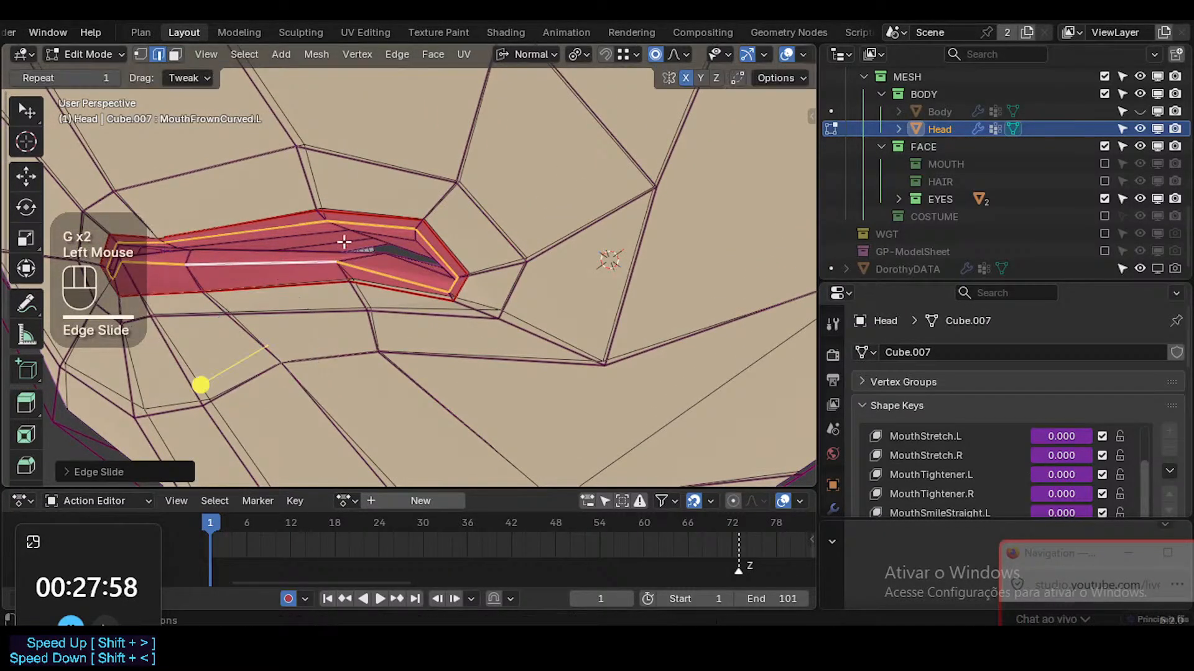
Clear the selection, pick the inner edge loop of the lips again, and move it slightly with proportional editing
{"action": "key", "text": "alt+a"}
{"action": "left_click", "coordinate": [345, 243], "text": "alt+shift"}
{"action": "middle_click_drag", "start_coordinate": [345, 244], "coordinate": [280, 311]}
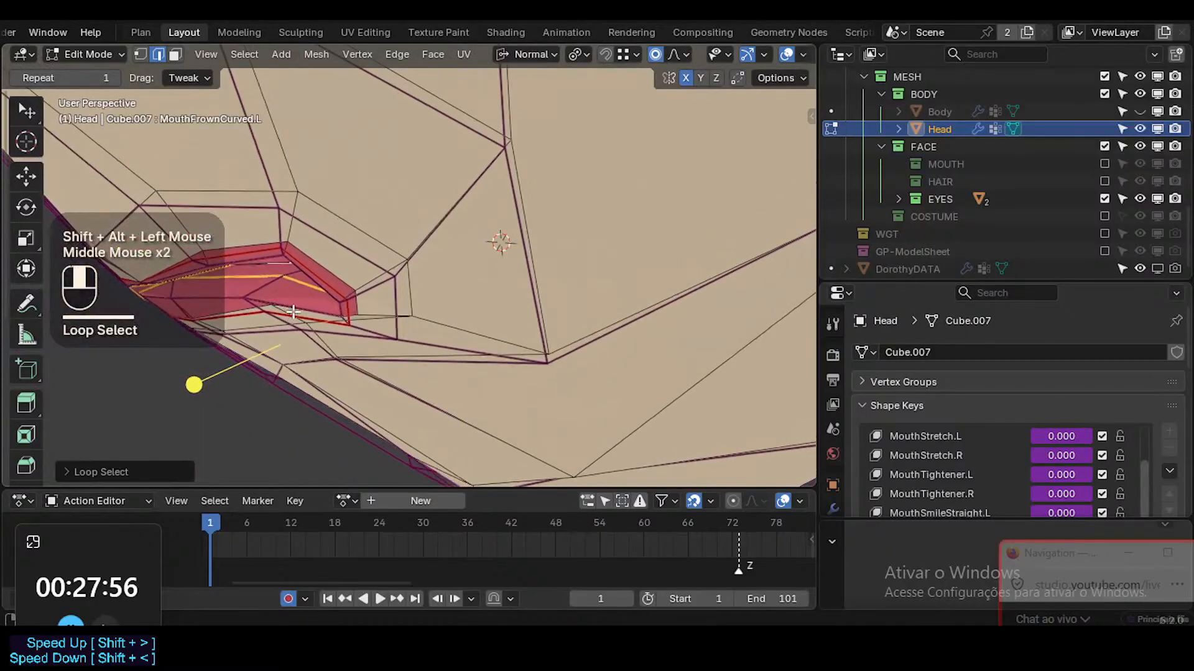
{"action": "key", "text": "g"}
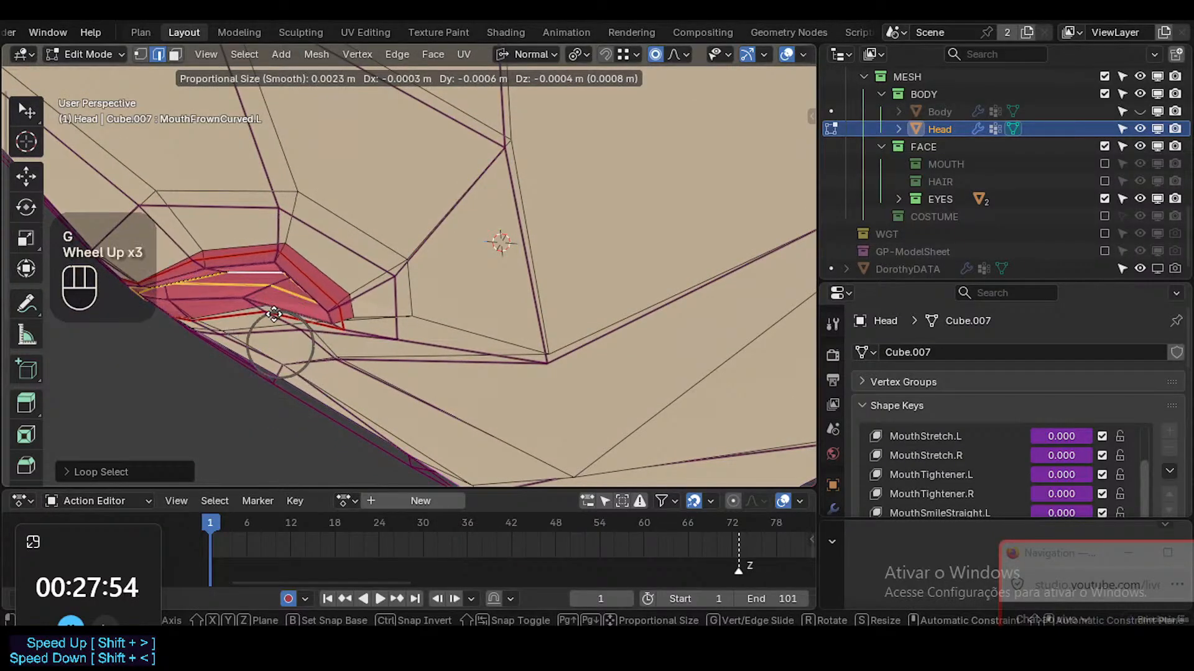
{"action": "left_click", "coordinate": [275, 312]}
{"action": "middle_click_drag", "start_coordinate": [275, 313], "coordinate": [435, 266]}
Select the inner and outer face loops around the lips in face mode and smooth their vertices
{"action": "key", "text": "alt+a"}
{"action": "left_click", "coordinate": [482, 269], "text": "alt+shift"}
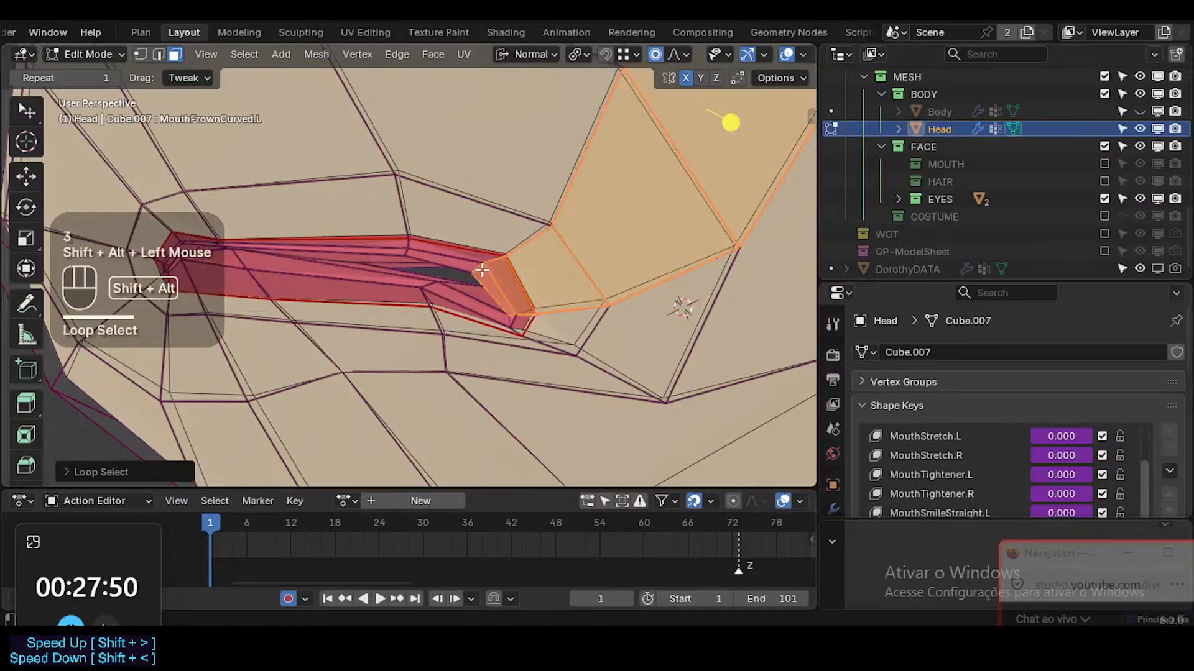
{"action": "key", "text": "alt+a"}
{"action": "left_click", "coordinate": [448, 295], "text": "alt+shift"}
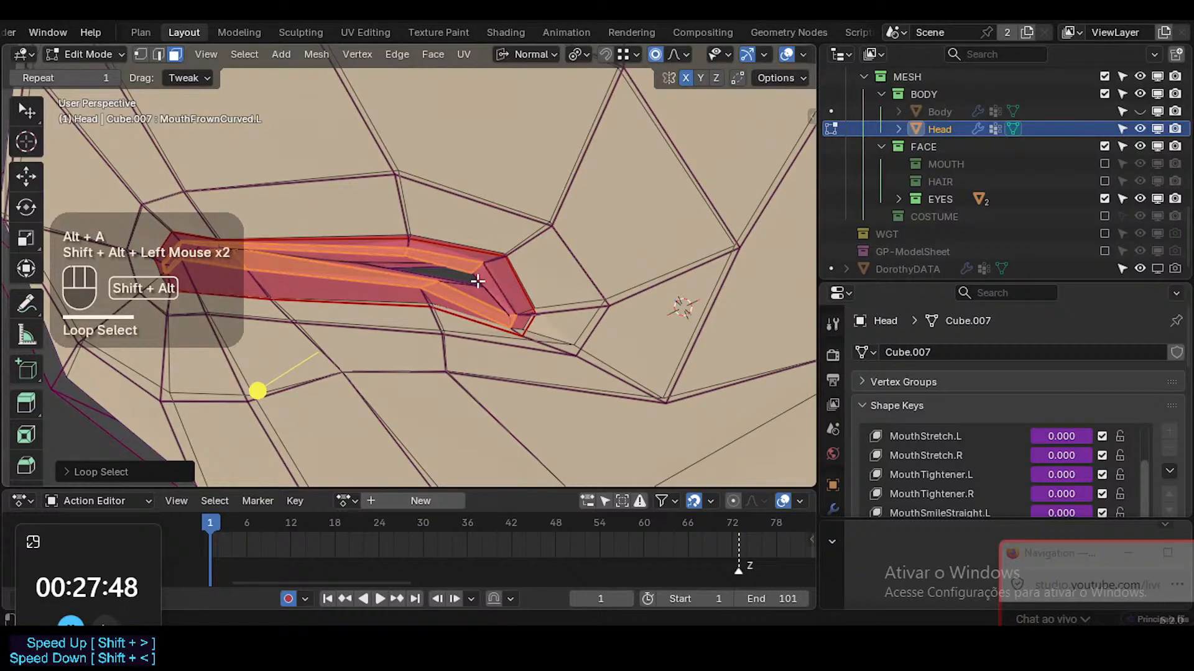
{"action": "left_click", "coordinate": [496, 262], "text": "alt+shift"}
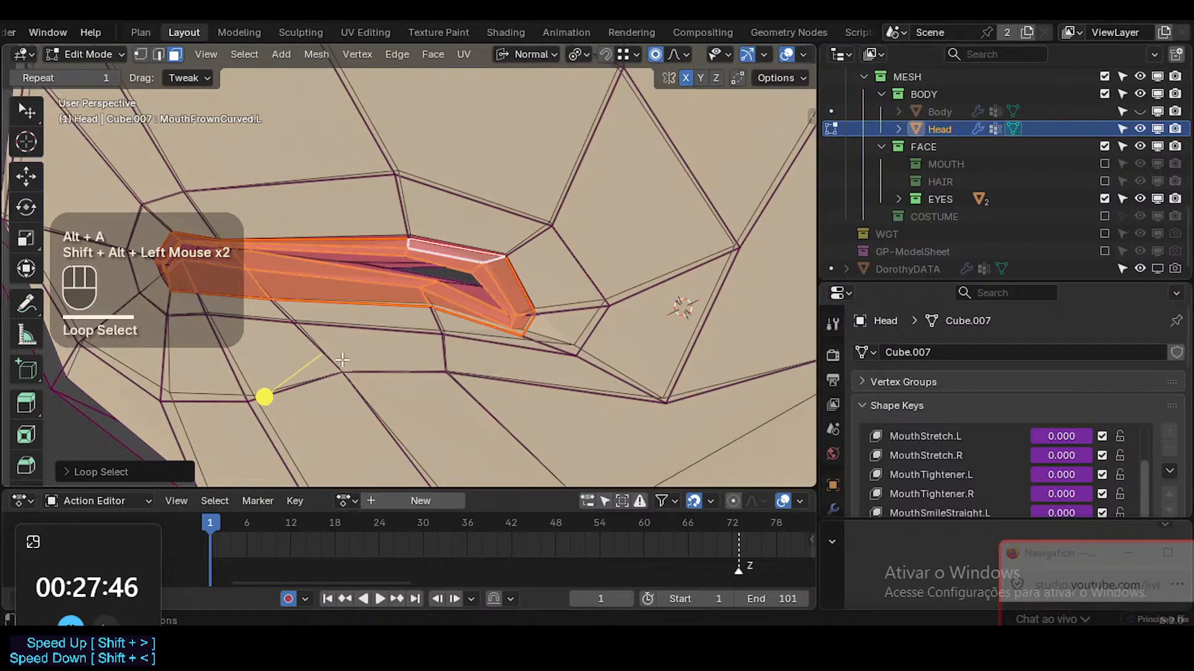
{"action": "left_click", "coordinate": [276, 395]}
{"action": "left_click_drag", "start_coordinate": [287, 396], "coordinate": [288, 396]}
Reposition the inner and border vertices of the lower lip just before the left mouth corner
{"action": "middle_click_drag", "start_coordinate": [401, 273], "coordinate": [508, 375]}
{"action": "key", "text": "1"}
{"action": "left_click", "coordinate": [474, 322]}
{"action": "key", "text": "g"}
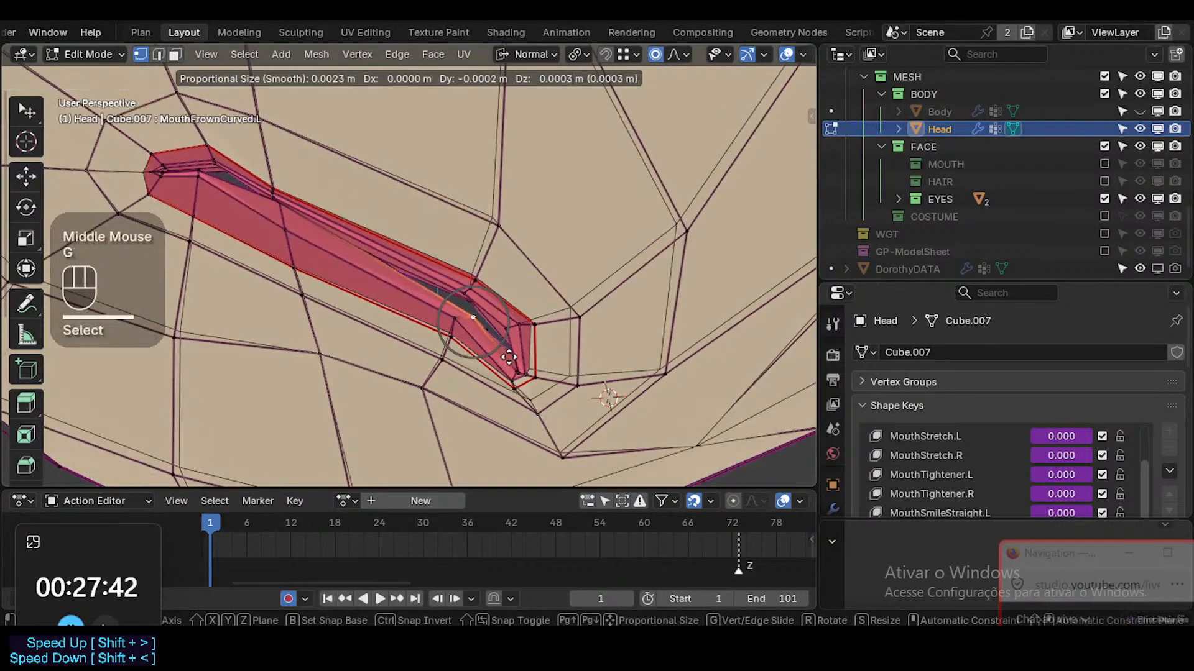
{"action": "left_click", "coordinate": [509, 354]}
{"action": "key", "text": "r"}
{"action": "left_click", "coordinate": [565, 265]}
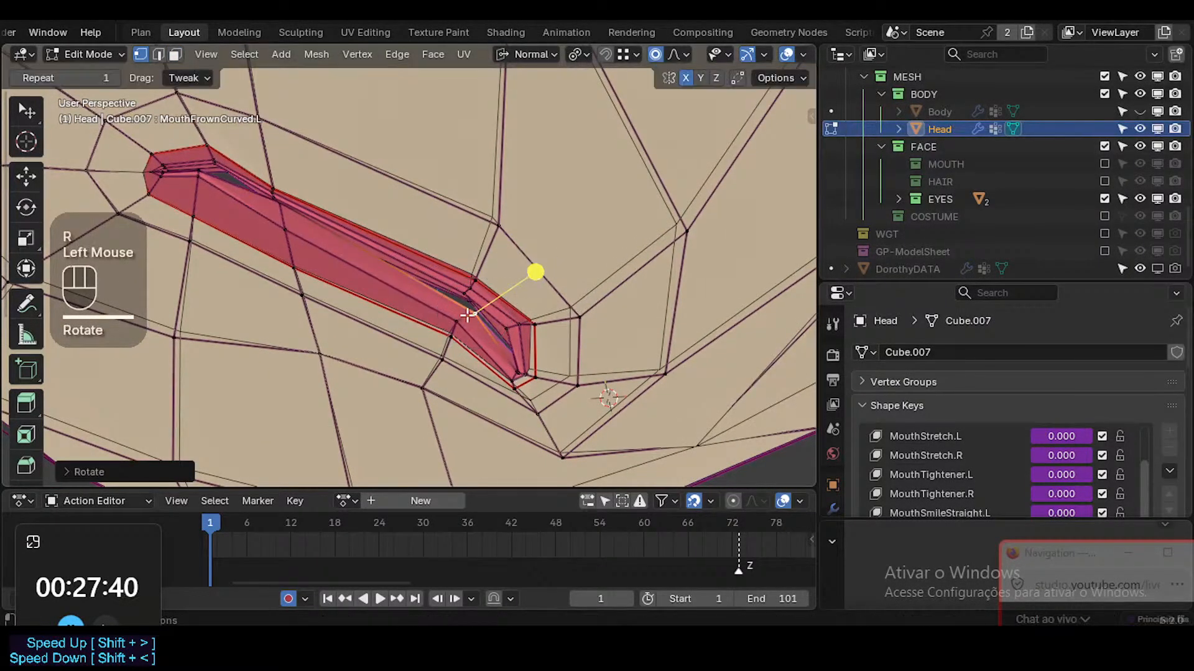
{"action": "left_click", "coordinate": [460, 322]}
{"action": "key", "text": "g"}
{"action": "left_click", "coordinate": [549, 364], "text": "shift"}
{"action": "left_click", "coordinate": [481, 314]}
{"action": "middle_click_drag", "start_coordinate": [481, 313], "coordinate": [317, 237]}
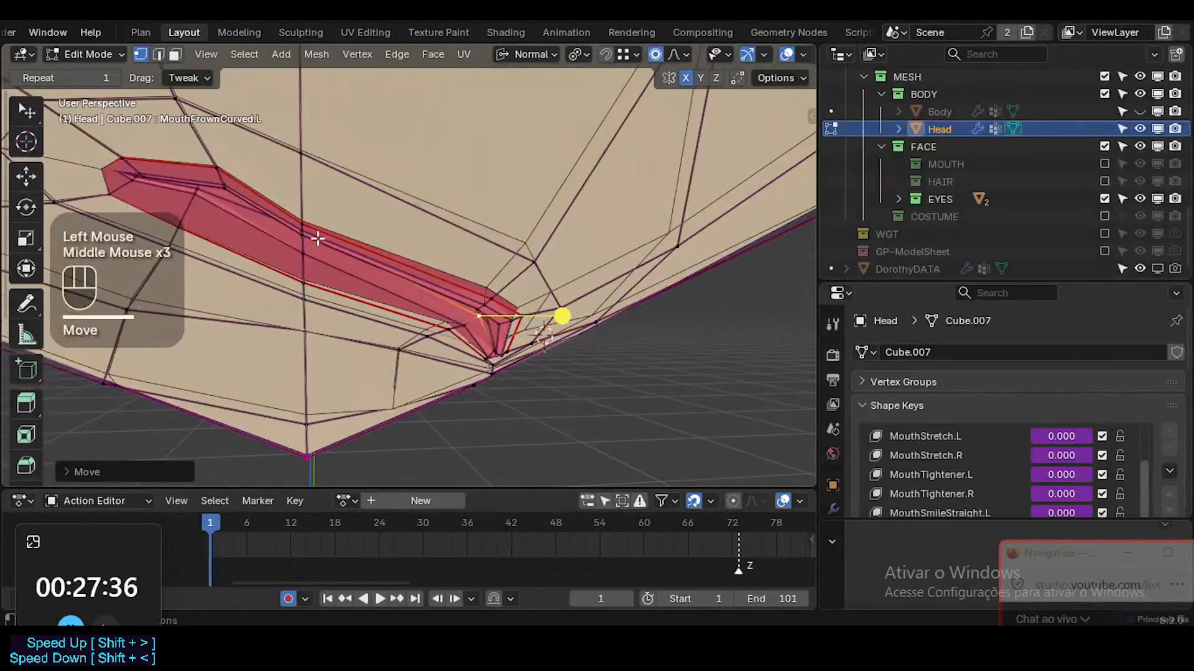
{"action": "left_click", "coordinate": [195, 195]}
{"action": "key", "text": "g"}
{"action": "key", "text": "Escape"}
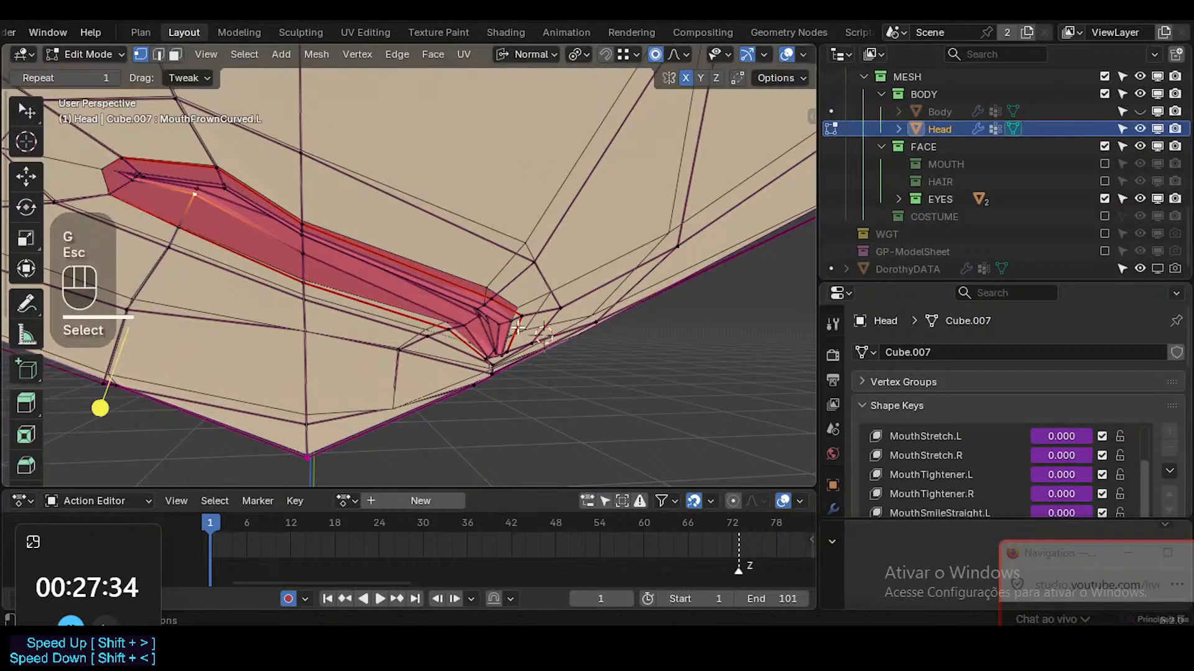
Readjust the inner lower-lip vertex near the left corner to even out the lip contour
{"action": "middle_click_drag", "start_coordinate": [192, 229], "coordinate": [518, 311]}
{"action": "key", "text": "g"}
{"action": "left_click", "coordinate": [435, 362], "text": "shift"}
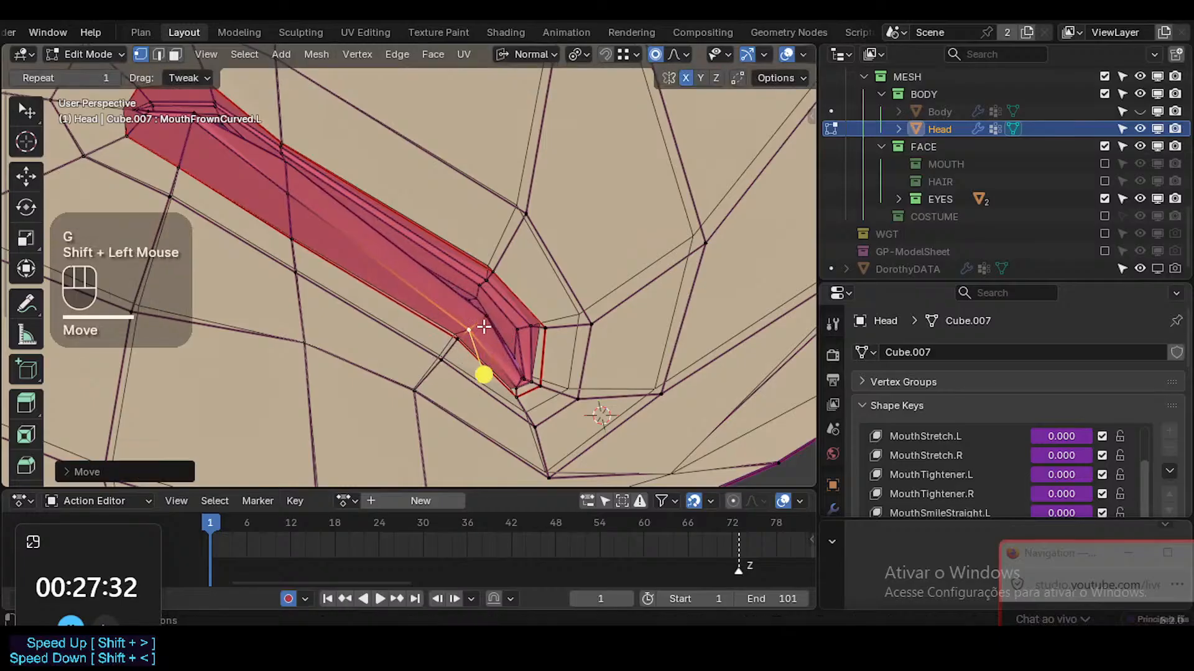
{"action": "left_click", "coordinate": [487, 317]}
{"action": "key", "text": "g"}
{"action": "left_click", "coordinate": [449, 330], "text": "shift"}
{"action": "middle_click_drag", "start_coordinate": [492, 343], "coordinate": [506, 320]}
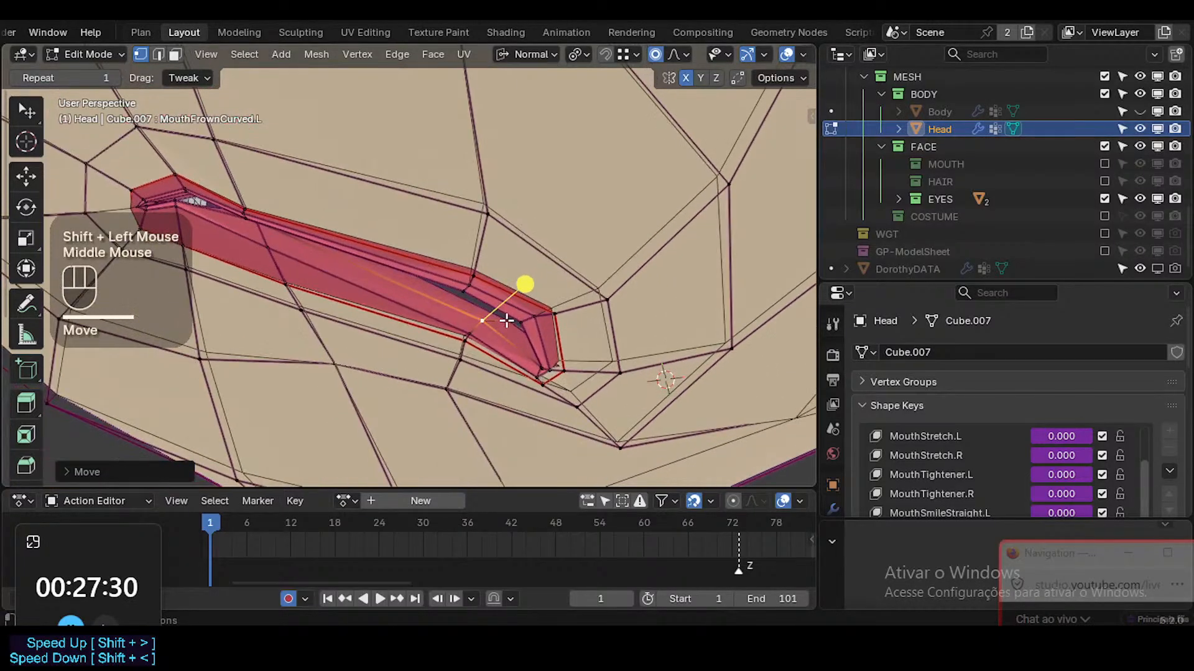
Select both face loops of the lips again and apply another pass of vertex smoothing
{"action": "middle_click_drag", "start_coordinate": [575, 343], "coordinate": [485, 311]}
{"action": "key", "text": "3"}
{"action": "left_click", "coordinate": [517, 309], "text": "alt+shift"}
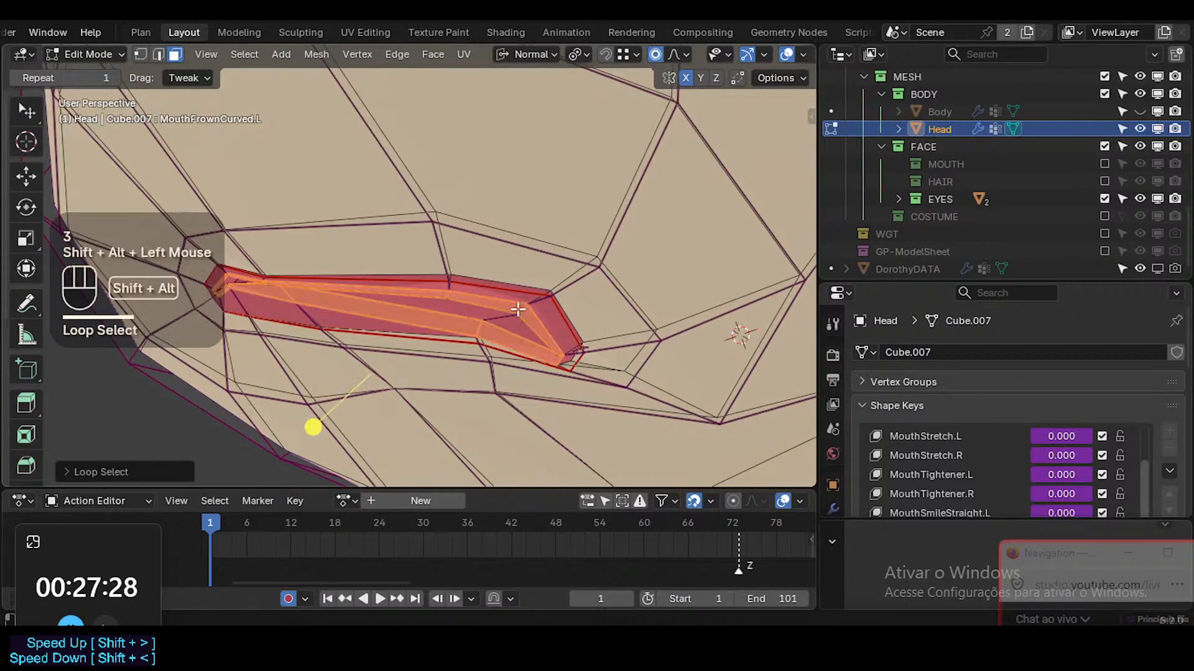
{"action": "left_click", "coordinate": [531, 304], "text": "alt+shift"}
{"action": "left_click_drag", "start_coordinate": [319, 432], "coordinate": [348, 428]}
{"action": "middle_click_drag", "start_coordinate": [528, 373], "coordinate": [457, 319]}
{"action": "key", "text": "g"}
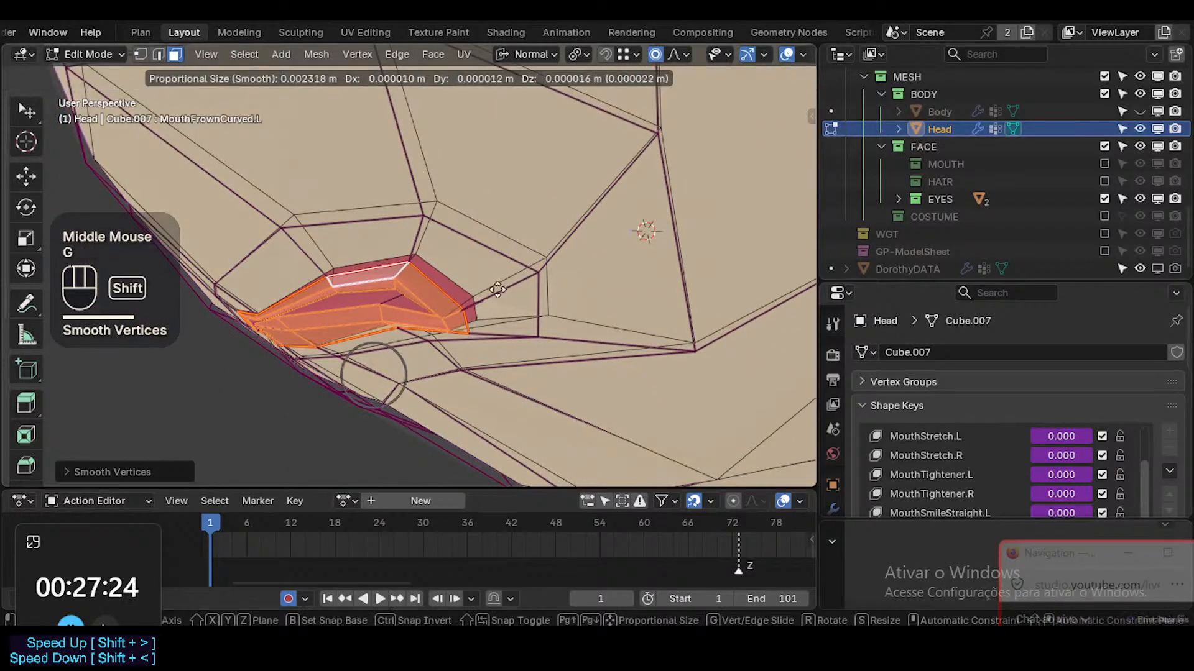
{"action": "key", "text": "Escape"}
Move the two lower-lip border vertices between the middle of the mouth and the left corner
{"action": "key", "text": "1"}
{"action": "left_click", "coordinate": [318, 344]}
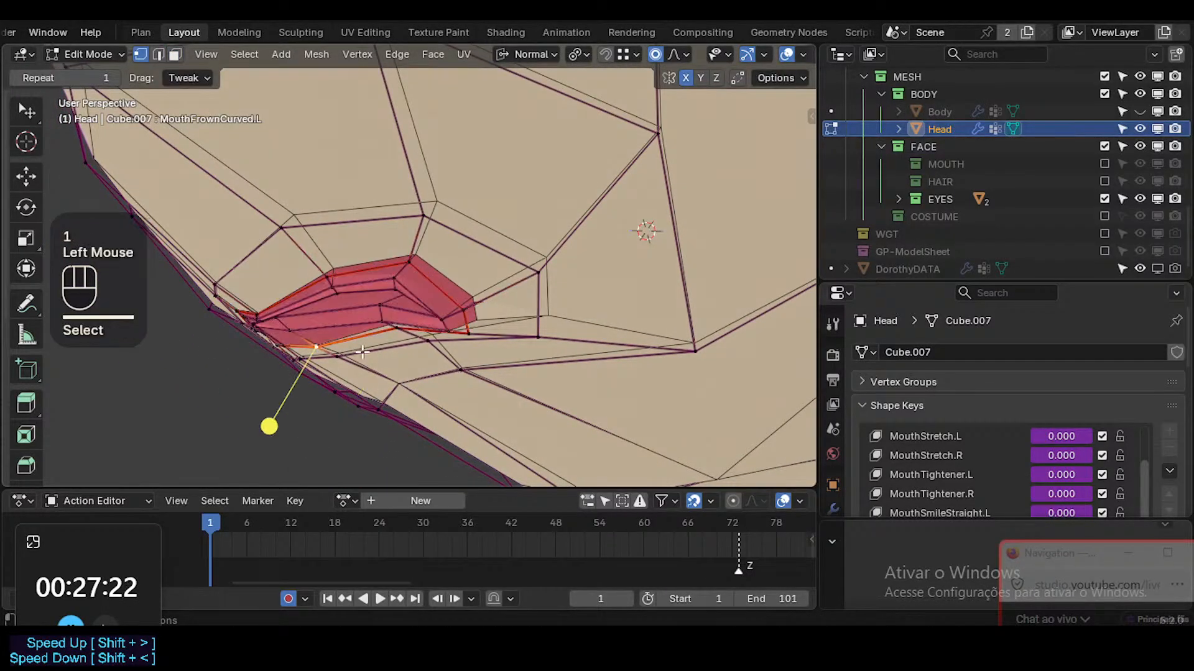
{"action": "key", "text": "g"}
{"action": "left_click", "coordinate": [380, 346], "text": "shift"}
{"action": "left_click", "coordinate": [427, 339]}
{"action": "left_click", "coordinate": [398, 330]}
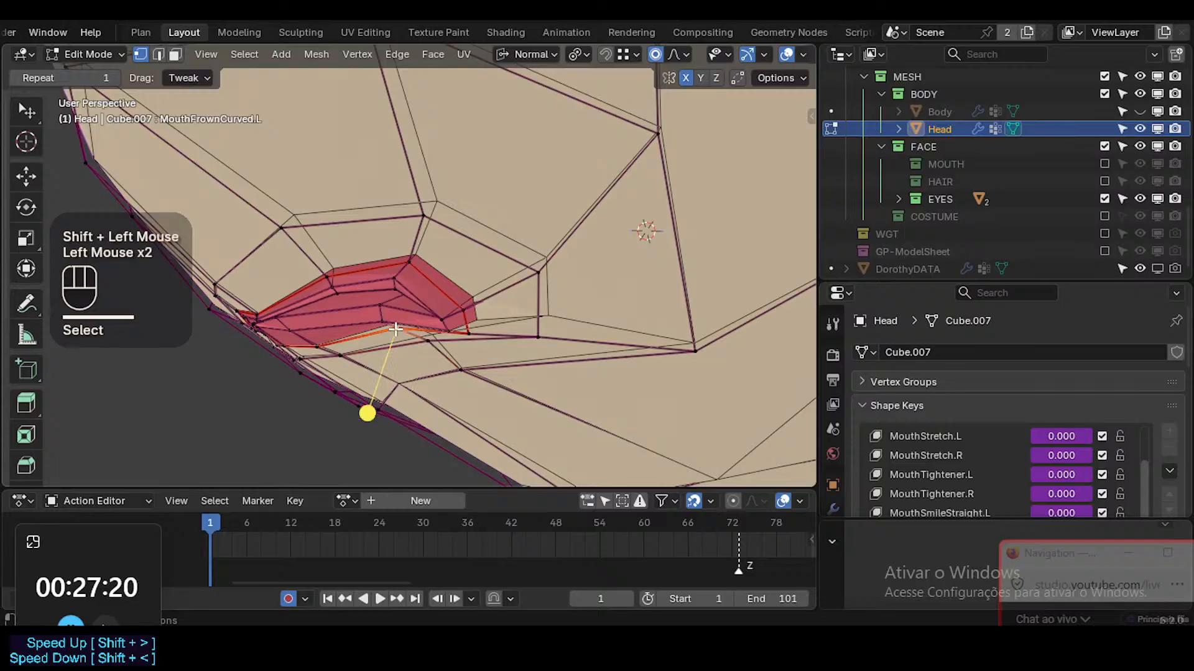
{"action": "key", "text": "g"}
{"action": "left_click", "coordinate": [438, 326], "text": "shift"}
Move the two inner lower-lip vertices just above the border near the left corner
{"action": "left_click", "coordinate": [381, 324]}
{"action": "key", "text": "g"}
{"action": "left_click", "coordinate": [396, 278], "text": "shift"}
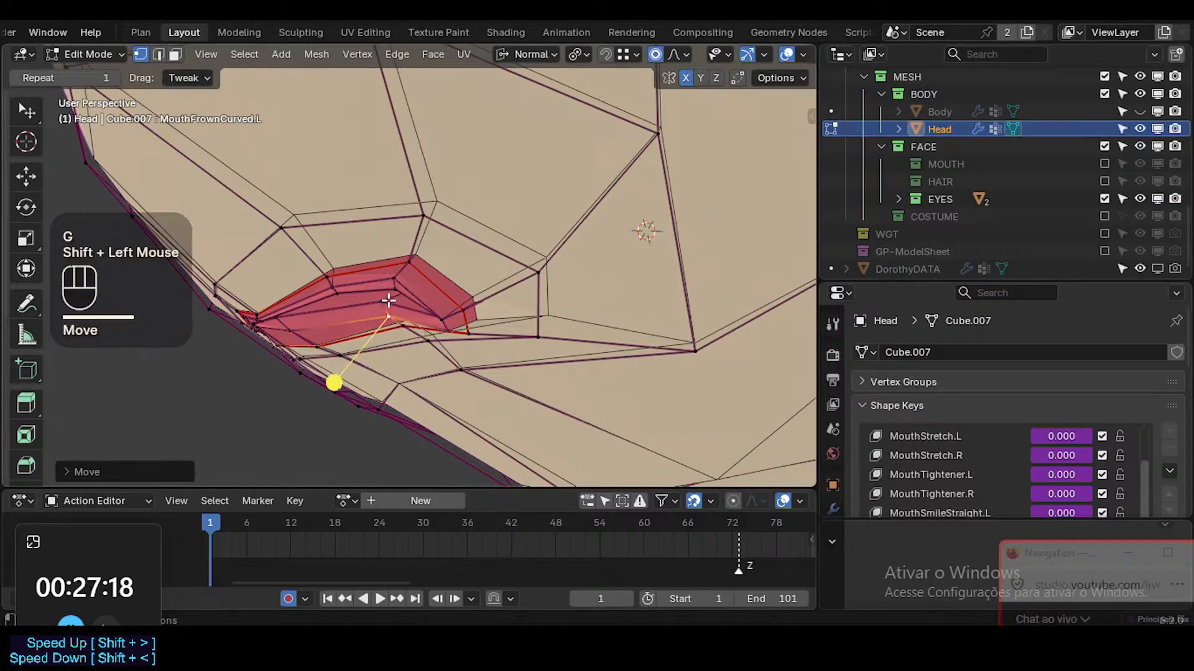
{"action": "left_click", "coordinate": [380, 306]}
{"action": "key", "text": "g"}
{"action": "left_click", "coordinate": [311, 269], "text": "shift"}
Move the inner edge at the left mouth corner, and shift the border vertex below it outward
{"action": "key", "text": "2"}
{"action": "left_click", "coordinate": [458, 304]}
{"action": "key", "text": "g"}
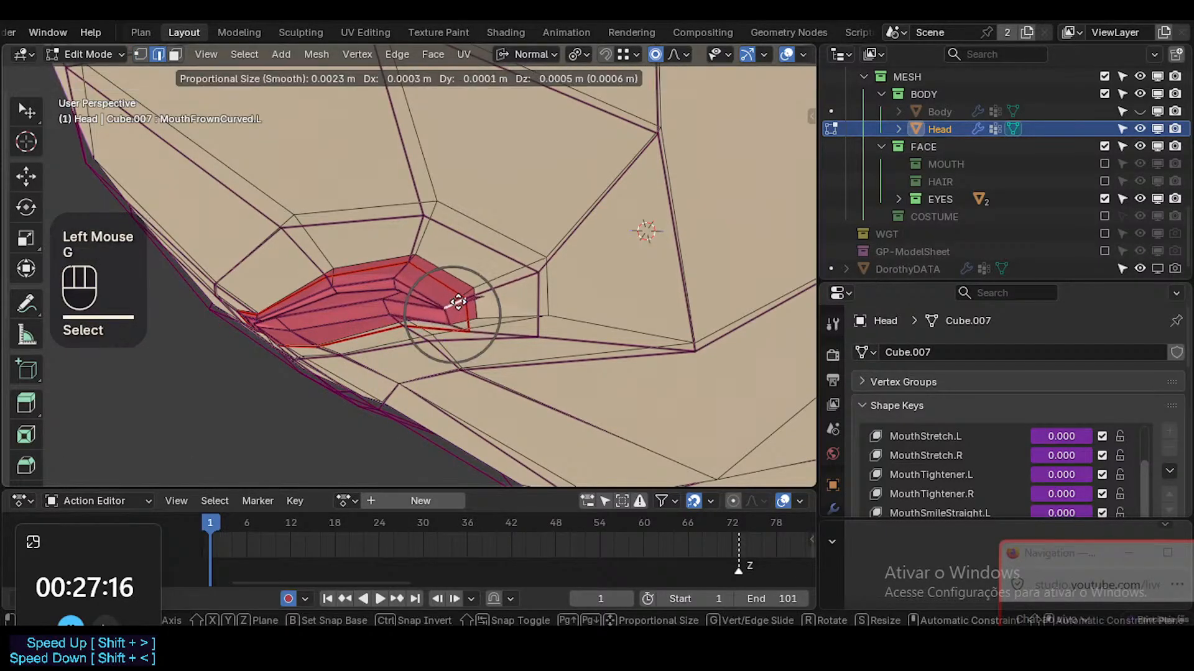
{"action": "left_click", "coordinate": [439, 327]}
{"action": "key", "text": "1"}
{"action": "left_click", "coordinate": [483, 317]}
{"action": "key", "text": "g"}
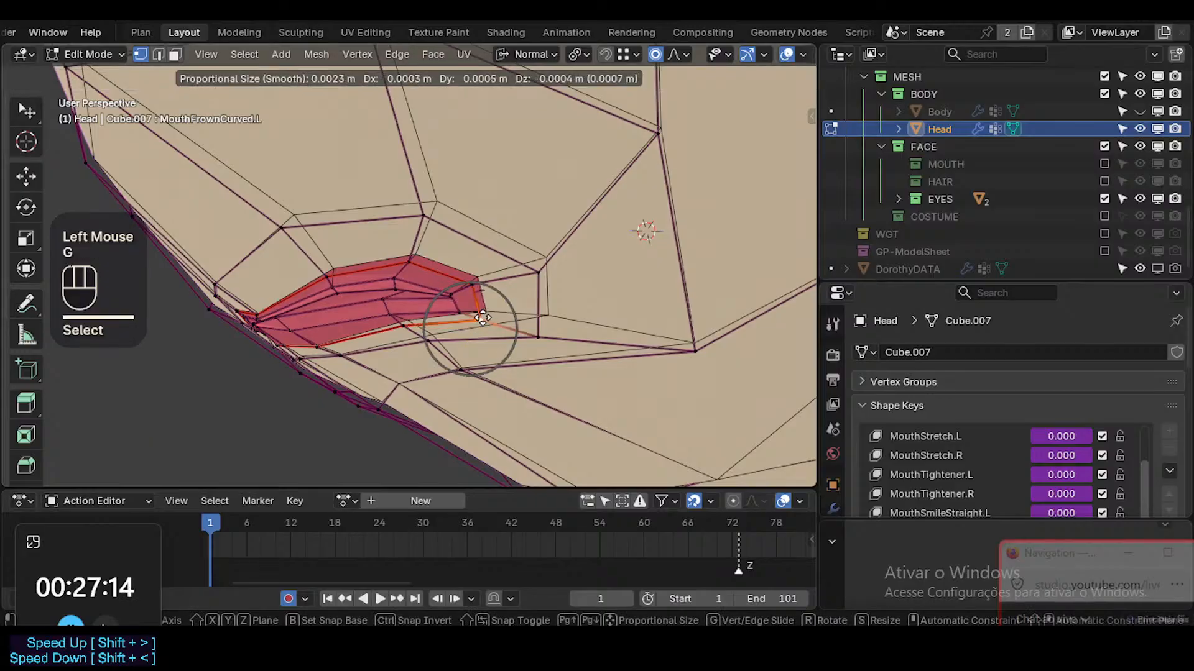
{"action": "left_click", "coordinate": [489, 307]}
Move the two ring vertices just outside the left mouth corner outward
{"action": "left_click", "coordinate": [535, 326]}
{"action": "key", "text": "g"}
{"action": "left_click", "coordinate": [528, 383]}
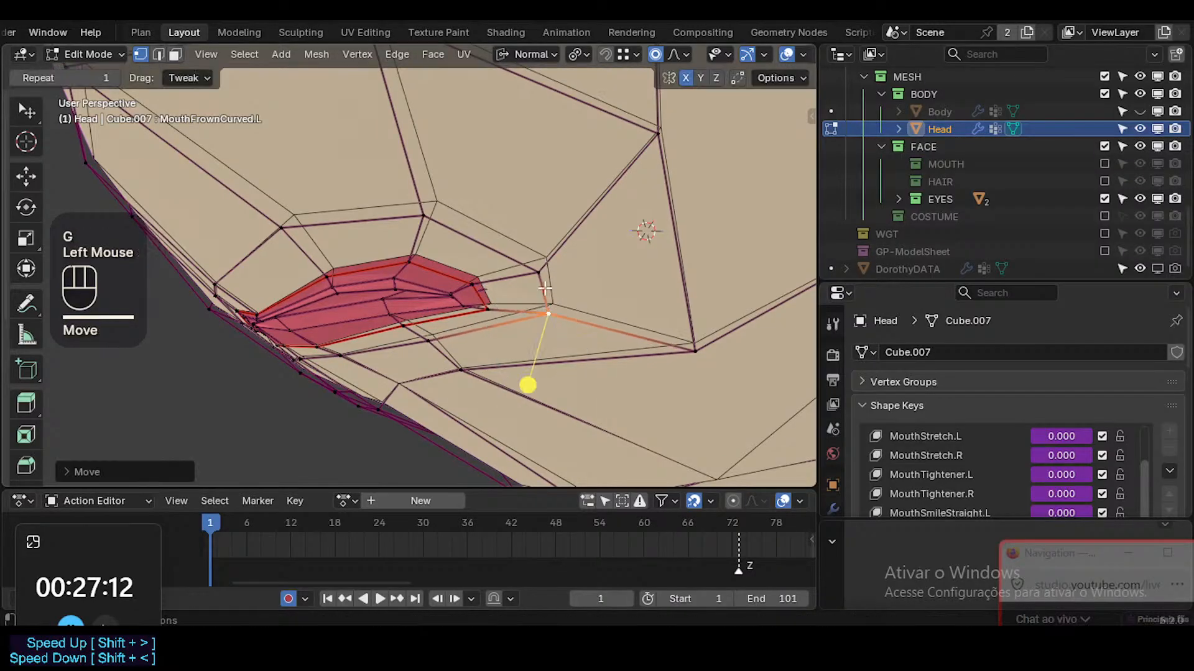
{"action": "left_click", "coordinate": [541, 263]}
{"action": "key", "text": "g"}
{"action": "left_click", "coordinate": [556, 244]}
Move the two ring vertices above the upper lip slightly up
{"action": "left_click", "coordinate": [440, 206]}
{"action": "key", "text": "g"}
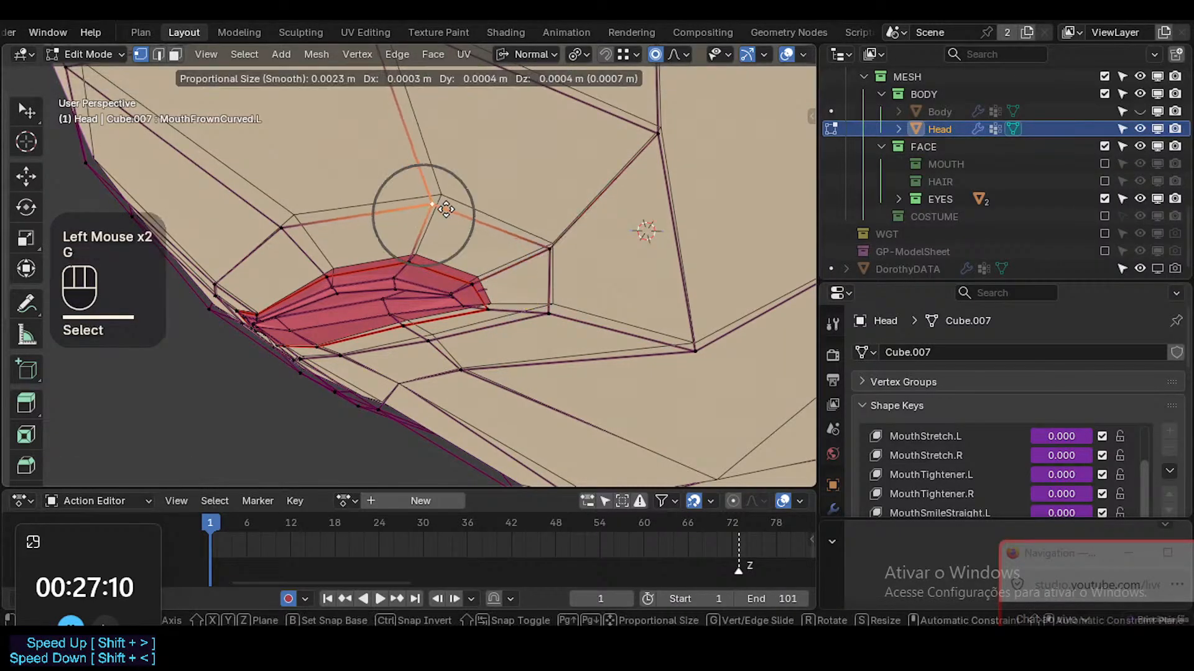
{"action": "left_click", "coordinate": [445, 204]}
{"action": "left_click", "coordinate": [295, 225]}
{"action": "key", "text": "g"}
{"action": "left_click", "coordinate": [232, 255]}
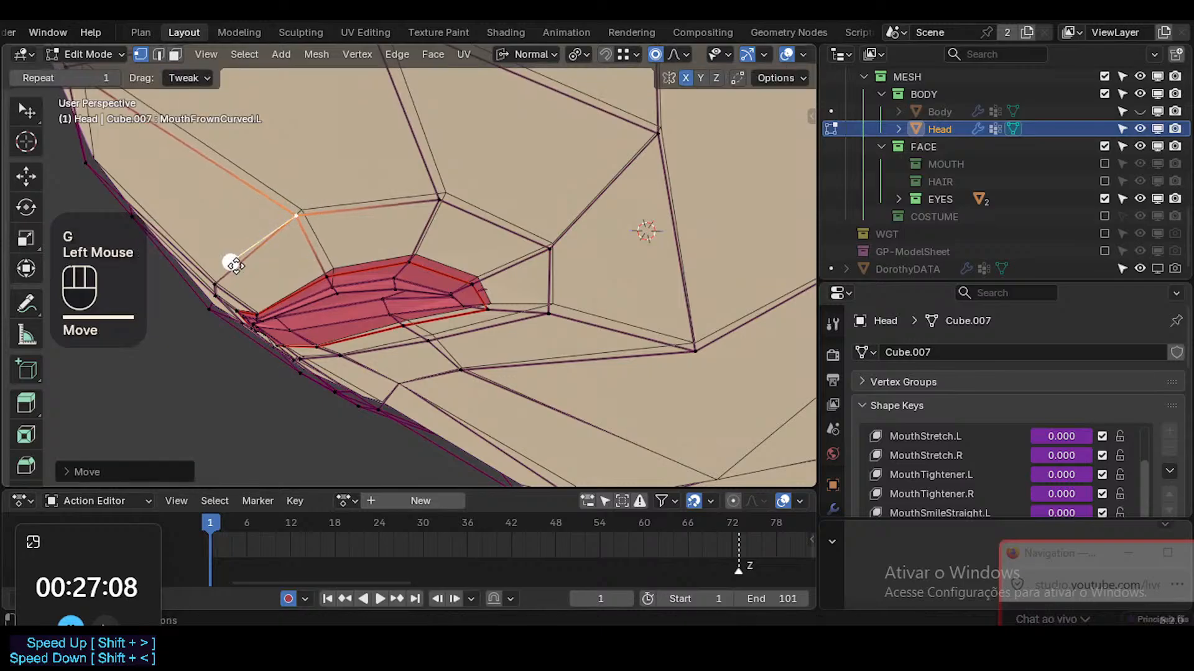
Raise the upper-lip border vertex near the middle of the mouth
{"action": "middle_click_drag", "start_coordinate": [231, 255], "coordinate": [400, 253]}
{"action": "left_click", "coordinate": [310, 280]}
{"action": "key", "text": "g"}
{"action": "left_click", "coordinate": [315, 260]}
Select the face loops around the lips in face mode, clearing the wrong loops that run across the face
{"action": "key", "text": "3"}
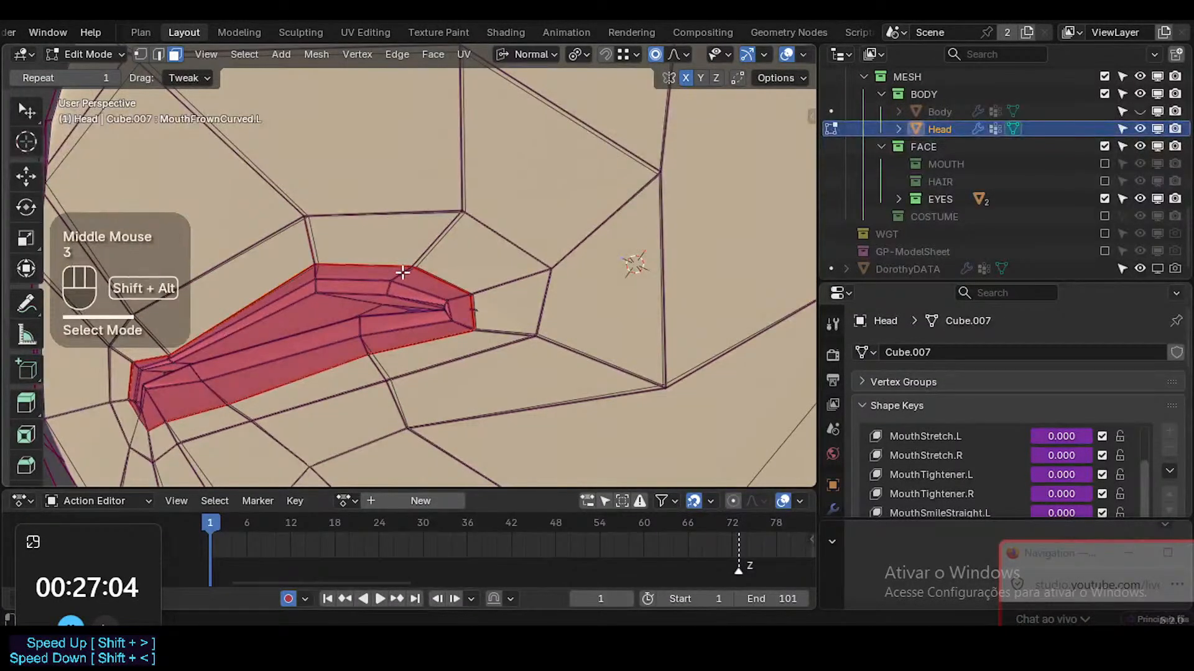
{"action": "left_click", "coordinate": [403, 272], "text": "alt+shift"}
{"action": "key", "text": "alt+a"}
{"action": "left_click", "coordinate": [398, 271], "text": "alt+shift"}
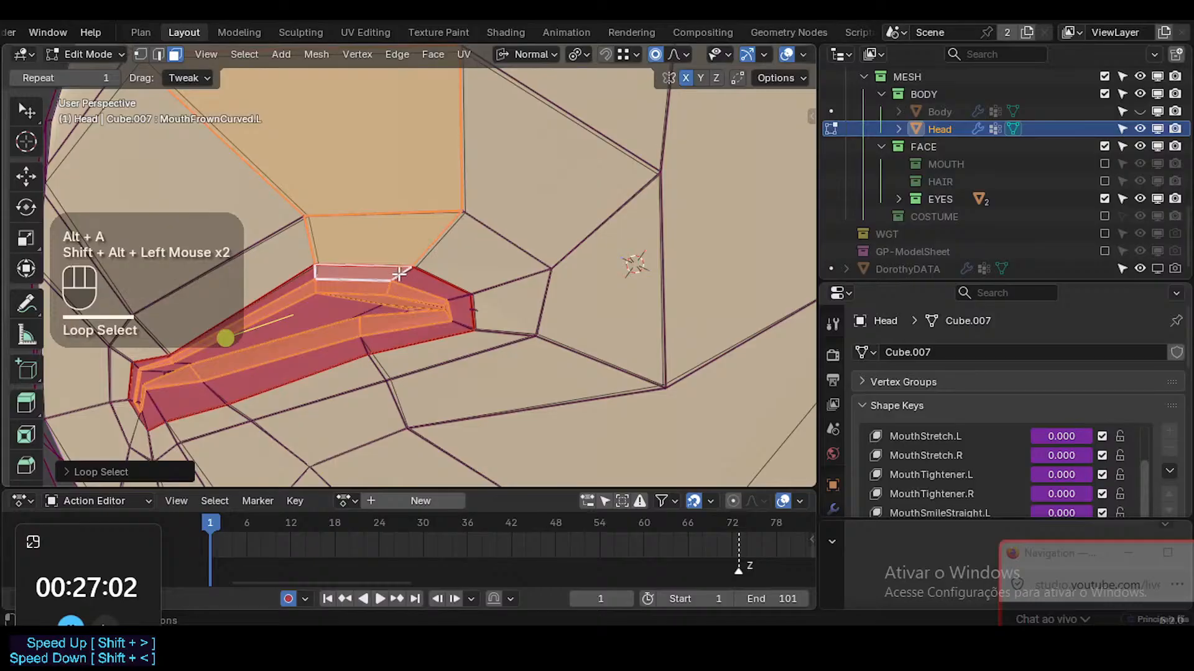
{"action": "key", "text": "alt+a"}
{"action": "left_click", "coordinate": [398, 272], "text": "alt+shift"}
{"action": "left_click", "coordinate": [393, 278], "text": "alt+shift"}
{"action": "key", "text": "alt+a"}
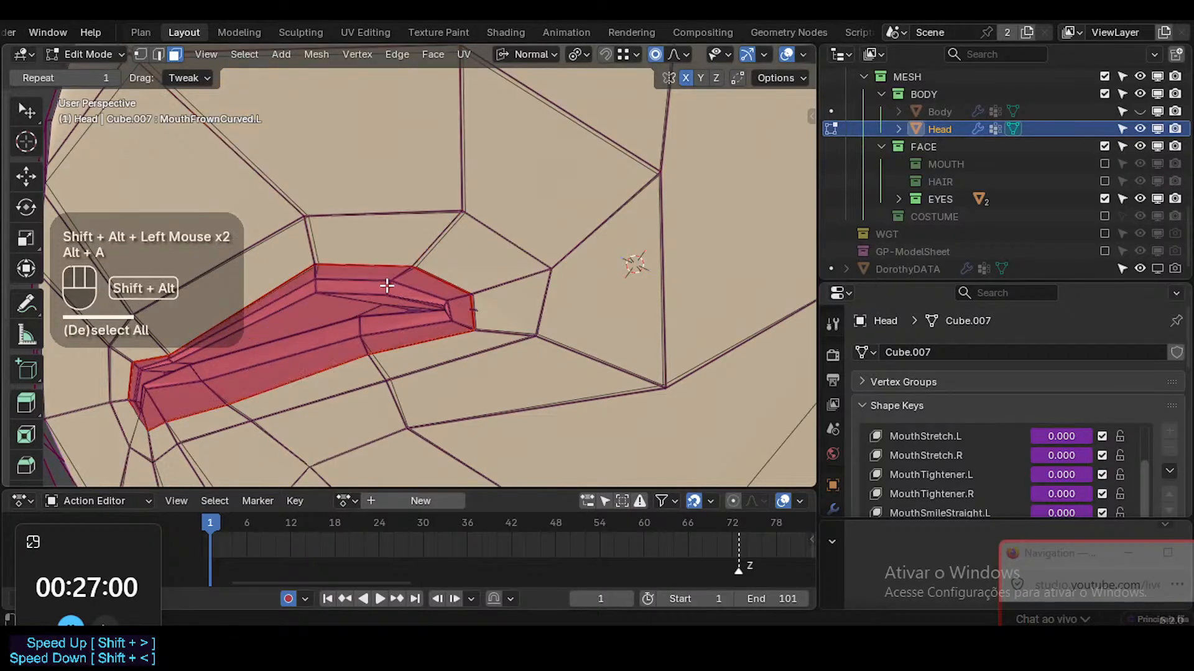
{"action": "left_click", "coordinate": [392, 273], "text": "alt+shift"}
{"action": "left_click", "coordinate": [393, 276], "text": "alt+shift"}
{"action": "middle_click_drag", "start_coordinate": [234, 411], "coordinate": [387, 422], "text": "shift"}
Move the inner lip vertex at the left mouth corner slightly
{"action": "key", "text": "1"}
{"action": "left_click", "coordinate": [643, 249]}
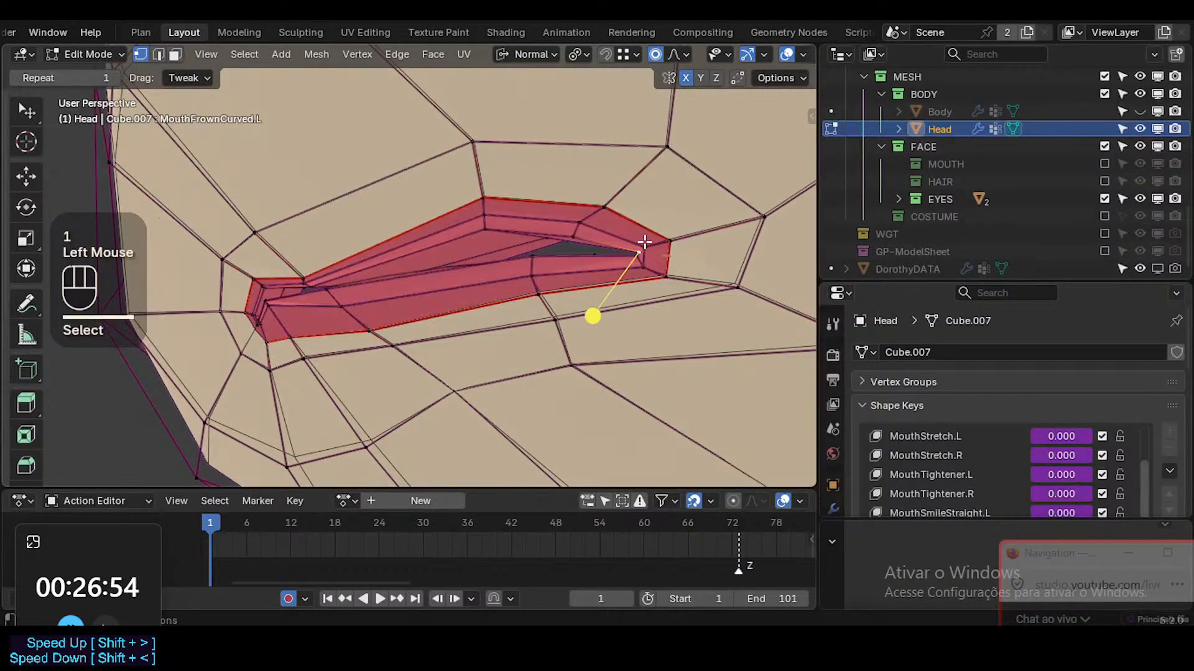
{"action": "key", "text": "g"}
{"action": "left_click", "coordinate": [637, 244], "text": "shift"}
Adjust the inner upper-lip vertices and the border vertex above them from a side angle
{"action": "middle_click_drag", "start_coordinate": [578, 213], "coordinate": [351, 248]}
{"action": "left_click", "coordinate": [488, 223]}
{"action": "middle_click_drag", "start_coordinate": [463, 229], "coordinate": [529, 239]}
{"action": "key", "text": "g"}
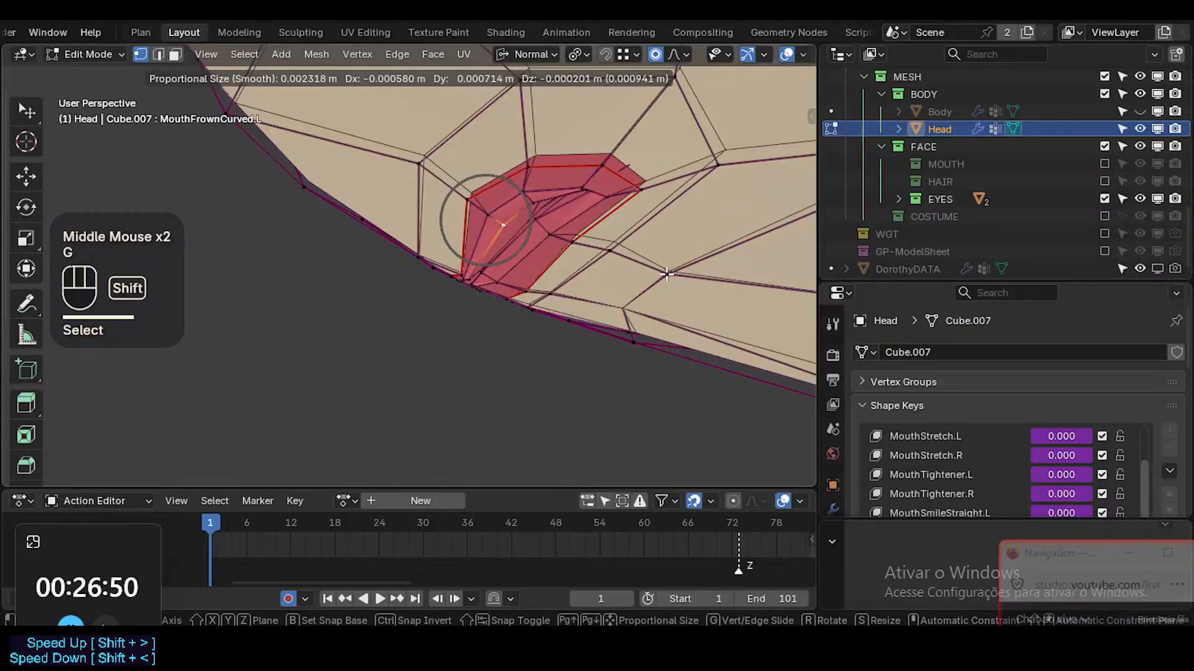
{"action": "left_click", "coordinate": [666, 274], "text": "shift"}
{"action": "left_click", "coordinate": [484, 213]}
{"action": "key", "text": "g"}
{"action": "left_click", "coordinate": [535, 214], "text": "shift"}
{"action": "left_click", "coordinate": [474, 194]}
{"action": "key", "text": "g"}
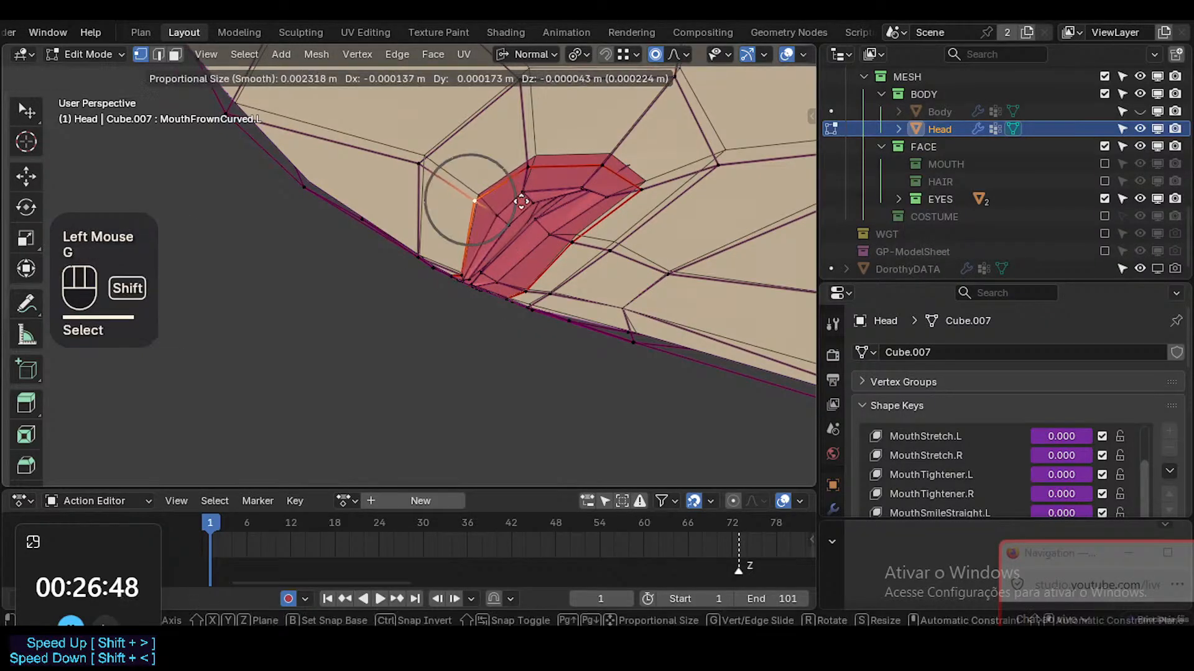
{"action": "left_click", "coordinate": [575, 212], "text": "shift"}
Nudge the two ring vertices above the upper lip to match the adjusted border
{"action": "left_click", "coordinate": [420, 165]}
{"action": "key", "text": "g"}
{"action": "left_click", "coordinate": [427, 182], "text": "shift"}
{"action": "left_click", "coordinate": [517, 92]}
{"action": "key", "text": "g"}
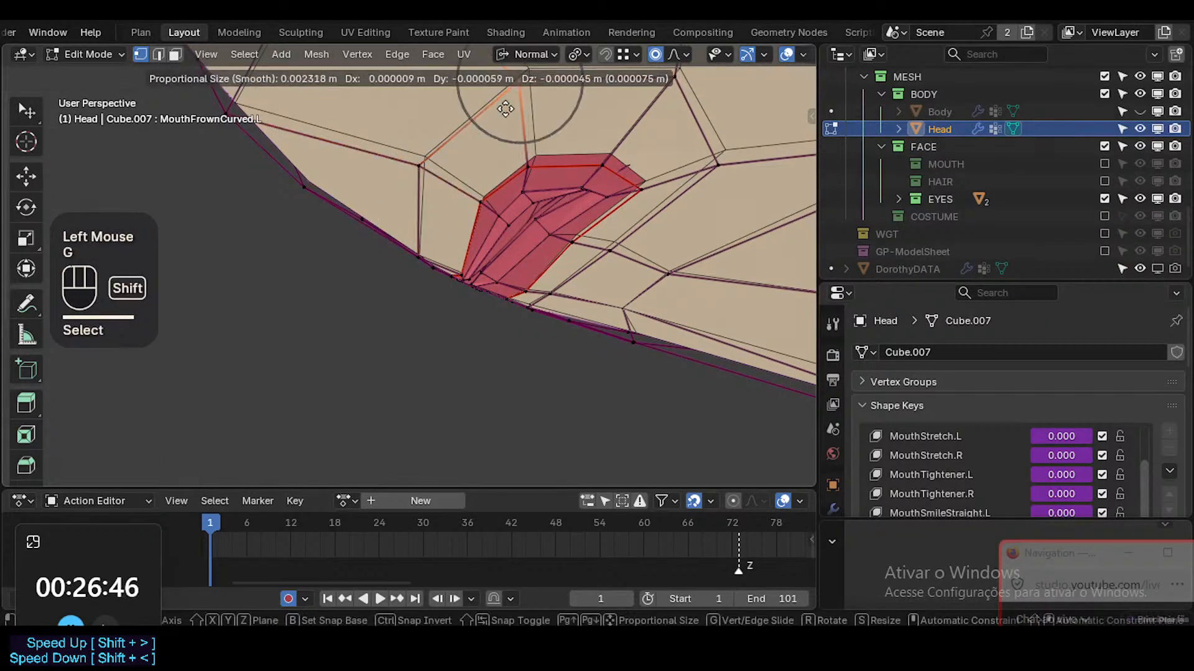
{"action": "left_click", "coordinate": [504, 109], "text": "shift"}
{"action": "middle_click_drag", "start_coordinate": [505, 109], "coordinate": [429, 199], "text": "shift"}
Move the upper-lip border vertex before the left corner, and adjust the lip face at that corner
{"action": "left_click", "coordinate": [544, 218]}
{"action": "key", "text": "g"}
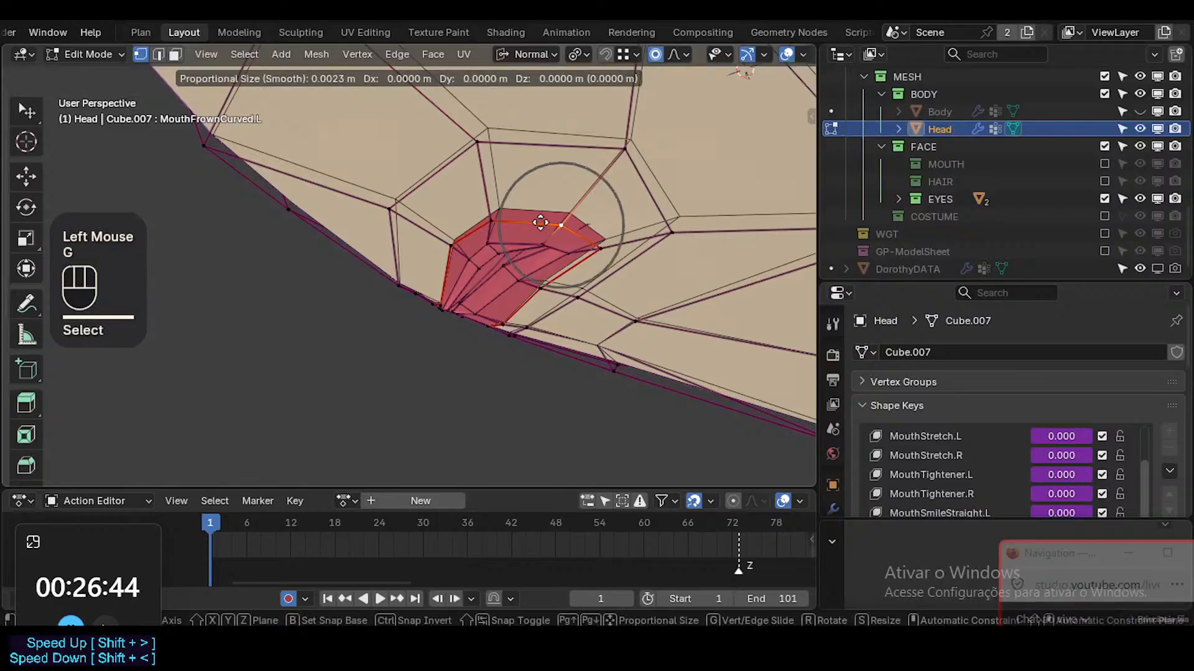
{"action": "left_click", "coordinate": [543, 205], "text": "shift"}
{"action": "left_click", "coordinate": [546, 243]}
{"action": "key", "text": "3"}
{"action": "left_click", "coordinate": [569, 238]}
{"action": "key", "text": "g"}
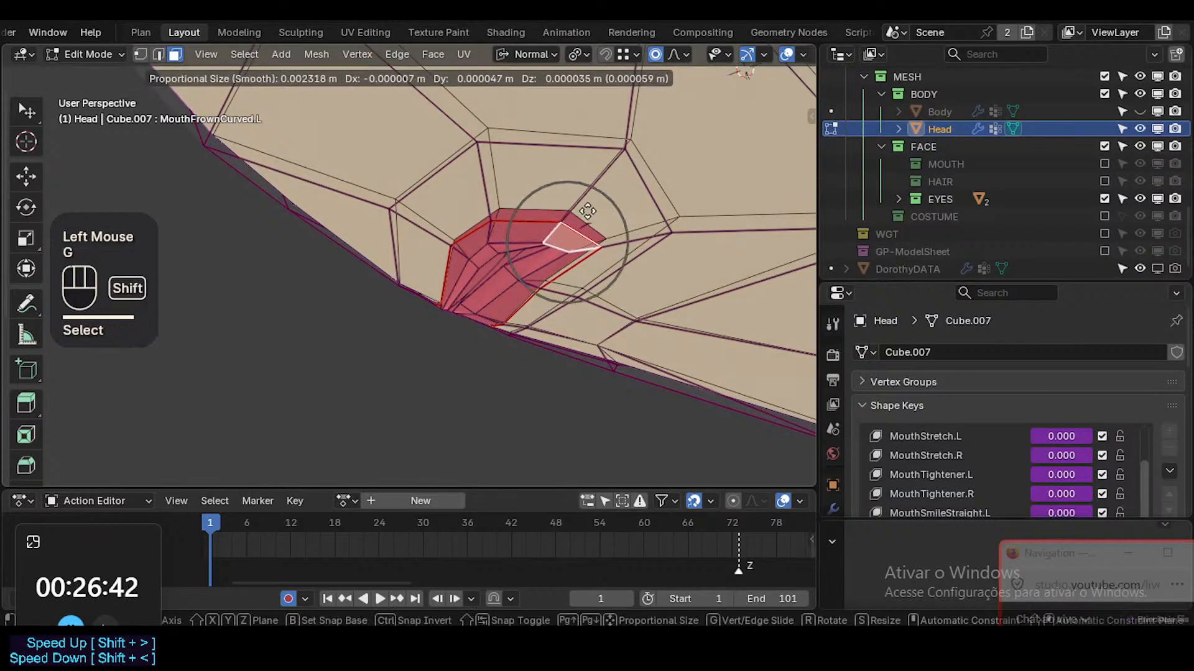
{"action": "left_click", "coordinate": [650, 167], "text": "shift"}
{"action": "middle_click_drag", "start_coordinate": [650, 166], "coordinate": [614, 197]}
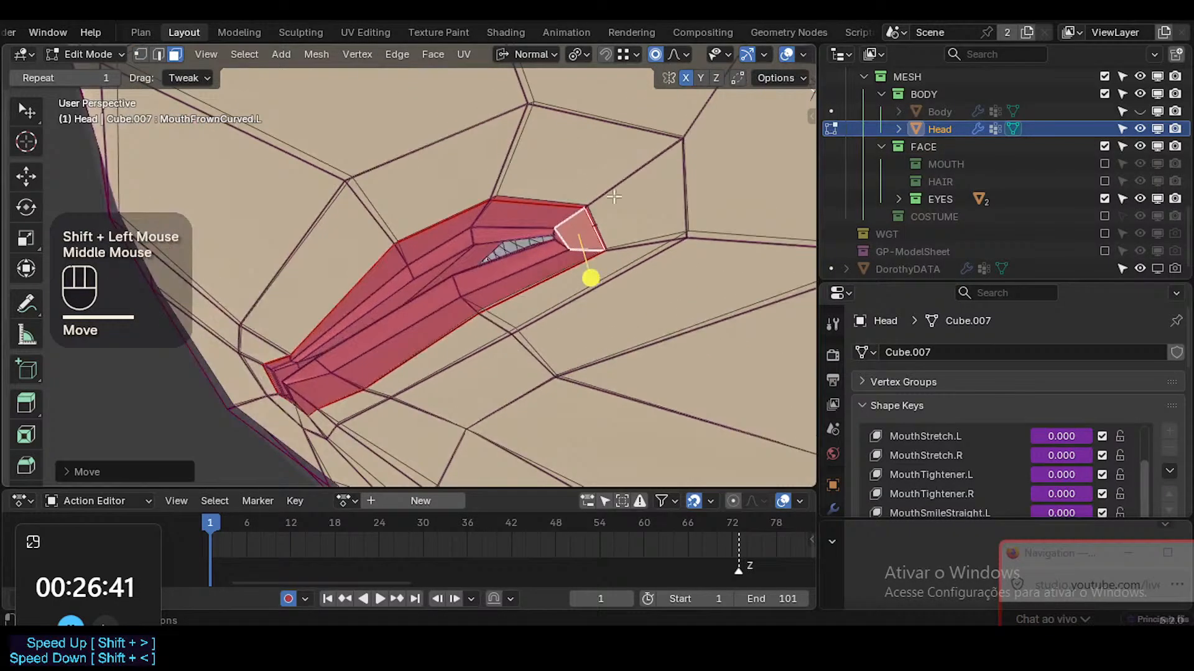
Select the face loop around the lips, dropping the wrong loop selections, and smooth its vertices
{"action": "key", "text": "alt+a"}
{"action": "left_click", "coordinate": [549, 232], "text": "alt+shift"}
{"action": "key", "text": "alt+a"}
{"action": "left_click", "coordinate": [552, 234], "text": "alt+shift"}
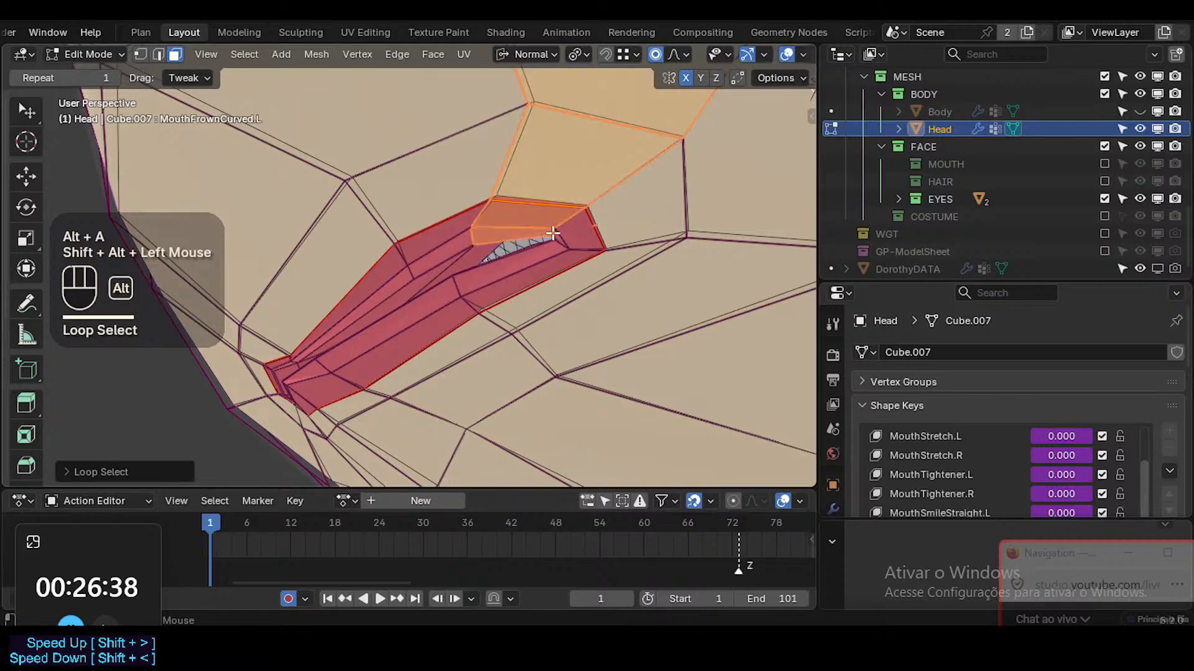
{"action": "key", "text": "alt+a"}
{"action": "left_click", "coordinate": [362, 386], "text": "alt+shift"}
{"action": "left_click_drag", "start_coordinate": [390, 478], "coordinate": [407, 477]}
{"action": "middle_click_drag", "start_coordinate": [453, 275], "coordinate": [490, 267]}
Move the inner upper-lip vertex near the middle of the mouth
{"action": "key", "text": "1"}
{"action": "left_click", "coordinate": [477, 256]}
{"action": "key", "text": "g"}
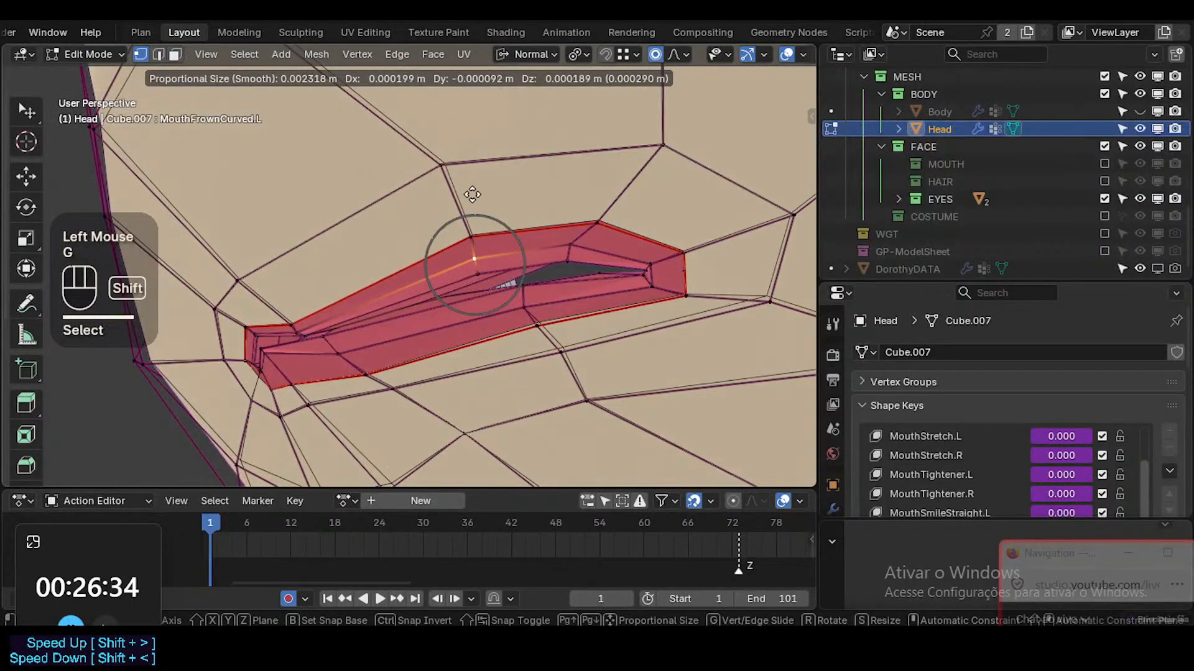
{"action": "left_click", "coordinate": [448, 273], "text": "shift"}
Raise the upper-lip border vertex near the opposite mouth corner, and adjust the inner vertex just below it
{"action": "left_click", "coordinate": [293, 328]}
{"action": "key", "text": "g"}
{"action": "left_click", "coordinate": [284, 257], "text": "shift"}
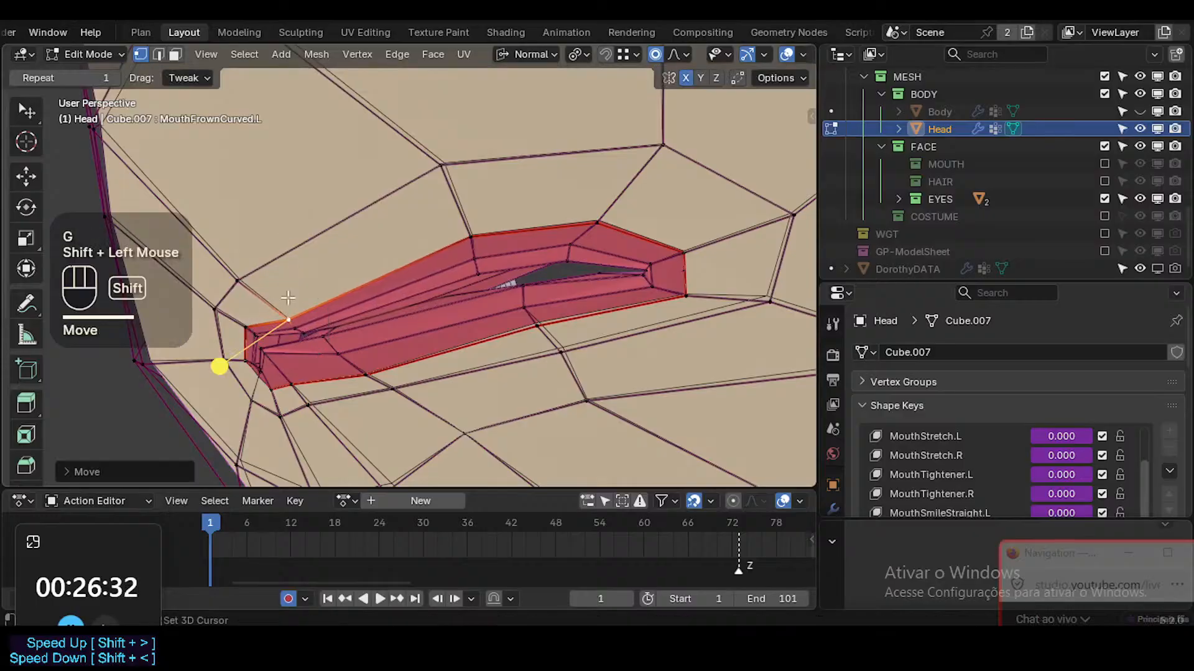
{"action": "left_click", "coordinate": [300, 331]}
{"action": "key", "text": "g"}
{"action": "left_click", "coordinate": [315, 311], "text": "shift"}
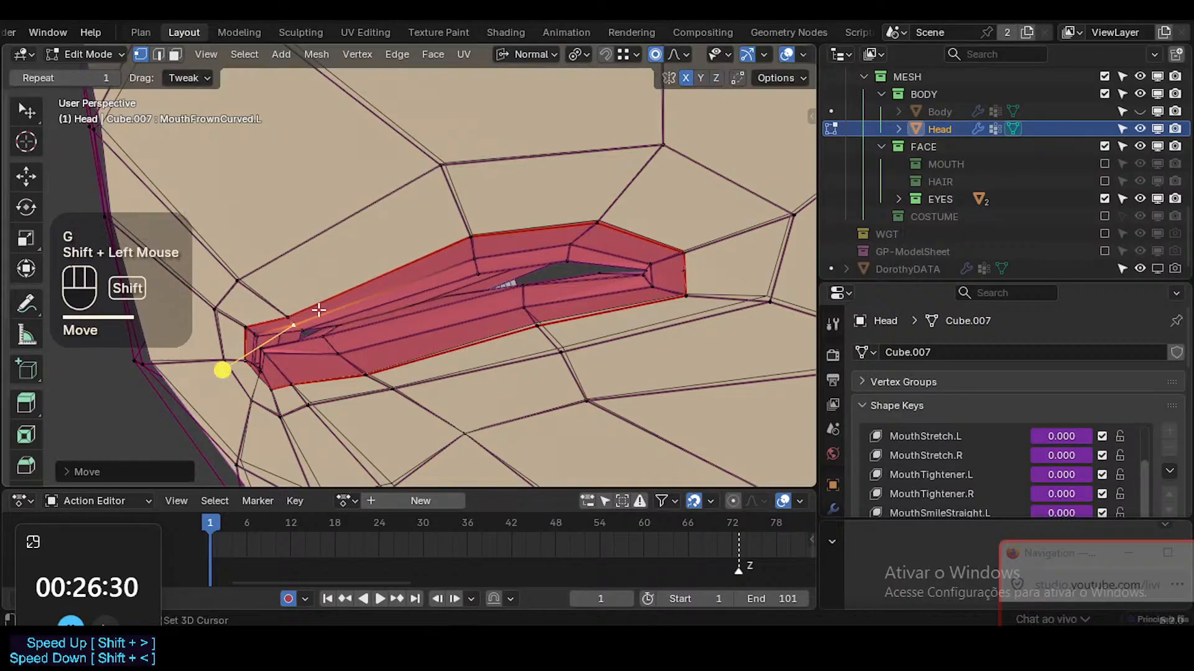
Move the inner upper-lip vertex beside the open gap, on the side of the mouth's lower corner
{"action": "left_click", "coordinate": [334, 332]}
{"action": "middle_click_drag", "start_coordinate": [338, 344], "coordinate": [497, 359]}
{"action": "left_click", "coordinate": [483, 353]}
{"action": "middle_click_drag", "start_coordinate": [665, 358], "coordinate": [658, 367], "text": "shift"}
{"action": "left_click", "coordinate": [634, 358]}
{"action": "key", "text": "g"}
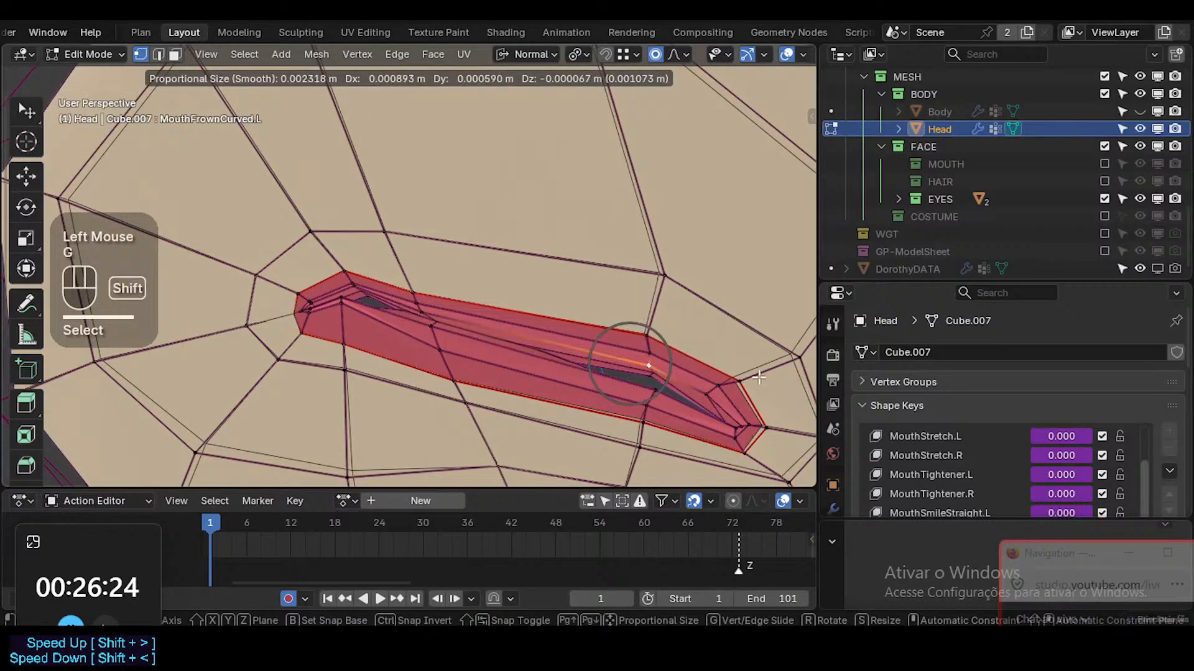
{"action": "left_click", "coordinate": [759, 378], "text": "shift"}
Adjust the next inner upper-lip vertex toward the lower mouth corner
{"action": "key", "text": "g"}
{"action": "left_click", "coordinate": [694, 378], "text": "shift"}
{"action": "left_click", "coordinate": [705, 388]}
{"action": "key", "text": "g"}
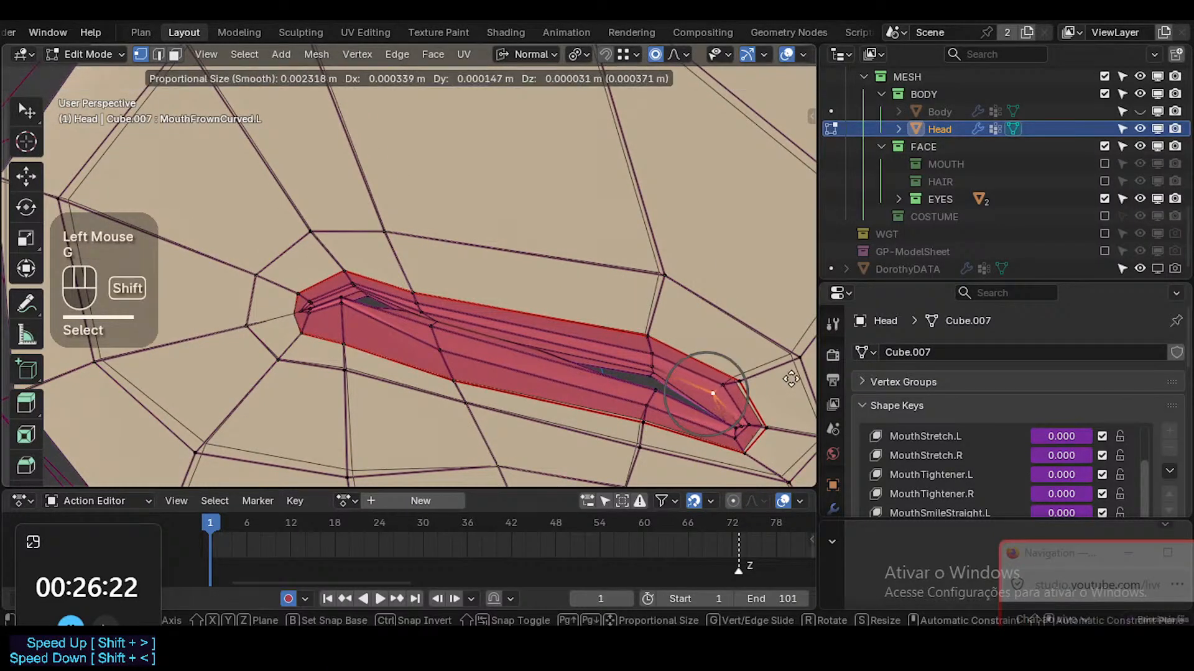
{"action": "left_click", "coordinate": [791, 379], "text": "shift"}
Select the inner lip face loops around the mouth opening and smooth their vertices
{"action": "key", "text": "3"}
{"action": "left_click", "coordinate": [725, 389], "text": "alt+shift"}
{"action": "key", "text": "alt+a"}
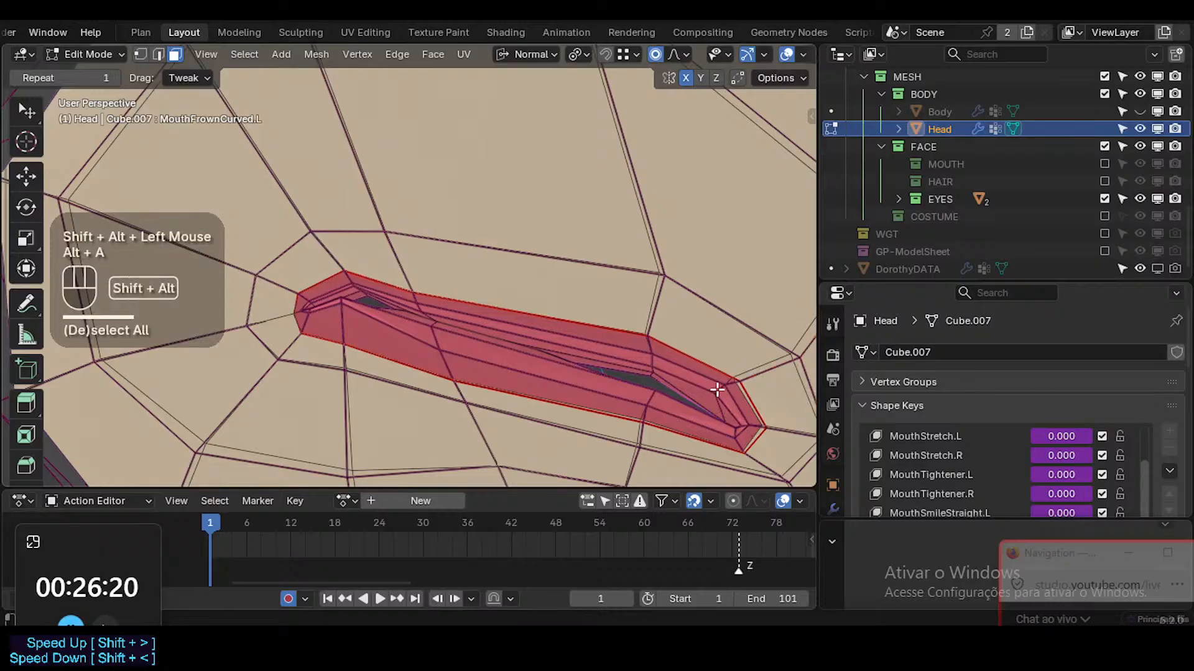
{"action": "left_click", "coordinate": [717, 390], "text": "alt+shift"}
{"action": "left_click", "coordinate": [717, 409], "text": "alt+shift"}
{"action": "middle_click_drag", "start_coordinate": [504, 459], "coordinate": [565, 383], "text": "shift"}
{"action": "mouse_move", "coordinate": [485, 443]}
{"action": "left_mouse_down"}
{"action": "mouse_move", "coordinate": [498, 450]}
{"action": "mouse_move", "coordinate": [486, 444]}
{"action": "left_mouse_up"}
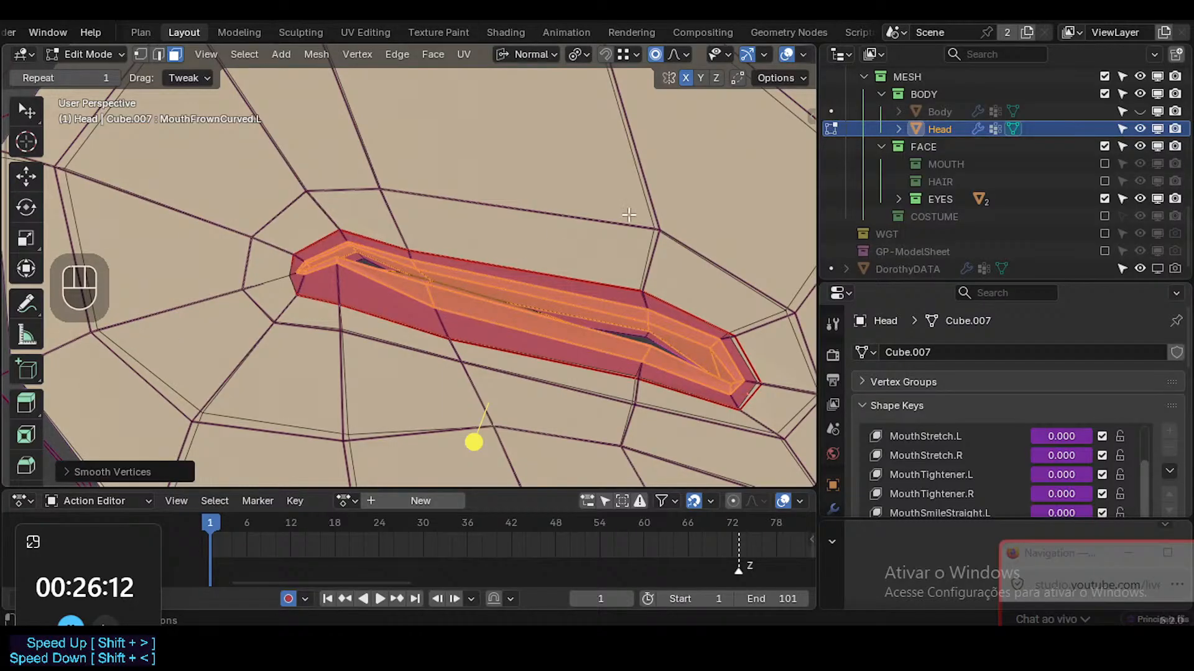
{"action": "middle_click_drag", "start_coordinate": [582, 319], "coordinate": [319, 354]}
{"action": "key", "text": "1"}
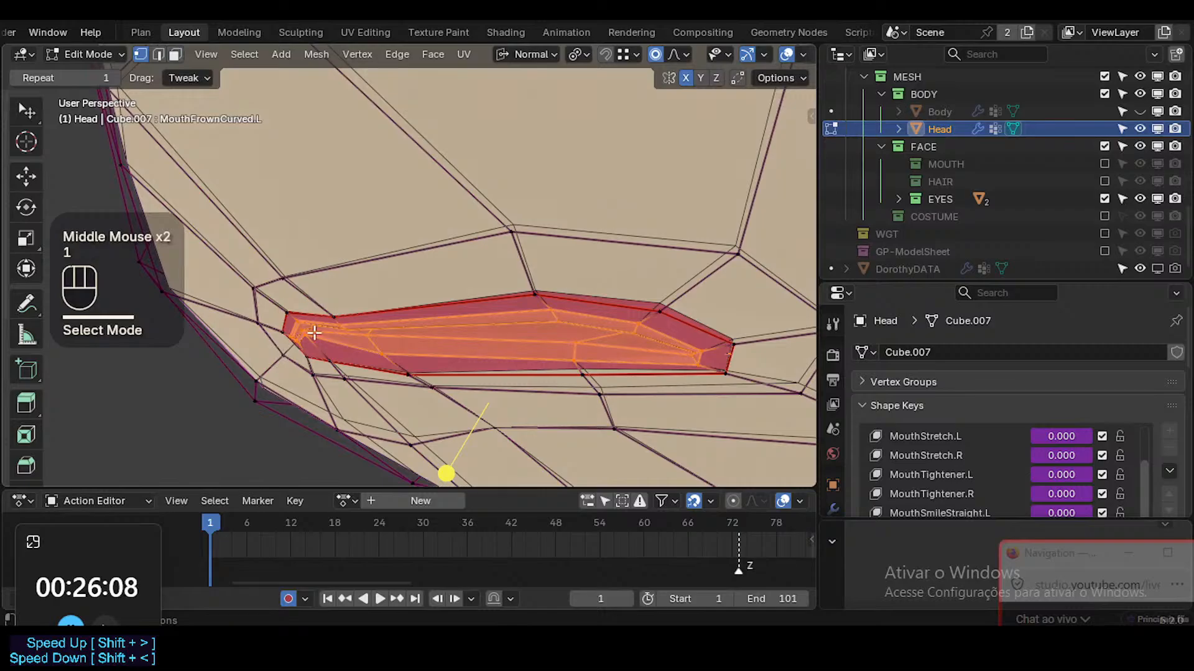
{"action": "left_click", "coordinate": [307, 335]}
{"action": "left_click", "coordinate": [309, 339]}
{"action": "key", "text": "g"}
{"action": "key", "text": "g"}
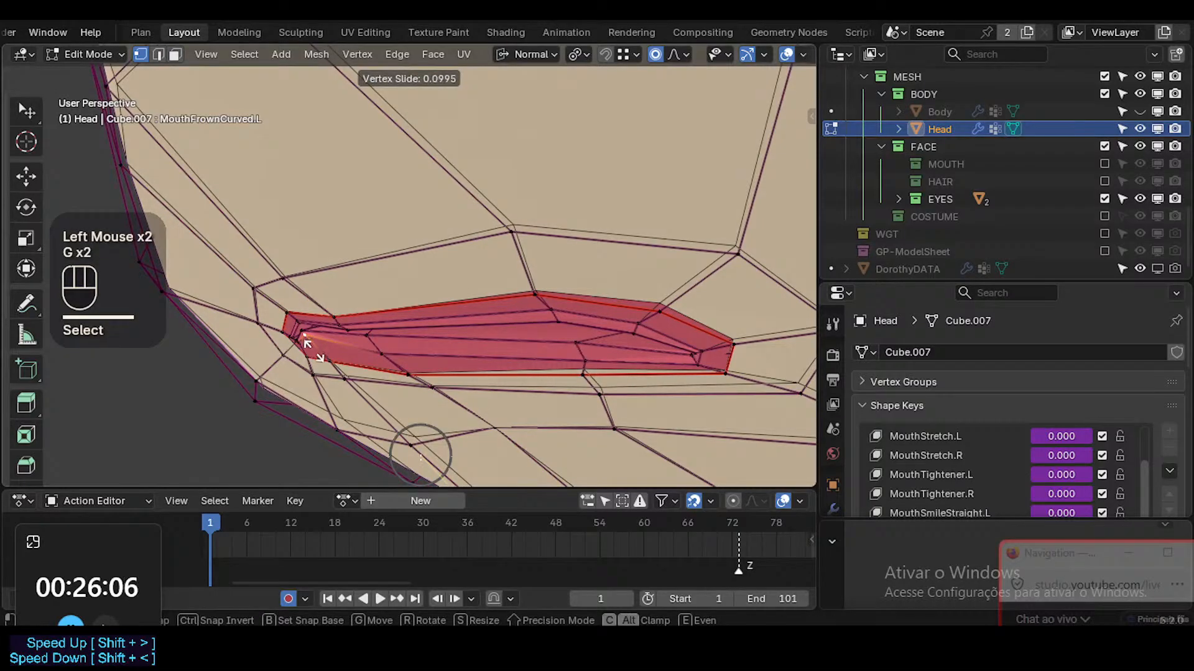
{"action": "key", "text": "Escape"}
{"action": "middle_click", "coordinate": [553, 348]}
{"action": "key", "text": "Tab"}
{"action": "middle_click_drag", "start_coordinate": [551, 349], "coordinate": [590, 285]}
{"action": "key", "text": "Tab"}
{"action": "scroll", "coordinate": [589, 285], "scroll_direction": "up", "scroll_amount": 1}
{"action": "scroll", "coordinate": [590, 285], "scroll_direction": "down", "scroll_amount": 1}
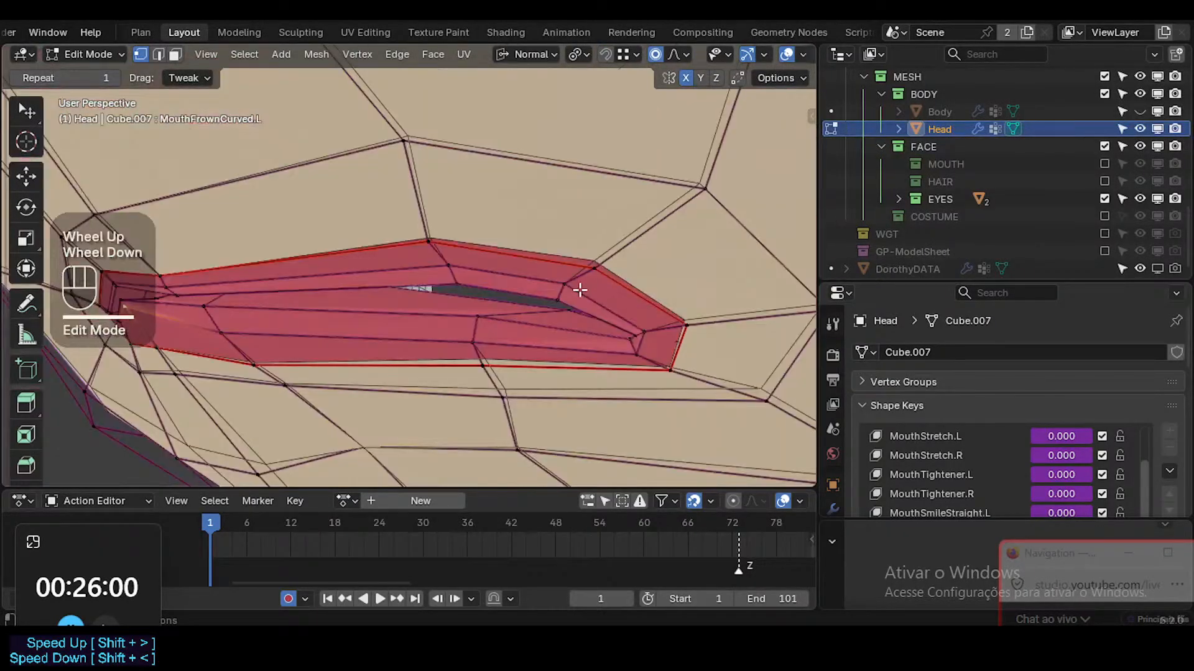
In front view, move and rotate the small inner lip face at the lower mouth corner so it sits slightly higher and further inward
{"action": "key", "text": "KP_1"}
{"action": "scroll", "coordinate": [447, 331], "scroll_direction": "up", "scroll_amount": 3}
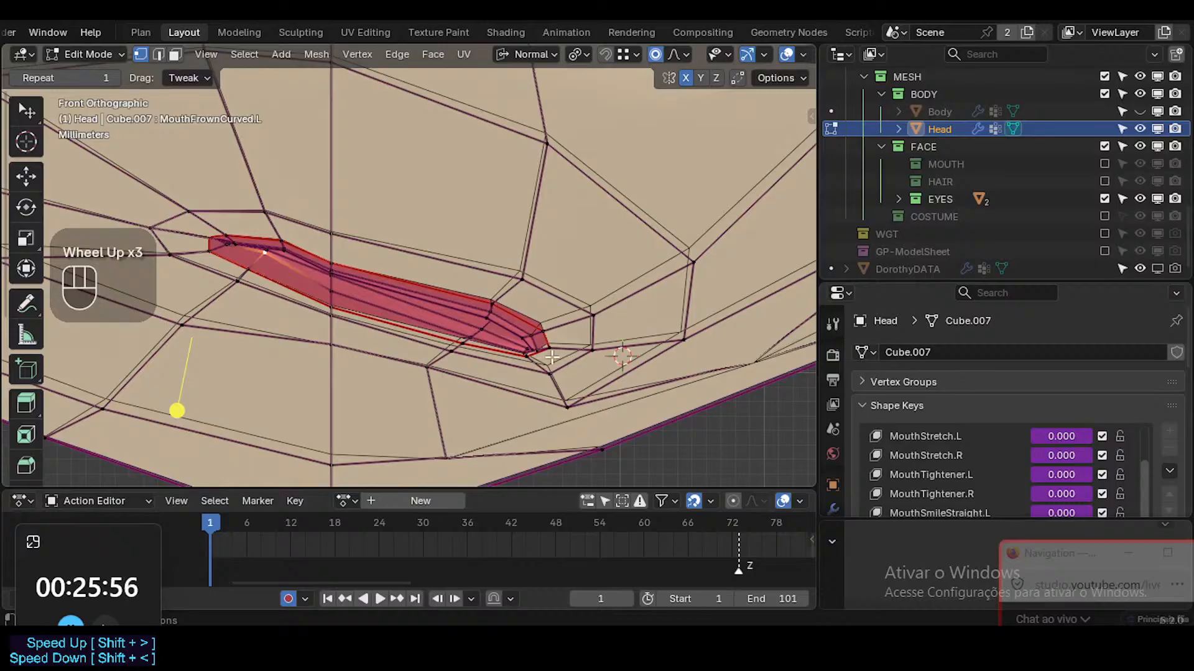
{"action": "key", "text": "3"}
{"action": "left_click", "coordinate": [532, 343]}
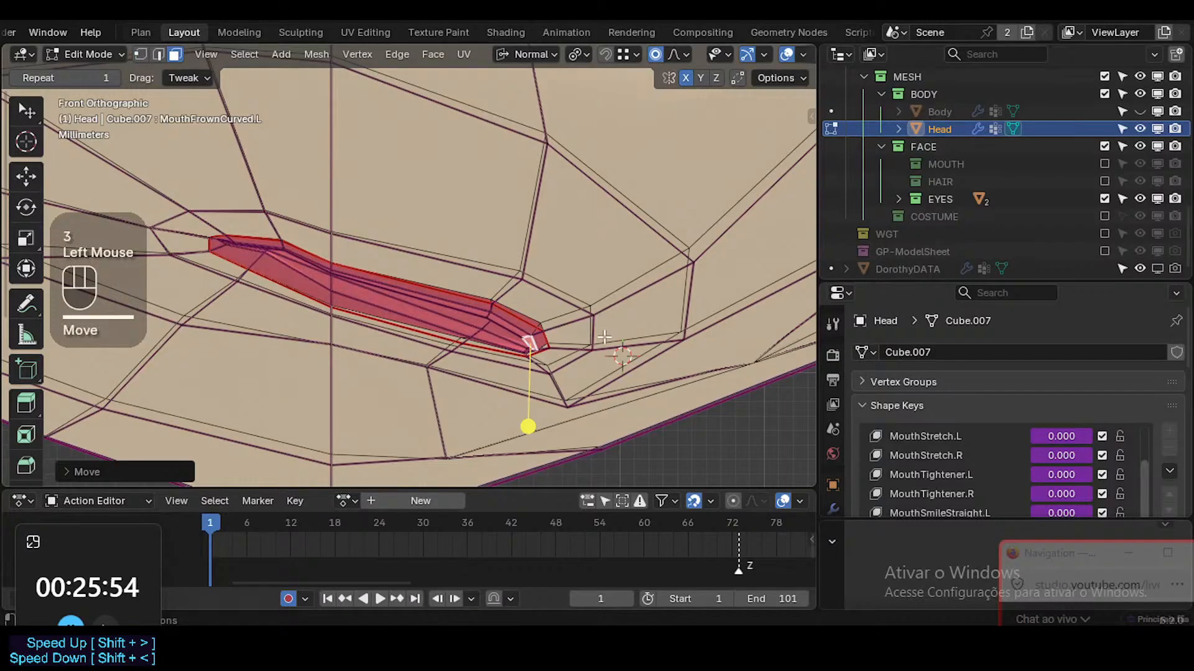
{"action": "key", "text": "g"}
{"action": "scroll", "coordinate": [572, 328], "scroll_direction": "down", "scroll_amount": 4}
{"action": "left_click", "coordinate": [618, 355]}
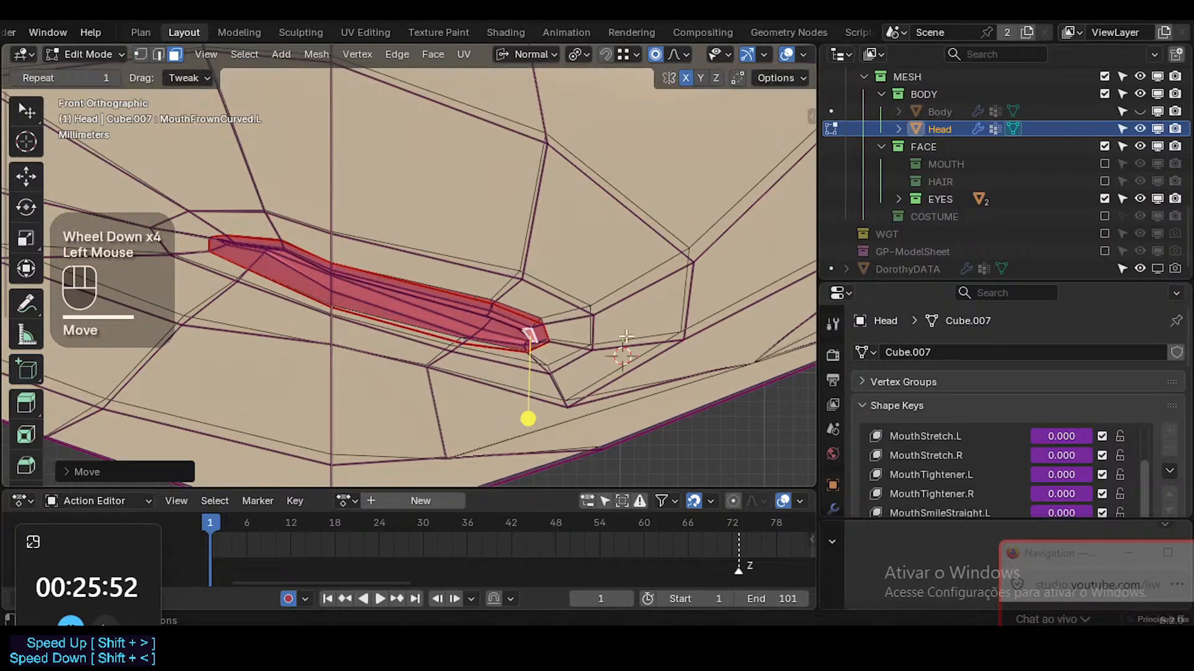
{"action": "key", "text": "r"}
{"action": "left_click", "coordinate": [640, 366]}
{"action": "key", "text": "g"}
{"action": "left_click", "coordinate": [636, 371]}
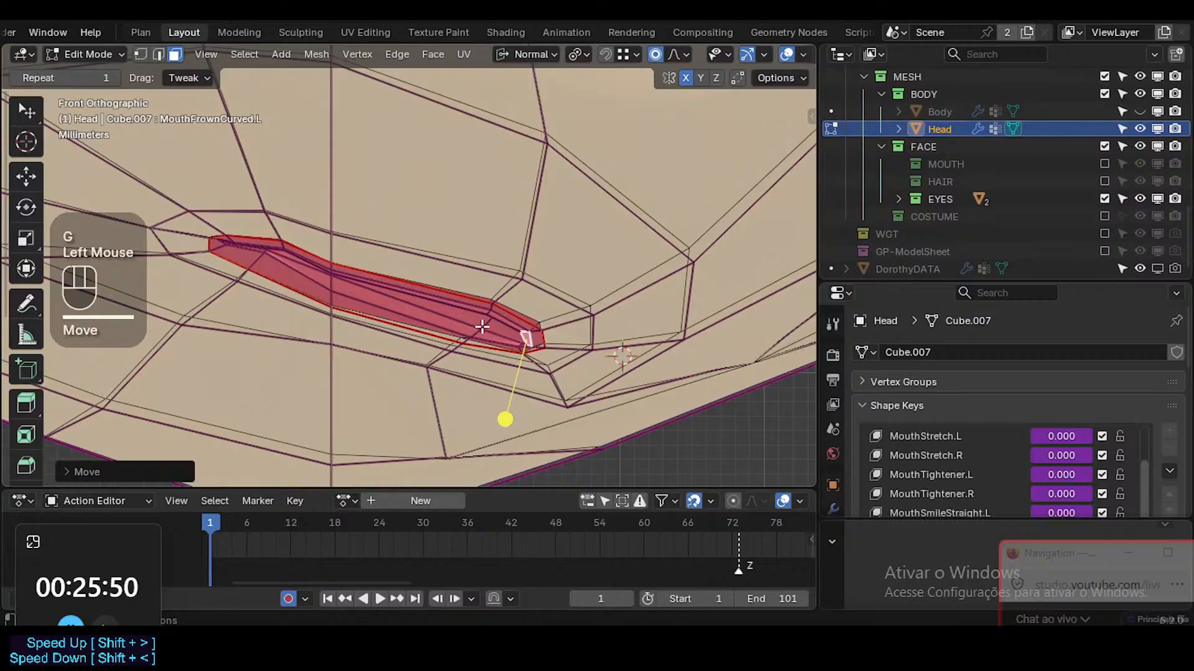
Move the lower-lip edge just before the lower mouth corner slightly
{"action": "key", "text": "2"}
{"action": "left_click", "coordinate": [480, 328]}
{"action": "key", "text": "g"}
{"action": "left_click", "coordinate": [492, 315]}
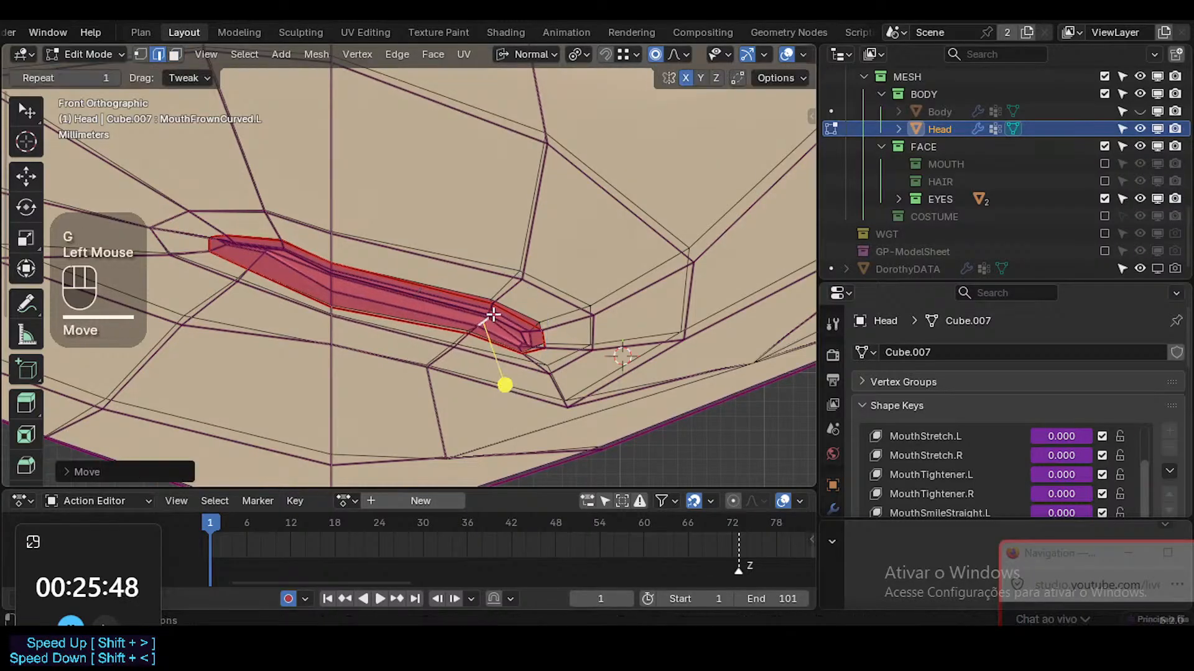
Shift that lower-lip edge toward the middle of the mouth in front view, using a larger proportional editing radius
{"action": "middle_click_drag", "start_coordinate": [481, 264], "coordinate": [480, 502]}
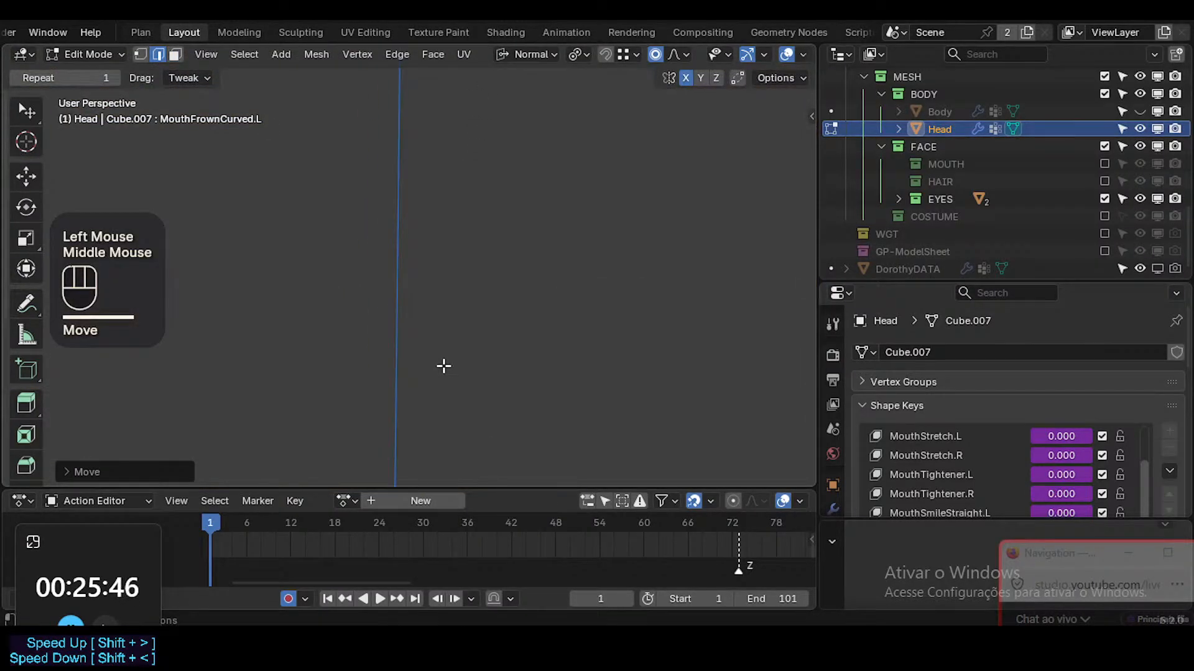
{"action": "key", "text": "KP_1"}
{"action": "key", "text": "KP_4"}
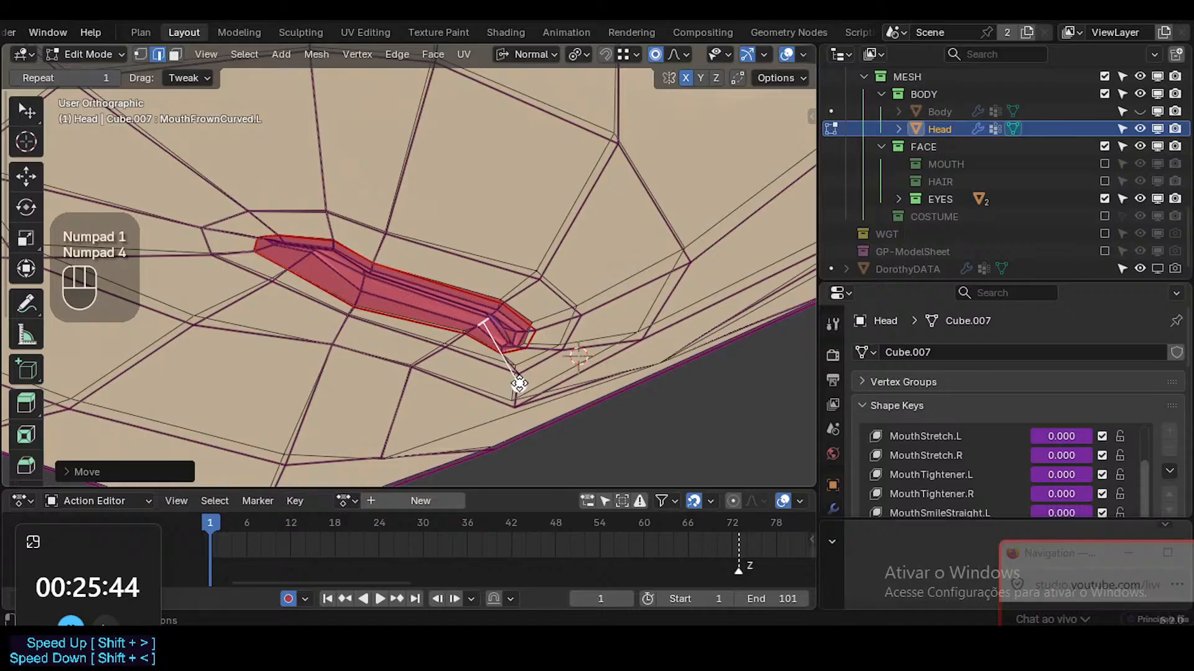
{"action": "key", "text": "KP_1"}
{"action": "scroll", "coordinate": [505, 385], "scroll_direction": "down", "scroll_amount": 1}
{"action": "scroll", "coordinate": [501, 391], "scroll_direction": "up", "scroll_amount": 1}
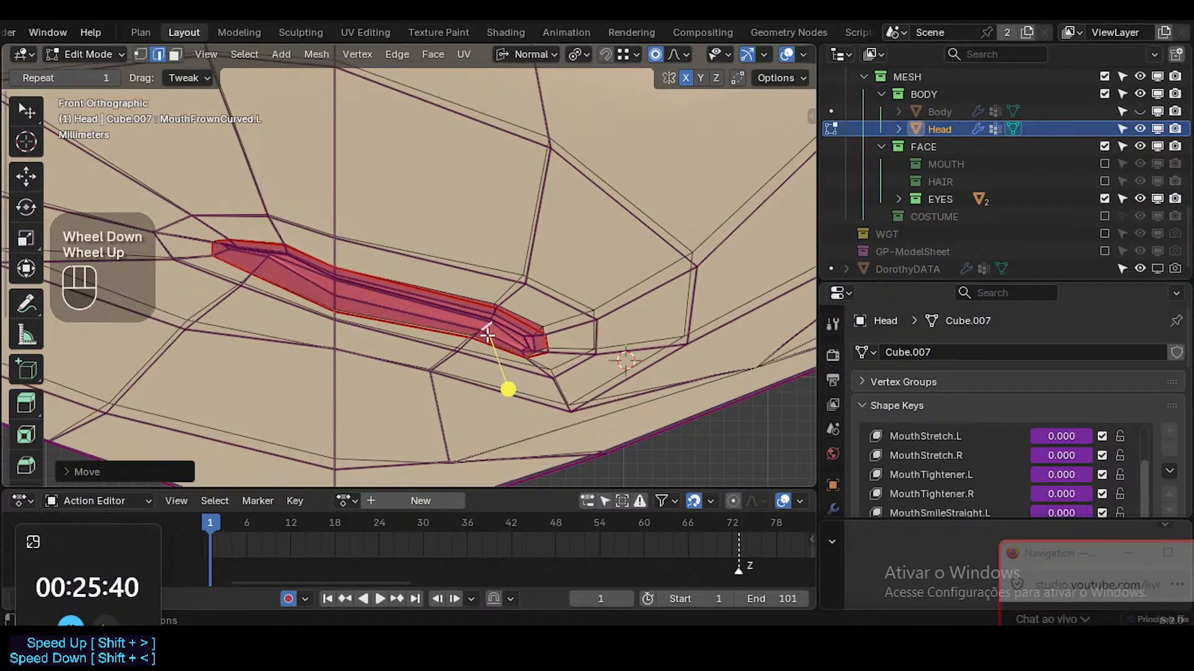
{"action": "key", "text": "g"}
{"action": "scroll", "coordinate": [479, 332], "scroll_direction": "down", "scroll_amount": 4}
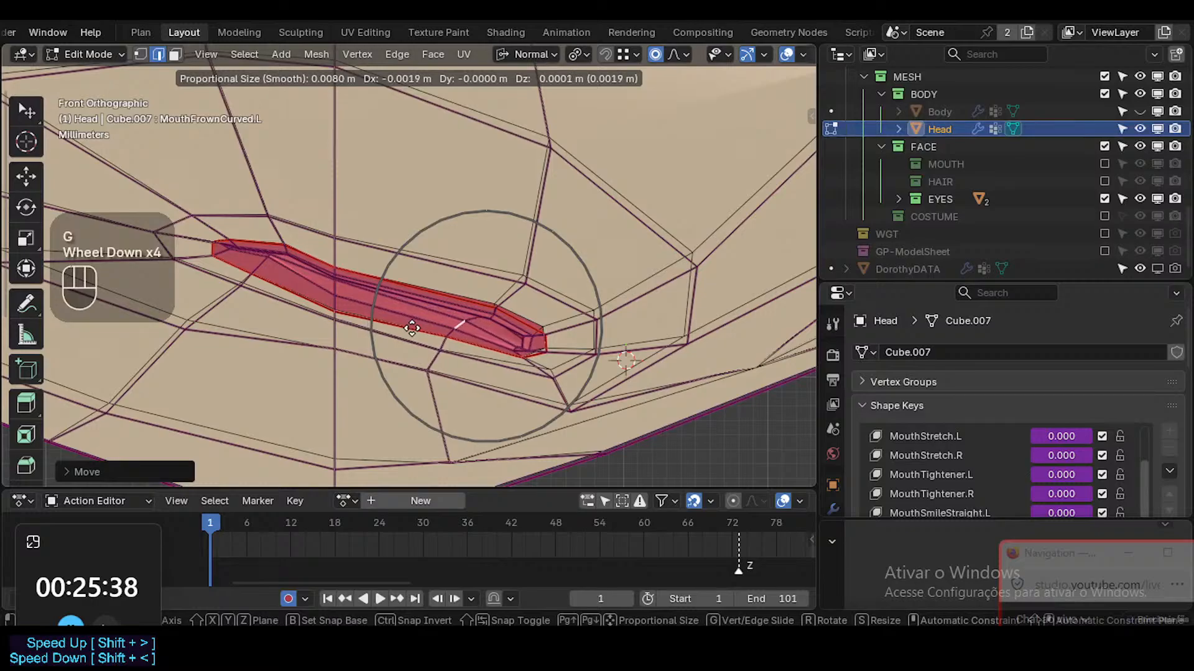
{"action": "left_click", "coordinate": [413, 328]}
Shift the upper-lip cross edge toward the middle of the mouth, and move and rotate the lip edges around it
{"action": "left_click", "coordinate": [490, 314]}
{"action": "key", "text": "g"}
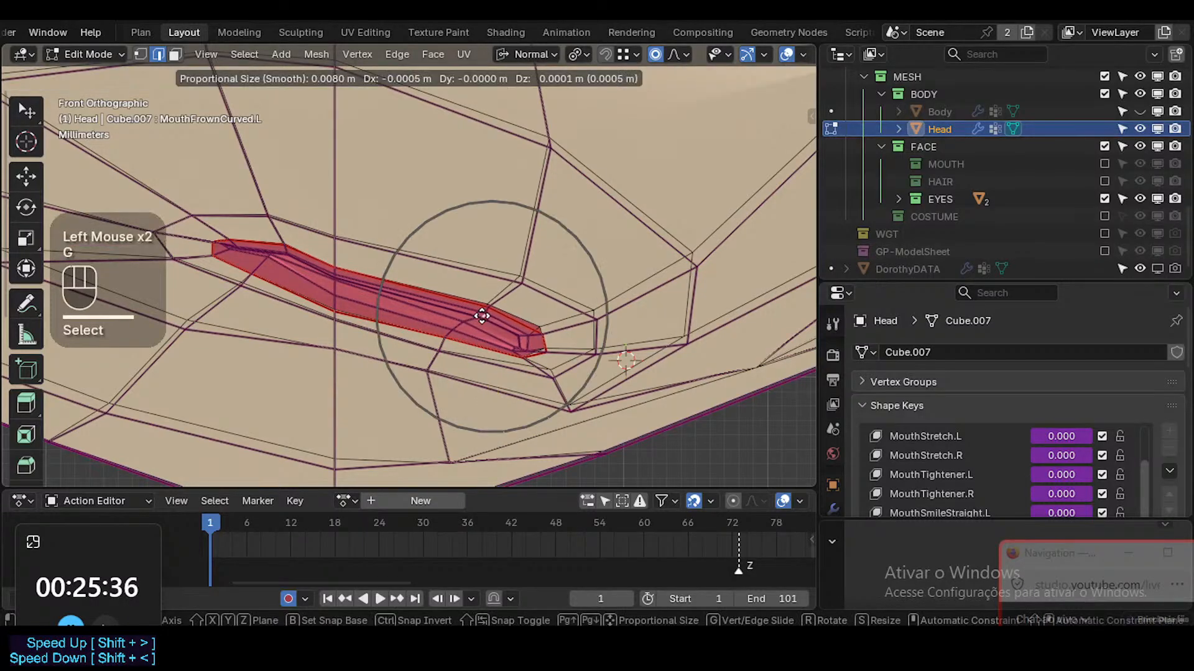
{"action": "left_click", "coordinate": [461, 320]}
{"action": "left_click", "coordinate": [503, 323], "text": "shift"}
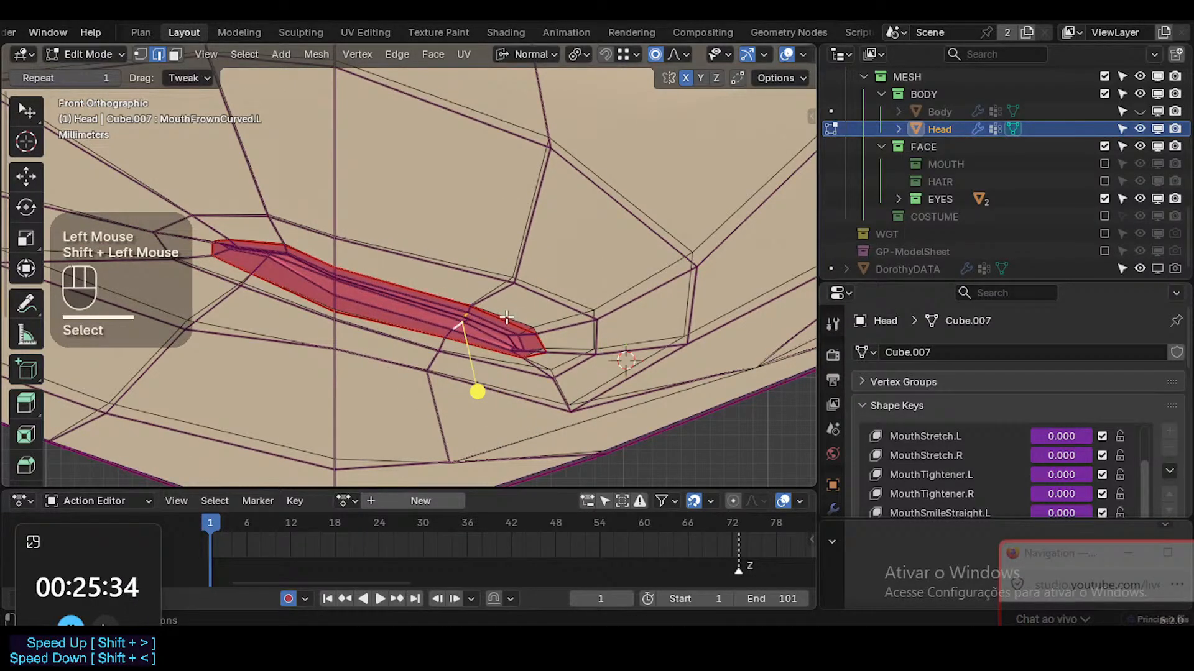
{"action": "key", "text": "g"}
{"action": "left_click", "coordinate": [500, 306]}
{"action": "key", "text": "r"}
{"action": "left_click", "coordinate": [514, 290]}
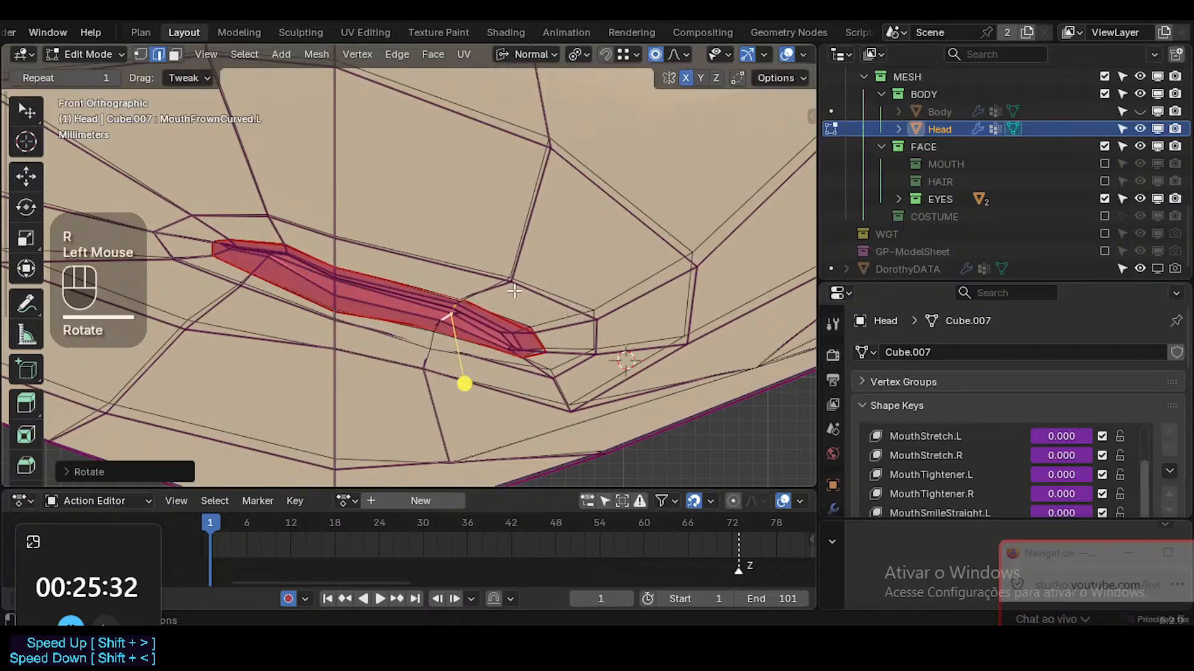
Adjust the vertex above the upper lip near the lower corner, and pull the edges outside that corner inward toward the mouth
{"action": "key", "text": "1"}
{"action": "left_click", "coordinate": [495, 283]}
{"action": "key", "text": "g"}
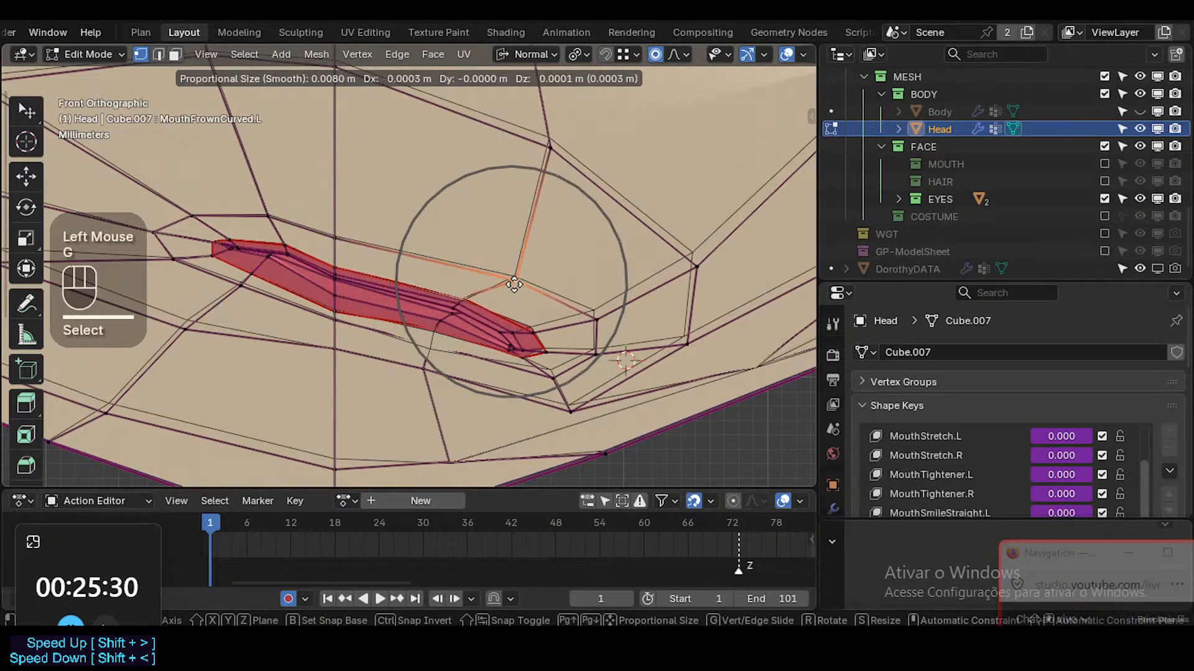
{"action": "left_click", "coordinate": [528, 348]}
{"action": "key", "text": "2"}
{"action": "left_click", "coordinate": [578, 367], "text": "shift"}
{"action": "key", "text": "g"}
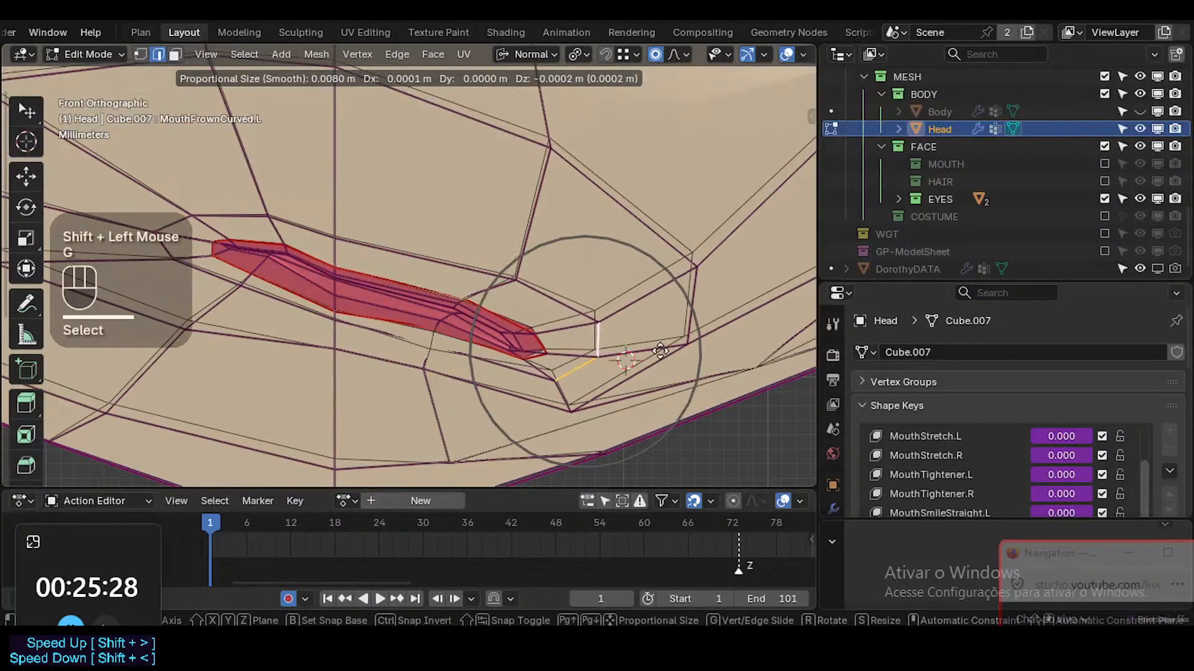
{"action": "left_click", "coordinate": [632, 355]}
Select the edges below the lower lip near the corner and move them slightly up toward the middle of the mouth
{"action": "key", "text": "1"}
{"action": "left_click", "coordinate": [419, 362]}
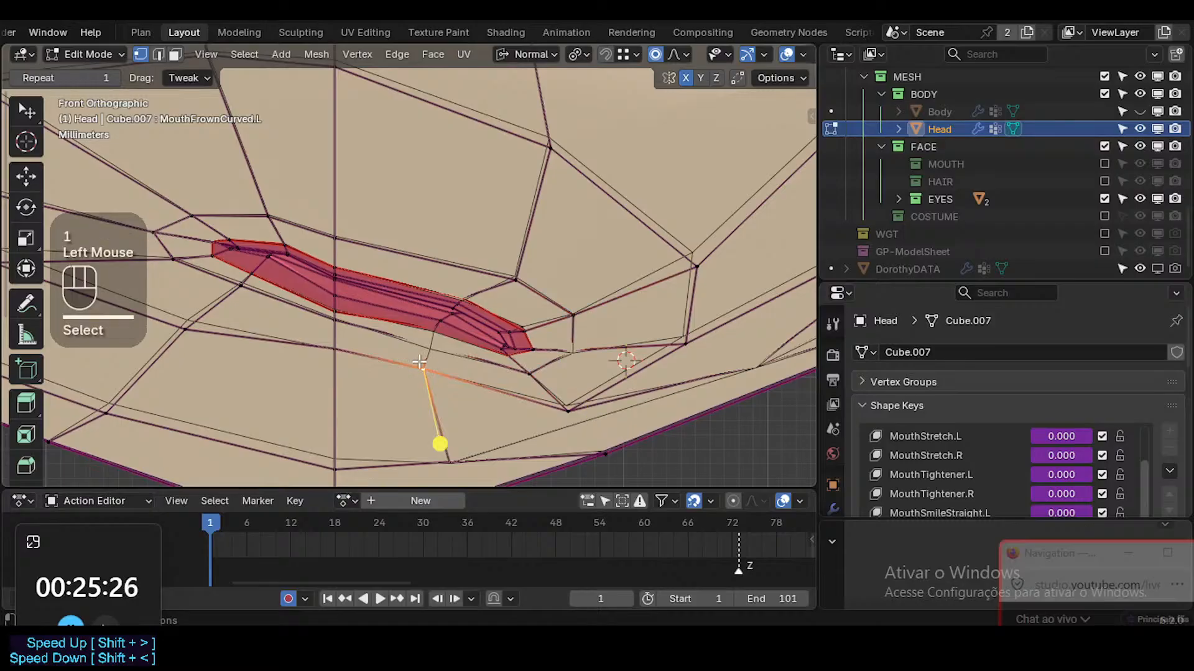
{"action": "key", "text": "2"}
{"action": "left_click", "coordinate": [419, 362], "text": "shift"}
{"action": "key", "text": "g"}
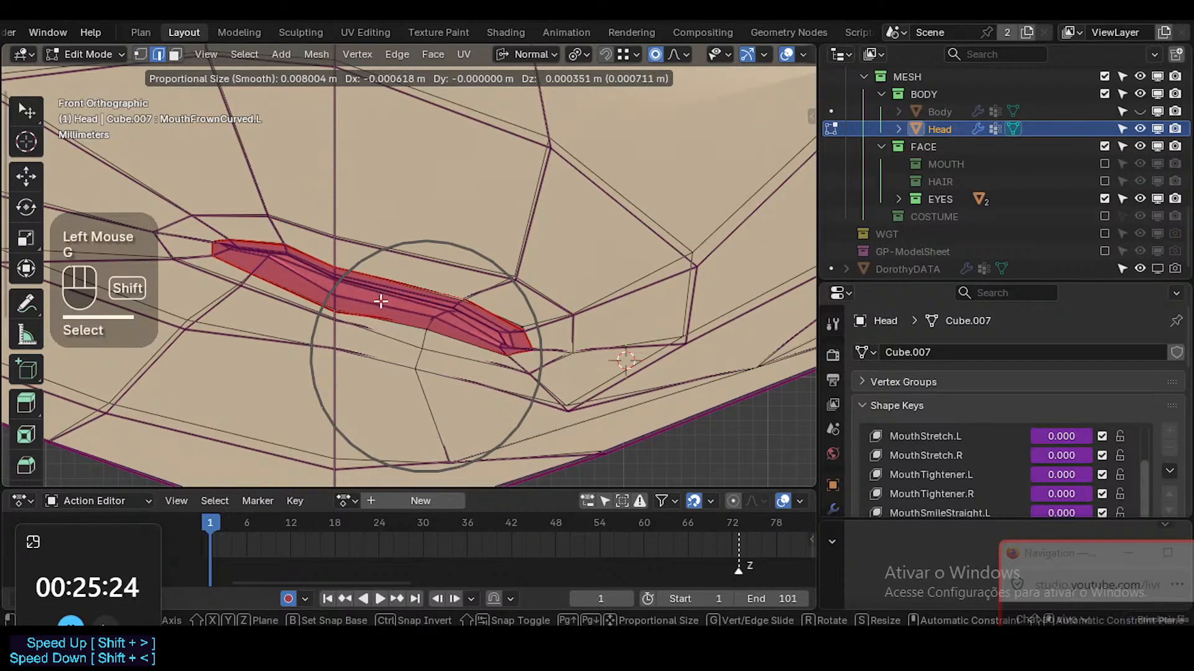
{"action": "left_click", "coordinate": [380, 302], "text": "shift"}
From an angled view, reposition and rotate the selected edges below the lower lip to follow the chin's curvature
{"action": "middle_click_drag", "start_coordinate": [380, 303], "coordinate": [546, 282]}
{"action": "scroll", "coordinate": [483, 376], "scroll_direction": "down", "scroll_amount": 1}
{"action": "scroll", "coordinate": [483, 376], "scroll_direction": "up", "scroll_amount": 1}
{"action": "scroll", "coordinate": [489, 391], "scroll_direction": "down", "scroll_amount": 3}
{"action": "key", "text": "g"}
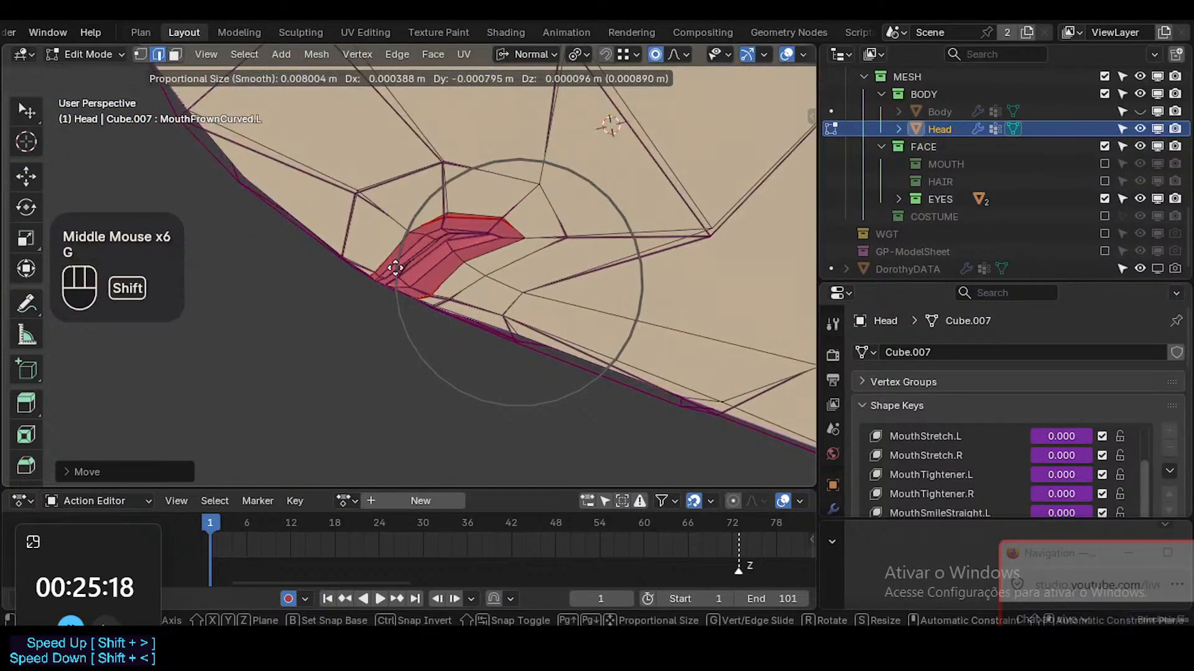
{"action": "left_click", "coordinate": [370, 299], "text": "shift"}
{"action": "key", "text": "r"}
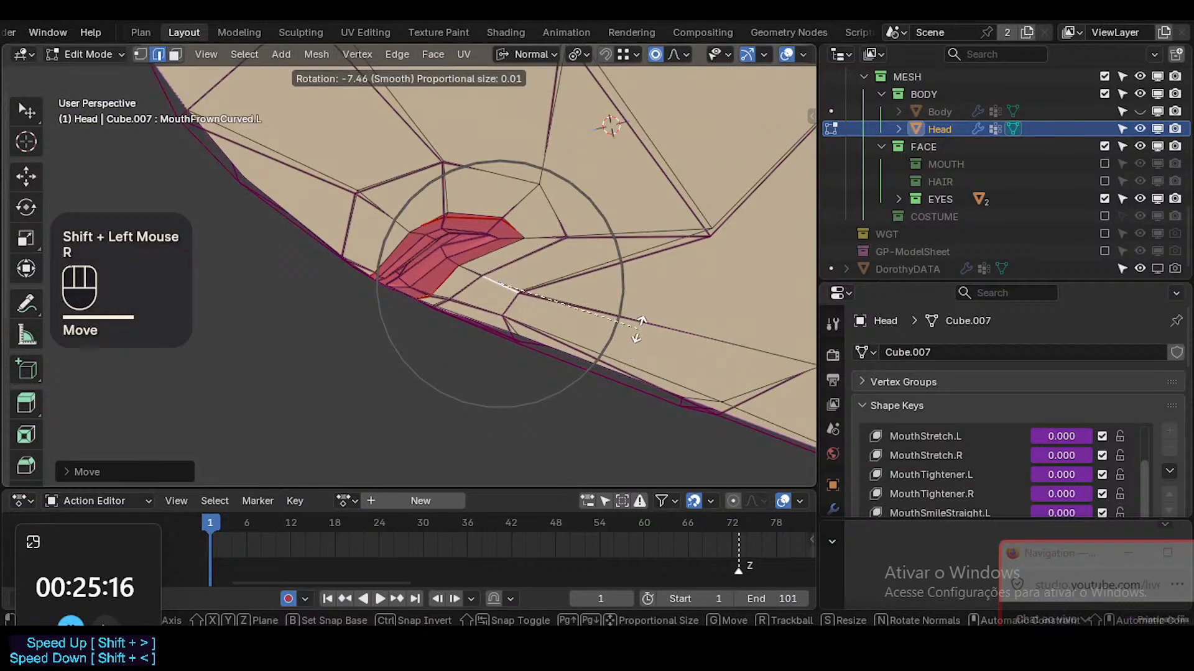
{"action": "left_click", "coordinate": [462, 354]}
Move the inner lower-lip edge below the mouth opening slightly downward, using a larger proportional editing radius
{"action": "middle_click_drag", "start_coordinate": [461, 355], "coordinate": [488, 317]}
{"action": "key", "text": "2"}
{"action": "left_click", "coordinate": [472, 235]}
{"action": "key", "text": "1"}
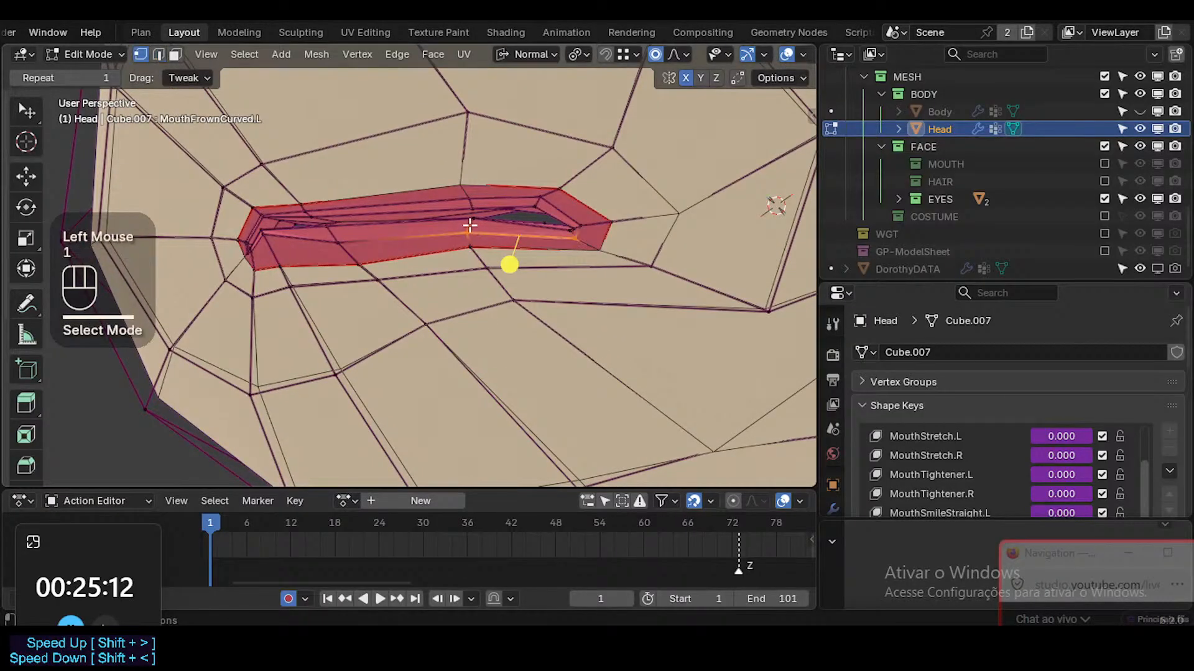
{"action": "key", "text": "g"}
{"action": "scroll", "coordinate": [469, 229], "scroll_direction": "down", "scroll_amount": 2}
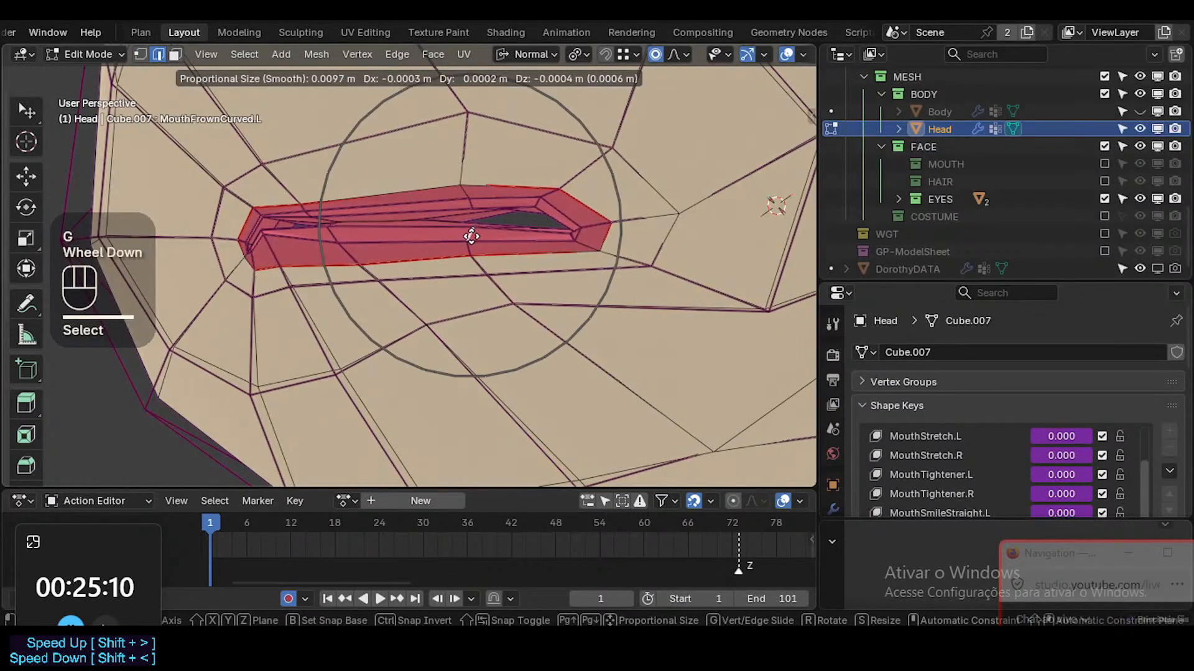
{"action": "left_click", "coordinate": [473, 204]}
Lower the upper-lip cross edge toward the mouth opening, and raise the border vertex above it with a smaller proportional editing radius
{"action": "left_click", "coordinate": [473, 204]}
{"action": "key", "text": "g"}
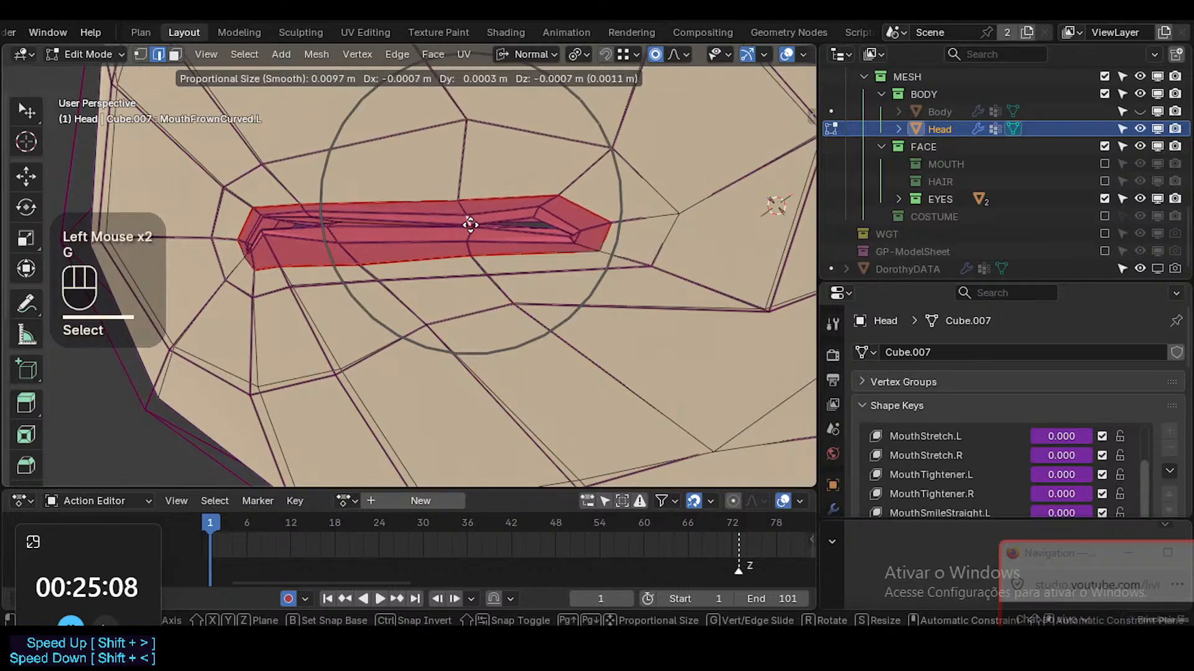
{"action": "left_click", "coordinate": [468, 215]}
{"action": "key", "text": "1"}
{"action": "left_click", "coordinate": [460, 197]}
{"action": "key", "text": "g"}
{"action": "scroll", "coordinate": [465, 196], "scroll_direction": "up", "scroll_amount": 3}
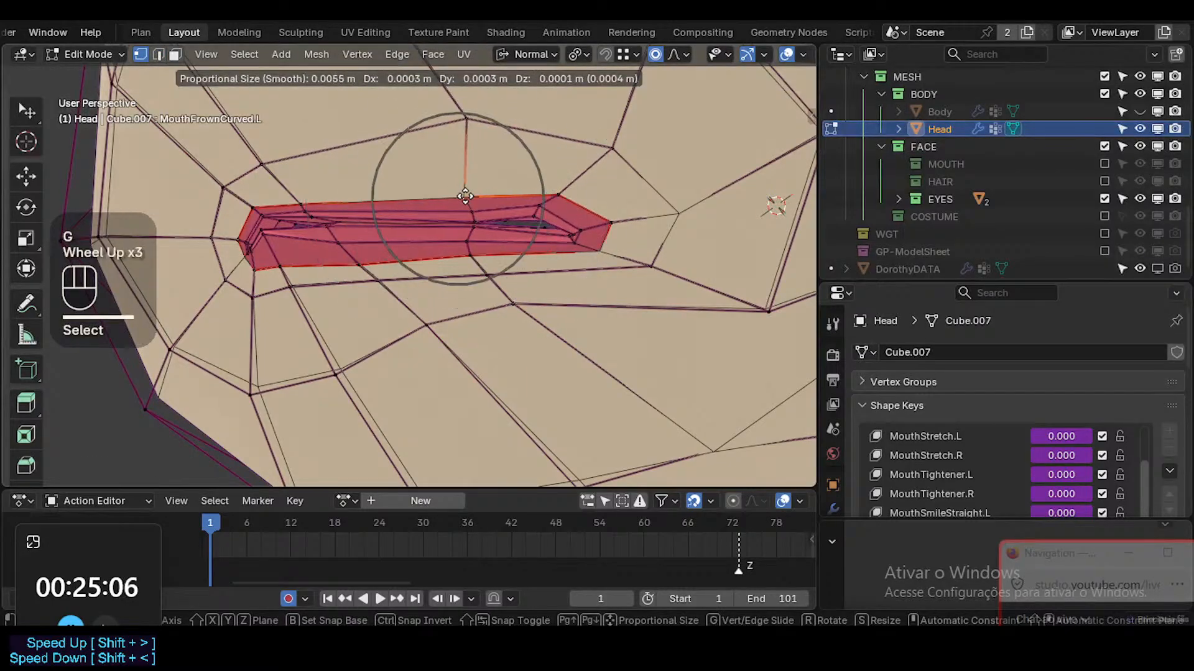
{"action": "left_click", "coordinate": [465, 187]}
{"action": "middle_click_drag", "start_coordinate": [442, 195], "coordinate": [493, 206]}
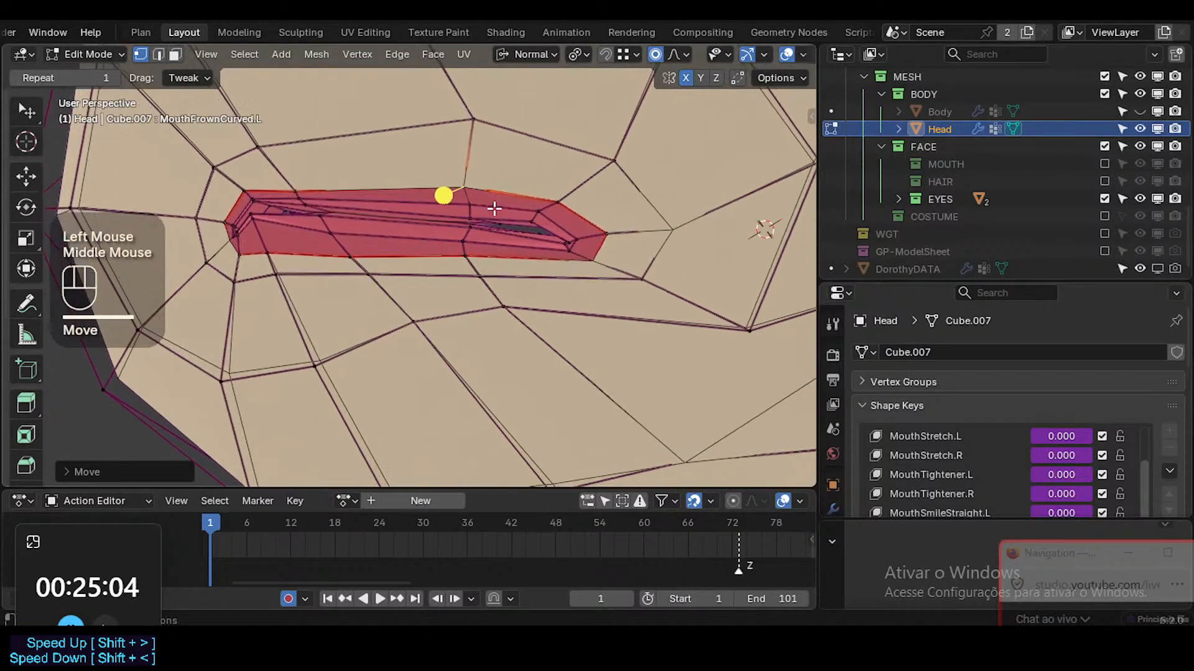
Select the edges running from the upper lip up into the face and shift them toward the middle of the mouth
{"action": "key", "text": "2"}
{"action": "key", "text": "alt+a"}
{"action": "left_click", "coordinate": [467, 209], "text": "alt+shift"}
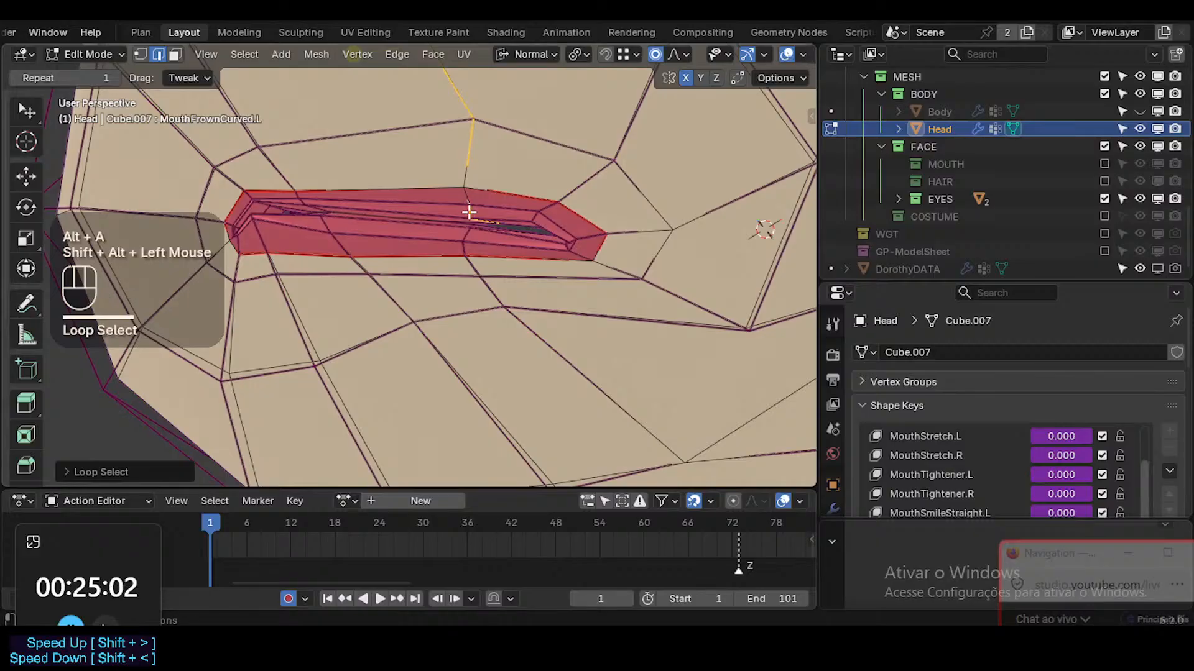
{"action": "left_click", "coordinate": [448, 213]}
{"action": "left_click", "coordinate": [426, 195], "text": "shift"}
{"action": "key", "text": "g"}
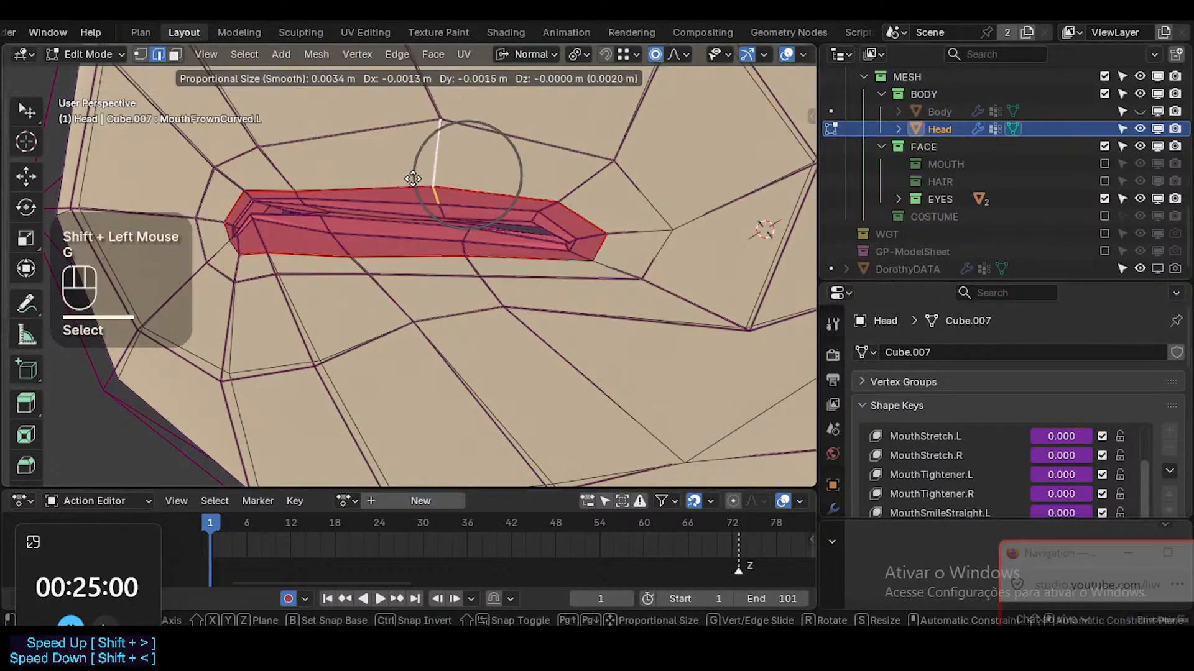
{"action": "left_click", "coordinate": [383, 195]}
Shift the lower-lip cross edges below the opening toward the middle of the mouth, in line with the upper-lip edges
{"action": "key", "text": "alt+a"}
{"action": "left_click", "coordinate": [442, 224]}
{"action": "left_click", "coordinate": [496, 264], "text": "shift"}
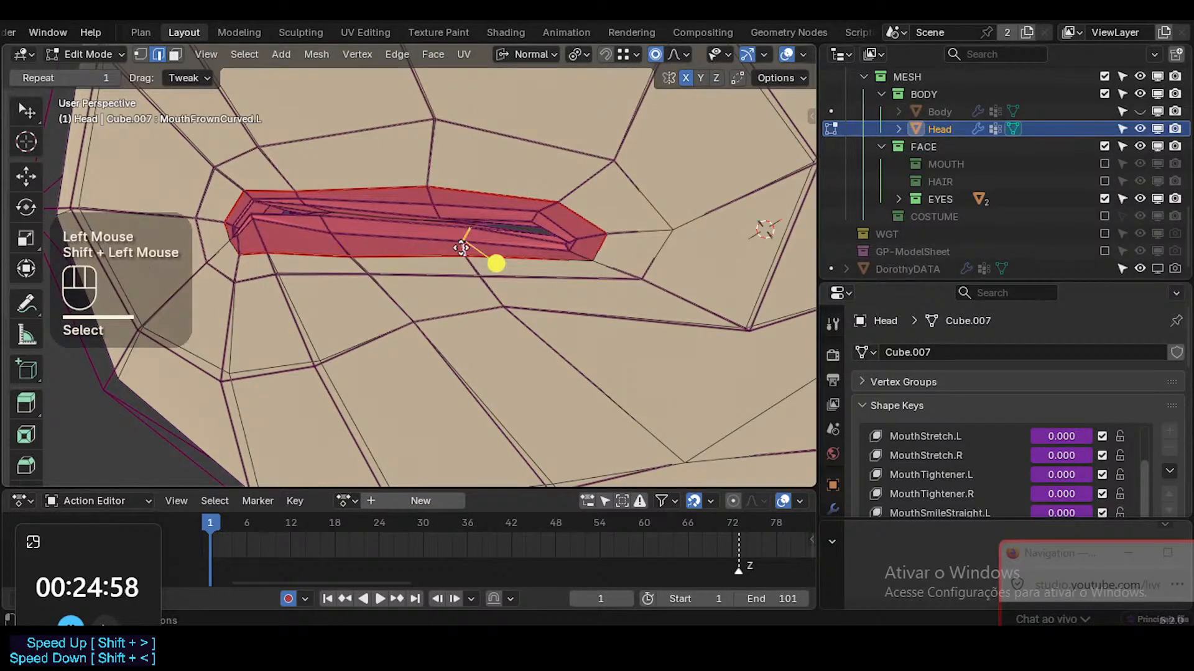
{"action": "key", "text": "g"}
{"action": "left_click", "coordinate": [466, 259]}
Select the inner mouth faces nearest the corner, shift them slightly toward the middle of the mouth and rotate them to follow the frown
{"action": "key", "text": "alt+a"}
{"action": "left_click", "coordinate": [550, 229]}
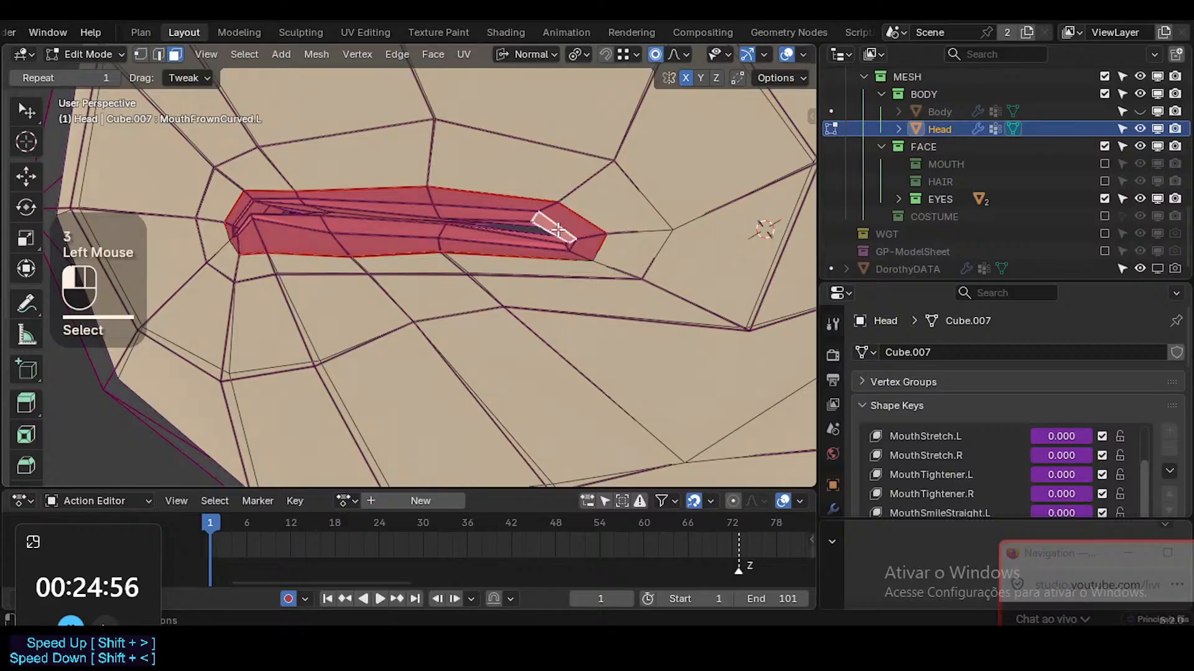
{"action": "key", "text": "3"}
{"action": "left_click", "coordinate": [564, 248], "text": "shift"}
{"action": "left_click", "coordinate": [557, 248], "text": "shift"}
{"action": "key", "text": "g"}
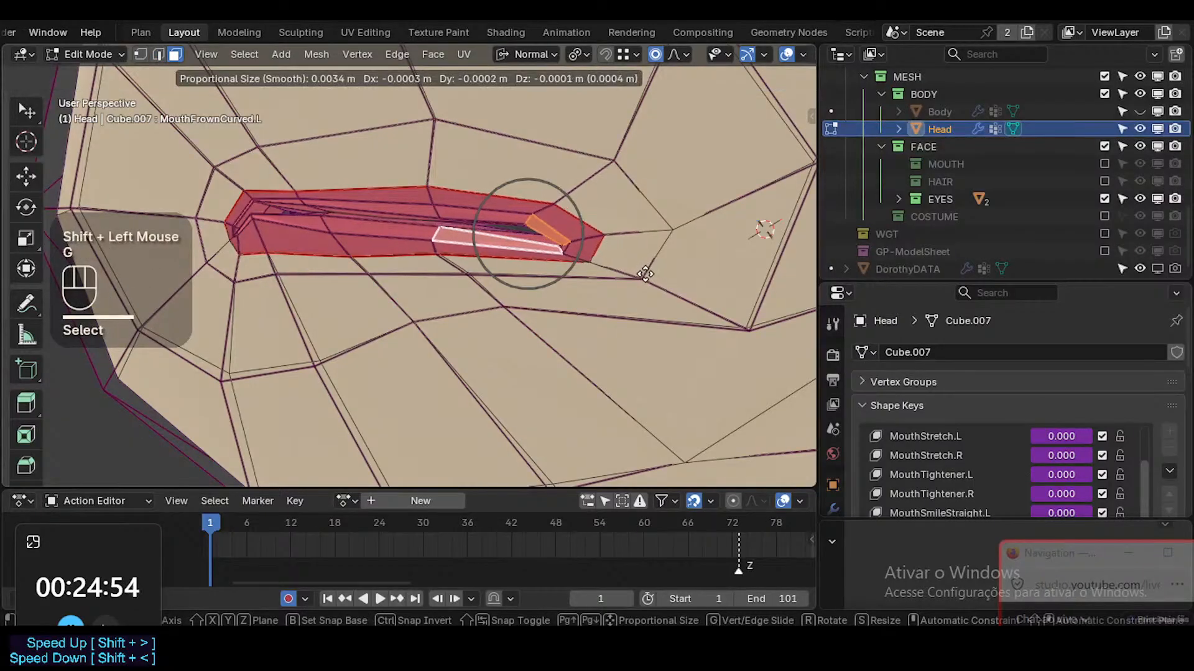
{"action": "left_click", "coordinate": [645, 271]}
{"action": "key", "text": "r"}
{"action": "left_click", "coordinate": [512, 263]}
Lower the inner lip vertices near the mouth corner one by one, and adjust the inner vertex closer to the middle of the mouth
{"action": "key", "text": "1"}
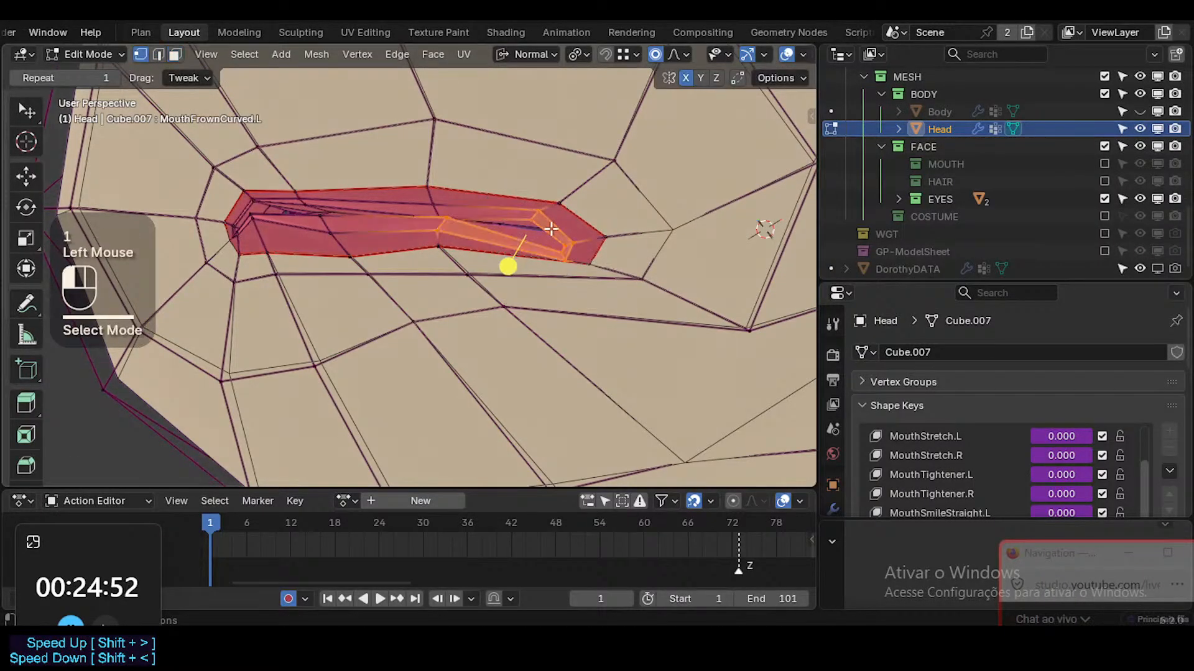
{"action": "left_click", "coordinate": [552, 246]}
{"action": "key", "text": "g"}
{"action": "left_click", "coordinate": [506, 309]}
{"action": "left_click", "coordinate": [546, 210]}
{"action": "key", "text": "g"}
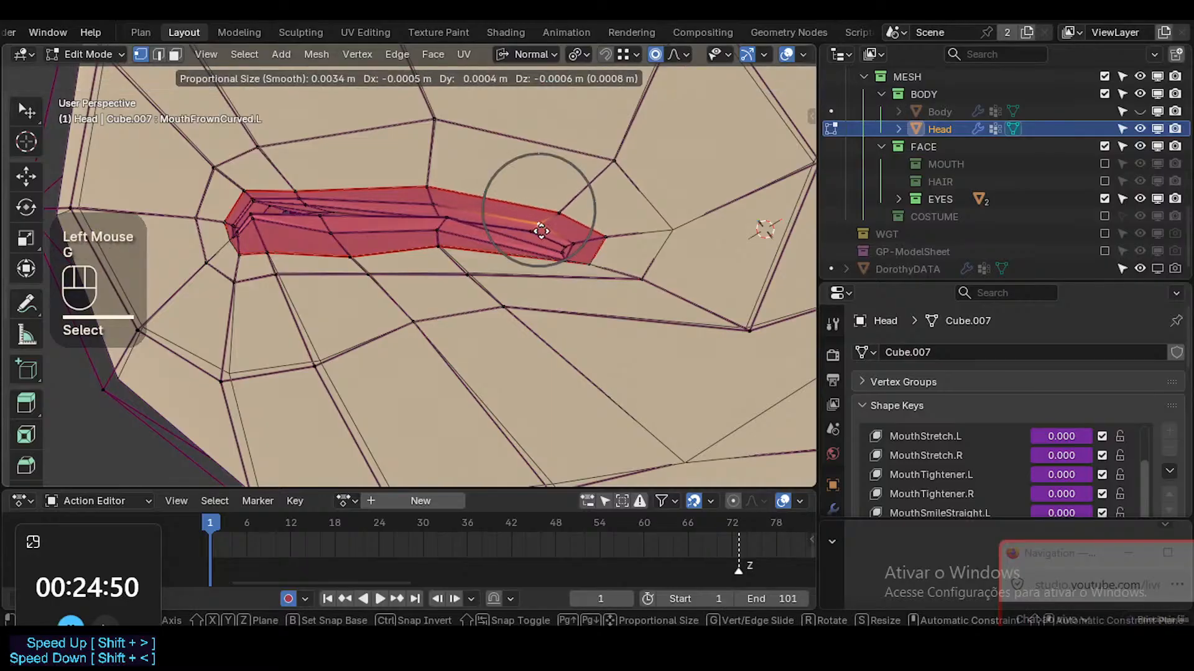
{"action": "left_click", "coordinate": [530, 267]}
{"action": "left_click", "coordinate": [446, 217]}
{"action": "key", "text": "g"}
{"action": "left_click", "coordinate": [426, 163]}
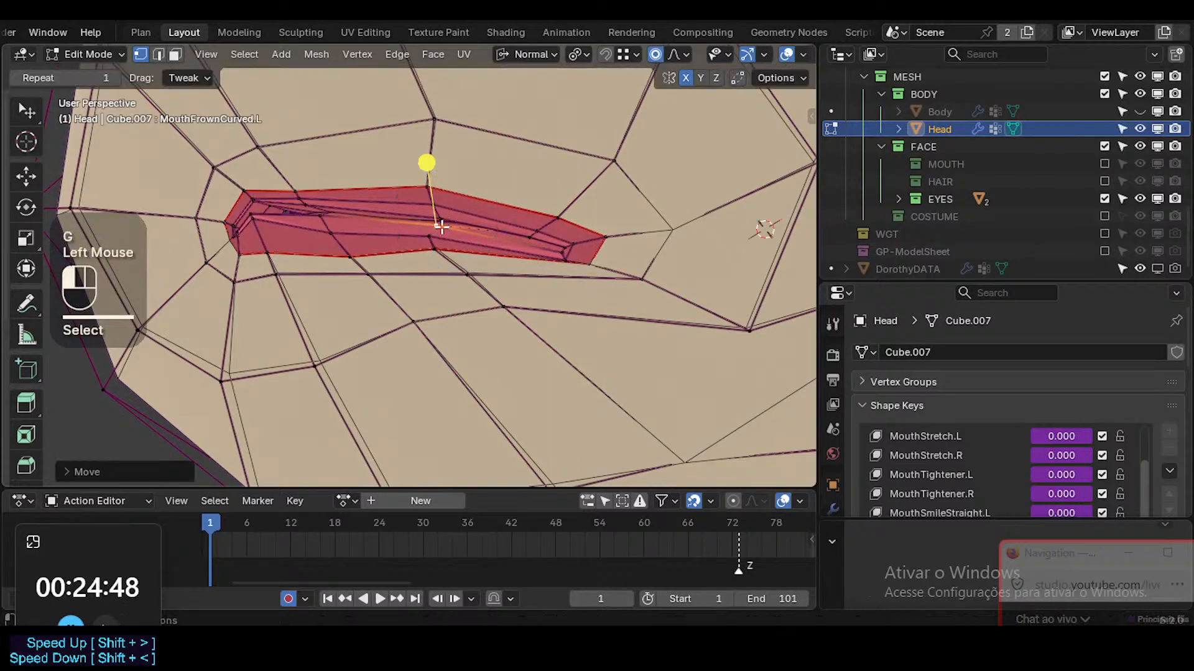
Pull the face vertices below and outside the mouth corner down and inward to continue the frown curve
{"action": "left_click", "coordinate": [613, 295]}
{"action": "key", "text": "g"}
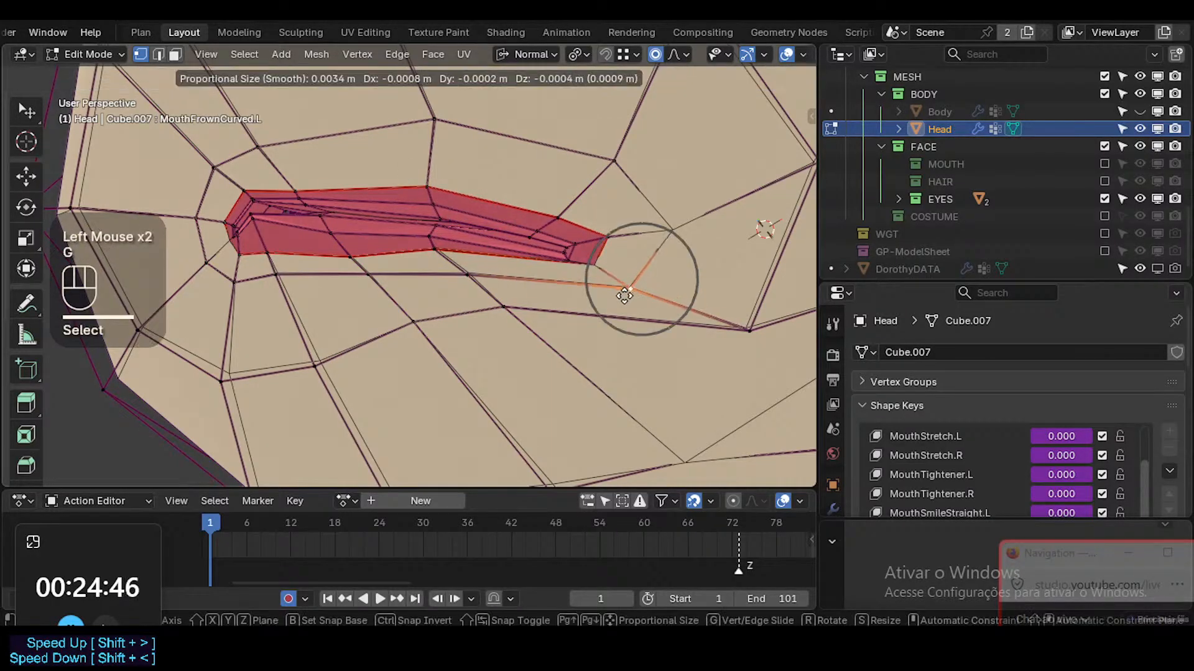
{"action": "left_click", "coordinate": [623, 292]}
{"action": "left_click", "coordinate": [516, 307]}
{"action": "key", "text": "g"}
{"action": "left_click", "coordinate": [547, 404]}
{"action": "left_click", "coordinate": [746, 333]}
{"action": "key", "text": "g"}
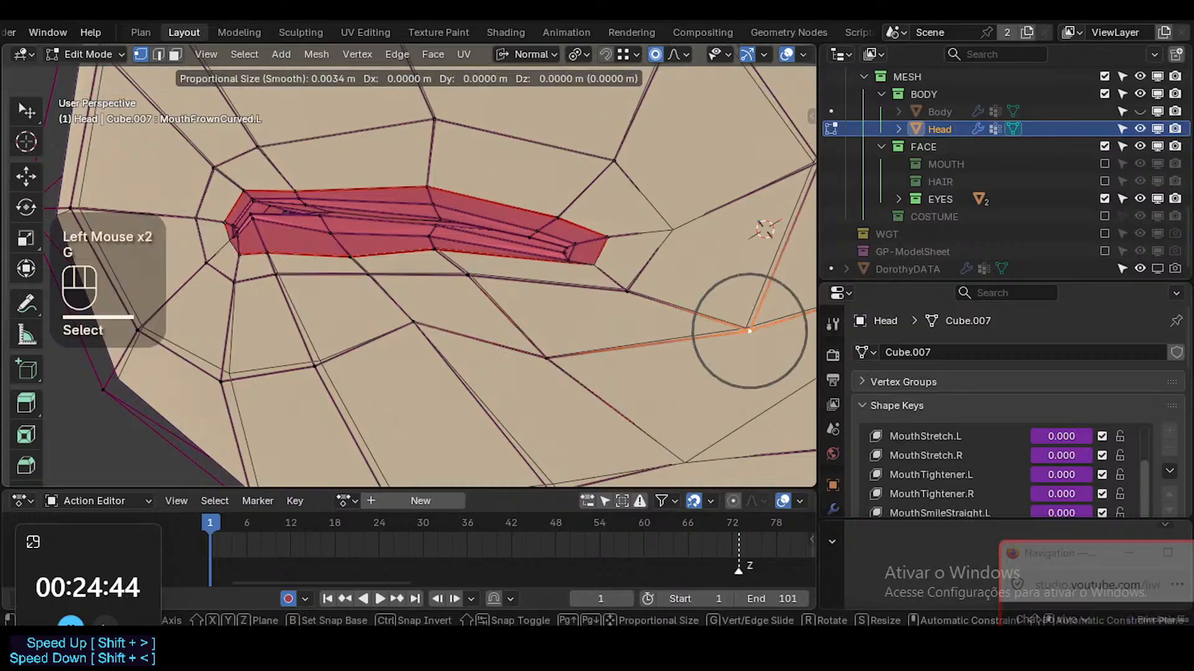
{"action": "key", "text": "g"}
{"action": "left_click", "coordinate": [622, 287]}
{"action": "key", "text": "g"}
{"action": "left_click", "coordinate": [585, 313]}
Lower the lip border vertices at the mouth corner, pulling the outermost ones inward
{"action": "left_click", "coordinate": [595, 270]}
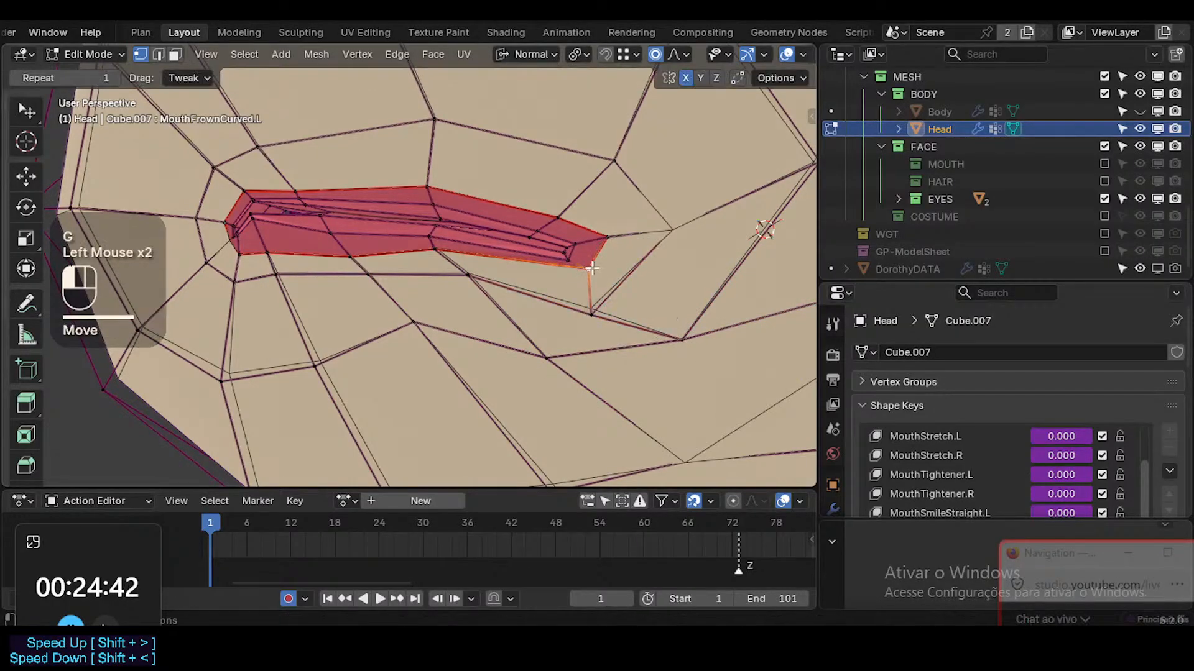
{"action": "key", "text": "g"}
{"action": "left_click", "coordinate": [578, 308]}
{"action": "left_click", "coordinate": [625, 250]}
{"action": "key", "text": "g"}
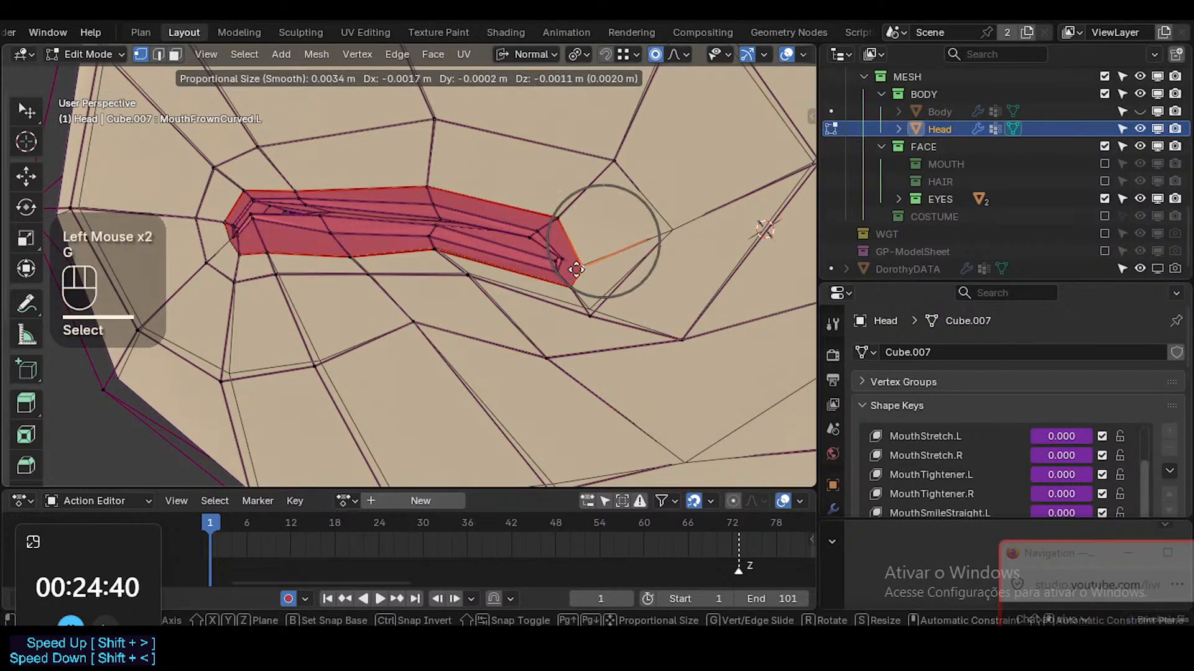
{"action": "left_click", "coordinate": [595, 293]}
{"action": "left_click", "coordinate": [559, 224]}
{"action": "key", "text": "g"}
{"action": "left_click", "coordinate": [562, 237]}
Lower the face vertices beside and above the mouth corner, and the one above the upper lip, toward the lips
{"action": "left_click", "coordinate": [646, 214]}
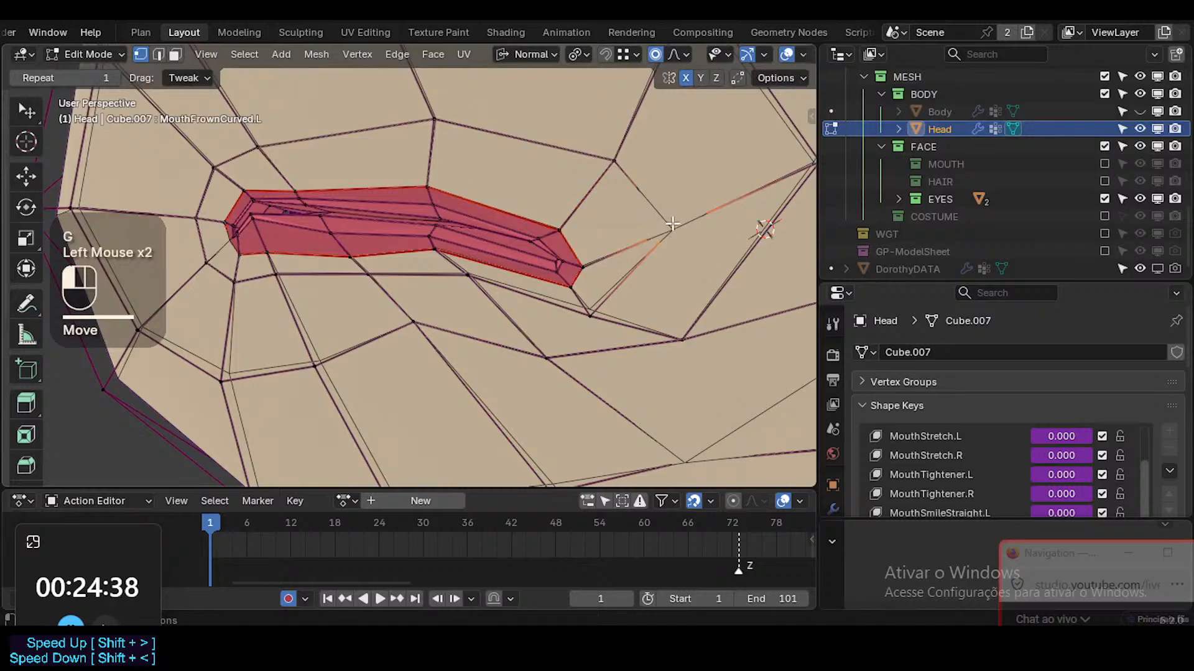
{"action": "key", "text": "g"}
{"action": "left_click", "coordinate": [667, 266]}
{"action": "left_click", "coordinate": [620, 165]}
{"action": "key", "text": "g"}
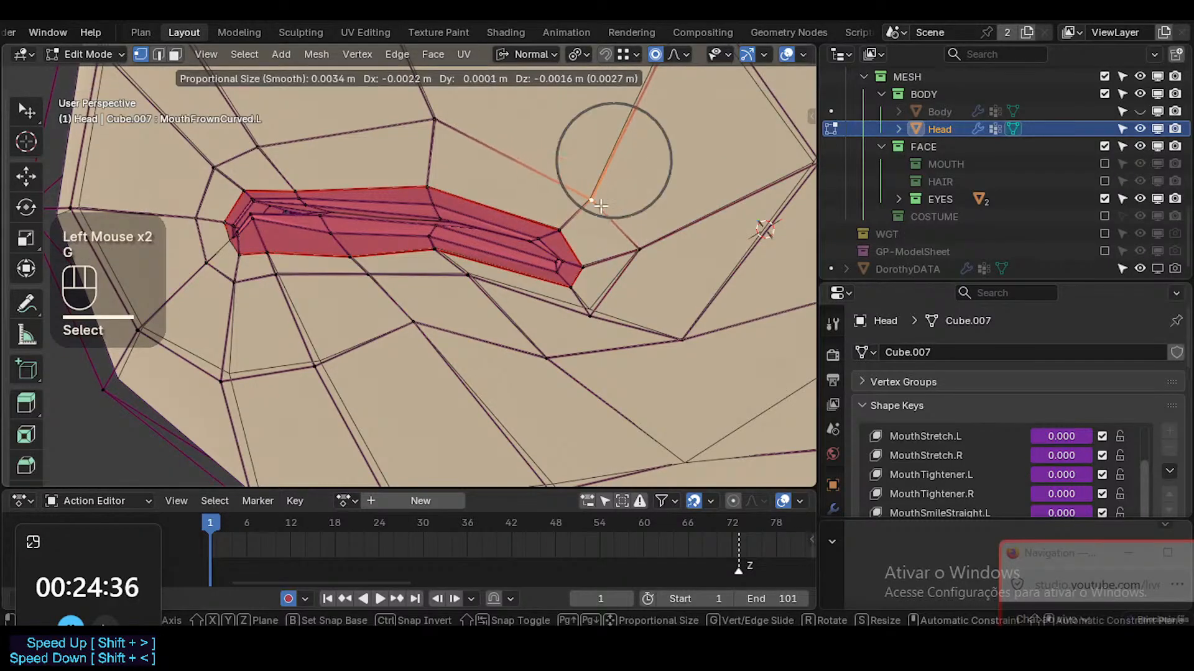
{"action": "left_click", "coordinate": [595, 205]}
{"action": "left_click", "coordinate": [436, 119]}
{"action": "key", "text": "g"}
{"action": "left_click", "coordinate": [448, 148]}
Move the outer cheek vertices beyond the mouth corner down and inward
{"action": "middle_click_drag", "start_coordinate": [527, 213], "coordinate": [539, 281], "text": "ctrl"}
{"action": "middle_click_drag", "start_coordinate": [812, 236], "coordinate": [740, 238], "text": "shift"}
{"action": "left_click", "coordinate": [697, 235]}
{"action": "key", "text": "g"}
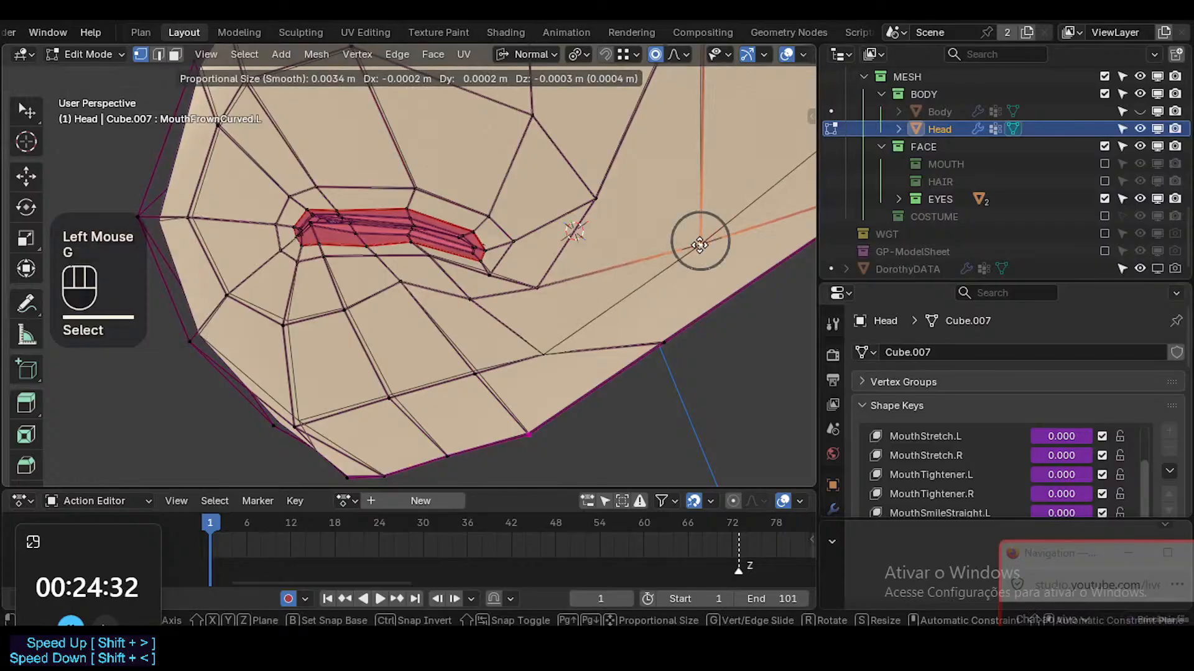
{"action": "left_click", "coordinate": [686, 252]}
{"action": "left_click", "coordinate": [594, 200]}
{"action": "key", "text": "g"}
{"action": "left_click", "coordinate": [604, 237]}
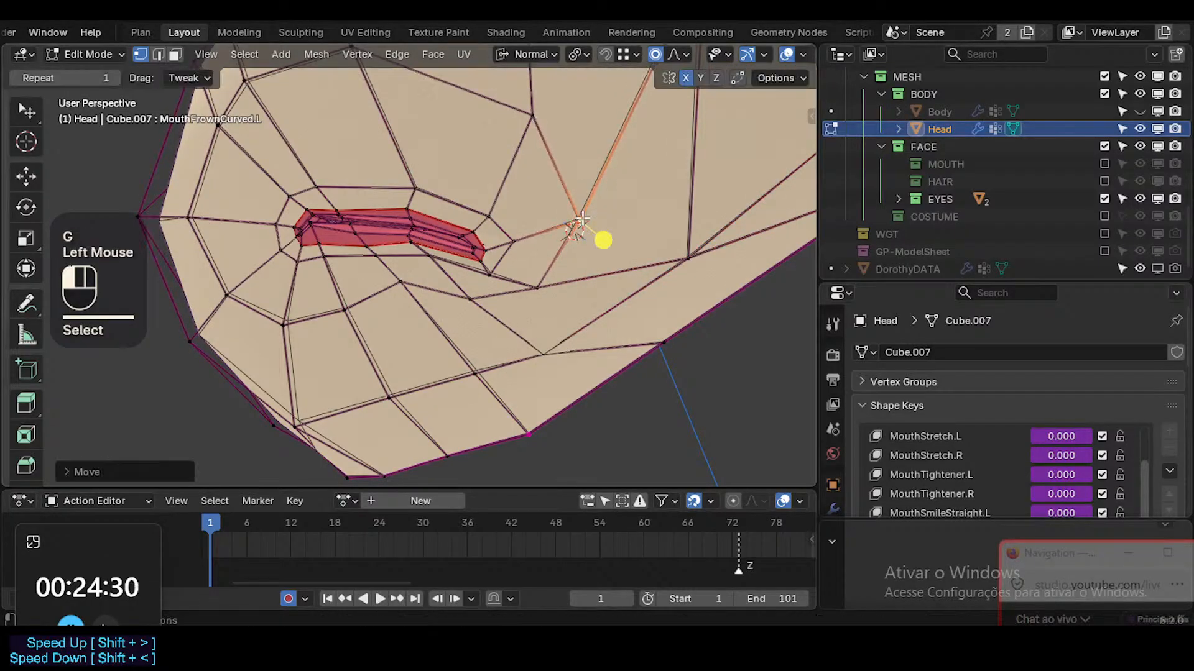
Move the jaw-side vertices below the mouth corner slightly downward
{"action": "left_click", "coordinate": [537, 285]}
{"action": "key", "text": "g"}
{"action": "left_click", "coordinate": [541, 330]}
{"action": "left_click", "coordinate": [463, 304]}
{"action": "key", "text": "g"}
{"action": "left_click", "coordinate": [453, 347]}
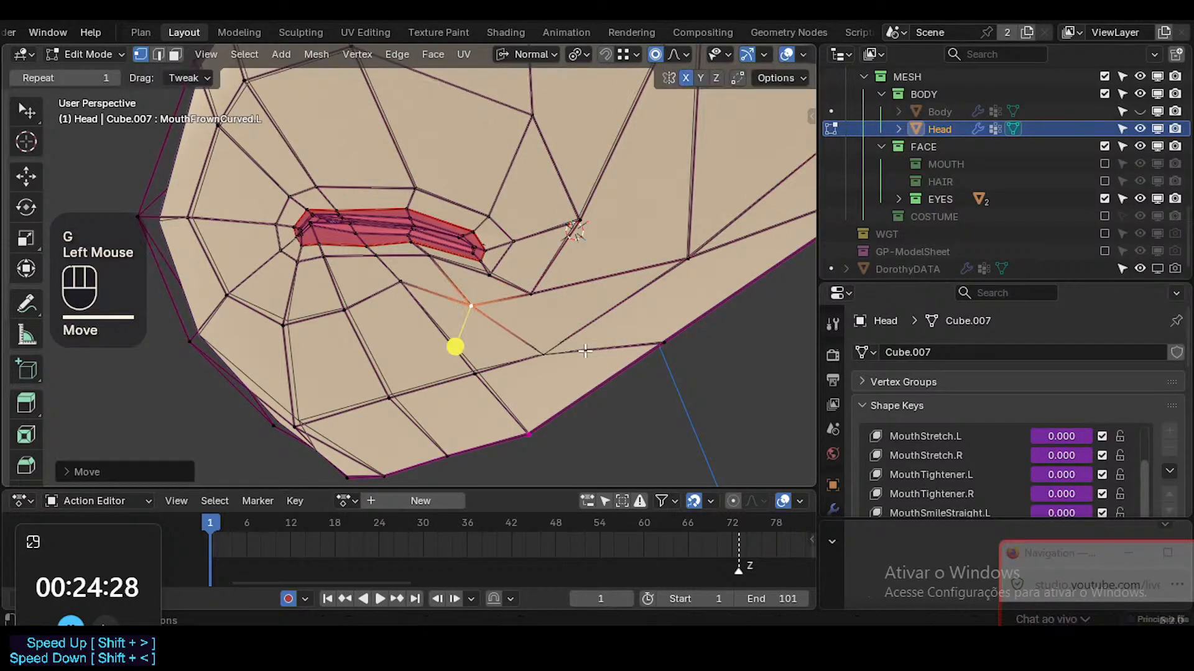
{"action": "left_click", "coordinate": [578, 353]}
{"action": "key", "text": "g"}
{"action": "left_click", "coordinate": [557, 400]}
Even out the spacing of the chin vertices beneath the lower lip with small individual moves
{"action": "left_click", "coordinate": [409, 283]}
{"action": "key", "text": "g"}
{"action": "left_click", "coordinate": [410, 299]}
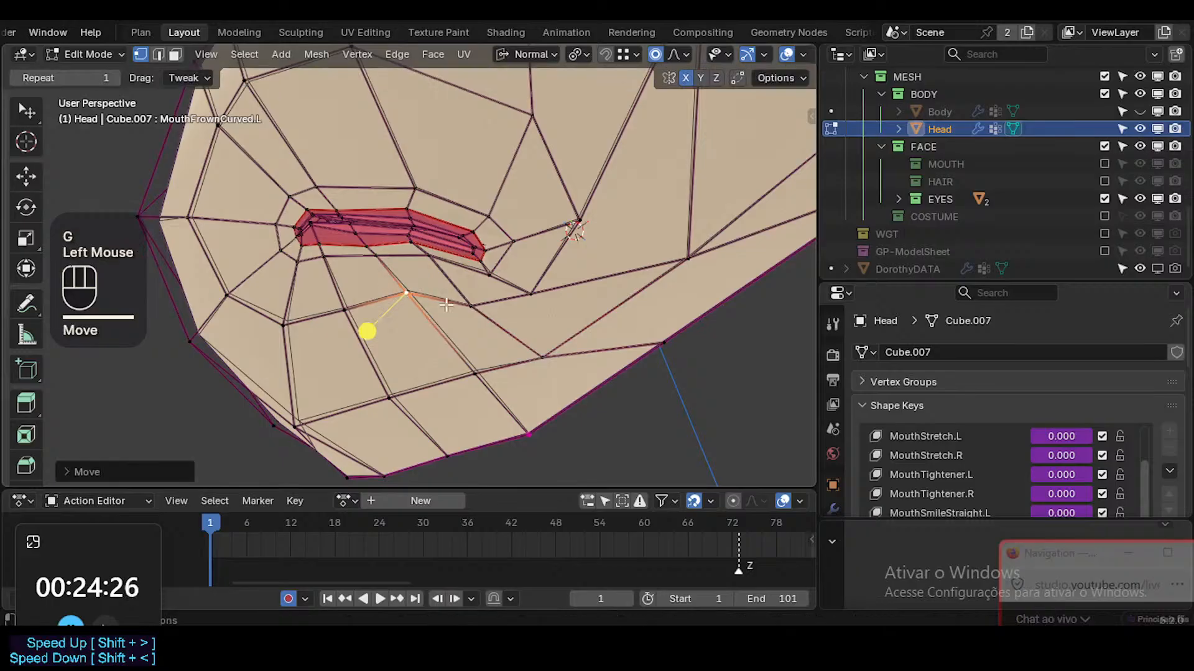
{"action": "left_click", "coordinate": [461, 312]}
{"action": "key", "text": "g"}
{"action": "left_click", "coordinate": [453, 323]}
{"action": "left_click", "coordinate": [536, 357]}
{"action": "key", "text": "g"}
{"action": "left_click", "coordinate": [531, 361]}
{"action": "left_click", "coordinate": [479, 374]}
{"action": "key", "text": "g"}
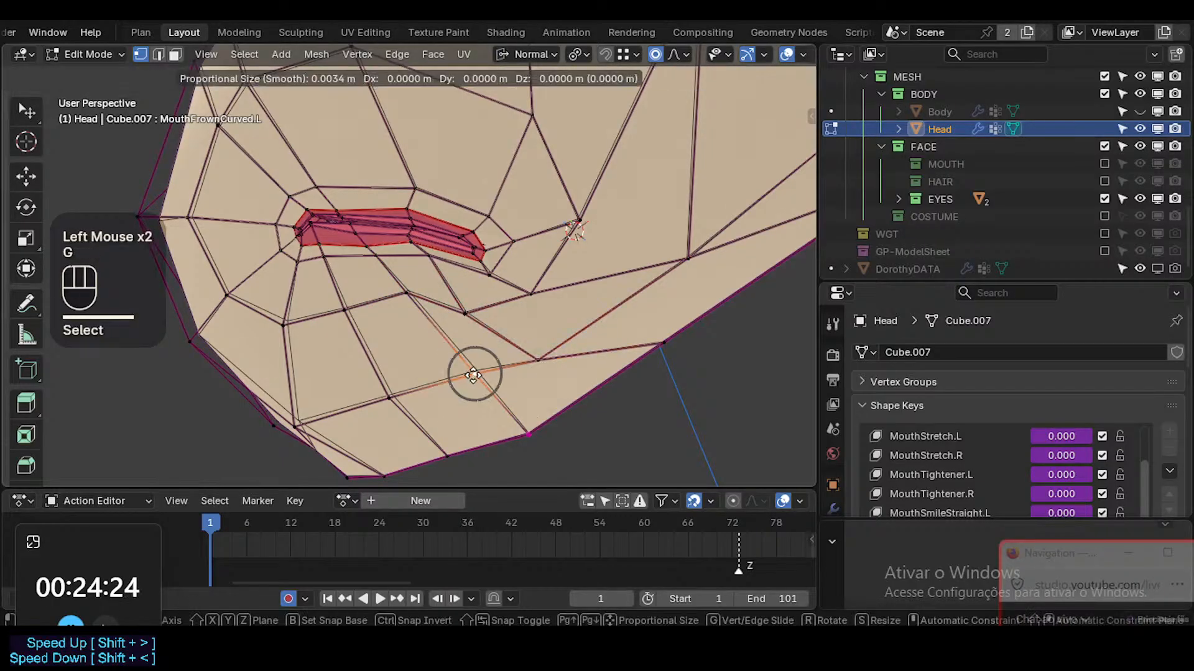
{"action": "left_click", "coordinate": [477, 376]}
Reposition the vertices of the edge loop just below the lower lip so it follows the curved lip border
{"action": "left_click", "coordinate": [466, 317]}
{"action": "key", "text": "g"}
{"action": "left_click", "coordinate": [461, 318]}
{"action": "left_click", "coordinate": [415, 254]}
{"action": "key", "text": "g"}
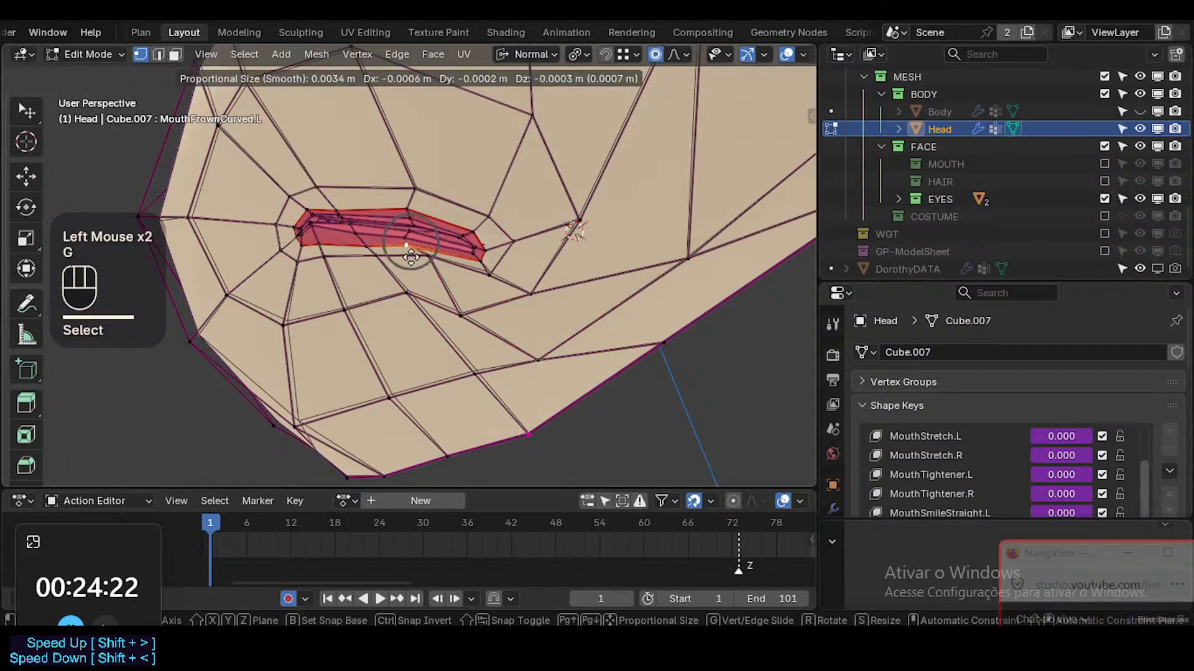
{"action": "key", "text": "Escape"}
{"action": "left_click", "coordinate": [443, 264]}
{"action": "key", "text": "g"}
{"action": "left_click", "coordinate": [452, 277]}
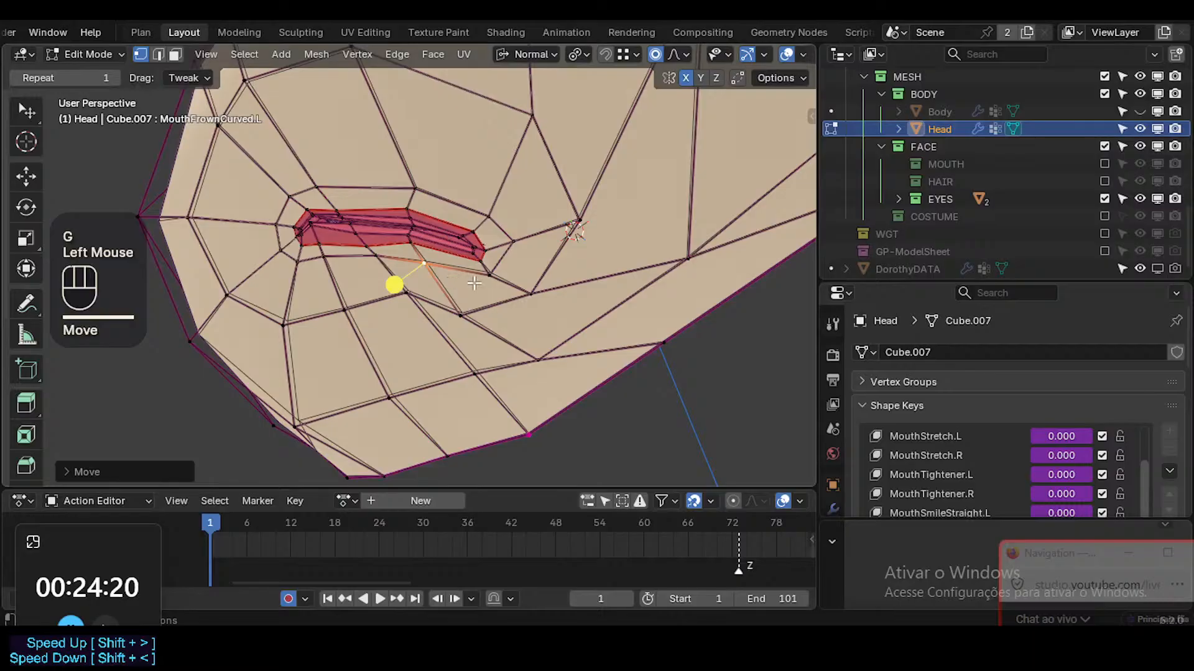
{"action": "left_click", "coordinate": [477, 283]}
{"action": "key", "text": "g"}
{"action": "left_click", "coordinate": [461, 282]}
Pull the cheek and surrounding-loop vertices outside the mouth corner down and inward around the lowered corner
{"action": "left_click", "coordinate": [537, 301]}
{"action": "key", "text": "g"}
{"action": "left_click", "coordinate": [528, 312]}
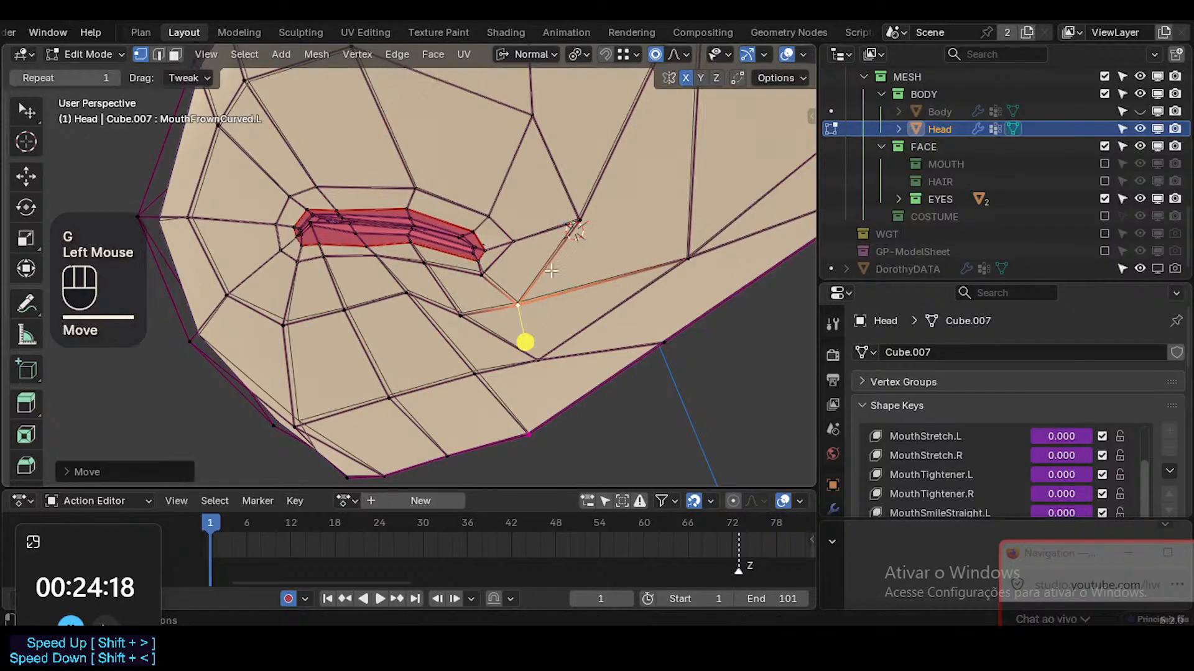
{"action": "left_click", "coordinate": [577, 223]}
{"action": "key", "text": "g"}
{"action": "left_click", "coordinate": [557, 266]}
{"action": "left_click", "coordinate": [520, 244]}
{"action": "key", "text": "g"}
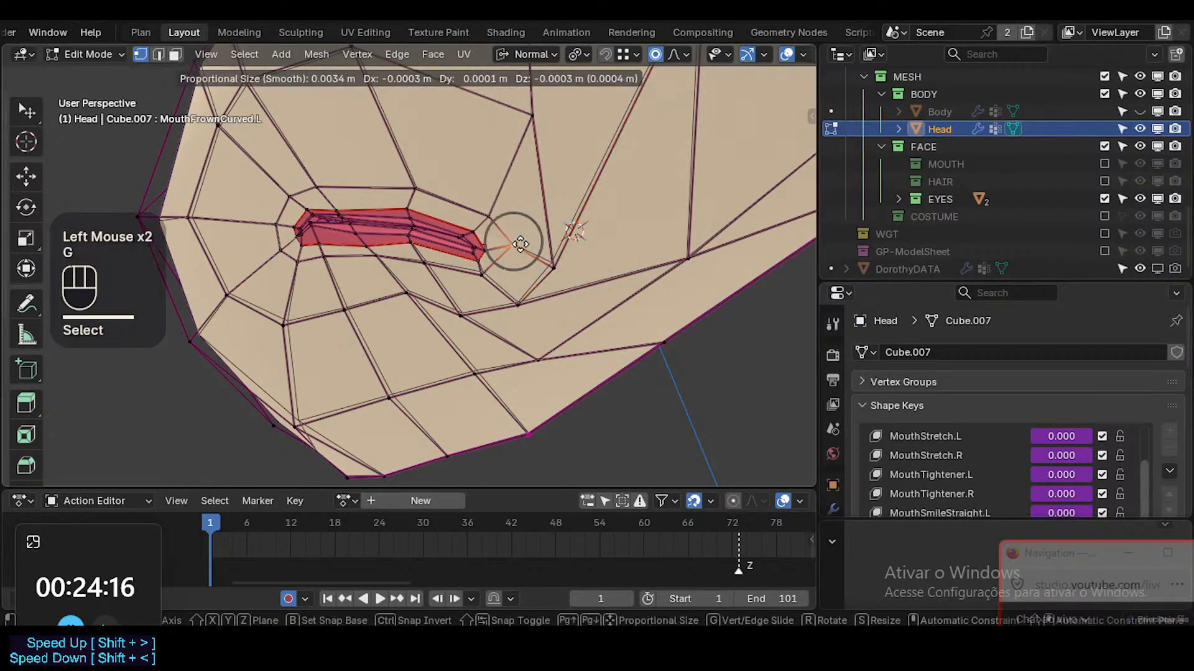
{"action": "left_click", "coordinate": [512, 258]}
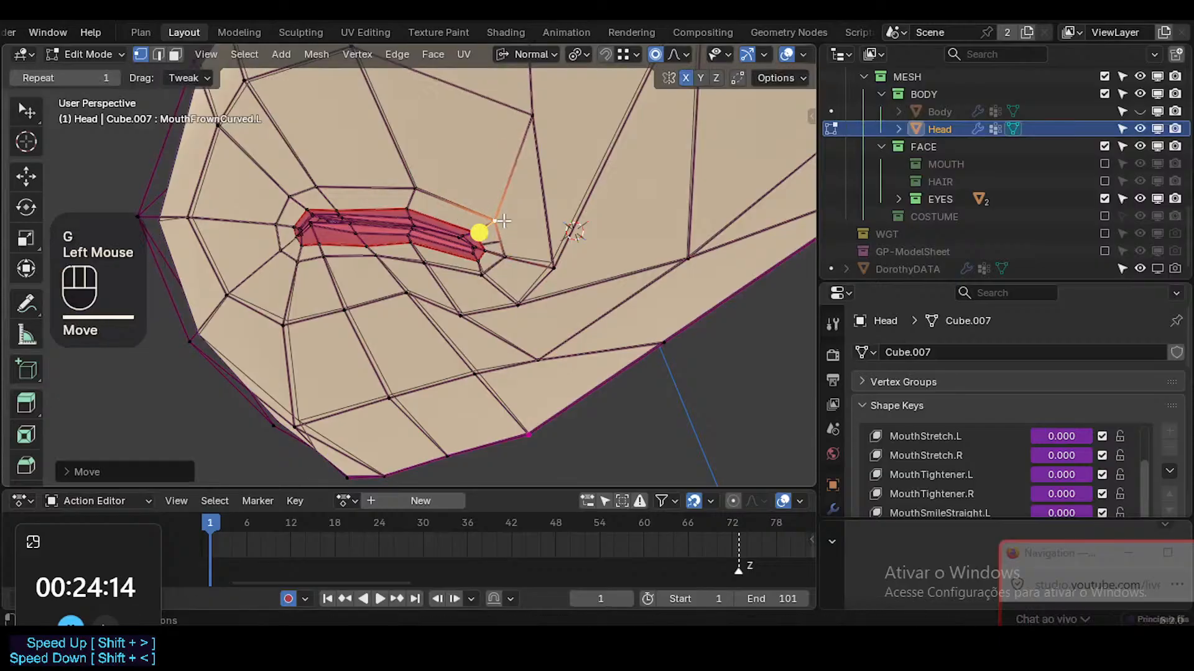
{"action": "left_click", "coordinate": [511, 257]}
{"action": "key", "text": "g"}
{"action": "left_click", "coordinate": [493, 261]}
Select the ring of lip faces around the mouth and rotate it slightly
{"action": "left_click", "coordinate": [474, 267]}
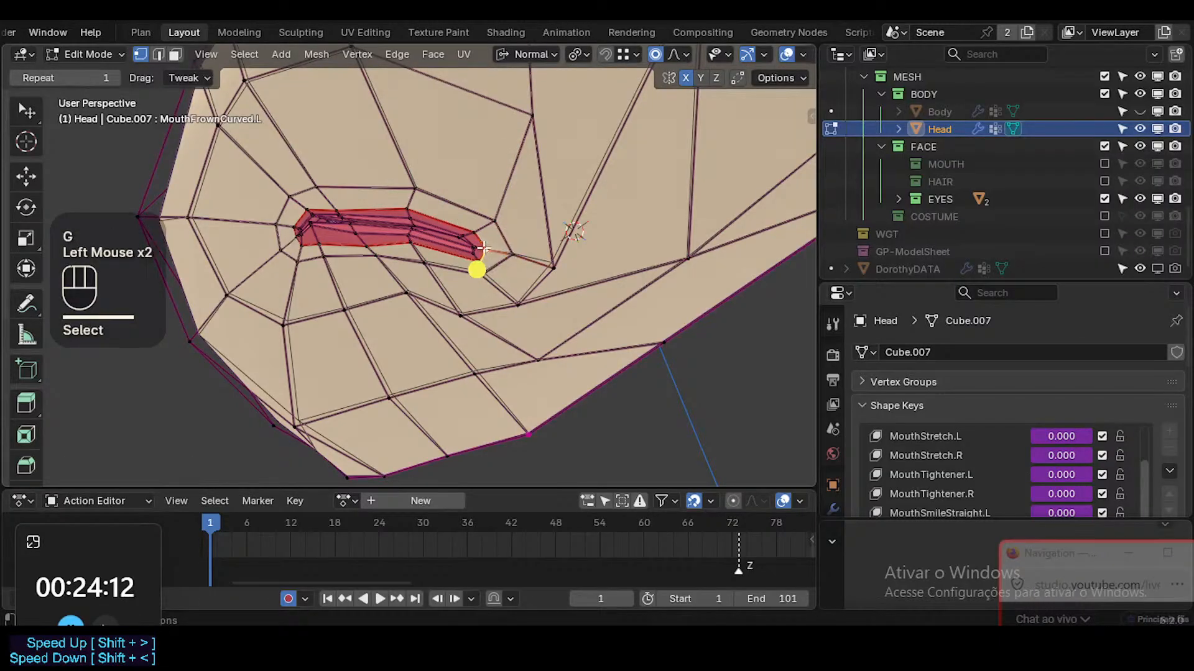
{"action": "key", "text": "3"}
{"action": "left_click", "coordinate": [459, 264], "text": "alt+shift"}
{"action": "left_click_drag", "start_coordinate": [358, 305], "coordinate": [374, 310]}
{"action": "key", "text": "r"}
{"action": "left_click", "coordinate": [553, 237]}
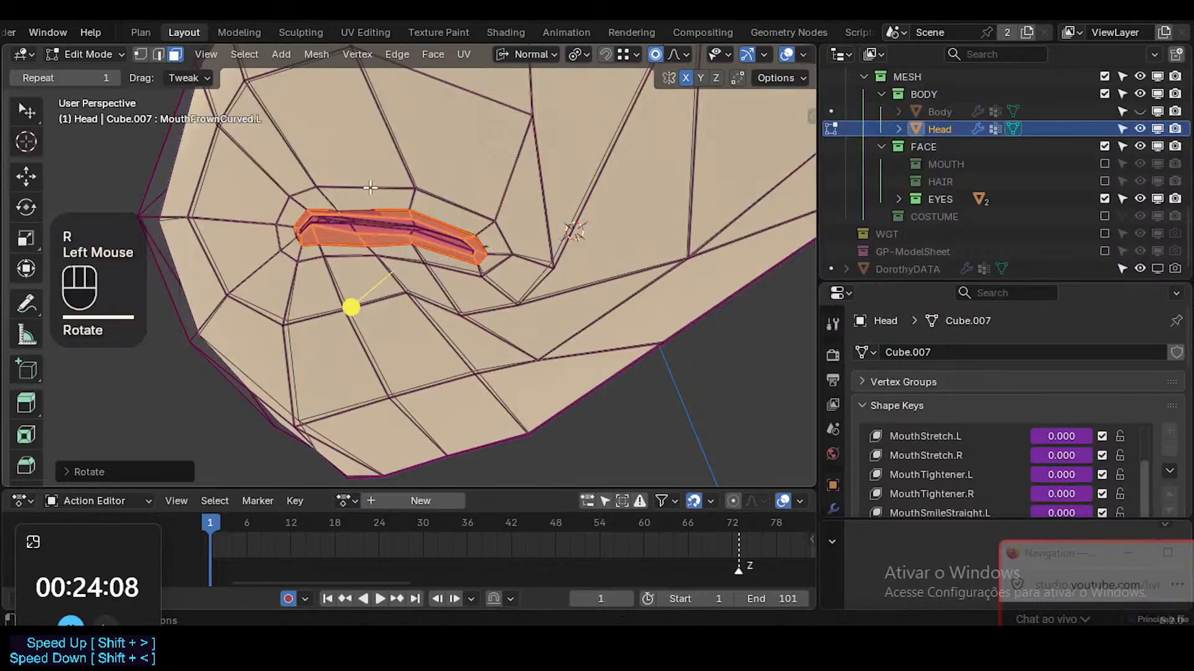
Adjust the upper-lip border vertex and the surrounding-loop vertices above the lip and mouth corner, lowering them slightly
{"action": "key", "text": "1"}
{"action": "left_click", "coordinate": [409, 212], "text": "shift"}
{"action": "key", "text": "g"}
{"action": "left_click", "coordinate": [395, 252], "text": "shift"}
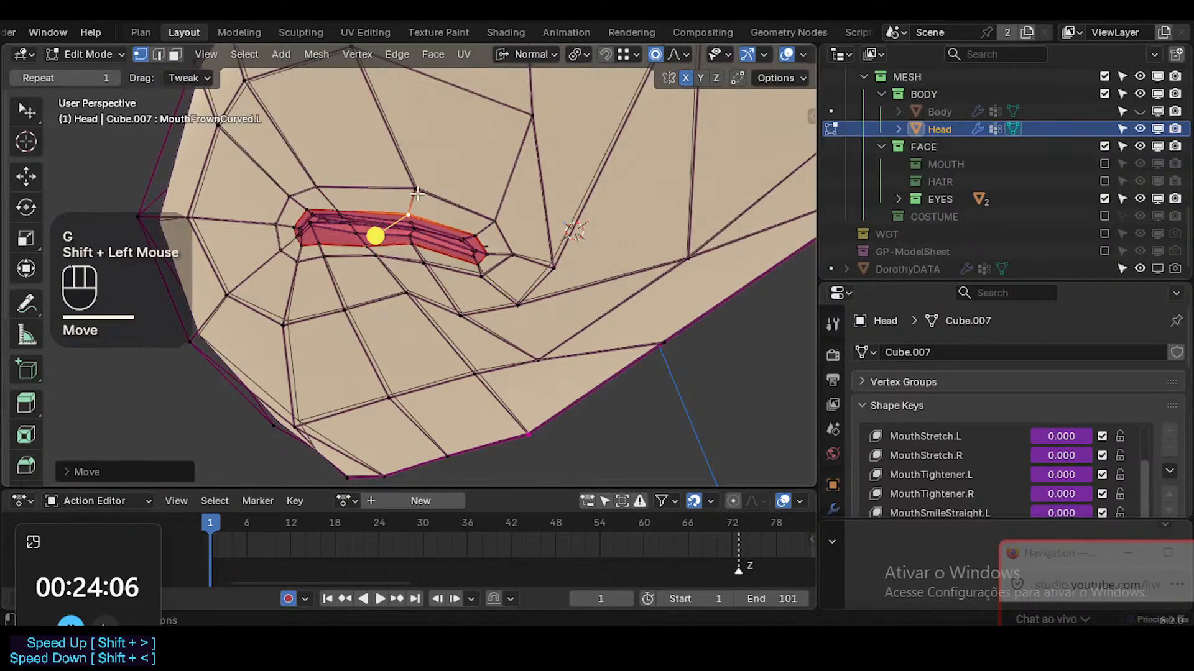
{"action": "left_click", "coordinate": [417, 198]}
{"action": "key", "text": "g"}
{"action": "left_click", "coordinate": [376, 238], "text": "shift"}
{"action": "left_click", "coordinate": [488, 220]}
{"action": "key", "text": "g"}
{"action": "left_click", "coordinate": [480, 228], "text": "shift"}
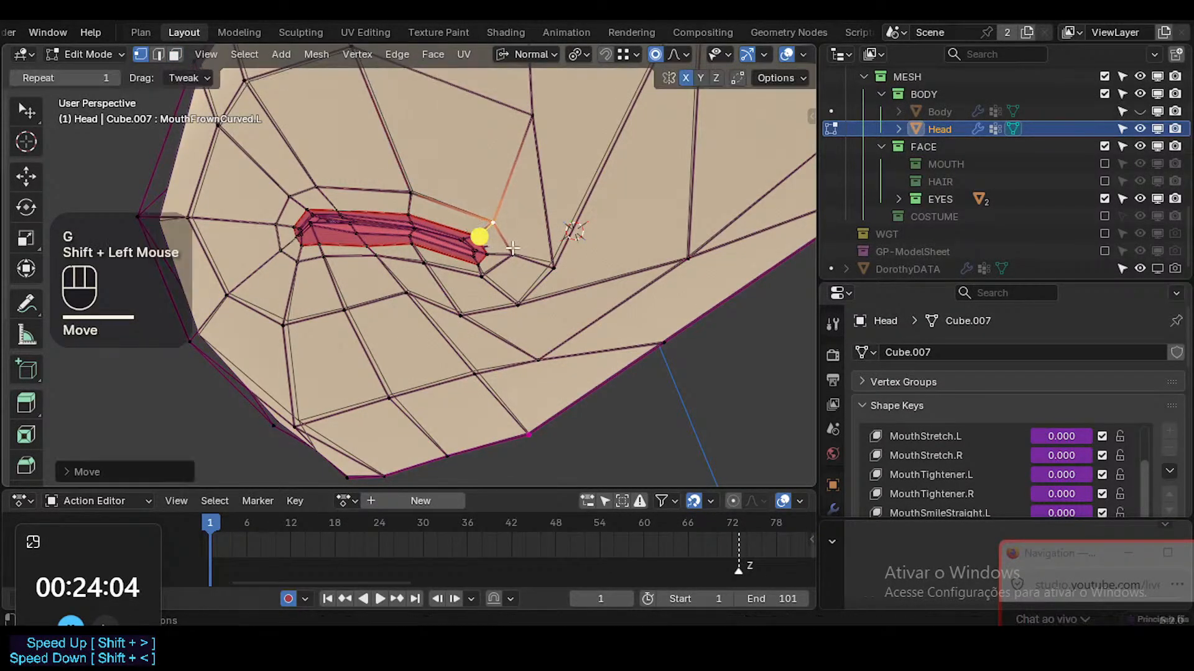
Fine-tune the two surrounding-loop vertices beside and below the mouth corner
{"action": "left_click", "coordinate": [512, 255]}
{"action": "key", "text": "g"}
{"action": "left_click", "coordinate": [507, 255], "text": "shift"}
{"action": "left_click", "coordinate": [482, 276]}
{"action": "key", "text": "g"}
{"action": "left_click", "coordinate": [486, 279], "text": "shift"}
{"action": "key", "text": "3"}
{"action": "left_click", "coordinate": [517, 279]}
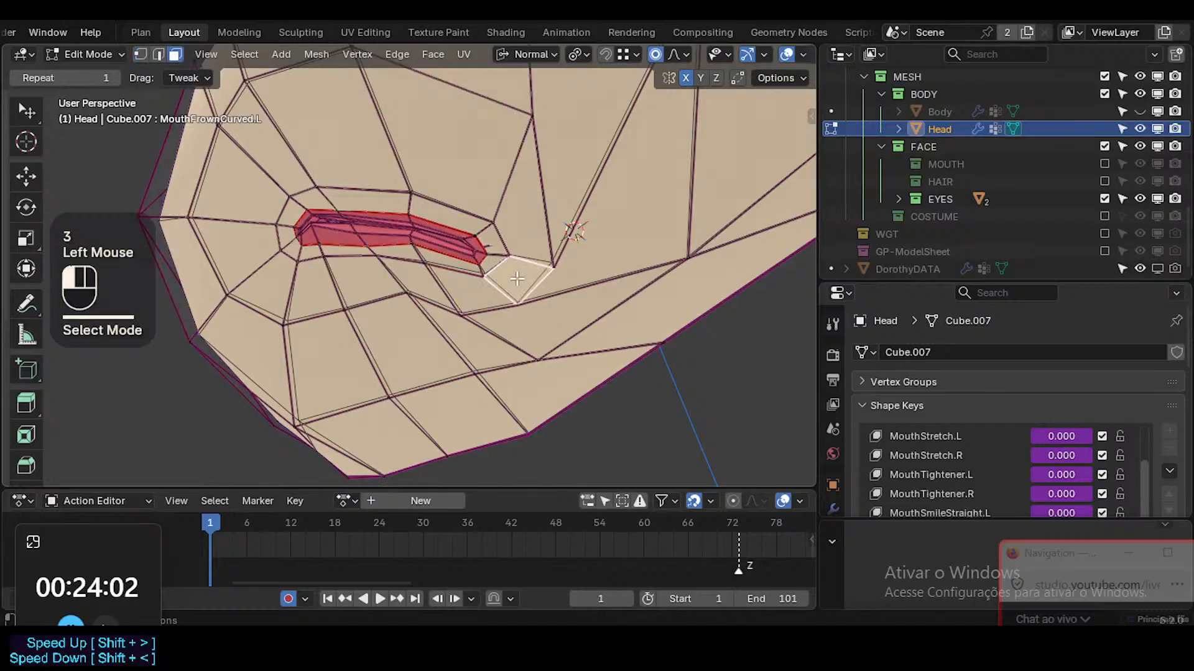
{"action": "left_click", "coordinate": [507, 282]}
{"action": "left_click", "coordinate": [529, 248]}
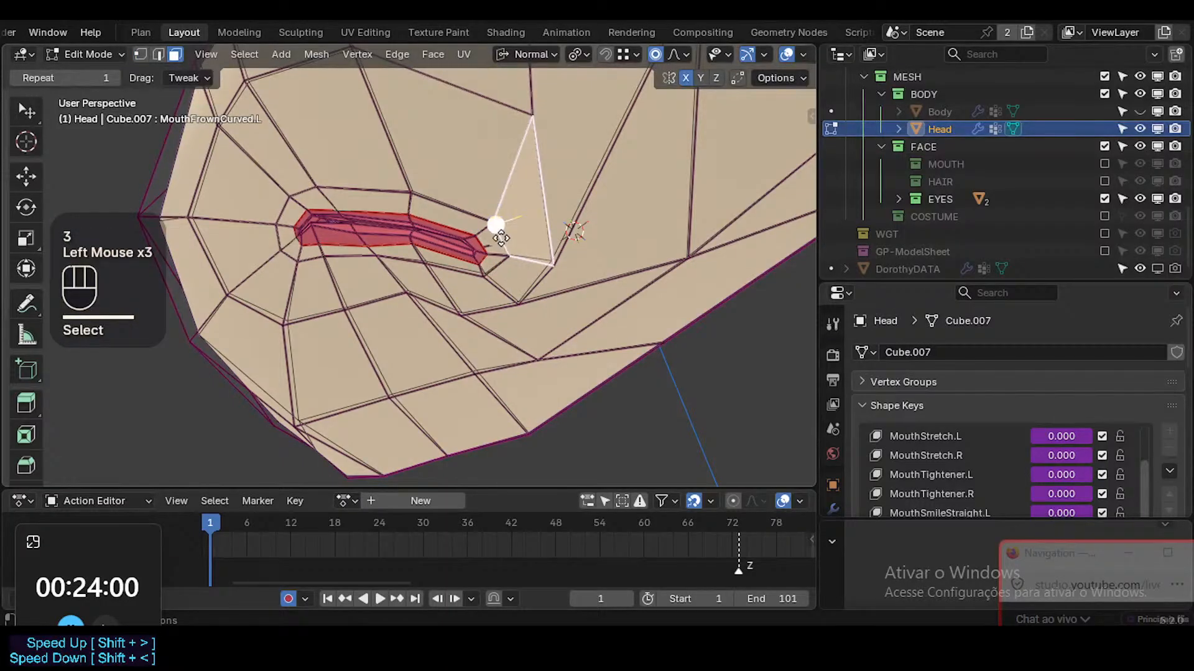
{"action": "left_click", "coordinate": [501, 238]}
Nudge the cheek vertex beside the mouth corner upward and reposition the second-row vertices beneath the lower lip
{"action": "key", "text": "1"}
{"action": "left_click", "coordinate": [553, 265]}
{"action": "key", "text": "g"}
{"action": "left_click", "coordinate": [553, 260], "text": "shift"}
{"action": "left_click", "coordinate": [518, 309]}
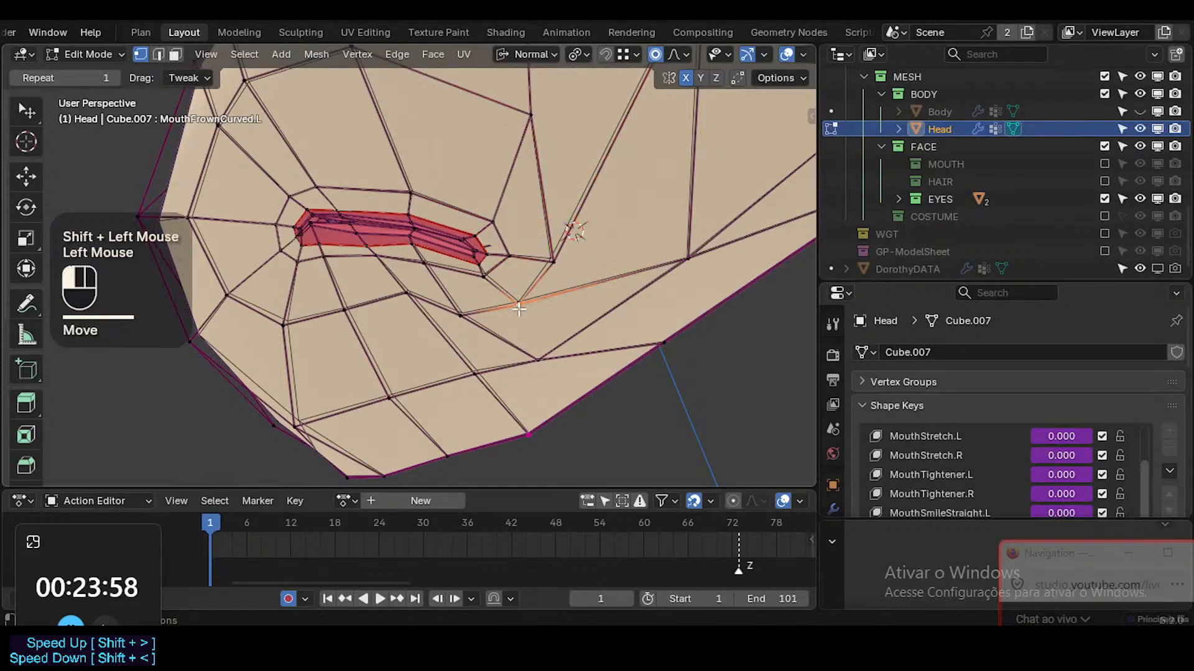
{"action": "left_click", "coordinate": [463, 318]}
{"action": "key", "text": "g"}
{"action": "left_click", "coordinate": [465, 315], "text": "shift"}
{"action": "left_click", "coordinate": [406, 294]}
{"action": "key", "text": "g"}
{"action": "left_click", "coordinate": [423, 317], "text": "shift"}
Examine the frown shape in Object Mode from the front with overlays hidden, focusing on the mouth
{"action": "key", "text": "Tab"}
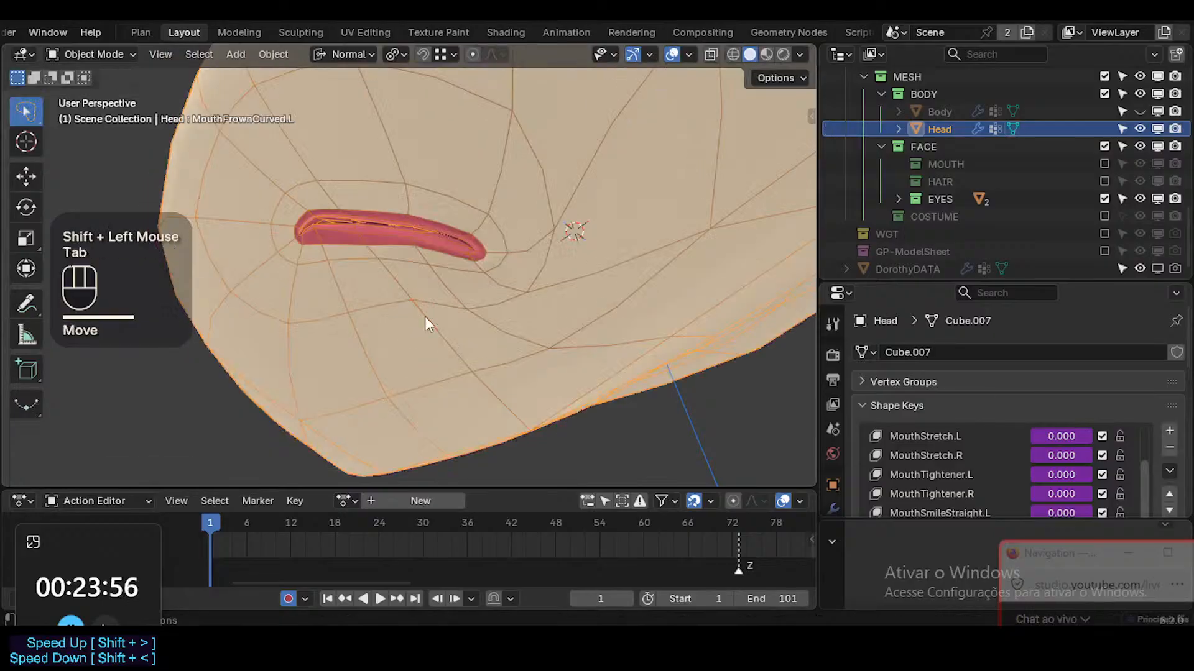
{"action": "key", "text": "shift+alt+z"}
{"action": "scroll", "coordinate": [441, 309], "scroll_direction": "down", "scroll_amount": 1, "text": "ctrl"}
{"action": "scroll", "coordinate": [435, 311], "scroll_direction": "down", "scroll_amount": 2}
{"action": "middle_click_drag", "start_coordinate": [432, 314], "coordinate": [580, 344]}
{"action": "key", "text": "KP_1"}
{"action": "scroll", "coordinate": [627, 398], "scroll_direction": "down", "scroll_amount": 1}
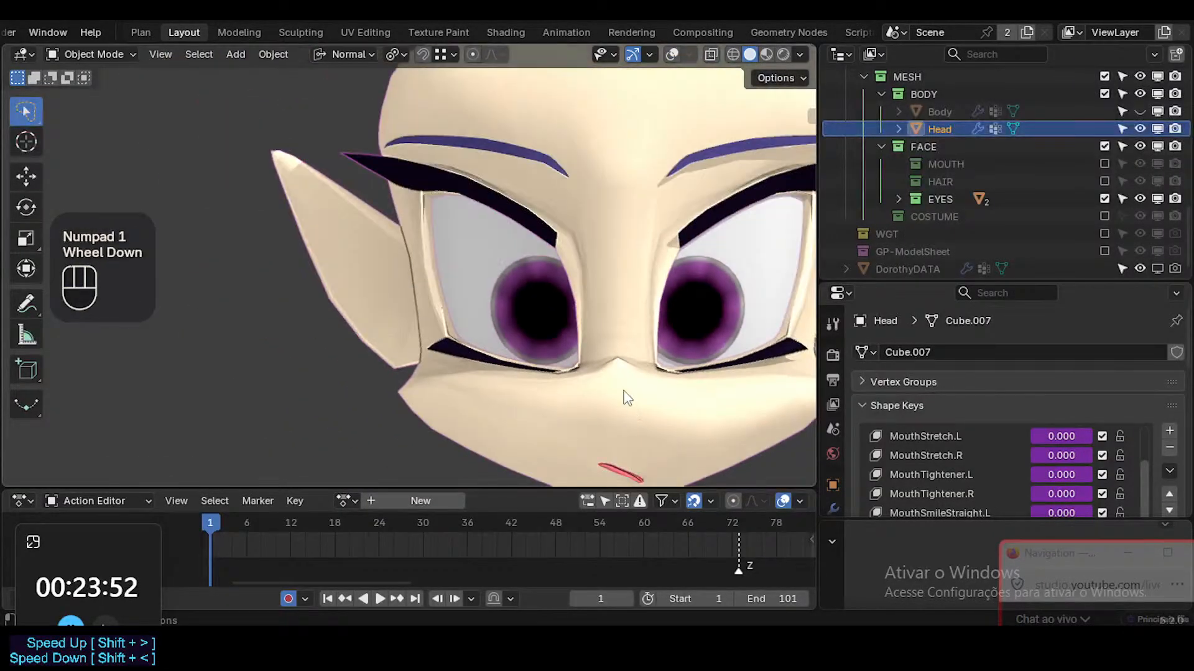
{"action": "scroll", "coordinate": [626, 398], "scroll_direction": "down", "scroll_amount": 1}
{"action": "middle_click_drag", "start_coordinate": [627, 397], "coordinate": [436, 255], "text": "shift"}
{"action": "scroll", "coordinate": [453, 292], "scroll_direction": "up", "scroll_amount": 2}
{"action": "scroll", "coordinate": [458, 338], "scroll_direction": "down", "scroll_amount": 1}
{"action": "scroll", "coordinate": [457, 338], "scroll_direction": "up", "scroll_amount": 1}
{"action": "scroll", "coordinate": [458, 338], "scroll_direction": "up", "scroll_amount": 1}
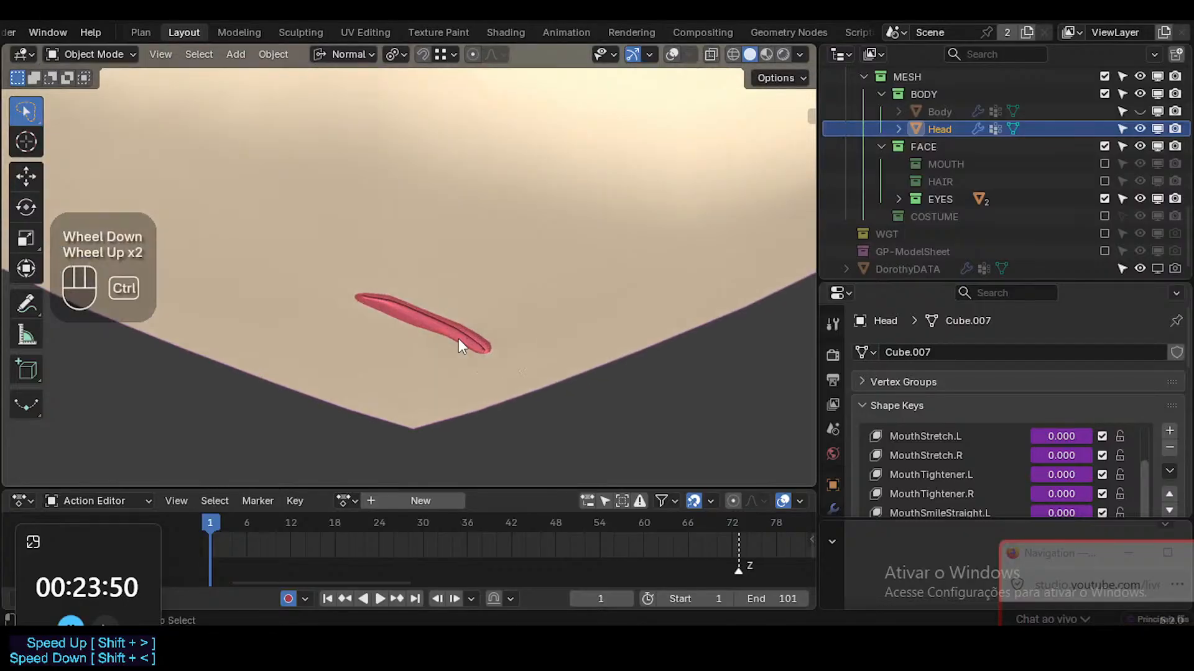
Save the file, show the overlays again and return the head mesh to Edit Mode
{"action": "key", "text": "ctrl+s"}
{"action": "key", "text": "shift+alt+z"}
{"action": "key", "text": "Tab"}
{"action": "scroll", "coordinate": [458, 337], "scroll_direction": "up", "scroll_amount": 1}
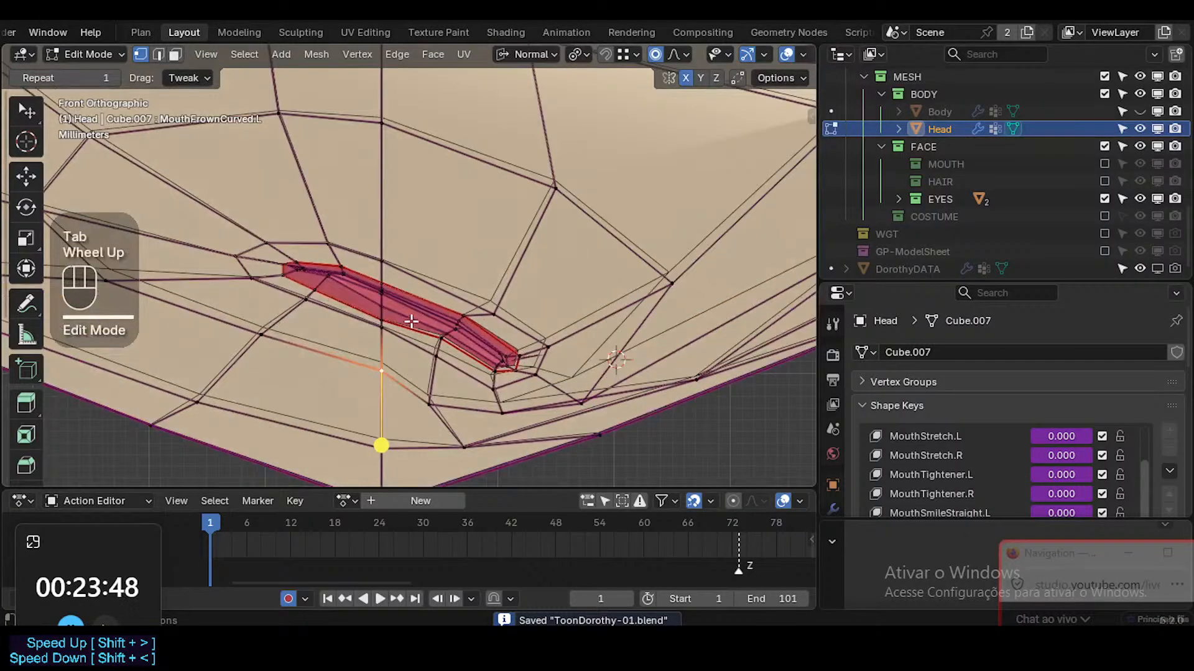
Nudge the vertex above the upper lip near the mouth corner slightly upward and inward, and select the edge loop running from it up the cheek
{"action": "key", "text": "1"}
{"action": "left_click", "coordinate": [488, 314]}
{"action": "key", "text": "g"}
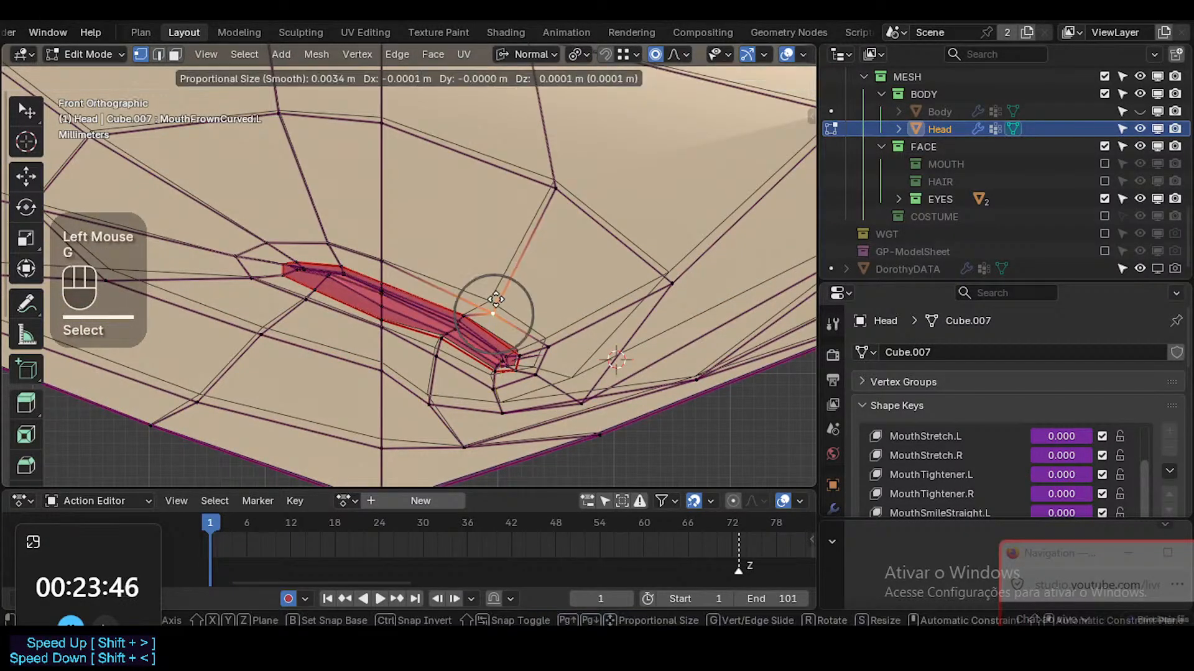
{"action": "left_click", "coordinate": [479, 303]}
{"action": "key", "text": "alt+a"}
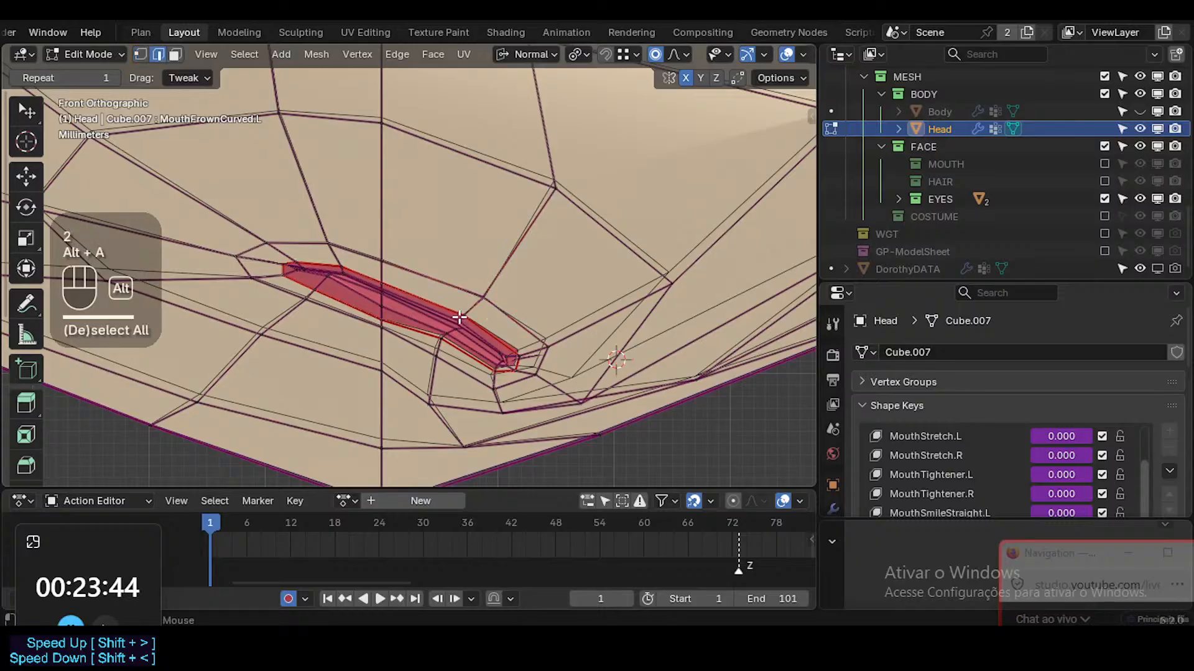
{"action": "left_click", "coordinate": [503, 316], "text": "alt+shift"}
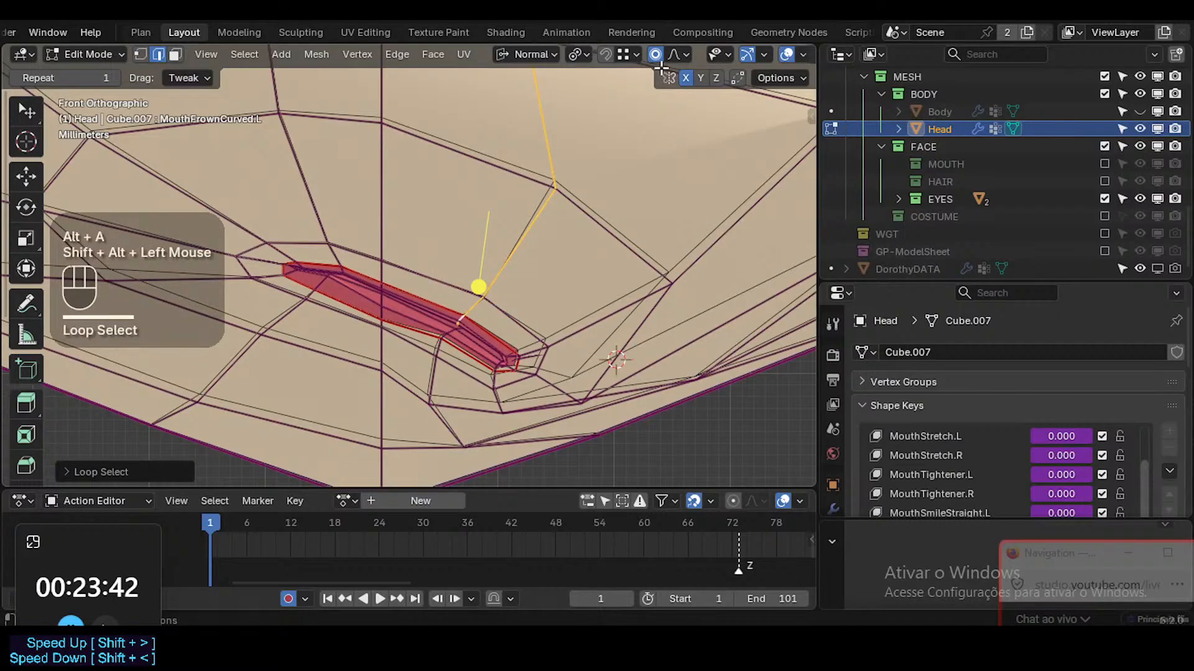
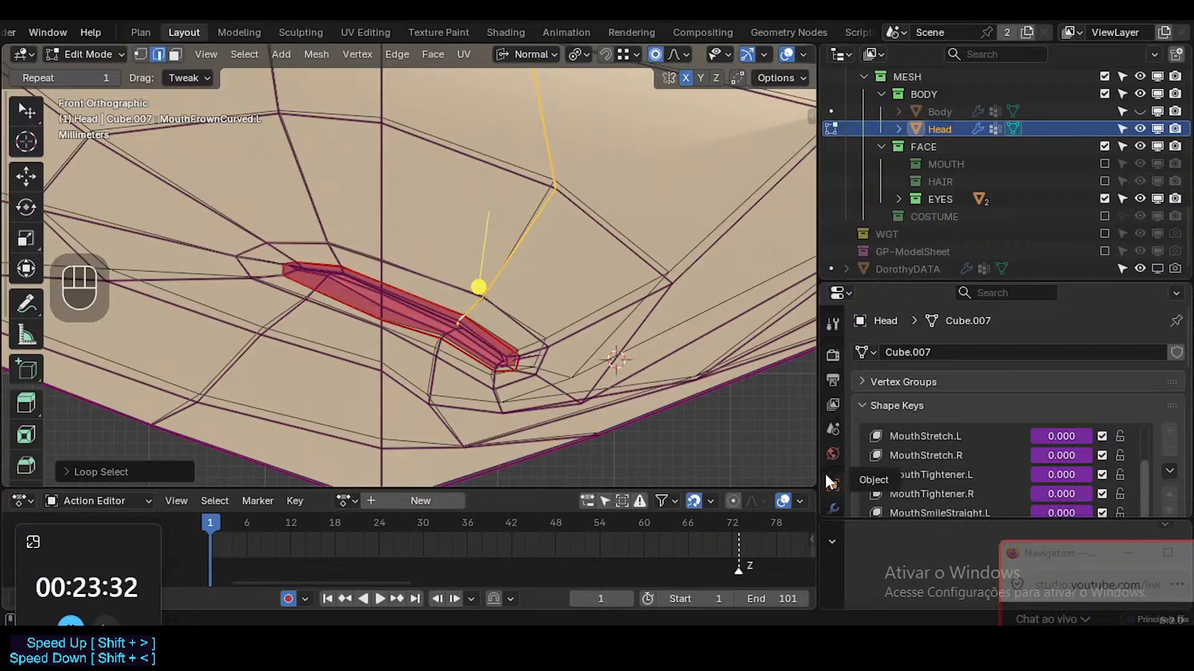
Show the head's modifier stack and open the Plan workspace with the to-do list
{"action": "left_click", "coordinate": [833, 509]}
{"action": "scroll", "coordinate": [1032, 502], "scroll_direction": "down", "scroll_amount": 2}
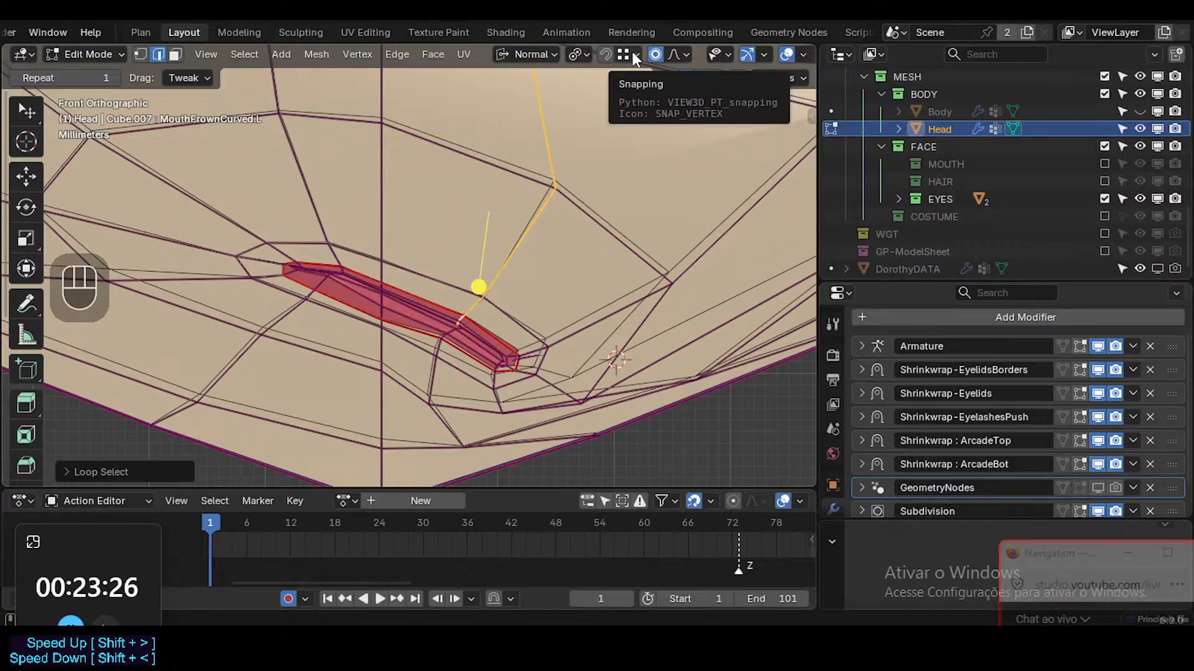
{"action": "scroll", "coordinate": [55, 31], "scroll_direction": "up", "scroll_amount": 2}
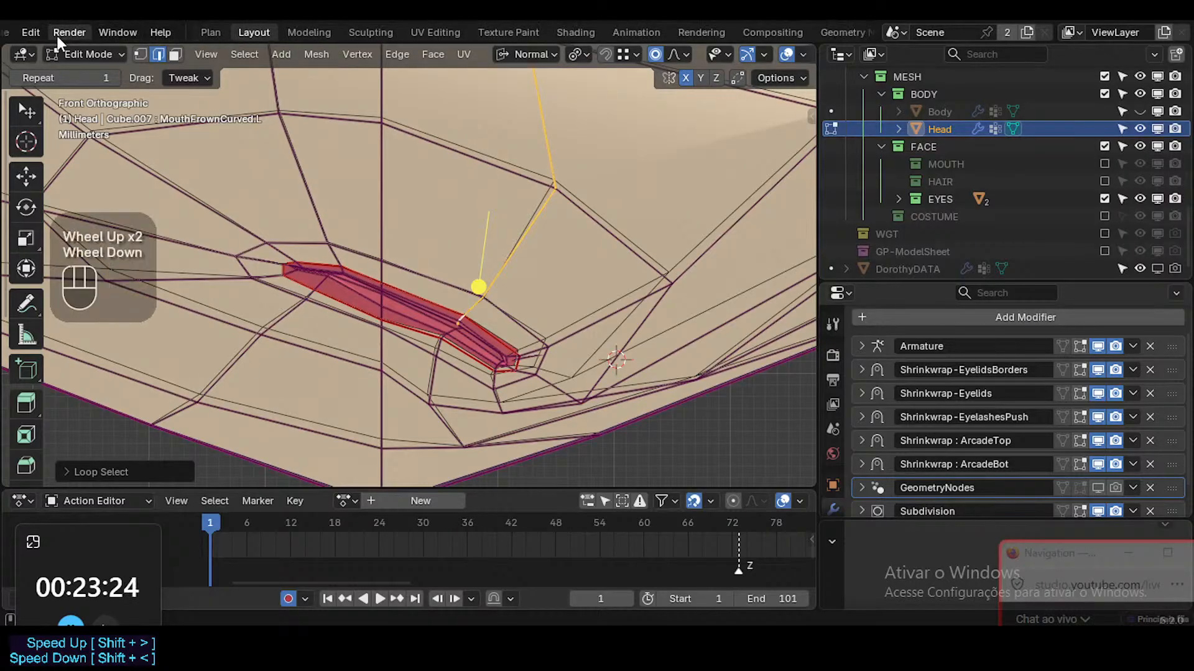
{"action": "left_click", "coordinate": [239, 32]}
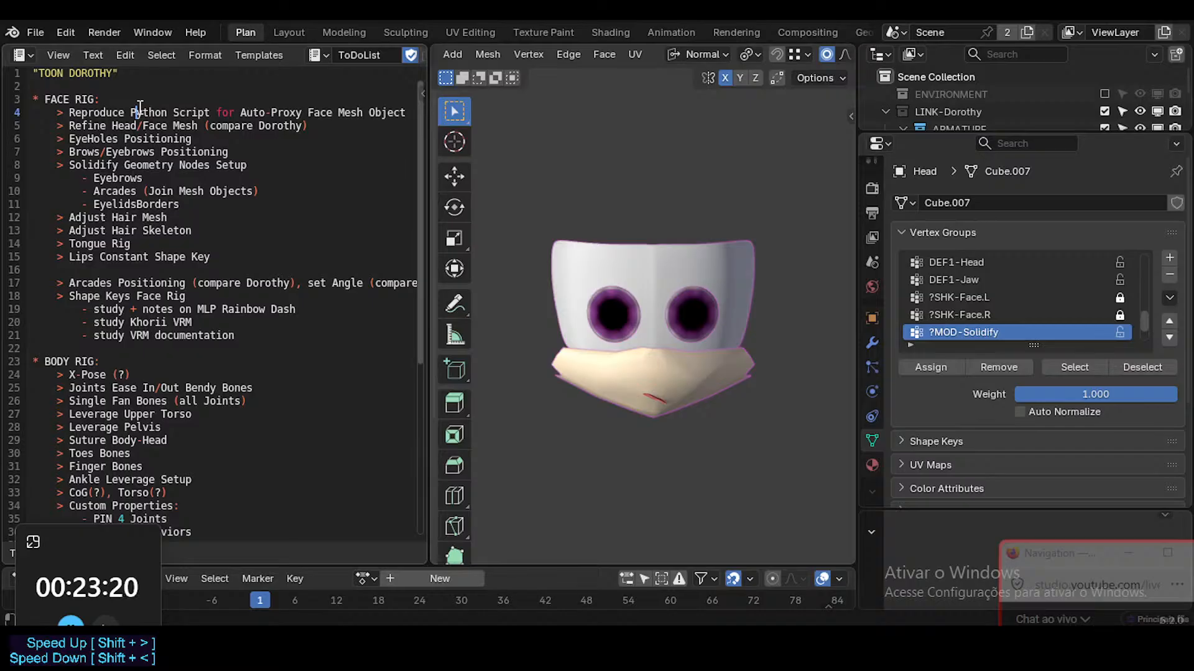
Add the entry "Shrinkwrap & Snap when Modelling Shape Keys" at the top of the FACE RIG to-do list and save the file
{"action": "key", "text": "Return"}
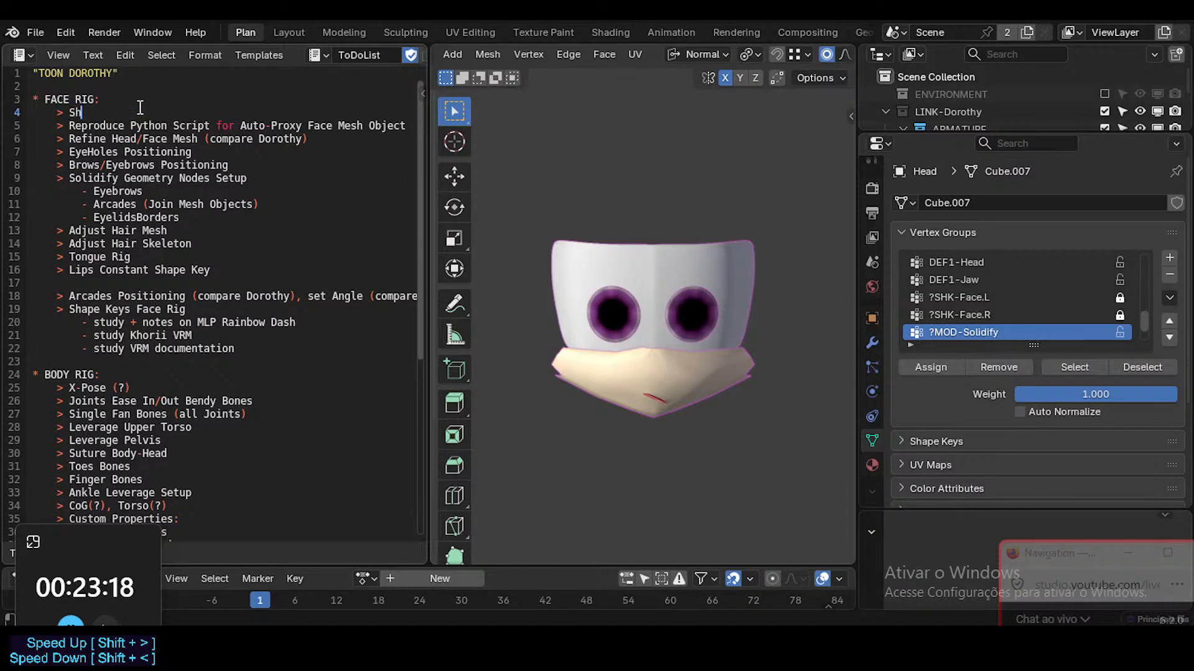
{"action": "key", "text": "BackSpace"}
{"action": "type", "text": "& Snap when"}
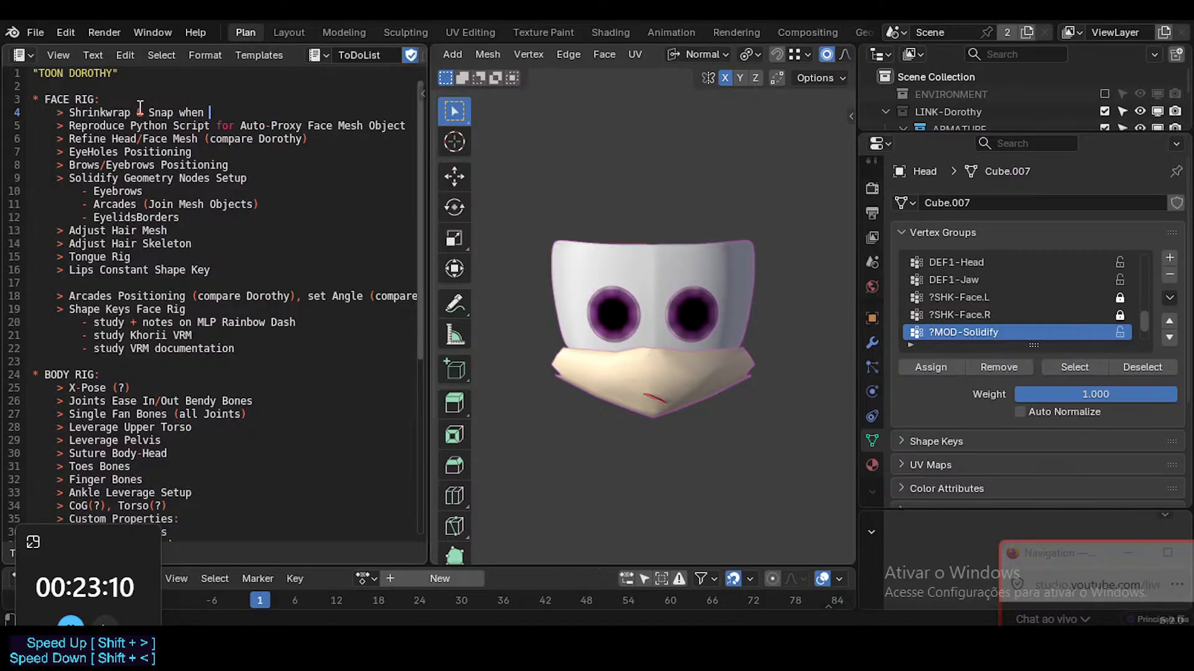
{"action": "type", "text": " Shape Key"}
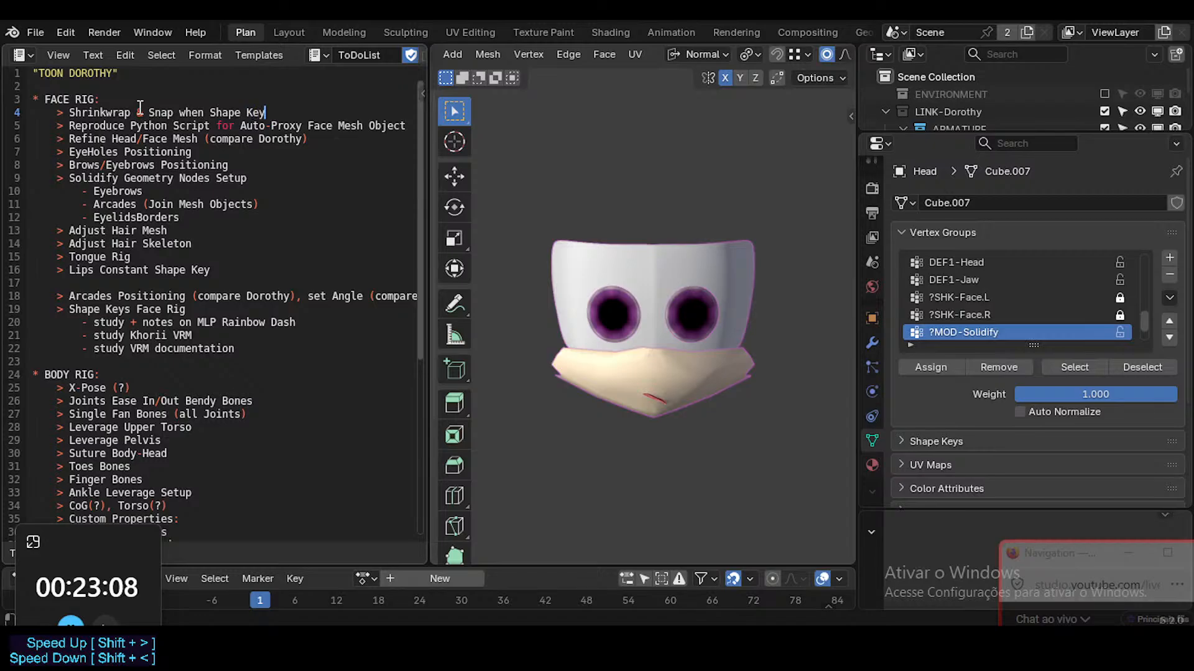
{"action": "key", "text": "BackSpace"}
{"action": "key", "text": "BackSpace"}
{"action": "key", "text": "BackSpace"}
{"action": "key", "text": "BackSpace"}
{"action": "type", "text": "Modelling Shape Key"}
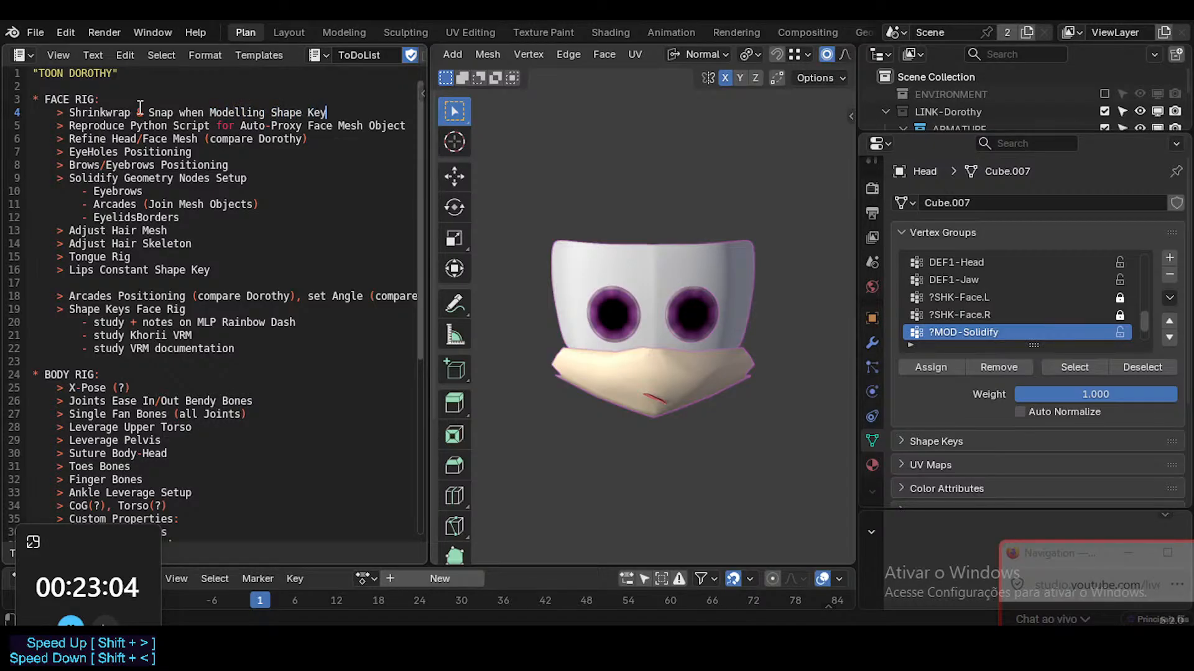
{"action": "key", "text": "Left"}
{"action": "key", "text": "Left"}
{"action": "key", "text": "Left"}
{"action": "key", "text": "Left"}
{"action": "key", "text": "Left"}
{"action": "key", "text": "Left"}
{"action": "key", "text": "Left"}
{"action": "key", "text": "Left"}
{"action": "key", "text": "ctrl+s"}
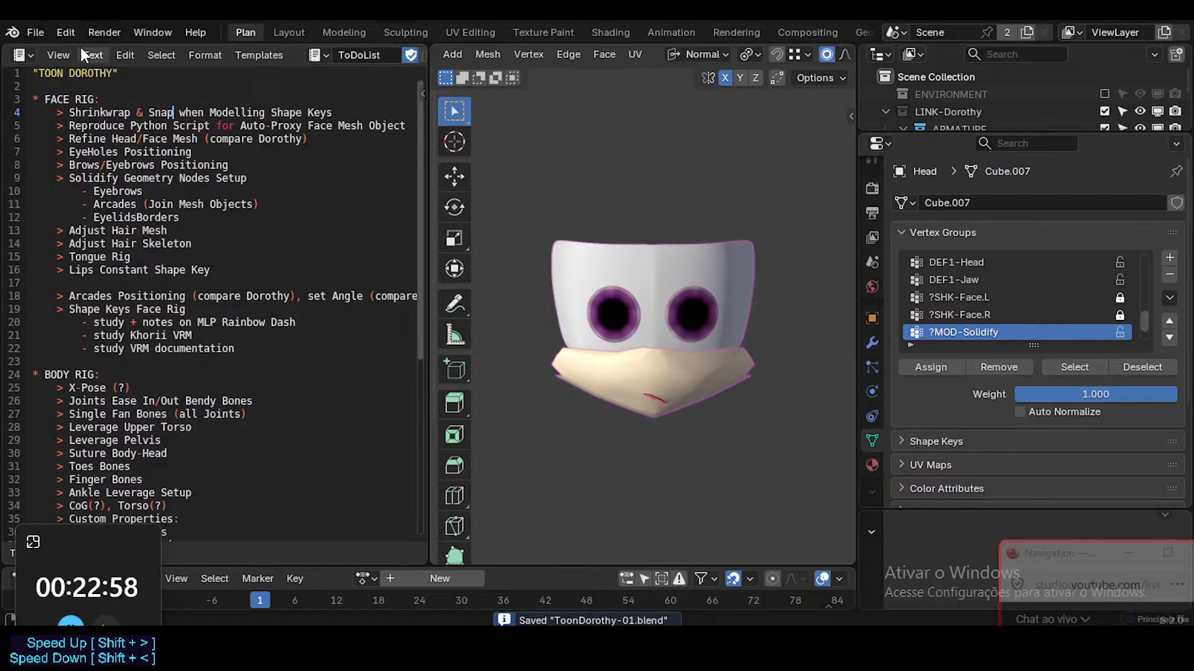
Switch to the Layout workspace and select the Head mesh face just above the mouth's lower end in face mode
{"action": "left_click", "coordinate": [287, 32]}
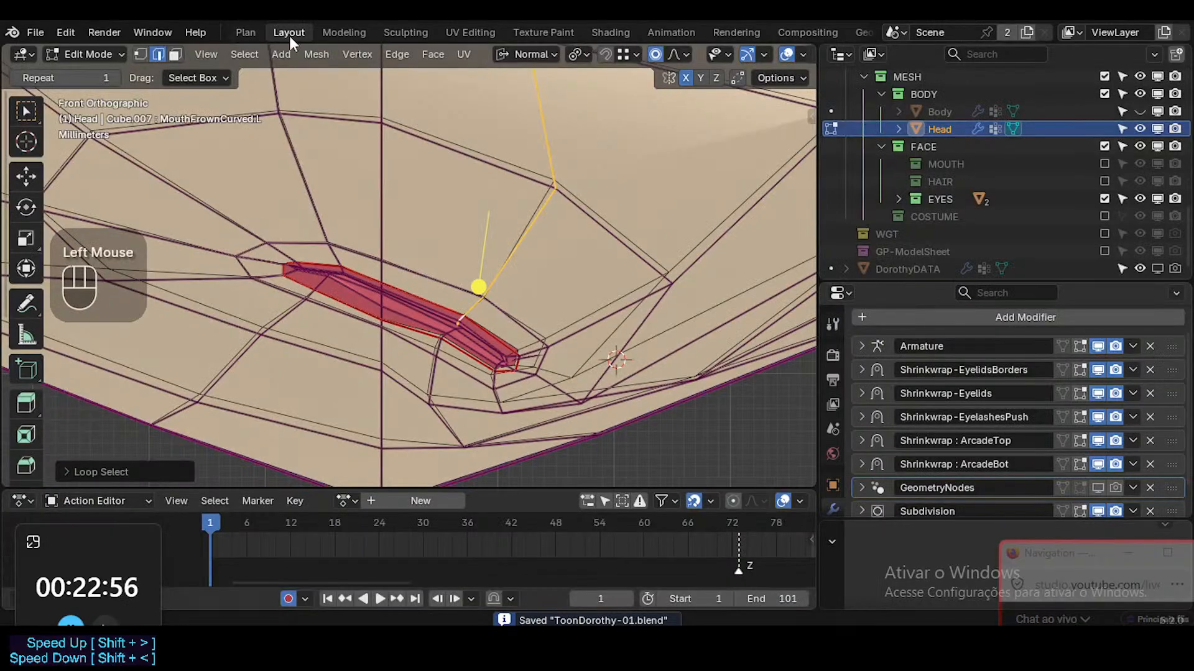
{"action": "key", "text": "3"}
{"action": "left_click", "coordinate": [577, 349]}
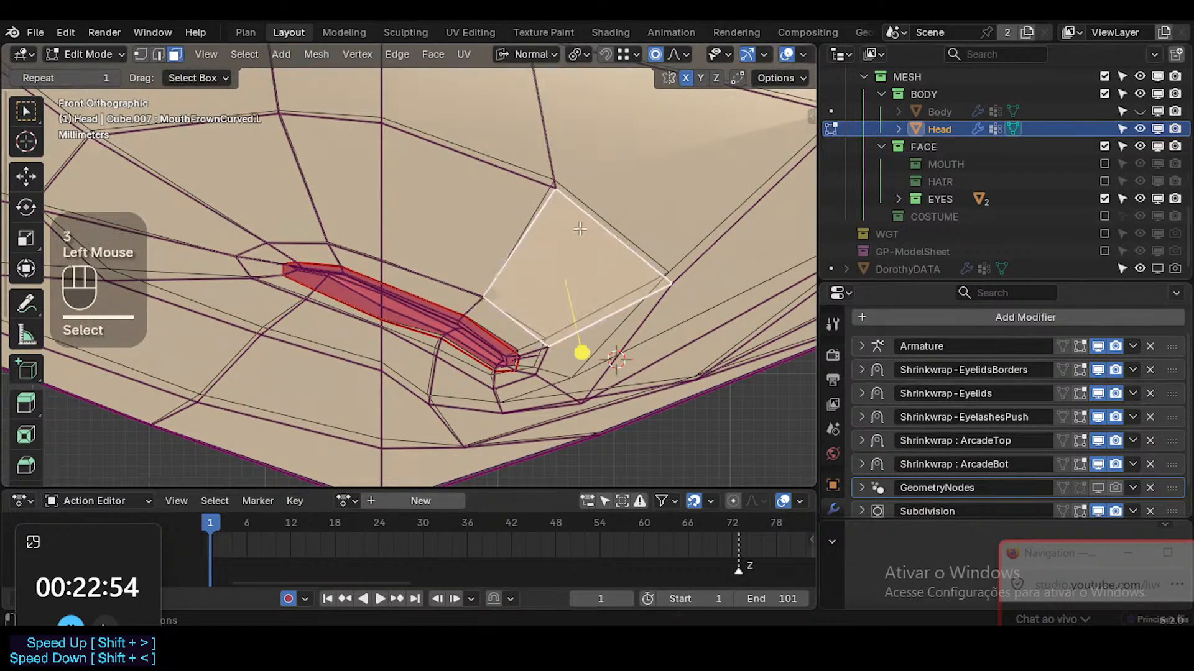
Try moving the selected face upward with proportional editing, then undo the move
{"action": "key", "text": "g"}
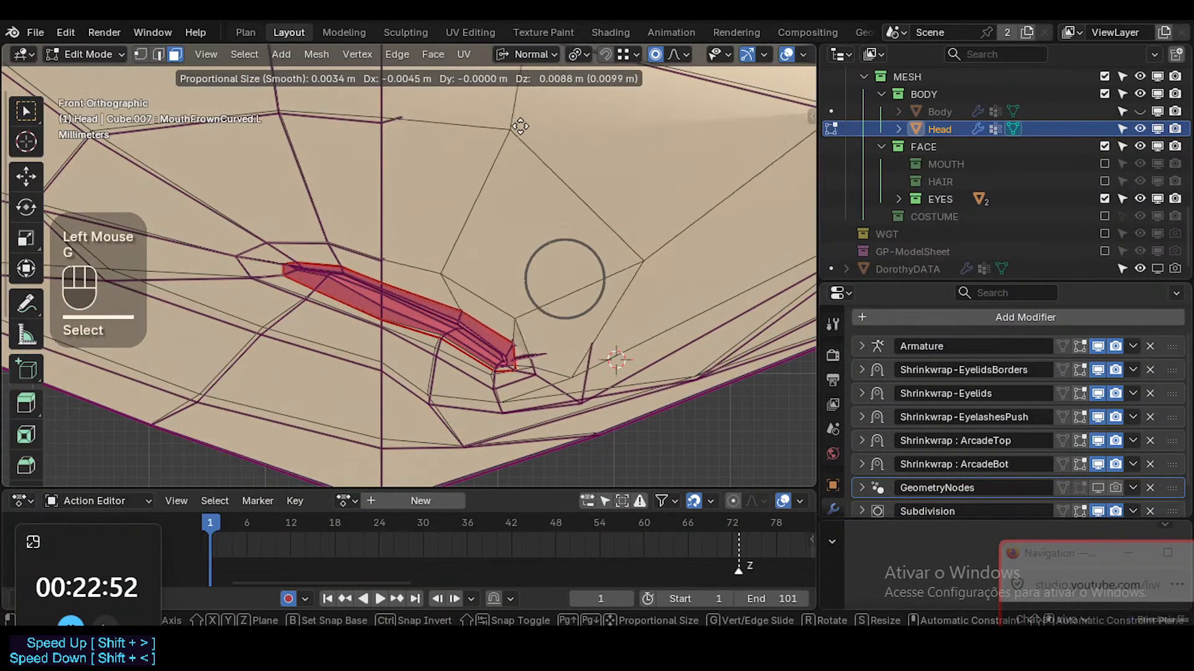
{"action": "key", "text": "Escape"}
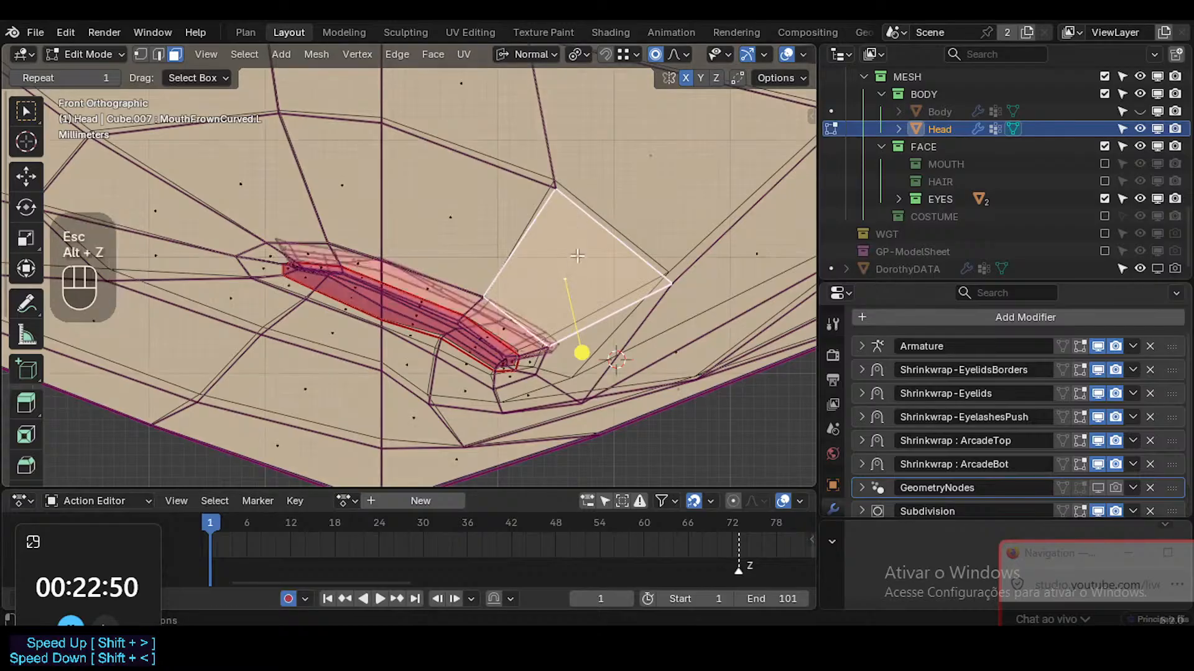
{"action": "key", "text": "g"}
{"action": "left_click", "coordinate": [537, 199]}
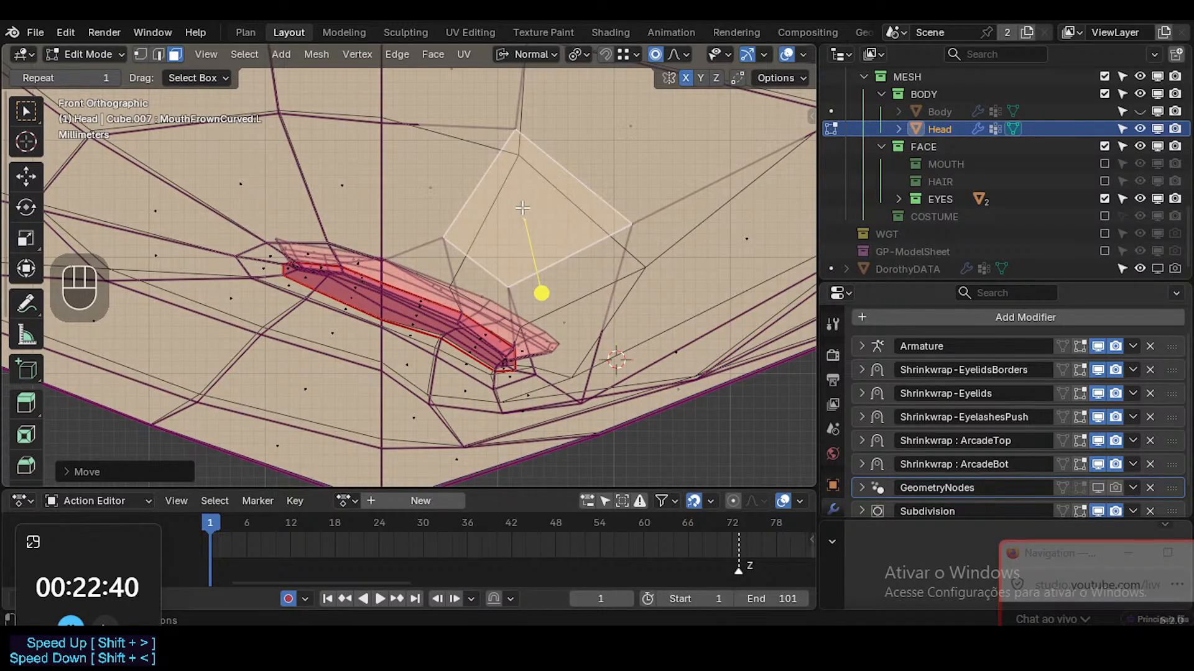
{"action": "key", "text": "ctrl+z"}
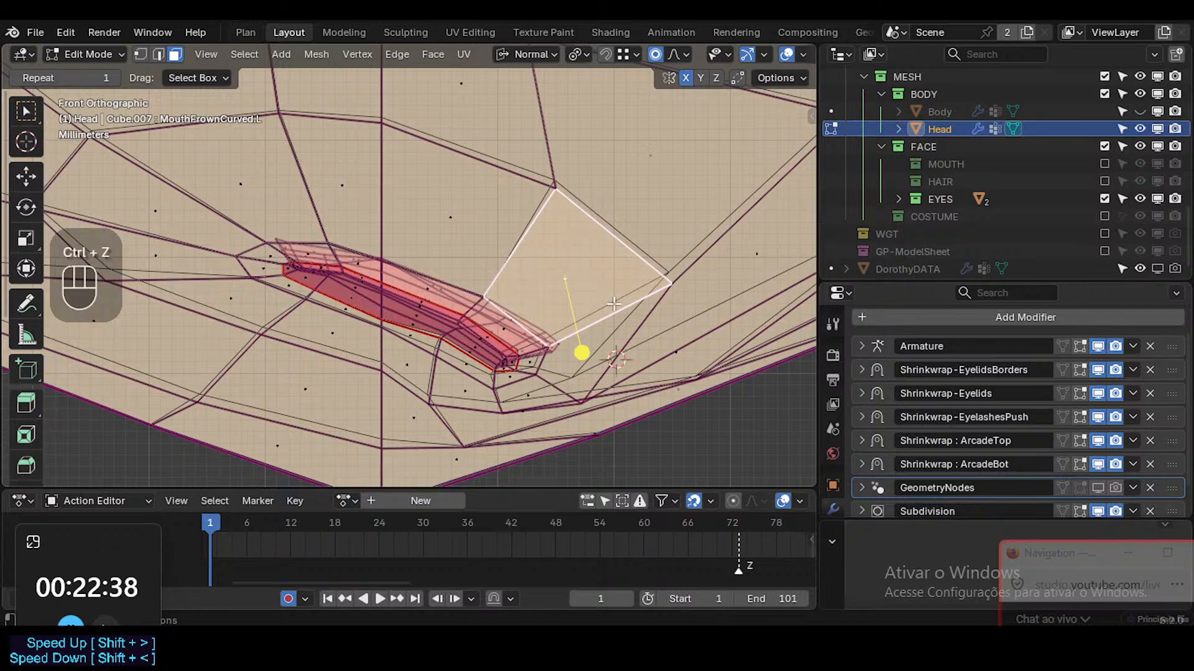
Enable the MOUTH collection and show the 0a-MuzzleProxy object in the viewport
{"action": "scroll", "coordinate": [961, 461], "scroll_direction": "down", "scroll_amount": 1}
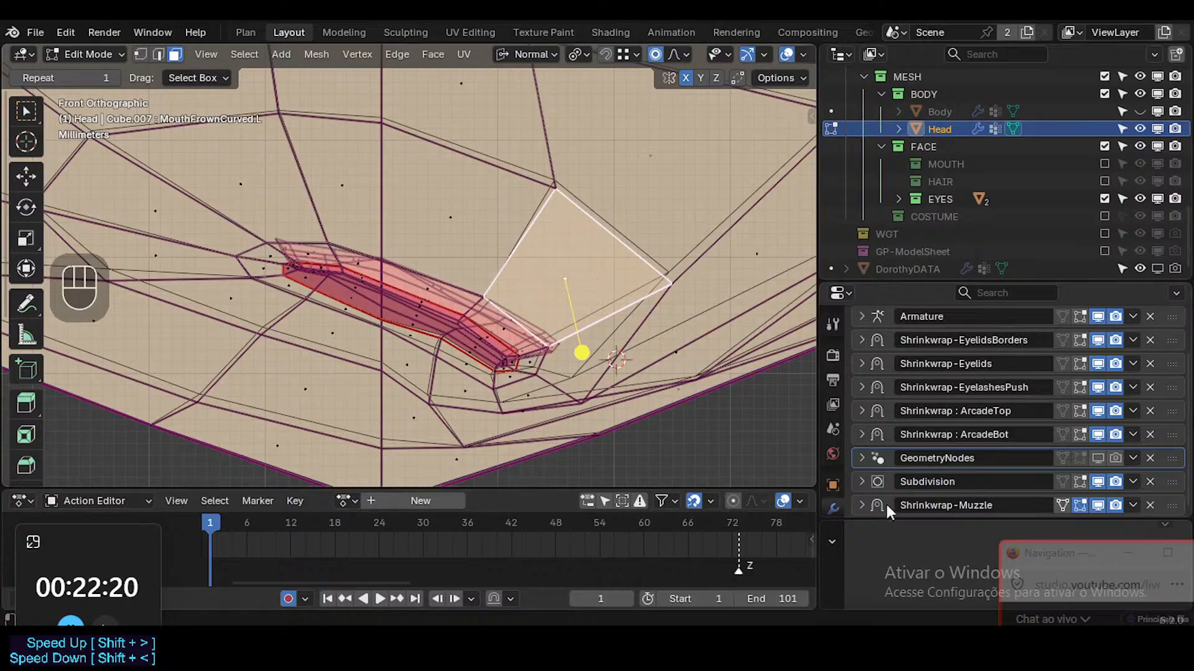
{"action": "left_click_drag", "start_coordinate": [1060, 566], "coordinate": [1041, 516]}
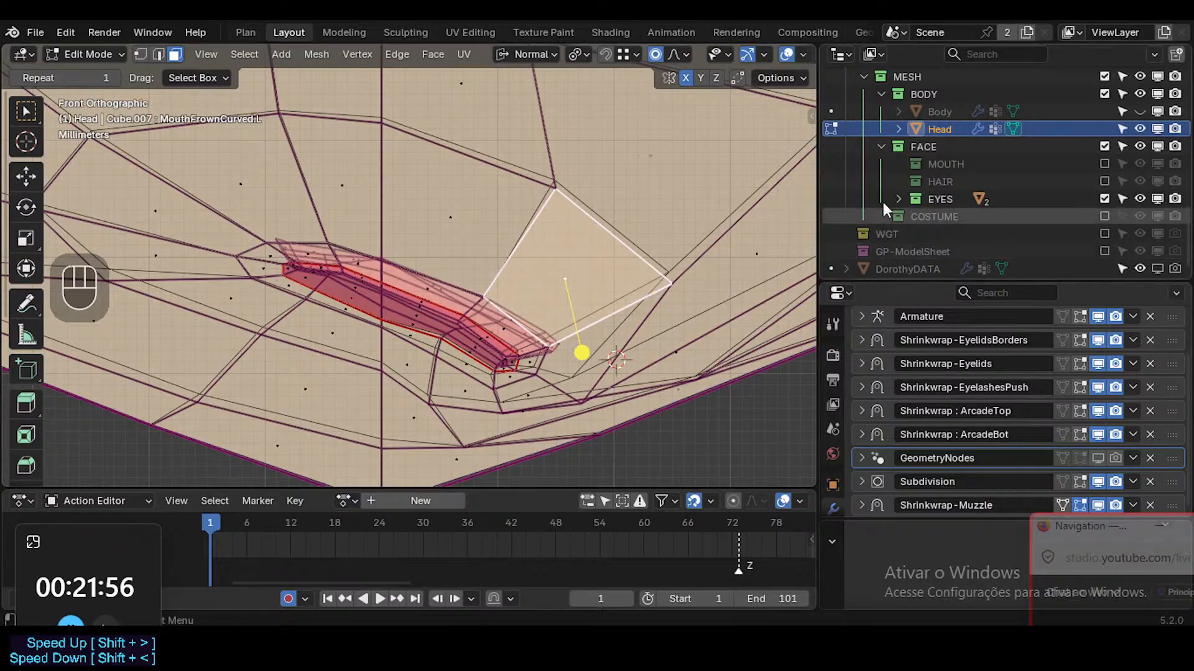
{"action": "left_click", "coordinate": [1105, 163]}
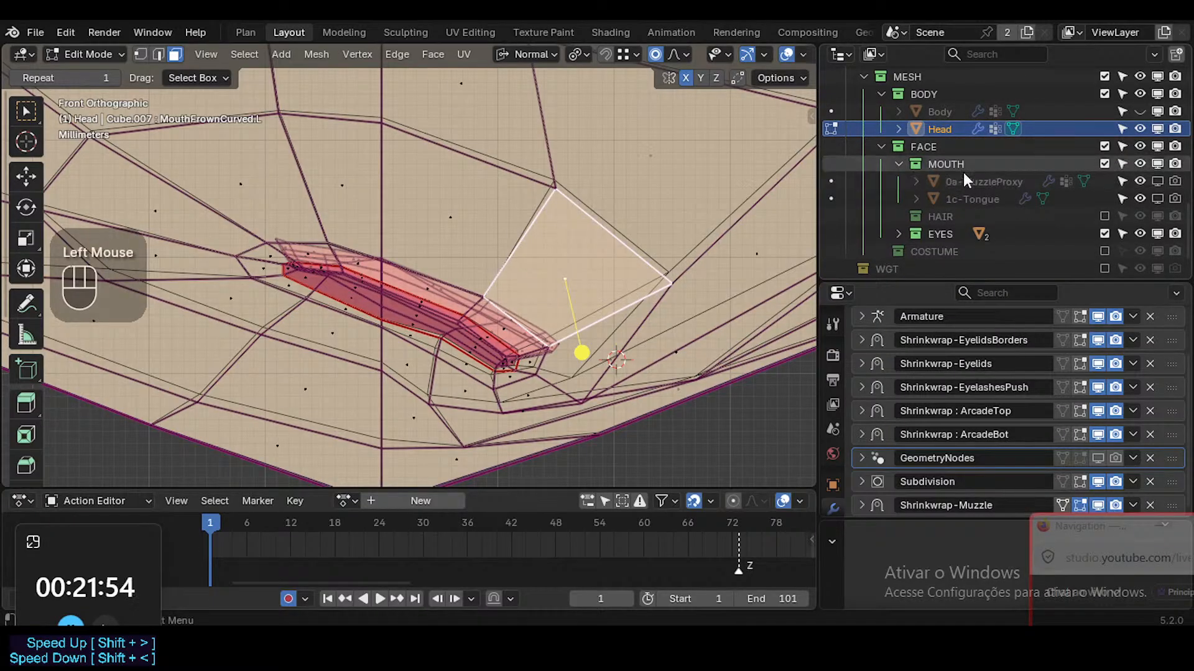
{"action": "left_click", "coordinate": [1157, 181]}
{"action": "scroll", "coordinate": [620, 252], "scroll_direction": "down", "scroll_amount": 3}
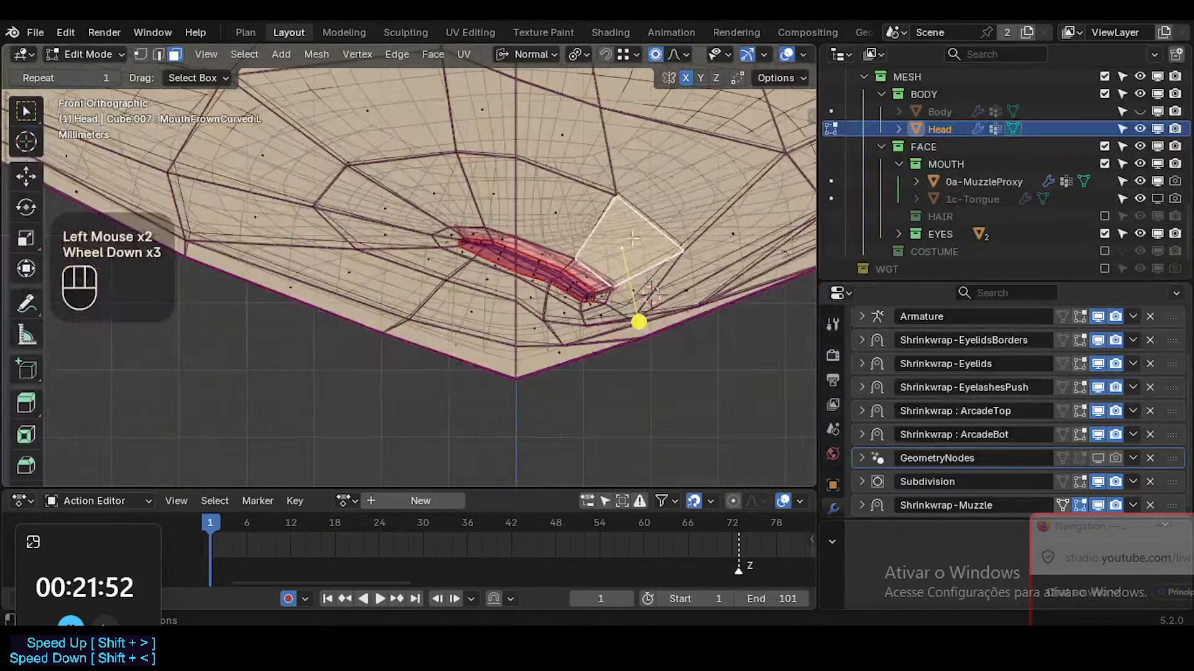
{"action": "scroll", "coordinate": [619, 257], "scroll_direction": "up", "scroll_amount": 3}
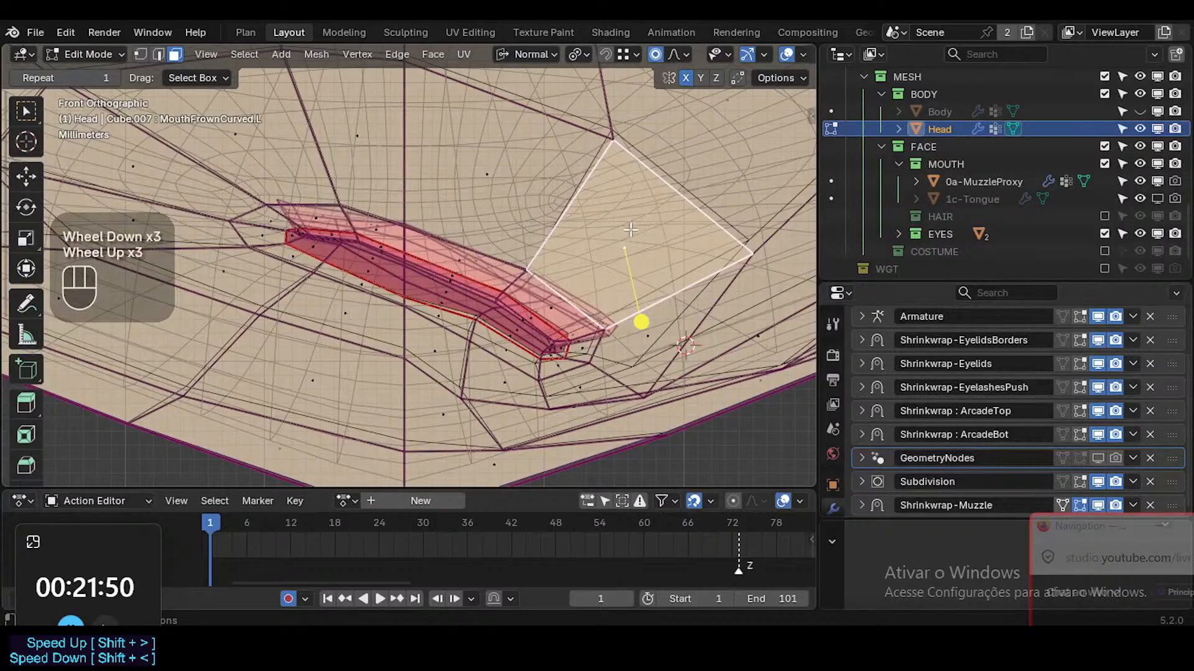
Set the transform orientation to Global and turn off proportional editing
{"action": "left_click", "coordinate": [546, 52]}
{"action": "left_click", "coordinate": [521, 109]}
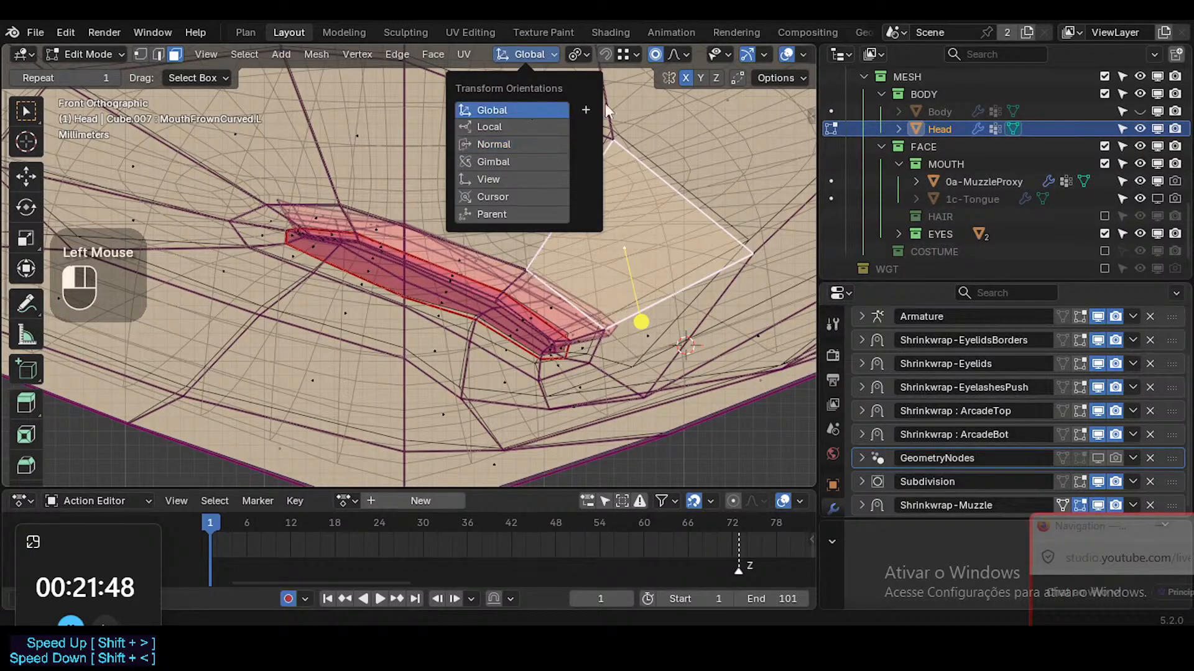
{"action": "left_click", "coordinate": [657, 55]}
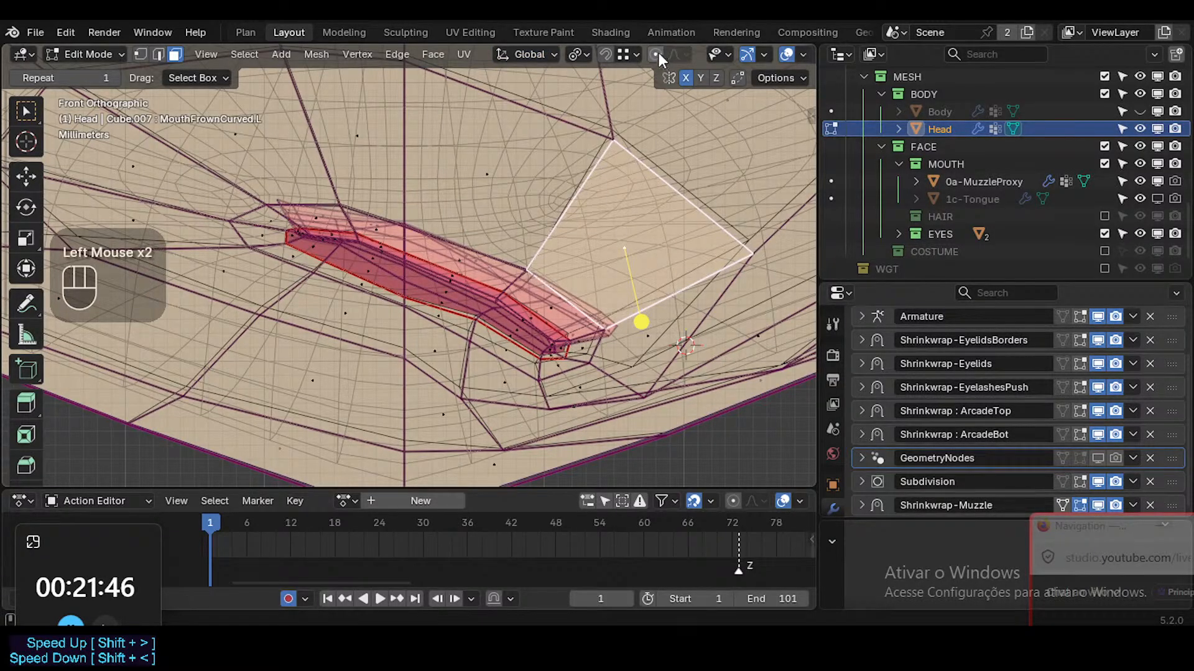
Set the snap target for individual elements to Face Project with Align Rotation to Target
{"action": "left_click", "coordinate": [629, 53]}
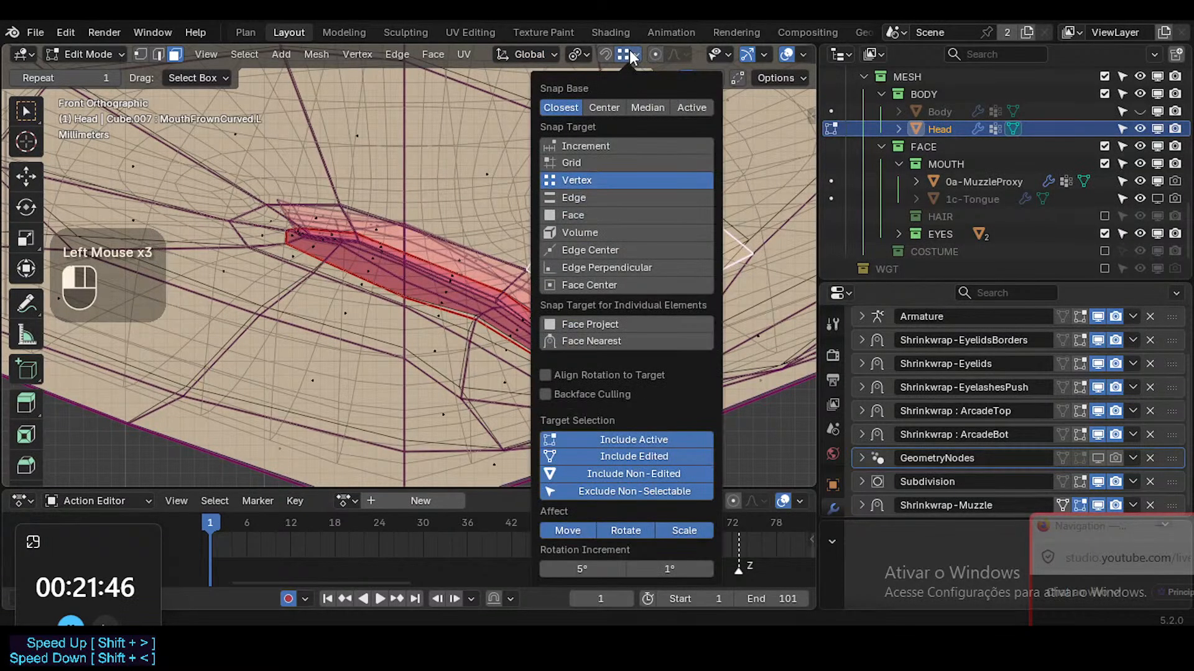
{"action": "left_click", "coordinate": [611, 325]}
{"action": "left_click", "coordinate": [579, 373]}
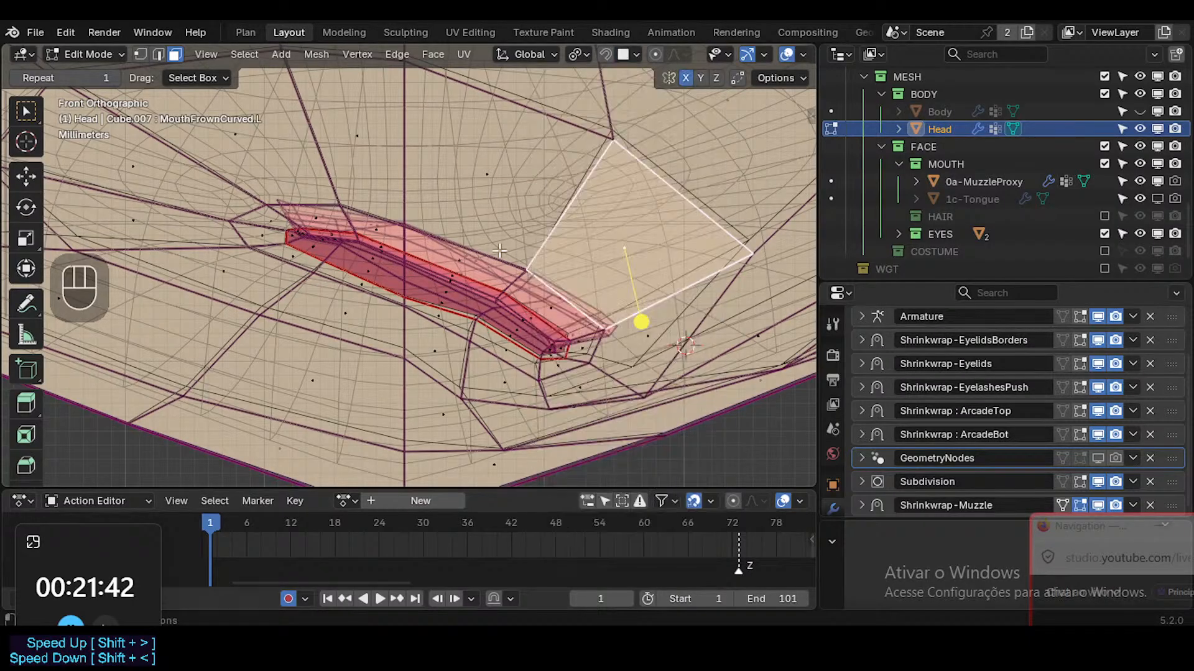
Move the selected face slightly upward away from the mouth and enable snapping
{"action": "key", "text": "g"}
{"action": "left_click", "coordinate": [624, 214]}
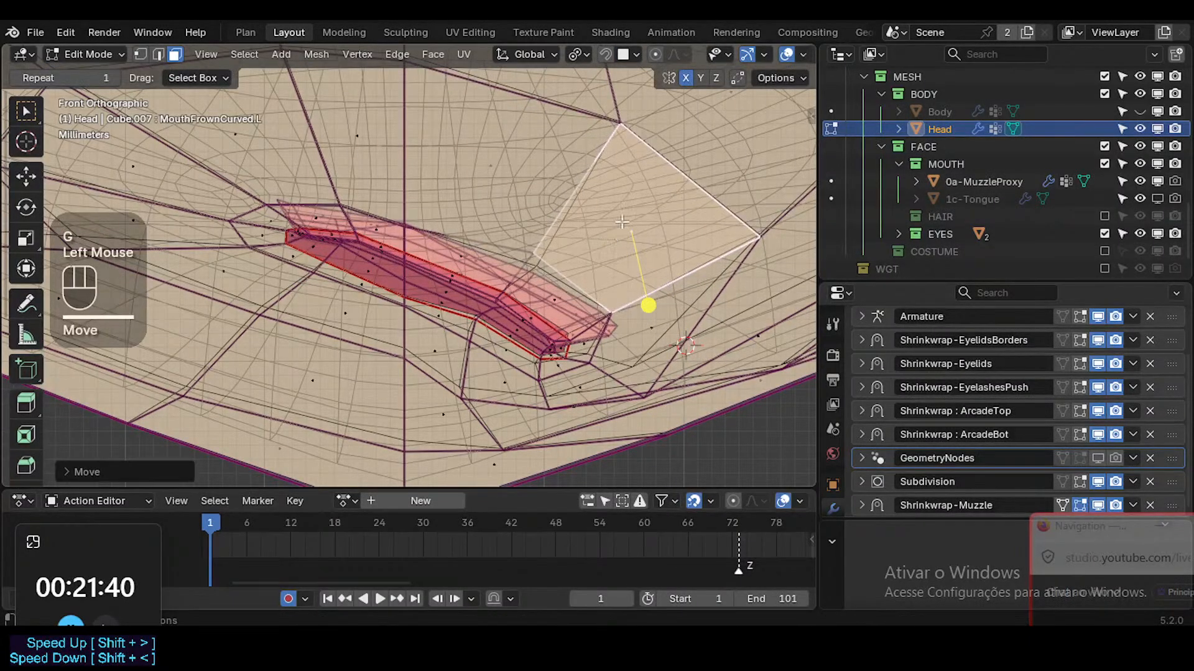
{"action": "key", "text": "g"}
{"action": "key", "text": "Escape"}
{"action": "key", "text": "shift+Tab"}
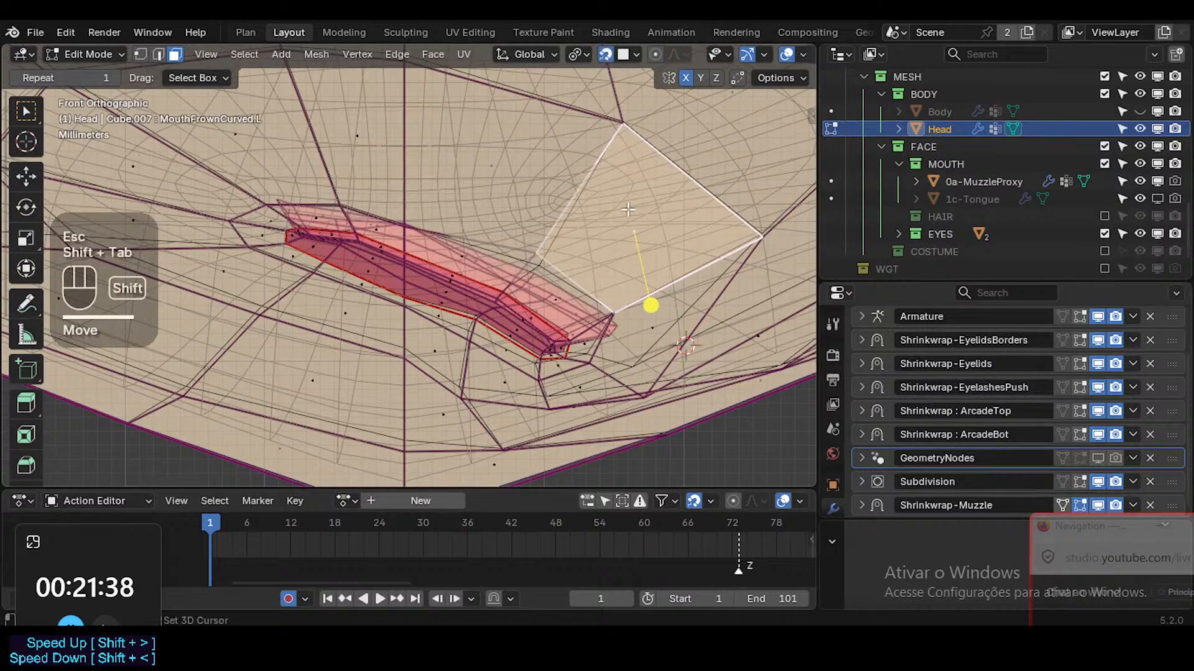
Move the face's upper and outer corner vertices individually, snapping them onto the muzzle surface
{"action": "key", "text": "1"}
{"action": "left_click", "coordinate": [620, 112]}
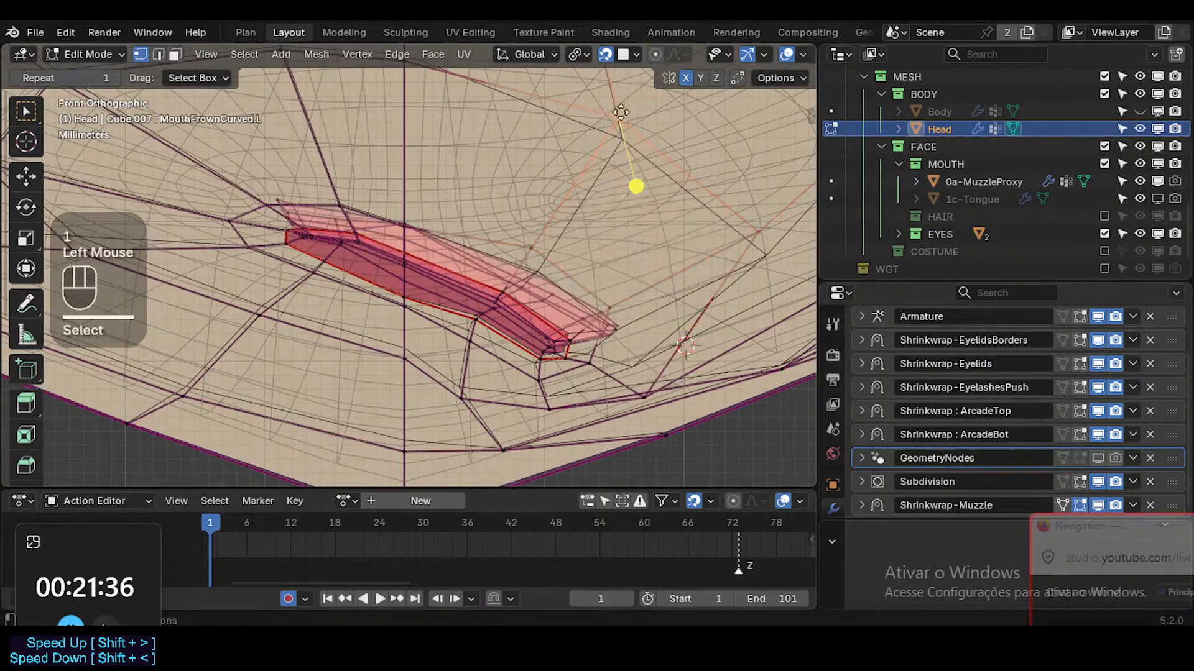
{"action": "key", "text": "g"}
{"action": "left_click", "coordinate": [622, 127]}
{"action": "left_click", "coordinate": [765, 238]}
{"action": "key", "text": "g"}
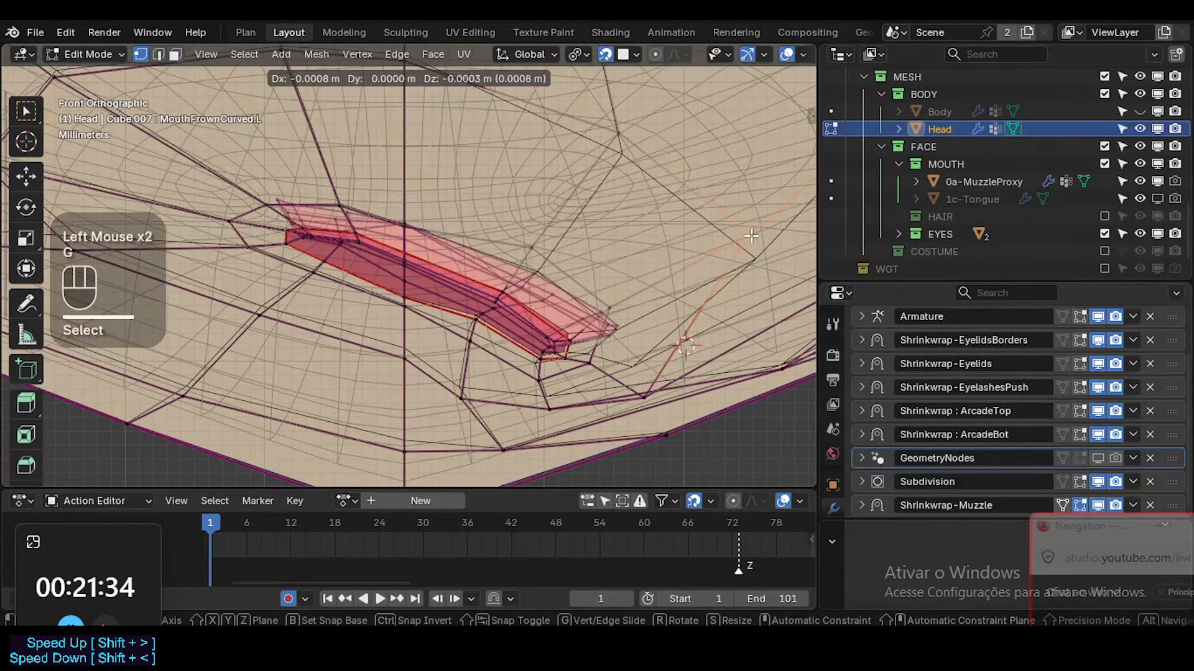
{"action": "left_click", "coordinate": [754, 242]}
Readjust the same upper and outer vertices in an angled perspective so they snap to the muzzle proxy
{"action": "middle_click_drag", "start_coordinate": [753, 244], "coordinate": [600, 311], "text": "ctrl"}
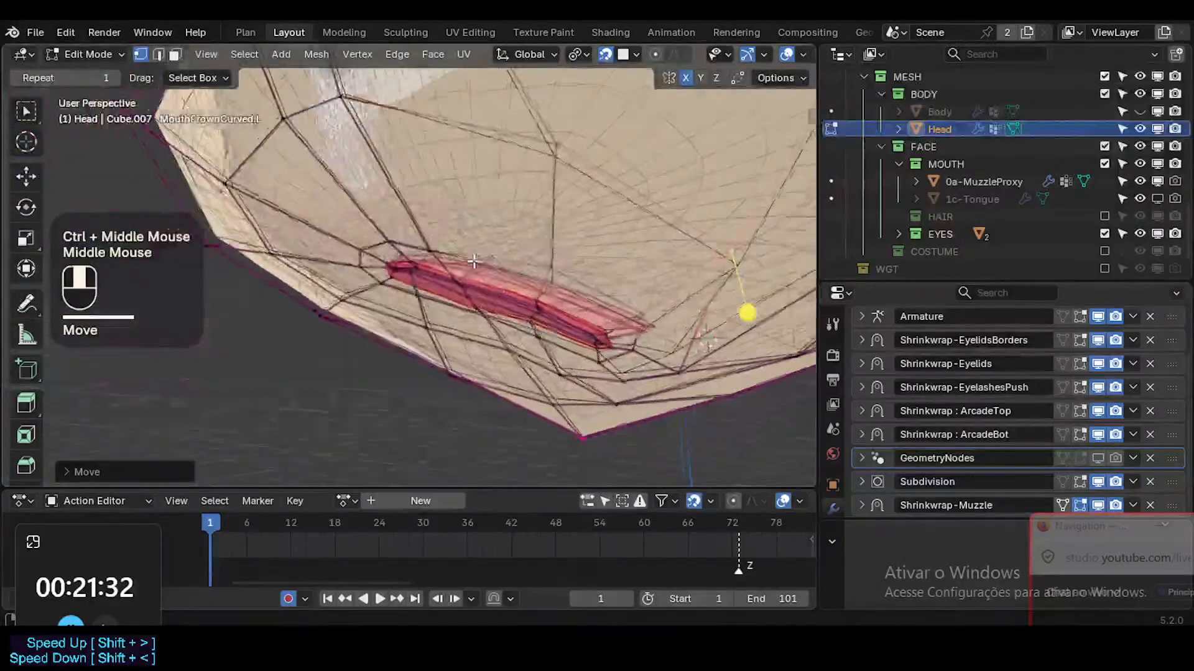
{"action": "middle_click_drag", "start_coordinate": [690, 296], "coordinate": [461, 158]}
{"action": "key", "text": "g"}
{"action": "left_click", "coordinate": [642, 282]}
{"action": "left_click", "coordinate": [451, 147]}
{"action": "key", "text": "g"}
{"action": "left_click", "coordinate": [452, 151]}
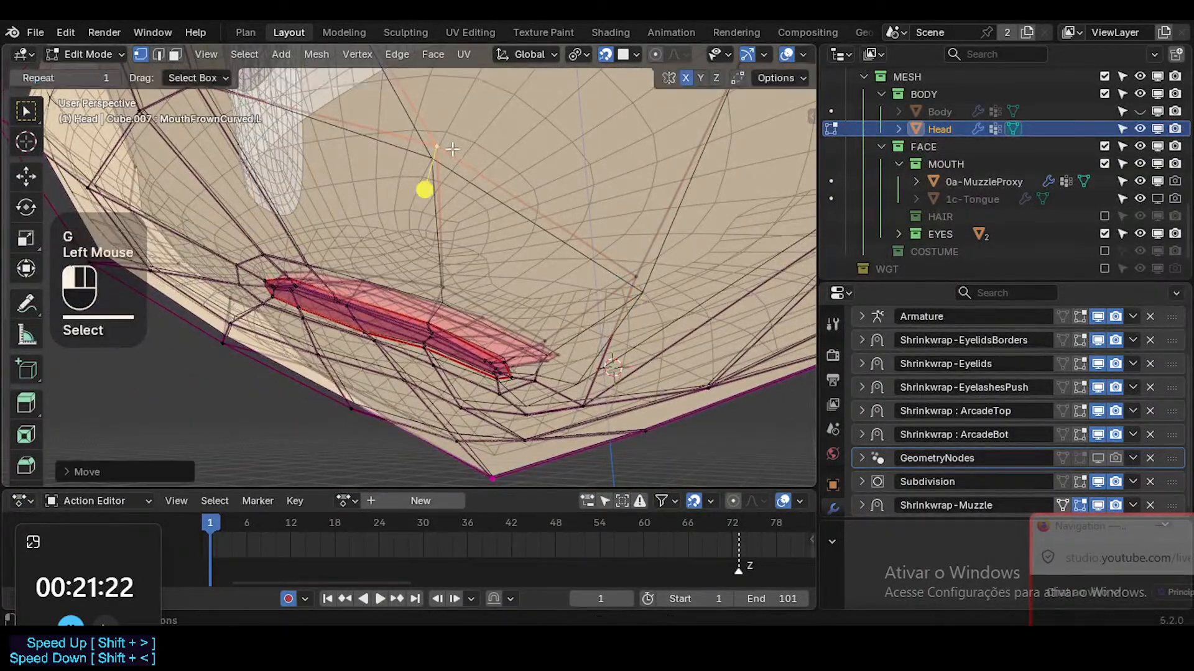
{"action": "left_click", "coordinate": [644, 264]}
{"action": "key", "text": "g"}
{"action": "left_click", "coordinate": [645, 265]}
{"action": "mouse_move", "coordinate": [645, 265]}
{"action": "middle_mouse_down"}
{"action": "mouse_move", "coordinate": [634, 281]}
{"action": "mouse_move", "coordinate": [631, 266]}
{"action": "middle_mouse_up"}
Set the snap base to Median and test moving the outer vertex
{"action": "left_click", "coordinate": [623, 55]}
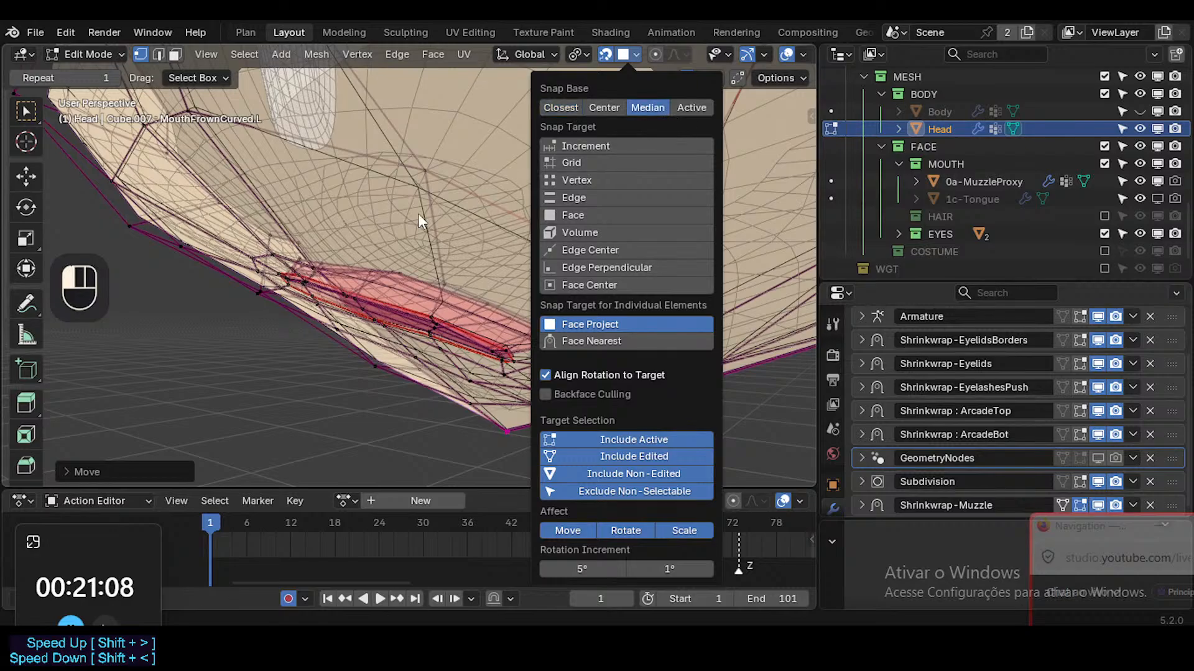
{"action": "key", "text": "g"}
{"action": "left_click", "coordinate": [619, 89]}
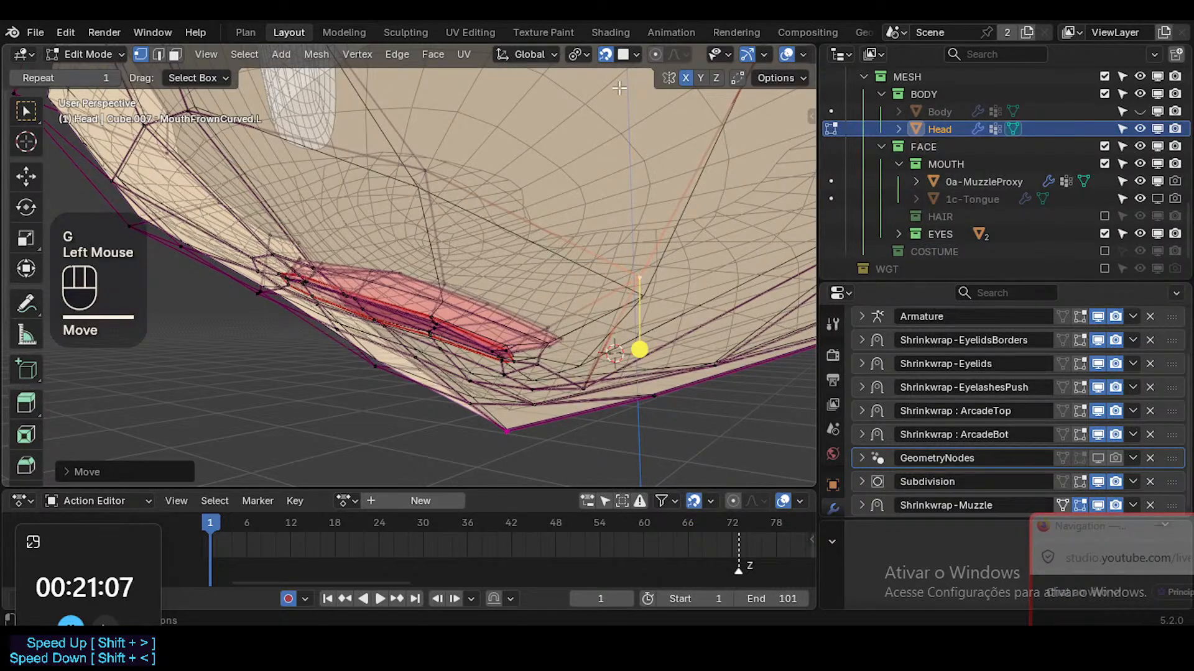
Set the snap base to Center and test repeated moves of the outer vertex over the muzzle surface
{"action": "left_click", "coordinate": [636, 54]}
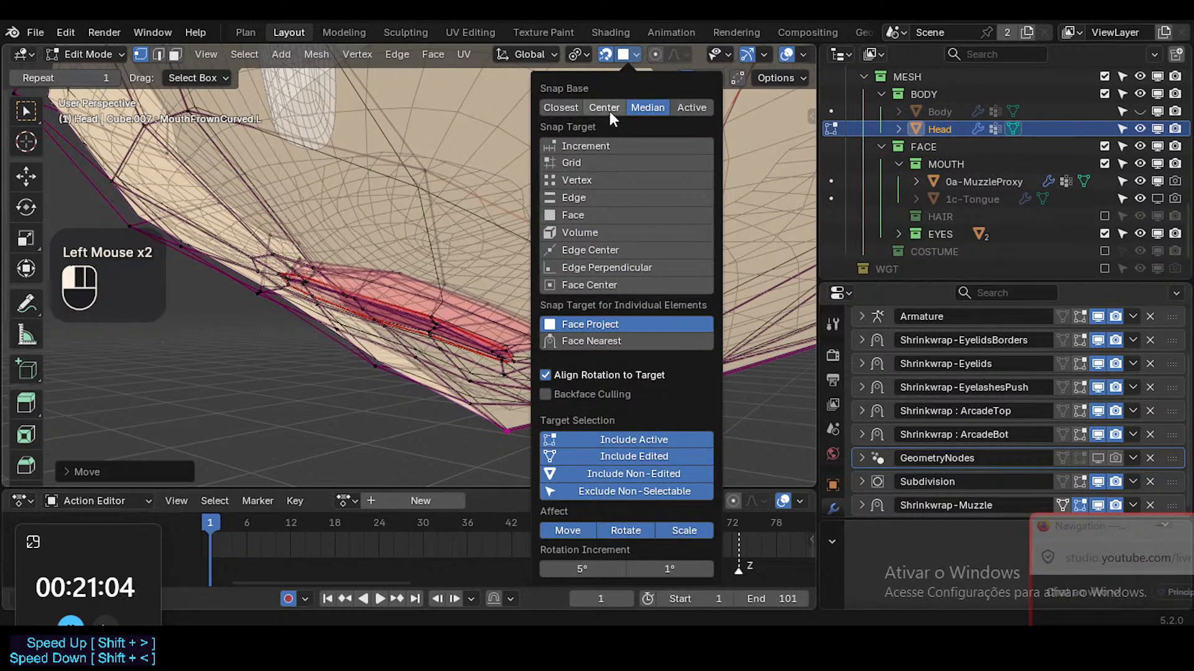
{"action": "key", "text": "g"}
{"action": "left_click", "coordinate": [622, 74]}
{"action": "left_click", "coordinate": [622, 56]}
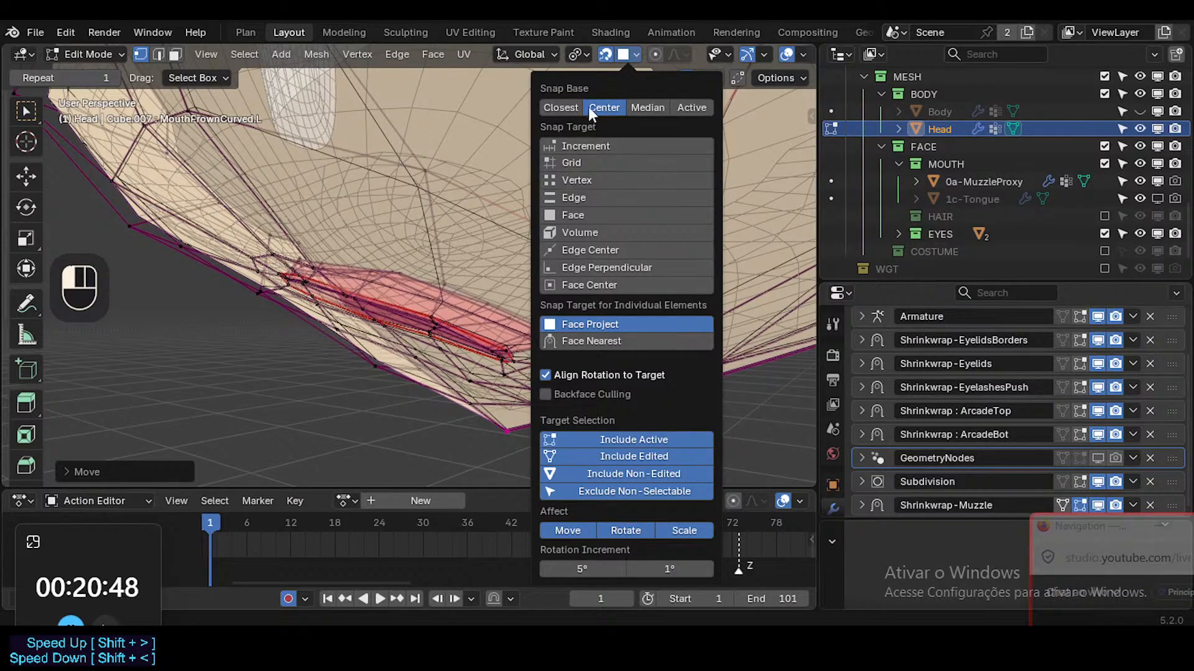
{"action": "key", "text": "g"}
{"action": "left_click", "coordinate": [644, 271]}
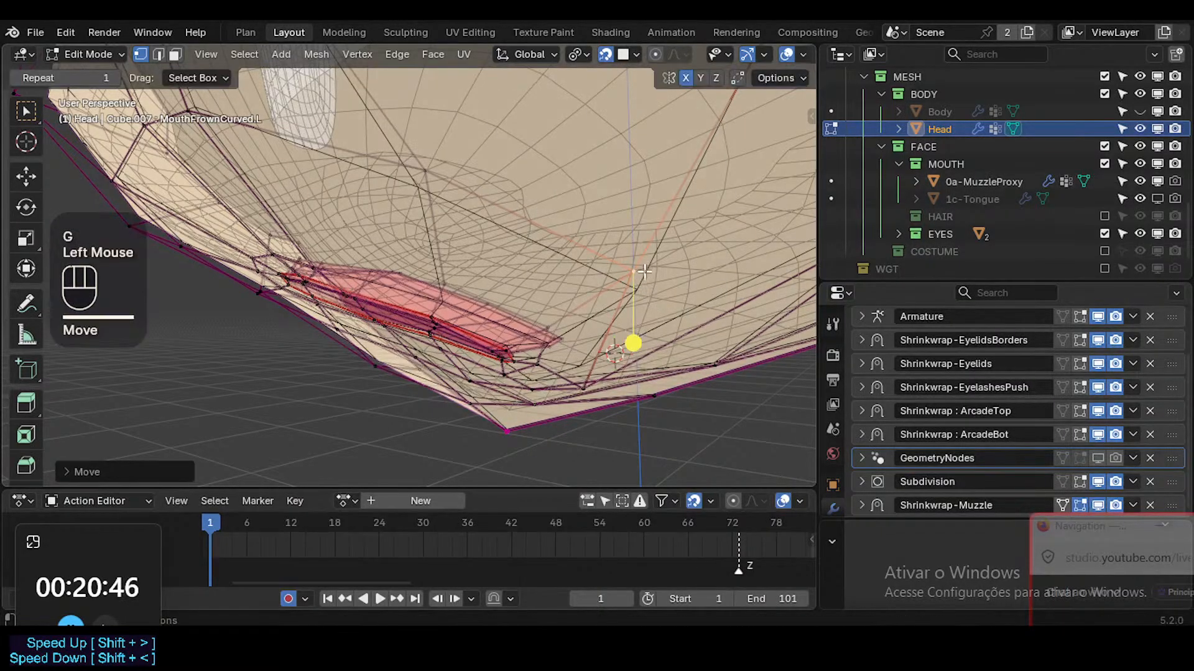
{"action": "key", "text": "g"}
{"action": "left_click", "coordinate": [637, 258]}
{"action": "middle_click_drag", "start_coordinate": [637, 258], "coordinate": [630, 242]}
Set the snap base to Active and reposition the outer vertex on the muzzle surface with snapping on
{"action": "left_click", "coordinate": [629, 50]}
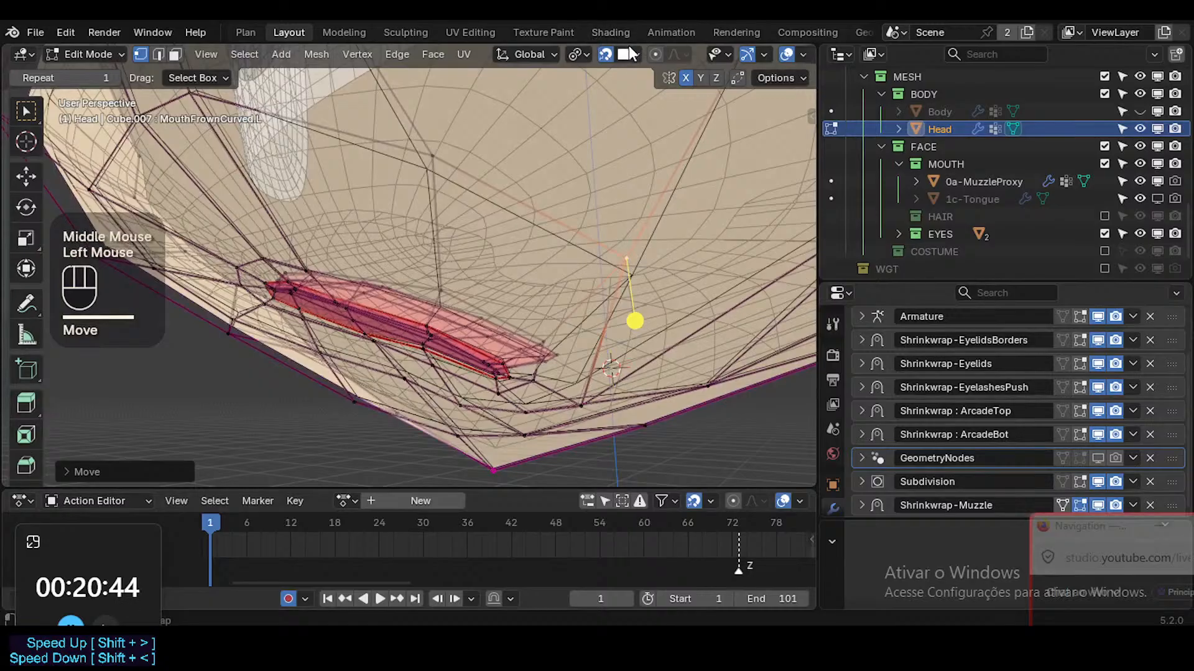
{"action": "left_click", "coordinate": [630, 54]}
{"action": "left_click", "coordinate": [629, 54]}
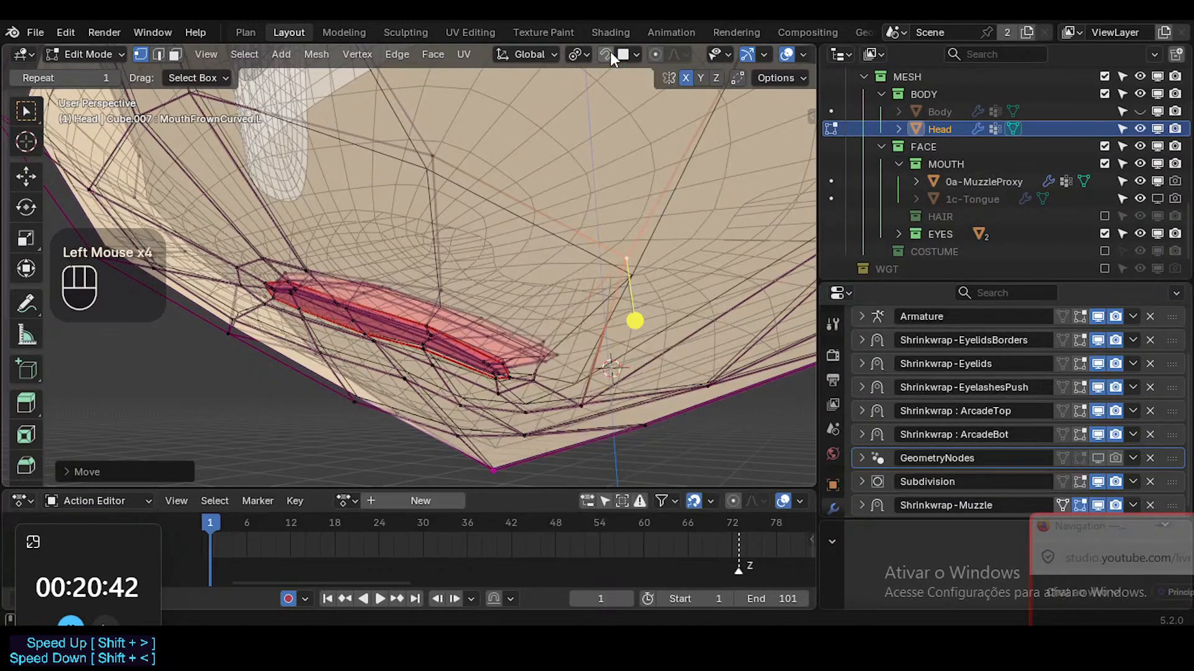
{"action": "left_click", "coordinate": [629, 55]}
{"action": "left_click", "coordinate": [691, 107]}
{"action": "key", "text": "g"}
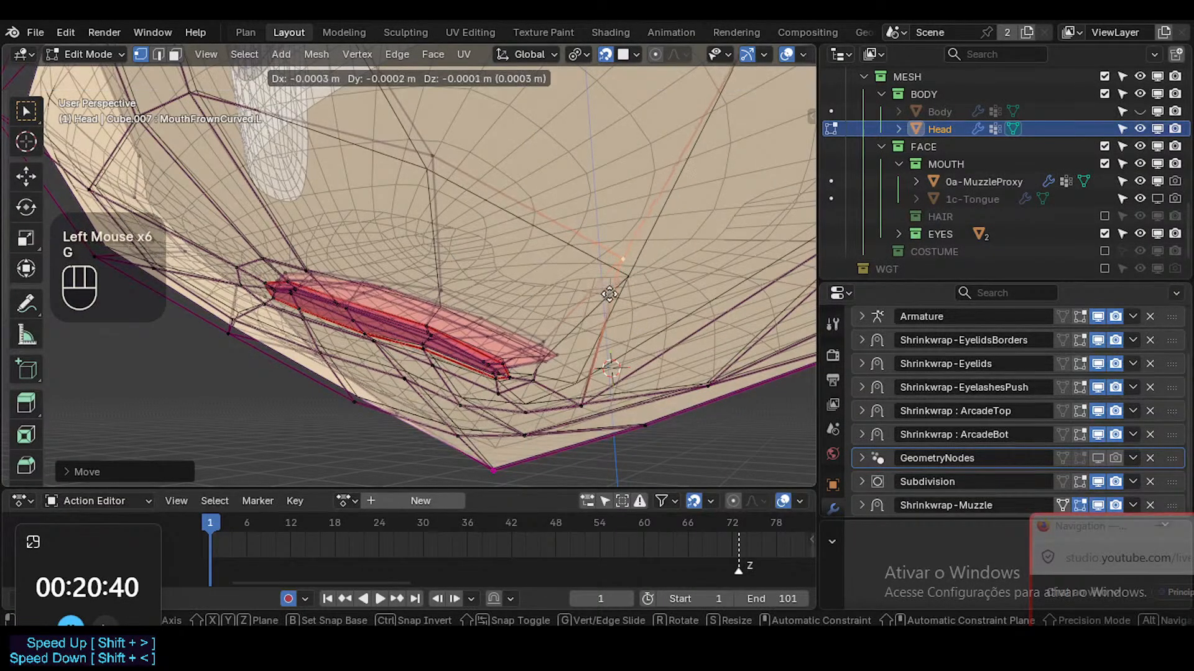
{"action": "left_click", "coordinate": [612, 291]}
{"action": "left_click", "coordinate": [628, 59]}
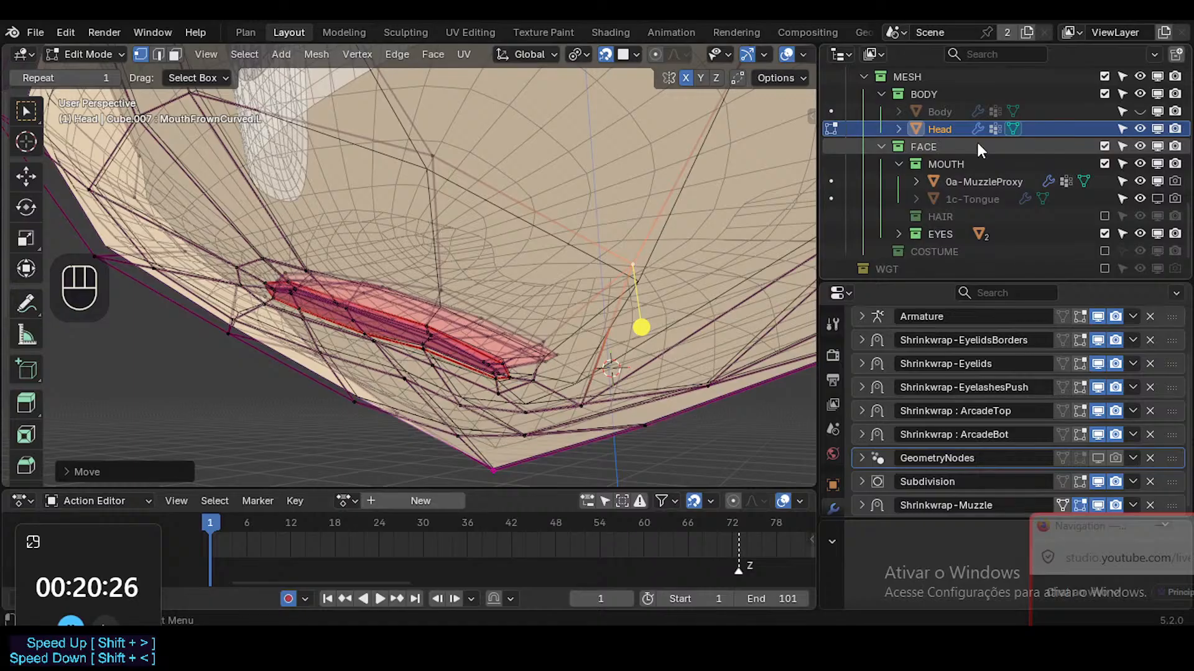
Move the outer cheek vertex beside the mouth again from two viewing angles so it snaps to the muzzle proxy
{"action": "scroll", "coordinate": [640, 326], "scroll_direction": "down", "scroll_amount": 2}
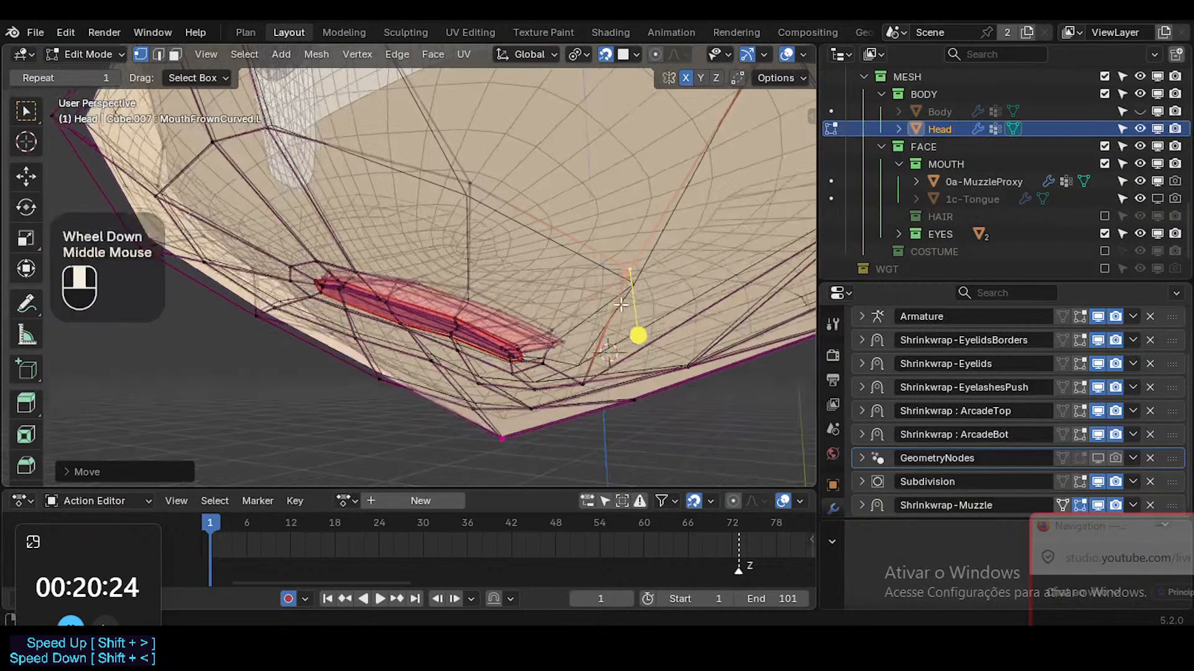
{"action": "key", "text": "g"}
{"action": "left_click", "coordinate": [634, 288]}
{"action": "middle_click_drag", "start_coordinate": [635, 292], "coordinate": [446, 307]}
{"action": "key", "text": "g"}
{"action": "left_click", "coordinate": [657, 297]}
With X-ray on, snap the two vertices directly above the mouth onto the muzzle proxy surface
{"action": "key", "text": "Tab"}
{"action": "key", "text": "alt+z"}
{"action": "scroll", "coordinate": [598, 342], "scroll_direction": "down", "scroll_amount": 2}
{"action": "key", "text": "Tab"}
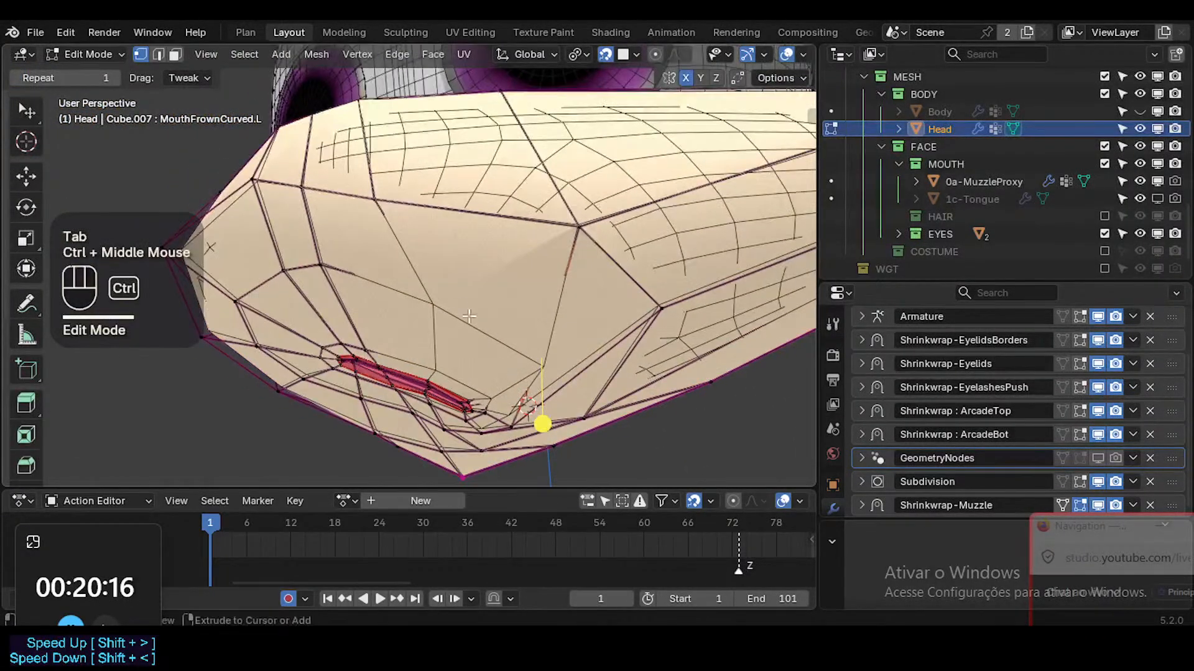
{"action": "key", "text": "alt+z"}
{"action": "left_click", "coordinate": [444, 306]}
{"action": "key", "text": "g"}
{"action": "left_click", "coordinate": [445, 303]}
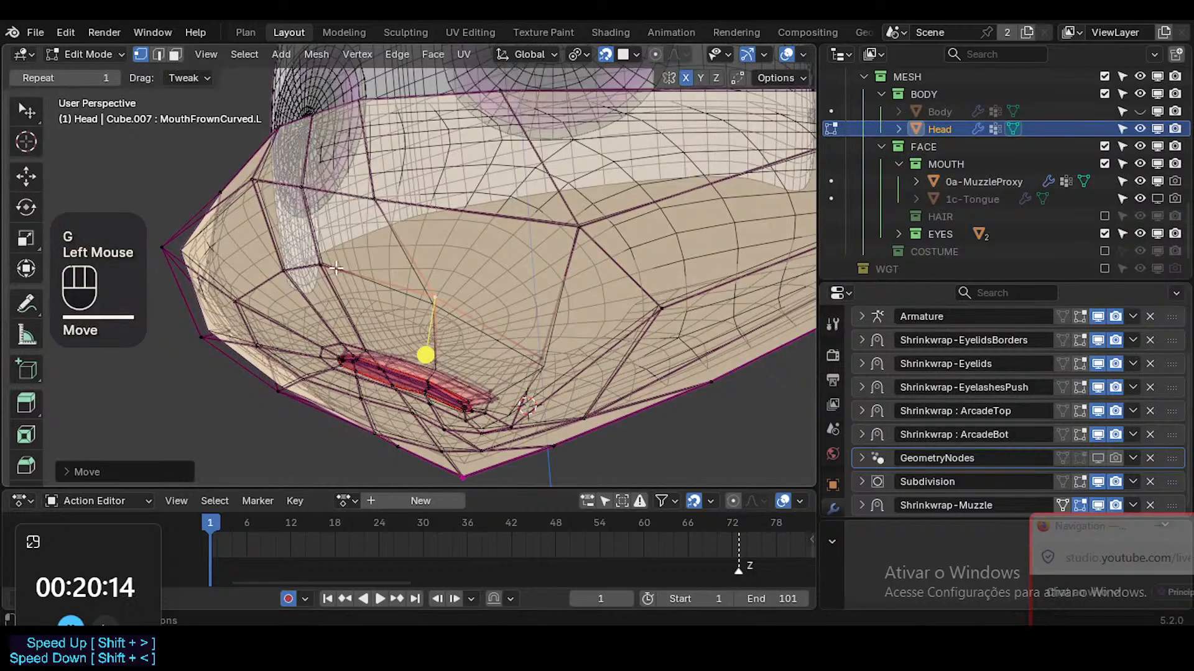
{"action": "left_click", "coordinate": [336, 268]}
{"action": "key", "text": "g"}
{"action": "left_click", "coordinate": [346, 267]}
Snap the two upper-row muzzle vertices below the eyes onto the muzzle proxy surface
{"action": "left_click", "coordinate": [375, 205]}
{"action": "key", "text": "g"}
{"action": "left_click", "coordinate": [371, 207]}
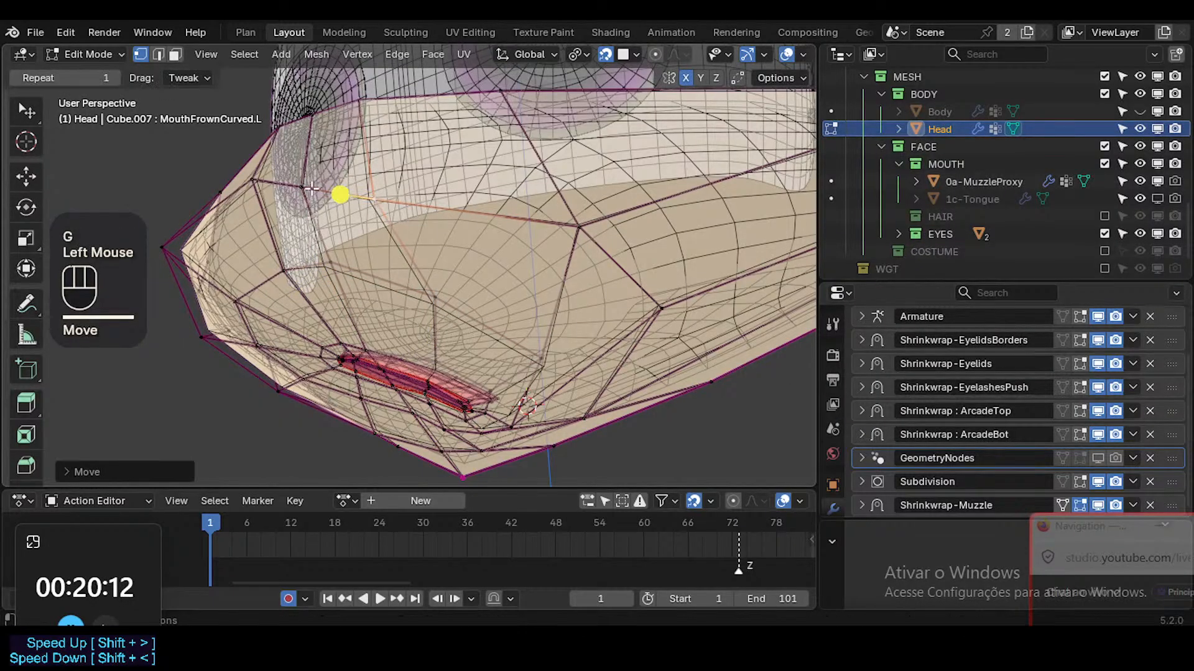
{"action": "left_click", "coordinate": [308, 192]}
{"action": "key", "text": "g"}
{"action": "left_click", "coordinate": [314, 188]}
Snap the upper and middle vertices near the muzzle's front tip onto the proxy surface
{"action": "left_click", "coordinate": [289, 186]}
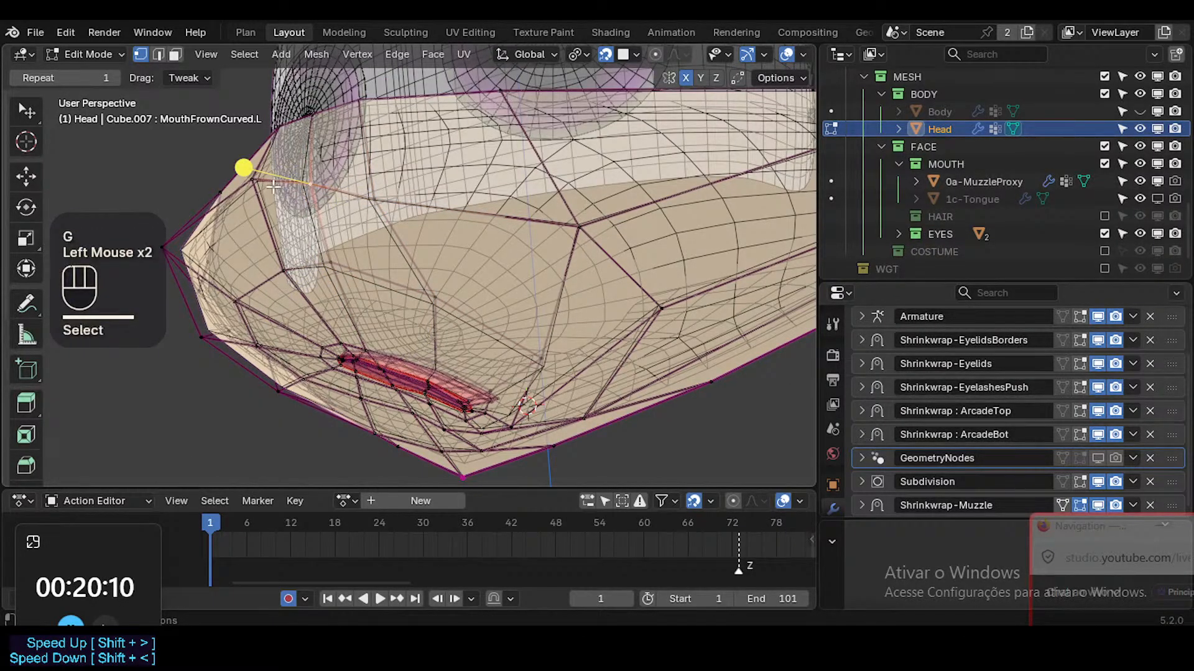
{"action": "left_click", "coordinate": [268, 187]}
{"action": "key", "text": "g"}
{"action": "left_click", "coordinate": [270, 194]}
{"action": "left_click", "coordinate": [278, 261]}
{"action": "key", "text": "g"}
{"action": "left_click", "coordinate": [279, 264]}
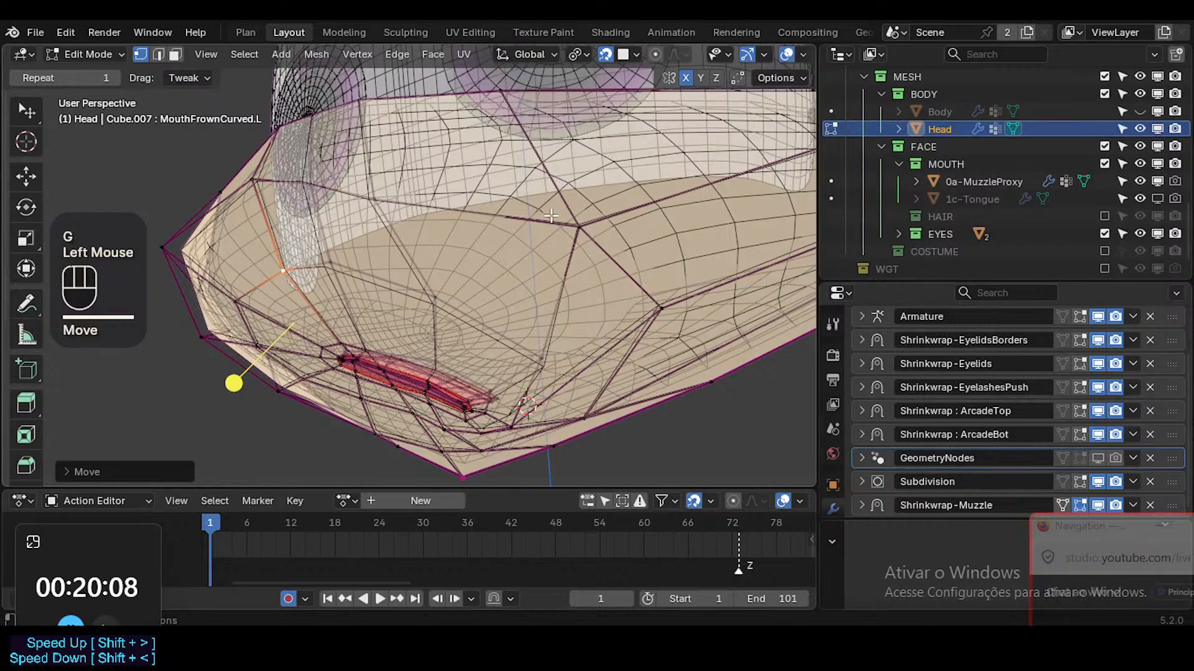
Snap the far outer cheek vertex beyond the mouth corner onto the muzzle proxy surface
{"action": "left_click", "coordinate": [579, 226]}
{"action": "middle_click_drag", "start_coordinate": [664, 314], "coordinate": [664, 288], "text": "shift"}
{"action": "left_click", "coordinate": [663, 287]}
{"action": "key", "text": "g"}
{"action": "left_click", "coordinate": [670, 301]}
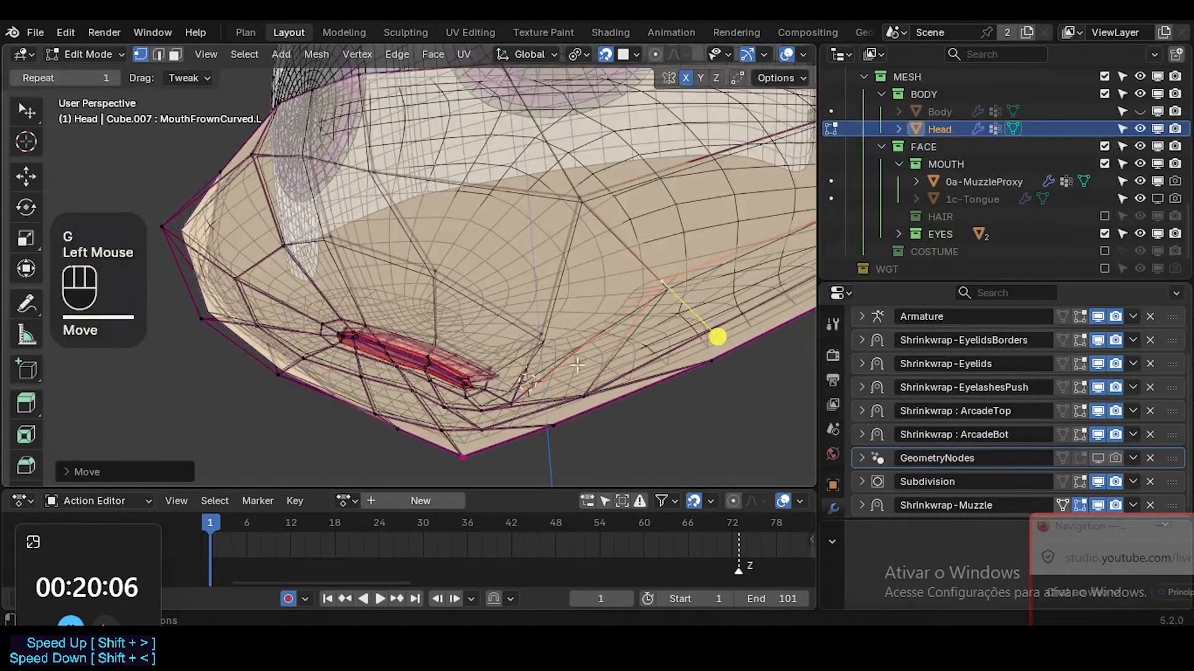
In face select mode, snap the cheek faces above the outer mouth corner onto the muzzle proxy
{"action": "middle_click_drag", "start_coordinate": [563, 376], "coordinate": [559, 341]}
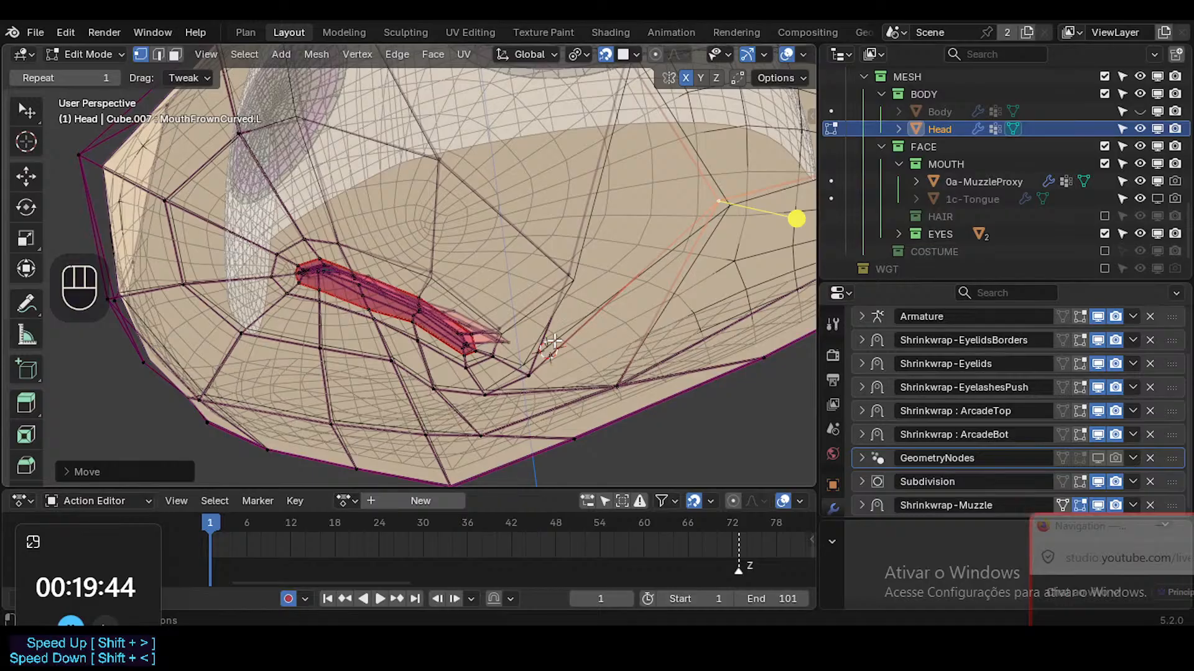
{"action": "middle_click_drag", "start_coordinate": [569, 340], "coordinate": [485, 236], "text": "ctrl"}
{"action": "key", "text": "3"}
{"action": "left_click", "coordinate": [481, 231]}
{"action": "left_click", "coordinate": [510, 260]}
{"action": "left_click", "coordinate": [501, 209], "text": "shift"}
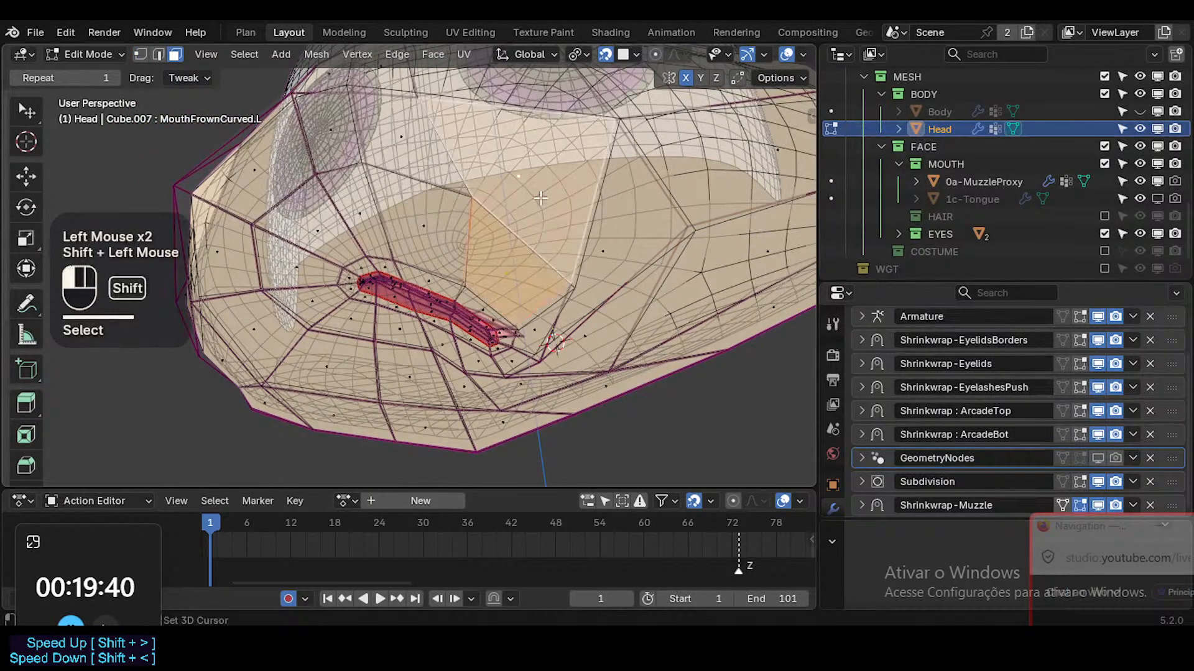
{"action": "key", "text": "g"}
{"action": "left_click", "coordinate": [504, 231]}
Snap the two muzzle faces above the front half of the mouth onto the proxy surface
{"action": "left_click", "coordinate": [409, 152]}
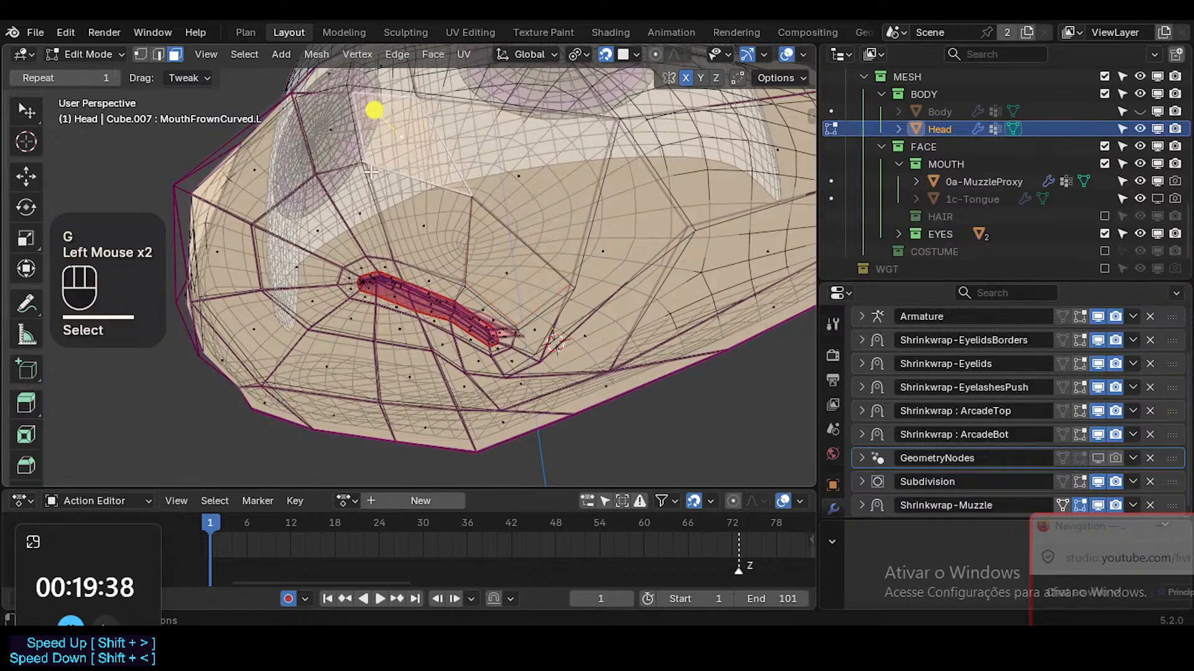
{"action": "left_click", "coordinate": [414, 218], "text": "shift"}
{"action": "key", "text": "g"}
{"action": "left_click", "coordinate": [414, 219]}
{"action": "left_click", "coordinate": [426, 288]}
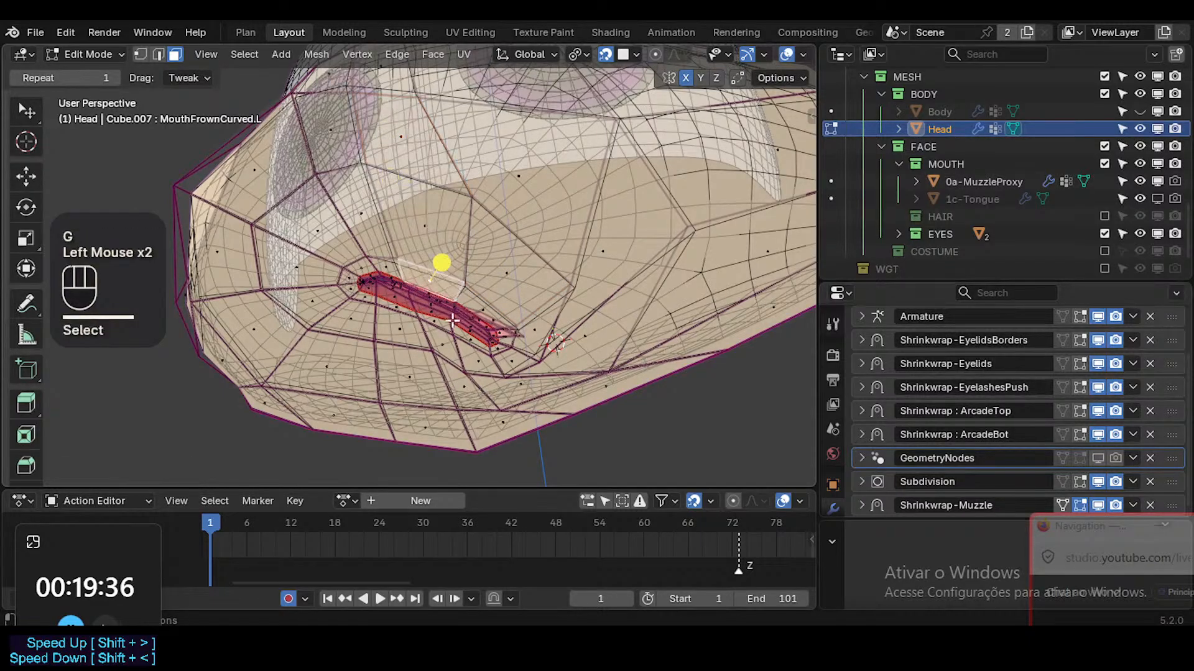
Try to snap the face loop around the mouth onto the muzzle proxy and undo the move
{"action": "middle_click_drag", "start_coordinate": [427, 288], "coordinate": [507, 320], "text": "ctrl"}
{"action": "key", "text": "alt+a"}
{"action": "left_click", "coordinate": [508, 355], "text": "alt+shift"}
{"action": "key", "text": "g"}
{"action": "left_click", "coordinate": [508, 356]}
{"action": "key", "text": "g"}
{"action": "key", "text": "Escape"}
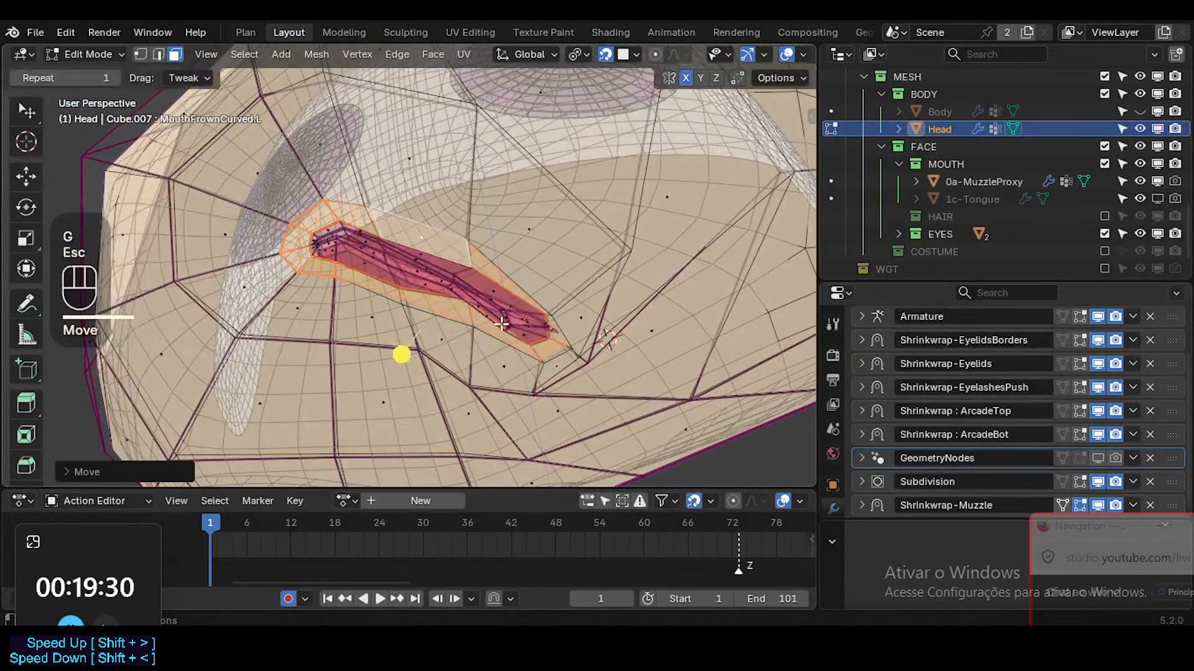
{"action": "key", "text": "ctrl+z"}
In edge select mode, snap the edge loop just outside the lips onto the muzzle proxy
{"action": "key", "text": "alt+a"}
{"action": "key", "text": "2"}
{"action": "left_click", "coordinate": [516, 276], "text": "alt+shift"}
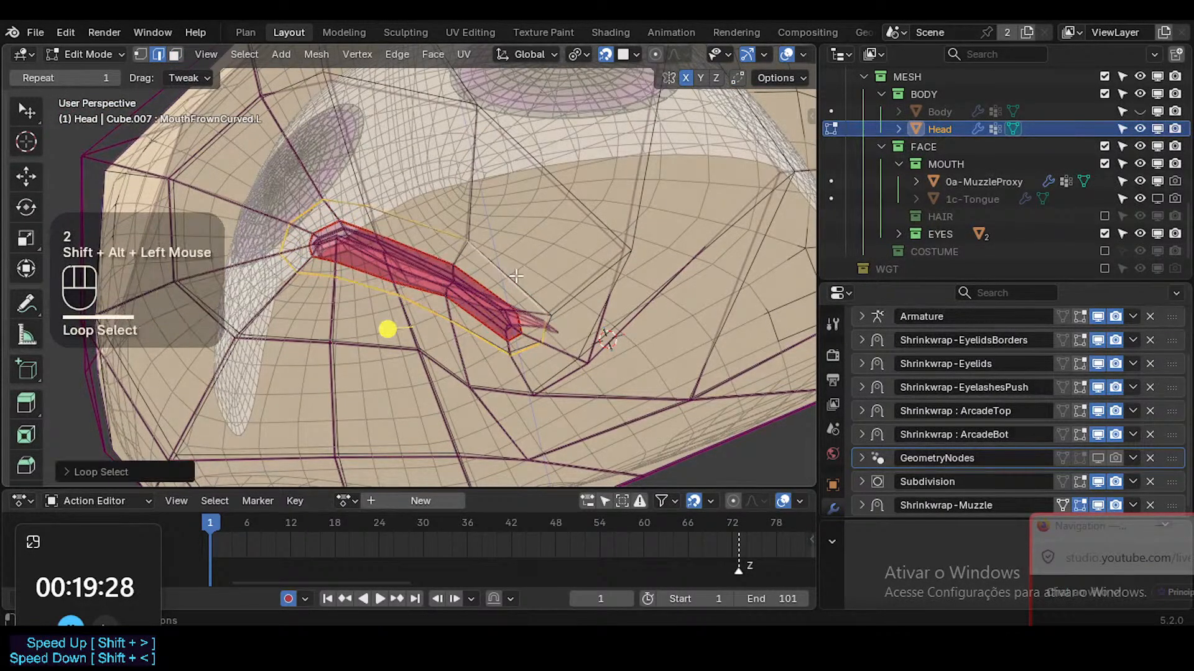
{"action": "key", "text": "g"}
{"action": "left_click", "coordinate": [516, 276]}
Select the second face ring around the mouth and snap it onto the muzzle proxy surface
{"action": "key", "text": "alt+a"}
{"action": "key", "text": "2"}
{"action": "left_click", "coordinate": [387, 320], "text": "alt+shift"}
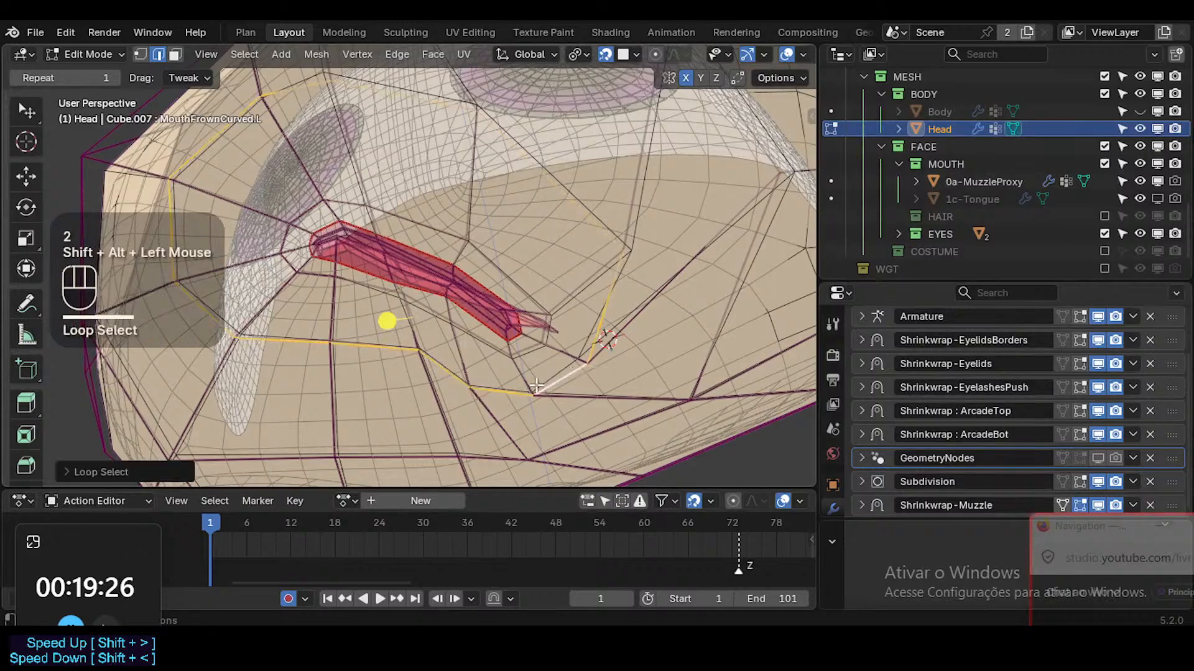
{"action": "key", "text": "3"}
{"action": "left_click", "coordinate": [528, 383], "text": "alt+shift"}
{"action": "key", "text": "g"}
{"action": "left_click", "coordinate": [527, 383]}
{"action": "key", "text": "alt+a"}
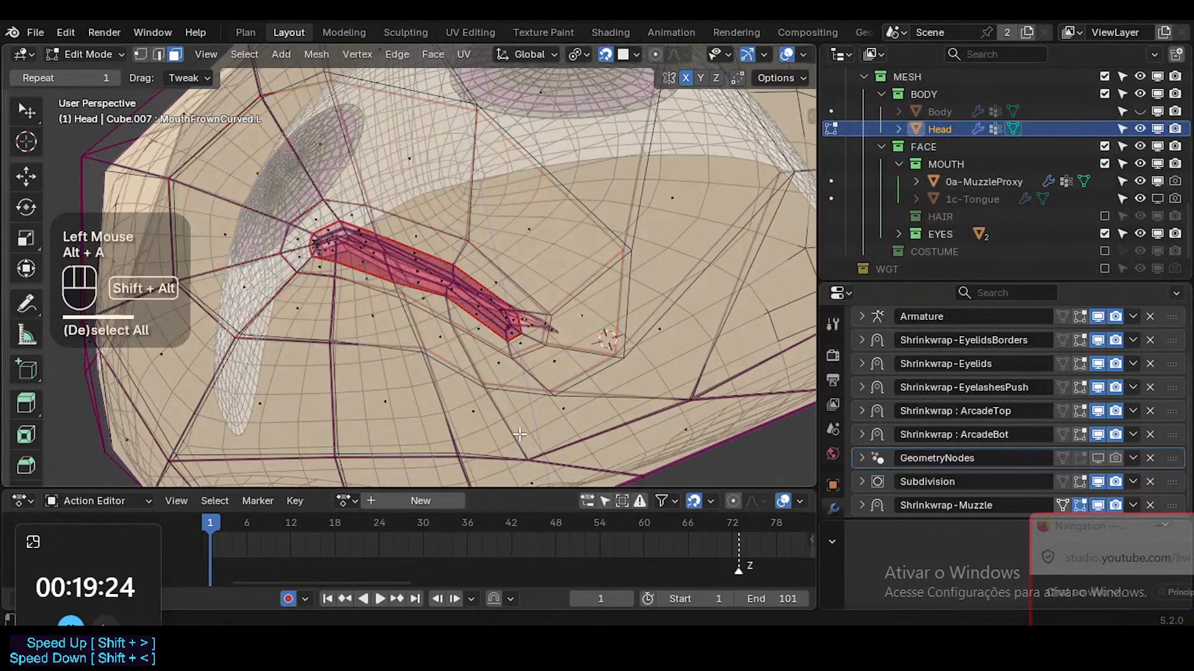
Snap the next outer face loop around the muzzle onto the proxy surface
{"action": "left_click", "coordinate": [390, 293], "text": "alt+shift"}
{"action": "key", "text": "g"}
{"action": "left_click", "coordinate": [544, 411]}
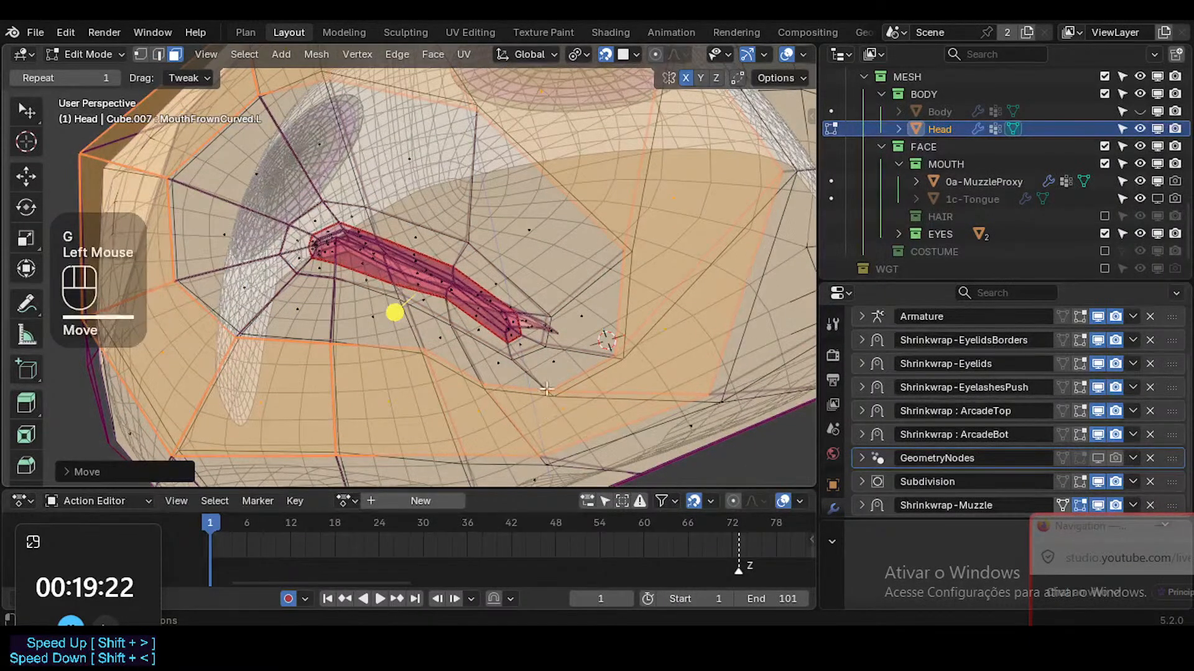
Try moving the outer muzzle face loop with snapping from other angles and undo each move
{"action": "middle_click_drag", "start_coordinate": [543, 411], "coordinate": [373, 339], "text": "ctrl"}
{"action": "key", "text": "alt+z"}
{"action": "key", "text": "alt+z"}
{"action": "key", "text": "3"}
{"action": "left_click", "coordinate": [434, 243], "text": "alt+shift"}
{"action": "middle_click_drag", "start_coordinate": [434, 244], "coordinate": [473, 311]}
{"action": "key", "text": "g"}
{"action": "left_click", "coordinate": [479, 216]}
{"action": "key", "text": "ctrl+z"}
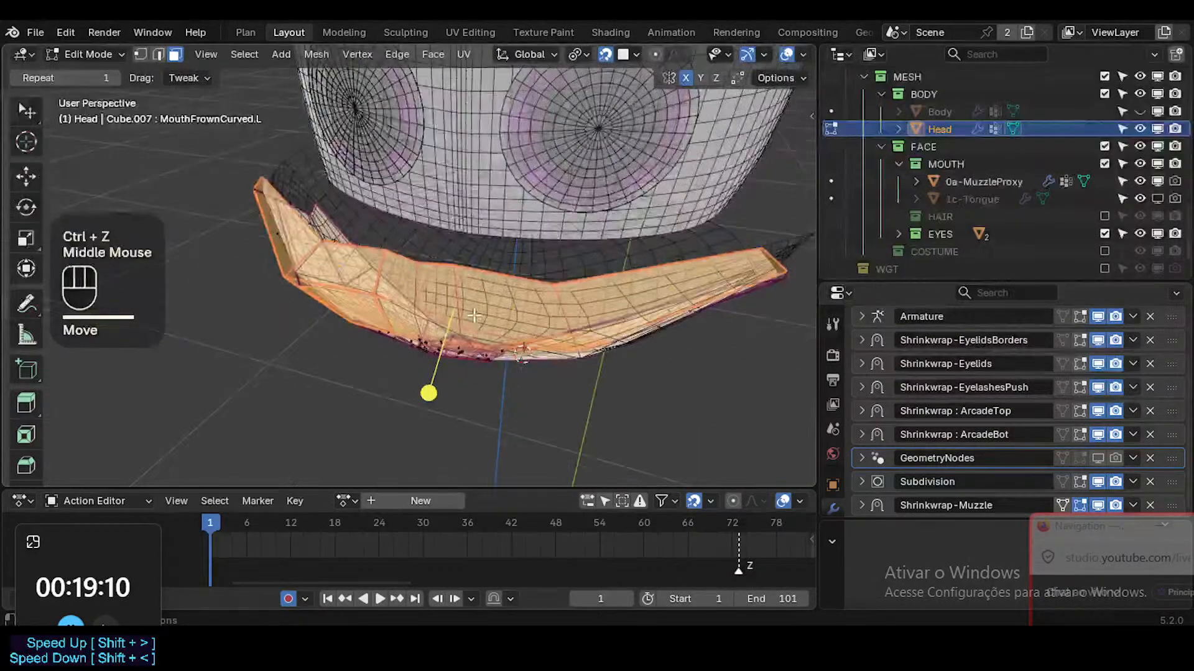
{"action": "key", "text": "g"}
{"action": "left_click", "coordinate": [664, 348]}
{"action": "middle_click_drag", "start_coordinate": [663, 349], "coordinate": [588, 324]}
{"action": "key", "text": "ctrl+z"}
Snap the single triangular cheek face beyond the outer mouth corner onto the muzzle proxy
{"action": "left_click", "coordinate": [587, 325]}
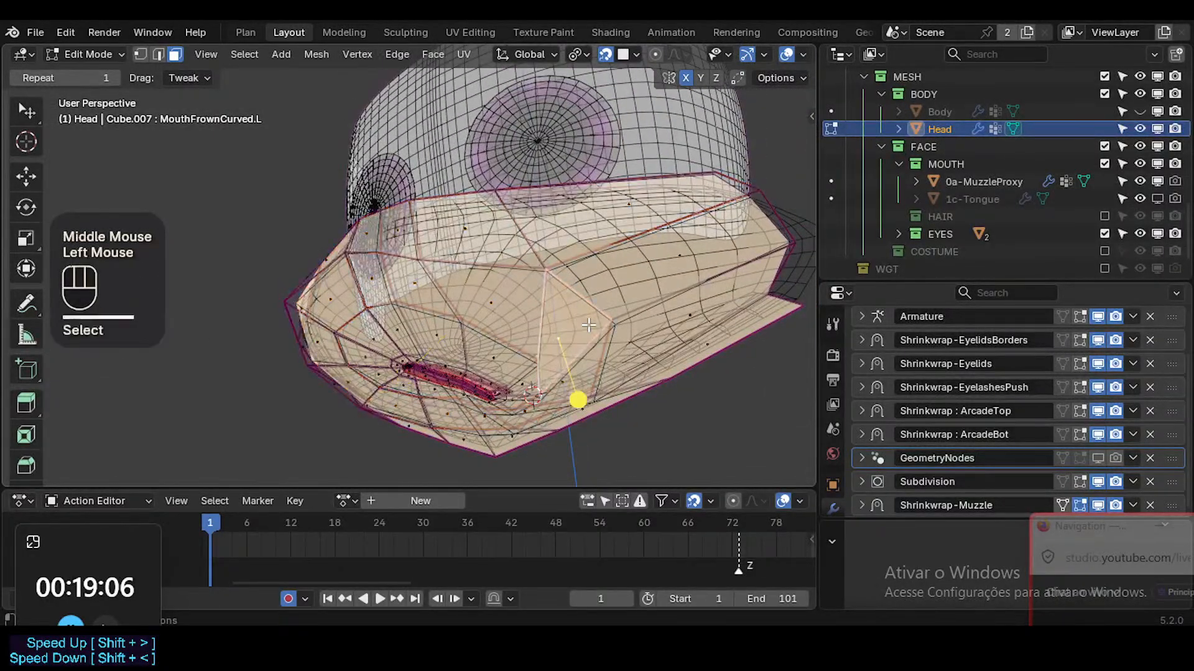
{"action": "key", "text": "g"}
{"action": "left_click", "coordinate": [578, 316]}
In vertex select mode, snap the two vertices at the muzzle's outer rear edge onto the proxy surface
{"action": "middle_click_drag", "start_coordinate": [548, 252], "coordinate": [537, 280]}
{"action": "key", "text": "1"}
{"action": "left_click", "coordinate": [777, 261]}
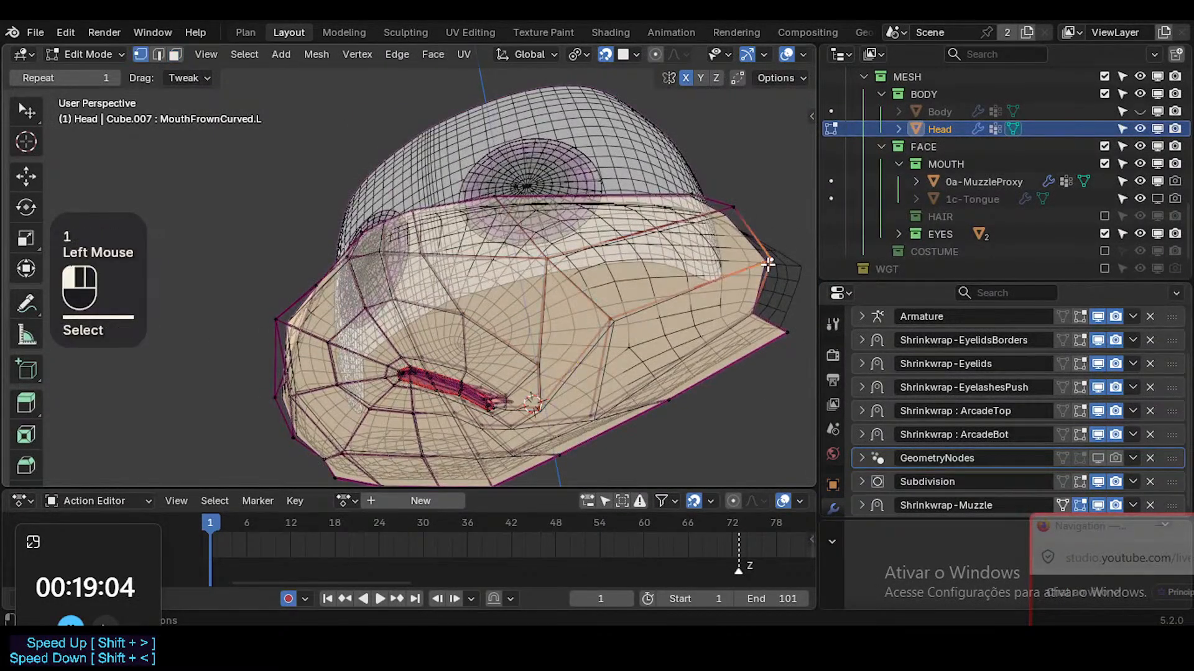
{"action": "key", "text": "g"}
{"action": "left_click", "coordinate": [779, 261]}
{"action": "left_click", "coordinate": [754, 318]}
{"action": "key", "text": "g"}
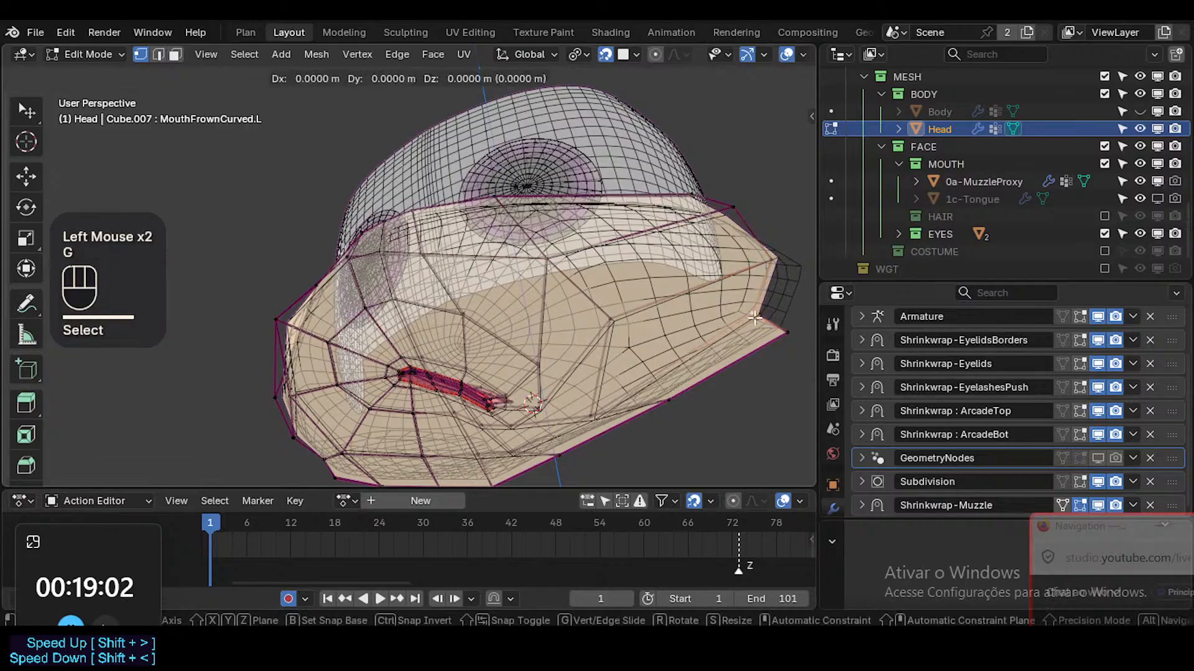
{"action": "left_click", "coordinate": [756, 316]}
Try to snap the vertex at the muzzle's lower rear corner onto the proxy and undo the move
{"action": "middle_click_drag", "start_coordinate": [756, 316], "coordinate": [757, 269]}
{"action": "left_click", "coordinate": [782, 332]}
{"action": "key", "text": "g"}
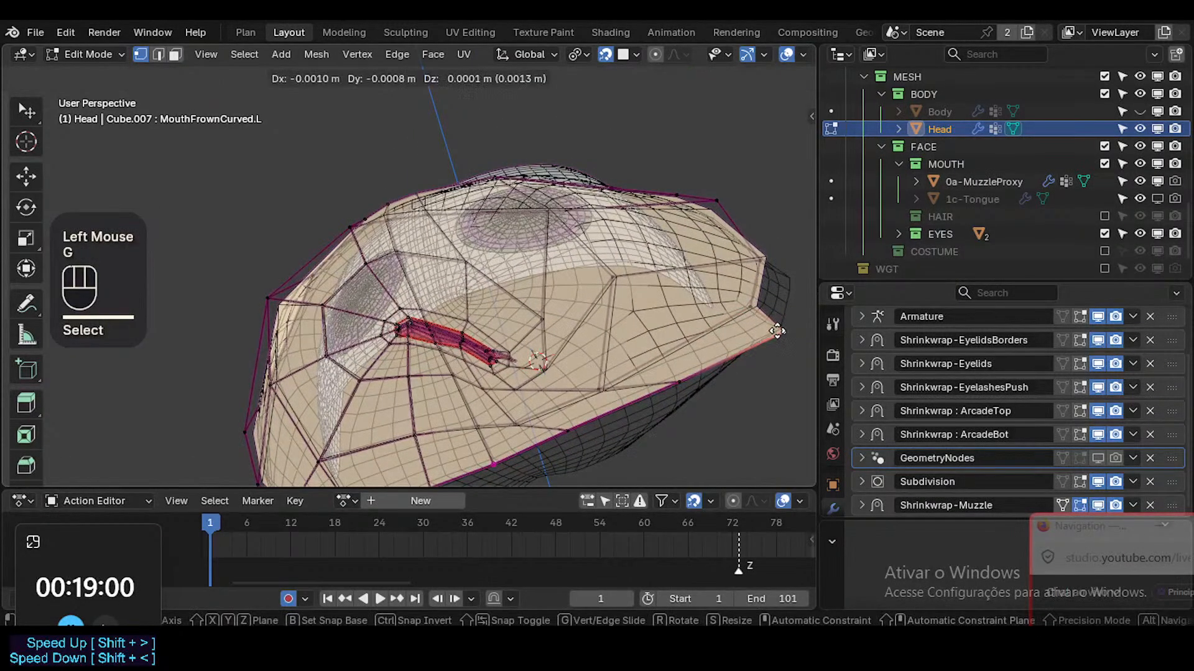
{"action": "left_click", "coordinate": [770, 325]}
{"action": "key", "text": "ctrl+z"}
Try to snap the row of faces along the muzzle's lower edge onto the proxy and undo the move
{"action": "middle_click_drag", "start_coordinate": [737, 348], "coordinate": [685, 347], "text": "shift"}
{"action": "key", "text": "3"}
{"action": "left_click", "coordinate": [647, 373]}
{"action": "left_click", "coordinate": [640, 354], "text": "shift"}
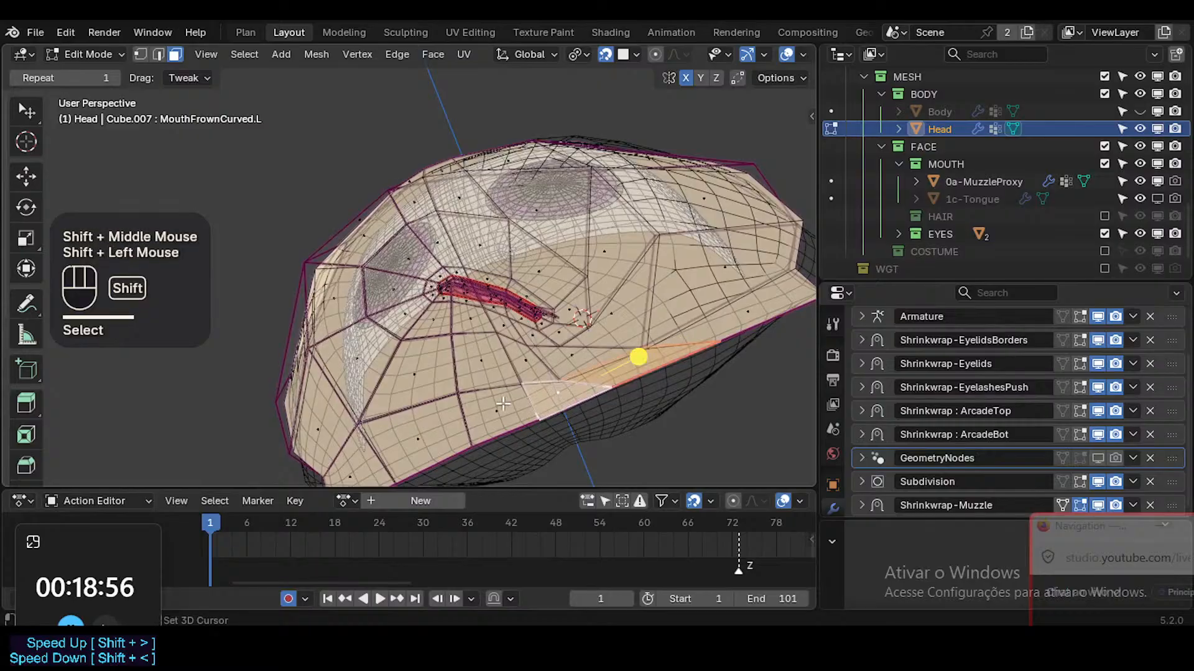
{"action": "left_click", "coordinate": [502, 405], "text": "shift"}
{"action": "key", "text": "g"}
{"action": "left_click", "coordinate": [502, 405]}
{"action": "middle_click_drag", "start_coordinate": [502, 405], "coordinate": [485, 403]}
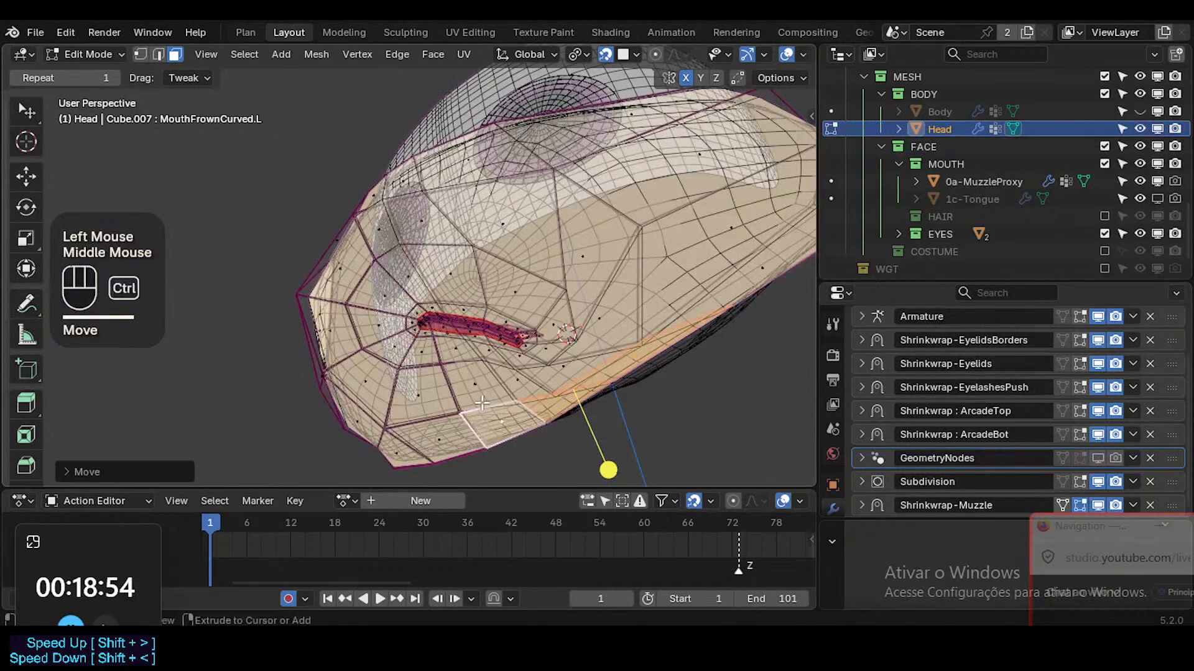
{"action": "key", "text": "ctrl+z"}
Snap the column of faces directly below the mouth onto the muzzle proxy surface
{"action": "left_click", "coordinate": [481, 390]}
{"action": "left_click", "coordinate": [465, 358], "text": "shift"}
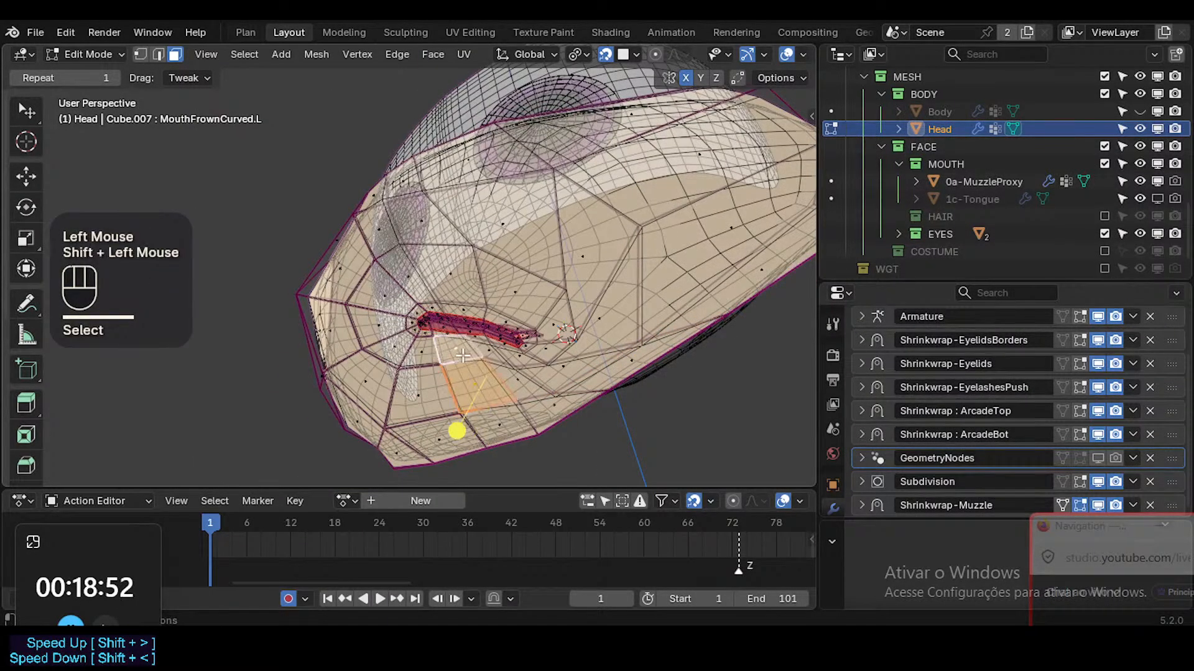
{"action": "key", "text": "g"}
{"action": "left_click", "coordinate": [466, 358]}
Turn off snapping and select the inner face at the mouth's outer corner
{"action": "middle_click_drag", "start_coordinate": [526, 364], "coordinate": [572, 364], "text": "ctrl"}
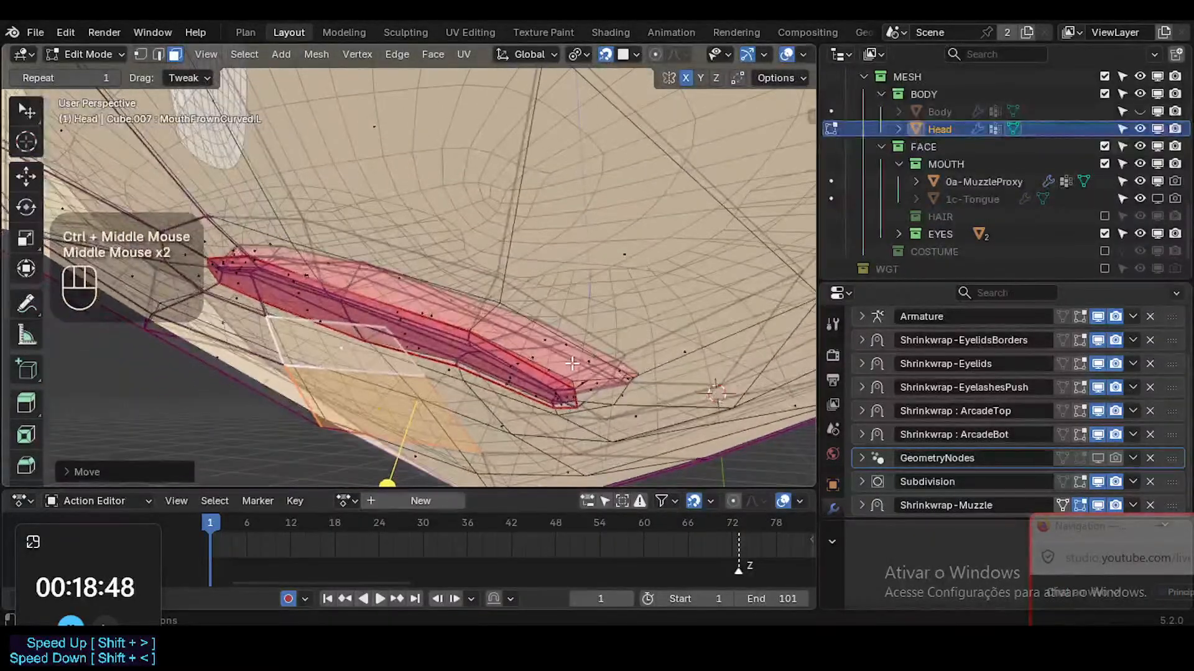
{"action": "key", "text": "shift+Tab"}
{"action": "left_click", "coordinate": [633, 374]}
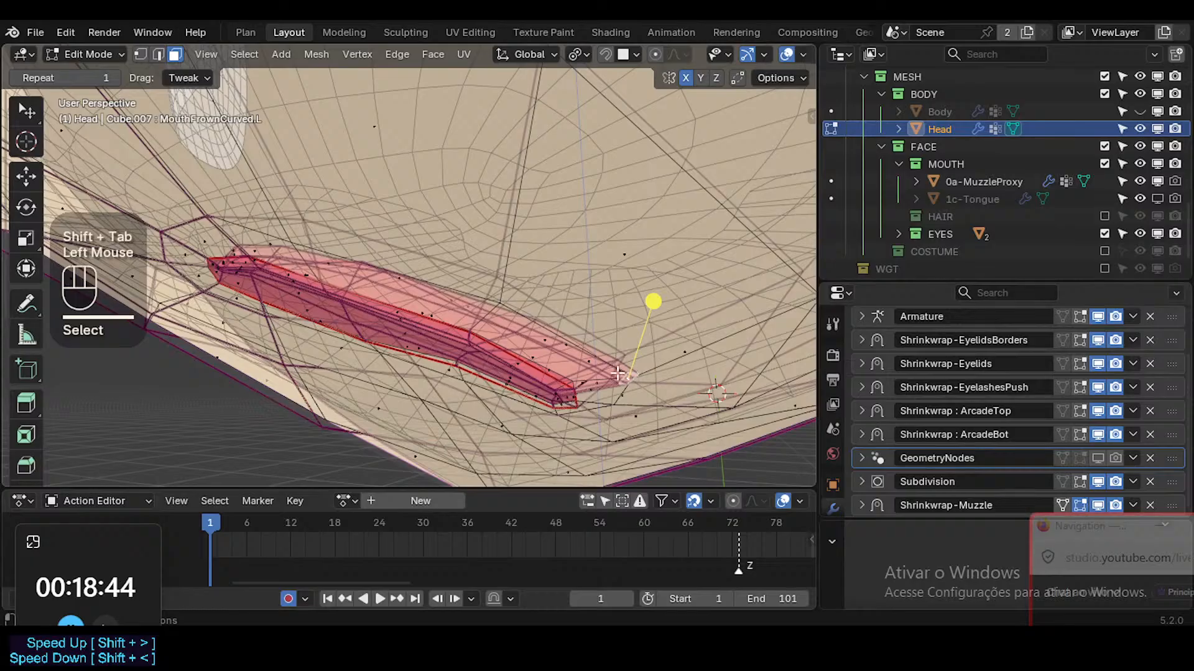
{"action": "middle_click_drag", "start_coordinate": [609, 384], "coordinate": [638, 385]}
{"action": "key", "text": "g"}
{"action": "scroll", "coordinate": [639, 361], "scroll_direction": "up", "scroll_amount": 1}
{"action": "scroll", "coordinate": [638, 360], "scroll_direction": "down", "scroll_amount": 1}
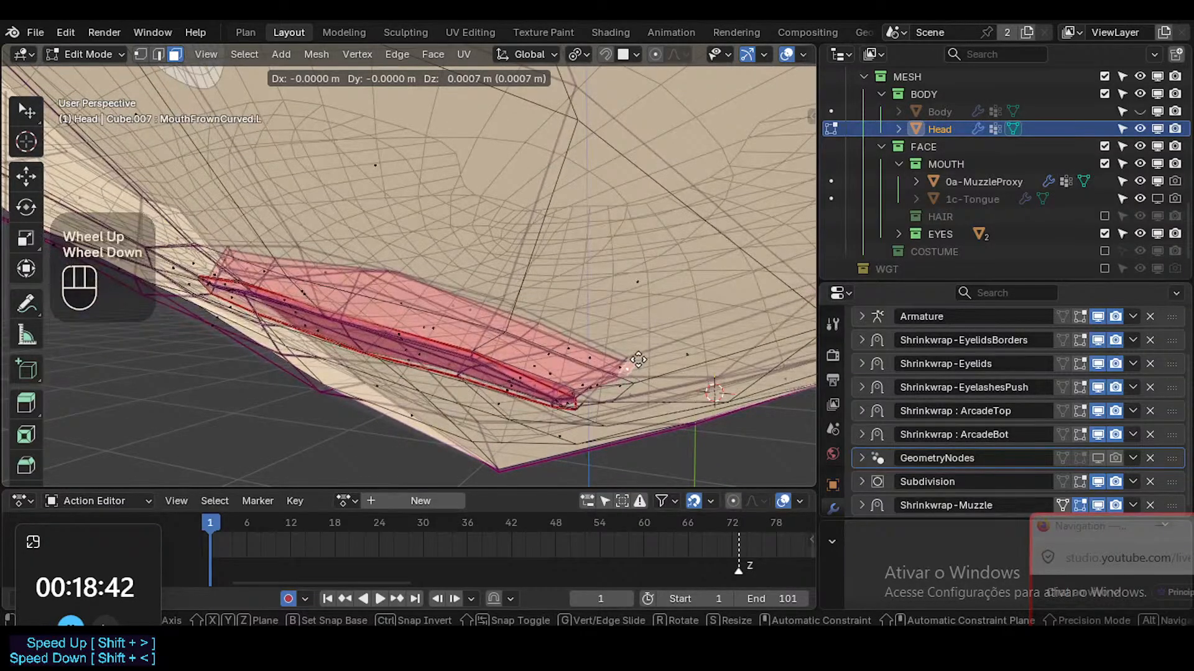
{"action": "scroll", "coordinate": [638, 359], "scroll_direction": "down", "scroll_amount": 2}
{"action": "key", "text": "Escape"}
Enable proportional editing and move the inner faces at the mouth's outer corner, using a falloff size of about 0.0055 m
{"action": "key", "text": "o"}
{"action": "key", "text": "g"}
{"action": "scroll", "coordinate": [619, 354], "scroll_direction": "down", "scroll_amount": 2}
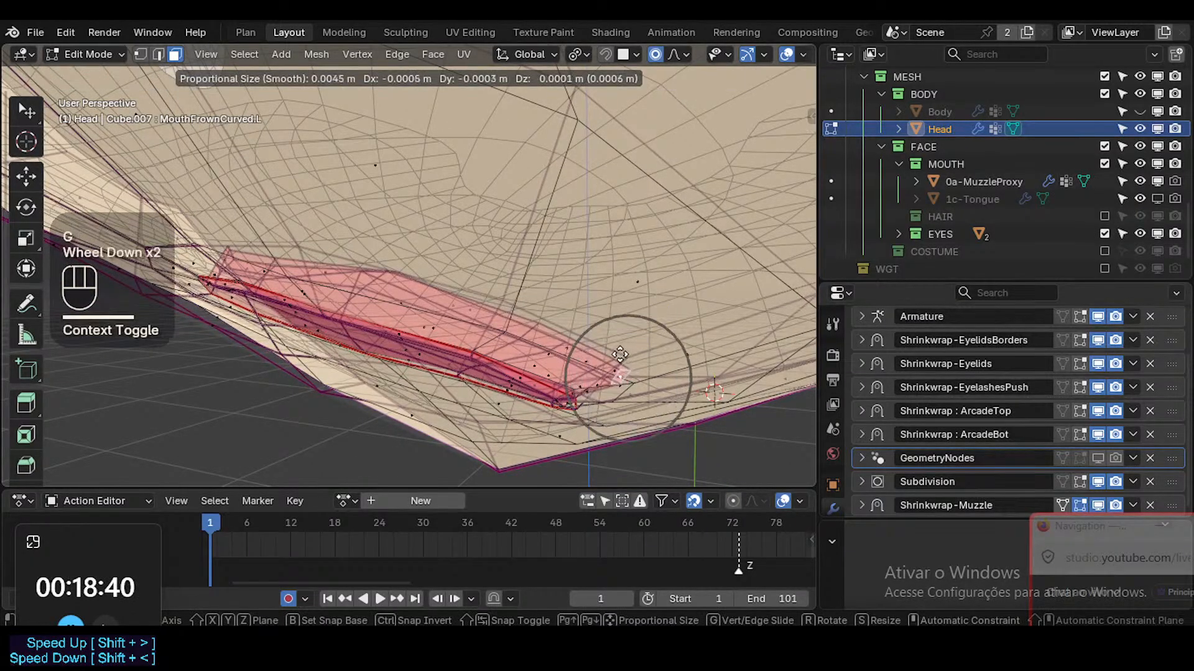
{"action": "scroll", "coordinate": [616, 351], "scroll_direction": "down", "scroll_amount": 1}
{"action": "left_click", "coordinate": [631, 293]}
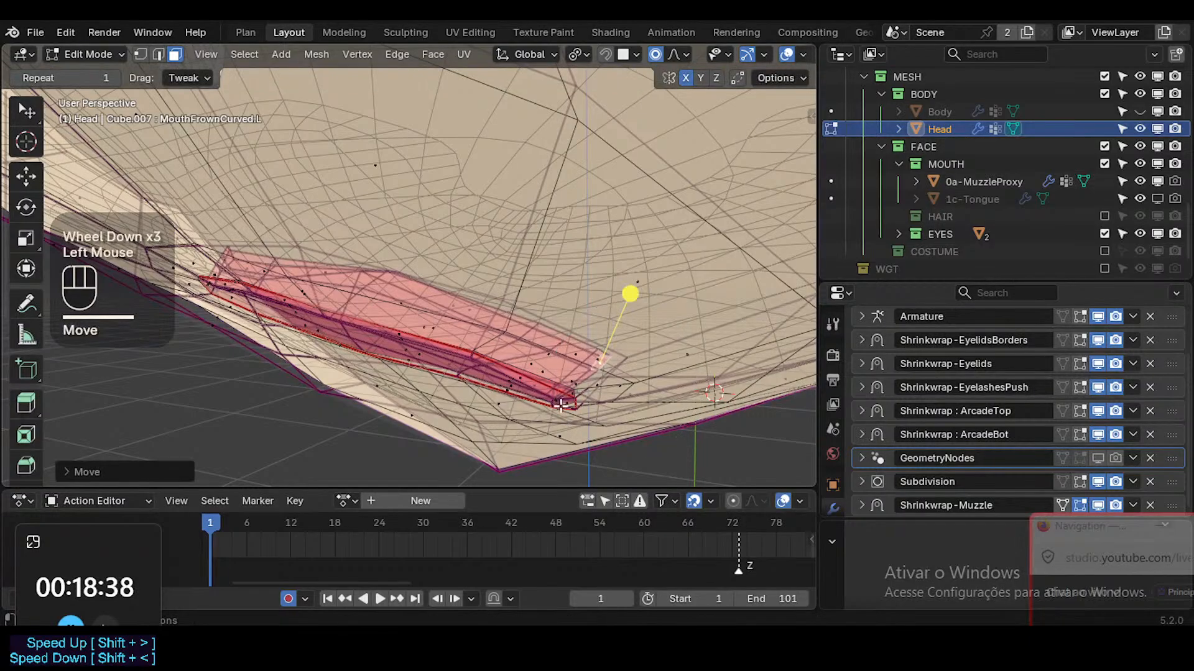
{"action": "middle_click_drag", "start_coordinate": [632, 293], "coordinate": [613, 280]}
{"action": "key", "text": "g"}
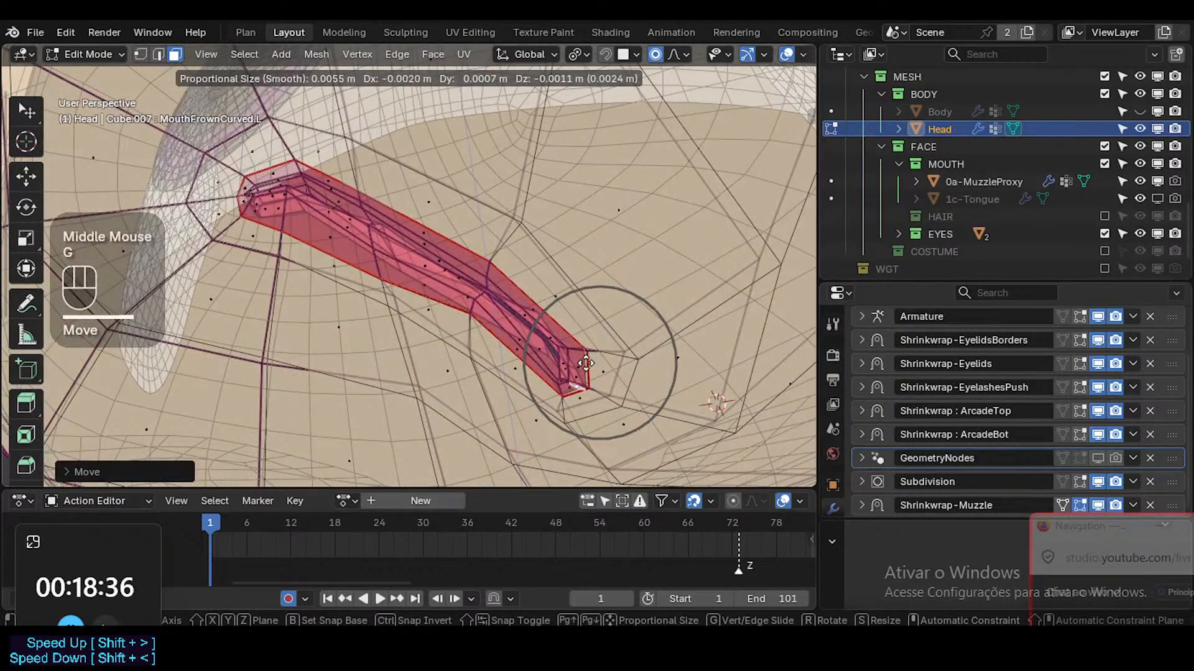
{"action": "left_click", "coordinate": [585, 363]}
Select the inner face loop of the mouth and smooth its vertices
{"action": "middle_click_drag", "start_coordinate": [592, 306], "coordinate": [487, 307]}
{"action": "key", "text": "alt+a"}
{"action": "key", "text": "3"}
{"action": "left_click", "coordinate": [484, 300], "text": "alt+shift"}
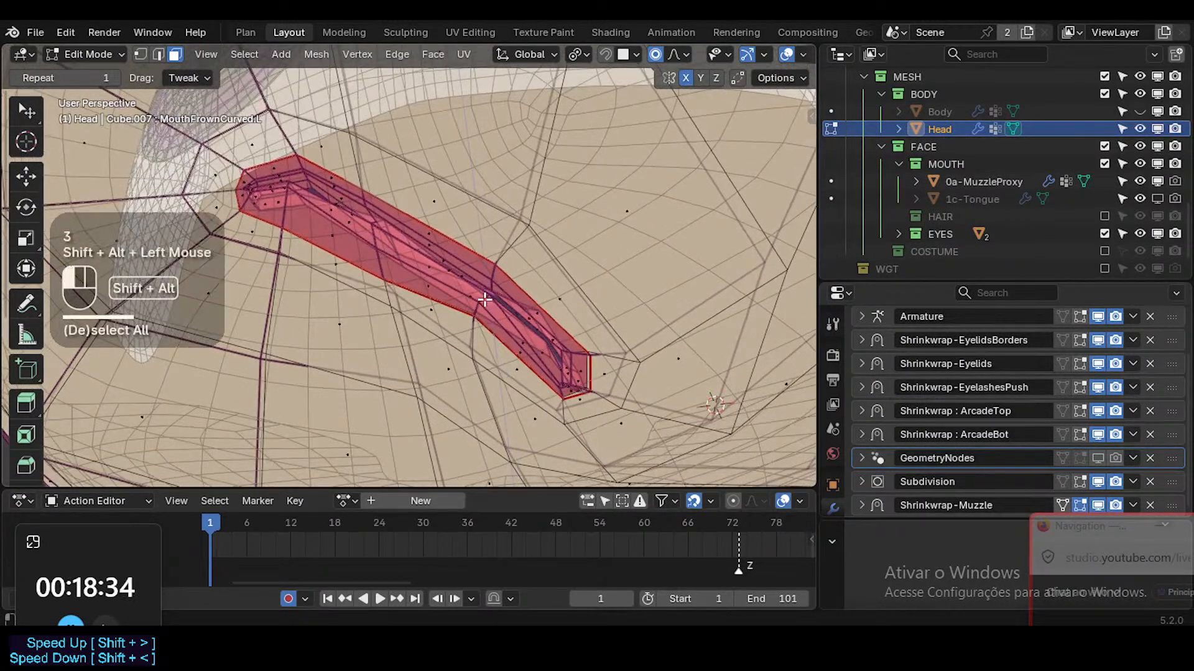
{"action": "left_click", "coordinate": [390, 379]}
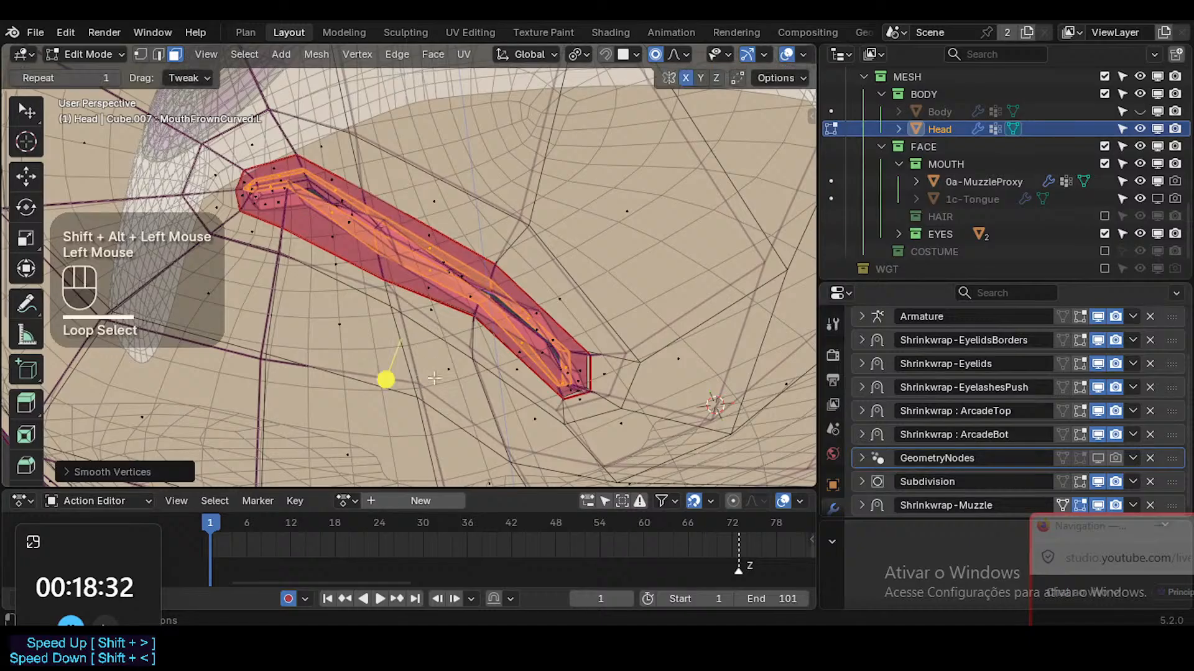
Select the lip's outer face loop, smooth its vertices and clear the selection
{"action": "key", "text": "alt+a"}
{"action": "left_click", "coordinate": [474, 312], "text": "alt+shift"}
{"action": "left_click", "coordinate": [477, 312], "text": "alt+shift"}
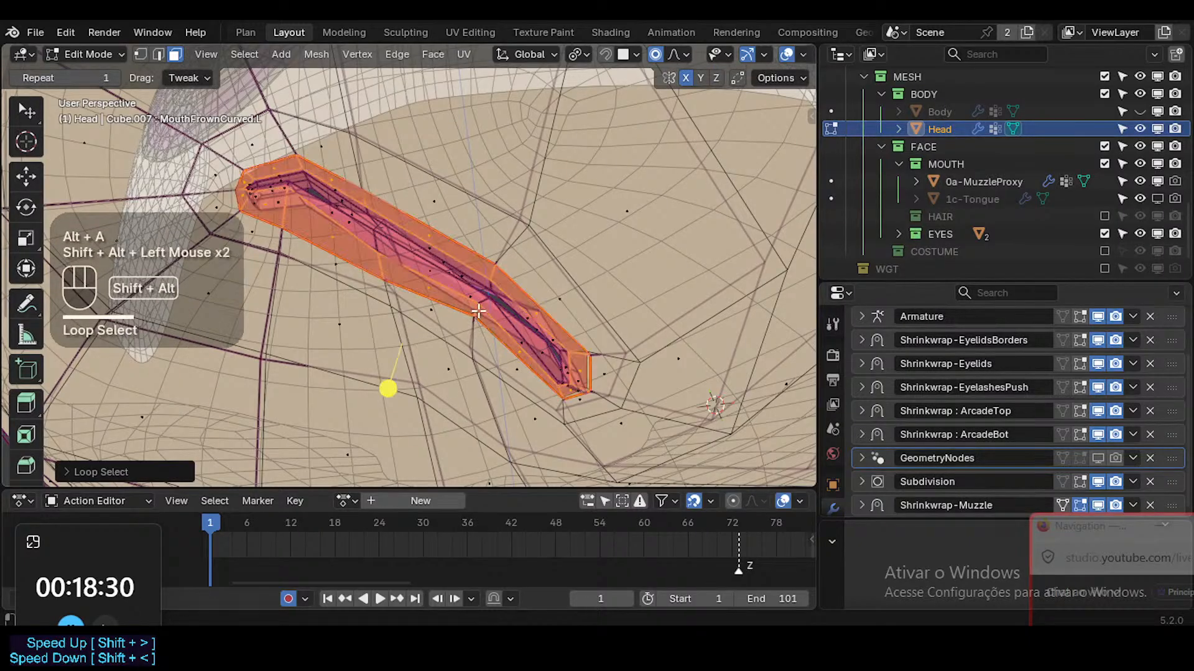
{"action": "left_click_drag", "start_coordinate": [397, 389], "coordinate": [399, 393]}
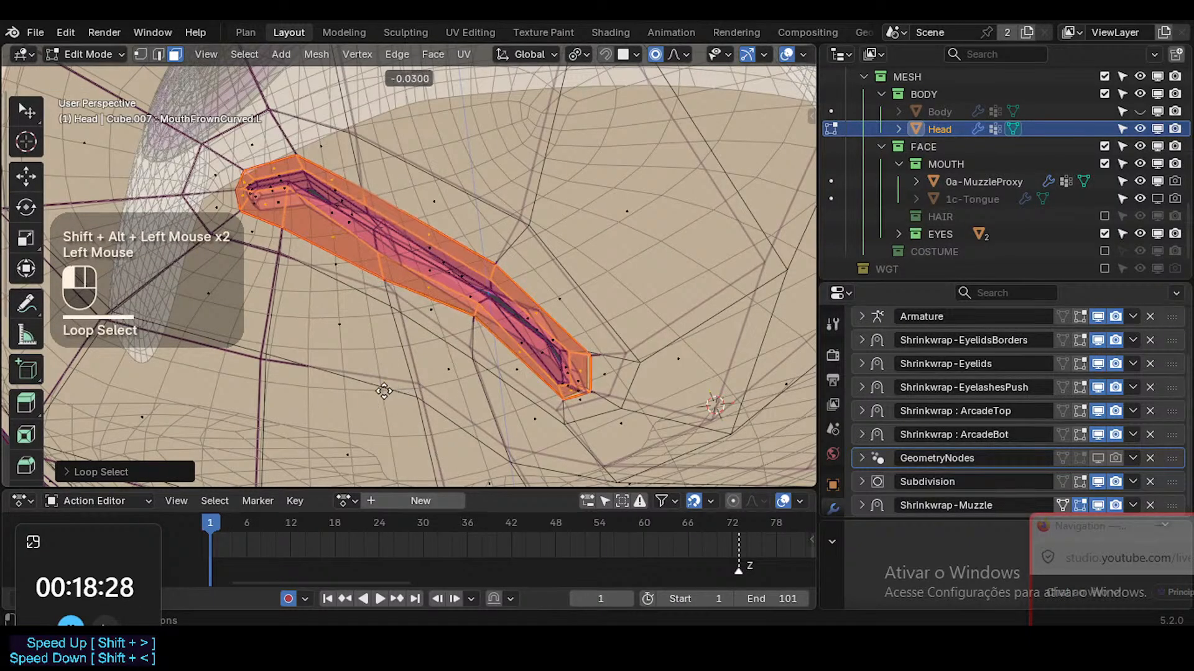
{"action": "left_click", "coordinate": [383, 391]}
{"action": "middle_click_drag", "start_coordinate": [386, 386], "coordinate": [393, 372]}
{"action": "key", "text": "alt+a"}
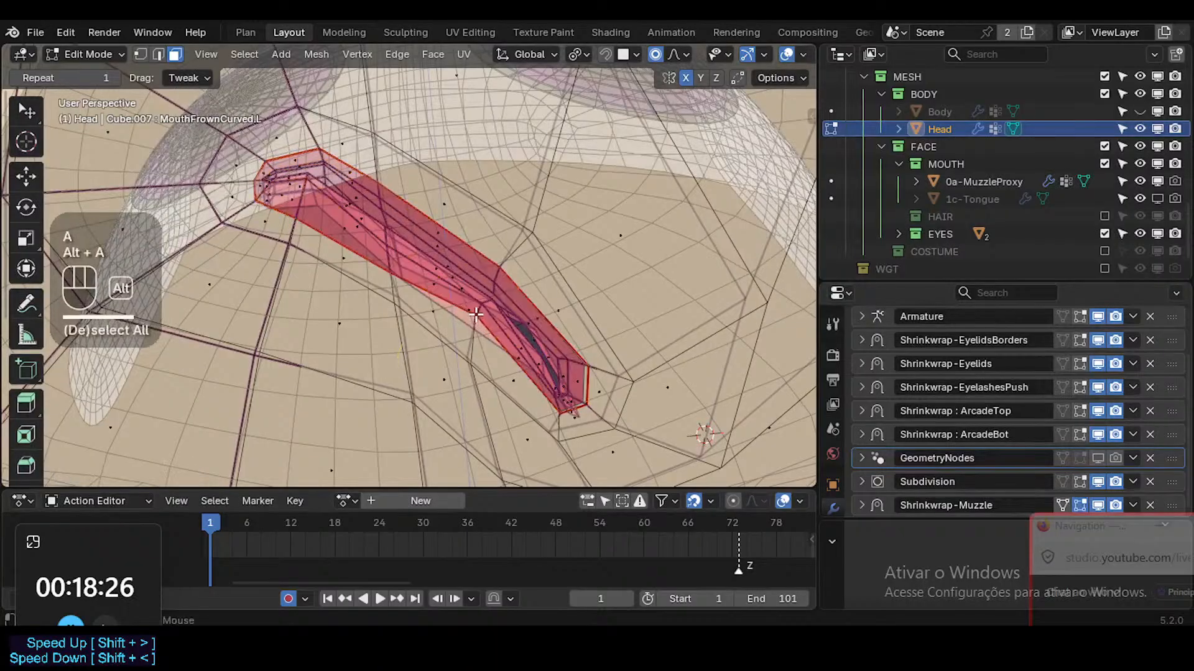
Select the upper lip face near the mouth's outer corner and move it slightly down with proportional editing
{"action": "key", "text": "2"}
{"action": "left_click", "coordinate": [551, 330], "text": "alt+shift"}
{"action": "middle_click_drag", "start_coordinate": [557, 332], "coordinate": [478, 331]}
{"action": "key", "text": "alt+z"}
{"action": "key", "text": "alt+z"}
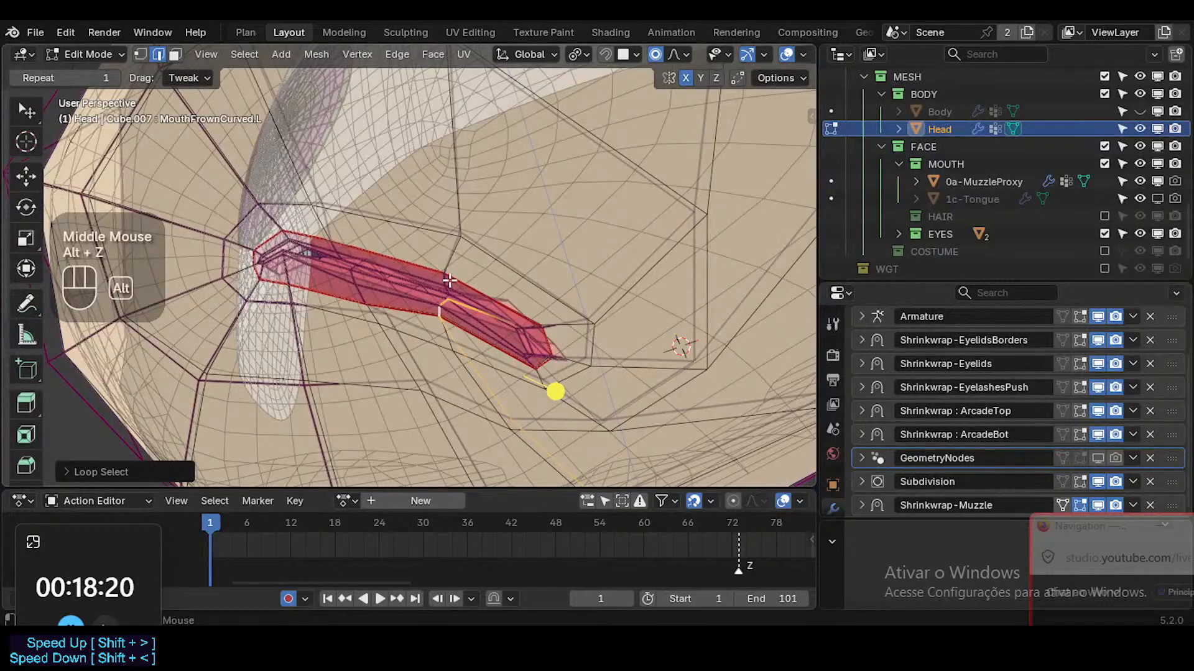
{"action": "key", "text": "alt+z"}
{"action": "key", "text": "3"}
{"action": "left_click", "coordinate": [480, 322]}
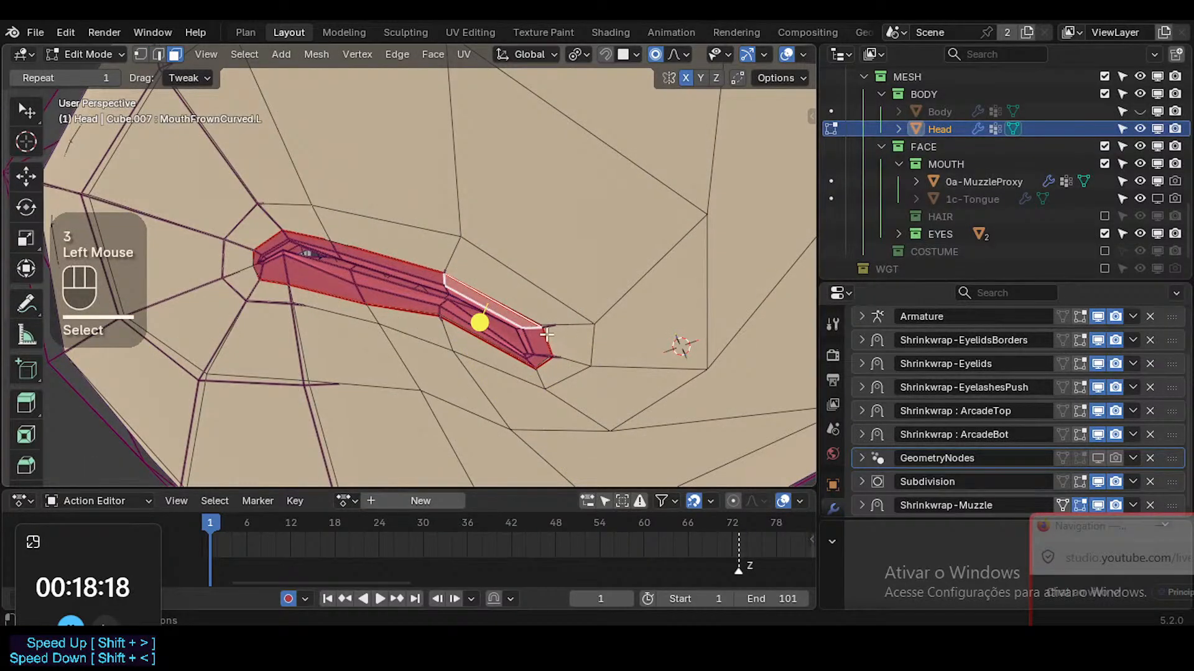
{"action": "key", "text": "o"}
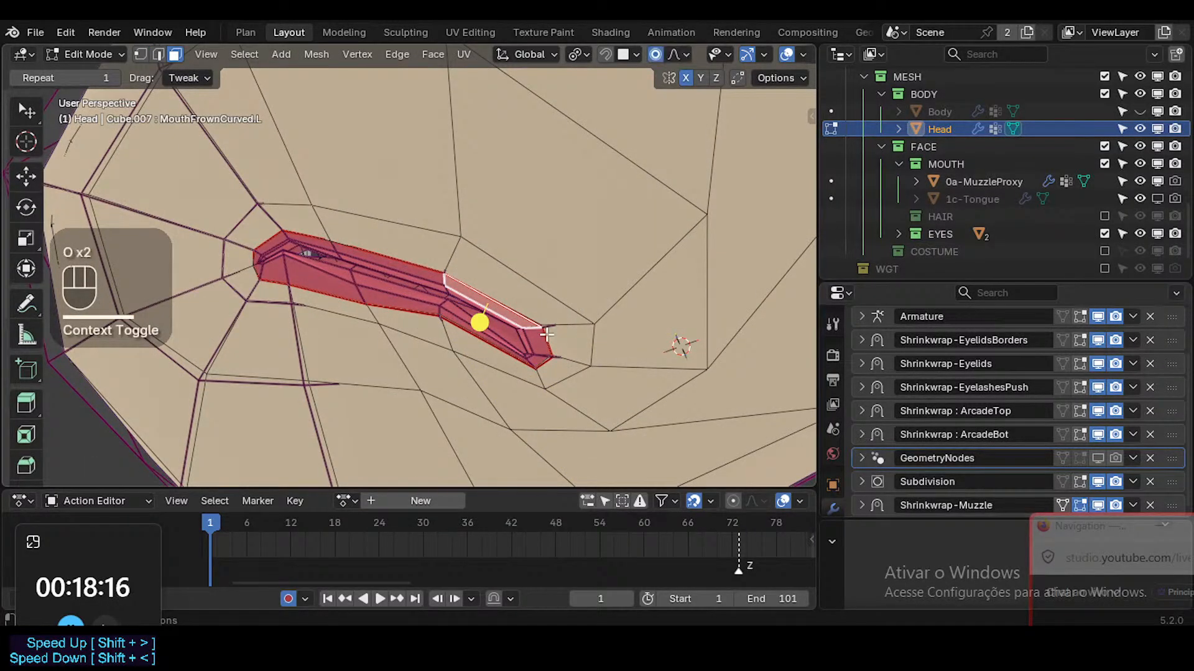
{"action": "key", "text": "g"}
{"action": "scroll", "coordinate": [546, 334], "scroll_direction": "down", "scroll_amount": 3}
{"action": "left_click", "coordinate": [547, 335]}
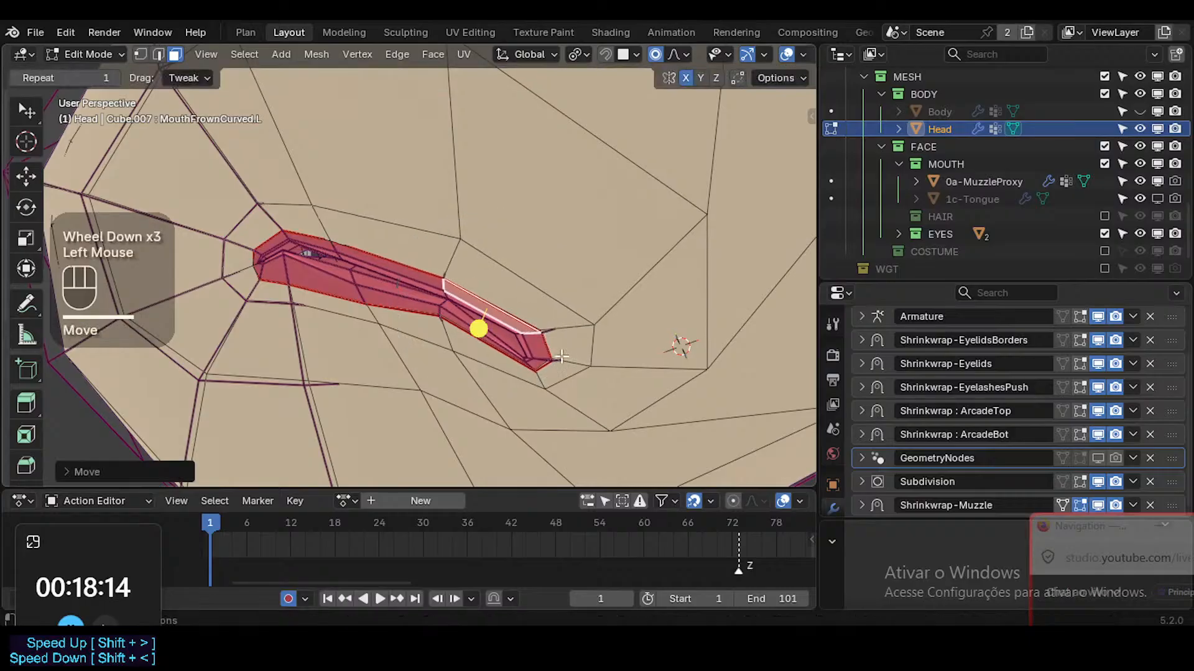
Move the outer and inner vertices at the mouth's outer corner up toward the lips, using a proportional size of about 0.0041 m
{"action": "key", "text": "1"}
{"action": "left_click", "coordinate": [550, 364]}
{"action": "key", "text": "g"}
{"action": "scroll", "coordinate": [552, 352], "scroll_direction": "up", "scroll_amount": 3}
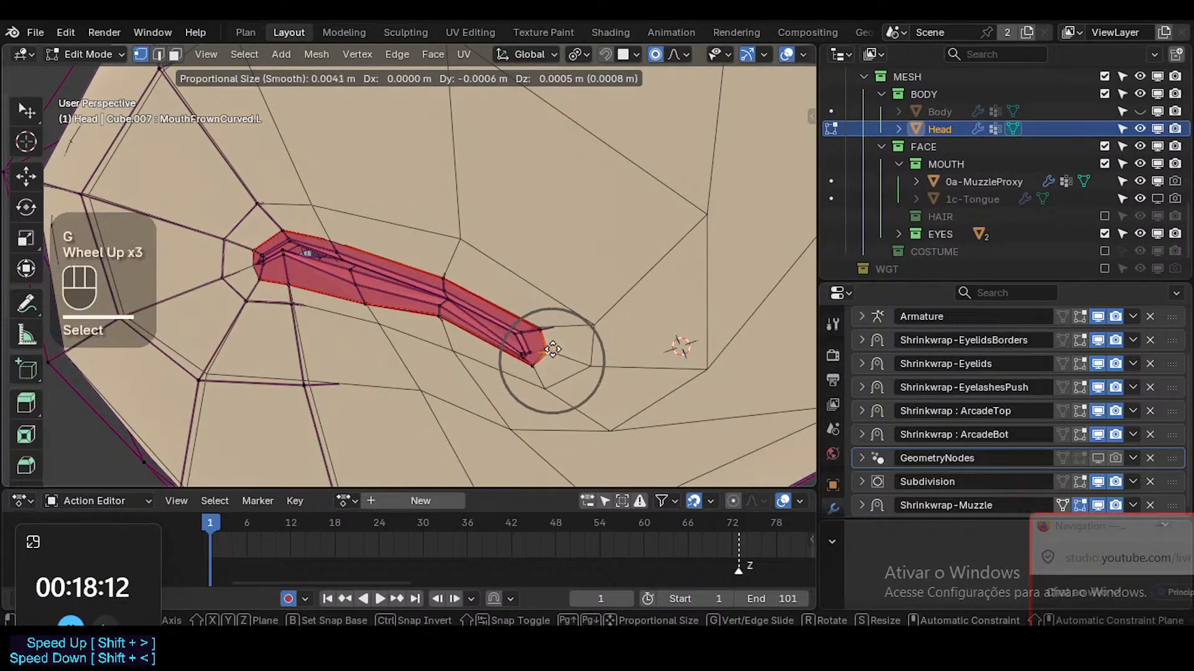
{"action": "left_click", "coordinate": [581, 413]}
{"action": "left_click", "coordinate": [520, 351]}
{"action": "key", "text": "g"}
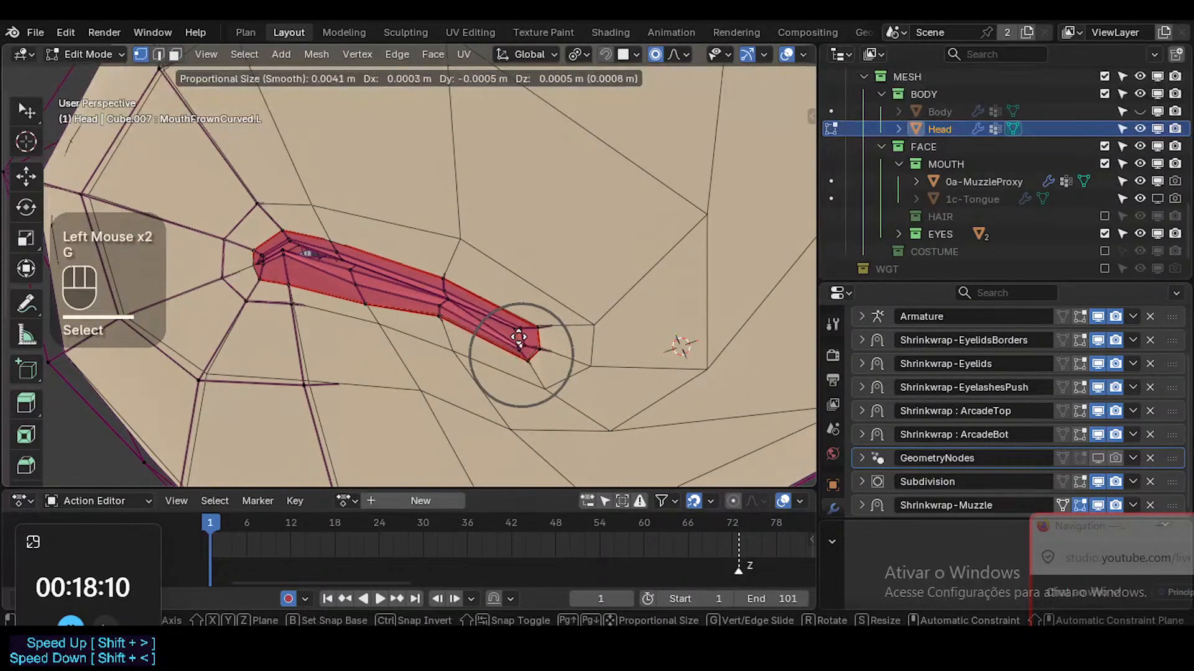
{"action": "left_click", "coordinate": [515, 336]}
Reposition the inner vertex at the mouth's bend and the lower lip vertices at the outer corner and bend
{"action": "left_click", "coordinate": [442, 305]}
{"action": "key", "text": "g"}
{"action": "left_click", "coordinate": [444, 307]}
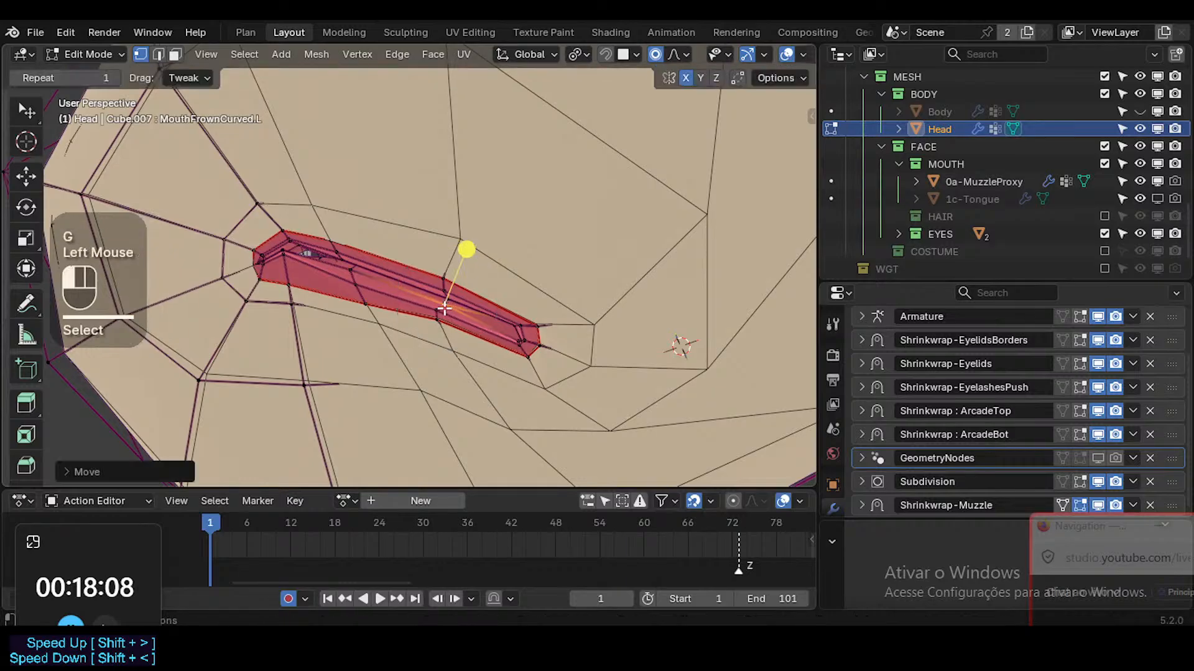
{"action": "left_click", "coordinate": [526, 360]}
{"action": "key", "text": "g"}
{"action": "left_click", "coordinate": [524, 382]}
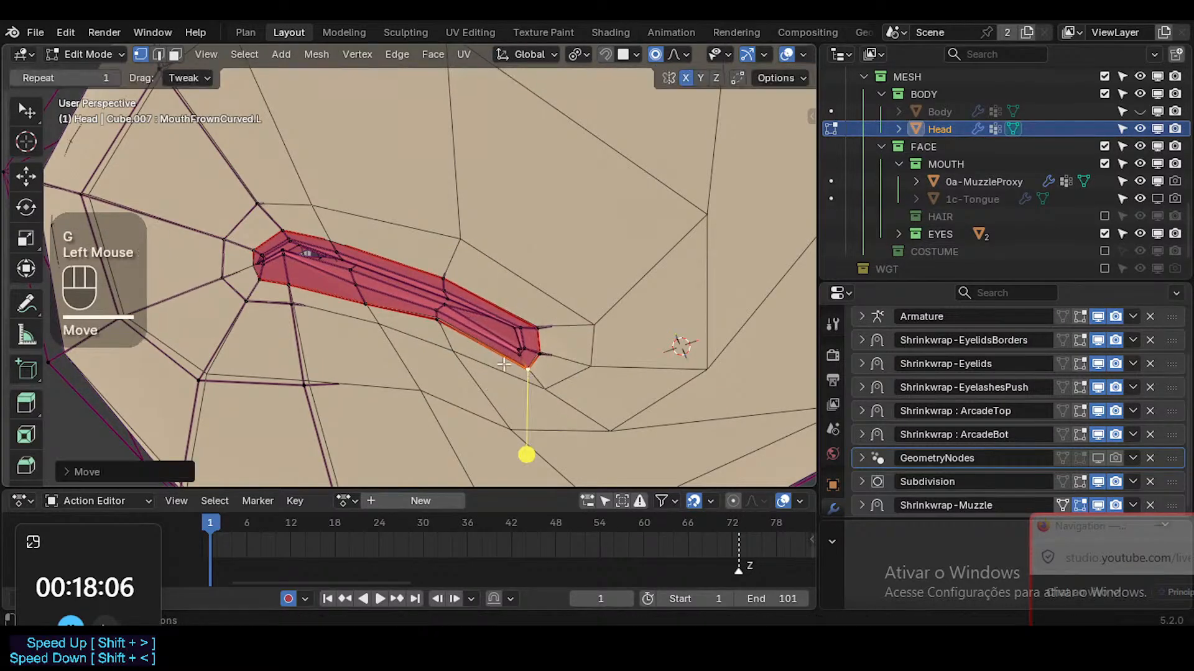
{"action": "left_click", "coordinate": [439, 325]}
{"action": "key", "text": "g"}
{"action": "left_click", "coordinate": [413, 408]}
Adjust the lower lip's bend vertex and slide the inner upper lip vertex near the outer corner along its edge
{"action": "middle_click_drag", "start_coordinate": [413, 408], "coordinate": [535, 339]}
{"action": "key", "text": "g"}
{"action": "left_click", "coordinate": [419, 403]}
{"action": "left_click", "coordinate": [562, 277]}
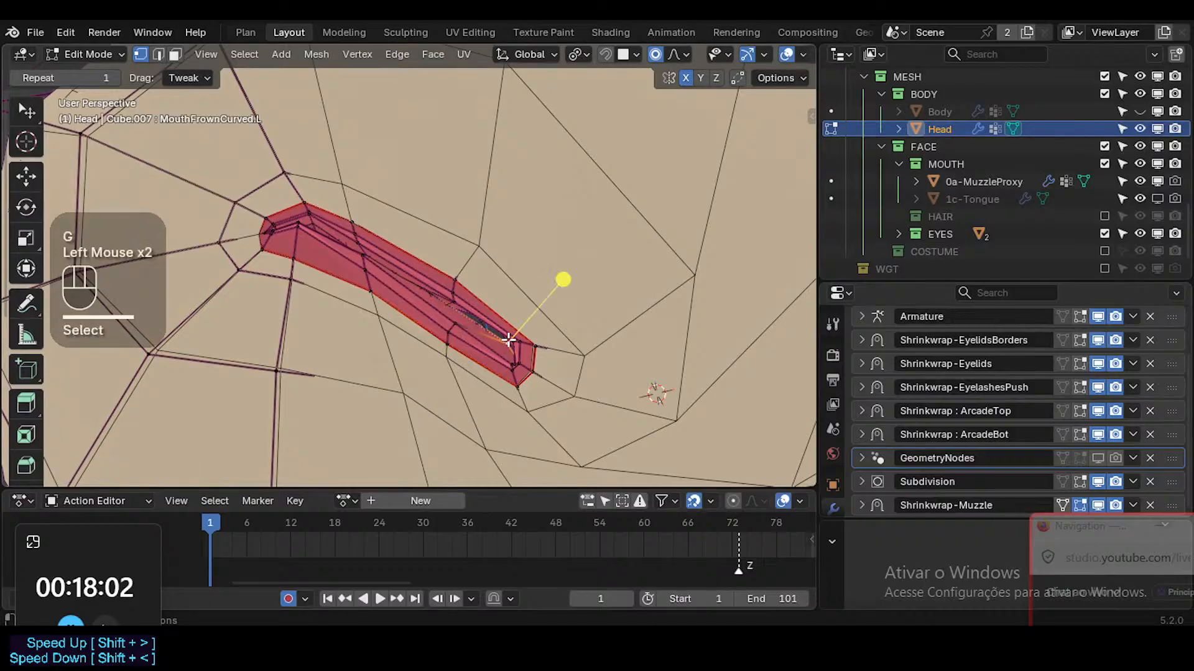
{"action": "key", "text": "g"}
{"action": "key", "text": "g"}
{"action": "left_click", "coordinate": [465, 315]}
{"action": "key", "text": "g"}
{"action": "left_click", "coordinate": [511, 344]}
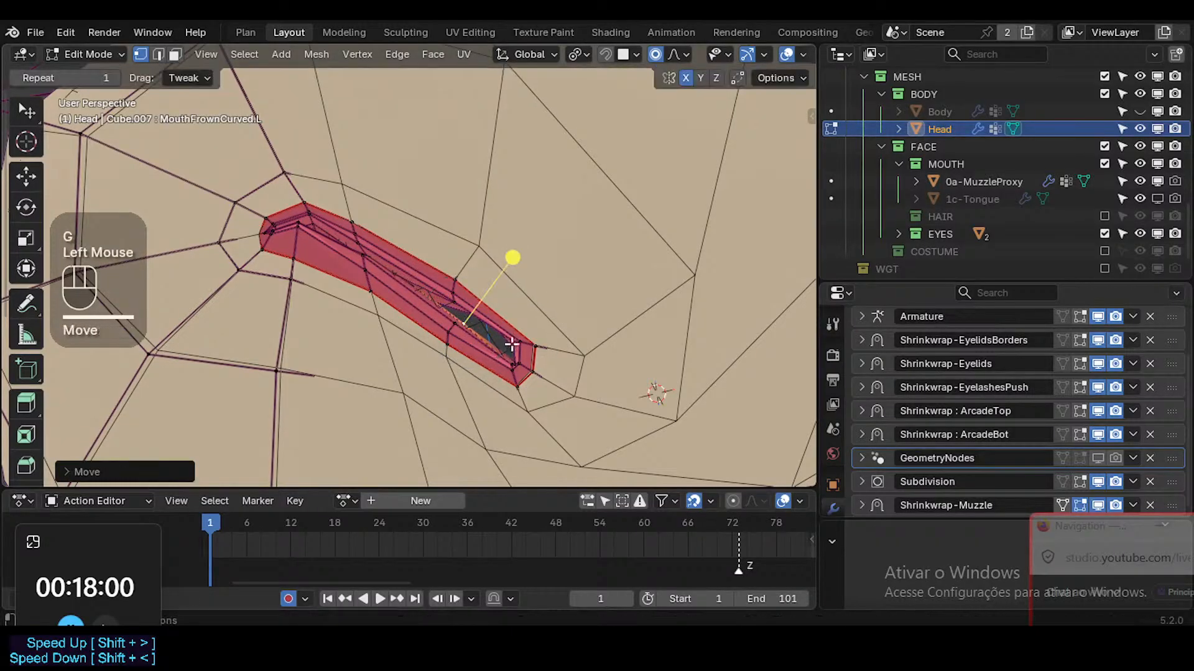
Move the outer corner's upper vertex inward and nudge the upper lip's bend vertex down
{"action": "left_click", "coordinate": [494, 386]}
{"action": "left_click", "coordinate": [522, 357]}
{"action": "key", "text": "g"}
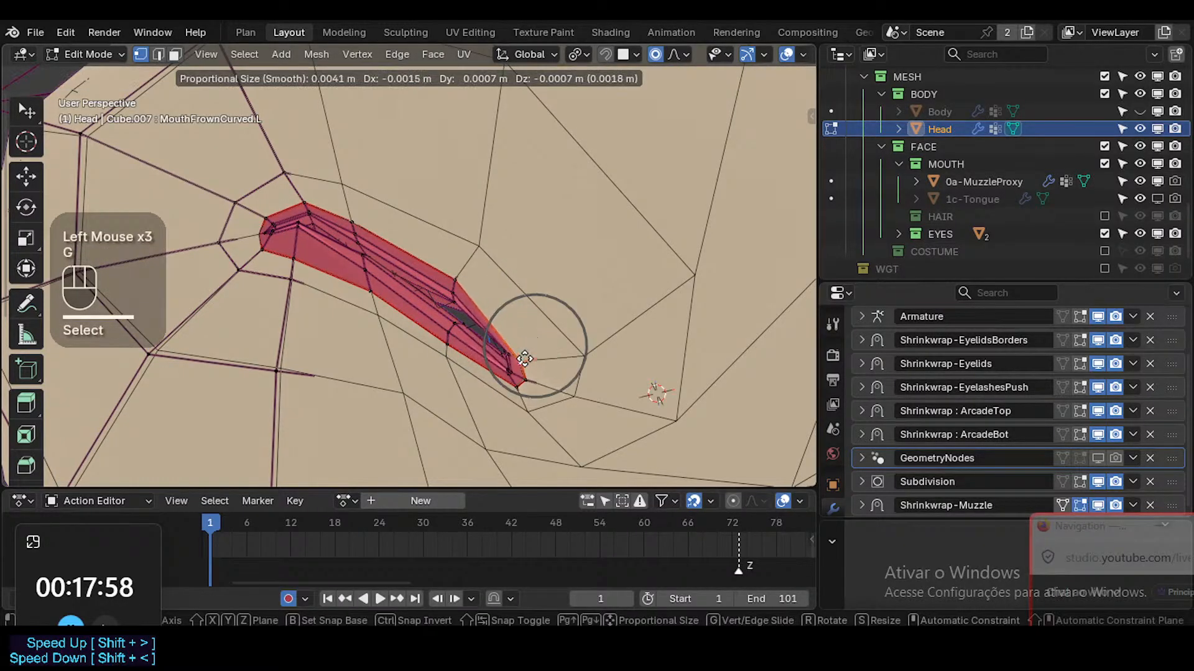
{"action": "left_click", "coordinate": [525, 363]}
{"action": "left_click", "coordinate": [460, 281]}
{"action": "key", "text": "g"}
{"action": "left_click", "coordinate": [464, 288]}
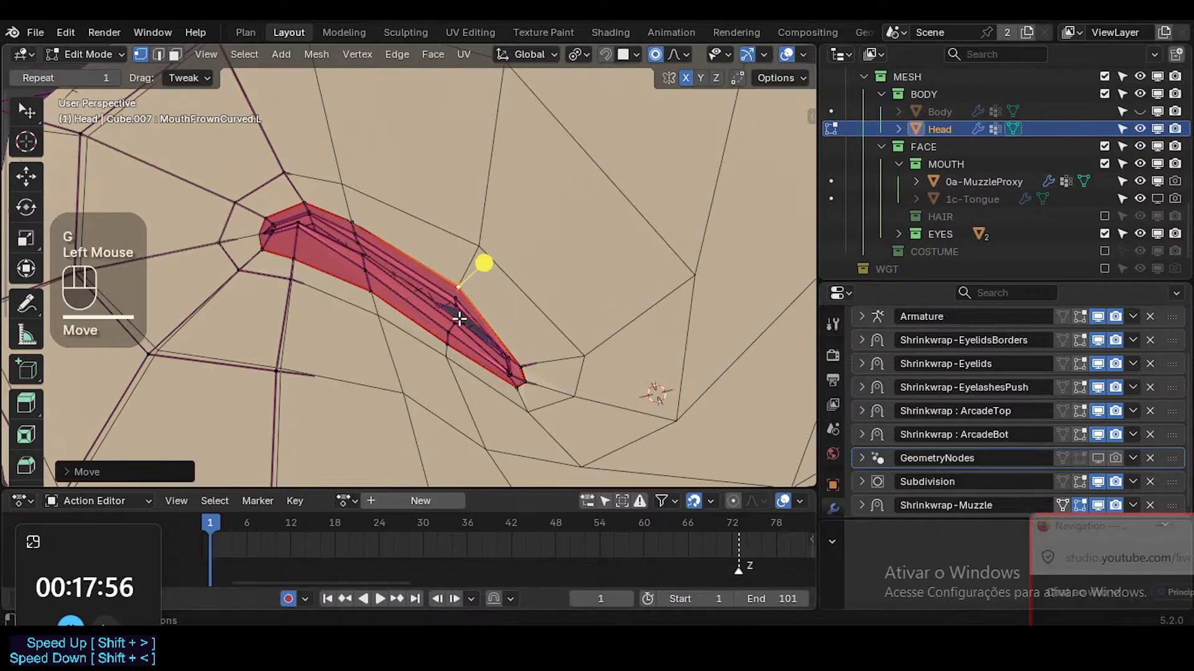
Move the inner vertices at the mouth's bend up, then raise the upper lip's bend vertices
{"action": "left_click", "coordinate": [463, 322]}
{"action": "left_click", "coordinate": [460, 315], "text": "shift"}
{"action": "key", "text": "g"}
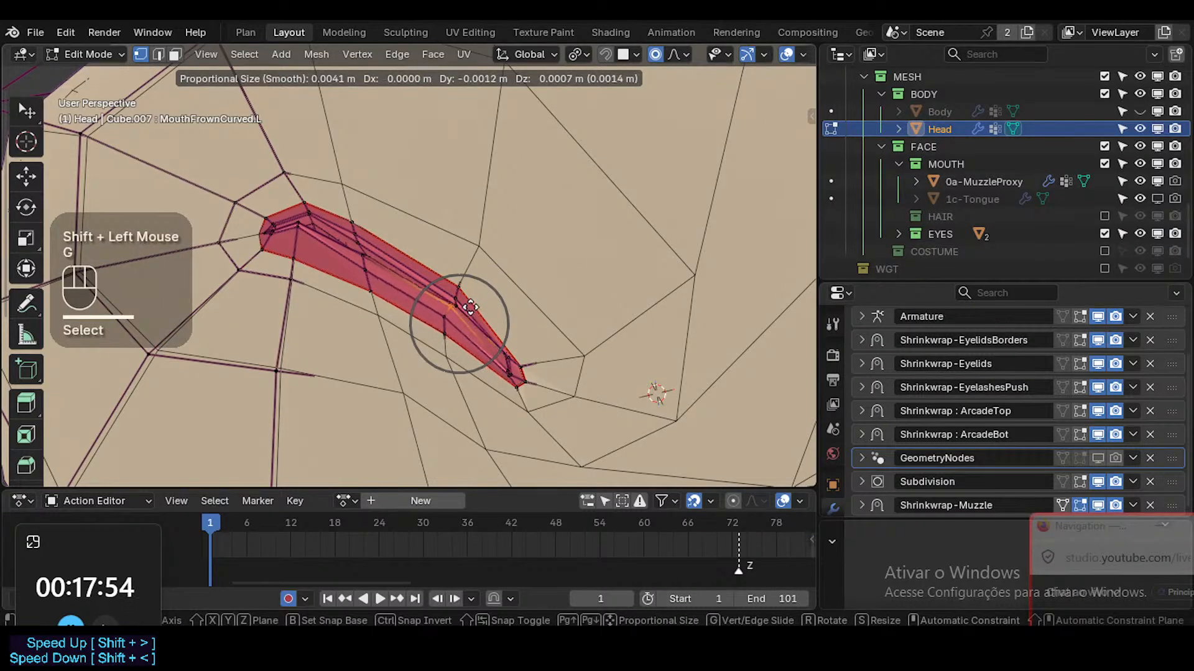
{"action": "left_click", "coordinate": [466, 300]}
{"action": "left_click", "coordinate": [466, 287]}
{"action": "left_click", "coordinate": [467, 297], "text": "shift"}
{"action": "left_click", "coordinate": [473, 305], "text": "shift"}
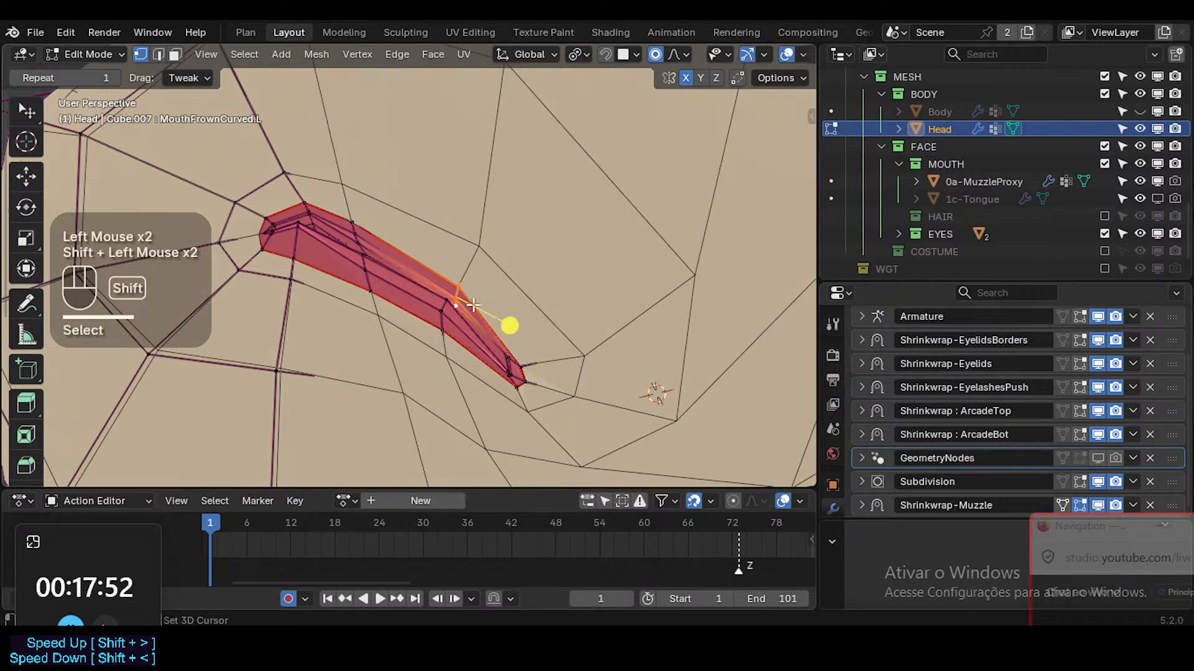
{"action": "key", "text": "g"}
{"action": "left_click", "coordinate": [470, 288]}
Move the short inner lip edges at the bend and mid-mouth, using a proportional size of about 0.0045 m
{"action": "key", "text": "2"}
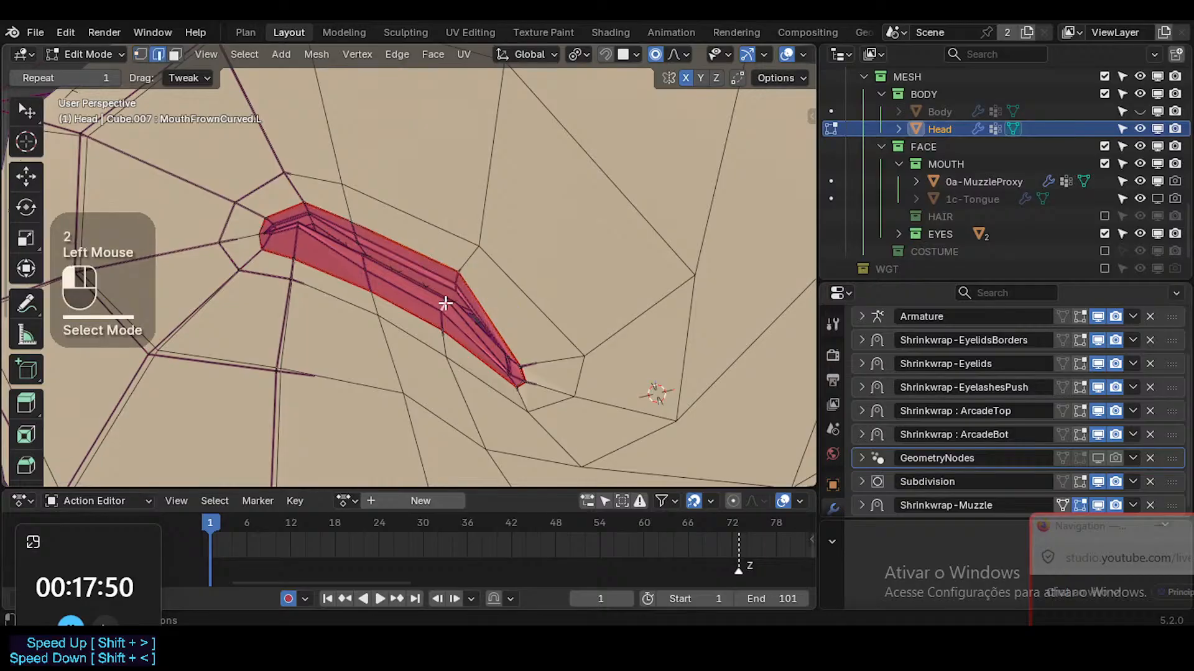
{"action": "left_click", "coordinate": [450, 296]}
{"action": "key", "text": "g"}
{"action": "scroll", "coordinate": [453, 294], "scroll_direction": "down", "scroll_amount": 1}
{"action": "left_click", "coordinate": [467, 281], "text": "shift"}
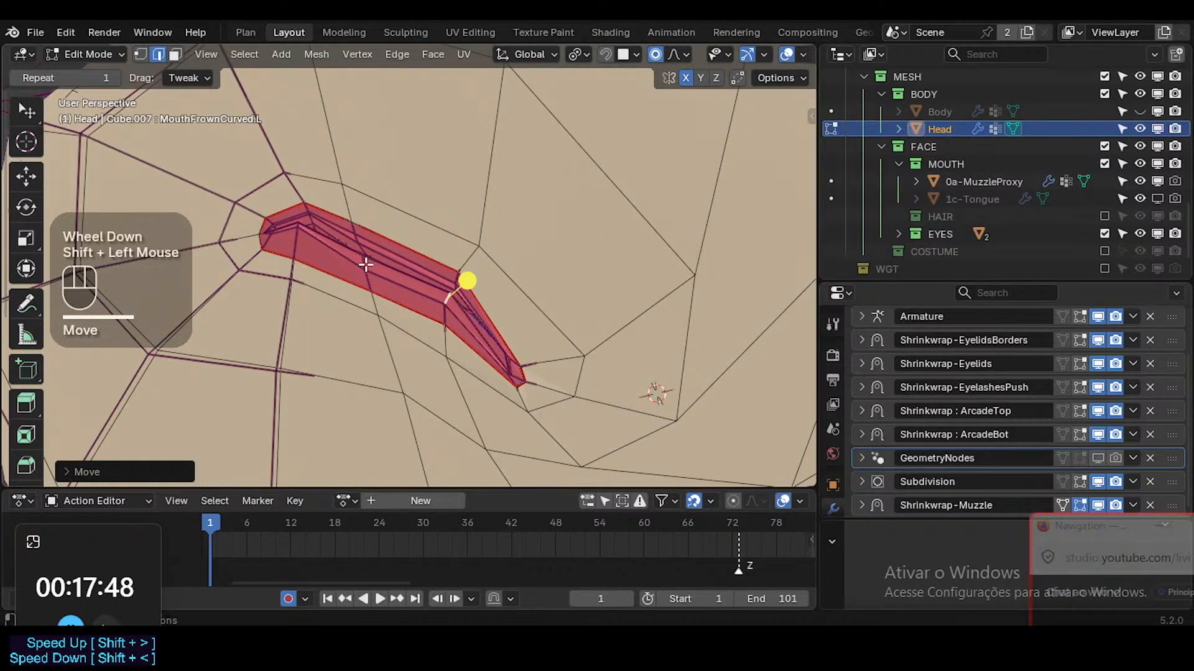
{"action": "left_click", "coordinate": [366, 264]}
{"action": "key", "text": "g"}
{"action": "left_click", "coordinate": [376, 258]}
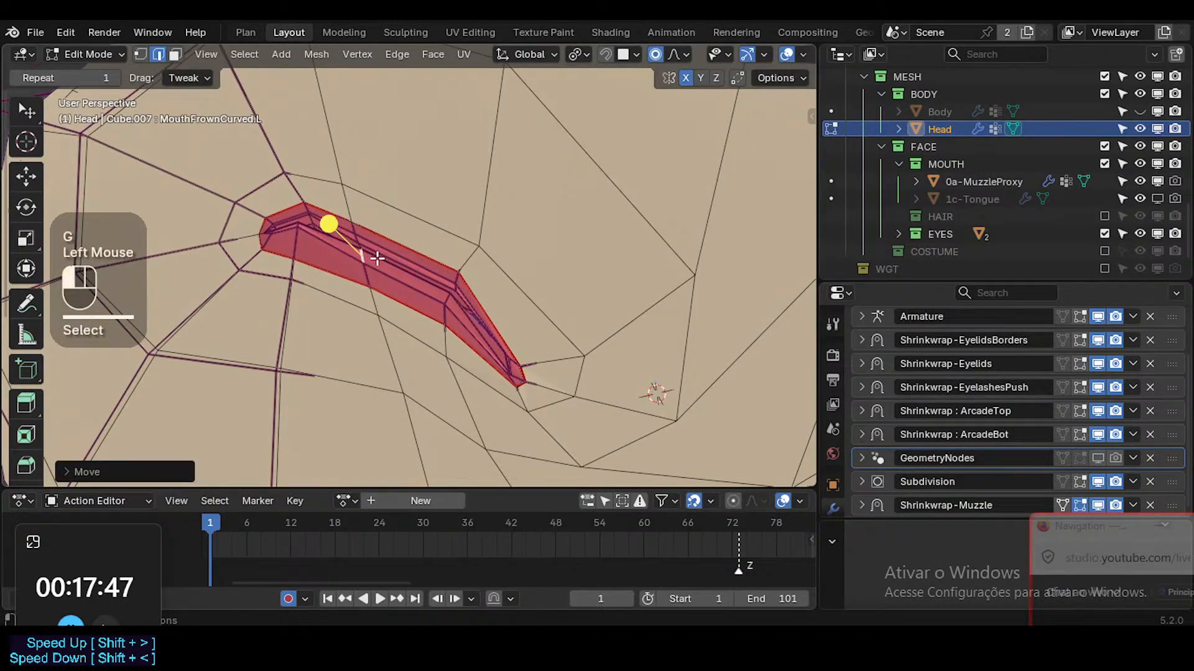
Move and rotate the upper lip edge before the bend, and raise the inner edge leading to the outer corner
{"action": "left_click", "coordinate": [352, 224]}
{"action": "left_click", "coordinate": [352, 224]}
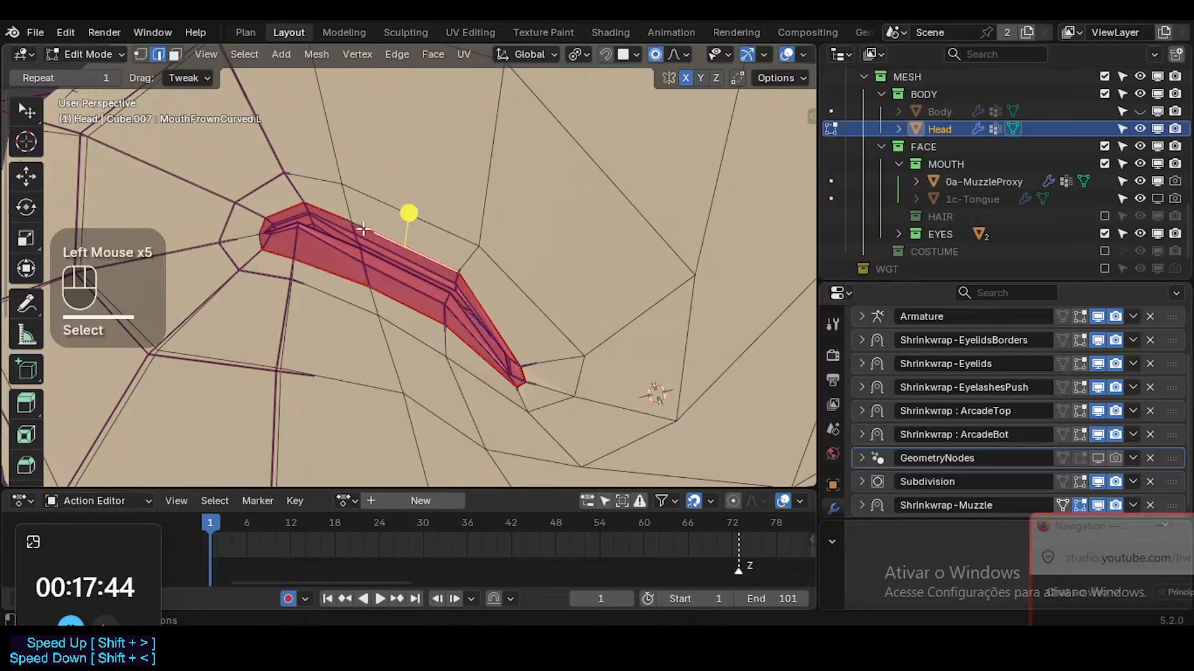
{"action": "key", "text": "g"}
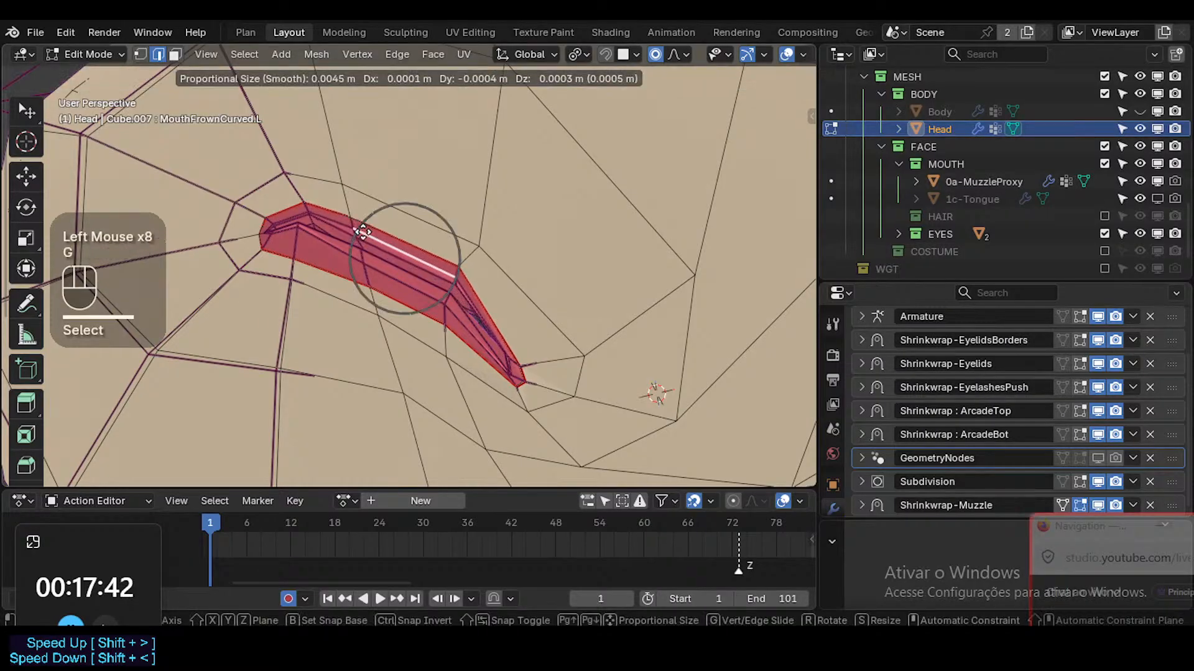
{"action": "left_click", "coordinate": [366, 236]}
{"action": "key", "text": "r"}
{"action": "left_click", "coordinate": [460, 296]}
{"action": "left_click", "coordinate": [544, 295]}
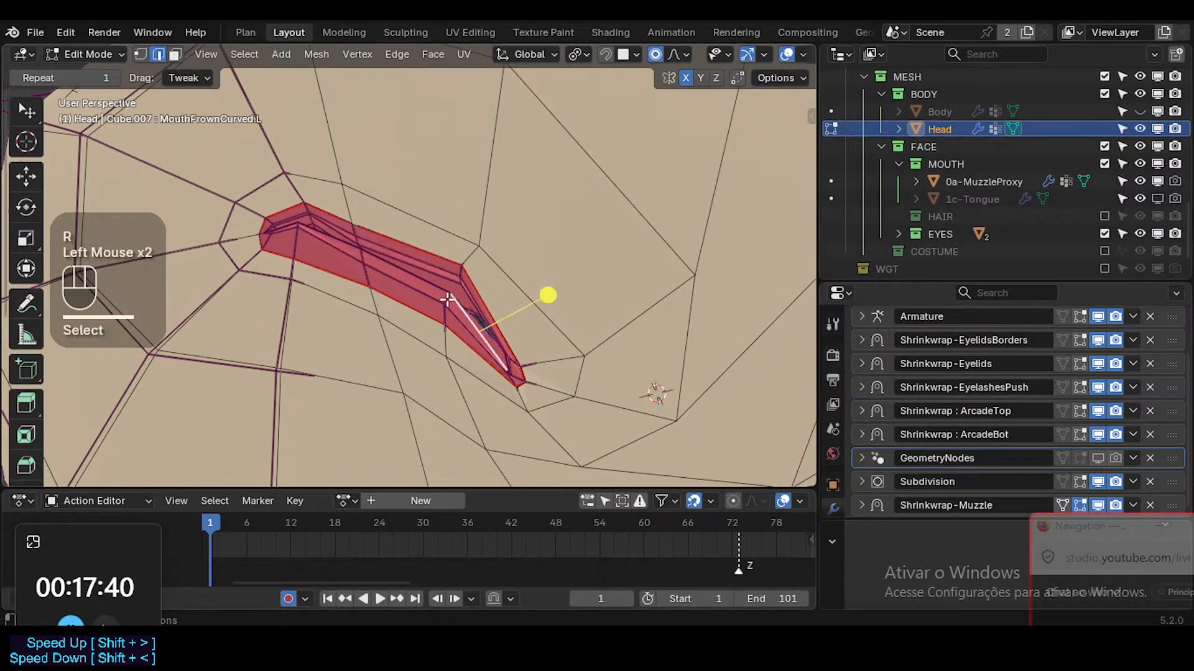
{"action": "key", "text": "g"}
{"action": "left_click", "coordinate": [450, 291]}
Fine-tune the upper lip's bend vertex and the inner vertex below it with small precise moves
{"action": "middle_click_drag", "start_coordinate": [472, 272], "coordinate": [487, 308]}
{"action": "key", "text": "1"}
{"action": "left_click", "coordinate": [469, 266]}
{"action": "key", "text": "g"}
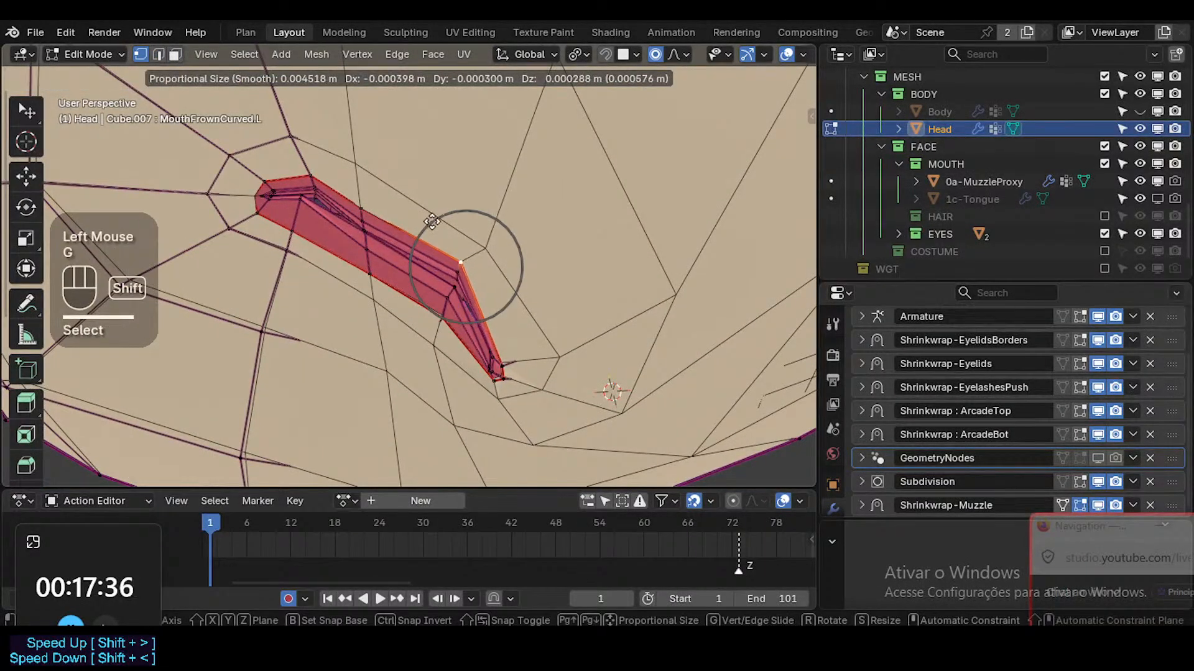
{"action": "left_click", "coordinate": [438, 271], "text": "shift"}
{"action": "left_click", "coordinate": [441, 278]}
{"action": "key", "text": "g"}
{"action": "left_click", "coordinate": [359, 233], "text": "shift"}
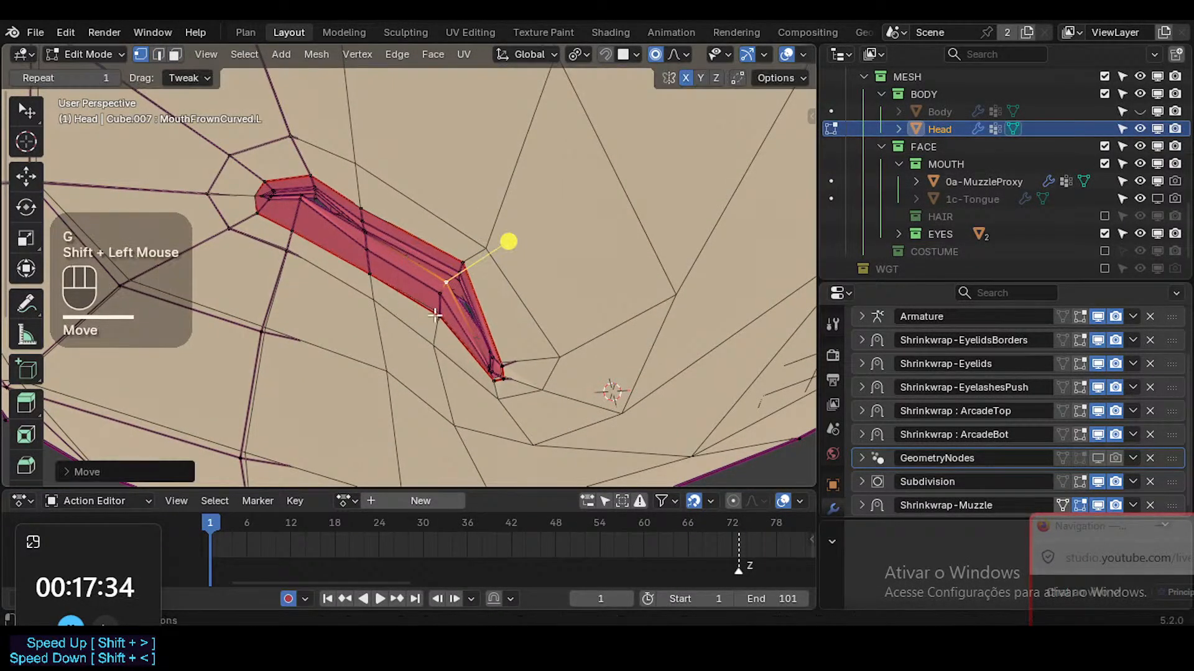
Move the lower lip's bend vertex and the inner upper lip vertex at the bend slightly inward
{"action": "left_click", "coordinate": [439, 316]}
{"action": "key", "text": "g"}
{"action": "left_click", "coordinate": [375, 285], "text": "shift"}
{"action": "left_click", "coordinate": [457, 275]}
{"action": "key", "text": "g"}
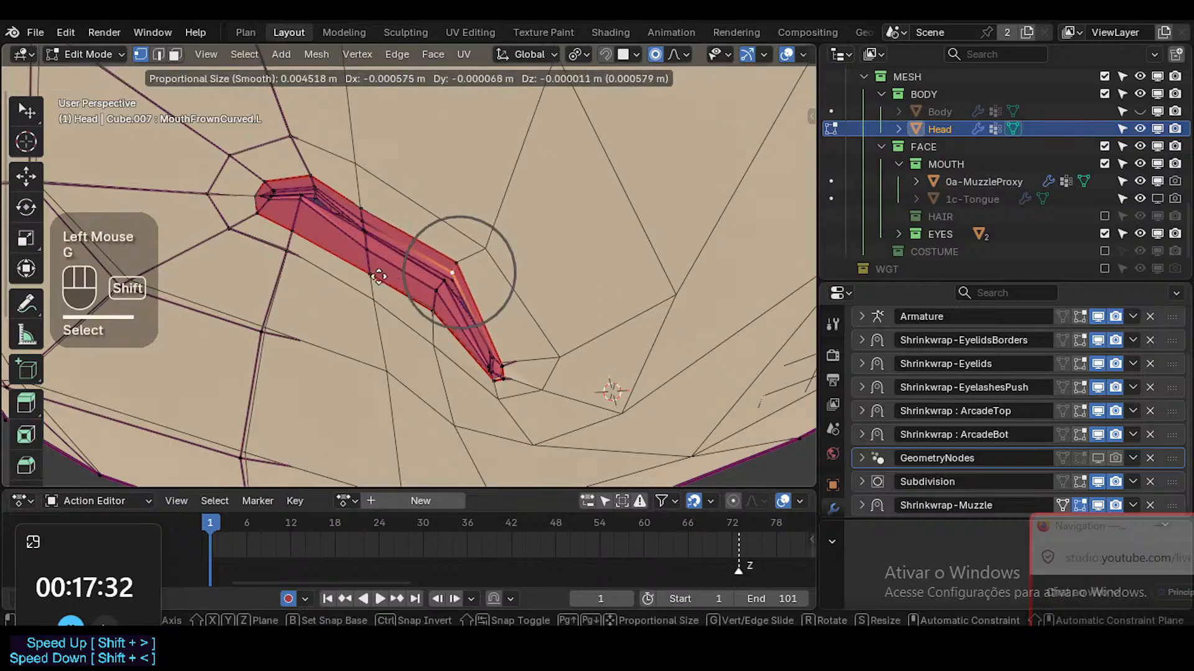
{"action": "left_click", "coordinate": [449, 275]}
Rotate and move the vertex at the mouth's outer corner outward to widen the corner
{"action": "left_click", "coordinate": [505, 365]}
{"action": "key", "text": "g"}
{"action": "left_click", "coordinate": [567, 404]}
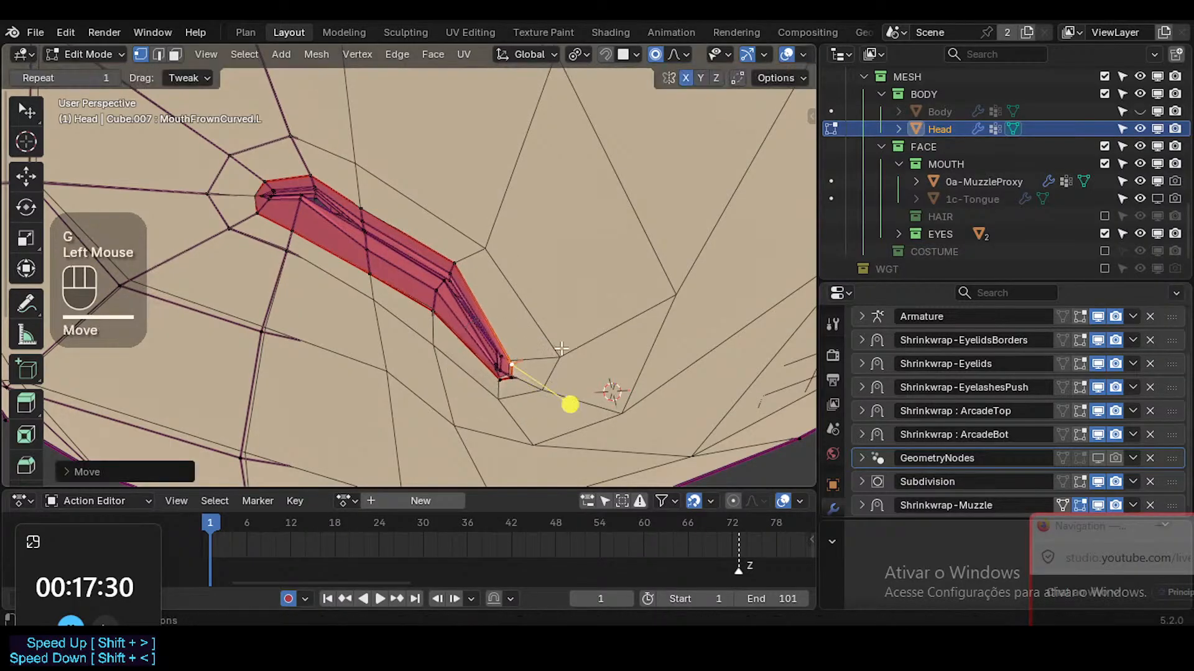
{"action": "key", "text": "r"}
{"action": "left_click", "coordinate": [552, 352]}
{"action": "key", "text": "g"}
{"action": "left_click", "coordinate": [560, 350], "text": "shift"}
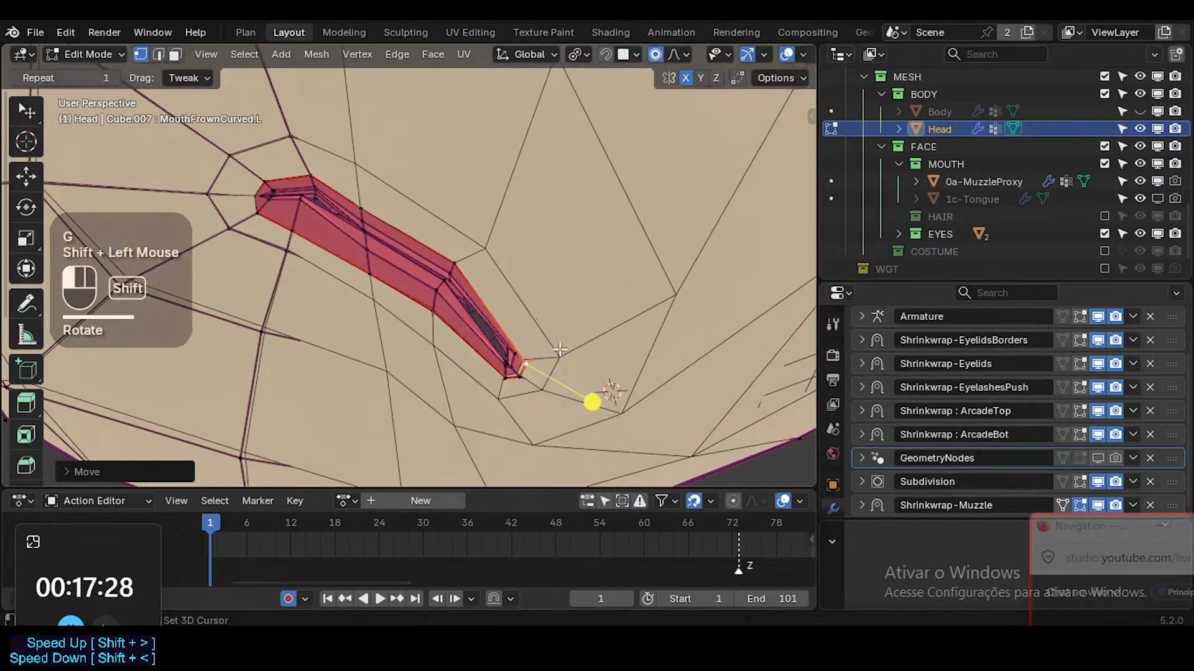
Edge-slide the lower lip edge beside the mouth's outer corner toward the bend
{"action": "left_click", "coordinate": [513, 361]}
{"action": "key", "text": "2"}
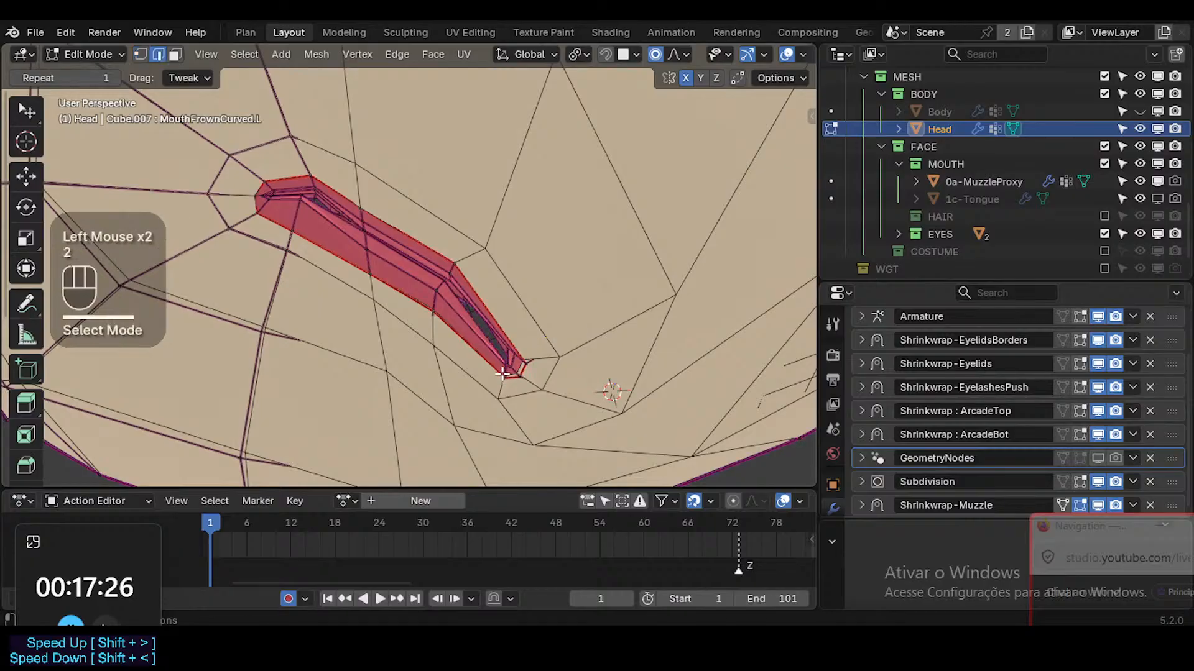
{"action": "left_click", "coordinate": [450, 416]}
{"action": "left_click", "coordinate": [496, 421]}
{"action": "key", "text": "g"}
{"action": "key", "text": "g"}
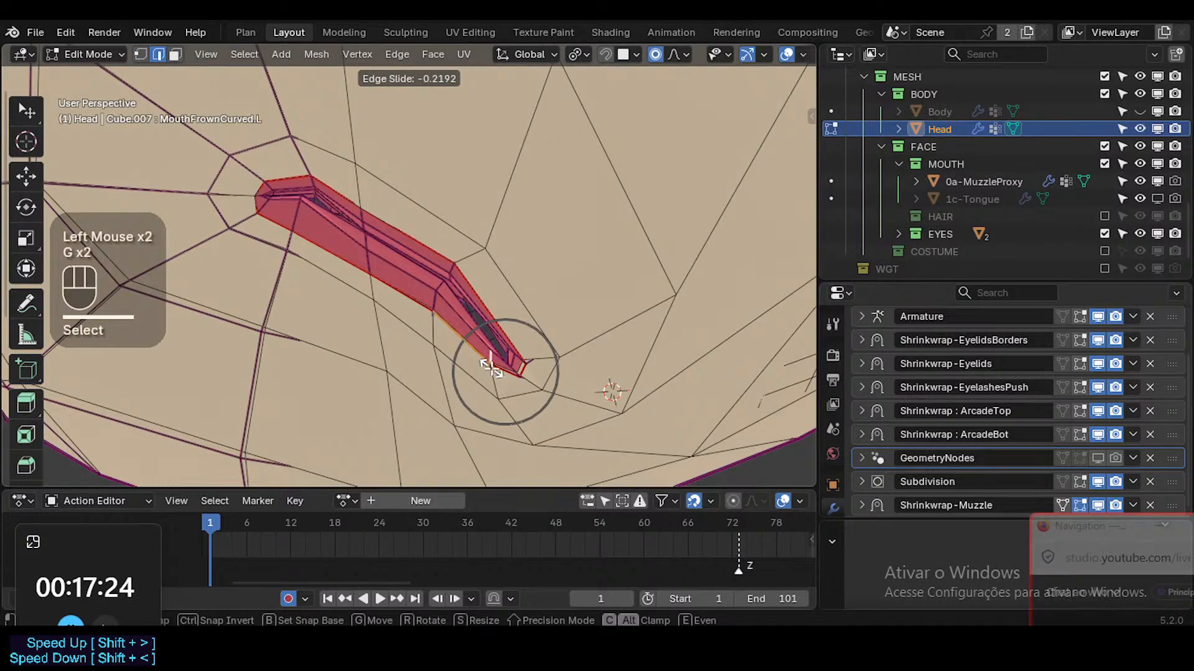
{"action": "left_click", "coordinate": [500, 362]}
Edge-slide the end edge of the mouth's outer corner up the lip, rotate it and fine-tune its position
{"action": "left_click", "coordinate": [547, 405]}
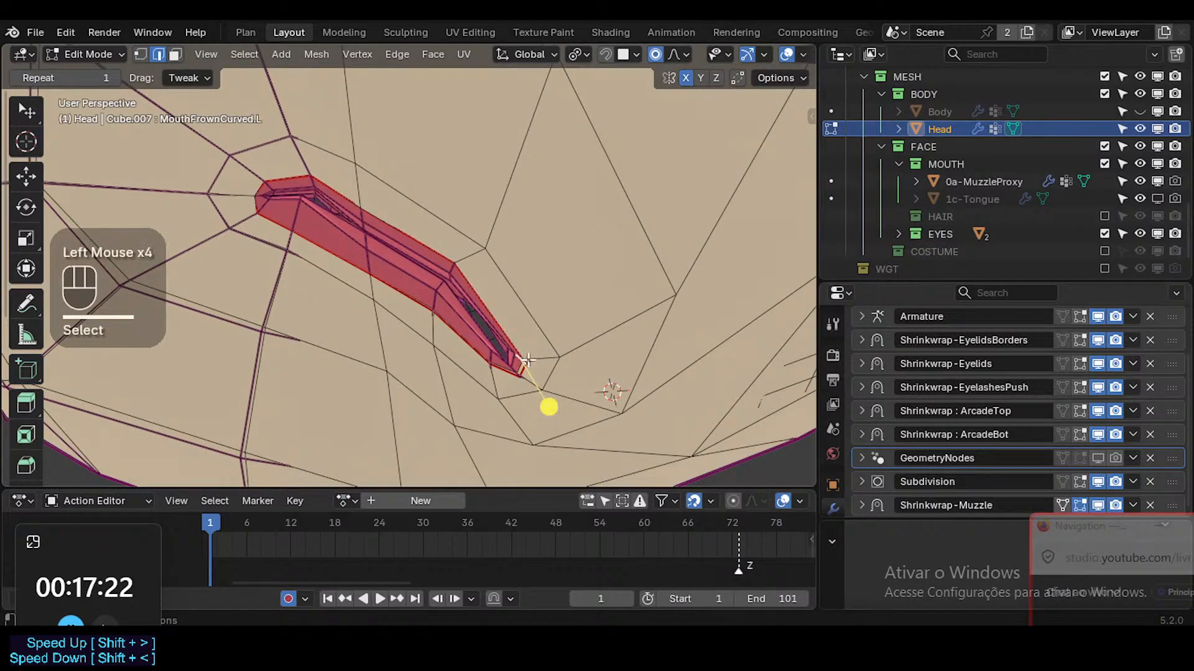
{"action": "key", "text": "g"}
{"action": "key", "text": "g"}
{"action": "left_click", "coordinate": [597, 348]}
{"action": "key", "text": "r"}
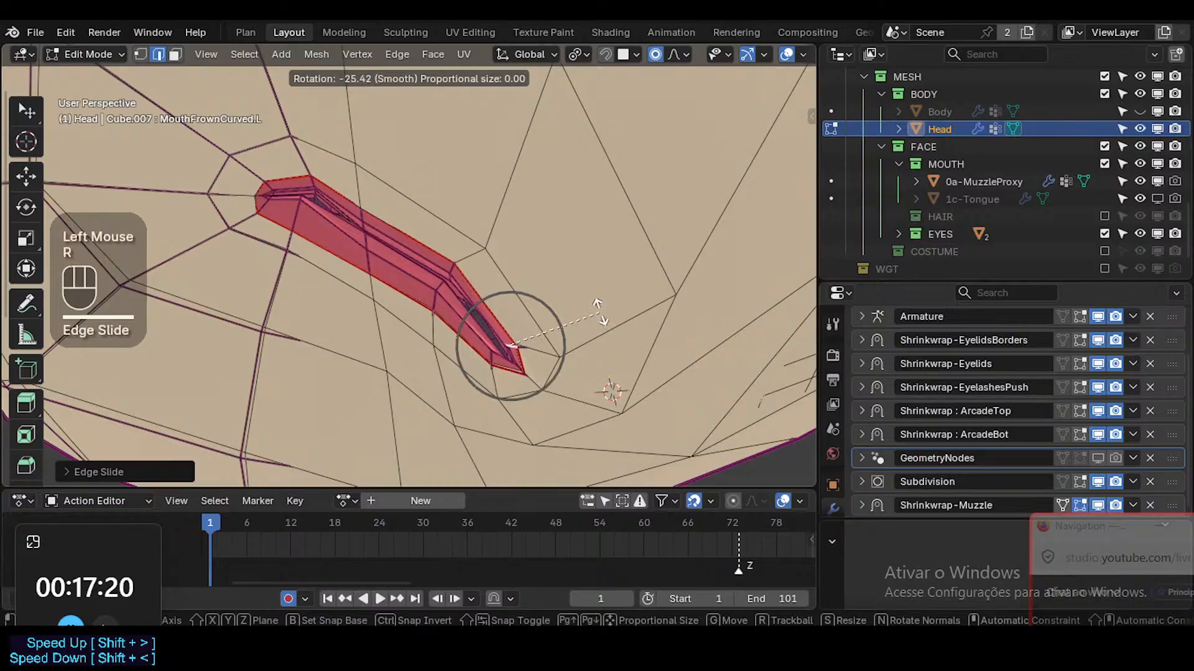
{"action": "left_click", "coordinate": [546, 394]}
{"action": "key", "text": "g"}
{"action": "left_click", "coordinate": [547, 391], "text": "shift"}
Move the lowest vertex of the mouth's outer corner inward to round off the tip
{"action": "key", "text": "1"}
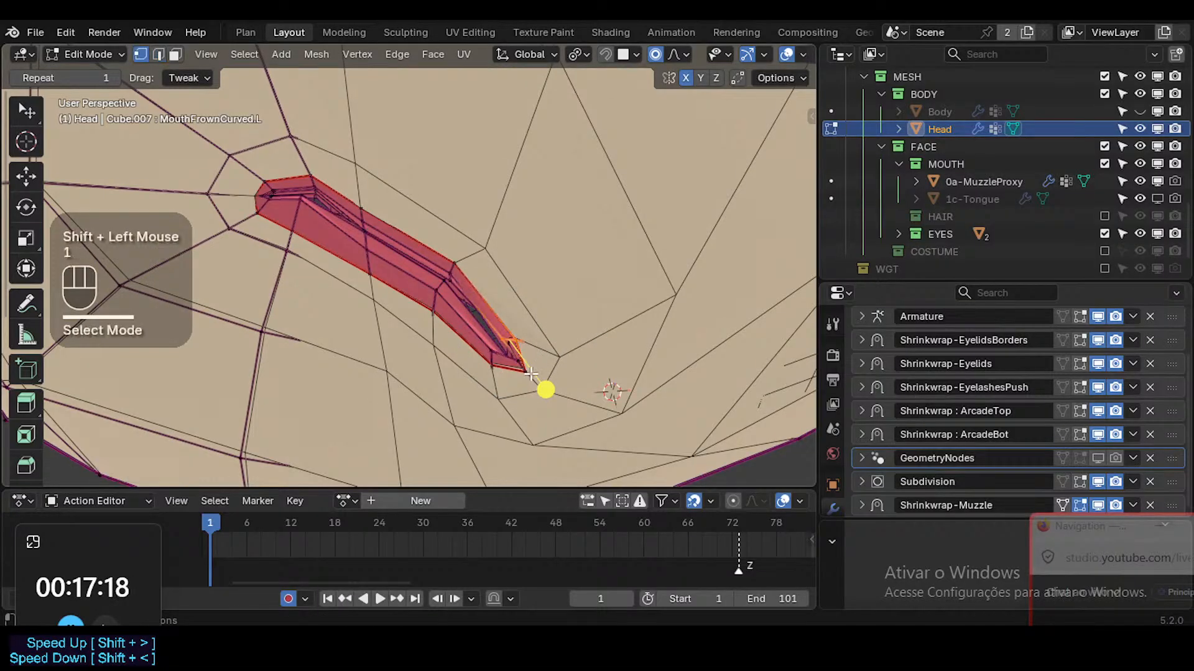
{"action": "left_click", "coordinate": [528, 371]}
{"action": "key", "text": "g"}
{"action": "left_click", "coordinate": [507, 373]}
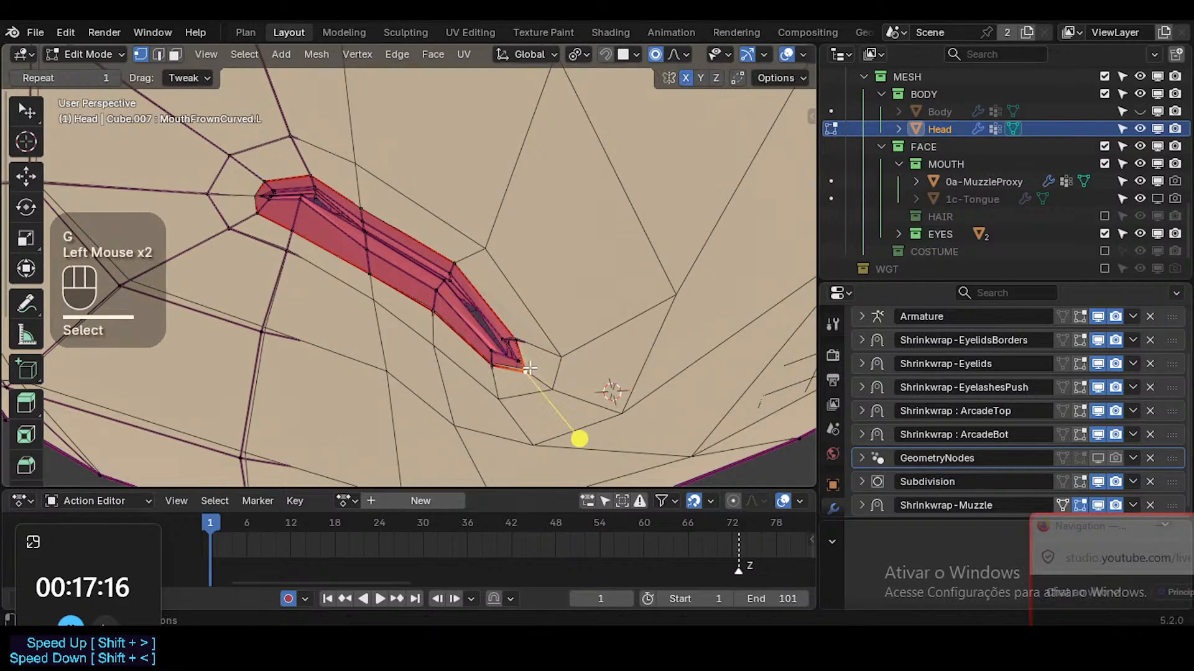
{"action": "key", "text": "g"}
{"action": "left_click", "coordinate": [521, 364]}
Enable X-ray and snap the surrounding loop's vertices near the mouth's outer corner onto the muzzle proxy
{"action": "left_click", "coordinate": [553, 384]}
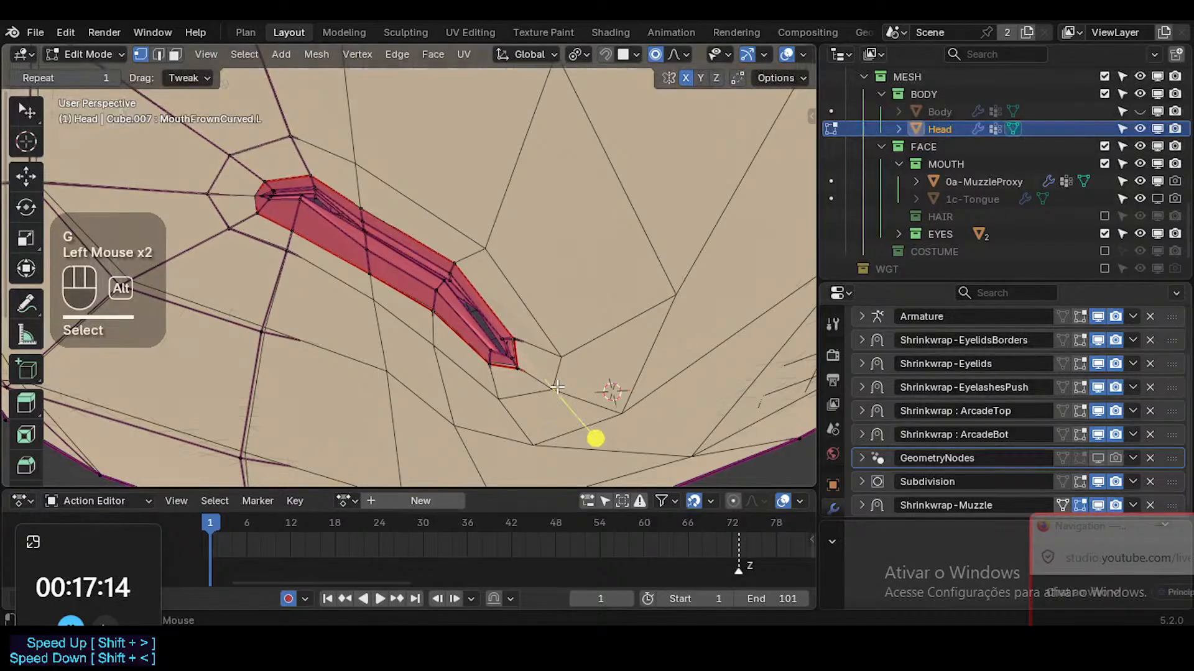
{"action": "key", "text": "alt+z"}
{"action": "left_click", "coordinate": [546, 379]}
{"action": "key", "text": "g"}
{"action": "left_click", "coordinate": [543, 378], "text": "ctrl"}
{"action": "left_click", "coordinate": [522, 351]}
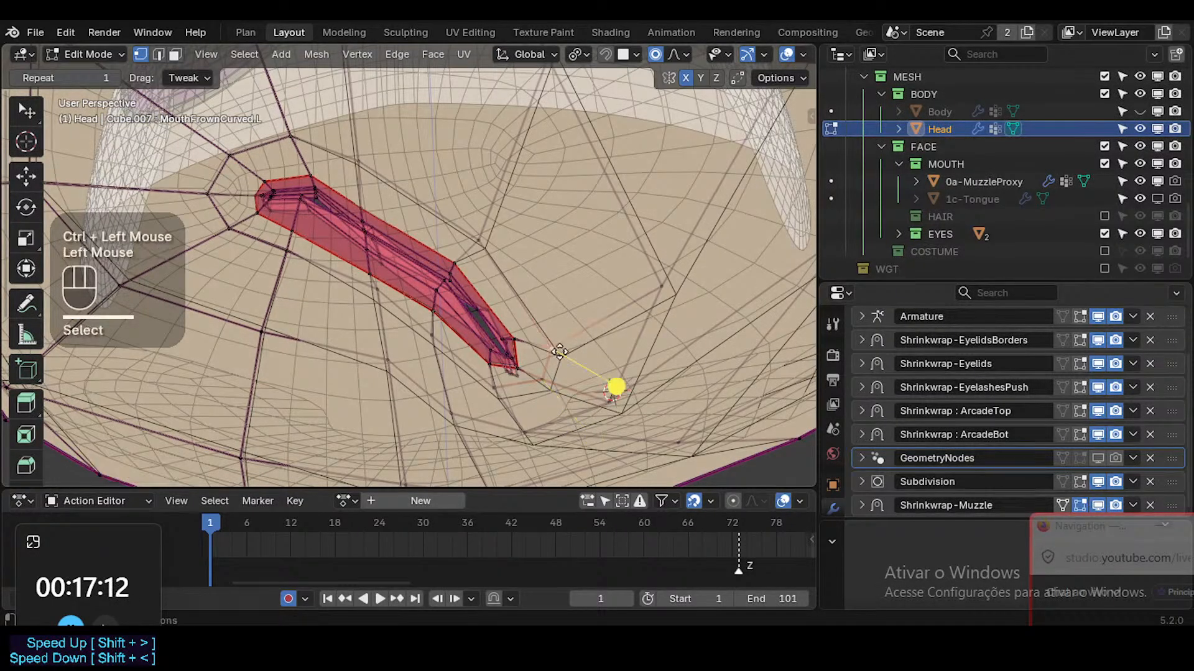
{"action": "key", "text": "g"}
{"action": "left_click", "coordinate": [520, 356], "text": "ctrl"}
{"action": "left_click", "coordinate": [493, 398]}
{"action": "key", "text": "g"}
{"action": "left_click", "coordinate": [493, 397], "text": "ctrl"}
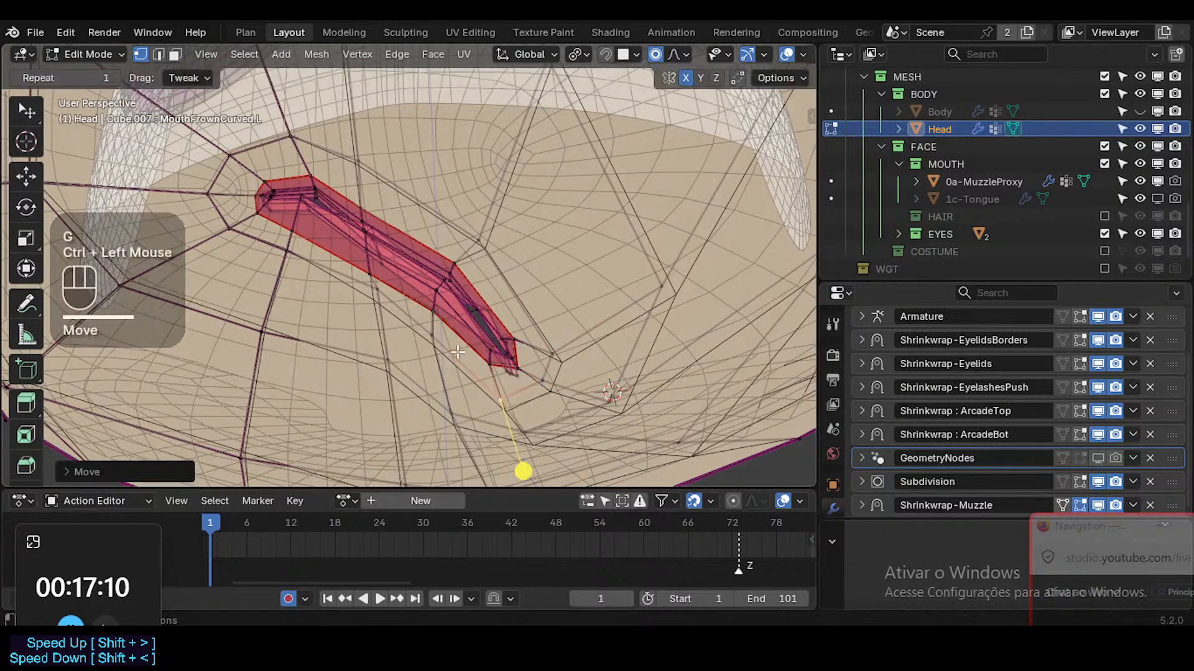
Snap the edge loop surrounding the mouth onto the muzzle proxy, exit mesh editing and turn off X-ray
{"action": "key", "text": "alt+a"}
{"action": "key", "text": "2"}
{"action": "left_click", "coordinate": [454, 363], "text": "alt+shift"}
{"action": "key", "text": "g"}
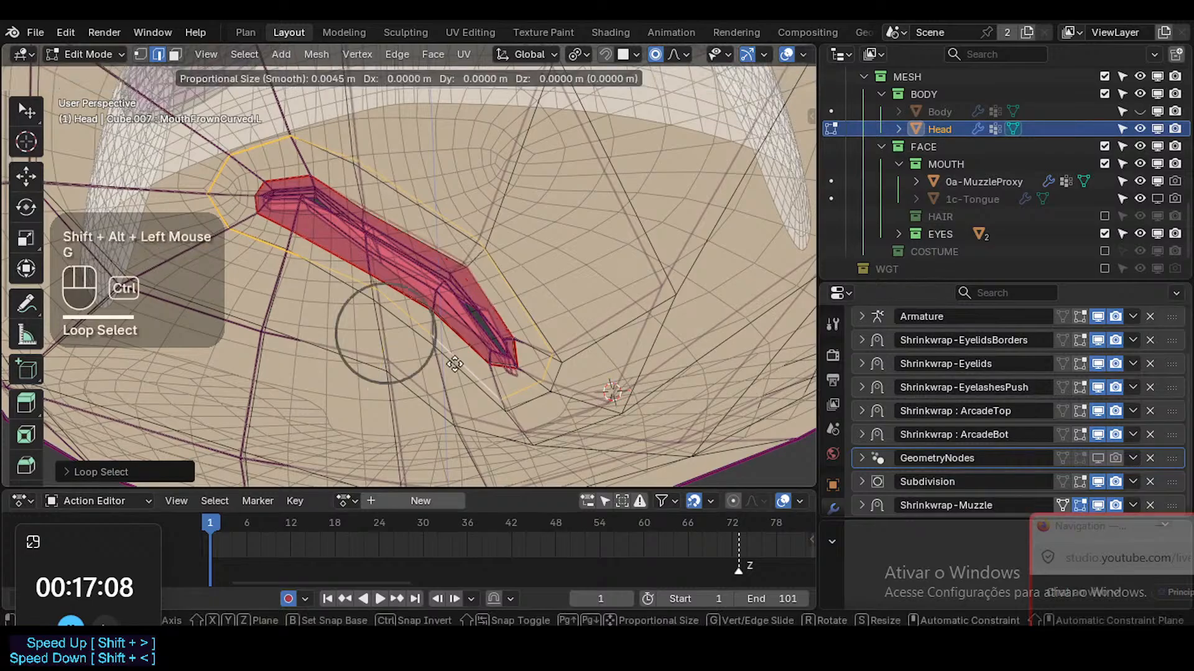
{"action": "left_click", "coordinate": [454, 364], "text": "ctrl"}
{"action": "key", "text": "Tab"}
{"action": "key", "text": "shift+alt+z"}
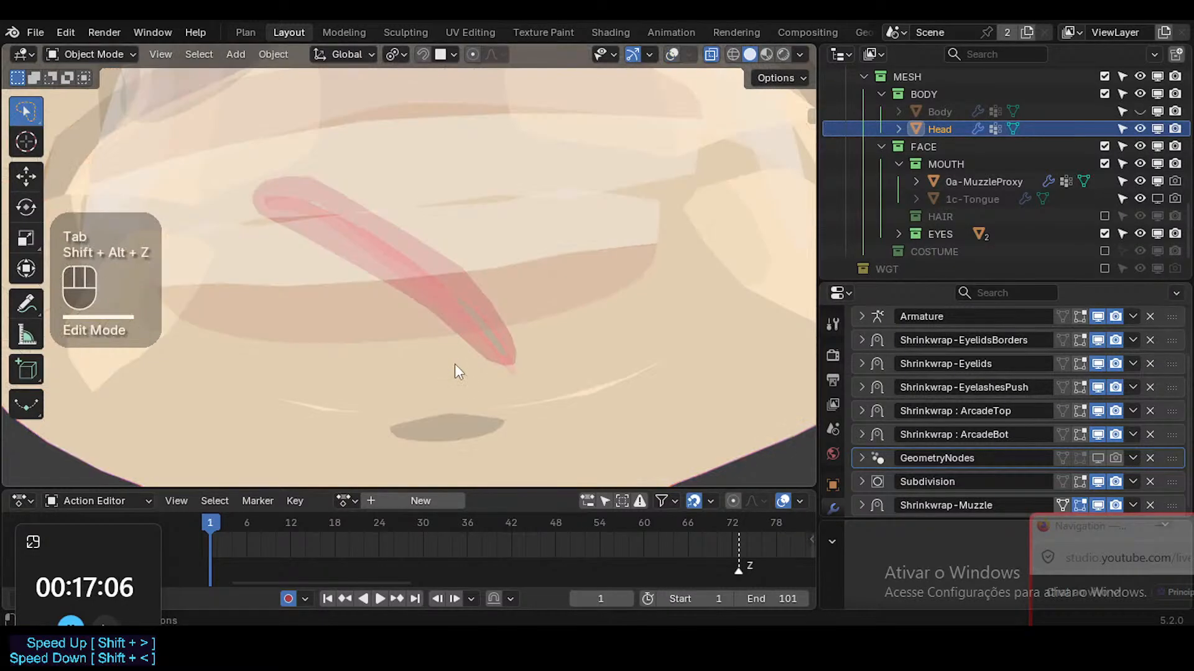
{"action": "key", "text": "alt+z"}
{"action": "scroll", "coordinate": [455, 364], "scroll_direction": "down", "scroll_amount": 3}
{"action": "scroll", "coordinate": [456, 364], "scroll_direction": "up", "scroll_amount": 1}
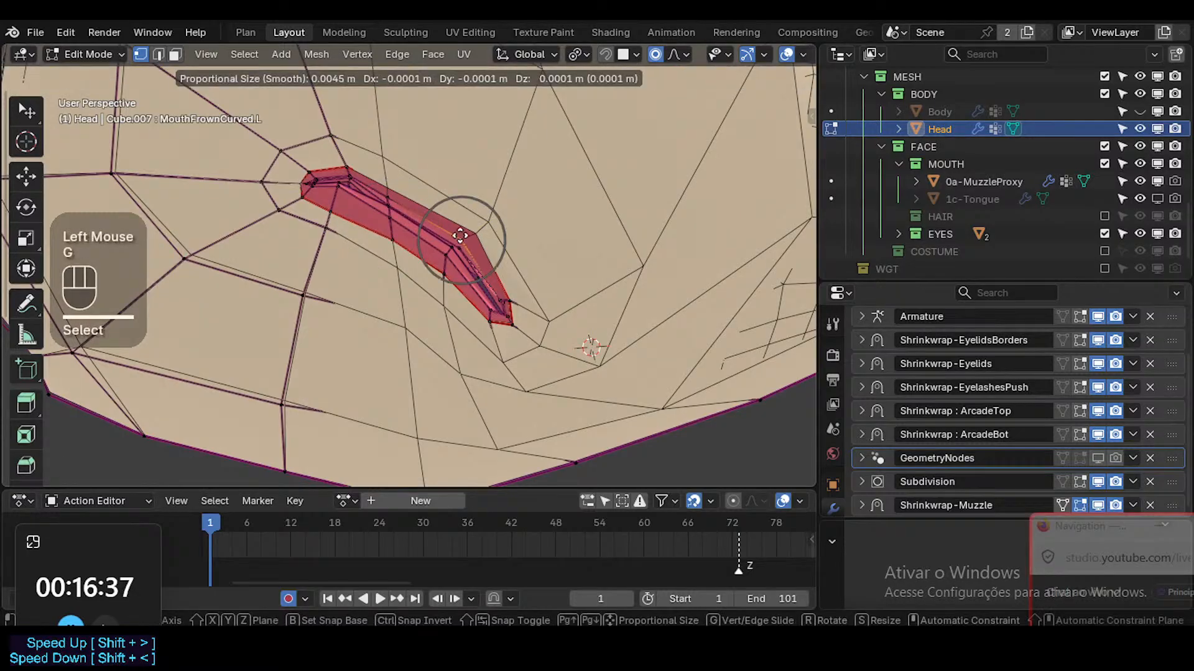
Fine-tune the positions of the upper lip vertices at the bend and at the mouth's outer corner
{"action": "left_click", "coordinate": [460, 237], "text": "shift"}
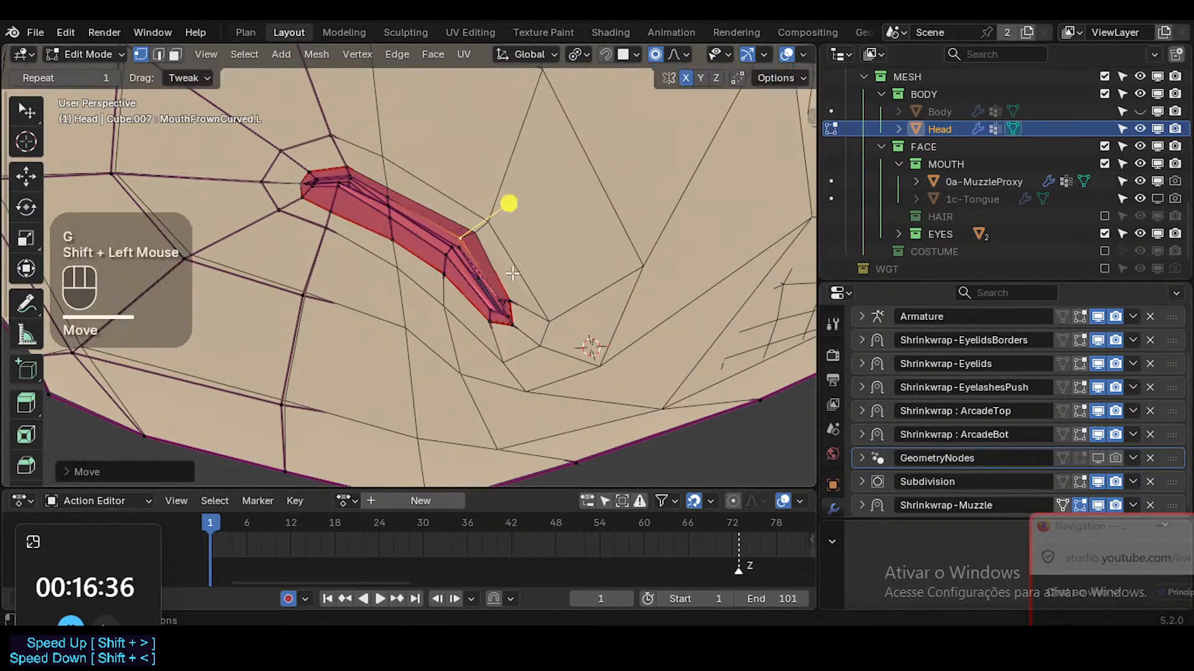
{"action": "left_click", "coordinate": [511, 302]}
{"action": "key", "text": "g"}
{"action": "left_click", "coordinate": [525, 293], "text": "shift"}
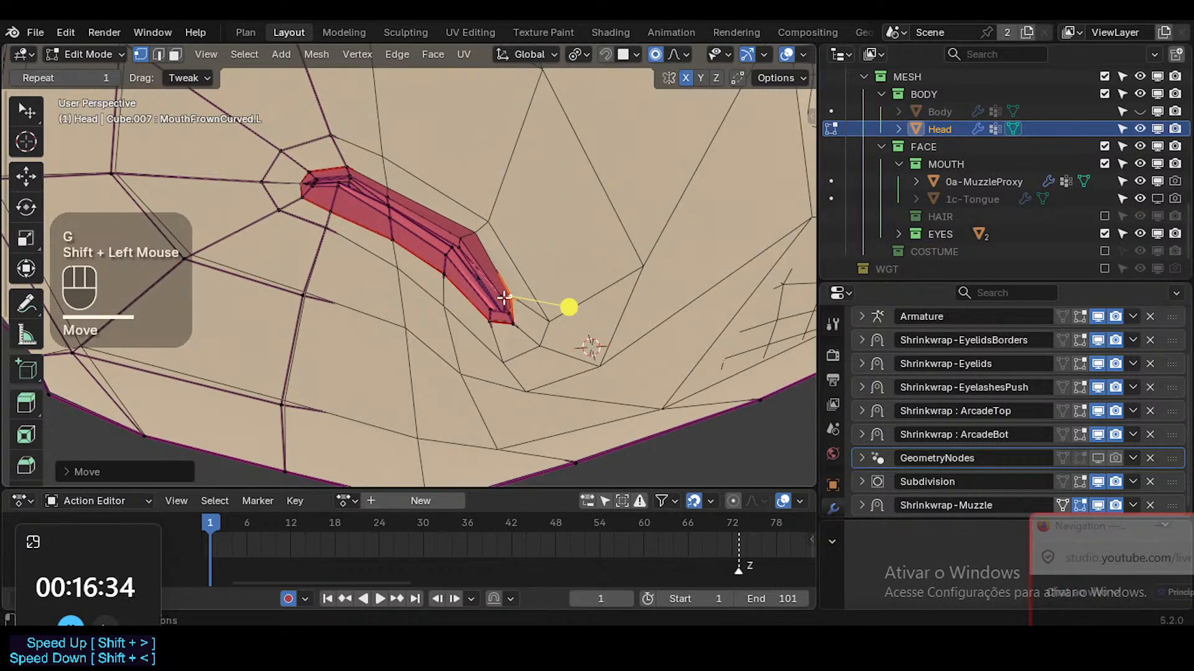
Select the face loops along the lips and smooth their vertices
{"action": "key", "text": "3"}
{"action": "left_click", "coordinate": [460, 248], "text": "alt+shift"}
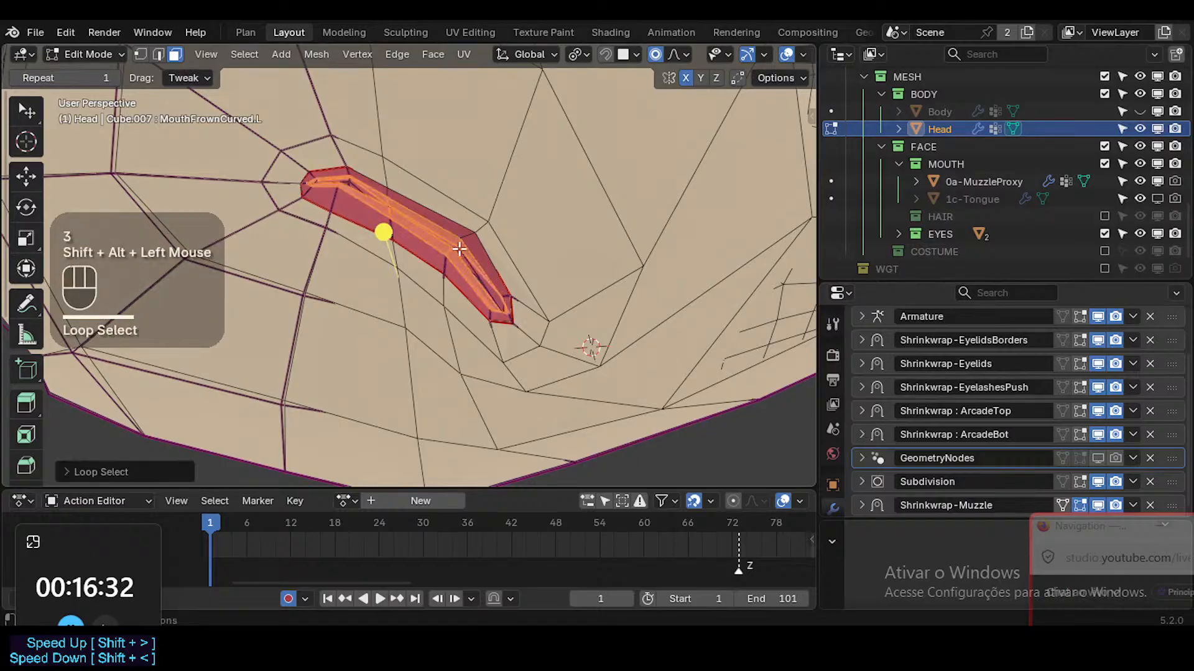
{"action": "key", "text": "l"}
{"action": "left_click_drag", "start_coordinate": [391, 266], "coordinate": [416, 266]}
Try to snap the upper lip's middle, bend and outer corner vertices onto the muzzle proxy
{"action": "key", "text": "alt+a"}
{"action": "key", "text": "1"}
{"action": "left_click", "coordinate": [389, 191]}
{"action": "key", "text": "g"}
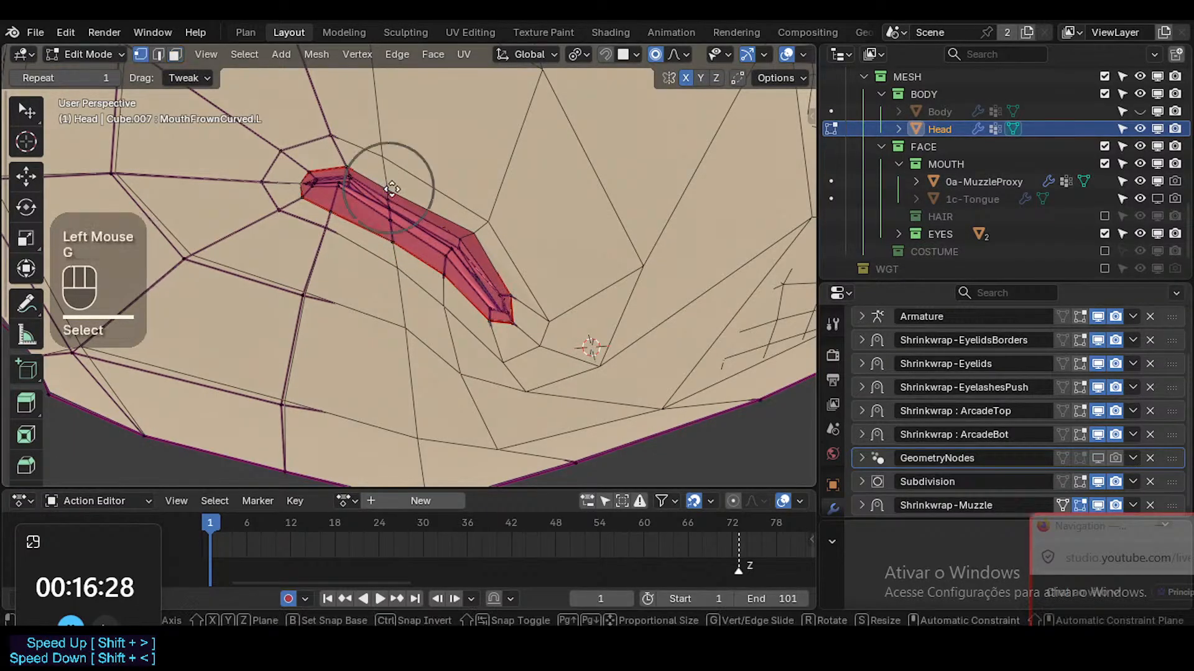
{"action": "left_click", "coordinate": [400, 165], "text": "shift"}
{"action": "key", "text": "g"}
{"action": "left_click", "coordinate": [377, 200], "text": "ctrl"}
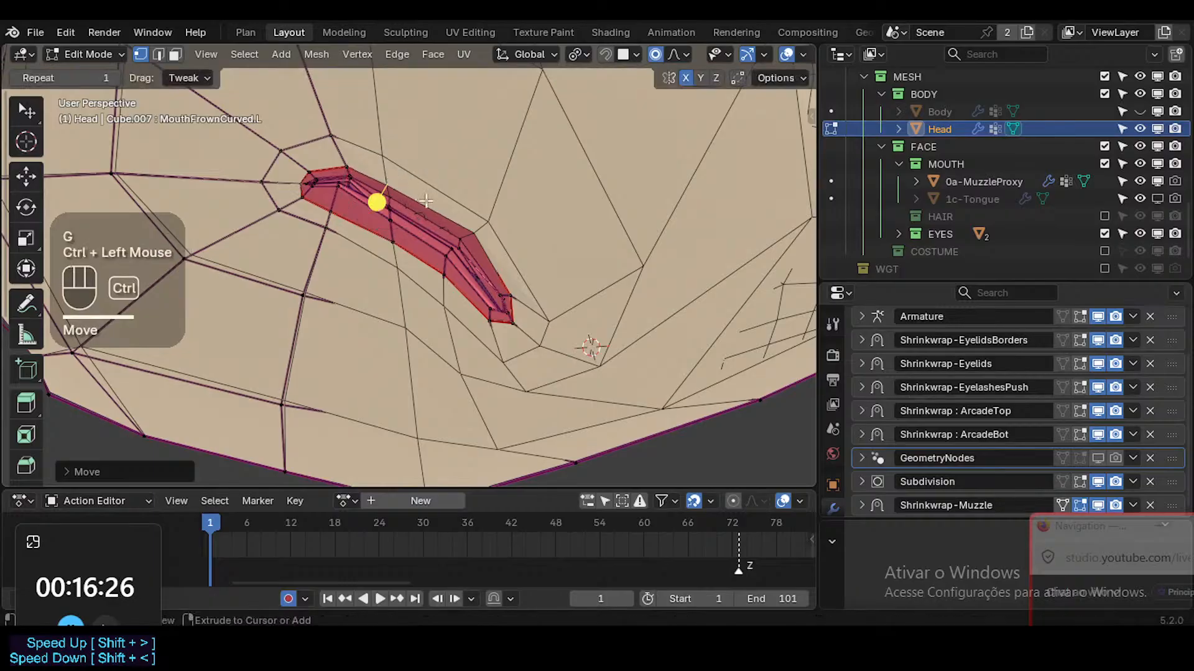
{"action": "left_click", "coordinate": [479, 231]}
{"action": "key", "text": "g"}
{"action": "left_click", "coordinate": [506, 232], "text": "ctrl"}
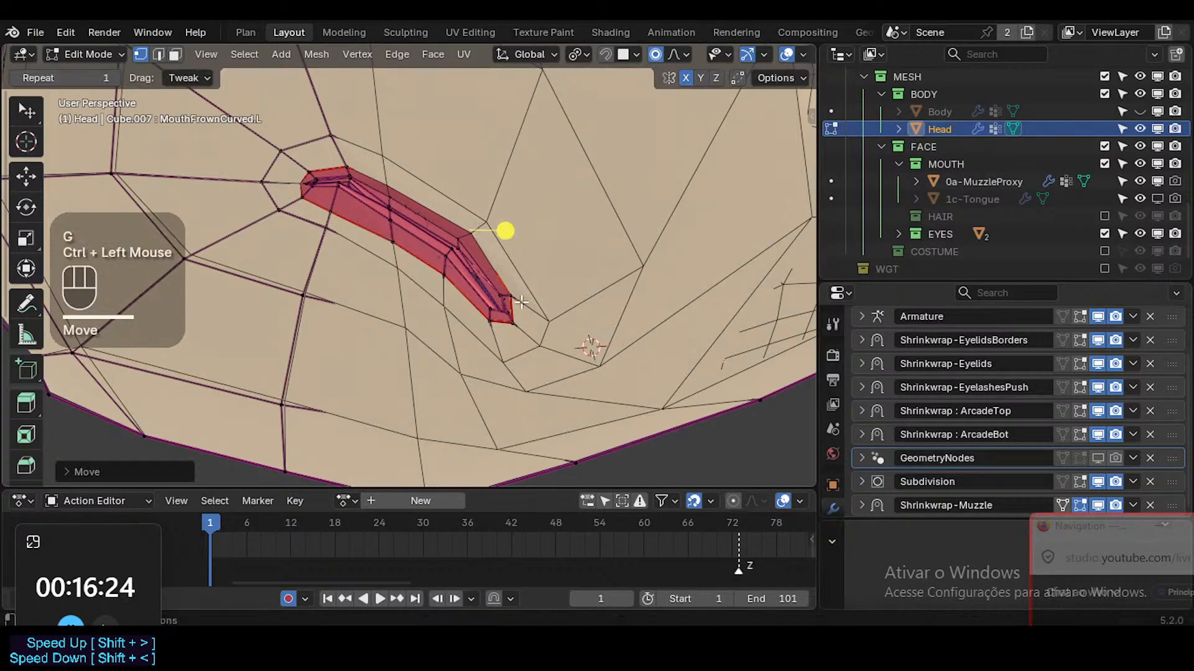
{"action": "left_click", "coordinate": [521, 303]}
{"action": "key", "text": "g"}
{"action": "left_click", "coordinate": [521, 298], "text": "ctrl"}
Undo the individual vertex moves on the upper lip, back to the smoothed lip faces
{"action": "key", "text": "ctrl+z"}
{"action": "key", "text": "ctrl+z"}
{"action": "key", "text": "ctrl+z"}
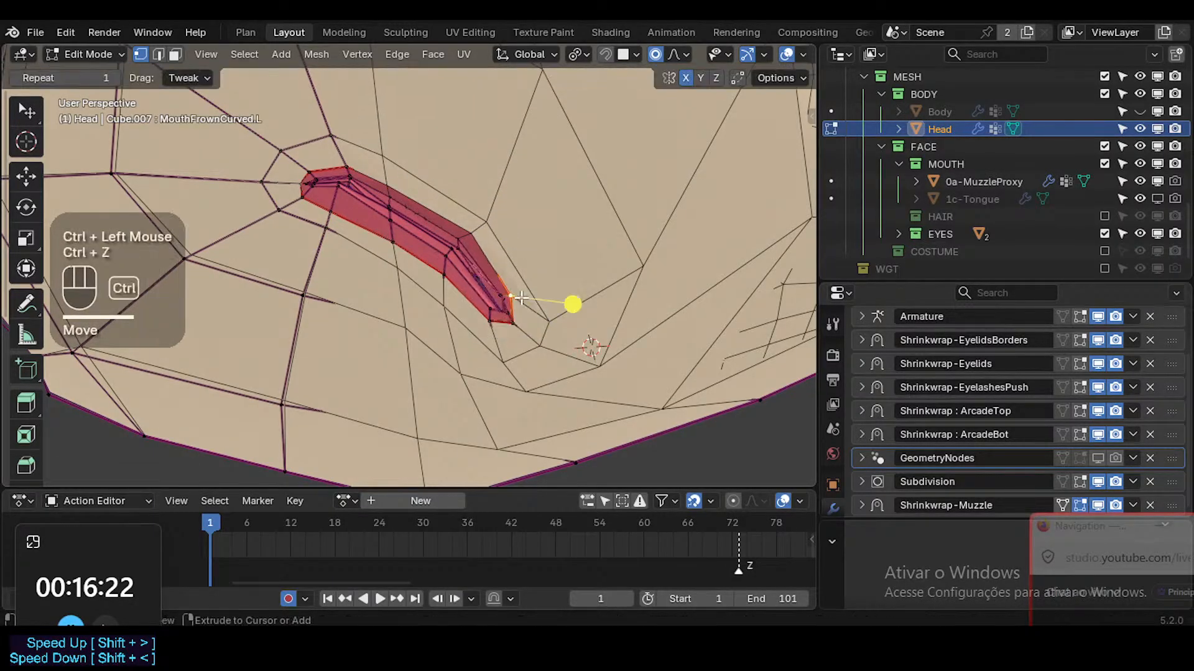
{"action": "key", "text": "ctrl+z"}
{"action": "key", "text": "ctrl+z"}
{"action": "key", "text": "ctrl+z"}
{"action": "key", "text": "ctrl+z"}
{"action": "key", "text": "ctrl+z"}
{"action": "key", "text": "ctrl+z"}
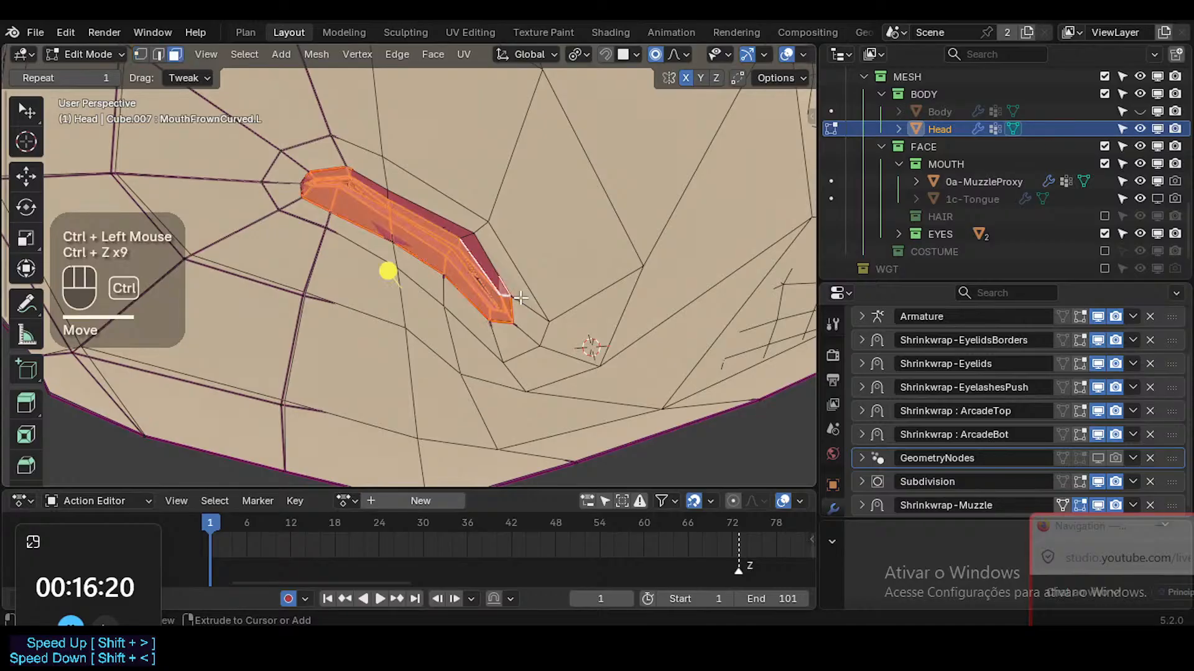
Enable X-ray, select only the outer face loop of the lips and smooth its vertices
{"action": "key", "text": "alt+z"}
{"action": "key", "text": "alt+a"}
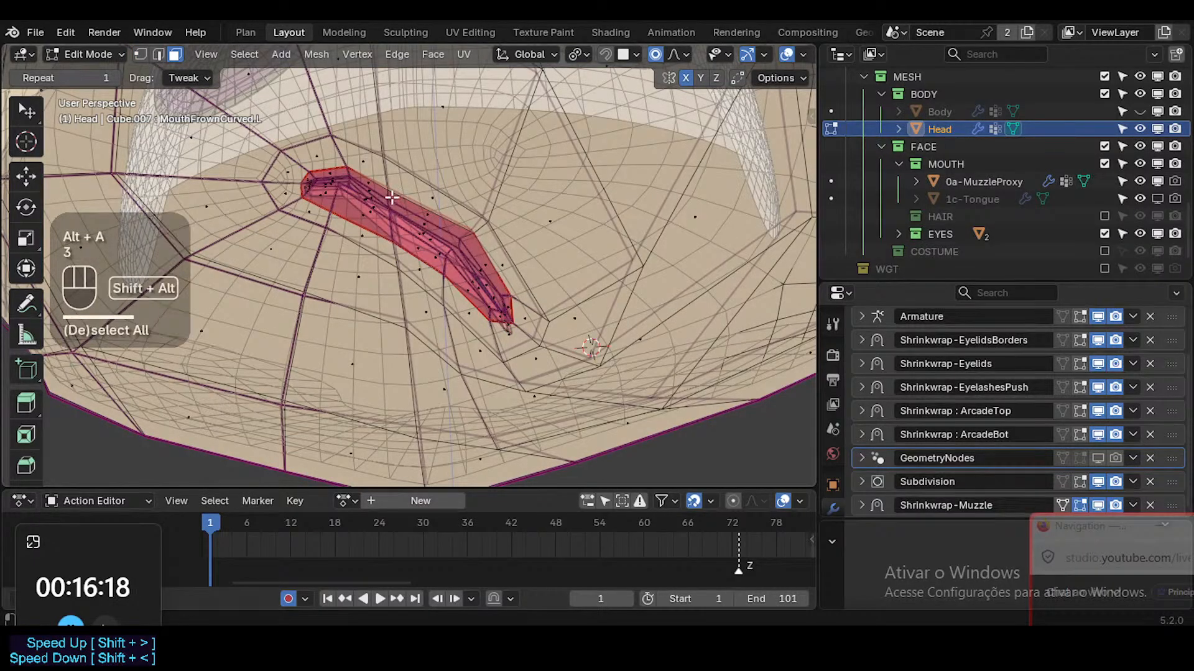
{"action": "key", "text": "3"}
{"action": "left_click", "coordinate": [393, 200], "text": "alt+shift"}
{"action": "left_click_drag", "start_coordinate": [387, 301], "coordinate": [400, 298]}
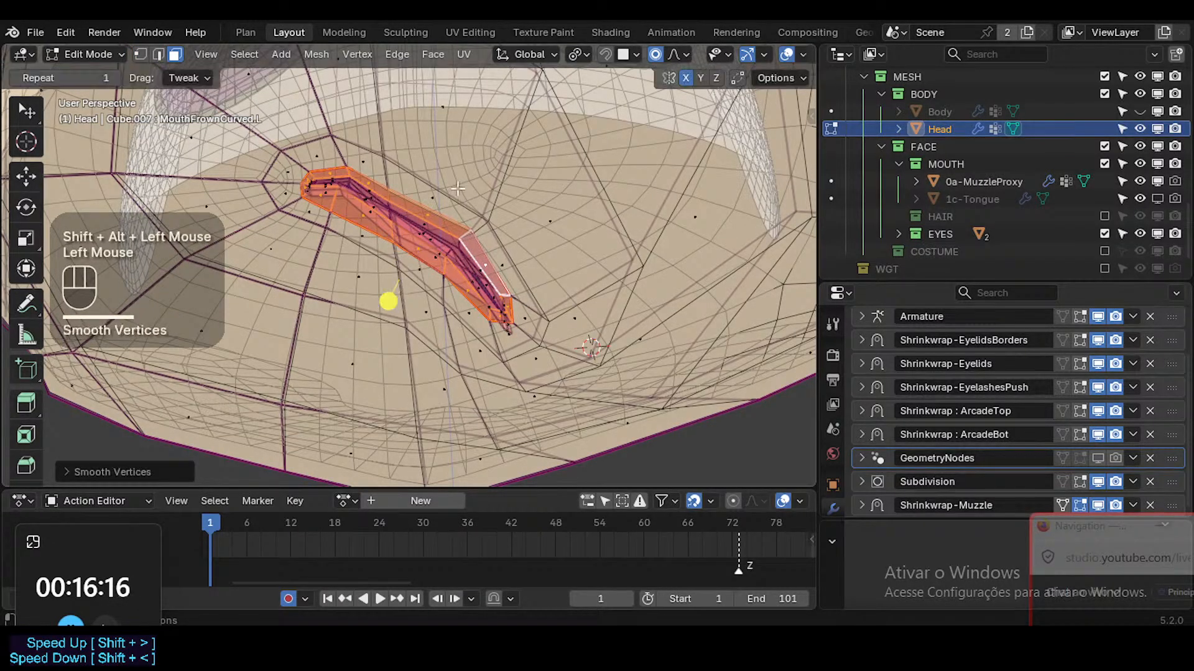
Snap the edge loop around the mouth onto the muzzle proxy again, with proportional editing turned off
{"action": "key", "text": "alt+a"}
{"action": "key", "text": "2"}
{"action": "left_click", "coordinate": [410, 200], "text": "alt+shift"}
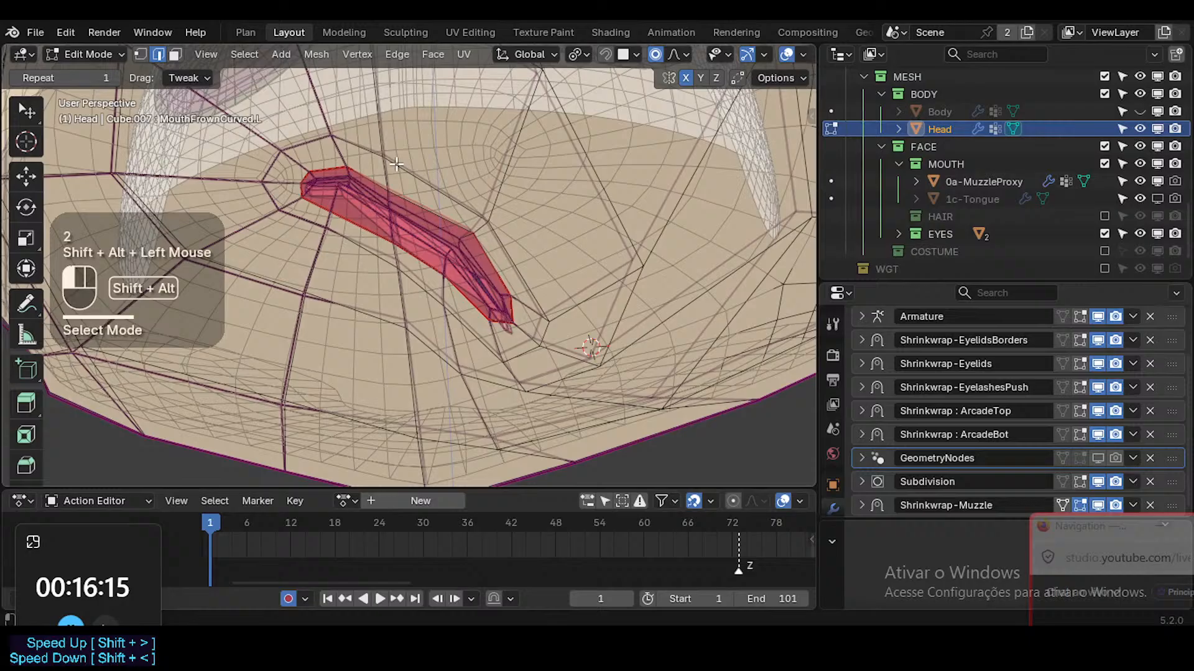
{"action": "key", "text": "g"}
{"action": "left_click", "coordinate": [415, 192], "text": "ctrl"}
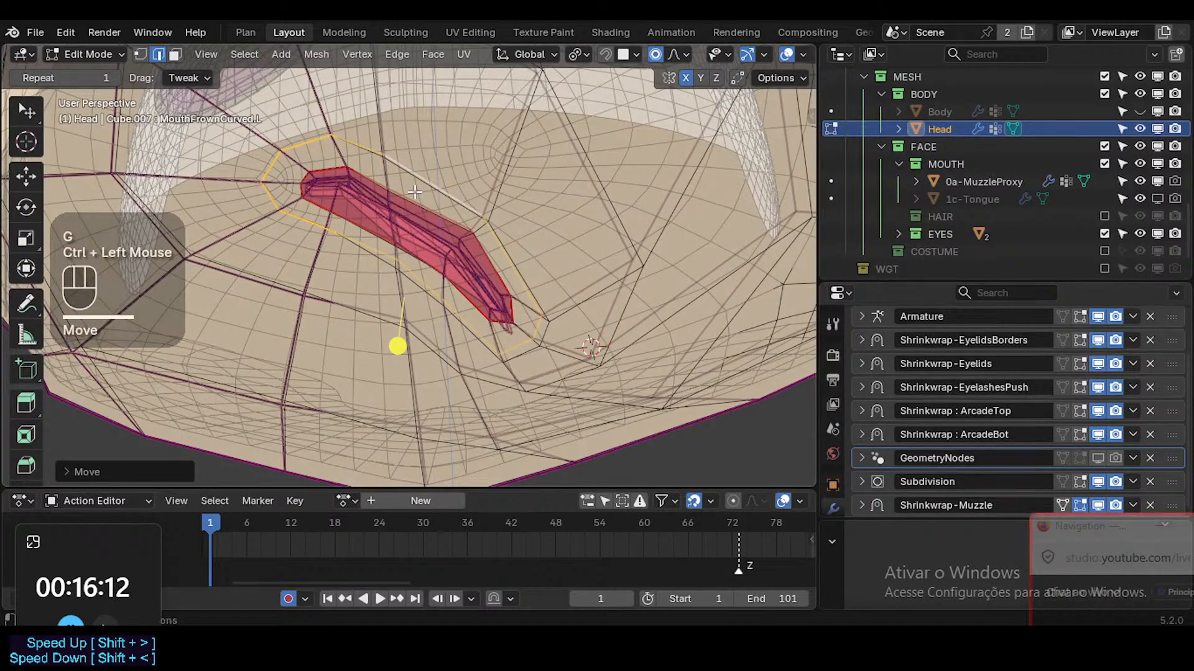
{"action": "key", "text": "o"}
{"action": "key", "text": "g"}
{"action": "left_click", "coordinate": [416, 183], "text": "ctrl"}
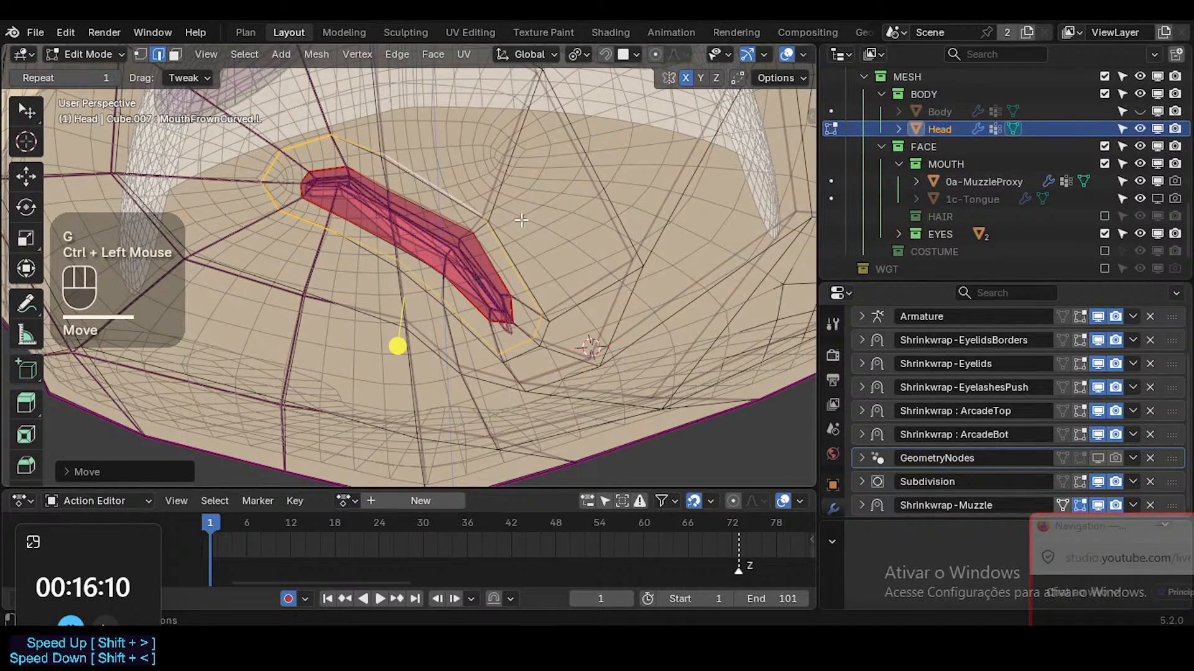
Return to Object Mode, view the face without X-ray or overlays, and save the file
{"action": "key", "text": "Tab"}
{"action": "key", "text": "alt+z"}
{"action": "scroll", "coordinate": [524, 263], "scroll_direction": "down", "scroll_amount": 2}
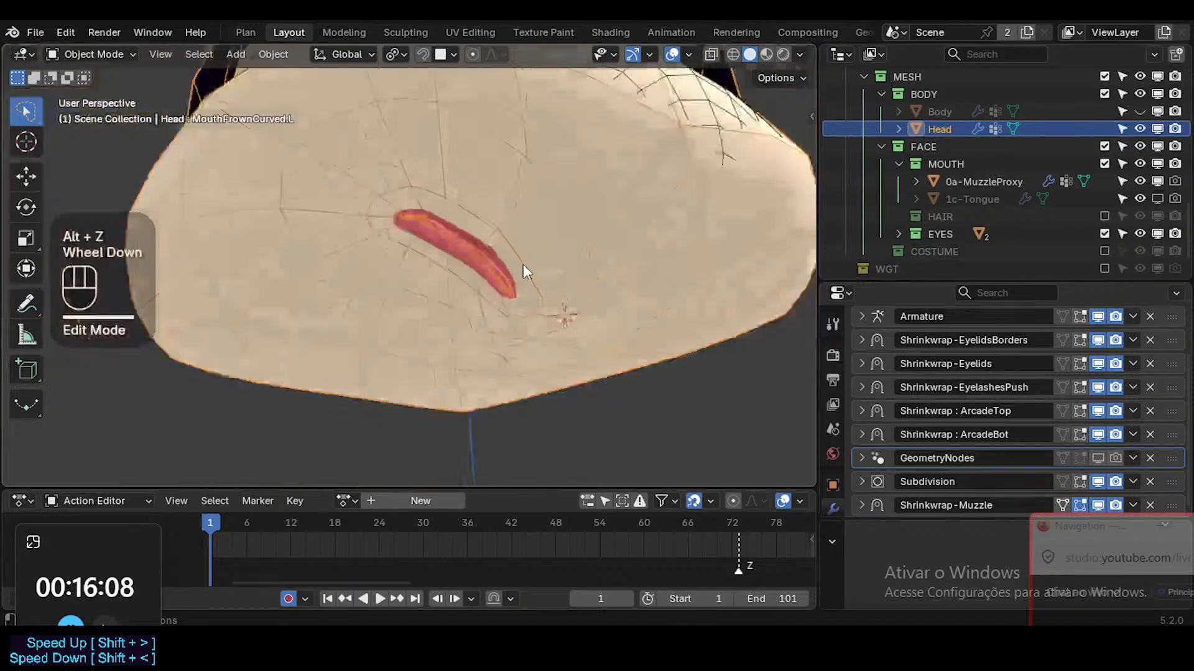
{"action": "key", "text": "shift+alt+z"}
{"action": "middle_click_drag", "start_coordinate": [540, 267], "coordinate": [523, 327], "text": "ctrl"}
{"action": "scroll", "coordinate": [528, 245], "scroll_direction": "down", "scroll_amount": 2}
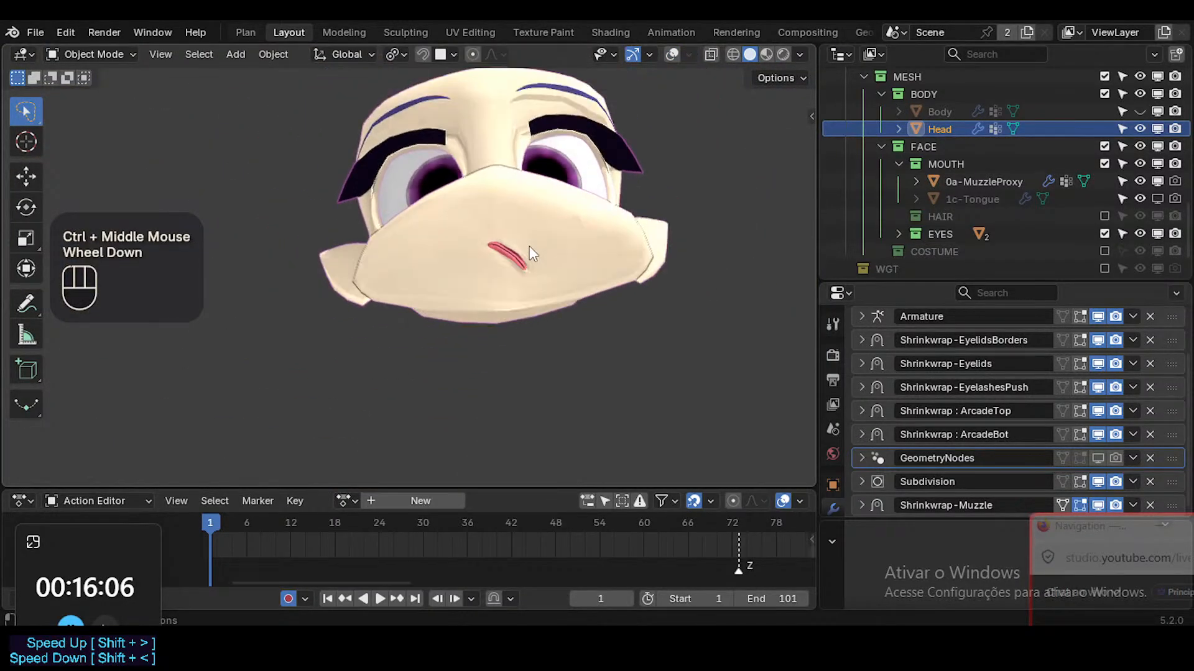
{"action": "middle_click_drag", "start_coordinate": [528, 245], "coordinate": [510, 316]}
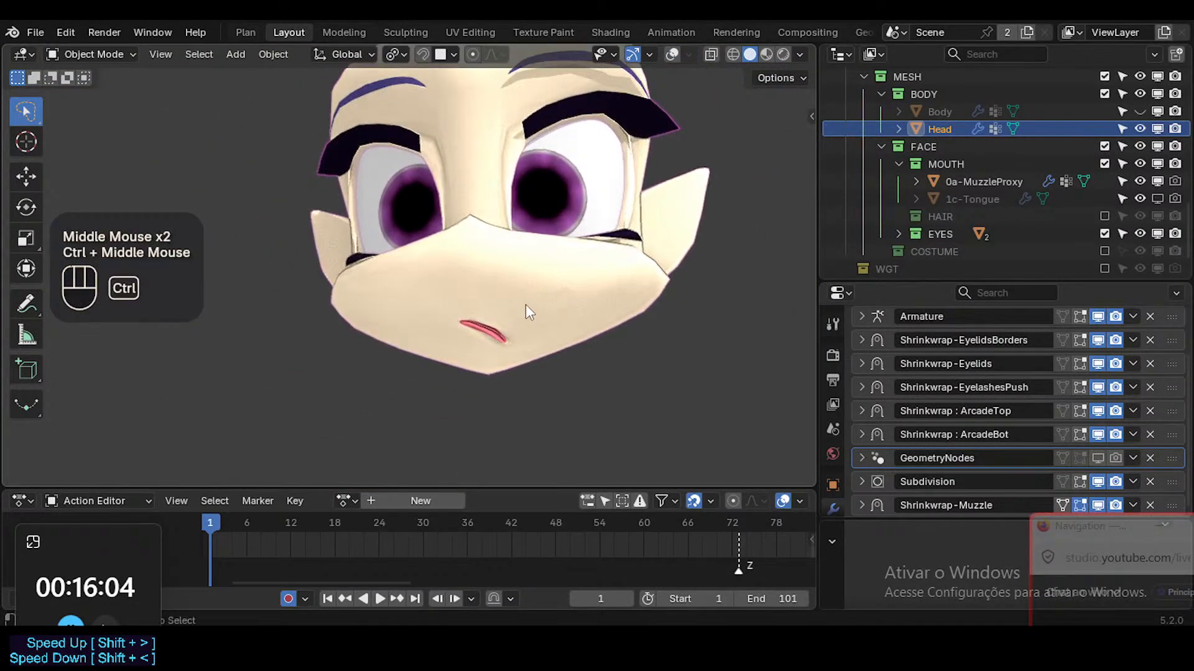
{"action": "key", "text": "ctrl+s"}
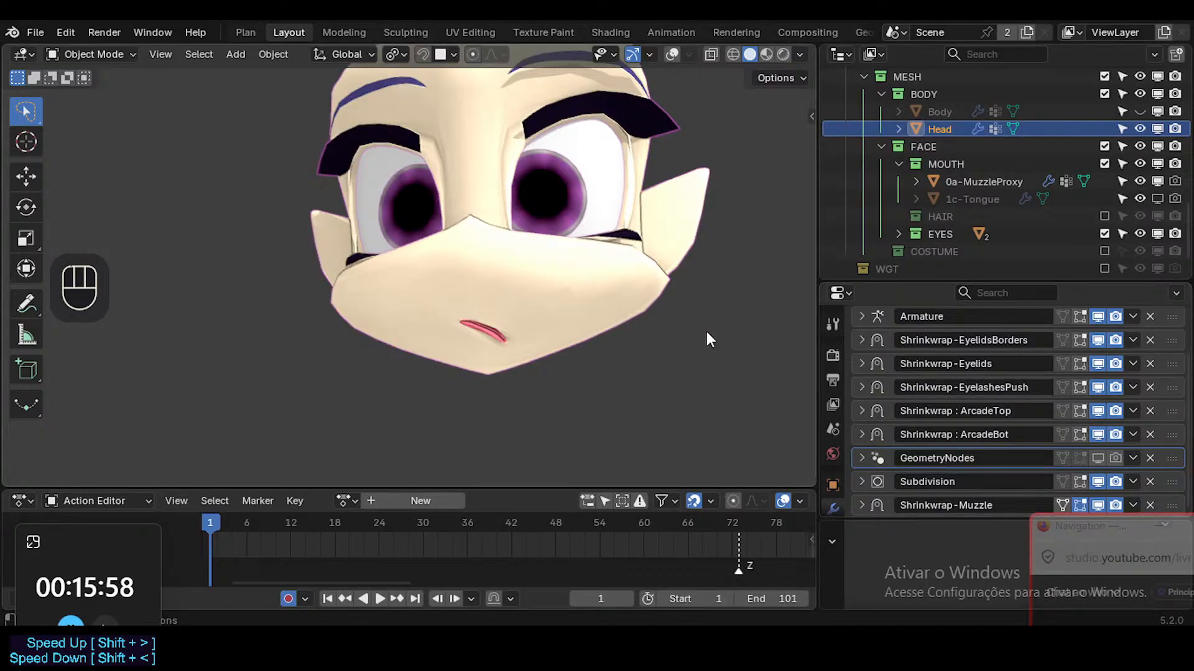
{"action": "key", "text": "ctrl"}
{"action": "key", "text": "ctrl+s"}
Enlarge the Properties editor and show the Head mesh's shape key list
{"action": "middle_click", "coordinate": [894, 379]}
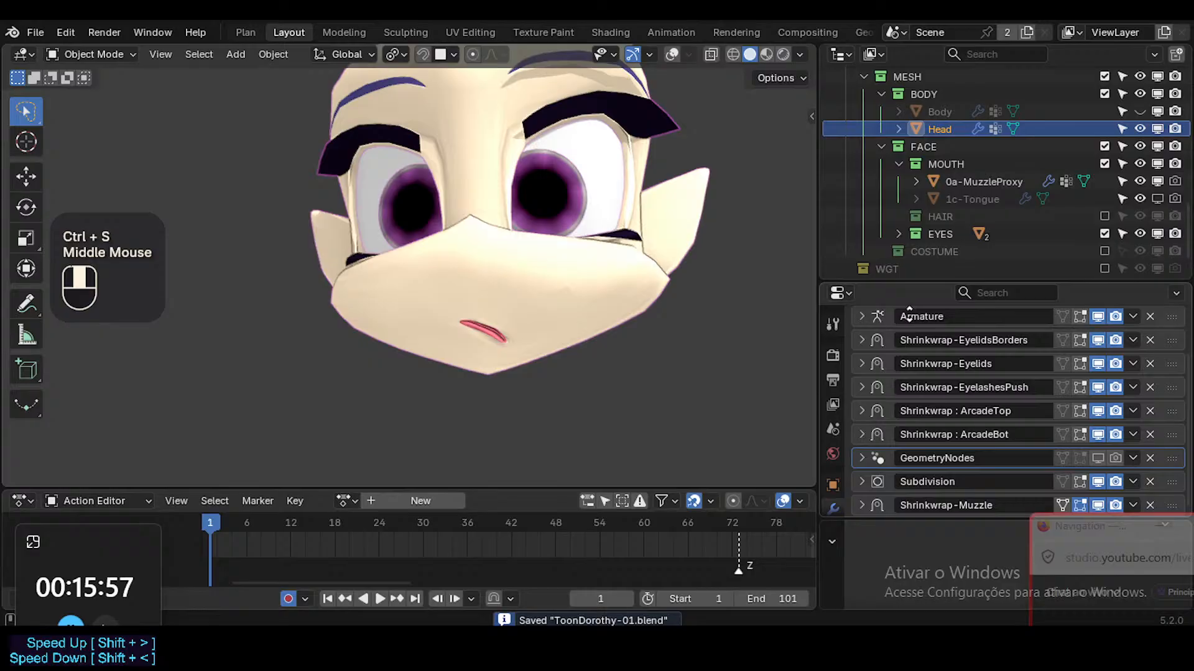
{"action": "left_click", "coordinate": [915, 282]}
{"action": "left_click_drag", "start_coordinate": [915, 281], "coordinate": [915, 201]}
{"action": "middle_click", "coordinate": [949, 237]}
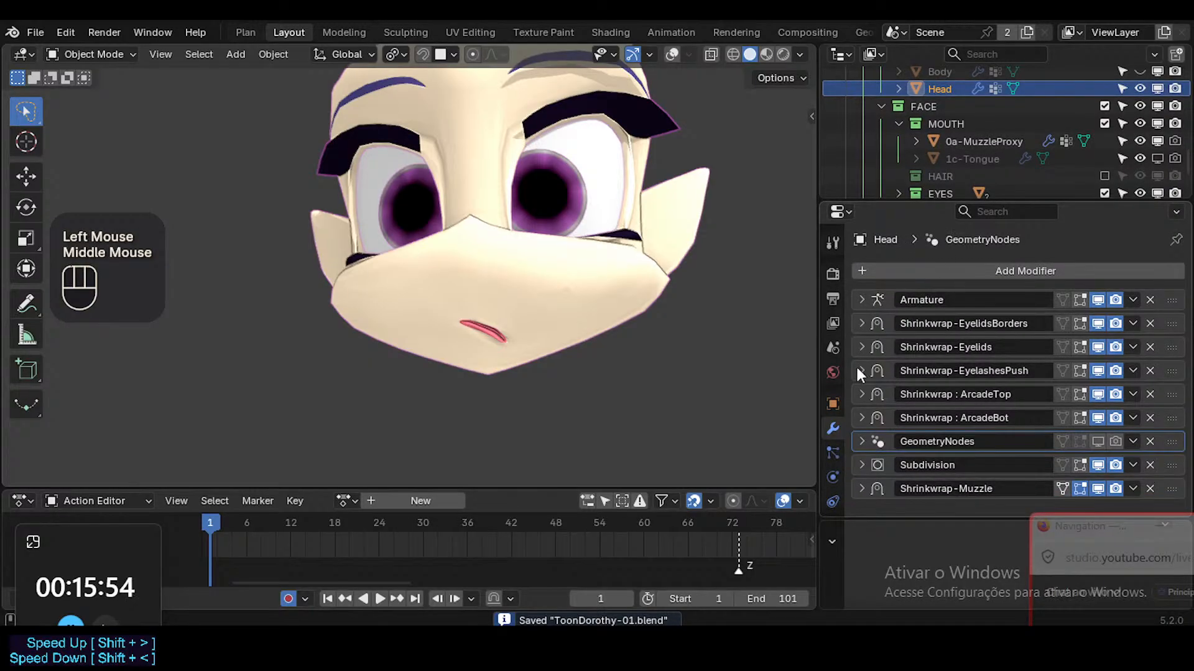
{"action": "middle_click_drag", "start_coordinate": [848, 383], "coordinate": [849, 336]}
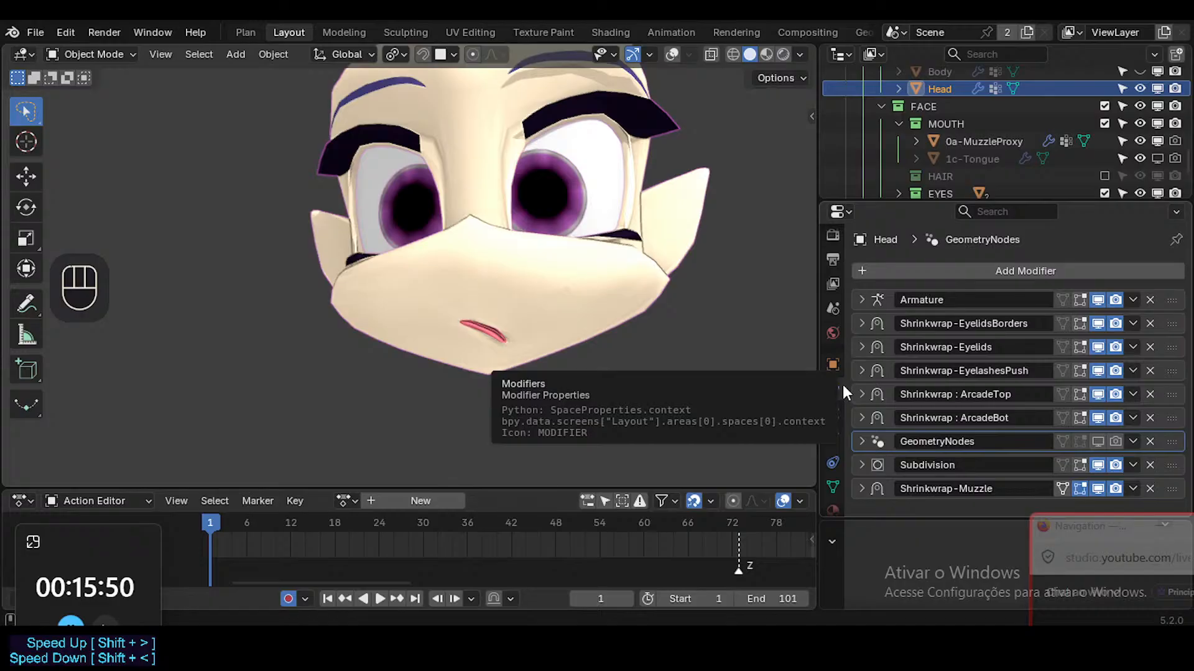
{"action": "middle_click_drag", "start_coordinate": [836, 418], "coordinate": [829, 412]}
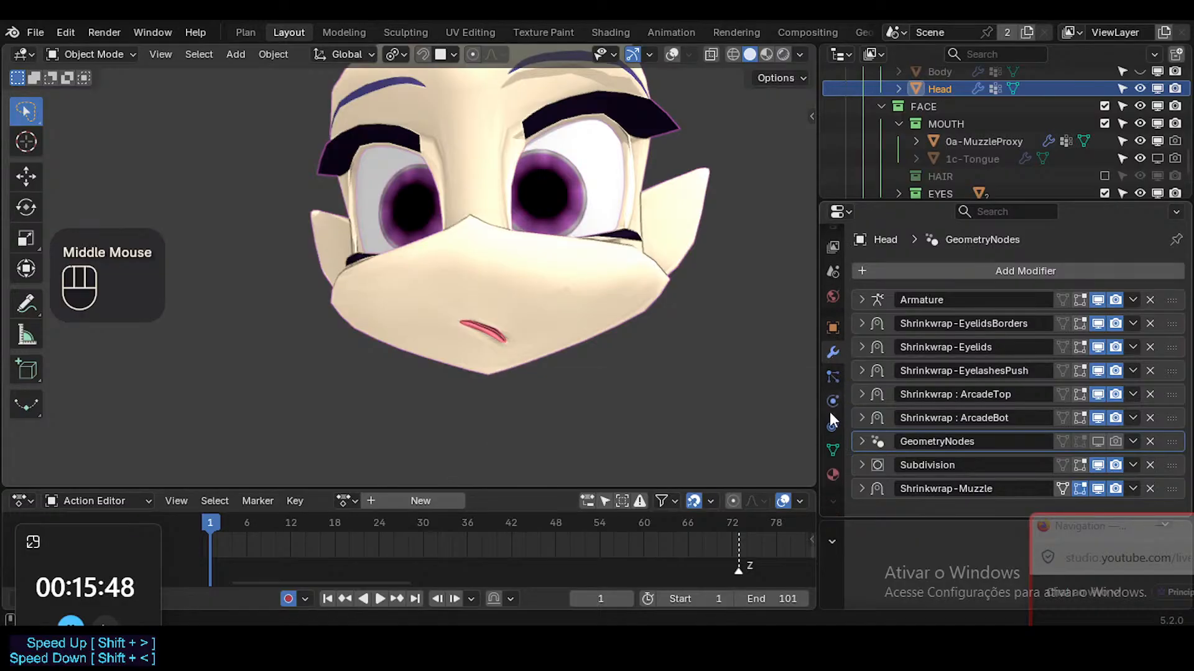
{"action": "left_click", "coordinate": [831, 450]}
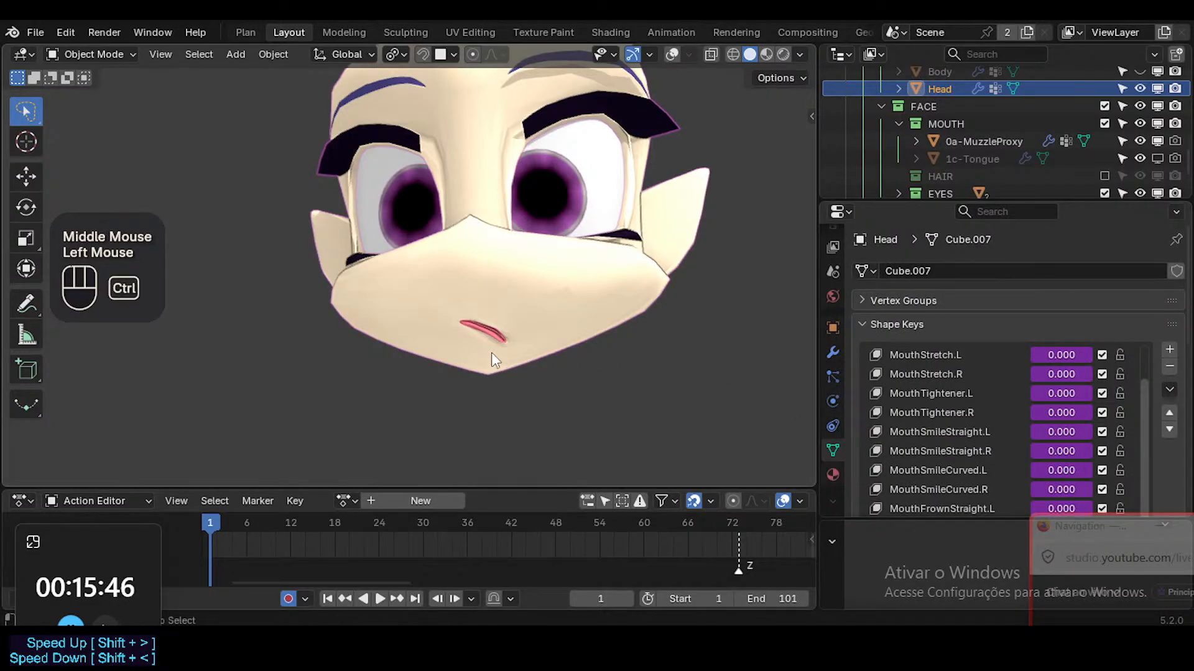
Turn the overlays back on, hide 0a-MuzzleProxy, and show the head solid with its wireframe
{"action": "middle_click_drag", "start_coordinate": [492, 352], "coordinate": [517, 286], "text": "ctrl"}
{"action": "key", "text": "shift+alt+z"}
{"action": "key", "text": "alt+z"}
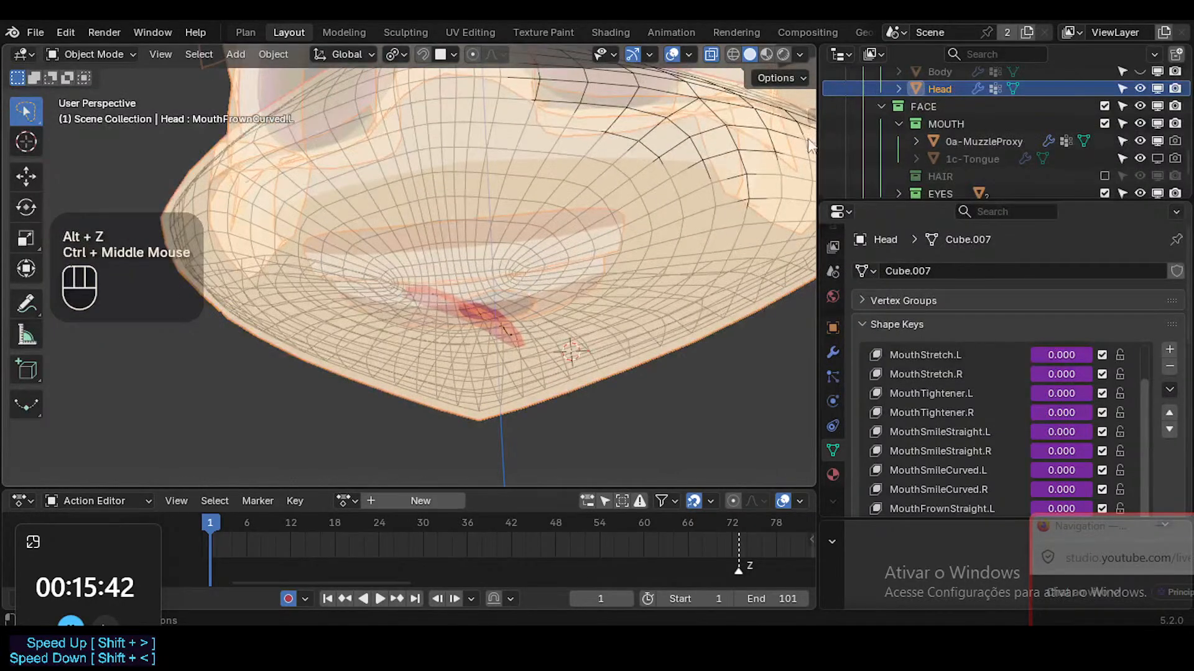
{"action": "left_click", "coordinate": [1140, 141]}
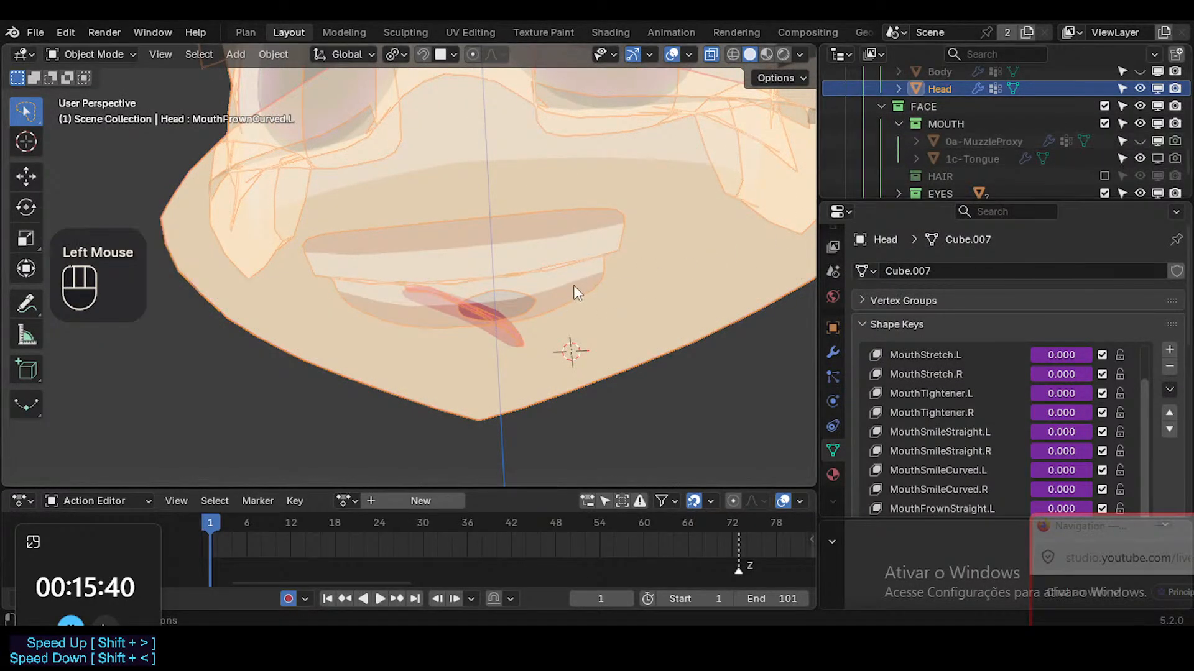
{"action": "key", "text": "alt+z"}
{"action": "key", "text": "shift+ctrl+alt+z"}
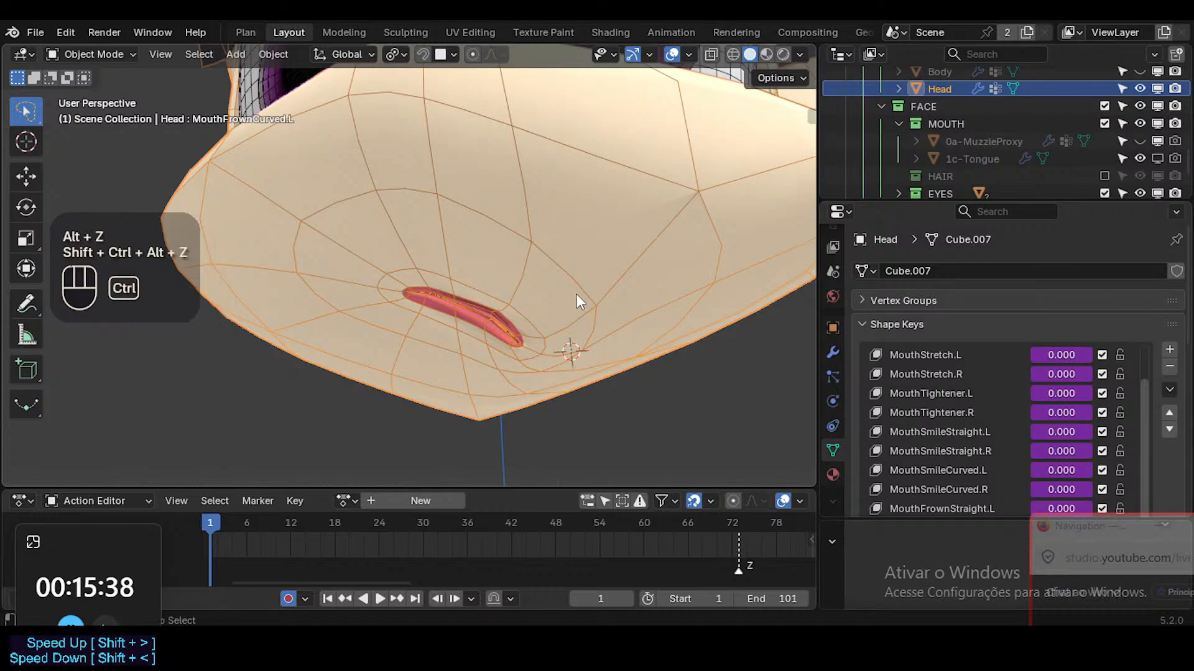
Examine the wireframe flow around the curved frown up close and from farther away
{"action": "middle_click_drag", "start_coordinate": [509, 338], "coordinate": [472, 296], "text": "ctrl"}
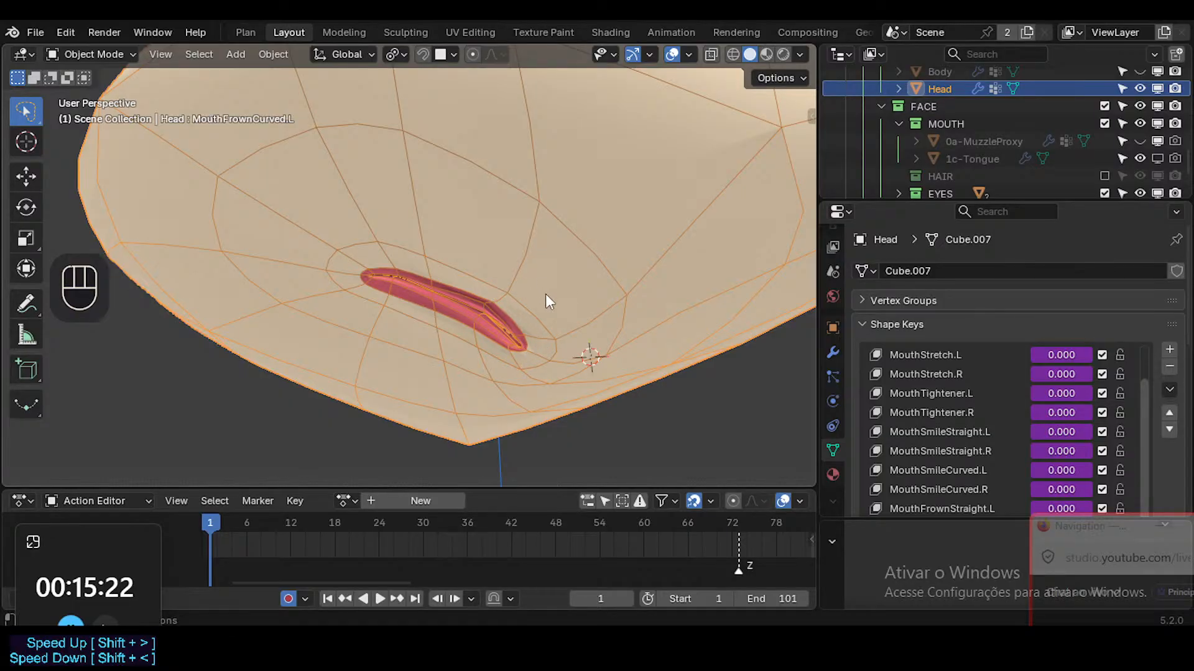
{"action": "middle_click_drag", "start_coordinate": [562, 308], "coordinate": [495, 296], "text": "ctrl"}
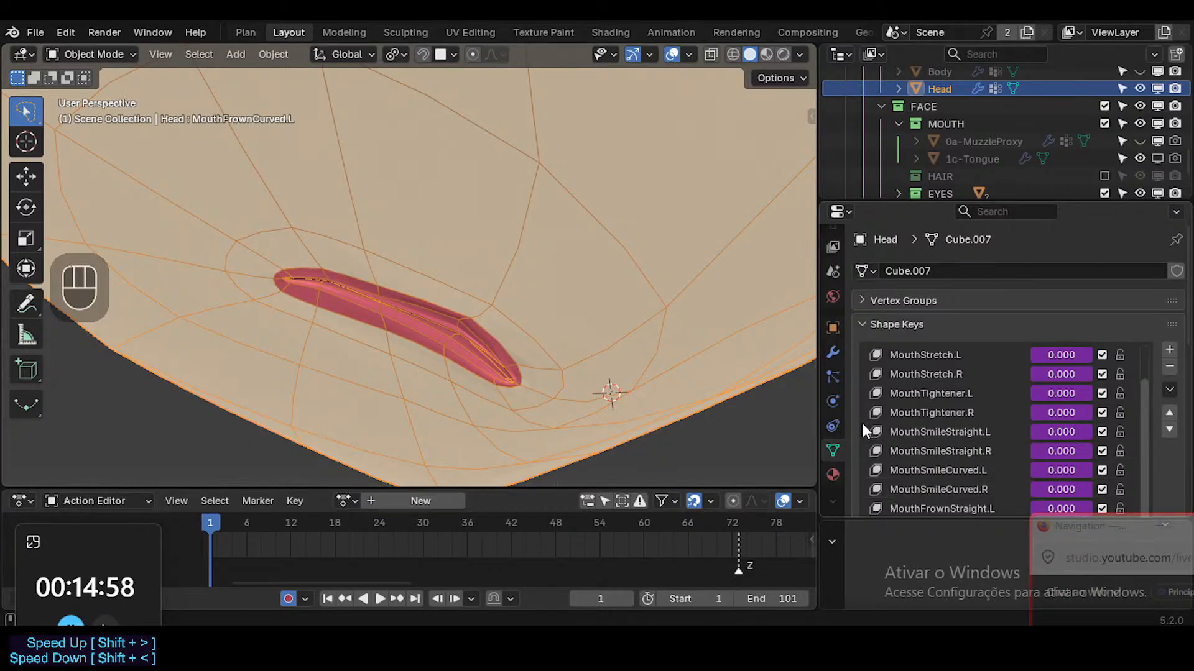
{"action": "left_click_drag", "start_coordinate": [1103, 528], "coordinate": [998, 360]}
{"action": "scroll", "coordinate": [558, 279], "scroll_direction": "down", "scroll_amount": 4}
{"action": "middle_click_drag", "start_coordinate": [558, 281], "coordinate": [493, 275]}
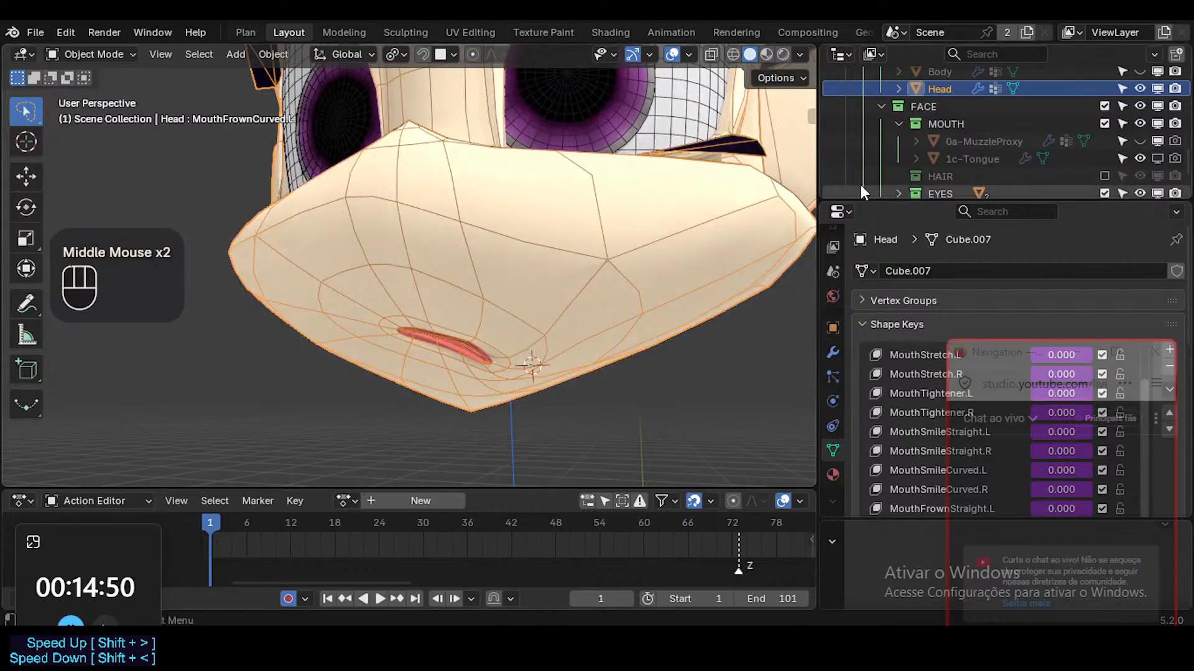
{"action": "scroll", "coordinate": [935, 171], "scroll_direction": "down", "scroll_amount": 2}
{"action": "scroll", "coordinate": [961, 155], "scroll_direction": "up", "scroll_amount": 2}
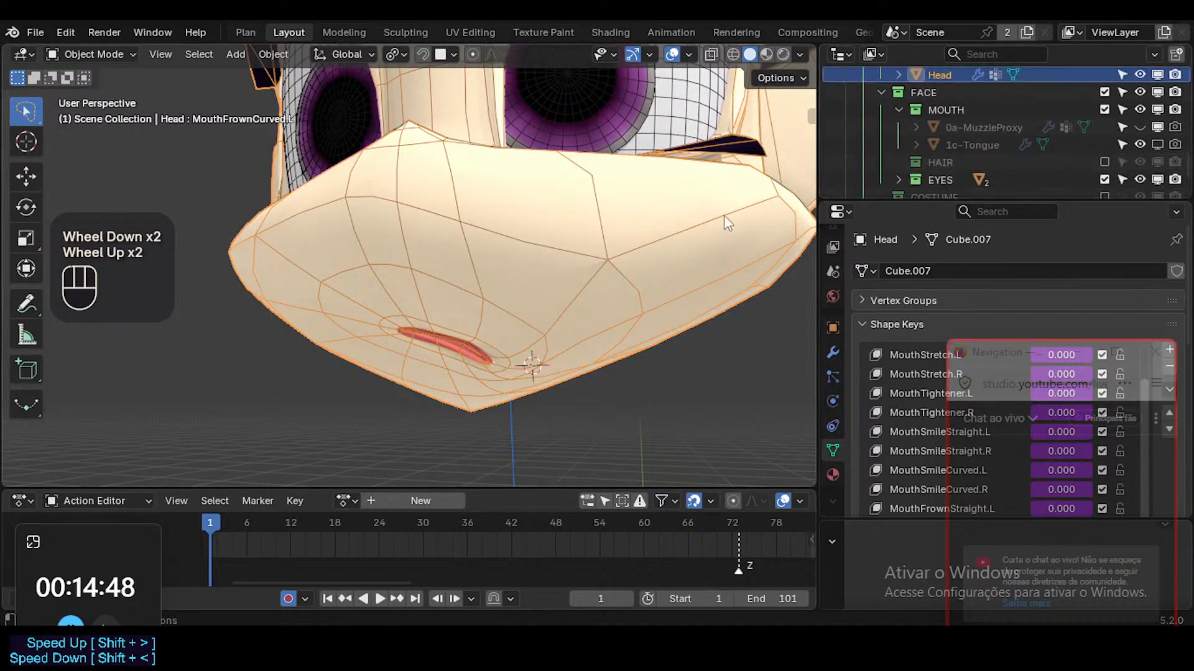
Turn off the wireframe overlay and inspect the frown from a three-quarter view of the face
{"action": "key", "text": "shift+ctrl+alt+z"}
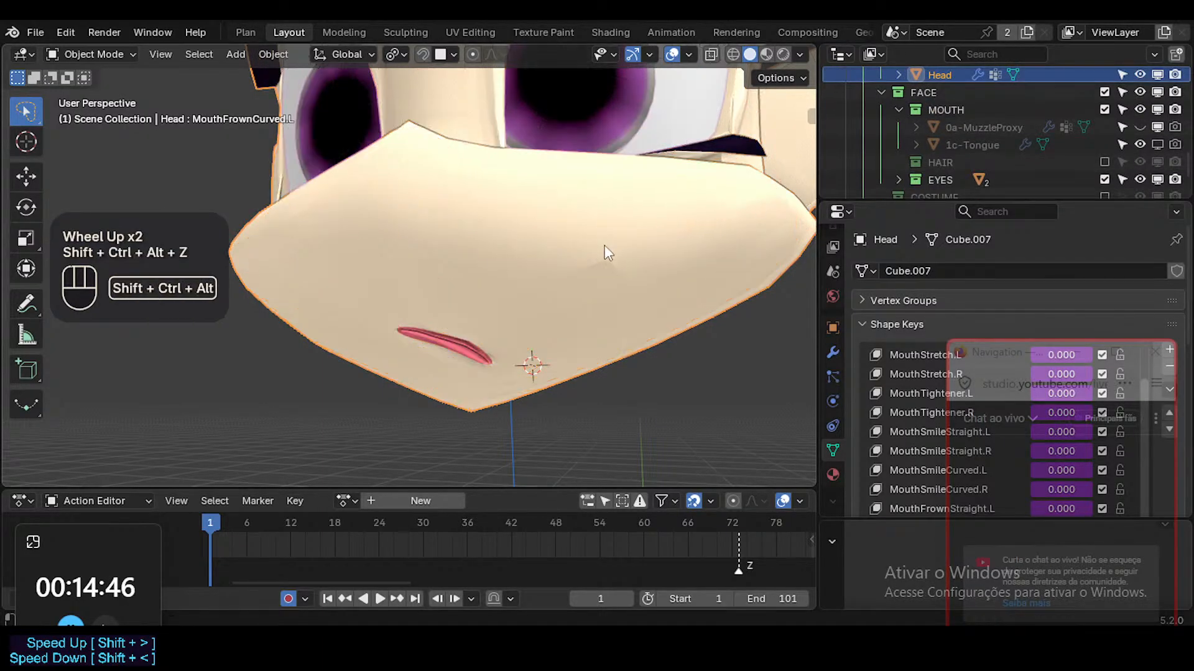
{"action": "middle_click_drag", "start_coordinate": [607, 253], "coordinate": [470, 314]}
{"action": "scroll", "coordinate": [518, 312], "scroll_direction": "down", "scroll_amount": 2}
{"action": "scroll", "coordinate": [518, 312], "scroll_direction": "up", "scroll_amount": 1}
{"action": "middle_click_drag", "start_coordinate": [471, 314], "coordinate": [474, 333], "text": "ctrl"}
{"action": "key", "text": "shift+ctrl+alt+i"}
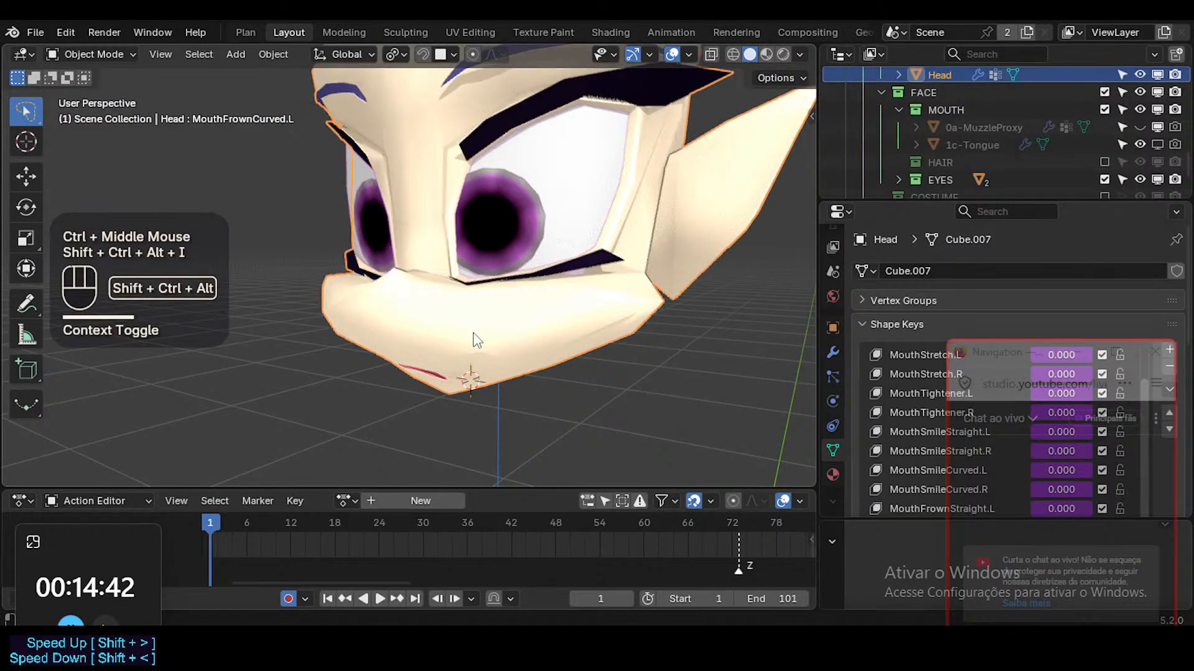
{"action": "key", "text": "shift+ctrl+alt+i"}
{"action": "key", "text": "shift+ctrl+alt+i"}
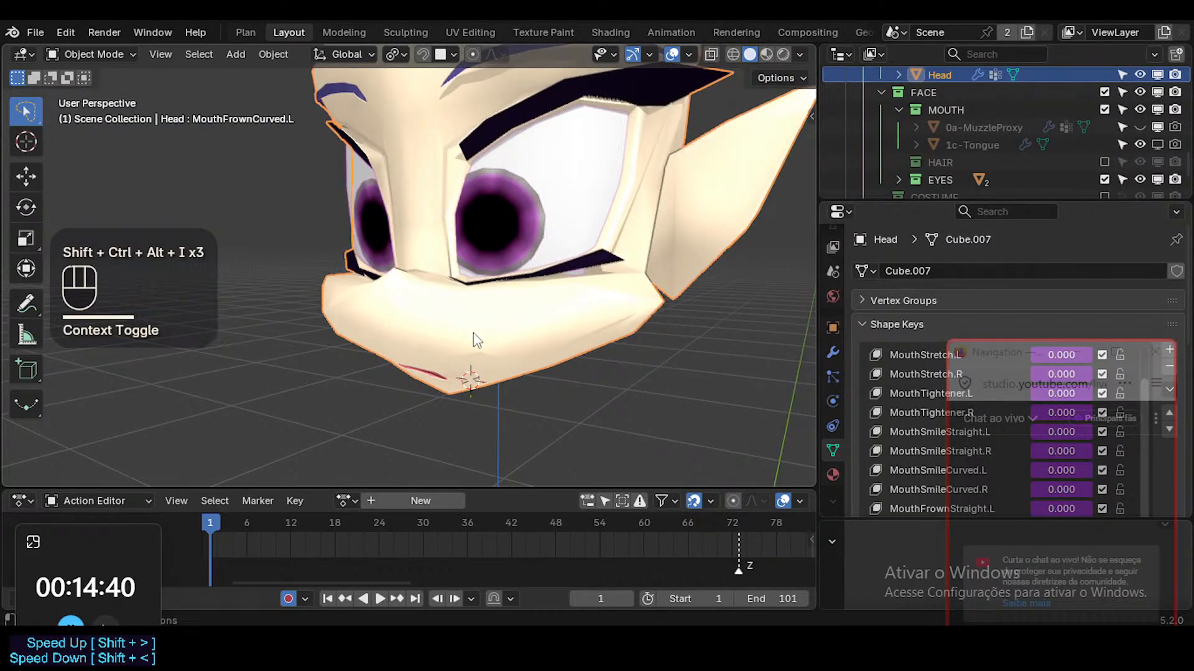
Enlarge the Outliner and enable the HAIR collection so the hair shows around the face
{"action": "middle_click_drag", "start_coordinate": [471, 320], "coordinate": [622, 223]}
{"action": "left_click_drag", "start_coordinate": [996, 200], "coordinate": [1020, 257]}
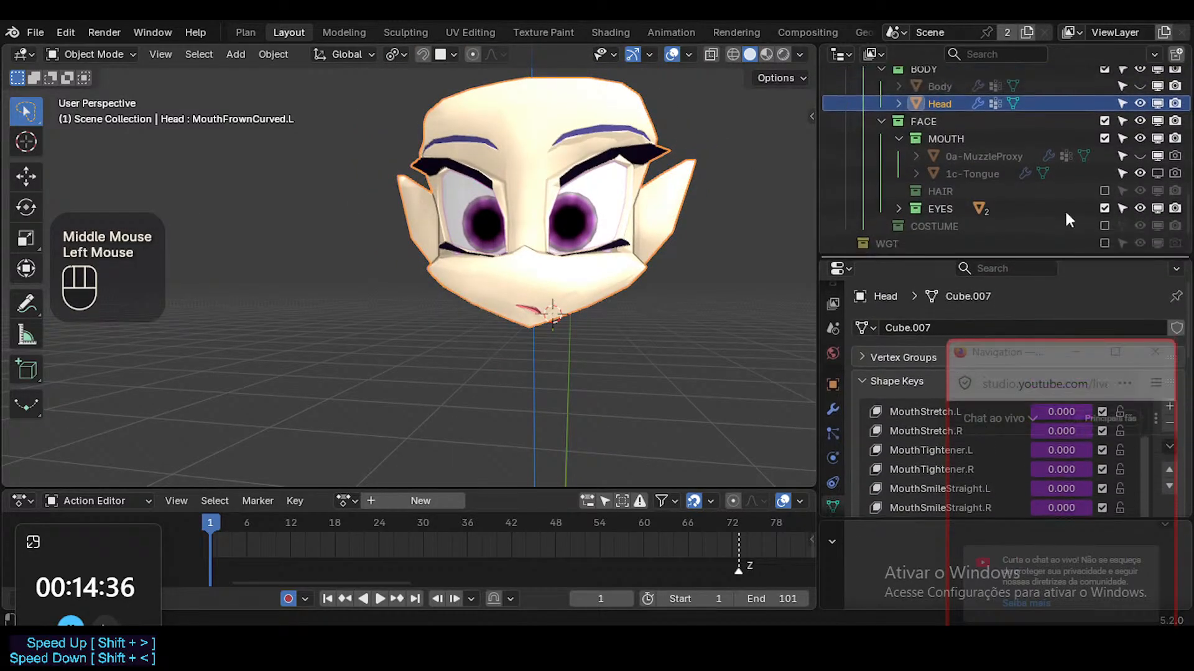
{"action": "left_click", "coordinate": [1103, 191]}
{"action": "scroll", "coordinate": [696, 255], "scroll_direction": "down", "scroll_amount": 1}
{"action": "middle_click_drag", "start_coordinate": [696, 255], "coordinate": [740, 246]}
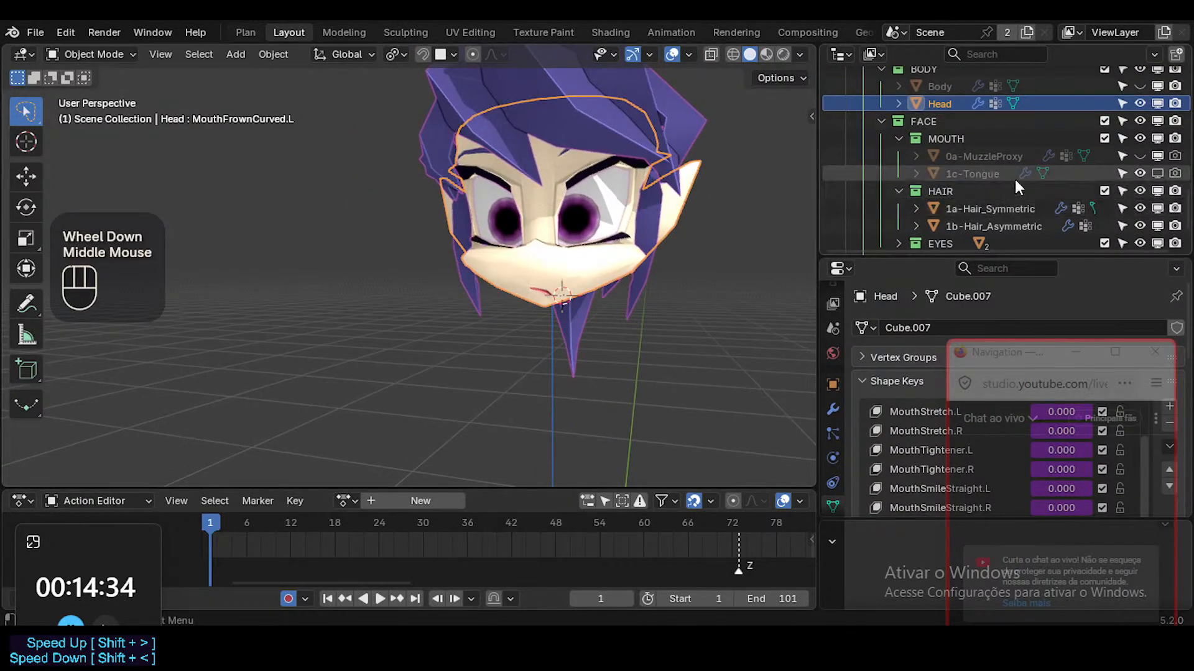
Collapse the MOUTH and HAIR collections, enable COSTUME, then reveal all hidden objects and deselect everything
{"action": "left_click", "coordinate": [894, 140]}
{"action": "left_click", "coordinate": [896, 155]}
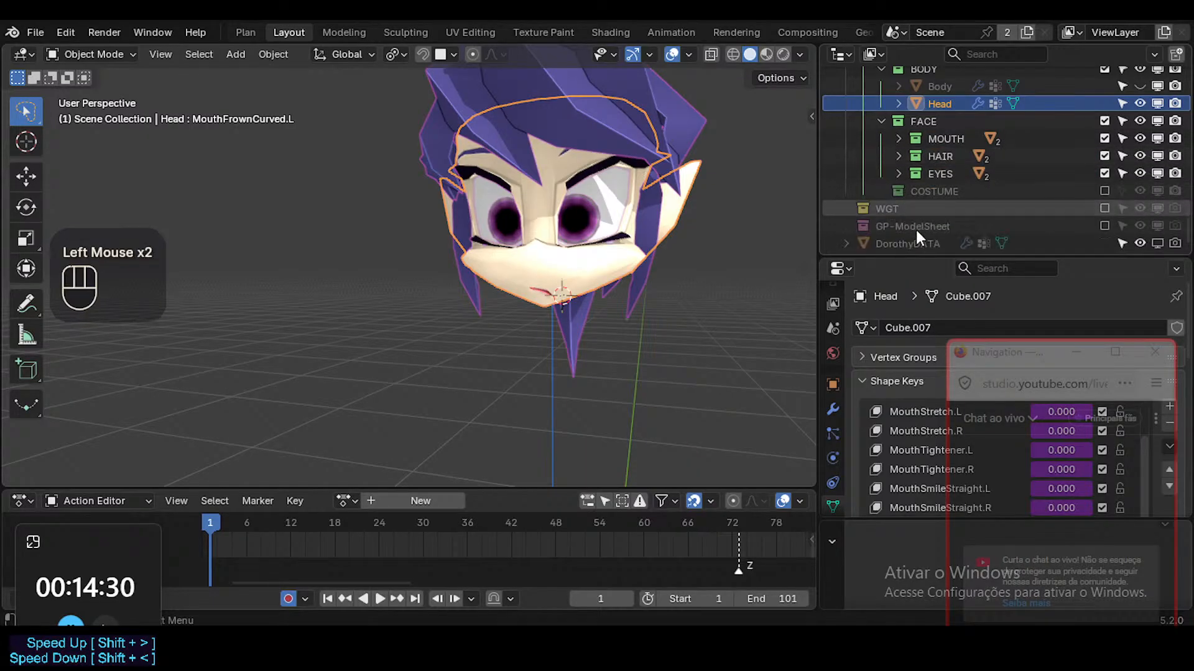
{"action": "left_click", "coordinate": [1103, 191]}
{"action": "mouse_move", "coordinate": [666, 264]}
{"action": "middle_mouse_down"}
{"action": "mouse_move", "coordinate": [669, 251]}
{"action": "mouse_move", "coordinate": [653, 281]}
{"action": "middle_mouse_up"}
{"action": "key", "text": "alt+h"}
{"action": "left_click", "coordinate": [752, 263]}
{"action": "key", "text": "alt+a"}
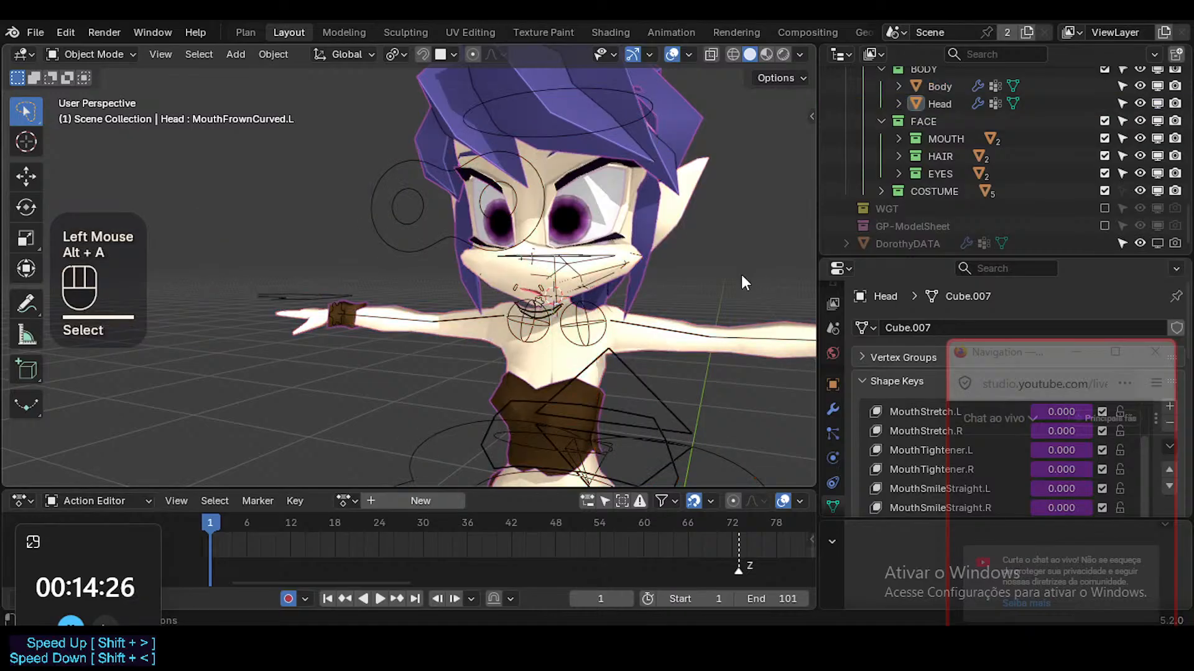
Inspect the curved frown on the full character from front and three-quarter views, with and without the wireframe
{"action": "key", "text": "shift+ctrl+alt+z"}
{"action": "middle_click_drag", "start_coordinate": [741, 274], "coordinate": [688, 300]}
{"action": "key", "text": "shift+ctrl+alt+z"}
{"action": "key", "text": "alt+a"}
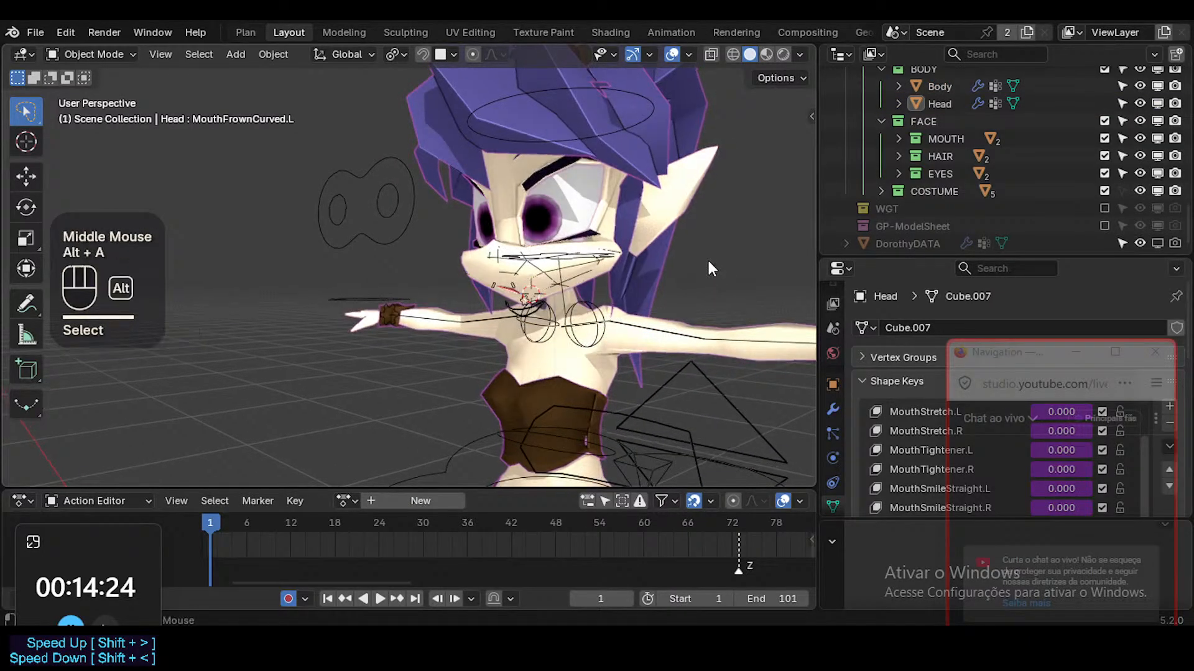
{"action": "middle_click_drag", "start_coordinate": [706, 259], "coordinate": [627, 299]}
{"action": "middle_click_drag", "start_coordinate": [627, 300], "coordinate": [488, 346], "text": "ctrl"}
{"action": "middle_click_drag", "start_coordinate": [488, 346], "coordinate": [565, 256]}
{"action": "middle_click_drag", "start_coordinate": [564, 256], "coordinate": [552, 270], "text": "shift"}
{"action": "mouse_move", "coordinate": [553, 270]}
{"action": "middle_mouse_down"}
{"action": "mouse_move", "coordinate": [507, 192]}
{"action": "mouse_move", "coordinate": [492, 249]}
{"action": "mouse_move", "coordinate": [457, 281]}
{"action": "mouse_move", "coordinate": [487, 238]}
{"action": "mouse_move", "coordinate": [618, 235]}
{"action": "mouse_move", "coordinate": [648, 272]}
{"action": "mouse_move", "coordinate": [534, 245]}
{"action": "mouse_move", "coordinate": [450, 252]}
{"action": "mouse_move", "coordinate": [524, 247]}
{"action": "mouse_move", "coordinate": [448, 267]}
{"action": "middle_mouse_up"}
{"action": "key", "text": "shift+ctrl+alt+z"}
{"action": "scroll", "coordinate": [602, 243], "scroll_direction": "up", "scroll_amount": 2}
{"action": "key", "text": "shift+ctrl+alt+z"}
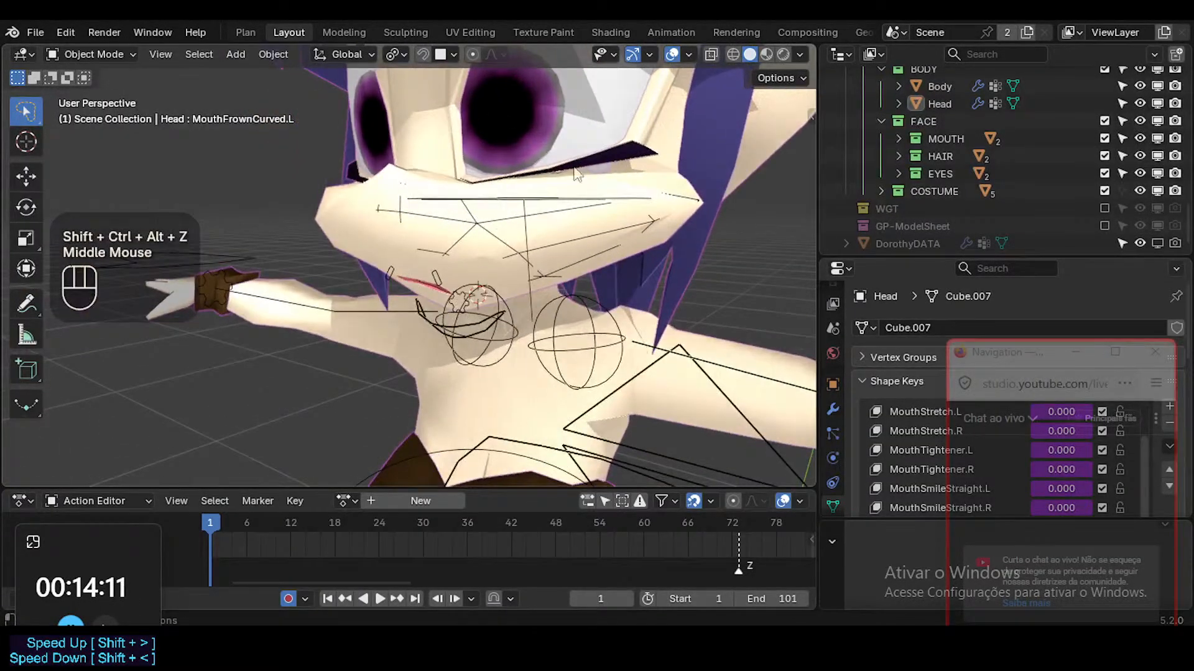
Compare the curved frown in Material Preview and Solid shading from several angles
{"action": "left_click", "coordinate": [766, 54]}
{"action": "middle_click_drag", "start_coordinate": [611, 260], "coordinate": [648, 188]}
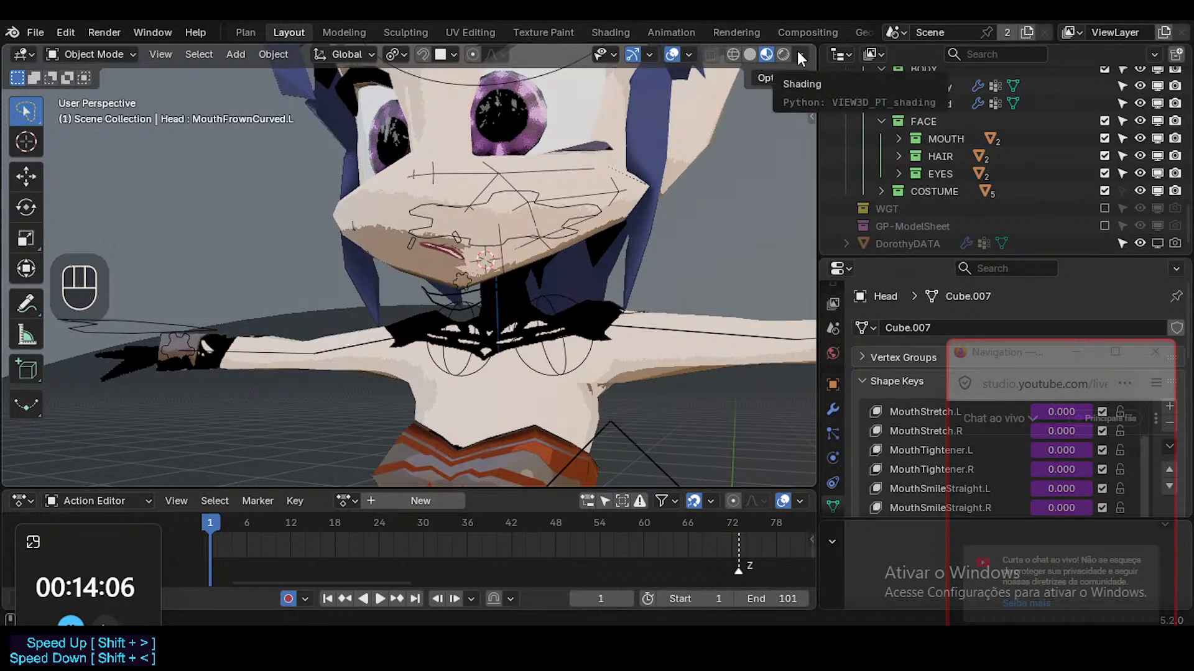
{"action": "left_click", "coordinate": [749, 54]}
{"action": "middle_click_drag", "start_coordinate": [532, 200], "coordinate": [473, 225]}
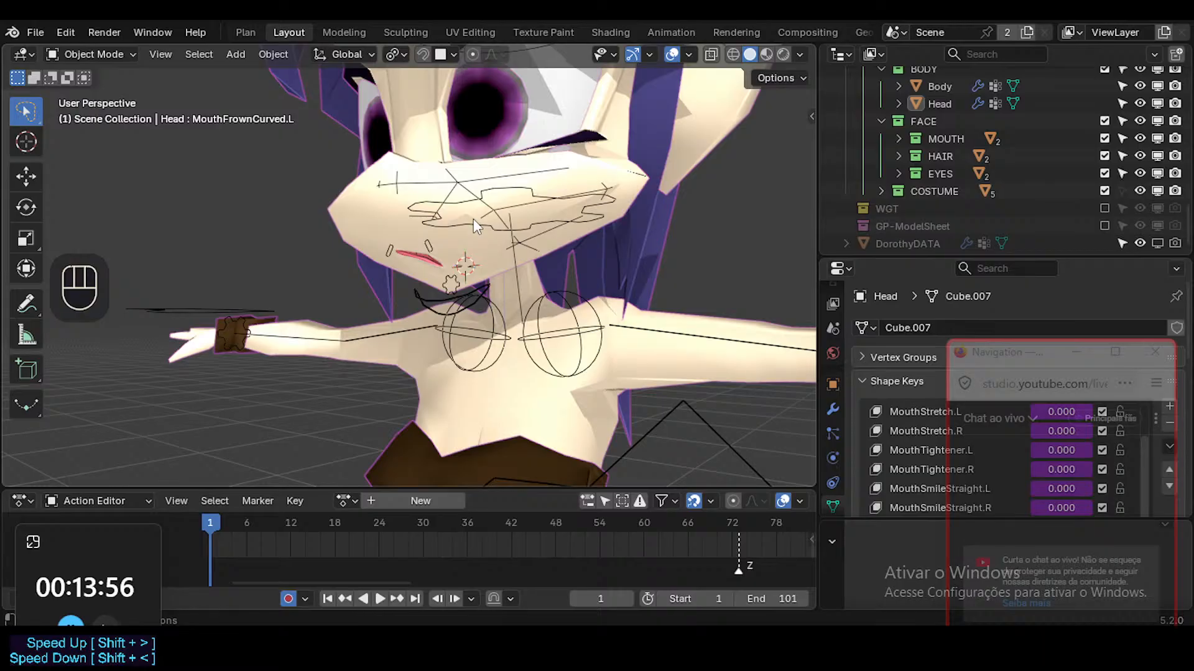
{"action": "mouse_move", "coordinate": [429, 224]}
{"action": "middle_mouse_down"}
{"action": "mouse_move", "coordinate": [561, 259]}
{"action": "mouse_move", "coordinate": [597, 248]}
{"action": "mouse_move", "coordinate": [529, 242]}
{"action": "mouse_move", "coordinate": [561, 227]}
{"action": "middle_mouse_up"}
{"action": "left_click", "coordinate": [766, 54]}
{"action": "left_click", "coordinate": [751, 53]}
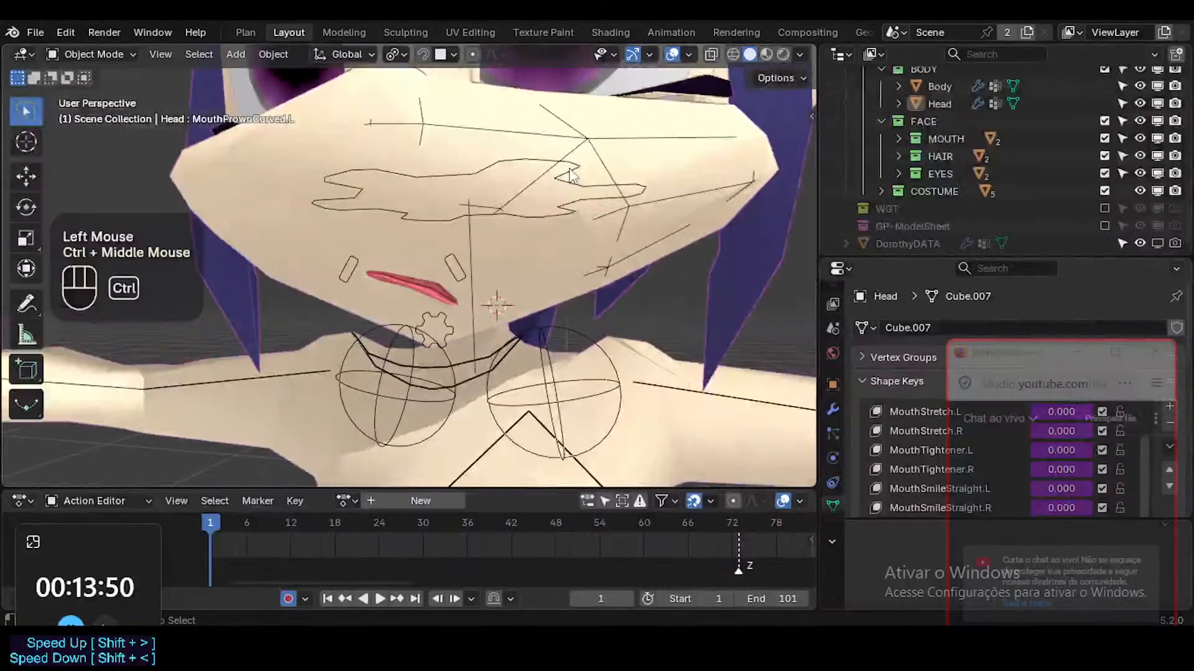
Examine the wireframe around the frown up close, then view the unwired muzzle from the front
{"action": "key", "text": "ctrl+shift+alt+z"}
{"action": "middle_click_drag", "start_coordinate": [438, 326], "coordinate": [539, 263], "text": "ctrl"}
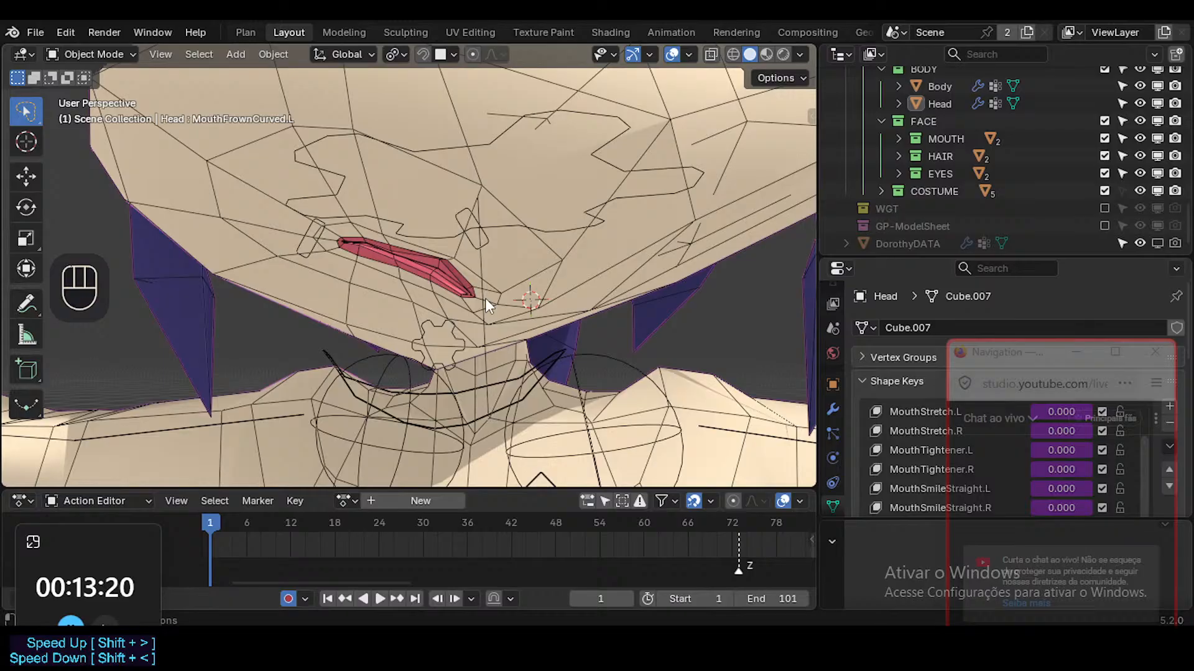
{"action": "key", "text": "ctrl+alt+shift+z"}
{"action": "key", "text": "ctrl+alt+shift+z"}
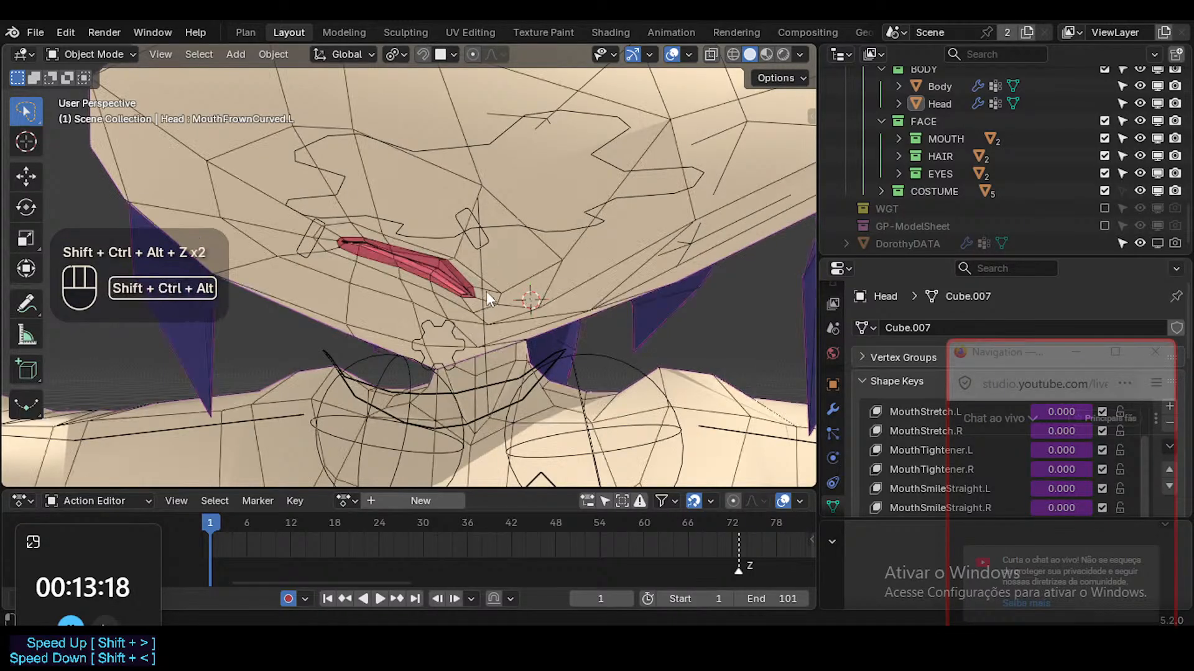
{"action": "middle_click_drag", "start_coordinate": [557, 237], "coordinate": [431, 312], "text": "shift"}
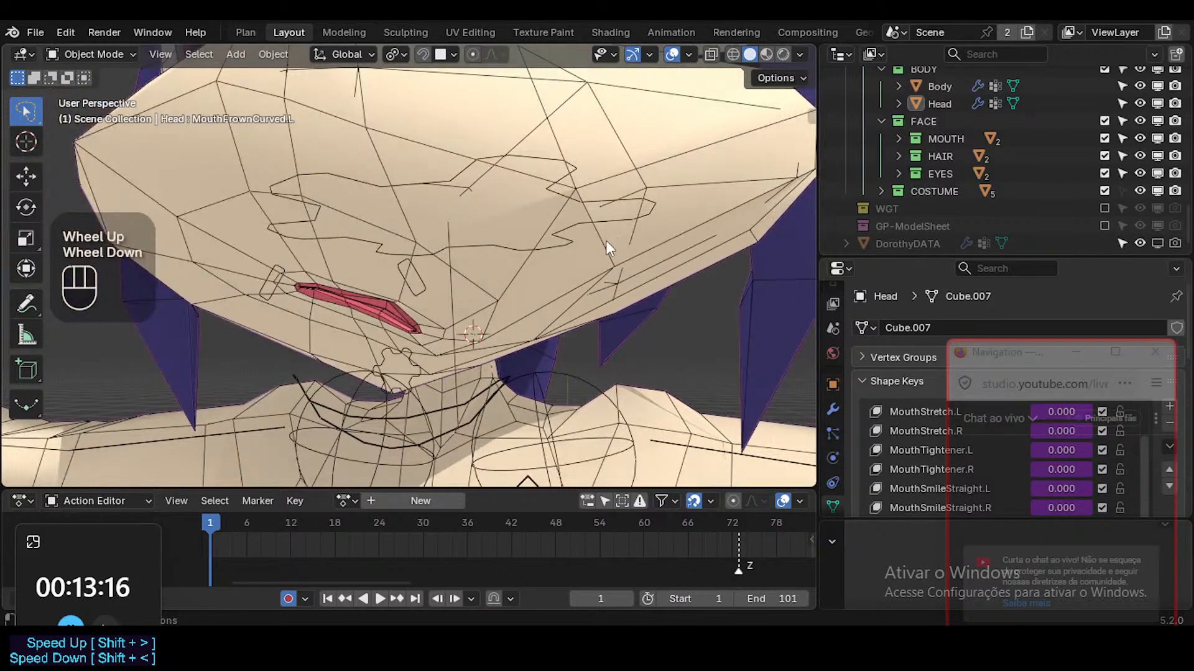
{"action": "scroll", "coordinate": [605, 240], "scroll_direction": "down", "scroll_amount": 1}
{"action": "middle_click_drag", "start_coordinate": [605, 241], "coordinate": [562, 280]}
{"action": "scroll", "coordinate": [590, 267], "scroll_direction": "up", "scroll_amount": 1, "text": "ctrl"}
{"action": "scroll", "coordinate": [589, 267], "scroll_direction": "down", "scroll_amount": 1, "text": "ctrl"}
{"action": "scroll", "coordinate": [590, 275], "scroll_direction": "up", "scroll_amount": 1}
{"action": "scroll", "coordinate": [590, 275], "scroll_direction": "down", "scroll_amount": 1}
{"action": "scroll", "coordinate": [590, 275], "scroll_direction": "down", "scroll_amount": 4}
{"action": "scroll", "coordinate": [413, 303], "scroll_direction": "down", "scroll_amount": 1}
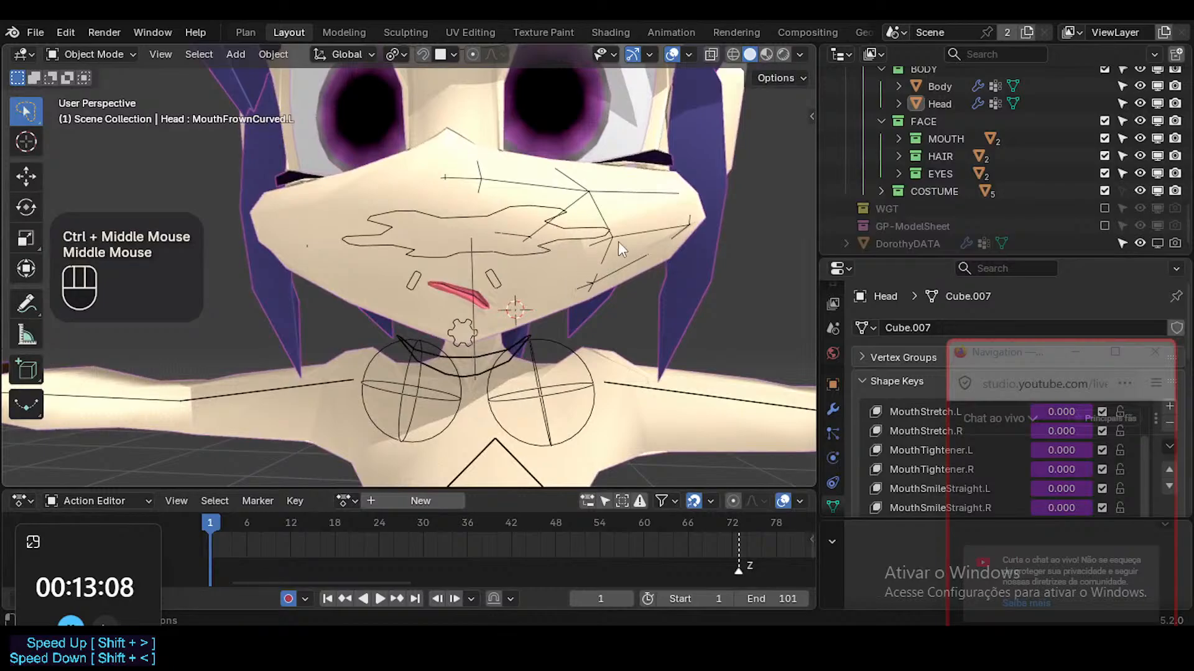
Inspect the Head mesh's mouth in Edit Mode with X-ray on and the overlays hidden
{"action": "key", "text": "Tab"}
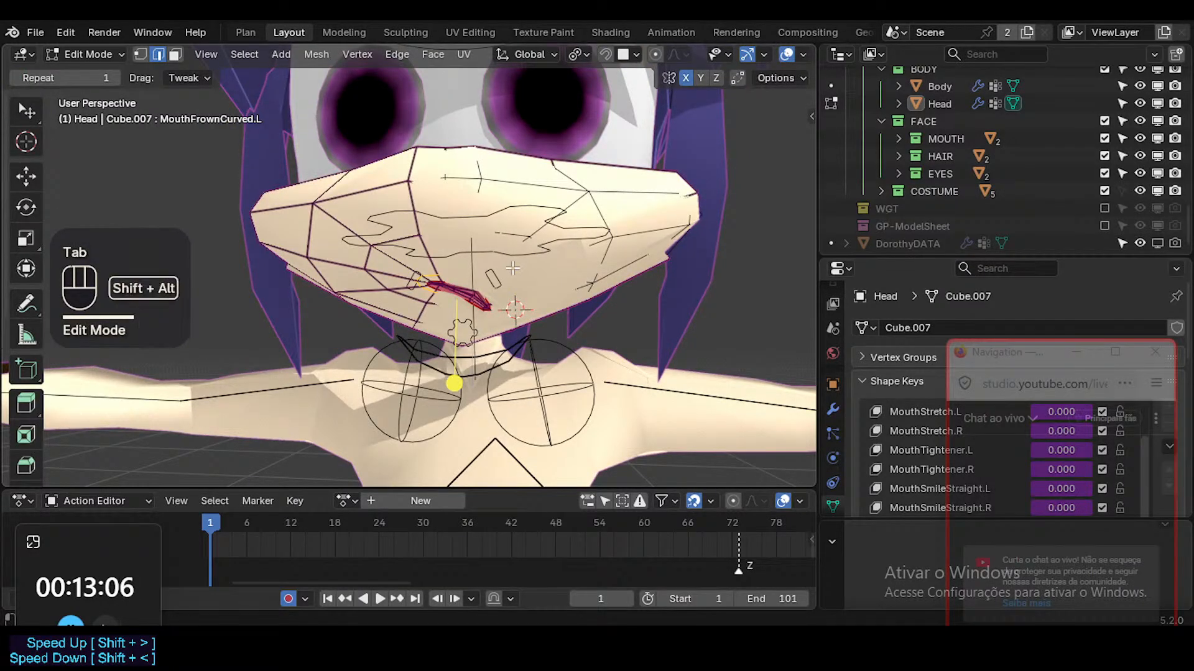
{"action": "key", "text": "shift+alt+z"}
{"action": "key", "text": "shift+alt+z"}
{"action": "key", "text": "alt+z"}
{"action": "middle_click_drag", "start_coordinate": [522, 265], "coordinate": [508, 229]}
{"action": "key", "text": "shift+alt+z"}
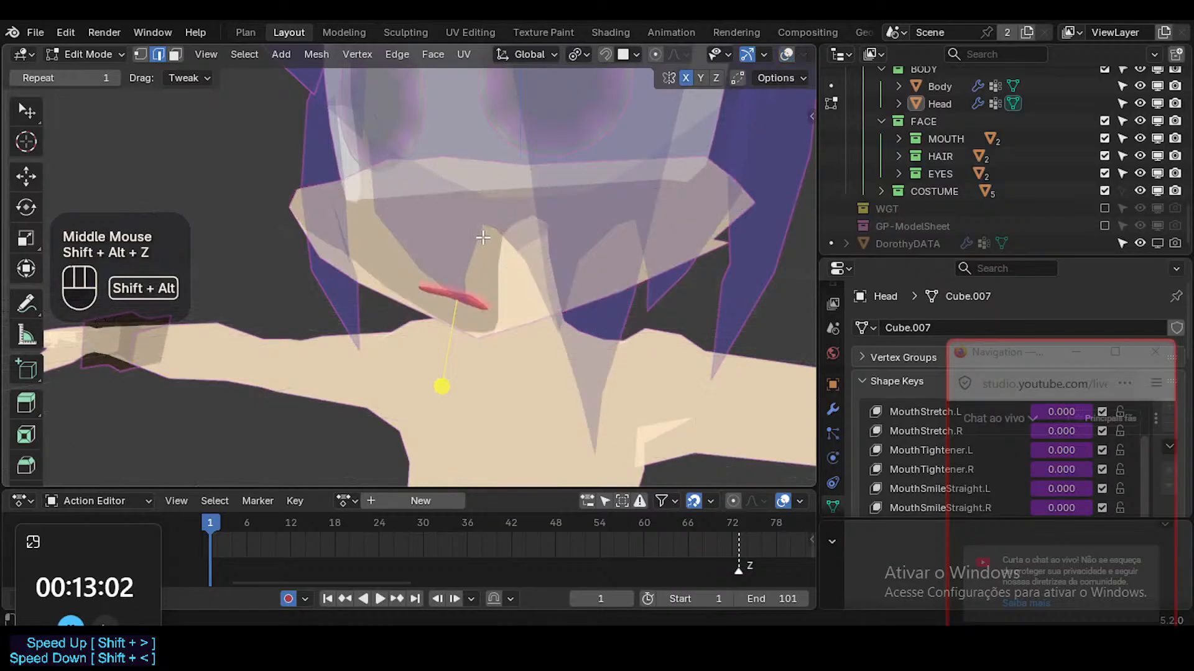
Return to Object Mode, turn X-ray off, and show the overlays with the wireframe
{"action": "key", "text": "ctrl+Tab"}
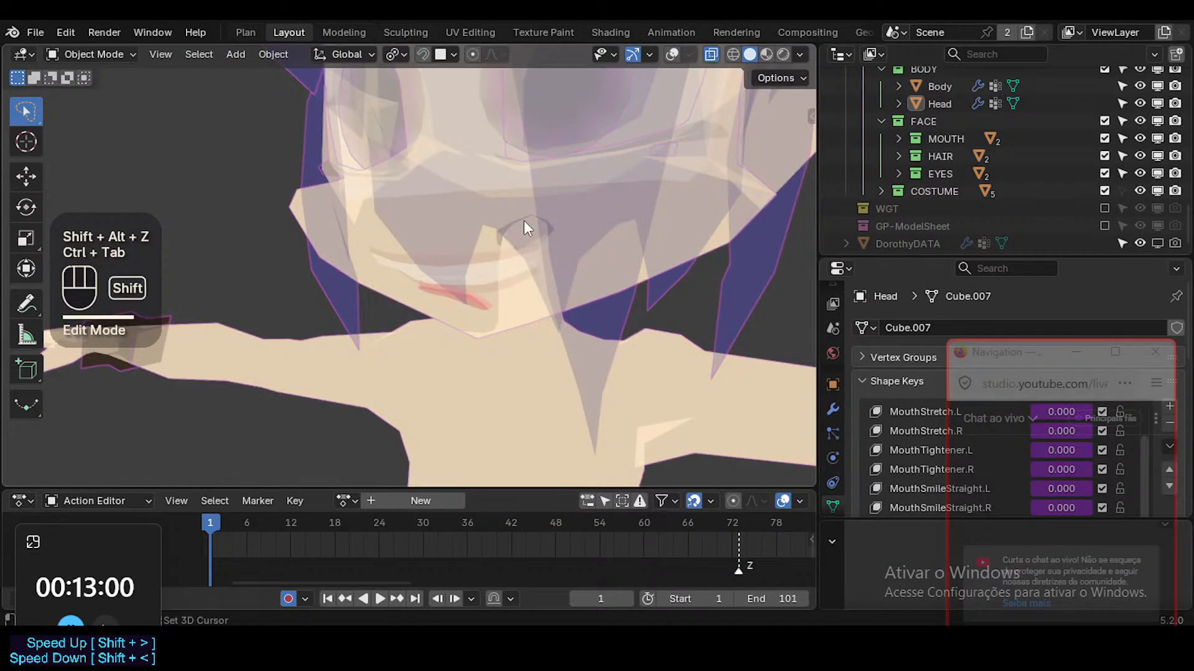
{"action": "middle_click_drag", "start_coordinate": [524, 220], "coordinate": [569, 290], "text": "shift"}
{"action": "key", "text": "alt+z"}
{"action": "key", "text": "shift+ctrl+alt+z"}
{"action": "key", "text": "shift+ctrl+alt+z"}
{"action": "key", "text": "shift+alt+z"}
{"action": "key", "text": "shift+ctrl+alt+z"}
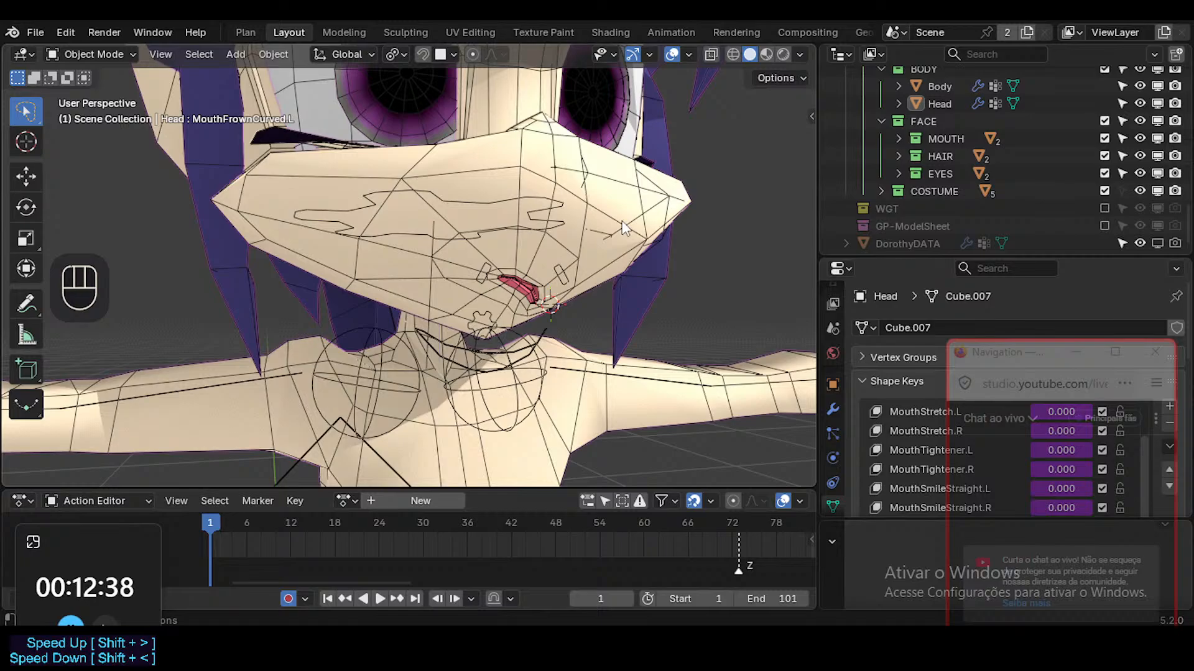
Reposition the live chat browser window slightly and return to the 3D viewport
{"action": "left_click_drag", "start_coordinate": [1036, 355], "coordinate": [1000, 349]}
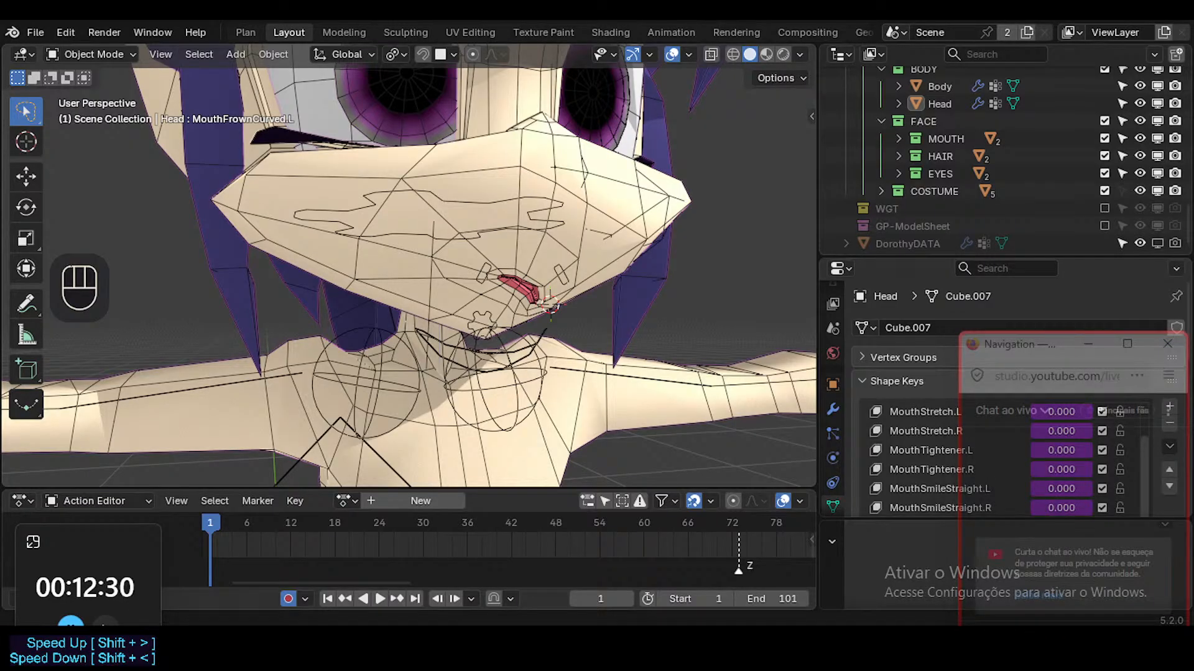
{"action": "left_click", "coordinate": [666, 298]}
{"action": "scroll", "coordinate": [671, 248], "scroll_direction": "up", "scroll_amount": 1}
{"action": "scroll", "coordinate": [671, 240], "scroll_direction": "down", "scroll_amount": 1}
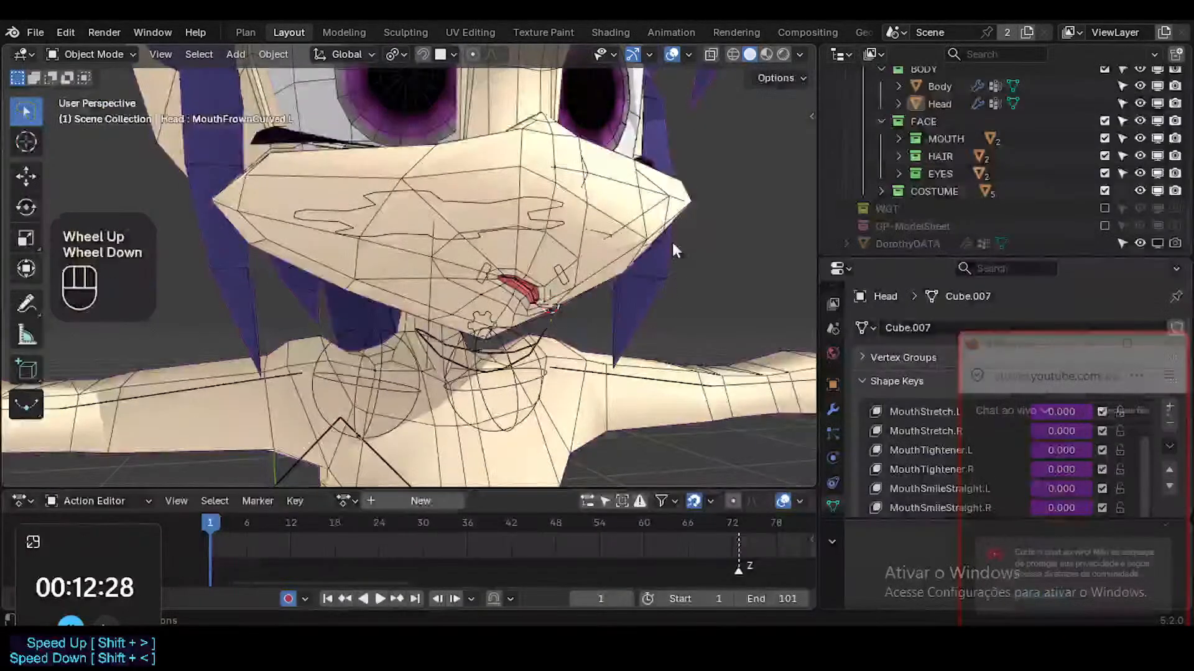
Compare the whole face with and without wireframe from front and three-quarter angles to judge the frown
{"action": "middle_click_drag", "start_coordinate": [671, 240], "coordinate": [504, 189], "text": "shift"}
{"action": "scroll", "coordinate": [635, 302], "scroll_direction": "down", "scroll_amount": 1}
{"action": "key", "text": "ctrl+alt+shift+z"}
{"action": "scroll", "coordinate": [482, 314], "scroll_direction": "down", "scroll_amount": 3}
{"action": "scroll", "coordinate": [483, 313], "scroll_direction": "down", "scroll_amount": 1}
{"action": "scroll", "coordinate": [480, 307], "scroll_direction": "up", "scroll_amount": 1}
{"action": "key", "text": "ctrl+alt+shift+z"}
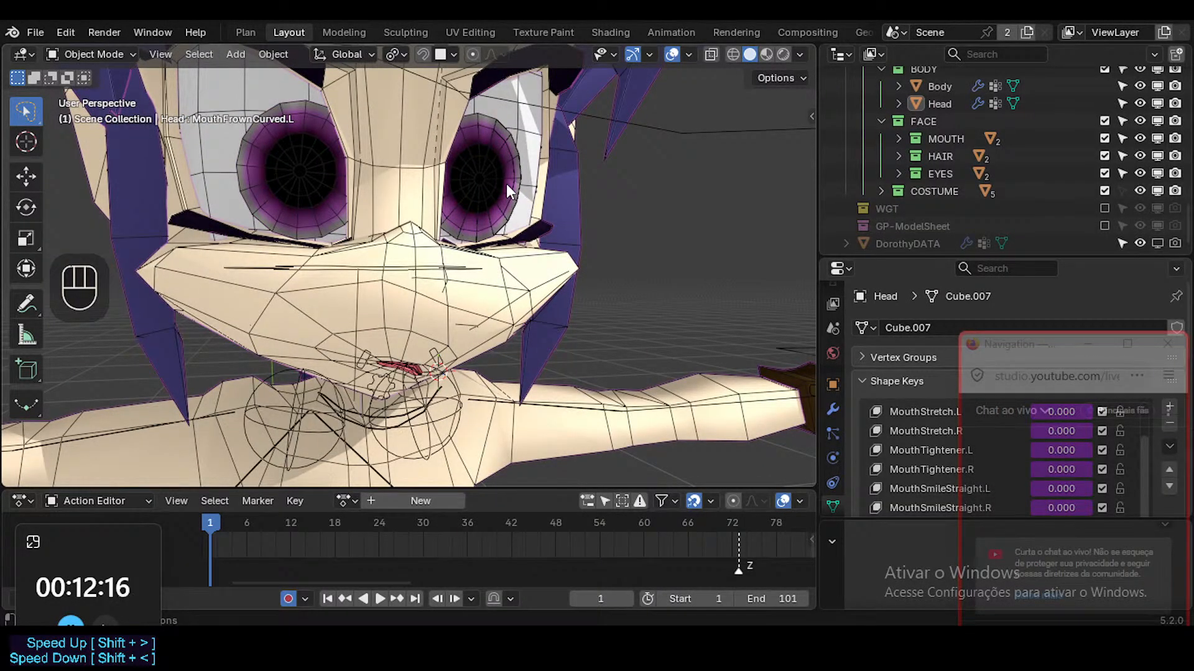
{"action": "key", "text": "ctrl+alt+shift+z"}
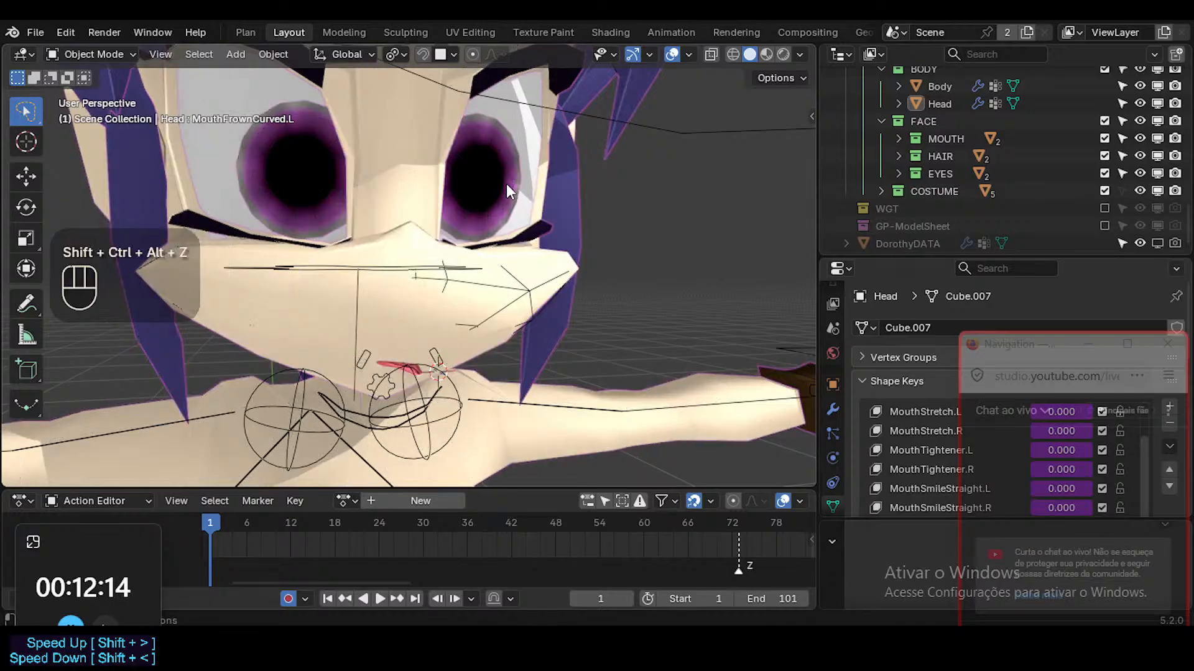
{"action": "mouse_move", "coordinate": [513, 131]}
{"action": "middle_mouse_down"}
{"action": "mouse_move", "coordinate": [494, 144]}
{"action": "mouse_move", "coordinate": [494, 121]}
{"action": "middle_mouse_up"}
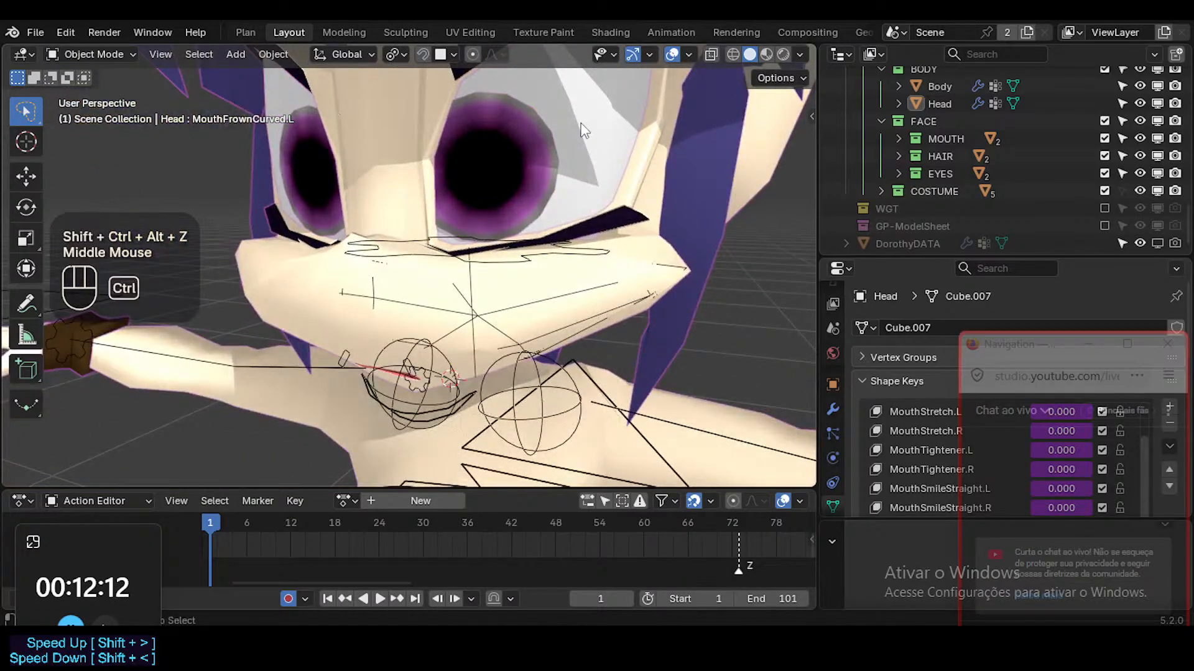
{"action": "key", "text": "ctrl+alt+shift+z"}
{"action": "middle_click_drag", "start_coordinate": [581, 124], "coordinate": [506, 264], "text": "shift"}
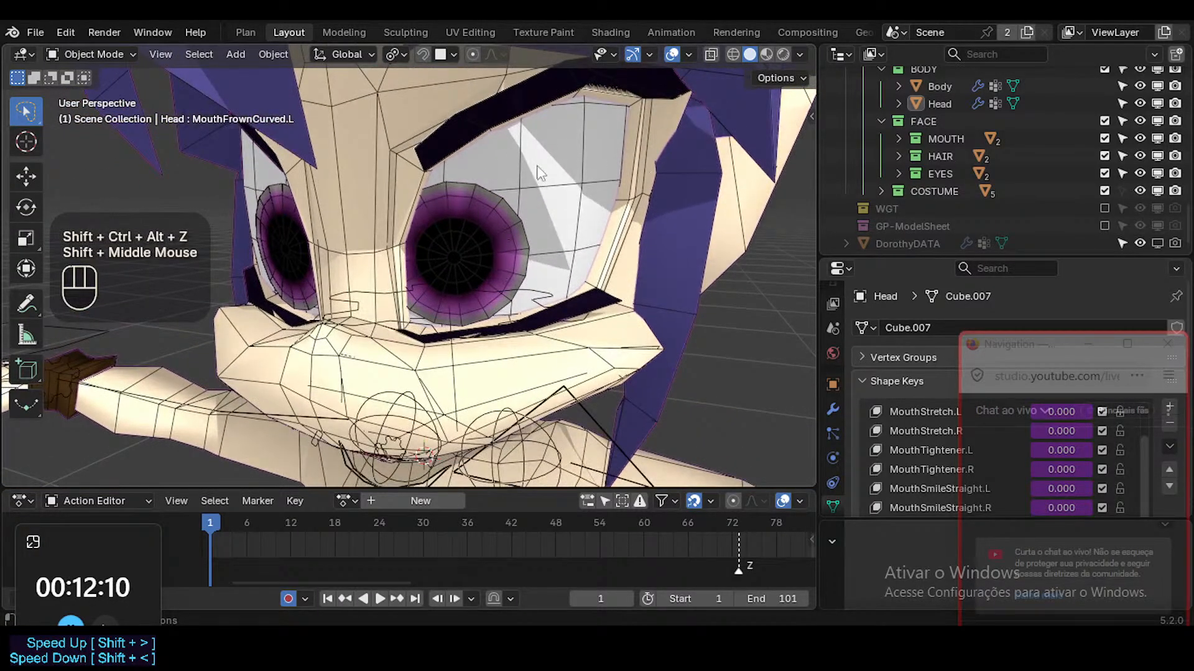
{"action": "middle_click_drag", "start_coordinate": [520, 329], "coordinate": [536, 290], "text": "shift"}
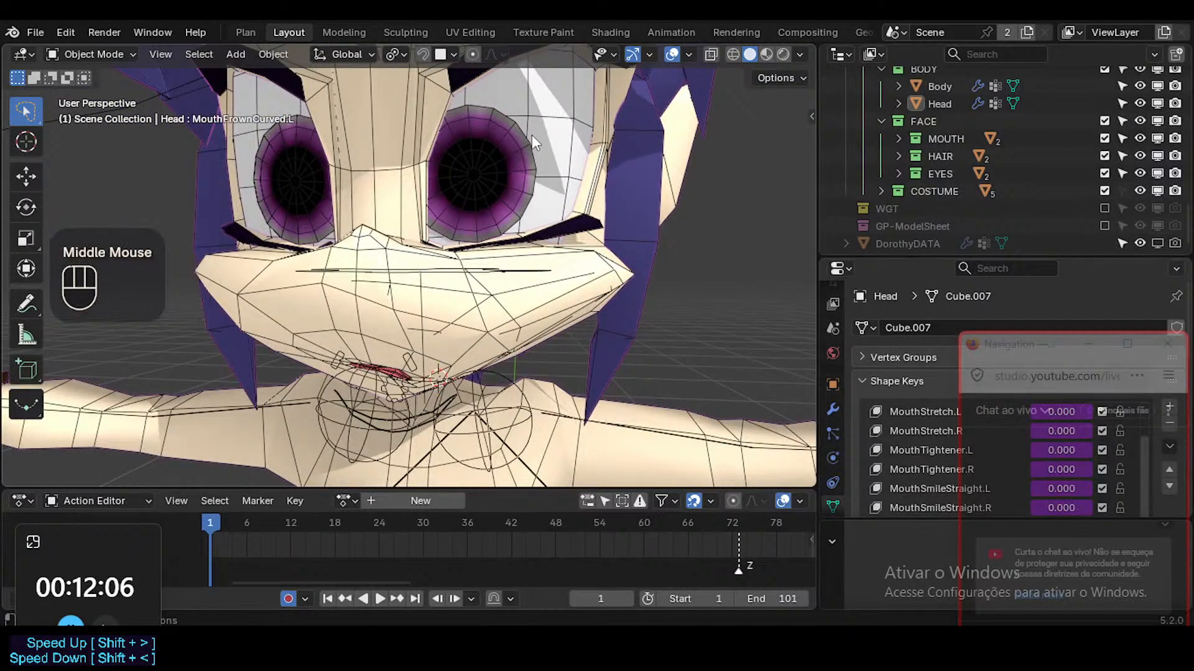
{"action": "middle_click_drag", "start_coordinate": [499, 306], "coordinate": [534, 278], "text": "shift"}
{"action": "key", "text": "ctrl+alt+shift+z"}
{"action": "key", "text": "ctrl+alt+shift+z"}
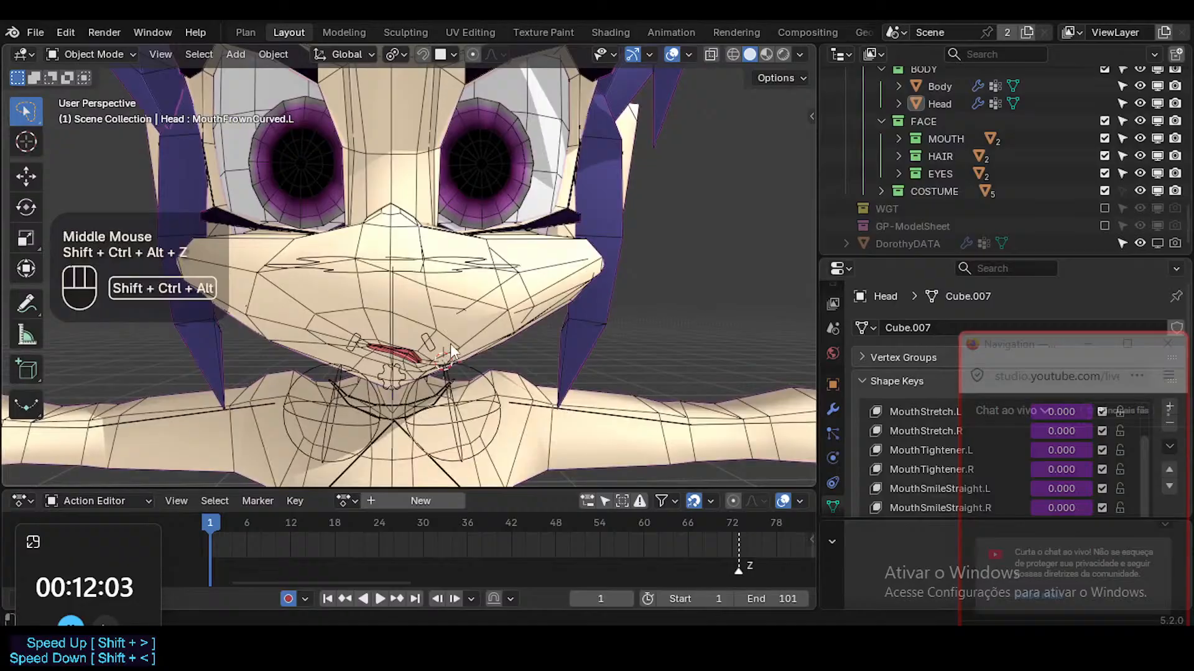
Select the Head mesh, toggle on the subdivision smoothing display, and save ToonDorothy-01.blend
{"action": "left_click", "coordinate": [468, 315]}
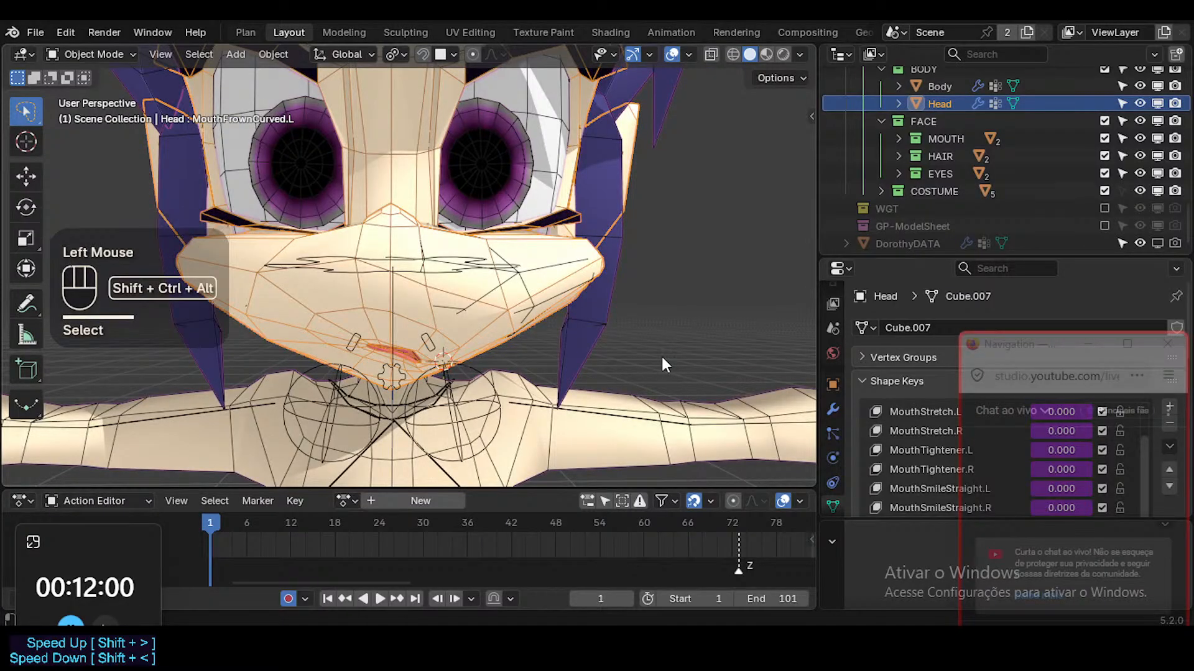
{"action": "key", "text": "ctrl+alt+shift+i"}
{"action": "scroll", "coordinate": [491, 354], "scroll_direction": "down", "scroll_amount": 1, "text": "shift"}
{"action": "middle_click_drag", "start_coordinate": [487, 357], "coordinate": [487, 335], "text": "shift"}
{"action": "middle_click_drag", "start_coordinate": [487, 348], "coordinate": [499, 320]}
{"action": "key", "text": "ctrl+s"}
{"action": "scroll", "coordinate": [501, 323], "scroll_direction": "up", "scroll_amount": 1}
{"action": "left_click", "coordinate": [562, 267]}
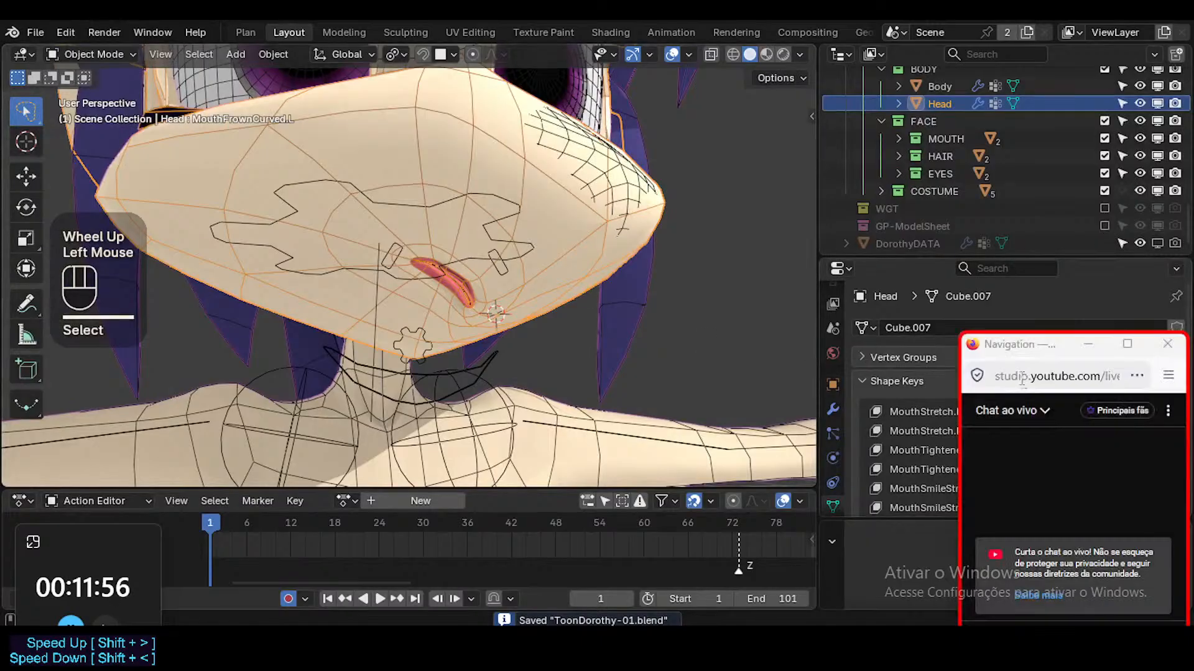
Collapse the Shape Keys section and review the Head mesh's modifier stack down to Shrinkwrap-Muzzle
{"action": "left_click", "coordinate": [870, 378]}
{"action": "key", "text": "a"}
{"action": "key", "text": "a"}
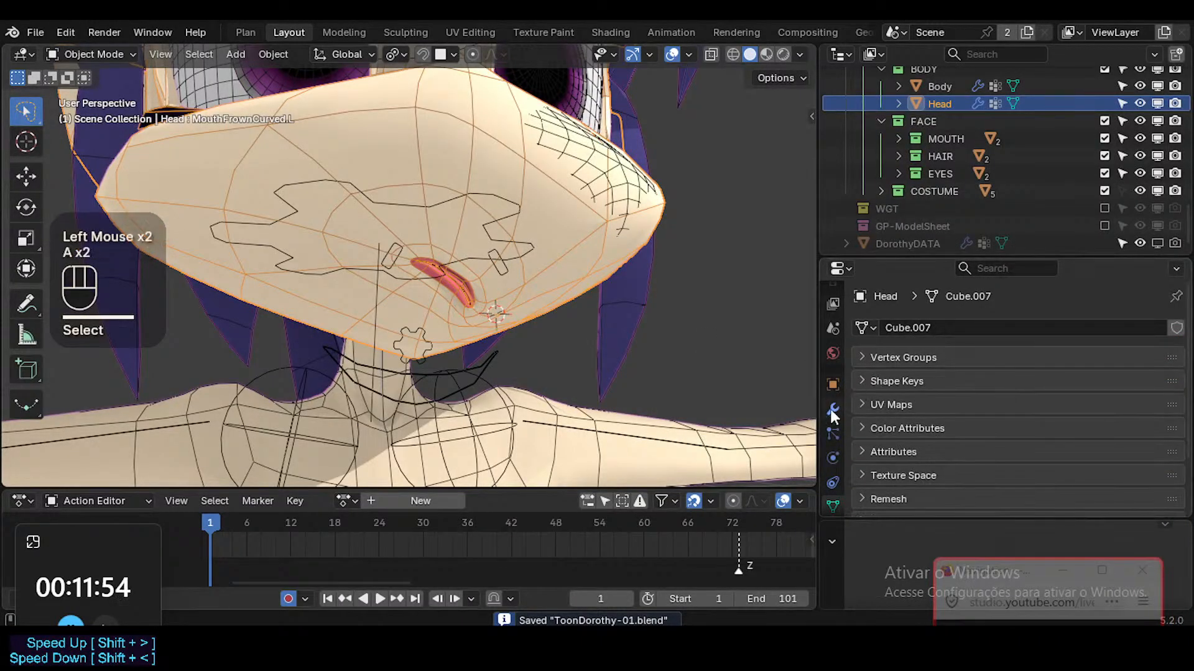
{"action": "left_click", "coordinate": [833, 409]}
{"action": "scroll", "coordinate": [964, 415], "scroll_direction": "down", "scroll_amount": 4}
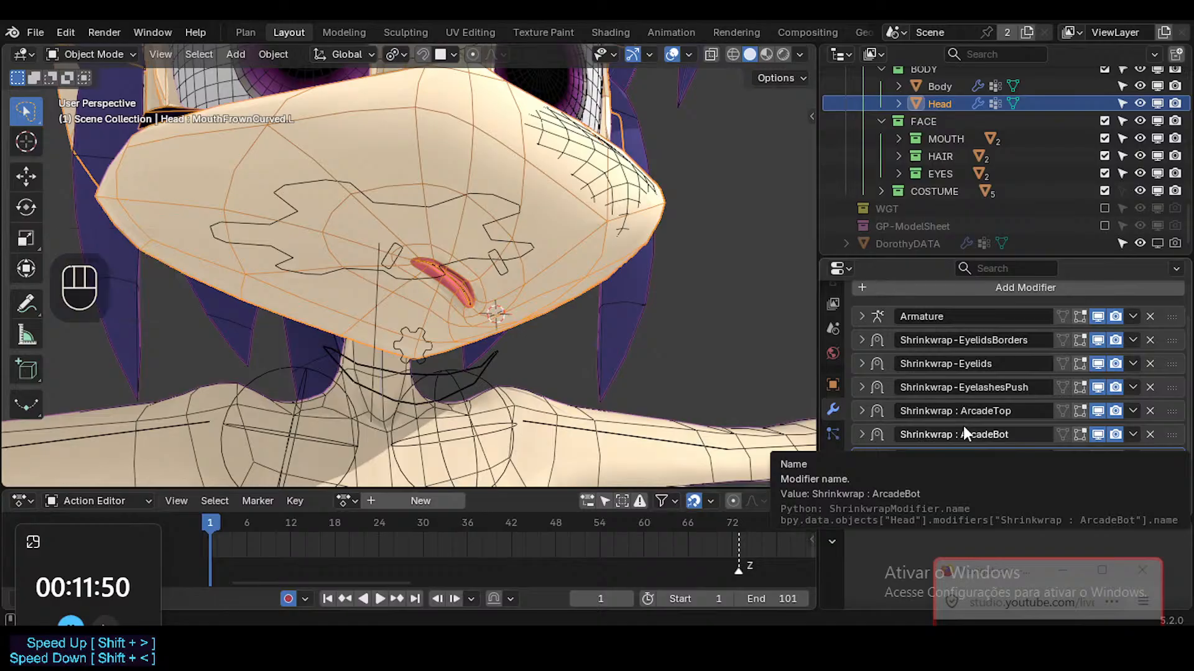
{"action": "scroll", "coordinate": [969, 460], "scroll_direction": "down", "scroll_amount": 2}
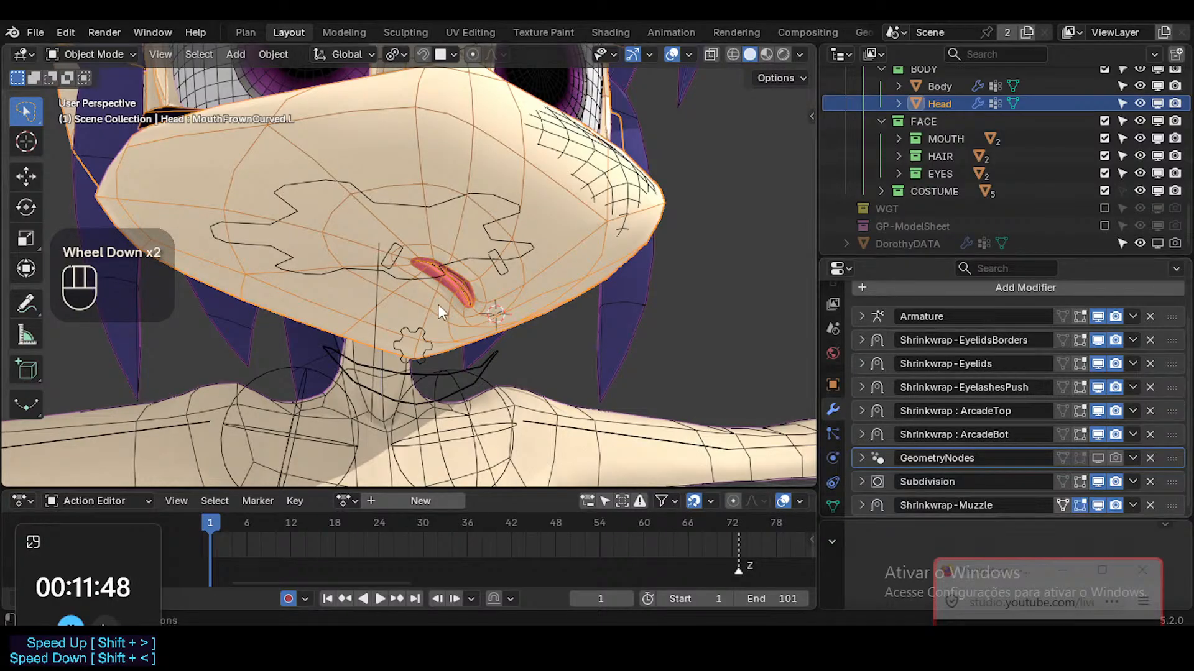
Enter Edit Mode on the Head mesh and expand its shape key list
{"action": "key", "text": "Tab"}
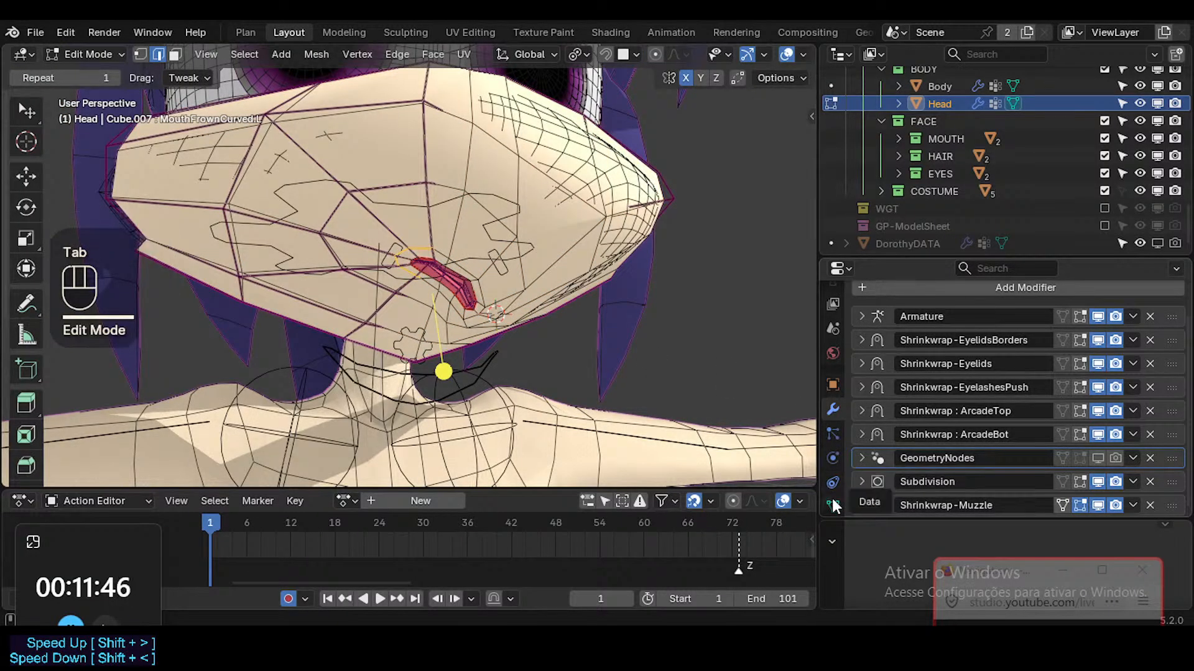
{"action": "left_click", "coordinate": [833, 506]}
{"action": "scroll", "coordinate": [1026, 422], "scroll_direction": "down", "scroll_amount": 2}
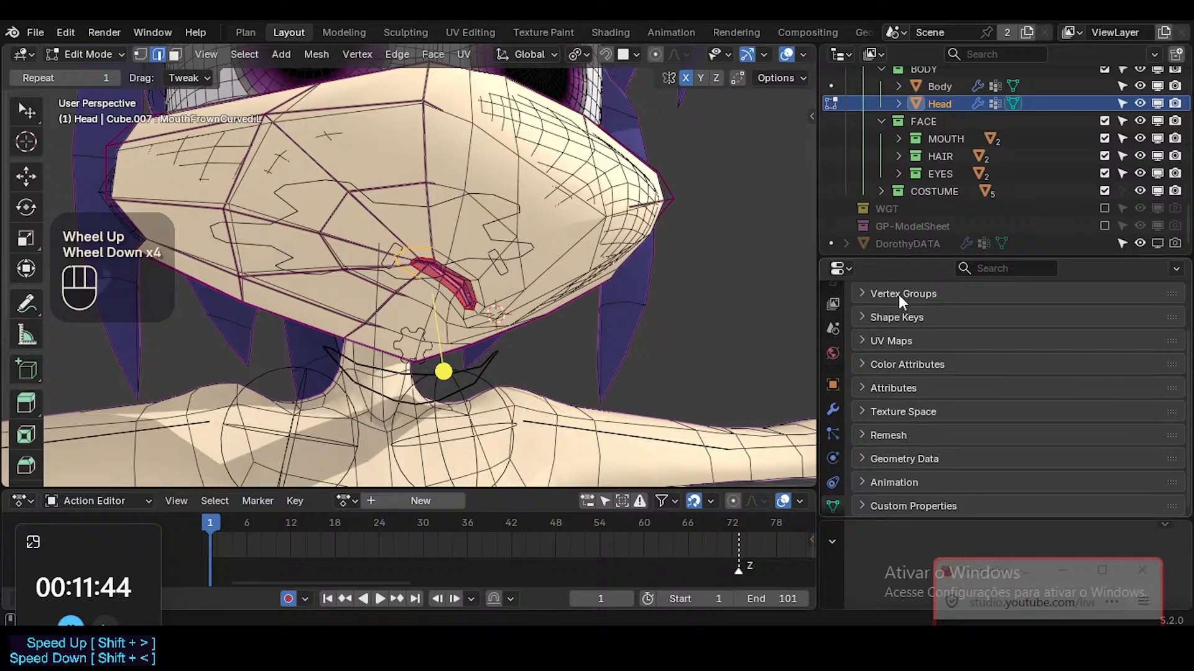
{"action": "left_click", "coordinate": [897, 317]}
Copy the driver of the MouthSmileCurved.L shape key and paste it onto MouthFrownCurved.L
{"action": "scroll", "coordinate": [1147, 449], "scroll_direction": "down", "scroll_amount": 2}
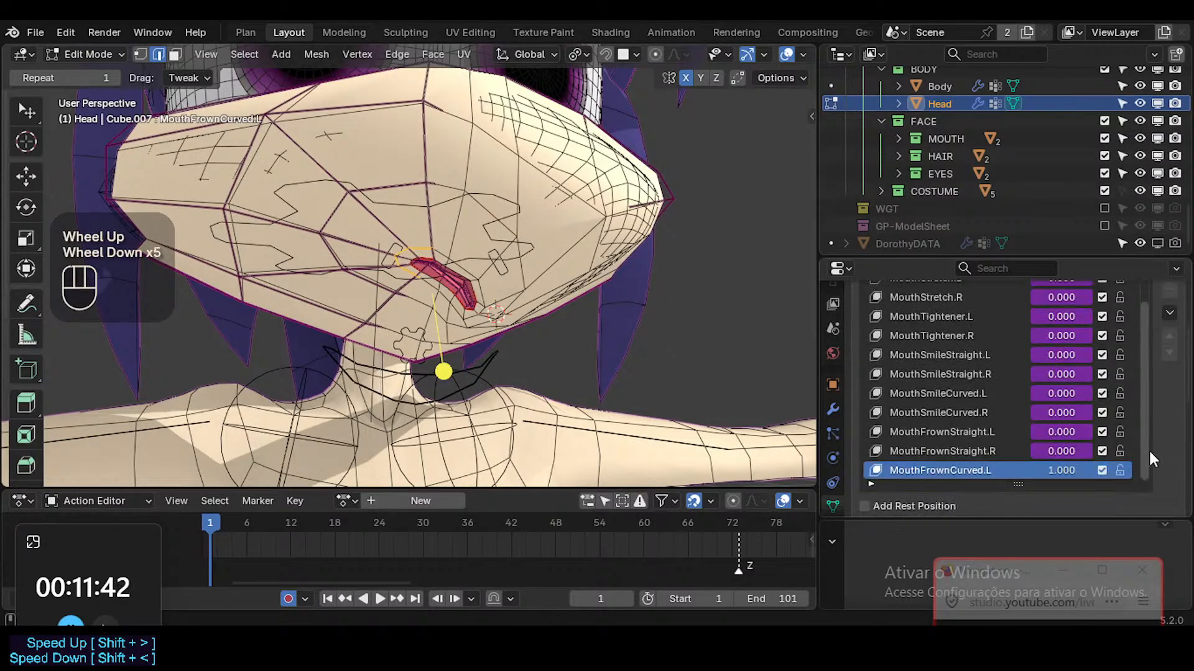
{"action": "scroll", "coordinate": [1159, 458], "scroll_direction": "down", "scroll_amount": 2}
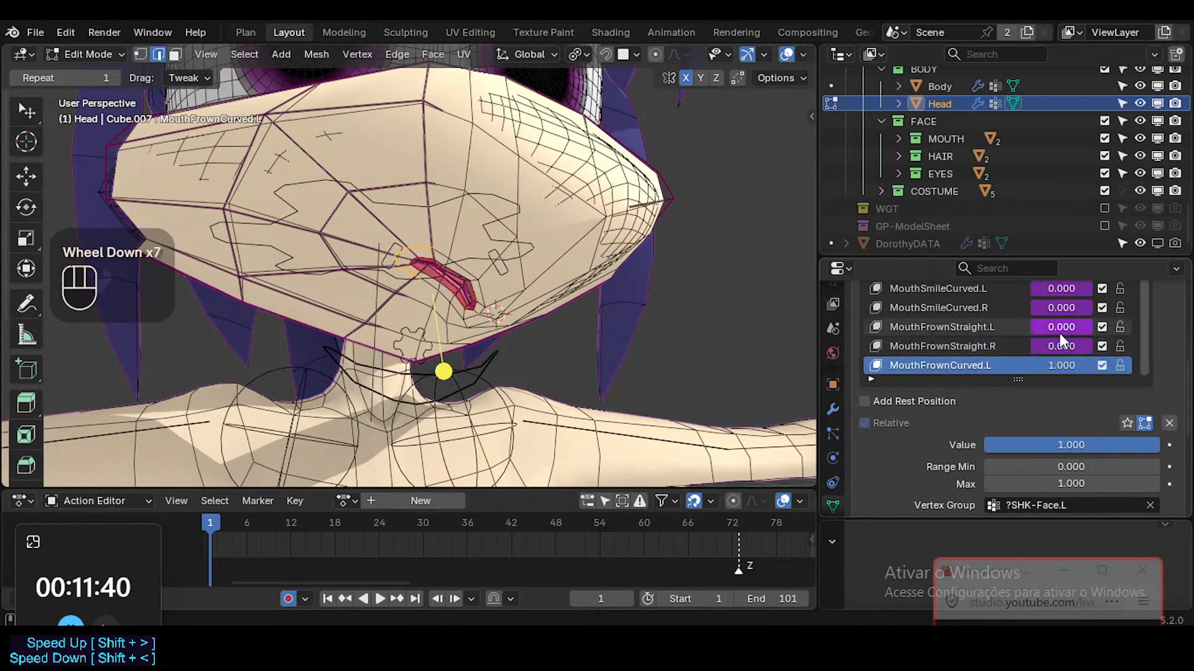
{"action": "right_click", "coordinate": [1068, 292]}
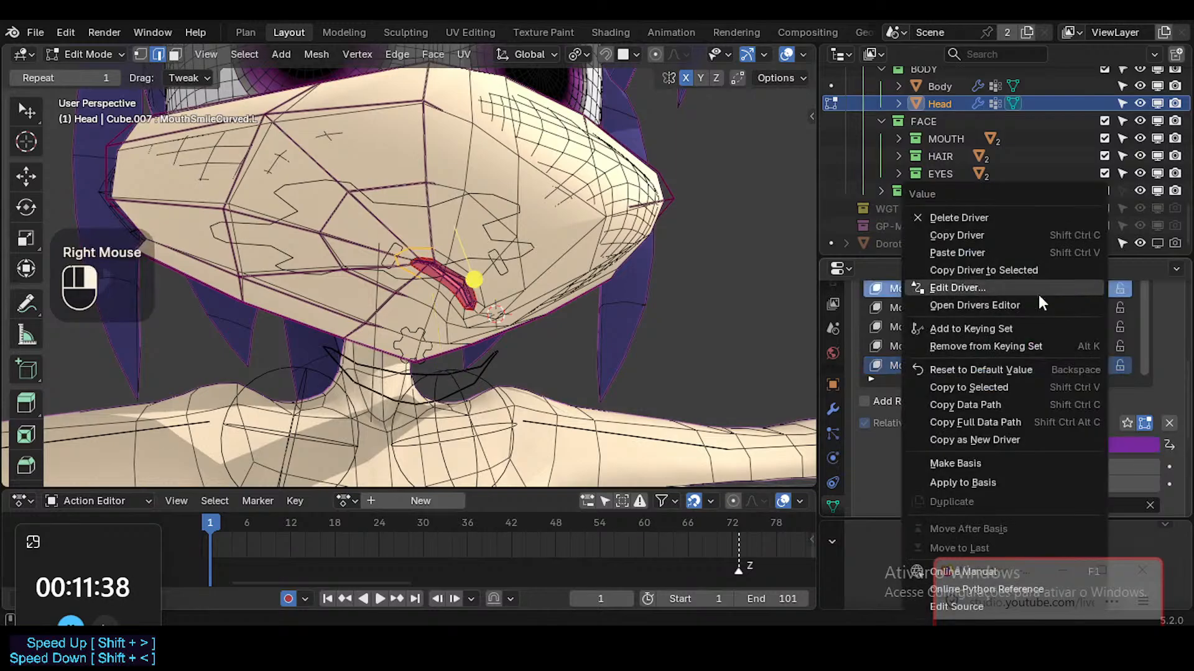
{"action": "left_click", "coordinate": [993, 234]}
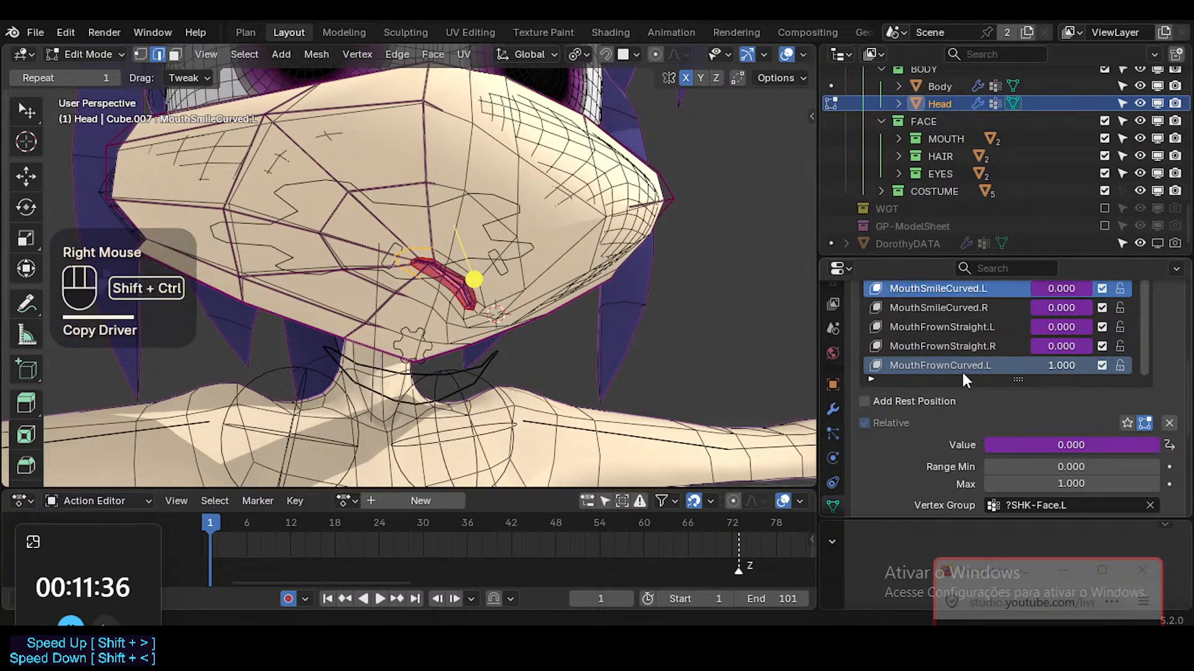
{"action": "left_click", "coordinate": [949, 367]}
{"action": "key", "text": "ctrl+shift+v"}
Change the MouthFrownCurved.L driver expression to var/1.047 by removing the minus sign
{"action": "right_click", "coordinate": [1057, 360]}
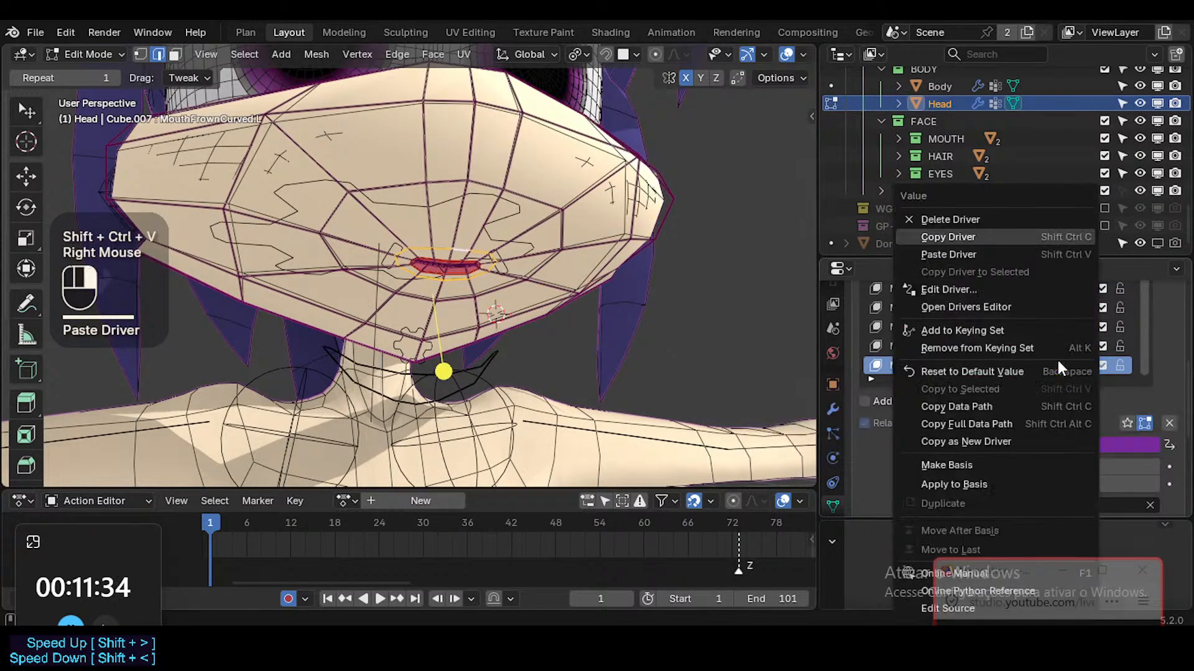
{"action": "left_click", "coordinate": [982, 286]}
{"action": "left_click", "coordinate": [921, 319]}
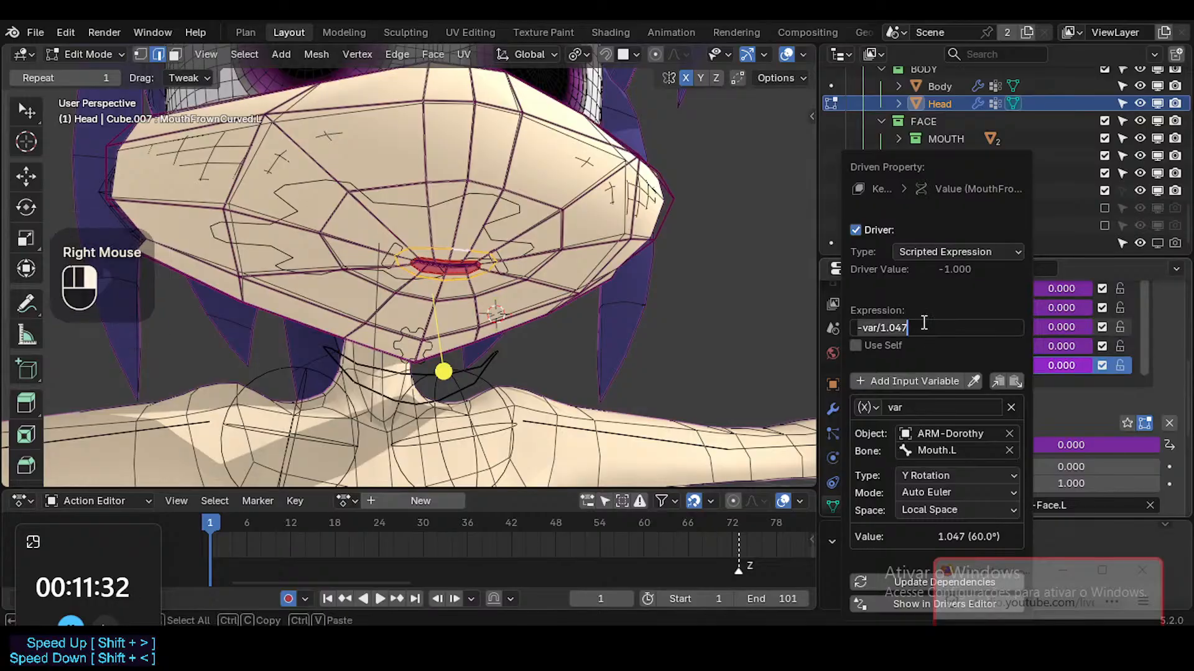
{"action": "left_click", "coordinate": [924, 322]}
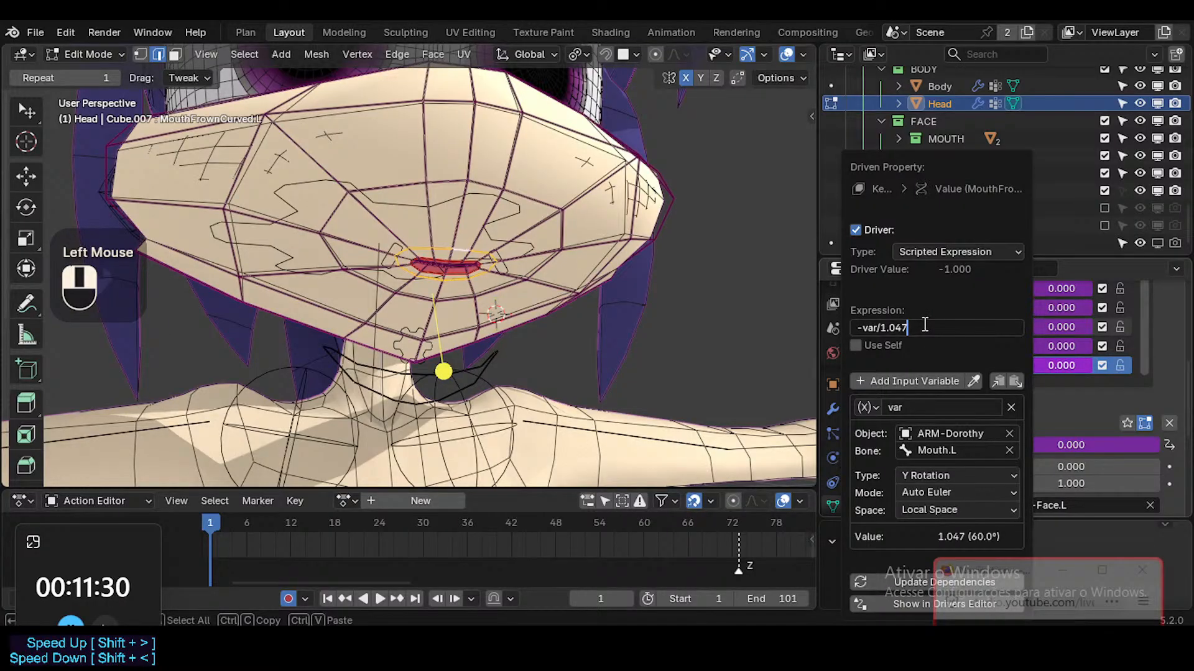
{"action": "key", "text": "Delete"}
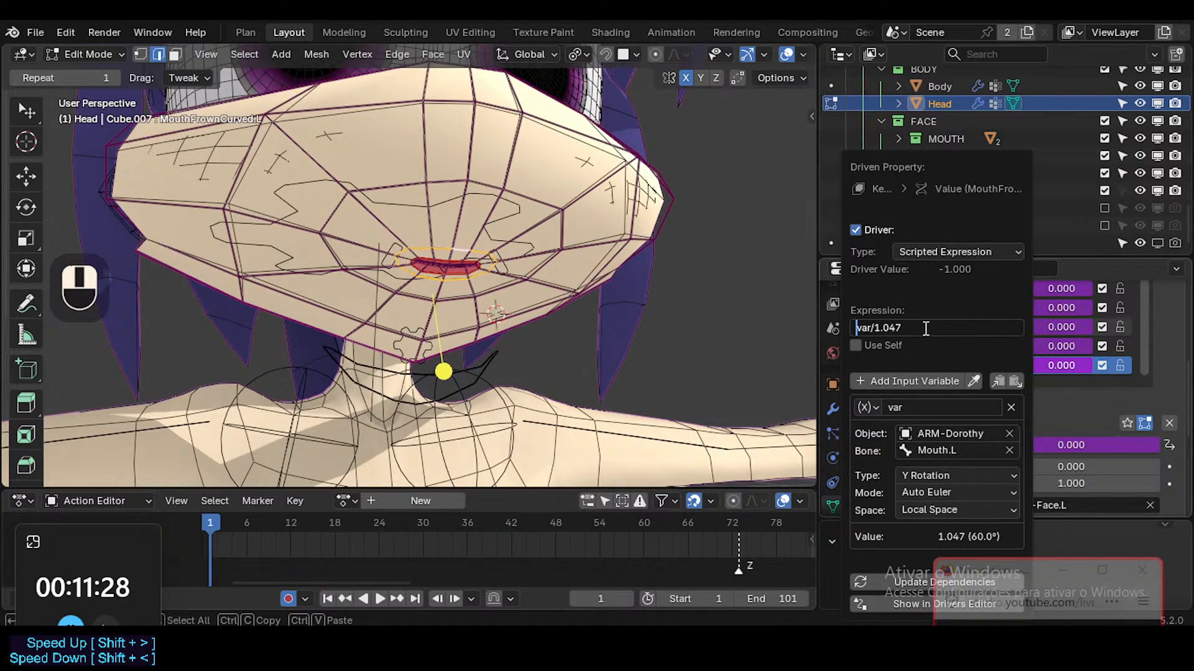
{"action": "key", "text": "Return"}
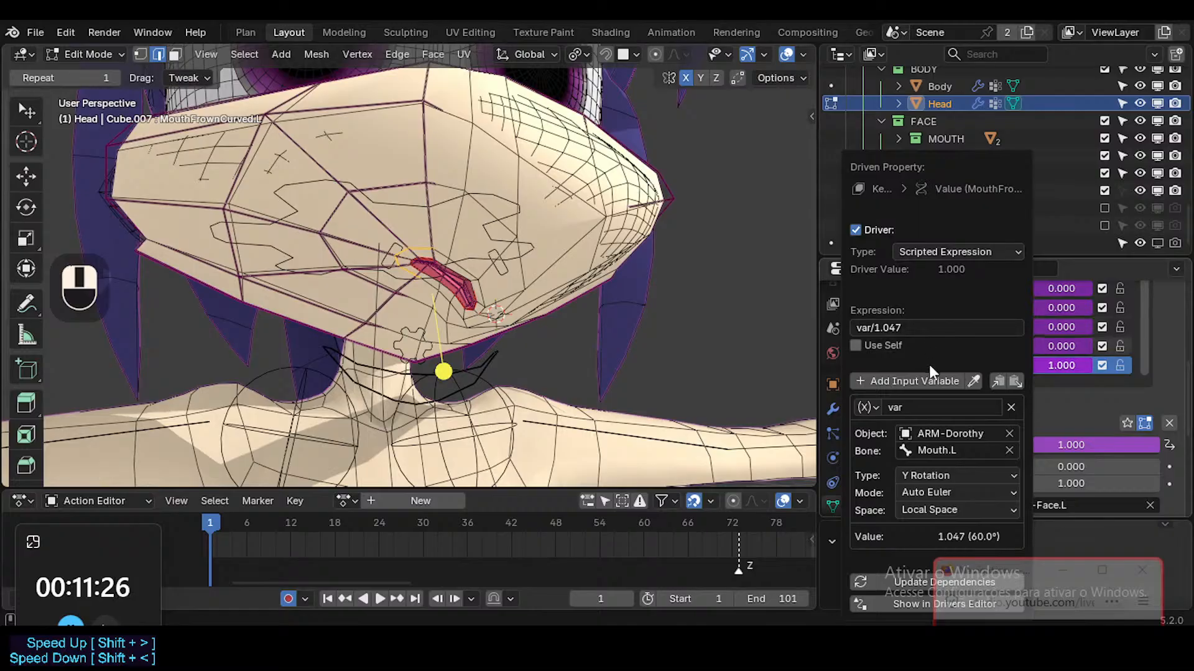
{"action": "left_click", "coordinate": [484, 311]}
Enlarge the area holding the shape key list so more of the mouth shape keys fit in view
{"action": "right_click", "coordinate": [1069, 366]}
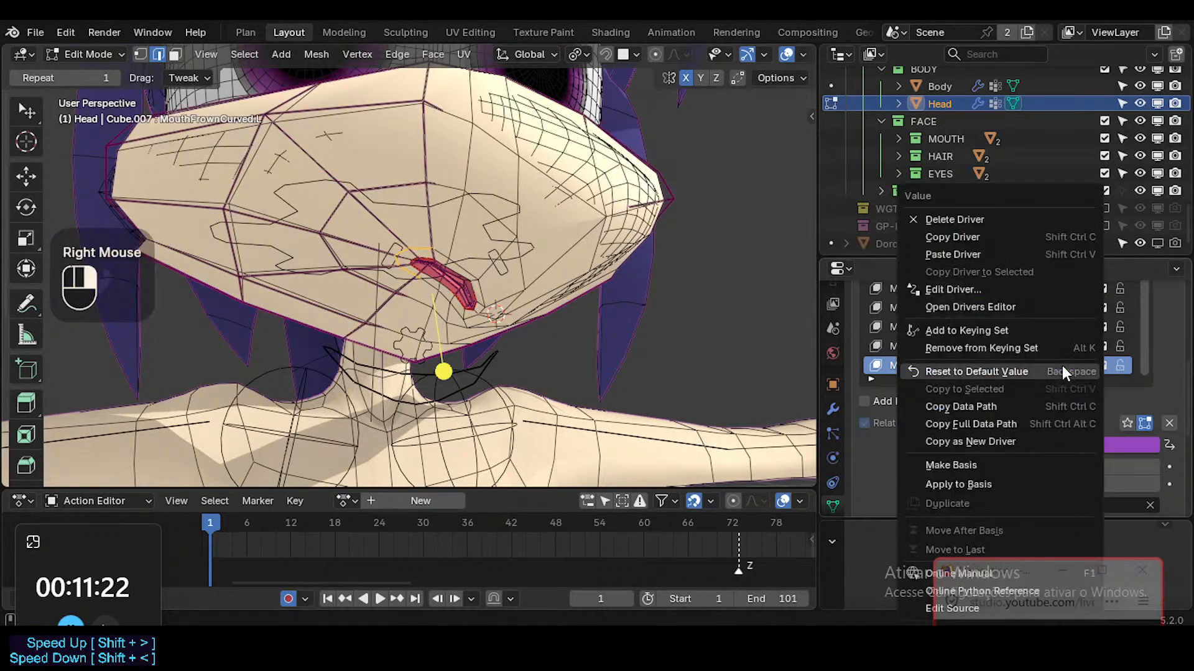
{"action": "left_click", "coordinate": [983, 421]}
{"action": "right_click", "coordinate": [965, 366]}
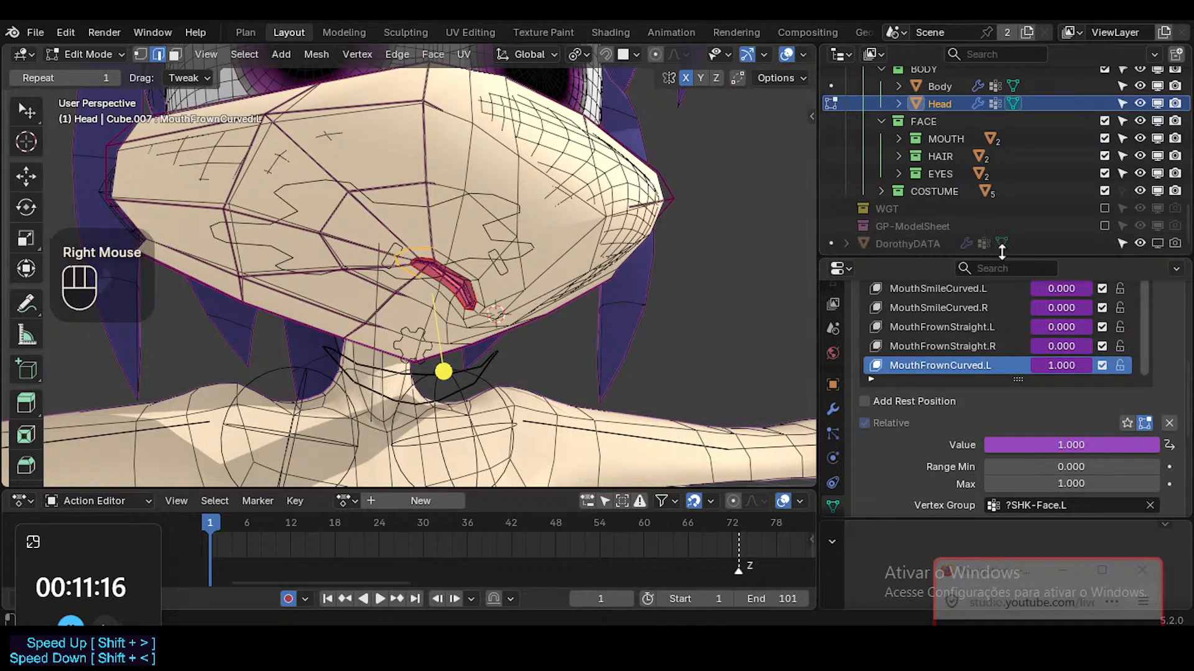
{"action": "left_click_drag", "start_coordinate": [1001, 255], "coordinate": [1007, 68]}
{"action": "scroll", "coordinate": [1147, 301], "scroll_direction": "up", "scroll_amount": 3}
{"action": "scroll", "coordinate": [1157, 373], "scroll_direction": "down", "scroll_amount": 1}
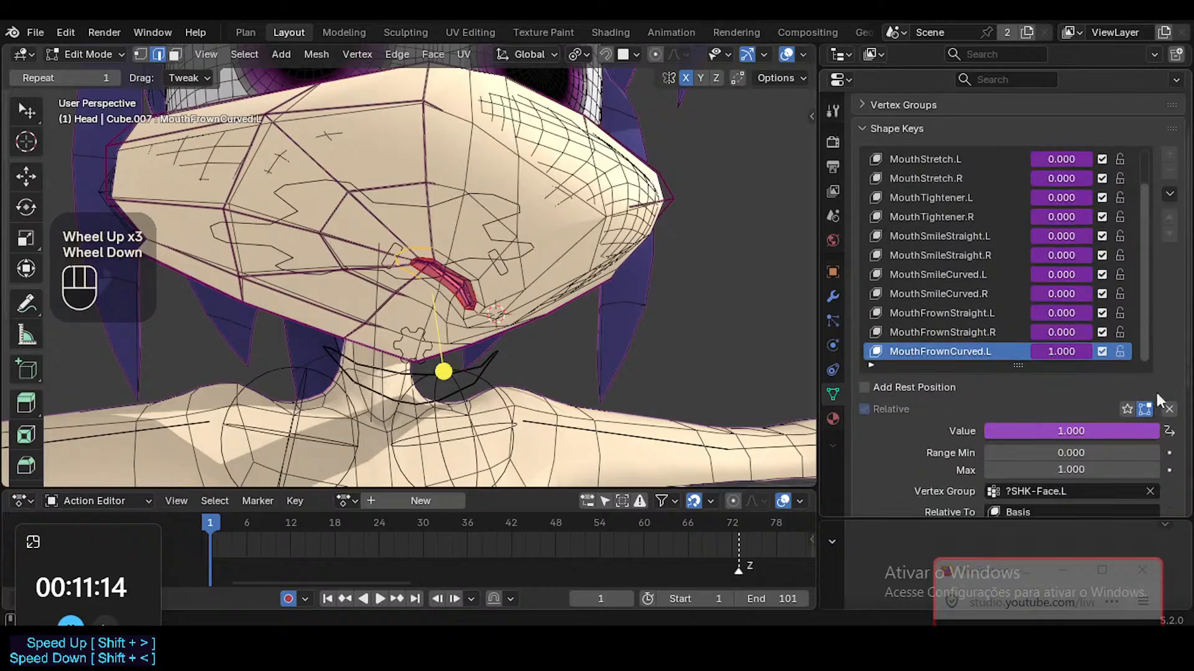
{"action": "scroll", "coordinate": [1163, 298], "scroll_direction": "up", "scroll_amount": 1}
{"action": "left_click", "coordinate": [1169, 229]}
{"action": "key", "text": "Escape"}
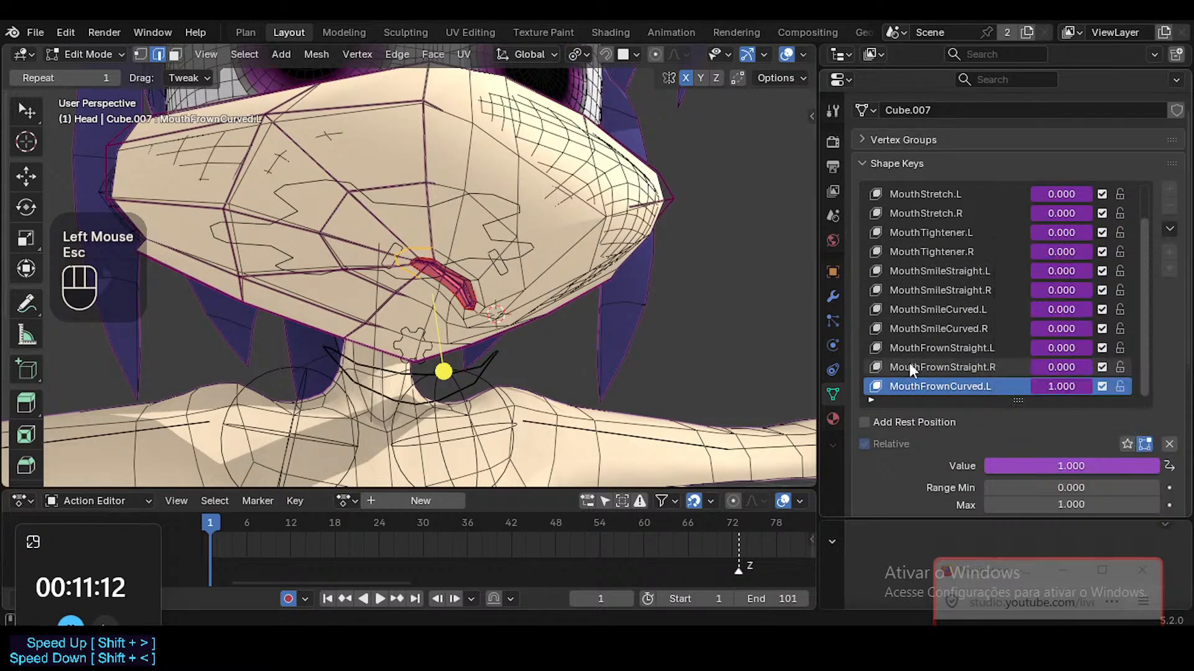
Switch the Head mesh to Object Mode and duplicate the MouthFrownCurved.L shape key
{"action": "key", "text": "alt+a"}
{"action": "key", "text": "ctrl+Tab"}
{"action": "left_click", "coordinate": [570, 271]}
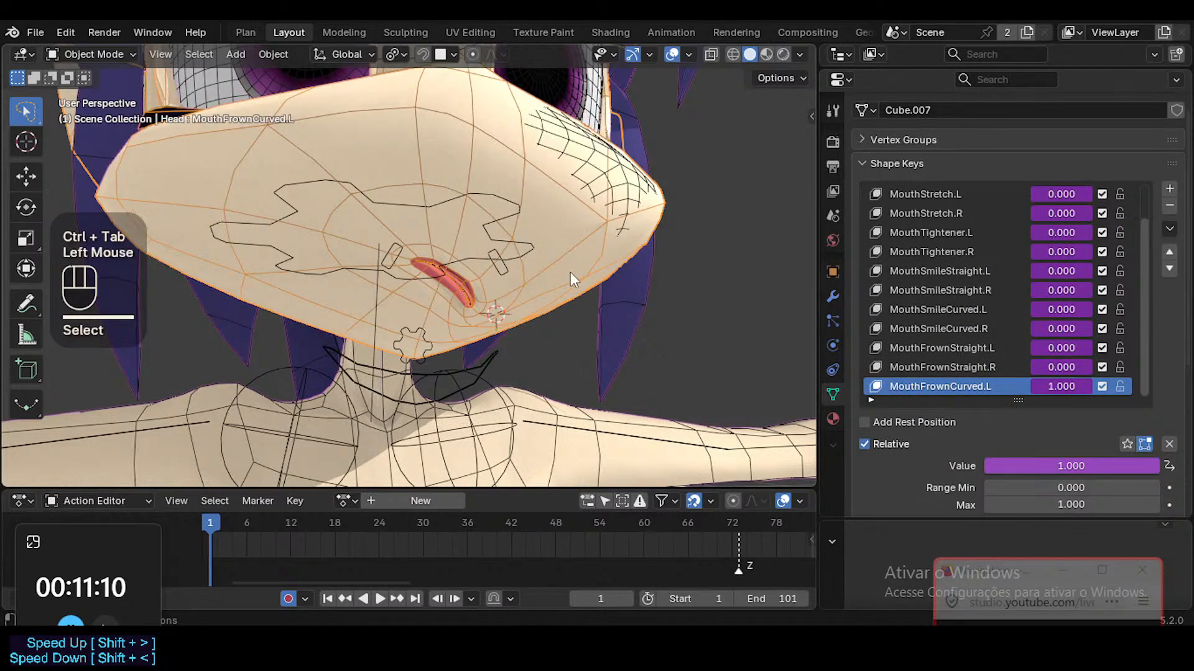
{"action": "left_click", "coordinate": [1168, 229]}
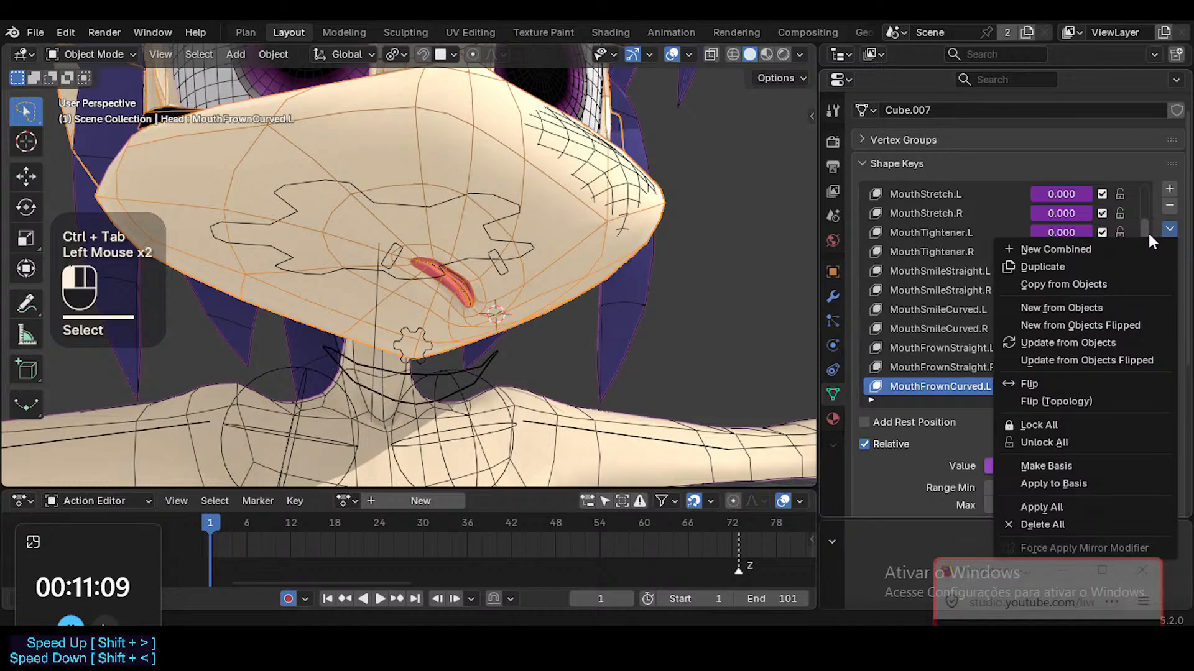
{"action": "left_click", "coordinate": [1088, 266]}
Rename the duplicated shape key as MouthFrownCurved.R
{"action": "scroll", "coordinate": [1020, 364], "scroll_direction": "down", "scroll_amount": 2}
{"action": "double_click", "coordinate": [987, 390]}
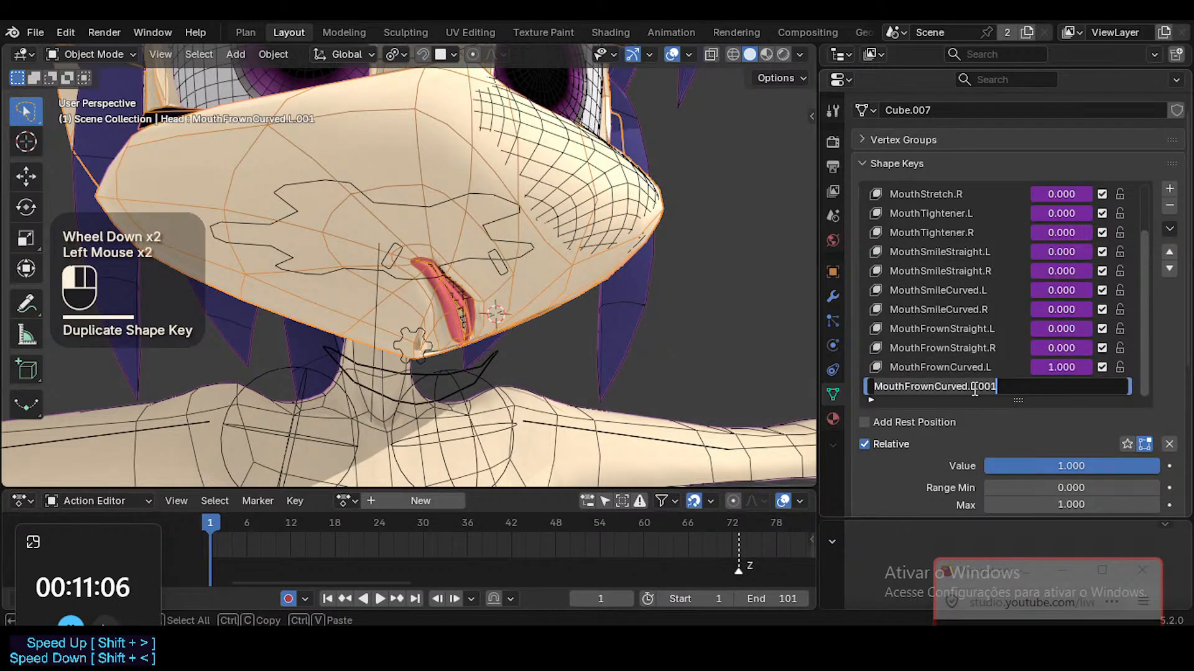
{"action": "key", "text": "BackSpace"}
{"action": "key", "text": "BackSpace"}
{"action": "key", "text": "BackSpace"}
{"action": "key", "text": "BackSpace"}
{"action": "type", "text": "R"}
{"action": "key", "text": "BackSpace"}
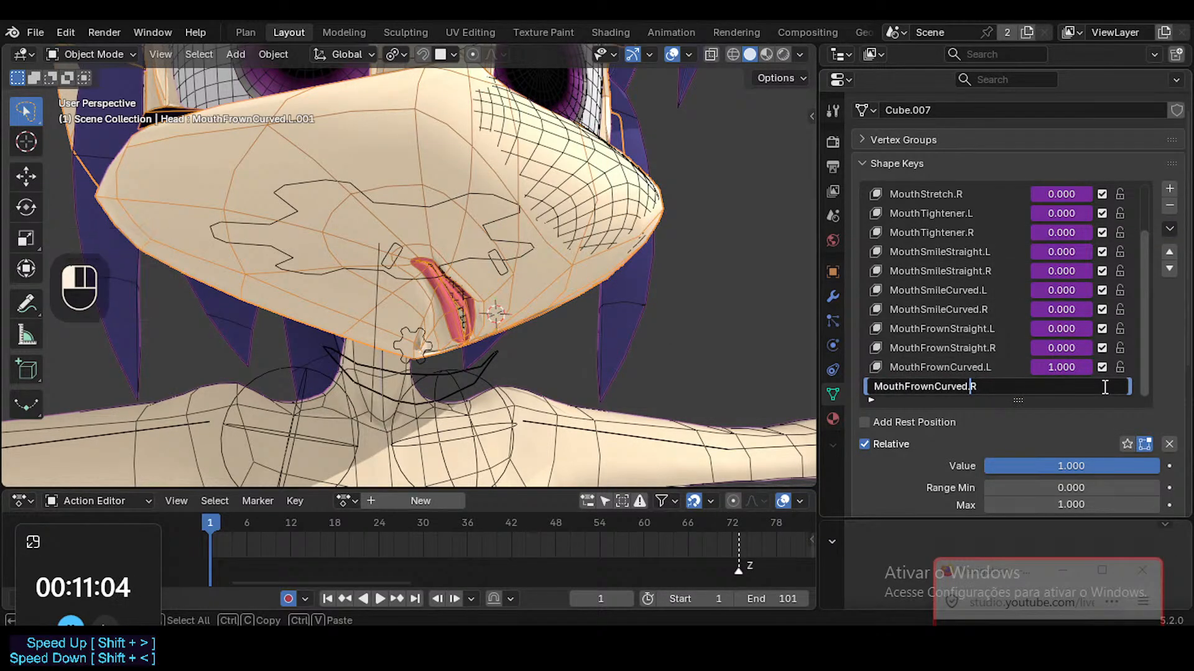
{"action": "key", "text": "Return"}
Set the vertex group of MouthFrownCurved.R to ?SHK-Face.R
{"action": "scroll", "coordinate": [1103, 387], "scroll_direction": "up", "scroll_amount": 1}
{"action": "scroll", "coordinate": [1103, 387], "scroll_direction": "down", "scroll_amount": 5}
{"action": "scroll", "coordinate": [1119, 411], "scroll_direction": "down", "scroll_amount": 1}
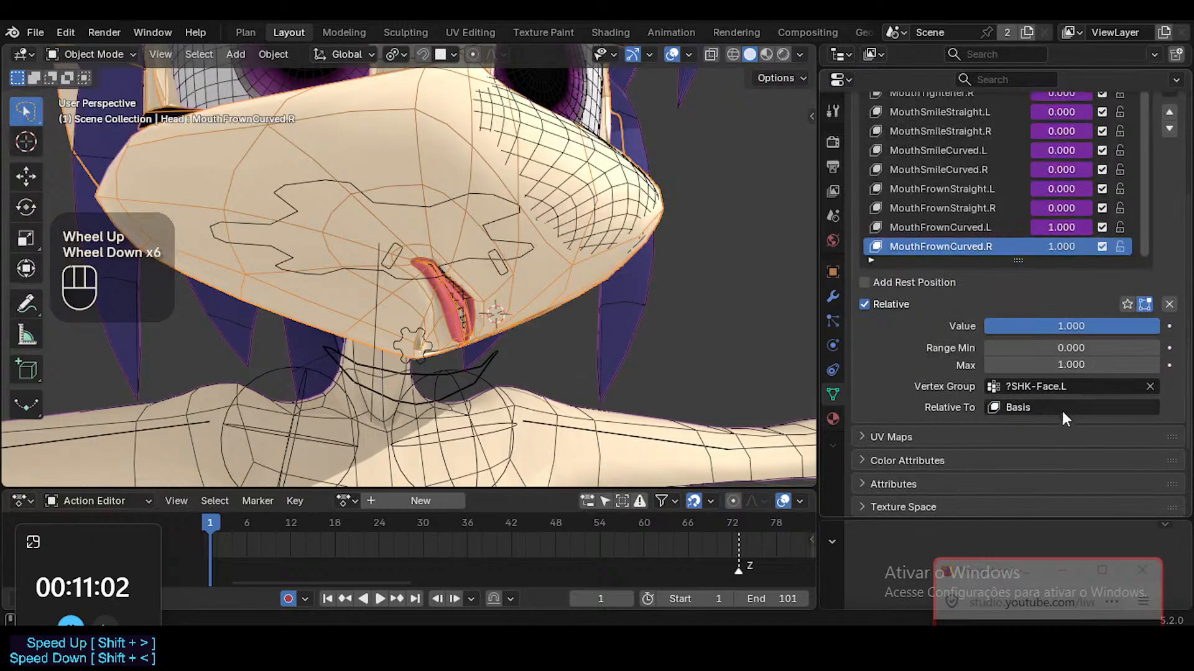
{"action": "left_click", "coordinate": [1069, 389]}
{"action": "key", "text": "BackSpace"}
{"action": "type", "text": "R"}
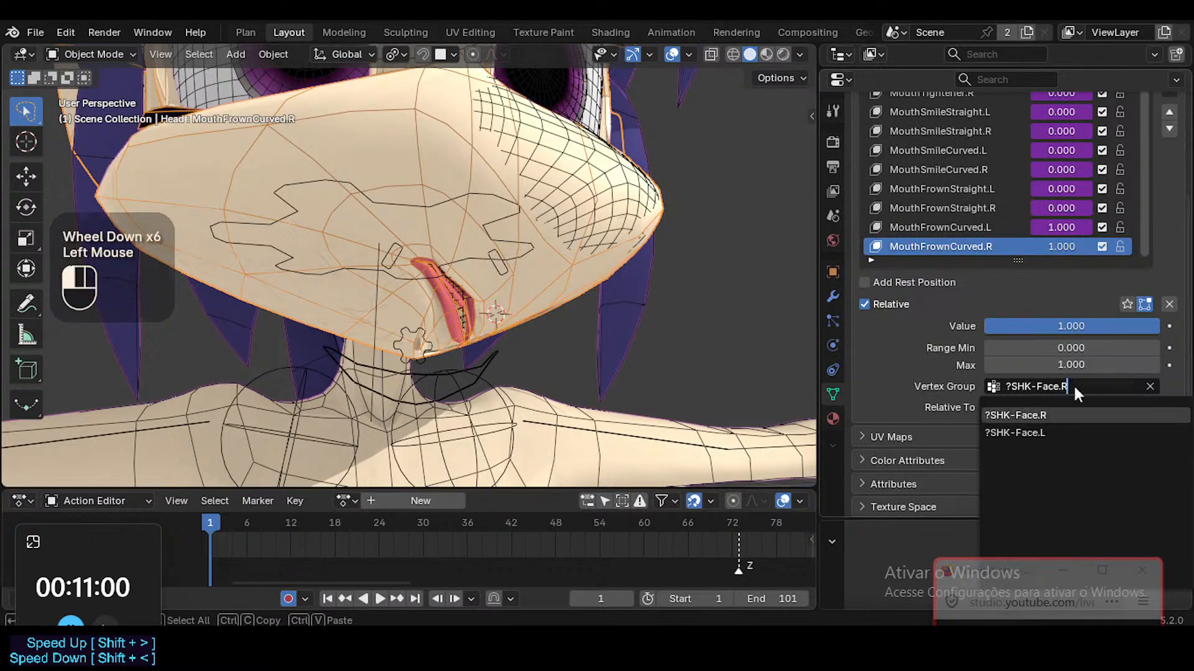
{"action": "key", "text": "Return"}
Copy the driver of MouthFrownCurved.L and paste it onto the MouthFrownCurved.R shape key
{"action": "right_click", "coordinate": [1066, 229]}
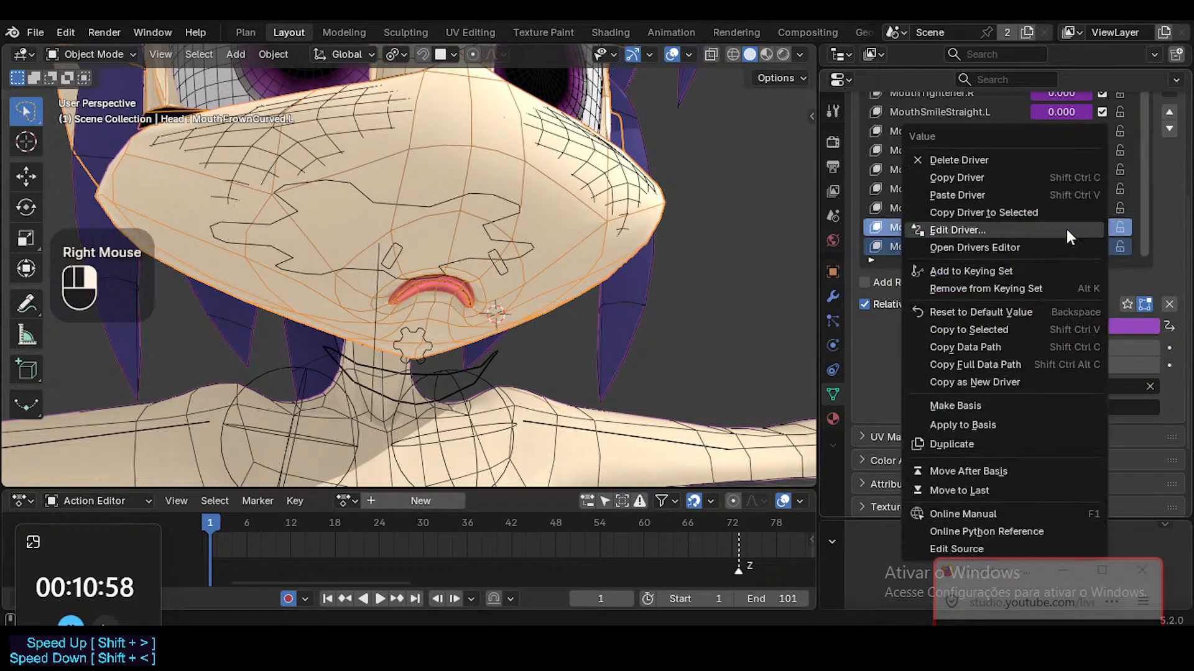
{"action": "left_click", "coordinate": [1029, 177]}
{"action": "left_click", "coordinate": [982, 246]}
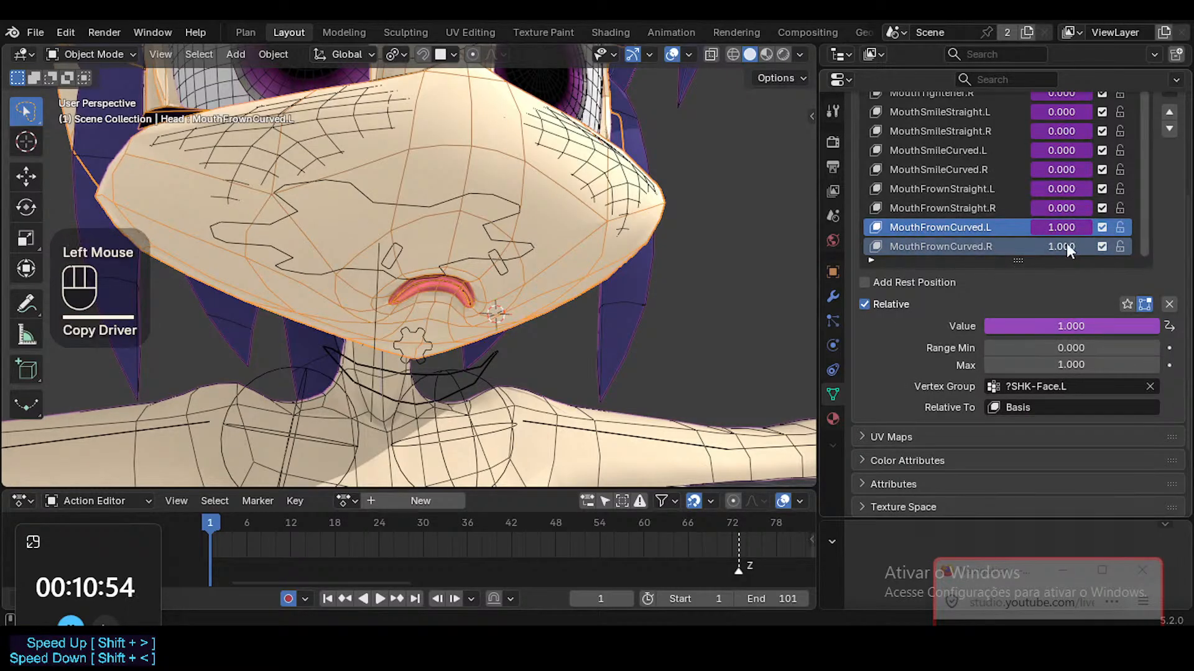
{"action": "right_click", "coordinate": [1065, 244]}
{"action": "left_click", "coordinate": [1020, 278]}
{"action": "right_click", "coordinate": [1057, 245]}
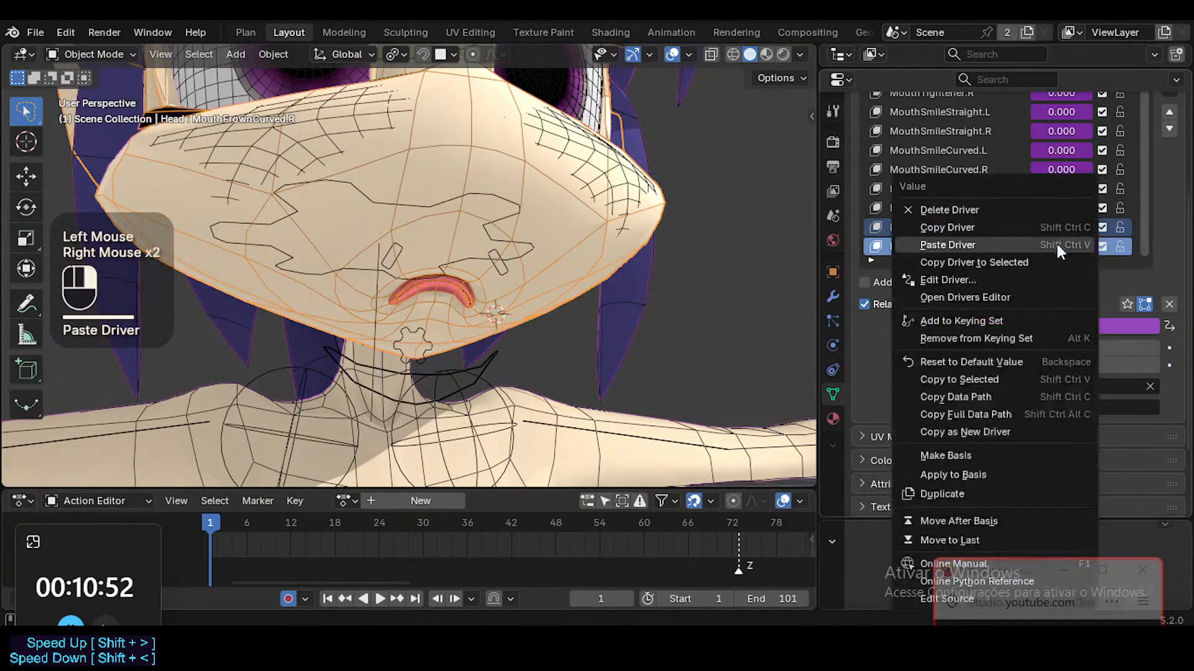
{"action": "left_click", "coordinate": [969, 275]}
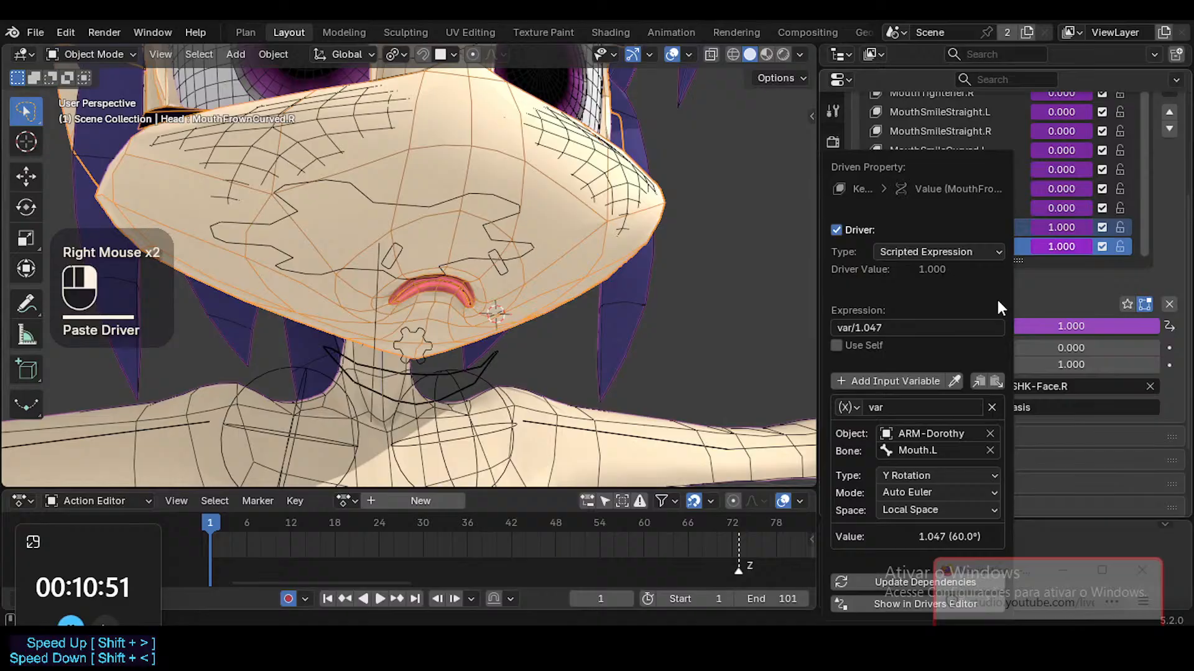
{"action": "left_click", "coordinate": [859, 326]}
{"action": "left_click", "coordinate": [842, 327]}
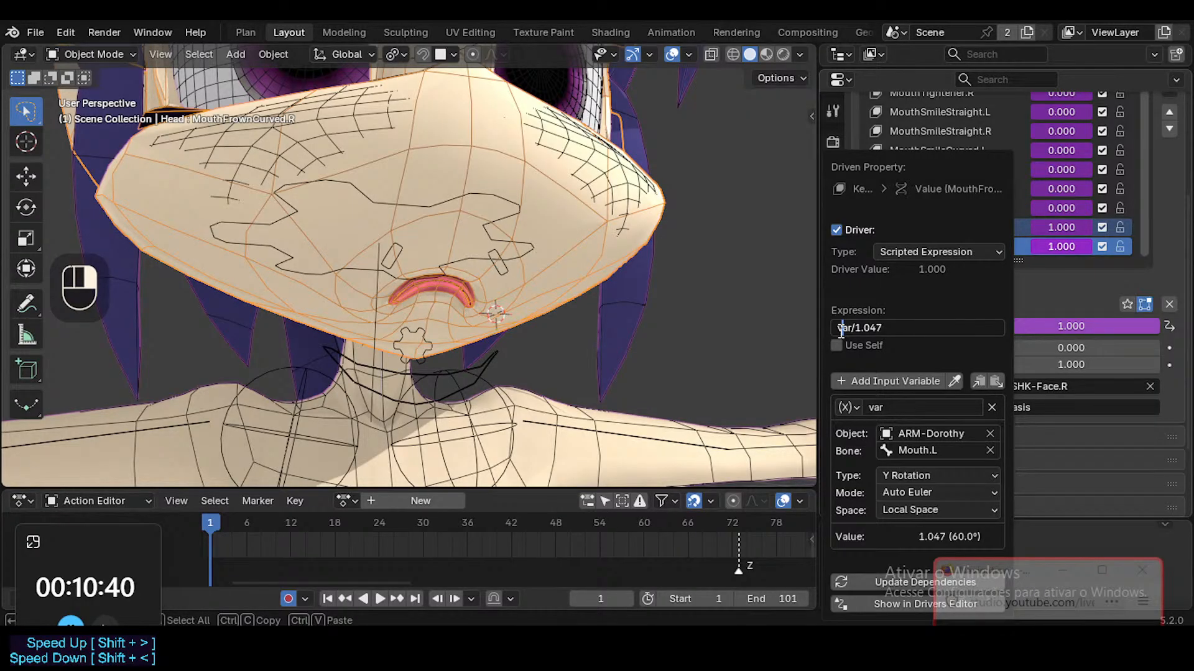
{"action": "left_click", "coordinate": [785, 324]}
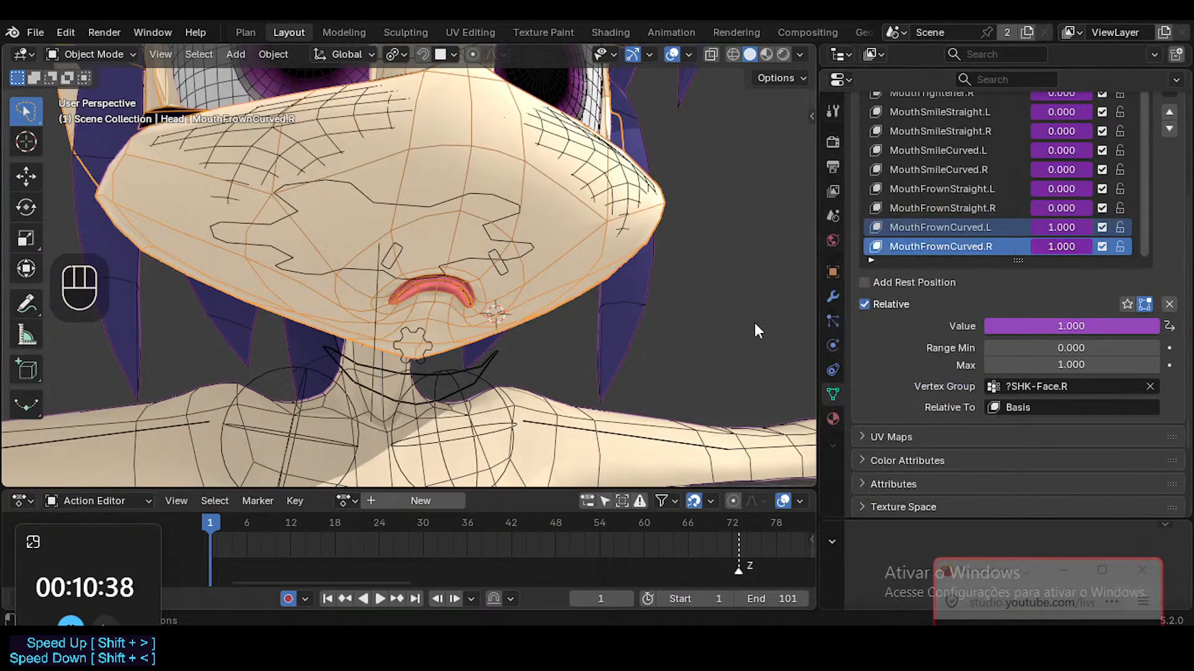
Put the ARM-Dorothy armature in Pose Mode and try rotating the Mouth.R bone, cancelling each rotation
{"action": "left_click", "coordinate": [499, 275]}
{"action": "key", "text": "ctrl+Tab"}
{"action": "left_click_drag", "start_coordinate": [383, 245], "coordinate": [390, 243]}
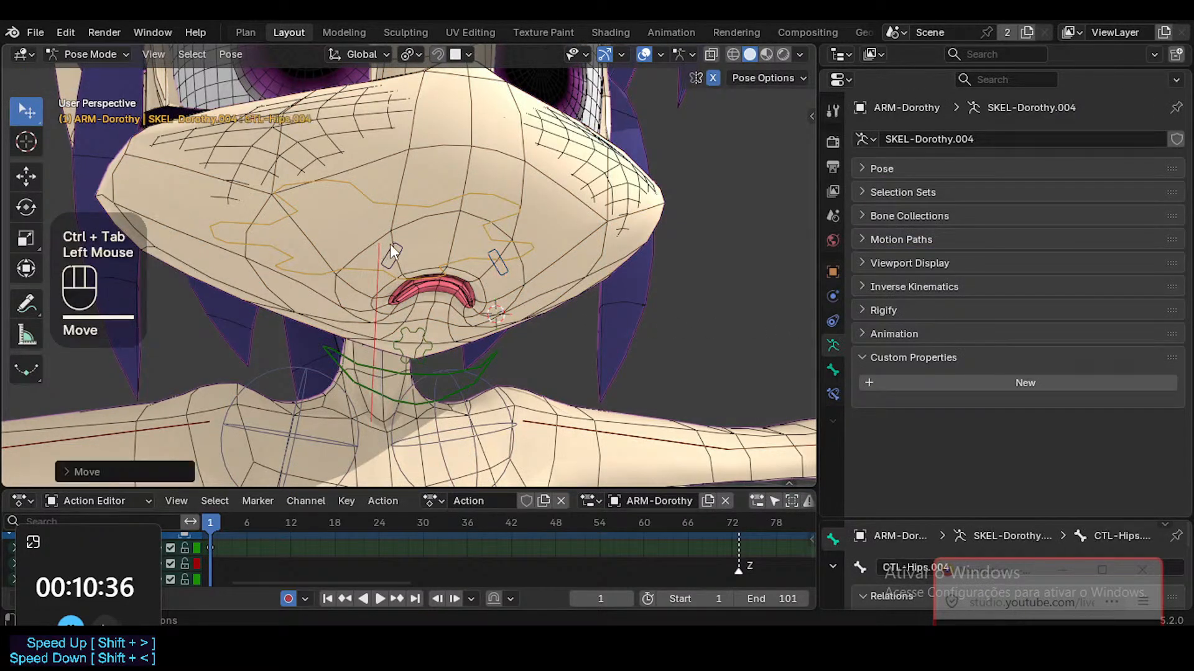
{"action": "left_click", "coordinate": [389, 244]}
{"action": "key", "text": "r"}
{"action": "key", "text": "x"}
{"action": "key", "text": "Escape"}
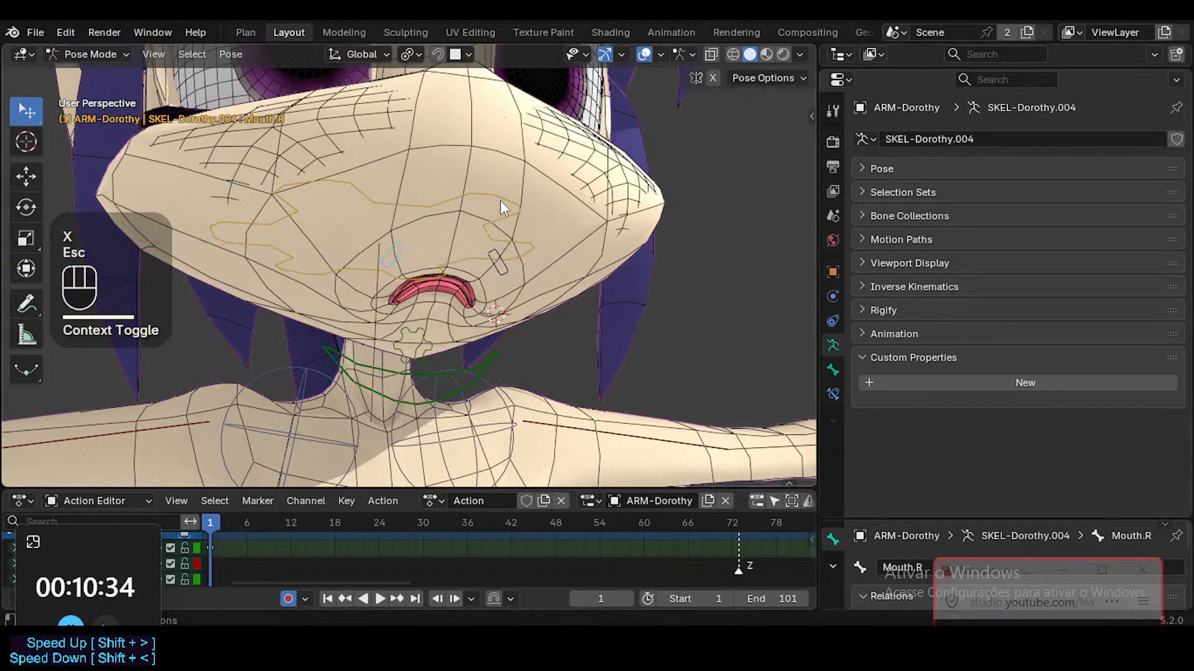
{"action": "key", "text": "r"}
{"action": "key", "text": "Escape"}
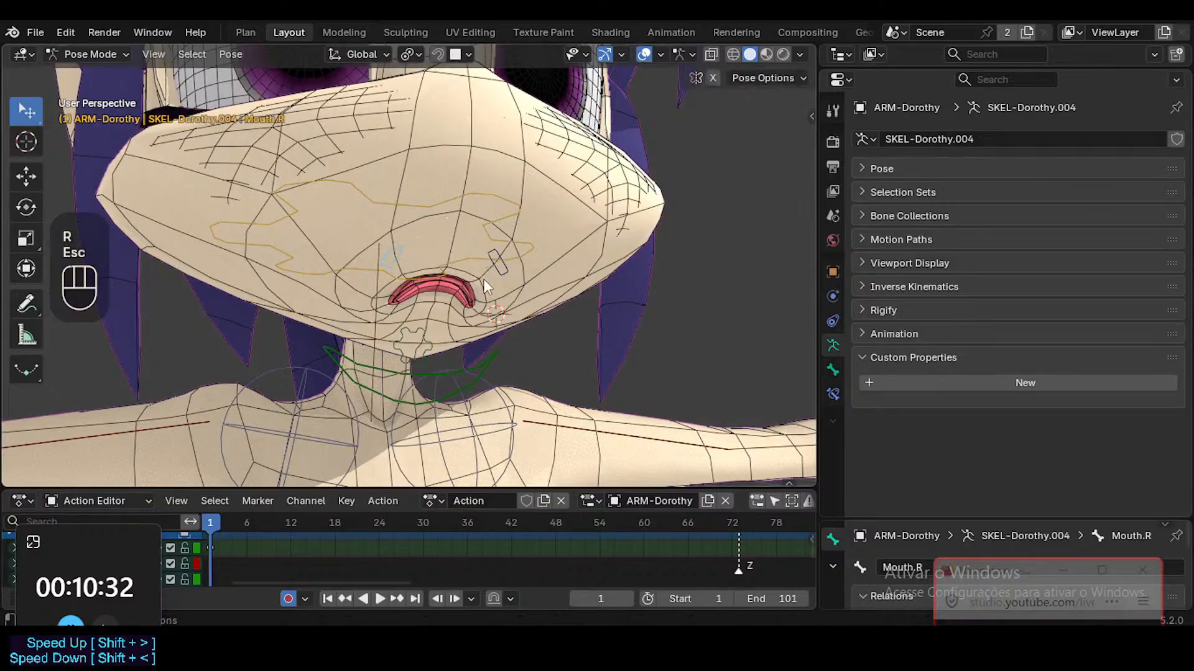
Select all bones of ARM-Dorothy and reset their pose
{"action": "key", "text": "a"}
{"action": "key", "text": "alt+q"}
{"action": "key", "text": "alt+q"}
Test the frown driver by trial-rotating the Mouth.L bone freely and about global X, cancelling each rotation
{"action": "left_click", "coordinate": [505, 268]}
{"action": "key", "text": "r"}
{"action": "key", "text": "x"}
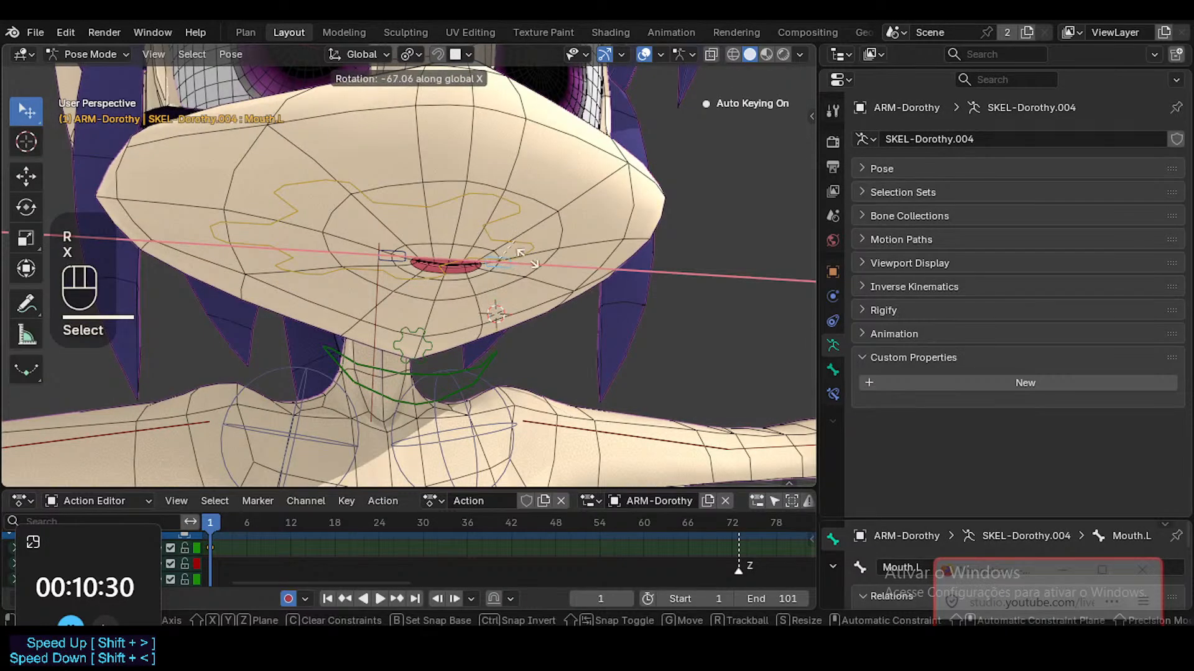
{"action": "key", "text": "Escape"}
{"action": "key", "text": "r"}
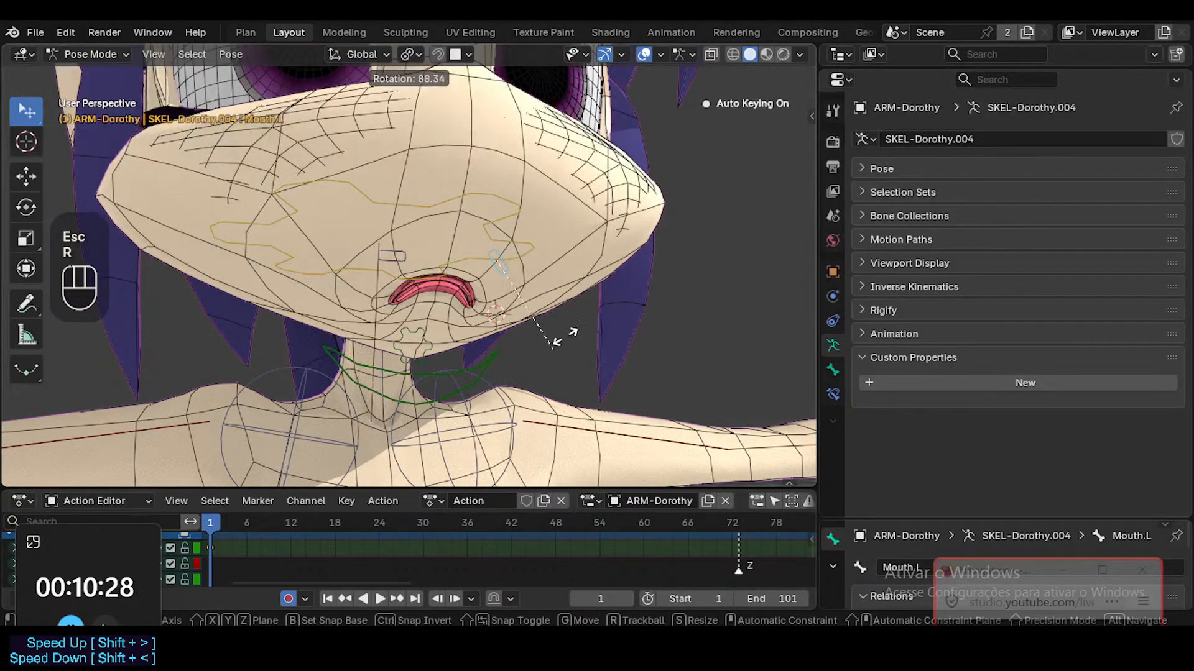
{"action": "key", "text": "Escape"}
{"action": "key", "text": "shift+x"}
{"action": "key", "text": "shift+x"}
{"action": "key", "text": "r"}
{"action": "key", "text": "Escape"}
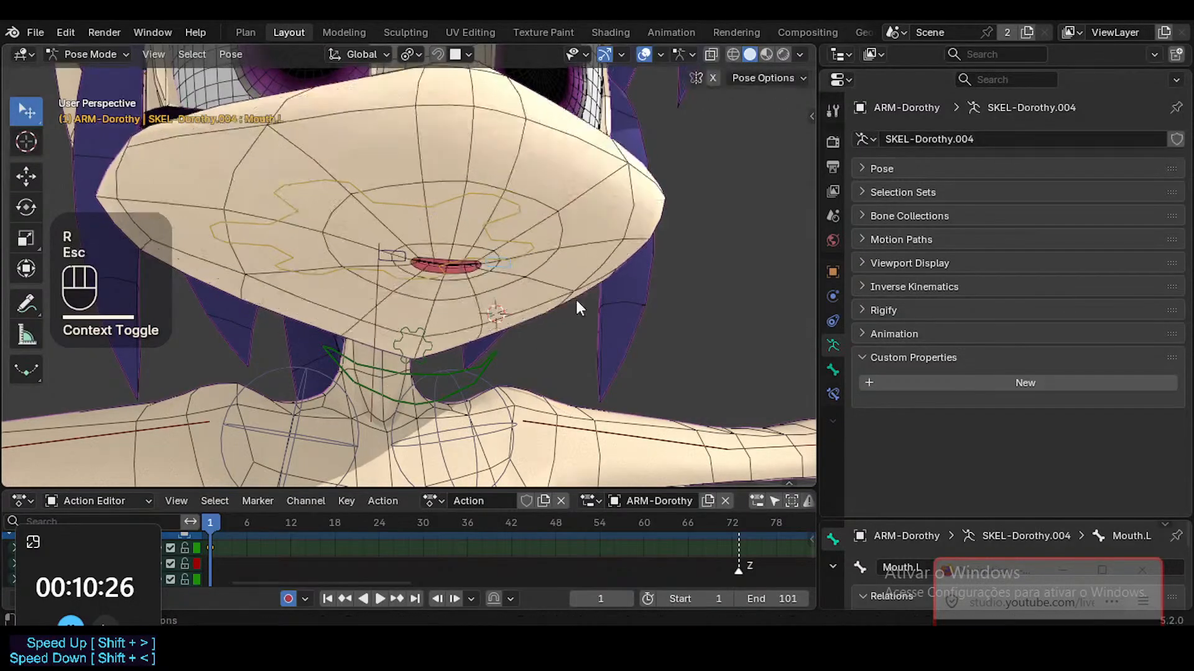
On the Head mesh, change the driver bone of the MouthFrownCurved.R shape key to Mouth.R
{"action": "key", "text": "ctrl+Tab"}
{"action": "left_click", "coordinate": [570, 266]}
{"action": "scroll", "coordinate": [1094, 401], "scroll_direction": "down", "scroll_amount": 1}
{"action": "scroll", "coordinate": [1060, 393], "scroll_direction": "up", "scroll_amount": 1}
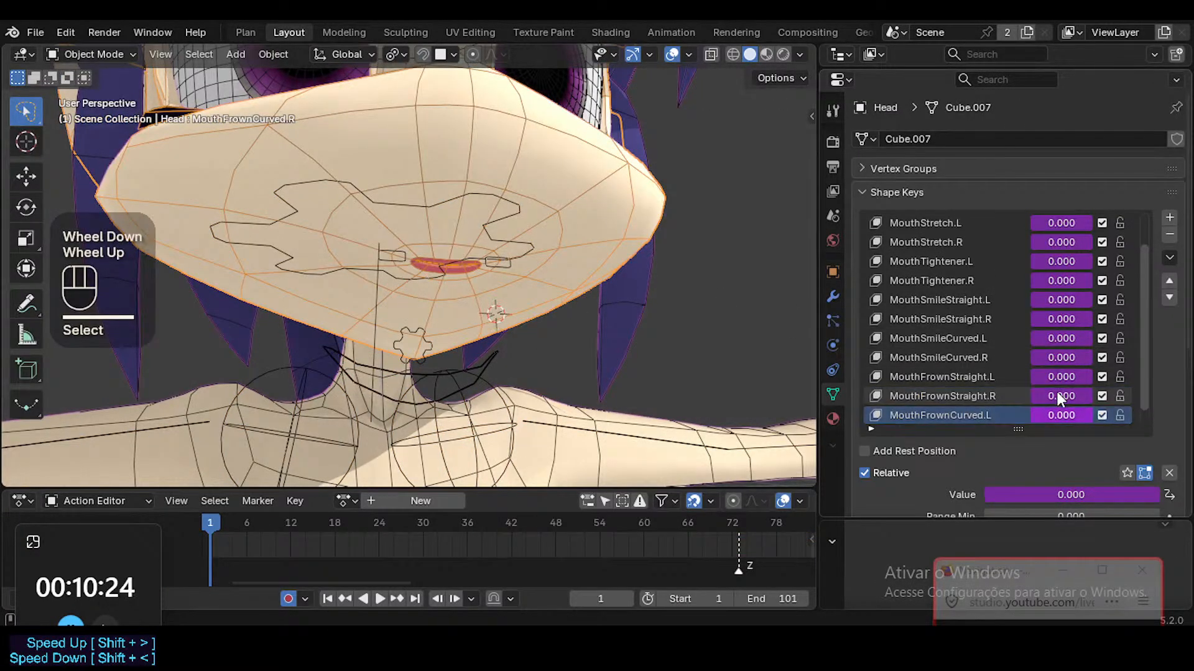
{"action": "scroll", "coordinate": [1050, 405], "scroll_direction": "down", "scroll_amount": 2}
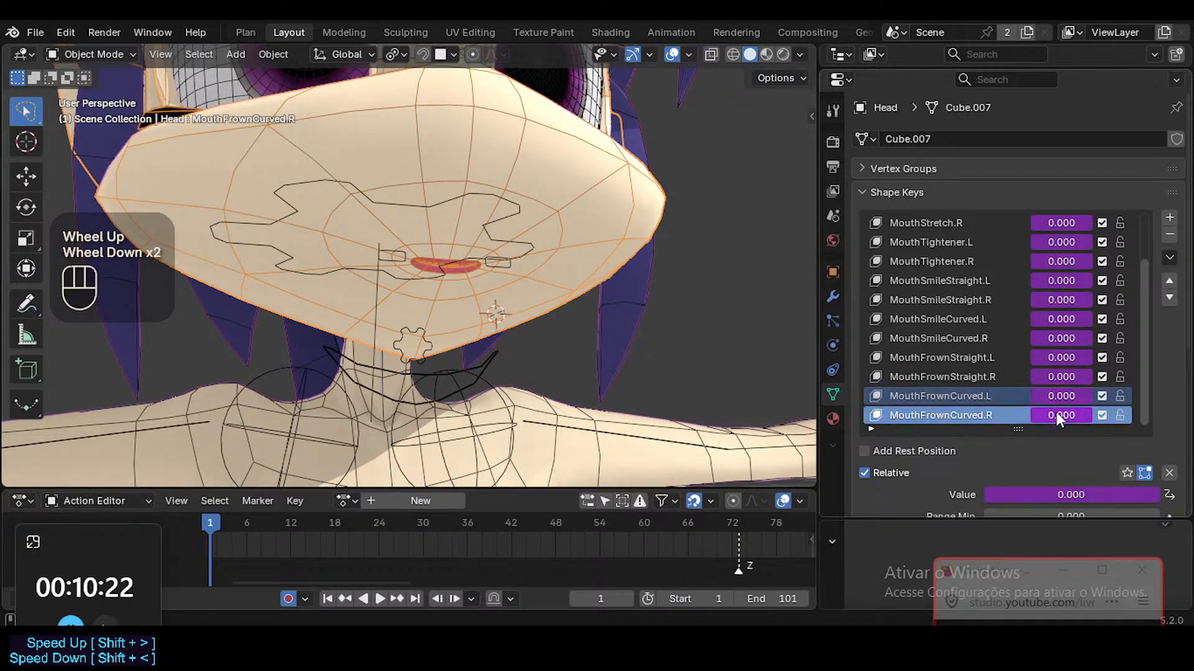
{"action": "right_click", "coordinate": [1056, 411]}
{"action": "left_click", "coordinate": [985, 292]}
{"action": "left_click", "coordinate": [964, 451]}
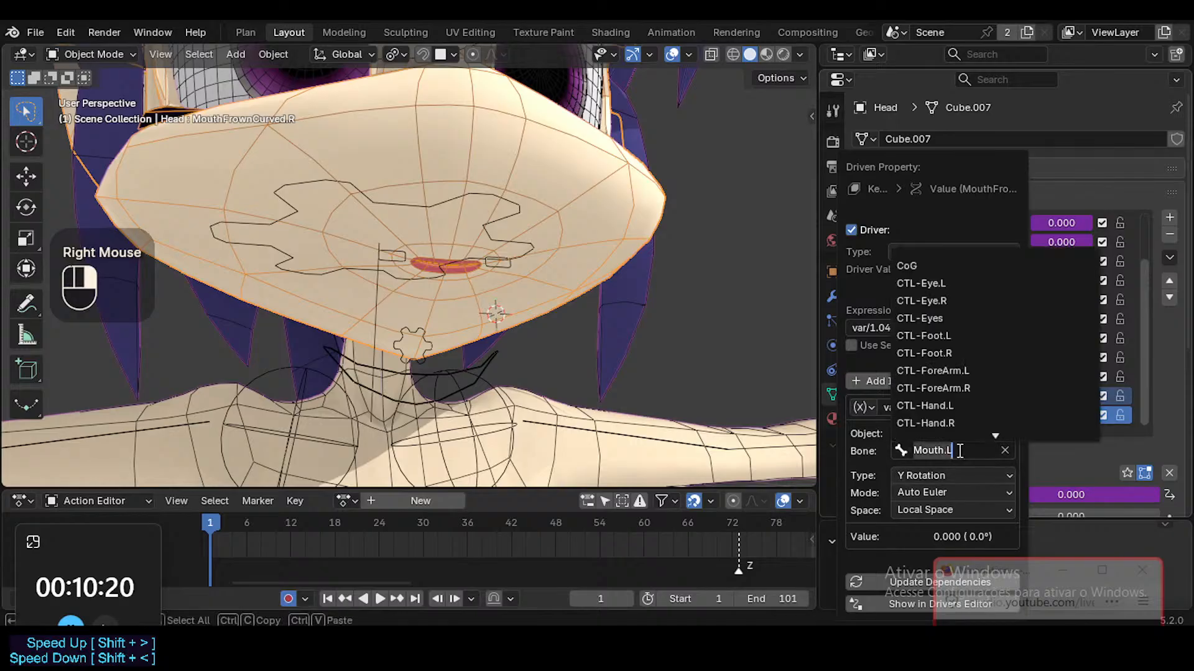
{"action": "key", "text": "BackSpace"}
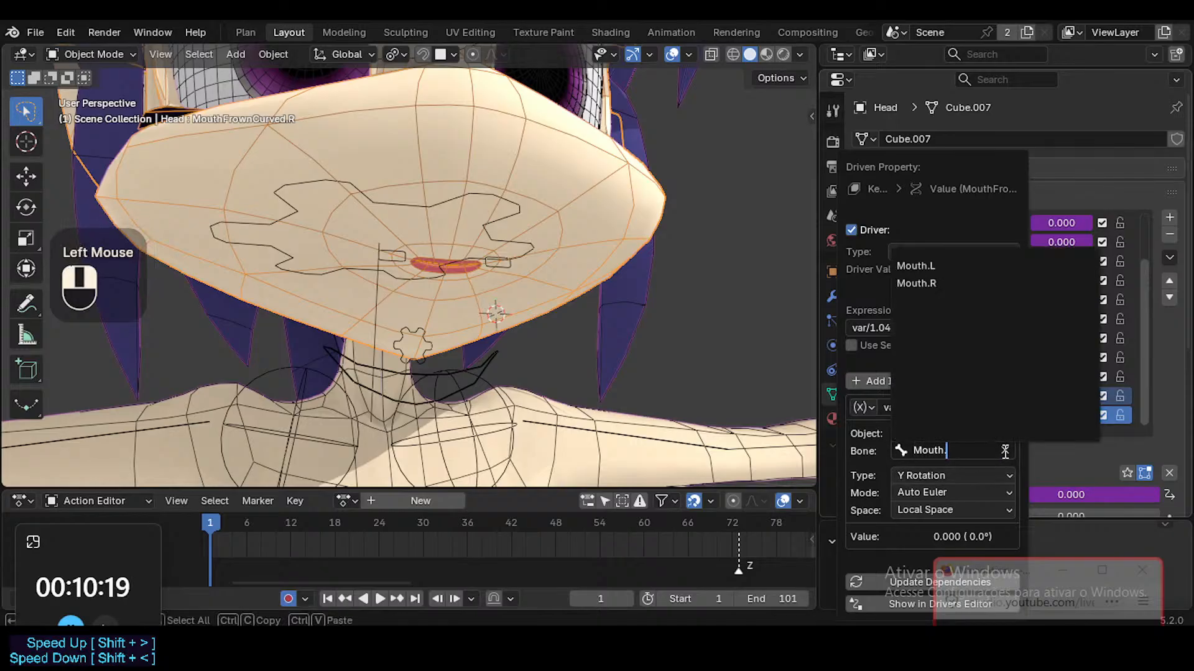
{"action": "left_click", "coordinate": [942, 285]}
Return ARM-Dorothy to Pose Mode and test the frown driver by trial-rotating the Mouth.R bone, cancelling the rotation
{"action": "left_click", "coordinate": [398, 249]}
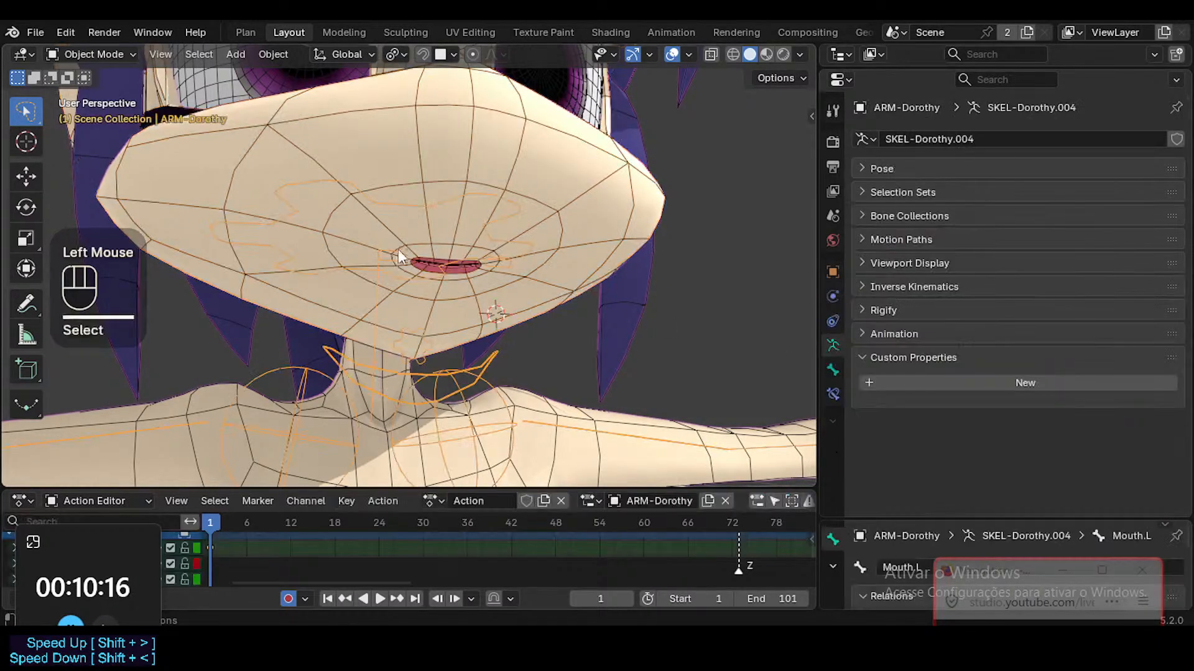
{"action": "key", "text": "ctrl+Tab"}
{"action": "left_click", "coordinate": [400, 245]}
{"action": "key", "text": "r"}
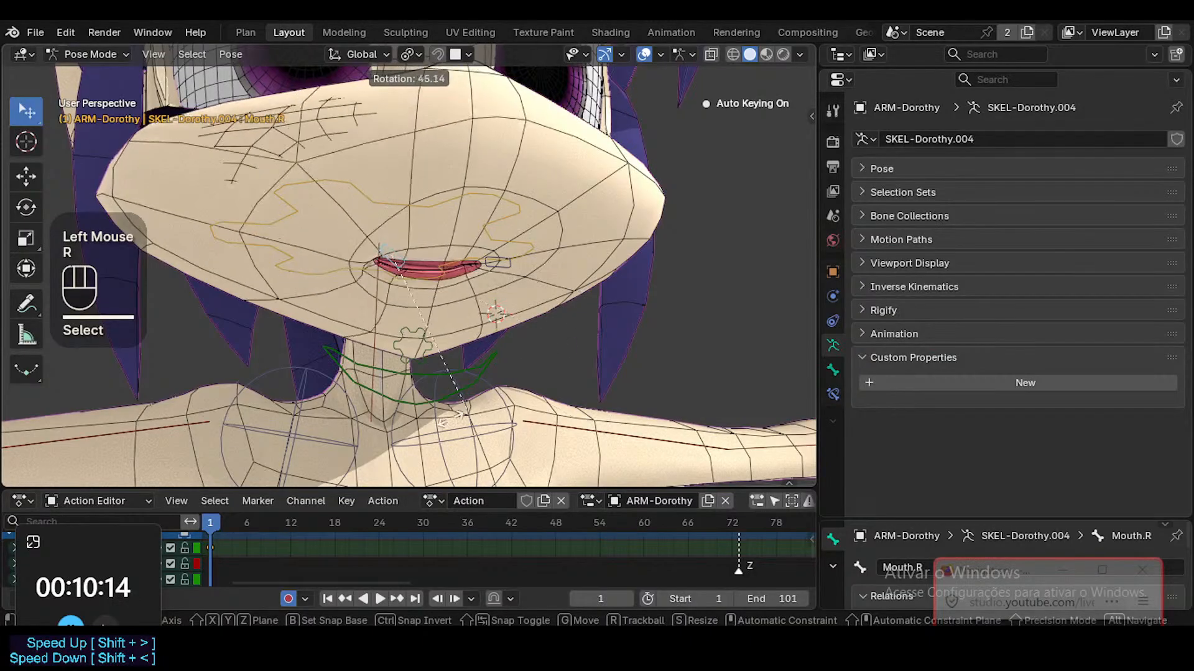
{"action": "key", "text": "Escape"}
Rotate the Mouth.L bone down and then up into a smile, and trial-rotate Mouth.R, cancelling that rotation
{"action": "left_click", "coordinate": [504, 268]}
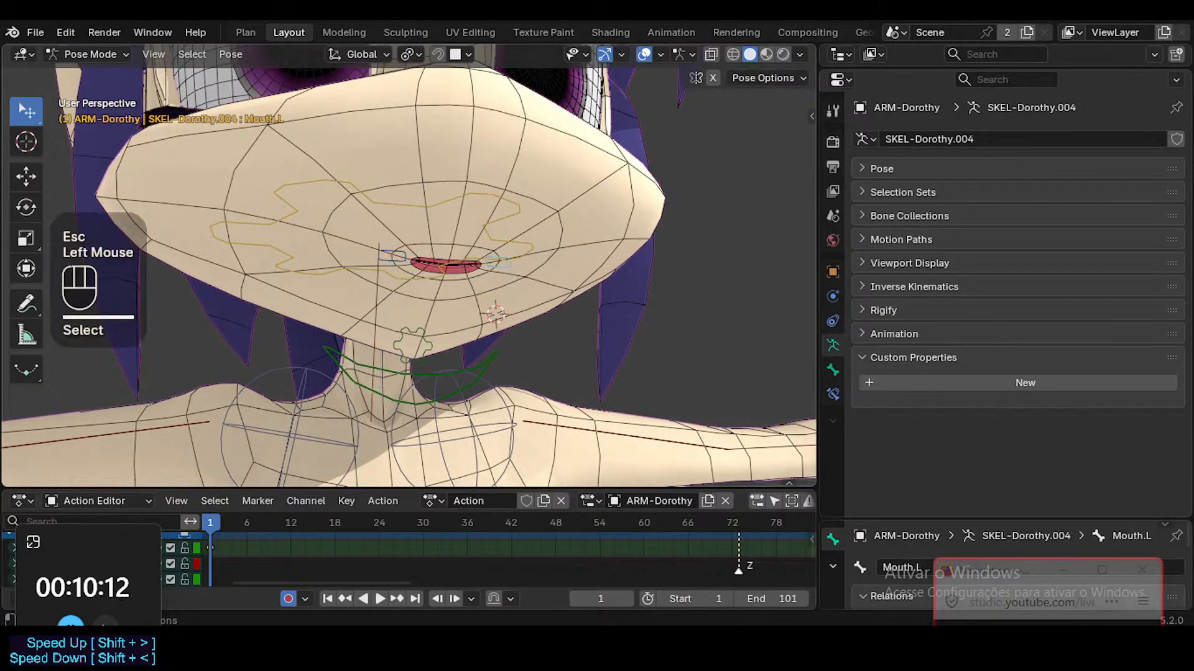
{"action": "key", "text": "r"}
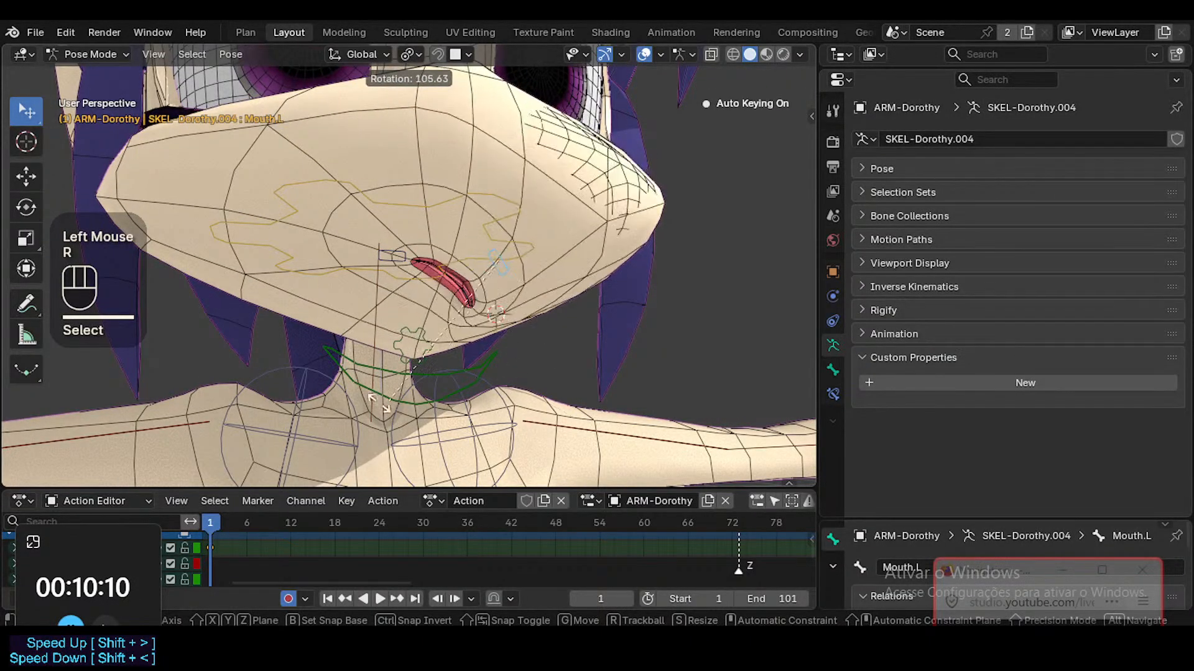
{"action": "left_click", "coordinate": [360, 401]}
{"action": "middle_click_drag", "start_coordinate": [474, 342], "coordinate": [467, 248]}
{"action": "key", "text": "r"}
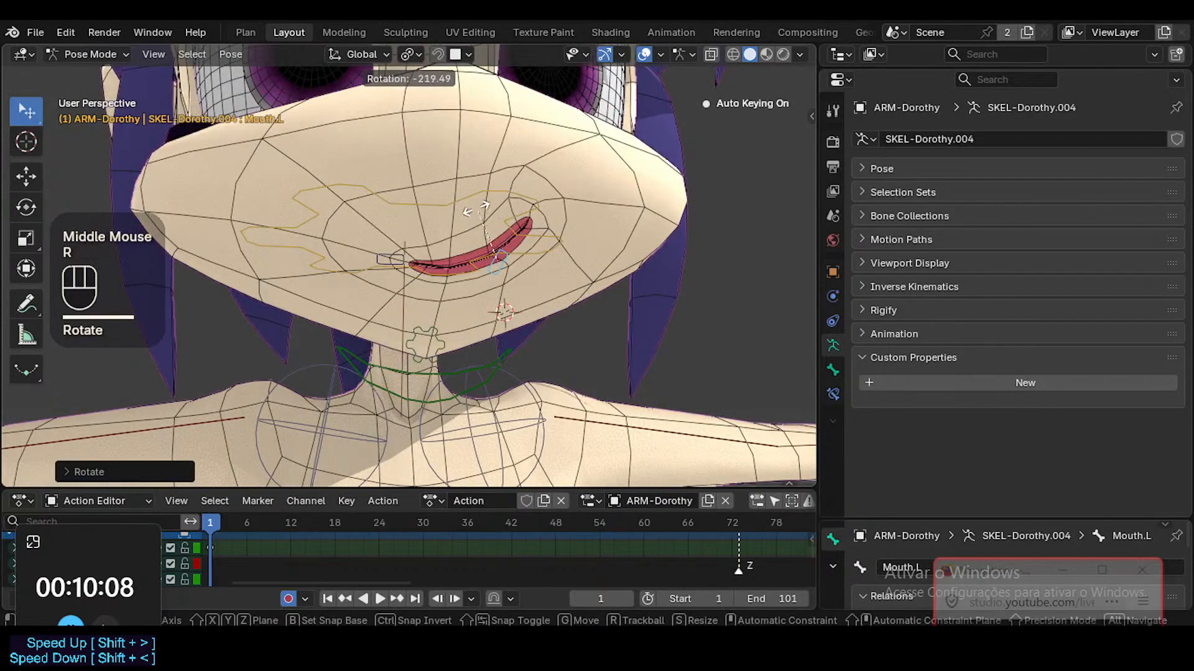
{"action": "left_click", "coordinate": [460, 227]}
{"action": "left_click", "coordinate": [390, 259]}
{"action": "key", "text": "r"}
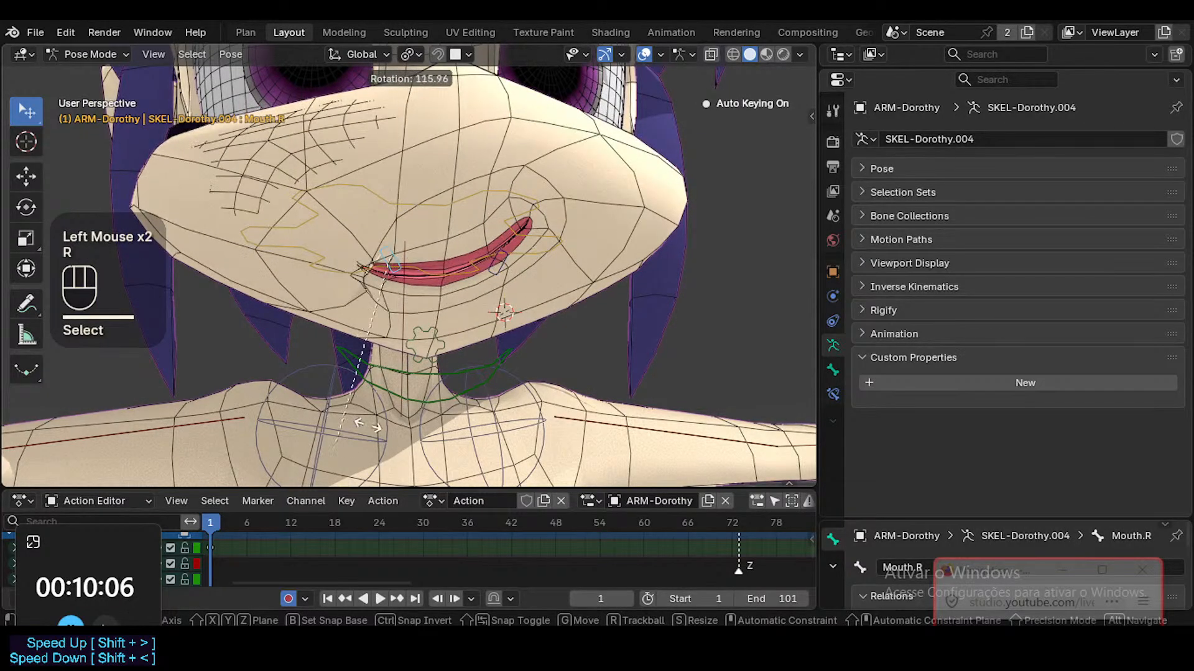
{"action": "key", "text": "Escape"}
Reset the pose of the mouth bones and trial-rotate the Mouth.R bone once more, cancelling the rotation
{"action": "middle_click_drag", "start_coordinate": [463, 255], "coordinate": [449, 276]}
{"action": "key", "text": "alt+a"}
{"action": "key", "text": "alt+g"}
{"action": "key", "text": "alt+g"}
{"action": "left_click", "coordinate": [391, 259]}
{"action": "key", "text": "r"}
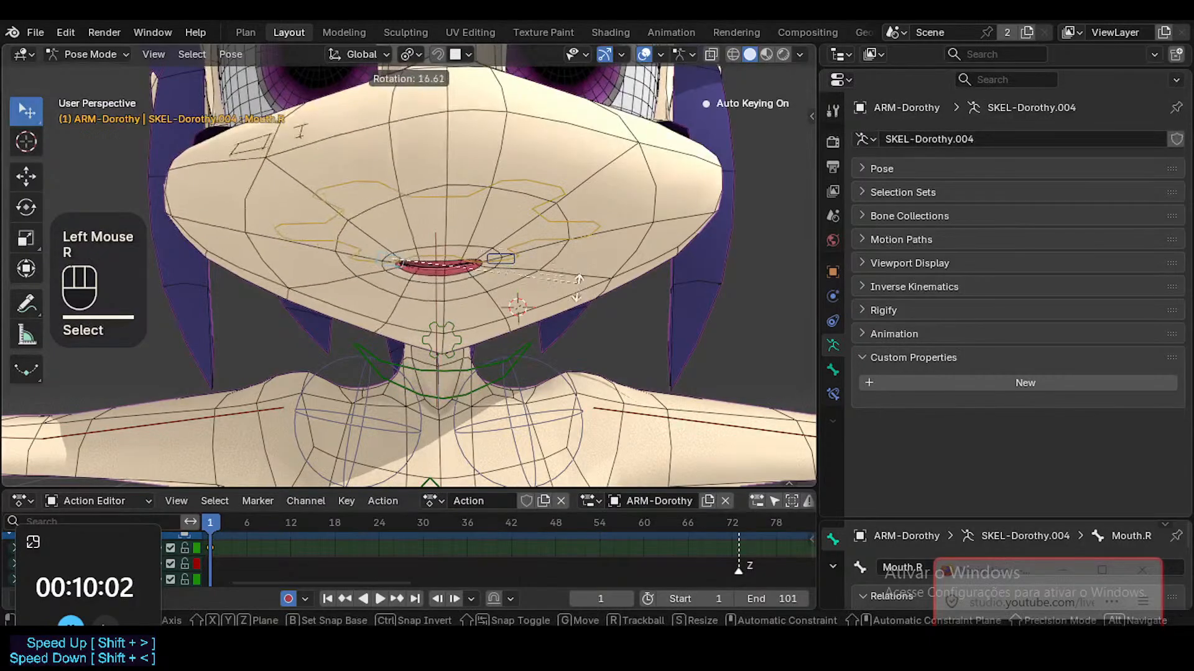
{"action": "key", "text": "Escape"}
Rotate the Mouth.L bone upward for a smile and rotate the Mouth.R bone by about 64° to match it
{"action": "left_click", "coordinate": [502, 259]}
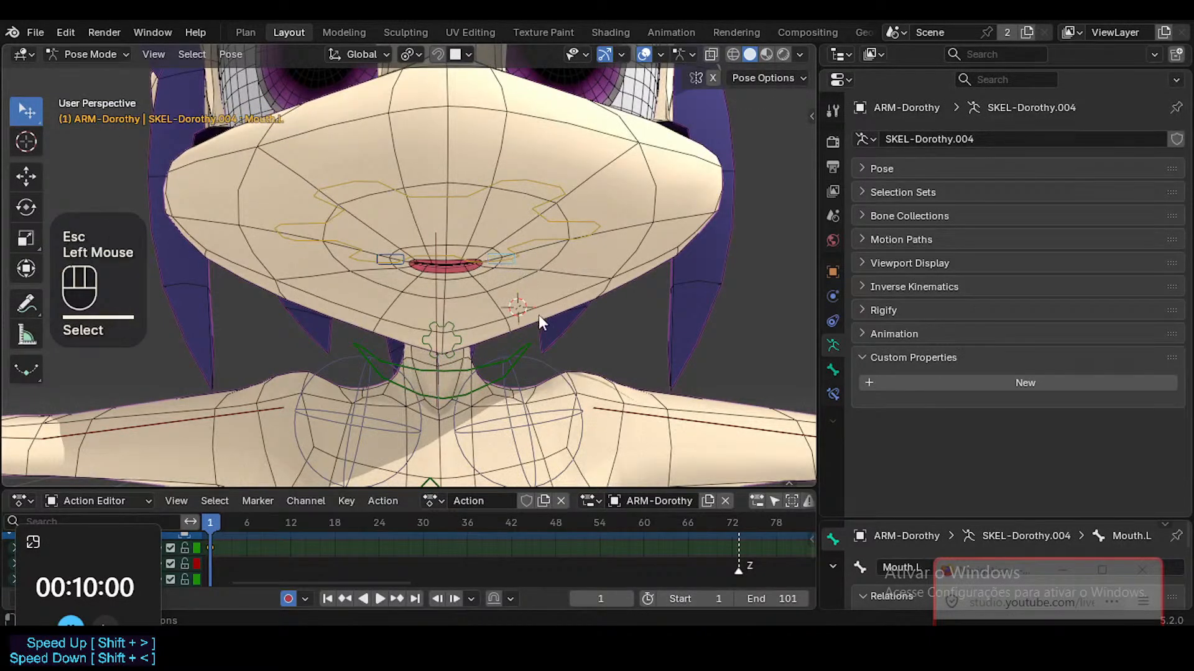
{"action": "key", "text": "r"}
{"action": "left_click", "coordinate": [553, 261]}
{"action": "left_click", "coordinate": [390, 259]}
{"action": "key", "text": "r"}
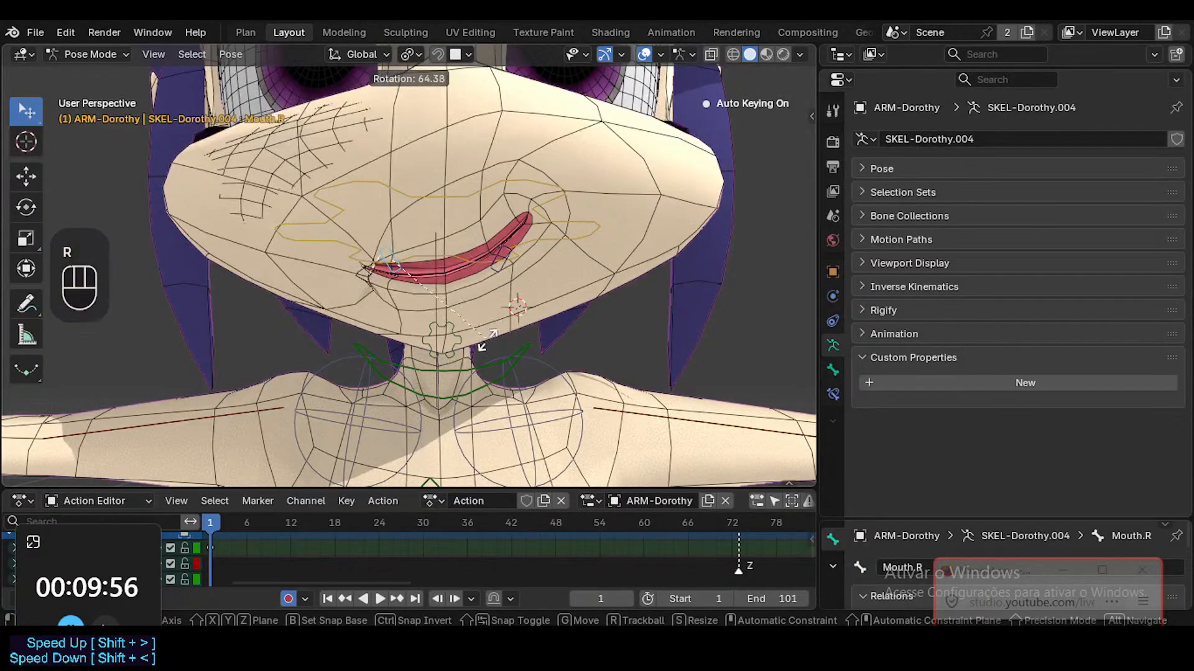
{"action": "left_click", "coordinate": [474, 326]}
{"action": "key", "text": "ctrl+Tab"}
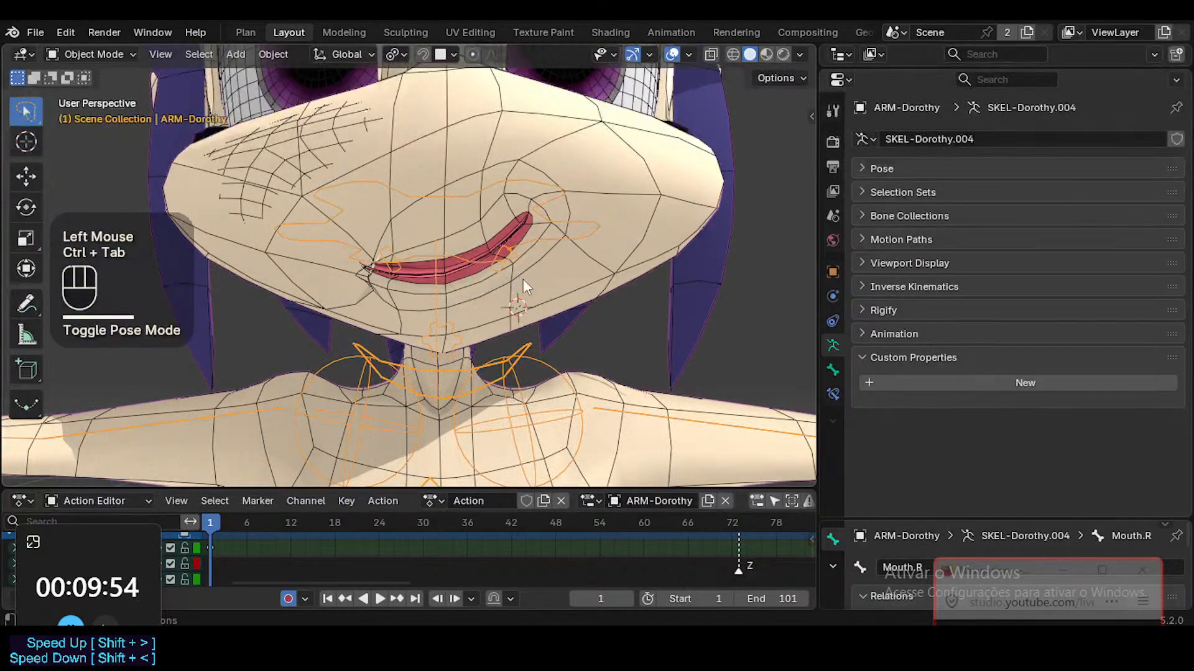
{"action": "left_click", "coordinate": [401, 251]}
{"action": "left_click", "coordinate": [395, 250]}
{"action": "key", "text": "ctrl+Tab"}
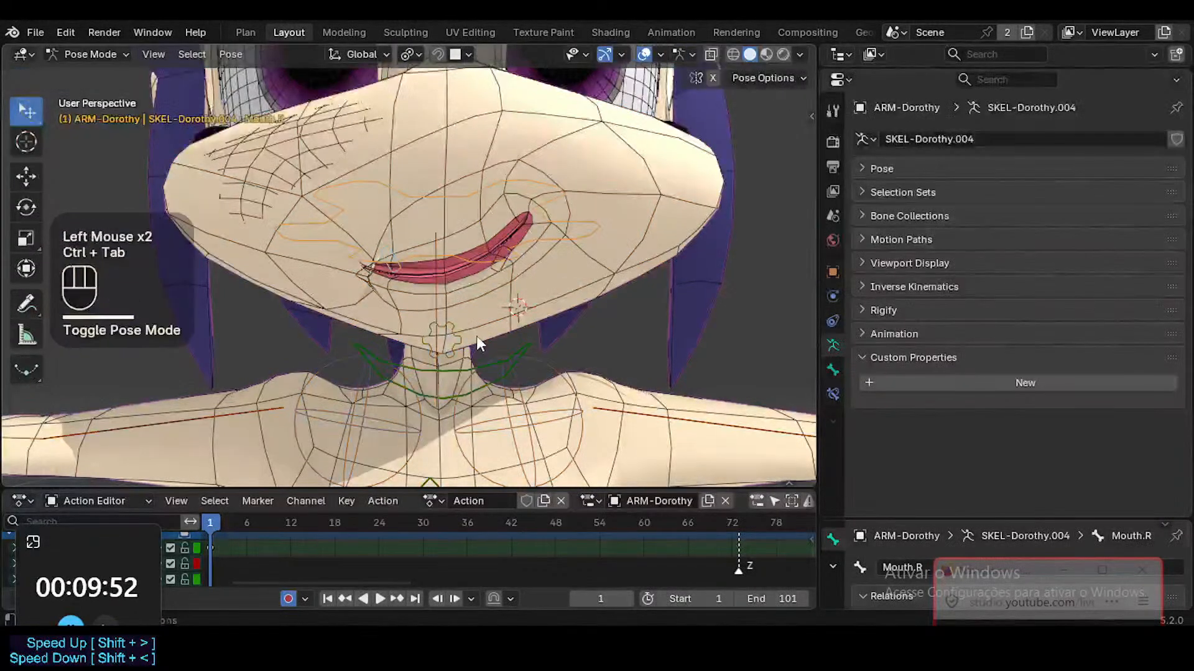
{"action": "key", "text": "r"}
{"action": "key", "text": "Escape"}
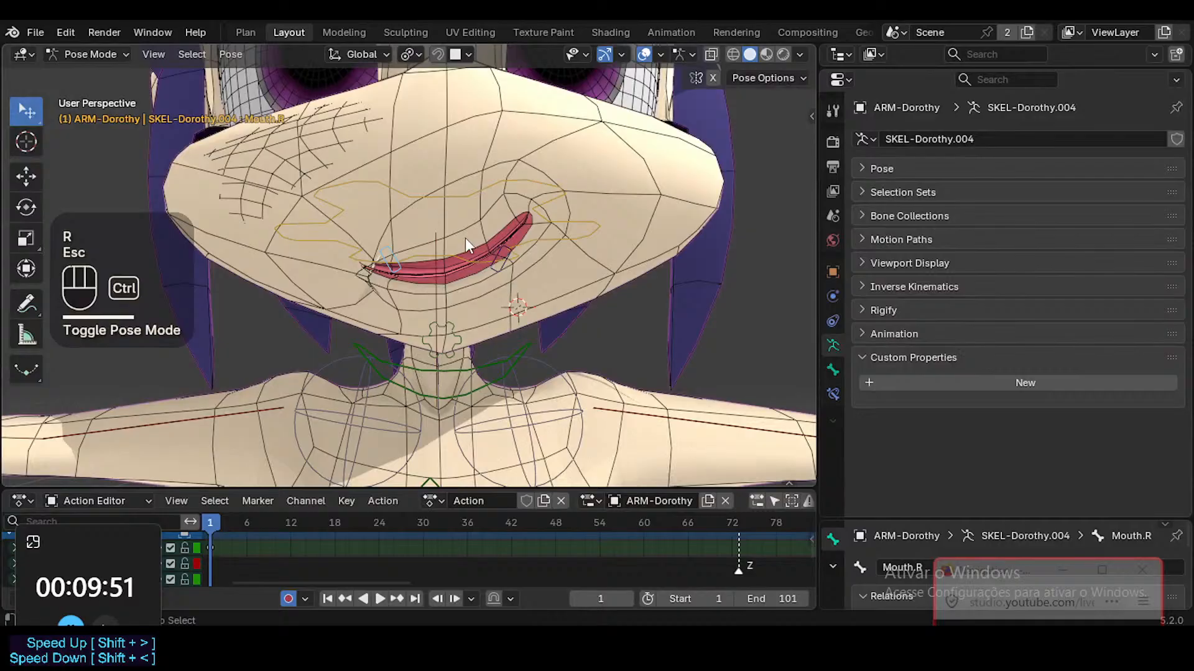
Select the Head mesh and inspect the driver settings of the MouthSmileCurved.R shape key
{"action": "key", "text": "ctrl+Tab"}
{"action": "left_click", "coordinate": [554, 271]}
{"action": "scroll", "coordinate": [1081, 378], "scroll_direction": "down", "scroll_amount": 2}
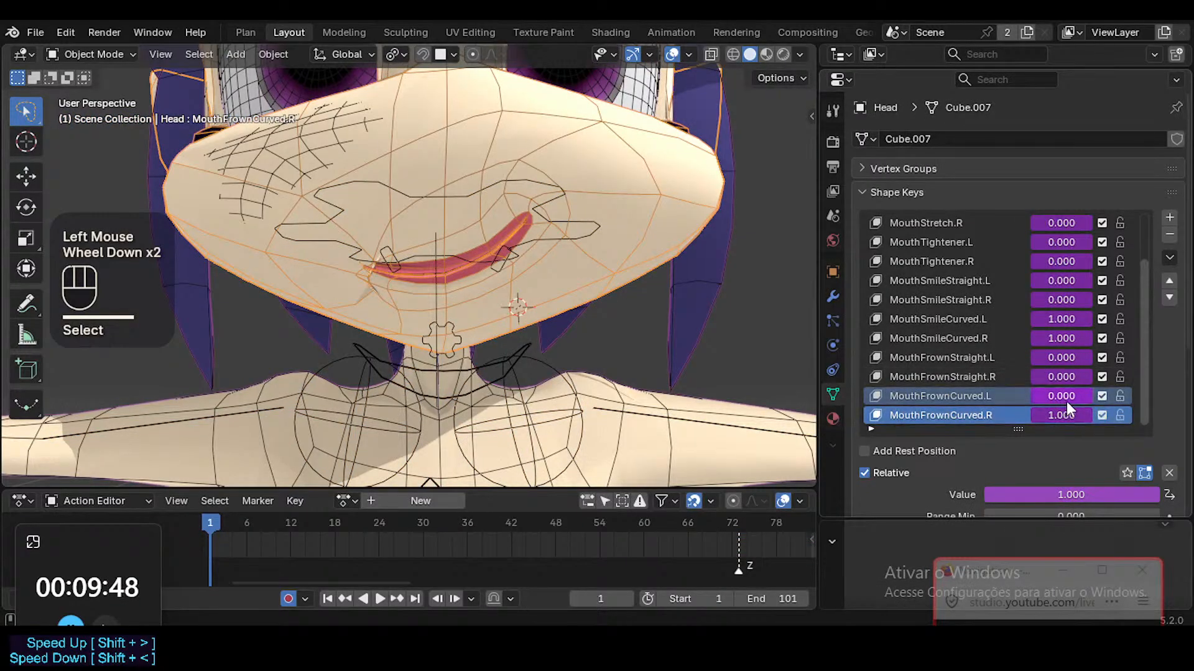
{"action": "right_click", "coordinate": [1062, 336]}
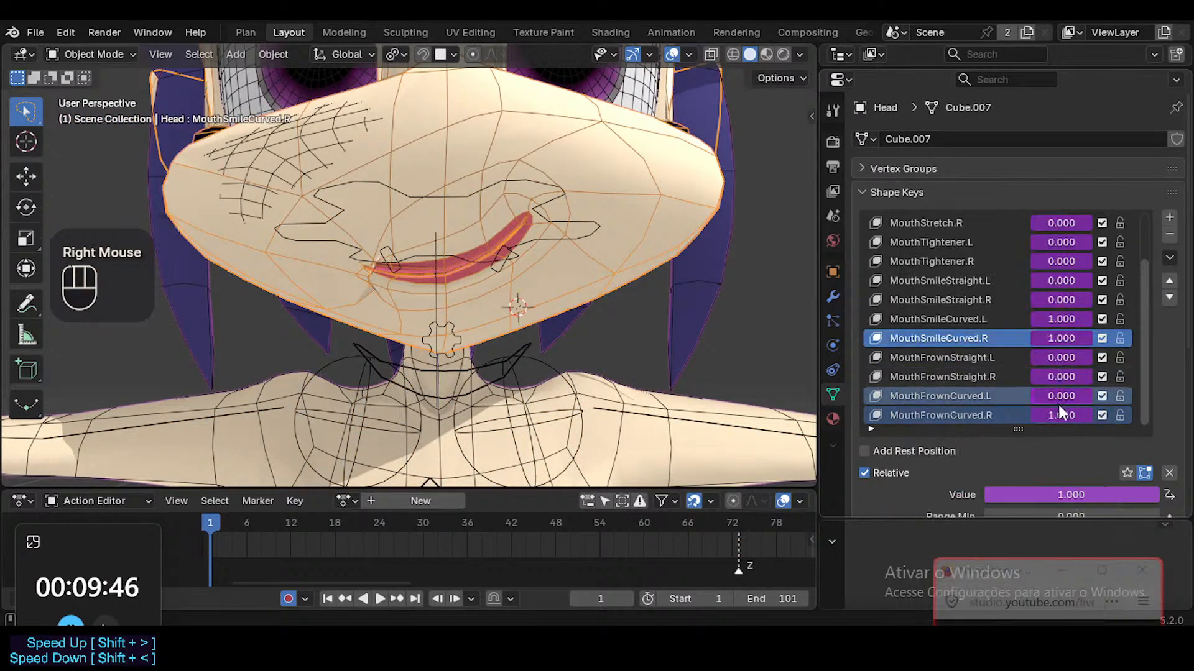
{"action": "right_click", "coordinate": [1061, 410]}
{"action": "right_click", "coordinate": [1067, 338]}
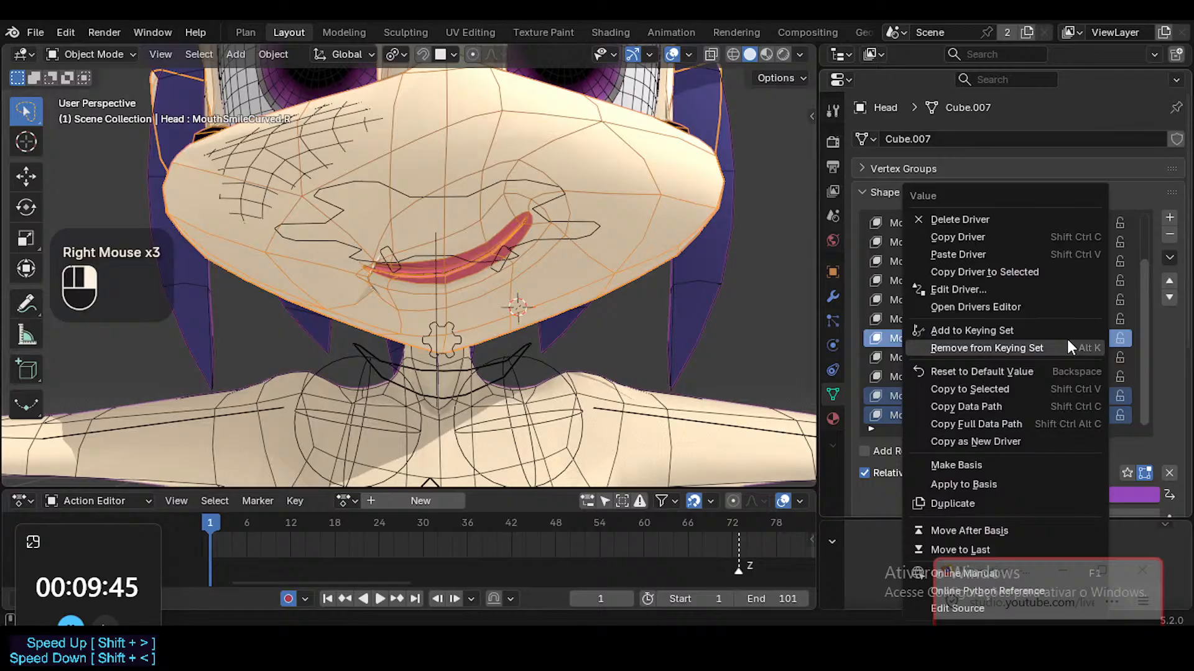
{"action": "left_click", "coordinate": [1005, 290]}
Set the driver expression of the MouthFrownCurved.R shape key to -var/1.047
{"action": "right_click", "coordinate": [1062, 416]}
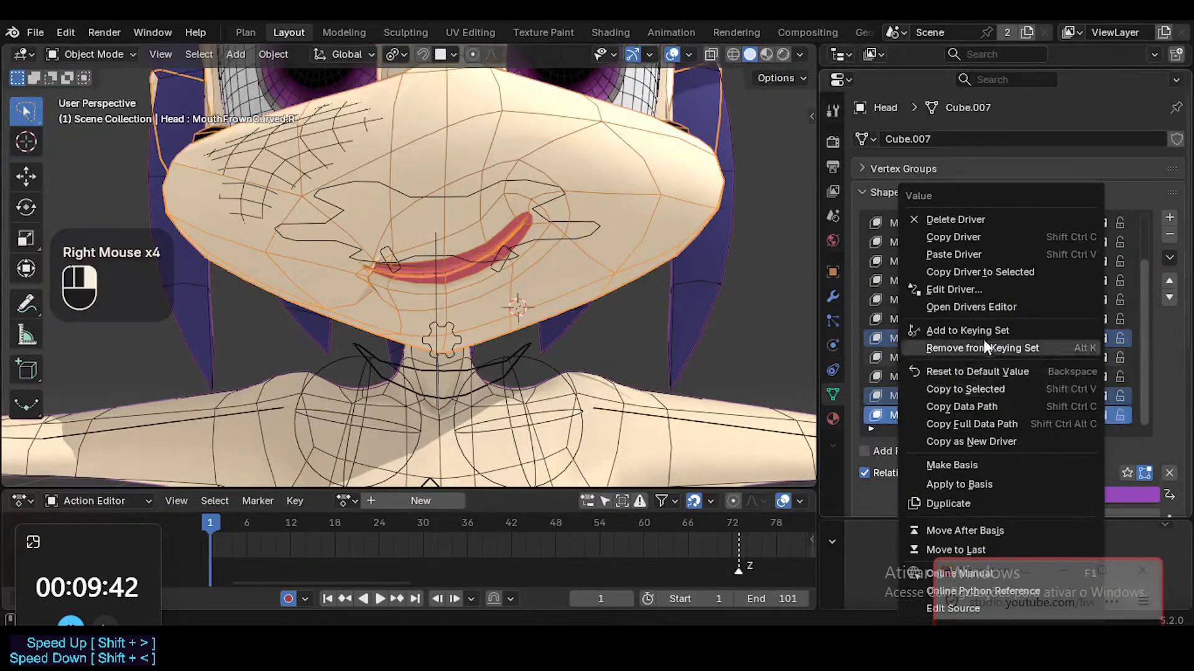
{"action": "left_click", "coordinate": [980, 290]}
{"action": "left_click", "coordinate": [903, 327]}
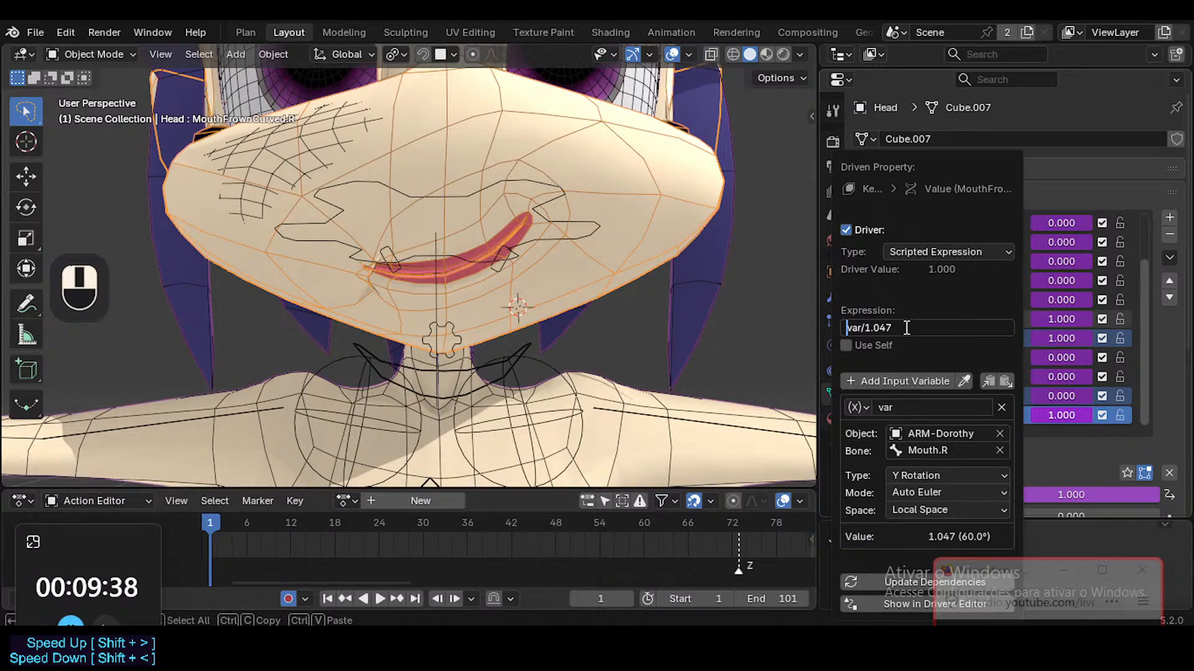
{"action": "key", "text": "Return"}
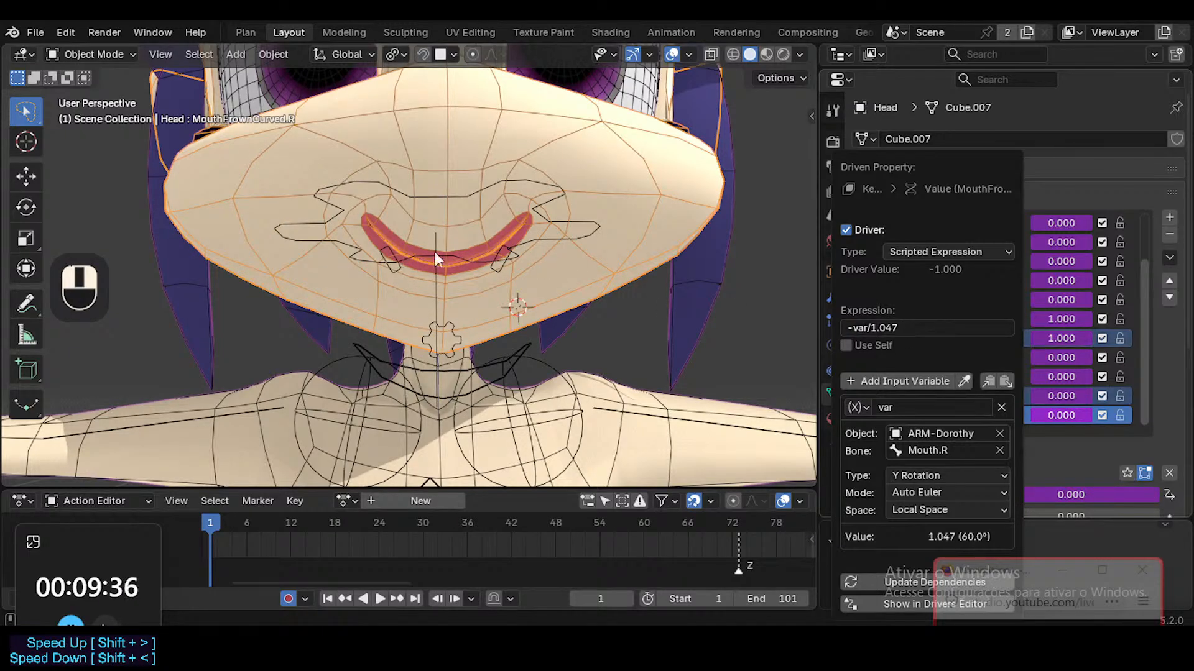
Put the ARM-Dorothy armature back in Pose Mode and enable X-axis mirroring for posing
{"action": "left_click", "coordinate": [398, 273], "text": "ctrl"}
{"action": "key", "text": "ctrl+Tab"}
{"action": "left_click", "coordinate": [484, 305]}
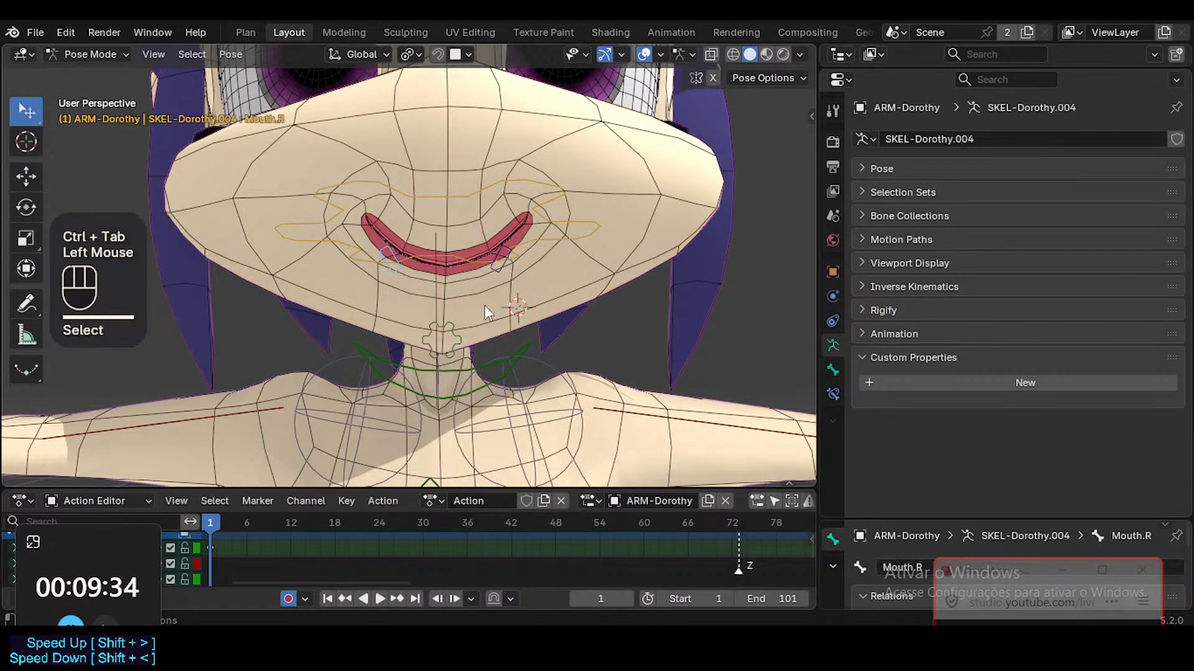
{"action": "key", "text": "shift+x"}
Try rotating Mouth.R about X and cancel it, and rotate it freely with mirroring to turn both mouth corners down
{"action": "key", "text": "r"}
{"action": "key", "text": "x"}
{"action": "key", "text": "Escape"}
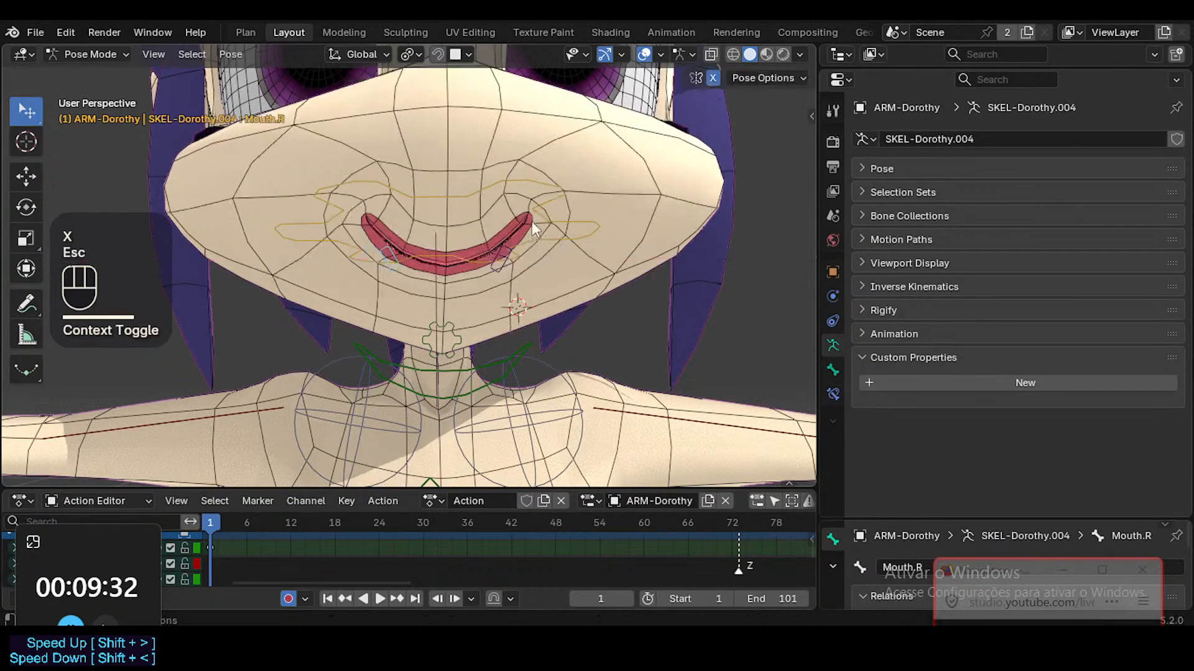
{"action": "key", "text": "r"}
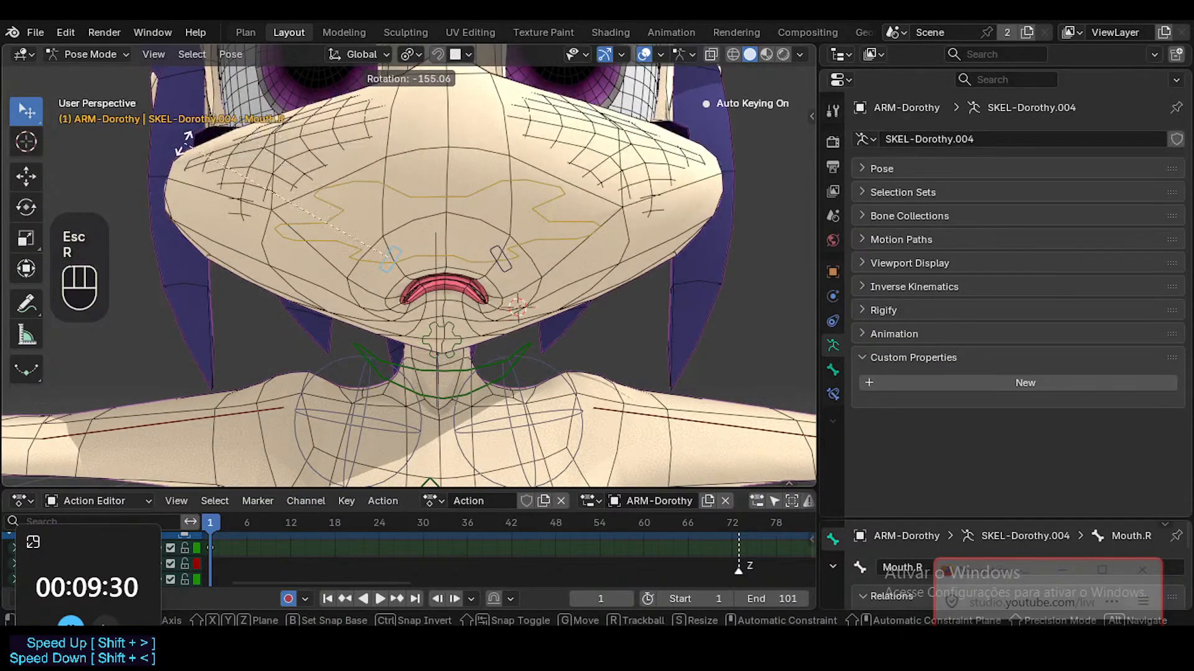
{"action": "left_click", "coordinate": [435, 182]}
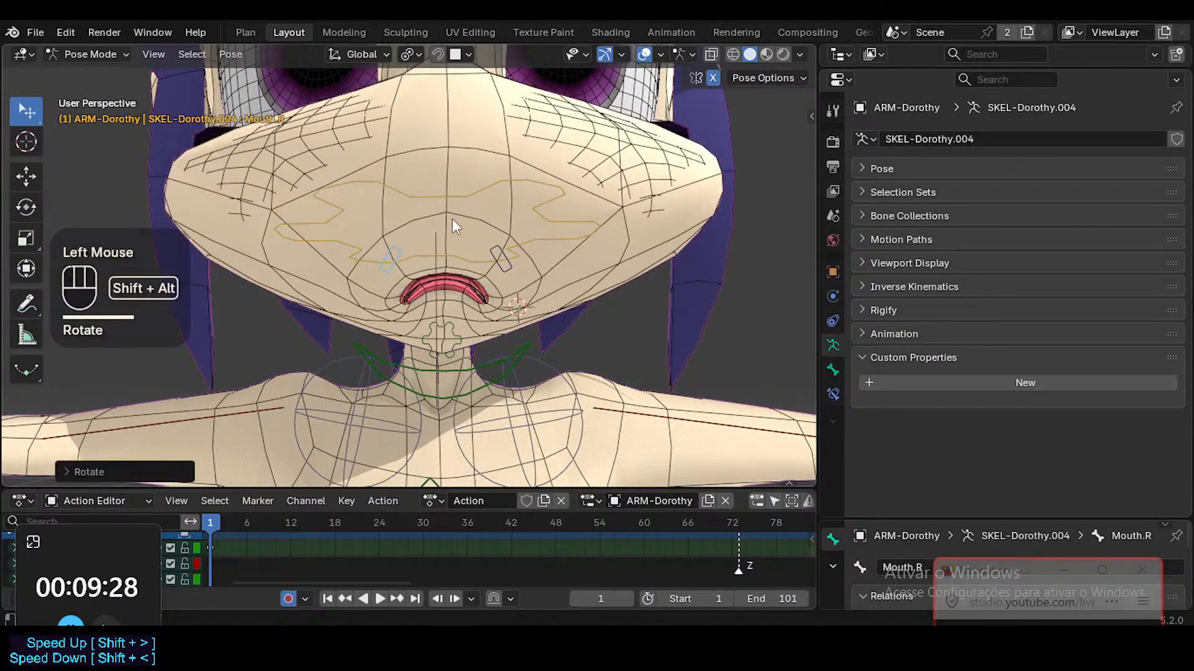
Save ToonDorothy-01.blend and turn off the wireframe overlay while viewing the frown on the whole face
{"action": "key", "text": "shift+alt+z"}
{"action": "middle_click_drag", "start_coordinate": [499, 239], "coordinate": [521, 275], "text": "ctrl"}
{"action": "middle_click_drag", "start_coordinate": [488, 322], "coordinate": [544, 326]}
{"action": "key", "text": "ctrl+s"}
{"action": "scroll", "coordinate": [524, 288], "scroll_direction": "down", "scroll_amount": 1, "text": "ctrl"}
{"action": "key", "text": "shift+ctrl+alt+z"}
{"action": "middle_click_drag", "start_coordinate": [571, 255], "coordinate": [569, 286], "text": "shift"}
{"action": "key", "text": "shift+alt+z"}
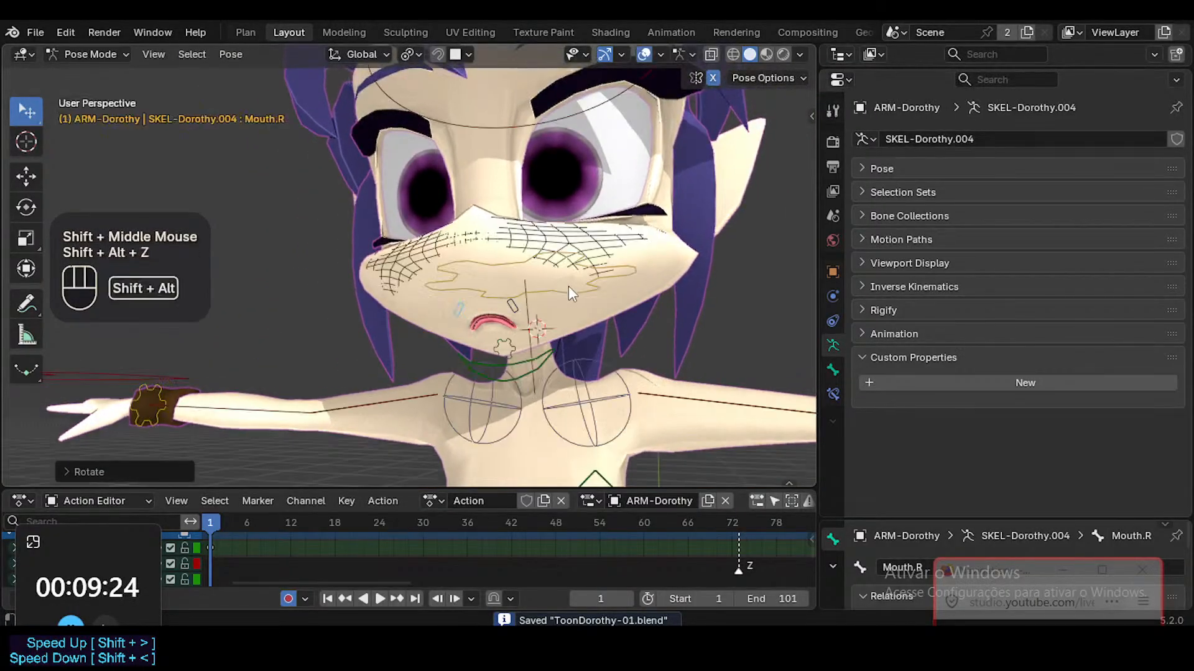
Inspect the frown in Material Preview shading with the overlays hidden, and show the overlays again
{"action": "key", "text": "shift+alt+z"}
{"action": "left_click", "coordinate": [766, 55]}
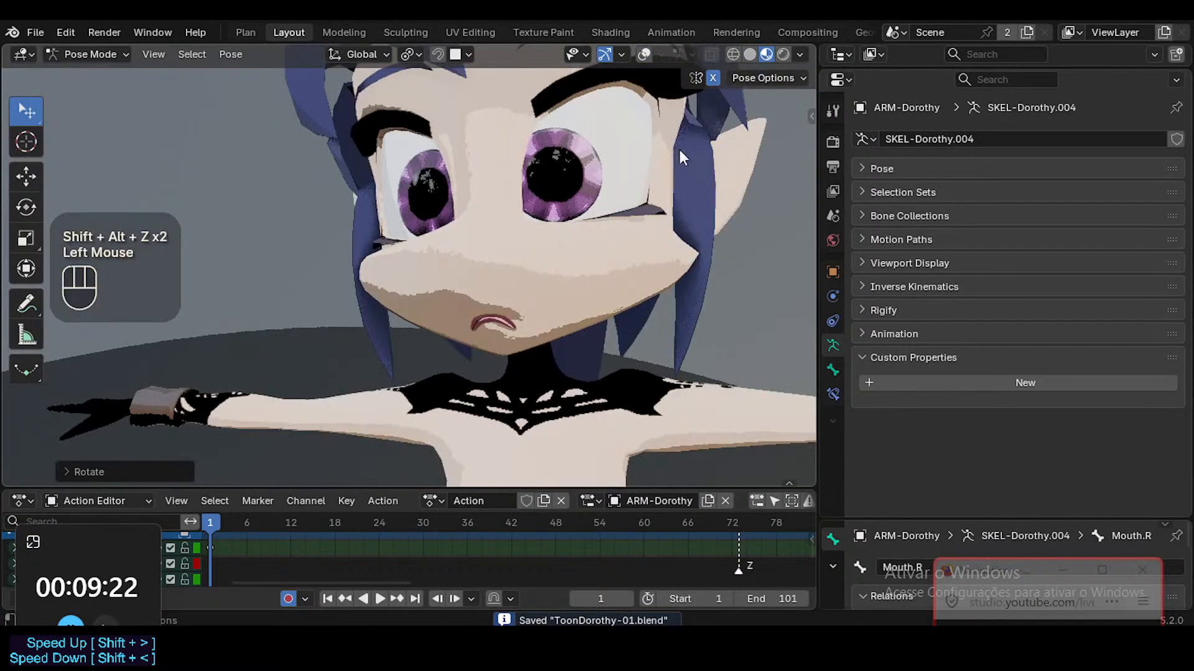
{"action": "mouse_move", "coordinate": [678, 149]}
{"action": "middle_mouse_down"}
{"action": "mouse_move", "coordinate": [579, 233]}
{"action": "mouse_move", "coordinate": [474, 259]}
{"action": "mouse_move", "coordinate": [521, 319]}
{"action": "mouse_move", "coordinate": [435, 329]}
{"action": "mouse_move", "coordinate": [560, 310]}
{"action": "mouse_move", "coordinate": [547, 310]}
{"action": "mouse_move", "coordinate": [554, 279]}
{"action": "middle_mouse_up"}
{"action": "scroll", "coordinate": [533, 325], "scroll_direction": "up", "scroll_amount": 3}
{"action": "key", "text": "shift+alt+z"}
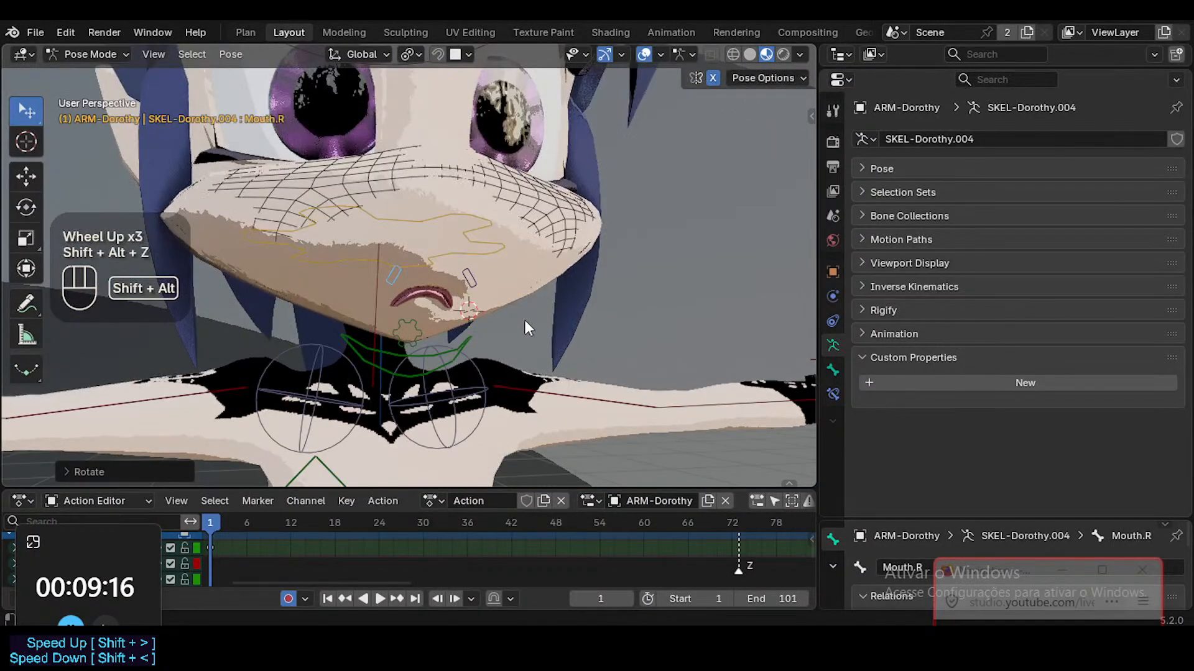
Turn off X-axis mirroring and rotate the Mouth.L bone alone by about 20°
{"action": "left_click", "coordinate": [474, 287]}
{"action": "key", "text": "shift+x"}
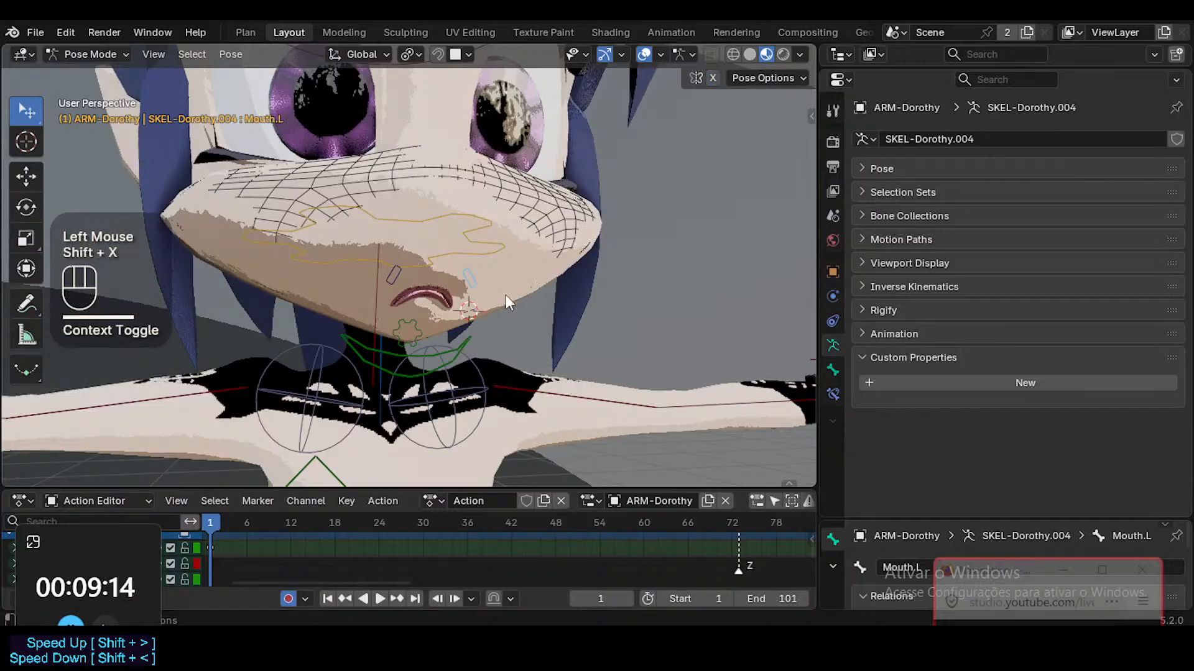
{"action": "key", "text": "alt+q"}
{"action": "middle_click_drag", "start_coordinate": [503, 304], "coordinate": [500, 276]}
{"action": "key", "text": "r"}
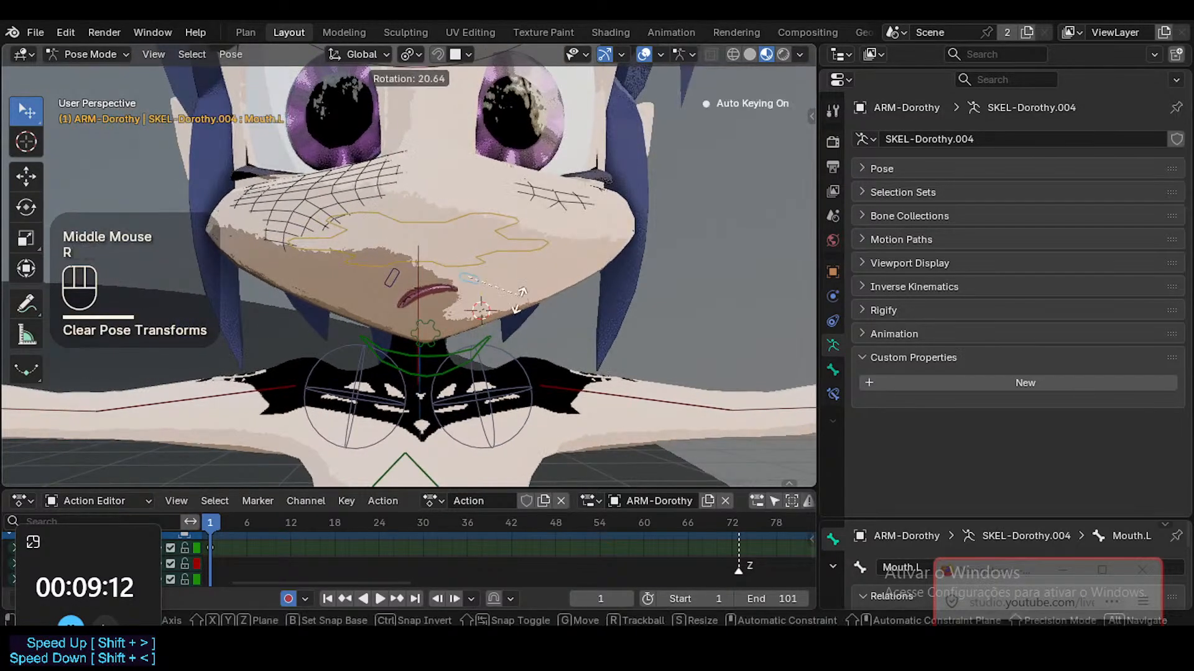
{"action": "left_click", "coordinate": [526, 301]}
Move the Mouth.R bone outward and adjust its position, and move the Mouth.L bone outward to widen the mouth
{"action": "left_click", "coordinate": [399, 273]}
{"action": "key", "text": "g"}
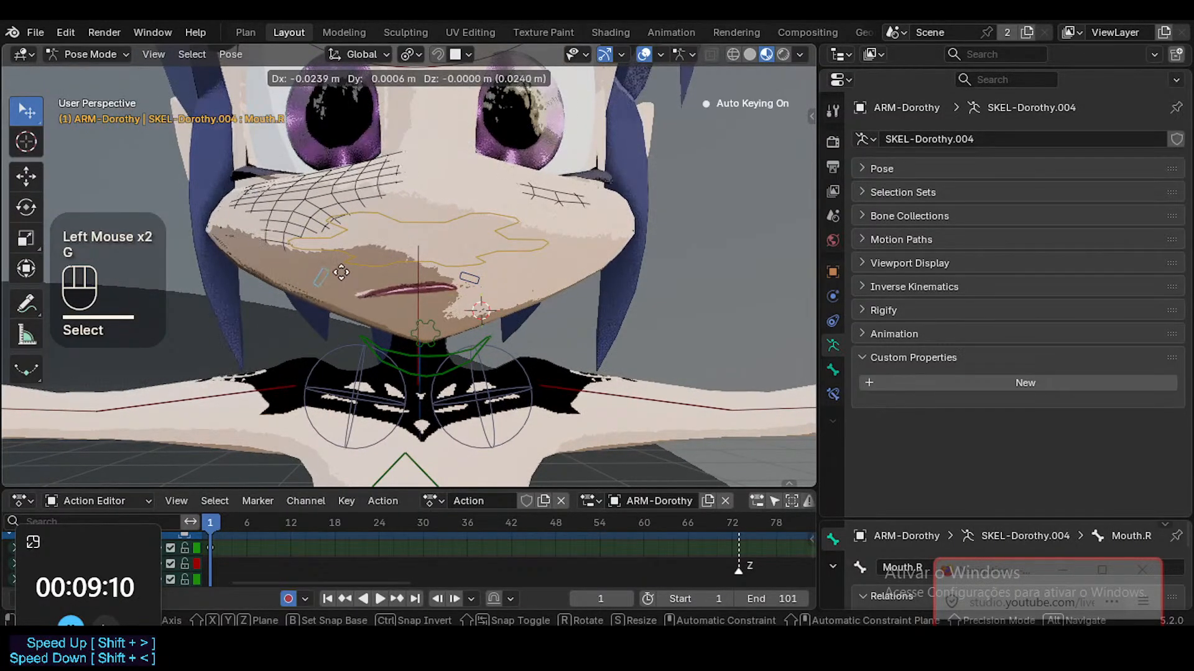
{"action": "left_click", "coordinate": [354, 275]}
{"action": "key", "text": "g"}
{"action": "left_click", "coordinate": [389, 280]}
{"action": "left_click", "coordinate": [463, 285]}
{"action": "key", "text": "g"}
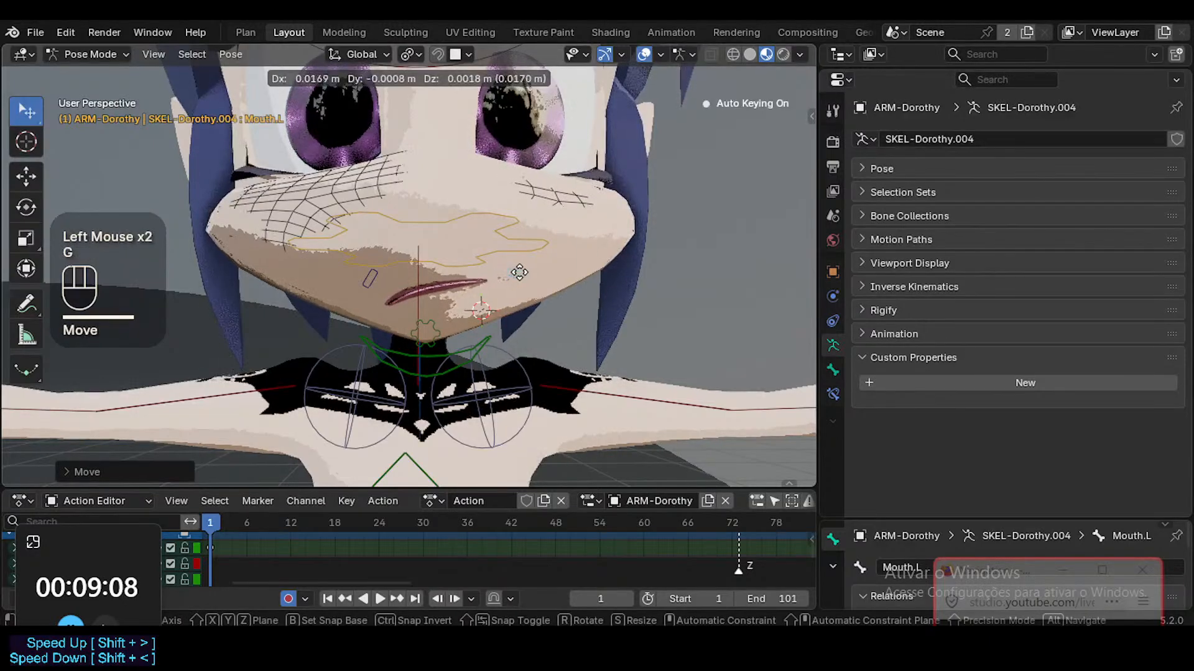
{"action": "left_click", "coordinate": [496, 288]}
Switch the viewport to Solid shading and move the Mouth.L bone inward and slightly down to narrow the mouth
{"action": "left_click", "coordinate": [750, 54]}
{"action": "mouse_move", "coordinate": [724, 118]}
{"action": "middle_mouse_down"}
{"action": "mouse_move", "coordinate": [452, 270]}
{"action": "mouse_move", "coordinate": [369, 360]}
{"action": "mouse_move", "coordinate": [467, 285]}
{"action": "middle_mouse_up"}
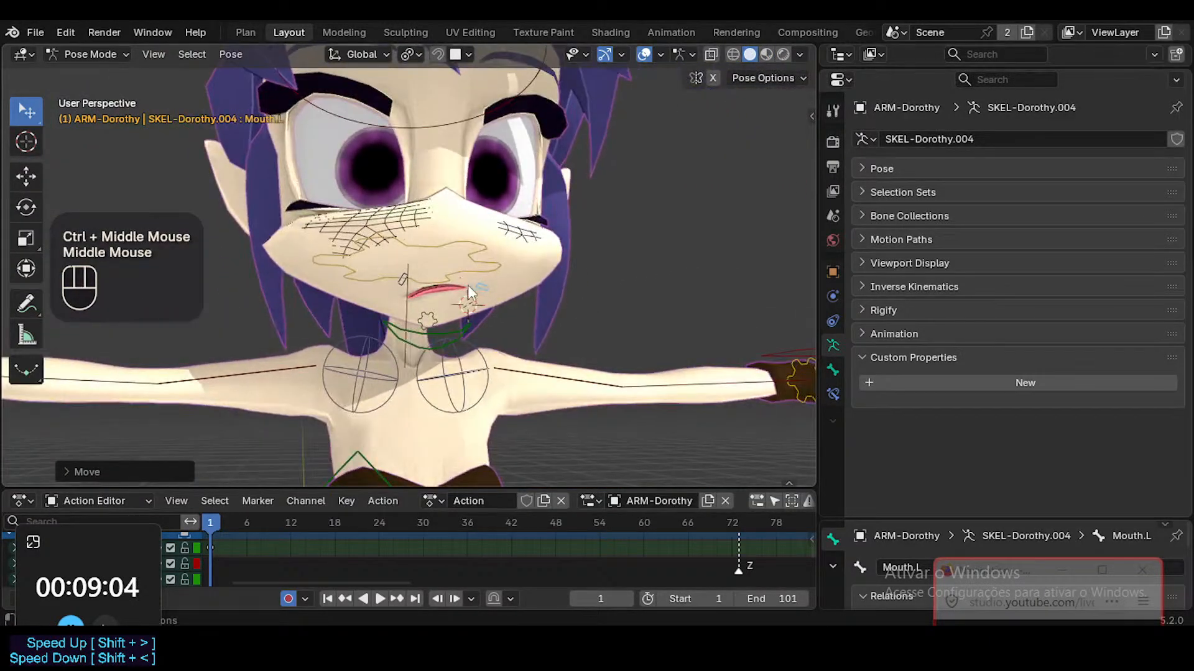
{"action": "left_click", "coordinate": [467, 284]}
{"action": "key", "text": "g"}
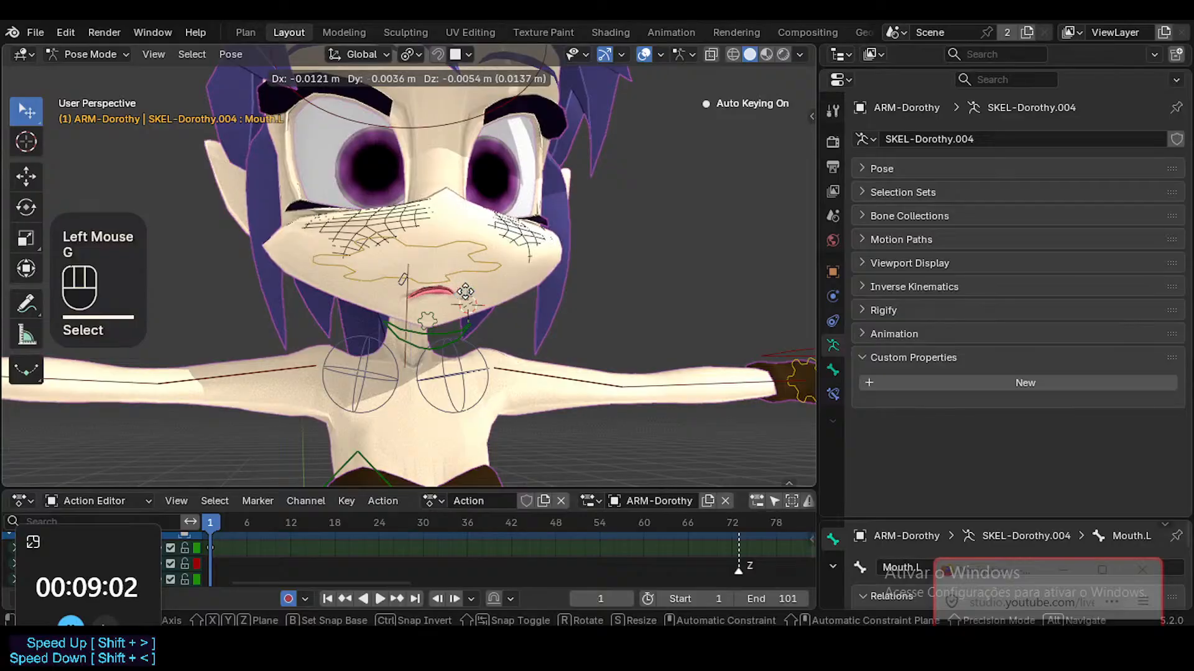
{"action": "left_click", "coordinate": [465, 291]}
Collapse ARM-Dorothy in the object hierarchy, expand the MOUTH collection and disable 0a-MuzzleProxy in viewports
{"action": "left_click_drag", "start_coordinate": [893, 70], "coordinate": [894, 247]}
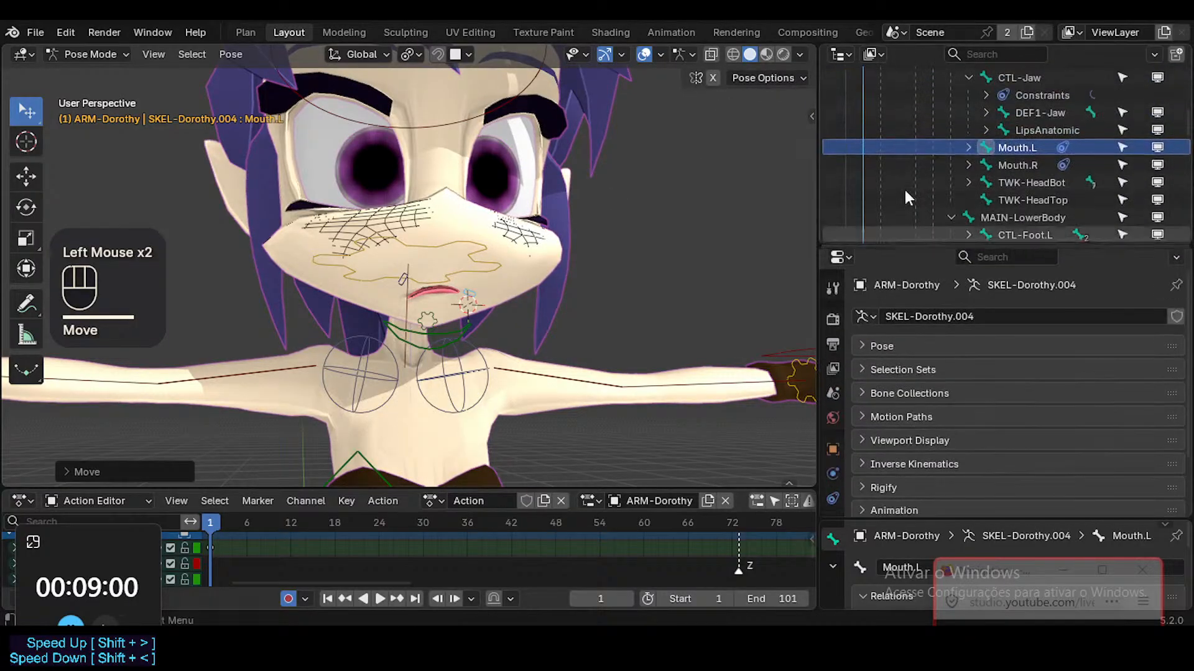
{"action": "scroll", "coordinate": [1005, 168], "scroll_direction": "up", "scroll_amount": 6}
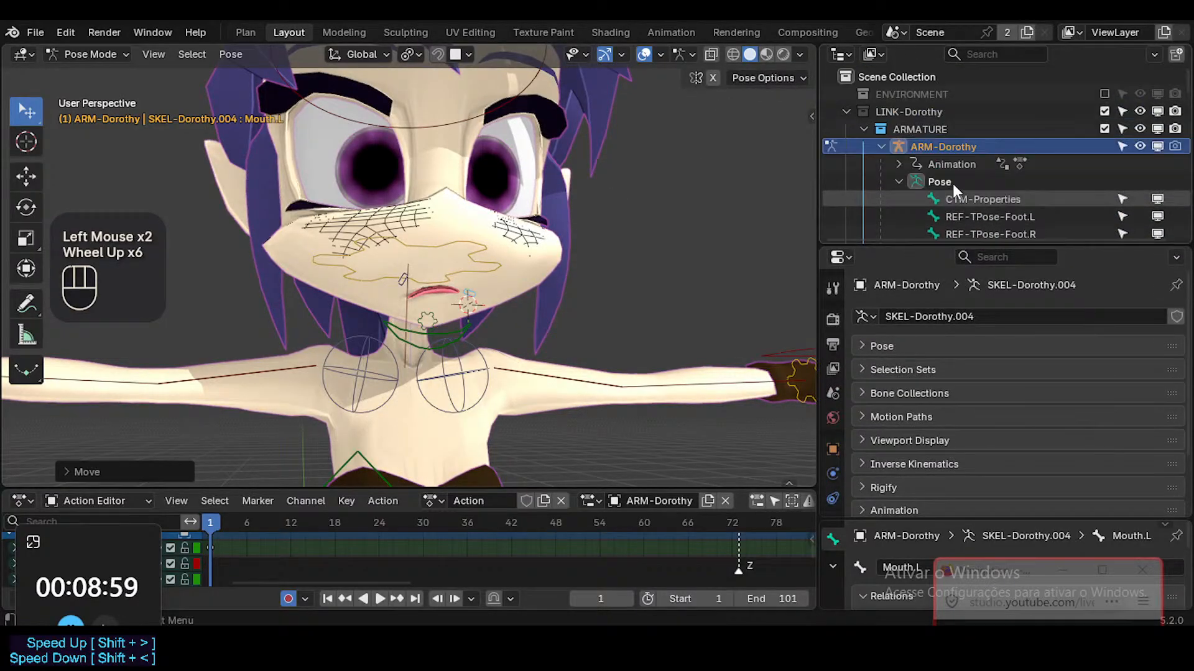
{"action": "scroll", "coordinate": [872, 147], "scroll_direction": "up", "scroll_amount": 1}
{"action": "left_click", "coordinate": [881, 147]}
{"action": "scroll", "coordinate": [1045, 189], "scroll_direction": "down", "scroll_amount": 4}
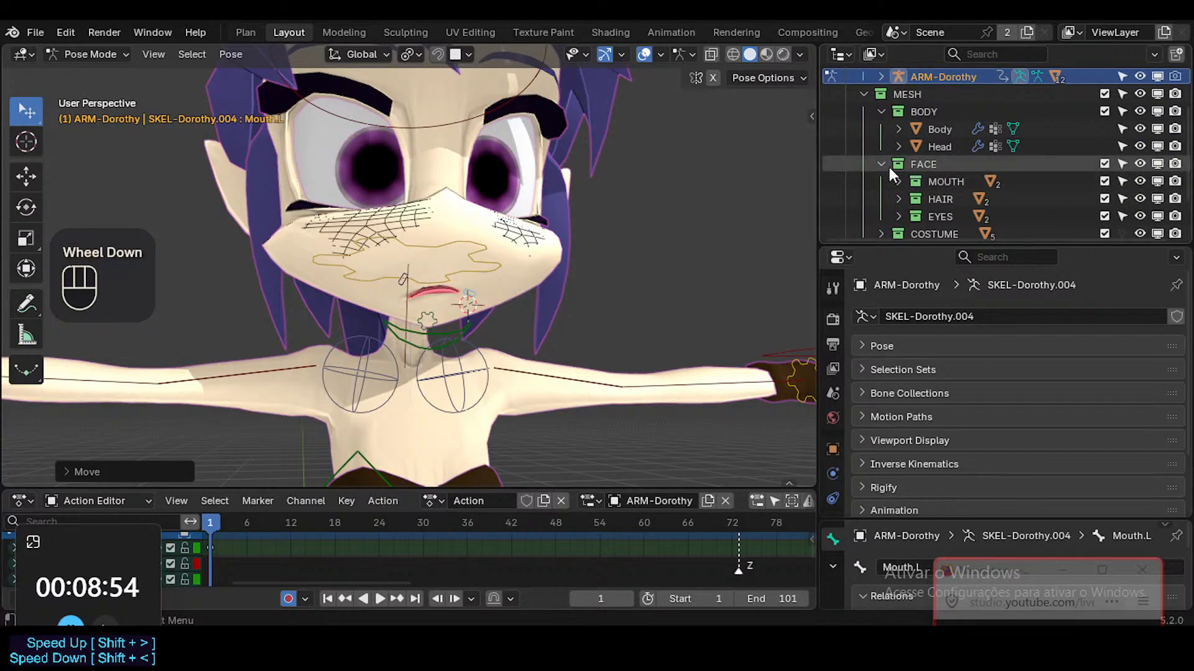
{"action": "left_click", "coordinate": [899, 180]}
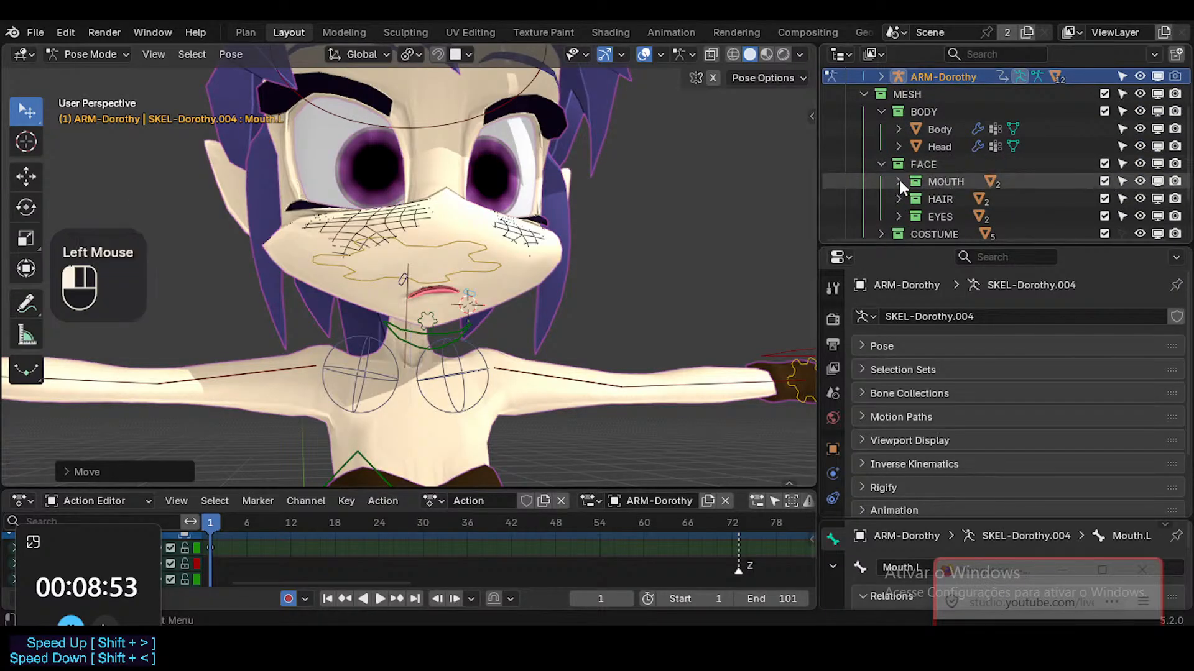
{"action": "left_click", "coordinate": [1155, 199]}
{"action": "scroll", "coordinate": [973, 194], "scroll_direction": "down", "scroll_amount": 2}
{"action": "scroll", "coordinate": [958, 180], "scroll_direction": "up", "scroll_amount": 1}
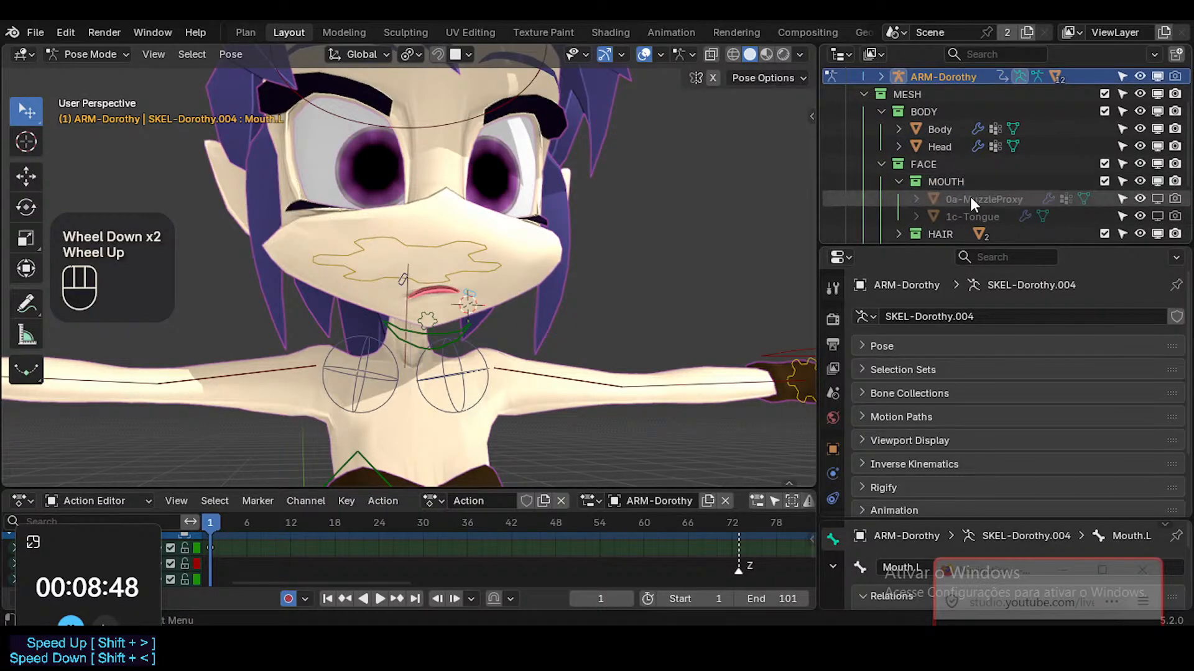
Move 0a-MuzzleProxy out of MOUTH into the FACE collection and create a new collection inside FACE
{"action": "left_click", "coordinate": [971, 199]}
{"action": "left_click_drag", "start_coordinate": [972, 199], "coordinate": [935, 164]}
{"action": "left_click", "coordinate": [898, 181]}
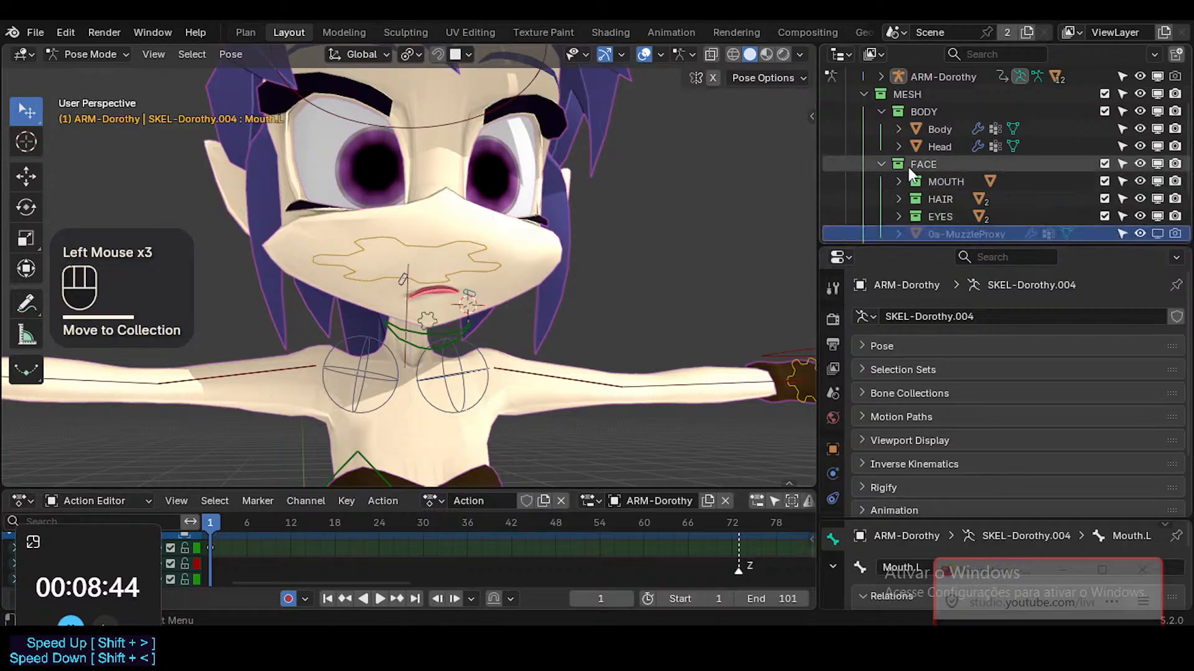
{"action": "left_click", "coordinate": [930, 161]}
{"action": "right_click", "coordinate": [931, 161]}
{"action": "left_click", "coordinate": [886, 162]}
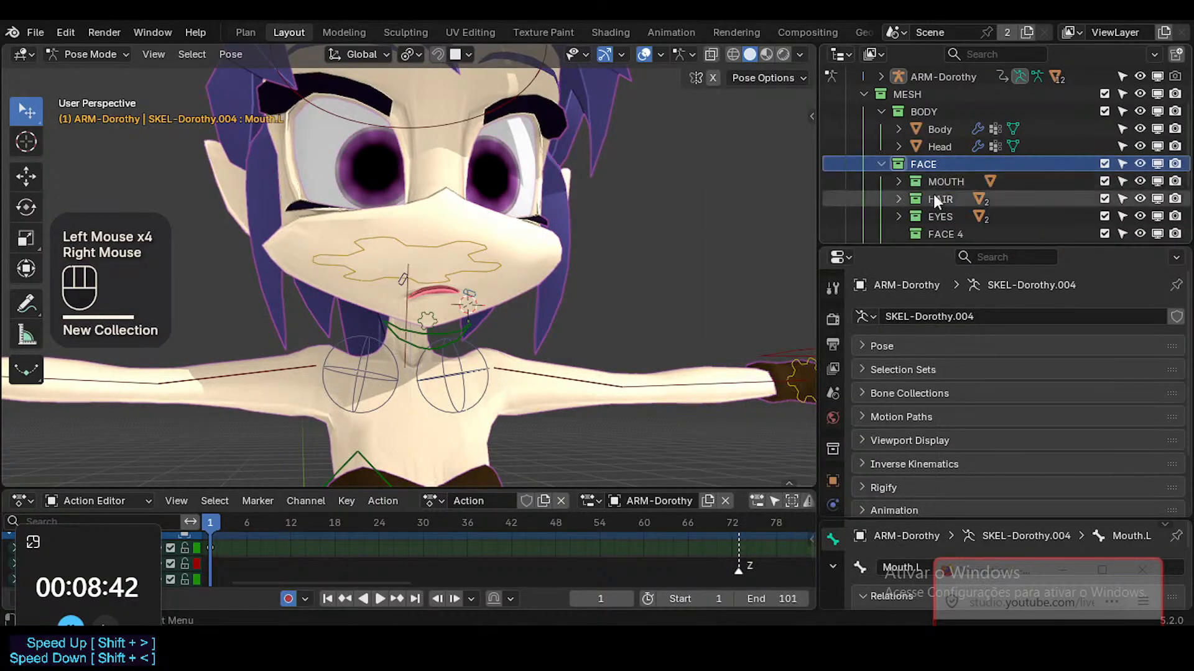
Put 0a-MuzzleProxy into the new collection and place that collection first inside FACE
{"action": "scroll", "coordinate": [933, 200], "scroll_direction": "down", "scroll_amount": 1}
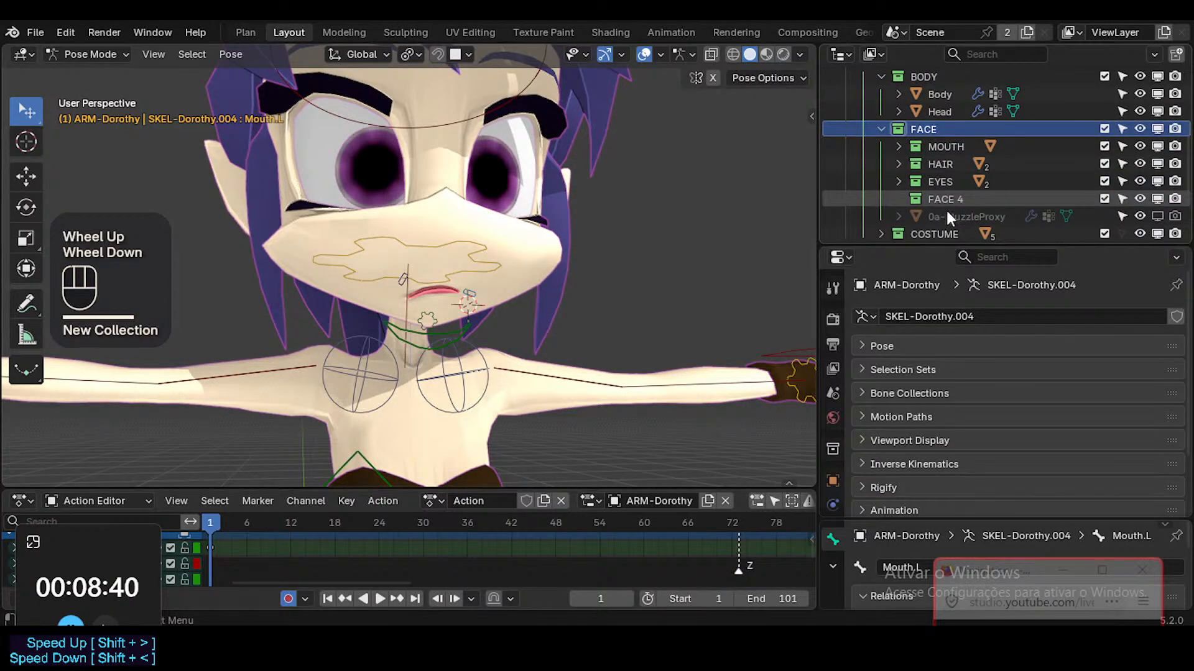
{"action": "left_click_drag", "start_coordinate": [950, 218], "coordinate": [934, 137]}
{"action": "left_click", "coordinate": [927, 199]}
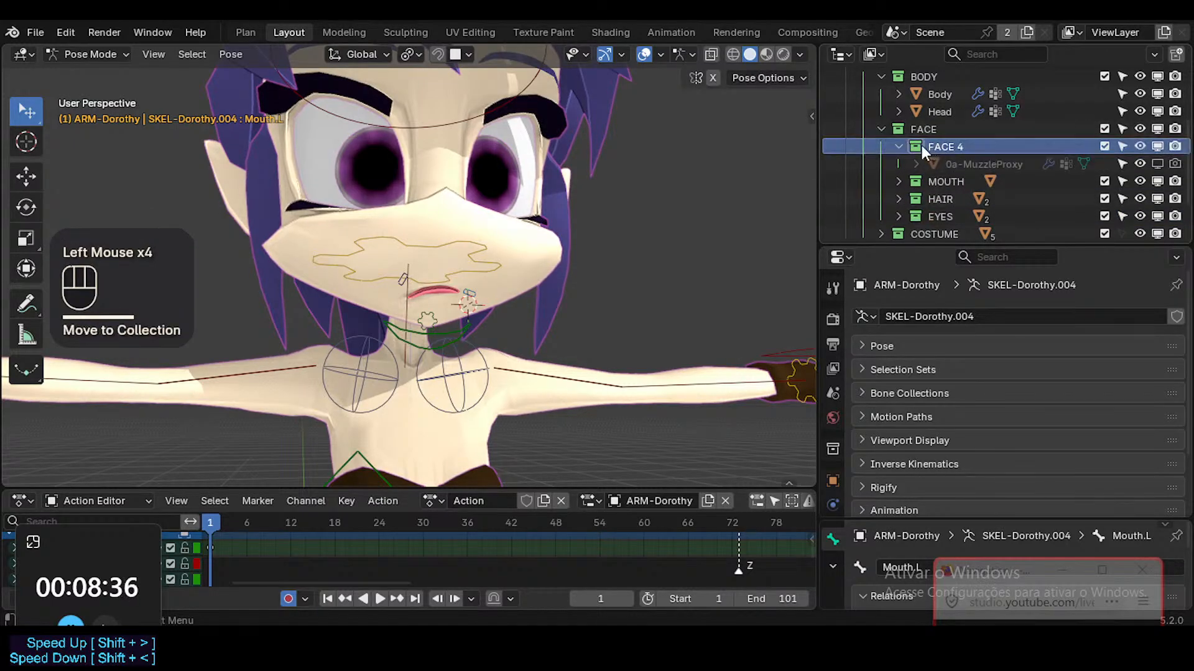
Rename the new collection as PROXY and give it a yellow colour tag
{"action": "left_click", "coordinate": [939, 150]}
{"action": "double_click", "coordinate": [939, 147]}
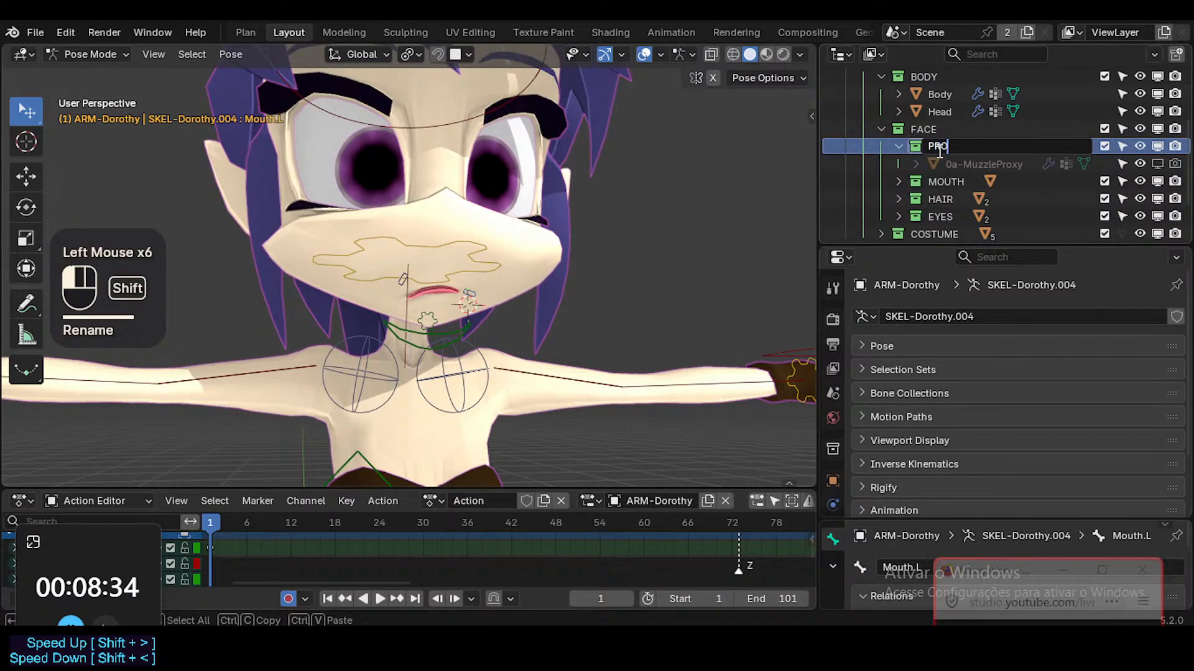
{"action": "key", "text": "Return"}
{"action": "right_click", "coordinate": [938, 148]}
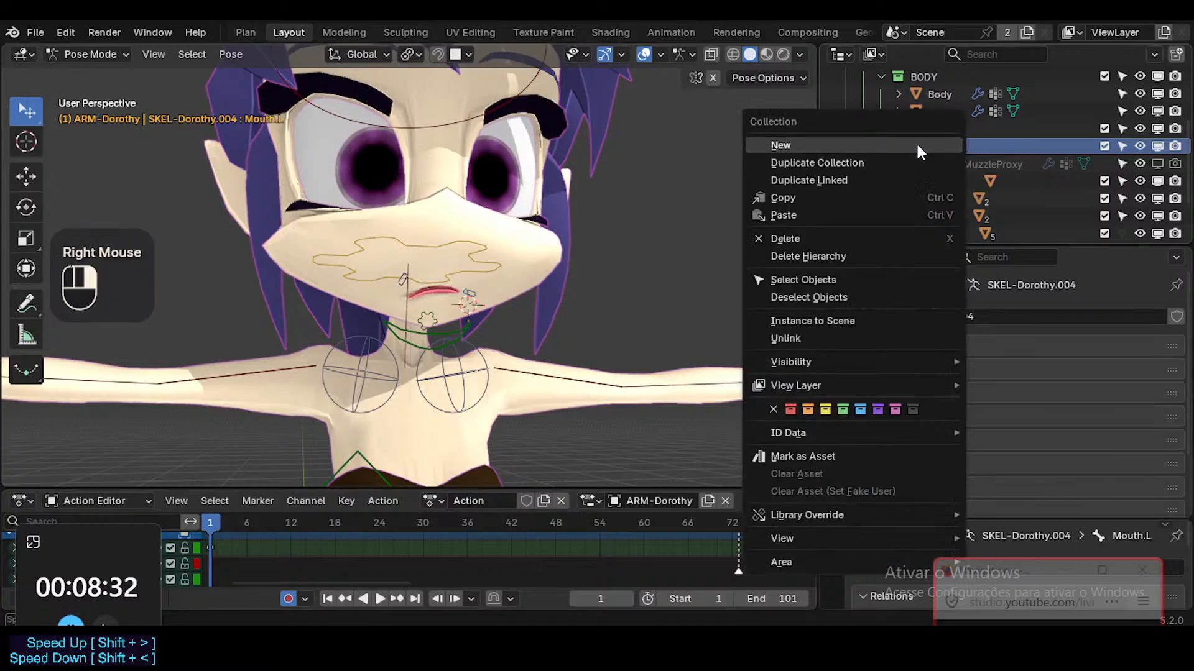
{"action": "left_click", "coordinate": [825, 409]}
Enable 0a-MuzzleProxy in viewports again and disable the whole PROXY collection in viewports instead
{"action": "left_click", "coordinate": [964, 166]}
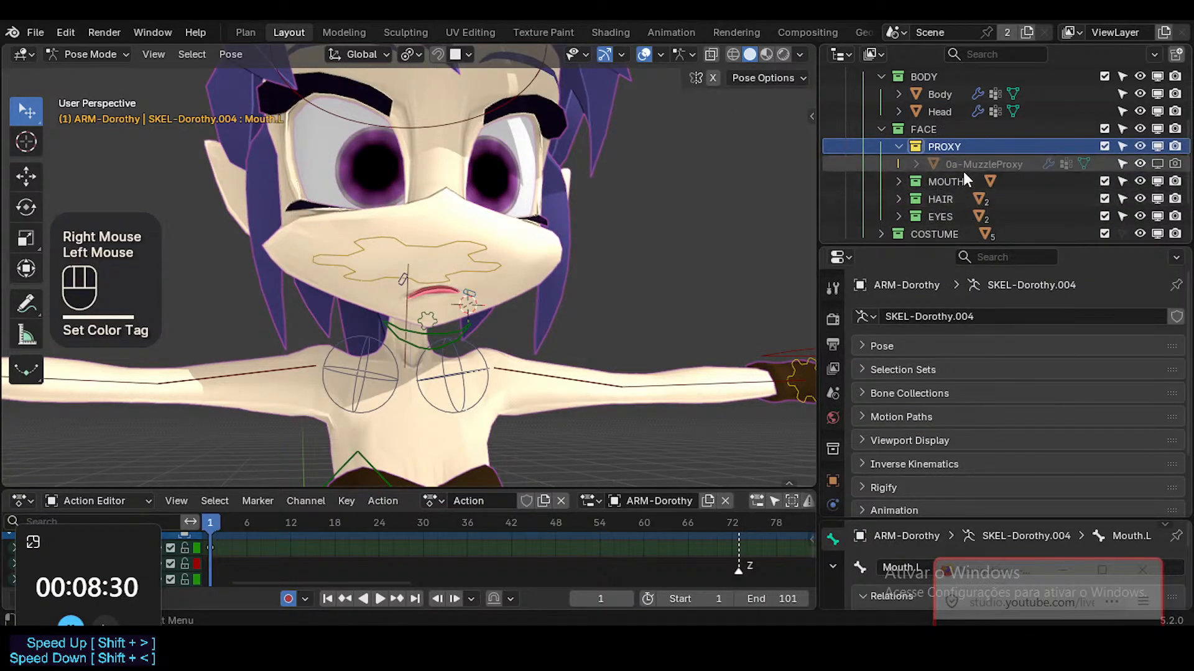
{"action": "left_click", "coordinate": [975, 164]}
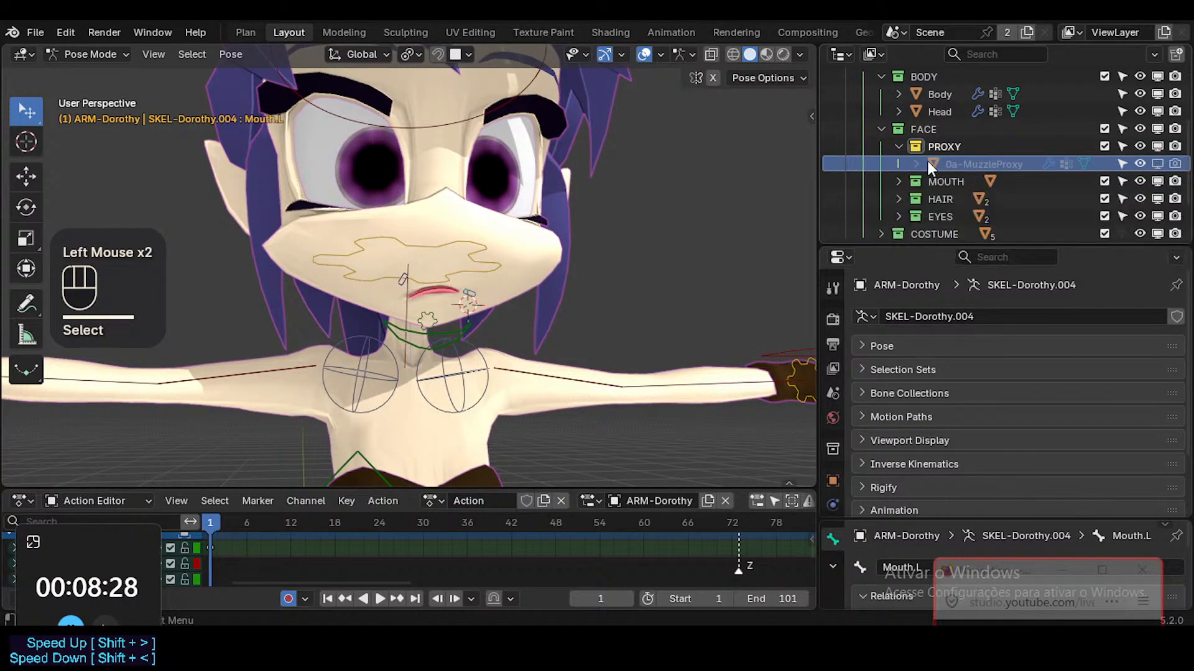
{"action": "left_click", "coordinate": [1157, 164]}
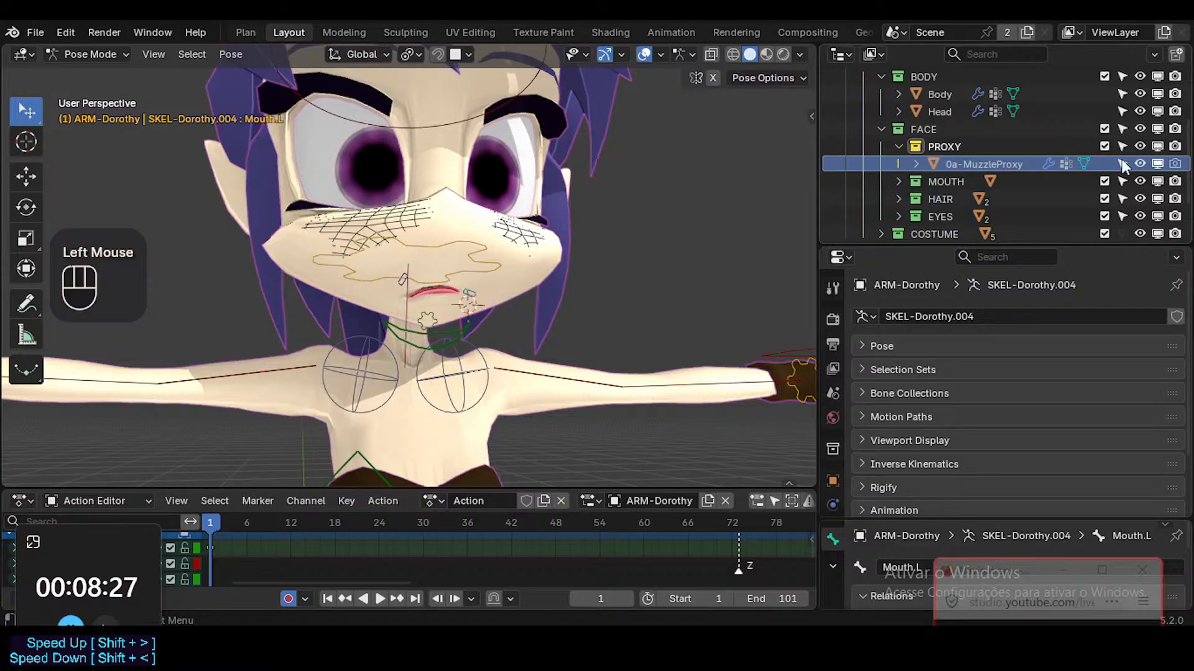
{"action": "left_click", "coordinate": [897, 146]}
{"action": "left_click", "coordinate": [1157, 146]}
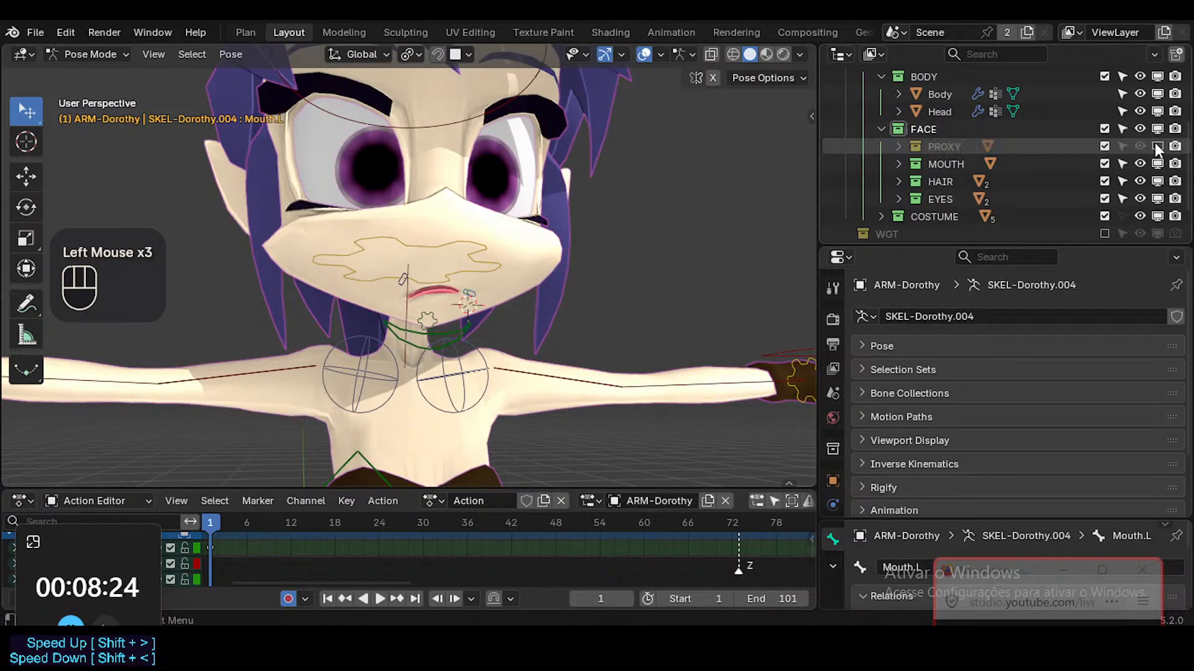
{"action": "left_click", "coordinate": [1157, 146]}
{"action": "left_click", "coordinate": [1157, 146]}
Save ToonDorothy-01.blend and view the posed mouth from the other side of the face
{"action": "middle_click_drag", "start_coordinate": [497, 286], "coordinate": [437, 379]}
{"action": "key", "text": "ctrl+s"}
{"action": "middle_click_drag", "start_coordinate": [456, 298], "coordinate": [494, 253]}
{"action": "middle_click_drag", "start_coordinate": [462, 301], "coordinate": [514, 304]}
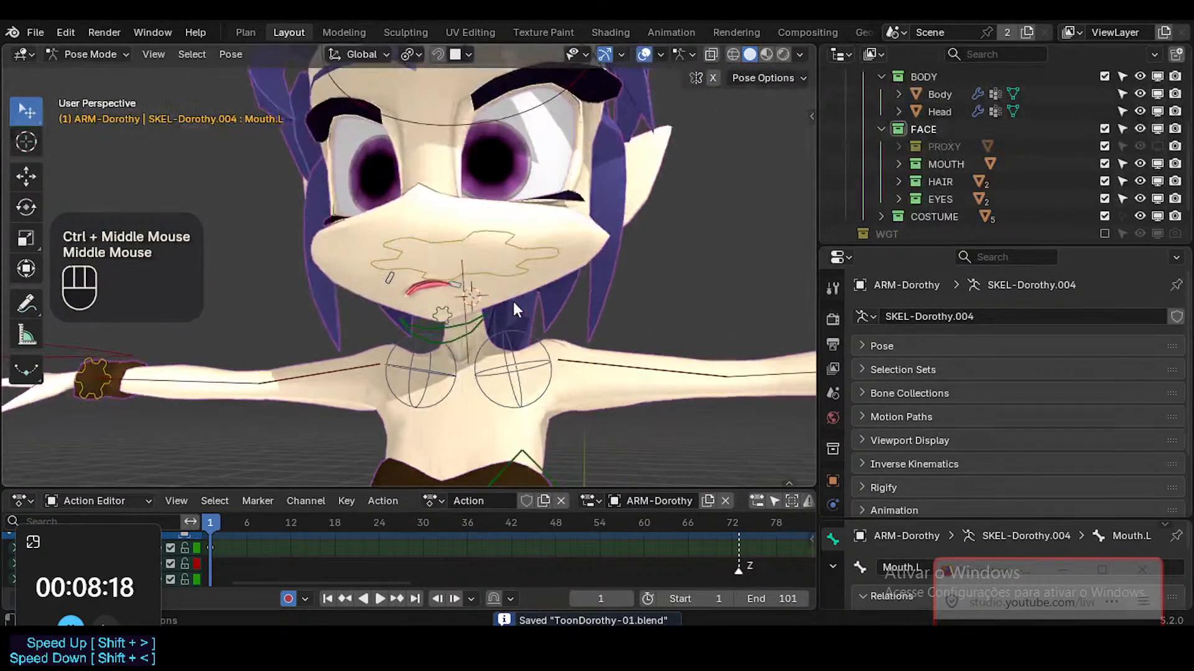
{"action": "key", "text": "ctrl+s"}
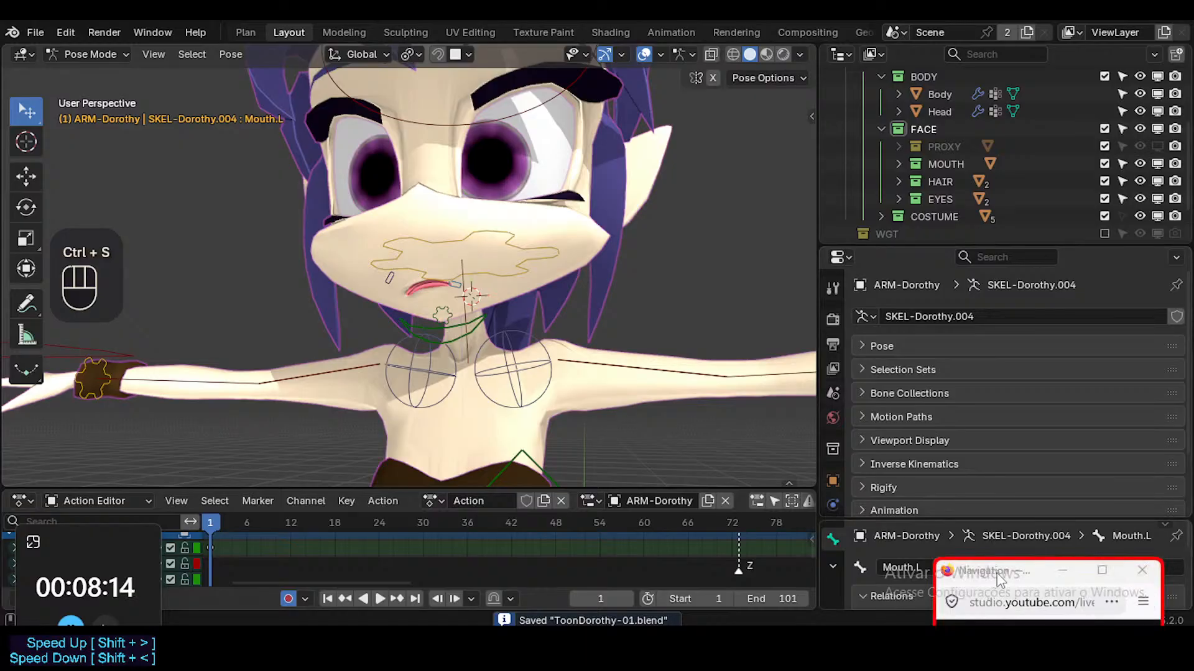
{"action": "left_click", "coordinate": [576, 246]}
{"action": "middle_click_drag", "start_coordinate": [576, 245], "coordinate": [584, 248]}
{"action": "middle_click_drag", "start_coordinate": [585, 248], "coordinate": [522, 268], "text": "ctrl"}
{"action": "key", "text": "ctrl+s"}
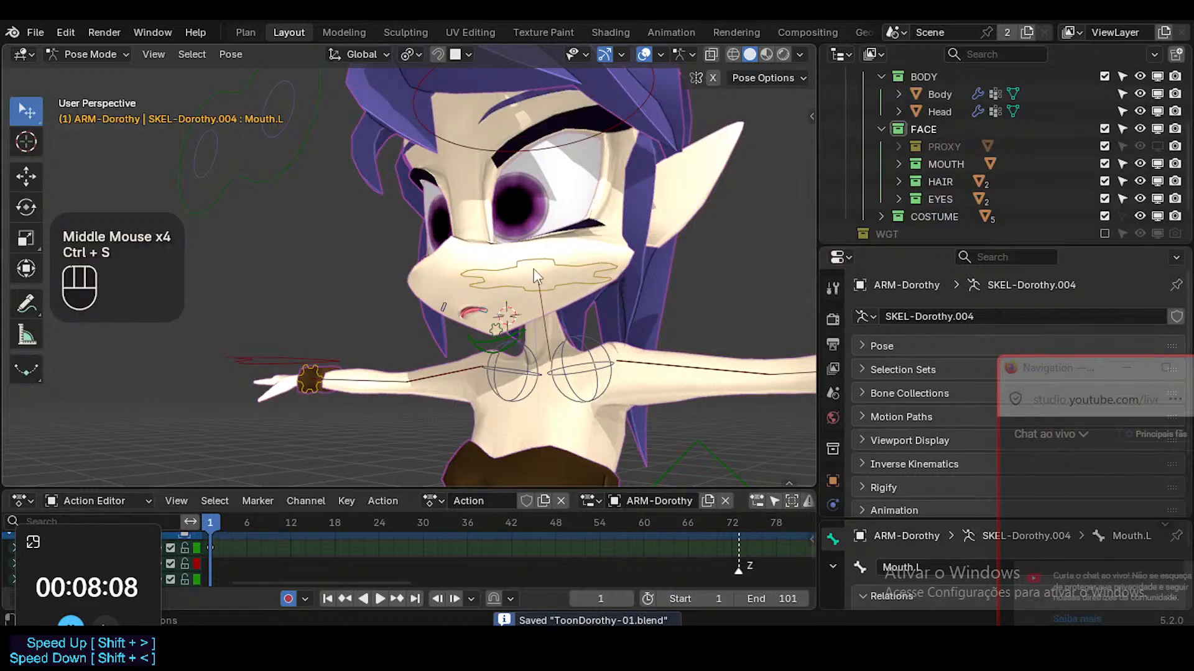
Reduce the MAP-Head bone's custom shape scale to 1.590 on all three axes and save the file
{"action": "left_click", "coordinate": [541, 266]}
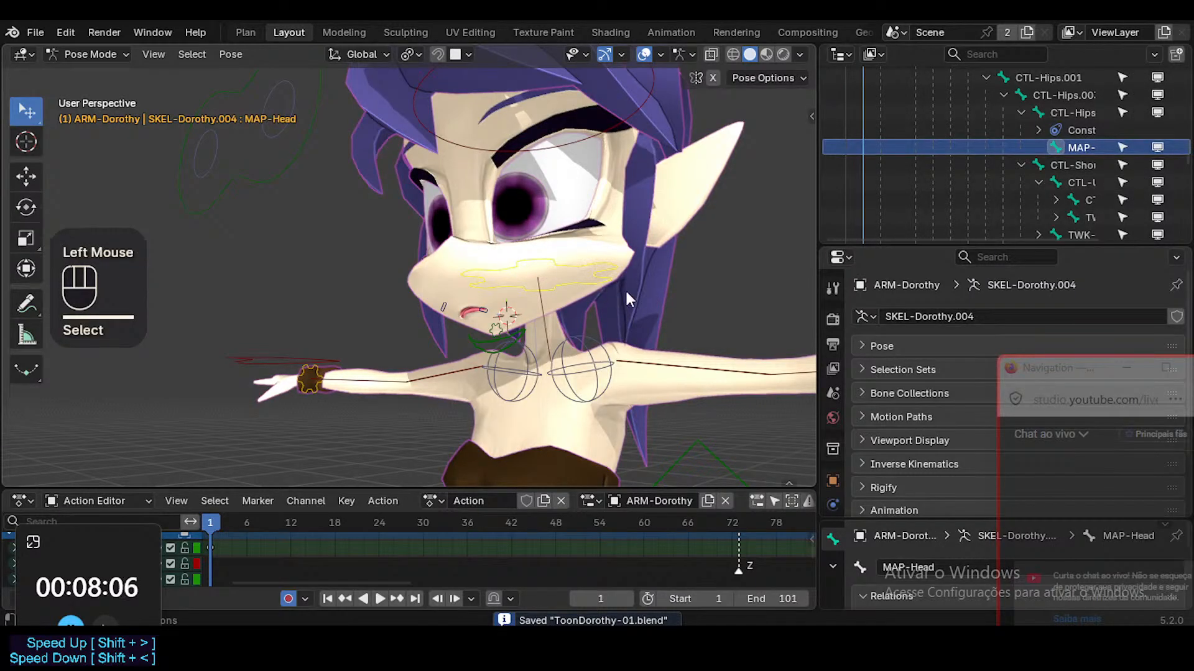
{"action": "scroll", "coordinate": [834, 463], "scroll_direction": "down", "scroll_amount": 2}
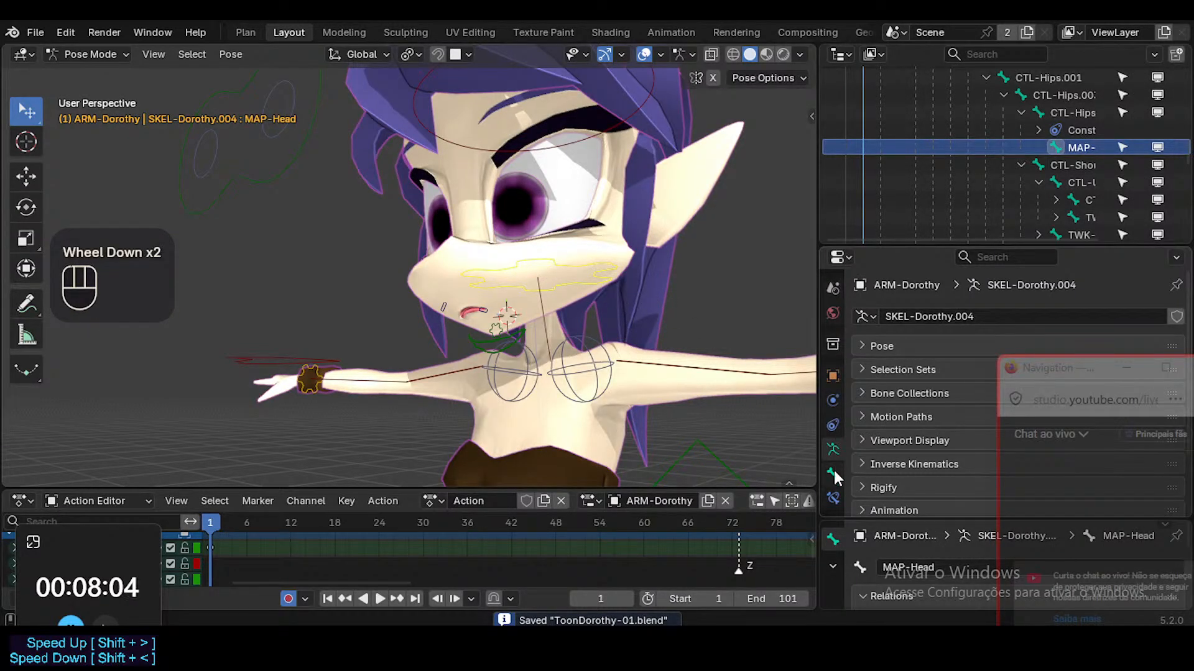
{"action": "left_click", "coordinate": [833, 475]}
{"action": "left_click_drag", "start_coordinate": [884, 249], "coordinate": [884, 120]}
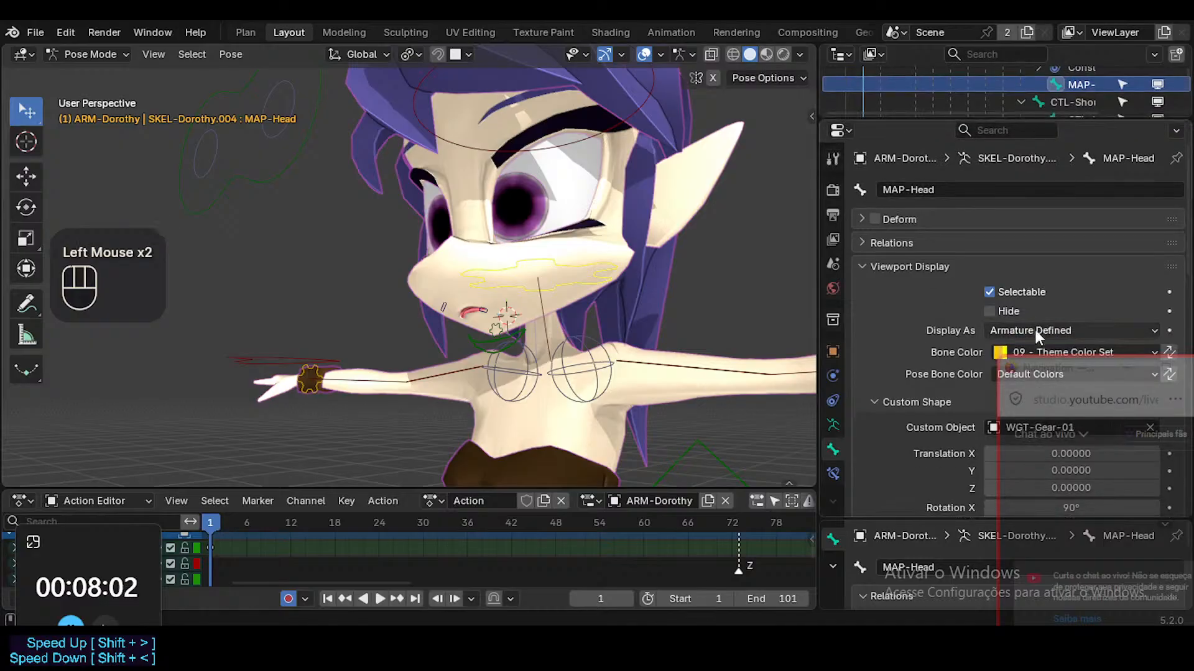
{"action": "scroll", "coordinate": [978, 364], "scroll_direction": "down", "scroll_amount": 3}
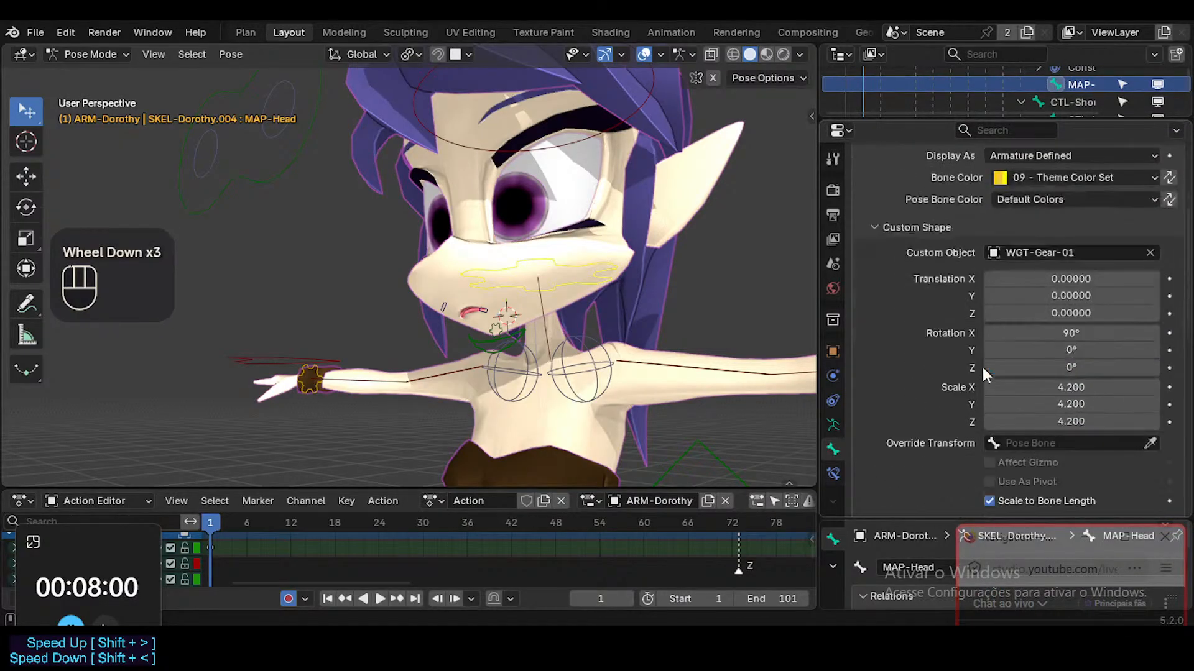
{"action": "left_click_drag", "start_coordinate": [1053, 388], "coordinate": [1019, 421], "text": "alt+shift"}
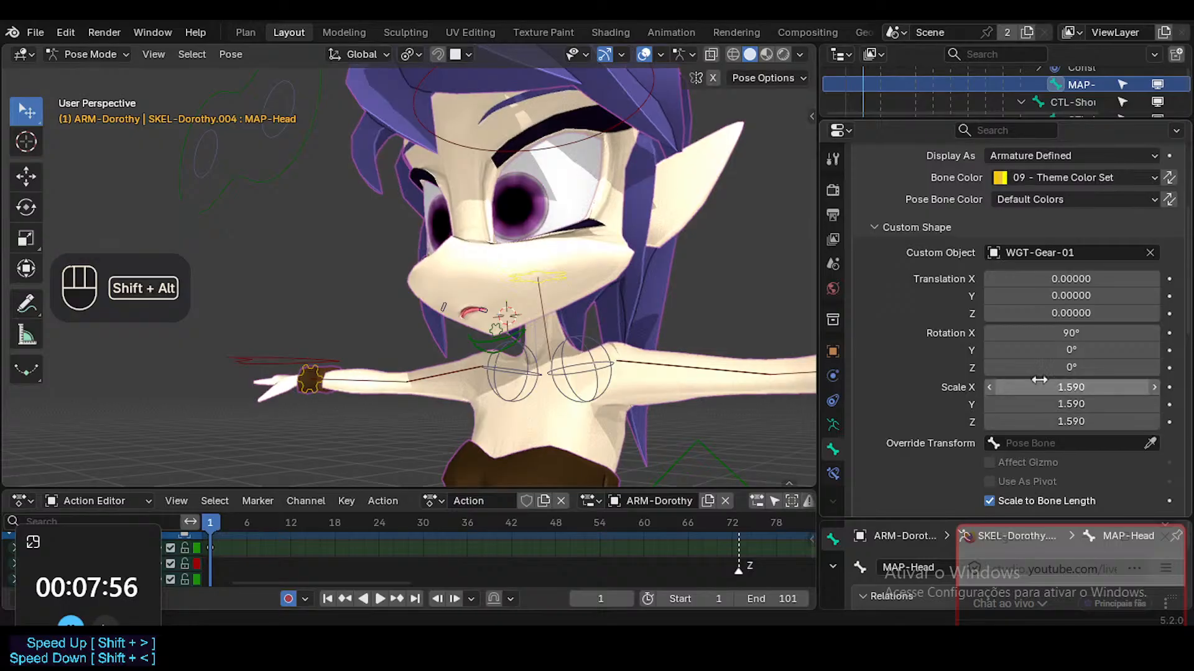
{"action": "left_click", "coordinate": [685, 218]}
{"action": "key", "text": "ctrl+s"}
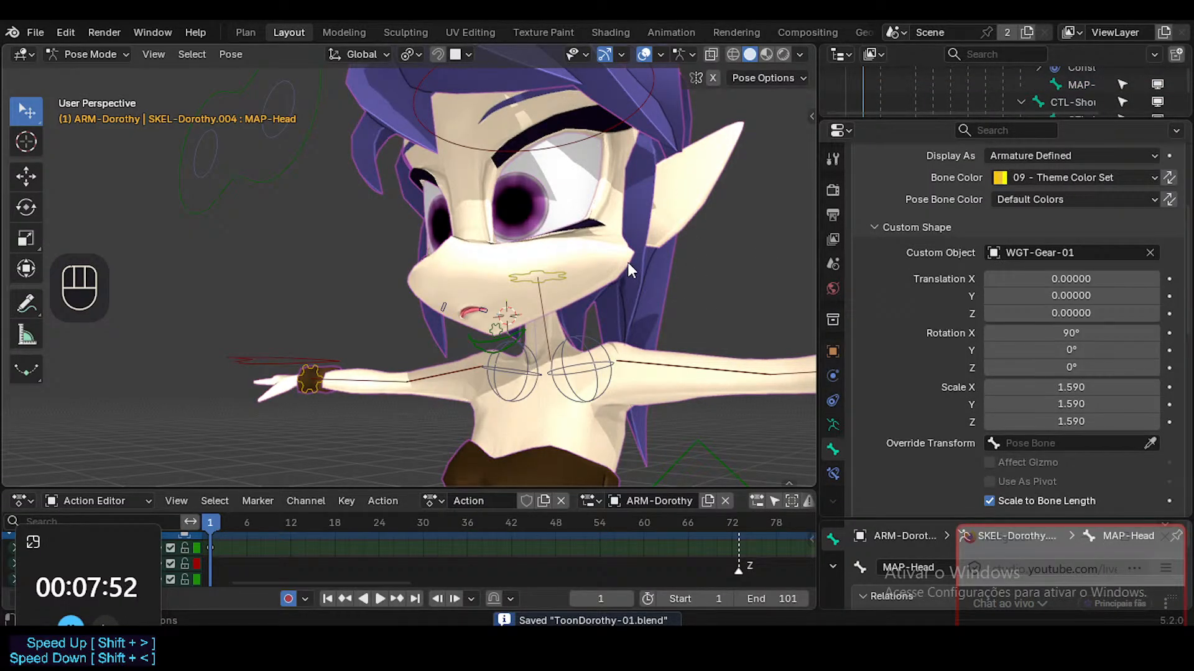
Check the character's upper body in Material Preview shading, return to Solid shading and save the file
{"action": "middle_click_drag", "start_coordinate": [573, 371], "coordinate": [640, 355]}
{"action": "scroll", "coordinate": [620, 378], "scroll_direction": "down", "scroll_amount": 3}
{"action": "middle_click_drag", "start_coordinate": [644, 348], "coordinate": [601, 303], "text": "shift"}
{"action": "key", "text": "ctrl+s"}
{"action": "middle_click_drag", "start_coordinate": [558, 255], "coordinate": [751, 58], "text": "ctrl"}
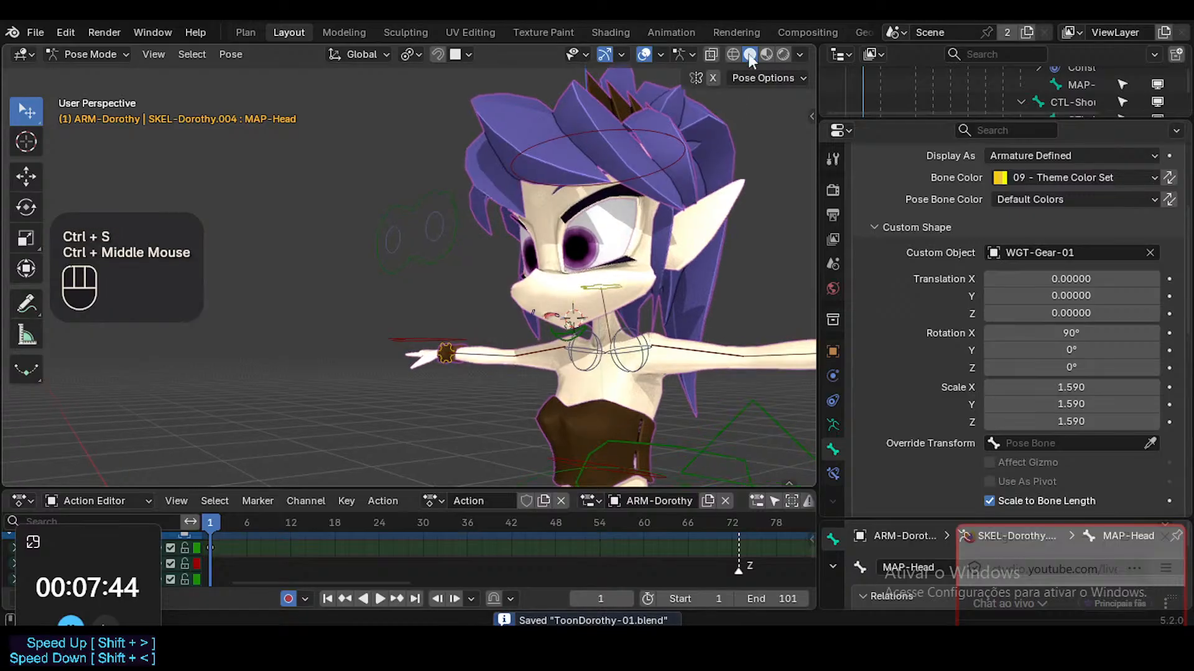
{"action": "left_click", "coordinate": [766, 54]}
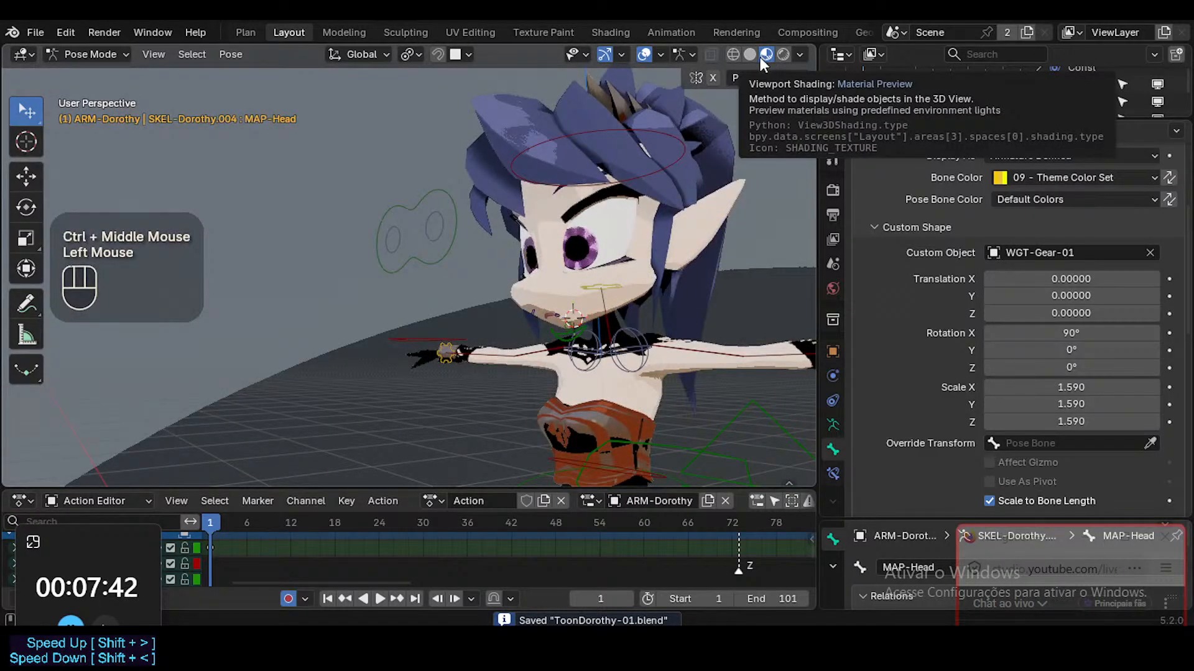
{"action": "left_click", "coordinate": [760, 56]}
{"action": "left_click", "coordinate": [734, 55]}
{"action": "left_click", "coordinate": [750, 54]}
{"action": "key", "text": "ctrl+s"}
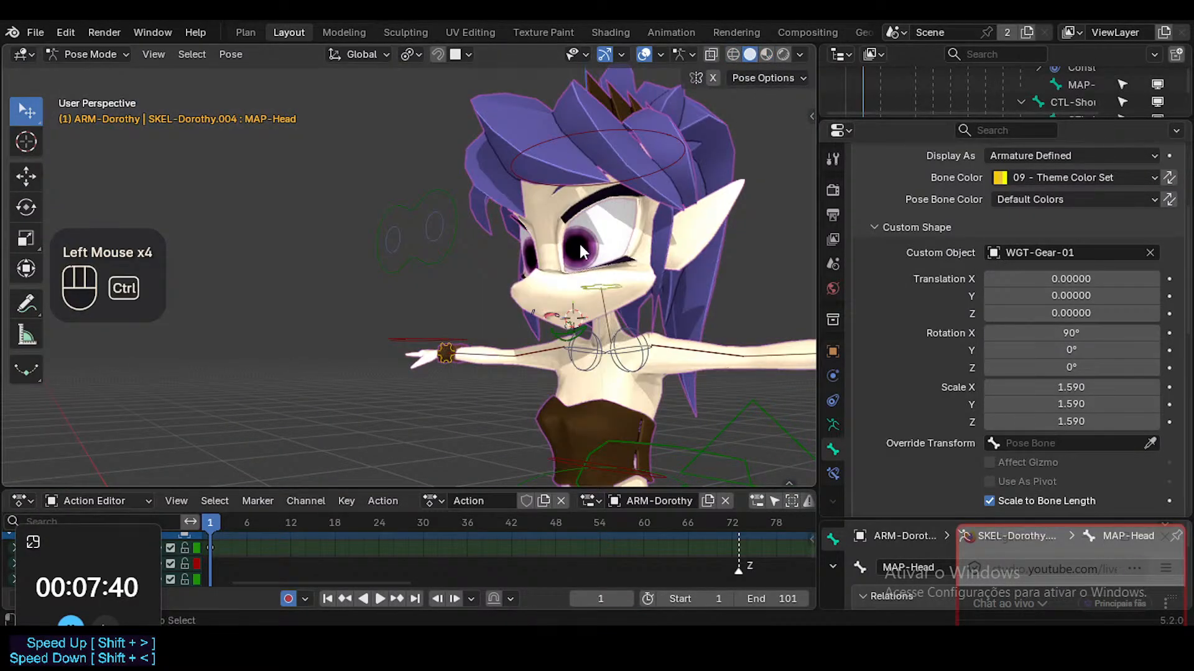
Open PlaktonValley.blend from the 03_Scenerii folder of the Neocene-V asset library
{"action": "left_click", "coordinate": [37, 31]}
{"action": "left_click", "coordinate": [51, 66]}
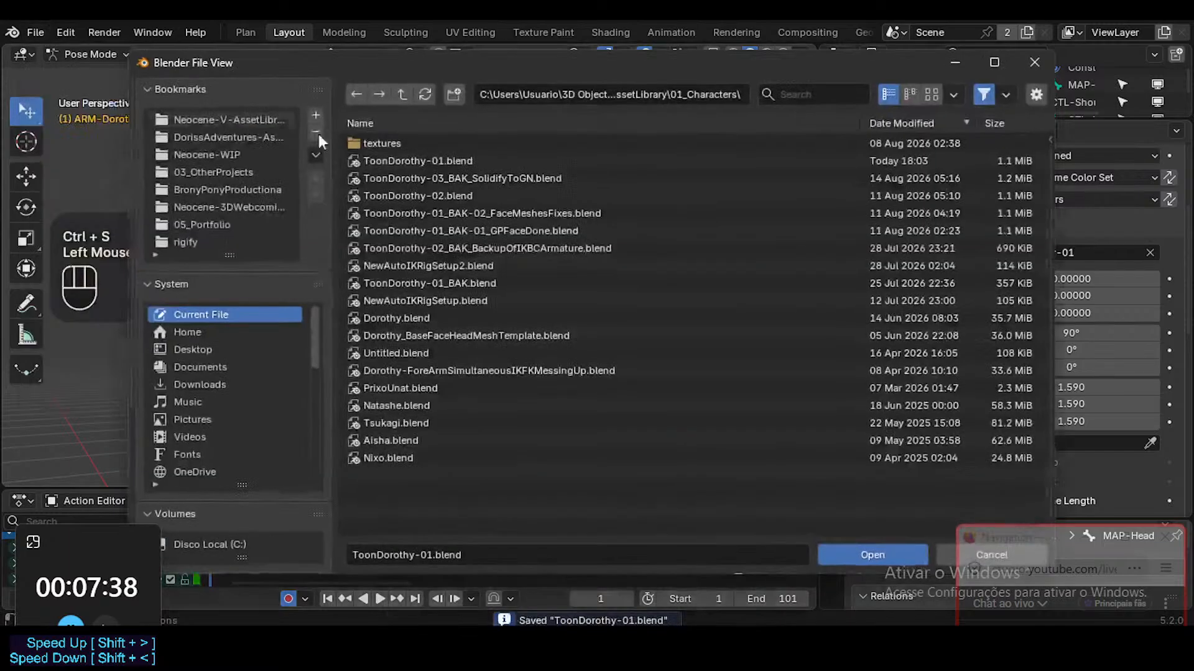
{"action": "left_click", "coordinate": [255, 118]}
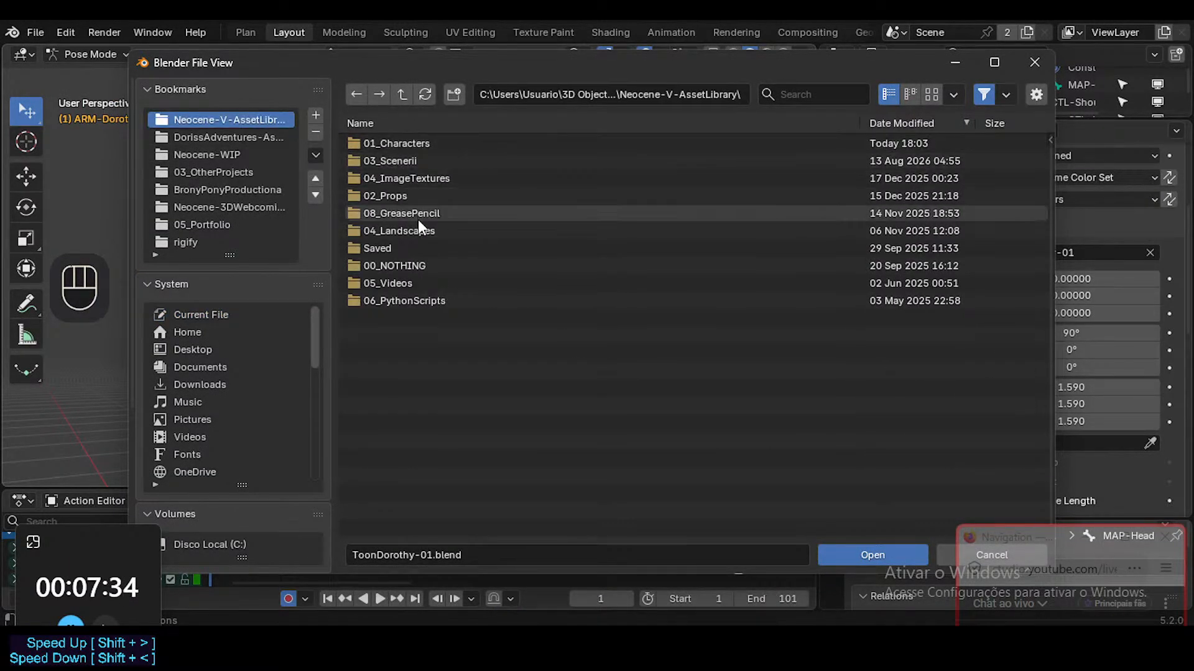
{"action": "left_click", "coordinate": [411, 160]}
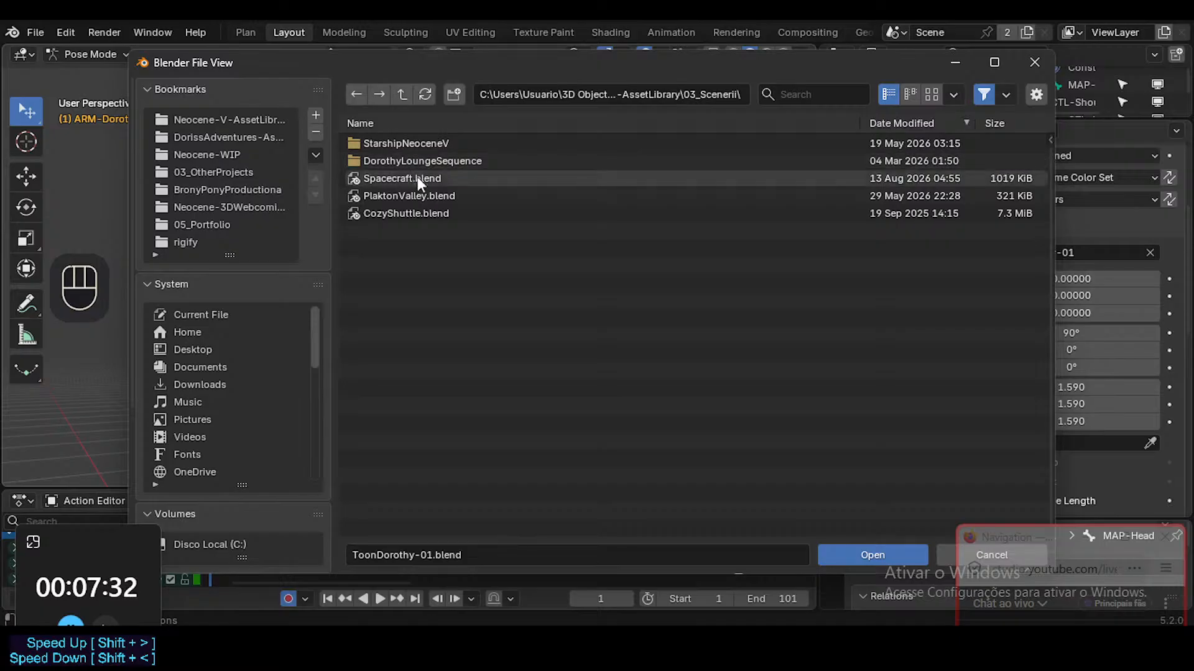
{"action": "mouse_move", "coordinate": [423, 179]}
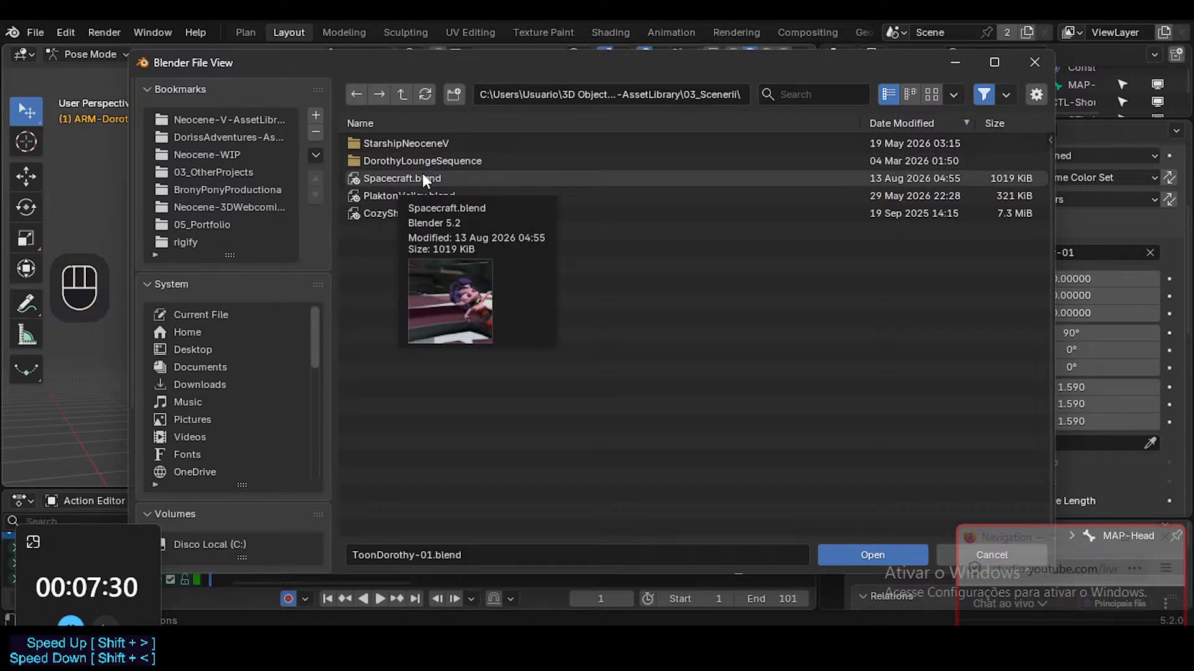
{"action": "mouse_move", "coordinate": [402, 199]}
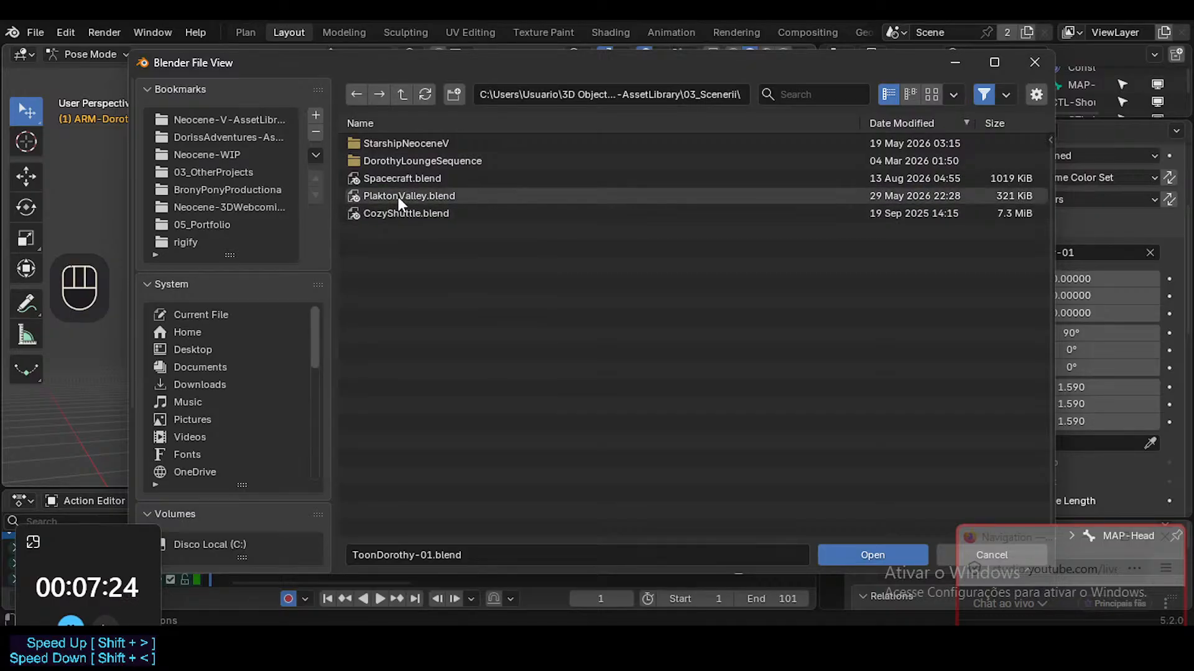
{"action": "double_click", "coordinate": [398, 196]}
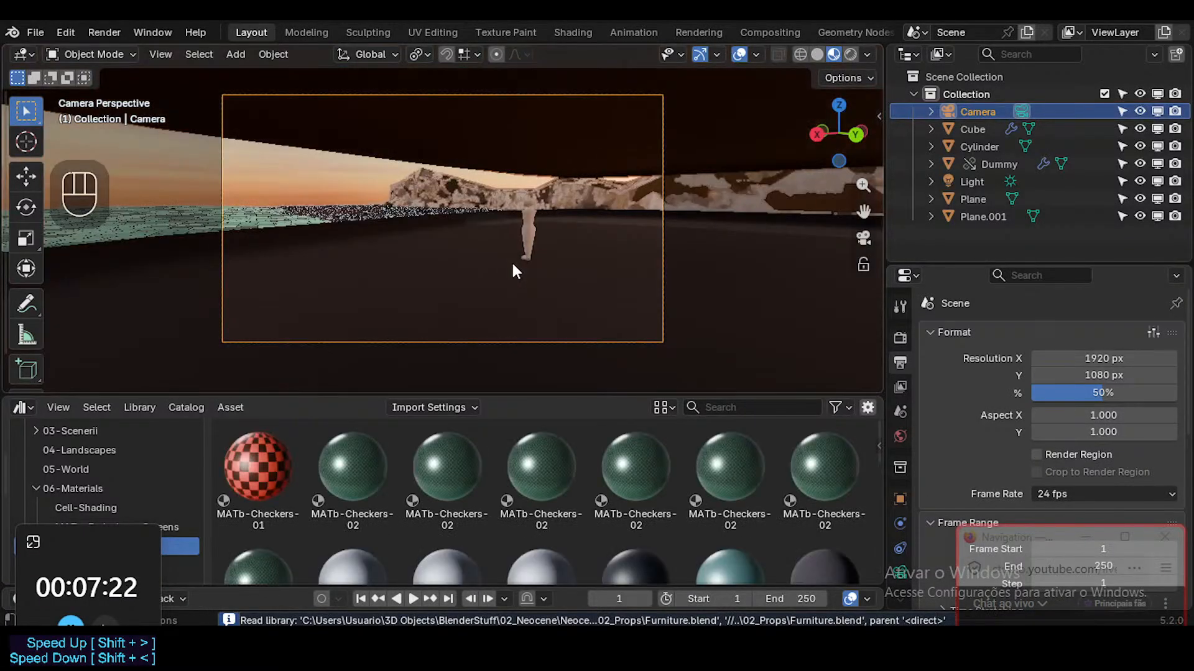
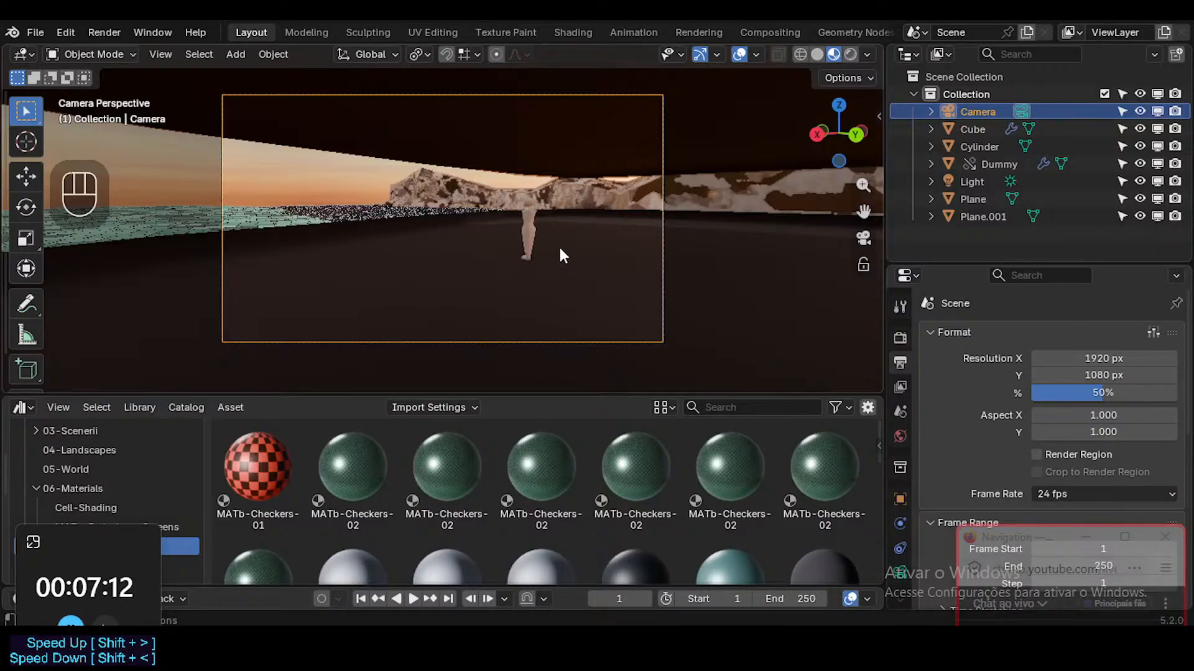
Examine the dummy figure on the platform and its view toward the rocky hills and water at walking height
{"action": "middle_click_drag", "start_coordinate": [557, 244], "coordinate": [558, 244]}
{"action": "key", "text": "shift+grave"}
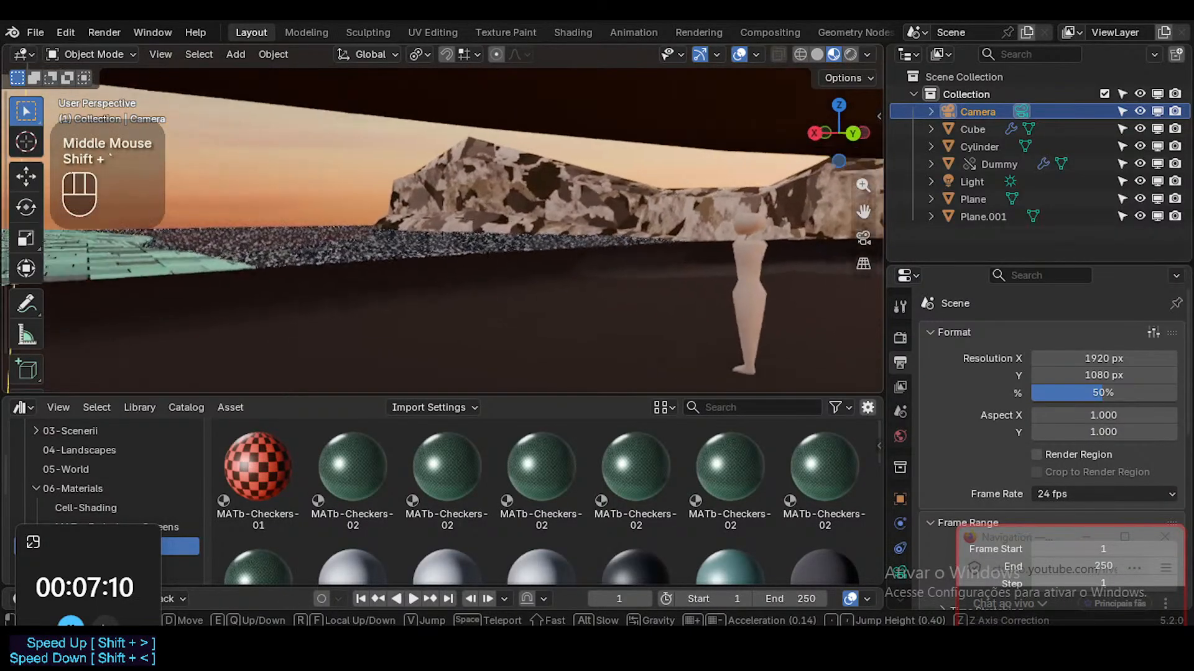
{"action": "key", "text": "a"}
{"action": "key", "text": "a"}
{"action": "key", "text": "a"}
{"action": "key", "text": "a"}
{"action": "key", "text": "a"}
{"action": "key", "text": "a"}
{"action": "key", "text": "a"}
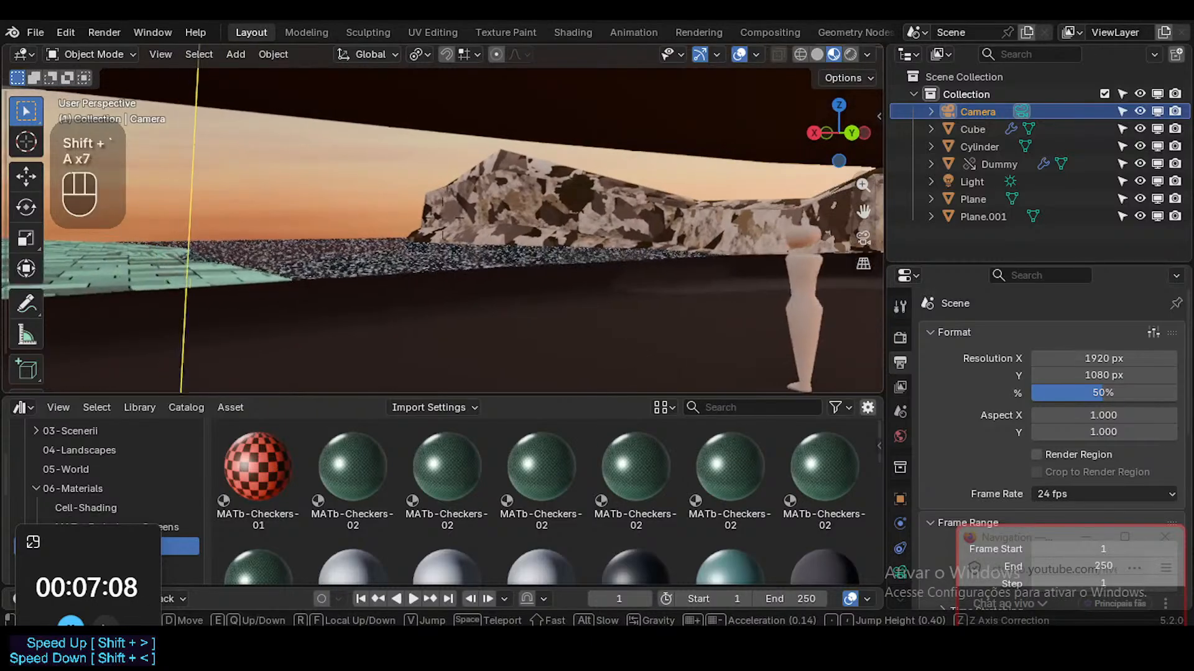
{"action": "key", "text": "a"}
{"action": "key", "text": "w"}
{"action": "left_click", "coordinate": [560, 247]}
{"action": "middle_click", "coordinate": [560, 247]}
{"action": "key", "text": "shift+grave"}
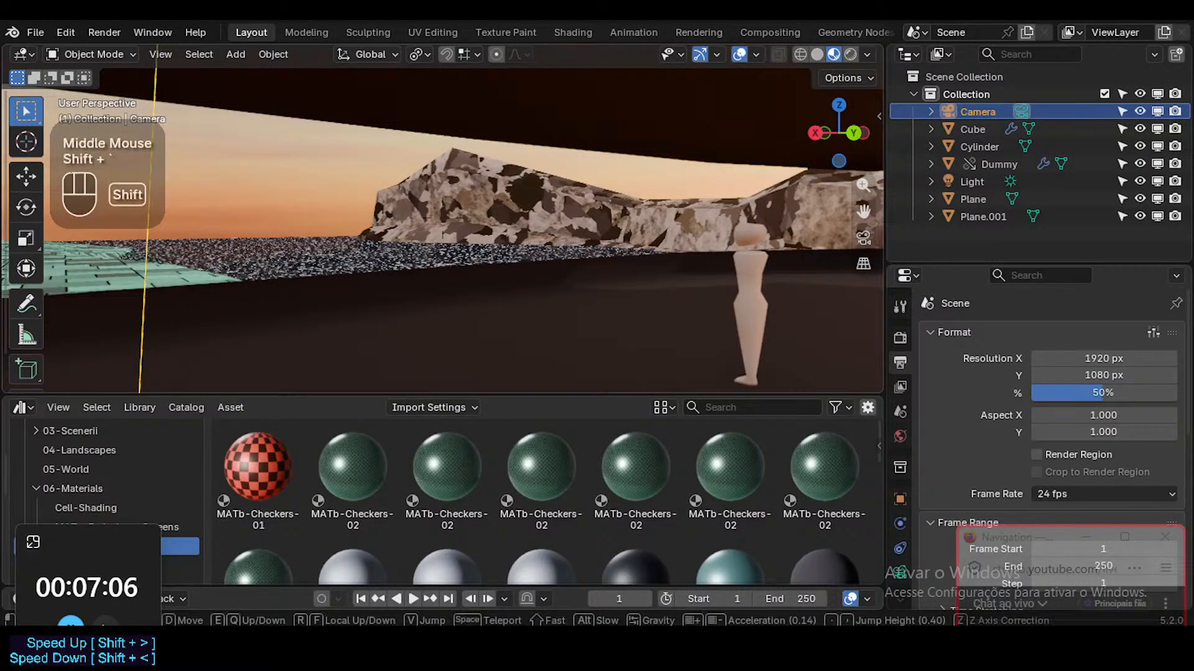
{"action": "key", "text": "d"}
{"action": "key", "text": "shift+a"}
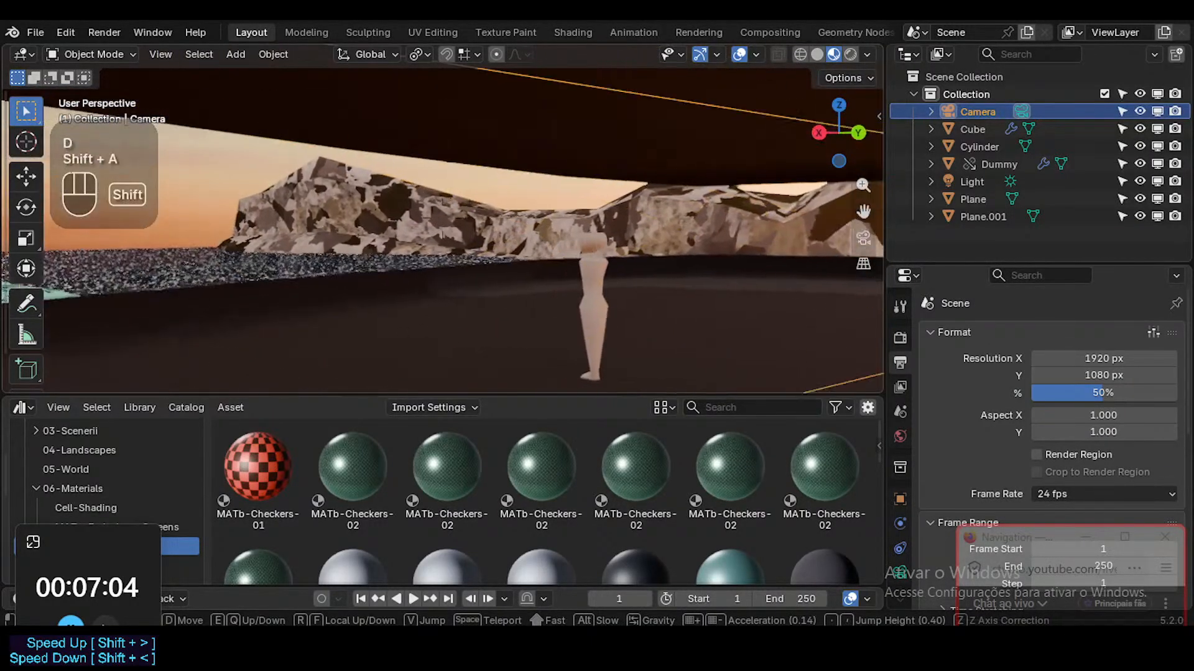
{"action": "key", "text": "shift+w"}
{"action": "key", "text": "w"}
{"action": "key", "text": "d"}
{"action": "key", "text": "s"}
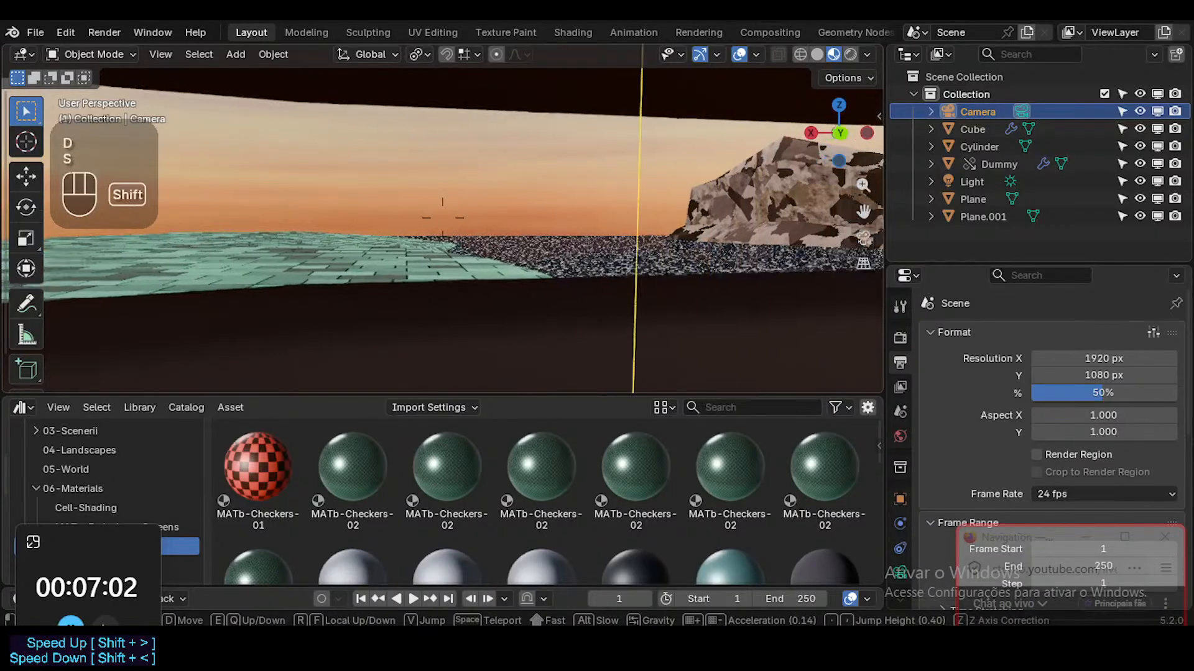
{"action": "key", "text": "shift+a"}
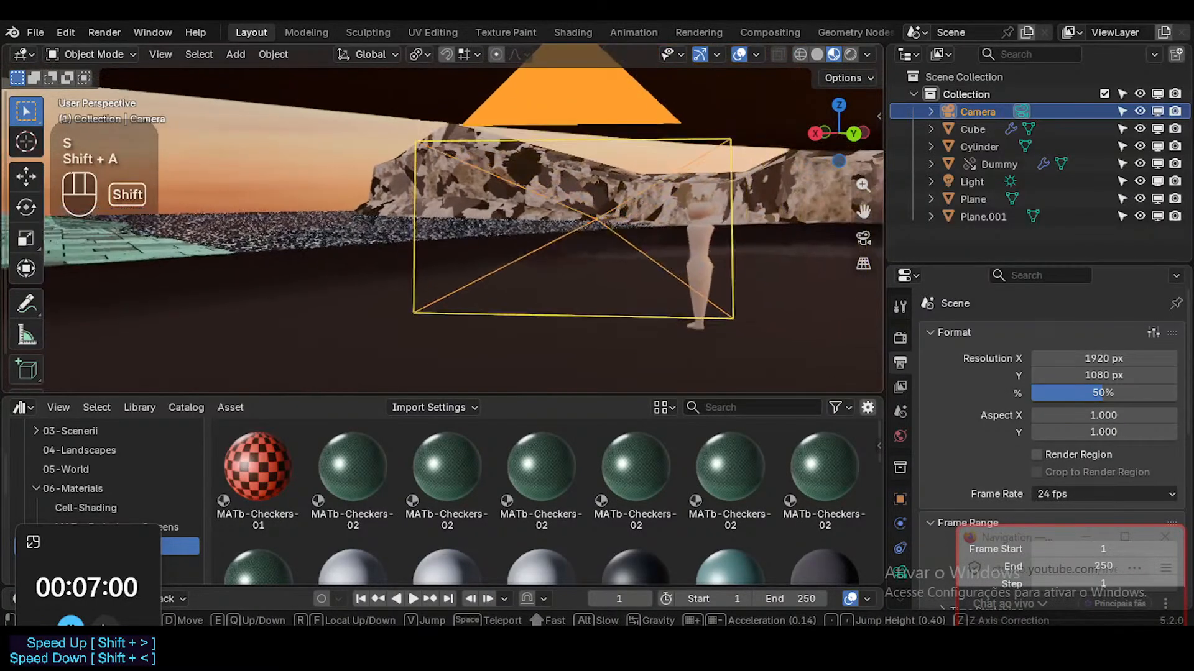
Inspect the tiered disc tower and the valley from outside at several heights, returning toward the platform with the camera
{"action": "scroll", "coordinate": [442, 230], "scroll_direction": "up", "scroll_amount": 7, "text": "shift"}
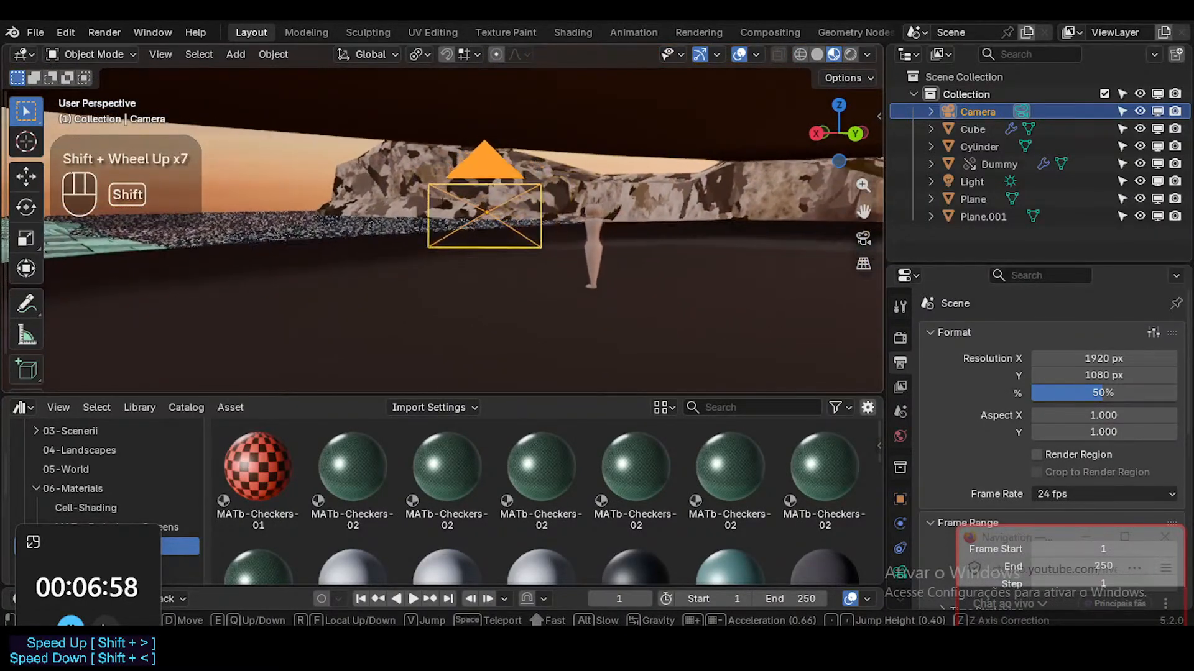
{"action": "scroll", "coordinate": [442, 230], "scroll_direction": "up", "scroll_amount": 8, "text": "shift"}
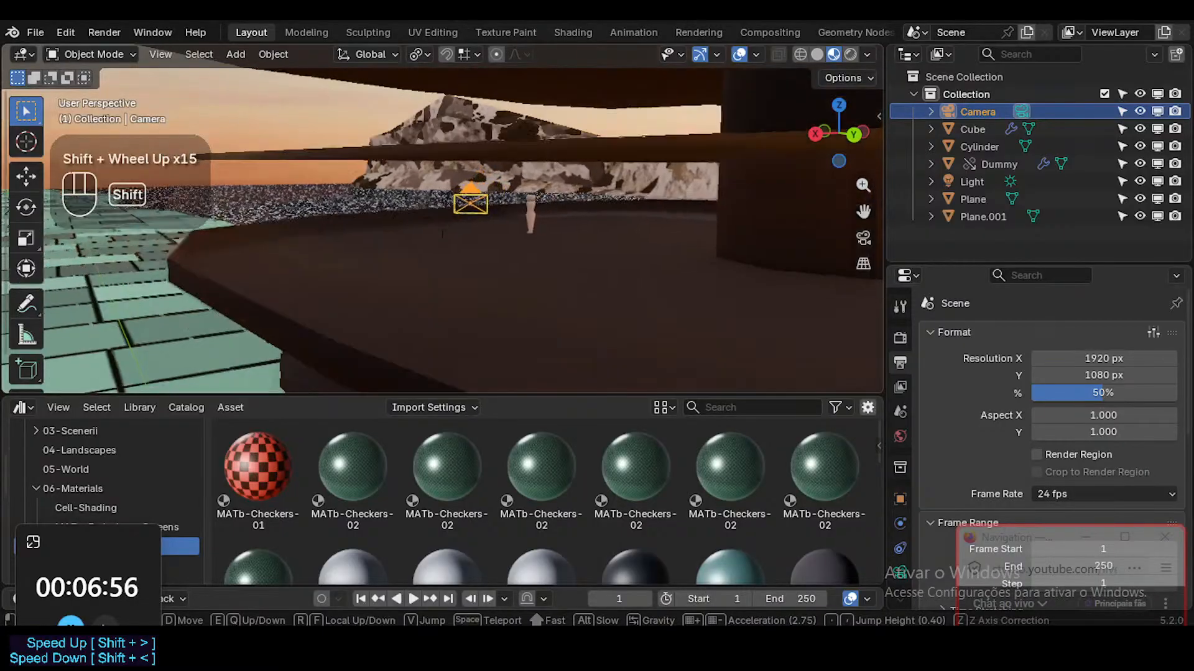
{"action": "key", "text": "shift+q"}
{"action": "key", "text": "shift+q"}
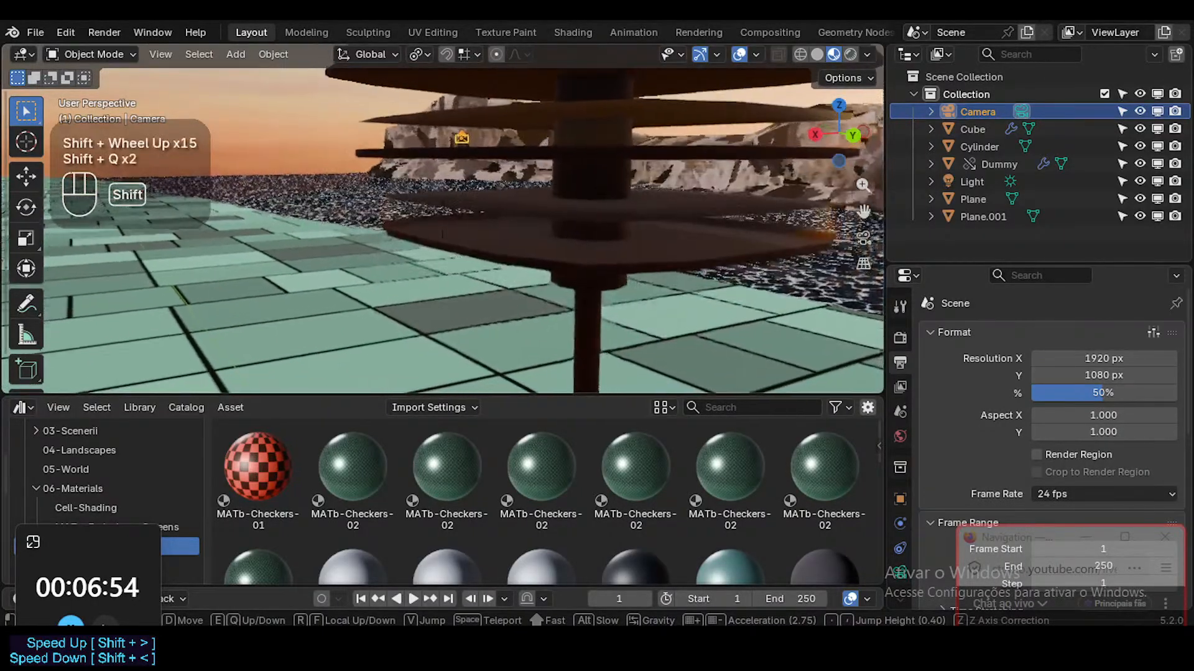
{"action": "key", "text": "shift+e"}
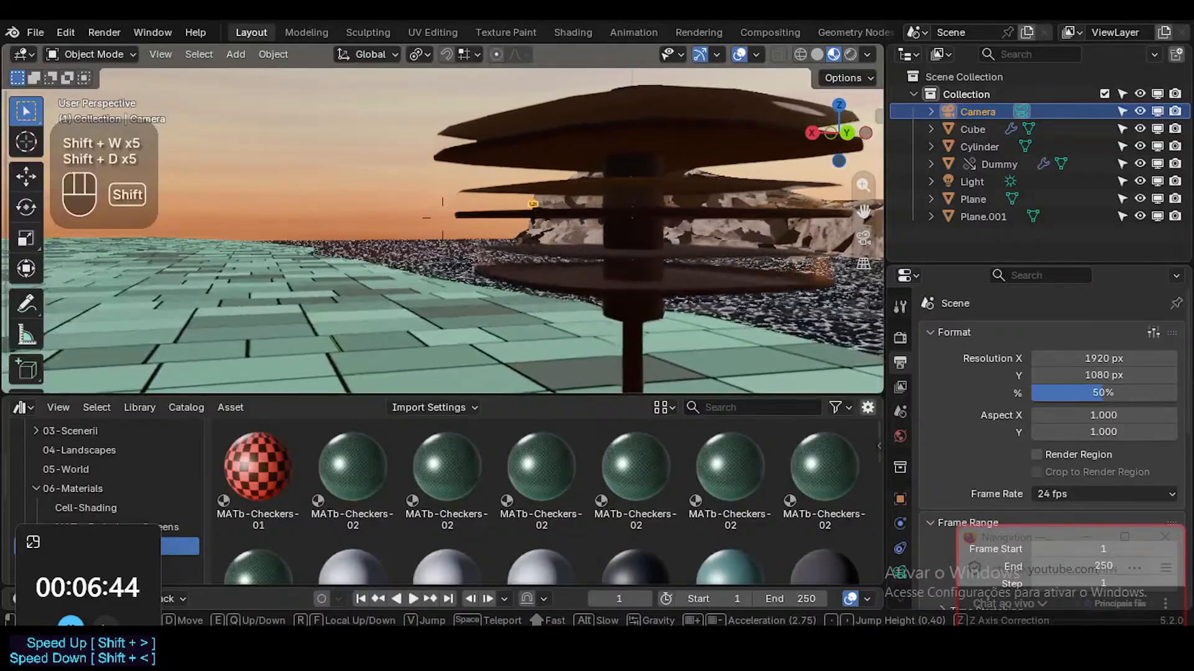
{"action": "key", "text": "shift+d"}
{"action": "key", "text": "shift+e"}
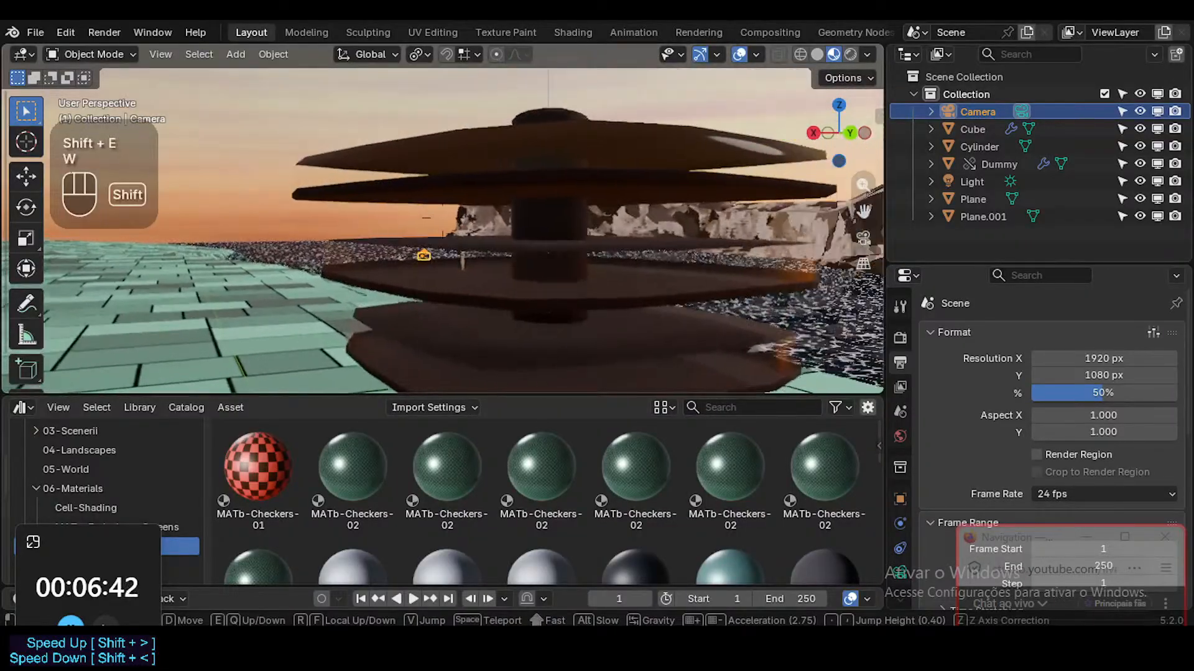
{"action": "key", "text": "shift+q"}
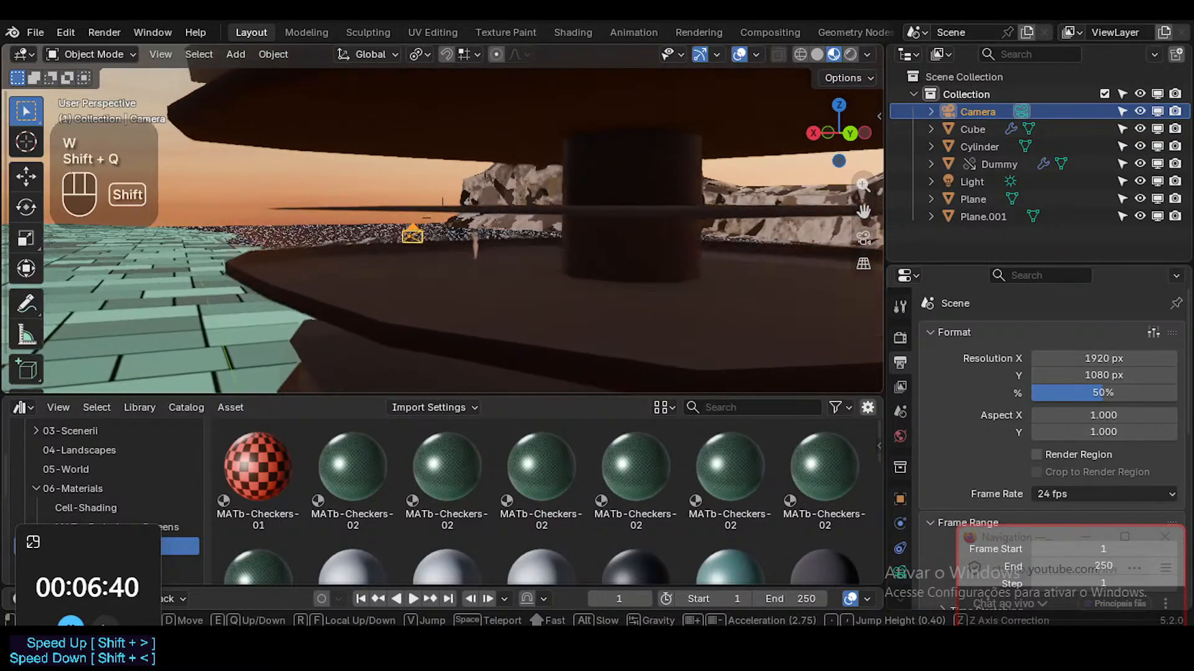
{"action": "key", "text": "e"}
{"action": "key", "text": "e"}
{"action": "key", "text": "s"}
{"action": "key", "text": "shift+e"}
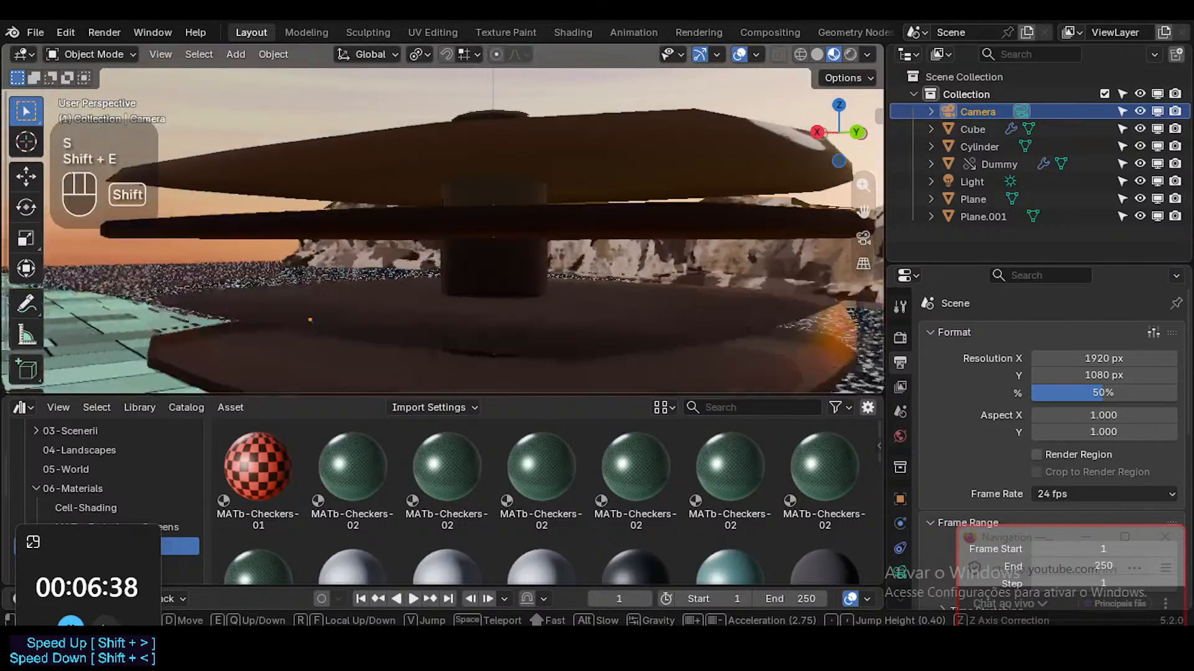
{"action": "key", "text": "shift+s"}
{"action": "key", "text": "shift+q"}
{"action": "key", "text": "shift+e"}
{"action": "key", "text": "shift+e"}
{"action": "key", "text": "shift+e"}
{"action": "key", "text": "shift+e"}
{"action": "key", "text": "shift+e"}
{"action": "key", "text": "shift+q"}
{"action": "key", "text": "shift+q"}
{"action": "key", "text": "shift+q"}
{"action": "key", "text": "shift+q"}
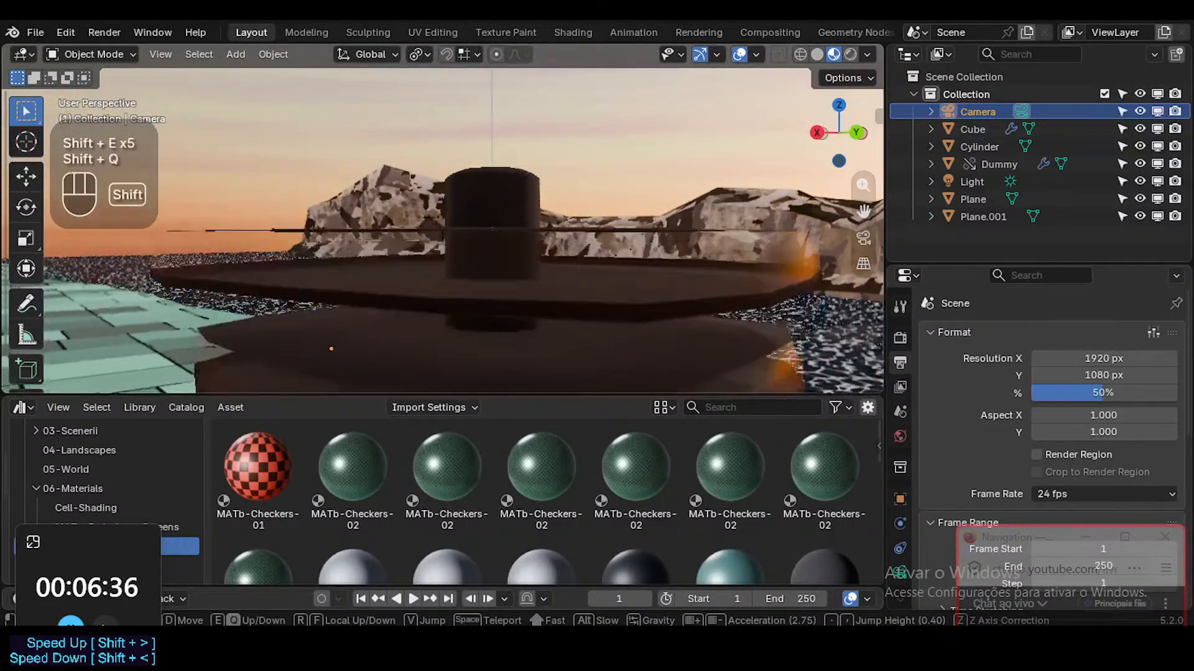
{"action": "key", "text": "shift+w"}
{"action": "key", "text": "shift+w"}
{"action": "key", "text": "shift+w"}
{"action": "key", "text": "shift+w"}
{"action": "key", "text": "shift+w"}
{"action": "key", "text": "shift+w"}
{"action": "key", "text": "shift+w"}
{"action": "key", "text": "shift+w"}
{"action": "key", "text": "shift+w"}
{"action": "key", "text": "shift+w"}
{"action": "key", "text": "shift+w"}
{"action": "key", "text": "shift+w"}
{"action": "key", "text": "shift+w"}
{"action": "key", "text": "shift+w"}
{"action": "key", "text": "shift+w"}
{"action": "key", "text": "shift+w"}
{"action": "key", "text": "shift+w"}
{"action": "key", "text": "shift+w"}
{"action": "key", "text": "shift+w"}
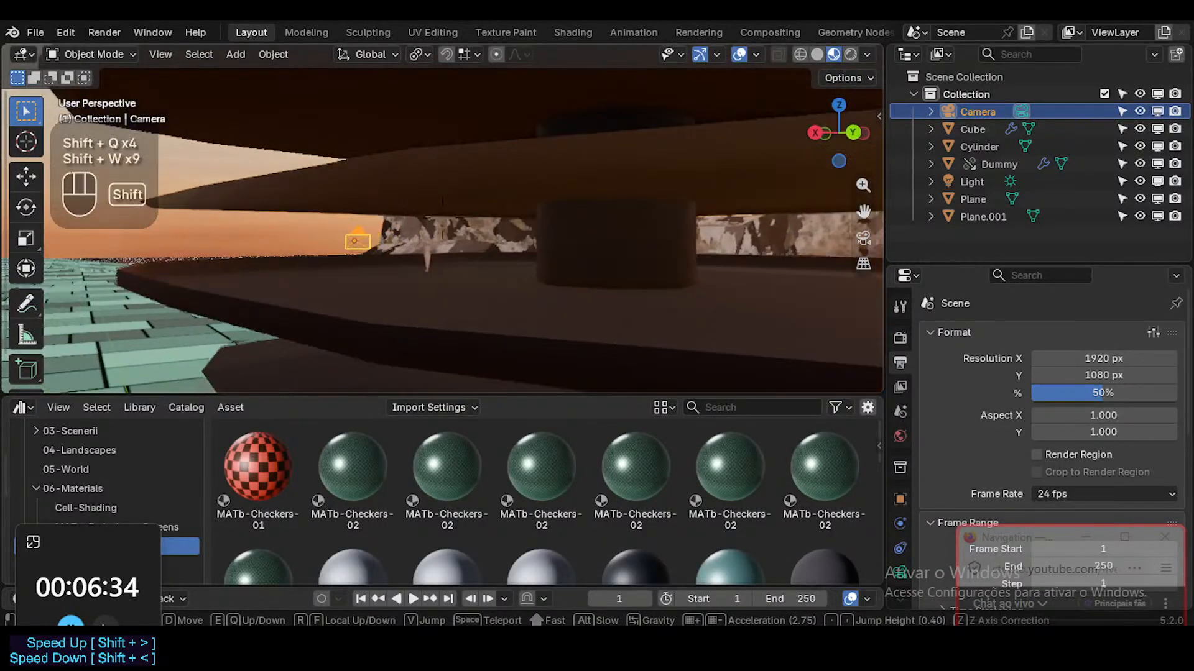
Open the interior scene file that contains the BRIDGE, CORRIDOR and MEDIATHEQUE collections and the linked Dorothy character
{"action": "left_click", "coordinate": [37, 39]}
{"action": "left_click", "coordinate": [36, 33]}
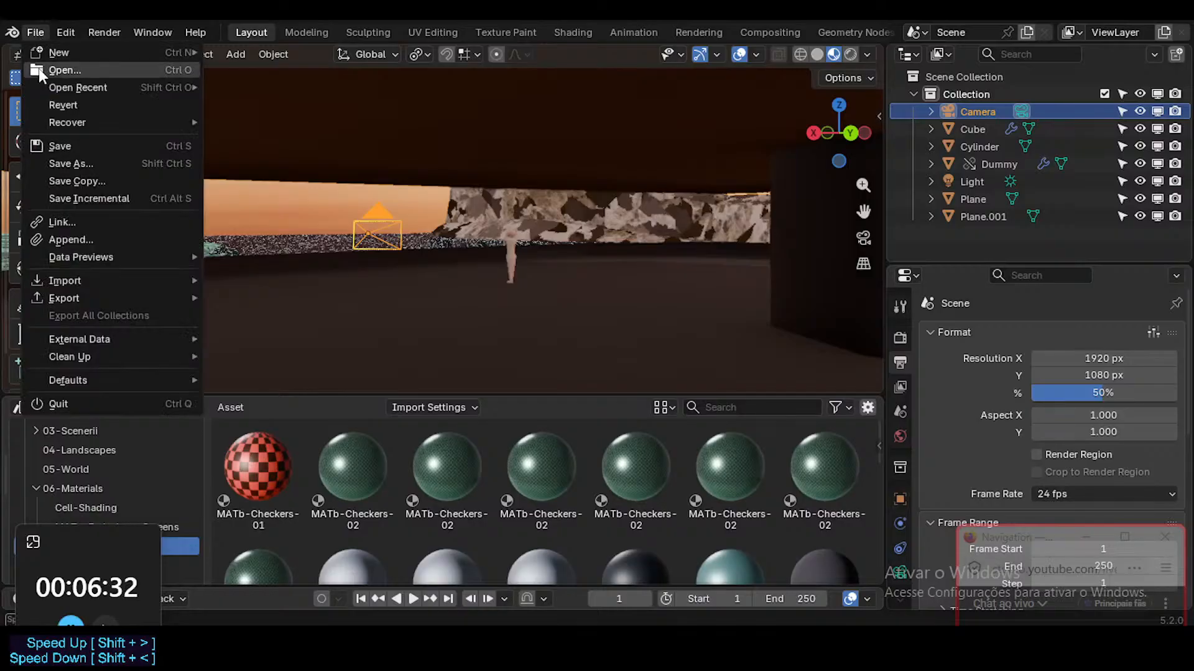
{"action": "left_click", "coordinate": [63, 67]}
{"action": "double_click", "coordinate": [404, 185]}
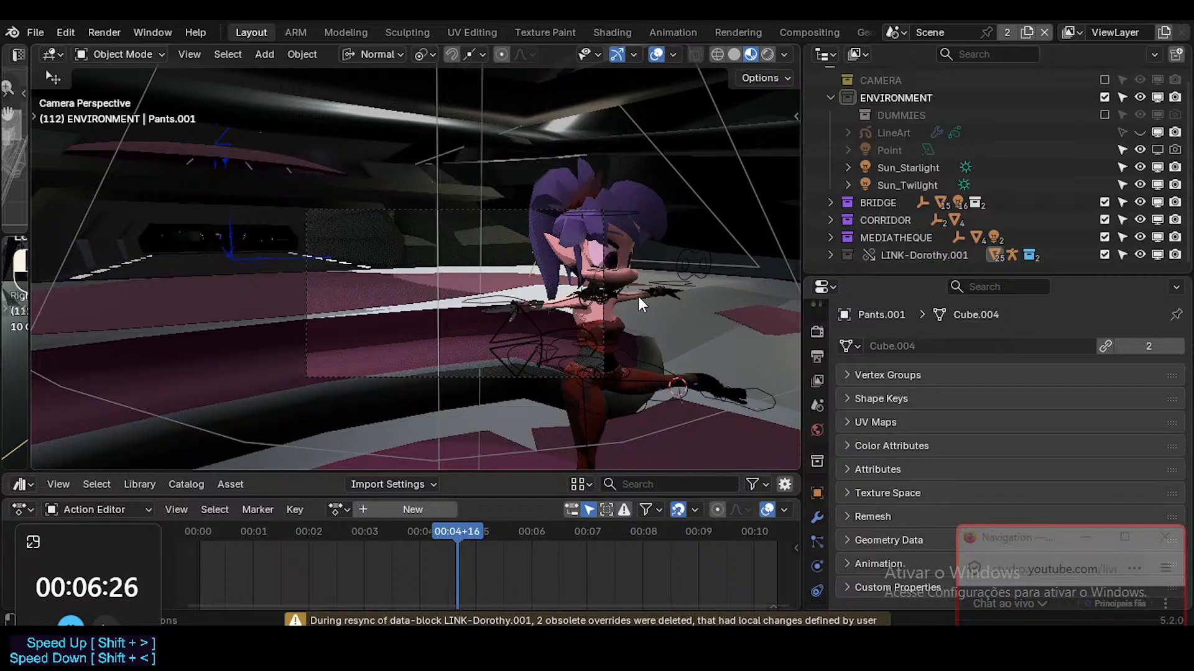
Select the linked Dorothy armature, enter Pose Mode and inspect the mouth controls up close from below
{"action": "key", "text": "shift+grave"}
{"action": "key", "text": "w"}
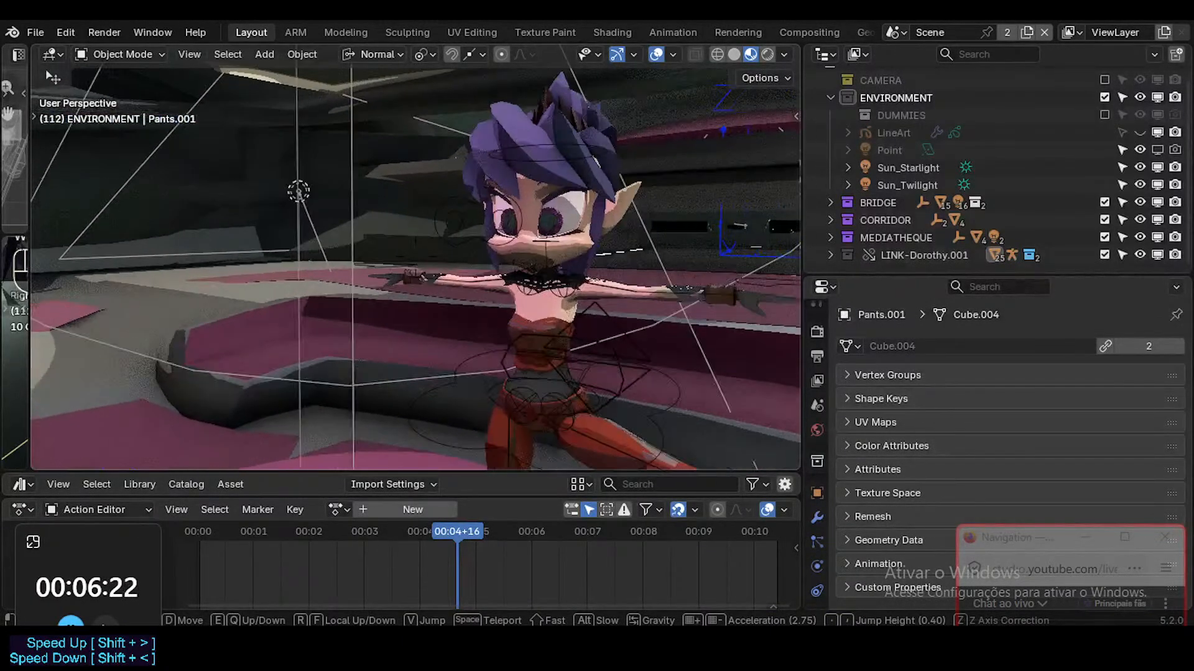
{"action": "left_click", "coordinate": [643, 314]}
{"action": "left_click", "coordinate": [583, 150]}
{"action": "key", "text": "ctrl+Tab"}
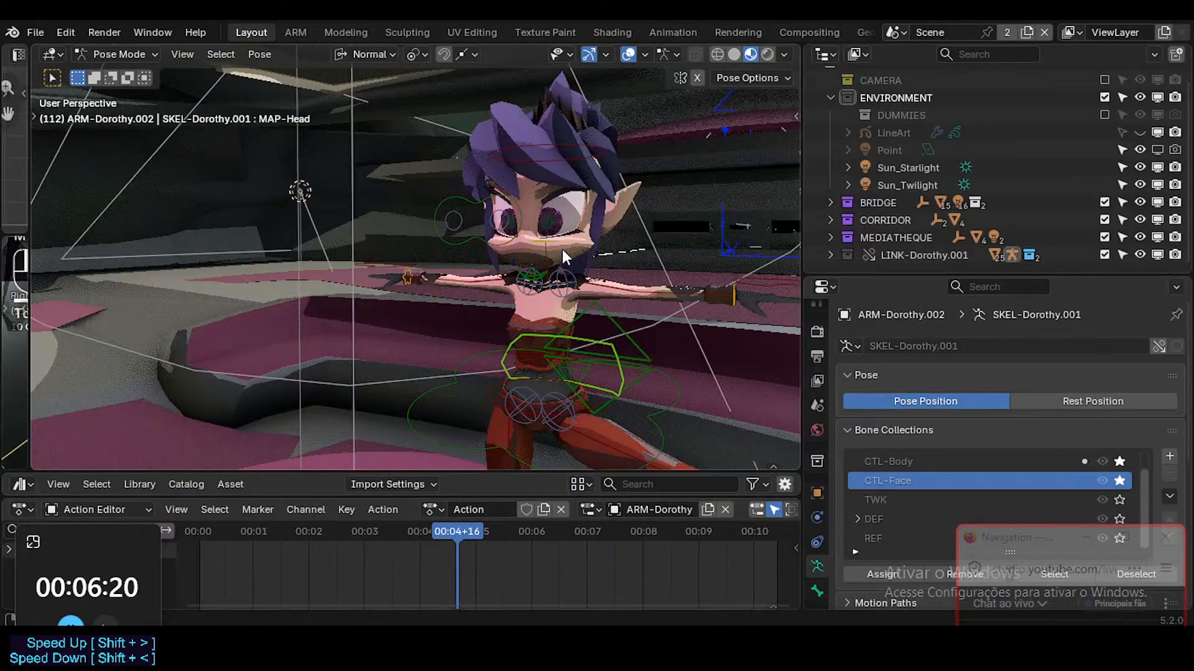
{"action": "key", "text": "shift+grave"}
{"action": "key", "text": "w"}
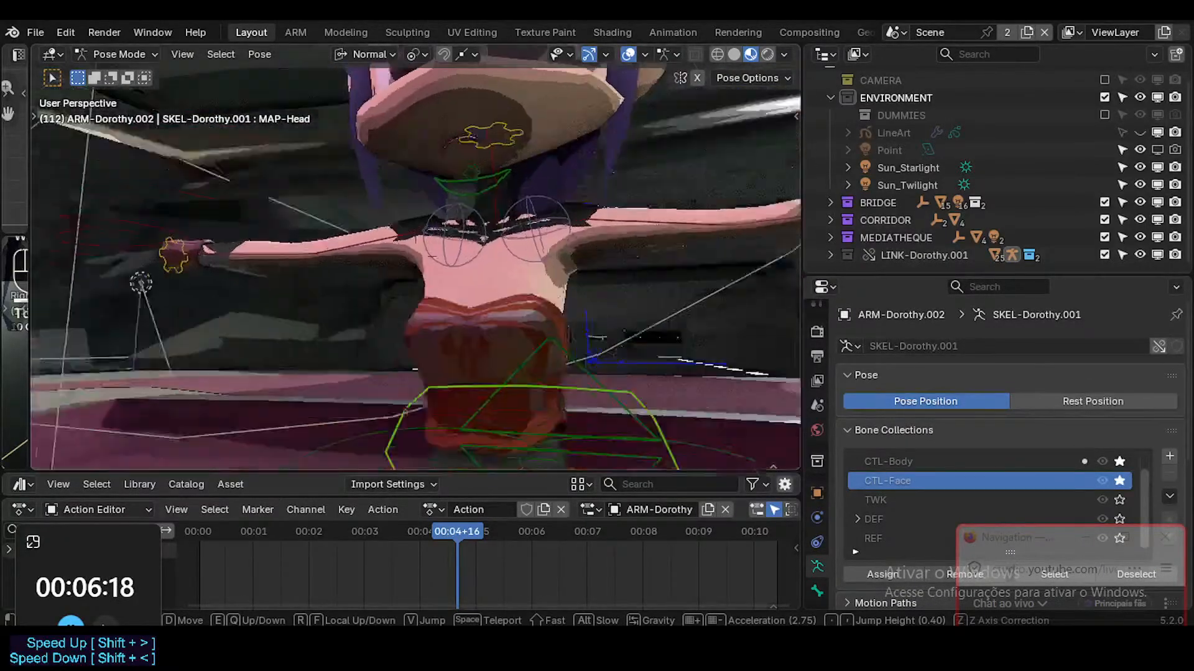
{"action": "left_click", "coordinate": [600, 255]}
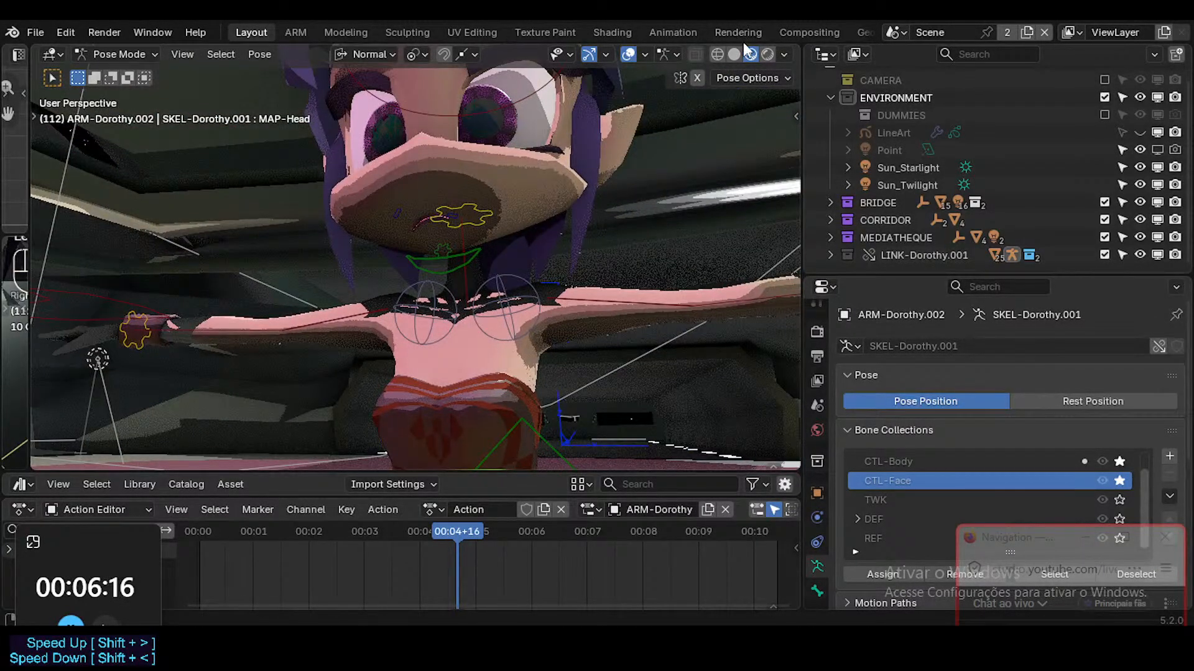
Align the camera to a front view of Dorothy and reframe it as a low-angle shot of the face and torso
{"action": "key", "text": "shift+grave"}
{"action": "key", "text": "s"}
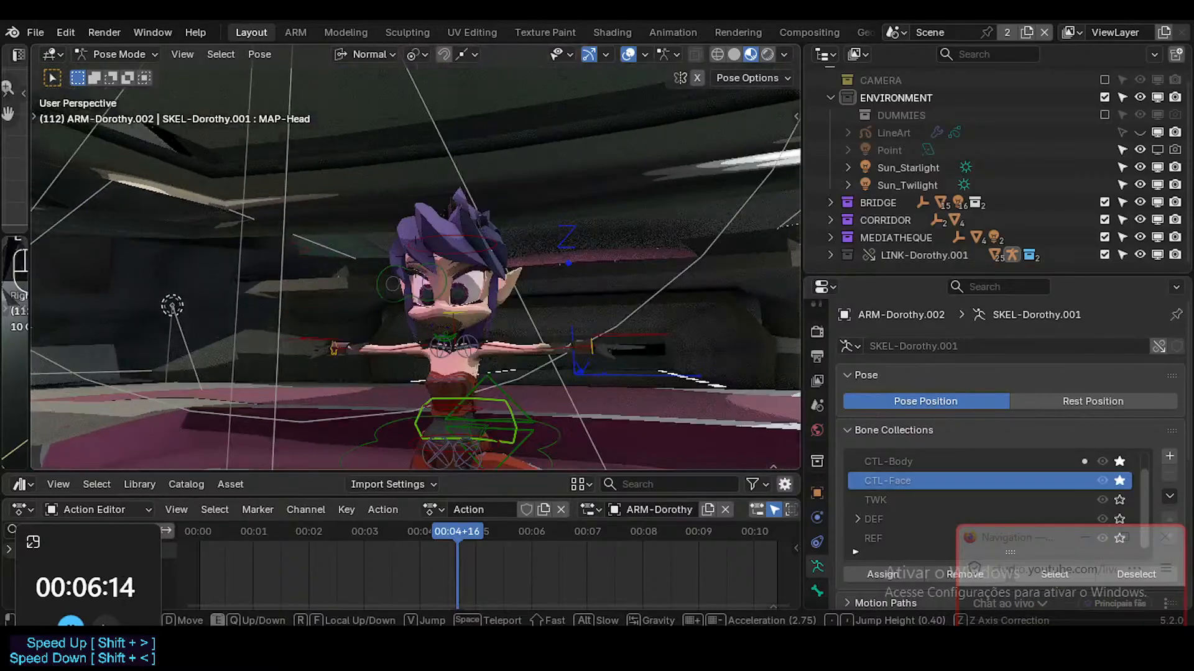
{"action": "left_click", "coordinate": [565, 188]}
{"action": "key", "text": "KP_0"}
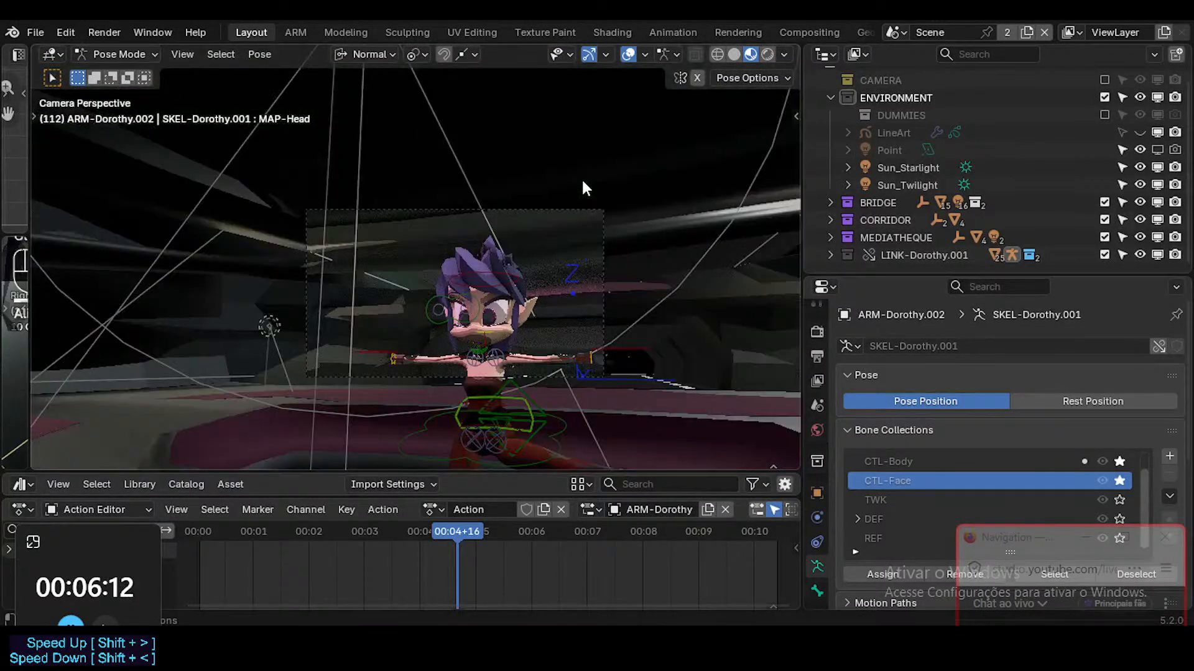
{"action": "key", "text": "shift+grave"}
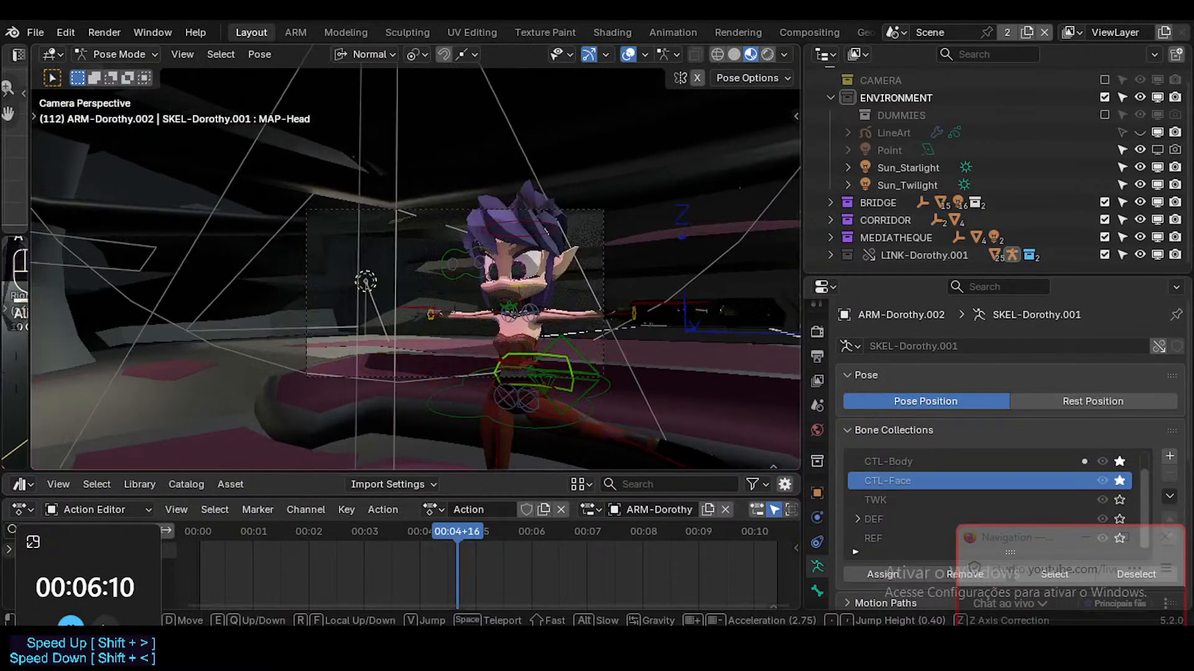
{"action": "key", "text": "w"}
{"action": "key", "text": "q"}
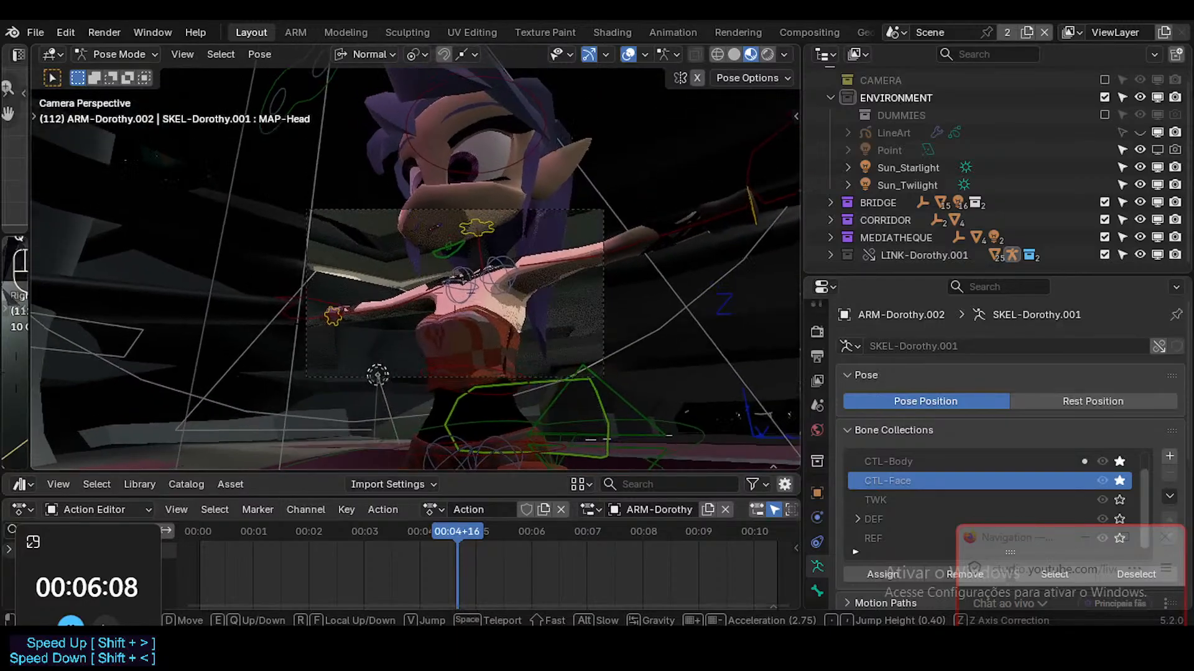
{"action": "key", "text": "s"}
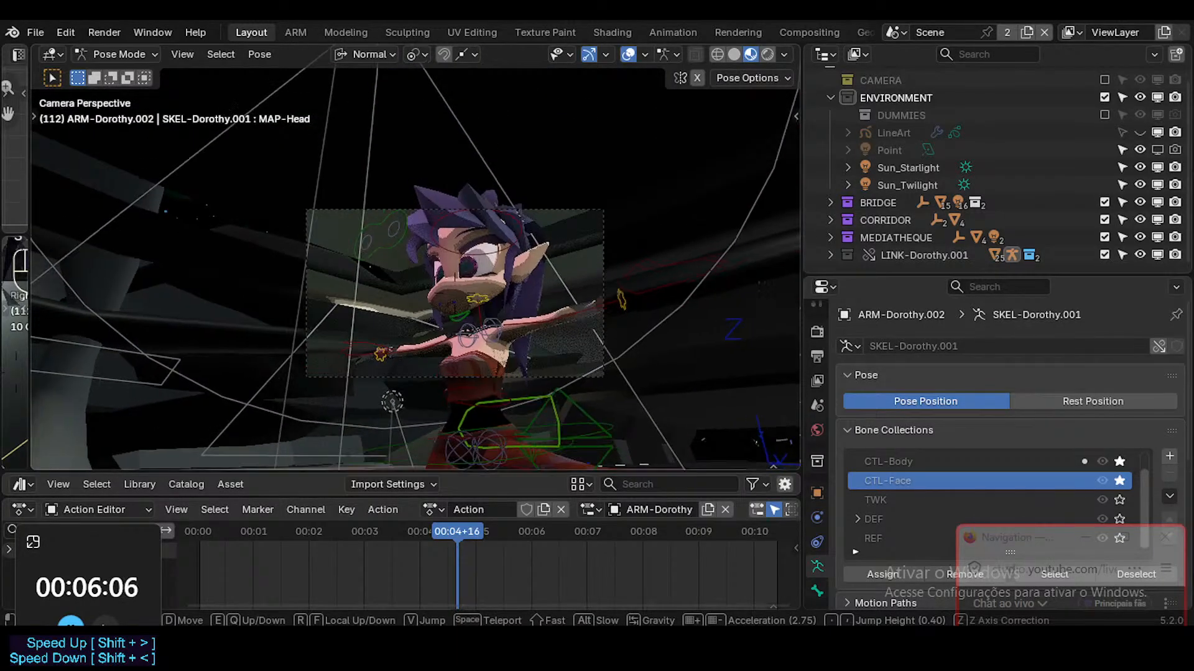
{"action": "left_click", "coordinate": [572, 188]}
Render the current frame 112, inspect the character's face and mouth in the result and close the render window
{"action": "key", "text": "F12"}
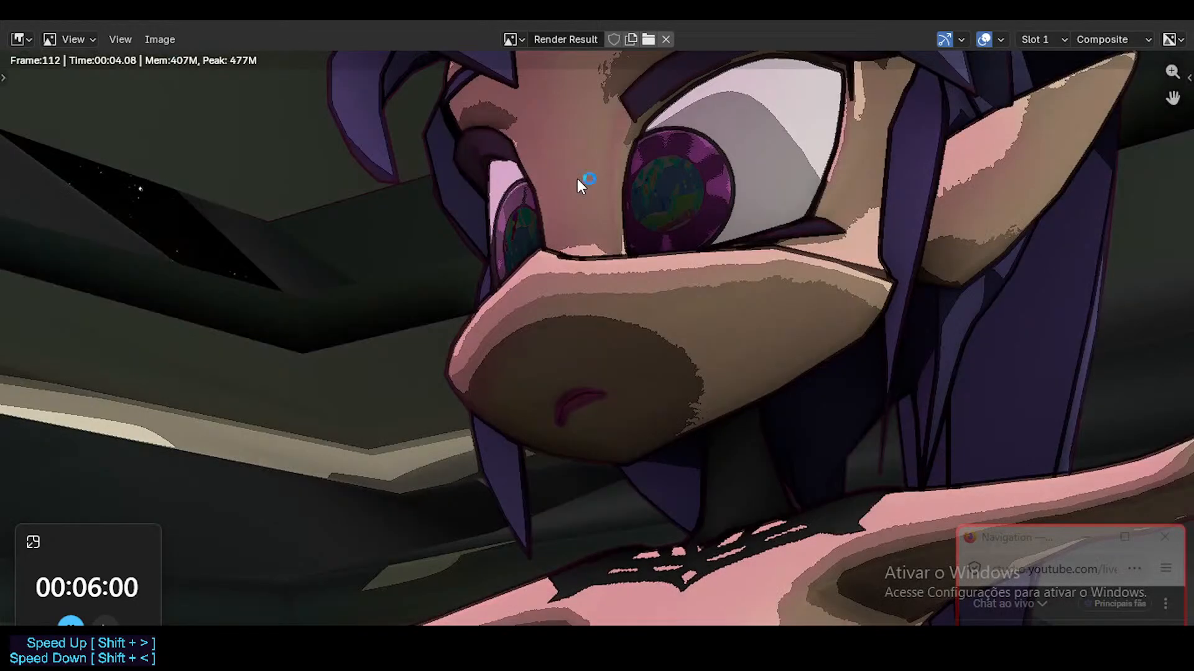
{"action": "scroll", "coordinate": [593, 230], "scroll_direction": "down", "scroll_amount": 4}
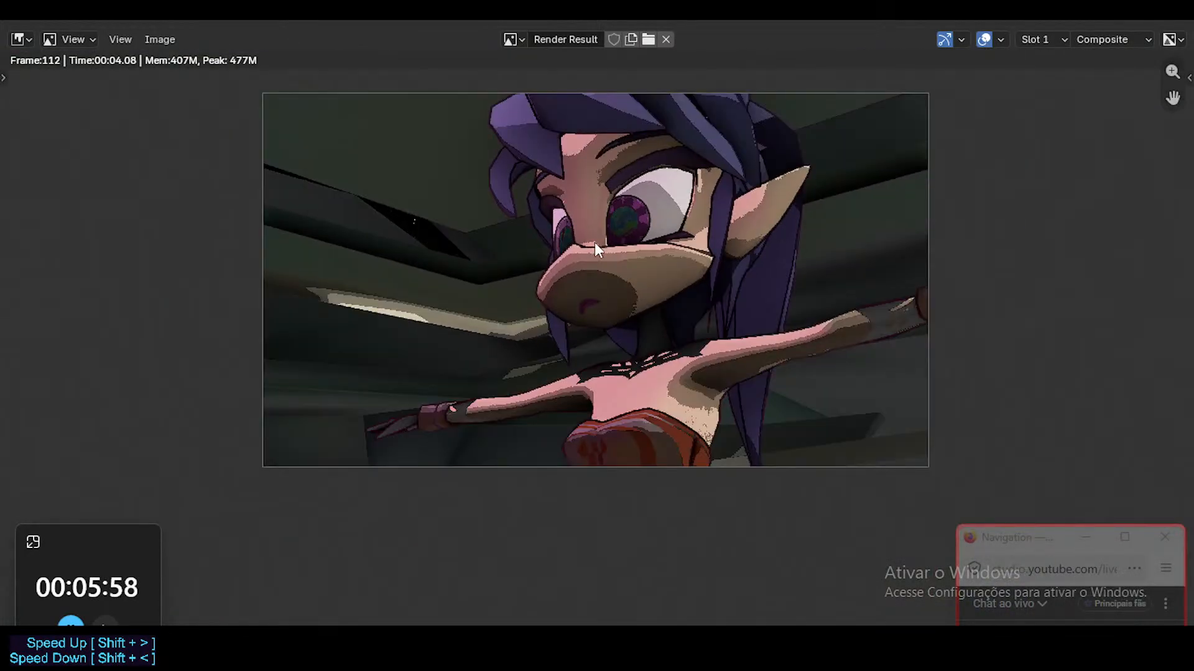
{"action": "scroll", "coordinate": [594, 242], "scroll_direction": "up", "scroll_amount": 2}
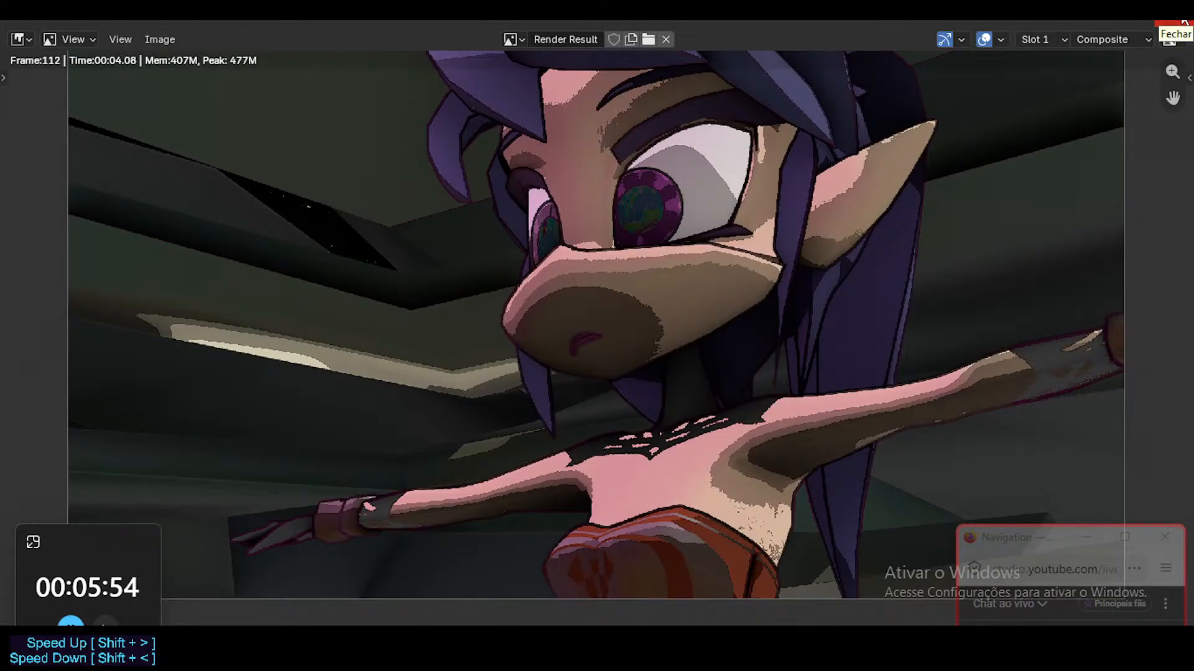
{"action": "left_click", "coordinate": [1184, 22]}
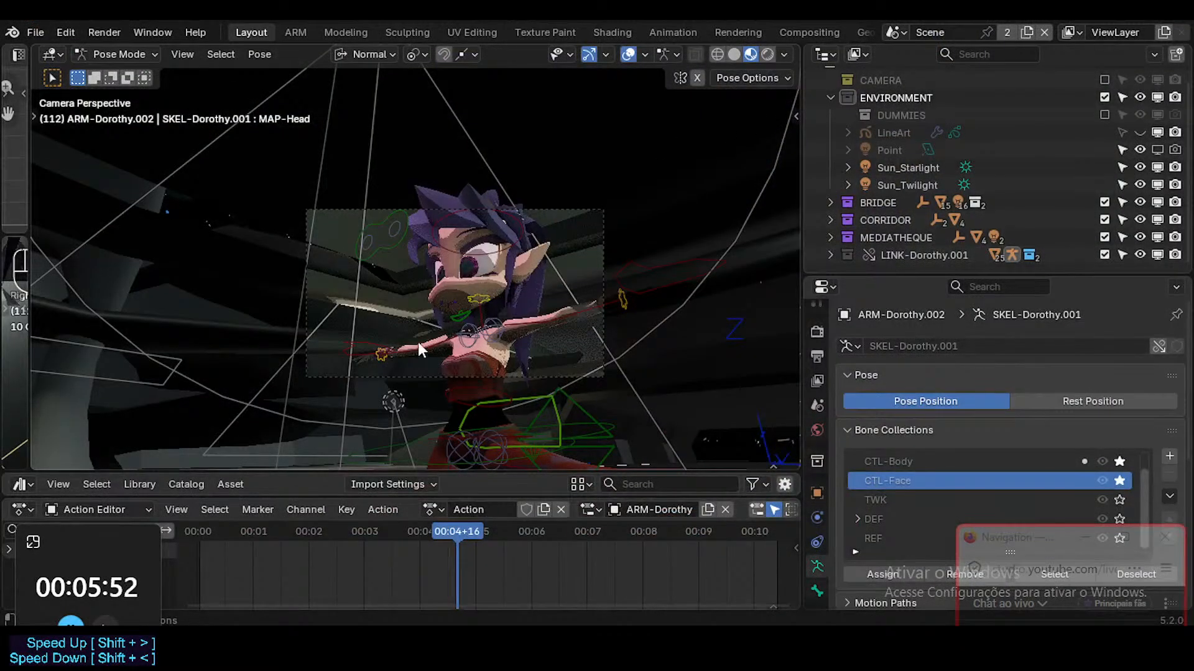
Examine the full character on the round pink floor and the surrounding set from outside the camera view
{"action": "middle_click_drag", "start_coordinate": [480, 342], "coordinate": [341, 318]}
{"action": "key", "text": "shift+grave"}
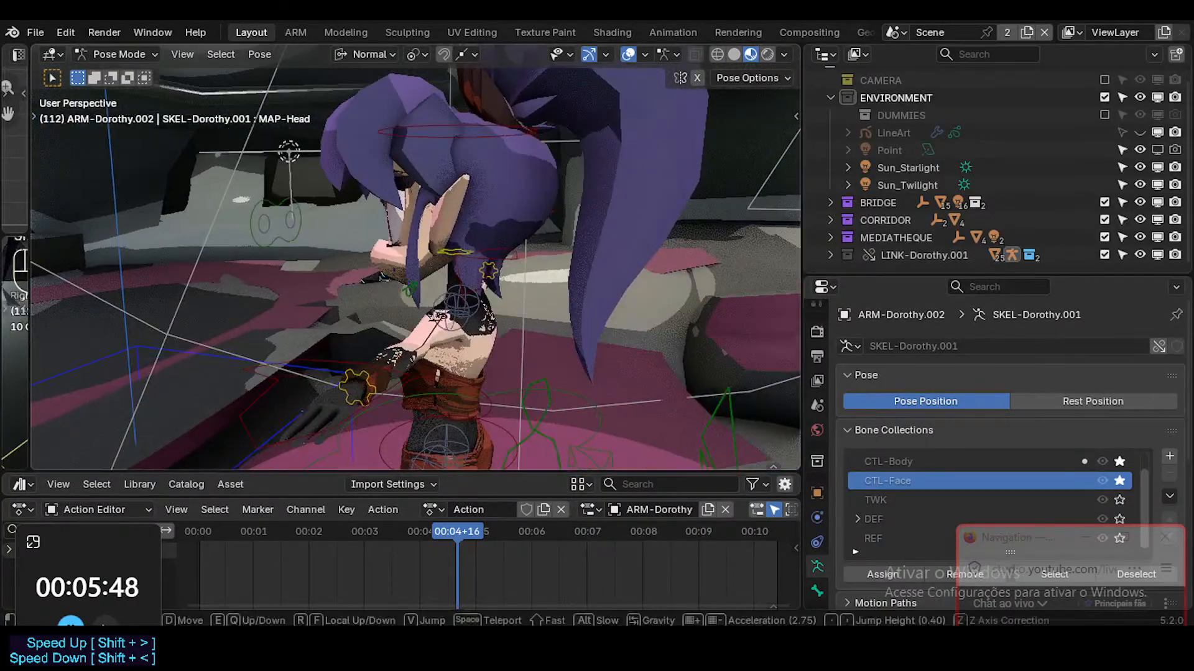
{"action": "key", "text": "s"}
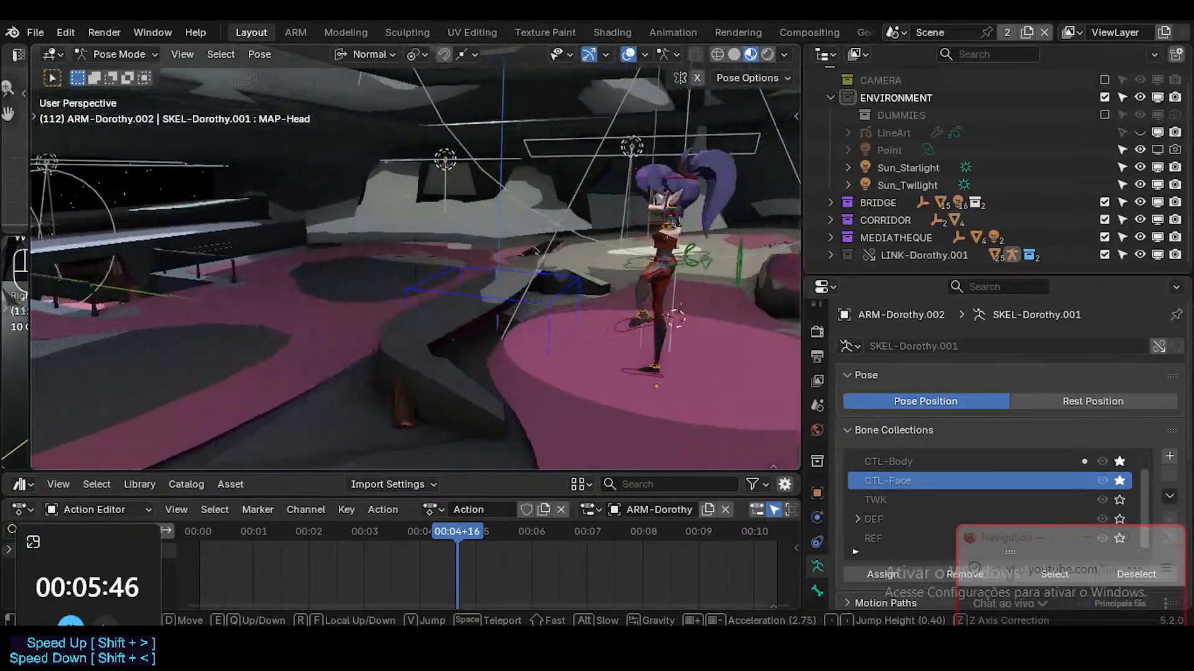
{"action": "key", "text": "w"}
{"action": "key", "text": "s"}
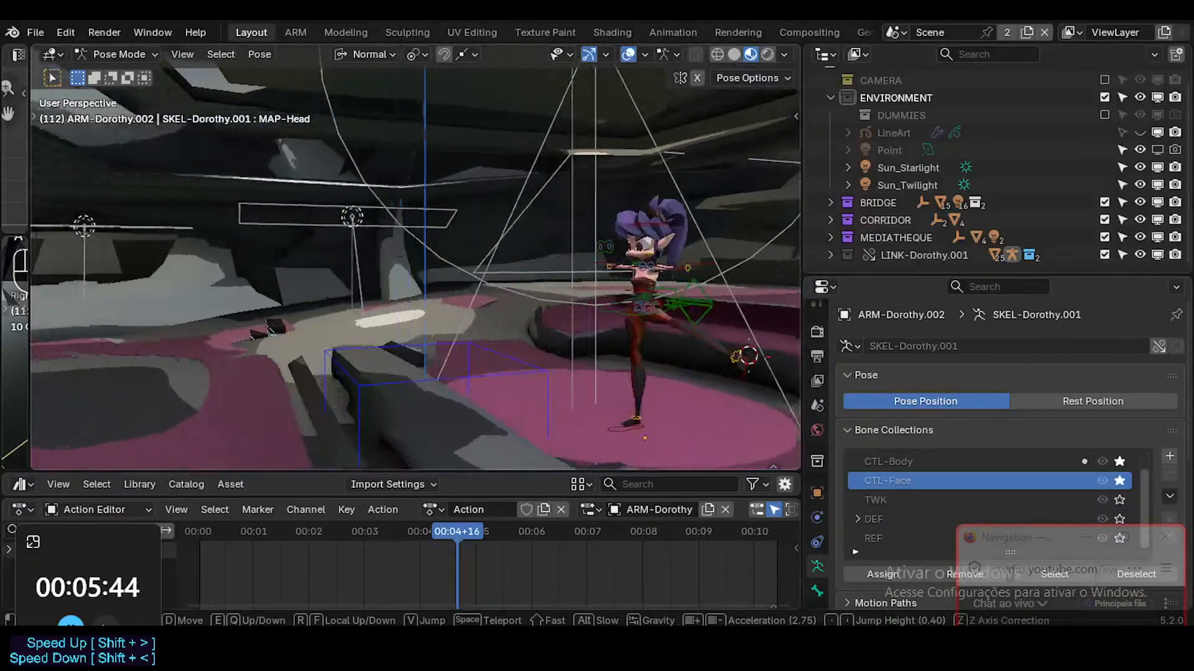
{"action": "key", "text": "w"}
{"action": "left_click", "coordinate": [350, 404]}
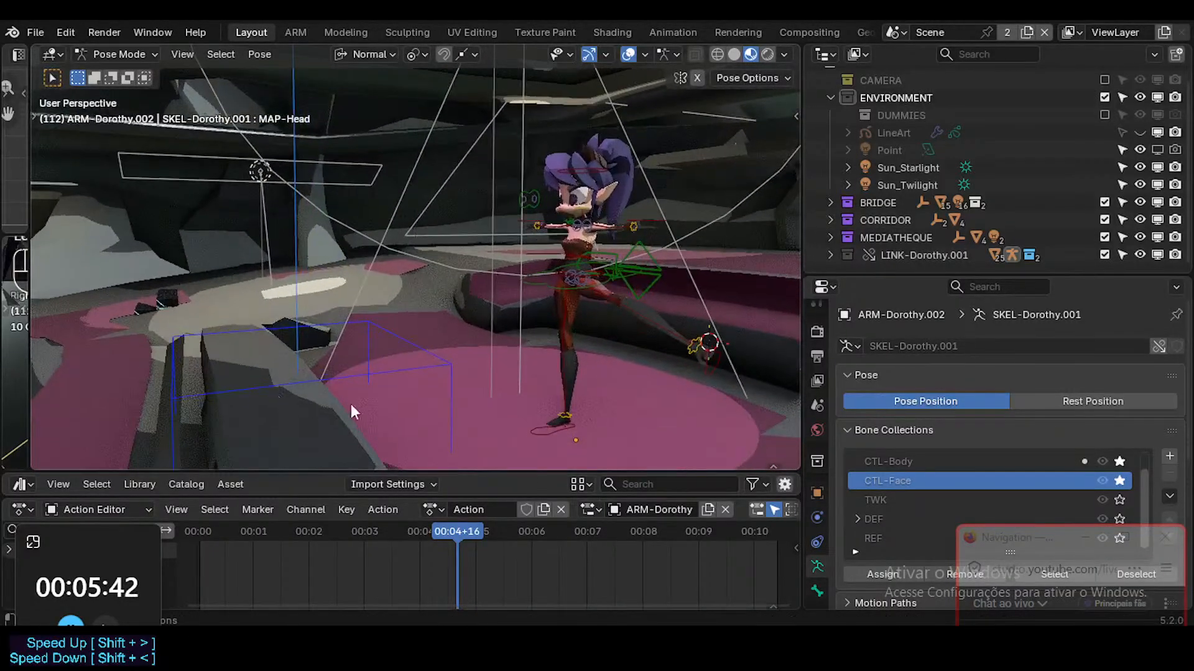
Place the 3D cursor on the pink floor in front of Dorothy and add a point light there in the ENVIRONMENT collection, in Object Mode
{"action": "right_click", "coordinate": [438, 420], "text": "shift"}
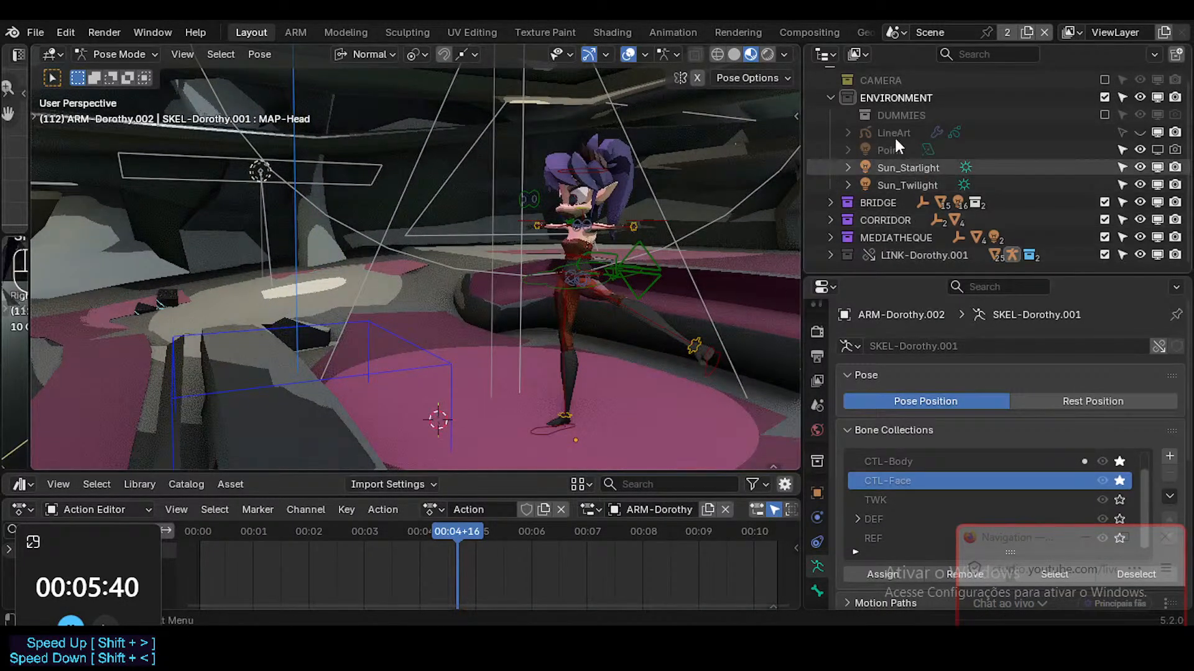
{"action": "left_click", "coordinate": [894, 99]}
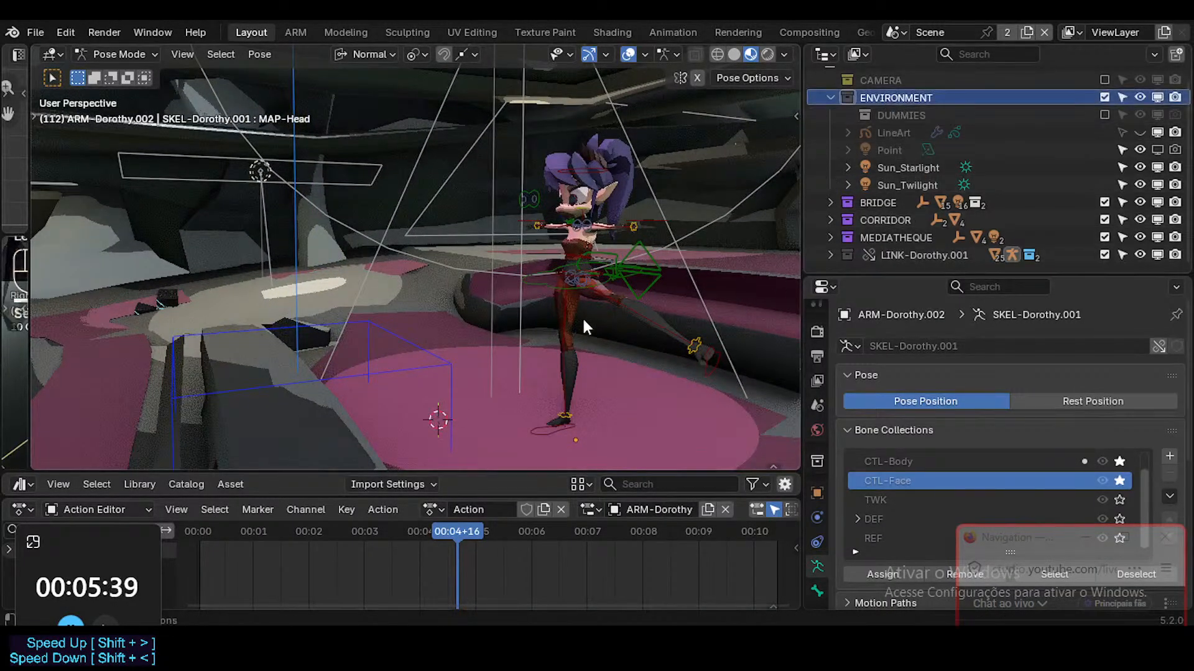
{"action": "key", "text": "shift+alt+w"}
{"action": "left_click", "coordinate": [483, 347]}
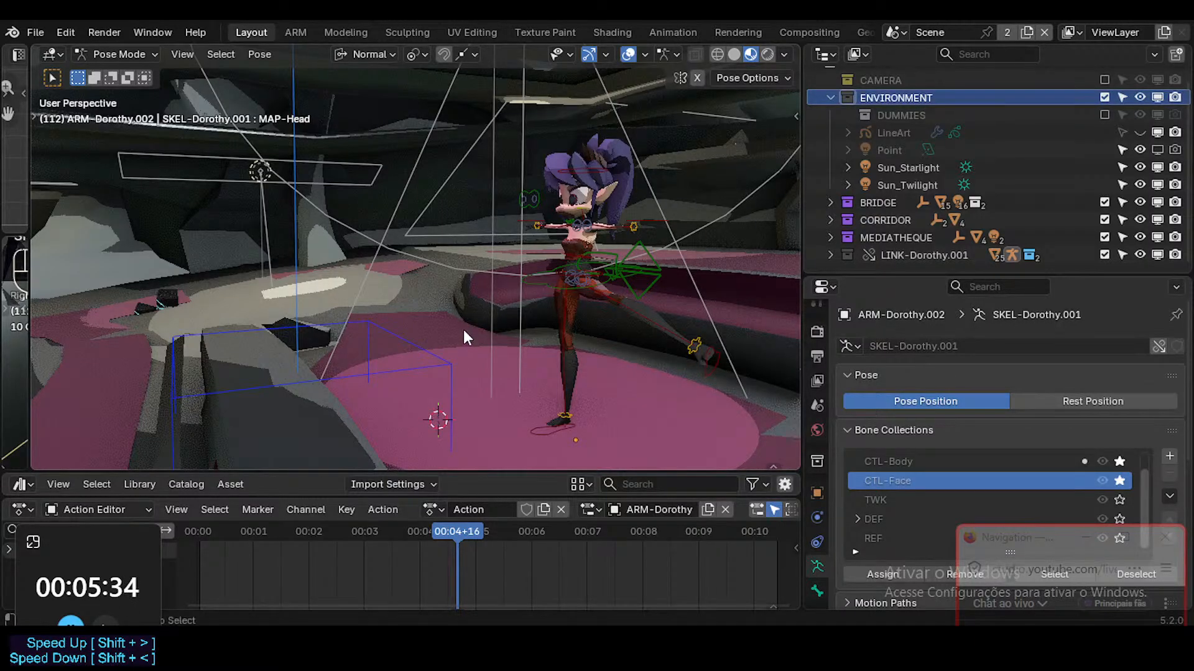
{"action": "key", "text": "ctrl+Tab"}
{"action": "key", "text": "shift+a"}
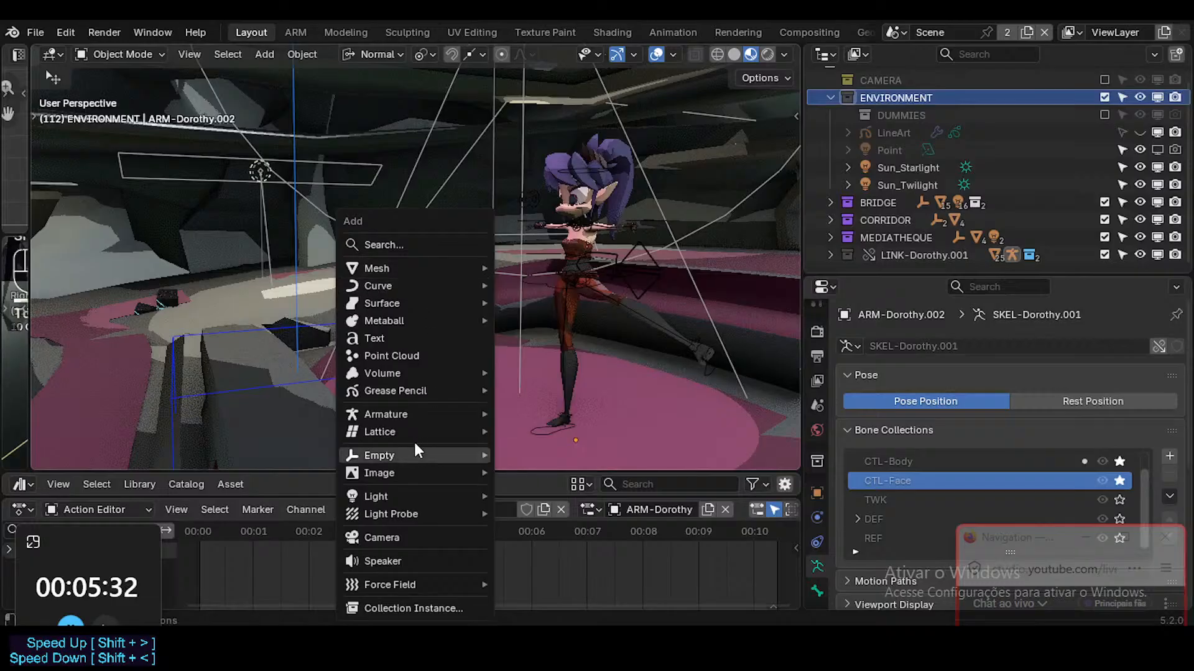
{"action": "mouse_move", "coordinate": [408, 498]}
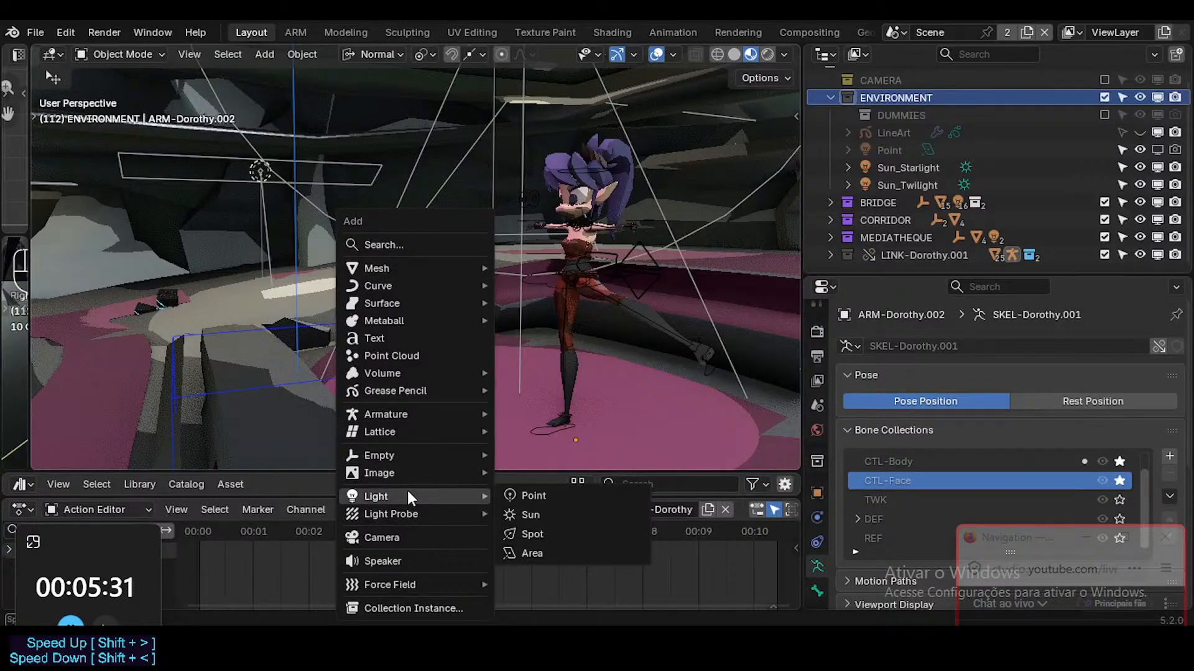
{"action": "left_click", "coordinate": [529, 496]}
Raise the new point light off the floor, shift it along X towards Dorothy and settle its height below her waist
{"action": "key", "text": "g"}
{"action": "key", "text": "z"}
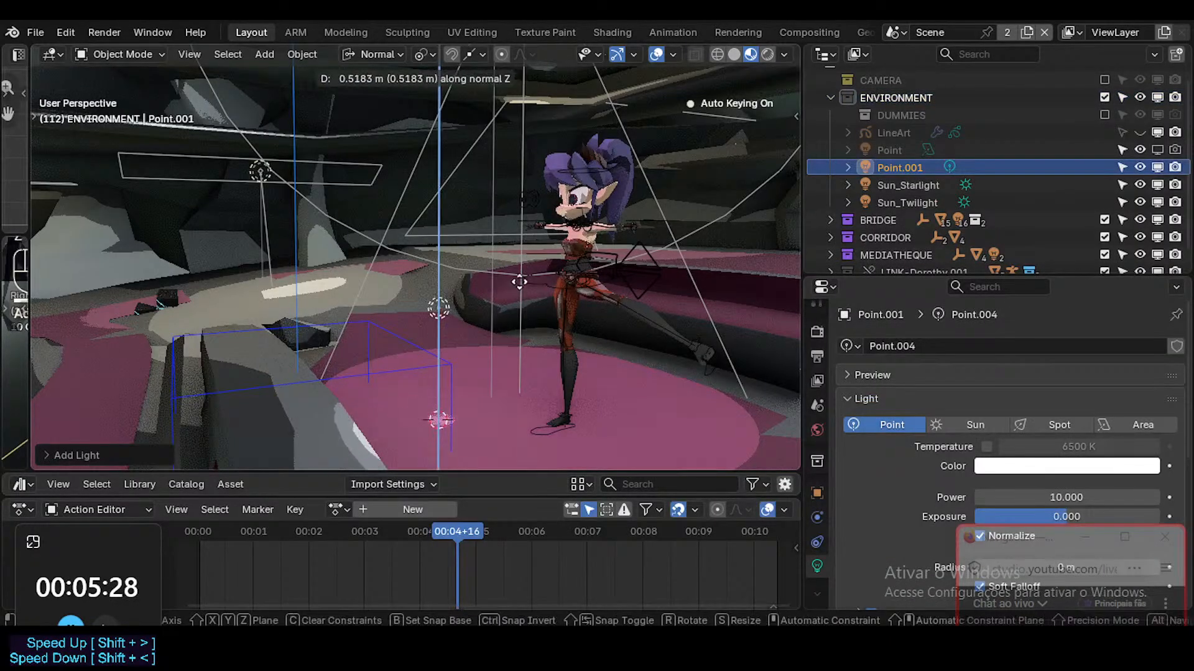
{"action": "left_click", "coordinate": [521, 258]}
{"action": "key", "text": "g"}
{"action": "key", "text": "x"}
{"action": "right_click", "coordinate": [563, 286]}
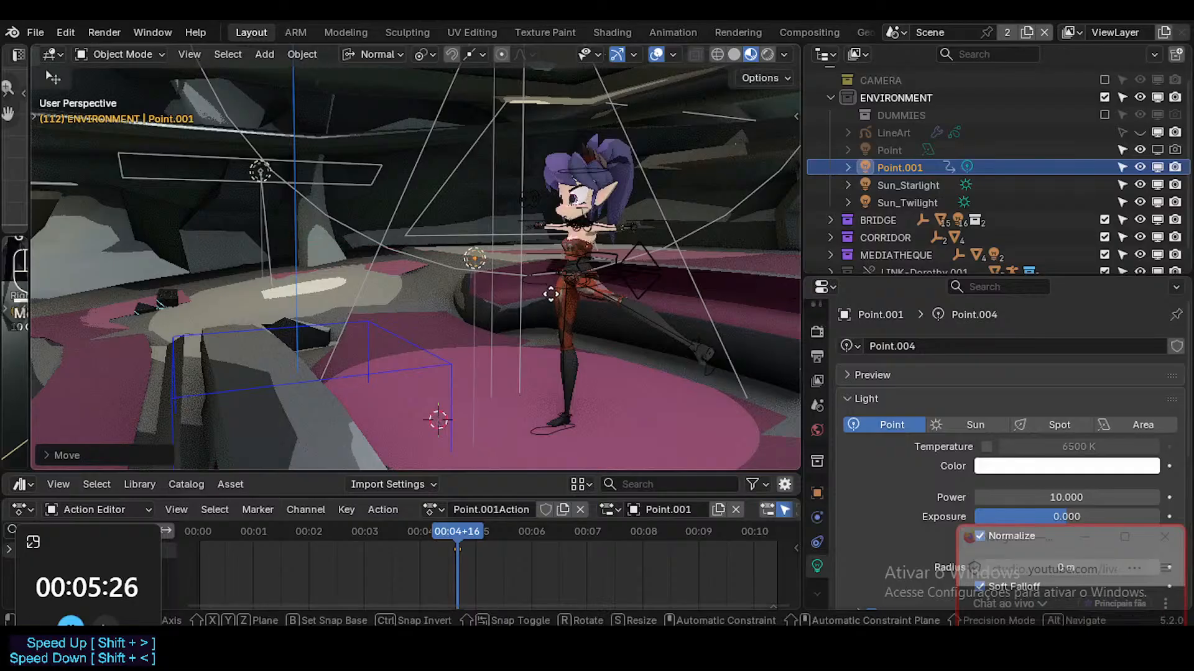
{"action": "key", "text": "g"}
{"action": "key", "text": "z"}
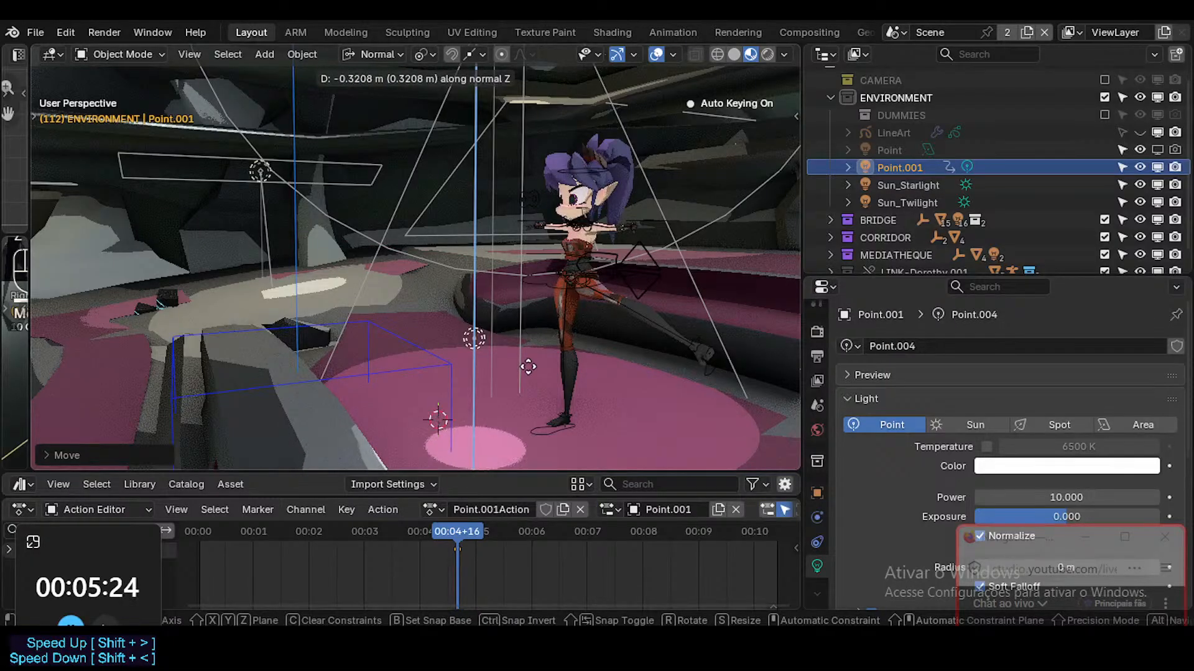
{"action": "left_click", "coordinate": [524, 336]}
Look through the camera and set the point light's power to 5
{"action": "key", "text": "KP_0"}
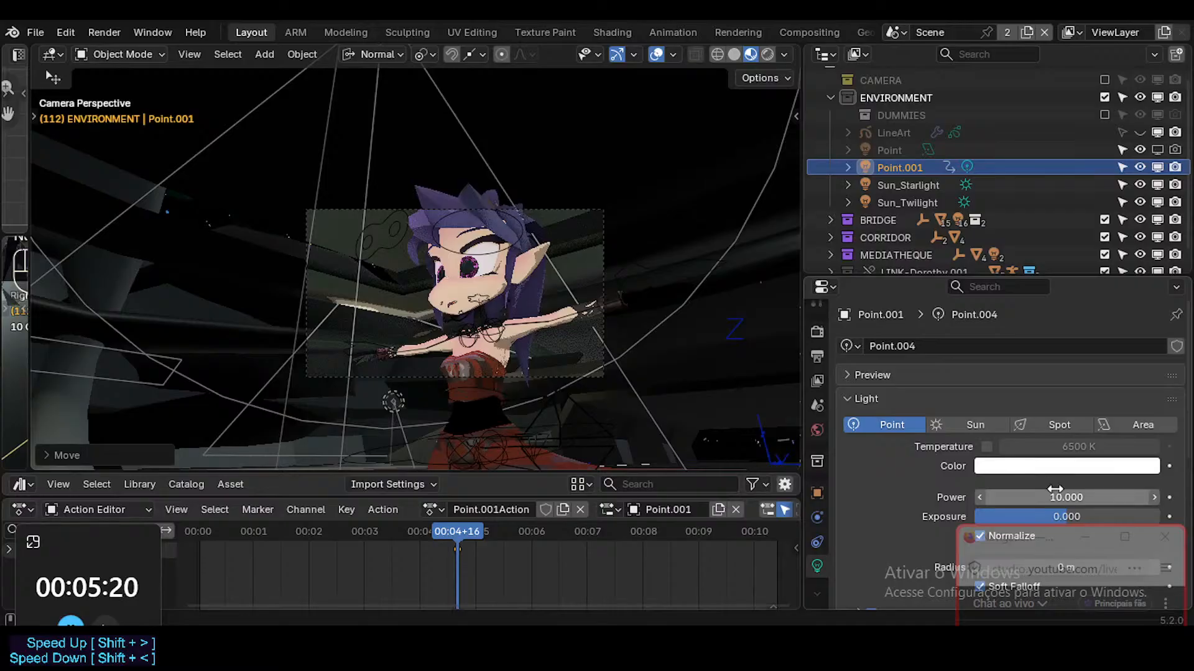
{"action": "left_click", "coordinate": [1055, 492]}
{"action": "type", "text": "5"}
{"action": "key", "text": "Return"}
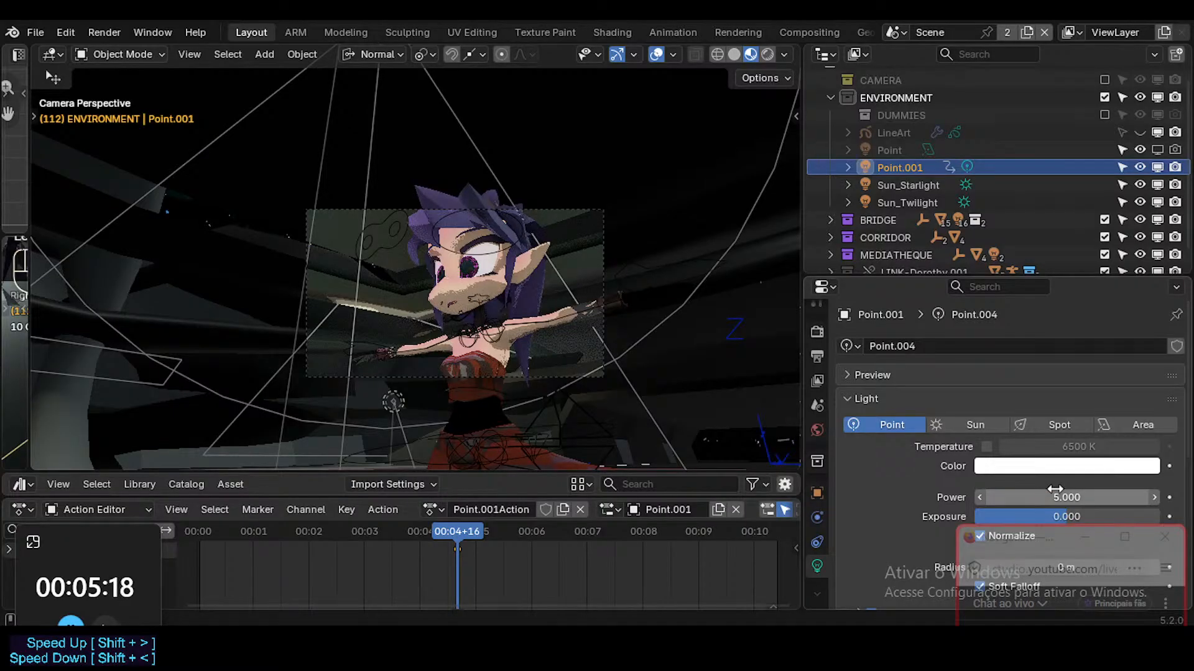
Raise the point light about 0.24 m, shift it closer to Dorothy and lower it slightly to light her face in the camera view
{"action": "key", "text": "g"}
{"action": "key", "text": "z"}
{"action": "key", "text": "z"}
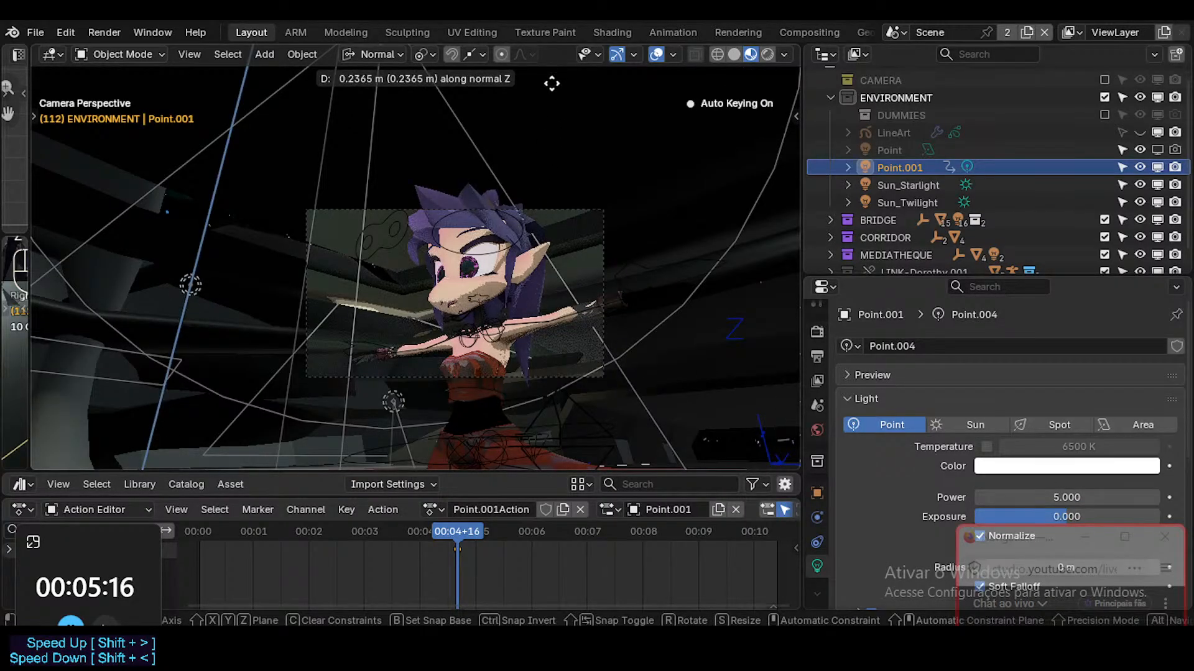
{"action": "left_click", "coordinate": [554, 88]}
{"action": "key", "text": "g"}
{"action": "key", "text": "x"}
{"action": "key", "text": "x"}
{"action": "left_click", "coordinate": [603, 273]}
{"action": "key", "text": "g"}
{"action": "key", "text": "z"}
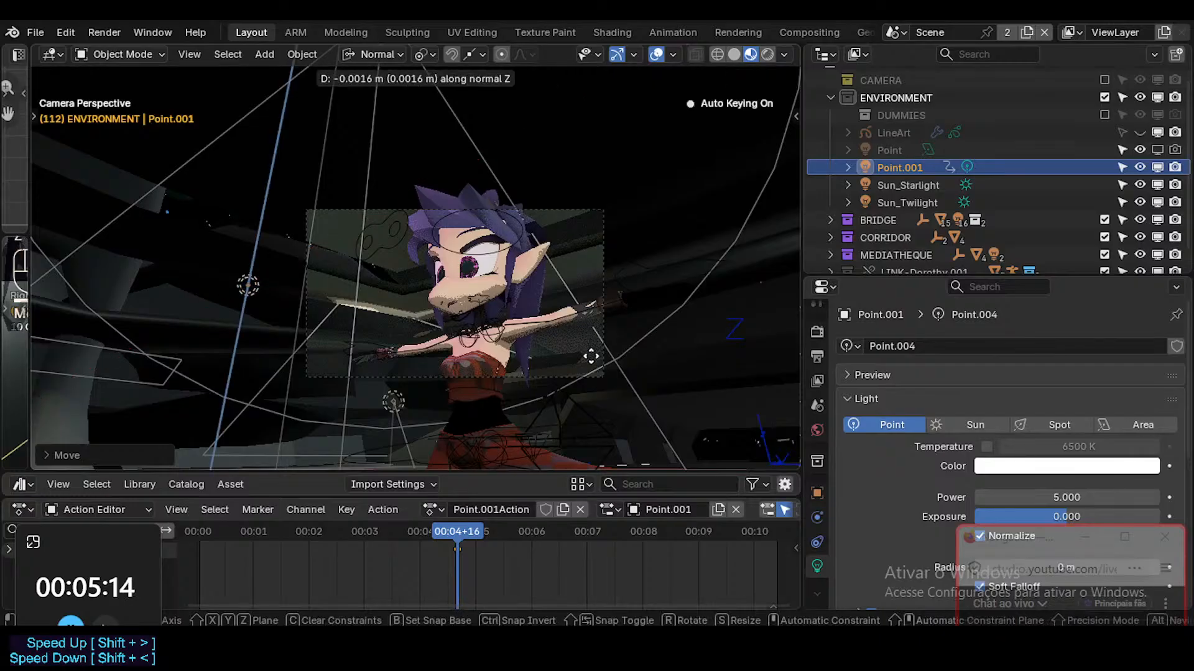
{"action": "left_click", "coordinate": [560, 314]}
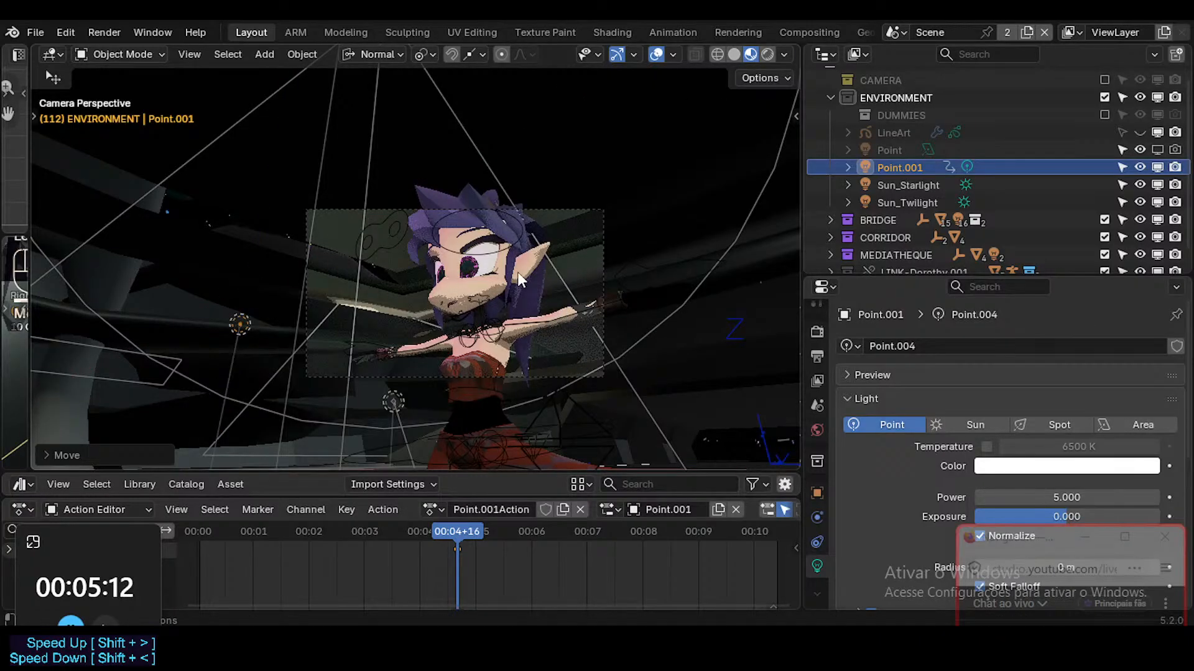
Fly the camera around Dorothy and settle on a slightly adjusted low-angle framing of her face and torso
{"action": "key", "text": "KP_0"}
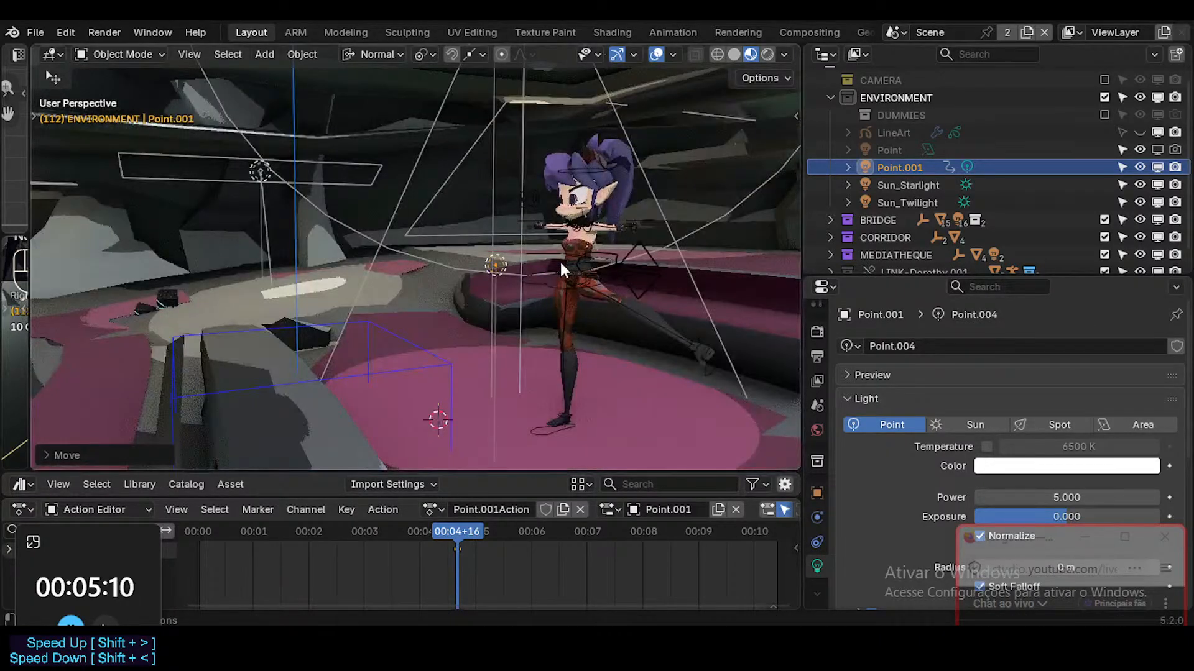
{"action": "key", "text": "KP_0"}
{"action": "key", "text": "shift+grave"}
{"action": "key", "text": "w"}
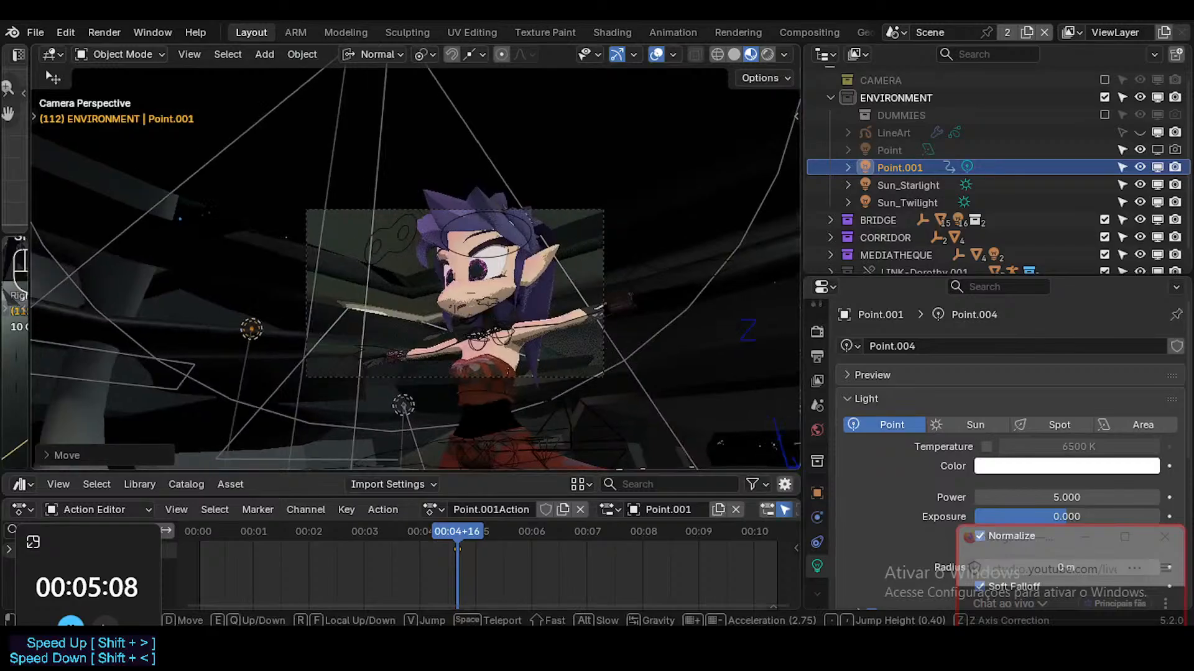
{"action": "key", "text": "e"}
{"action": "key", "text": "q"}
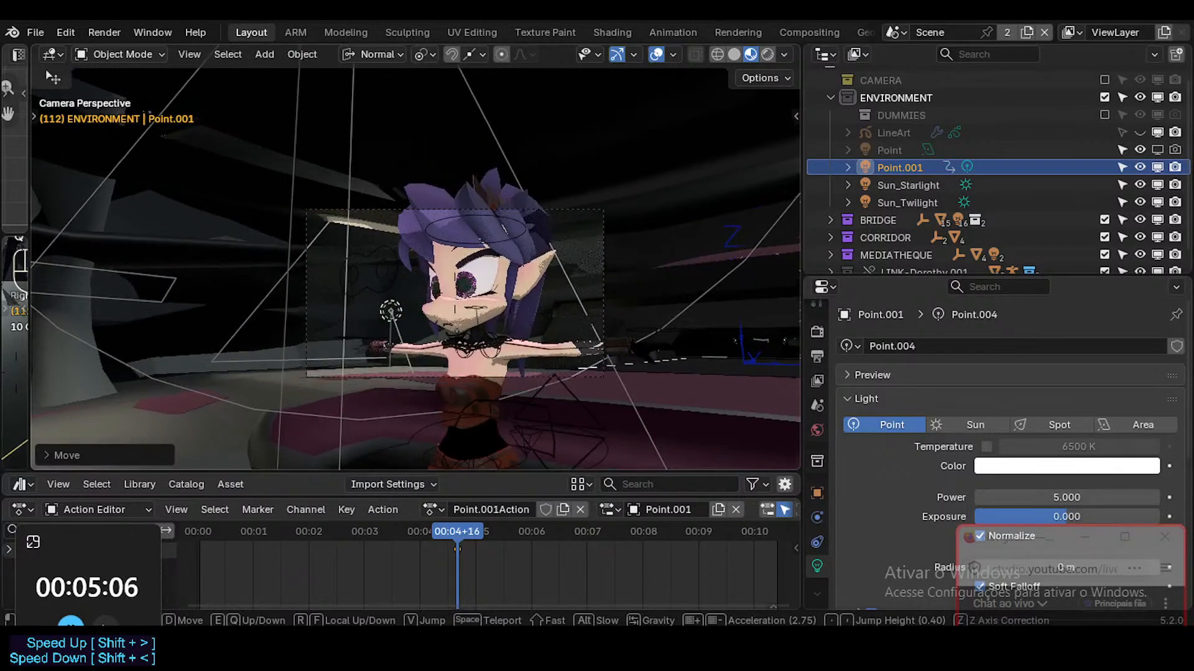
{"action": "key", "text": "e"}
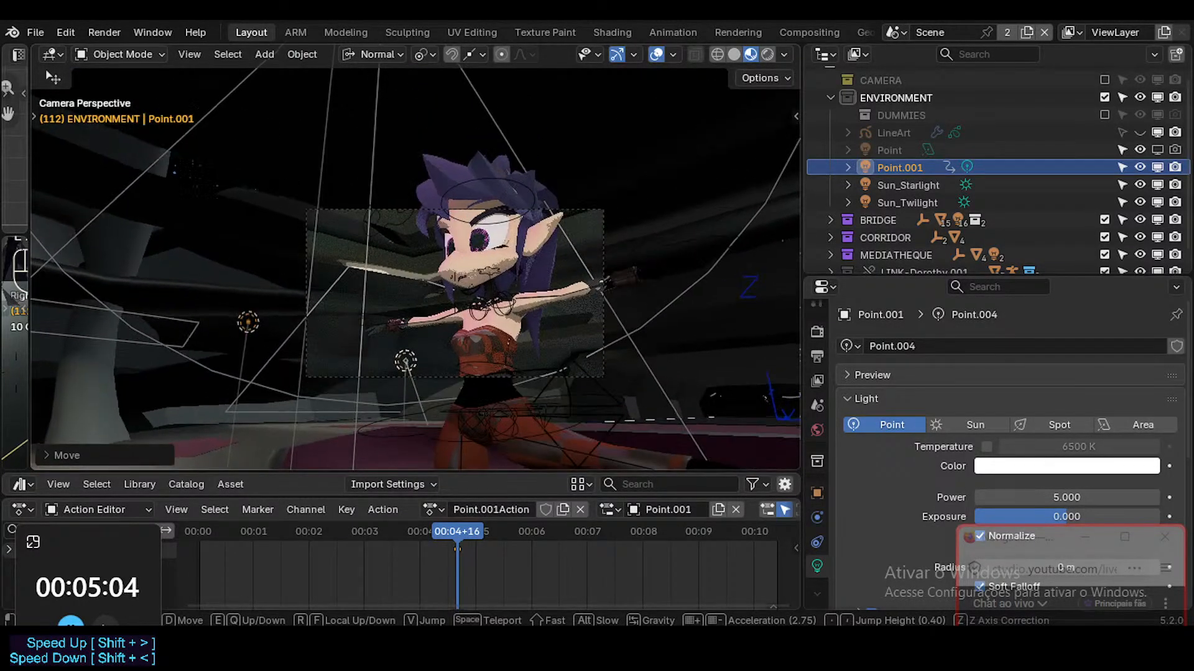
{"action": "left_click", "coordinate": [576, 261]}
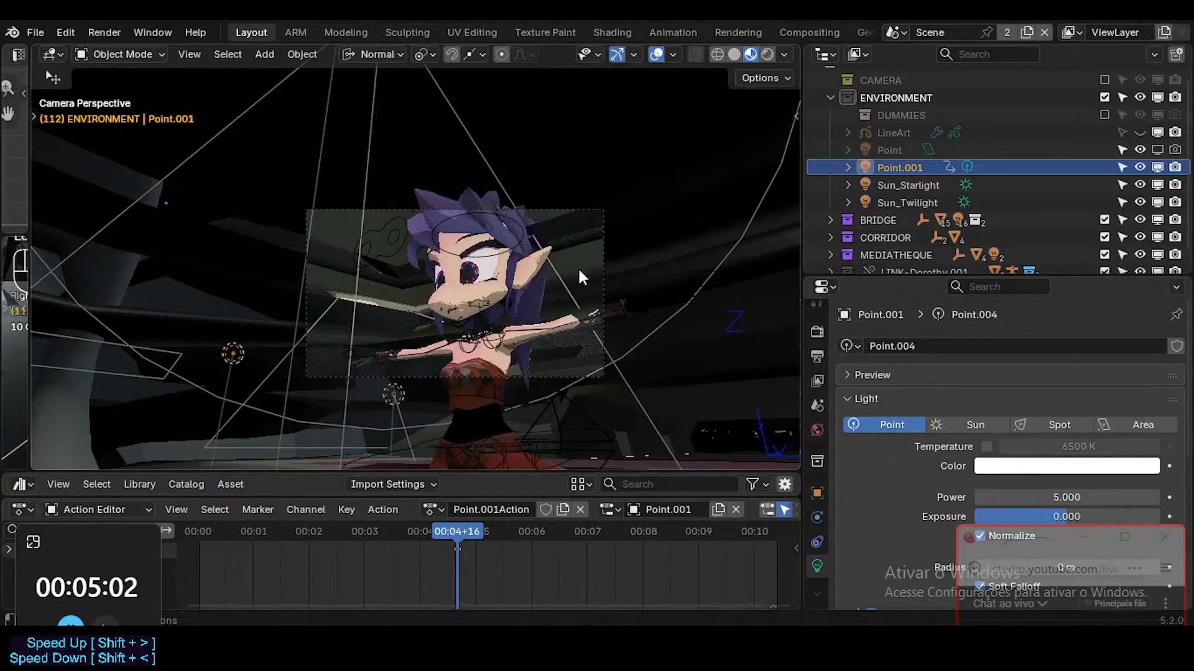
Rename the new point light in the ENVIRONMENT collection as ANIM-Light
{"action": "double_click", "coordinate": [889, 166]}
{"action": "type", "text": "A"}
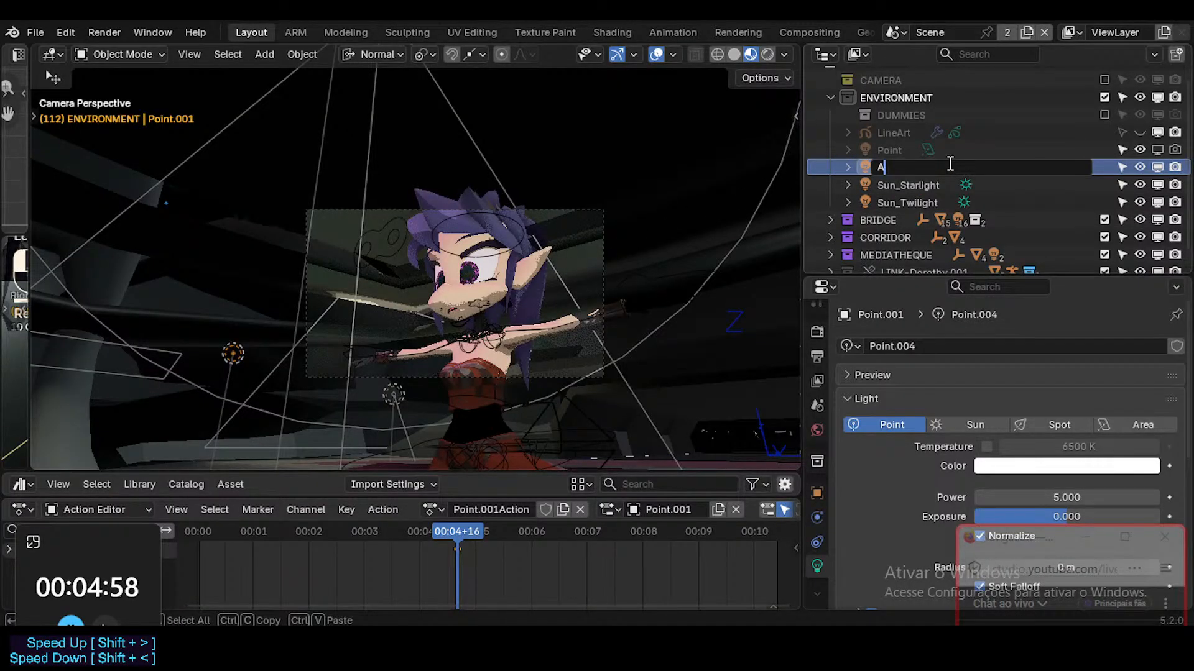
{"action": "type", "text": "NIM-Light"}
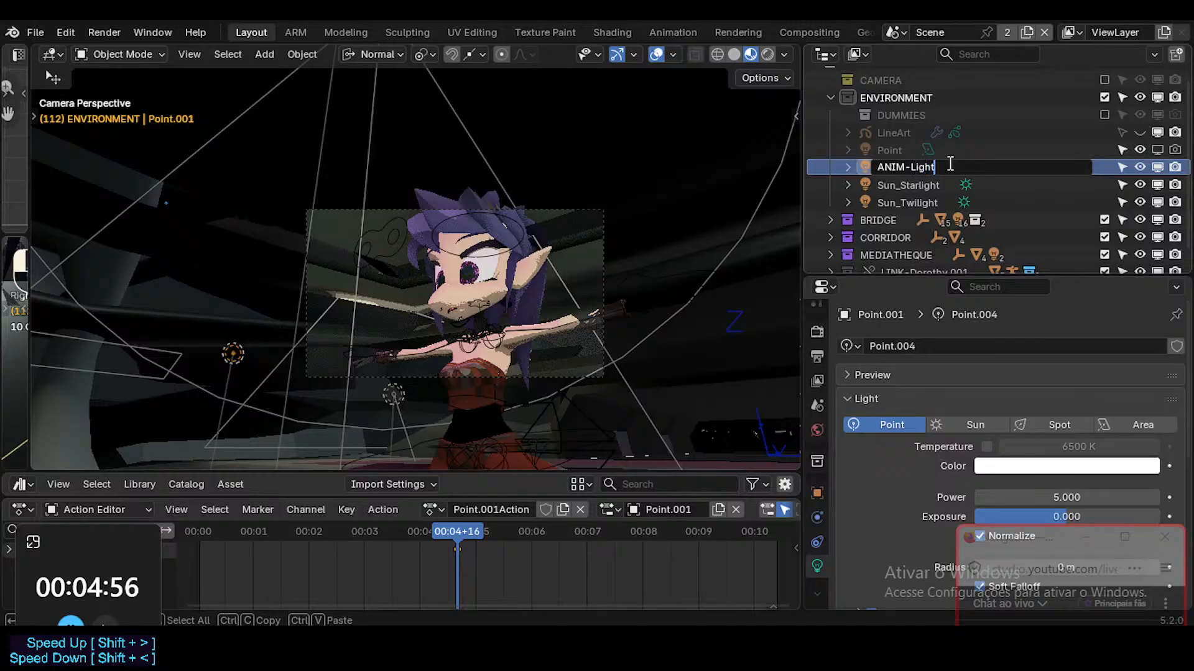
{"action": "key", "text": "Return"}
{"action": "double_click", "coordinate": [901, 133]}
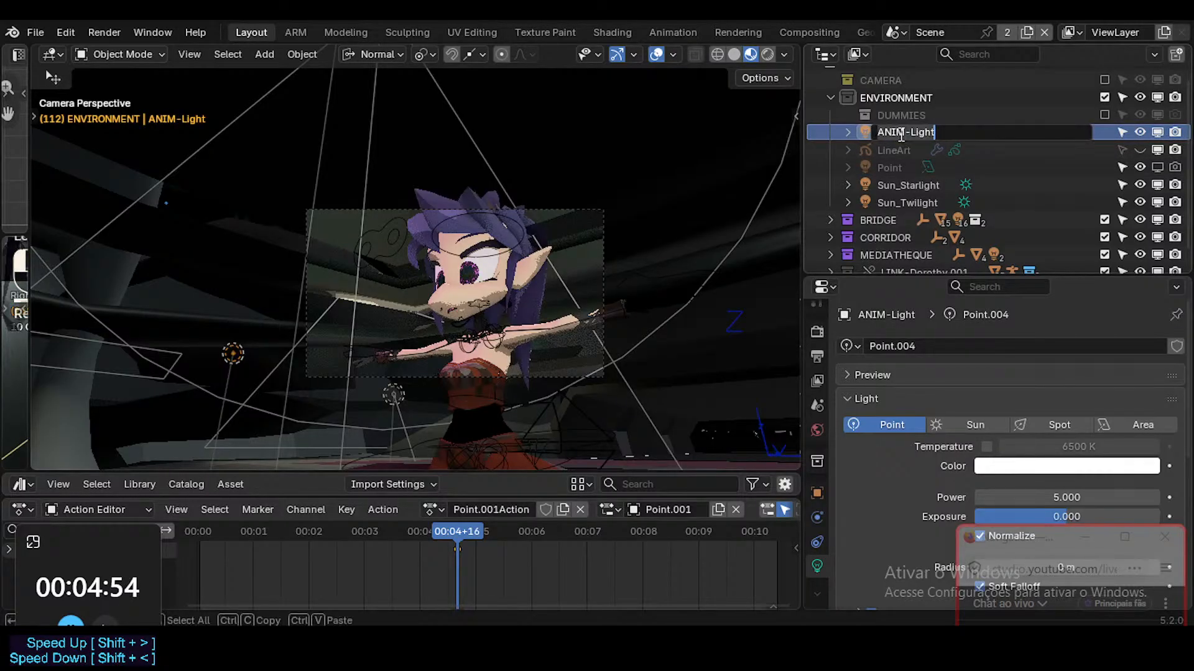
{"action": "key", "text": "Return"}
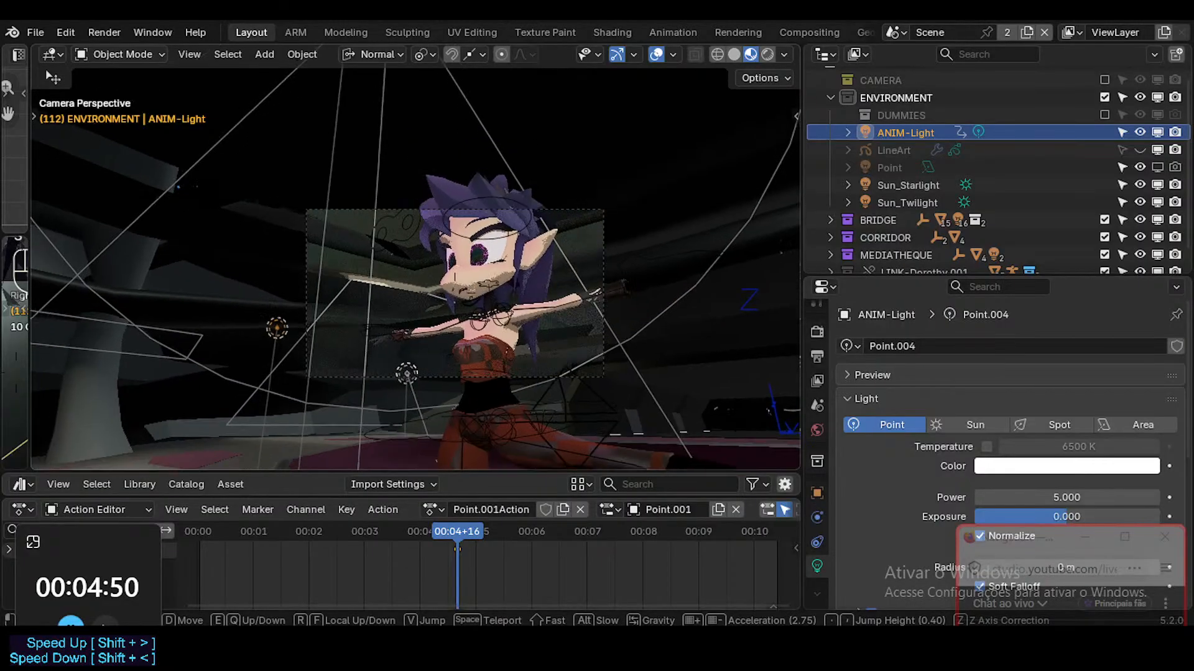
Render frame 112, inspect the lighting on Dorothy's face and mouth, dismiss the timer notification and close the render window
{"action": "key", "text": "F12"}
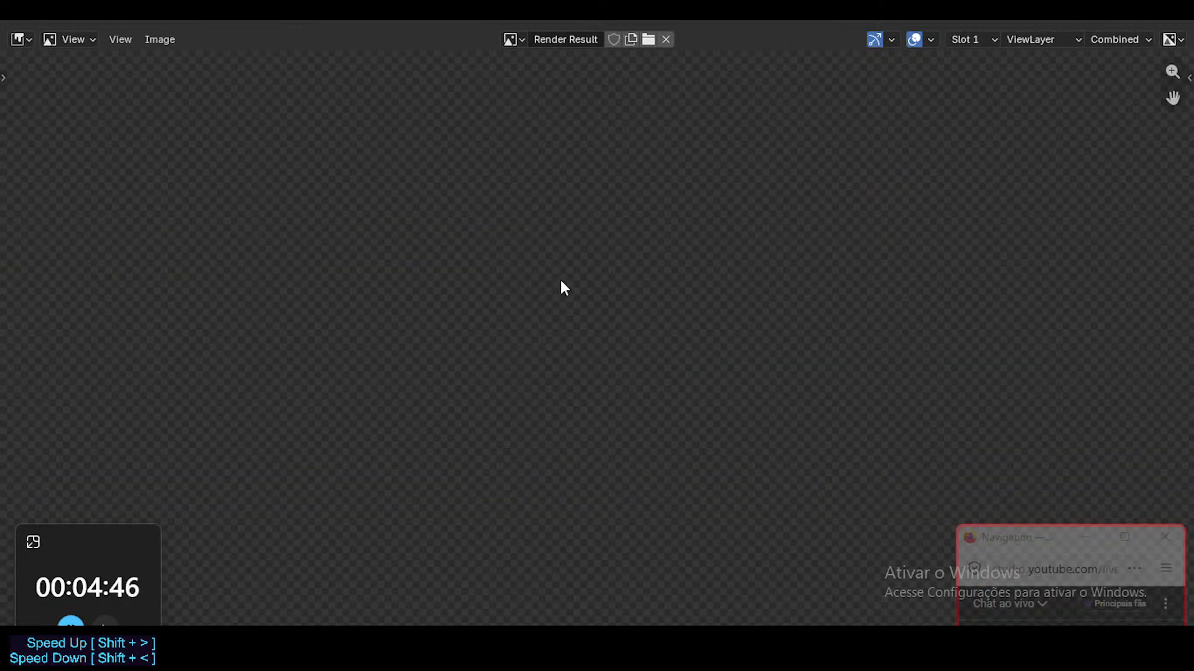
{"action": "scroll", "coordinate": [590, 267], "scroll_direction": "down", "scroll_amount": 1}
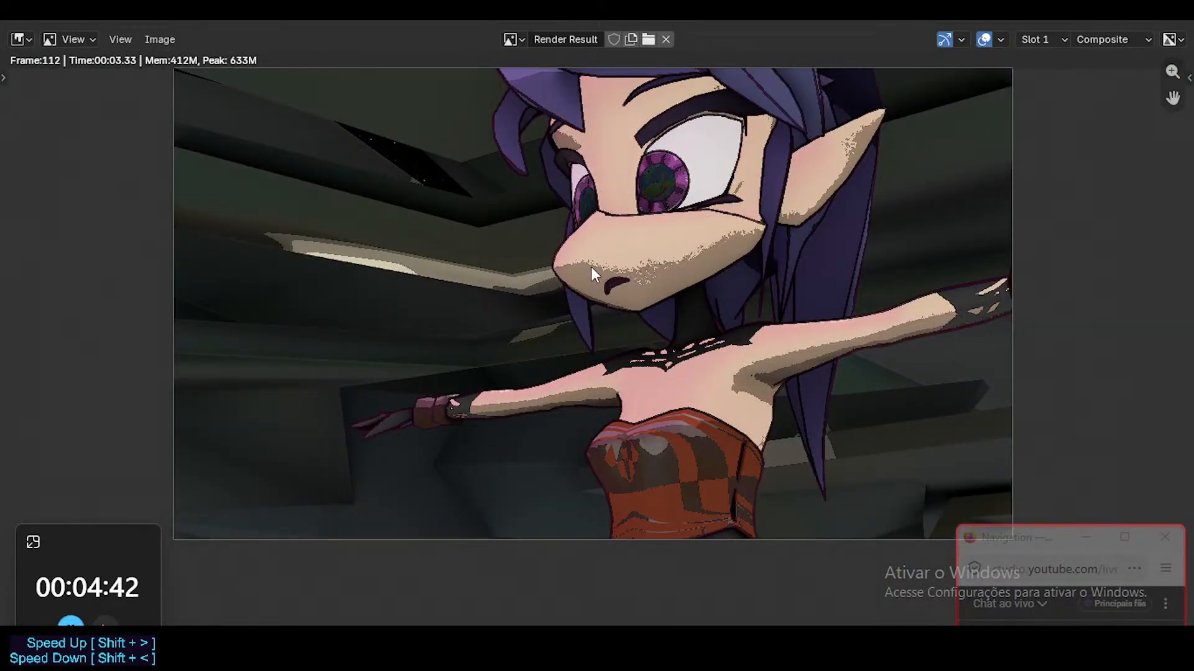
{"action": "scroll", "coordinate": [606, 263], "scroll_direction": "down", "scroll_amount": 1}
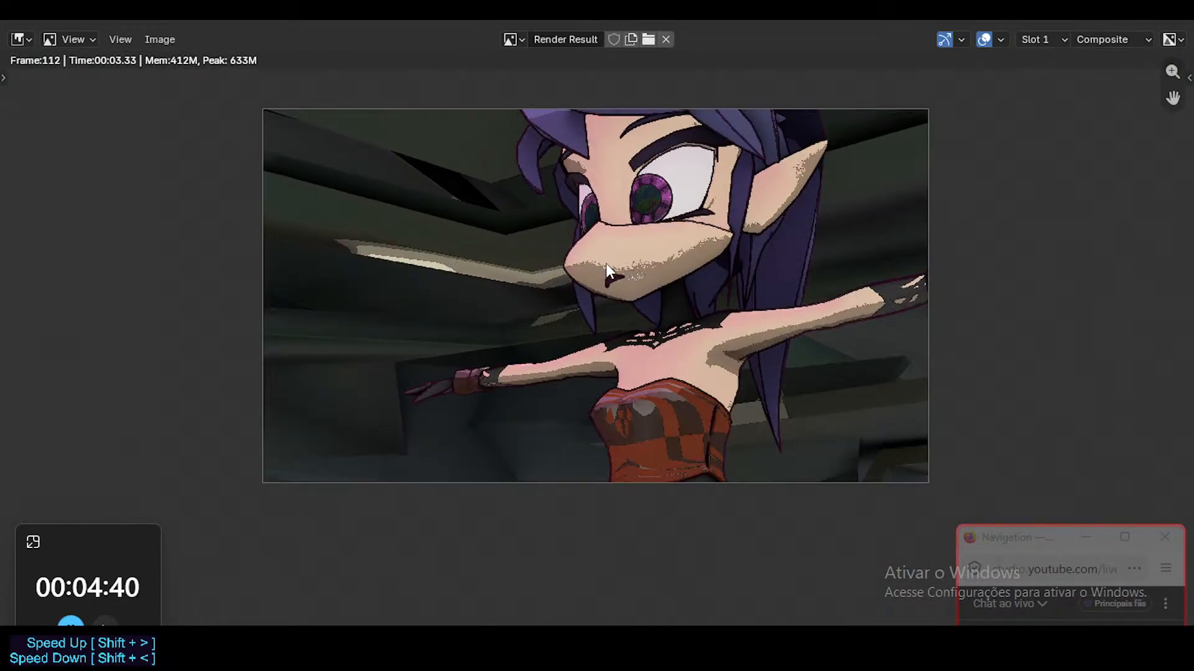
{"action": "scroll", "coordinate": [606, 263], "scroll_direction": "up", "scroll_amount": 1}
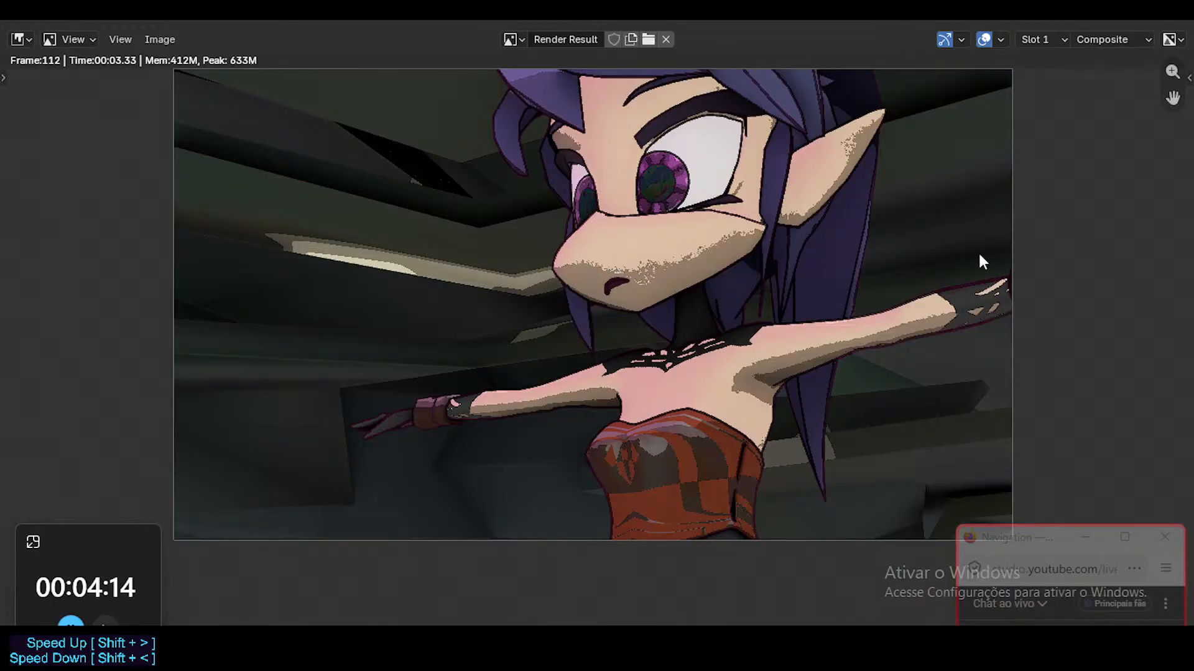
{"action": "left_click_drag", "start_coordinate": [1006, 540], "coordinate": [1017, 212]}
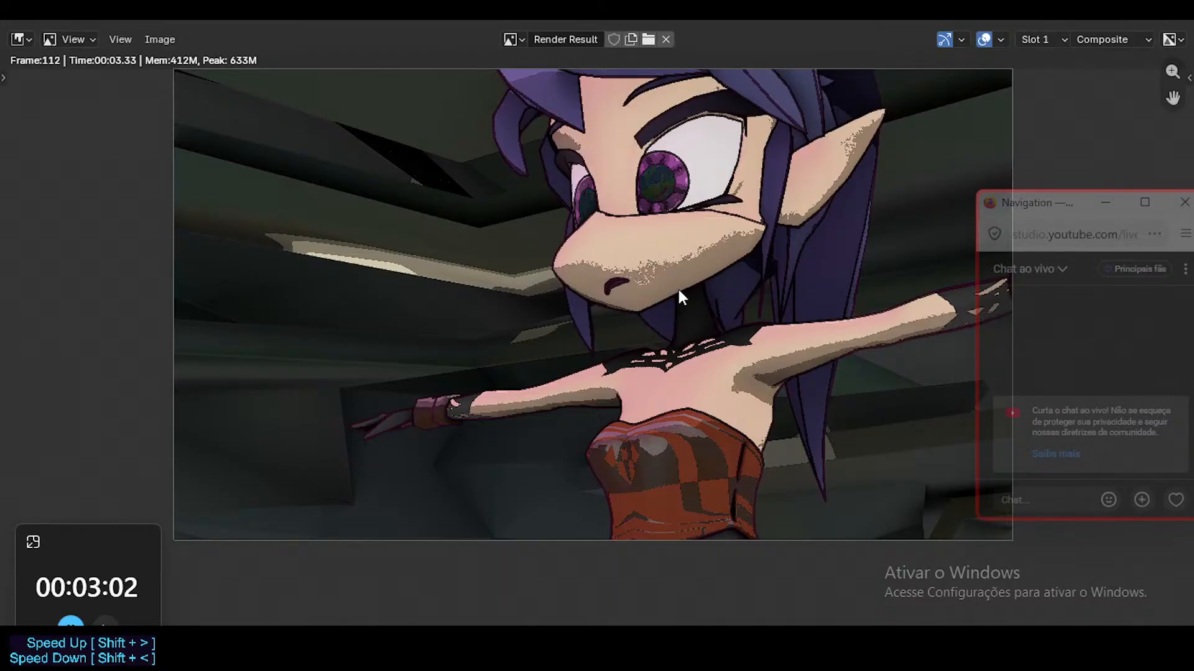
{"action": "scroll", "coordinate": [649, 276], "scroll_direction": "up", "scroll_amount": 2}
{"action": "scroll", "coordinate": [643, 276], "scroll_direction": "down", "scroll_amount": 2}
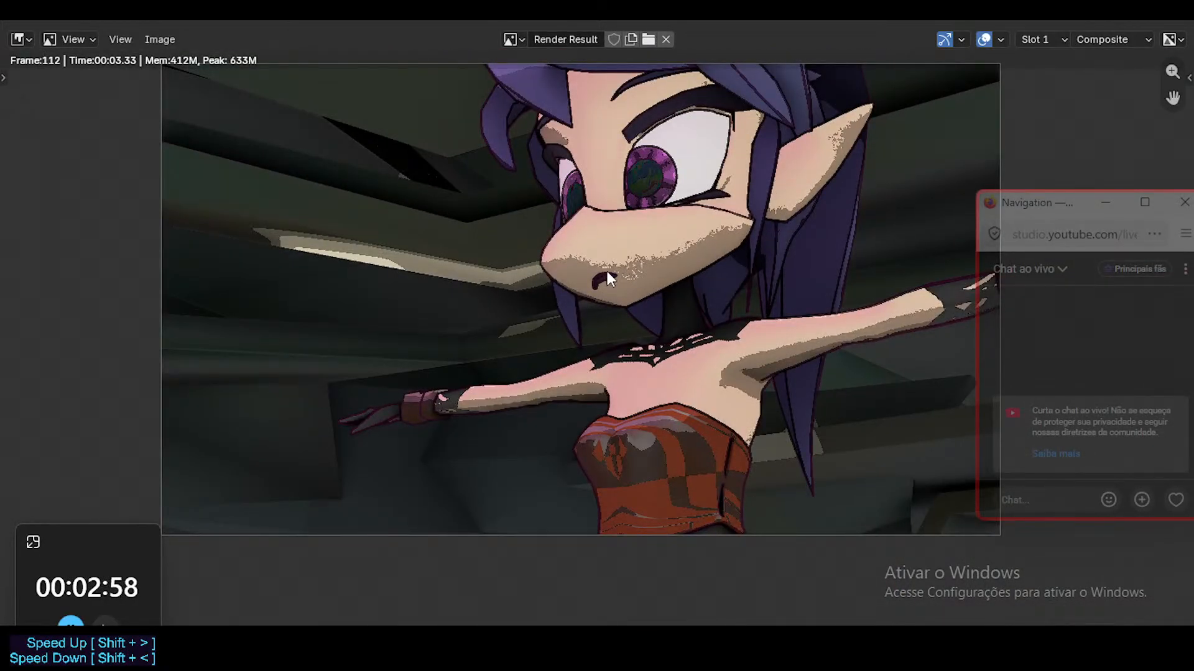
{"action": "scroll", "coordinate": [607, 271], "scroll_direction": "up", "scroll_amount": 2}
{"action": "scroll", "coordinate": [607, 271], "scroll_direction": "down", "scroll_amount": 2}
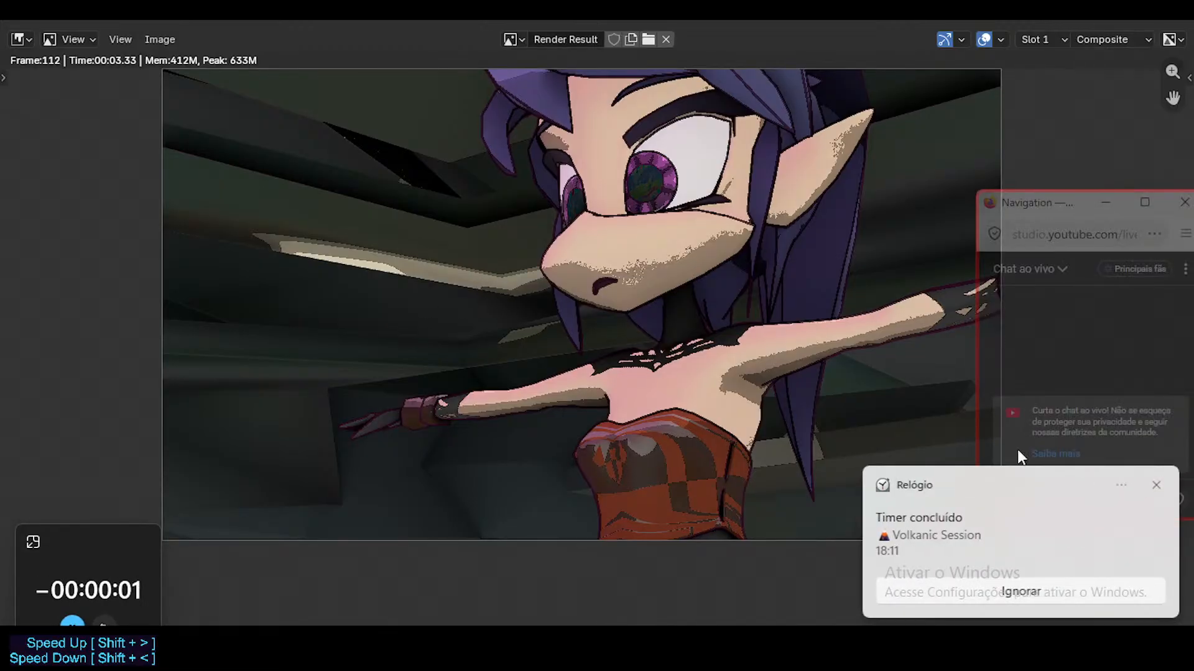
{"action": "left_click", "coordinate": [1148, 486]}
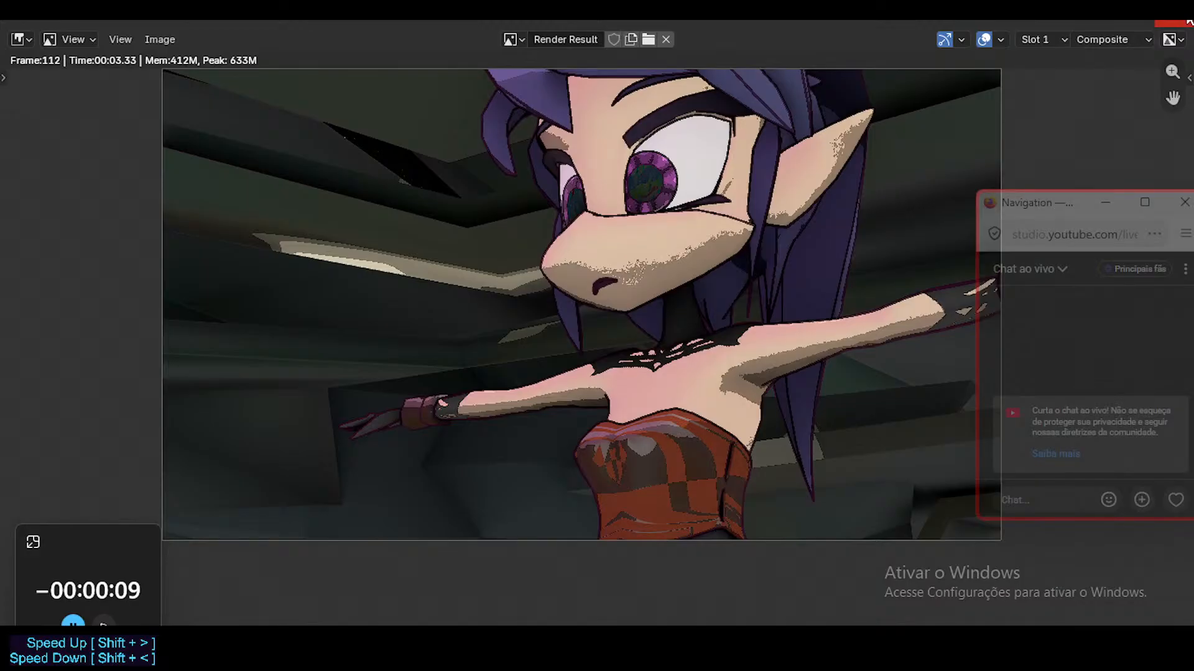
{"action": "key", "text": "Escape"}
Examine Dorothy's torso and legs up close from outside the camera view, selecting her armature and the bridge floor mesh
{"action": "middle_click_drag", "start_coordinate": [485, 290], "coordinate": [358, 326]}
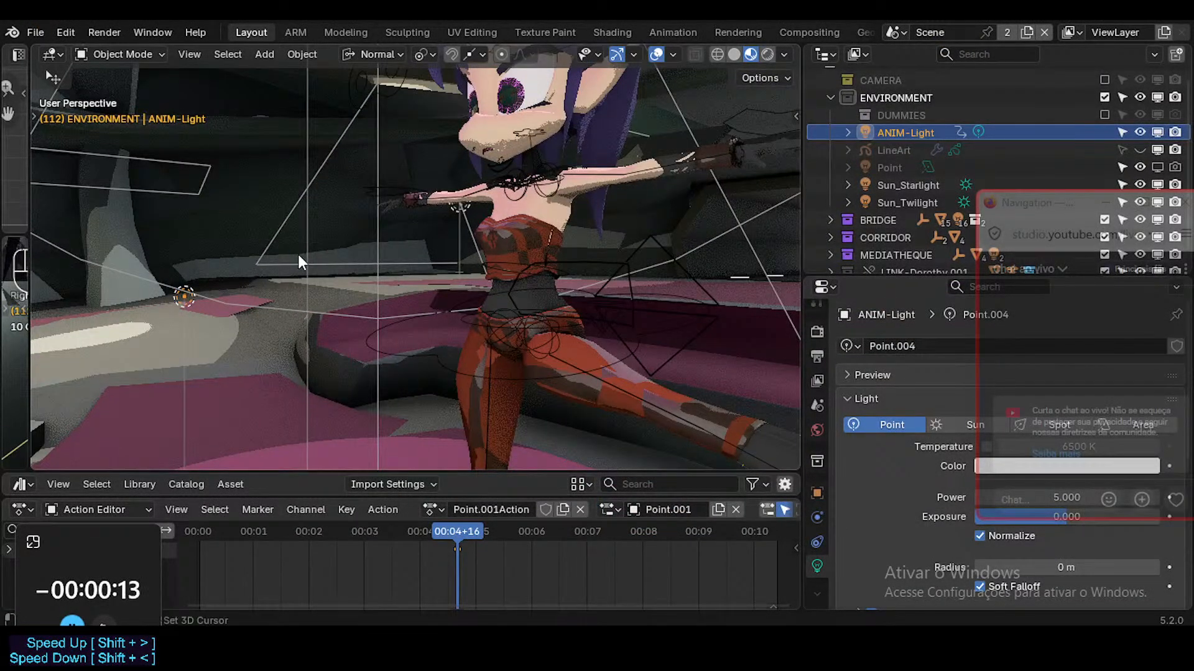
{"action": "middle_click_drag", "start_coordinate": [297, 252], "coordinate": [367, 360]}
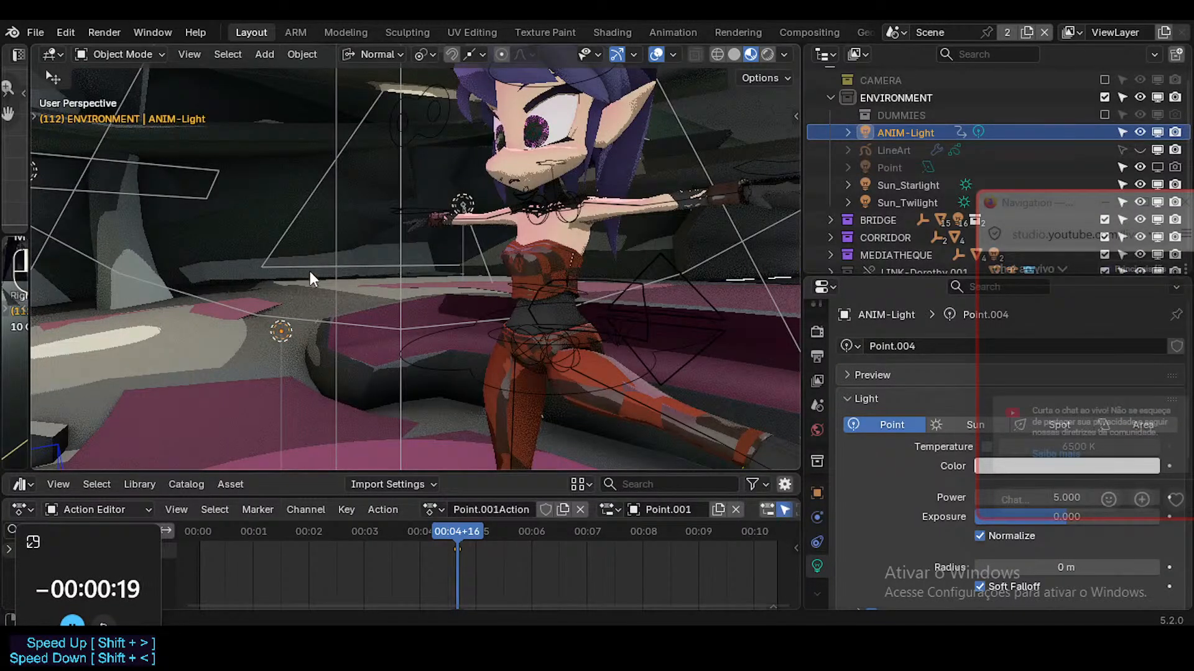
{"action": "middle_click_drag", "start_coordinate": [310, 271], "coordinate": [387, 286]}
{"action": "left_click", "coordinate": [550, 378]}
{"action": "scroll", "coordinate": [549, 378], "scroll_direction": "up", "scroll_amount": 5}
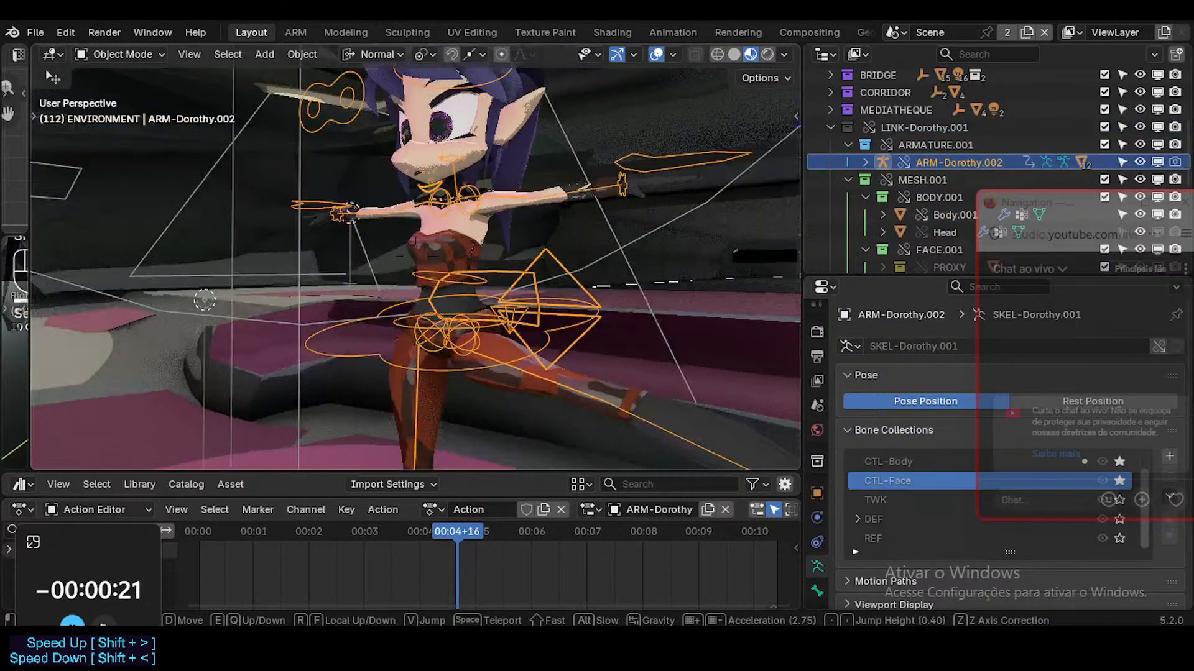
{"action": "middle_click_drag", "start_coordinate": [539, 382], "coordinate": [529, 385]}
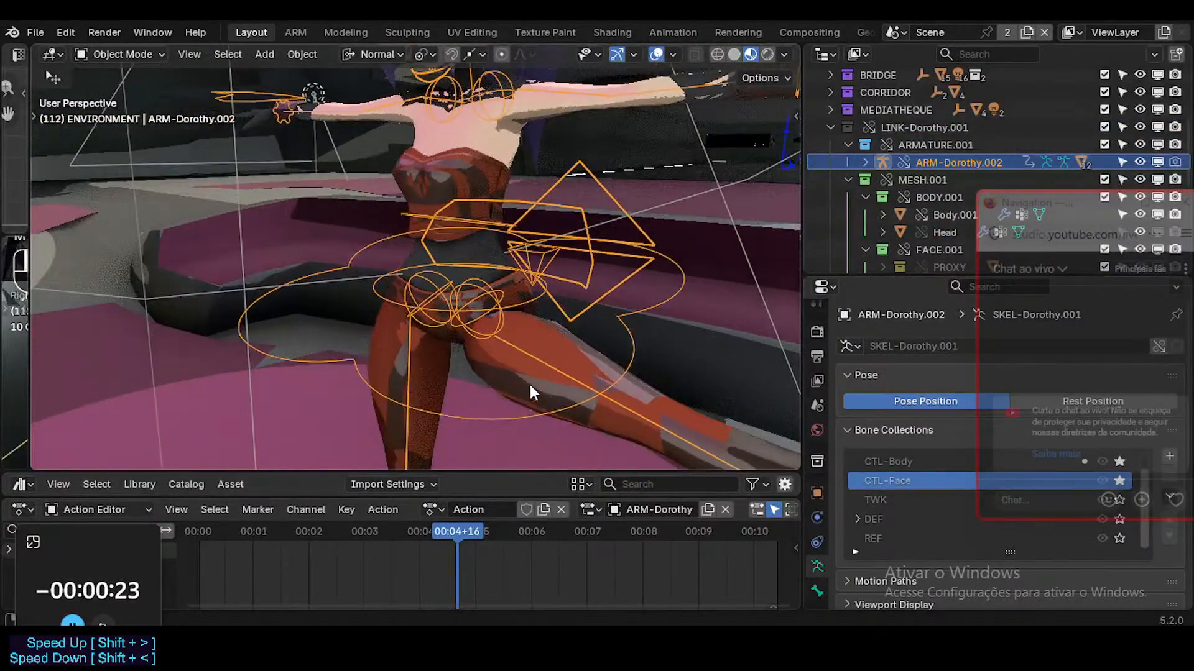
{"action": "left_click", "coordinate": [551, 368]}
{"action": "middle_click_drag", "start_coordinate": [555, 342], "coordinate": [551, 370]}
{"action": "left_click", "coordinate": [551, 370]}
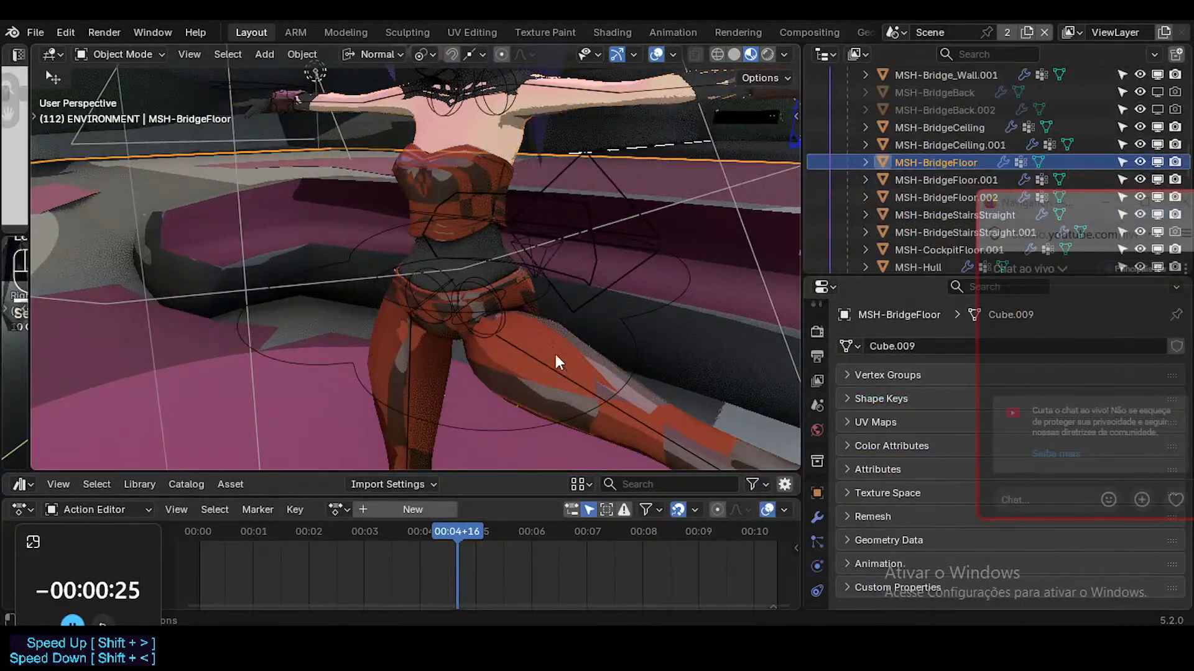
Select Dorothy's armature and put it in Pose Mode with the left thigh control active
{"action": "left_click", "coordinate": [551, 366]}
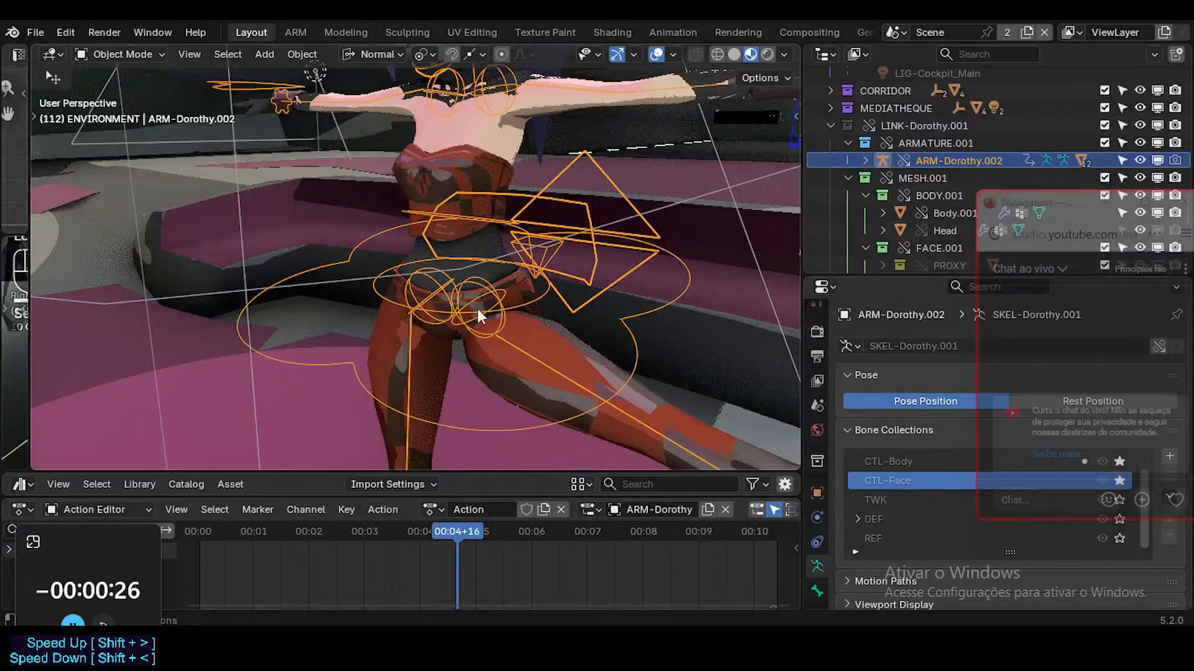
{"action": "key", "text": "ctrl+Tab"}
{"action": "left_click", "coordinate": [542, 359]}
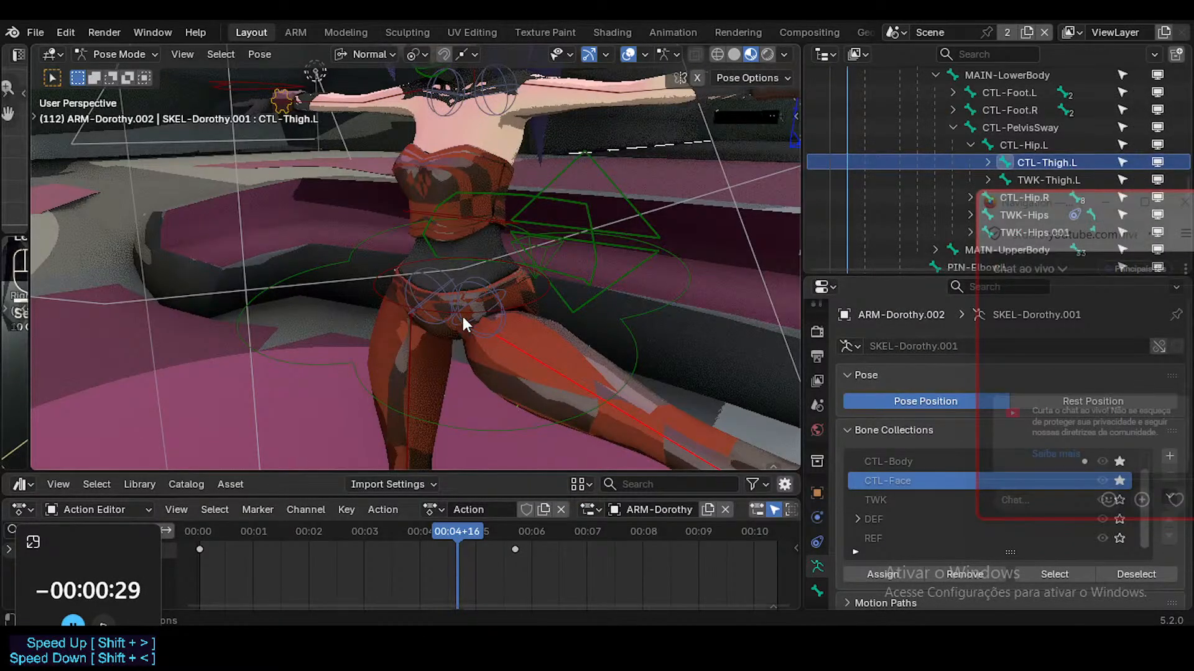
{"action": "key", "text": "ctrl+Tab"}
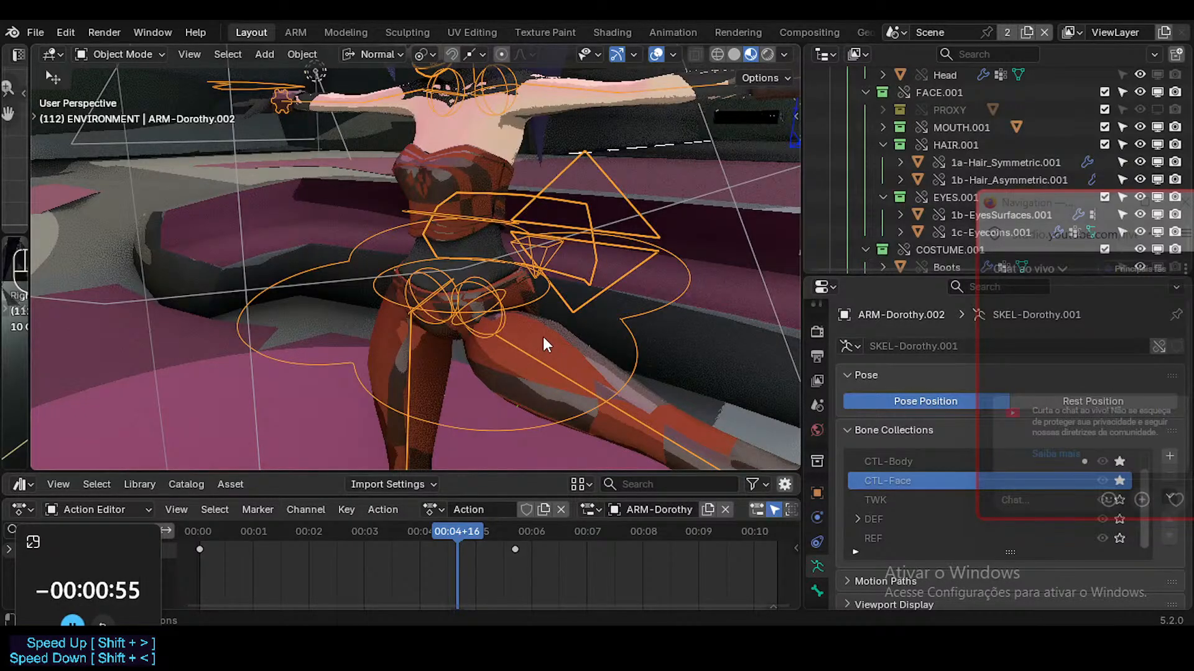
{"action": "left_click", "coordinate": [550, 368]}
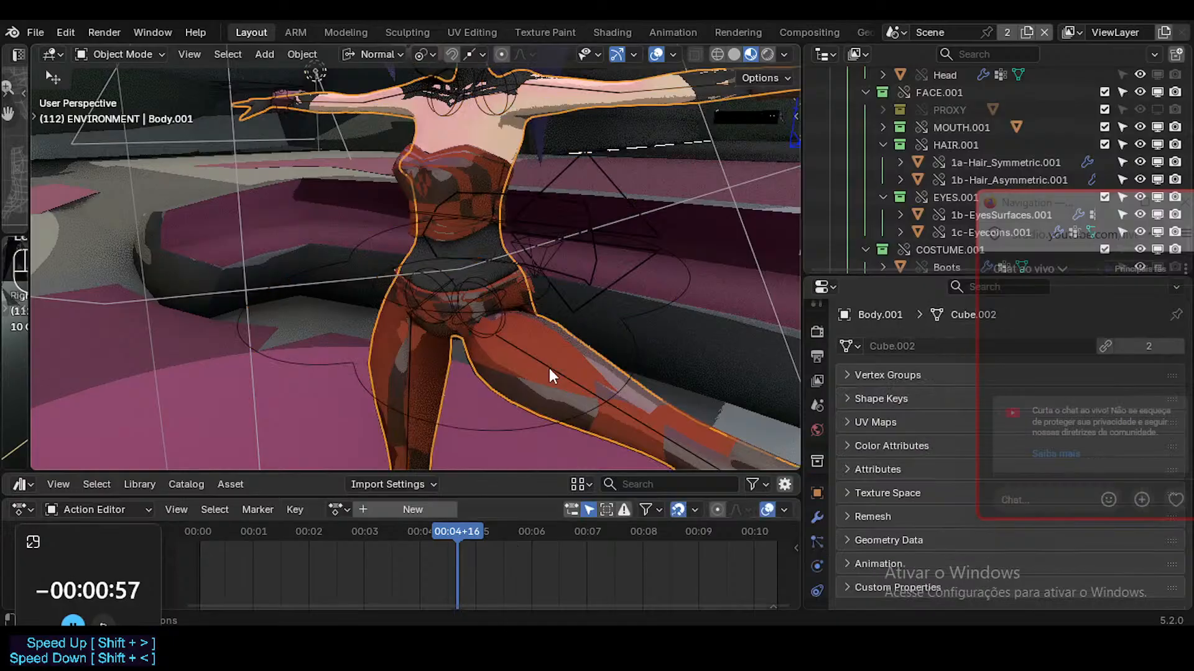
{"action": "left_click", "coordinate": [547, 363]}
{"action": "key", "text": "ctrl+Tab"}
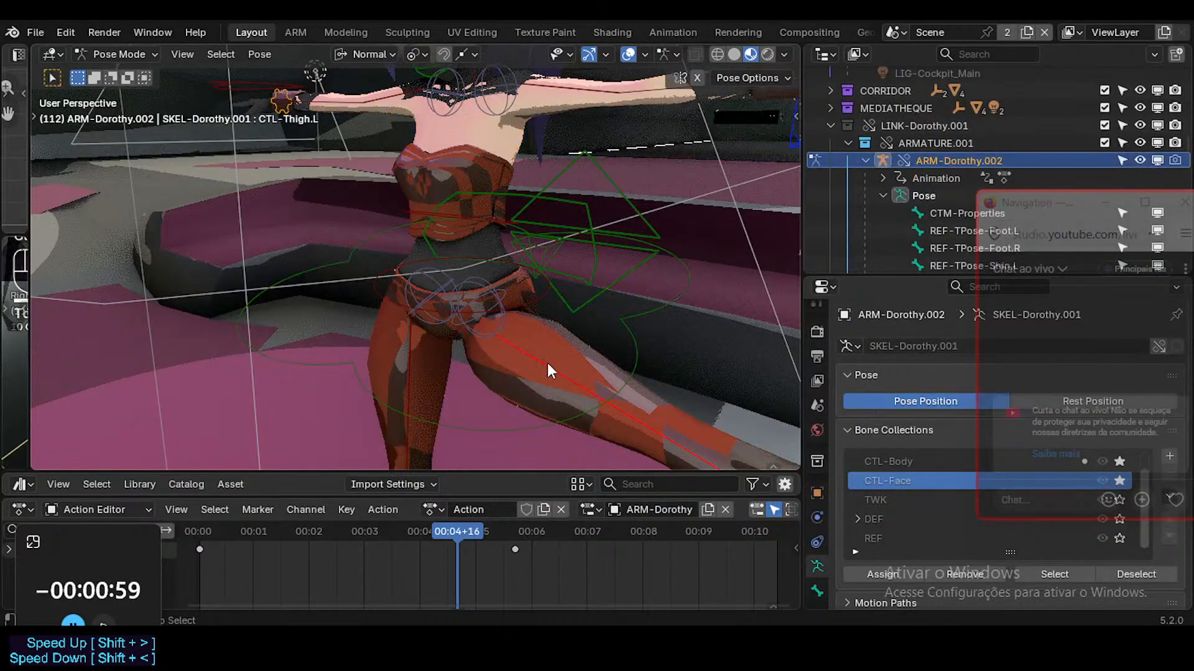
Inspect Dorothy's head, back and outstretched arms from several sides and select the left hand control
{"action": "middle_click_drag", "start_coordinate": [540, 256], "coordinate": [179, 132]}
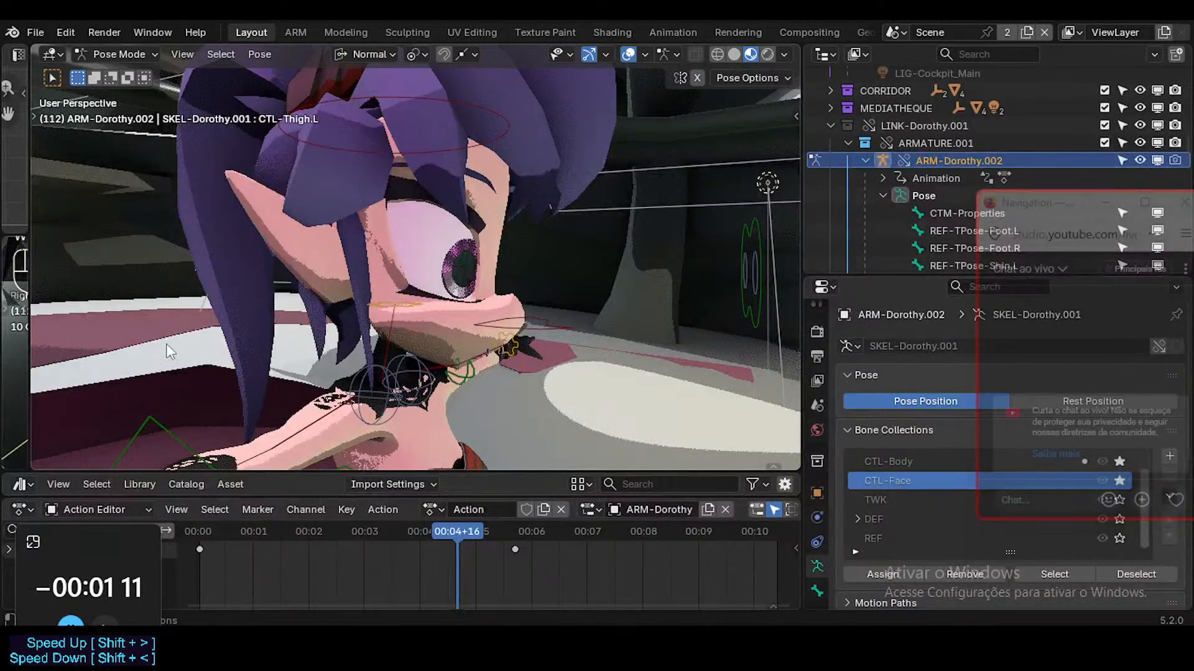
{"action": "middle_click_drag", "start_coordinate": [149, 266], "coordinate": [507, 309]}
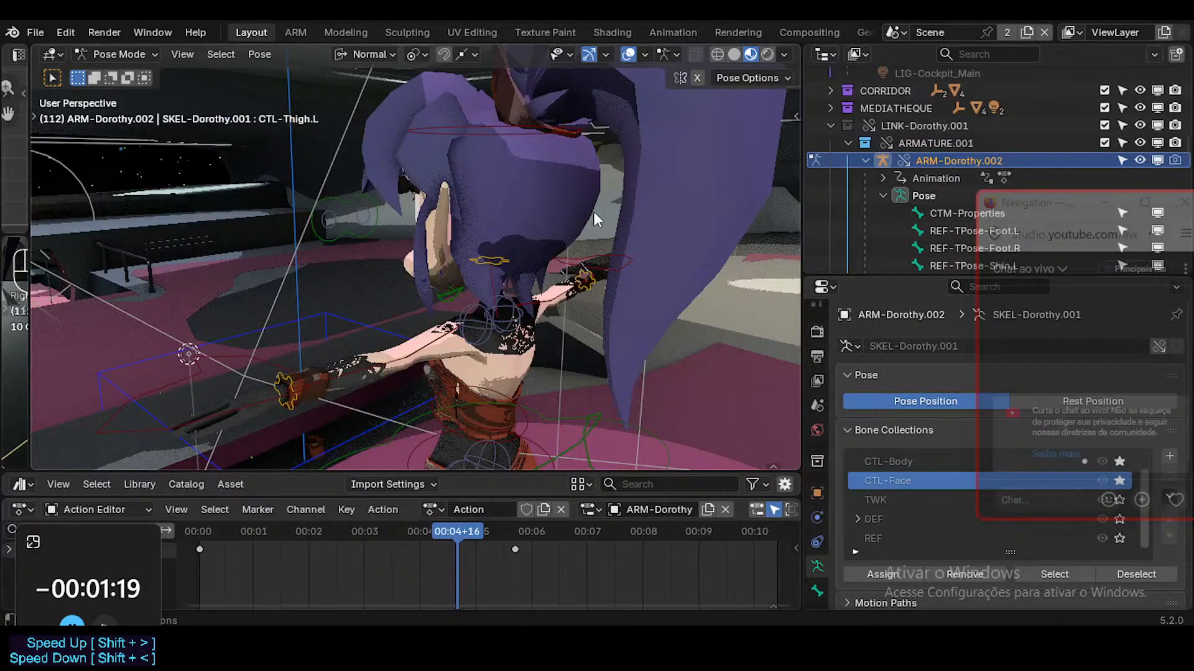
{"action": "middle_click_drag", "start_coordinate": [604, 233], "coordinate": [531, 375]}
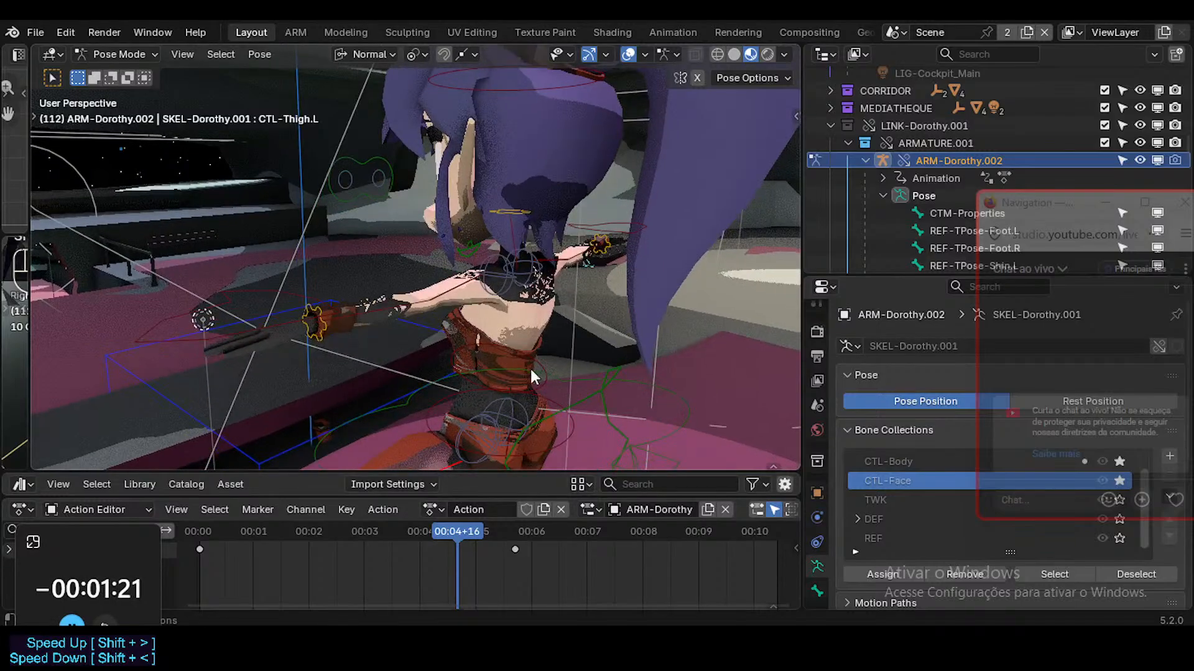
{"action": "middle_click_drag", "start_coordinate": [629, 244], "coordinate": [600, 280]}
{"action": "left_click", "coordinate": [661, 234]}
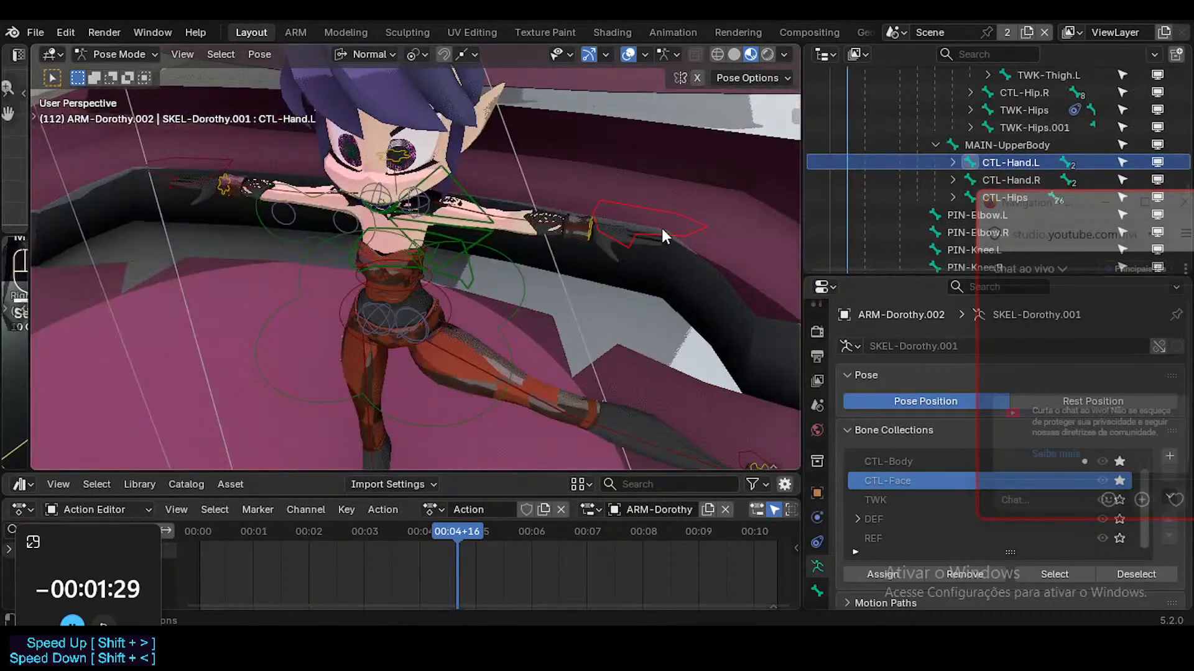
Try moving Dorothy's left hand and forearm controls and rotating the left hand control
{"action": "key", "text": "g"}
{"action": "key", "text": "Escape"}
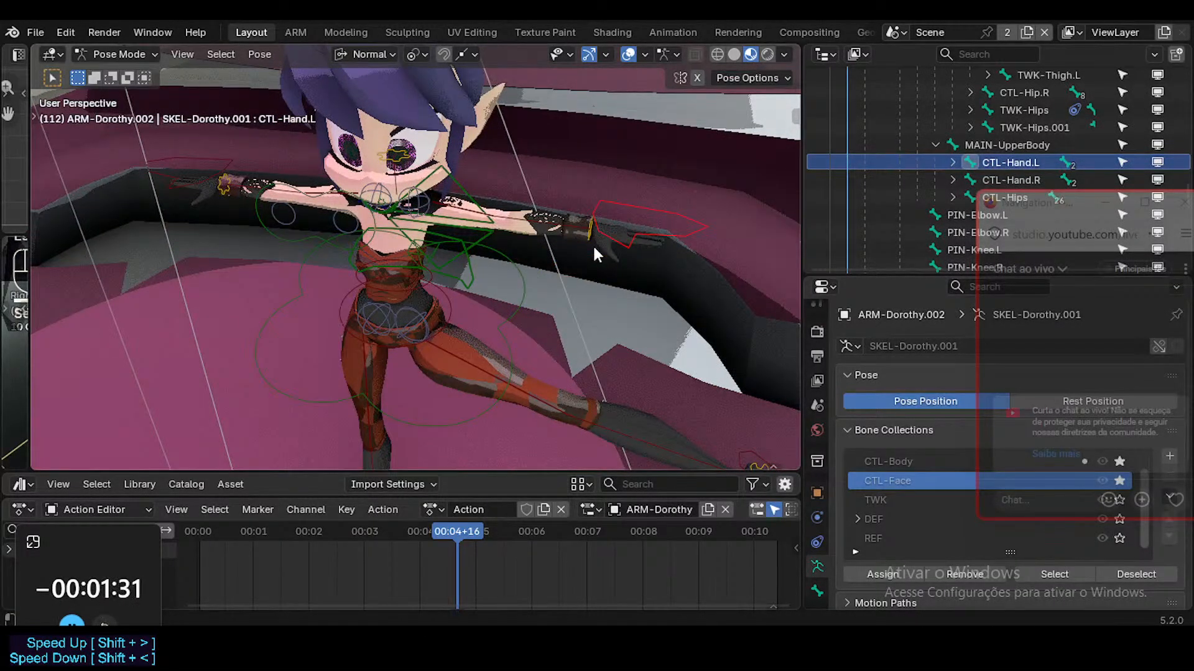
{"action": "key", "text": "shift+s"}
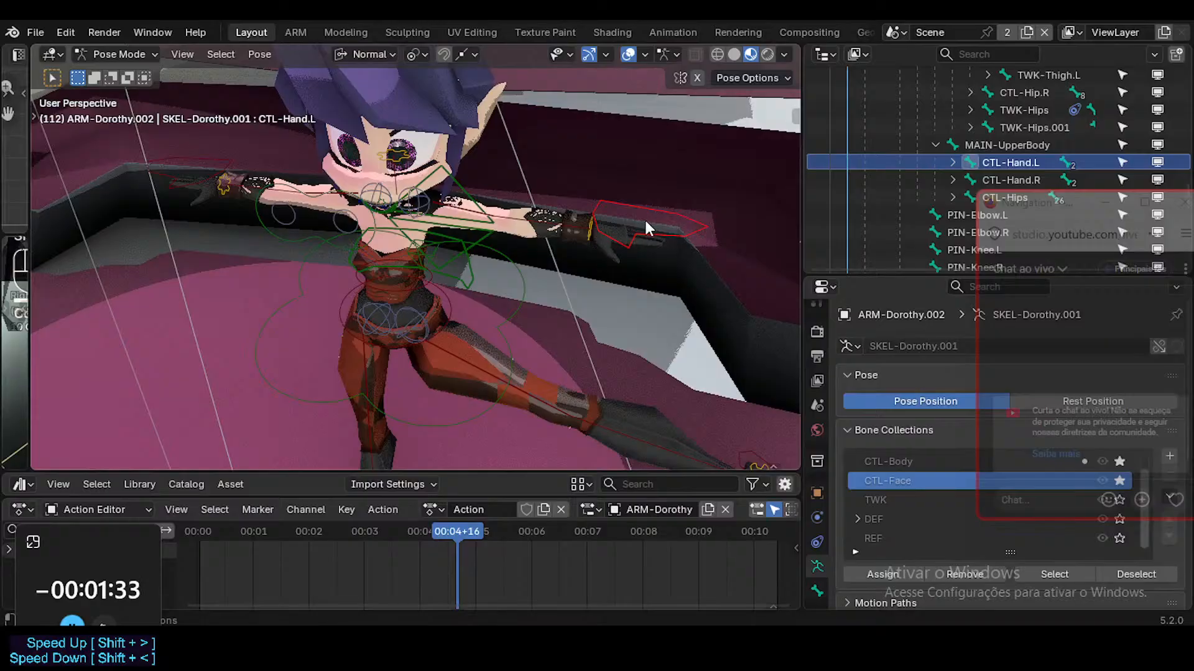
{"action": "key", "text": "g"}
{"action": "right_click", "coordinate": [556, 250]}
{"action": "left_click", "coordinate": [512, 224]}
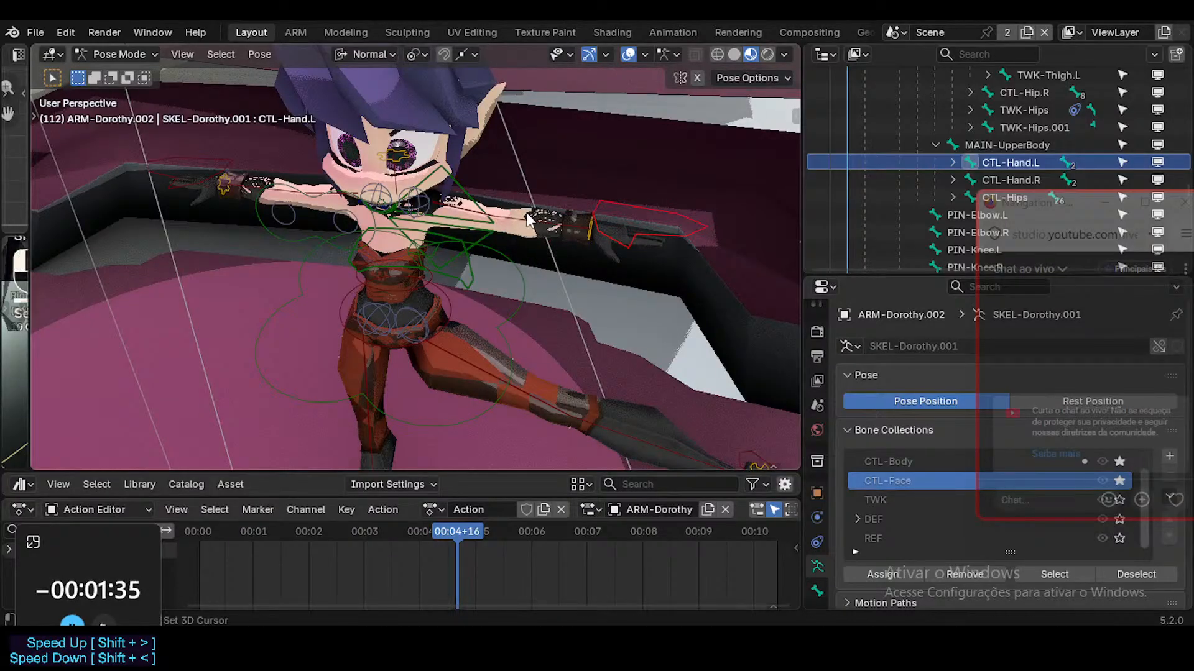
{"action": "middle_click_drag", "start_coordinate": [667, 280], "coordinate": [651, 298]}
{"action": "key", "text": "g"}
{"action": "right_click", "coordinate": [564, 347]}
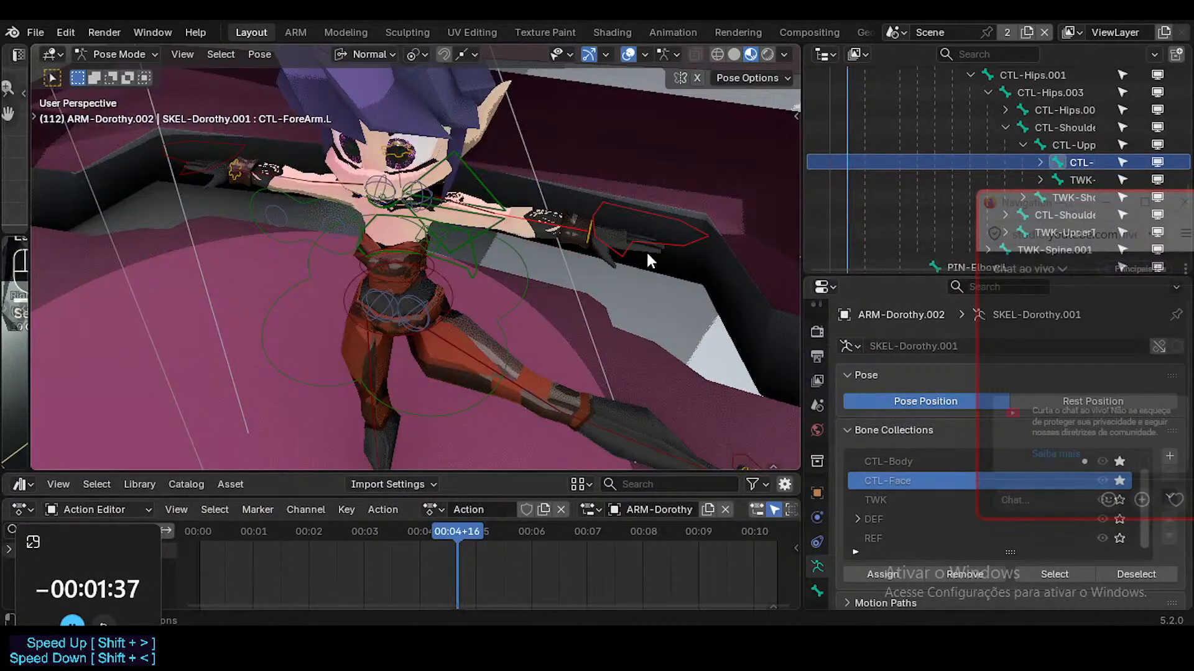
{"action": "left_click", "coordinate": [680, 241]}
{"action": "key", "text": "r"}
{"action": "key", "text": "r"}
{"action": "right_click", "coordinate": [609, 257]}
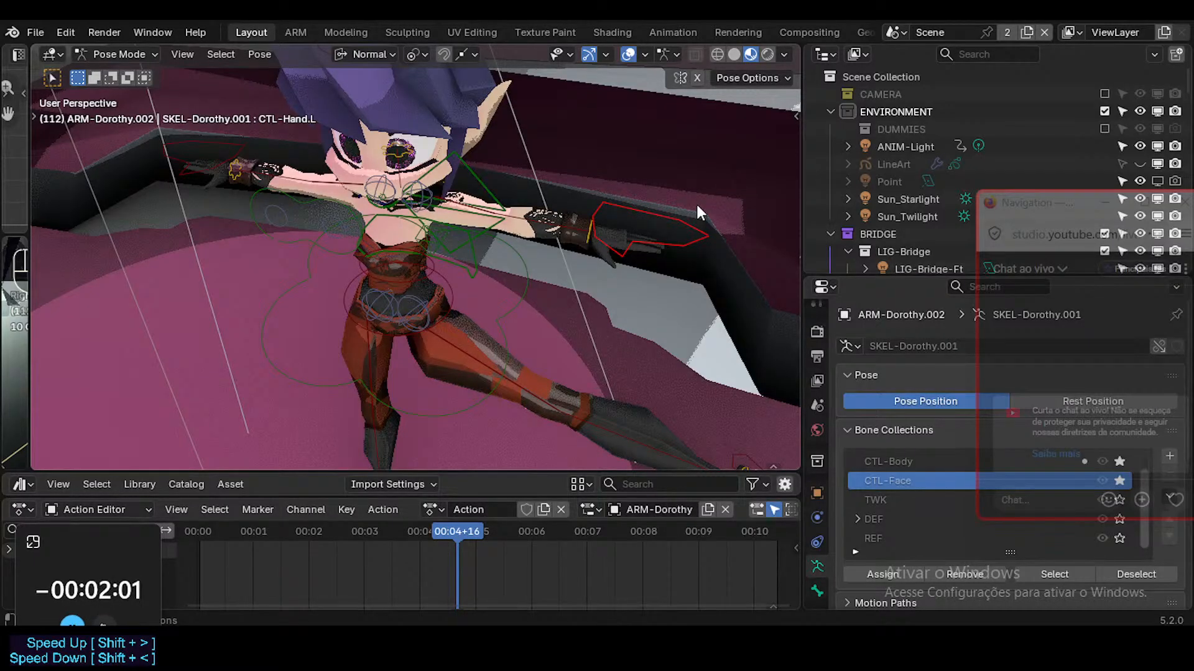
Clear the location of all of Dorothy's control bones at frame 112, returning her to the default stance
{"action": "key", "text": "a"}
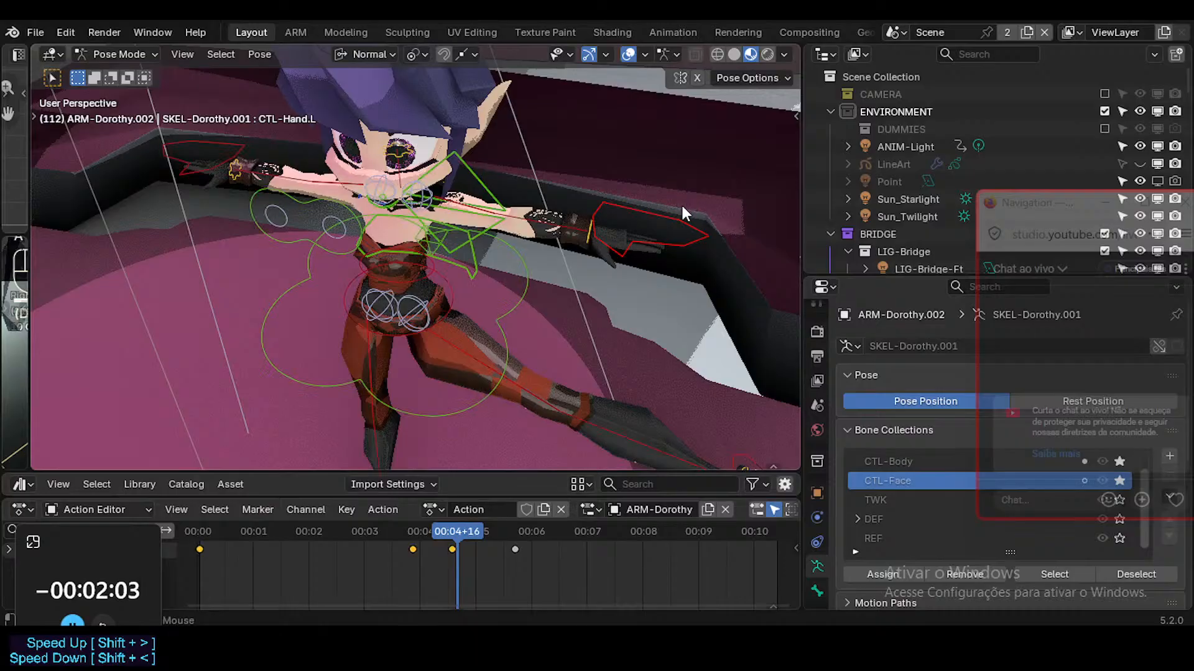
{"action": "key", "text": "alt+g"}
{"action": "middle_click_drag", "start_coordinate": [517, 319], "coordinate": [654, 233]}
{"action": "left_click", "coordinate": [658, 211]}
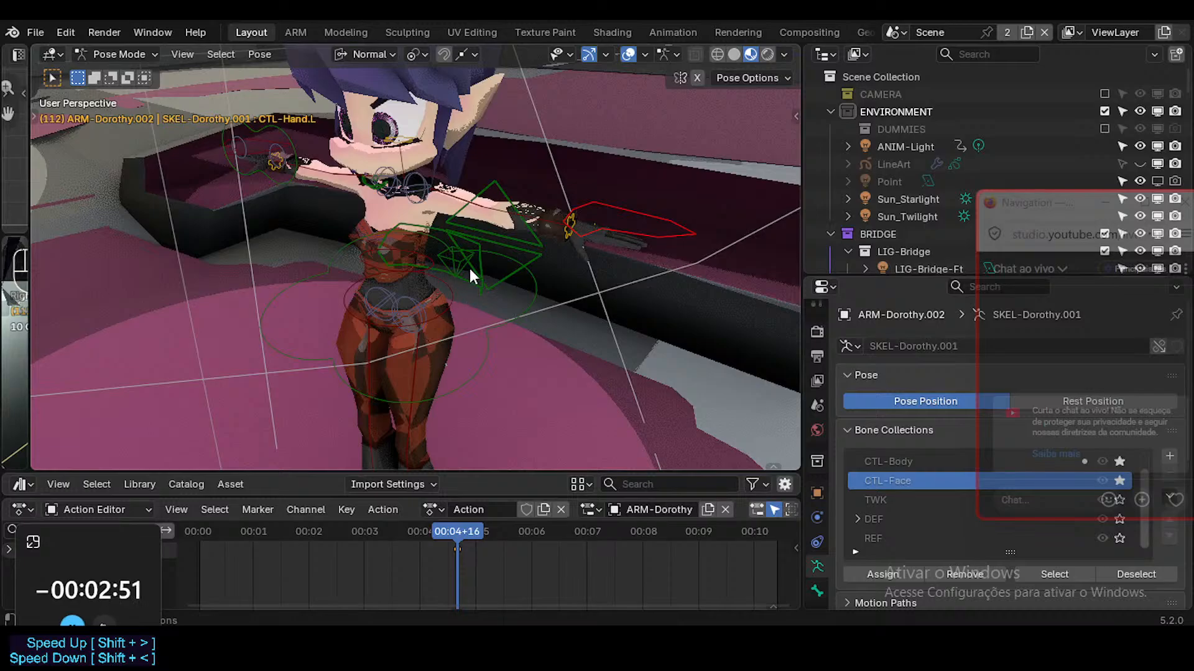
Examine Dorothy's reset pose from the side and front, temporarily showing the scene in wireframe
{"action": "middle_click_drag", "start_coordinate": [511, 259], "coordinate": [332, 201]}
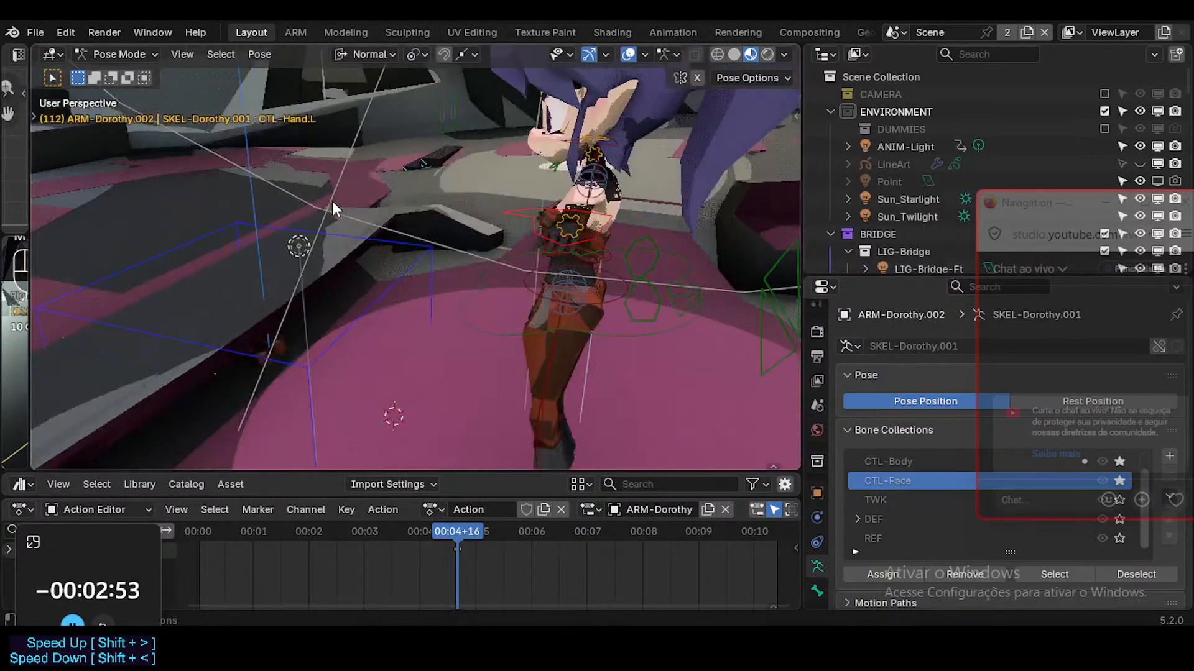
{"action": "middle_click_drag", "start_coordinate": [366, 249], "coordinate": [444, 282]}
{"action": "key", "text": "shift+z"}
{"action": "scroll", "coordinate": [444, 282], "scroll_direction": "down", "scroll_amount": 1}
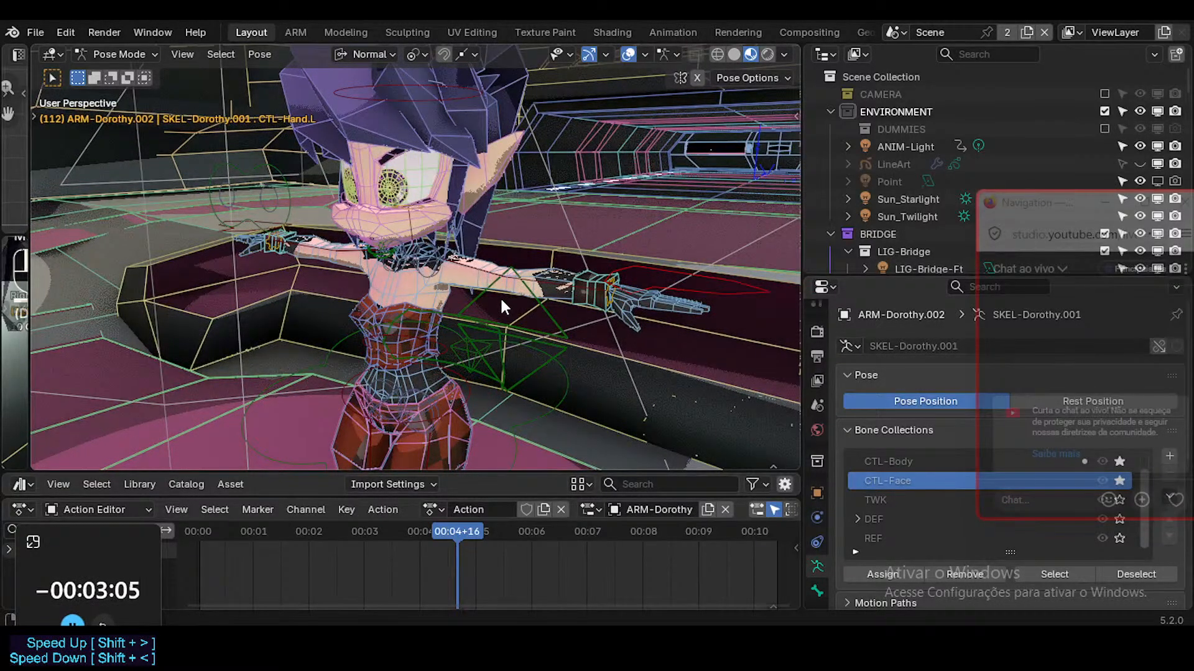
{"action": "key", "text": "shift+z"}
{"action": "middle_click_drag", "start_coordinate": [521, 298], "coordinate": [492, 310]}
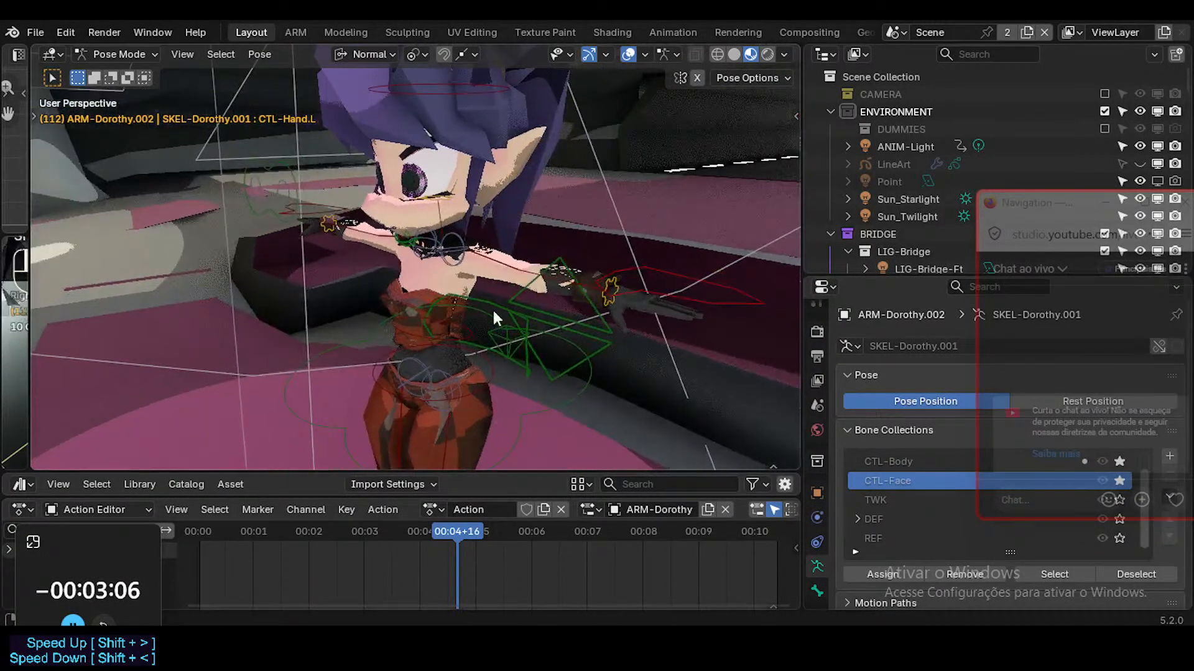
Select the left forearm control and check Dorothy's arm and body from the side and front
{"action": "left_click", "coordinate": [649, 268]}
{"action": "key", "text": "ctrl+Tab"}
{"action": "key", "text": "ctrl+Tab"}
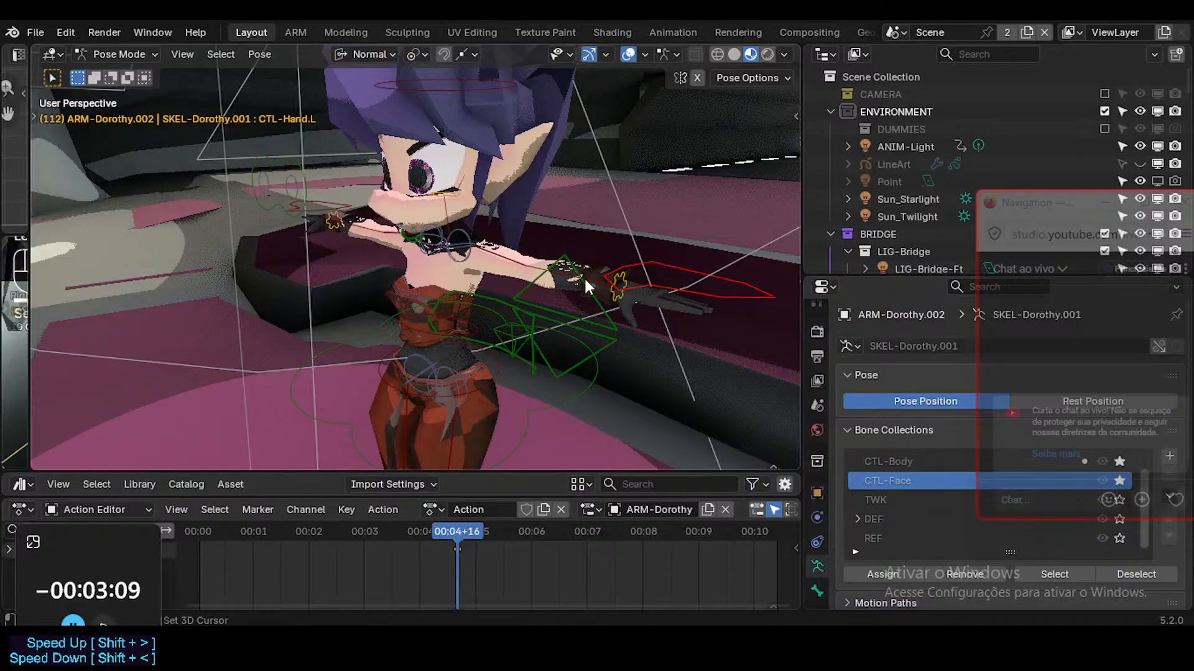
{"action": "left_click", "coordinate": [569, 278]}
{"action": "middle_click_drag", "start_coordinate": [568, 276], "coordinate": [594, 304]}
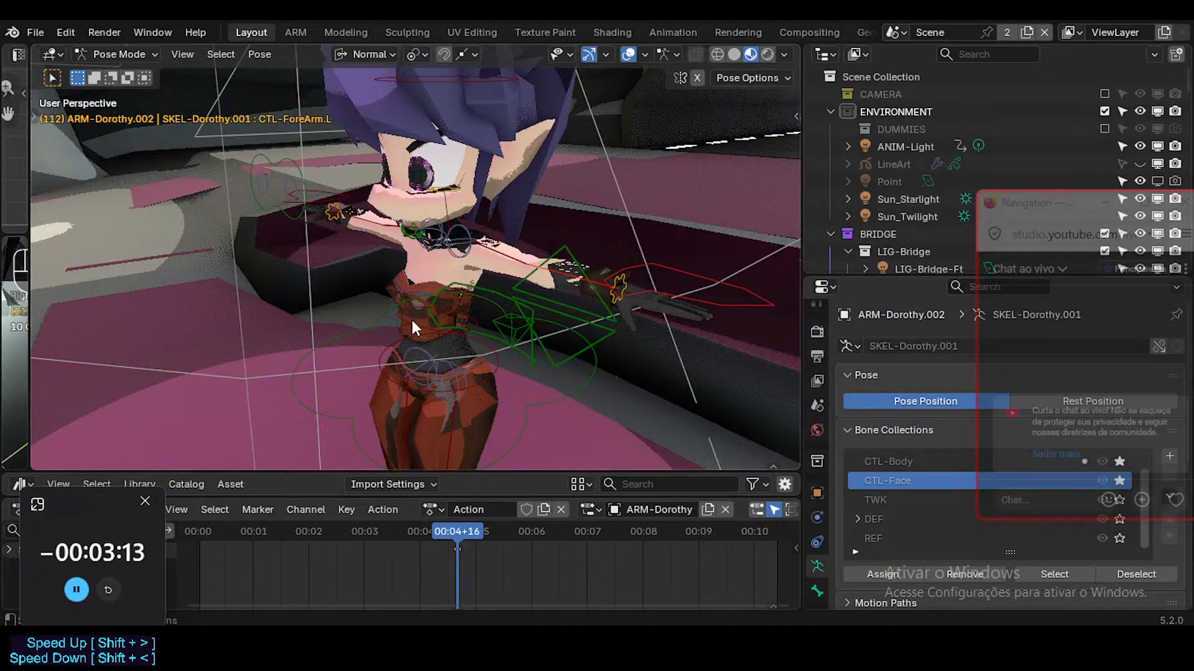
{"action": "middle_click_drag", "start_coordinate": [445, 325], "coordinate": [789, 320]}
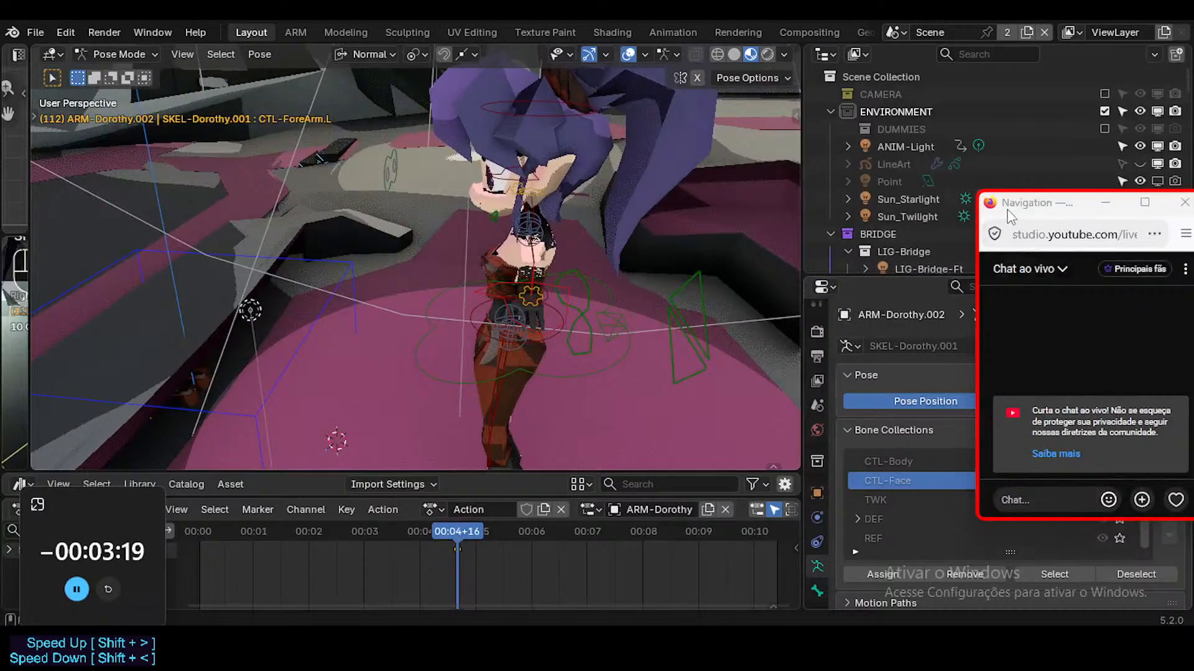
{"action": "middle_click_drag", "start_coordinate": [464, 224], "coordinate": [439, 264]}
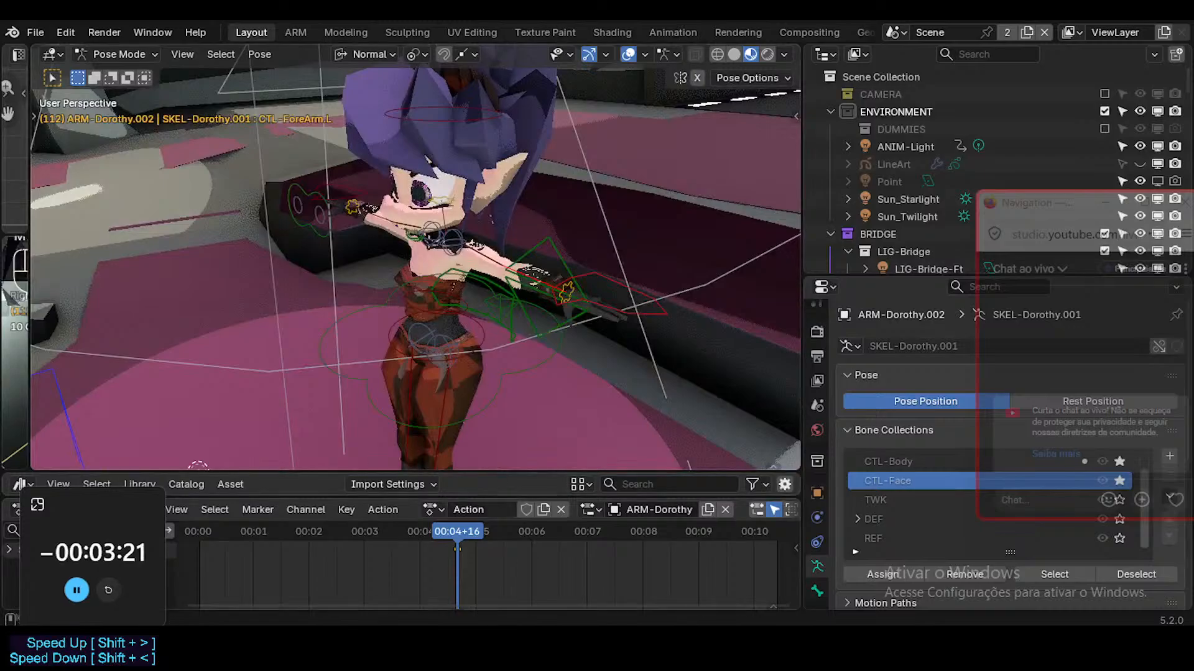
Switch to Firefox and resume the paused Kid Chameleon Ice music video on YouTube
{"action": "left_click", "coordinate": [523, 588]}
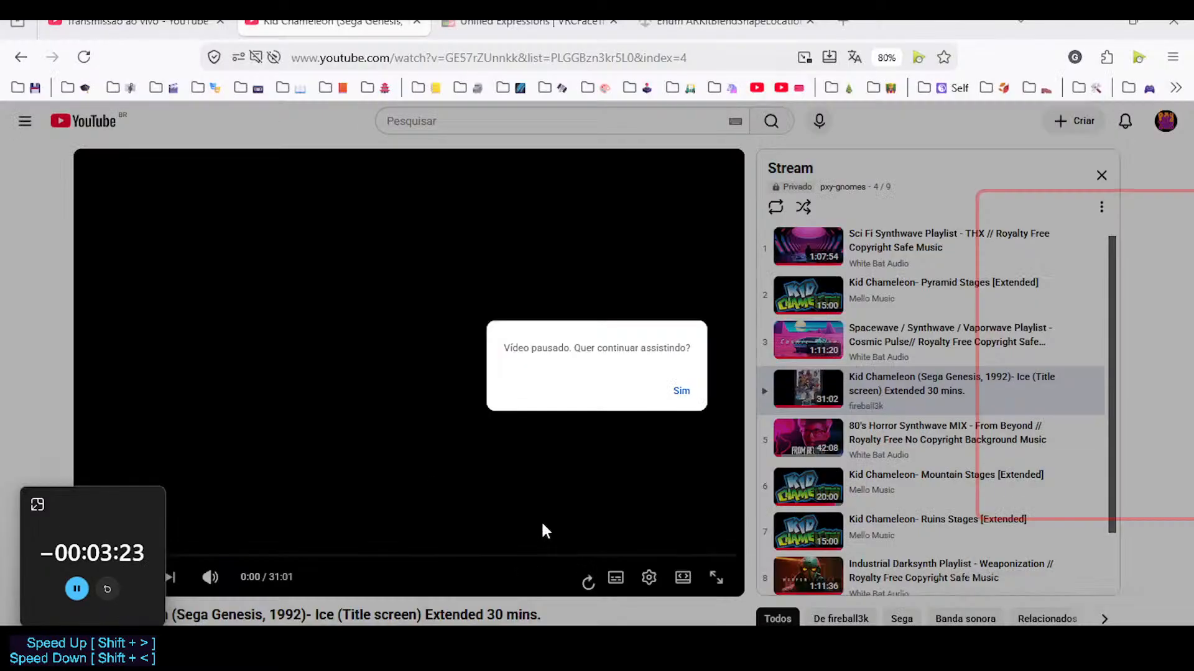
{"action": "left_click", "coordinate": [681, 389]}
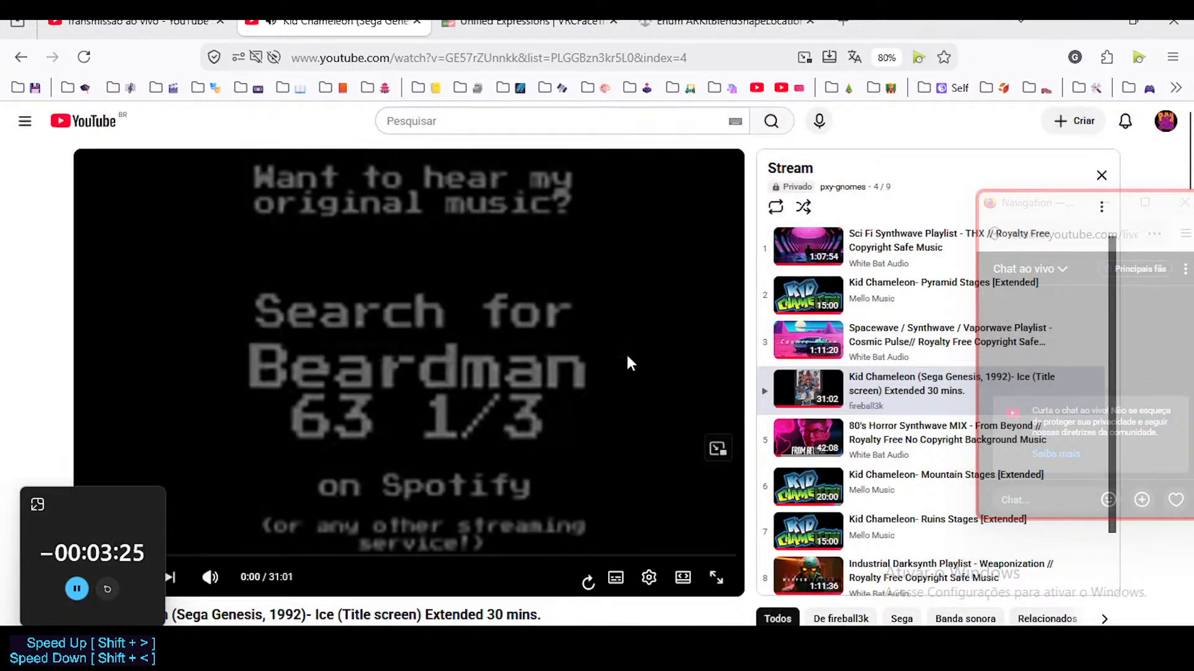
{"action": "left_click", "coordinate": [530, 369]}
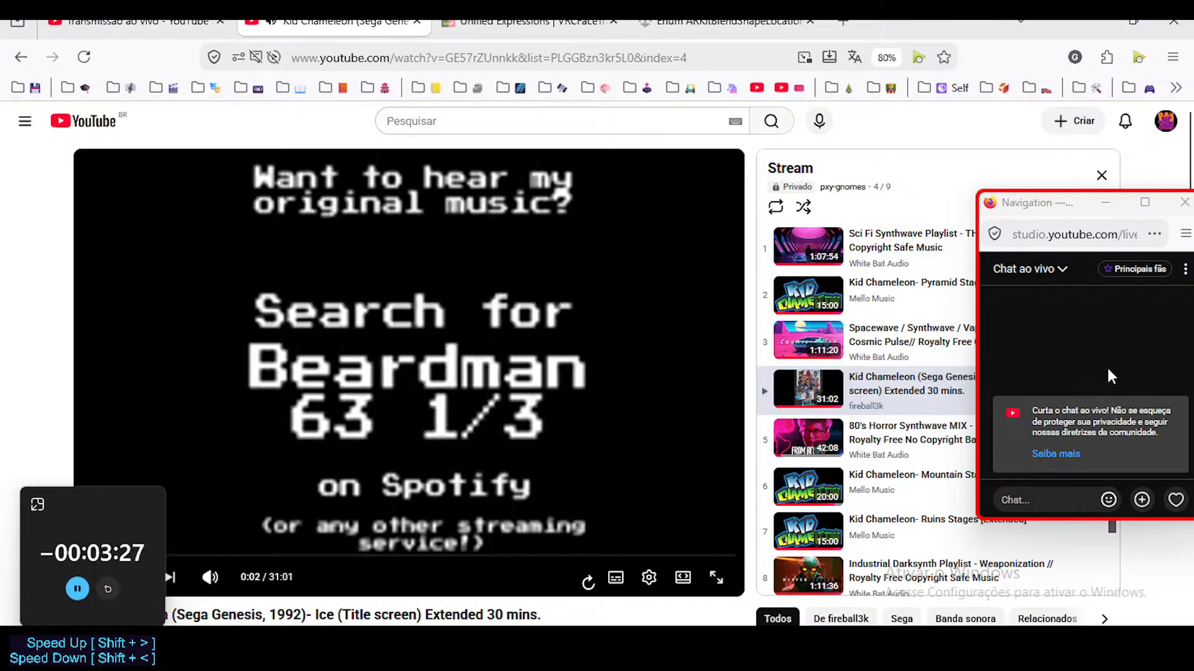
Close the VRCFaceTracking Unified Expressions and ARKit blend shape reference tabs, and return to Blender
{"action": "left_click", "coordinate": [591, 22]}
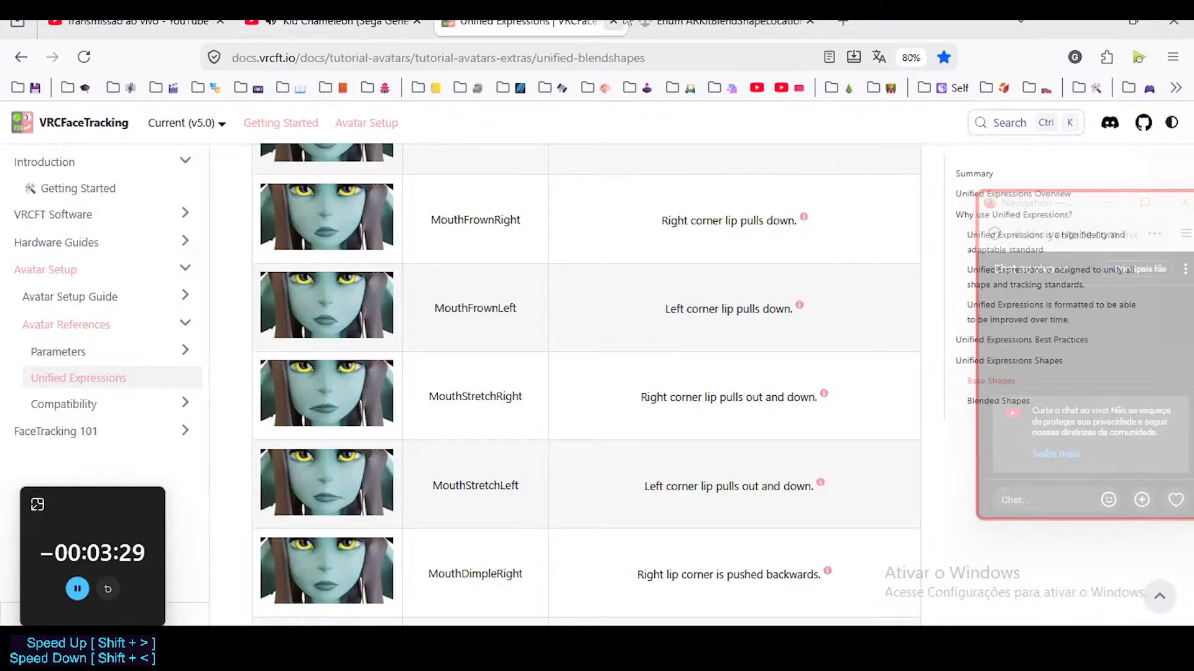
{"action": "left_click", "coordinate": [613, 22]}
{"action": "left_click", "coordinate": [613, 22]}
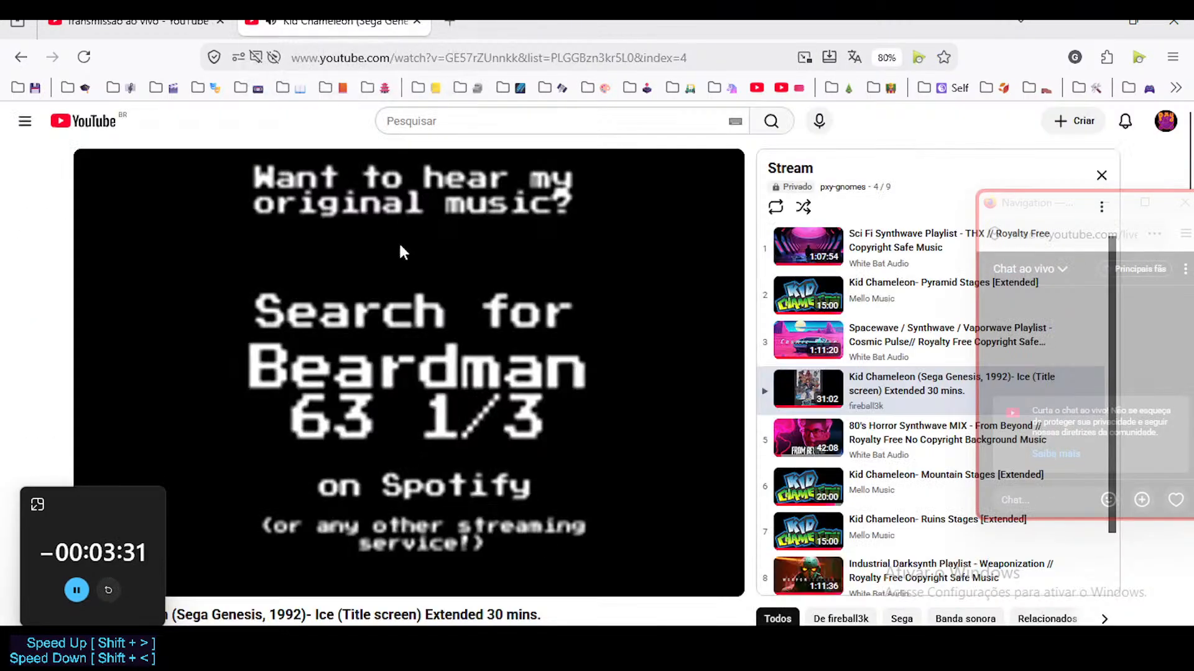
{"action": "key", "text": "alt+Tab"}
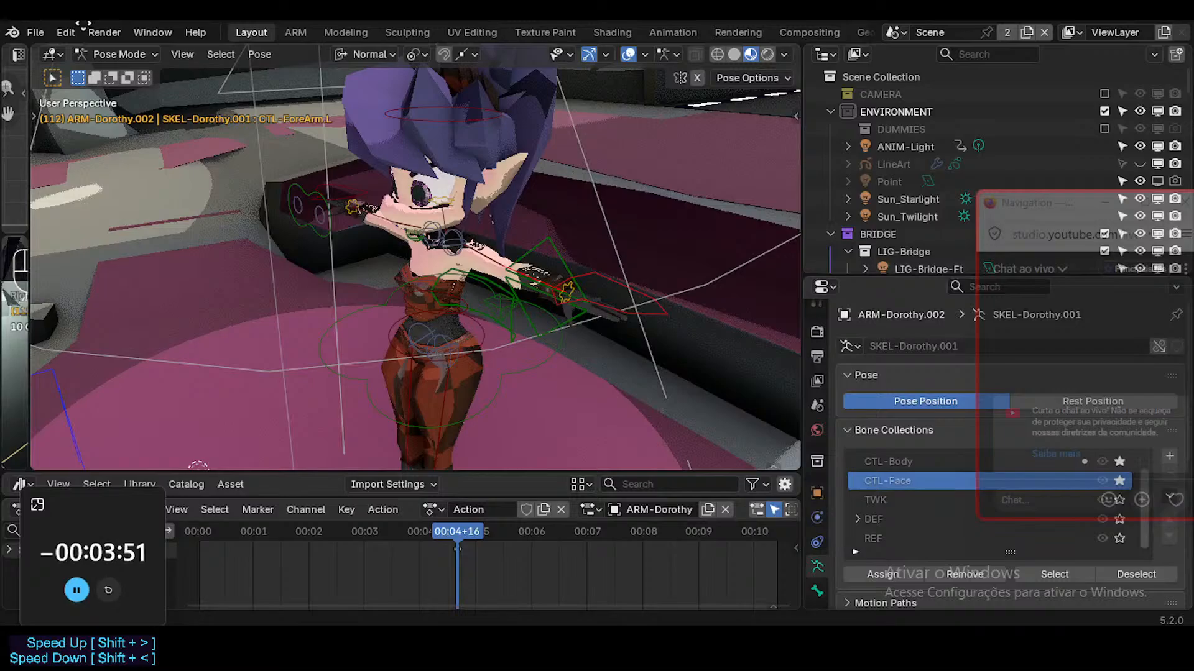
Review the transform orientation options with Dorothy's whole body in view and set the pivot point to Active Element
{"action": "middle_click_drag", "start_coordinate": [446, 388], "coordinate": [532, 263]}
{"action": "scroll", "coordinate": [533, 267], "scroll_direction": "down", "scroll_amount": 3}
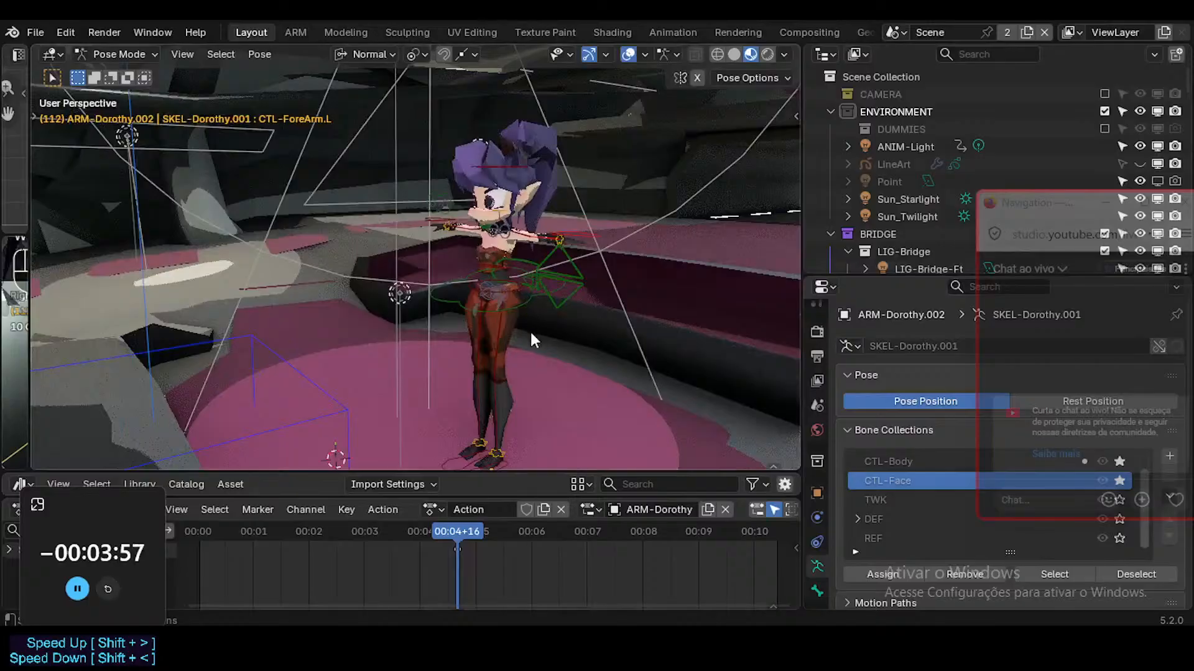
{"action": "middle_click_drag", "start_coordinate": [531, 333], "coordinate": [460, 237]}
{"action": "left_click", "coordinate": [365, 59]}
{"action": "left_click", "coordinate": [366, 59]}
{"action": "key", "text": "shift+less"}
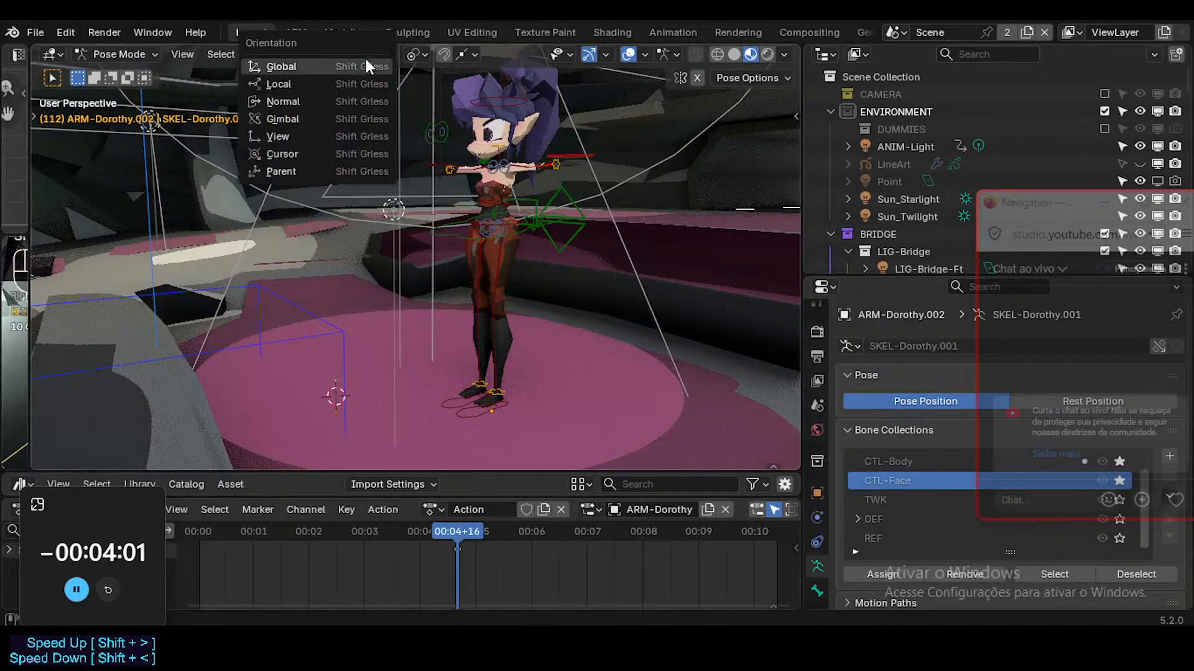
{"action": "key", "text": "less"}
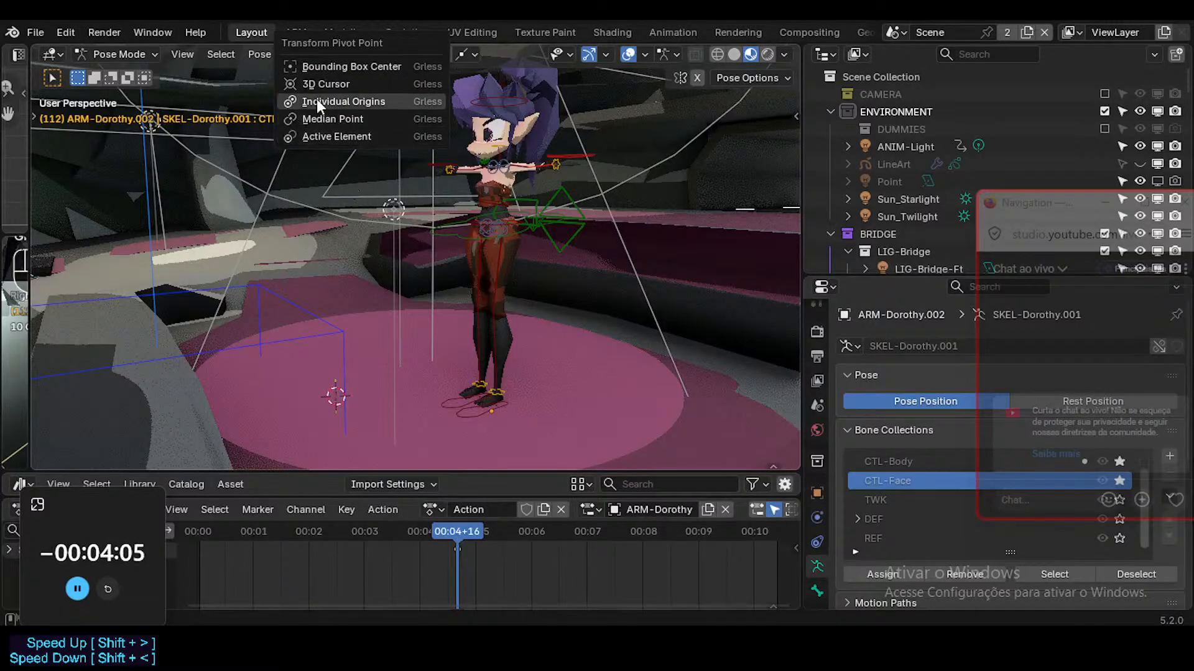
{"action": "left_click", "coordinate": [320, 136]}
Jump to frame 1 and delete the leftover keyframes from all of Dorothy's controls
{"action": "scroll", "coordinate": [465, 368], "scroll_direction": "up", "scroll_amount": 5}
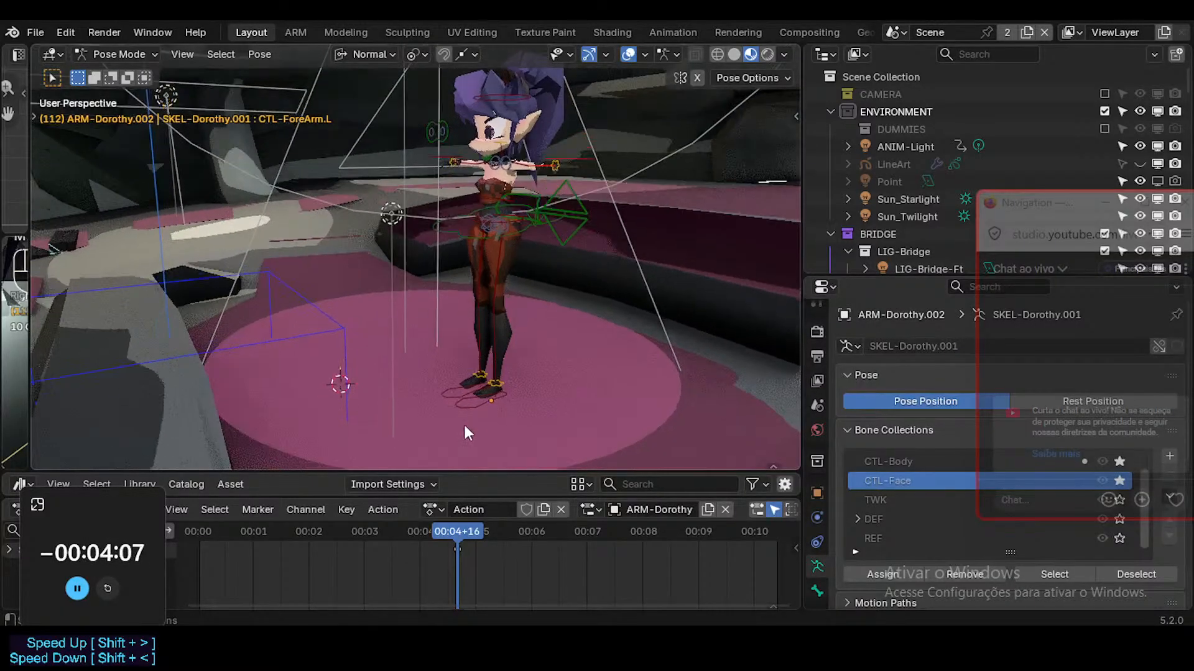
{"action": "key", "text": "shift+Left"}
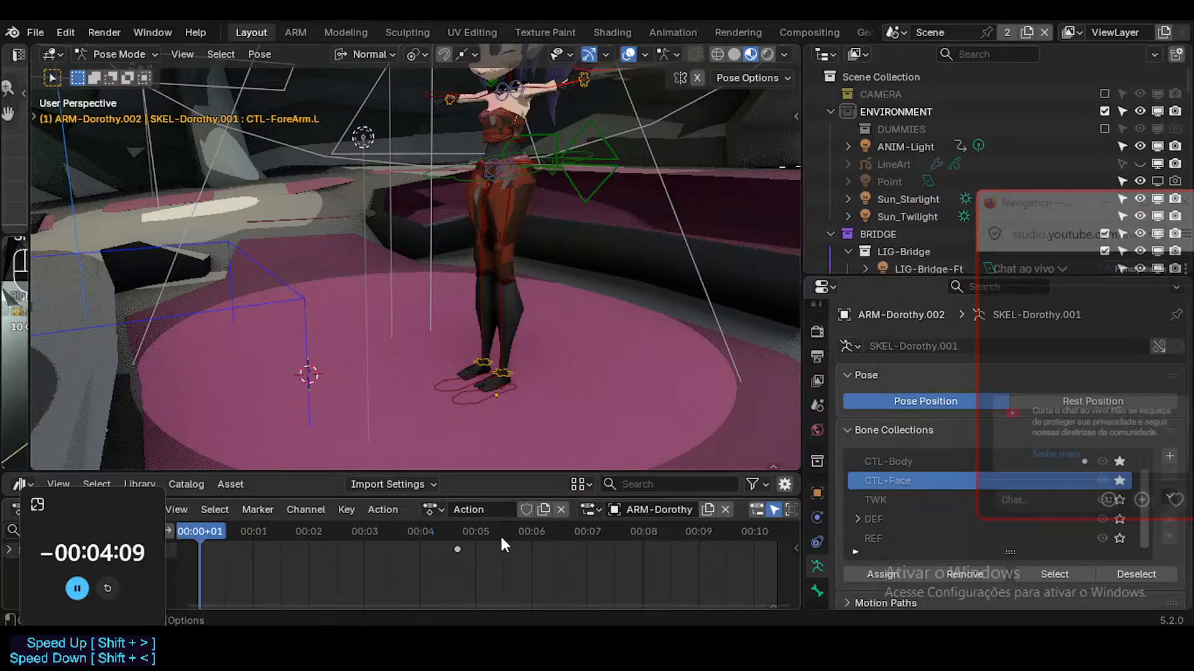
{"action": "key", "text": "x"}
{"action": "left_click", "coordinate": [500, 548]}
{"action": "left_click", "coordinate": [490, 402]}
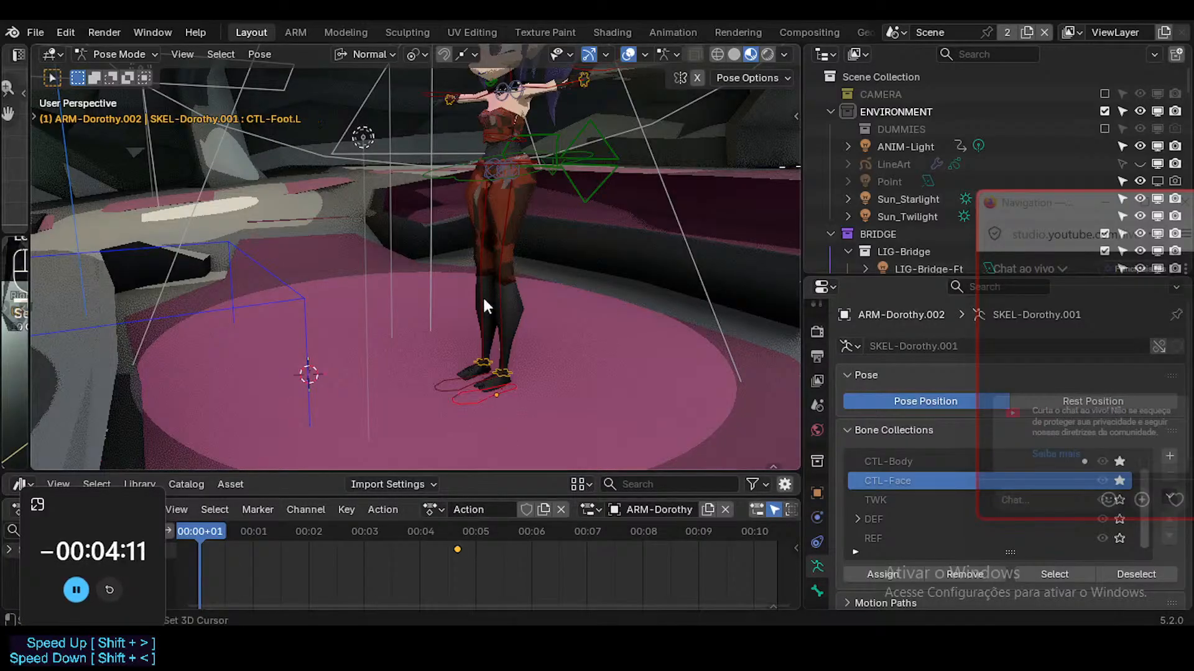
{"action": "middle_click_drag", "start_coordinate": [483, 299], "coordinate": [481, 365], "text": "shift"}
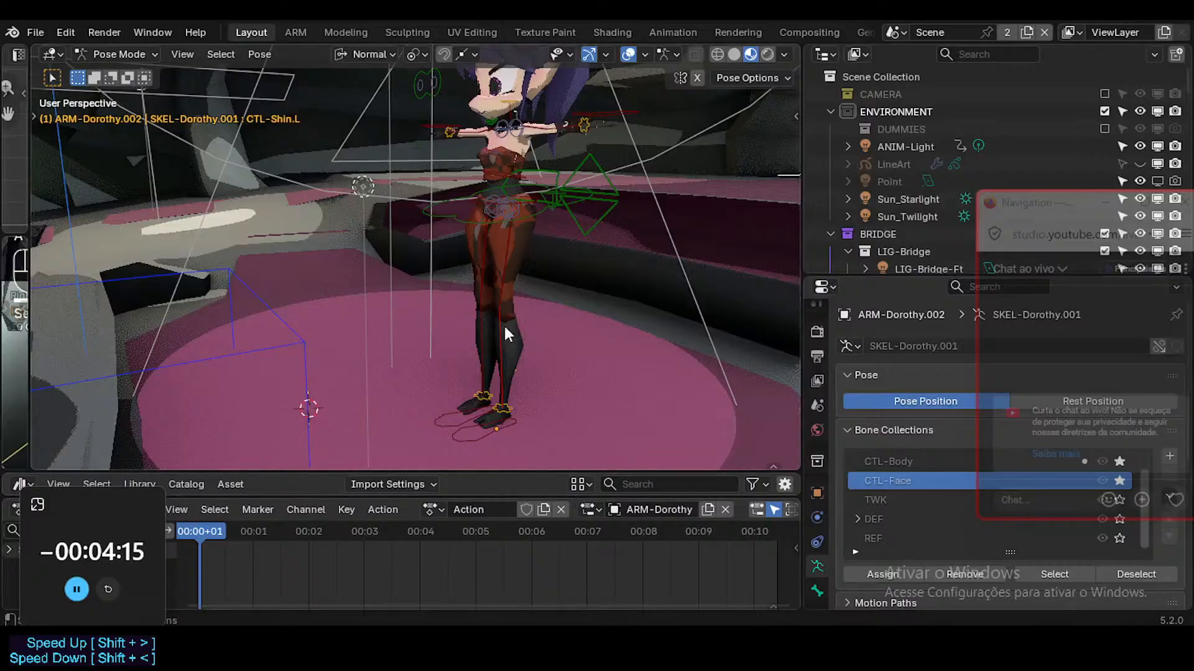
{"action": "left_click", "coordinate": [511, 292]}
{"action": "key", "text": "x"}
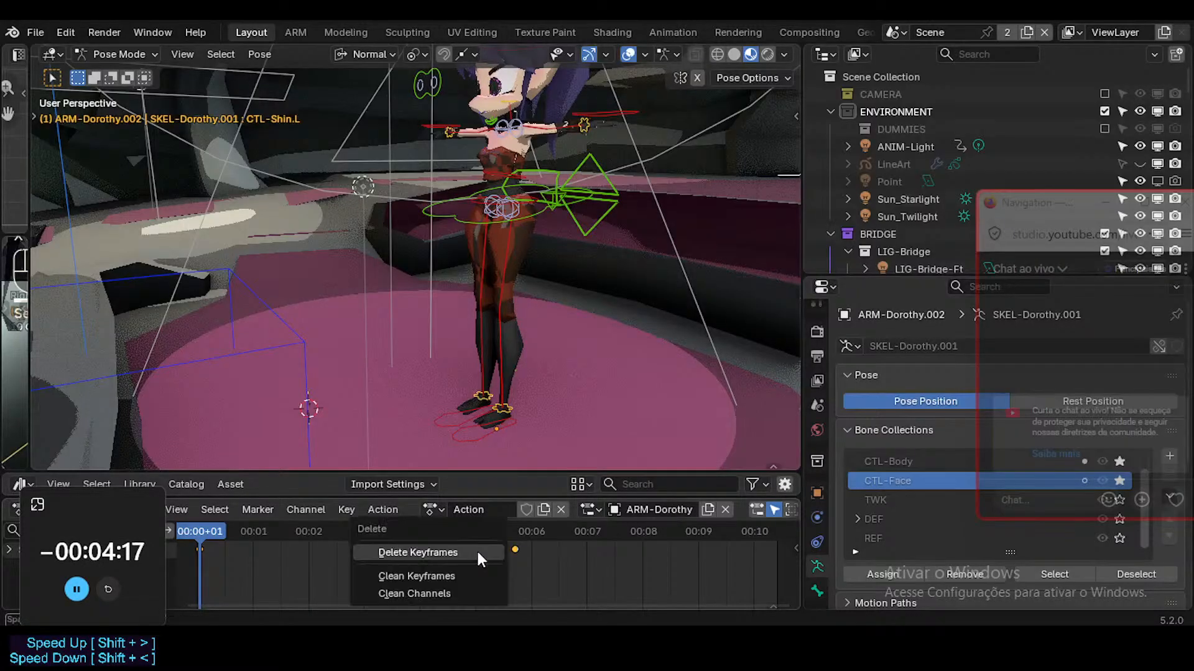
{"action": "left_click", "coordinate": [477, 549]}
Turn on Auto IK in the pose options and widen the 3D viewport
{"action": "key", "text": "n"}
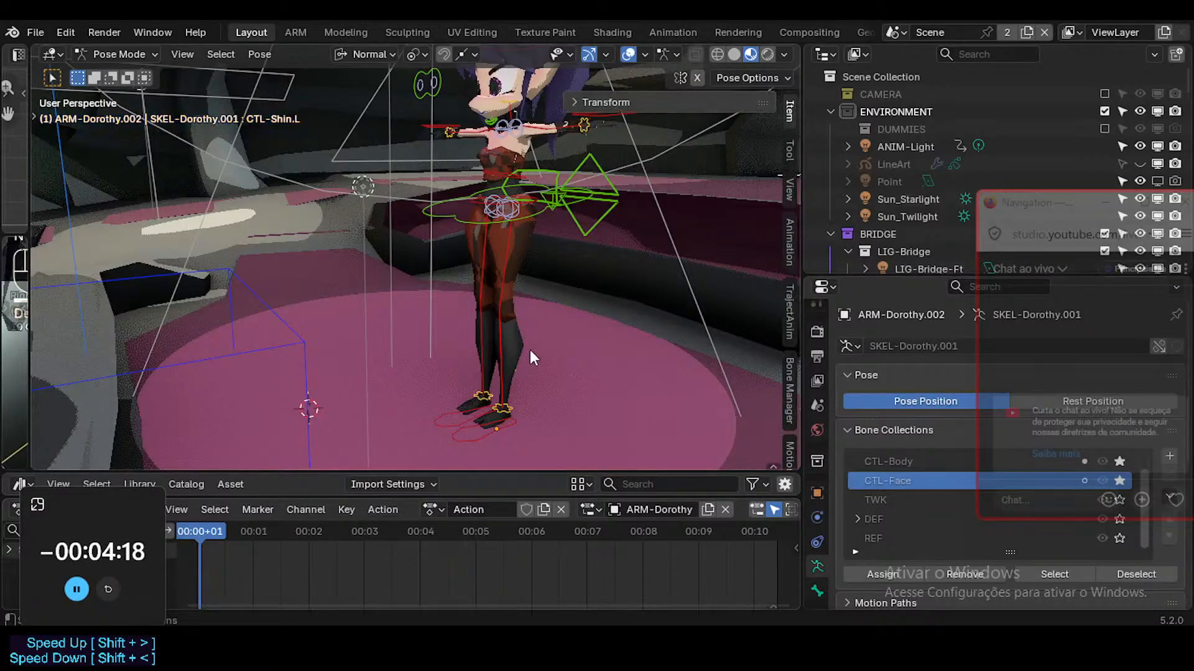
{"action": "left_click", "coordinate": [787, 151]}
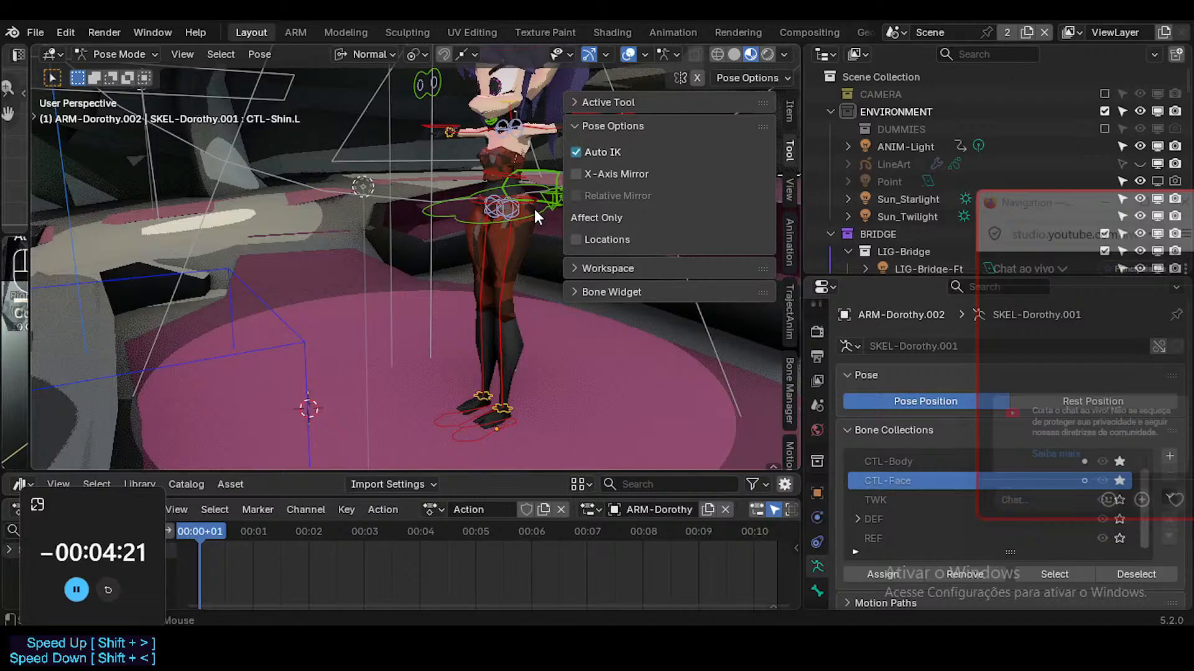
{"action": "middle_click_drag", "start_coordinate": [487, 267], "coordinate": [422, 380]}
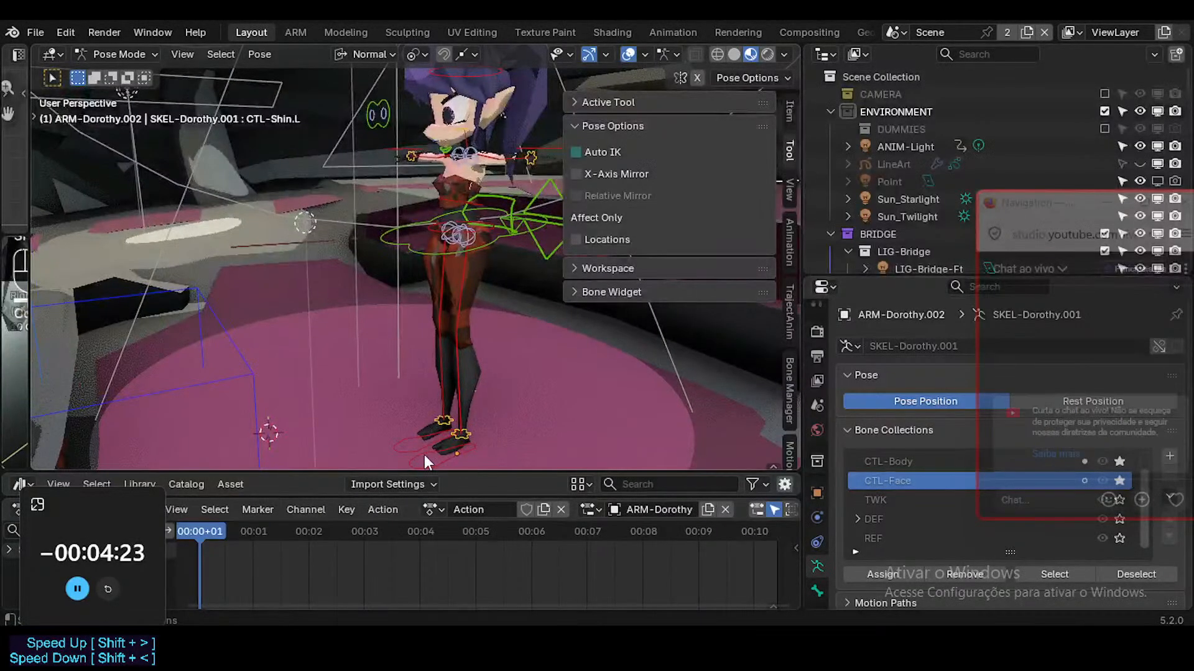
{"action": "left_click", "coordinate": [576, 152]}
{"action": "left_click_drag", "start_coordinate": [809, 214], "coordinate": [873, 214]}
Move the left shin control from a side view to test Auto IK with a chain length of 1
{"action": "middle_click_drag", "start_coordinate": [454, 305], "coordinate": [487, 398]}
{"action": "key", "text": "g"}
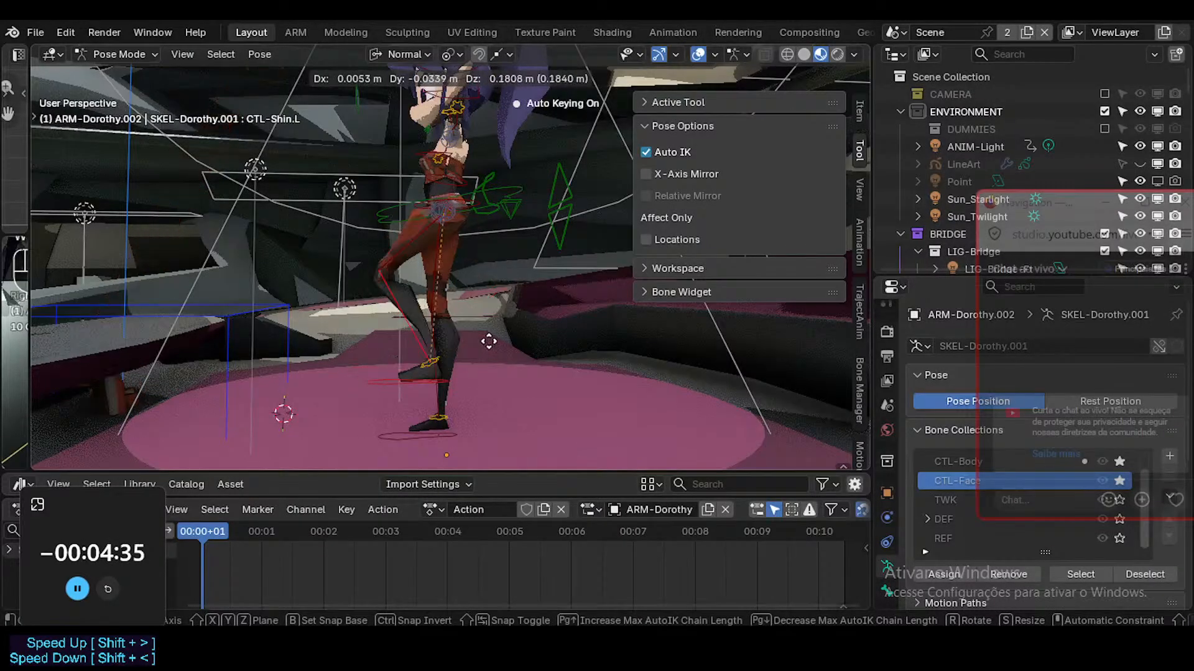
{"action": "key", "text": "Page_Up"}
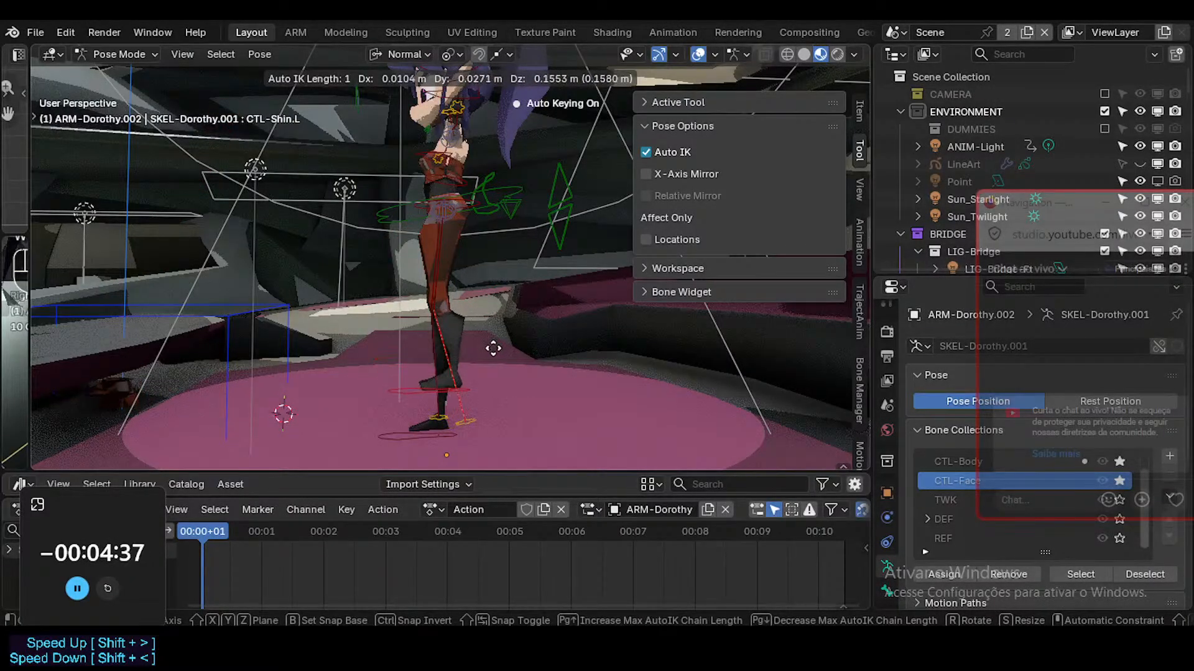
Set the Auto IK chain length to 2 and move the left shin control to raise the left leg with its knee bent forward
{"action": "key", "text": "Page_Up"}
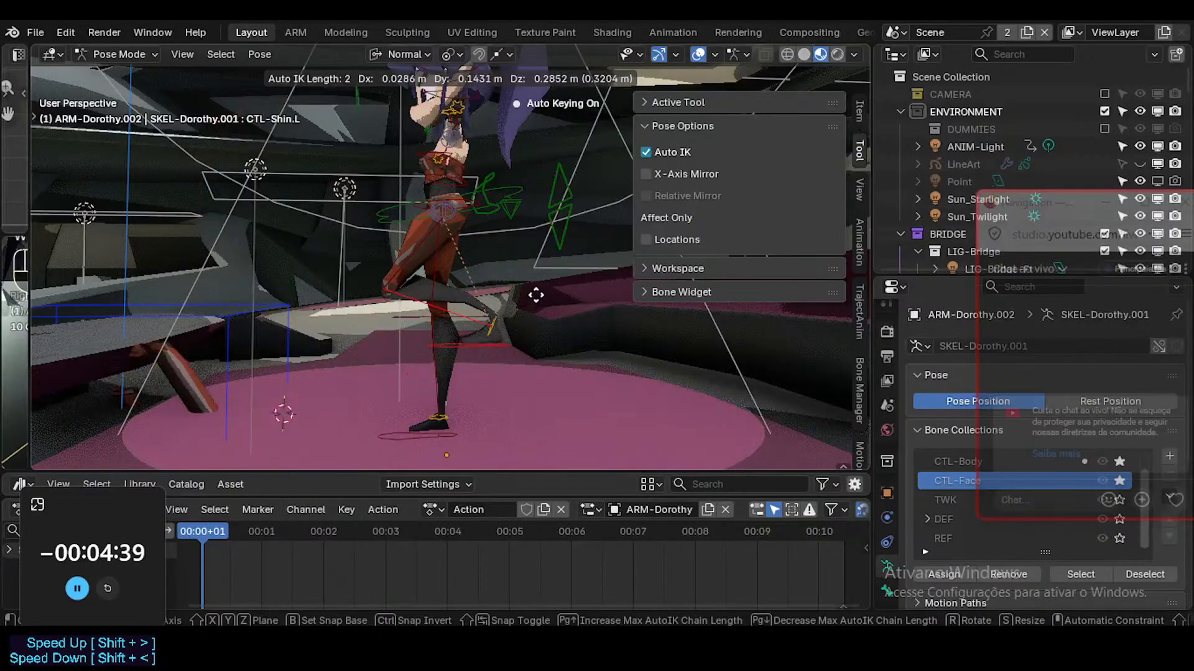
{"action": "left_click", "coordinate": [515, 336]}
{"action": "middle_click_drag", "start_coordinate": [515, 336], "coordinate": [498, 390]}
{"action": "key", "text": "g"}
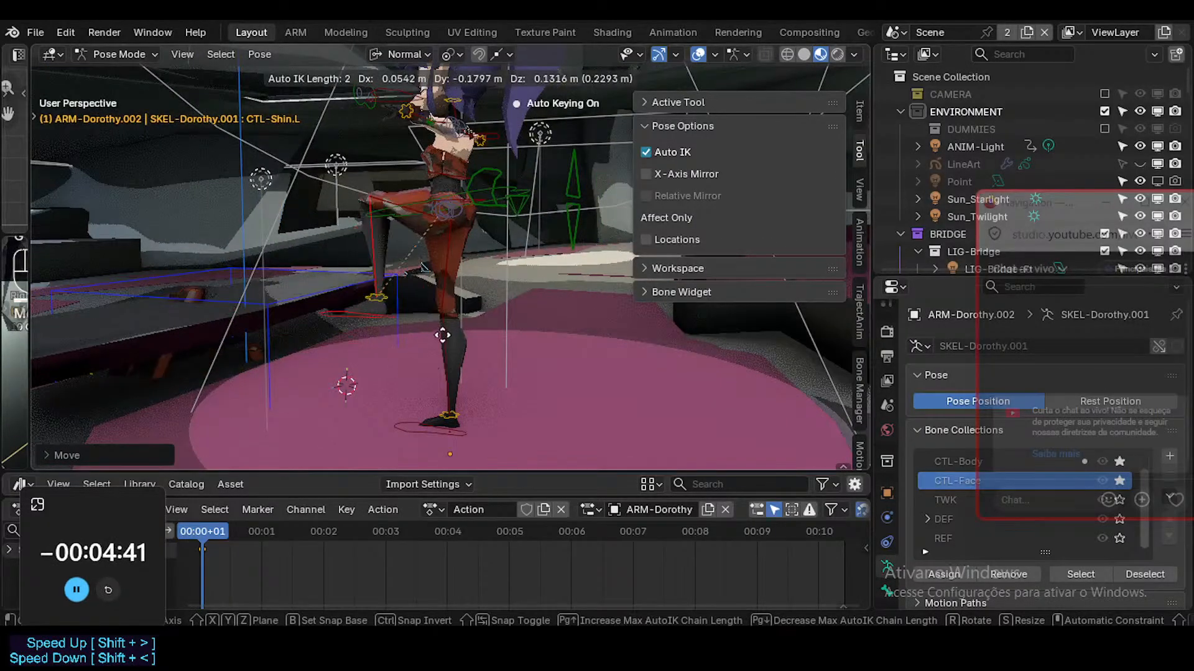
{"action": "middle_click_drag", "start_coordinate": [433, 330], "coordinate": [373, 367]}
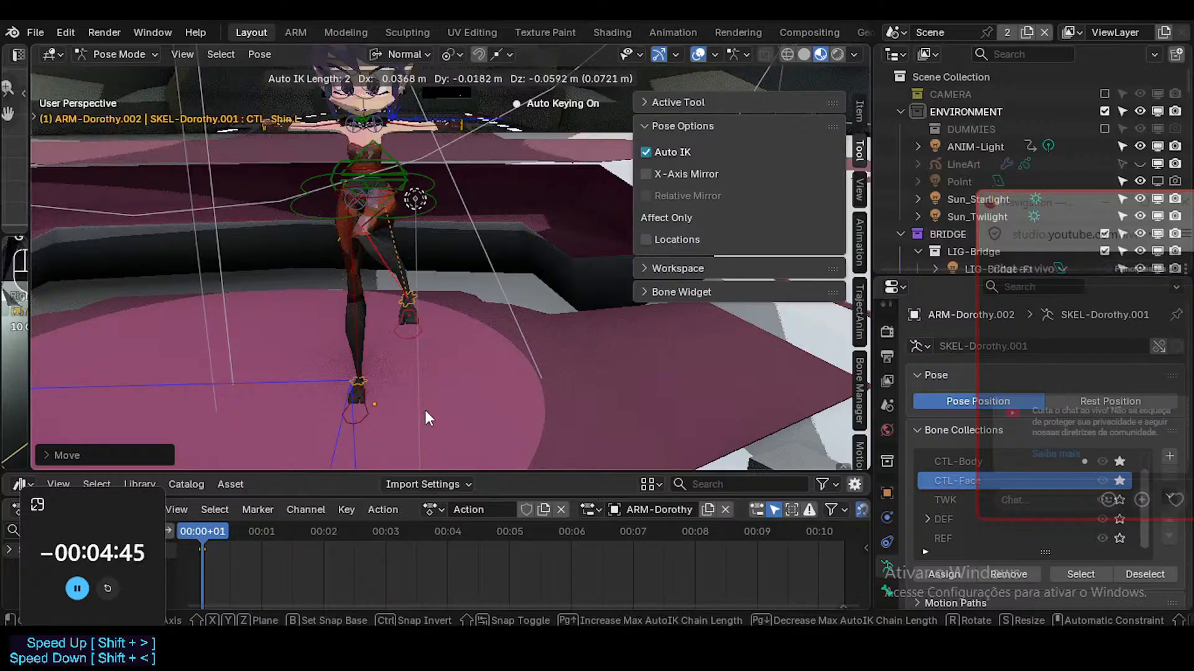
{"action": "left_click", "coordinate": [426, 416]}
{"action": "middle_click_drag", "start_coordinate": [426, 410], "coordinate": [301, 389]}
{"action": "key", "text": "g"}
{"action": "left_click", "coordinate": [385, 391]}
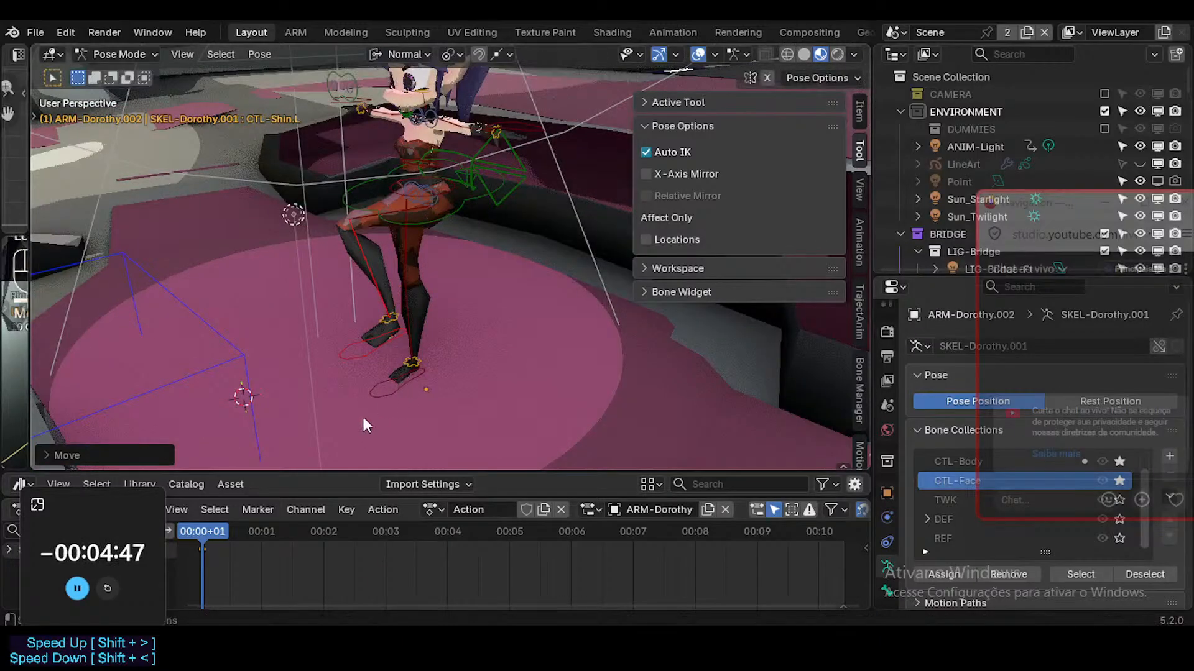
At frame 81, move the left shin control down and forward so the left foot steps onto the floor
{"action": "left_click_drag", "start_coordinate": [201, 527], "coordinate": [408, 529]}
{"action": "middle_click_drag", "start_coordinate": [464, 431], "coordinate": [341, 306]}
{"action": "key", "text": "g"}
{"action": "left_click", "coordinate": [408, 315]}
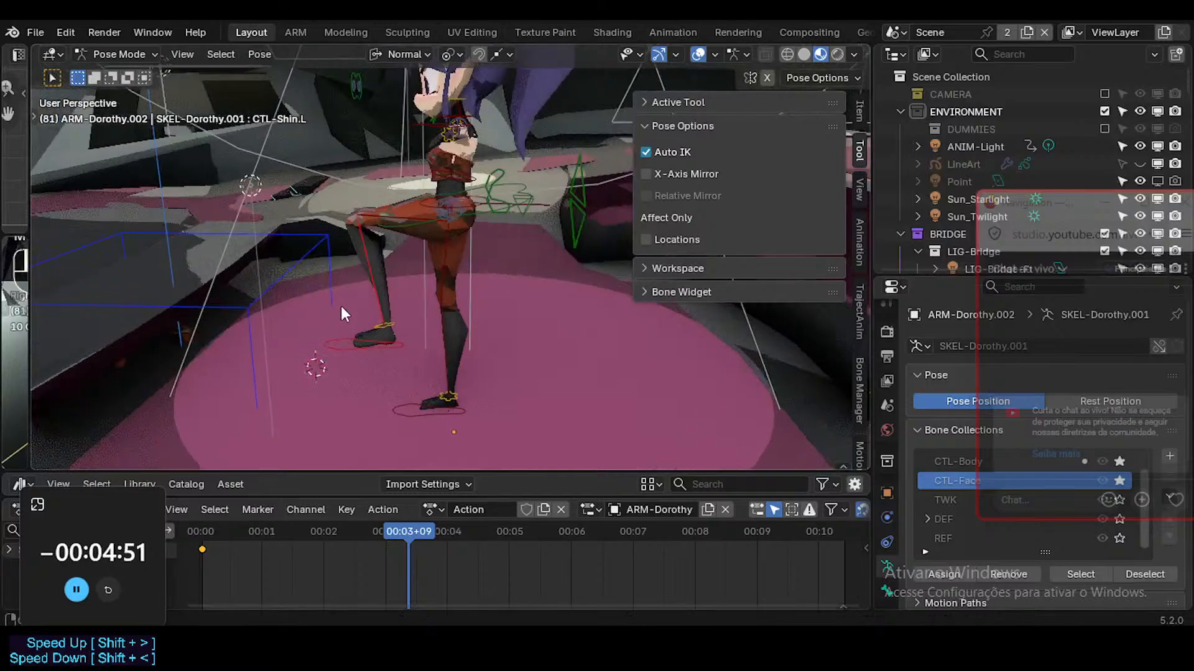
{"action": "key", "text": "g"}
{"action": "left_click", "coordinate": [346, 391]}
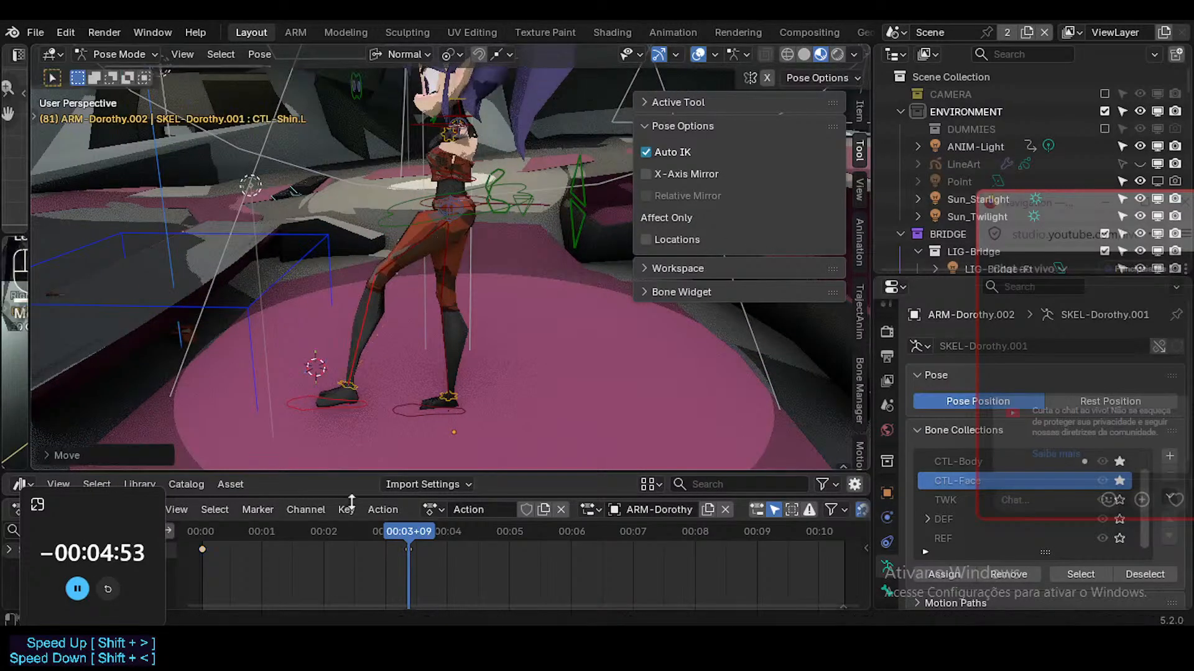
{"action": "left_click", "coordinate": [407, 542]}
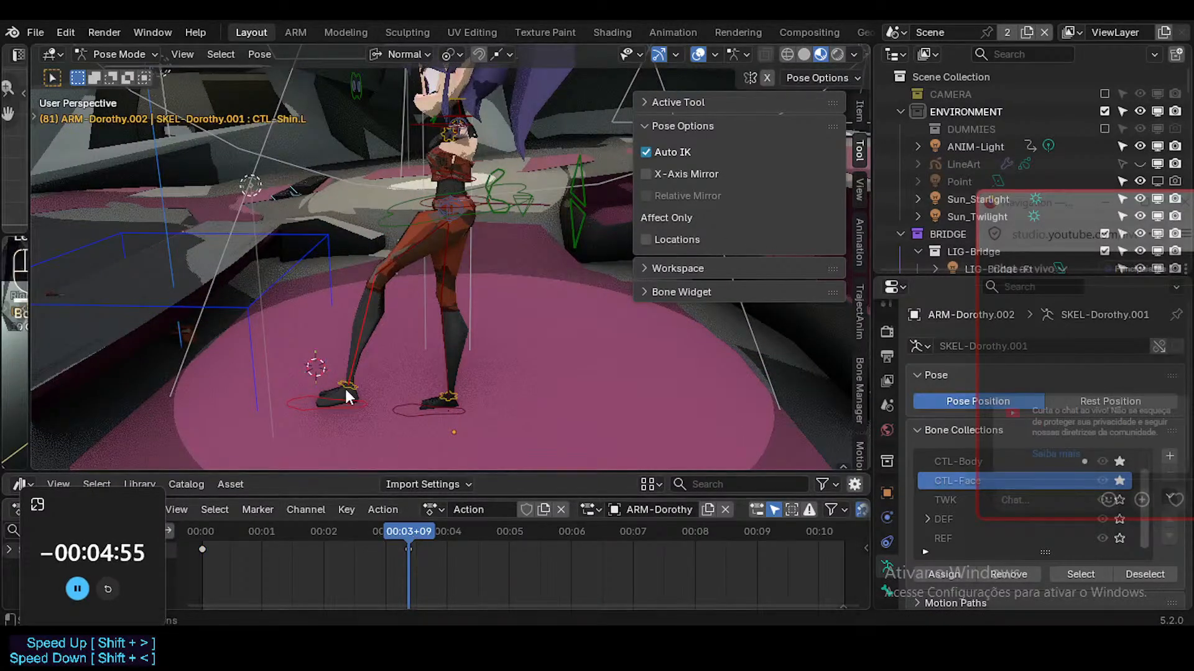
Calculate the motion path of the left foot control and scrub the animation to frame 43
{"action": "left_click", "coordinate": [326, 405]}
{"action": "key", "text": "p"}
{"action": "left_click", "coordinate": [319, 477]}
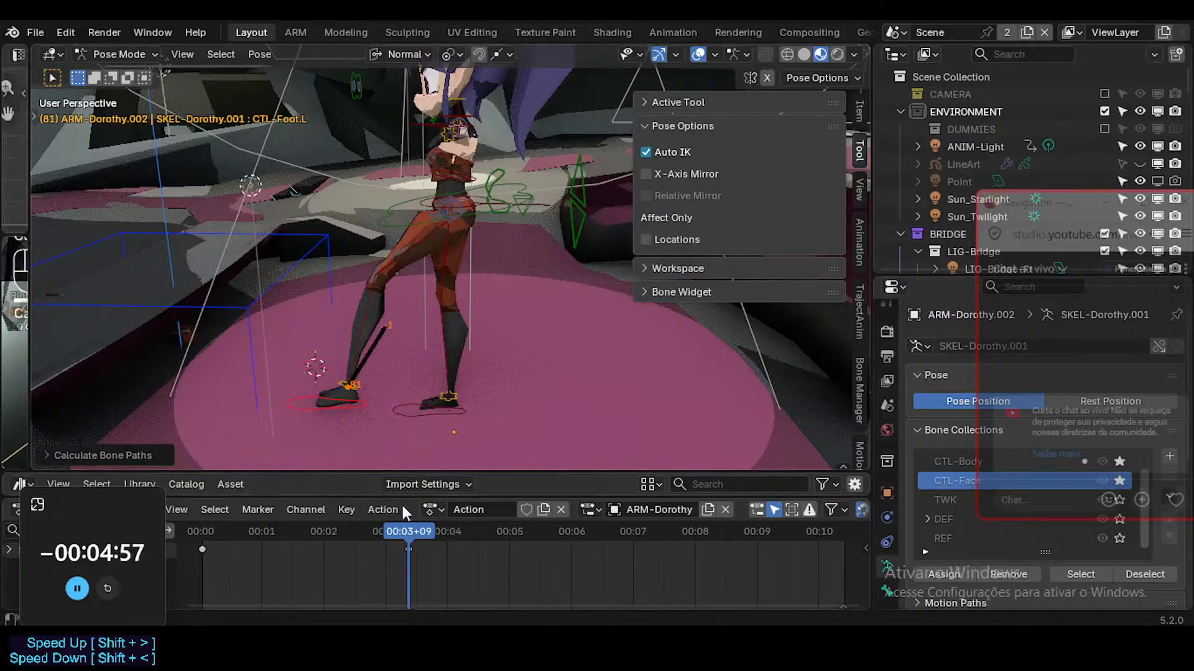
{"action": "left_click_drag", "start_coordinate": [412, 539], "coordinate": [311, 513]}
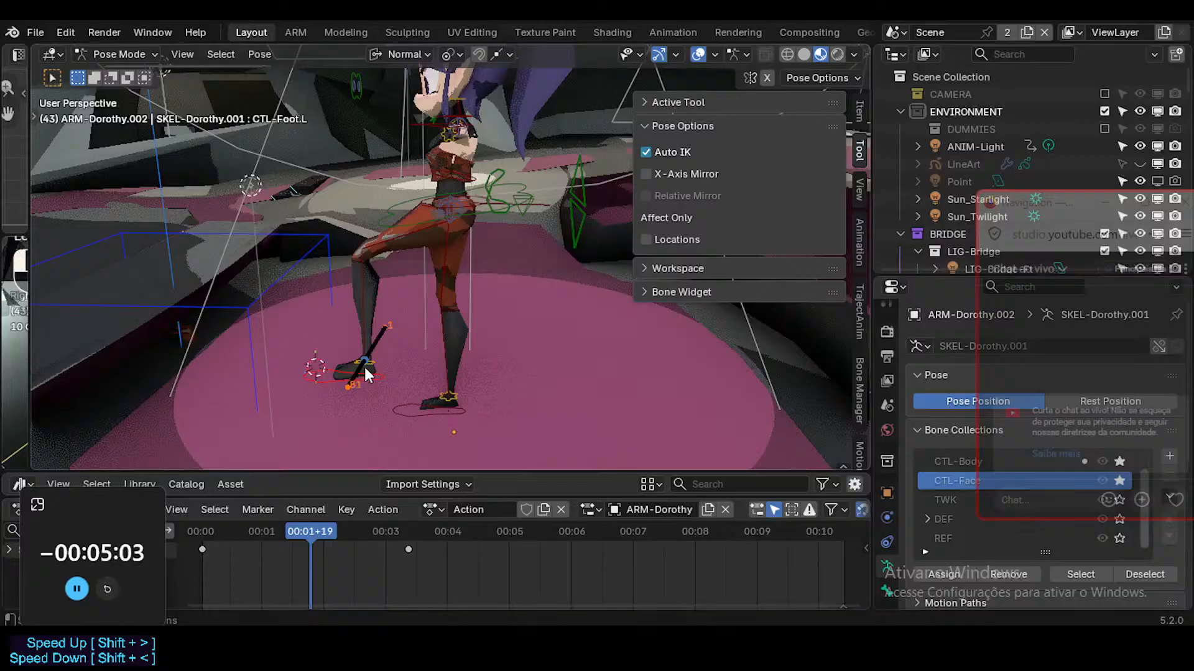
{"action": "scroll", "coordinate": [368, 389], "scroll_direction": "up", "scroll_amount": 2}
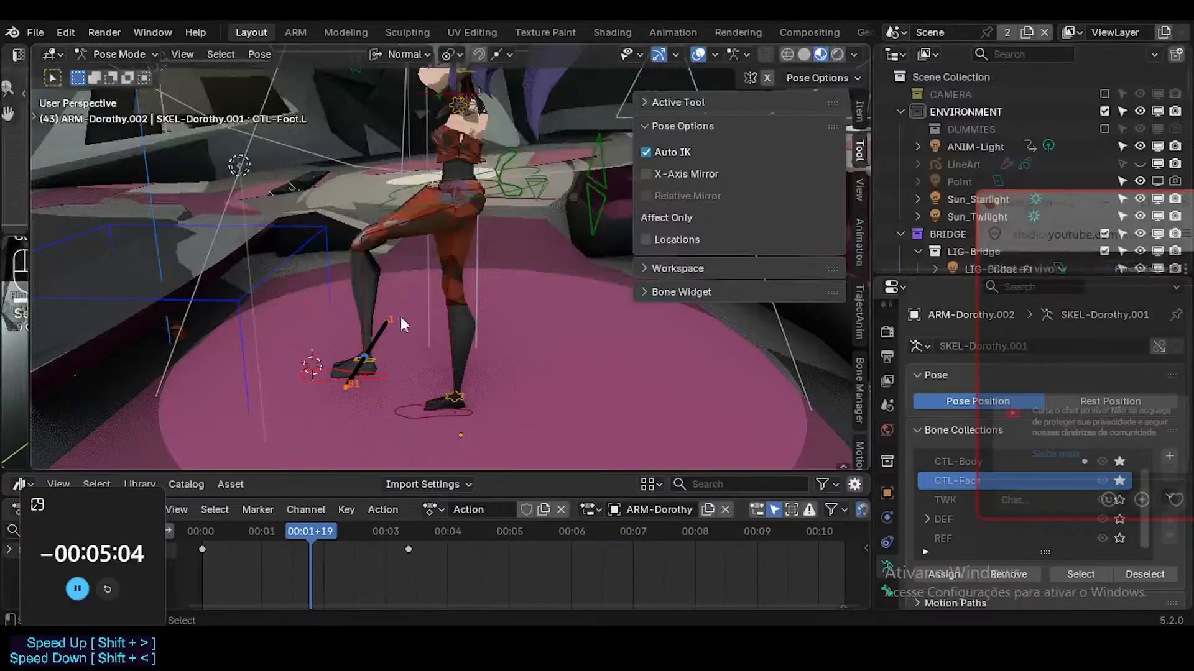
Set the snap target for transforms to Vertex
{"action": "left_click", "coordinate": [511, 54]}
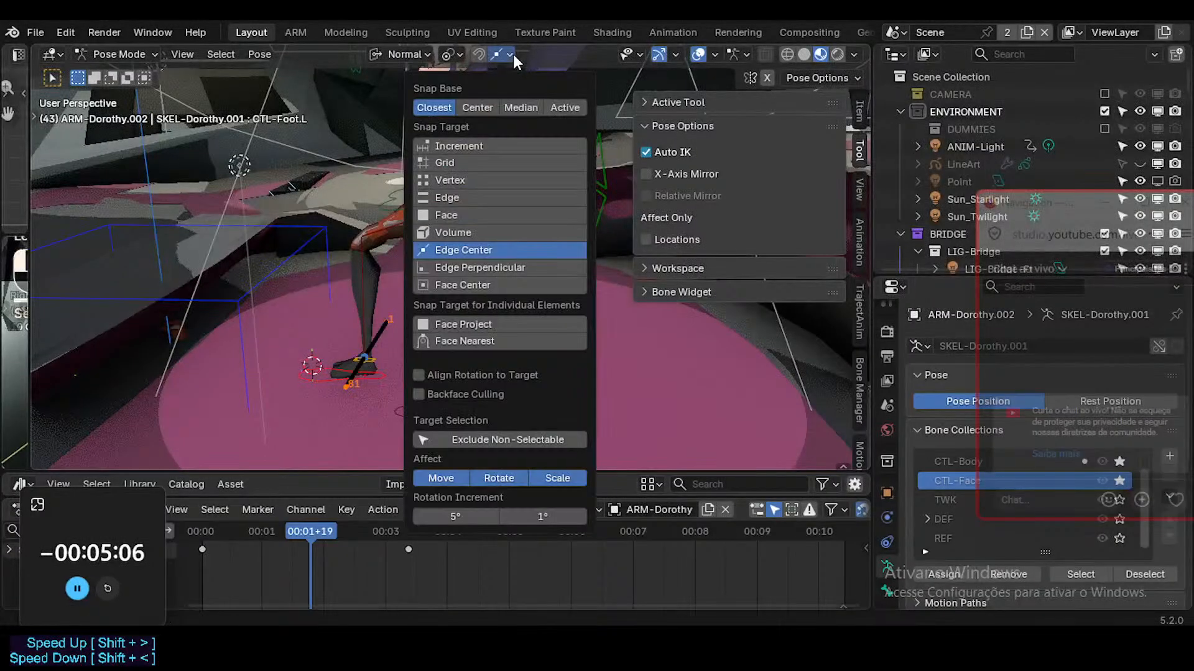
{"action": "left_click", "coordinate": [463, 181]}
{"action": "key", "text": "ctrl+shift+Tab"}
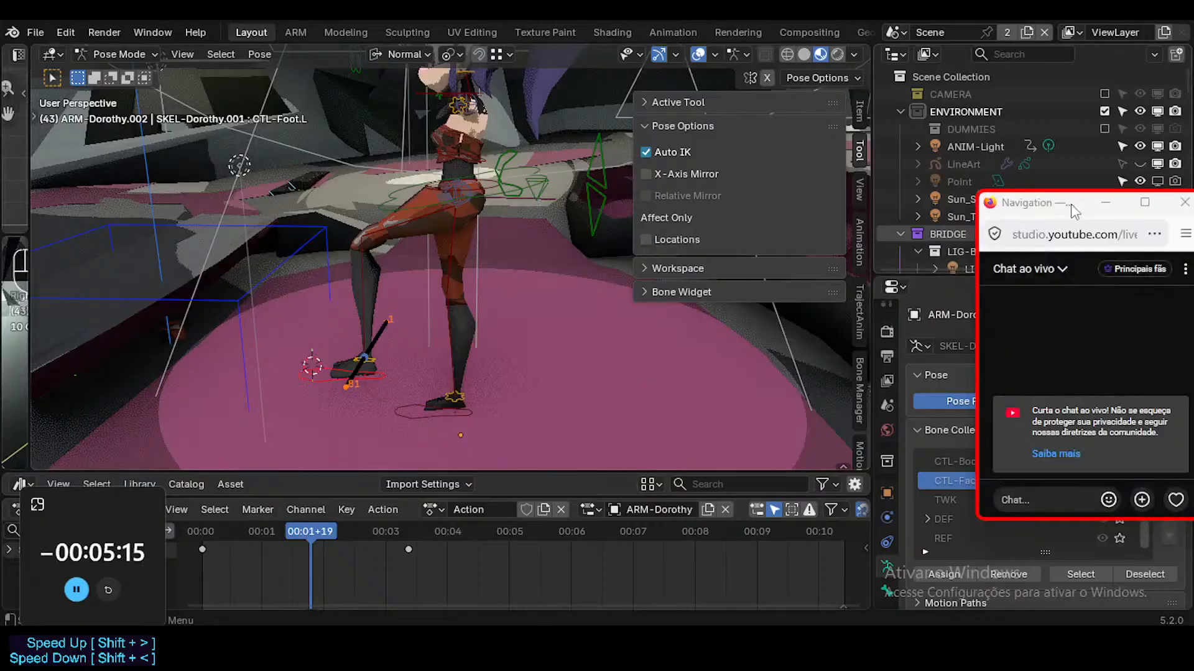
Move the live chat window away from the outliner and collapse the ENVIRONMENT, BRIDGE, CORRIDOR and MEDIATHEQUE collections
{"action": "left_click_drag", "start_coordinate": [993, 211], "coordinate": [993, 371]}
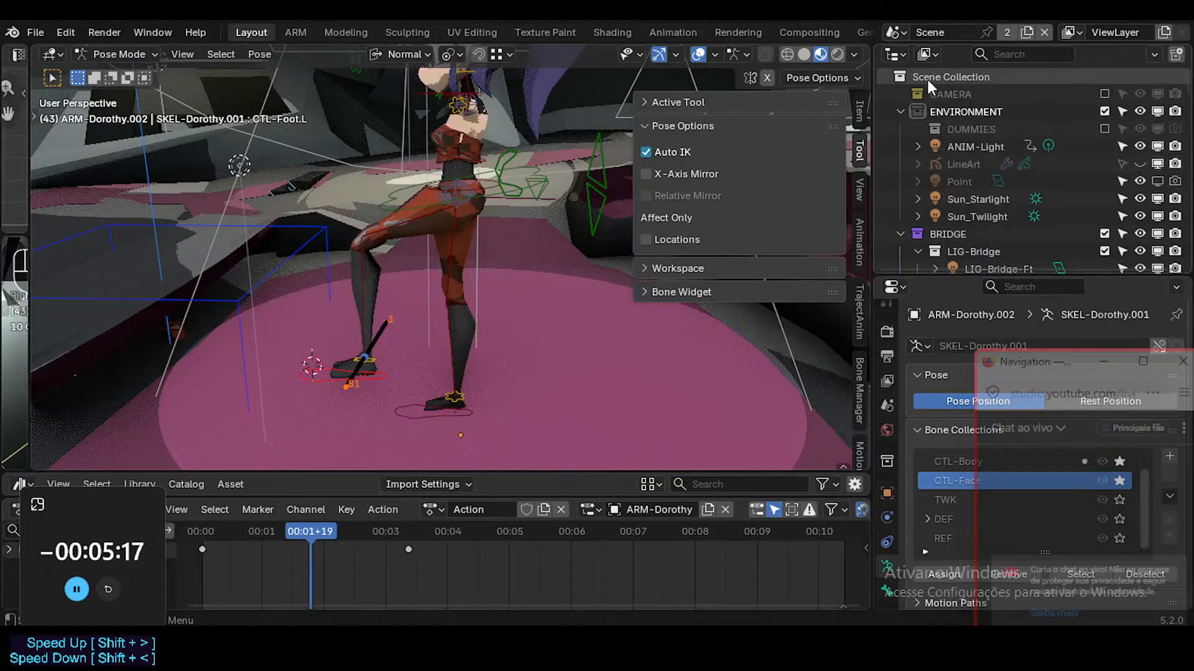
{"action": "left_click", "coordinate": [902, 113]}
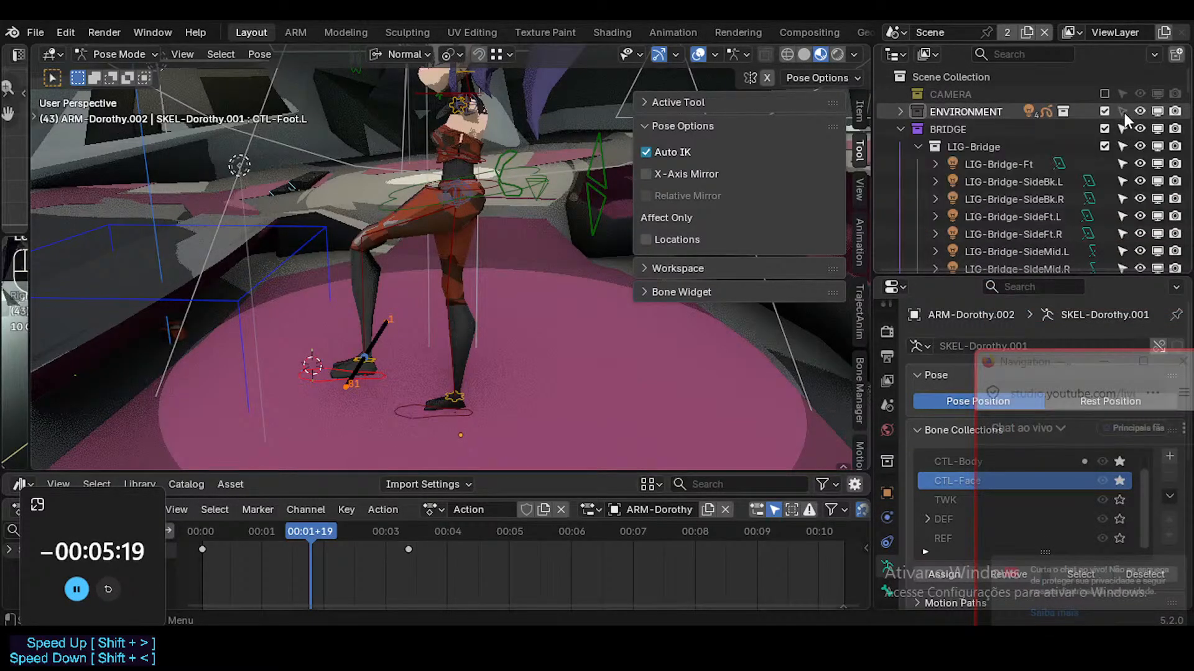
{"action": "left_click", "coordinate": [902, 129]}
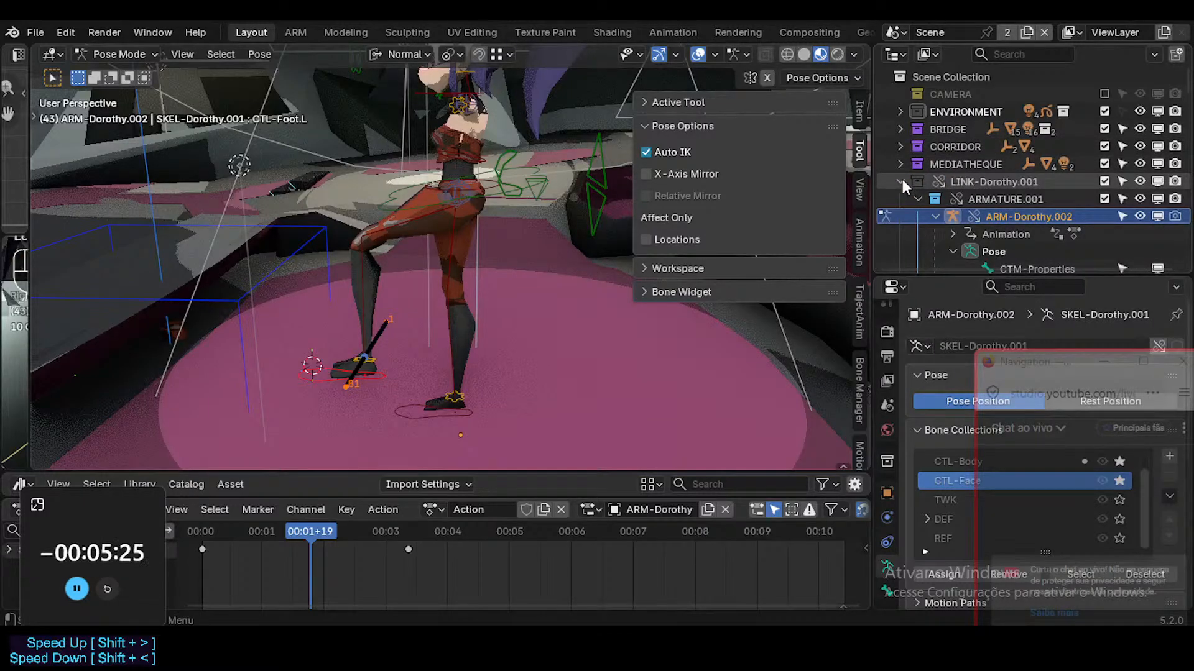
Create a new collection inside ENVIRONMENT and collapse the LINK-Dorothy.001 collection
{"action": "right_click", "coordinate": [943, 110]}
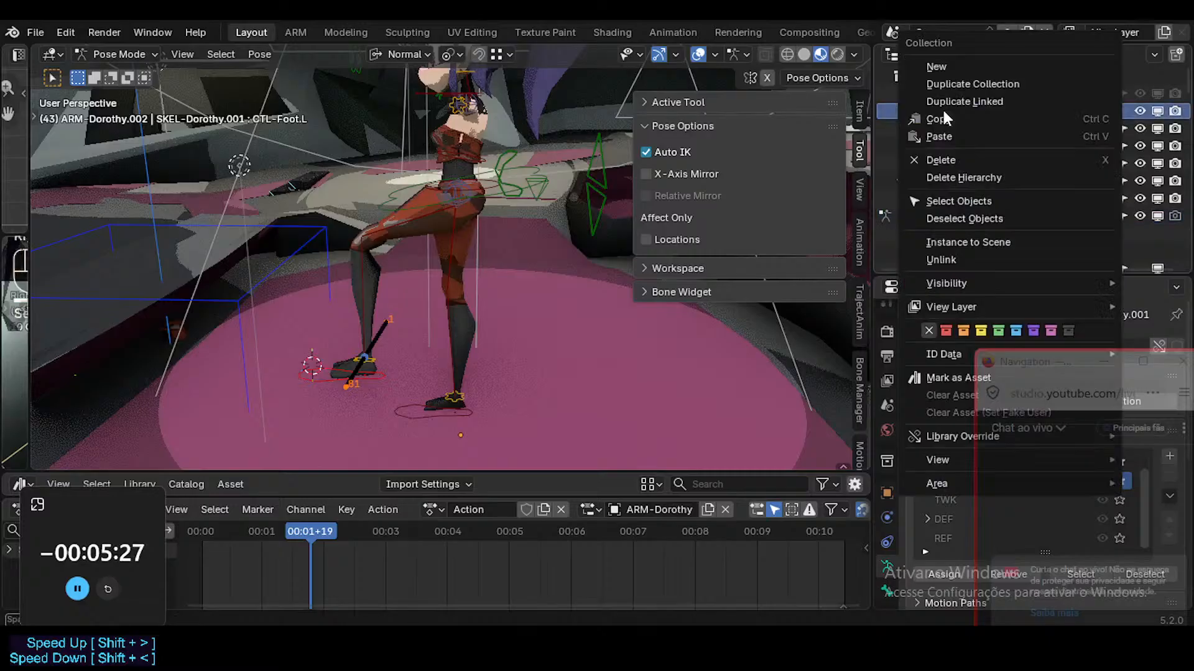
{"action": "left_click", "coordinate": [960, 67]}
{"action": "scroll", "coordinate": [946, 173], "scroll_direction": "down", "scroll_amount": 4}
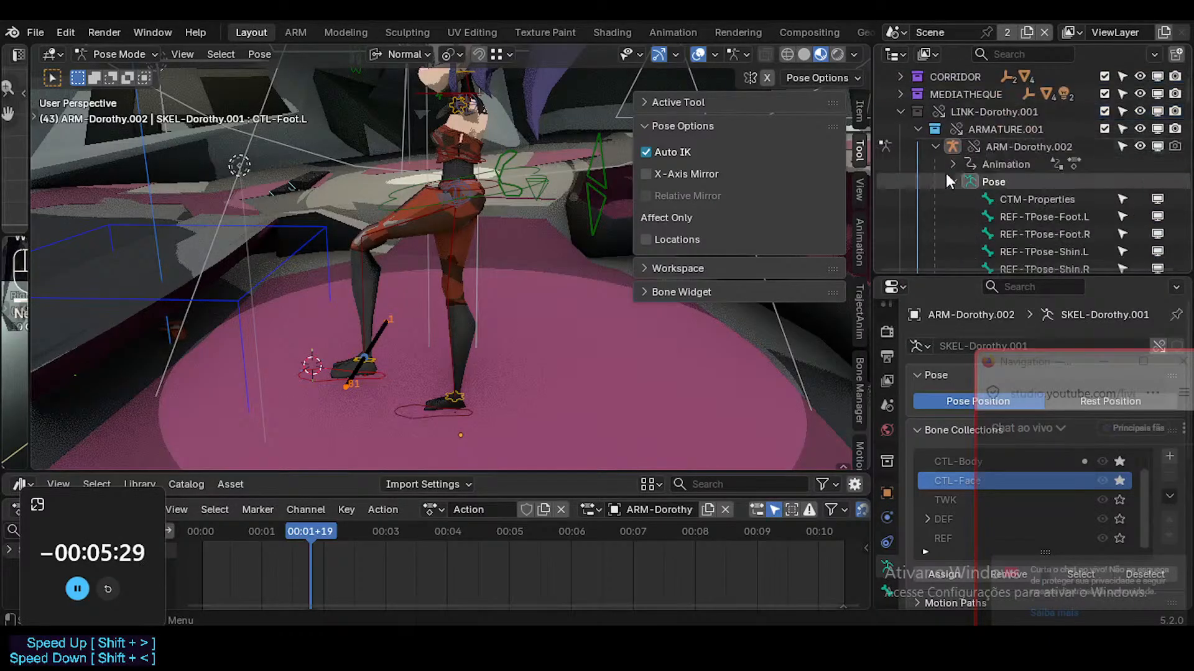
{"action": "left_click", "coordinate": [899, 115]}
{"action": "mouse_move", "coordinate": [957, 178]}
{"action": "left_mouse_down"}
{"action": "mouse_move", "coordinate": [972, 151]}
{"action": "mouse_move", "coordinate": [967, 180]}
{"action": "left_mouse_up"}
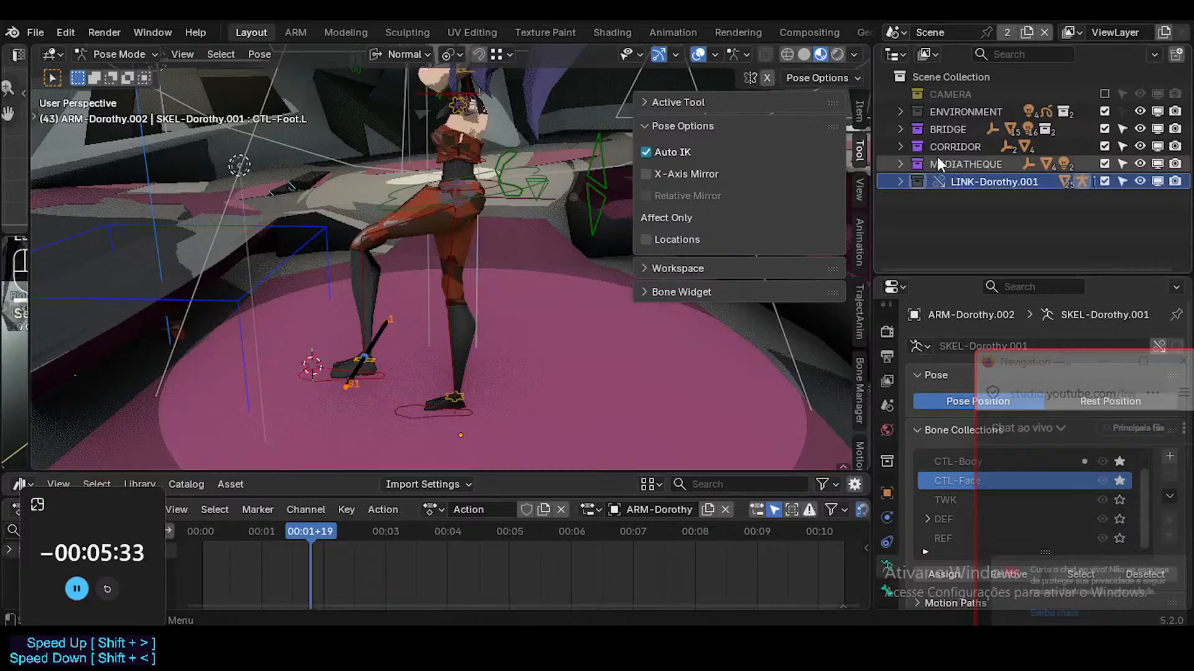
Create a new collection directly under Scene Collection and place it between ENVIRONMENT and BRIDGE
{"action": "left_click", "coordinate": [937, 109]}
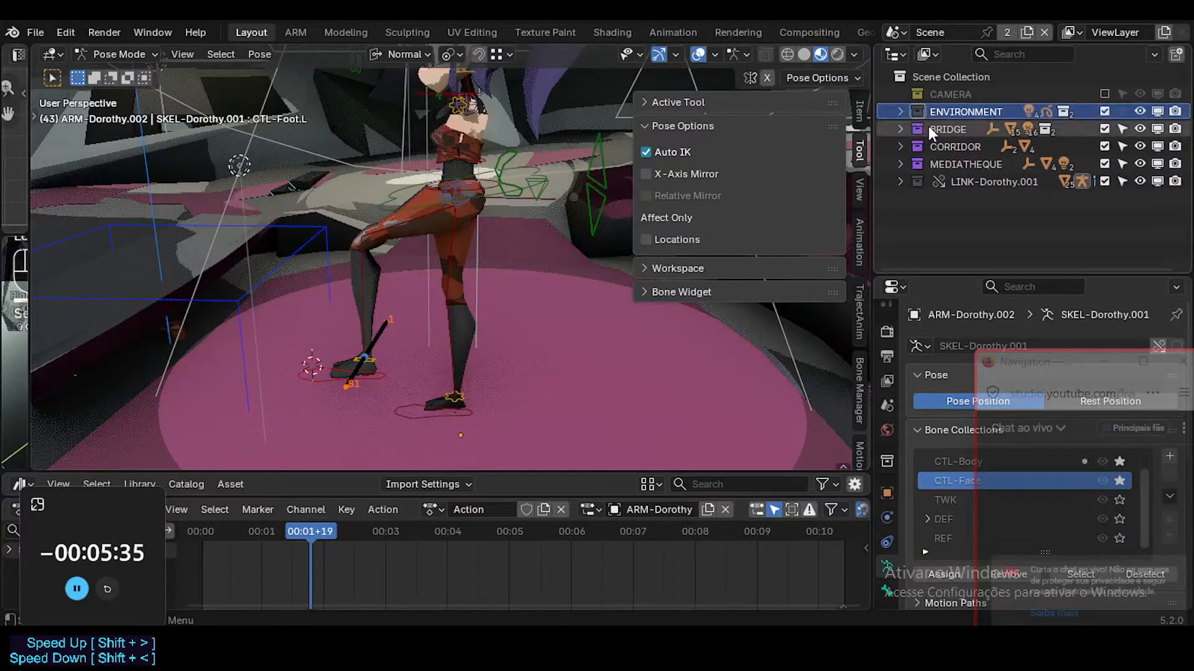
{"action": "left_click", "coordinate": [925, 76]}
{"action": "right_click", "coordinate": [924, 74]}
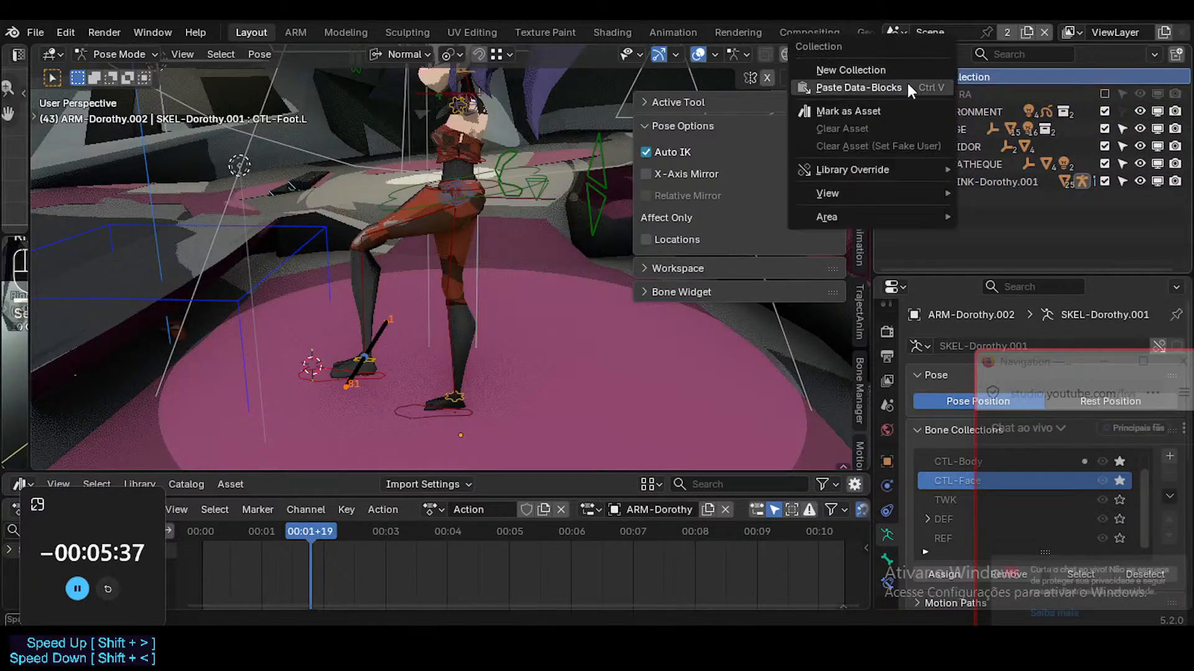
{"action": "left_click", "coordinate": [902, 70]}
{"action": "left_click", "coordinate": [946, 200]}
{"action": "left_click_drag", "start_coordinate": [945, 201], "coordinate": [962, 122]}
Name the new collection MIHO-SPACECRAFT
{"action": "double_click", "coordinate": [960, 129]}
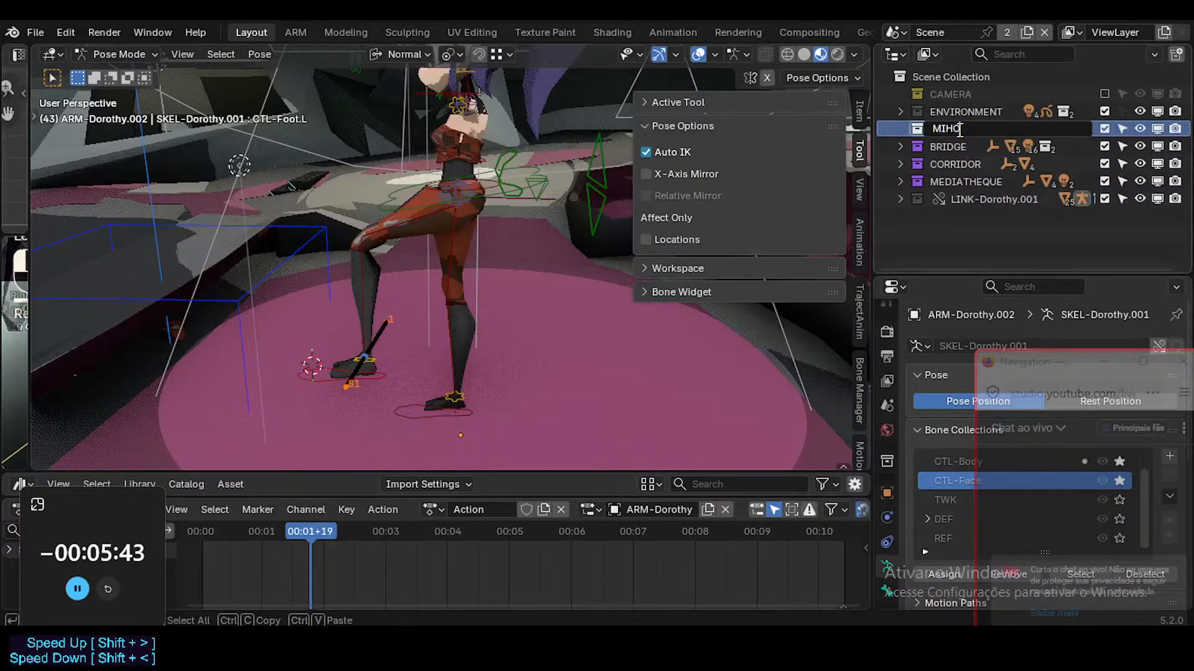
{"action": "type", "text": "MIHO SPACEC"}
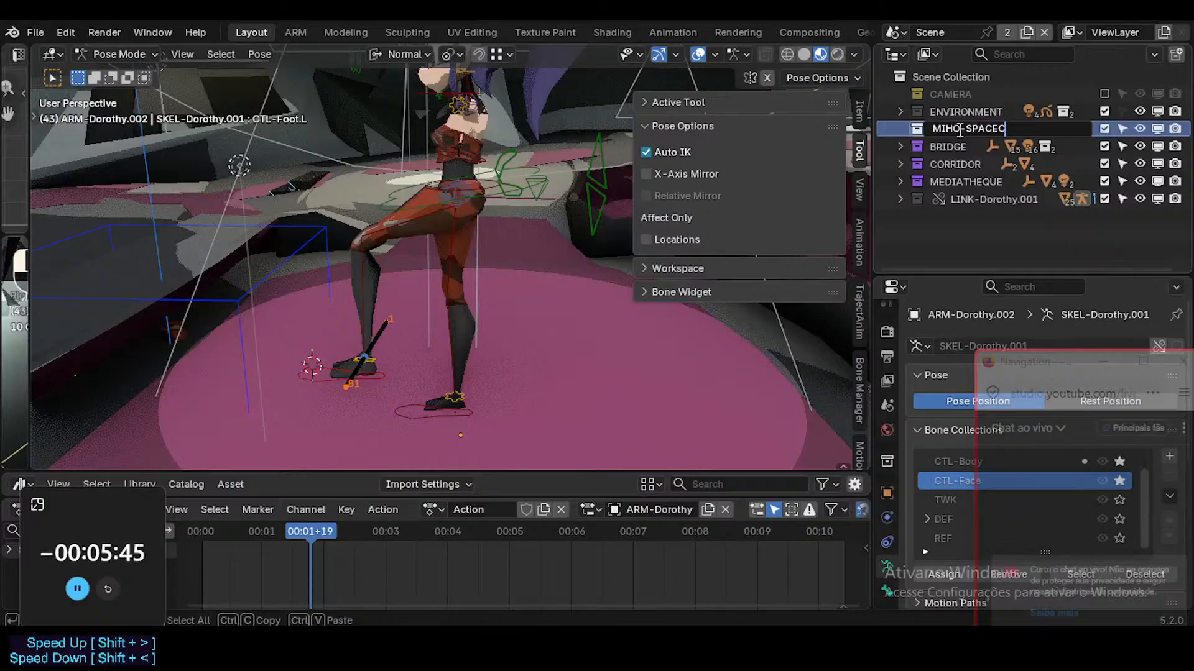
{"action": "type", "text": "RAFT"}
{"action": "key", "text": "Return"}
Rename the collection below ENVIRONMENT as SPACECRAFT_MIHO
{"action": "double_click", "coordinate": [958, 129]}
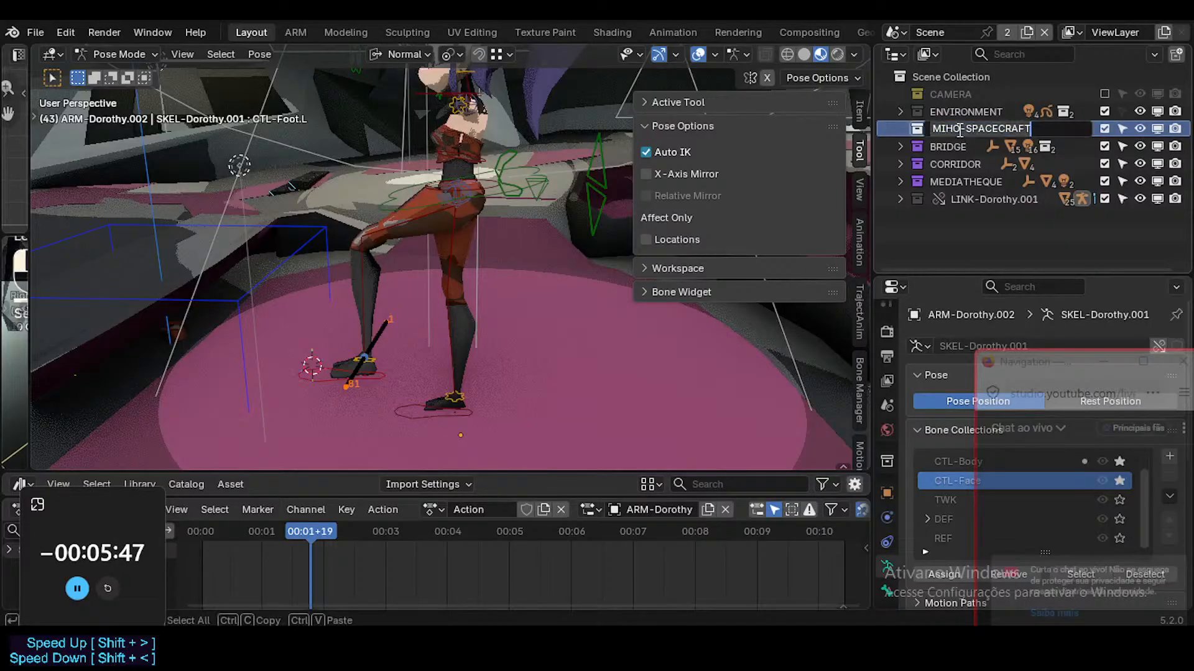
{"action": "left_click", "coordinate": [963, 129]}
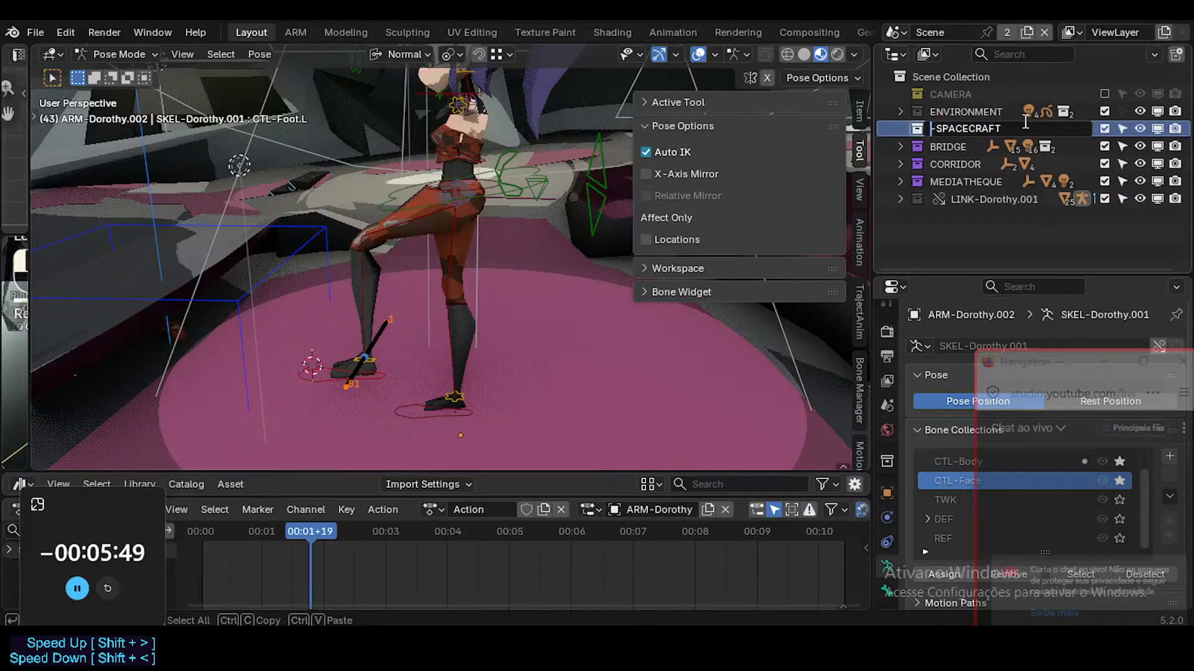
{"action": "type", "text": "S"}
{"action": "type", "text": "_M"}
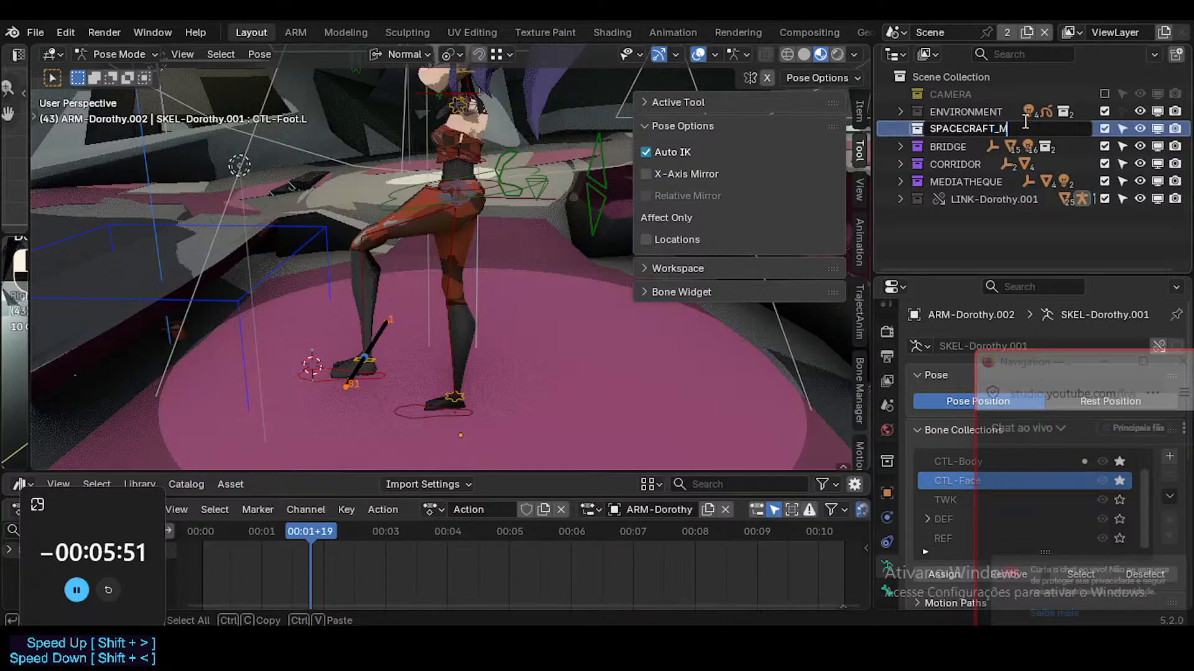
{"action": "type", "text": "IHO"}
{"action": "key", "text": "Return"}
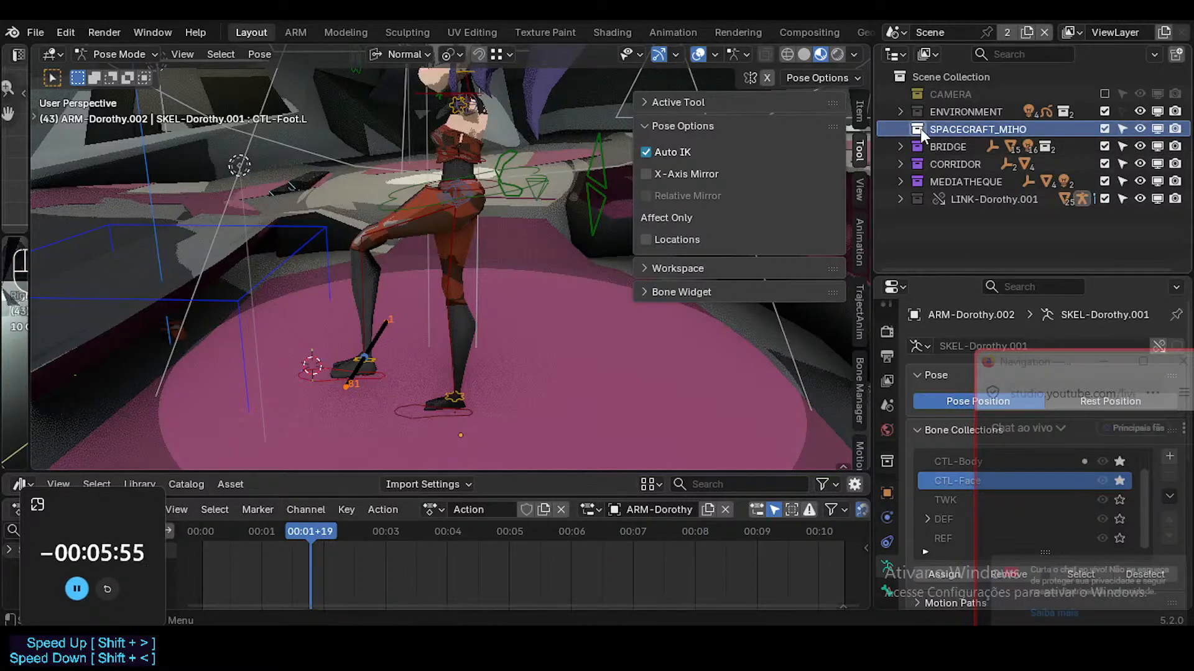
Clear the ENVIRONMENT collection's color tag and give the SPACECRAFT_MIHO collection a red color tag
{"action": "left_click", "coordinate": [920, 117]}
{"action": "right_click", "coordinate": [919, 117]}
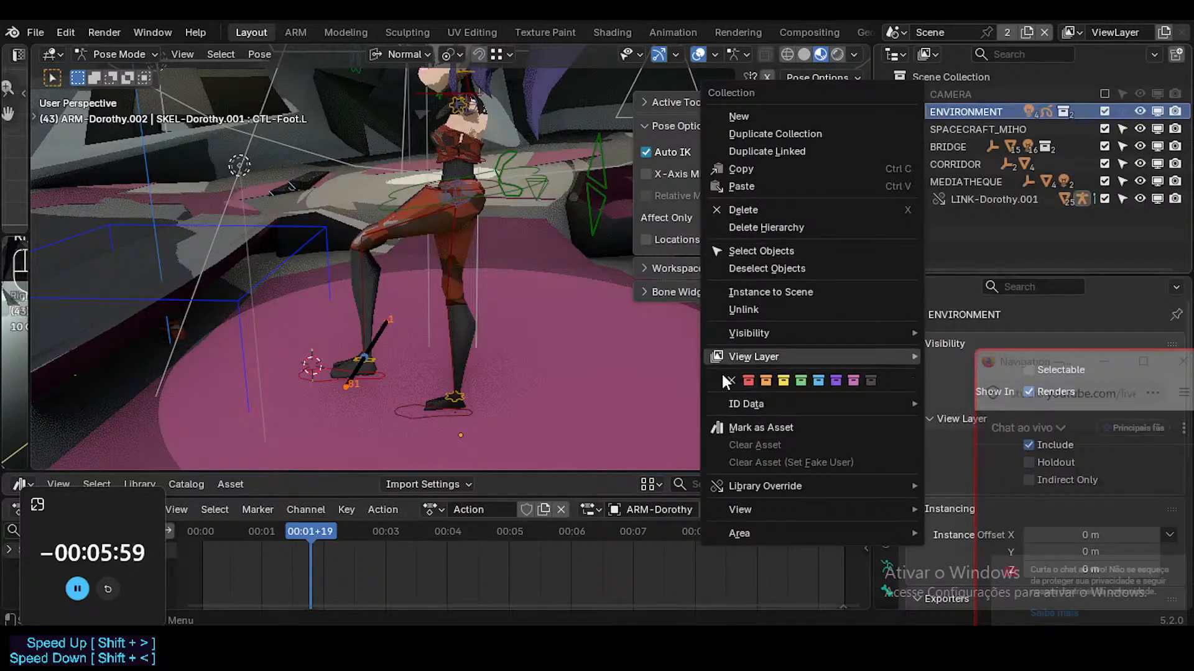
{"action": "left_click", "coordinate": [731, 380]}
{"action": "right_click", "coordinate": [915, 133]}
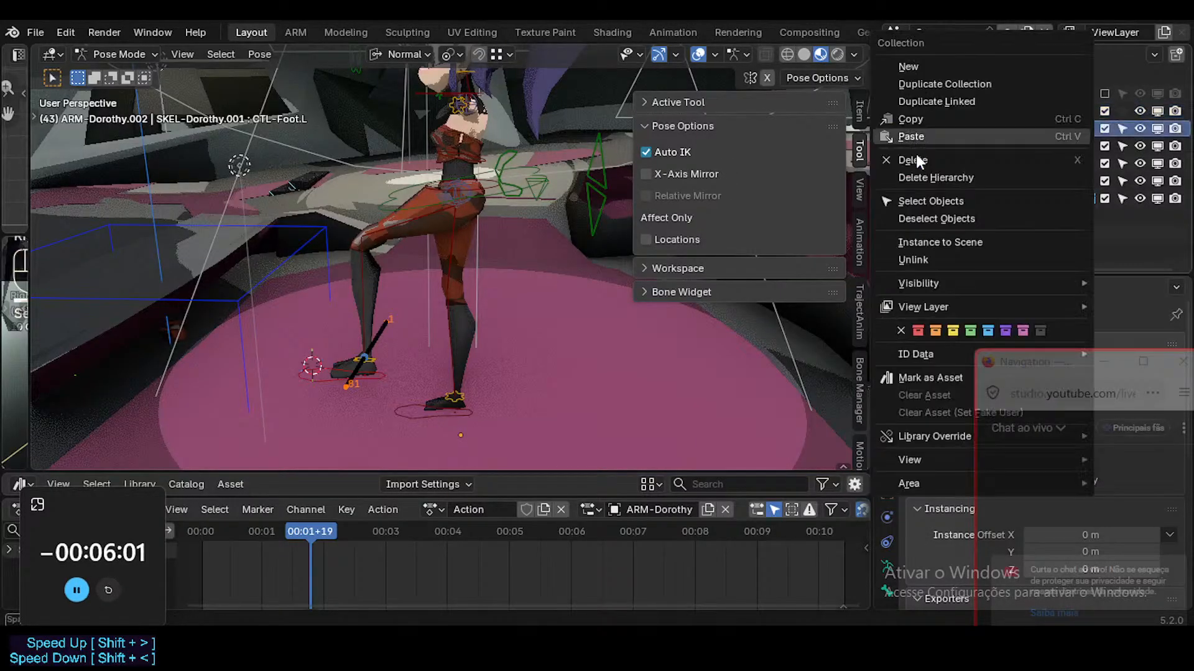
{"action": "left_click", "coordinate": [917, 330]}
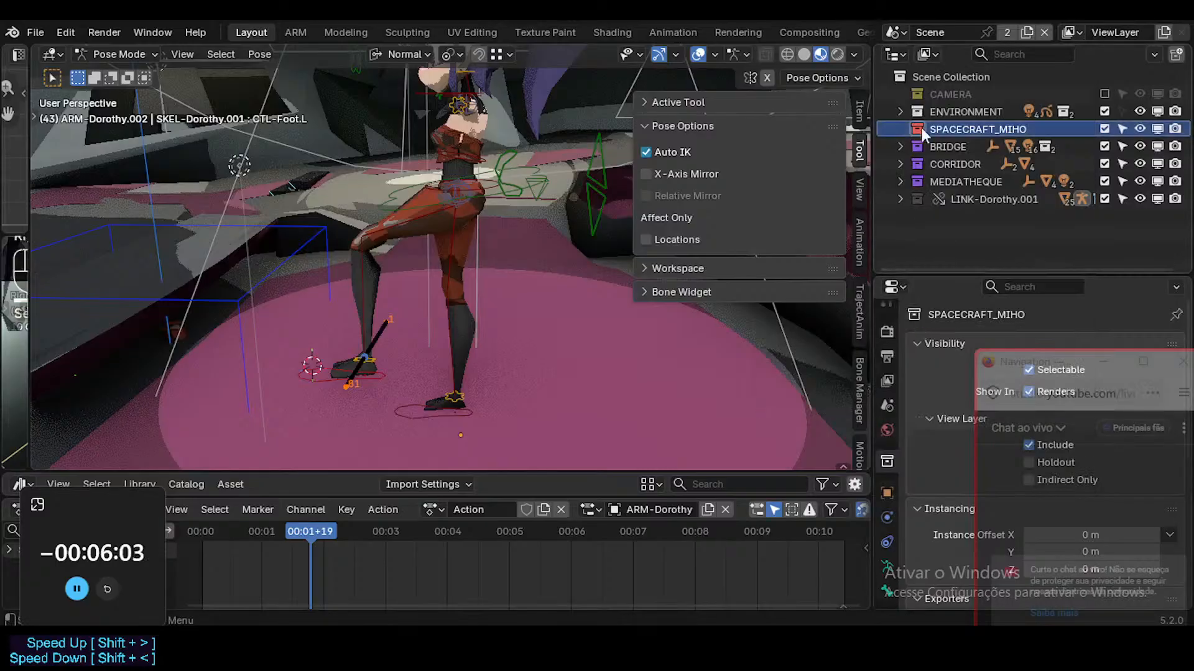
{"action": "left_click", "coordinate": [920, 116]}
{"action": "left_click", "coordinate": [926, 128]}
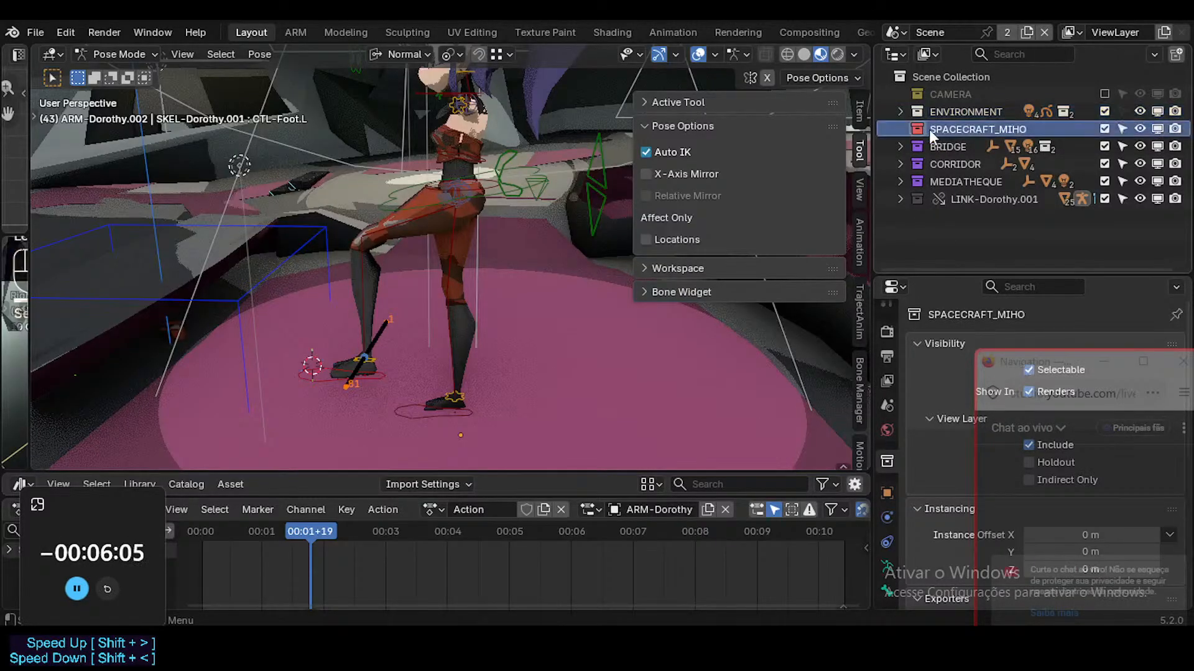
Move the BRIDGE, CORRIDOR and MEDIATHEQUE collections into SPACECRAFT_MIHO
{"action": "left_click", "coordinate": [936, 150]}
{"action": "left_click", "coordinate": [940, 180], "text": "shift"}
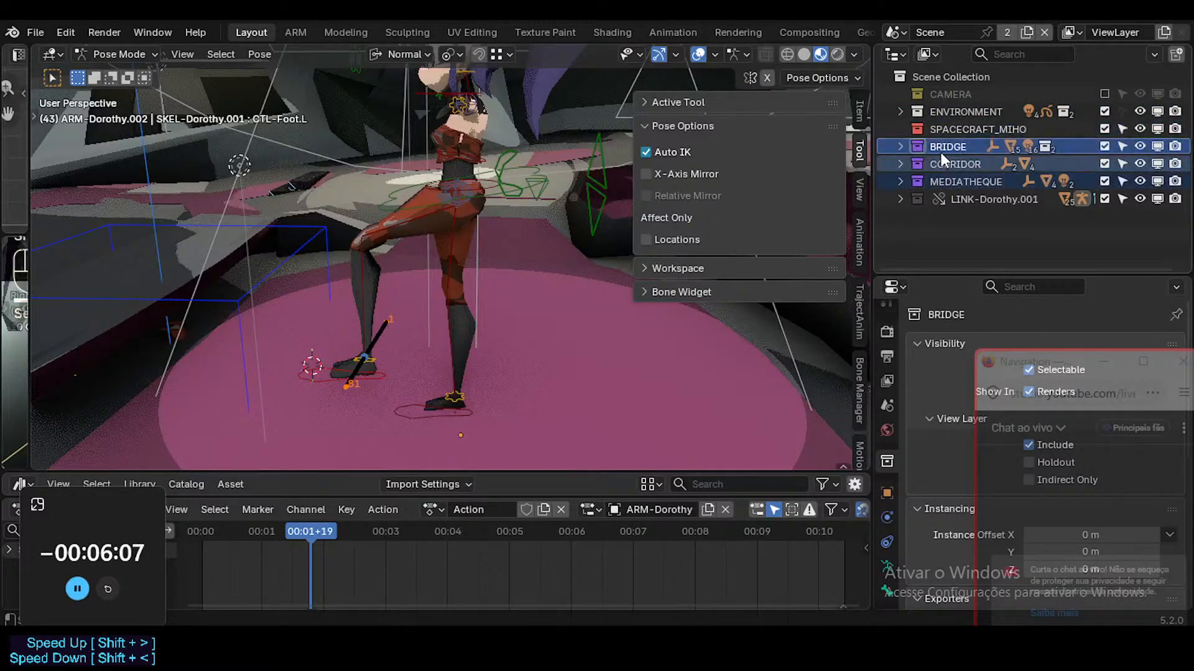
{"action": "left_click_drag", "start_coordinate": [941, 150], "coordinate": [945, 132]}
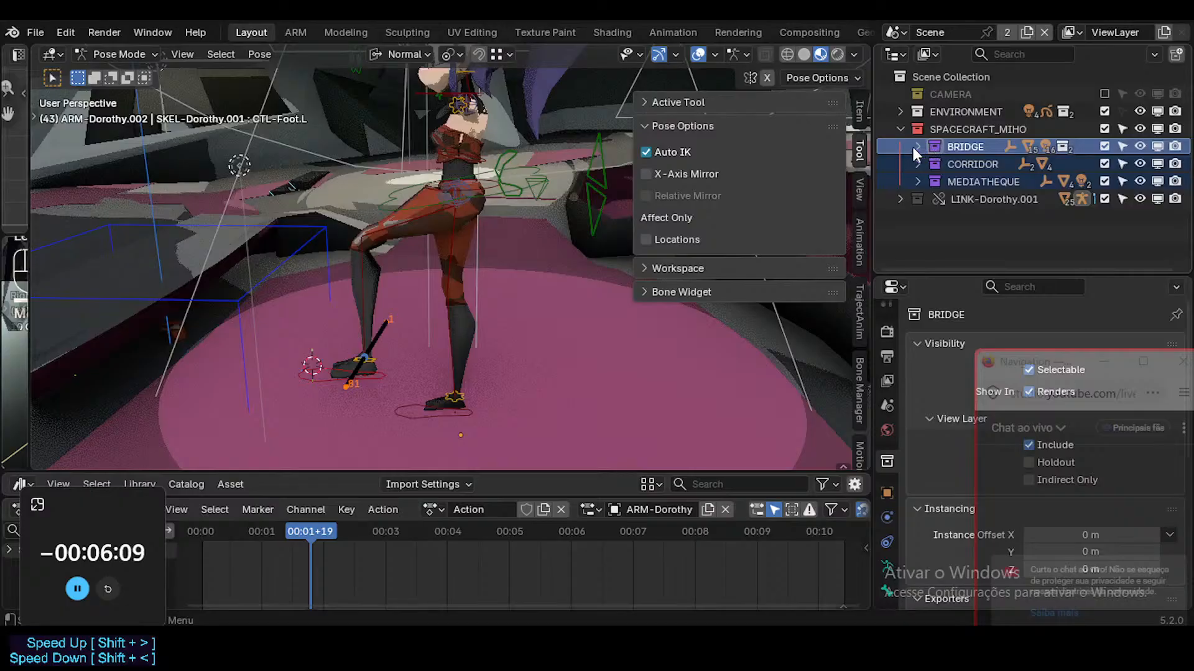
Expand the BRIDGE collection, check the contents of LIG-Cockpit and collapse both LIG-Cockpit and the EMP-Bridge hierarchy
{"action": "left_click", "coordinate": [916, 147]}
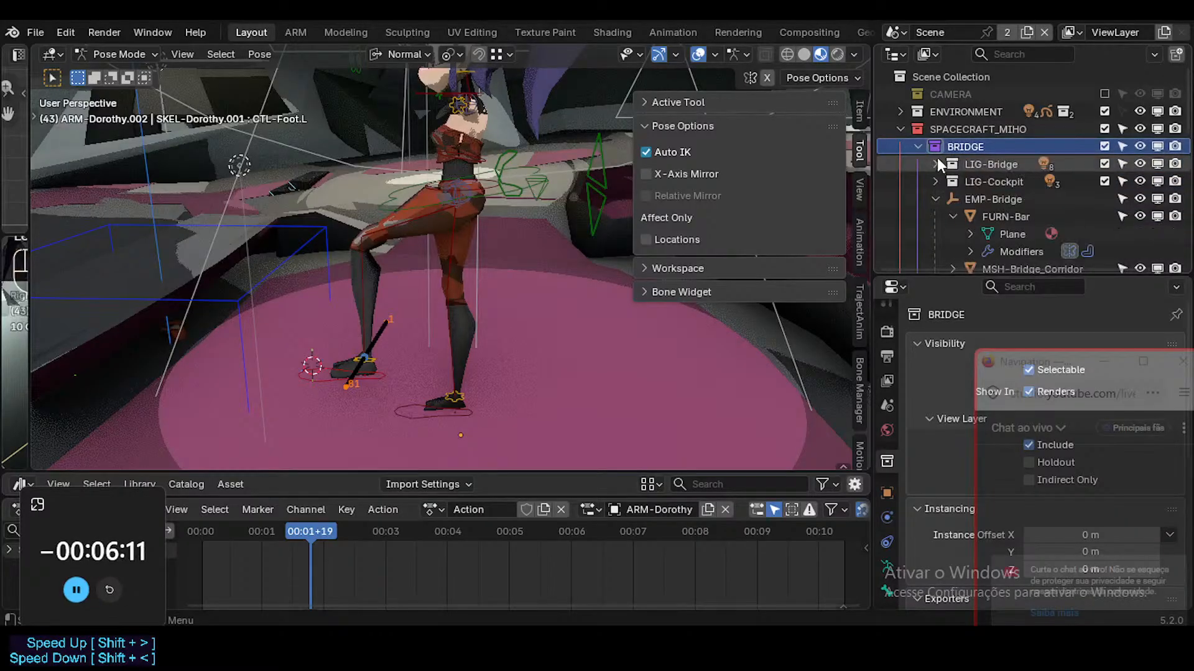
{"action": "left_click", "coordinate": [936, 181]}
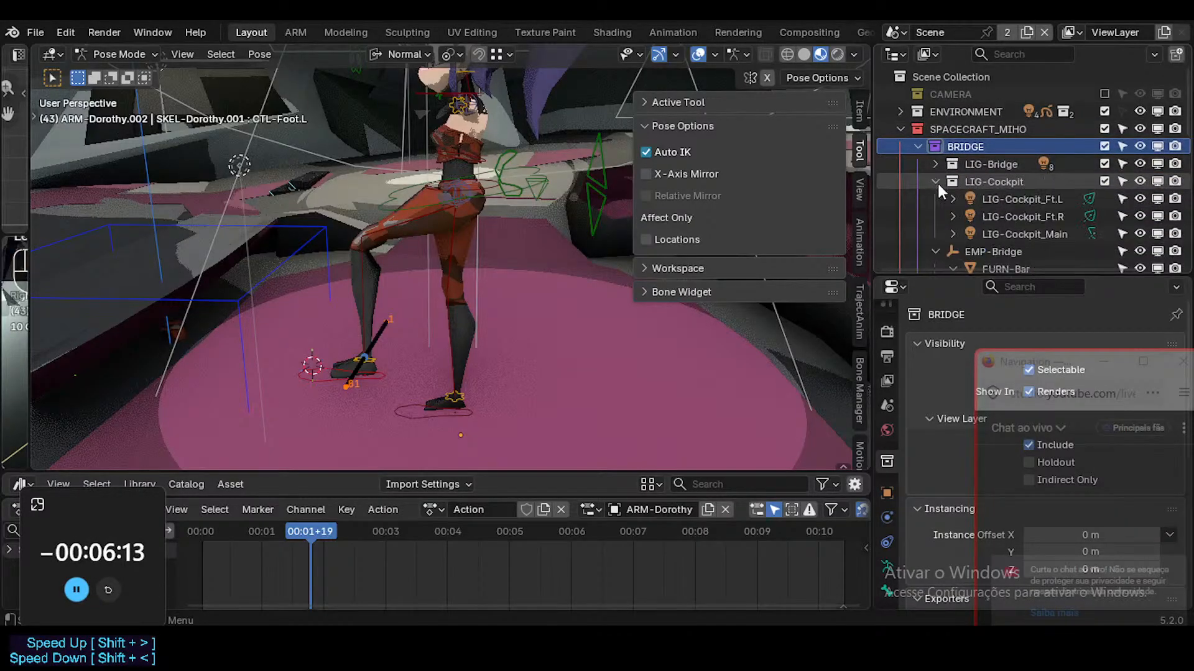
{"action": "left_click", "coordinate": [936, 181]}
{"action": "left_click", "coordinate": [936, 198]}
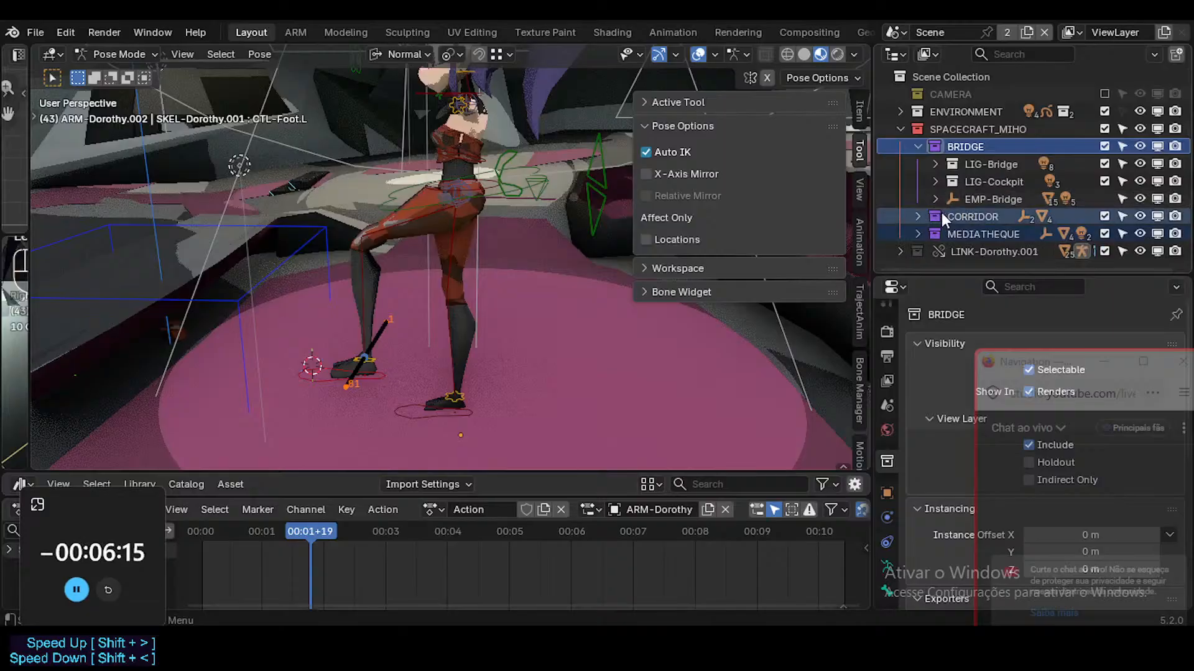
Check the contents of the CORRIDOR and MEDIATHEQUE collections and collapse both again
{"action": "left_click", "coordinate": [918, 215]}
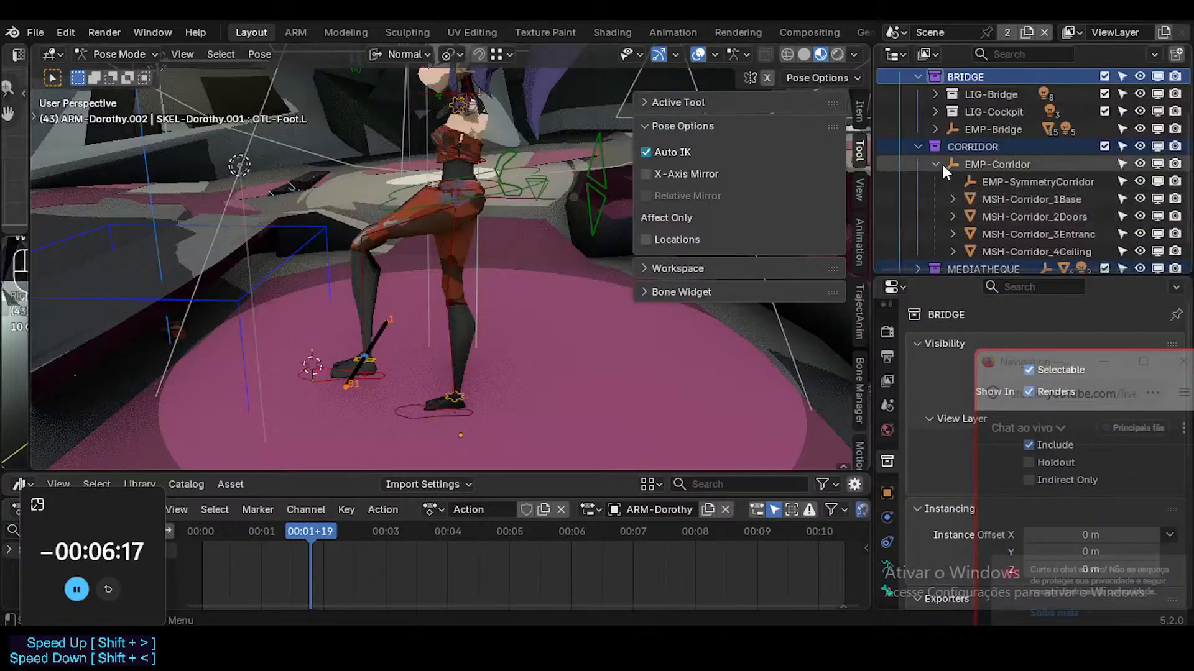
{"action": "left_click", "coordinate": [936, 161]}
{"action": "left_click", "coordinate": [918, 203]}
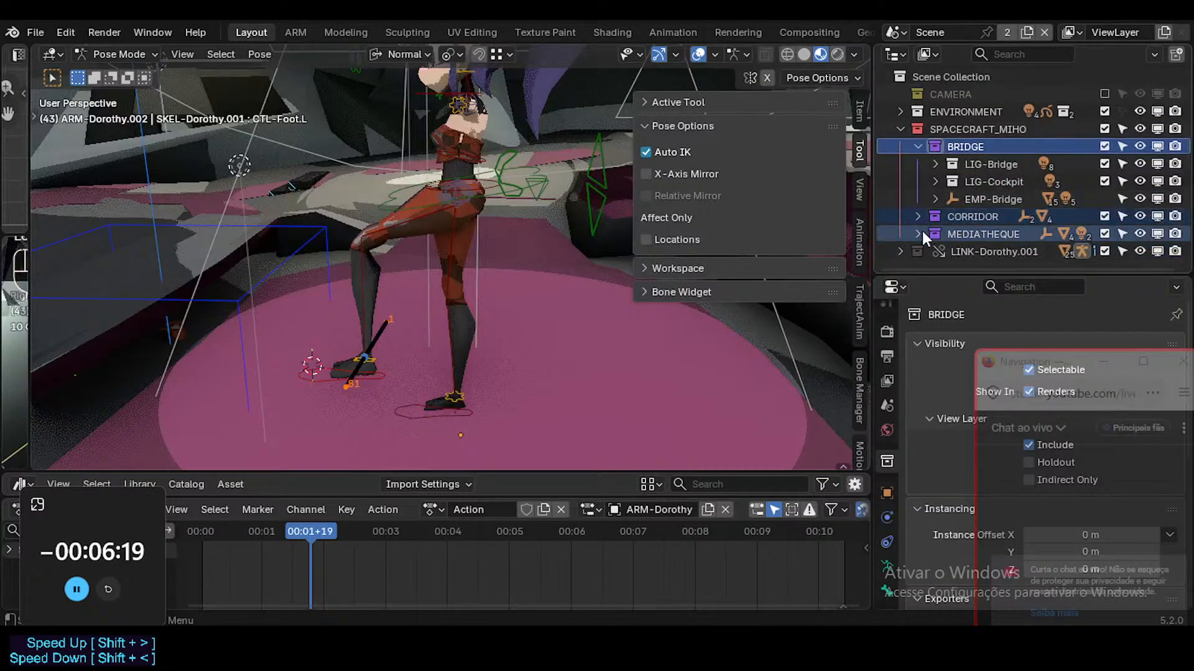
{"action": "left_click", "coordinate": [920, 233]}
{"action": "scroll", "coordinate": [922, 225], "scroll_direction": "down", "scroll_amount": 3}
{"action": "left_click", "coordinate": [936, 180]}
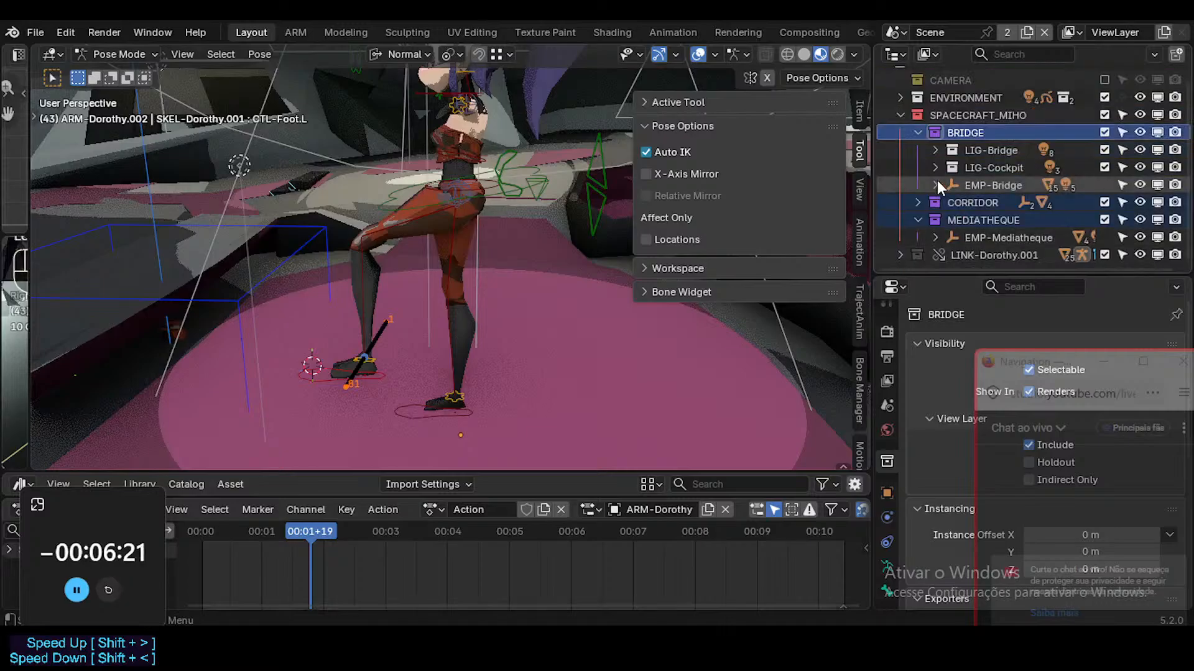
{"action": "scroll", "coordinate": [917, 218], "scroll_direction": "up", "scroll_amount": 1}
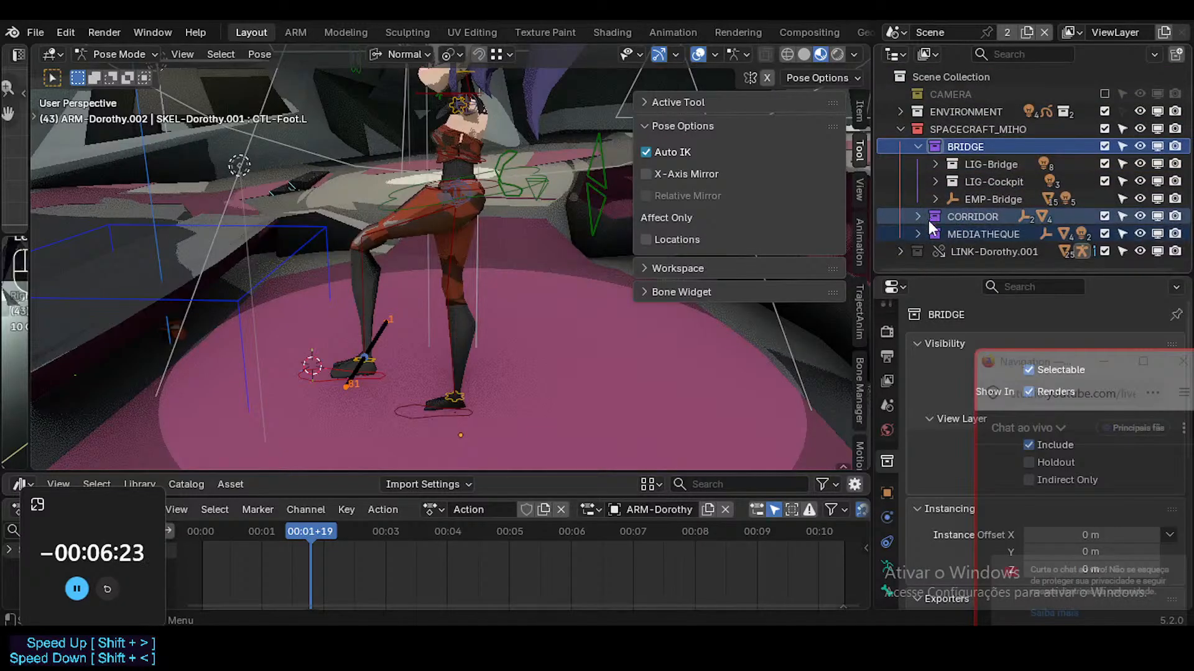
{"action": "left_click", "coordinate": [918, 233]}
{"action": "scroll", "coordinate": [924, 231], "scroll_direction": "down", "scroll_amount": 2}
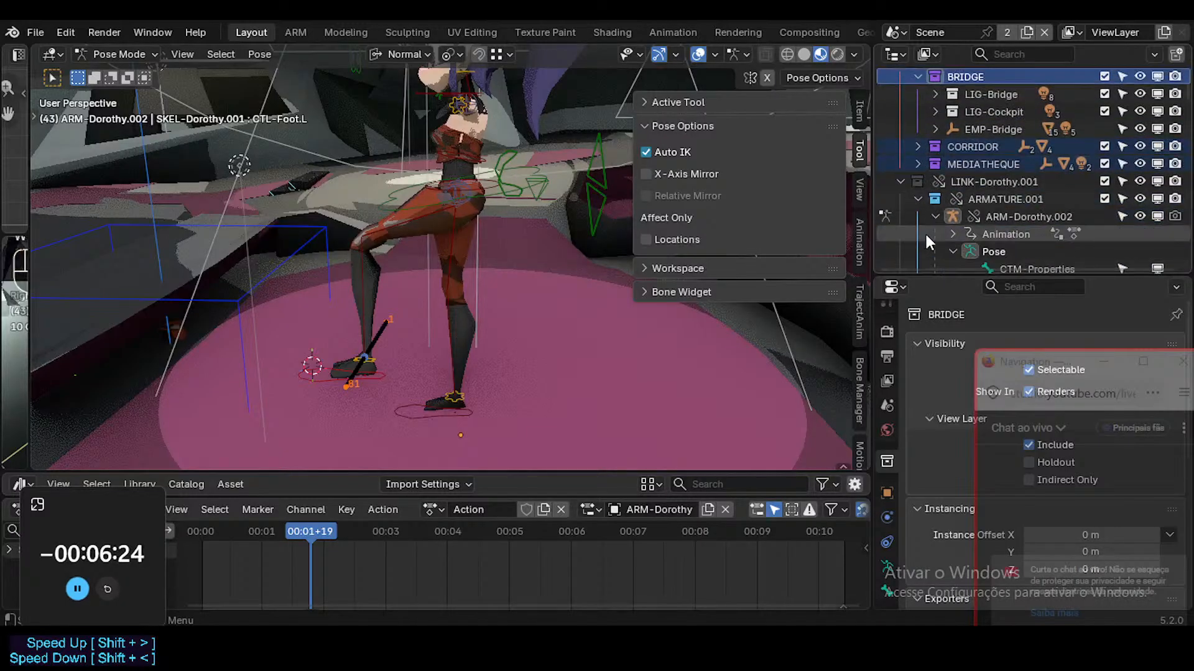
Collapse the LINK-Dorothy.001, BRIDGE and SPACECRAFT_MIHO collections in the scene hierarchy
{"action": "left_click", "coordinate": [901, 179]}
{"action": "left_click", "coordinate": [916, 146]}
{"action": "left_click", "coordinate": [902, 129]}
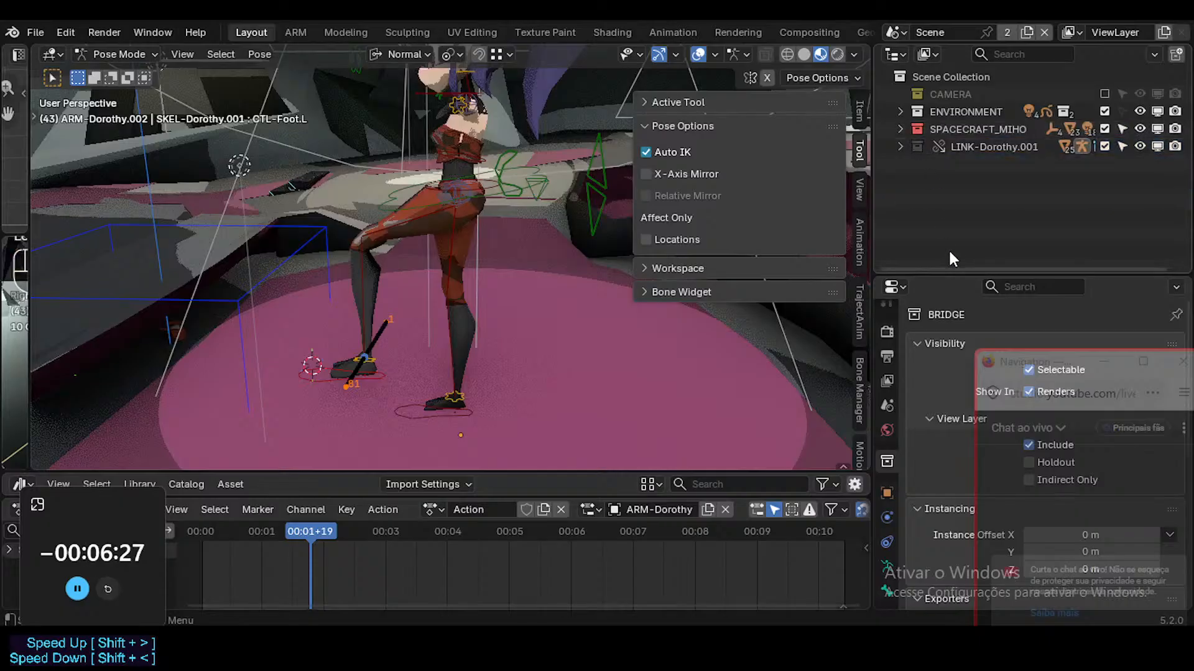
Give the SPACECRAFT_MIHO collection a purple color tag
{"action": "left_click", "coordinate": [921, 132]}
{"action": "right_click", "coordinate": [922, 133]}
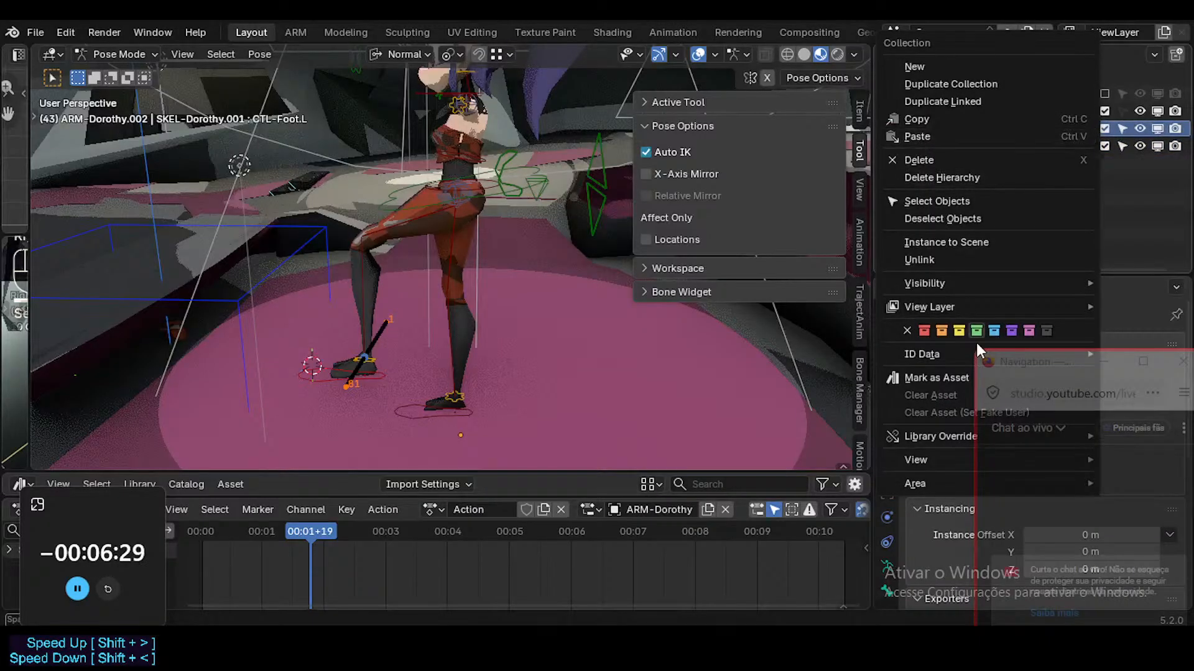
{"action": "left_click", "coordinate": [1012, 331]}
Expand LINK-Dorothy.001 with its ARM-Dorothy.002 and MESH.001 entries collapsed, and select the ARM-Dorothy.002 armature
{"action": "left_click", "coordinate": [932, 148]}
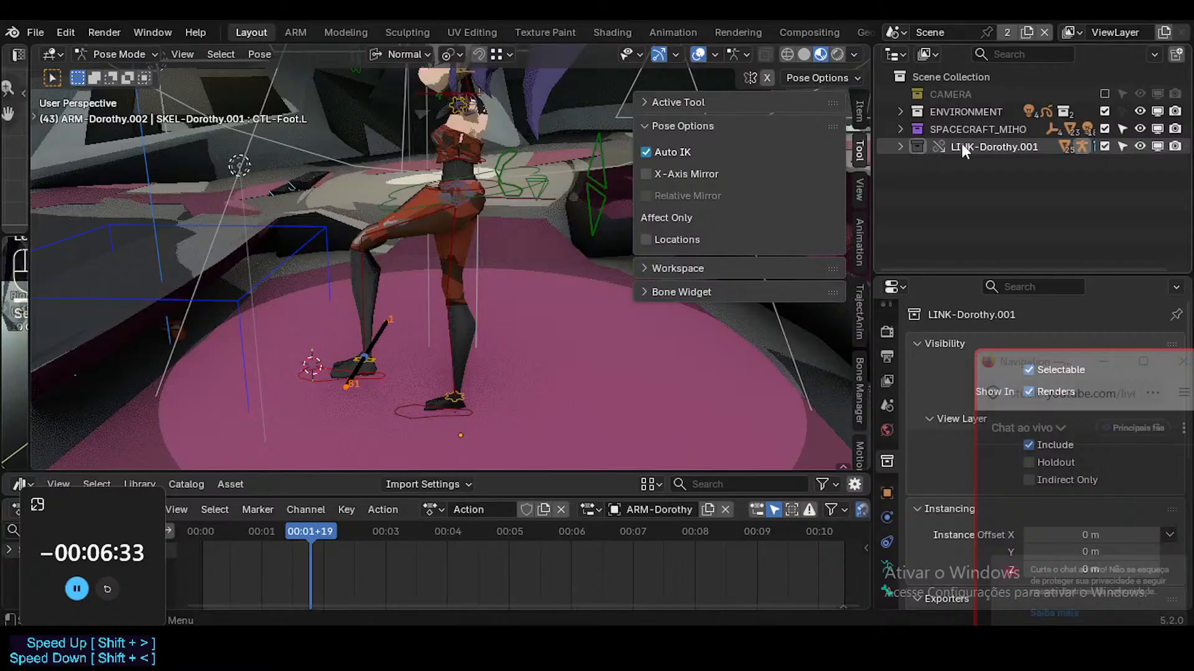
{"action": "left_click", "coordinate": [900, 146]}
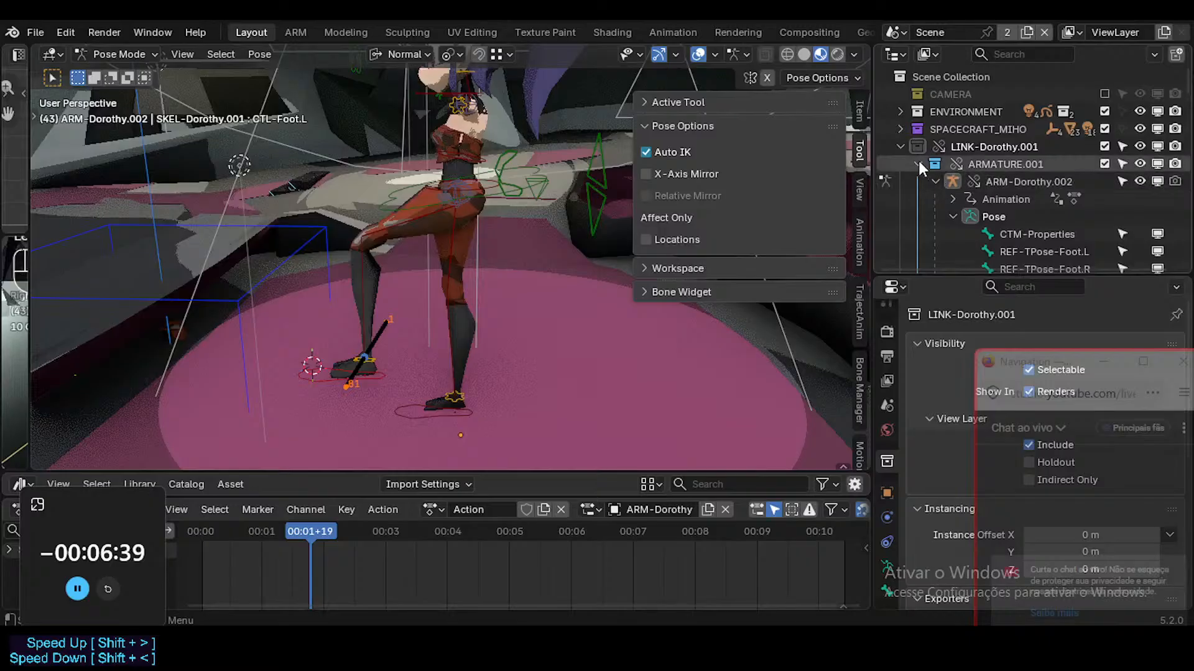
{"action": "left_click", "coordinate": [935, 182]}
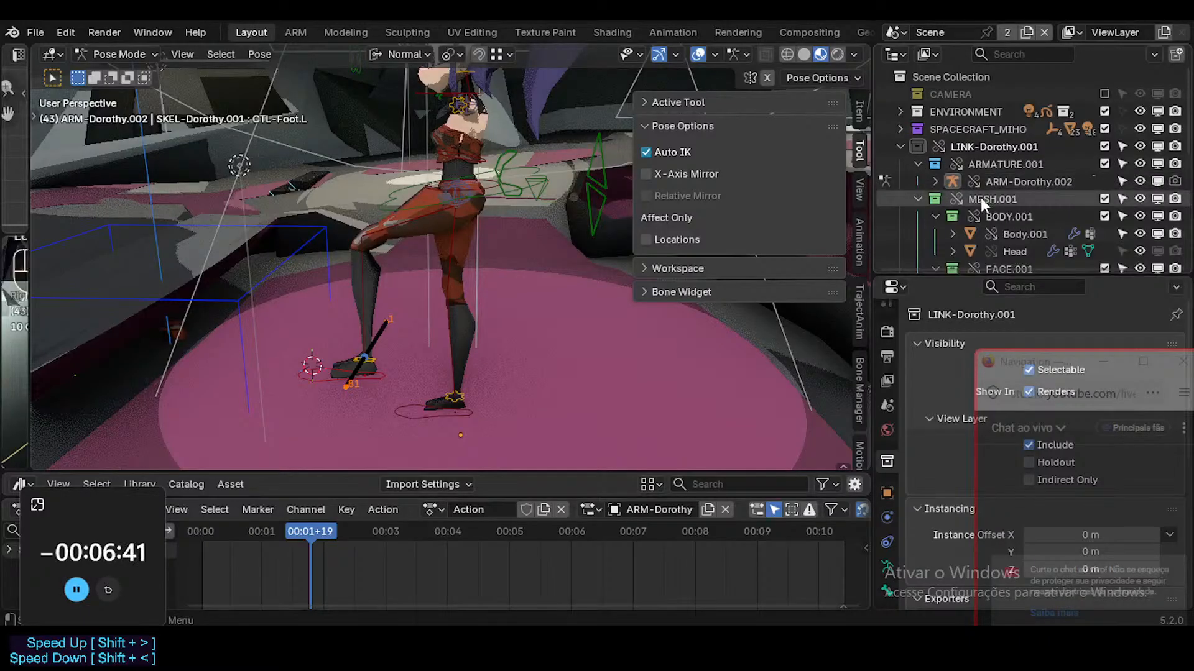
{"action": "left_click", "coordinate": [1002, 180]}
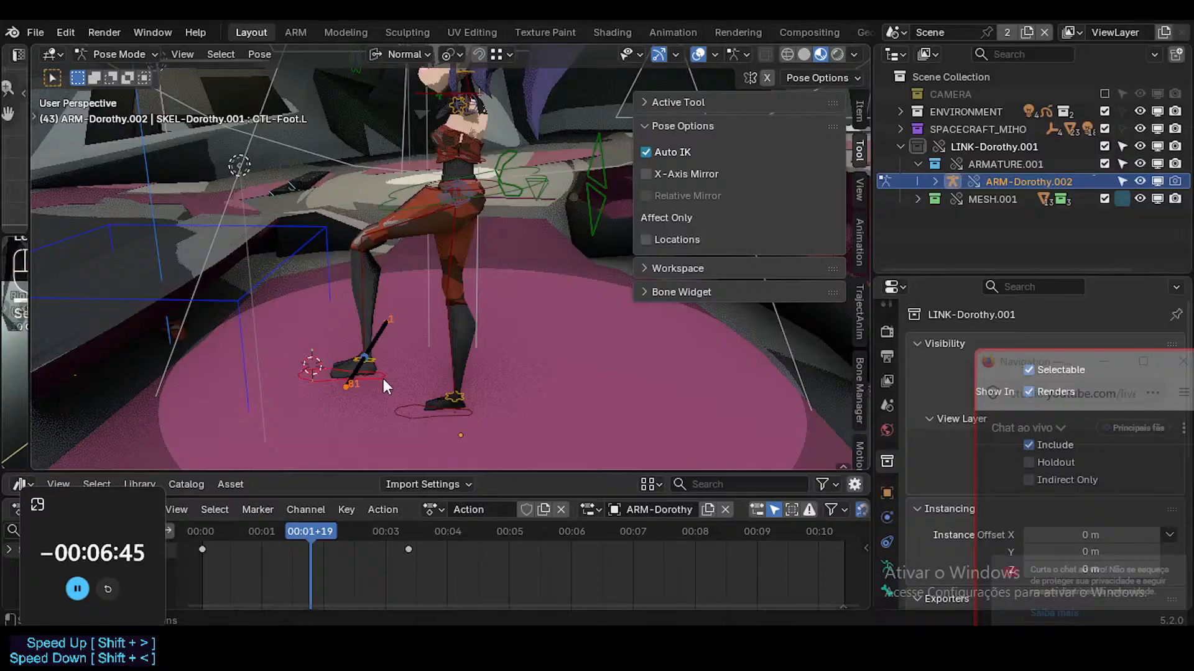
Move the left foot control slightly at 00:01+19 with Auto IK
{"action": "scroll", "coordinate": [361, 374], "scroll_direction": "up", "scroll_amount": 2}
{"action": "key", "text": "g"}
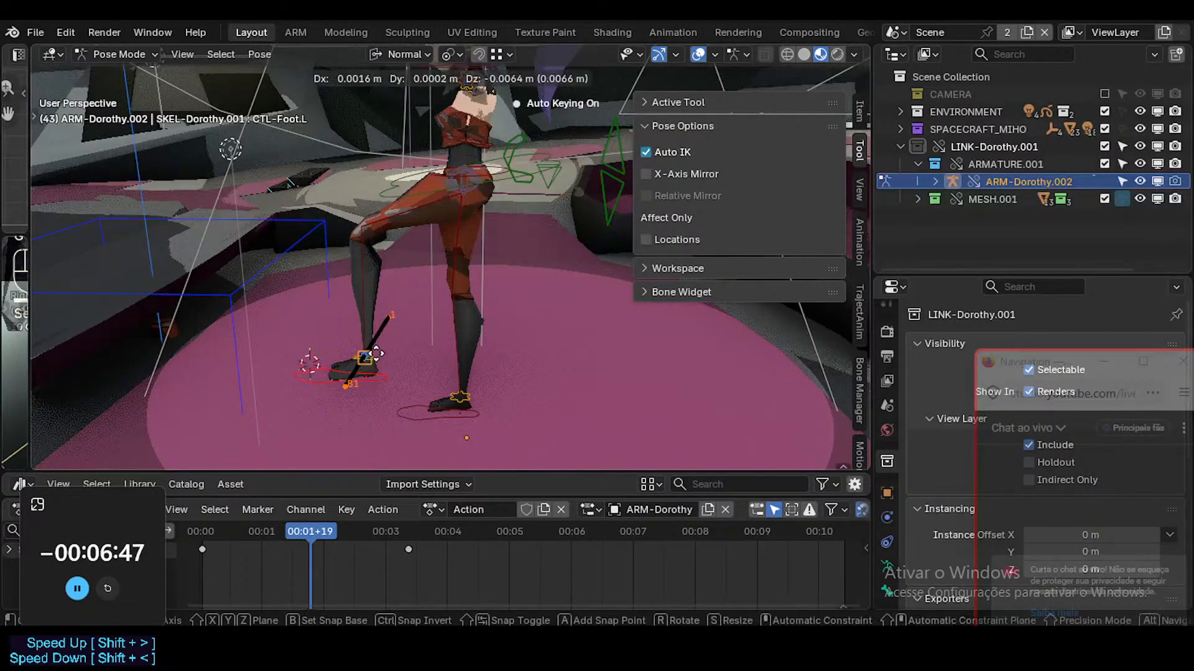
{"action": "left_click", "coordinate": [376, 360]}
{"action": "scroll", "coordinate": [420, 393], "scroll_direction": "up", "scroll_amount": 4}
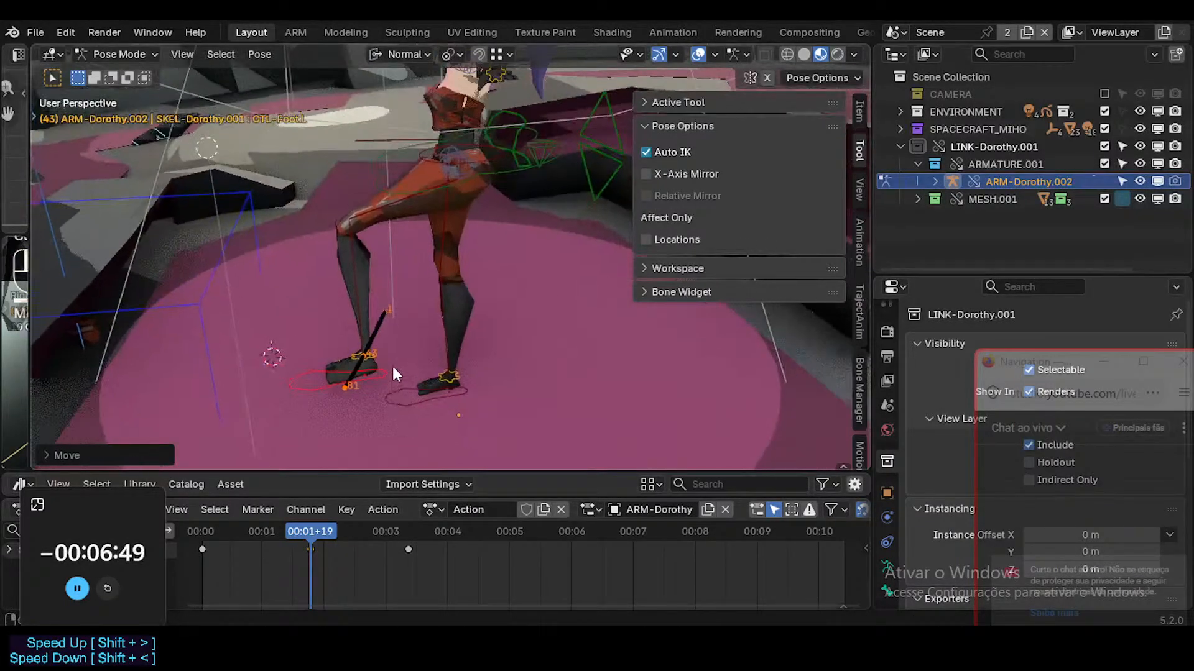
Try moving the left foot control down at 00:01+01 and undo that move
{"action": "left_click_drag", "start_coordinate": [318, 533], "coordinate": [362, 532]}
{"action": "middle_click_drag", "start_coordinate": [333, 376], "coordinate": [363, 525]}
{"action": "left_click_drag", "start_coordinate": [364, 527], "coordinate": [263, 535]}
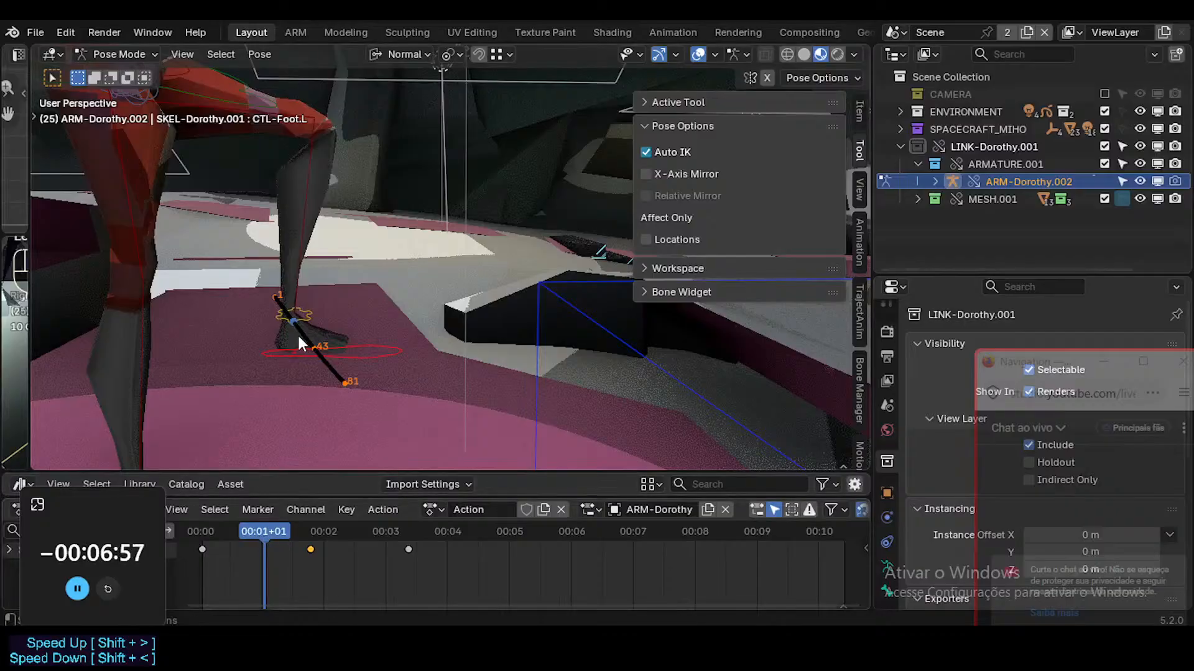
{"action": "left_click_drag", "start_coordinate": [298, 337], "coordinate": [305, 349]}
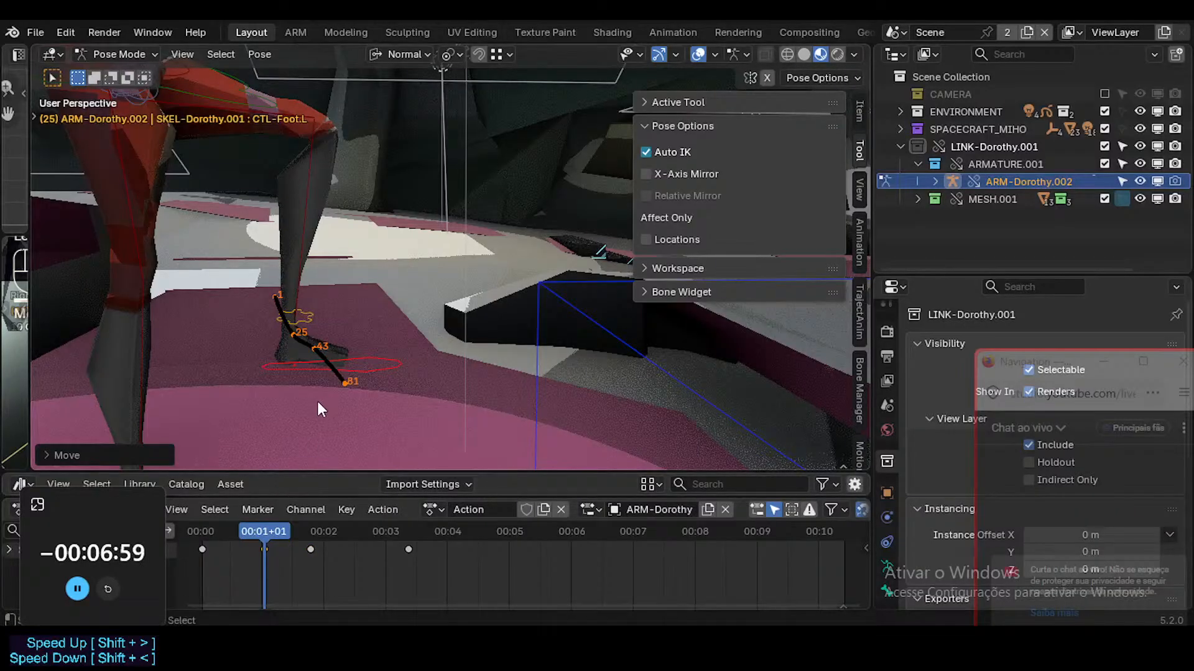
{"action": "key", "text": "ctrl+z"}
Insert a keyframe for the rig's selected bones and set the current time to 00:04+07
{"action": "left_click_drag", "start_coordinate": [272, 530], "coordinate": [475, 523]}
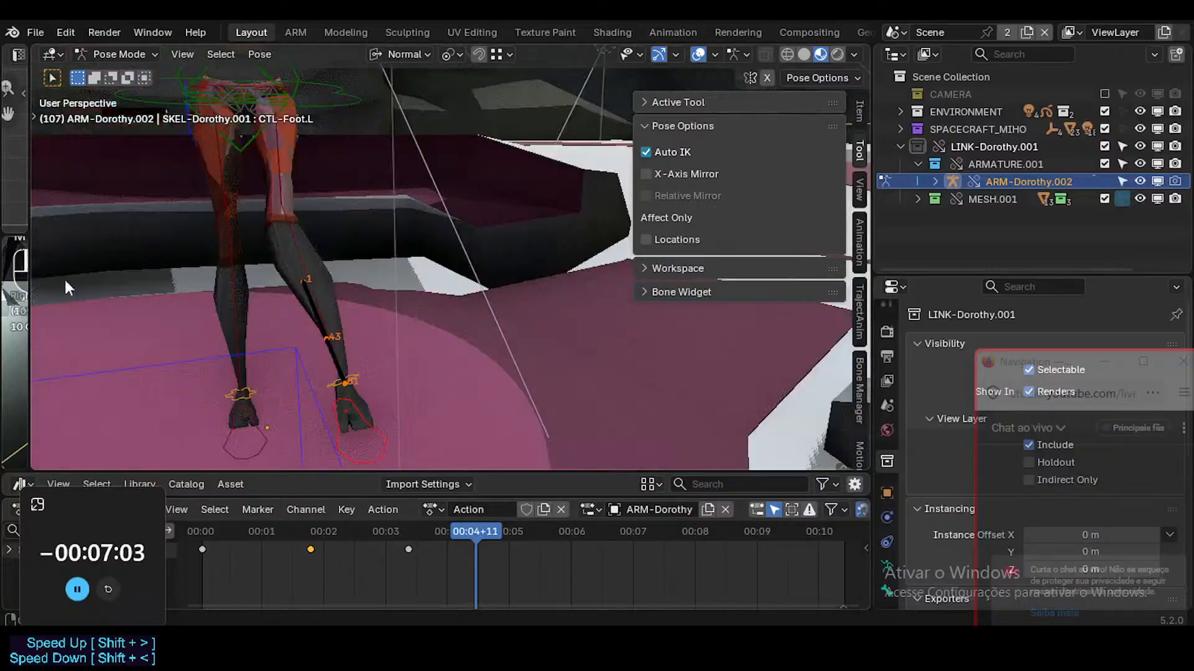
{"action": "middle_click_drag", "start_coordinate": [65, 287], "coordinate": [407, 324]}
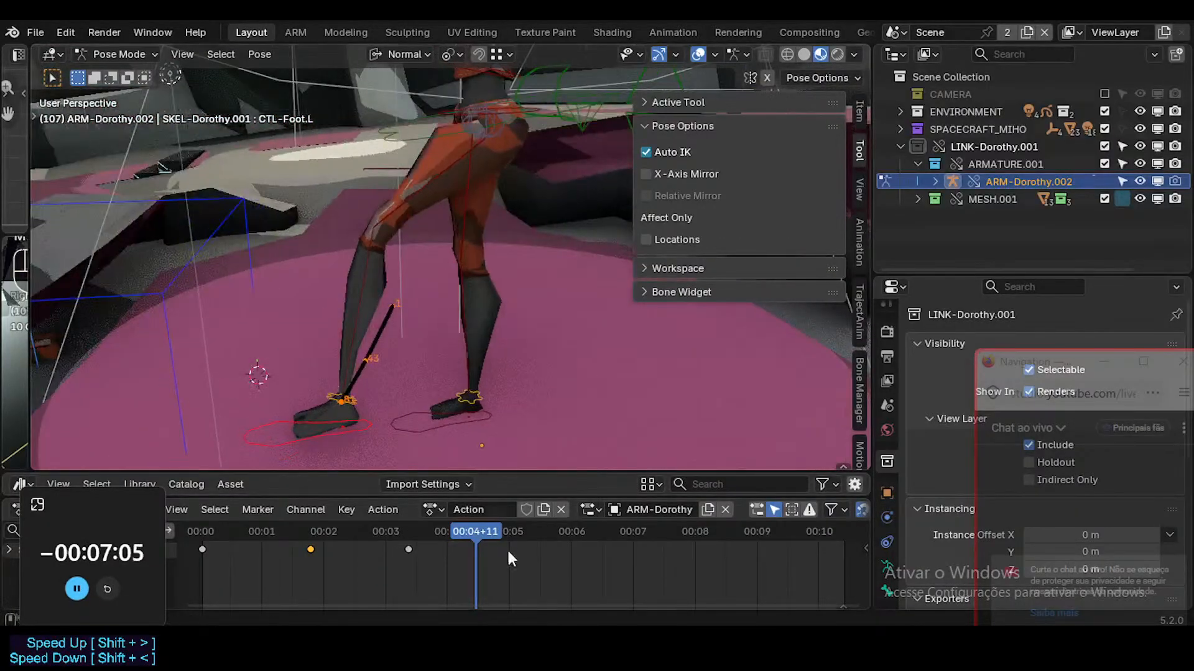
{"action": "left_click_drag", "start_coordinate": [494, 523], "coordinate": [466, 534]}
{"action": "key", "text": "i"}
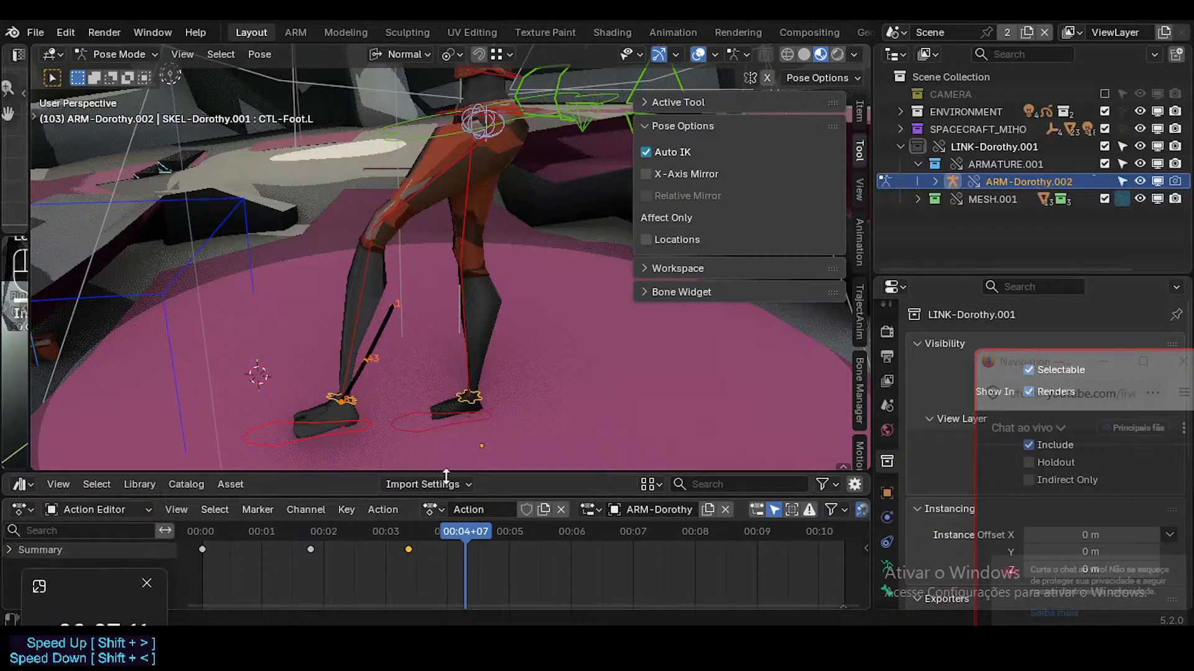
Rotate the left thigh control around its normal X axis at 00:04+07 to swing the leg forward and up
{"action": "middle_click_drag", "start_coordinate": [416, 292], "coordinate": [433, 219]}
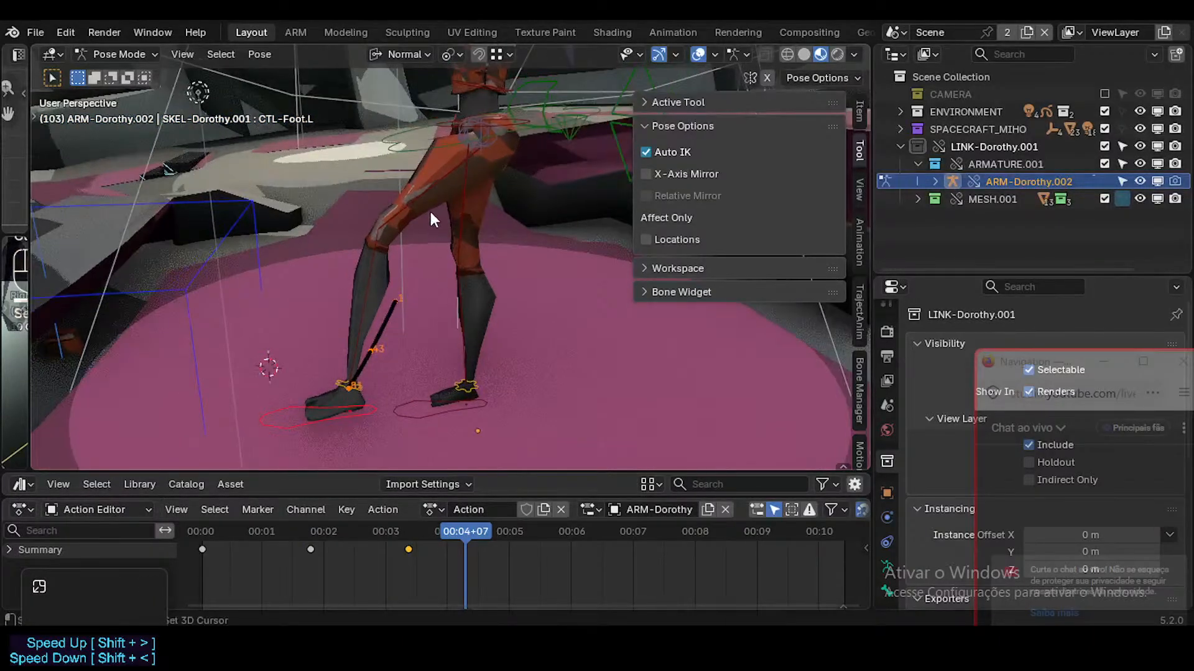
{"action": "key", "text": "r"}
{"action": "key", "text": "Escape"}
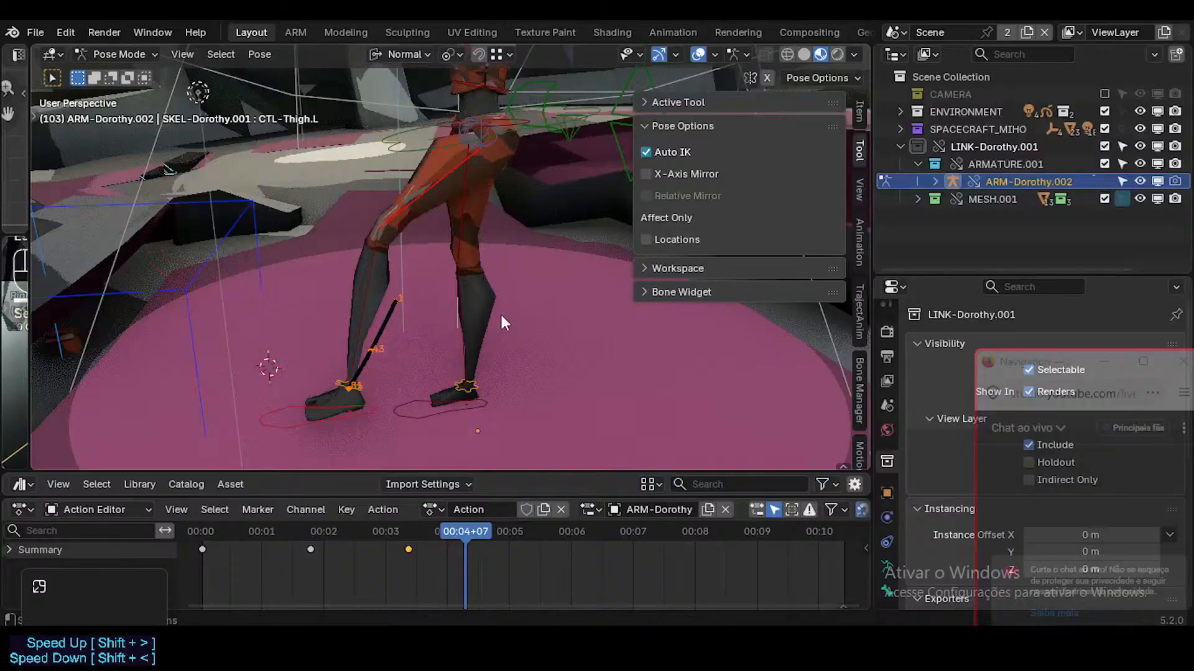
{"action": "key", "text": "r"}
{"action": "key", "text": "r"}
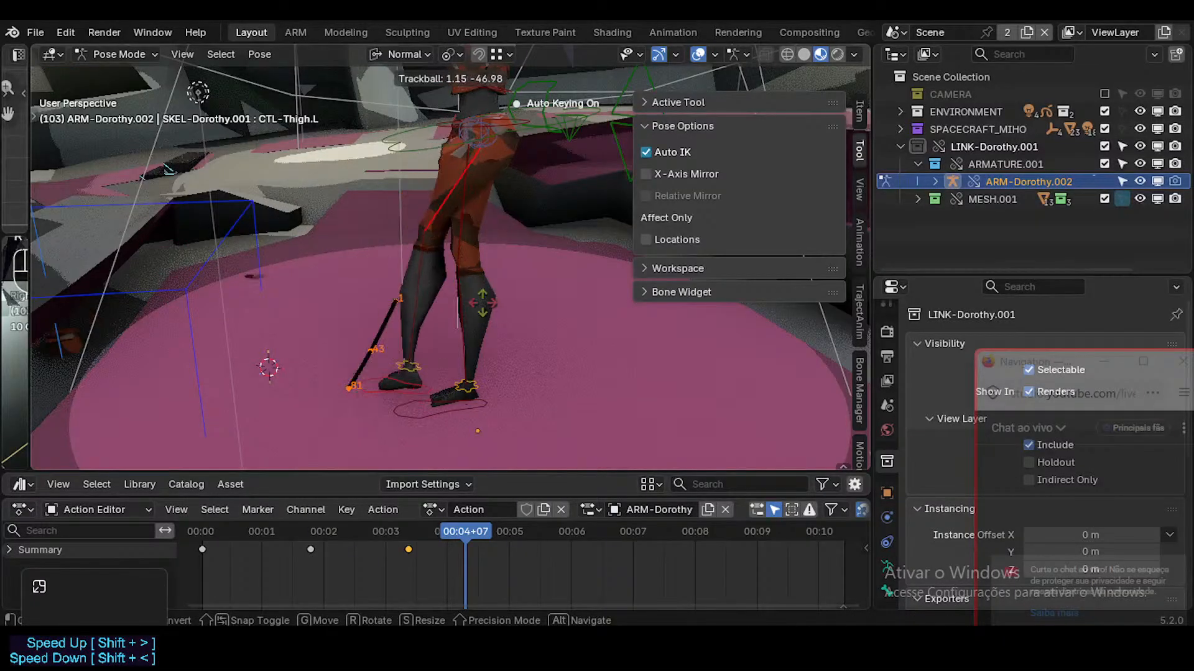
{"action": "key", "text": "r"}
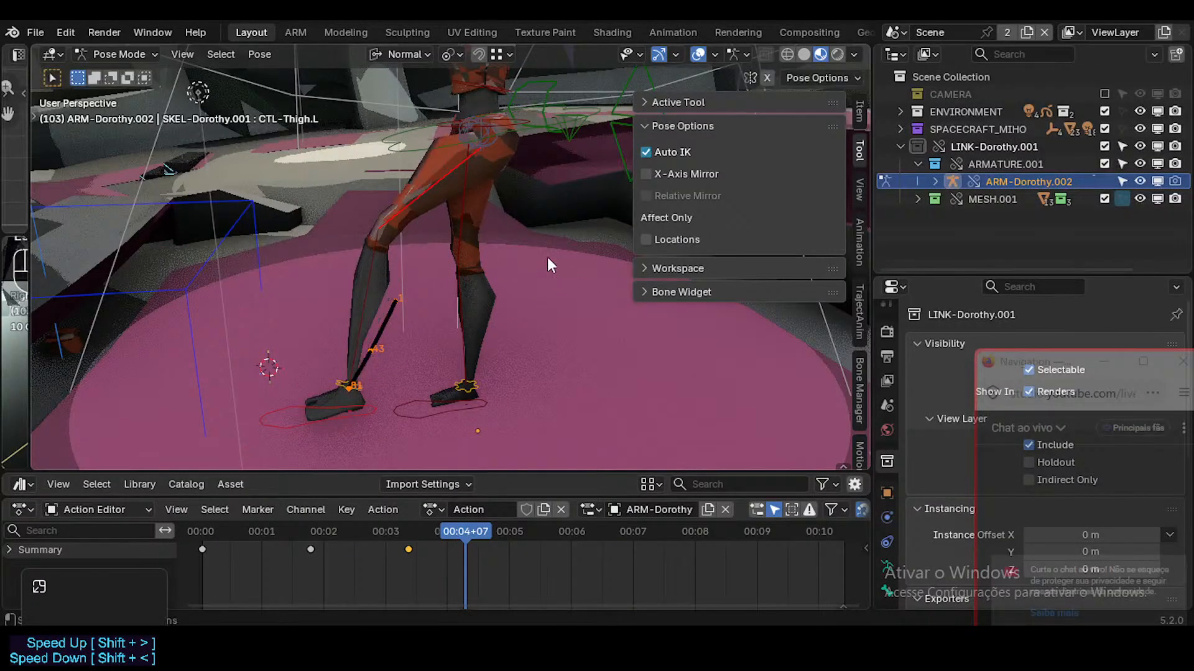
{"action": "key", "text": "x"}
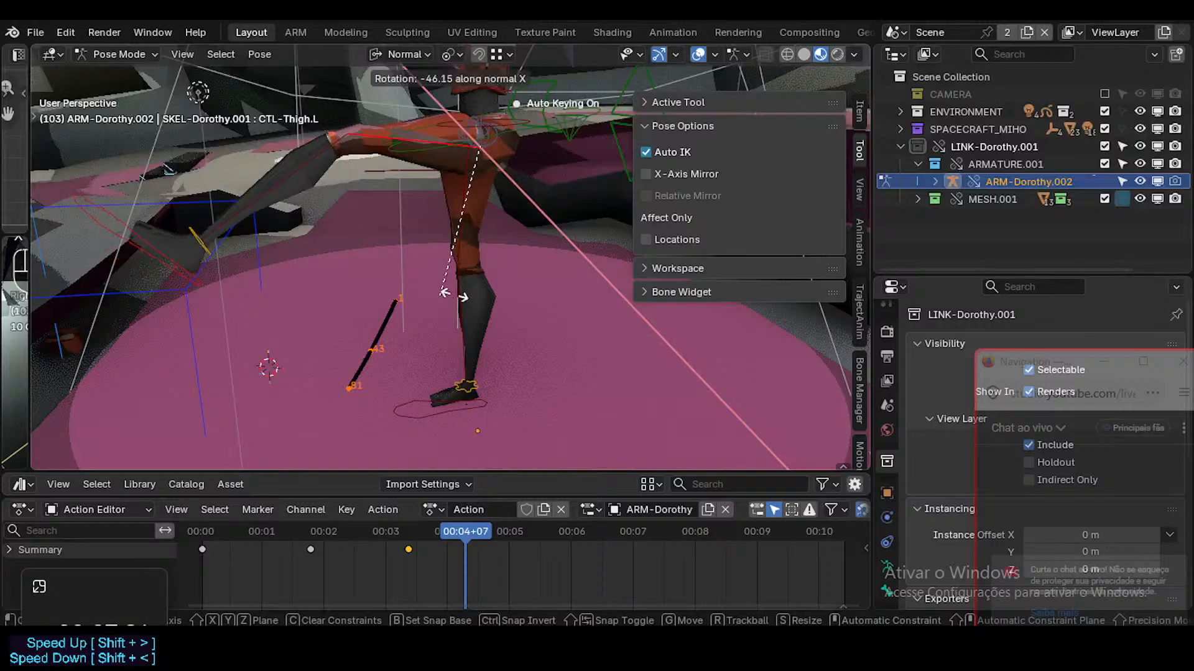
{"action": "left_click", "coordinate": [447, 316]}
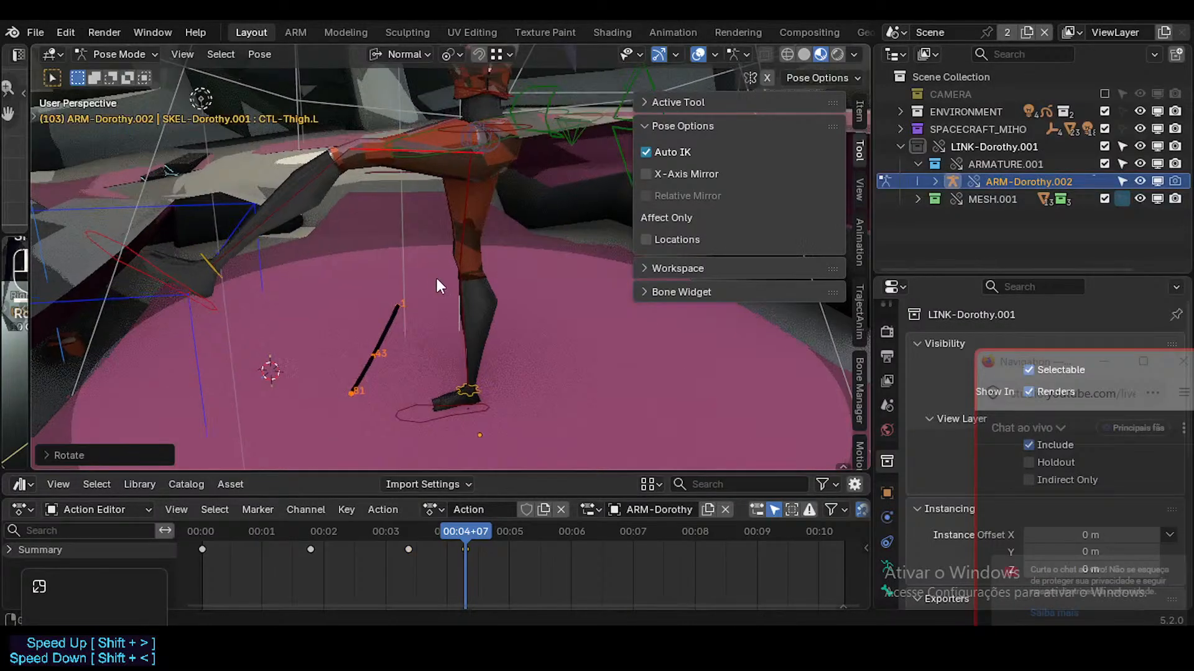
Select the left foot control at 00:03+19 and calculate its bone path
{"action": "middle_click_drag", "start_coordinate": [437, 279], "coordinate": [524, 418]}
{"action": "left_click_drag", "start_coordinate": [468, 531], "coordinate": [435, 520]}
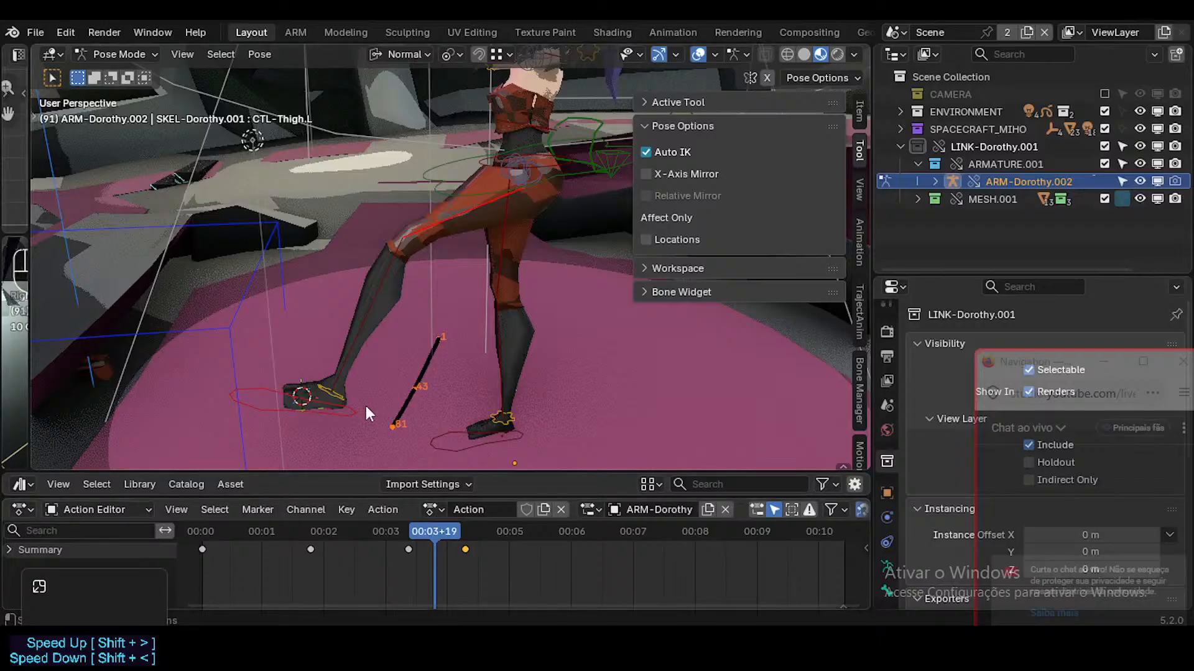
{"action": "left_click", "coordinate": [271, 404]}
{"action": "key", "text": "q"}
{"action": "left_click", "coordinate": [260, 486]}
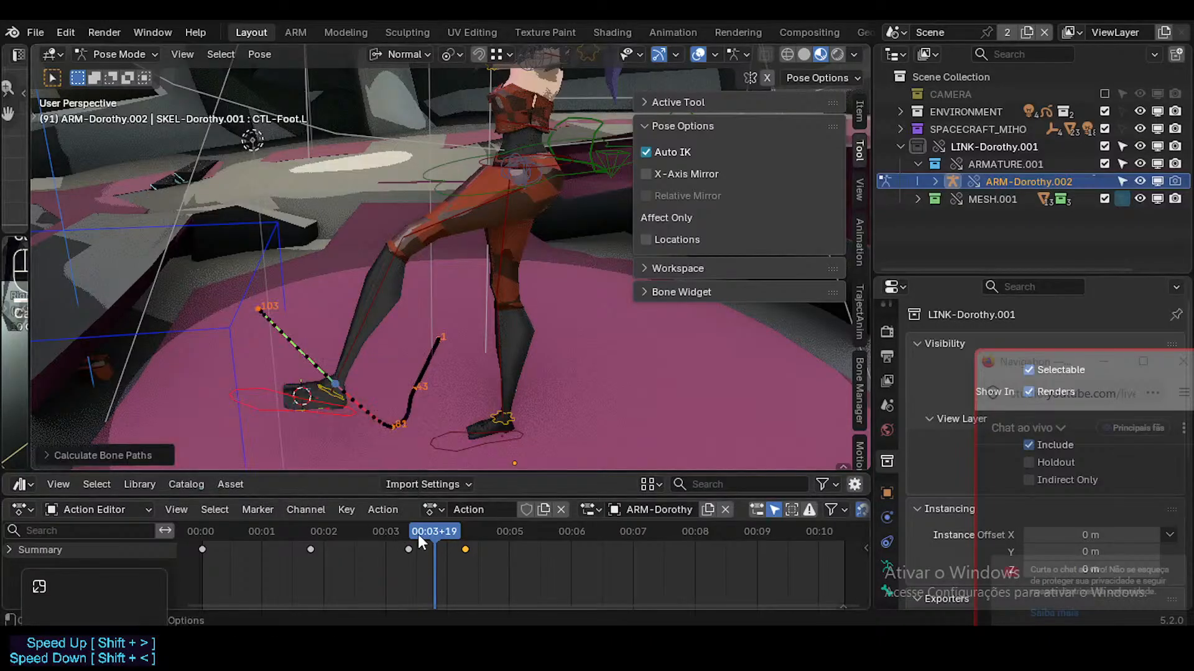
Move the left foot control at frame 93 to reshape its path between frames 81 and 103
{"action": "mouse_move", "coordinate": [420, 528]}
{"action": "left_mouse_down"}
{"action": "mouse_move", "coordinate": [407, 528]}
{"action": "mouse_move", "coordinate": [471, 524]}
{"action": "mouse_move", "coordinate": [435, 521]}
{"action": "left_mouse_up"}
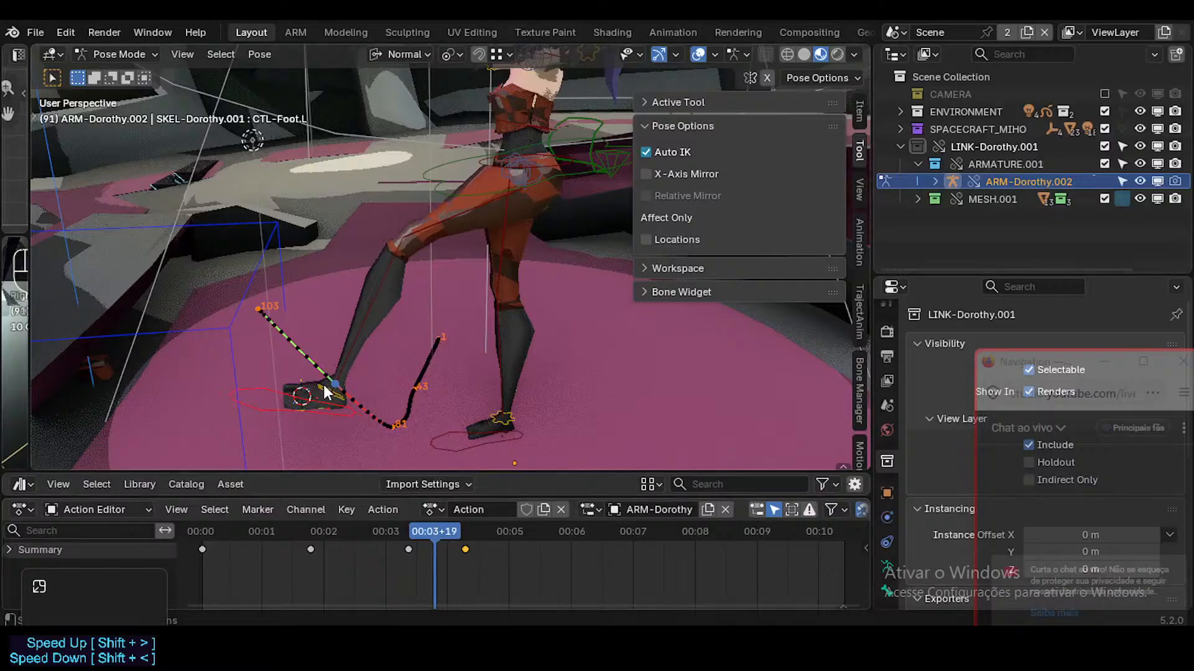
{"action": "left_click", "coordinate": [439, 528]}
{"action": "left_click_drag", "start_coordinate": [294, 392], "coordinate": [309, 385]}
Try to move the left foot control at 00:04+02 to adjust its path towards frame 103
{"action": "left_click_drag", "start_coordinate": [442, 526], "coordinate": [446, 494]}
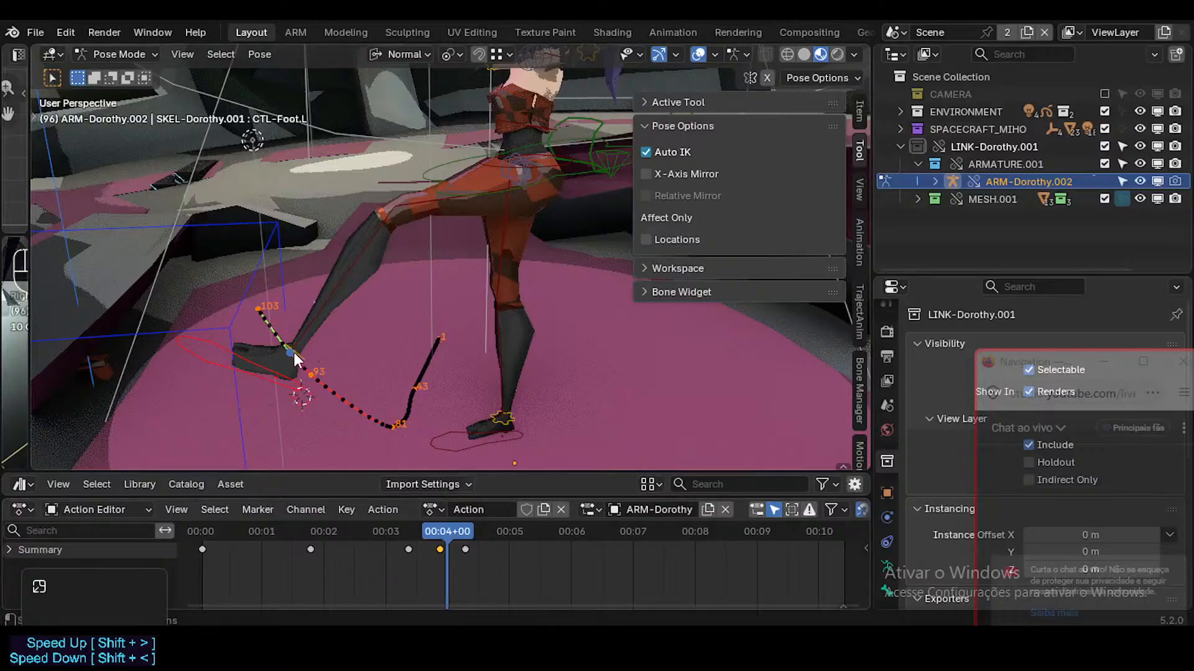
{"action": "scroll", "coordinate": [296, 291], "scroll_direction": "up", "scroll_amount": 1}
{"action": "scroll", "coordinate": [296, 291], "scroll_direction": "up", "scroll_amount": 2}
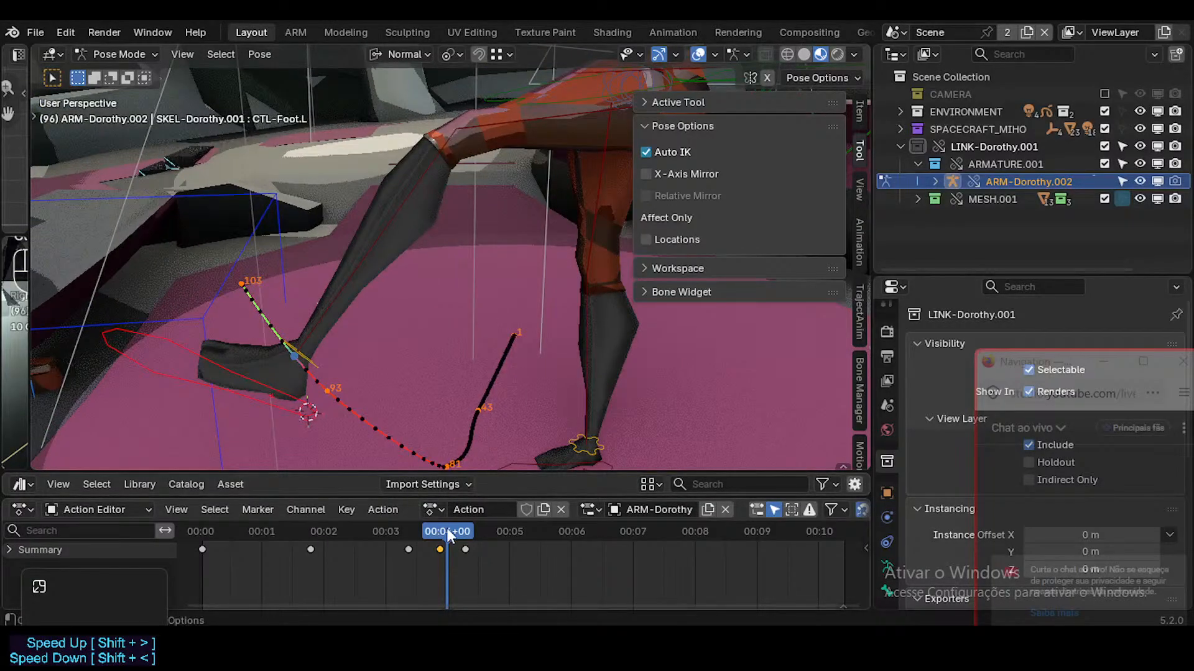
{"action": "left_click_drag", "start_coordinate": [447, 528], "coordinate": [453, 529]}
{"action": "mouse_move", "coordinate": [339, 368]}
{"action": "middle_mouse_down"}
{"action": "mouse_move", "coordinate": [344, 342]}
{"action": "mouse_move", "coordinate": [327, 373]}
{"action": "middle_mouse_up"}
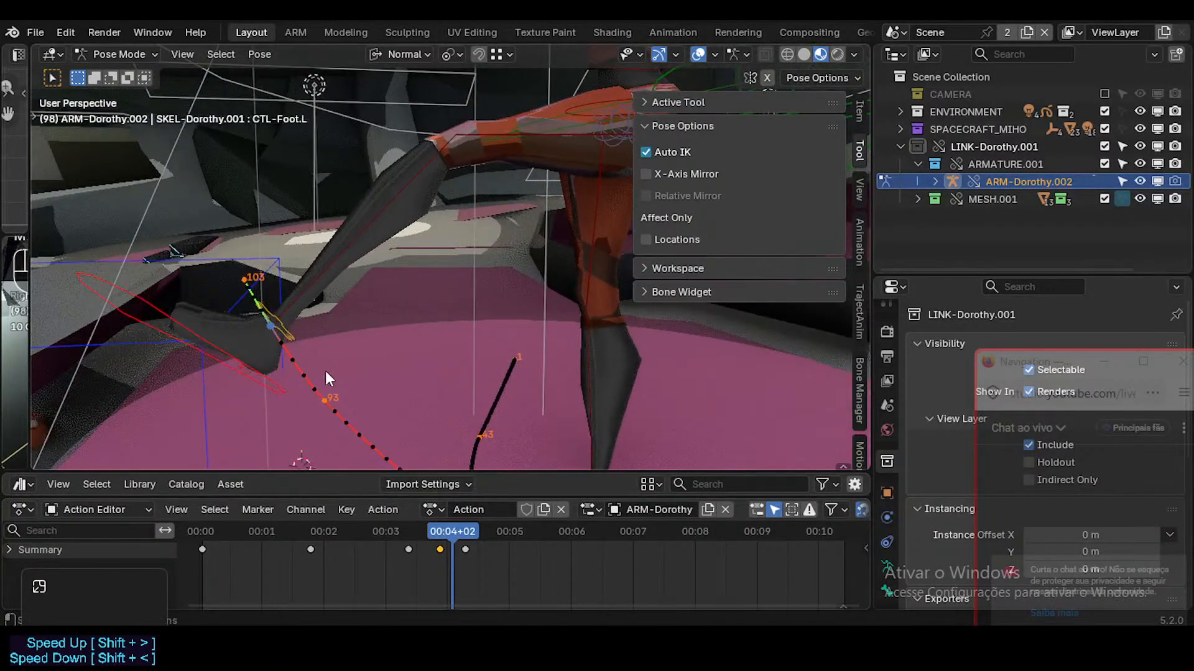
{"action": "key", "text": "g"}
{"action": "left_click", "coordinate": [276, 345]}
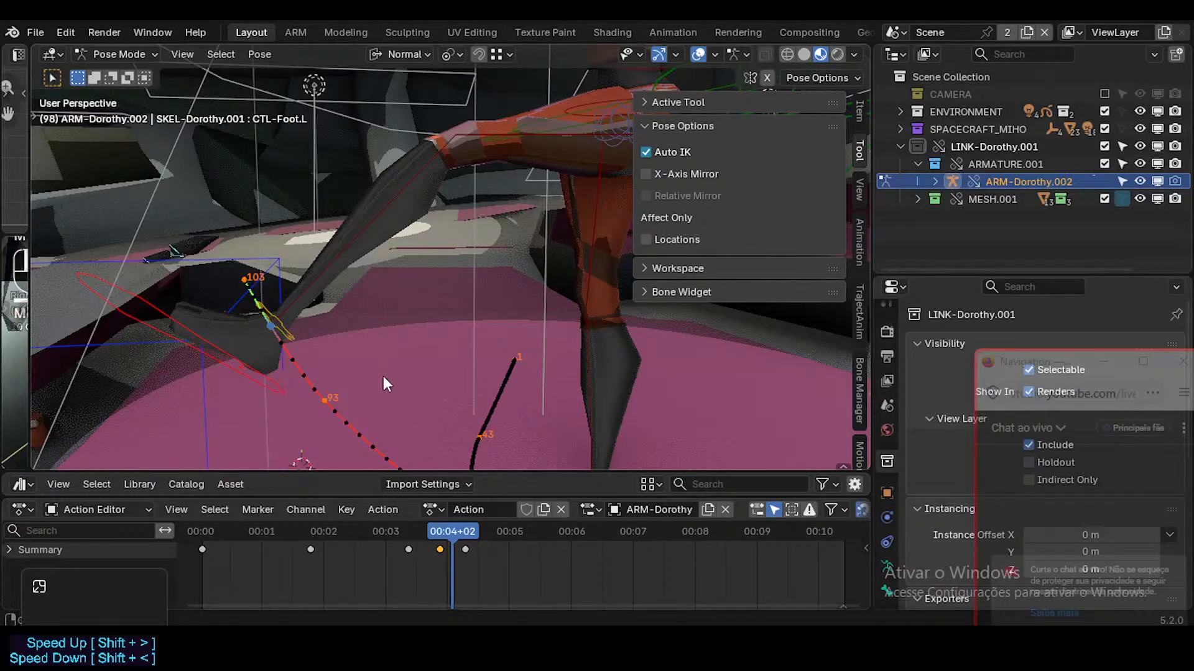
{"action": "middle_click_drag", "start_coordinate": [383, 375], "coordinate": [386, 317]}
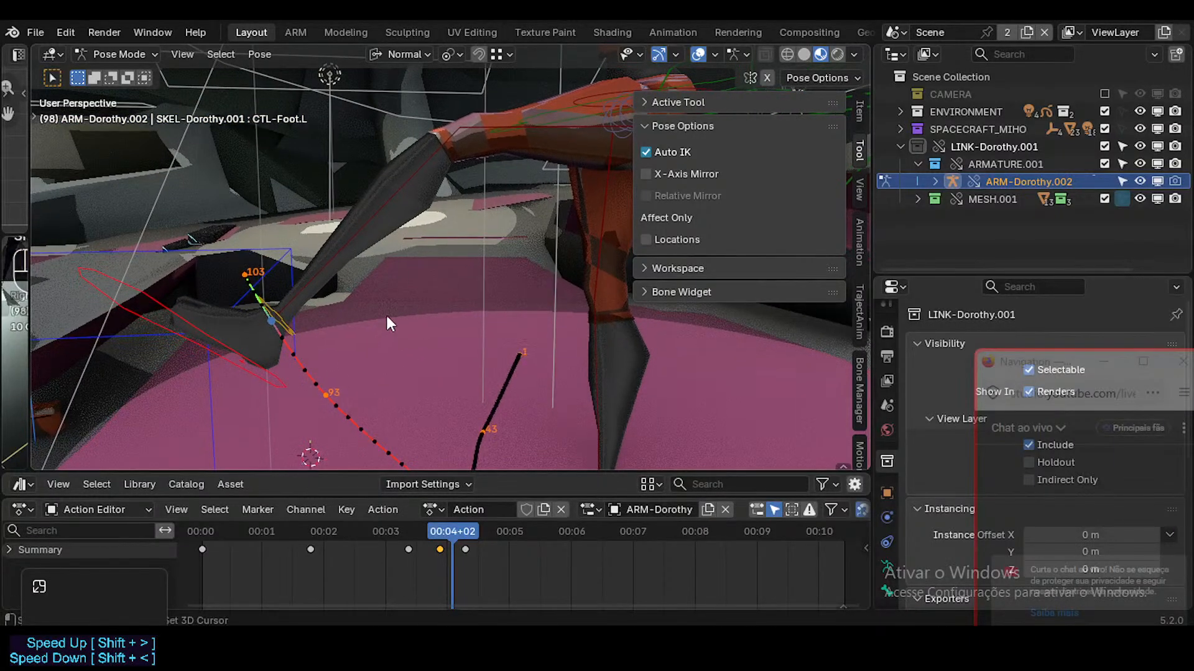
Select the left shin control and scrub the animation to 00:05+04 to review the leg's motion
{"action": "left_click", "coordinate": [292, 321]}
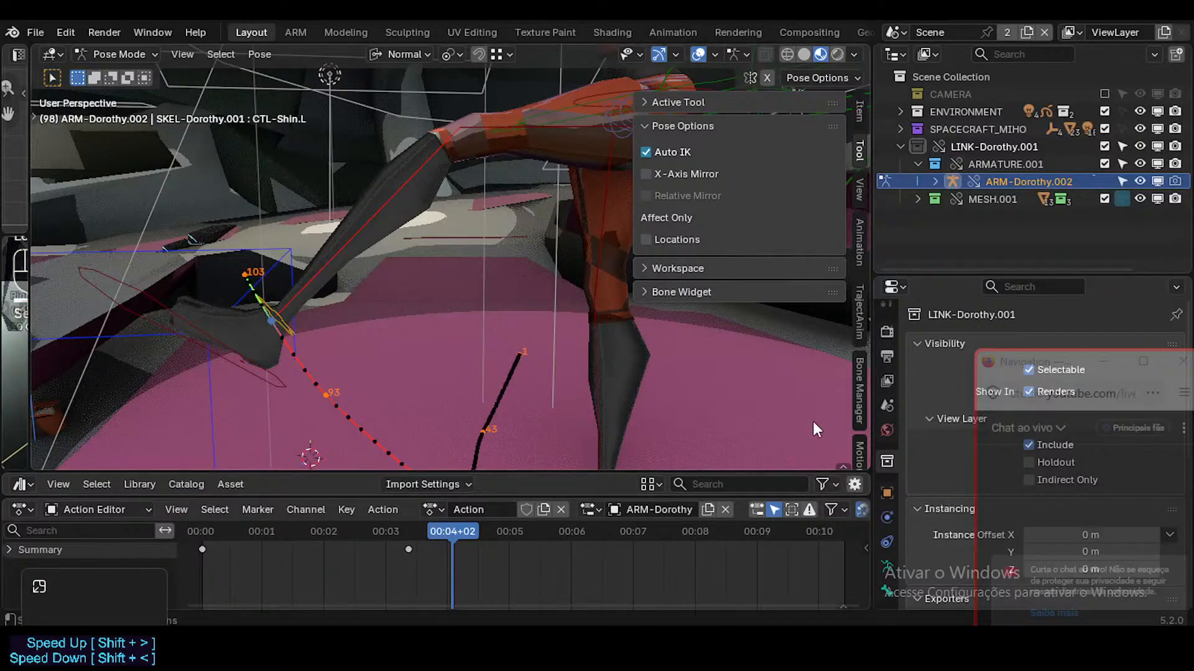
{"action": "middle_click_drag", "start_coordinate": [812, 421], "coordinate": [323, 352]}
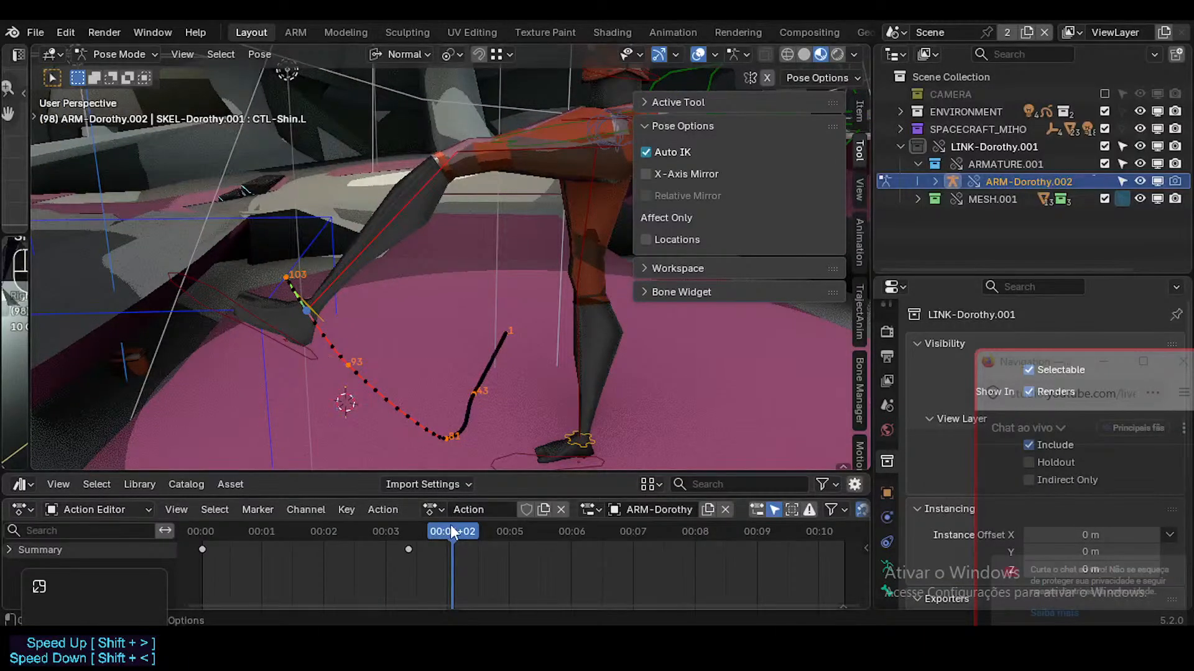
{"action": "left_click_drag", "start_coordinate": [450, 525], "coordinate": [498, 524]}
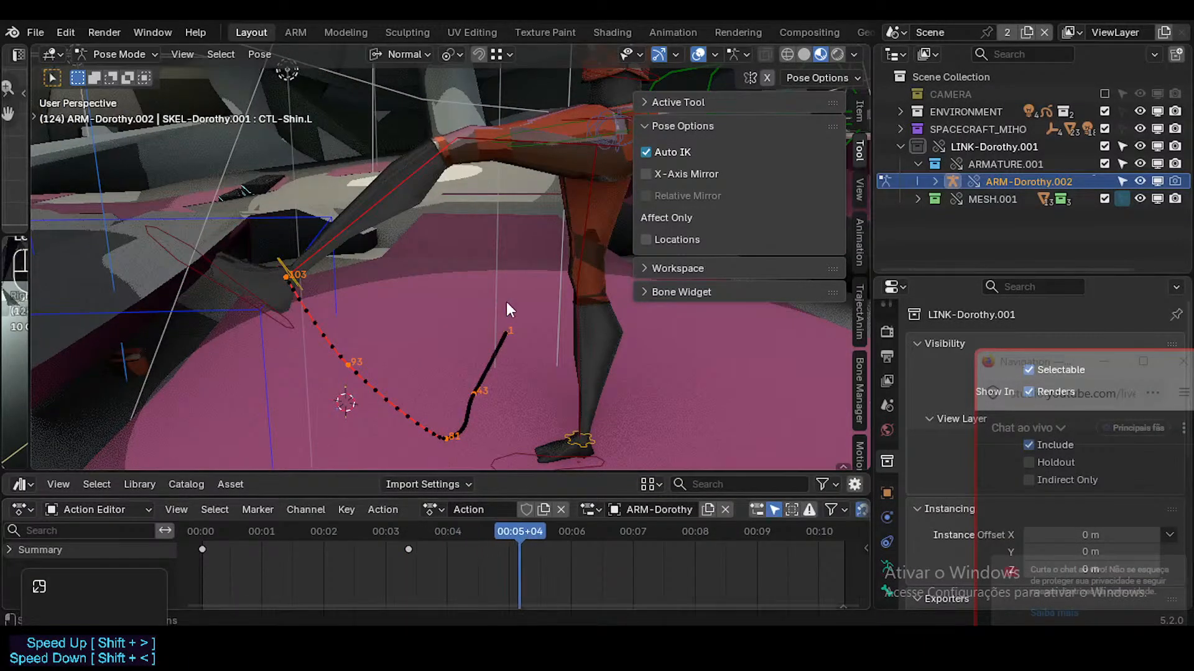
Select all of Dorothy's controls and go to the keyframe at 00:04+07
{"action": "middle_click_drag", "start_coordinate": [506, 301], "coordinate": [445, 367]}
{"action": "key", "text": "a"}
{"action": "key", "text": "Up"}
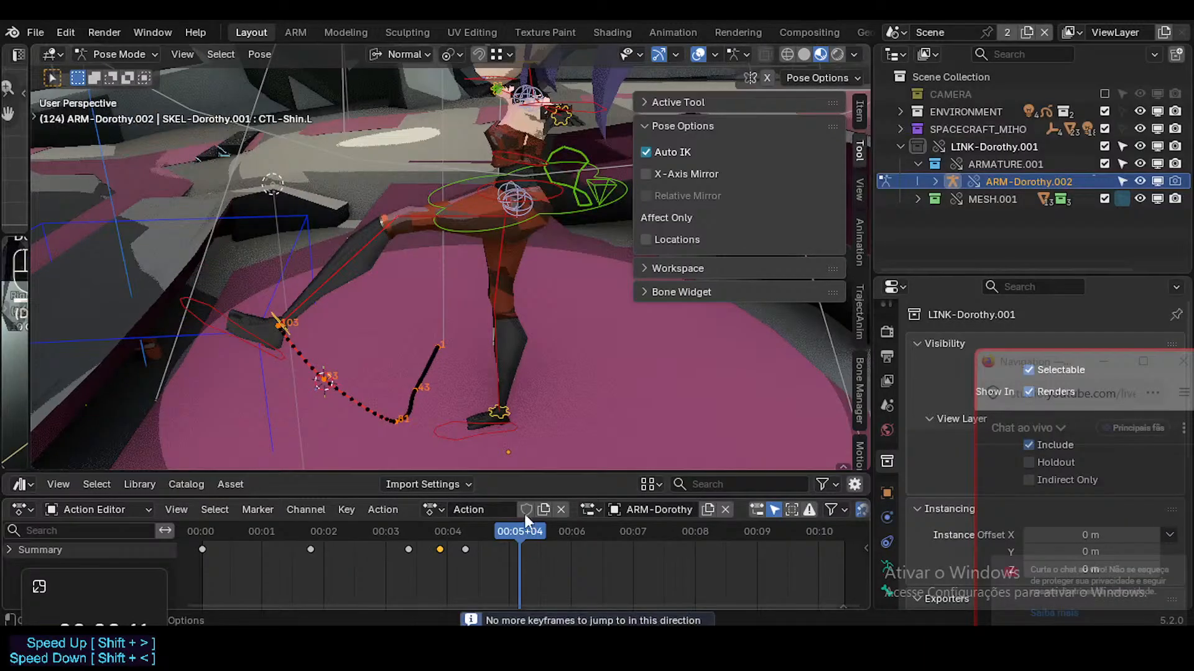
{"action": "key", "text": "Down"}
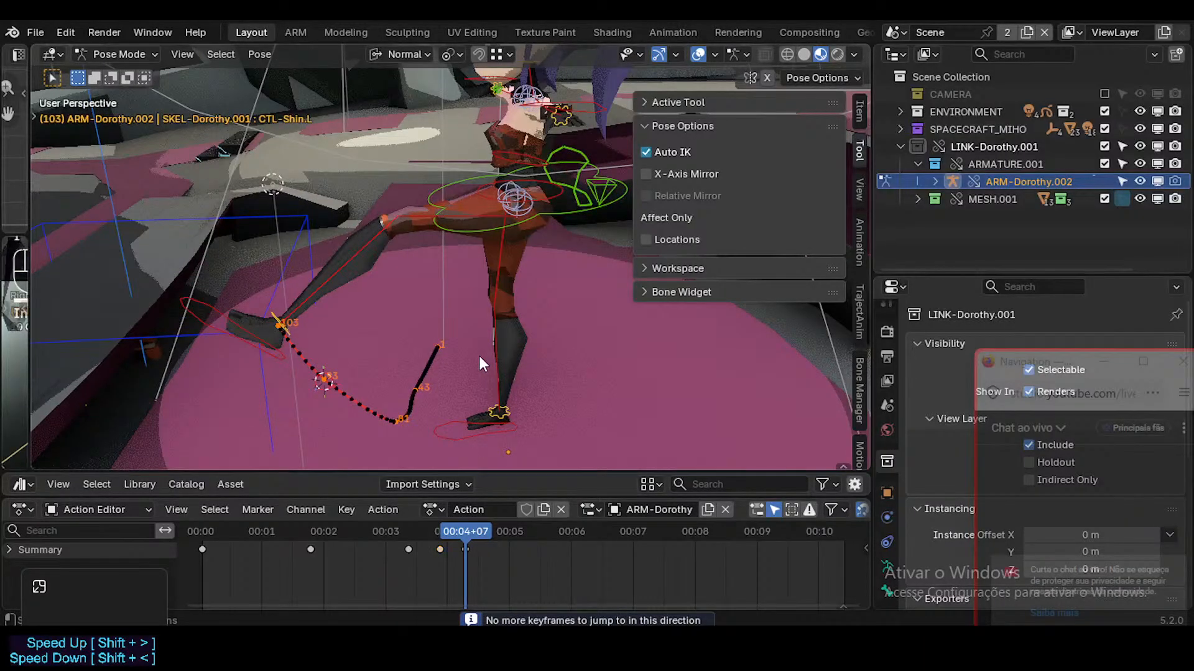
Try to move the pelvis sway control at 00:04+07, both alone and together with the left hip control
{"action": "left_click", "coordinate": [550, 220]}
{"action": "middle_click_drag", "start_coordinate": [549, 219], "coordinate": [520, 203]}
{"action": "key", "text": "g"}
{"action": "left_click", "coordinate": [564, 214]}
{"action": "left_click", "coordinate": [585, 191]}
{"action": "key", "text": "g"}
{"action": "left_click", "coordinate": [573, 204]}
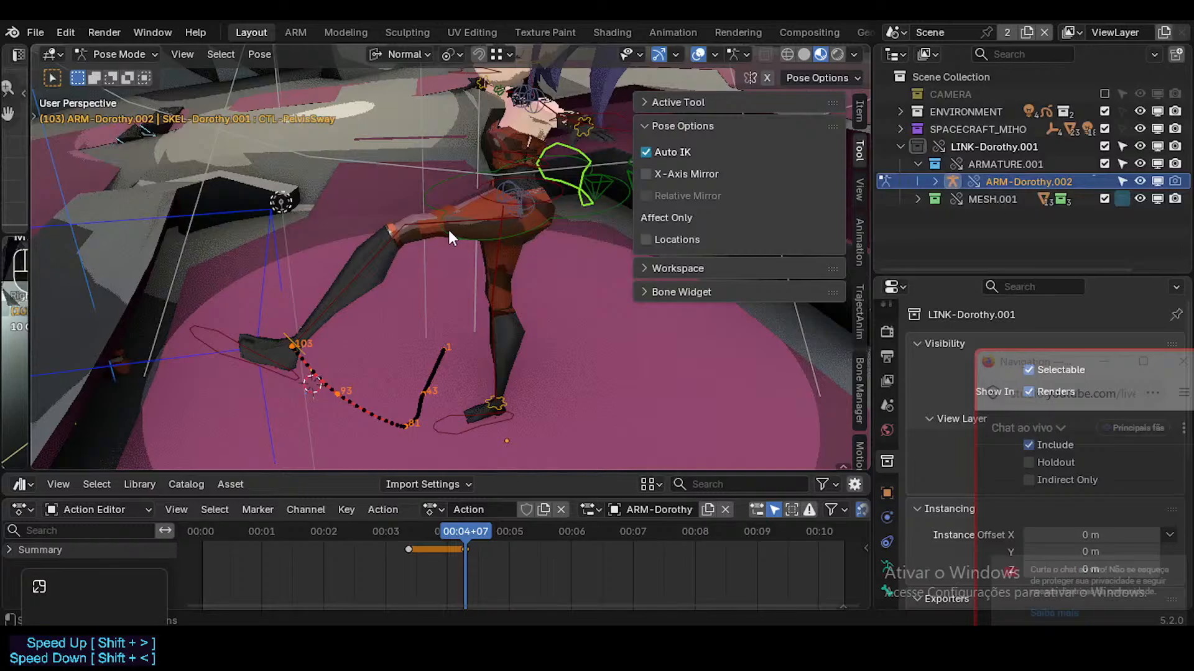
{"action": "left_click", "coordinate": [525, 217]}
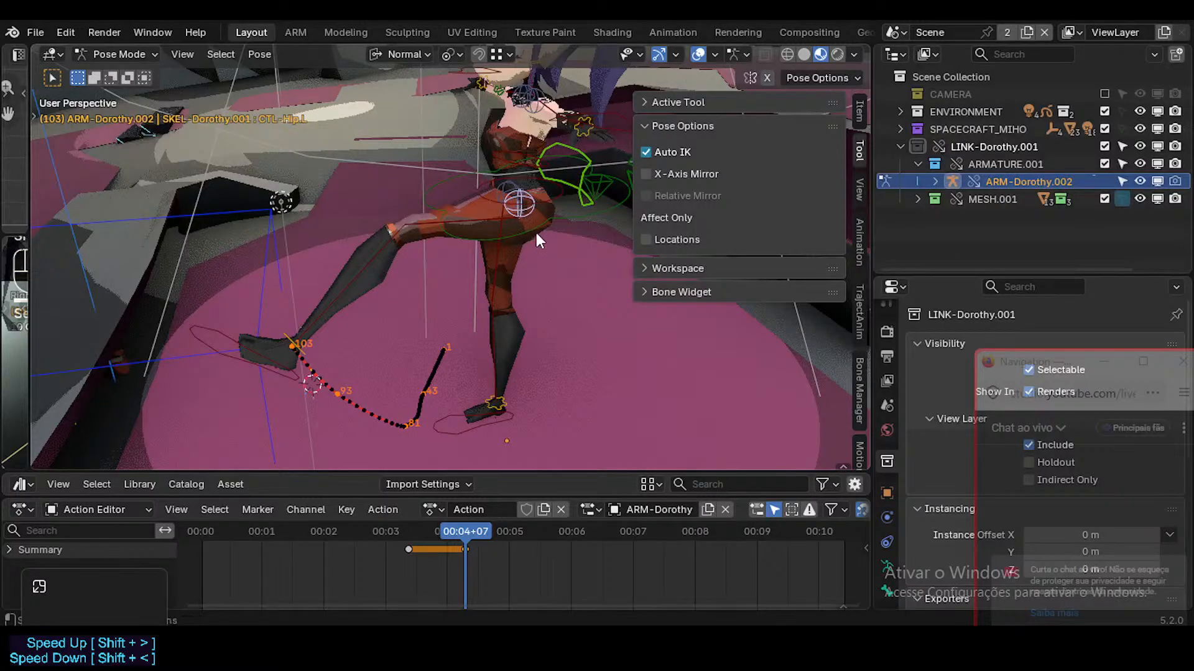
{"action": "key", "text": "g"}
{"action": "left_click", "coordinate": [546, 250]}
{"action": "middle_click_drag", "start_coordinate": [546, 250], "coordinate": [508, 272]}
Try to rotate the pelvis sway and left hip controls freely and about their normal Z axis
{"action": "key", "text": "r"}
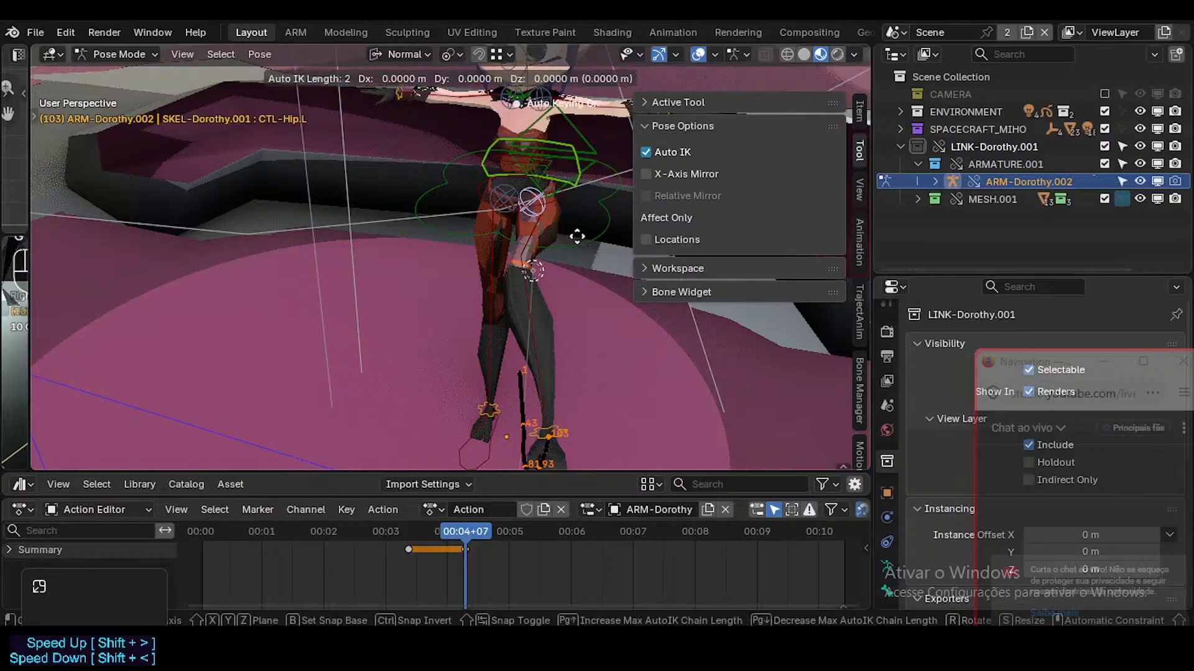
{"action": "key", "text": "r"}
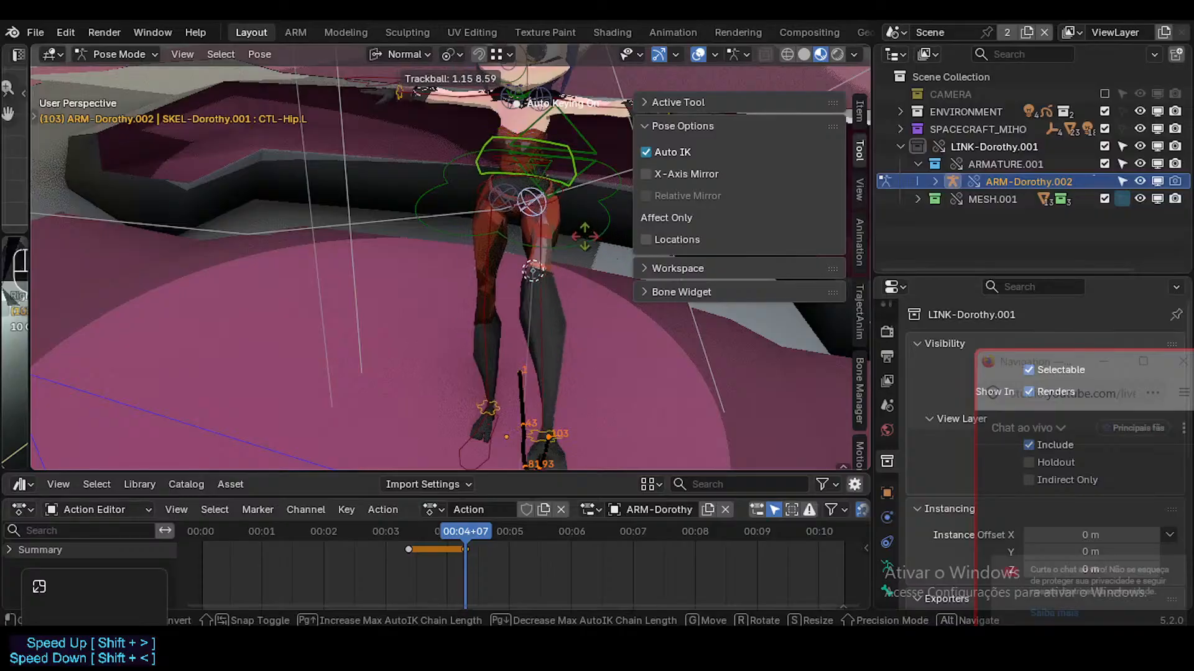
{"action": "left_click", "coordinate": [547, 238]}
{"action": "middle_click_drag", "start_coordinate": [547, 238], "coordinate": [577, 236]}
{"action": "key", "text": "r"}
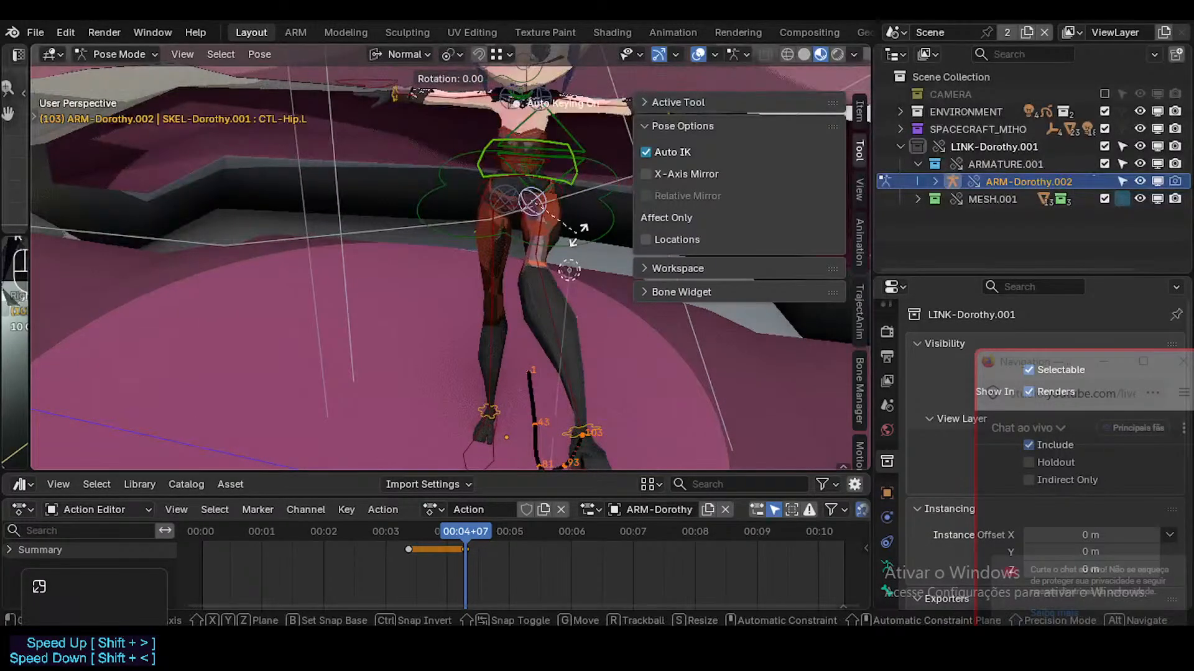
{"action": "key", "text": "z"}
{"action": "key", "text": "z"}
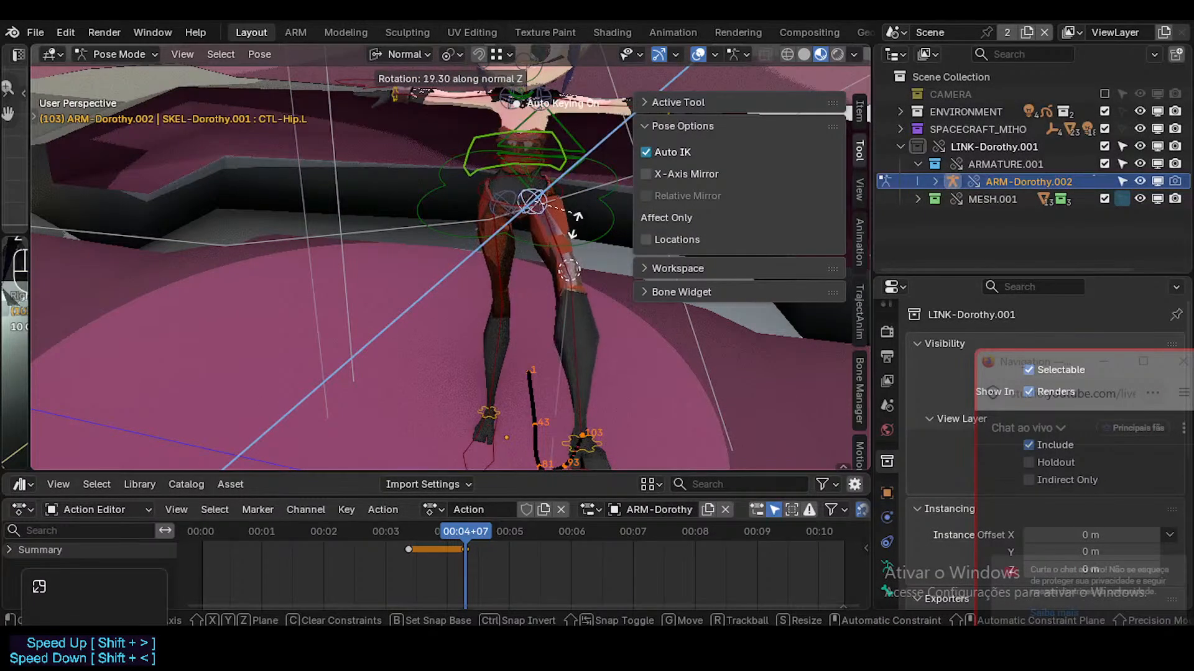
{"action": "left_click", "coordinate": [565, 225]}
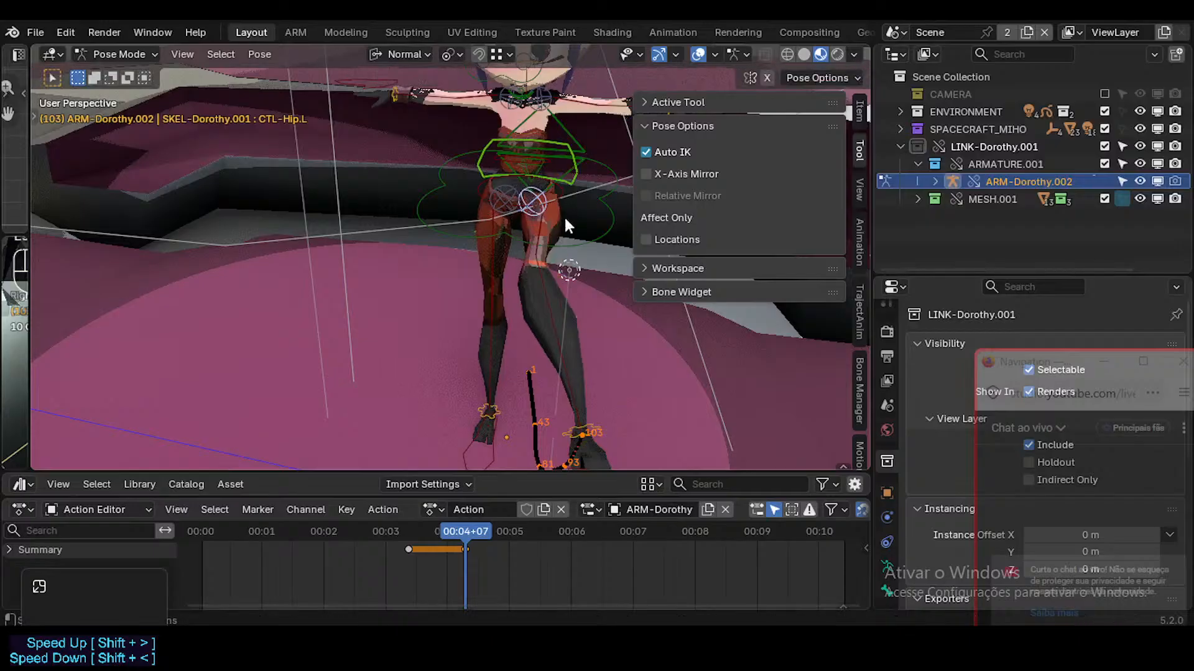
Try to rotate the pelvis sway and both hip controls freely and about their normal X axis
{"action": "left_click", "coordinate": [514, 197]}
{"action": "key", "text": "r"}
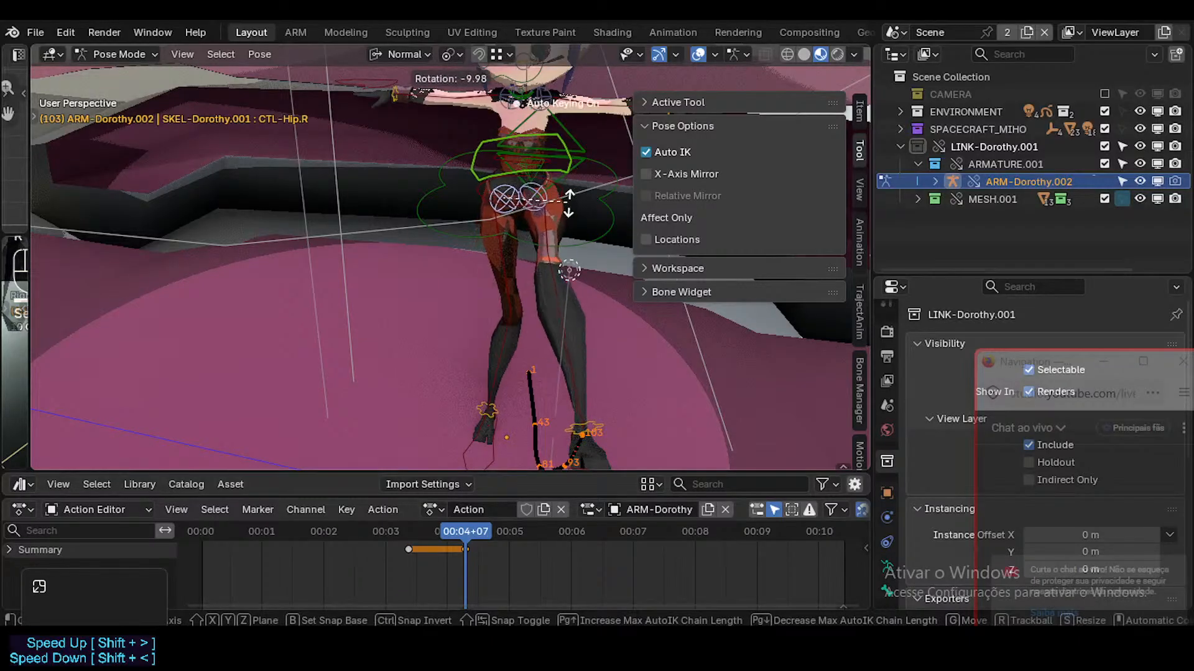
{"action": "key", "text": "r"}
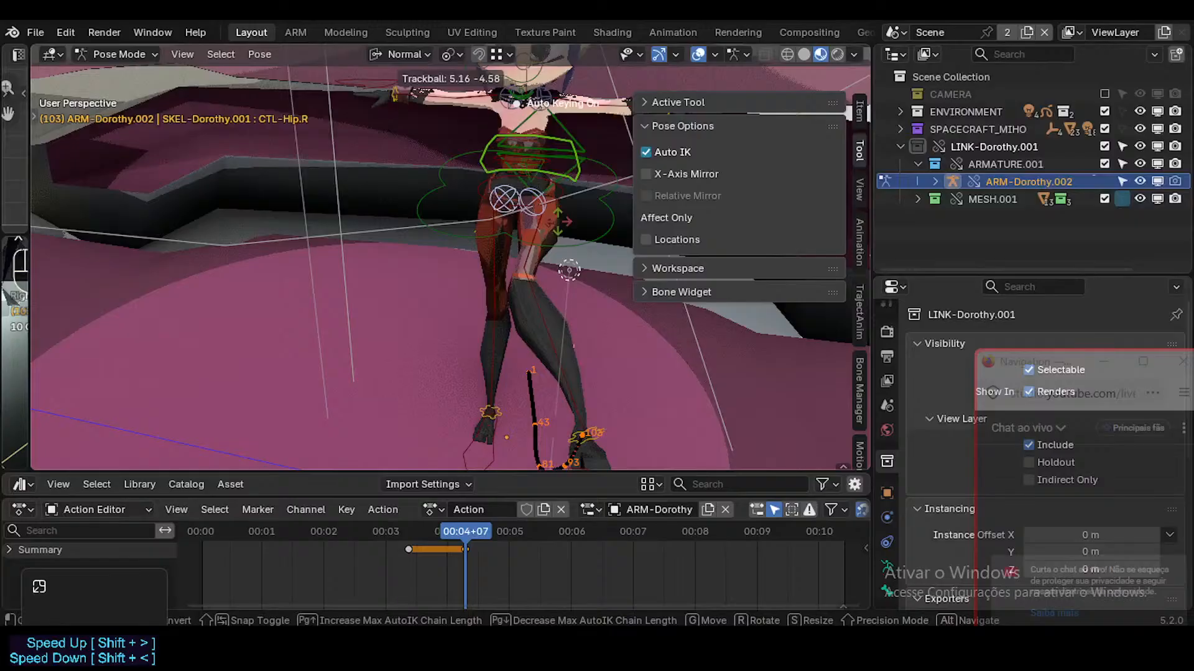
{"action": "key", "text": "r"}
{"action": "key", "text": "x"}
{"action": "key", "text": "x"}
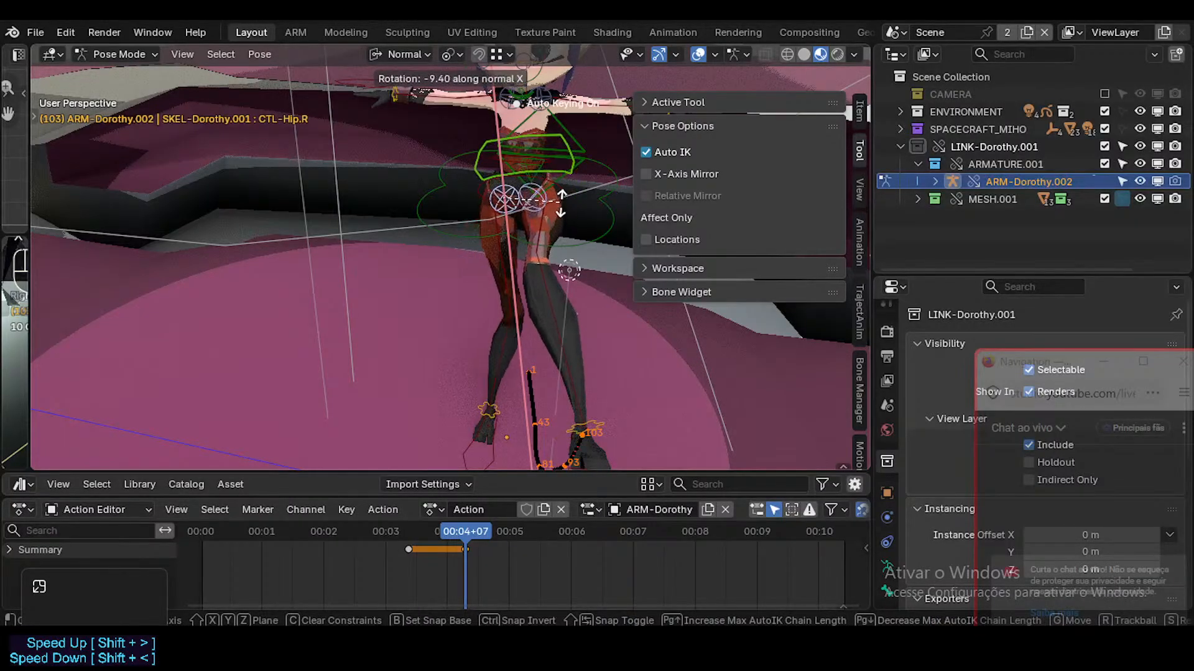
{"action": "right_click", "coordinate": [563, 215]}
Hide the viewport sidebar and select the left hip control together with the pelvis sway control
{"action": "middle_click_drag", "start_coordinate": [427, 241], "coordinate": [558, 206]}
{"action": "key", "text": "n"}
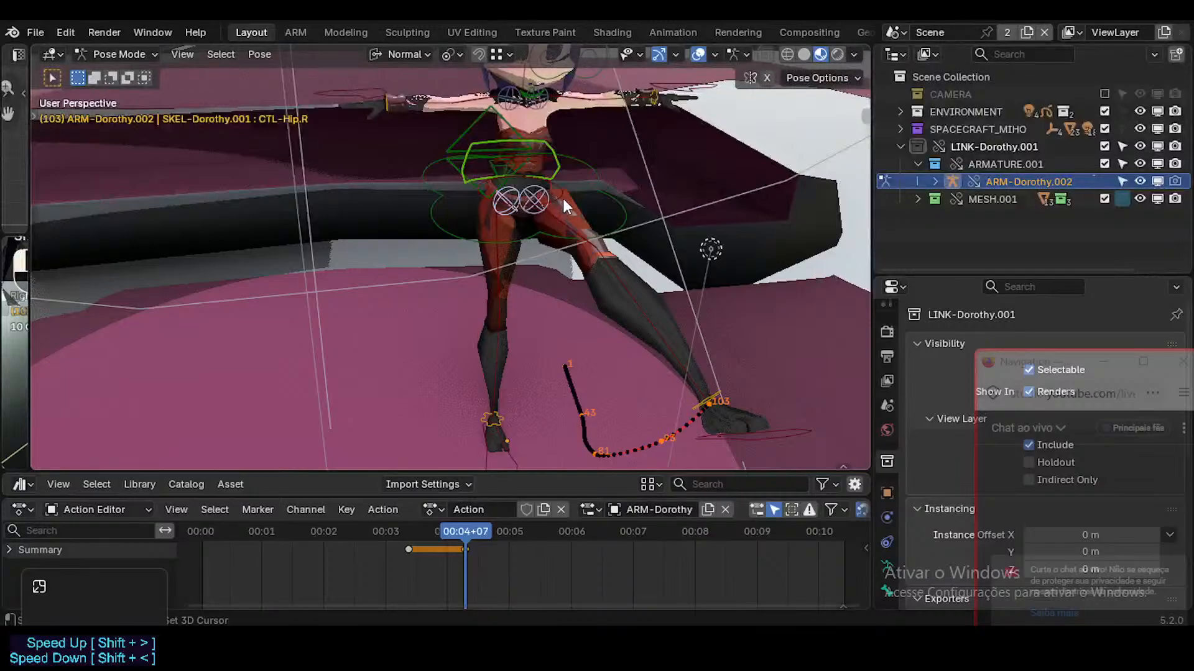
{"action": "left_click", "coordinate": [562, 199]}
{"action": "key", "text": "r"}
{"action": "right_click", "coordinate": [610, 216]}
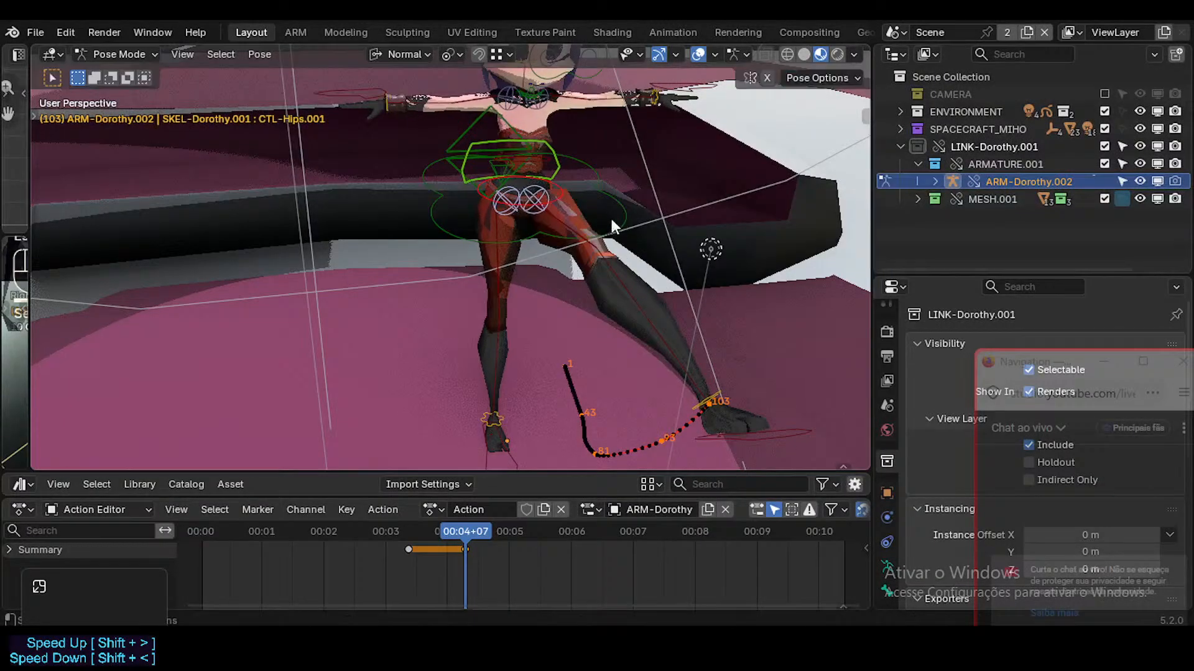
{"action": "left_click", "coordinate": [564, 178]}
{"action": "left_click", "coordinate": [535, 211]}
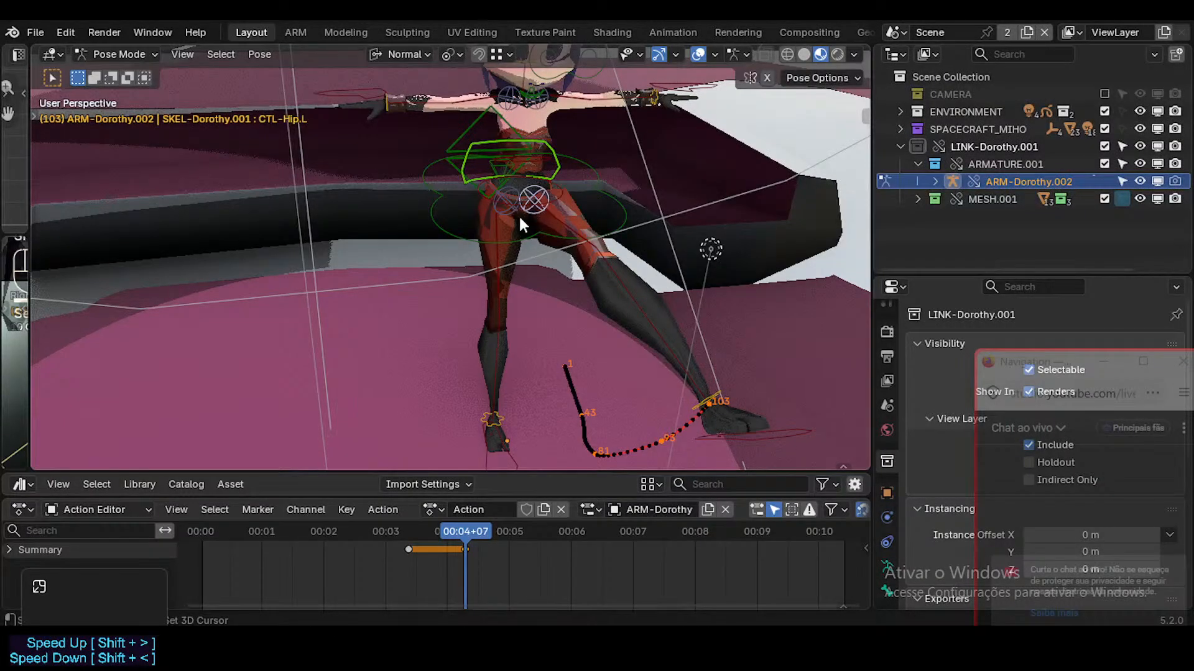
Trackball-rotate the pelvis sway and both hip controls by about -22 and 15 degrees at 00:04+07 and adjust their position
{"action": "key", "text": "g"}
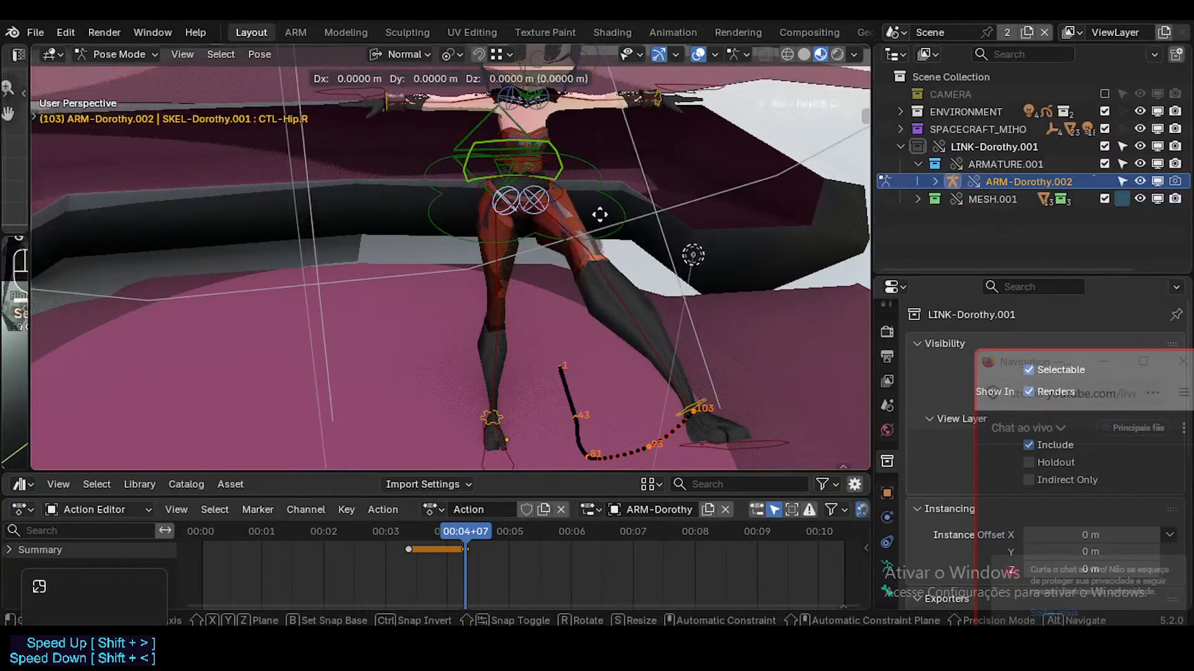
{"action": "key", "text": "r"}
{"action": "key", "text": "r"}
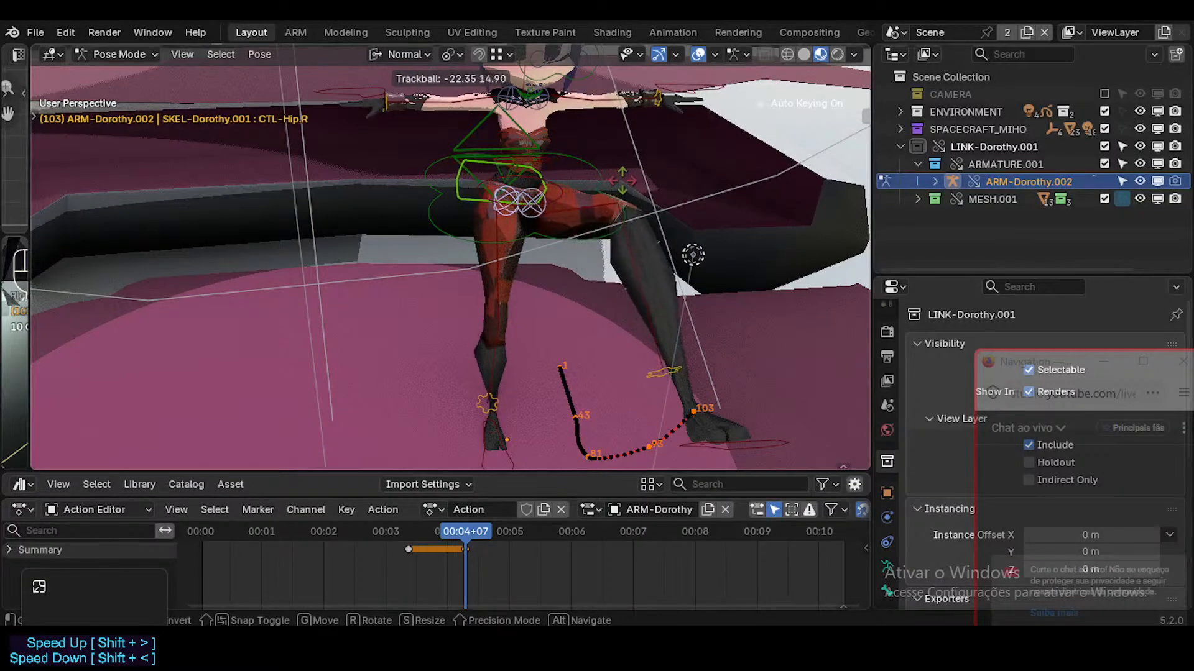
{"action": "left_click", "coordinate": [623, 183]}
{"action": "key", "text": "g"}
{"action": "left_click", "coordinate": [578, 223]}
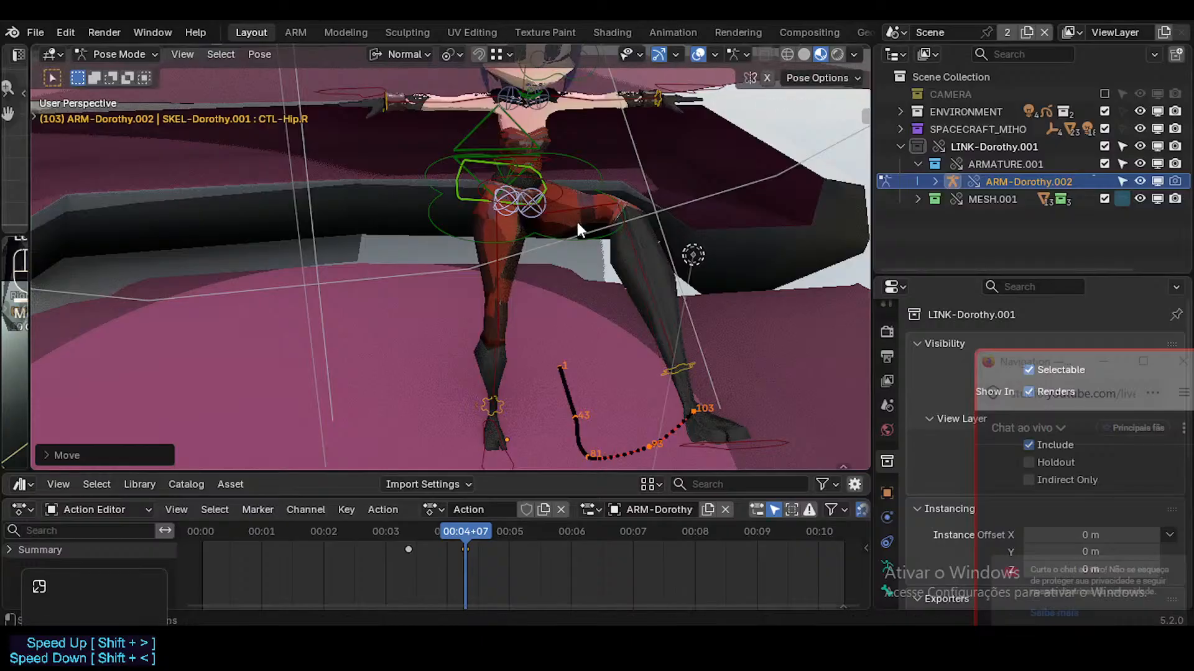
Scrub the animation to 00:05+02, select all controls and undo the last three changes
{"action": "middle_click_drag", "start_coordinate": [578, 222], "coordinate": [546, 373]}
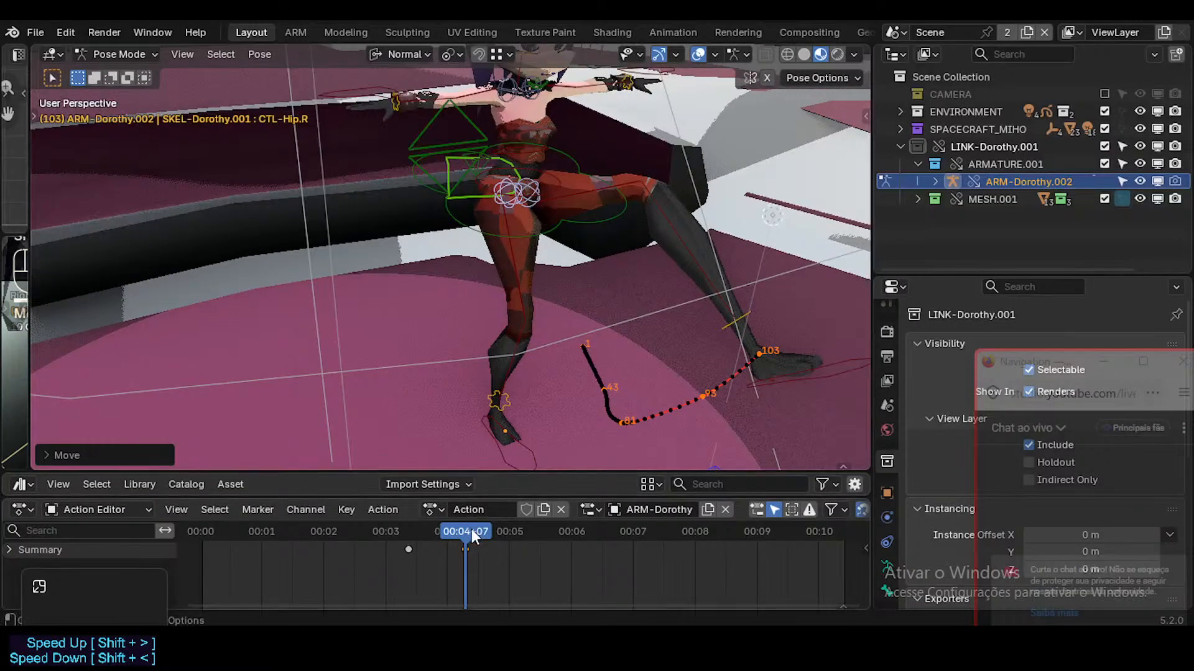
{"action": "left_click_drag", "start_coordinate": [471, 528], "coordinate": [513, 532]}
{"action": "key", "text": "a"}
{"action": "key", "text": "ctrl+z"}
{"action": "key", "text": "ctrl+z"}
{"action": "key", "text": "ctrl+z"}
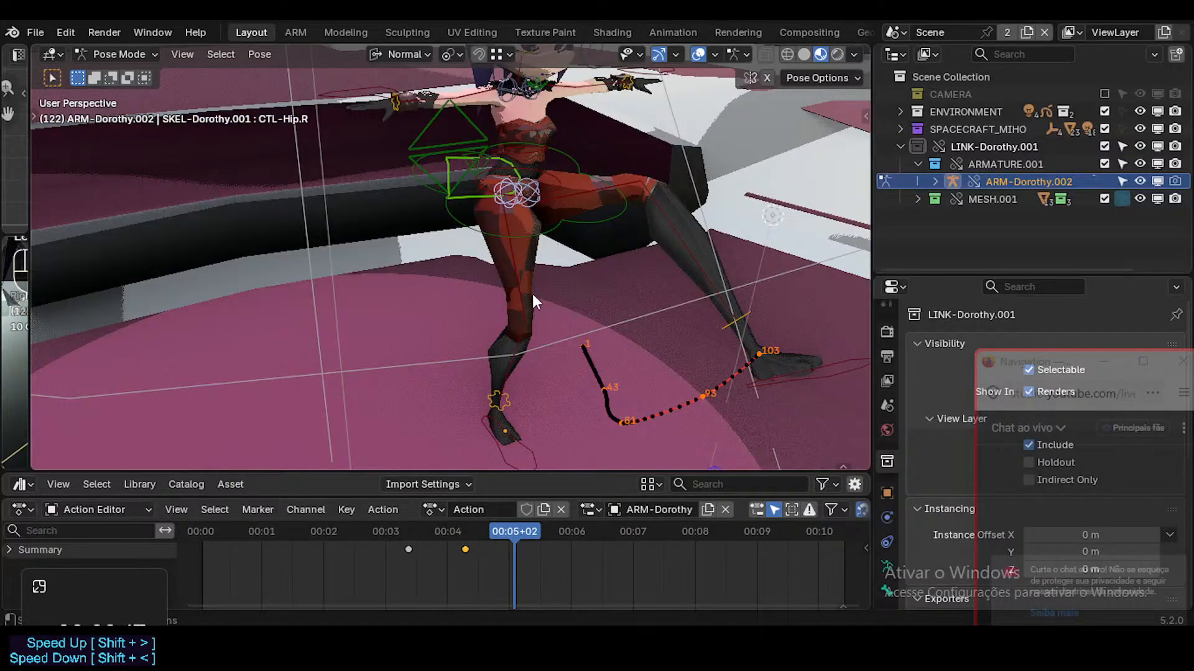
Select all controls at 00:04+07, scrub on to 00:05+13 and select the pelvis sway control there
{"action": "left_click_drag", "start_coordinate": [472, 531], "coordinate": [465, 530]}
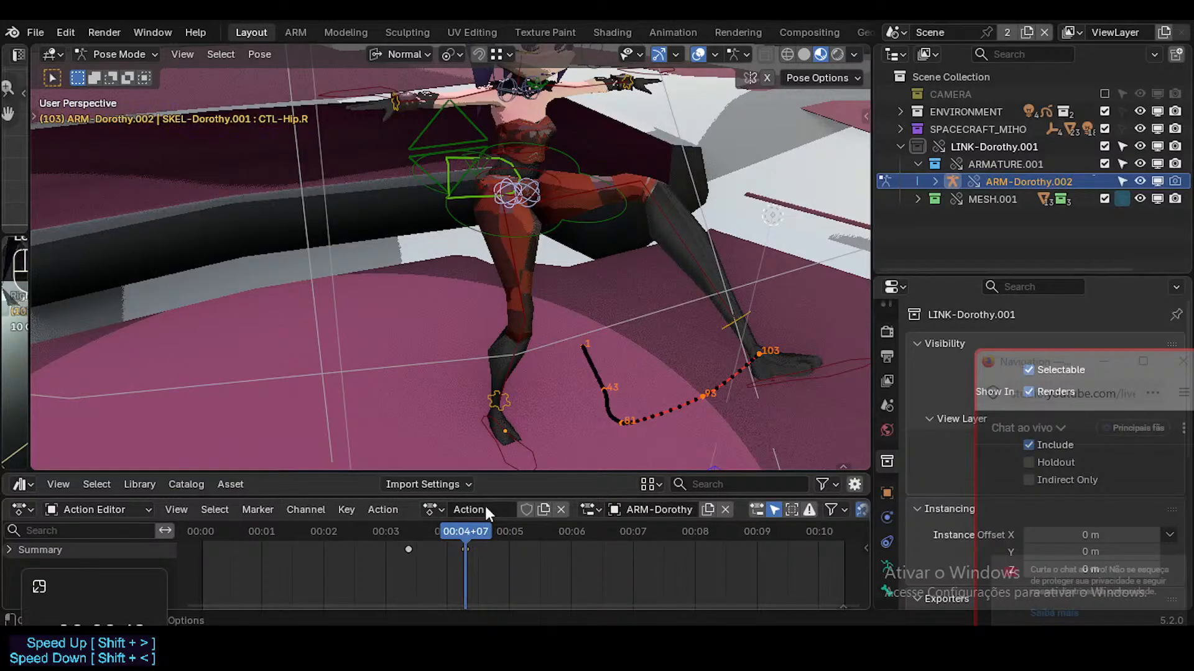
{"action": "key", "text": "a"}
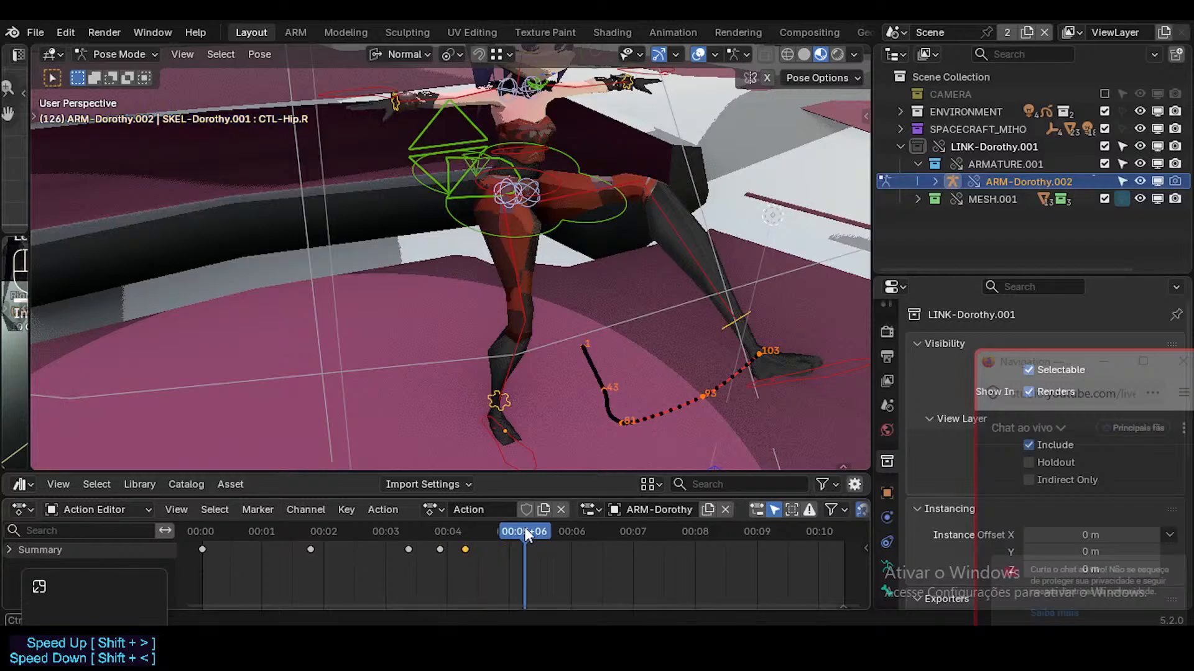
{"action": "left_click", "coordinate": [558, 247]}
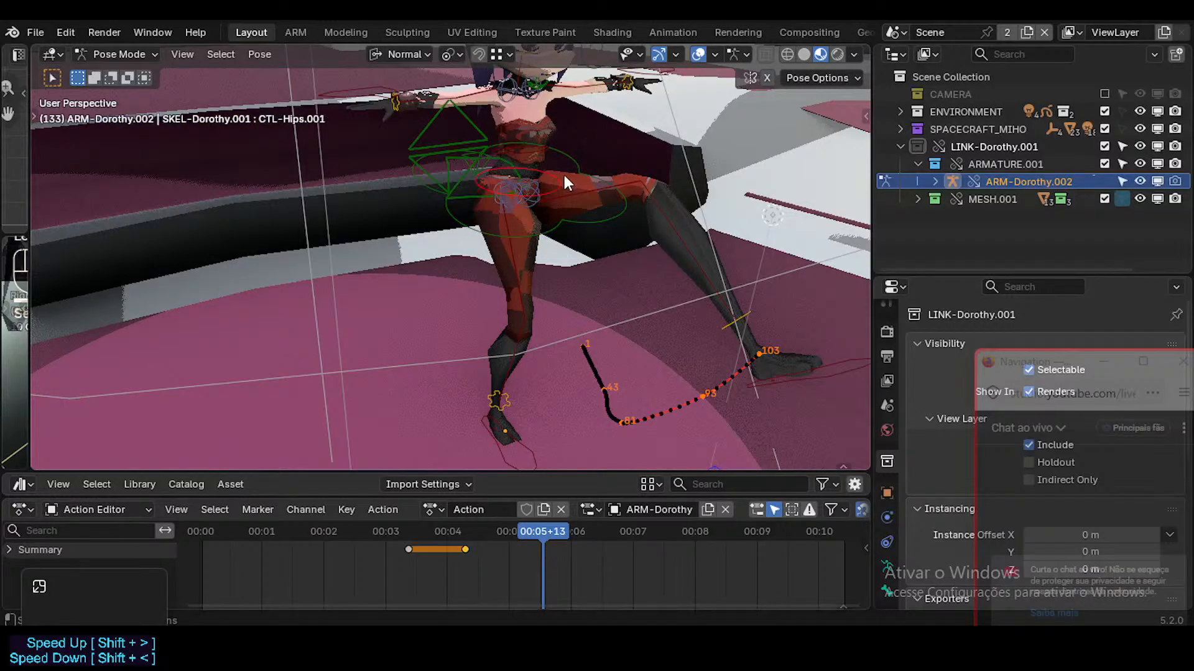
{"action": "left_click", "coordinate": [472, 188]}
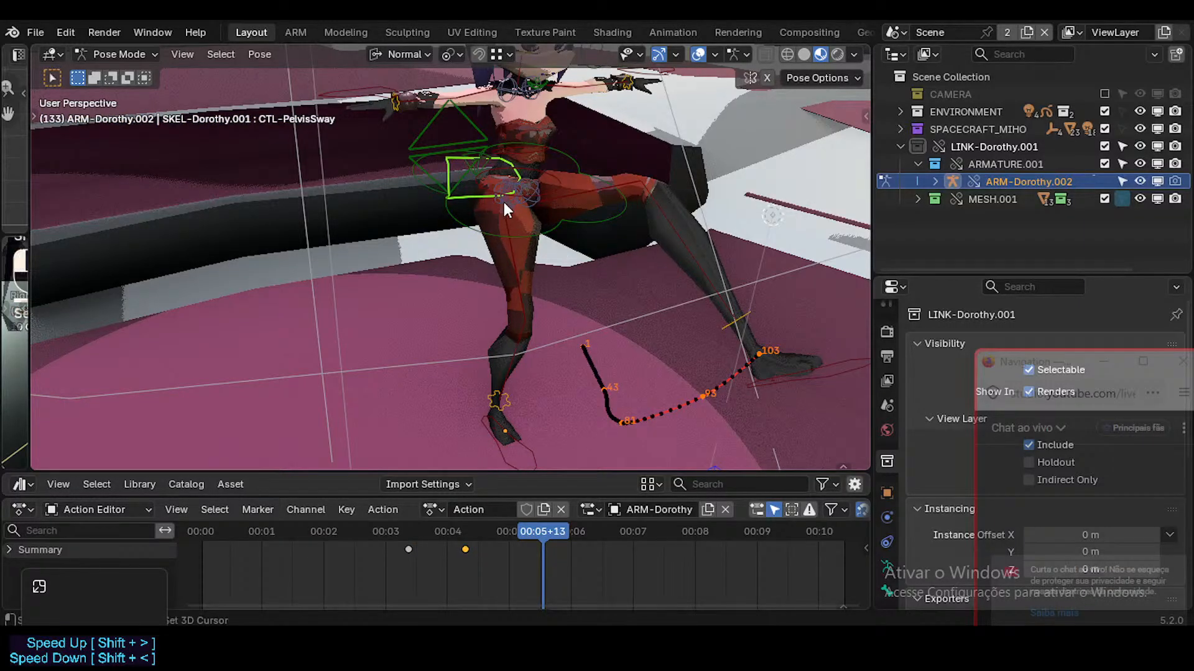
Add the right hip control to the pelvis sway selection and try to rotate them at 00:05+13
{"action": "left_click", "coordinate": [510, 204]}
{"action": "left_click", "coordinate": [528, 206], "text": "shift"}
{"action": "key", "text": "r"}
{"action": "key", "text": "Escape"}
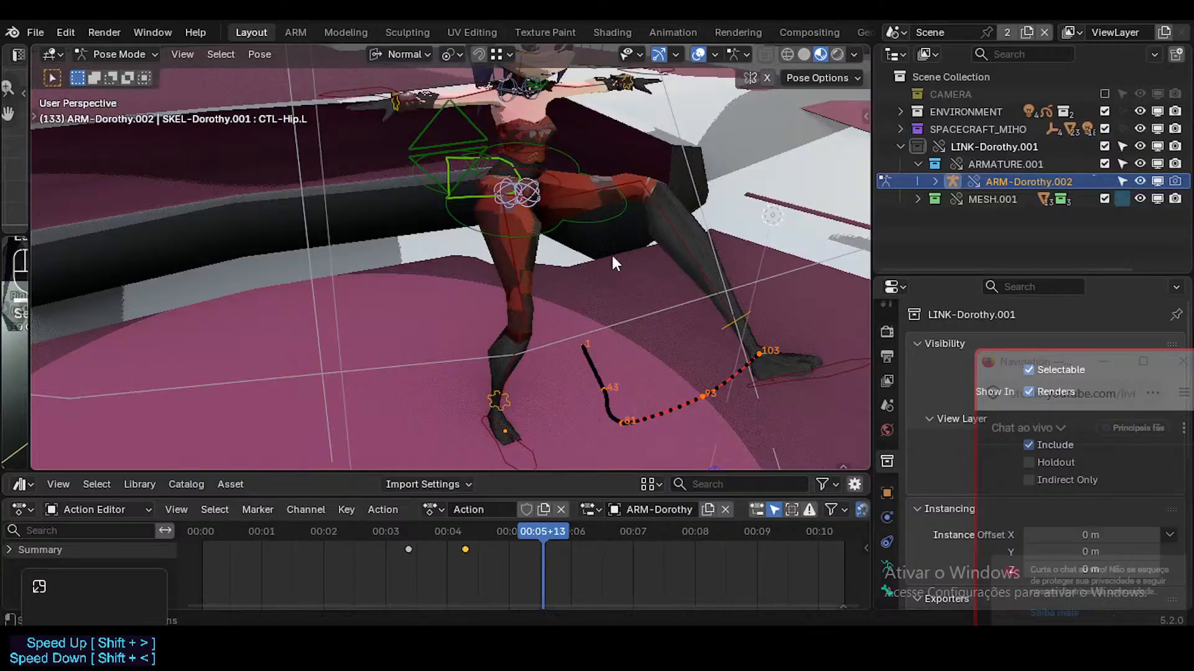
{"action": "left_click", "coordinate": [479, 203]}
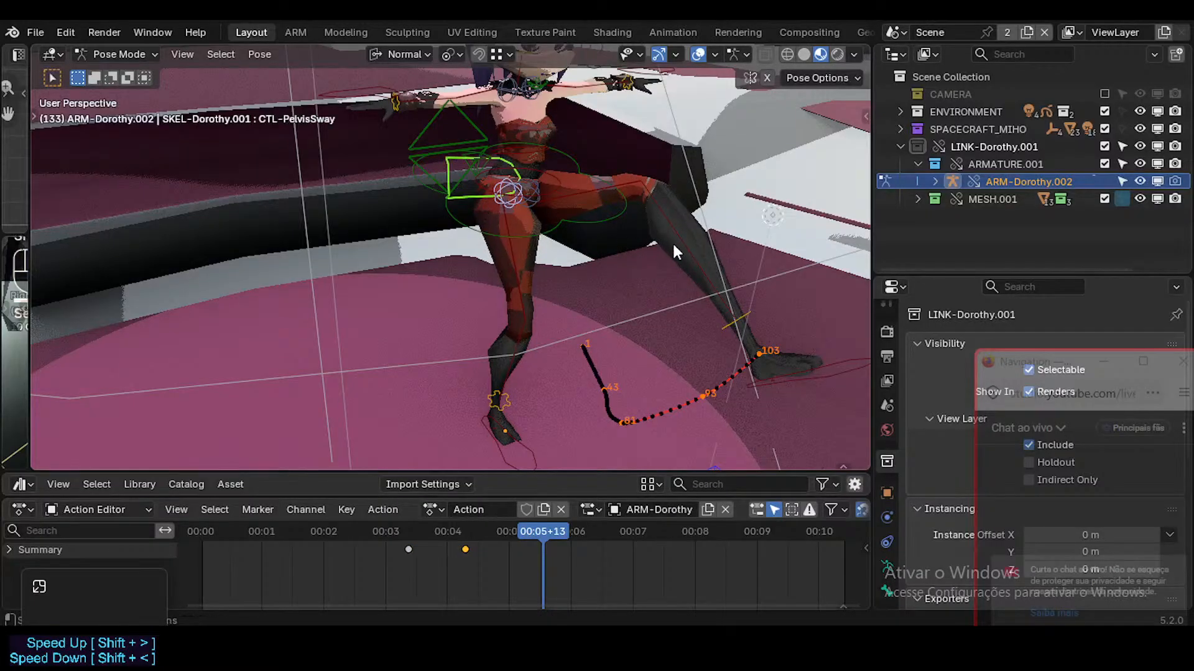
{"action": "key", "text": "r"}
{"action": "key", "text": "r"}
{"action": "key", "text": "Escape"}
Add the left foot control to the selection, make the pelvis sway control active and try to rotate them freely
{"action": "left_click", "coordinate": [790, 382]}
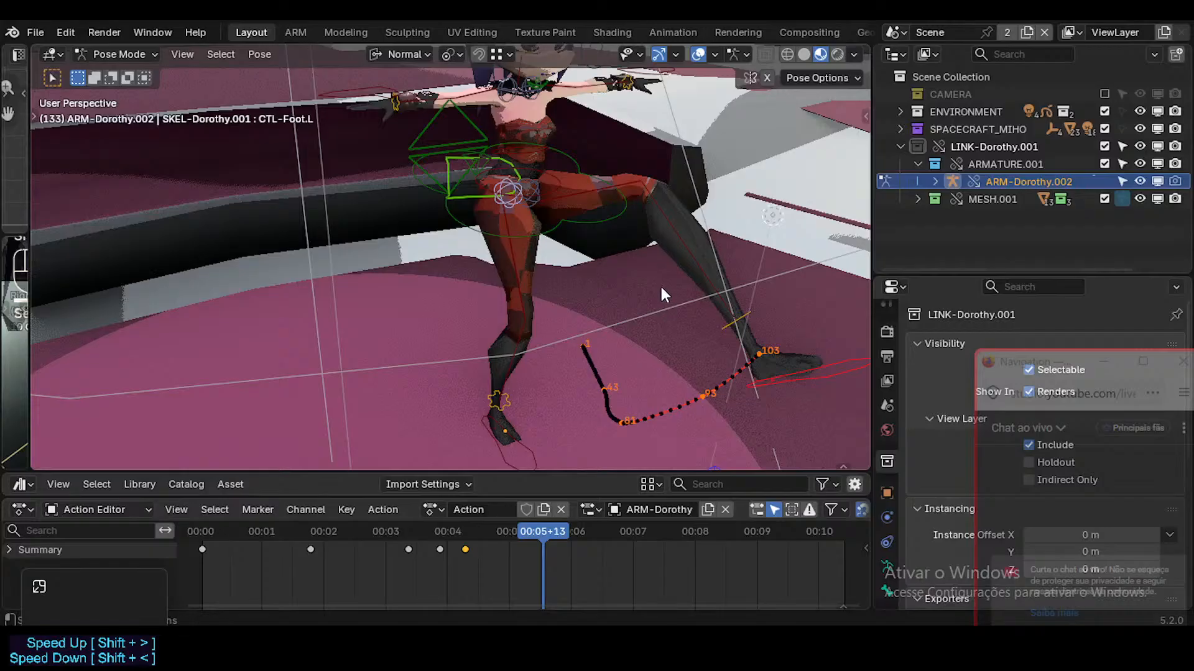
{"action": "key", "text": "r"}
{"action": "key", "text": "r"}
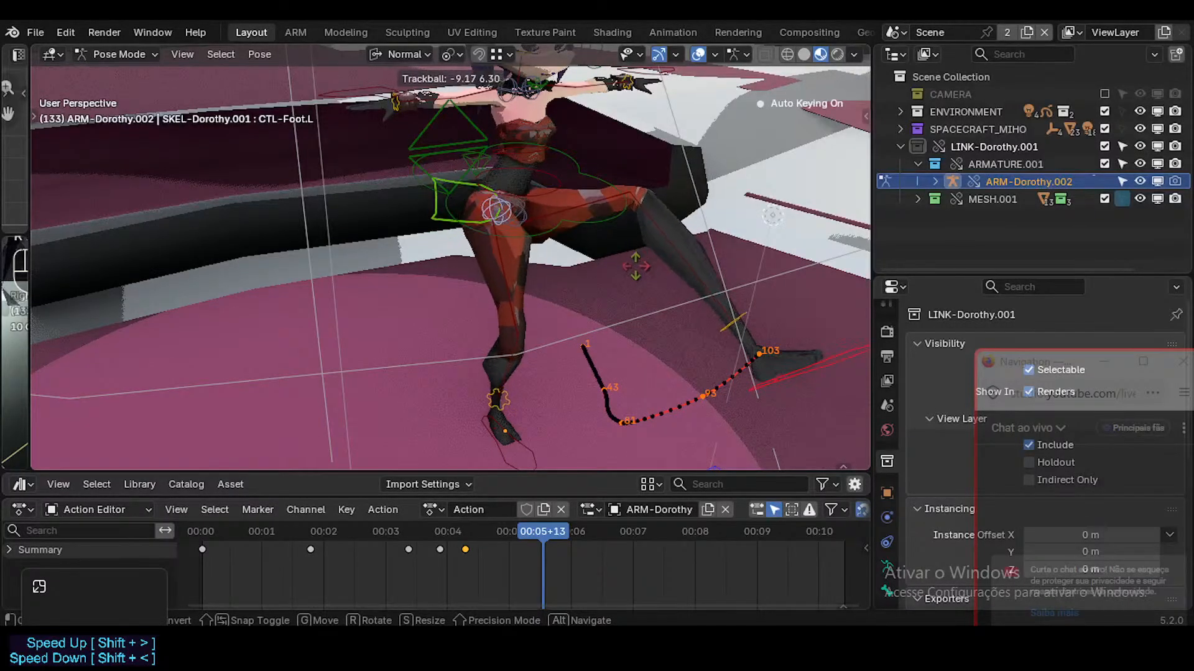
{"action": "key", "text": "Escape"}
{"action": "left_click", "coordinate": [474, 192]}
{"action": "key", "text": "r"}
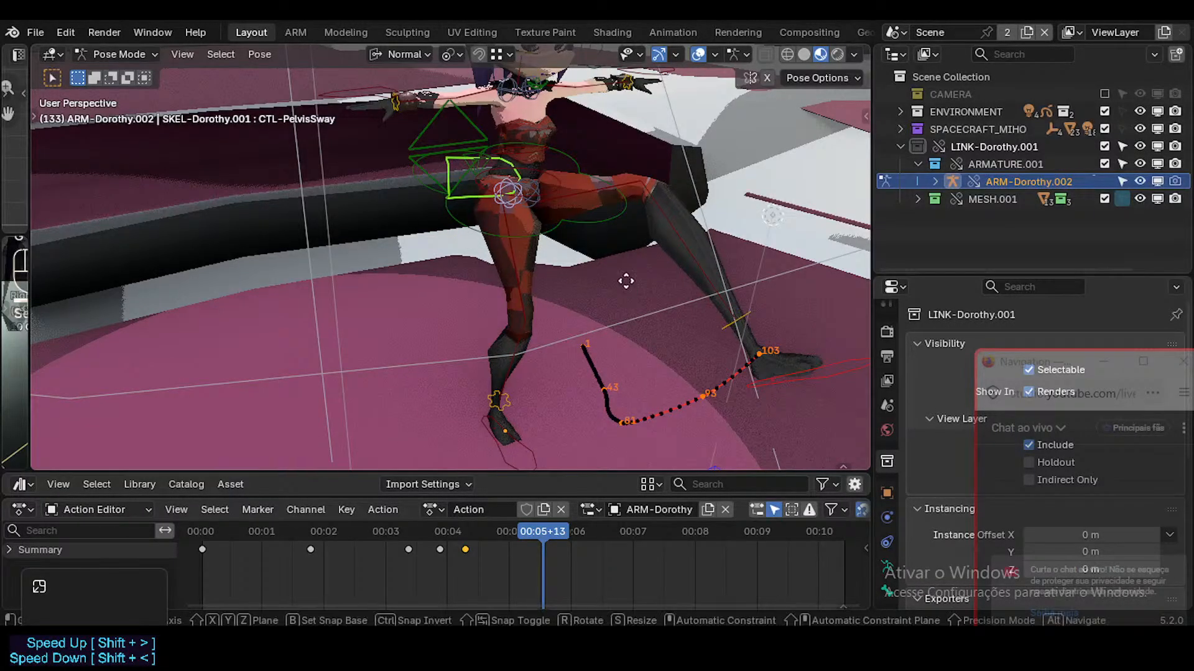
{"action": "key", "text": "r"}
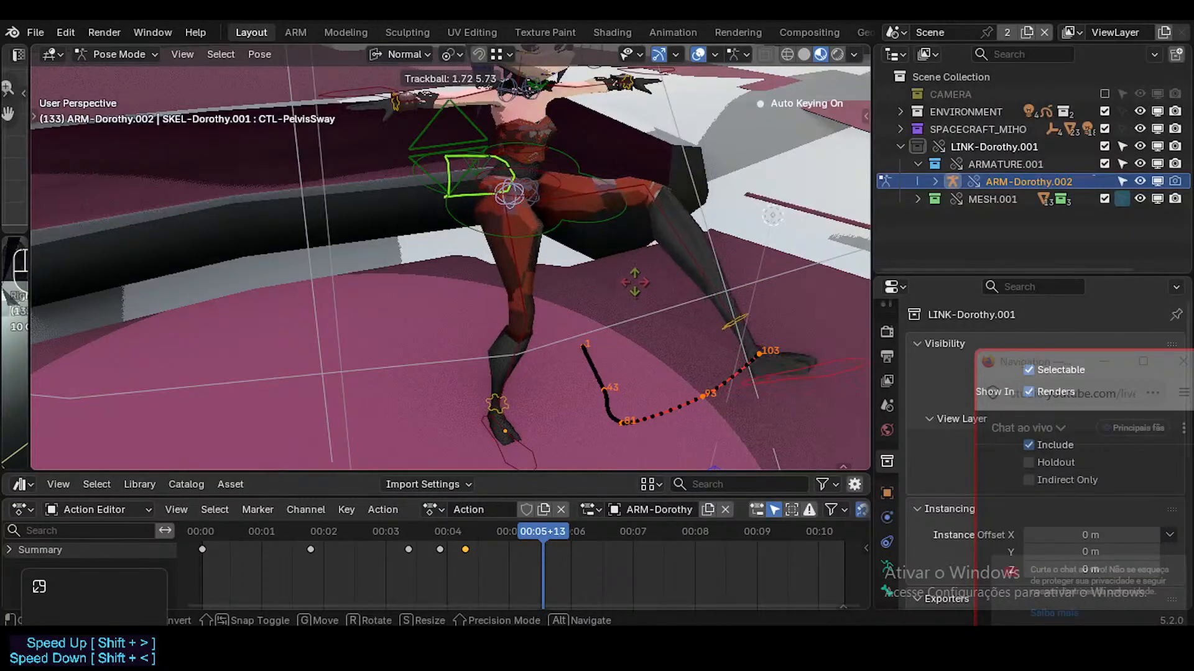
{"action": "left_click", "coordinate": [631, 287]}
Rotate the selected pelvis sway, right hip and left foot controls about the normal X axis at 00:05+13 and adjust their position, lifting the left leg
{"action": "key", "text": "r"}
{"action": "key", "text": "x"}
{"action": "key", "text": "x"}
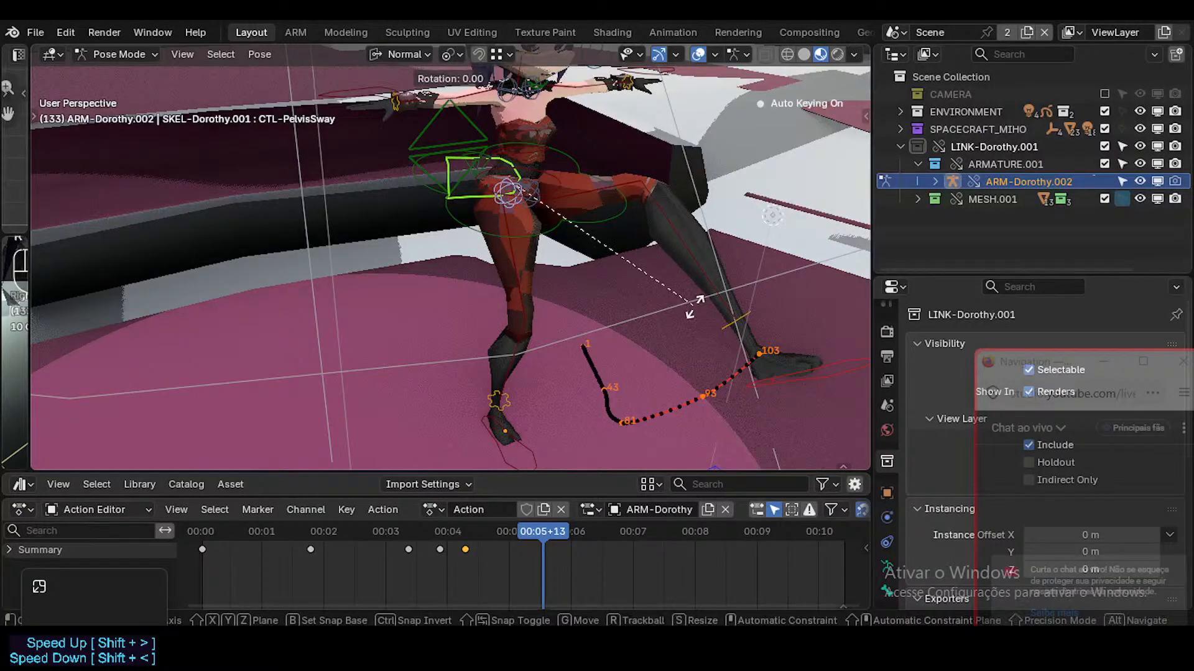
{"action": "left_click", "coordinate": [685, 255]}
{"action": "key", "text": "g"}
{"action": "left_click", "coordinate": [684, 249]}
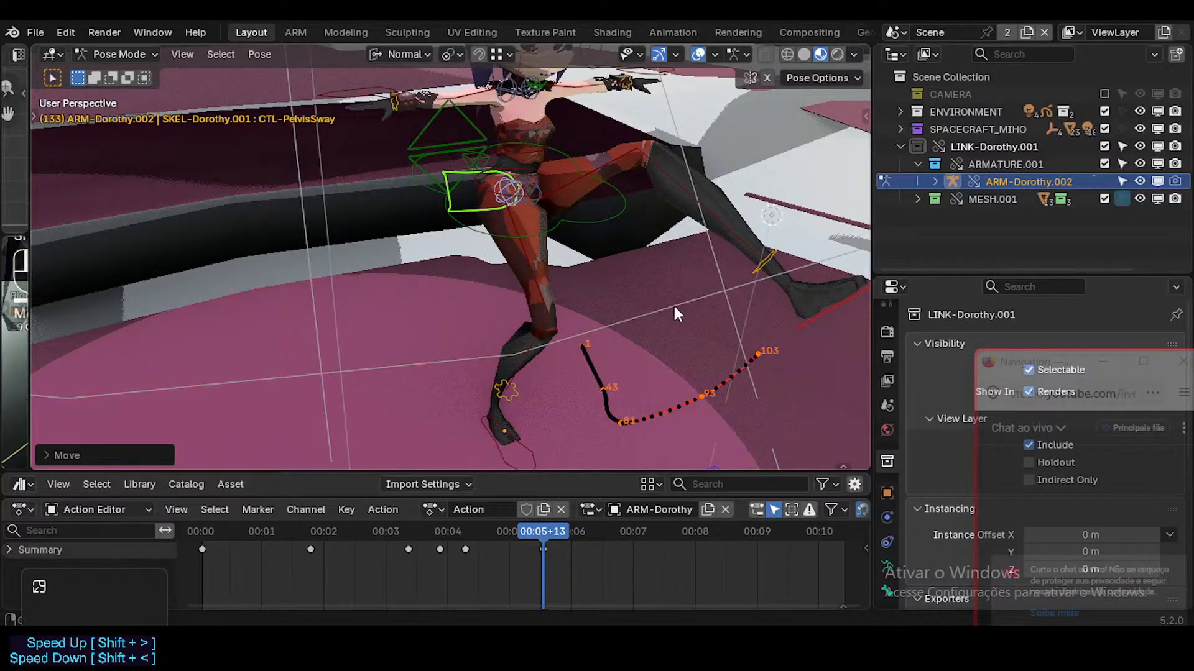
Move the left foot control about 0.07 m at 00:04+23 and recalculate its bone path
{"action": "left_click_drag", "start_coordinate": [549, 529], "coordinate": [507, 532]}
{"action": "left_click", "coordinate": [800, 331]}
{"action": "key", "text": "g"}
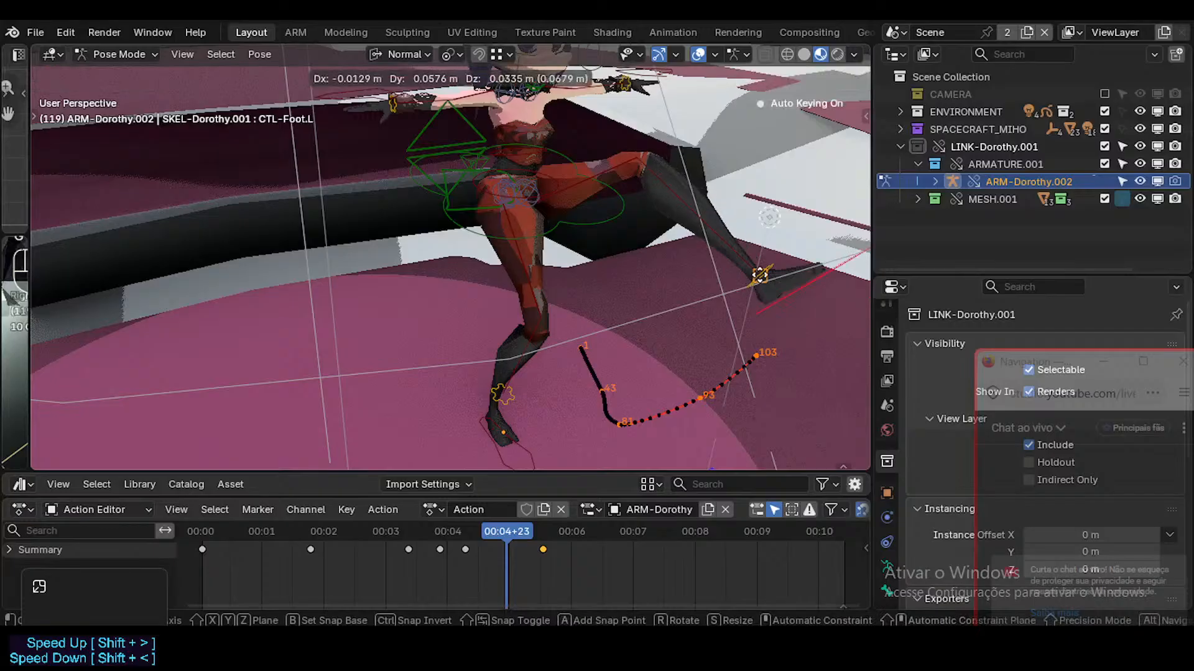
{"action": "left_click", "coordinate": [760, 275]}
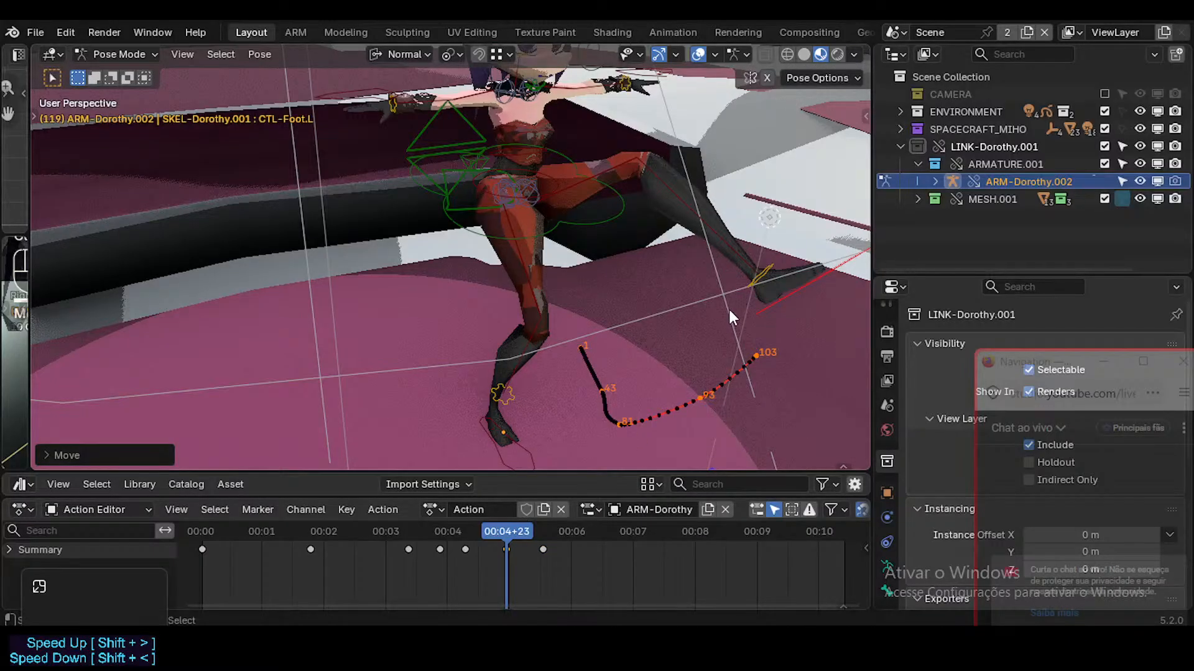
{"action": "key", "text": "alt+m"}
{"action": "left_click", "coordinate": [700, 386]}
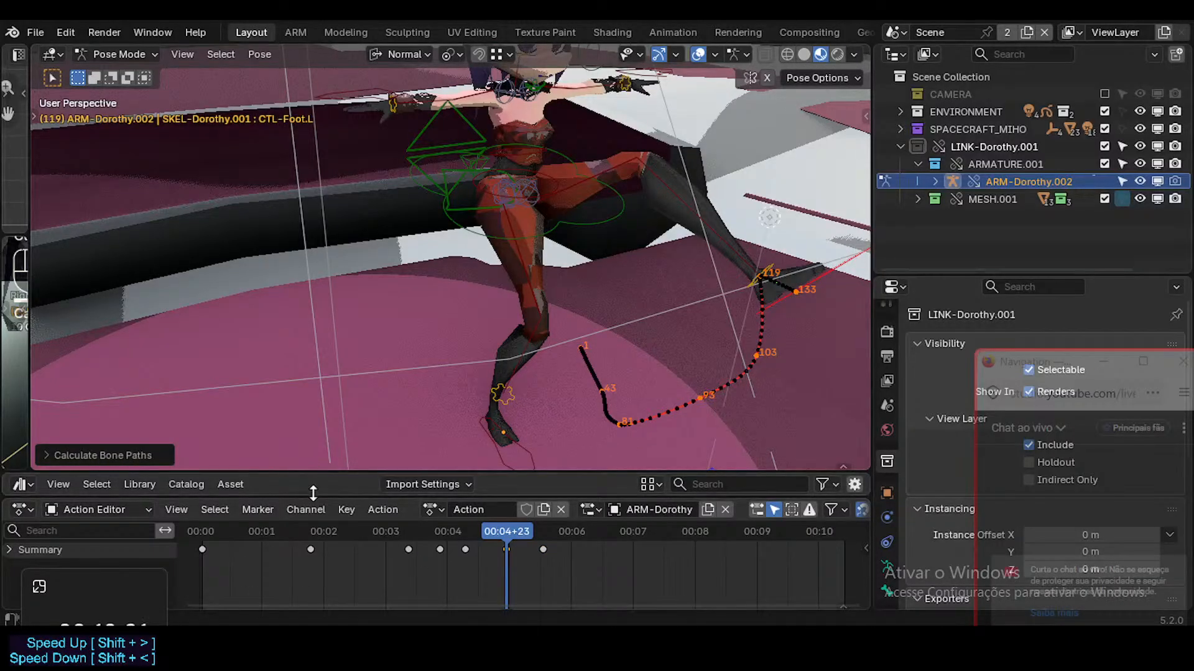
Show the playback controls in the Action Editor and resize it and the asset browser to leave more room for the 3D view
{"action": "left_click_drag", "start_coordinate": [353, 445], "coordinate": [351, 417]}
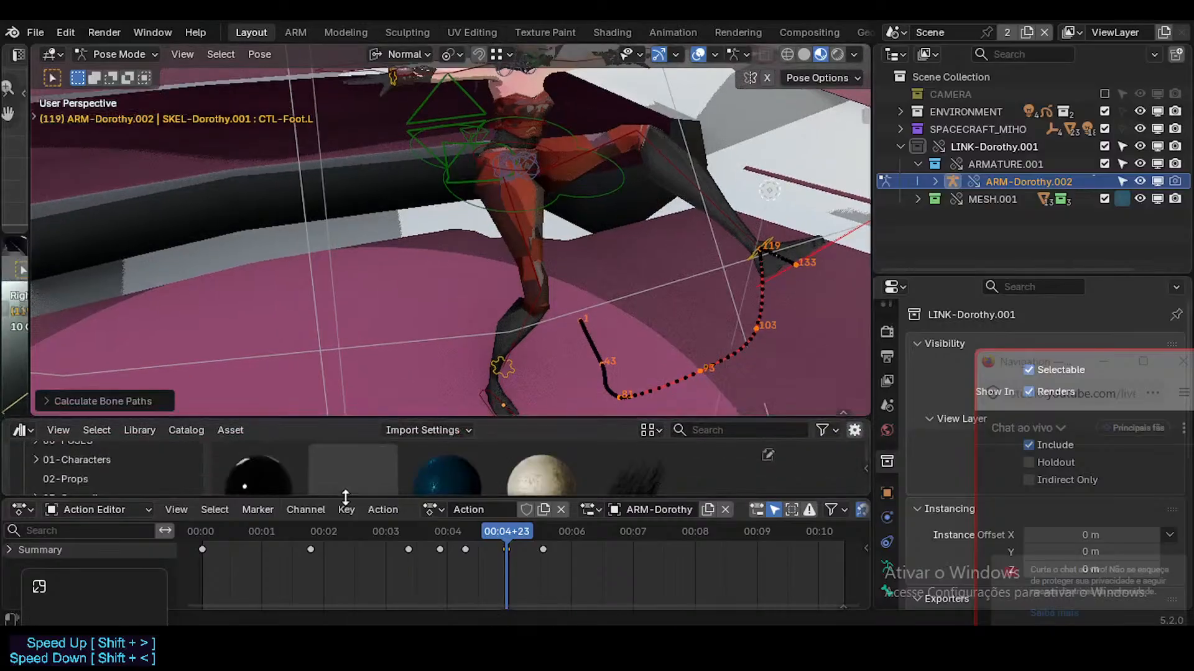
{"action": "left_click_drag", "start_coordinate": [344, 498], "coordinate": [359, 444]}
{"action": "left_click", "coordinate": [165, 458]}
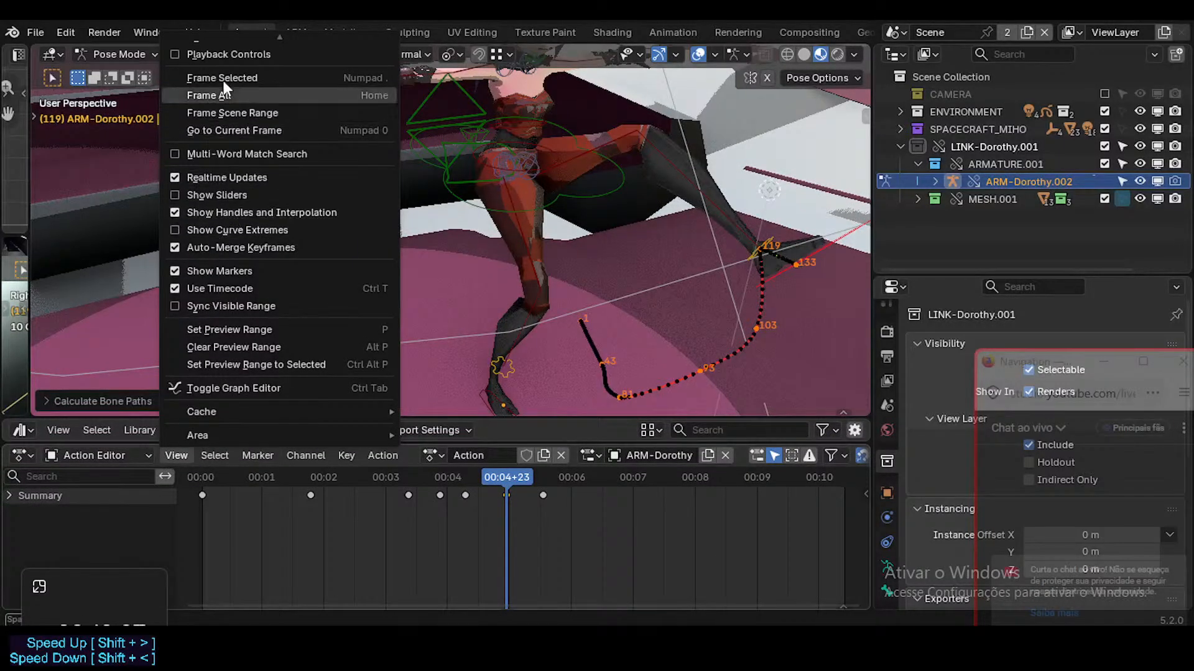
{"action": "scroll", "coordinate": [259, 89], "scroll_direction": "up", "scroll_amount": 2}
{"action": "left_click", "coordinate": [189, 89]}
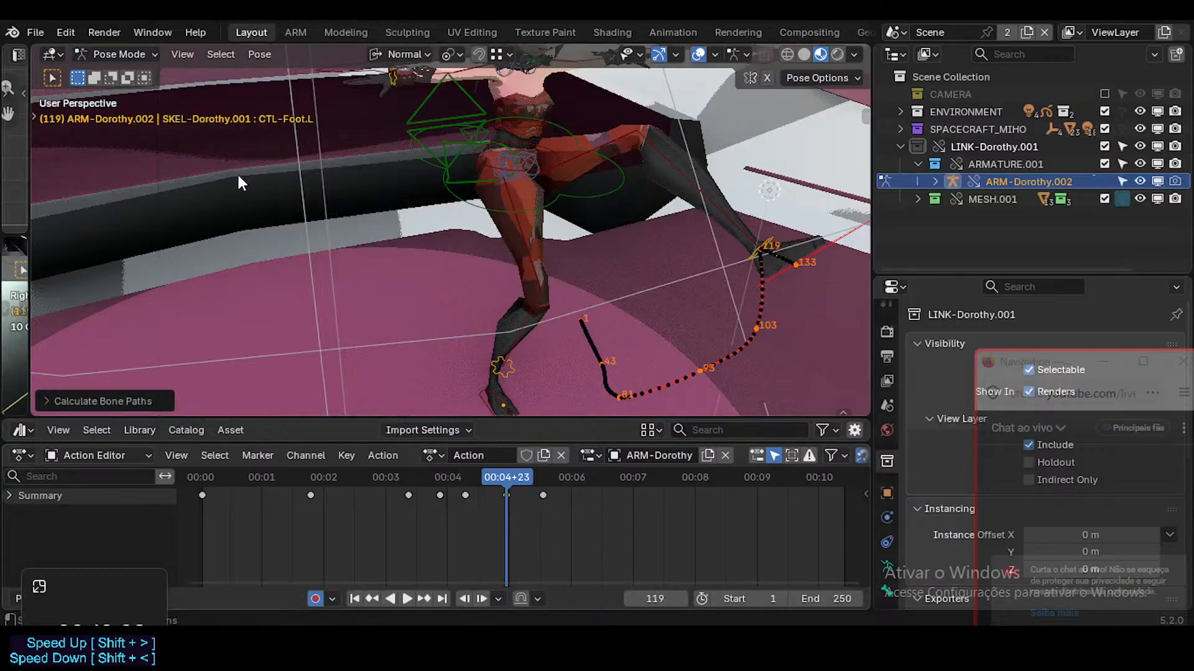
{"action": "left_click_drag", "start_coordinate": [498, 462], "coordinate": [499, 485]}
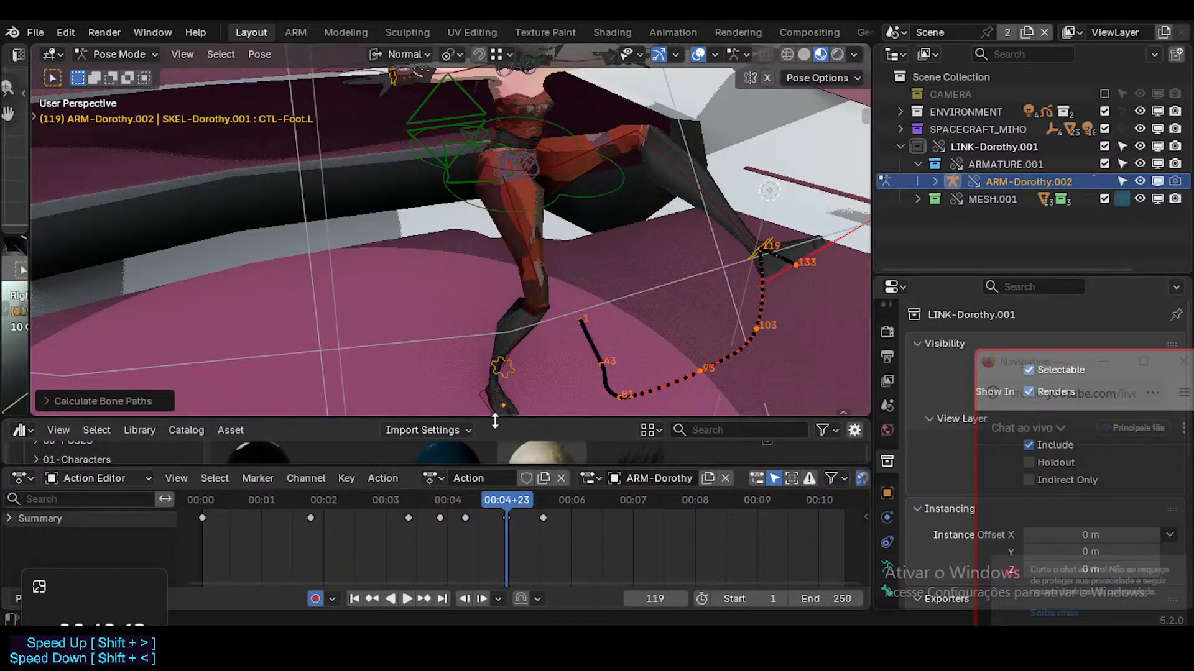
{"action": "left_click_drag", "start_coordinate": [497, 421], "coordinate": [500, 458]}
Scrub and play the leg lift between about 00:03+23 and 00:05+14 to check the left foot's motion
{"action": "middle_click_drag", "start_coordinate": [535, 217], "coordinate": [640, 261]}
{"action": "left_click_drag", "start_coordinate": [522, 497], "coordinate": [439, 494]}
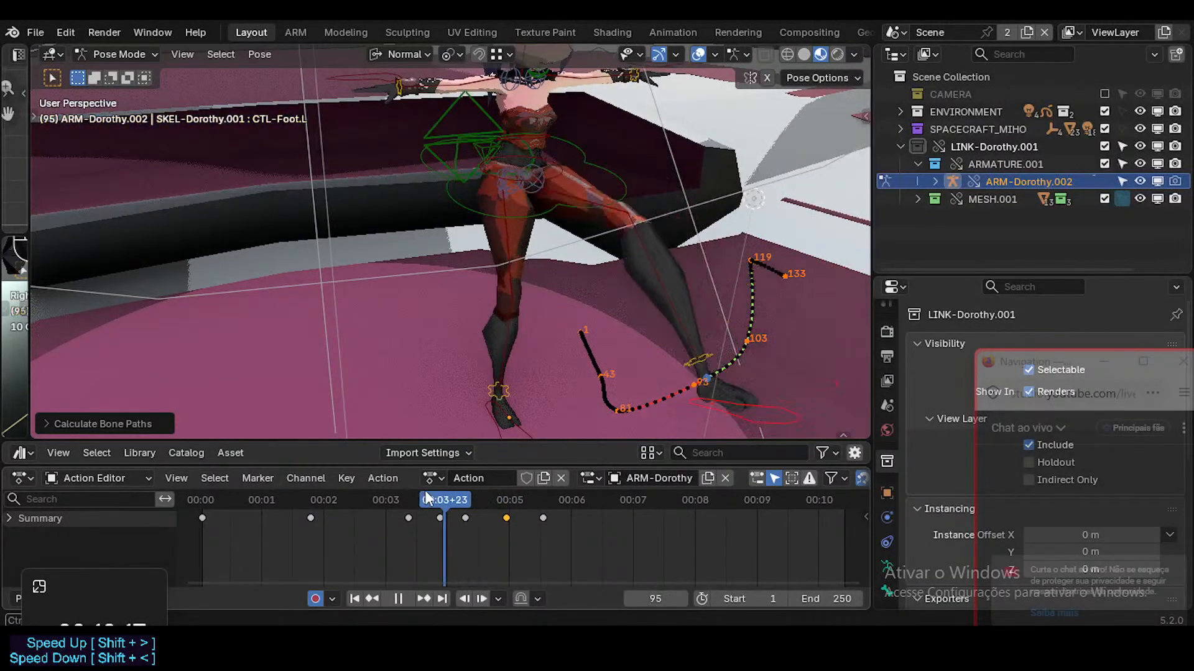
{"action": "key", "text": "space"}
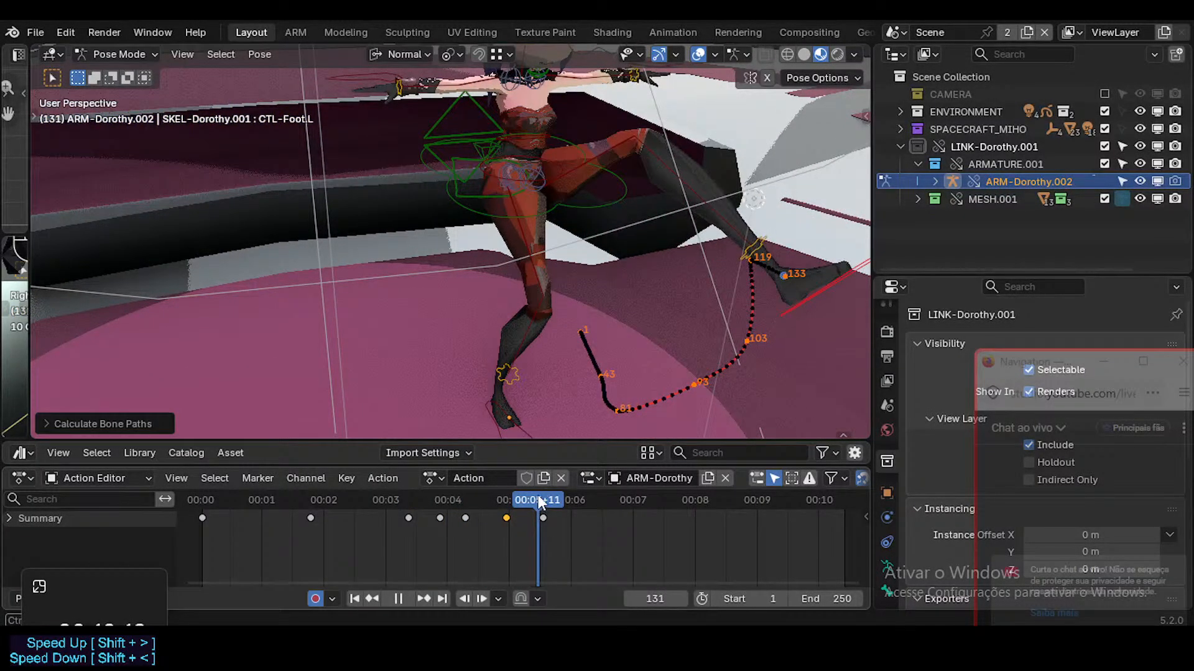
{"action": "key", "text": "space"}
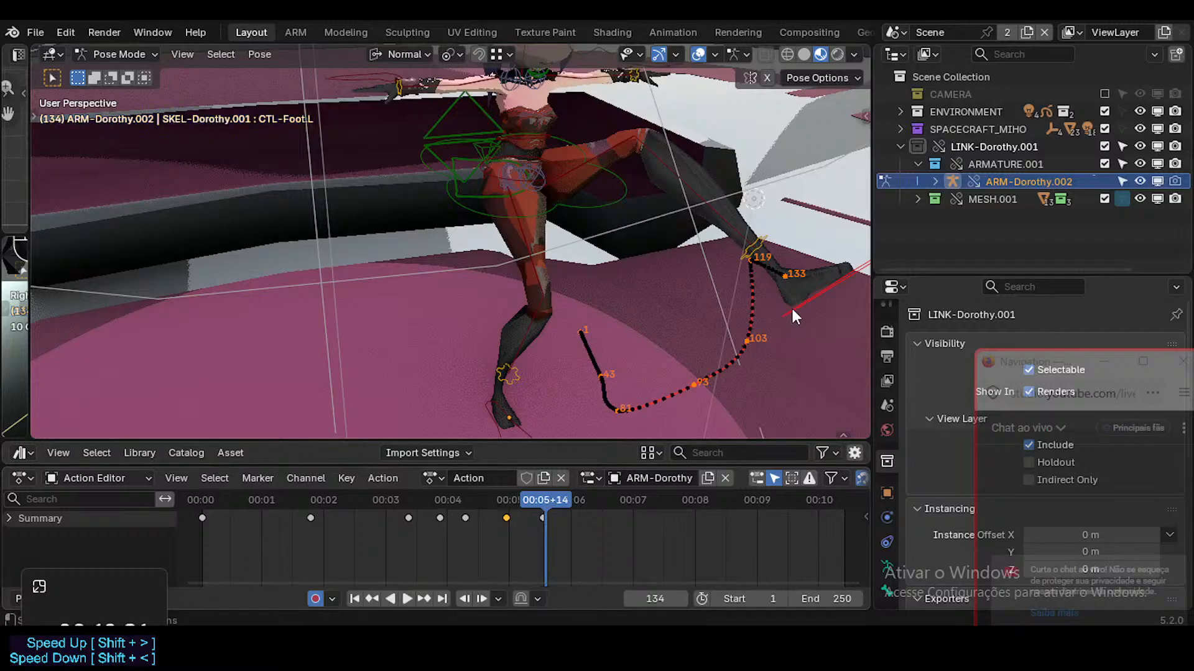
{"action": "key", "text": "ctrl+shift+space"}
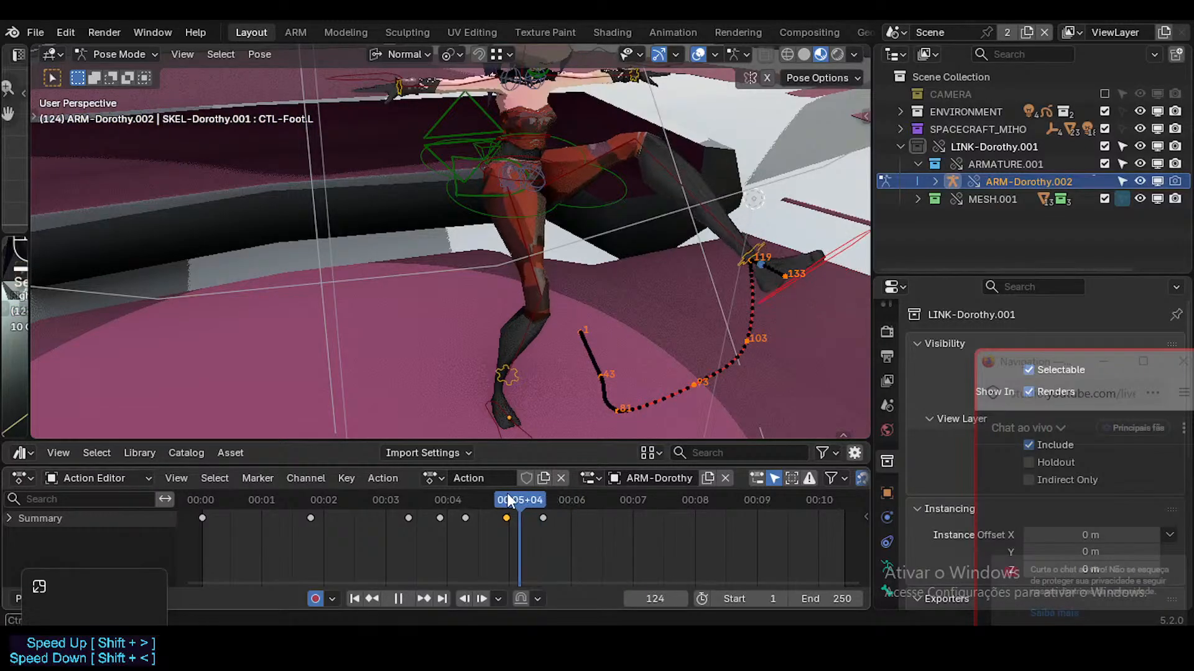
{"action": "left_click_drag", "start_coordinate": [463, 485], "coordinate": [508, 487]}
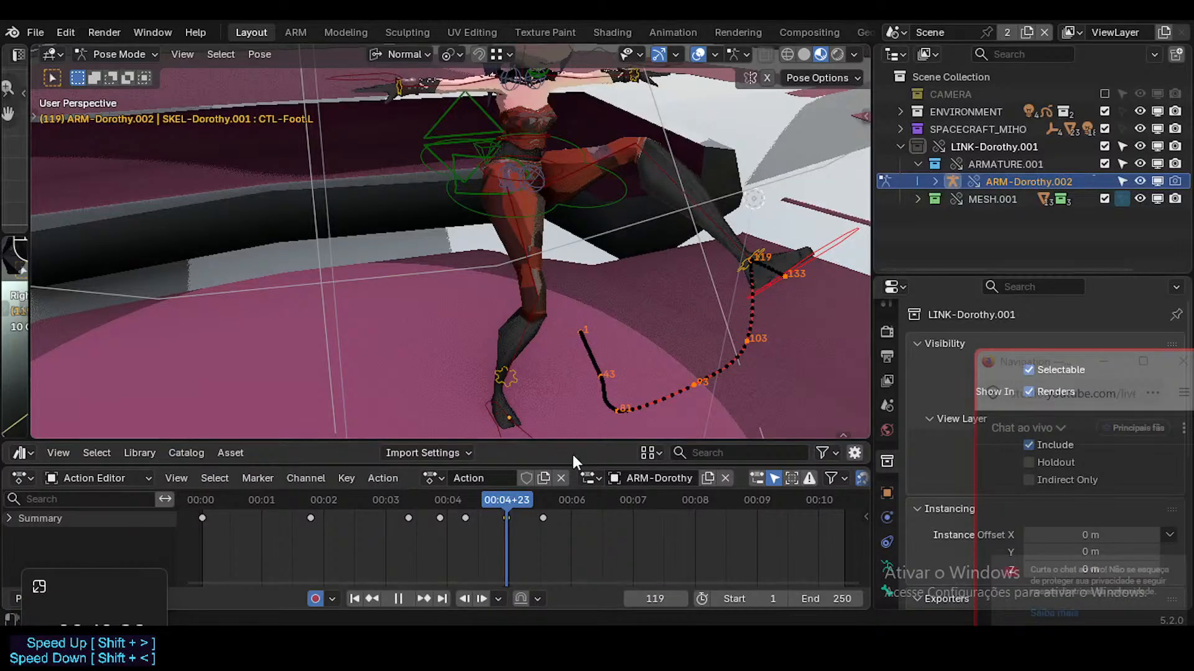
Delete the left foot control's keyframe at 00:04+23 and recalculate its bone path with All Keys and Heads
{"action": "key", "text": "x"}
{"action": "left_click", "coordinate": [509, 513]}
{"action": "mouse_move", "coordinate": [510, 502]}
{"action": "left_mouse_down"}
{"action": "mouse_move", "coordinate": [465, 503]}
{"action": "mouse_move", "coordinate": [516, 504]}
{"action": "left_mouse_up"}
{"action": "key", "text": "q"}
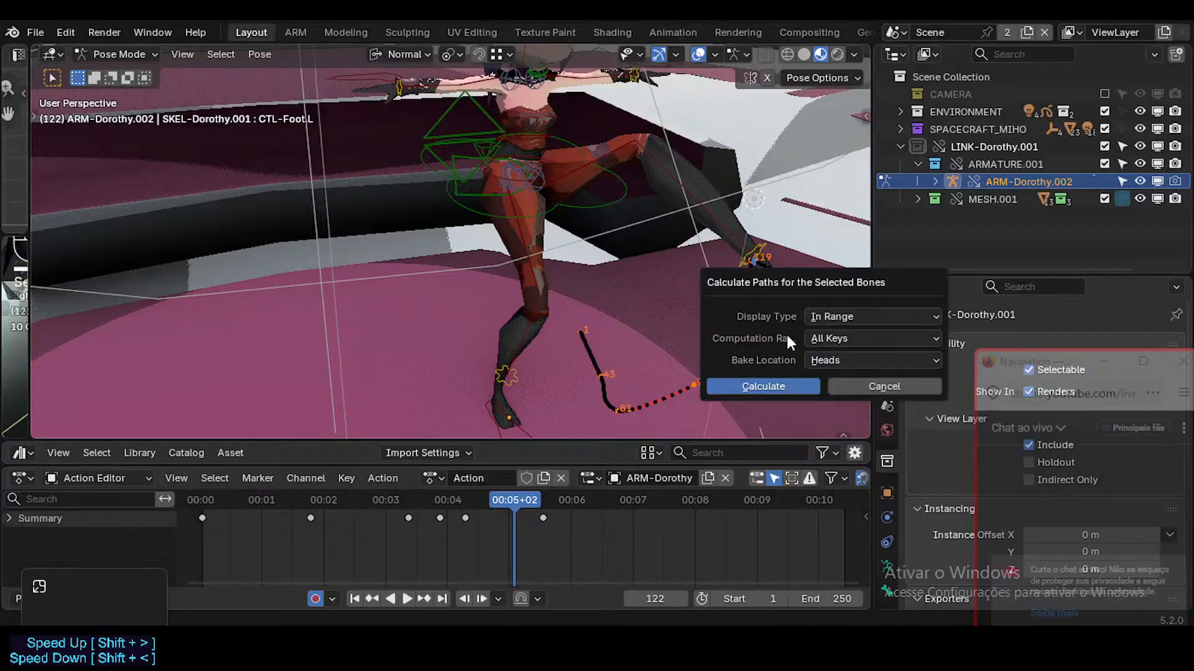
{"action": "left_click", "coordinate": [755, 394]}
Scrub the leg lift between 00:04+12 and 00:05+07 and try to move the pelvis sway control at 00:05+07
{"action": "mouse_move", "coordinate": [506, 501]}
{"action": "left_mouse_down"}
{"action": "mouse_move", "coordinate": [468, 501]}
{"action": "mouse_move", "coordinate": [539, 495]}
{"action": "mouse_move", "coordinate": [476, 483]}
{"action": "mouse_move", "coordinate": [557, 480]}
{"action": "mouse_move", "coordinate": [476, 469]}
{"action": "mouse_move", "coordinate": [566, 469]}
{"action": "mouse_move", "coordinate": [432, 460]}
{"action": "mouse_move", "coordinate": [553, 456]}
{"action": "mouse_move", "coordinate": [420, 451]}
{"action": "mouse_move", "coordinate": [465, 450]}
{"action": "mouse_move", "coordinate": [483, 432]}
{"action": "left_mouse_up"}
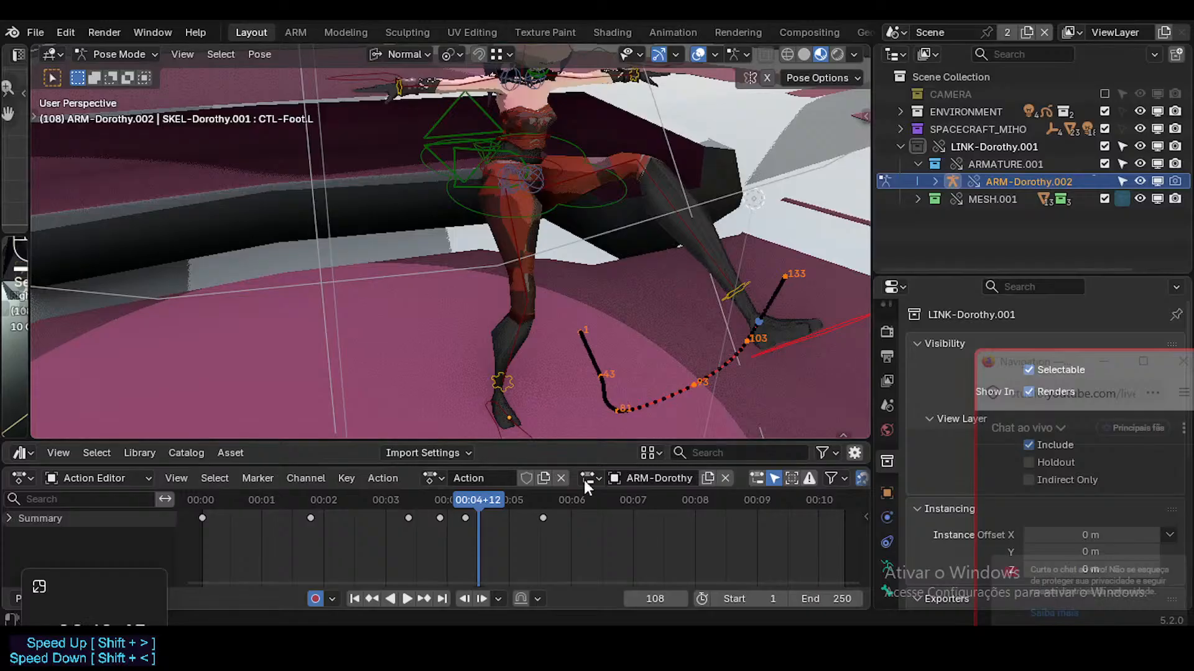
{"action": "left_click_drag", "start_coordinate": [478, 499], "coordinate": [527, 494]}
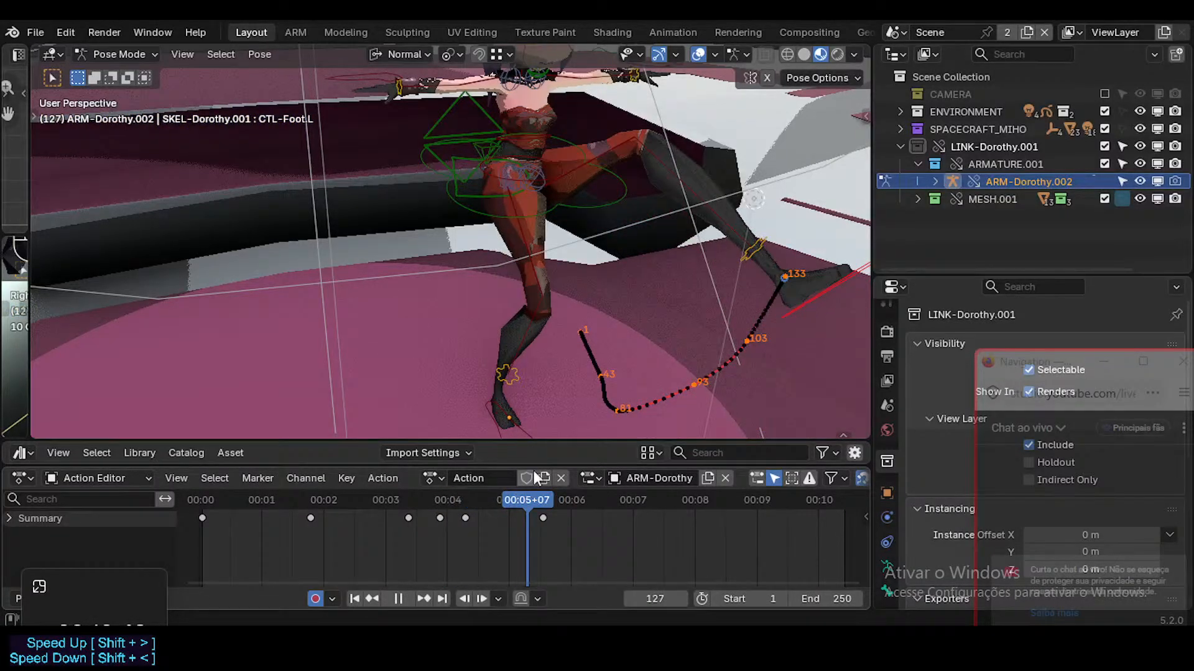
{"action": "left_click", "coordinate": [488, 196]}
{"action": "key", "text": "g"}
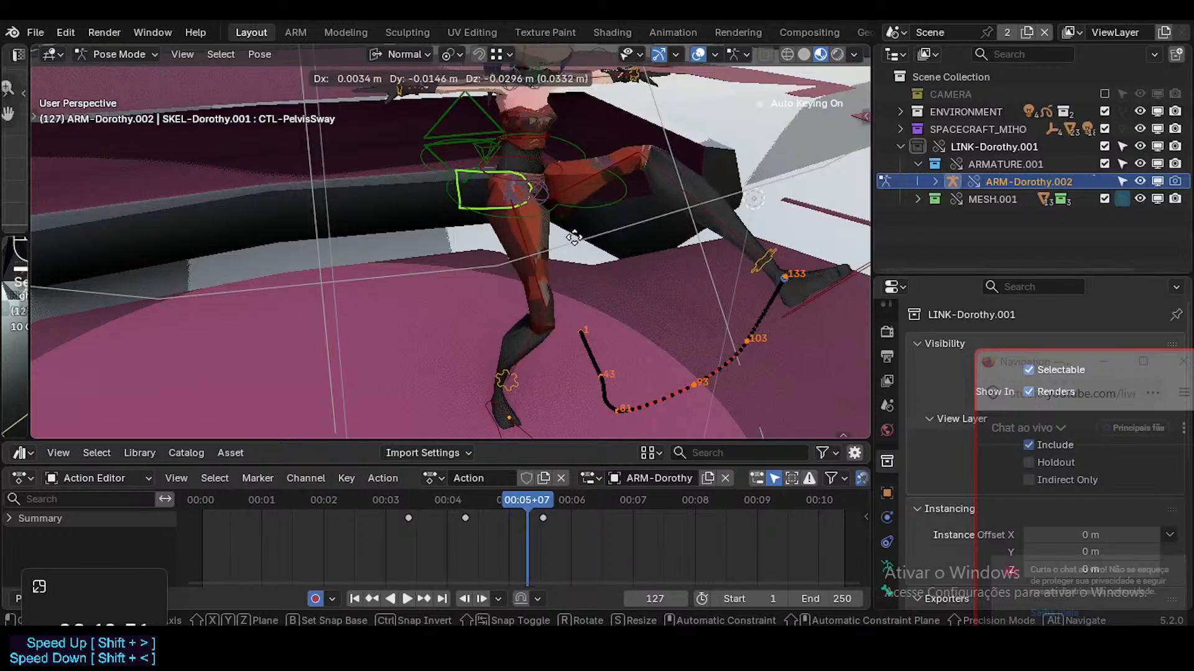
{"action": "left_click", "coordinate": [579, 363]}
Move the left foot control inward and higher at 00:04+07, and raise it at 00:05+13
{"action": "left_click_drag", "start_coordinate": [546, 501], "coordinate": [464, 499]}
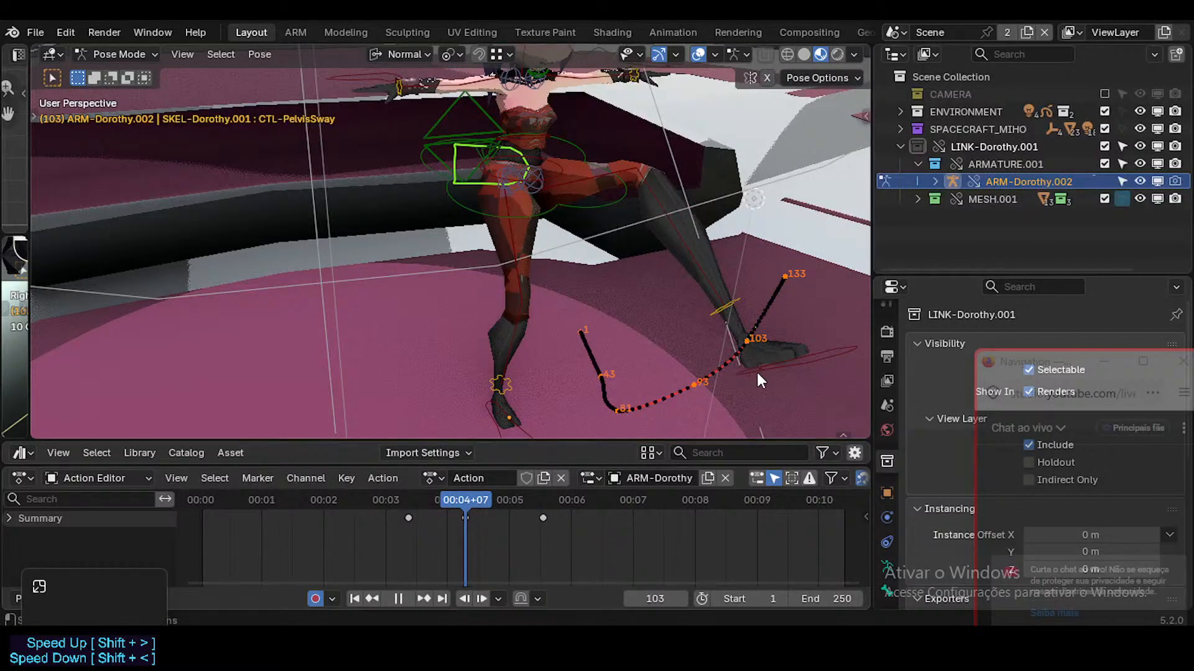
{"action": "left_click", "coordinate": [726, 309]}
{"action": "key", "text": "g"}
{"action": "left_click", "coordinate": [727, 306]}
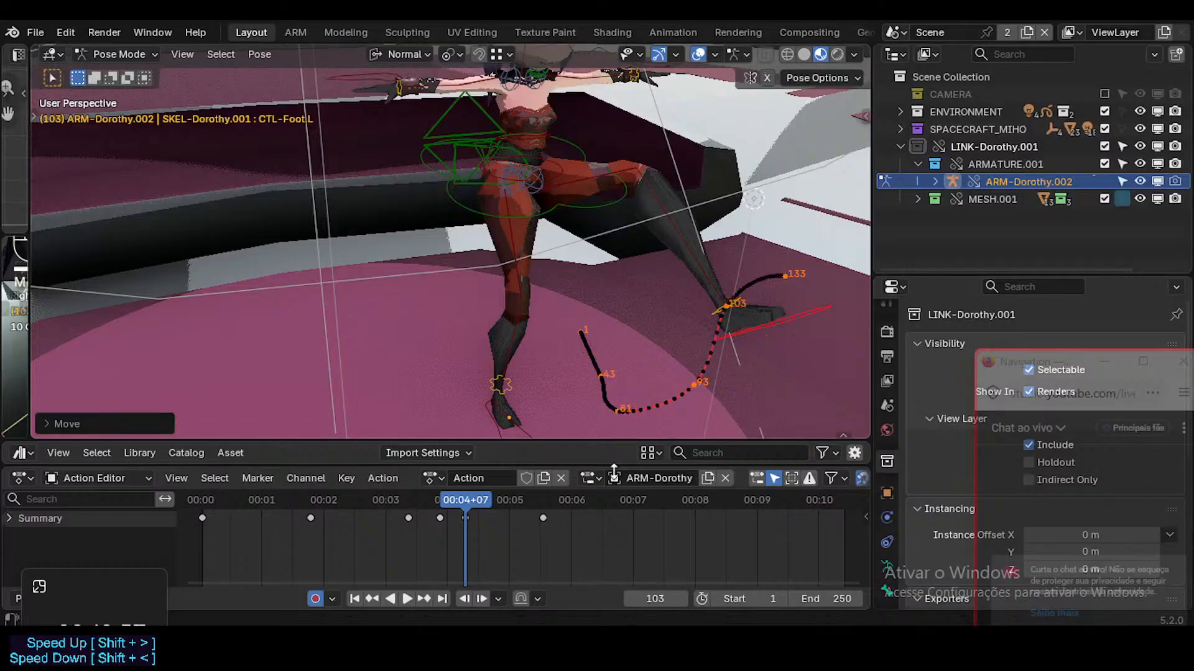
{"action": "left_click_drag", "start_coordinate": [468, 495], "coordinate": [543, 496]}
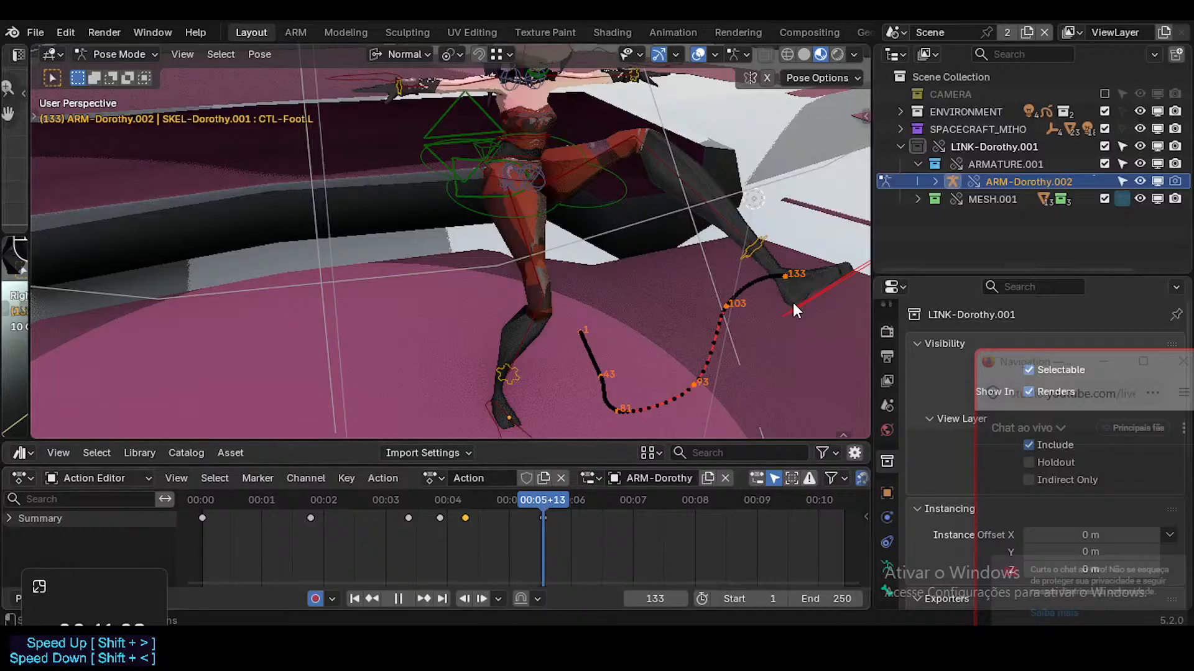
{"action": "key", "text": "g"}
{"action": "left_click", "coordinate": [760, 236]}
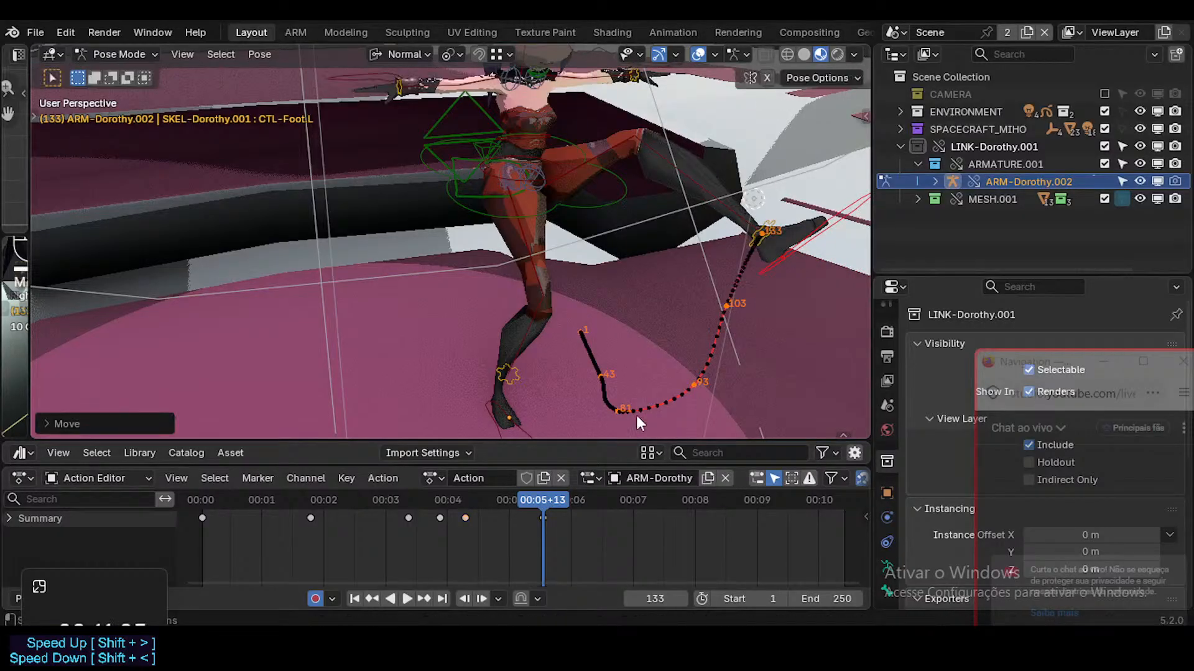
Key small position adjustments of the left foot control at 00:04+22 and 00:04+14 to smooth its arc
{"action": "left_click_drag", "start_coordinate": [544, 497], "coordinate": [504, 497]}
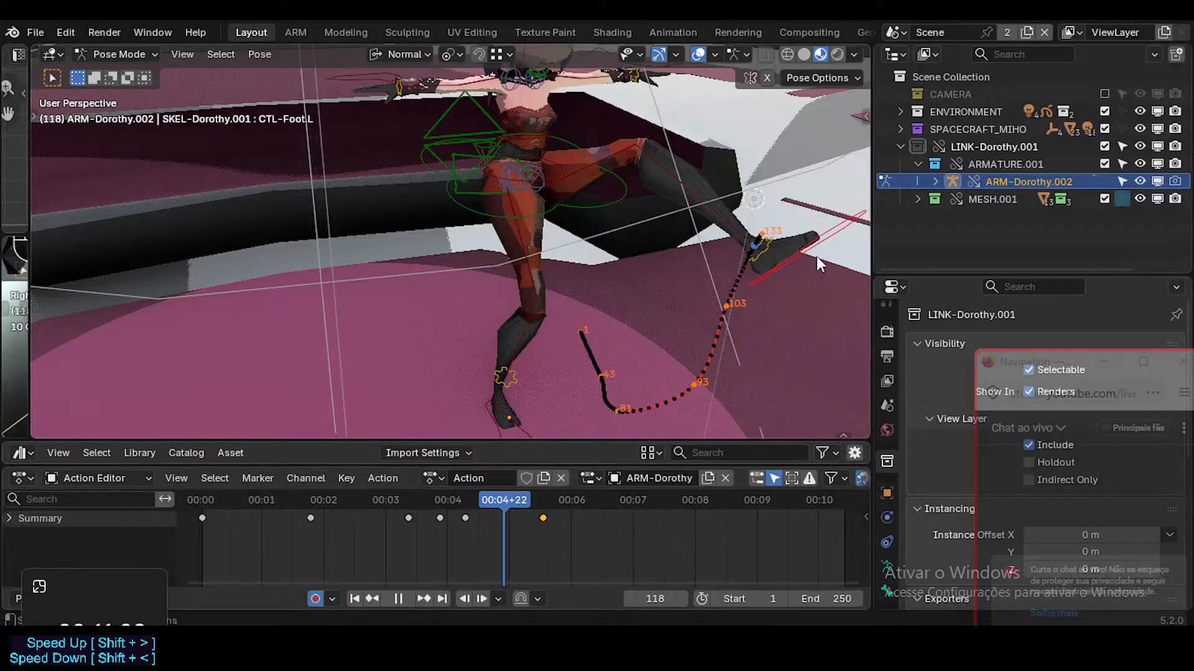
{"action": "key", "text": "g"}
{"action": "left_click", "coordinate": [756, 252]}
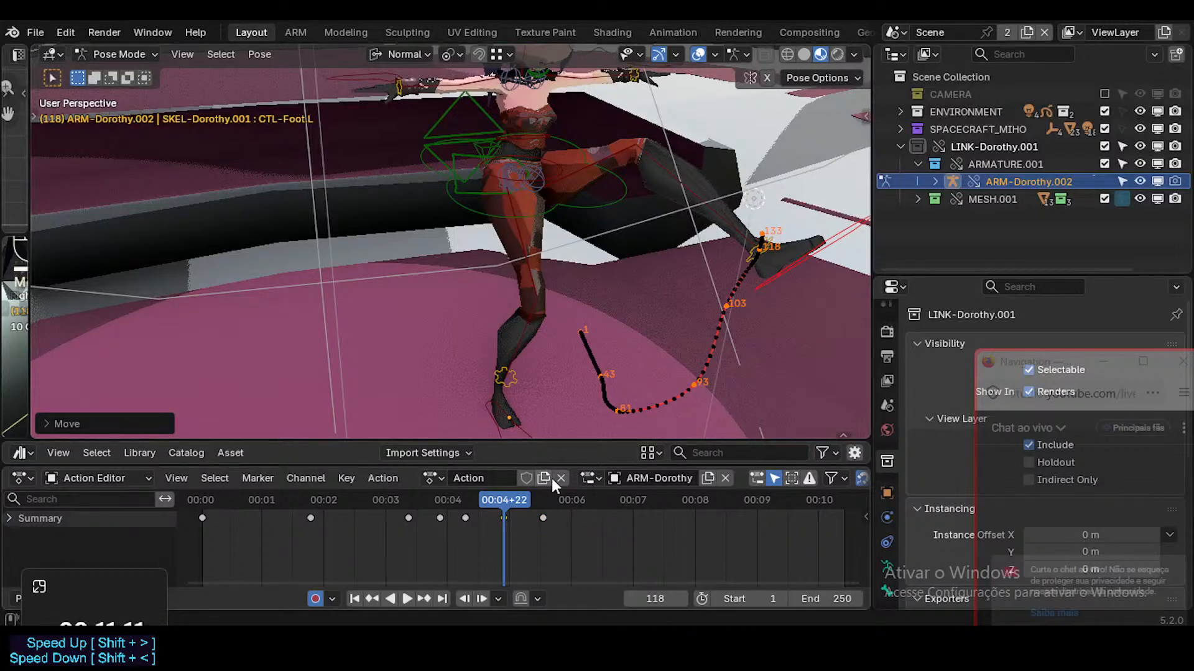
{"action": "mouse_move", "coordinate": [498, 498]}
{"action": "left_mouse_down"}
{"action": "mouse_move", "coordinate": [436, 495]}
{"action": "mouse_move", "coordinate": [483, 495]}
{"action": "left_mouse_up"}
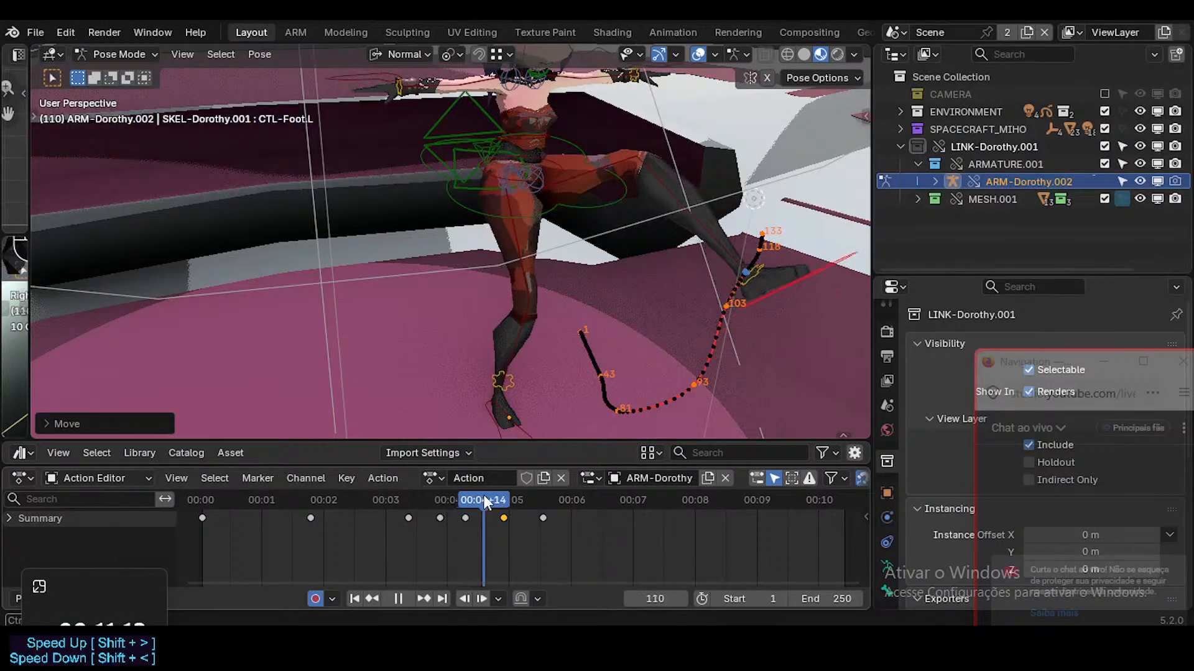
{"action": "key", "text": "g"}
{"action": "left_click", "coordinate": [750, 276]}
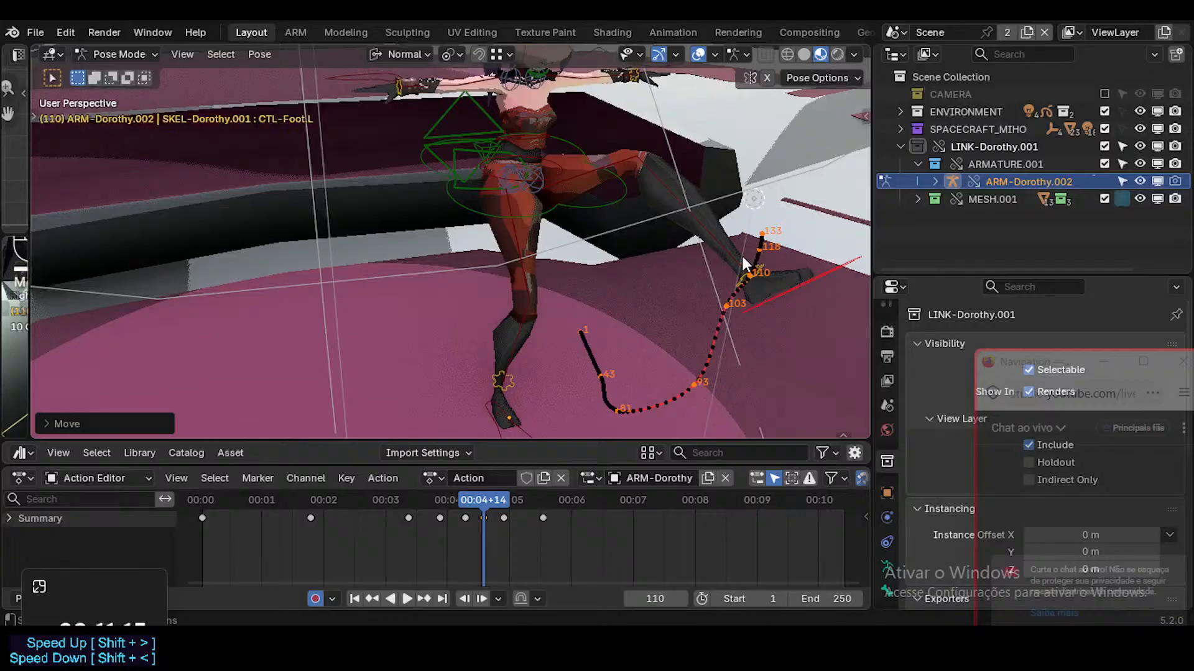
Check the foot's arc from another angle, advance the animation to 00:06+10 and invert the bone selection
{"action": "middle_click_drag", "start_coordinate": [741, 253], "coordinate": [521, 505]}
{"action": "left_click_drag", "start_coordinate": [521, 506], "coordinate": [548, 498]}
{"action": "middle_click_drag", "start_coordinate": [672, 292], "coordinate": [681, 364]}
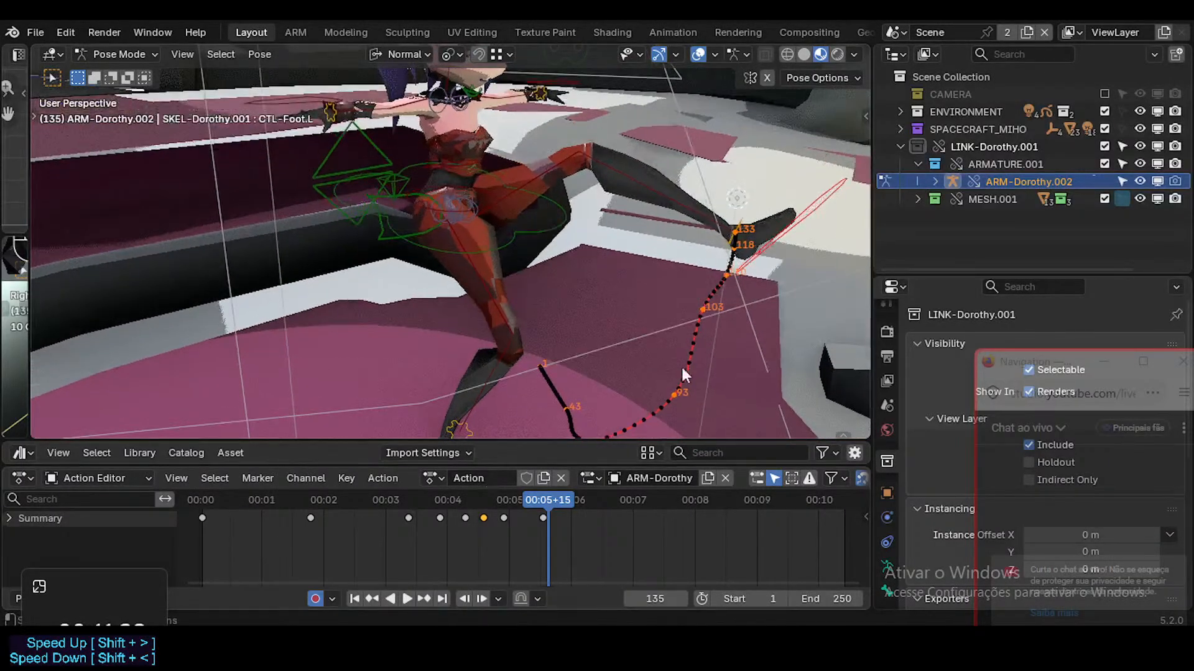
{"action": "left_click_drag", "start_coordinate": [532, 500], "coordinate": [595, 497]}
{"action": "key", "text": "i"}
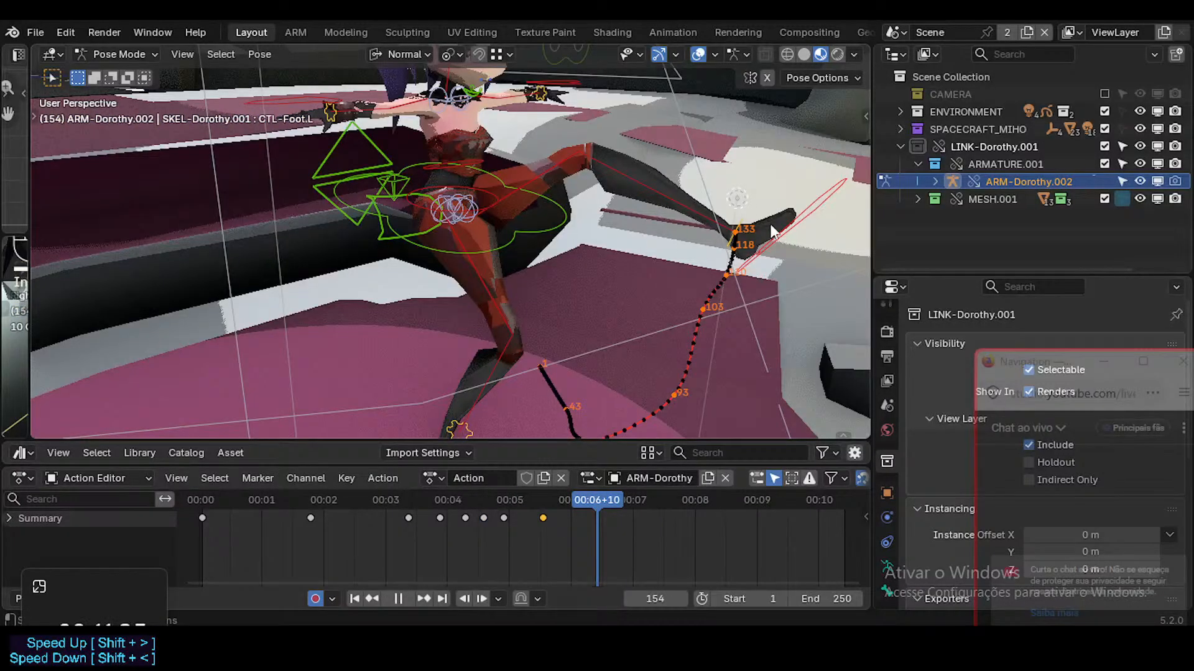
Select the left shin control at 00:06+10, try rotating it about normal X and rotate it about normal Z instead
{"action": "left_click", "coordinate": [677, 202]}
{"action": "key", "text": "r"}
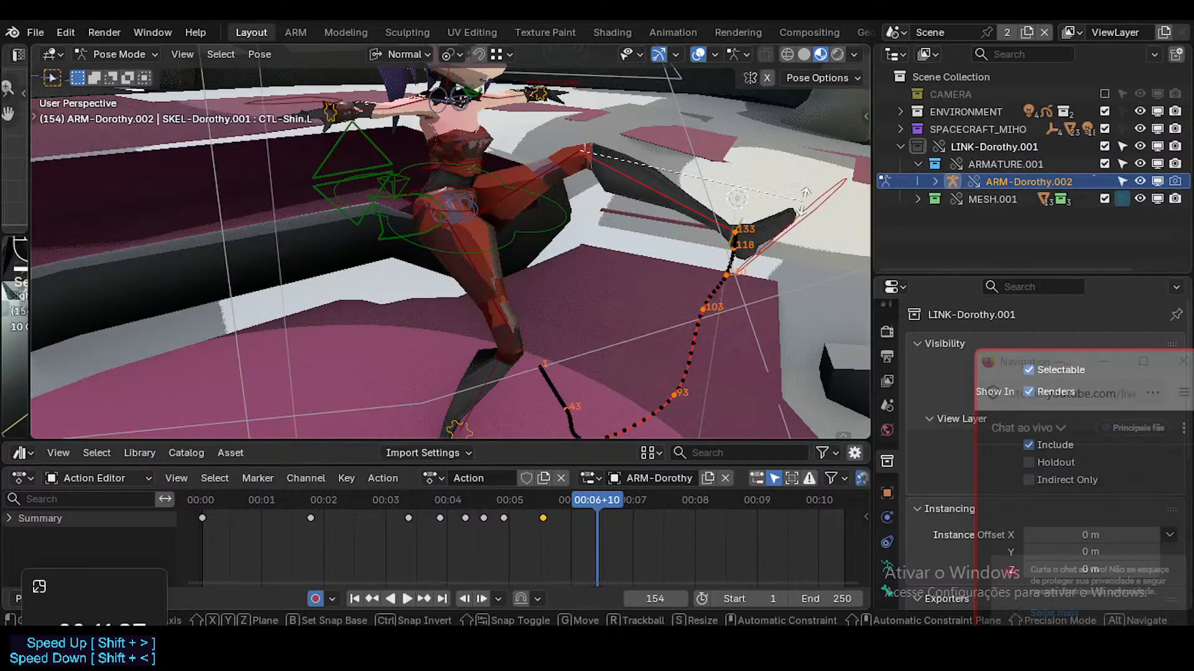
{"action": "key", "text": "x"}
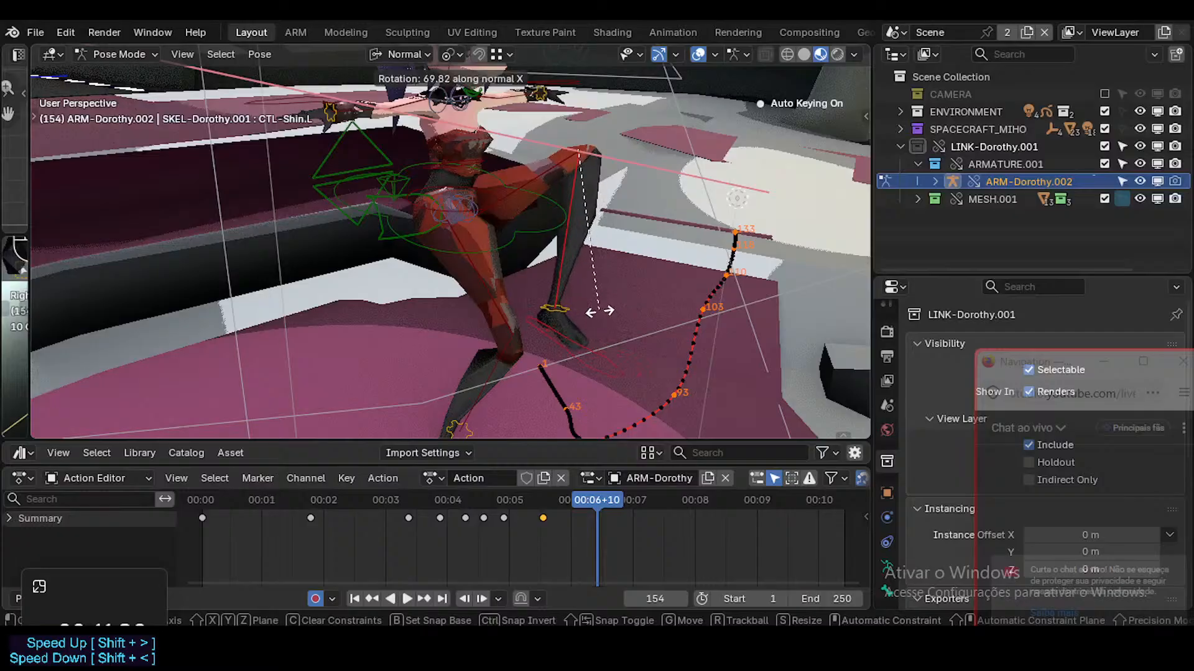
{"action": "left_click", "coordinate": [595, 310]}
{"action": "middle_click_drag", "start_coordinate": [659, 274], "coordinate": [640, 258]}
{"action": "key", "text": "r"}
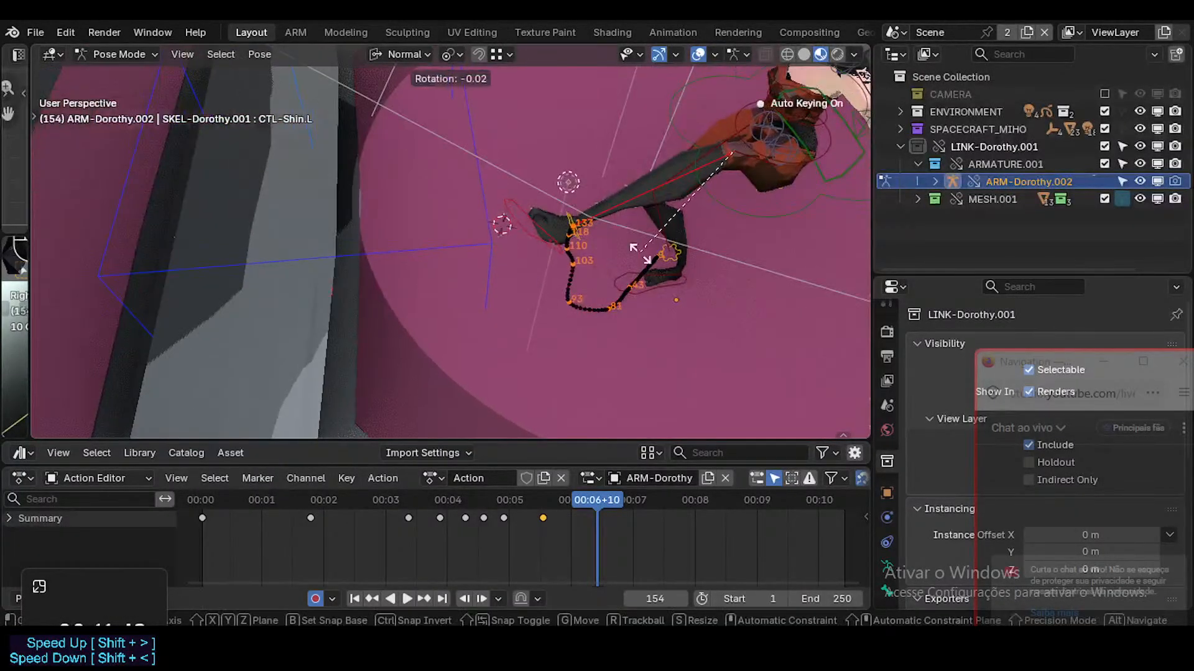
{"action": "key", "text": "x"}
{"action": "key", "text": "z"}
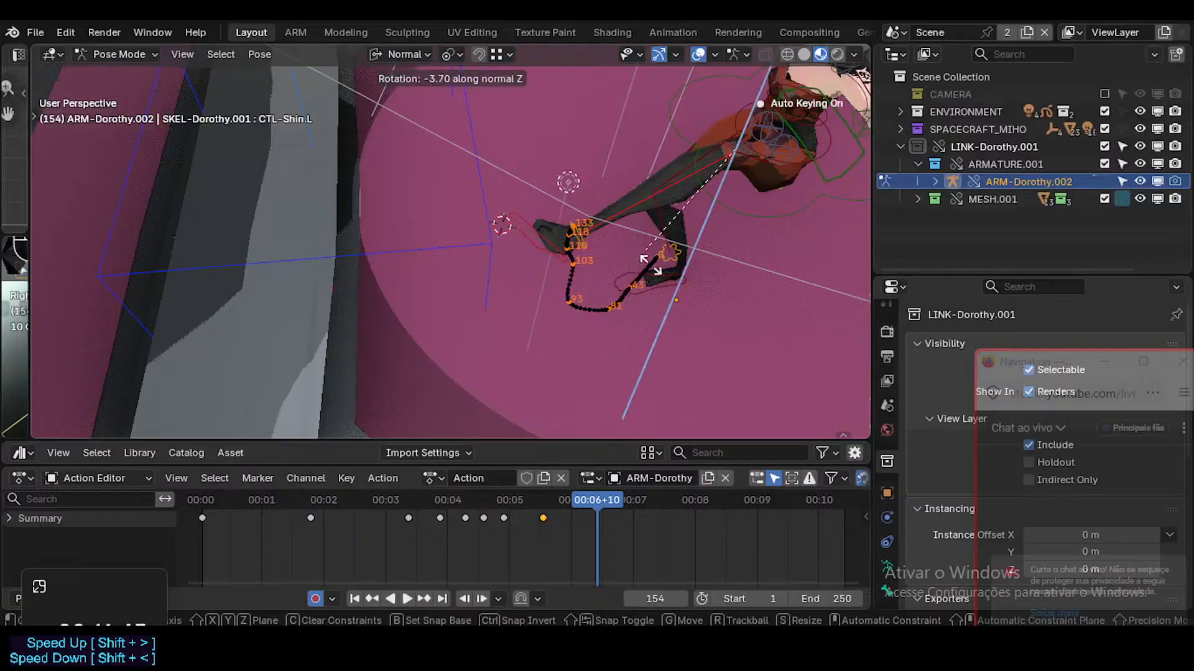
{"action": "left_click", "coordinate": [729, 325]}
{"action": "middle_click_drag", "start_coordinate": [728, 326], "coordinate": [754, 255]}
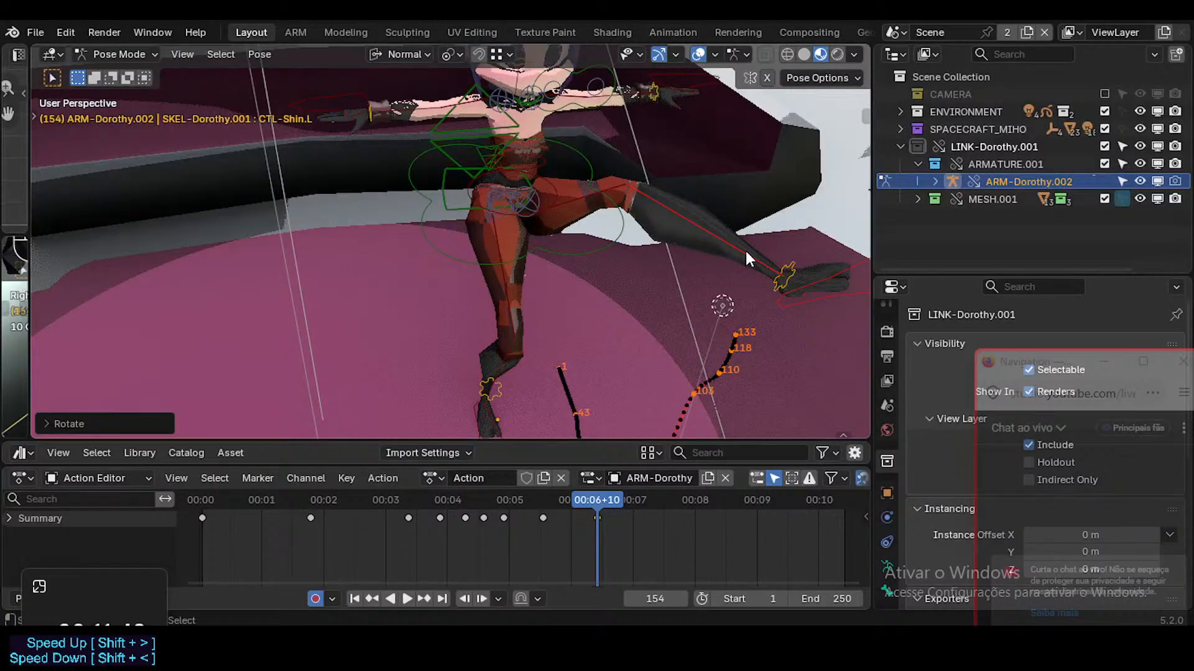
Key the left foot control's position at 00:06+10 by confirming a move in place
{"action": "left_click", "coordinate": [803, 294]}
{"action": "key", "text": "g"}
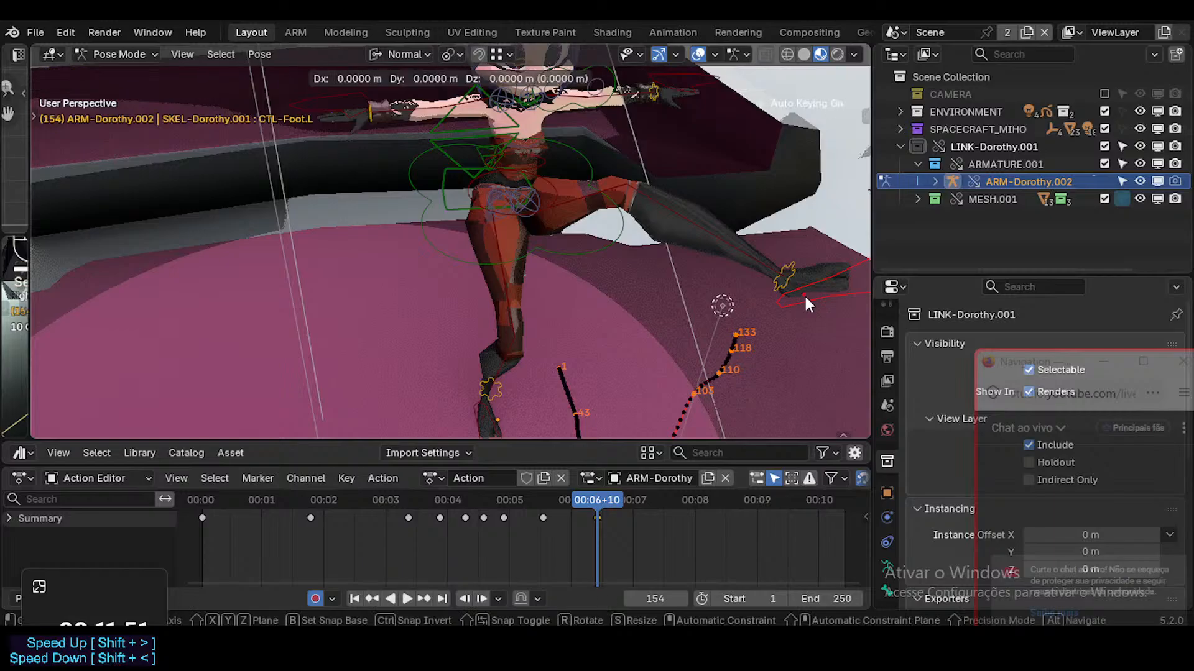
{"action": "left_click", "coordinate": [805, 297]}
Calculate the left foot control's bone path with the computation range set to Scene Frame Range and Heads as bake location
{"action": "key", "text": "alt+m"}
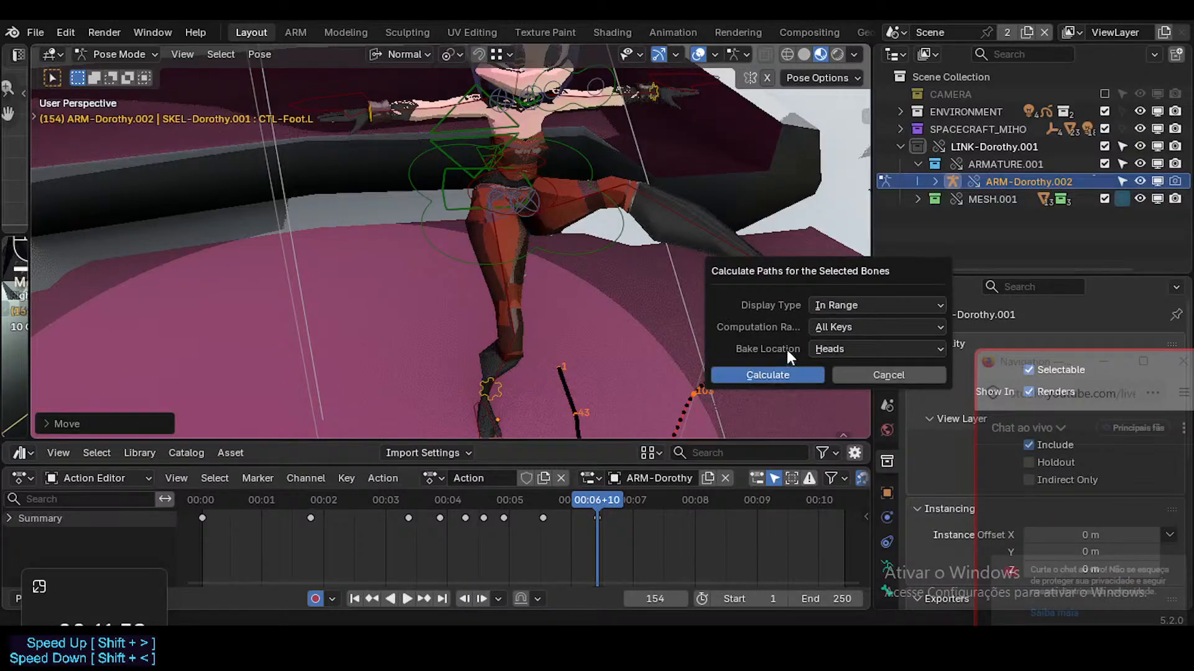
{"action": "left_click", "coordinate": [833, 352]}
{"action": "left_click", "coordinate": [835, 349]}
{"action": "left_click", "coordinate": [840, 323]}
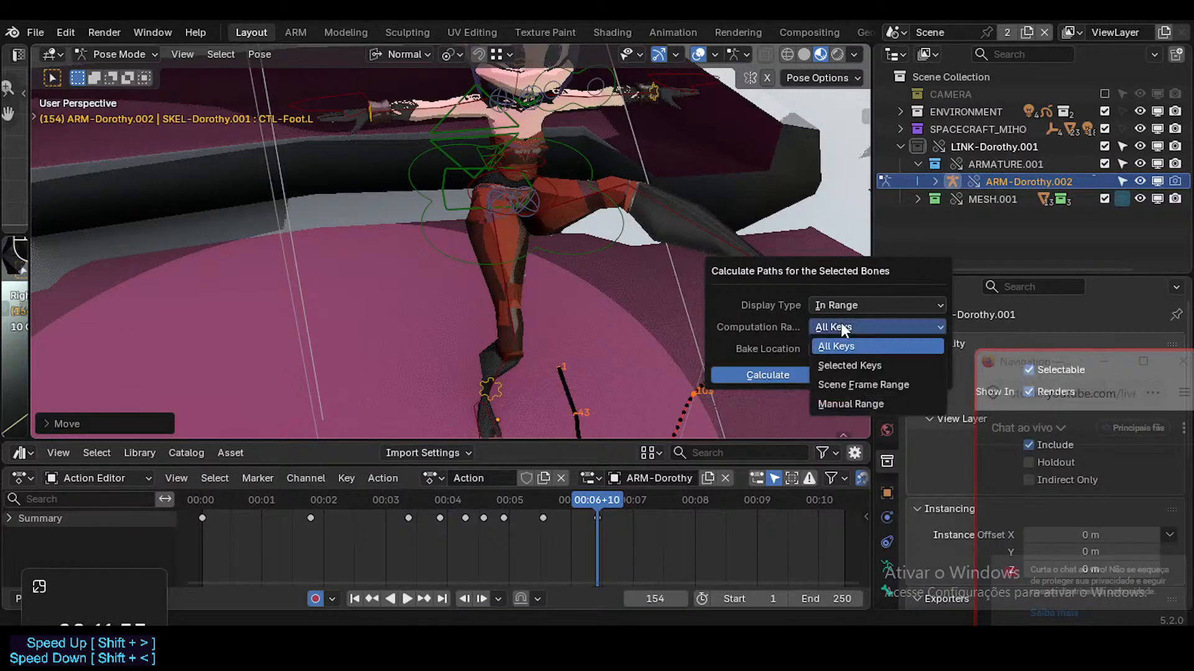
{"action": "left_click", "coordinate": [864, 385]}
{"action": "left_click", "coordinate": [784, 373]}
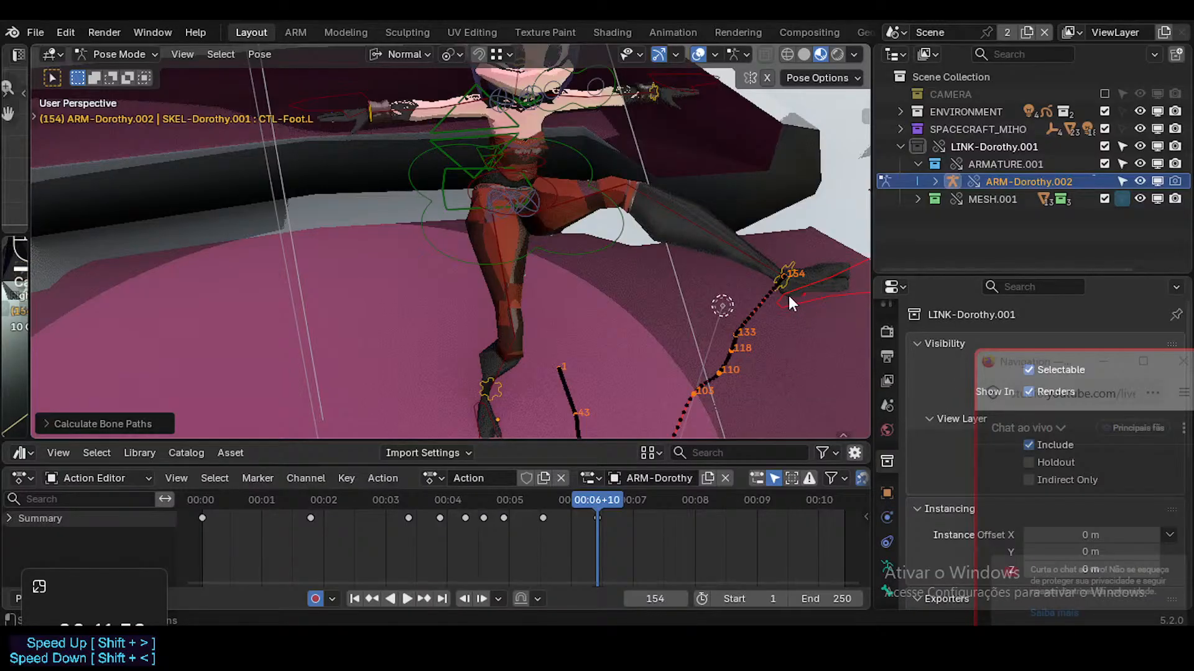
Recalculate the left foot control's bone path, keeping the Scene Frame Range setting
{"action": "key", "text": "alt+w"}
{"action": "left_click", "coordinate": [799, 301]}
{"action": "key", "text": "ctrl+w"}
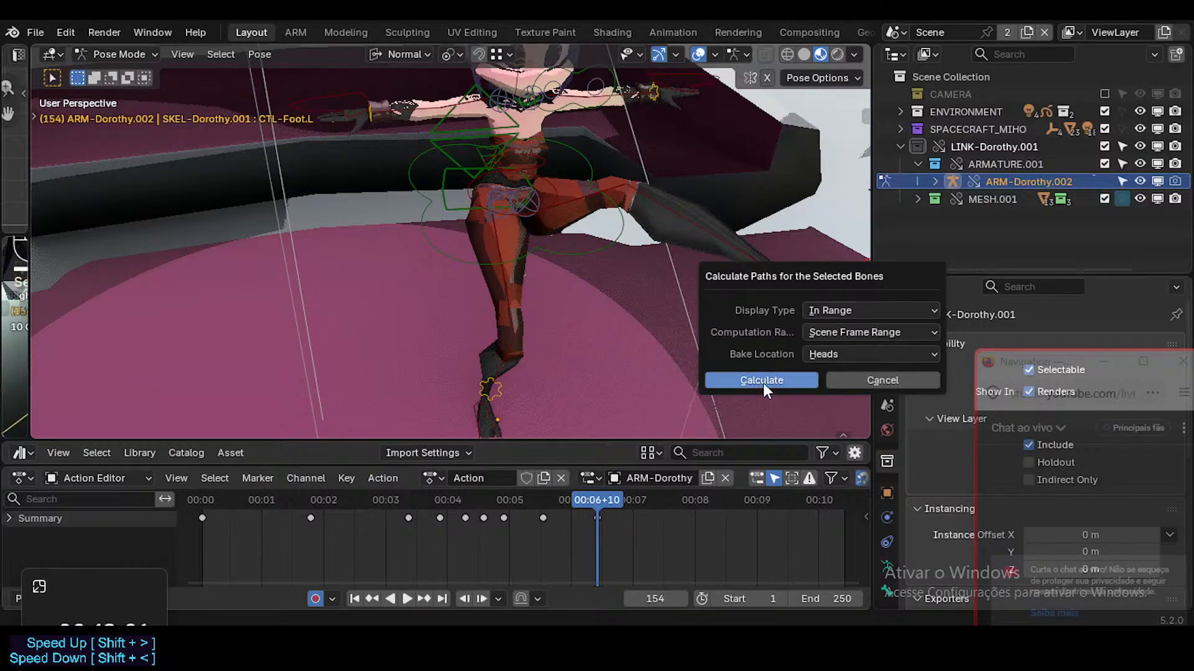
{"action": "left_click", "coordinate": [763, 380]}
Recalculate the left foot control's bone path with display type Around Frame, computation range Scene Frame Range and bake location Heads
{"action": "middle_click_drag", "start_coordinate": [715, 341], "coordinate": [619, 499]}
{"action": "key", "text": "ctrl+w"}
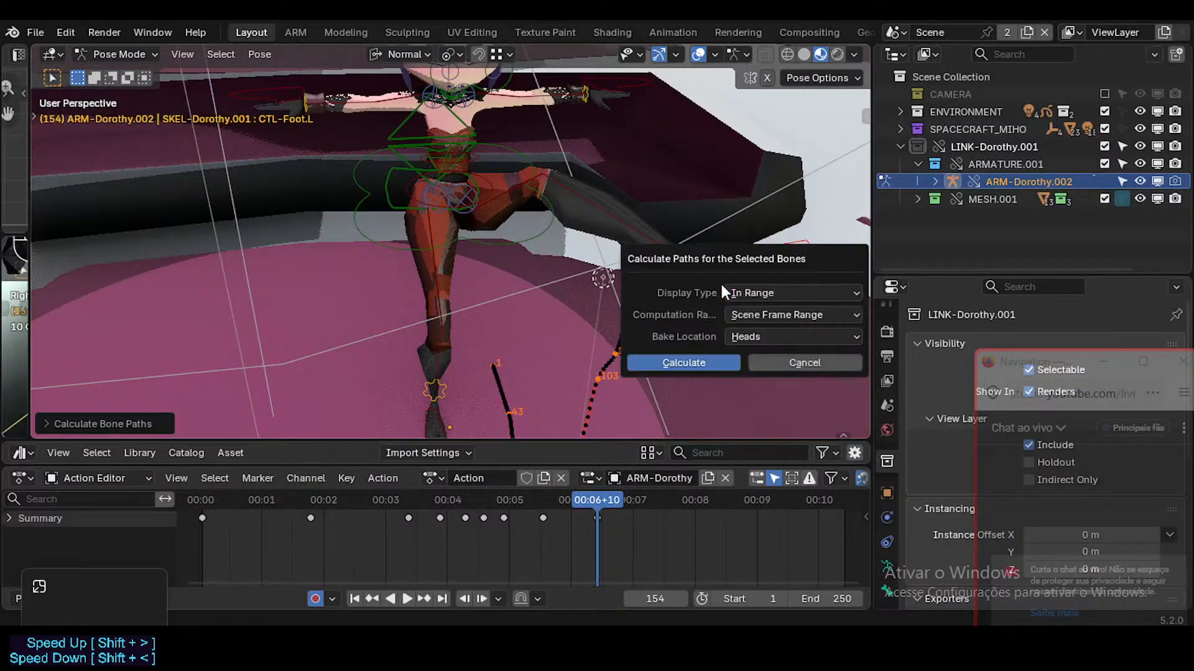
{"action": "left_click", "coordinate": [760, 314]}
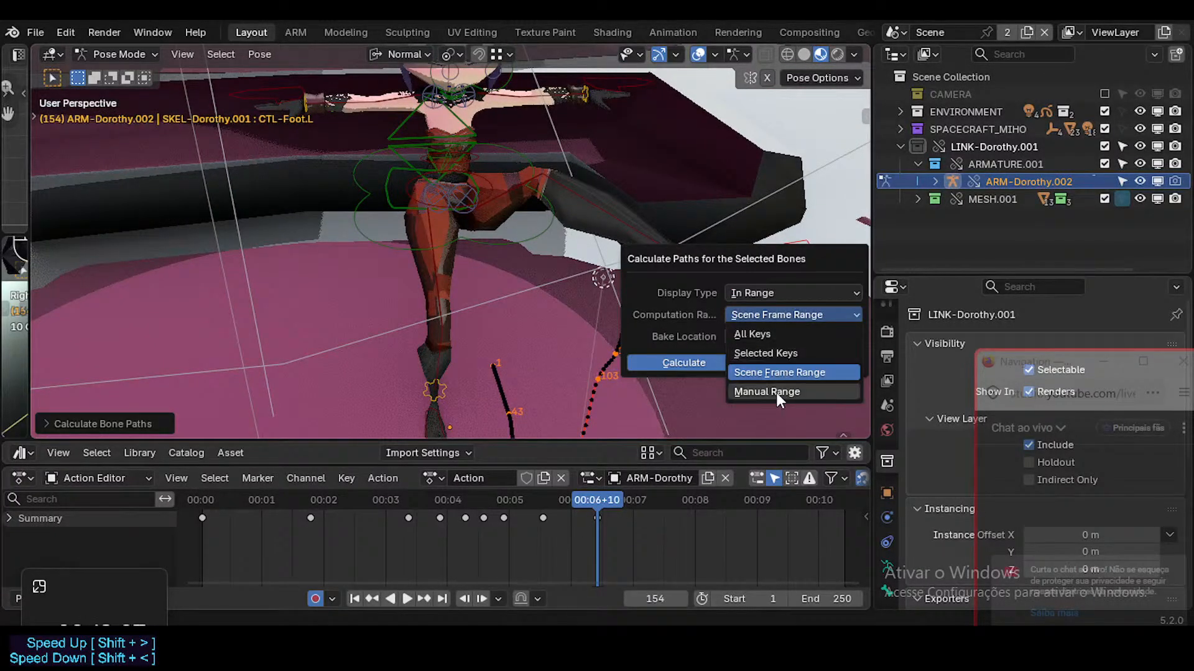
{"action": "left_click", "coordinate": [776, 296]}
{"action": "left_click", "coordinate": [776, 296]}
{"action": "left_click", "coordinate": [776, 297]}
{"action": "left_click", "coordinate": [776, 312]}
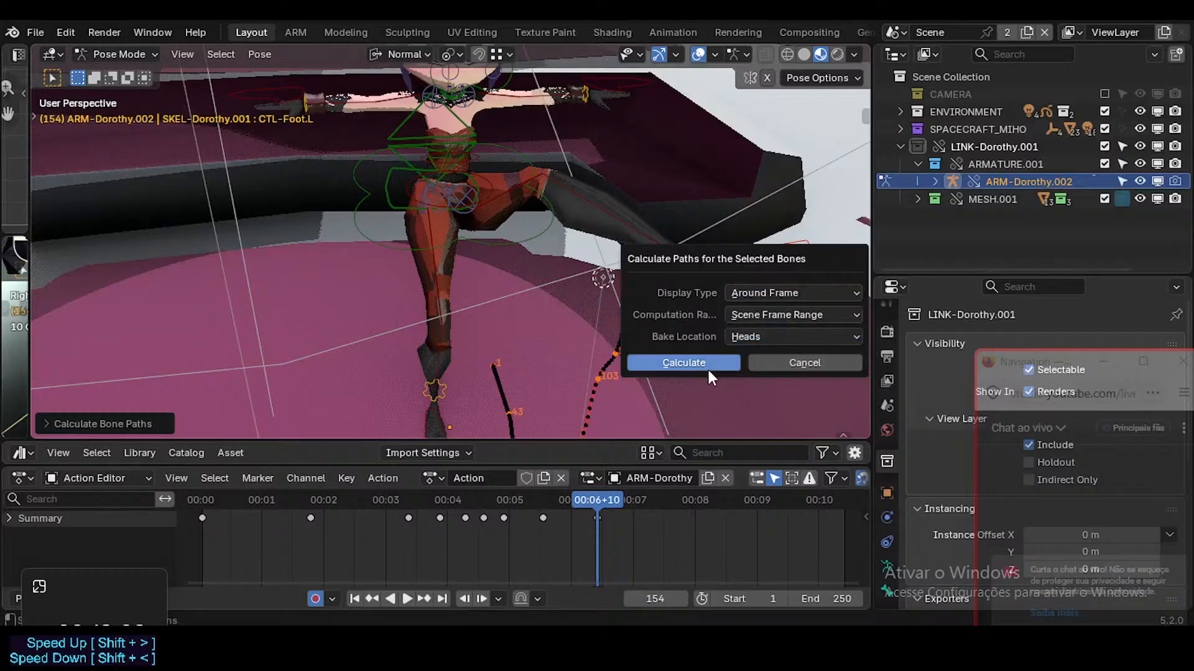
{"action": "left_click", "coordinate": [709, 370]}
{"action": "middle_click_drag", "start_coordinate": [715, 355], "coordinate": [690, 359]}
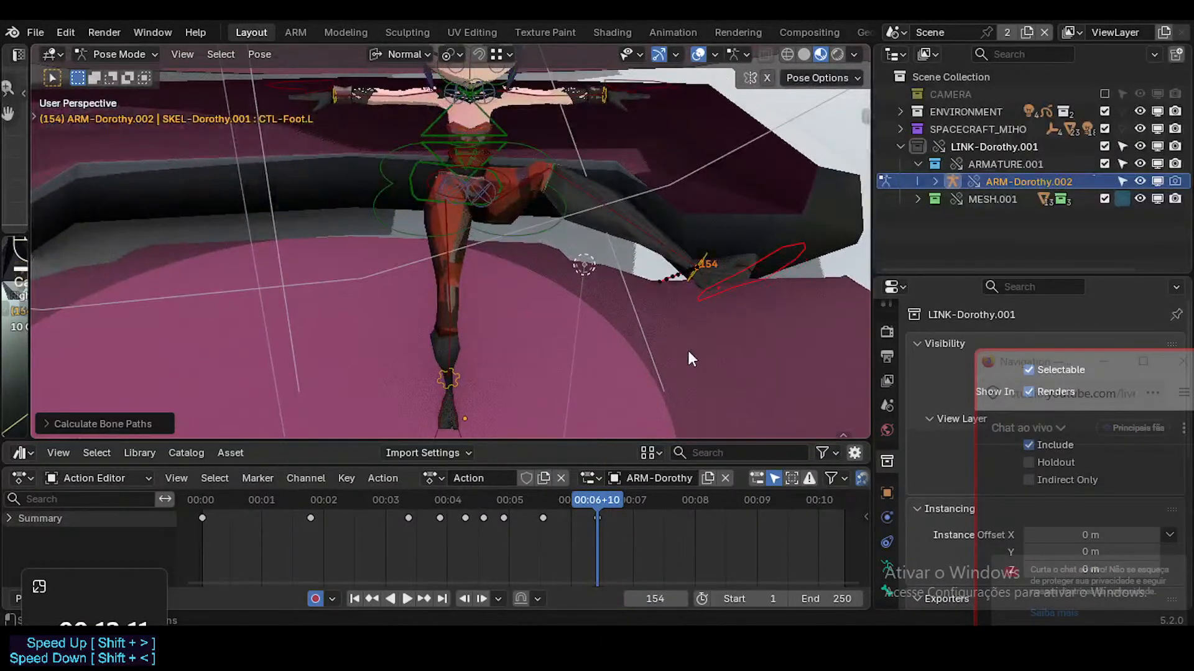
Move the left foot control slightly outward and down at 00:06+01 to adjust its motion path
{"action": "left_click_drag", "start_coordinate": [585, 501], "coordinate": [573, 475]}
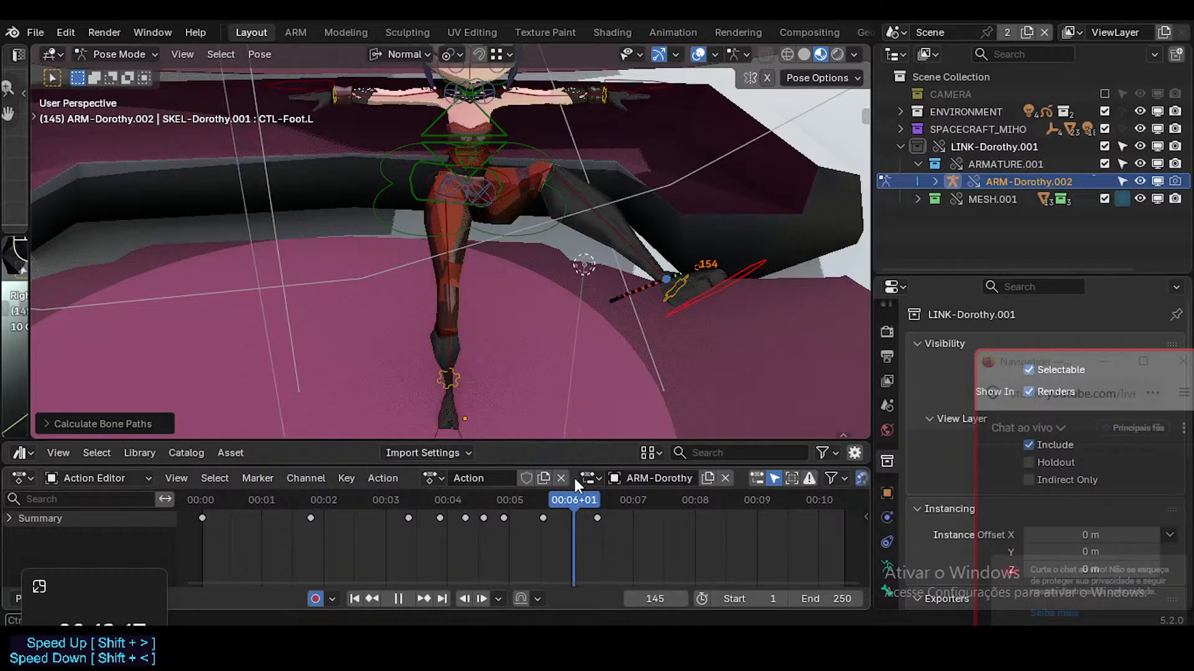
{"action": "key", "text": "g"}
{"action": "left_click", "coordinate": [696, 290]}
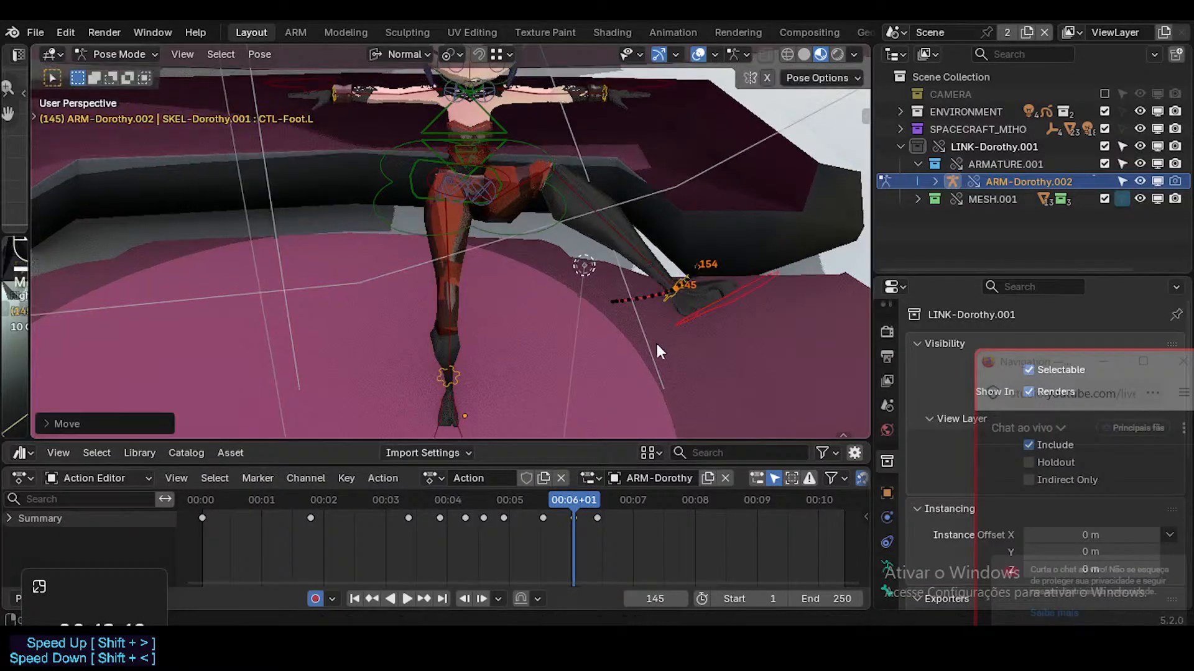
{"action": "middle_click_drag", "start_coordinate": [656, 344], "coordinate": [631, 352]}
Select the left hip control at 00:06+10 and insert a keyframe for it
{"action": "left_click_drag", "start_coordinate": [565, 498], "coordinate": [597, 438]}
{"action": "middle_click_drag", "start_coordinate": [597, 435], "coordinate": [812, 241]}
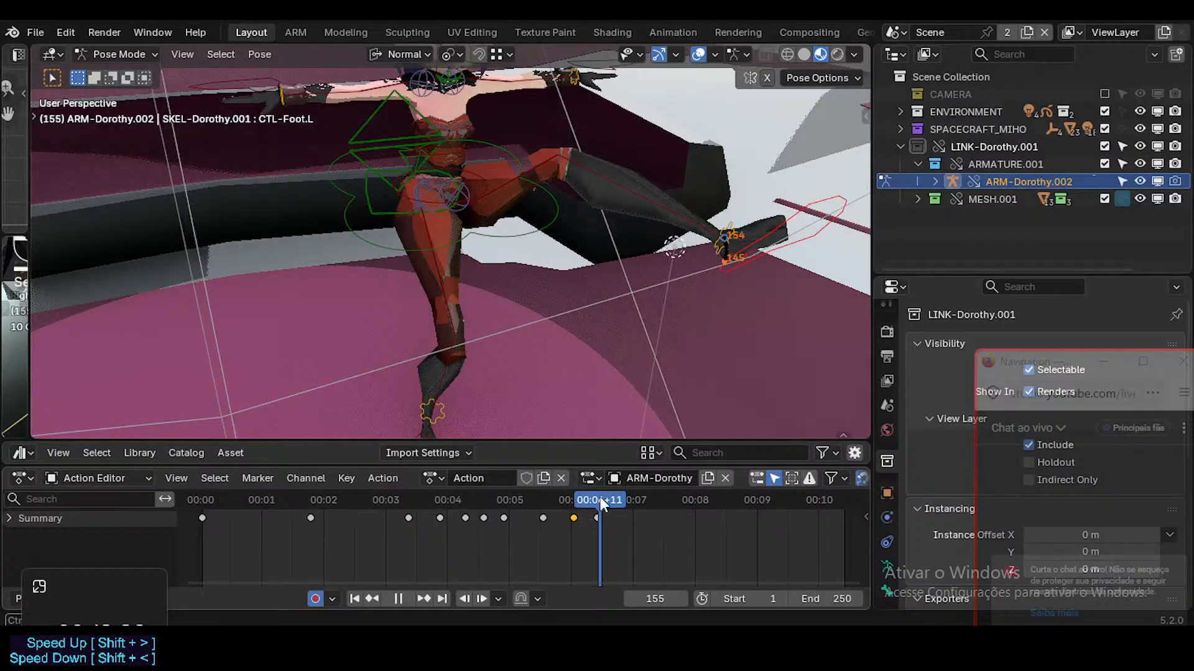
{"action": "left_click_drag", "start_coordinate": [599, 501], "coordinate": [596, 500]}
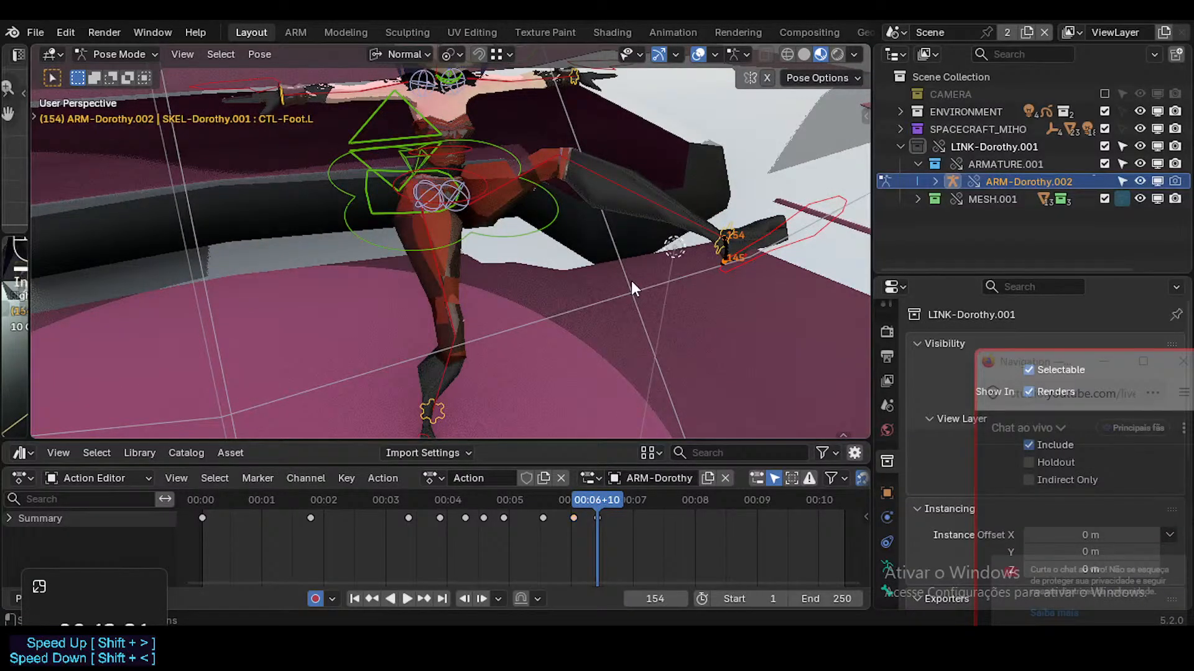
{"action": "left_click", "coordinate": [495, 186]}
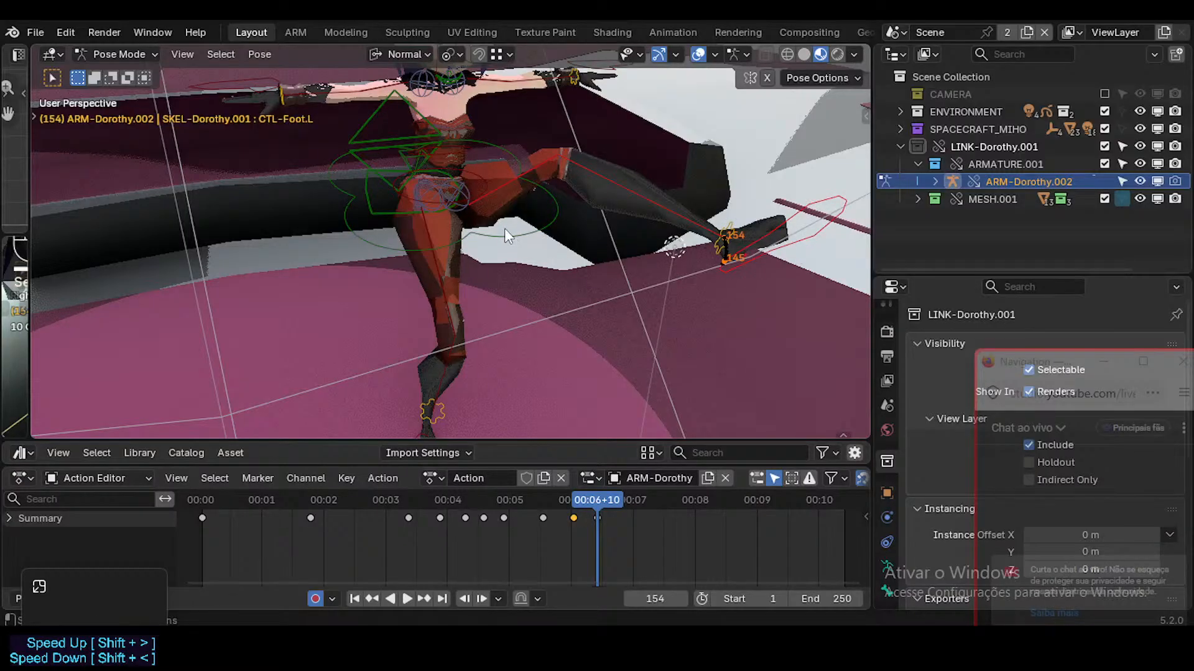
{"action": "middle_click_drag", "start_coordinate": [505, 229], "coordinate": [478, 196]}
{"action": "left_click", "coordinate": [468, 189]}
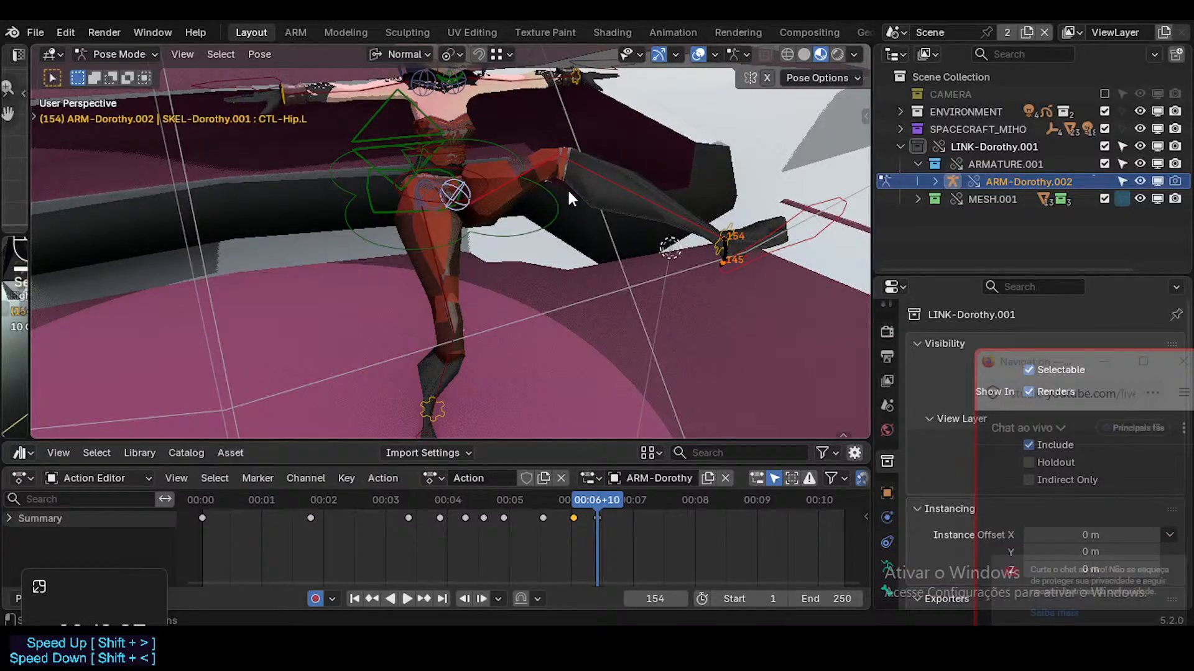
{"action": "key", "text": "i"}
Go to 00:07+06 and try moving the left hip control with Auto IK
{"action": "left_click_drag", "start_coordinate": [598, 497], "coordinate": [648, 496]}
{"action": "left_click", "coordinate": [820, 225]}
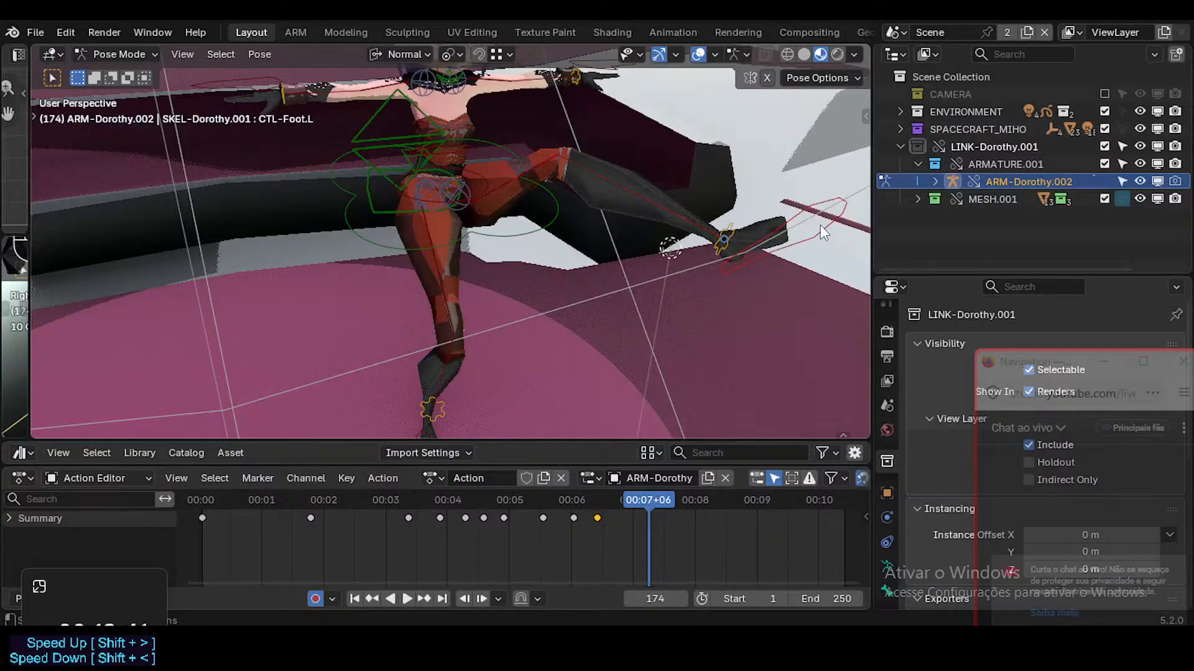
{"action": "left_click", "coordinate": [672, 205]}
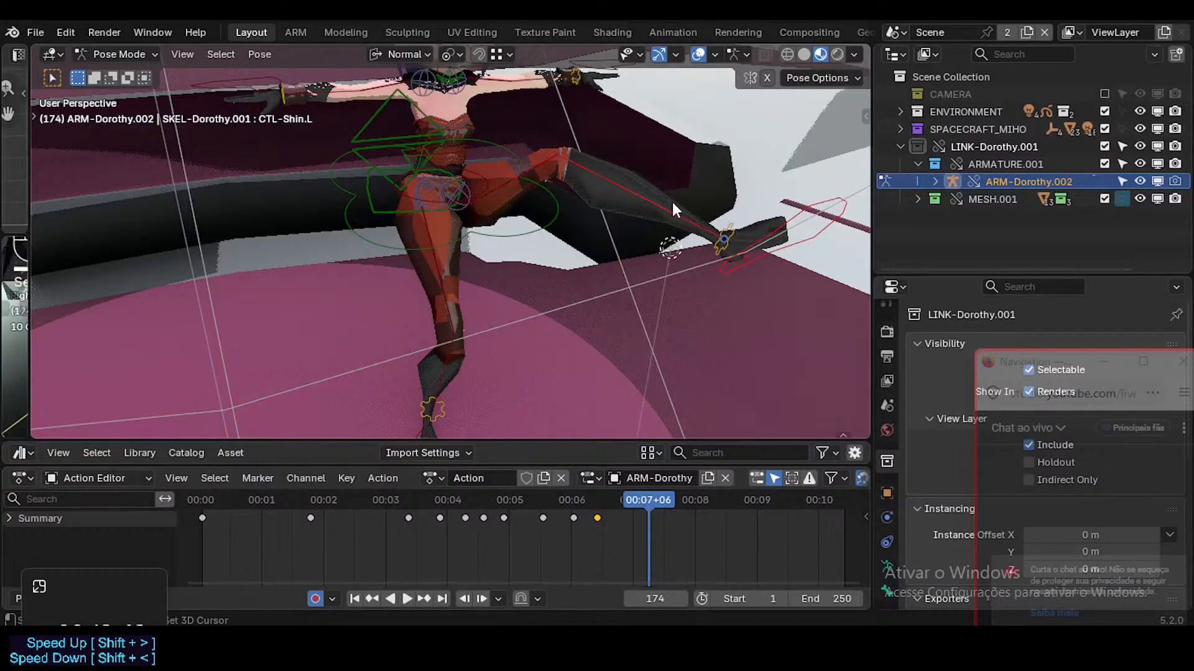
{"action": "left_click", "coordinate": [463, 202]}
{"action": "key", "text": "g"}
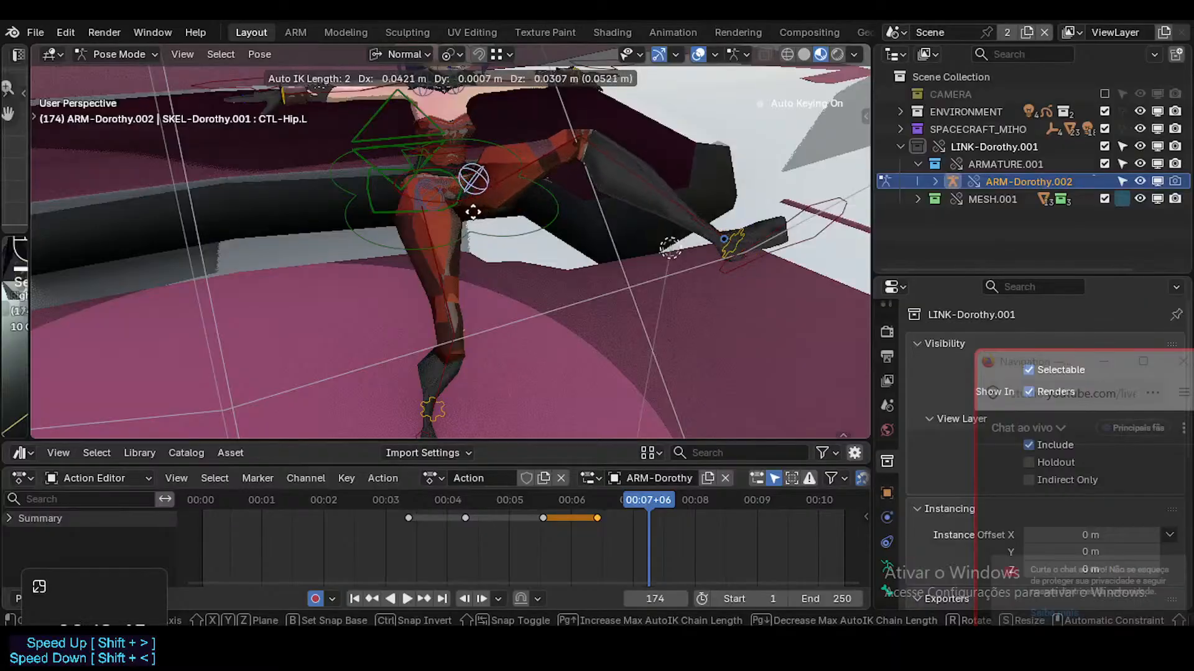
{"action": "left_click", "coordinate": [479, 204]}
Select the left shin control and rotate it about normal X at 00:07+06 to bend the knee and bring the foot back inward
{"action": "left_click", "coordinate": [782, 271]}
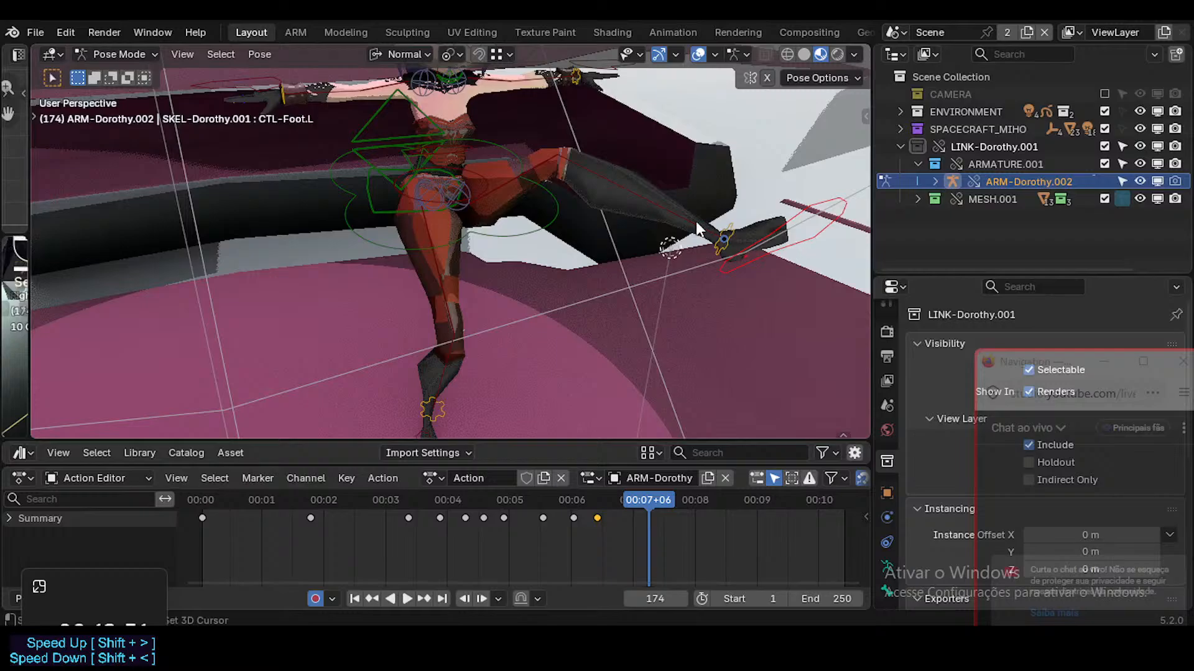
{"action": "left_click", "coordinate": [662, 207]}
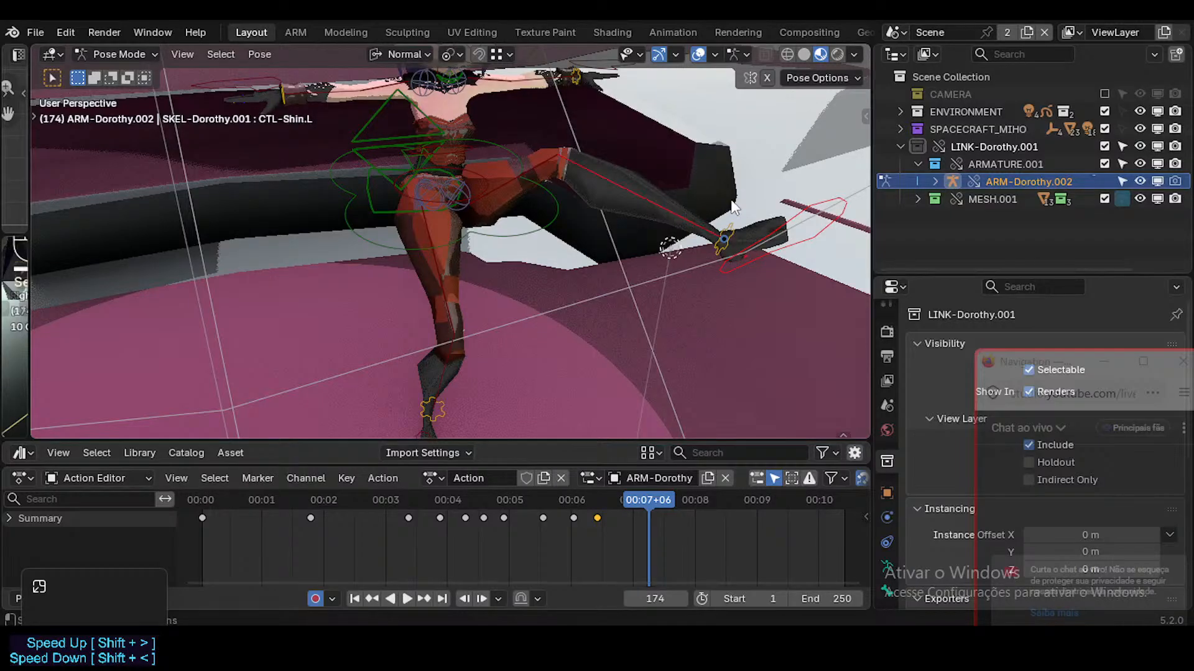
{"action": "key", "text": "r"}
{"action": "key", "text": "x"}
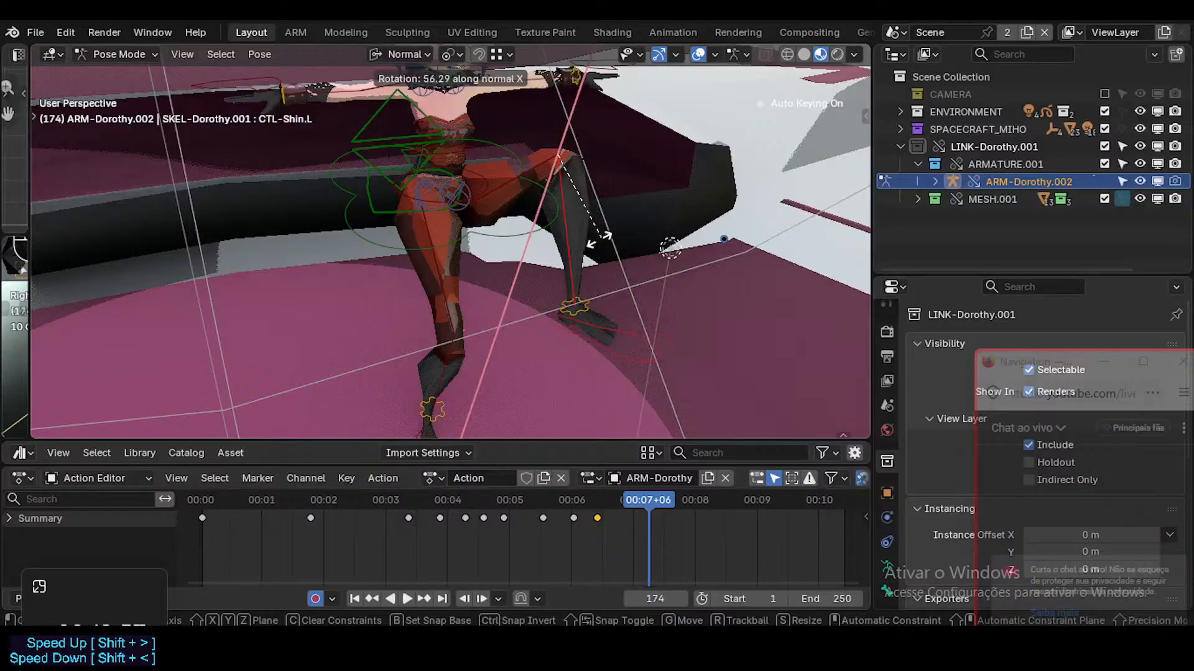
{"action": "left_click", "coordinate": [667, 221]}
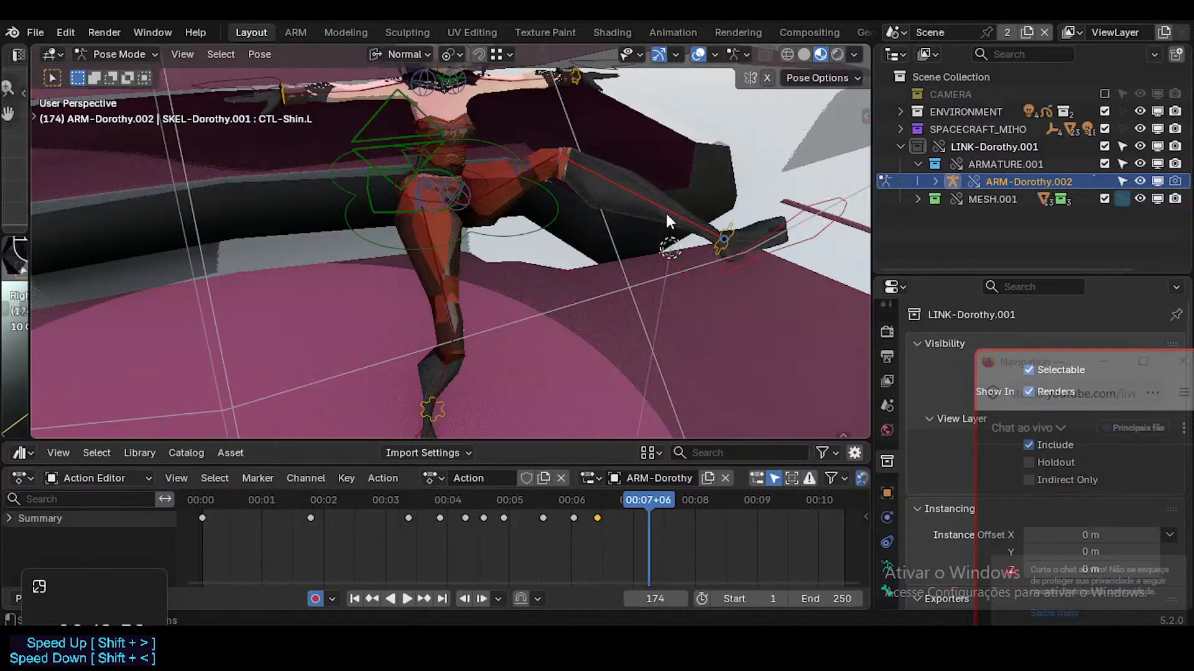
{"action": "middle_click_drag", "start_coordinate": [666, 221], "coordinate": [740, 218]}
{"action": "key", "text": "r"}
{"action": "key", "text": "x"}
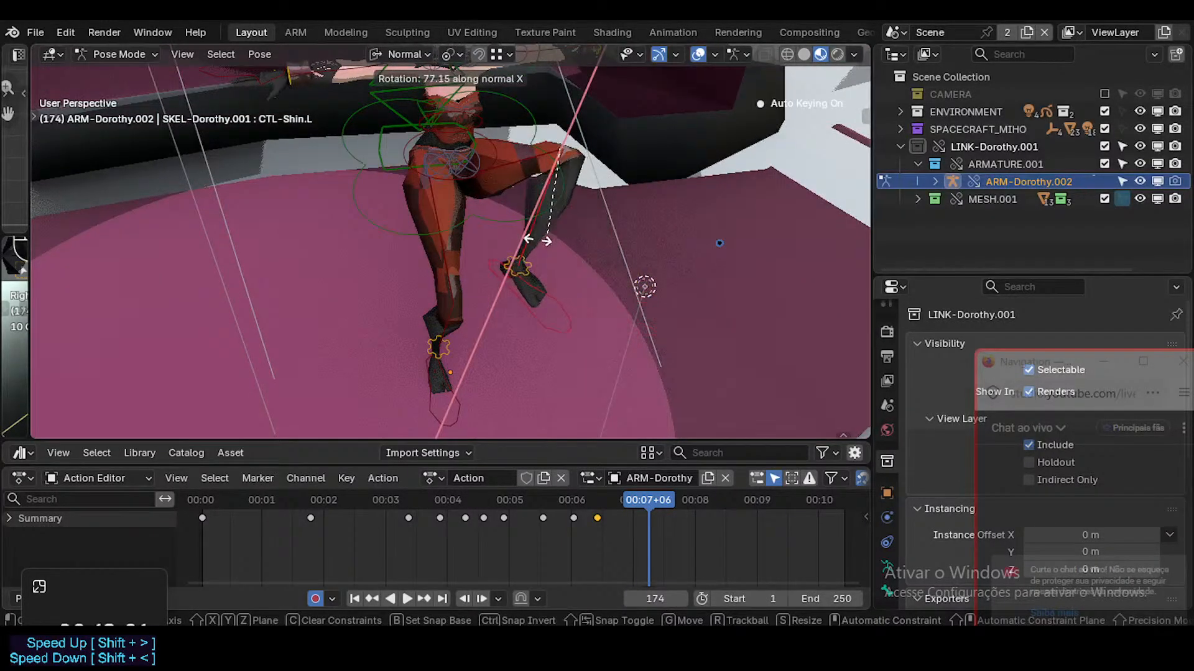
{"action": "left_click", "coordinate": [567, 249]}
Lower the left foot control at 00:06+21 so its path curves down toward the floor
{"action": "middle_click_drag", "start_coordinate": [567, 249], "coordinate": [504, 219]}
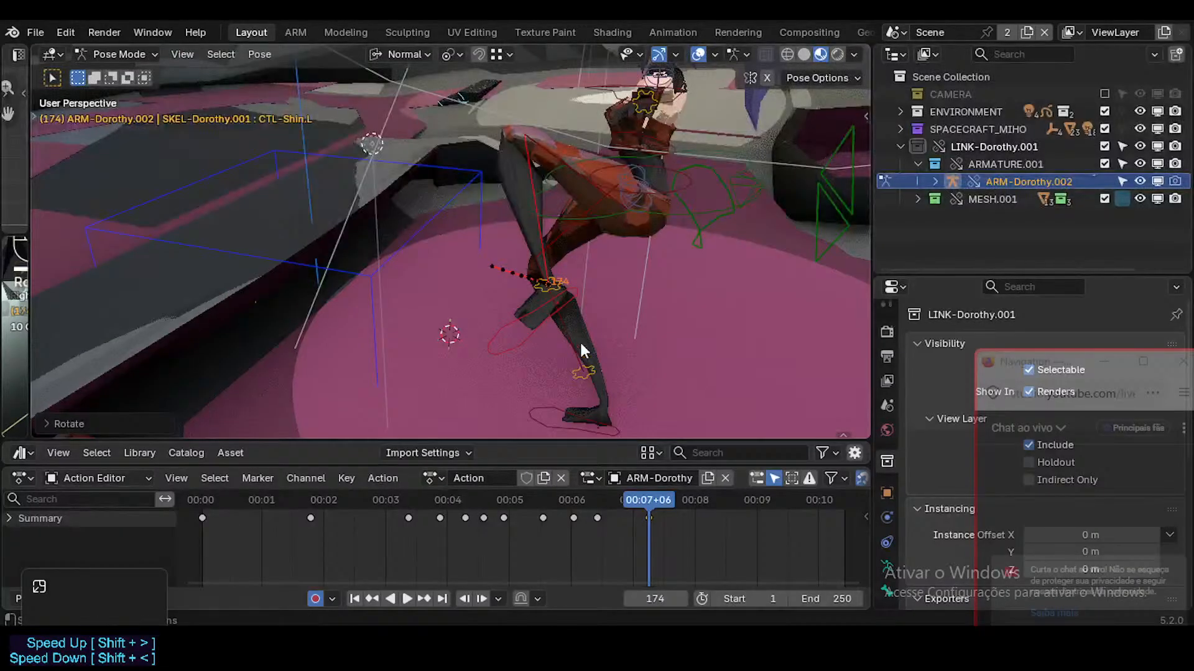
{"action": "middle_click_drag", "start_coordinate": [583, 351], "coordinate": [590, 404]}
{"action": "mouse_move", "coordinate": [626, 498]}
{"action": "left_mouse_down"}
{"action": "mouse_move", "coordinate": [611, 498]}
{"action": "mouse_move", "coordinate": [625, 496]}
{"action": "left_mouse_up"}
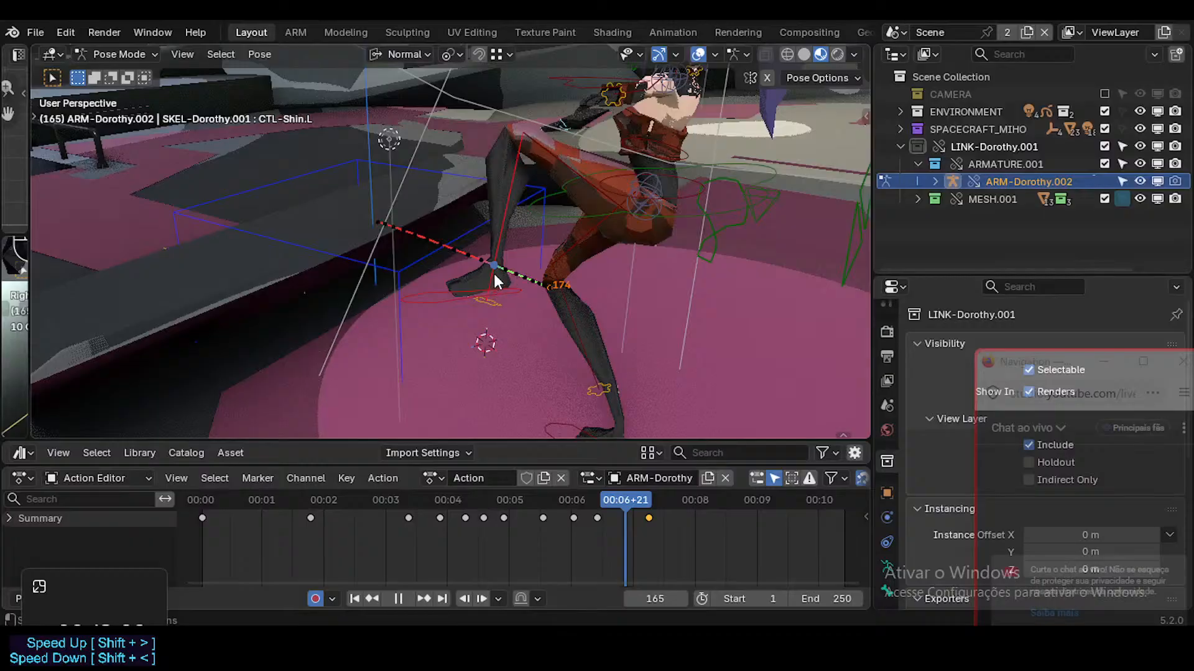
{"action": "left_click_drag", "start_coordinate": [494, 271], "coordinate": [494, 303]}
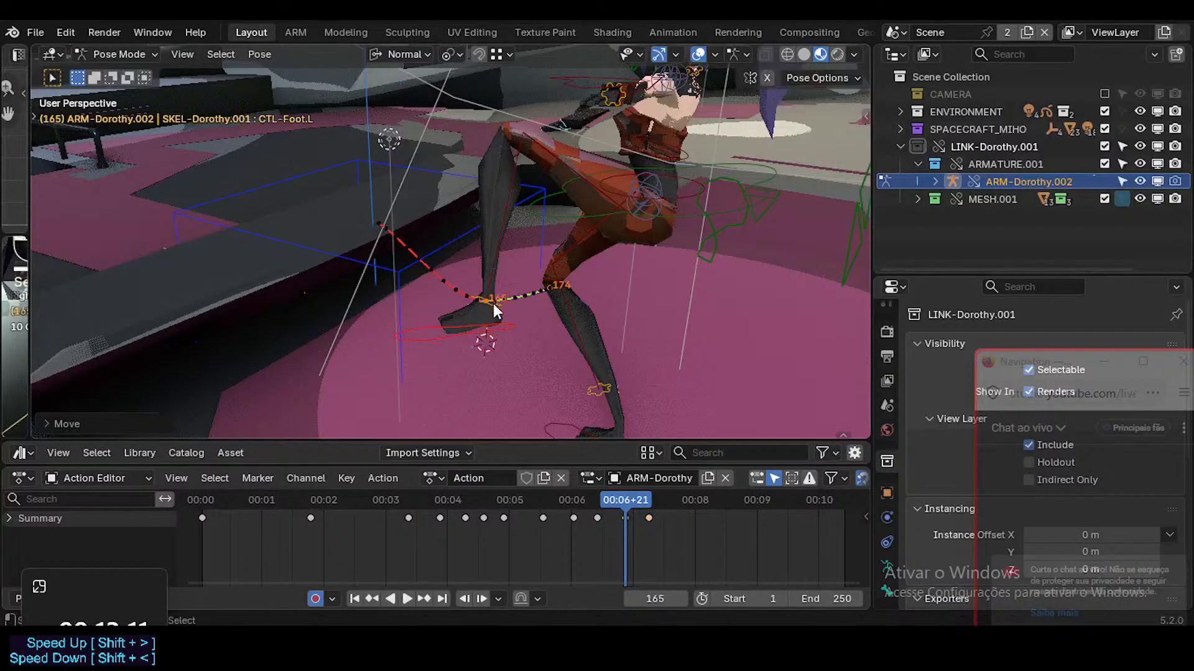
Move the left foot control slightly down at 00:06+16 to round the curve of its path
{"action": "mouse_move", "coordinate": [613, 502]}
{"action": "left_mouse_down"}
{"action": "mouse_move", "coordinate": [594, 495]}
{"action": "mouse_move", "coordinate": [657, 499]}
{"action": "mouse_move", "coordinate": [603, 498]}
{"action": "mouse_move", "coordinate": [613, 499]}
{"action": "left_mouse_up"}
{"action": "key", "text": "space"}
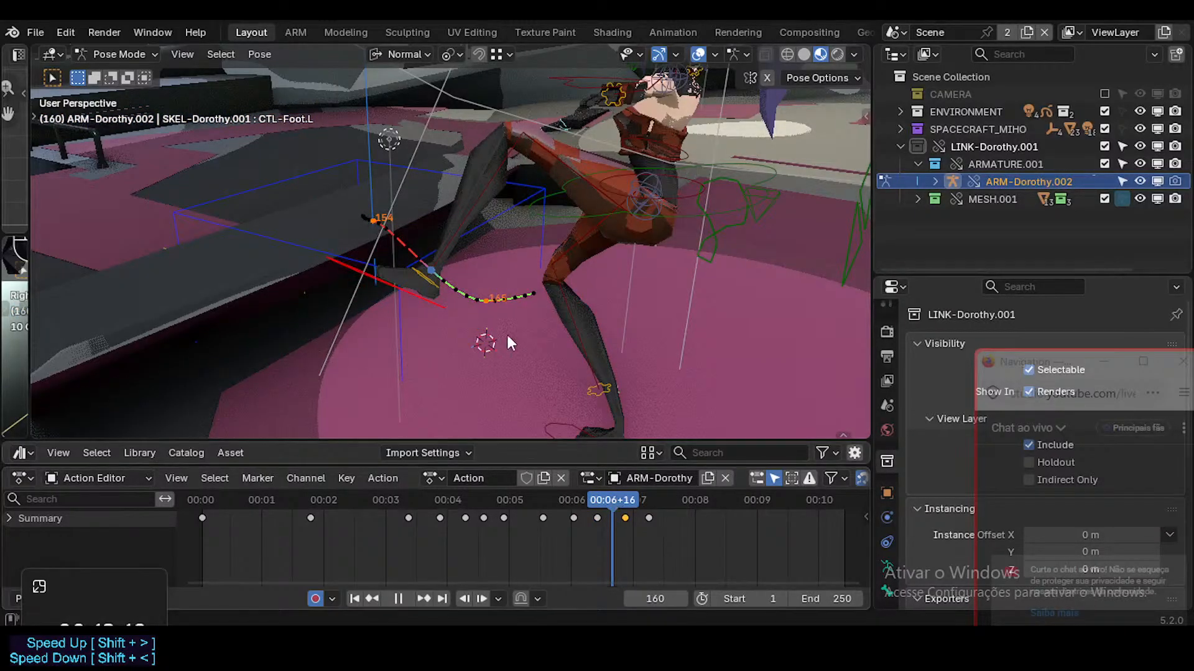
{"action": "middle_click_drag", "start_coordinate": [462, 283], "coordinate": [458, 248], "text": "ctrl"}
{"action": "key", "text": "g"}
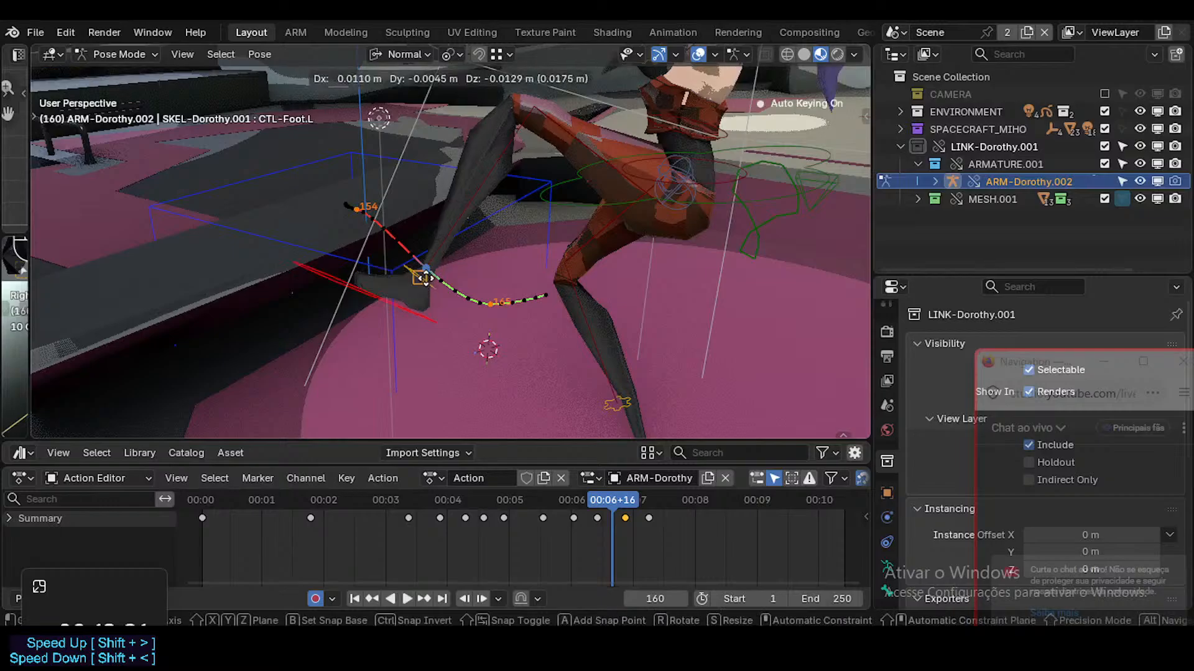
{"action": "left_click", "coordinate": [431, 291]}
Move the left foot control slightly down at 00:07+01 to flatten the end of its path
{"action": "middle_click_drag", "start_coordinate": [476, 293], "coordinate": [367, 324]}
{"action": "key", "text": "space"}
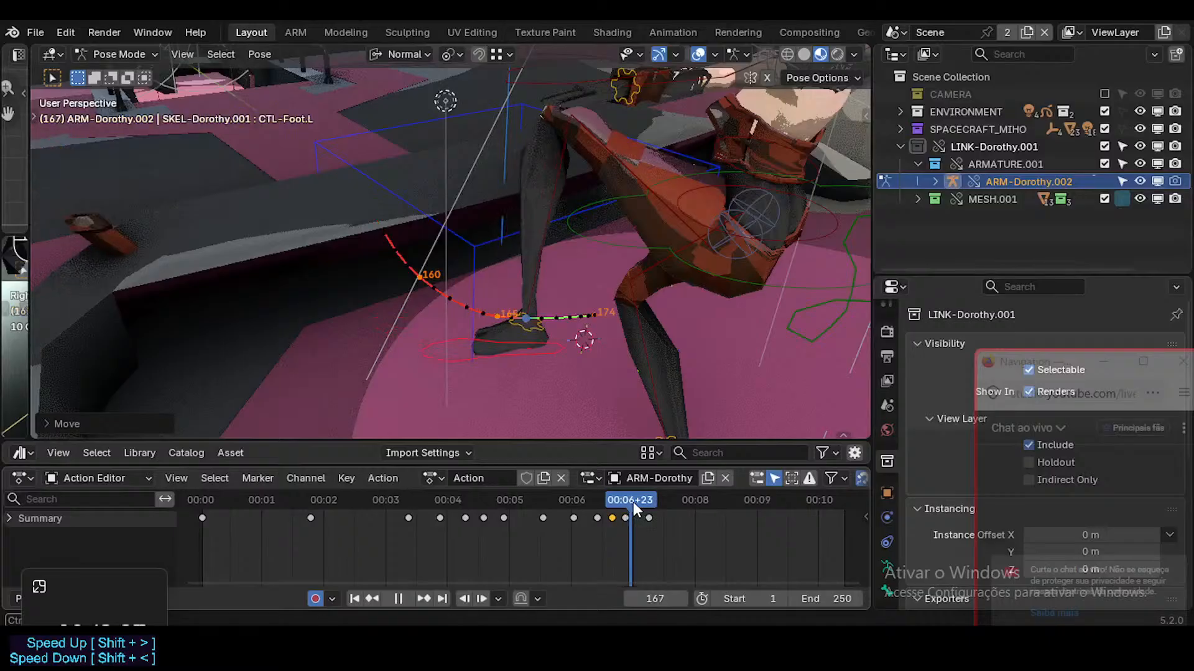
{"action": "key", "text": "space"}
{"action": "key", "text": "g"}
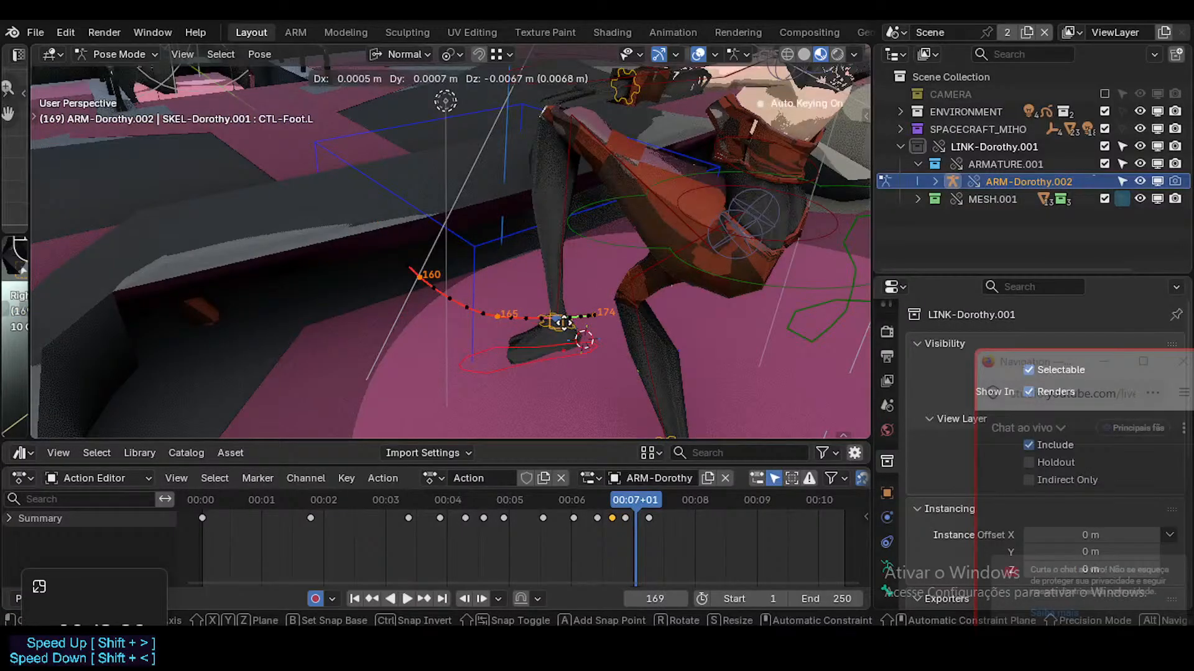
{"action": "left_click", "coordinate": [562, 322]}
Review the left foot's motion around 00:07+01, then show the left shin control's bone constraints at 00:06+23
{"action": "middle_click_drag", "start_coordinate": [569, 338], "coordinate": [567, 427]}
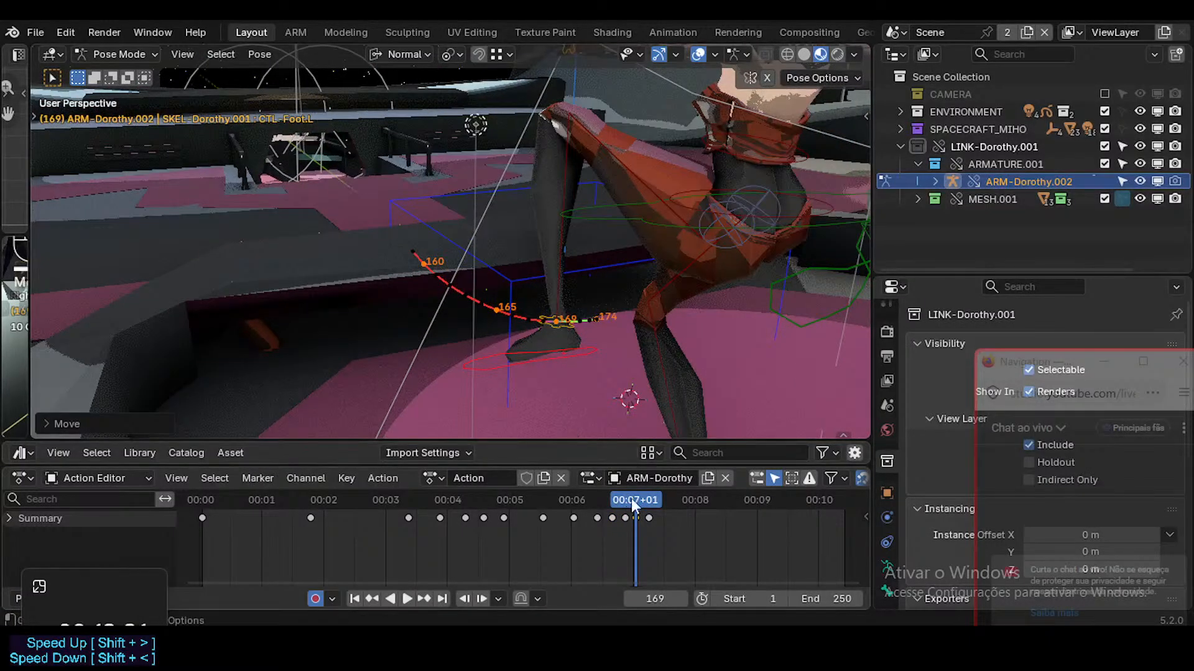
{"action": "left_click_drag", "start_coordinate": [632, 499], "coordinate": [583, 488]}
{"action": "key", "text": "space"}
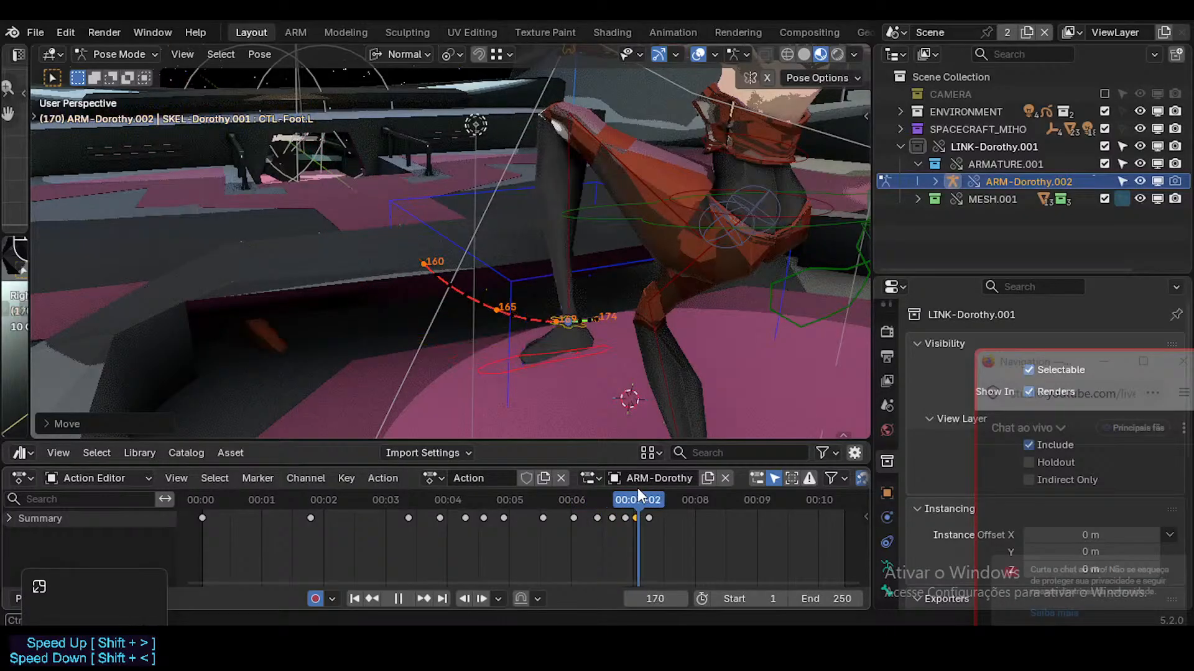
{"action": "left_click_drag", "start_coordinate": [638, 489], "coordinate": [631, 488]}
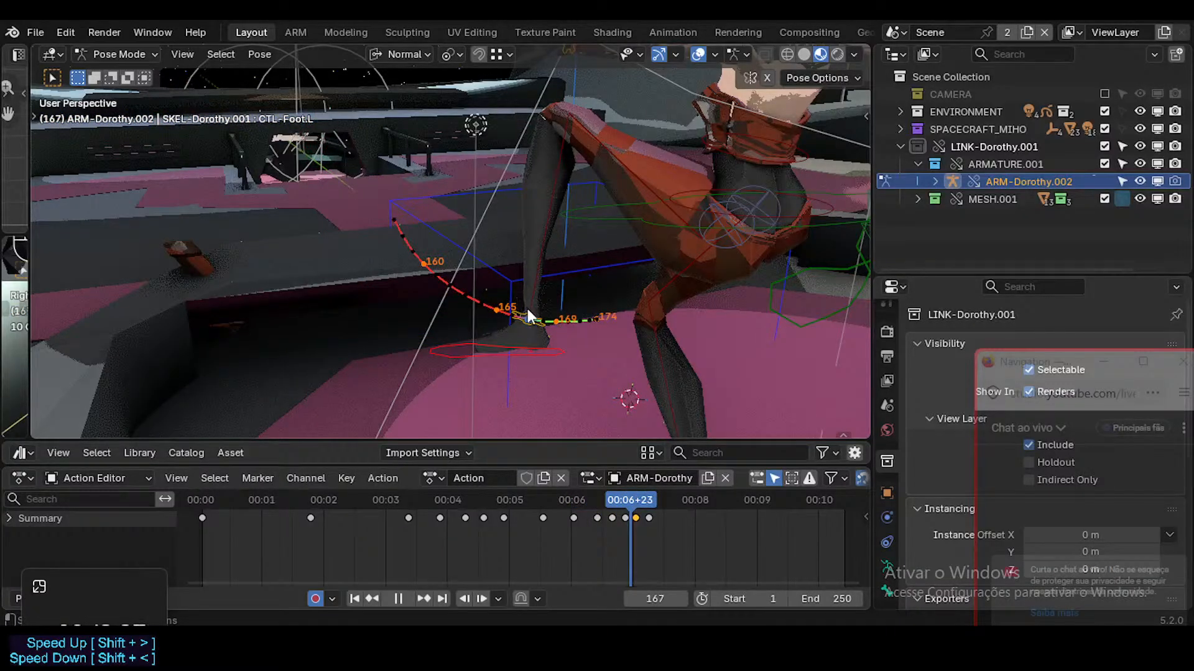
{"action": "left_click", "coordinate": [535, 287]}
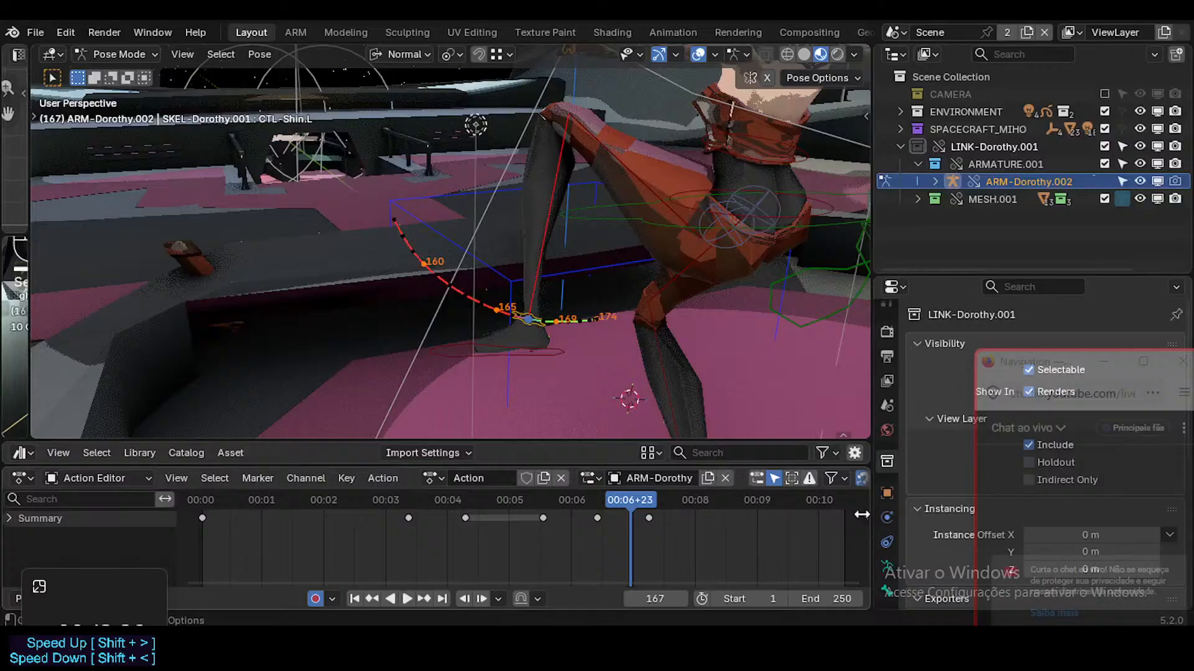
{"action": "scroll", "coordinate": [885, 568], "scroll_direction": "down", "scroll_amount": 2}
{"action": "left_click", "coordinate": [886, 568]}
{"action": "left_click_drag", "start_coordinate": [1023, 369], "coordinate": [1009, 518]}
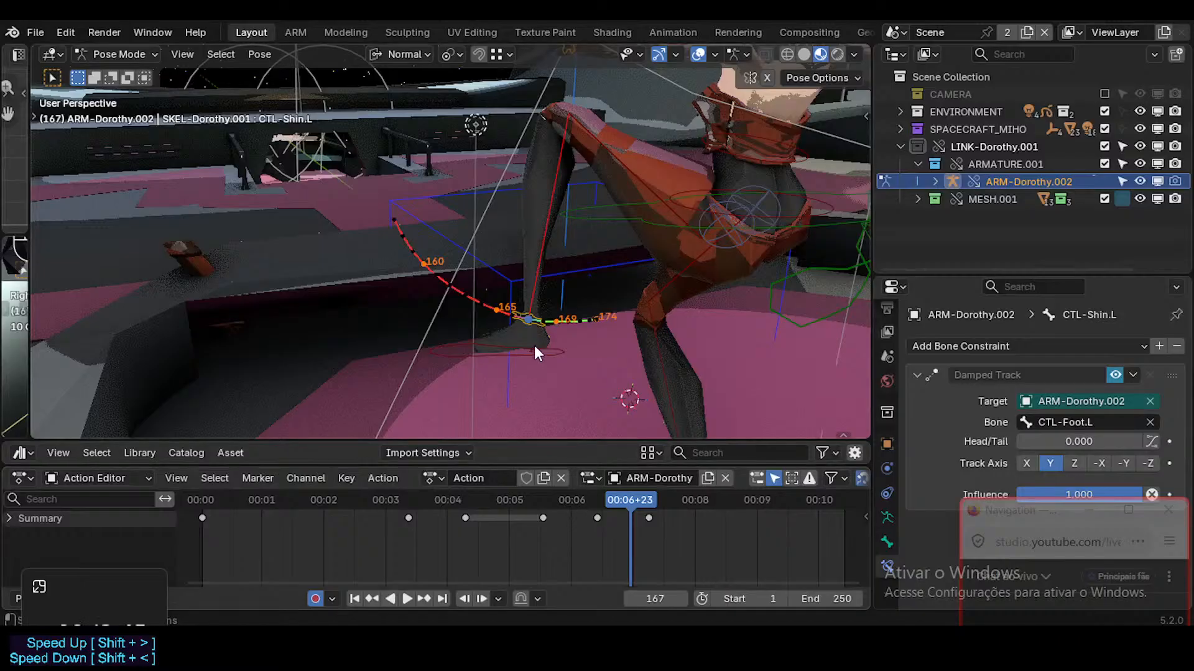
Compare the bone constraints of the left shin, foot and thigh controls at 00:06+22
{"action": "mouse_move", "coordinate": [616, 501]}
{"action": "left_mouse_down"}
{"action": "mouse_move", "coordinate": [543, 497]}
{"action": "mouse_move", "coordinate": [653, 499]}
{"action": "mouse_move", "coordinate": [549, 495]}
{"action": "mouse_move", "coordinate": [633, 504]}
{"action": "mouse_move", "coordinate": [580, 504]}
{"action": "mouse_move", "coordinate": [618, 505]}
{"action": "mouse_move", "coordinate": [598, 495]}
{"action": "mouse_move", "coordinate": [627, 494]}
{"action": "mouse_move", "coordinate": [629, 484]}
{"action": "left_mouse_up"}
{"action": "left_click", "coordinate": [551, 357]}
{"action": "left_click", "coordinate": [532, 257]}
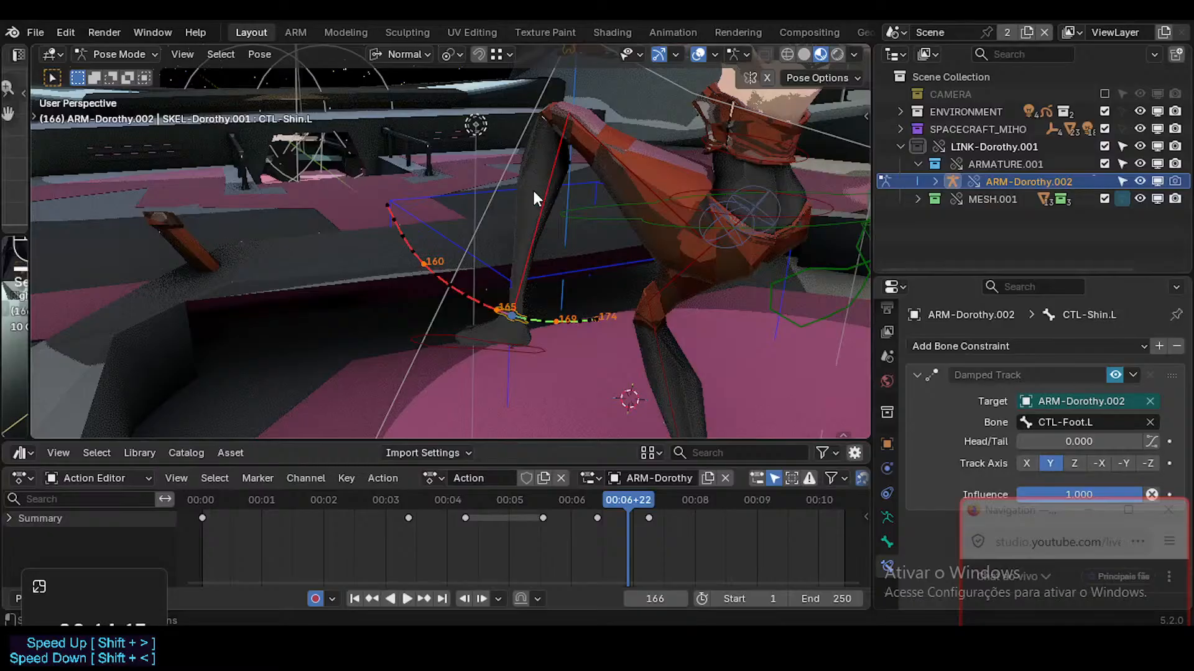
{"action": "left_click", "coordinate": [515, 331]}
{"action": "left_click", "coordinate": [521, 300]}
{"action": "left_click", "coordinate": [500, 349]}
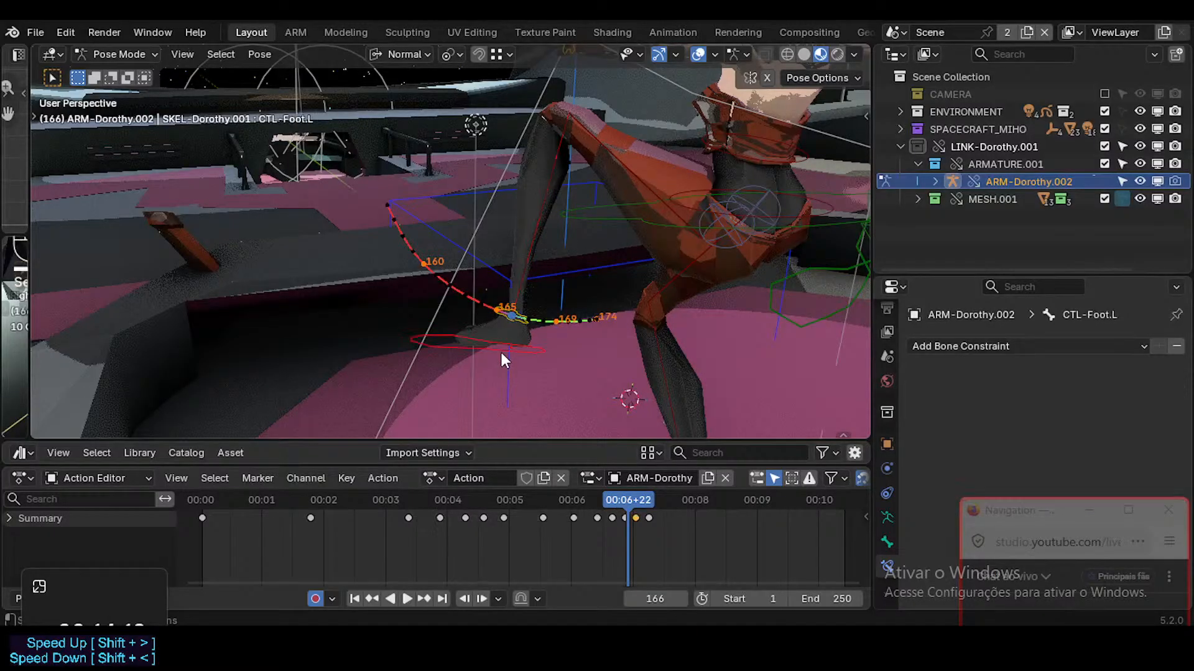
{"action": "left_click", "coordinate": [520, 237]}
{"action": "left_click", "coordinate": [616, 169]}
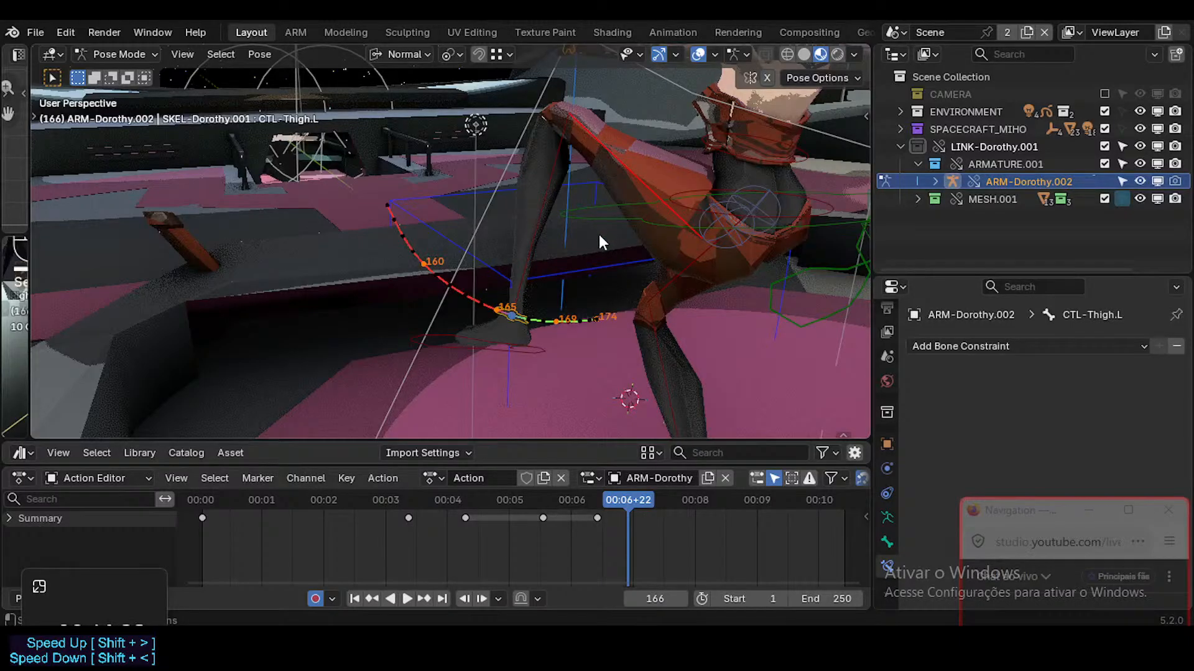
Save Spacecraft.blend and select the hips control CTL-Hips.001
{"action": "middle_click_drag", "start_coordinate": [584, 224], "coordinate": [532, 275]}
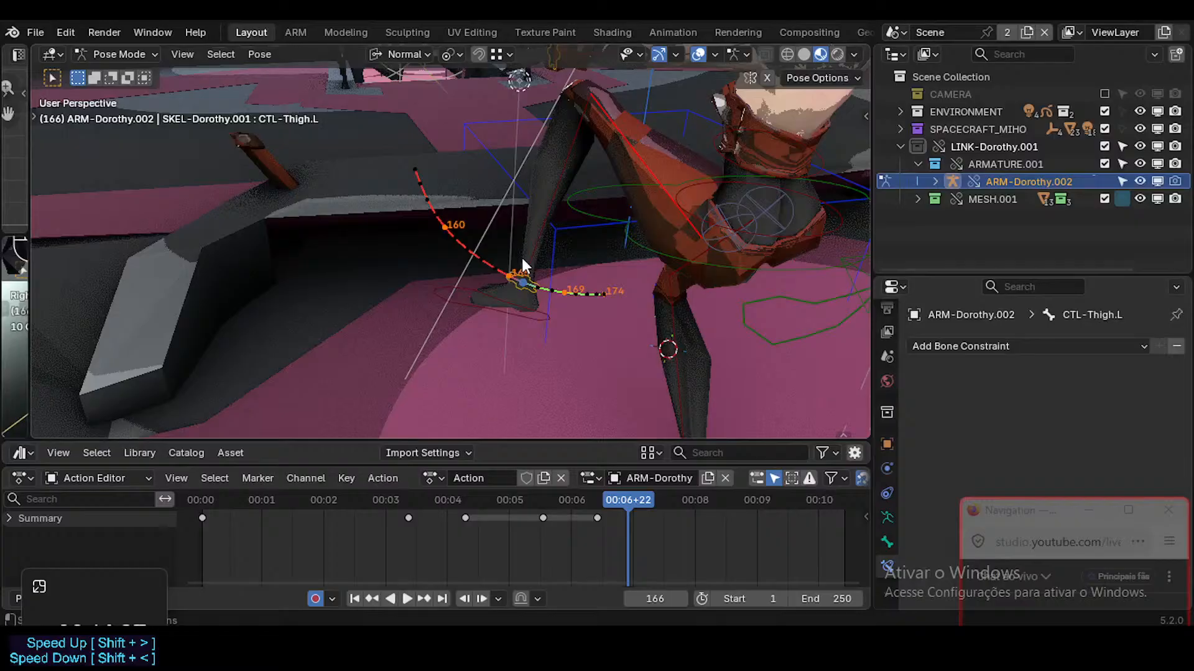
{"action": "middle_click_drag", "start_coordinate": [435, 259], "coordinate": [555, 245]}
{"action": "key", "text": "ctrl+s"}
{"action": "left_click", "coordinate": [551, 212]}
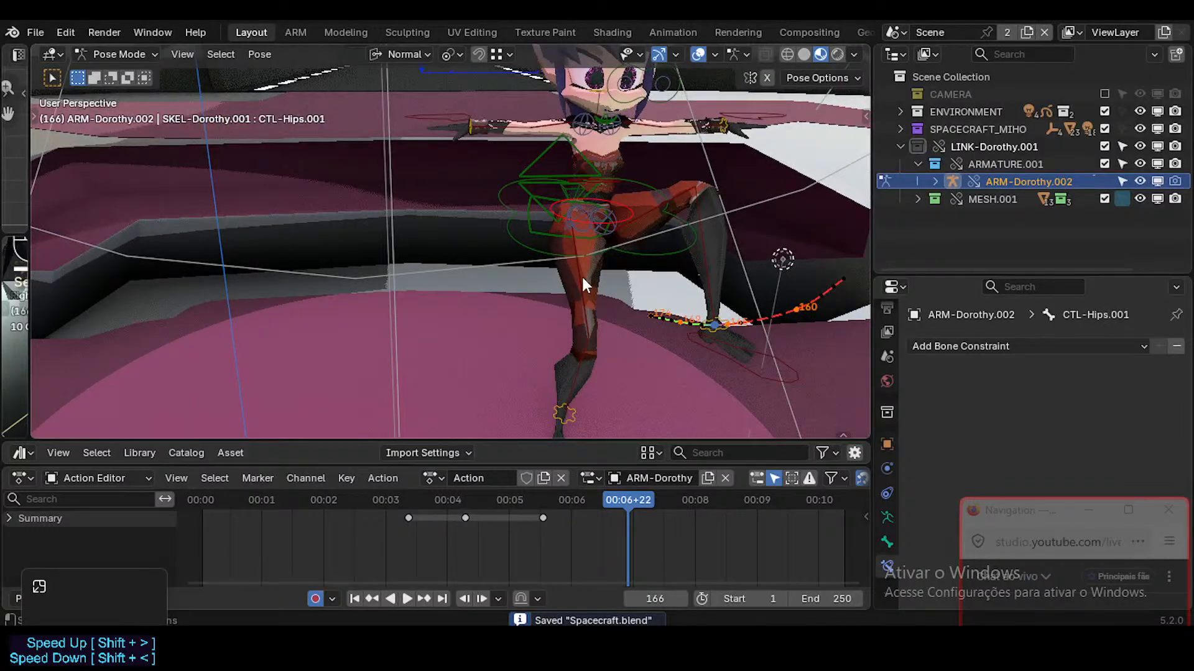
{"action": "left_click", "coordinate": [531, 212]}
{"action": "left_click", "coordinate": [547, 213]}
{"action": "middle_click_drag", "start_coordinate": [617, 304], "coordinate": [695, 256]}
{"action": "scroll", "coordinate": [605, 294], "scroll_direction": "down", "scroll_amount": 2}
{"action": "key", "text": "r"}
{"action": "right_click", "coordinate": [607, 298]}
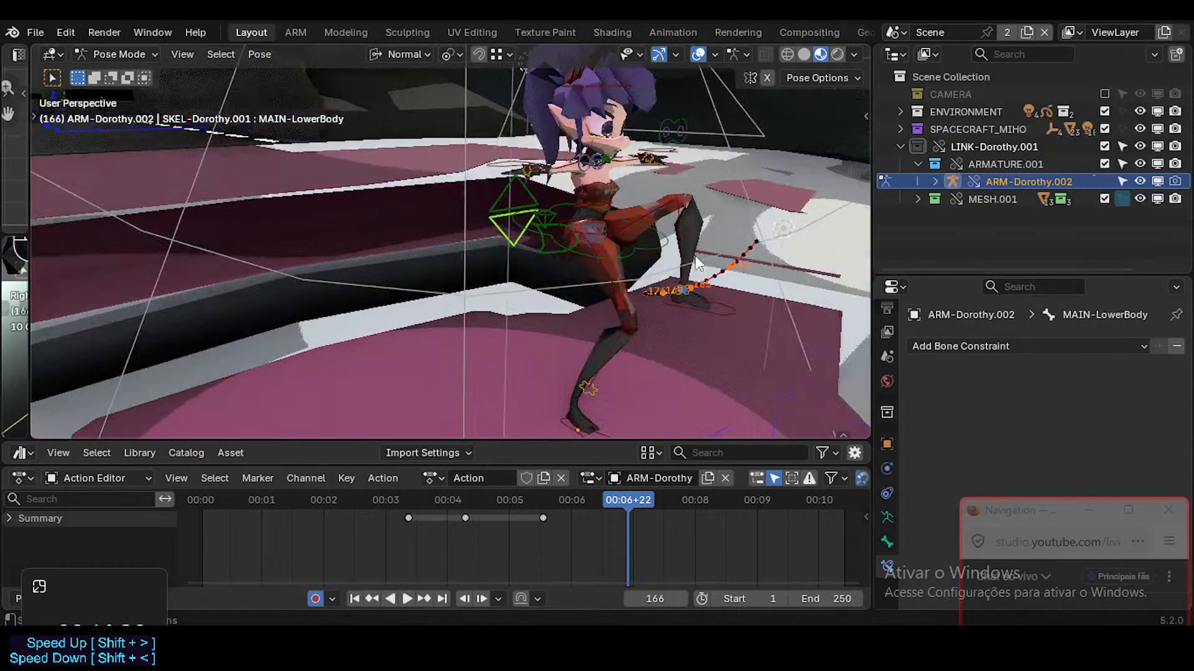
{"action": "key", "text": "r"}
{"action": "key", "text": "Escape"}
Select all of Dorothy's bone controls and go to the final keyframe at 00:07+06
{"action": "key", "text": "a"}
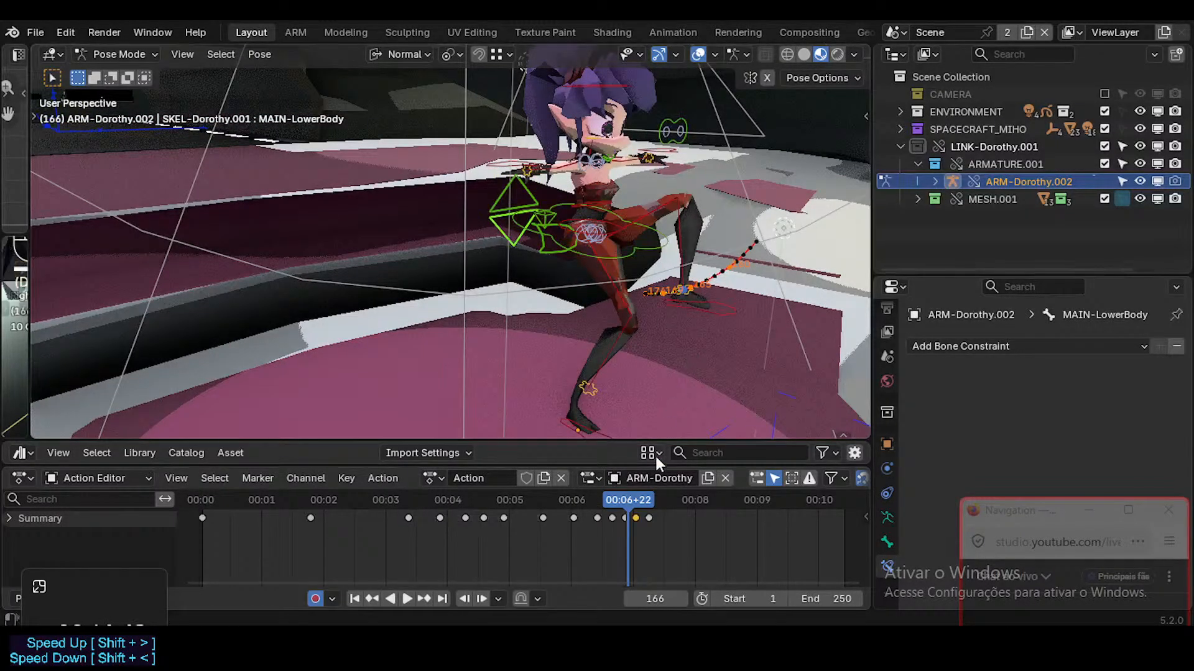
{"action": "key", "text": "Up"}
{"action": "key", "text": "Up"}
{"action": "key", "text": "Up"}
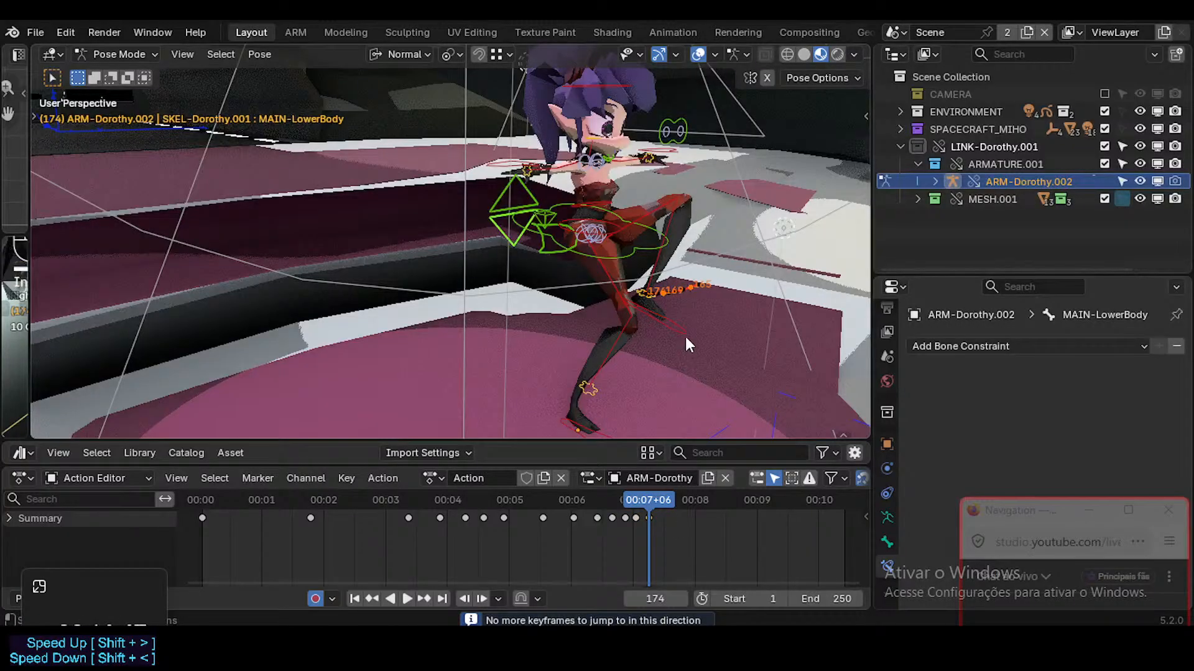
Rotate the lower-body control MAIN-LowerBody at 00:07+22 so Dorothy's legs swing back under her body
{"action": "left_click", "coordinate": [534, 238]}
{"action": "left_click_drag", "start_coordinate": [645, 498], "coordinate": [688, 499]}
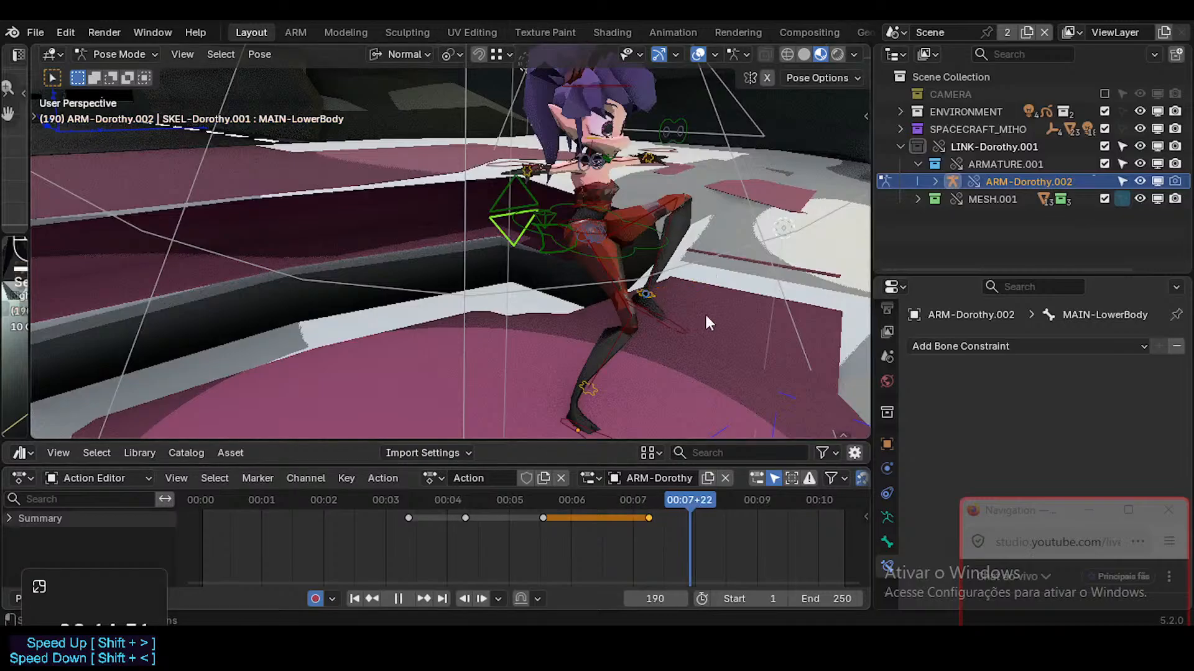
{"action": "key", "text": "r"}
{"action": "left_click", "coordinate": [728, 248]}
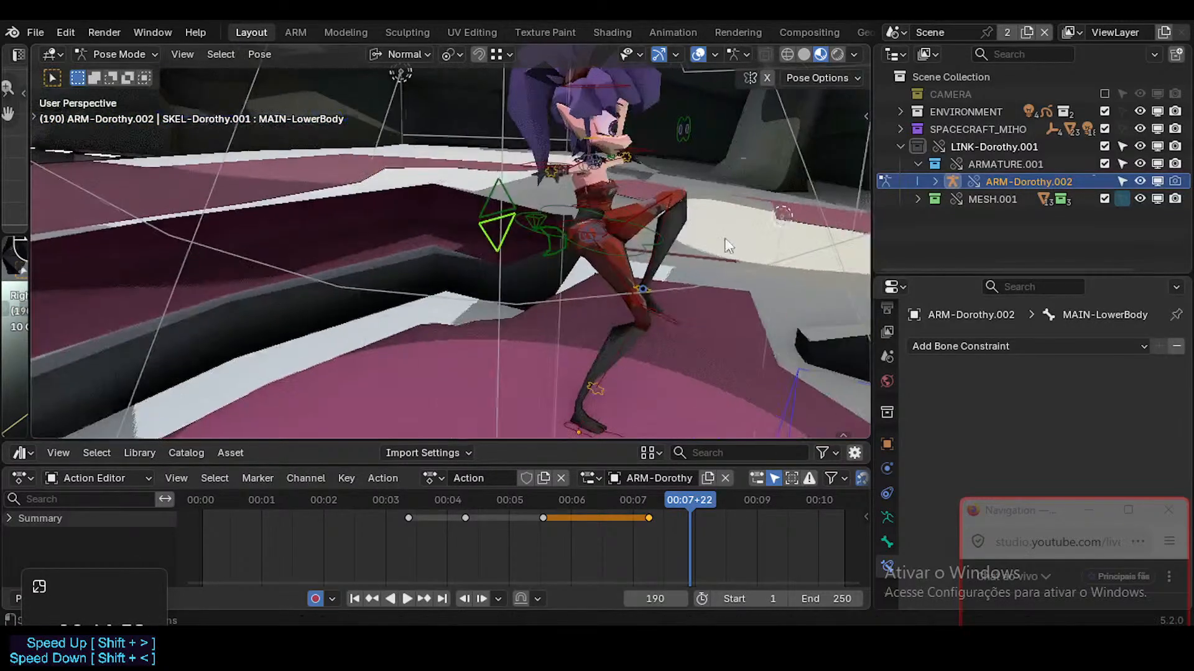
{"action": "key", "text": "r"}
{"action": "left_click", "coordinate": [651, 340]}
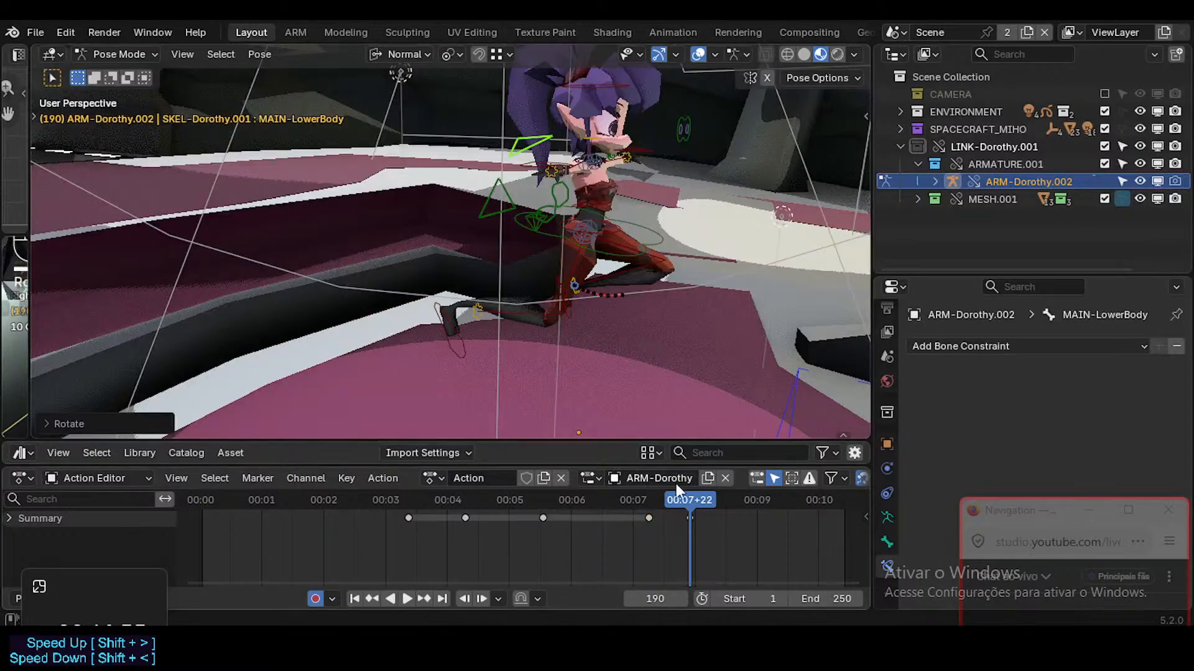
Compare the lower-body pose at 00:07+16 and 00:07+22 while checking the CoG and MAIN-LowerBody controls
{"action": "mouse_move", "coordinate": [681, 499]}
{"action": "left_mouse_down"}
{"action": "mouse_move", "coordinate": [636, 499]}
{"action": "mouse_move", "coordinate": [685, 500]}
{"action": "mouse_move", "coordinate": [649, 498]}
{"action": "mouse_move", "coordinate": [674, 498]}
{"action": "left_mouse_up"}
{"action": "left_click", "coordinate": [527, 222]}
{"action": "left_click", "coordinate": [527, 222]}
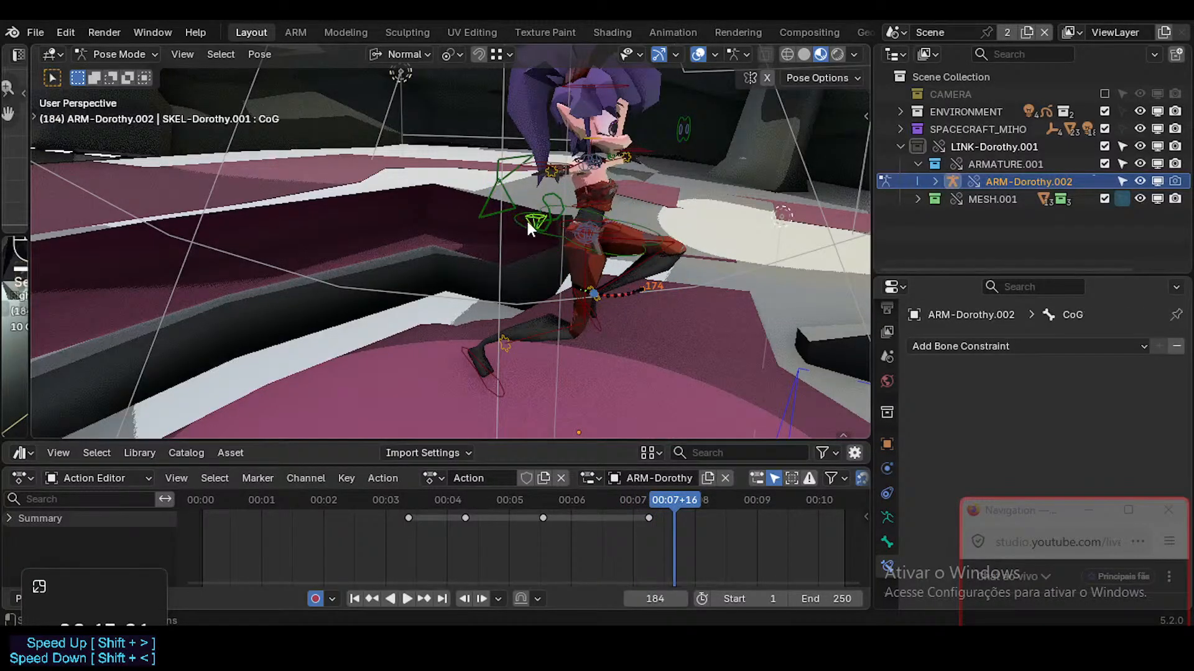
{"action": "left_click", "coordinate": [513, 166]}
{"action": "mouse_move", "coordinate": [704, 504]}
{"action": "left_mouse_down"}
{"action": "mouse_move", "coordinate": [651, 498]}
{"action": "mouse_move", "coordinate": [691, 494]}
{"action": "left_mouse_up"}
{"action": "middle_click_drag", "start_coordinate": [603, 281], "coordinate": [553, 275]}
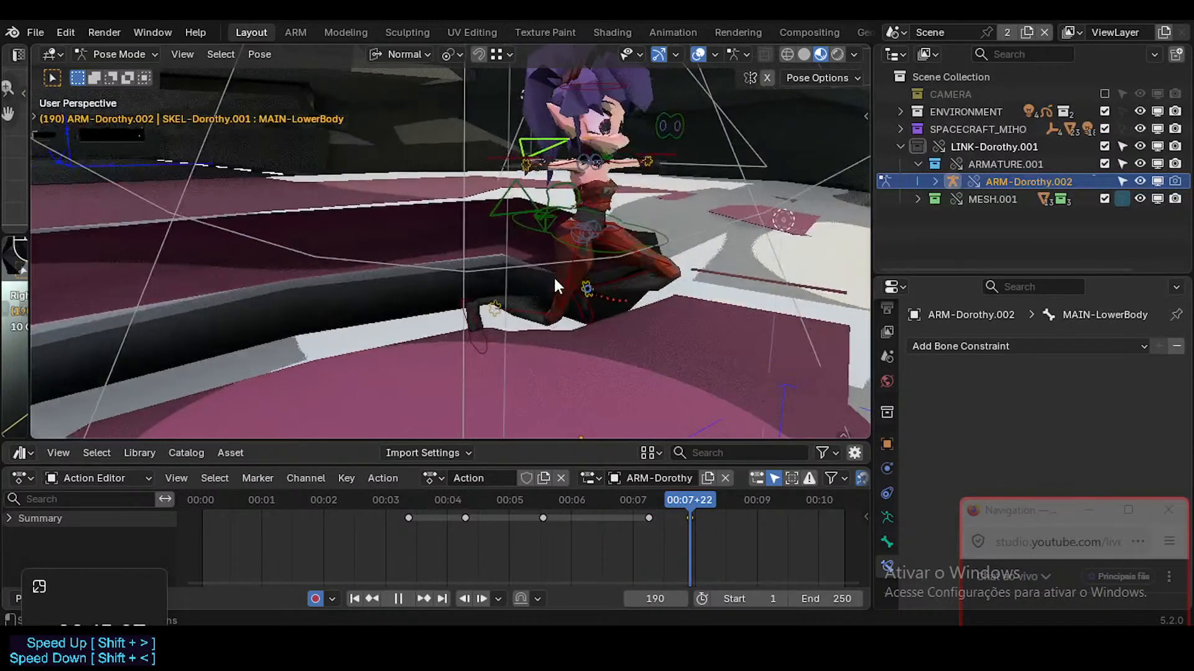
Rotate the upper-body control MAIN-UpperBody about -4.6° around its normal X axis at 00:07+22
{"action": "middle_click_drag", "start_coordinate": [532, 193], "coordinate": [488, 191]}
{"action": "left_click", "coordinate": [490, 198]}
{"action": "key", "text": "r"}
{"action": "key", "text": "x"}
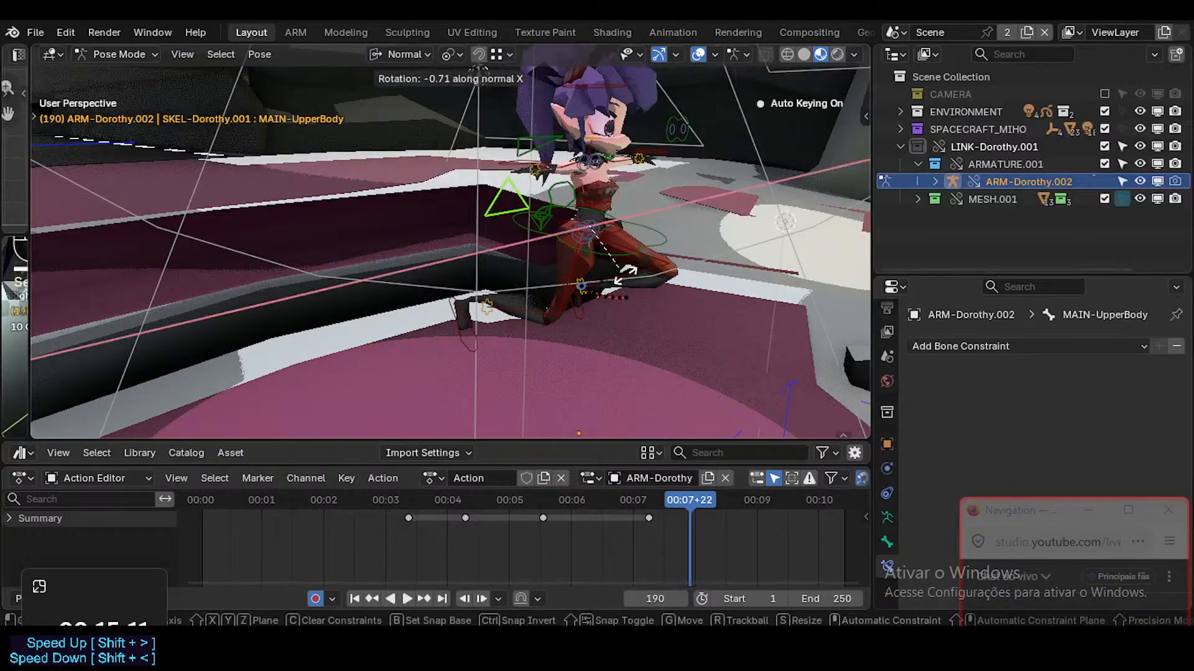
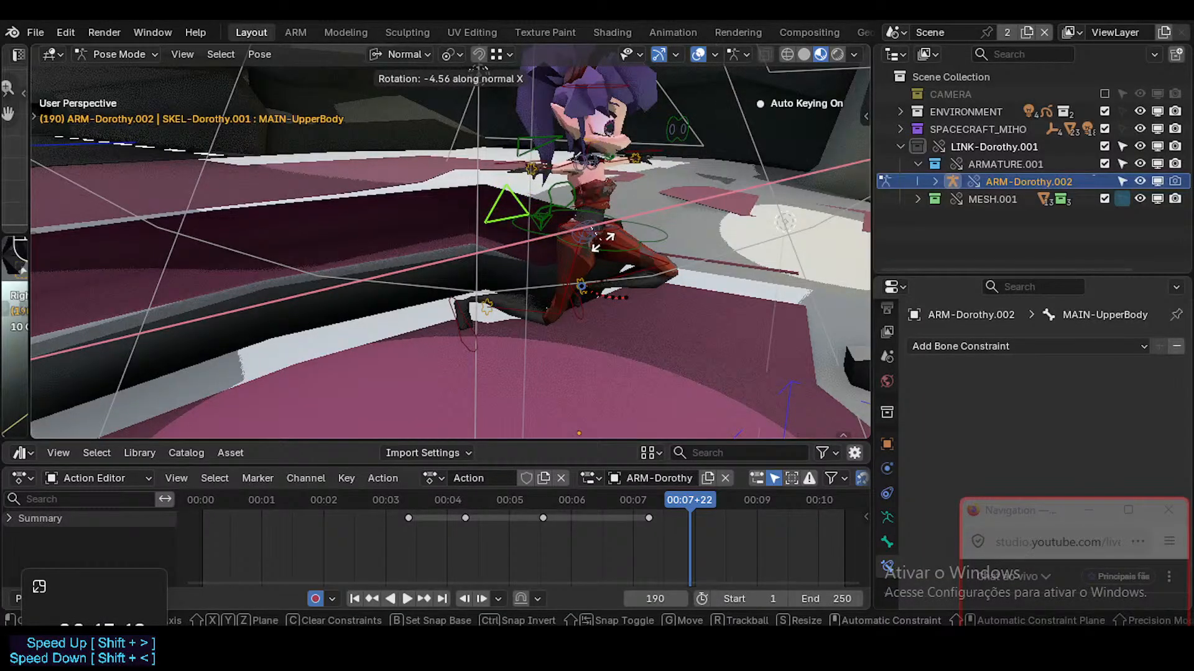
{"action": "left_click", "coordinate": [601, 241]}
Enlarge the Properties editor and save Spacecraft.blend
{"action": "middle_click_drag", "start_coordinate": [607, 218], "coordinate": [601, 266]}
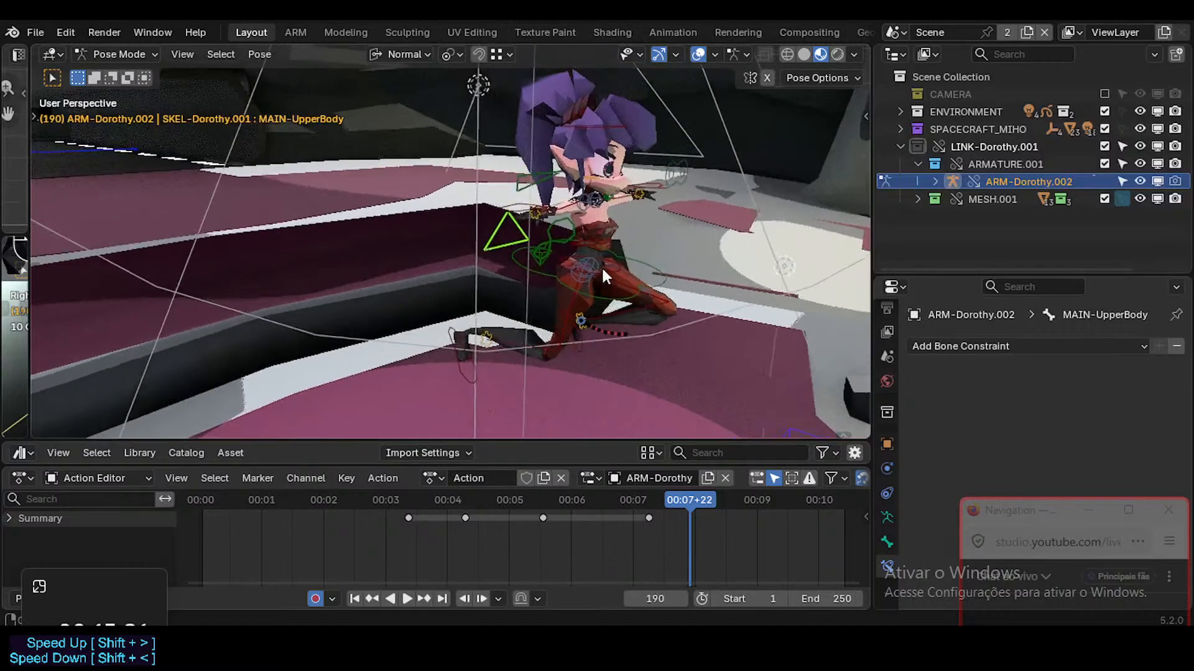
{"action": "left_click", "coordinate": [608, 121]}
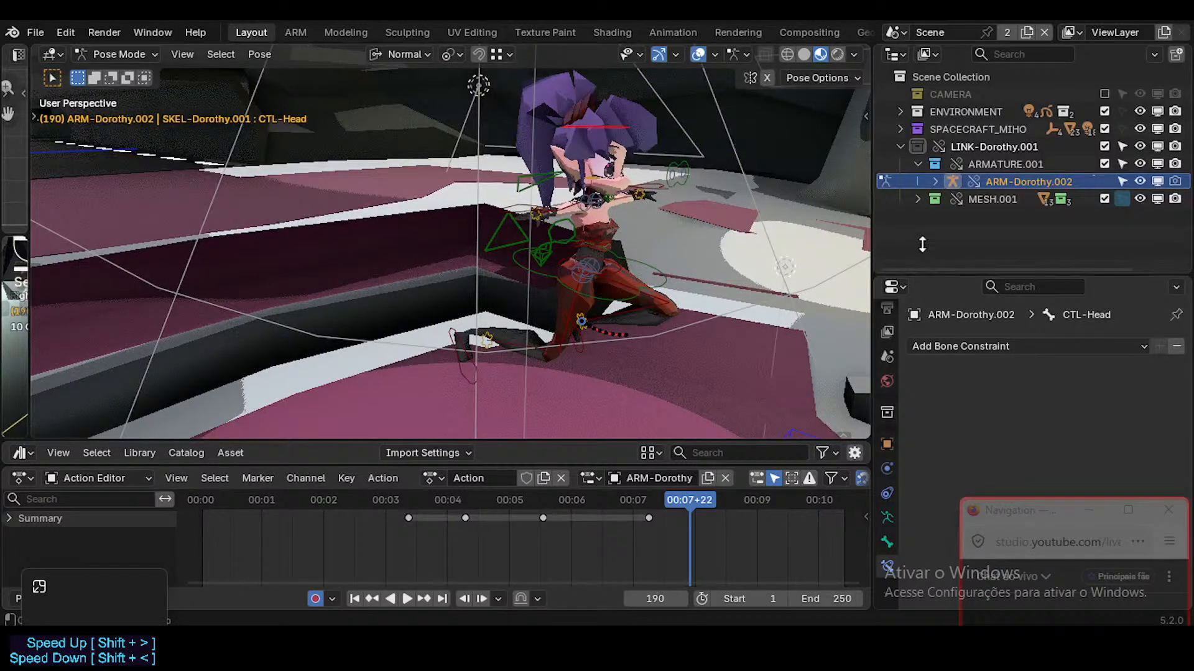
{"action": "left_click_drag", "start_coordinate": [922, 245], "coordinate": [922, 199]}
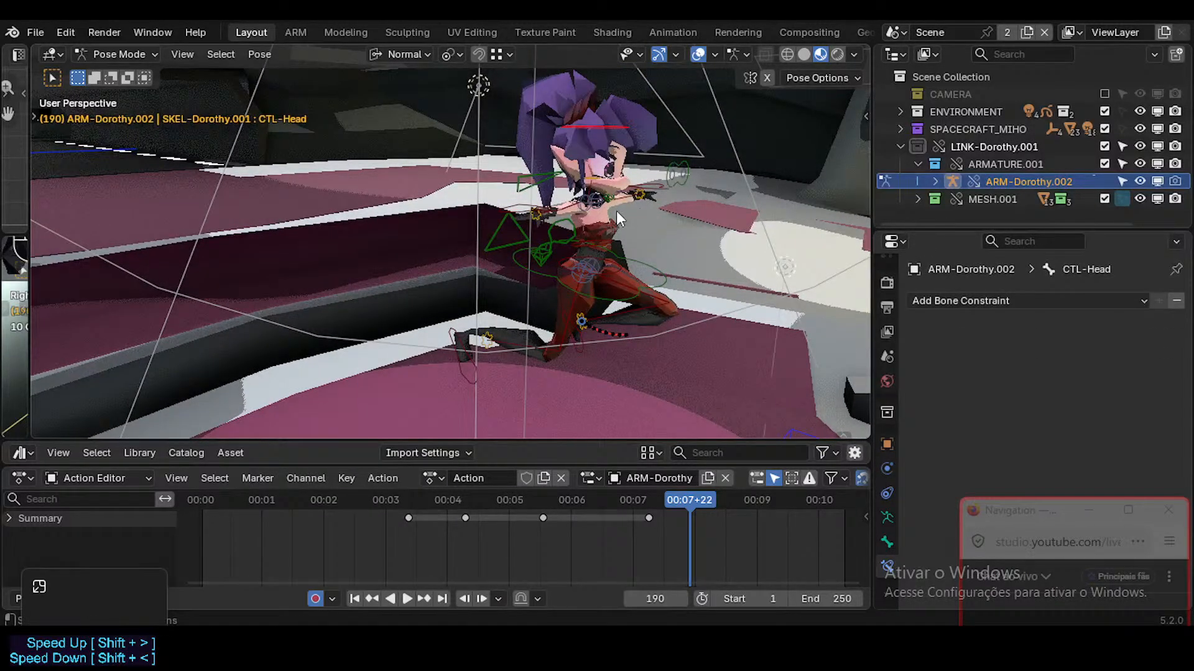
{"action": "middle_click_drag", "start_coordinate": [617, 210], "coordinate": [498, 191]}
{"action": "key", "text": "ctrl+s"}
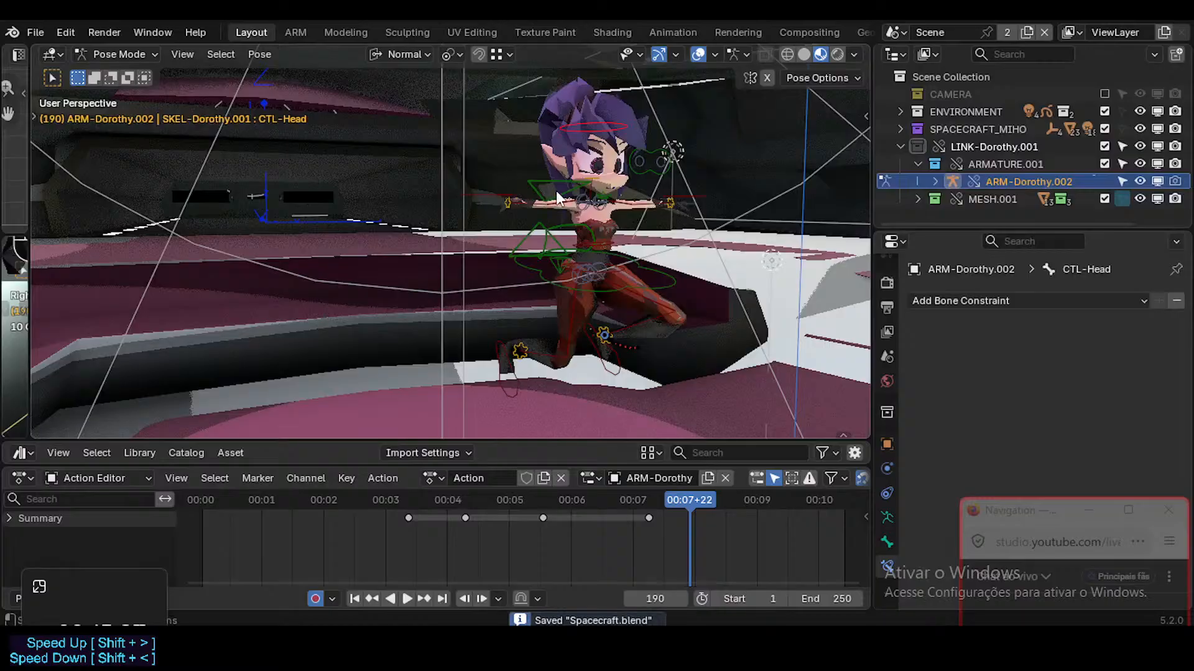
Move the floating browser chat window slightly higher and deselect the head control
{"action": "key", "text": "n"}
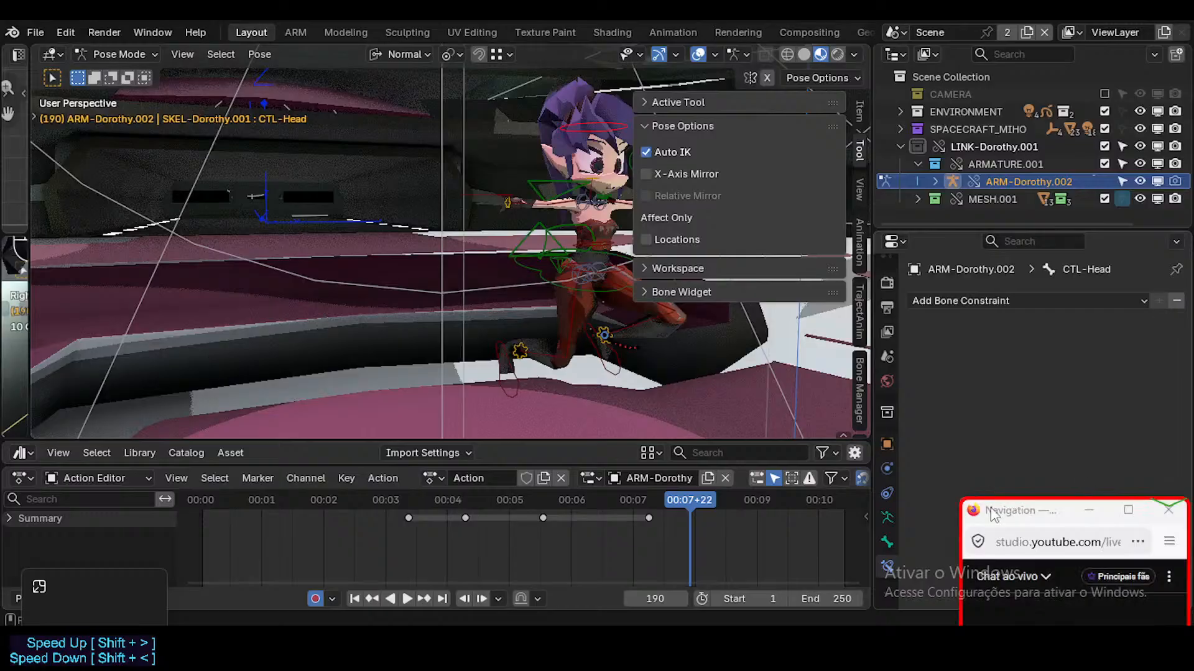
{"action": "left_click_drag", "start_coordinate": [995, 515], "coordinate": [1003, 461]}
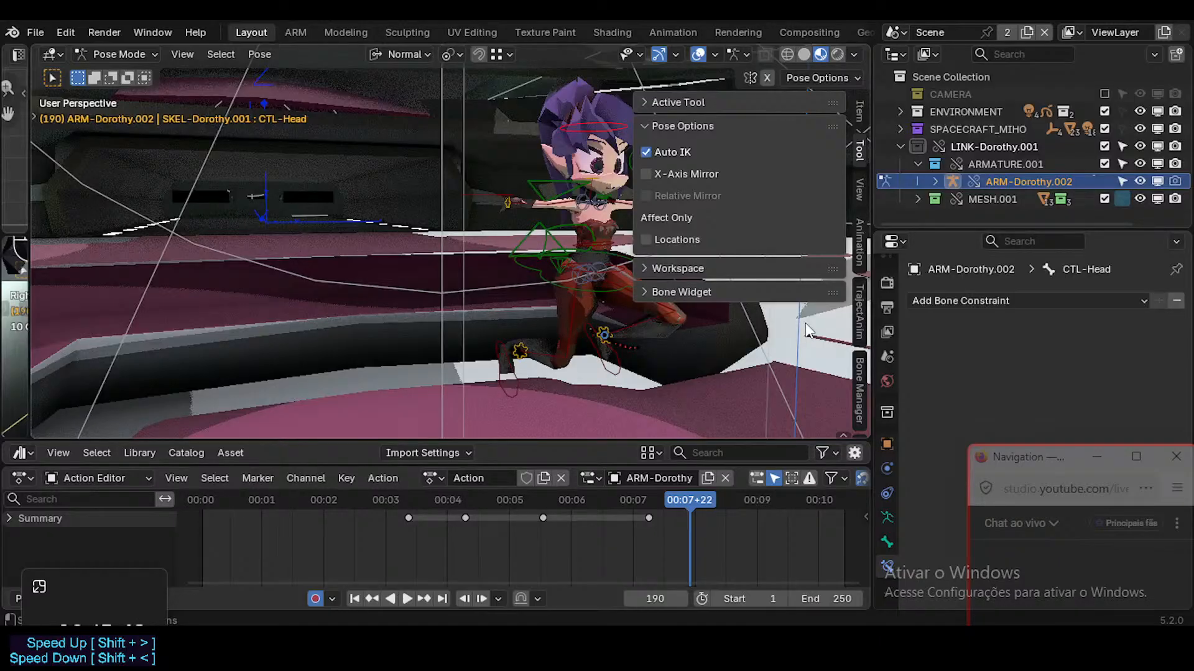
{"action": "left_click", "coordinate": [770, 375]}
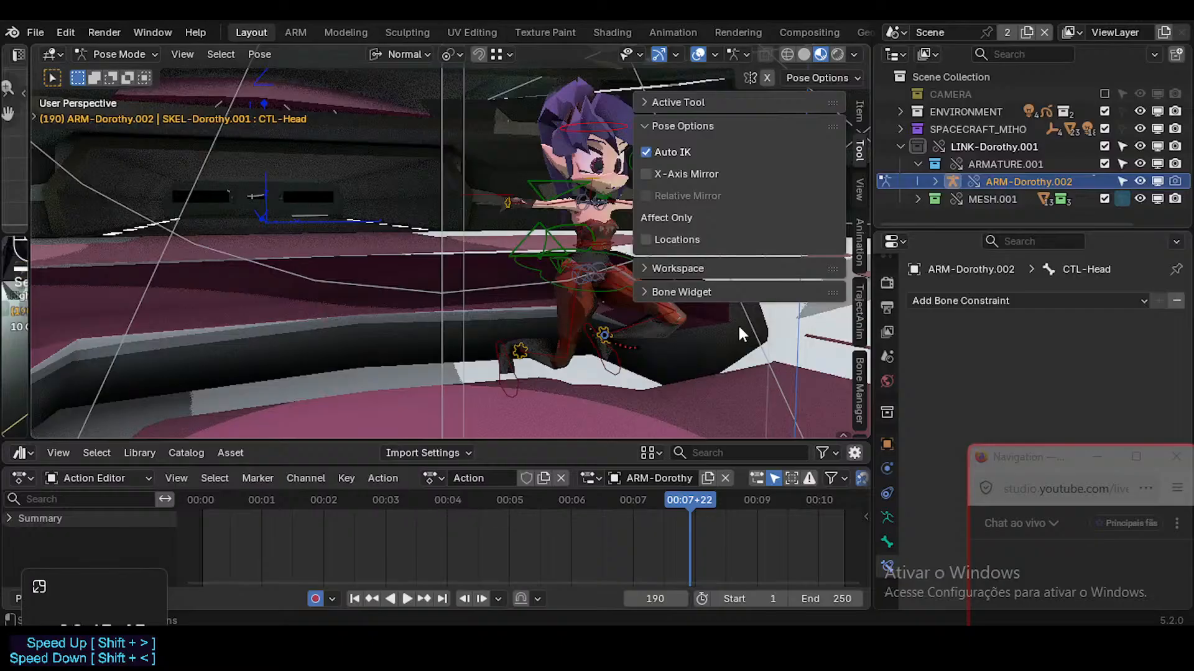
{"action": "key", "text": "n"}
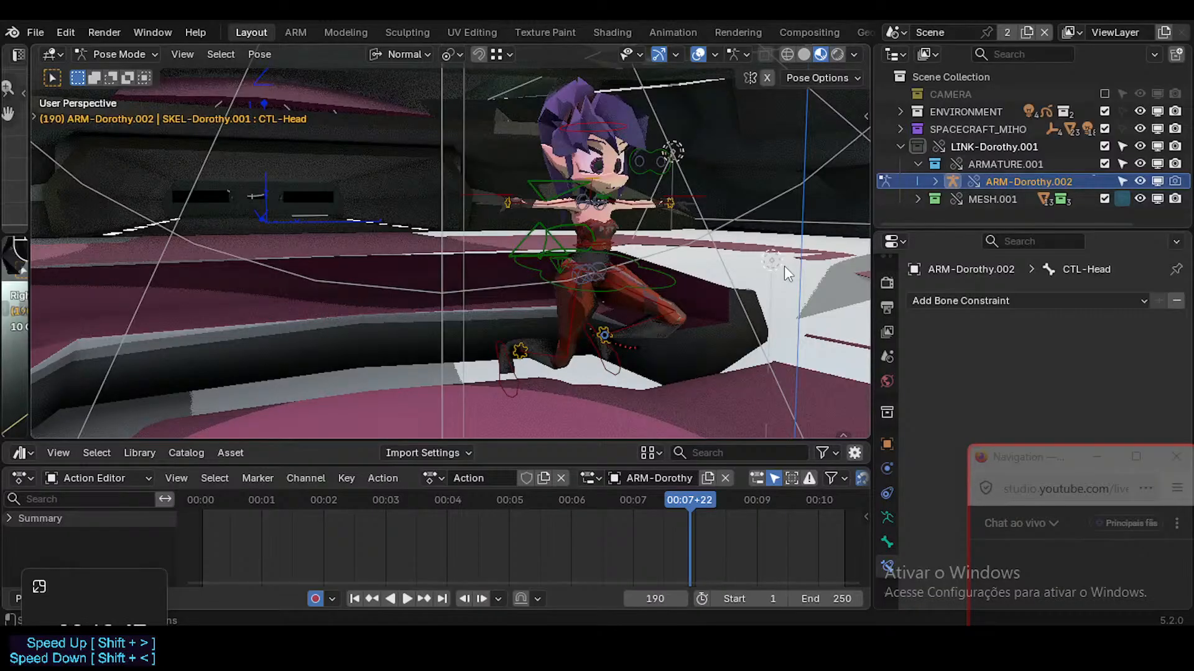
Select the head control CTL-Head and save Spacecraft.blend
{"action": "left_click", "coordinate": [663, 267]}
{"action": "middle_click_drag", "start_coordinate": [698, 274], "coordinate": [684, 277]}
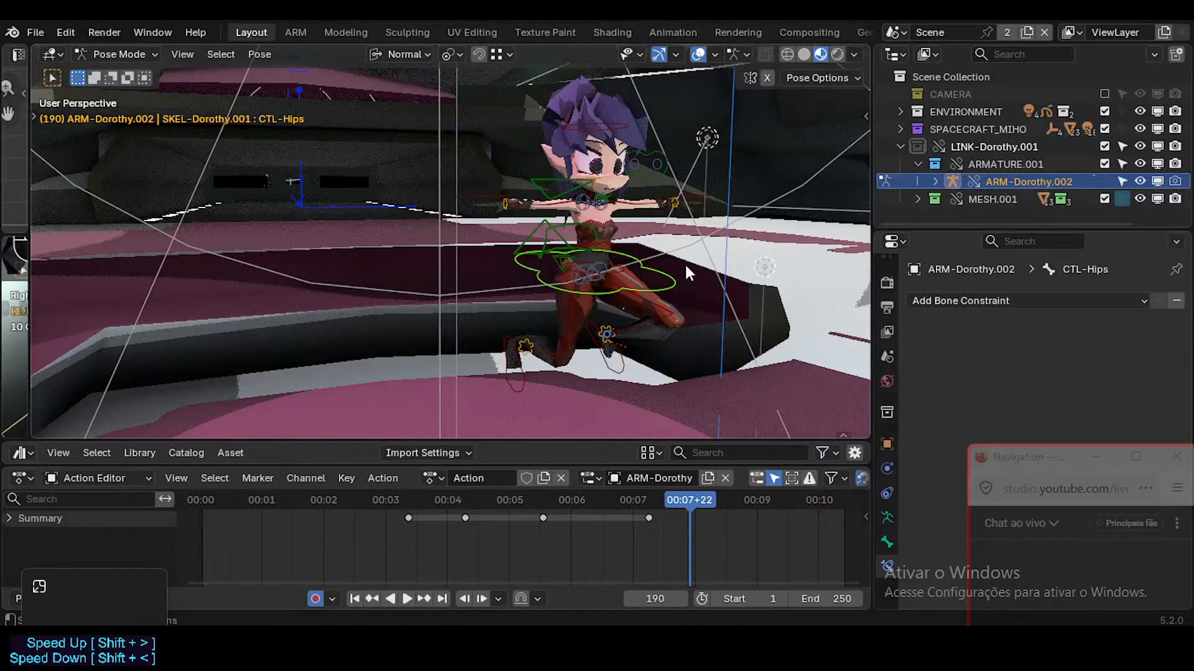
{"action": "middle_click_drag", "start_coordinate": [688, 257], "coordinate": [598, 156]}
{"action": "left_click", "coordinate": [597, 129]}
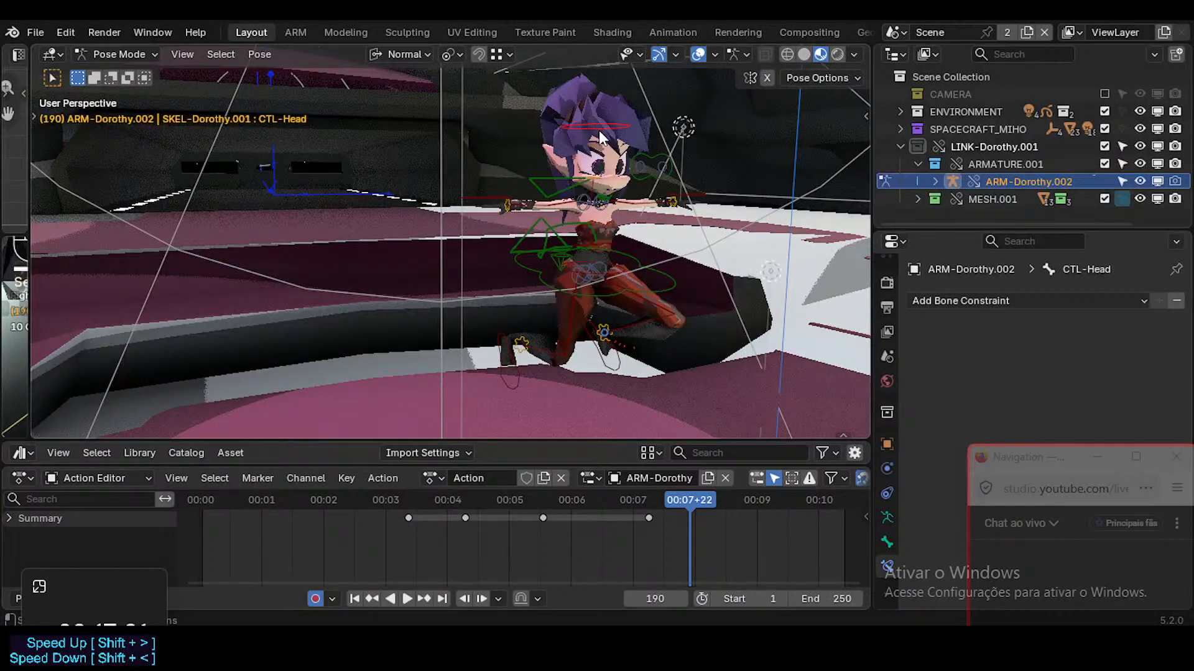
{"action": "key", "text": "ctrl+s"}
{"action": "key", "text": "g"}
{"action": "key", "text": "Escape"}
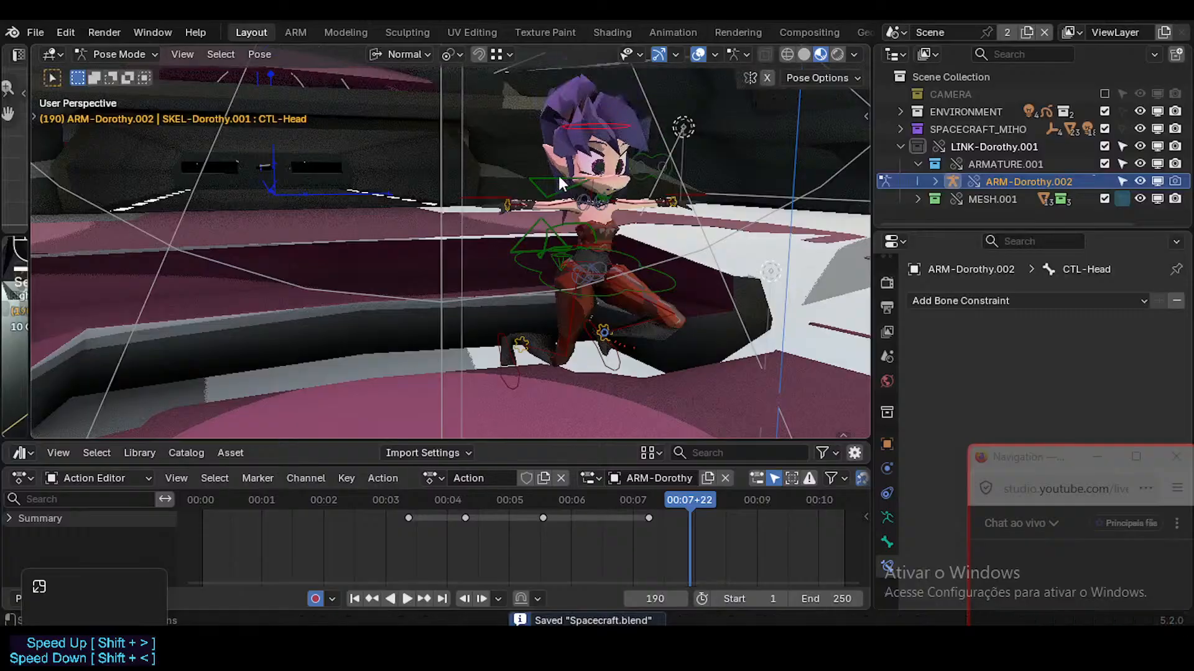
Rotate the upper-body control MAIN-UpperBody slightly around its normal X axis at 00:07+22
{"action": "left_click", "coordinate": [534, 229]}
{"action": "middle_click_drag", "start_coordinate": [535, 229], "coordinate": [569, 225]}
{"action": "key", "text": "r"}
{"action": "key", "text": "x"}
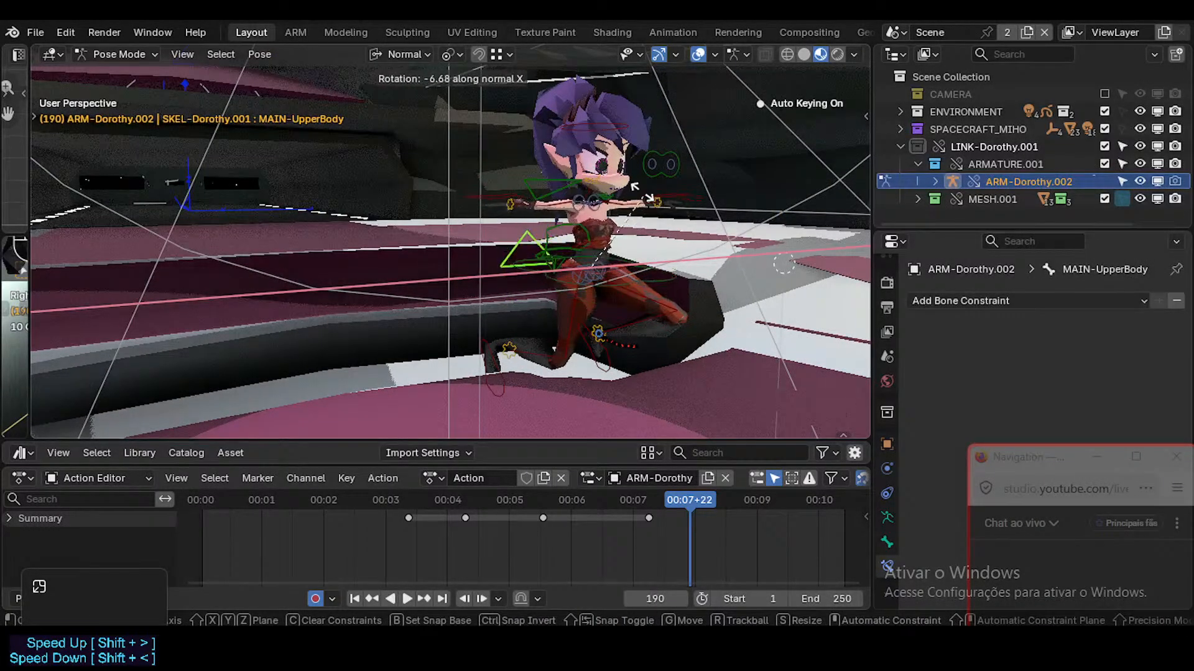
{"action": "left_click", "coordinate": [629, 203]}
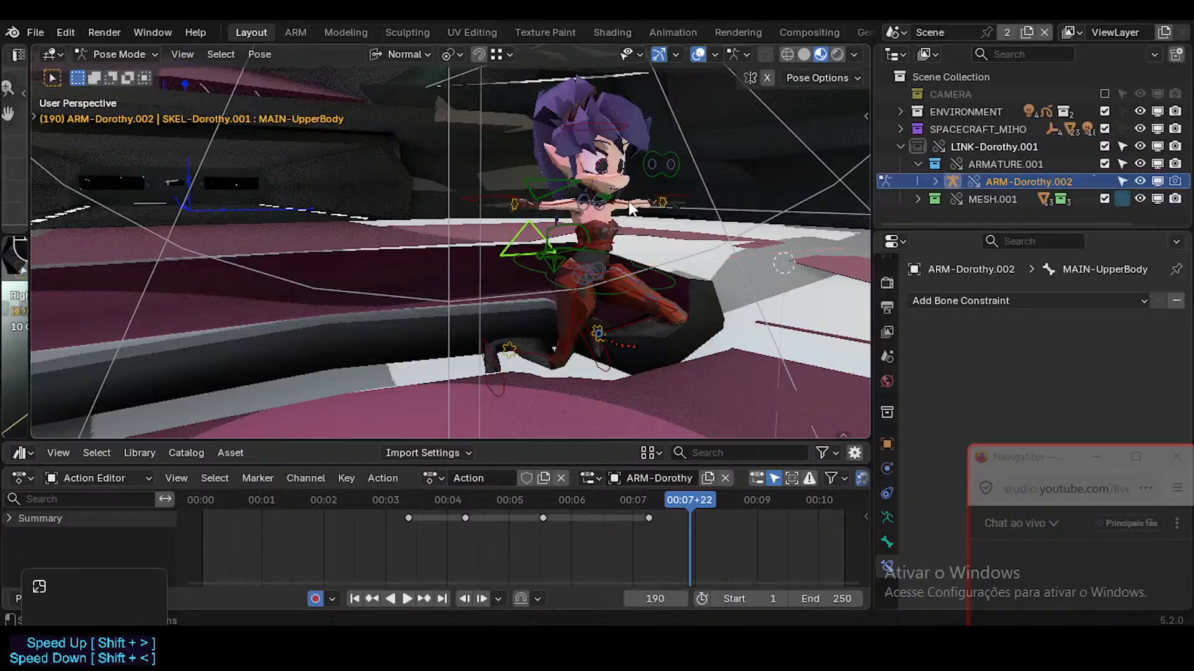
Rotate the hips control CTL-Hips slightly at 00:07+22 to adjust the torso's tilt
{"action": "middle_click_drag", "start_coordinate": [629, 202], "coordinate": [625, 167]}
{"action": "scroll", "coordinate": [625, 167], "scroll_direction": "up", "scroll_amount": 3}
{"action": "left_click", "coordinate": [547, 181]}
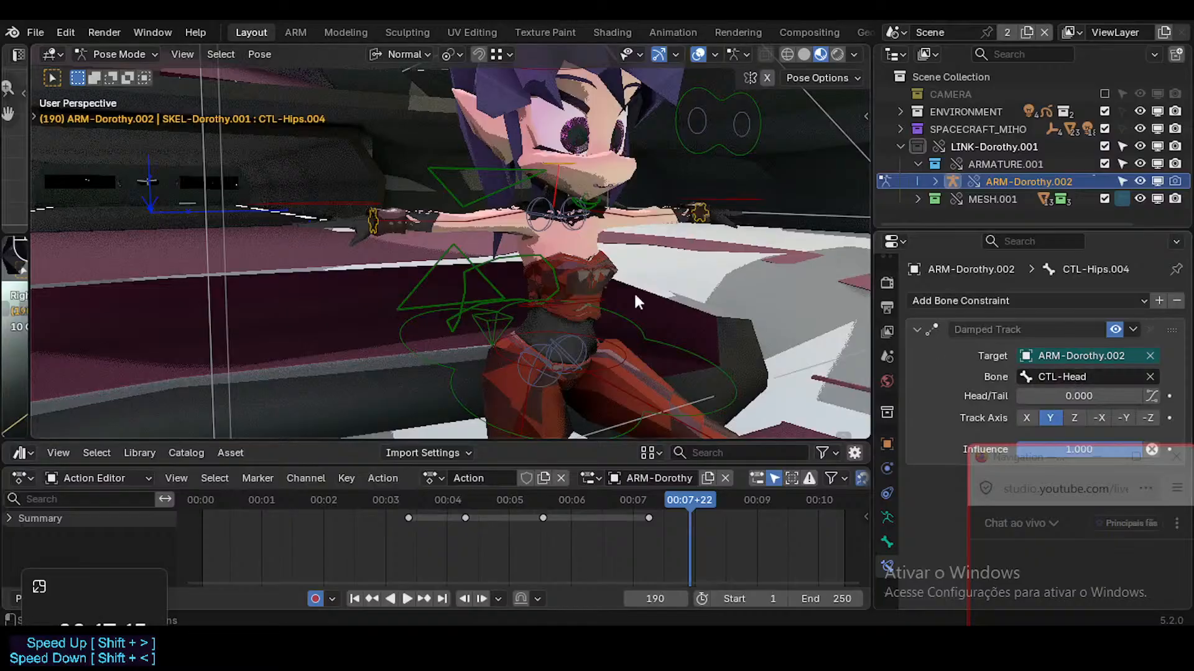
{"action": "left_click", "coordinate": [626, 334]}
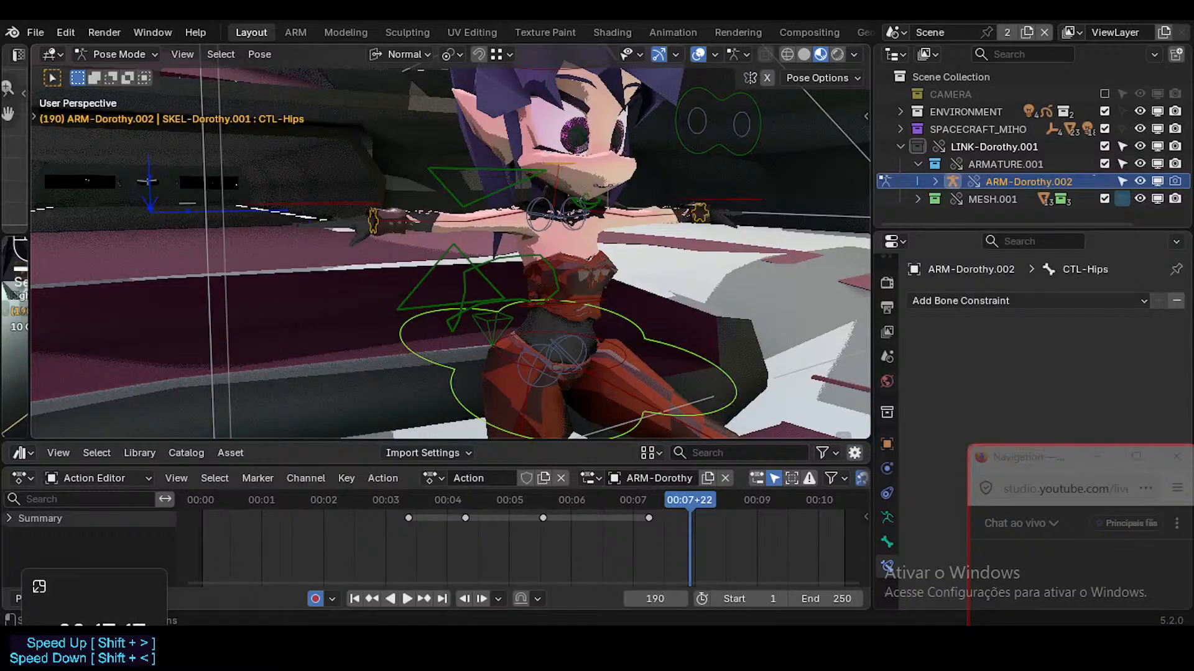
{"action": "key", "text": "r"}
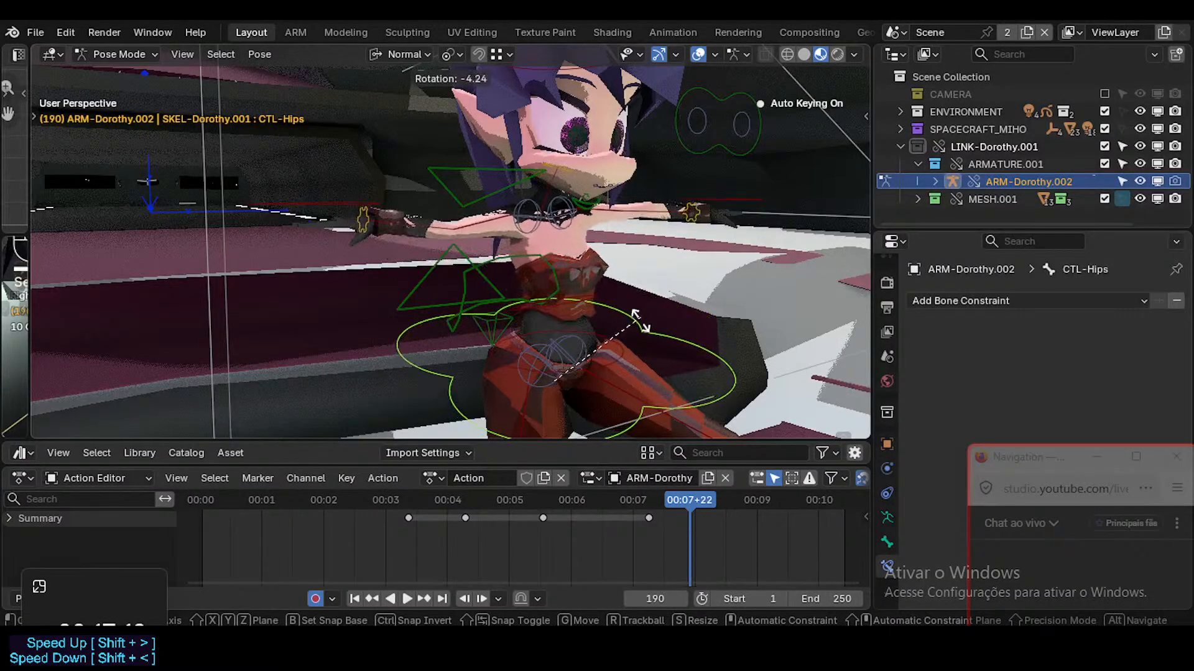
{"action": "left_click", "coordinate": [637, 339]}
Rotate the upper-body control MAIN-UpperBody about -2.6° around its normal X axis at 00:07+22
{"action": "left_click", "coordinate": [457, 267]}
{"action": "key", "text": "r"}
{"action": "key", "text": "x"}
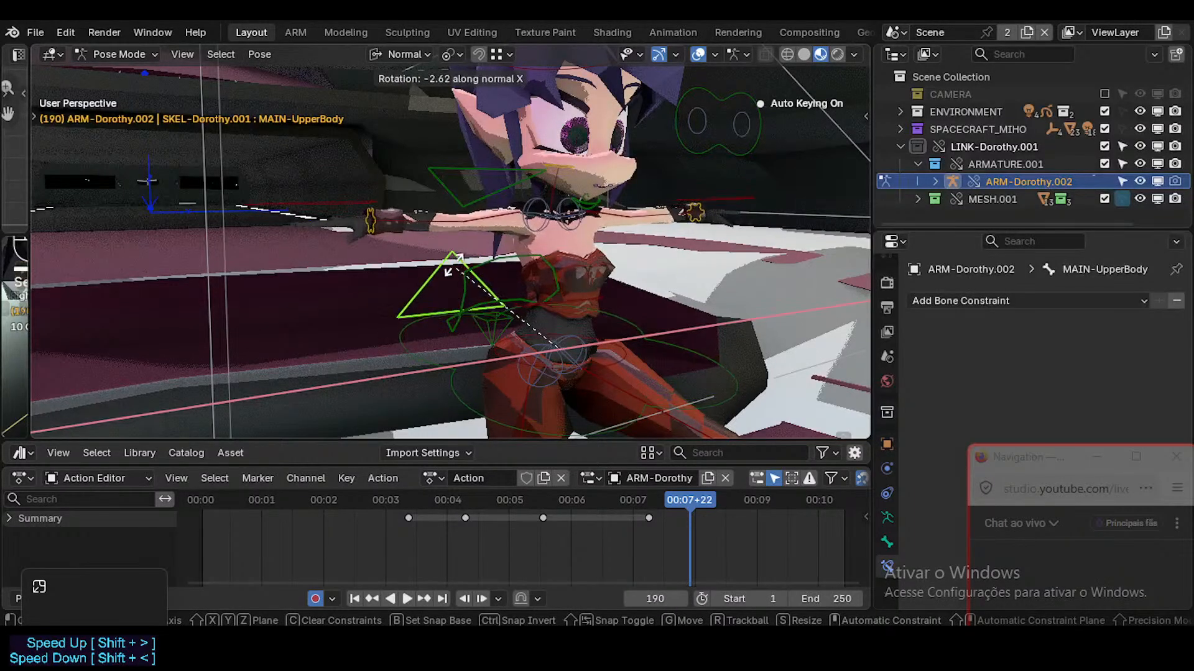
{"action": "left_click", "coordinate": [456, 271]}
{"action": "mouse_move", "coordinate": [553, 303]}
{"action": "middle_mouse_down"}
{"action": "mouse_move", "coordinate": [556, 350]}
{"action": "mouse_move", "coordinate": [569, 291]}
{"action": "middle_mouse_up"}
{"action": "left_click", "coordinate": [600, 338]}
{"action": "key", "text": "r"}
{"action": "key", "text": "x"}
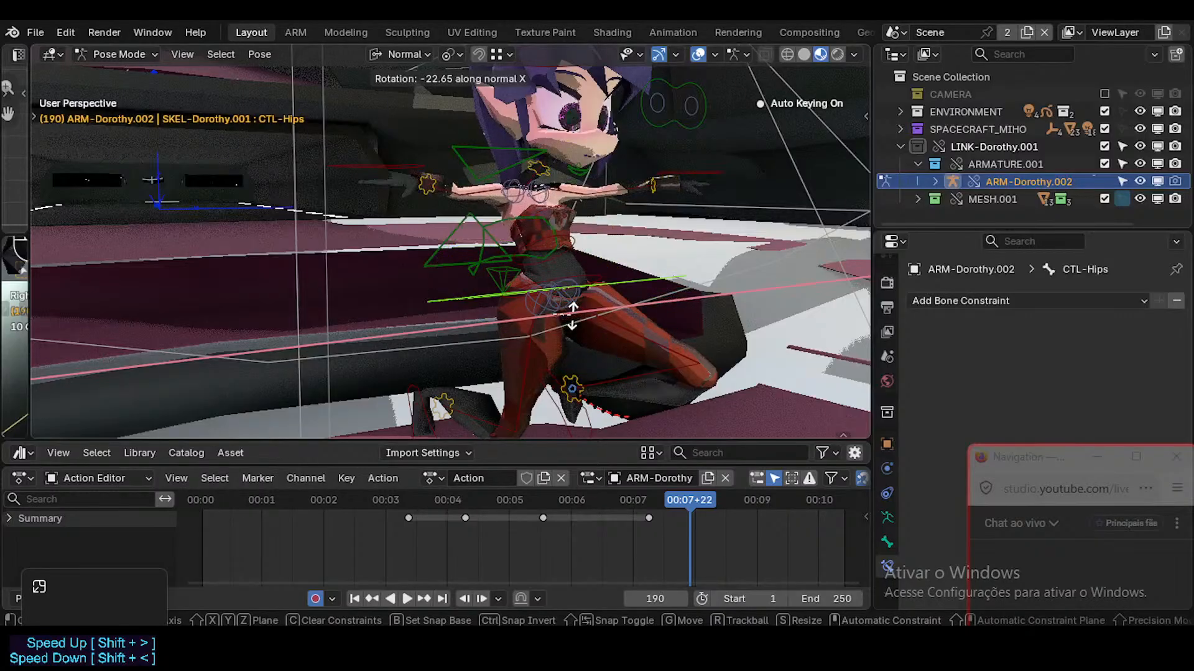
{"action": "right_click", "coordinate": [573, 320]}
Select both foot controls, CTL-Foot.R and CTL-Foot.L, and examine their placement and keyframes at 00:07+22
{"action": "middle_click_drag", "start_coordinate": [573, 198], "coordinate": [524, 307]}
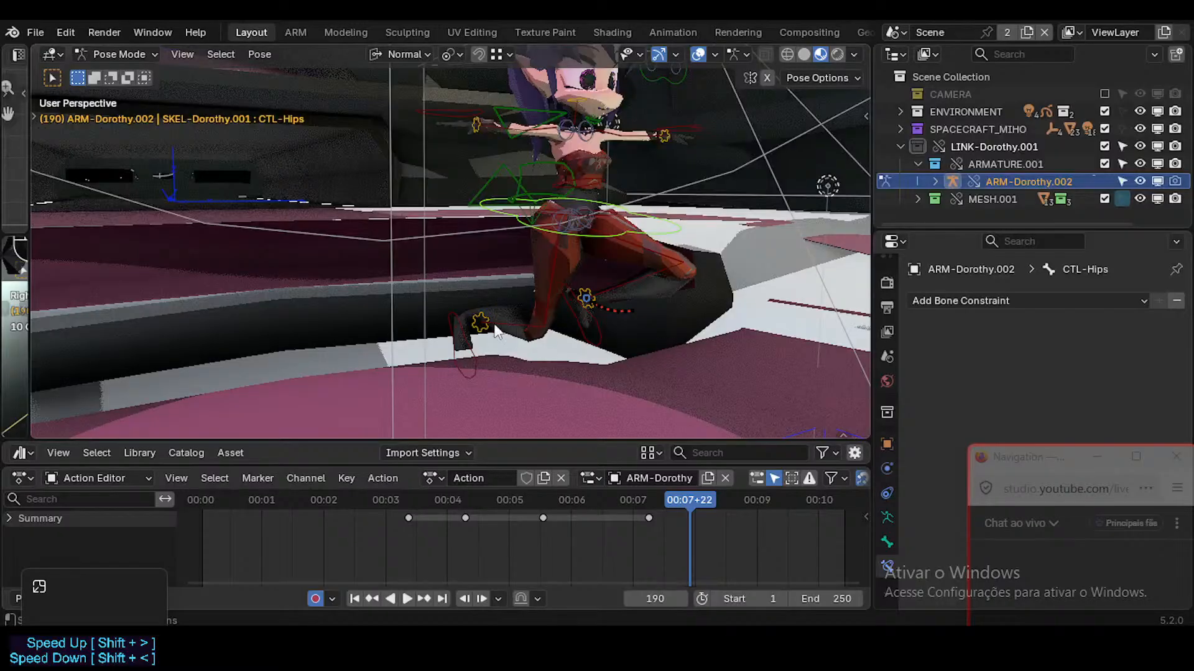
{"action": "left_click", "coordinate": [602, 332]}
{"action": "left_click", "coordinate": [469, 365], "text": "shift"}
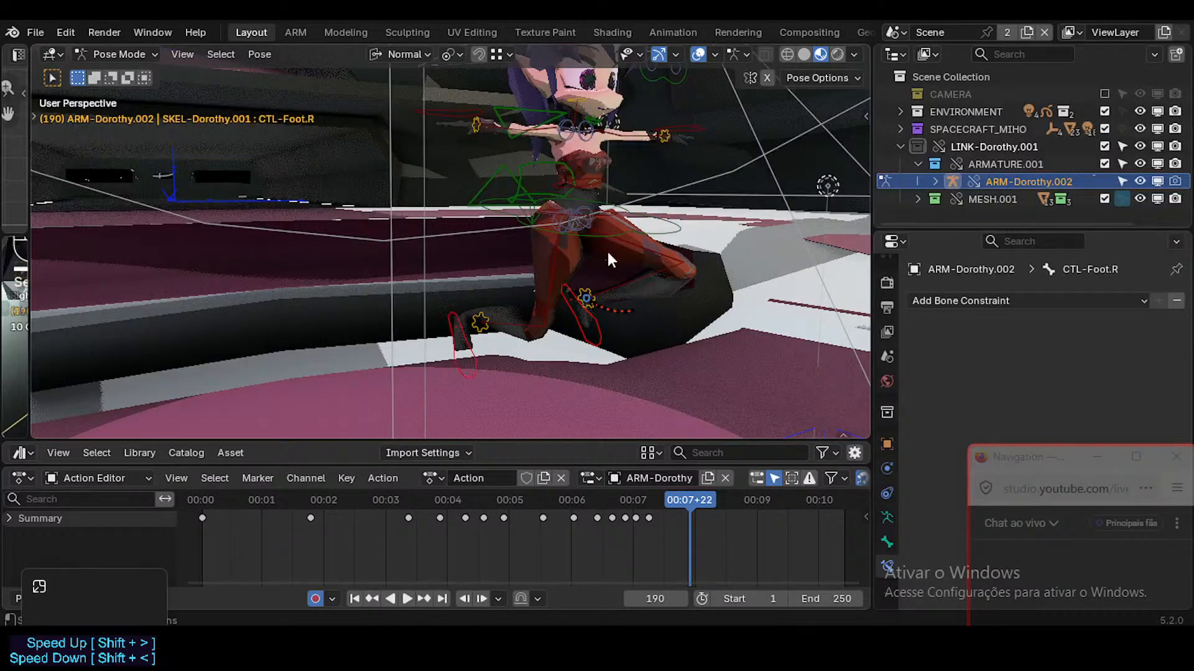
{"action": "middle_click_drag", "start_coordinate": [596, 231], "coordinate": [654, 190]}
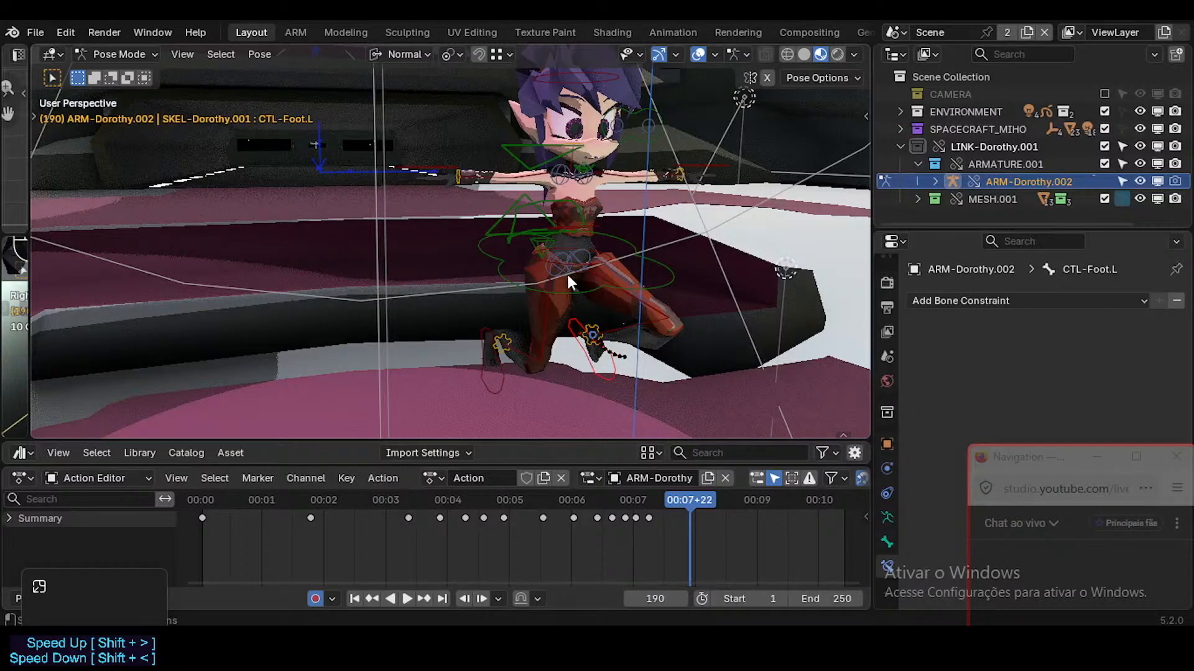
{"action": "left_click", "coordinate": [498, 352]}
{"action": "left_click", "coordinate": [504, 373]}
{"action": "left_click", "coordinate": [587, 372], "text": "shift"}
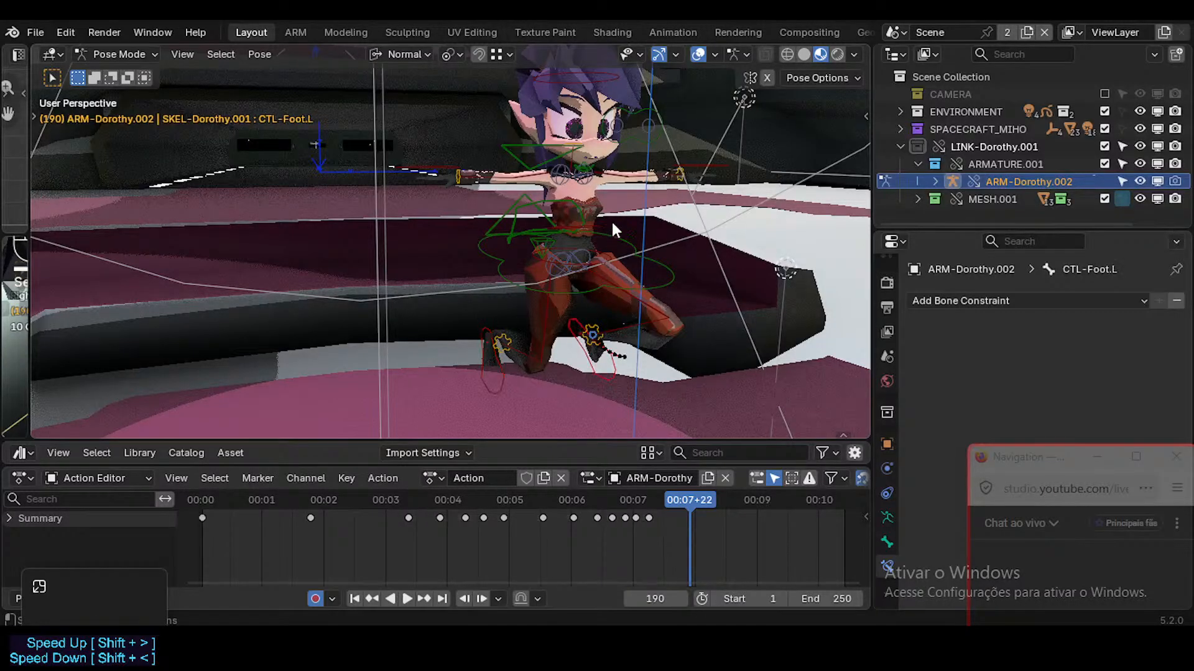
Try a free trackball rotation of the hips control CTL-Hips at 00:07+22
{"action": "left_click", "coordinate": [704, 170]}
{"action": "middle_click_drag", "start_coordinate": [704, 170], "coordinate": [687, 152]}
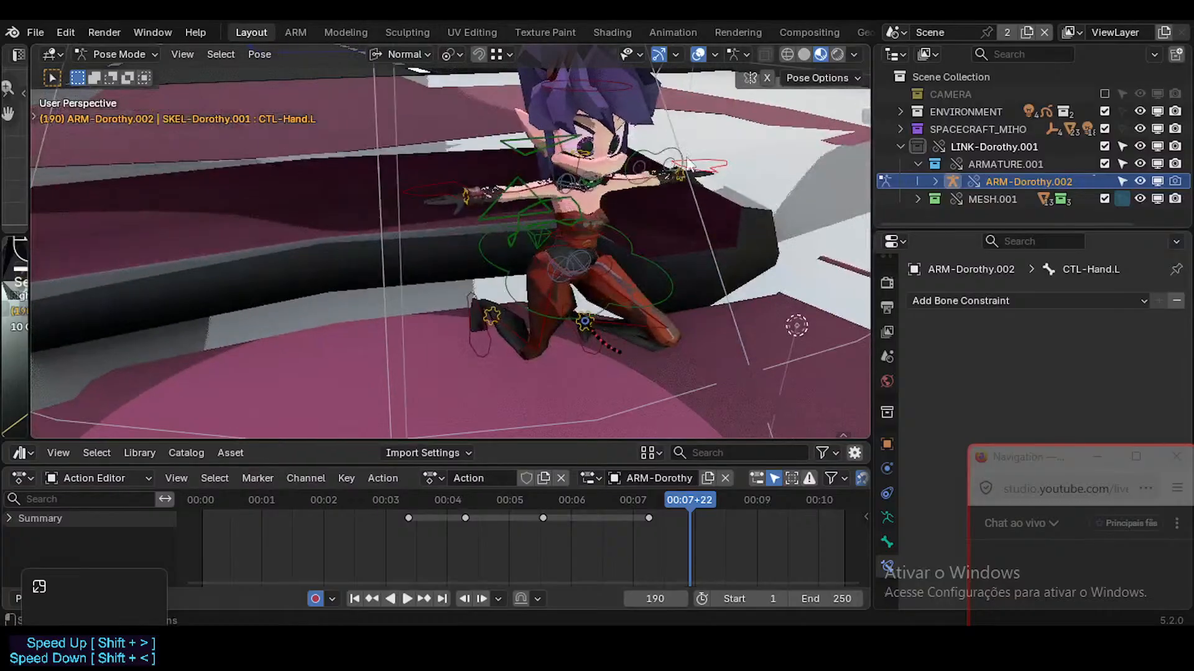
{"action": "left_click", "coordinate": [633, 273]}
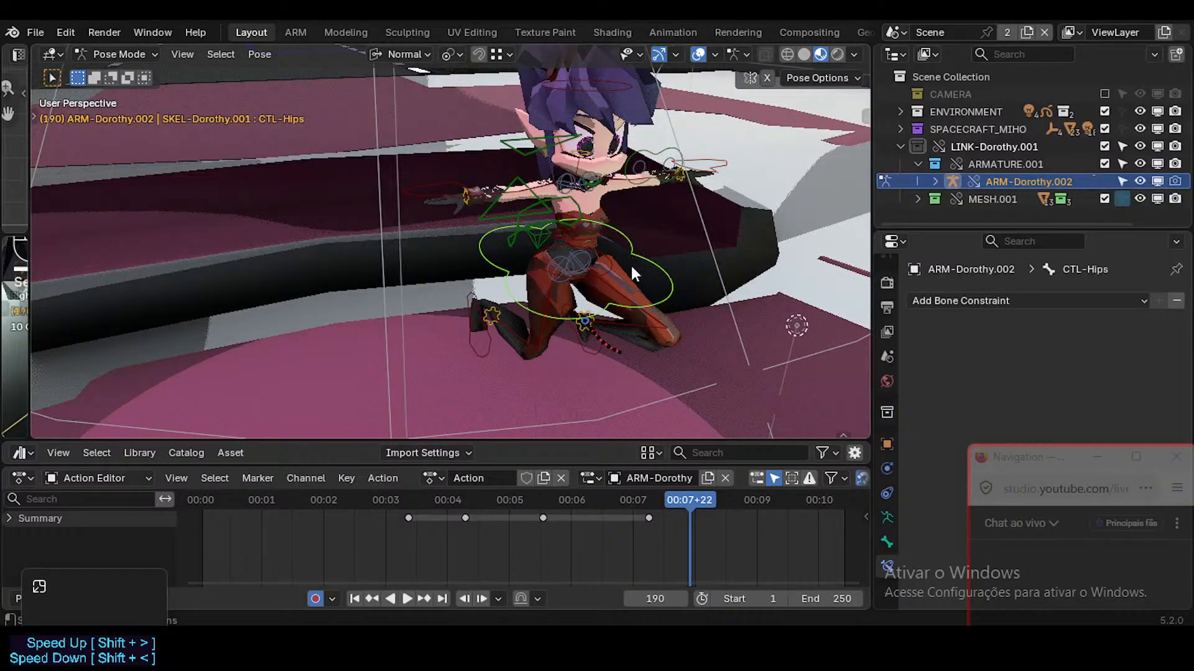
{"action": "key", "text": "r"}
{"action": "key", "text": "r"}
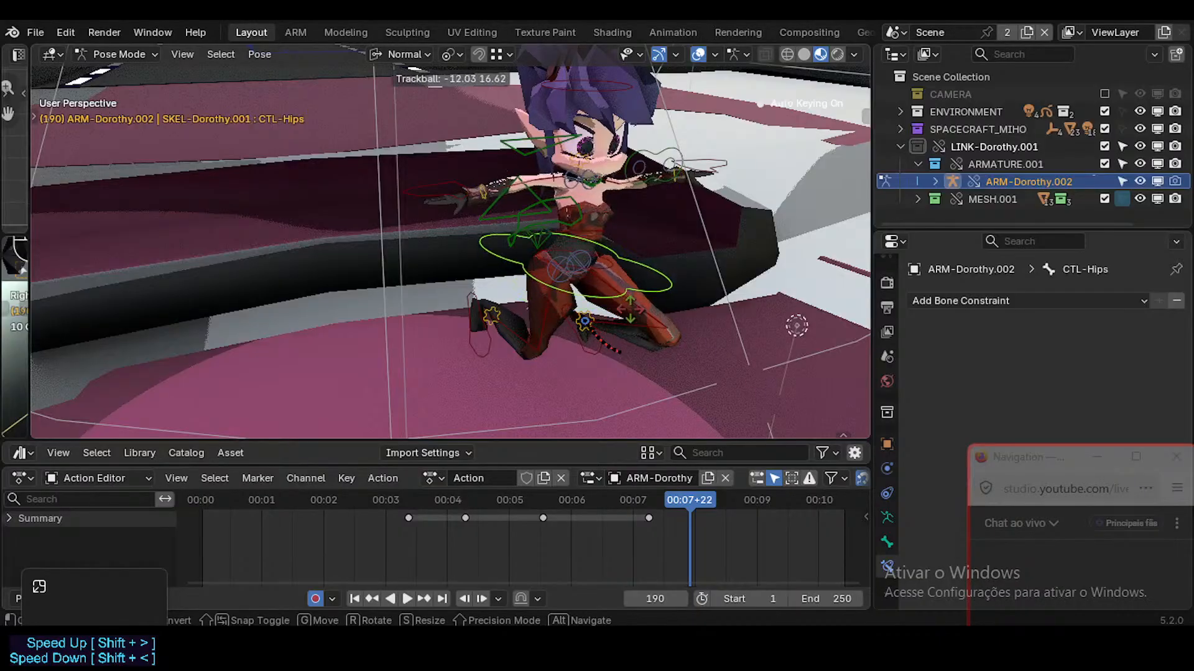
{"action": "right_click", "coordinate": [589, 313]}
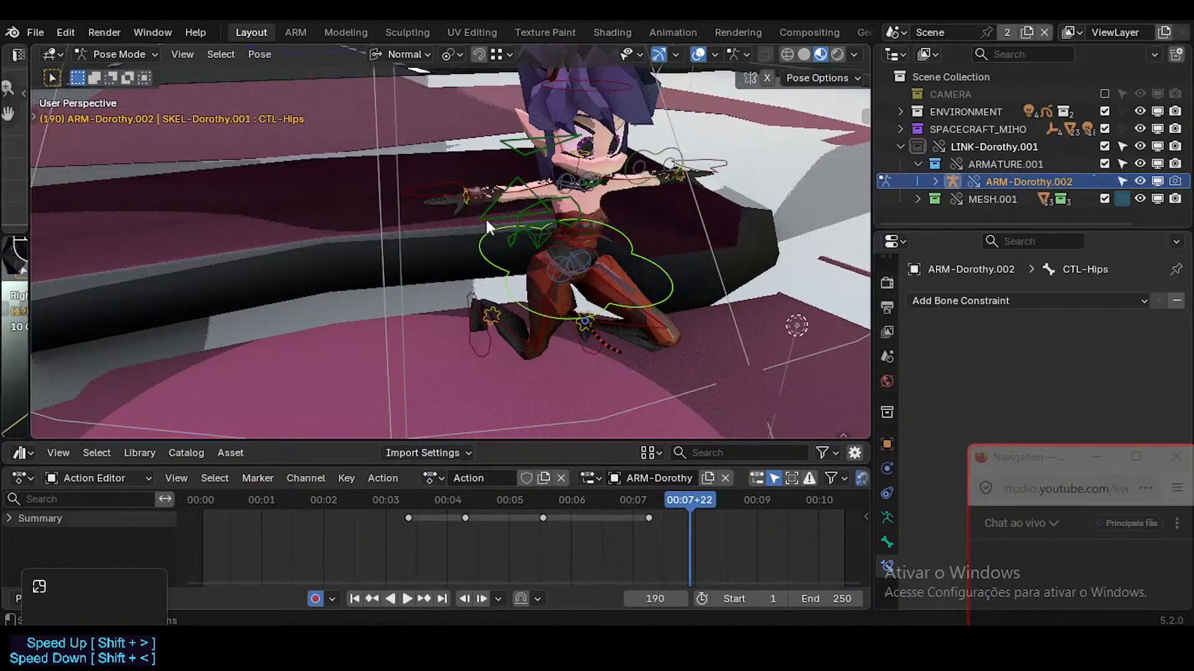
Try rotating the upper-body control MAIN-UpperBody and the pelvis control CTL-PelvisSway at 00:07+22
{"action": "left_click", "coordinate": [490, 220]}
{"action": "key", "text": "r"}
{"action": "right_click", "coordinate": [703, 263]}
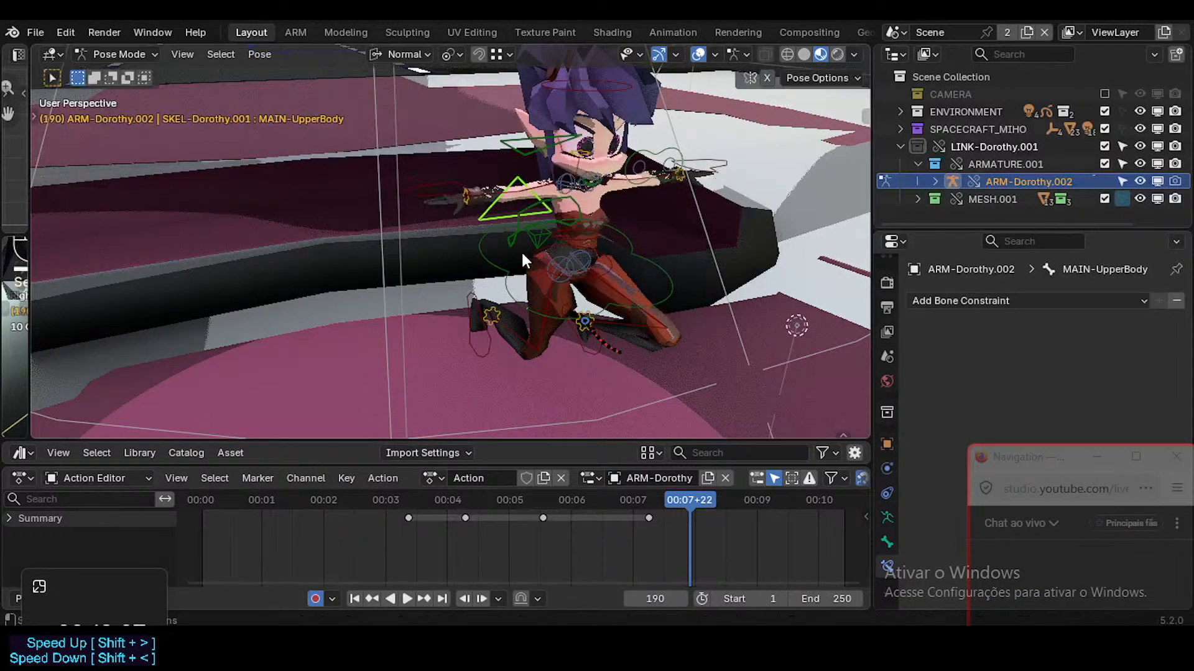
{"action": "left_click", "coordinate": [524, 245]}
{"action": "key", "text": "r"}
{"action": "key", "text": "r"}
{"action": "right_click", "coordinate": [483, 284]}
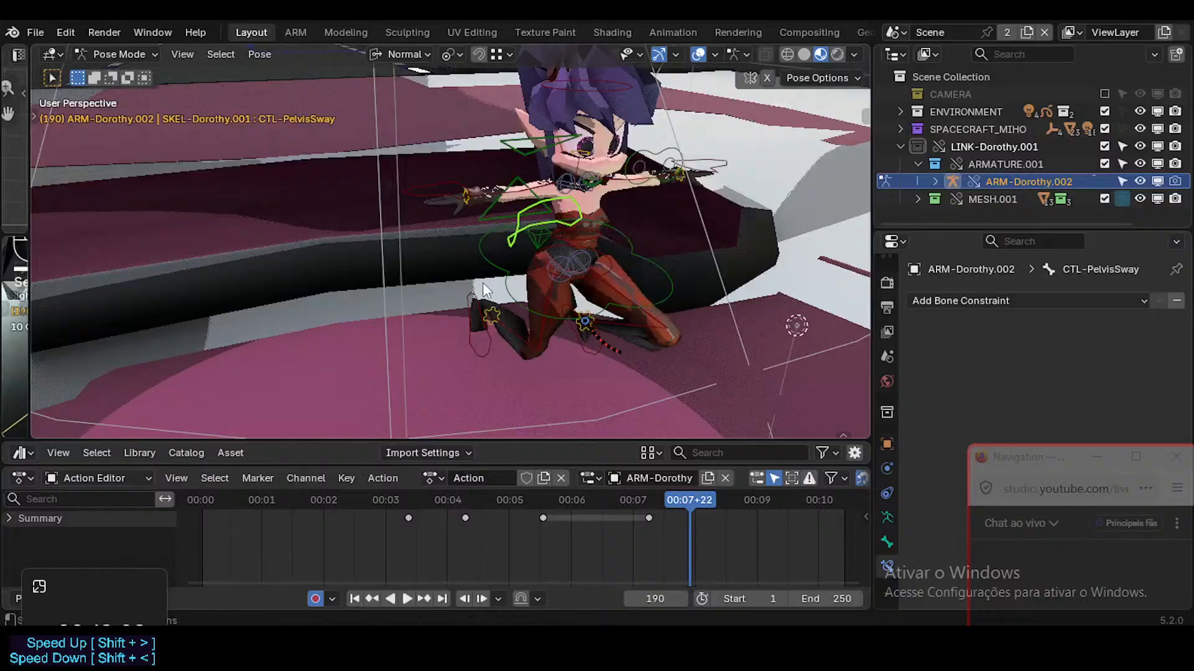
Try rotating the right thigh control CTL-Thigh.R and the hips control CTL-Hips at 00:07+22
{"action": "left_click", "coordinate": [478, 295]}
{"action": "left_click", "coordinate": [560, 299]}
{"action": "key", "text": "r"}
{"action": "right_click", "coordinate": [612, 270]}
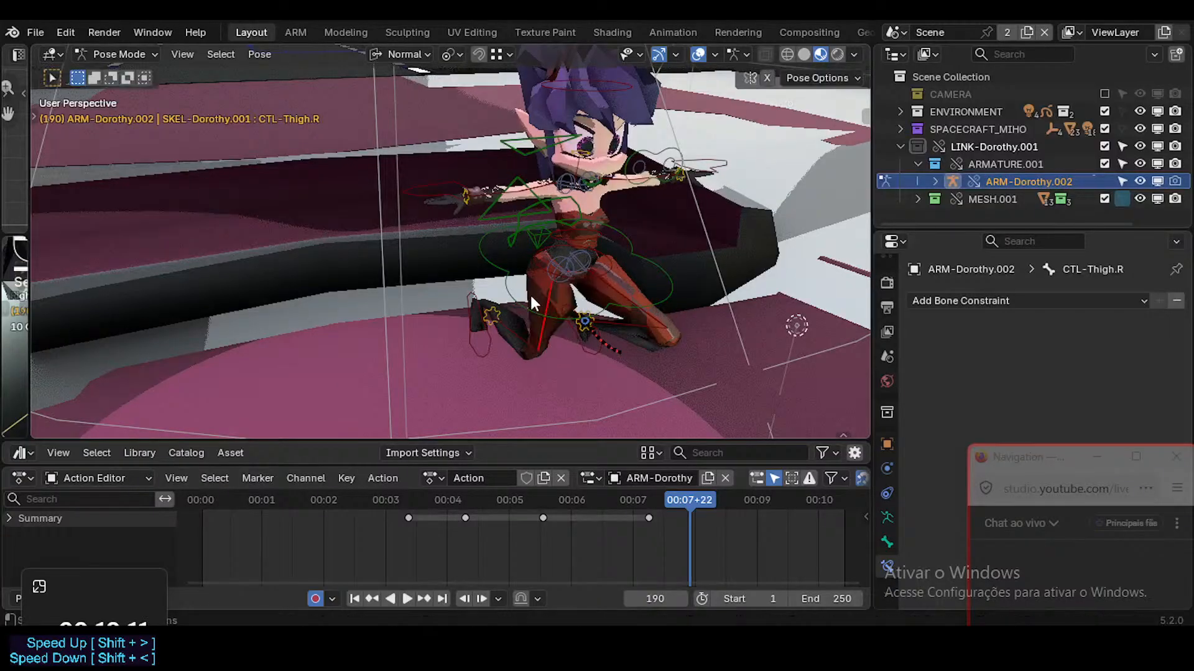
{"action": "left_click", "coordinate": [529, 302]}
{"action": "key", "text": "r"}
{"action": "right_click", "coordinate": [524, 236]}
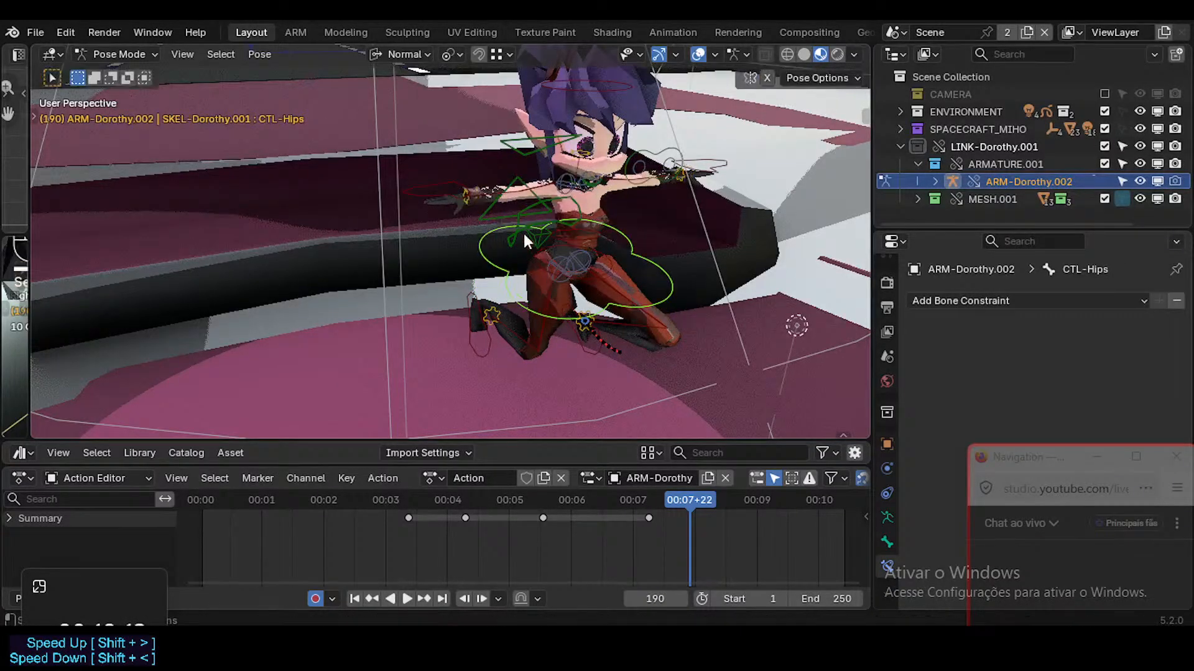
Examine the CTL-PelvisSway, CTL-Hips and MAIN-UpperBody controls and their keyframes around Dorothy's waist at 00:07+22
{"action": "left_click", "coordinate": [509, 243]}
{"action": "left_click", "coordinate": [495, 256], "text": "shift"}
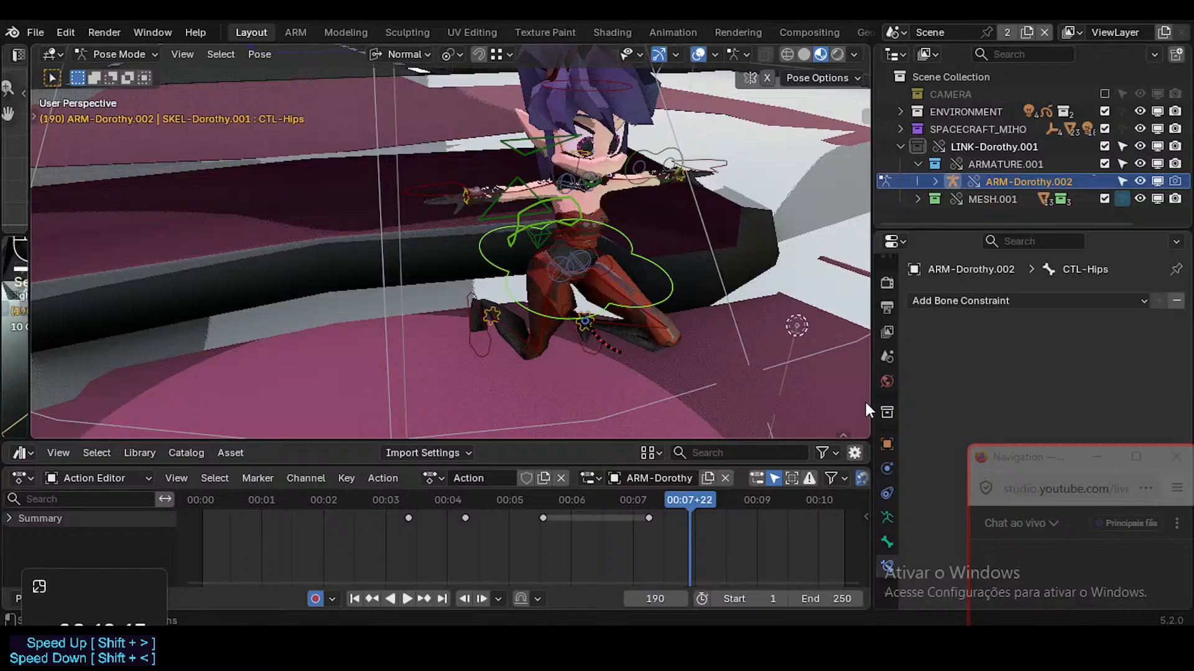
{"action": "middle_click_drag", "start_coordinate": [504, 229], "coordinate": [480, 216]}
{"action": "left_click", "coordinate": [502, 241]}
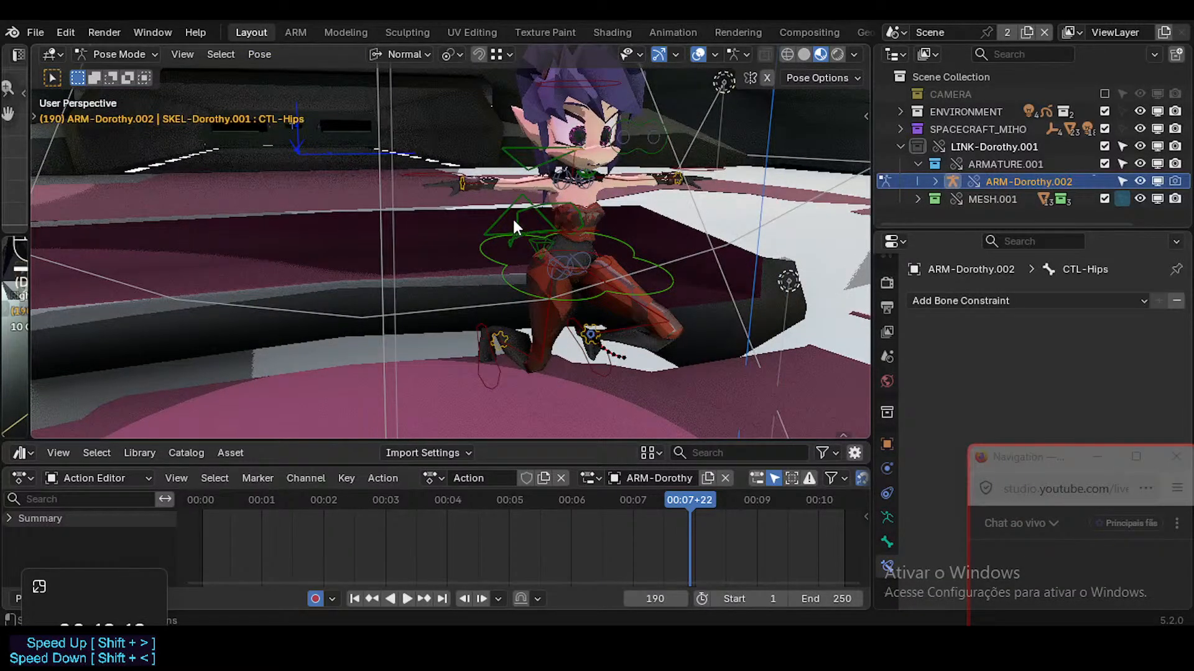
{"action": "left_click", "coordinate": [513, 225]}
{"action": "left_click", "coordinate": [497, 226]}
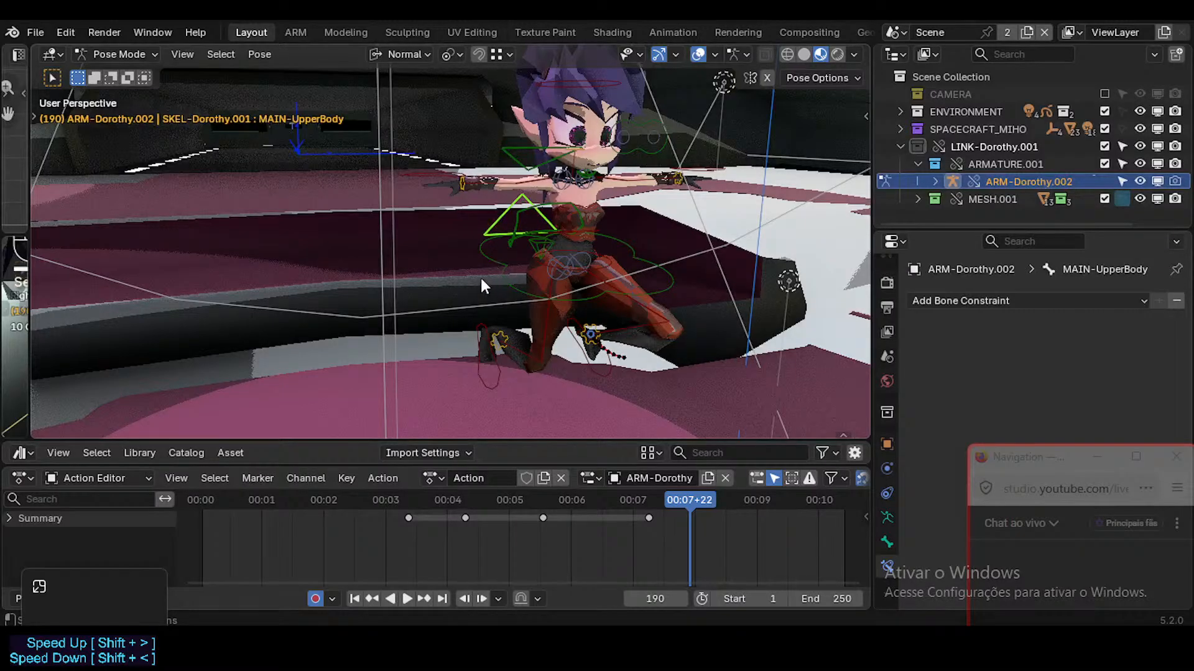
{"action": "middle_click_drag", "start_coordinate": [480, 278], "coordinate": [515, 250]}
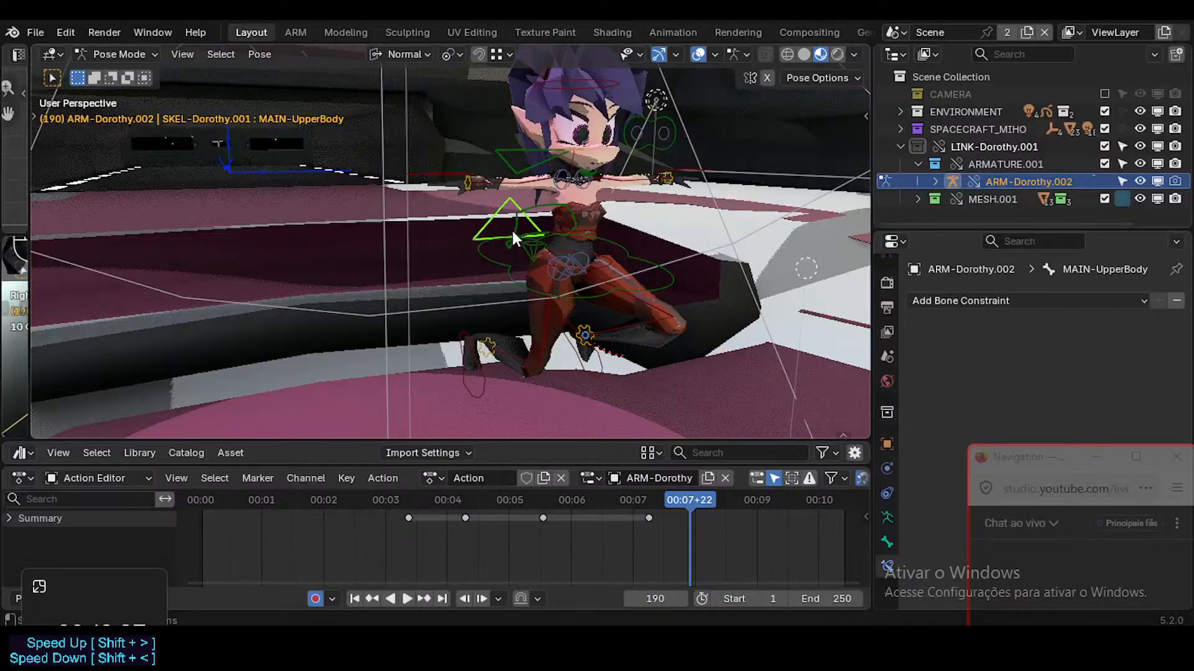
Compare the shape and placement of CTL-PelvisSway with the overlapping upper-body and hips controls
{"action": "left_click", "coordinate": [511, 229]}
{"action": "left_click", "coordinate": [498, 273]}
{"action": "left_click", "coordinate": [512, 227]}
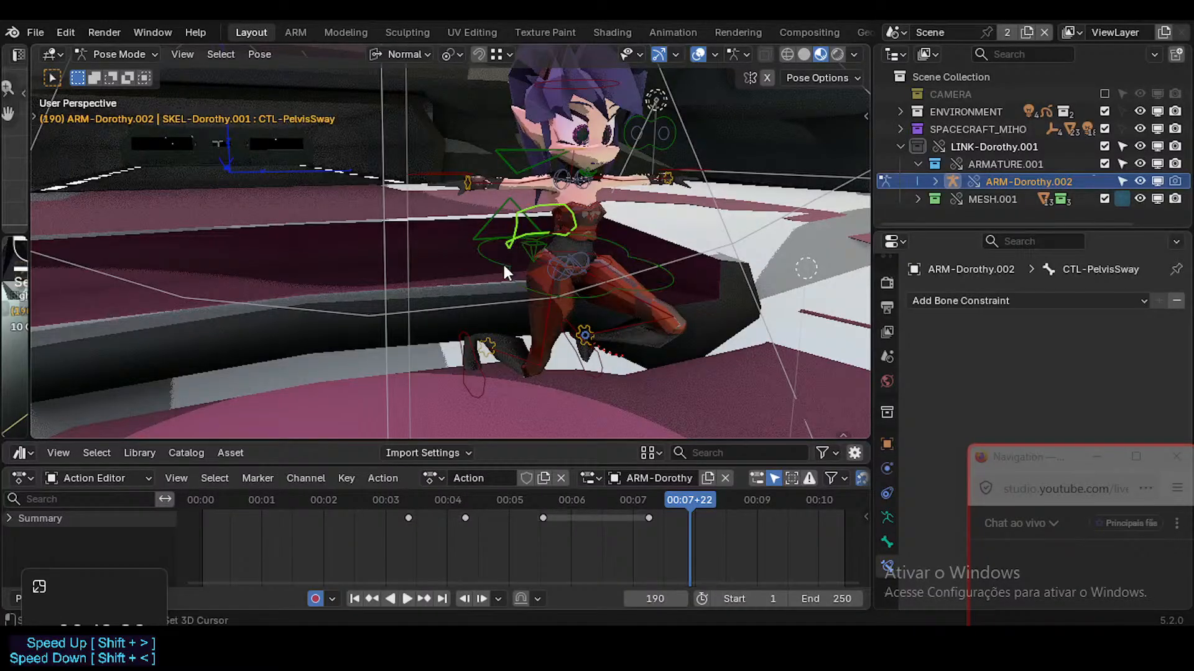
{"action": "left_click", "coordinate": [502, 262]}
{"action": "left_click", "coordinate": [517, 233]}
{"action": "left_click", "coordinate": [517, 230]}
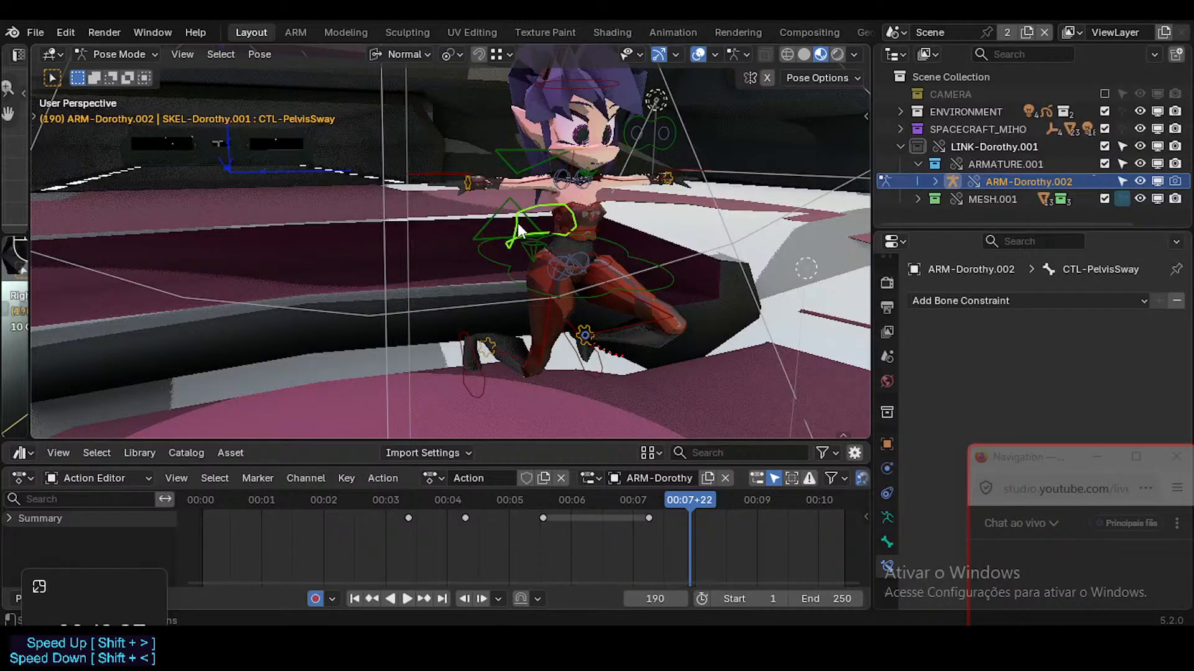
{"action": "left_click", "coordinate": [506, 267]}
{"action": "left_click", "coordinate": [513, 229]}
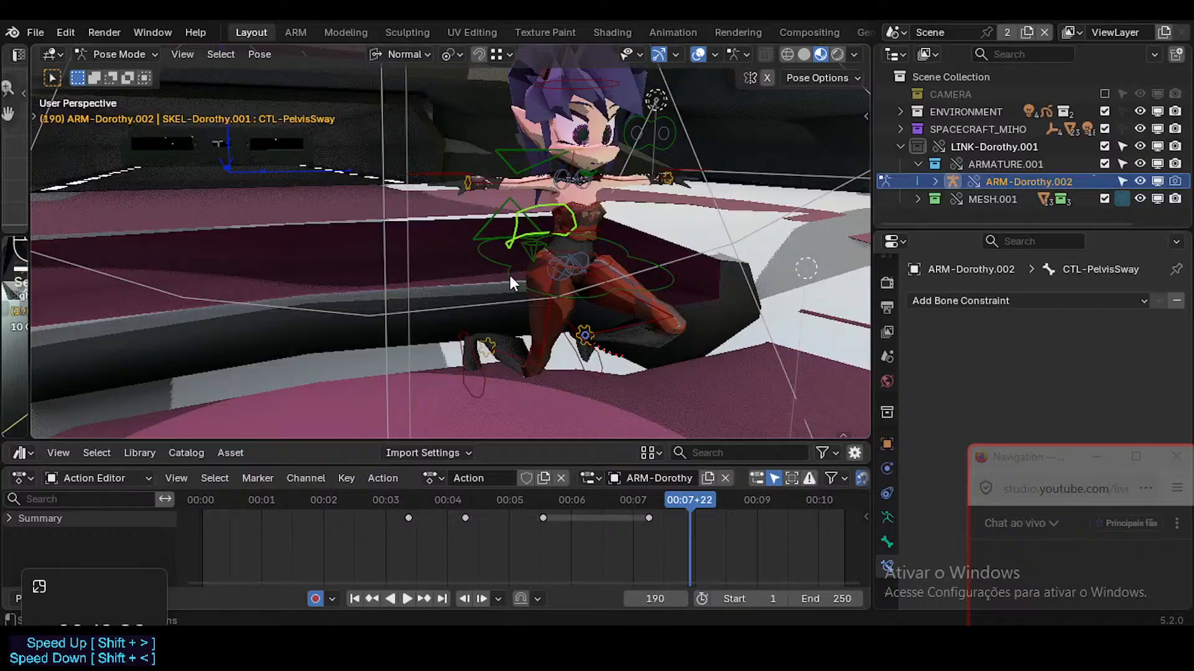
{"action": "left_click", "coordinate": [510, 277]}
{"action": "left_click", "coordinate": [516, 236]}
{"action": "mouse_move", "coordinate": [524, 223]}
{"action": "middle_mouse_down"}
{"action": "mouse_move", "coordinate": [540, 236]}
{"action": "mouse_move", "coordinate": [529, 219]}
{"action": "middle_mouse_up"}
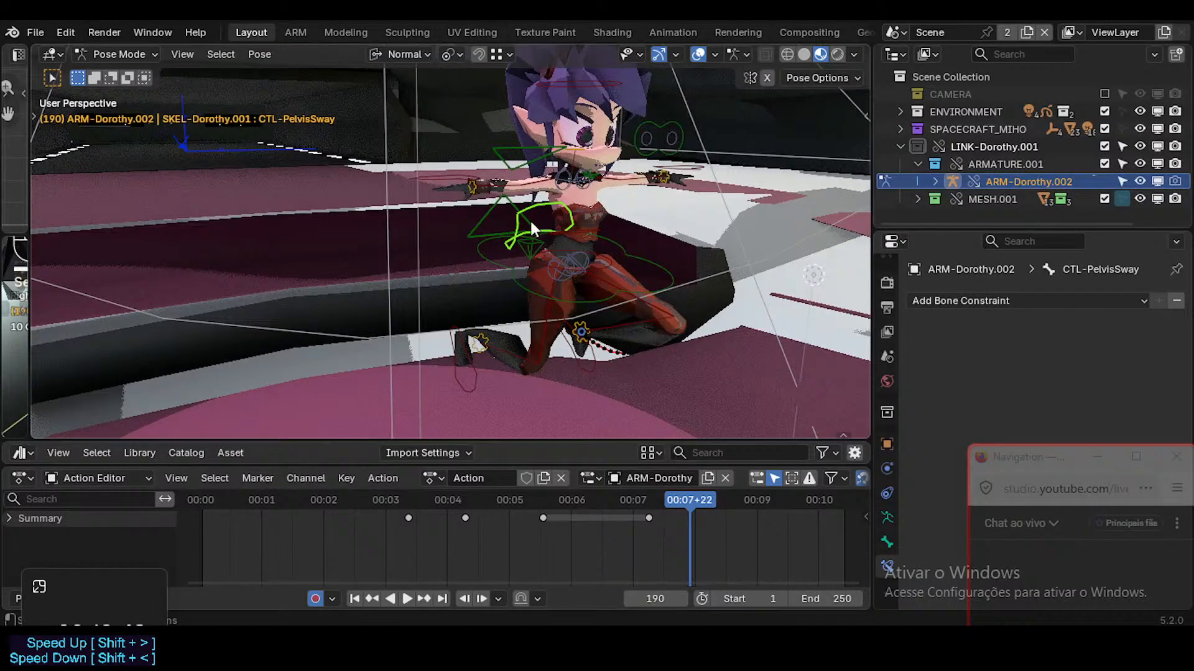
Rotate the lower-body control MAIN-LowerBody slightly at 00:07+22
{"action": "left_click", "coordinate": [494, 207]}
{"action": "left_click", "coordinate": [595, 288]}
{"action": "middle_click_drag", "start_coordinate": [595, 287], "coordinate": [659, 236]}
{"action": "key", "text": "r"}
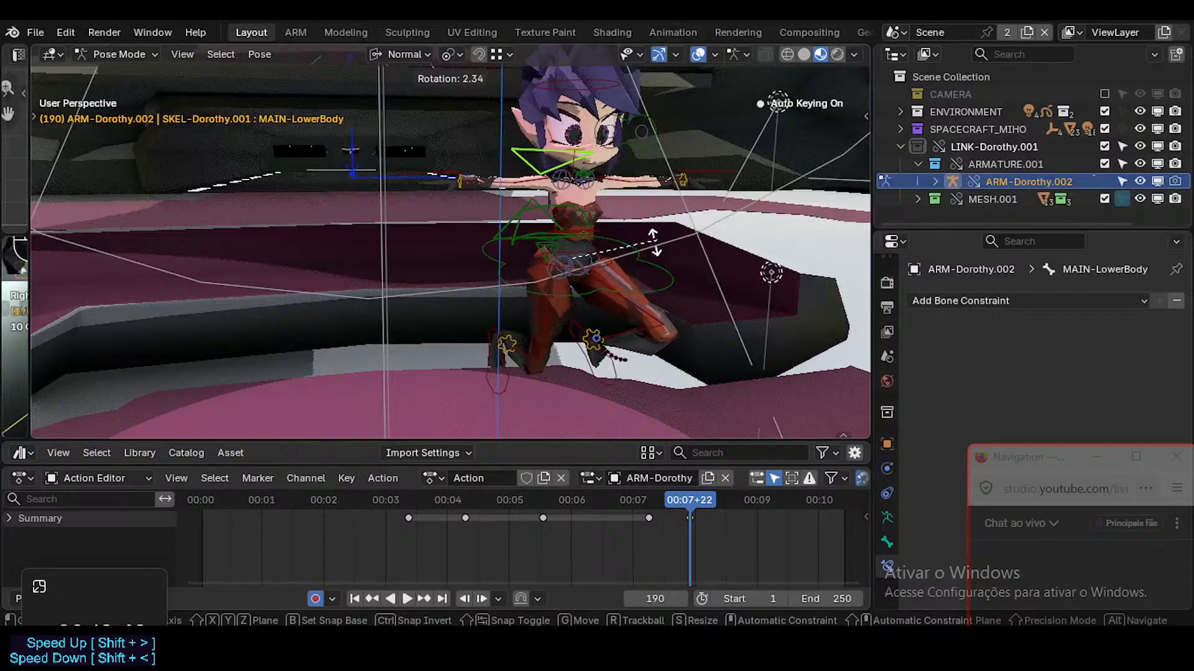
{"action": "left_click", "coordinate": [611, 232]}
Try rotating the upper-body control MAIN-UpperBody once more at 00:07+22
{"action": "left_click", "coordinate": [495, 229]}
{"action": "key", "text": "r"}
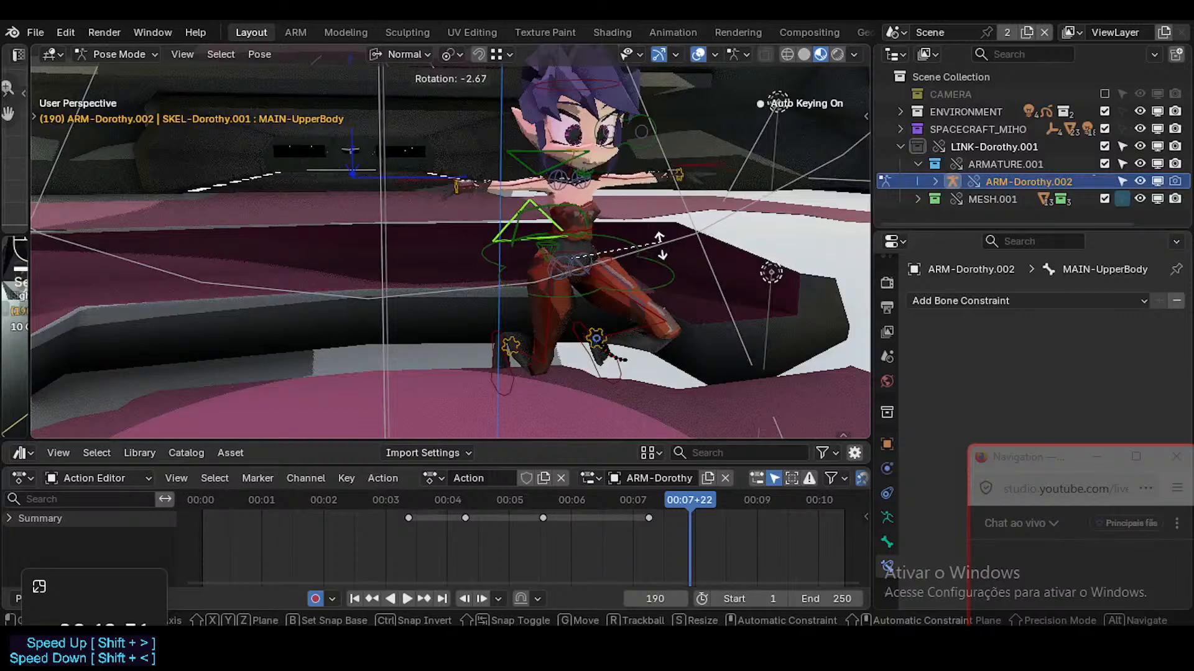
{"action": "right_click", "coordinate": [658, 236]}
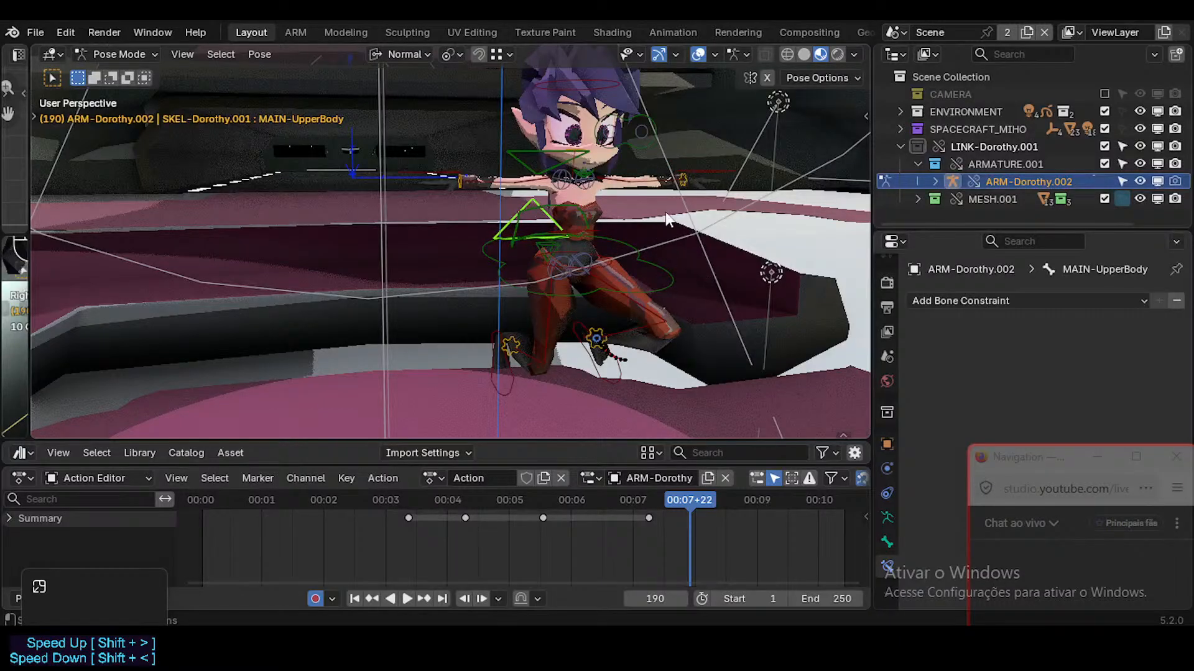
Save Spacecraft.blend, switch ARM-Dorothy.002 to Object Mode and show its Edit Linked Library options
{"action": "key", "text": "n"}
{"action": "key", "text": "ctrl+s"}
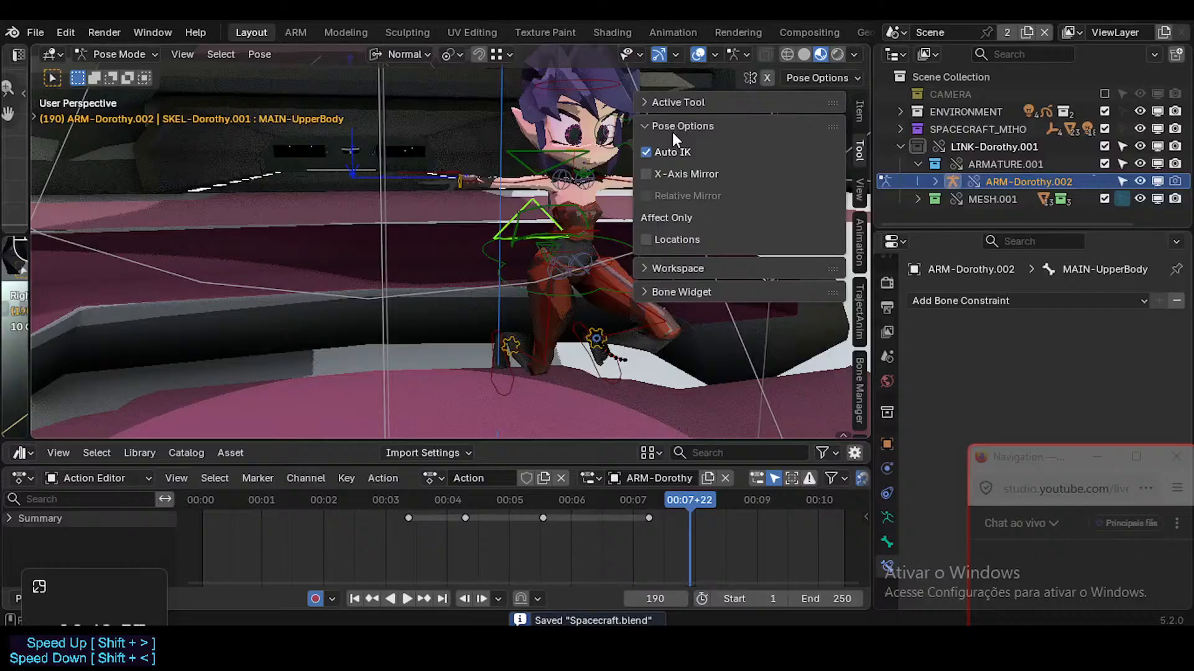
{"action": "key", "text": "ctrl+Tab"}
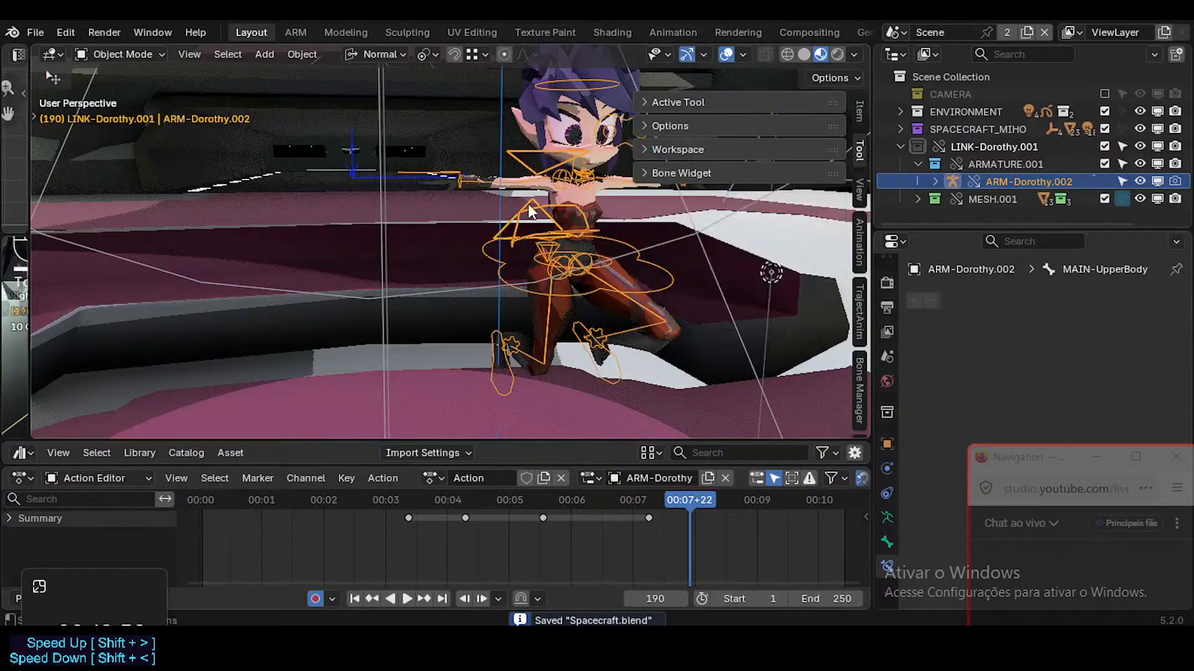
{"action": "left_click", "coordinate": [858, 112]}
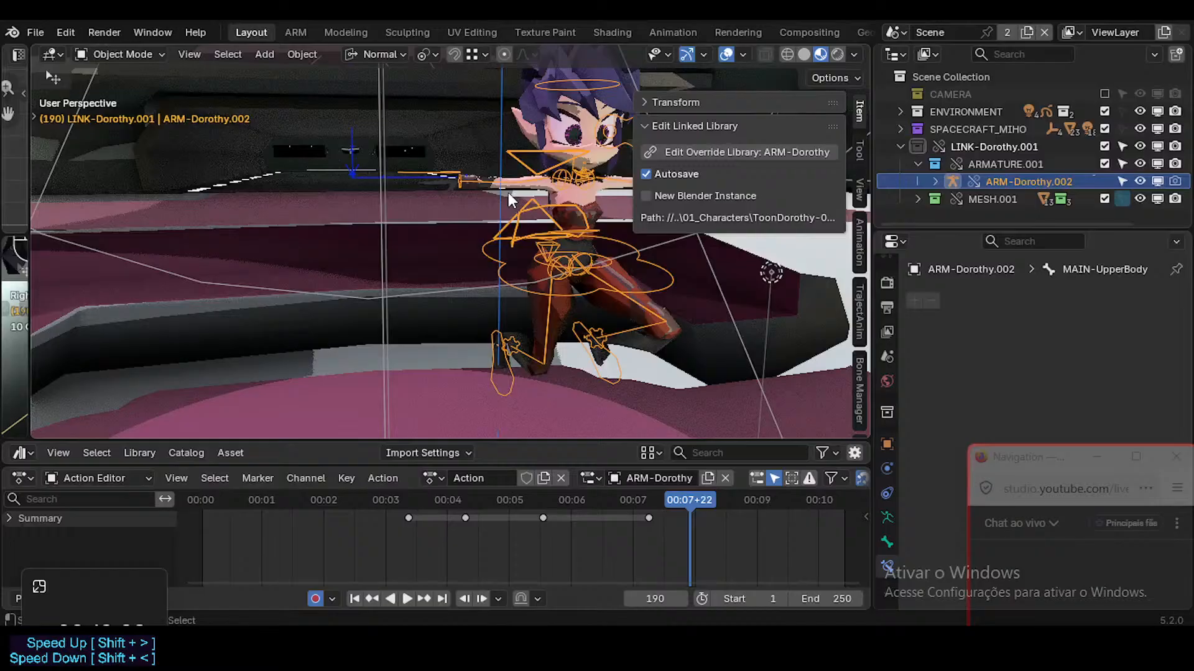
Look up the Edit Linked Library add-on among the extensions in the preferences, then close them
{"action": "key", "text": "ctrl+comma"}
{"action": "left_click", "coordinate": [218, 223]}
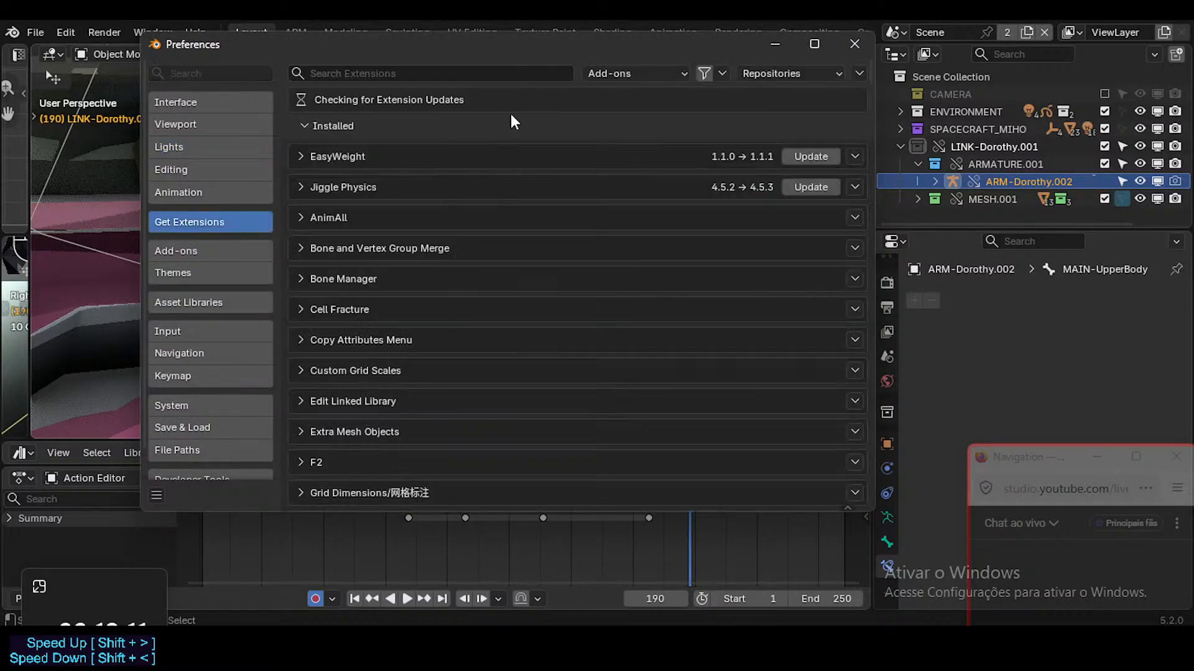
{"action": "left_click", "coordinate": [480, 74]}
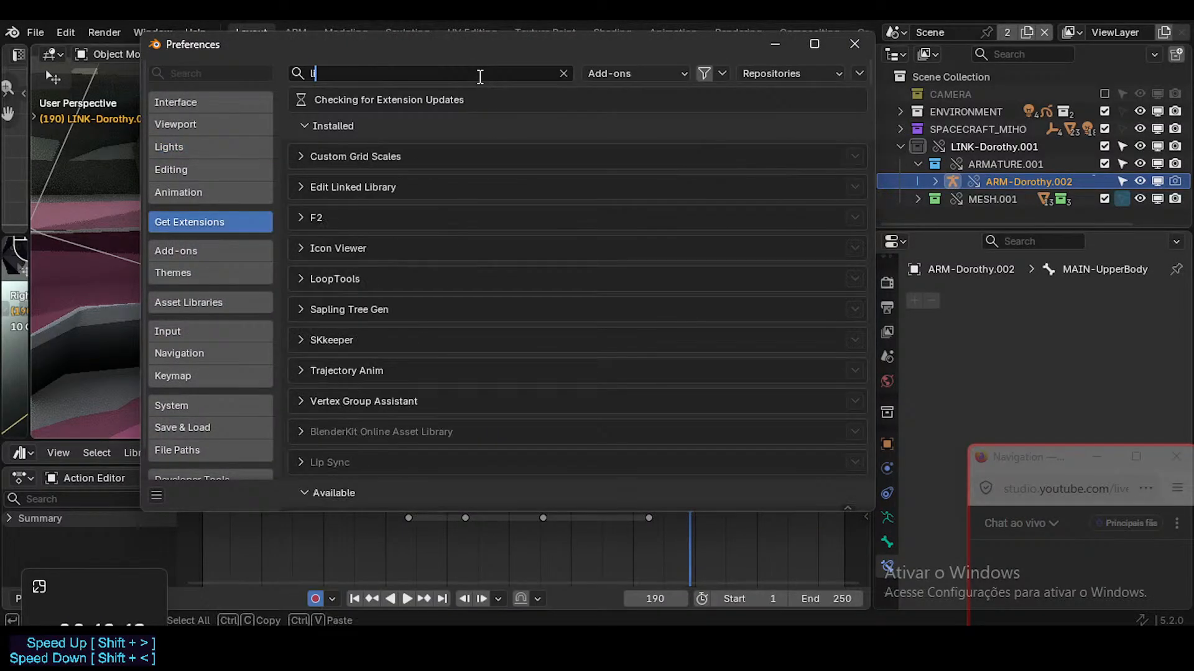
{"action": "type", "text": "eidt"}
{"action": "key", "text": "BackSpace"}
{"action": "key", "text": "BackSpace"}
{"action": "key", "text": "BackSpace"}
{"action": "key", "text": "BackSpace"}
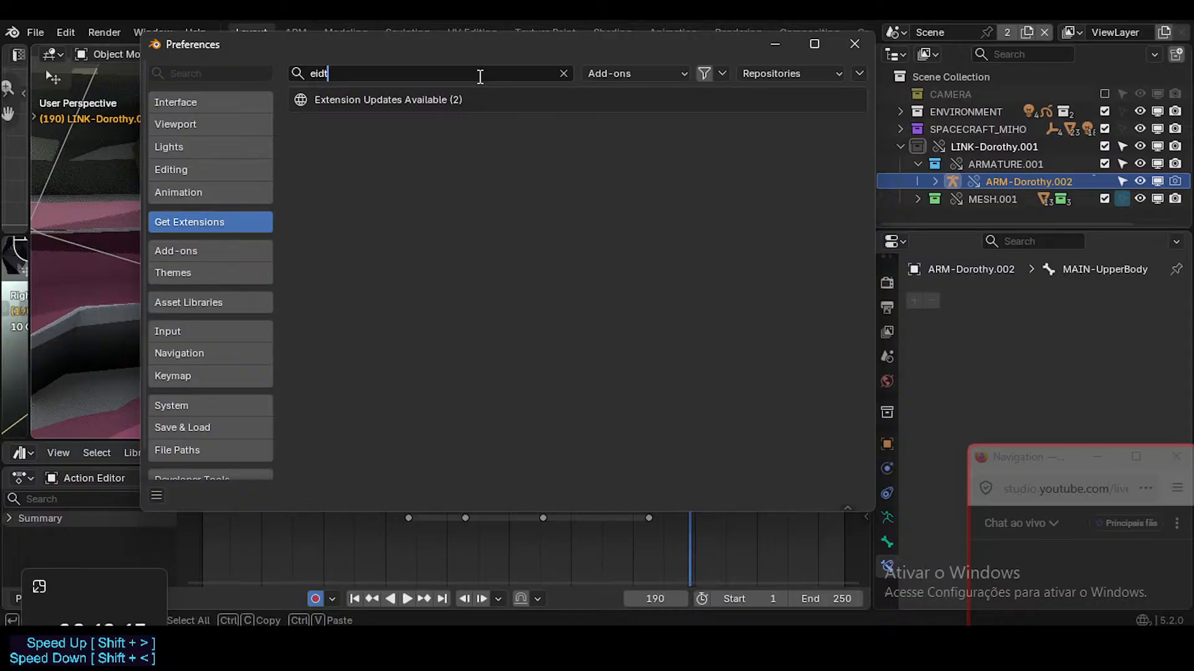
{"action": "type", "text": "dit"}
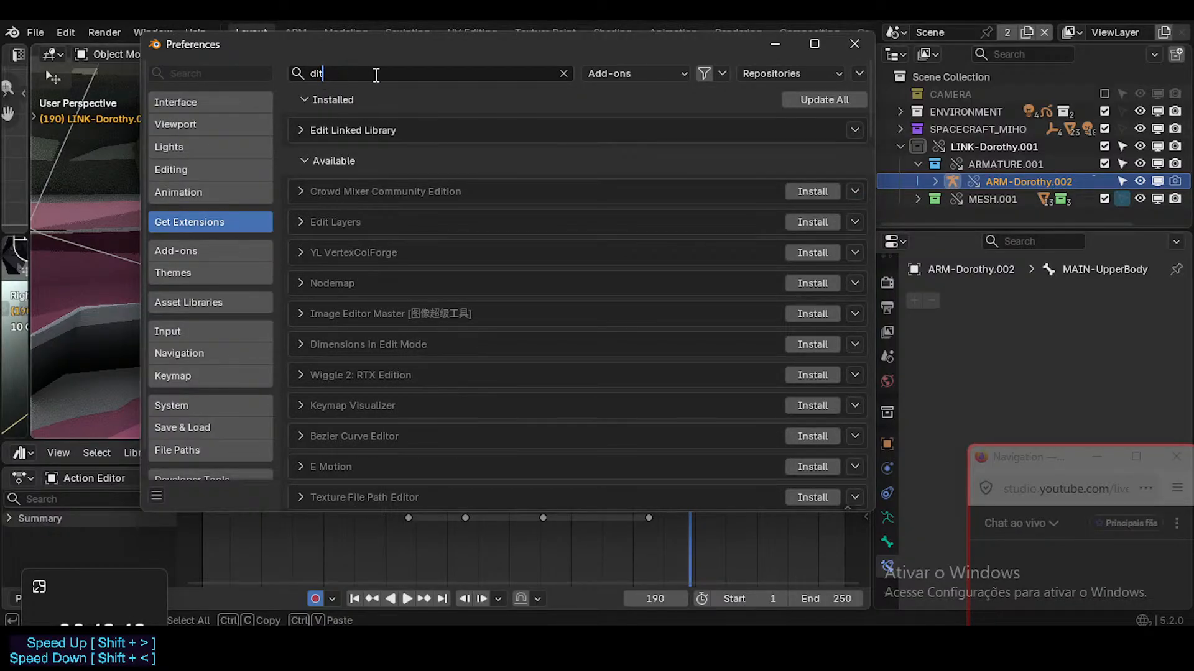
{"action": "key", "text": "BackSpace"}
{"action": "key", "text": "BackSpace"}
{"action": "key", "text": "BackSpace"}
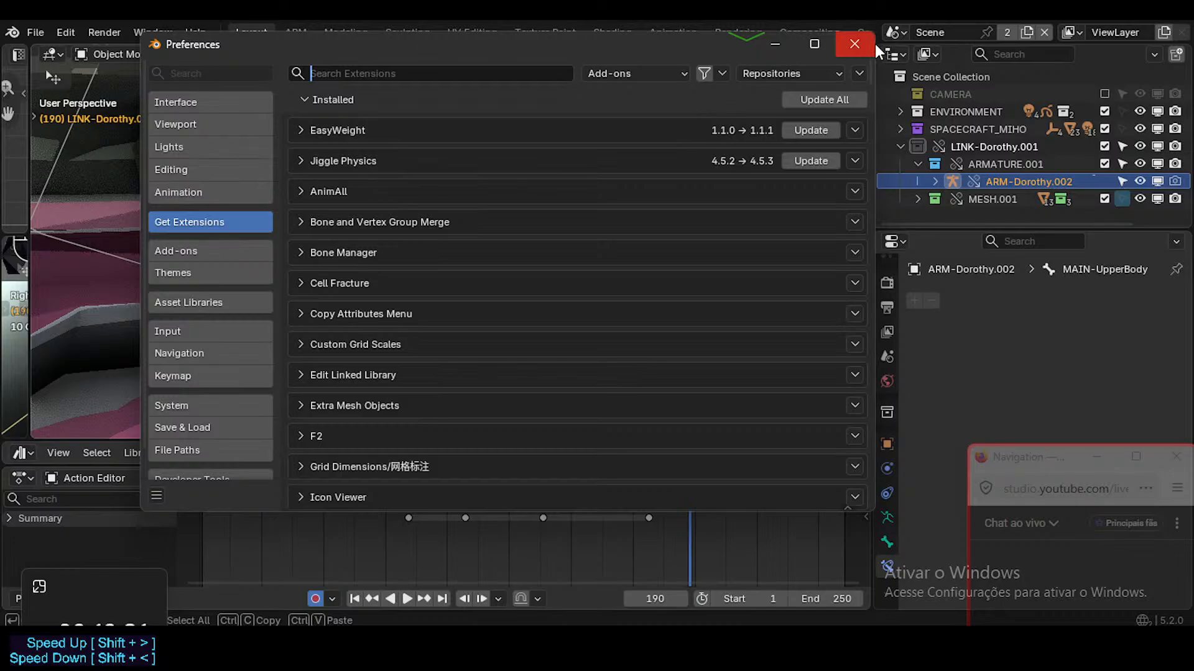
{"action": "left_click", "coordinate": [852, 45]}
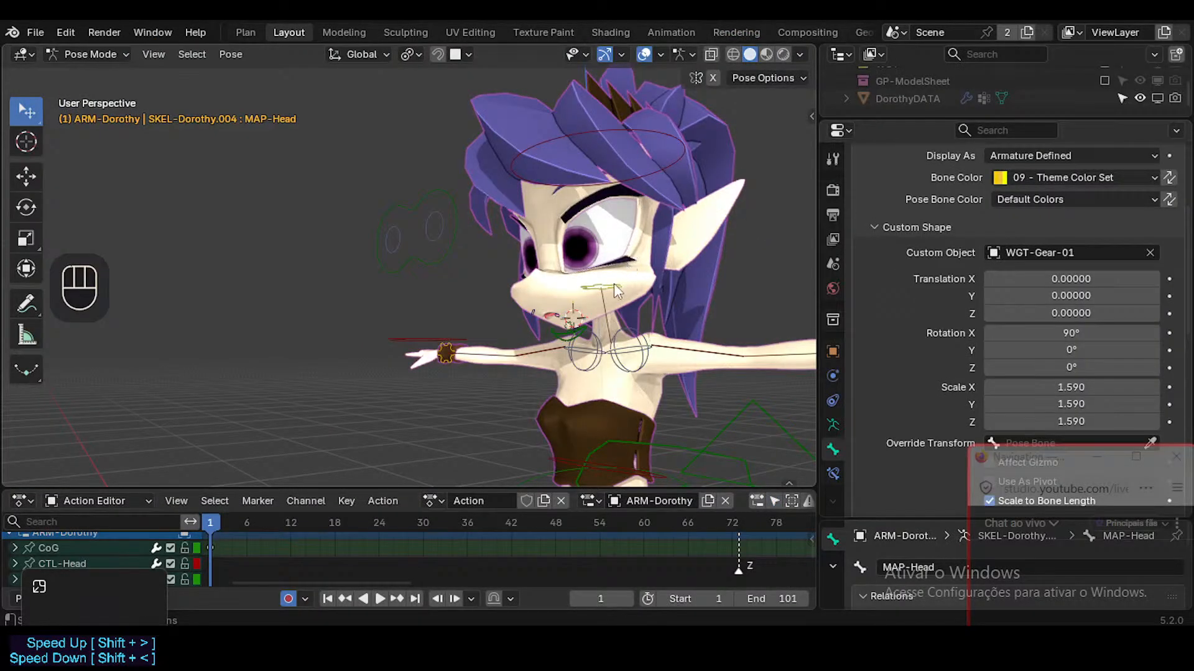
In Dorothy's character library file, switch ARM-Dorothy to Object Mode and show the Edit Linked Library options
{"action": "middle_click_drag", "start_coordinate": [618, 293], "coordinate": [617, 349]}
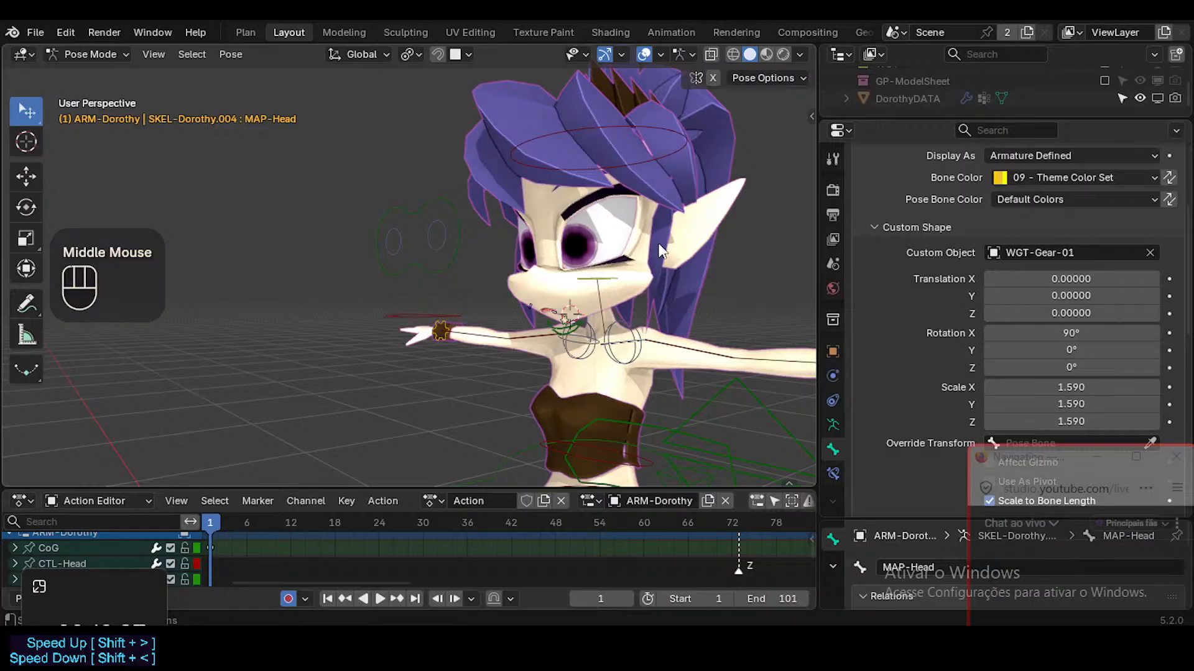
{"action": "key", "text": "n"}
{"action": "left_click", "coordinate": [588, 103]}
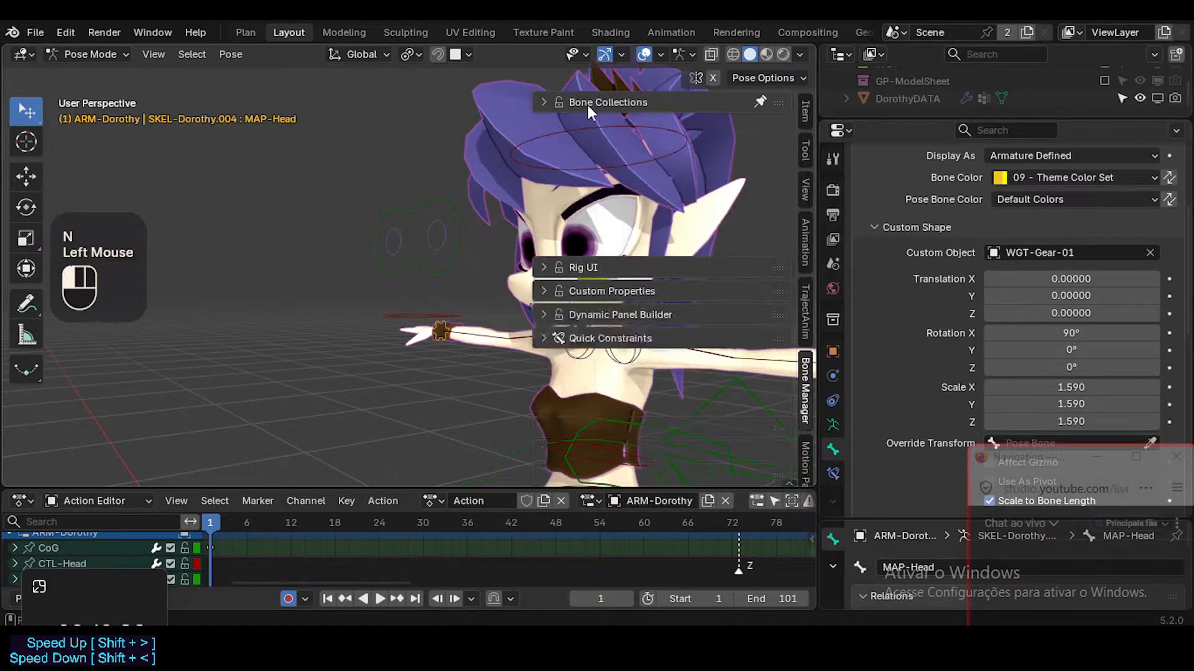
{"action": "left_click", "coordinate": [805, 112]}
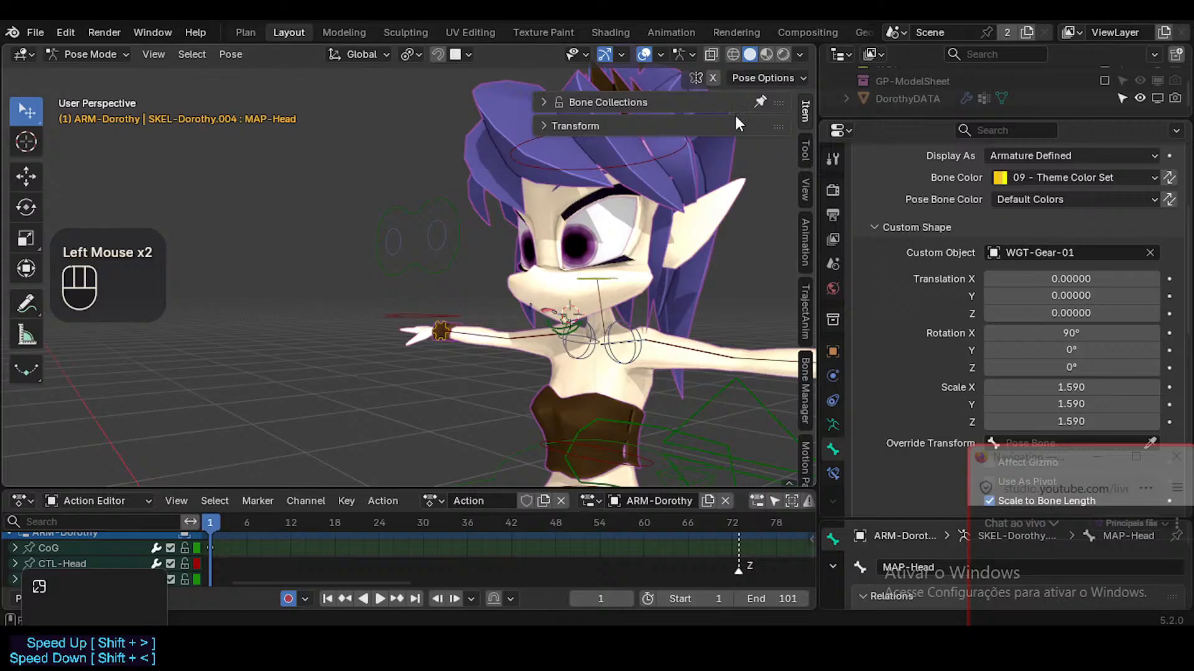
{"action": "double_click", "coordinate": [597, 122]}
{"action": "key", "text": "ctrl+Tab"}
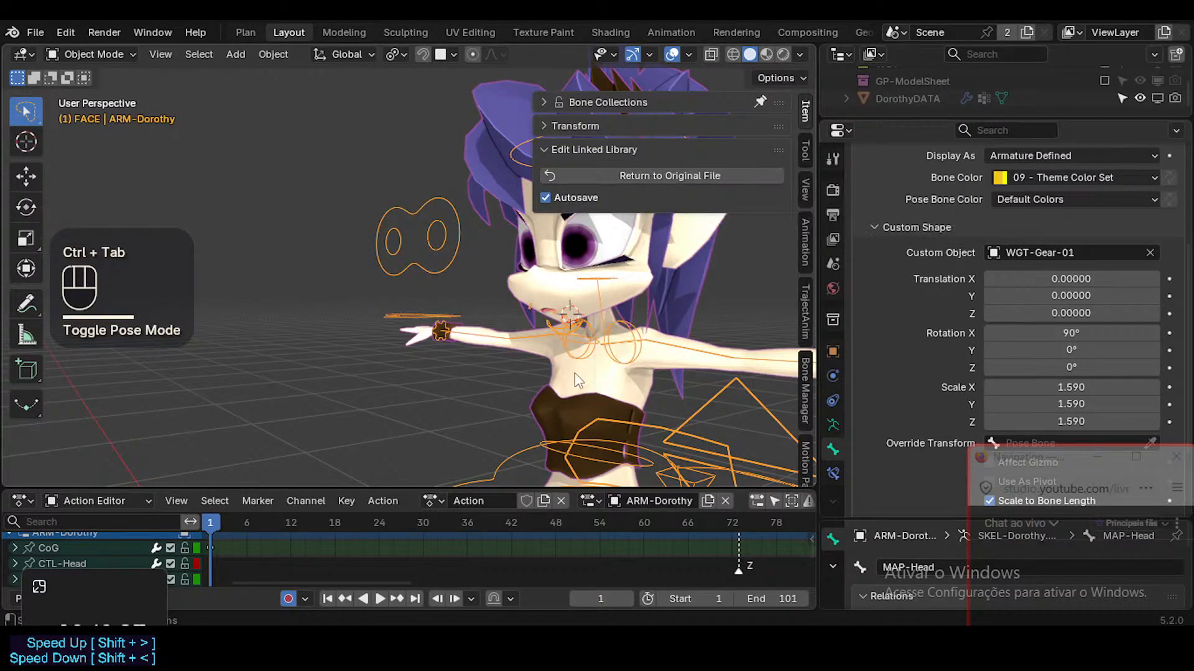
Hide the sidebar and examine ARM-Dorothy's head, face and hand controls from several angles
{"action": "left_click_drag", "start_coordinate": [1012, 465], "coordinate": [1025, 382]}
{"action": "left_click", "coordinate": [403, 286]}
{"action": "key", "text": "n"}
{"action": "left_click", "coordinate": [646, 240]}
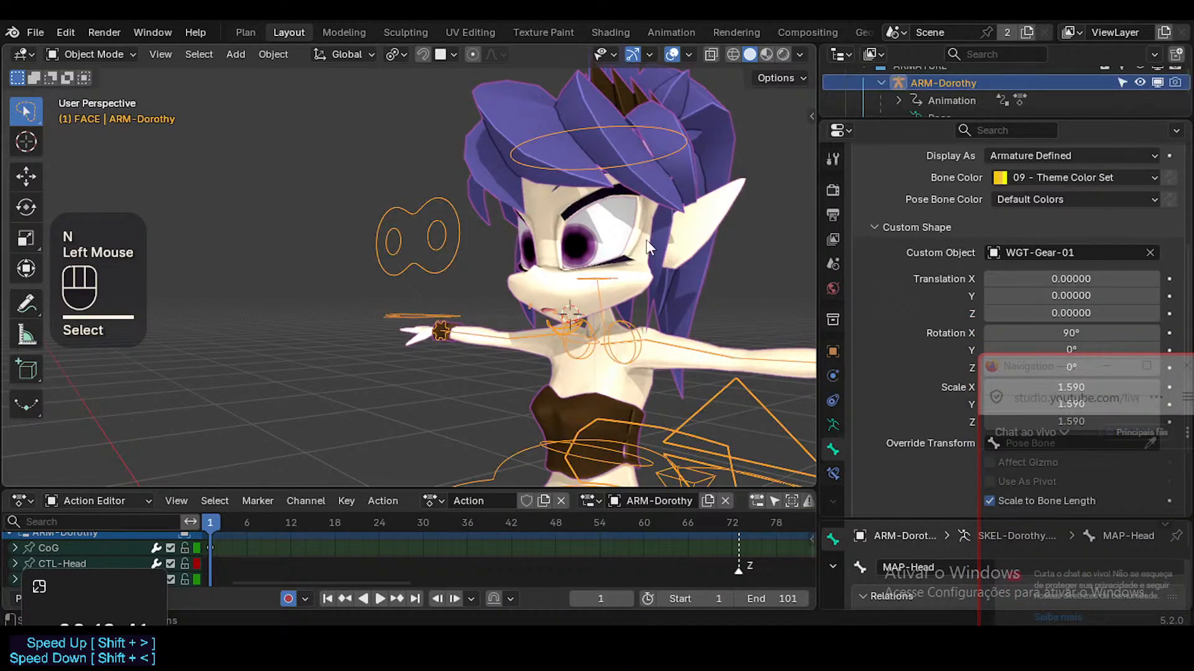
{"action": "middle_click_drag", "start_coordinate": [647, 240], "coordinate": [540, 323]}
{"action": "middle_click_drag", "start_coordinate": [538, 326], "coordinate": [534, 385], "text": "ctrl"}
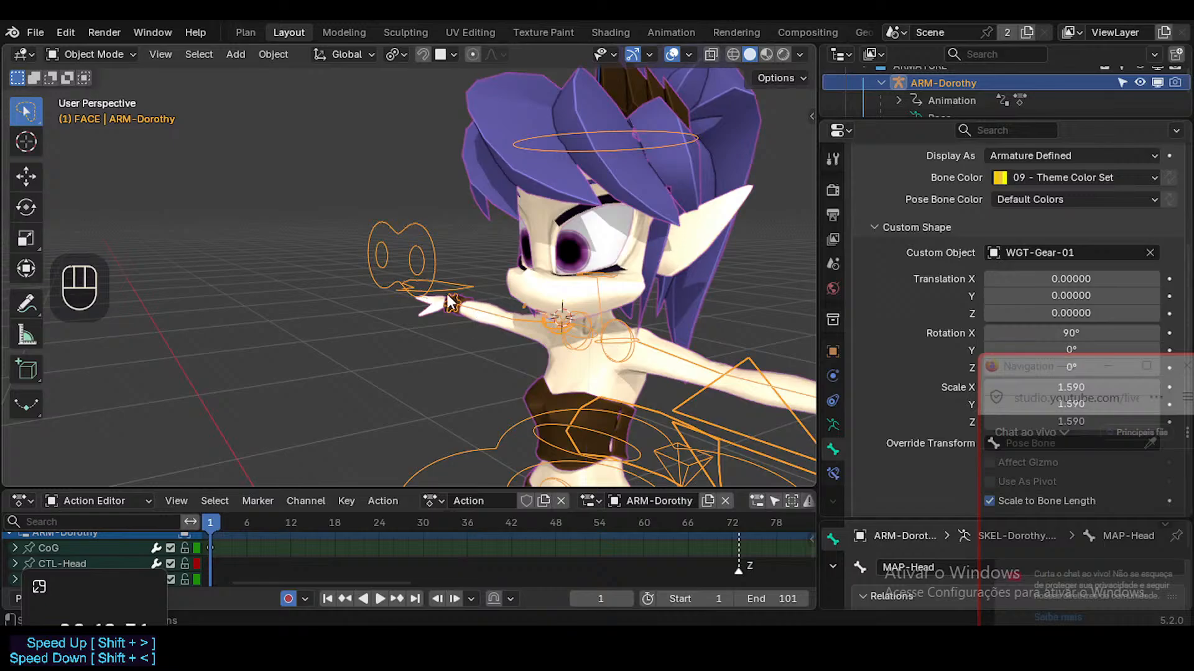
{"action": "mouse_move", "coordinate": [478, 264]}
{"action": "middle_mouse_down"}
{"action": "mouse_move", "coordinate": [495, 271]}
{"action": "mouse_move", "coordinate": [435, 268]}
{"action": "mouse_move", "coordinate": [449, 336]}
{"action": "mouse_move", "coordinate": [442, 320]}
{"action": "middle_mouse_up"}
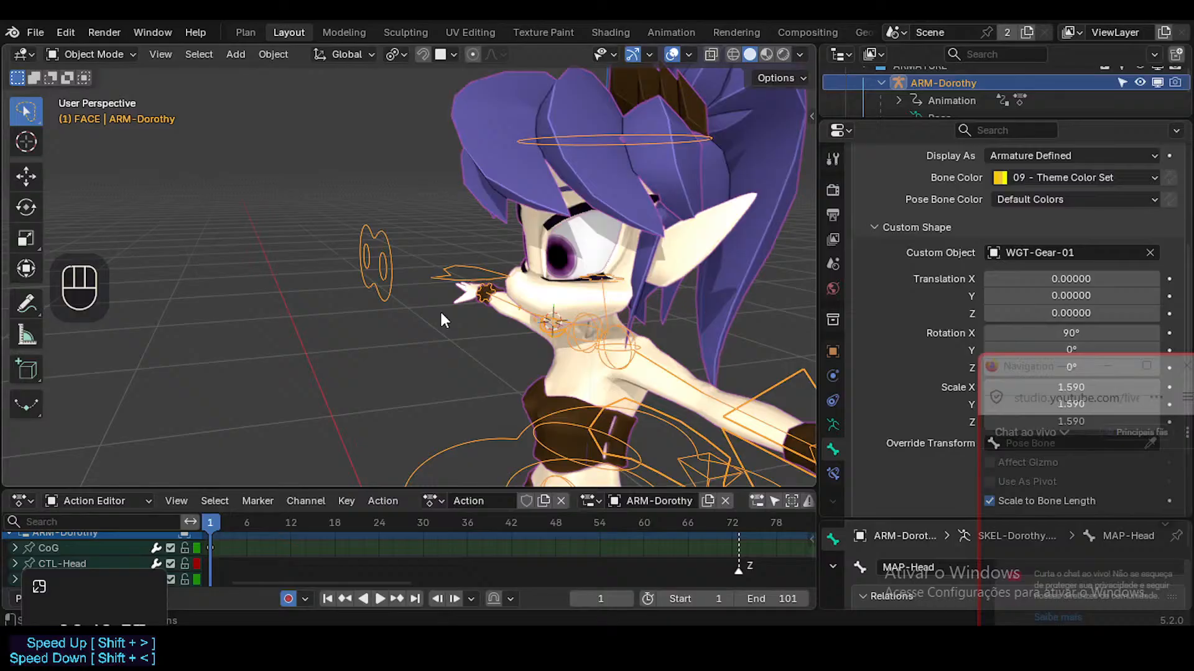
Switch ARM-Dorothy to Pose Mode and select the CTL-PelvisSway control
{"action": "middle_click_drag", "start_coordinate": [444, 306], "coordinate": [509, 297]}
{"action": "scroll", "coordinate": [509, 297], "scroll_direction": "down", "scroll_amount": 2}
{"action": "middle_click_drag", "start_coordinate": [528, 367], "coordinate": [525, 271], "text": "shift"}
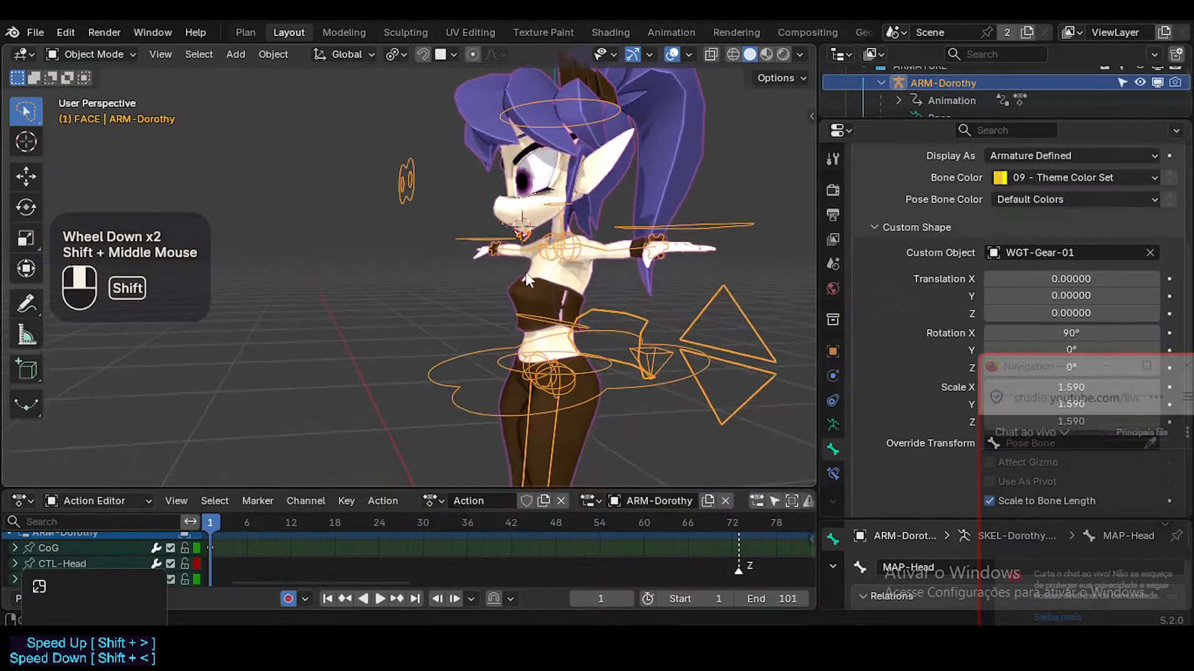
{"action": "left_click", "coordinate": [618, 379]}
{"action": "key", "text": "Tab"}
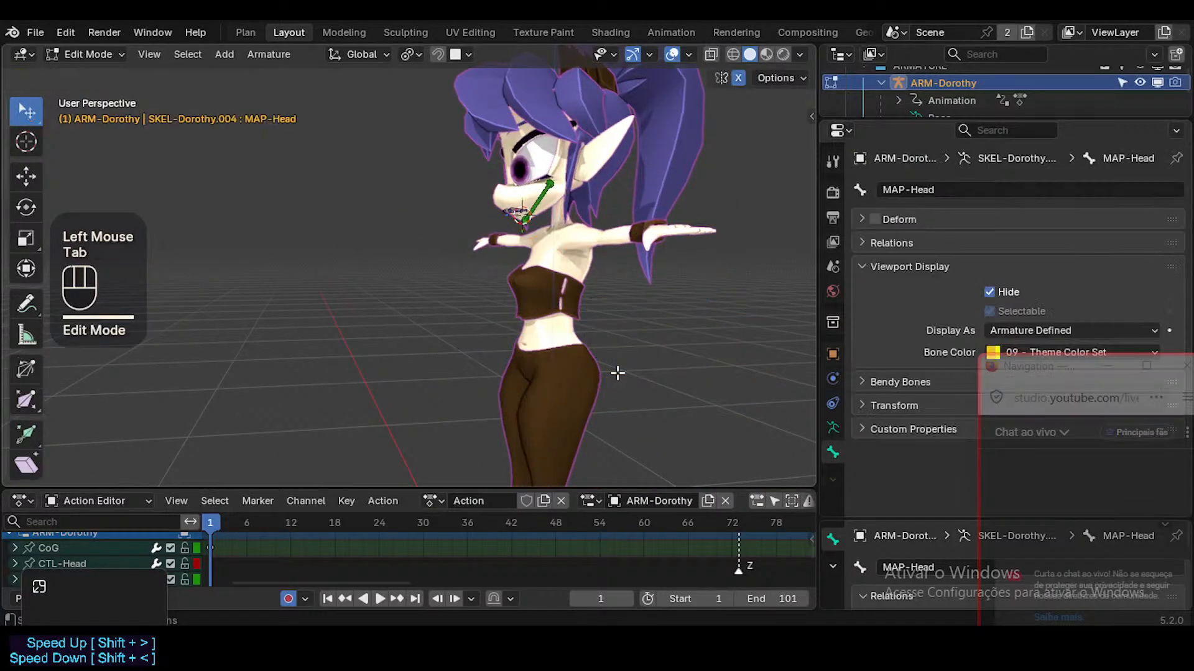
{"action": "key", "text": "Tab"}
{"action": "key", "text": "ctrl+Tab"}
{"action": "left_click", "coordinate": [611, 380]}
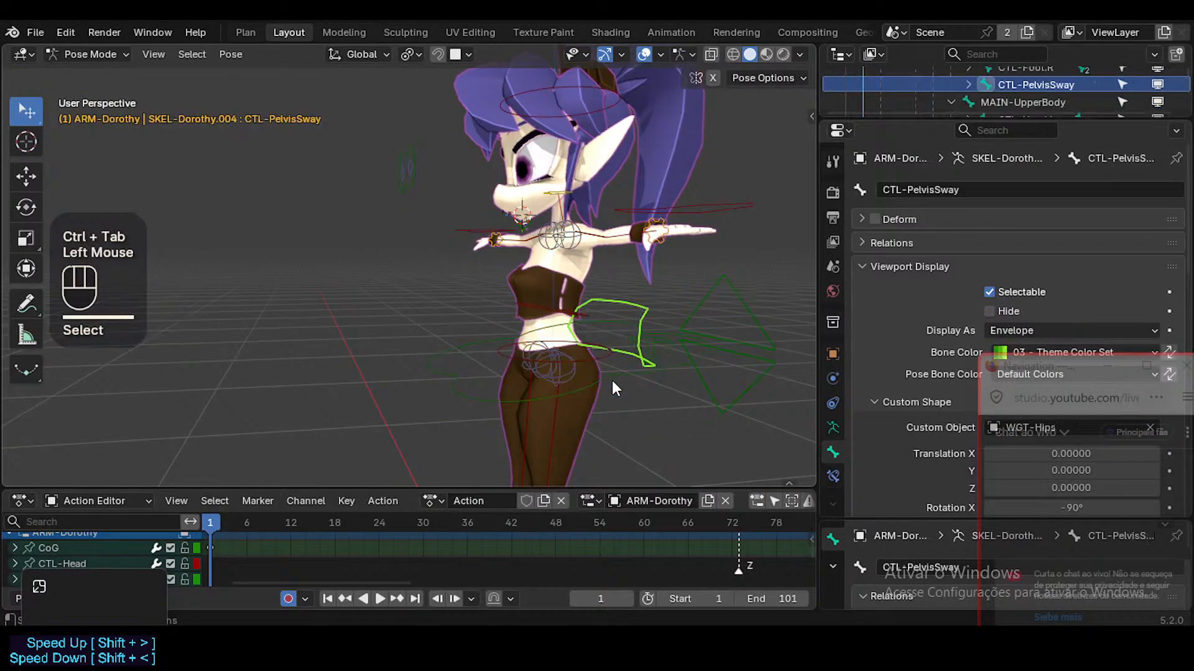
Select the CTL-PelvisSway, CTL-Hips and MAIN-UpperBody controls in turn to examine how their shapes are drawn around the waist
{"action": "left_click", "coordinate": [622, 326]}
{"action": "left_click", "coordinate": [627, 312]}
{"action": "left_click", "coordinate": [627, 312]}
{"action": "left_click", "coordinate": [601, 372]}
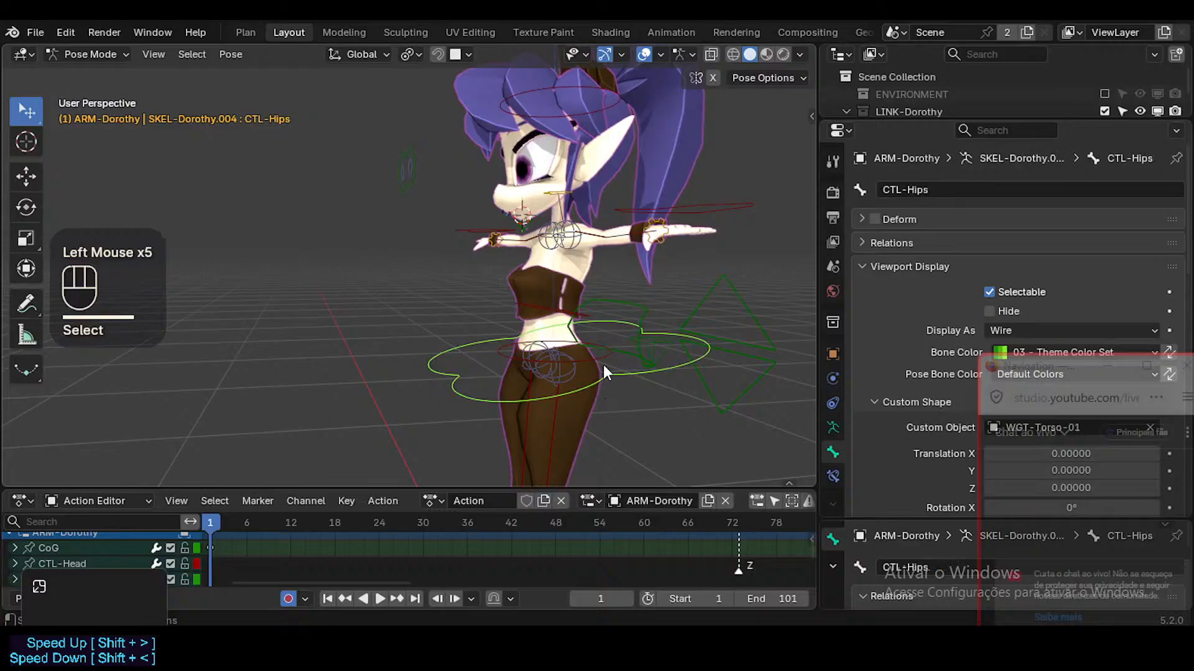
{"action": "left_click", "coordinate": [618, 303], "text": "shift"}
{"action": "left_click", "coordinate": [776, 350]}
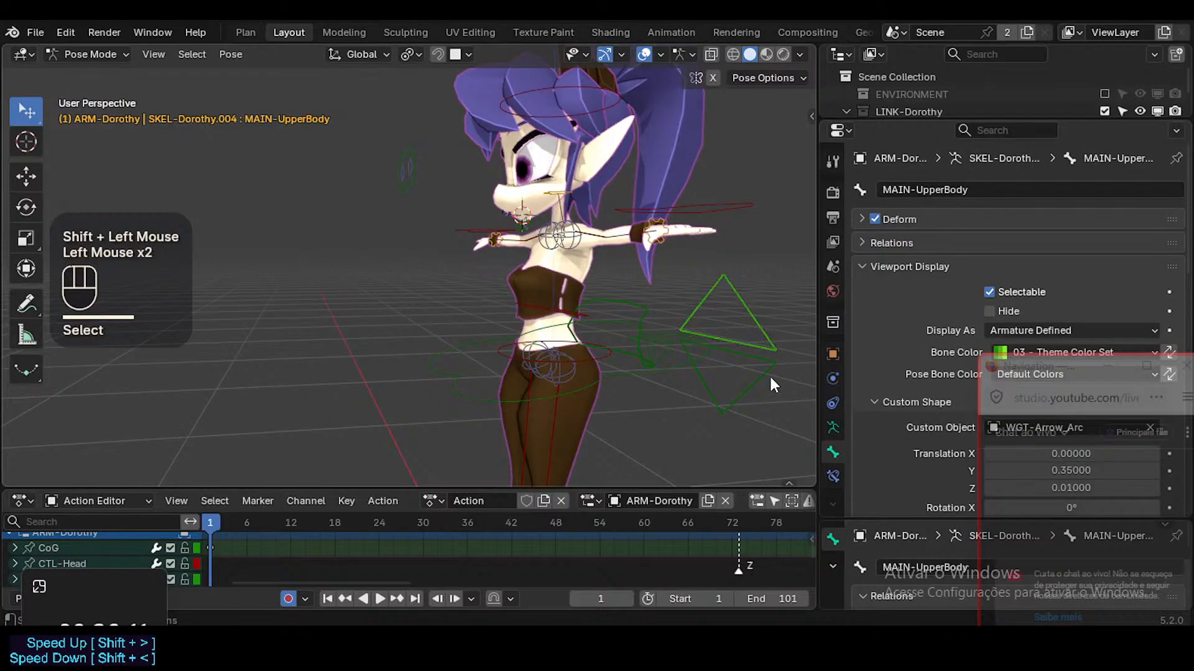
{"action": "left_click", "coordinate": [620, 284]}
{"action": "left_click", "coordinate": [632, 324], "text": "shift"}
Try clearing the pose transforms of all of ARM-Dorothy's bones and undo it
{"action": "key", "text": "a"}
{"action": "key", "text": "alt+q"}
{"action": "key", "text": "alt+q"}
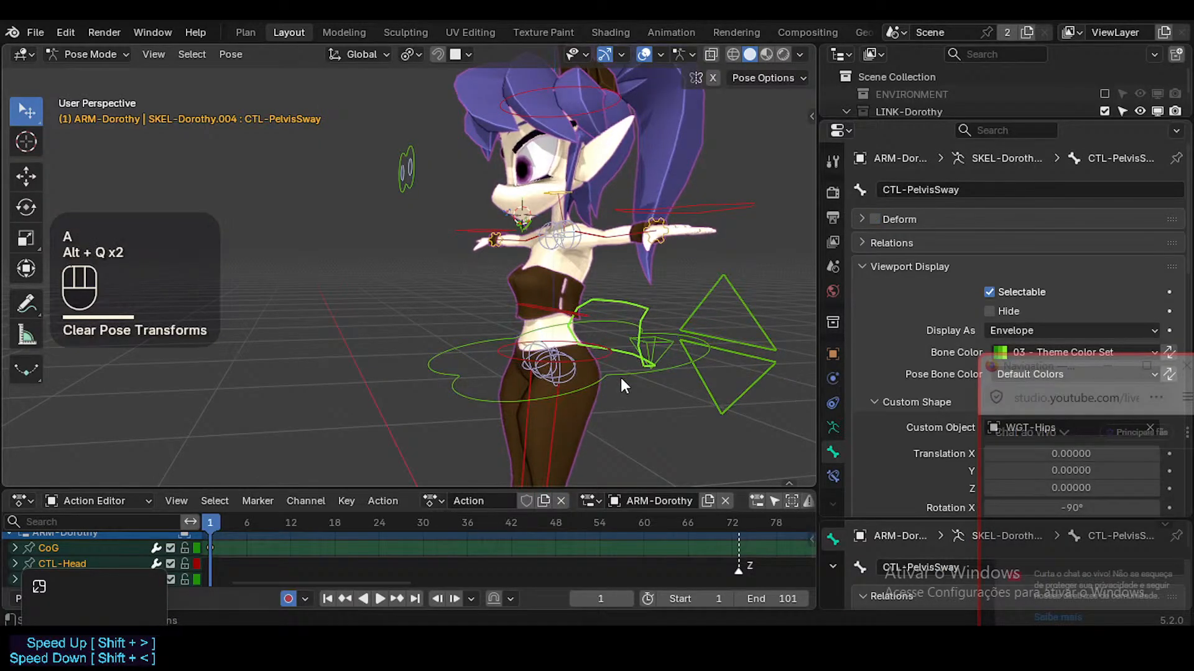
{"action": "key", "text": "ctrl+z"}
{"action": "scroll", "coordinate": [367, 567], "scroll_direction": "down", "scroll_amount": 1}
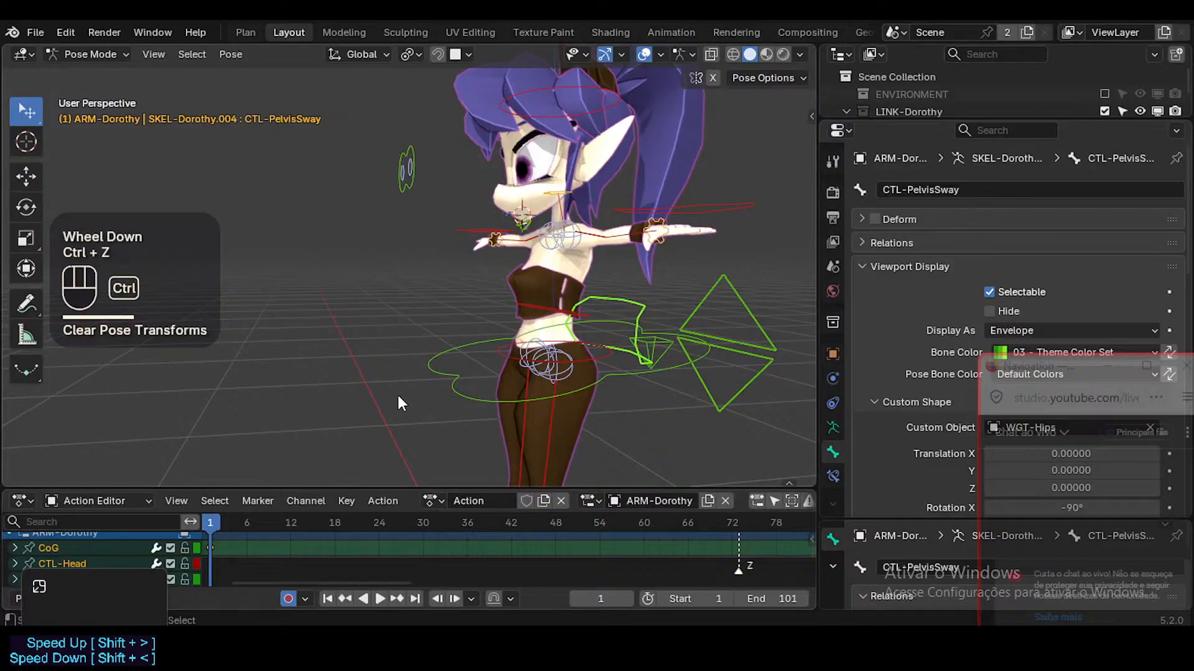
{"action": "key", "text": "ctrl+z"}
Unlink the current action from ARM-Dorothy and turn off automatic keyframing
{"action": "key", "text": "a"}
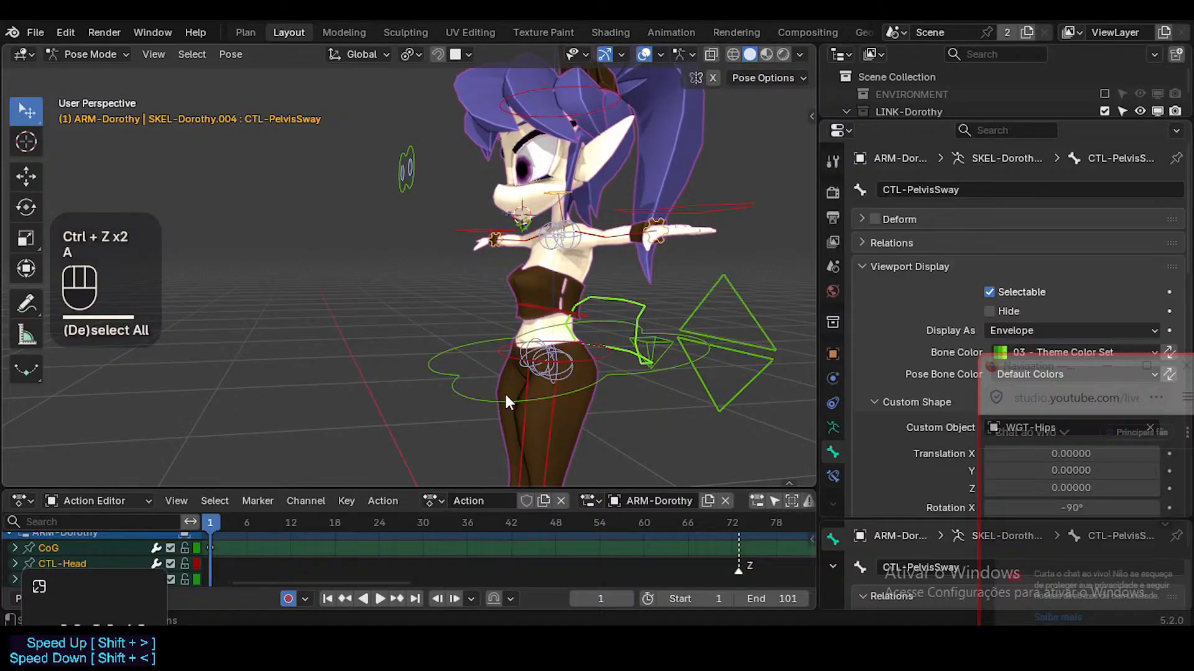
{"action": "key", "text": "x"}
{"action": "left_click", "coordinate": [256, 545]}
{"action": "left_click", "coordinate": [561, 500]}
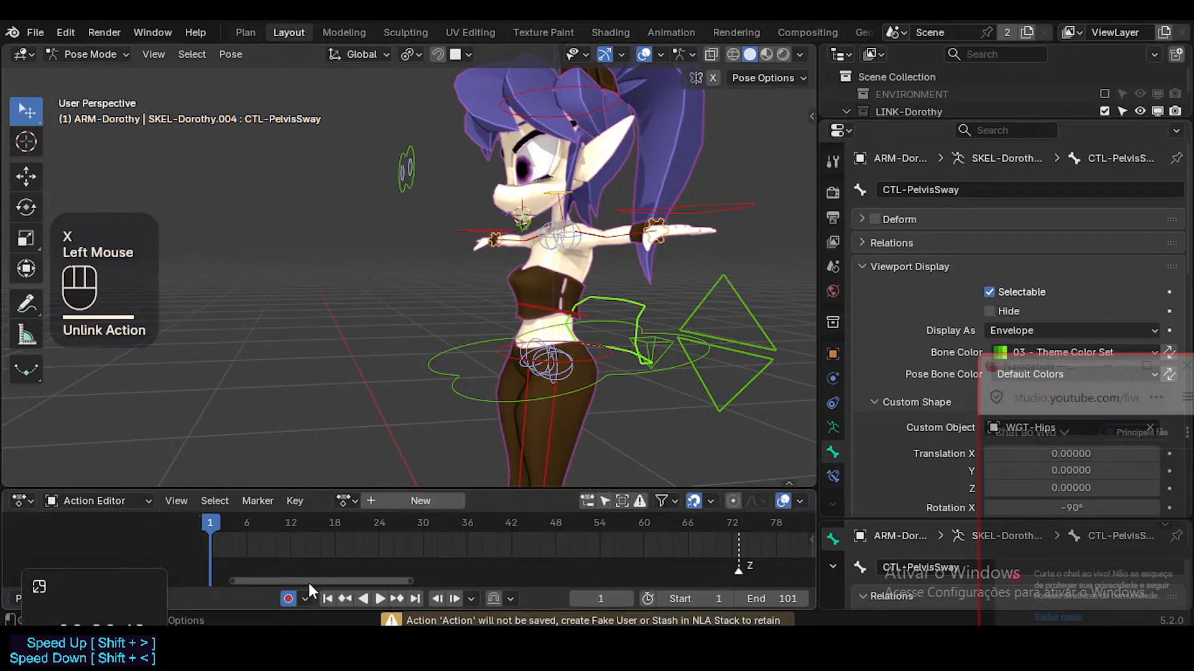
{"action": "left_click", "coordinate": [288, 598]}
Select CTL-PelvisSway together with CTL-Hips as the active bone, and copy the custom shape's Wire Width to the selected bones
{"action": "left_click", "coordinate": [607, 305]}
{"action": "middle_click_drag", "start_coordinate": [607, 304], "coordinate": [611, 311]}
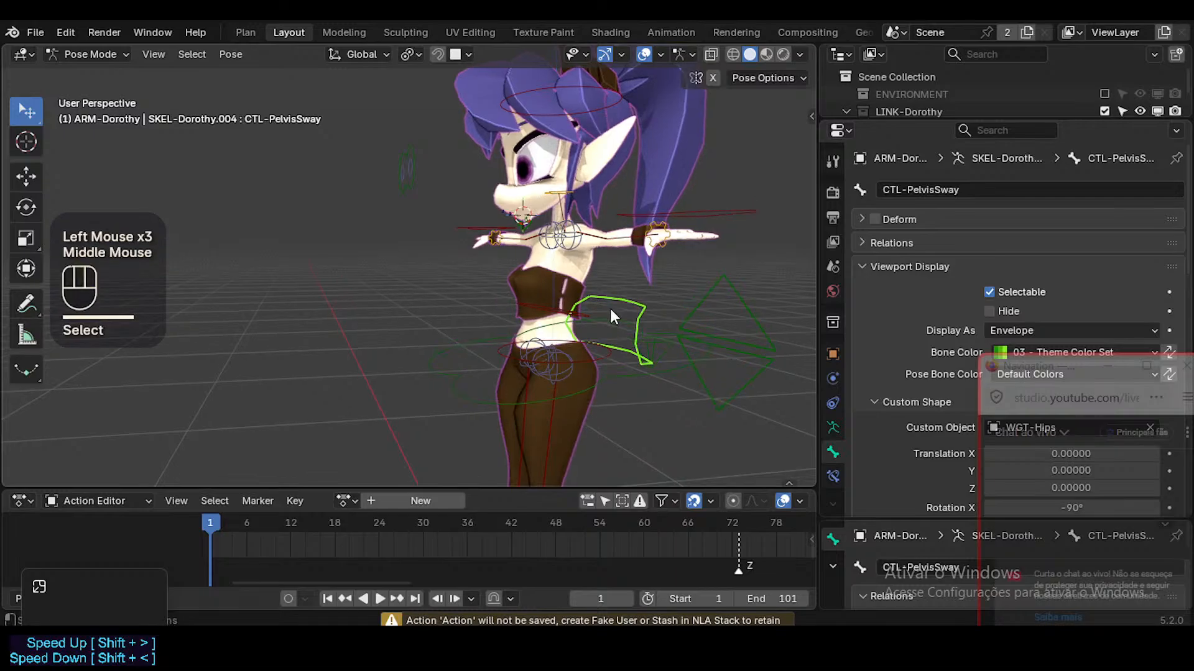
{"action": "left_click", "coordinate": [644, 363], "text": "shift"}
{"action": "scroll", "coordinate": [1133, 349], "scroll_direction": "down", "scroll_amount": 1}
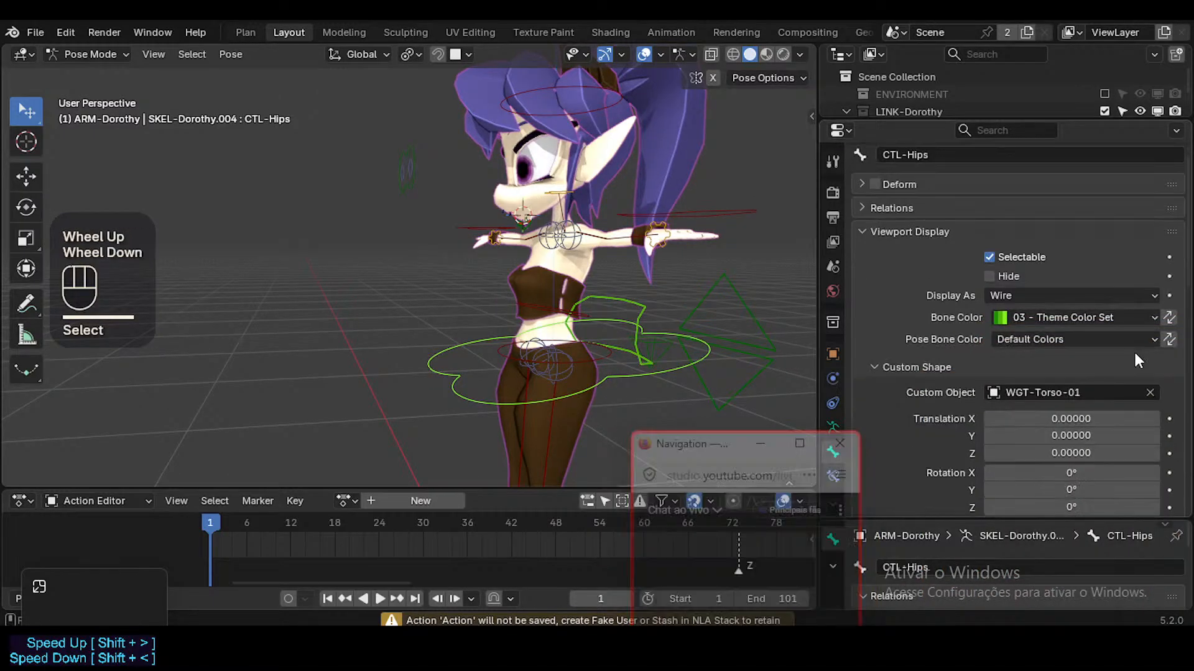
{"action": "scroll", "coordinate": [1136, 358], "scroll_direction": "down", "scroll_amount": 2}
{"action": "scroll", "coordinate": [1064, 472], "scroll_direction": "up", "scroll_amount": 1}
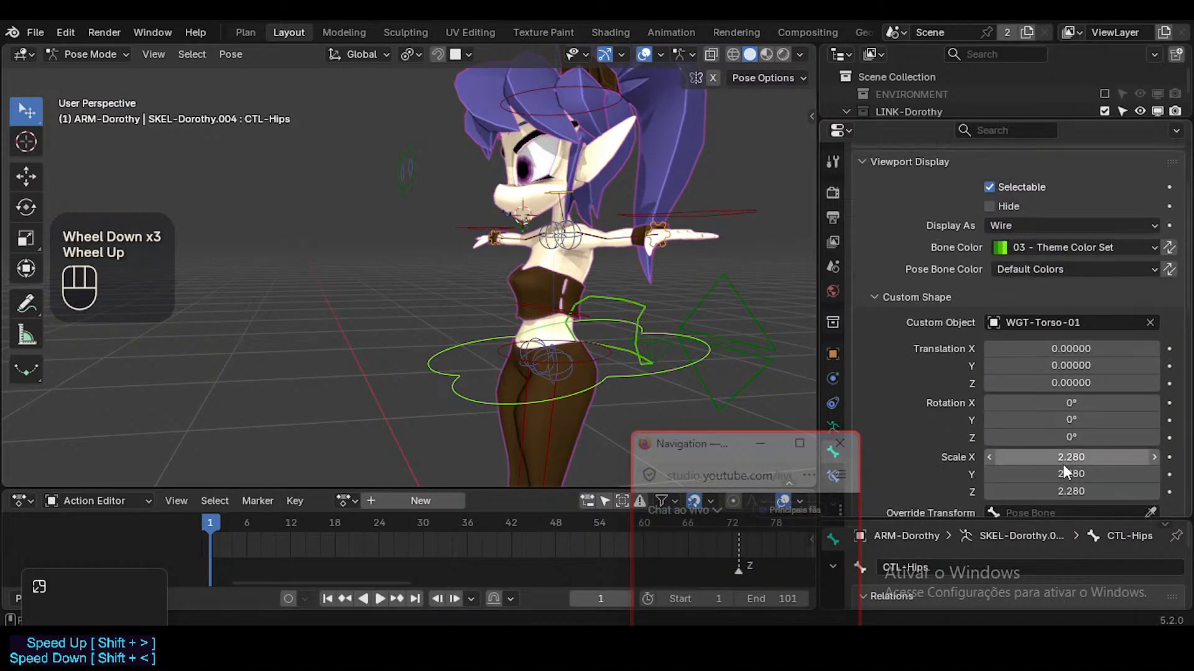
{"action": "scroll", "coordinate": [1061, 466], "scroll_direction": "down", "scroll_amount": 1}
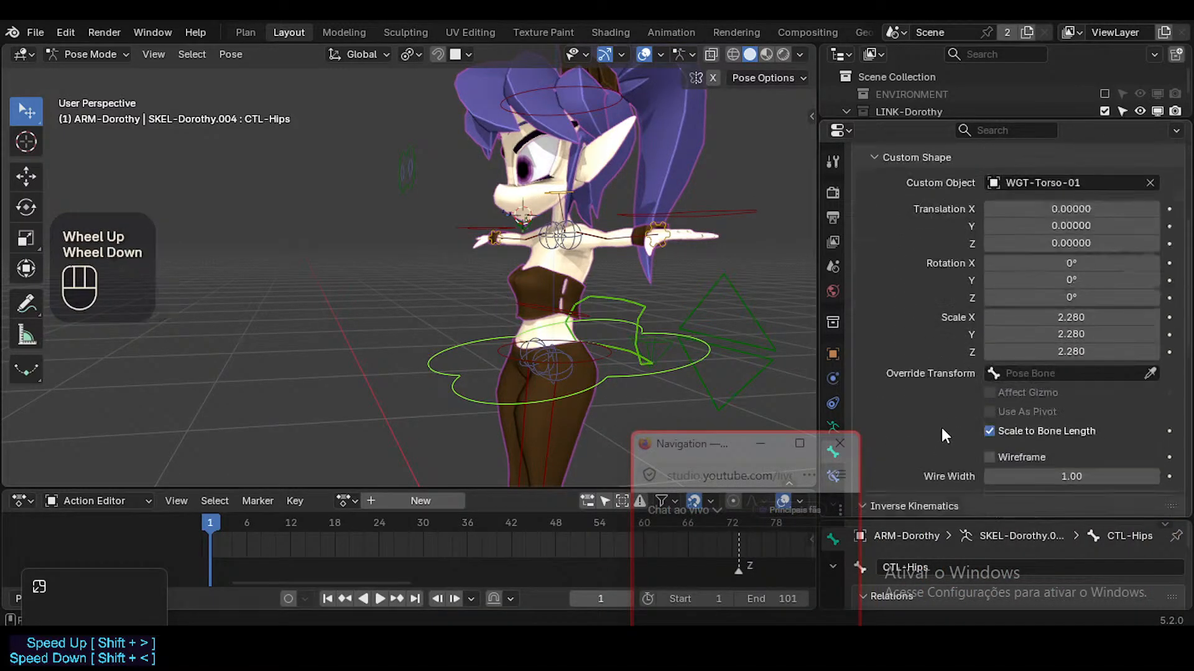
{"action": "right_click", "coordinate": [1065, 479]}
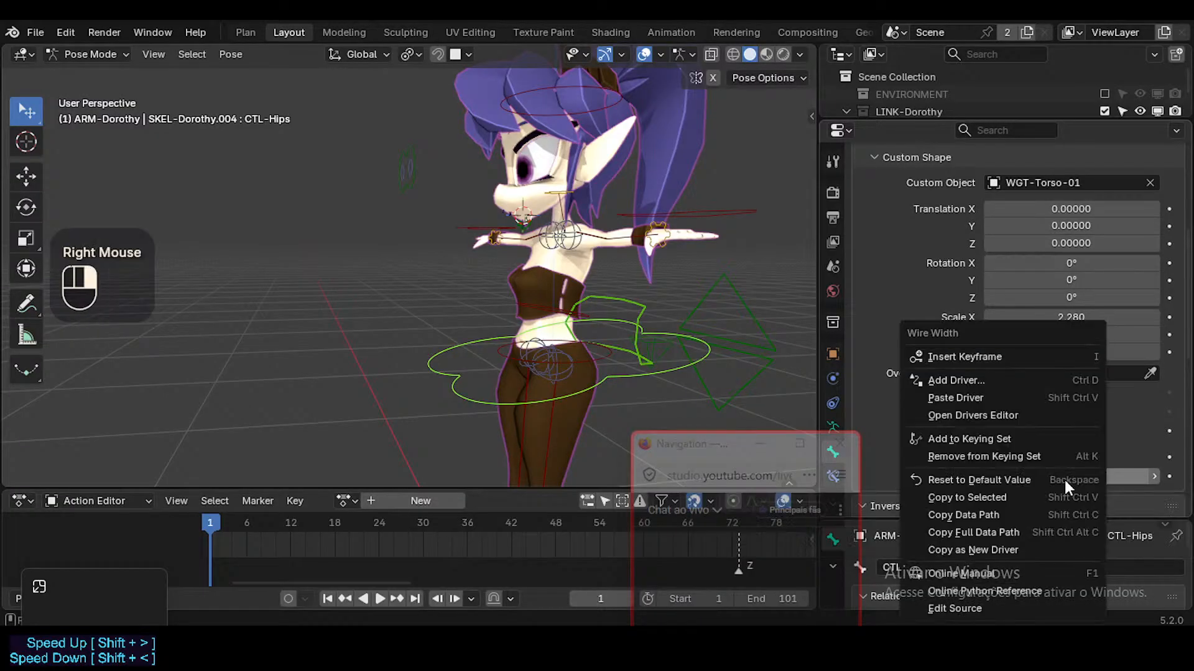
{"action": "left_click", "coordinate": [987, 496]}
Enlarge the outliner, collapse the ARMATURE and MESH collections, and enable the WGT collection in the view layer
{"action": "scroll", "coordinate": [1066, 385], "scroll_direction": "up", "scroll_amount": 3}
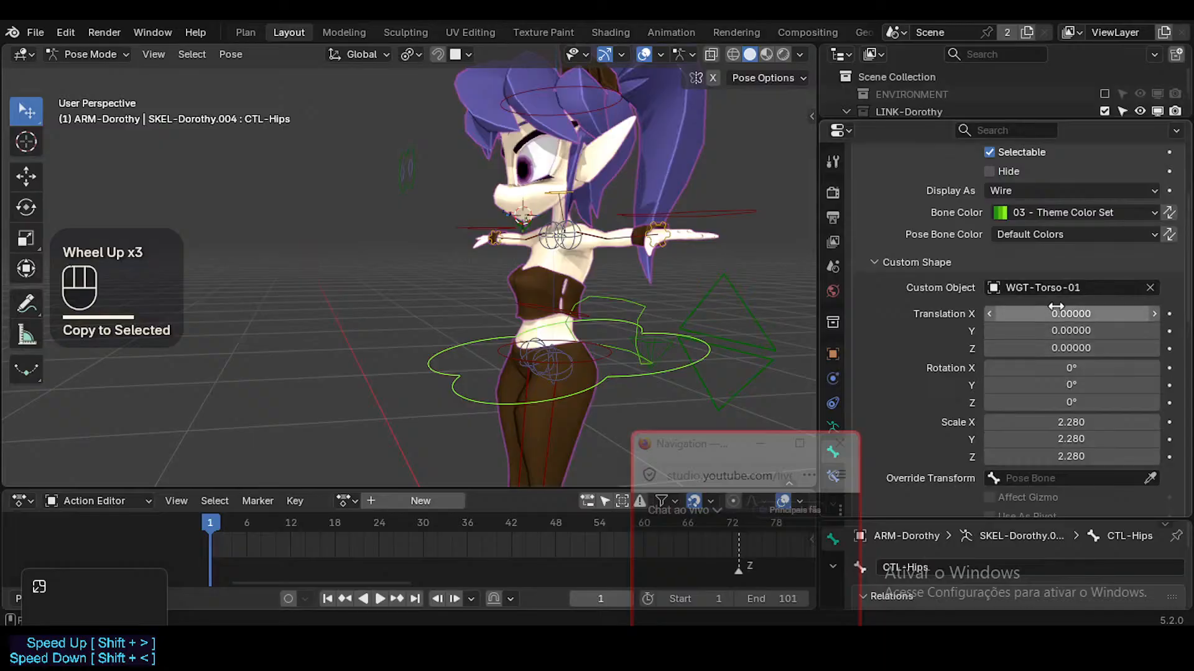
{"action": "scroll", "coordinate": [1068, 334], "scroll_direction": "up", "scroll_amount": 1}
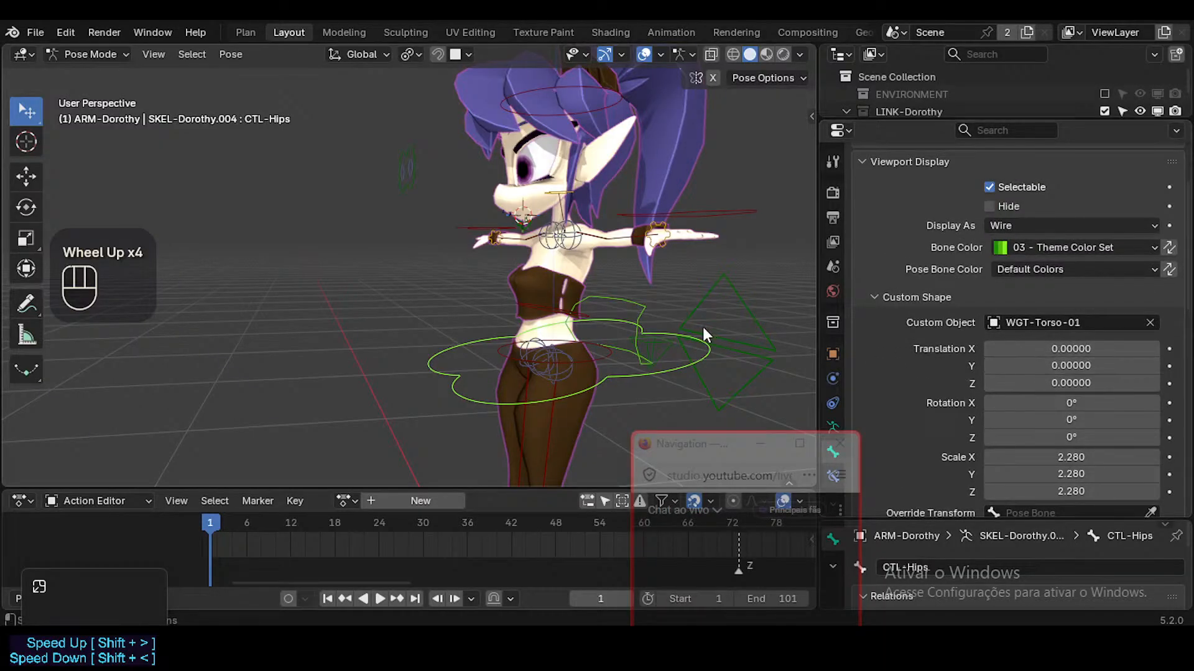
{"action": "left_click", "coordinate": [1053, 322]}
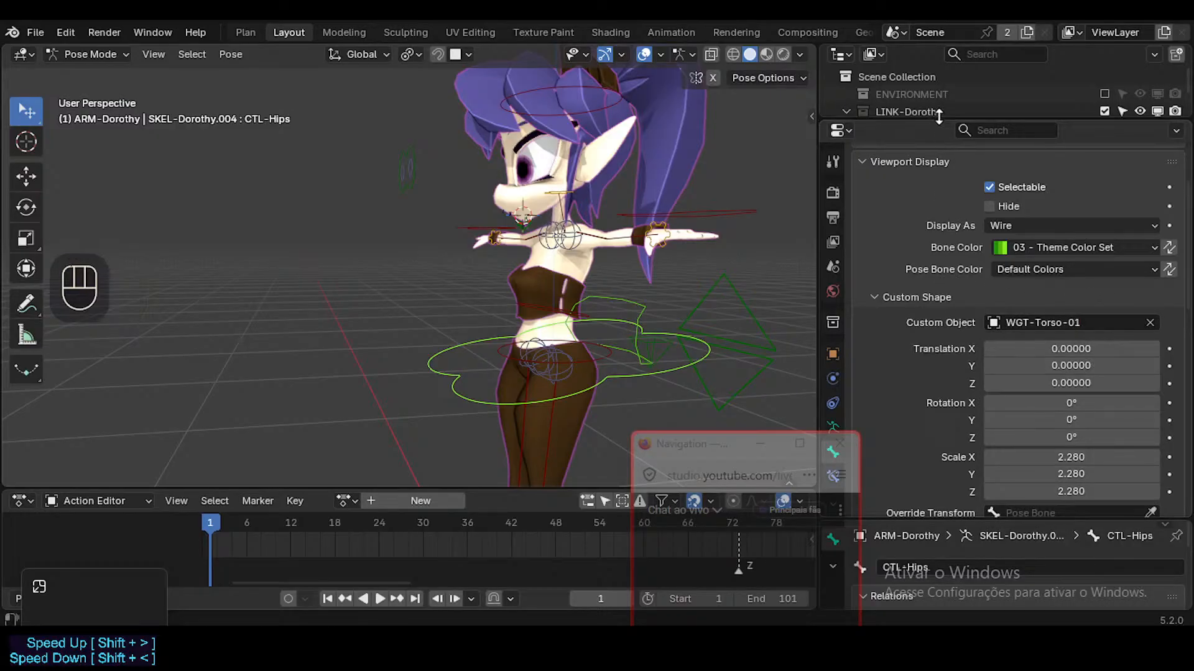
{"action": "left_click_drag", "start_coordinate": [939, 122], "coordinate": [946, 260]}
{"action": "scroll", "coordinate": [902, 118], "scroll_direction": "down", "scroll_amount": 2}
{"action": "scroll", "coordinate": [878, 155], "scroll_direction": "up", "scroll_amount": 2}
{"action": "left_click", "coordinate": [881, 147]}
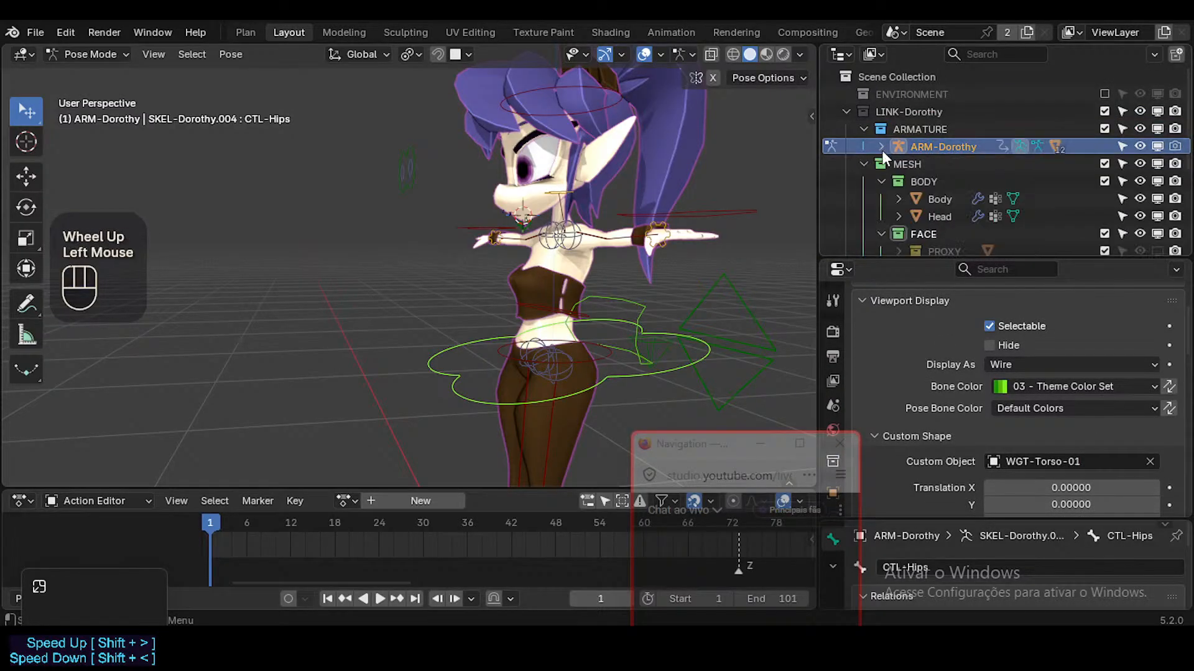
{"action": "left_click", "coordinate": [866, 128]}
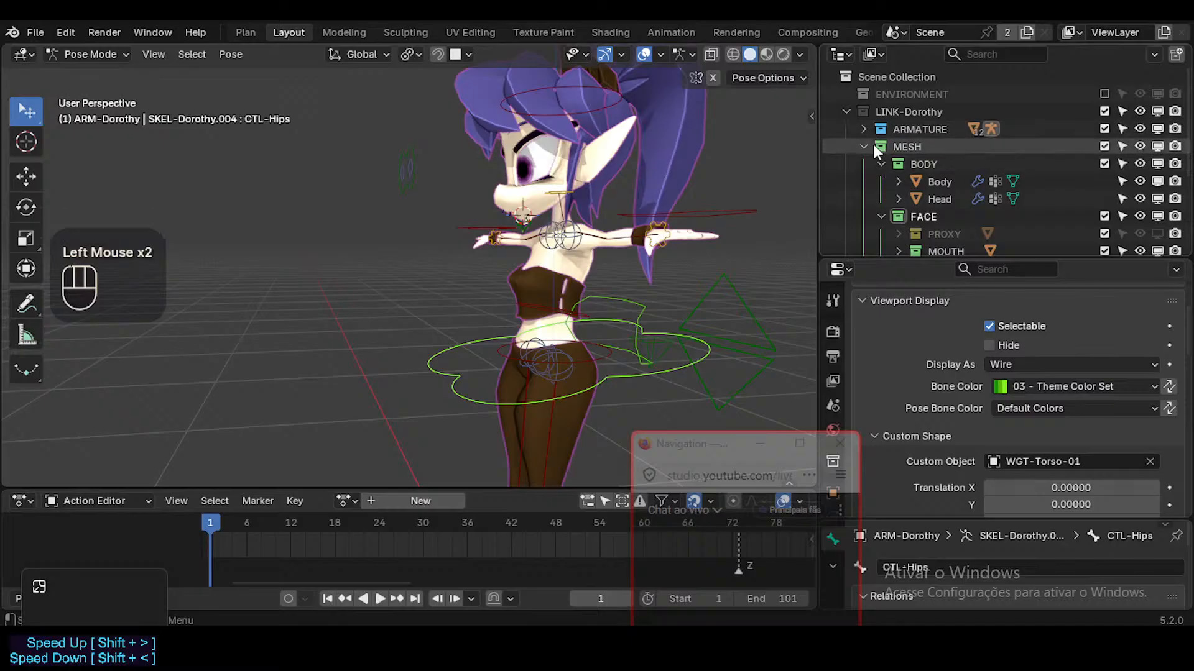
{"action": "left_click", "coordinate": [865, 147]}
{"action": "left_click", "coordinate": [1104, 163]}
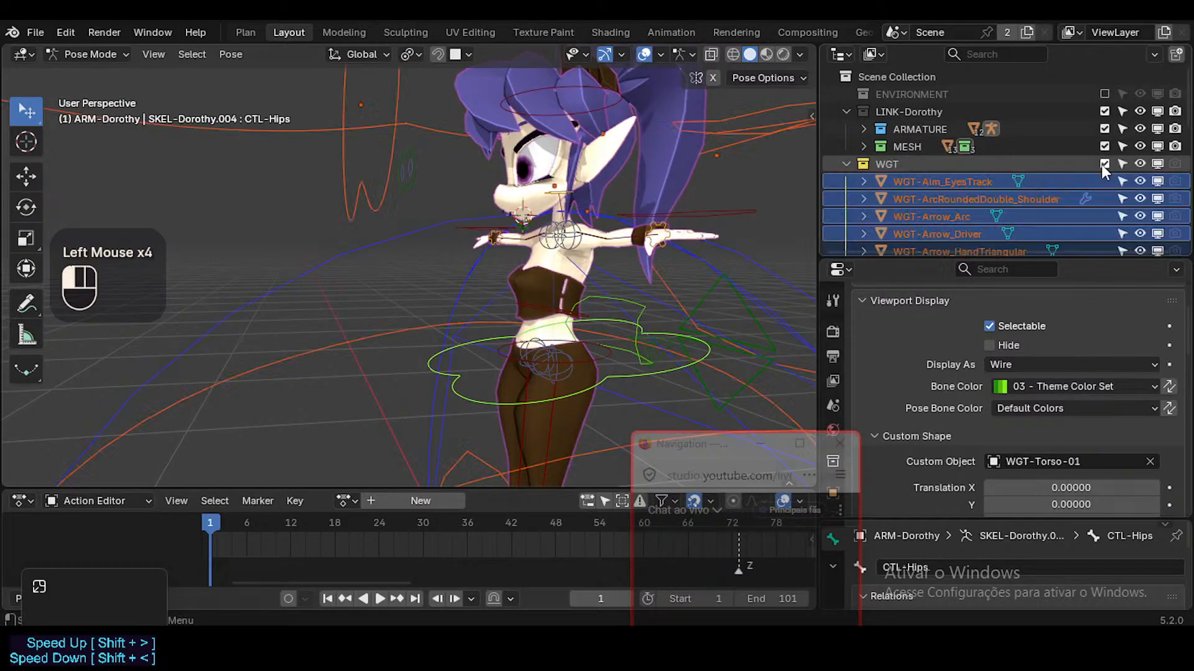
Look through the widget objects in the WGT collection, selecting WGT-Arrow_Arc and WGT-ArcRoundedDouble_Shoulder
{"action": "scroll", "coordinate": [956, 192], "scroll_direction": "down", "scroll_amount": 1}
{"action": "left_click", "coordinate": [956, 194]}
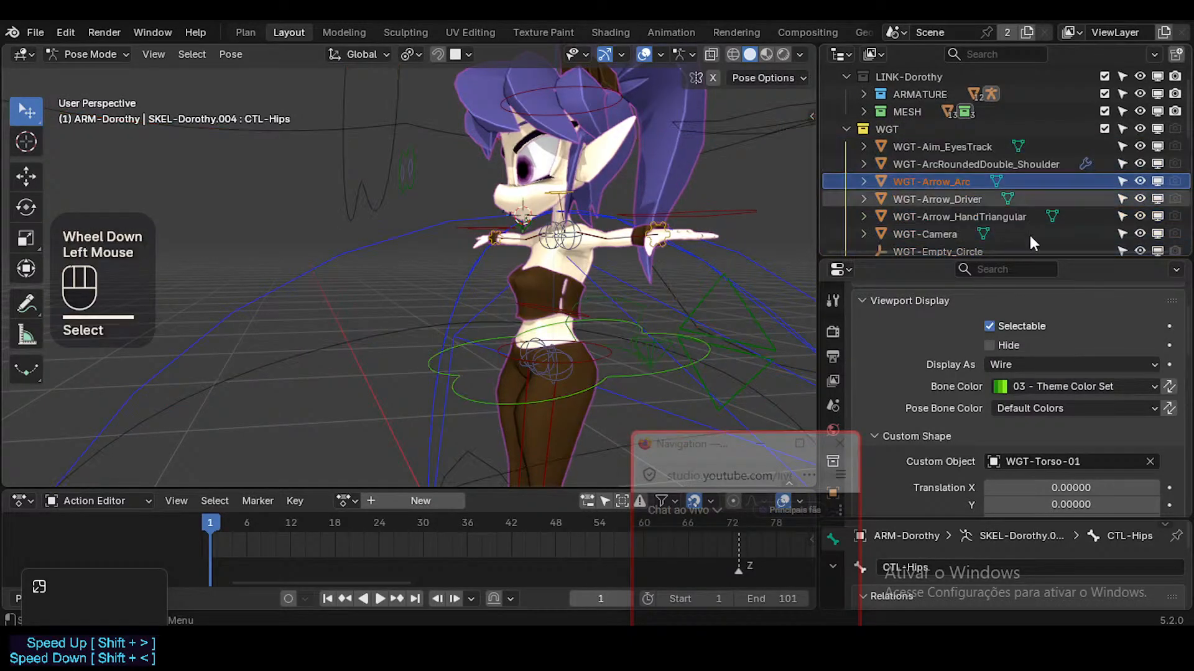
{"action": "key", "text": "Down"}
{"action": "key", "text": "Down"}
{"action": "key", "text": "Down"}
{"action": "left_click", "coordinate": [958, 164]}
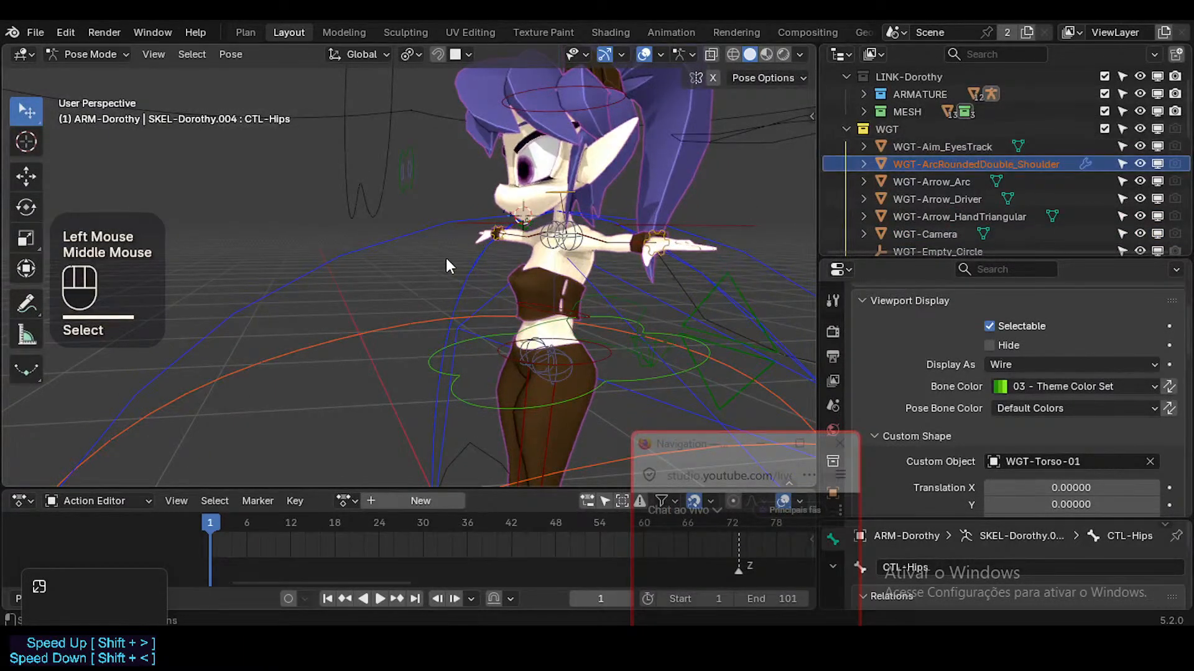
{"action": "key", "text": "KP_Decimal"}
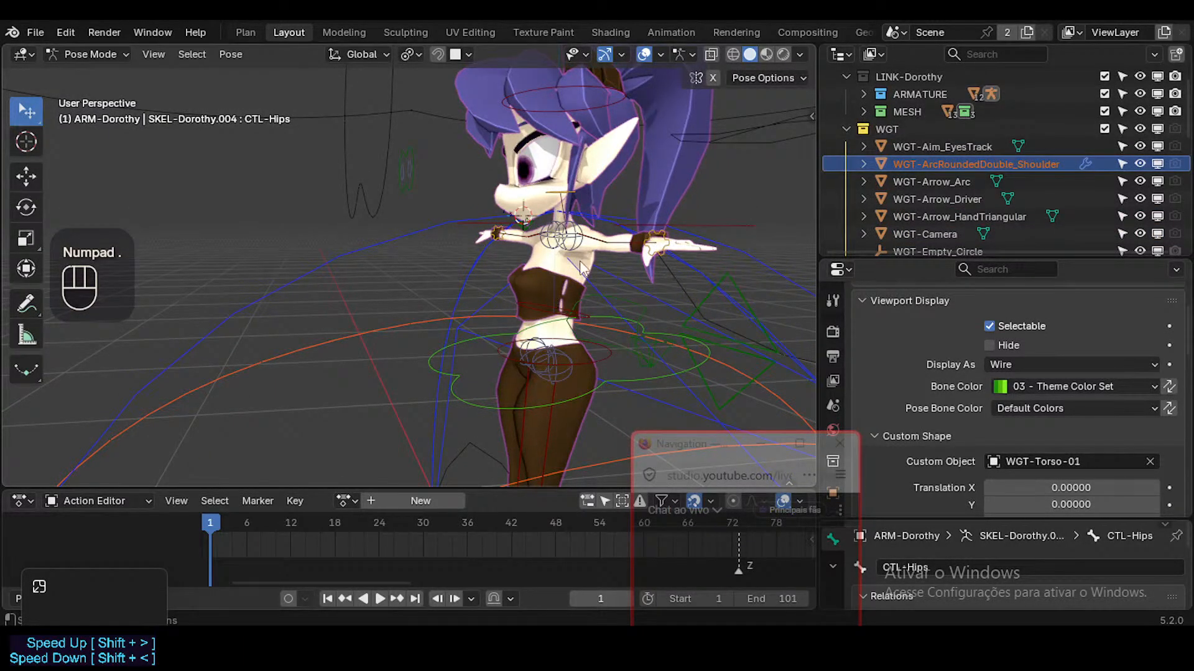
{"action": "left_click", "coordinate": [965, 179]}
{"action": "left_click", "coordinate": [937, 151]}
{"action": "left_click", "coordinate": [936, 163]}
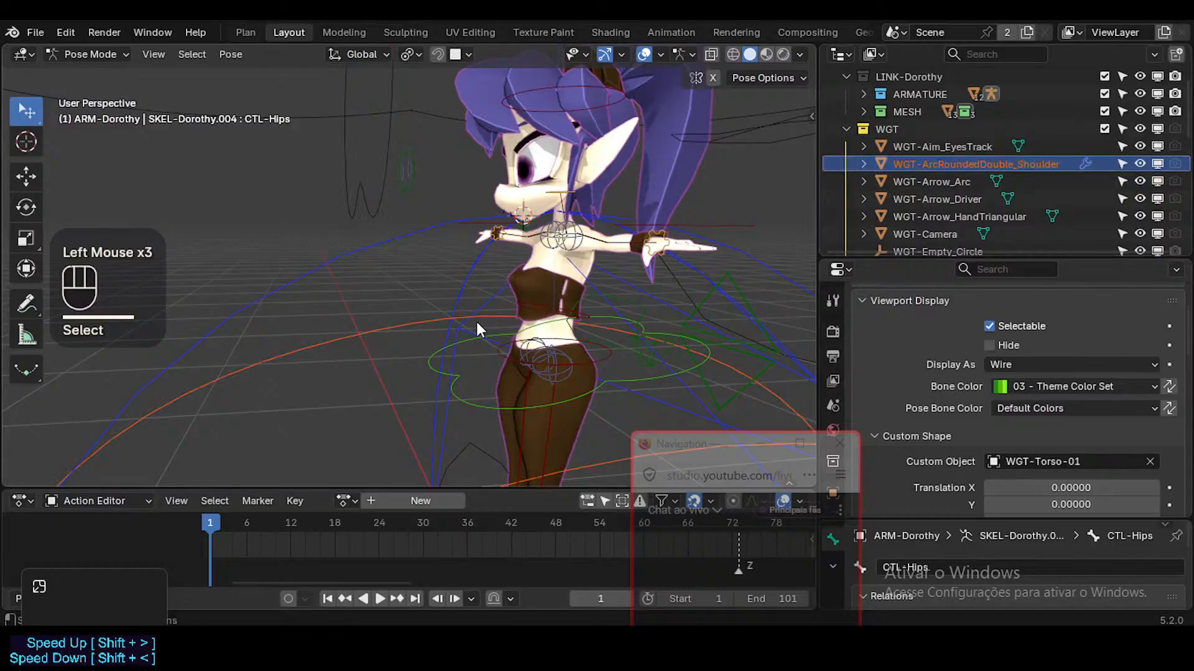
Try to frame and move the WGT-ArcRoundedDouble_Shoulder widget while still in Pose Mode
{"action": "scroll", "coordinate": [476, 323], "scroll_direction": "down", "scroll_amount": 1}
{"action": "scroll", "coordinate": [467, 330], "scroll_direction": "down", "scroll_amount": 1}
{"action": "middle_click_drag", "start_coordinate": [468, 330], "coordinate": [445, 274], "text": "shift"}
{"action": "scroll", "coordinate": [445, 320], "scroll_direction": "down", "scroll_amount": 1}
{"action": "scroll", "coordinate": [386, 309], "scroll_direction": "up", "scroll_amount": 1}
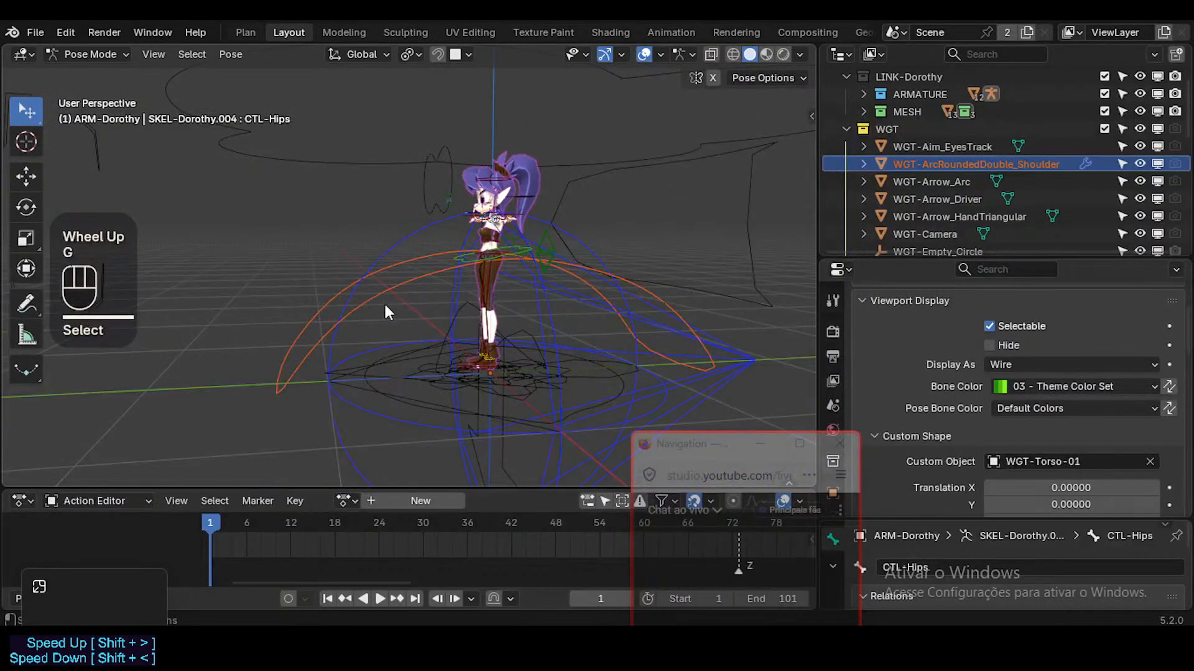
{"action": "left_click", "coordinate": [909, 167]}
{"action": "left_click", "coordinate": [909, 167]}
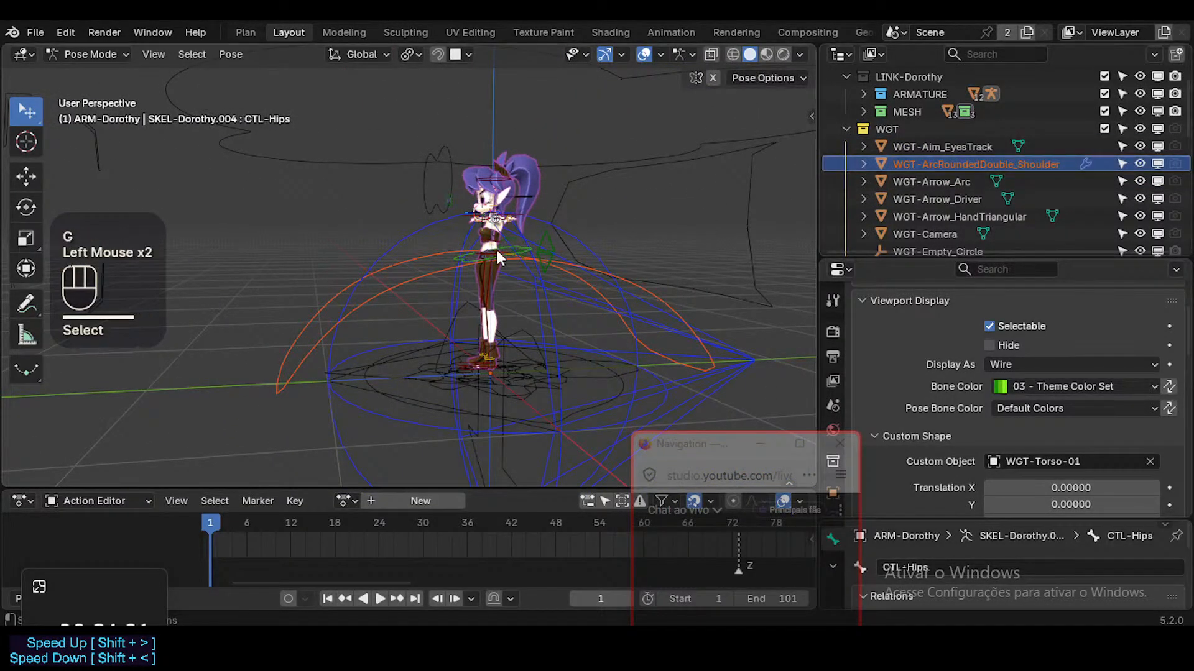
{"action": "key", "text": "KP_Decimal"}
{"action": "key", "text": "KP_Decimal"}
{"action": "key", "text": "KP_Decimal"}
{"action": "scroll", "coordinate": [485, 261], "scroll_direction": "down", "scroll_amount": 3}
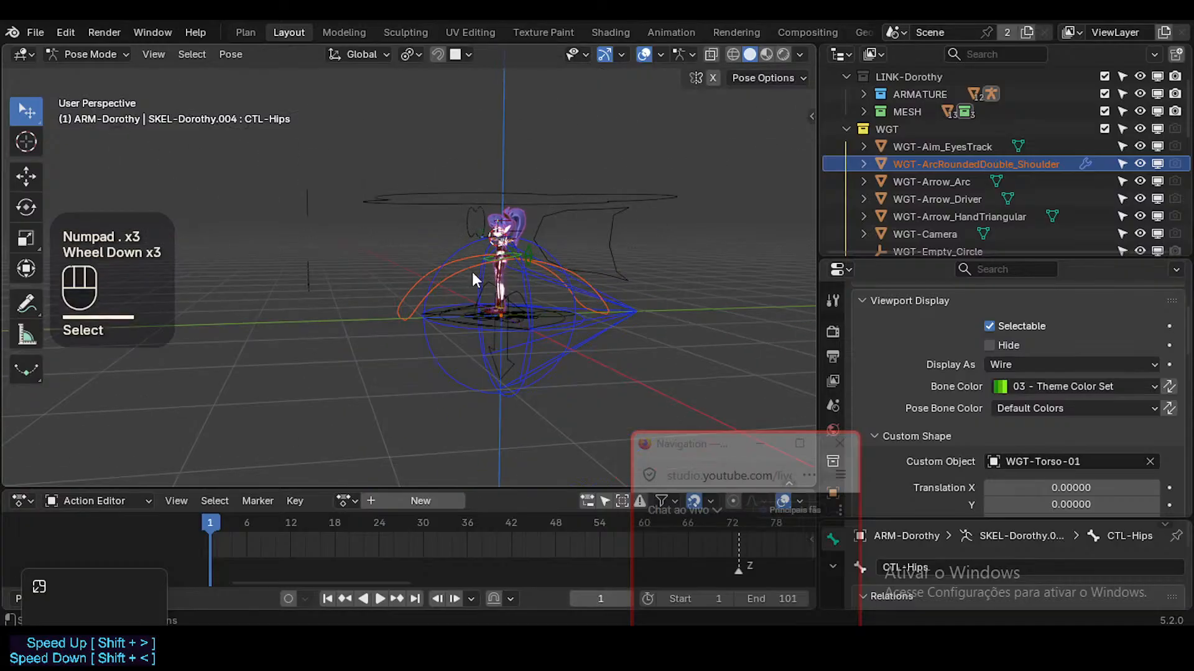
{"action": "scroll", "coordinate": [441, 289], "scroll_direction": "up", "scroll_amount": 1}
{"action": "scroll", "coordinate": [423, 305], "scroll_direction": "down", "scroll_amount": 1}
{"action": "middle_click_drag", "start_coordinate": [419, 309], "coordinate": [474, 341]}
{"action": "key", "text": "g"}
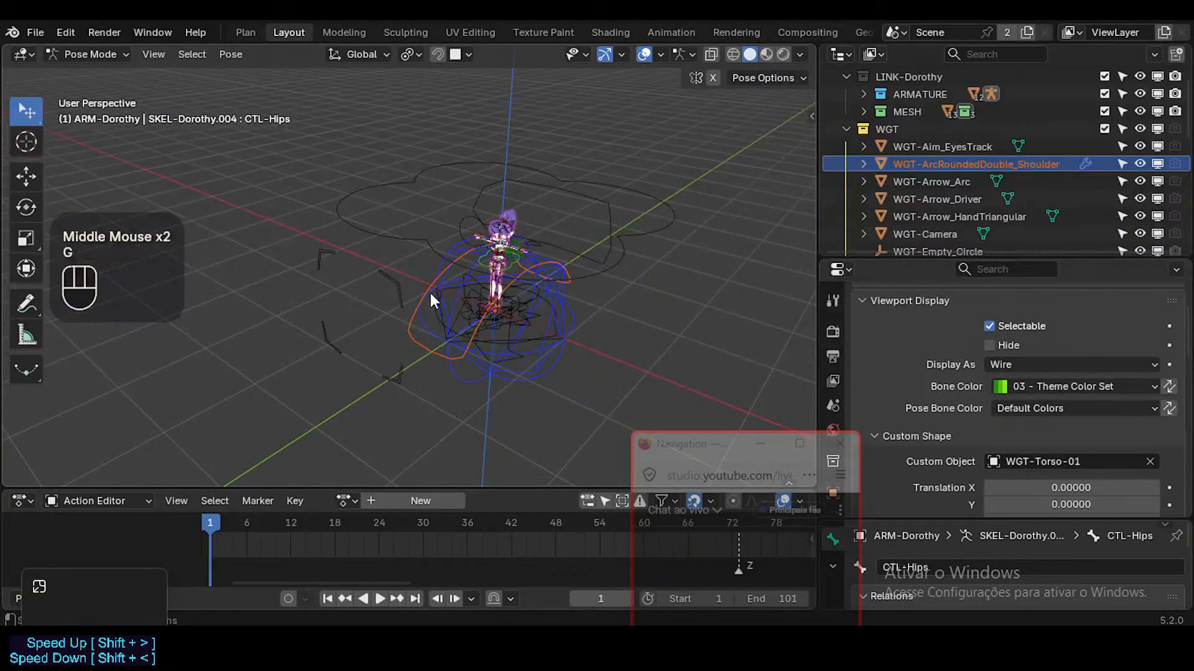
{"action": "key", "text": "Escape"}
Reselect WGT-ArcRoundedDouble_Shoulder, try to isolate it by hiding the unselected elements, and undo the hiding
{"action": "left_click", "coordinate": [417, 321]}
{"action": "key", "text": "alt+a"}
{"action": "left_click", "coordinate": [902, 161]}
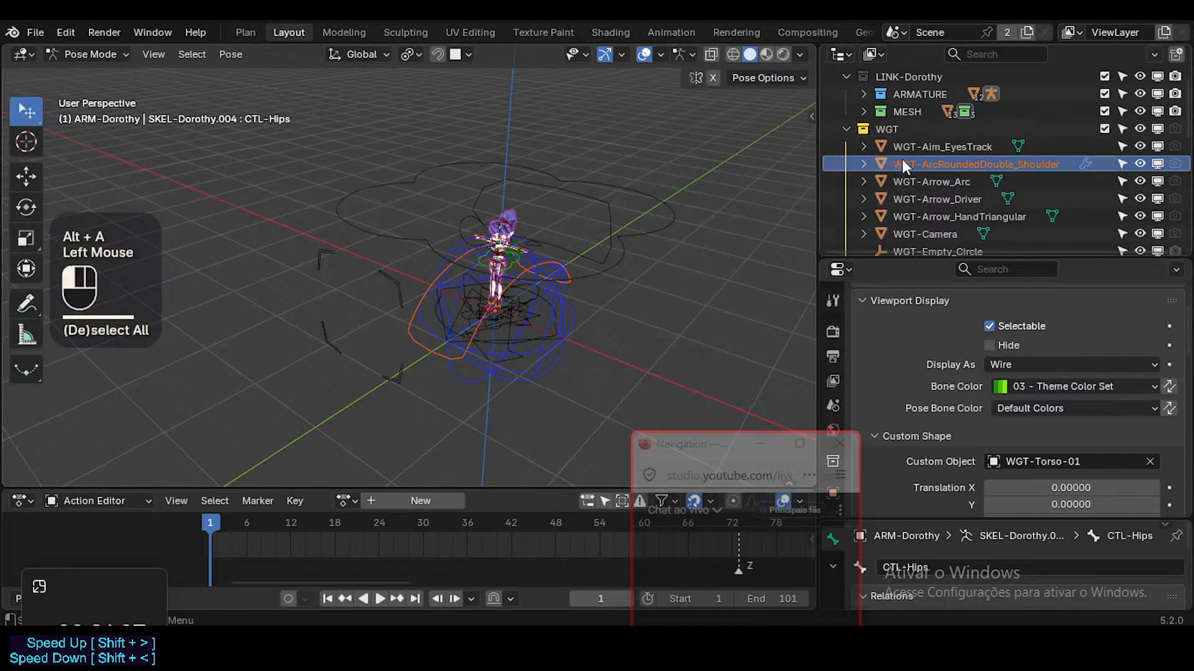
{"action": "scroll", "coordinate": [954, 180], "scroll_direction": "up", "scroll_amount": 2}
{"action": "scroll", "coordinate": [953, 178], "scroll_direction": "up", "scroll_amount": 1}
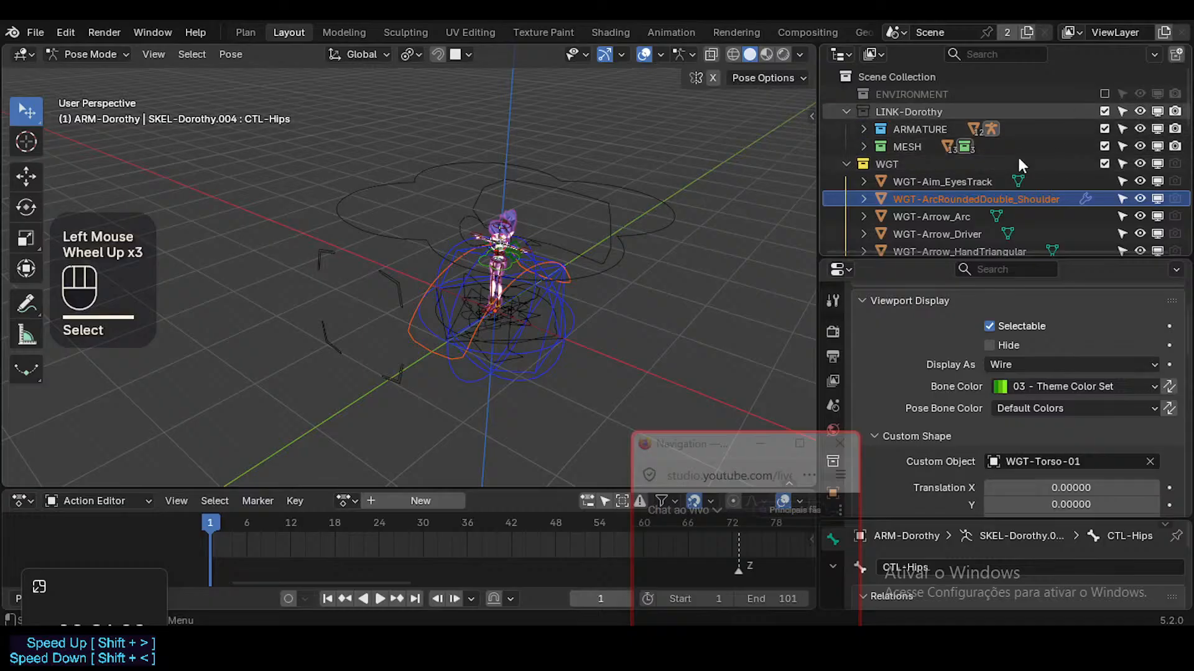
{"action": "left_click", "coordinate": [950, 215]}
{"action": "left_click", "coordinate": [951, 215]}
{"action": "left_click", "coordinate": [957, 199]}
{"action": "scroll", "coordinate": [568, 297], "scroll_direction": "up", "scroll_amount": 2}
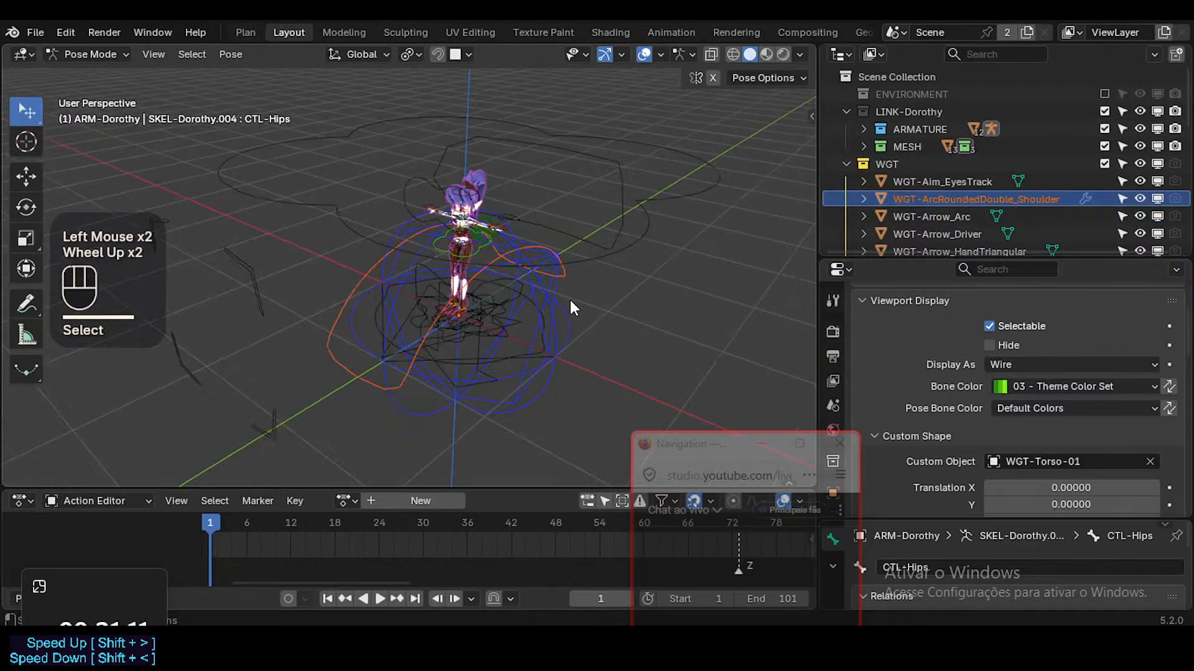
{"action": "middle_click_drag", "start_coordinate": [569, 297], "coordinate": [412, 266]}
{"action": "scroll", "coordinate": [464, 326], "scroll_direction": "up", "scroll_amount": 2}
{"action": "key", "text": "shift+h"}
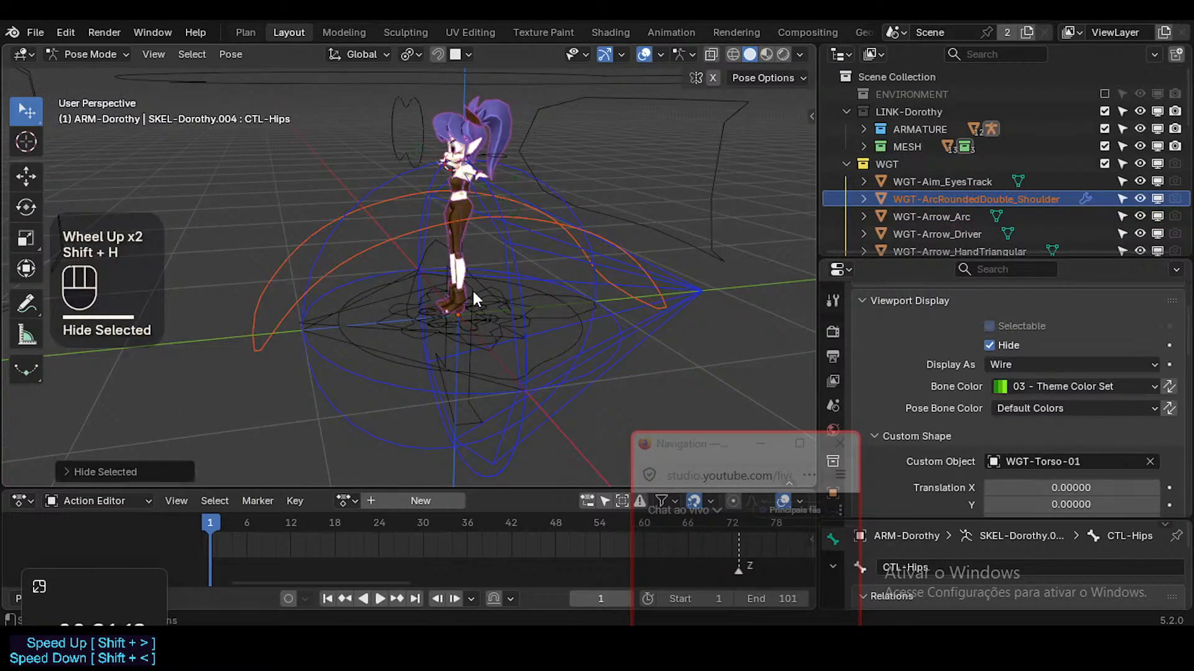
{"action": "key", "text": "ctrl+z"}
Switch ARM-Dorothy to Object Mode and make the WGT-ArcRoundedDouble_Shoulder widget the active object
{"action": "key", "text": "ctrl+Tab"}
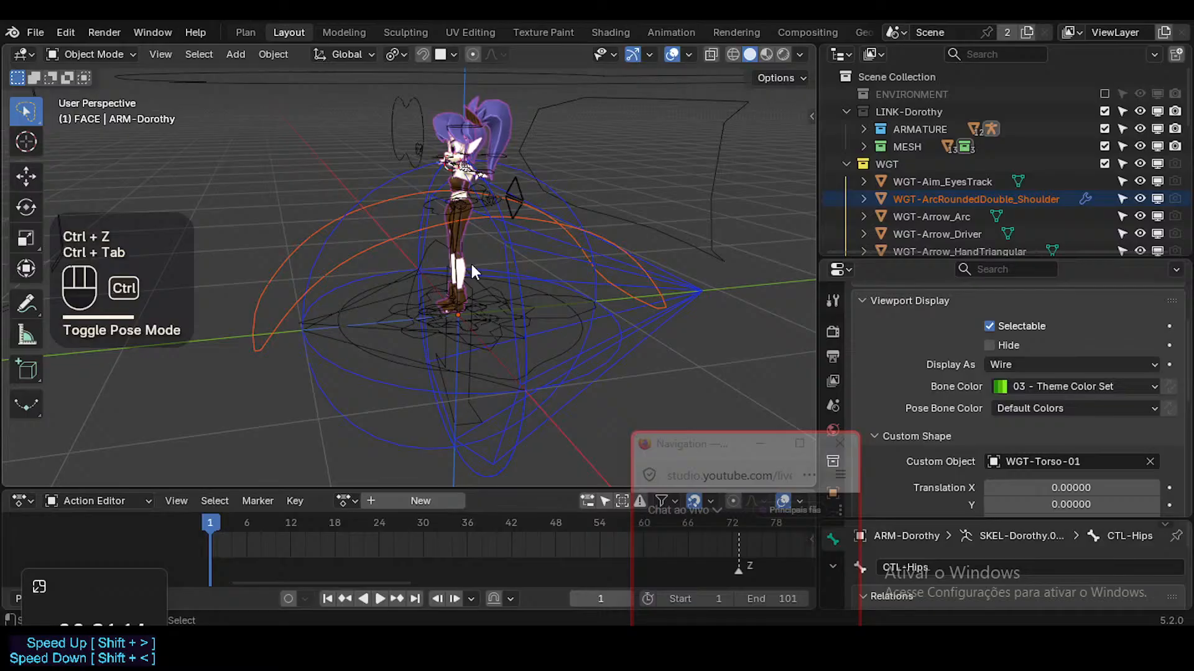
{"action": "left_click", "coordinate": [954, 200]}
{"action": "middle_click_drag", "start_coordinate": [544, 295], "coordinate": [733, 224]}
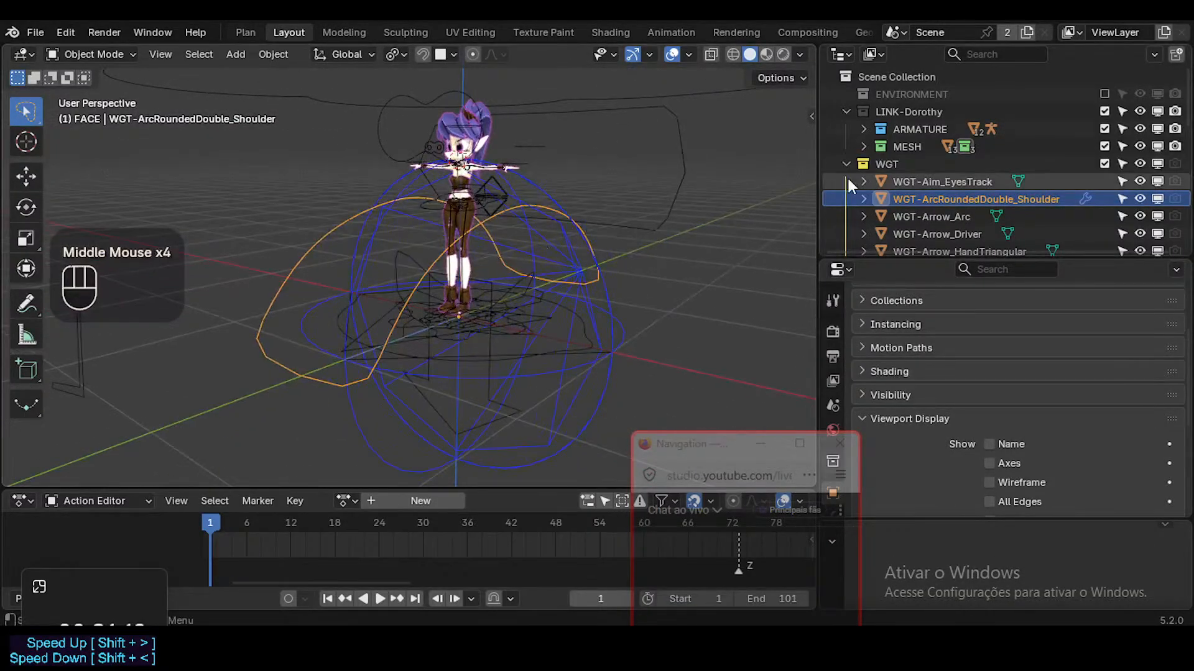
{"action": "left_click", "coordinate": [947, 210]}
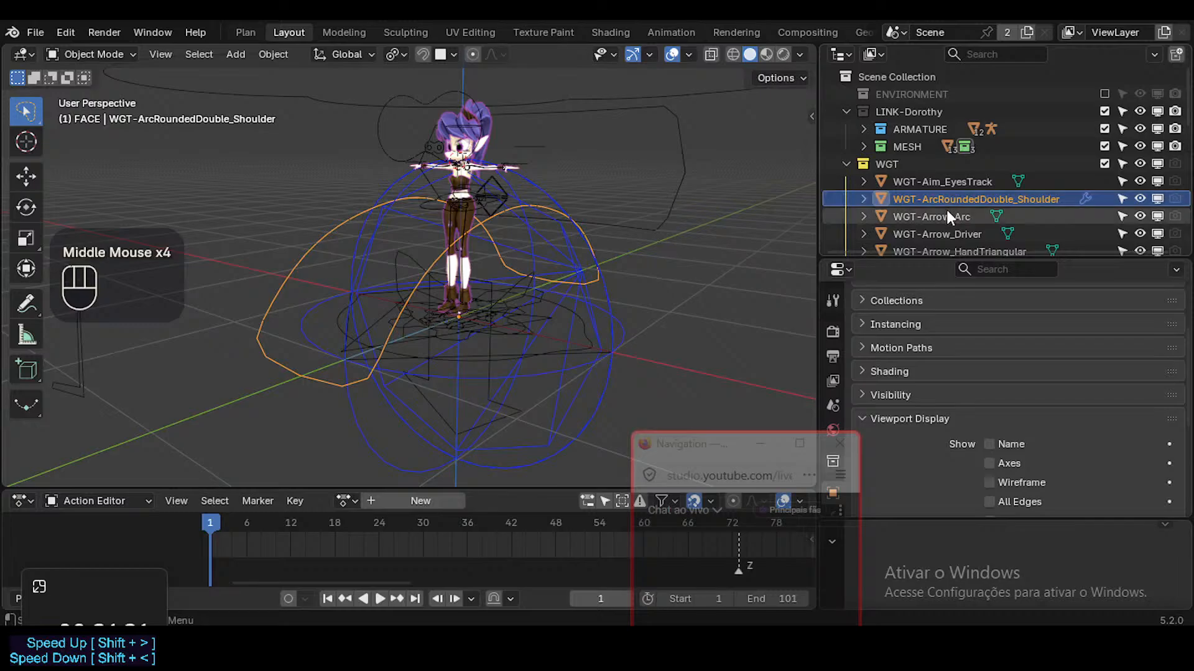
Look through the shapes of the widget objects in the WGT collection from WGT-Arrow_Arc to WGT-Hips
{"action": "scroll", "coordinate": [978, 199], "scroll_direction": "down", "scroll_amount": 1}
{"action": "scroll", "coordinate": [982, 206], "scroll_direction": "up", "scroll_amount": 1}
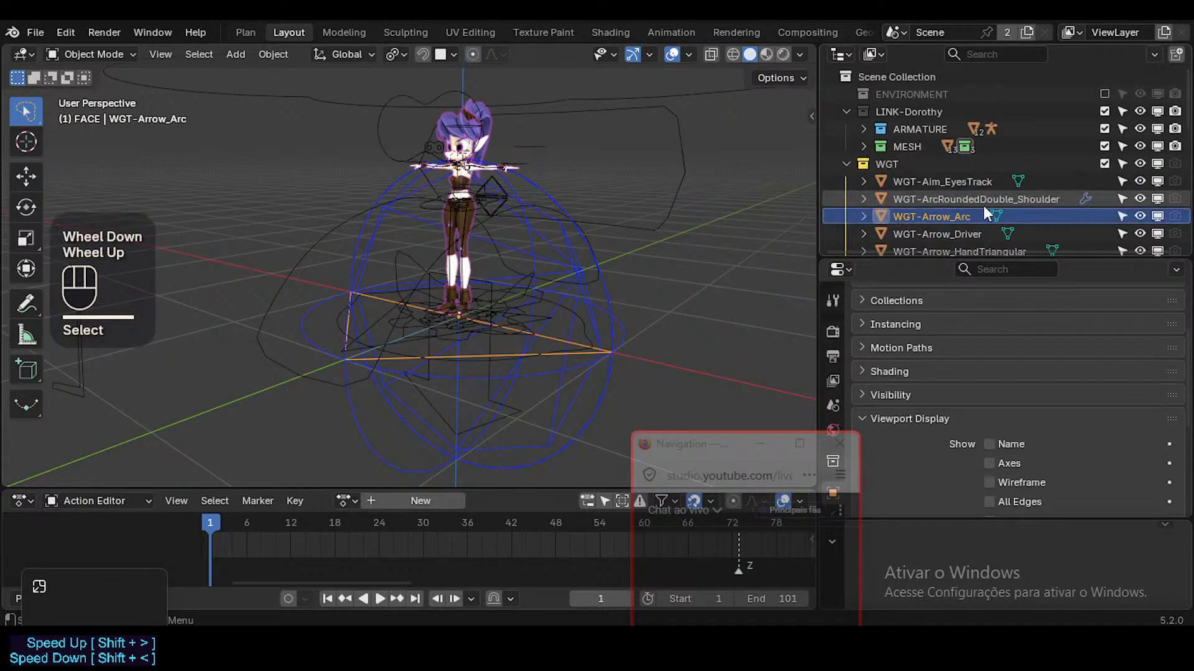
{"action": "key", "text": "Down"}
{"action": "scroll", "coordinate": [998, 193], "scroll_direction": "down", "scroll_amount": 2}
{"action": "key", "text": "Down"}
{"action": "key", "text": "Down"}
{"action": "key", "text": "Down"}
{"action": "key", "text": "Down"}
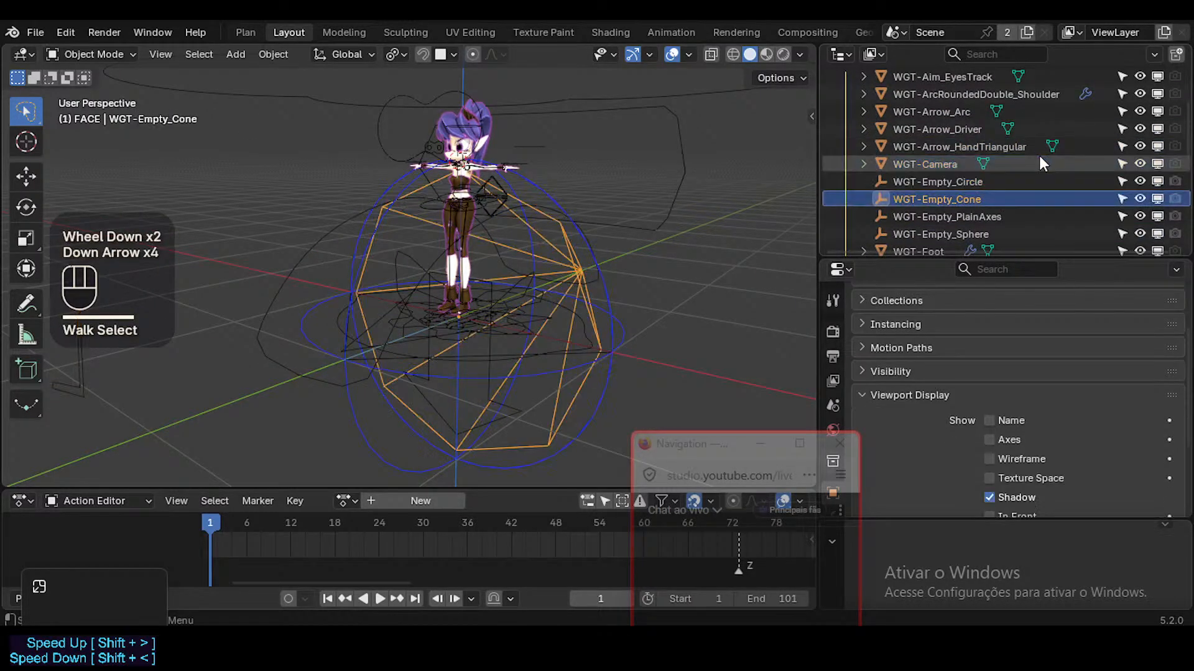
{"action": "key", "text": "Up"}
{"action": "scroll", "coordinate": [1019, 181], "scroll_direction": "down", "scroll_amount": 2}
{"action": "key", "text": "Down"}
{"action": "key", "text": "Down"}
{"action": "key", "text": "Down"}
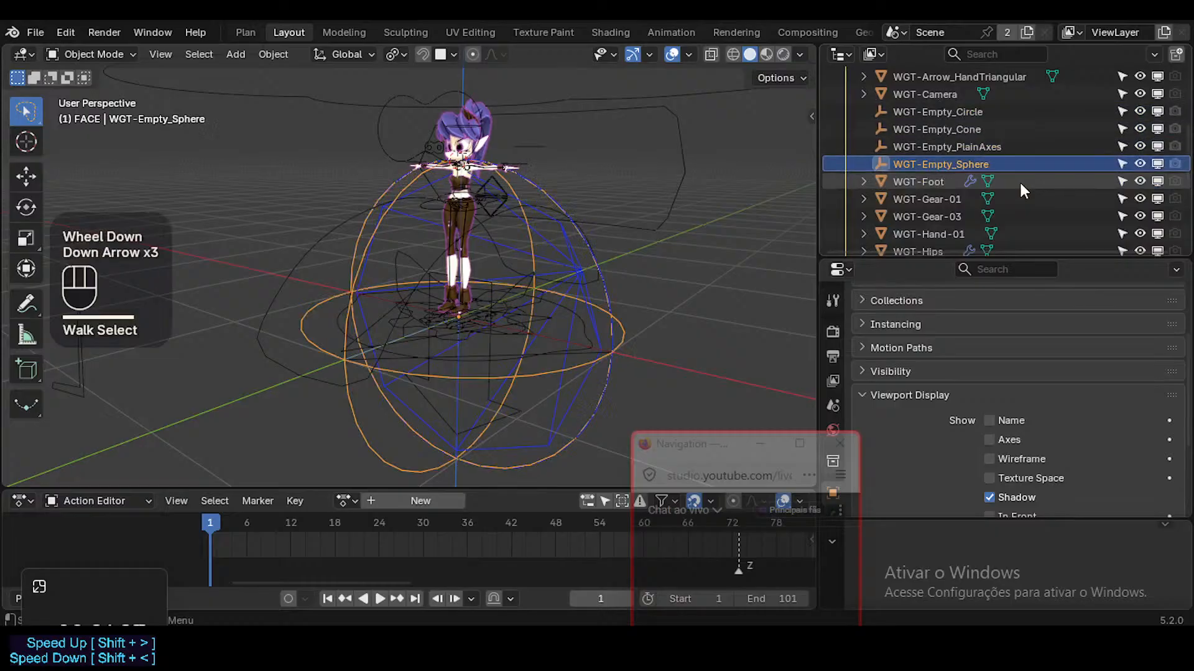
{"action": "key", "text": "Down"}
{"action": "scroll", "coordinate": [1021, 181], "scroll_direction": "up", "scroll_amount": 1}
{"action": "key", "text": "Down"}
{"action": "key", "text": "Down"}
{"action": "key", "text": "Down"}
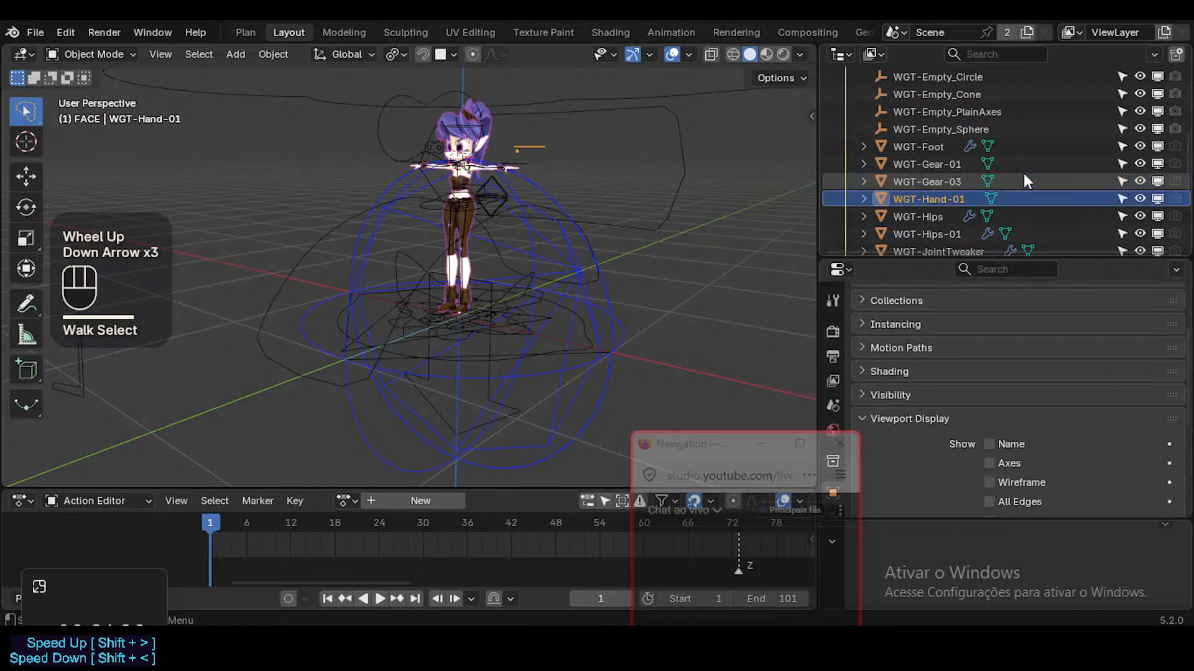
{"action": "key", "text": "Down"}
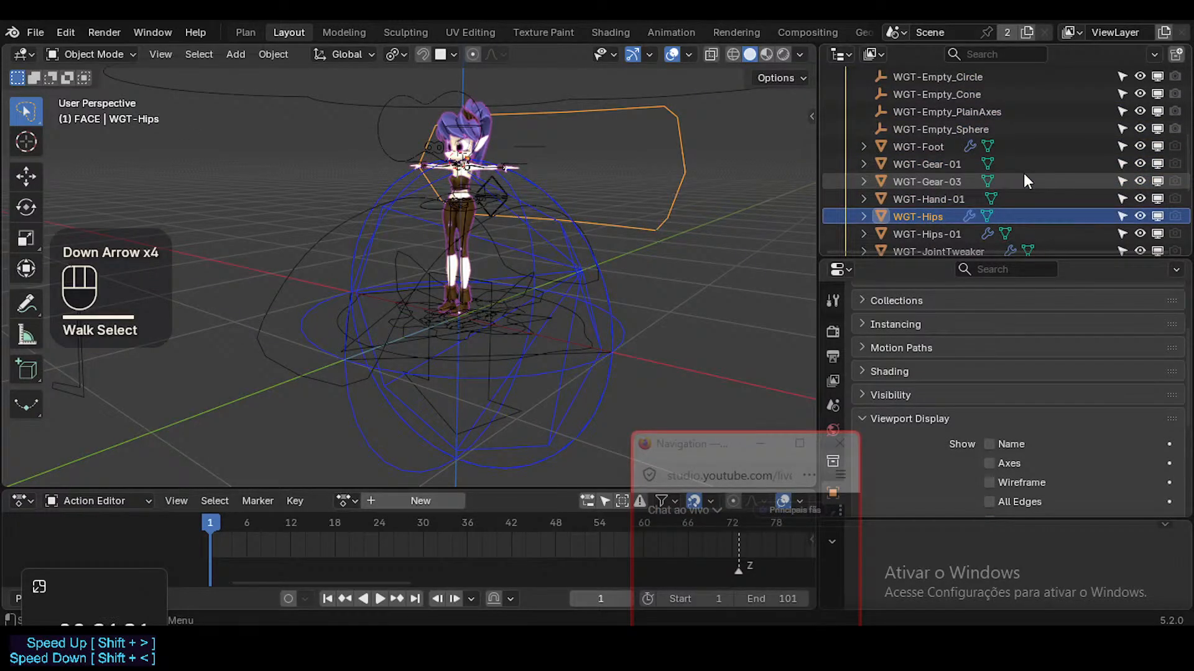
Examine the shapes of the WGT-Hips-01 and WGT-JointTweaker widgets from several angles
{"action": "key", "text": "Down"}
{"action": "scroll", "coordinate": [636, 259], "scroll_direction": "down", "scroll_amount": 1}
{"action": "mouse_move", "coordinate": [635, 261]}
{"action": "middle_mouse_down"}
{"action": "mouse_move", "coordinate": [614, 287]}
{"action": "mouse_move", "coordinate": [609, 342]}
{"action": "mouse_move", "coordinate": [632, 265]}
{"action": "middle_mouse_up"}
{"action": "middle_click_drag", "start_coordinate": [556, 291], "coordinate": [474, 310]}
{"action": "key", "text": "Down"}
{"action": "key", "text": "Down"}
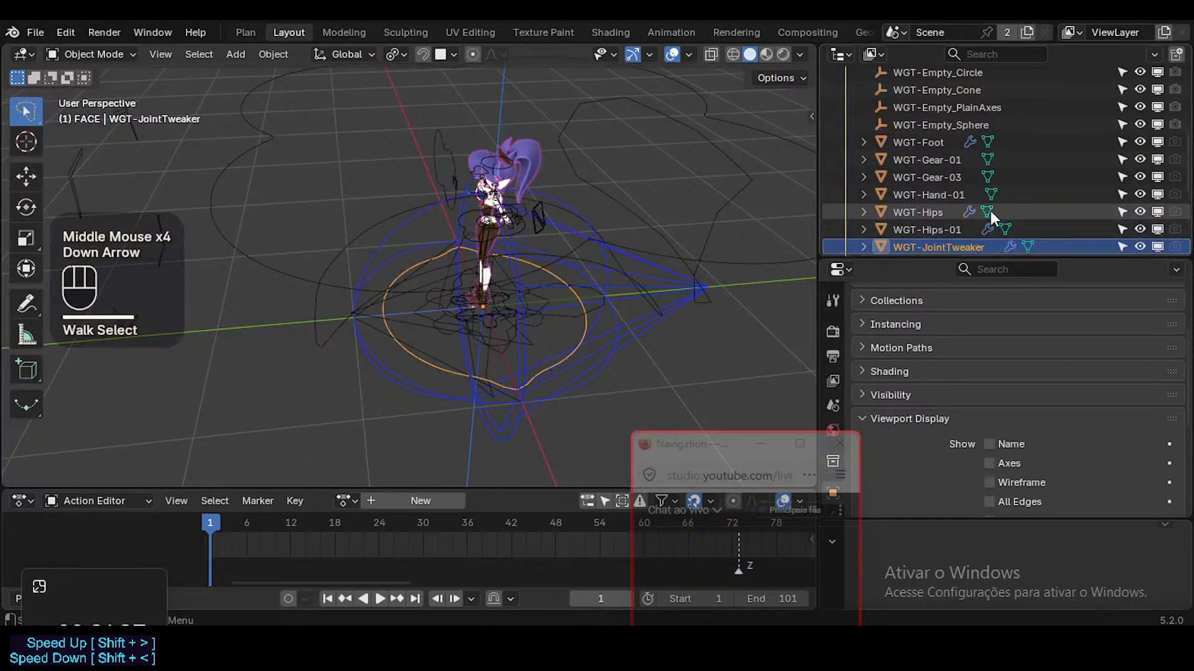
{"action": "key", "text": "Up"}
{"action": "scroll", "coordinate": [435, 262], "scroll_direction": "down", "scroll_amount": 1}
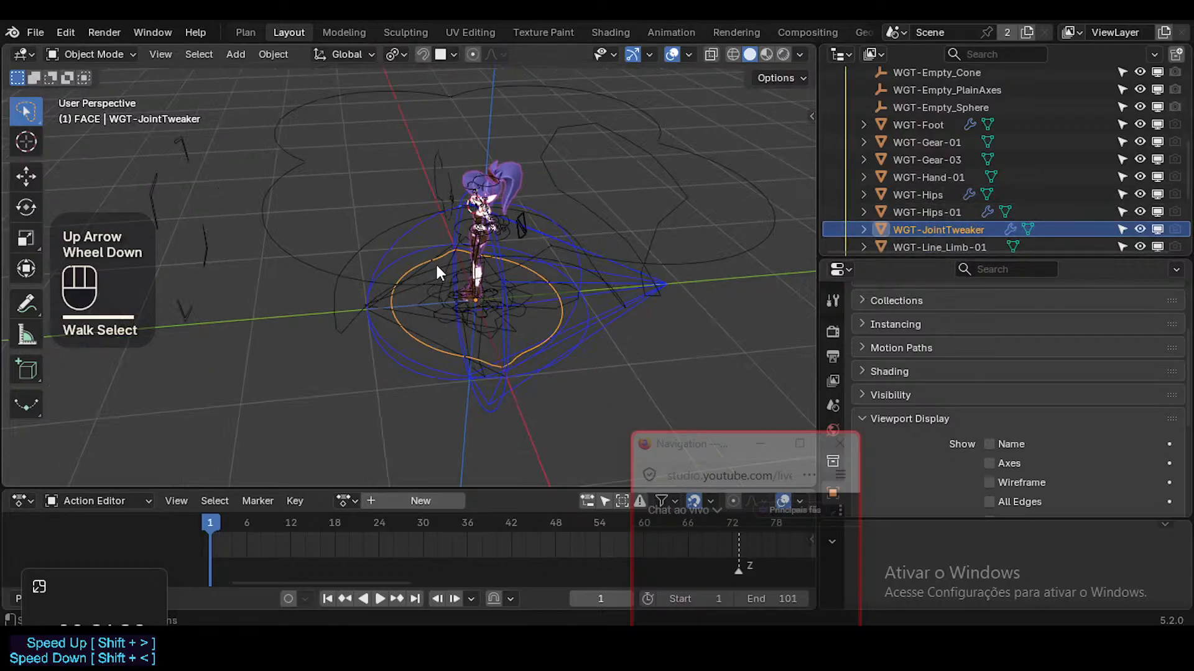
{"action": "middle_click_drag", "start_coordinate": [436, 263], "coordinate": [644, 153]}
{"action": "scroll", "coordinate": [971, 197], "scroll_direction": "down", "scroll_amount": 5}
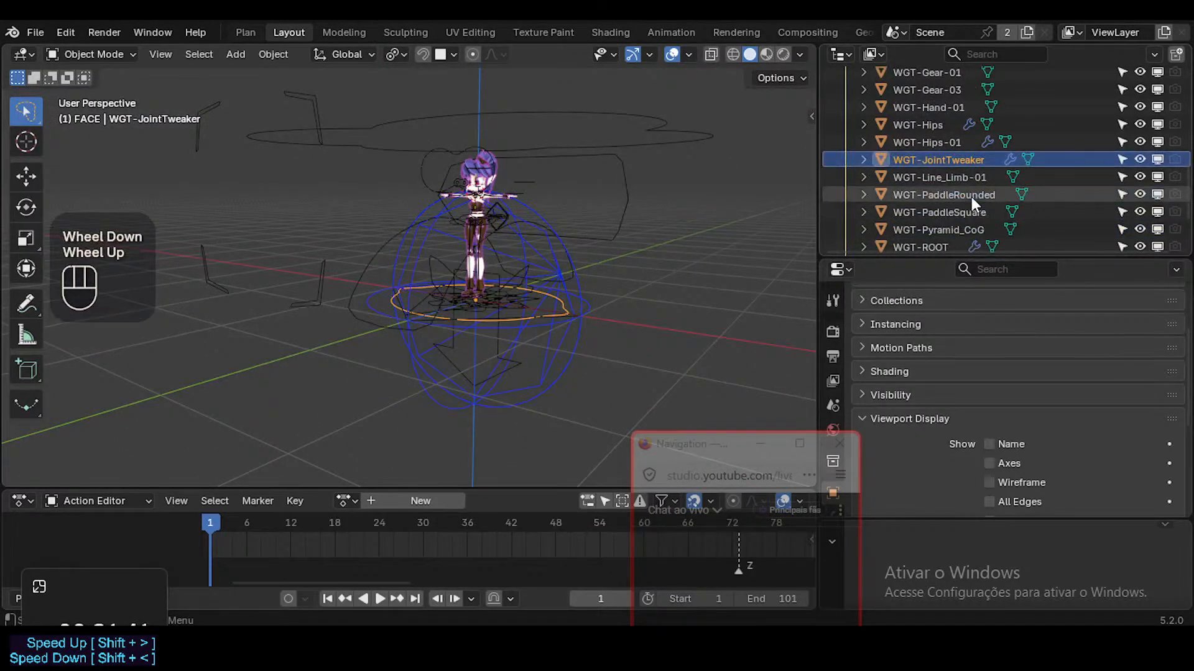
Look through the remaining widgets down to WGT-Torso-01 and examine that widget's shape around the character
{"action": "left_click", "coordinate": [960, 110]}
{"action": "key", "text": "Down"}
{"action": "key", "text": "Down"}
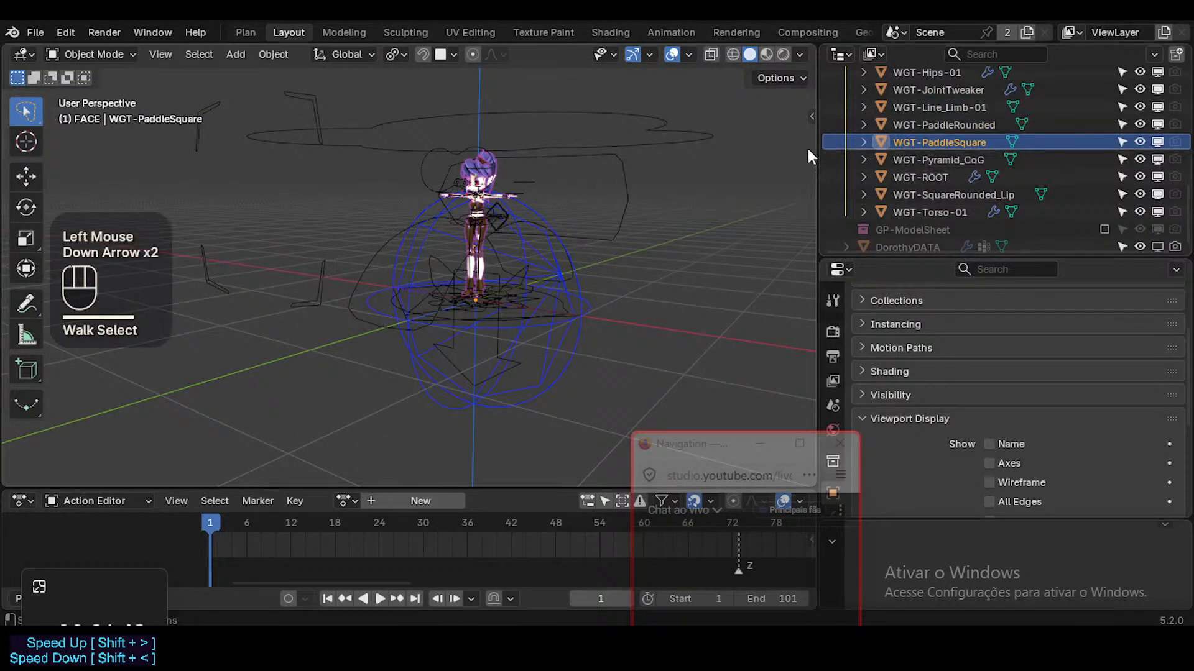
{"action": "key", "text": "Up"}
{"action": "key", "text": "Up"}
{"action": "left_click", "coordinate": [939, 149]}
{"action": "key", "text": "Down"}
{"action": "key", "text": "Down"}
{"action": "key", "text": "Down"}
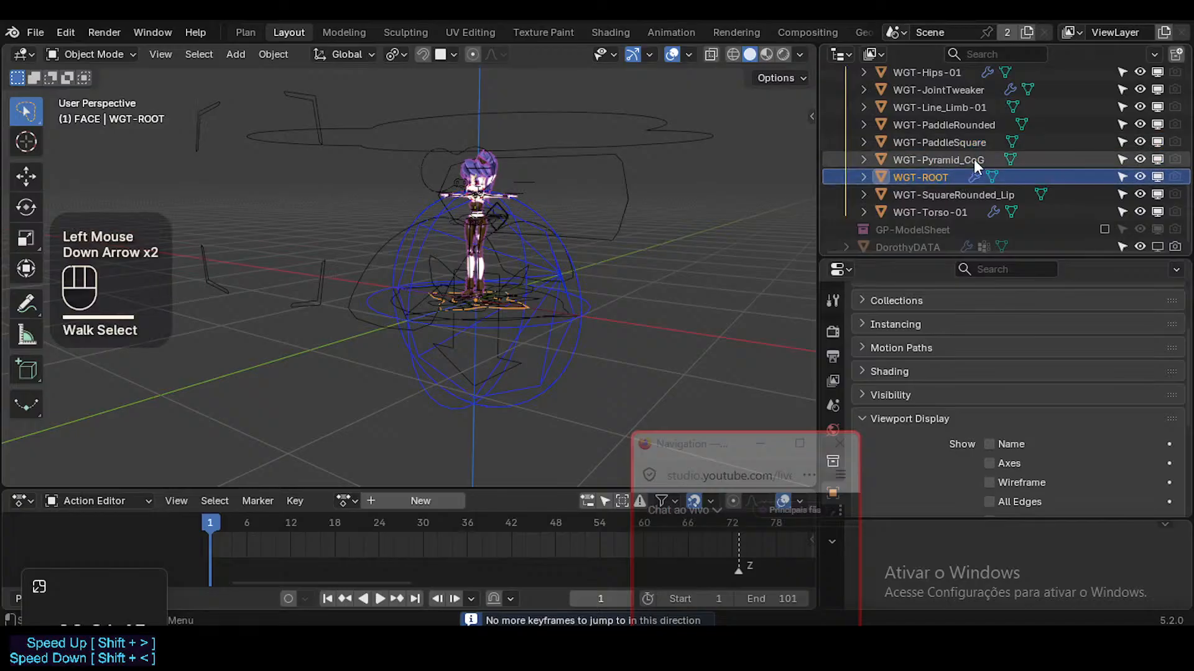
{"action": "key", "text": "Down"}
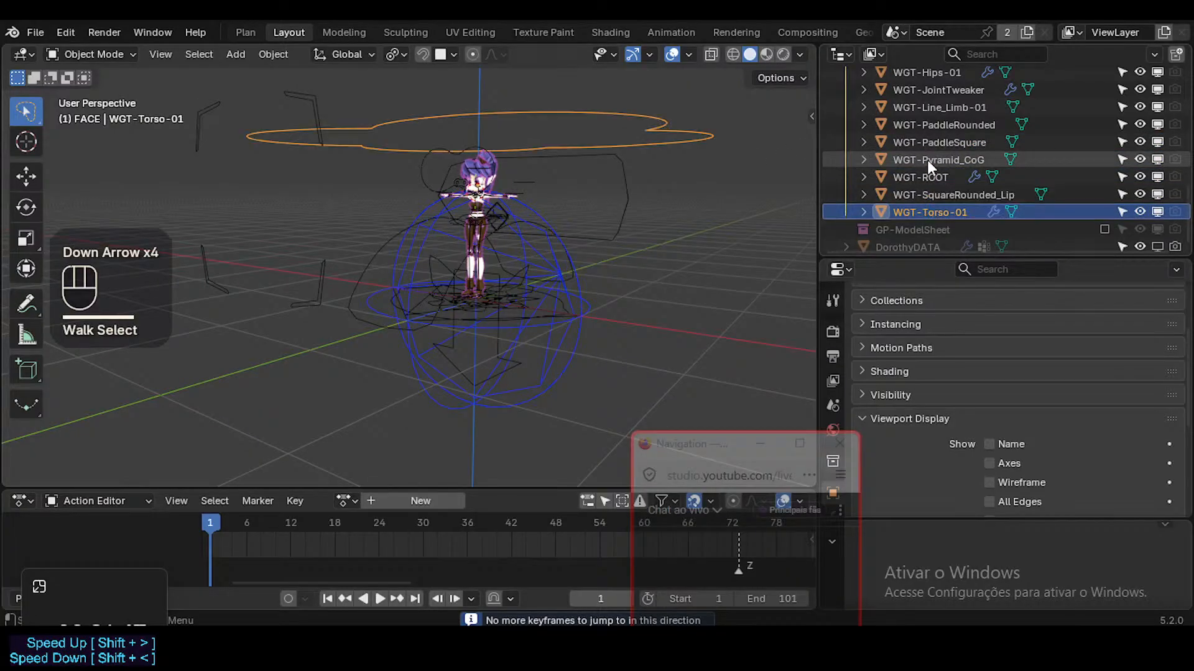
{"action": "middle_click_drag", "start_coordinate": [663, 163], "coordinate": [602, 244]}
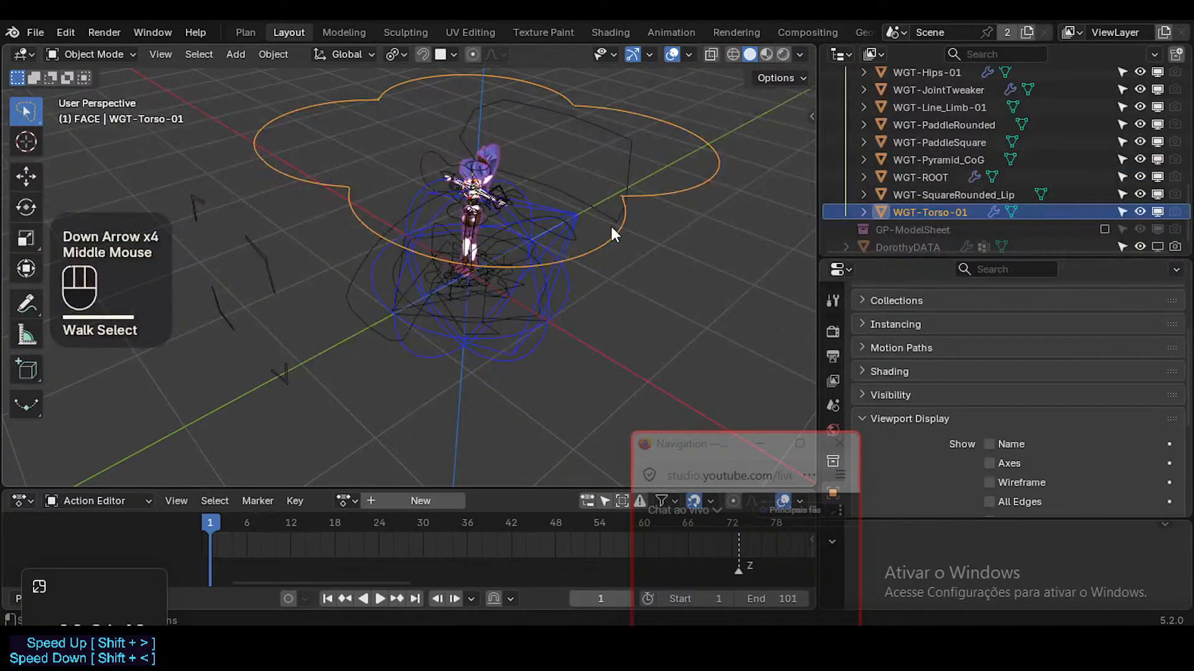
{"action": "middle_click_drag", "start_coordinate": [530, 253], "coordinate": [601, 224]}
{"action": "scroll", "coordinate": [578, 232], "scroll_direction": "up", "scroll_amount": 1}
{"action": "scroll", "coordinate": [576, 231], "scroll_direction": "up", "scroll_amount": 2}
{"action": "scroll", "coordinate": [636, 229], "scroll_direction": "down", "scroll_amount": 5}
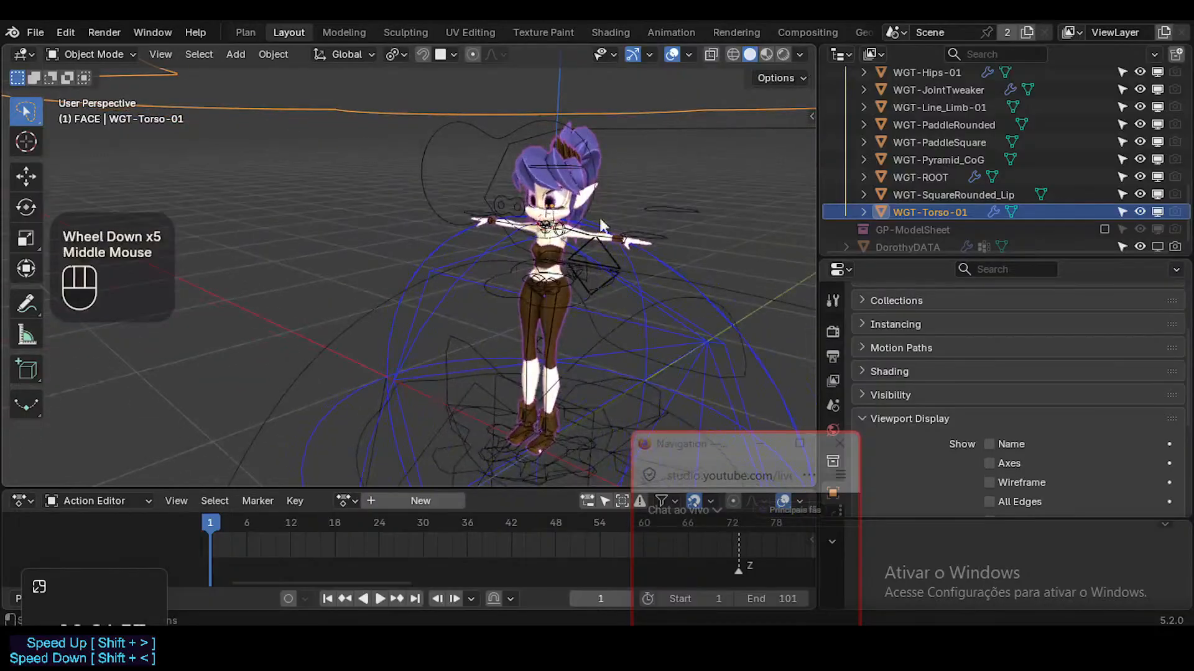
{"action": "scroll", "coordinate": [621, 195], "scroll_direction": "down", "scroll_amount": 1}
Review the WGT-ROOT, WGT-PaddleSquare, WGT-PaddleRounded and WGT-SquareRounded_Lip widget shapes again
{"action": "left_click", "coordinate": [914, 193]}
{"action": "left_click", "coordinate": [914, 177]}
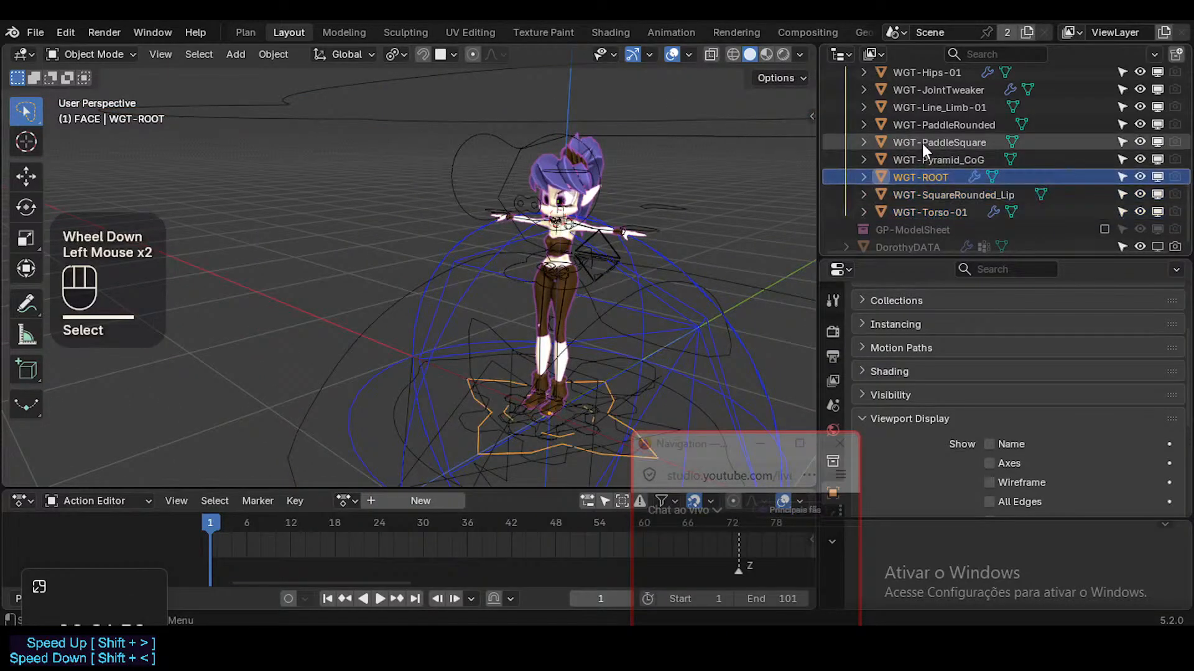
{"action": "left_click", "coordinate": [922, 144]}
{"action": "left_click", "coordinate": [920, 126]}
{"action": "scroll", "coordinate": [958, 149], "scroll_direction": "up", "scroll_amount": 1}
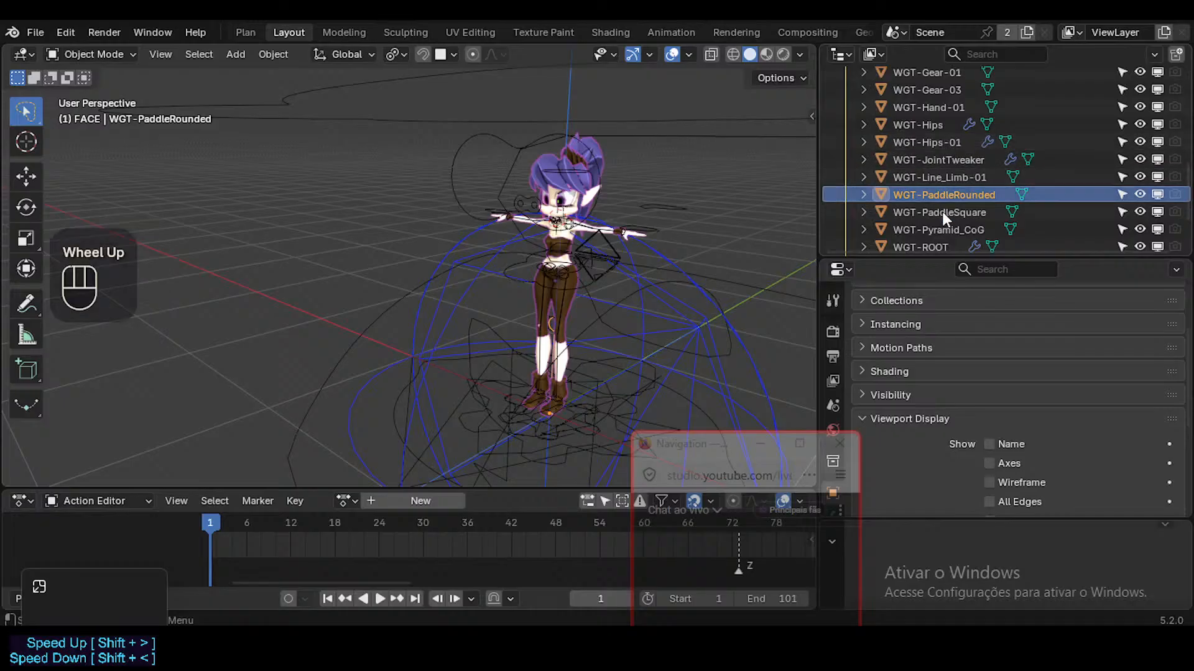
{"action": "scroll", "coordinate": [944, 220], "scroll_direction": "down", "scroll_amount": 1}
{"action": "left_click", "coordinate": [950, 179]}
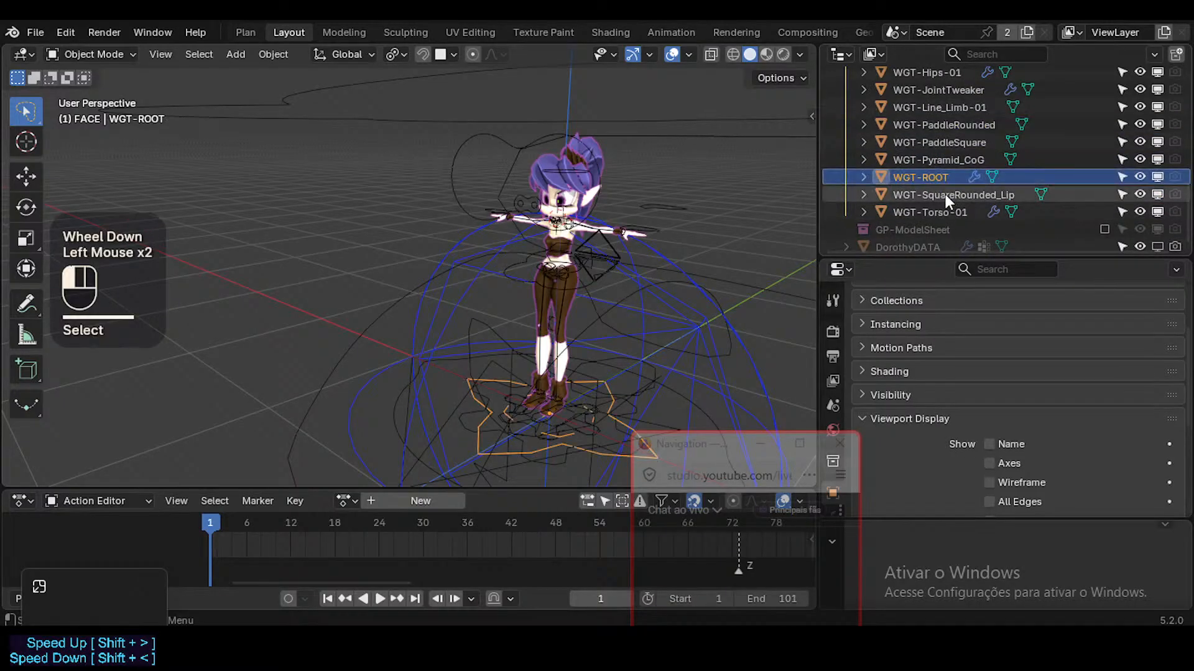
{"action": "left_click", "coordinate": [945, 194]}
{"action": "scroll", "coordinate": [956, 174], "scroll_direction": "up", "scroll_amount": 7}
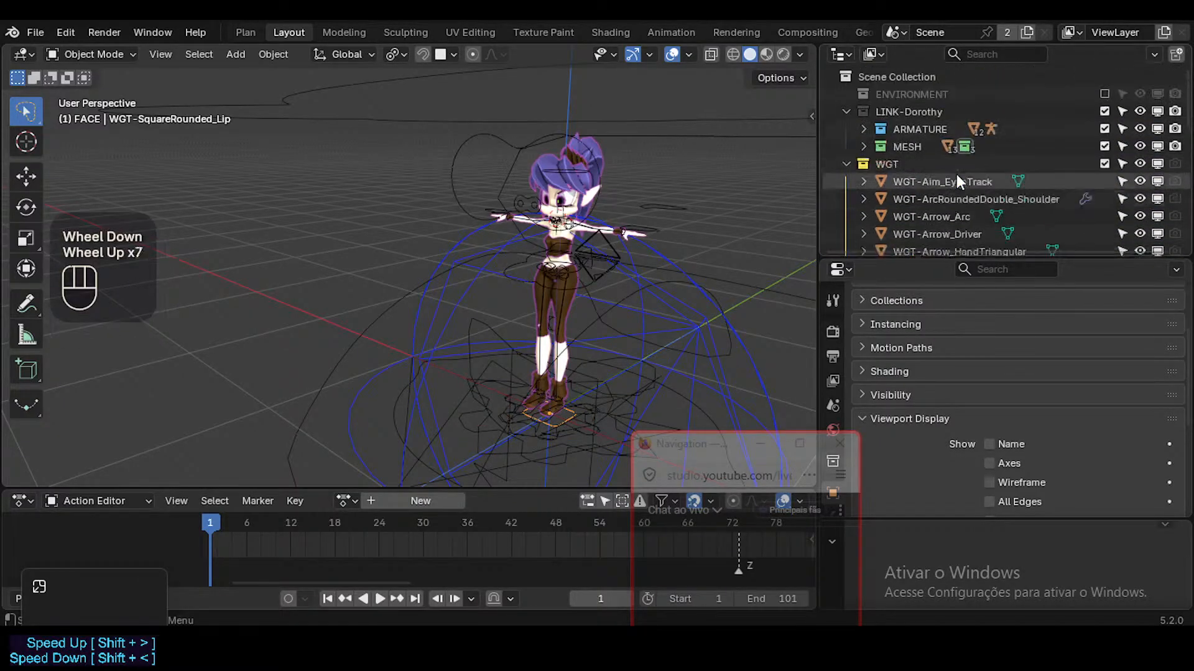
Exclude the WGT collection from the view layer and select the ARM-Dorothy armature
{"action": "left_click", "coordinate": [846, 164]}
{"action": "left_click", "coordinate": [1104, 163]}
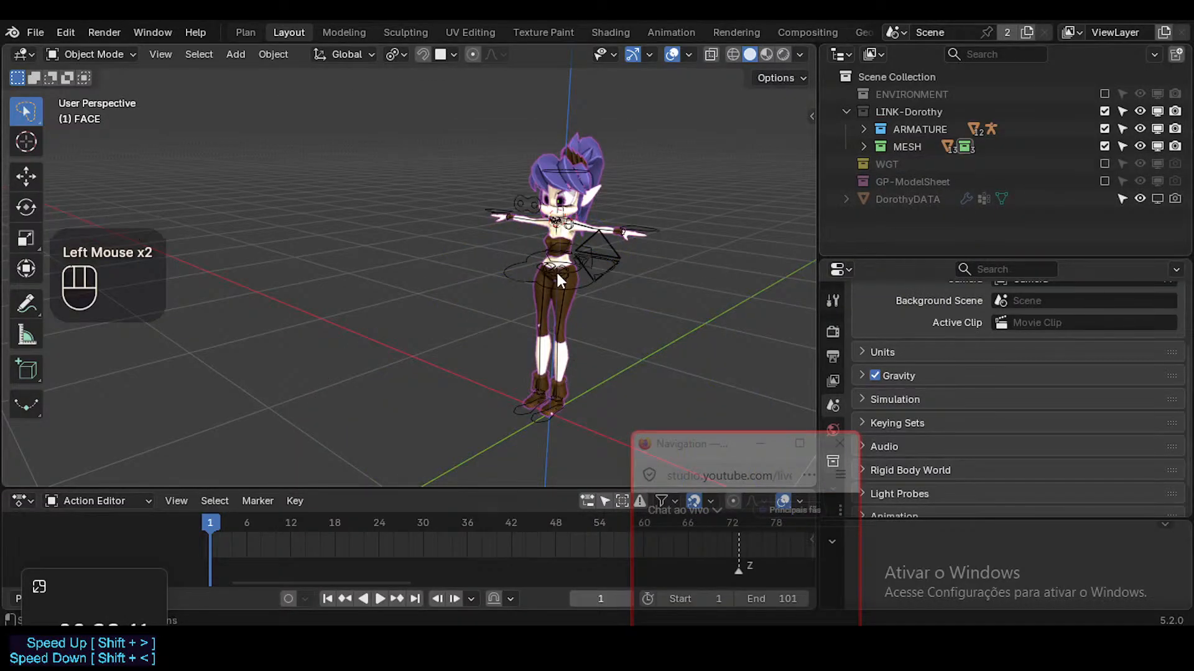
{"action": "scroll", "coordinate": [558, 270], "scroll_direction": "down", "scroll_amount": 1}
{"action": "scroll", "coordinate": [558, 270], "scroll_direction": "up", "scroll_amount": 3}
{"action": "left_click", "coordinate": [596, 298]}
{"action": "left_click", "coordinate": [598, 300]}
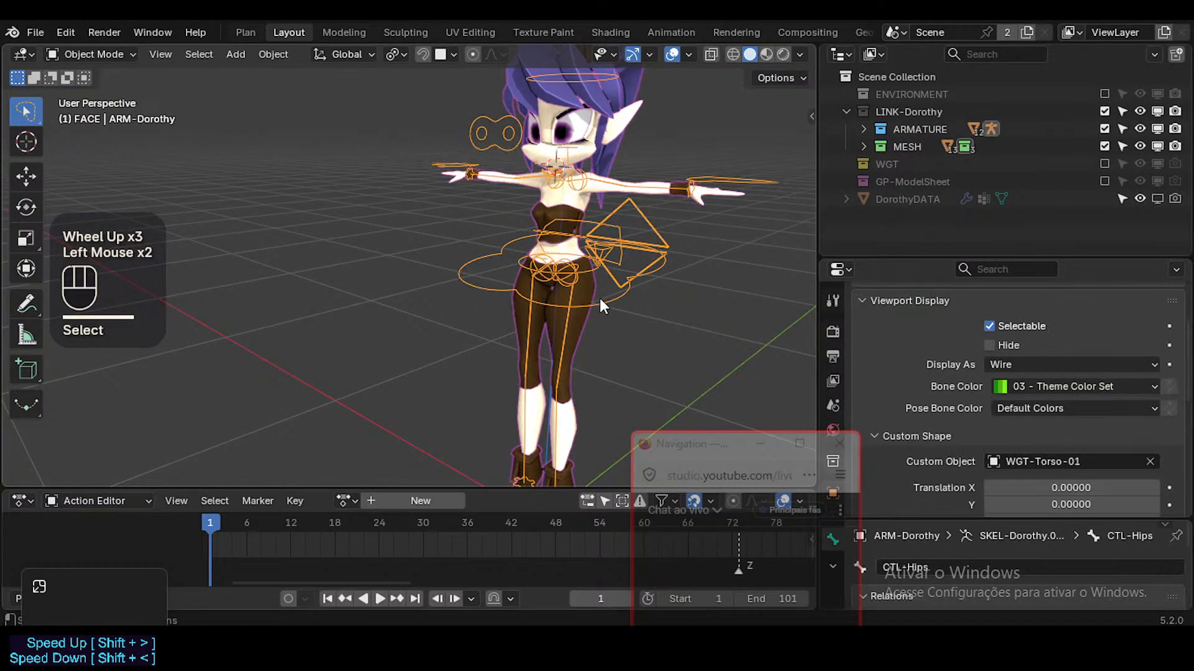
Reveal any hidden bones of ARM-Dorothy in Edit Mode, and switch the armature to Pose Mode
{"action": "key", "text": "Tab"}
{"action": "middle_click_drag", "start_coordinate": [607, 293], "coordinate": [594, 281]}
{"action": "key", "text": "alt+h"}
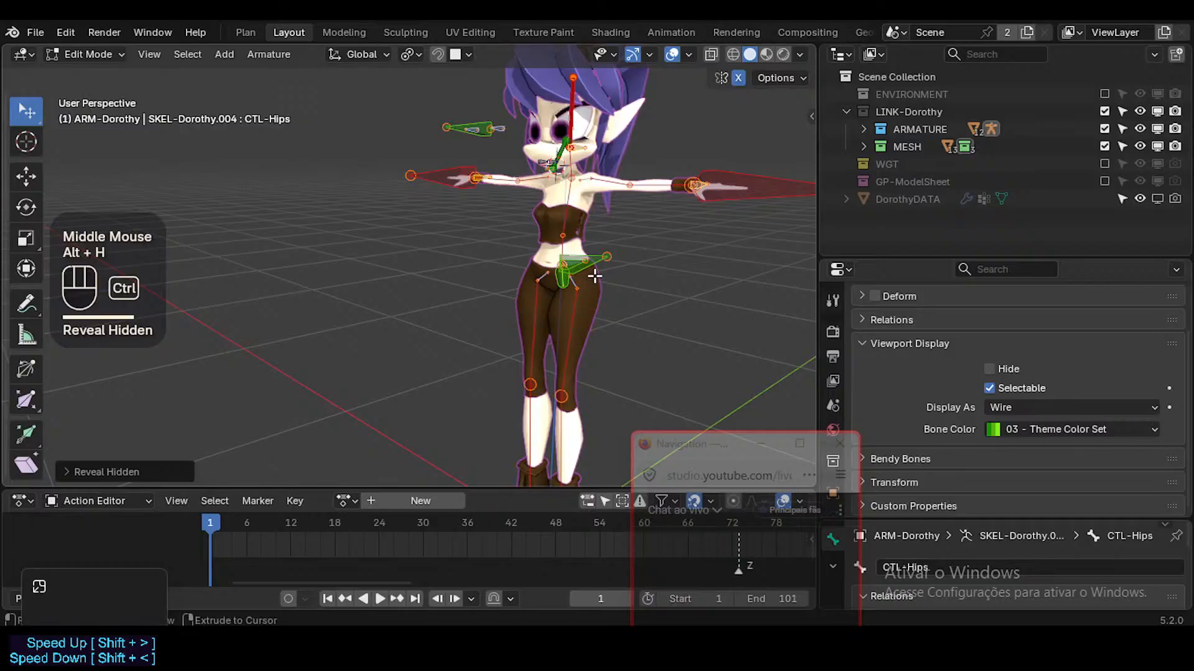
{"action": "key", "text": "ctrl+Tab"}
{"action": "key", "text": "Tab"}
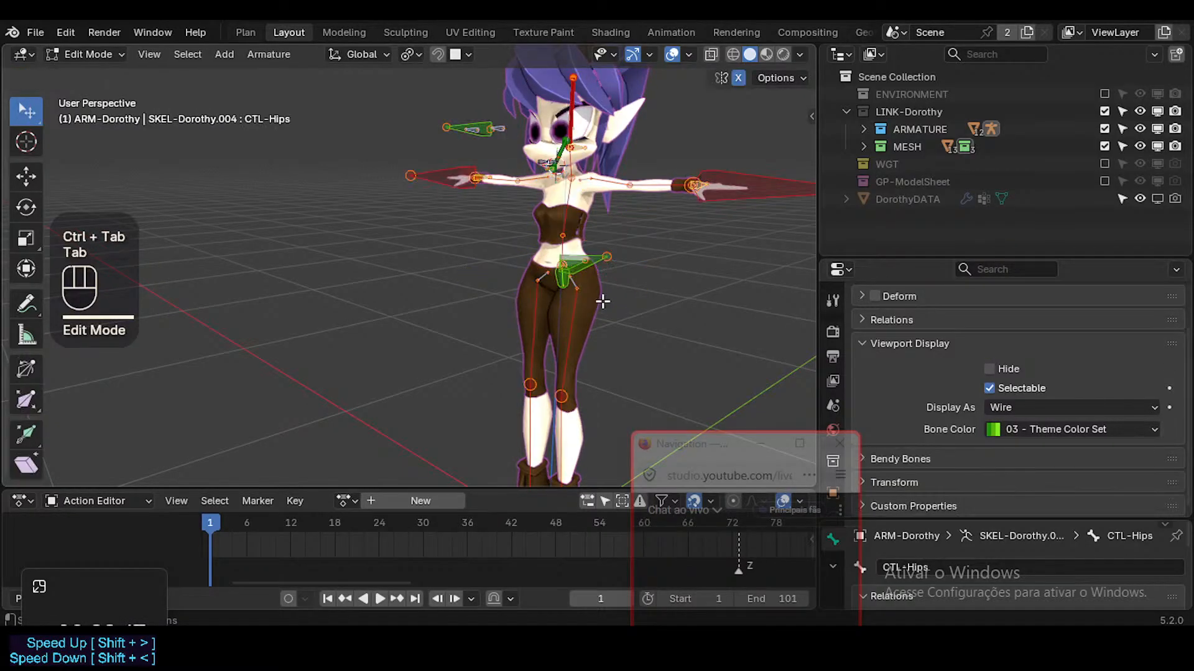
{"action": "key", "text": "Tab"}
{"action": "left_click", "coordinate": [608, 287]}
{"action": "left_click", "coordinate": [609, 299]}
{"action": "key", "text": "ctrl+Tab"}
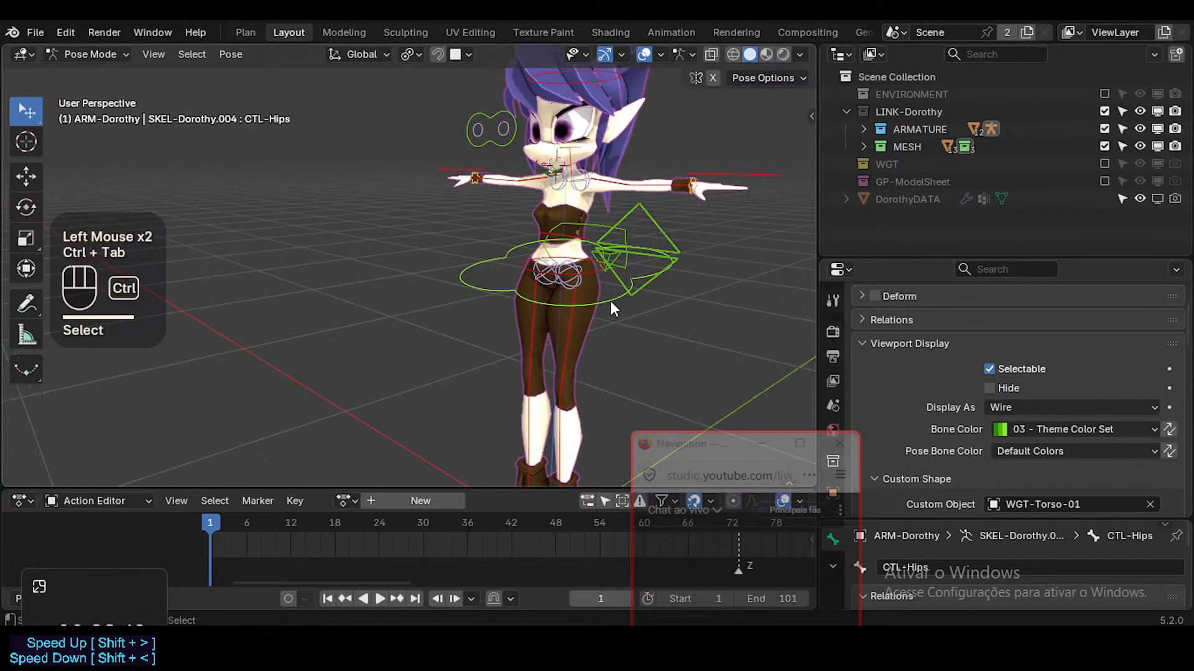
Set the bone color of CTL-Hips and CTL-PelvisSway to 02 - Theme Color Set and check it with nothing selected
{"action": "left_click", "coordinate": [610, 301]}
{"action": "left_click", "coordinate": [606, 228], "text": "shift"}
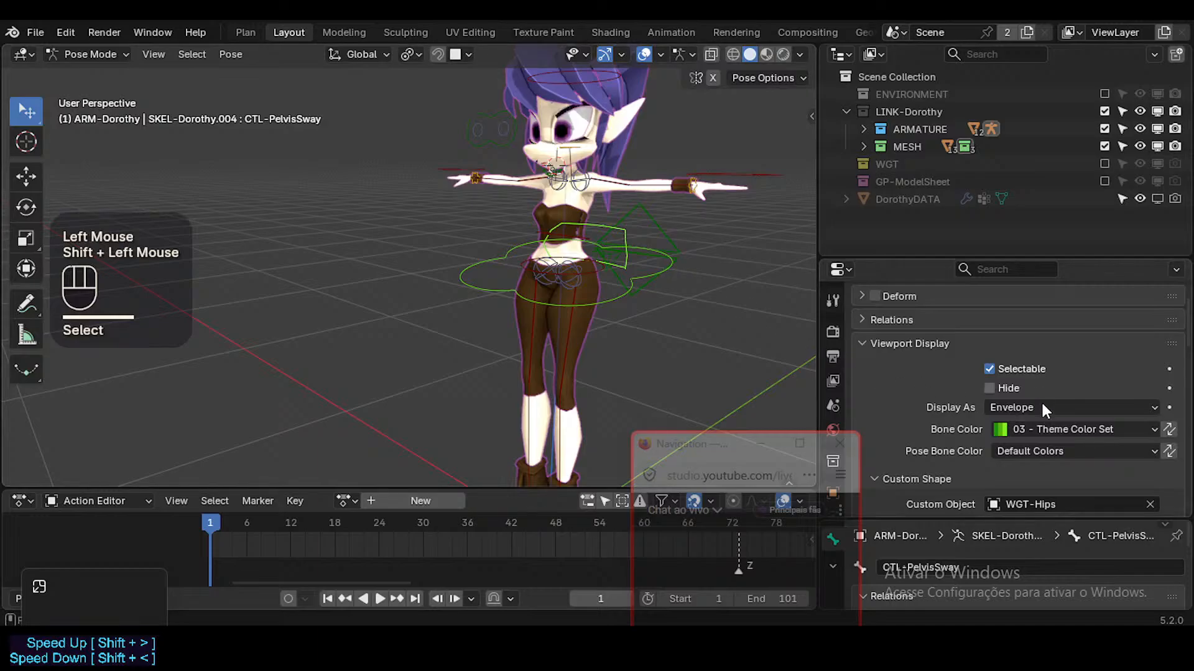
{"action": "left_click", "coordinate": [1036, 424]}
{"action": "left_click", "coordinate": [937, 259]}
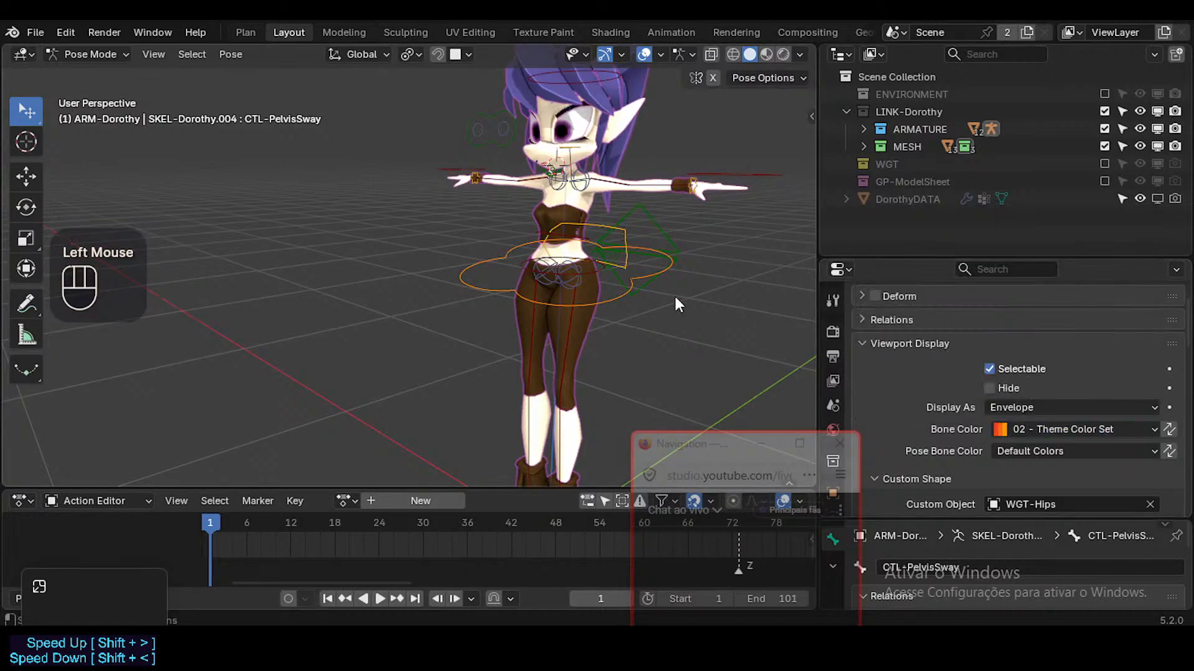
{"action": "left_click", "coordinate": [674, 294]}
{"action": "key", "text": "alt+a"}
{"action": "key", "text": "Tab"}
{"action": "key", "text": "ctrl+Tab"}
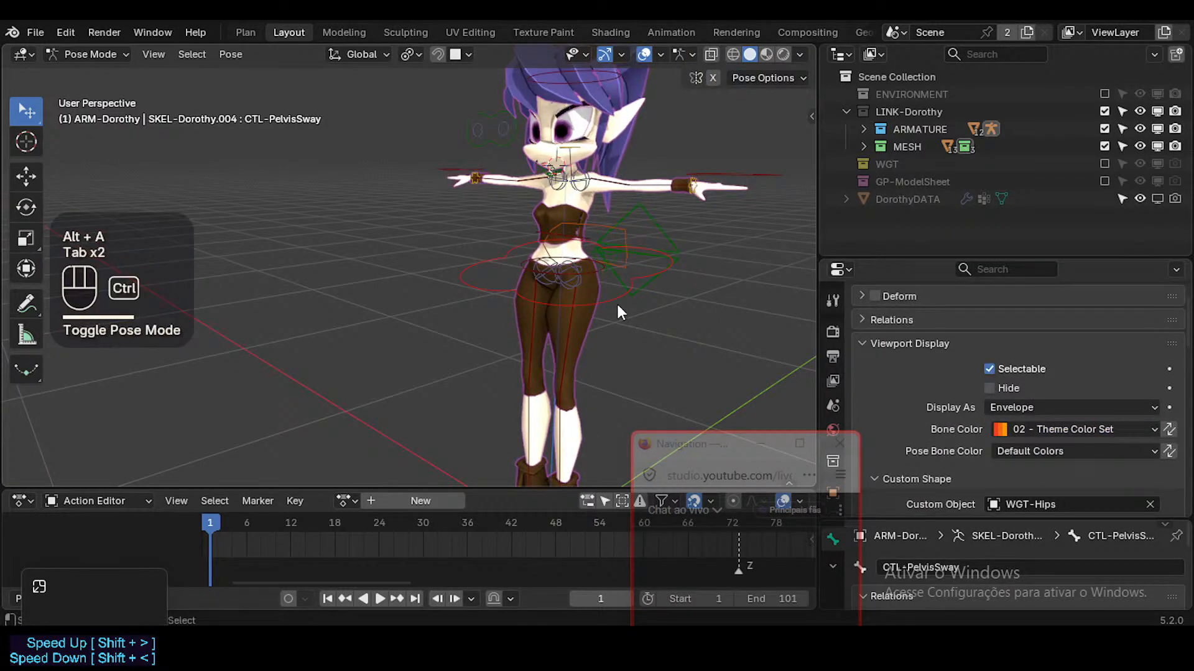
{"action": "key", "text": "ctrl+Tab"}
{"action": "key", "text": "ctrl+Tab"}
Set the bone color of CTL-PelvisSway and CTL-Hips to 04 - Theme Color Set, and clear the bone selection
{"action": "left_click", "coordinate": [603, 278]}
{"action": "left_click", "coordinate": [598, 277]}
{"action": "middle_click_drag", "start_coordinate": [598, 277], "coordinate": [582, 300], "text": "ctrl"}
{"action": "left_click", "coordinate": [595, 274]}
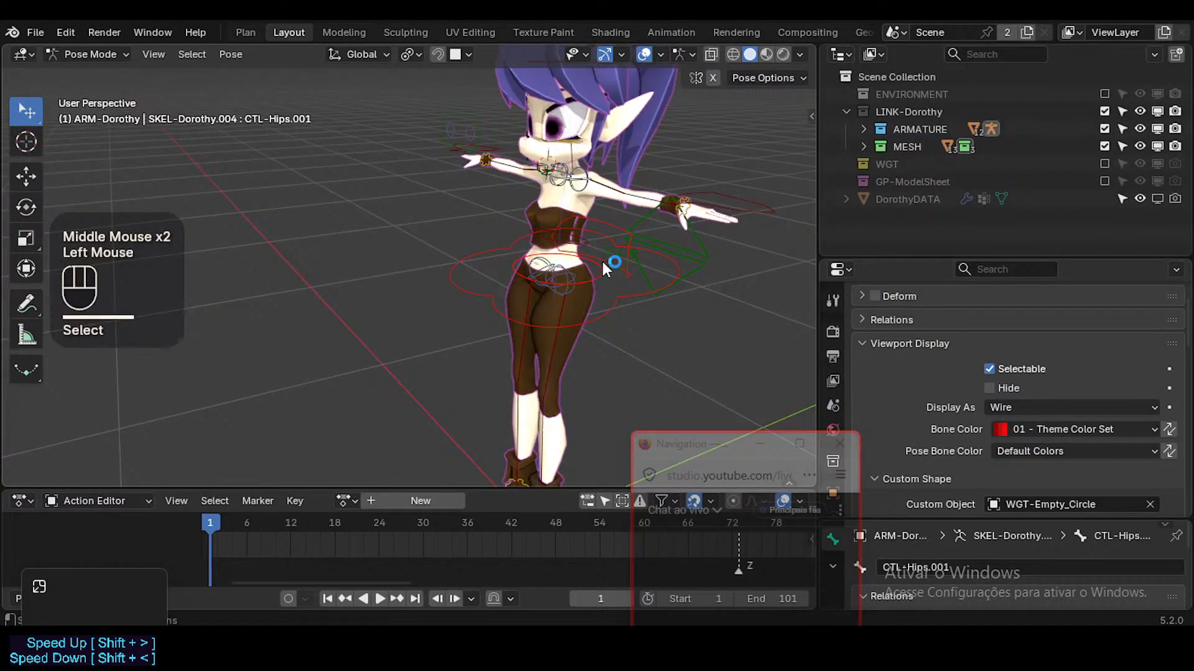
{"action": "left_click", "coordinate": [602, 260]}
{"action": "left_click", "coordinate": [612, 308]}
{"action": "left_click", "coordinate": [611, 308], "text": "shift"}
{"action": "left_click", "coordinate": [1040, 430]}
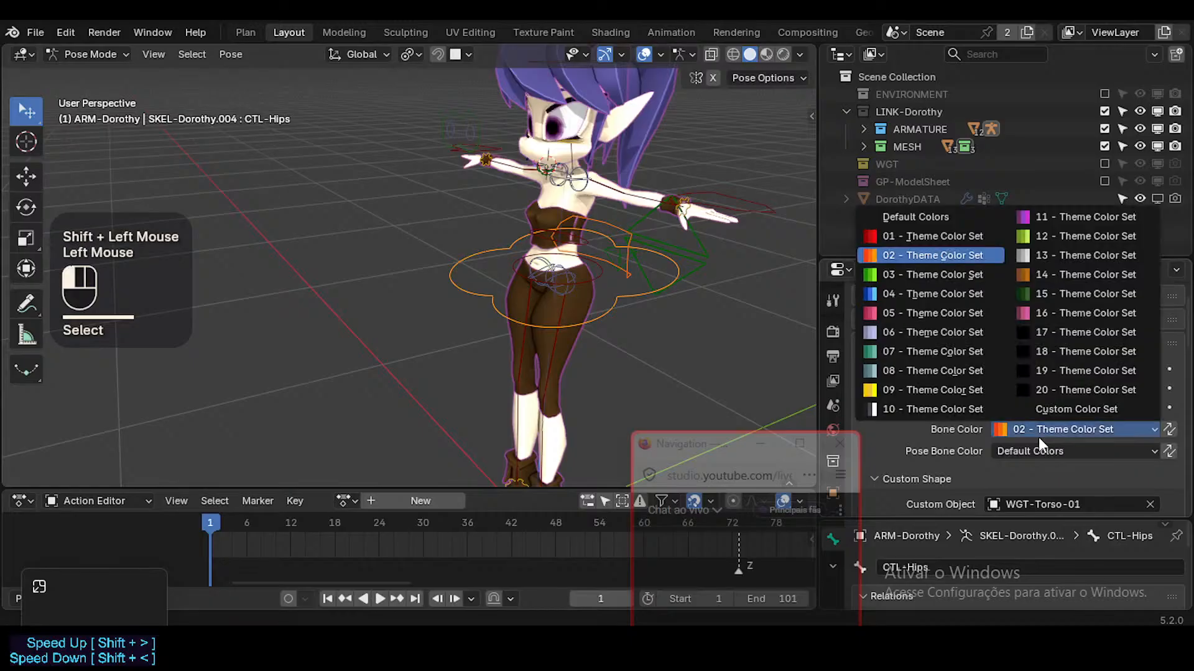
{"action": "left_click", "coordinate": [895, 292]}
{"action": "key", "text": "Tab"}
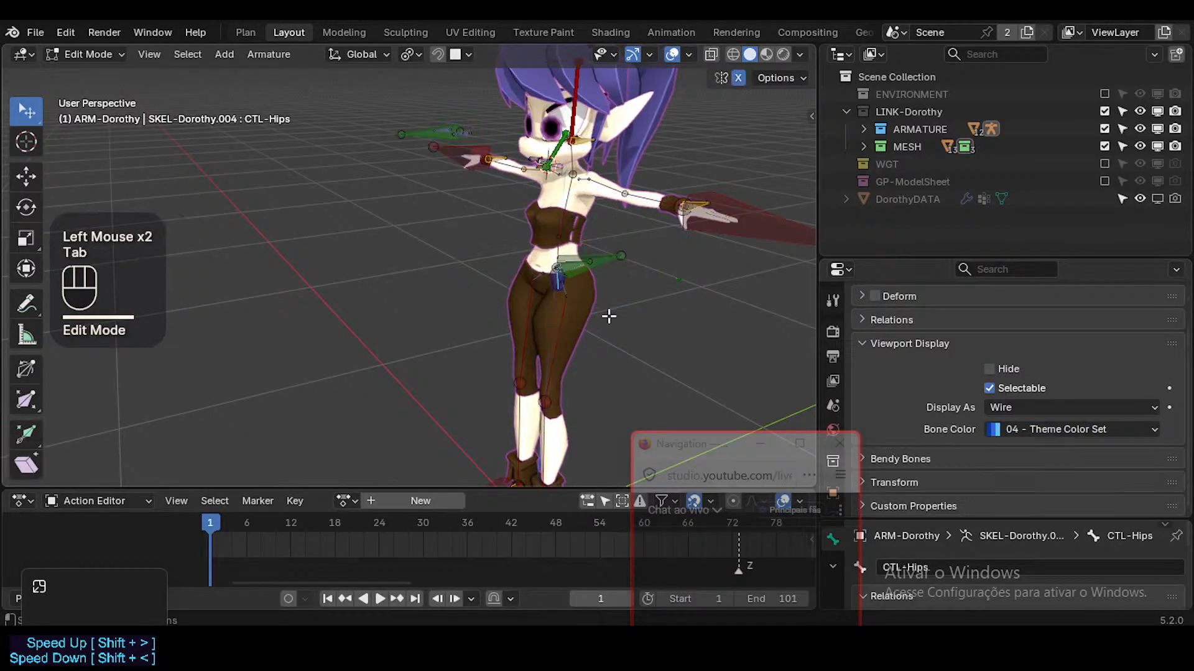
{"action": "middle_click_drag", "start_coordinate": [608, 316], "coordinate": [647, 298]}
{"action": "key", "text": "alt+a"}
{"action": "key", "text": "Tab"}
{"action": "key", "text": "alt+a"}
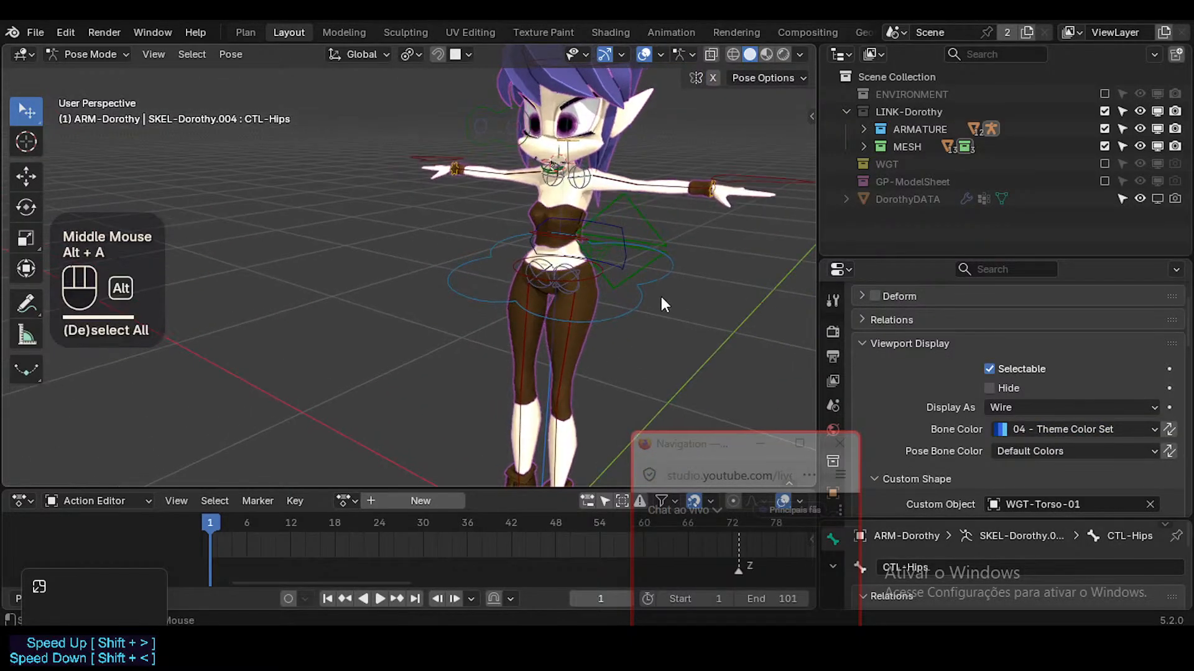
Assign WGT-Hips-01 as the custom shape object of the CTL-PelvisSway bone
{"action": "left_click", "coordinate": [621, 246]}
{"action": "key", "text": "Tab"}
{"action": "key", "text": "Tab"}
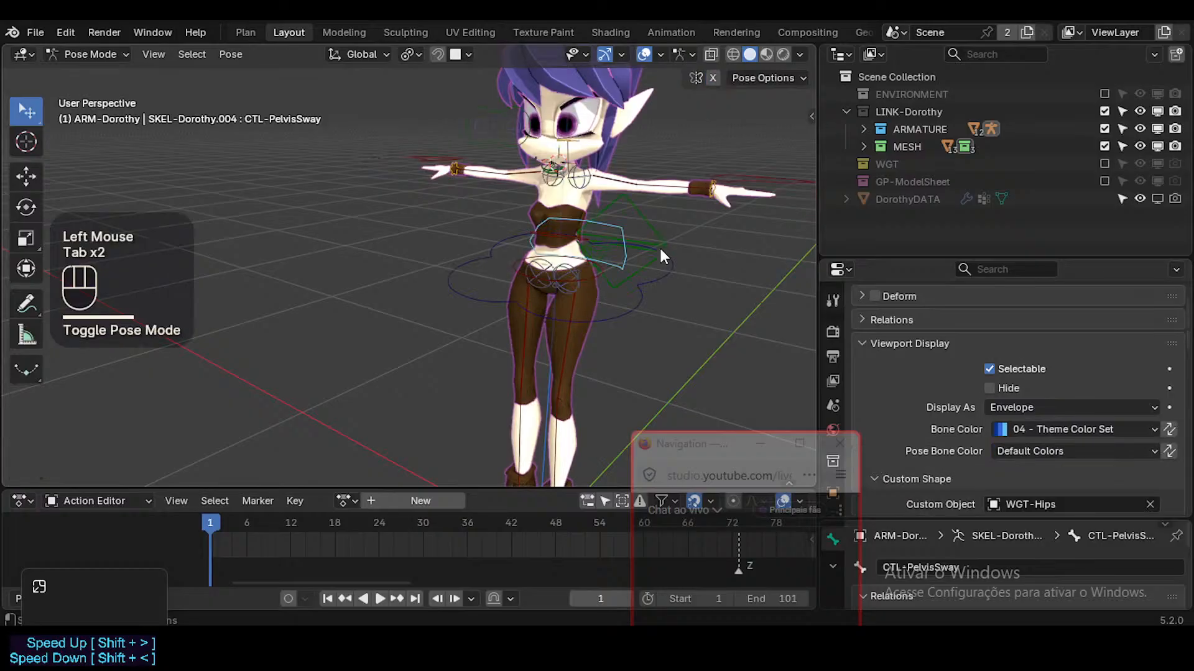
{"action": "middle_click_drag", "start_coordinate": [659, 245], "coordinate": [640, 304]}
{"action": "scroll", "coordinate": [1021, 412], "scroll_direction": "down", "scroll_amount": 3}
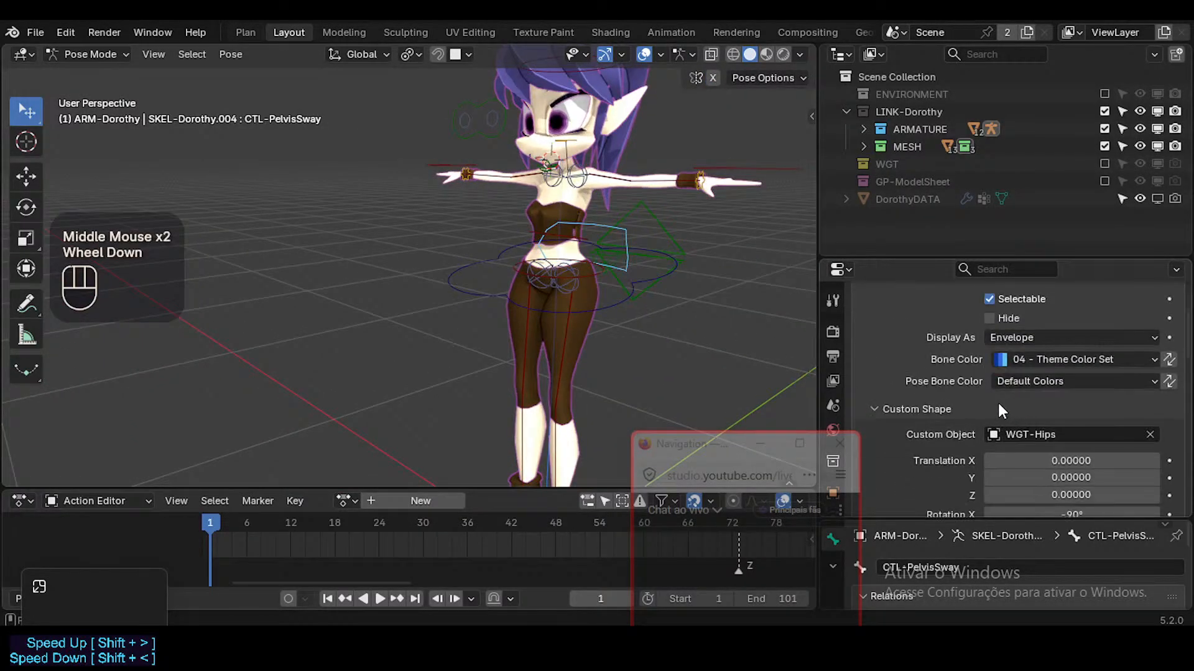
{"action": "left_click", "coordinate": [1069, 429]}
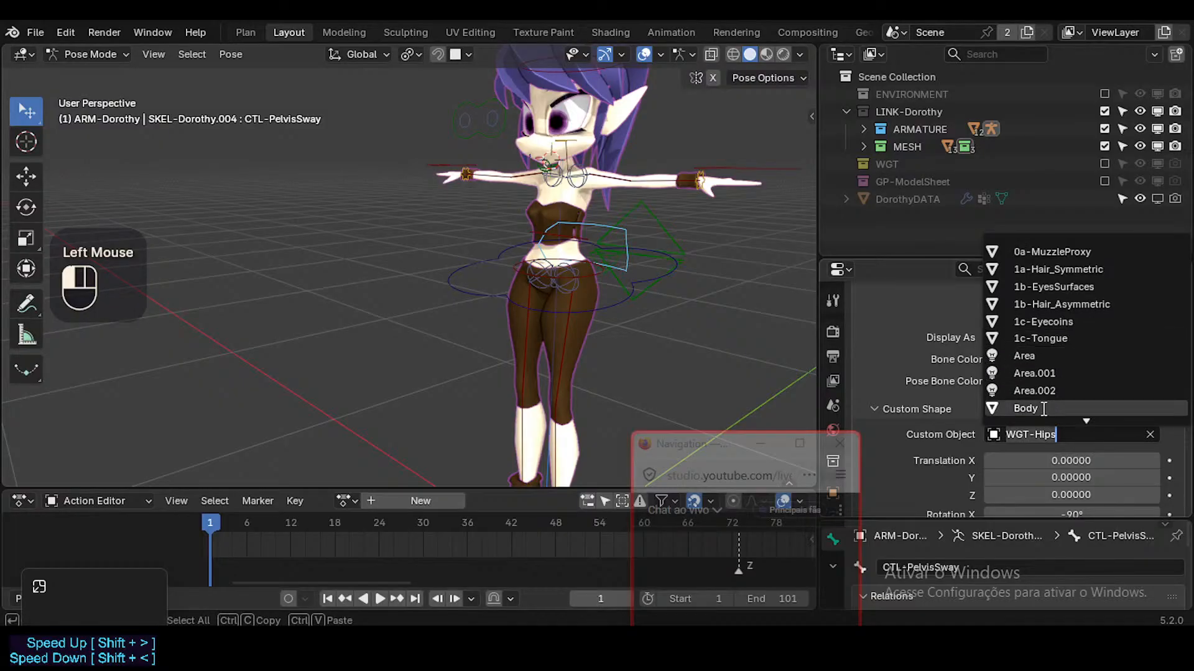
{"action": "type", "text": "-01"}
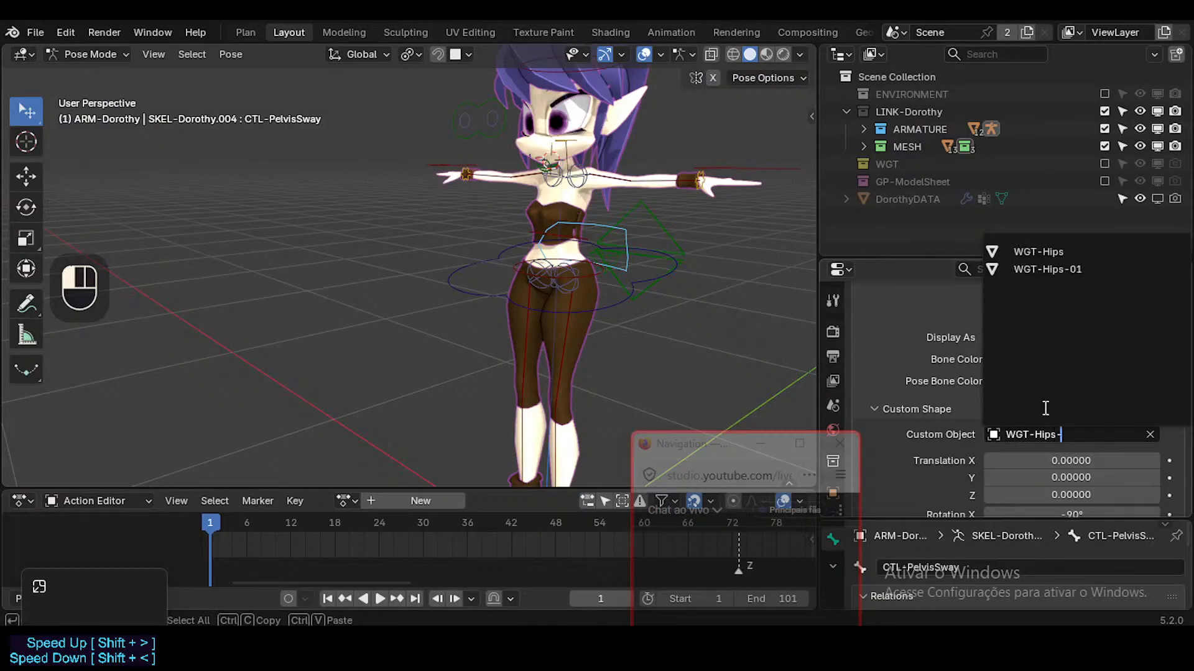
{"action": "key", "text": "Return"}
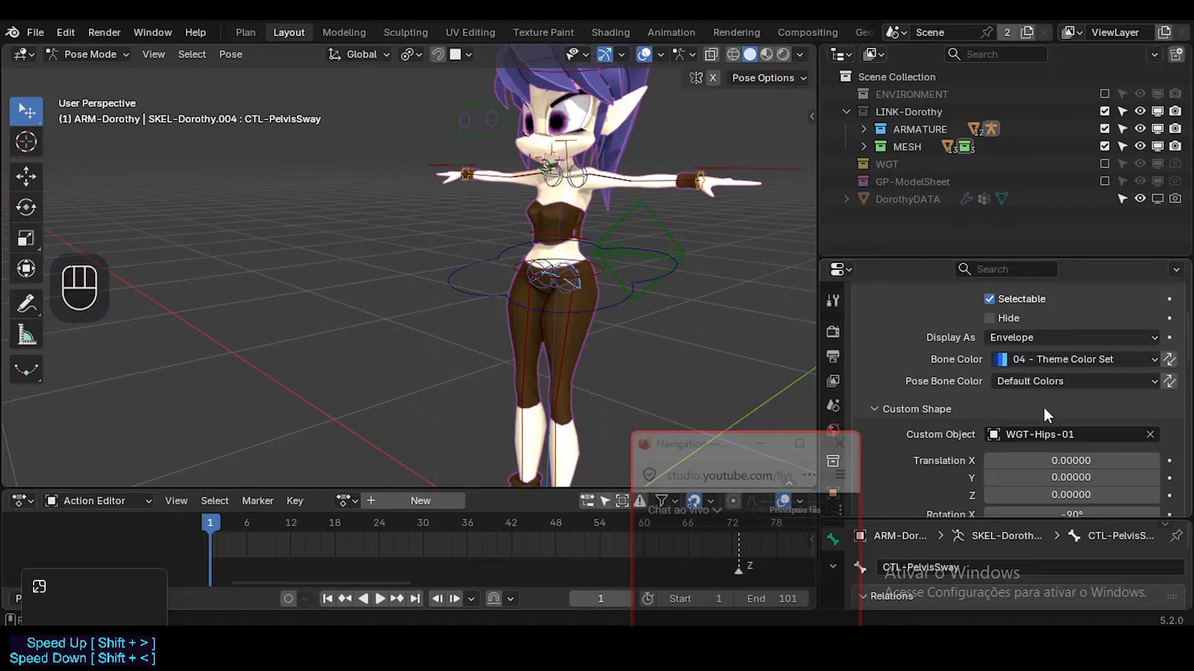
{"action": "scroll", "coordinate": [1153, 442], "scroll_direction": "down", "scroll_amount": 3}
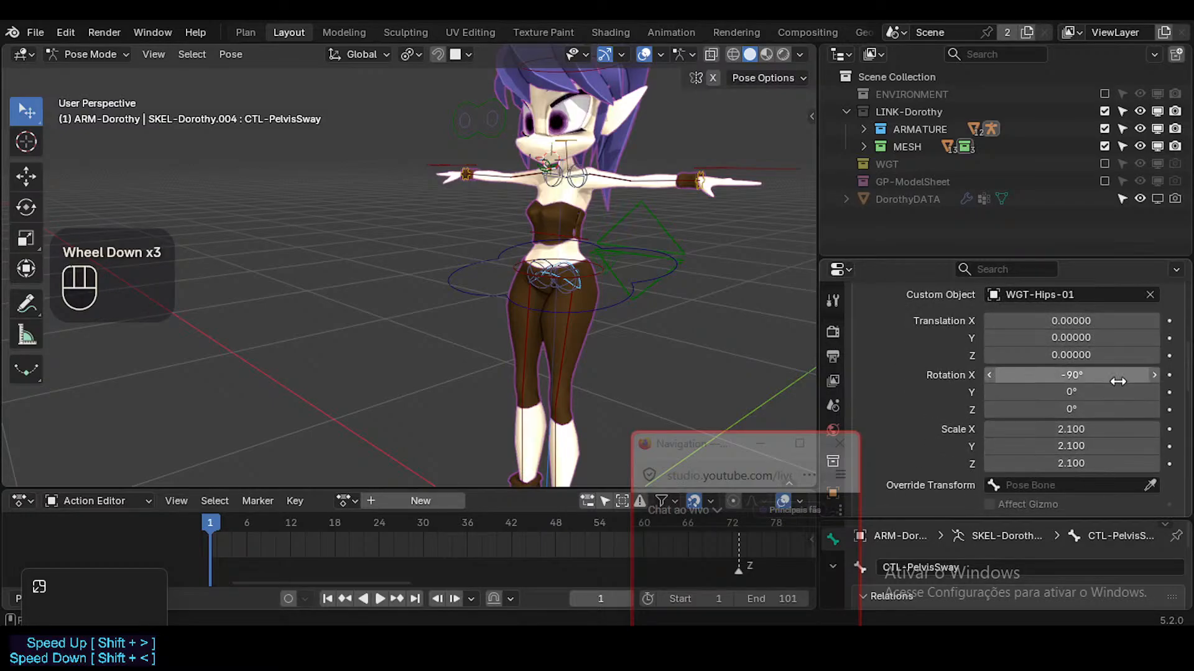
Reset the custom shape rotation and scale of CTL-PelvisSway to their default values
{"action": "key", "text": "BackSpace"}
{"action": "key", "text": "BackSpace"}
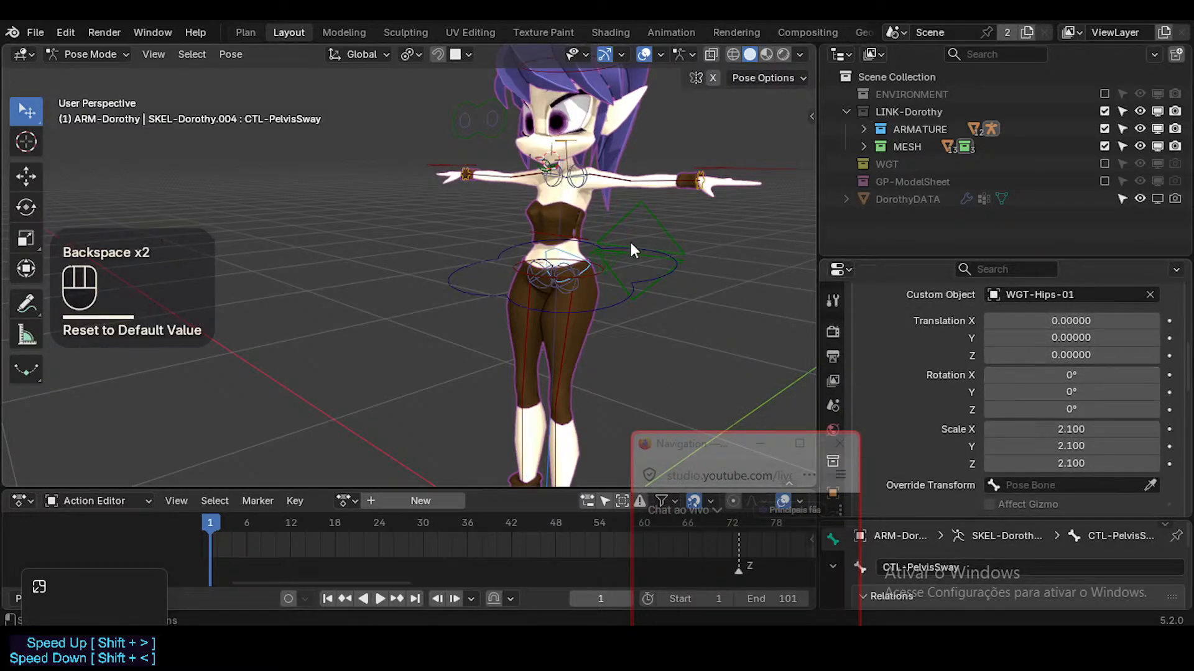
{"action": "middle_click_drag", "start_coordinate": [629, 240], "coordinate": [670, 230]}
{"action": "key", "text": "BackSpace"}
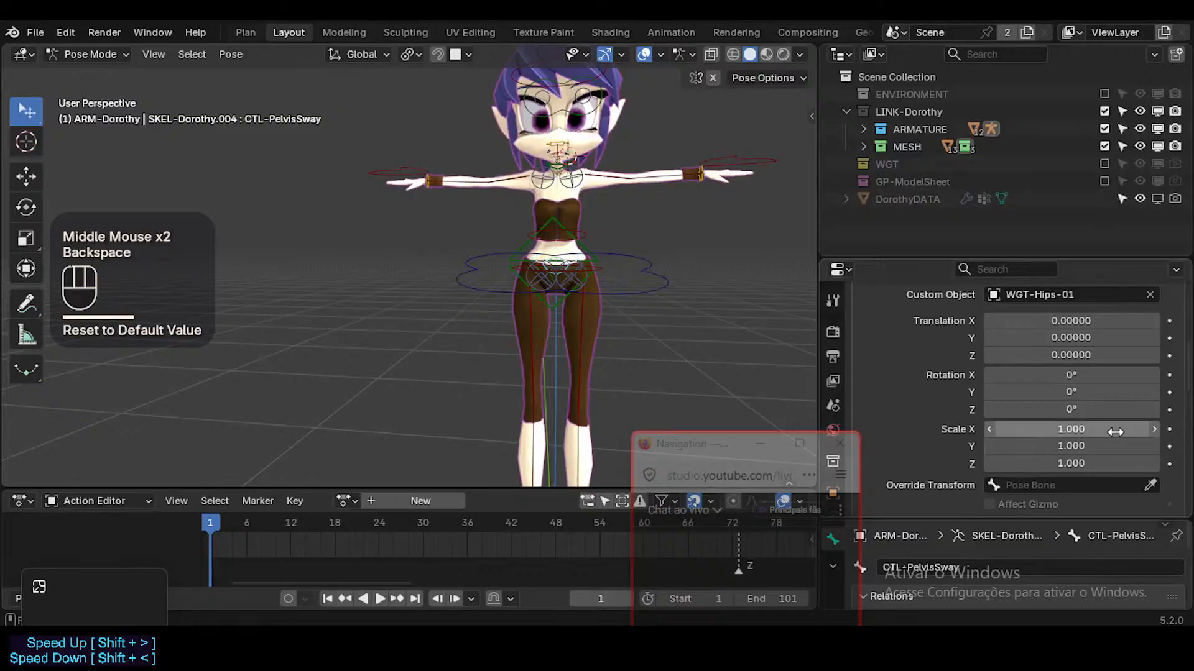
{"action": "key", "text": "BackSpace"}
{"action": "key", "text": "BackSpace"}
{"action": "key", "text": "BackSpace"}
{"action": "key", "text": "BackSpace"}
Try custom shape X rotations of 90° and -90° on CTL-PelvisSway
{"action": "scroll", "coordinate": [936, 469], "scroll_direction": "down", "scroll_amount": 1}
{"action": "scroll", "coordinate": [936, 468], "scroll_direction": "up", "scroll_amount": 1}
{"action": "scroll", "coordinate": [936, 468], "scroll_direction": "down", "scroll_amount": 2}
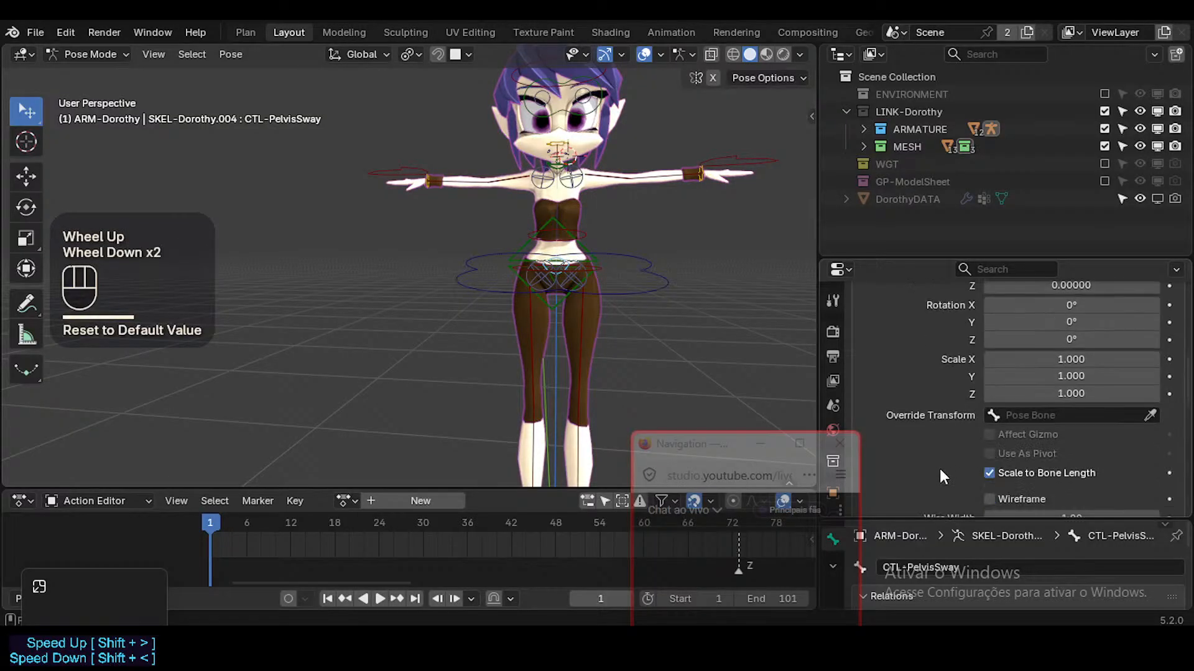
{"action": "scroll", "coordinate": [944, 420], "scroll_direction": "down", "scroll_amount": 1}
{"action": "scroll", "coordinate": [950, 428], "scroll_direction": "up", "scroll_amount": 2}
{"action": "scroll", "coordinate": [950, 428], "scroll_direction": "down", "scroll_amount": 1}
{"action": "scroll", "coordinate": [950, 428], "scroll_direction": "up", "scroll_amount": 1}
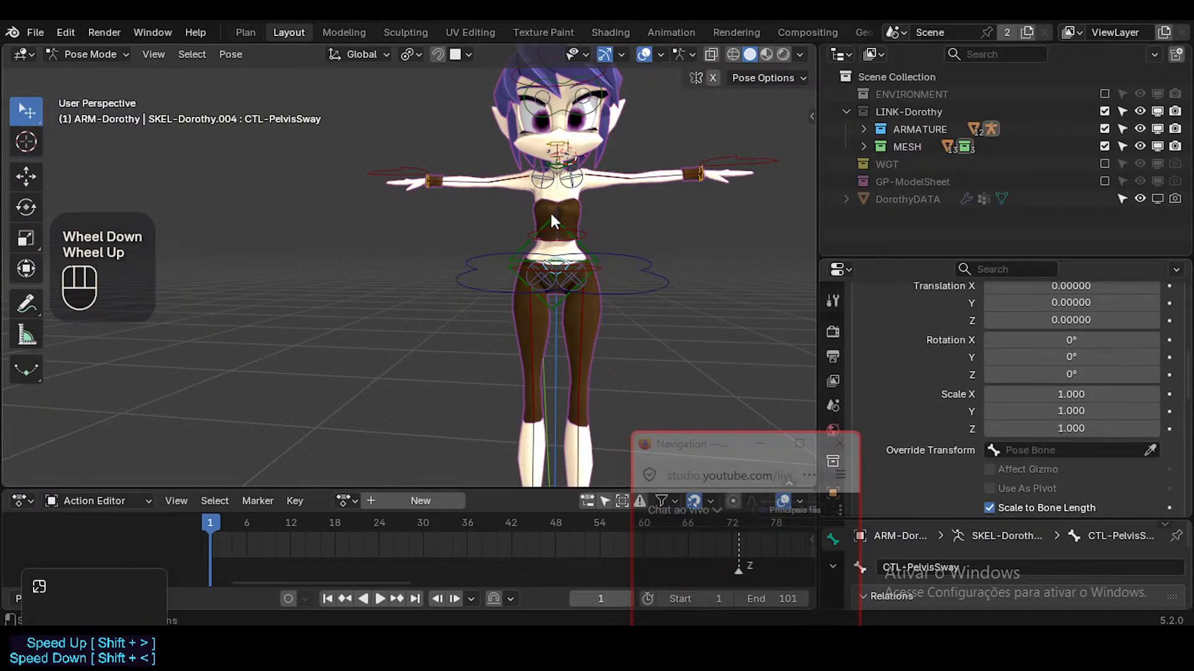
{"action": "middle_click_drag", "start_coordinate": [550, 211], "coordinate": [608, 311]}
{"action": "left_click", "coordinate": [1088, 340]}
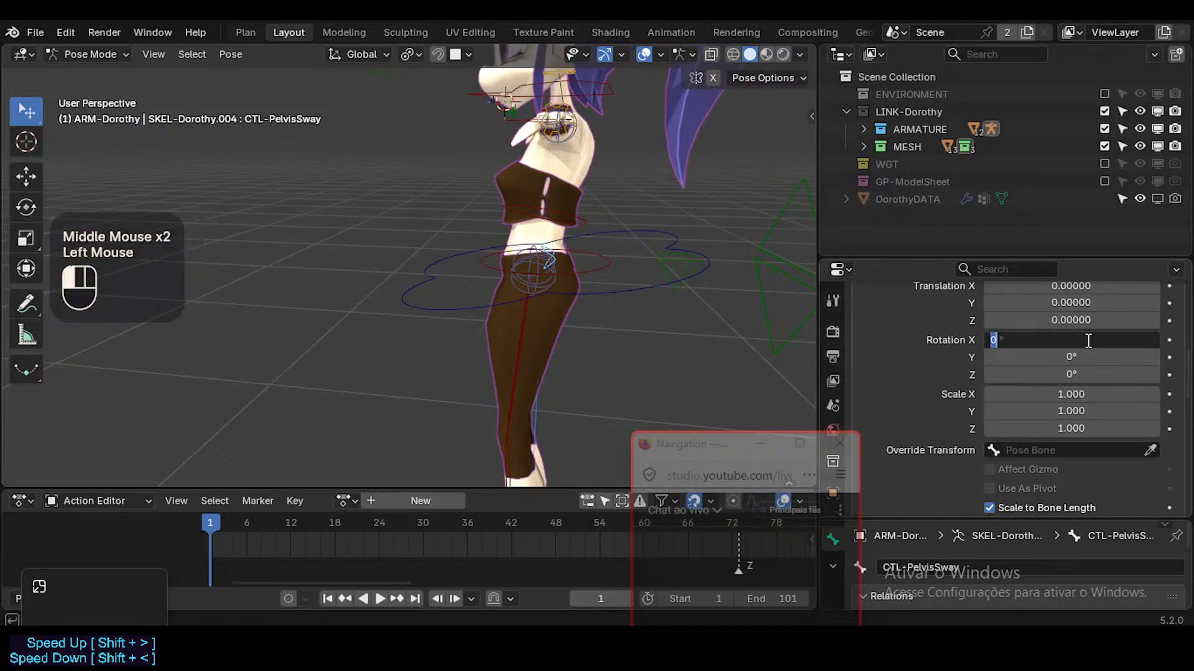
{"action": "type", "text": "90"}
{"action": "key", "text": "Return"}
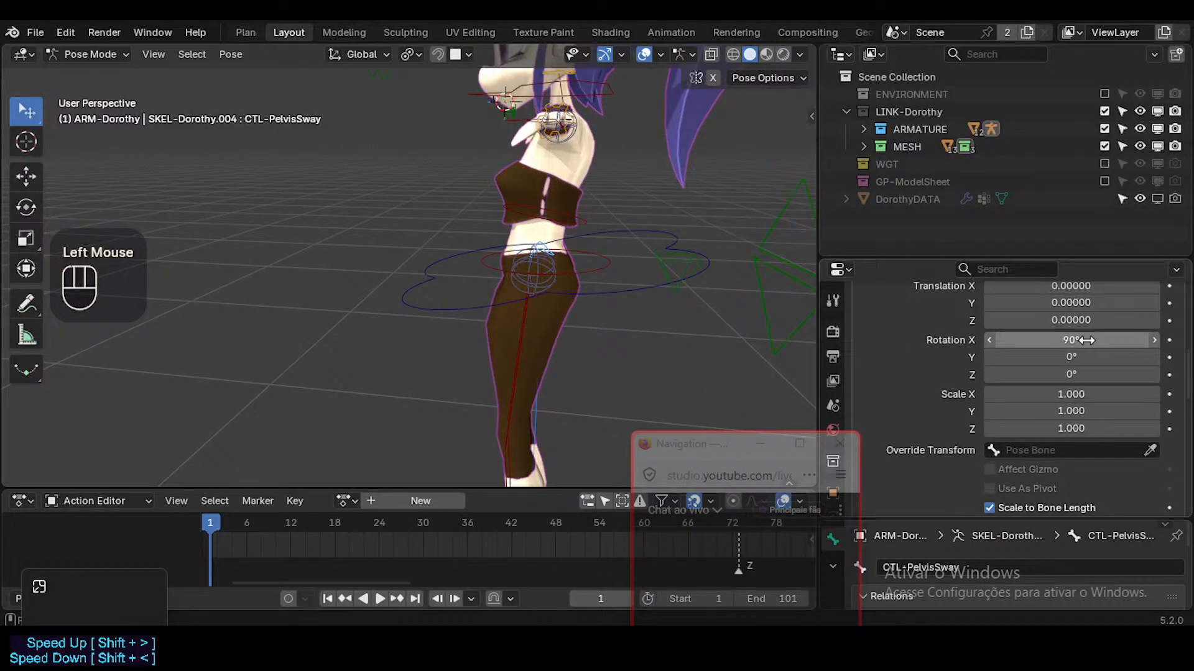
{"action": "double_click", "coordinate": [1087, 340]}
{"action": "type", "text": "-"}
{"action": "key", "text": "Return"}
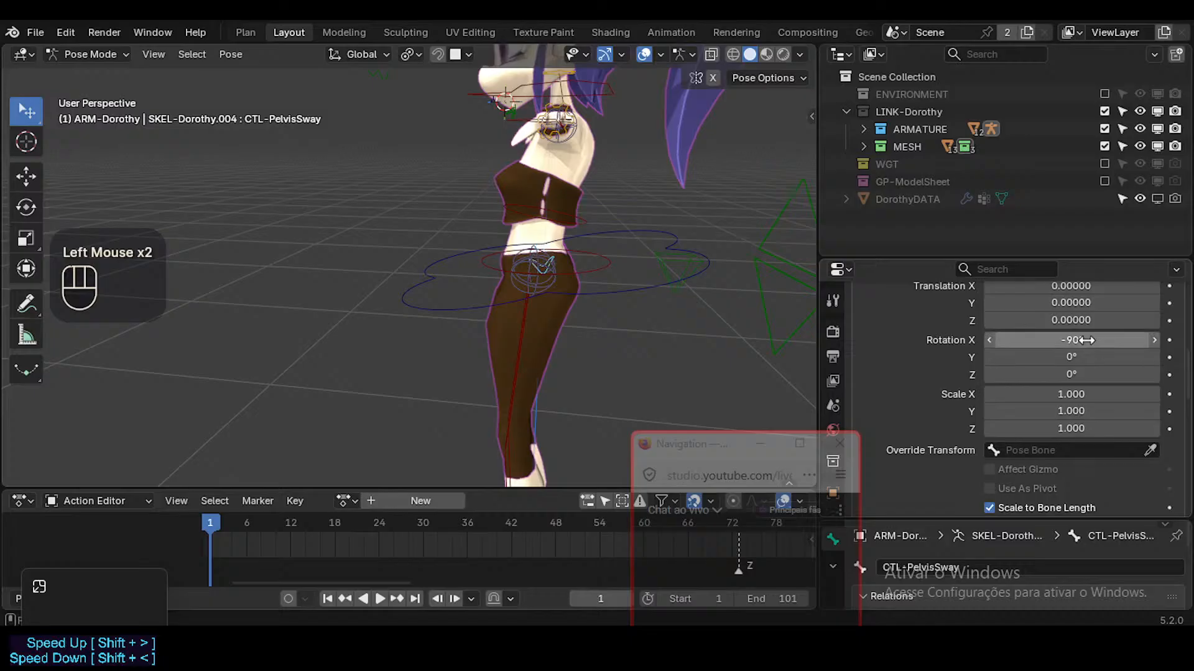
Examine the CTL-PelvisSway bone from the right side in Edit Mode, and return to Pose Mode
{"action": "middle_click_drag", "start_coordinate": [523, 273], "coordinate": [513, 246]}
{"action": "key", "text": "KP_3"}
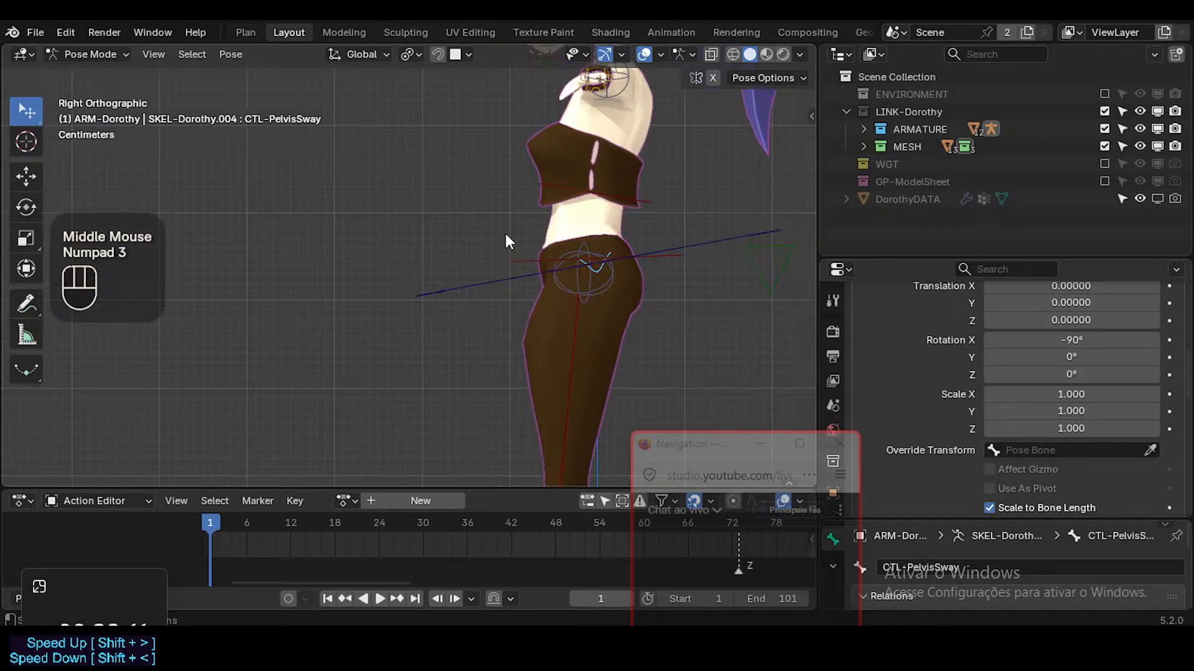
{"action": "scroll", "coordinate": [618, 261], "scroll_direction": "up", "scroll_amount": 2}
{"action": "key", "text": "Tab"}
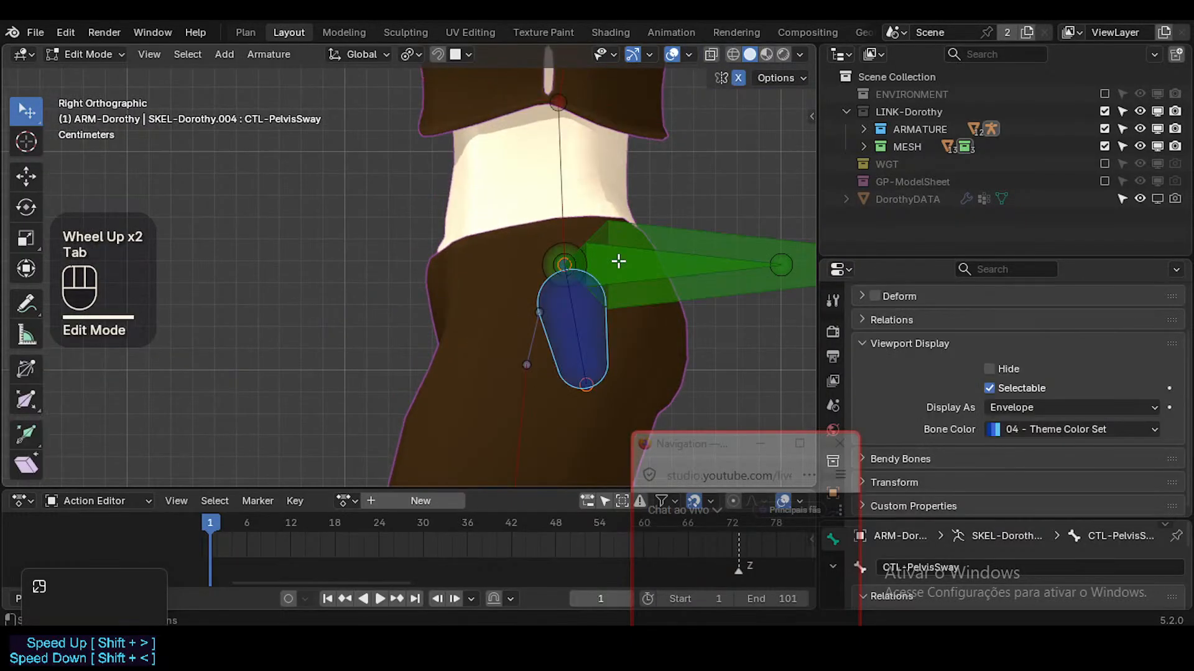
{"action": "key", "text": "Tab"}
{"action": "scroll", "coordinate": [618, 263], "scroll_direction": "down", "scroll_amount": 2}
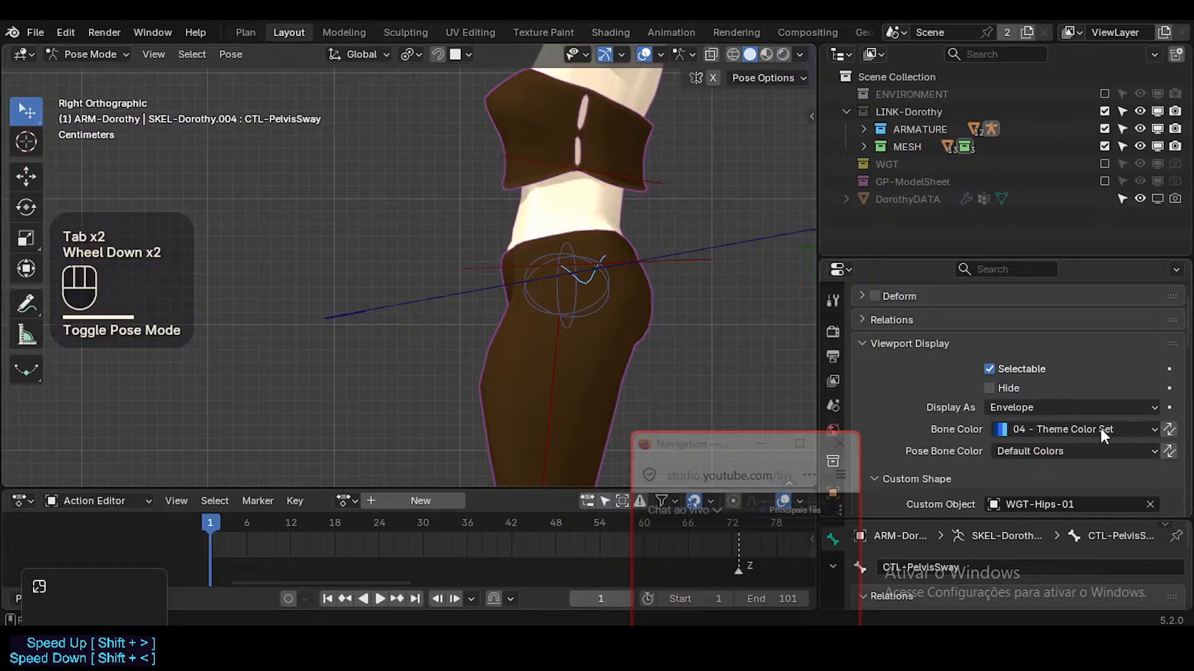
Scale the custom shape of CTL-PelvisSway uniformly to 4.210 on all axes
{"action": "scroll", "coordinate": [1094, 427], "scroll_direction": "down", "scroll_amount": 1}
{"action": "scroll", "coordinate": [1088, 427], "scroll_direction": "up", "scroll_amount": 1}
{"action": "scroll", "coordinate": [1088, 427], "scroll_direction": "down", "scroll_amount": 3}
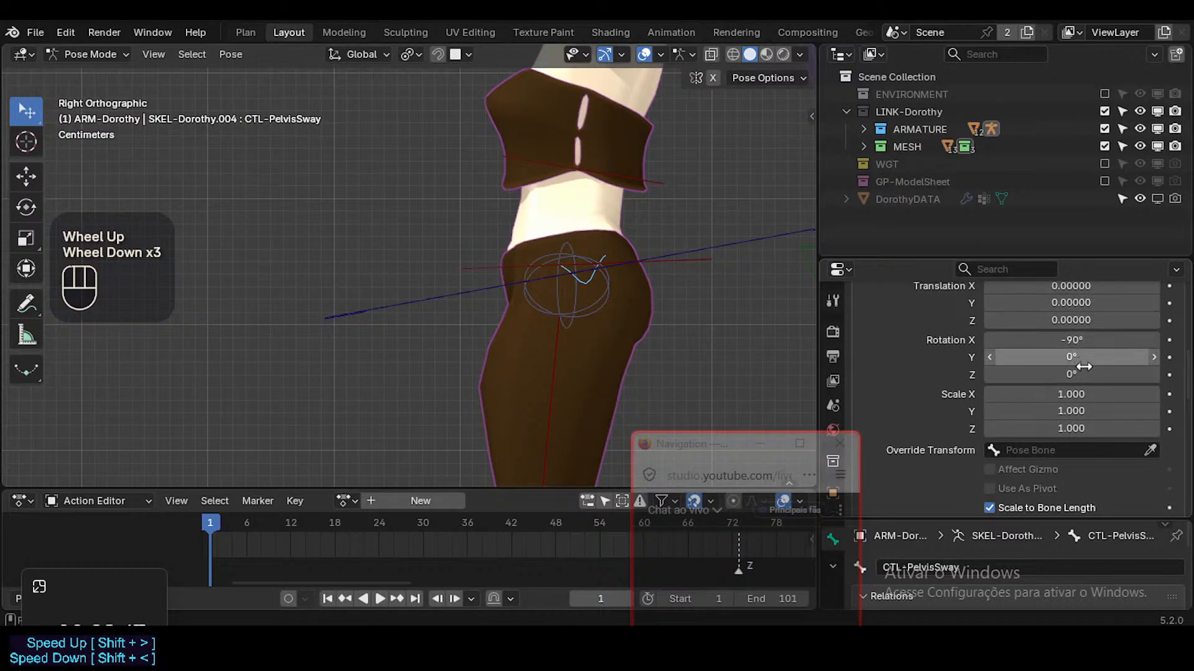
{"action": "mouse_move", "coordinate": [1072, 395]}
{"action": "left_mouse_down", "text": "alt+shift"}
{"action": "mouse_move", "coordinate": [1119, 394]}
{"action": "mouse_move", "coordinate": [1057, 394]}
{"action": "left_mouse_up", "text": "alt+shift"}
Set the custom shape's Rotation X of CTL-PelvisSway to 90° while viewing the character from the front
{"action": "key", "text": "KP_1"}
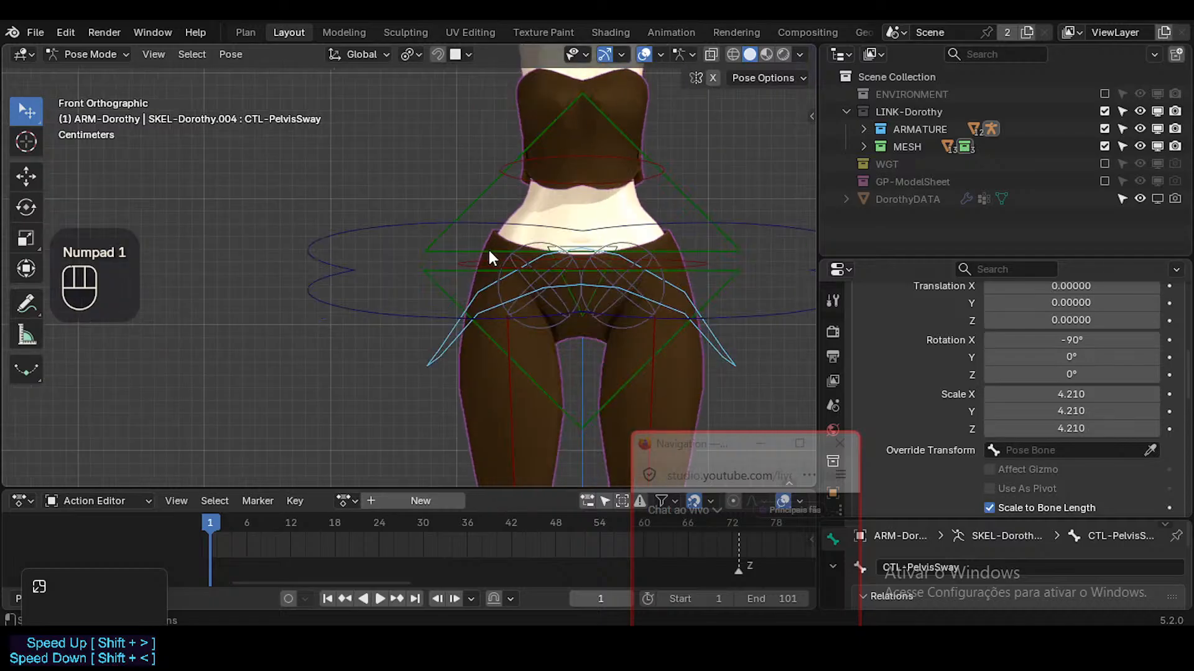
{"action": "scroll", "coordinate": [491, 269], "scroll_direction": "down", "scroll_amount": 2}
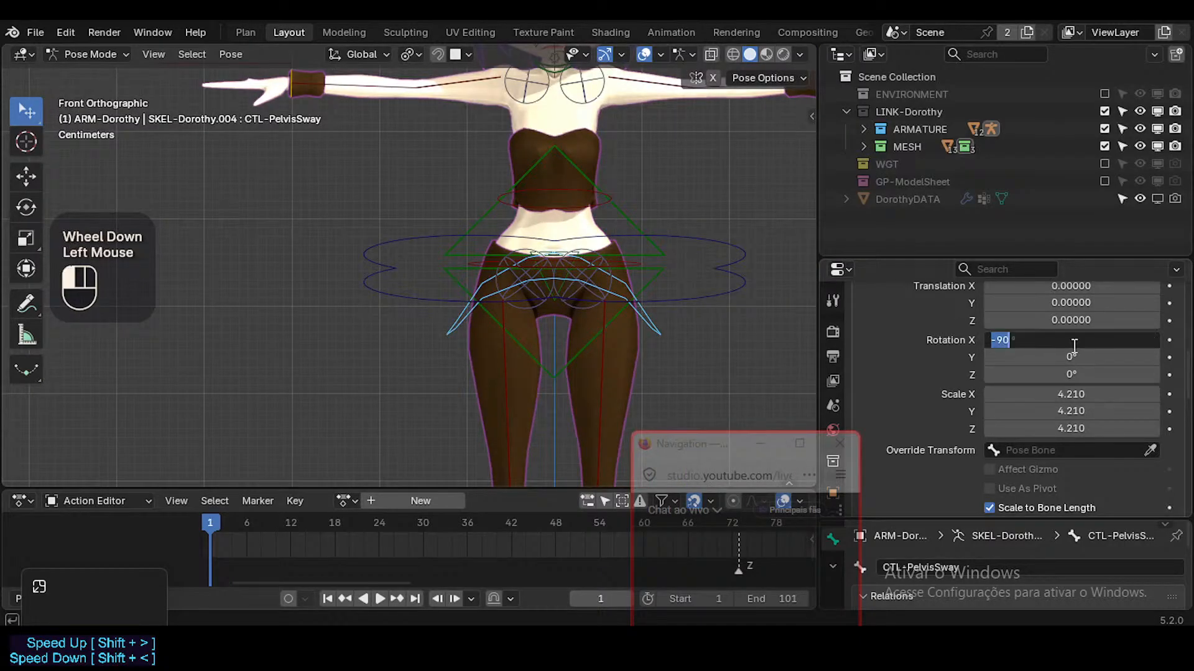
{"action": "key", "text": "Delete"}
{"action": "key", "text": "Return"}
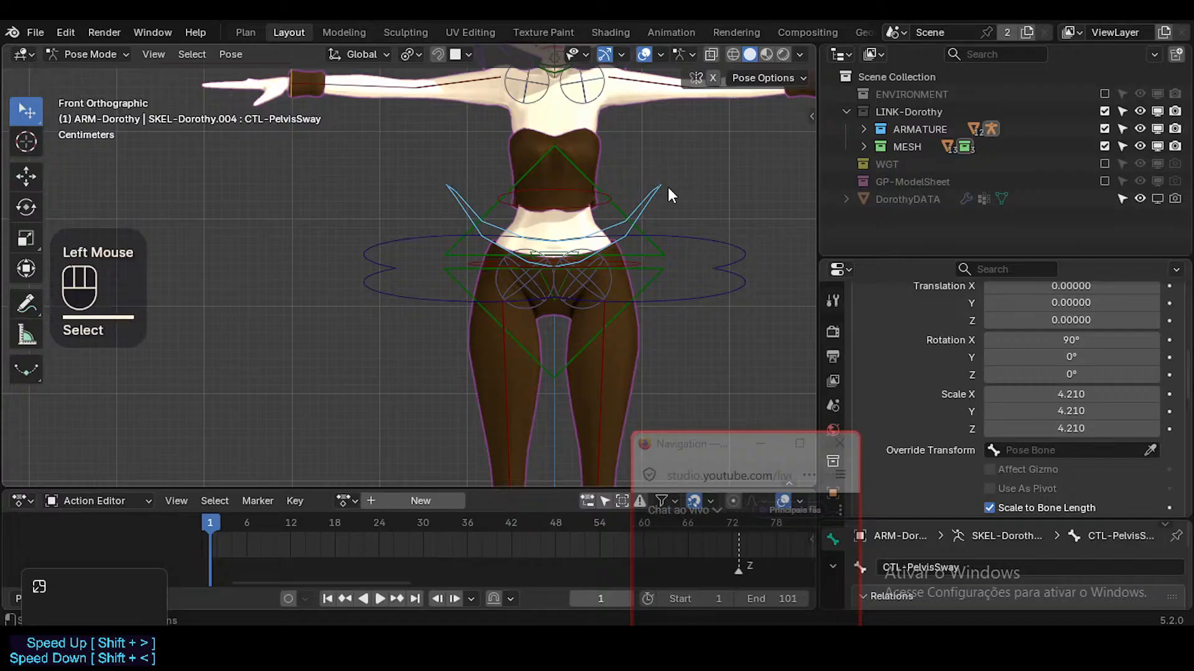
Test rotating CTL-PelvisSway in the front view and cancel the rotation
{"action": "key", "text": "r"}
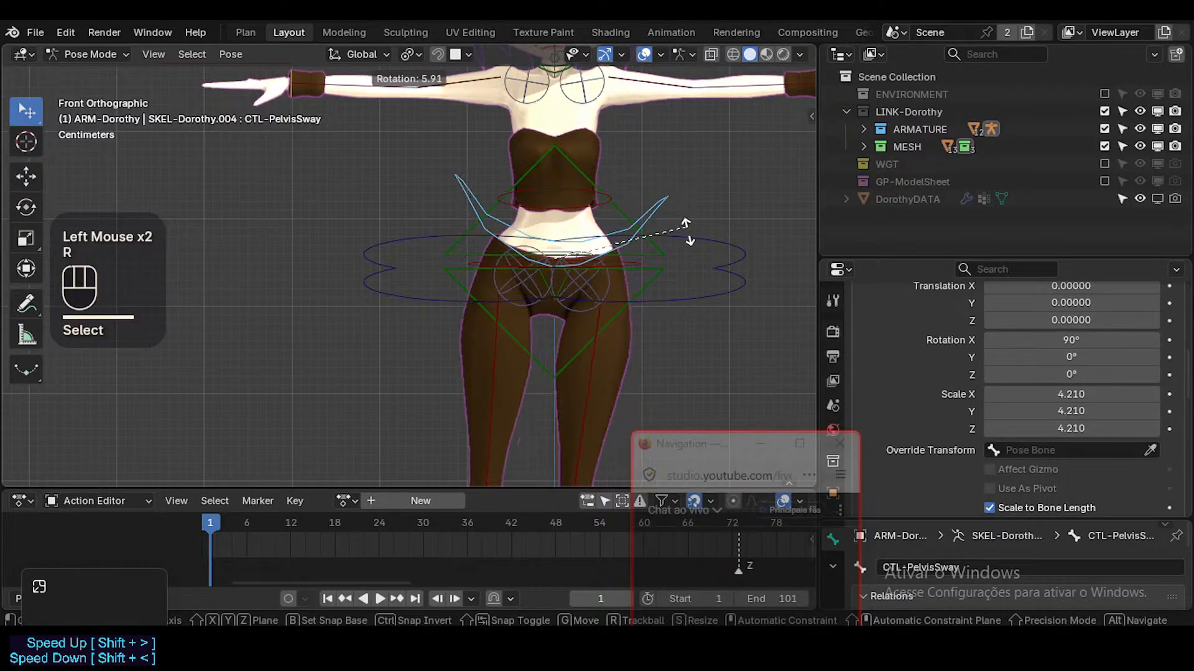
{"action": "key", "text": "Escape"}
{"action": "scroll", "coordinate": [678, 242], "scroll_direction": "down", "scroll_amount": 6}
{"action": "middle_click_drag", "start_coordinate": [673, 274], "coordinate": [627, 250], "text": "shift"}
{"action": "key", "text": "r"}
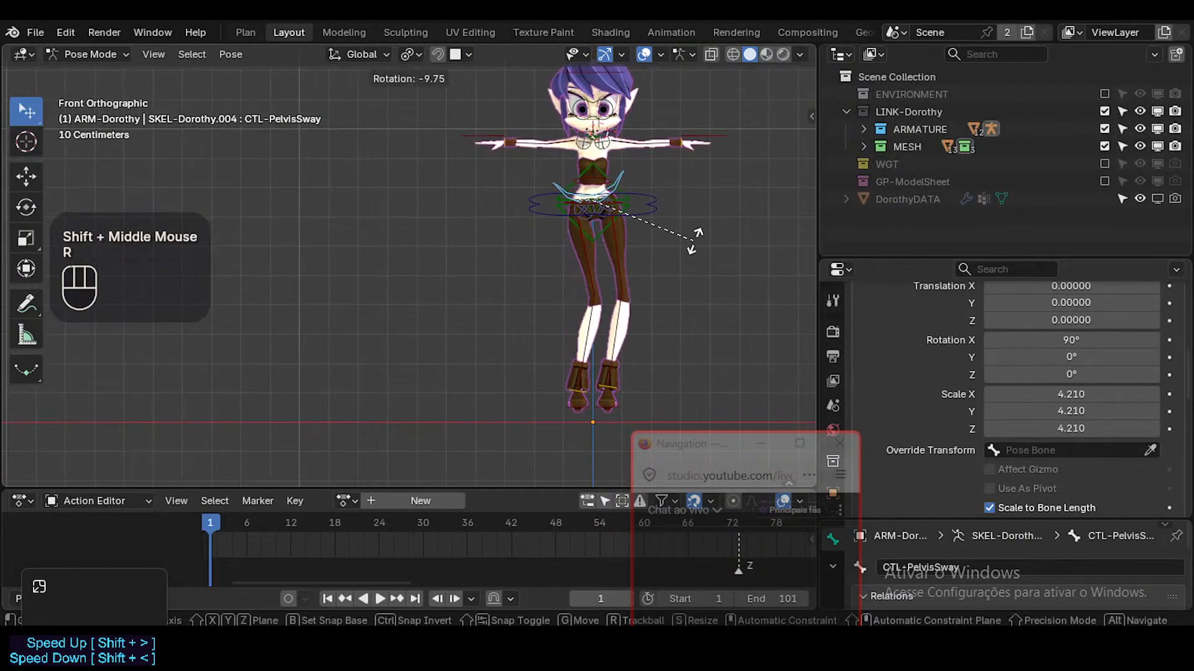
{"action": "key", "text": "Escape"}
{"action": "scroll", "coordinate": [603, 227], "scroll_direction": "up", "scroll_amount": 2}
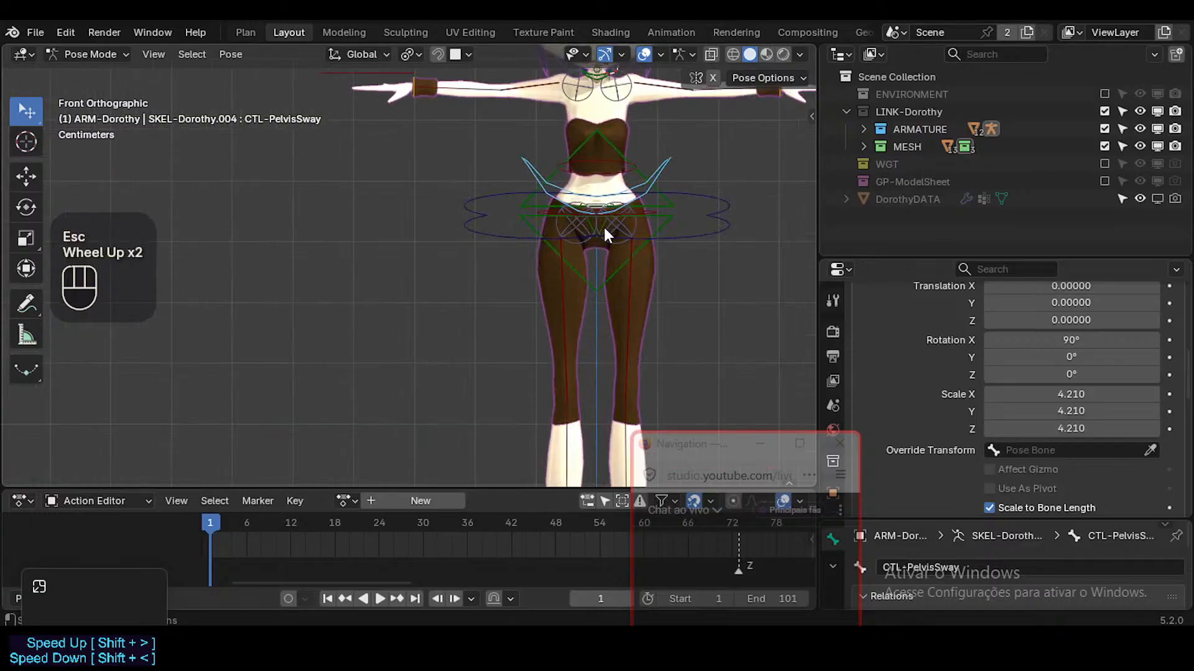
Select both CTL-Hip.L and CTL-Hip.R using Select Mirror with Extend enabled, and test rotating them
{"action": "left_click", "coordinate": [621, 232], "text": "shift"}
{"action": "scroll", "coordinate": [627, 286], "scroll_direction": "down", "scroll_amount": 2}
{"action": "key", "text": "shift+alt+x"}
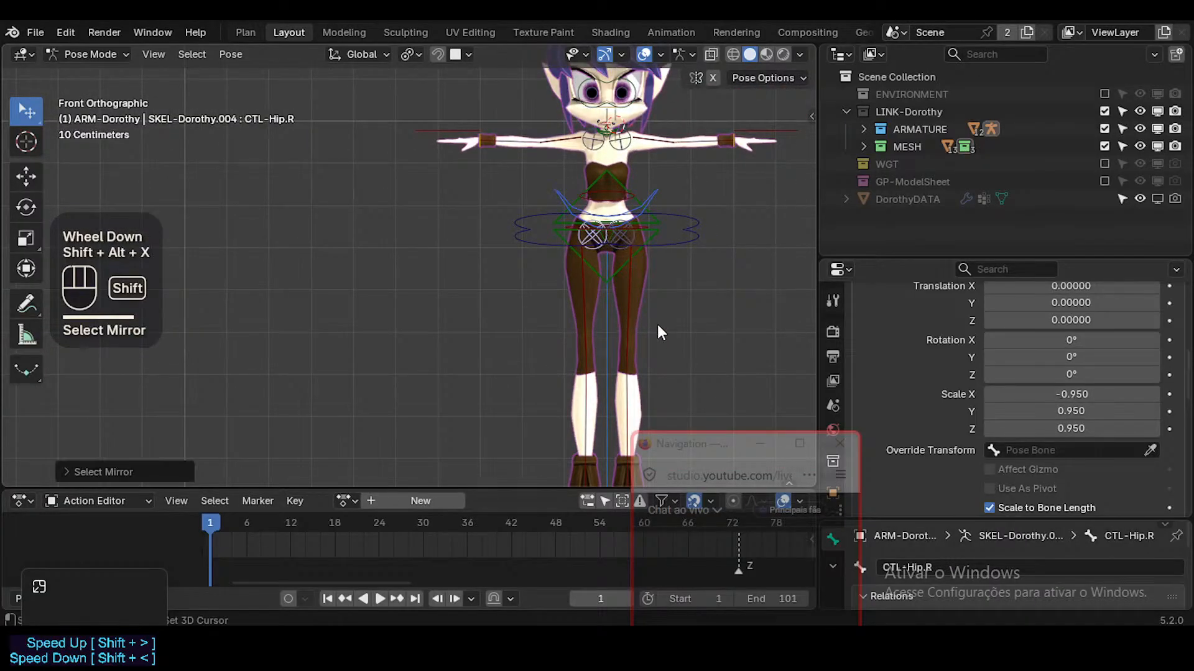
{"action": "middle_click_drag", "start_coordinate": [657, 323], "coordinate": [659, 215], "text": "shift"}
{"action": "left_click", "coordinate": [135, 475]}
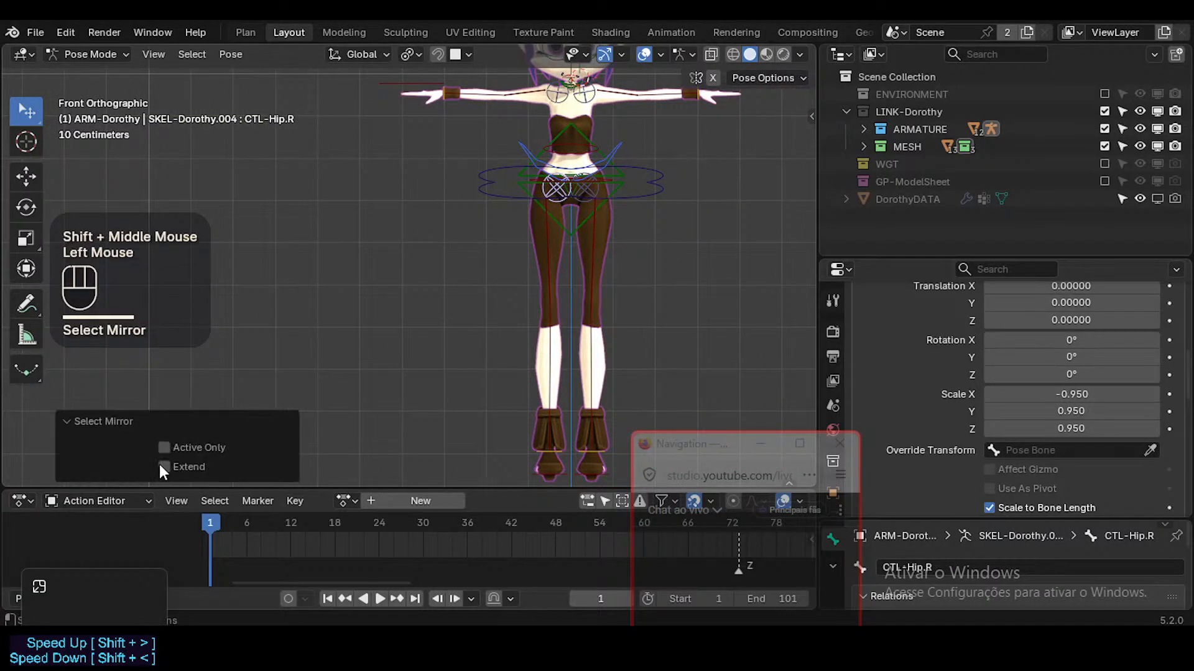
{"action": "key", "text": "g"}
{"action": "key", "text": "r"}
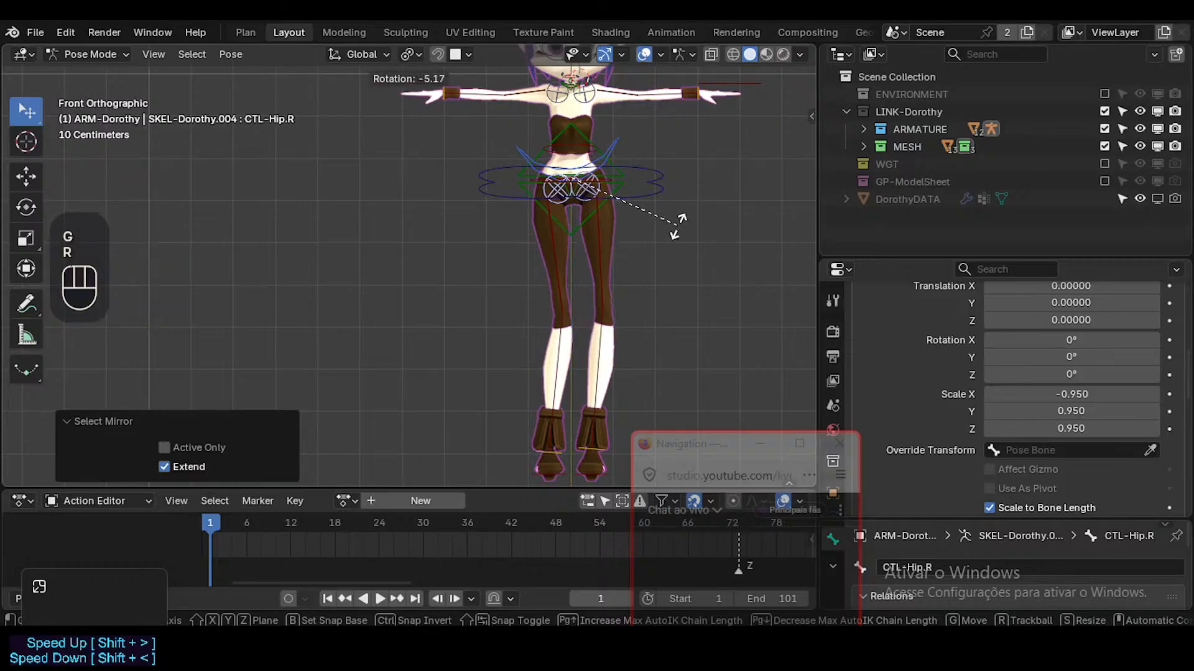
{"action": "key", "text": "r"}
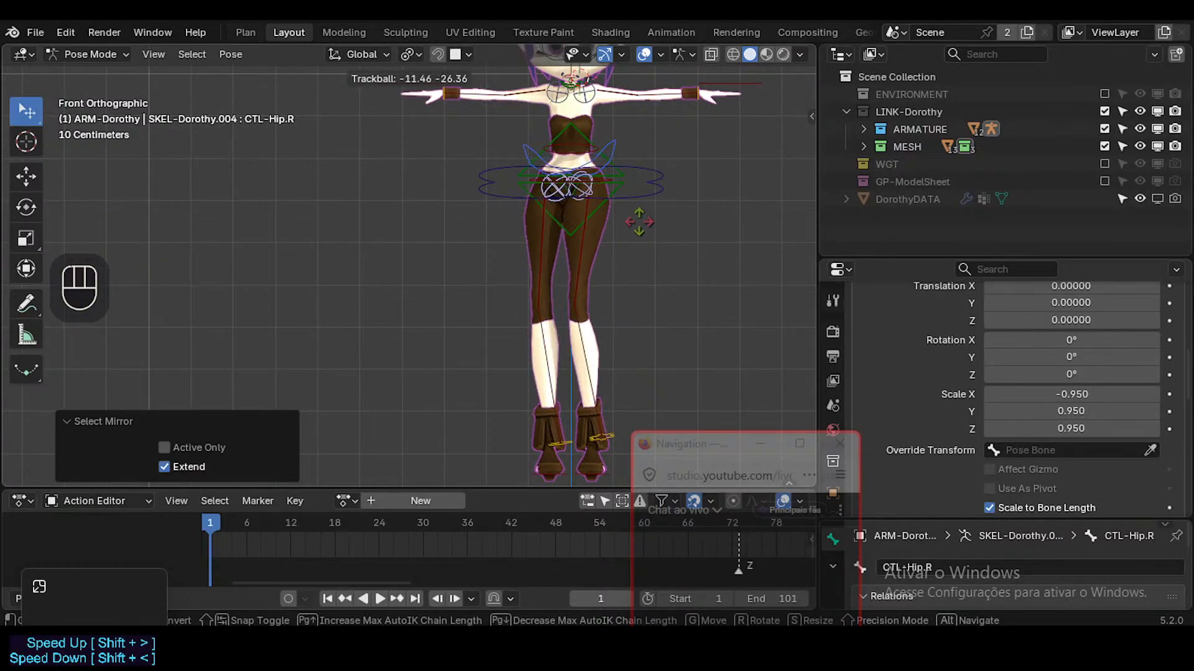
{"action": "key", "text": "Escape"}
{"action": "key", "text": "n"}
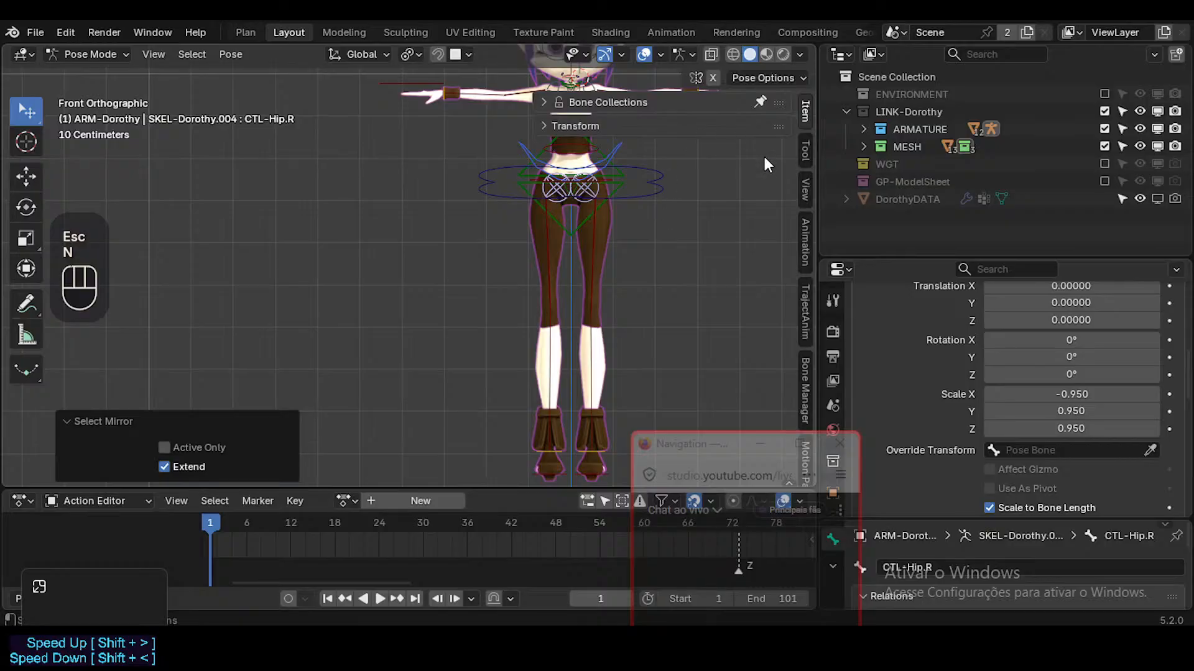
{"action": "double_click", "coordinate": [803, 152]}
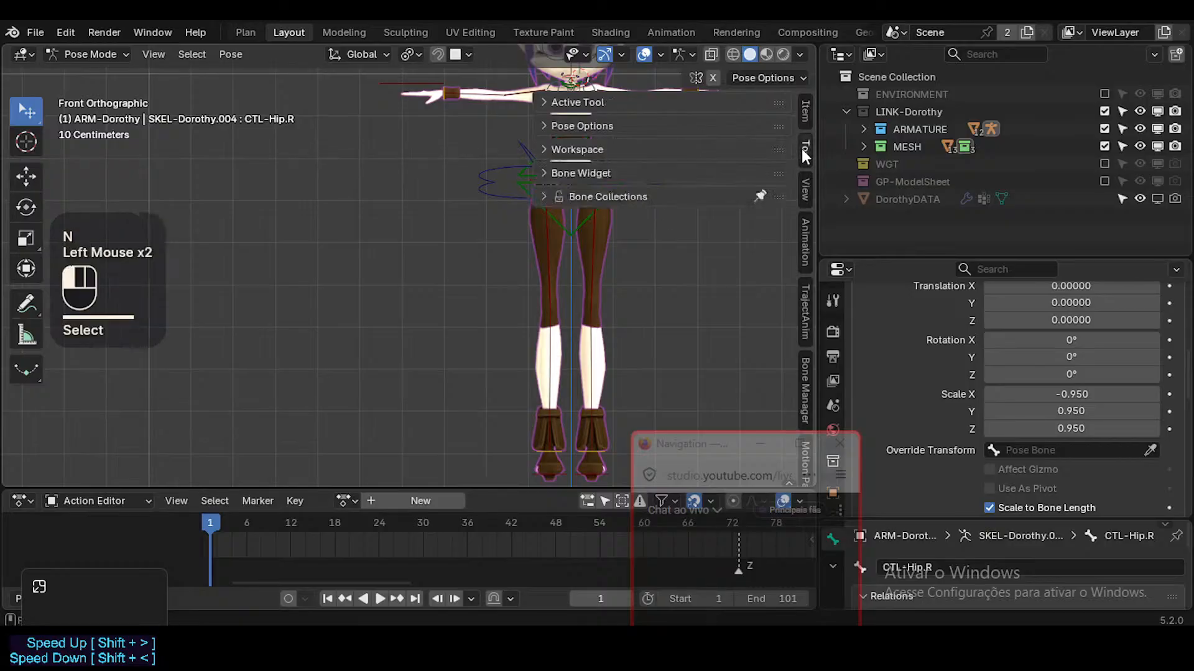
{"action": "left_click", "coordinate": [613, 127]}
{"action": "key", "text": "n"}
{"action": "middle_click_drag", "start_coordinate": [606, 188], "coordinate": [612, 180], "text": "shift"}
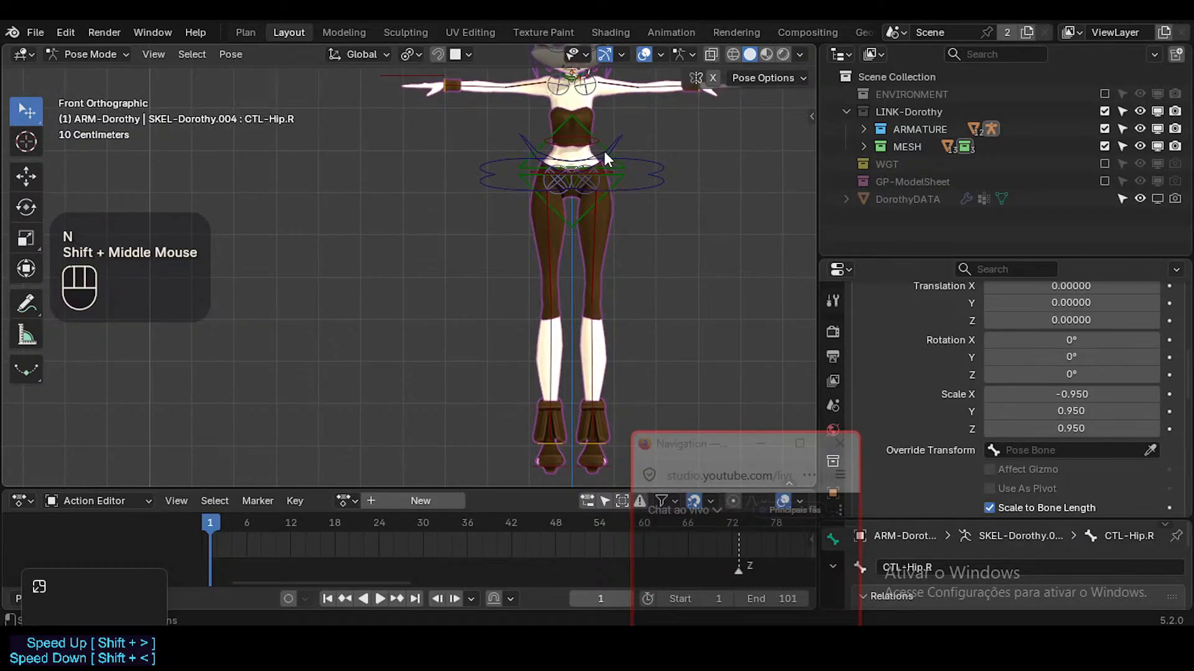
Select CTL-Hip.R, CTL-Hip.L and CTL-PelvisSway together, with CTL-PelvisSway as the active bone
{"action": "left_click", "coordinate": [641, 181]}
{"action": "left_click", "coordinate": [612, 151]}
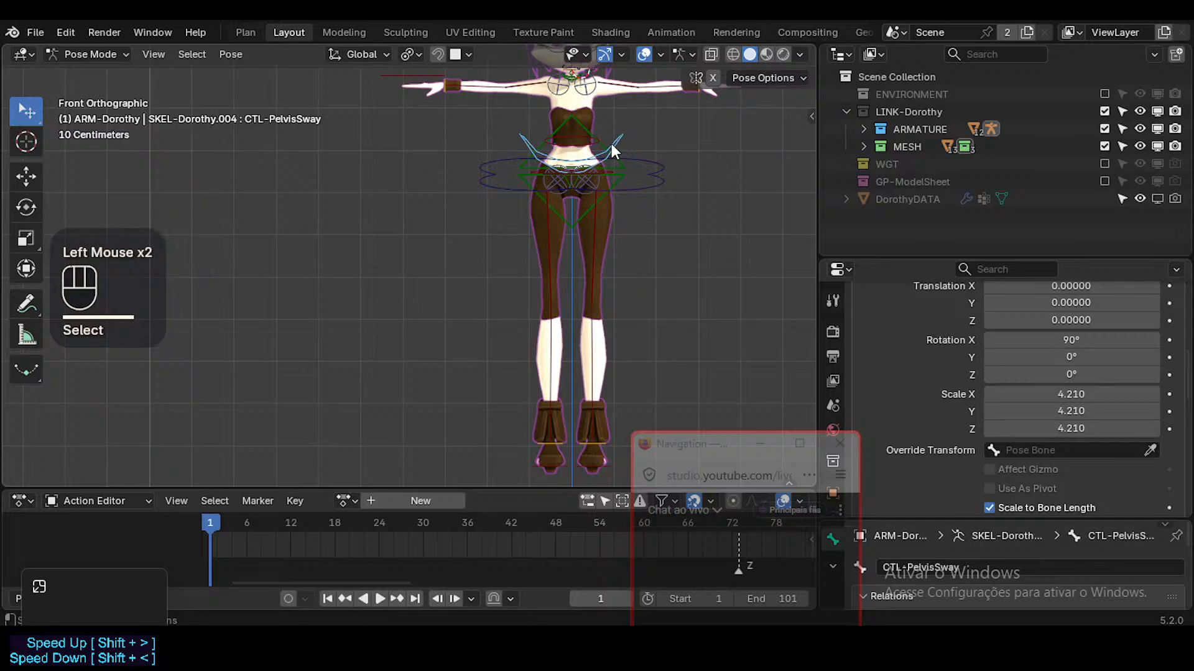
{"action": "left_click", "coordinate": [563, 188], "text": "shift"}
{"action": "left_click", "coordinate": [585, 187]}
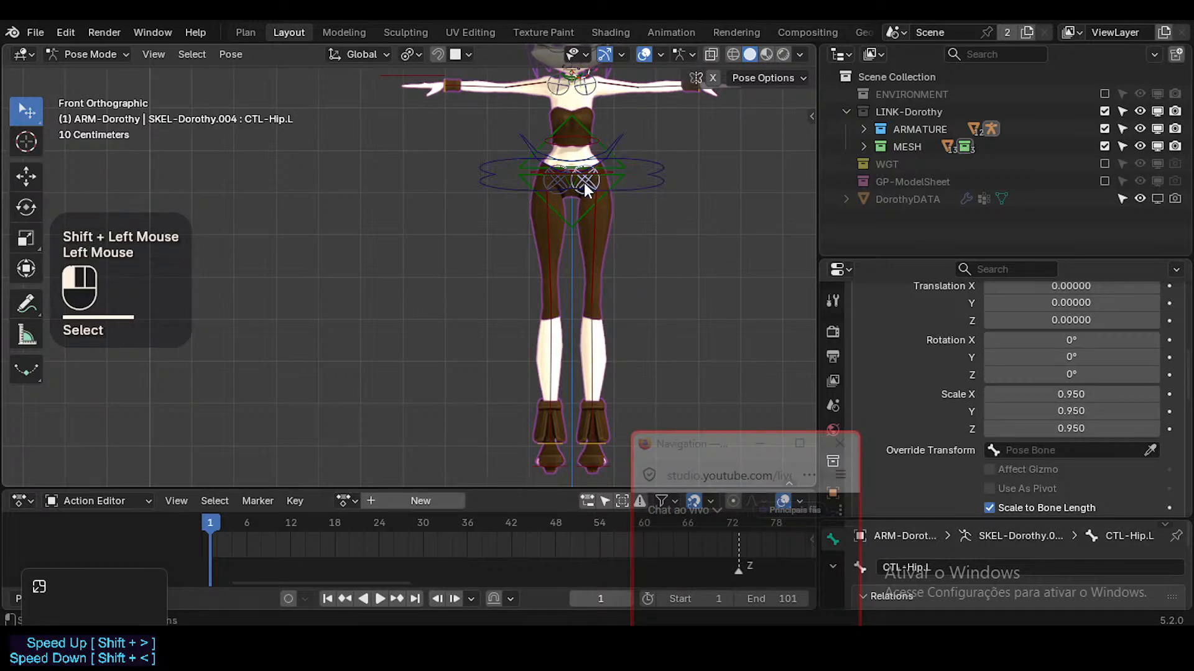
{"action": "left_click", "coordinate": [617, 142], "text": "shift"}
Try trackball and view-plane rotations on CTL-PelvisSway and the two CTL-Hip controls, cancelling each one
{"action": "key", "text": "g"}
{"action": "key", "text": "r"}
{"action": "key", "text": "r"}
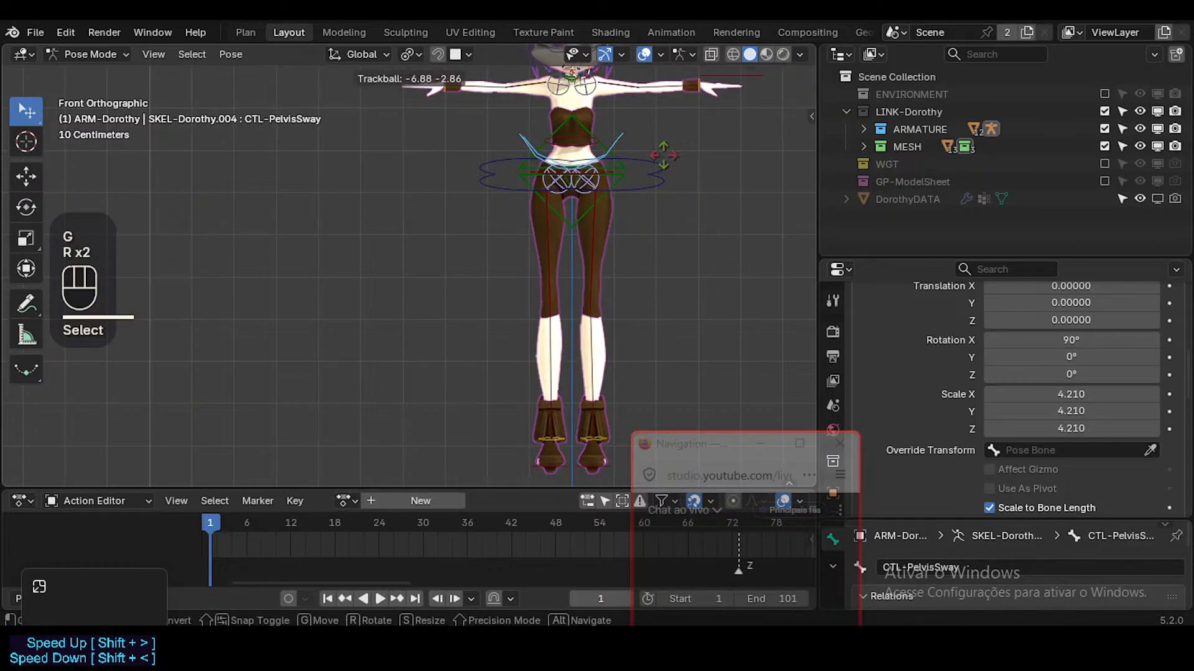
{"action": "key", "text": "Escape"}
{"action": "key", "text": "r"}
{"action": "key", "text": "z"}
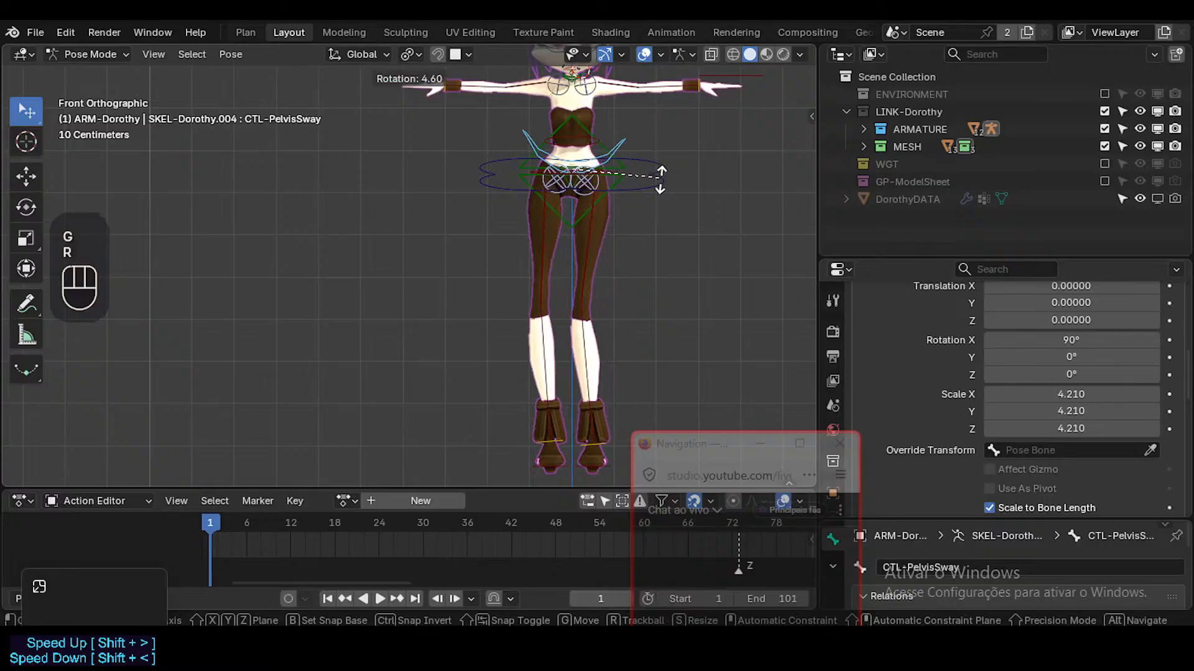
{"action": "key", "text": "Escape"}
{"action": "key", "text": "g"}
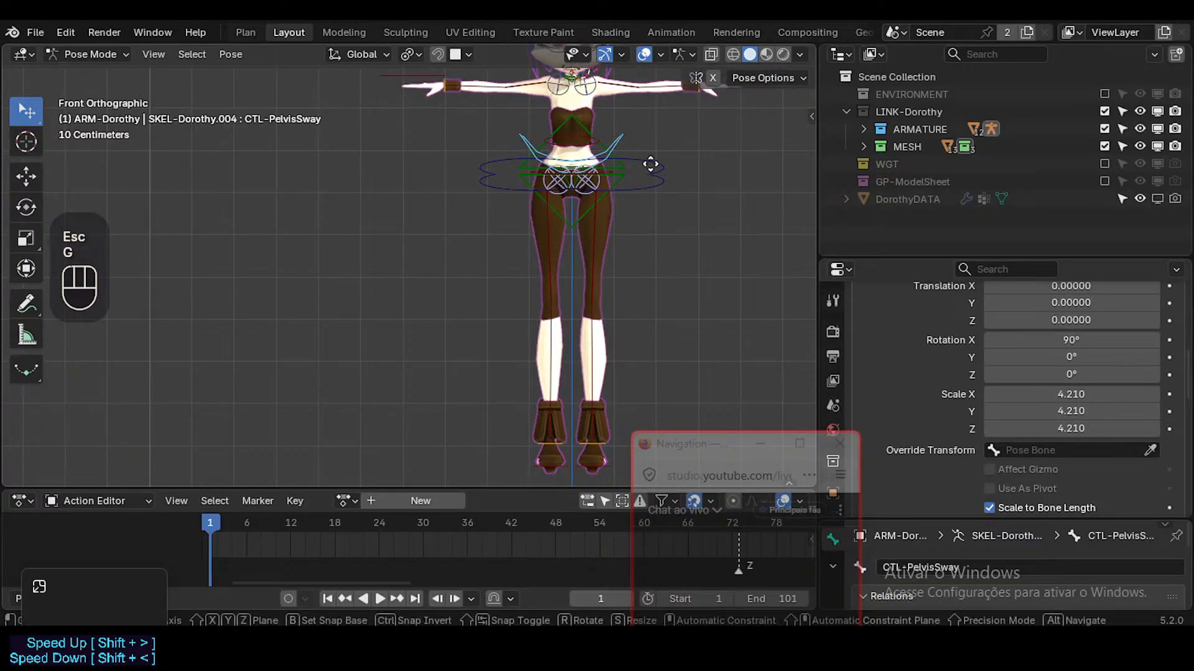
{"action": "key", "text": "r"}
{"action": "key", "text": "r"}
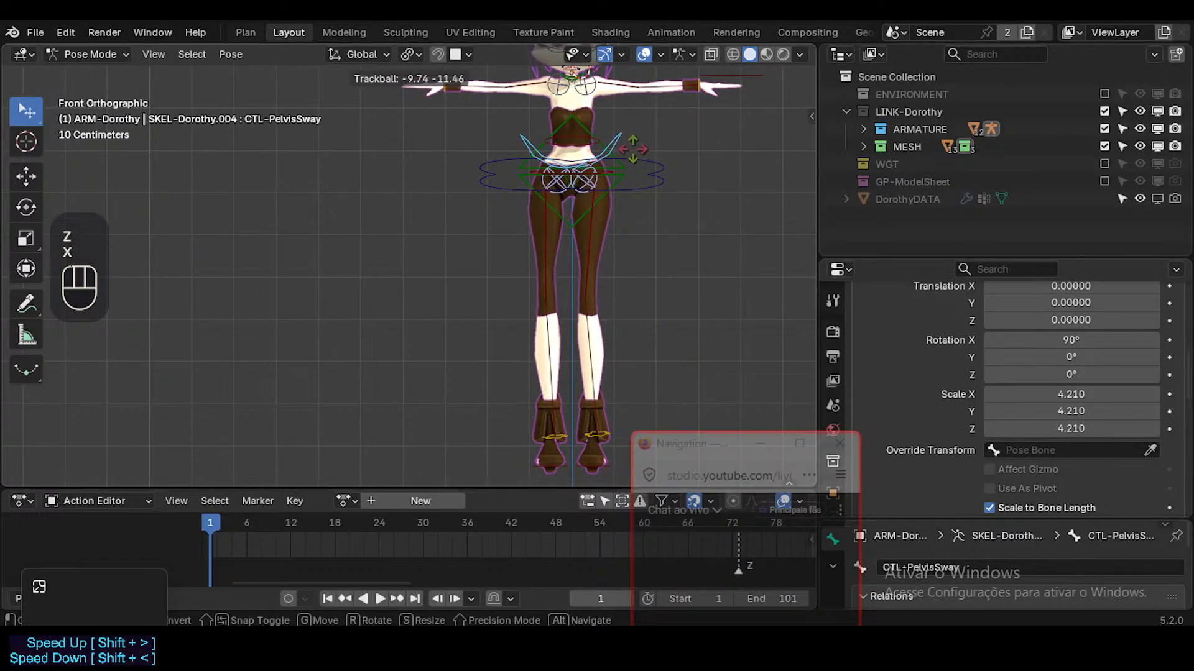
{"action": "key", "text": "Escape"}
{"action": "key", "text": "r"}
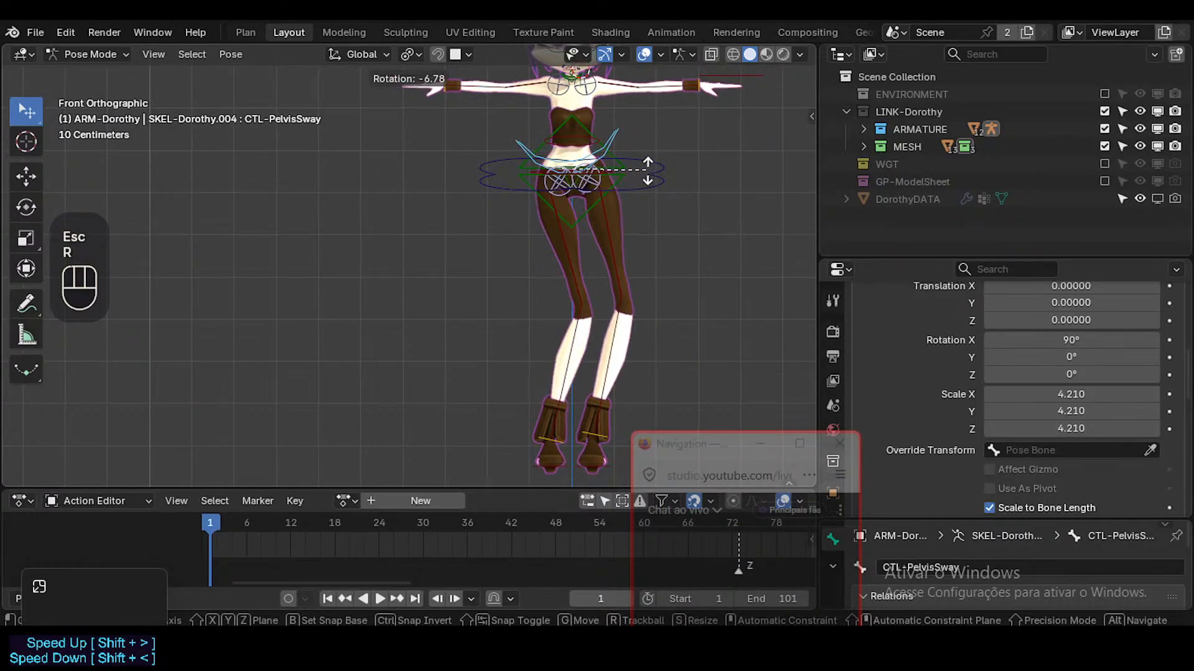
{"action": "key", "text": "Escape"}
Try rotating the three selected hip controls about the global X, Z and Y axes, and cancel
{"action": "key", "text": "g"}
{"action": "key", "text": "r"}
{"action": "key", "text": "x"}
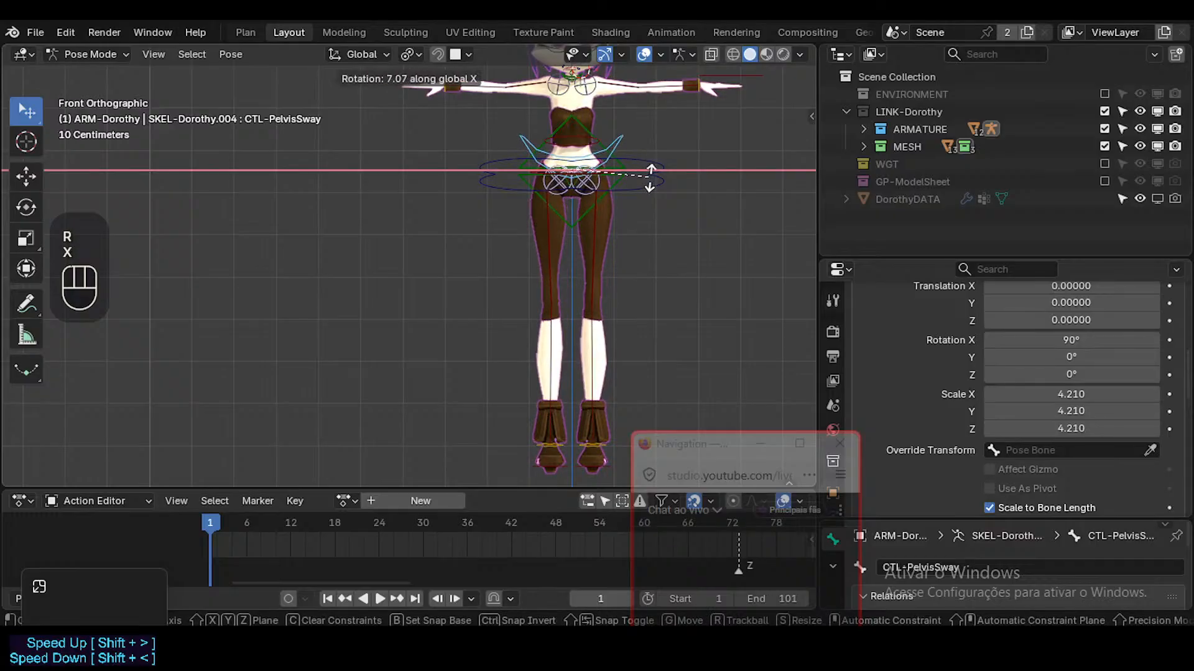
{"action": "key", "text": "z"}
{"action": "key", "text": "y"}
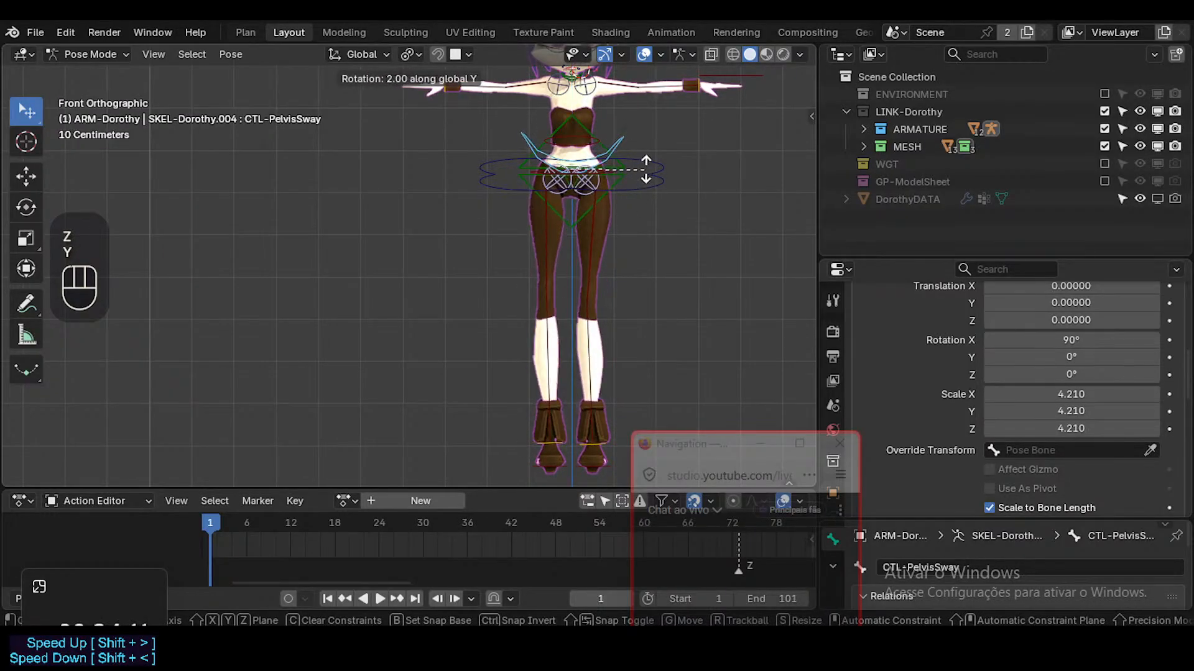
{"action": "key", "text": "Escape"}
Set the transform orientation to Normal and the transform pivot point to Active Element
{"action": "key", "text": "shift+less"}
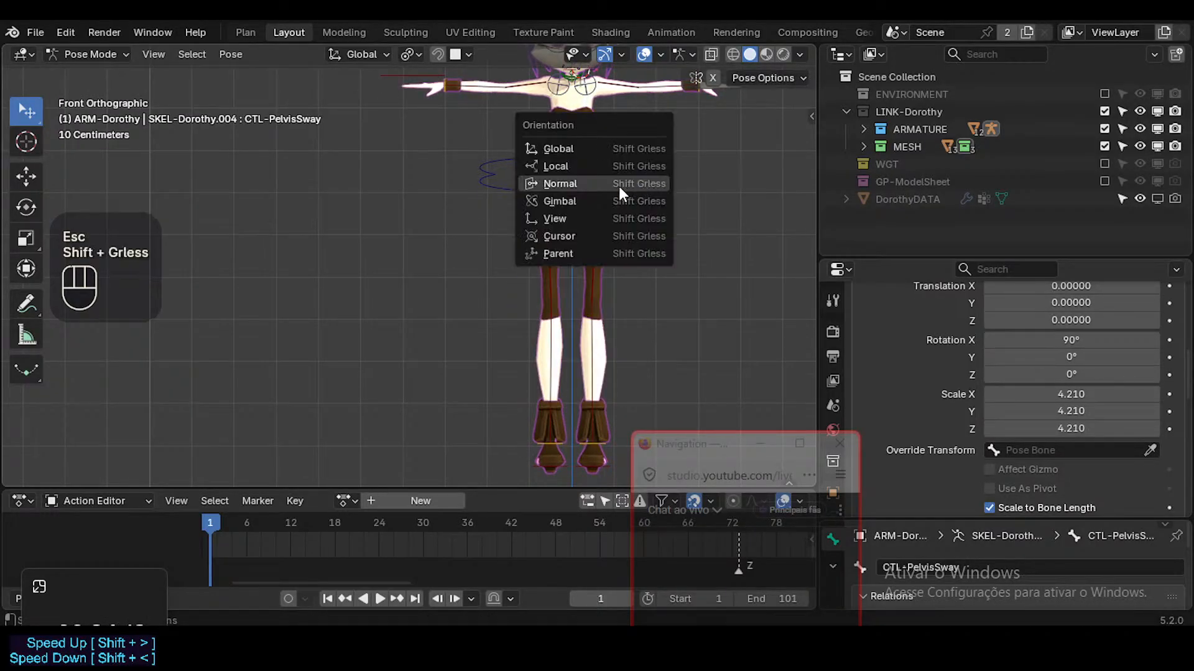
{"action": "left_click", "coordinate": [609, 185]}
{"action": "key", "text": "shift+less"}
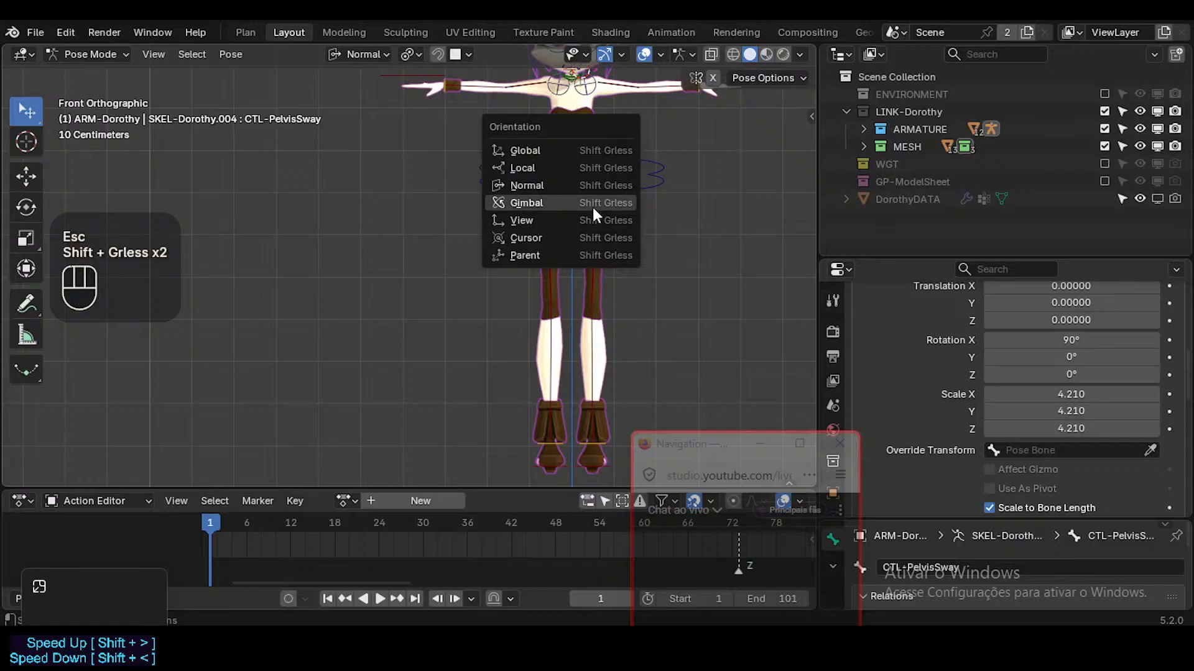
{"action": "left_click", "coordinate": [561, 219]}
{"action": "key", "text": "less"}
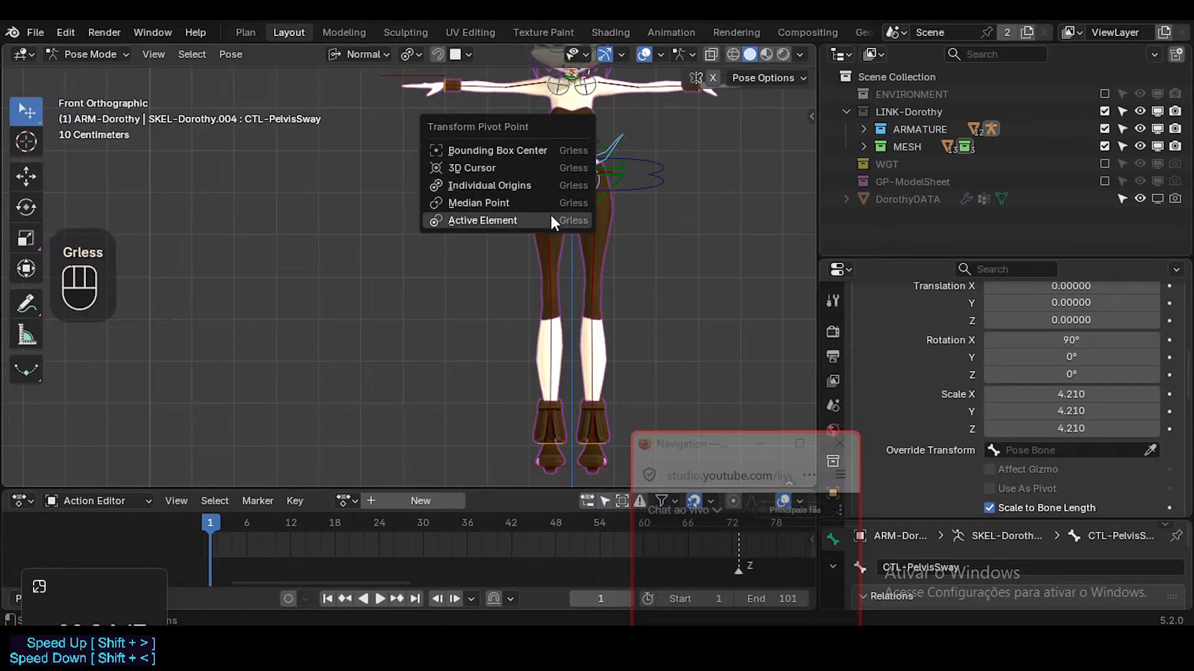
{"action": "left_click", "coordinate": [552, 217]}
Keep CTL-PelvisSway active with both hip controls selected, and try normal Z, global X and trackball rotations
{"action": "left_click", "coordinate": [615, 140], "text": "shift"}
{"action": "left_click", "coordinate": [616, 139], "text": "shift"}
{"action": "key", "text": "r"}
{"action": "key", "text": "z"}
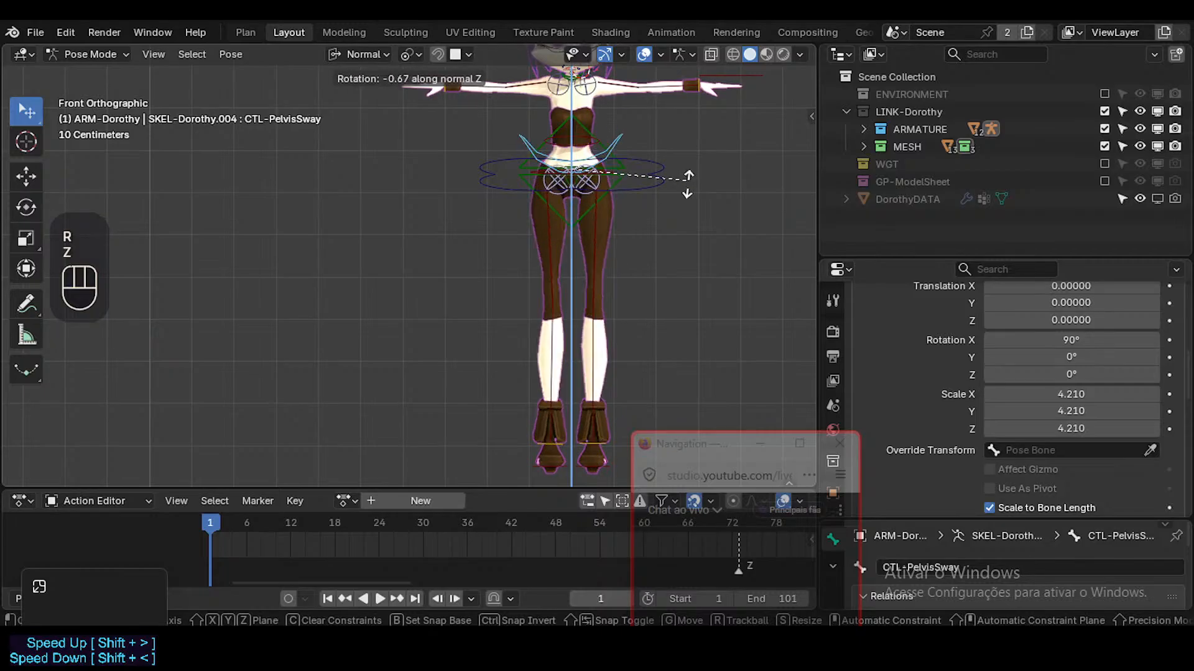
{"action": "key", "text": "x"}
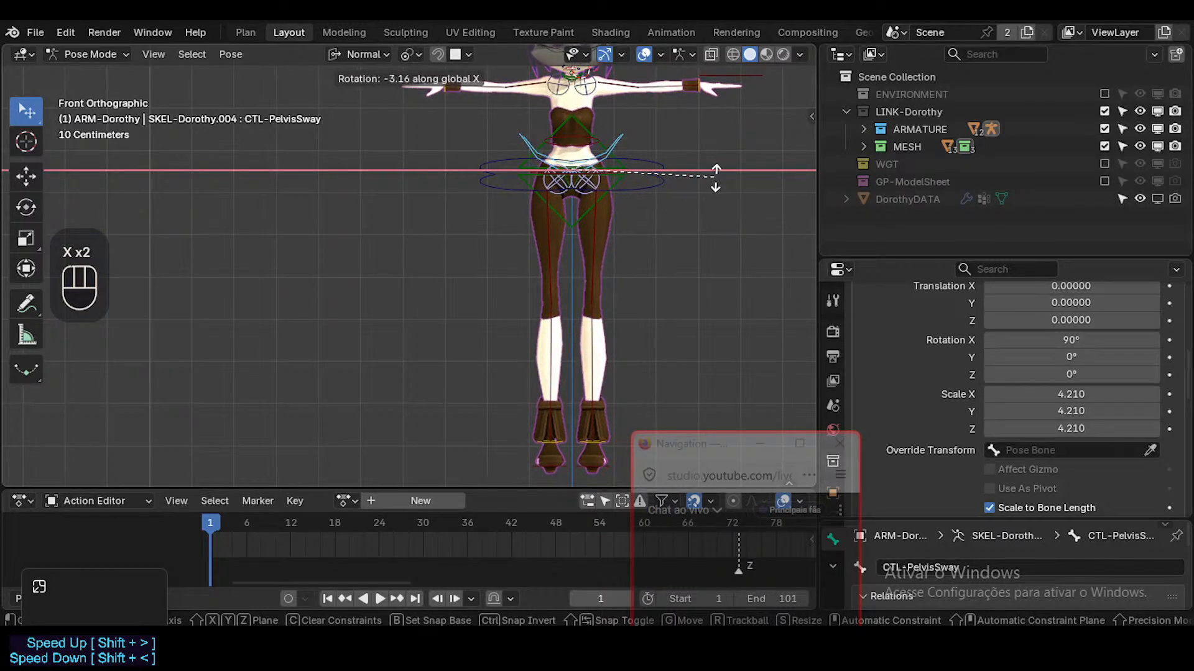
{"action": "key", "text": "r"}
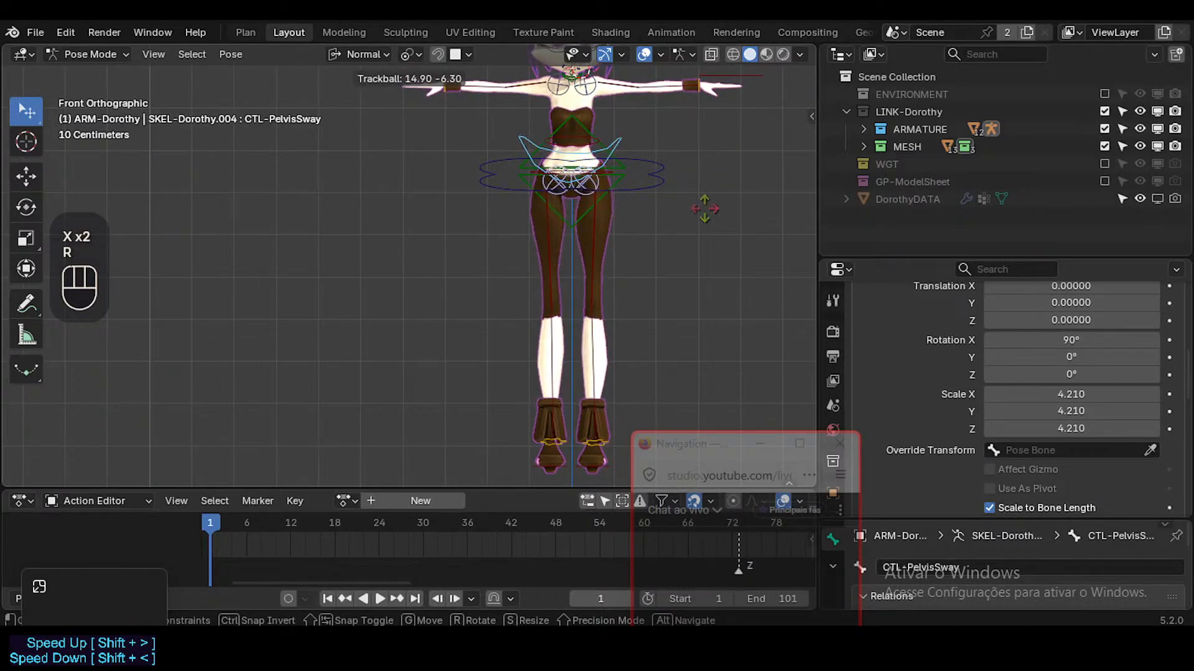
{"action": "key", "text": "x"}
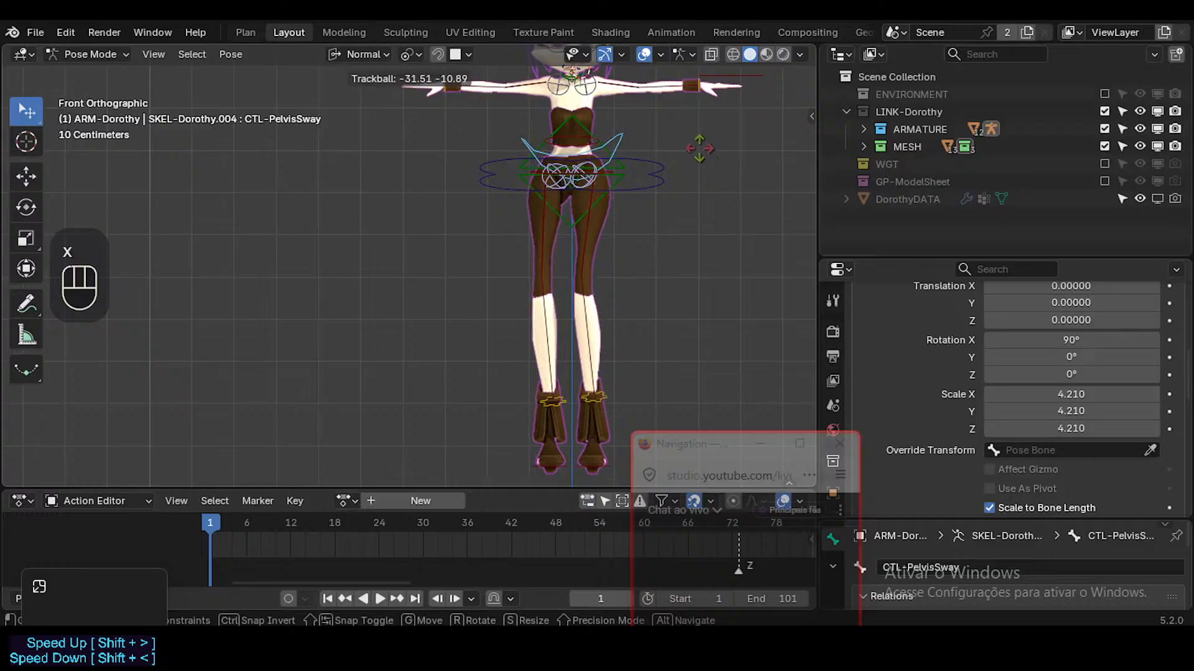
Rotate CTL-PelvisSway and the two CTL-Hip controls together about the normal Z axis
{"action": "key", "text": "r"}
{"action": "key", "text": "z"}
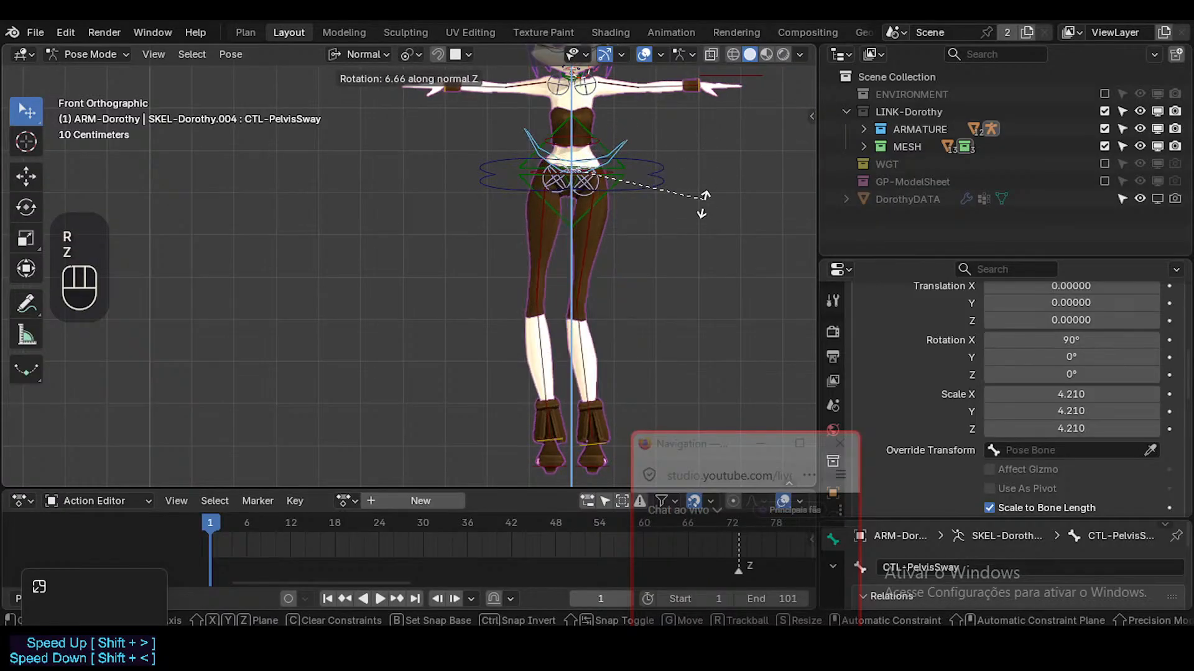
{"action": "left_click", "coordinate": [698, 164]}
{"action": "key", "text": "g"}
{"action": "left_click", "coordinate": [697, 164]}
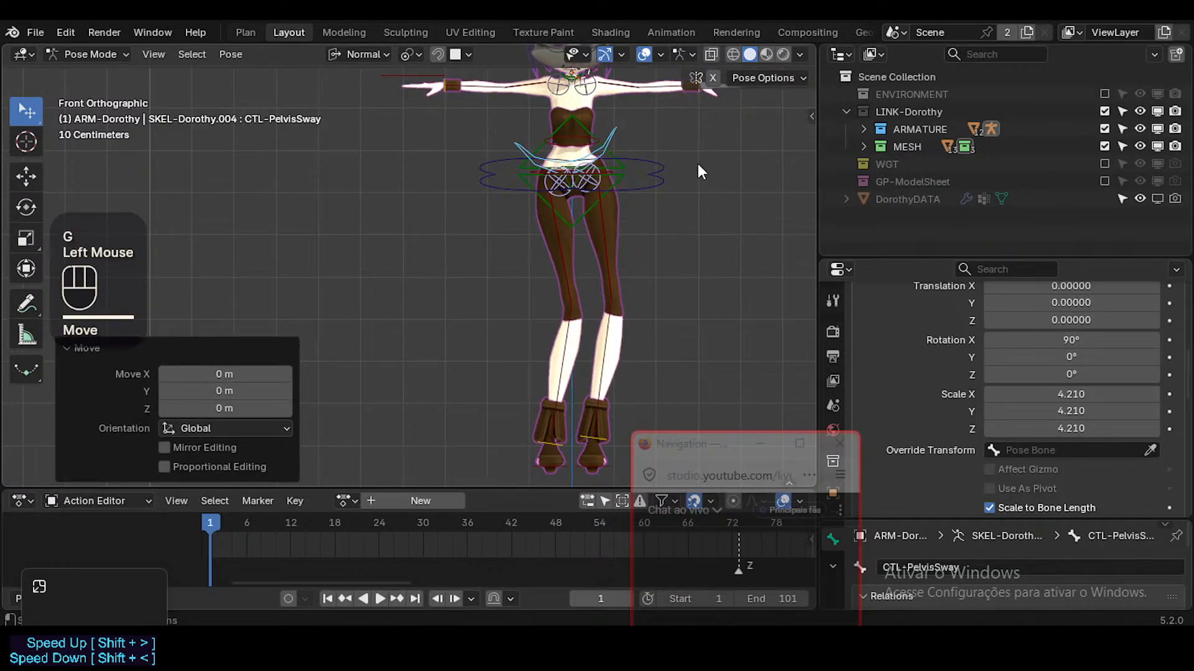
Select CTL-PelvisSway alone, try a free rotation in perspective view, and cancel it
{"action": "middle_click_drag", "start_coordinate": [698, 165], "coordinate": [577, 166]}
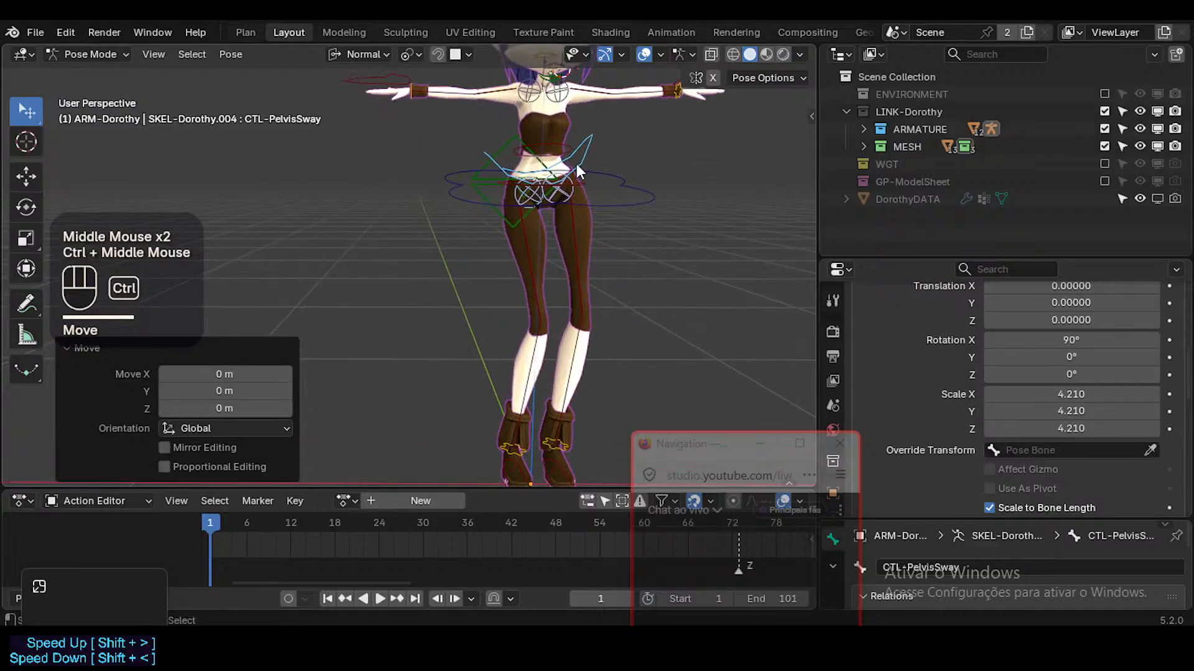
{"action": "left_click", "coordinate": [579, 167]}
{"action": "middle_click_drag", "start_coordinate": [655, 152], "coordinate": [649, 149]}
{"action": "key", "text": "r"}
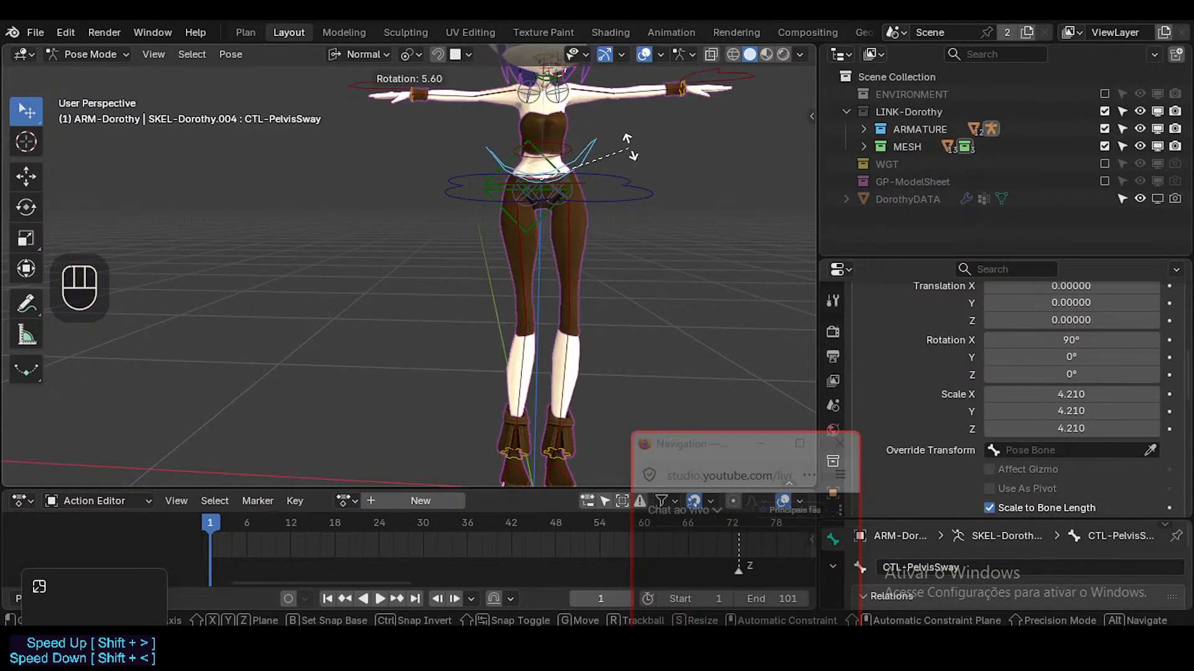
{"action": "key", "text": "Escape"}
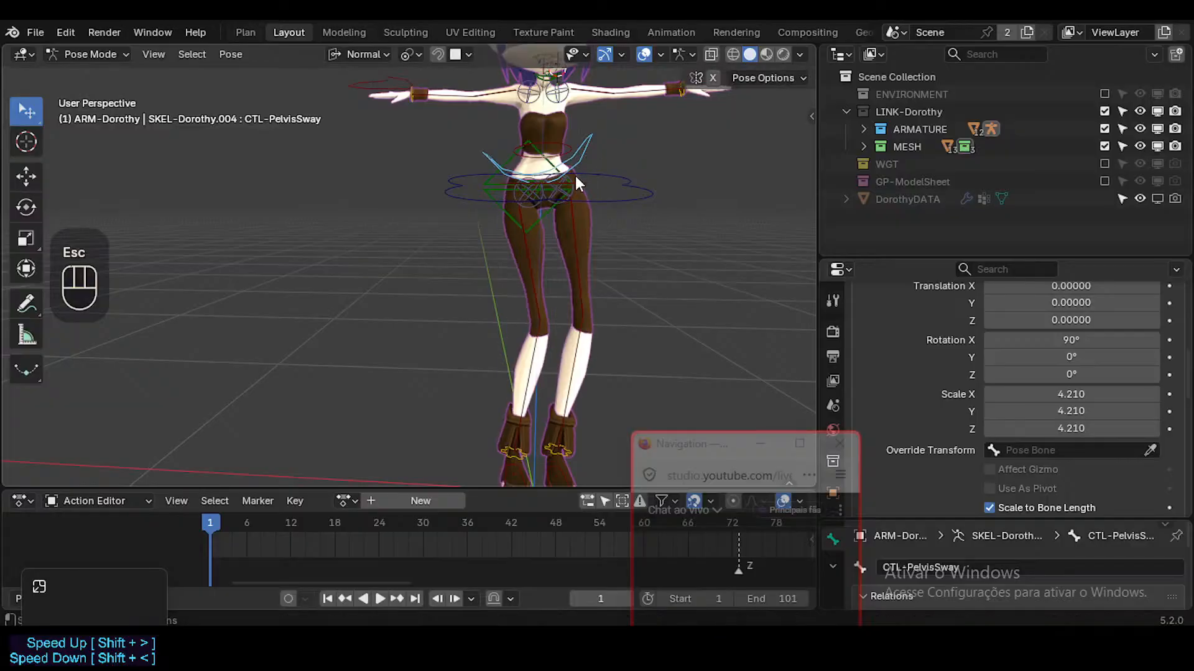
Select CTL-Hip.L and examine its custom shape, Inverse Kinematics and Relations settings in the bone properties
{"action": "left_click", "coordinate": [573, 182]}
{"action": "left_click", "coordinate": [572, 185]}
{"action": "scroll", "coordinate": [571, 196], "scroll_direction": "up", "scroll_amount": 2}
{"action": "scroll", "coordinate": [571, 195], "scroll_direction": "up", "scroll_amount": 2}
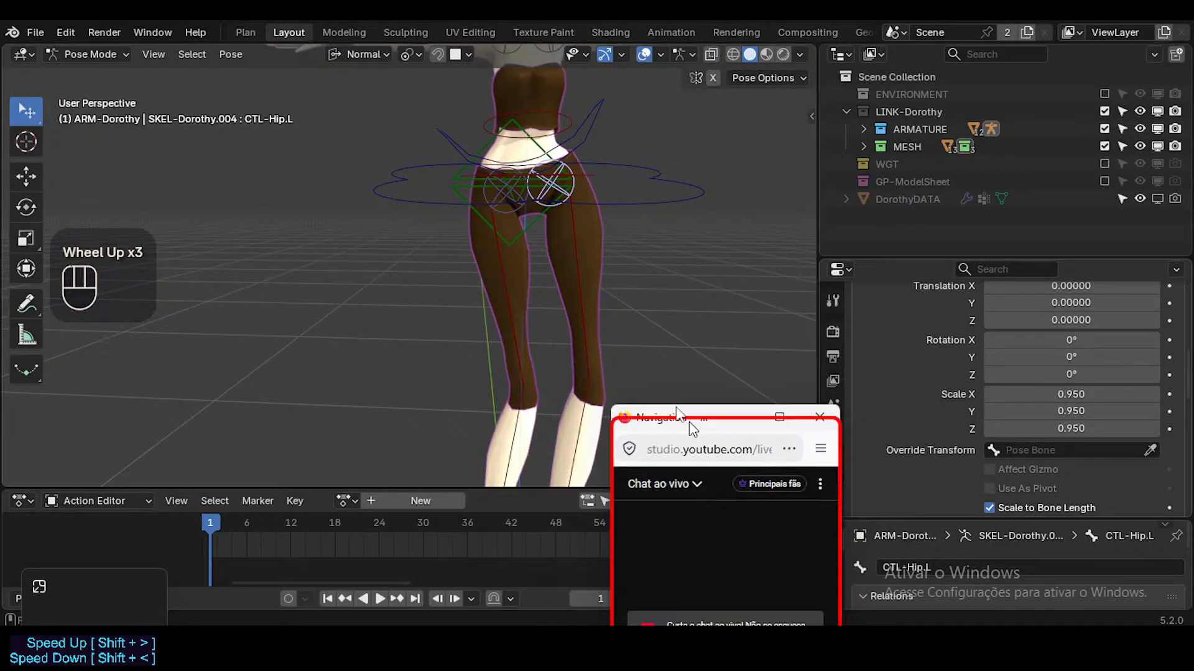
{"action": "scroll", "coordinate": [832, 479], "scroll_direction": "down", "scroll_amount": 1}
{"action": "scroll", "coordinate": [832, 476], "scroll_direction": "down", "scroll_amount": 3}
{"action": "scroll", "coordinate": [832, 468], "scroll_direction": "up", "scroll_amount": 1}
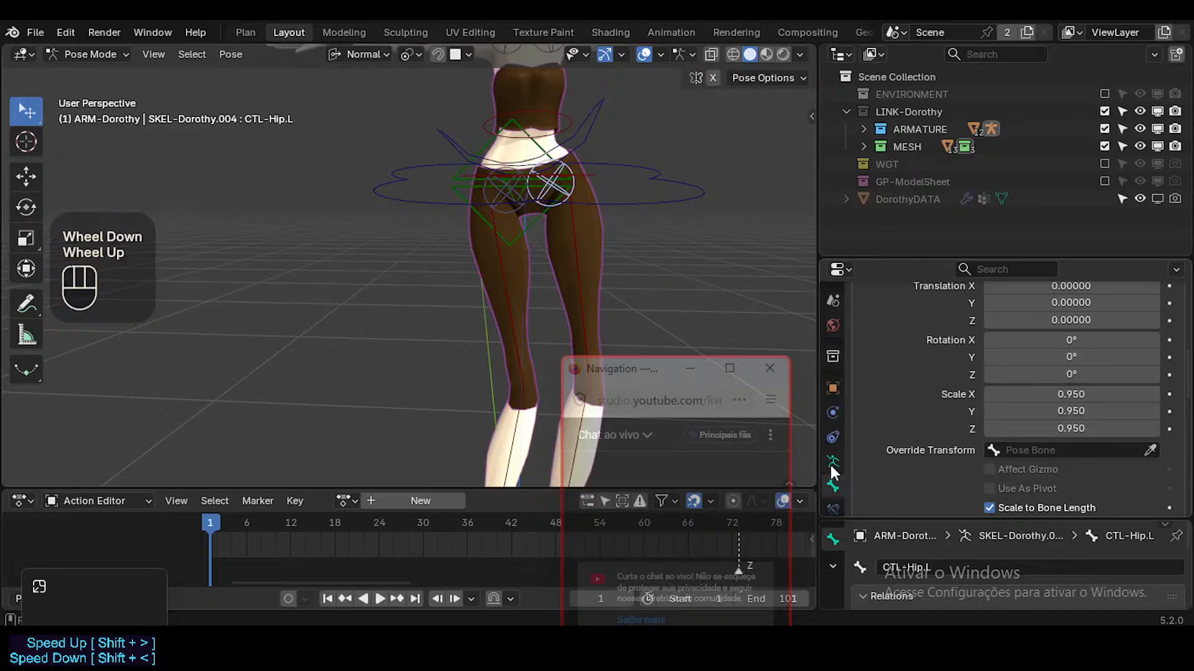
{"action": "left_click", "coordinate": [832, 484]}
{"action": "scroll", "coordinate": [1046, 437], "scroll_direction": "down", "scroll_amount": 3}
{"action": "scroll", "coordinate": [1047, 437], "scroll_direction": "down", "scroll_amount": 2}
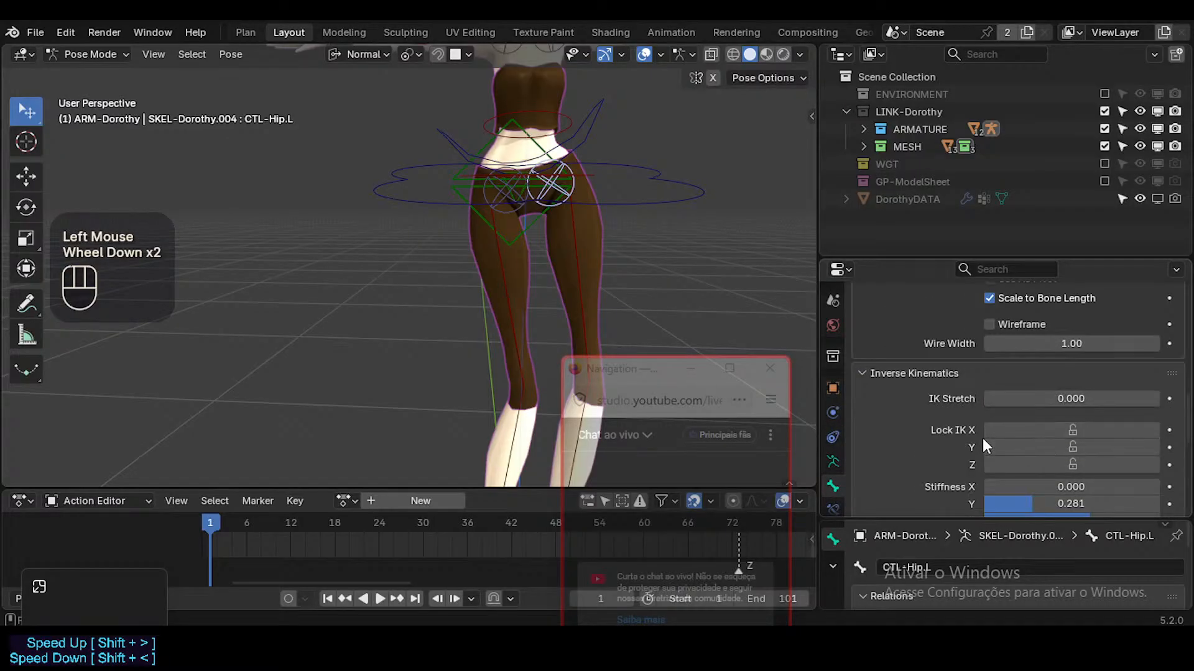
{"action": "scroll", "coordinate": [982, 437], "scroll_direction": "down", "scroll_amount": 1}
{"action": "left_click_drag", "start_coordinate": [992, 517], "coordinate": [1001, 439]}
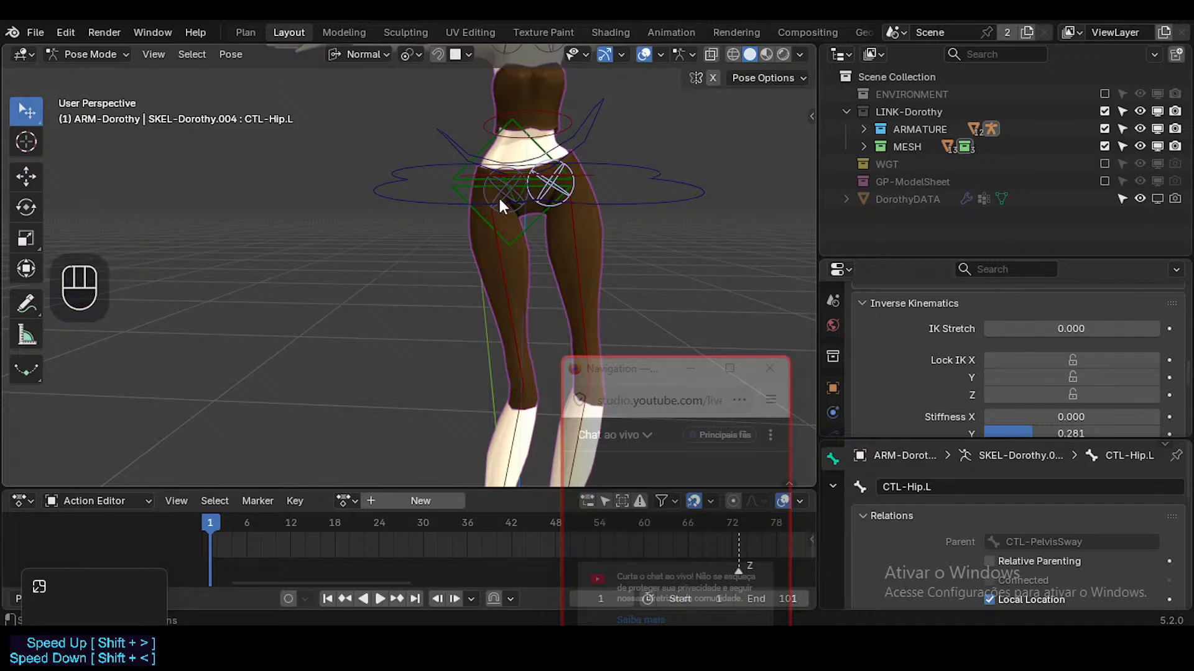
Return to CTL-PelvisSway and test a free rotation on it again, cancelling the result
{"action": "left_click", "coordinate": [504, 215]}
{"action": "left_click", "coordinate": [599, 131]}
{"action": "key", "text": "r"}
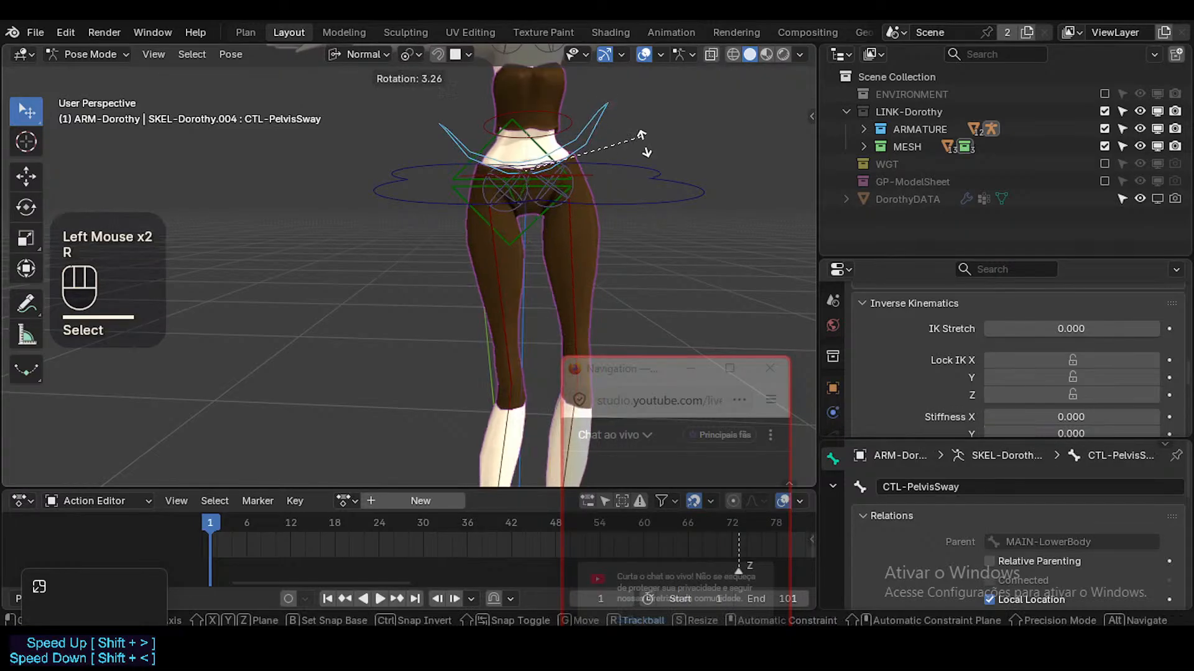
{"action": "key", "text": "Escape"}
Select CTL-Hip.L, try moving it with Auto IK, and cancel the move
{"action": "left_click", "coordinate": [585, 188], "text": "shift"}
{"action": "scroll", "coordinate": [586, 188], "scroll_direction": "down", "scroll_amount": 2}
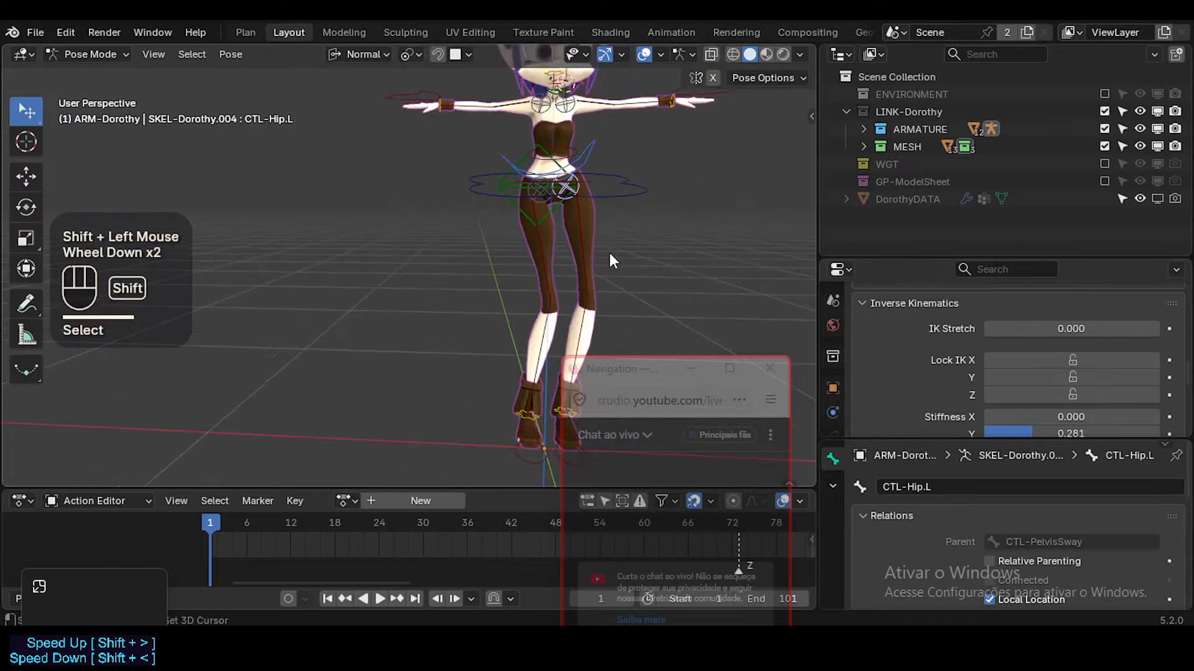
{"action": "middle_click_drag", "start_coordinate": [608, 250], "coordinate": [586, 227], "text": "shift"}
{"action": "key", "text": "g"}
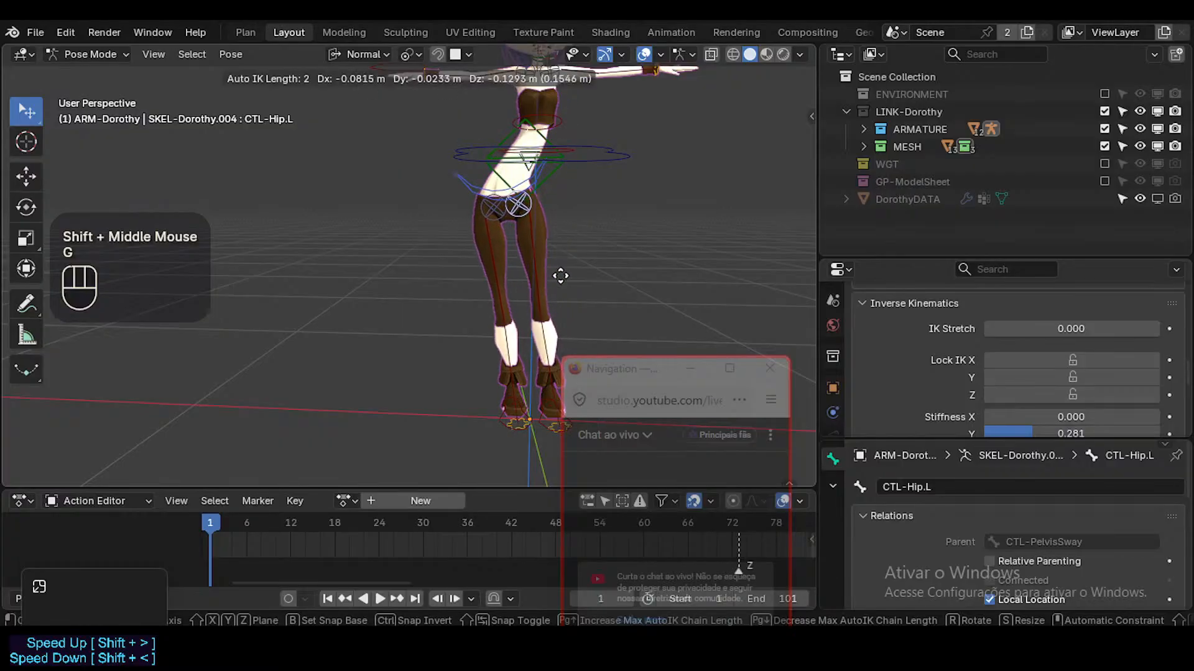
{"action": "key", "text": "Escape"}
Rotate CTL-Hip.L freely about the view axis to test its effect on the pelvis
{"action": "middle_click_drag", "start_coordinate": [629, 152], "coordinate": [609, 142]}
{"action": "key", "text": "g"}
{"action": "key", "text": "r"}
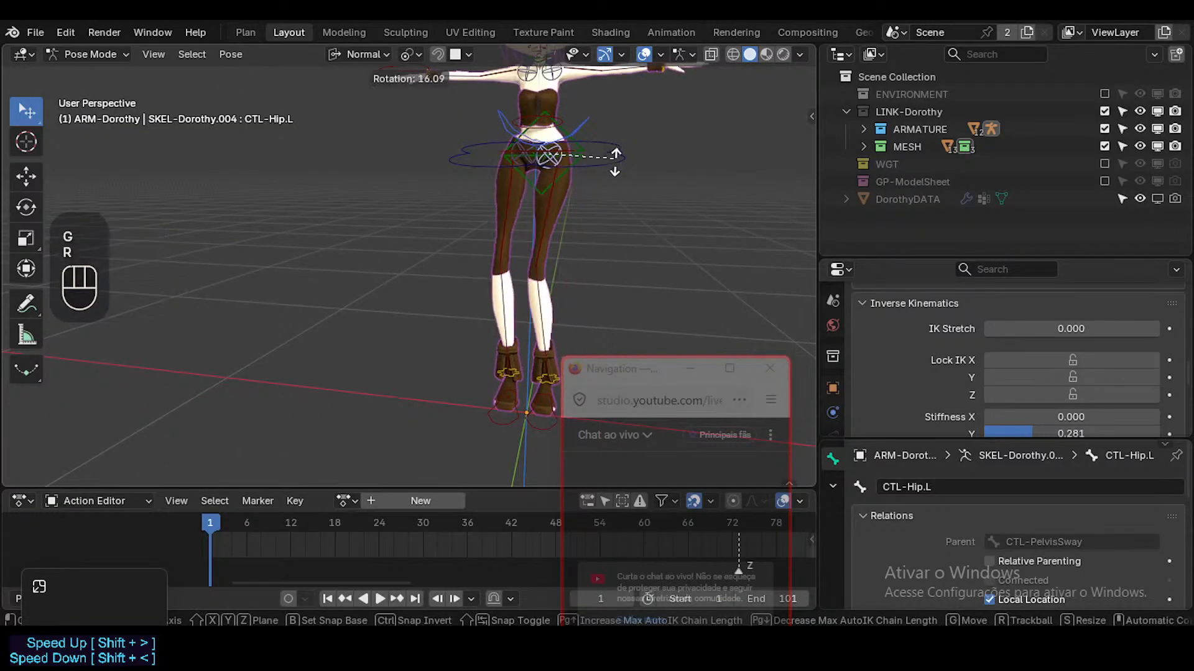
{"action": "left_click", "coordinate": [608, 147]}
Select all of the rig's bones, clear their pose transforms, and deselect them
{"action": "key", "text": "a"}
{"action": "key", "text": "alt+q"}
{"action": "key", "text": "alt+q"}
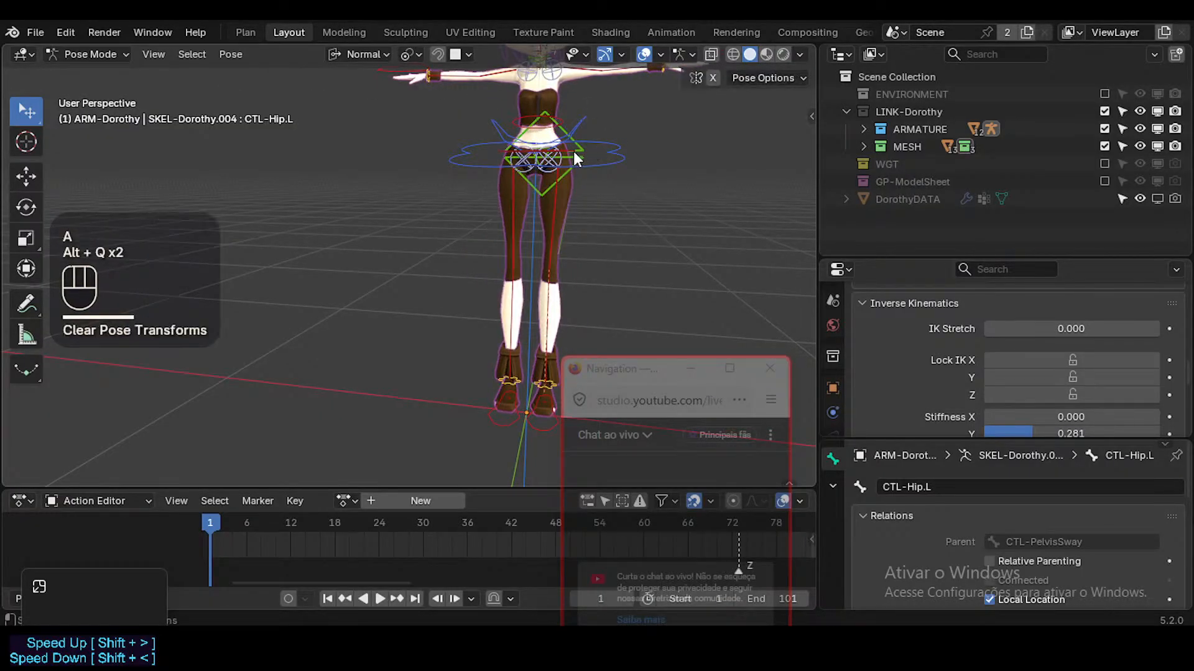
{"action": "left_click", "coordinate": [577, 132]}
Select CTL-Hip.L in an angled view, try moving it downward, and cancel
{"action": "middle_click_drag", "start_coordinate": [574, 170], "coordinate": [493, 209]}
{"action": "scroll", "coordinate": [506, 172], "scroll_direction": "up", "scroll_amount": 2}
{"action": "left_click", "coordinate": [506, 171]}
{"action": "key", "text": "g"}
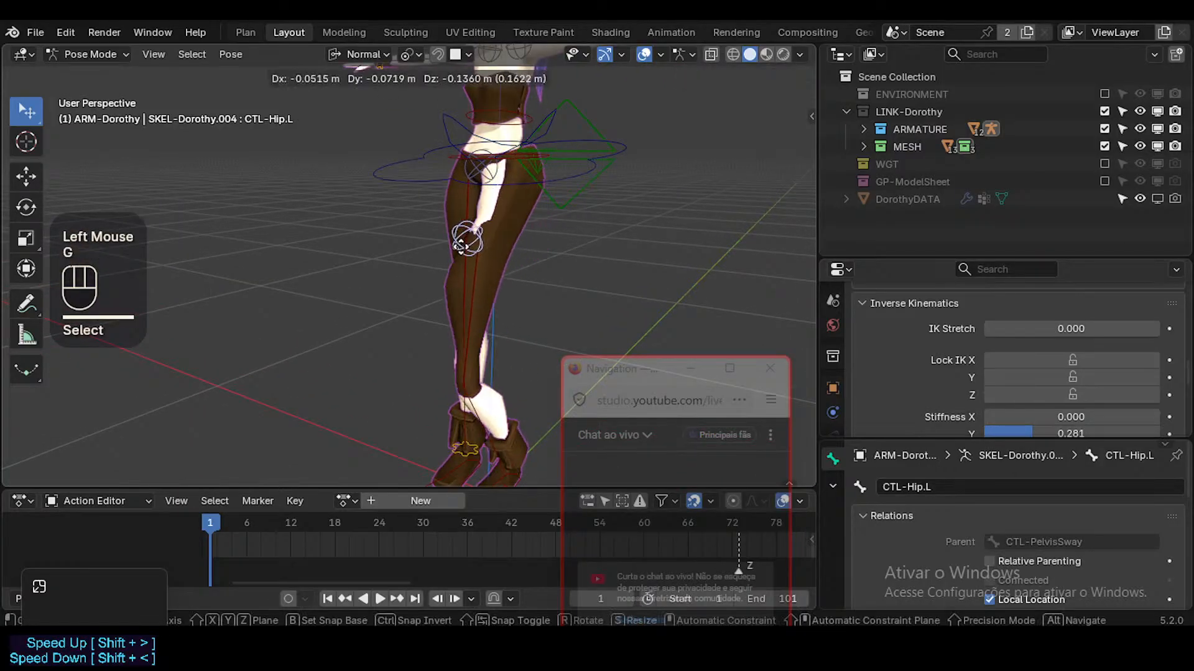
{"action": "key", "text": "Escape"}
Compare moving CTL-Hip.L with Auto IK switched off and on again, cancelling each move
{"action": "key", "text": "alt+x"}
{"action": "key", "text": "g"}
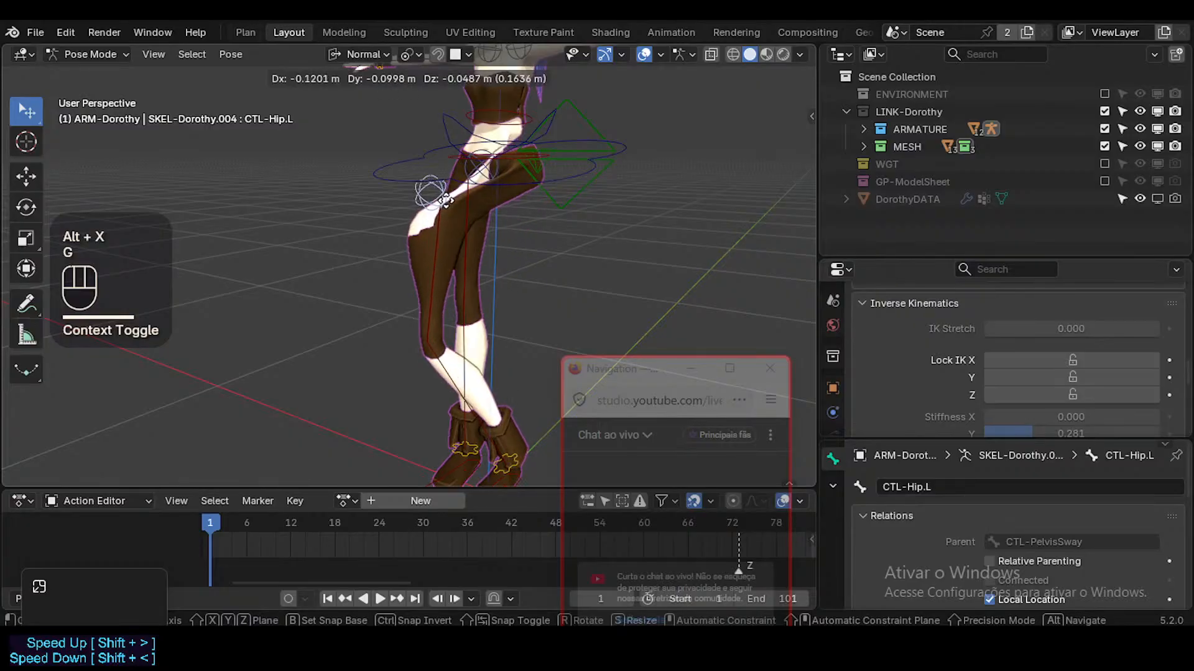
{"action": "key", "text": "Escape"}
{"action": "middle_click_drag", "start_coordinate": [465, 256], "coordinate": [470, 228]}
{"action": "key", "text": "alt+x"}
{"action": "key", "text": "g"}
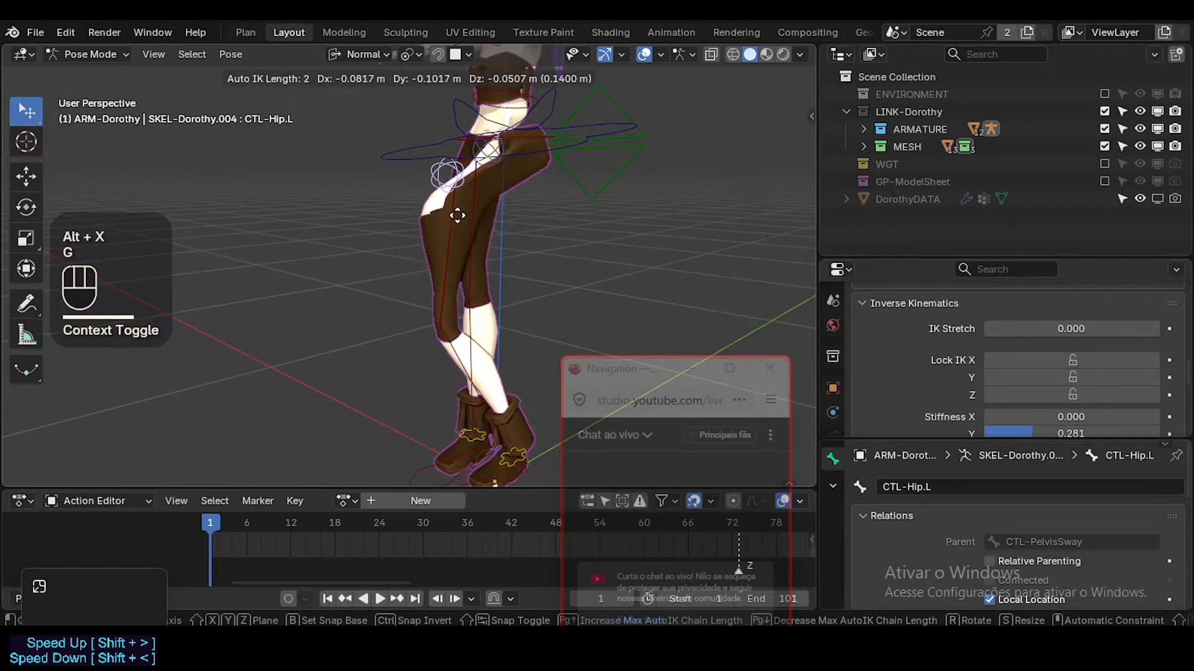
{"action": "key", "text": "Escape"}
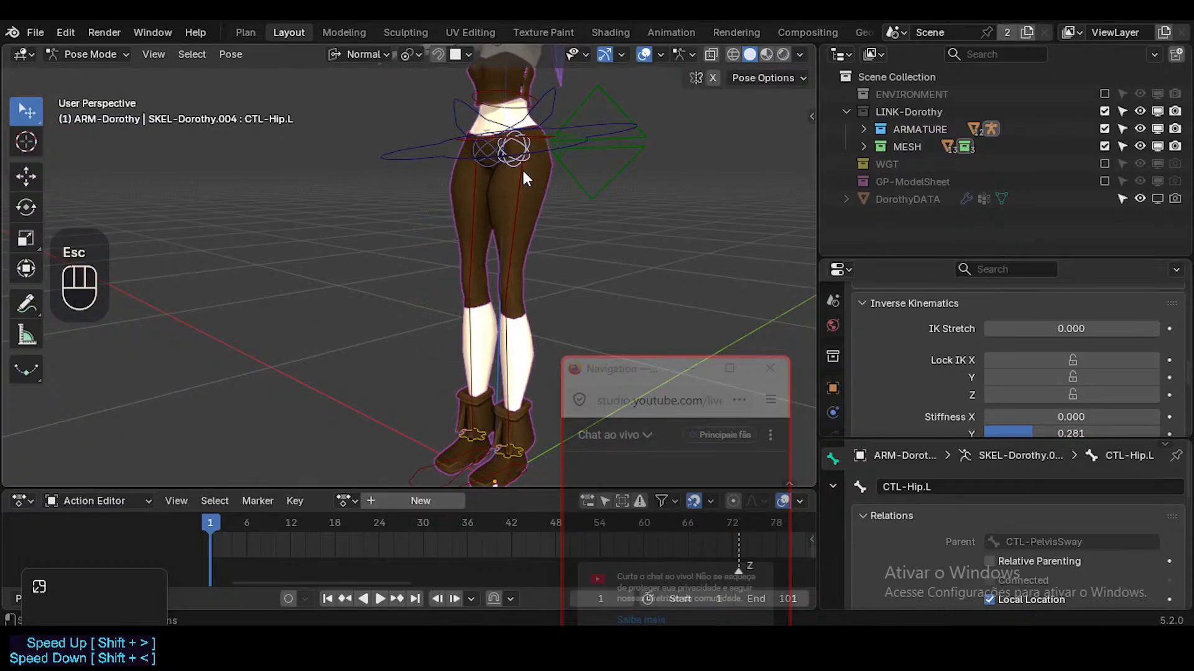
Try a trackball rotation on CTL-Hip.L with Auto IK enabled, and cancel it
{"action": "key", "text": "g"}
{"action": "key", "text": "r"}
{"action": "key", "text": "r"}
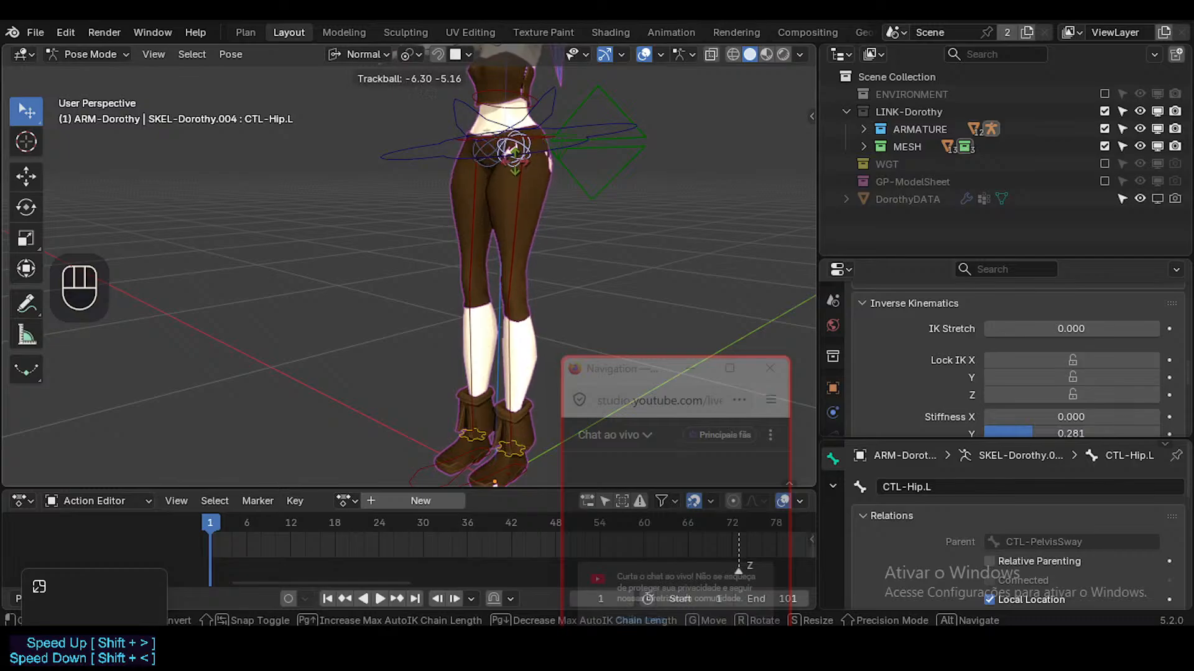
{"action": "scroll", "coordinate": [514, 150], "scroll_direction": "down", "scroll_amount": 2}
{"action": "key", "text": "Escape"}
Try moving CTL-Hip.L with different Auto IK chain lengths, including 1 and 3, and cancel the moves
{"action": "key", "text": "g"}
{"action": "scroll", "coordinate": [516, 187], "scroll_direction": "up", "scroll_amount": 1}
{"action": "scroll", "coordinate": [516, 186], "scroll_direction": "down", "scroll_amount": 1}
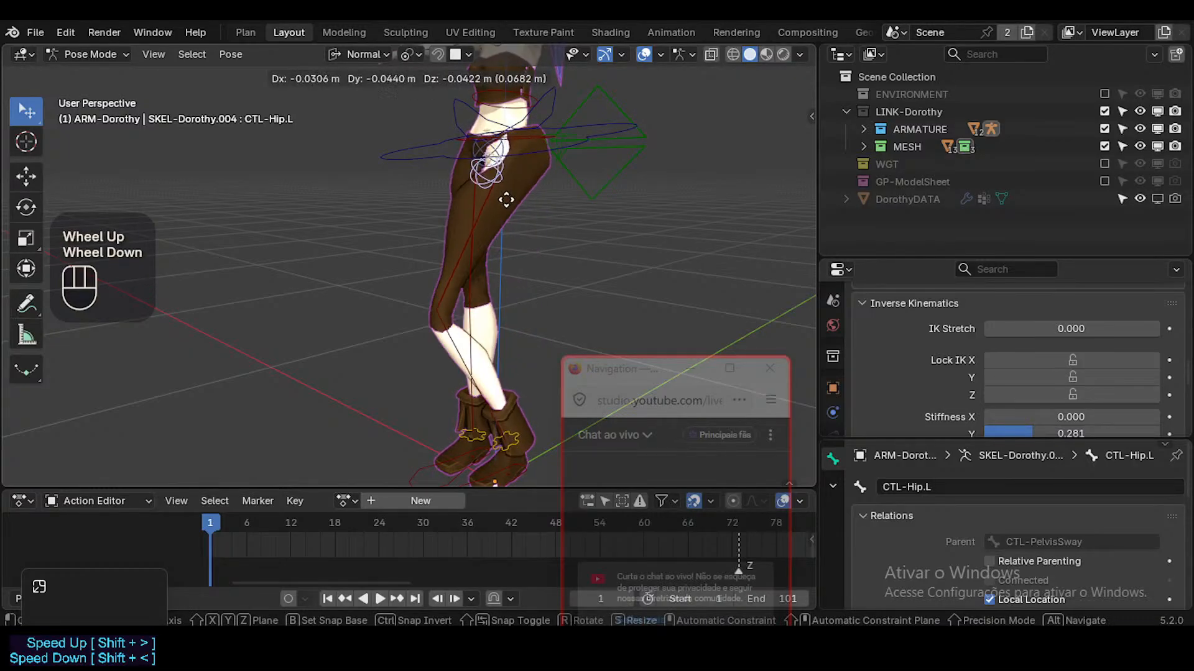
{"action": "key", "text": "Escape"}
{"action": "key", "text": "g"}
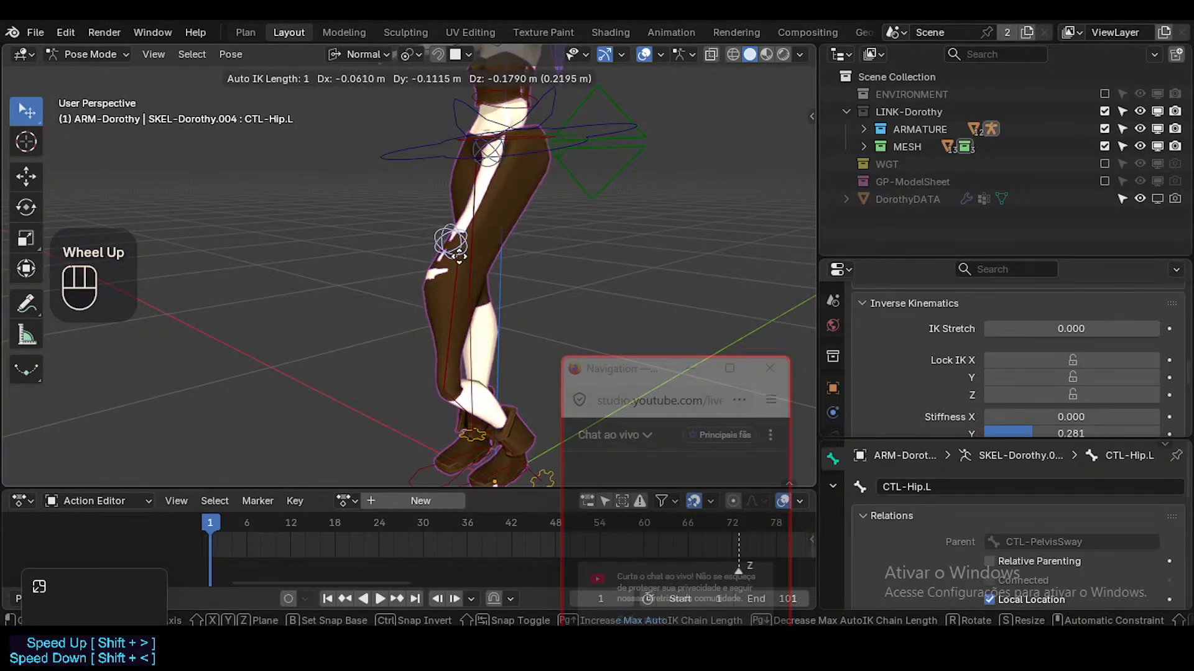
{"action": "scroll", "coordinate": [459, 255], "scroll_direction": "up", "scroll_amount": 1}
{"action": "scroll", "coordinate": [461, 255], "scroll_direction": "up", "scroll_amount": 1}
{"action": "scroll", "coordinate": [460, 255], "scroll_direction": "down", "scroll_amount": 1}
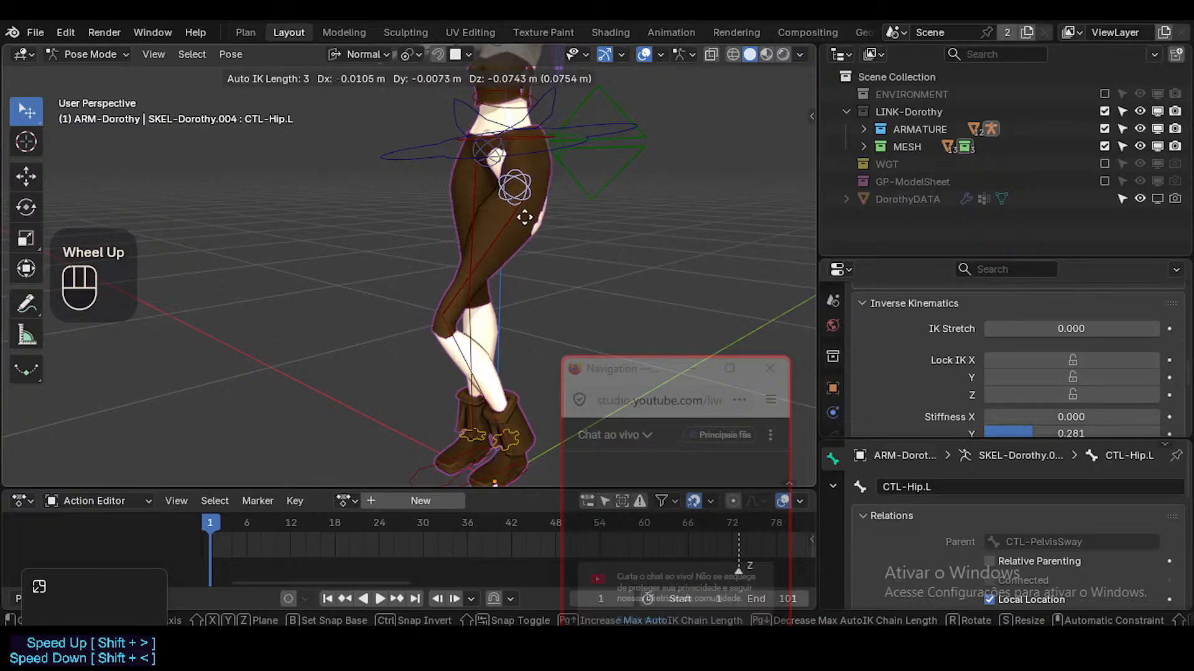
{"action": "scroll", "coordinate": [518, 201], "scroll_direction": "down", "scroll_amount": 1}
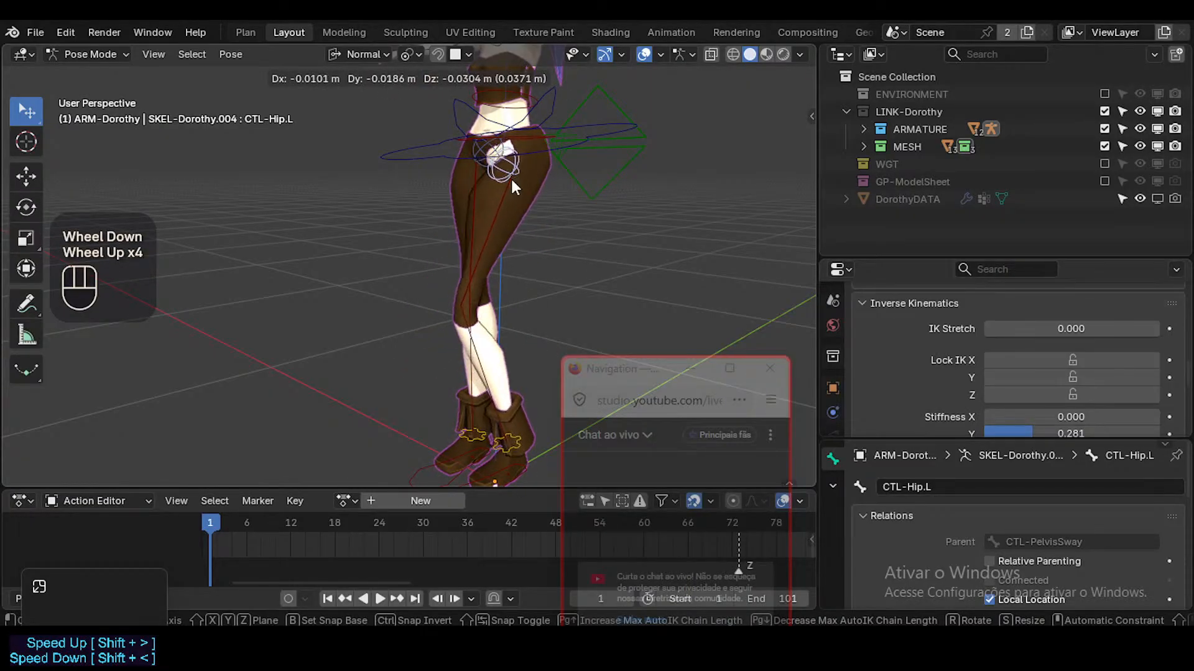
{"action": "key", "text": "Escape"}
Select CTL-Hip.L and CTL-Hip.R using Select Mirror with Extend, then try a trackball rotation and cancel
{"action": "left_click", "coordinate": [517, 150]}
{"action": "left_click", "coordinate": [508, 162], "text": "shift"}
{"action": "key", "text": "shift+alt+x"}
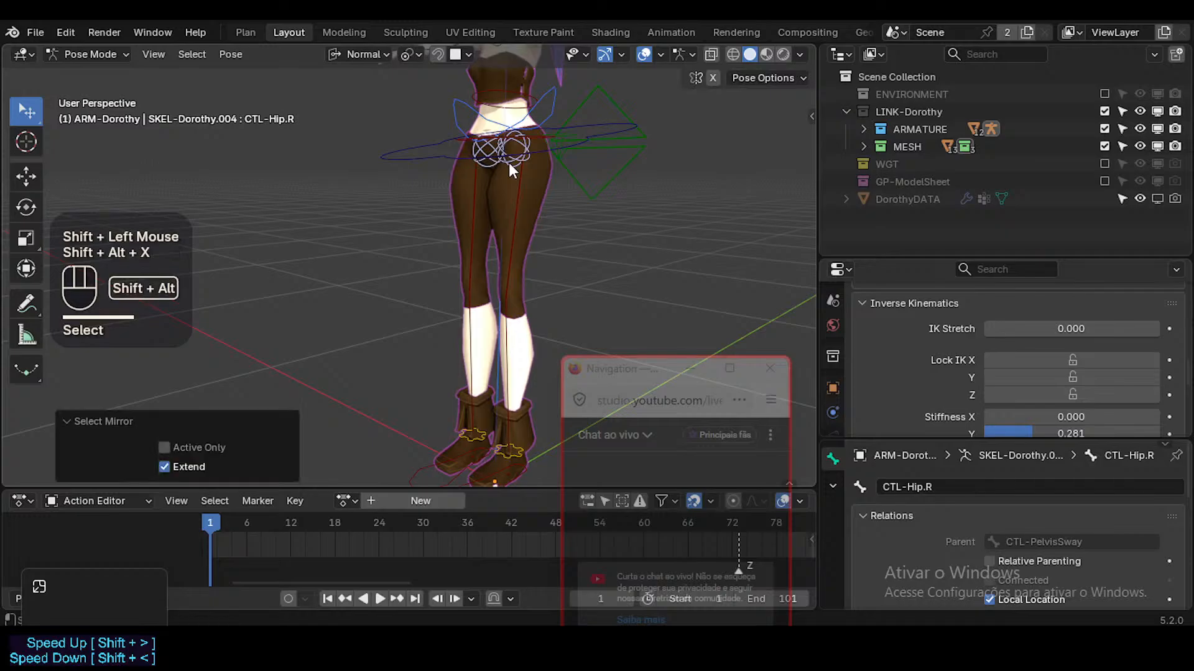
{"action": "key", "text": "g"}
{"action": "key", "text": "r"}
{"action": "key", "text": "r"}
{"action": "key", "text": "Escape"}
Add CTL-PelvisSway to the selection as the active bone, and try trackball and view-plane rotations on the three controls
{"action": "left_click", "coordinate": [595, 125], "text": "shift"}
{"action": "key", "text": "g"}
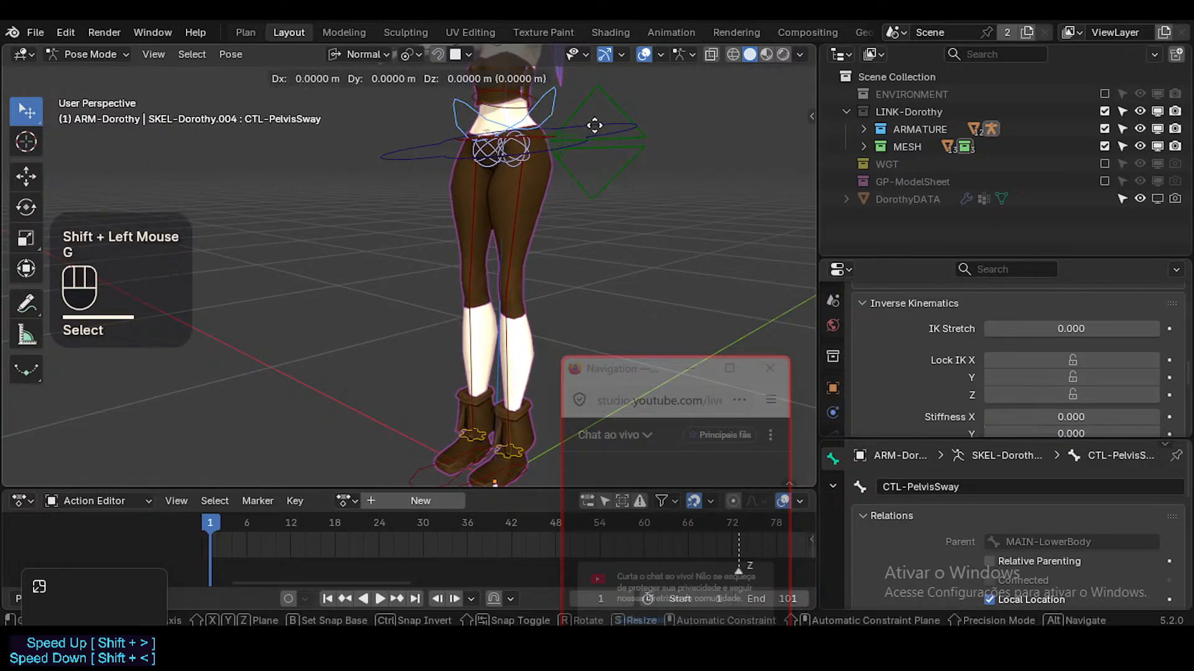
{"action": "key", "text": "r"}
{"action": "key", "text": "r"}
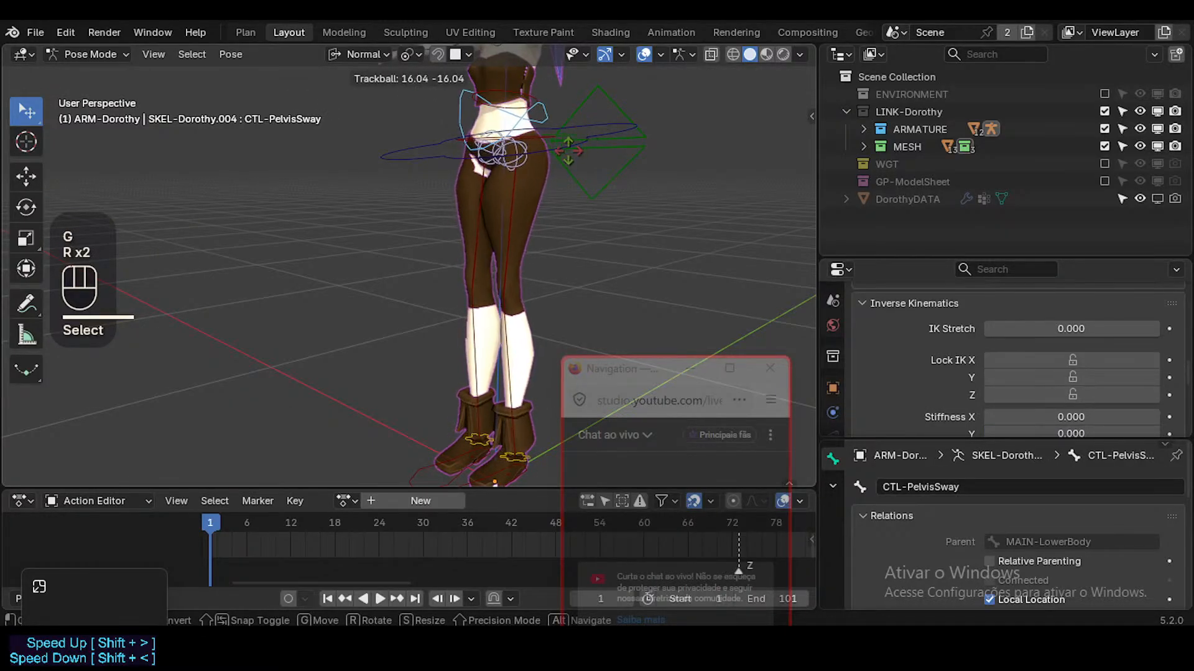
{"action": "key", "text": "r"}
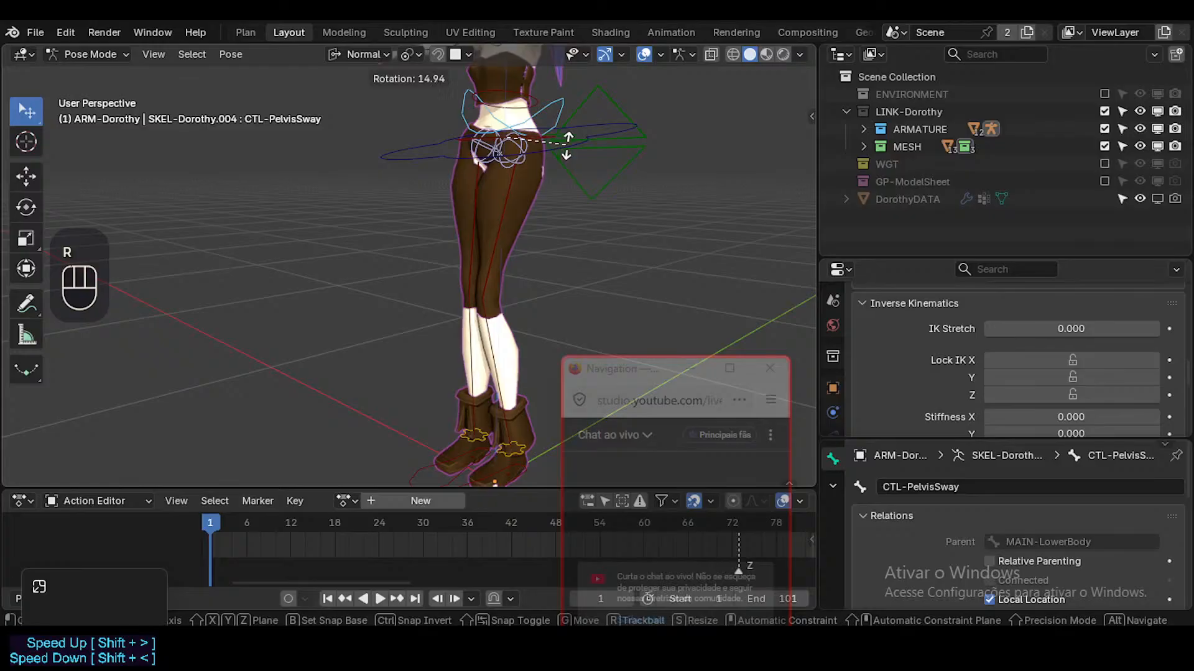
Try the normal X axis, then rotate CTL-PelvisSway and both hip controls about the normal Z axis
{"action": "key", "text": "x"}
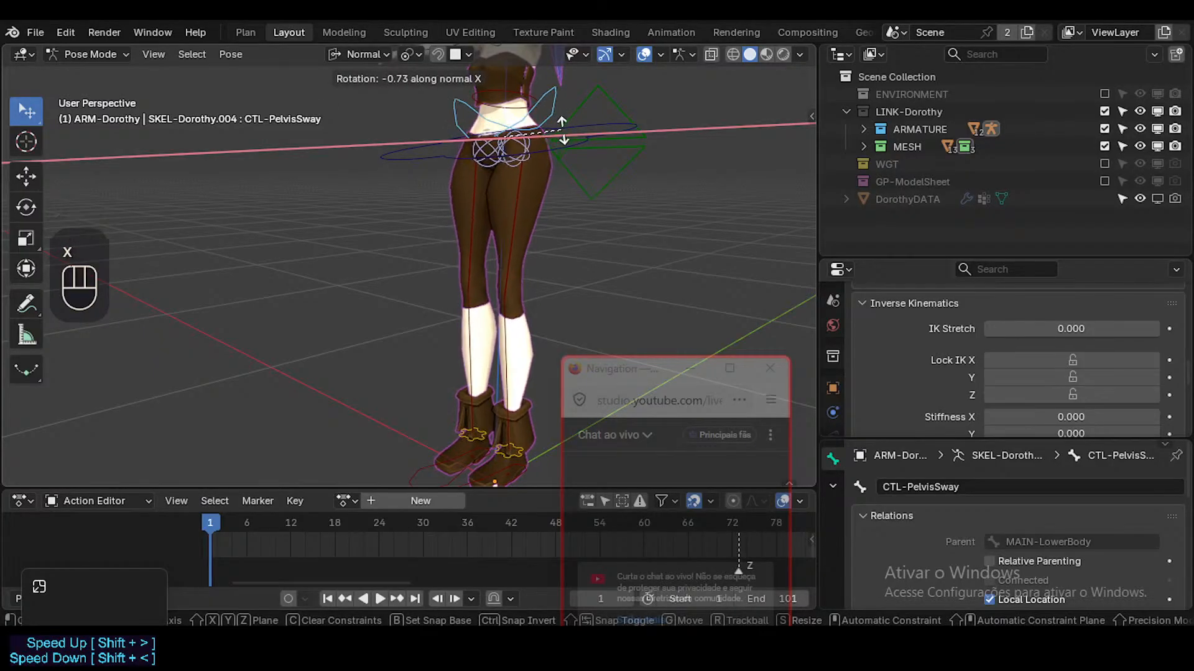
{"action": "key", "text": "z"}
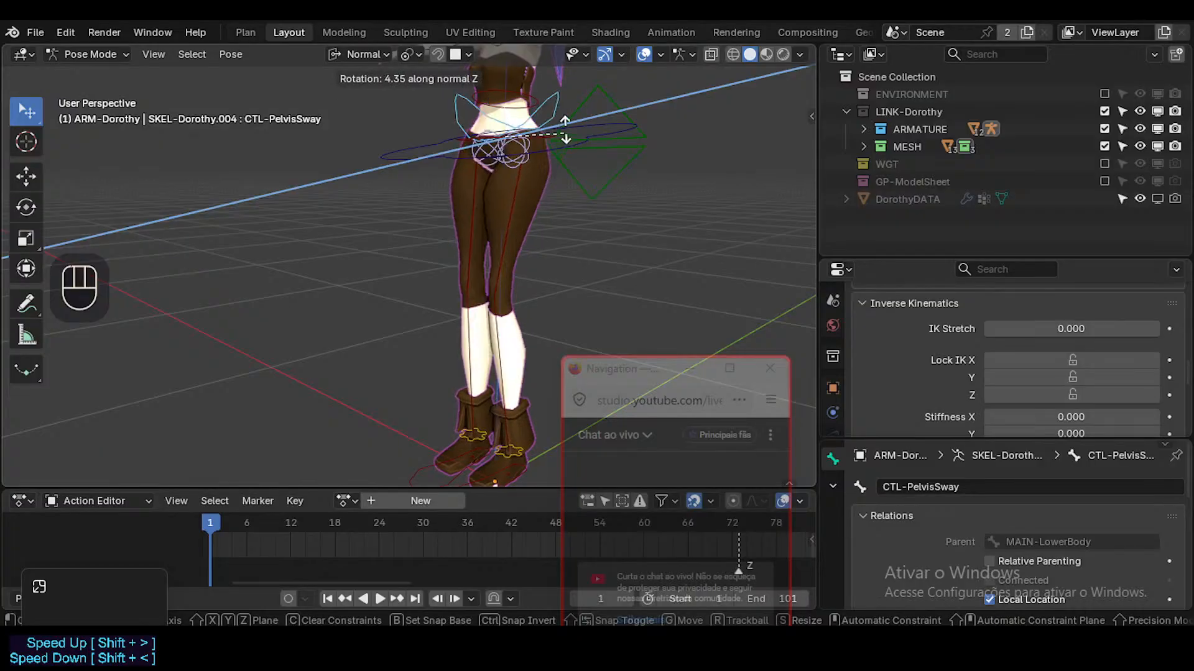
{"action": "left_click", "coordinate": [483, 178]}
{"action": "key", "text": "g"}
{"action": "left_click", "coordinate": [449, 211]}
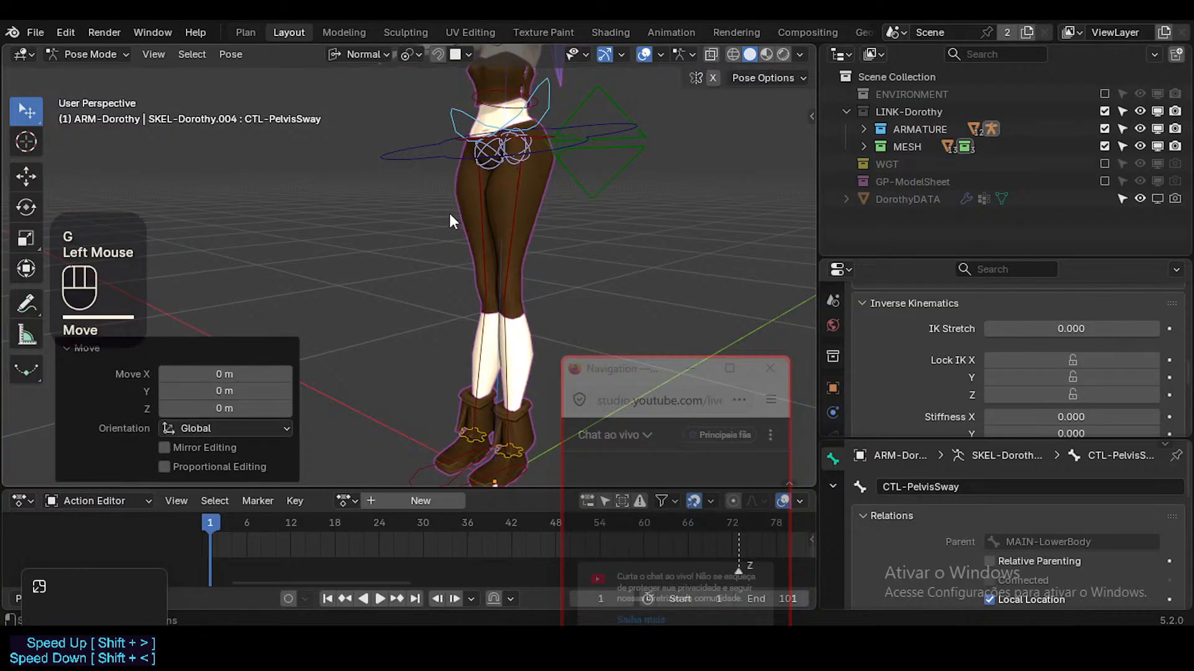
Select CTL-Foot.R and CTL-Shin.R together, and move them upward to raise the right leg
{"action": "middle_click_drag", "start_coordinate": [450, 214], "coordinate": [480, 442]}
{"action": "left_click", "coordinate": [470, 467]}
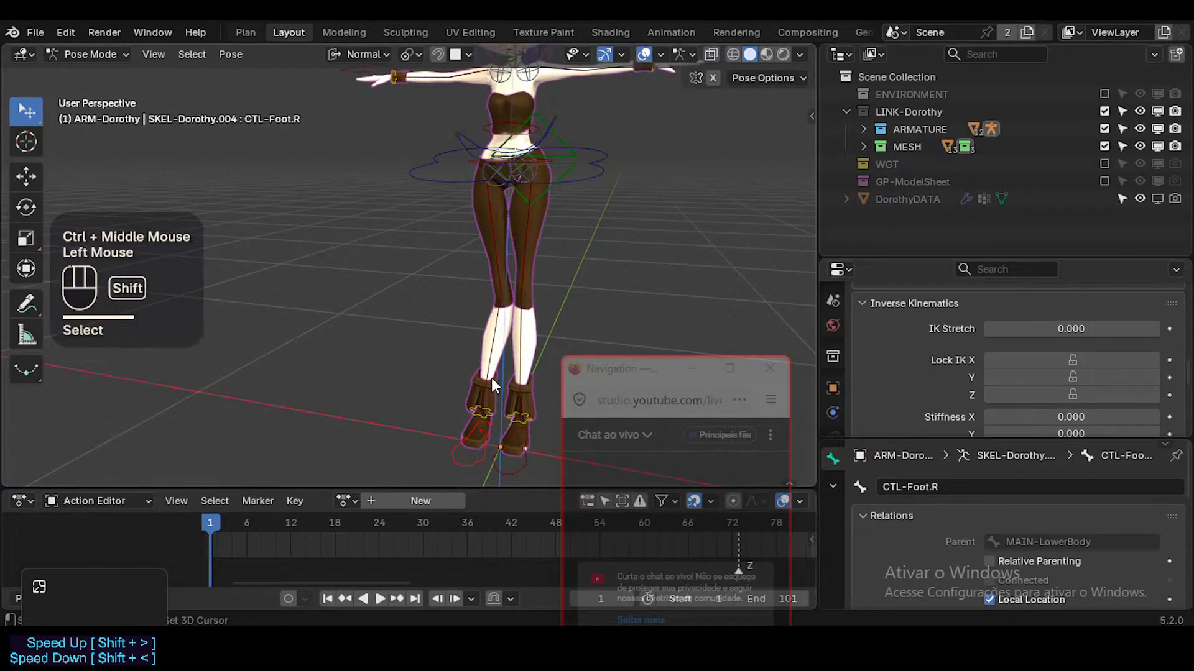
{"action": "left_click", "coordinate": [528, 305], "text": "shift"}
{"action": "middle_click_drag", "start_coordinate": [536, 303], "coordinate": [519, 309]}
{"action": "key", "text": "g"}
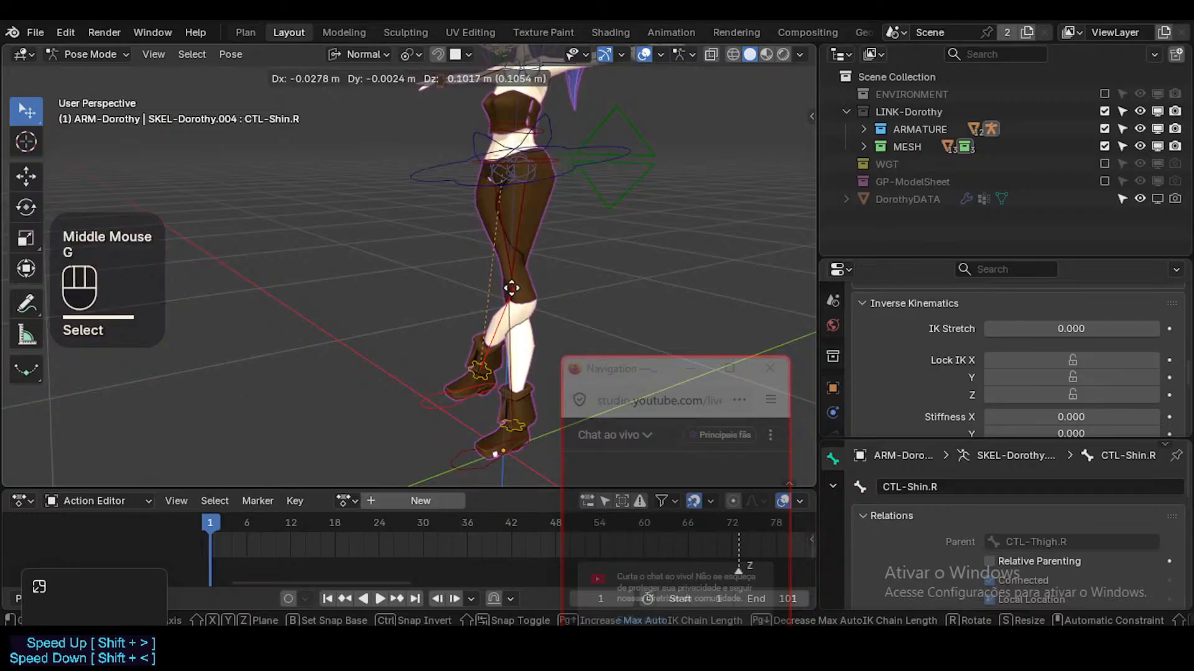
{"action": "left_click", "coordinate": [537, 219]}
Rotate the selected right foot and shin controls by -21.8° about the view's Z axis
{"action": "middle_click_drag", "start_coordinate": [536, 219], "coordinate": [586, 245]}
{"action": "key", "text": "g"}
{"action": "key", "text": "r"}
{"action": "left_click", "coordinate": [538, 245]}
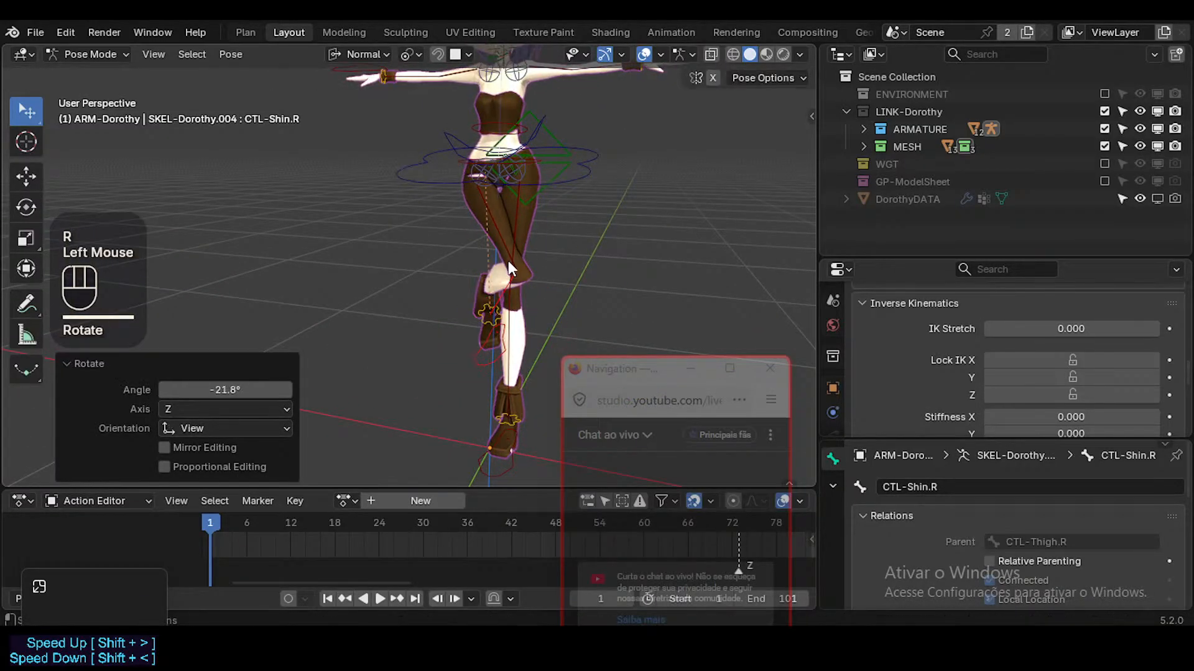
Rotate the right thigh control about 62° in the view plane
{"action": "left_click", "coordinate": [473, 249]}
{"action": "key", "text": "r"}
{"action": "left_click", "coordinate": [410, 272]}
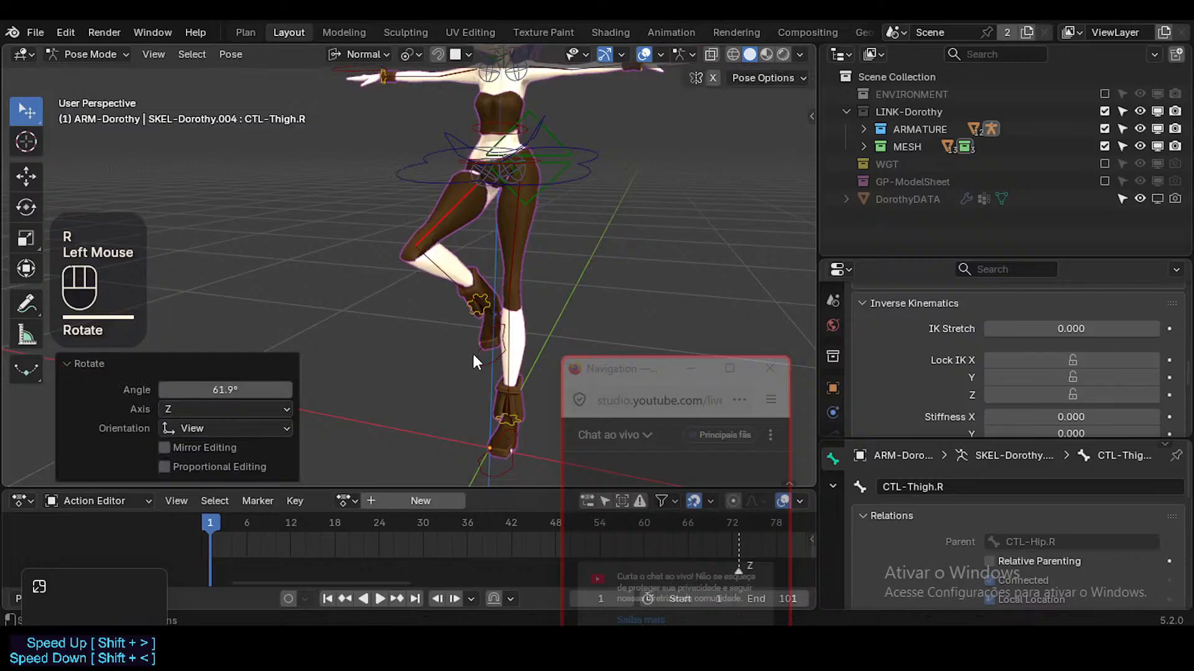
Move the right foot control by about -0.14 m X, -0.07 m Y and -0.03 m Z, and trackball-rotate it
{"action": "left_click", "coordinate": [397, 359]}
{"action": "key", "text": "g"}
{"action": "left_click", "coordinate": [393, 362]}
{"action": "middle_click_drag", "start_coordinate": [393, 363], "coordinate": [423, 348]}
{"action": "key", "text": "r"}
{"action": "key", "text": "r"}
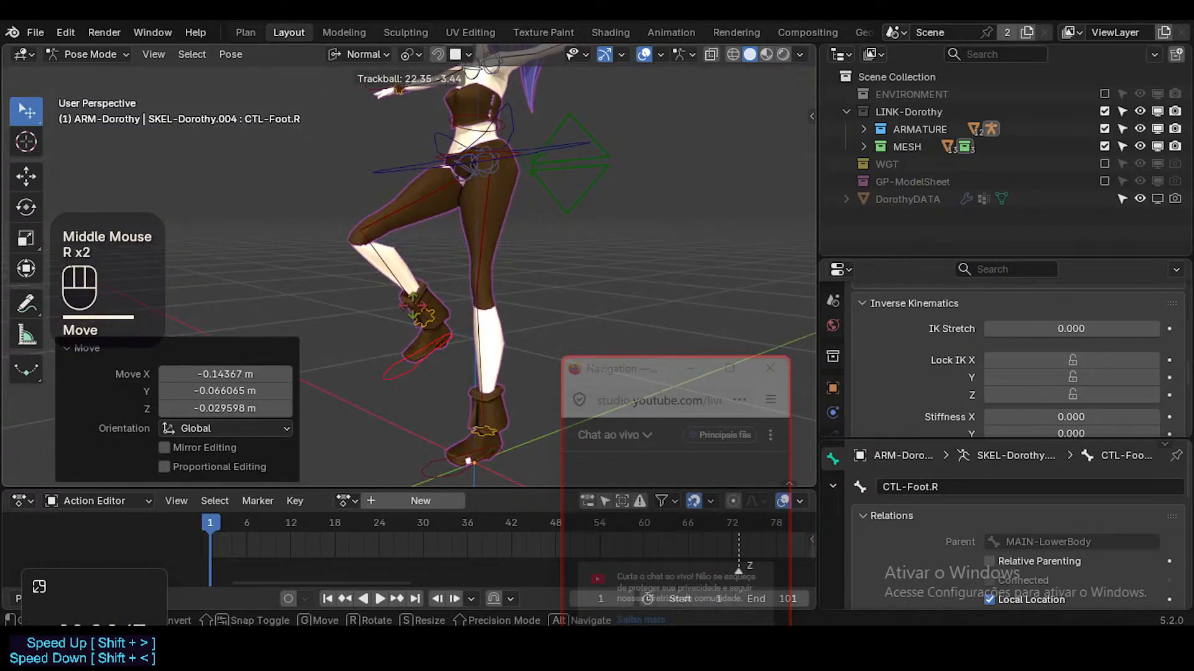
{"action": "left_click", "coordinate": [414, 304]}
Move the right shin control CTL-Shin.R to reposition the bent leg through auto IK
{"action": "left_click", "coordinate": [413, 290], "text": "shift"}
{"action": "key", "text": "g"}
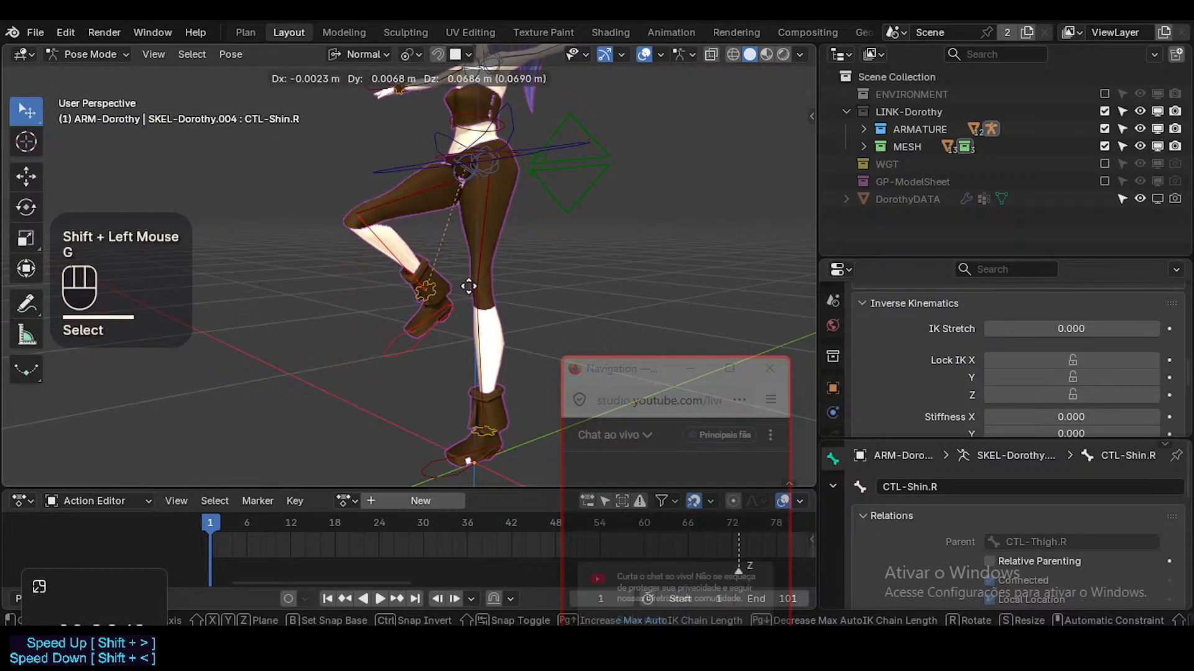
{"action": "left_click", "coordinate": [470, 354]}
Rotate the right shin control about its X axis to fold the lower leg backward
{"action": "left_click", "coordinate": [465, 345], "text": "shift"}
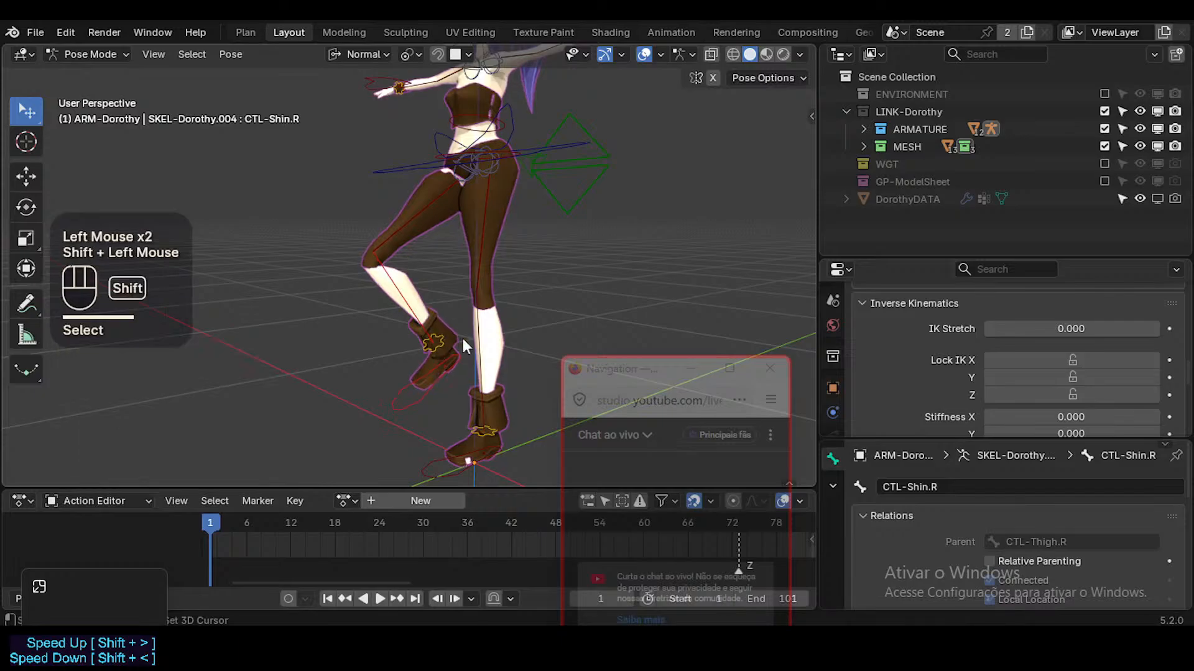
{"action": "left_click", "coordinate": [492, 360]}
{"action": "key", "text": "r"}
{"action": "key", "text": "x"}
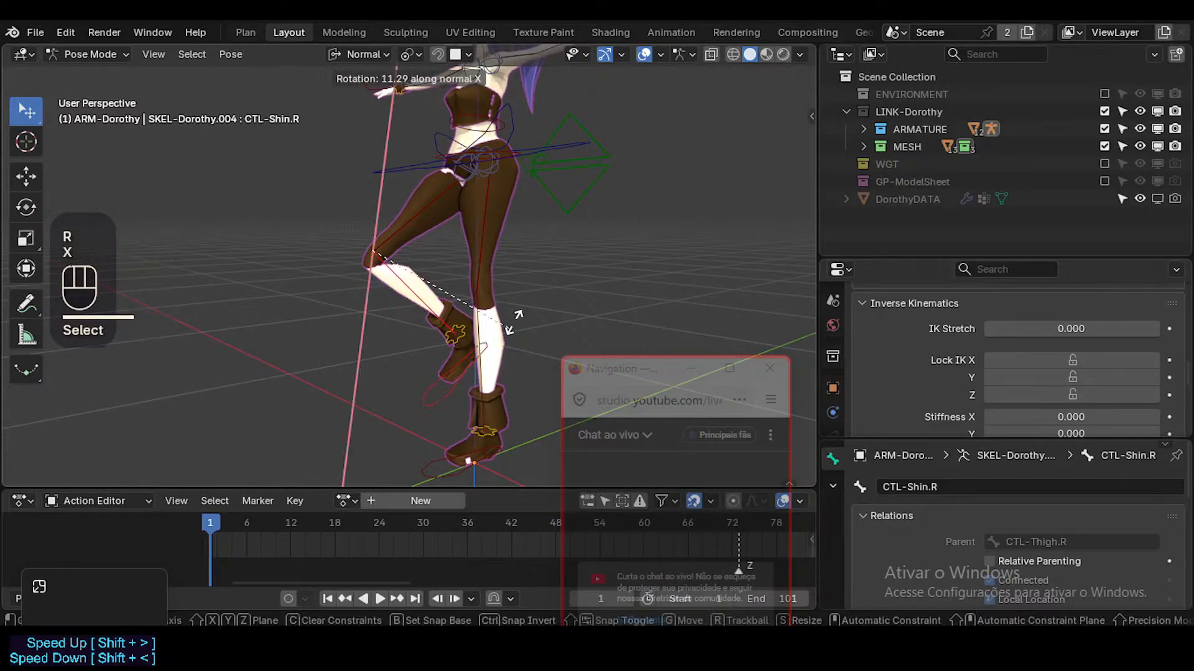
{"action": "key", "text": "x"}
{"action": "left_click", "coordinate": [511, 234]}
{"action": "middle_click_drag", "start_coordinate": [342, 308], "coordinate": [304, 327]}
{"action": "key", "text": "r"}
{"action": "key", "text": "x"}
{"action": "left_click", "coordinate": [442, 288]}
Rotate the right thigh control -66.6° about its normal X axis and 6.7° about its normal Z axis
{"action": "left_click", "coordinate": [443, 300], "text": "shift"}
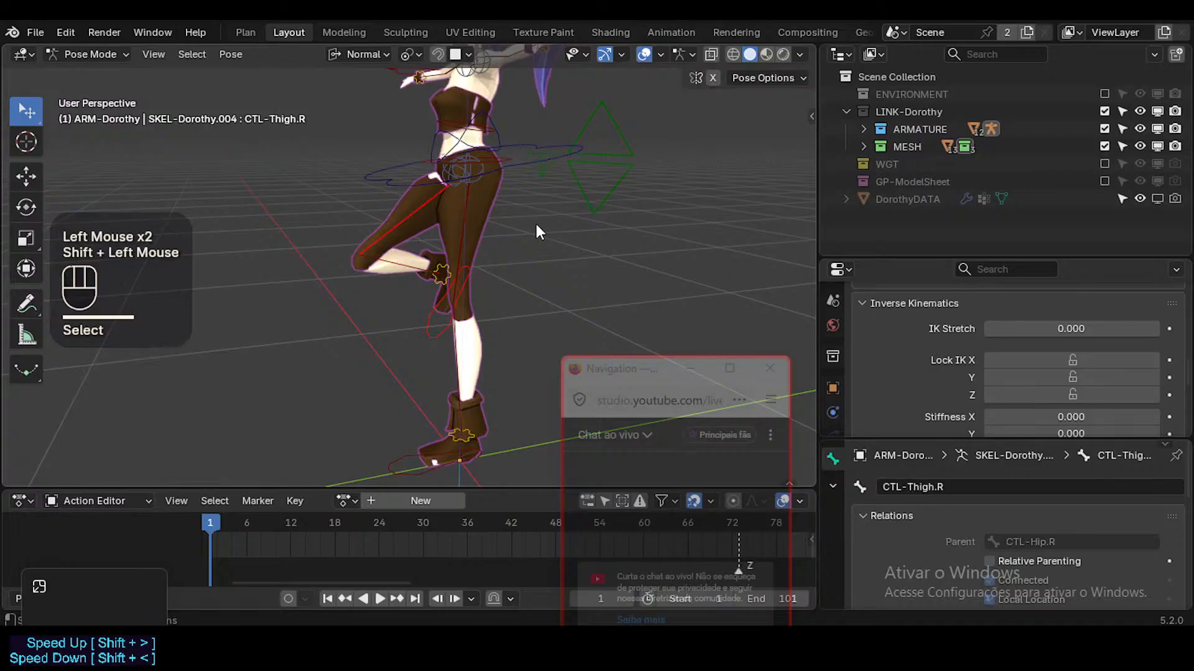
{"action": "key", "text": "r"}
{"action": "key", "text": "x"}
{"action": "left_click", "coordinate": [314, 281]}
{"action": "middle_click_drag", "start_coordinate": [314, 281], "coordinate": [546, 227]}
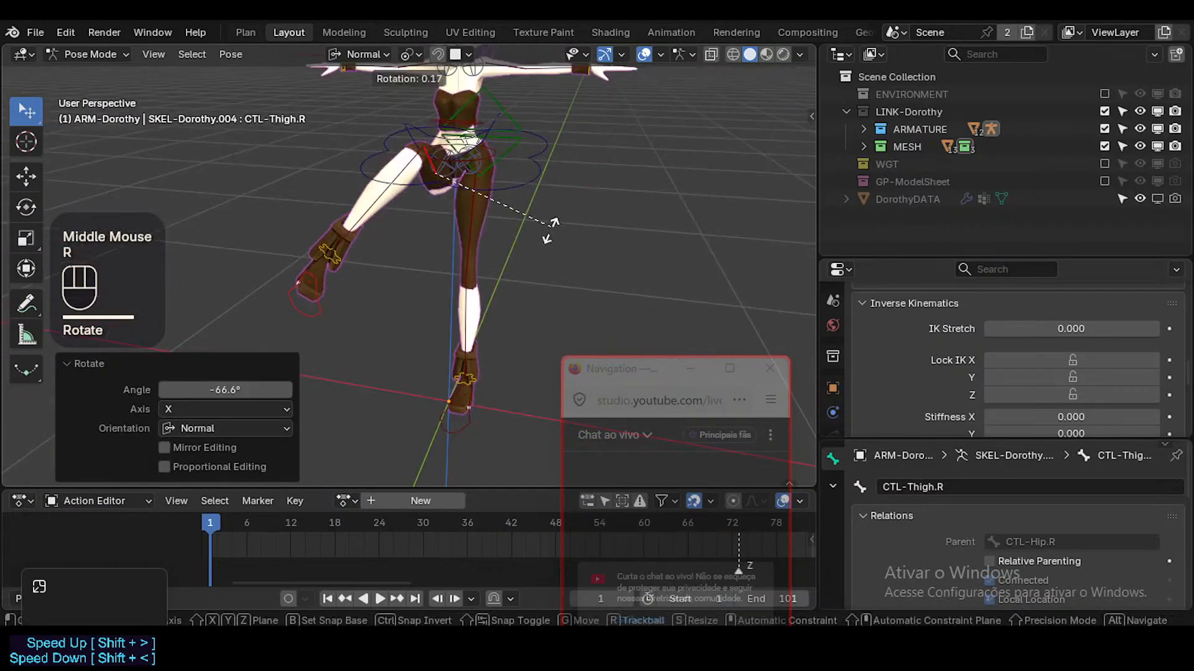
{"action": "key", "text": "r"}
{"action": "key", "text": "z"}
{"action": "left_click", "coordinate": [600, 258]}
Rotate the right thigh control 35.9° about its normal Y axis and lower the leg with a trackball rotation
{"action": "key", "text": "r"}
{"action": "key", "text": "y"}
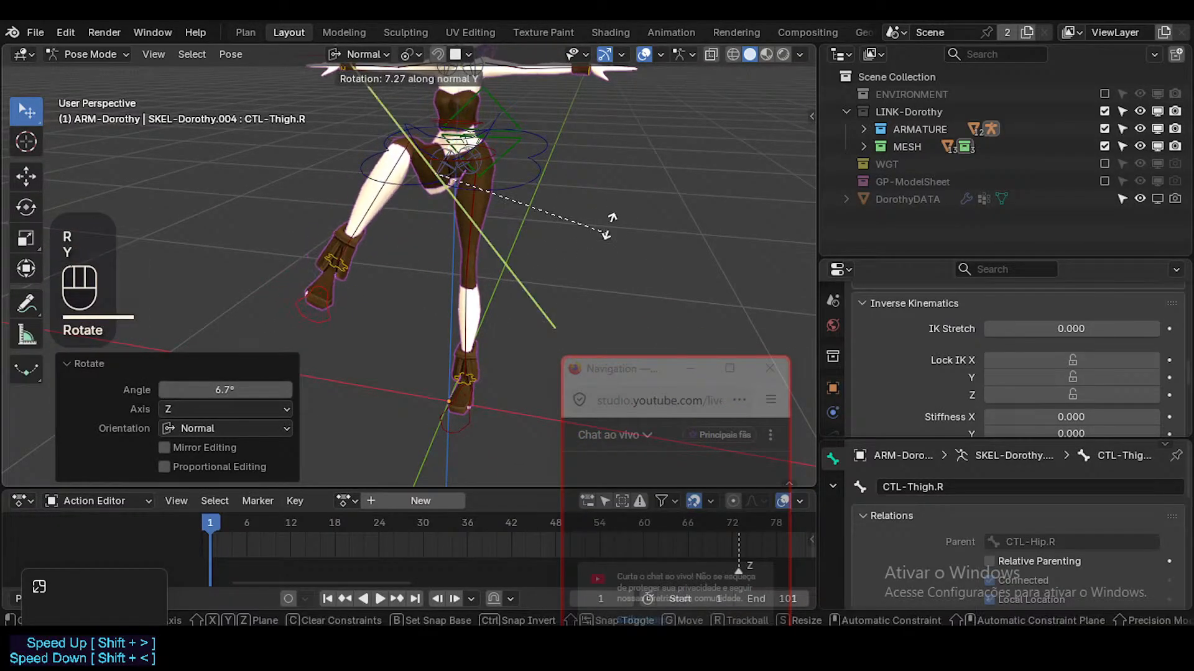
{"action": "left_click", "coordinate": [554, 155]}
{"action": "key", "text": "r"}
{"action": "key", "text": "r"}
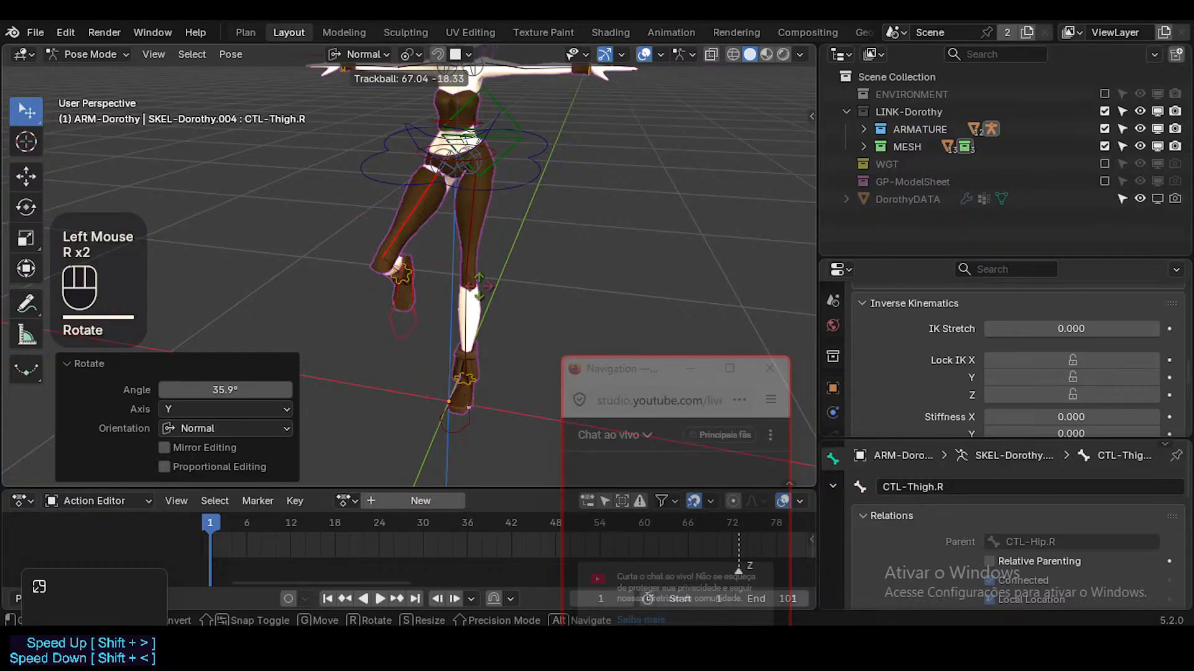
{"action": "left_click", "coordinate": [434, 326]}
Rotate the right foot control 21.6° in the view plane
{"action": "left_click", "coordinate": [426, 322]}
{"action": "key", "text": "r"}
{"action": "left_click", "coordinate": [408, 345]}
Rotate the CTL-Hips control 4.74° in the view plane from a side angle
{"action": "middle_click_drag", "start_coordinate": [407, 345], "coordinate": [409, 252]}
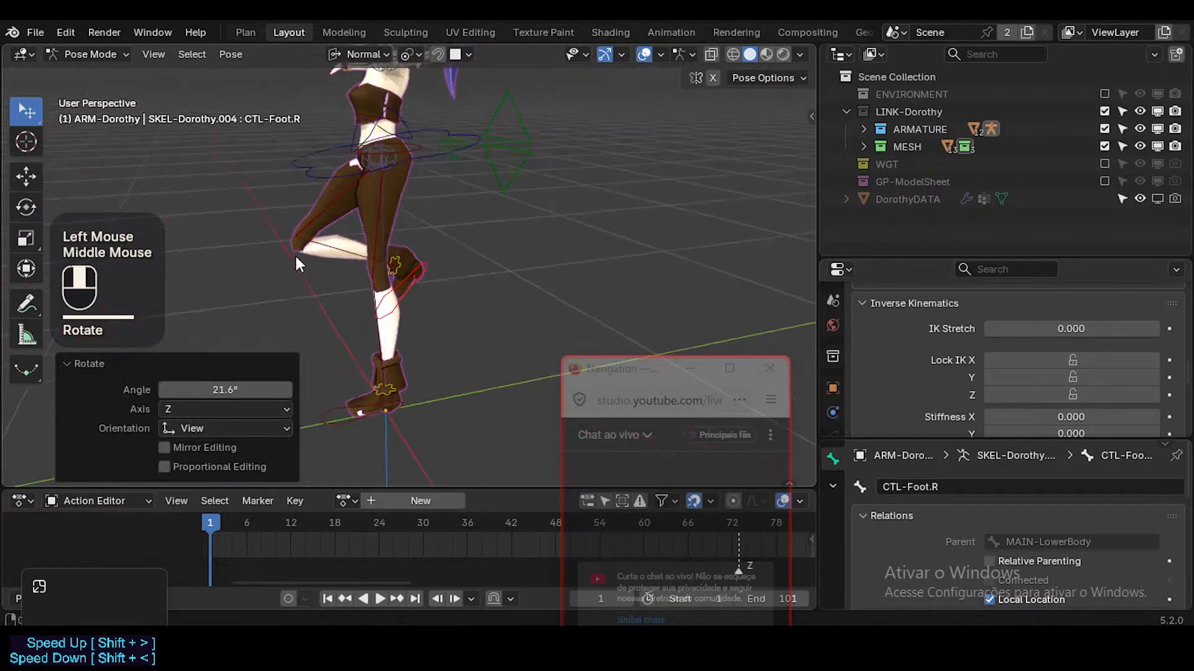
{"action": "left_click", "coordinate": [443, 163]}
{"action": "key", "text": "r"}
{"action": "left_click", "coordinate": [429, 171]}
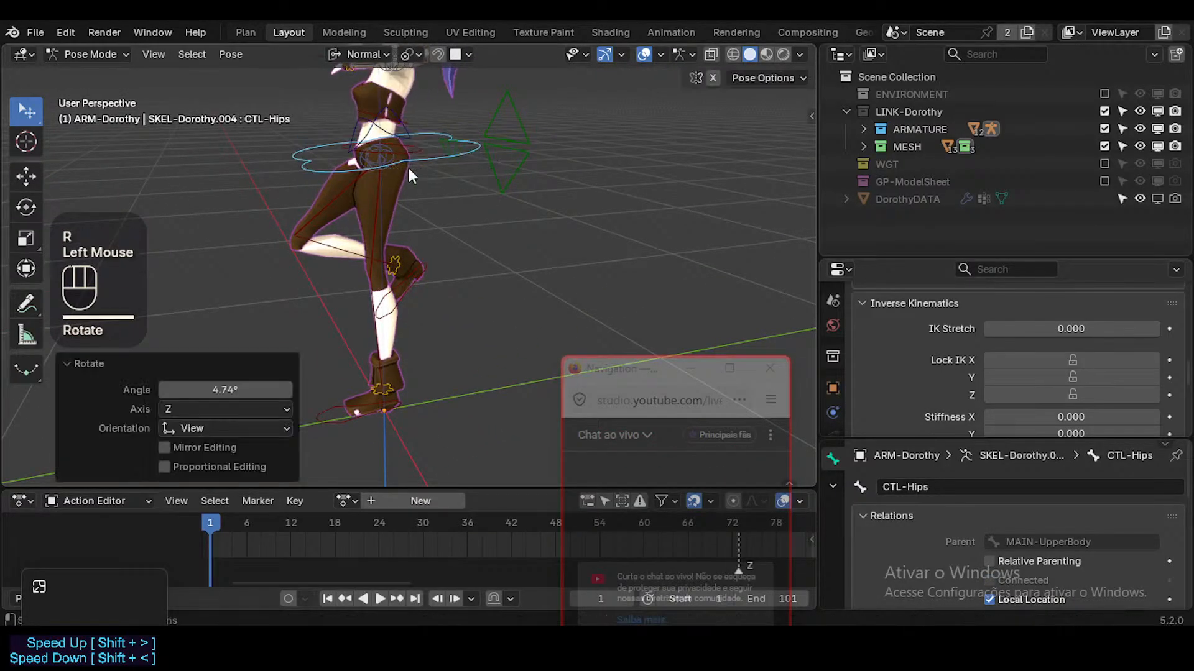
Select all bones of the armature and clear their pose transforms
{"action": "middle_click_drag", "start_coordinate": [413, 171], "coordinate": [438, 202], "text": "shift"}
{"action": "middle_click_drag", "start_coordinate": [448, 227], "coordinate": [591, 252]}
{"action": "middle_click_drag", "start_coordinate": [413, 258], "coordinate": [422, 337], "text": "shift"}
{"action": "key", "text": "a"}
{"action": "key", "text": "alt+q"}
{"action": "key", "text": "alt+q"}
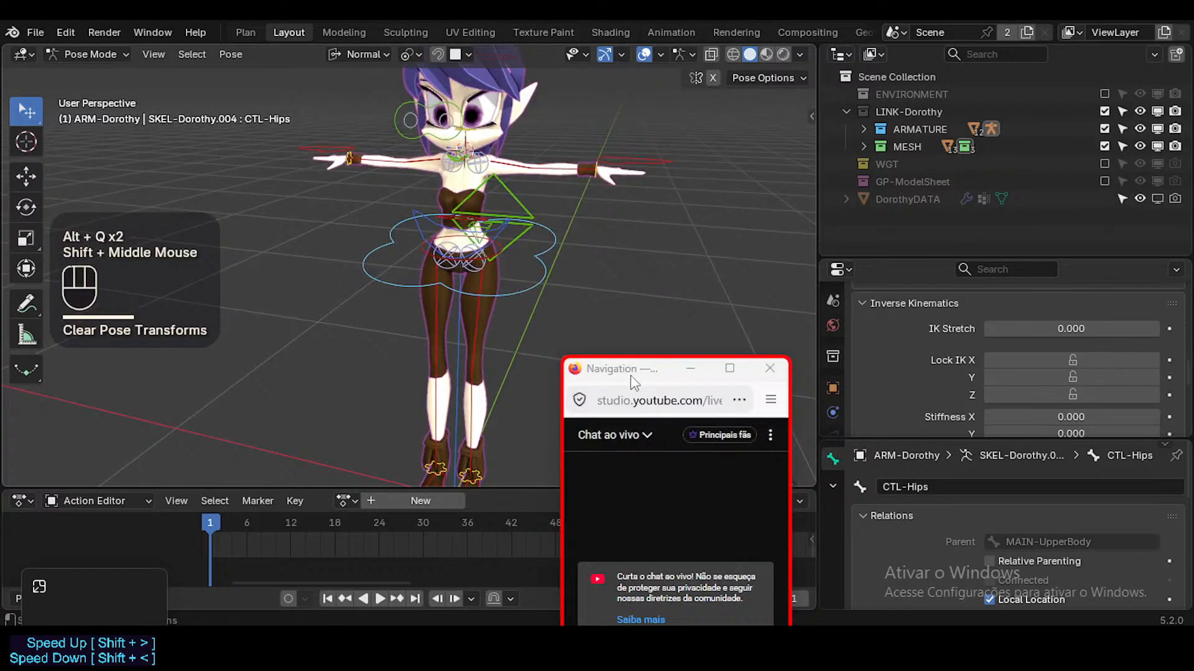
Try rotating the MAIN-UpperBody control to test the rig, and undo the rotation
{"action": "left_click_drag", "start_coordinate": [631, 376], "coordinate": [753, 336]}
{"action": "left_click", "coordinate": [558, 167]}
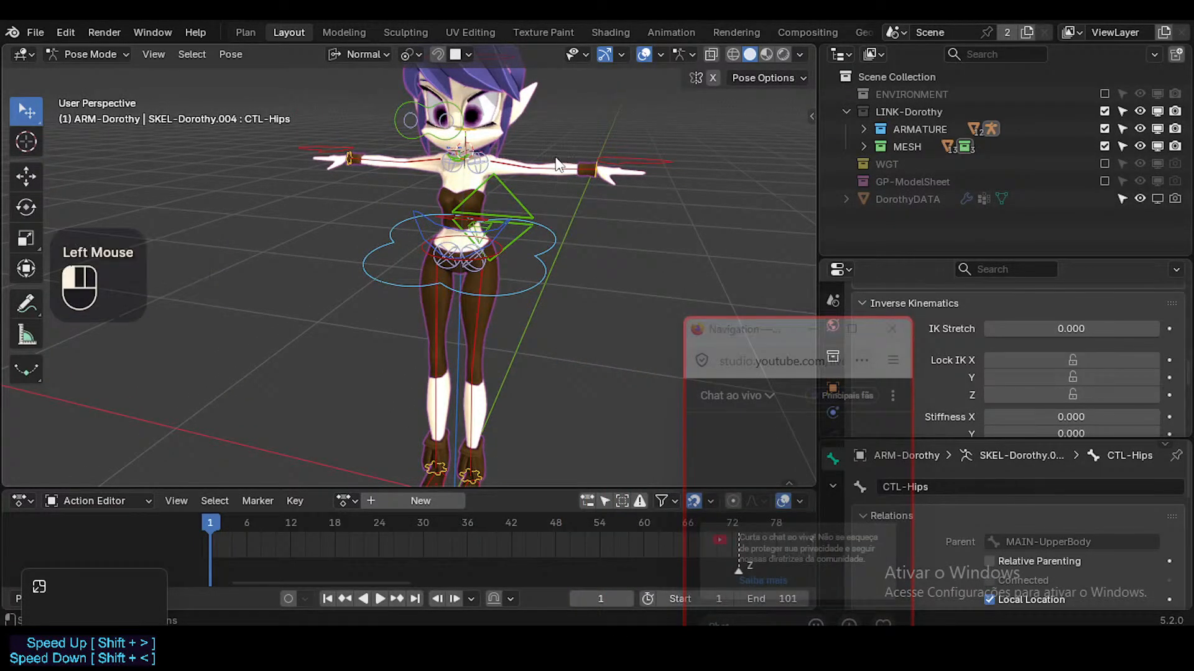
{"action": "middle_click_drag", "start_coordinate": [524, 196], "coordinate": [523, 260], "text": "shift"}
{"action": "left_click", "coordinate": [525, 252]}
{"action": "left_click", "coordinate": [524, 253]}
{"action": "key", "text": "r"}
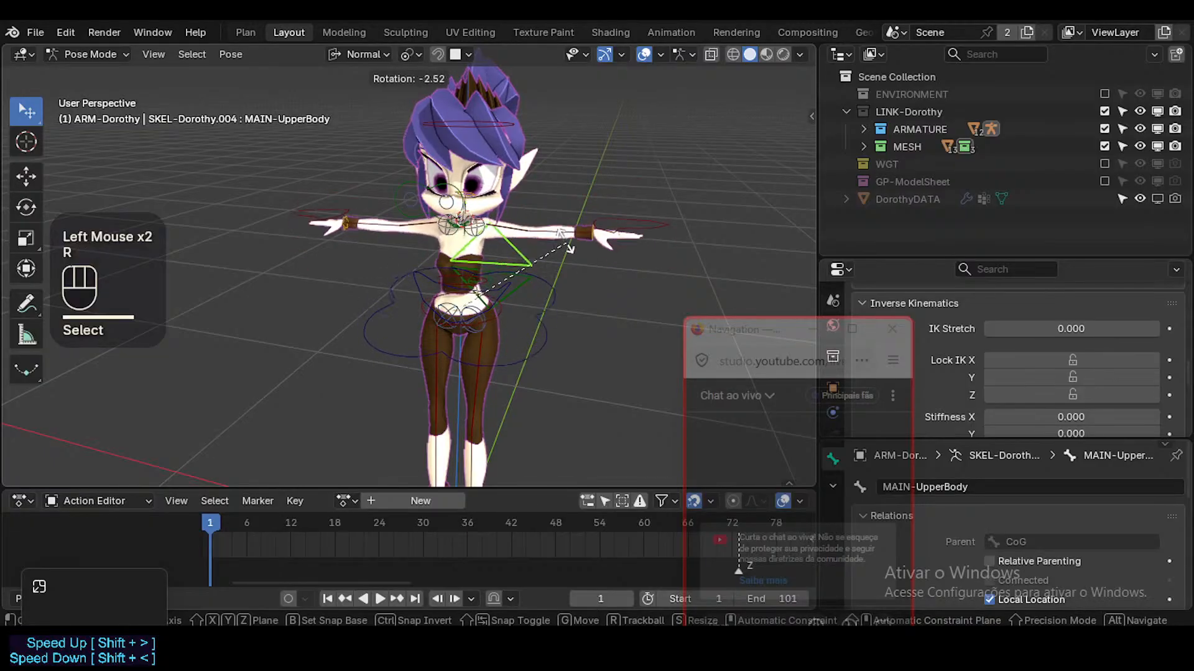
{"action": "left_click", "coordinate": [516, 240]}
{"action": "middle_click_drag", "start_coordinate": [516, 240], "coordinate": [545, 196]}
{"action": "key", "text": "ctrl+z"}
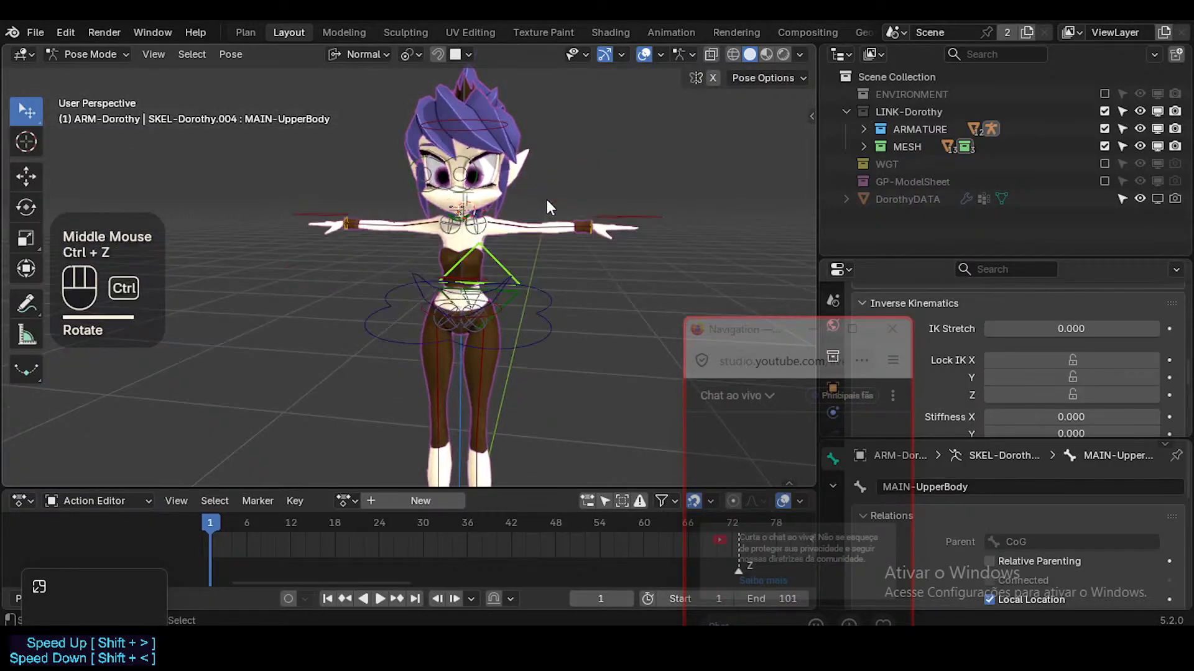
Add a Copy Transforms constraint to CTL-Head with MAIN-UpperBody as its target bone
{"action": "double_click", "coordinate": [497, 117]}
{"action": "left_click", "coordinate": [513, 253], "text": "shift"}
{"action": "middle_click_drag", "start_coordinate": [513, 253], "coordinate": [521, 243]}
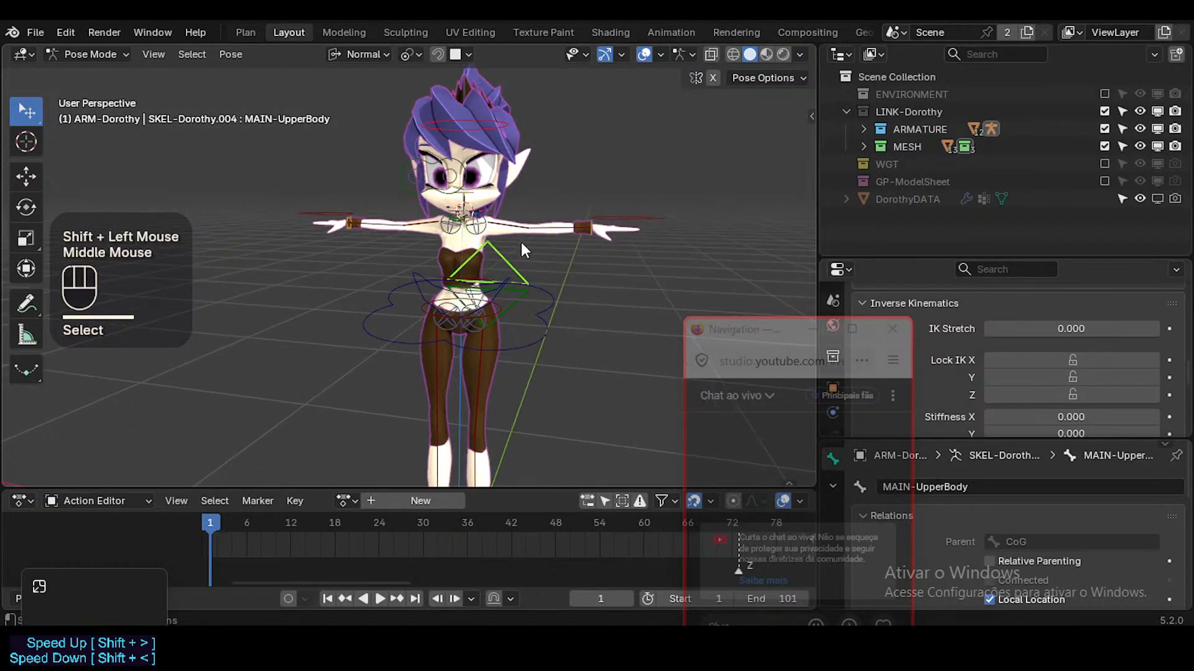
{"action": "double_click", "coordinate": [504, 133]}
{"action": "left_click", "coordinate": [505, 264], "text": "shift"}
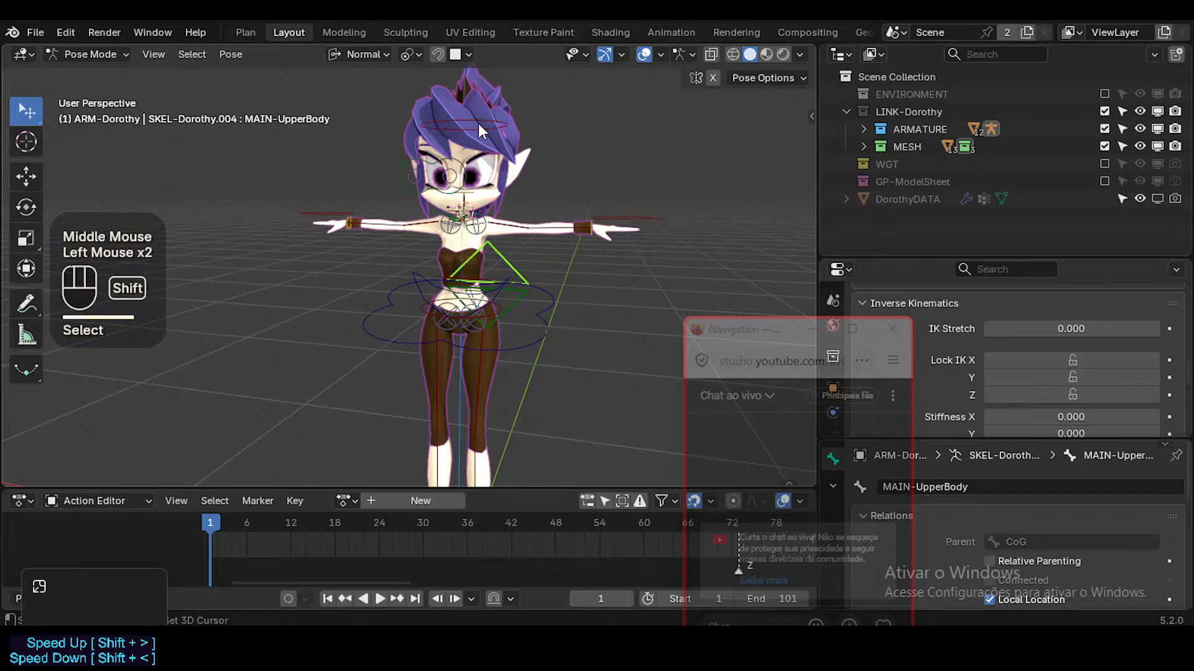
{"action": "left_click", "coordinate": [495, 124], "text": "shift"}
{"action": "key", "text": "ctrl+shift+c"}
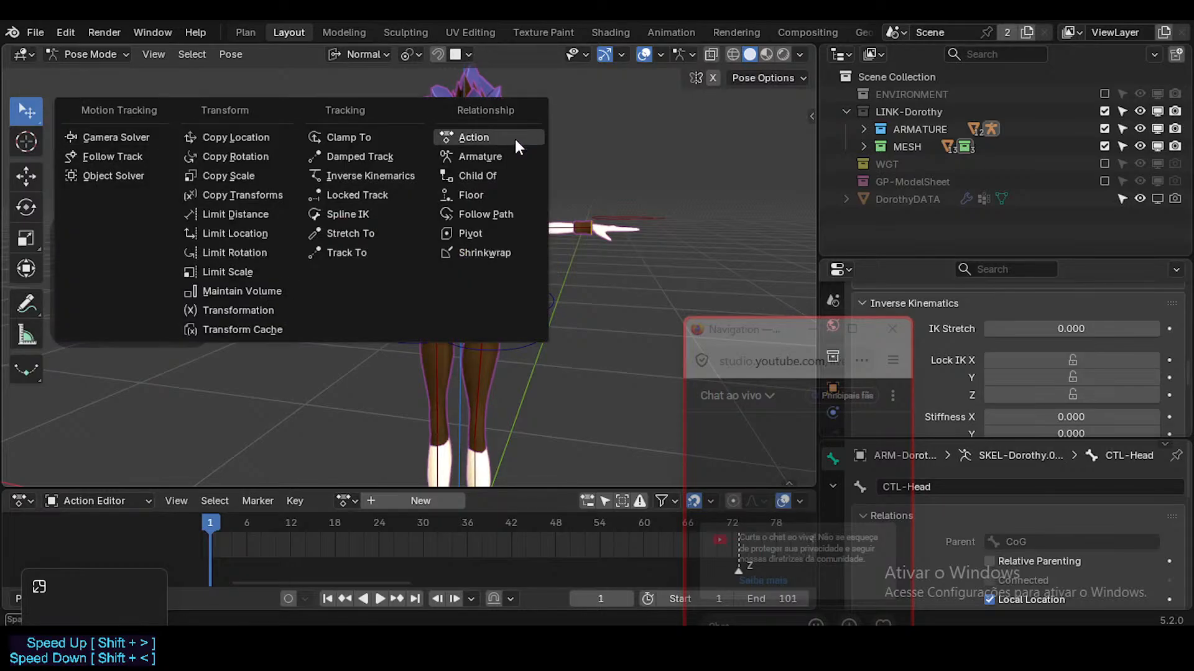
{"action": "left_click", "coordinate": [293, 195]}
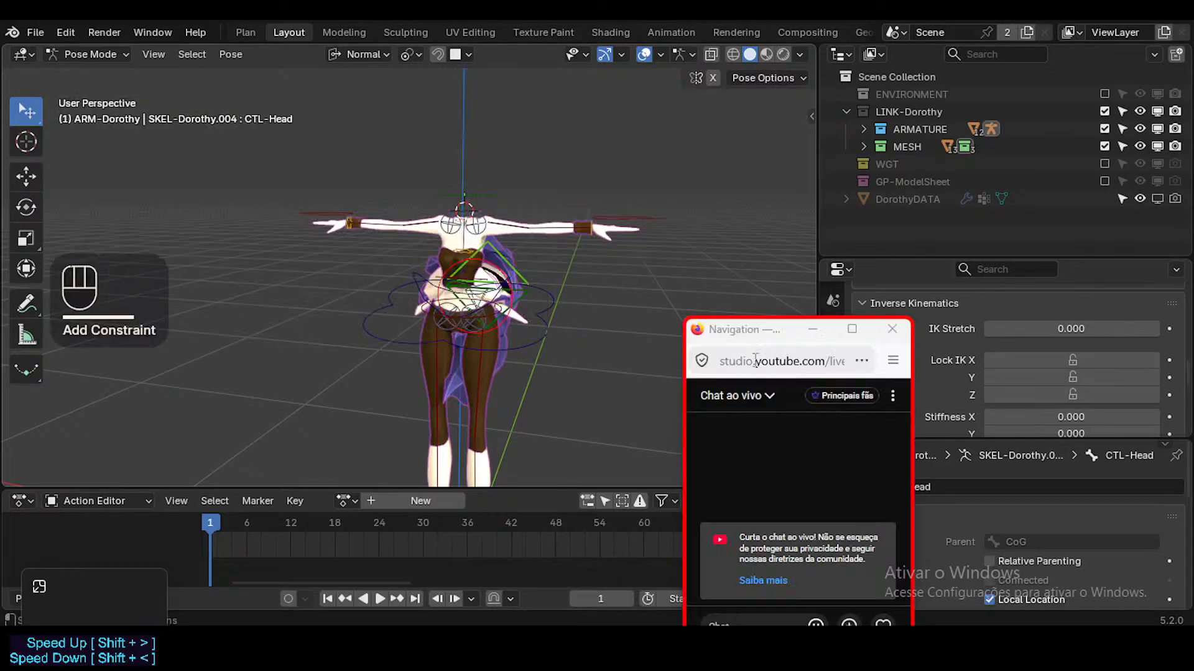
Set the head's Copy Transforms constraint to Before Original (Full) mix and Local Space target
{"action": "left_click_drag", "start_coordinate": [882, 257], "coordinate": [876, 171]}
{"action": "left_click", "coordinate": [833, 424]}
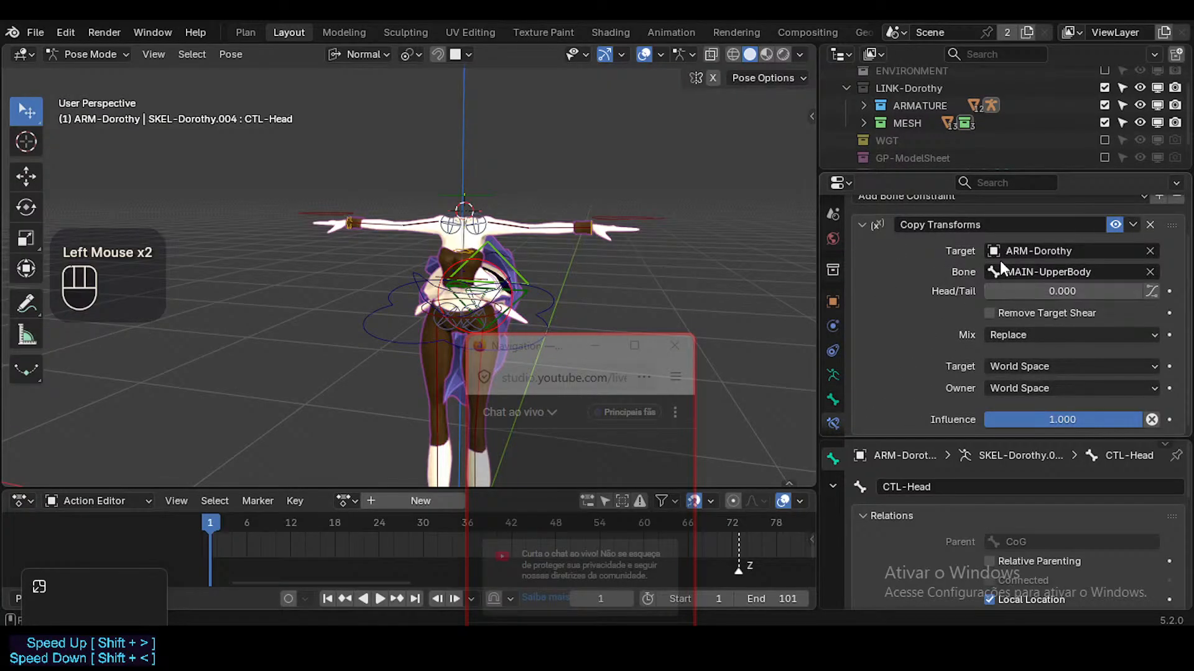
{"action": "left_click", "coordinate": [1032, 366]}
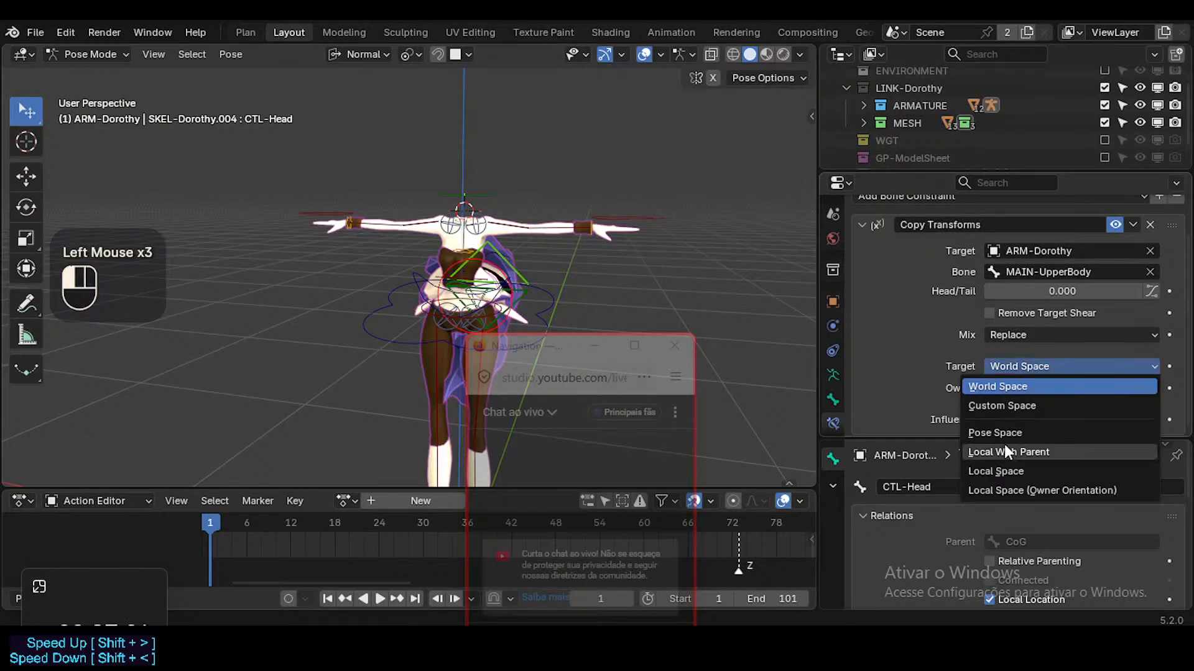
{"action": "left_click_drag", "start_coordinate": [1015, 334], "coordinate": [1006, 480]}
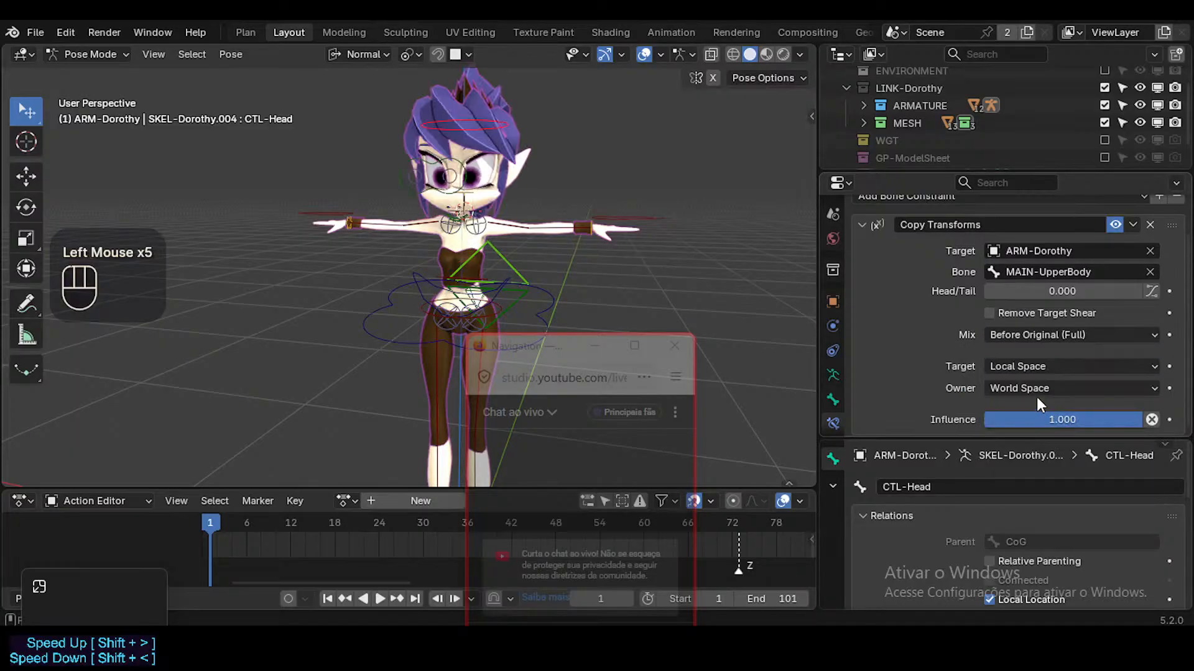
Set the constraint's owner space to Custom Space, using object ARM-Dorothy and bone MAIN-UpperBody
{"action": "left_click", "coordinate": [1032, 390]}
{"action": "left_click_drag", "start_coordinate": [1023, 424], "coordinate": [1024, 427]}
{"action": "key", "text": "ctrl"}
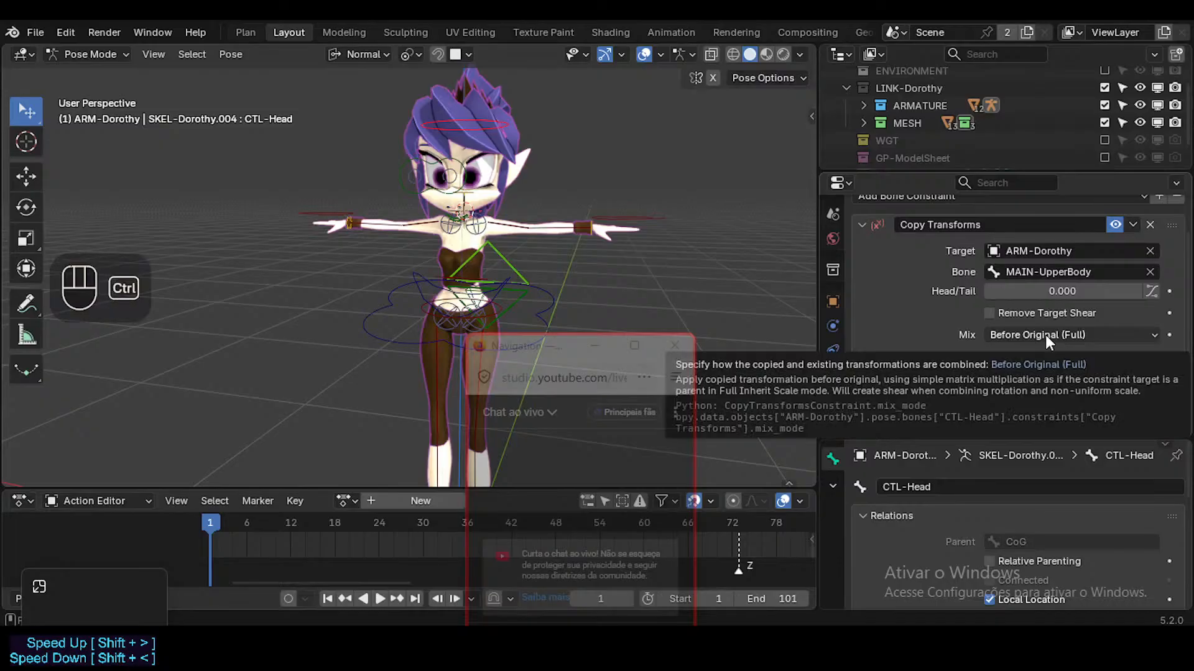
{"action": "key", "text": "ctrl+c"}
{"action": "scroll", "coordinate": [1014, 283], "scroll_direction": "down", "scroll_amount": 1}
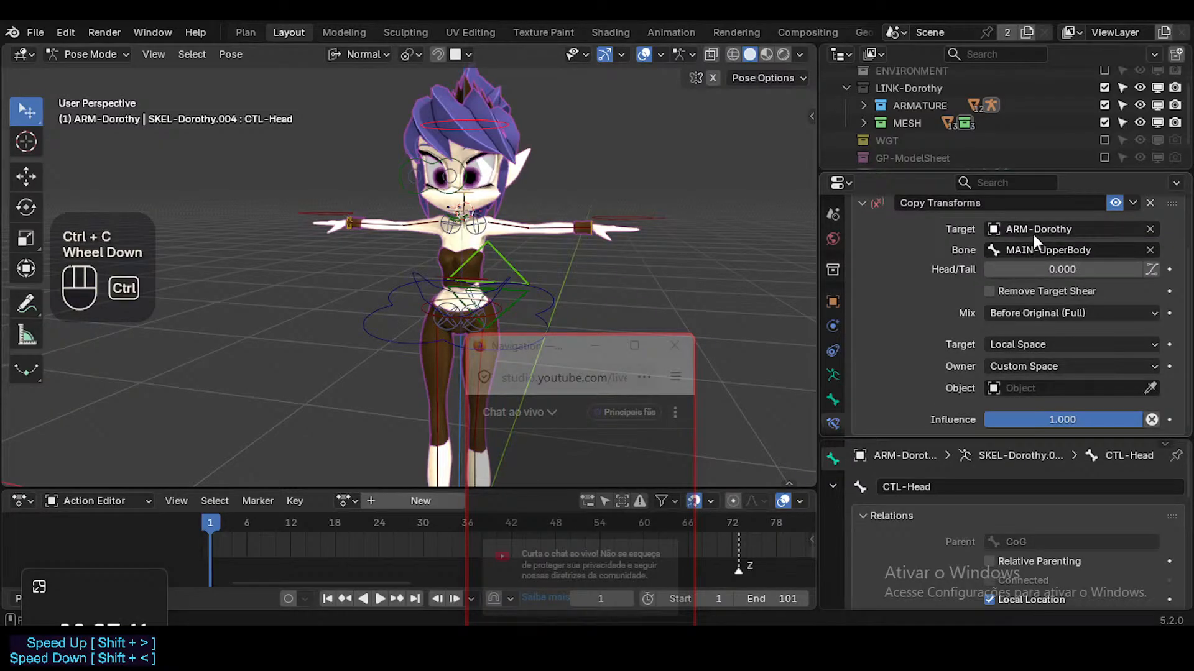
{"action": "key", "text": "ctrl+v"}
{"action": "key", "text": "ctrl+c"}
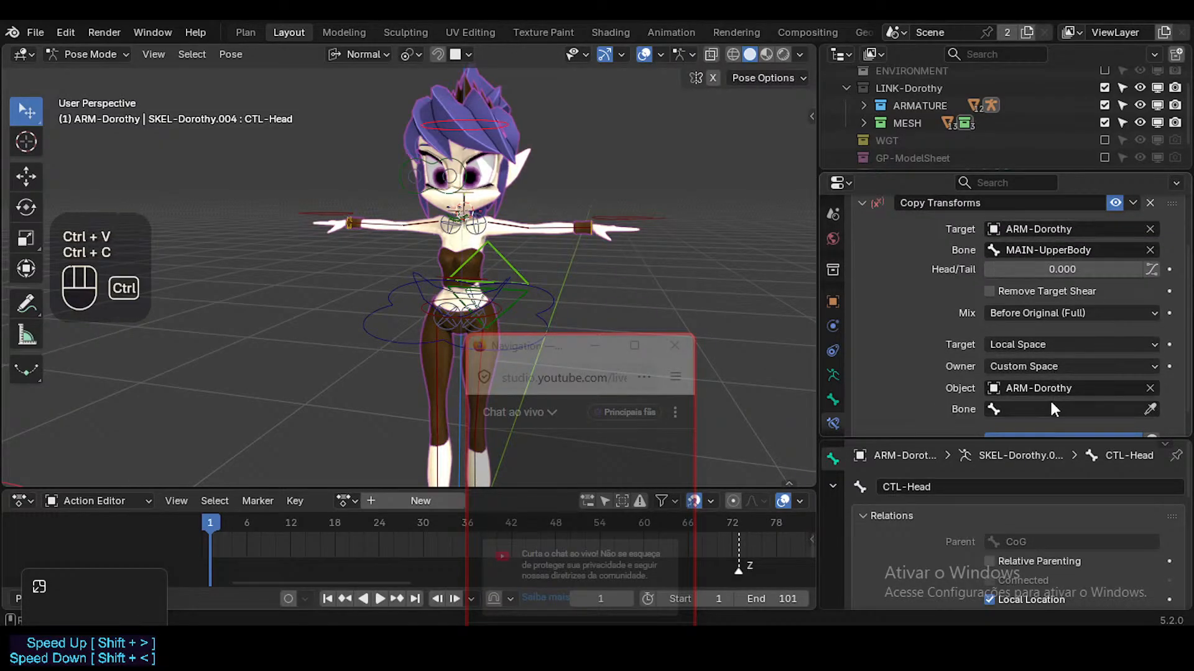
{"action": "key", "text": "ctrl+v"}
Try rotating the head control, cancel the rotation, and review its Copy Transforms settings
{"action": "left_click", "coordinate": [522, 126]}
{"action": "key", "text": "r"}
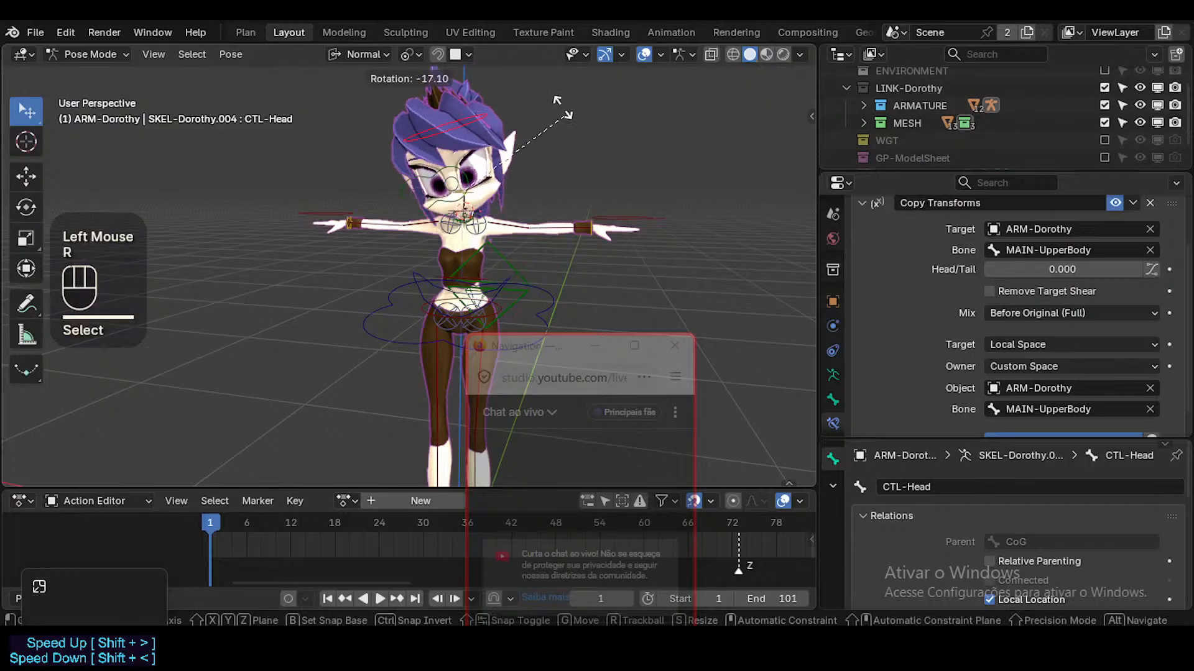
{"action": "key", "text": "Escape"}
{"action": "scroll", "coordinate": [1000, 324], "scroll_direction": "down", "scroll_amount": 2}
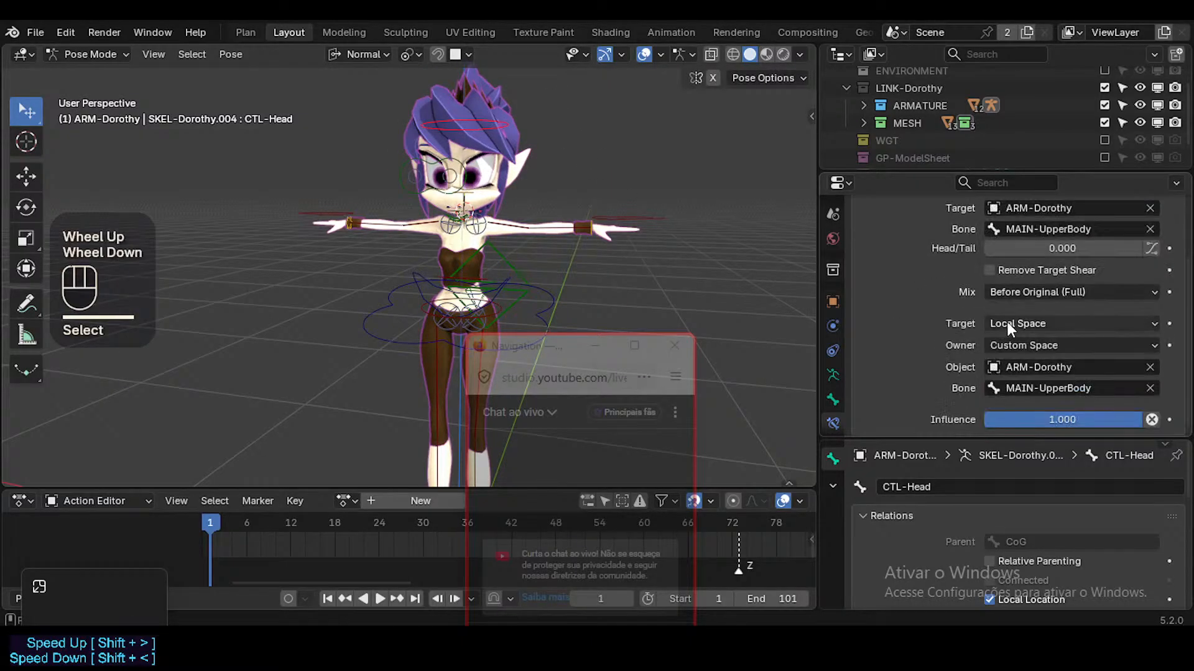
{"action": "scroll", "coordinate": [1007, 321], "scroll_direction": "up", "scroll_amount": 2}
{"action": "scroll", "coordinate": [1001, 343], "scroll_direction": "down", "scroll_amount": 2}
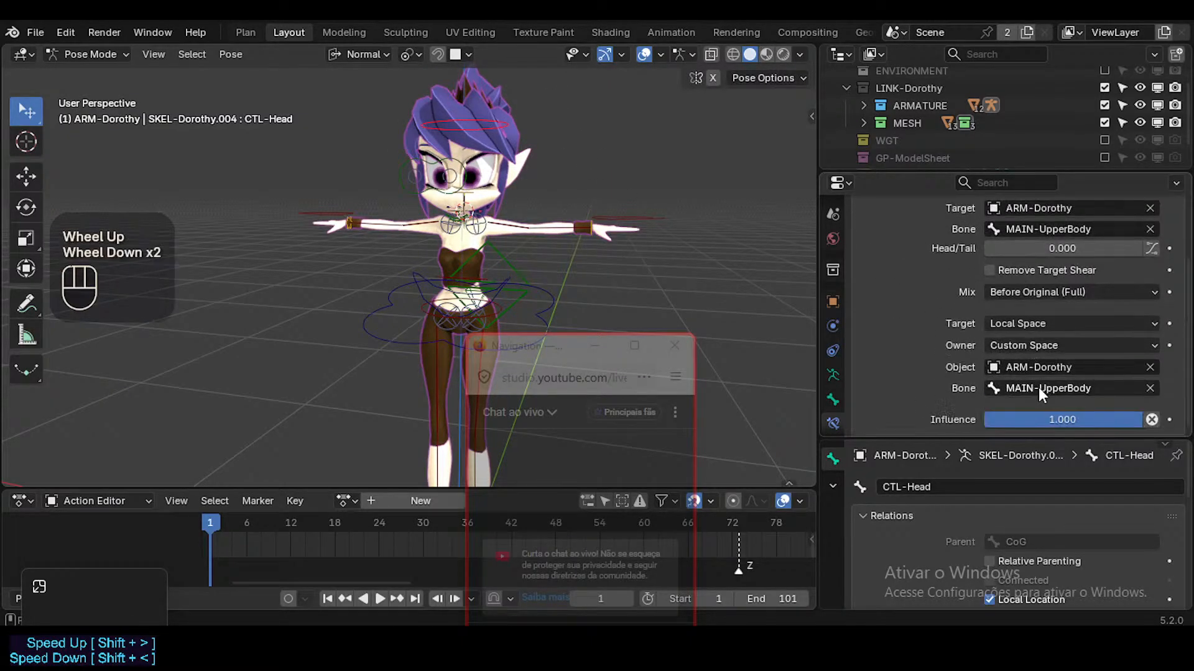
Pose the MAIN-UpperBody control with a trackball rotation to test how the constrained head follows
{"action": "left_click_drag", "start_coordinate": [522, 351], "coordinate": [635, 407]}
{"action": "left_click", "coordinate": [517, 267]}
{"action": "key", "text": "r"}
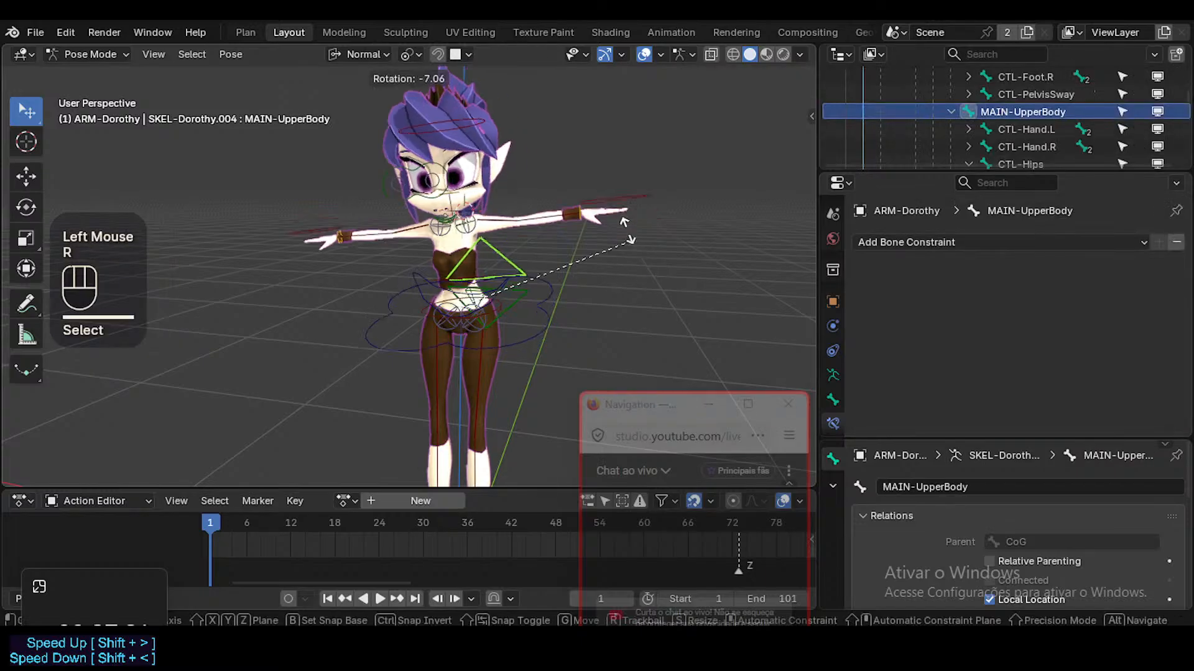
{"action": "key", "text": "Escape"}
{"action": "key", "text": "r"}
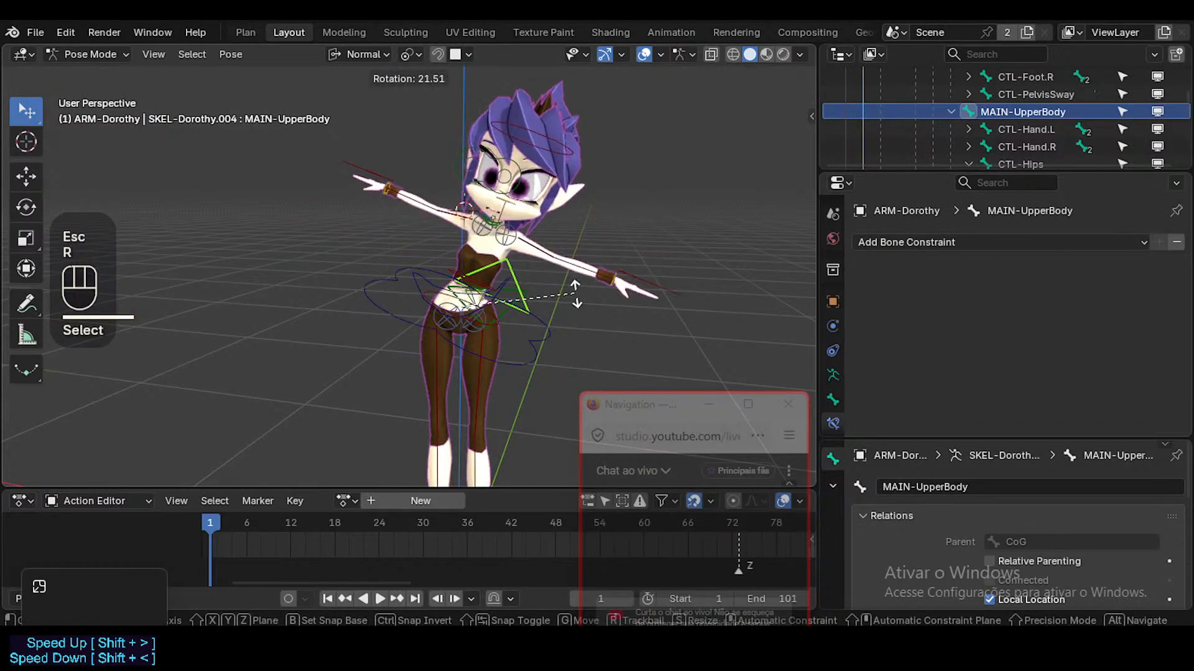
{"action": "key", "text": "r"}
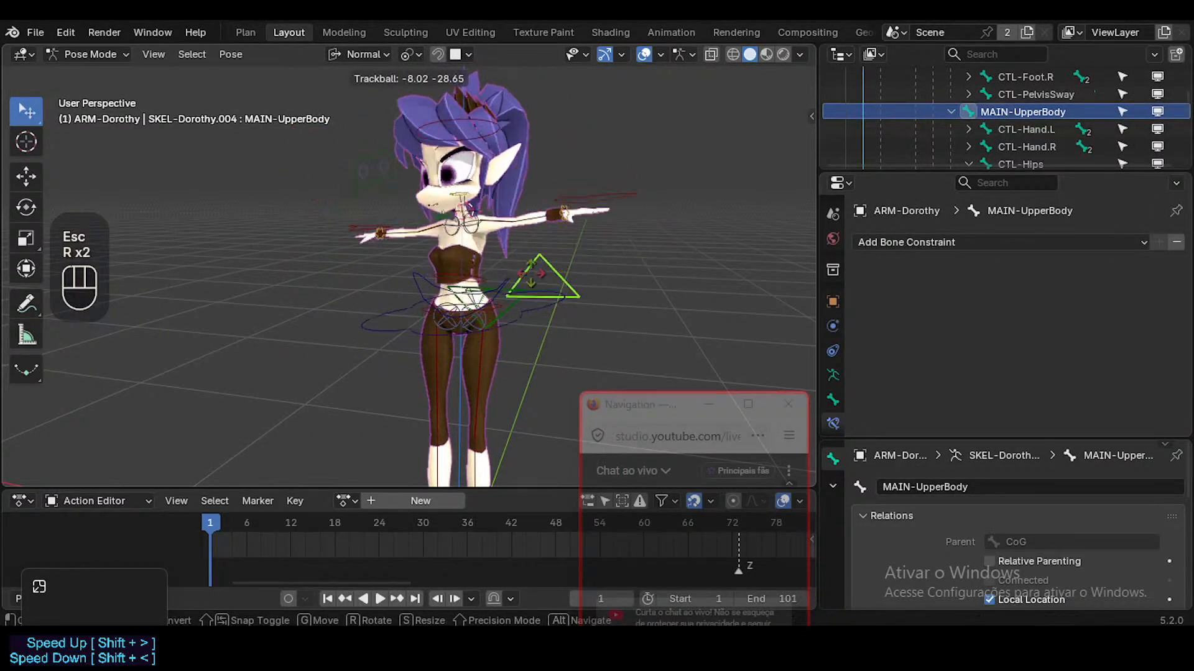
{"action": "left_click", "coordinate": [633, 268]}
Trackball-rotate the MAIN-LowerBody control and adjust its tilt with rotations about its X axis
{"action": "left_click", "coordinate": [535, 298]}
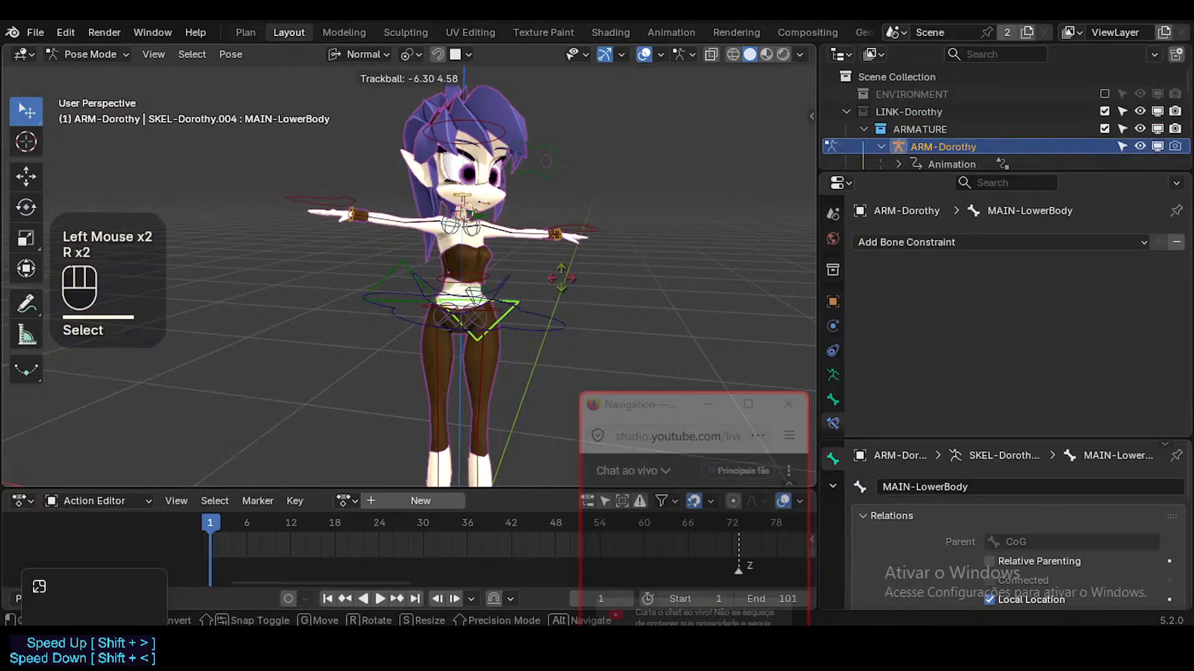
{"action": "key", "text": "r"}
{"action": "key", "text": "r"}
{"action": "left_click", "coordinate": [518, 308]}
{"action": "middle_click_drag", "start_coordinate": [632, 286], "coordinate": [490, 264]}
{"action": "key", "text": "r"}
{"action": "key", "text": "x"}
{"action": "left_click", "coordinate": [516, 318]}
{"action": "key", "text": "r"}
{"action": "key", "text": "x"}
{"action": "left_click", "coordinate": [495, 251]}
Pose the CTL-Hips.003 and MAIN-LowerBody controls together with small moves and view-axis rotations to test the waist
{"action": "left_click", "coordinate": [491, 267], "text": "shift"}
{"action": "key", "text": "g"}
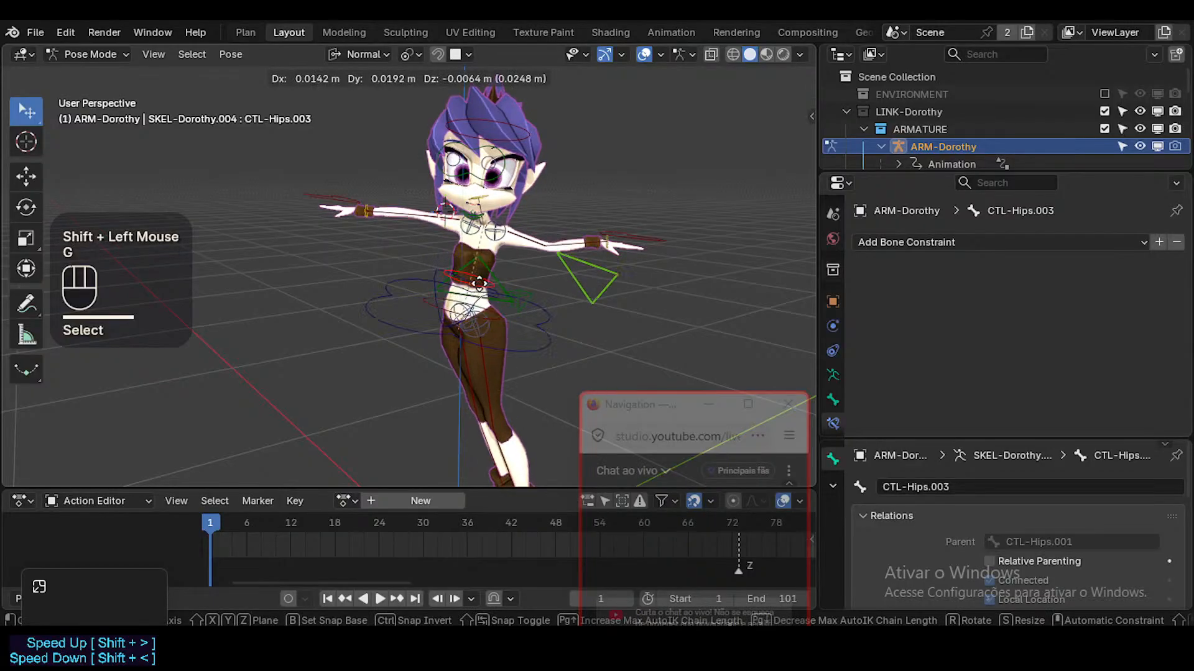
{"action": "left_click", "coordinate": [547, 295]}
{"action": "key", "text": "r"}
{"action": "left_click", "coordinate": [530, 289]}
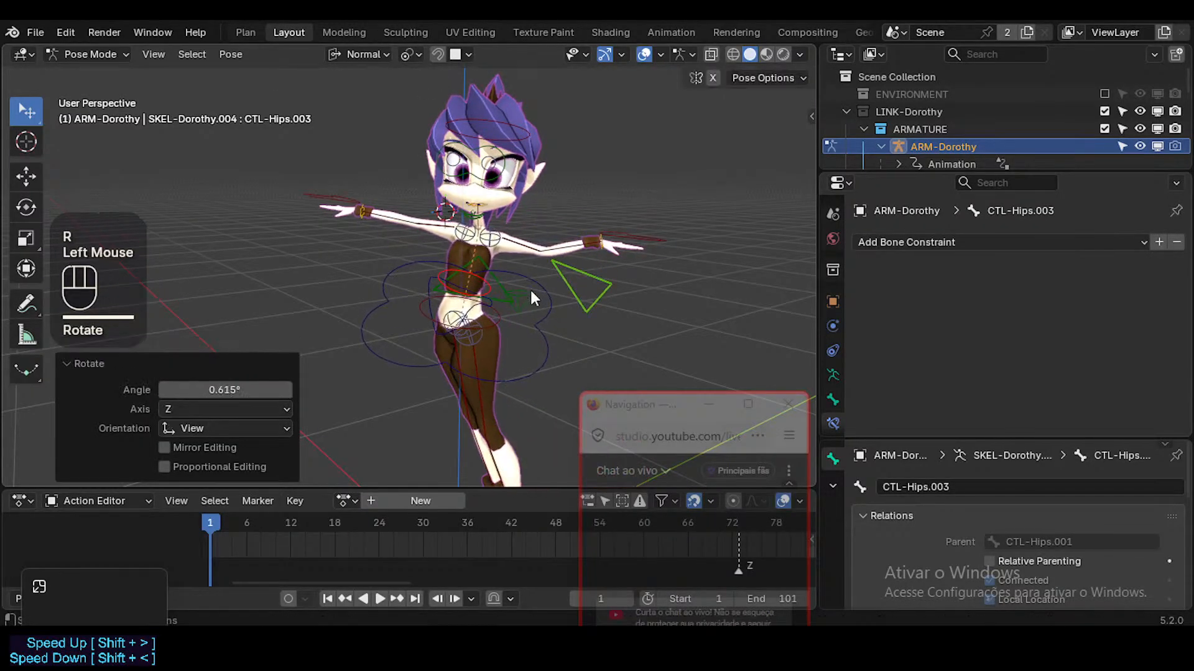
{"action": "key", "text": "g"}
{"action": "left_click", "coordinate": [531, 283]}
{"action": "key", "text": "r"}
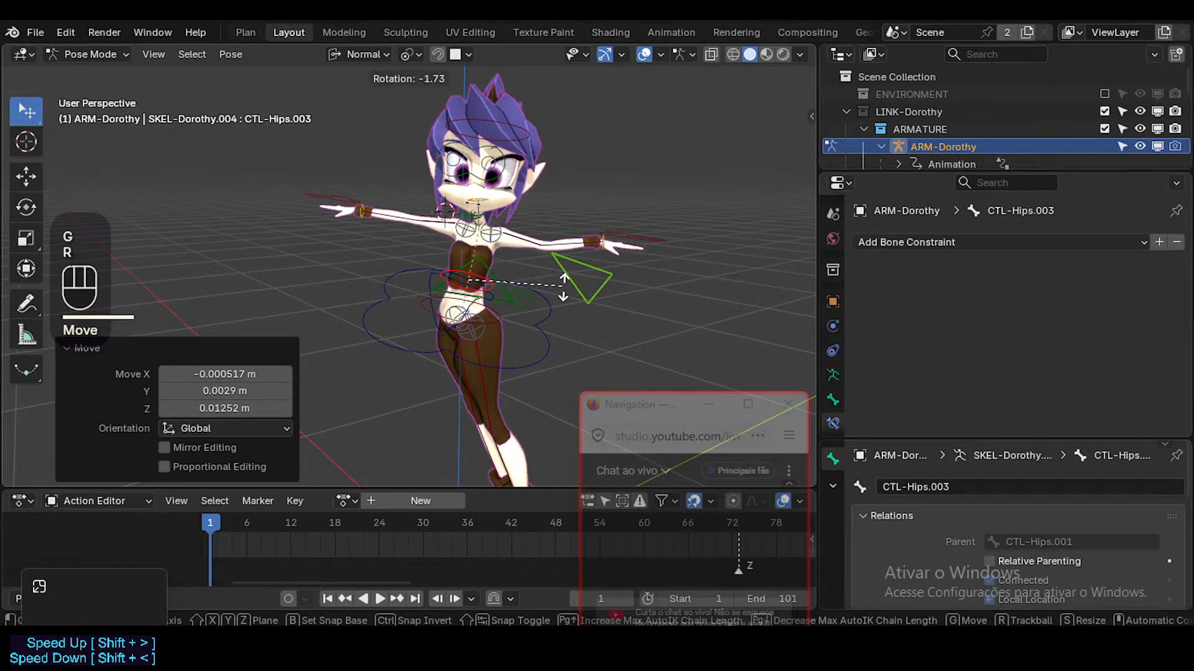
{"action": "left_click", "coordinate": [610, 283]}
Rotate the MAIN-UpperBody control on its own to turn Dorothy's torso
{"action": "left_click", "coordinate": [517, 267]}
{"action": "left_click", "coordinate": [495, 258]}
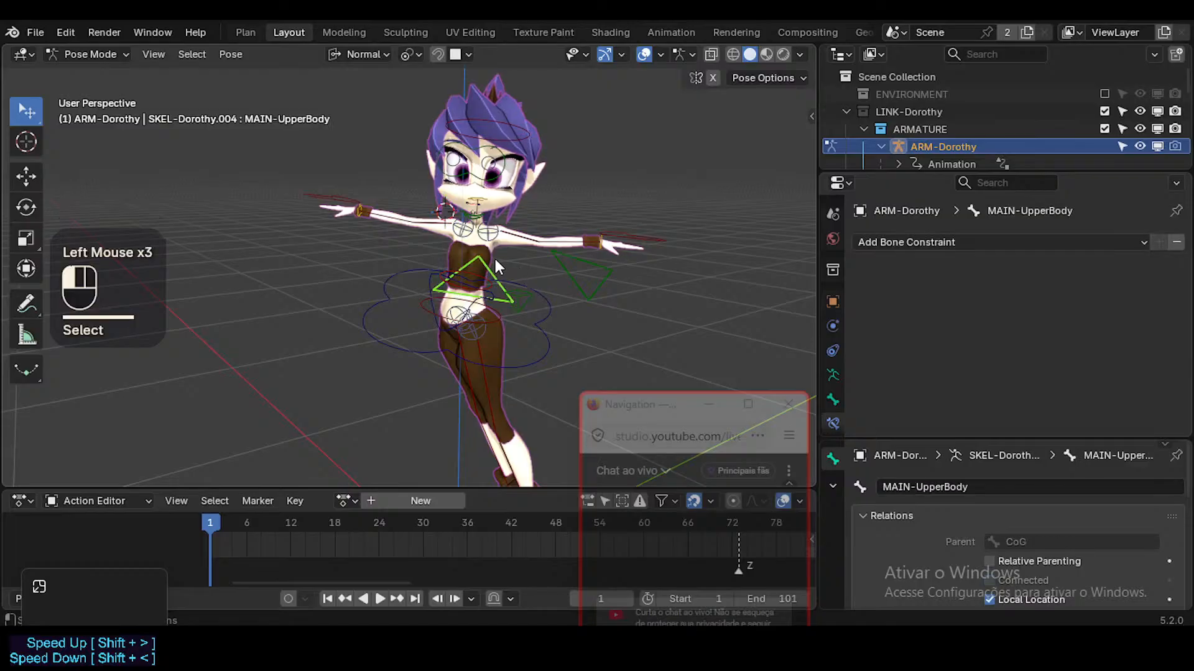
{"action": "key", "text": "r"}
{"action": "left_click", "coordinate": [542, 255]}
Add CTL-Hips.003 to the MAIN-UpperBody selection and move both controls together
{"action": "left_click", "coordinate": [469, 249], "text": "shift"}
{"action": "key", "text": "g"}
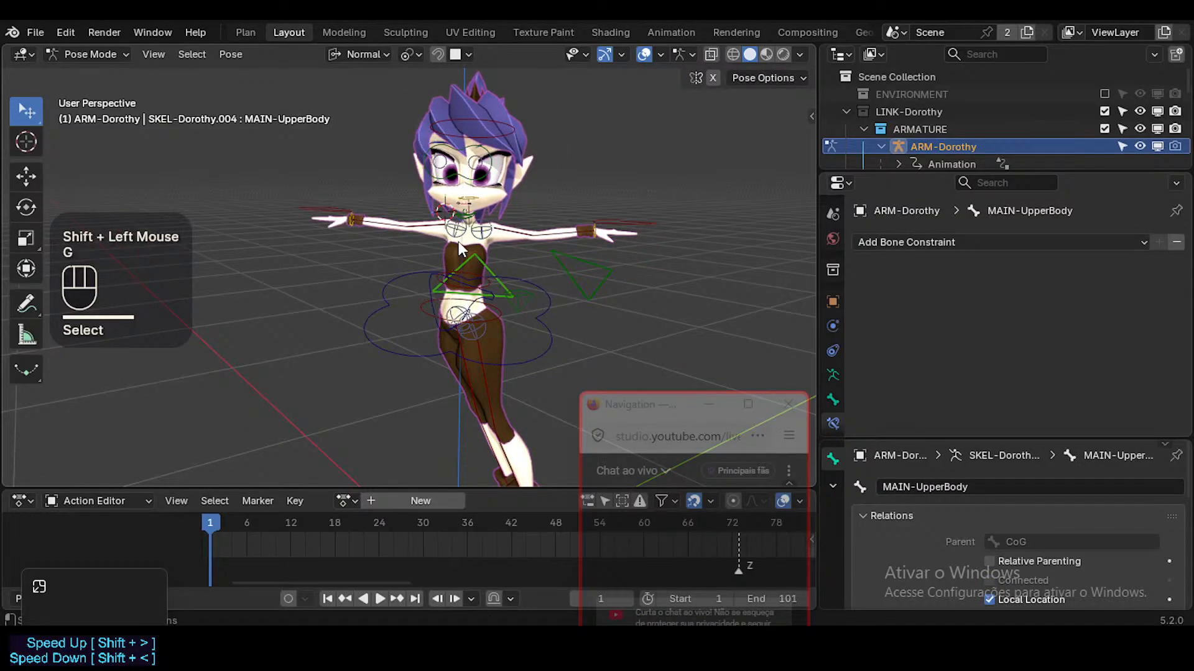
{"action": "left_click", "coordinate": [494, 260]}
{"action": "left_click", "coordinate": [492, 261]}
{"action": "left_click", "coordinate": [460, 255], "text": "shift"}
{"action": "left_click", "coordinate": [491, 261]}
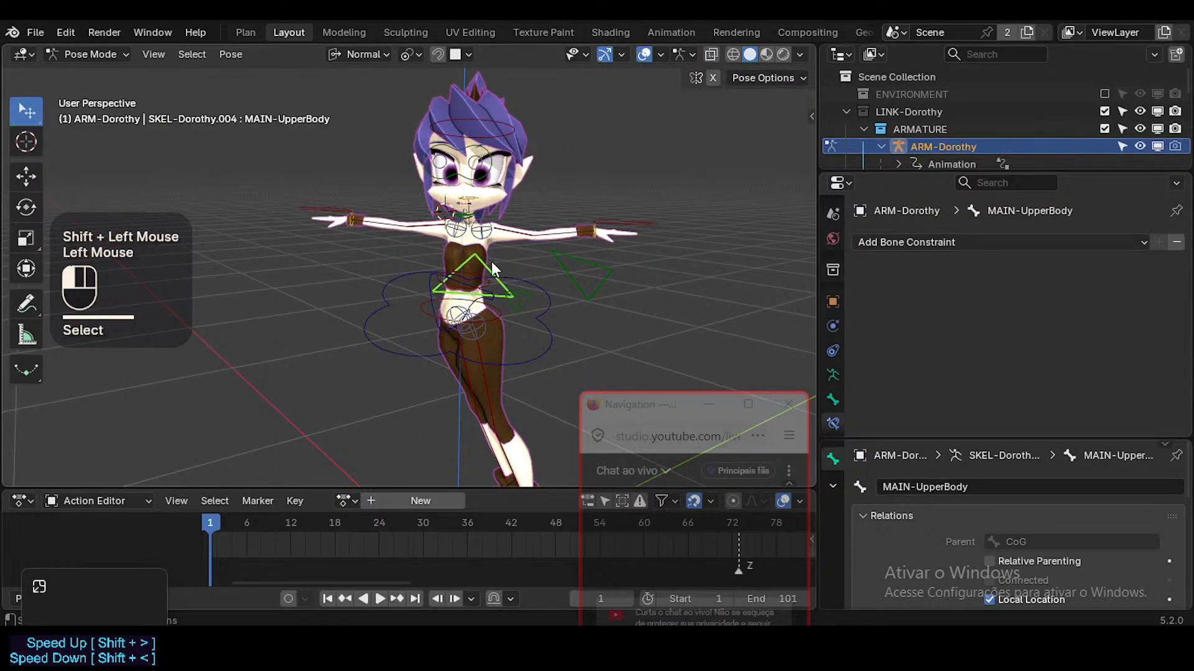
{"action": "middle_click_drag", "start_coordinate": [492, 261], "coordinate": [429, 273]}
{"action": "left_click", "coordinate": [480, 270], "text": "shift"}
{"action": "key", "text": "g"}
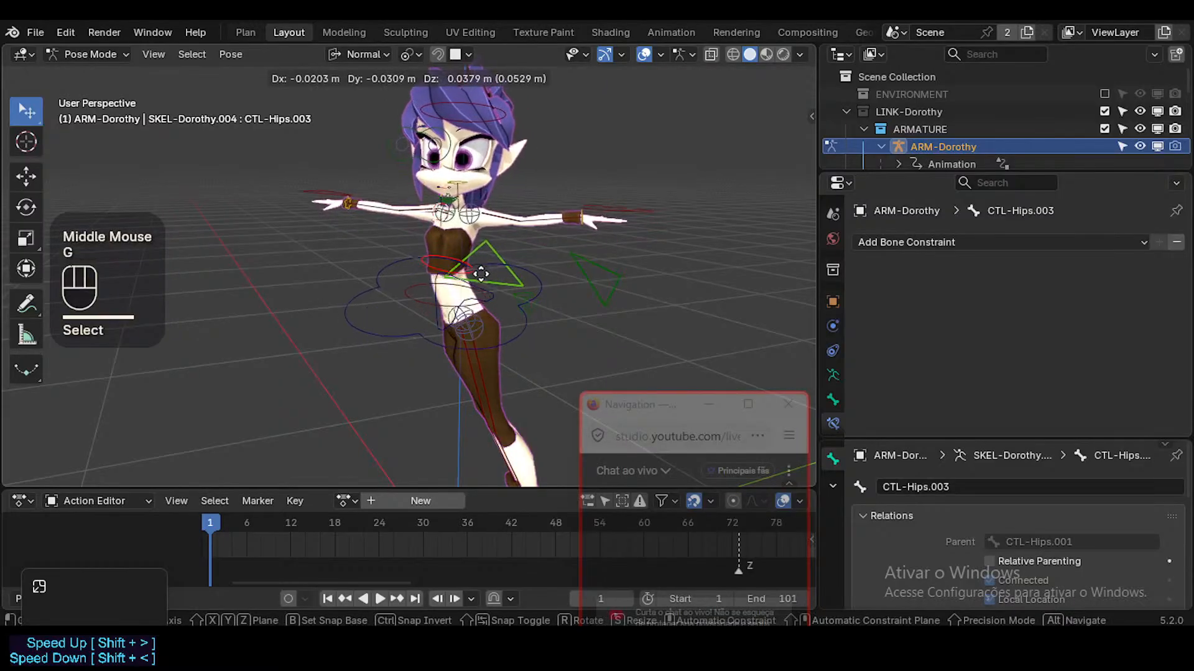
{"action": "left_click", "coordinate": [481, 273]}
Turn CTL-Hips.003 and MAIN-UpperBody together with a trackball rotation of about -32.1° and small view-axis rotations
{"action": "key", "text": "r"}
{"action": "left_click", "coordinate": [534, 261]}
{"action": "key", "text": "r"}
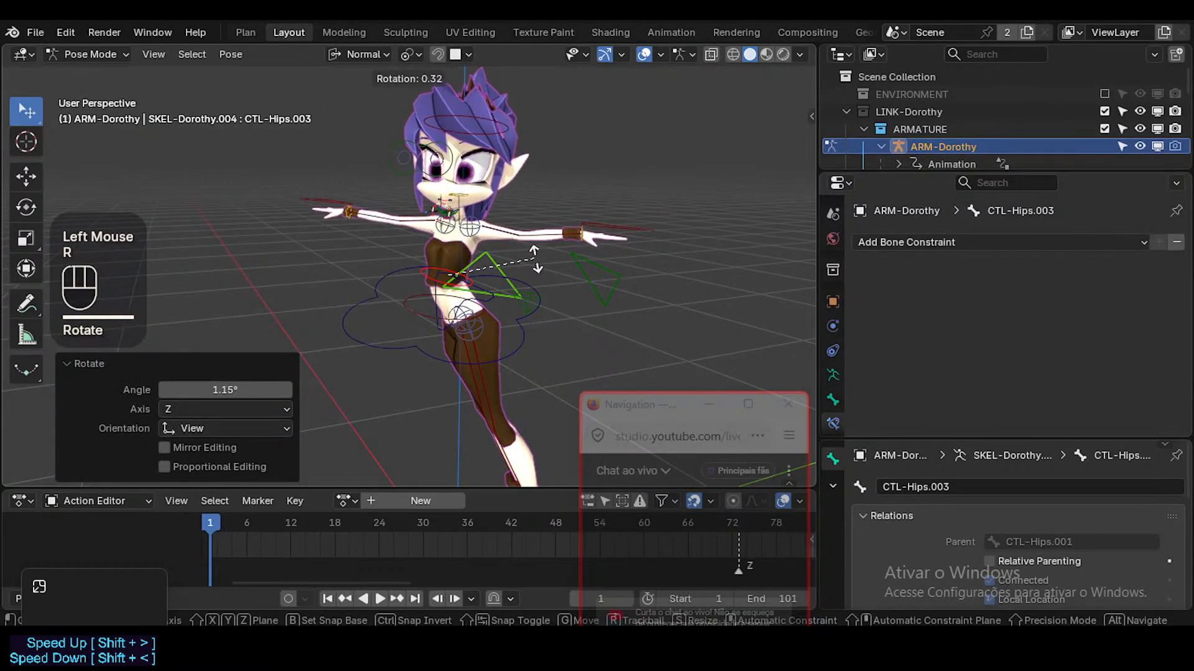
{"action": "key", "text": "r"}
{"action": "left_click", "coordinate": [538, 247]}
{"action": "key", "text": "r"}
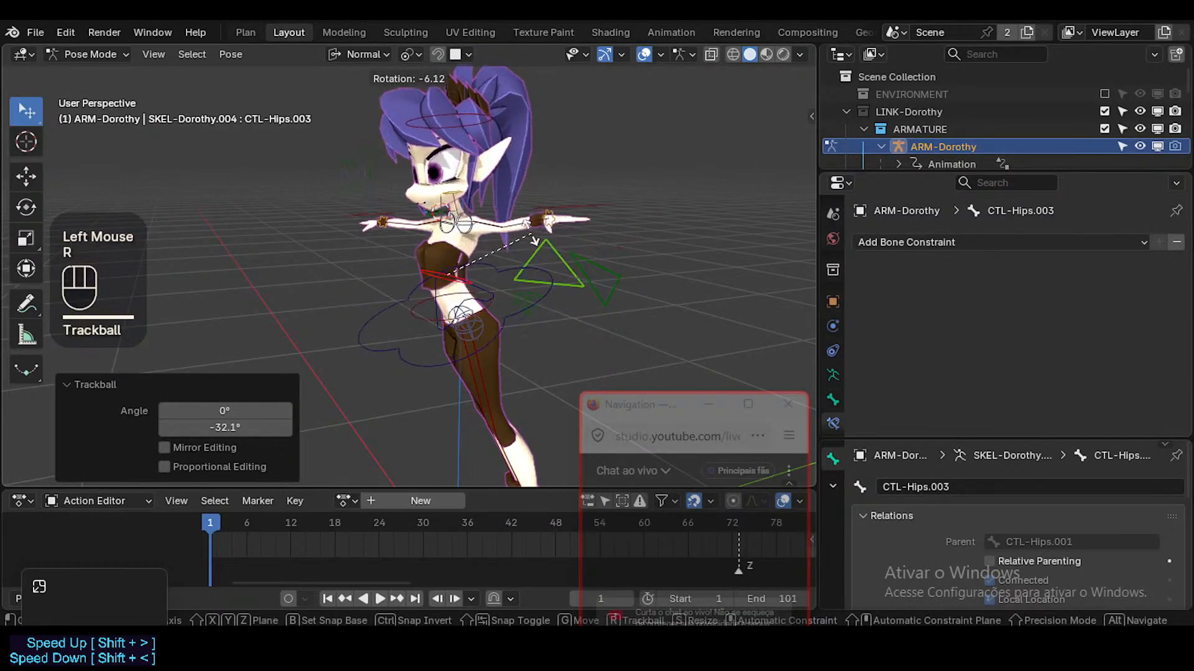
{"action": "left_click", "coordinate": [530, 232]}
Select the MAIN-LowerBody control and rotate it around the view axis, ending with a turn of about 31.9°
{"action": "left_click_drag", "start_coordinate": [521, 322], "coordinate": [526, 318]}
{"action": "left_click", "coordinate": [610, 283]}
{"action": "key", "text": "r"}
{"action": "left_click", "coordinate": [595, 305]}
{"action": "key", "text": "r"}
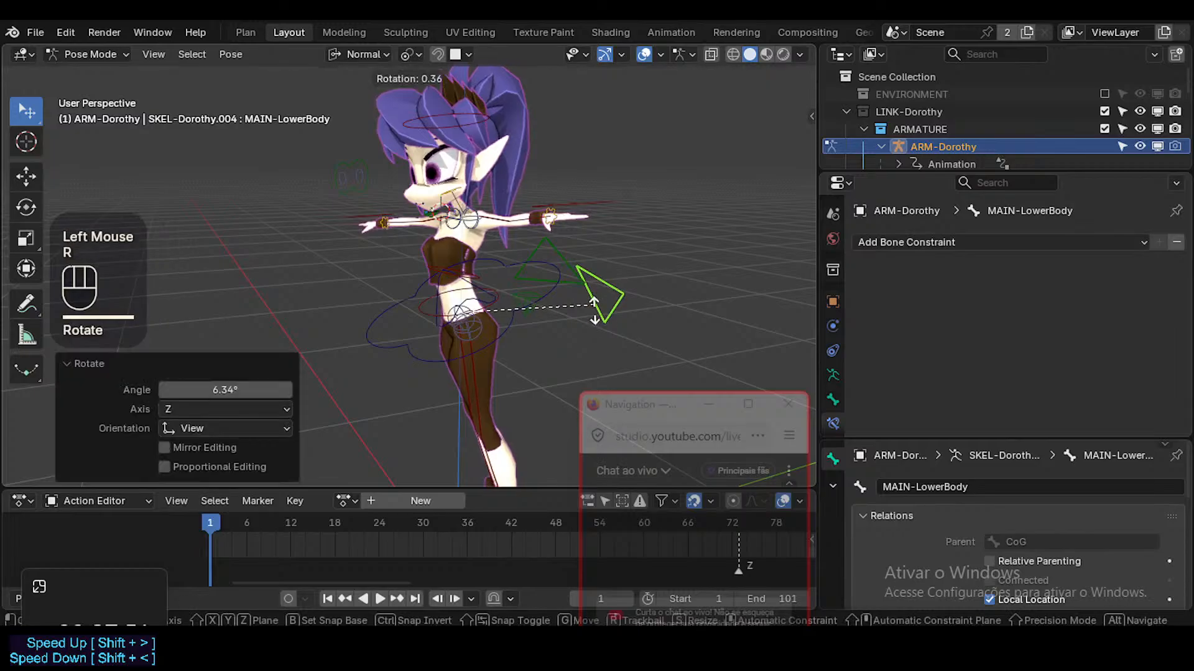
{"action": "left_click", "coordinate": [529, 350]}
Trackball-rotate the MAIN-LowerBody control from a more frontal view and adjust its rotation to straighten the legs
{"action": "middle_click_drag", "start_coordinate": [530, 348], "coordinate": [591, 298]}
{"action": "key", "text": "r"}
{"action": "key", "text": "r"}
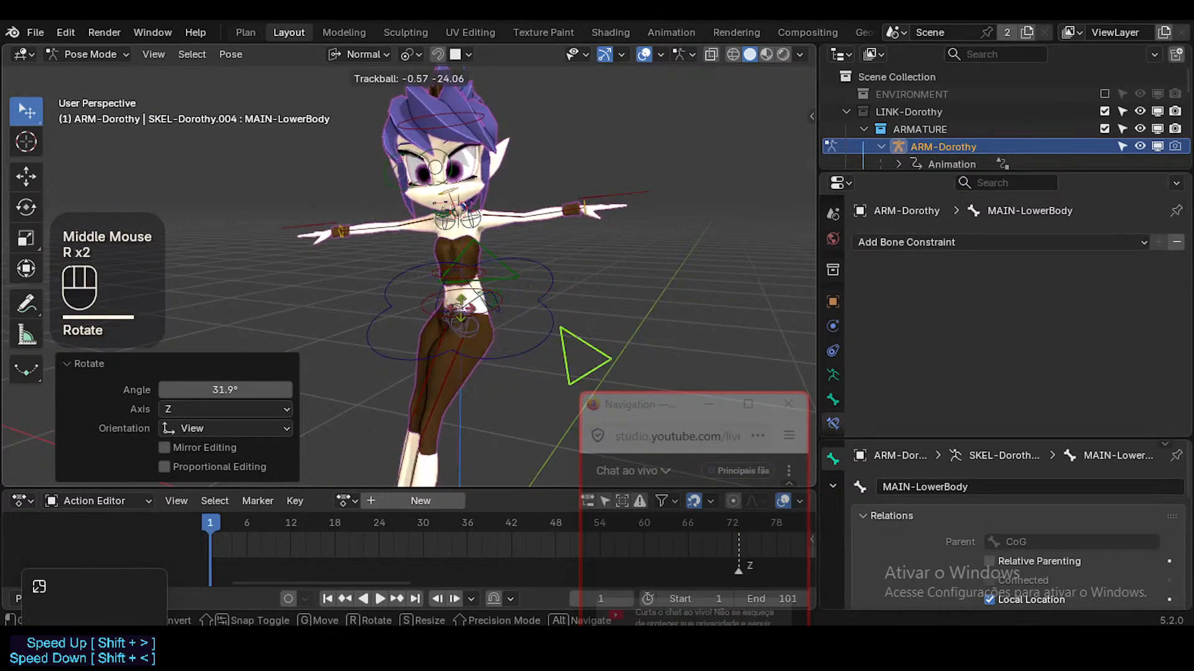
{"action": "left_click", "coordinate": [603, 312]}
{"action": "key", "text": "r"}
{"action": "left_click", "coordinate": [505, 255]}
Pose the MAIN-UpperBody control with a view-axis rotation followed by a trackball rotation
{"action": "left_click", "coordinate": [504, 249]}
{"action": "left_click", "coordinate": [505, 245]}
{"action": "key", "text": "r"}
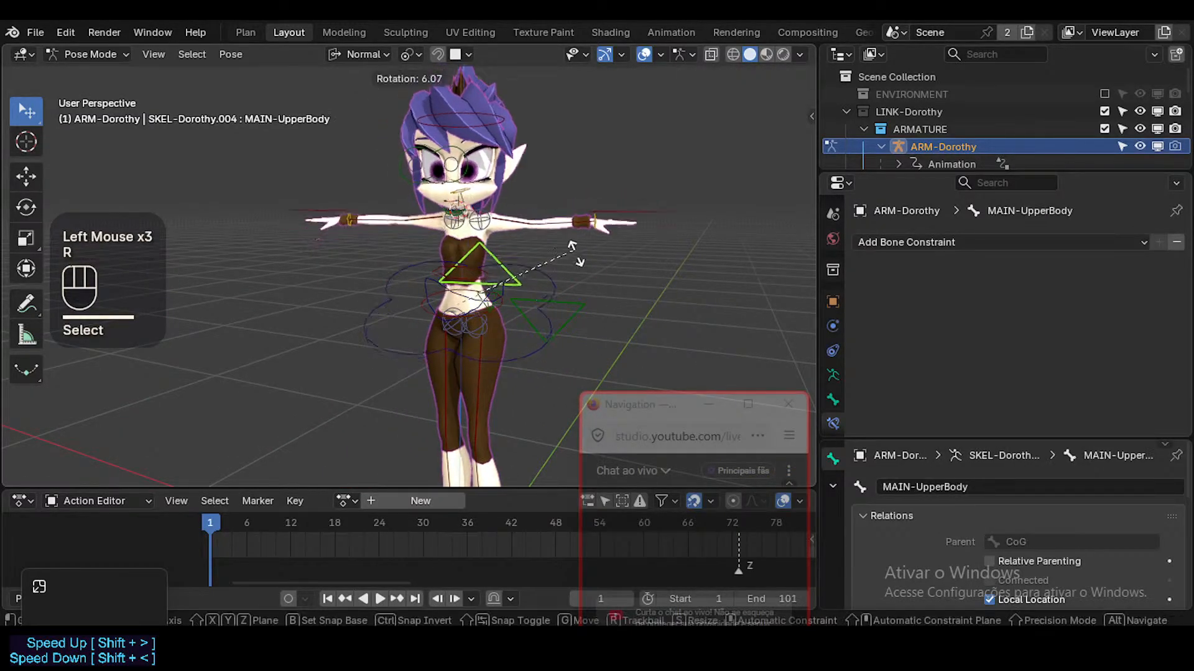
{"action": "left_click", "coordinate": [569, 283]}
{"action": "key", "text": "r"}
{"action": "key", "text": "r"}
{"action": "left_click", "coordinate": [509, 260]}
Select the CTL-Head control and examine its Copy Transforms spaces and influence alongside the resulting head pose
{"action": "left_click", "coordinate": [529, 129]}
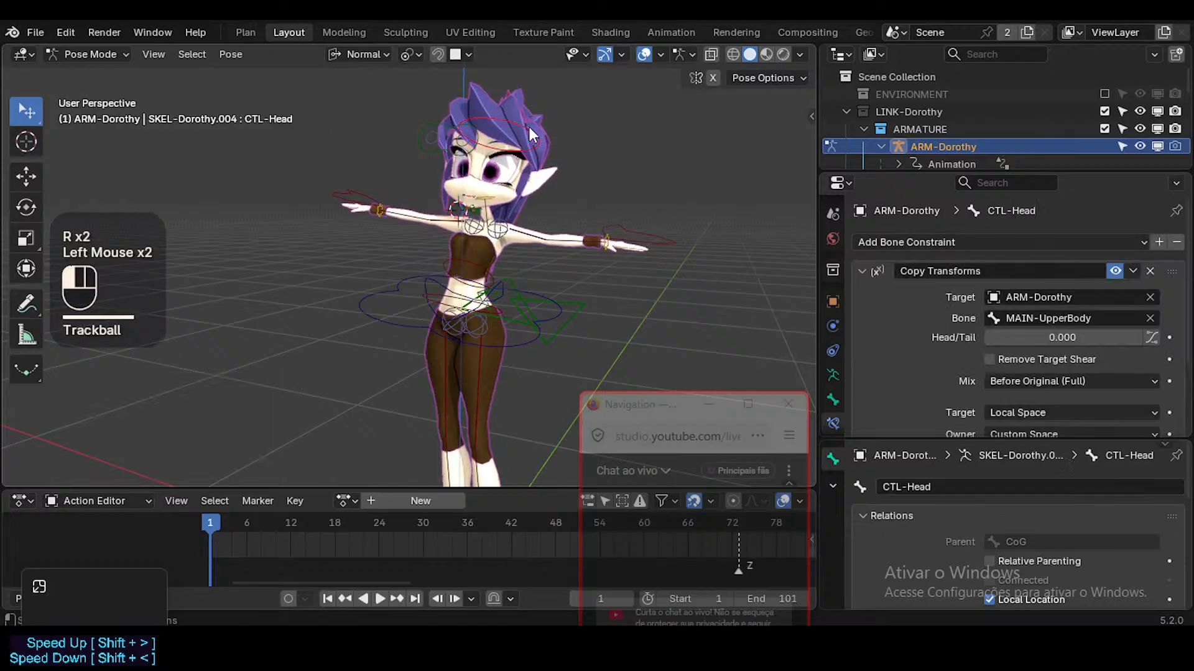
{"action": "scroll", "coordinate": [973, 373], "scroll_direction": "down", "scroll_amount": 2}
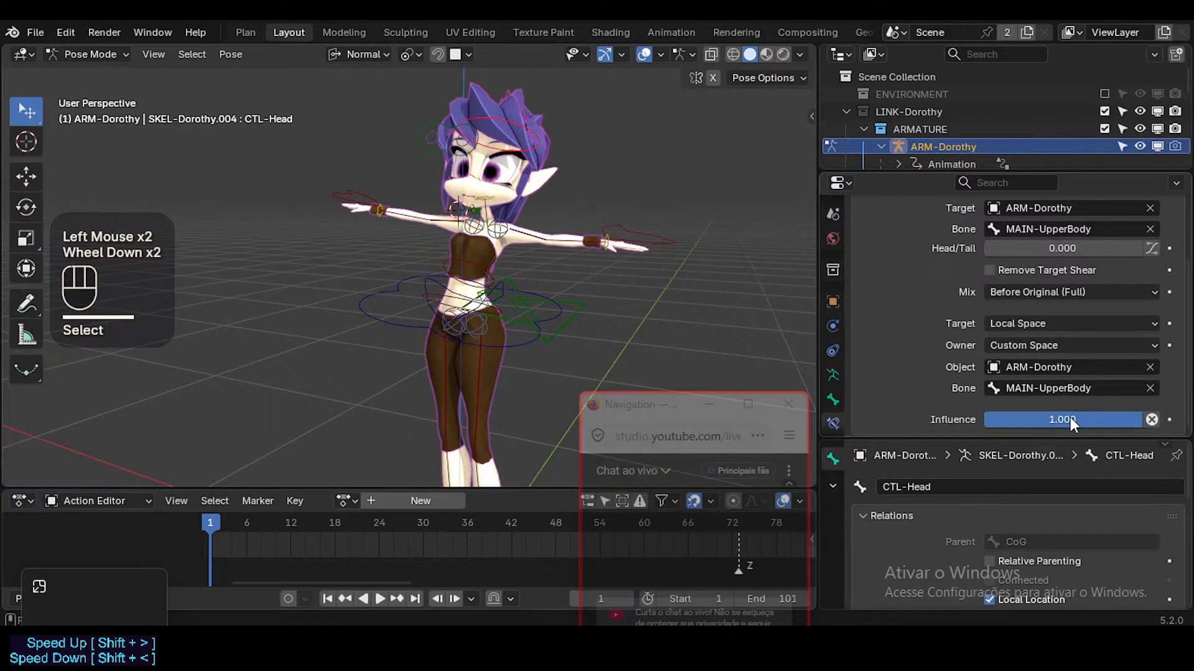
{"action": "middle_click_drag", "start_coordinate": [483, 272], "coordinate": [446, 341], "text": "shift"}
{"action": "scroll", "coordinate": [462, 274], "scroll_direction": "up", "scroll_amount": 1}
{"action": "scroll", "coordinate": [463, 275], "scroll_direction": "down", "scroll_amount": 1}
{"action": "scroll", "coordinate": [474, 233], "scroll_direction": "down", "scroll_amount": 2}
{"action": "middle_click_drag", "start_coordinate": [475, 234], "coordinate": [459, 322], "text": "shift"}
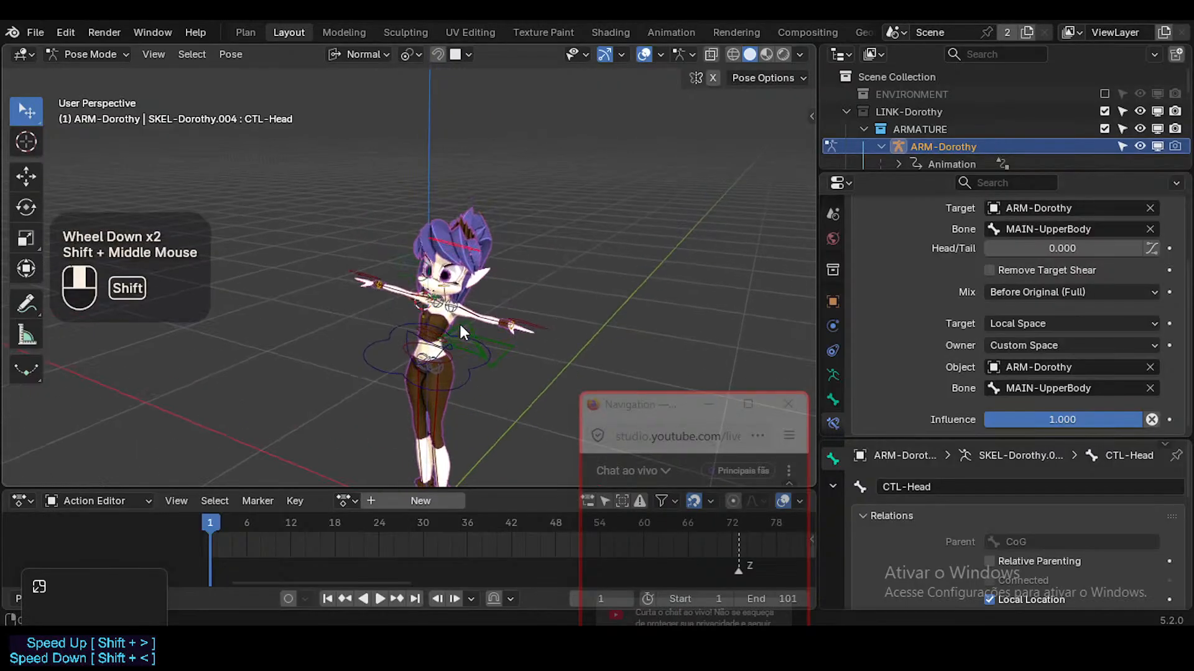
{"action": "scroll", "coordinate": [460, 314], "scroll_direction": "up", "scroll_amount": 4}
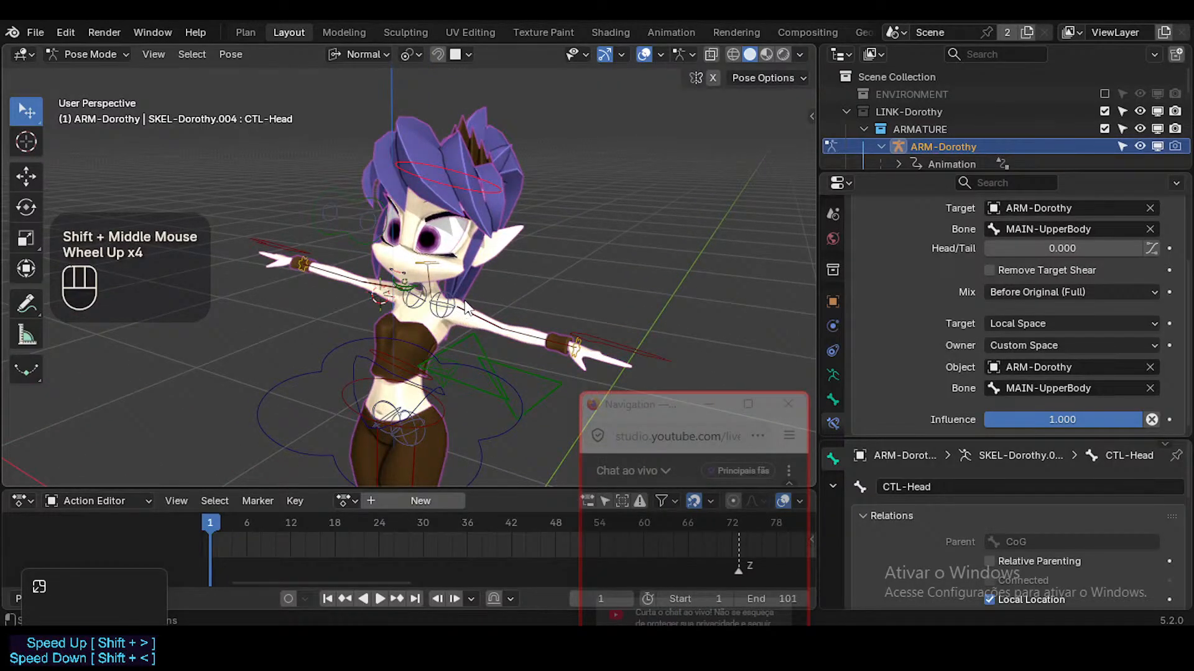
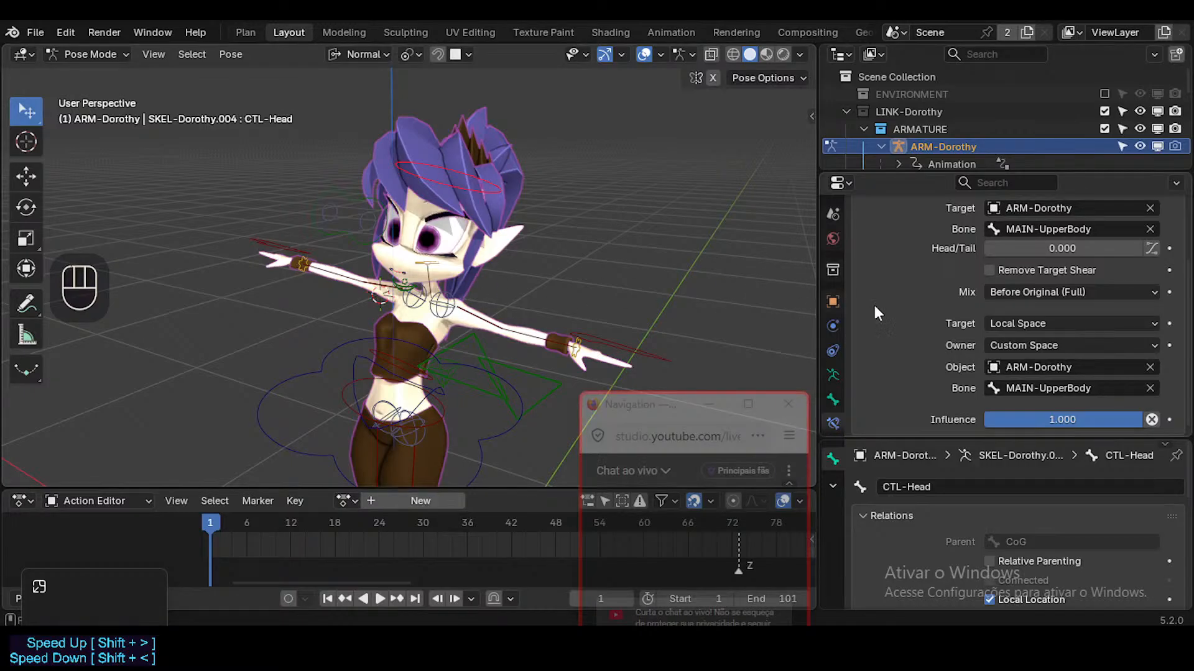
Solo the ROOT bone collection in addition to the body and face control collections
{"action": "scroll", "coordinate": [628, 280], "scroll_direction": "up", "scroll_amount": 2, "text": "shift"}
{"action": "scroll", "coordinate": [610, 210], "scroll_direction": "down", "scroll_amount": 3}
{"action": "middle_click_drag", "start_coordinate": [621, 282], "coordinate": [446, 248], "text": "shift"}
{"action": "left_click", "coordinate": [495, 148]}
{"action": "left_click", "coordinate": [502, 129]}
{"action": "key", "text": "n"}
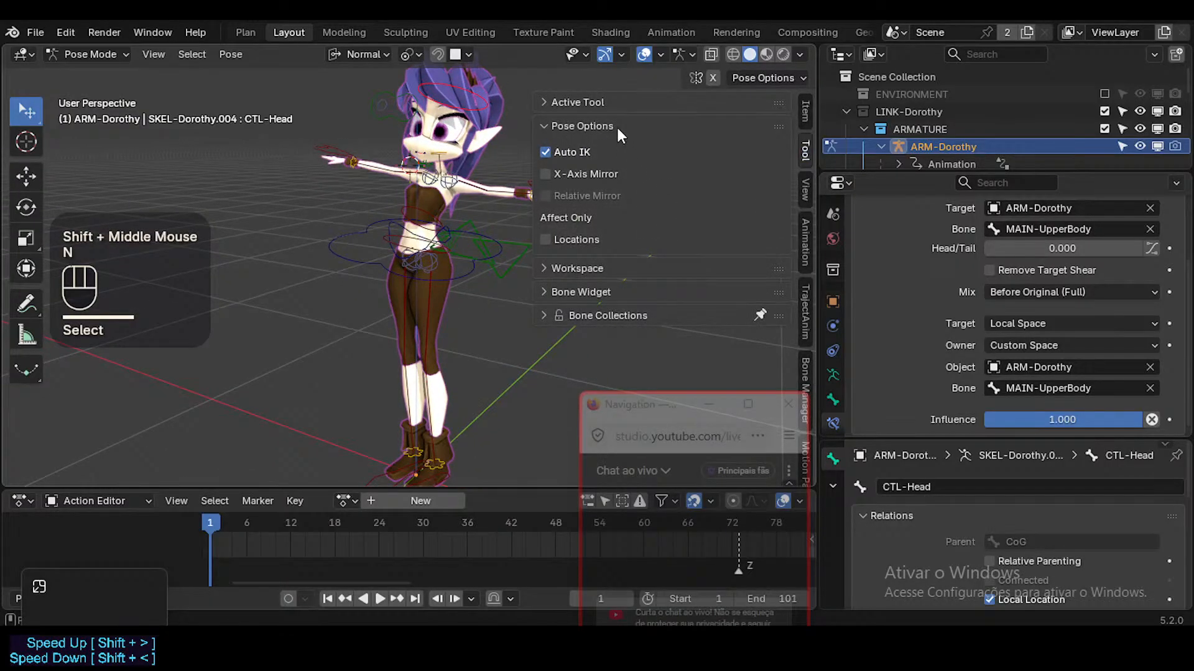
{"action": "left_click", "coordinate": [603, 313]}
{"action": "scroll", "coordinate": [646, 299], "scroll_direction": "down", "scroll_amount": 3}
{"action": "scroll", "coordinate": [808, 286], "scroll_direction": "down", "scroll_amount": 2}
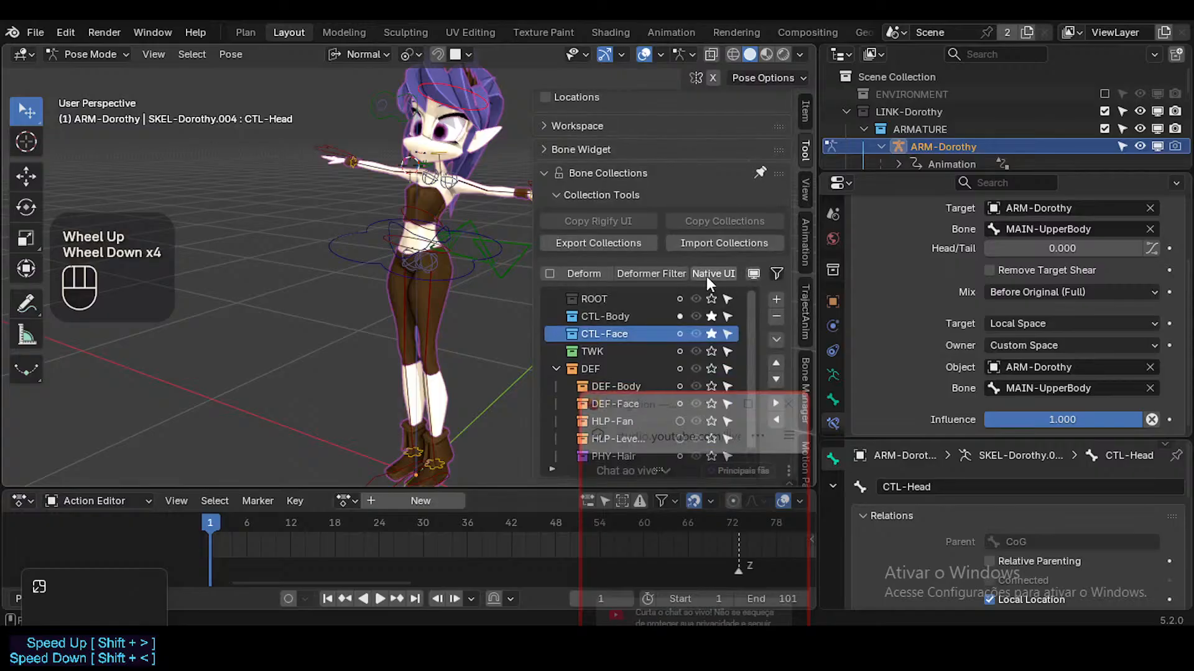
{"action": "left_click", "coordinate": [711, 301]}
{"action": "key", "text": "n"}
Select the CTM-Properties bone beside the character and bring up its custom shape settings
{"action": "left_click", "coordinate": [536, 345]}
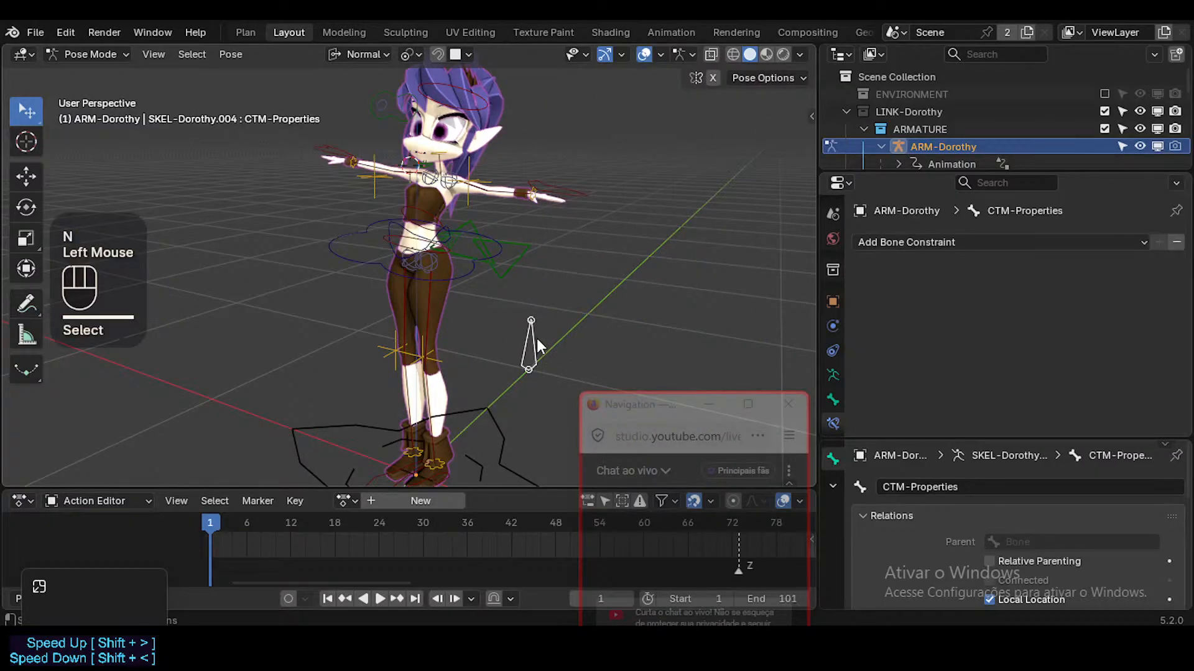
{"action": "key", "text": "ctrl+Tab"}
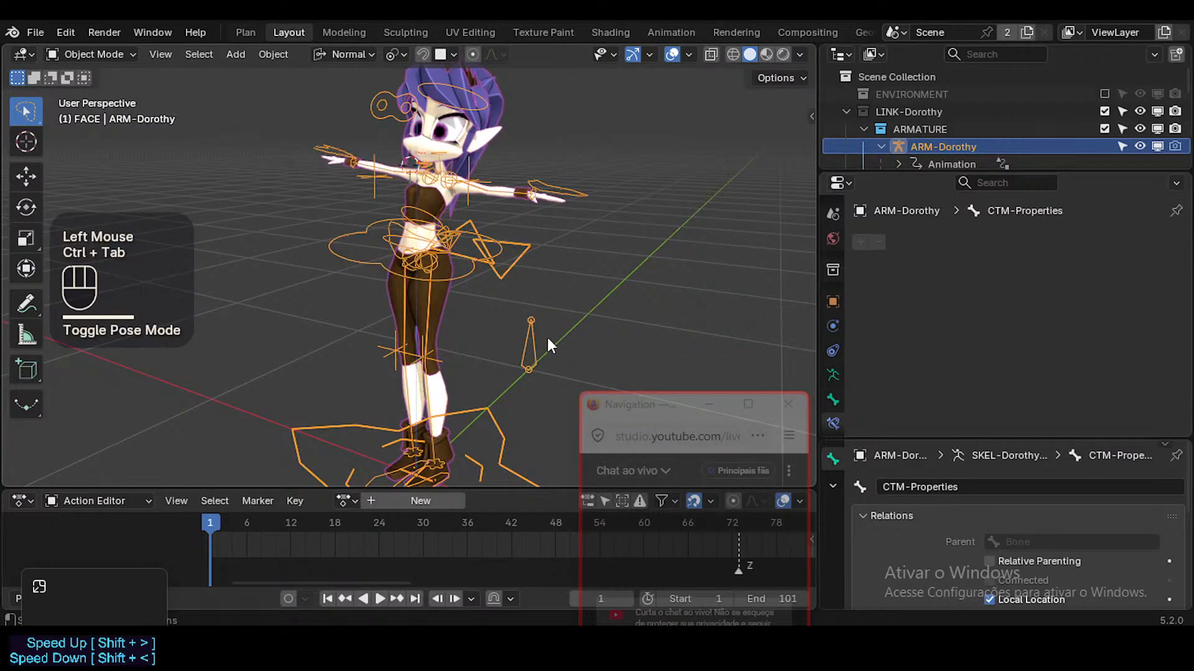
{"action": "key", "text": "ctrl+Tab"}
{"action": "left_click", "coordinate": [833, 400]}
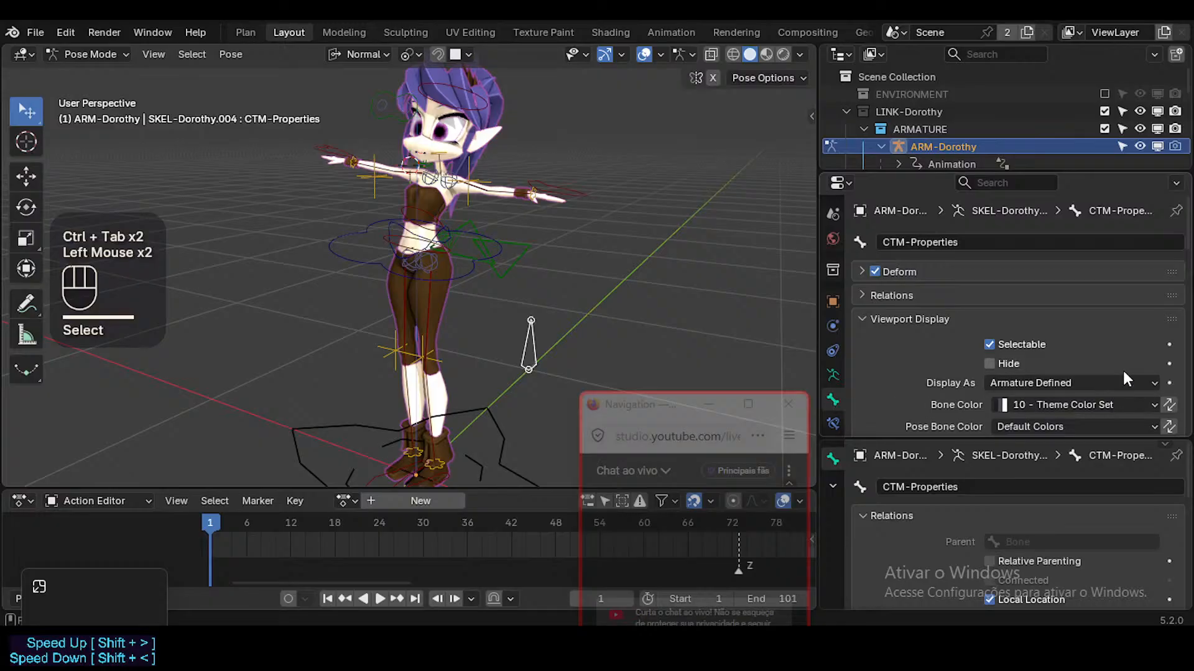
{"action": "scroll", "coordinate": [1065, 382], "scroll_direction": "down", "scroll_amount": 1}
{"action": "scroll", "coordinate": [1066, 383], "scroll_direction": "up", "scroll_amount": 1}
{"action": "scroll", "coordinate": [1051, 367], "scroll_direction": "down", "scroll_amount": 2}
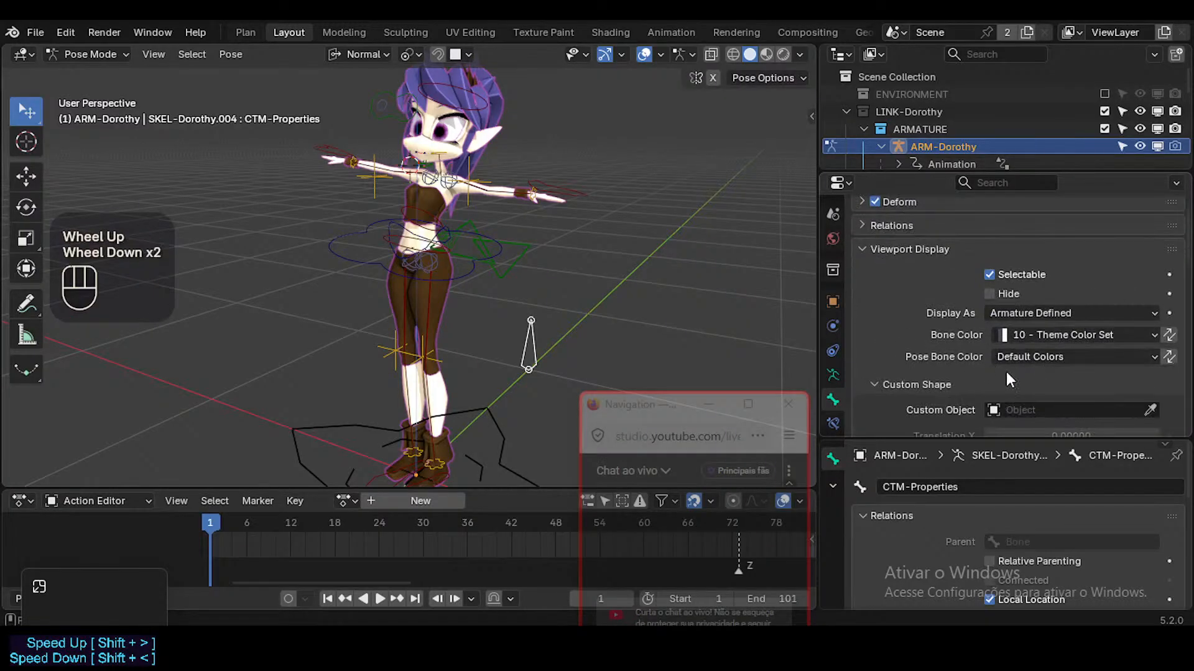
Assign WGT-Gear-01 as the custom shape object of the CTM-Properties bone
{"action": "left_click", "coordinate": [1026, 410]}
{"action": "type", "text": "gear"}
{"action": "left_click", "coordinate": [1047, 438]}
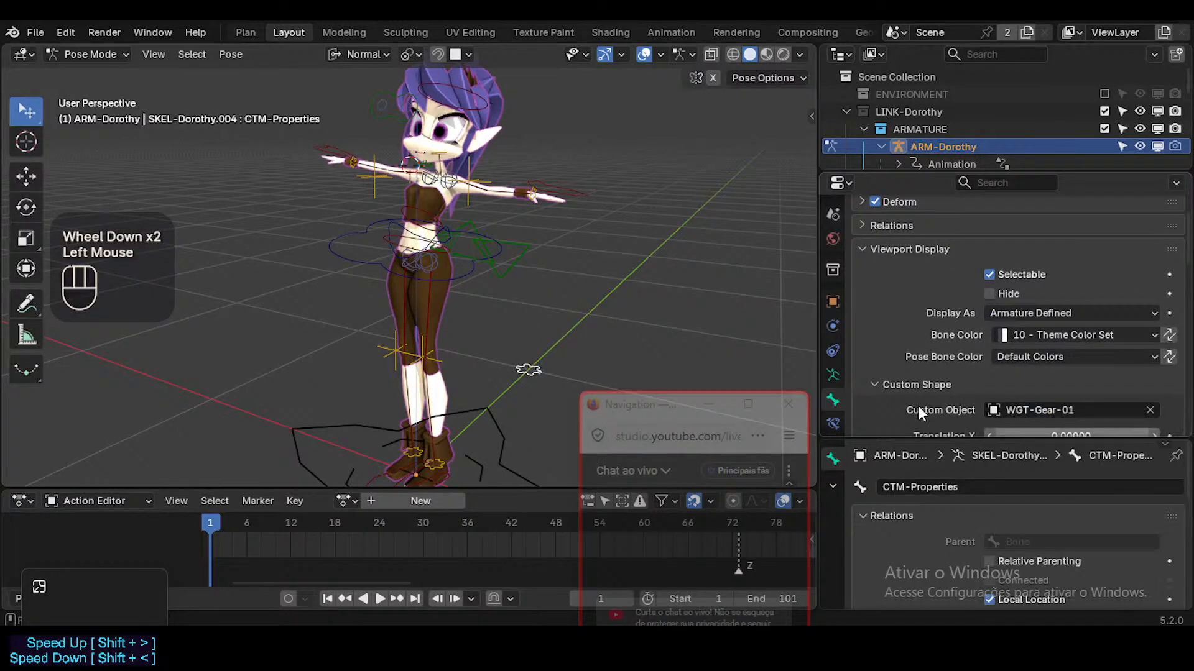
Set the CTM-Properties bone's custom shape object to WGT-Gear-03
{"action": "left_click", "coordinate": [1054, 409]}
{"action": "type", "text": "gre"}
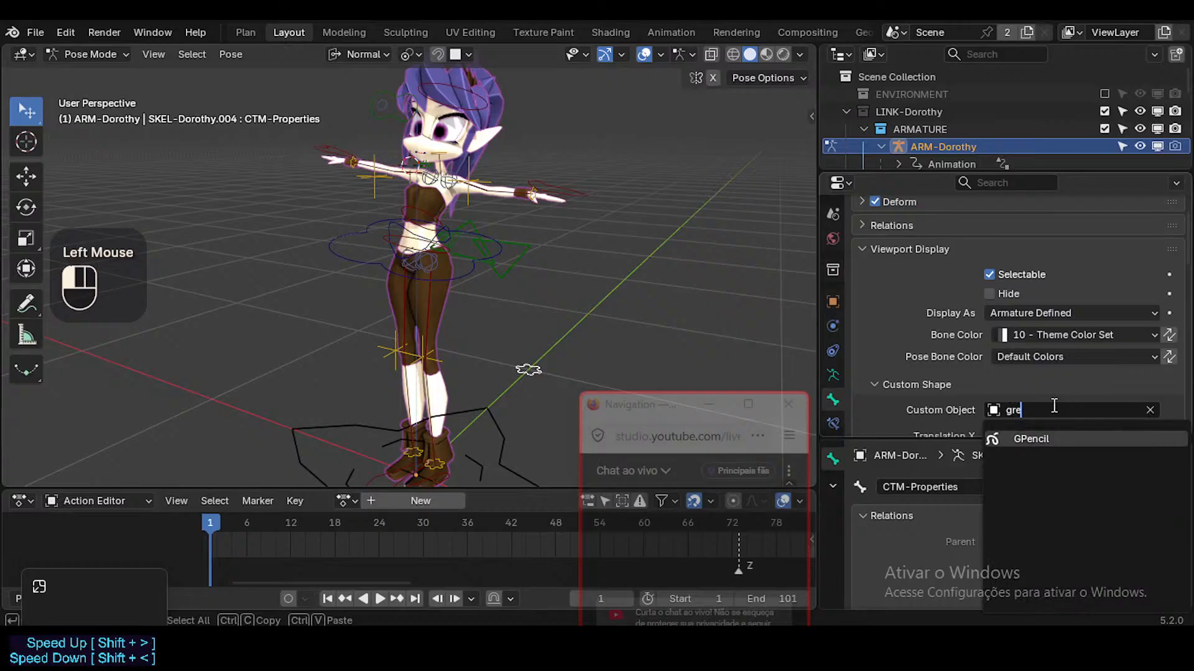
{"action": "key", "text": "BackSpace"}
{"action": "key", "text": "BackSpace"}
{"action": "type", "text": "a"}
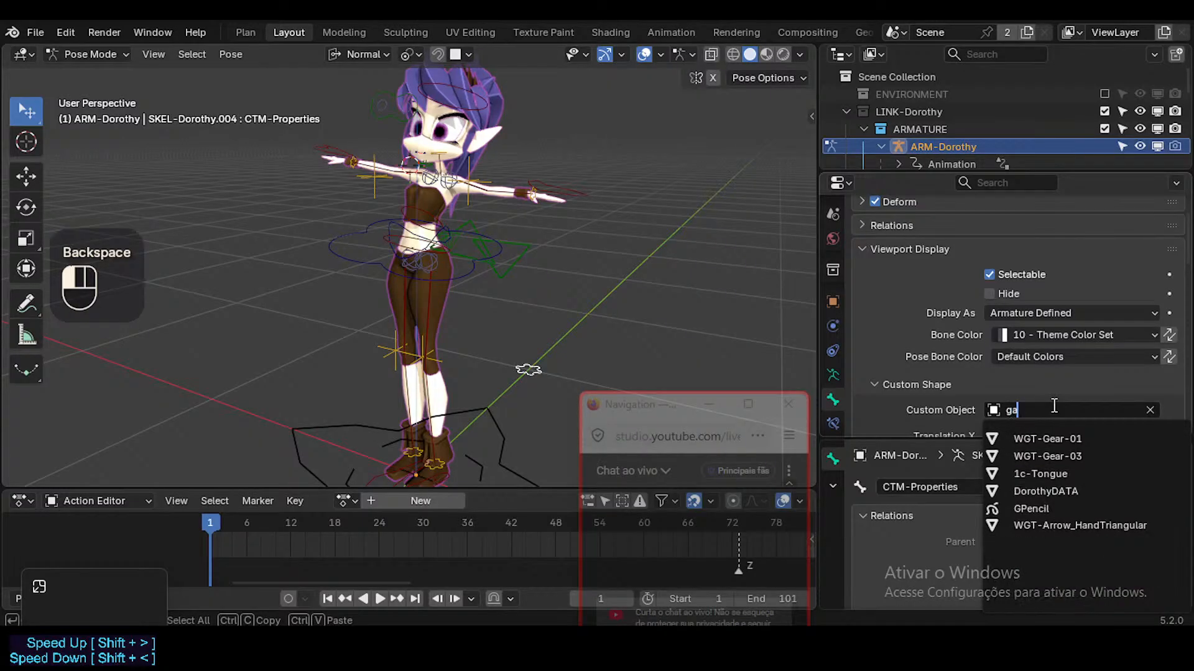
{"action": "left_click", "coordinate": [1047, 456]}
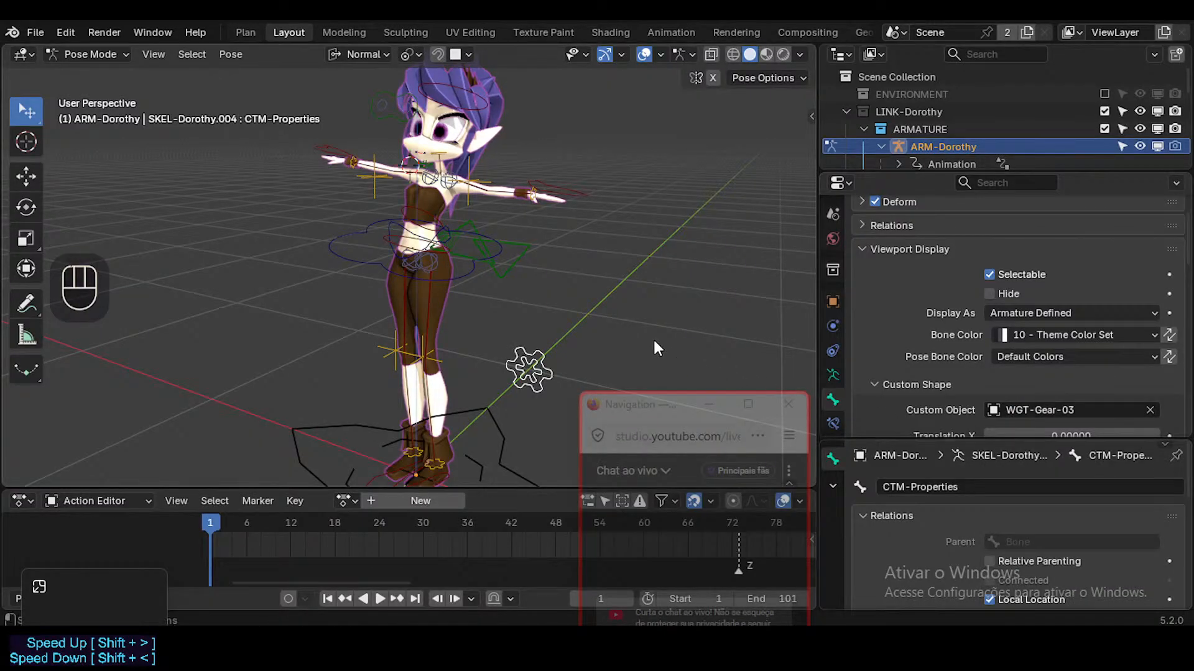
Examine the CTM-Properties gear widget in the viewport and its custom shape translation and rotation settings
{"action": "scroll", "coordinate": [553, 325], "scroll_direction": "down", "scroll_amount": 2}
{"action": "mouse_move", "coordinate": [552, 328]}
{"action": "middle_mouse_down"}
{"action": "mouse_move", "coordinate": [470, 335]}
{"action": "mouse_move", "coordinate": [550, 329]}
{"action": "middle_mouse_up"}
{"action": "scroll", "coordinate": [538, 336], "scroll_direction": "up", "scroll_amount": 1}
{"action": "scroll", "coordinate": [538, 336], "scroll_direction": "down", "scroll_amount": 1}
{"action": "key", "text": "Tab"}
{"action": "key", "text": "Tab"}
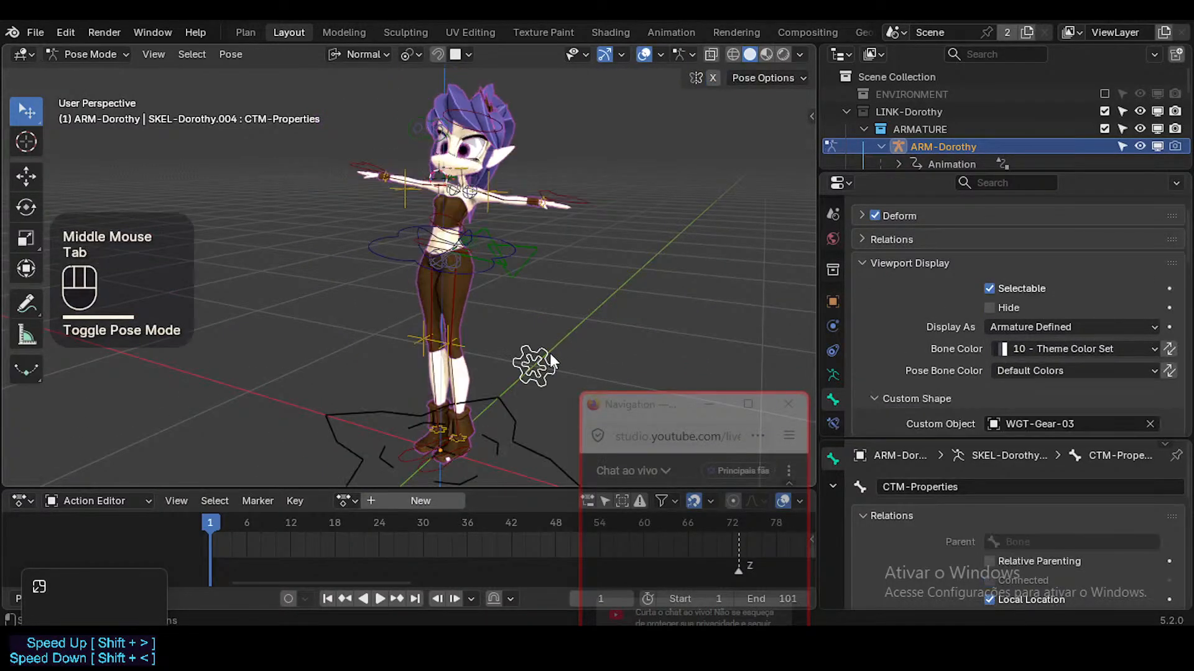
{"action": "key", "text": "alt+a"}
{"action": "left_click", "coordinate": [549, 353]}
{"action": "scroll", "coordinate": [1026, 362], "scroll_direction": "down", "scroll_amount": 2}
{"action": "scroll", "coordinate": [1026, 362], "scroll_direction": "up", "scroll_amount": 1}
{"action": "scroll", "coordinate": [1007, 367], "scroll_direction": "down", "scroll_amount": 3}
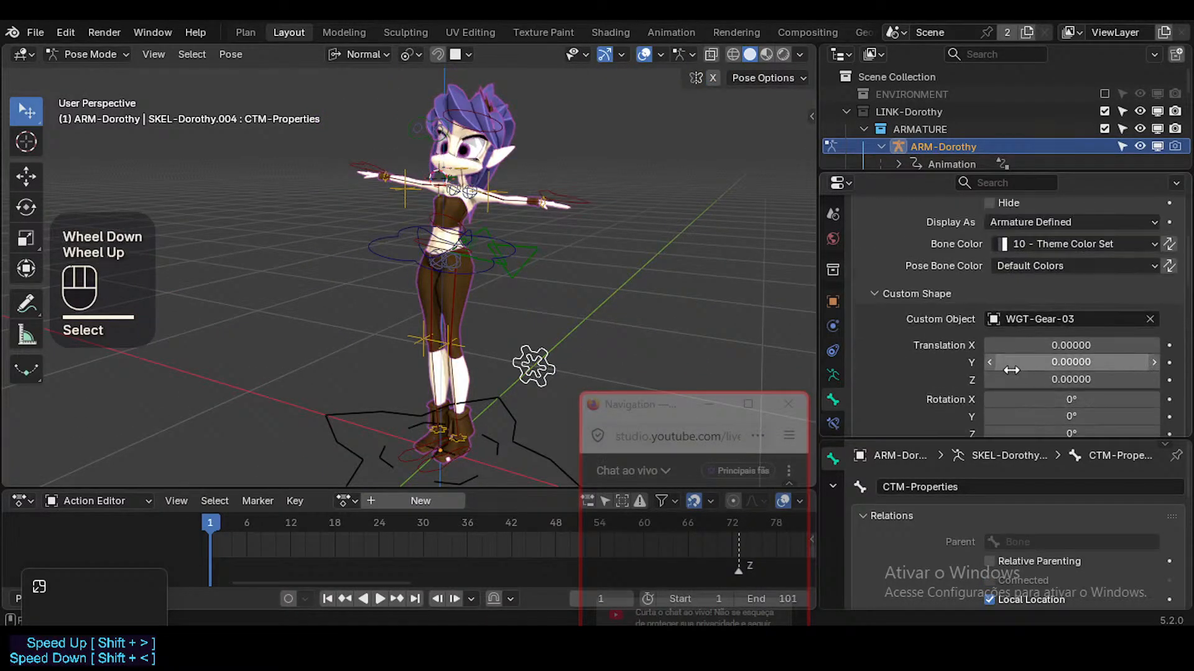
{"action": "key", "text": "Tab"}
{"action": "key", "text": "Tab"}
{"action": "left_click", "coordinate": [548, 339]}
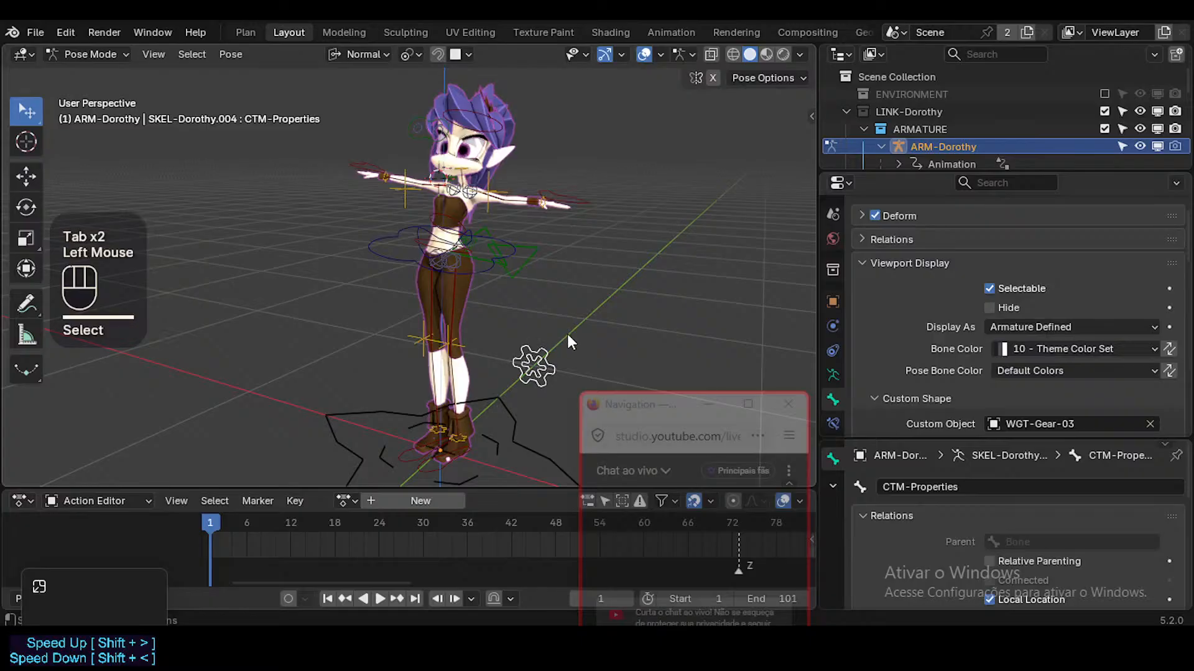
{"action": "key", "text": "g"}
{"action": "key", "text": "Escape"}
Lock all location, rotation and scale channels of the CTM-Properties bone
{"action": "key", "text": "n"}
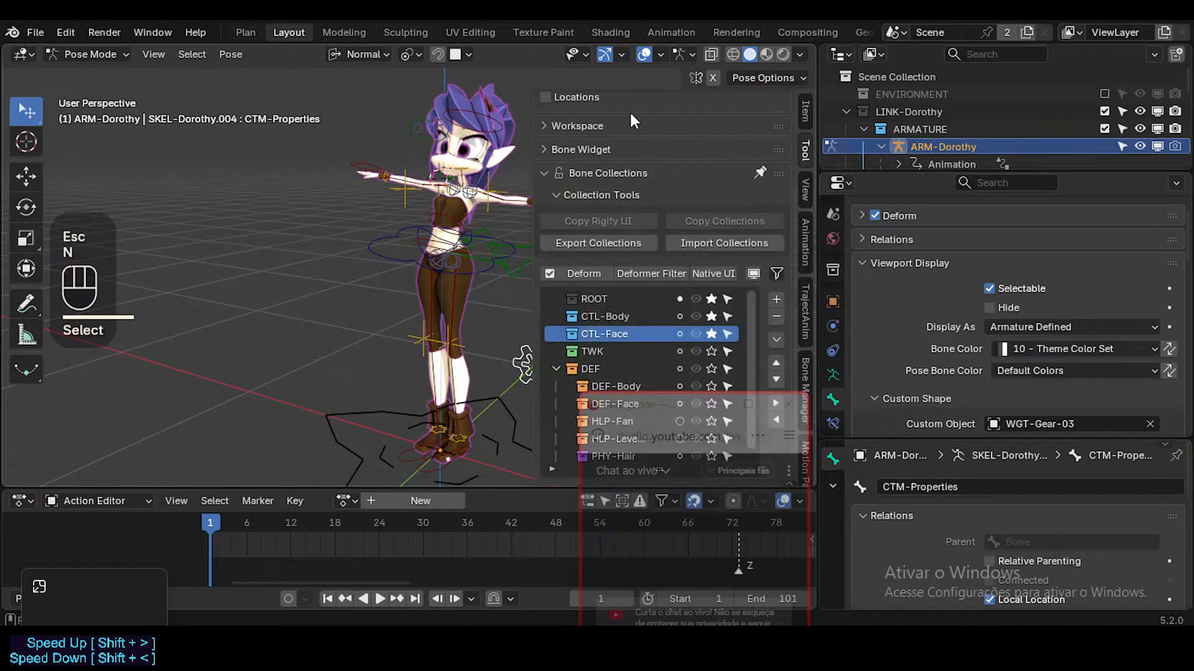
{"action": "scroll", "coordinate": [599, 187], "scroll_direction": "up", "scroll_amount": 3}
{"action": "left_click", "coordinate": [602, 290]}
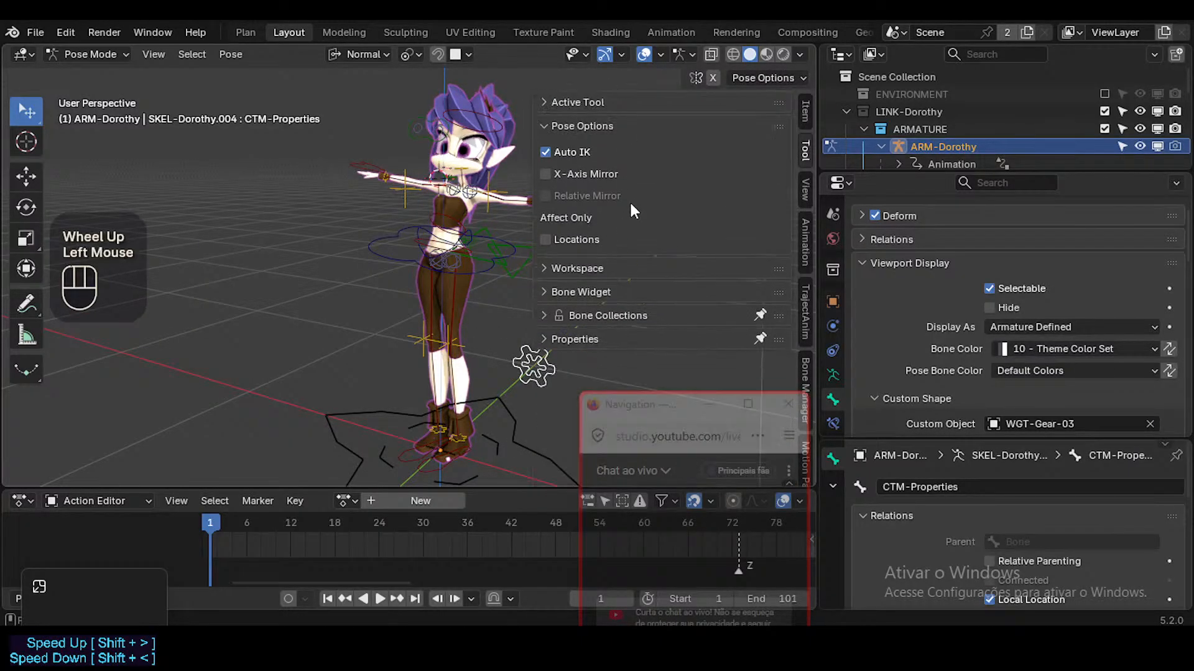
{"action": "scroll", "coordinate": [607, 123], "scroll_direction": "up", "scroll_amount": 2}
{"action": "left_click", "coordinate": [600, 126]}
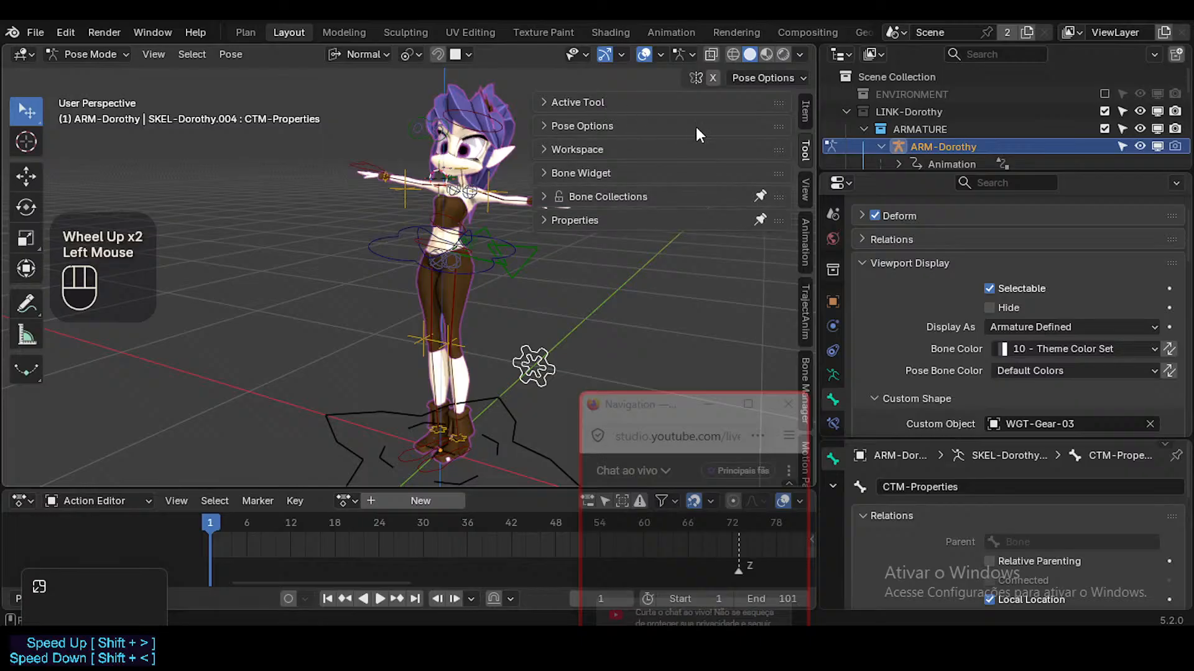
{"action": "left_click", "coordinate": [805, 105]}
{"action": "left_click", "coordinate": [640, 101]}
{"action": "left_click", "coordinate": [639, 101]}
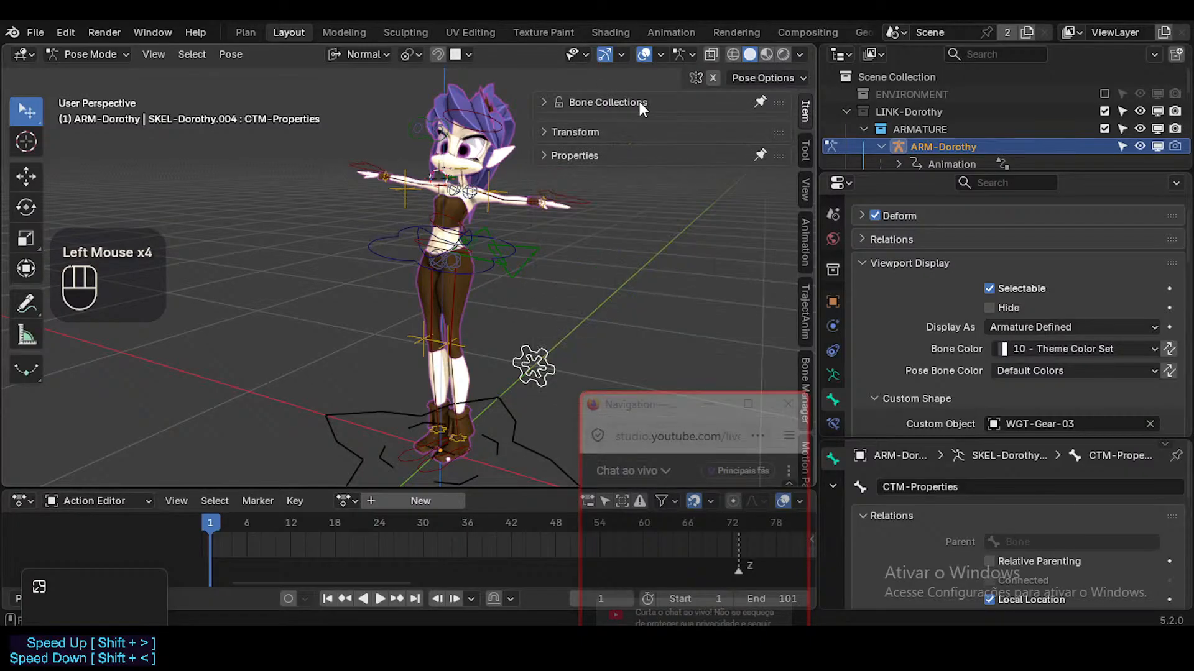
{"action": "left_click", "coordinate": [611, 125]}
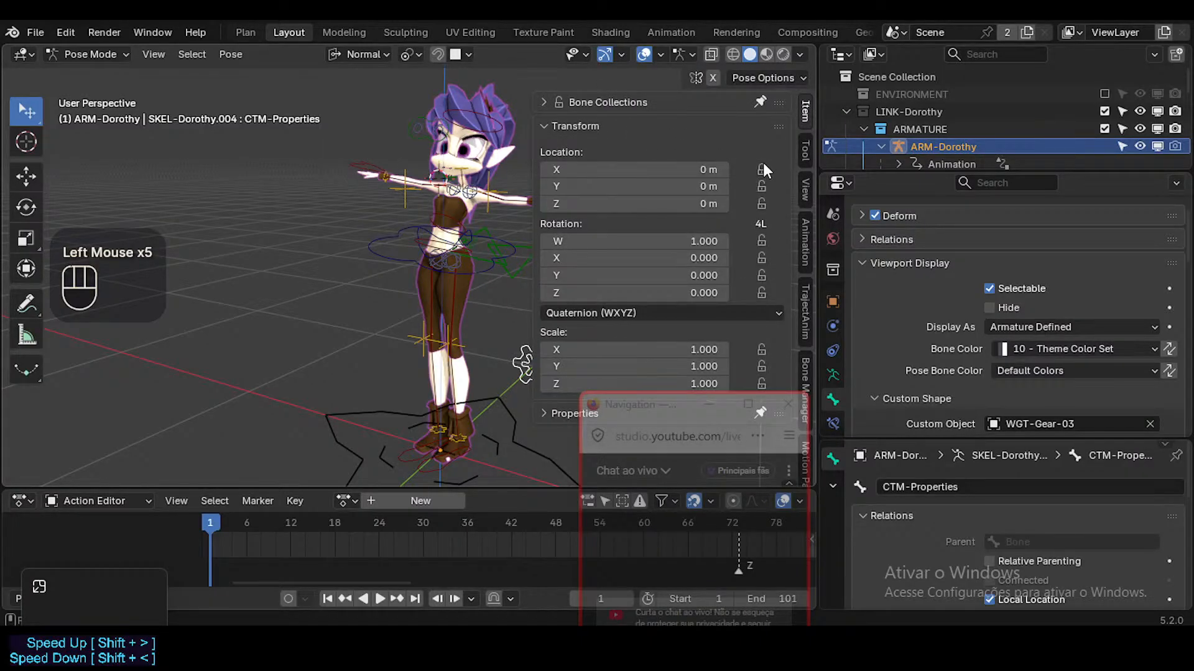
{"action": "left_click_drag", "start_coordinate": [762, 169], "coordinate": [765, 383]}
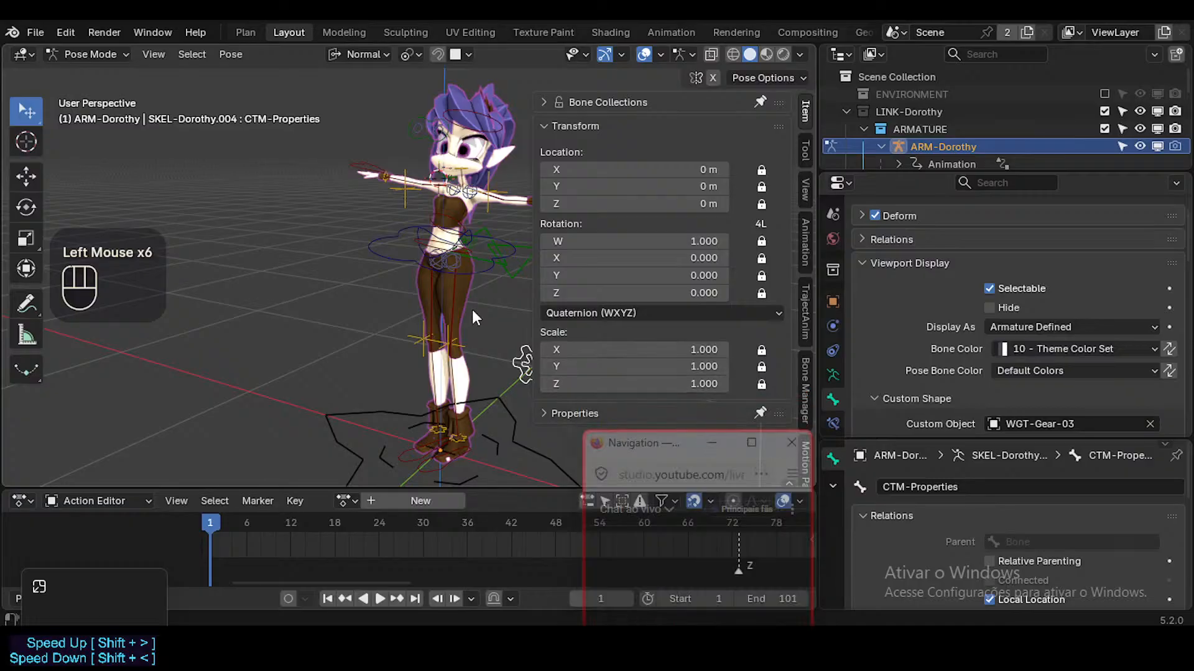
{"action": "left_click", "coordinate": [368, 301]}
{"action": "key", "text": "n"}
Try moving and rotating the gear control to test its transform locks
{"action": "left_click", "coordinate": [555, 348]}
{"action": "left_click_drag", "start_coordinate": [554, 349], "coordinate": [602, 324]}
{"action": "key", "text": "r"}
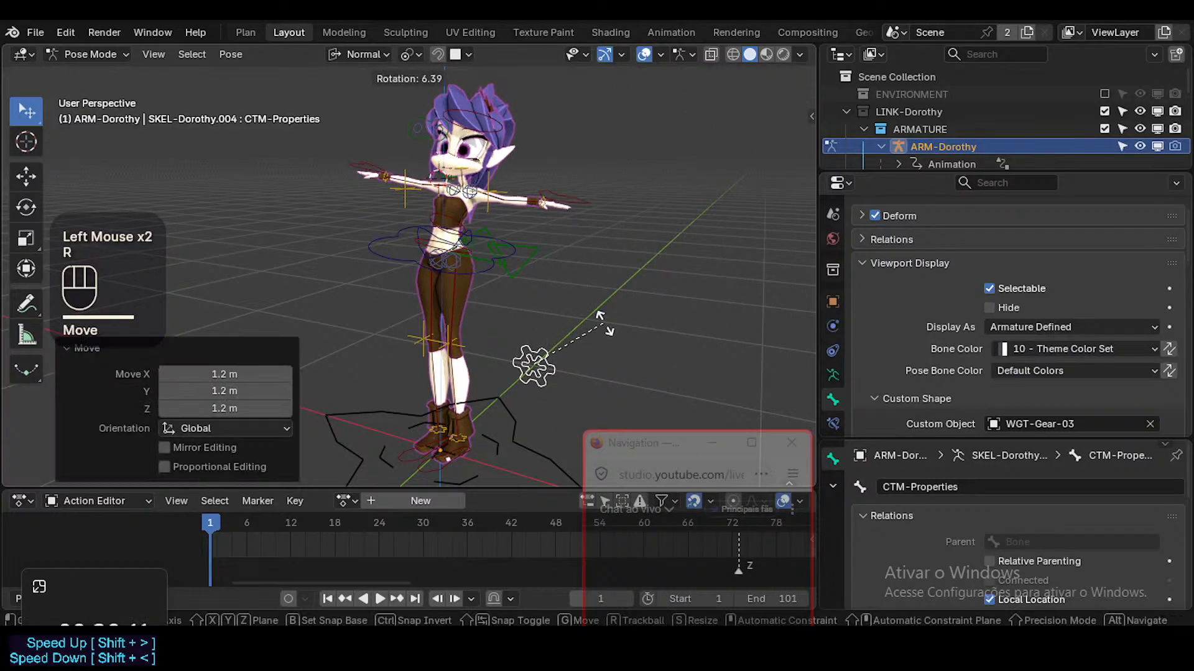
{"action": "left_click", "coordinate": [551, 337]}
{"action": "left_click", "coordinate": [541, 353]}
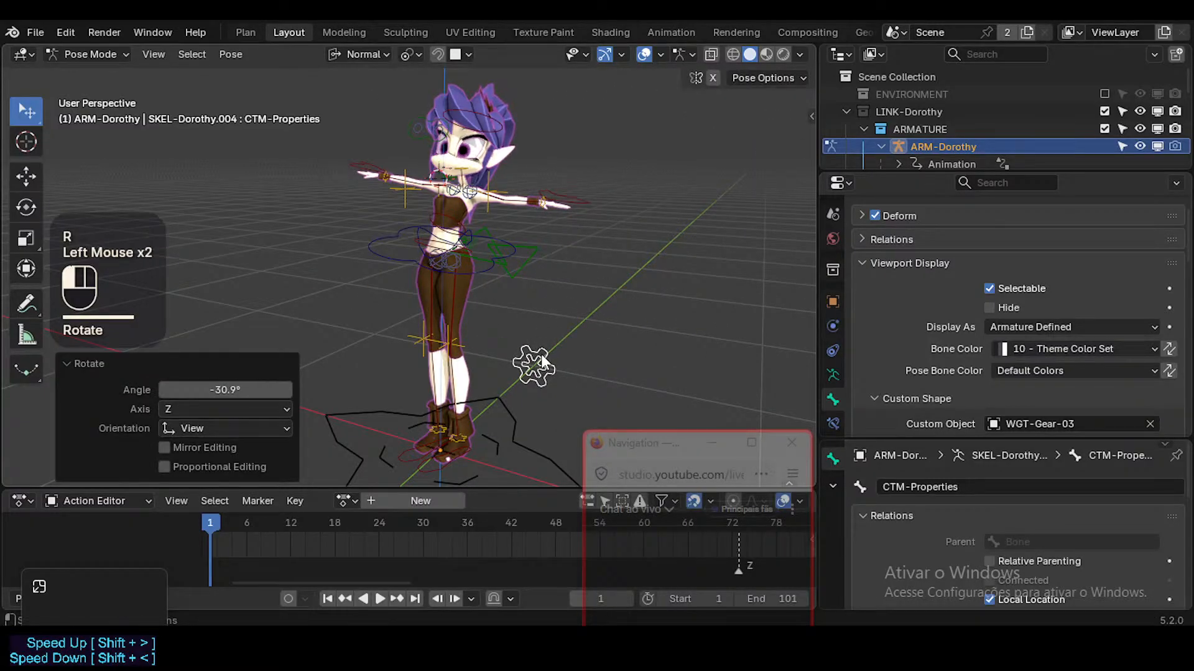
{"action": "left_click", "coordinate": [532, 358]}
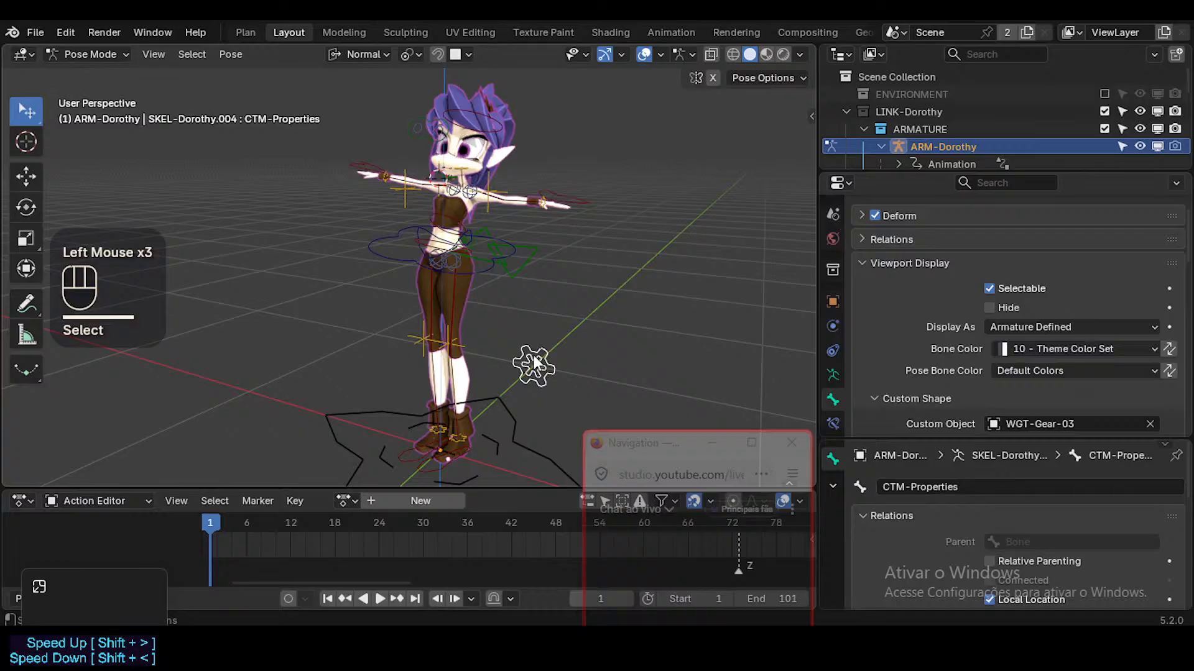
Enlarge the upper bone properties area and show the Custom Properties of CTM-Properties, with Viewport Display and Inverse Kinematics collapsed
{"action": "left_click_drag", "start_coordinate": [859, 436], "coordinate": [859, 398]}
{"action": "scroll", "coordinate": [831, 343], "scroll_direction": "down", "scroll_amount": 2}
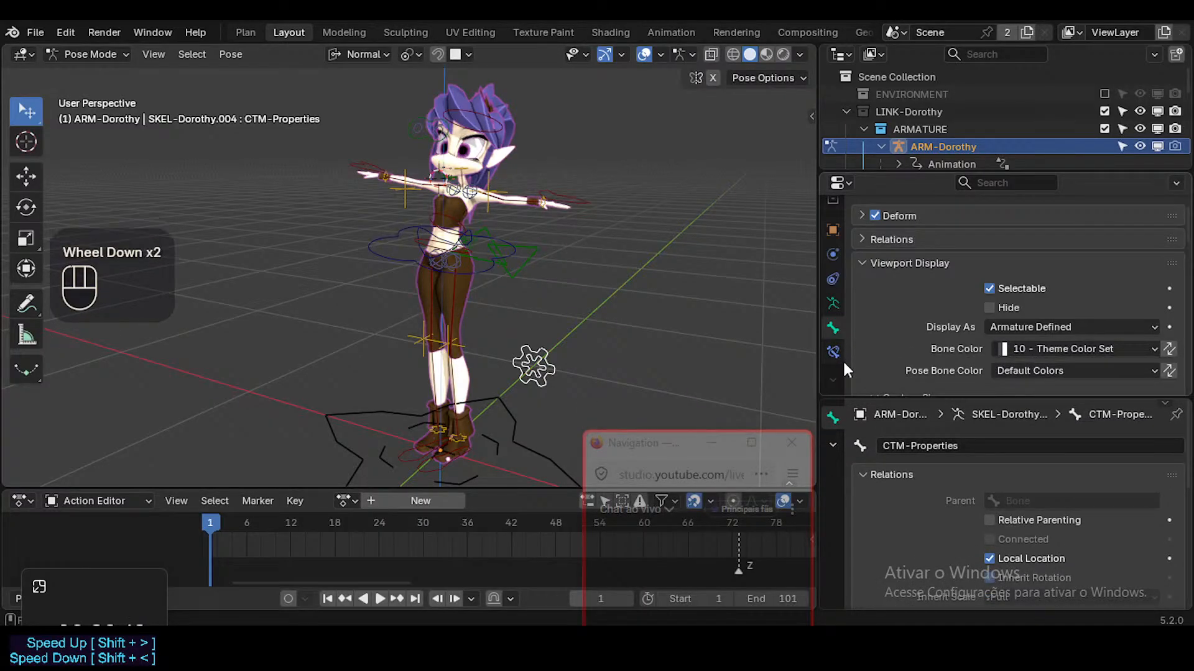
{"action": "double_click", "coordinate": [563, 372]}
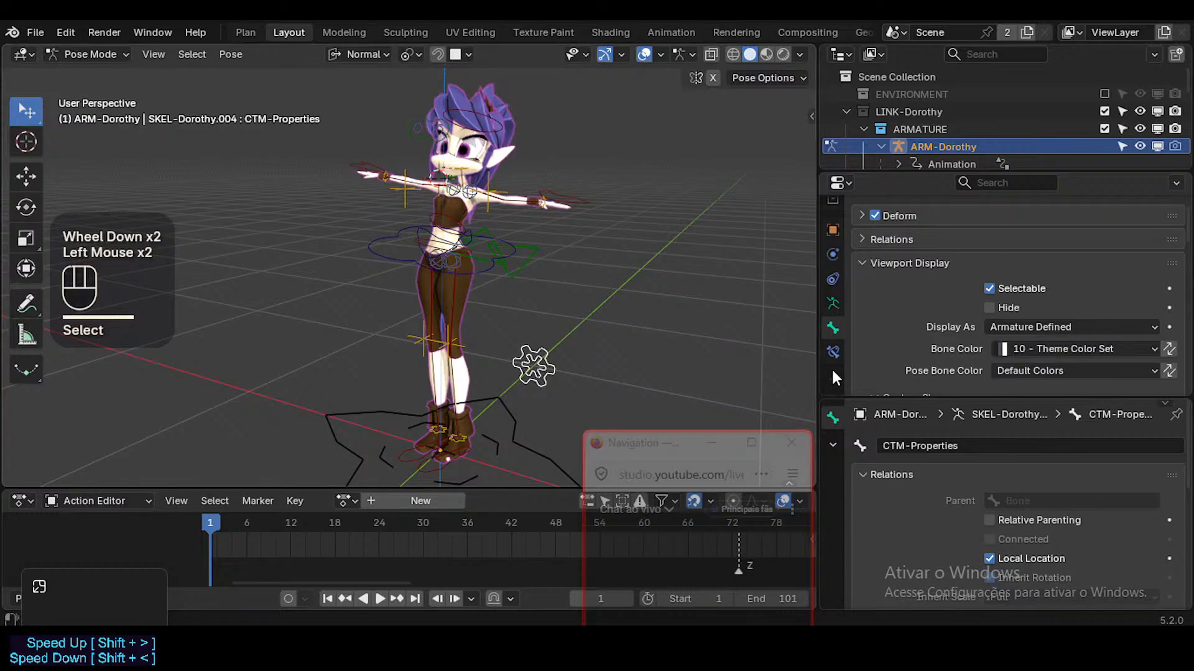
{"action": "left_click_drag", "start_coordinate": [859, 401], "coordinate": [859, 500]}
{"action": "scroll", "coordinate": [838, 423], "scroll_direction": "up", "scroll_amount": 2}
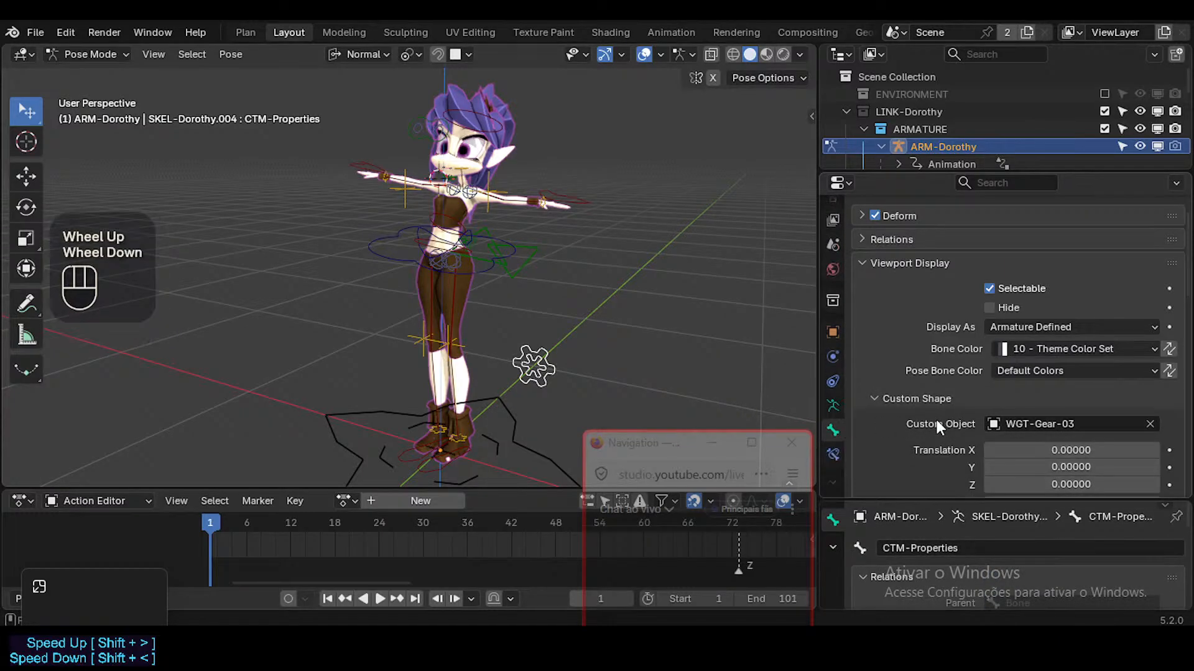
{"action": "left_click", "coordinate": [917, 266]}
{"action": "scroll", "coordinate": [924, 340], "scroll_direction": "down", "scroll_amount": 2}
{"action": "scroll", "coordinate": [900, 260], "scroll_direction": "up", "scroll_amount": 1}
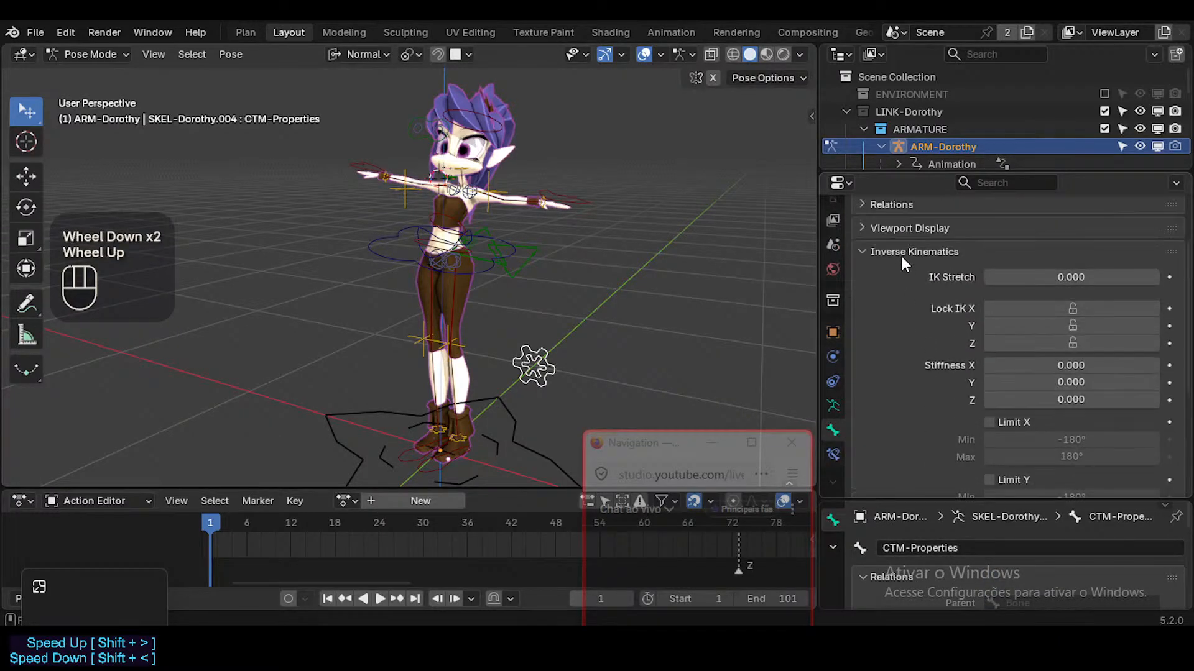
{"action": "left_click", "coordinate": [901, 255]}
{"action": "scroll", "coordinate": [921, 323], "scroll_direction": "down", "scroll_amount": 2}
{"action": "left_click", "coordinate": [908, 437]}
{"action": "scroll", "coordinate": [970, 386], "scroll_direction": "up", "scroll_amount": 1}
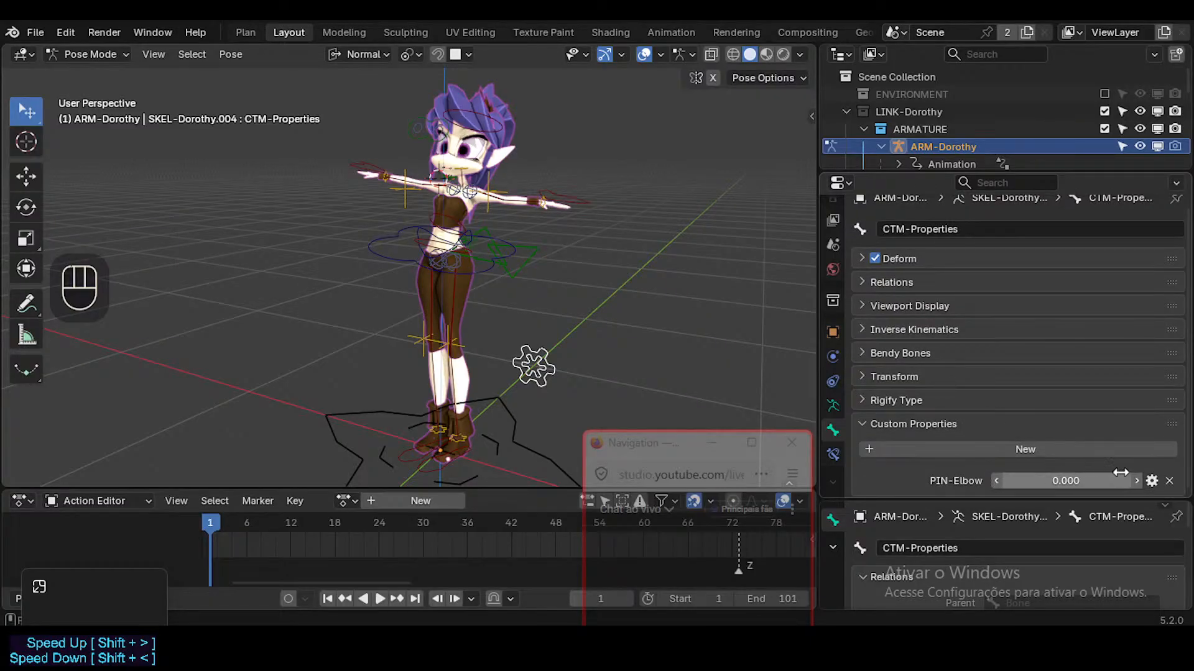
Add a new custom property to the CTM-Properties bone below PIN-Elbow
{"action": "left_click", "coordinate": [1068, 449]}
{"action": "scroll", "coordinate": [1061, 437], "scroll_direction": "down", "scroll_amount": 1}
{"action": "scroll", "coordinate": [1054, 438], "scroll_direction": "up", "scroll_amount": 1}
{"action": "scroll", "coordinate": [1051, 438], "scroll_direction": "down", "scroll_amount": 2}
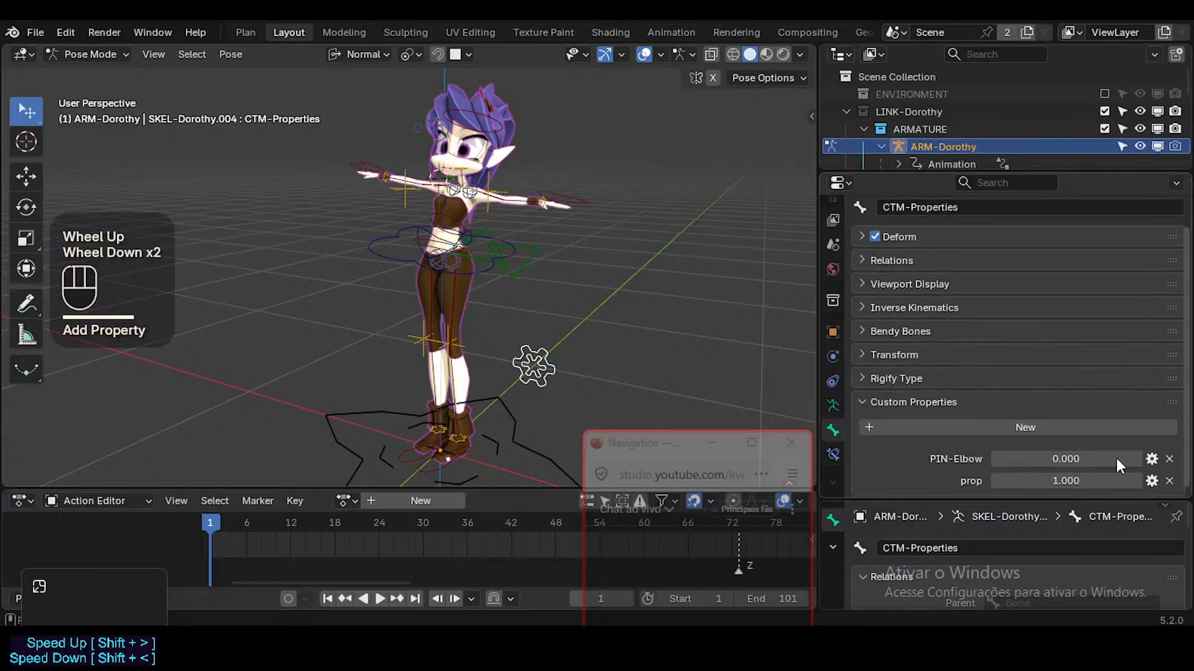
{"action": "left_click", "coordinate": [1054, 481]}
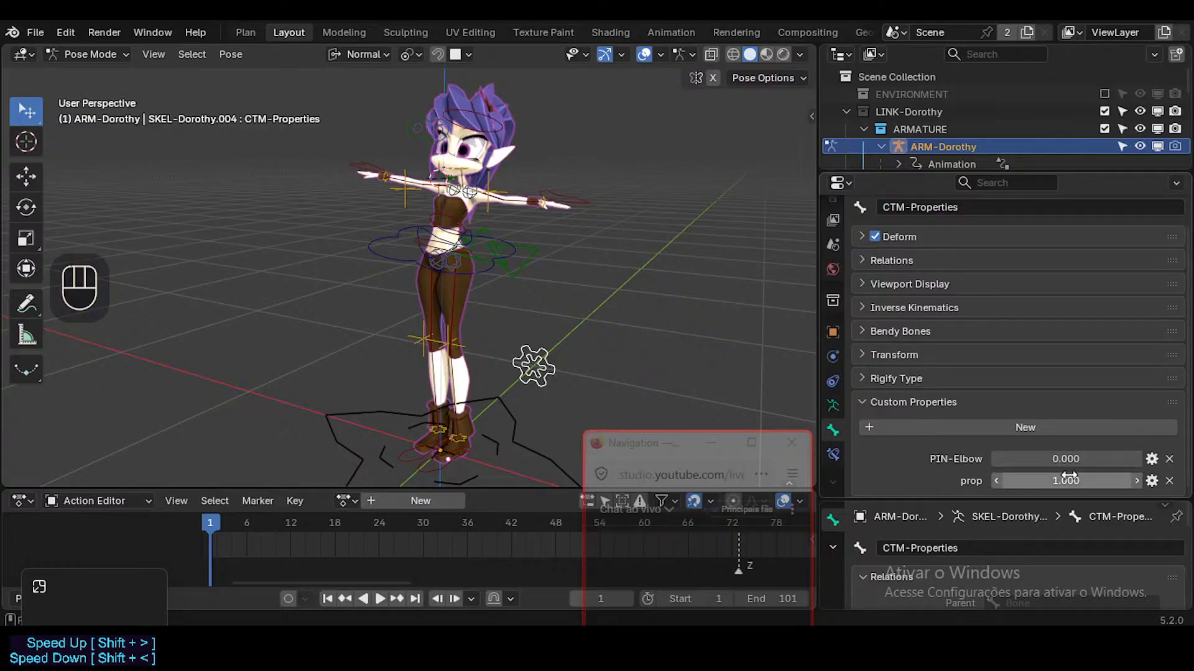
Try to rename the new custom property prop as HeadFollow in its property settings
{"action": "left_click", "coordinate": [1152, 481]}
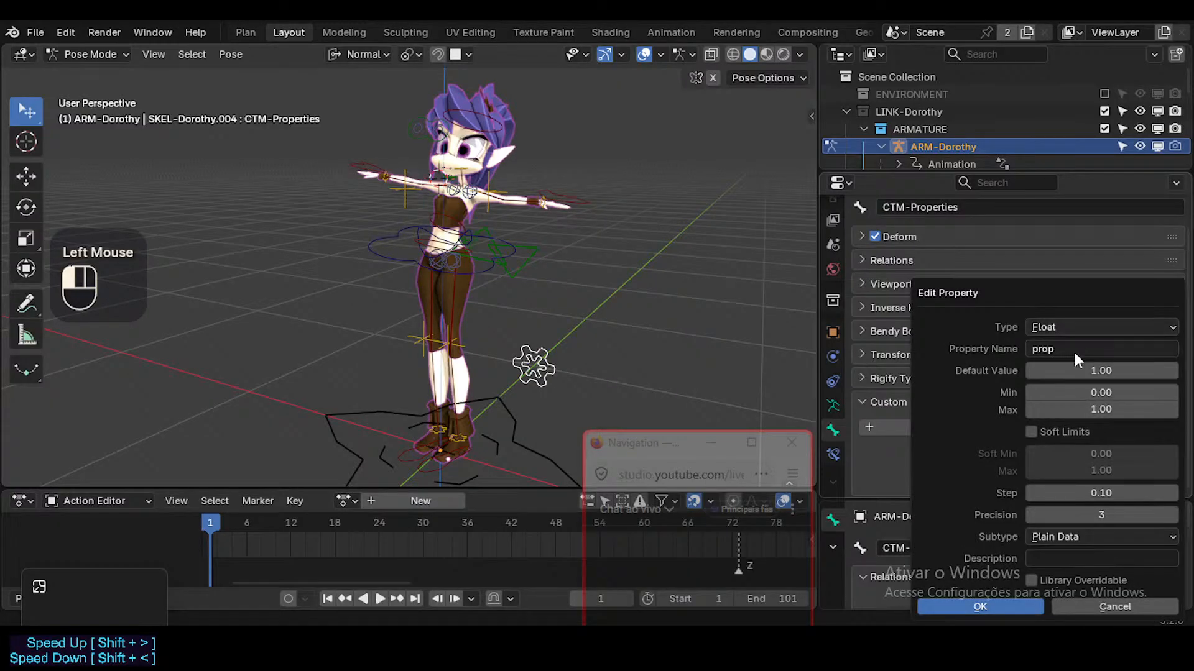
{"action": "left_click", "coordinate": [1122, 350]}
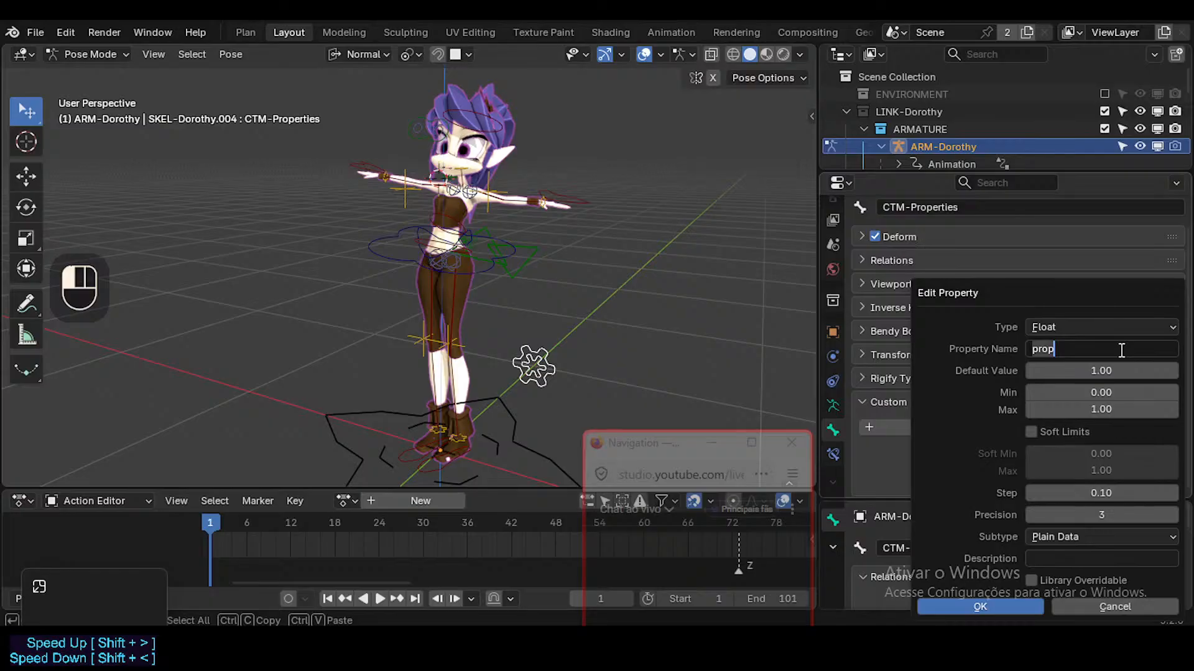
{"action": "key", "text": "shift"}
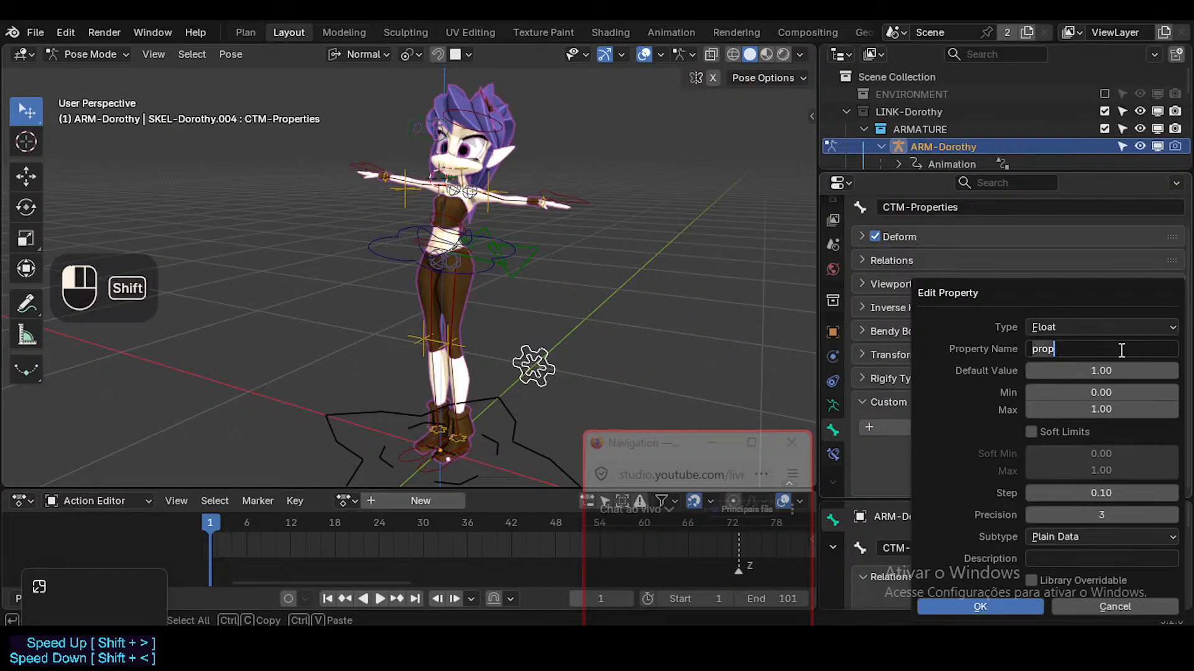
{"action": "type", "text": "Hea"}
{"action": "key", "text": "BackSpace"}
{"action": "key", "text": "BackSpace"}
{"action": "key", "text": "BackSpace"}
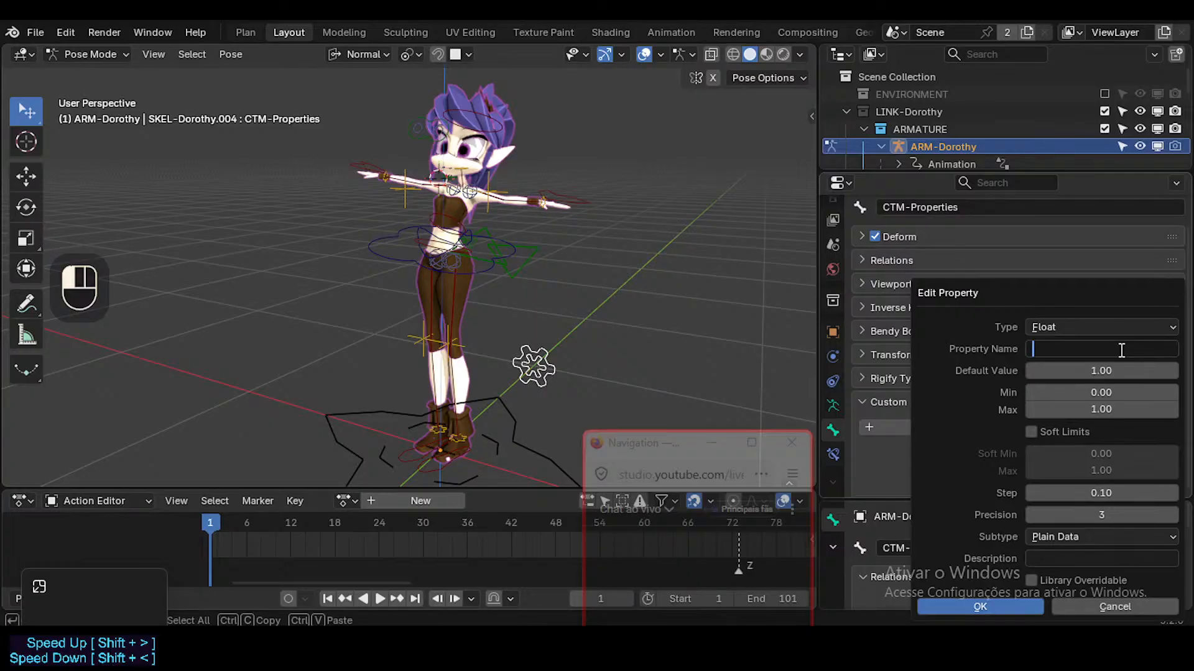
{"action": "type", "text": "HeadFo"}
{"action": "type", "text": "llow"}
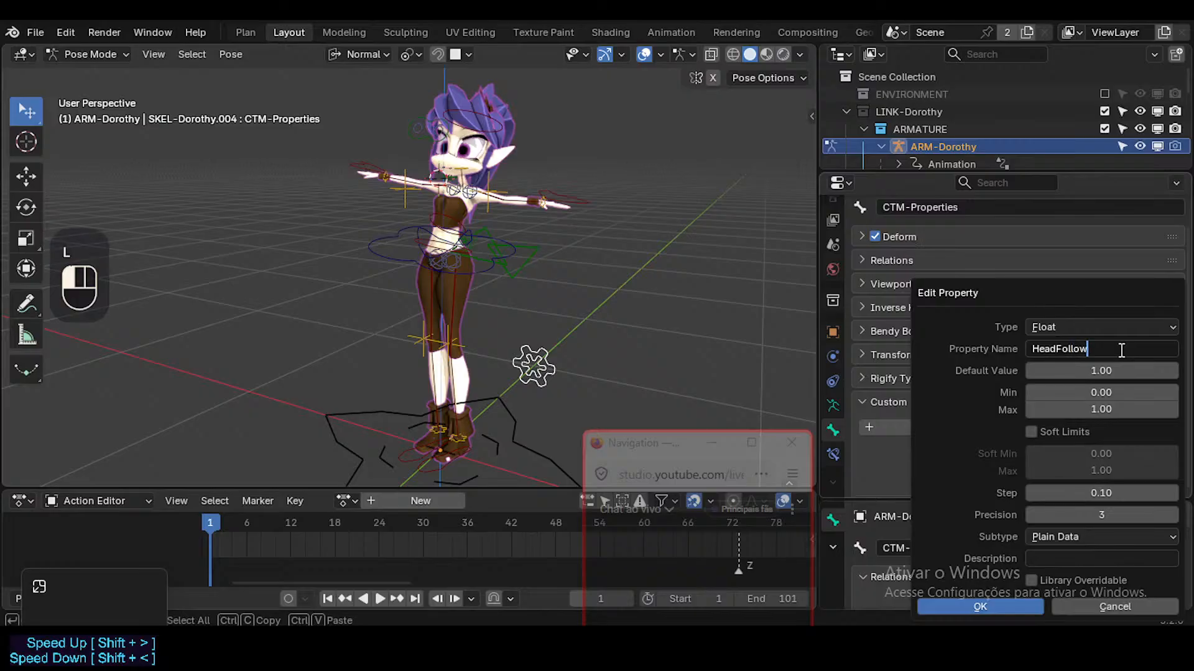
{"action": "key", "text": "Left"}
{"action": "key", "text": "Left"}
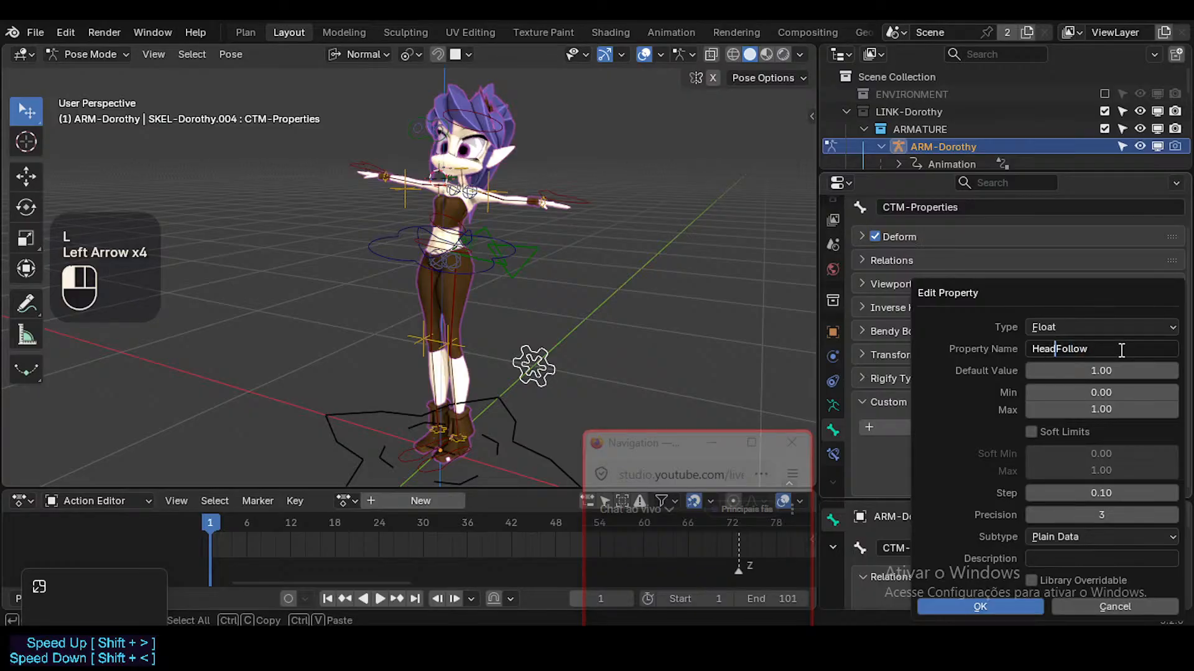
{"action": "key", "text": "Return"}
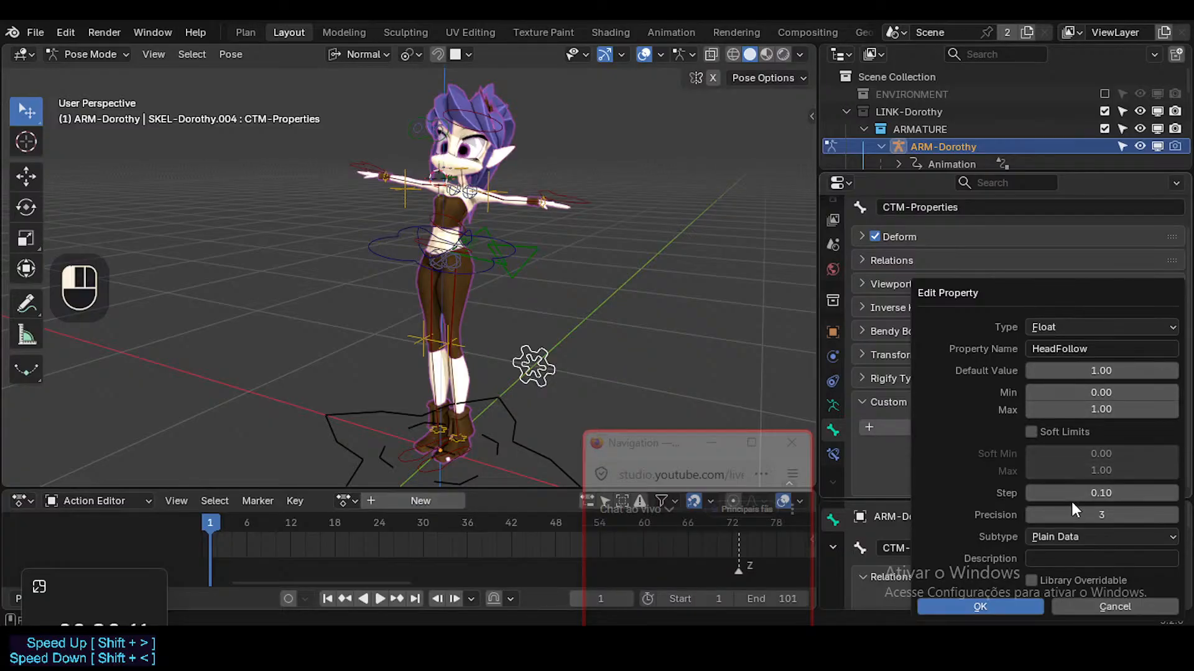
Enter "Head Follows Upper Torso" as the description of the HeadFollow property
{"action": "left_click", "coordinate": [1055, 558]}
{"action": "key", "text": "shift"}
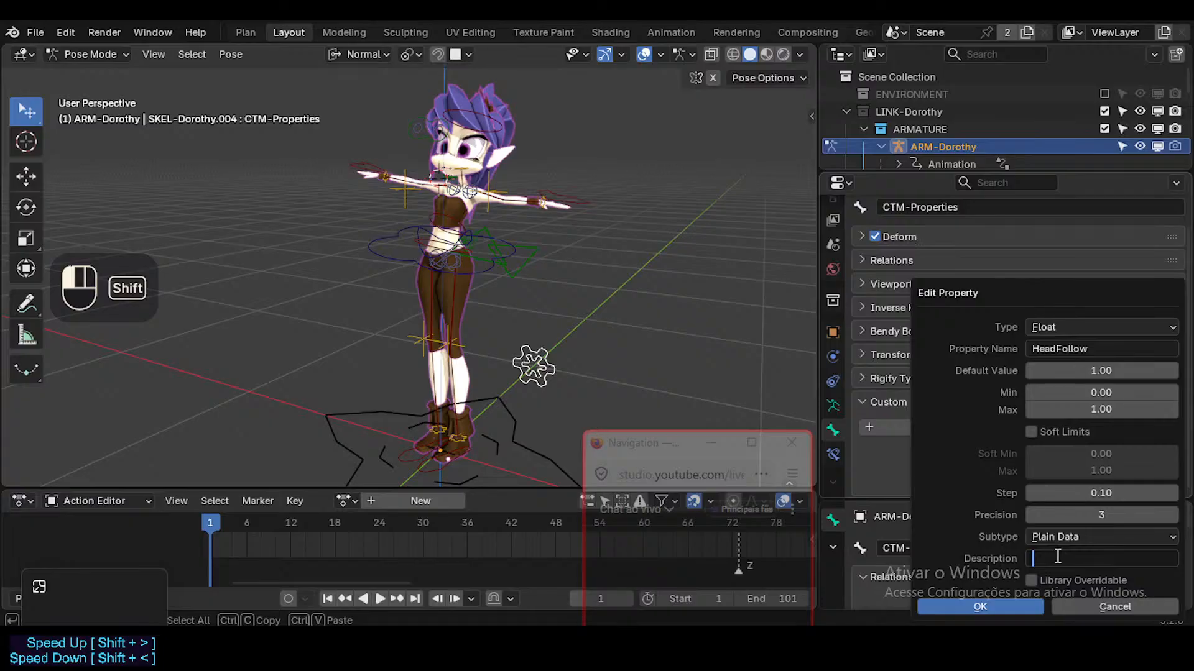
{"action": "type", "text": "Makes"}
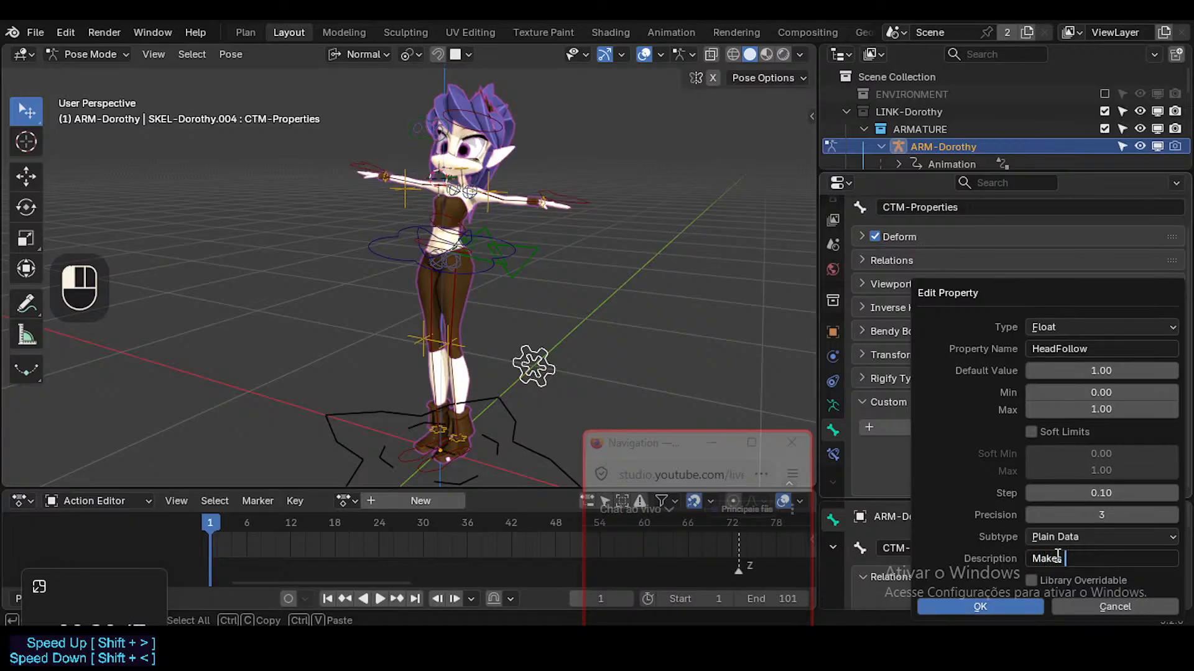
{"action": "key", "text": "BackSpace"}
{"action": "key", "text": "BackSpace"}
{"action": "key", "text": "BackSpace"}
{"action": "key", "text": "shift+BackSpace"}
{"action": "type", "text": "Head"}
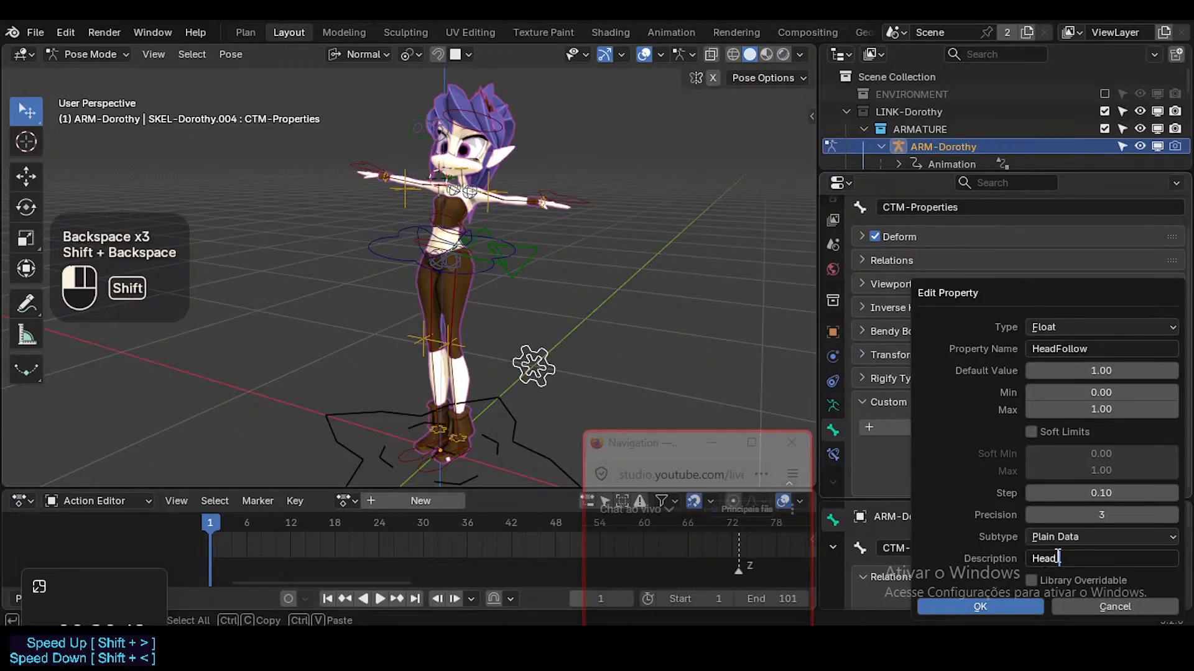
{"action": "type", "text": "Follows Upper Torso"}
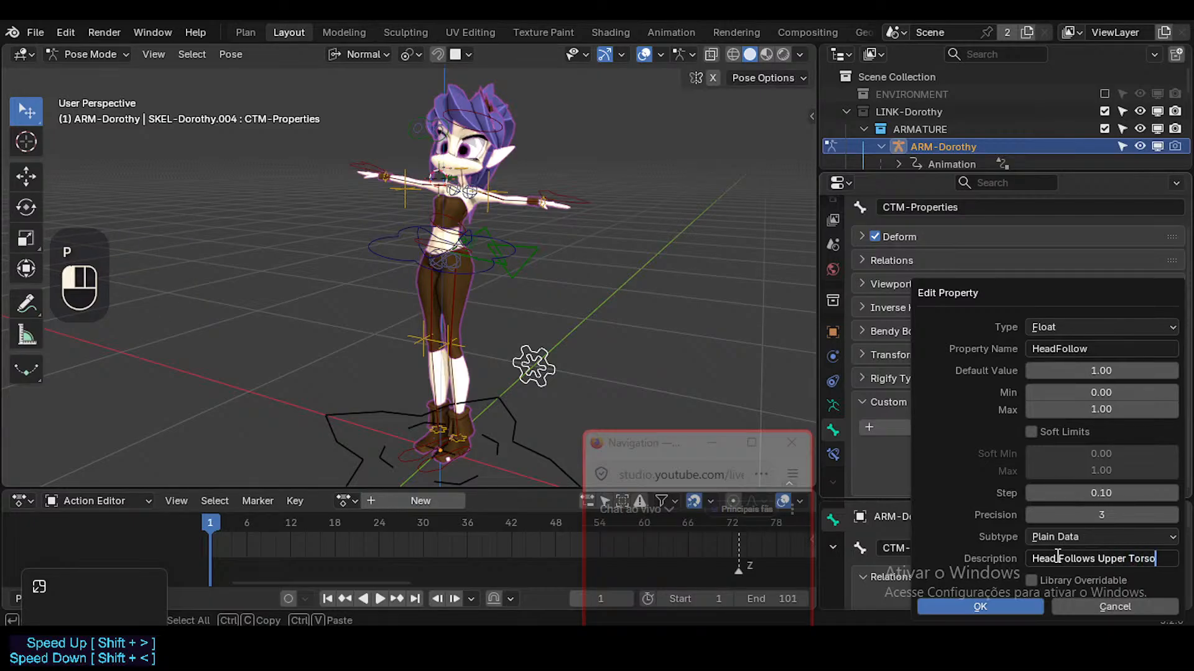
Extend the property description to read "Head Follows MAIN Upper Torso Bone"
{"action": "key", "text": "Left"}
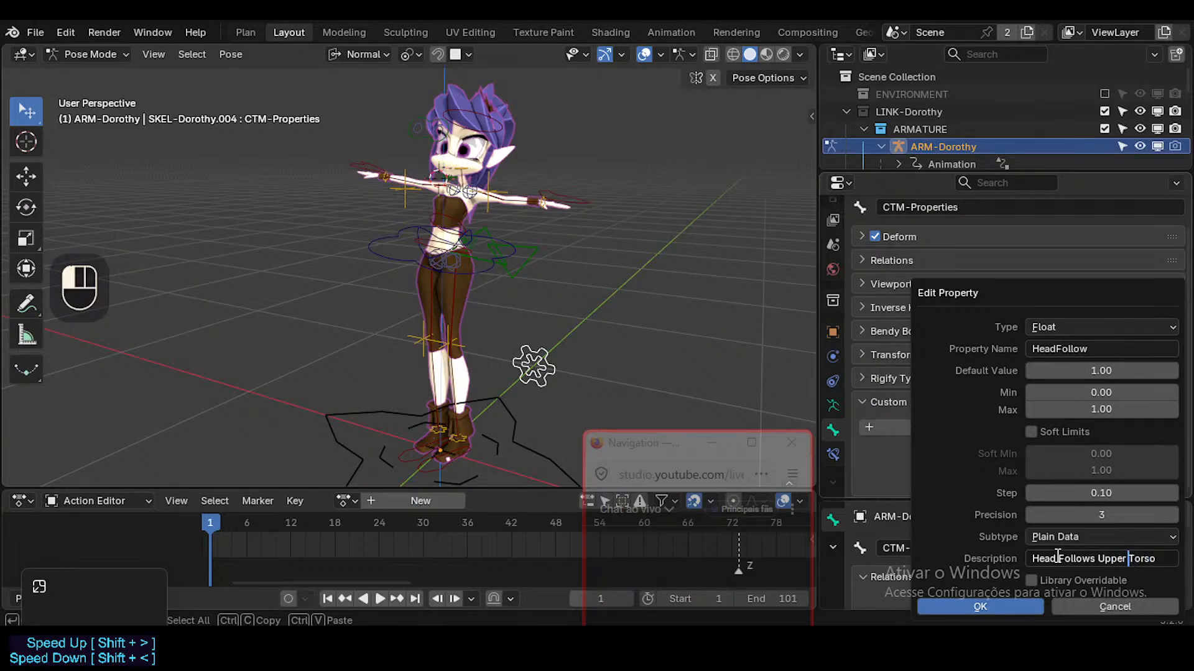
{"action": "type", "text": "MAIN  BoneM"}
{"action": "key", "text": "BackSpace"}
{"action": "key", "text": "Right"}
{"action": "key", "text": "Right"}
{"action": "key", "text": "Right"}
{"action": "key", "text": "Right"}
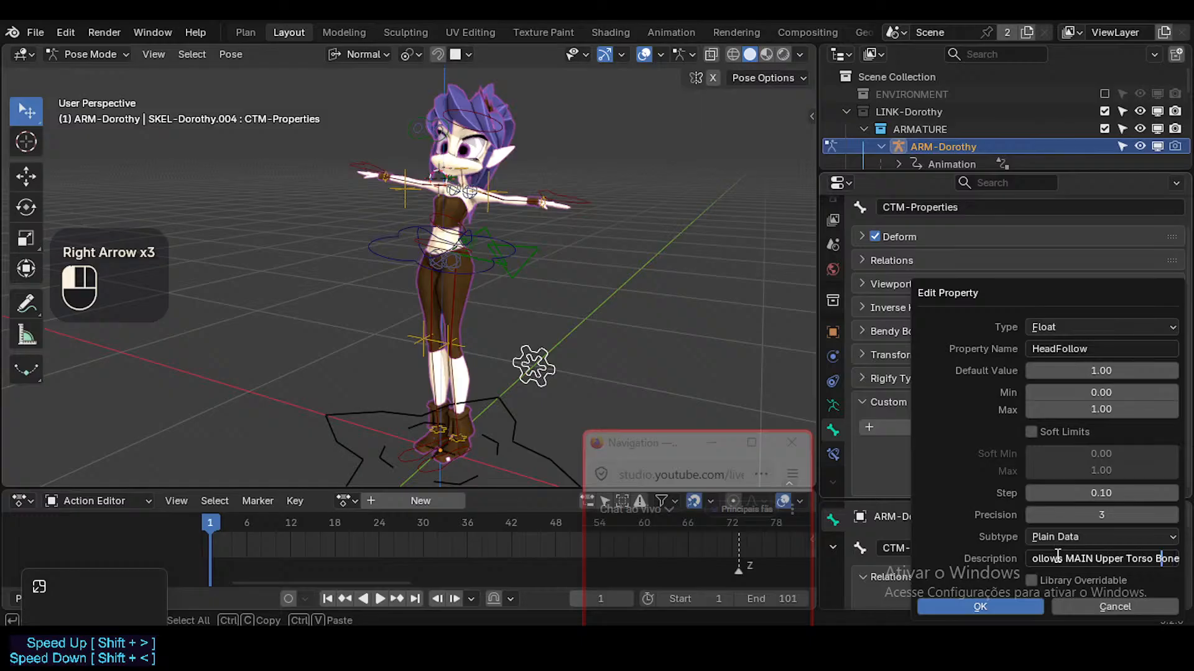
{"action": "key", "text": "Left"}
{"action": "key", "text": "Left"}
{"action": "key", "text": "Left"}
{"action": "key", "text": "Left"}
{"action": "key", "text": "Left"}
{"action": "key", "text": "Left"}
{"action": "key", "text": "Left"}
{"action": "key", "text": "Left"}
{"action": "key", "text": "Left"}
{"action": "key", "text": "Left"}
{"action": "key", "text": "Left"}
{"action": "key", "text": "Left"}
{"action": "key", "text": "Left"}
{"action": "key", "text": "Left"}
{"action": "key", "text": "Left"}
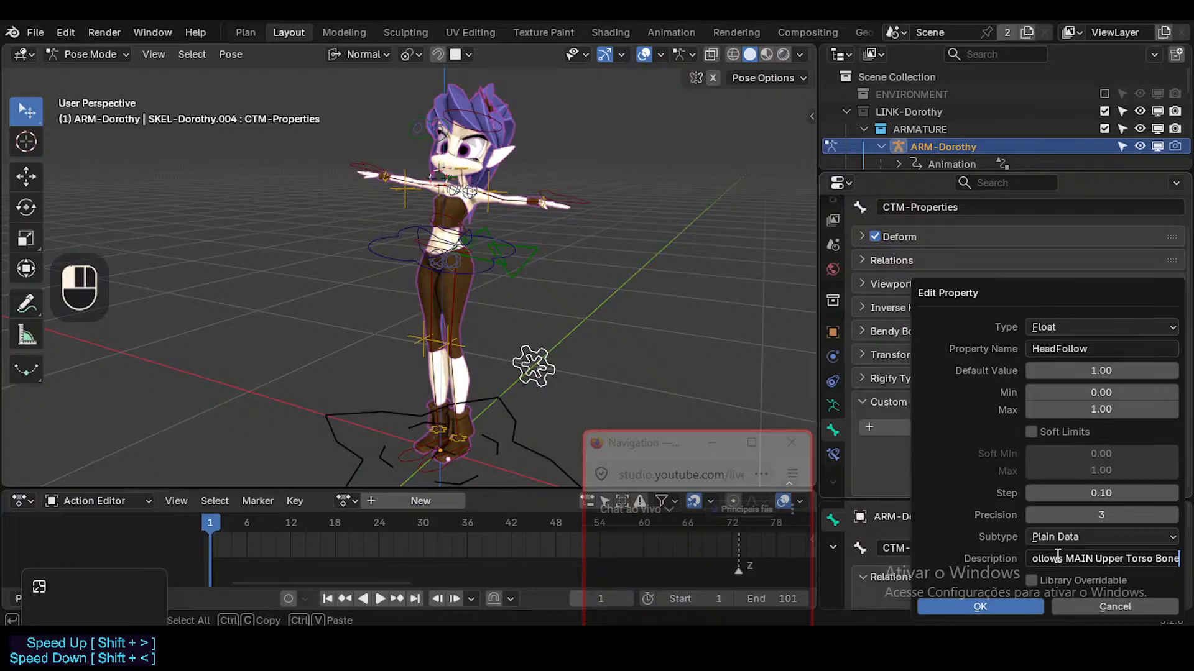
{"action": "key", "text": "Return"}
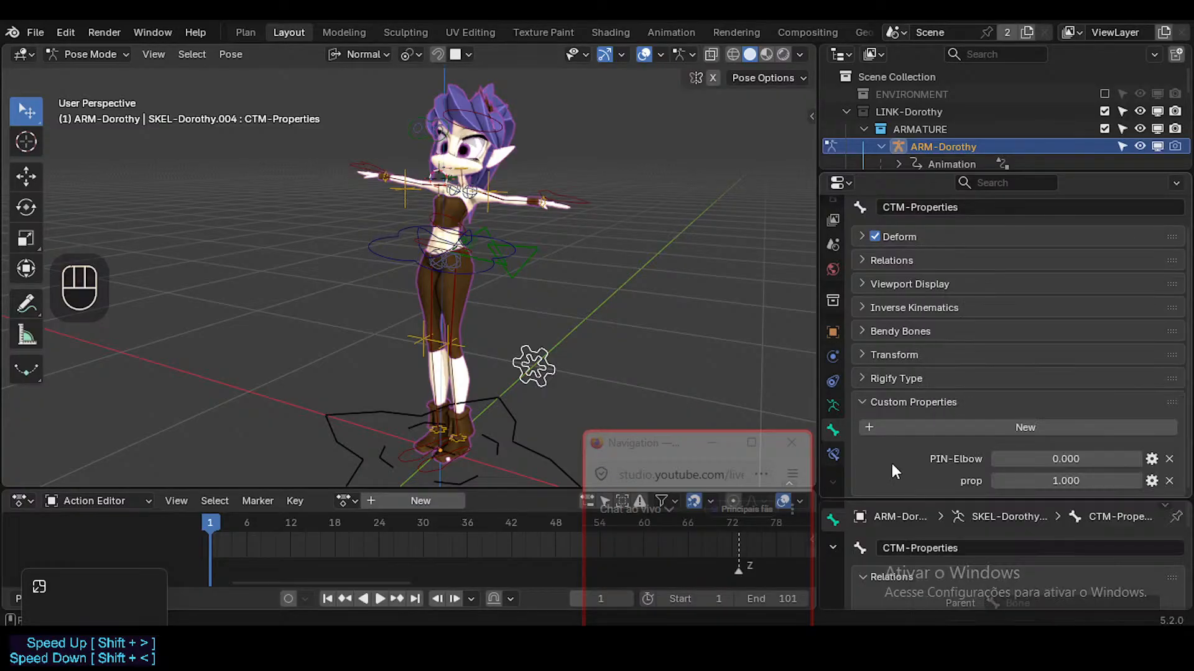
Copy the prop custom property of the CTM-Properties bone as a new driver
{"action": "scroll", "coordinate": [957, 429], "scroll_direction": "down", "scroll_amount": 2}
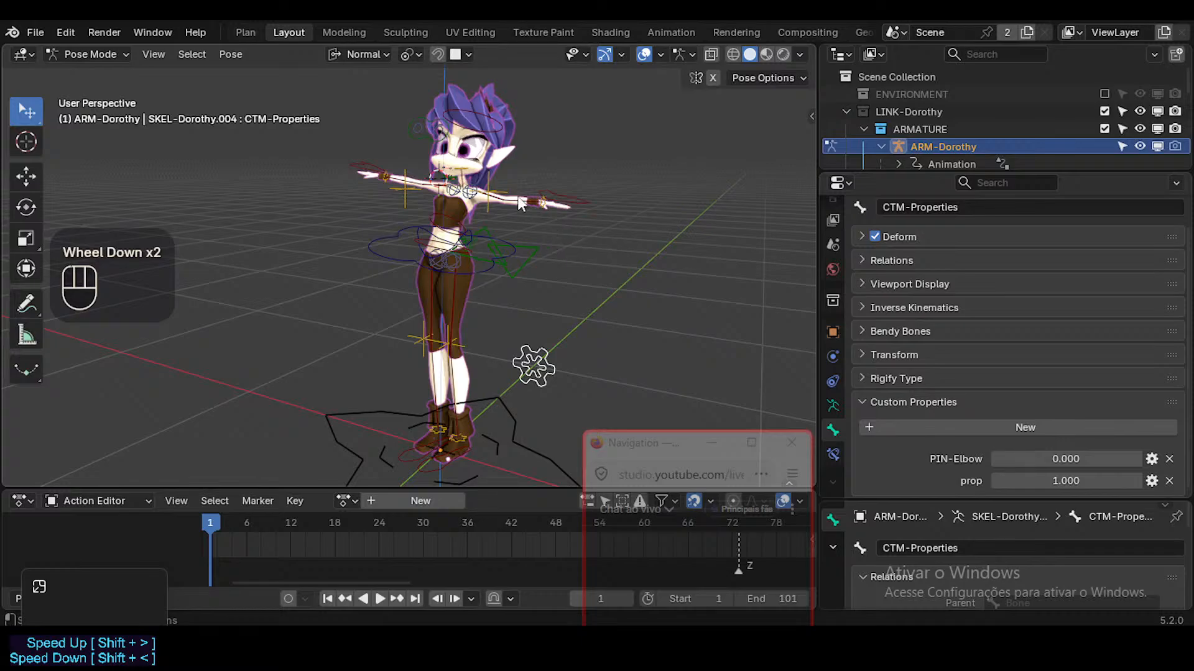
{"action": "left_click", "coordinate": [496, 130]}
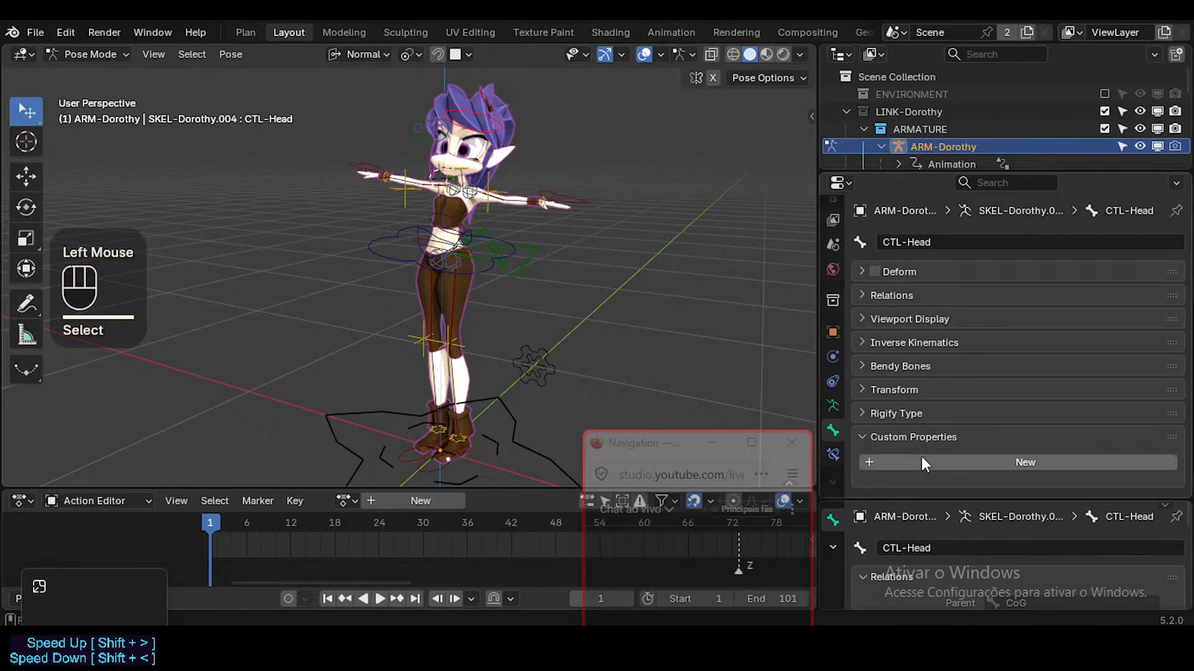
{"action": "left_click", "coordinate": [546, 383]}
{"action": "scroll", "coordinate": [1105, 432], "scroll_direction": "down", "scroll_amount": 1}
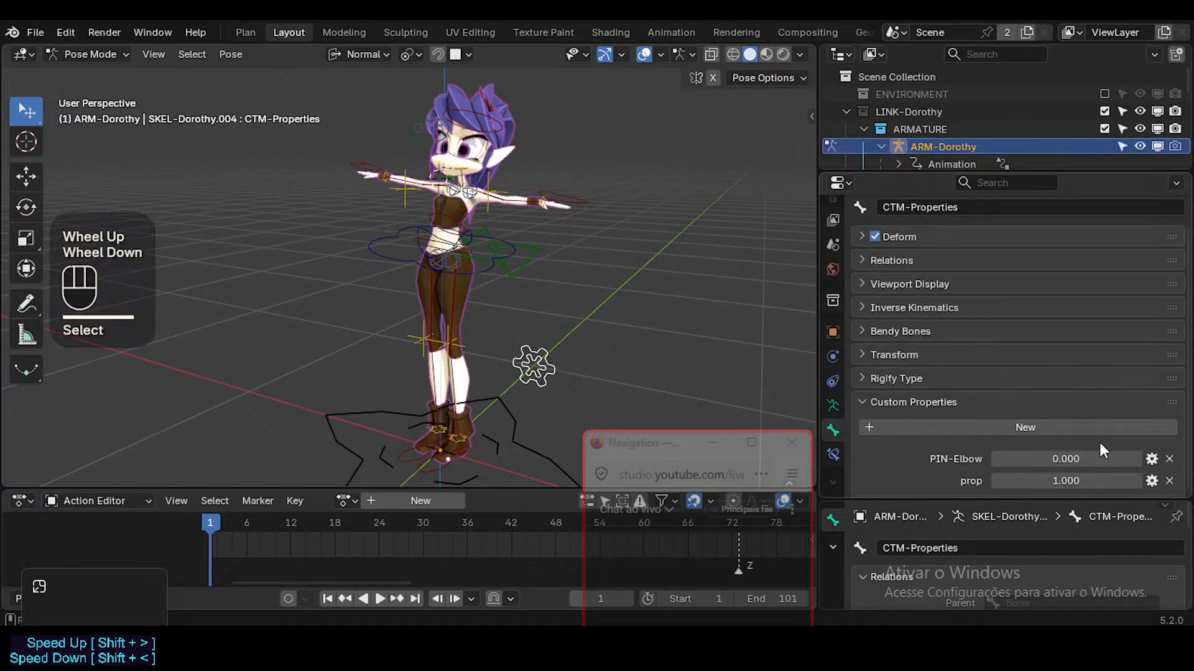
{"action": "right_click", "coordinate": [1037, 479]}
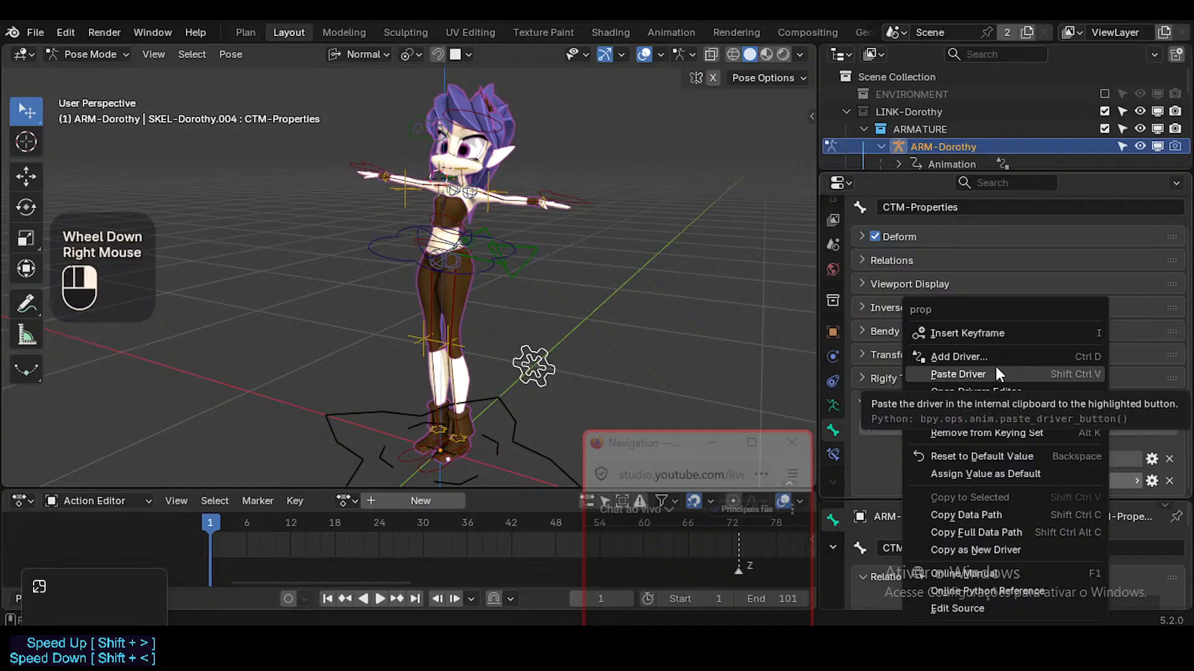
{"action": "left_click", "coordinate": [976, 548]}
Paste the copied driver onto the Influence of the CTL-Head bone's Copy Transforms constraint
{"action": "left_click", "coordinate": [472, 126]}
{"action": "left_click", "coordinate": [833, 454]}
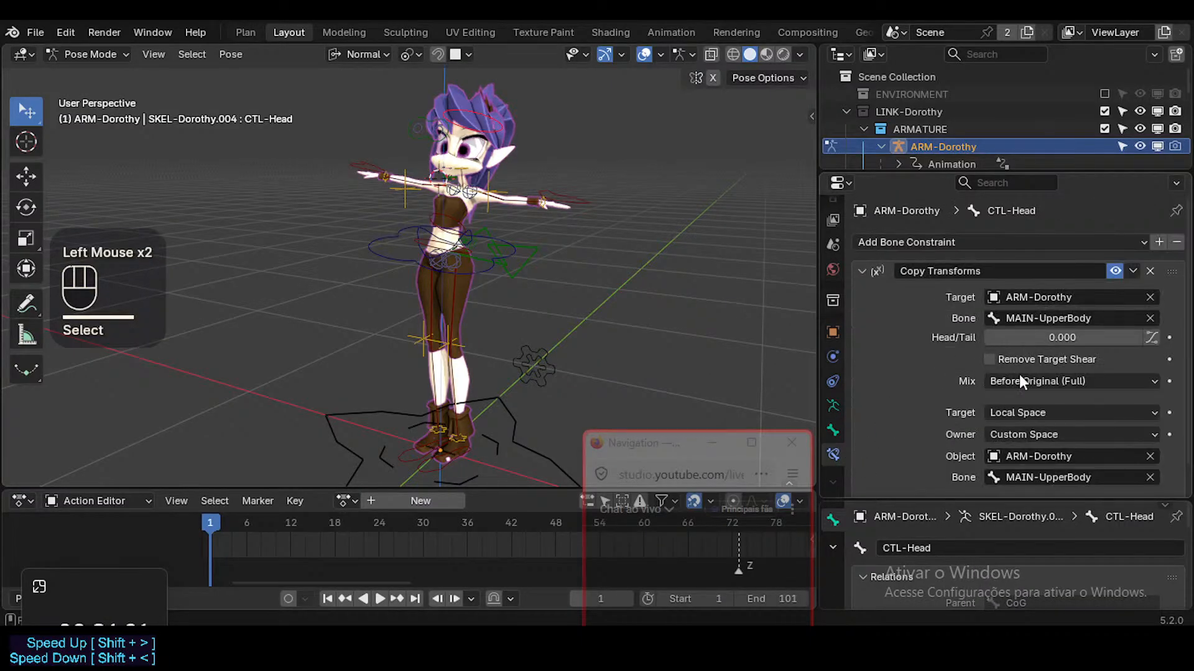
{"action": "scroll", "coordinate": [1027, 486], "scroll_direction": "down", "scroll_amount": 2}
{"action": "right_click", "coordinate": [1028, 478]}
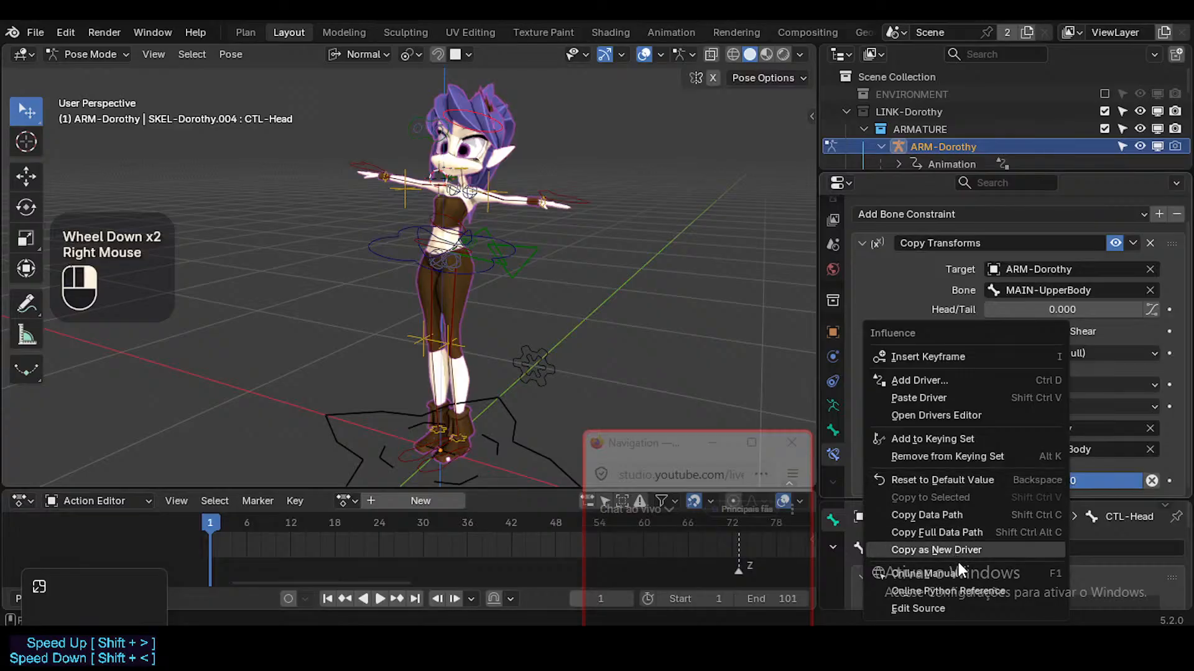
{"action": "left_click", "coordinate": [919, 398]}
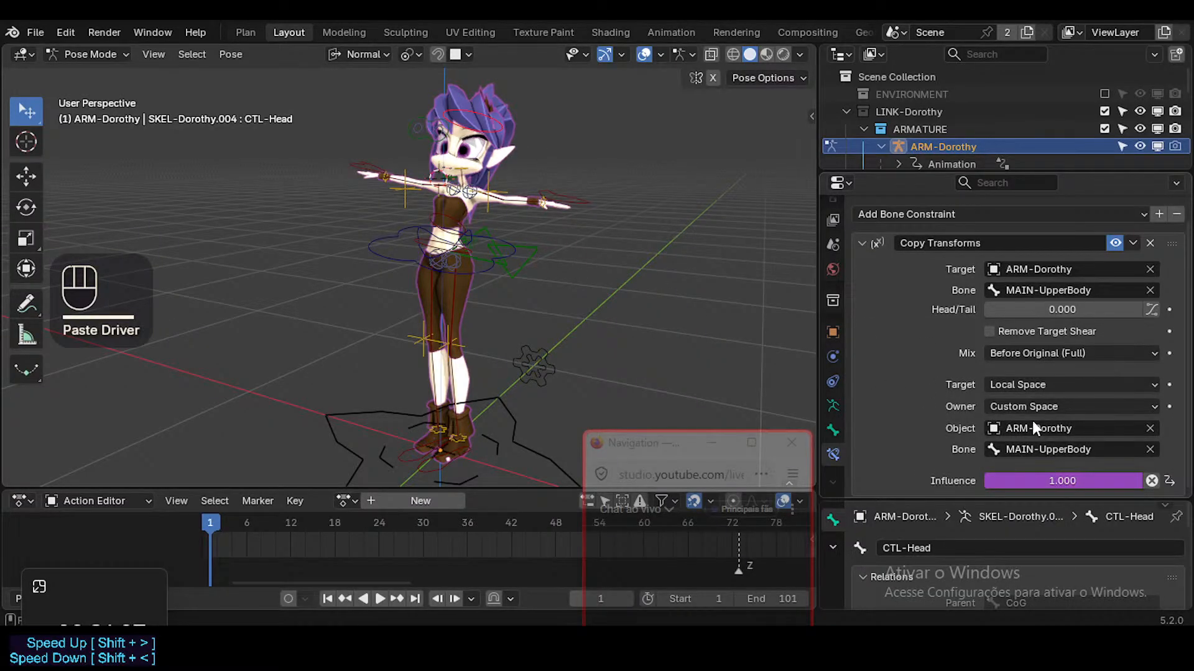
Rename the CTL-Head bone's constraint as "Copy Transforms HeadFollow"
{"action": "key", "text": "a"}
{"action": "left_click", "coordinate": [1014, 241]}
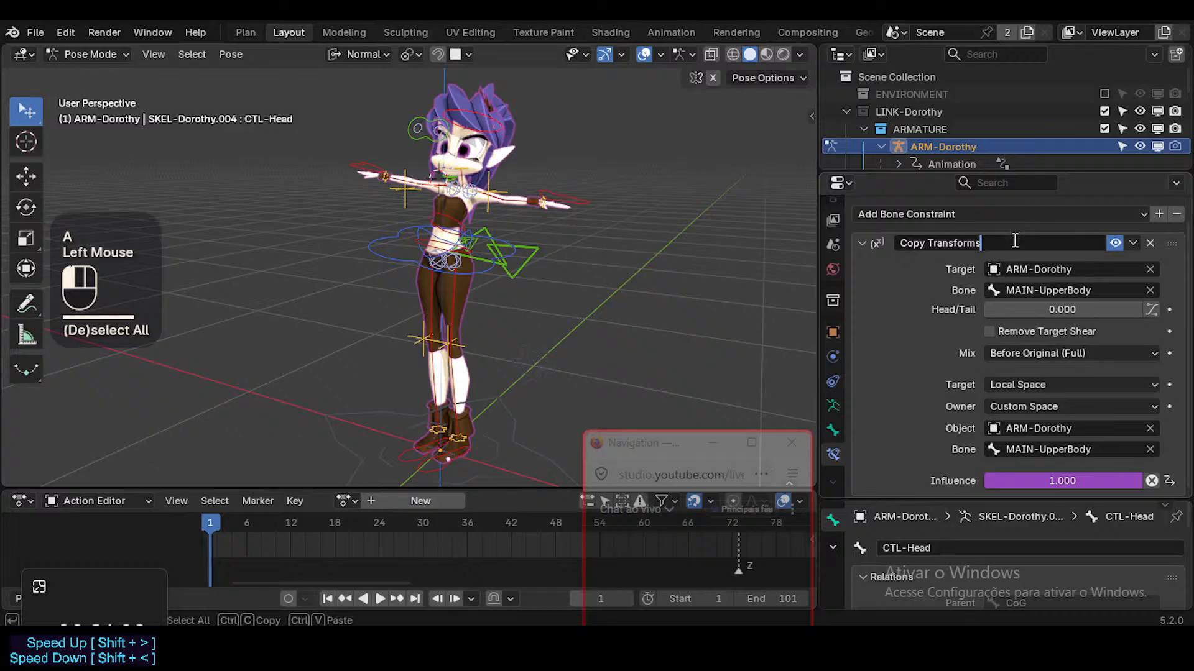
{"action": "type", "text": "HeadFollow"}
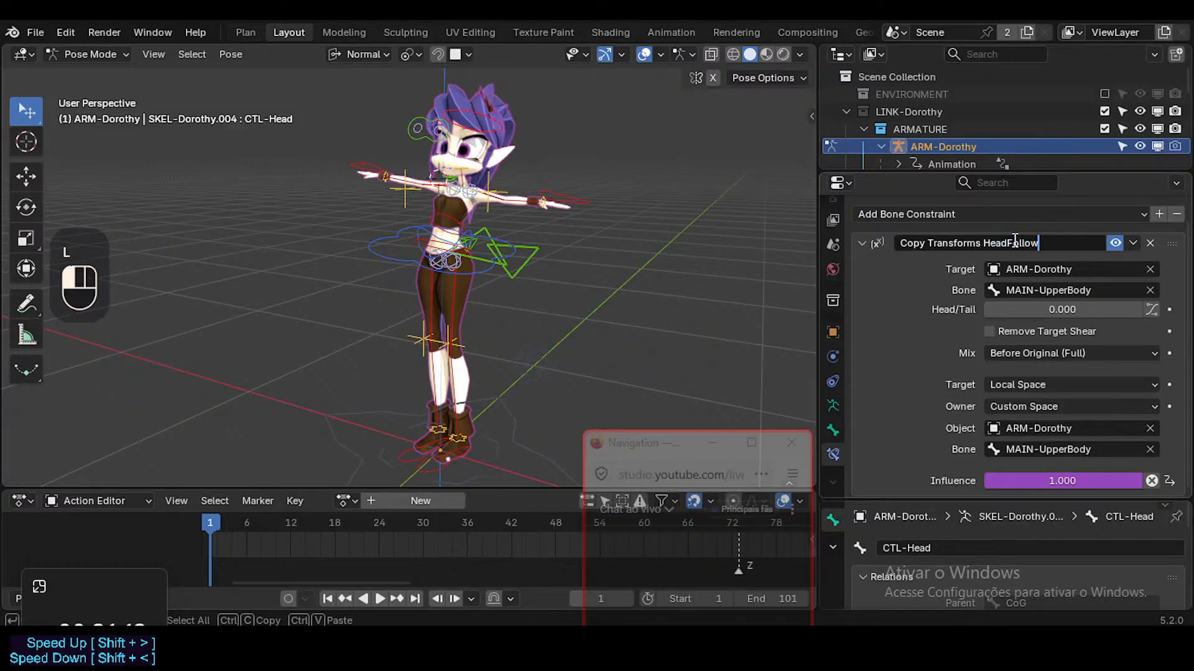
{"action": "key", "text": "Return"}
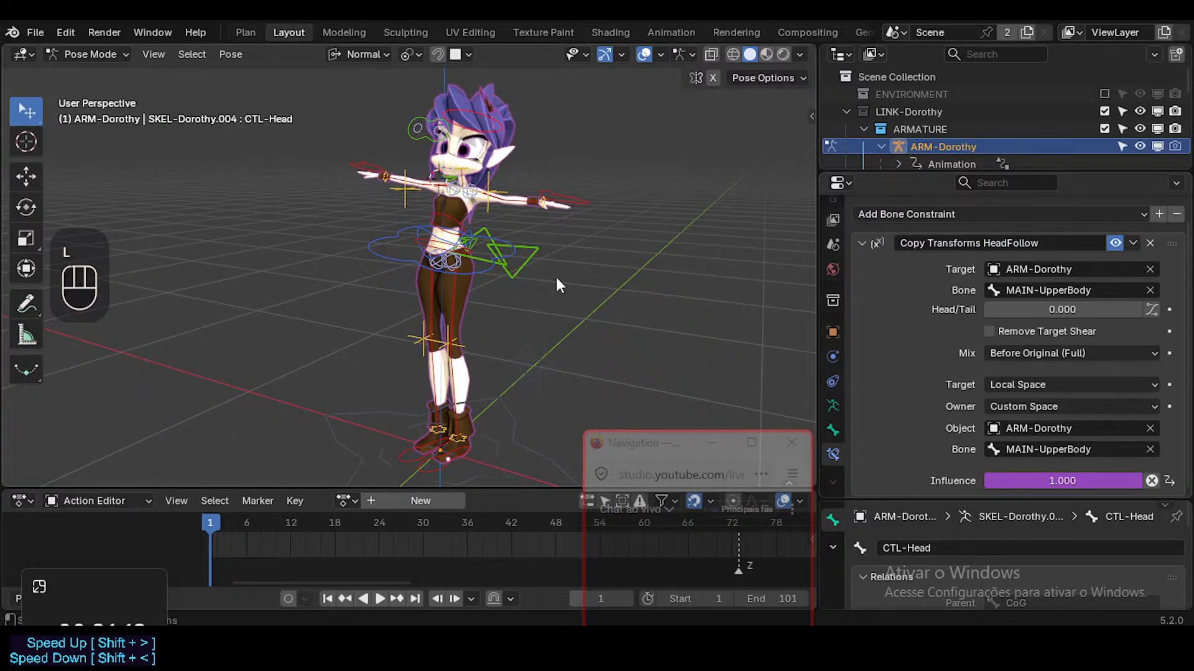
{"action": "left_click", "coordinate": [1043, 244]}
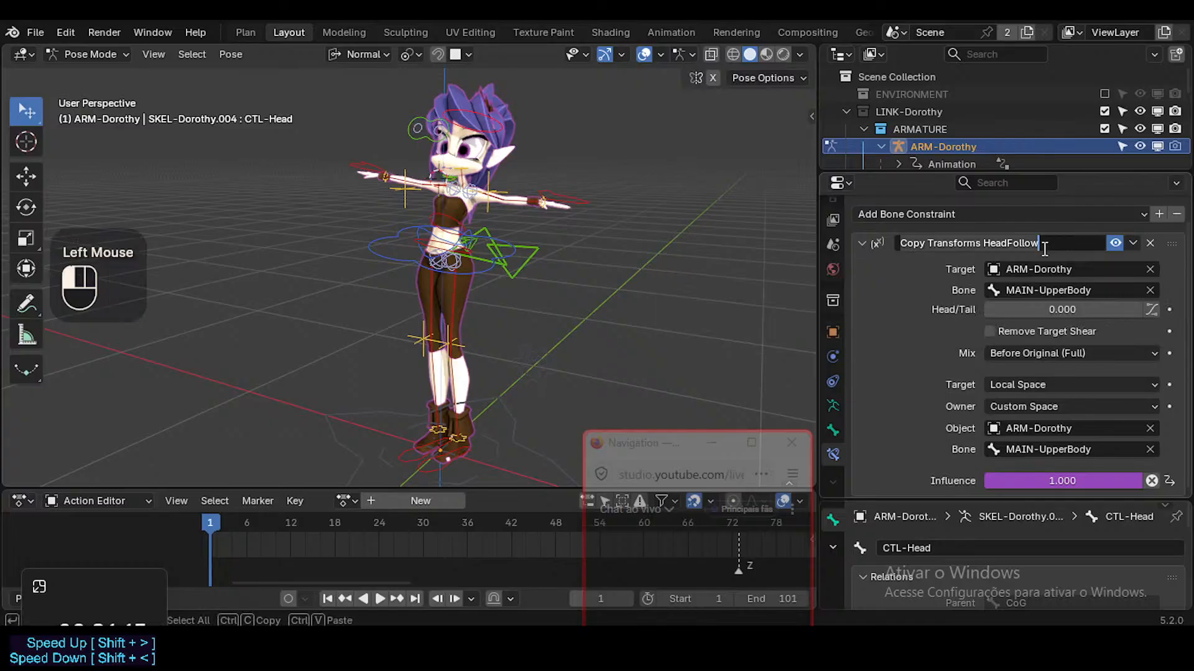
{"action": "left_click", "coordinate": [1097, 242]}
{"action": "left_click", "coordinate": [616, 253]}
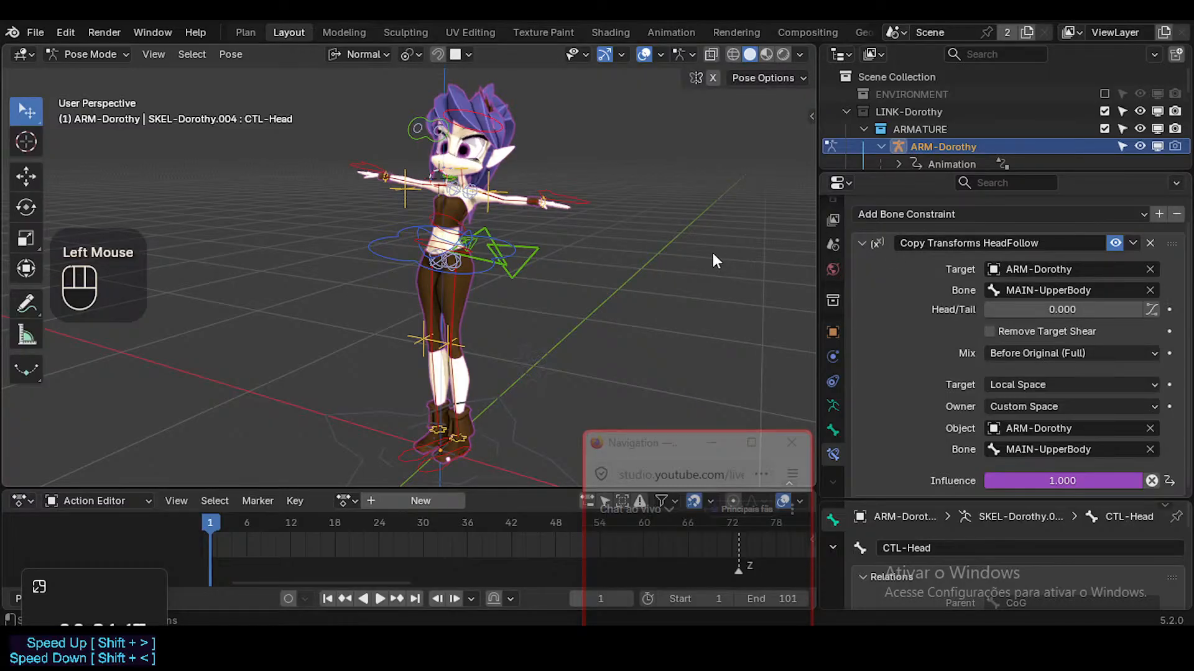
Add a colon to the constraint name so it reads "Copy Transforms : HeadFollow", and clear the bone selection
{"action": "left_click", "coordinate": [973, 243]}
{"action": "left_click", "coordinate": [979, 243]}
{"action": "type", "text": ">"}
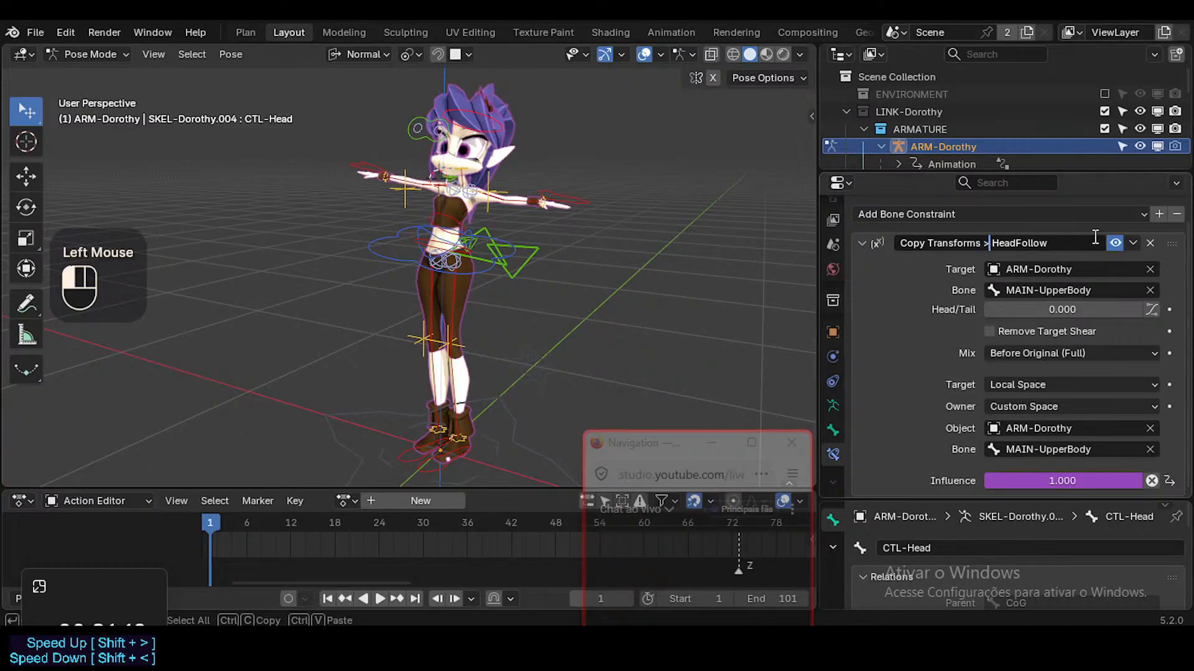
{"action": "key", "text": "BackSpace"}
{"action": "type", "text": ":"}
{"action": "key", "text": "Return"}
{"action": "left_click", "coordinate": [611, 357]}
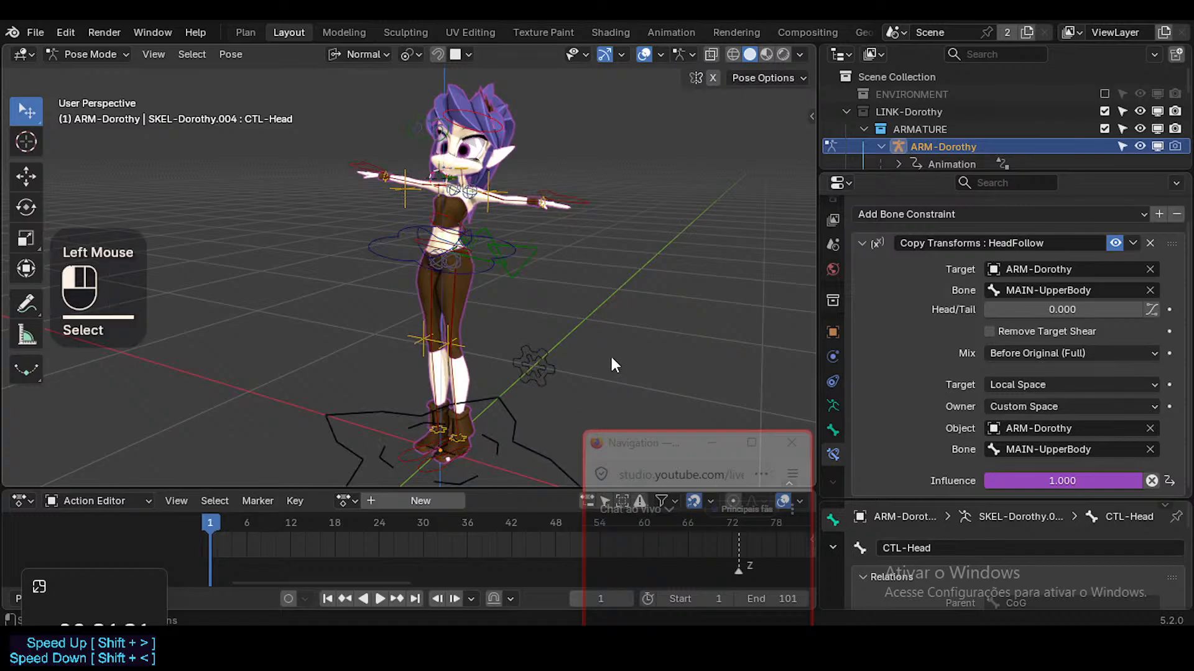
Show the viewport sidebar for the CoG bone and examine its transform values and the armature's bone collections
{"action": "left_click", "coordinate": [505, 187]}
{"action": "left_click", "coordinate": [476, 245]}
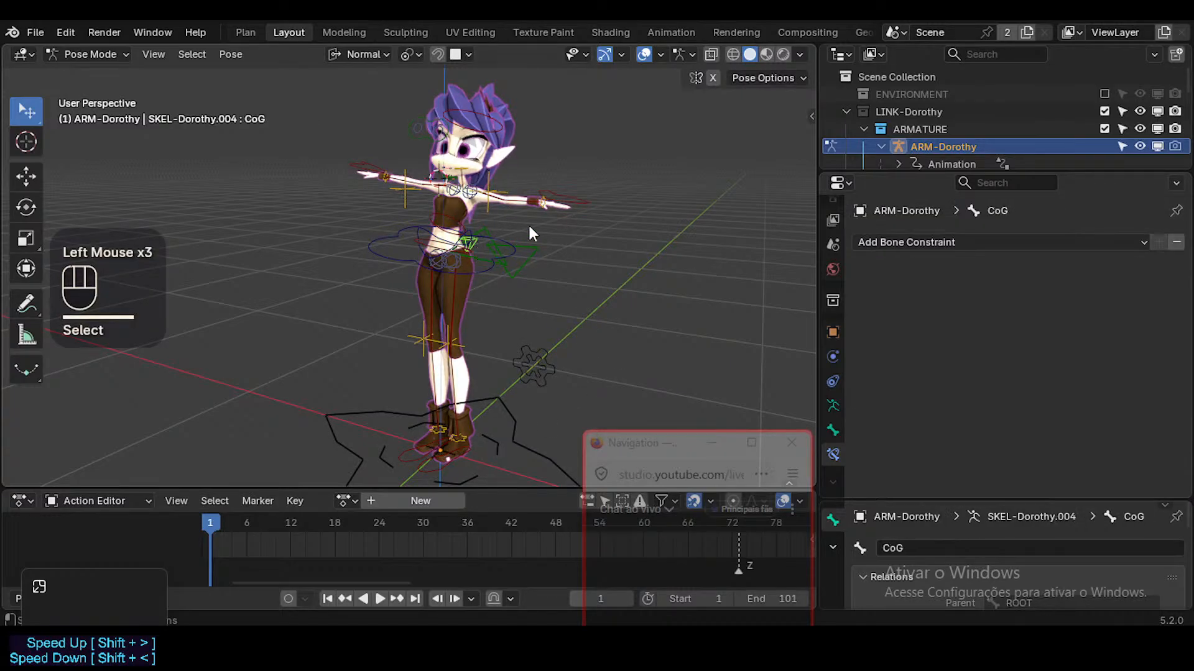
{"action": "key", "text": "n"}
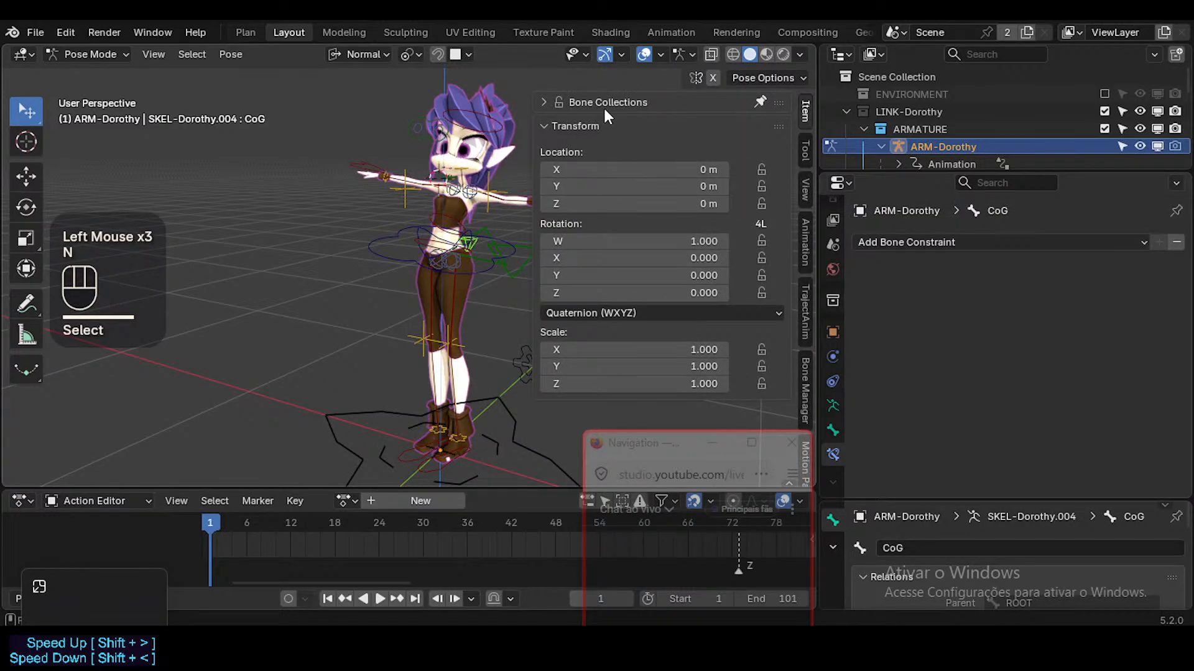
{"action": "left_click", "coordinate": [806, 149]}
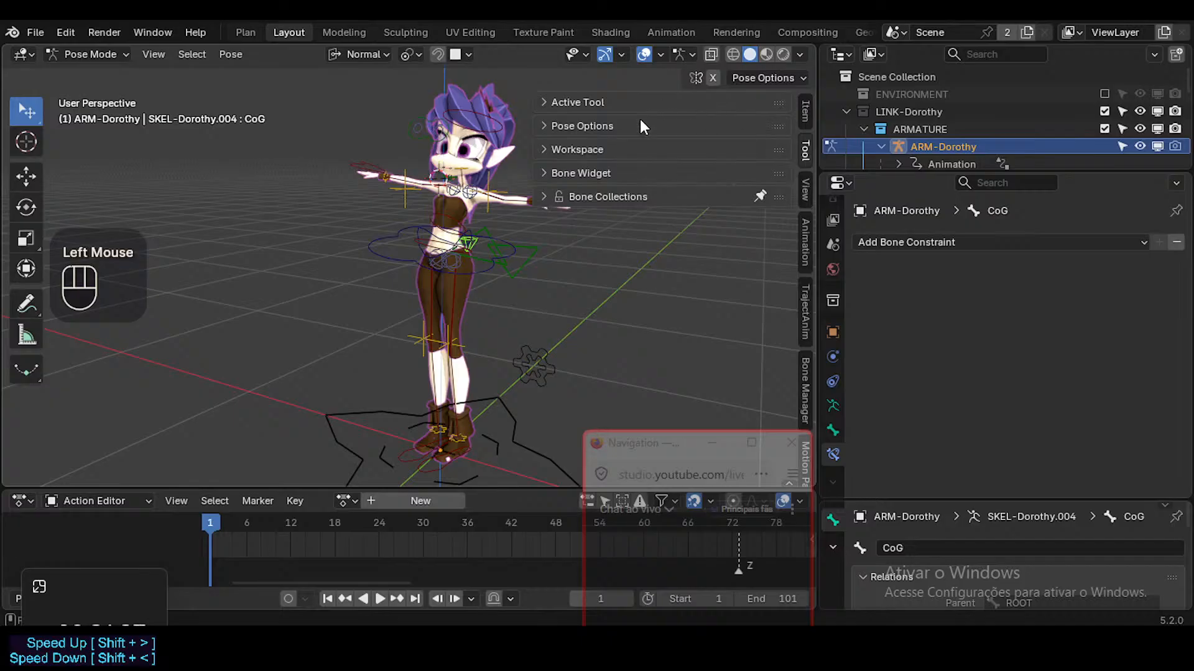
{"action": "left_click", "coordinate": [806, 111]}
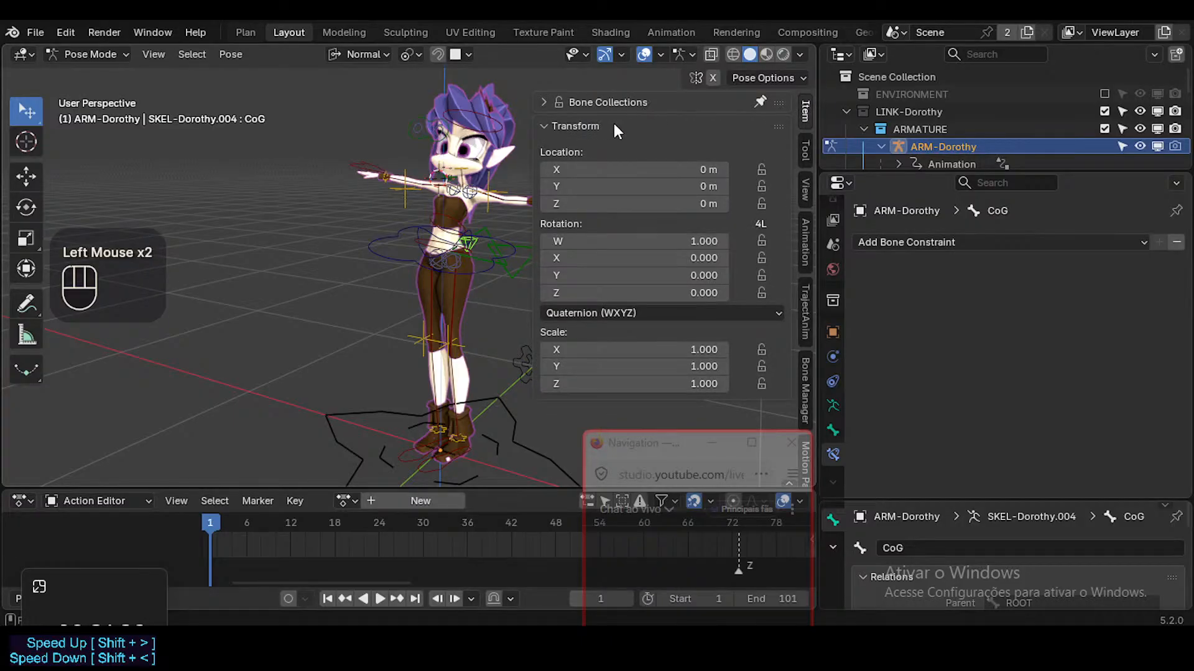
{"action": "left_click", "coordinate": [613, 122]}
{"action": "left_click", "coordinate": [618, 103]}
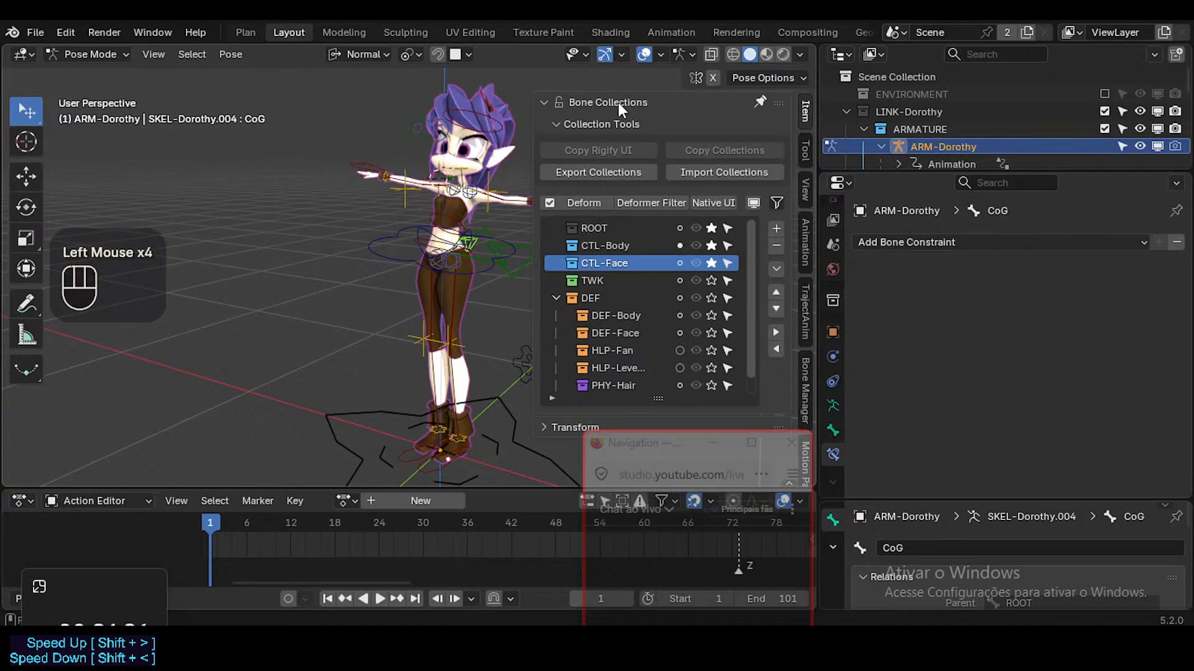
{"action": "left_click", "coordinate": [618, 103]}
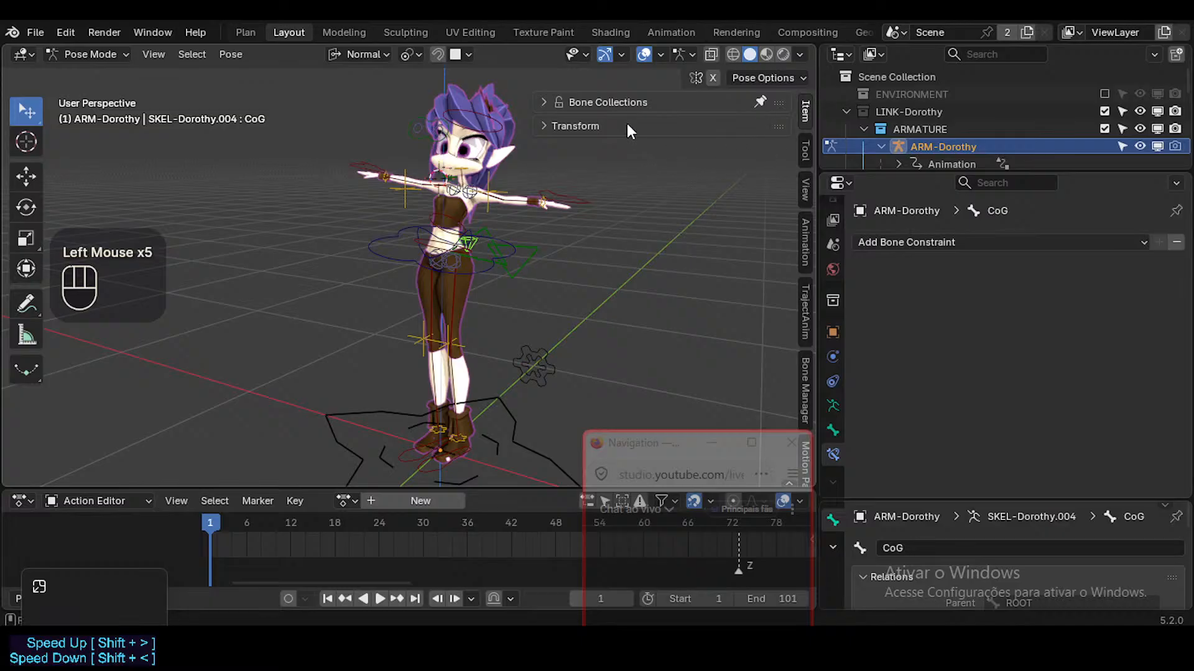
{"action": "left_click", "coordinate": [640, 103]}
{"action": "scroll", "coordinate": [702, 337], "scroll_direction": "down", "scroll_amount": 1}
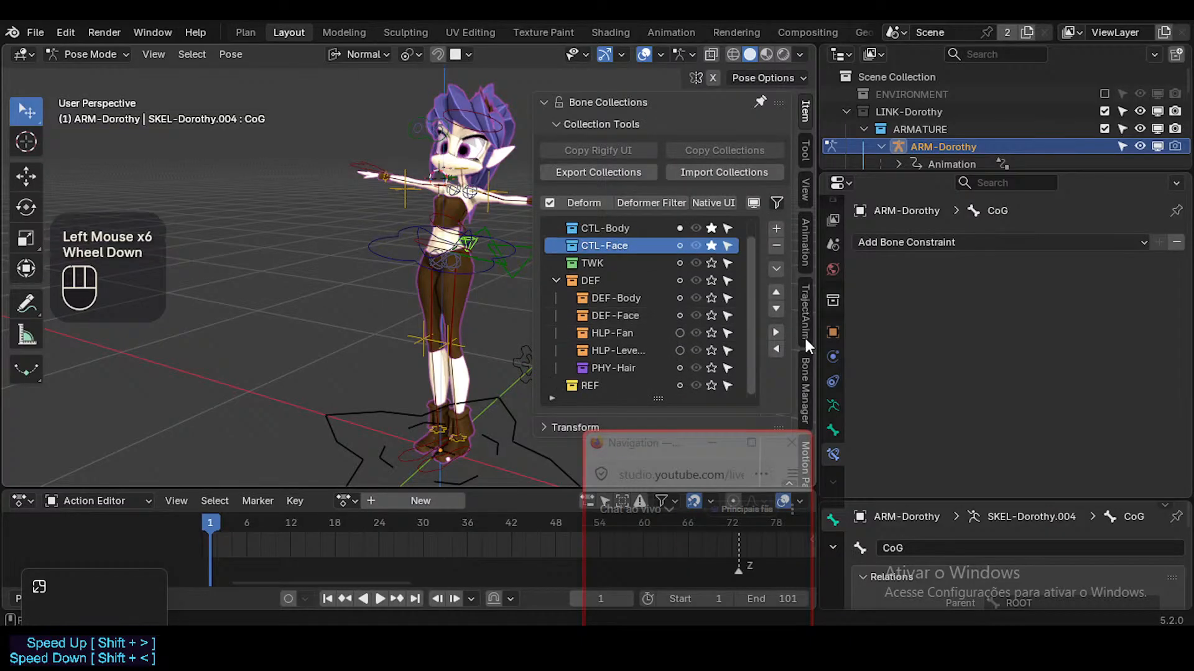
{"action": "scroll", "coordinate": [805, 340], "scroll_direction": "down", "scroll_amount": 2}
{"action": "scroll", "coordinate": [755, 359], "scroll_direction": "up", "scroll_amount": 1}
{"action": "scroll", "coordinate": [764, 362], "scroll_direction": "down", "scroll_amount": 2}
{"action": "left_click_drag", "start_coordinate": [641, 444], "coordinate": [913, 497]}
{"action": "scroll", "coordinate": [646, 298], "scroll_direction": "down", "scroll_amount": 2}
{"action": "scroll", "coordinate": [645, 319], "scroll_direction": "up", "scroll_amount": 3}
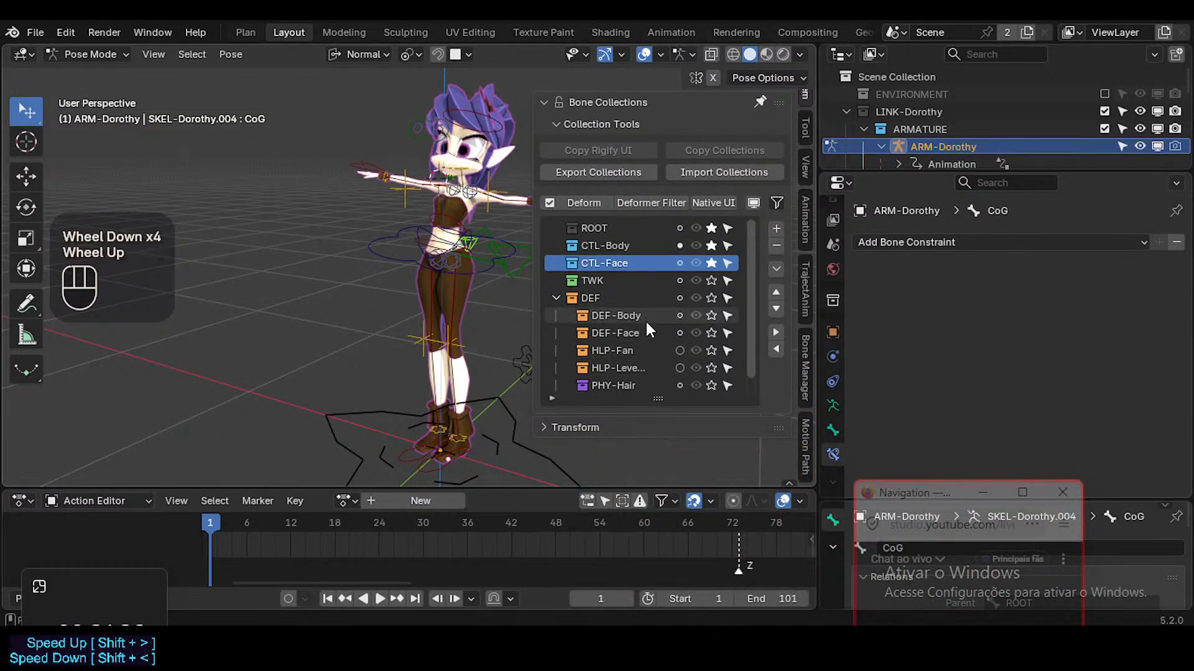
Look through the CoG bone's transform values and the pose options in the viewport sidebar
{"action": "left_click", "coordinate": [610, 103]}
{"action": "left_click", "coordinate": [597, 123]}
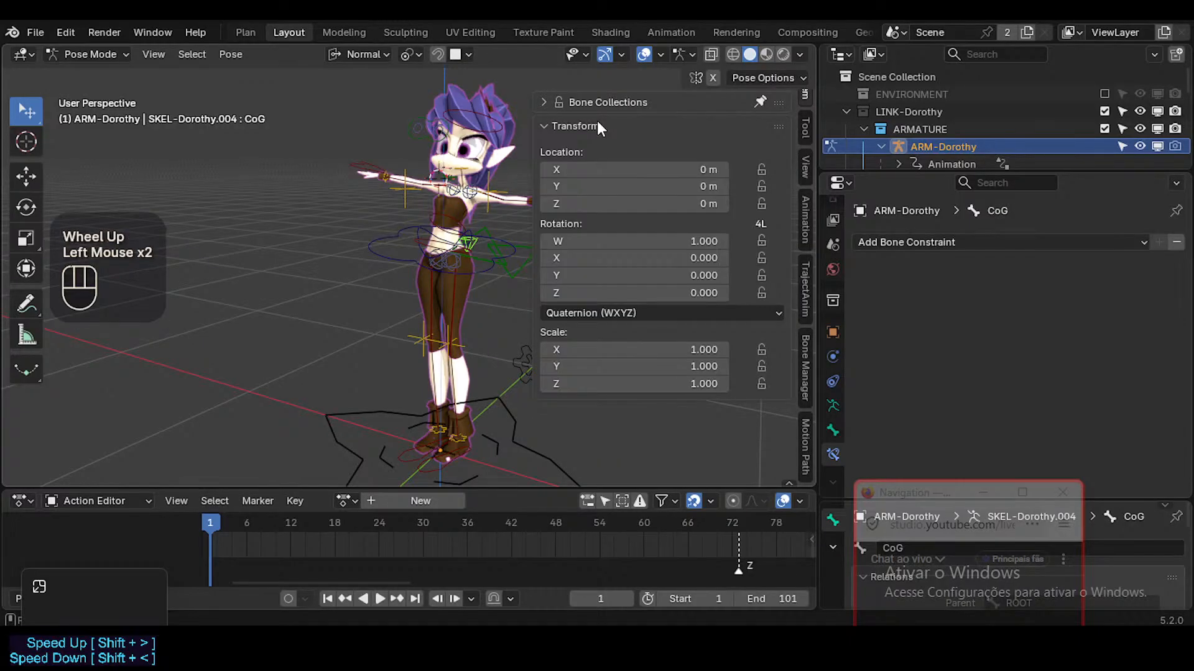
{"action": "left_click", "coordinate": [597, 123]}
{"action": "left_click", "coordinate": [805, 126]}
{"action": "scroll", "coordinate": [597, 115], "scroll_direction": "up", "scroll_amount": 1}
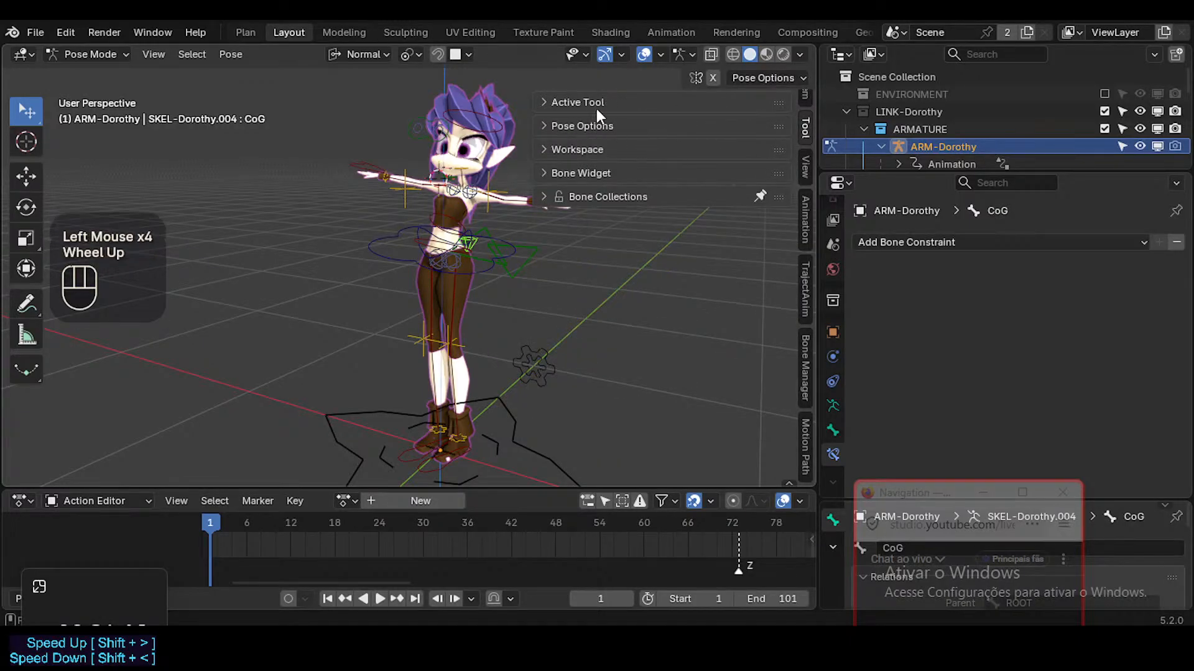
{"action": "left_click", "coordinate": [648, 128]}
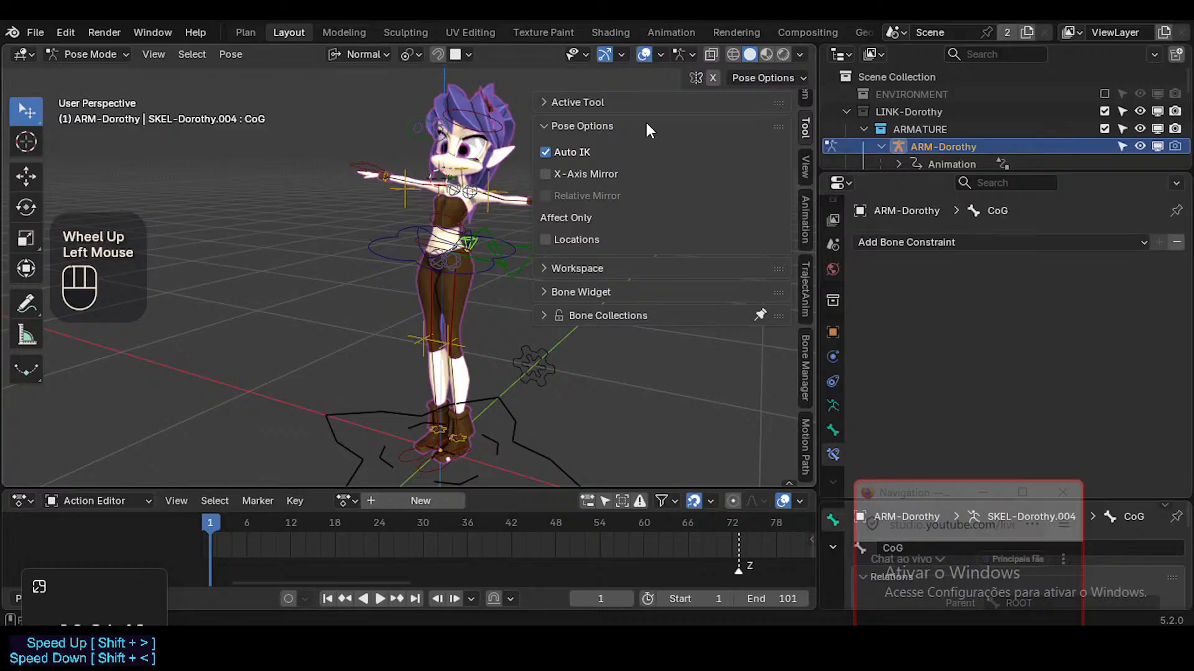
{"action": "left_click", "coordinate": [647, 122]}
{"action": "scroll", "coordinate": [796, 134], "scroll_direction": "up", "scroll_amount": 2}
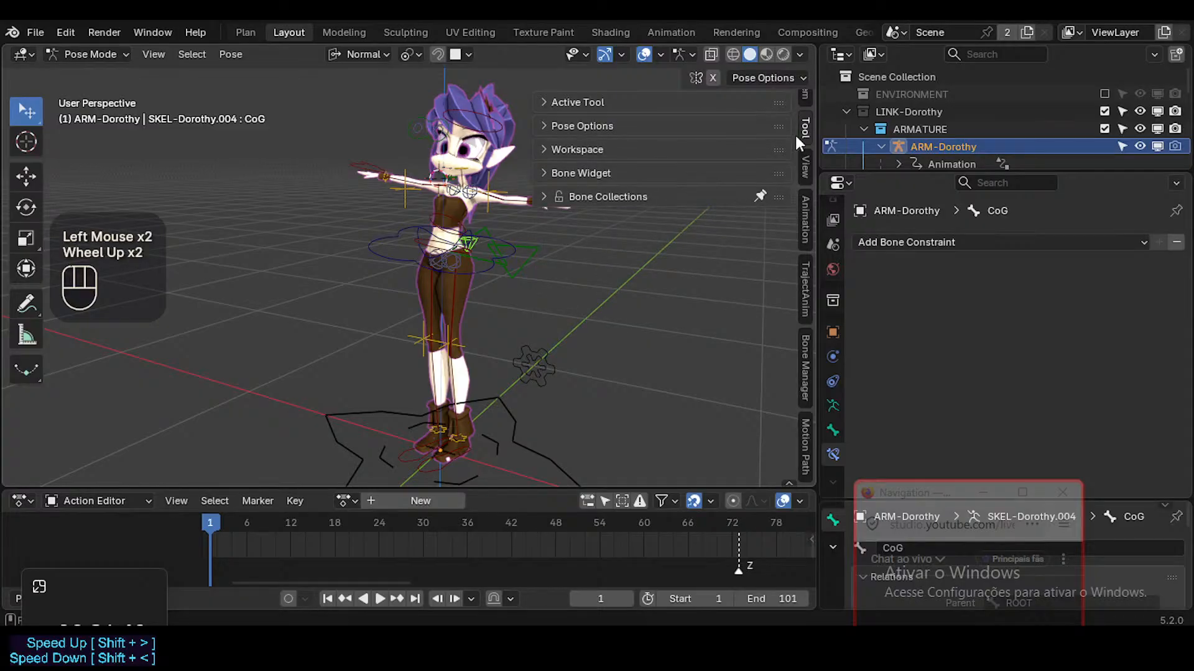
{"action": "scroll", "coordinate": [808, 102], "scroll_direction": "up", "scroll_amount": 2}
Expand the CTM-Properties bone's custom properties in the viewport sidebar and set prop to 0.000
{"action": "left_click", "coordinate": [805, 103]}
{"action": "left_click", "coordinate": [554, 360]}
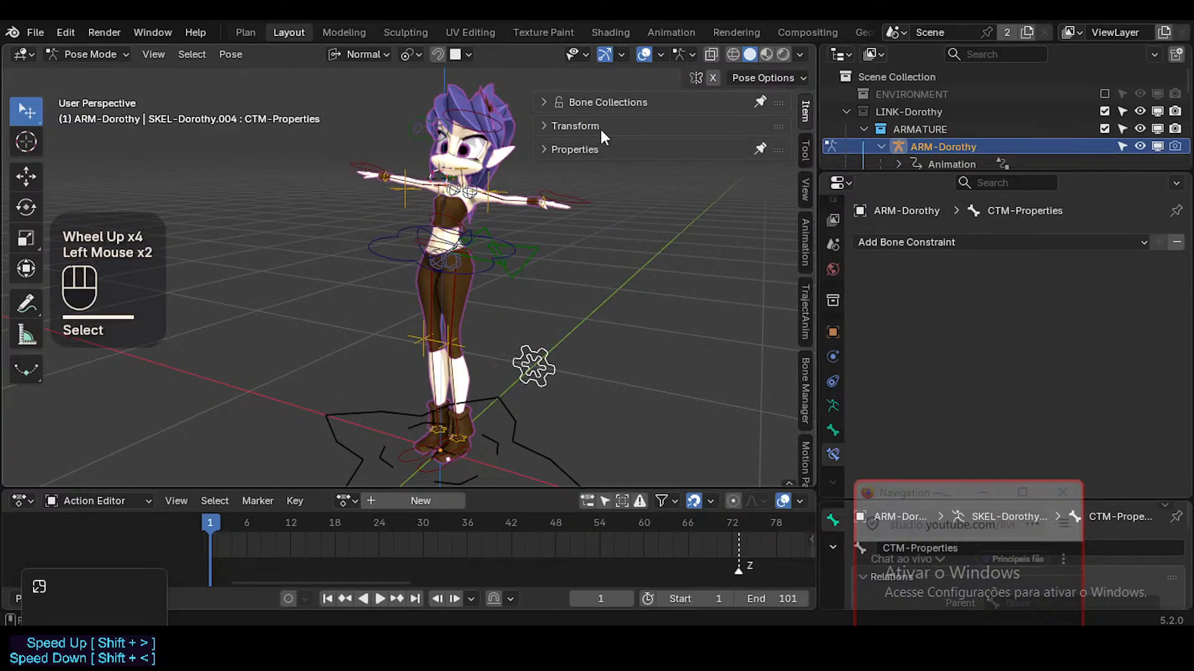
{"action": "left_click", "coordinate": [595, 148]}
{"action": "mouse_move", "coordinate": [719, 198]}
{"action": "left_mouse_down"}
{"action": "mouse_move", "coordinate": [682, 197]}
{"action": "mouse_move", "coordinate": [738, 198]}
{"action": "left_mouse_up"}
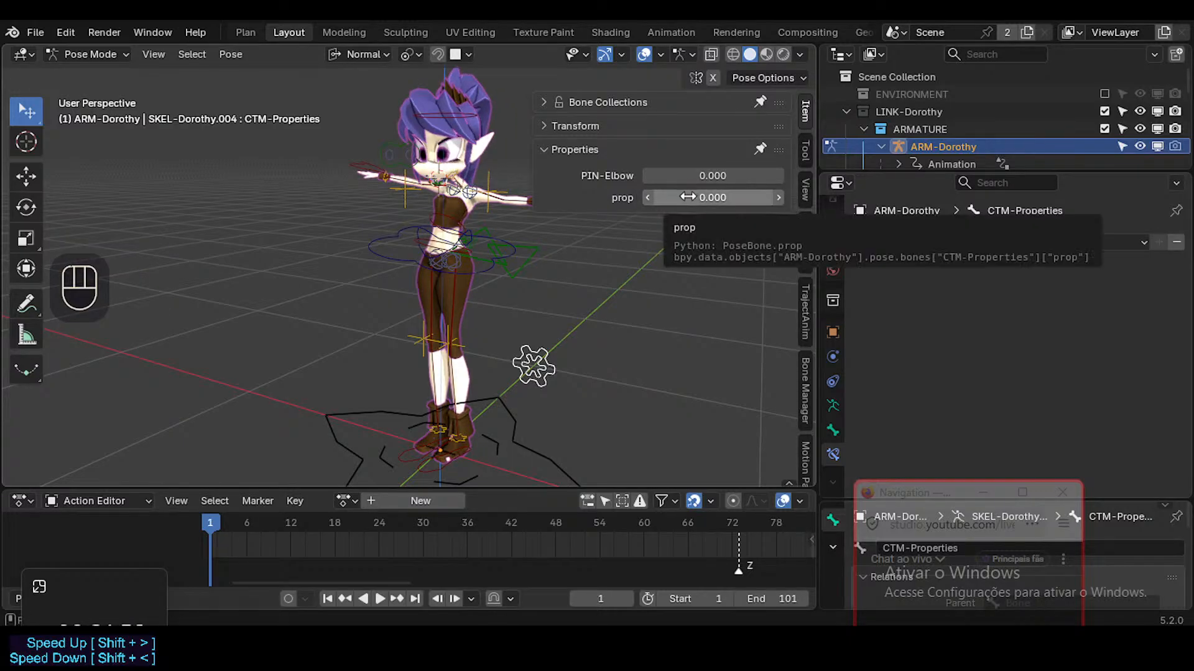
Insert a keyframe on prop, undo it, and reset prop to its default value of 1.000
{"action": "key", "text": "i"}
{"action": "key", "text": "ctrl+z"}
{"action": "scroll", "coordinate": [412, 212], "scroll_direction": "up", "scroll_amount": 2}
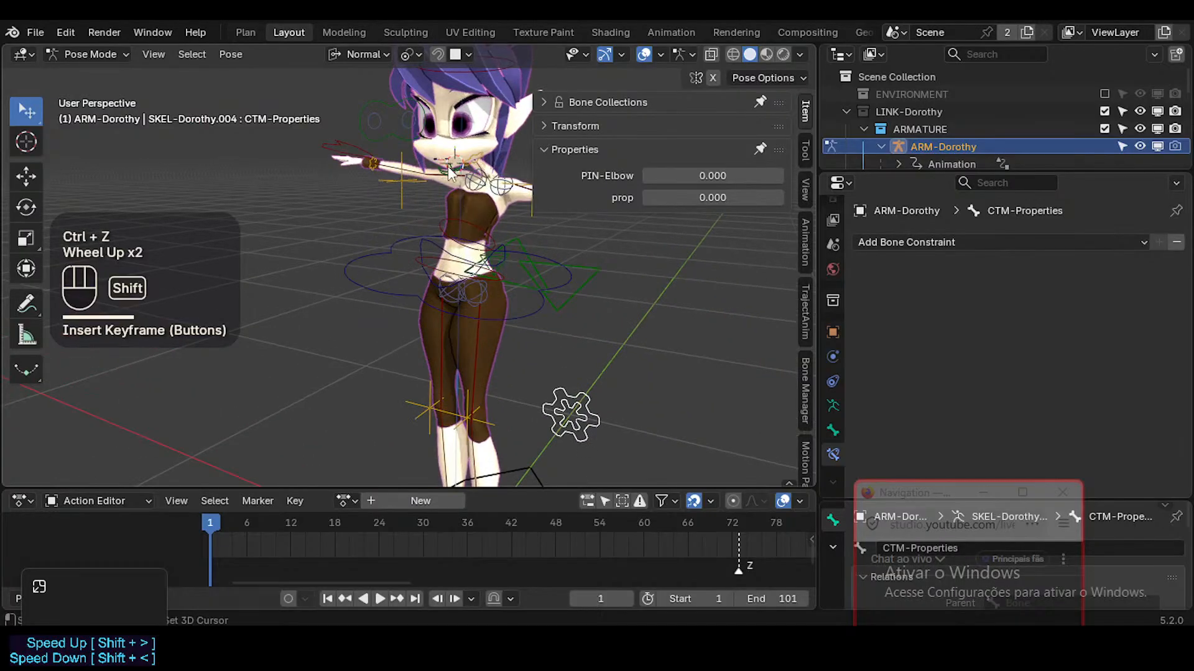
{"action": "middle_click_drag", "start_coordinate": [412, 212], "coordinate": [351, 238], "text": "shift"}
{"action": "key", "text": "BackSpace"}
{"action": "key", "text": "BackSpace"}
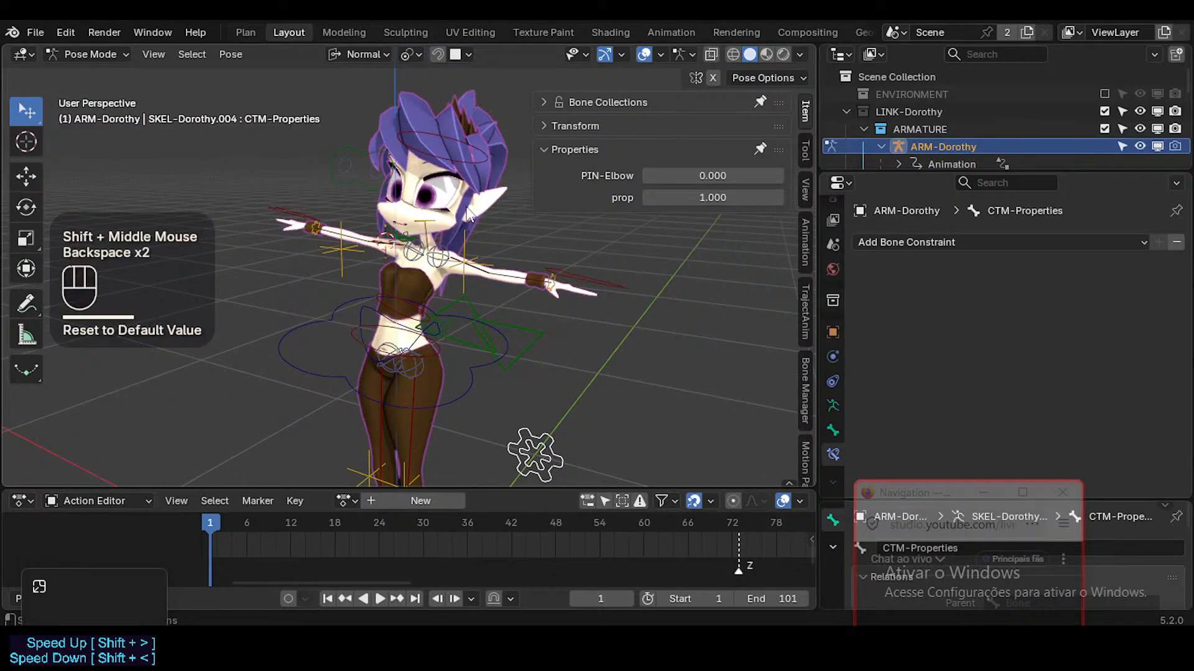
Tilt the CTL-Head bone, finishing with a rotation of about 18.4°, and shift it slightly to test the head control
{"action": "left_click", "coordinate": [478, 155]}
{"action": "key", "text": "r"}
{"action": "left_click", "coordinate": [461, 229]}
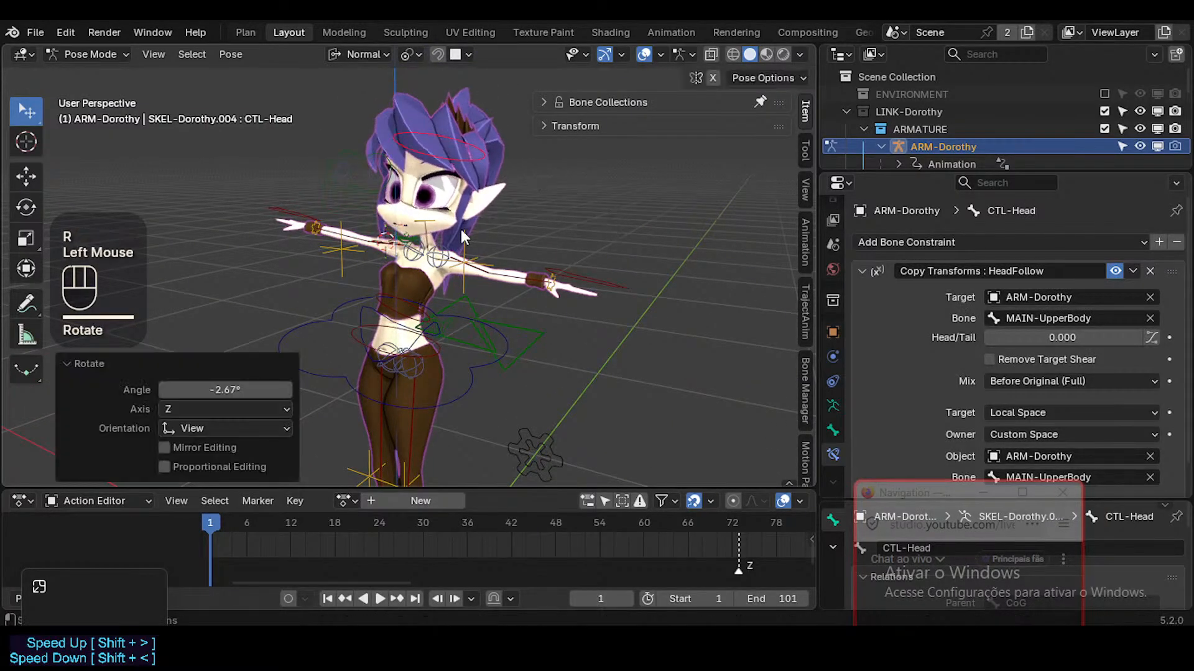
{"action": "key", "text": "g"}
{"action": "left_click", "coordinate": [485, 212]}
{"action": "key", "text": "r"}
{"action": "left_click", "coordinate": [562, 240]}
{"action": "middle_click_drag", "start_coordinate": [517, 190], "coordinate": [482, 202]}
{"action": "key", "text": "g"}
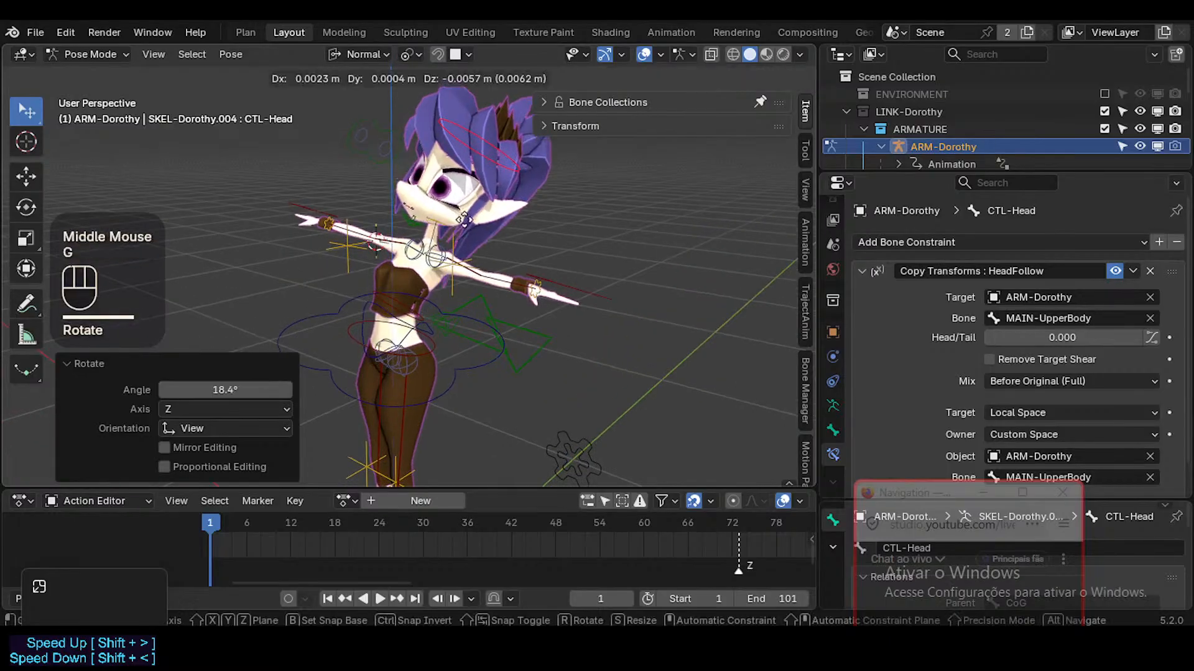
{"action": "left_click", "coordinate": [478, 256]}
{"action": "key", "text": "g"}
{"action": "left_click", "coordinate": [478, 252]}
Rotate the CoG bone and the MAIN-LowerBody bone to test how the head reacts
{"action": "double_click", "coordinate": [442, 337]}
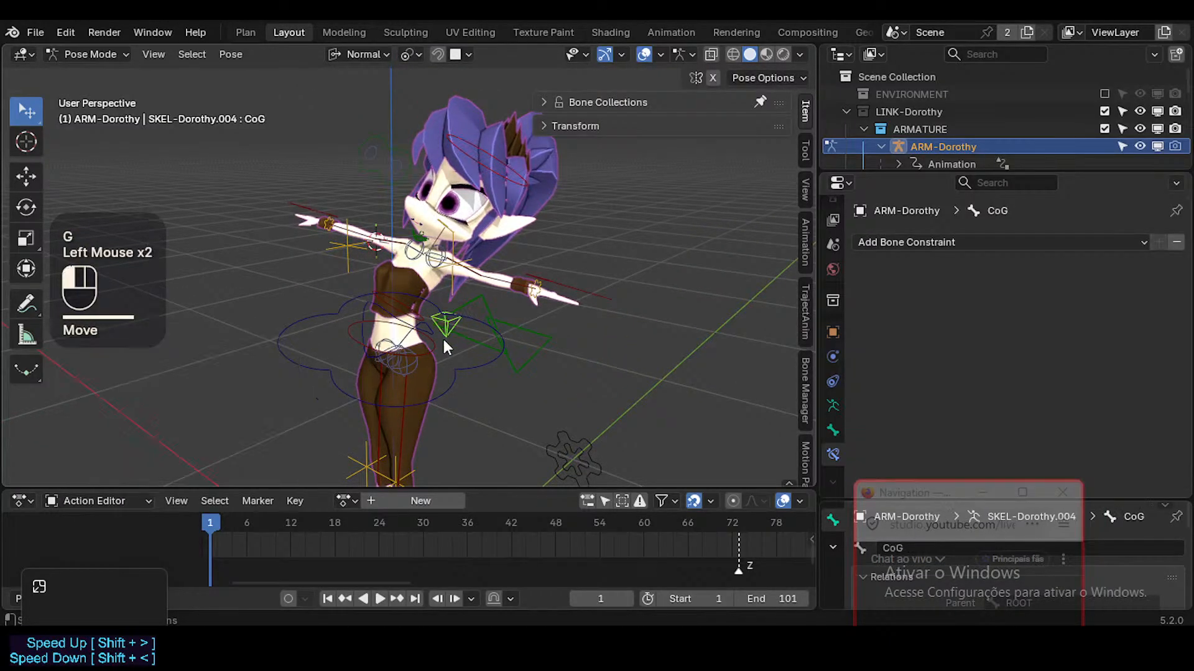
{"action": "key", "text": "r"}
{"action": "left_click", "coordinate": [559, 326]}
{"action": "left_click", "coordinate": [559, 325]}
{"action": "key", "text": "r"}
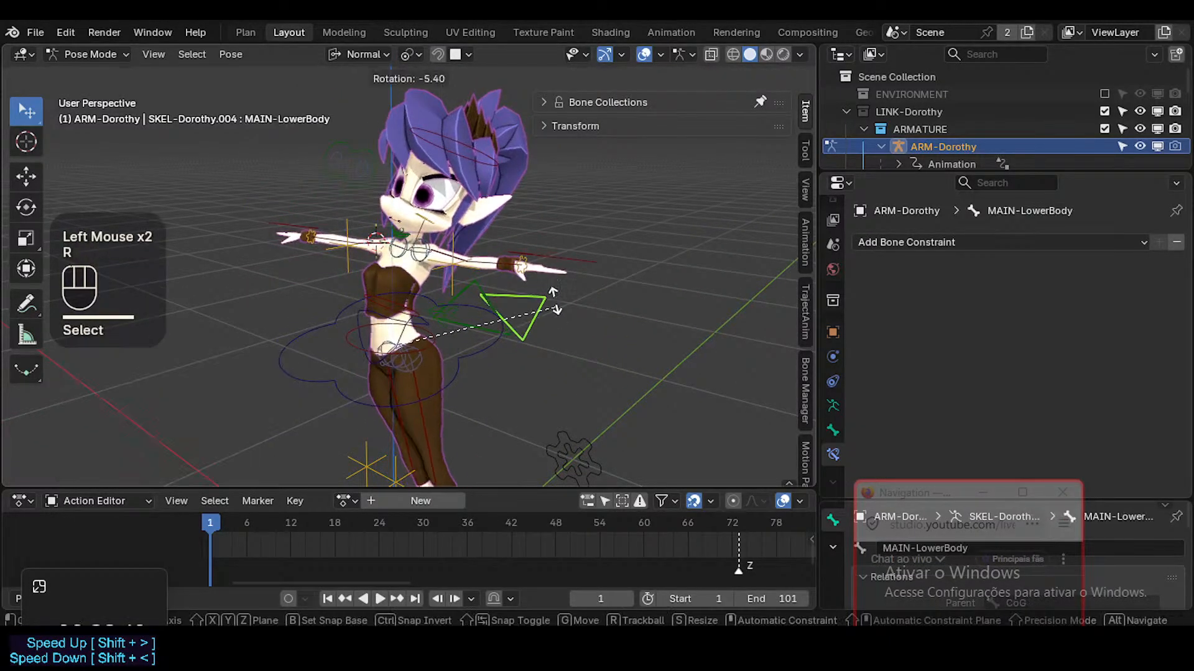
{"action": "left_click", "coordinate": [550, 357]}
Rotate the MAIN-UpperBody bone by about 9° to test the head following the upper torso
{"action": "left_click", "coordinate": [497, 304]}
{"action": "key", "text": "r"}
{"action": "left_click", "coordinate": [519, 304]}
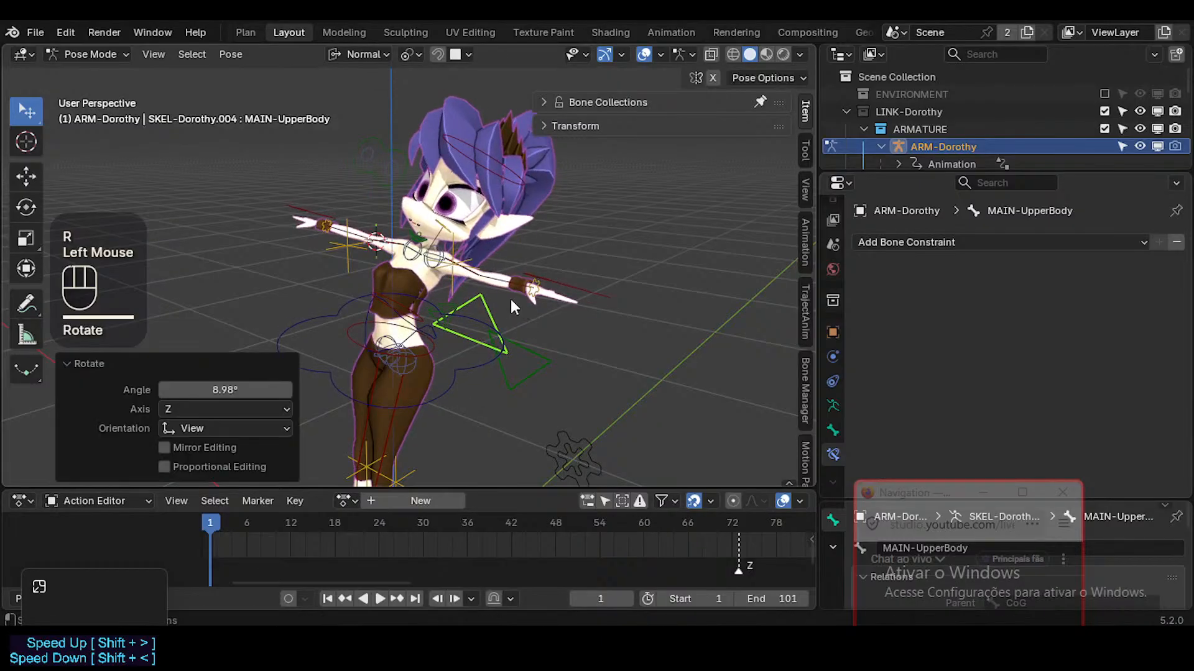
Rotate the MAIN-UpperBody bone freely with a trackball rotation to keep testing the head following
{"action": "key", "text": "r"}
{"action": "key", "text": "r"}
{"action": "left_click", "coordinate": [411, 272]}
{"action": "key", "text": "r"}
Select the left hand control together with CTL-ForeArm.L and move them by about -0.099 m X, -0.171 m Y and 0.029 m Z
{"action": "middle_click_drag", "start_coordinate": [410, 272], "coordinate": [472, 295]}
{"action": "left_click", "coordinate": [553, 298]}
{"action": "left_click", "coordinate": [587, 276]}
{"action": "left_click", "coordinate": [517, 273], "text": "shift"}
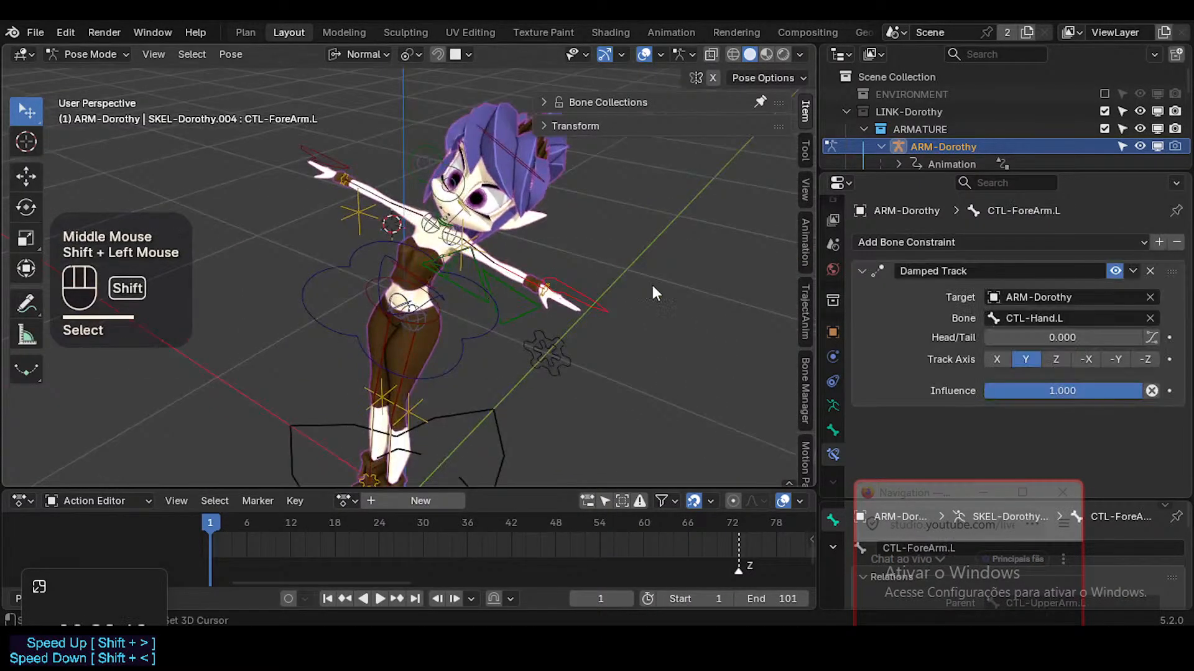
{"action": "middle_click_drag", "start_coordinate": [652, 287], "coordinate": [504, 333]}
{"action": "key", "text": "g"}
{"action": "left_click", "coordinate": [464, 330]}
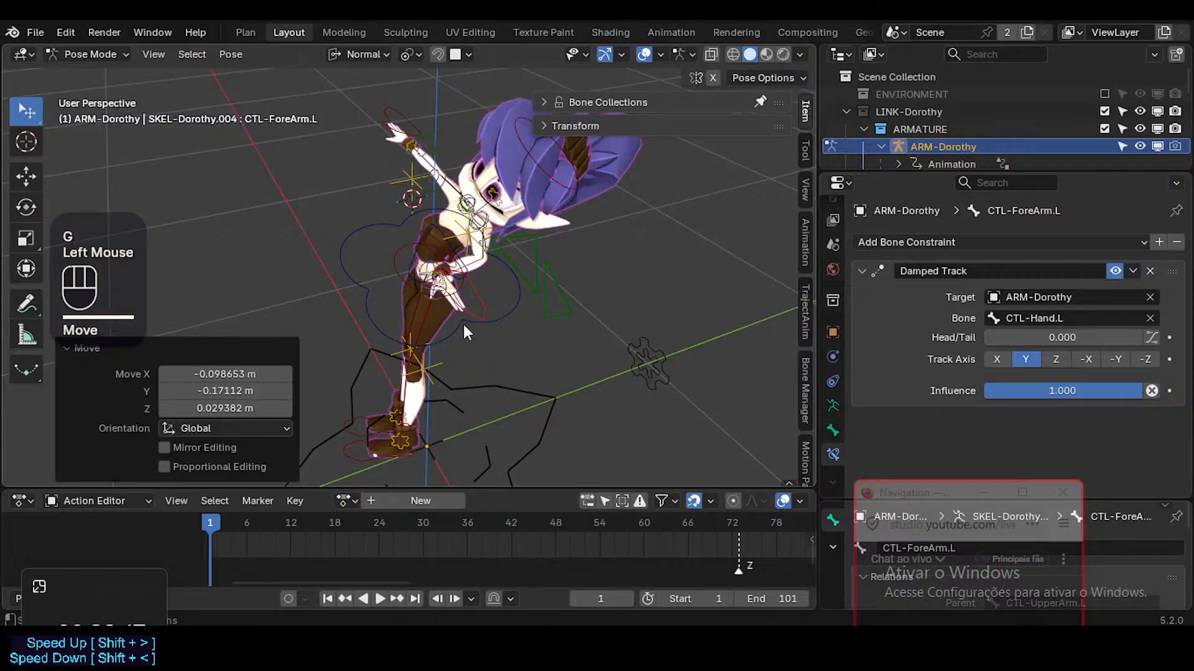
{"action": "left_click", "coordinate": [404, 119]}
{"action": "middle_click_drag", "start_coordinate": [404, 120], "coordinate": [427, 148]}
{"action": "left_click", "coordinate": [427, 148], "text": "shift"}
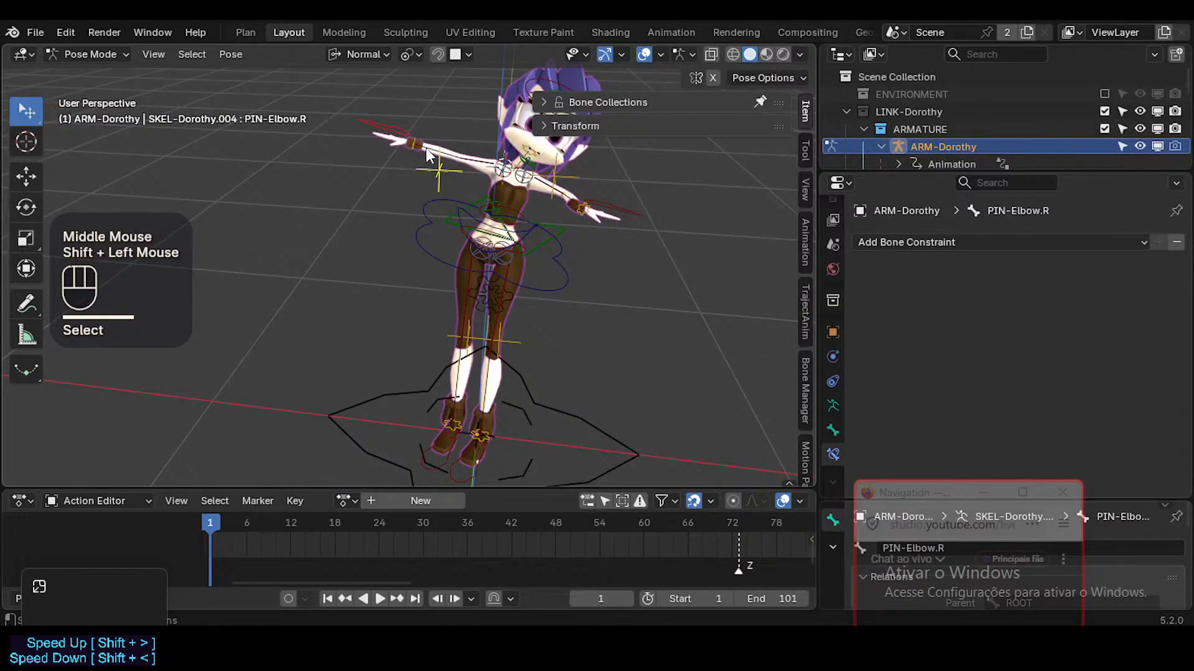
{"action": "left_click", "coordinate": [418, 147]}
{"action": "left_click", "coordinate": [415, 145], "text": "shift"}
{"action": "key", "text": "g"}
{"action": "key", "text": "Escape"}
Select CTL-Hand.R together with CTL-ForeArm.R and move them down to lower the right arm
{"action": "left_click", "coordinate": [410, 144]}
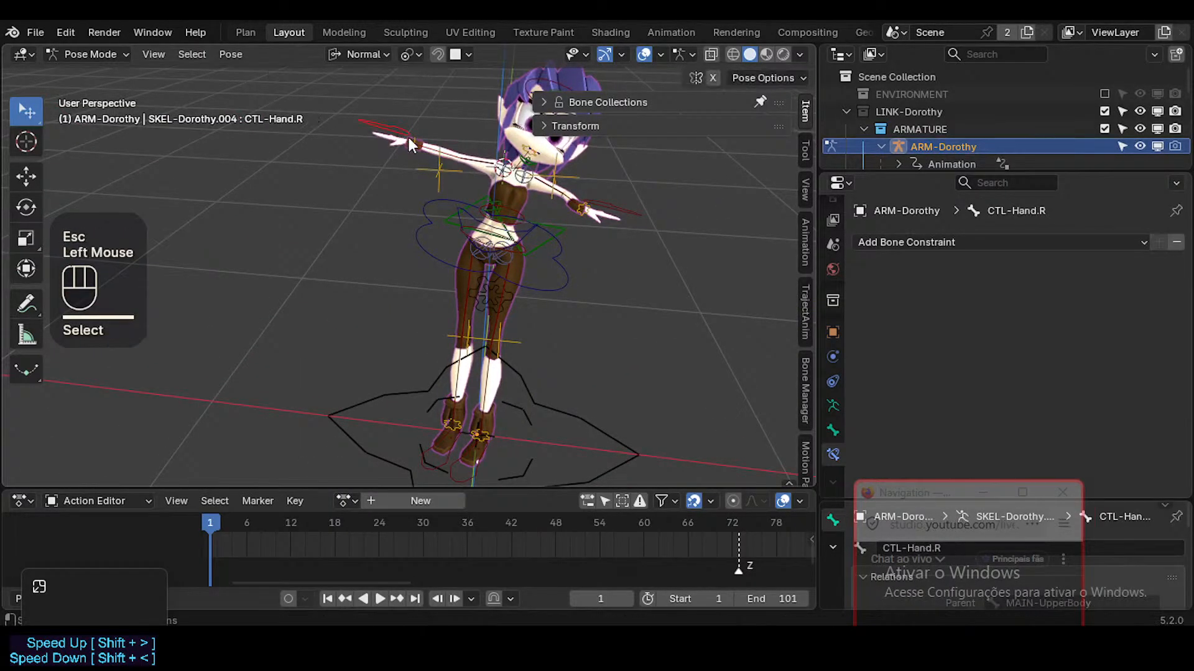
{"action": "left_click", "coordinate": [433, 156], "text": "shift"}
{"action": "left_click", "coordinate": [427, 145], "text": "shift"}
{"action": "key", "text": "g"}
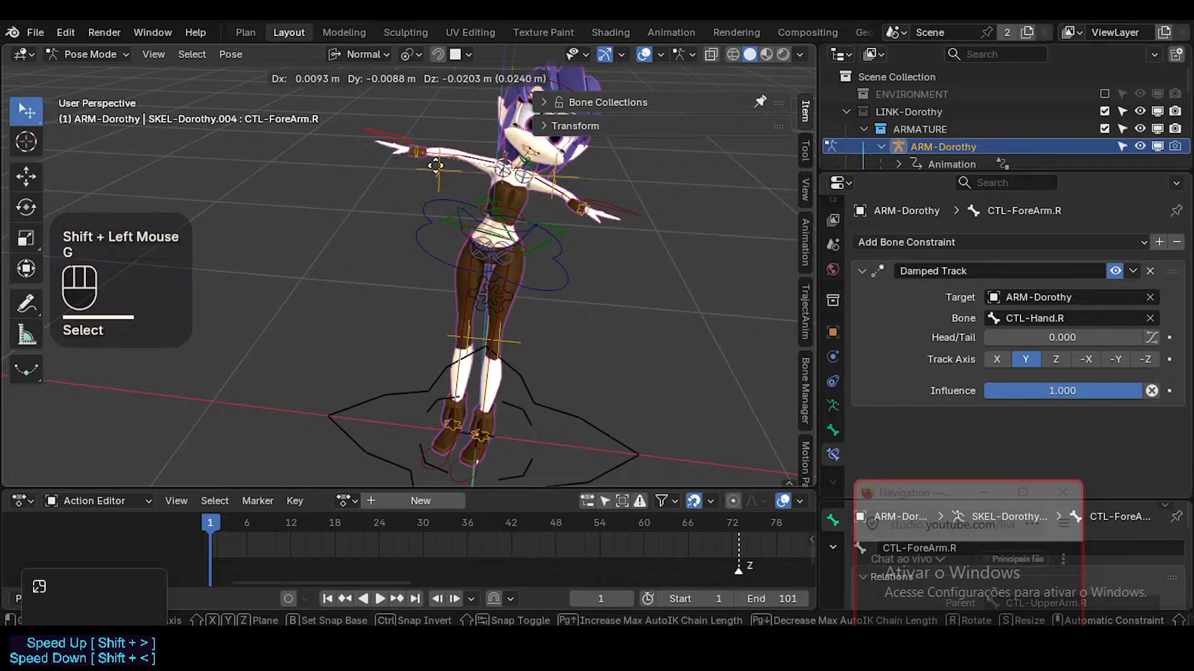
{"action": "left_click", "coordinate": [427, 223]}
{"action": "key", "text": "g"}
{"action": "middle_click_drag", "start_coordinate": [427, 223], "coordinate": [349, 183]}
Rotate the right hand and forearm controls by about -37.6°, followed by a free trackball rotation
{"action": "key", "text": "r"}
{"action": "left_click", "coordinate": [373, 194]}
{"action": "key", "text": "r"}
{"action": "key", "text": "r"}
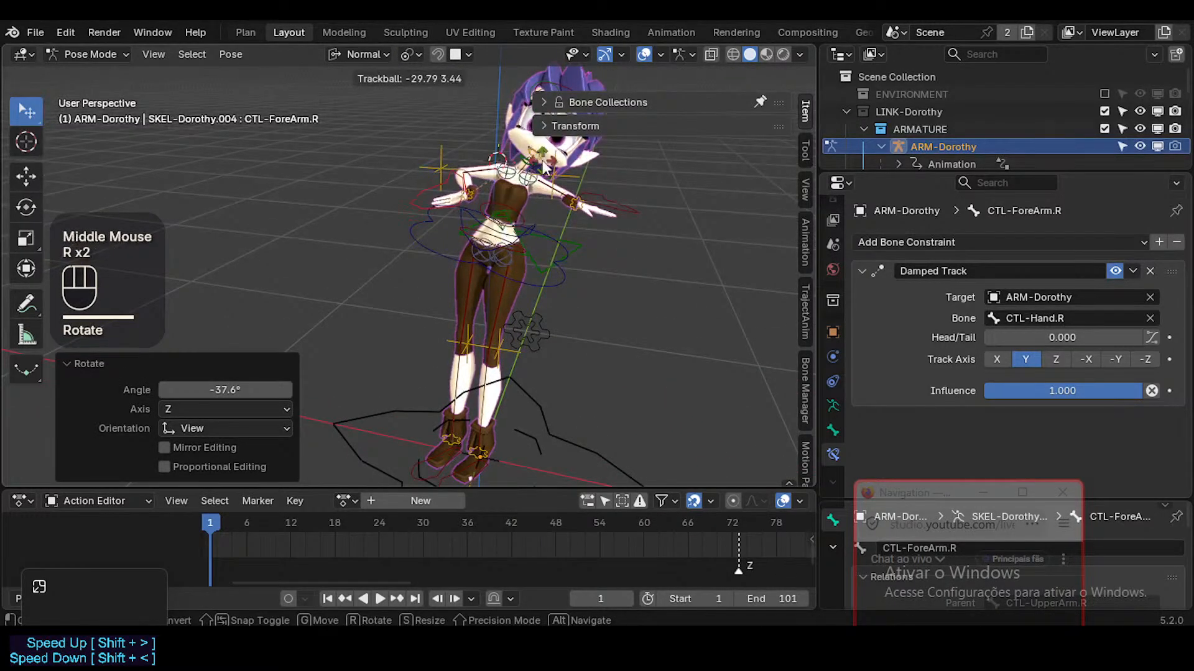
{"action": "left_click", "coordinate": [547, 164]}
Rotate the torso bone CTL-Hips.003 by about -27°, and rotate it again from another view angle
{"action": "middle_click_drag", "start_coordinate": [547, 164], "coordinate": [534, 253]}
{"action": "left_click", "coordinate": [550, 239]}
{"action": "key", "text": "r"}
{"action": "left_click", "coordinate": [622, 179]}
{"action": "middle_click_drag", "start_coordinate": [535, 254], "coordinate": [544, 256], "text": "ctrl"}
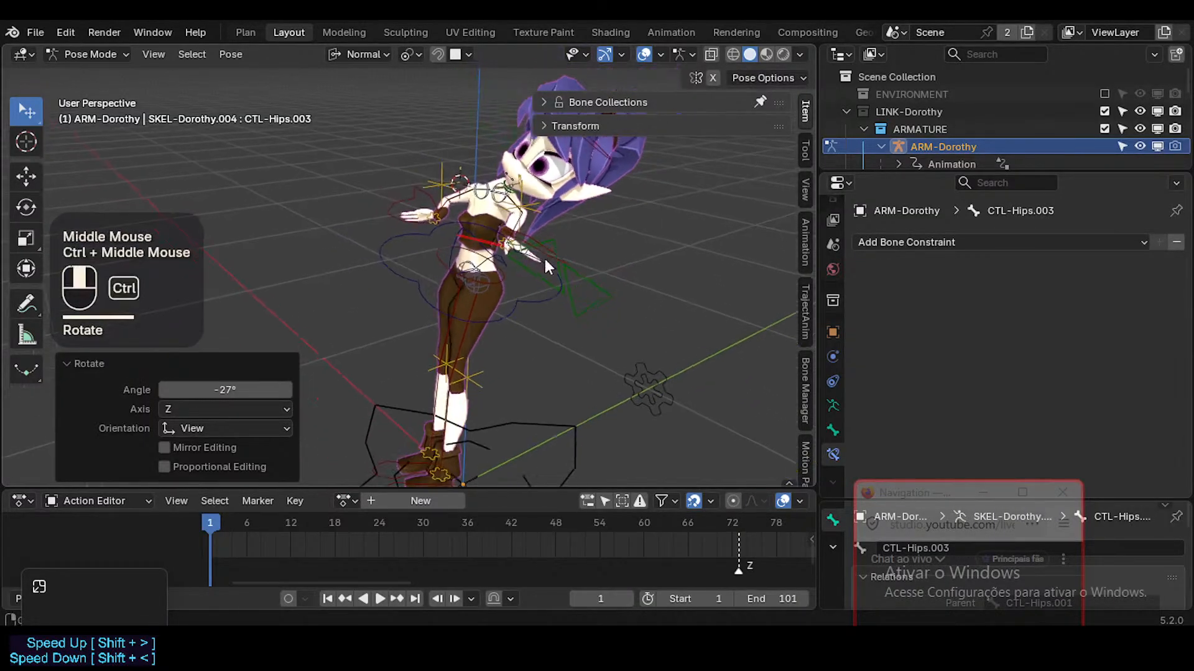
{"action": "scroll", "coordinate": [524, 198], "scroll_direction": "up", "scroll_amount": 2}
{"action": "middle_click_drag", "start_coordinate": [523, 198], "coordinate": [568, 220]}
{"action": "key", "text": "r"}
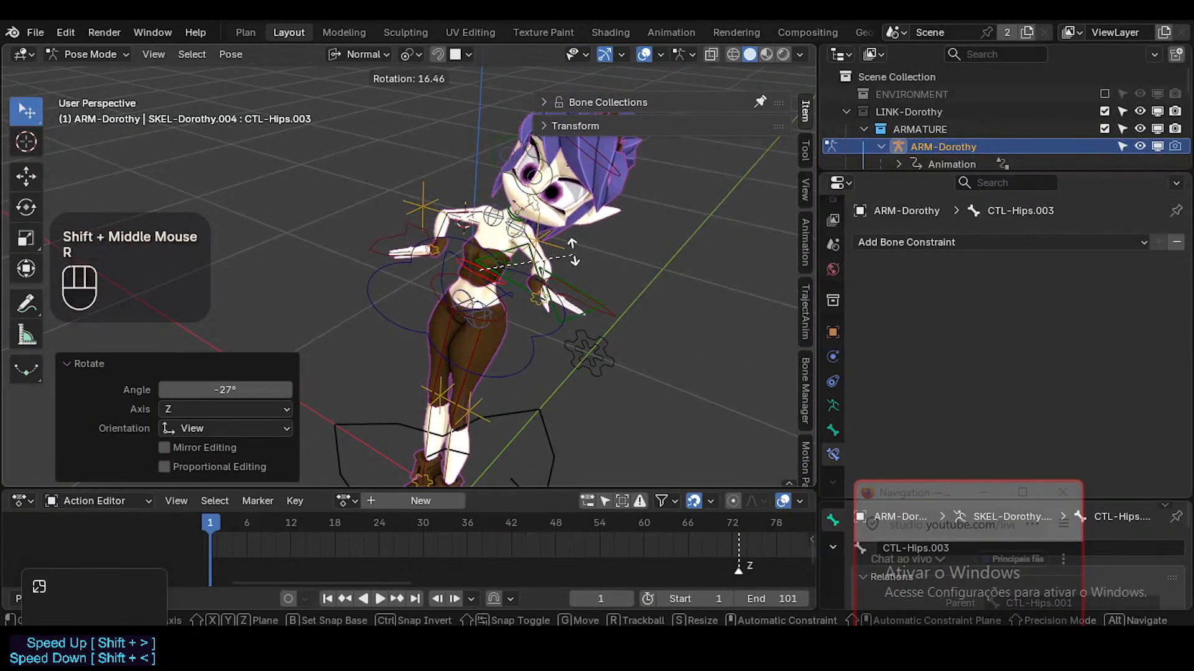
{"action": "left_click", "coordinate": [578, 254]}
Move the CTL-Head bone, rotate it by about -32°, and shift it once more from the side
{"action": "left_click", "coordinate": [607, 164]}
{"action": "key", "text": "g"}
{"action": "left_click", "coordinate": [588, 191]}
{"action": "key", "text": "r"}
{"action": "left_click", "coordinate": [613, 174]}
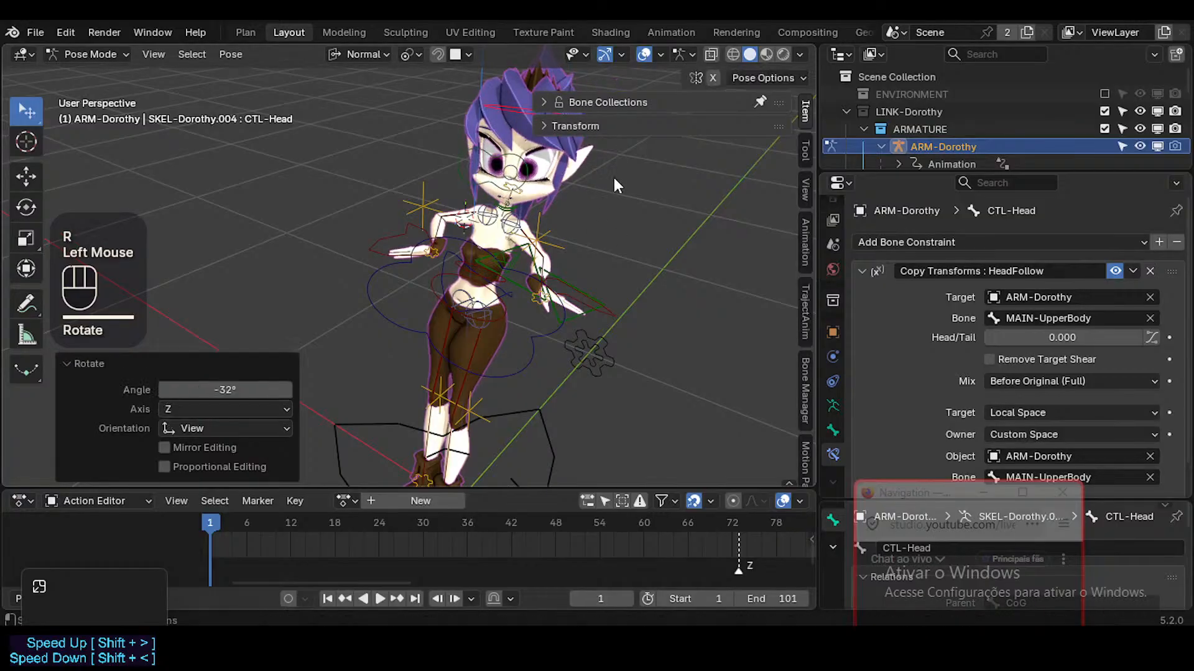
{"action": "middle_click_drag", "start_coordinate": [613, 174], "coordinate": [540, 217]}
{"action": "key", "text": "g"}
{"action": "left_click", "coordinate": [539, 199]}
Move the CTL-Head bone again near the neck, trying temporary snapping during the move
{"action": "scroll", "coordinate": [535, 198], "scroll_direction": "up", "scroll_amount": 4}
{"action": "left_click", "coordinate": [508, 179]}
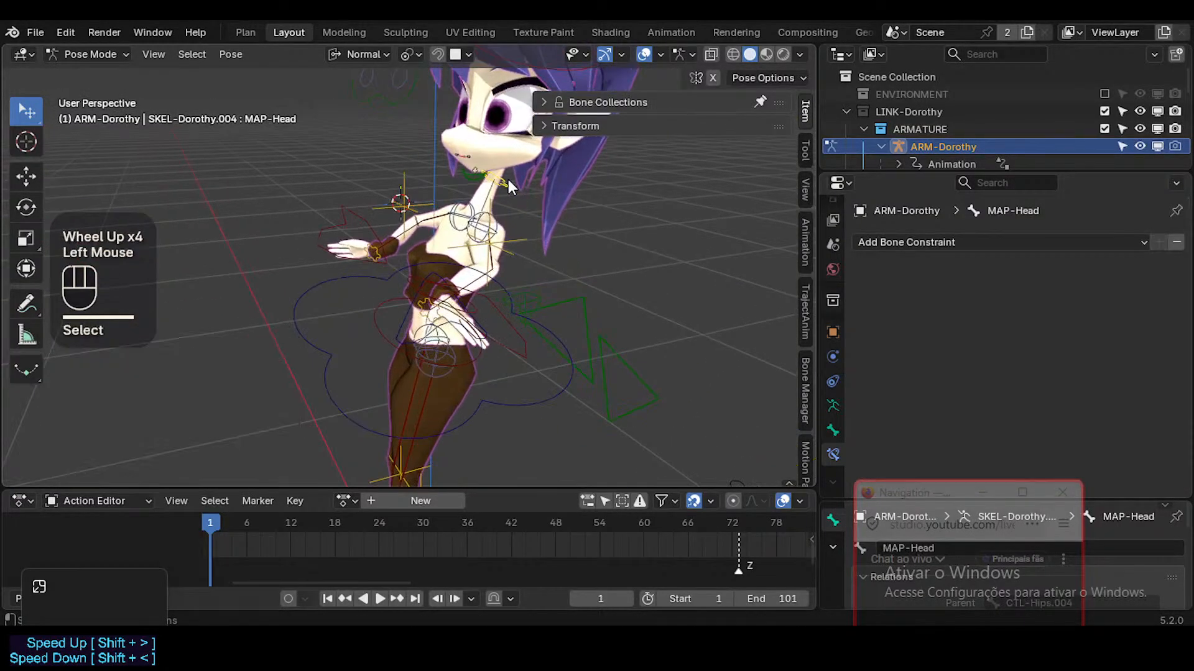
{"action": "middle_click_drag", "start_coordinate": [509, 179], "coordinate": [539, 120], "text": "shift"}
{"action": "left_click", "coordinate": [491, 230]}
{"action": "key", "text": "g"}
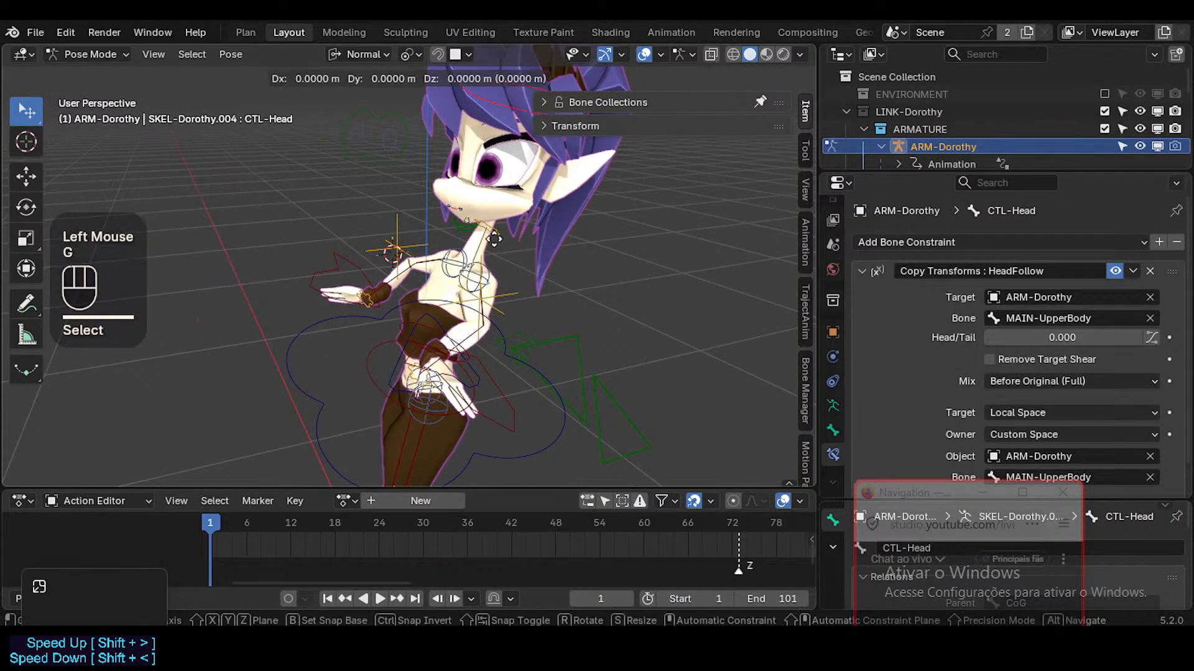
{"action": "left_click", "coordinate": [470, 223], "text": "ctrl"}
{"action": "key", "text": "g"}
{"action": "left_click", "coordinate": [485, 92]}
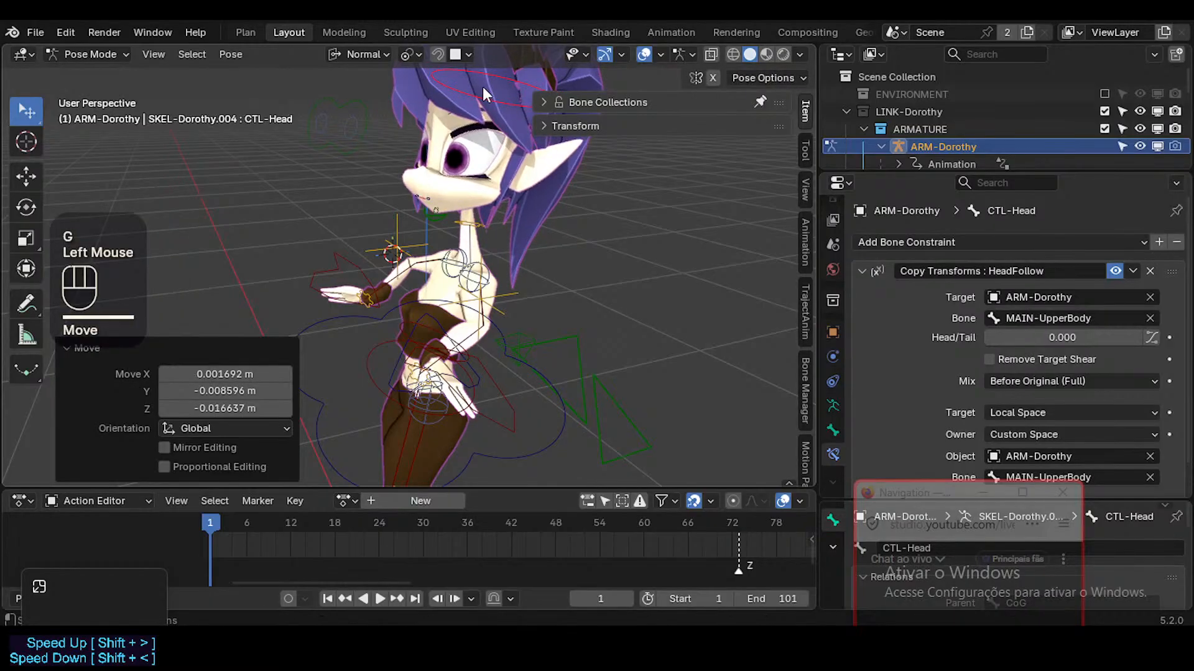
Set the snap target to Vertex and try a snapped move of the CTL-Head bone
{"action": "left_click", "coordinate": [486, 91]}
{"action": "key", "text": "g"}
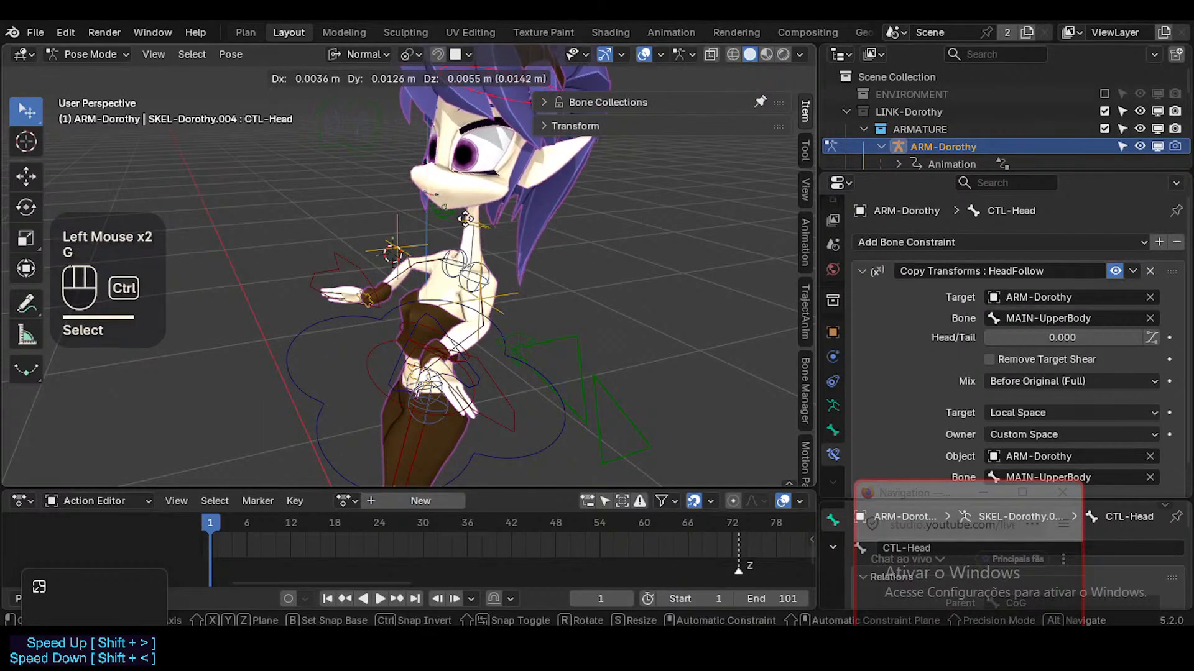
{"action": "key", "text": "Escape"}
{"action": "key", "text": "ctrl+less"}
{"action": "left_click", "coordinate": [478, 266]}
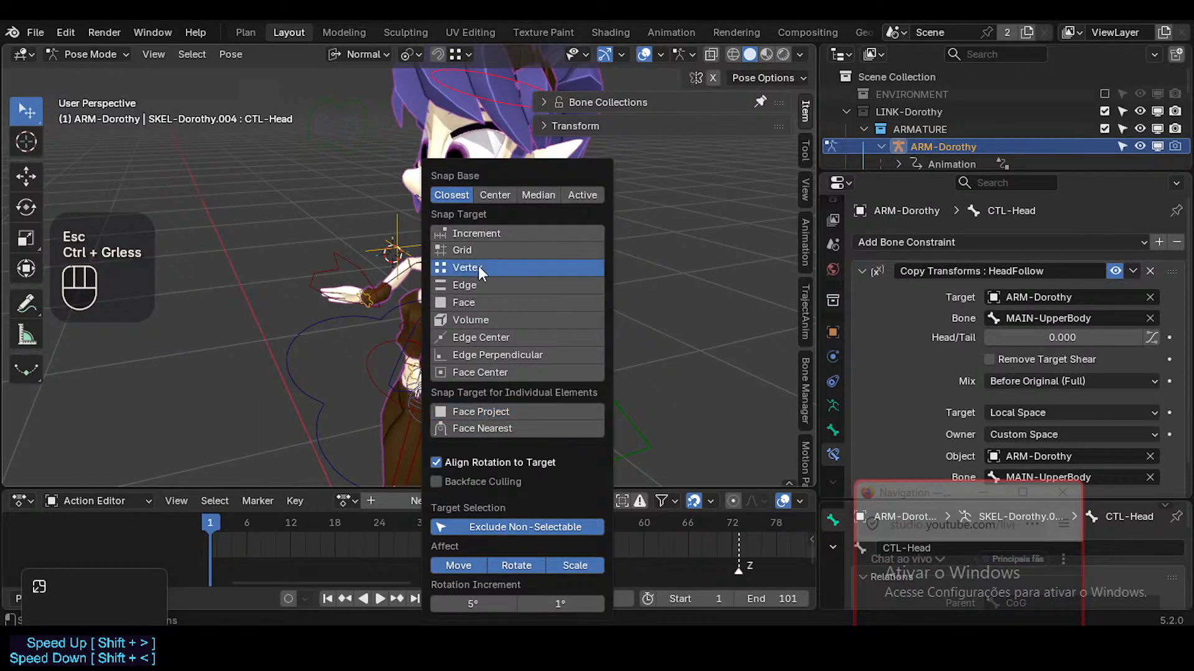
{"action": "key", "text": "g"}
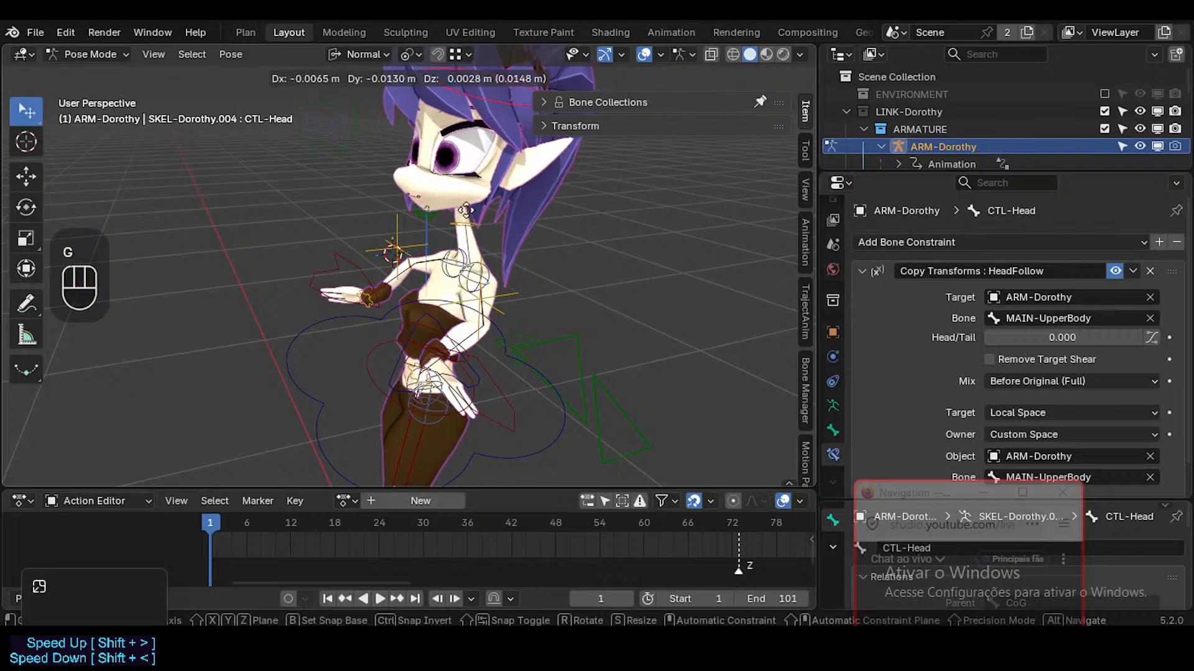
{"action": "key", "text": "Escape"}
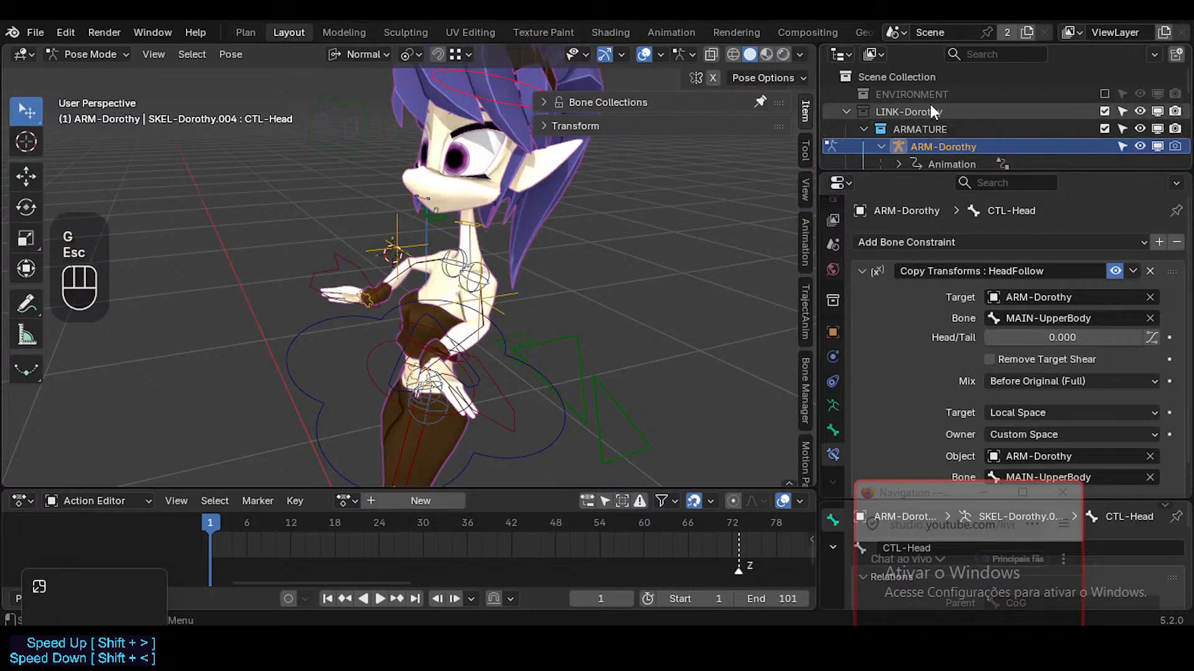
Toggle the MESH collection's selectability and move CTL-Head with snapping by about 0.014 m X, -0.004 m Y and -0.059 m Z
{"action": "scroll", "coordinate": [932, 118], "scroll_direction": "down", "scroll_amount": 2}
{"action": "left_click", "coordinate": [880, 111]}
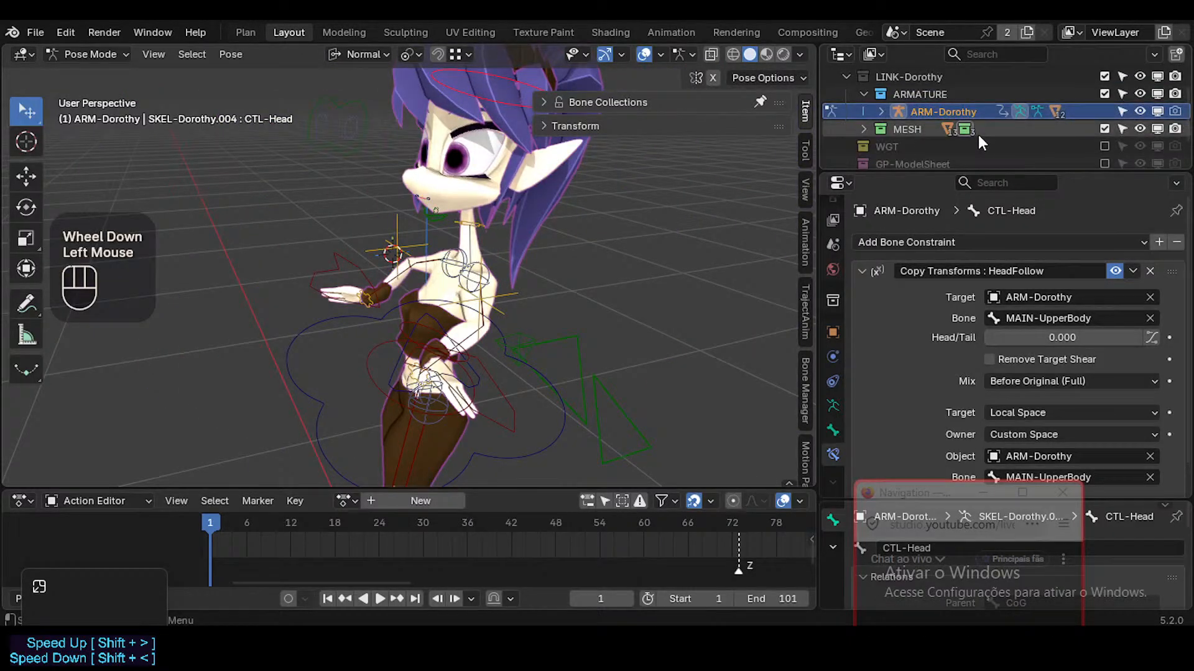
{"action": "left_click", "coordinate": [1126, 128]}
{"action": "key", "text": "g"}
{"action": "left_click", "coordinate": [550, 249], "text": "ctrl"}
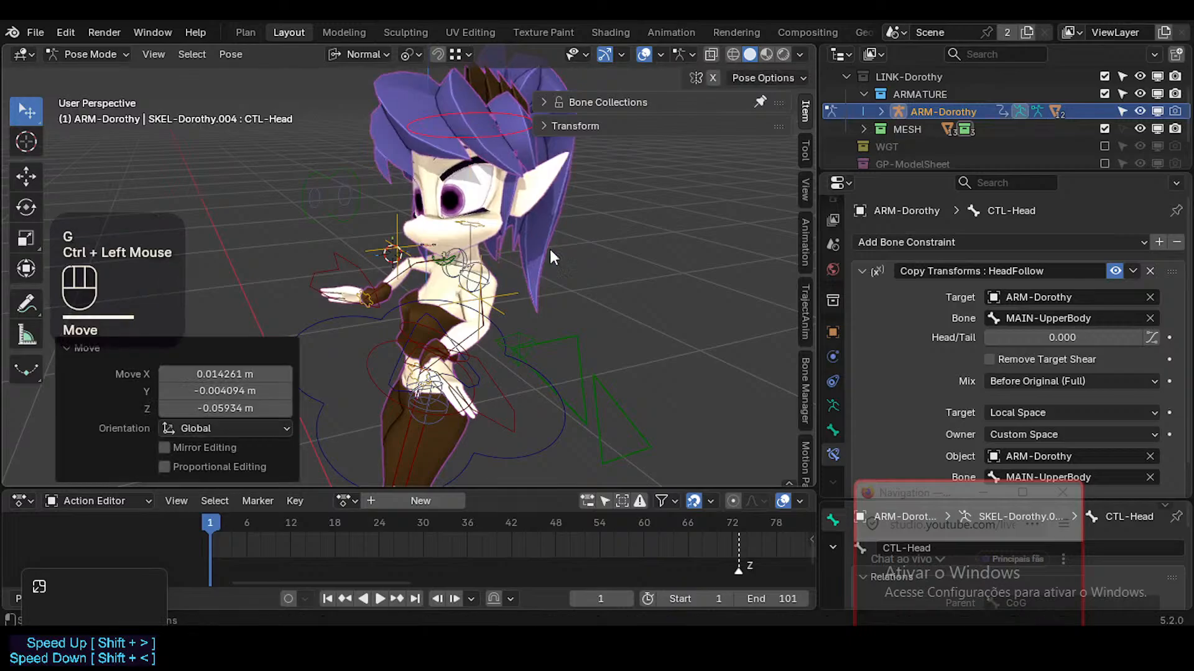
Rotate the CTL-Head bone freely and move it by about -0.014 m X, -0.006 m Y and 0.028 m Z
{"action": "middle_click_drag", "start_coordinate": [550, 247], "coordinate": [513, 247]}
{"action": "key", "text": "r"}
{"action": "left_click", "coordinate": [509, 241]}
{"action": "key", "text": "r"}
{"action": "key", "text": "r"}
{"action": "left_click", "coordinate": [482, 223]}
{"action": "key", "text": "g"}
{"action": "left_click", "coordinate": [474, 216]}
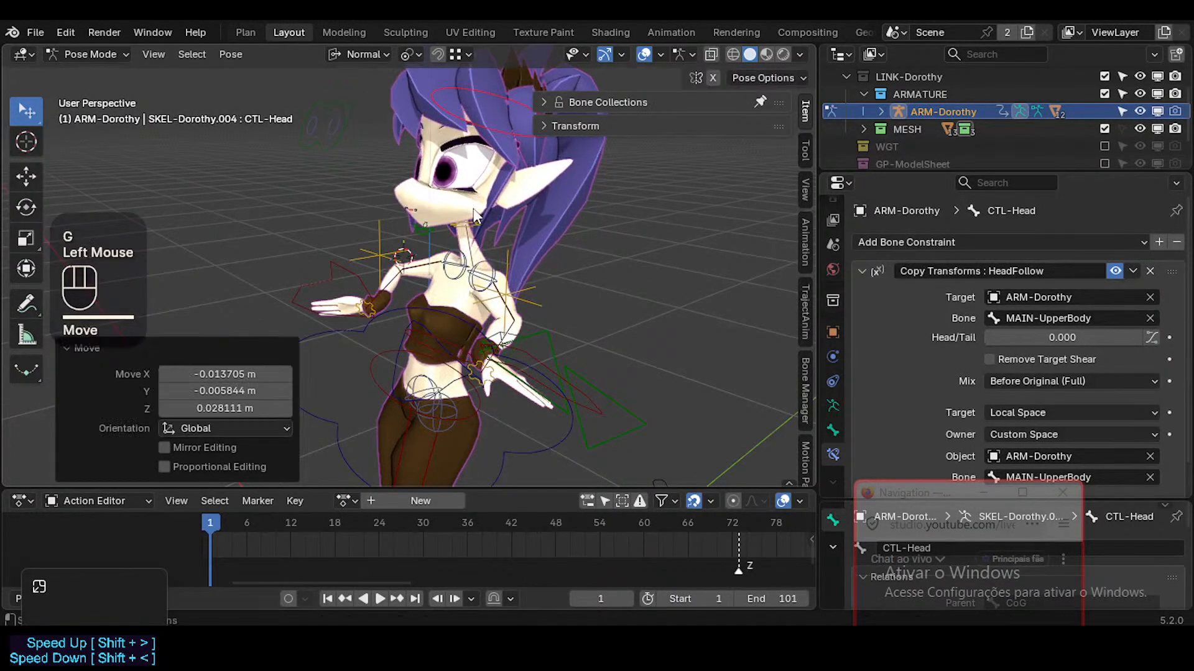
Move CTL-Head with snapping by about -0.029 m in Z and rotate it by about 30.4° in the side view
{"action": "key", "text": "g"}
{"action": "left_click", "coordinate": [479, 219], "text": "ctrl"}
{"action": "middle_click_drag", "start_coordinate": [480, 219], "coordinate": [519, 215]}
{"action": "key", "text": "r"}
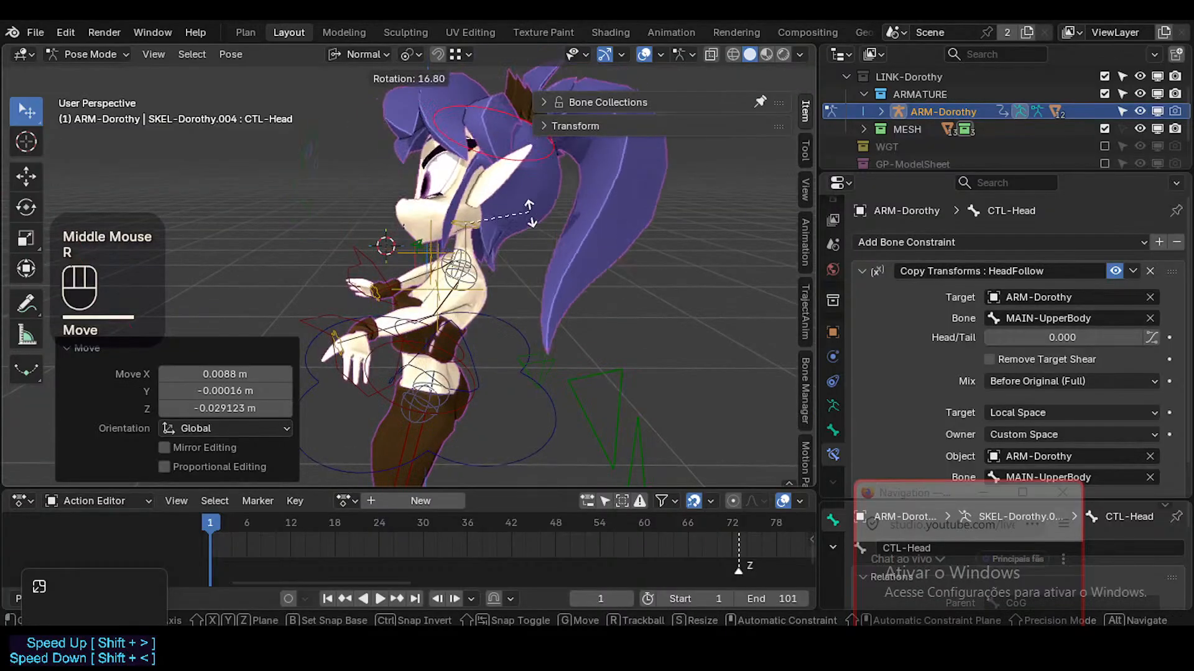
{"action": "left_click", "coordinate": [525, 200]}
Check the snapping options and reposition CTL-Head, ending with a snapped move of about -0.053 m in Z
{"action": "left_click", "coordinate": [470, 55]}
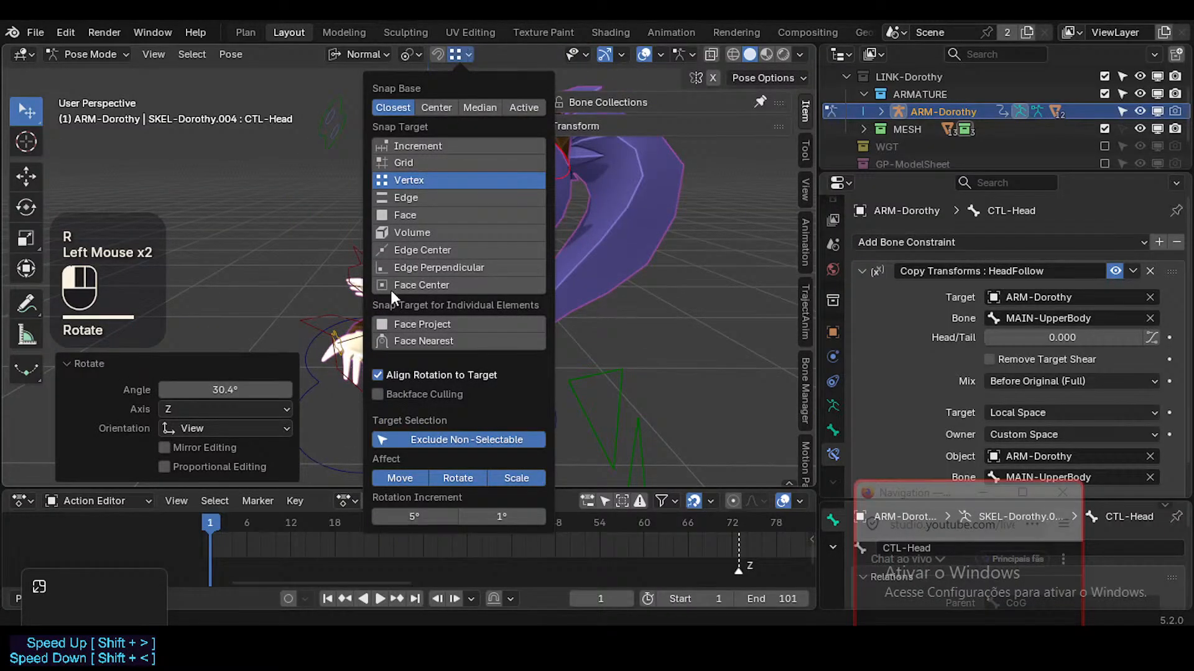
{"action": "key", "text": "g"}
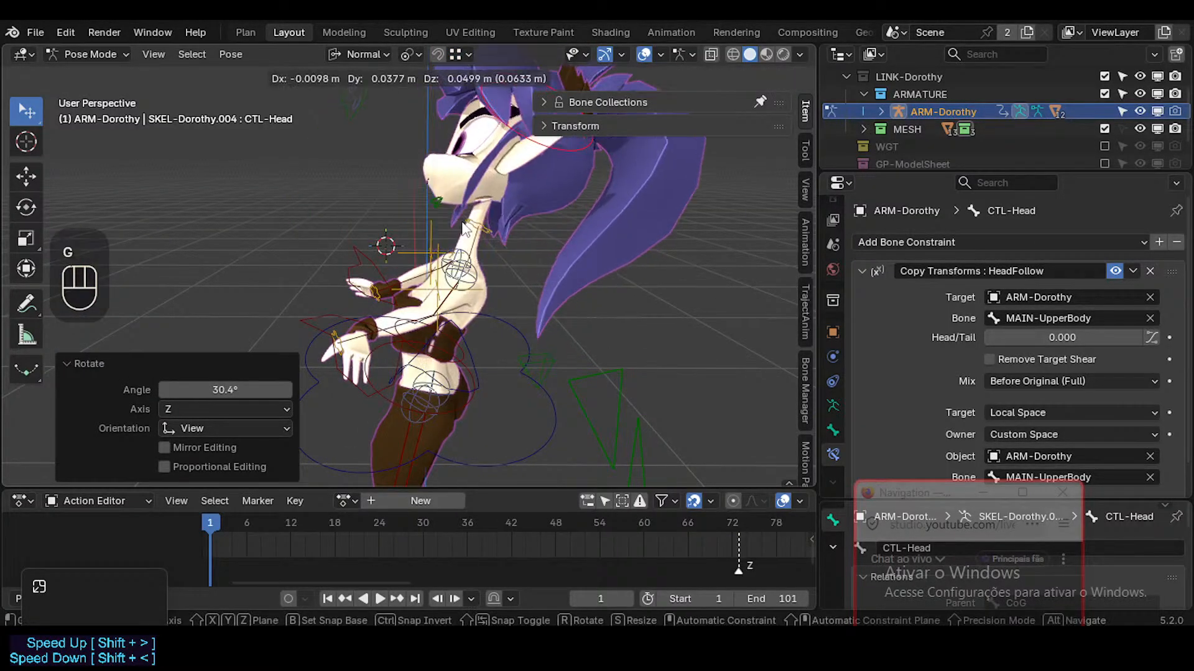
{"action": "left_click", "coordinate": [462, 228]}
{"action": "key", "text": "g"}
{"action": "left_click", "coordinate": [514, 223], "text": "ctrl"}
Turn the CTL-Head bone with a trackball rotation and rotate it by about 35.6° in the view plane
{"action": "middle_click_drag", "start_coordinate": [514, 222], "coordinate": [450, 221]}
{"action": "key", "text": "r"}
{"action": "key", "text": "r"}
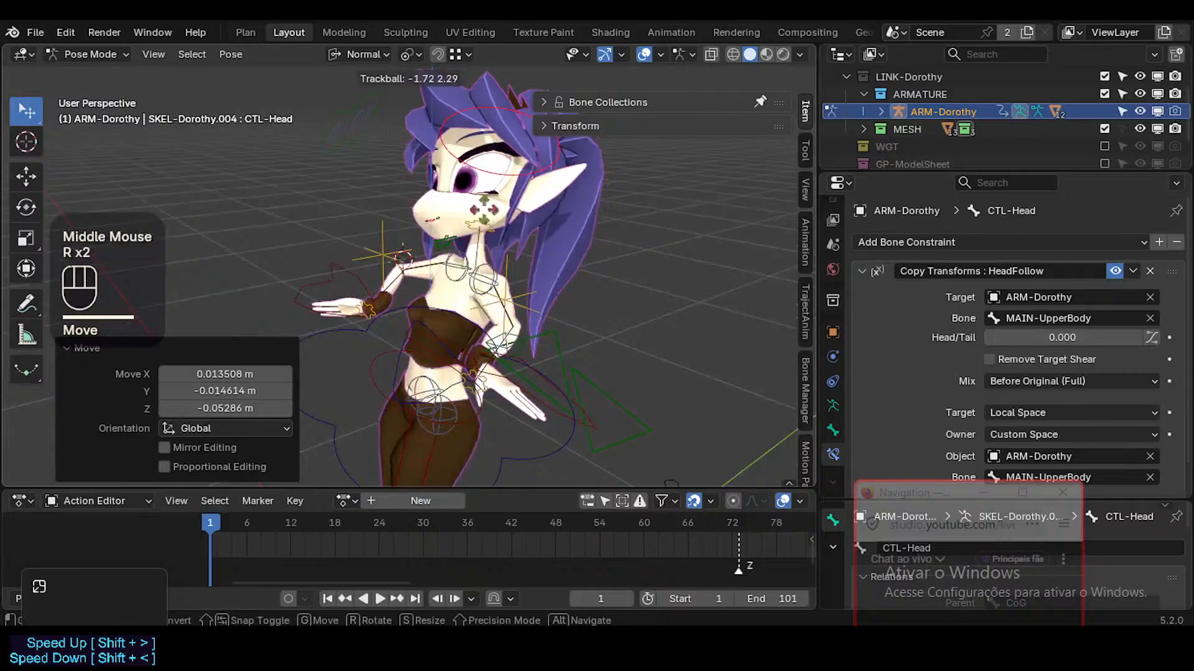
{"action": "left_click", "coordinate": [547, 230]}
{"action": "middle_click_drag", "start_coordinate": [547, 230], "coordinate": [561, 237]}
{"action": "key", "text": "r"}
{"action": "left_click", "coordinate": [554, 271]}
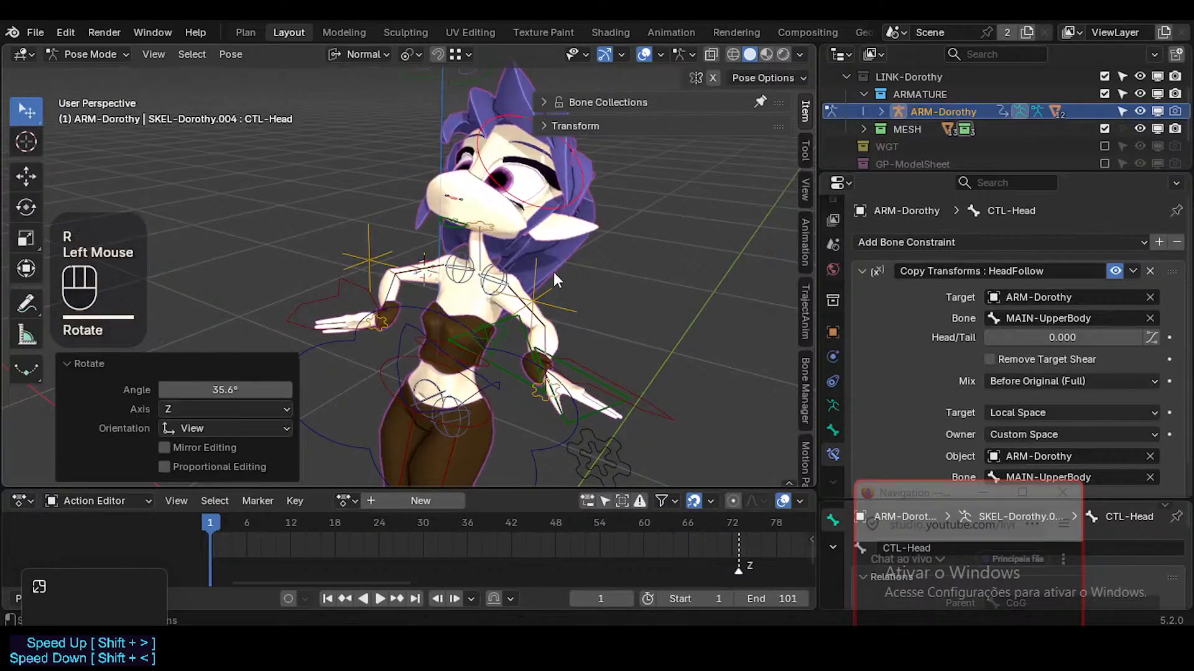
Move CTL-Head by about 0.027 m X, 0.014 m Y and -0.015 m Z, shift it slightly, and rotate it by about -27.3°
{"action": "key", "text": "g"}
{"action": "left_click", "coordinate": [565, 261]}
{"action": "key", "text": "g"}
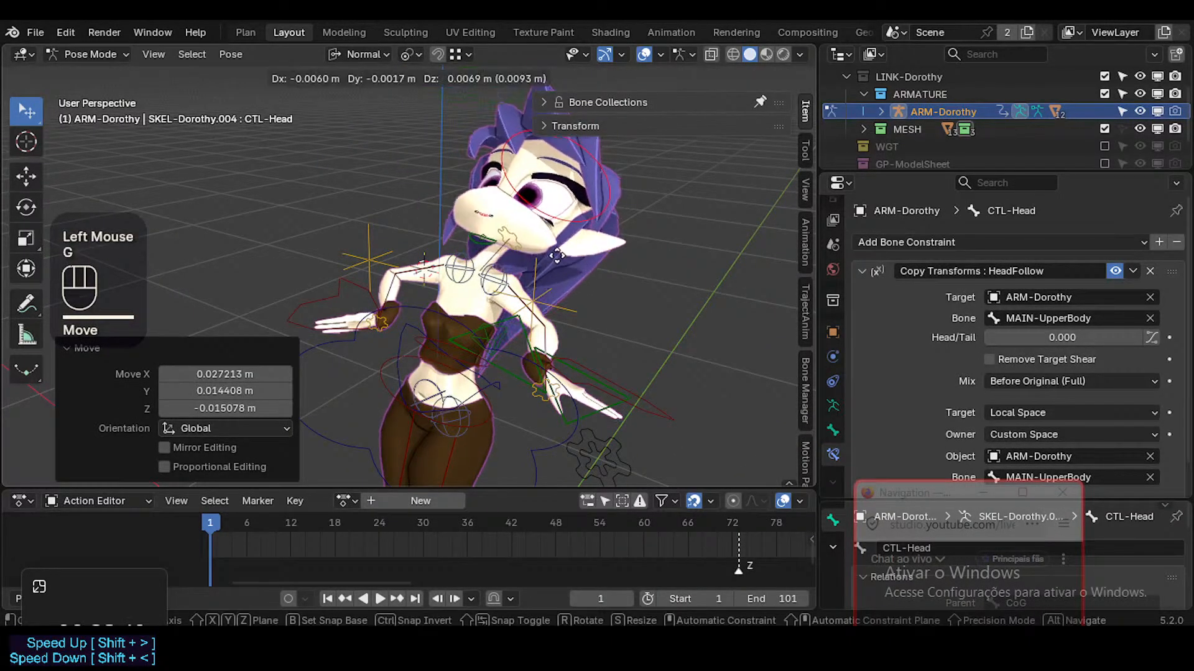
{"action": "left_click", "coordinate": [556, 255]}
{"action": "left_click", "coordinate": [554, 239]}
{"action": "key", "text": "r"}
{"action": "left_click", "coordinate": [529, 244]}
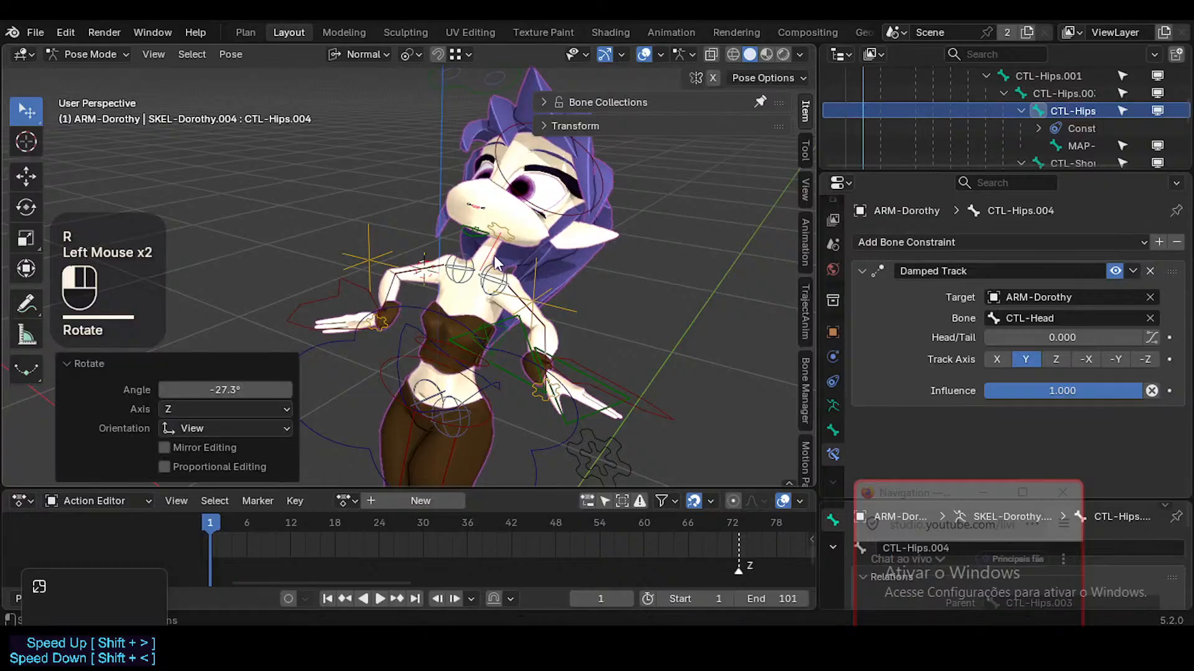
Rotate the neck bone CTL-Hips.004 by about -15.9° and rotate the torso bone CTL-Hips.003 slightly
{"action": "key", "text": "r"}
{"action": "left_click", "coordinate": [561, 227]}
{"action": "middle_click_drag", "start_coordinate": [561, 228], "coordinate": [502, 283]}
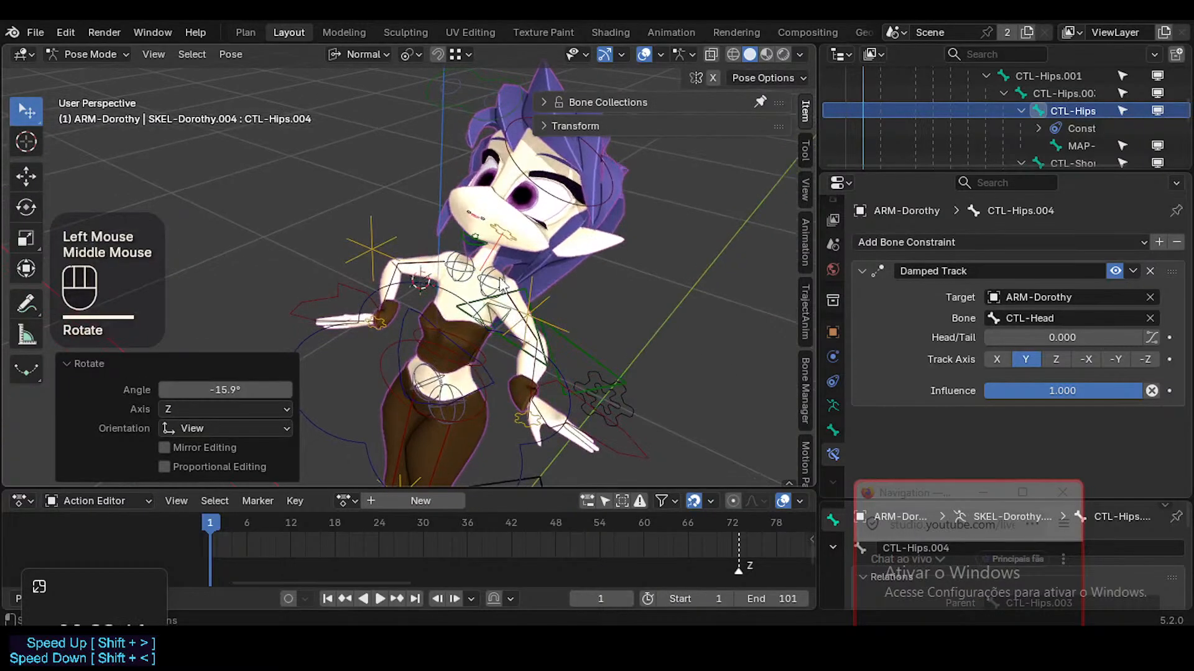
{"action": "left_click", "coordinate": [463, 309]}
{"action": "left_click", "coordinate": [454, 338]}
{"action": "left_click", "coordinate": [495, 323]}
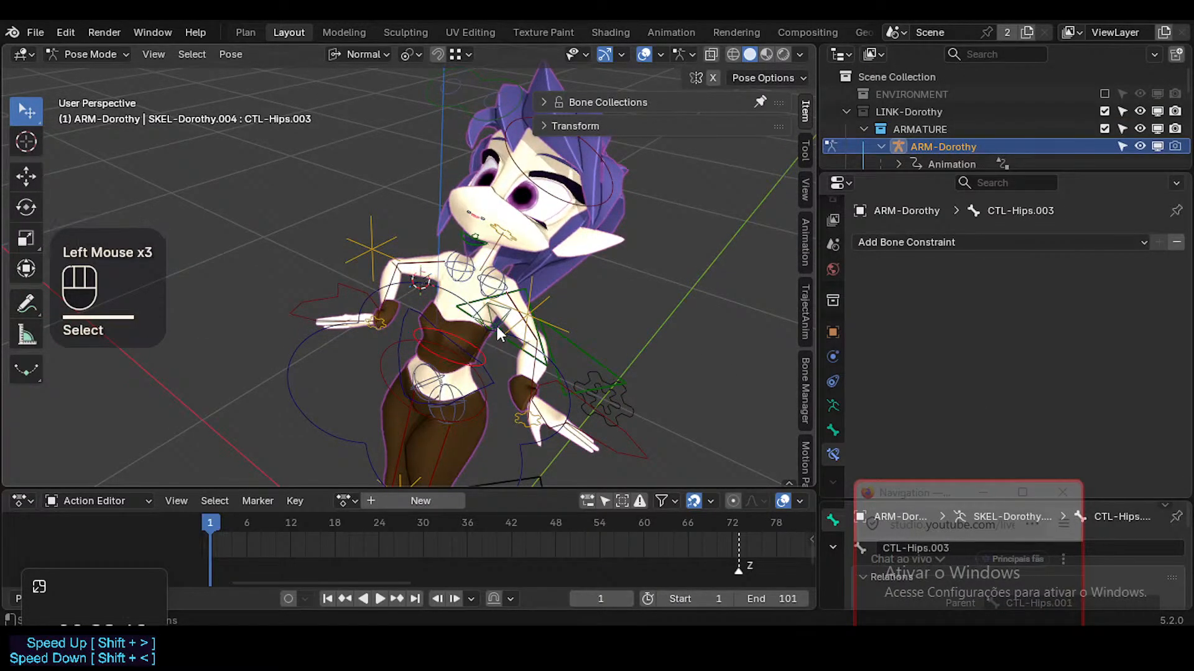
{"action": "key", "text": "r"}
{"action": "left_click", "coordinate": [491, 297]}
Select CTL-Head with CTL-Hips.004, move them by about 0.032 m X, 0.016 m Y and -0.015 m Z, and rotate them together
{"action": "left_click", "coordinate": [501, 251]}
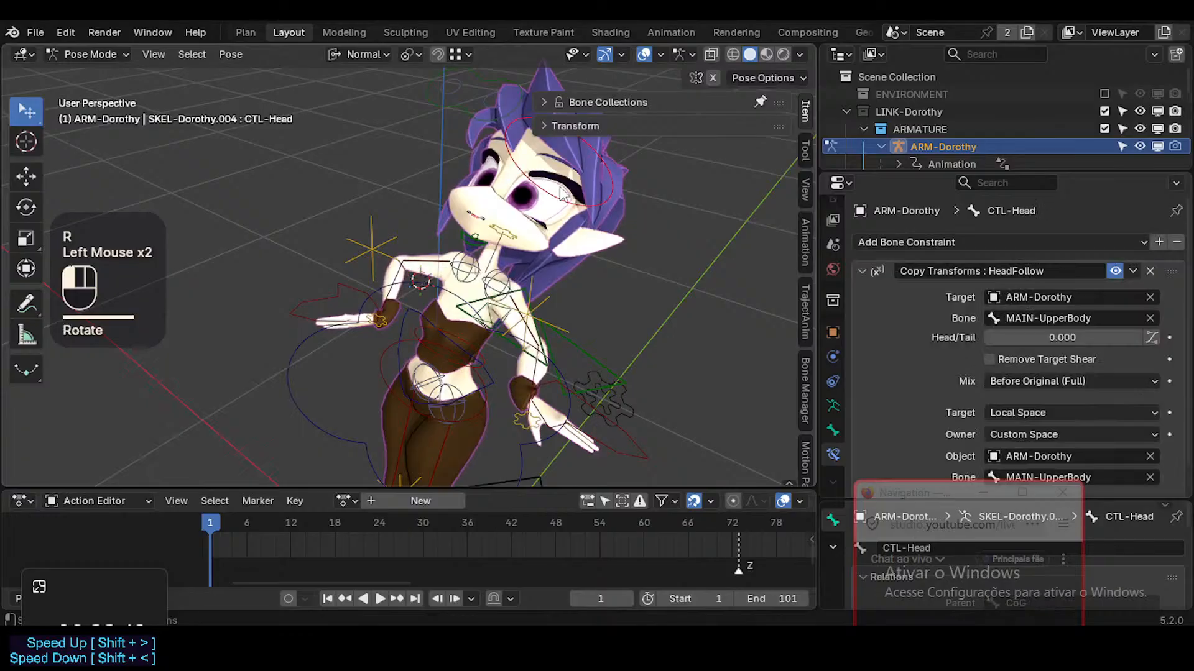
{"action": "left_click", "coordinate": [499, 248], "text": "shift"}
{"action": "key", "text": "g"}
{"action": "left_click", "coordinate": [612, 214]}
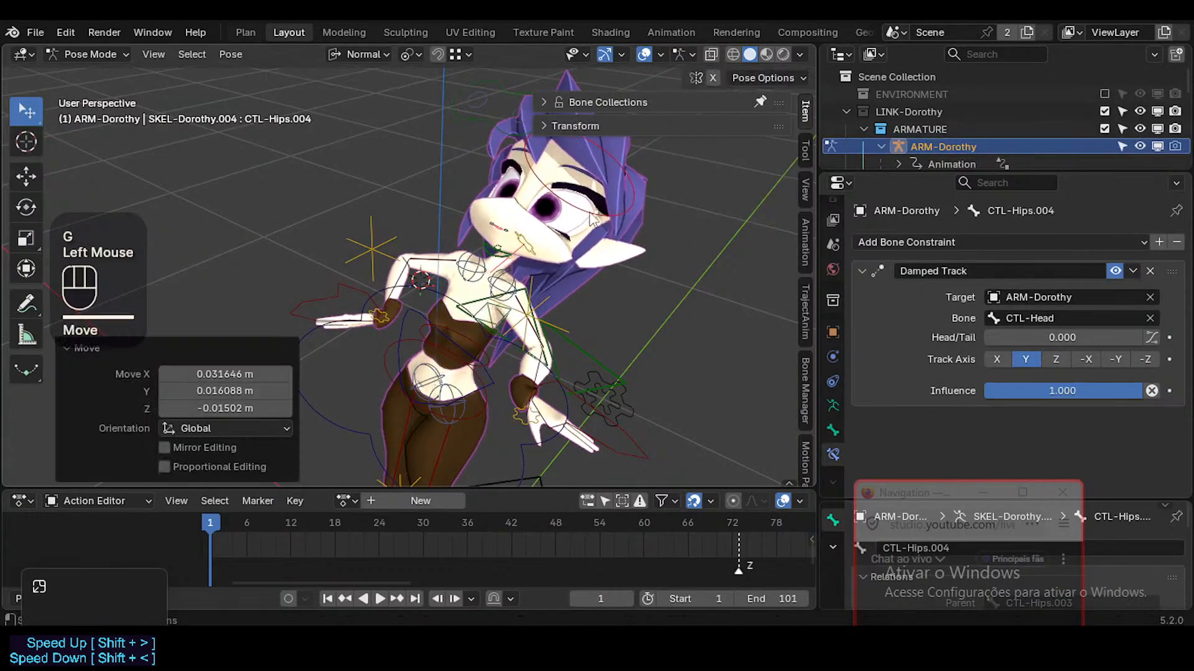
{"action": "key", "text": "r"}
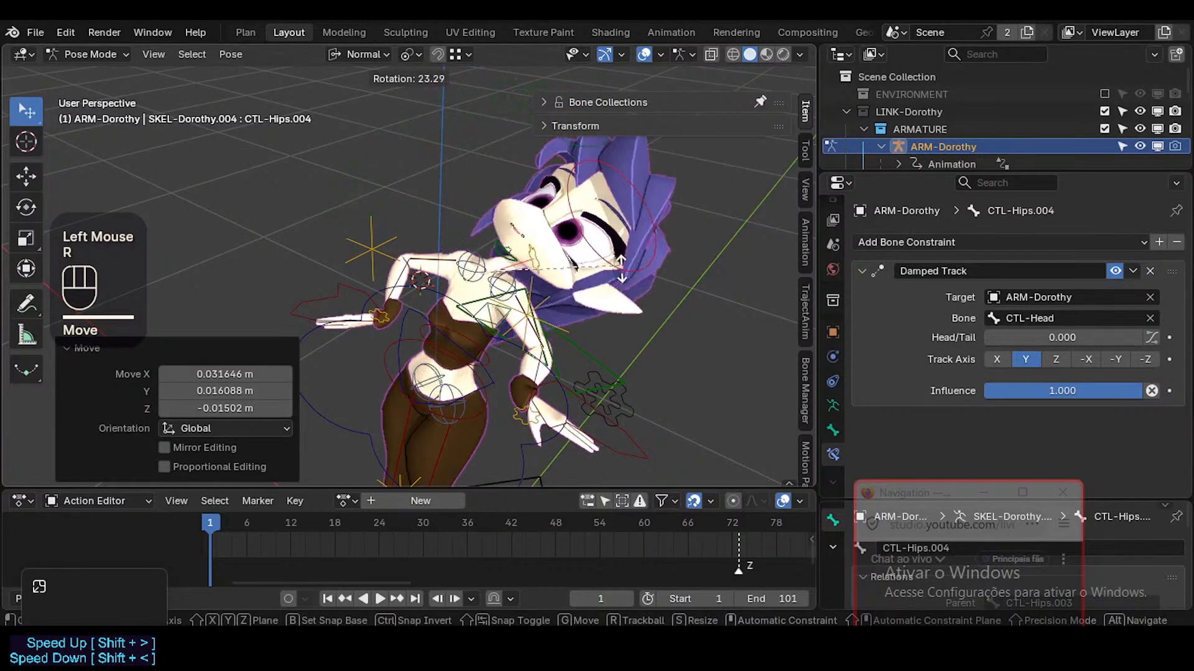
{"action": "left_click", "coordinate": [654, 287]}
Select CTL-Head alone and trackball-rotate it repeatedly, finishing with a rotation of about 28.1°
{"action": "middle_click", "coordinate": [651, 235]}
{"action": "left_click", "coordinate": [650, 235]}
{"action": "key", "text": "r"}
{"action": "key", "text": "r"}
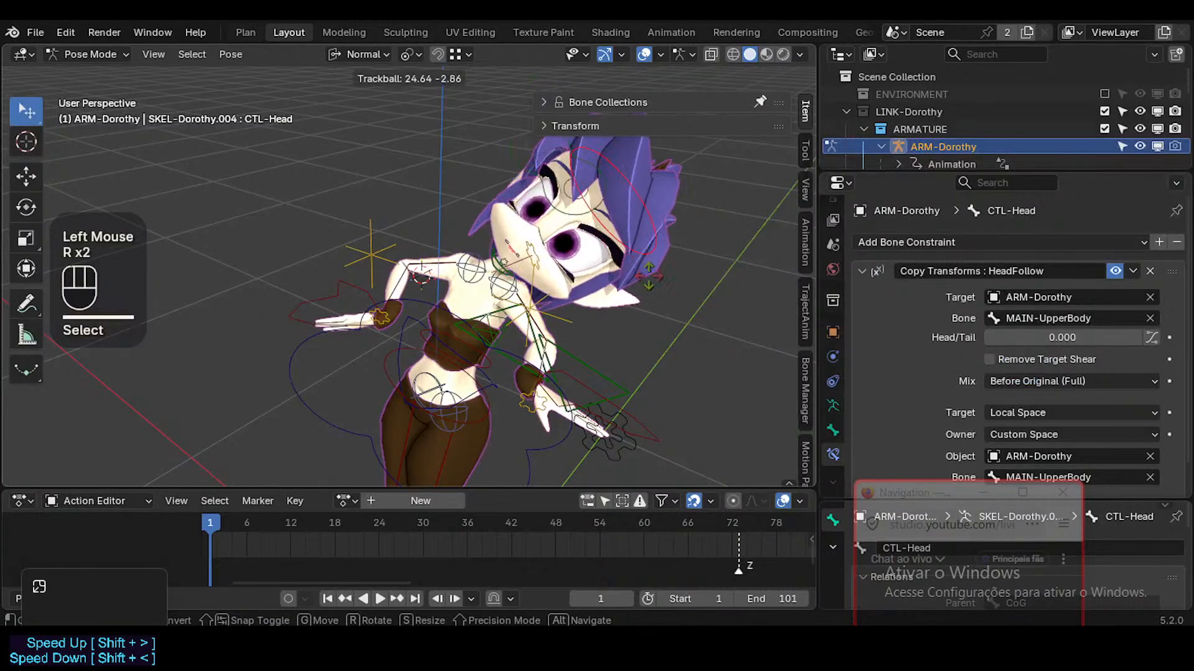
{"action": "left_click", "coordinate": [671, 274]}
{"action": "key", "text": "r"}
{"action": "key", "text": "r"}
{"action": "middle_click_drag", "start_coordinate": [680, 289], "coordinate": [719, 305]}
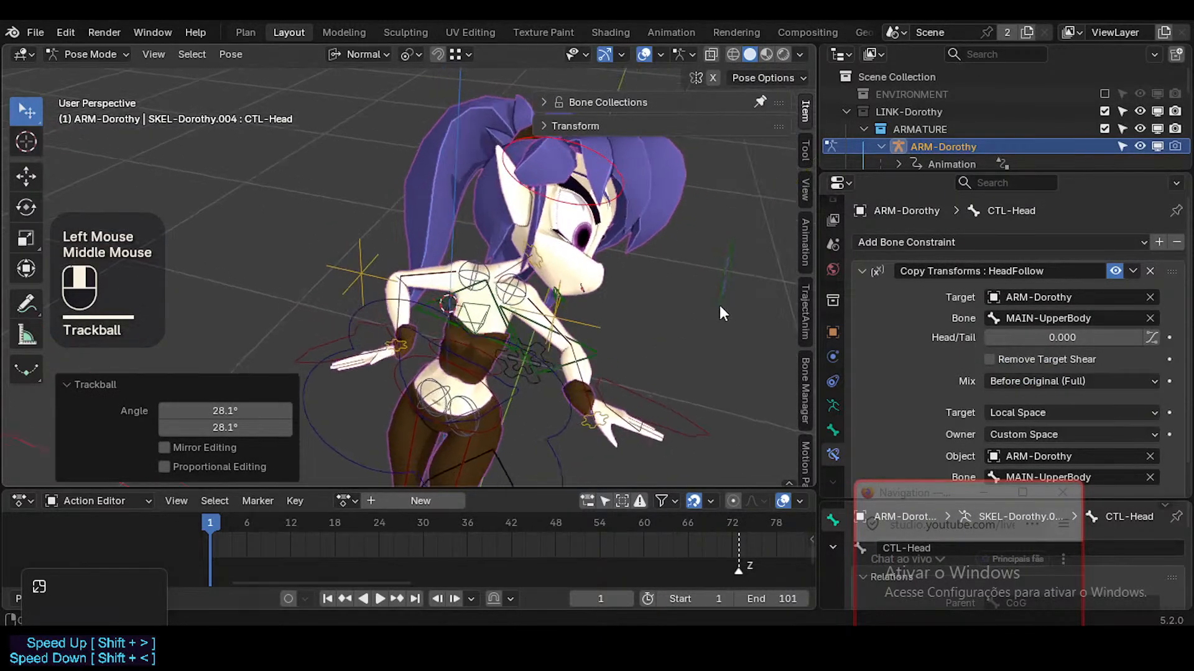
Move CTL-Head by about -0.013 m X, 0.009 m Y and 0.021 m Z, and move it again from the side
{"action": "key", "text": "g"}
{"action": "left_click", "coordinate": [629, 268]}
{"action": "middle_click_drag", "start_coordinate": [628, 268], "coordinate": [592, 229]}
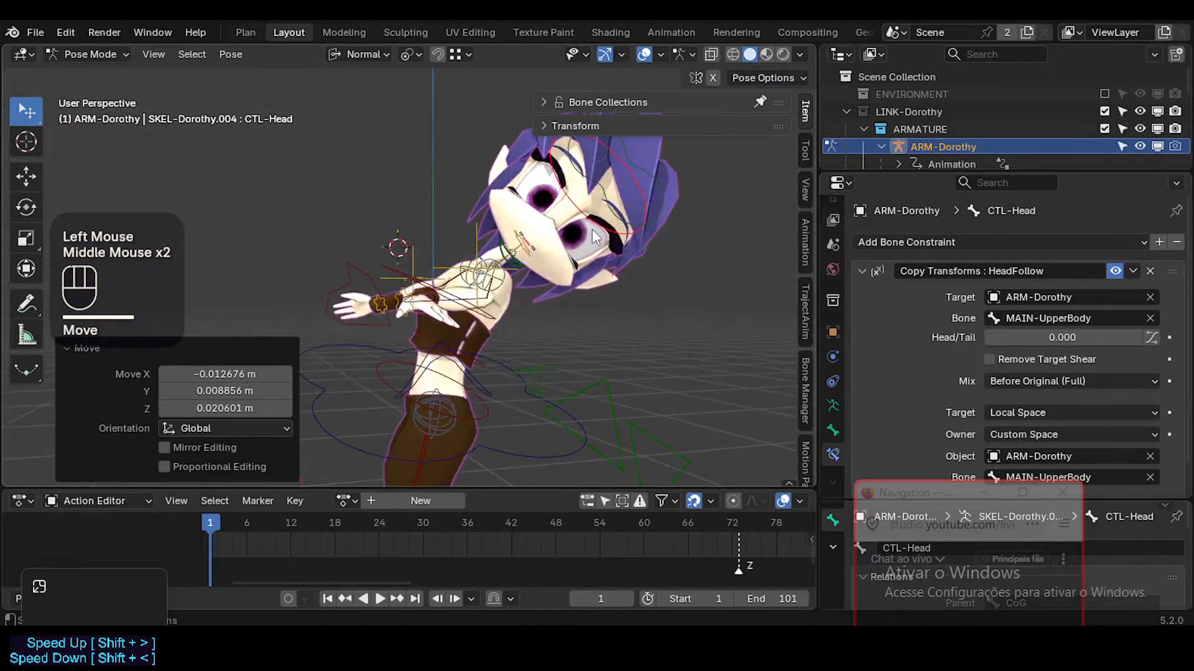
{"action": "key", "text": "g"}
{"action": "left_click", "coordinate": [485, 223]}
Select CTL-Hand.L with CTL-ForeArm.L, move them by about -0.017 m X, 0.028 m Y and 0.018 m Z, and rotate them
{"action": "scroll", "coordinate": [485, 223], "scroll_direction": "down", "scroll_amount": 1}
{"action": "middle_click_drag", "start_coordinate": [485, 223], "coordinate": [328, 283]}
{"action": "left_click", "coordinate": [328, 286]}
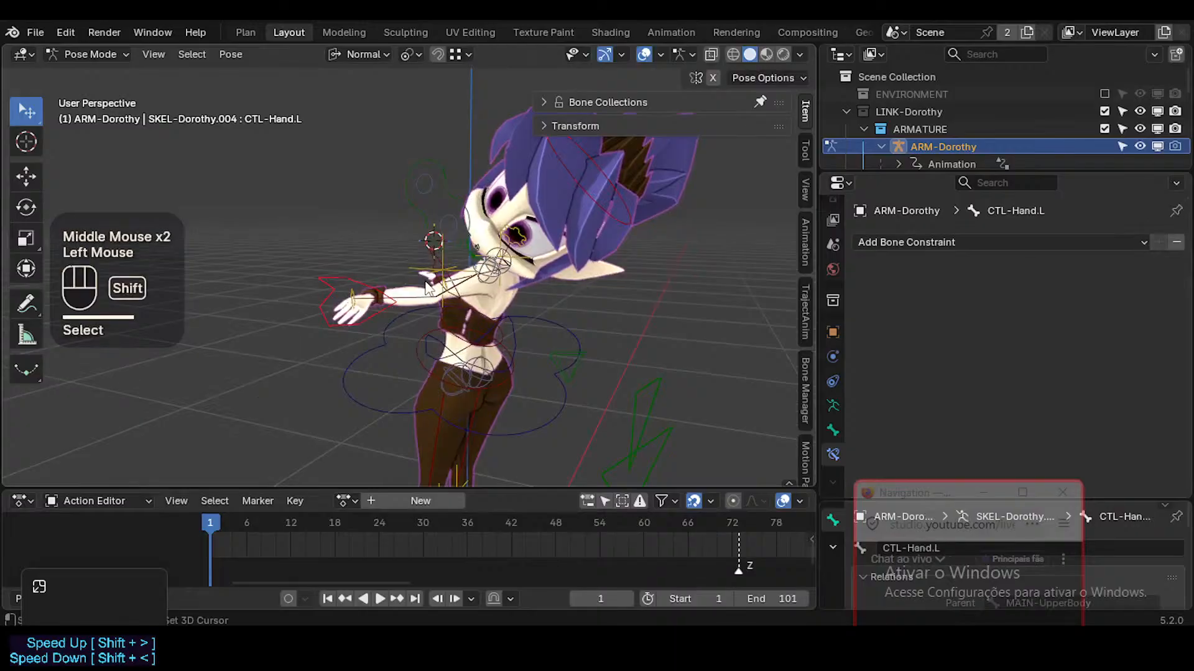
{"action": "left_click", "coordinate": [382, 296], "text": "shift"}
{"action": "key", "text": "g"}
{"action": "left_click", "coordinate": [403, 320]}
{"action": "middle_click", "coordinate": [403, 320]}
{"action": "middle_click_drag", "start_coordinate": [403, 320], "coordinate": [373, 318]}
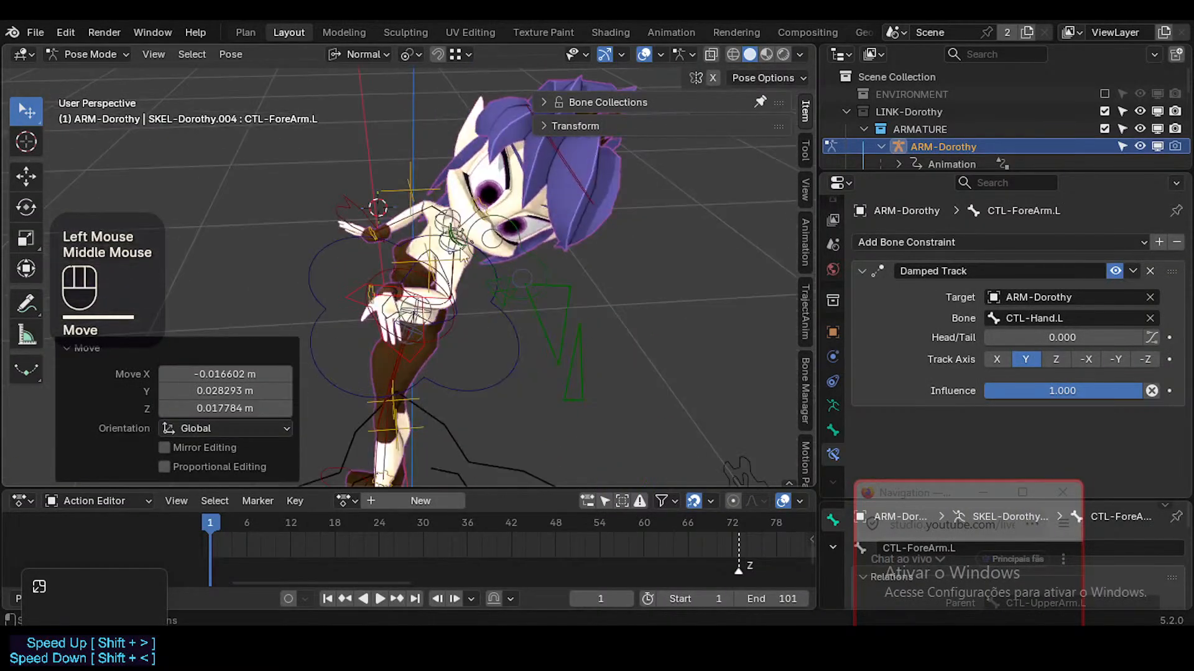
{"action": "key", "text": "r"}
{"action": "left_click", "coordinate": [357, 318]}
{"action": "left_click", "coordinate": [357, 317]}
{"action": "key", "text": "r"}
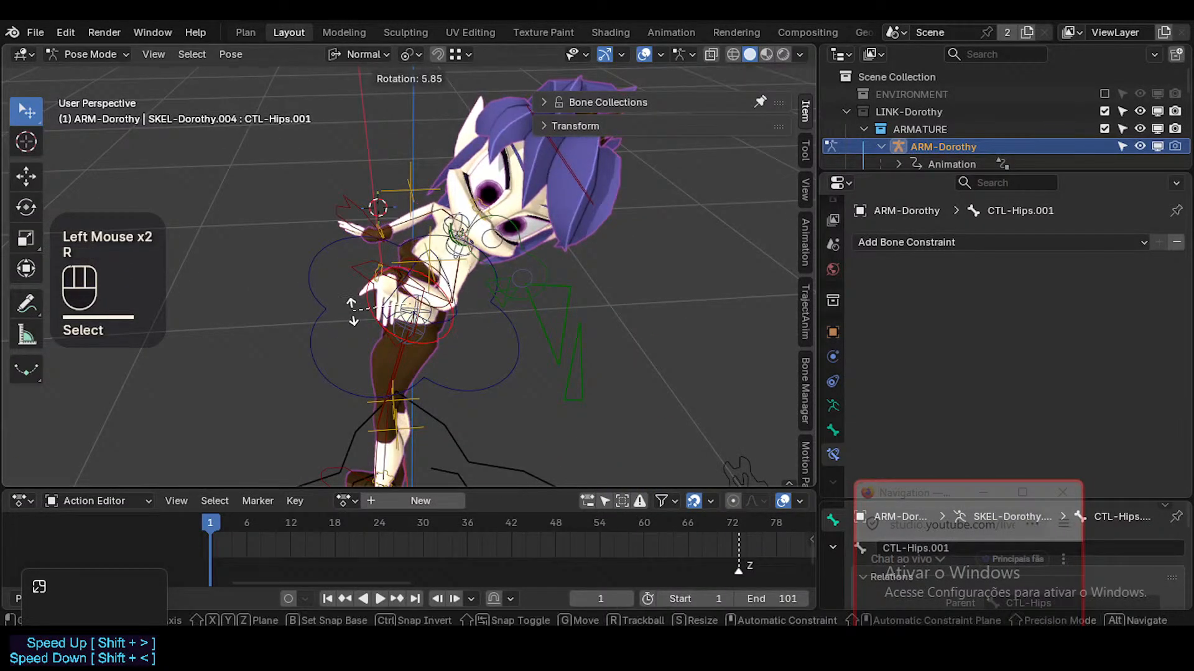
{"action": "key", "text": "Escape"}
Select CTL-Hand.L alone and rotate it, finishing with a trackball rotation of the hand
{"action": "left_click", "coordinate": [348, 272]}
{"action": "key", "text": "r"}
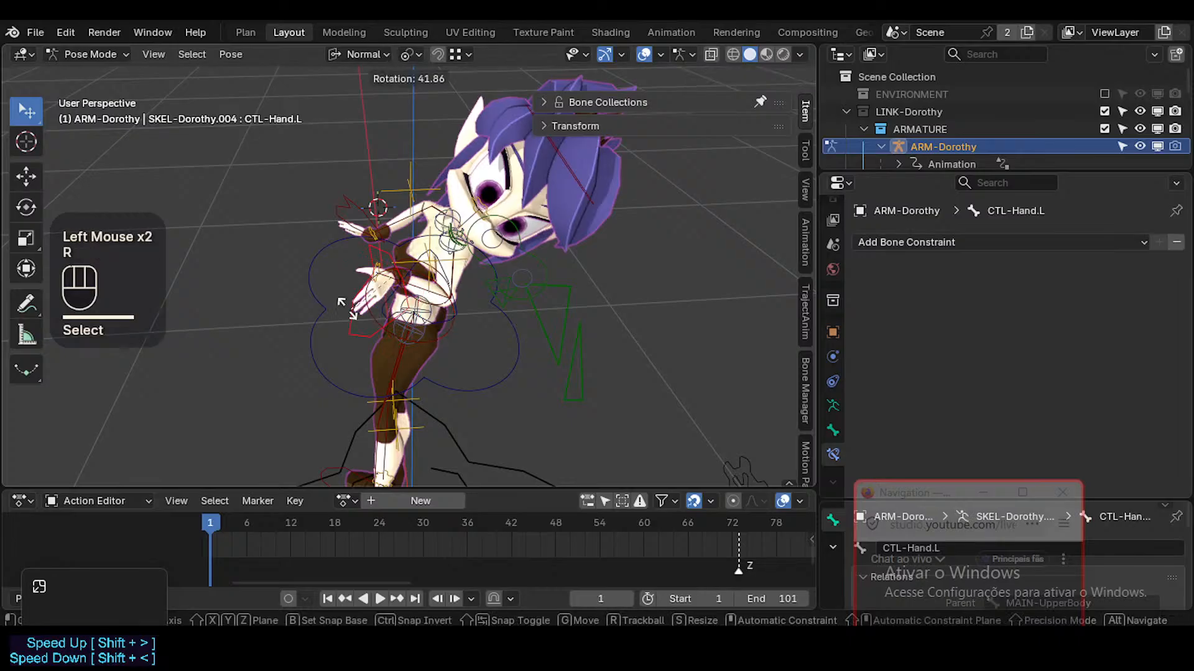
{"action": "left_click", "coordinate": [332, 284]}
{"action": "key", "text": "r"}
{"action": "key", "text": "r"}
{"action": "left_click", "coordinate": [344, 216]}
Rotate the hip control CTL-Hips from a front-side view of the character
{"action": "middle_click_drag", "start_coordinate": [354, 230], "coordinate": [466, 358]}
{"action": "left_click", "coordinate": [394, 382]}
{"action": "middle_click_drag", "start_coordinate": [466, 357], "coordinate": [459, 364], "text": "shift"}
{"action": "key", "text": "r"}
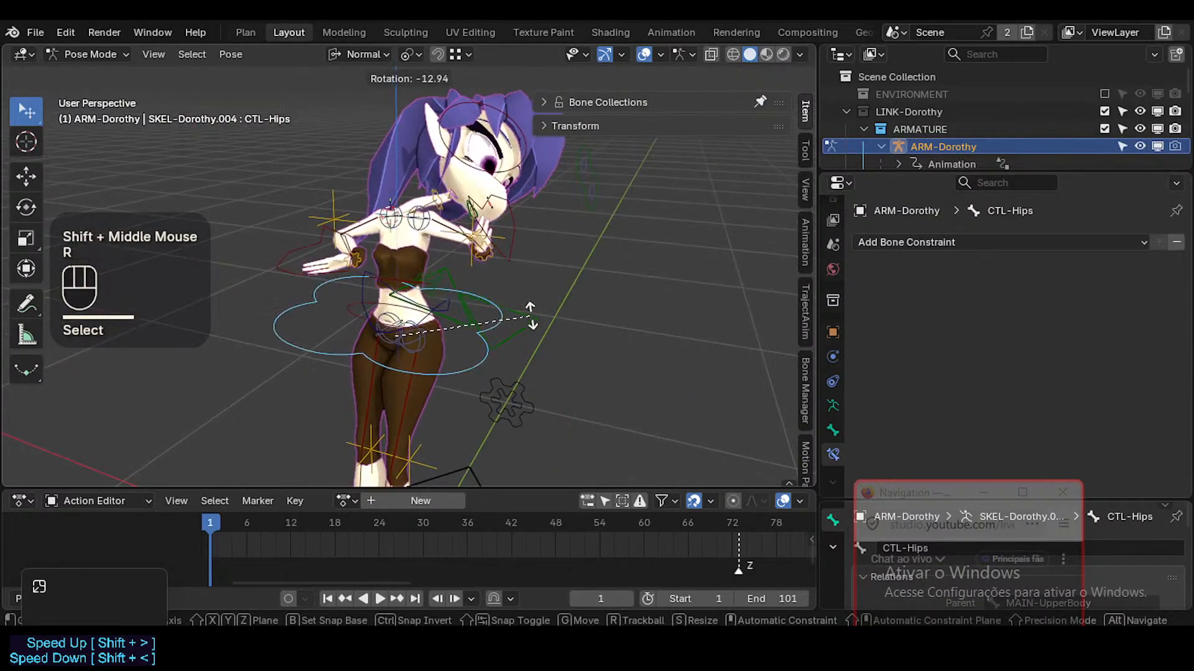
{"action": "left_click", "coordinate": [511, 207]}
Move CTL-Head twice, and trackball-rotate it by about 6.3° and -49.8°
{"action": "left_click", "coordinate": [471, 120]}
{"action": "key", "text": "g"}
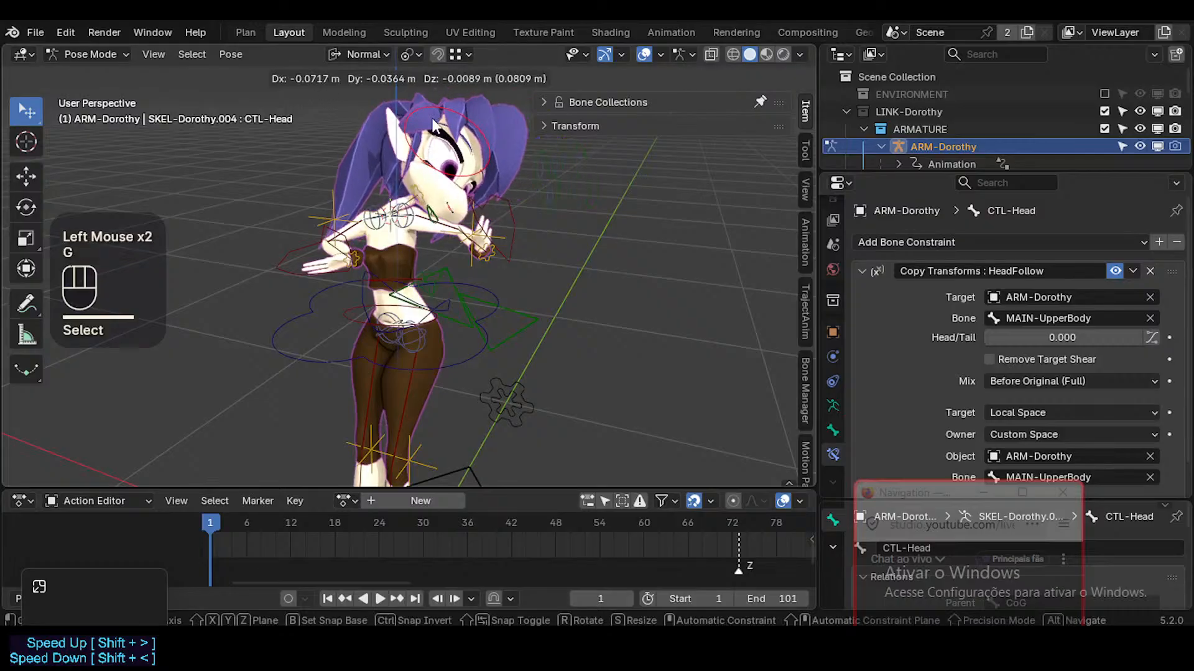
{"action": "left_click", "coordinate": [426, 180]}
{"action": "key", "text": "g"}
{"action": "left_click", "coordinate": [410, 182], "text": "ctrl"}
{"action": "middle_click_drag", "start_coordinate": [505, 256], "coordinate": [536, 281]}
{"action": "key", "text": "r"}
{"action": "key", "text": "r"}
{"action": "left_click", "coordinate": [412, 197]}
Move CTL-Head, rotate it, and move it again to refine the head pose above the torso
{"action": "key", "text": "g"}
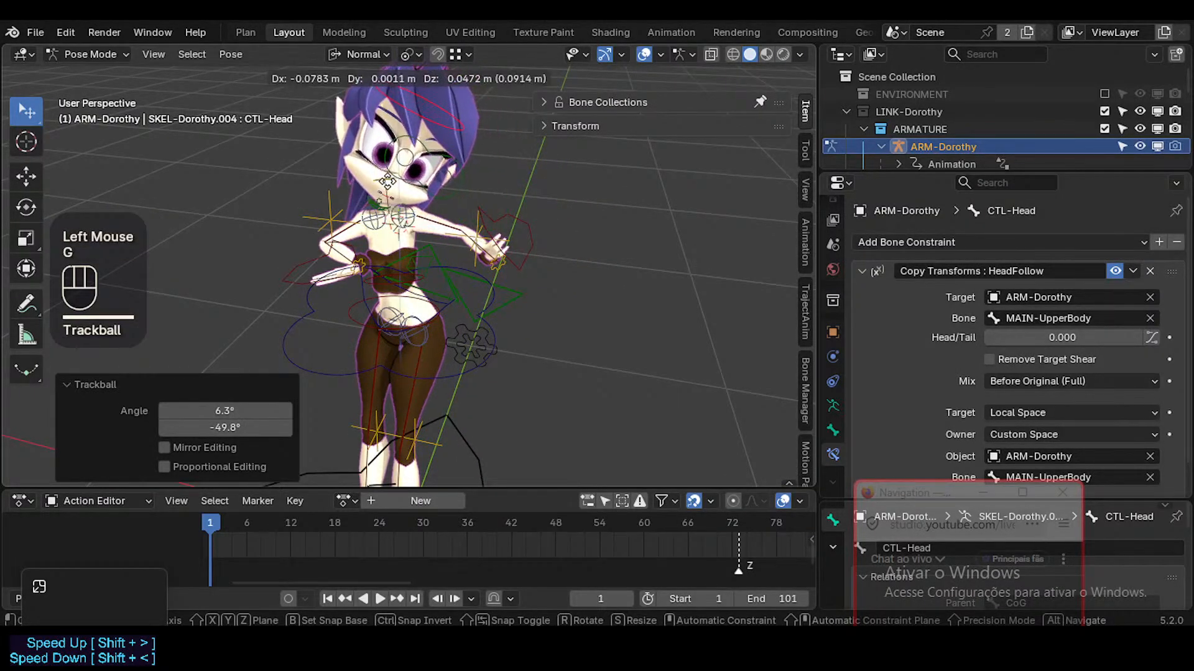
{"action": "left_click", "coordinate": [381, 185]}
{"action": "key", "text": "r"}
{"action": "middle_click_drag", "start_coordinate": [395, 203], "coordinate": [485, 190]}
{"action": "left_click", "coordinate": [450, 174]}
{"action": "key", "text": "g"}
{"action": "left_click", "coordinate": [443, 180]}
Select the neck bone CTL-Hips.004 and move it with an Auto IK chain length of 4
{"action": "left_click", "coordinate": [513, 198]}
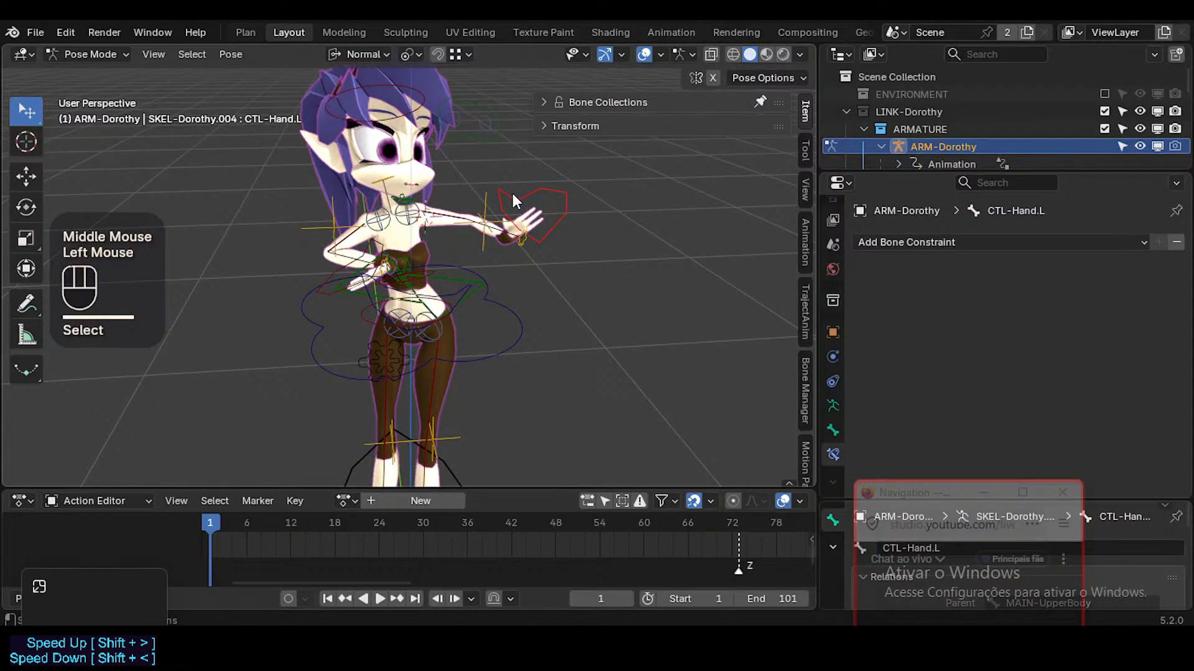
{"action": "left_click", "coordinate": [403, 200]}
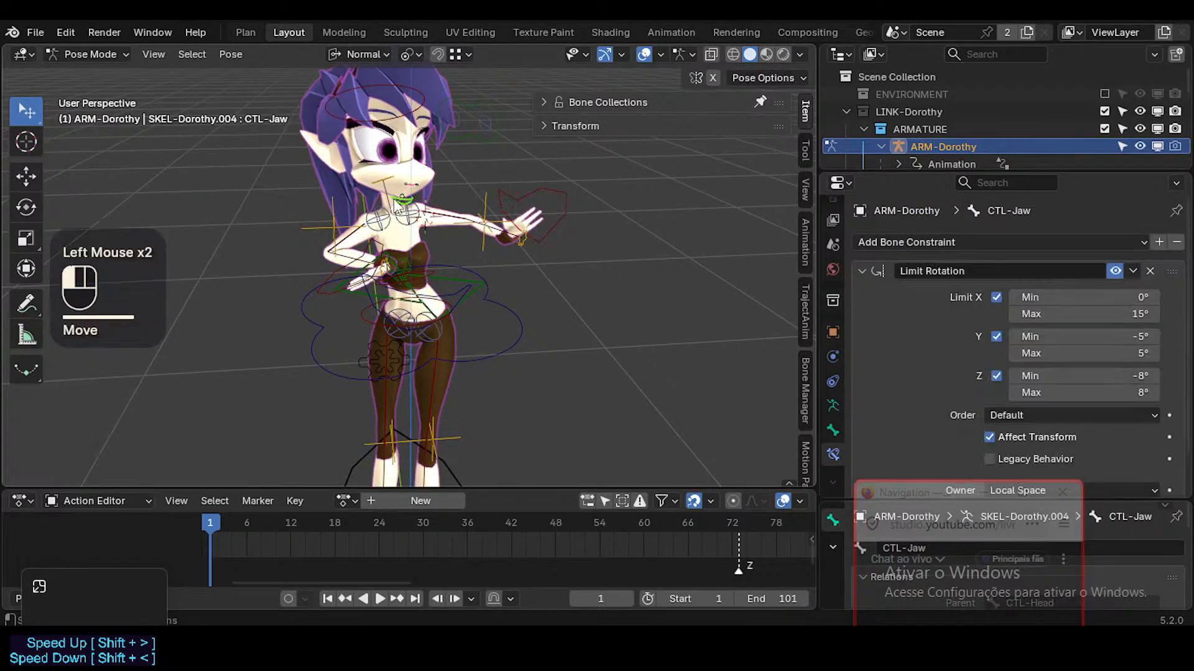
{"action": "middle_click_drag", "start_coordinate": [591, 214], "coordinate": [385, 222]}
{"action": "scroll", "coordinate": [505, 219], "scroll_direction": "up", "scroll_amount": 1}
{"action": "left_click", "coordinate": [392, 199]}
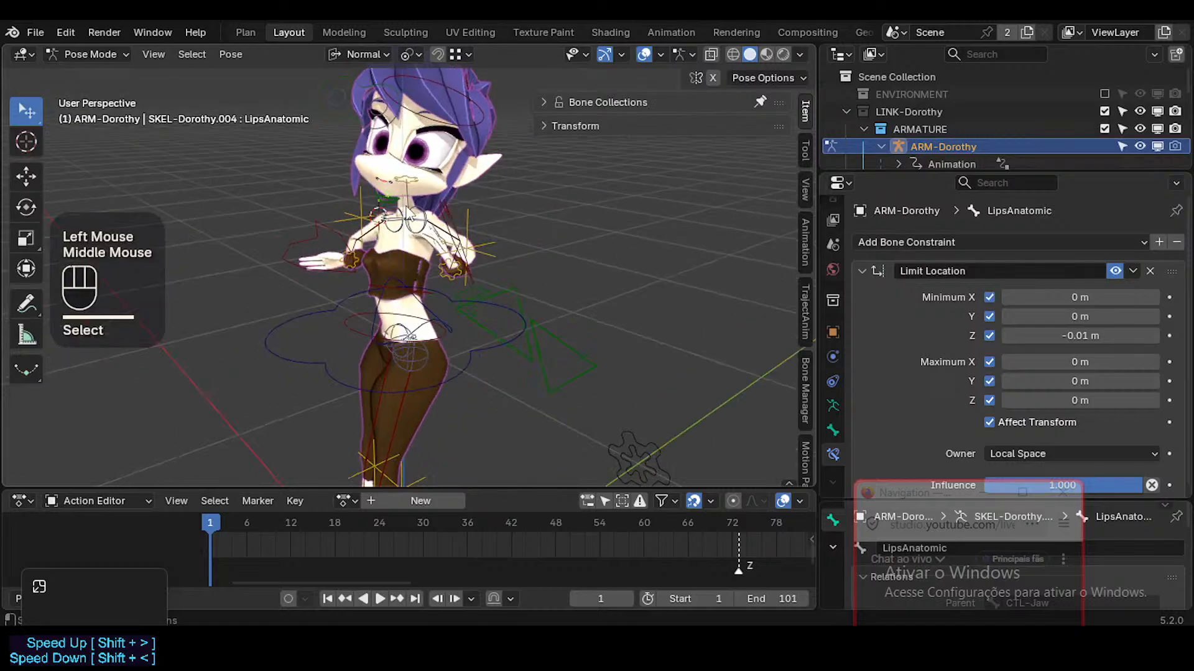
{"action": "left_click", "coordinate": [409, 214]}
{"action": "key", "text": "g"}
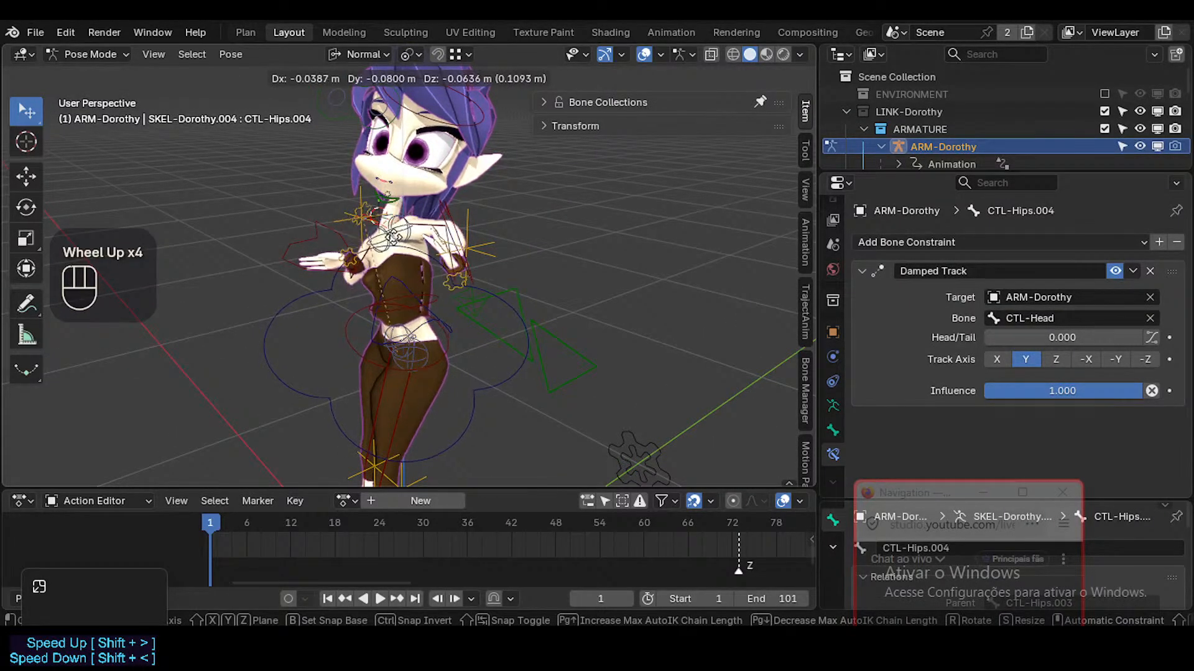
{"action": "scroll", "coordinate": [399, 234], "scroll_direction": "down", "scroll_amount": 3}
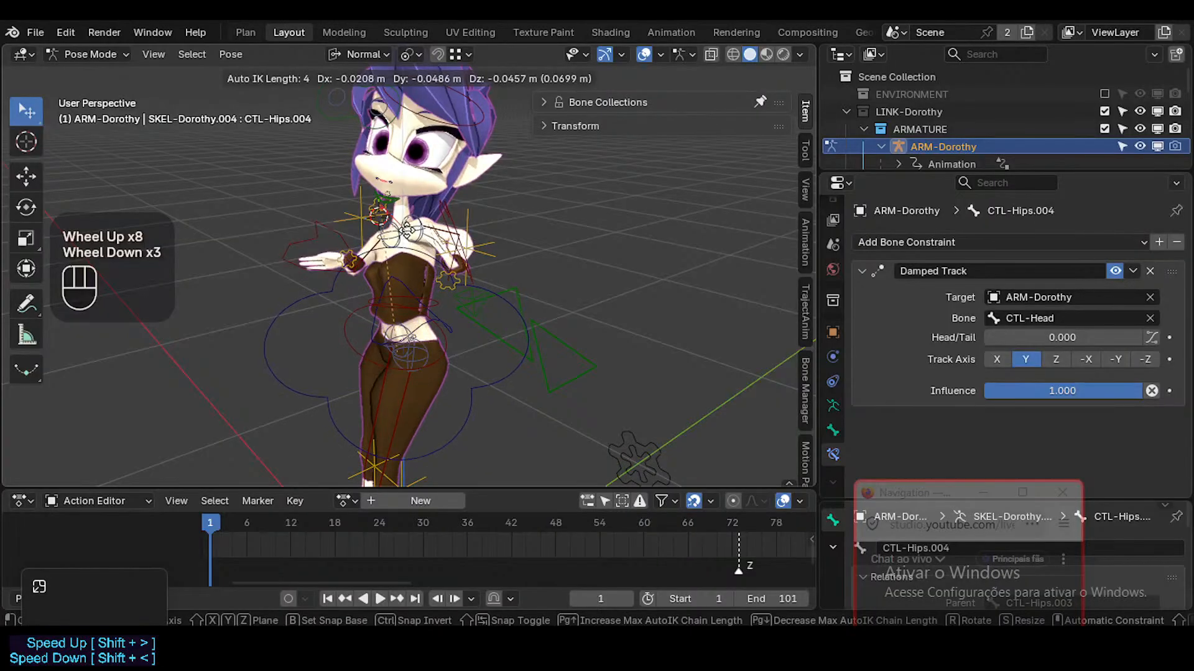
{"action": "left_click", "coordinate": [400, 289]}
Move and rotate CTL-Hips.004 again, finishing with a move of about 0.024 m X, 0.009 m Y and 0.015 m Z
{"action": "middle_click_drag", "start_coordinate": [399, 289], "coordinate": [483, 176]}
{"action": "key", "text": "g"}
{"action": "left_click", "coordinate": [437, 260]}
{"action": "scroll", "coordinate": [420, 271], "scroll_direction": "up", "scroll_amount": 1}
{"action": "key", "text": "r"}
{"action": "left_click", "coordinate": [511, 226]}
{"action": "key", "text": "g"}
{"action": "left_click", "coordinate": [444, 211]}
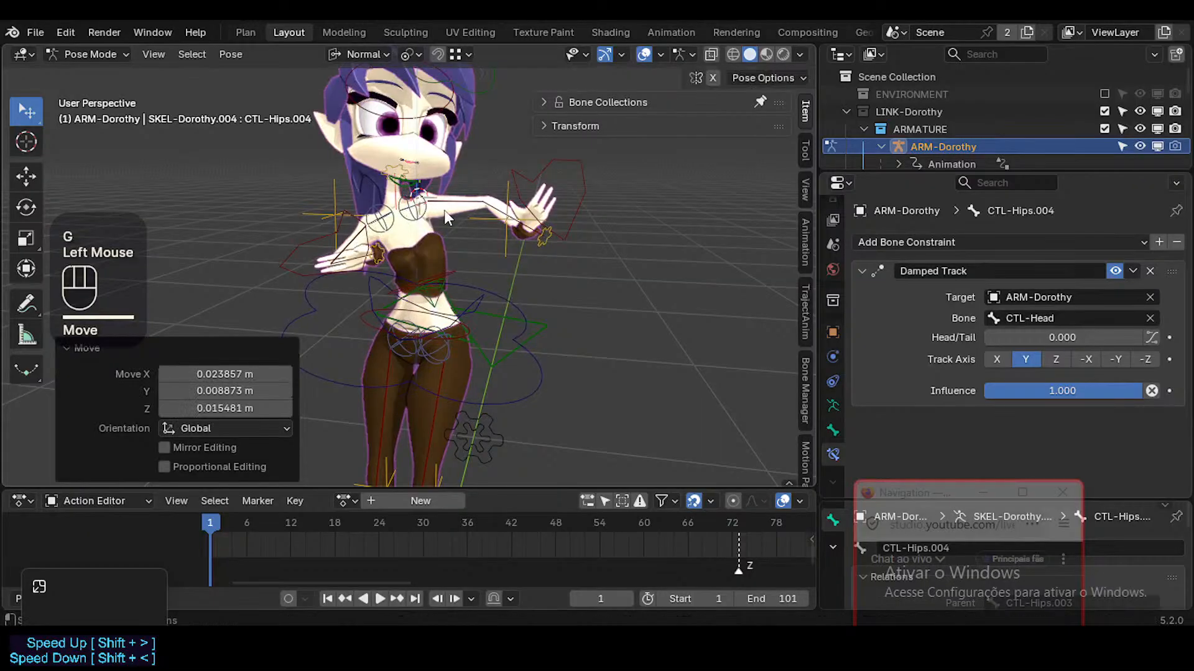
Solo the TWK bone collection as well so the rig's tweak bones are displayed
{"action": "key", "text": "n"}
{"action": "left_click", "coordinate": [639, 101]}
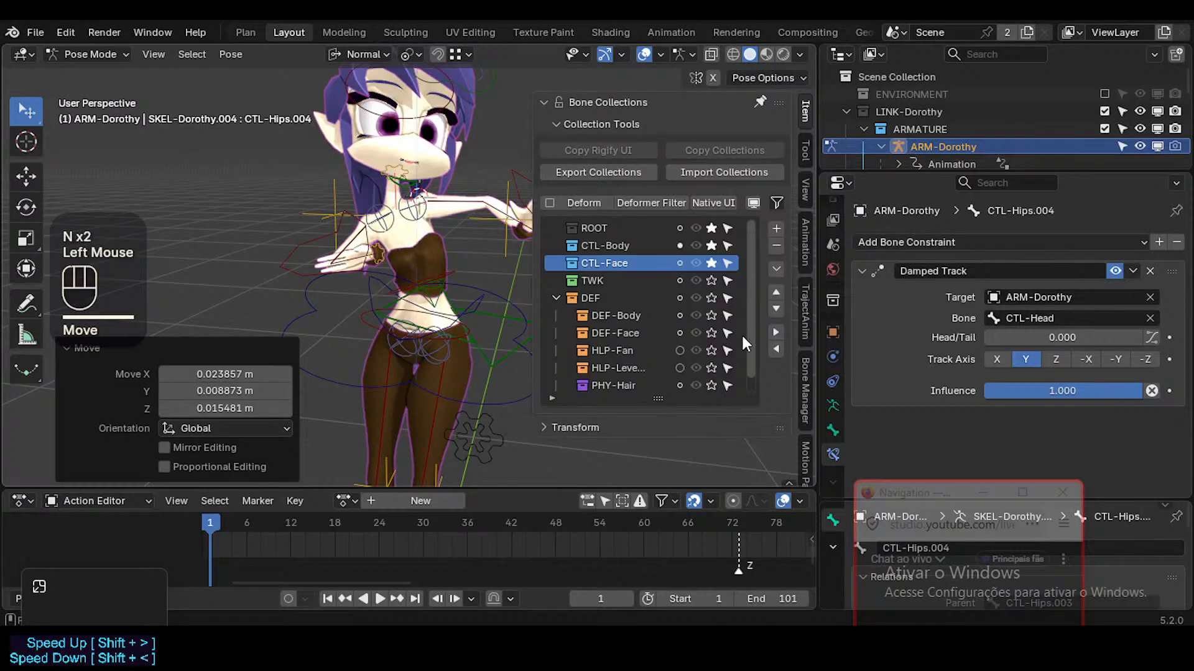
{"action": "left_click", "coordinate": [713, 282]}
{"action": "key", "text": "n"}
{"action": "scroll", "coordinate": [418, 256], "scroll_direction": "up", "scroll_amount": 2}
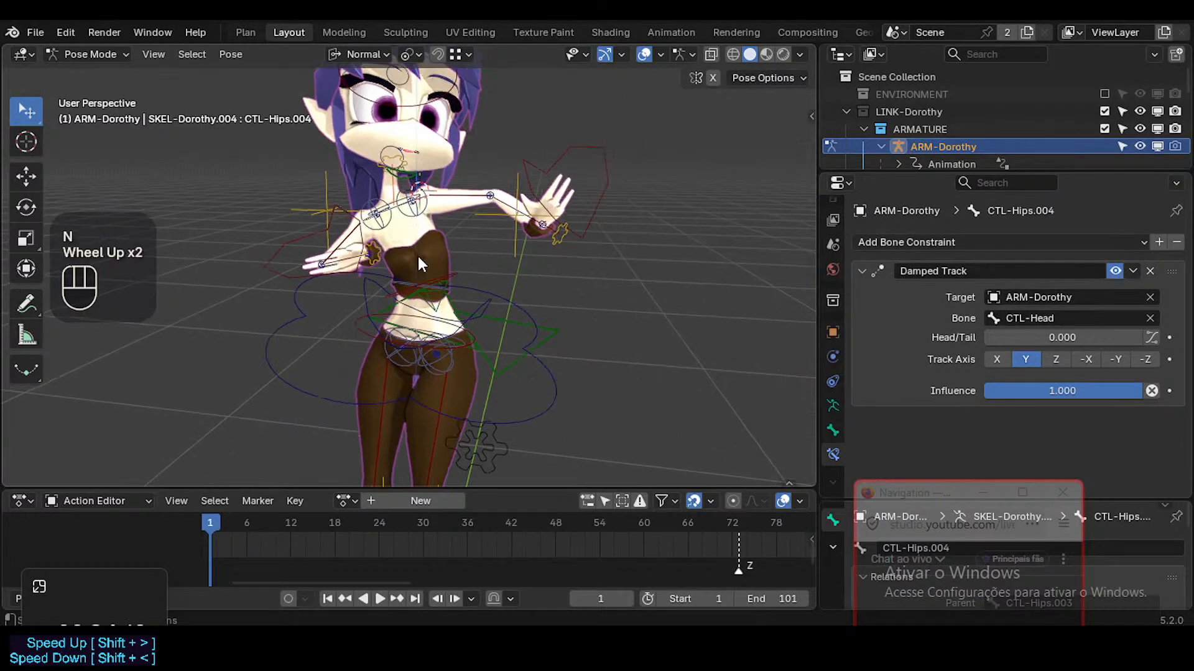
Select CTL-Hand.R and move it by about -0.10 m X, 0.07 m Y and -0.07 m Z, away from the hip
{"action": "middle_click_drag", "start_coordinate": [418, 256], "coordinate": [437, 309]}
{"action": "left_click", "coordinate": [459, 267]}
{"action": "left_click", "coordinate": [458, 267]}
{"action": "middle_click_drag", "start_coordinate": [458, 267], "coordinate": [528, 273]}
{"action": "scroll", "coordinate": [439, 360], "scroll_direction": "up", "scroll_amount": 4}
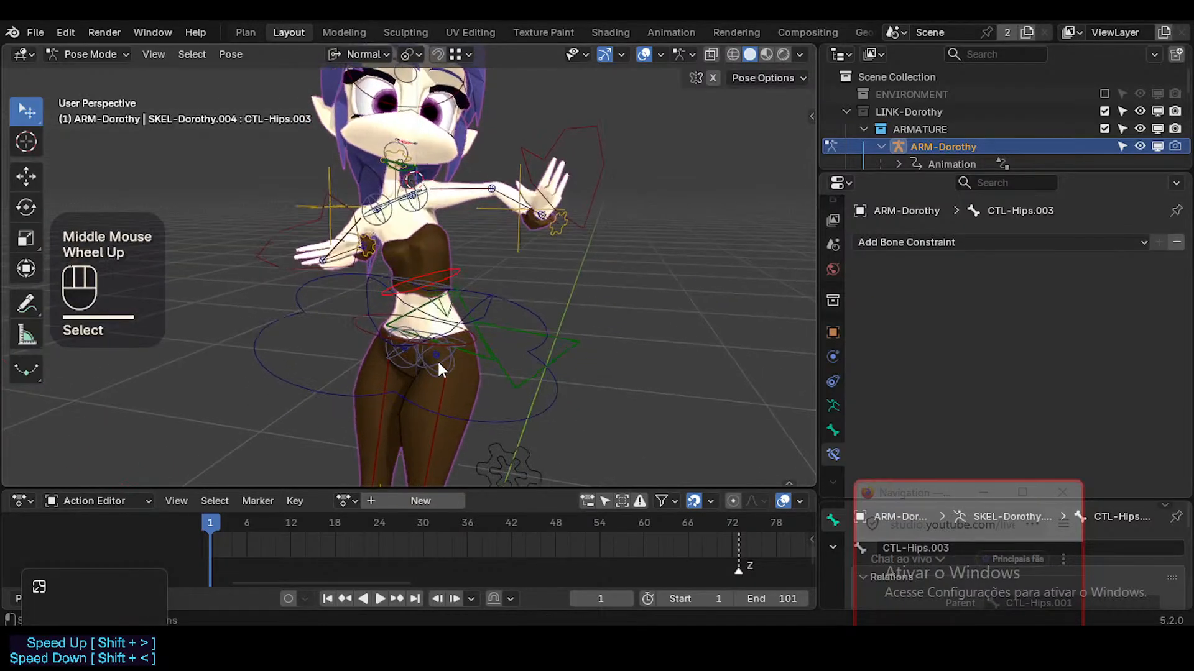
{"action": "middle_click_drag", "start_coordinate": [393, 295], "coordinate": [360, 249]}
{"action": "left_click", "coordinate": [361, 249]}
{"action": "key", "text": "g"}
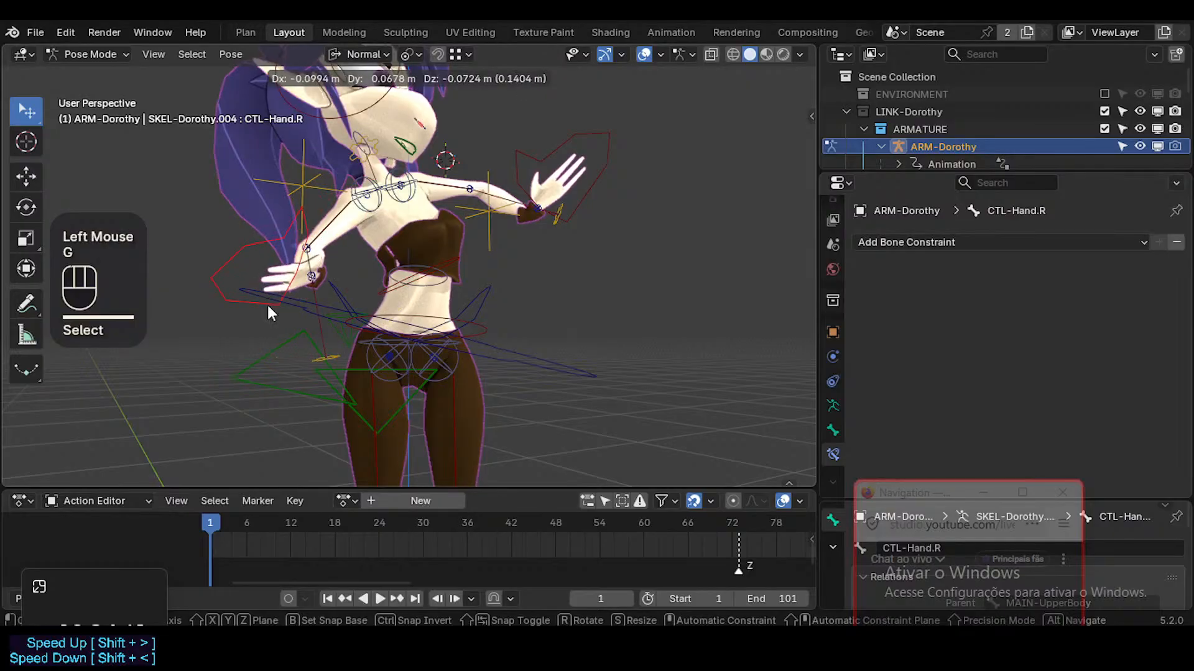
{"action": "left_click", "coordinate": [269, 312]}
{"action": "middle_click_drag", "start_coordinate": [269, 313], "coordinate": [458, 251]}
{"action": "key", "text": "a"}
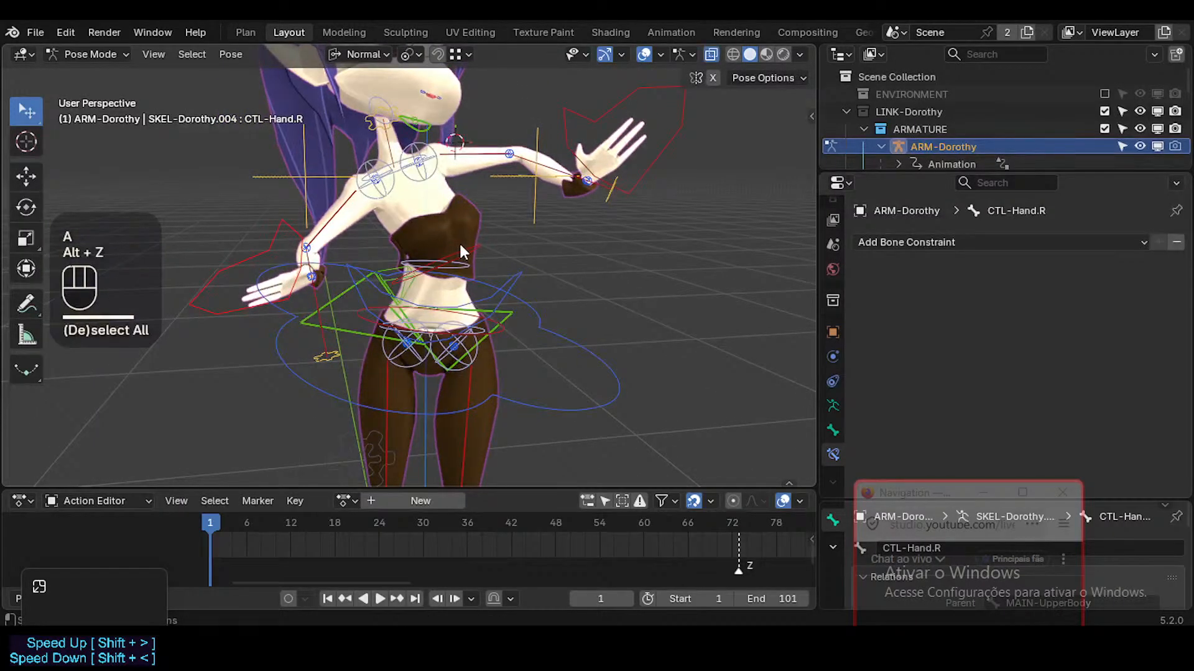
{"action": "key", "text": "alt+z"}
{"action": "left_click", "coordinate": [466, 155]}
{"action": "key", "text": "g"}
{"action": "key", "text": "Escape"}
{"action": "left_click", "coordinate": [417, 173]}
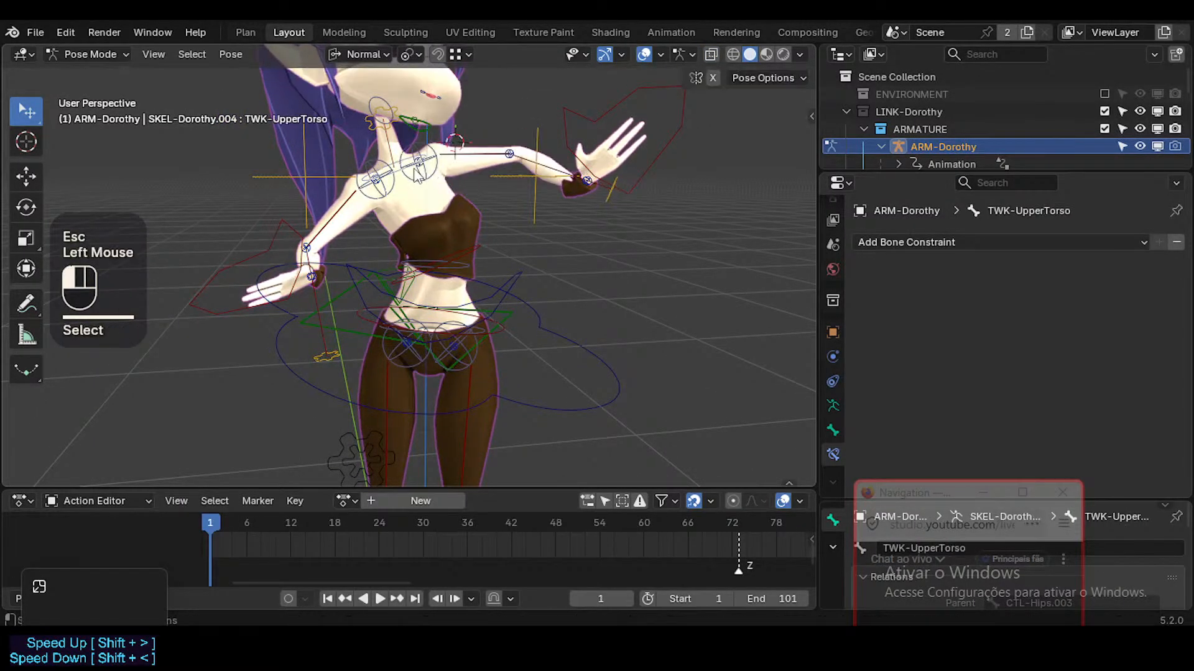
{"action": "key", "text": "g"}
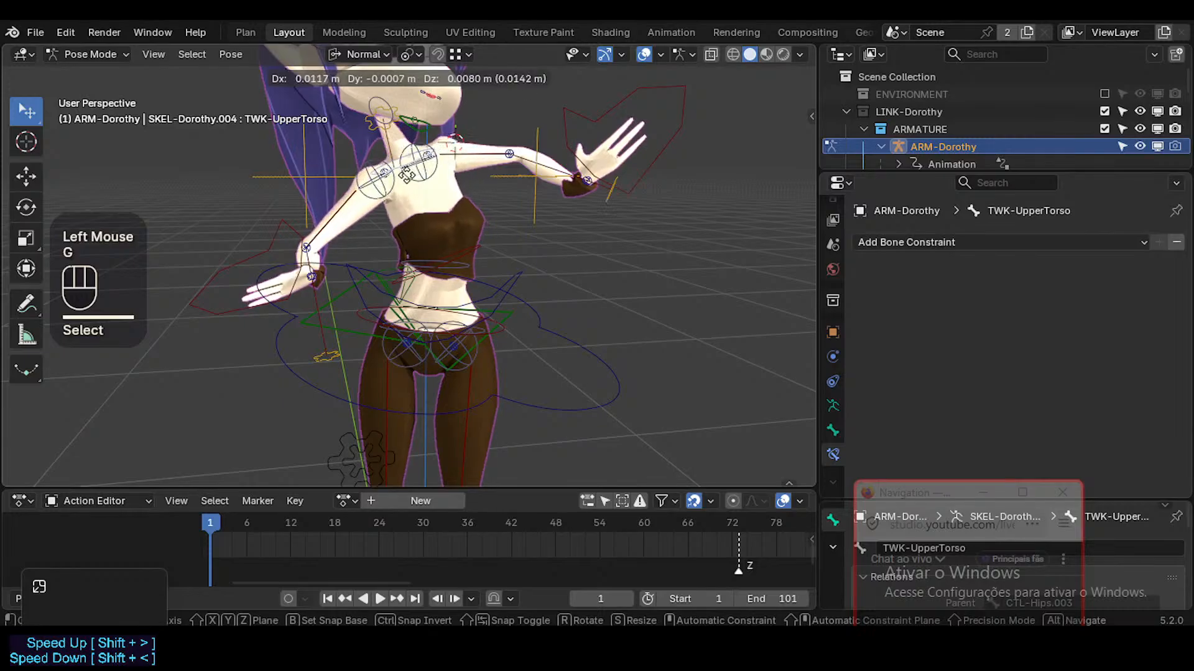
{"action": "key", "text": "Escape"}
Select the waist tweak bone TWK-Spine.001, move it, and rotate it by about -9° in the view
{"action": "left_click", "coordinate": [464, 247]}
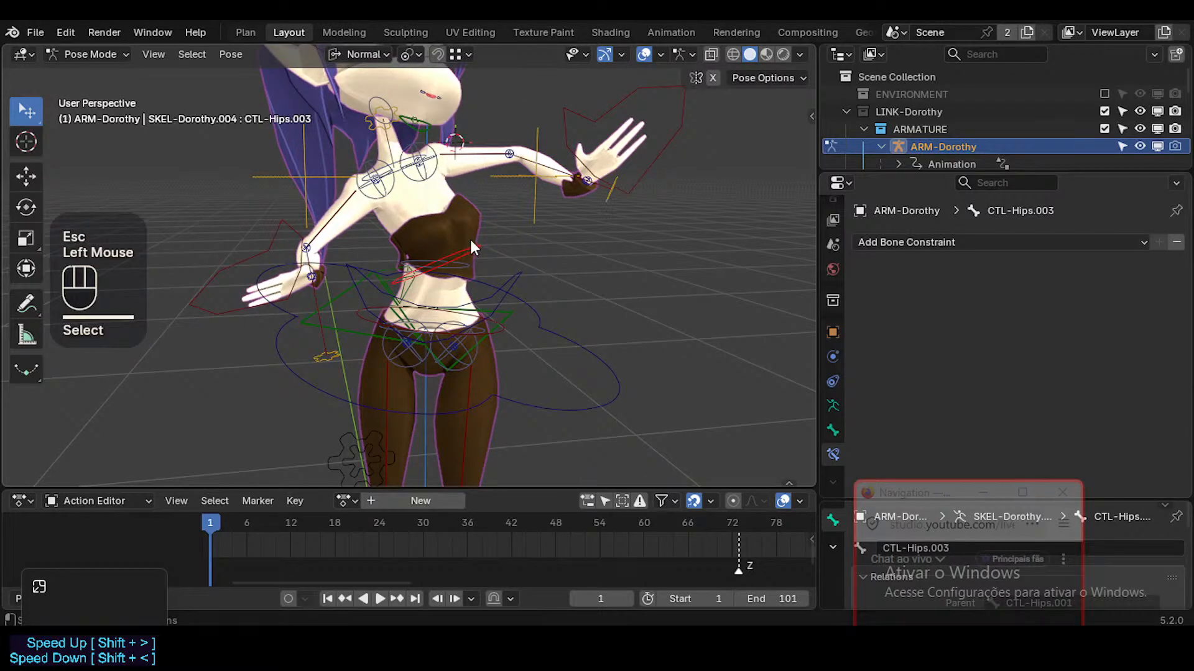
{"action": "middle_click_drag", "start_coordinate": [469, 237], "coordinate": [480, 277]}
{"action": "left_click", "coordinate": [453, 267]}
{"action": "key", "text": "g"}
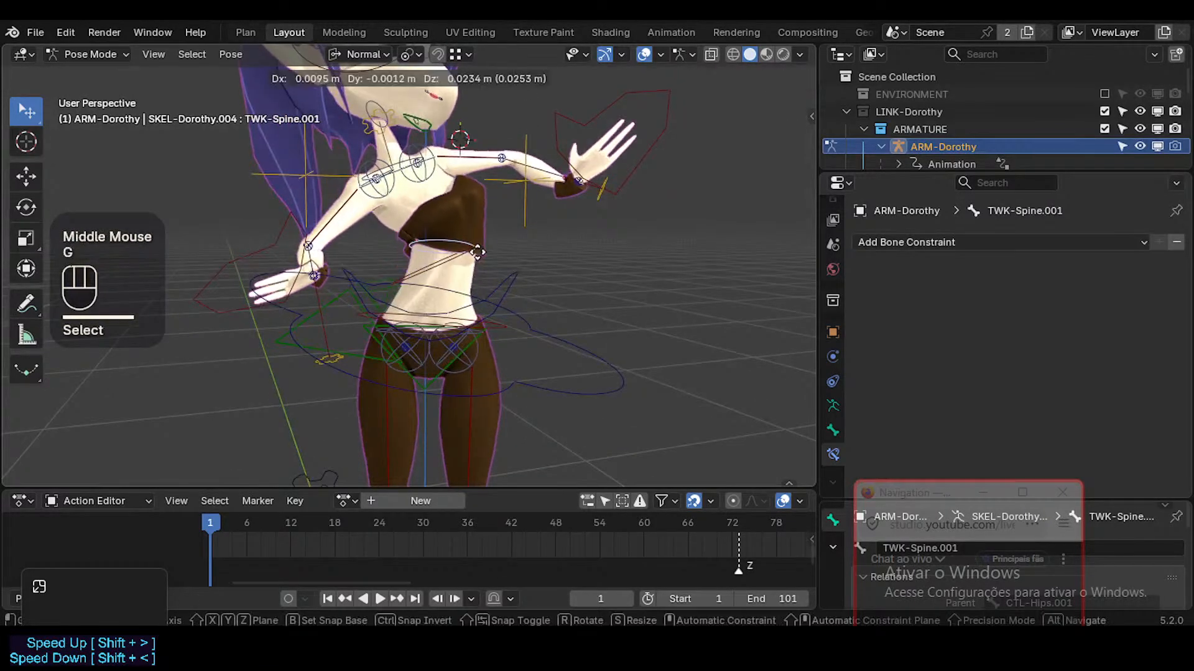
{"action": "left_click", "coordinate": [462, 281]}
{"action": "key", "text": "r"}
{"action": "left_click", "coordinate": [538, 244]}
Trackball-rotate TWK-Spine.001 by about -6.3° and 13.8°, and move it to adjust the torso's bend
{"action": "middle_click_drag", "start_coordinate": [537, 246], "coordinate": [520, 269]}
{"action": "key", "text": "r"}
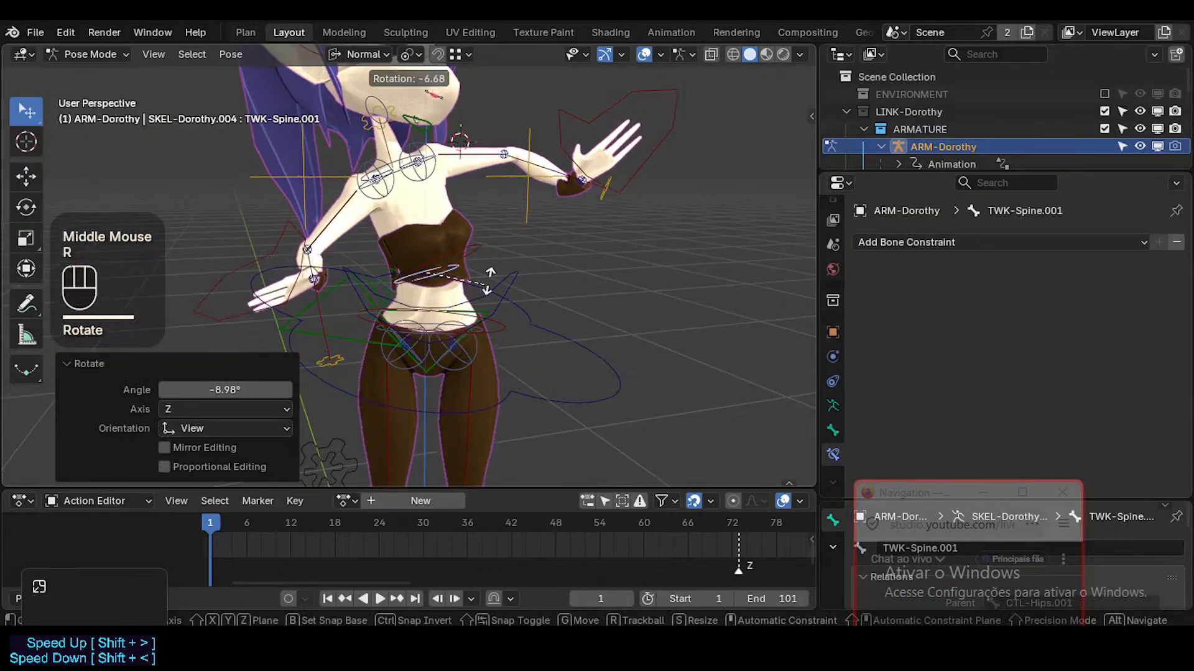
{"action": "key", "text": "r"}
{"action": "left_click", "coordinate": [505, 278]}
{"action": "key", "text": "g"}
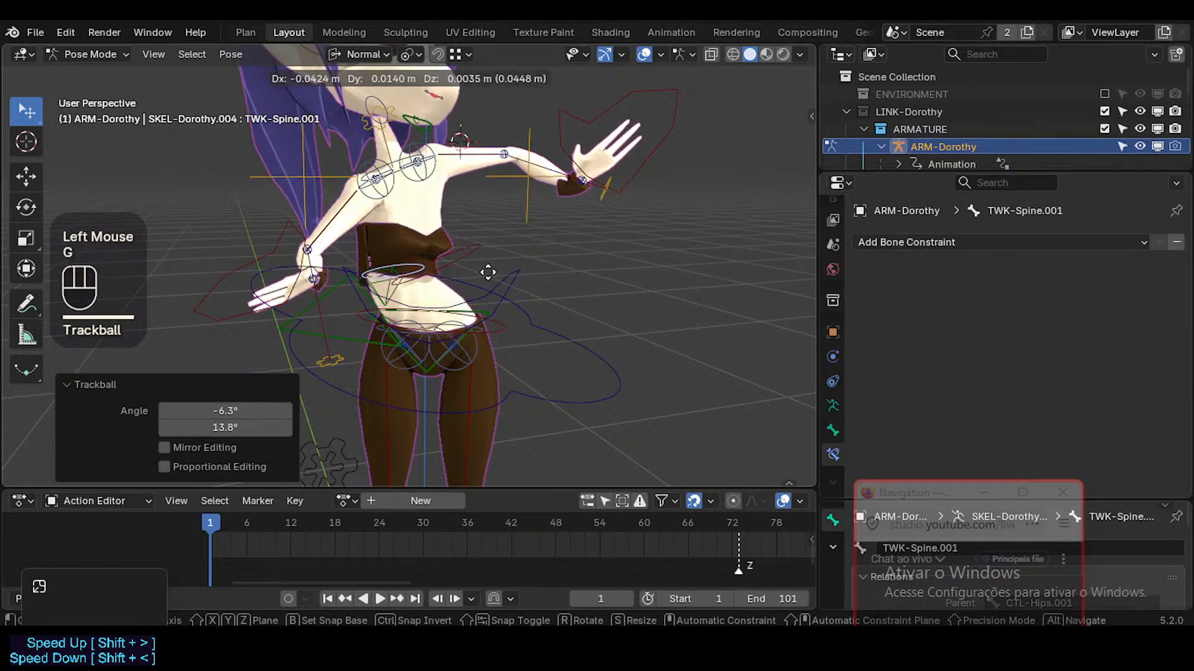
{"action": "left_click", "coordinate": [506, 267]}
Select the chest tweak bone TWK-UpperTorso and move it slightly
{"action": "left_click", "coordinate": [396, 165]}
{"action": "left_click", "coordinate": [401, 161]}
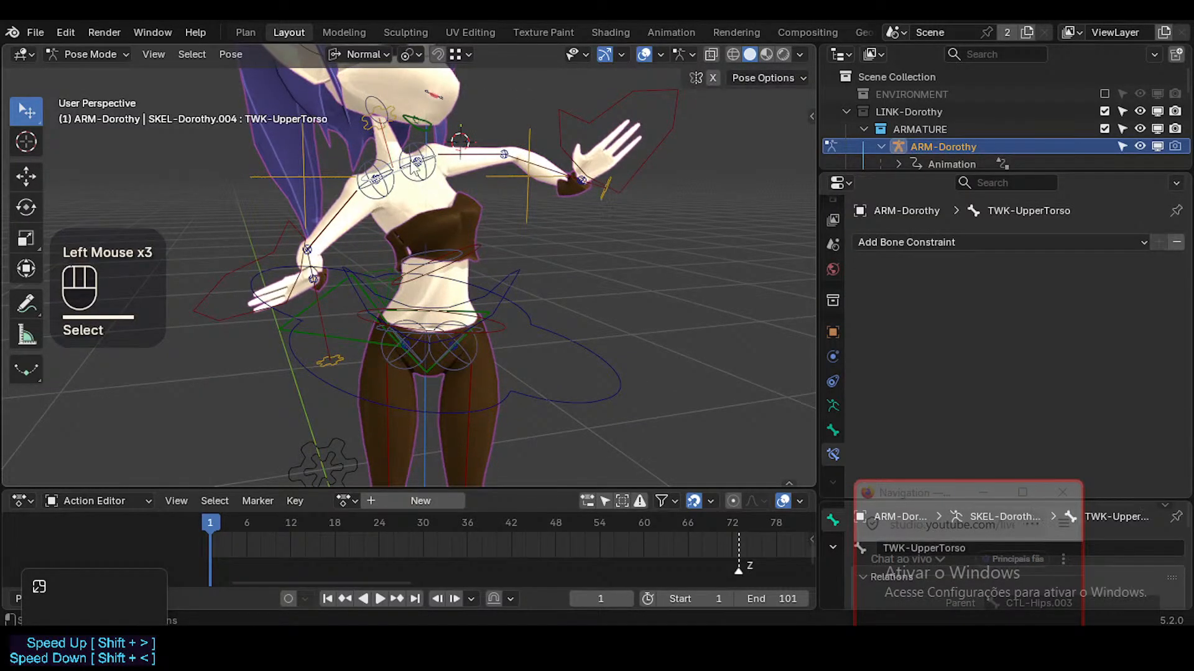
{"action": "key", "text": "g"}
{"action": "left_click", "coordinate": [435, 239]}
Select TWK-Spine.001 and move it several times, finishing with a move of about 0.001 m Y and 0.006 m Z
{"action": "left_click", "coordinate": [439, 240]}
{"action": "key", "text": "g"}
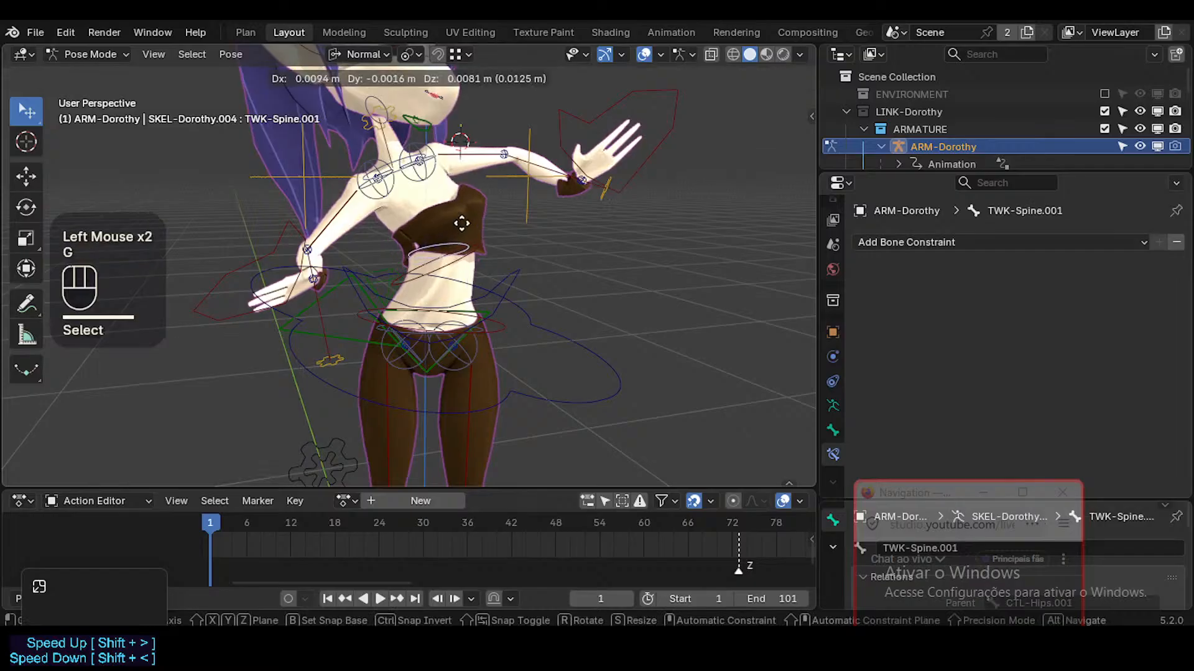
{"action": "left_click", "coordinate": [468, 244]}
{"action": "middle_click_drag", "start_coordinate": [470, 245], "coordinate": [437, 281]}
{"action": "key", "text": "g"}
{"action": "left_click", "coordinate": [431, 234]}
{"action": "key", "text": "g"}
{"action": "left_click", "coordinate": [435, 269]}
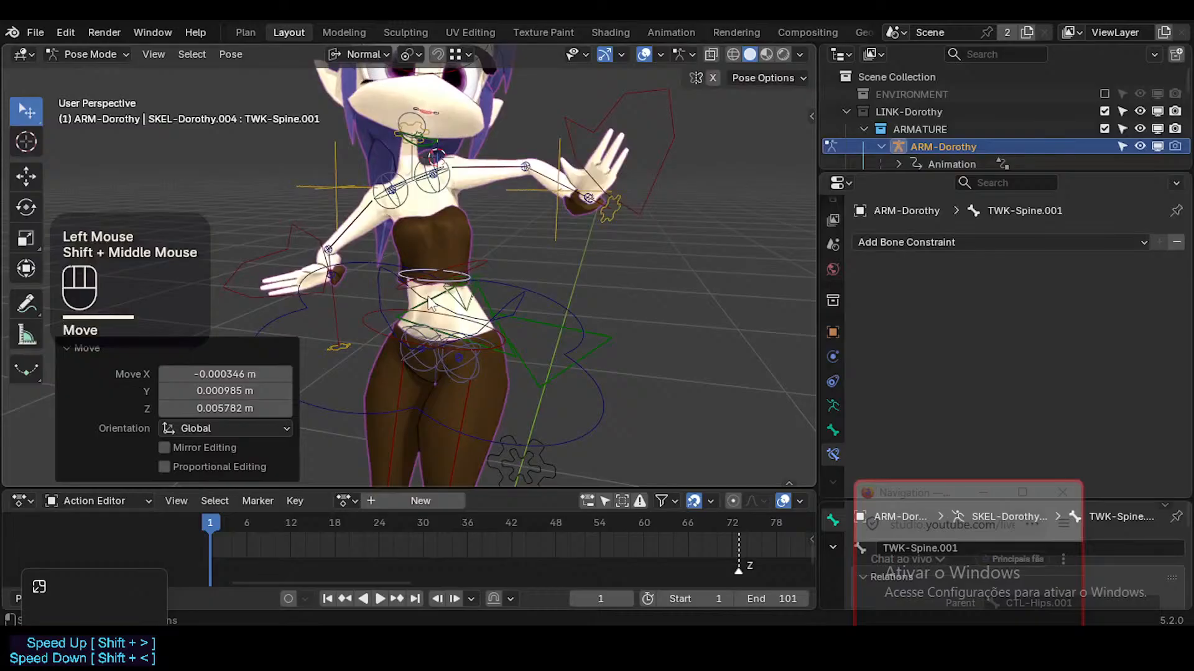
Move TWK-Spine.001 repeatedly, finishing with a move of about -0.028 m X, -0.012 m Y and -0.009 m Z
{"action": "key", "text": "g"}
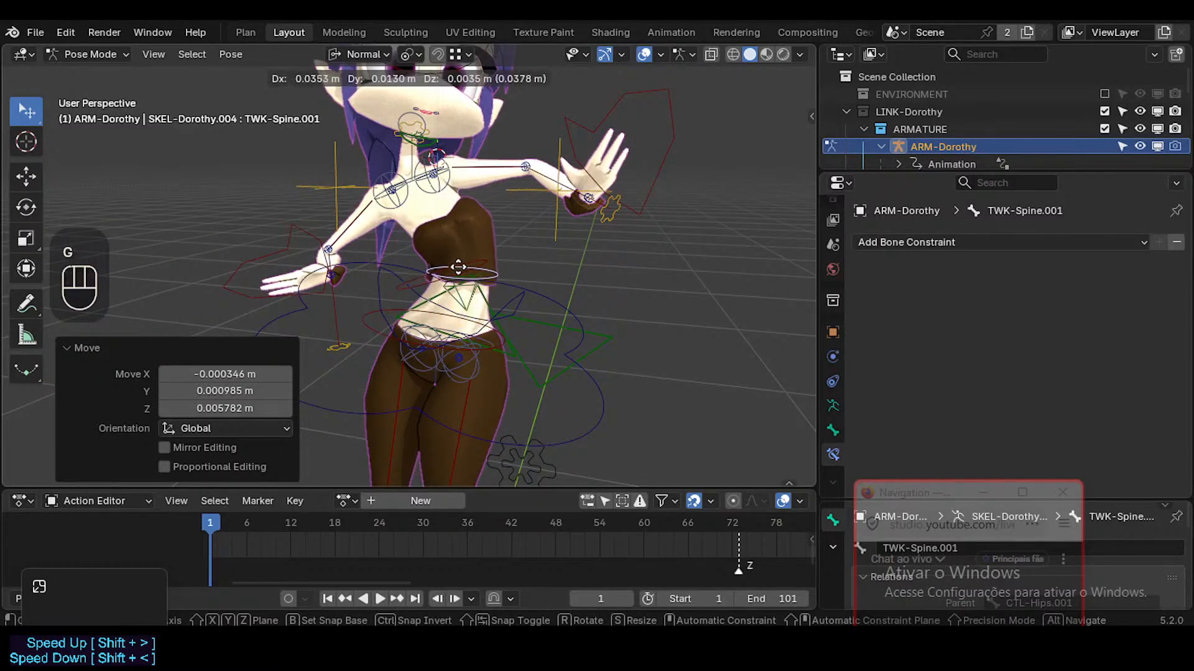
{"action": "left_click", "coordinate": [443, 268]}
{"action": "key", "text": "g"}
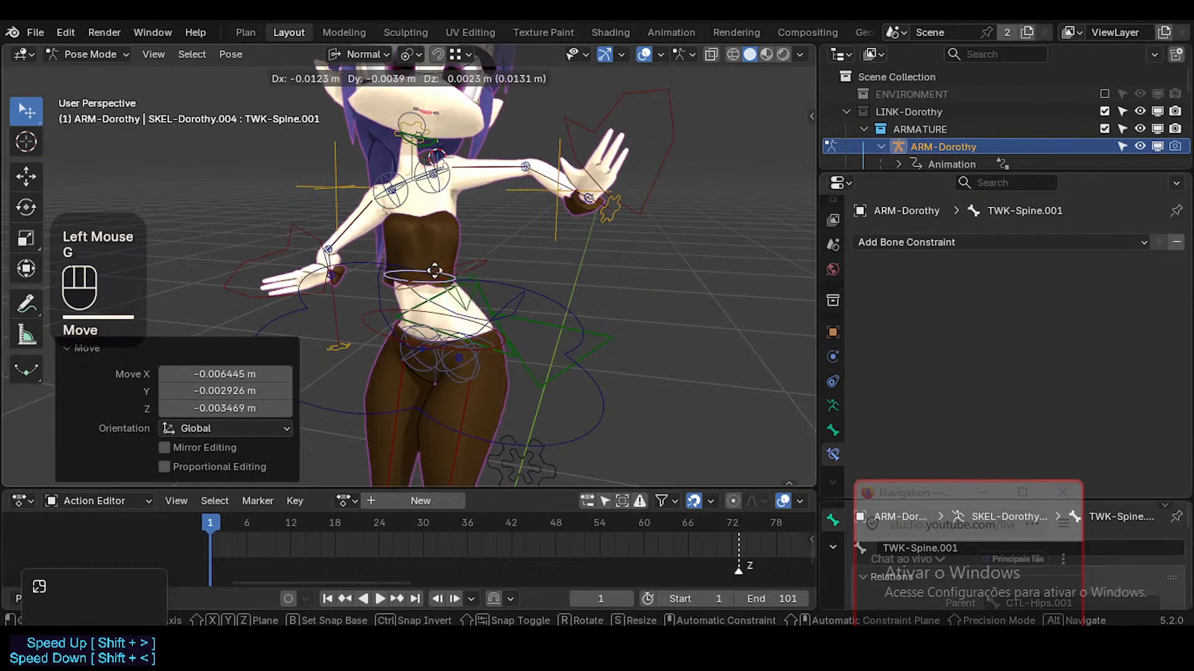
{"action": "left_click", "coordinate": [445, 270]}
{"action": "key", "text": "g"}
{"action": "left_click", "coordinate": [422, 285]}
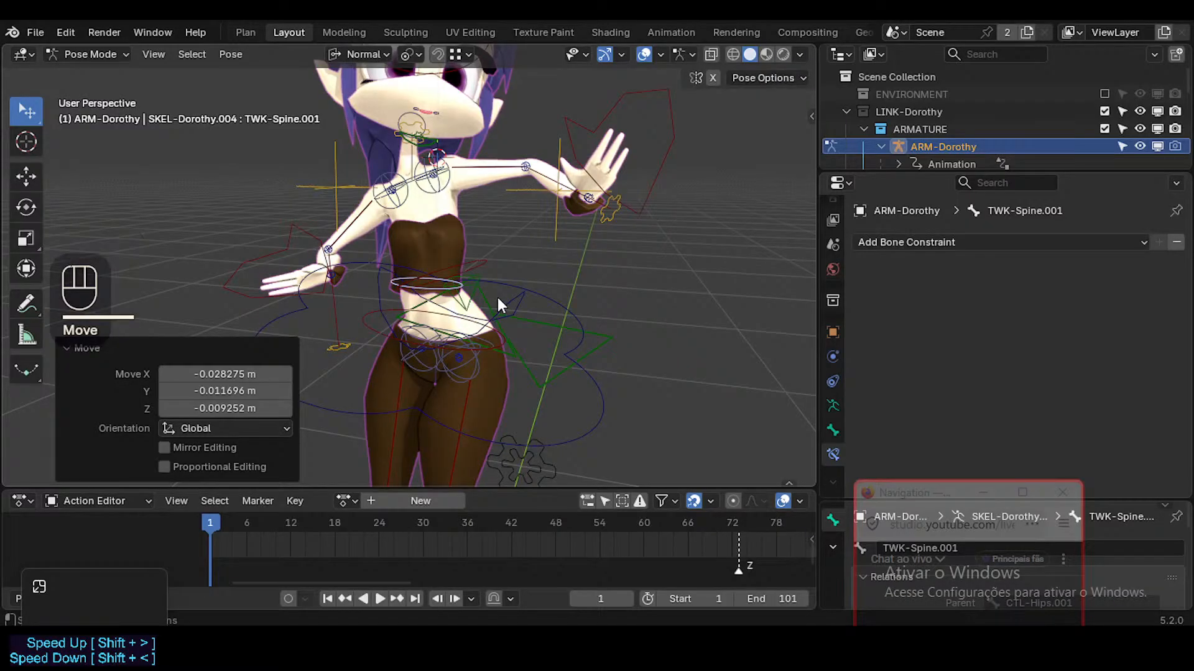
Rotate TWK-Spine.001, move it by about 0.043 m X, 0.017 m Y and 0.012 m Z, and fine-tune its position with two further moves
{"action": "key", "text": "r"}
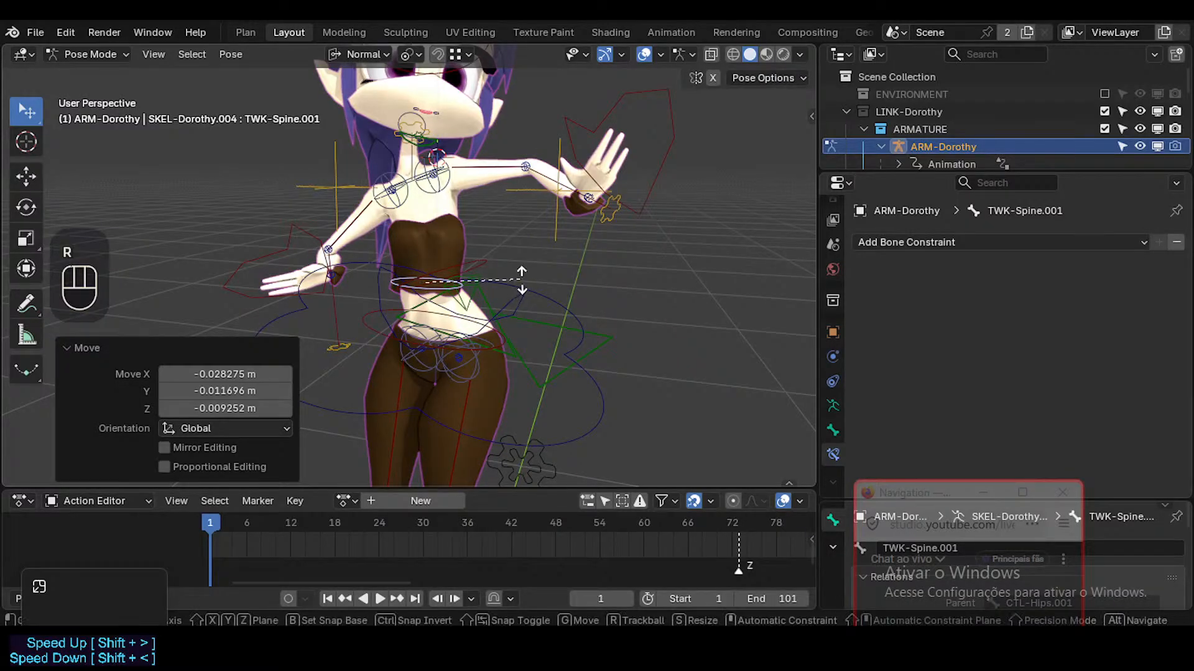
{"action": "left_click", "coordinate": [530, 248]}
{"action": "key", "text": "g"}
{"action": "left_click", "coordinate": [554, 244]}
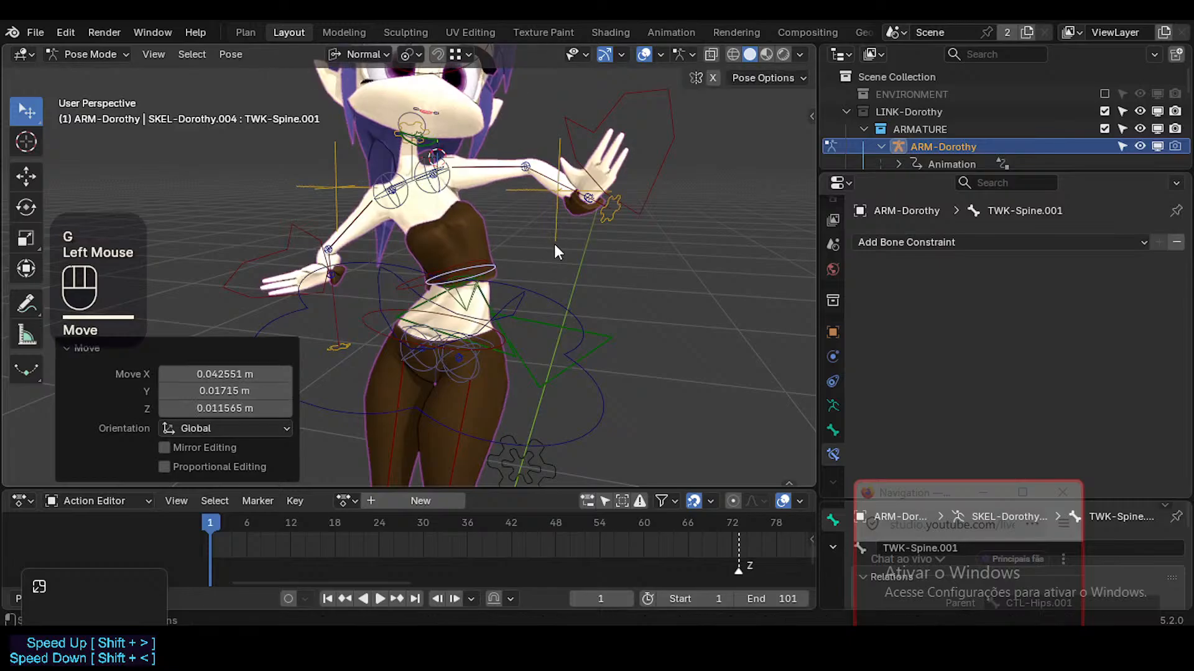
{"action": "key", "text": "g"}
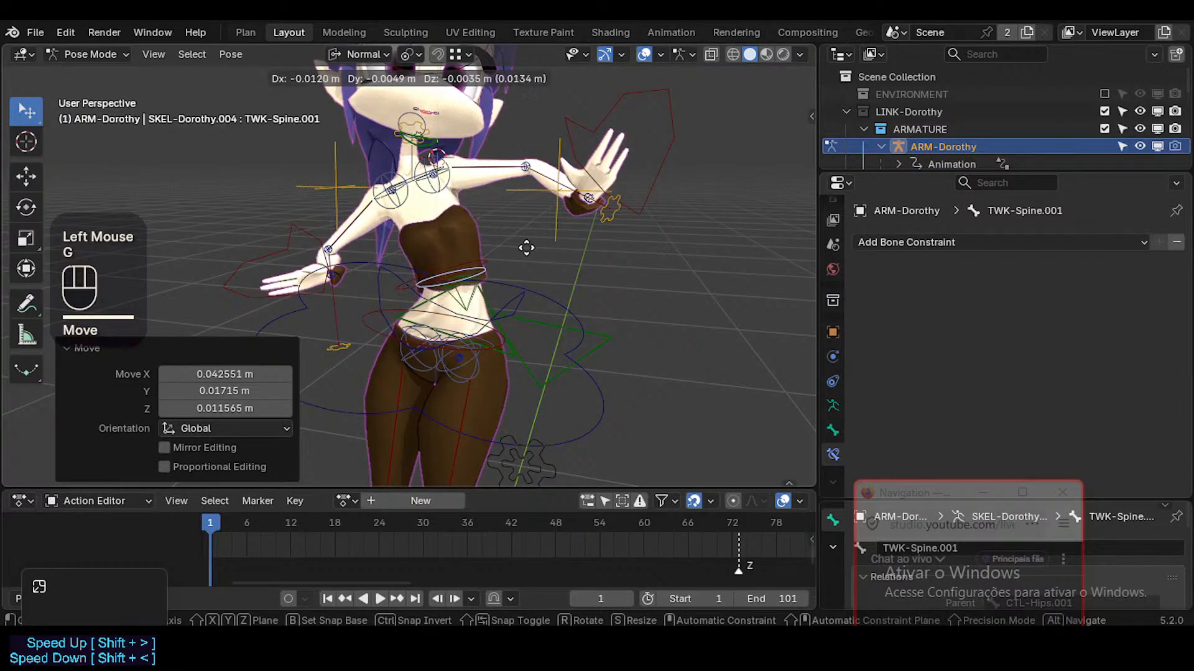
{"action": "left_click", "coordinate": [540, 244]}
{"action": "key", "text": "g"}
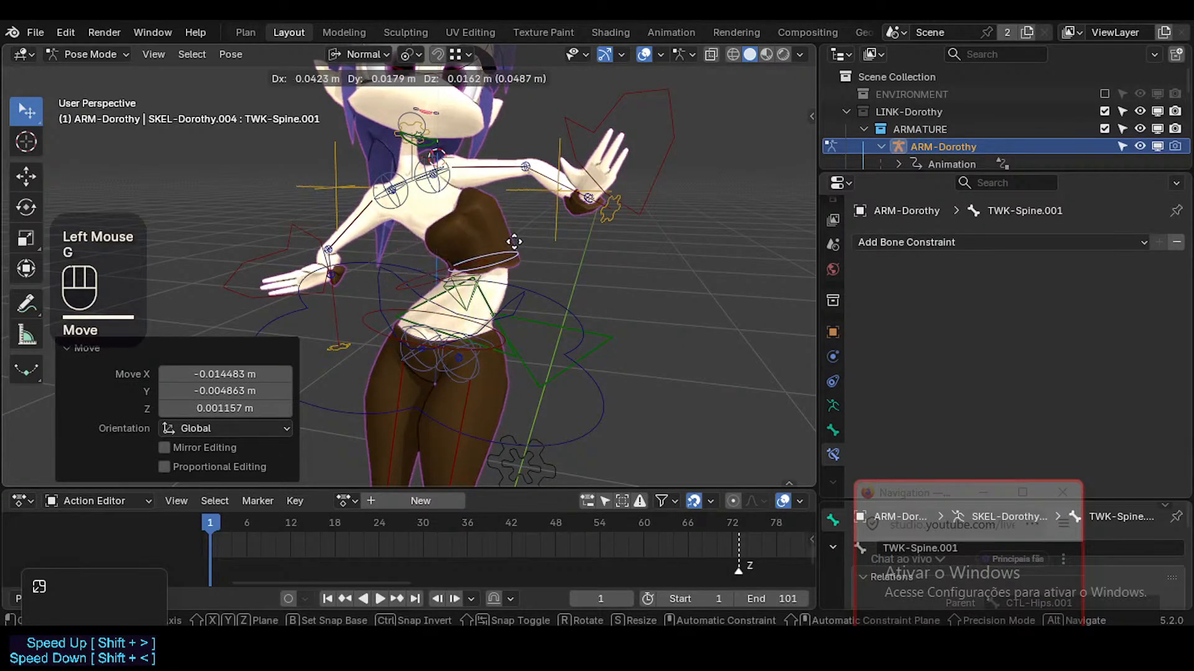
{"action": "left_click", "coordinate": [482, 268]}
Select TWK-Hips.001, move it about -0.030 m X, -0.009 m Y and 0.006 m Z, and rotate it
{"action": "left_click", "coordinate": [484, 334]}
{"action": "left_click", "coordinate": [485, 335]}
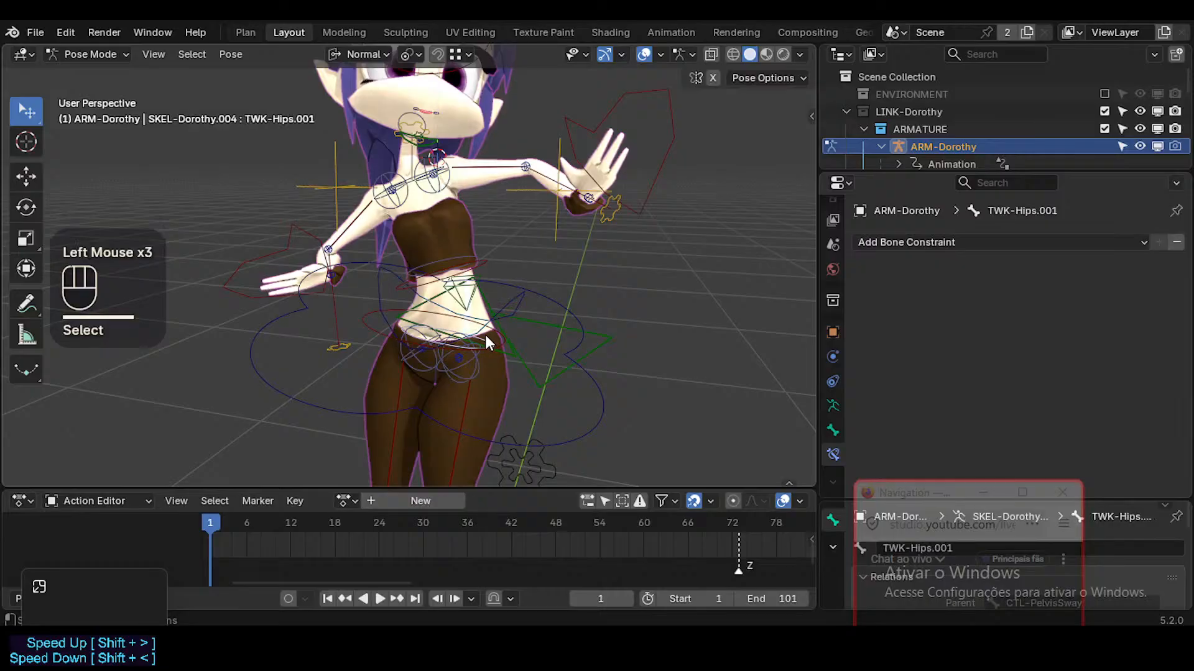
{"action": "key", "text": "g"}
{"action": "left_click", "coordinate": [552, 318]}
{"action": "middle_click", "coordinate": [553, 317]}
{"action": "key", "text": "r"}
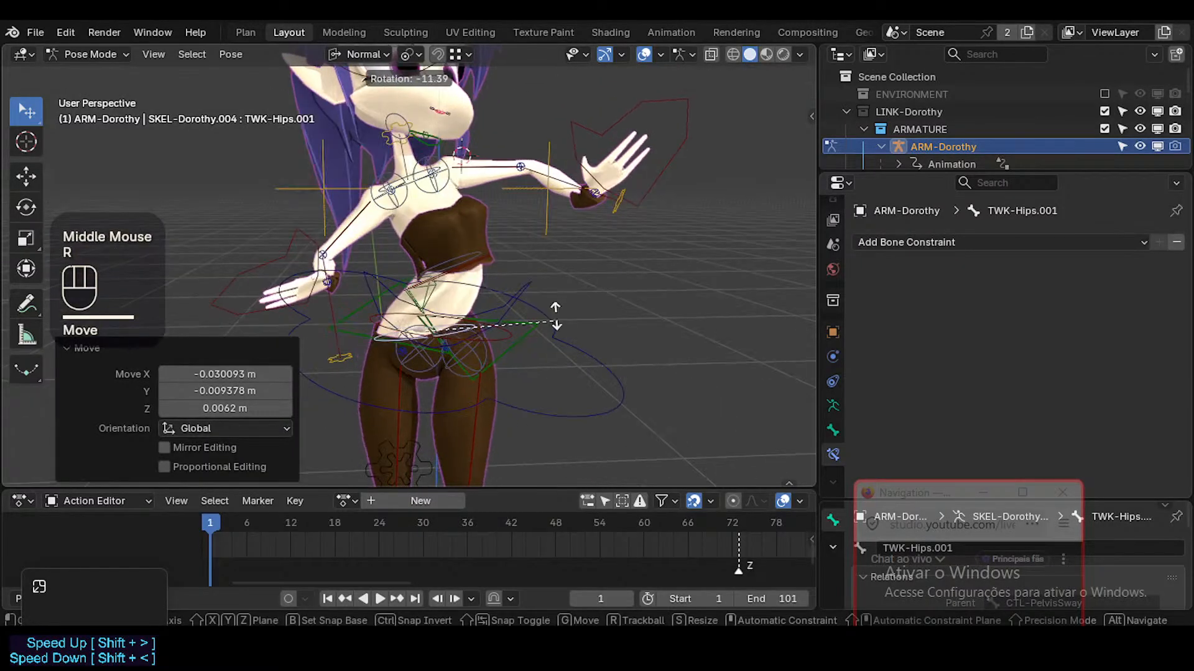
{"action": "left_click", "coordinate": [554, 319]}
Move TWK-Hips.001 about 0.069 m X, -0.003 m Y and 0.017 m Z, rotate it repeatedly, finishing at 23°, and adjust its position
{"action": "key", "text": "g"}
{"action": "left_click", "coordinate": [546, 333]}
{"action": "scroll", "coordinate": [546, 333], "scroll_direction": "down", "scroll_amount": 1}
{"action": "key", "text": "r"}
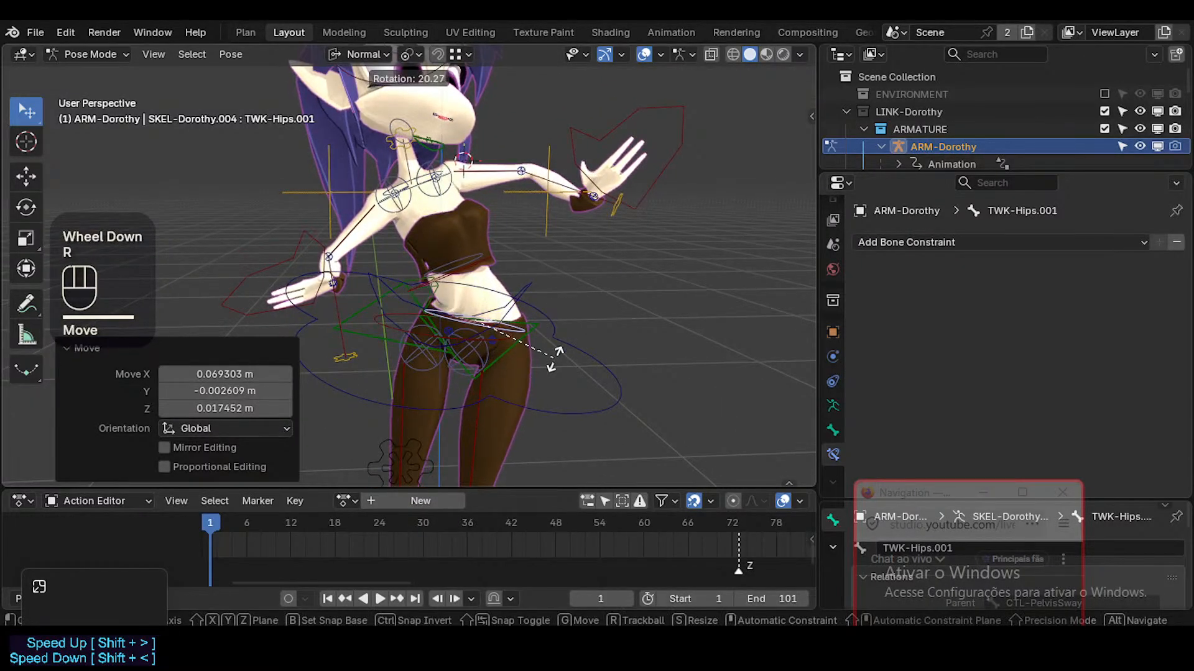
{"action": "left_click", "coordinate": [562, 334]}
{"action": "scroll", "coordinate": [566, 317], "scroll_direction": "down", "scroll_amount": 2}
{"action": "middle_click_drag", "start_coordinate": [547, 279], "coordinate": [565, 267], "text": "shift"}
{"action": "key", "text": "r"}
{"action": "left_click", "coordinate": [559, 308]}
{"action": "key", "text": "g"}
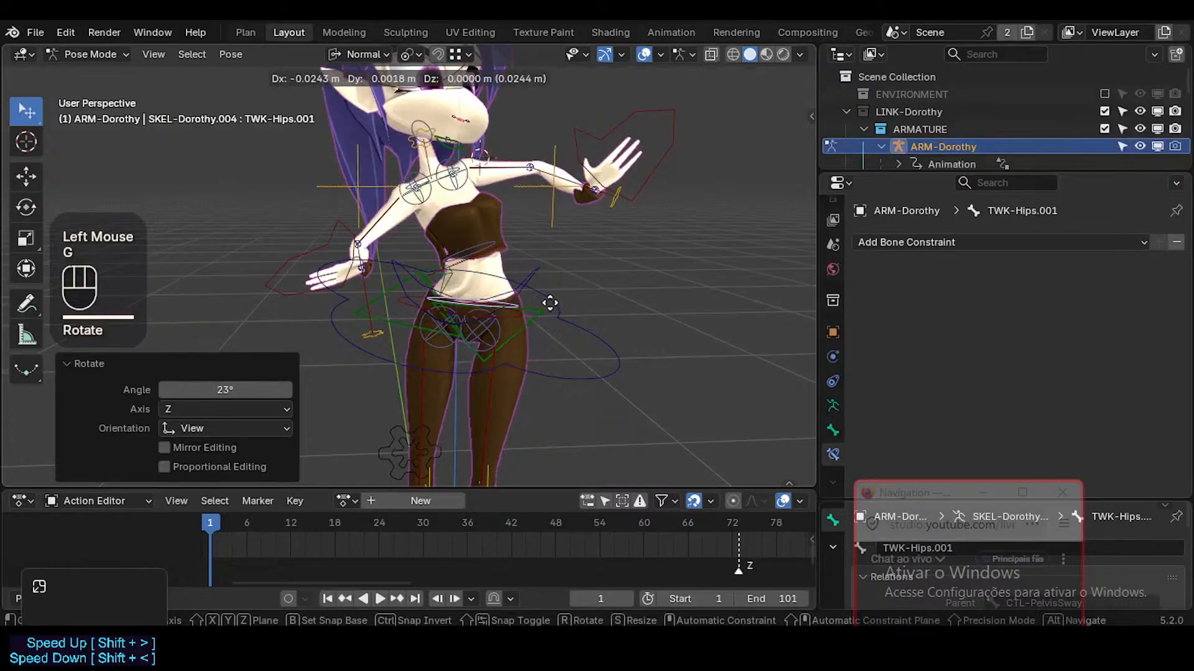
{"action": "left_click", "coordinate": [569, 309]}
Clear the pose transforms of all bones on the Dorothy rig
{"action": "key", "text": "a"}
{"action": "key", "text": "alt+q"}
{"action": "key", "text": "alt+q"}
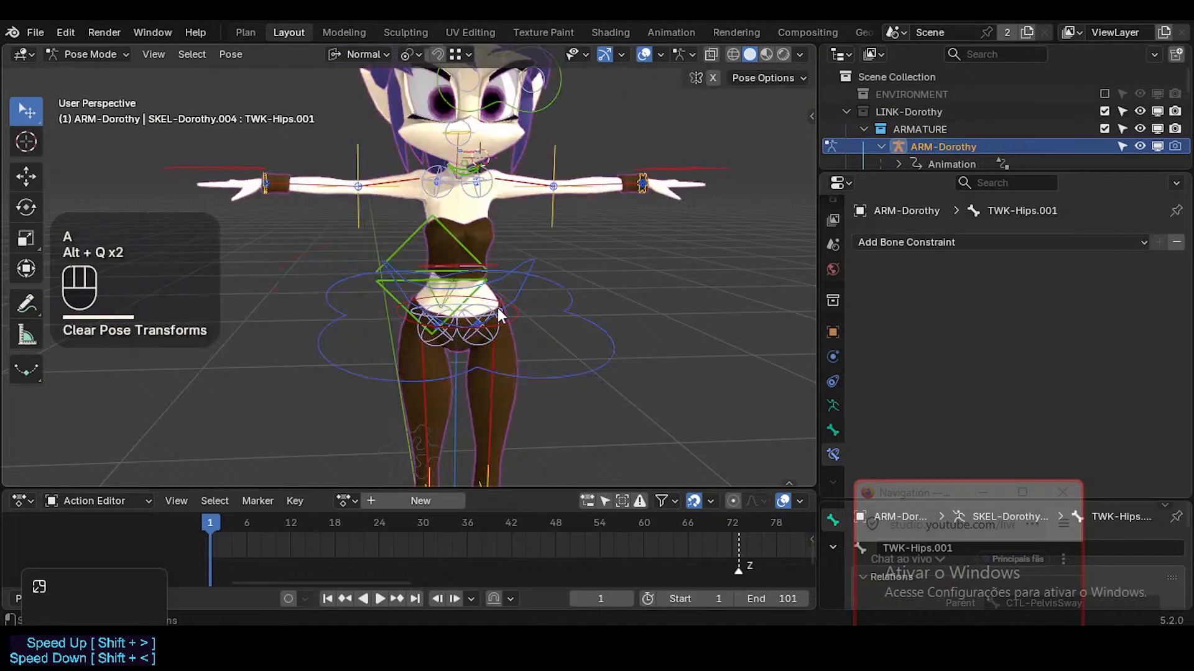
Select TWK-Hips.001, rotate it by about -3.4°, then alternate moves and rotations, finishing with a move of about -0.006 m X, -0.001 m Y and -0.011 m Z
{"action": "left_click", "coordinate": [498, 310]}
{"action": "key", "text": "g"}
{"action": "key", "text": "r"}
{"action": "left_click", "coordinate": [535, 311]}
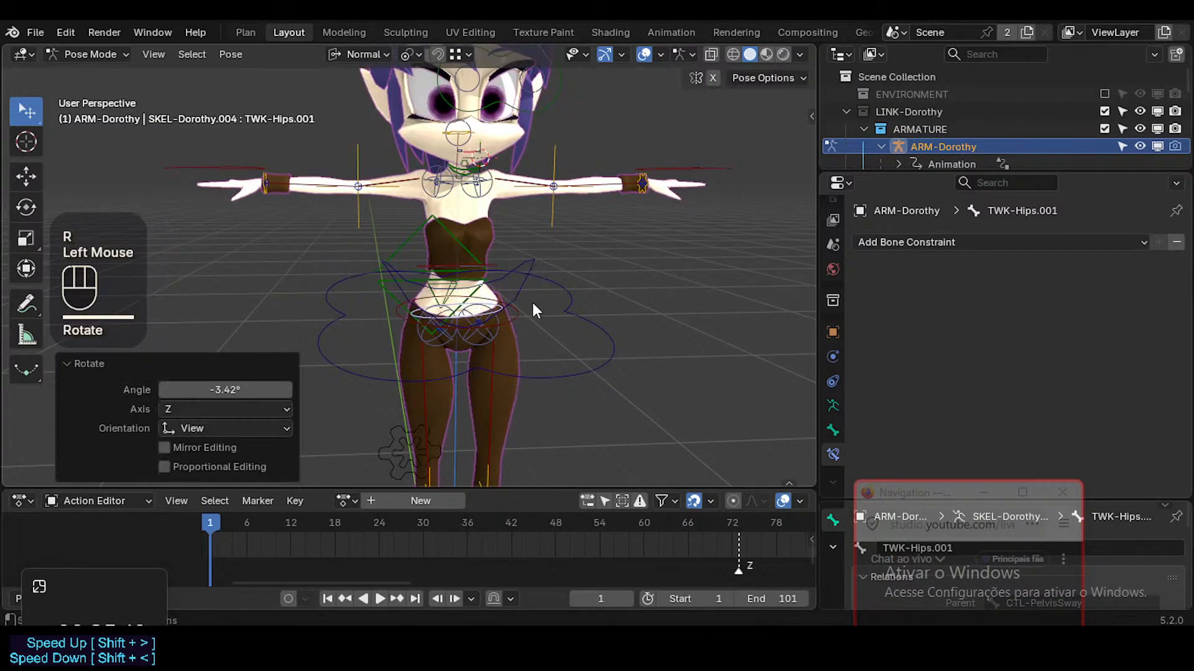
{"action": "key", "text": "g"}
{"action": "left_click", "coordinate": [538, 301]}
{"action": "key", "text": "r"}
{"action": "left_click", "coordinate": [572, 287]}
{"action": "key", "text": "g"}
{"action": "left_click", "coordinate": [568, 292]}
Rotate TWK-Hips.001, move it sideways and rotate it once more
{"action": "key", "text": "r"}
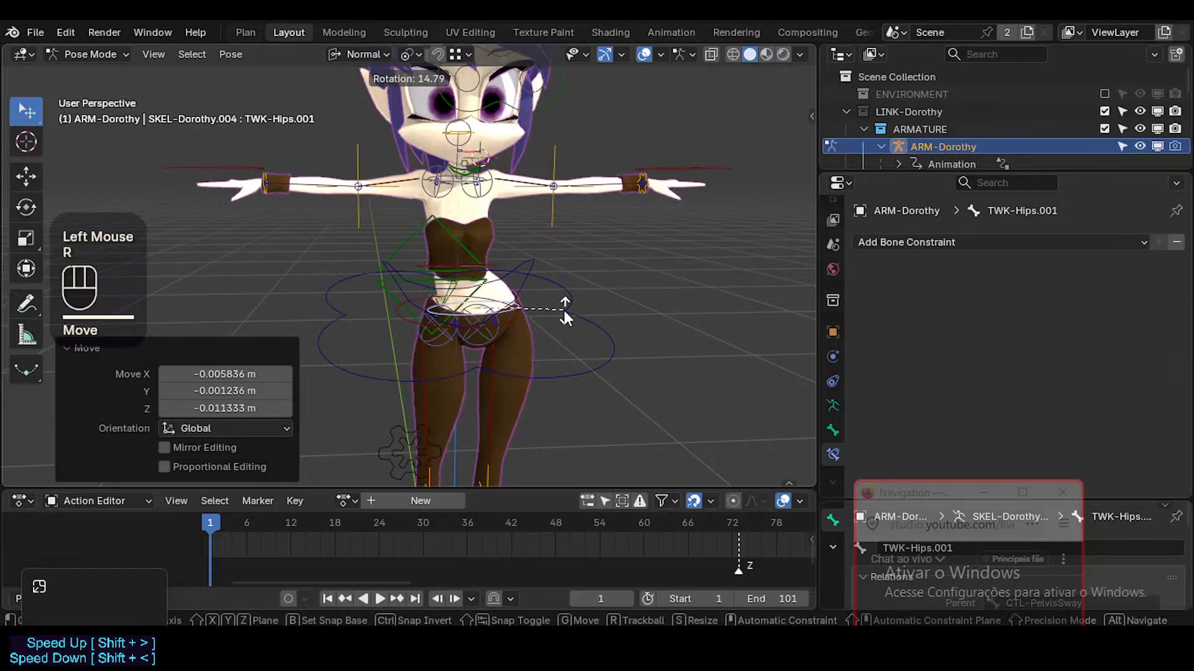
{"action": "left_click", "coordinate": [562, 312]}
{"action": "key", "text": "g"}
{"action": "left_click", "coordinate": [540, 309]}
{"action": "key", "text": "r"}
{"action": "left_click", "coordinate": [533, 337]}
Select CTL-PelvisSway and try rotating and moving it to test the hip sway
{"action": "left_click", "coordinate": [527, 274]}
{"action": "key", "text": "r"}
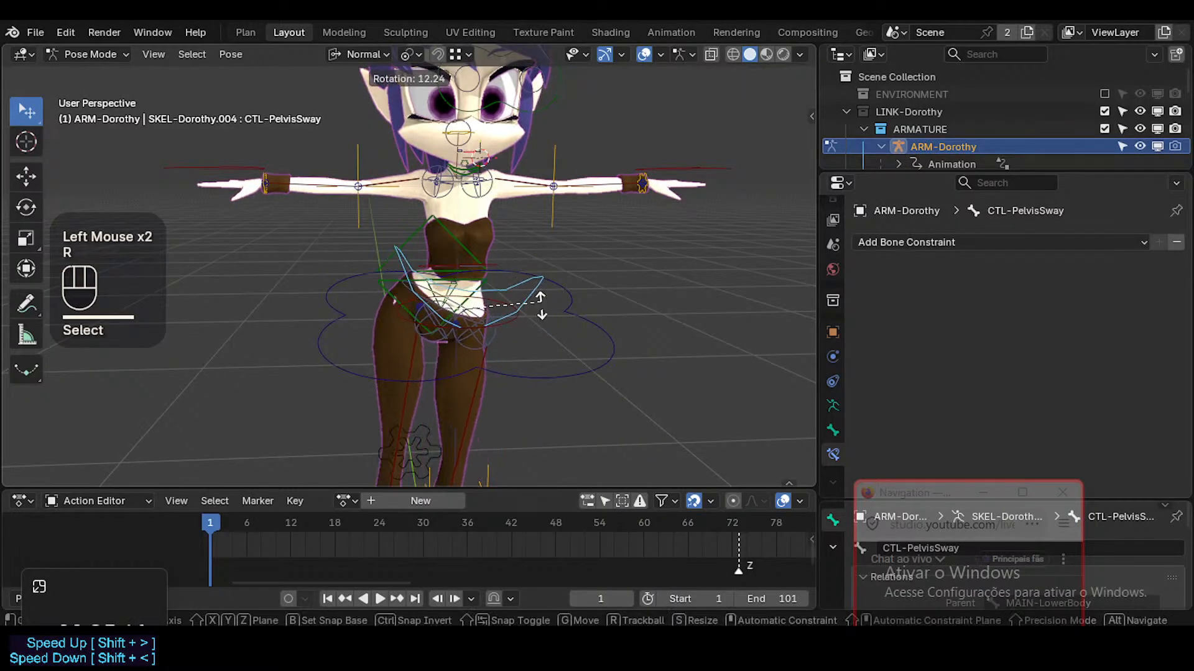
{"action": "key", "text": "Escape"}
{"action": "middle_click_drag", "start_coordinate": [506, 351], "coordinate": [504, 268], "text": "shift"}
{"action": "scroll", "coordinate": [509, 329], "scroll_direction": "up", "scroll_amount": 1}
{"action": "scroll", "coordinate": [510, 329], "scroll_direction": "down", "scroll_amount": 2}
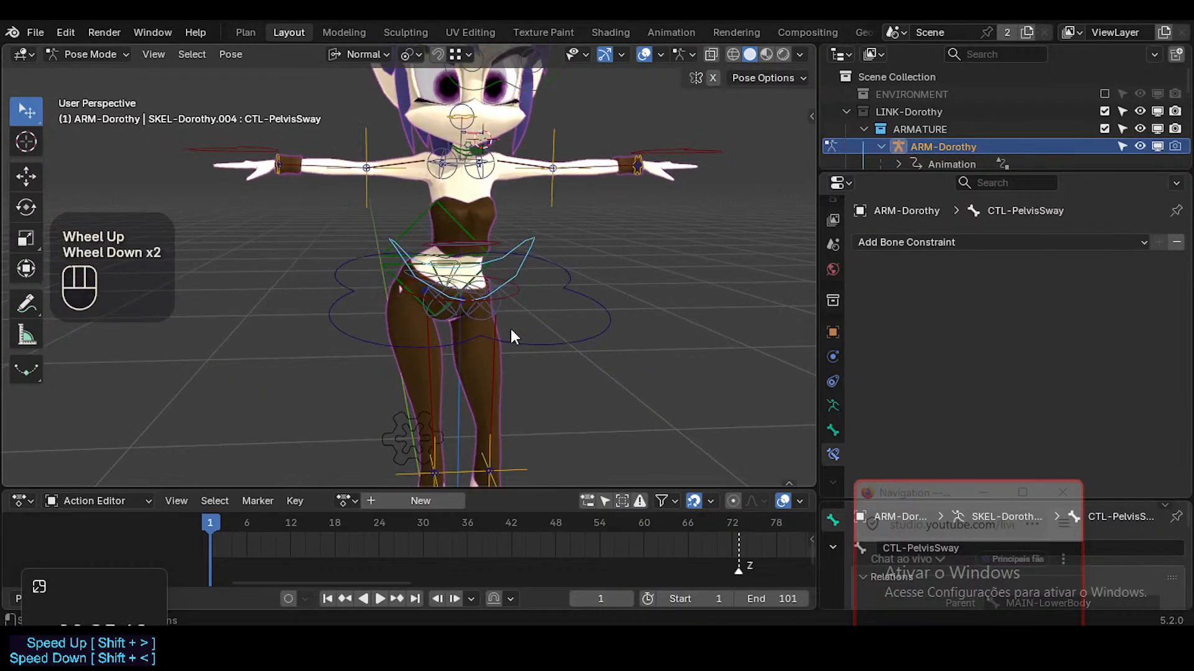
{"action": "scroll", "coordinate": [534, 372], "scroll_direction": "up", "scroll_amount": 1}
{"action": "scroll", "coordinate": [534, 372], "scroll_direction": "down", "scroll_amount": 1}
{"action": "middle_click_drag", "start_coordinate": [535, 371], "coordinate": [540, 252], "text": "shift"}
{"action": "scroll", "coordinate": [540, 252], "scroll_direction": "down", "scroll_amount": 1}
{"action": "scroll", "coordinate": [539, 252], "scroll_direction": "up", "scroll_amount": 1}
{"action": "key", "text": "g"}
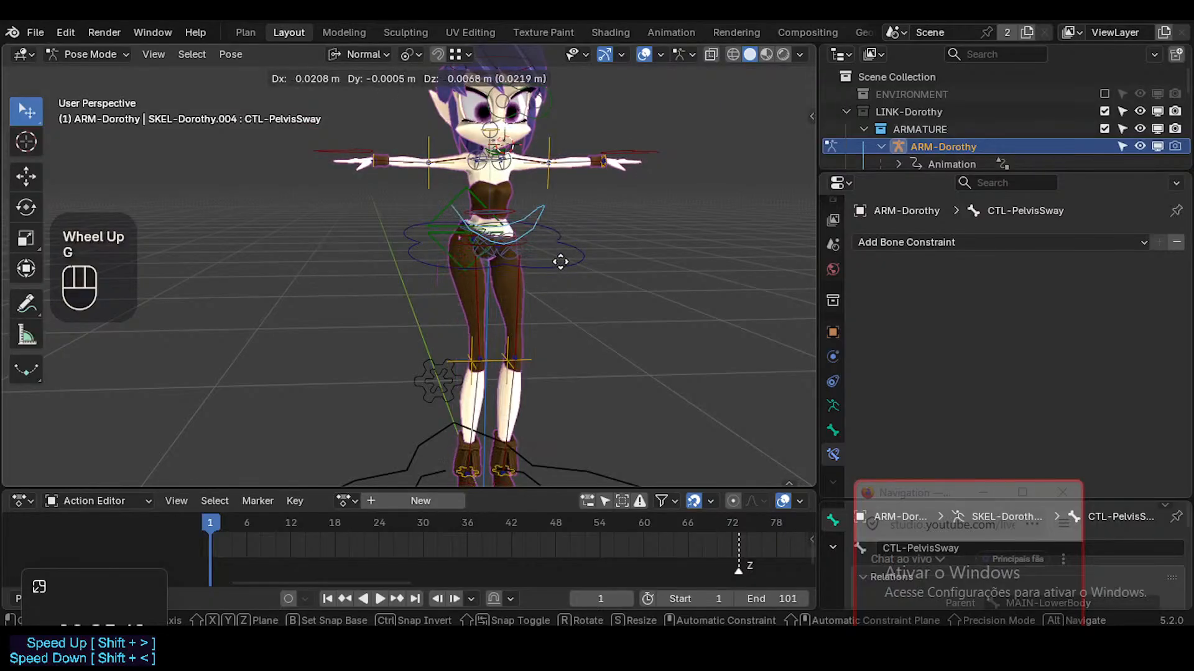
{"action": "key", "text": "Escape"}
Select CTL-Hips and try rotating it several times to test its effect on the torso
{"action": "left_click", "coordinate": [497, 256]}
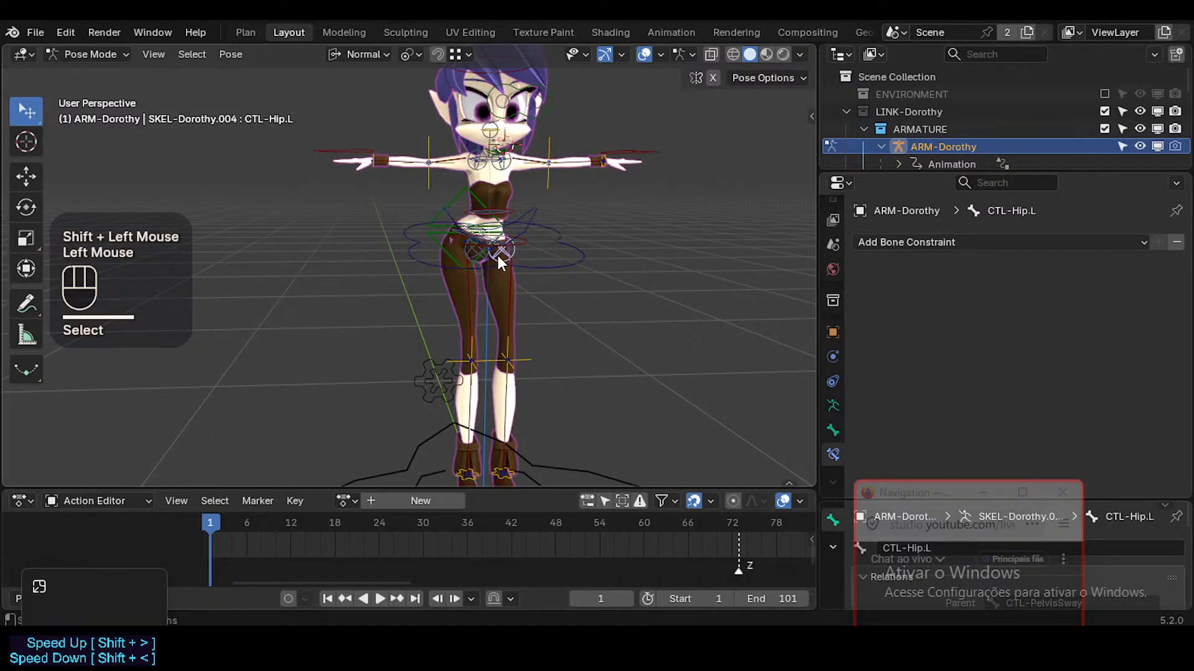
{"action": "left_click", "coordinate": [553, 271]}
{"action": "key", "text": "r"}
{"action": "key", "text": "Escape"}
{"action": "scroll", "coordinate": [502, 219], "scroll_direction": "up", "scroll_amount": 3}
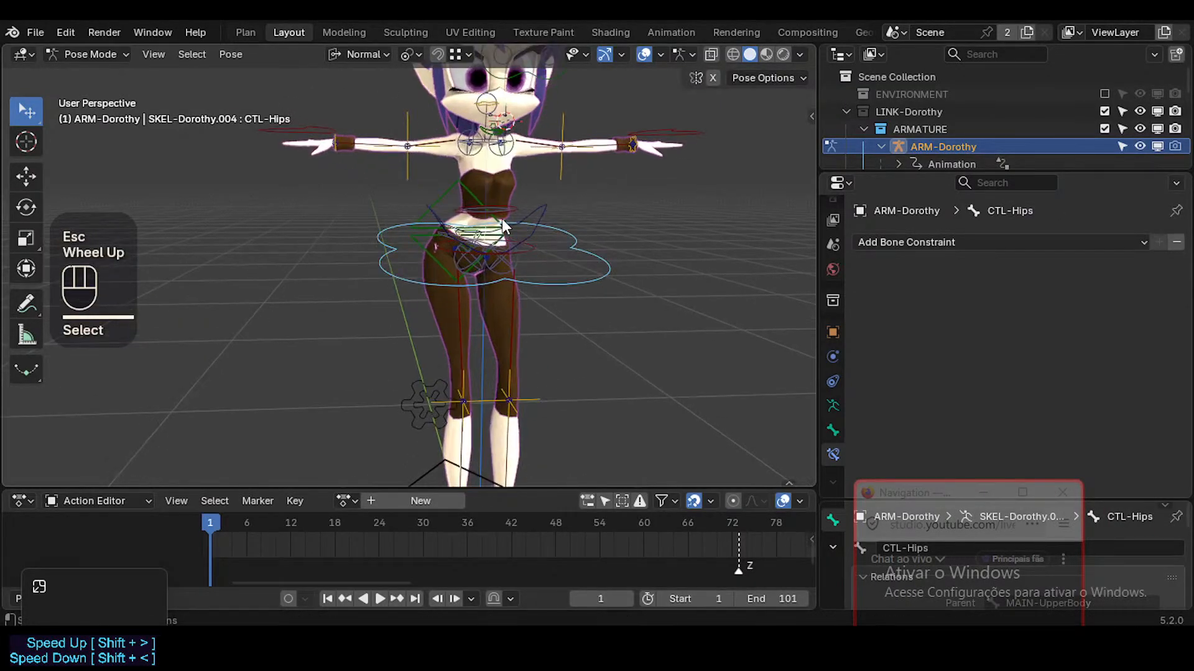
{"action": "middle_click_drag", "start_coordinate": [517, 210], "coordinate": [528, 338], "text": "shift"}
{"action": "key", "text": "r"}
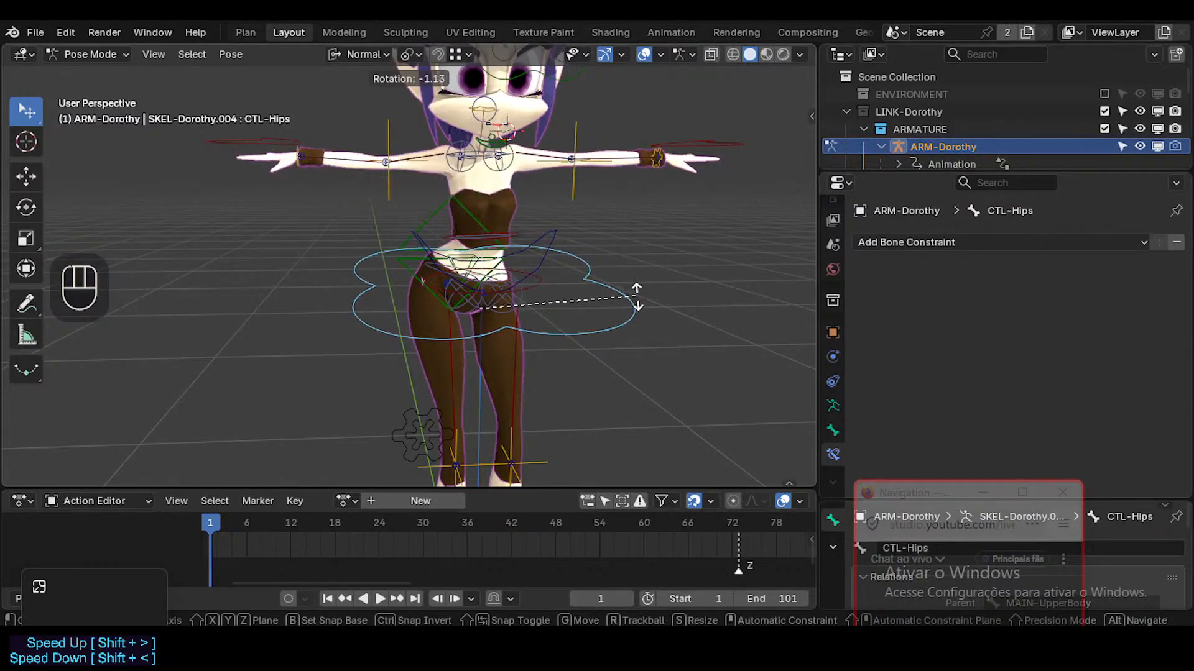
{"action": "key", "text": "Escape"}
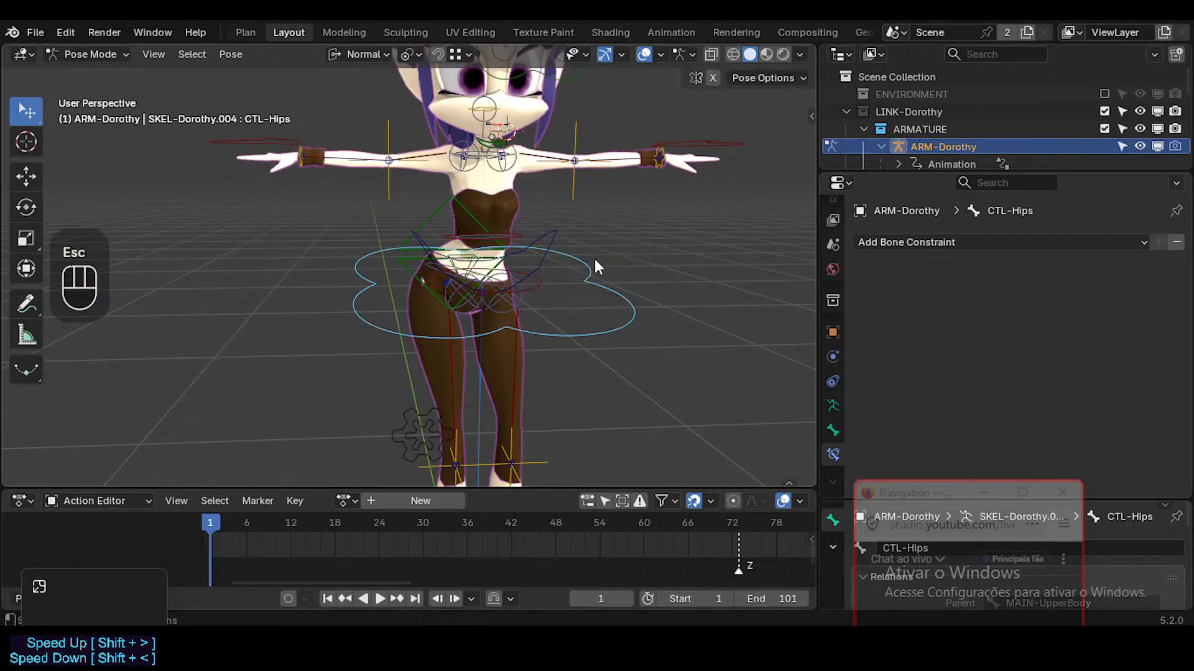
{"action": "key", "text": "r"}
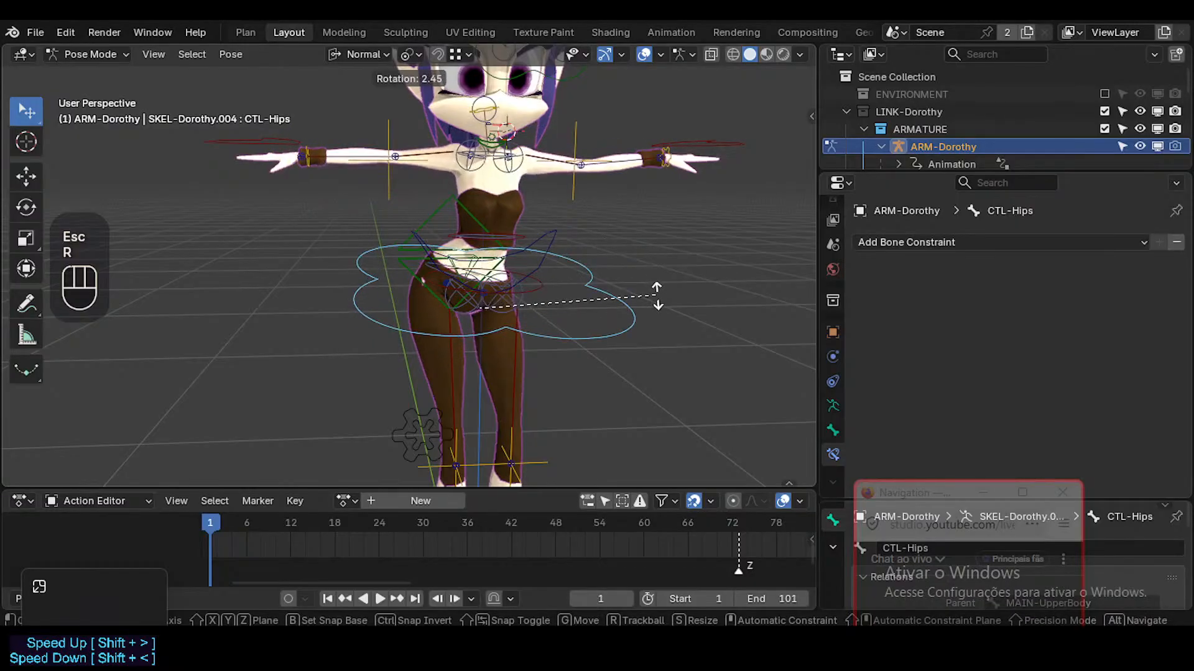
{"action": "key", "text": "Escape"}
Try rotating CTL-PelvisSway and TWK-UpperTorso in turn to compare their effect on the body
{"action": "left_click", "coordinate": [542, 230]}
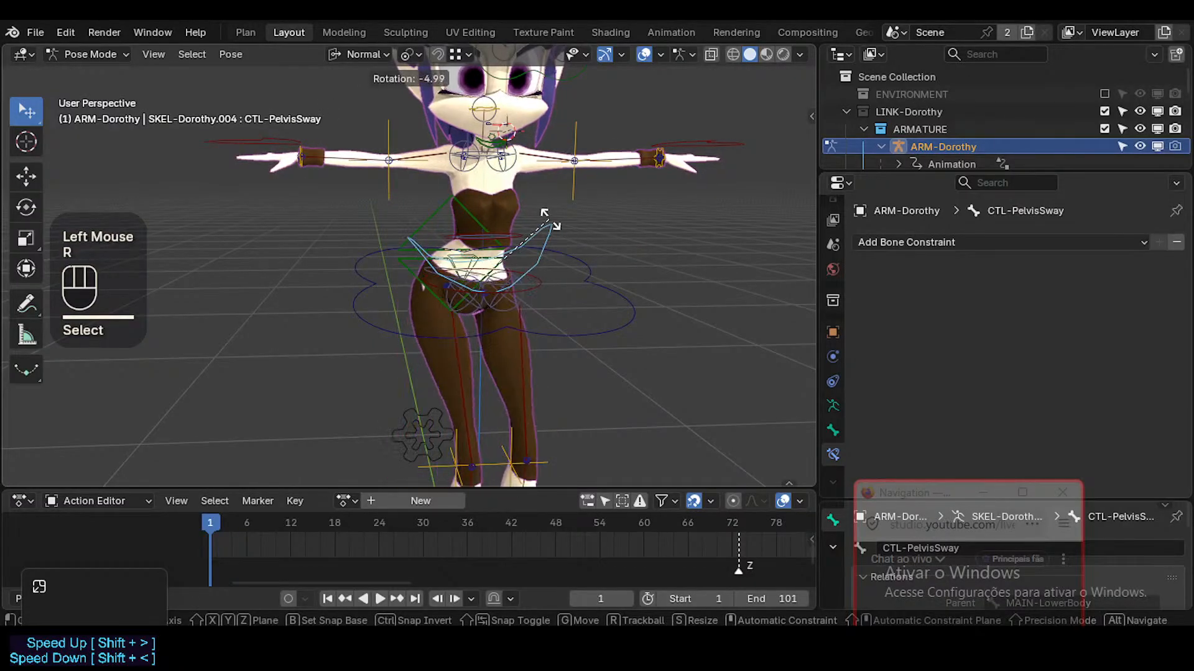
{"action": "left_click", "coordinate": [632, 324]}
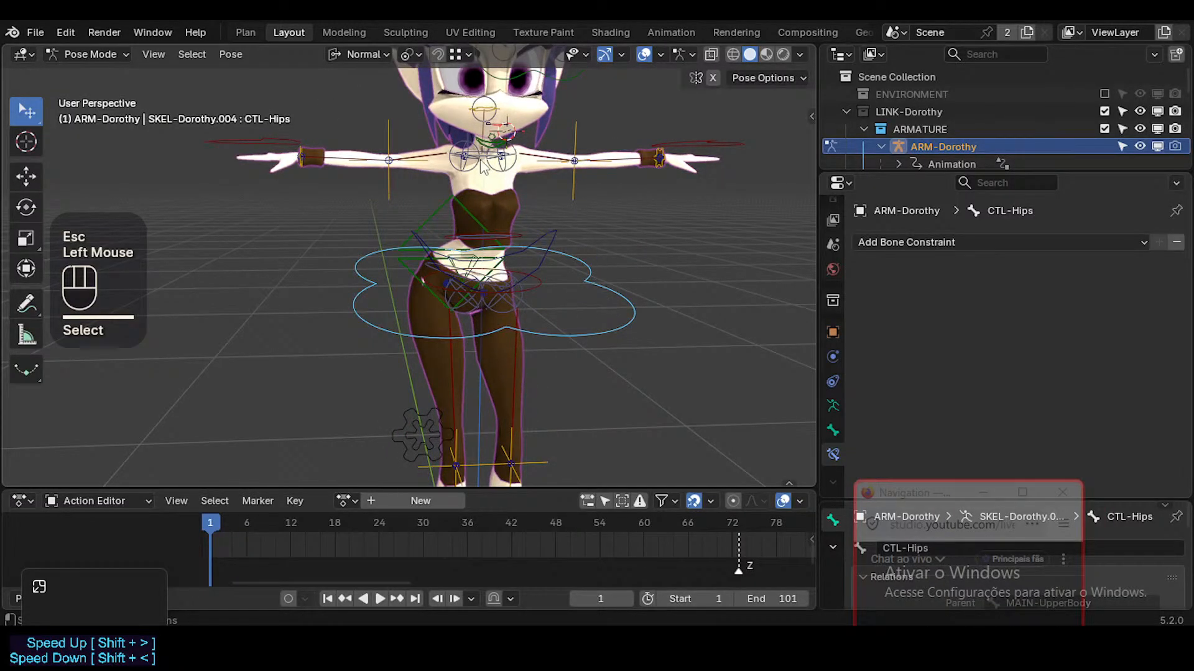
{"action": "key", "text": "r"}
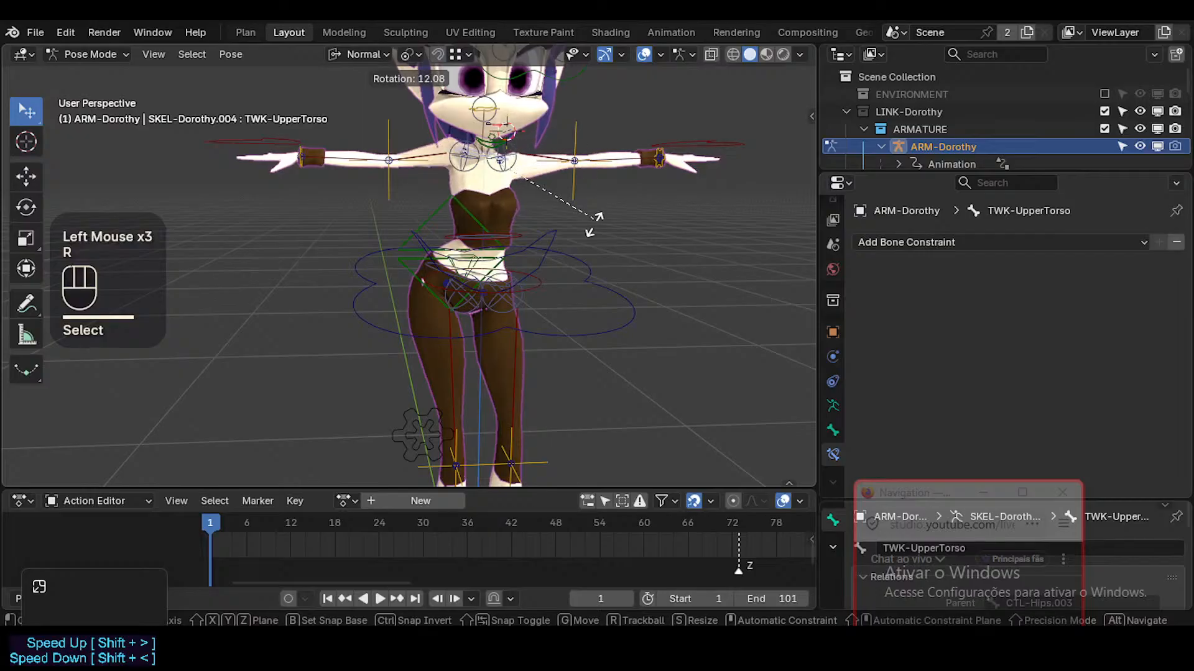
{"action": "key", "text": "Escape"}
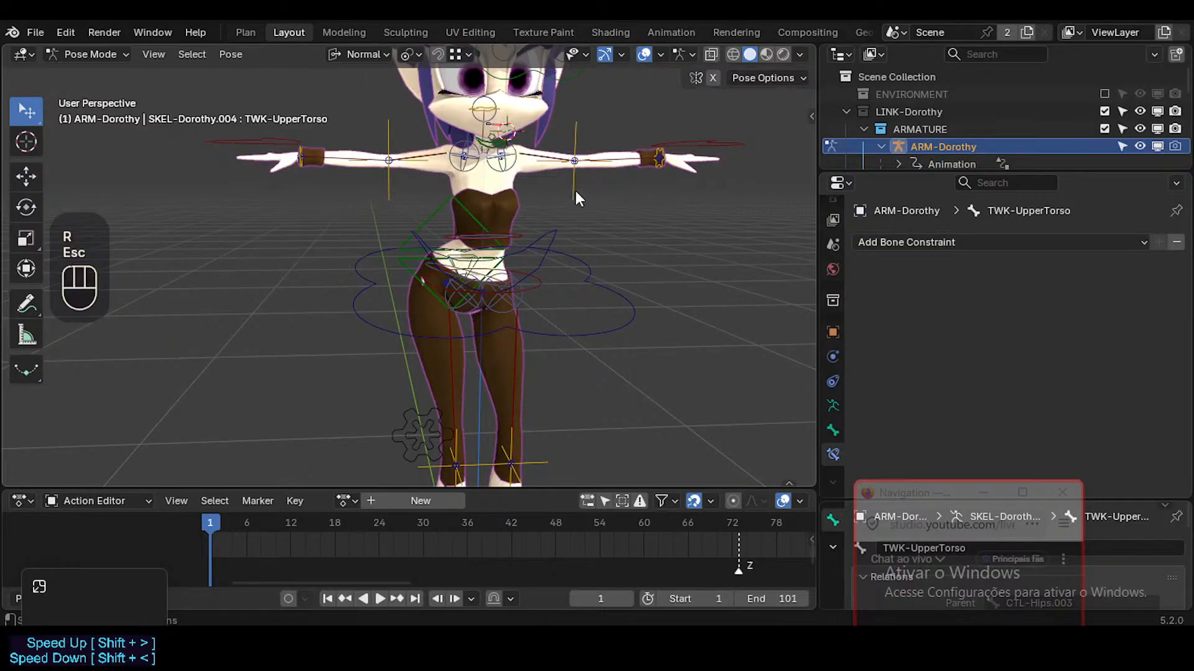
Check the pelvis and upper-body controls by selecting CTL-PelvisSway, MAIN-UpperBody, CTL-Shoulder.L and CTL-Hips.004 in turn
{"action": "left_click", "coordinate": [561, 233], "text": "shift"}
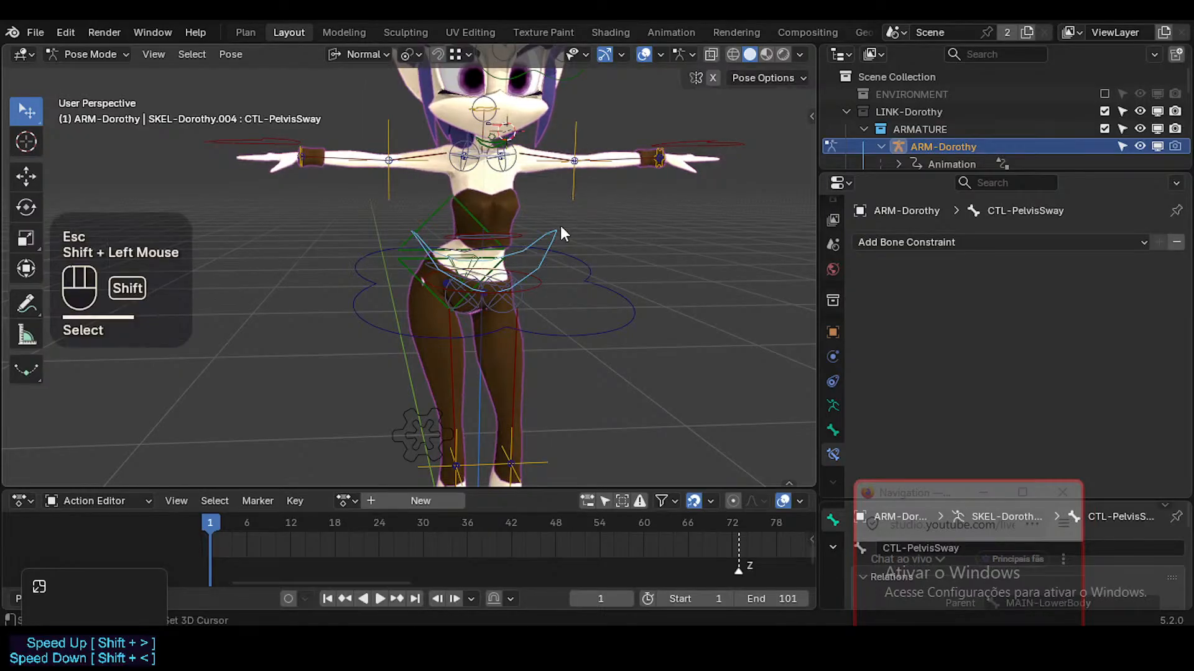
{"action": "middle_click_drag", "start_coordinate": [509, 240], "coordinate": [514, 192], "text": "shift"}
{"action": "scroll", "coordinate": [517, 228], "scroll_direction": "up", "scroll_amount": 4}
{"action": "left_click", "coordinate": [489, 160]}
{"action": "left_click", "coordinate": [517, 193]}
{"action": "left_click", "coordinate": [529, 249]}
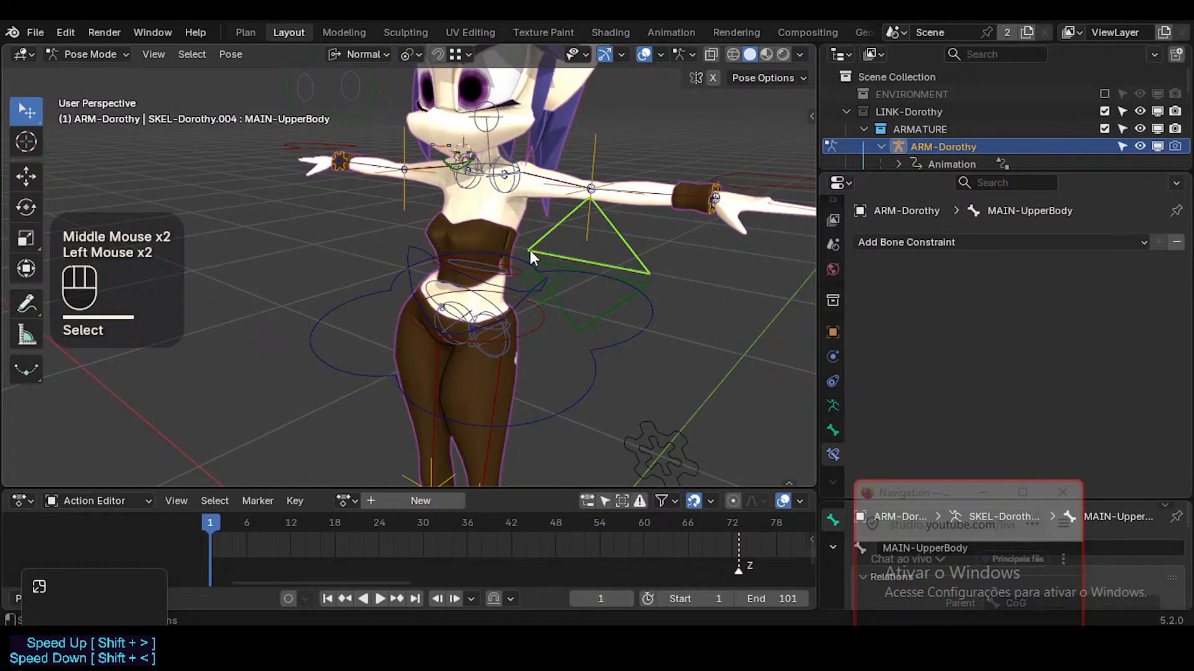
{"action": "left_click", "coordinate": [529, 250]}
{"action": "middle_click_drag", "start_coordinate": [506, 245], "coordinate": [495, 146]}
{"action": "left_click", "coordinate": [495, 147]}
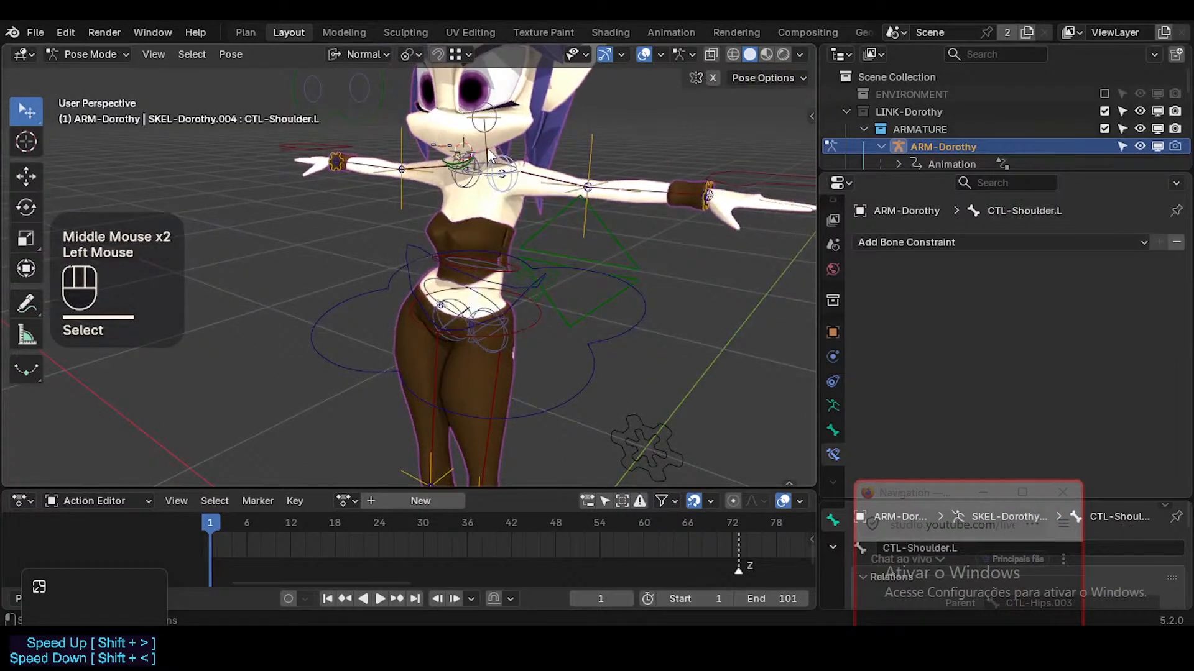
{"action": "left_click", "coordinate": [487, 148]}
{"action": "key", "text": "g"}
{"action": "left_click", "coordinate": [488, 152]}
Select CTL-Hips.003 with custom shapes temporarily hidden, and move it about -0.073 m X, -0.049 m Y and -0.017 m Z
{"action": "key", "text": "ctrl+4"}
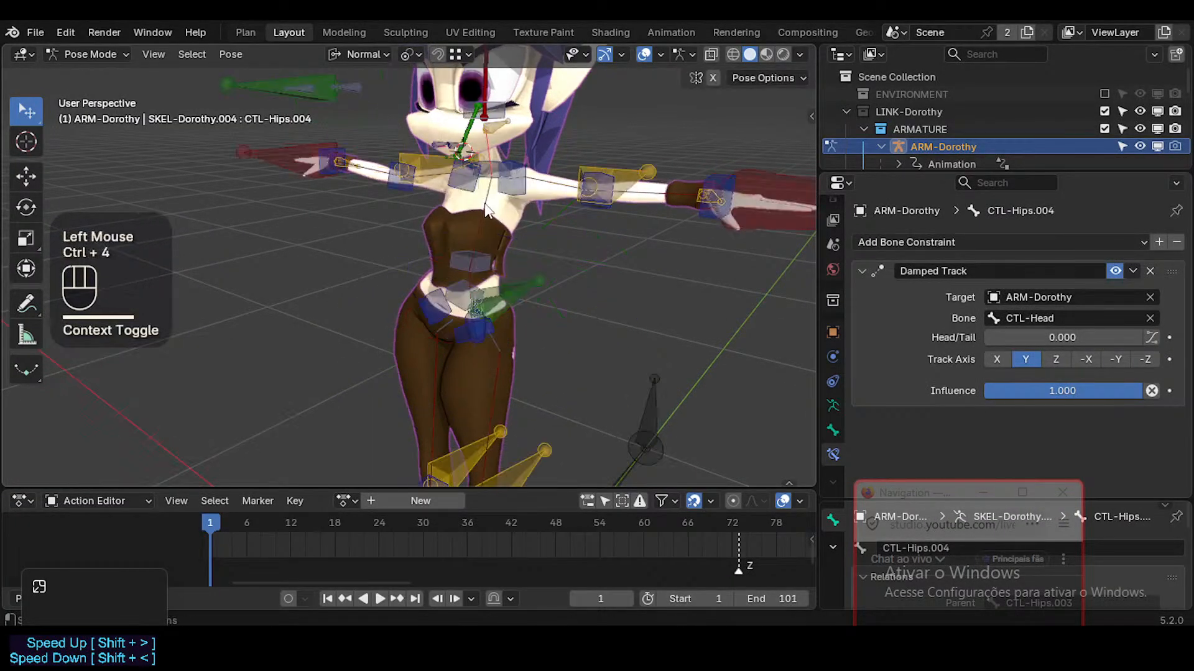
{"action": "left_click", "coordinate": [487, 211]}
{"action": "key", "text": "ctrl+4"}
{"action": "middle_click_drag", "start_coordinate": [484, 214], "coordinate": [497, 210]}
{"action": "key", "text": "g"}
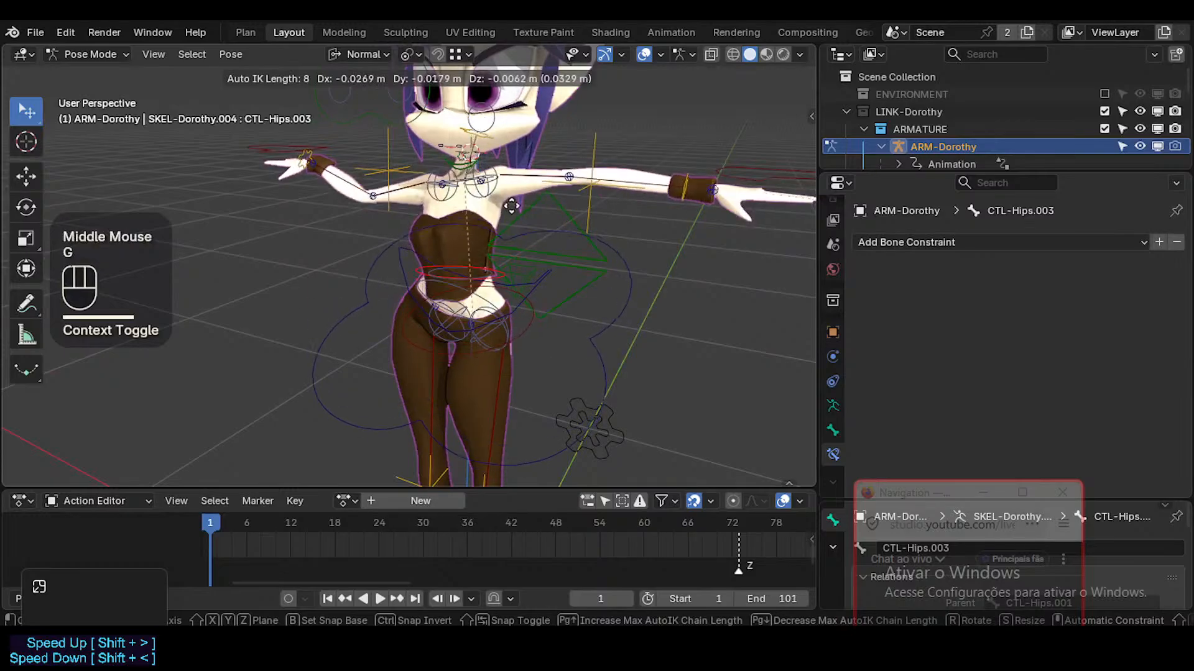
{"action": "key", "text": "Escape"}
{"action": "key", "text": "g"}
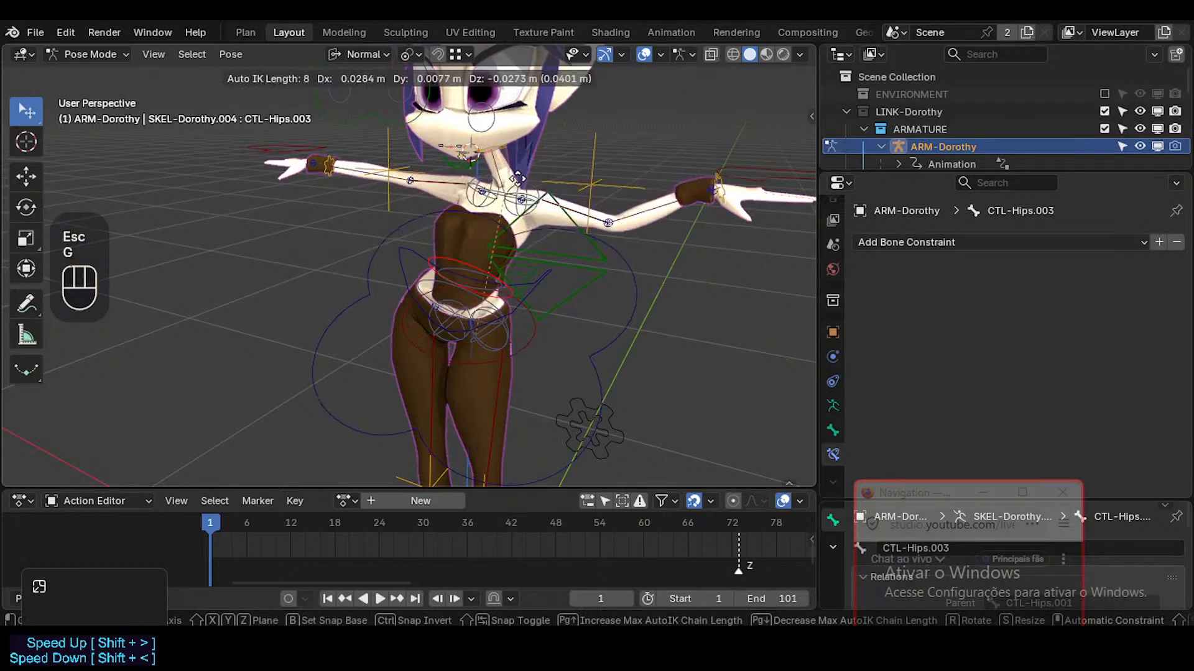
{"action": "left_click", "coordinate": [452, 194]}
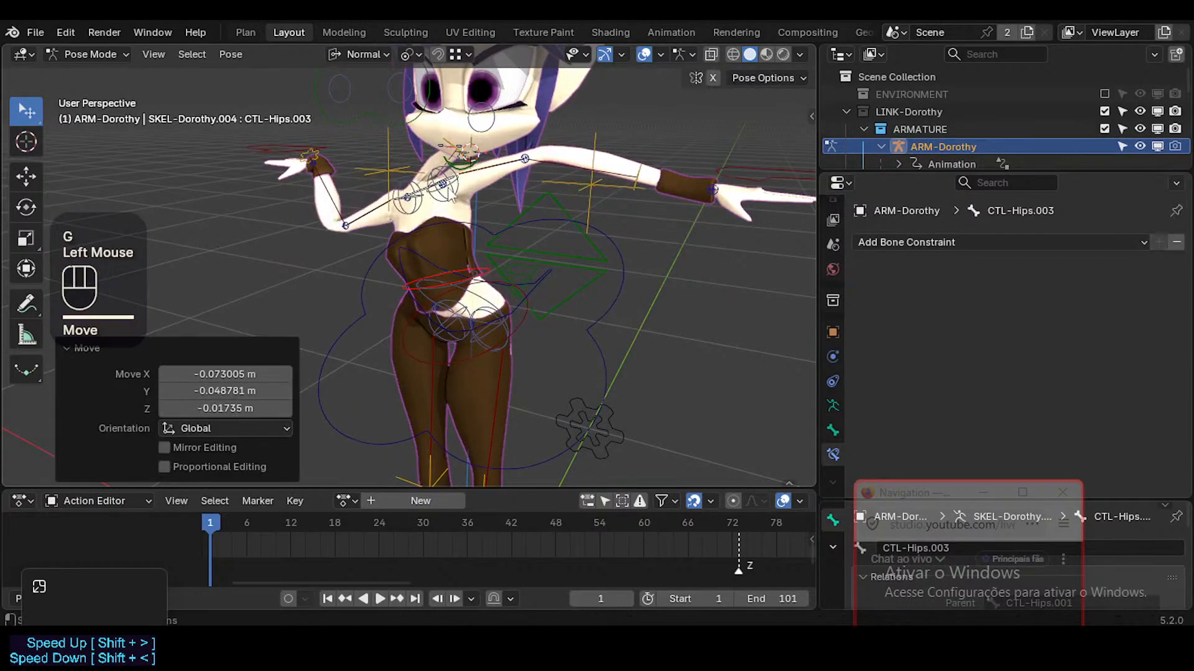
Reset every bone of the armature to its rest transforms
{"action": "key", "text": "a"}
{"action": "key", "text": "alt+q"}
{"action": "key", "text": "alt+q"}
Select CTL-Hips.003 again with custom shapes temporarily hidden, and try rotating it to test the chest
{"action": "left_click", "coordinate": [474, 210]}
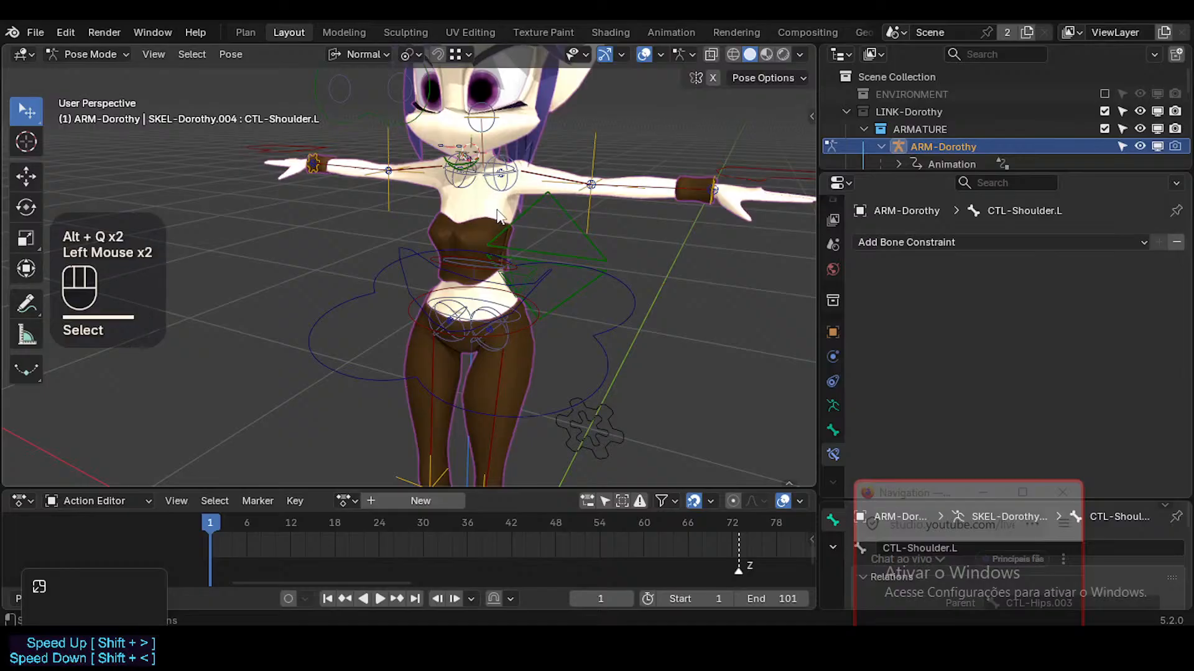
{"action": "key", "text": "ctrl+4"}
{"action": "key", "text": "ctrl+4"}
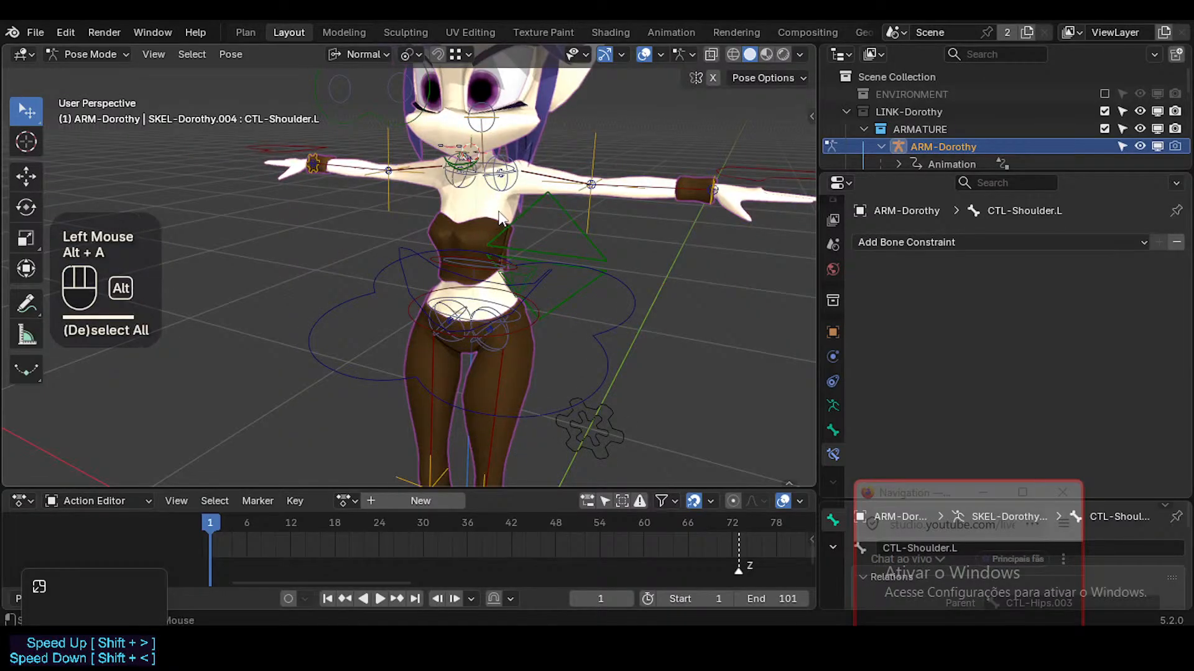
{"action": "double_click", "coordinate": [528, 220]}
{"action": "middle_click_drag", "start_coordinate": [423, 227], "coordinate": [475, 202]}
{"action": "left_click", "coordinate": [499, 211]}
{"action": "key", "text": "ctrl+4"}
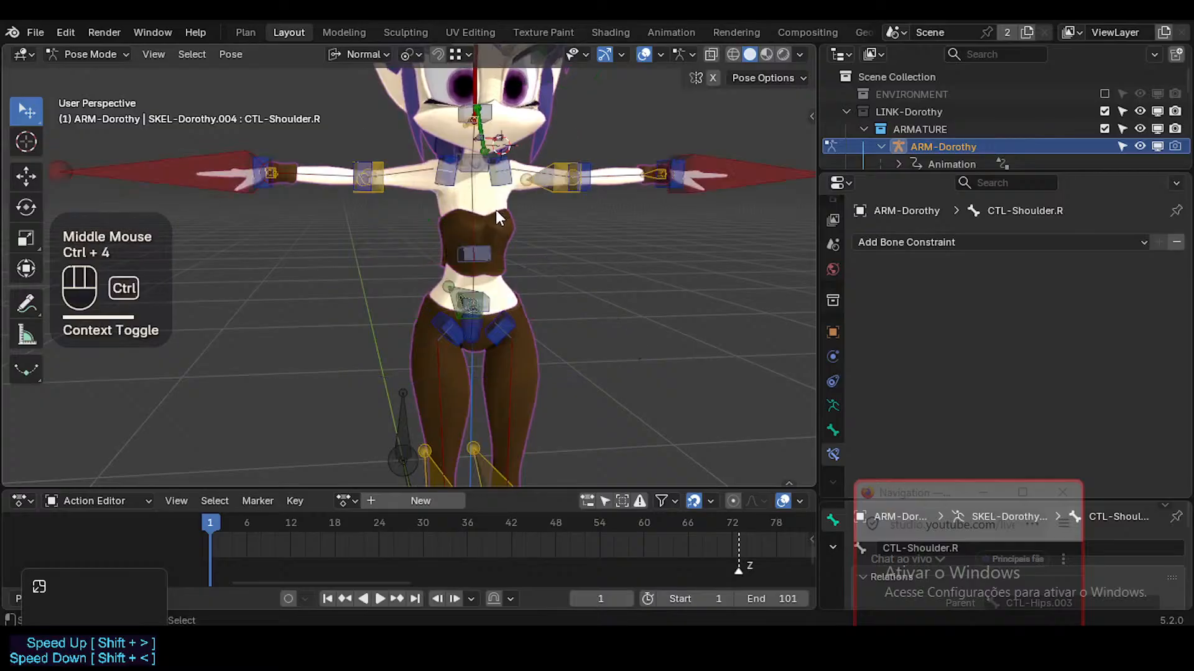
{"action": "key", "text": "ctrl+4"}
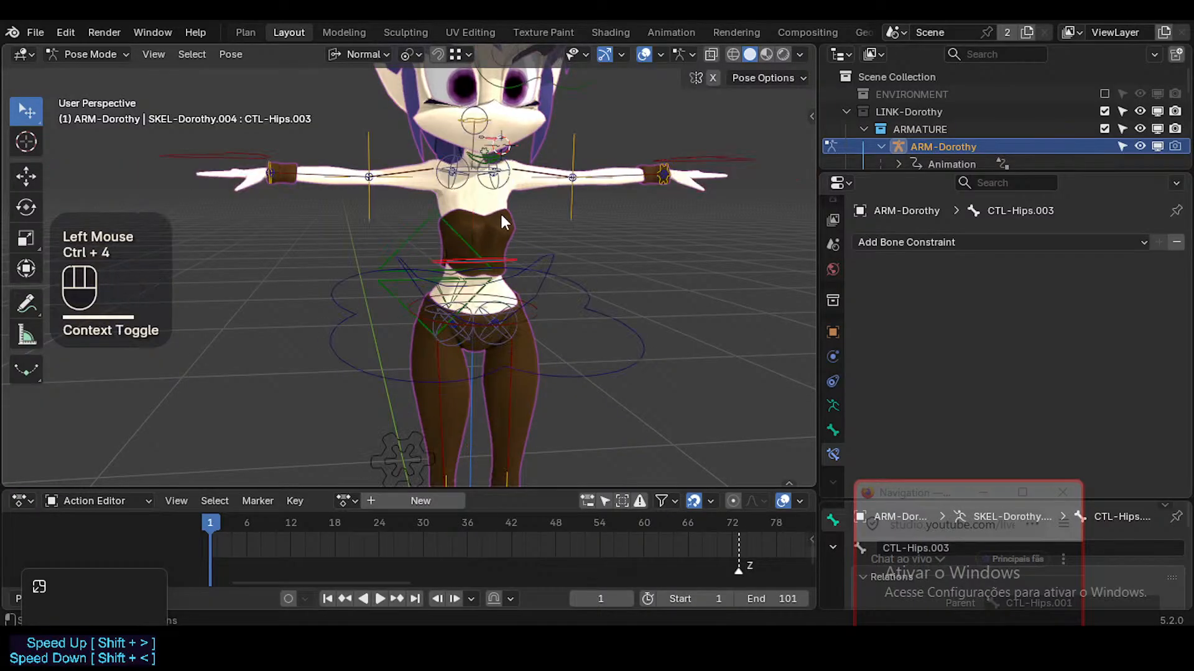
{"action": "middle_click", "coordinate": [479, 214]}
{"action": "key", "text": "r"}
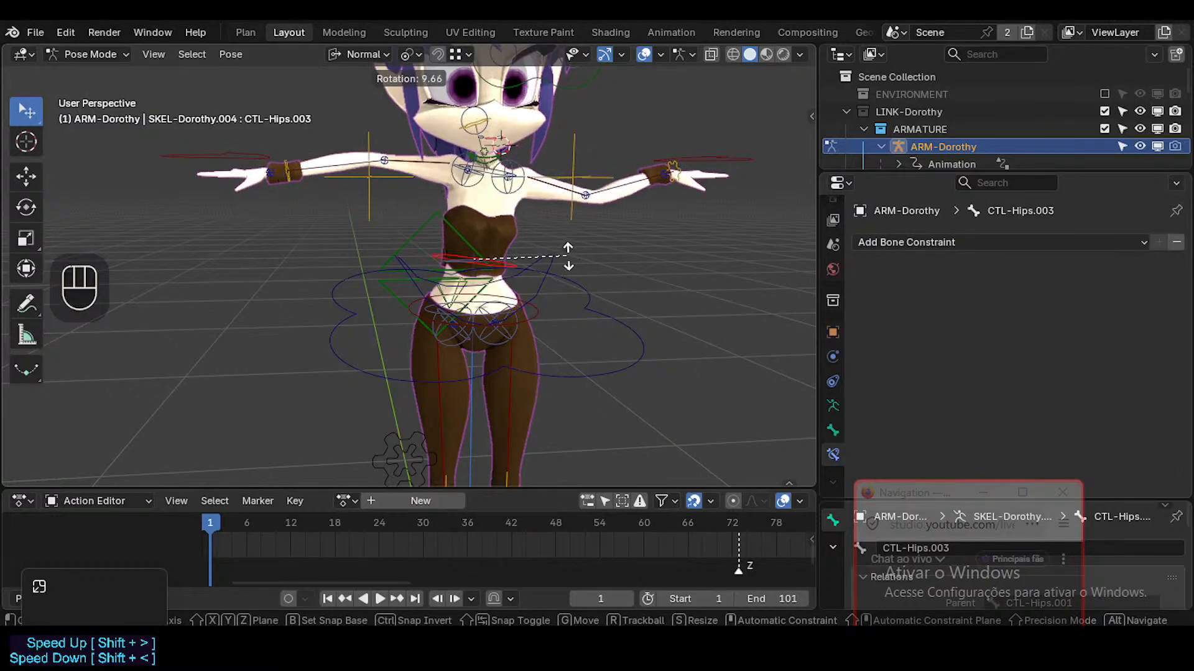
{"action": "key", "text": "Escape"}
Hide the custom bone shapes and display the bone names around the hips
{"action": "middle_click_drag", "start_coordinate": [562, 242], "coordinate": [515, 297]}
{"action": "middle_click", "coordinate": [505, 218], "text": "ctrl"}
{"action": "key", "text": "ctrl+4"}
{"action": "middle_click", "coordinate": [504, 225]}
{"action": "key", "text": "ctrl+1"}
{"action": "middle_click_drag", "start_coordinate": [514, 297], "coordinate": [464, 298], "text": "ctrl"}
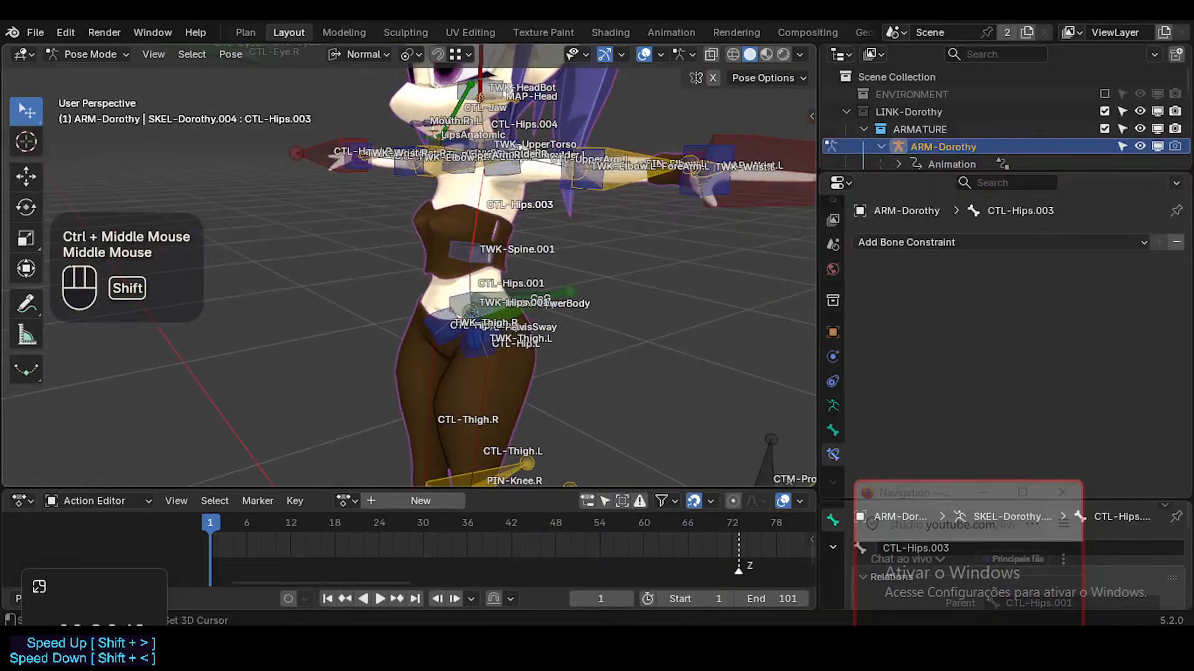
{"action": "key", "text": "shift+grave"}
{"action": "key", "text": "w"}
{"action": "middle_click_drag", "start_coordinate": [534, 314], "coordinate": [488, 352]}
Select the CTL-Hips bone among the overlapping hip bones and try rotating it to see how the upper body bends
{"action": "left_click", "coordinate": [505, 334], "text": "alt"}
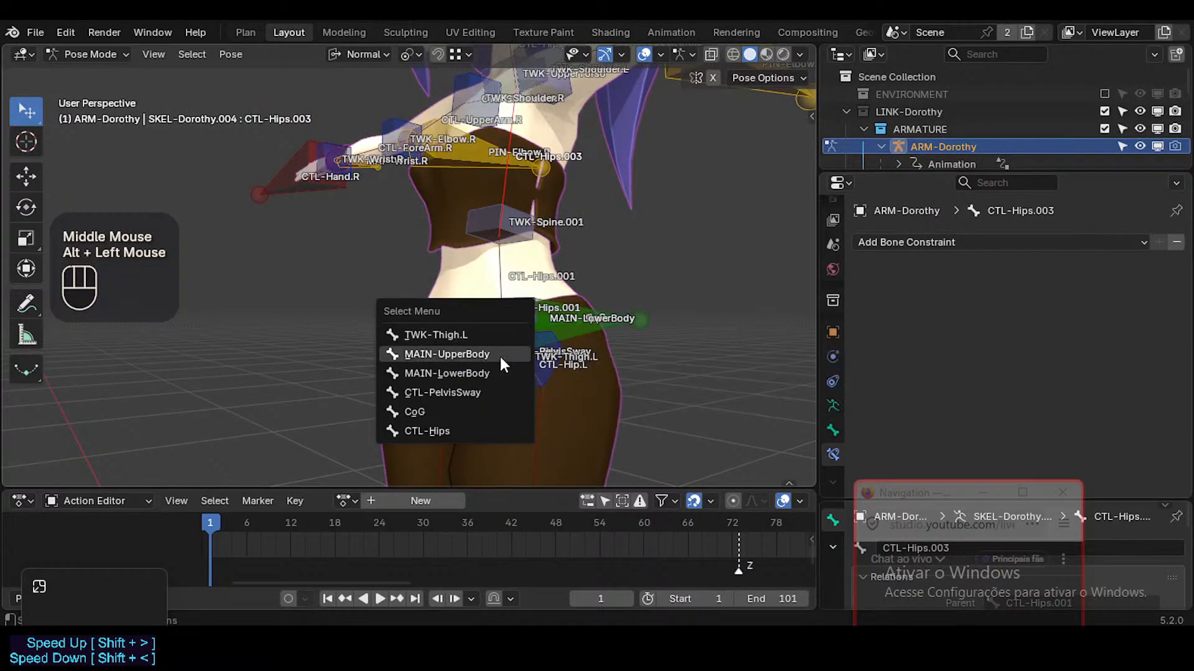
{"action": "left_click", "coordinate": [482, 429]}
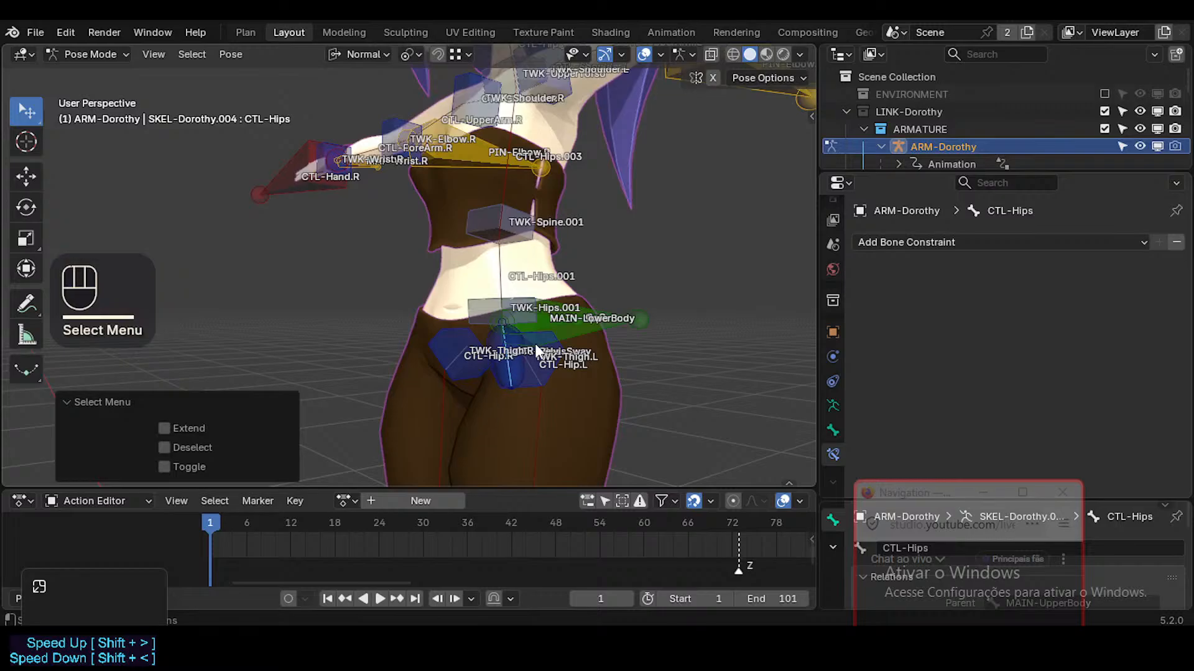
{"action": "key", "text": "r"}
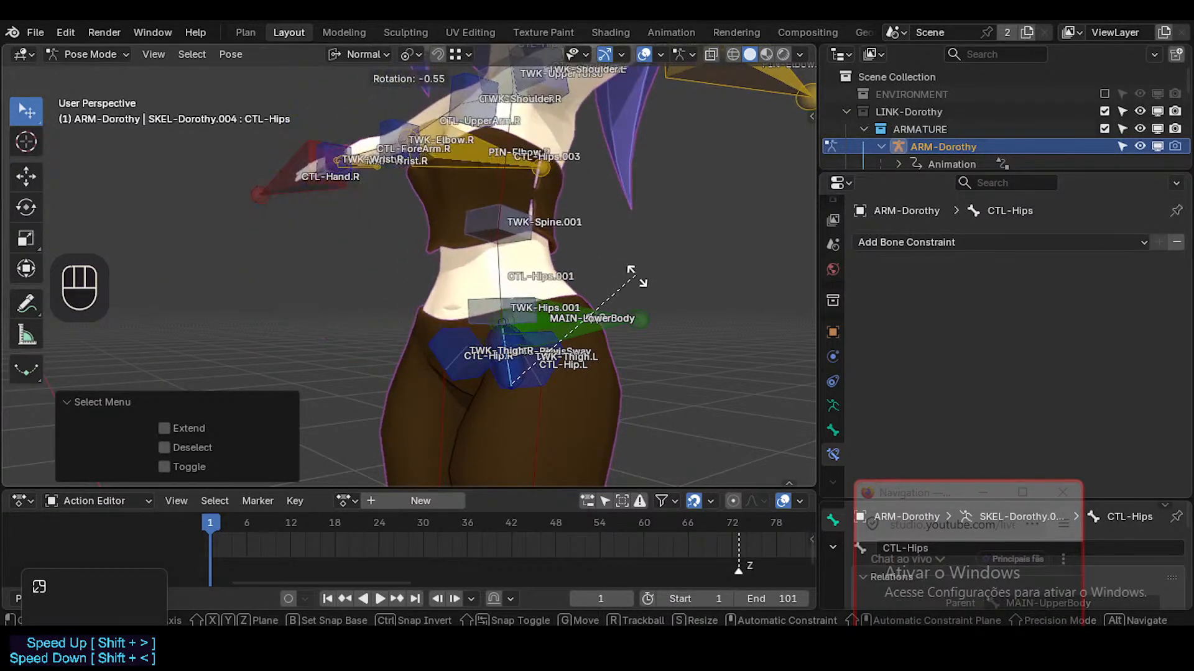
{"action": "key", "text": "Escape"}
{"action": "left_click", "coordinate": [491, 339]}
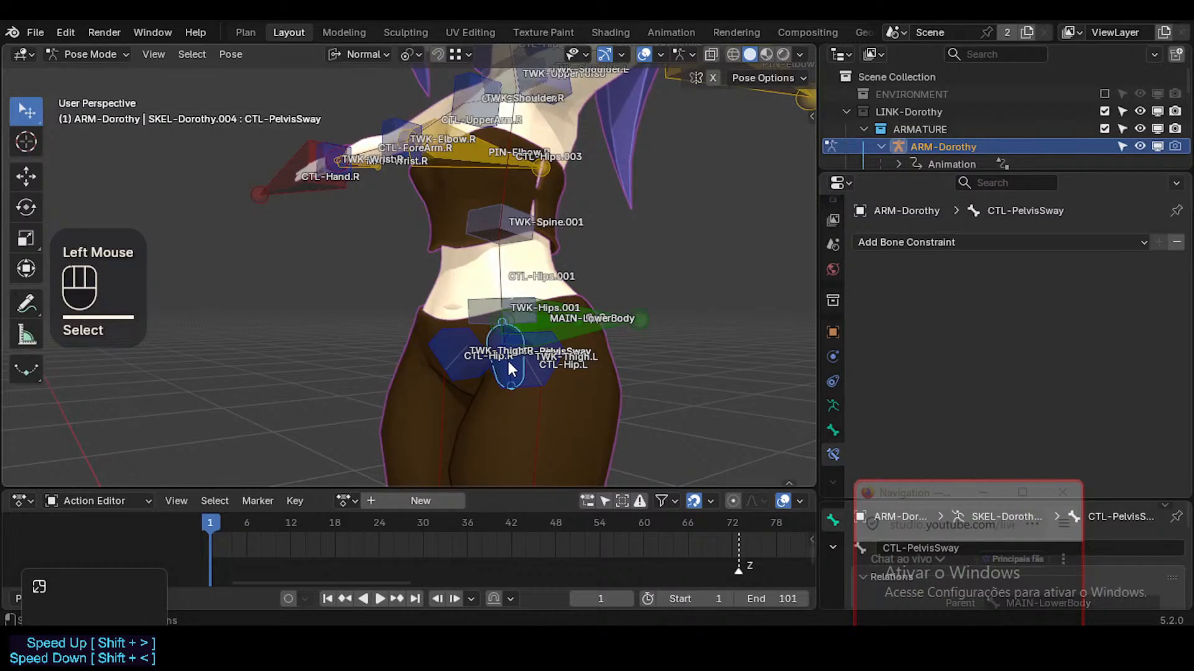
{"action": "left_click", "coordinate": [528, 371]}
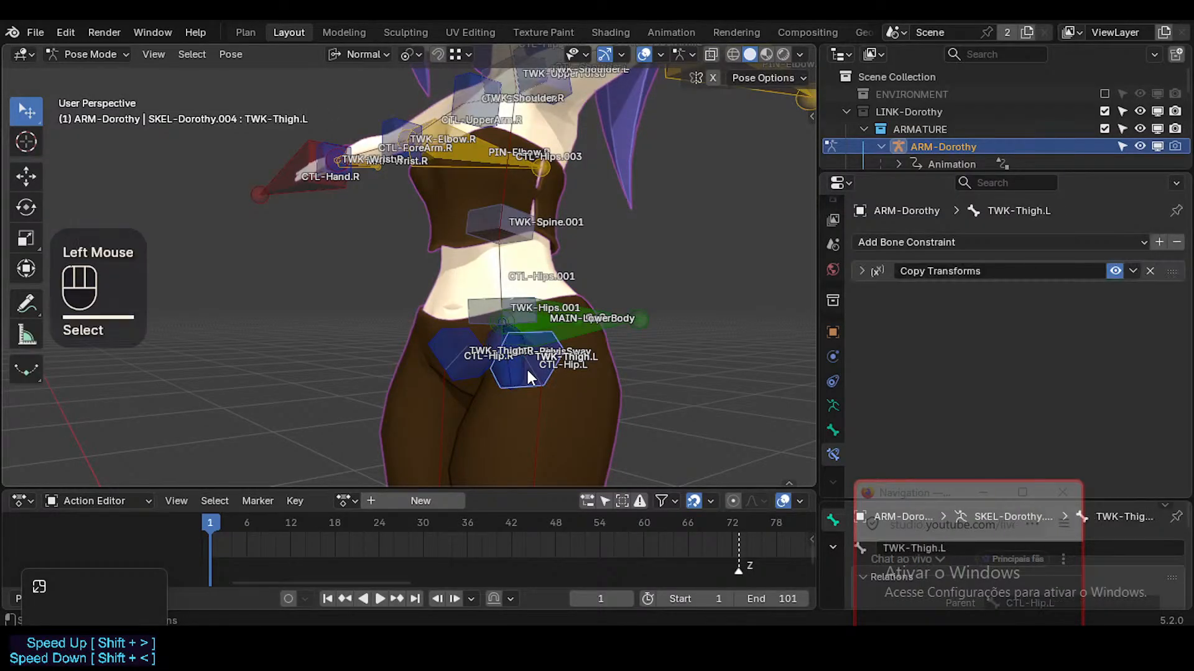
{"action": "left_click", "coordinate": [497, 368]}
{"action": "left_click", "coordinate": [508, 371]}
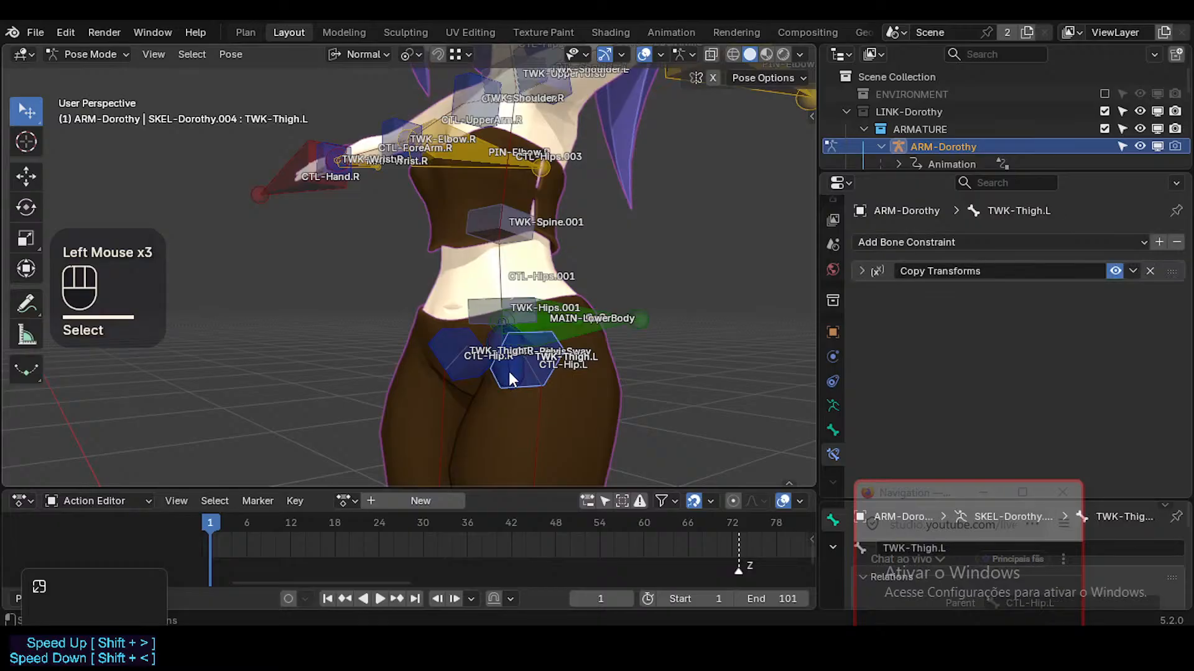
{"action": "left_click", "coordinate": [509, 372]}
{"action": "left_click", "coordinate": [509, 371]}
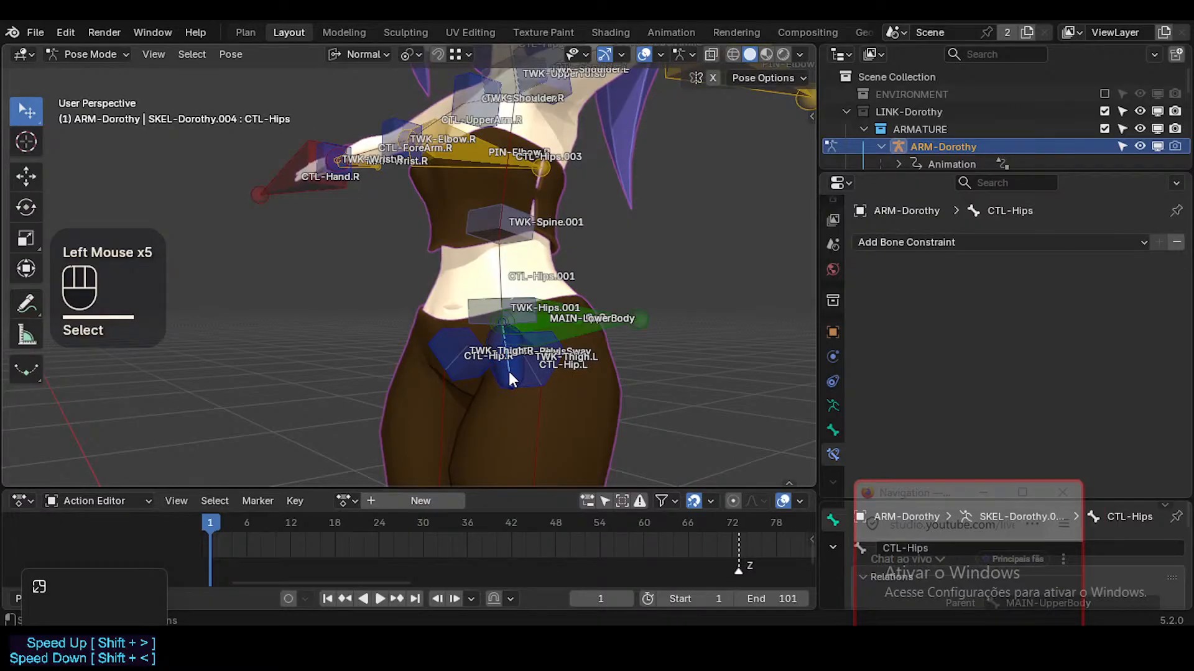
{"action": "key", "text": "r"}
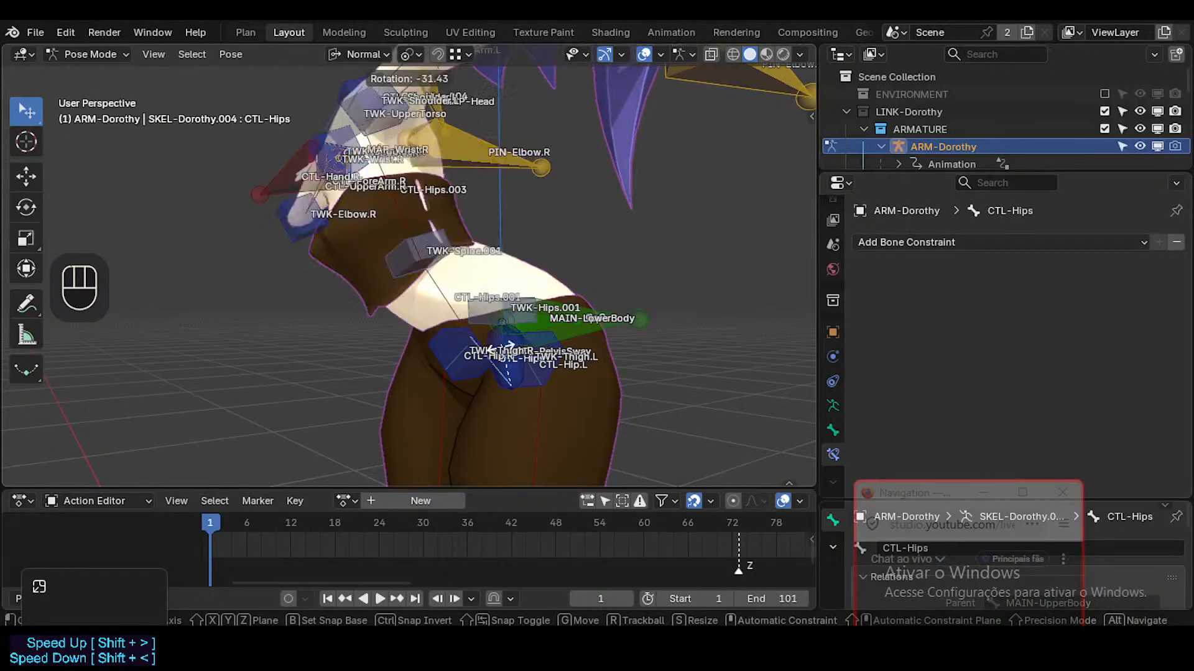
{"action": "key", "text": "Escape"}
Select the CTL-PelvisSway bone and try rotating it to see how the pelvis and legs follow
{"action": "left_click", "coordinate": [495, 372]}
{"action": "left_click", "coordinate": [495, 371]}
{"action": "left_click", "coordinate": [495, 373]}
{"action": "key", "text": "r"}
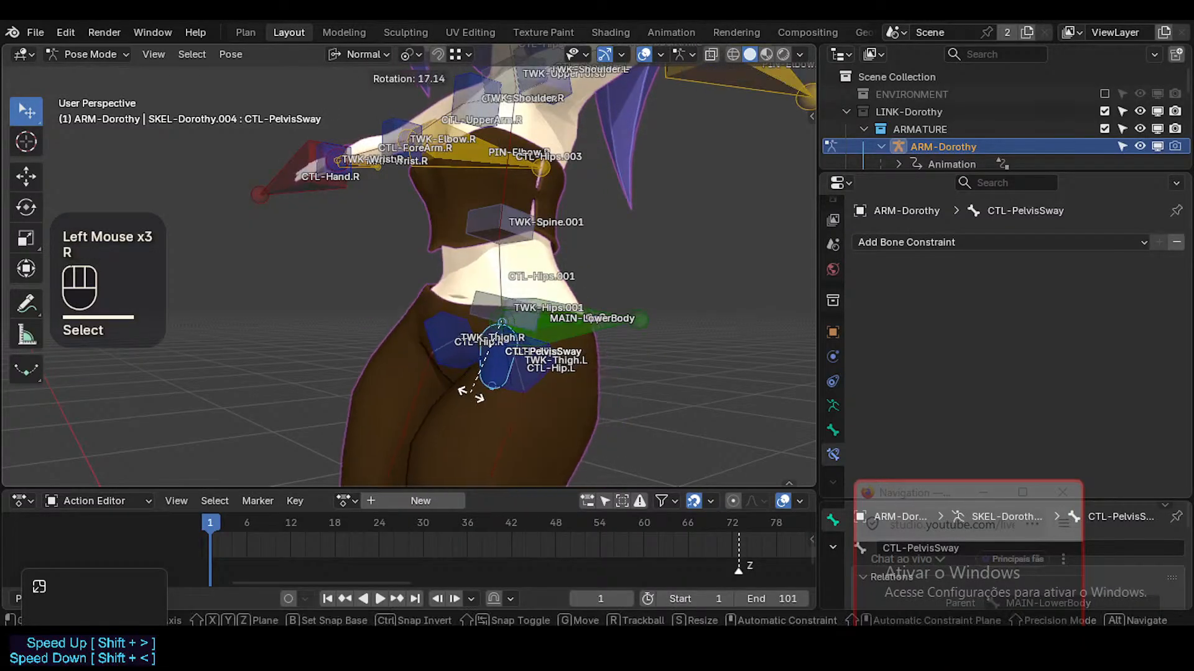
{"action": "key", "text": "Escape"}
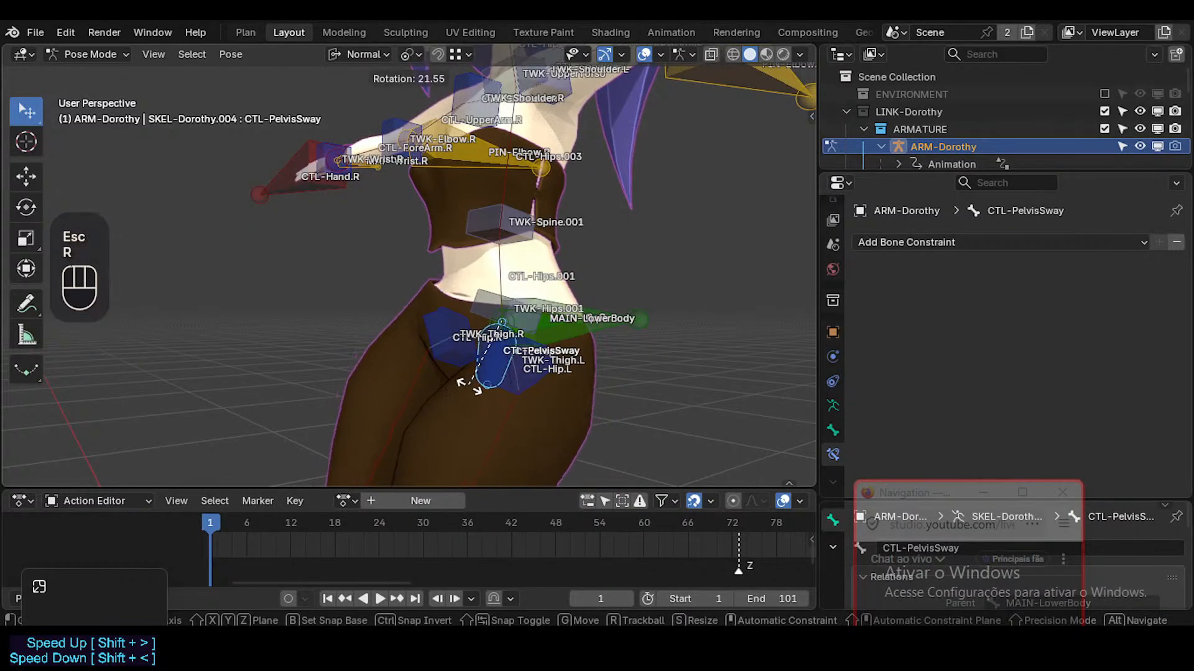
{"action": "key", "text": "Escape"}
Reselect CTL-Hips from the overlapping hip bones and test its rotation again from a more frontal angle
{"action": "left_click", "coordinate": [505, 372]}
{"action": "left_click", "coordinate": [505, 371]}
{"action": "left_click", "coordinate": [504, 372]}
{"action": "left_click", "coordinate": [504, 373]}
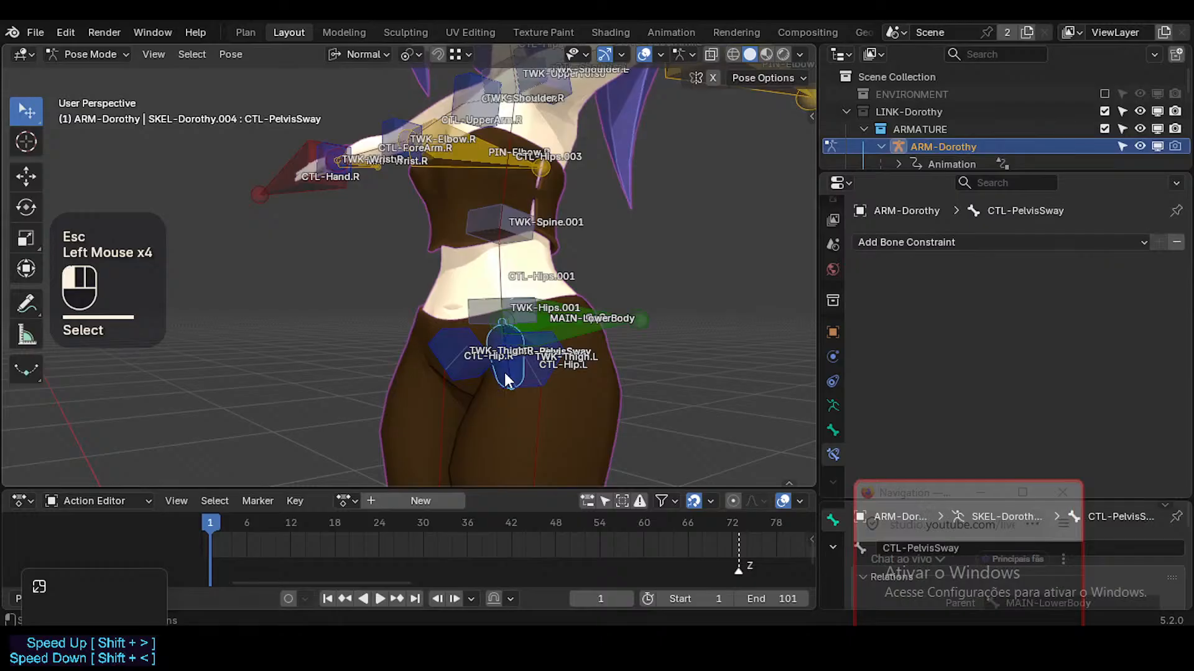
{"action": "left_click", "coordinate": [505, 373]}
{"action": "left_click", "coordinate": [508, 370]}
{"action": "left_click", "coordinate": [509, 370]}
{"action": "key", "text": "r"}
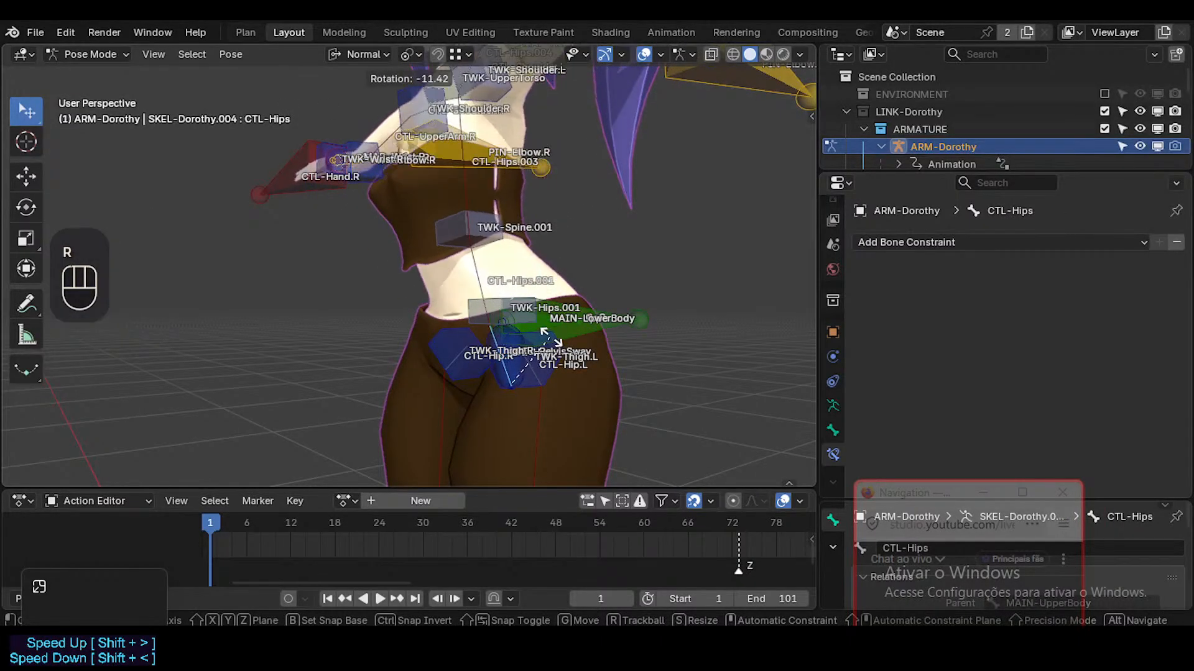
{"action": "key", "text": "Escape"}
{"action": "middle_click_drag", "start_coordinate": [504, 311], "coordinate": [597, 292], "text": "shift"}
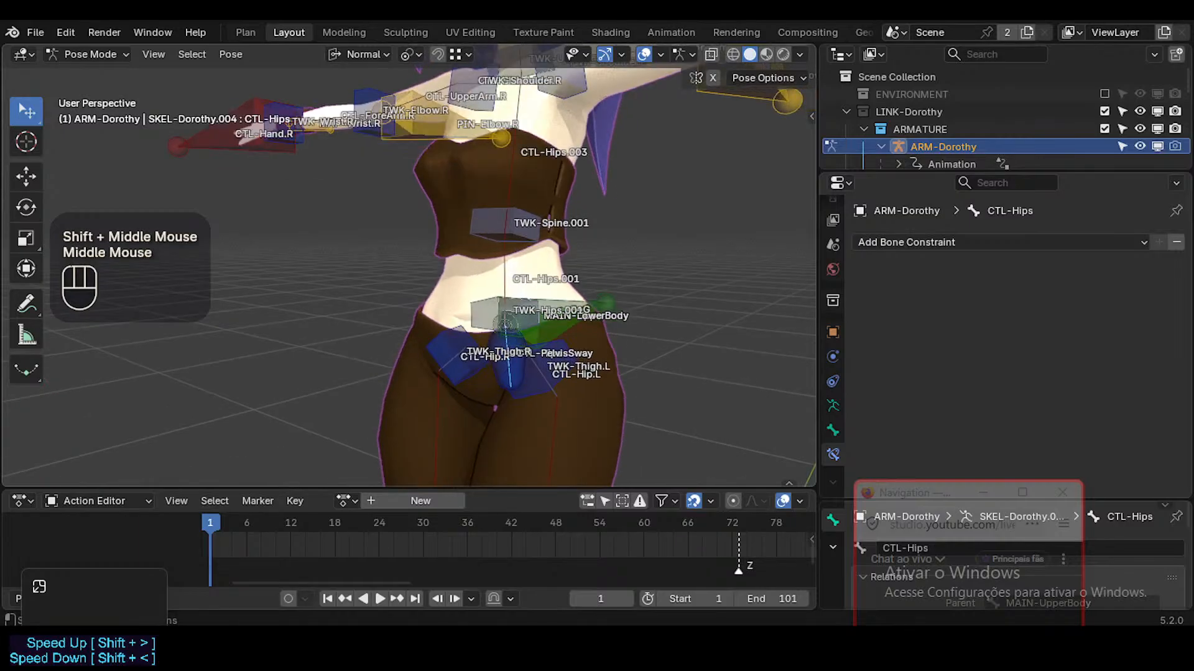
{"action": "key", "text": "r"}
{"action": "key", "text": "Escape"}
Rename the CTL-Hips bone as CTL-Spine
{"action": "key", "text": "F2"}
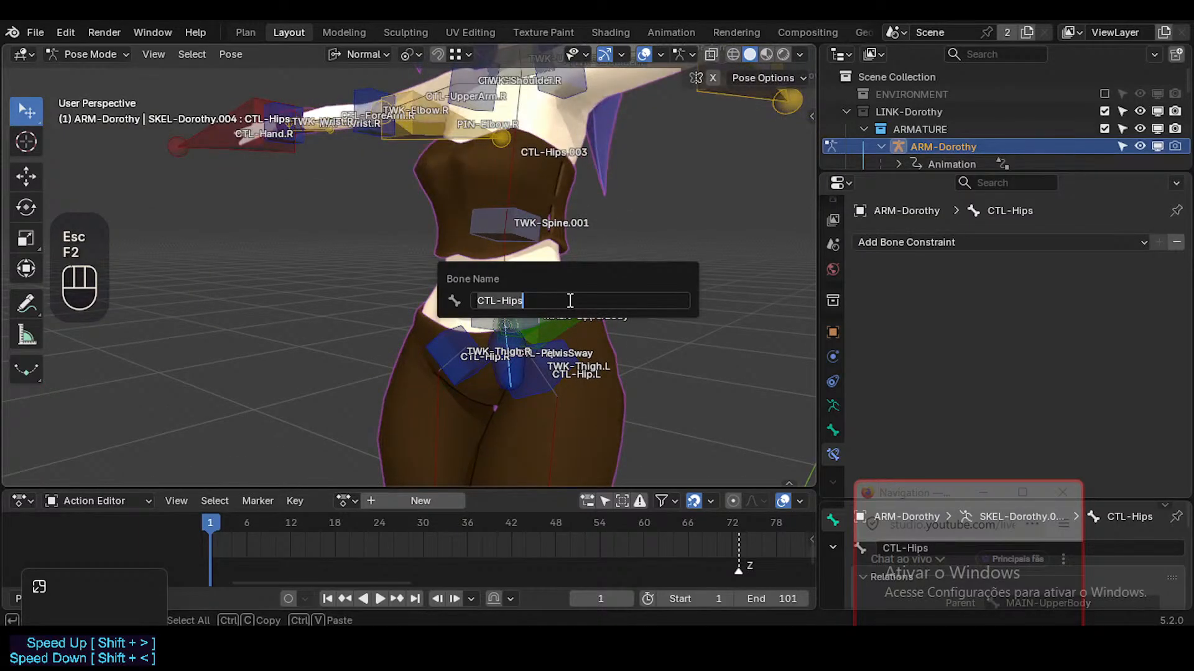
{"action": "key", "text": "BackSpace"}
{"action": "key", "text": "BackSpace"}
{"action": "key", "text": "BackSpace"}
{"action": "type", "text": "Spine"}
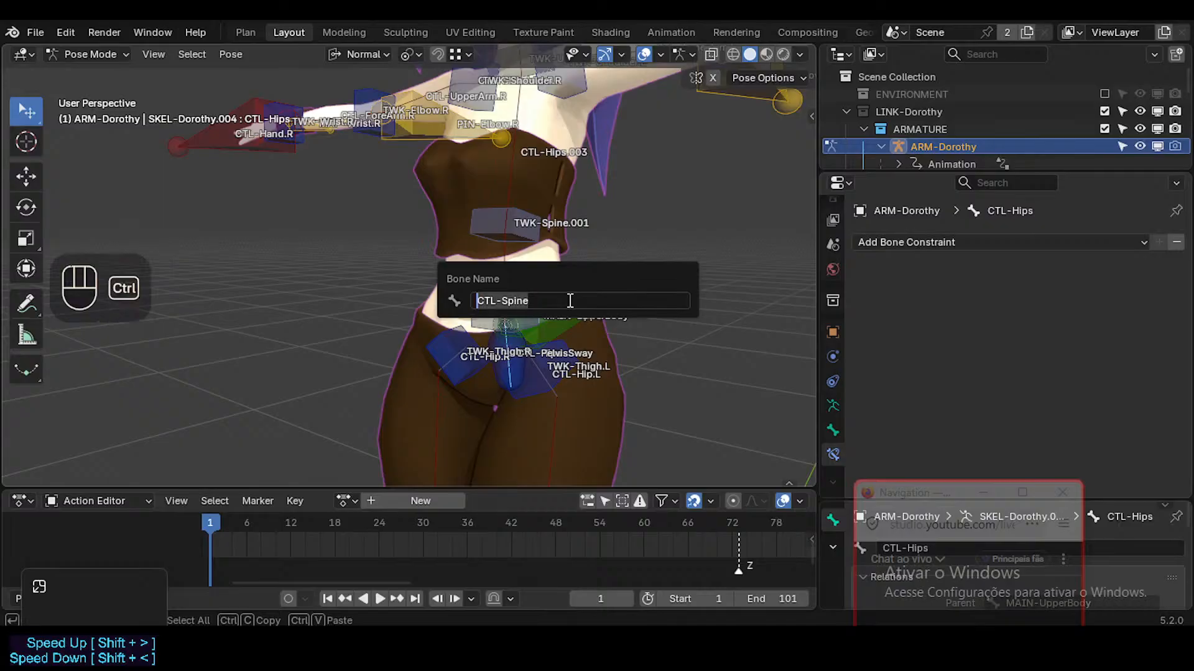
{"action": "key", "text": "Return"}
Select the waist bone CTL-Hips.001 and give it the same base name, CTL-Spine
{"action": "left_click", "coordinate": [498, 277]}
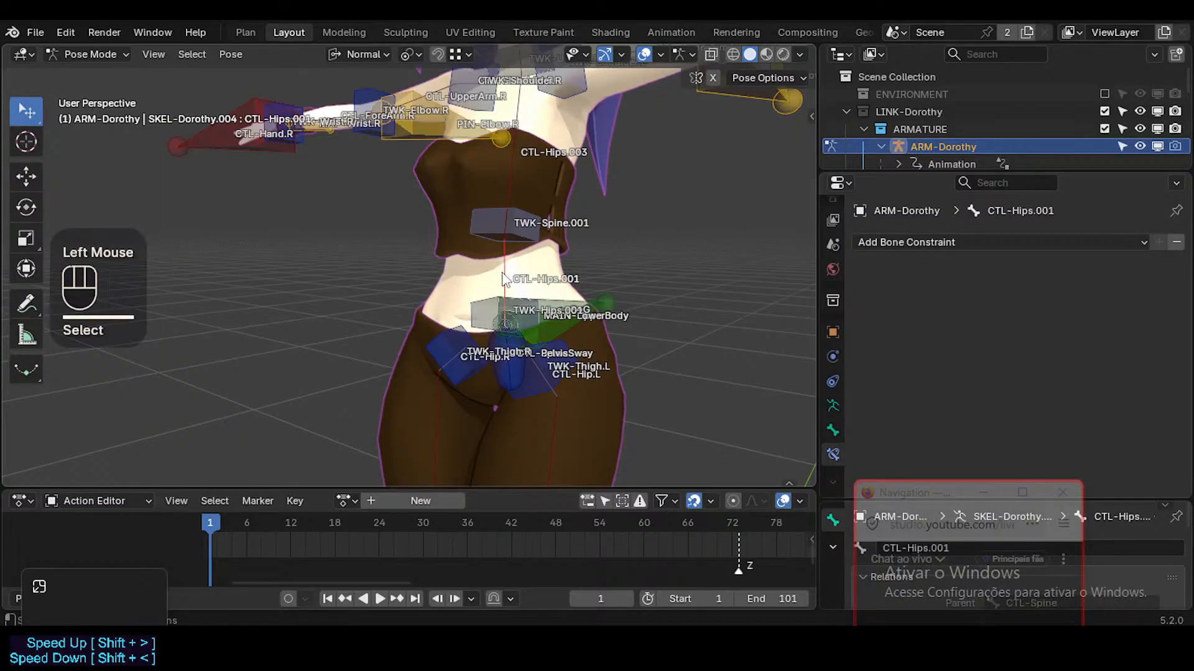
{"action": "key", "text": "F2"}
{"action": "type", "text": "CTL-Spine"}
{"action": "key", "text": "Return"}
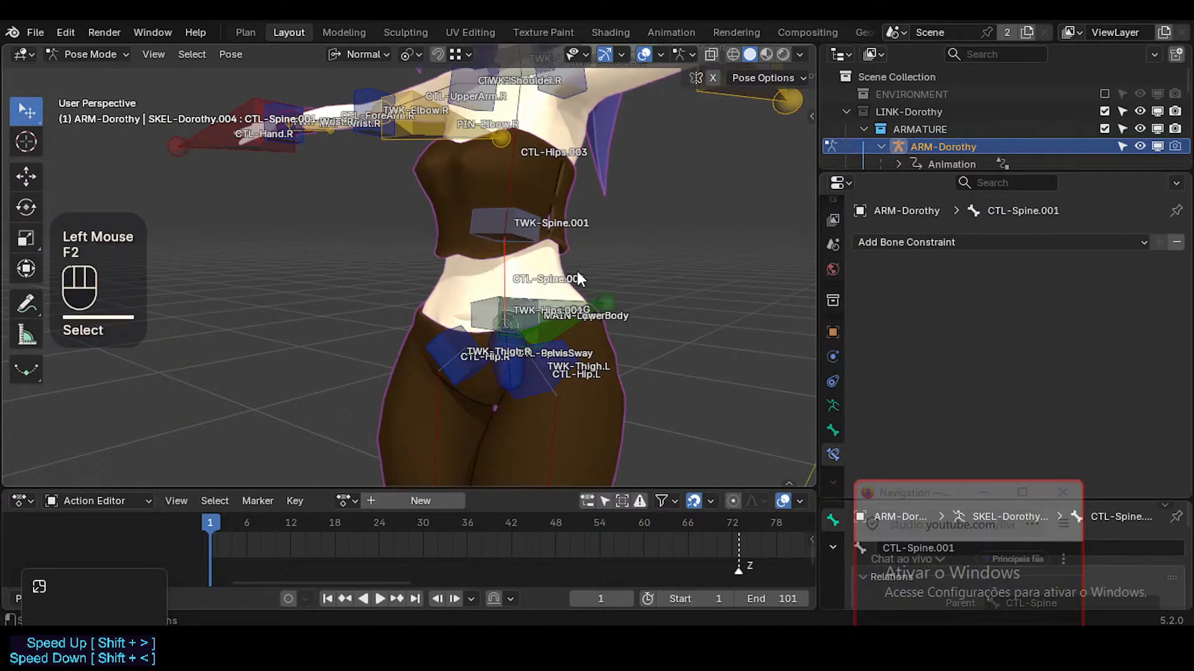
Select the chest bone CTL-Hips.003 and rename it as CTL-Torso
{"action": "middle_click_drag", "start_coordinate": [510, 183], "coordinate": [533, 172], "text": "shift"}
{"action": "left_click", "coordinate": [533, 169]}
{"action": "key", "text": "F2"}
{"action": "type", "text": "CTL-Spine"}
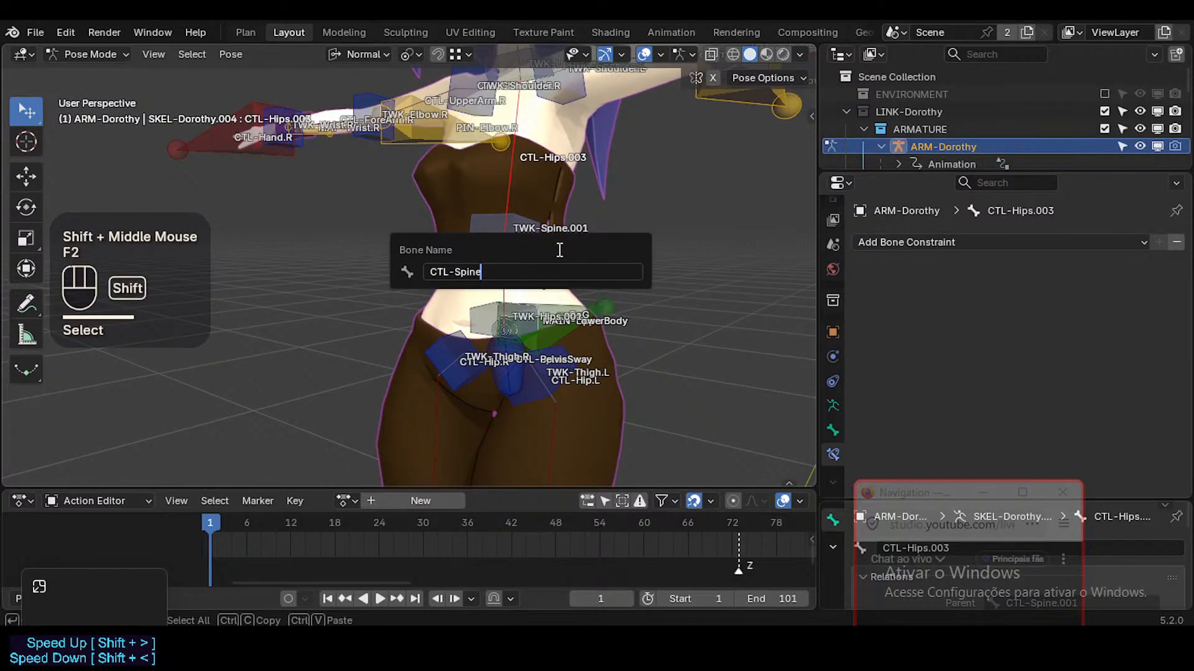
{"action": "key", "text": "BackSpace"}
{"action": "key", "text": "BackSpace"}
{"action": "key", "text": "shift+BackSpace"}
{"action": "key", "text": "shift+BackSpace"}
{"action": "key", "text": "shift+BackSpace"}
{"action": "type", "text": "T"}
{"action": "key", "text": "Return"}
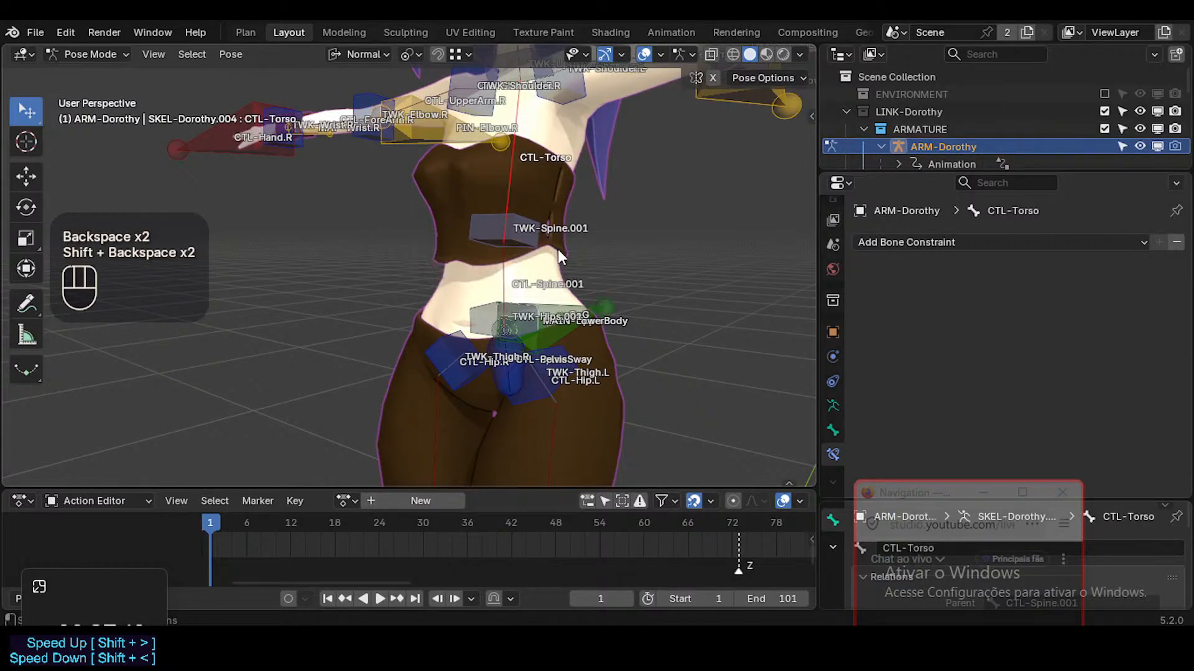
Select the neck bone CTL-Hips.004 below the head and rename it as CTL-Neck
{"action": "mouse_move", "coordinate": [557, 250]}
{"action": "middle_mouse_down"}
{"action": "mouse_move", "coordinate": [553, 267]}
{"action": "mouse_move", "coordinate": [542, 237]}
{"action": "middle_mouse_up"}
{"action": "key", "text": "shift+grave"}
{"action": "key", "text": "s"}
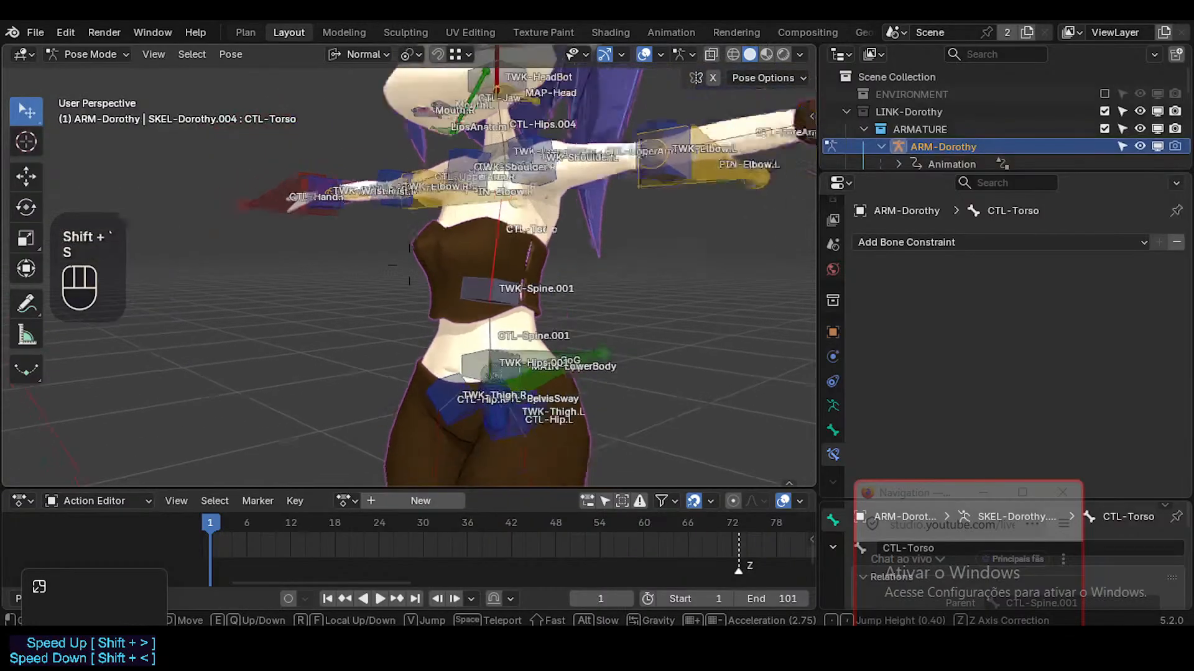
{"action": "key", "text": "w"}
{"action": "key", "text": "e"}
{"action": "left_click", "coordinate": [501, 294]}
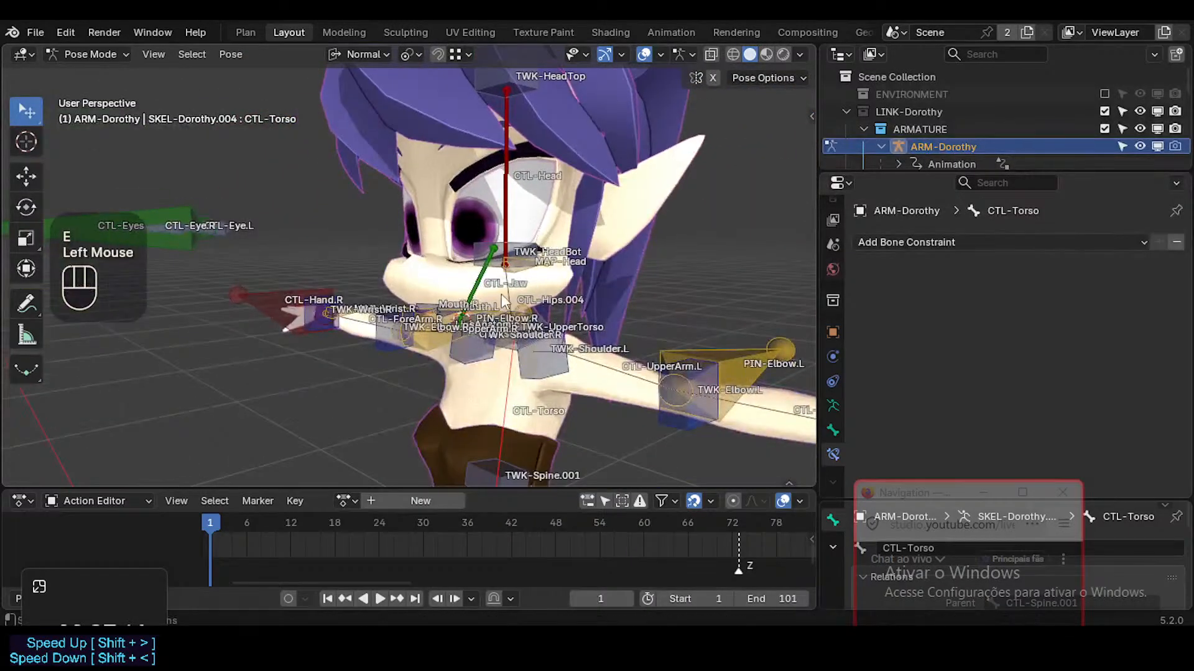
{"action": "left_click", "coordinate": [502, 291]}
{"action": "middle_click_drag", "start_coordinate": [537, 305], "coordinate": [536, 303], "text": "shift"}
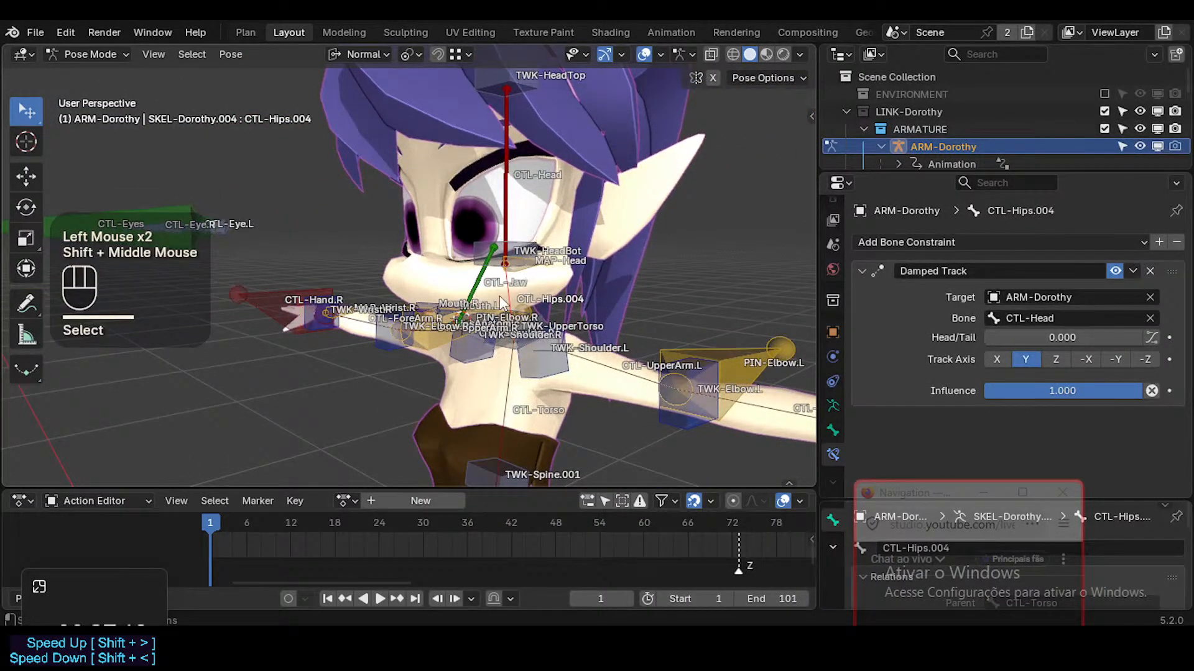
{"action": "left_click", "coordinate": [504, 296]}
{"action": "left_click", "coordinate": [506, 294]}
{"action": "left_click", "coordinate": [506, 294]}
{"action": "key", "text": "F2"}
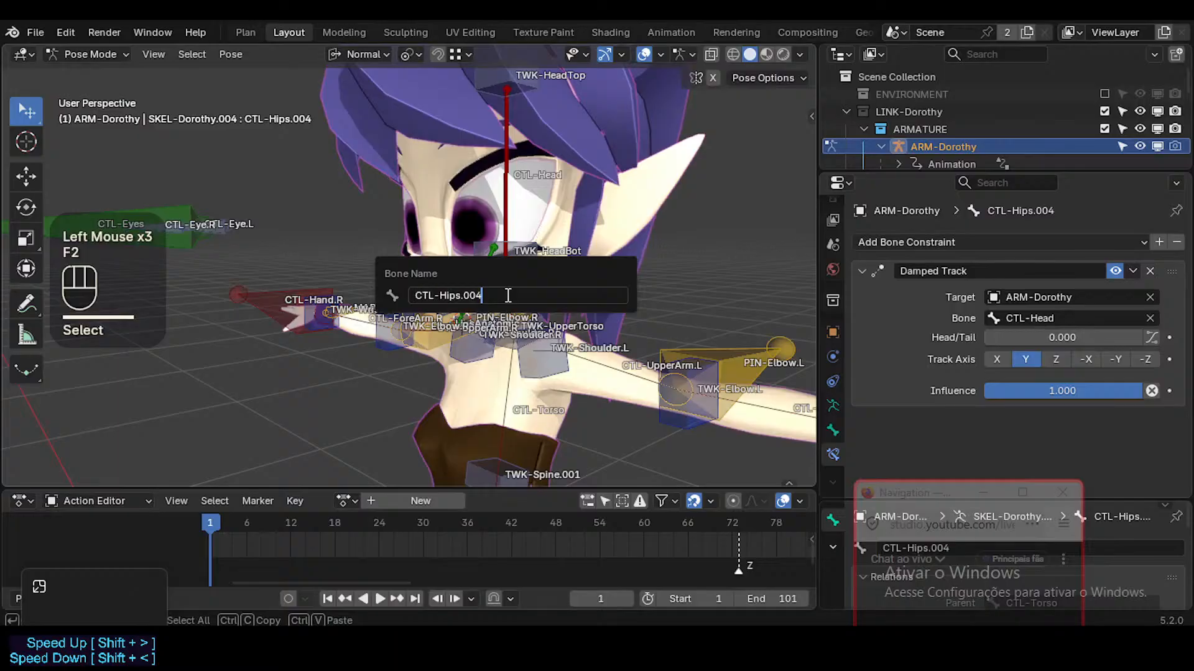
{"action": "key", "text": "BackSpace"}
{"action": "key", "text": "shift+BackSpace"}
{"action": "type", "text": "Neck"}
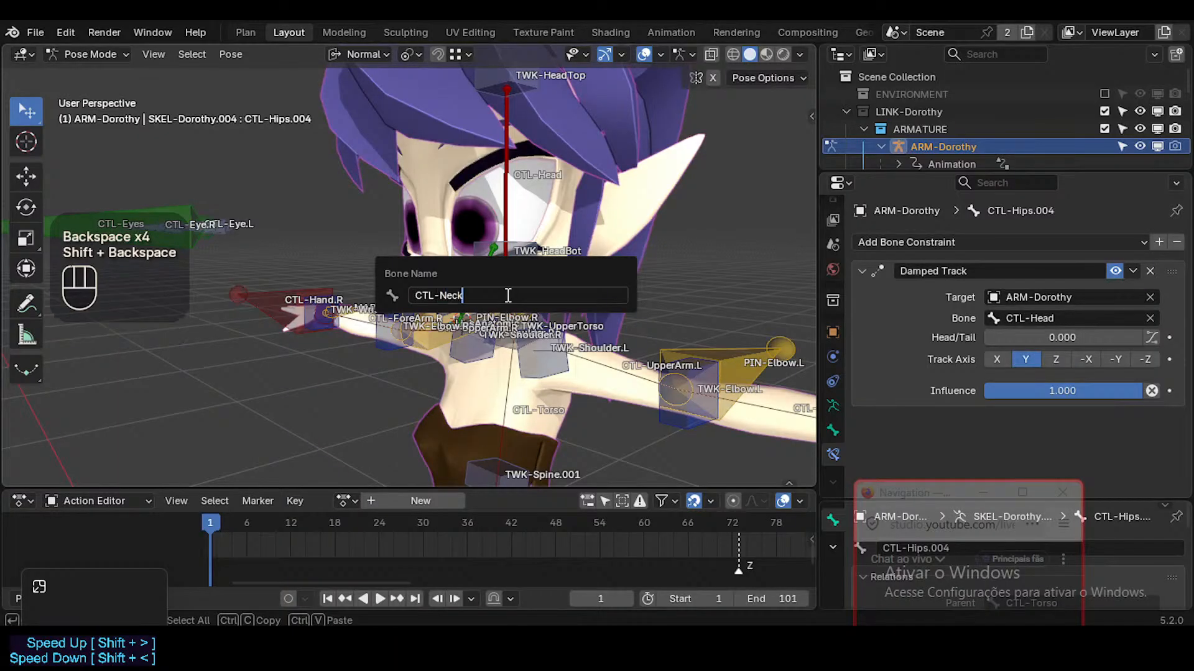
{"action": "key", "text": "Return"}
Make CTL-Head the active bone, select all bones of the armature and clear their pose transforms
{"action": "middle_click_drag", "start_coordinate": [506, 295], "coordinate": [508, 289]}
{"action": "left_click", "coordinate": [508, 288]}
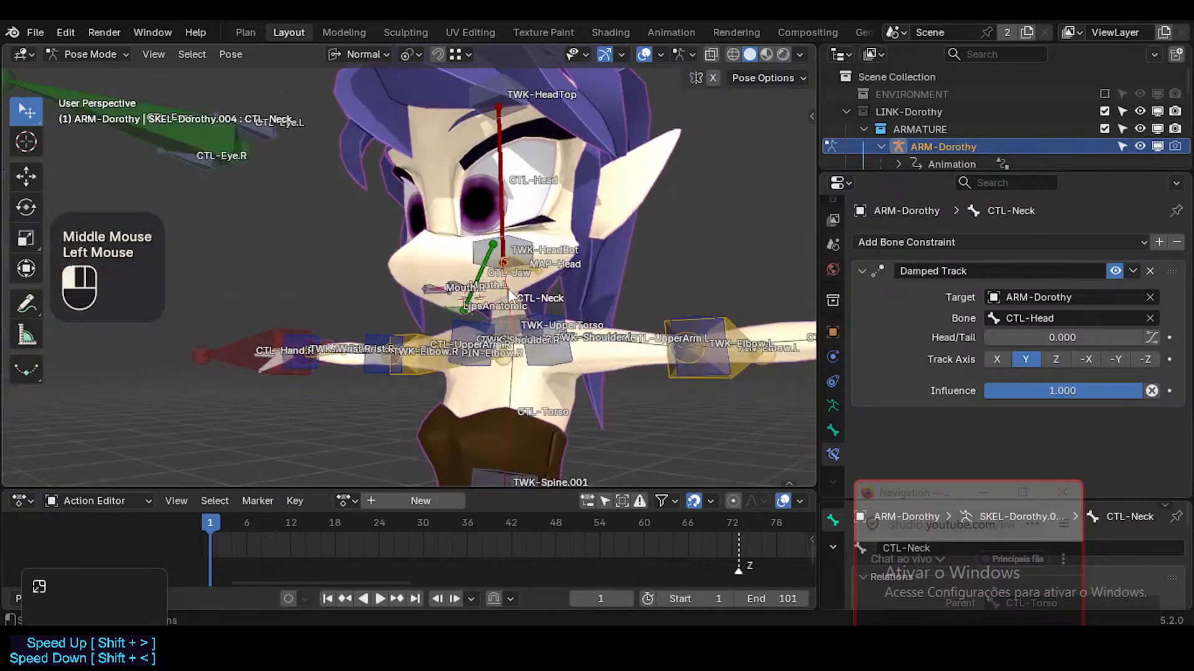
{"action": "left_click", "coordinate": [525, 273]}
{"action": "left_click", "coordinate": [525, 276]}
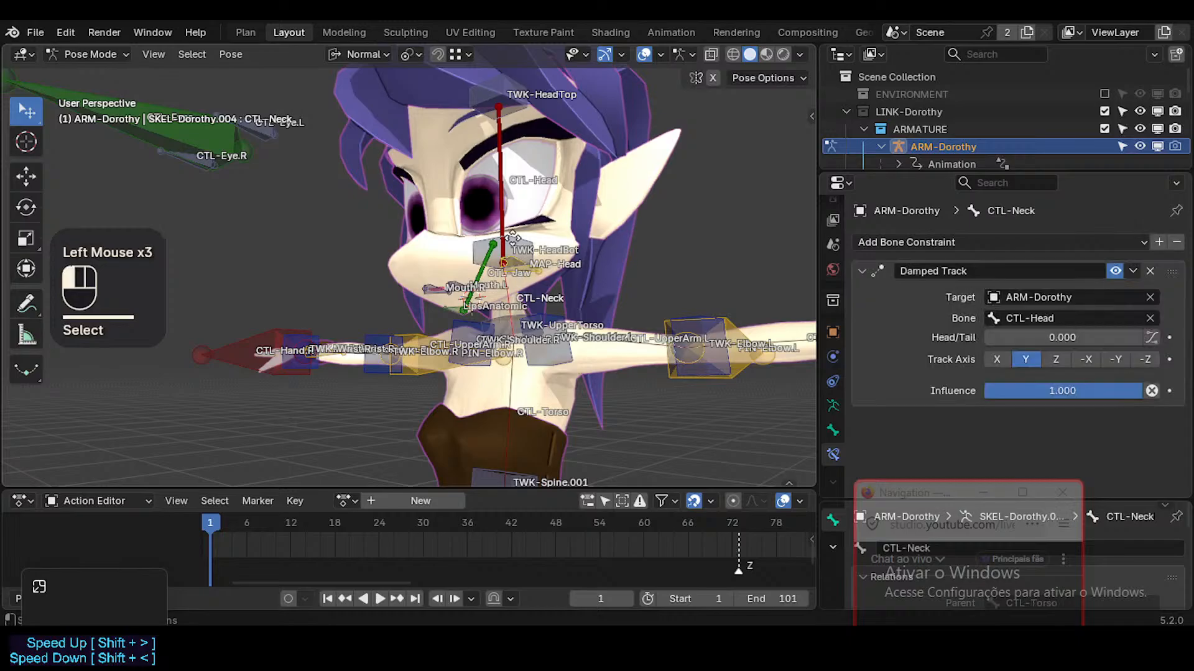
{"action": "left_click", "coordinate": [511, 205]}
{"action": "key", "text": "a"}
{"action": "key", "text": "alt+q"}
{"action": "key", "text": "alt+q"}
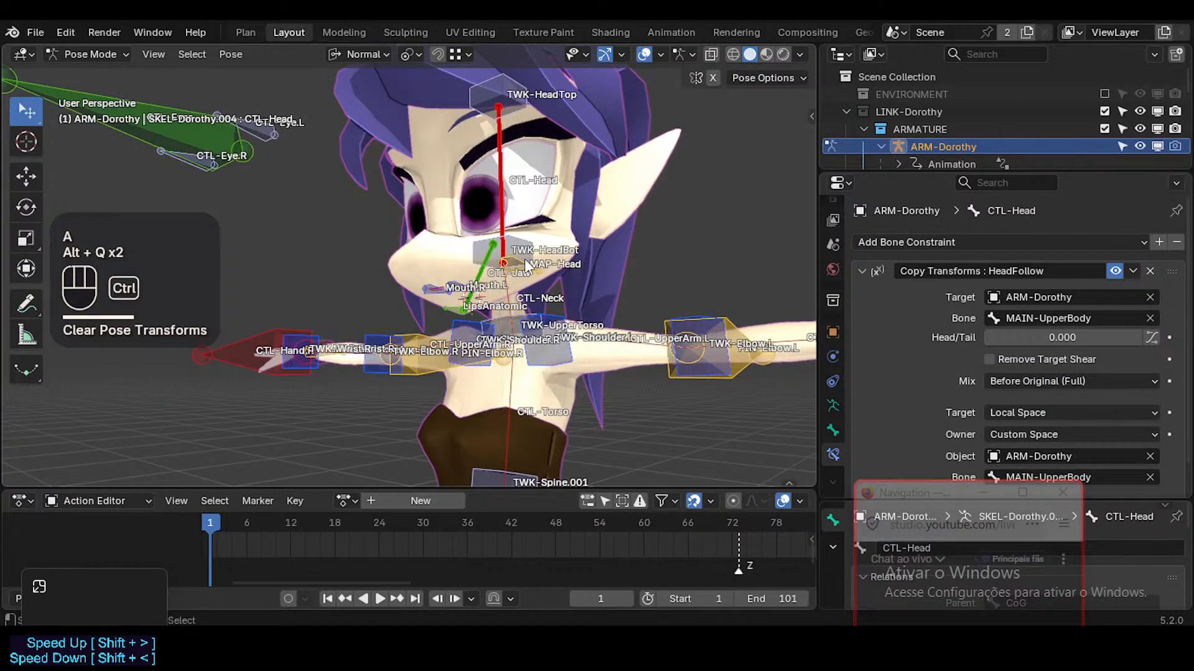
Hide the bone names and show the custom bone shapes, with the whole upper body and hips in view
{"action": "key", "text": "ctrl+1"}
{"action": "key", "text": "ctrl+4"}
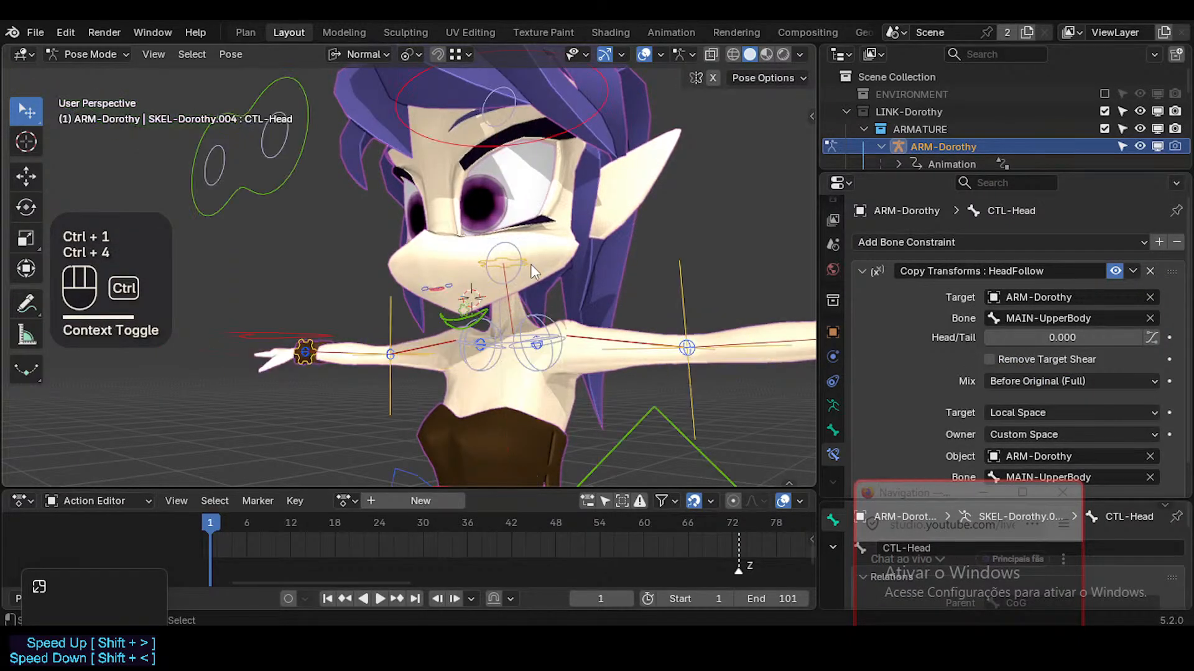
{"action": "middle_click_drag", "start_coordinate": [531, 263], "coordinate": [508, 327], "text": "shift"}
{"action": "scroll", "coordinate": [507, 327], "scroll_direction": "down", "scroll_amount": 3}
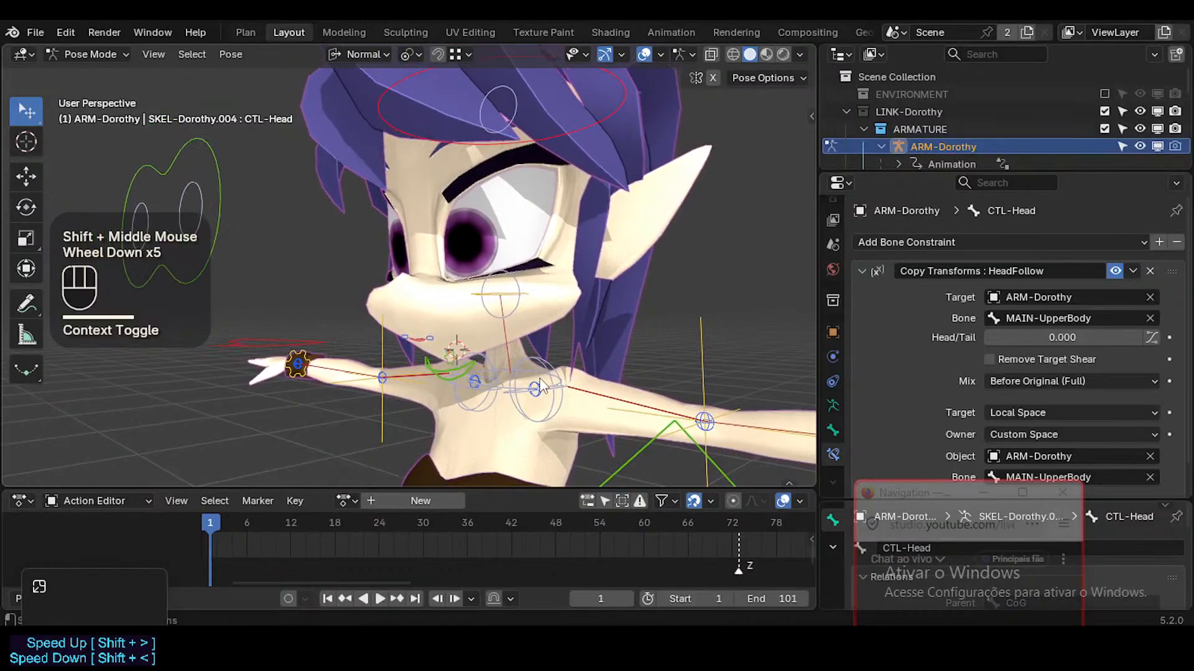
{"action": "scroll", "coordinate": [535, 373], "scroll_direction": "up", "scroll_amount": 1}
{"action": "scroll", "coordinate": [542, 424], "scroll_direction": "down", "scroll_amount": 3}
{"action": "middle_click_drag", "start_coordinate": [543, 424], "coordinate": [526, 315], "text": "shift"}
{"action": "scroll", "coordinate": [554, 361], "scroll_direction": "down", "scroll_amount": 1}
Deselect all bones, select the CTL-PelvisSway control and try rotating it
{"action": "key", "text": "alt+a"}
{"action": "left_click", "coordinate": [485, 353]}
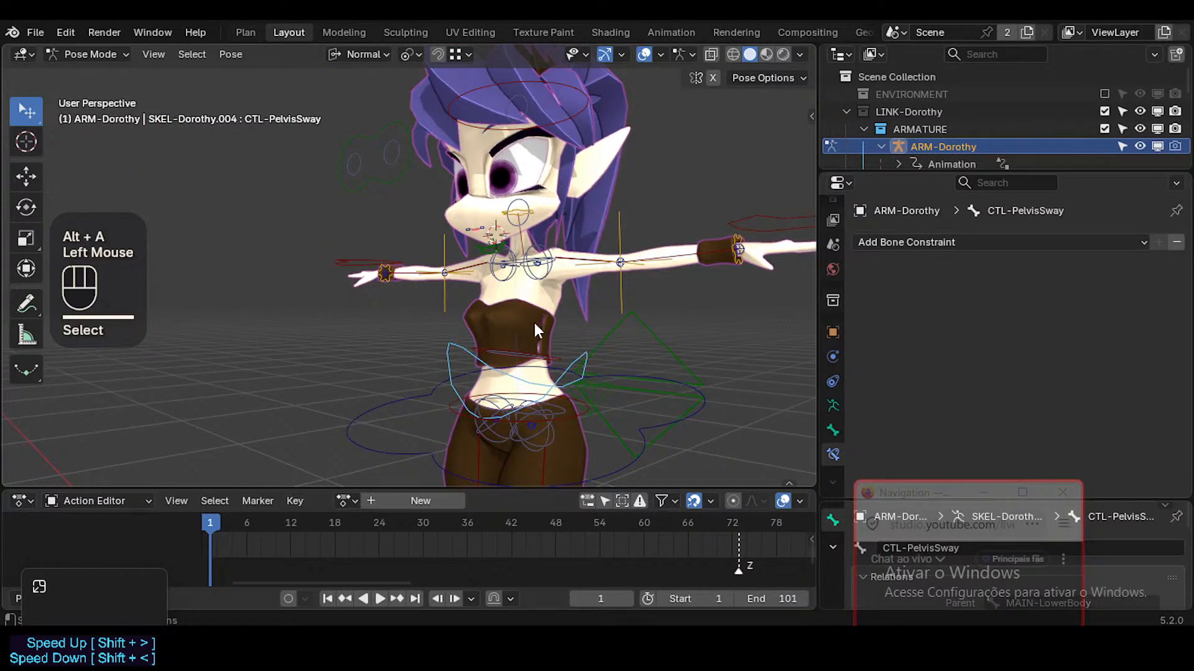
{"action": "key", "text": "r"}
{"action": "key", "text": "Escape"}
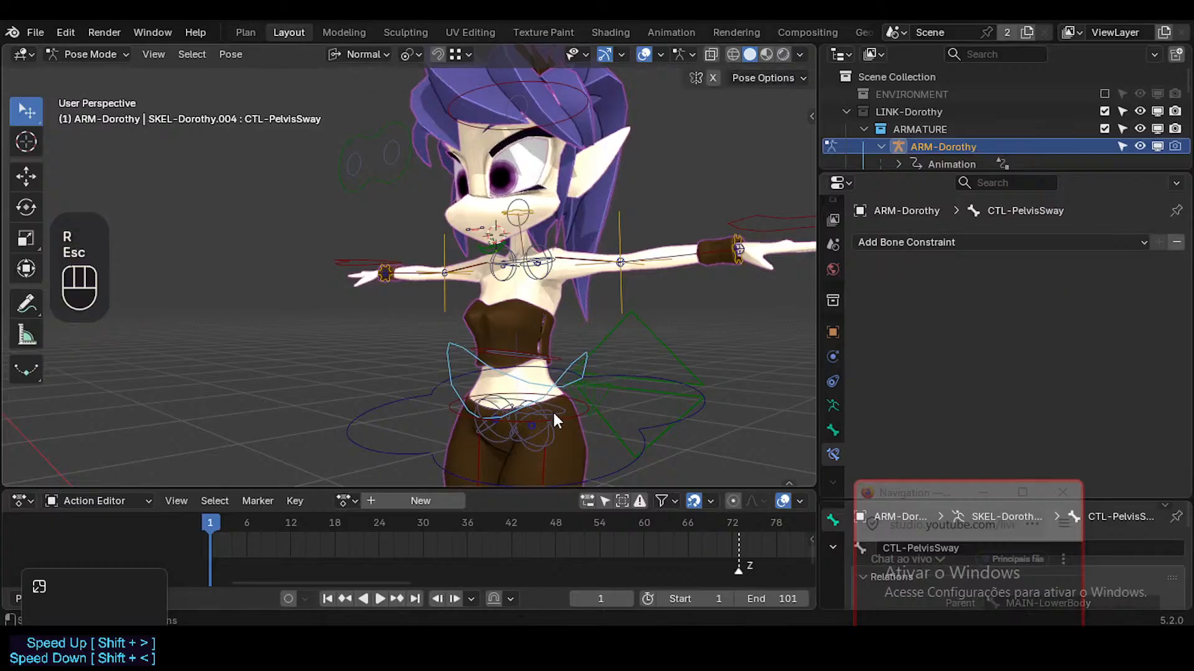
Select the CTL-Spine.001 control at the waist and turn off solo for the TWK bone collection
{"action": "left_click", "coordinate": [564, 409]}
{"action": "key", "text": "n"}
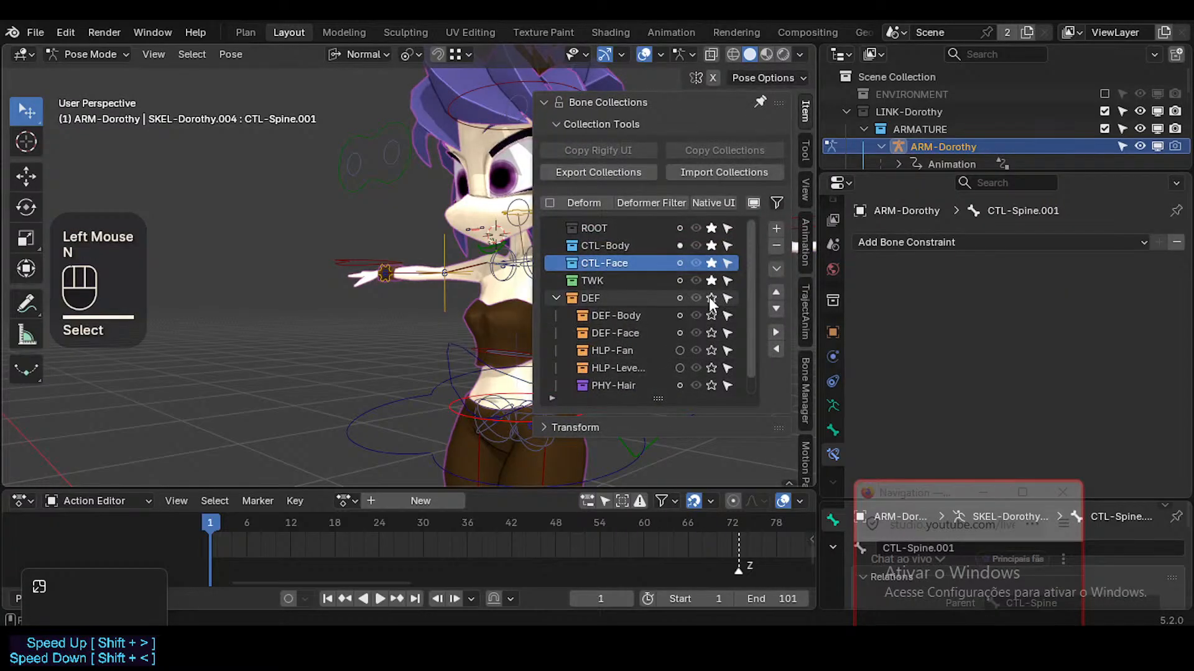
{"action": "left_click", "coordinate": [712, 281]}
{"action": "key", "text": "n"}
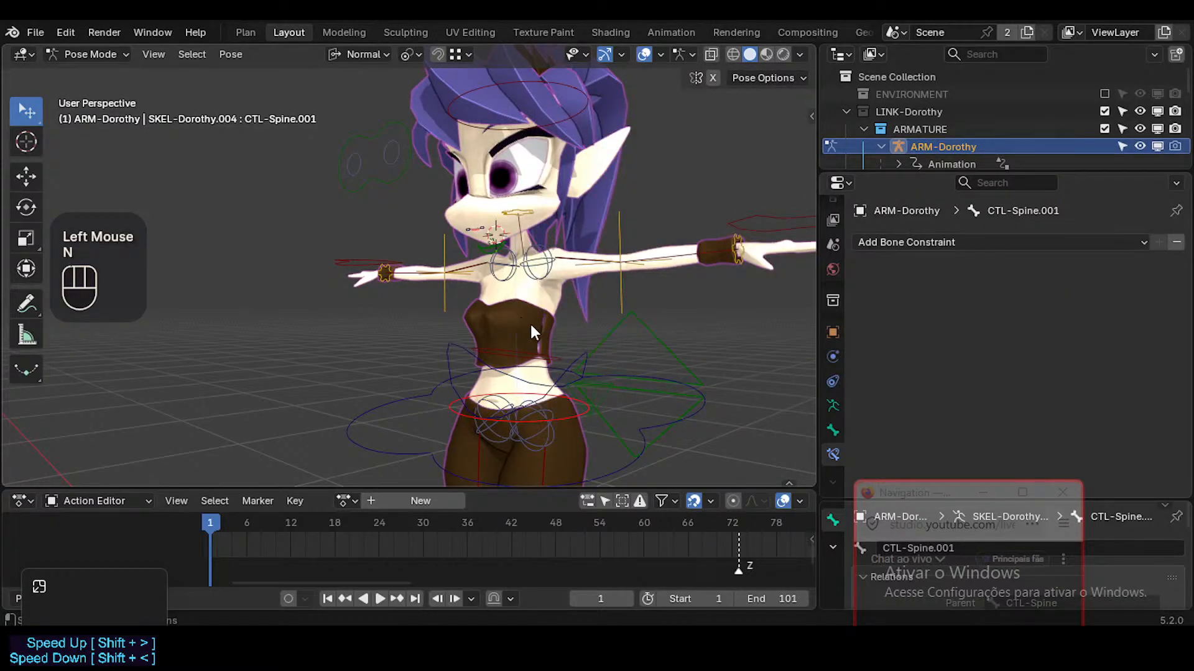
Select the CTL-Torso bone with custom shapes temporarily hidden, and try moving it
{"action": "key", "text": "ctrl+4"}
{"action": "left_click", "coordinate": [520, 312]}
{"action": "key", "text": "ctrl+4"}
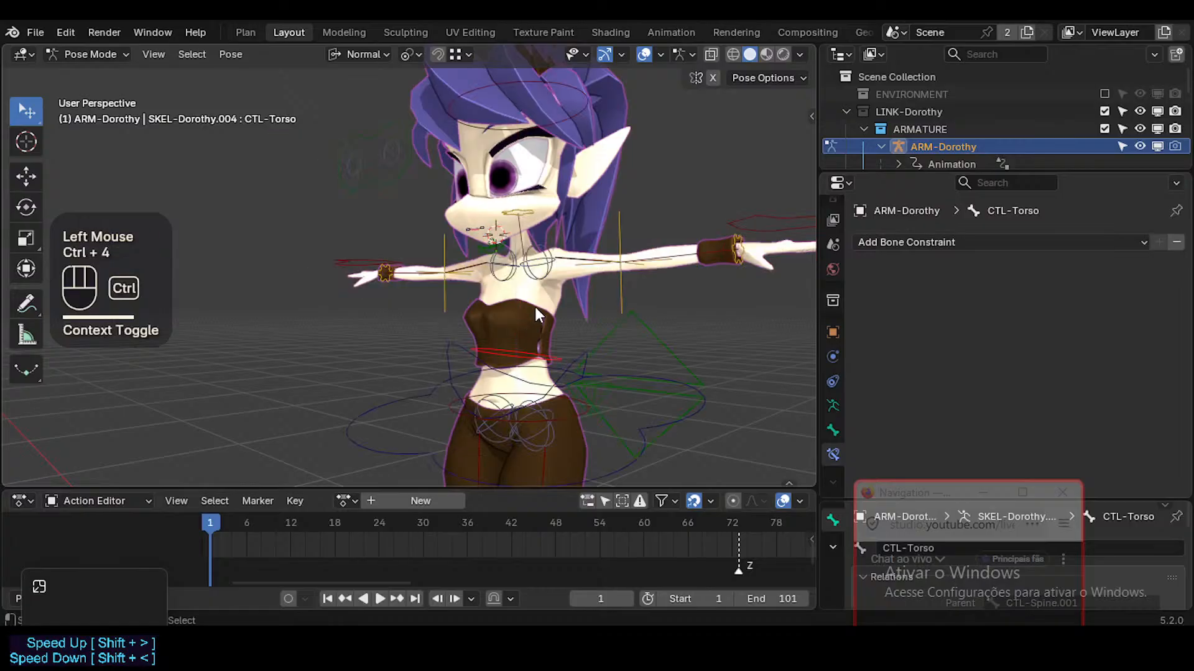
{"action": "key", "text": "g"}
{"action": "key", "text": "Escape"}
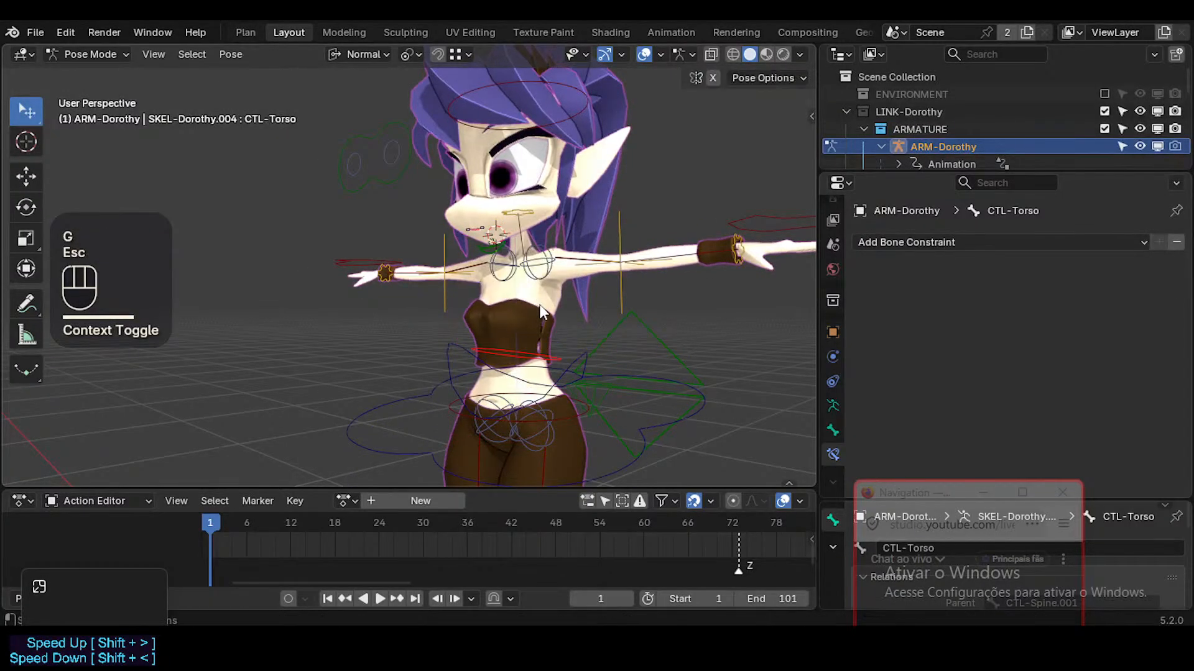
Select the CTL-Torso control at the waist, show its bone properties and set its display type to B-Bone
{"action": "key", "text": "ctrl+4"}
{"action": "key", "text": "ctrl+4"}
{"action": "scroll", "coordinate": [558, 357], "scroll_direction": "down", "scroll_amount": 1}
{"action": "left_click", "coordinate": [542, 359]}
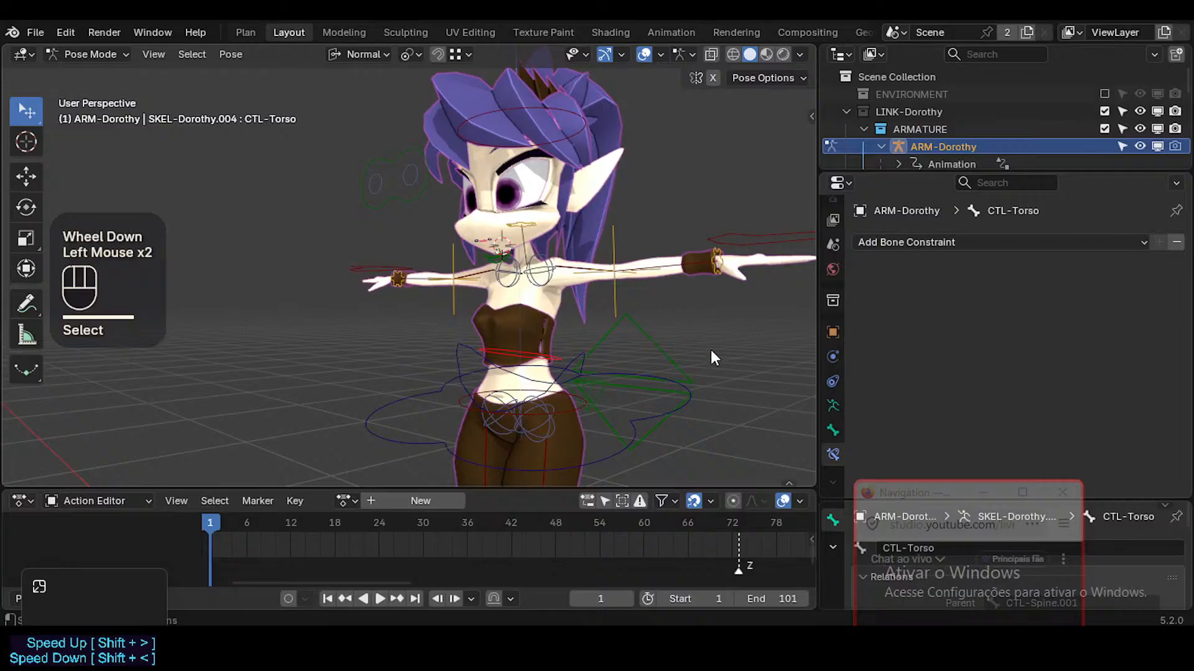
{"action": "middle_click_drag", "start_coordinate": [590, 369], "coordinate": [640, 344]}
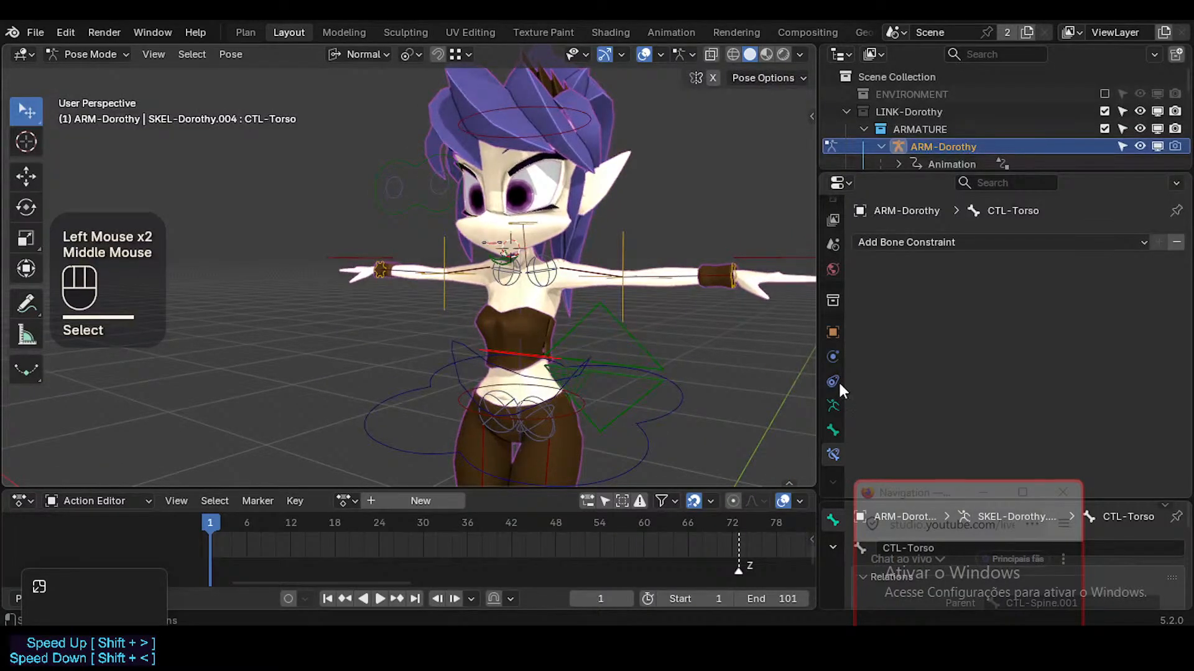
{"action": "left_click", "coordinate": [833, 429]}
{"action": "scroll", "coordinate": [1032, 379], "scroll_direction": "down", "scroll_amount": 4}
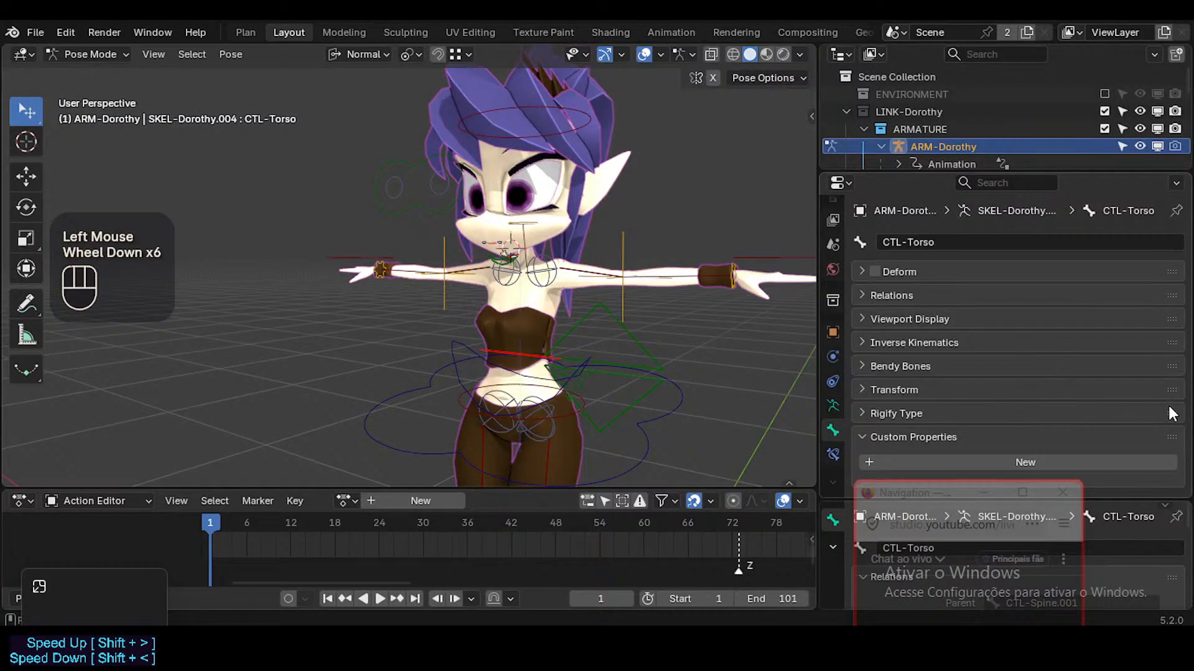
{"action": "scroll", "coordinate": [1056, 416], "scroll_direction": "up", "scroll_amount": 1}
{"action": "scroll", "coordinate": [933, 423], "scroll_direction": "down", "scroll_amount": 2}
{"action": "key", "text": "shift+alt+b"}
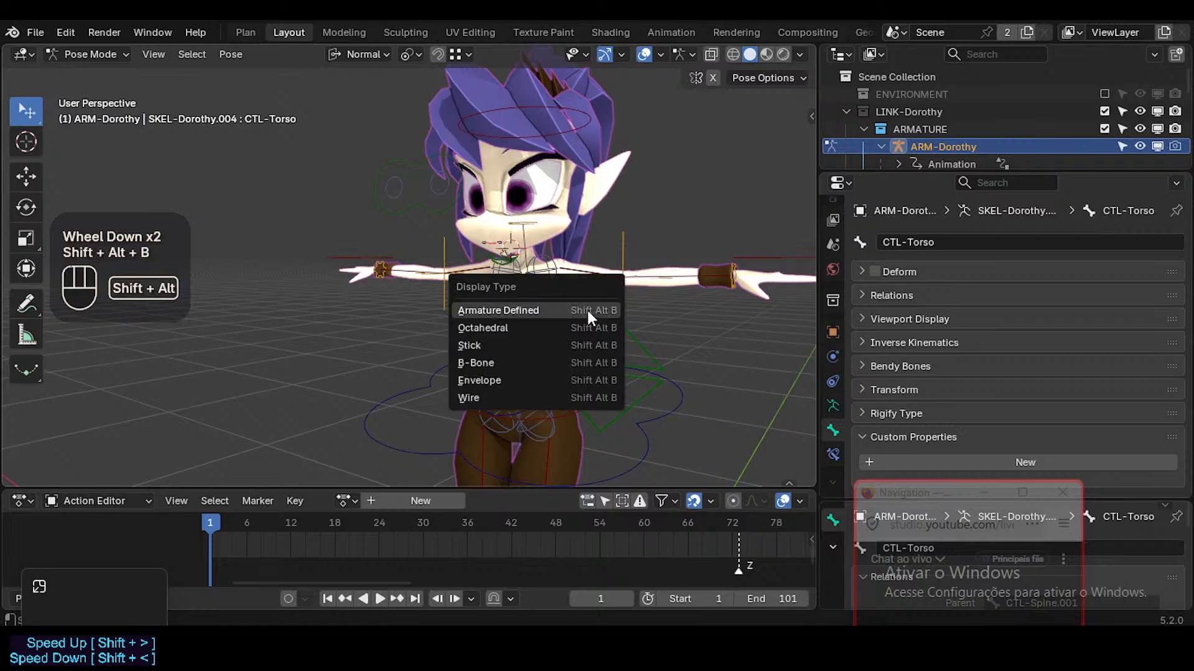
{"action": "left_click", "coordinate": [561, 362]}
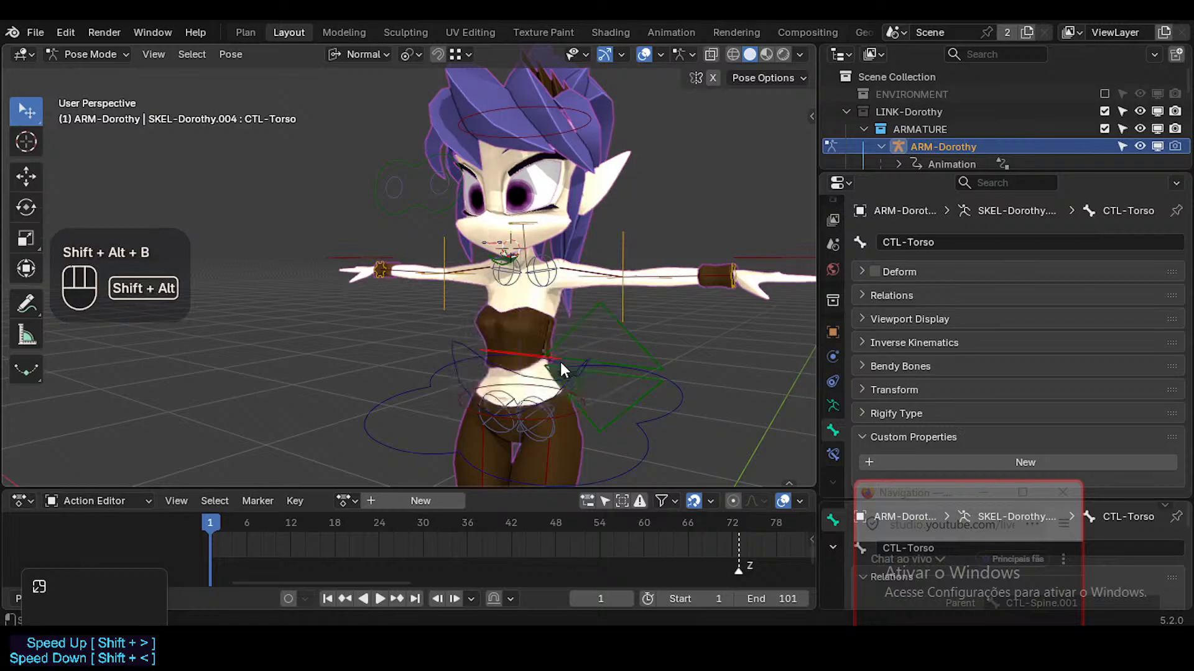
Collapse the Custom Properties section and select the CTL-Torso, CTL-Neck and CTL-Spine.001 controls together
{"action": "scroll", "coordinate": [899, 420], "scroll_direction": "up", "scroll_amount": 1}
{"action": "scroll", "coordinate": [899, 420], "scroll_direction": "down", "scroll_amount": 1}
{"action": "left_click", "coordinate": [890, 436]}
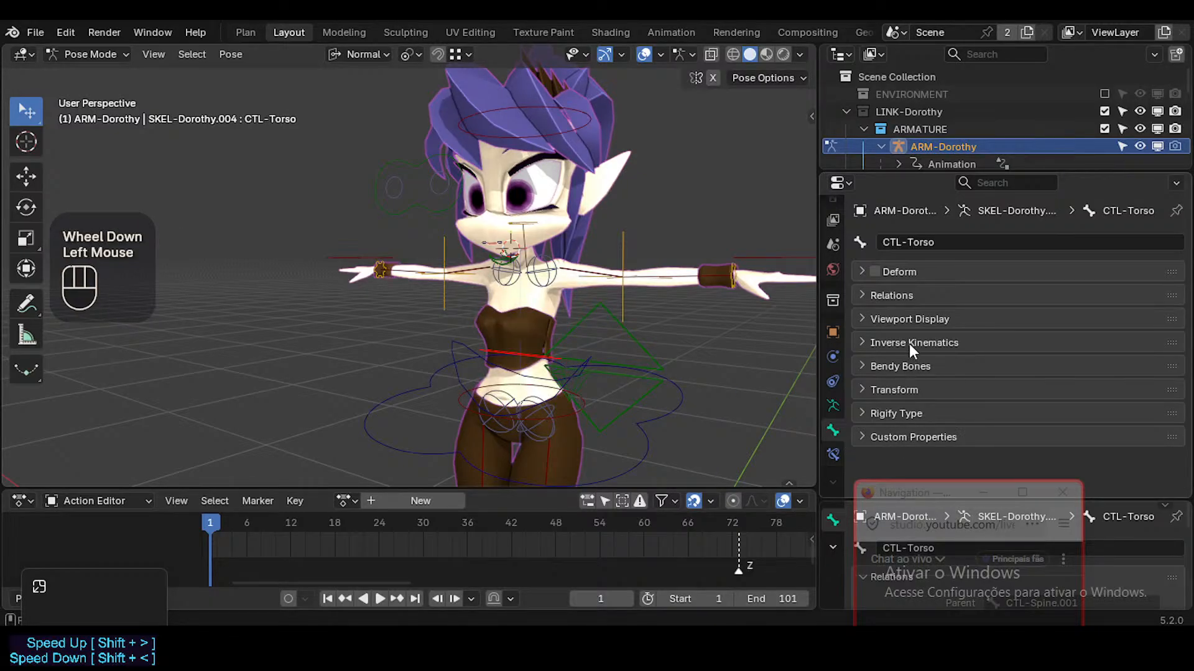
{"action": "middle_click_drag", "start_coordinate": [607, 405], "coordinate": [554, 394]}
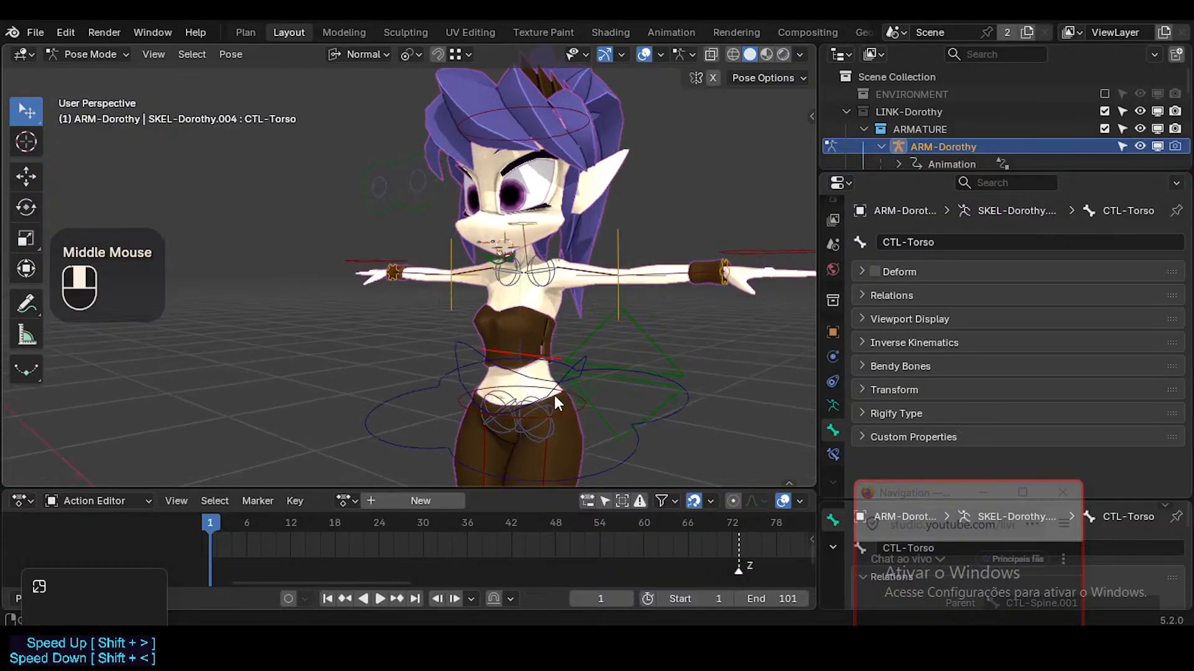
{"action": "left_click", "coordinate": [527, 244]}
{"action": "left_click", "coordinate": [513, 352]}
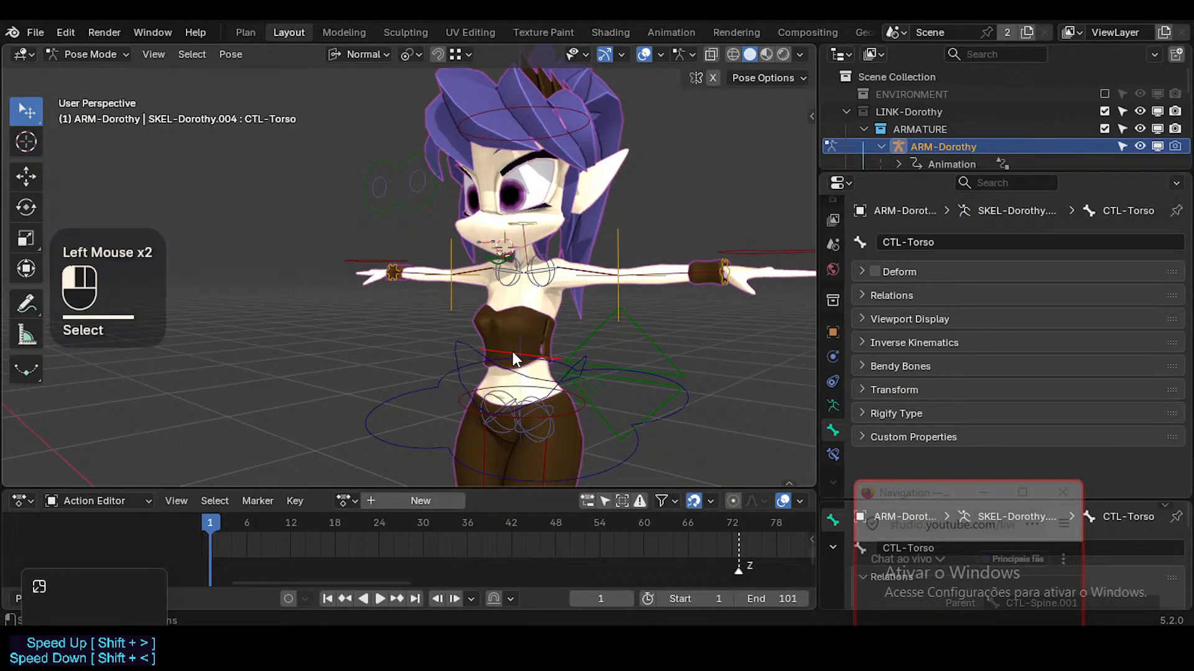
{"action": "left_click", "coordinate": [528, 252], "text": "shift"}
{"action": "middle_click_drag", "start_coordinate": [560, 299], "coordinate": [594, 348]}
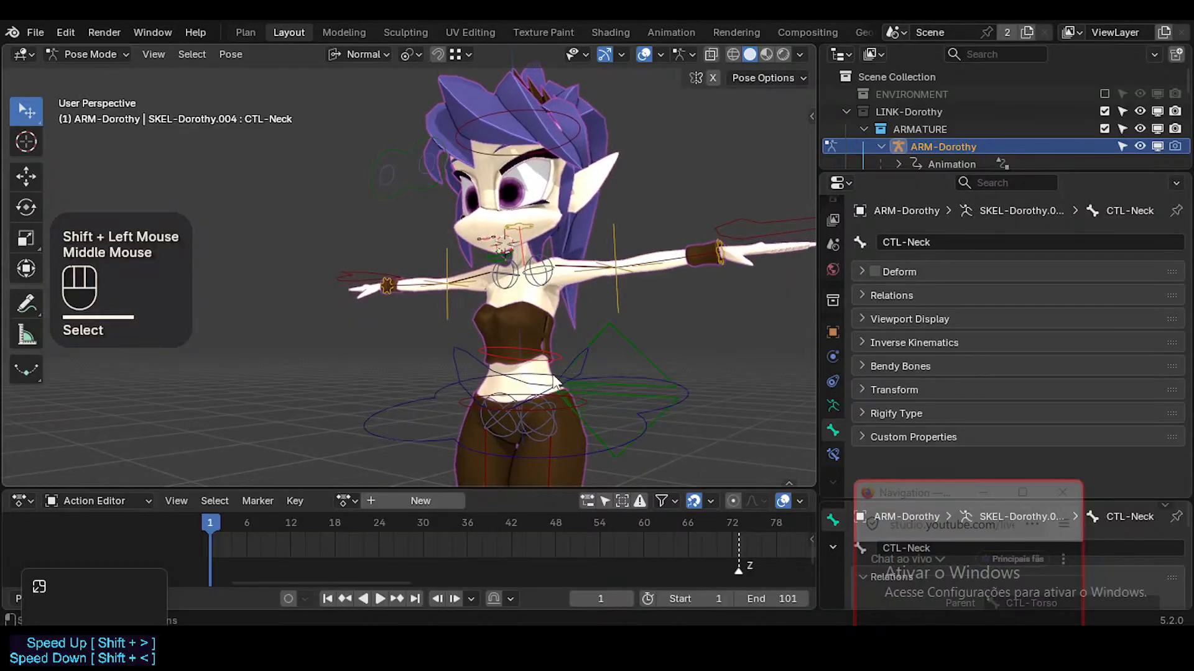
{"action": "left_click", "coordinate": [557, 414], "text": "shift"}
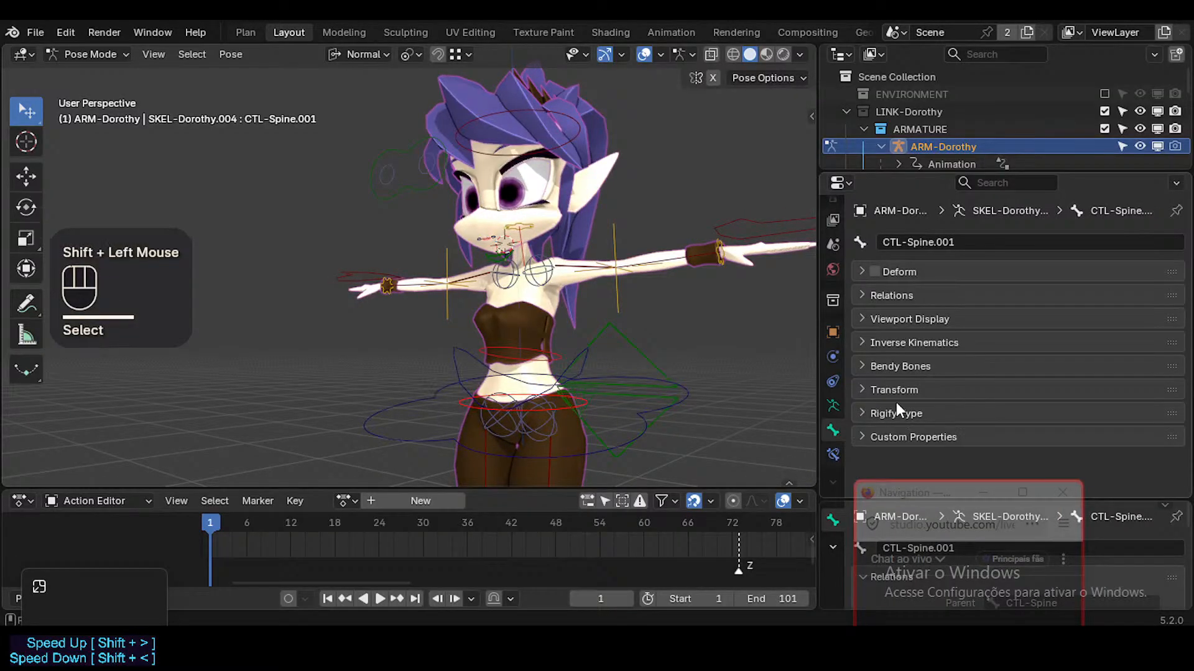
Clear the custom shape object from all three selected spine controls and set their display type to B-Bone
{"action": "left_click", "coordinate": [908, 319]}
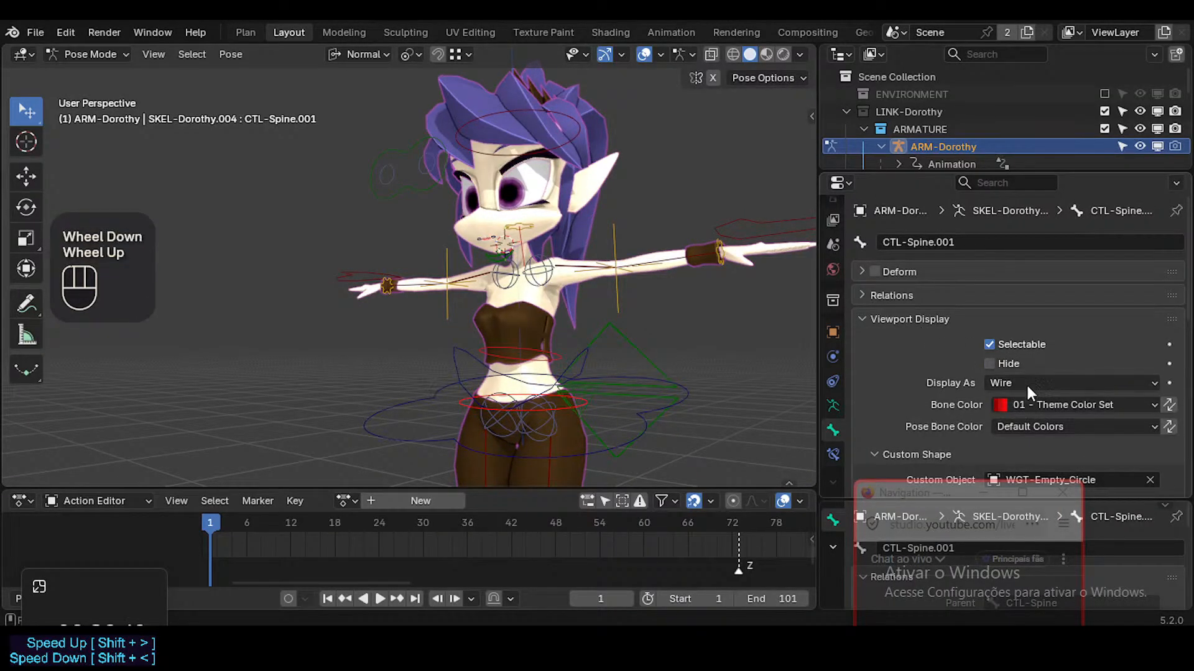
{"action": "scroll", "coordinate": [1026, 383], "scroll_direction": "down", "scroll_amount": 2}
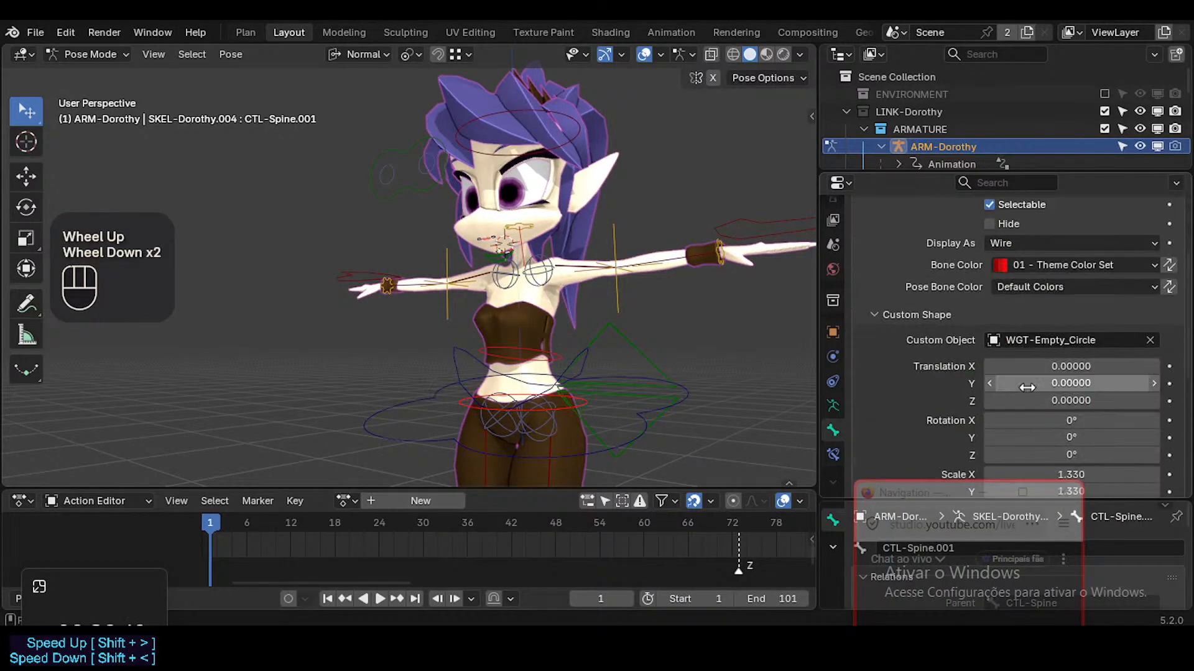
{"action": "left_click", "coordinate": [1151, 339], "text": "alt"}
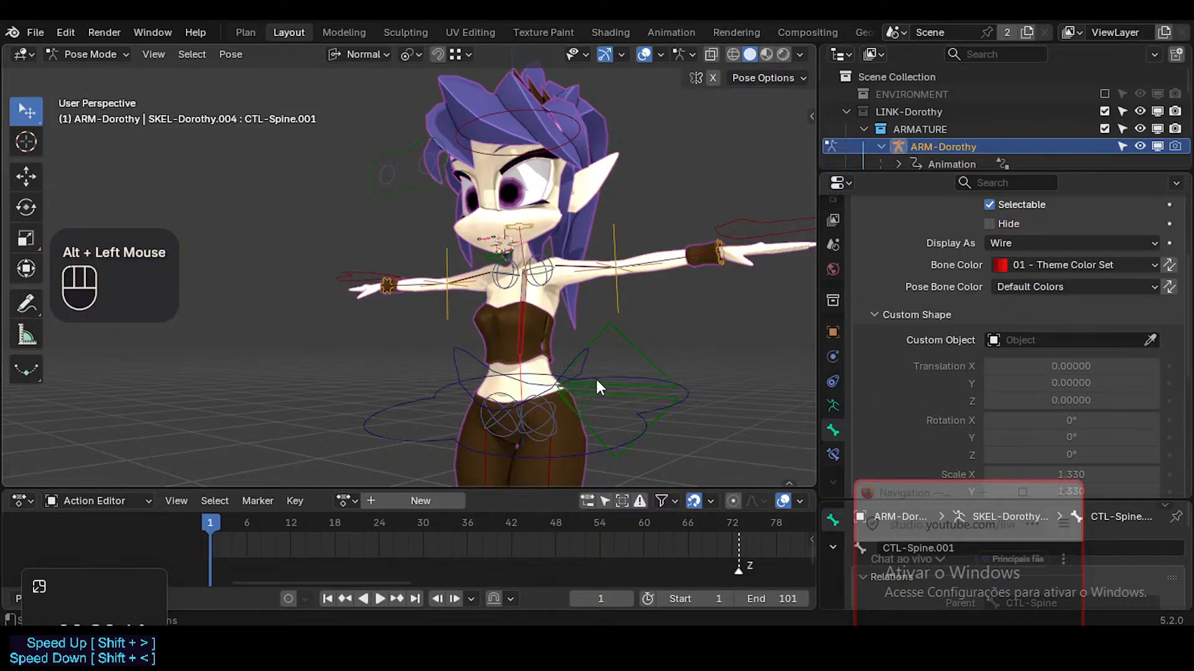
{"action": "middle_click_drag", "start_coordinate": [595, 377], "coordinate": [685, 346]}
{"action": "key", "text": "shift+alt+b"}
{"action": "left_click", "coordinate": [553, 335]}
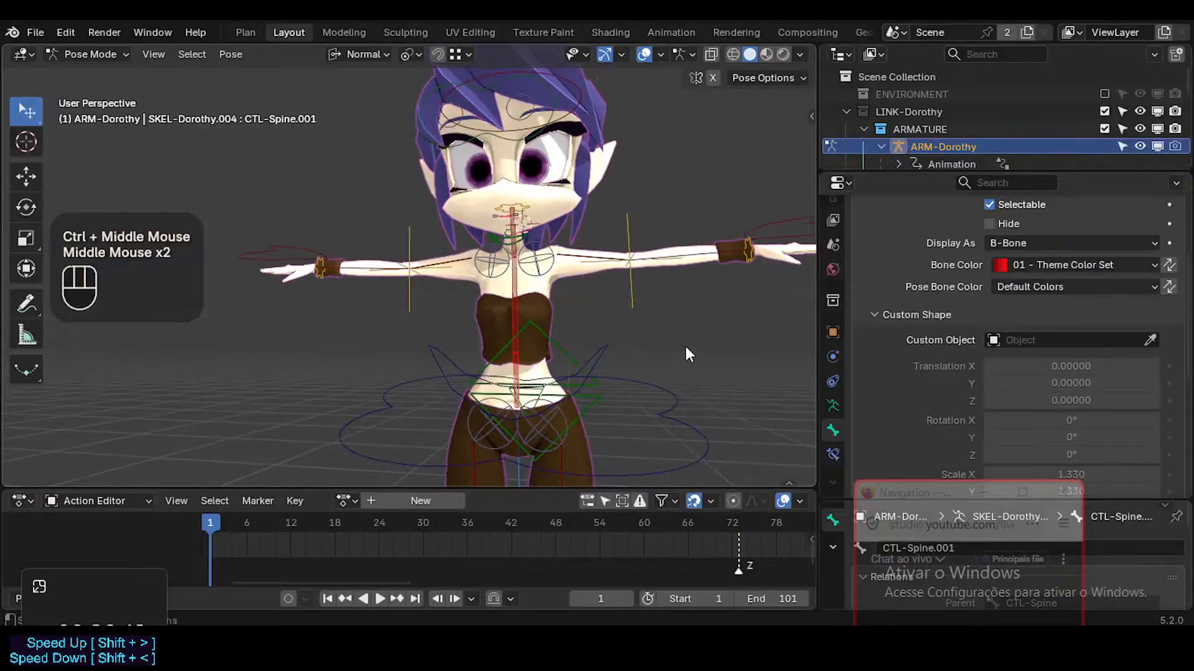
In Edit Mode, set the CTL-Spine bone at the hips to display as B-Bone, select CTL-Spine.001 and return to Pose Mode
{"action": "middle_click_drag", "start_coordinate": [586, 393], "coordinate": [592, 358]}
{"action": "key", "text": "Tab"}
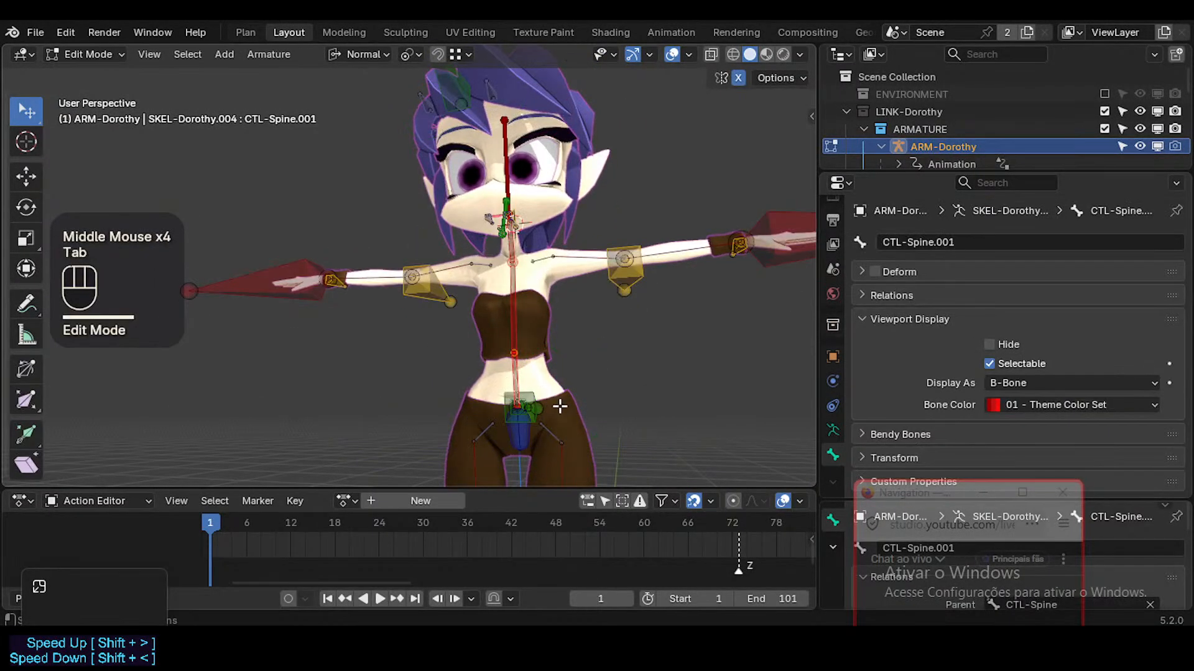
{"action": "middle_click_drag", "start_coordinate": [559, 407], "coordinate": [508, 438]}
{"action": "left_click", "coordinate": [518, 432]}
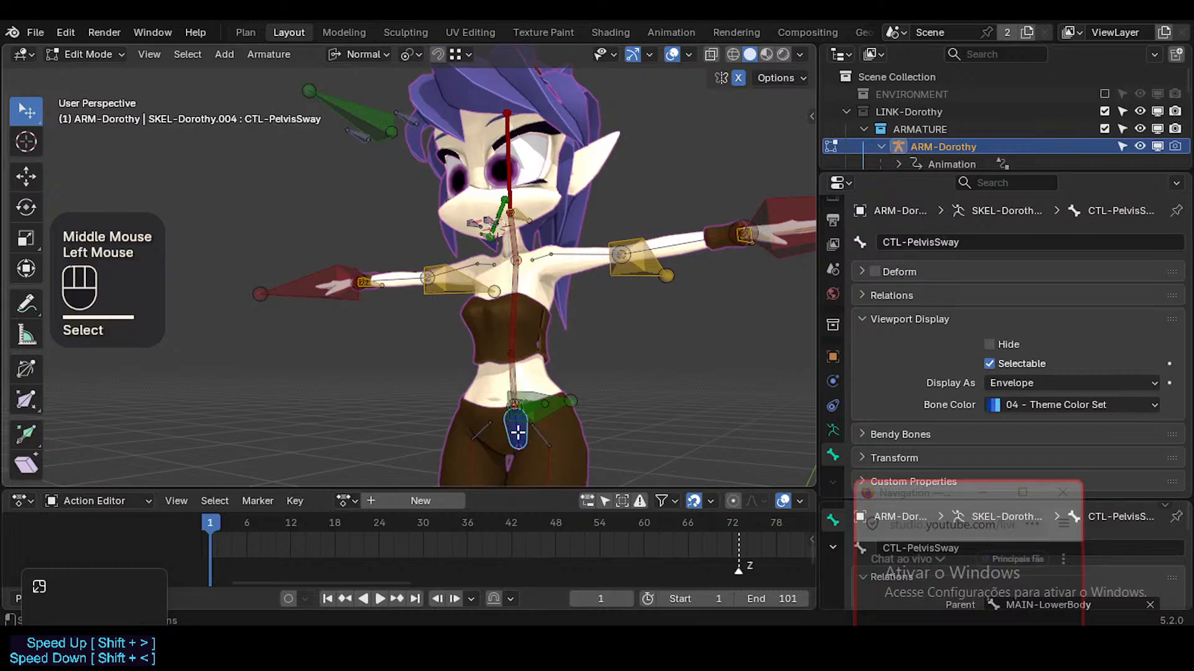
{"action": "left_click", "coordinate": [516, 430]}
{"action": "key", "text": "shift+alt+b"}
{"action": "left_click", "coordinate": [516, 432]}
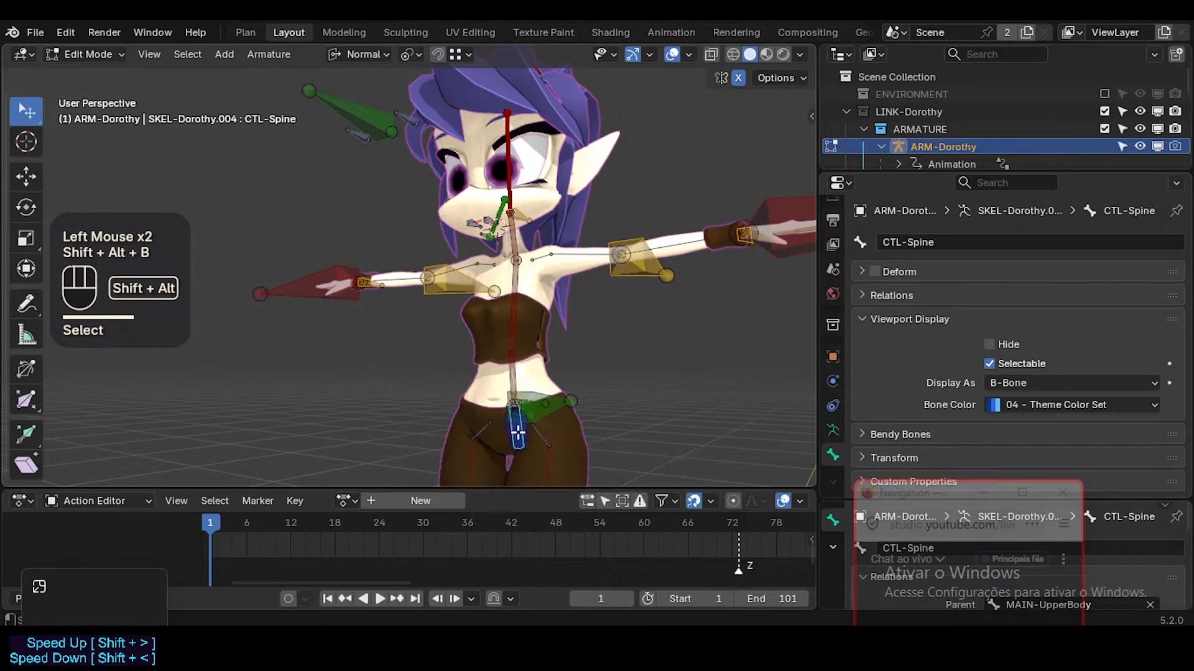
{"action": "left_click", "coordinate": [515, 378]}
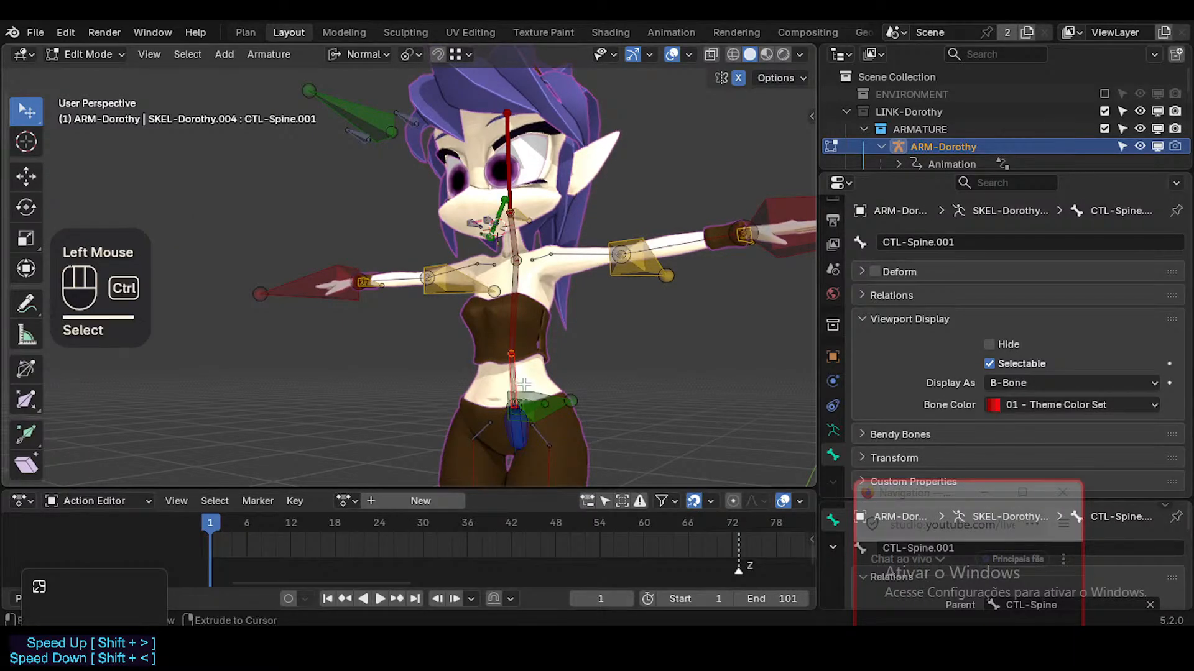
{"action": "key", "text": "ctrl+Tab"}
Select the CTL-Neck bone and try moving it with Auto IK
{"action": "left_click", "coordinate": [512, 416]}
{"action": "left_click", "coordinate": [530, 415]}
{"action": "middle_click_drag", "start_coordinate": [529, 414], "coordinate": [537, 412]}
{"action": "left_click", "coordinate": [508, 265]}
{"action": "left_click", "coordinate": [521, 236]}
{"action": "key", "text": "g"}
{"action": "scroll", "coordinate": [510, 254], "scroll_direction": "down", "scroll_amount": 3}
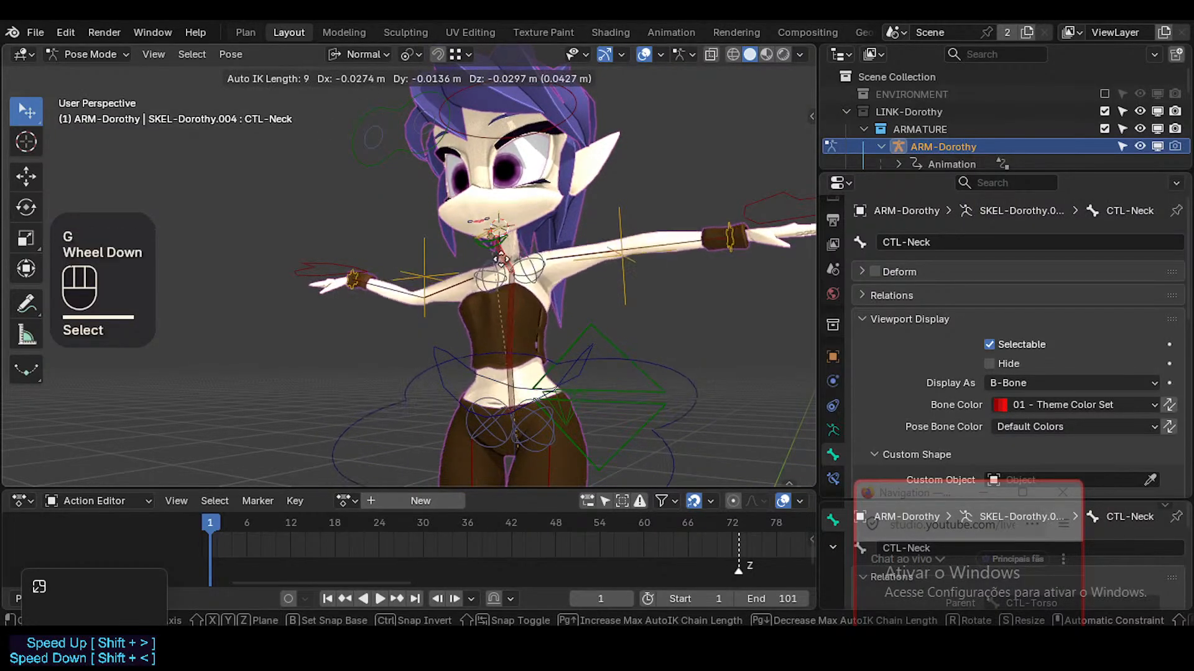
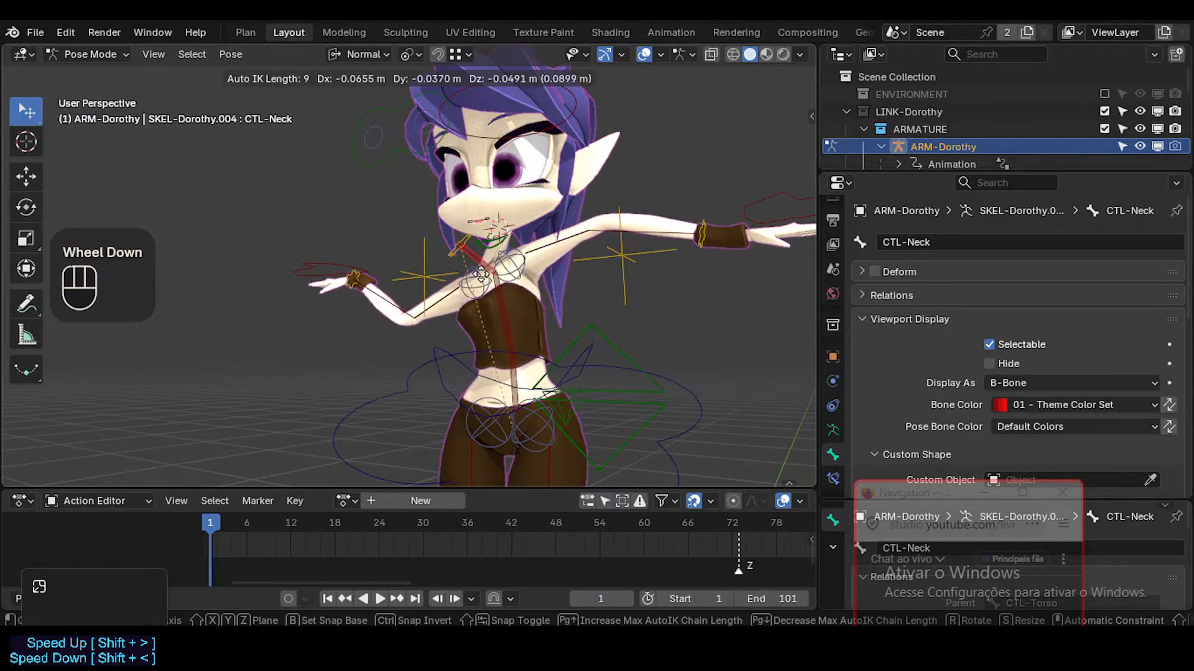
{"action": "key", "text": "Escape"}
Select the CTL-Neck, CTL-Torso and CTL-Spine.001 bones as one chain
{"action": "left_click", "coordinate": [510, 303], "text": "shift"}
{"action": "left_click", "coordinate": [512, 240]}
{"action": "left_click", "coordinate": [513, 240]}
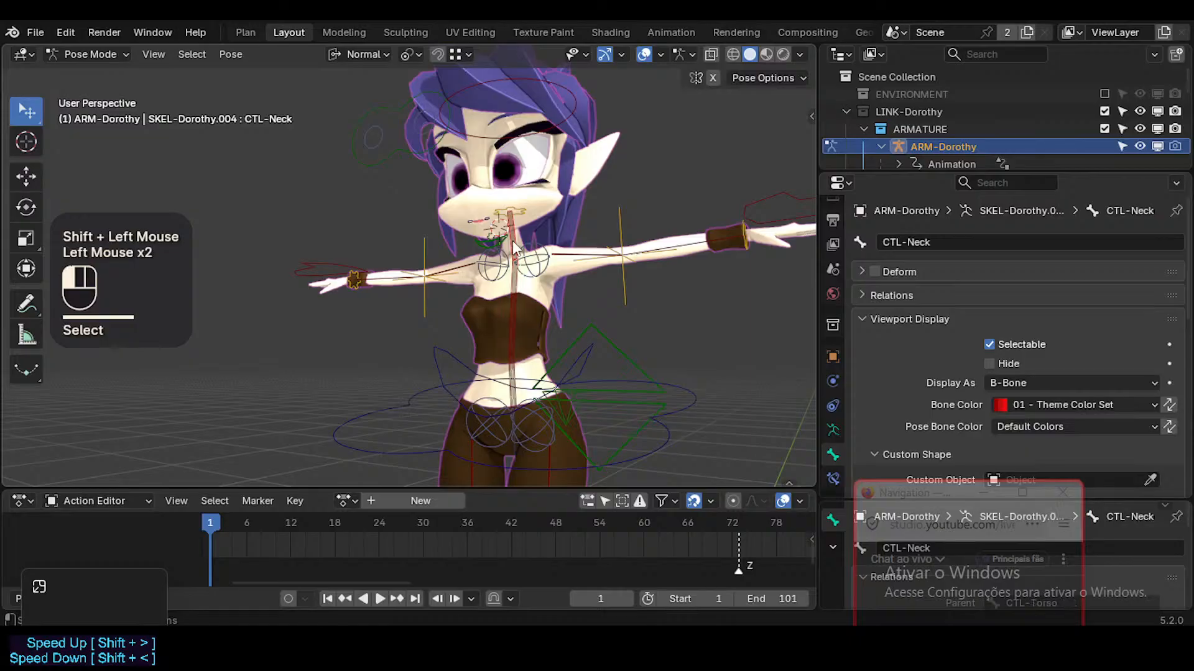
{"action": "left_click", "coordinate": [511, 295], "text": "shift"}
{"action": "left_click", "coordinate": [516, 376], "text": "shift"}
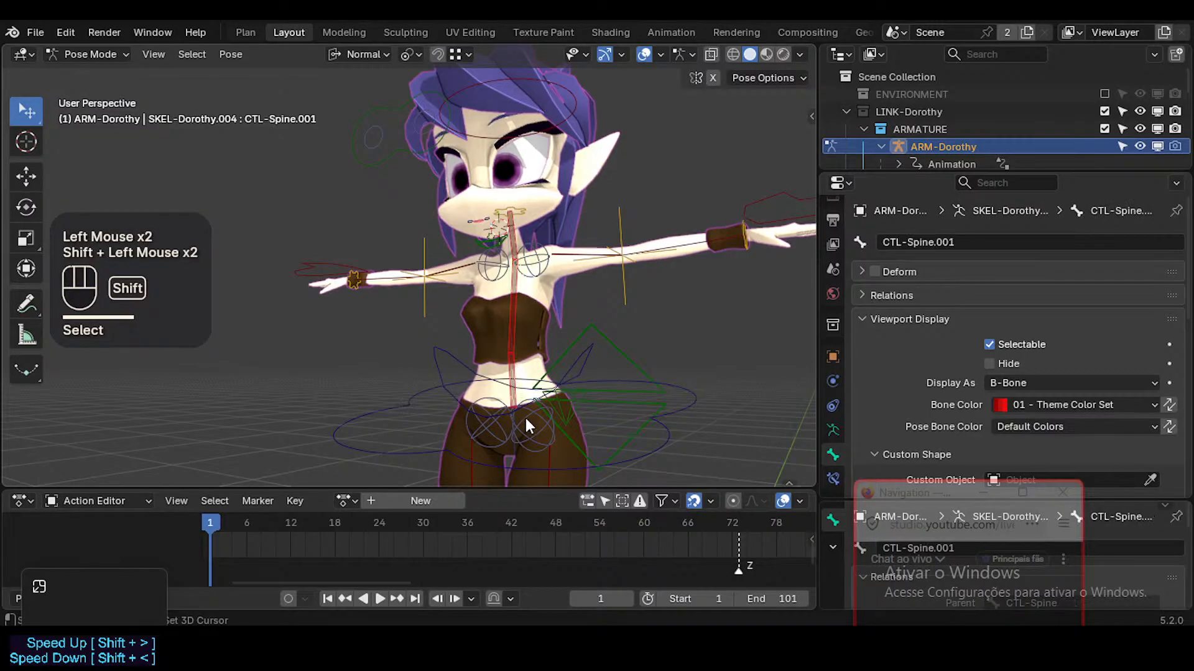
Reveal any hidden bones, select the CTL-Spine bone at the hips through Edit Mode and clear its custom shape object in Pose Mode
{"action": "middle_click_drag", "start_coordinate": [525, 418], "coordinate": [575, 400], "text": "shift"}
{"action": "scroll", "coordinate": [510, 398], "scroll_direction": "up", "scroll_amount": 2, "text": "ctrl"}
{"action": "key", "text": "alt+h"}
{"action": "left_click", "coordinate": [521, 409]}
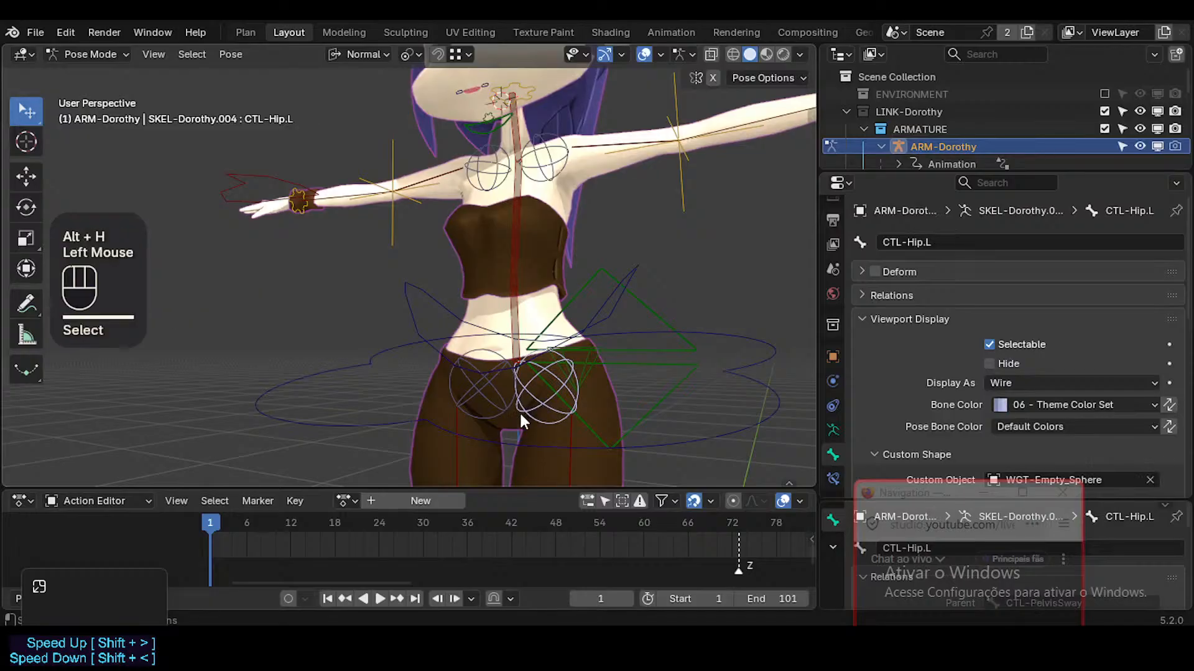
{"action": "left_click", "coordinate": [515, 413]}
{"action": "left_click", "coordinate": [514, 409]}
{"action": "key", "text": "Tab"}
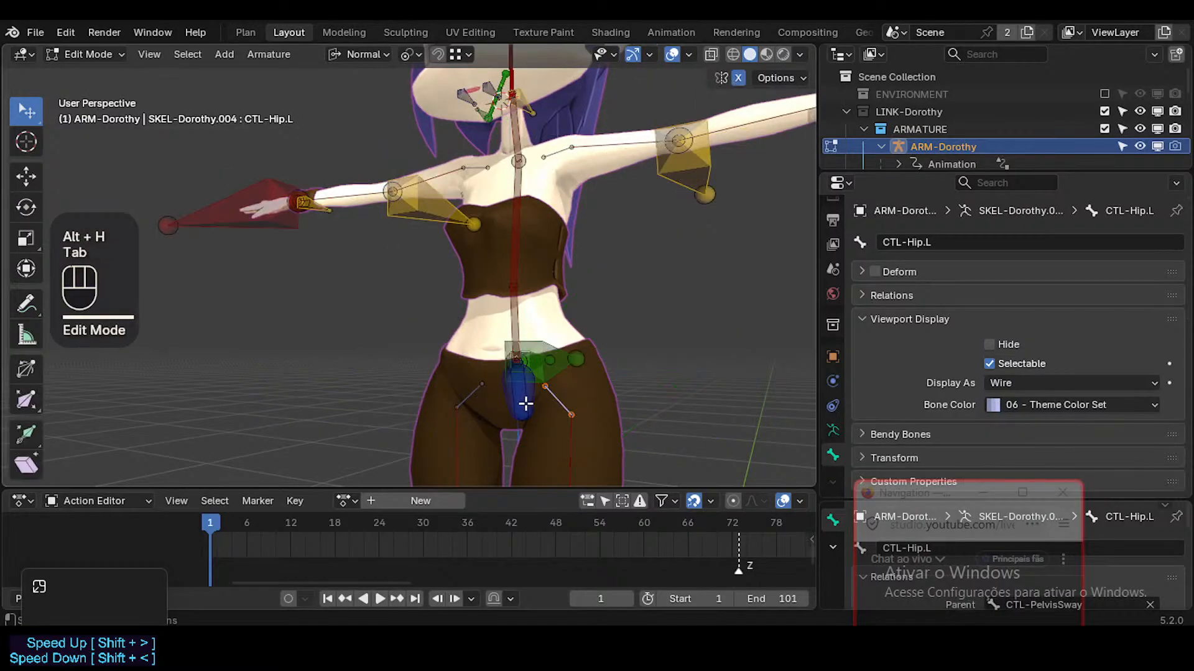
{"action": "left_click", "coordinate": [521, 400]}
{"action": "left_click", "coordinate": [518, 395]}
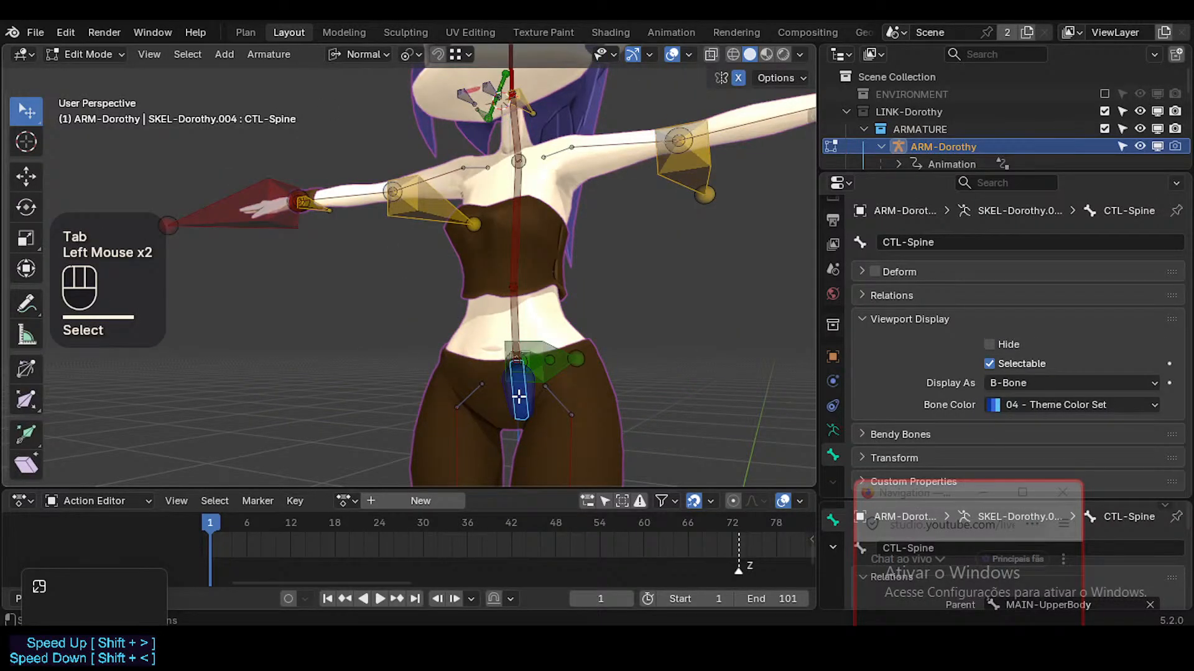
{"action": "key", "text": "Tab"}
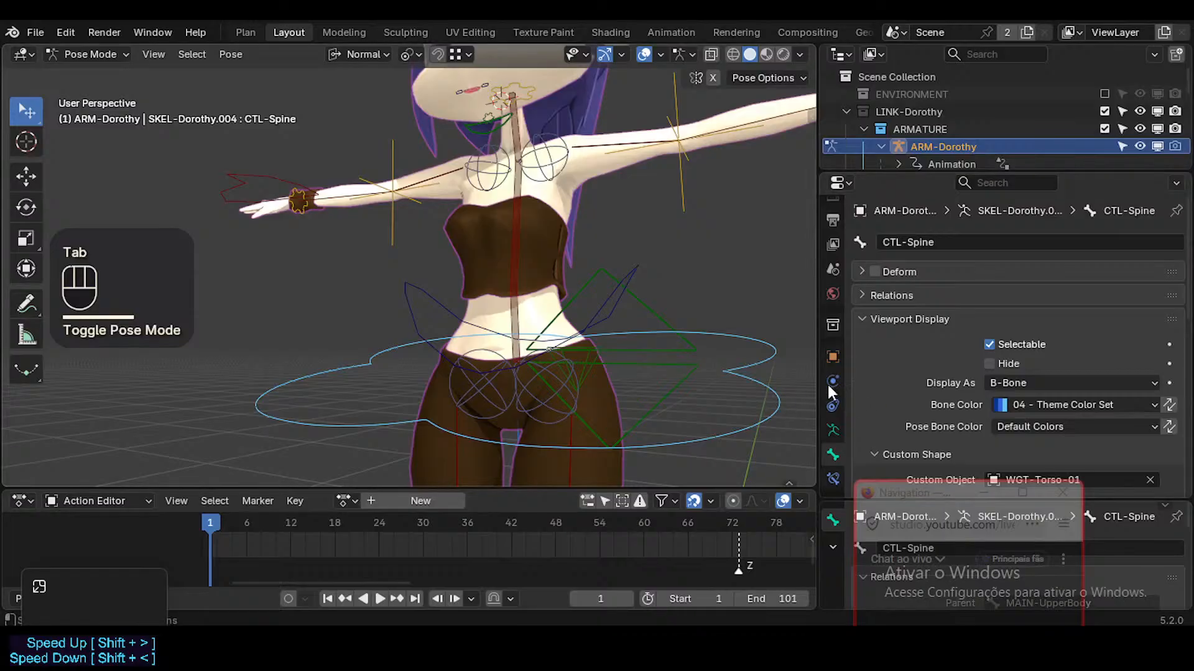
{"action": "scroll", "coordinate": [1129, 422], "scroll_direction": "down", "scroll_amount": 1}
{"action": "key", "text": "BackSpace"}
{"action": "key", "text": "BackSpace"}
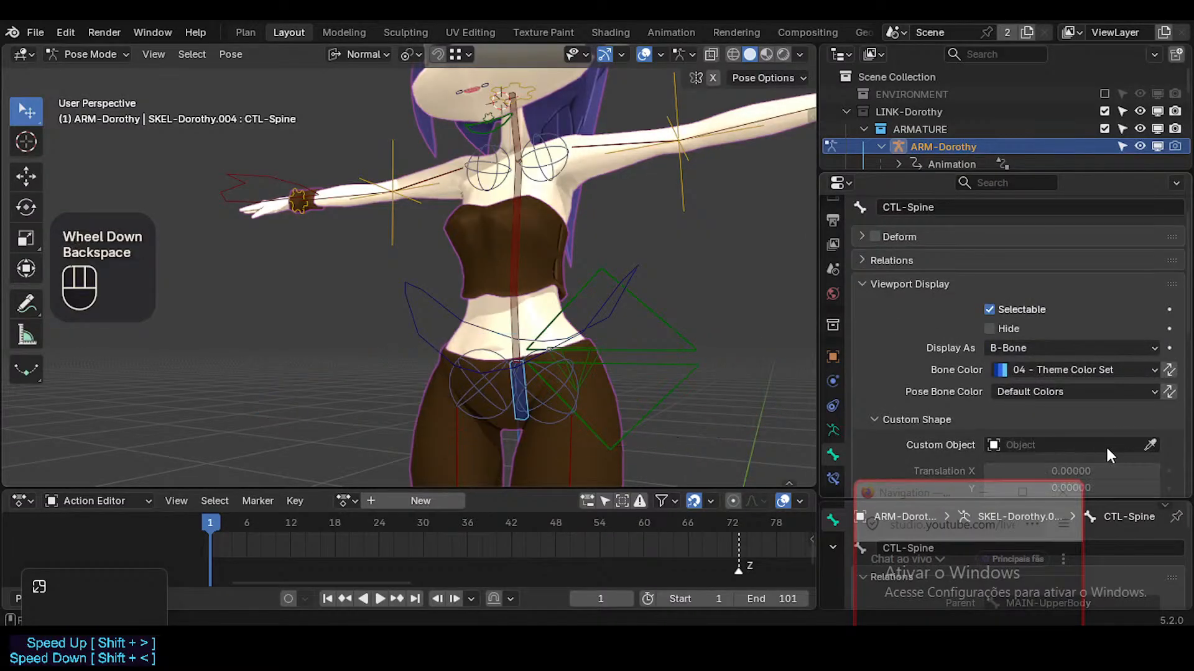
Select CTL-Spine, CTL-Spine.001, CTL-Torso and CTL-Neck together and set their bone color to 01 - Theme Color Set
{"action": "key", "text": "alt+a"}
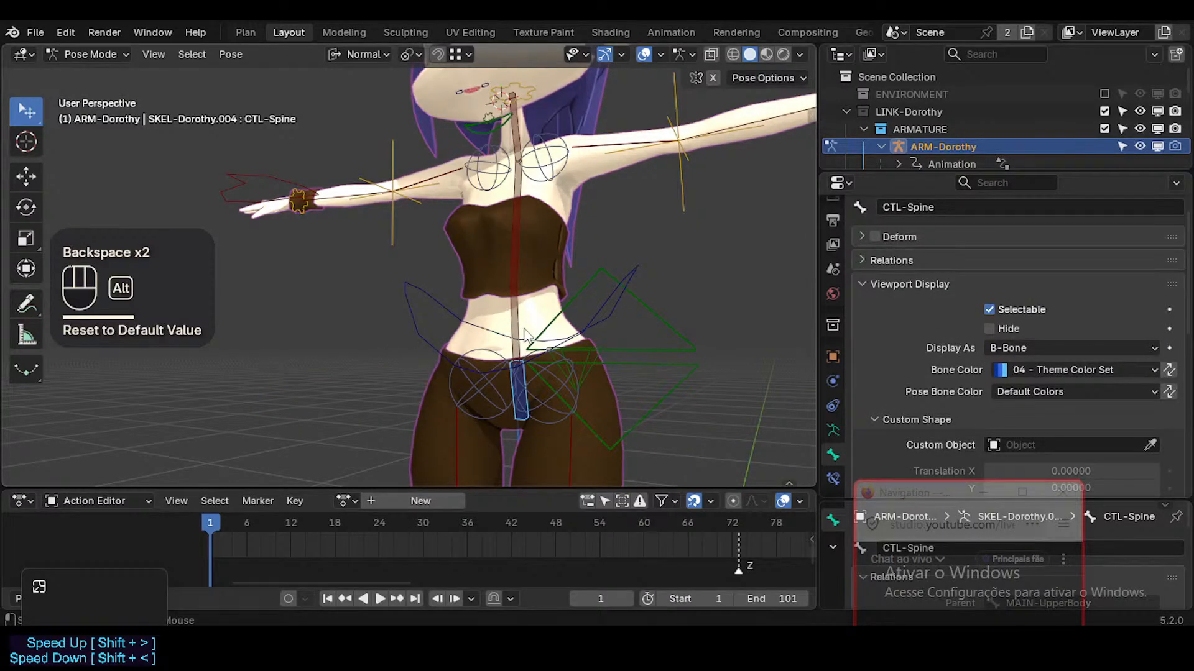
{"action": "double_click", "coordinate": [525, 382]}
{"action": "key", "text": "Tab"}
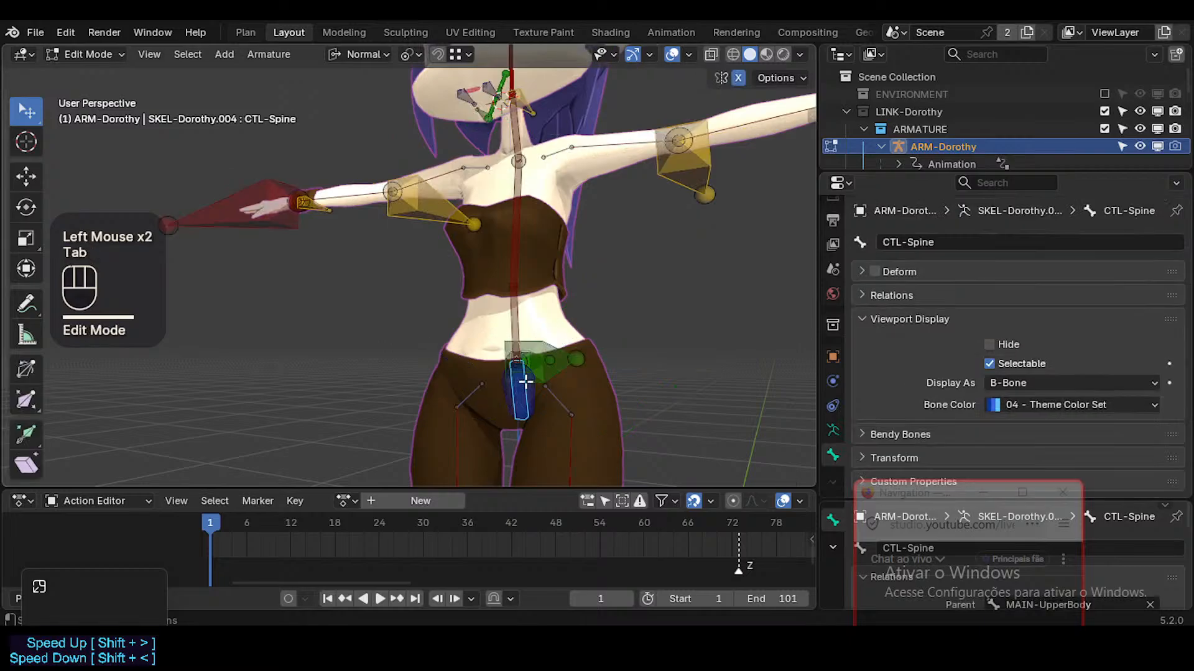
{"action": "key", "text": "Tab"}
{"action": "left_click", "coordinate": [520, 329], "text": "shift"}
{"action": "left_click", "coordinate": [521, 311], "text": "shift"}
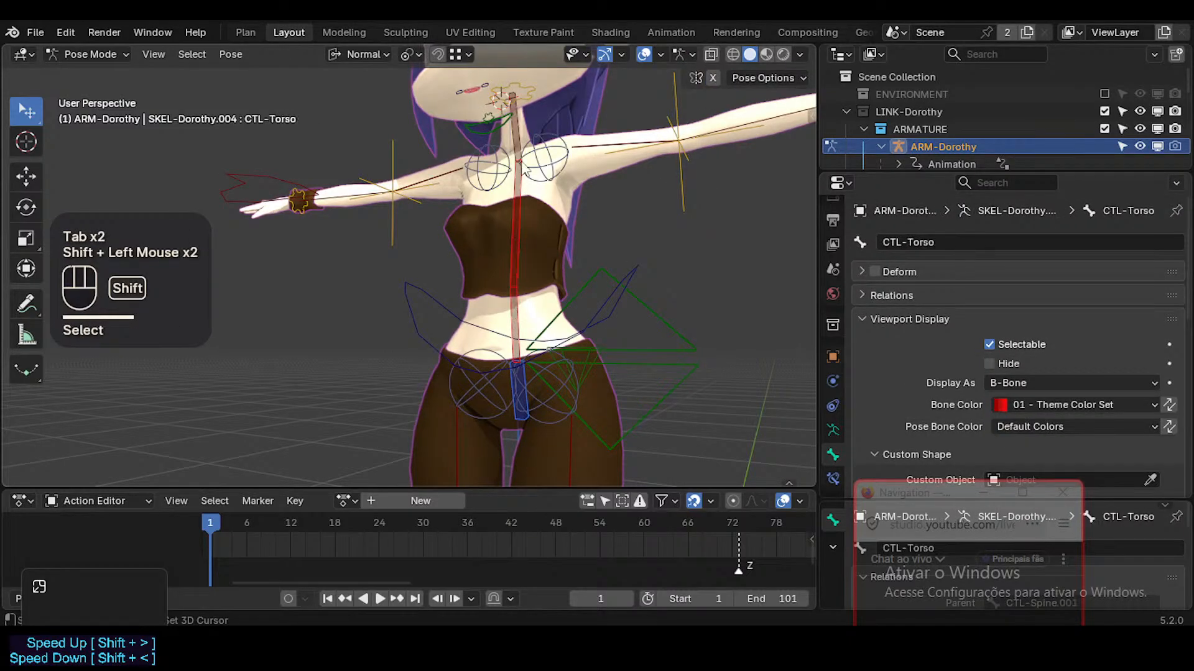
{"action": "left_click", "coordinate": [515, 122], "text": "shift"}
{"action": "scroll", "coordinate": [1019, 458], "scroll_direction": "down", "scroll_amount": 2}
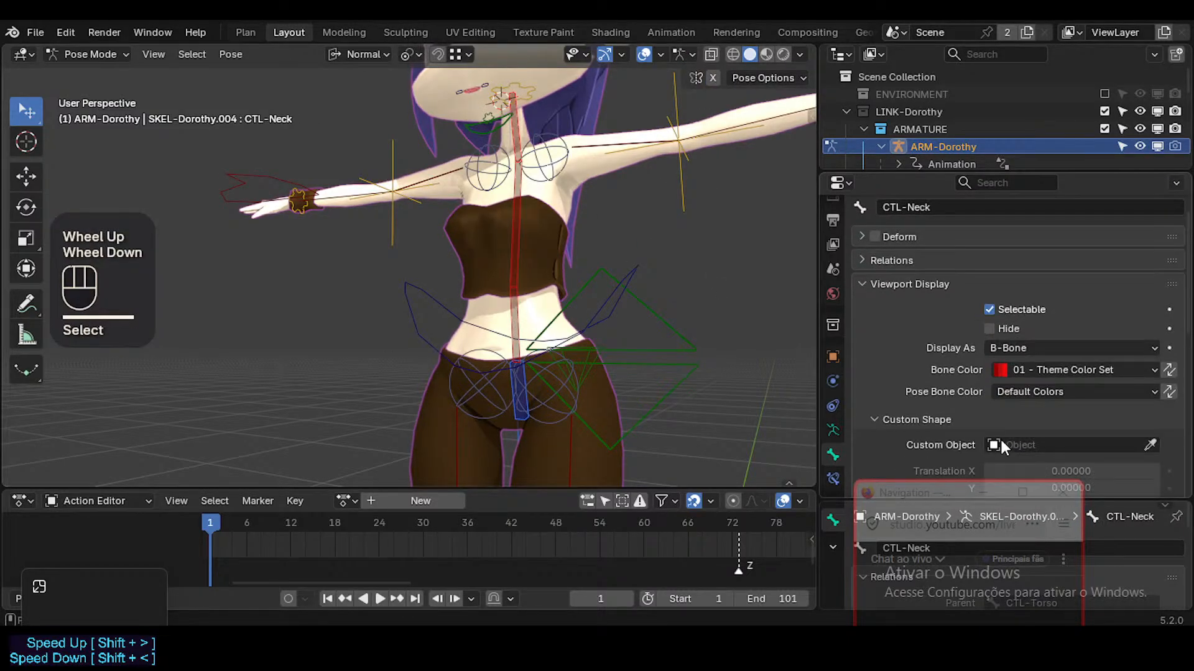
{"action": "left_click", "coordinate": [1024, 368], "text": "alt"}
{"action": "left_click", "coordinate": [924, 410], "text": "alt"}
Set the CTL-PelvisSway control's bone color to 01 - Theme Color Set and select the MAIN-LowerBody control
{"action": "left_click", "coordinate": [607, 315]}
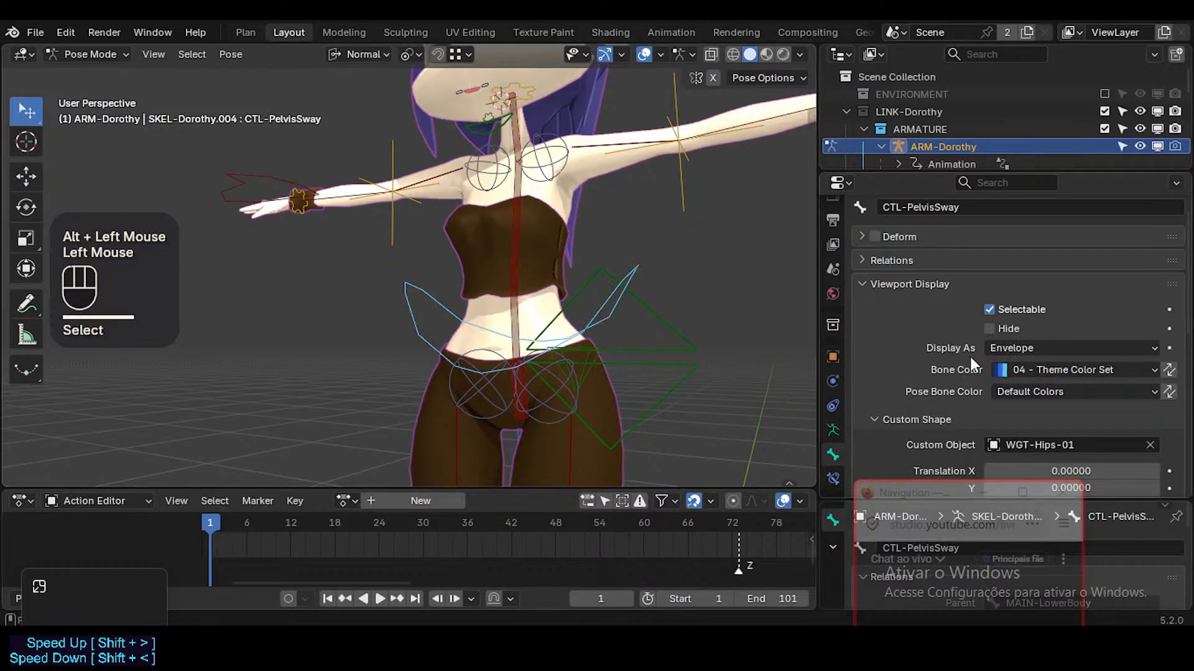
{"action": "left_click", "coordinate": [1000, 370]}
{"action": "left_click", "coordinate": [655, 362]}
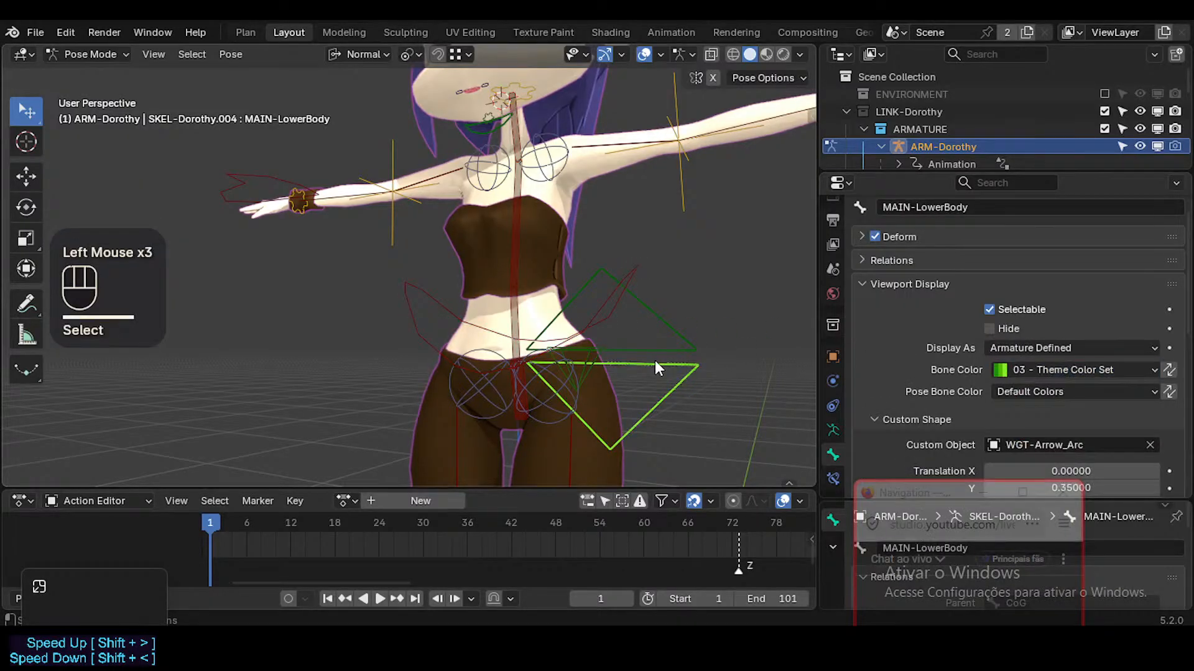
Select the CTL-Neck, CTL-Torso, CTL-Spine.001 and CTL-Spine bones together, with CTL-Spine as the active bone
{"action": "left_click", "coordinate": [513, 428]}
{"action": "left_click", "coordinate": [520, 270], "text": "shift"}
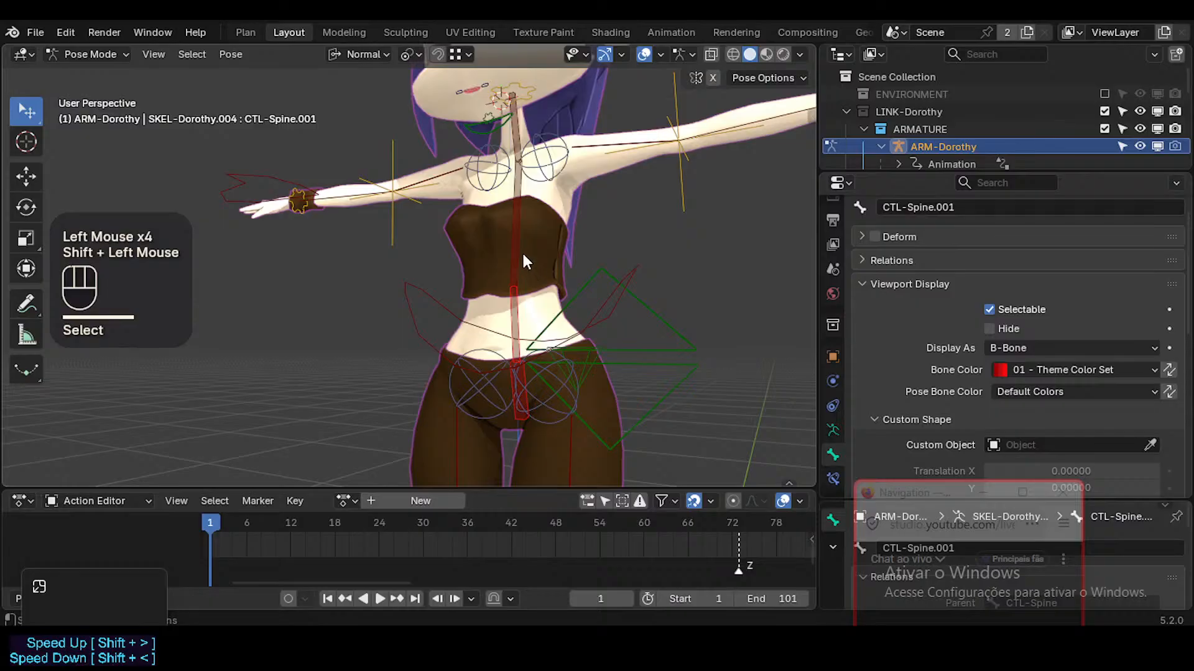
{"action": "left_click", "coordinate": [521, 252]}
{"action": "left_click", "coordinate": [514, 134]}
{"action": "left_click", "coordinate": [522, 232], "text": "shift"}
{"action": "left_click", "coordinate": [510, 134]}
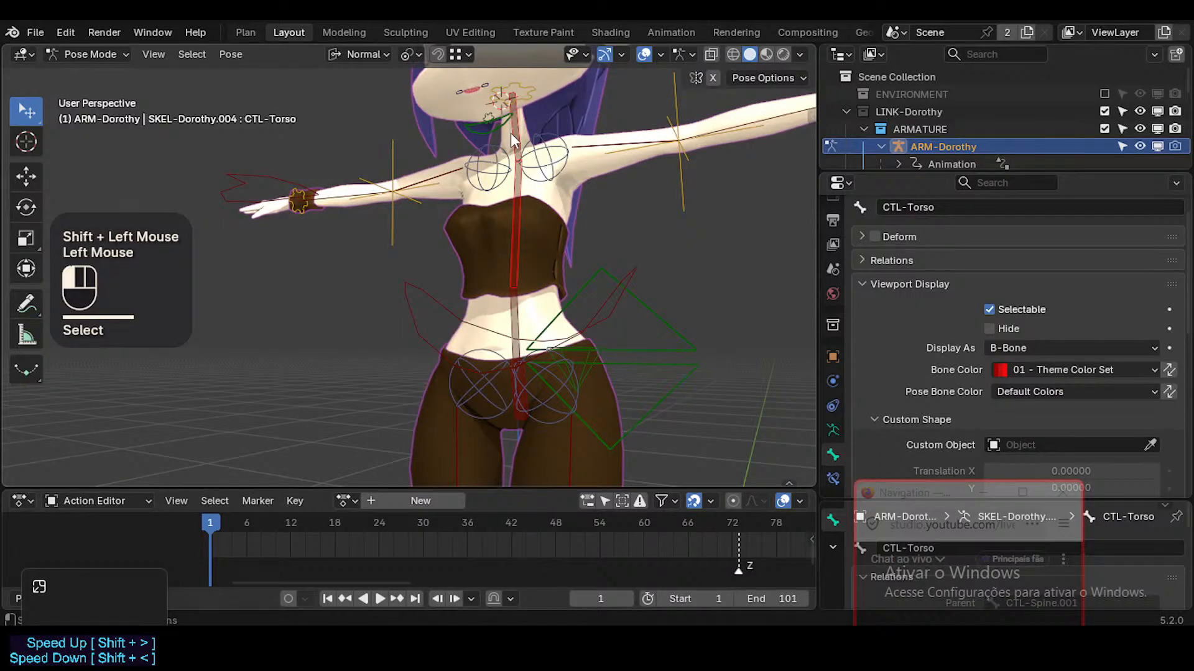
{"action": "left_click", "coordinate": [516, 208], "text": "shift"}
{"action": "left_click", "coordinate": [521, 374], "text": "shift"}
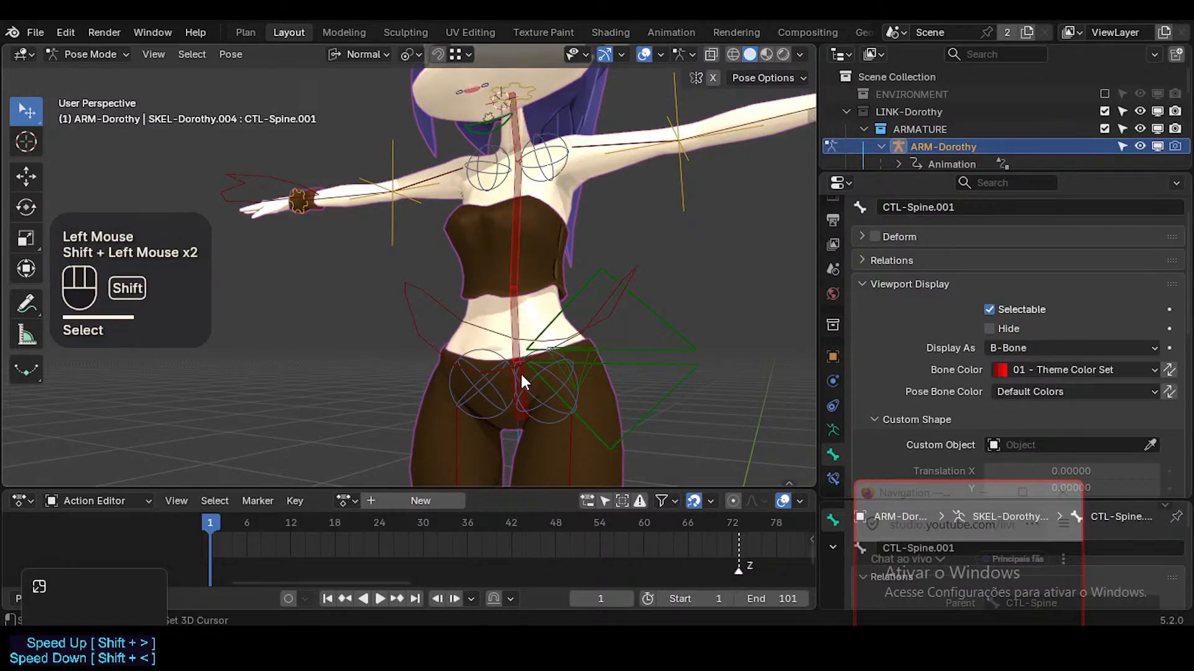
{"action": "left_click", "coordinate": [522, 422], "text": "shift"}
Set the Bendy Bones segments to 5 on all selected spine bones at once
{"action": "scroll", "coordinate": [968, 418], "scroll_direction": "down", "scroll_amount": 8}
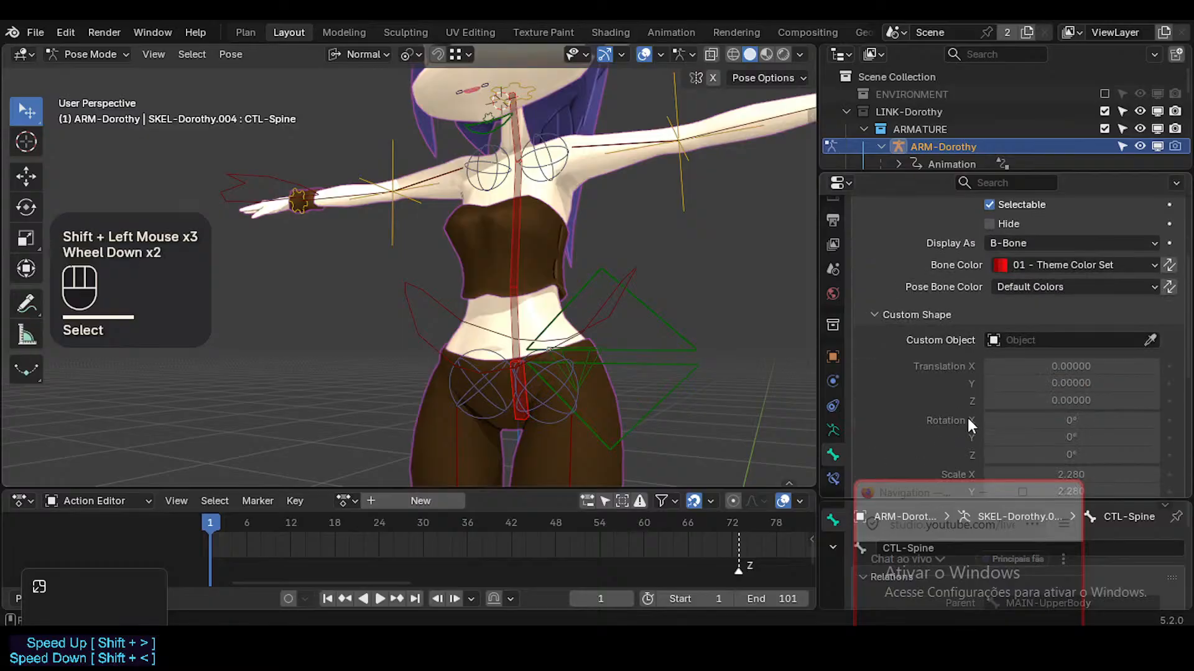
{"action": "scroll", "coordinate": [1118, 389], "scroll_direction": "down", "scroll_amount": 3}
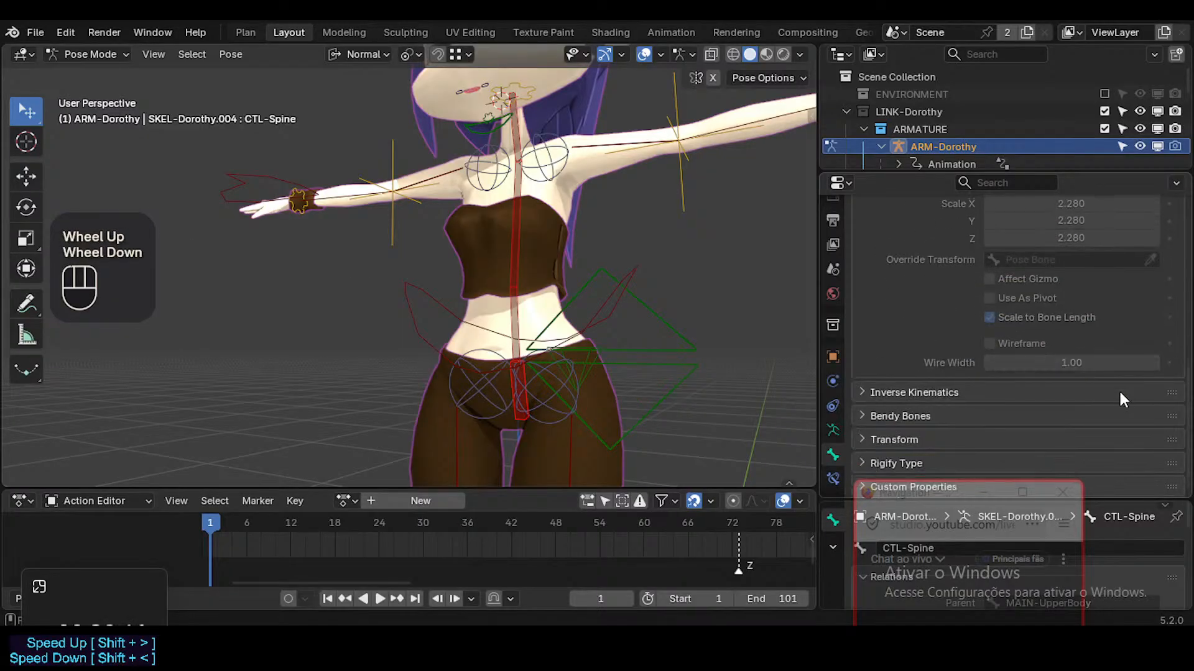
{"action": "left_click", "coordinate": [919, 415]}
{"action": "left_click", "coordinate": [1155, 442], "text": "alt"}
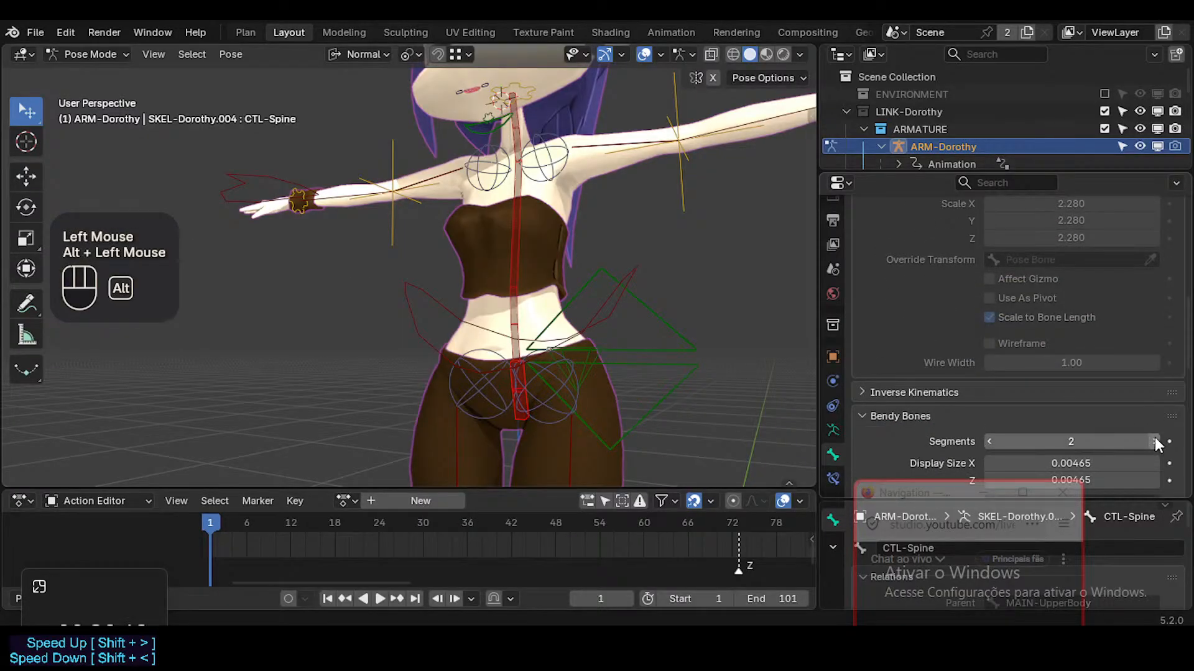
{"action": "left_click", "coordinate": [1155, 441], "text": "alt"}
{"action": "left_click", "coordinate": [1155, 441], "text": "alt"}
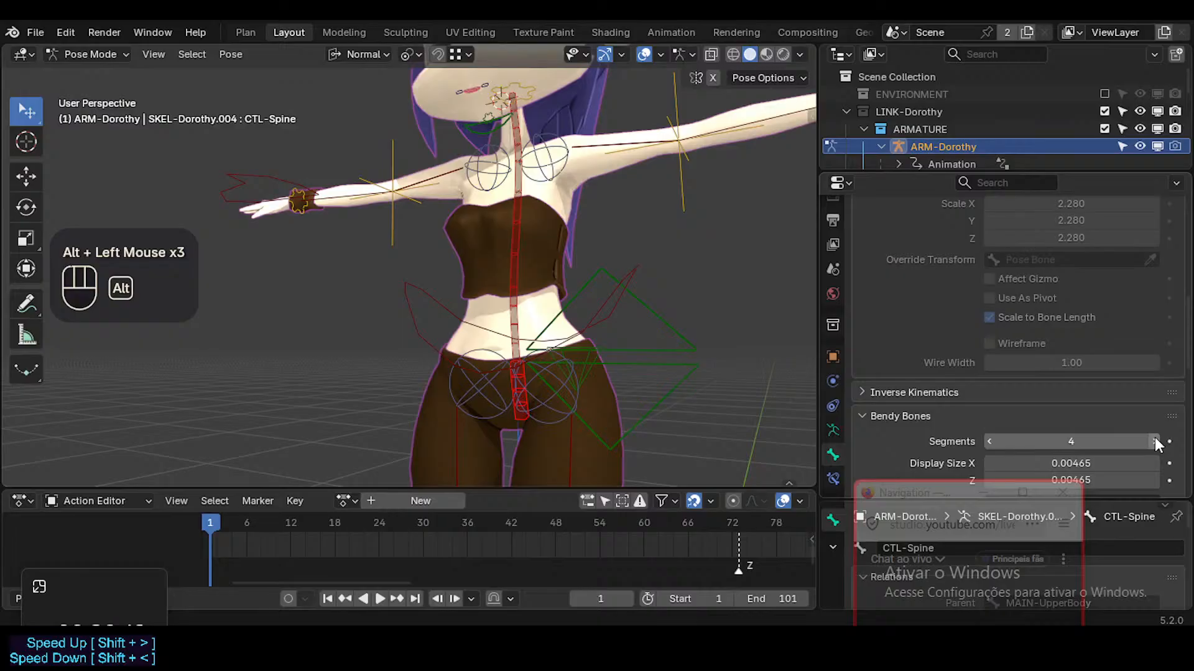
{"action": "left_click", "coordinate": [1155, 442], "text": "alt"}
Scale down the B-Bone display thickness of the selected spine chain by a factor of about 0.41
{"action": "middle_click_drag", "start_coordinate": [528, 245], "coordinate": [524, 390]}
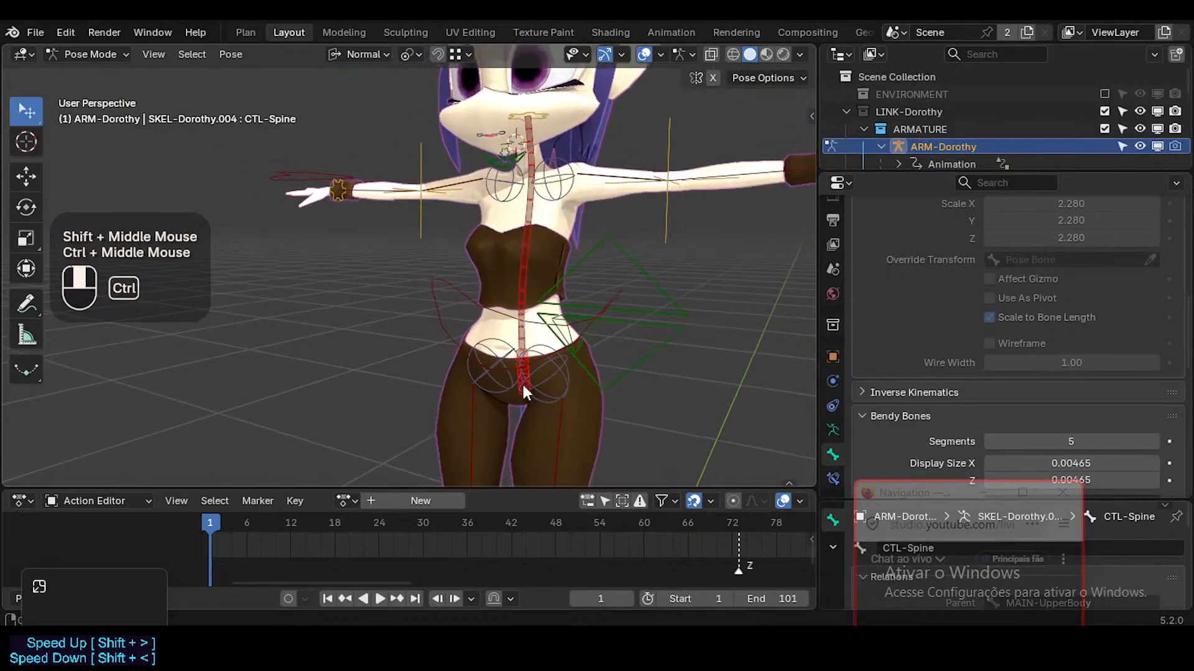
{"action": "key", "text": "shift+ctrl+alt+a"}
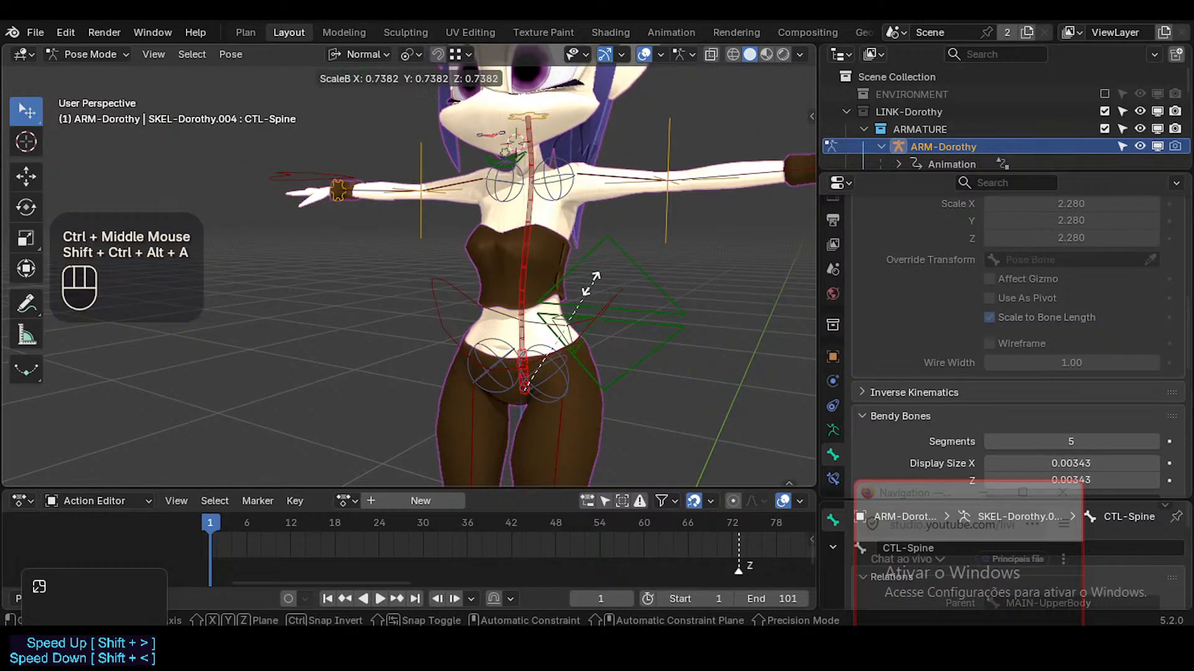
{"action": "left_click", "coordinate": [621, 214]}
{"action": "left_click", "coordinate": [620, 214]}
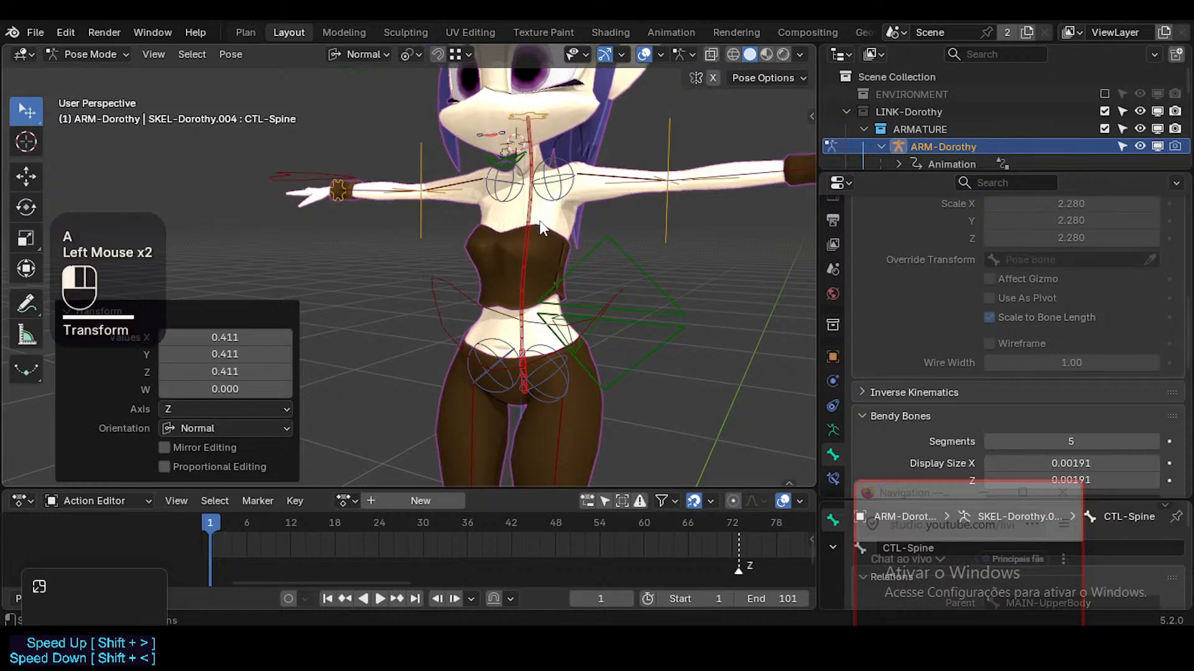
Scale the B-Bone display size of CTL-Torso by about 2.48 and that of CTL-Neck by about 0.36
{"action": "key", "text": "shift+ctrl+alt+a"}
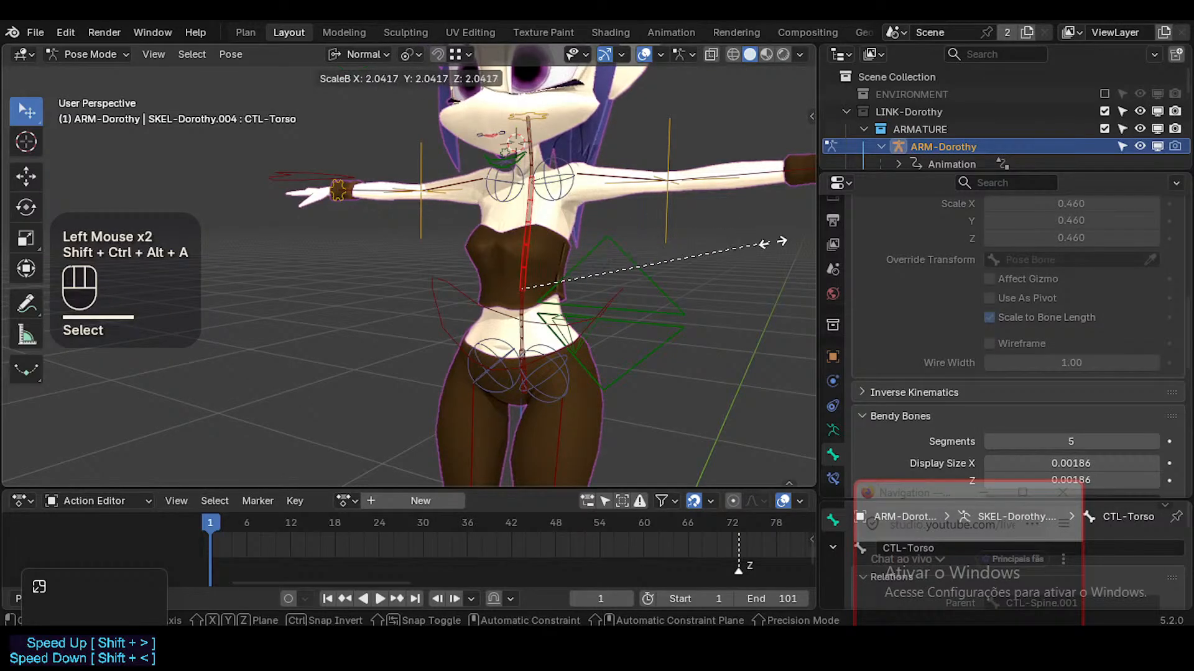
{"action": "left_click", "coordinate": [799, 242]}
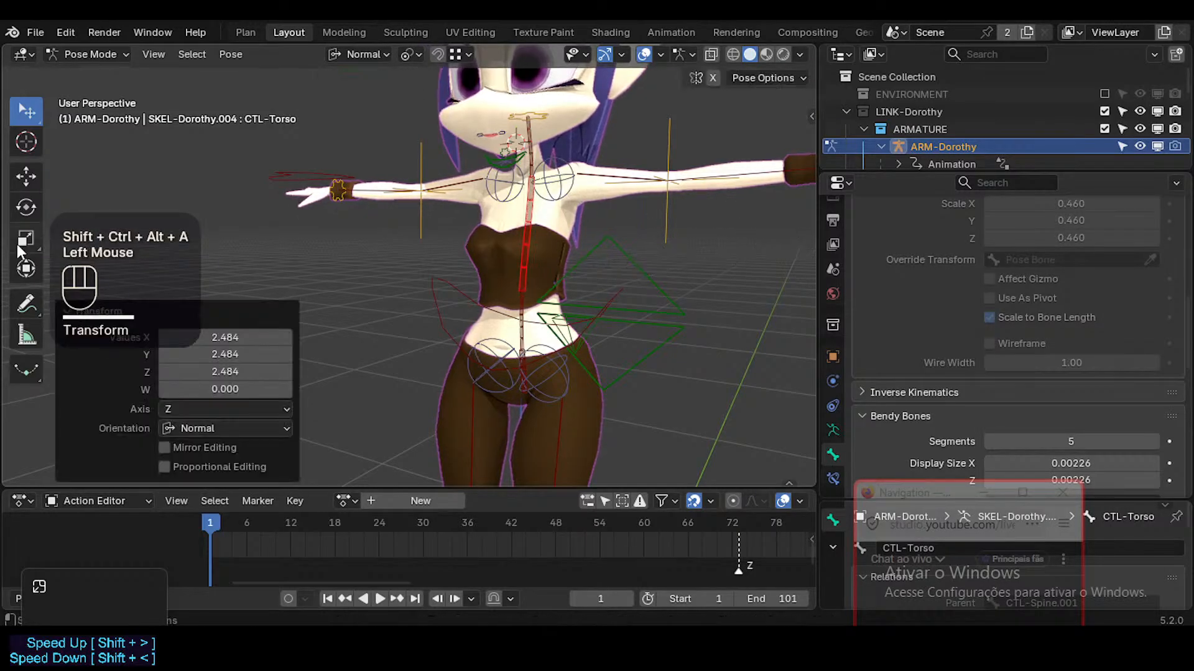
{"action": "double_click", "coordinate": [540, 174]}
{"action": "key", "text": "shift+ctrl+alt+a"}
{"action": "left_click", "coordinate": [579, 213]}
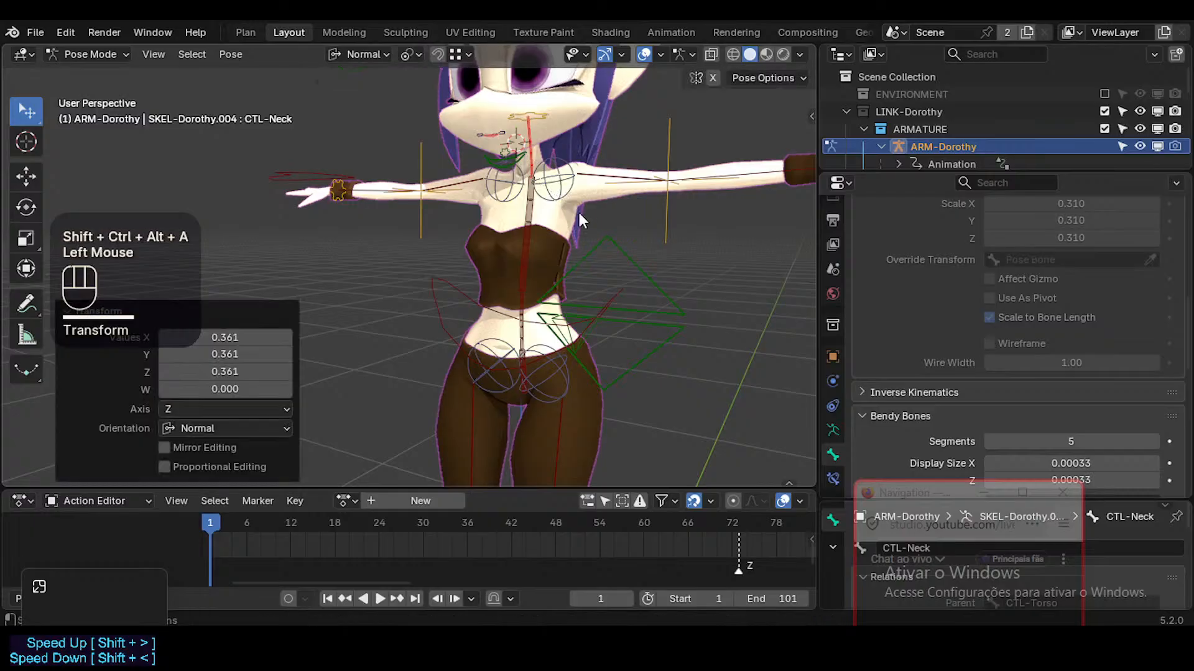
Try rotating CTL-Torso, moving CTL-Spine.001 and moving CTL-Torso, cancelling each transform
{"action": "double_click", "coordinate": [530, 231]}
{"action": "key", "text": "r"}
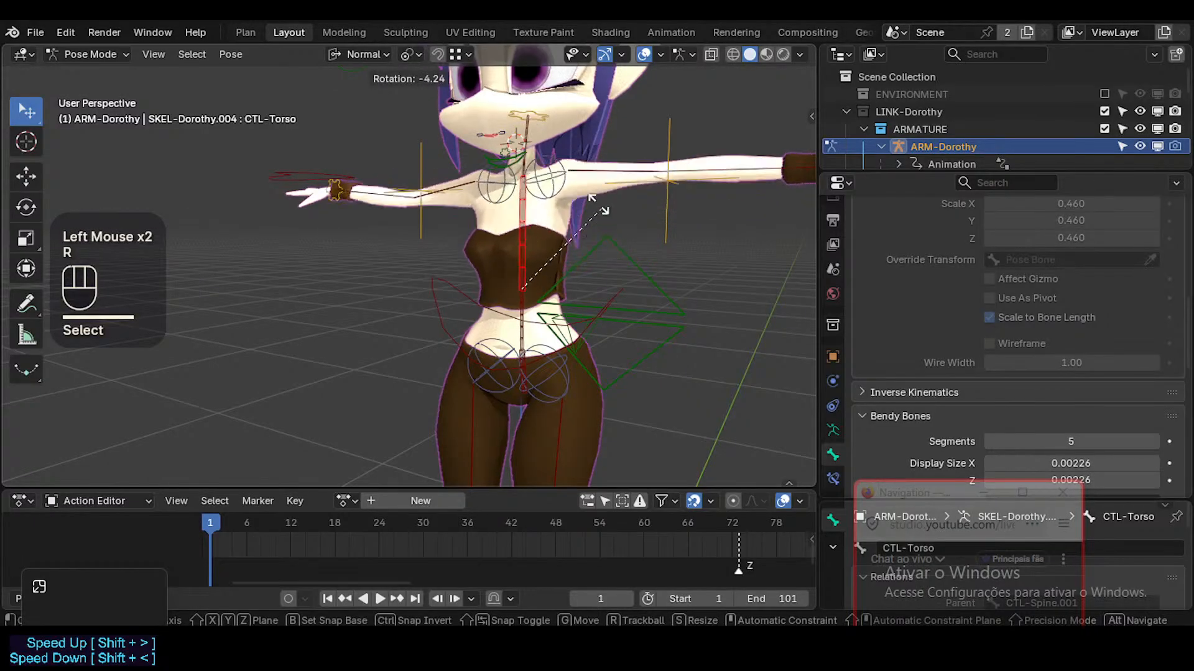
{"action": "key", "text": "Escape"}
{"action": "left_click", "coordinate": [587, 224]}
{"action": "key", "text": "g"}
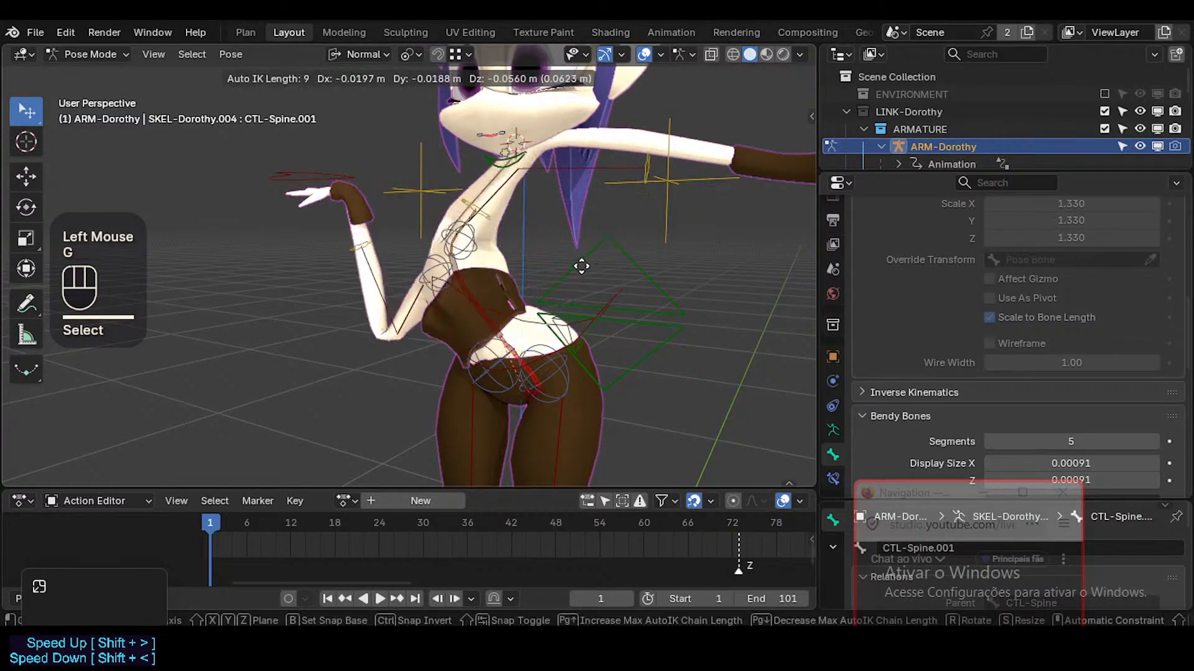
{"action": "key", "text": "Escape"}
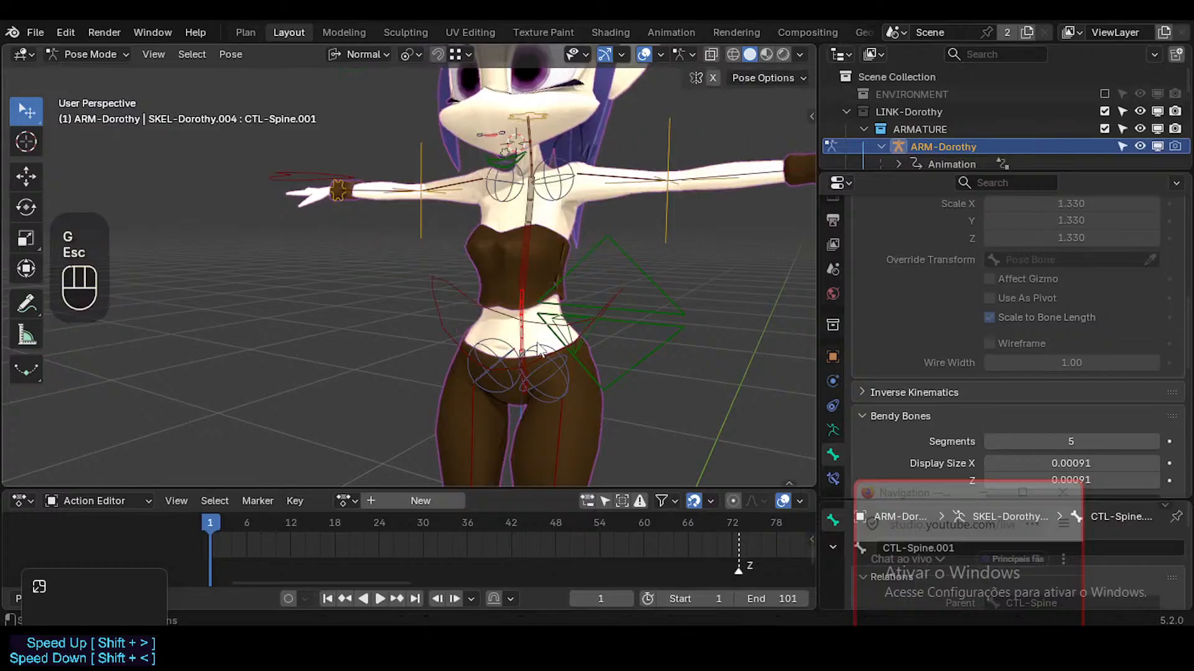
{"action": "middle_click_drag", "start_coordinate": [575, 277], "coordinate": [539, 187], "text": "ctrl"}
{"action": "left_click", "coordinate": [536, 187]}
{"action": "key", "text": "g"}
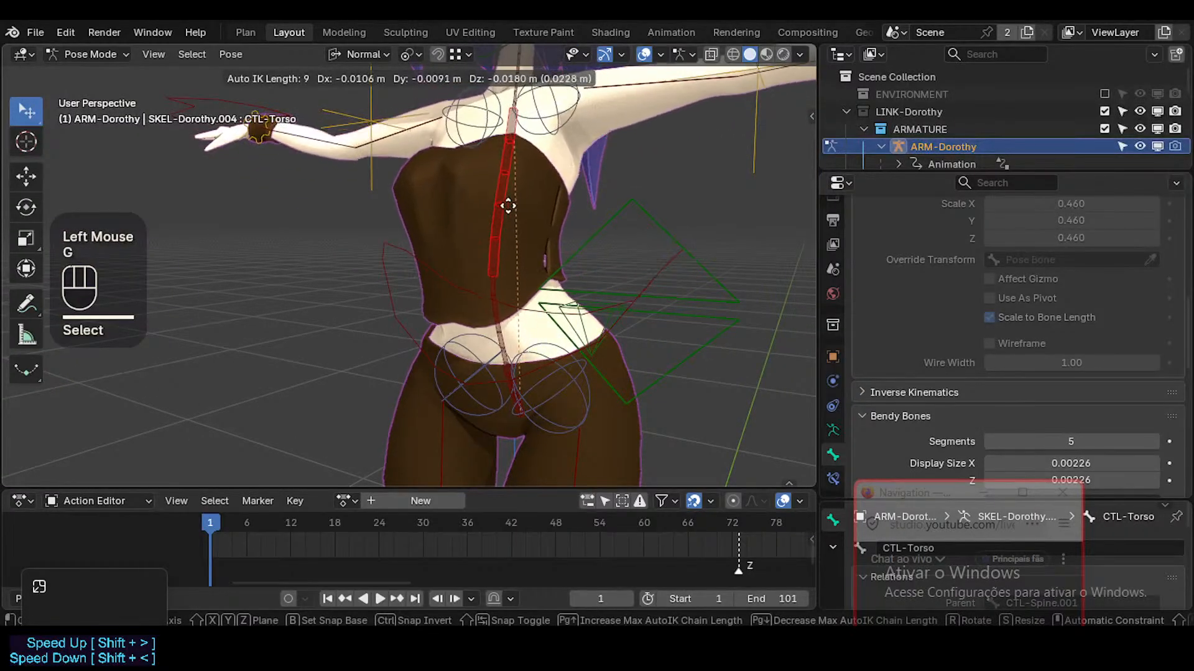
{"action": "key", "text": "Escape"}
Select the CTL-PelvisSway control at the hips and rotate it slightly to test the hip sway
{"action": "scroll", "coordinate": [532, 197], "scroll_direction": "up", "scroll_amount": 1}
{"action": "scroll", "coordinate": [532, 196], "scroll_direction": "down", "scroll_amount": 2}
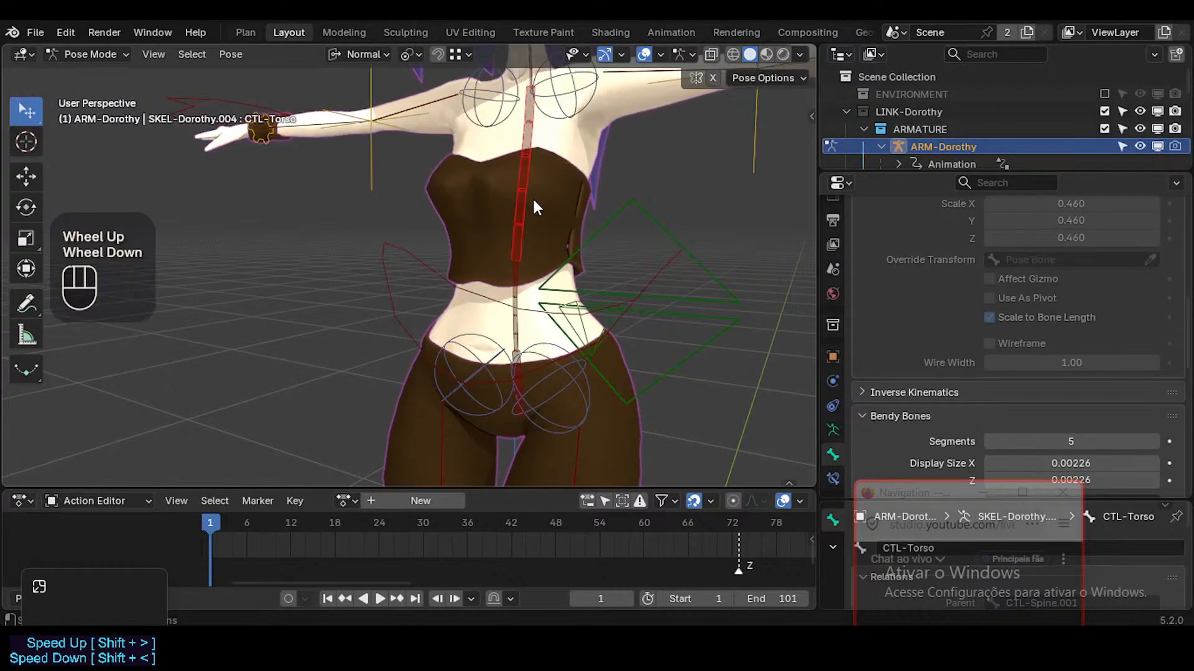
{"action": "scroll", "coordinate": [536, 203], "scroll_direction": "down", "scroll_amount": 3}
{"action": "scroll", "coordinate": [536, 204], "scroll_direction": "up", "scroll_amount": 1}
{"action": "middle_click_drag", "start_coordinate": [536, 204], "coordinate": [528, 246], "text": "shift"}
{"action": "scroll", "coordinate": [527, 246], "scroll_direction": "down", "scroll_amount": 1}
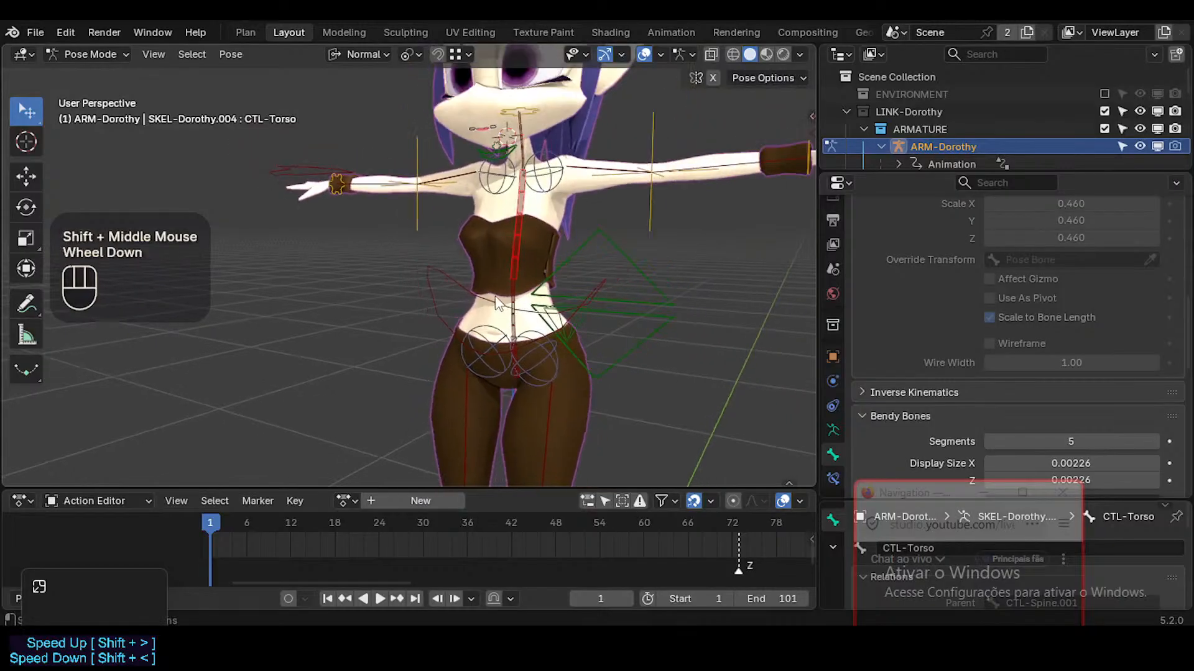
{"action": "left_click", "coordinate": [592, 296]}
{"action": "key", "text": "r"}
{"action": "key", "text": "Escape"}
{"action": "key", "text": "r"}
{"action": "key", "text": "r"}
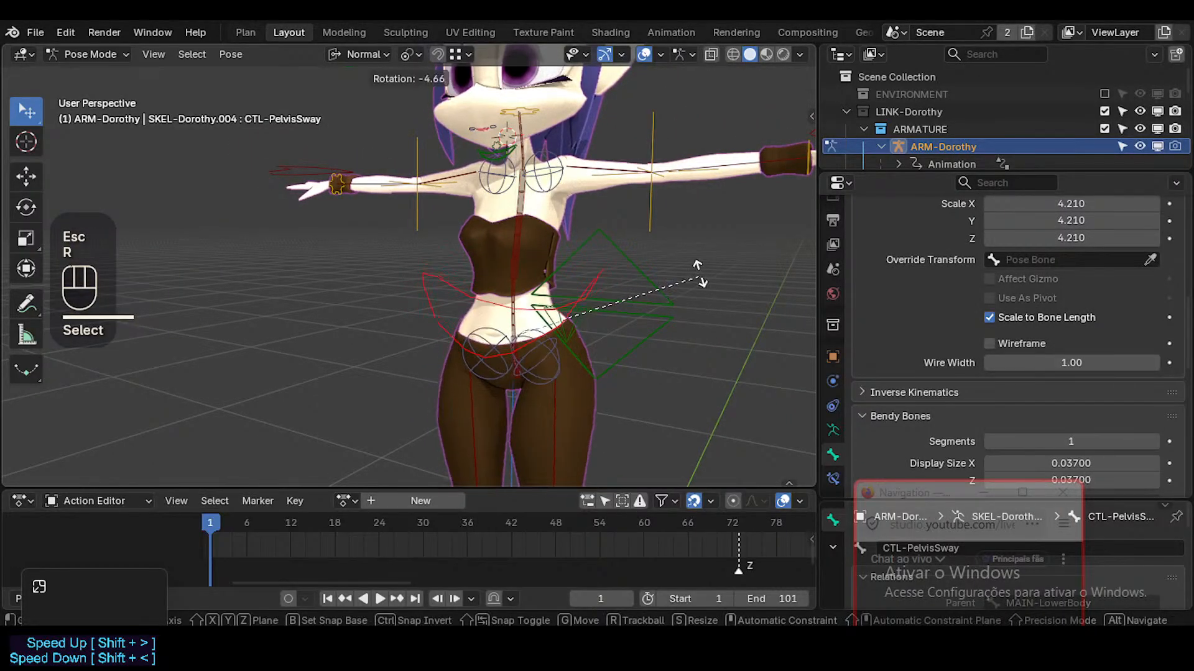
{"action": "left_click", "coordinate": [525, 211]}
Test the spine's bending by moving the CTL-Torso bone from side to side several times
{"action": "left_click", "coordinate": [529, 217]}
{"action": "key", "text": "g"}
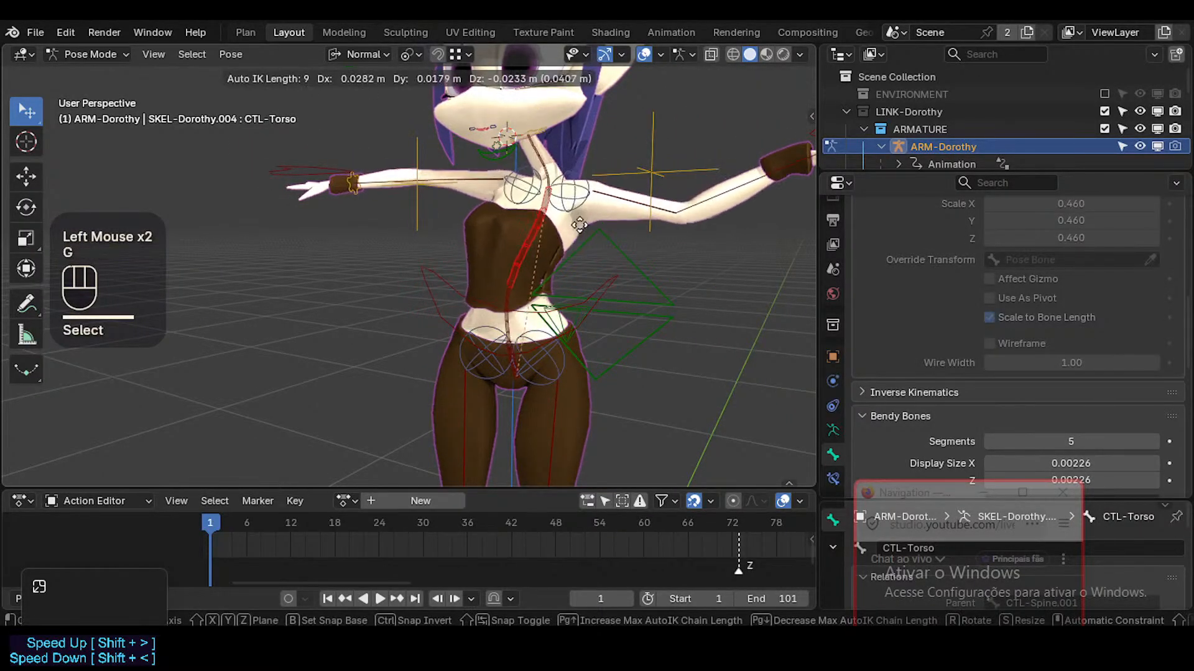
{"action": "left_click", "coordinate": [454, 233]}
{"action": "key", "text": "g"}
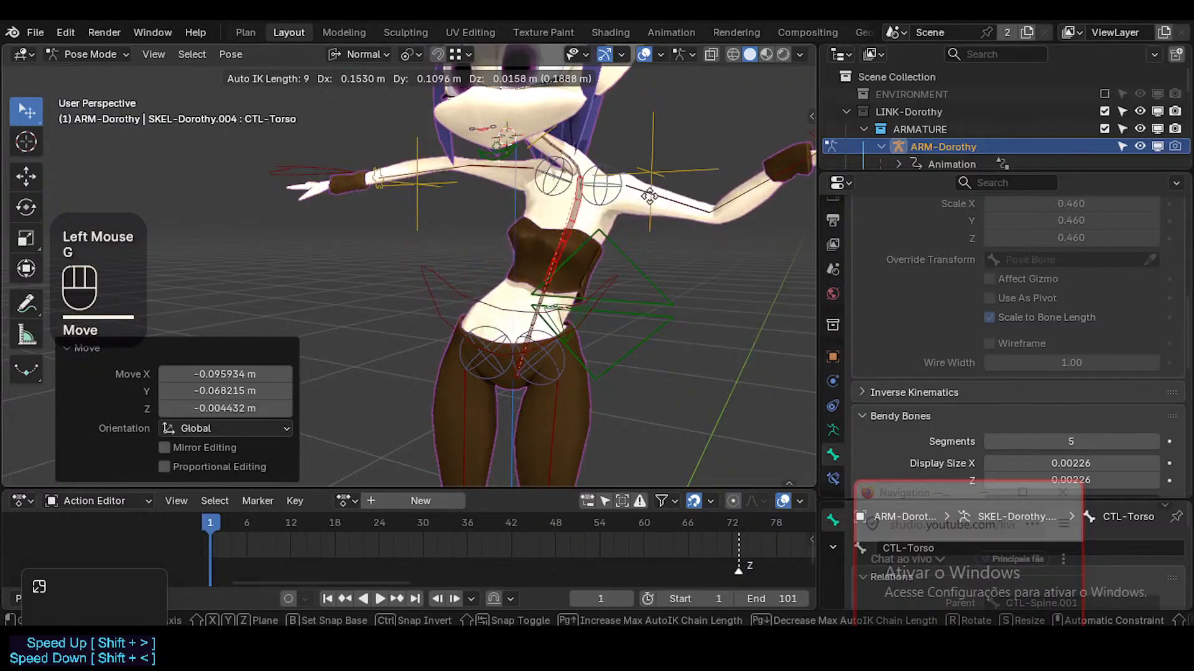
{"action": "left_click", "coordinate": [635, 198]}
{"action": "key", "text": "g"}
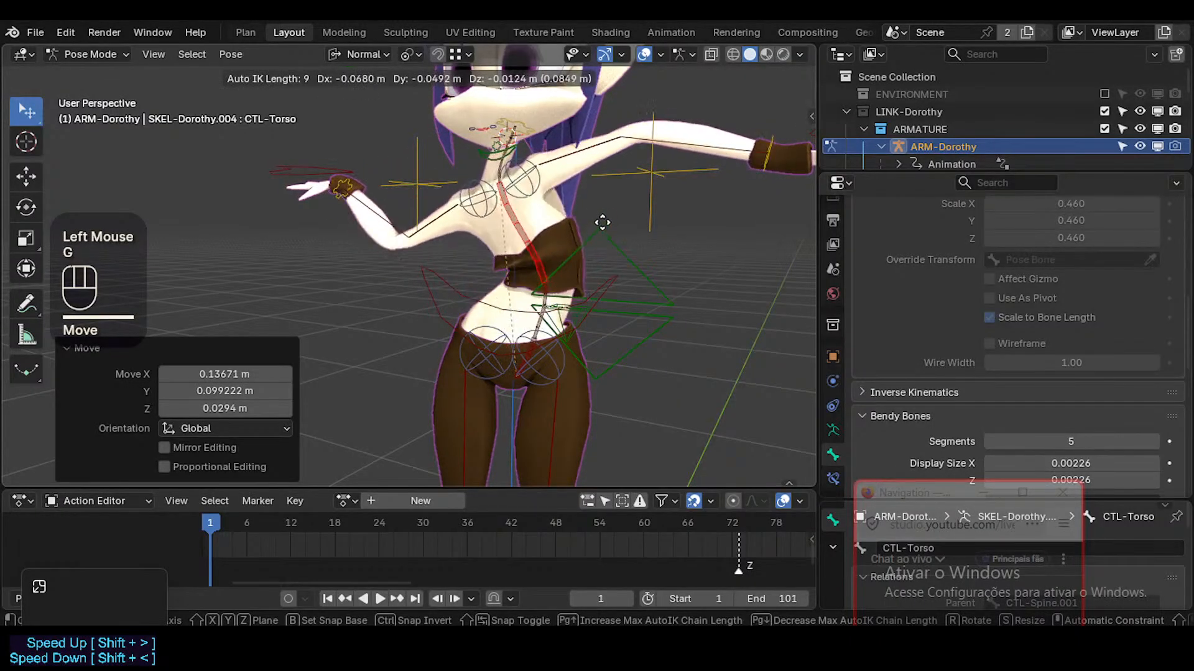
{"action": "left_click", "coordinate": [613, 223]}
{"action": "key", "text": "g"}
{"action": "left_click", "coordinate": [653, 226]}
{"action": "key", "text": "g"}
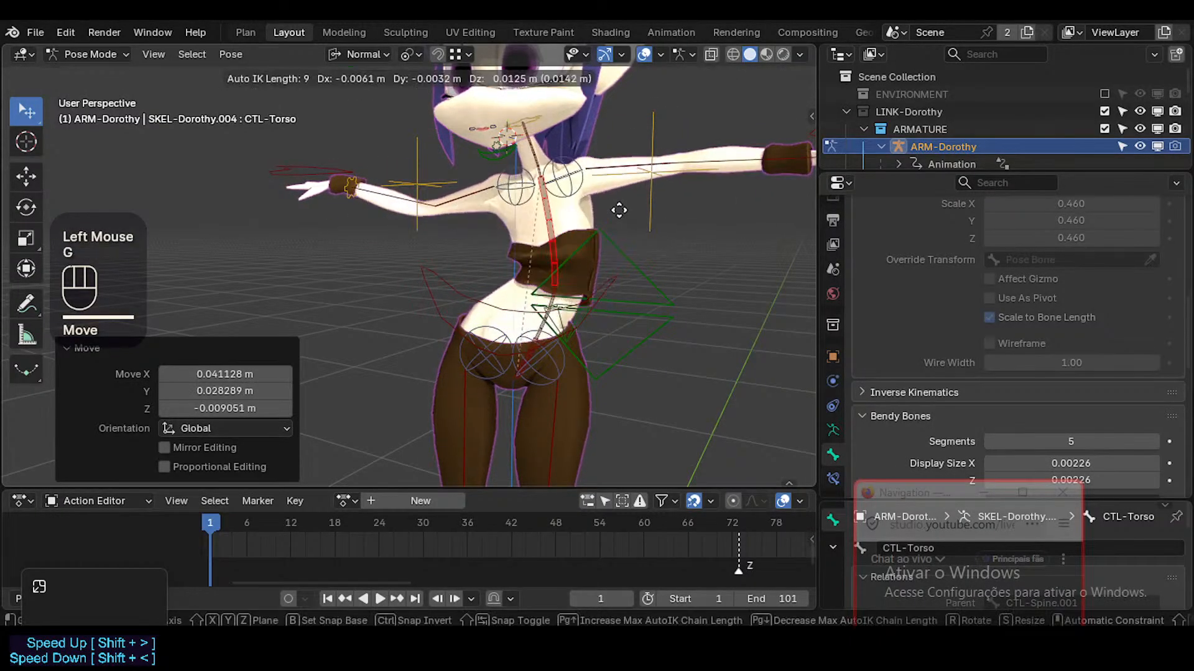
{"action": "left_click", "coordinate": [627, 240]}
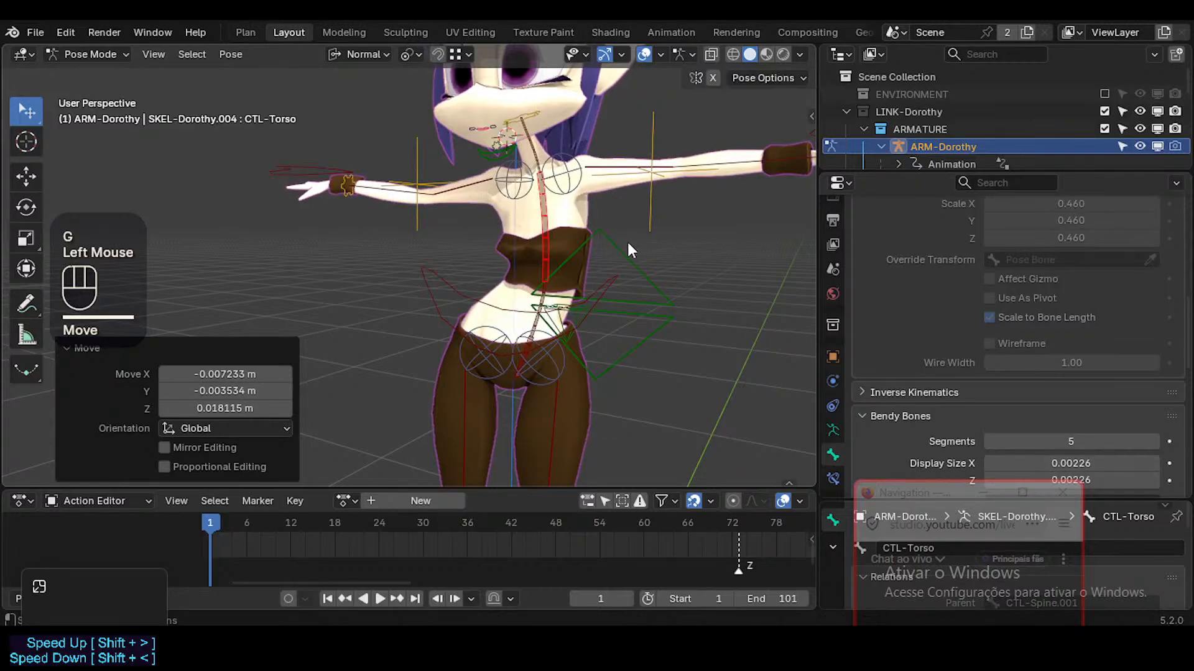
Rotate CTL-Torso by about 7.3° and reposition it near the body's centre, then save the file
{"action": "key", "text": "r"}
{"action": "left_click", "coordinate": [635, 225]}
{"action": "key", "text": "g"}
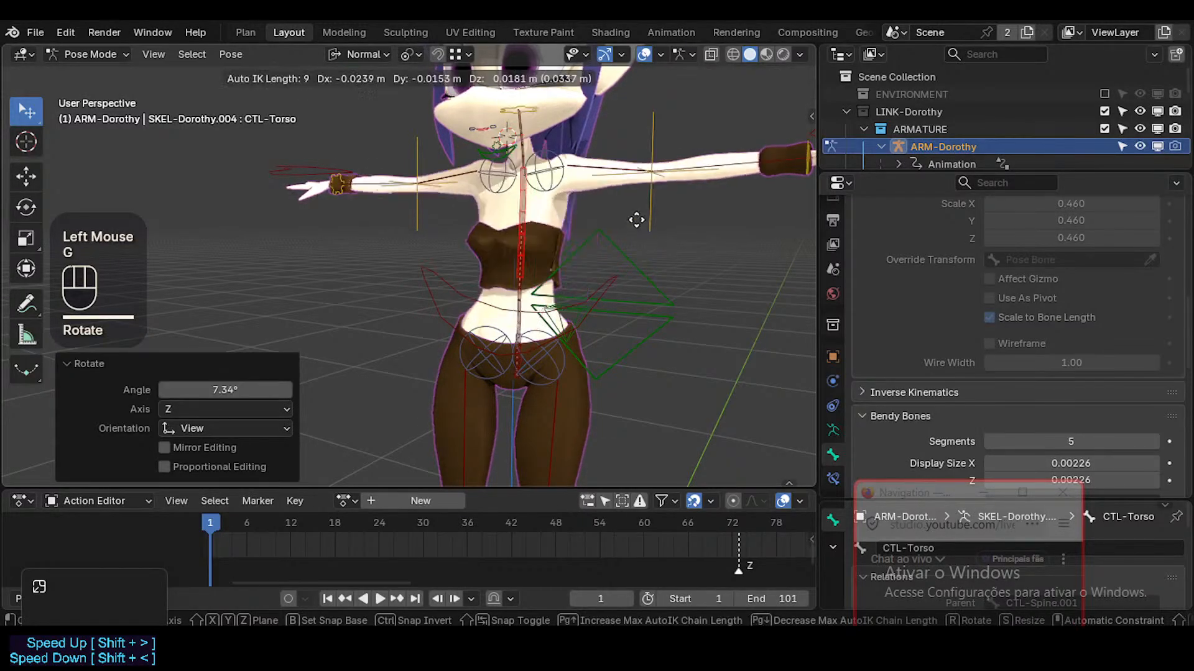
{"action": "left_click", "coordinate": [647, 227]}
{"action": "key", "text": "ctrl+s"}
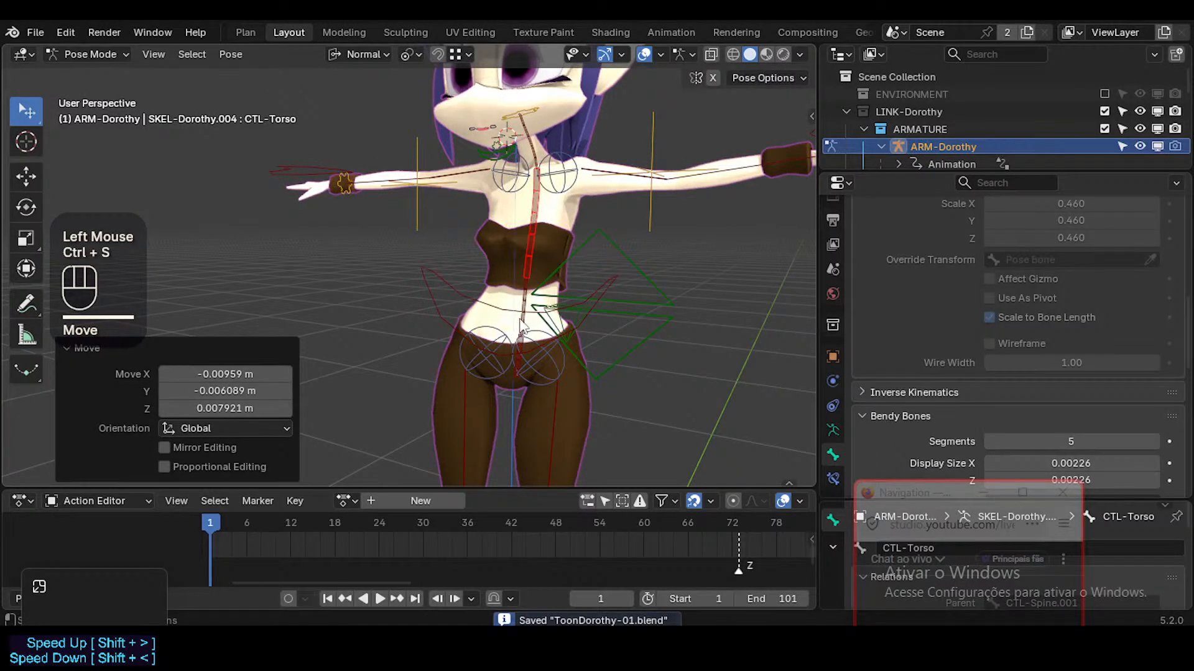
Scale the B-Bone display size of CTL-Spine by about 3.33 and rotate the bone by about -12.2°
{"action": "double_click", "coordinate": [521, 345]}
{"action": "key", "text": "shift+ctrl+alt+a"}
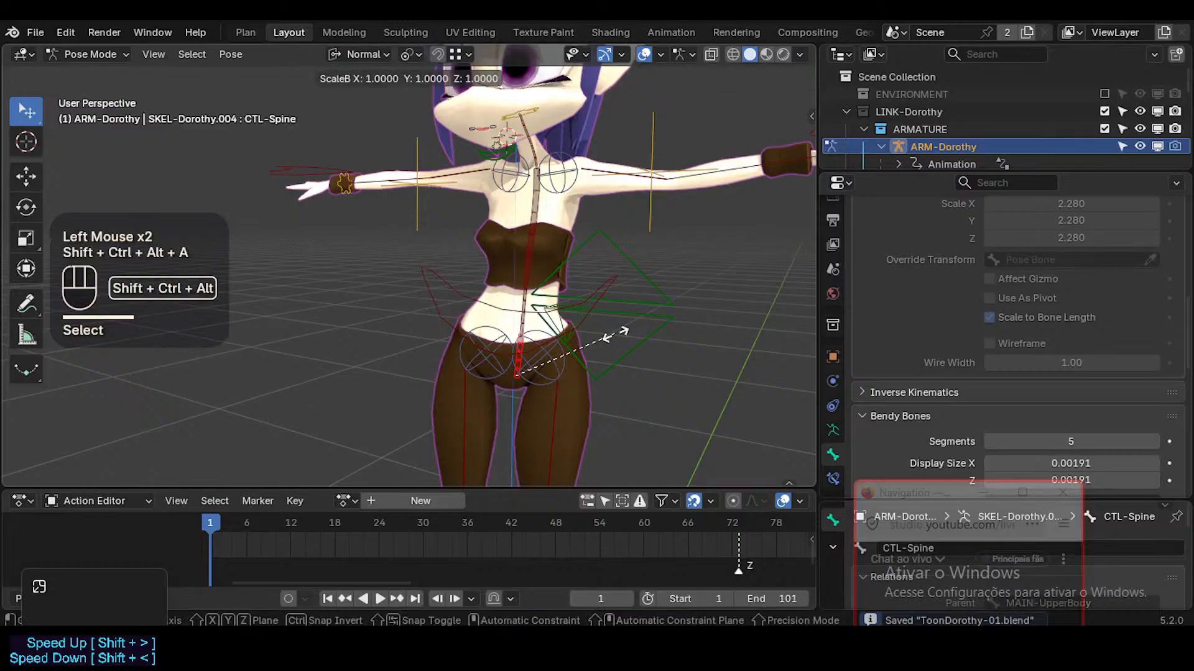
{"action": "left_click", "coordinate": [671, 299]}
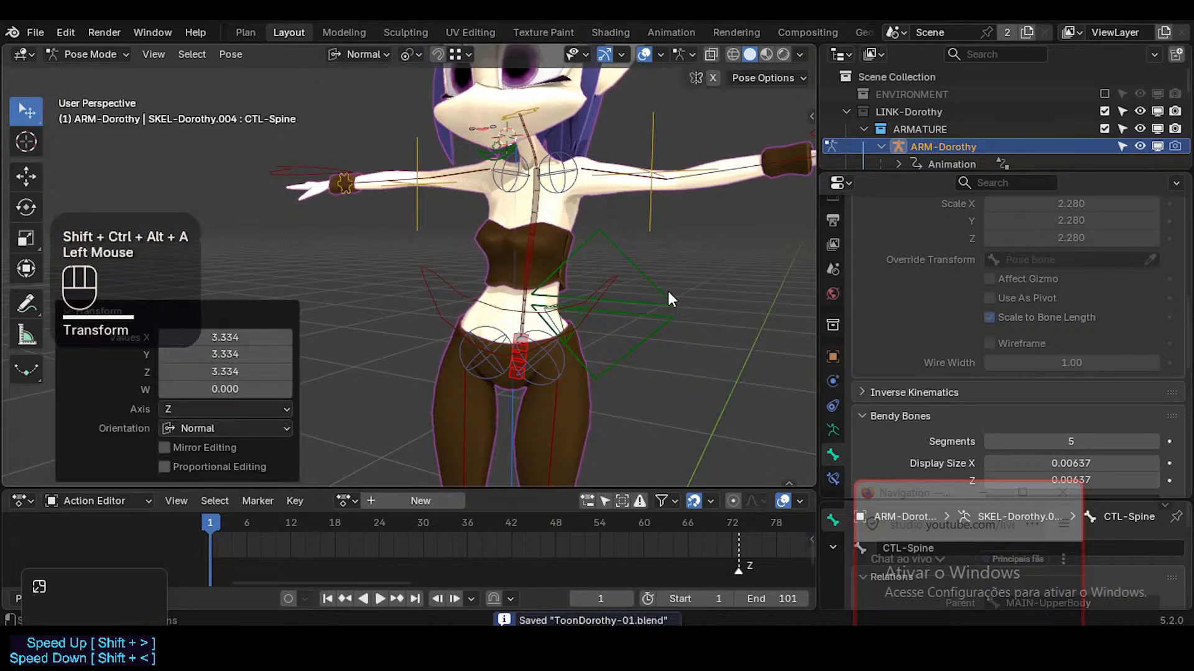
{"action": "key", "text": "r"}
{"action": "left_click", "coordinate": [556, 289]}
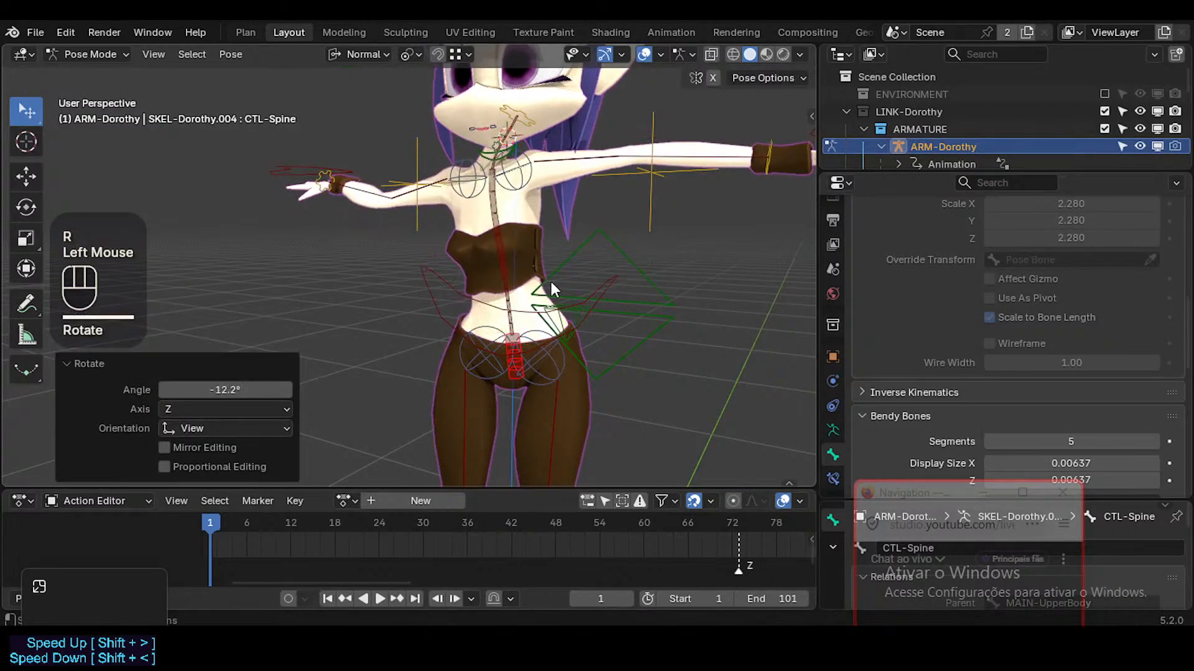
Enlarge the B-Bone display size of CTL-Spine.001 and reduce that of CTL-Torso to about 0.00098
{"action": "double_click", "coordinate": [506, 299]}
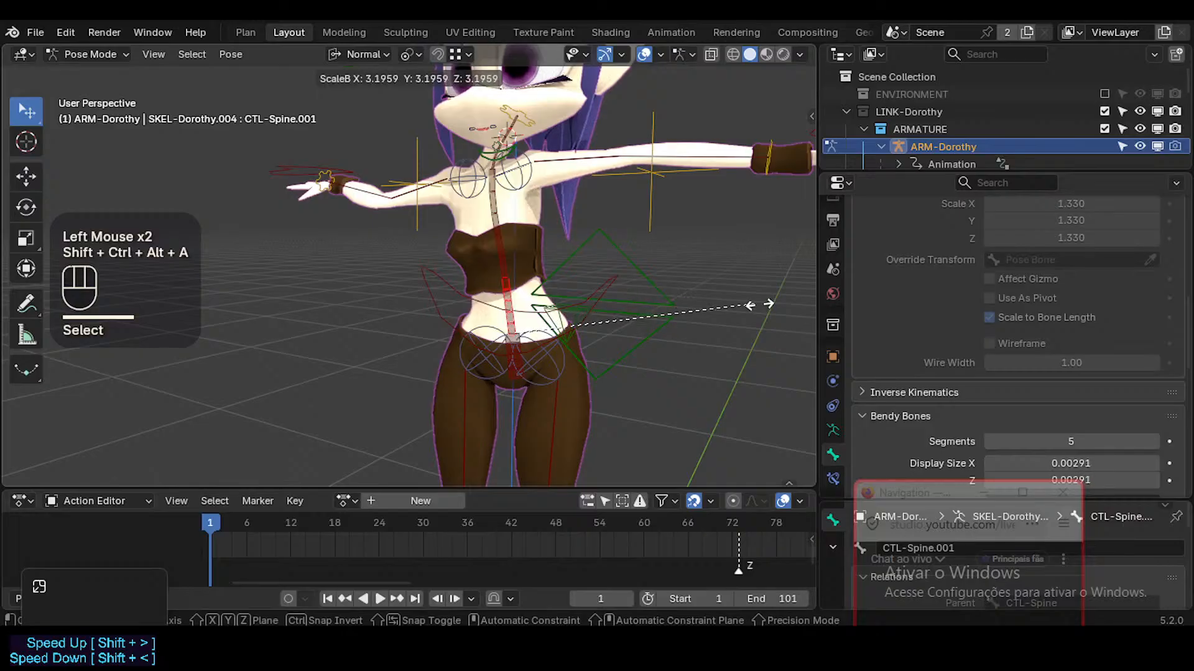
{"action": "left_click", "coordinate": [728, 301]}
{"action": "left_click", "coordinate": [508, 225]}
{"action": "left_click", "coordinate": [509, 225]}
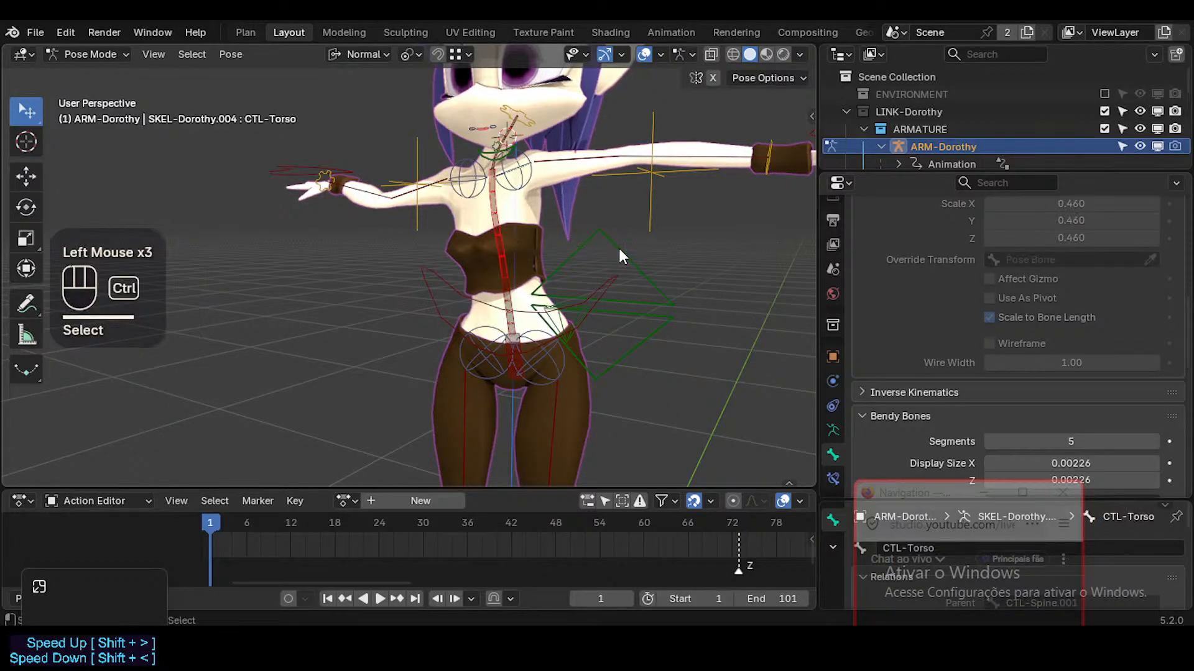
{"action": "key", "text": "ctrl+alt+s"}
{"action": "left_click", "coordinate": [555, 247]}
Select the CTL-Neck bone and scale down its B-Bone display size
{"action": "left_click", "coordinate": [517, 125]}
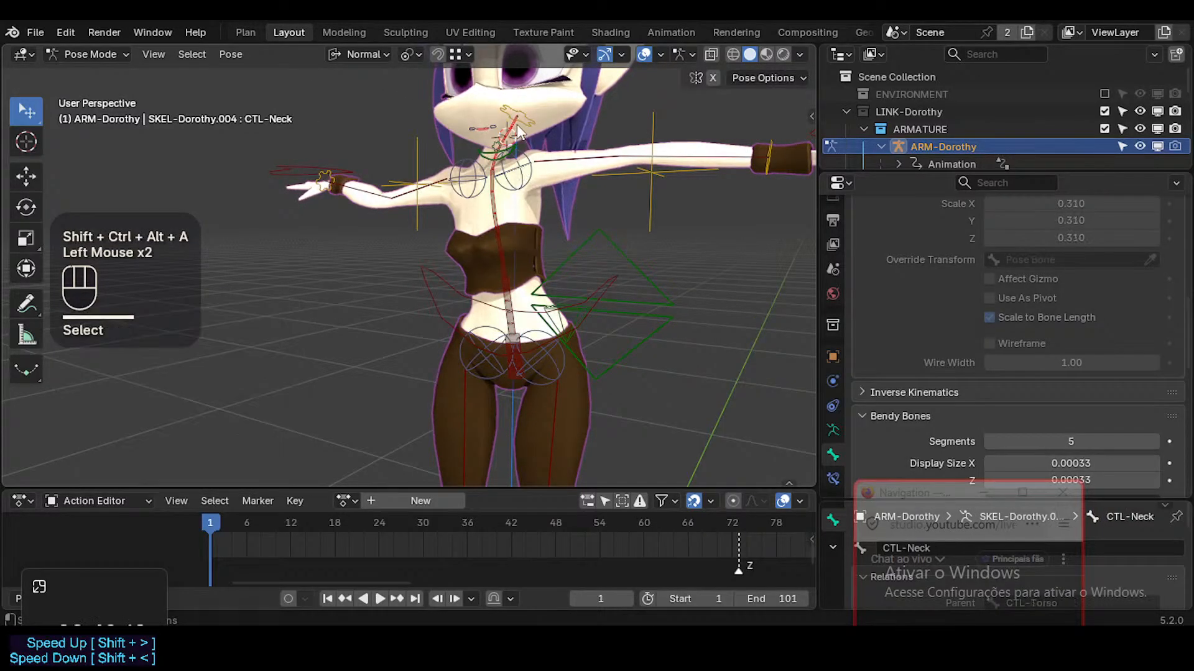
{"action": "left_click", "coordinate": [517, 124]}
{"action": "left_click", "coordinate": [528, 128]}
{"action": "key", "text": "shift+ctrl+alt+a"}
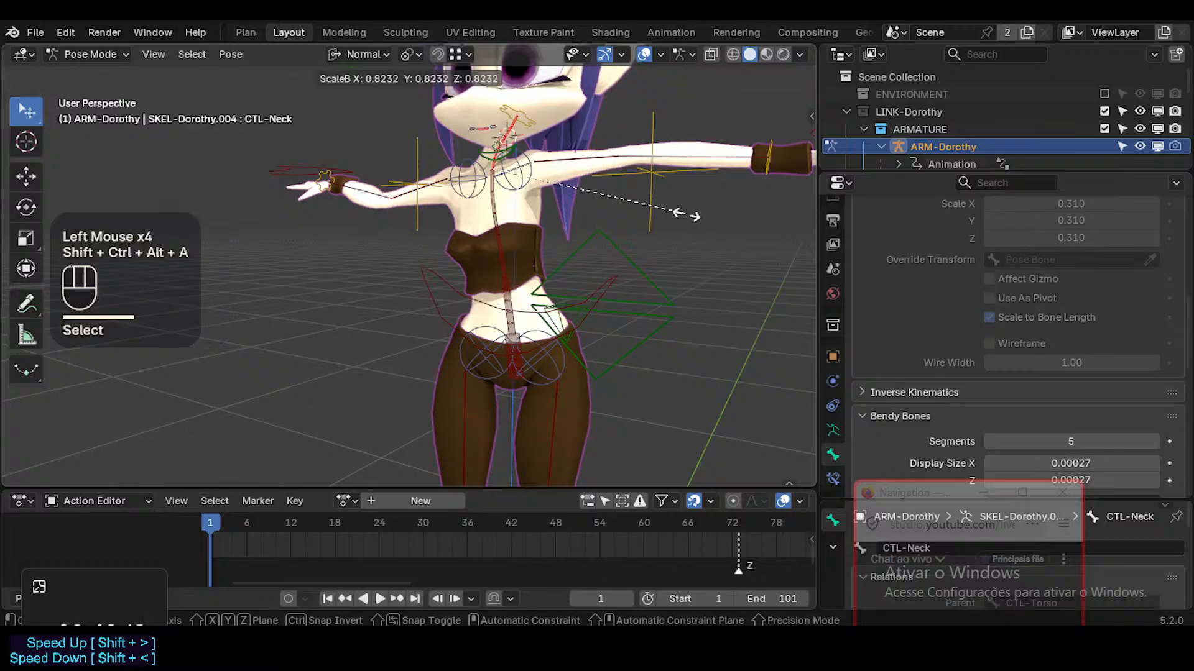
{"action": "left_click", "coordinate": [596, 205]}
Move CTL-Torso by about 0.068 m in X, 0.047 m in Y and -0.010 m in Z, and save the file
{"action": "key", "text": "alt+a"}
{"action": "left_click", "coordinate": [500, 217]}
{"action": "key", "text": "g"}
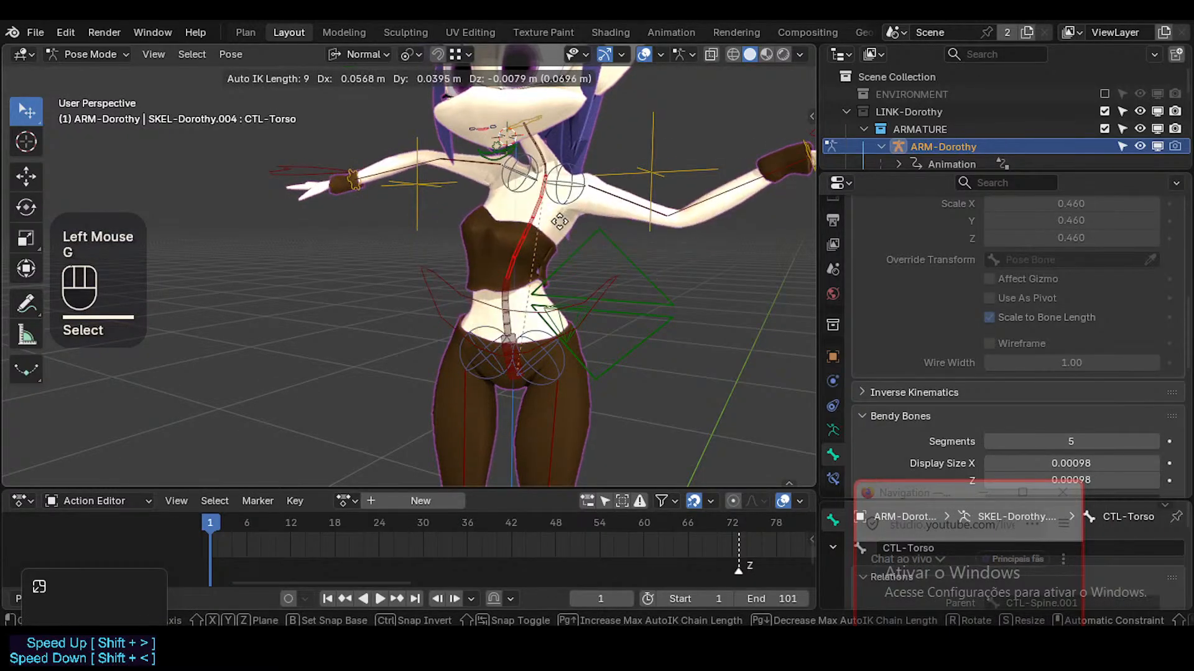
{"action": "left_click", "coordinate": [569, 222]}
{"action": "key", "text": "n"}
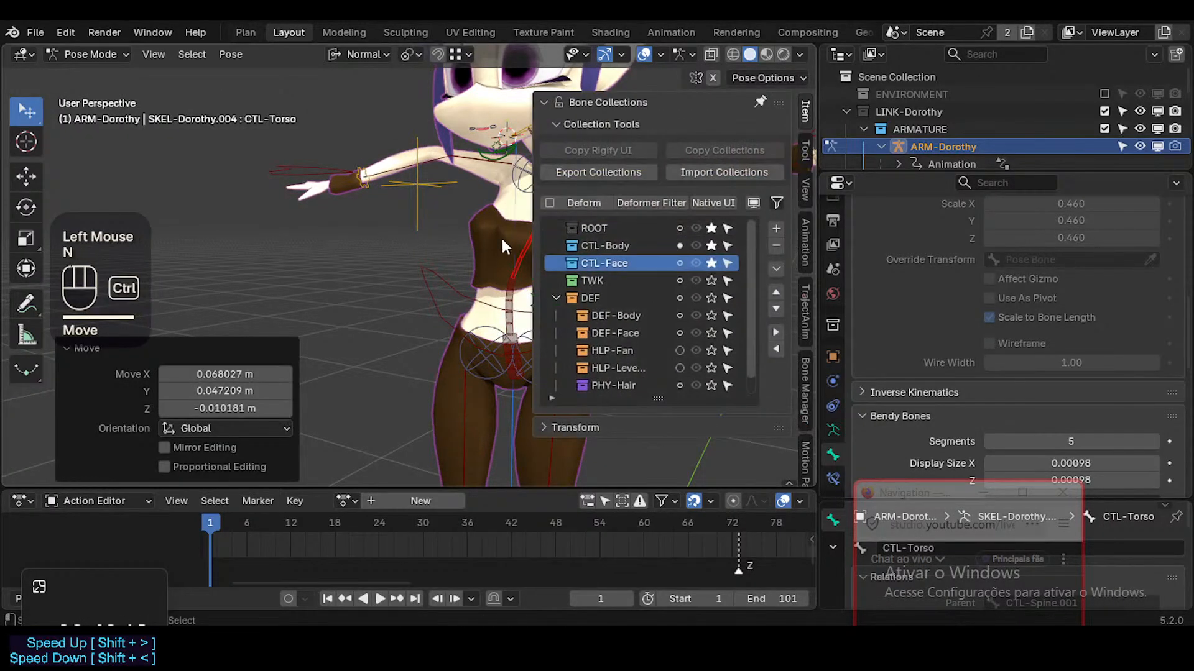
{"action": "key", "text": "n"}
Rotate TWK-Spine.001 at the waist by about 12.7° and reposition it to test the torso bend
{"action": "left_click", "coordinate": [491, 266]}
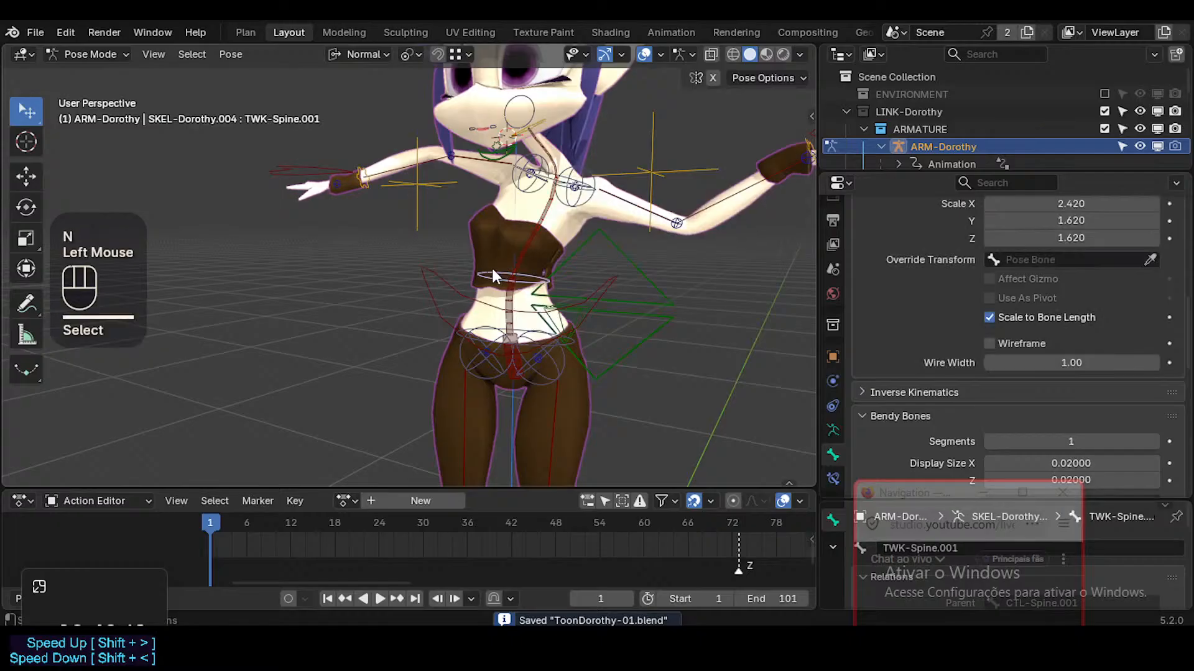
{"action": "key", "text": "r"}
{"action": "left_click", "coordinate": [648, 262]}
{"action": "key", "text": "g"}
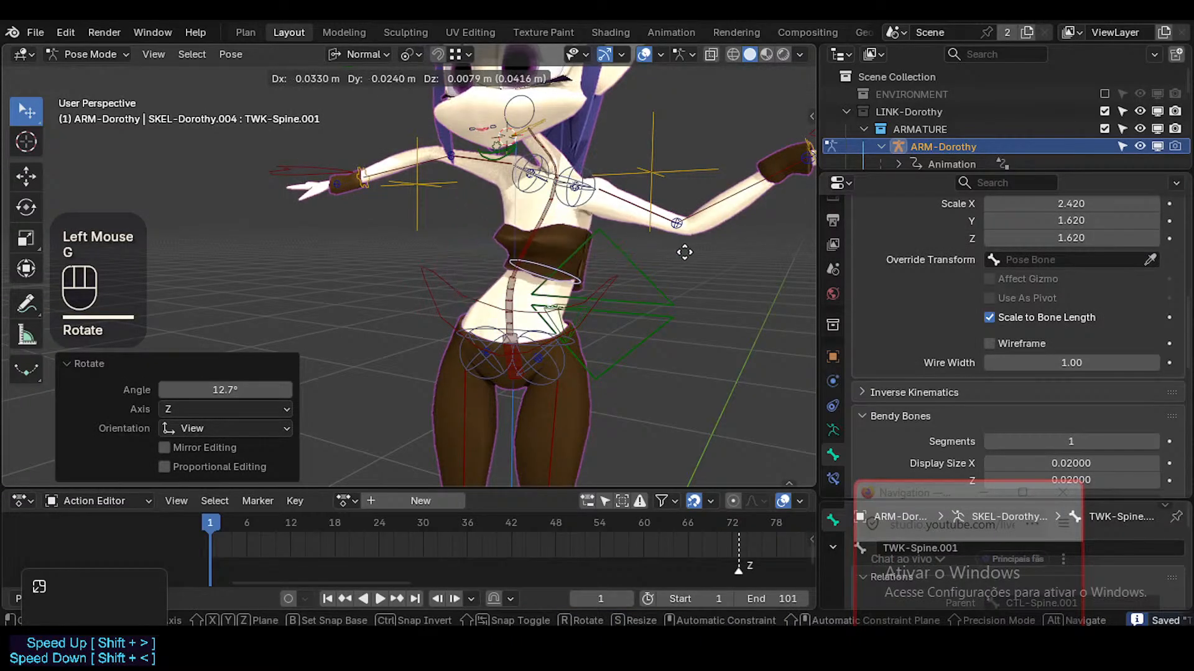
{"action": "left_click", "coordinate": [592, 252]}
Select TWK-UpperTorso and try a small move and rotation on the leaning upper torso
{"action": "left_click", "coordinate": [569, 195]}
{"action": "left_click", "coordinate": [569, 195]}
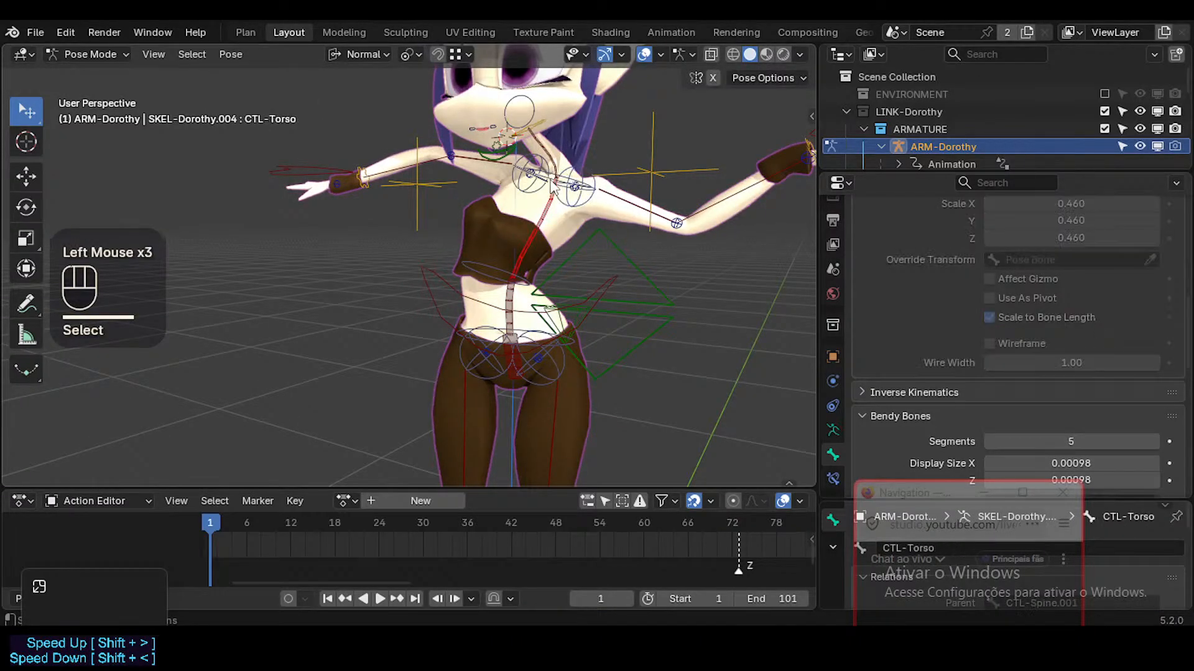
{"action": "left_click", "coordinate": [569, 196]}
{"action": "mouse_move", "coordinate": [609, 234]}
{"action": "middle_mouse_down"}
{"action": "mouse_move", "coordinate": [619, 235]}
{"action": "mouse_move", "coordinate": [614, 212]}
{"action": "middle_mouse_up"}
{"action": "key", "text": "g"}
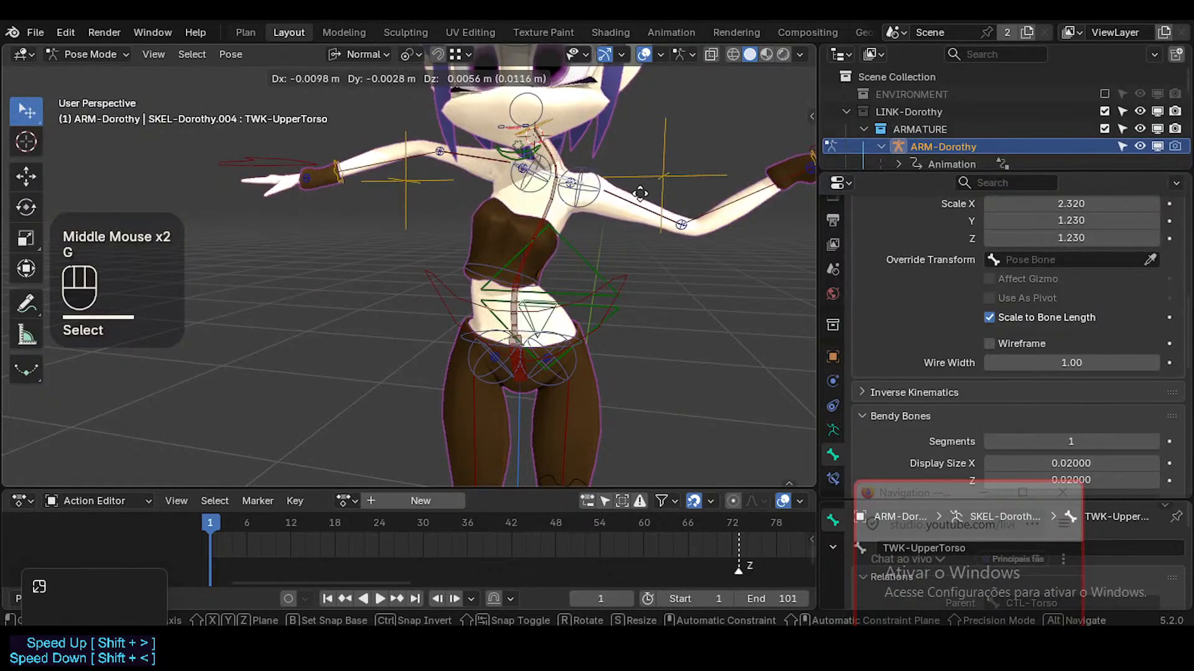
{"action": "left_click", "coordinate": [659, 197]}
{"action": "key", "text": "r"}
{"action": "left_click", "coordinate": [667, 197]}
Select TWK-Hips.001, move it by about -0.005, -0.002 and -0.003 m in X, Y and Z, then rotate and reposition it
{"action": "left_click", "coordinate": [585, 332]}
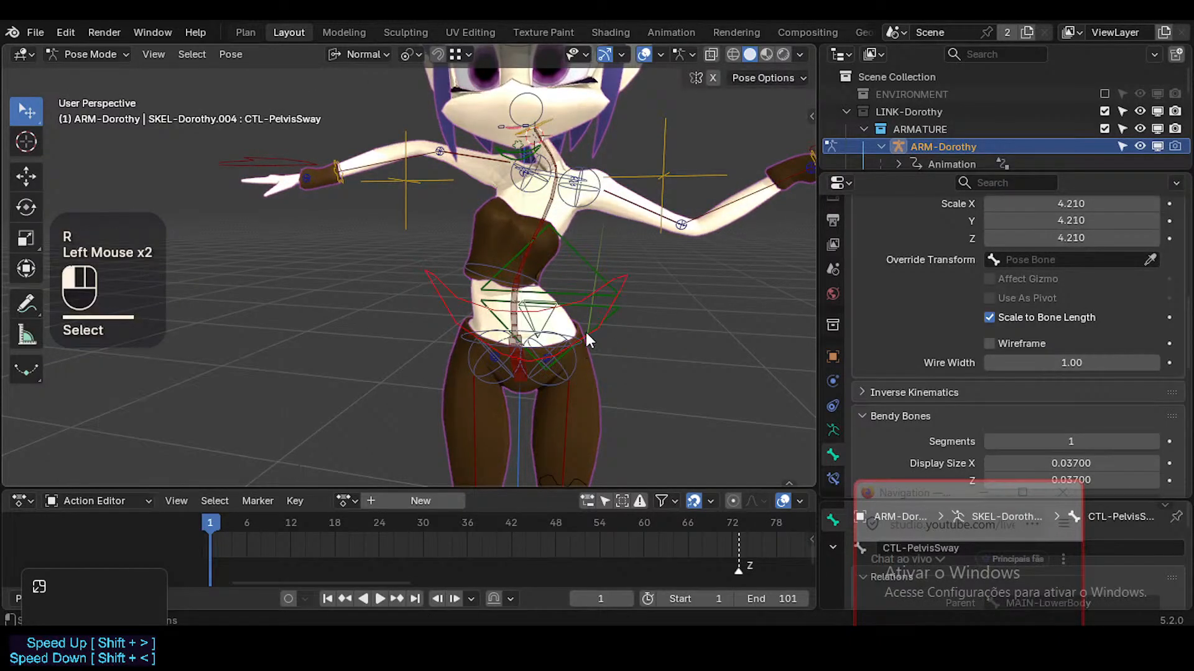
{"action": "left_click", "coordinate": [583, 341]}
{"action": "key", "text": "g"}
{"action": "left_click", "coordinate": [589, 337]}
{"action": "key", "text": "r"}
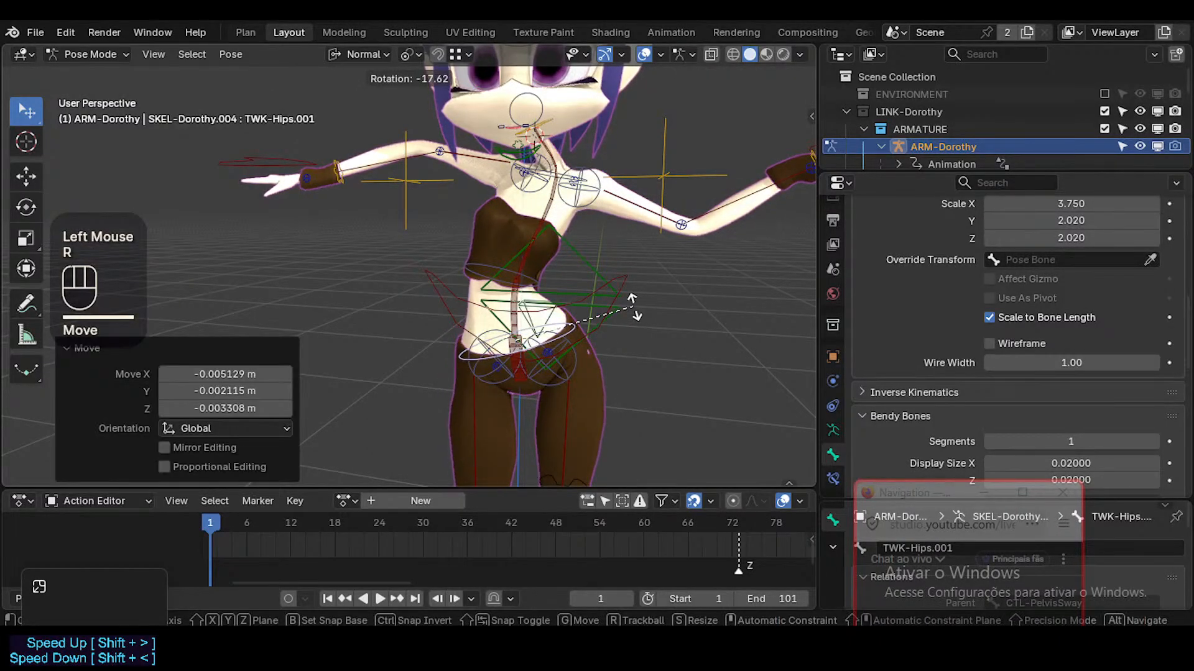
{"action": "left_click", "coordinate": [613, 332]}
{"action": "key", "text": "g"}
{"action": "left_click", "coordinate": [538, 279]}
Try another rotation and move of TWK-Spine.001 against the shifted hips
{"action": "double_click", "coordinate": [538, 279]}
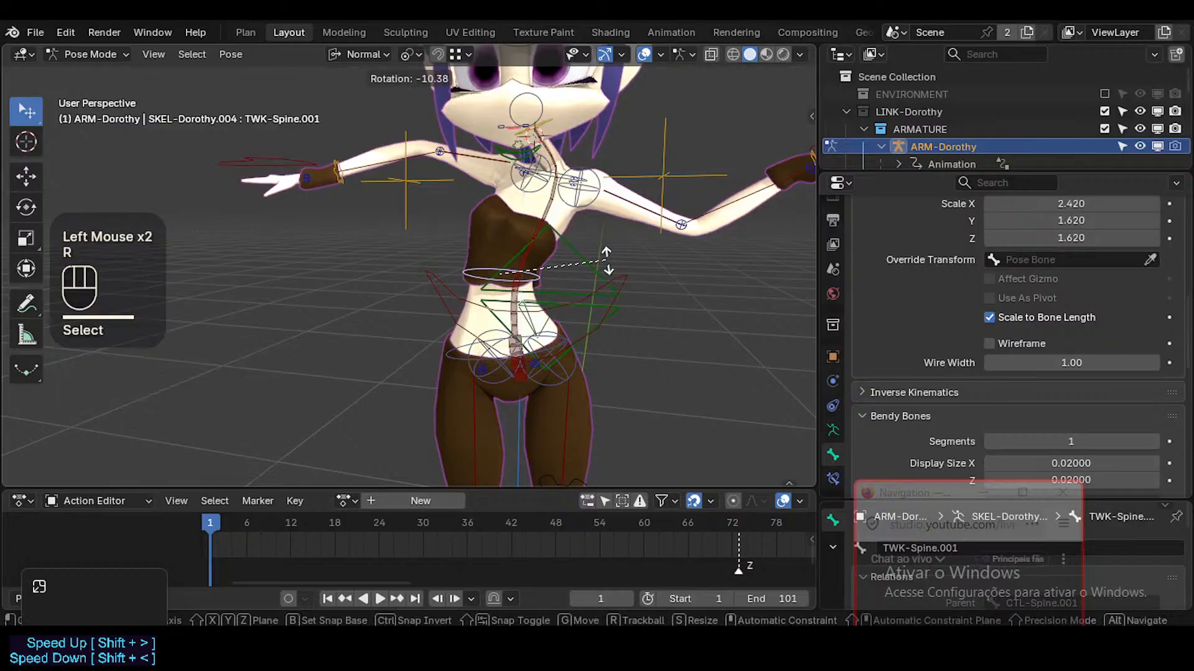
{"action": "key", "text": "r"}
{"action": "left_click", "coordinate": [541, 276]}
{"action": "key", "text": "g"}
{"action": "left_click", "coordinate": [594, 275]}
Clear the pose transforms of all bones in the rig
{"action": "key", "text": "a"}
{"action": "key", "text": "alt+q"}
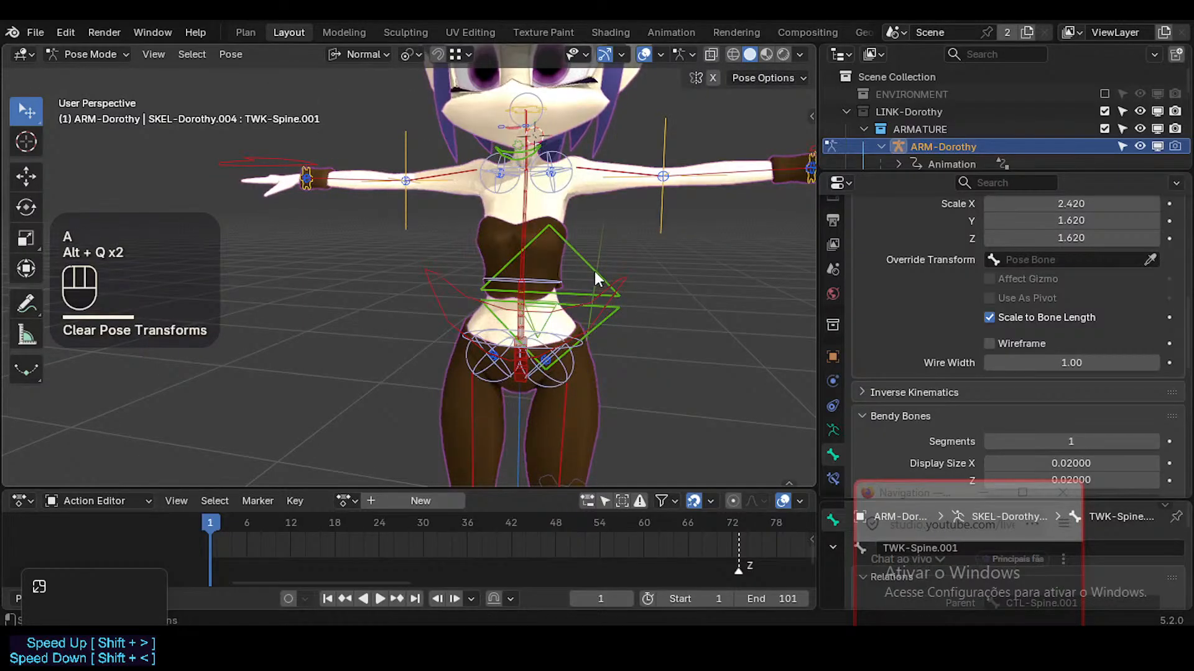
{"action": "left_click", "coordinate": [594, 271]}
Rotate CTL-PelvisSway by about 4.94° in the view plane
{"action": "left_click", "coordinate": [427, 300]}
{"action": "key", "text": "r"}
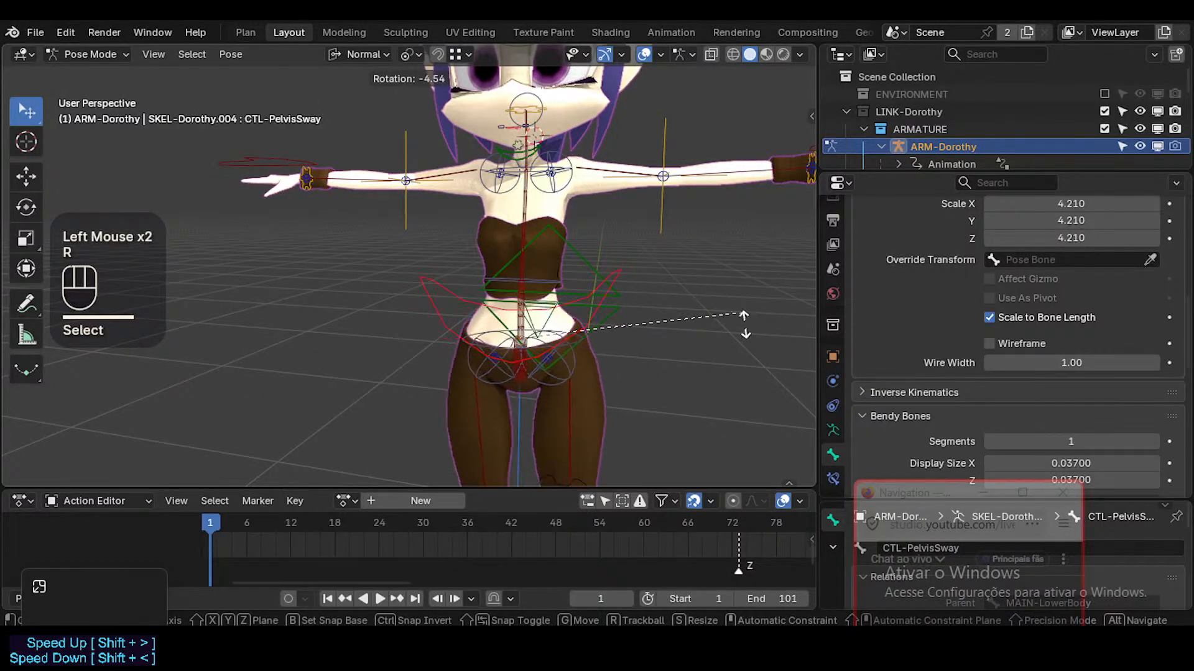
{"action": "left_click", "coordinate": [721, 322]}
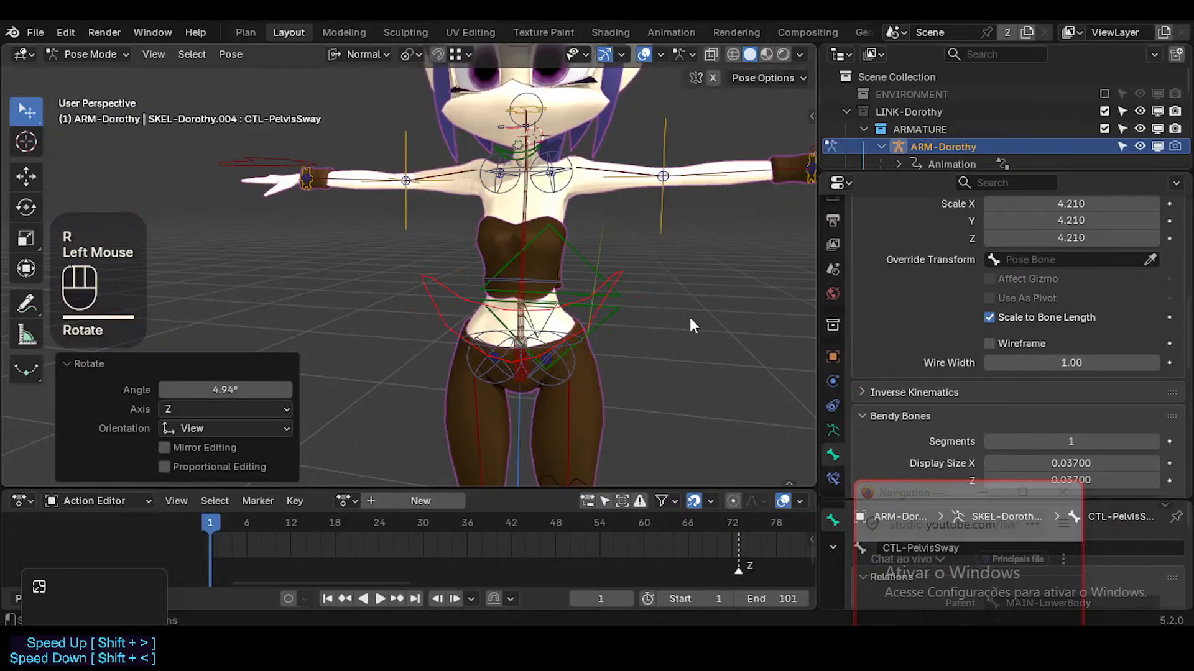
{"action": "left_click", "coordinate": [536, 181]}
{"action": "left_click", "coordinate": [536, 181]}
{"action": "left_click", "coordinate": [537, 179]}
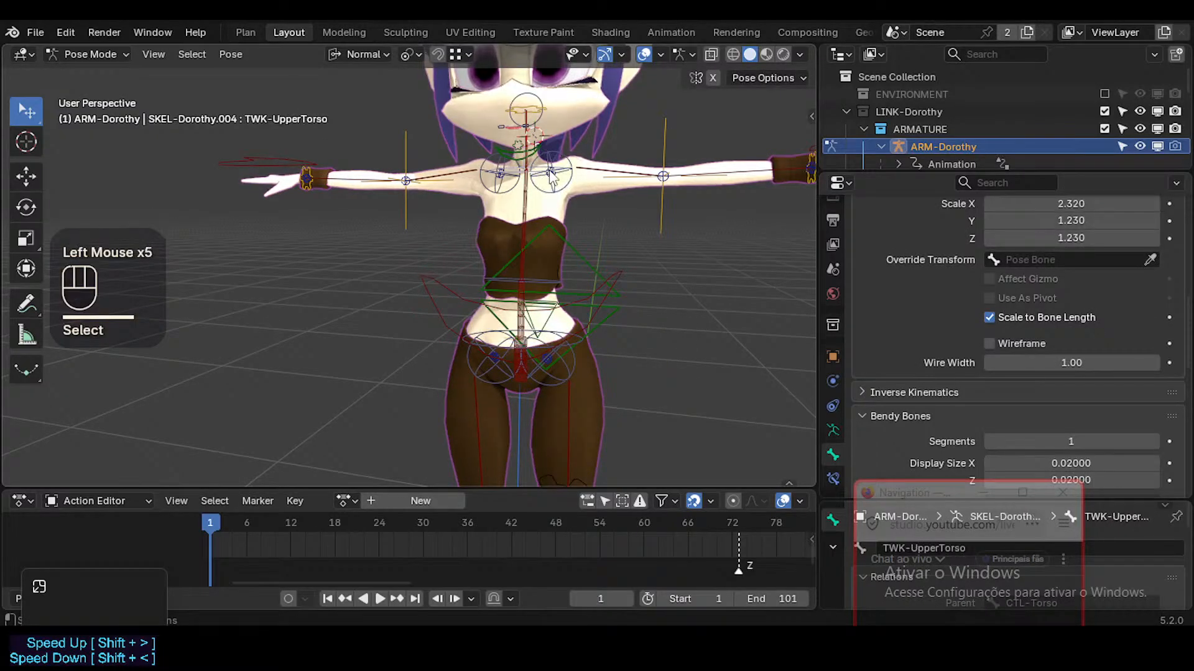
{"action": "key", "text": "r"}
{"action": "key", "text": "Escape"}
Rotate CTL-Torso by about -0.75° and move it by about -0.006, -0.004 and -0.021 m in X, Y and Z
{"action": "left_click", "coordinate": [544, 221]}
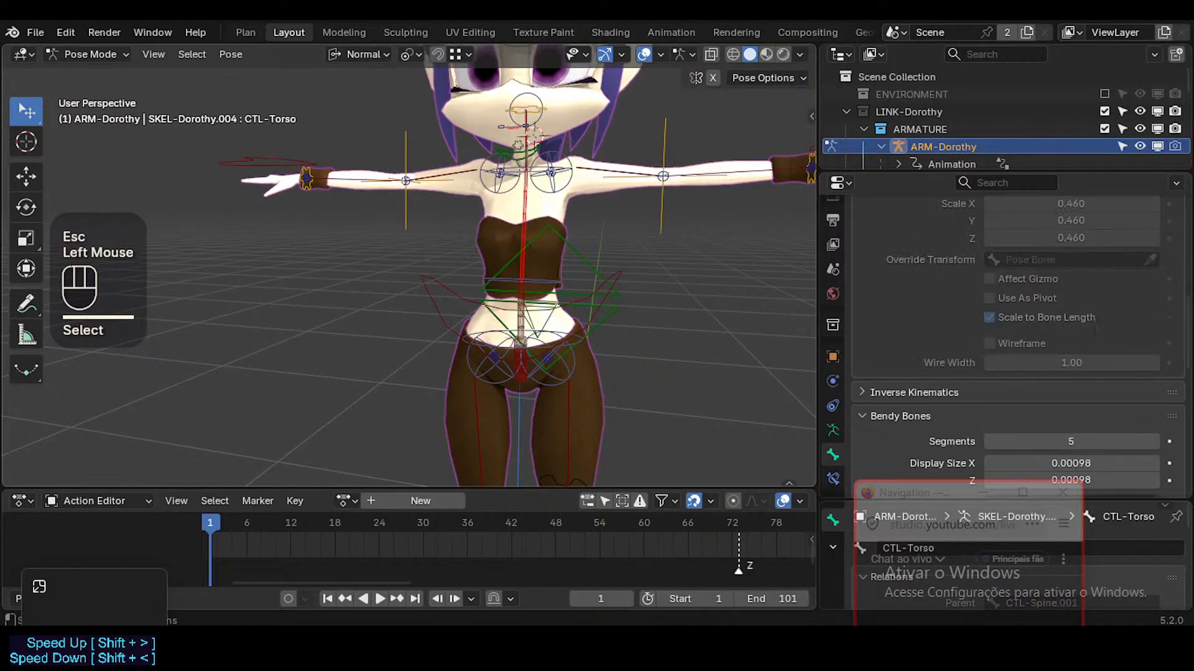
{"action": "key", "text": "r"}
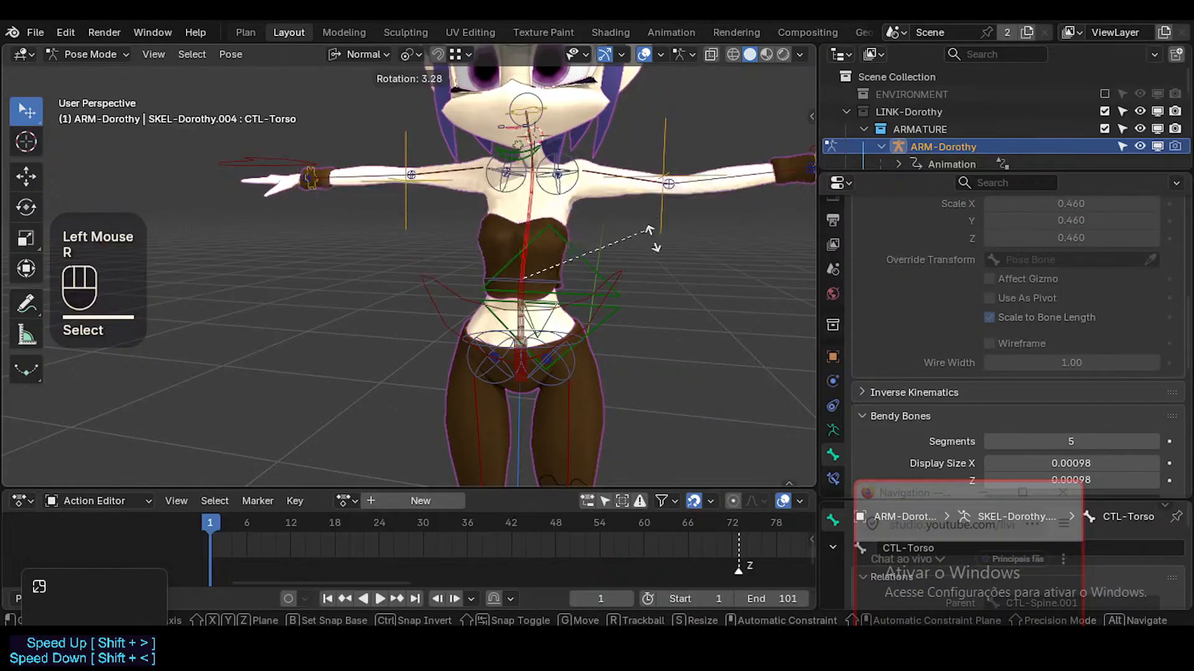
{"action": "left_click", "coordinate": [639, 254]}
{"action": "key", "text": "g"}
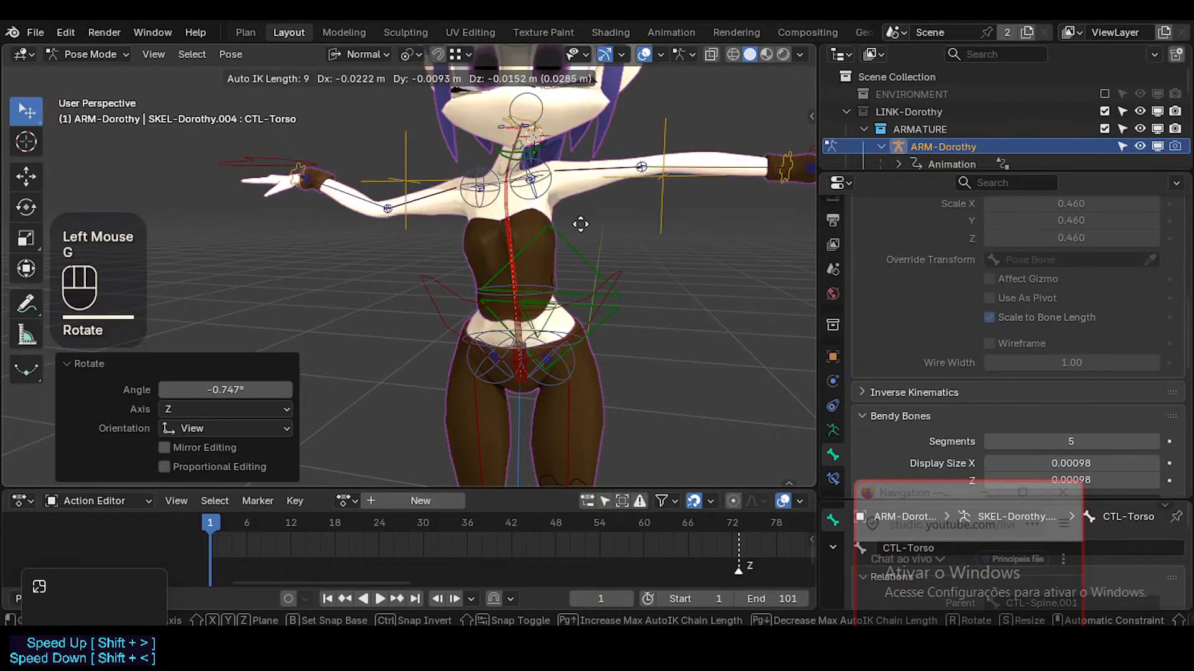
{"action": "left_click", "coordinate": [642, 186]}
Refine CTL-Torso with further rotations and moves, including a rotation of about 8.98°, and raise it slightly
{"action": "key", "text": "r"}
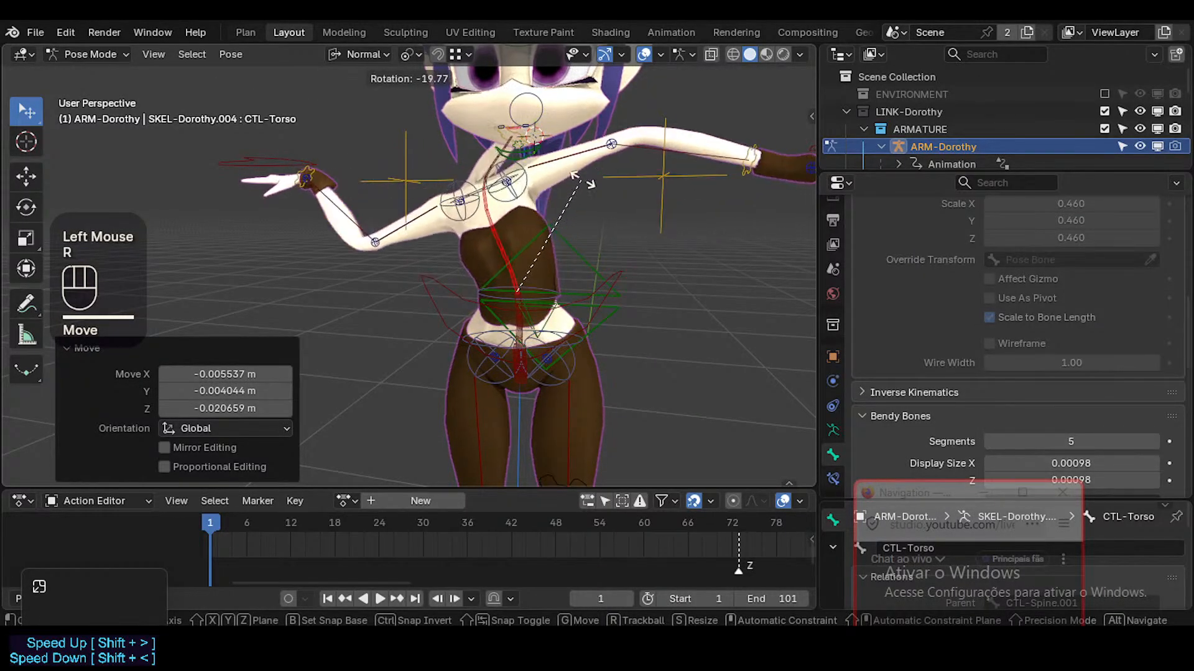
{"action": "left_click", "coordinate": [629, 210]}
{"action": "key", "text": "g"}
{"action": "left_click", "coordinate": [633, 199]}
{"action": "key", "text": "r"}
{"action": "left_click", "coordinate": [640, 221]}
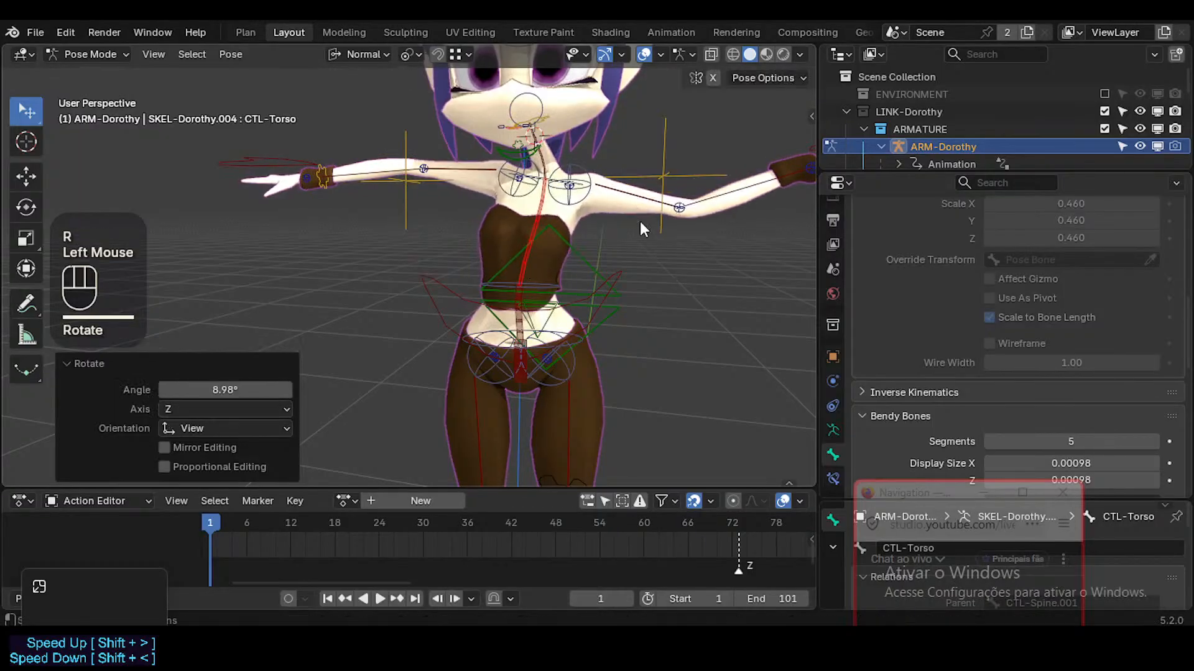
{"action": "key", "text": "g"}
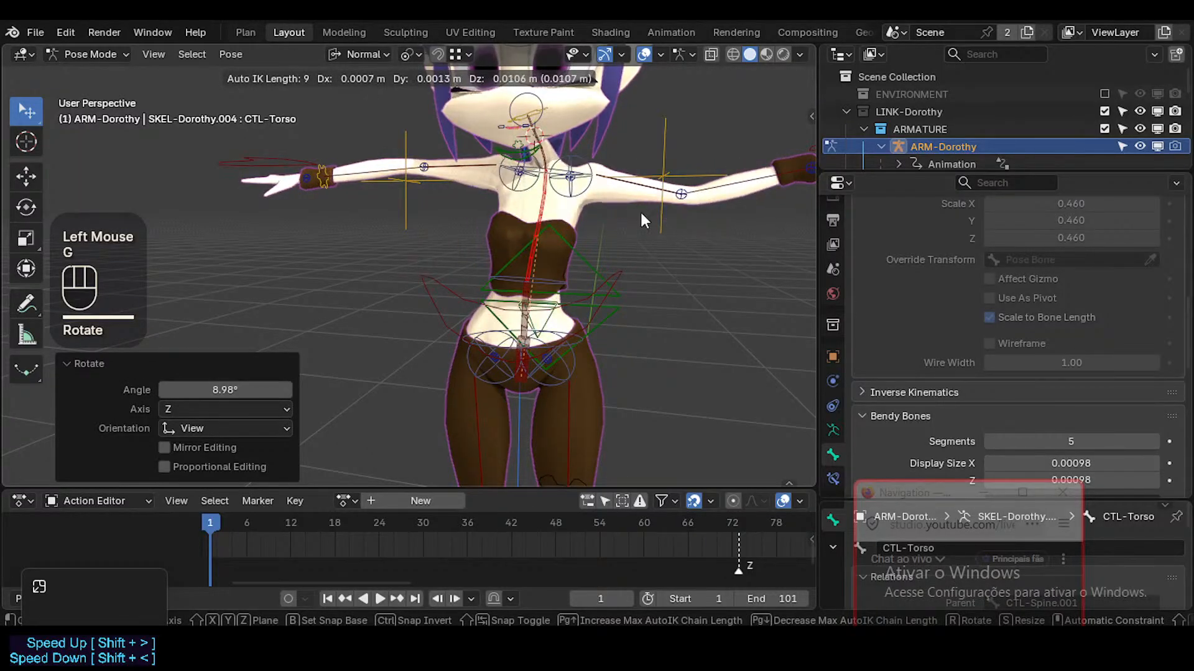
{"action": "left_click", "coordinate": [640, 211]}
Move TWK-Spine.001 upward by about 0.010 m
{"action": "double_click", "coordinate": [562, 262]}
{"action": "key", "text": "g"}
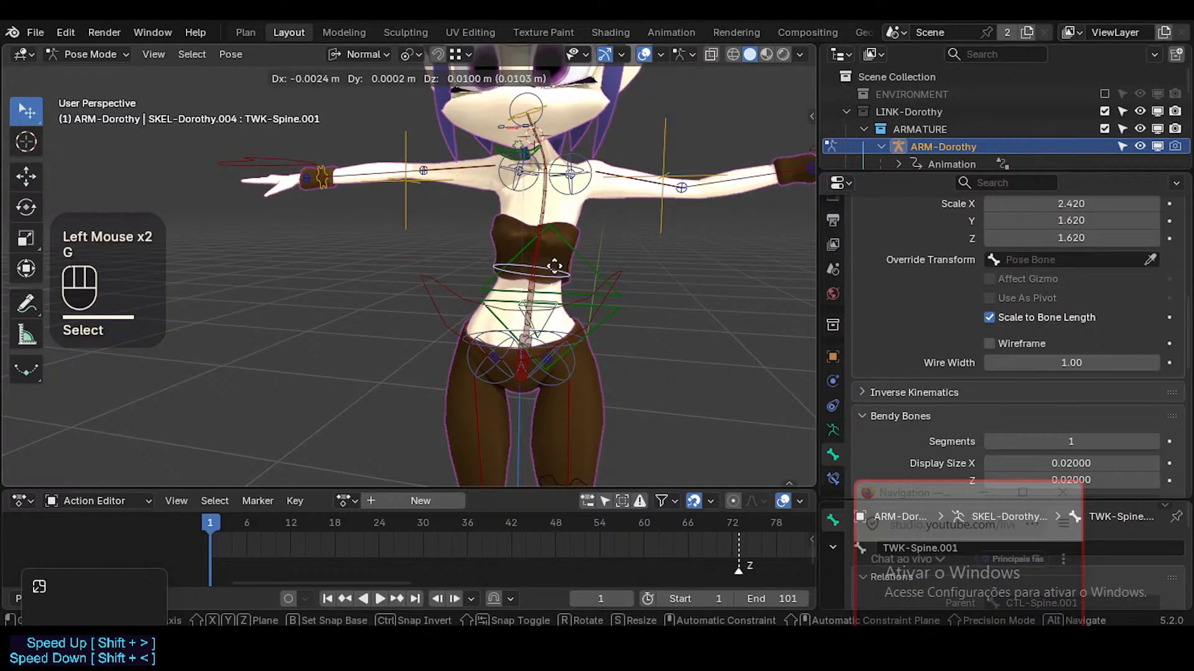
{"action": "left_click", "coordinate": [554, 266]}
Move TWK-UpperTorso, rotate it by about -10.6° and reposition it below the neck
{"action": "left_click", "coordinate": [564, 172]}
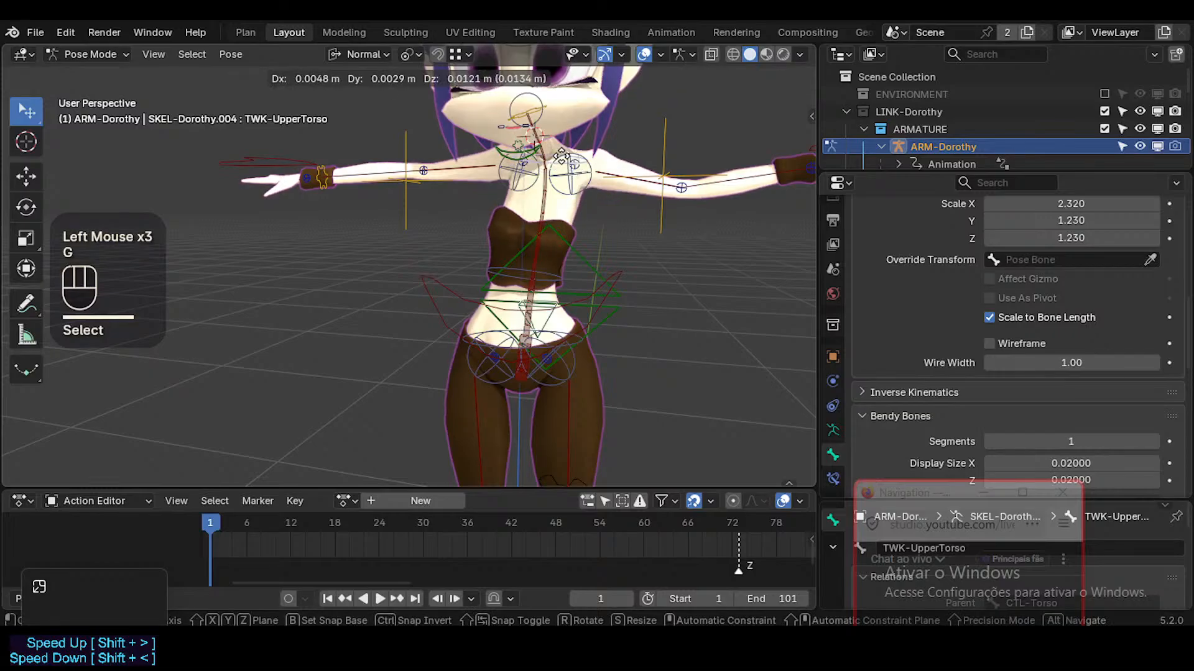
{"action": "left_click", "coordinate": [554, 170]}
{"action": "key", "text": "r"}
{"action": "left_click", "coordinate": [625, 183]}
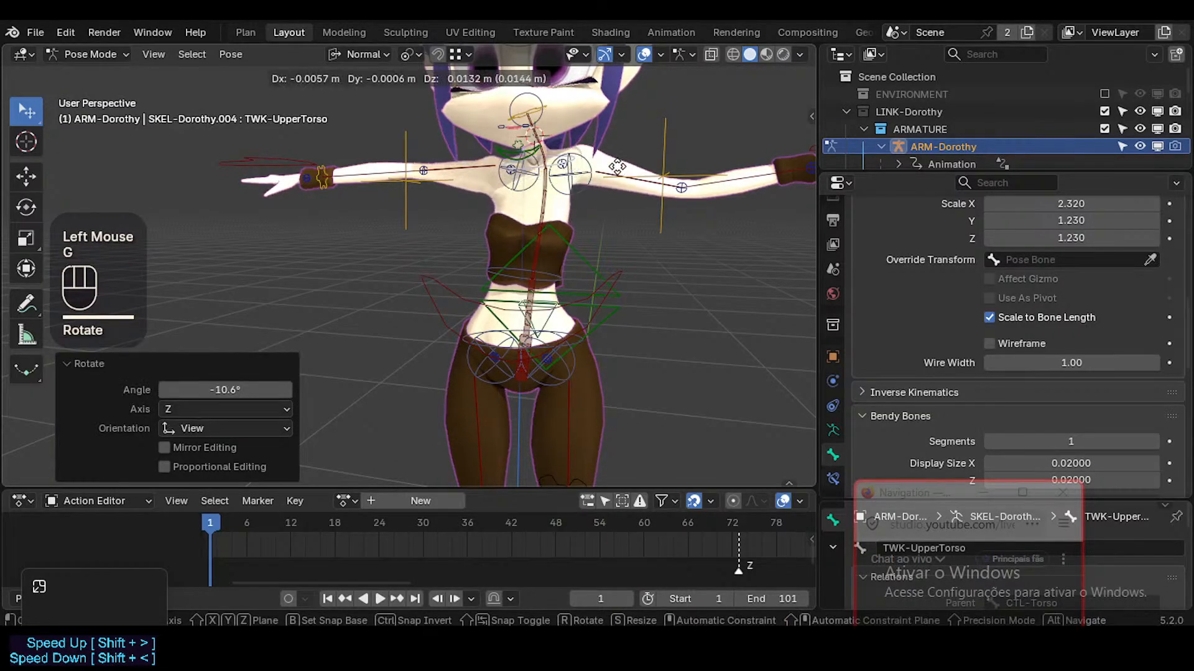
{"action": "key", "text": "g"}
{"action": "left_click", "coordinate": [622, 187]}
Nudge TWK-UpperTorso by about -0.0009 m in X and 0.0027 m in Z
{"action": "middle_click_drag", "start_coordinate": [616, 236], "coordinate": [577, 260], "text": "shift"}
{"action": "scroll", "coordinate": [577, 262], "scroll_direction": "up", "scroll_amount": 2}
{"action": "scroll", "coordinate": [577, 263], "scroll_direction": "up", "scroll_amount": 1}
{"action": "key", "text": "g"}
{"action": "left_click", "coordinate": [577, 259]}
{"action": "key", "text": "g"}
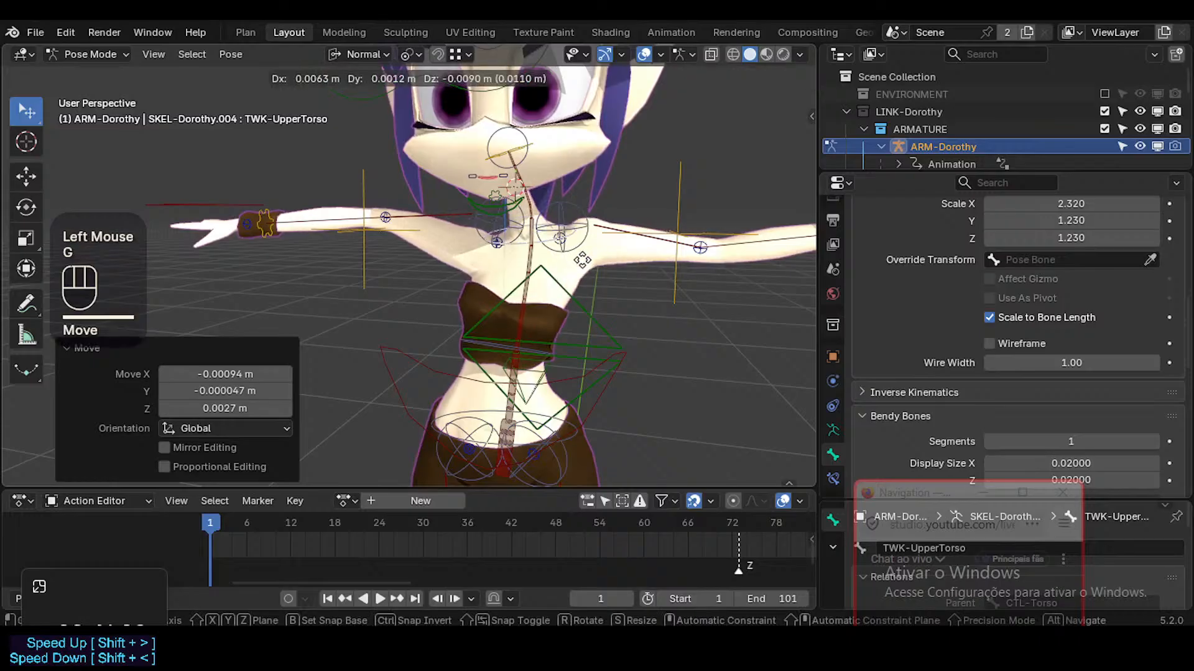
{"action": "key", "text": "Escape"}
{"action": "left_click", "coordinate": [581, 239]}
{"action": "key", "text": "g"}
{"action": "key", "text": "Escape"}
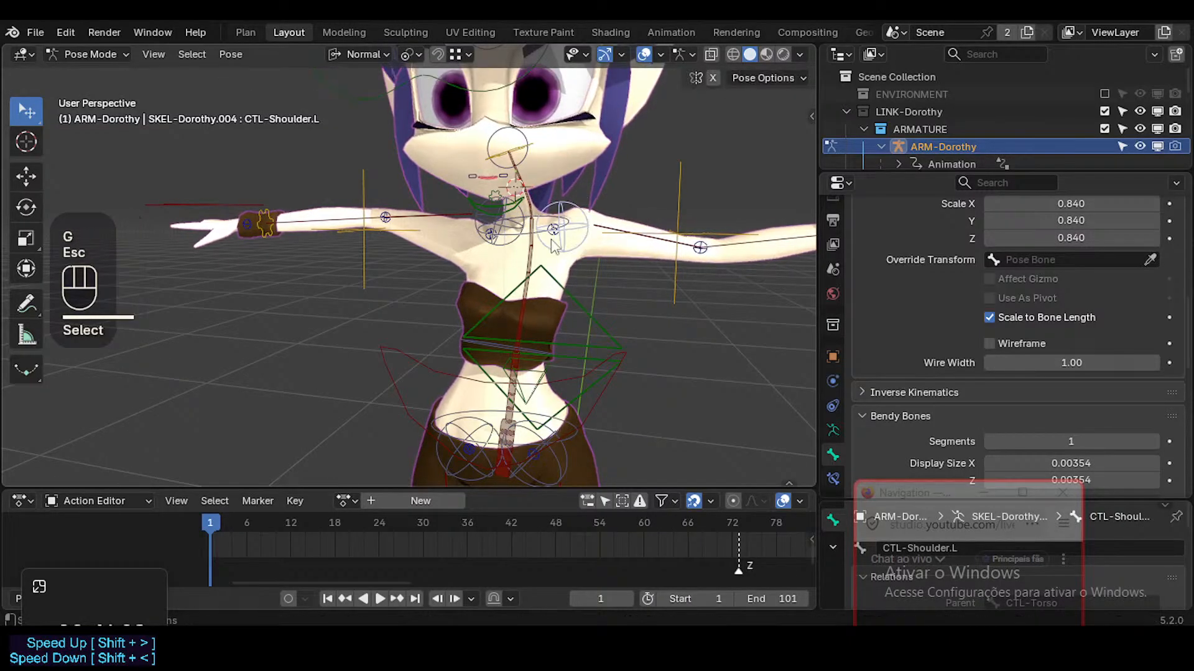
Reposition TWK-UpperTorso slightly, and move and rotate CTL-Shoulder.R
{"action": "key", "text": "g"}
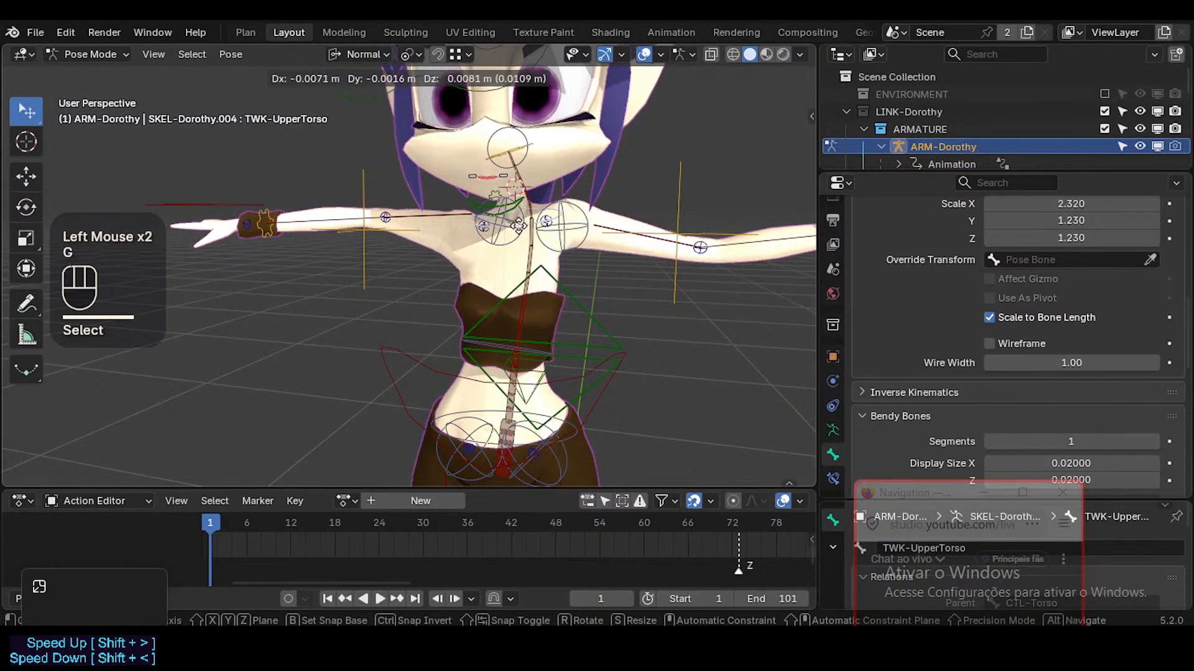
{"action": "left_click", "coordinate": [523, 221]}
{"action": "left_click", "coordinate": [491, 221]}
{"action": "key", "text": "g"}
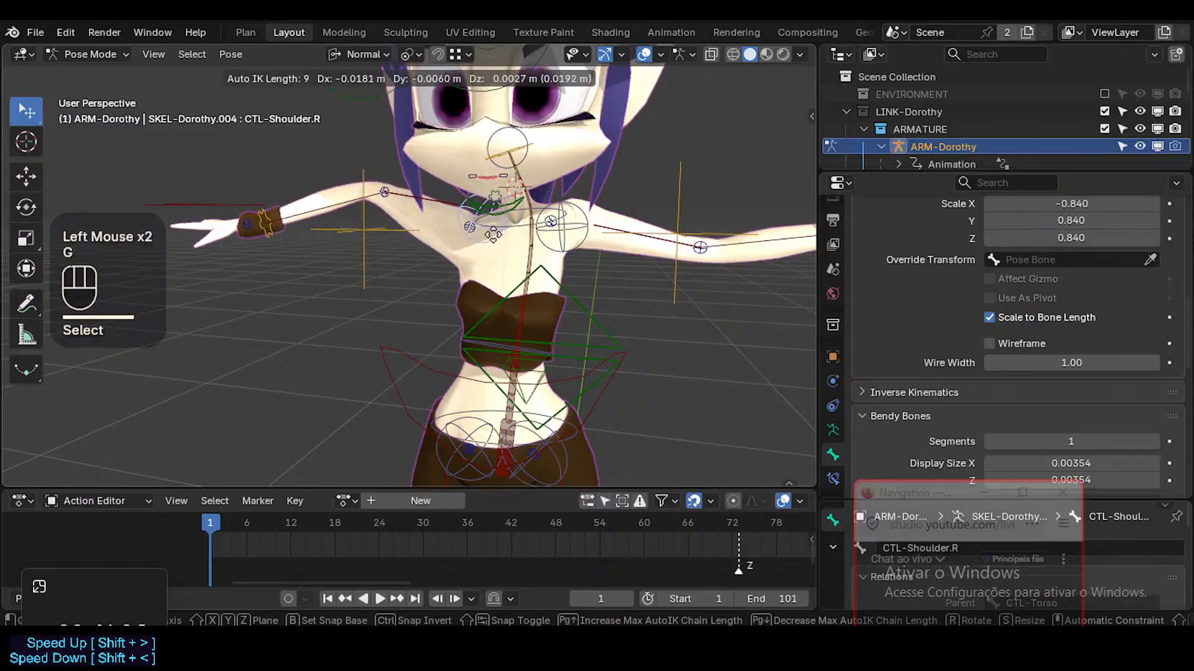
{"action": "left_click", "coordinate": [493, 235]}
{"action": "key", "text": "r"}
{"action": "left_click", "coordinate": [461, 230]}
Move TWK-UpperTorso by about 0.0009 m in X and -0.0027 m in Z, then rotate and reposition it
{"action": "double_click", "coordinate": [471, 230]}
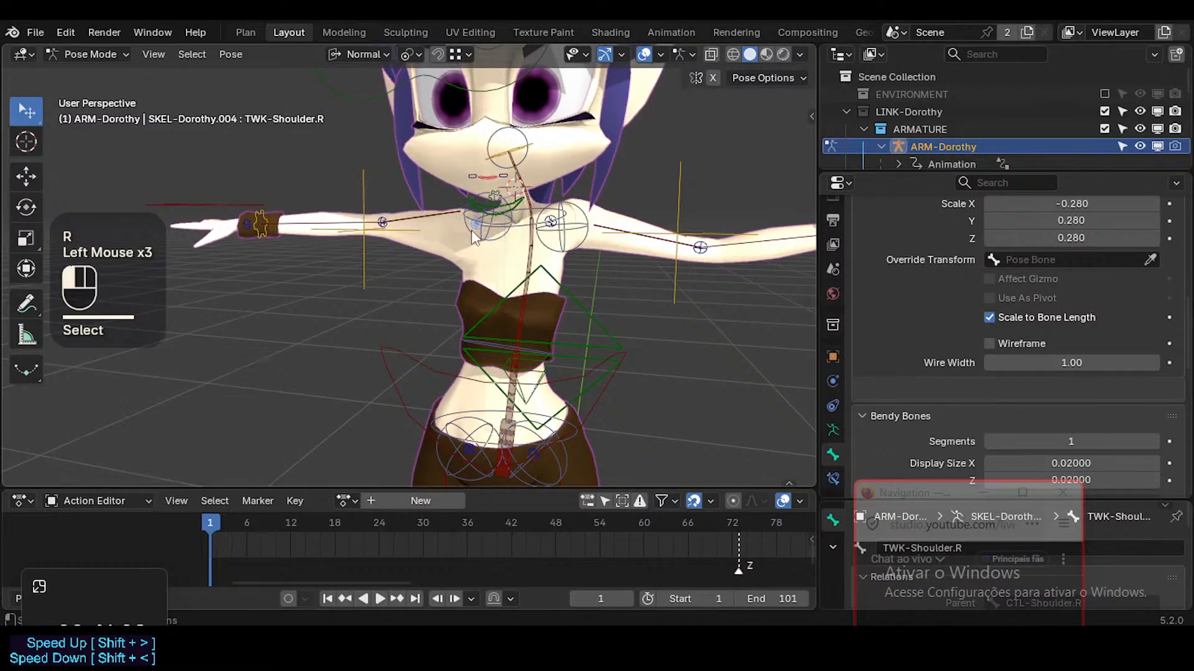
{"action": "left_click", "coordinate": [520, 219]}
{"action": "key", "text": "g"}
{"action": "left_click", "coordinate": [519, 230]}
{"action": "key", "text": "r"}
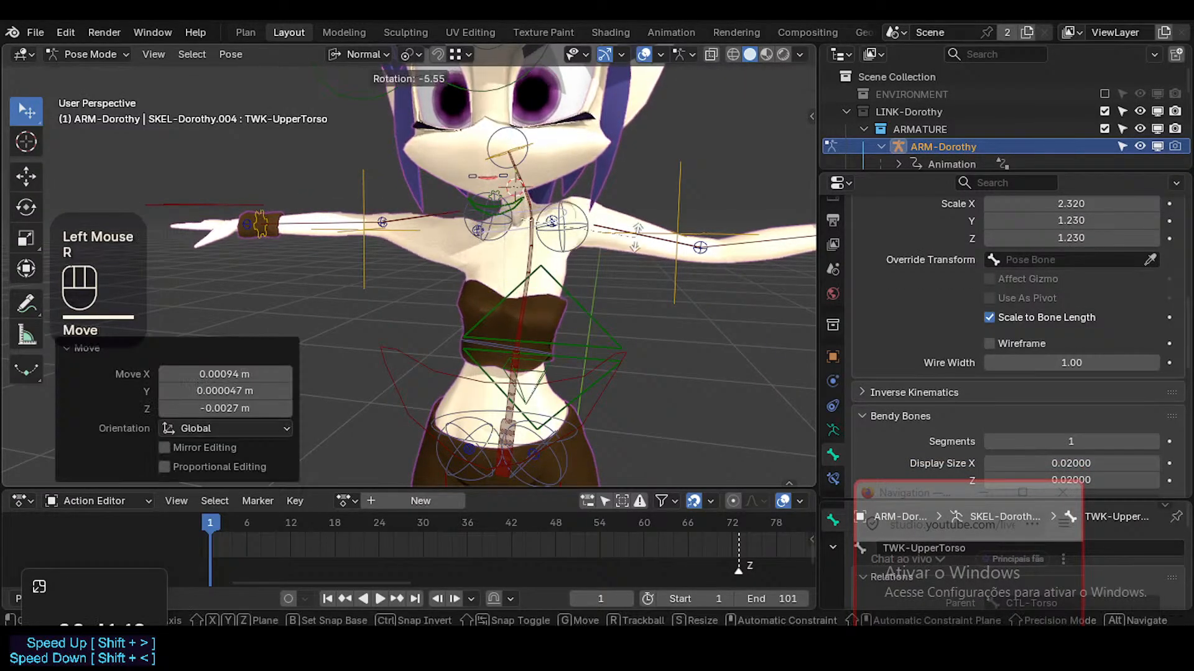
{"action": "left_click", "coordinate": [634, 246]}
{"action": "key", "text": "g"}
{"action": "left_click", "coordinate": [629, 235]}
Rotate CTL-Shoulder.L and raise it by about 0.016 m in Z, finishing with a small sideways adjustment
{"action": "left_click", "coordinate": [588, 241]}
{"action": "key", "text": "r"}
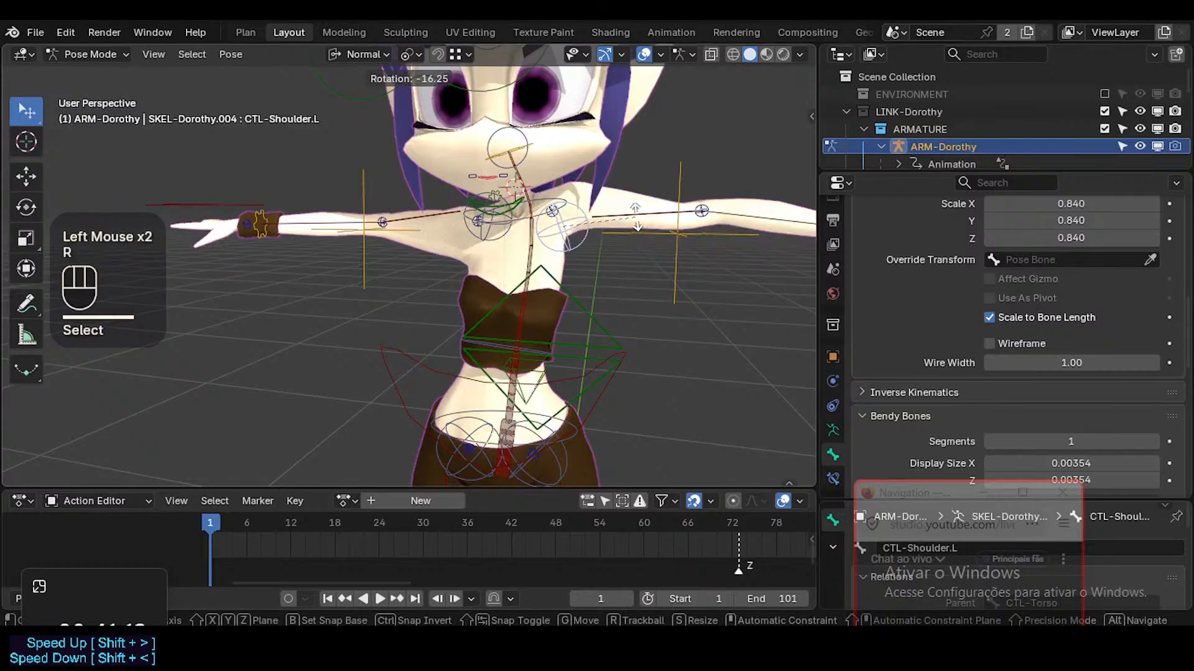
{"action": "left_click", "coordinate": [634, 231]}
{"action": "key", "text": "g"}
{"action": "left_click", "coordinate": [624, 227]}
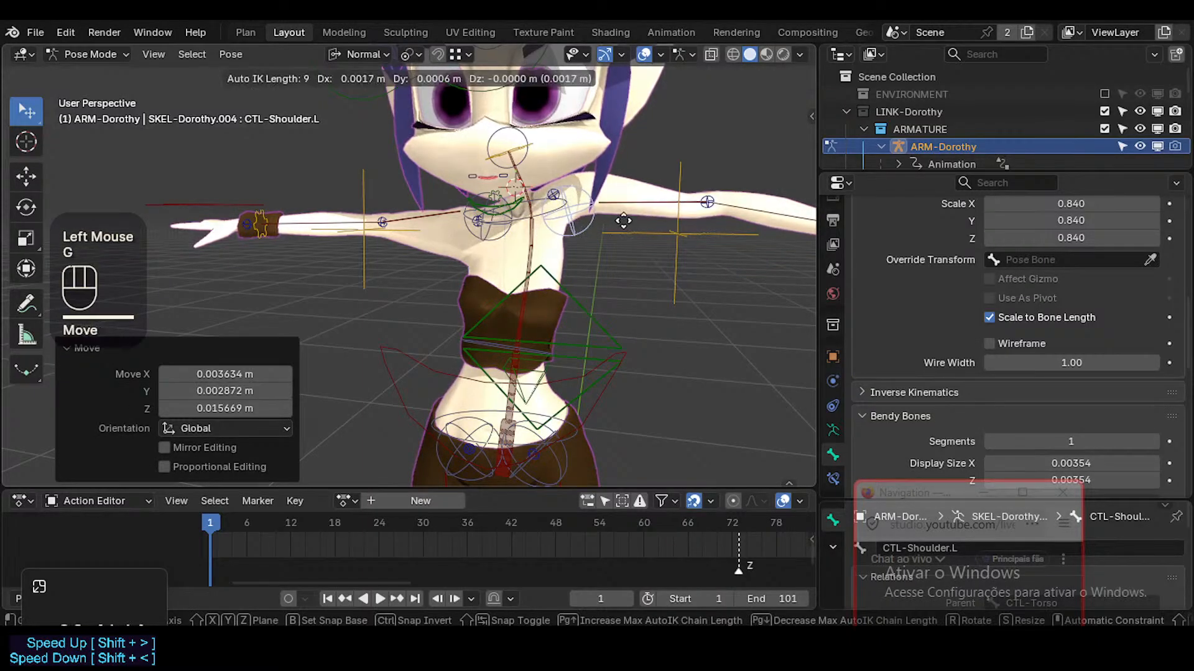
{"action": "left_click", "coordinate": [623, 220]}
Rotate the upper-torso bone at the chest slightly and nudge CTL-Shoulder.L upward
{"action": "left_click", "coordinate": [529, 220]}
{"action": "key", "text": "r"}
{"action": "left_click", "coordinate": [574, 241]}
{"action": "left_click", "coordinate": [576, 222]}
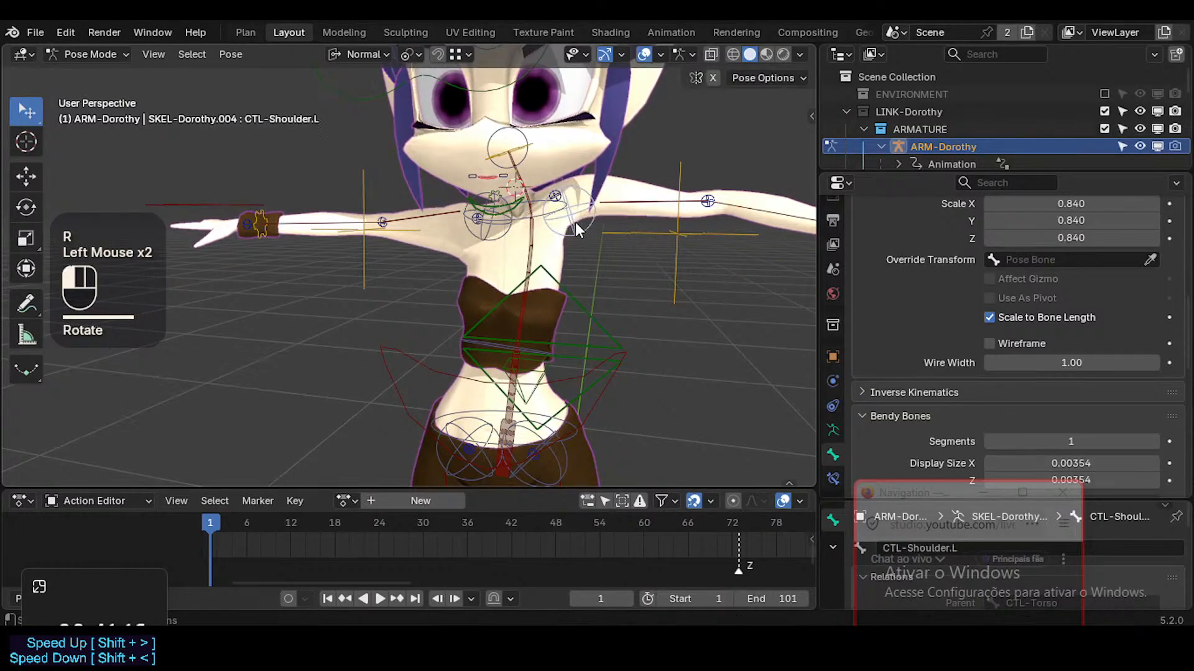
{"action": "left_click", "coordinate": [560, 213]}
{"action": "left_click", "coordinate": [578, 232]}
{"action": "key", "text": "g"}
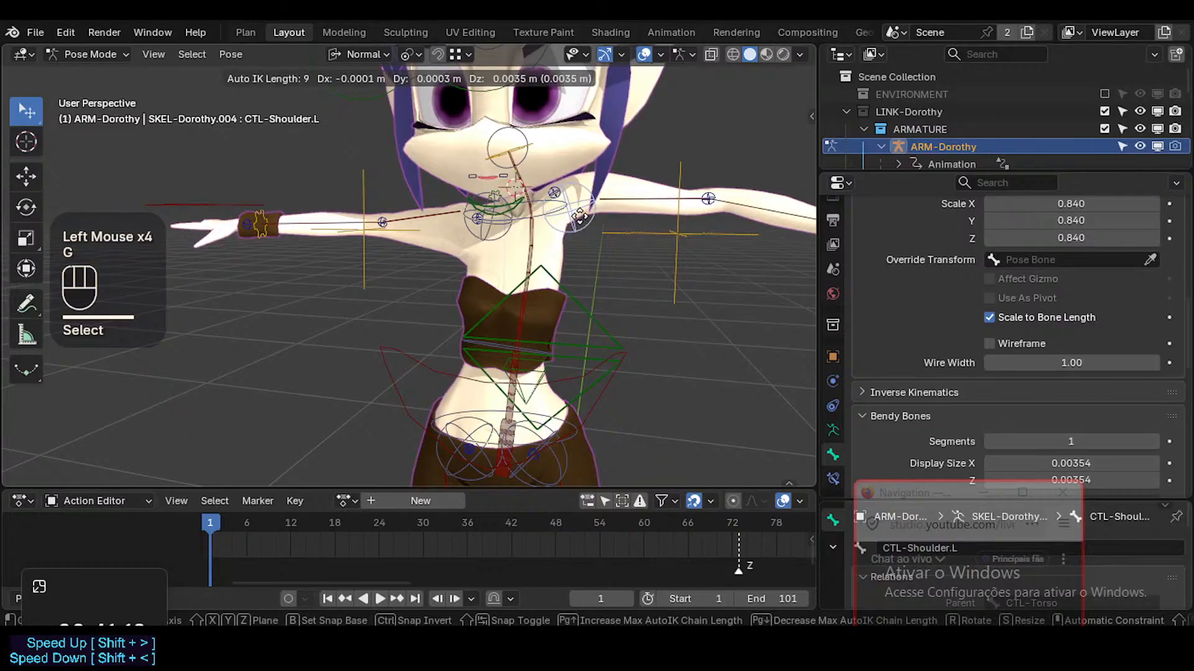
Move and rotate CTL-Shoulder.R so the character's right shoulder is raised and the arm slopes down
{"action": "left_click", "coordinate": [474, 234]}
{"action": "left_click", "coordinate": [465, 219]}
{"action": "key", "text": "g"}
{"action": "left_click", "coordinate": [504, 248]}
{"action": "middle_click_drag", "start_coordinate": [501, 240], "coordinate": [545, 246]}
{"action": "key", "text": "r"}
{"action": "left_click", "coordinate": [533, 255]}
{"action": "key", "text": "g"}
{"action": "left_click", "coordinate": [547, 235]}
Select TWK-UpperTorso and rotate it by about -0.75°
{"action": "left_click", "coordinate": [532, 225]}
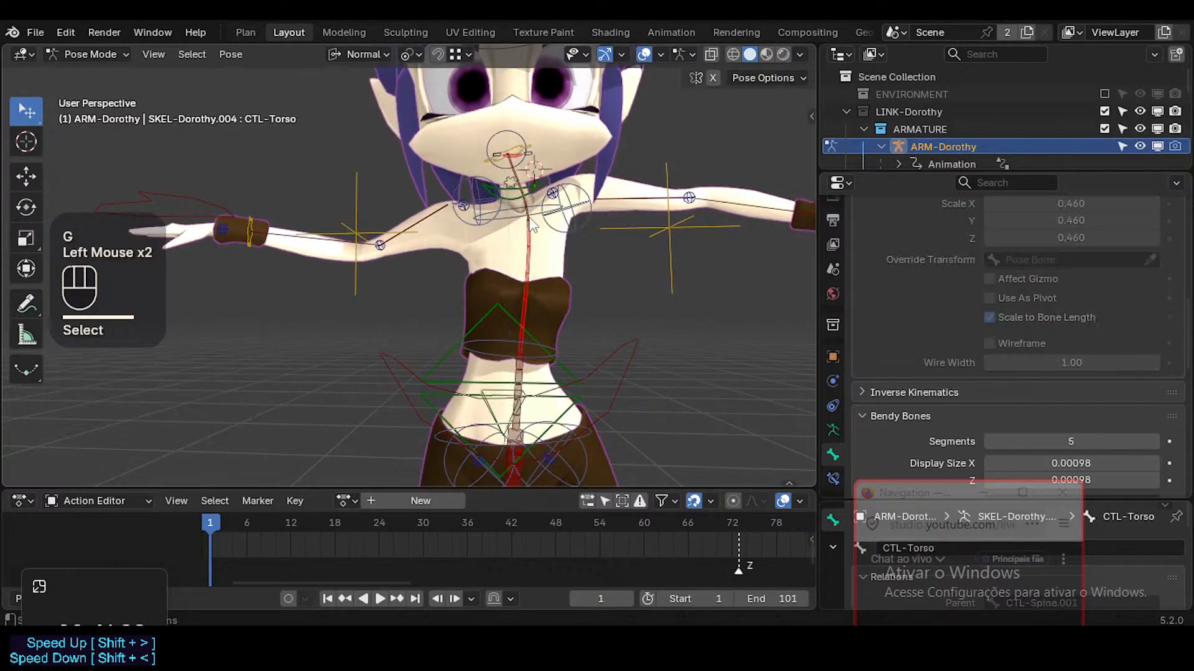
{"action": "left_click", "coordinate": [637, 217]}
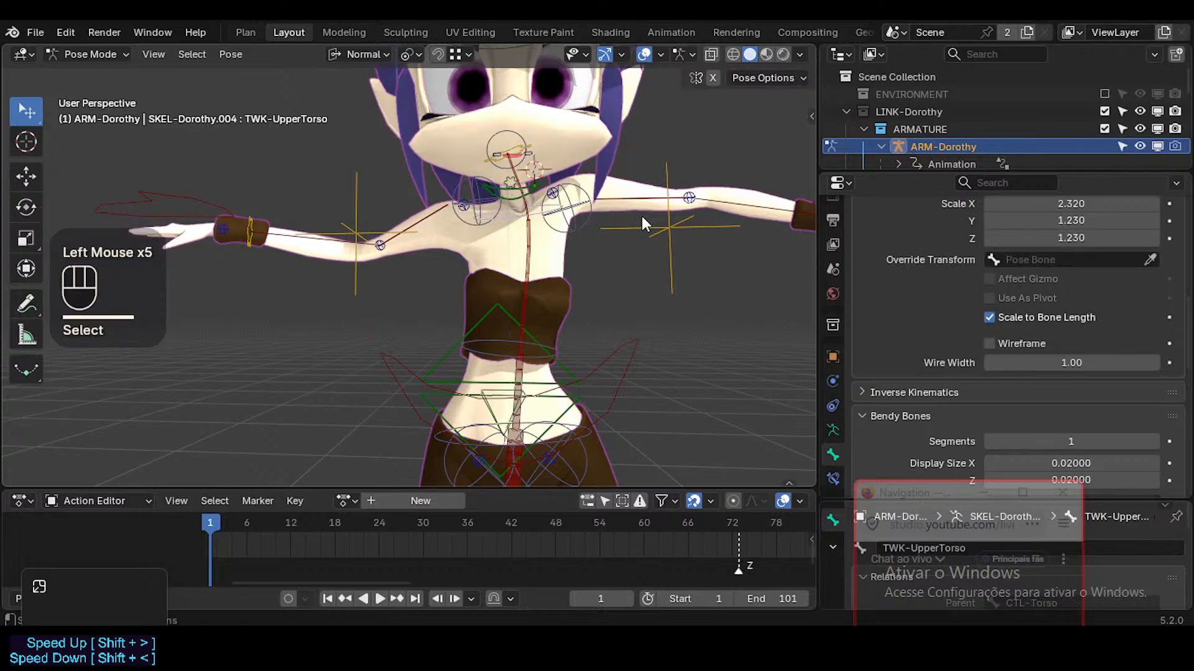
{"action": "key", "text": "r"}
{"action": "left_click", "coordinate": [634, 247]}
{"action": "middle_click_drag", "start_coordinate": [634, 247], "coordinate": [558, 271]}
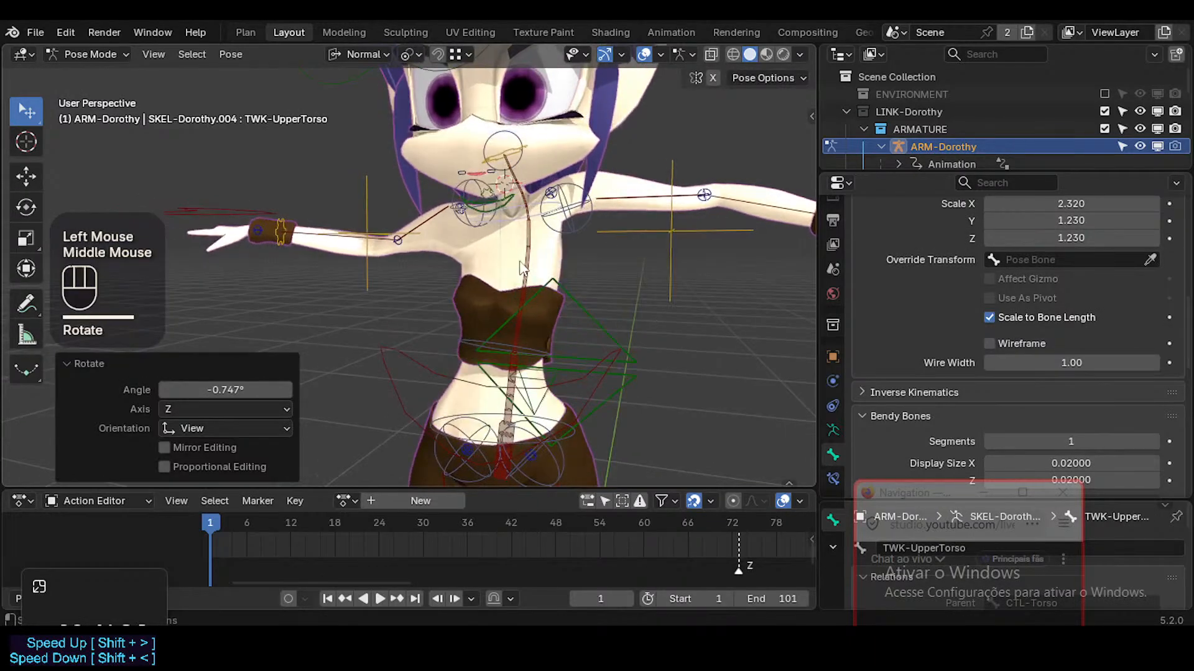
Select CTL-Torso and rotate it by about 1.09° in the view plane
{"action": "left_click", "coordinate": [560, 273]}
{"action": "key", "text": "r"}
{"action": "left_click", "coordinate": [601, 241]}
{"action": "scroll", "coordinate": [601, 241], "scroll_direction": "down", "scroll_amount": 1}
{"action": "scroll", "coordinate": [599, 245], "scroll_direction": "down", "scroll_amount": 1}
{"action": "scroll", "coordinate": [599, 245], "scroll_direction": "up", "scroll_amount": 1}
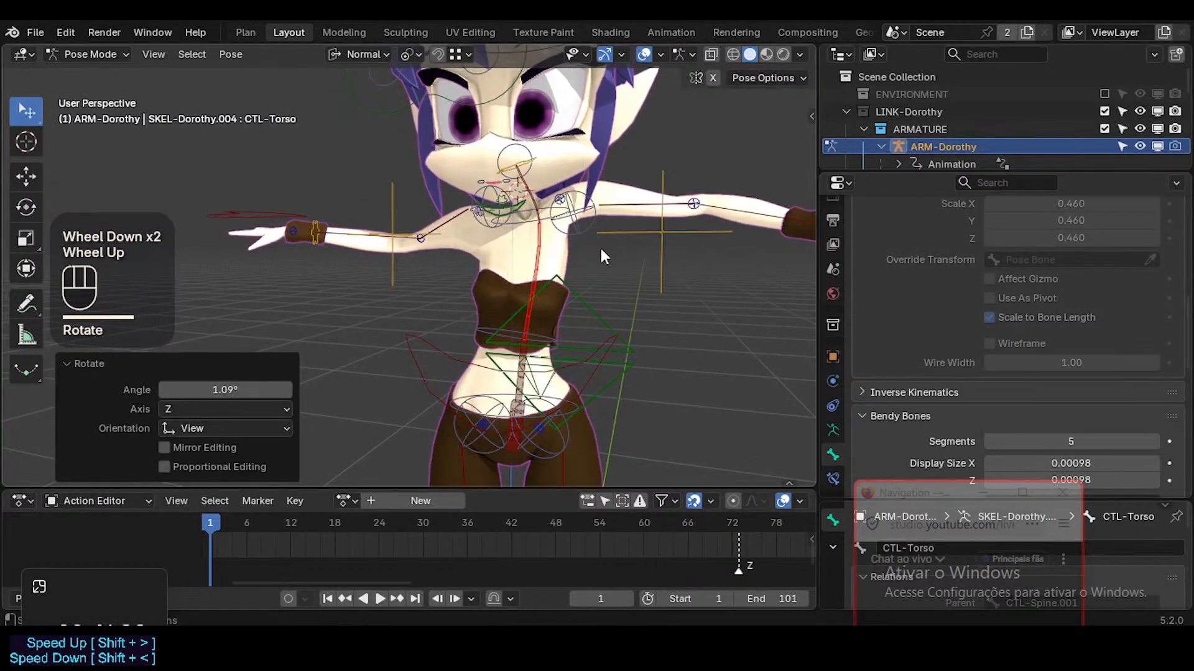
From a more sideways angle, rotate CTL-Torso by about -2.71°, rotate it once more, and save the file
{"action": "middle_click_drag", "start_coordinate": [599, 245], "coordinate": [544, 245]}
{"action": "key", "text": "r"}
{"action": "left_click", "coordinate": [655, 258]}
{"action": "scroll", "coordinate": [655, 257], "scroll_direction": "down", "scroll_amount": 1}
{"action": "key", "text": "r"}
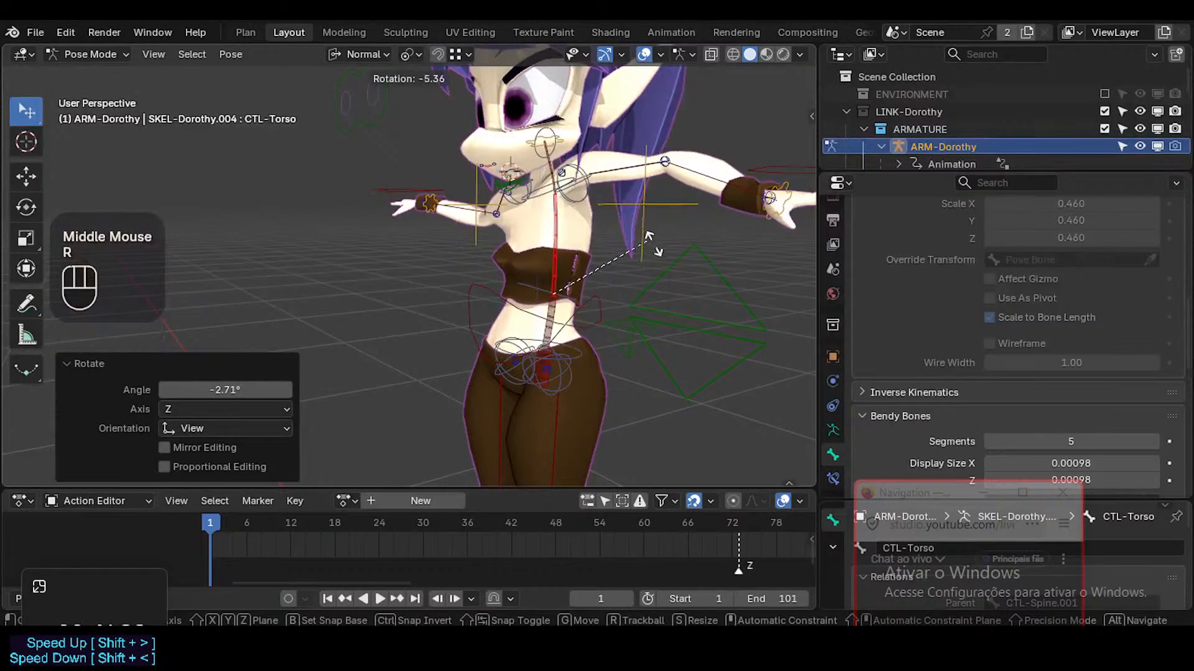
{"action": "left_click", "coordinate": [633, 245]}
{"action": "key", "text": "ctrl+s"}
Select CTL-PelvisSway, rotate it by about 10° in the view plane, and tilt it further with a trackball rotation
{"action": "scroll", "coordinate": [623, 245], "scroll_direction": "down", "scroll_amount": 2}
{"action": "middle_click_drag", "start_coordinate": [623, 245], "coordinate": [592, 207], "text": "shift"}
{"action": "left_click", "coordinate": [592, 196]}
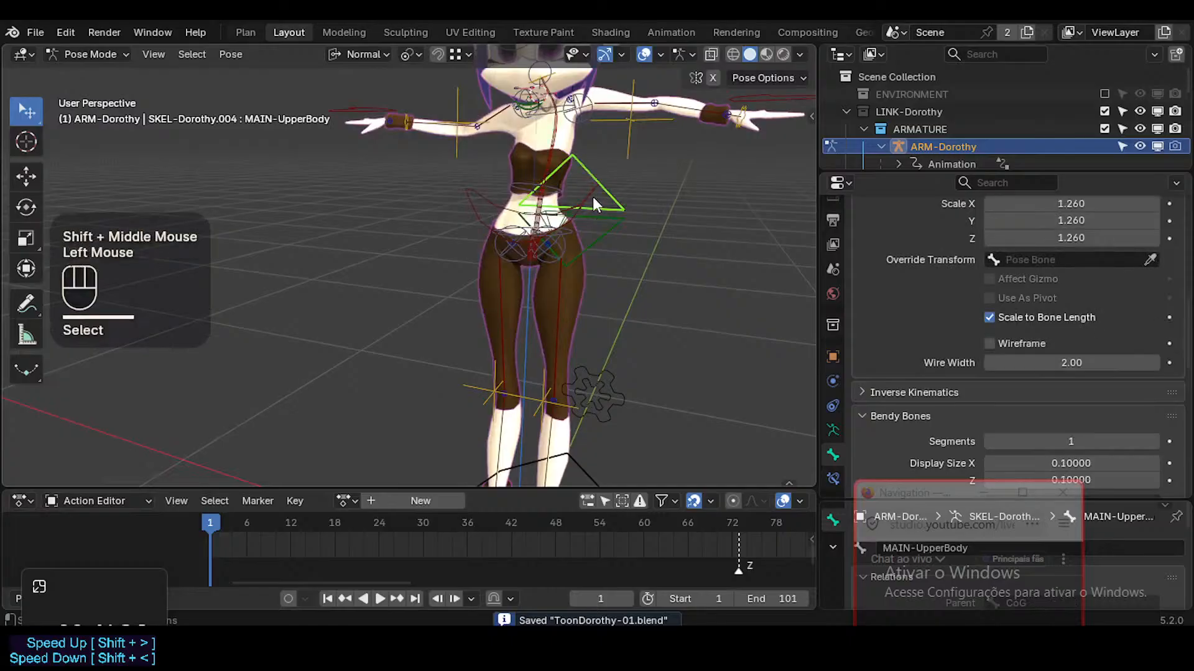
{"action": "left_click", "coordinate": [592, 196]}
{"action": "key", "text": "r"}
{"action": "left_click", "coordinate": [619, 221]}
{"action": "key", "text": "r"}
{"action": "key", "text": "r"}
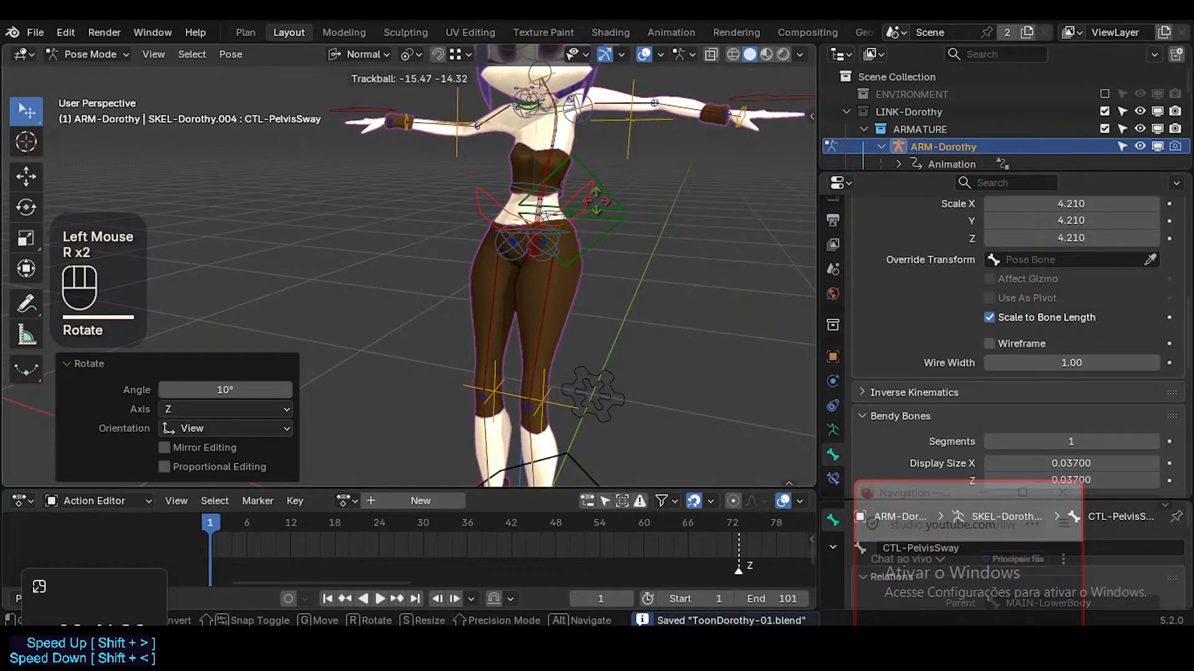
Select CTL-Hip.L and try moving it to shift the left leg
{"action": "left_click", "coordinate": [562, 248]}
{"action": "left_click", "coordinate": [653, 291]}
{"action": "middle_click_drag", "start_coordinate": [653, 291], "coordinate": [598, 261]}
{"action": "key", "text": "g"}
{"action": "key", "text": "Escape"}
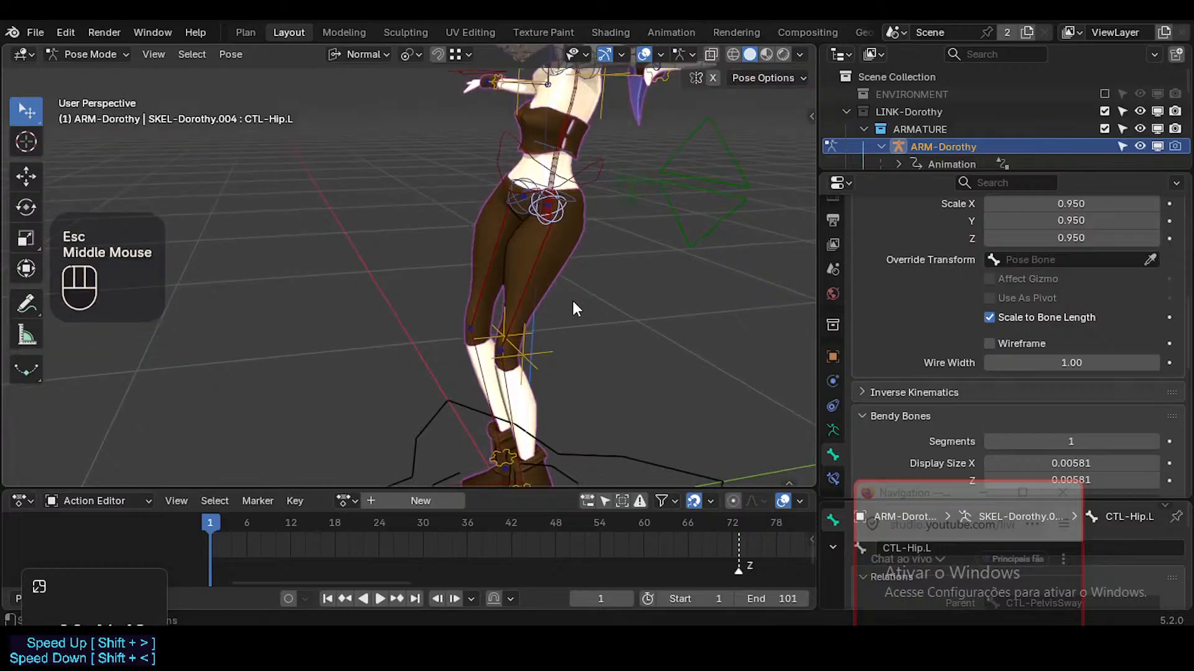
{"action": "key", "text": "g"}
{"action": "scroll", "coordinate": [575, 297], "scroll_direction": "down", "scroll_amount": 3}
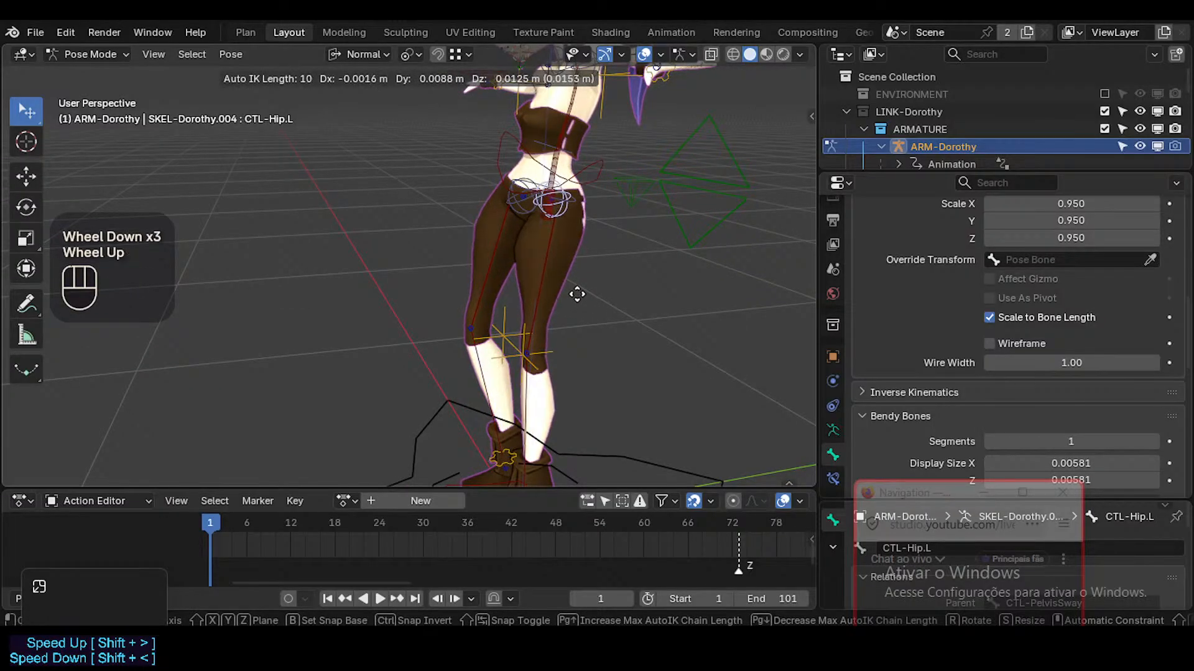
{"action": "key", "text": "Escape"}
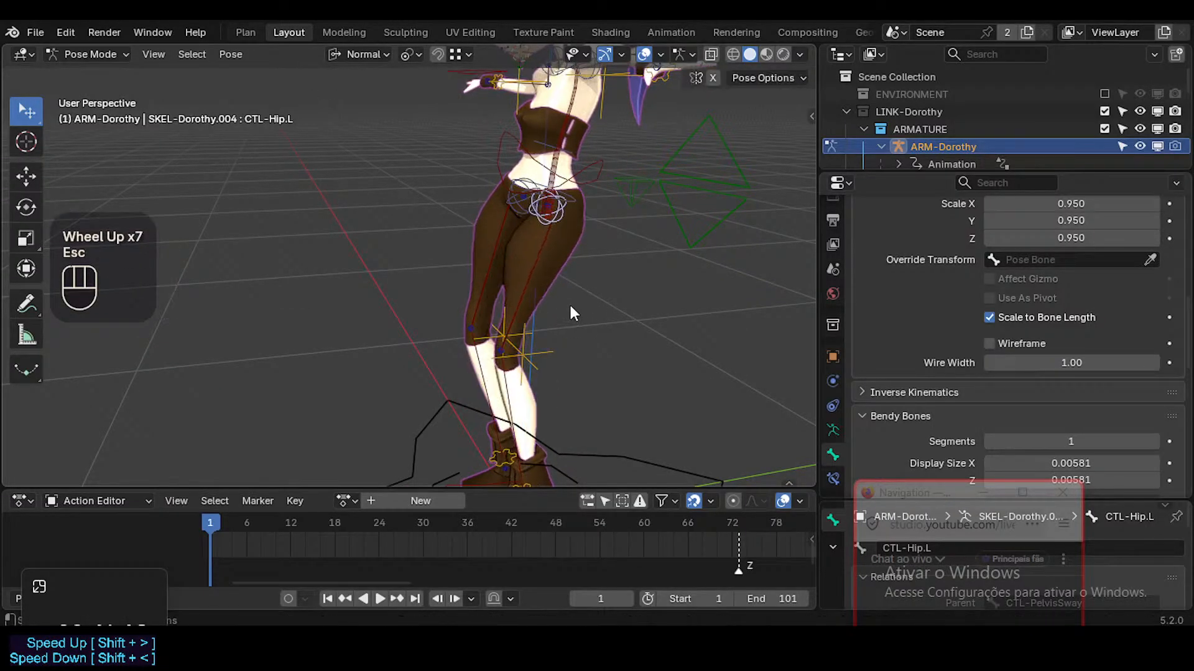
Try a trackball rotation on CTL-Hip.L, settle on a slight rotation, and leave the control's position in place
{"action": "scroll", "coordinate": [567, 230], "scroll_direction": "up", "scroll_amount": 2}
{"action": "key", "text": "g"}
{"action": "key", "text": "r"}
{"action": "key", "text": "r"}
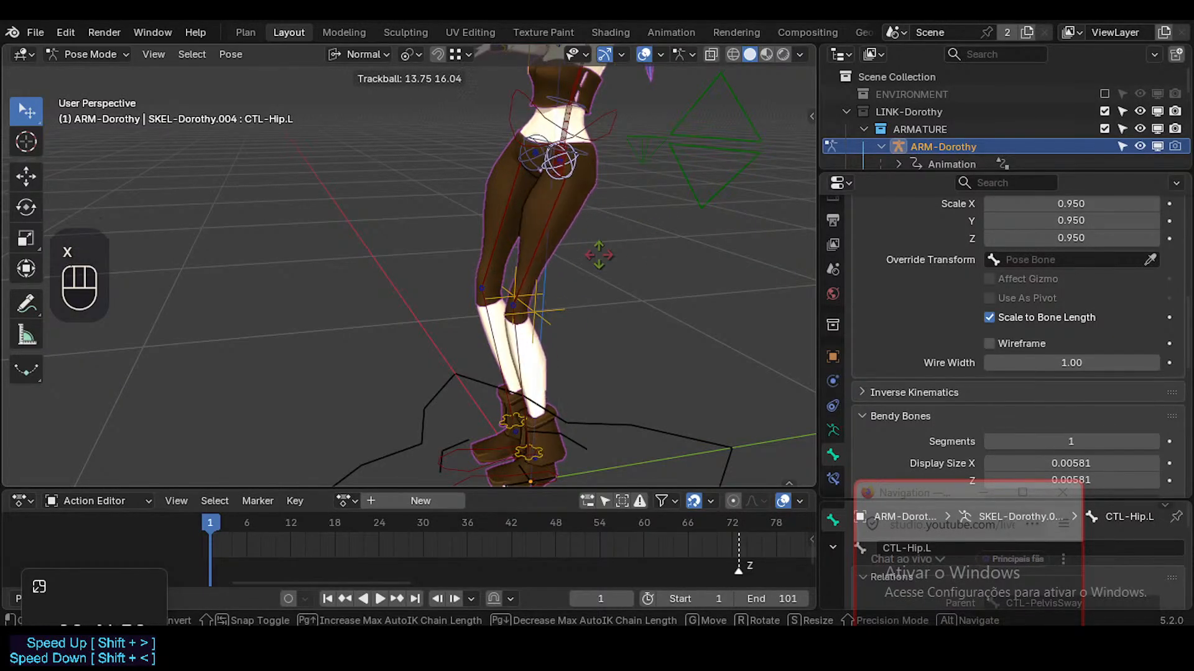
{"action": "key", "text": "r"}
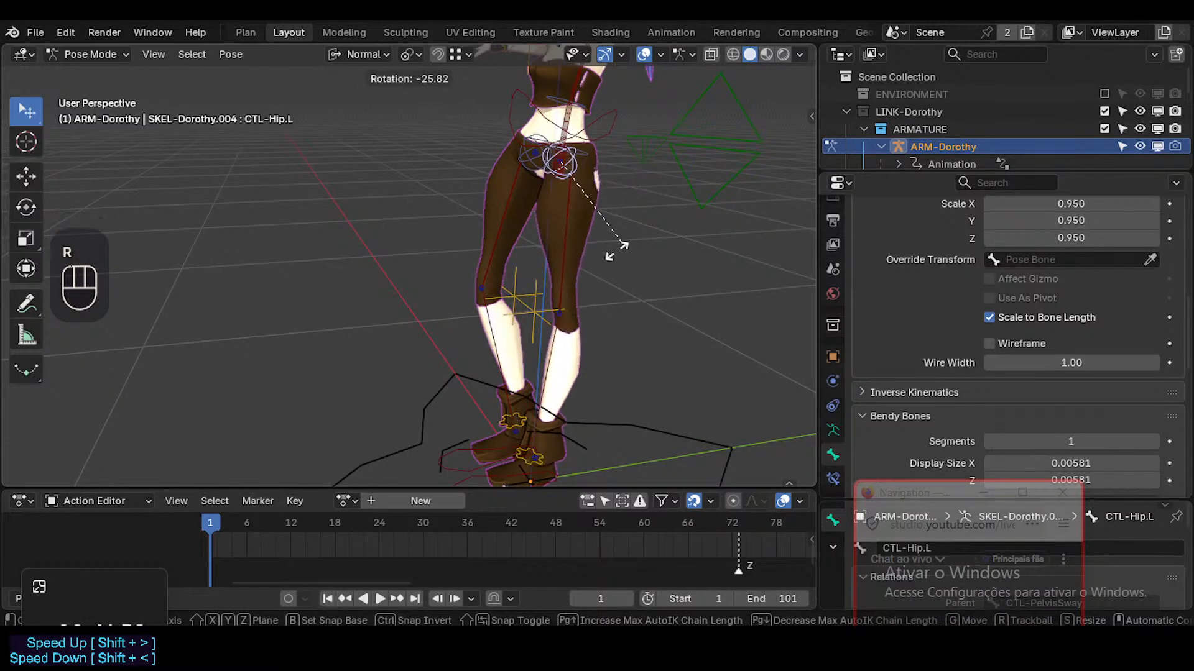
{"action": "left_click", "coordinate": [588, 267]}
{"action": "key", "text": "g"}
{"action": "left_click", "coordinate": [588, 267]}
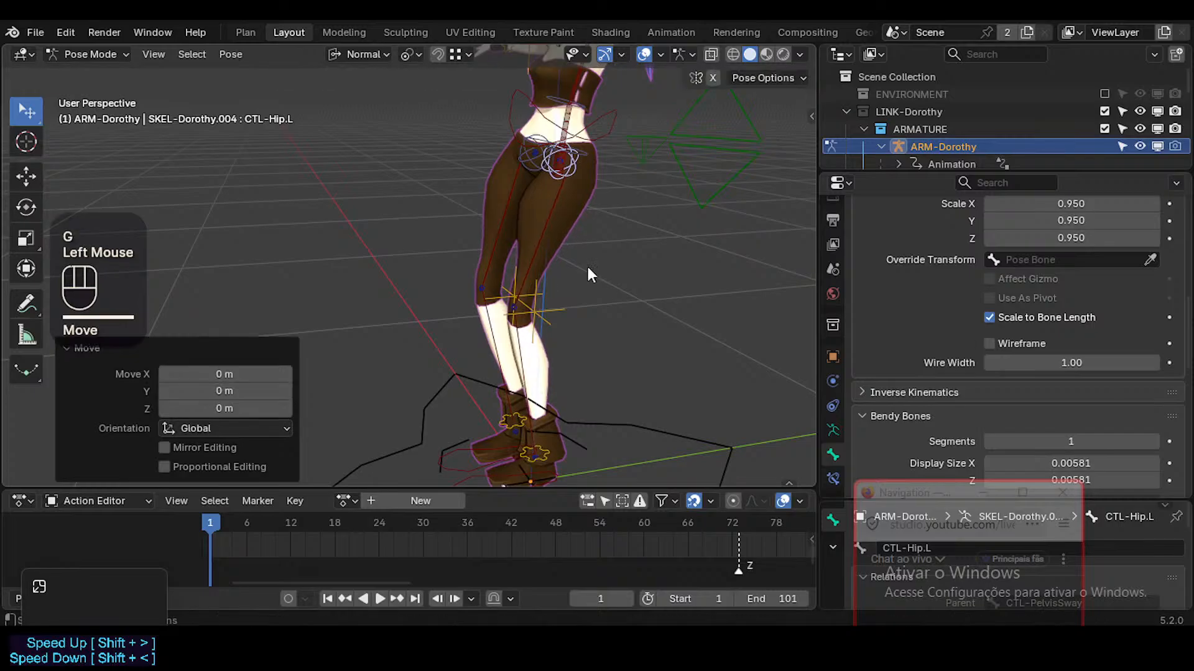
Move CTL-Shin.L to lift the left foot up behind the body with the knee bent
{"action": "middle_click_drag", "start_coordinate": [588, 266], "coordinate": [486, 439], "text": "shift"}
{"action": "left_click", "coordinate": [491, 435]}
{"action": "left_click", "coordinate": [535, 264], "text": "shift"}
{"action": "key", "text": "g"}
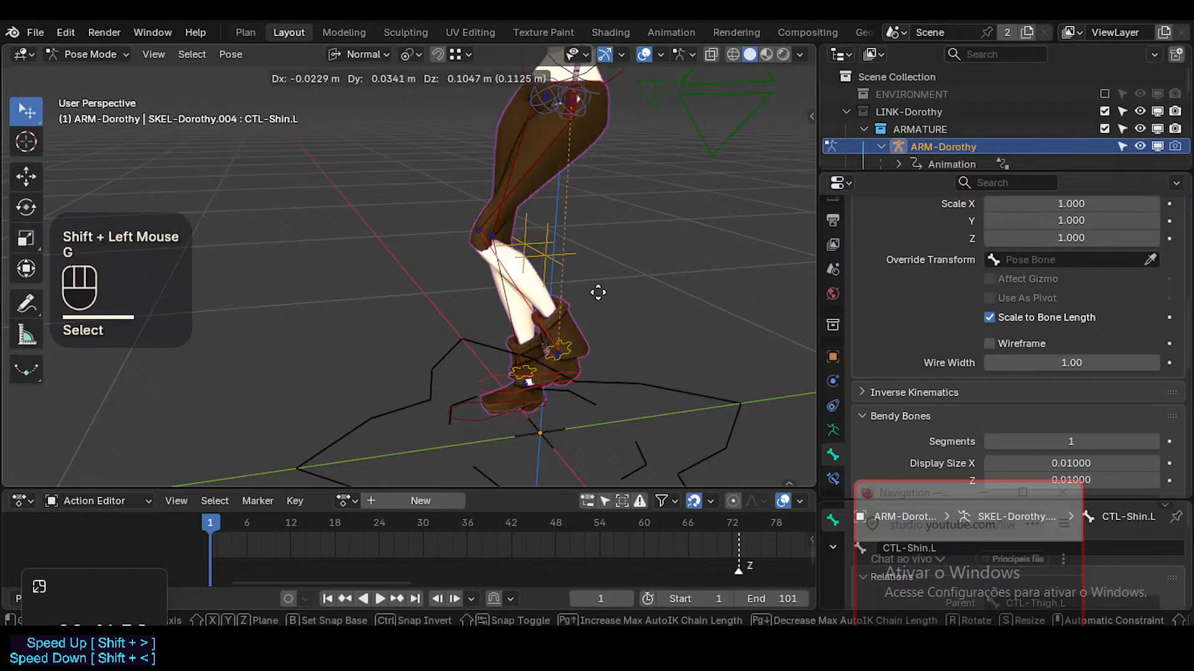
{"action": "left_click", "coordinate": [679, 256]}
{"action": "middle_click_drag", "start_coordinate": [679, 256], "coordinate": [588, 263], "text": "shift"}
Reselect CTL-Hip.L and trackball-rotate it to swing the raised left leg outward from the pelvis
{"action": "left_click", "coordinate": [562, 182]}
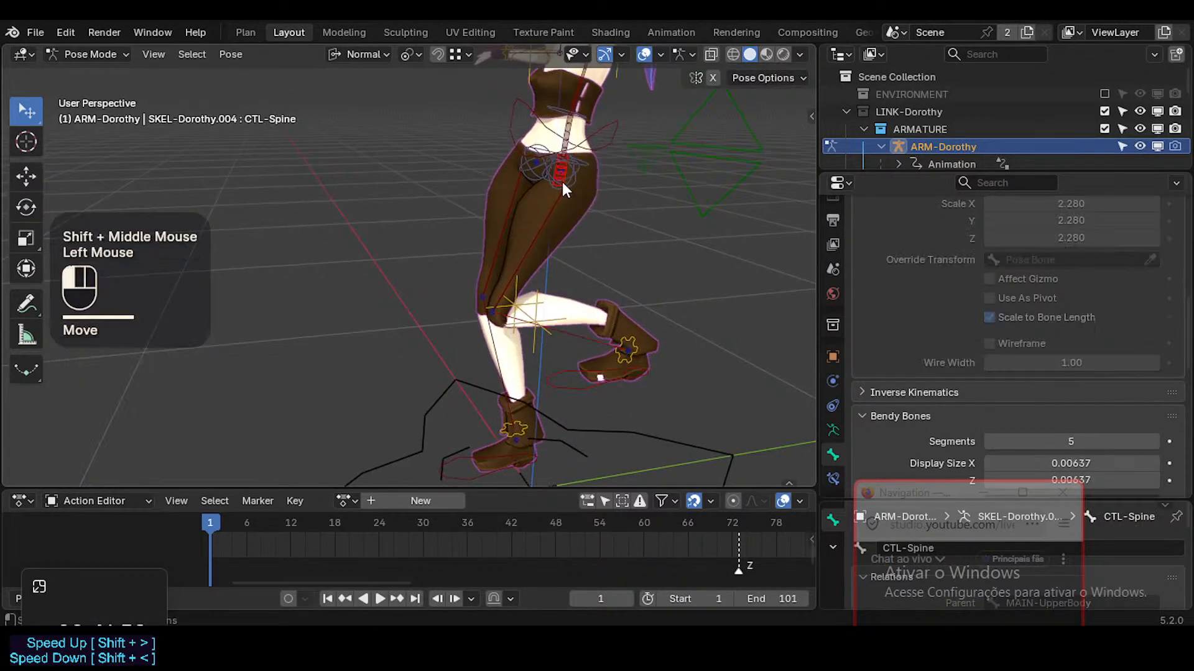
{"action": "middle_click_drag", "start_coordinate": [562, 181], "coordinate": [594, 189]}
{"action": "left_click", "coordinate": [591, 186]}
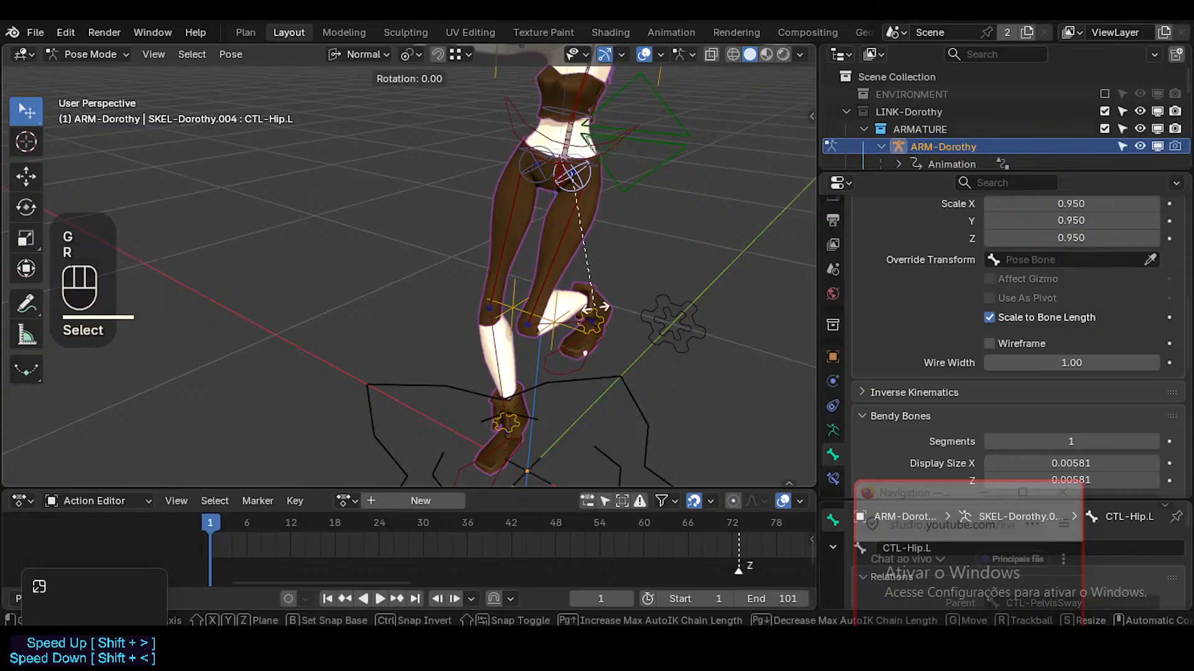
{"action": "key", "text": "Escape"}
{"action": "key", "text": "r"}
{"action": "key", "text": "r"}
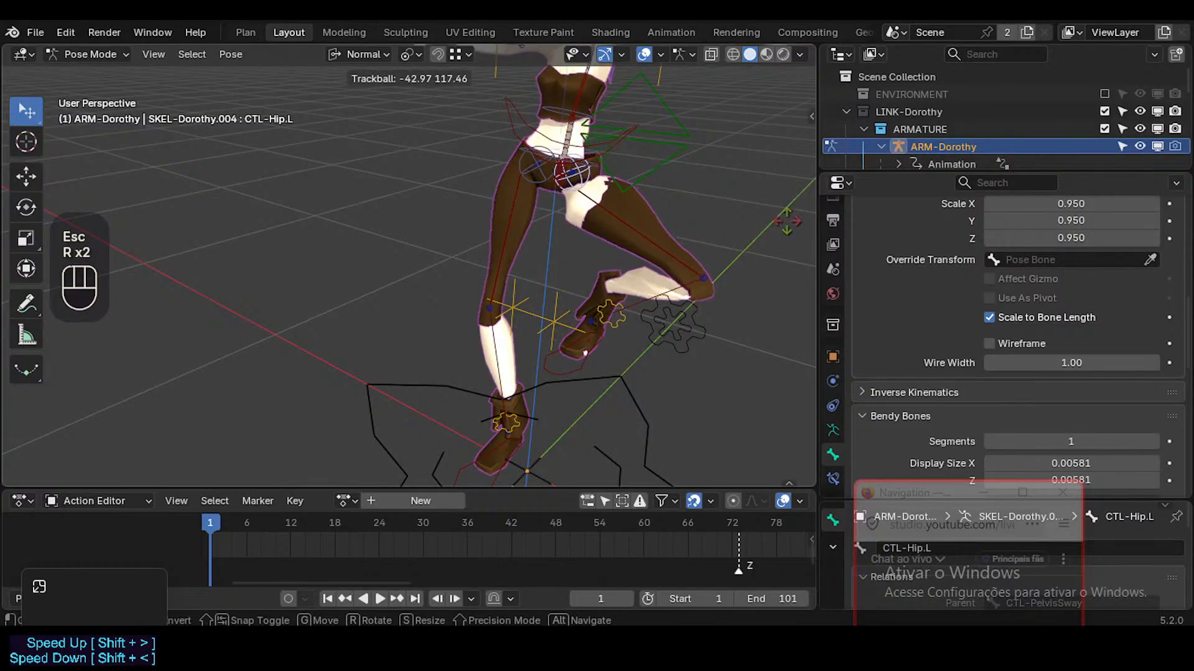
{"action": "key", "text": "g"}
{"action": "key", "text": "r"}
{"action": "key", "text": "r"}
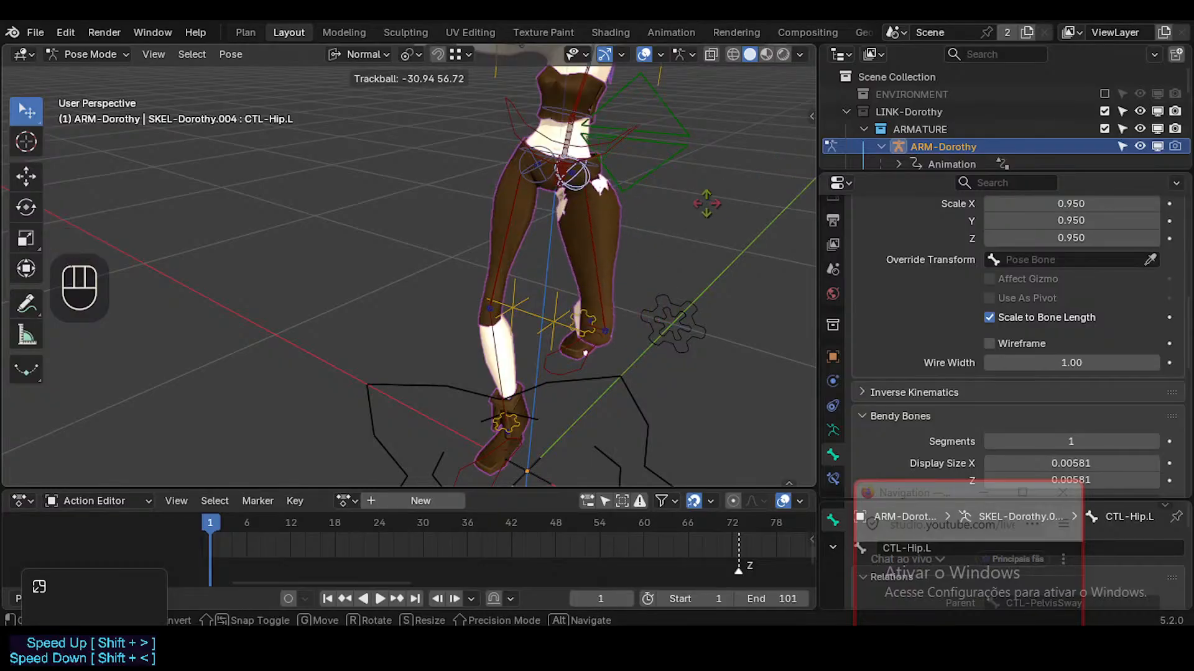
{"action": "left_click", "coordinate": [718, 213]}
{"action": "left_click", "coordinate": [717, 205]}
Select CTL-Foot.L and rotate the raised left foot in the view plane
{"action": "middle_click_drag", "start_coordinate": [716, 205], "coordinate": [608, 325]}
{"action": "left_click", "coordinate": [650, 400]}
{"action": "key", "text": "r"}
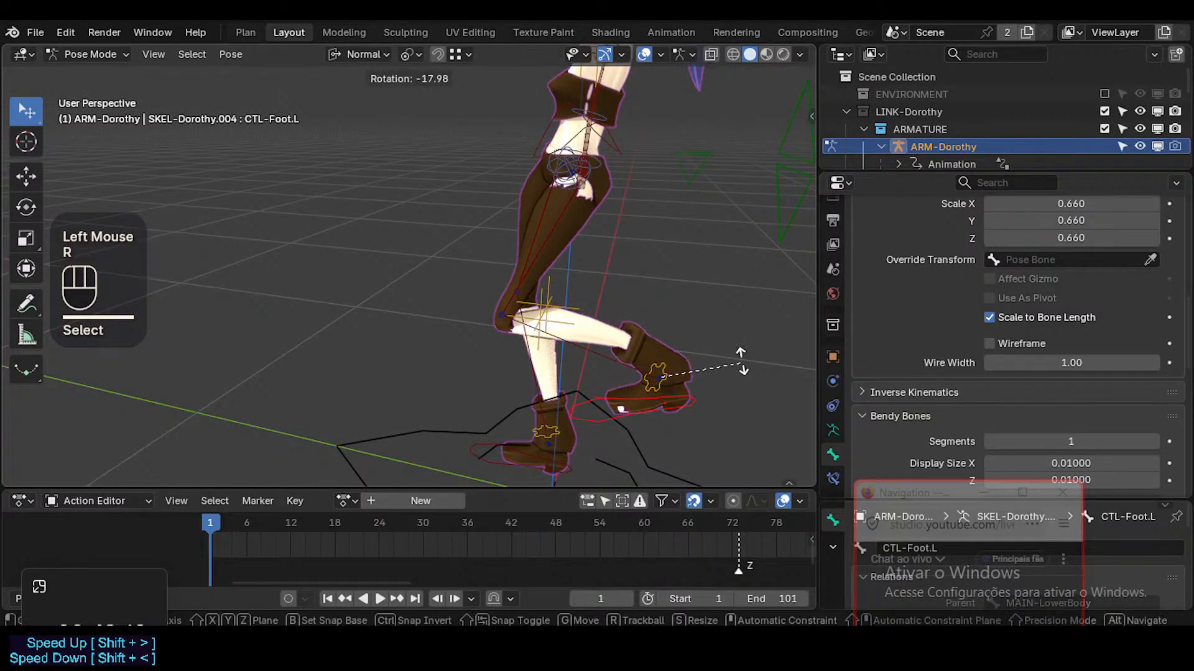
{"action": "left_click", "coordinate": [632, 357]}
Move CTL-Shin.L to bring the left knee and foot forward
{"action": "left_click", "coordinate": [617, 370], "text": "shift"}
{"action": "key", "text": "g"}
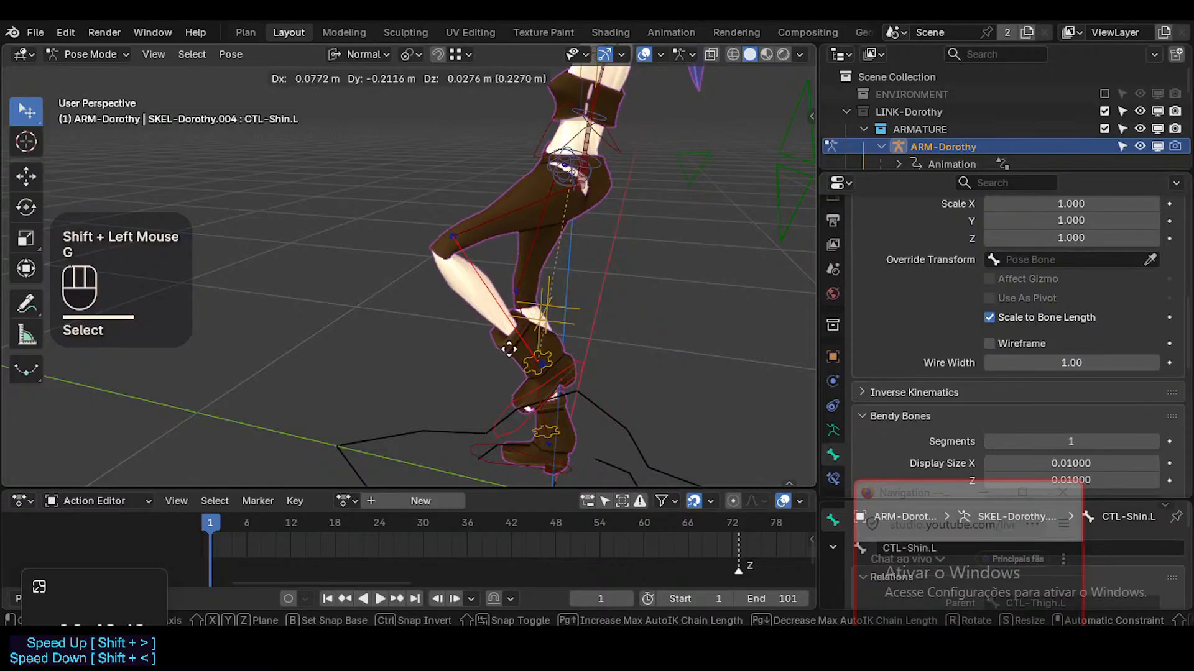
Move the CTL-Shin.L bone by about 0.046 m in X, -0.152 m in Y and 0.054 m in Z
{"action": "left_click", "coordinate": [533, 340]}
{"action": "middle_click_drag", "start_coordinate": [533, 340], "coordinate": [548, 267]}
{"action": "key", "text": "g"}
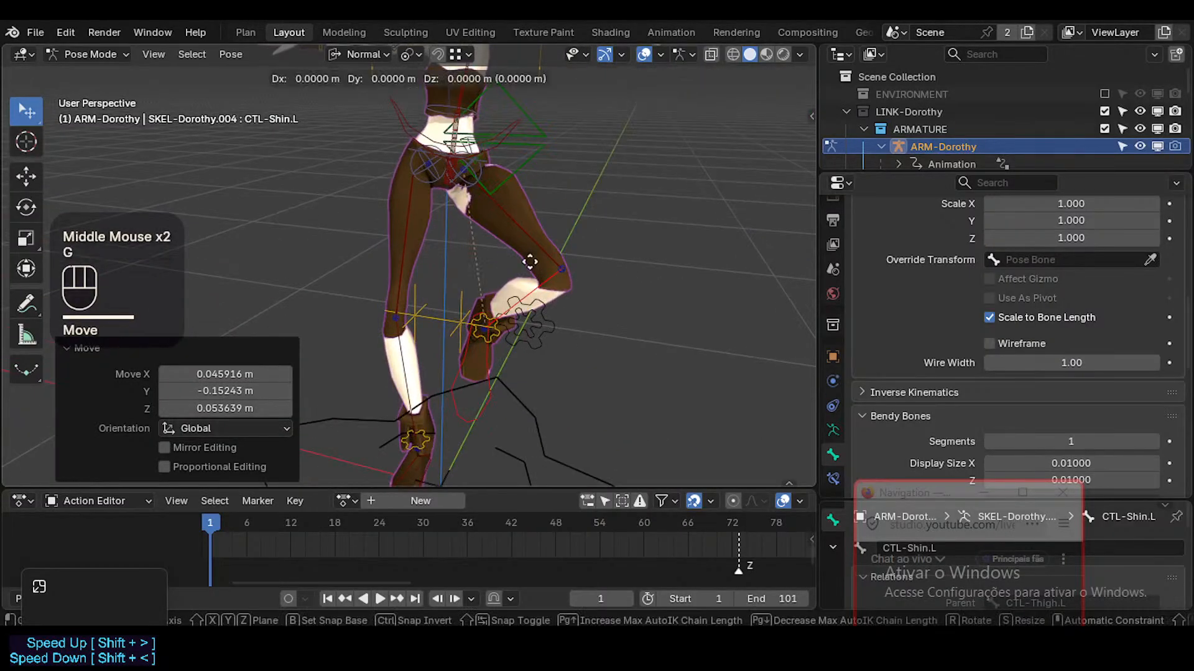
{"action": "key", "text": "r"}
{"action": "key", "text": "Escape"}
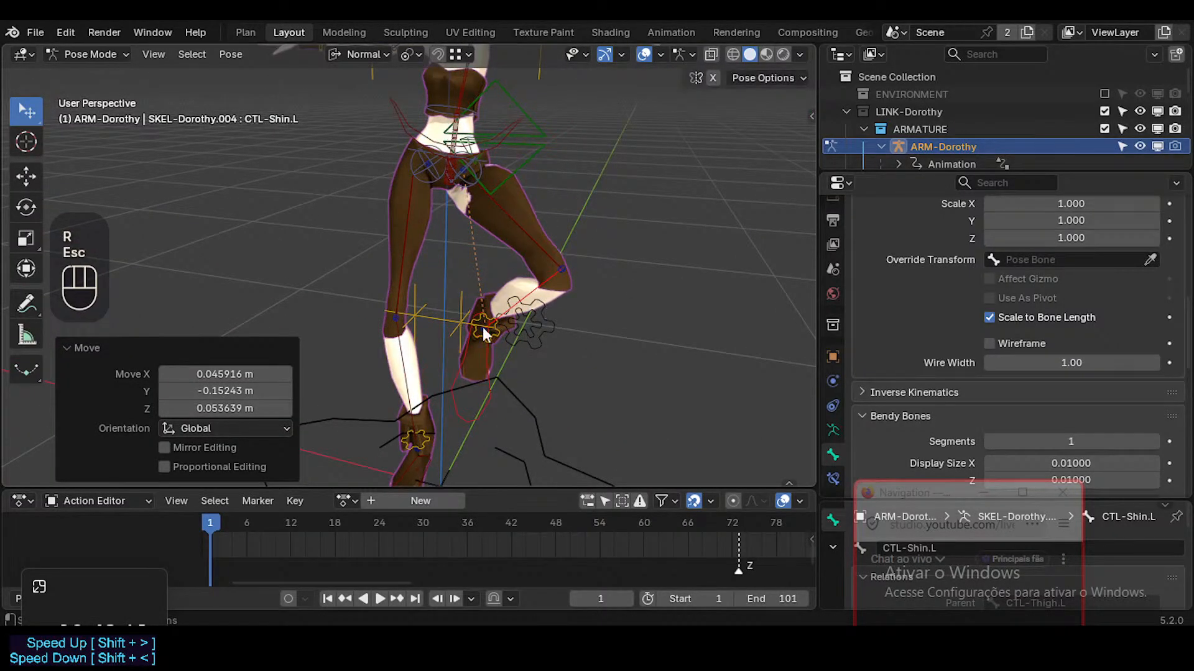
Select the left thigh control bone, CTL-Thigh.L, on the raised leg
{"action": "left_click", "coordinate": [488, 362]}
{"action": "left_click", "coordinate": [487, 360]}
{"action": "left_click", "coordinate": [538, 230], "text": "shift"}
{"action": "key", "text": "r"}
{"action": "key", "text": "z"}
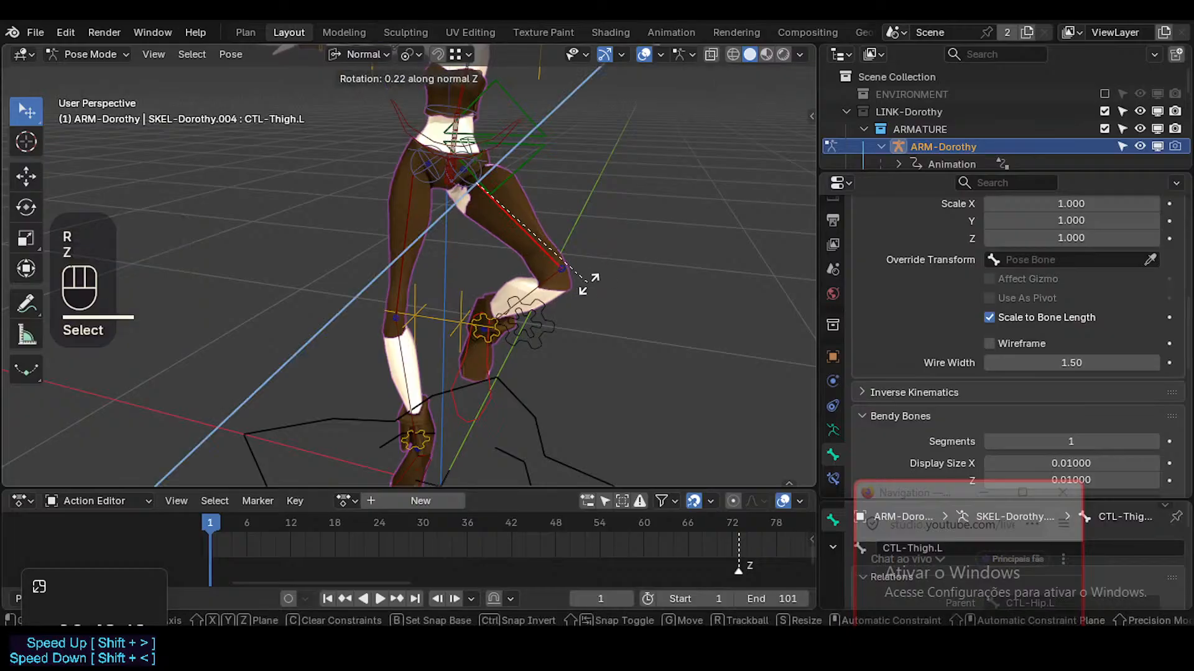
{"action": "key", "text": "x"}
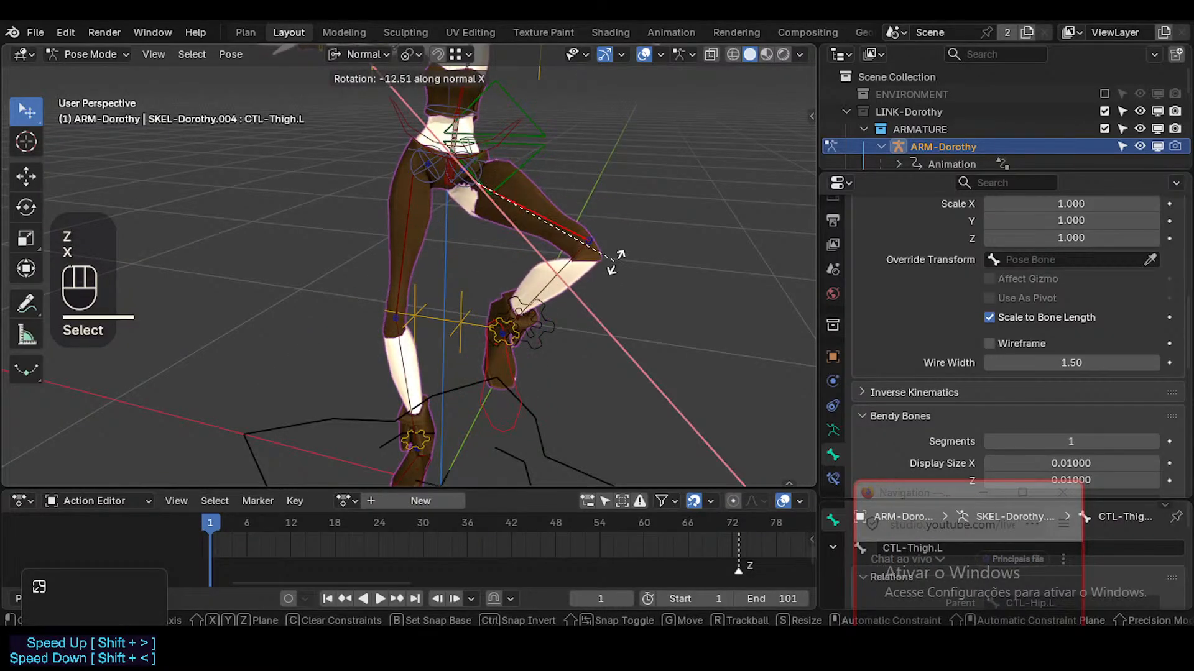
{"action": "key", "text": "r"}
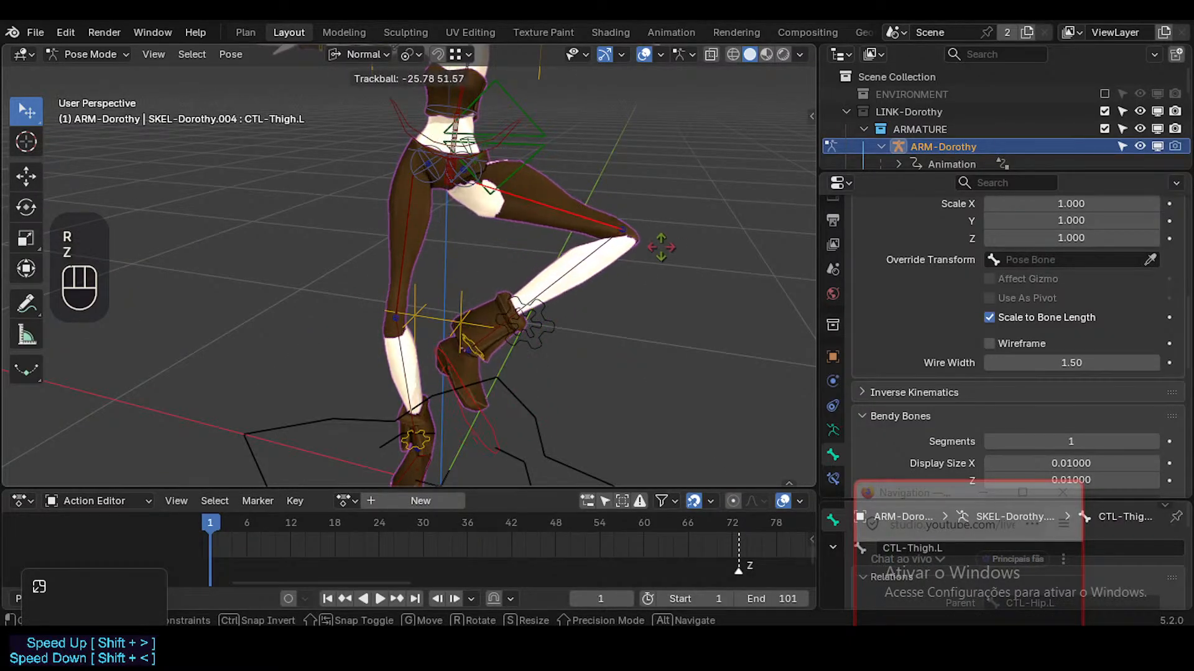
{"action": "key", "text": "Escape"}
{"action": "key", "text": "Escape"}
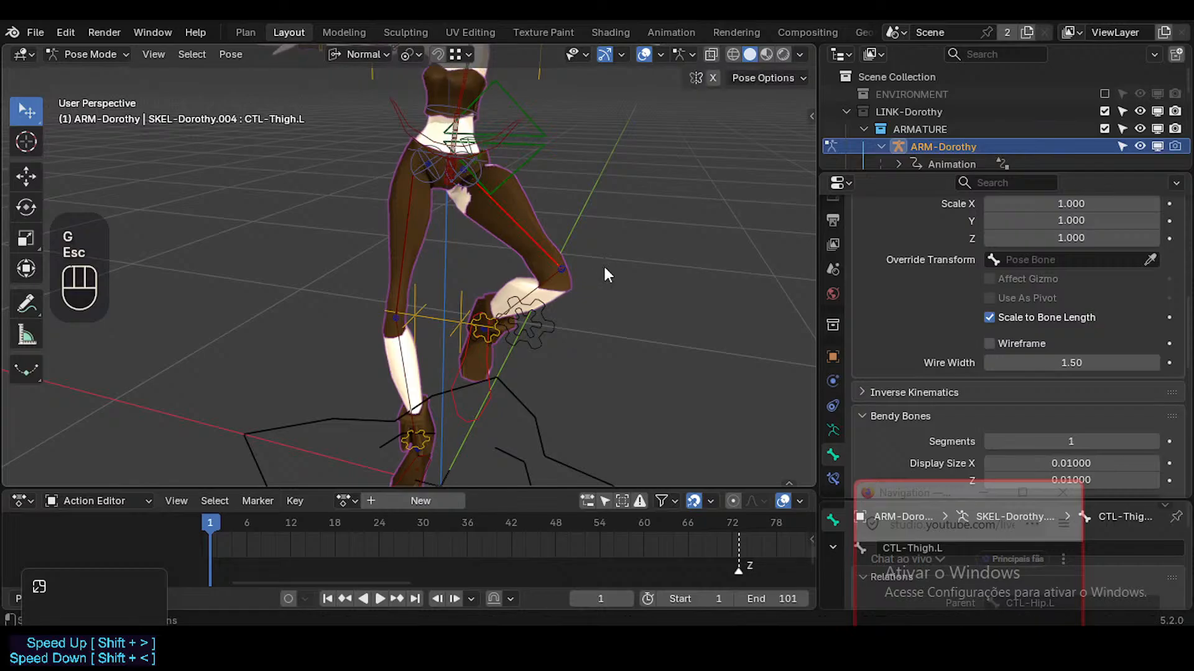
{"action": "key", "text": "r"}
{"action": "key", "text": "z"}
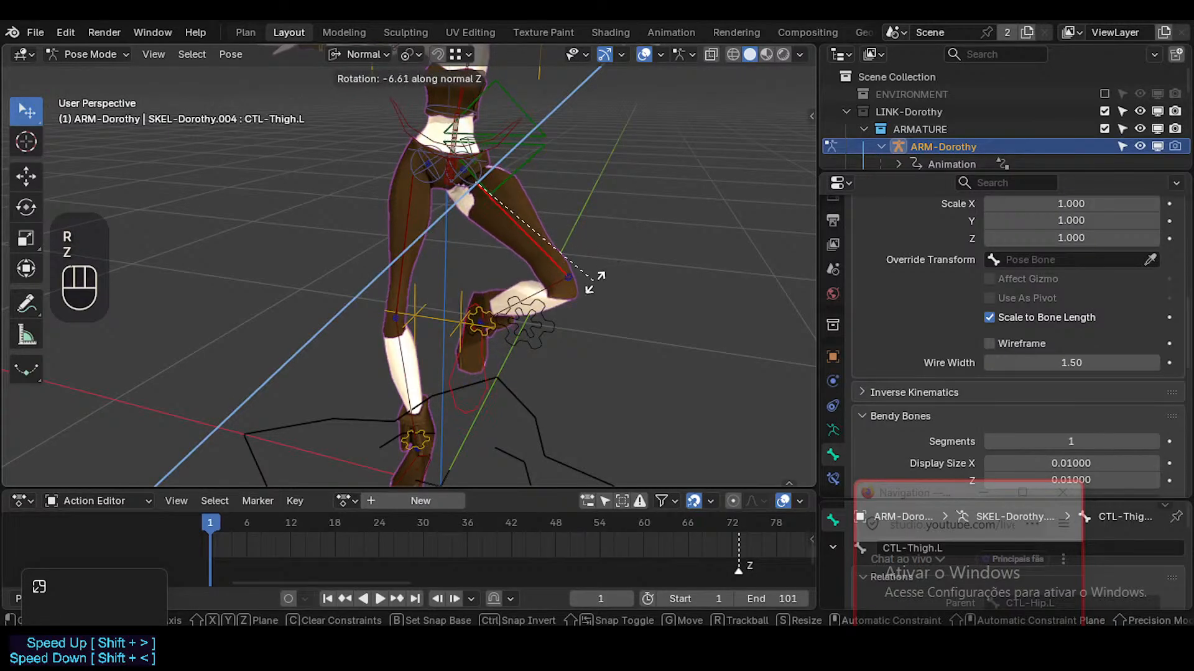
{"action": "key", "text": "x"}
{"action": "key", "text": "r"}
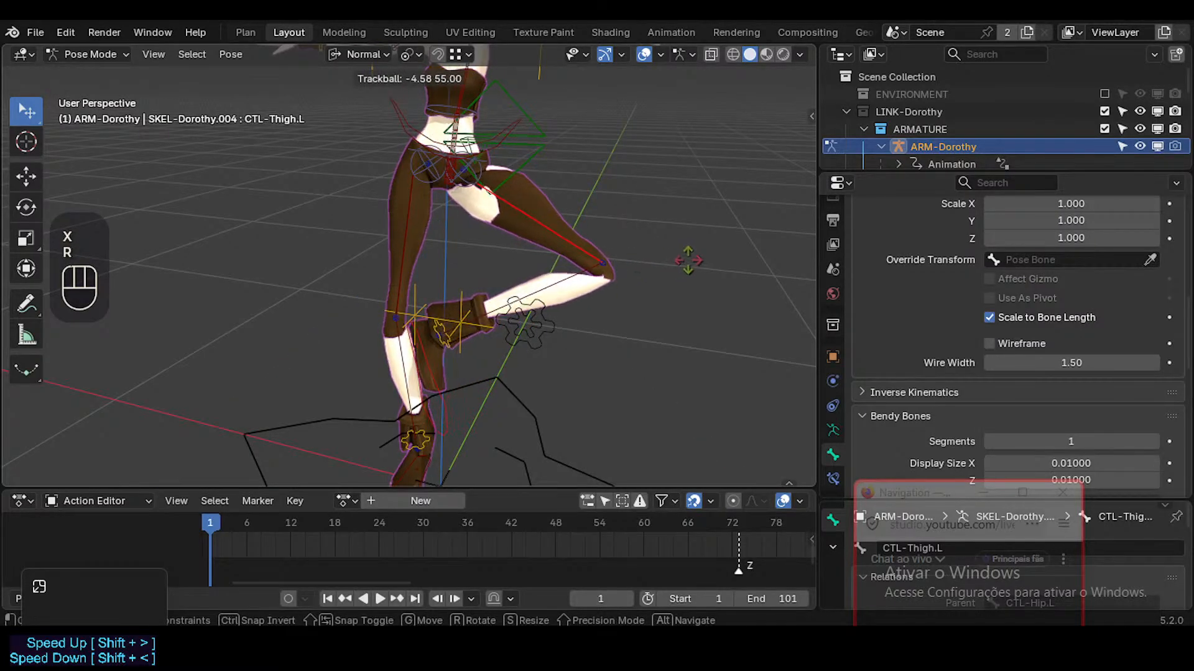
{"action": "key", "text": "Escape"}
Rotate CTL-Thigh.L by about 11.6° around its normal X axis
{"action": "middle_click_drag", "start_coordinate": [617, 256], "coordinate": [572, 268]}
{"action": "key", "text": "r"}
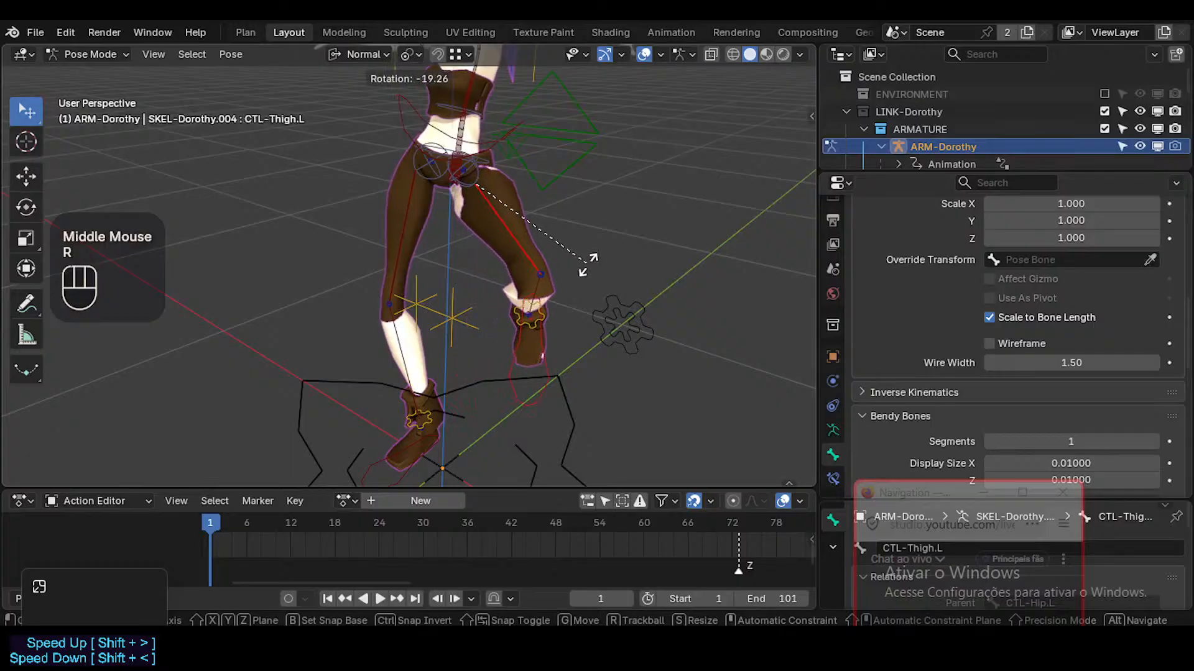
{"action": "key", "text": "z"}
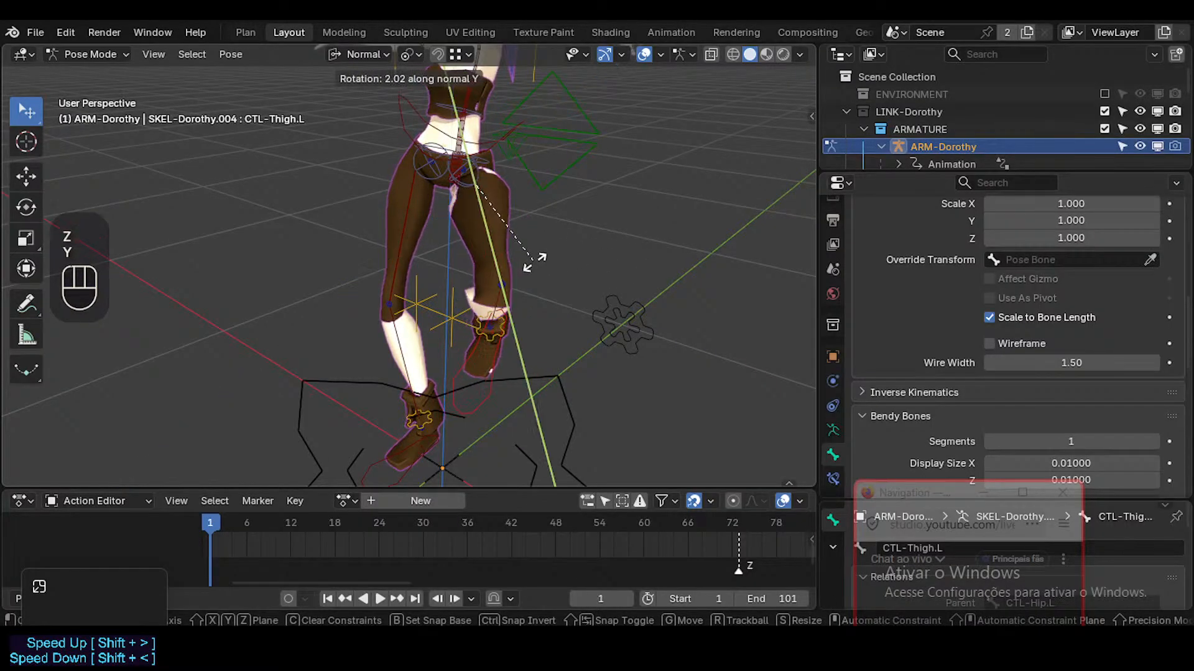
{"action": "key", "text": "x"}
{"action": "key", "text": "r"}
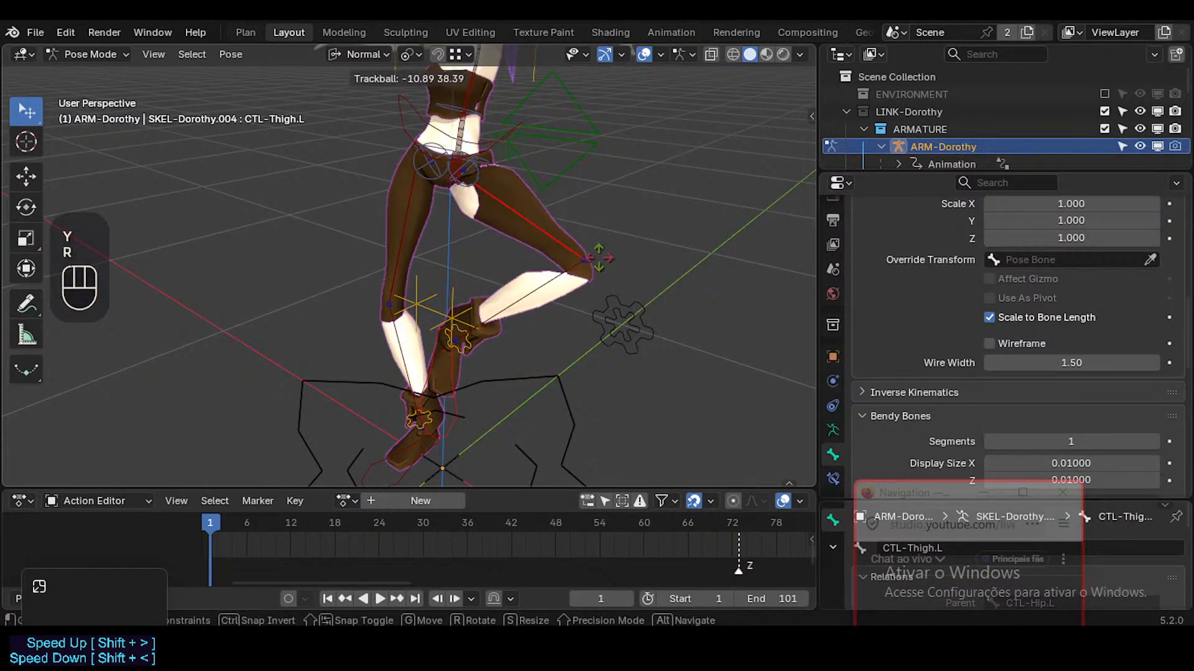
{"action": "key", "text": "r"}
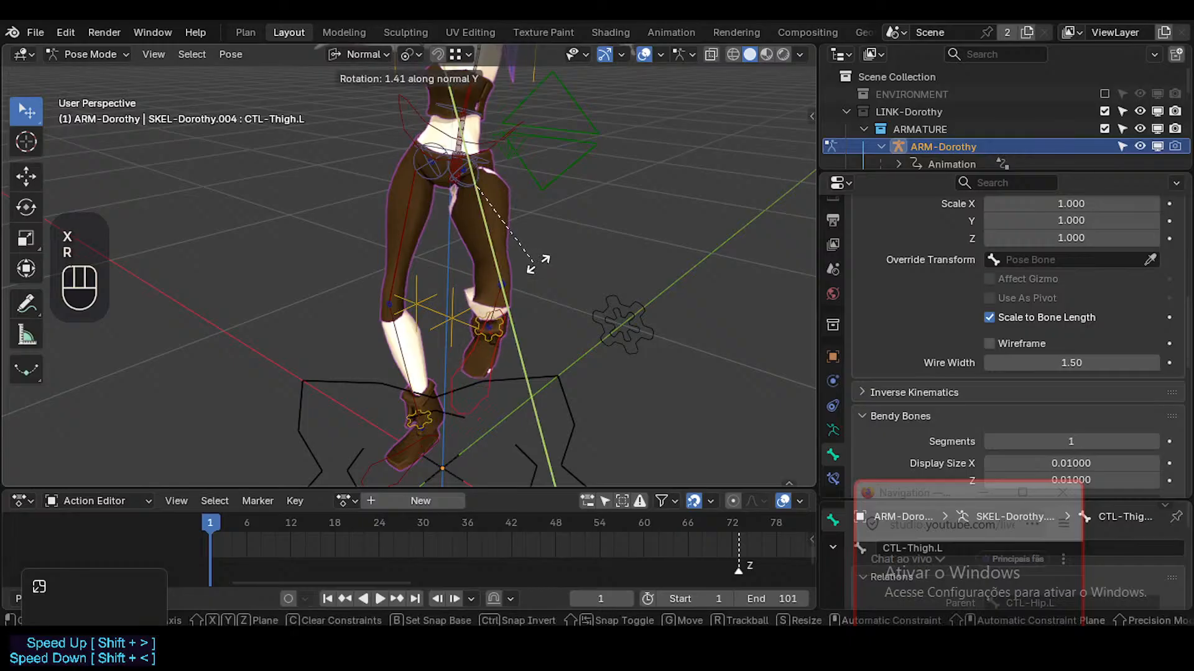
{"action": "key", "text": "x"}
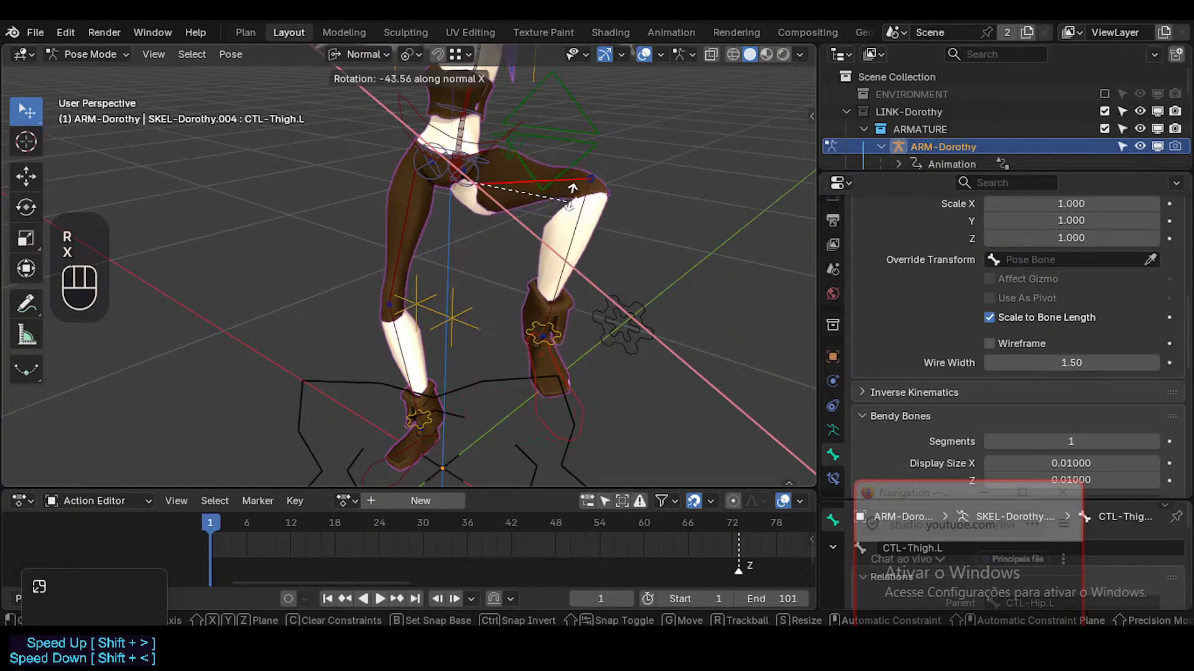
{"action": "left_click", "coordinate": [513, 275]}
Rotate CTL-Thigh.L by about 7.6° around its normal Y axis
{"action": "middle_click_drag", "start_coordinate": [513, 276], "coordinate": [547, 292]}
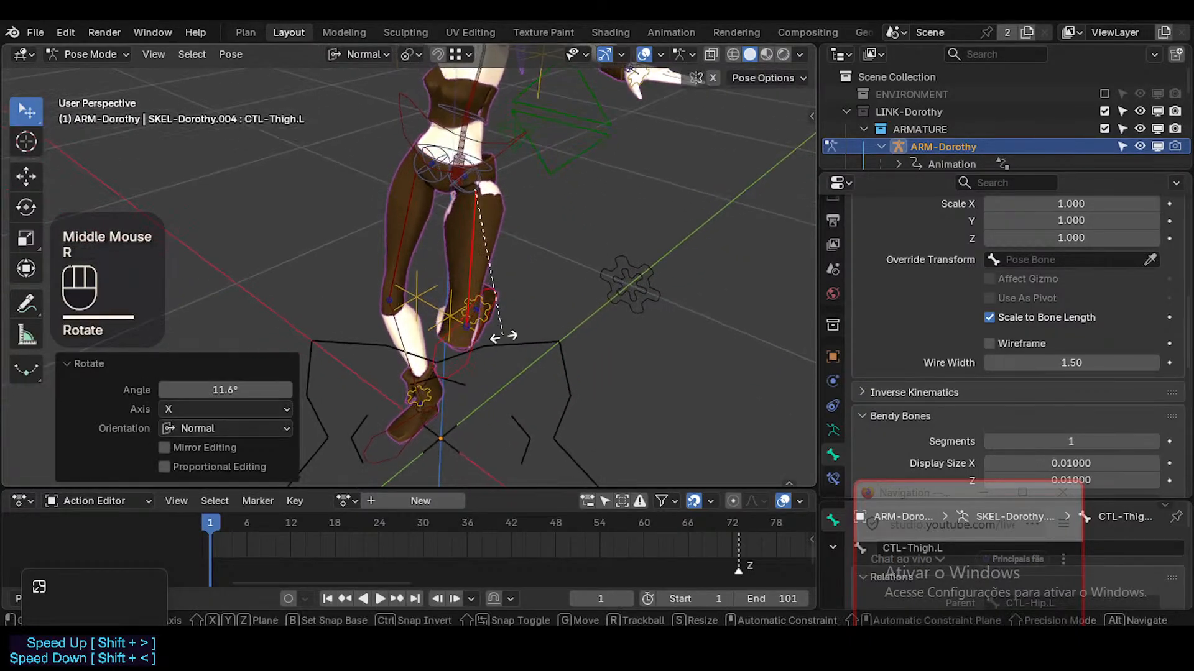
{"action": "key", "text": "r"}
{"action": "key", "text": "x"}
{"action": "key", "text": "z"}
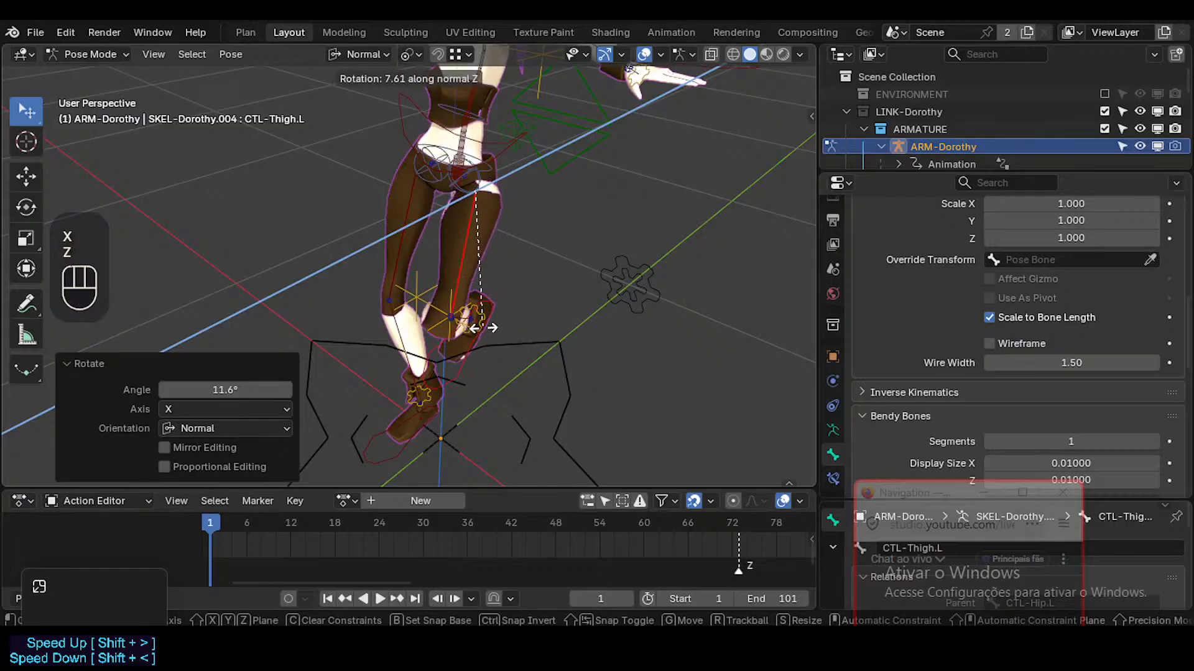
{"action": "key", "text": "z"}
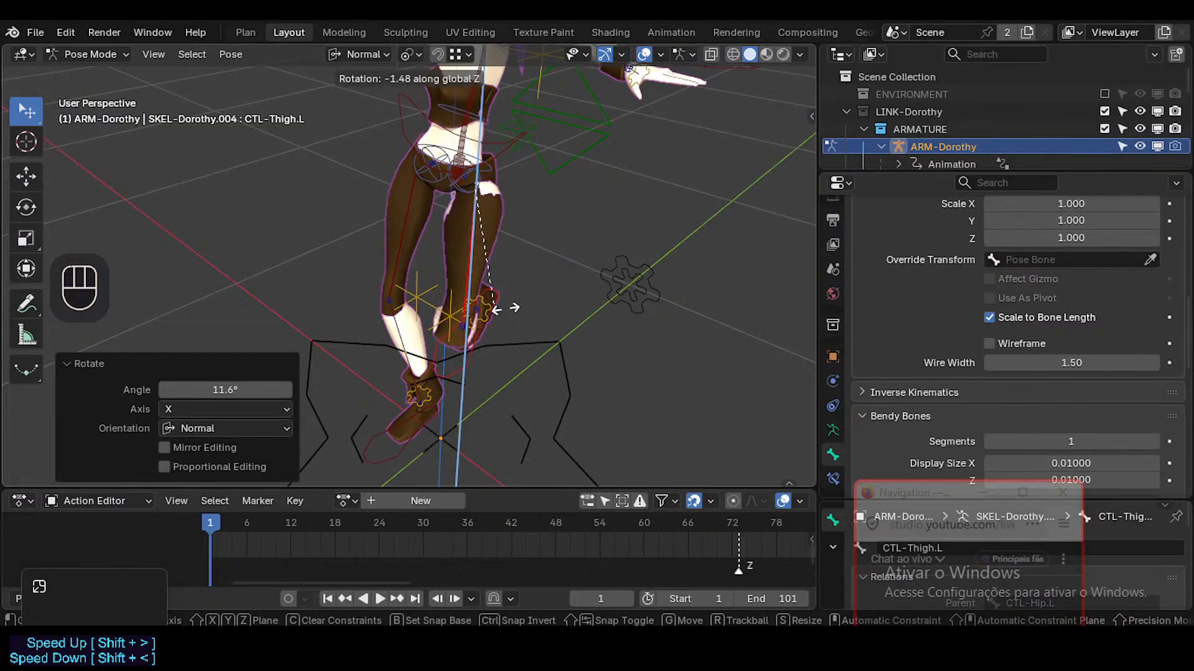
{"action": "key", "text": "y"}
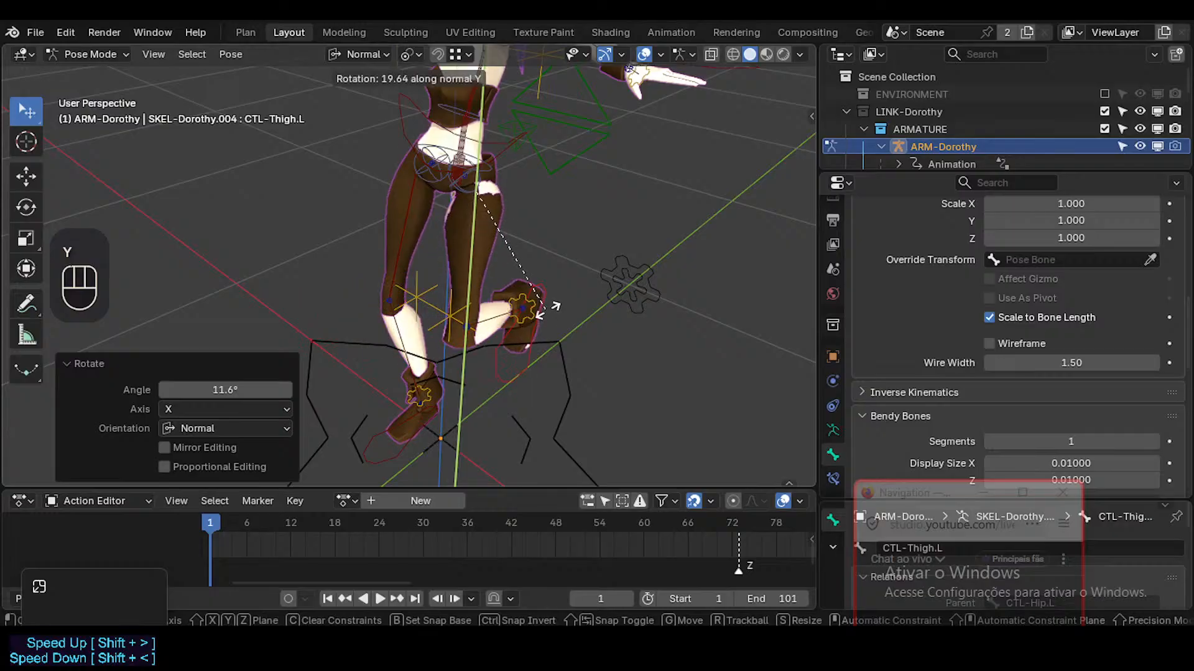
{"action": "left_click", "coordinate": [434, 346]}
Select CTL-PelvisSway and move it by about -0.010 m in X, -0.011 m in Y and -0.002 m in Z
{"action": "middle_click_drag", "start_coordinate": [434, 345], "coordinate": [568, 228]}
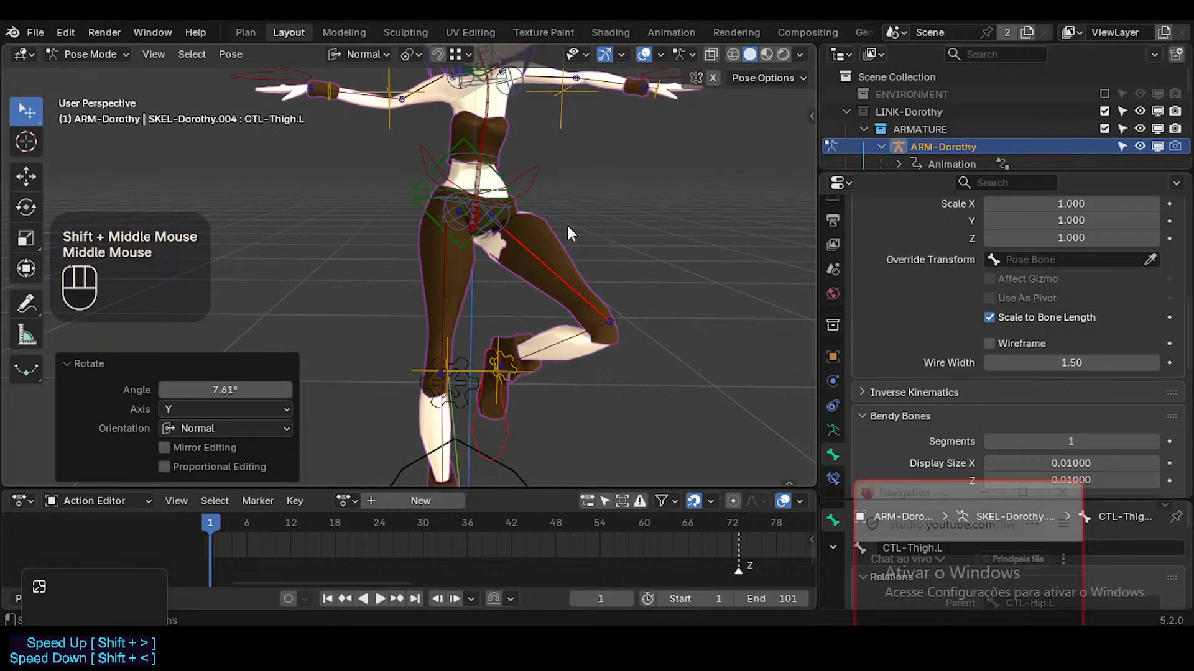
{"action": "middle_click_drag", "start_coordinate": [567, 227], "coordinate": [484, 214], "text": "shift"}
{"action": "scroll", "coordinate": [532, 281], "scroll_direction": "down", "scroll_amount": 2}
{"action": "middle_click_drag", "start_coordinate": [532, 281], "coordinate": [450, 188], "text": "shift"}
{"action": "left_click", "coordinate": [461, 189]}
{"action": "left_click", "coordinate": [469, 189], "text": "shift"}
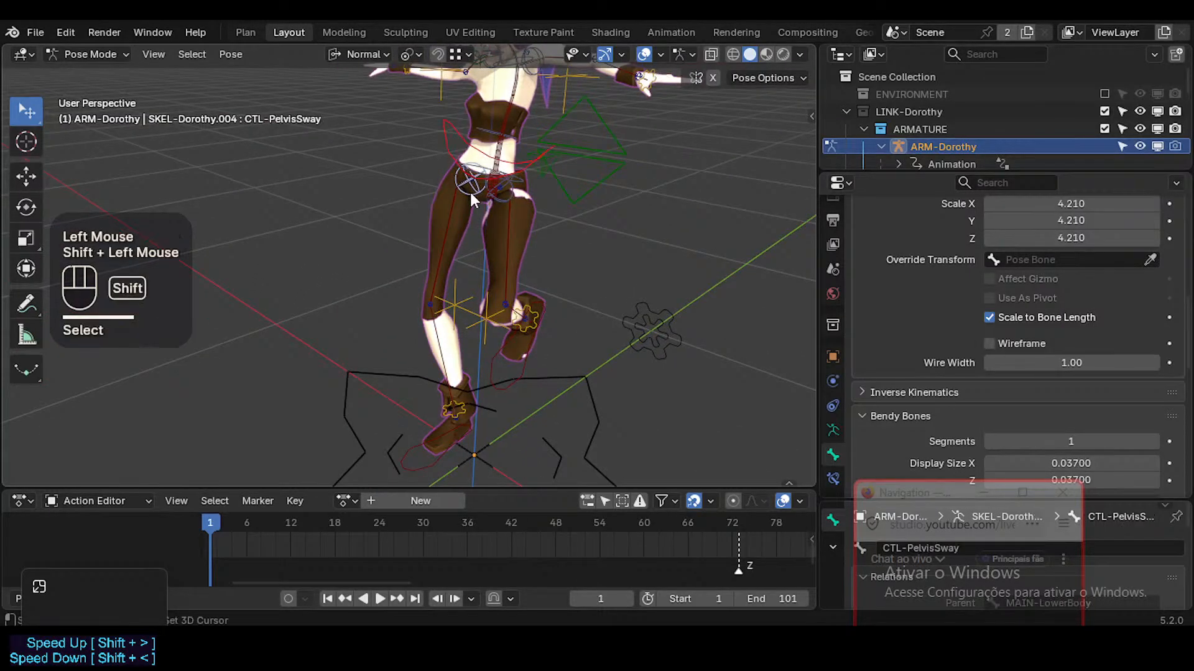
{"action": "key", "text": "g"}
{"action": "left_click", "coordinate": [479, 200]}
{"action": "key", "text": "g"}
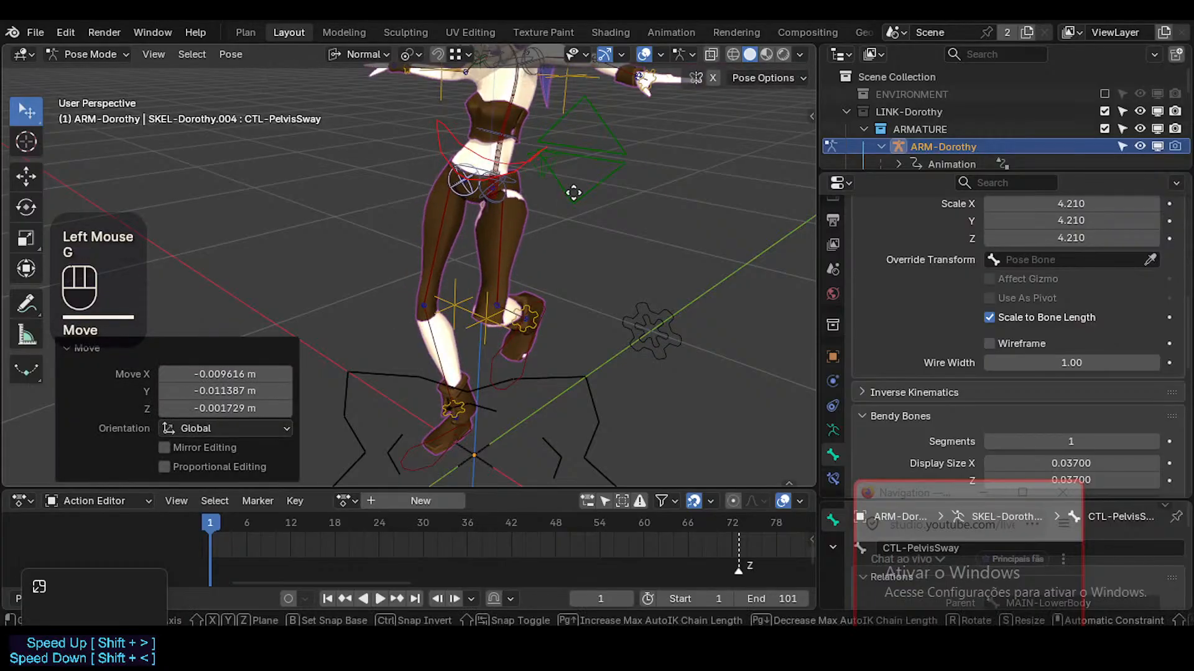
{"action": "key", "text": "r"}
{"action": "left_click", "coordinate": [578, 199]}
{"action": "left_click", "coordinate": [595, 199]}
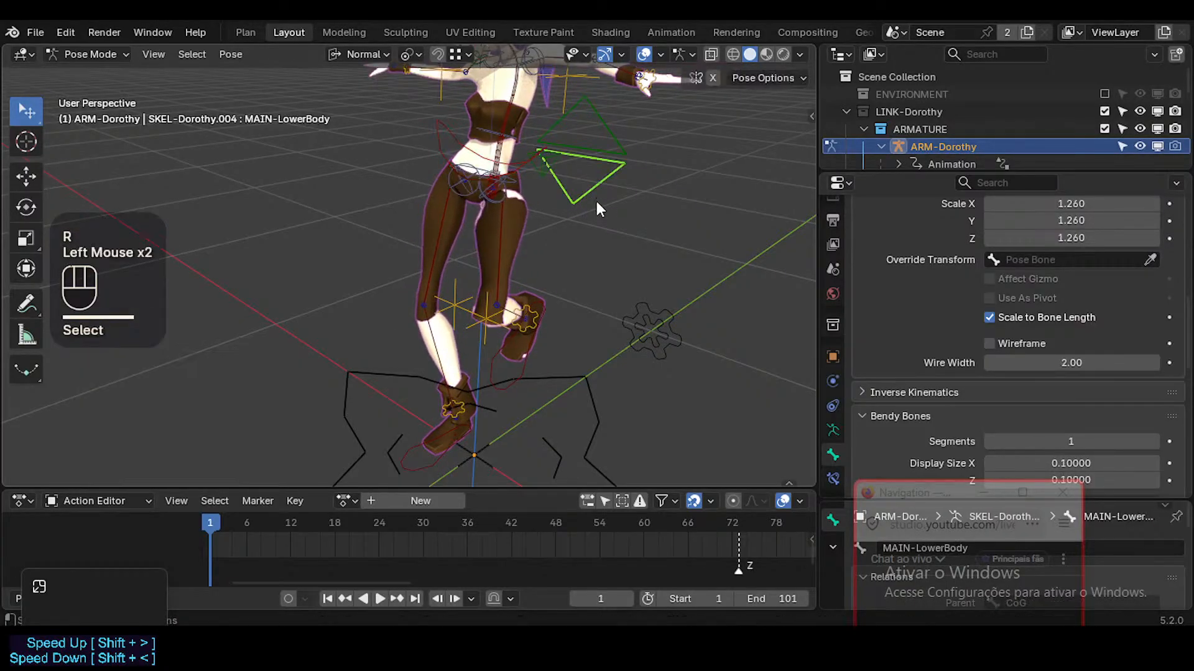
{"action": "key", "text": "g"}
{"action": "key", "text": "Escape"}
Select both hip controls, CTL-Hip.R and CTL-Hip.L, and move them downward together
{"action": "left_click", "coordinate": [465, 192], "text": "shift"}
{"action": "key", "text": "g"}
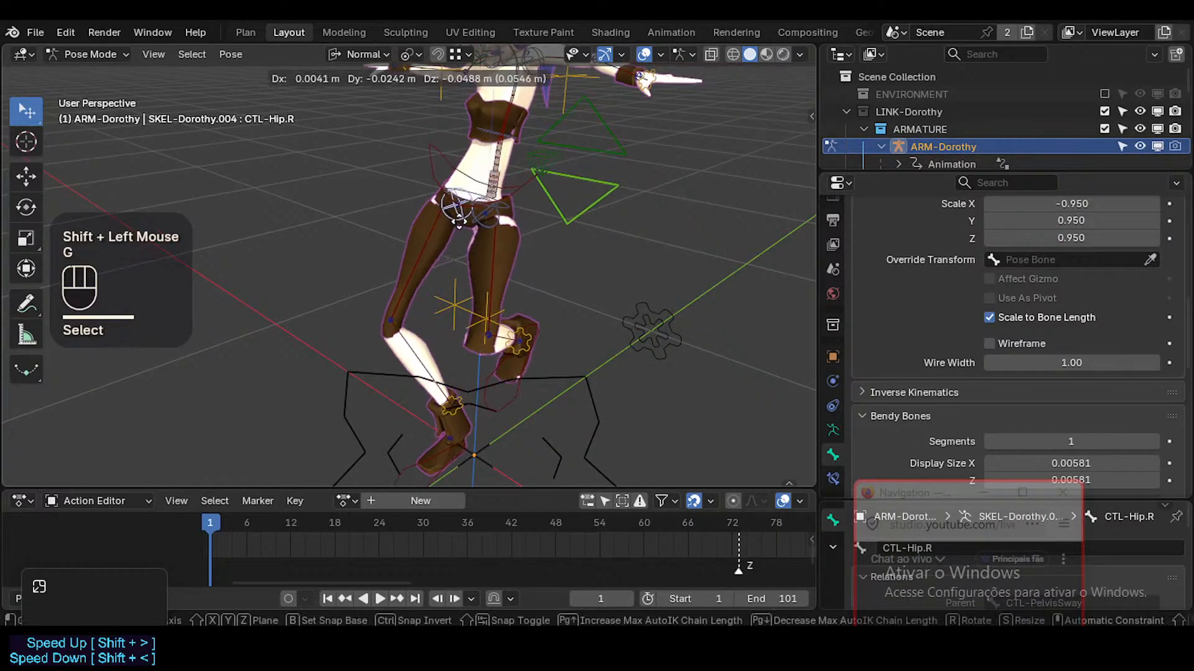
{"action": "key", "text": "Escape"}
{"action": "key", "text": "g"}
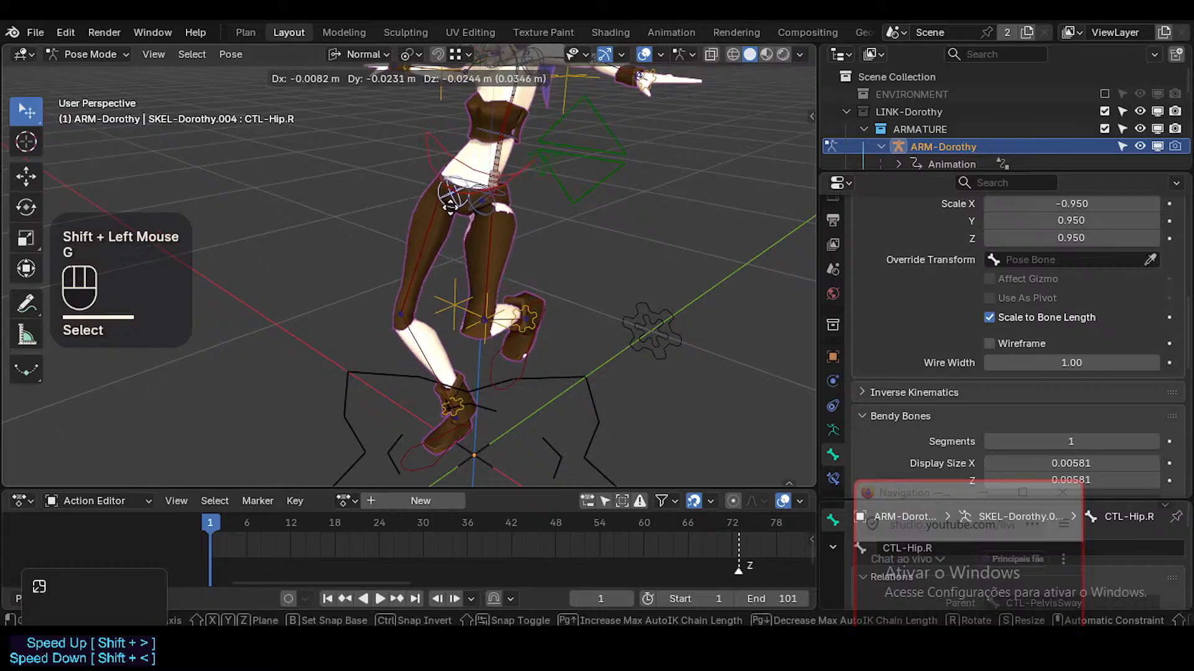
{"action": "key", "text": "Escape"}
{"action": "left_click", "coordinate": [487, 207], "text": "shift"}
{"action": "key", "text": "g"}
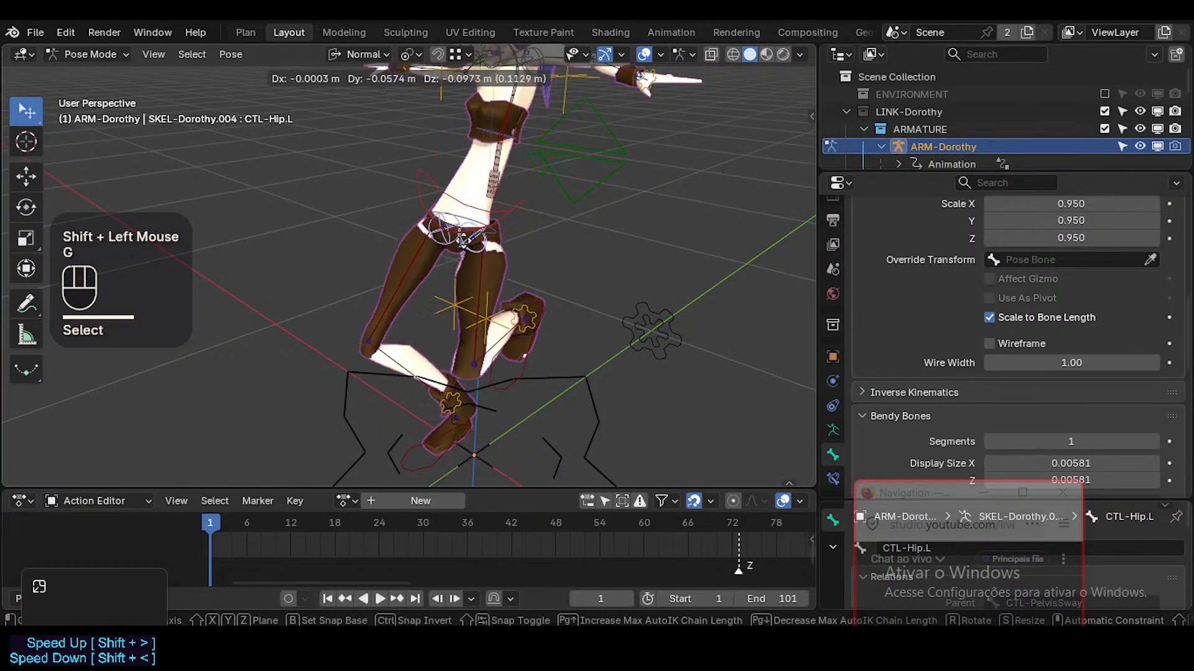
{"action": "left_click", "coordinate": [485, 259]}
{"action": "key", "text": "g"}
{"action": "left_click", "coordinate": [485, 259]}
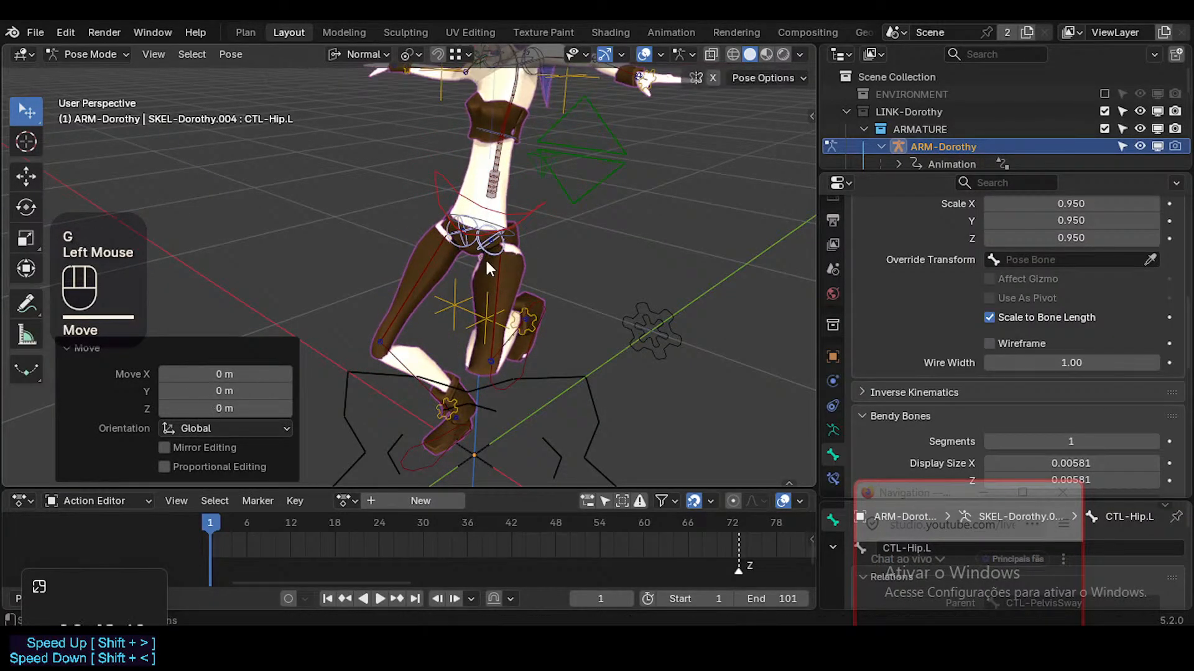
Raise both hip controls by about 0.055 m in Z with 0.027 m in Y, and trackball-rotate them slightly
{"action": "key", "text": "g"}
{"action": "left_click", "coordinate": [500, 215]}
{"action": "key", "text": "g"}
{"action": "key", "text": "Escape"}
{"action": "key", "text": "r"}
{"action": "key", "text": "r"}
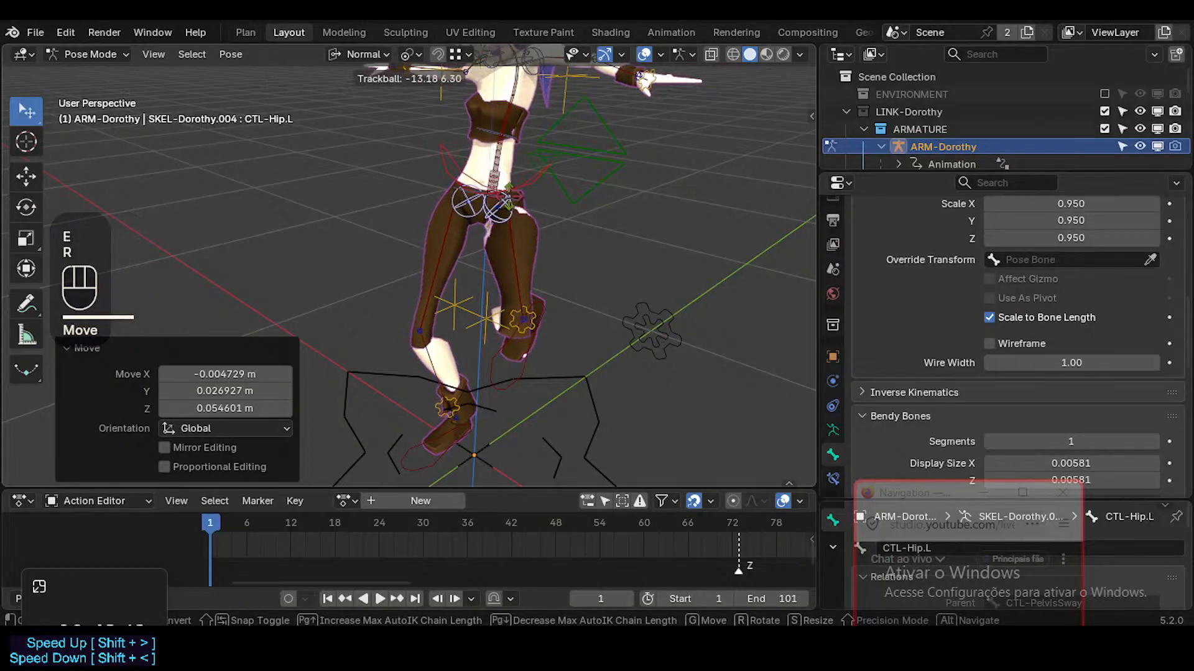
{"action": "left_click", "coordinate": [499, 211]}
{"action": "left_click", "coordinate": [500, 208]}
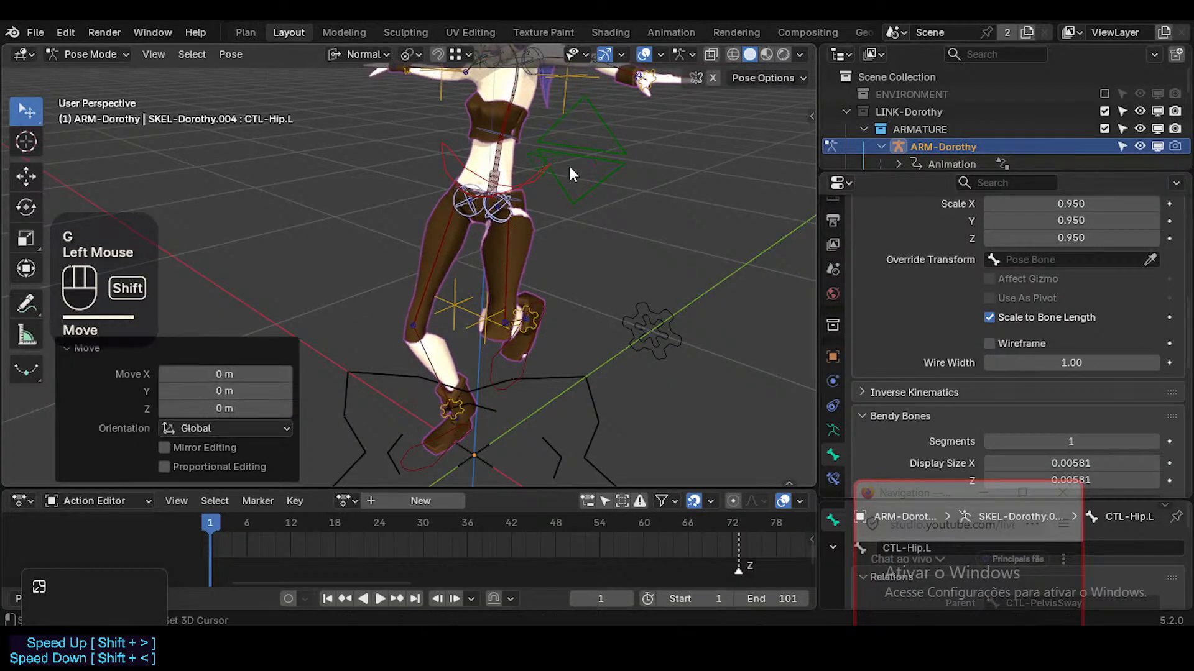
Select MAIN-UpperBody and move it by about -0.008 m in X, -0.025 m in Y and -0.027 m in Z
{"action": "left_click", "coordinate": [600, 131], "text": "shift"}
{"action": "scroll", "coordinate": [600, 131], "scroll_direction": "down", "scroll_amount": 2}
{"action": "middle_click_drag", "start_coordinate": [600, 131], "coordinate": [557, 184], "text": "shift"}
{"action": "key", "text": "g"}
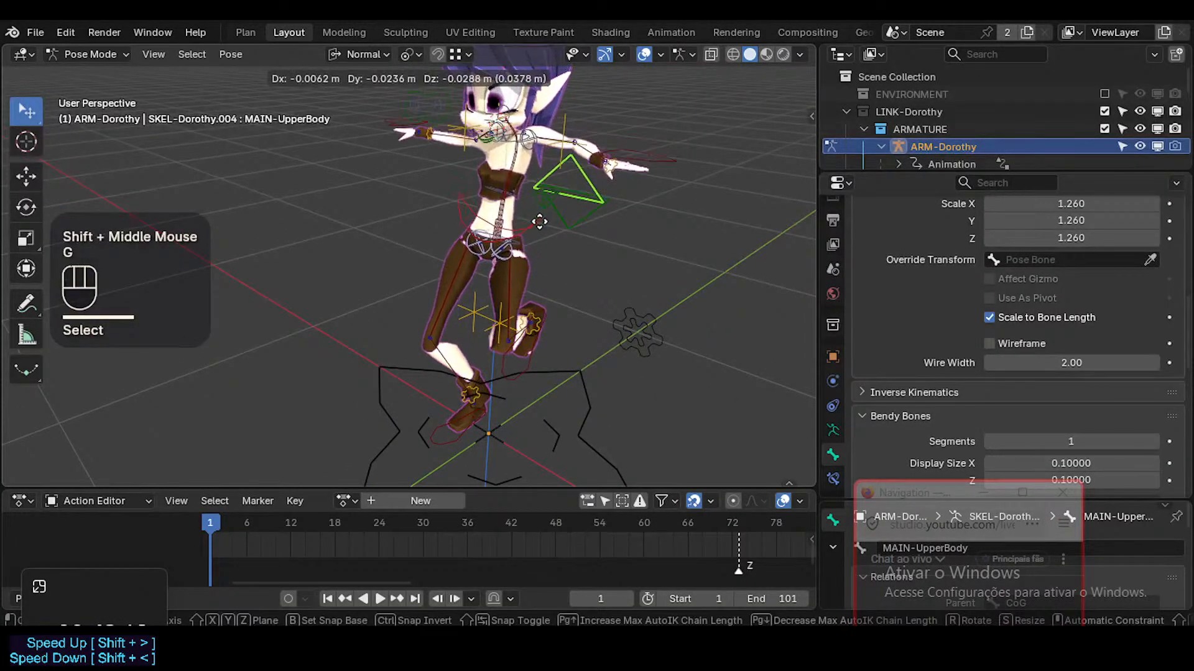
{"action": "left_click", "coordinate": [540, 214]}
{"action": "key", "text": "r"}
{"action": "key", "text": "r"}
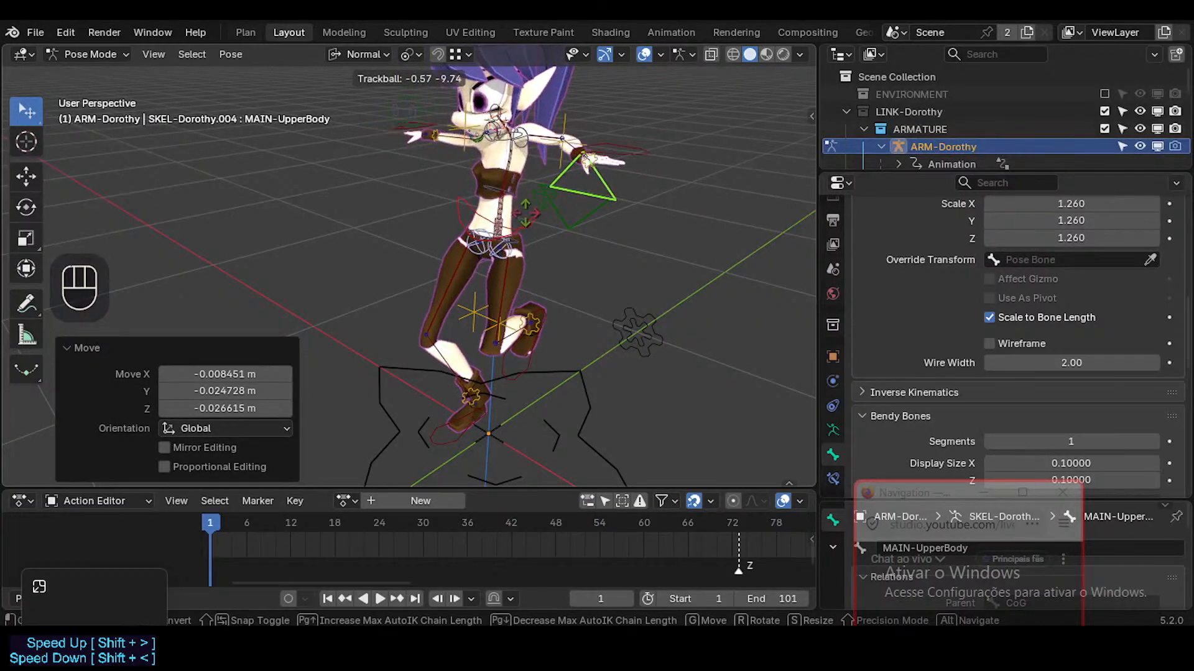
{"action": "key", "text": "Escape"}
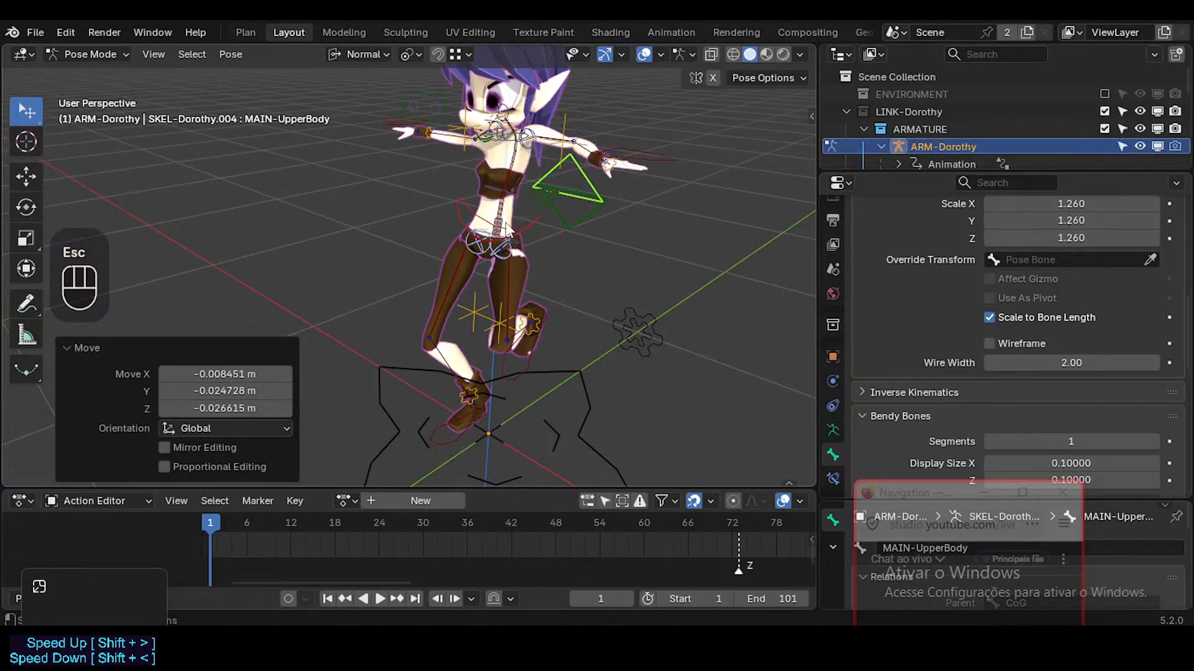
Move CTL-PelvisSway by about 0.011 m in X, -0.007 m in Y and -0.033 m in Z, and trackball-rotate it about 9.74° and -8.59°
{"action": "left_click", "coordinate": [499, 229]}
{"action": "left_click", "coordinate": [449, 210], "text": "shift"}
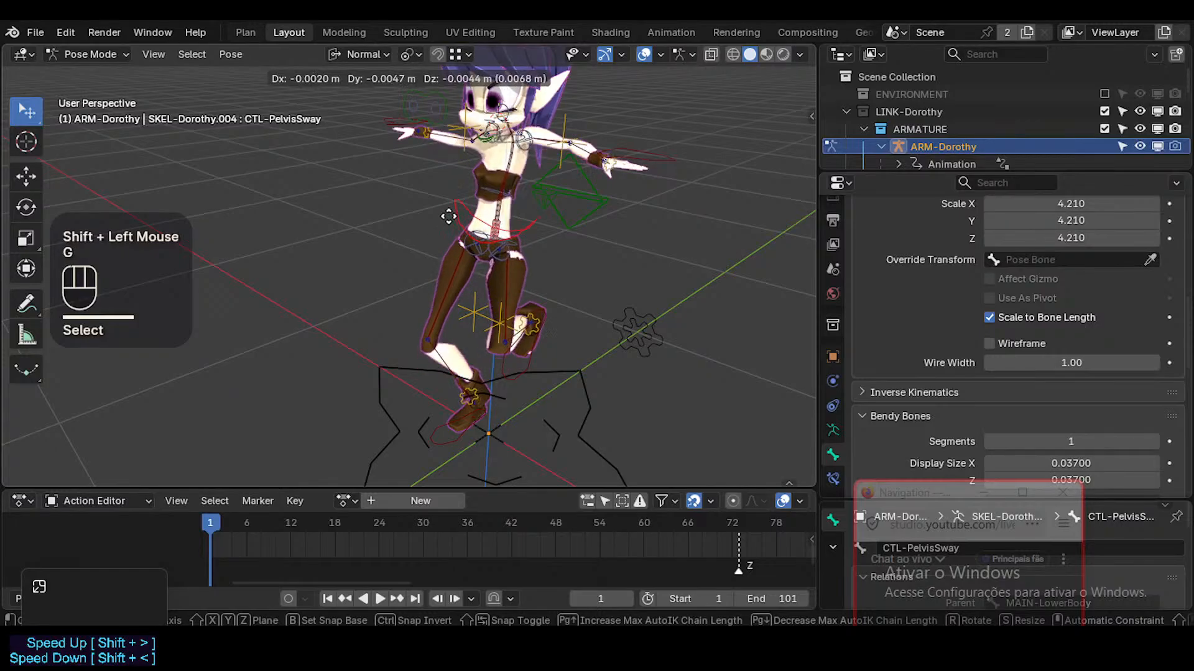
{"action": "key", "text": "g"}
{"action": "left_click", "coordinate": [450, 213]}
{"action": "key", "text": "r"}
{"action": "key", "text": "r"}
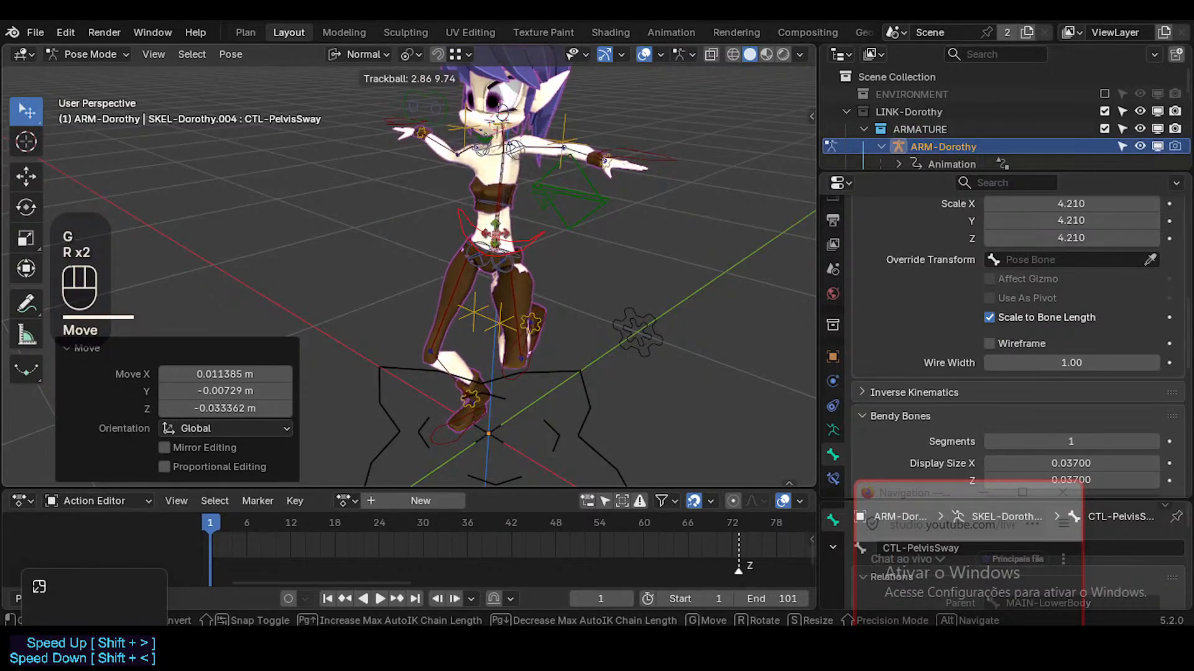
{"action": "left_click", "coordinate": [467, 248]}
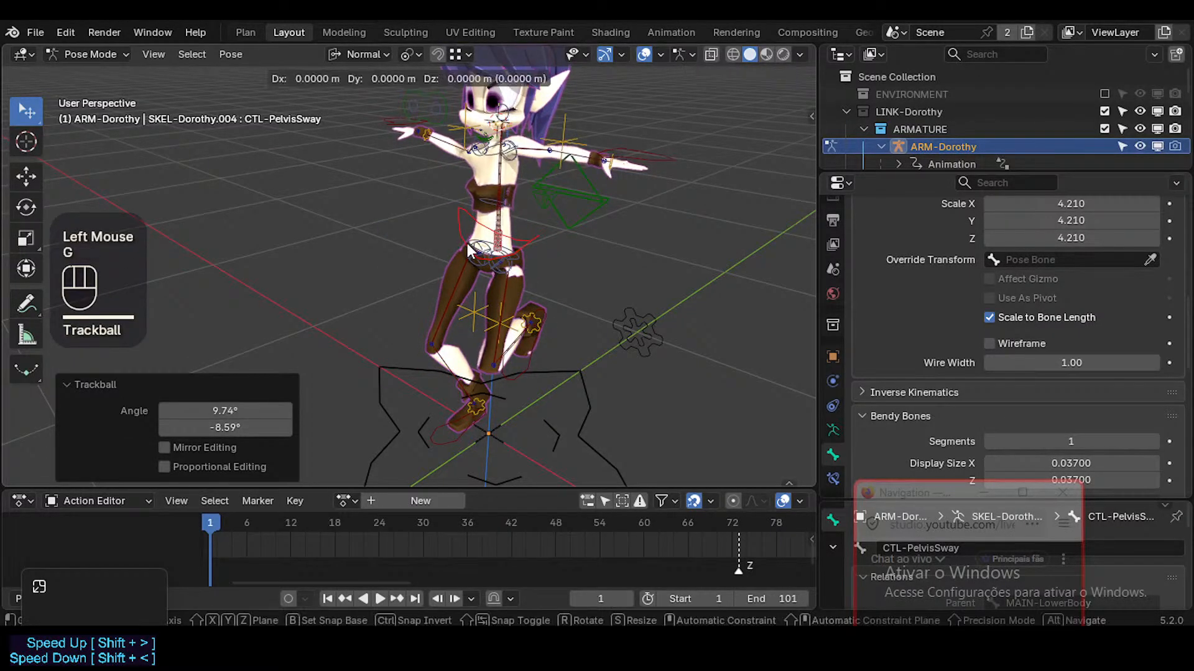
Trackball-rotate CTL-PelvisSway again to twist and tilt the pelvis further, keeping its location
{"action": "key", "text": "g"}
{"action": "key", "text": "r"}
{"action": "key", "text": "r"}
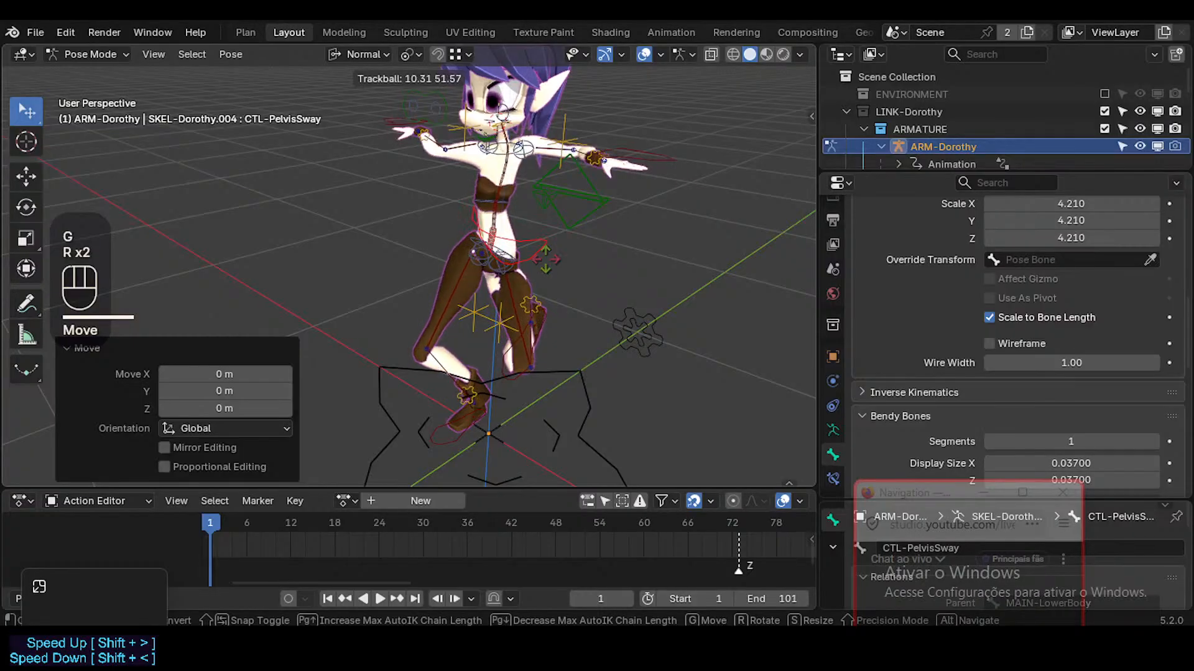
{"action": "left_click", "coordinate": [534, 258]}
{"action": "key", "text": "g"}
{"action": "left_click", "coordinate": [535, 259]}
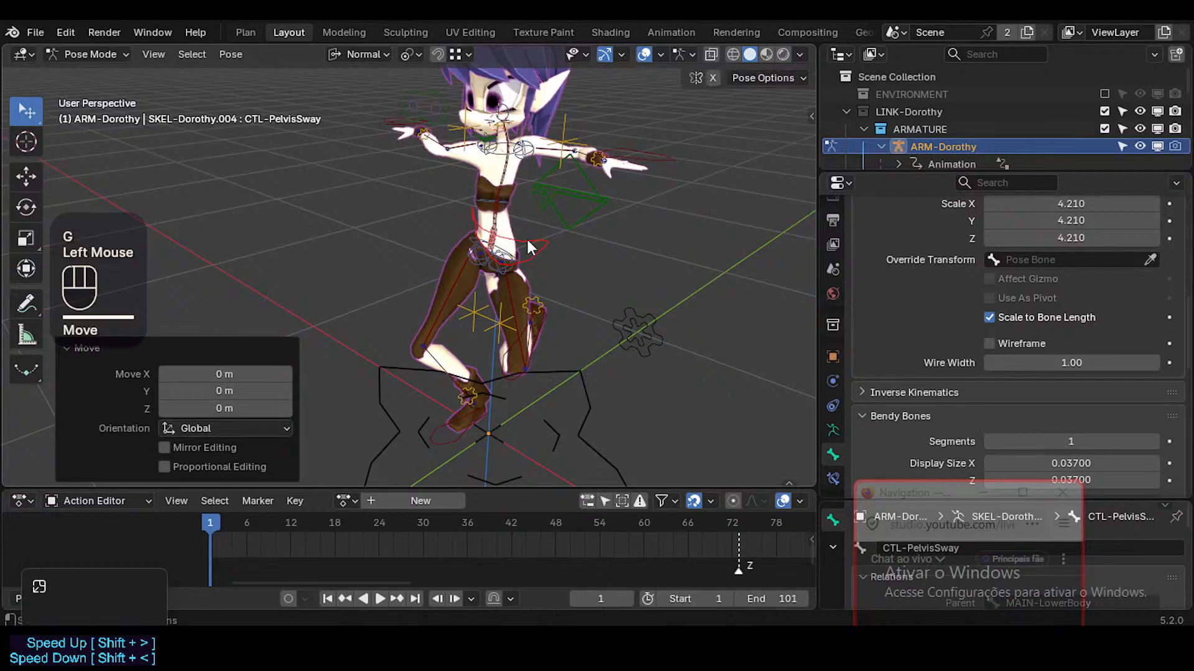
Try to trackball-rotate the CTL-Torso bone
{"action": "middle_click_drag", "start_coordinate": [525, 237], "coordinate": [535, 193]}
{"action": "left_click", "coordinate": [511, 180]}
{"action": "scroll", "coordinate": [513, 176], "scroll_direction": "up", "scroll_amount": 1}
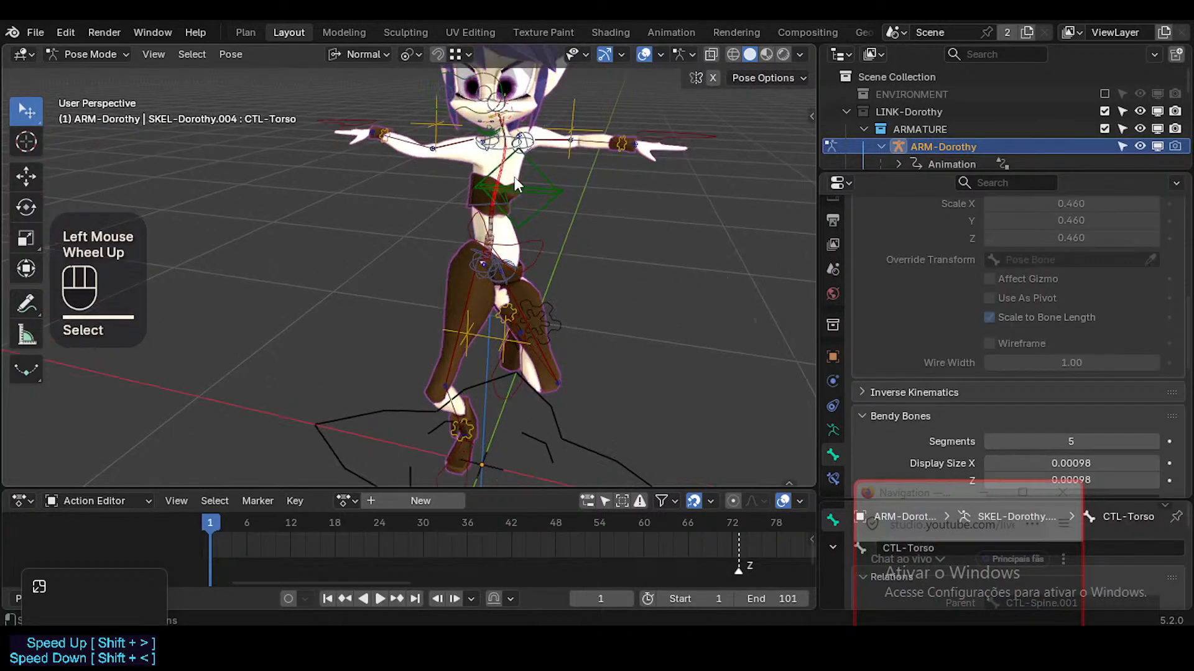
{"action": "key", "text": "r"}
{"action": "key", "text": "r"}
{"action": "left_click", "coordinate": [349, 140]}
Move CTL-Hand.R by about 0.081 m in X, -0.075 m in Y and -0.188 m in Z, and trackball-rotate it
{"action": "left_click", "coordinate": [349, 140]}
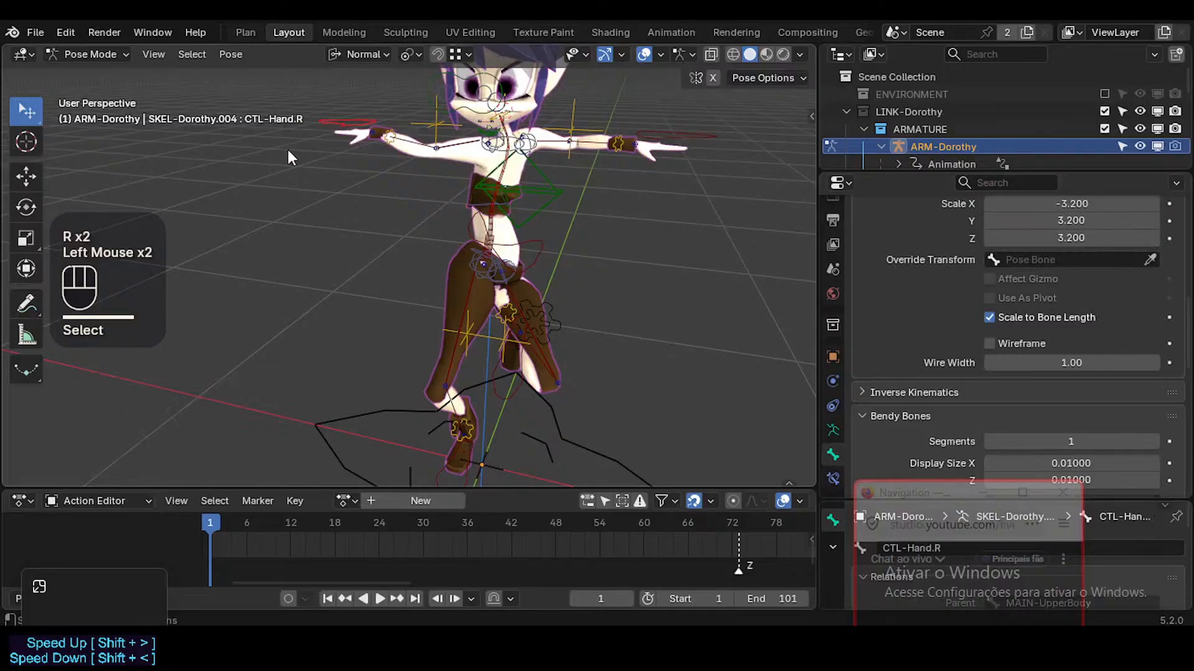
{"action": "middle_click_drag", "start_coordinate": [286, 147], "coordinate": [357, 172]}
{"action": "key", "text": "g"}
{"action": "left_click", "coordinate": [398, 264]}
{"action": "key", "text": "r"}
{"action": "key", "text": "r"}
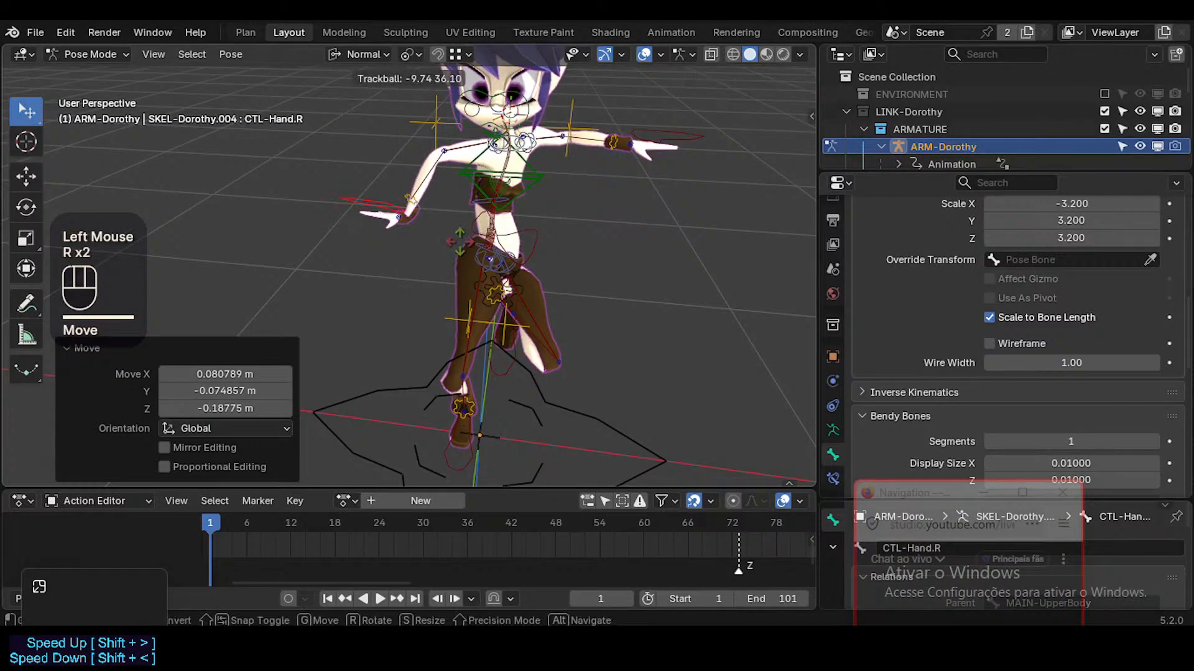
{"action": "left_click", "coordinate": [448, 240]}
Trackball-rotate MAIN-UpperBody about -0.573° and 6.88°, and shift it slightly sideways
{"action": "left_click", "coordinate": [524, 165]}
{"action": "middle_click_drag", "start_coordinate": [597, 201], "coordinate": [518, 164]}
{"action": "key", "text": "r"}
{"action": "key", "text": "r"}
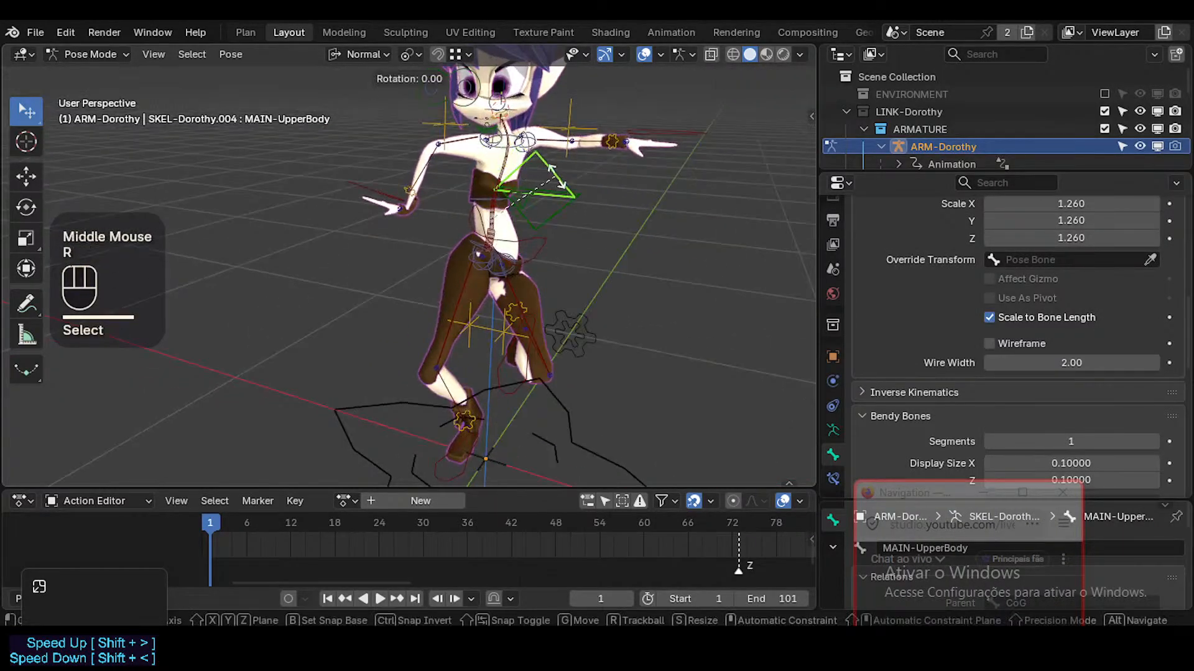
{"action": "left_click", "coordinate": [550, 197]}
{"action": "key", "text": "g"}
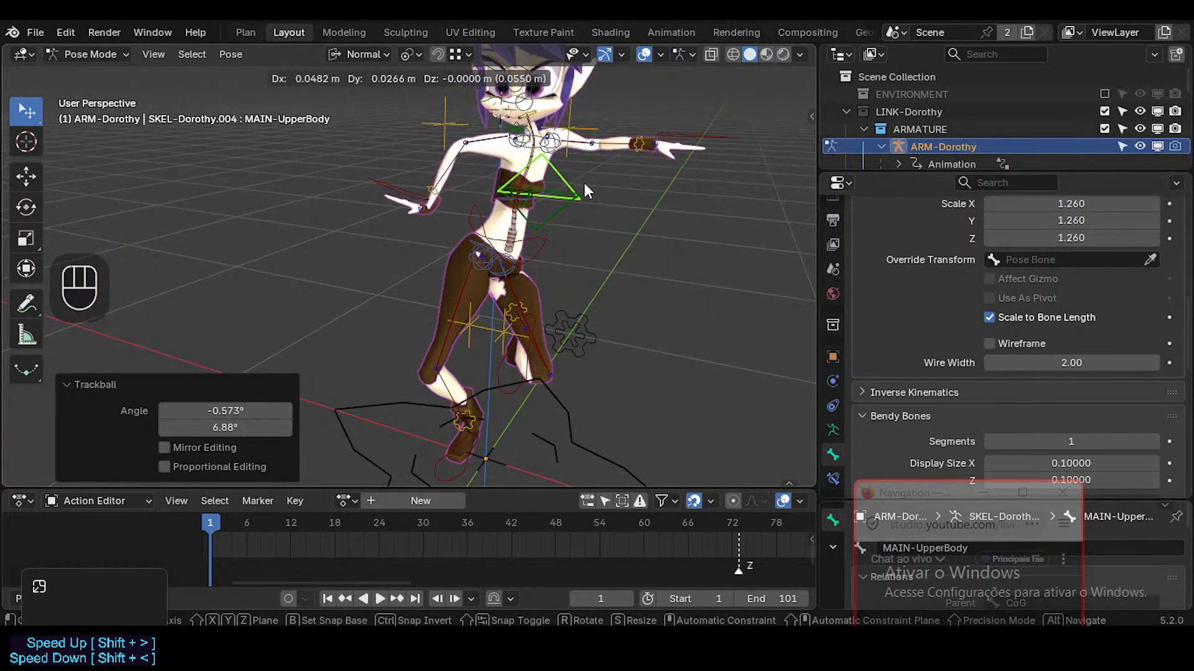
{"action": "key", "text": "Escape"}
{"action": "middle_click_drag", "start_coordinate": [524, 230], "coordinate": [511, 221]}
{"action": "key", "text": "g"}
{"action": "left_click", "coordinate": [522, 230]}
Move MAIN-UpperBody by about -0.029 m in X, -0.020 m in Y and -0.004 m in Z, and trackball-rotate it
{"action": "left_click", "coordinate": [514, 257]}
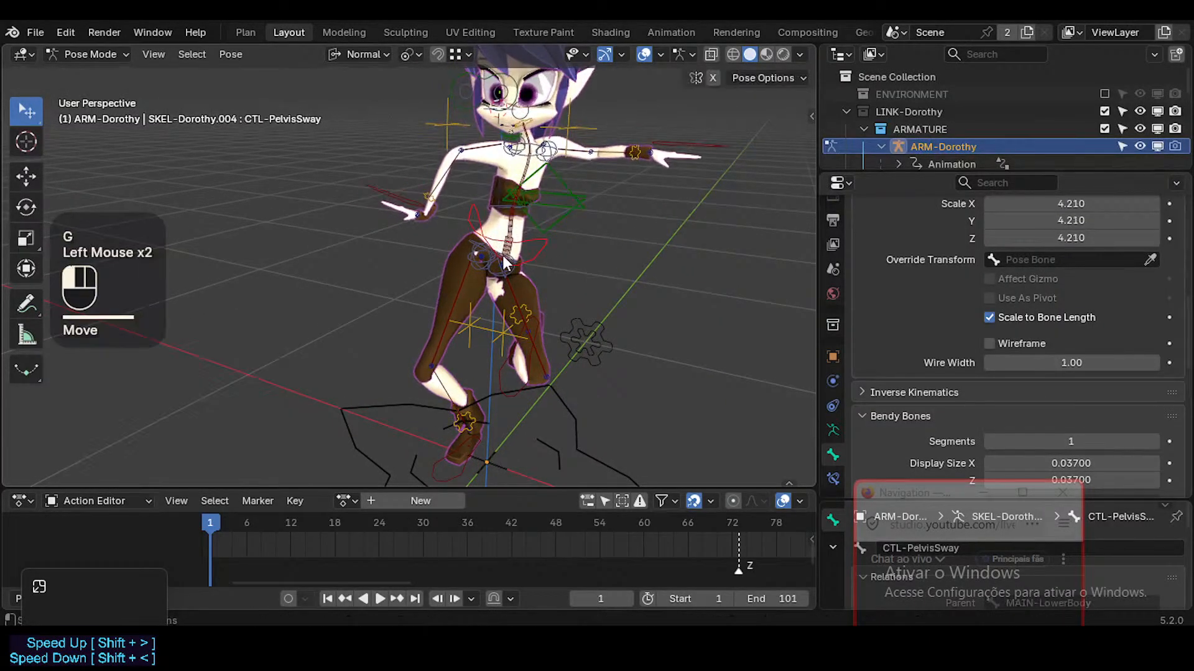
{"action": "left_click", "coordinate": [514, 258]}
{"action": "left_click", "coordinate": [562, 176]}
{"action": "left_click", "coordinate": [562, 175]}
{"action": "key", "text": "g"}
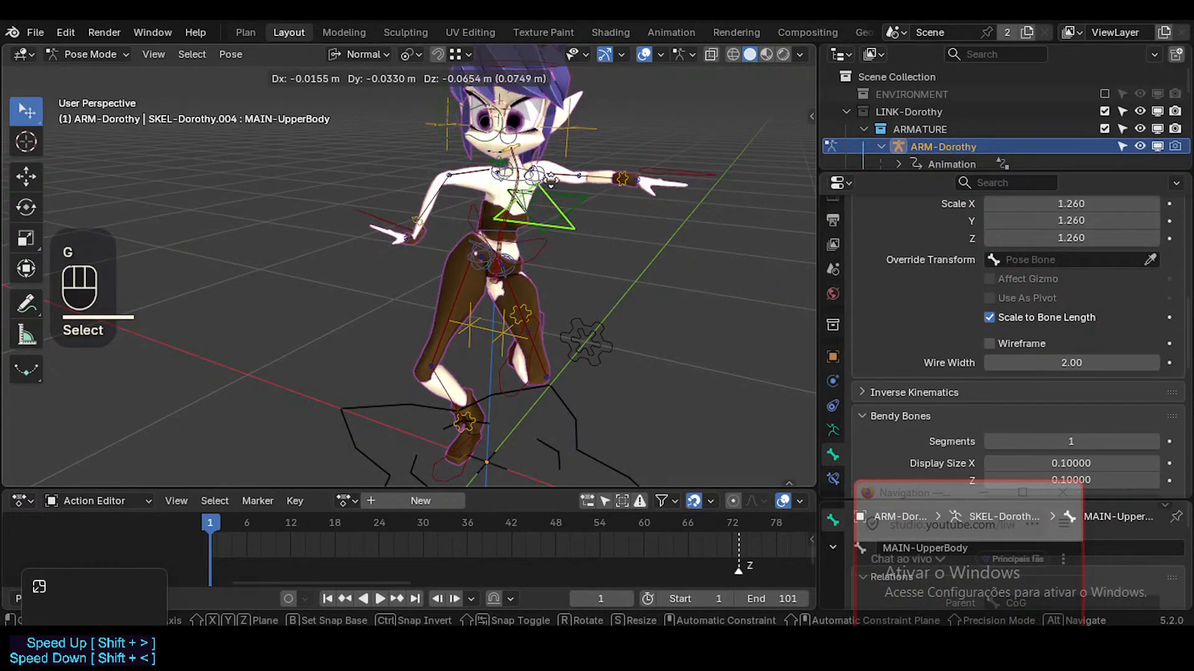
{"action": "left_click", "coordinate": [569, 214]}
{"action": "key", "text": "r"}
{"action": "key", "text": "r"}
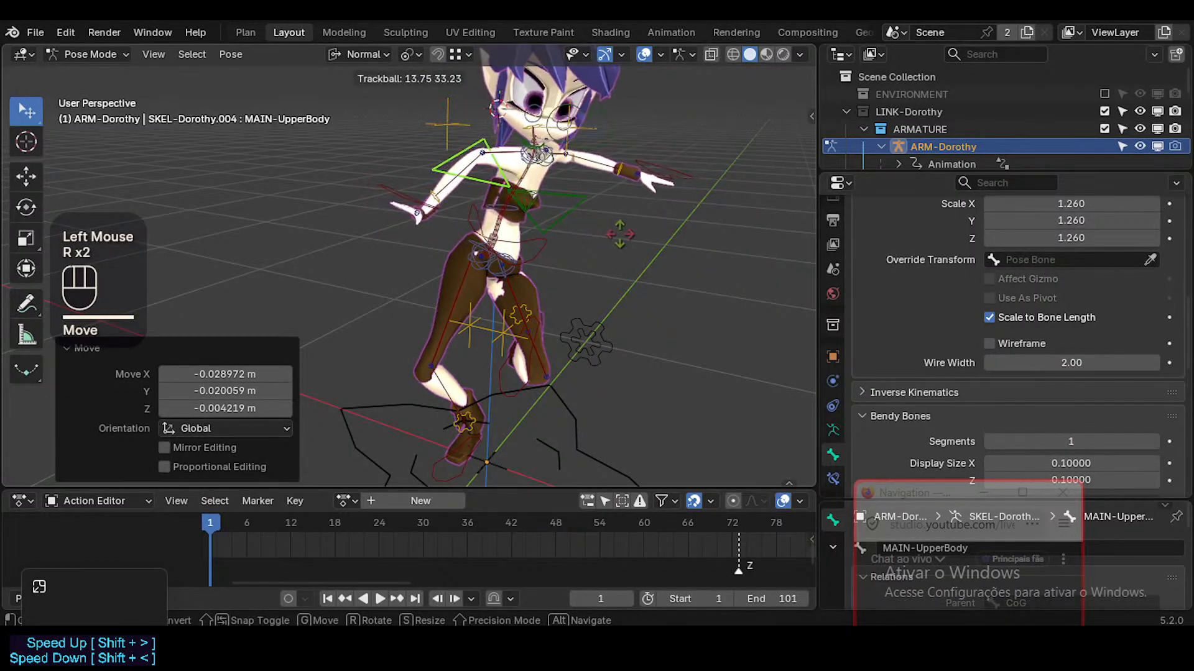
{"action": "left_click", "coordinate": [505, 247]}
Select all bones of the armature and clear their pose transforms
{"action": "left_click", "coordinate": [503, 252]}
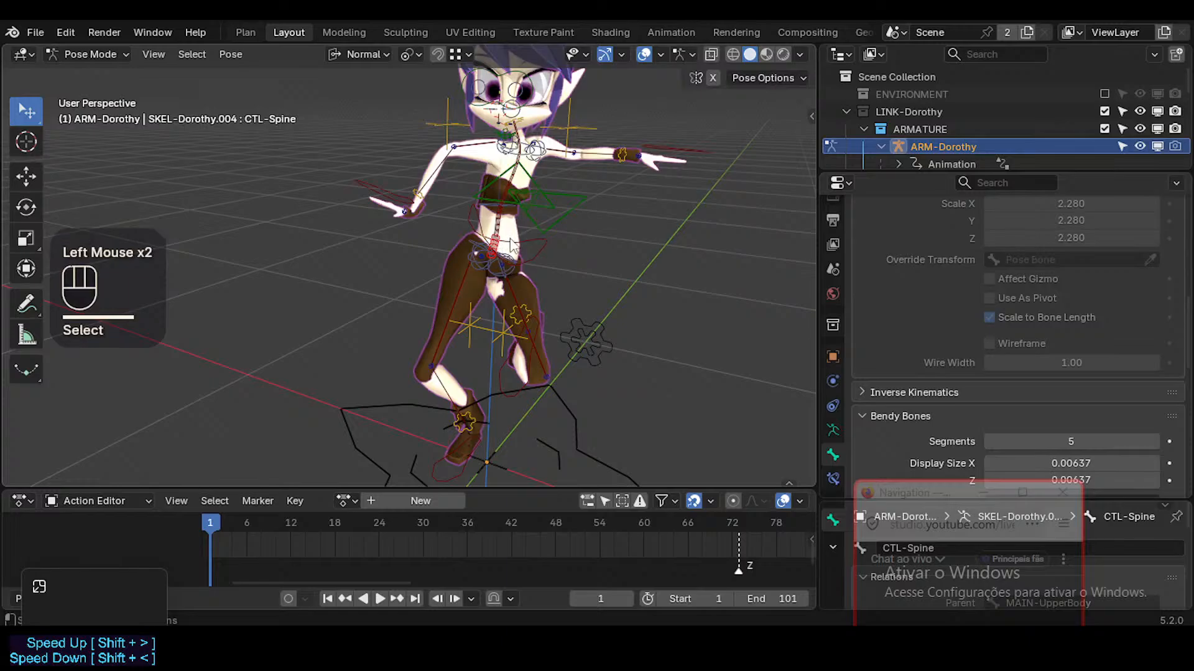
{"action": "key", "text": "a"}
{"action": "key", "text": "alt+q"}
{"action": "key", "text": "alt+q"}
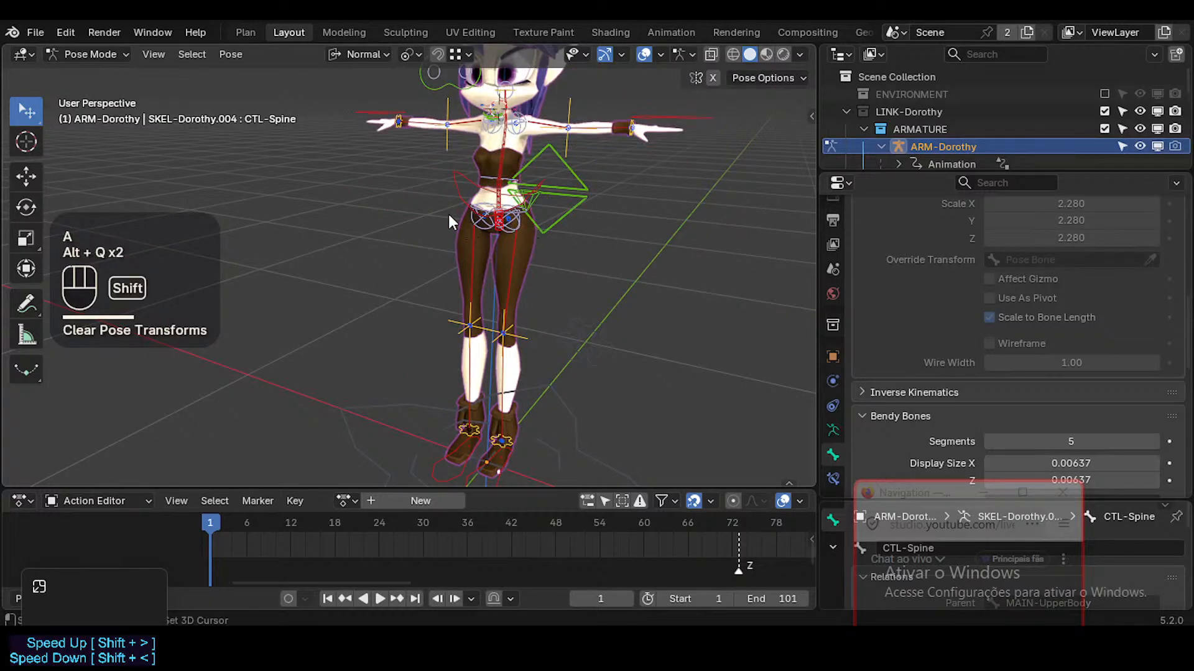
Rotate MAIN-UpperBody by about -12.7° around the view's Z axis, and clear the pose transforms of all bones
{"action": "middle_click_drag", "start_coordinate": [449, 215], "coordinate": [554, 265], "text": "shift"}
{"action": "left_click", "coordinate": [554, 265]}
{"action": "key", "text": "r"}
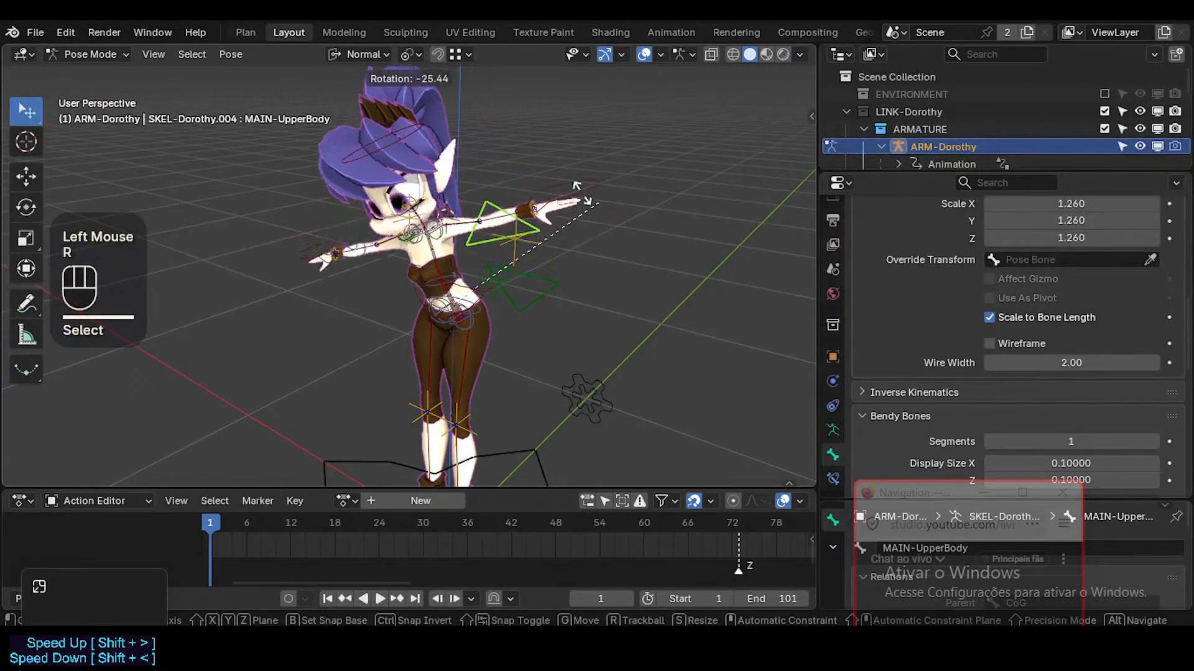
{"action": "left_click", "coordinate": [541, 301]}
{"action": "scroll", "coordinate": [541, 301], "scroll_direction": "up", "scroll_amount": 2}
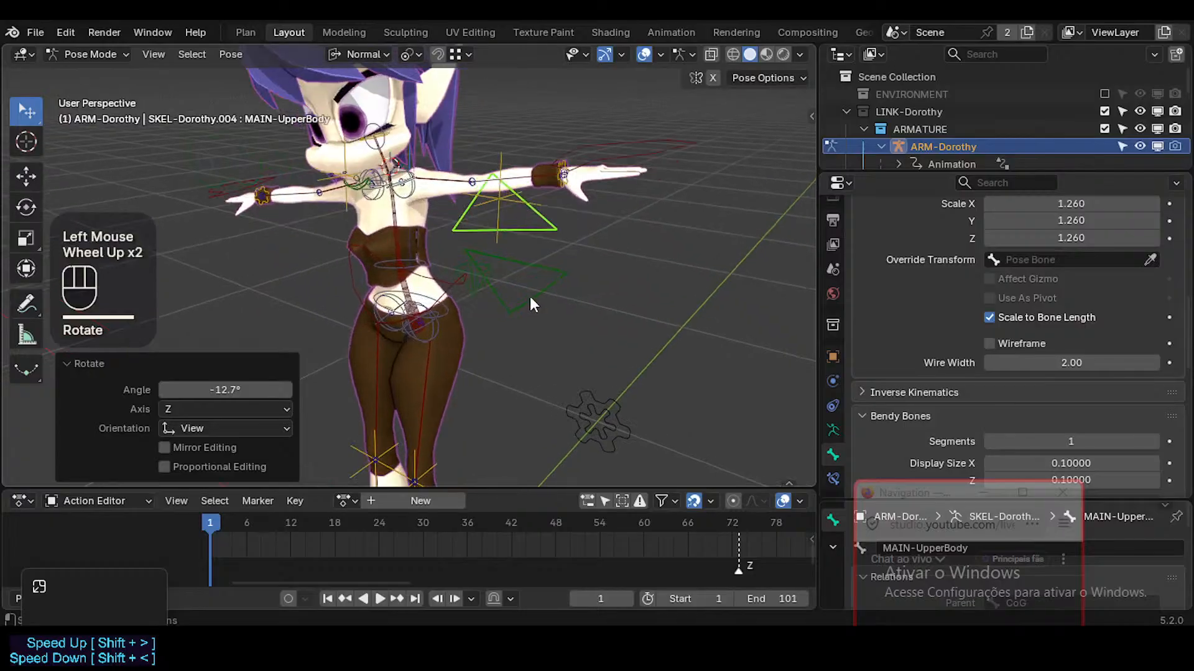
{"action": "middle_click_drag", "start_coordinate": [531, 298], "coordinate": [506, 254]}
{"action": "key", "text": "a"}
{"action": "key", "text": "alt+q"}
{"action": "key", "text": "alt+q"}
{"action": "left_click", "coordinate": [589, 251]}
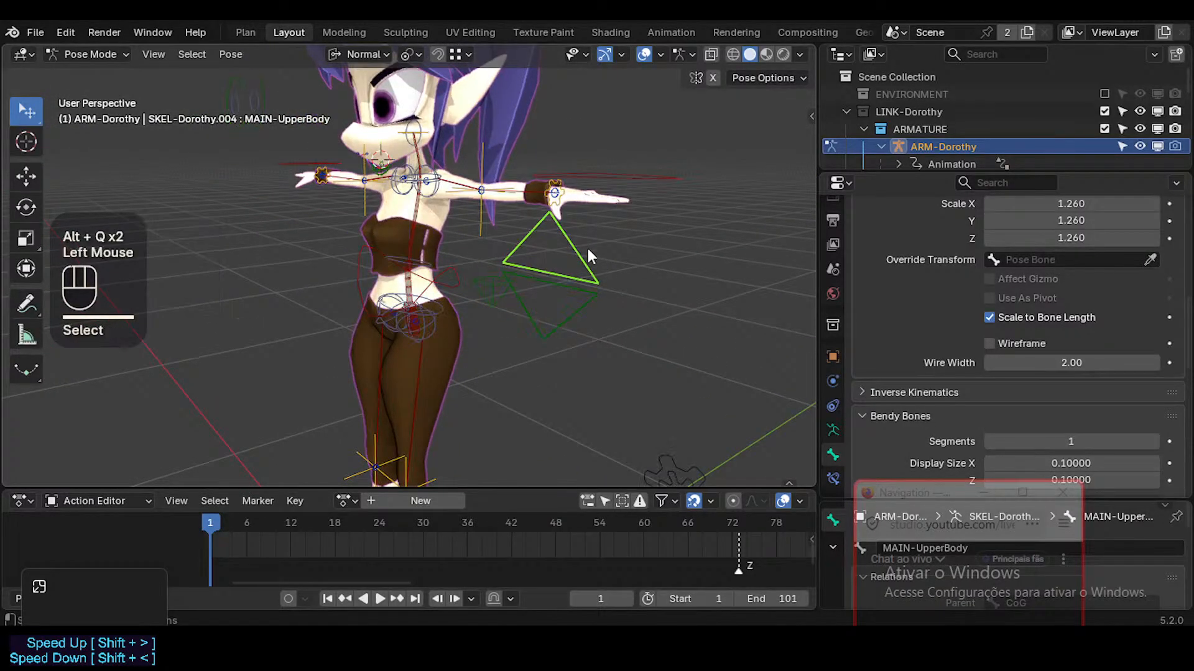
{"action": "key", "text": "r"}
{"action": "key", "text": "Escape"}
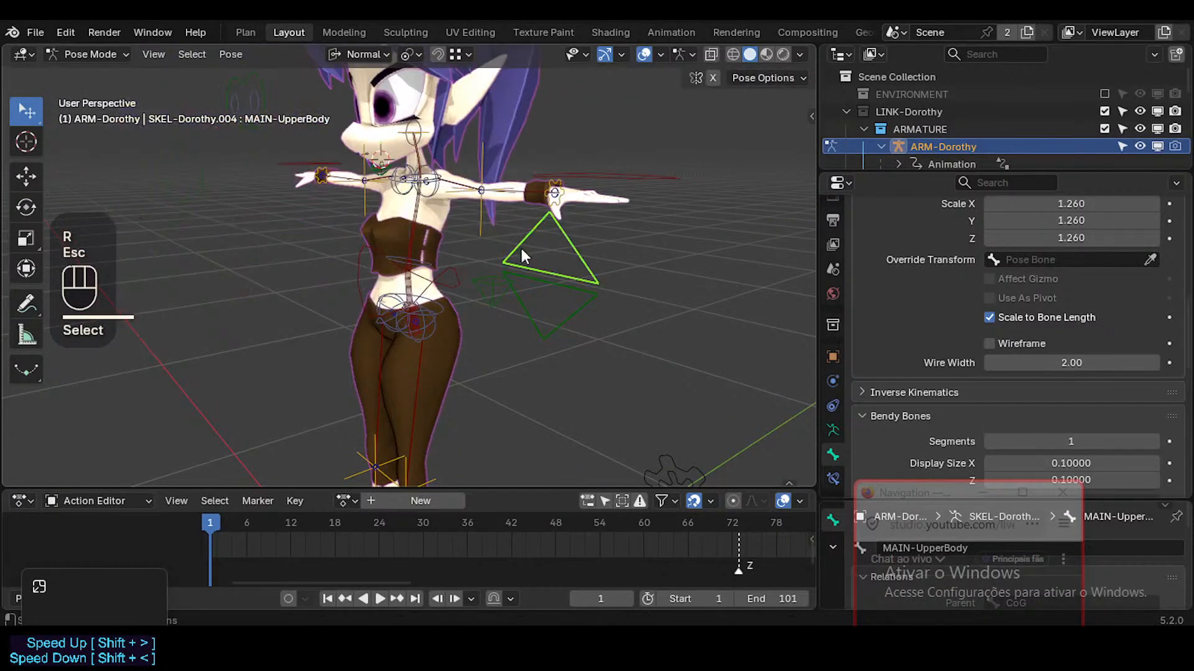
{"action": "key", "text": "Tab"}
{"action": "scroll", "coordinate": [479, 255], "scroll_direction": "up", "scroll_amount": 2}
{"action": "middle_click_drag", "start_coordinate": [479, 256], "coordinate": [580, 225]}
{"action": "key", "text": "Tab"}
{"action": "left_click", "coordinate": [580, 225]}
{"action": "key", "text": "g"}
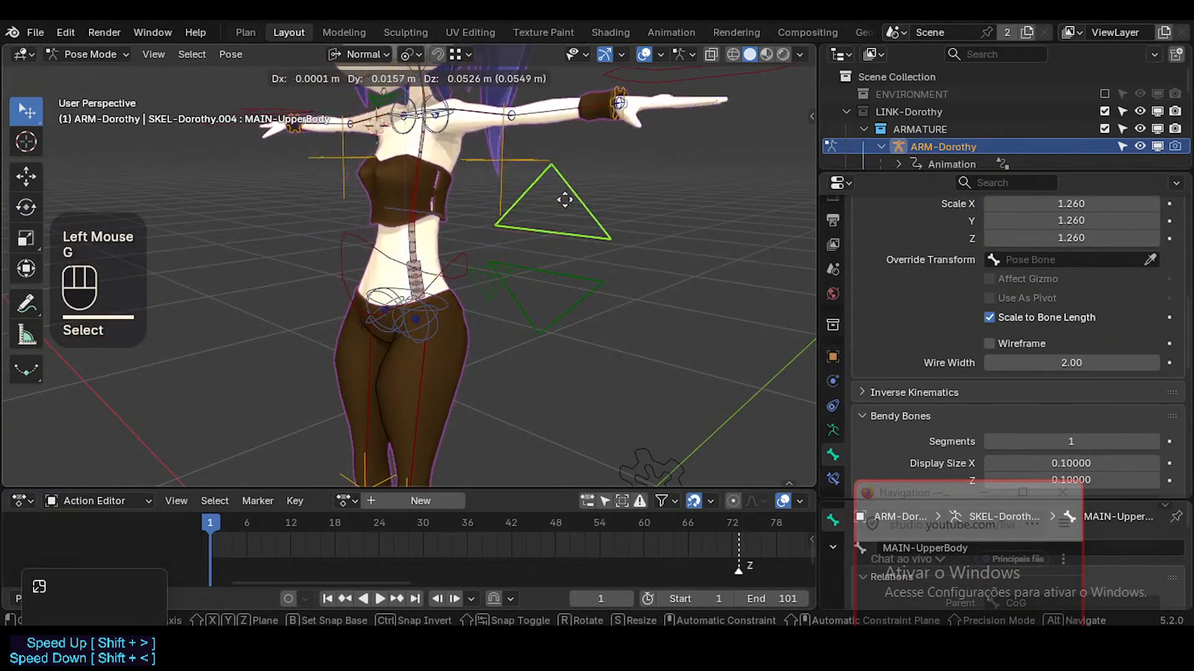
{"action": "key", "text": "Escape"}
In Edit Mode, select the joint at the pelvis end of CTL-Spine and snap the 3D cursor to it
{"action": "key", "text": "Tab"}
{"action": "scroll", "coordinate": [485, 293], "scroll_direction": "up", "scroll_amount": 2}
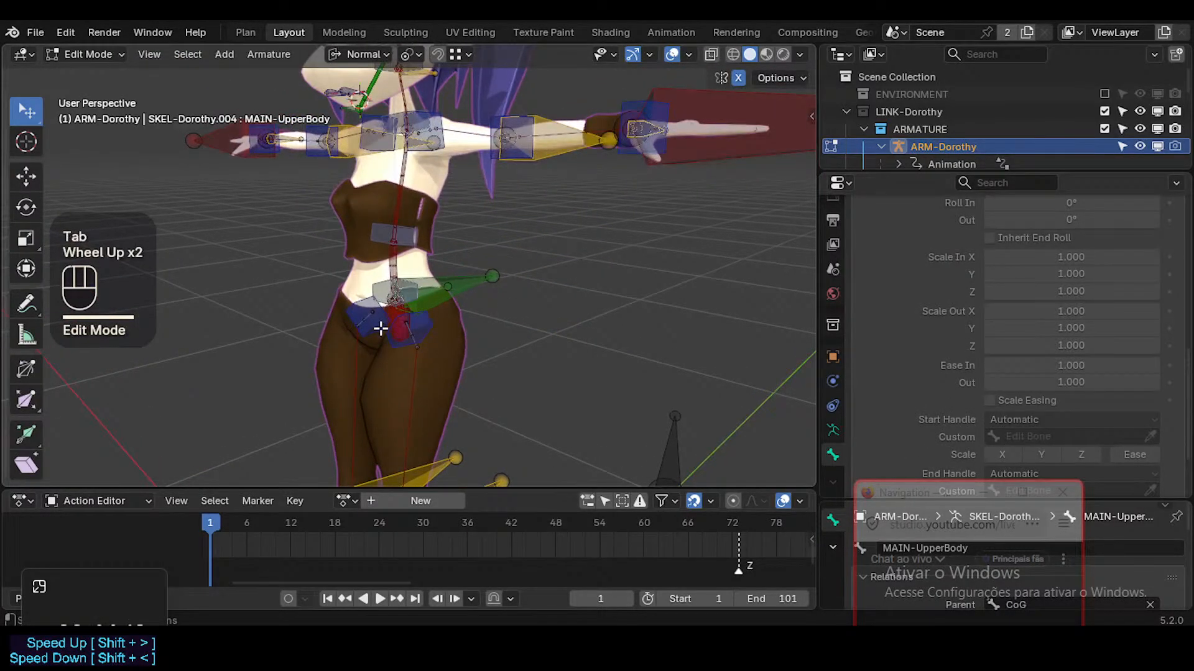
{"action": "left_click", "coordinate": [381, 328]}
{"action": "left_click", "coordinate": [395, 328]}
{"action": "left_click", "coordinate": [398, 327], "text": "alt"}
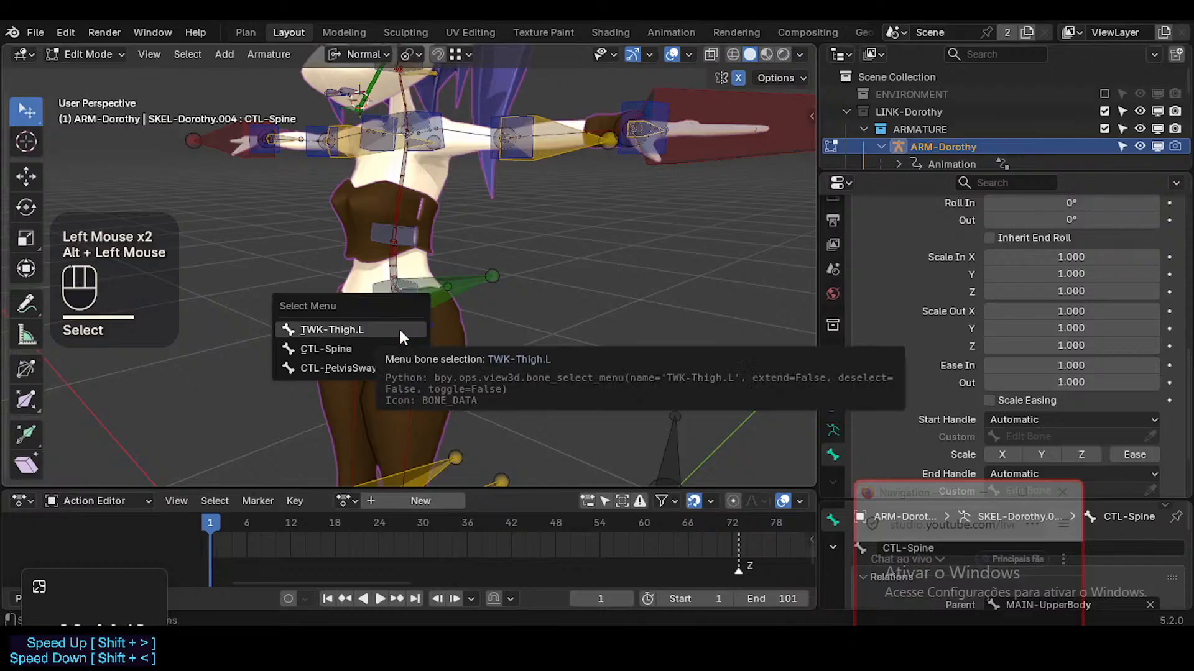
{"action": "key", "text": "shift+s"}
{"action": "key", "text": "Tab"}
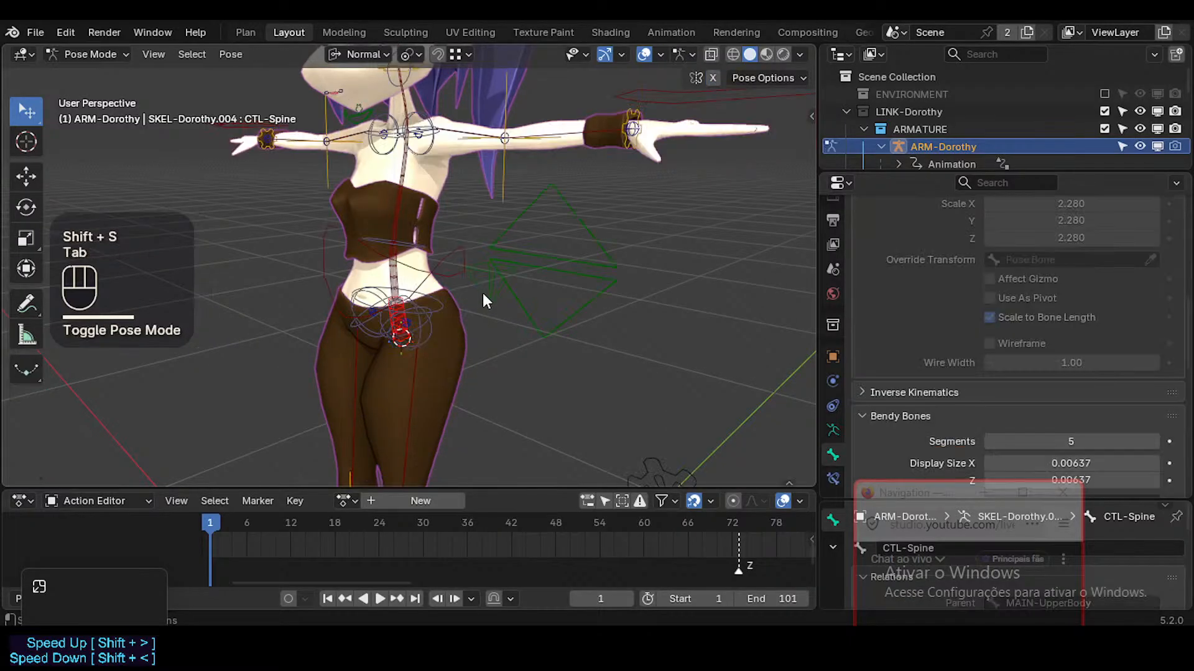
Snap the MAIN-UpperBody bone to the 3D cursor in Edit Mode and return to Pose Mode
{"action": "left_click", "coordinate": [577, 269]}
{"action": "left_click", "coordinate": [583, 259]}
{"action": "left_click", "coordinate": [582, 257]}
{"action": "key", "text": "Tab"}
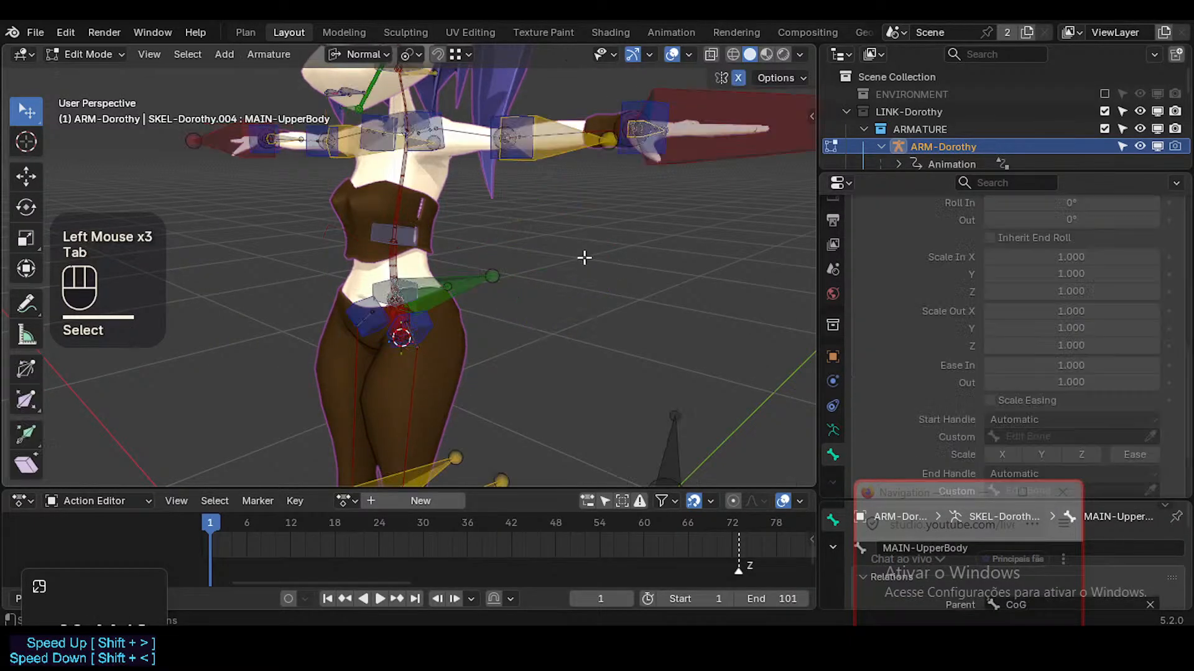
{"action": "key", "text": "Tab"}
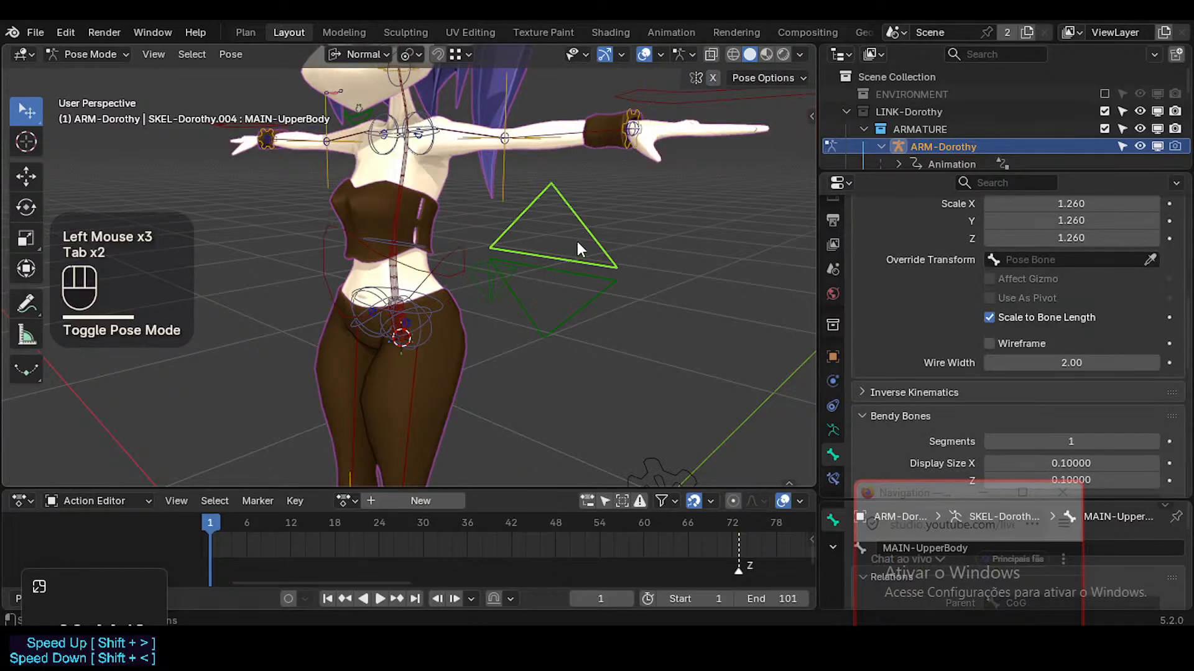
{"action": "left_click", "coordinate": [593, 251]}
{"action": "key", "text": "Tab"}
{"action": "key", "text": "g"}
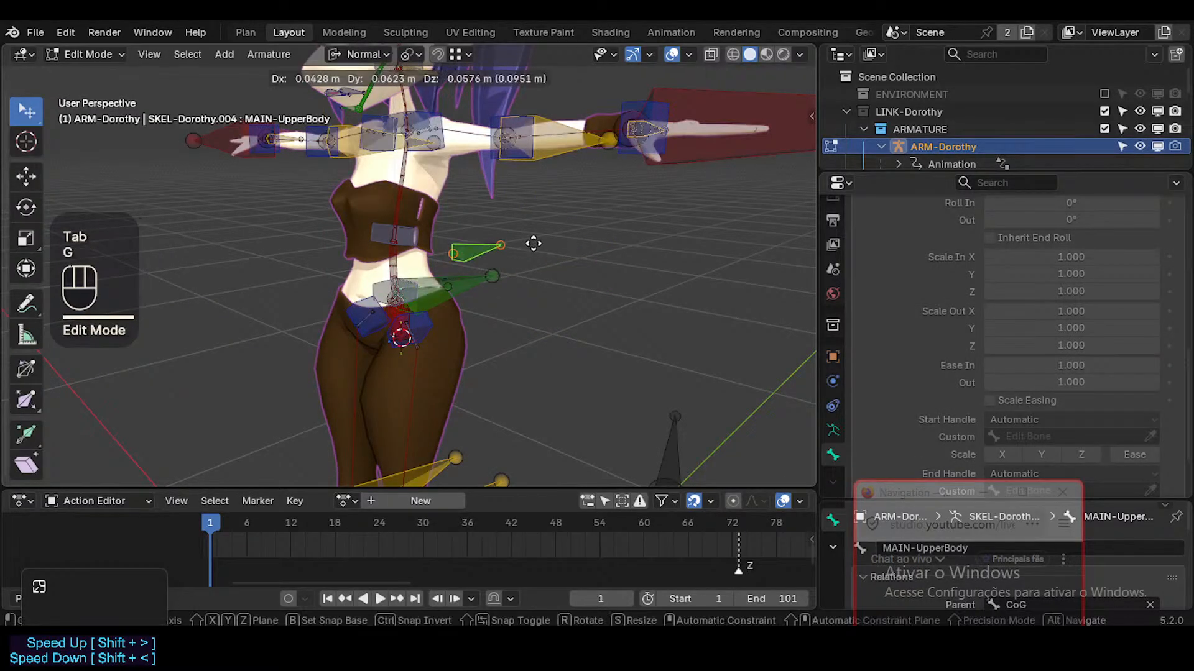
{"action": "key", "text": "Escape"}
{"action": "key", "text": "shift+s"}
{"action": "key", "text": "8"}
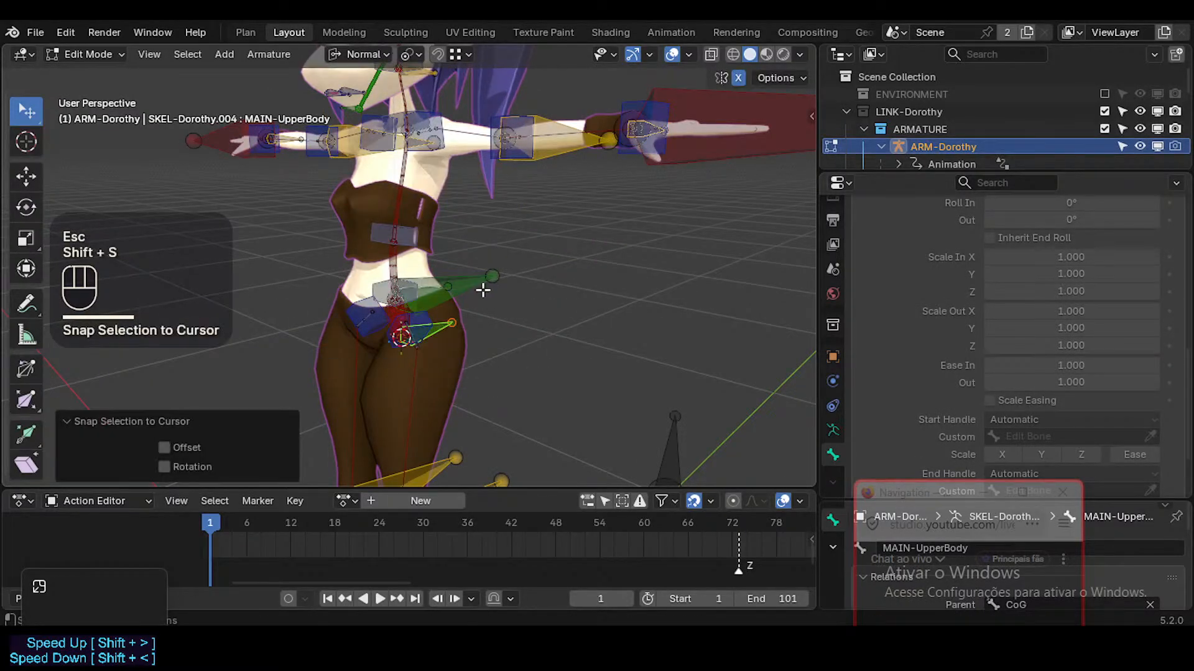
{"action": "left_click", "coordinate": [442, 276]}
{"action": "key", "text": "Tab"}
Rotate MAIN-LowerBody around its normal X axis to tilt the hips
{"action": "left_click", "coordinate": [575, 256]}
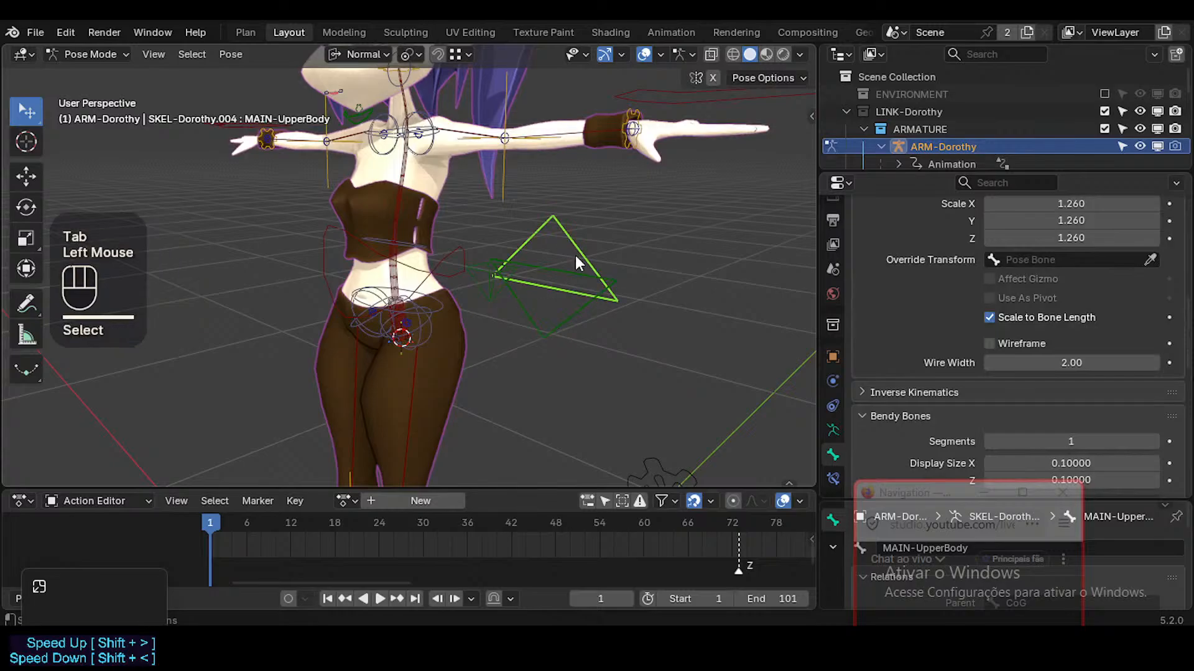
{"action": "key", "text": "r"}
{"action": "key", "text": "r"}
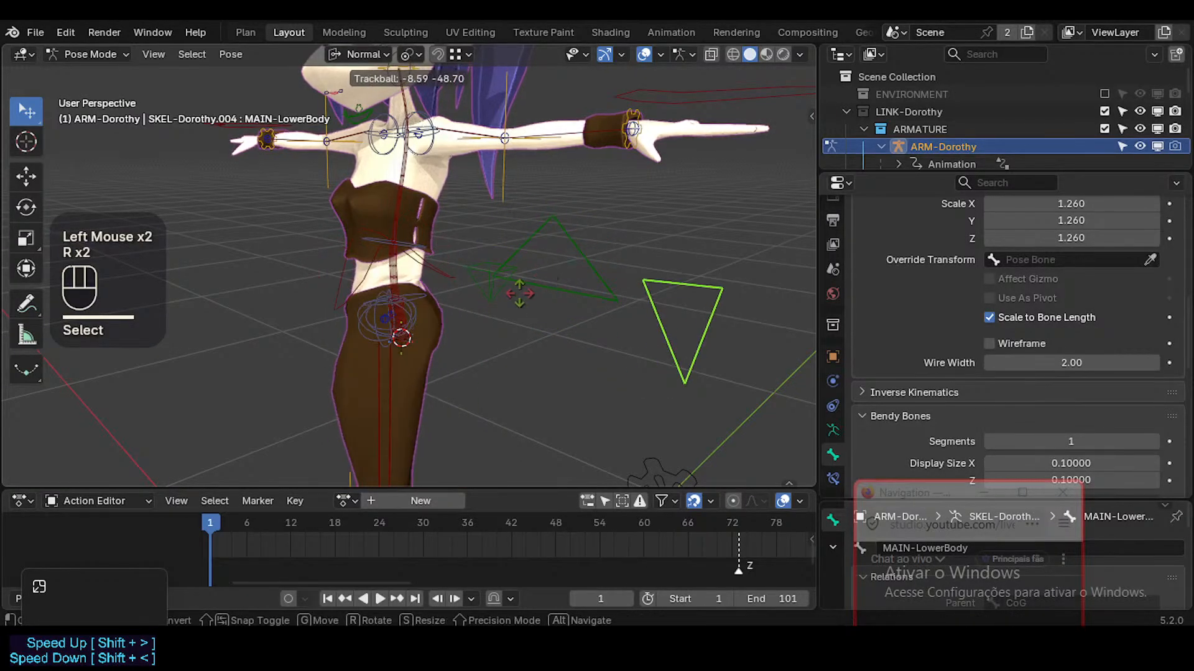
{"action": "key", "text": "Escape"}
{"action": "key", "text": "r"}
{"action": "key", "text": "x"}
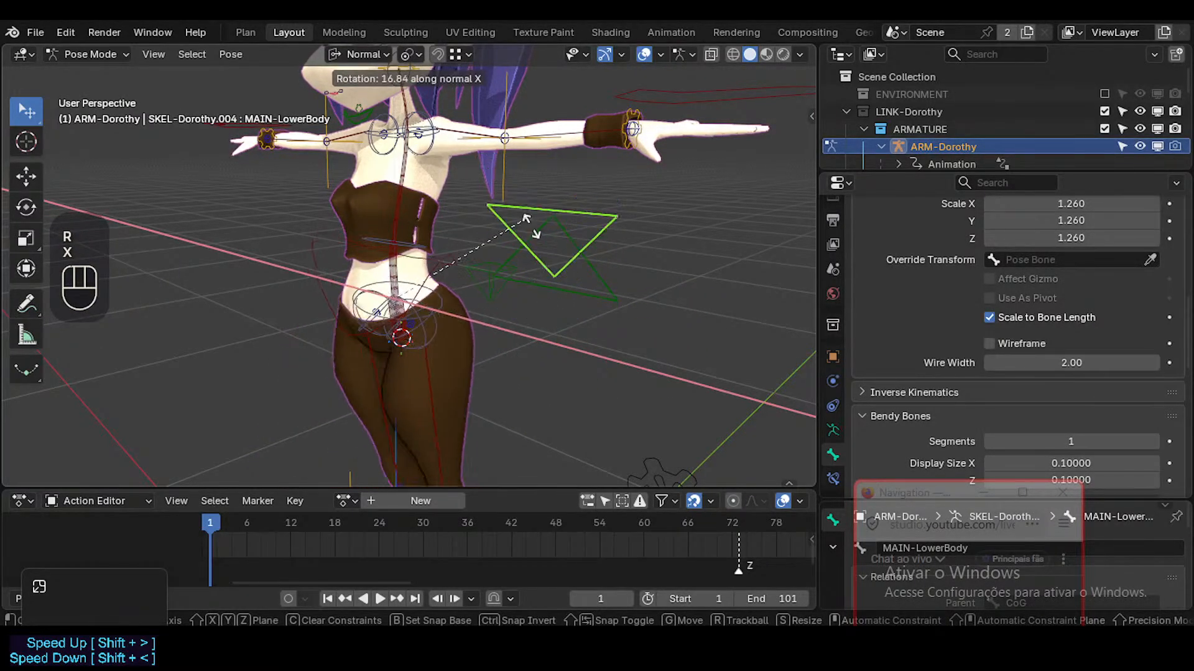
{"action": "left_click", "coordinate": [565, 226]}
Rotate MAIN-UpperBody by about -2.95° around its normal X axis, and rotate it again around the view axis
{"action": "left_click", "coordinate": [564, 226]}
{"action": "key", "text": "r"}
{"action": "key", "text": "x"}
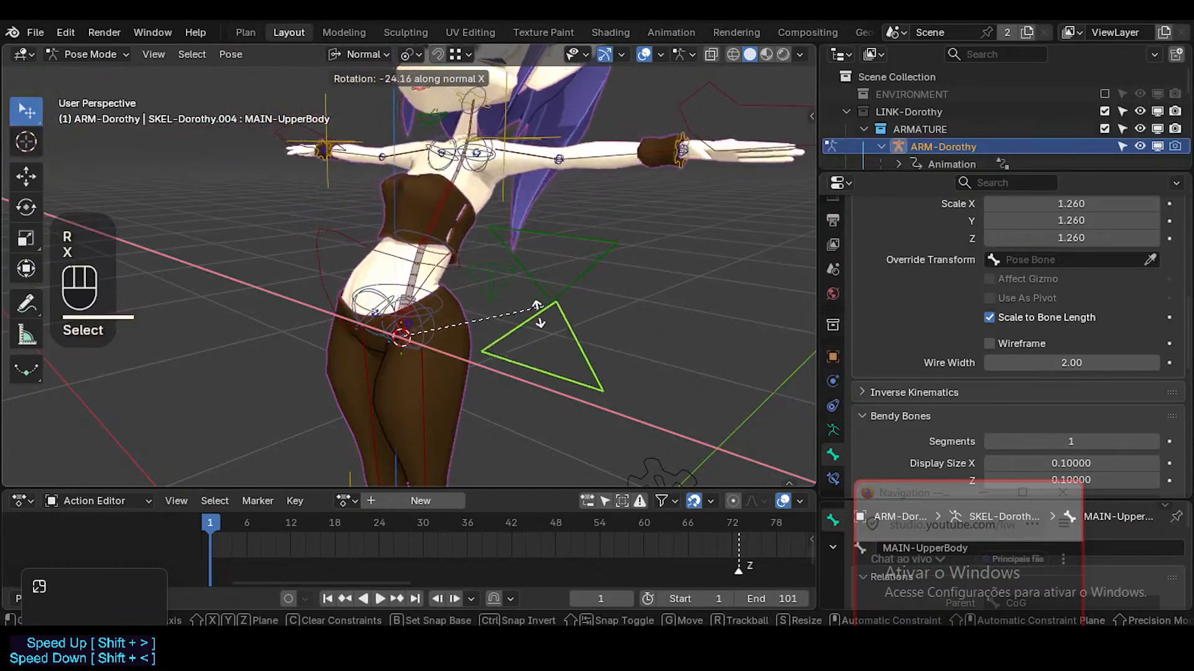
{"action": "left_click", "coordinate": [528, 234]}
{"action": "middle_click_drag", "start_coordinate": [532, 235], "coordinate": [684, 273]}
{"action": "key", "text": "r"}
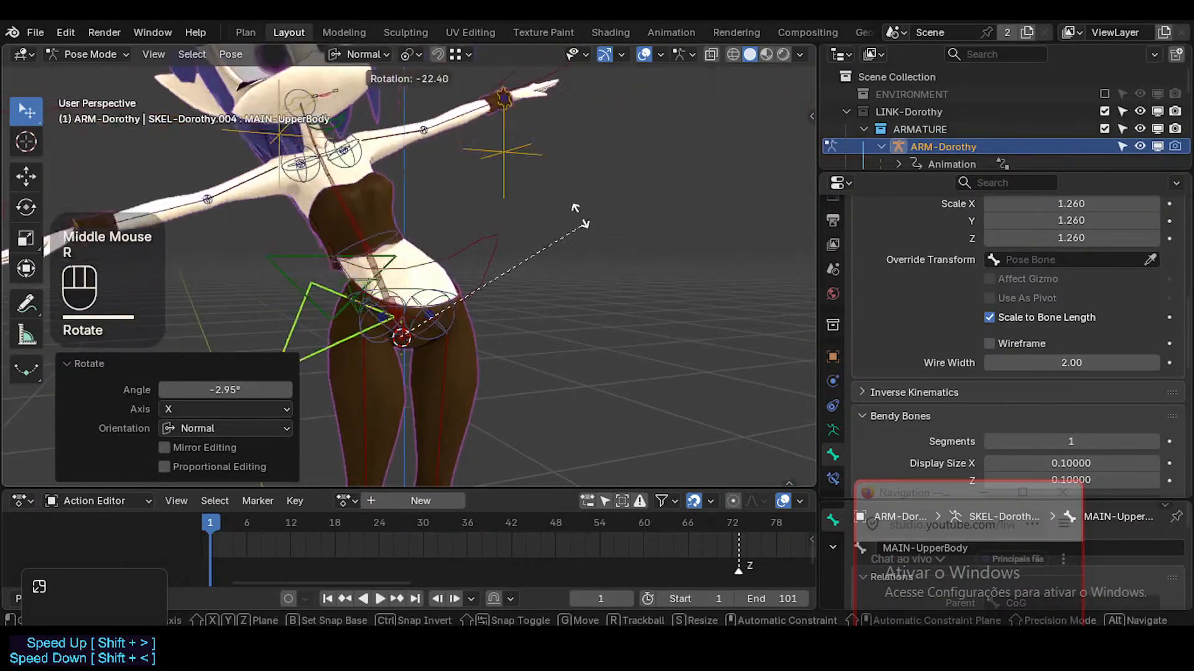
{"action": "left_click", "coordinate": [580, 290]}
Clear the pose transforms of all bones and save ToonDorothy-01.blend
{"action": "middle_click_drag", "start_coordinate": [580, 290], "coordinate": [456, 283]}
{"action": "scroll", "coordinate": [477, 280], "scroll_direction": "down", "scroll_amount": 1}
{"action": "key", "text": "a"}
{"action": "key", "text": "alt+q"}
{"action": "key", "text": "alt+q"}
{"action": "key", "text": "ctrl+s"}
{"action": "left_click", "coordinate": [449, 294], "text": "shift"}
{"action": "key", "text": "Tab"}
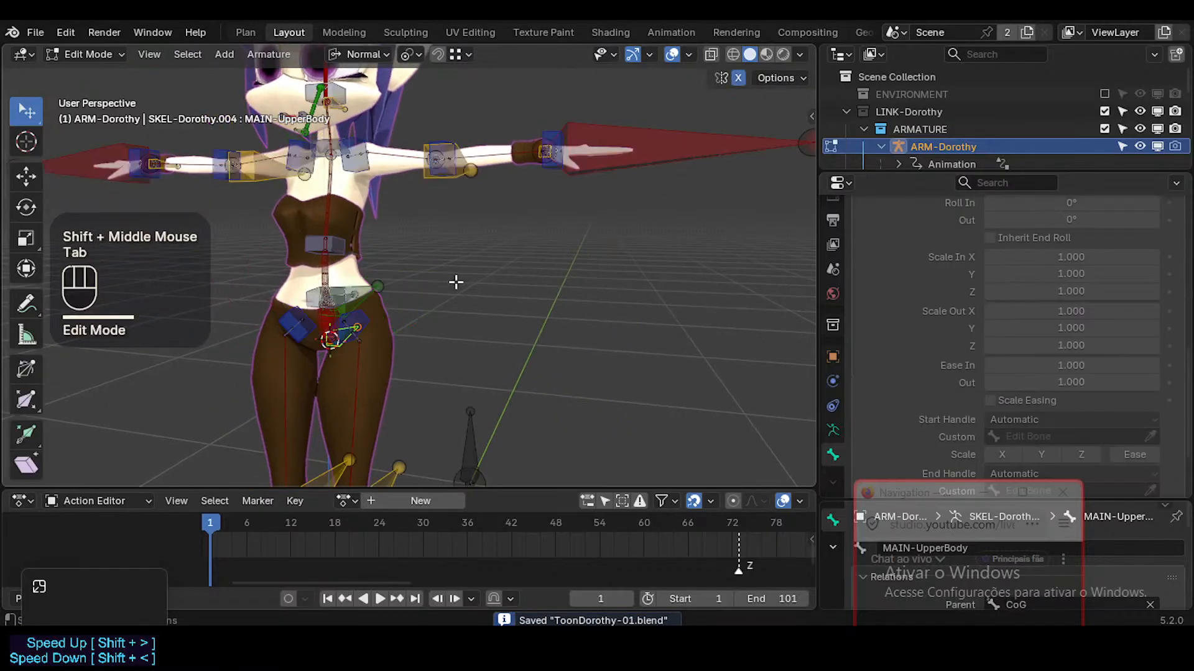
{"action": "key", "text": "Tab"}
Set the Y translation of MAIN-UpperBody's custom shape to 0.4
{"action": "left_click", "coordinate": [441, 328]}
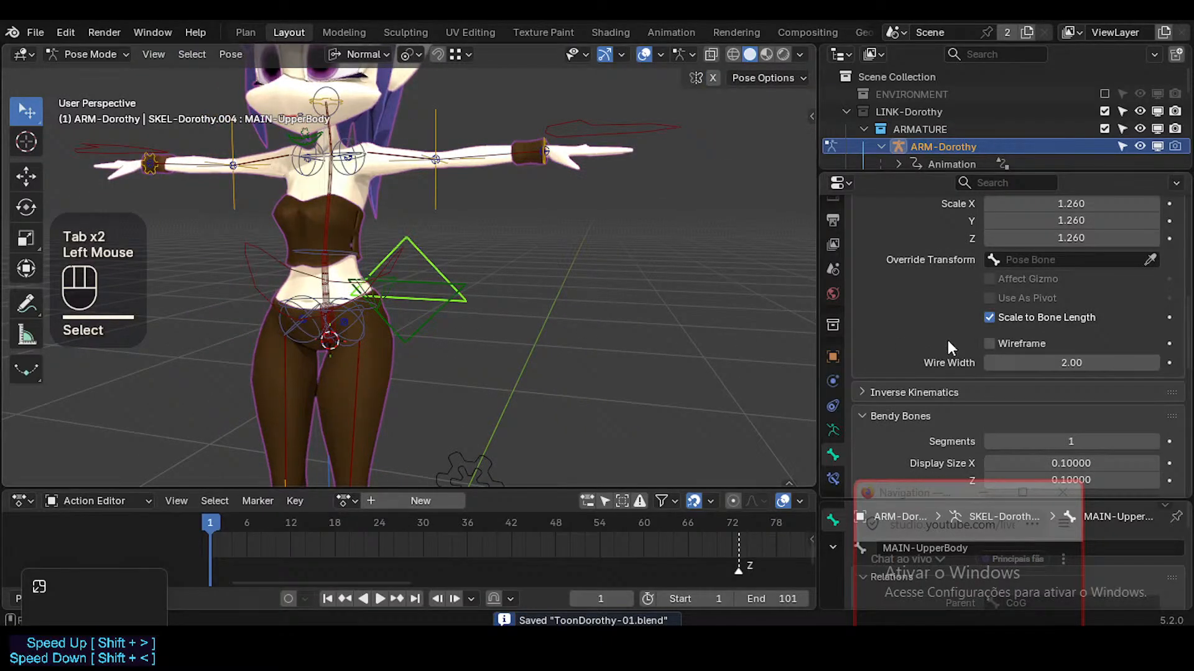
{"action": "scroll", "coordinate": [958, 335], "scroll_direction": "down", "scroll_amount": 1}
{"action": "scroll", "coordinate": [968, 329], "scroll_direction": "up", "scroll_amount": 1}
{"action": "scroll", "coordinate": [993, 342], "scroll_direction": "down", "scroll_amount": 1}
{"action": "scroll", "coordinate": [1005, 347], "scroll_direction": "up", "scroll_amount": 3}
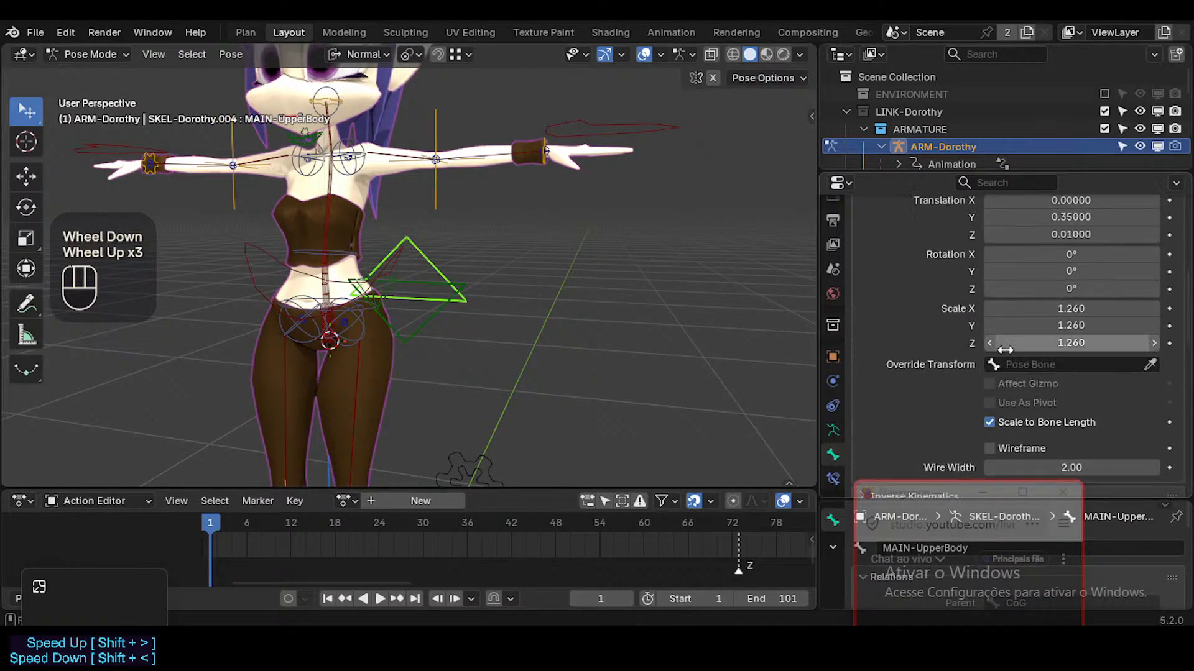
{"action": "scroll", "coordinate": [1005, 347], "scroll_direction": "up", "scroll_amount": 1}
{"action": "key", "text": "Tab"}
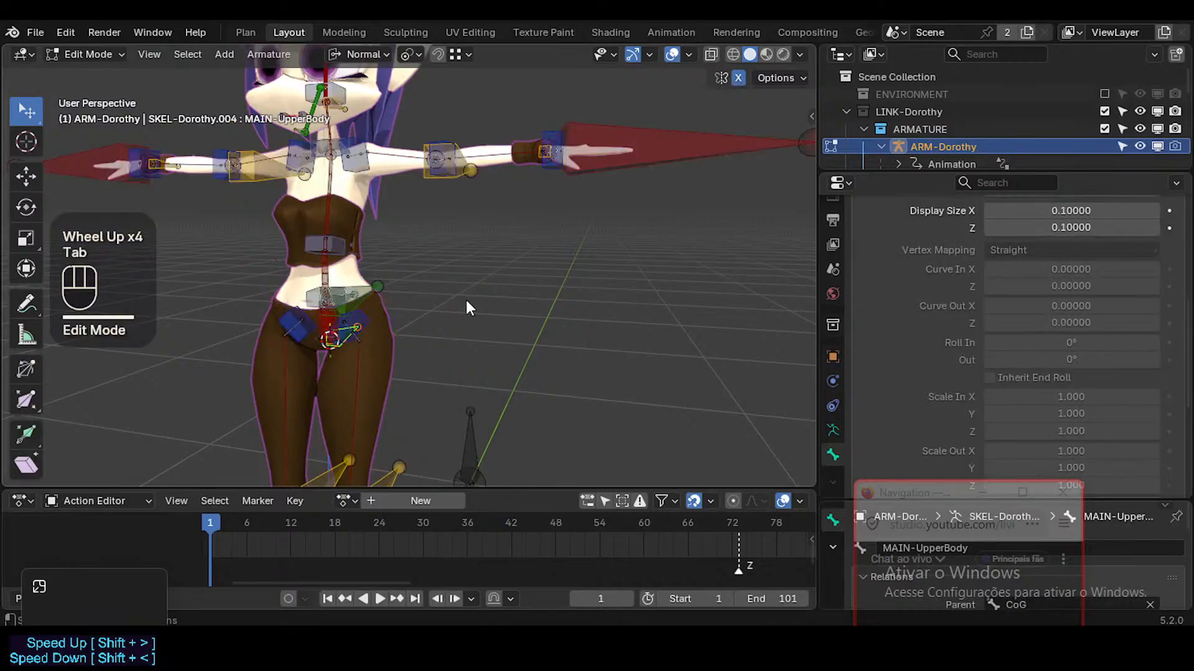
{"action": "key", "text": "Tab"}
{"action": "key", "text": "ctrl+4"}
{"action": "key", "text": "ctrl+4"}
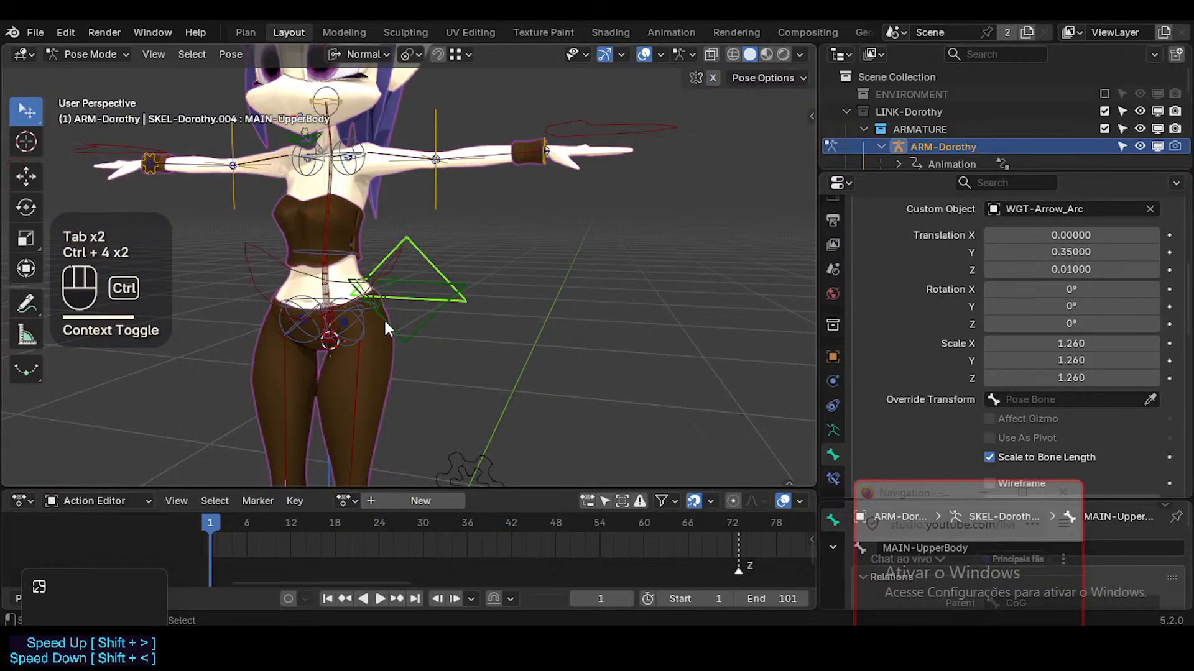
{"action": "key", "text": "shift"}
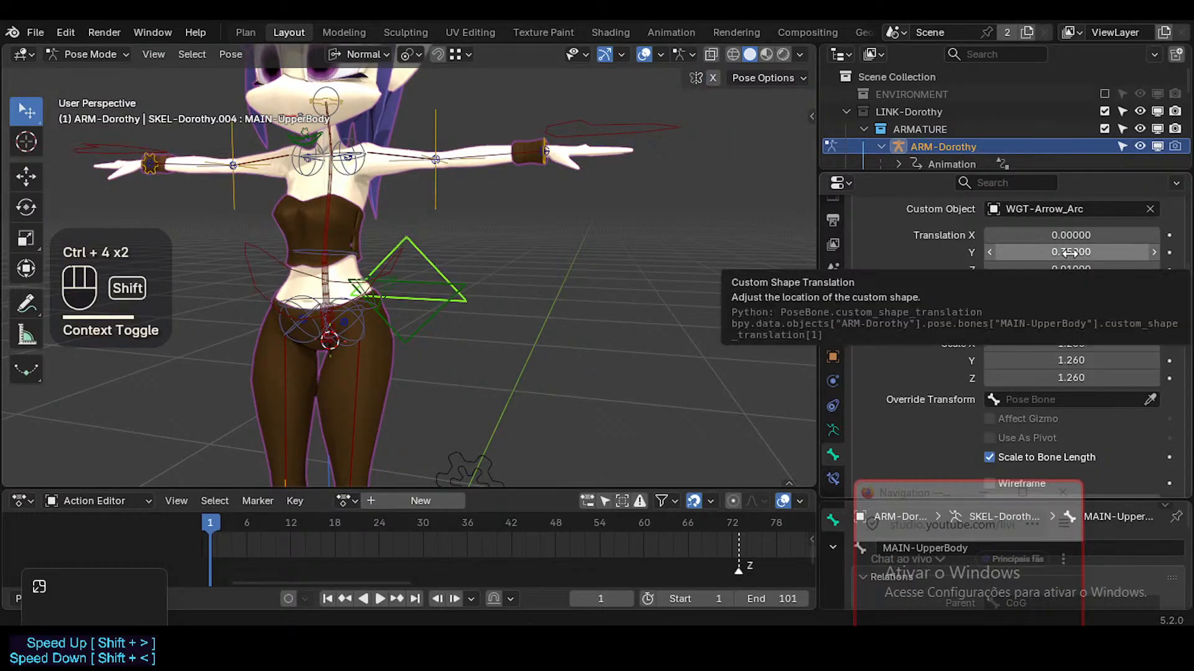
{"action": "left_click", "coordinate": [1090, 253]}
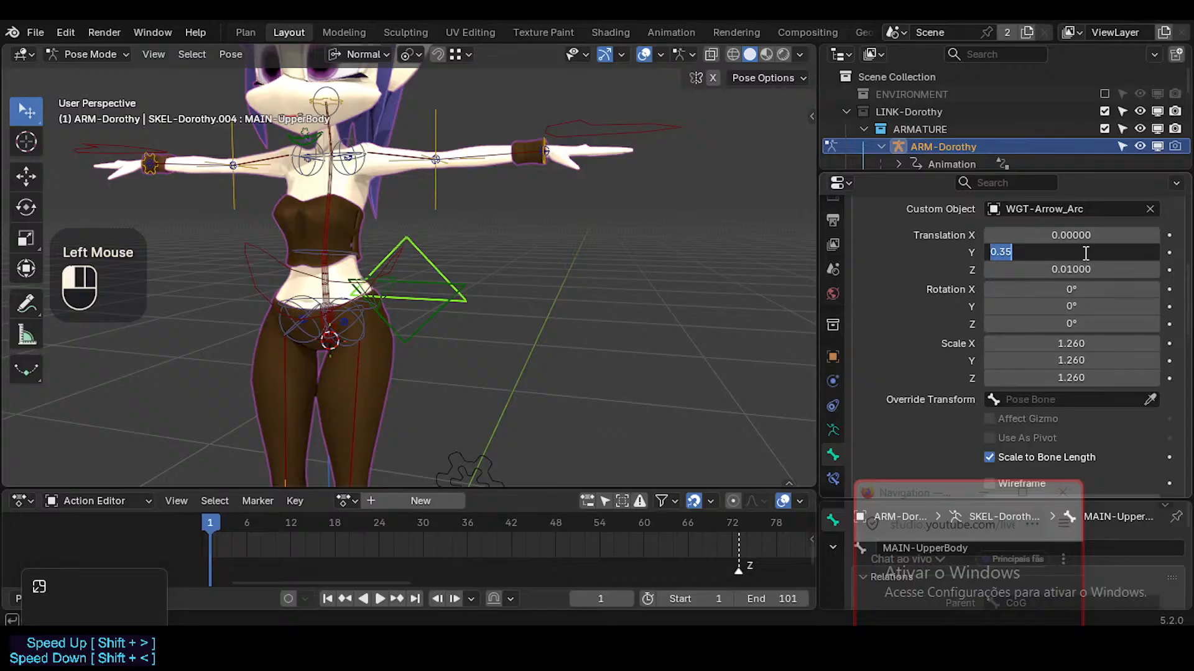
{"action": "key", "text": "shift+Left"}
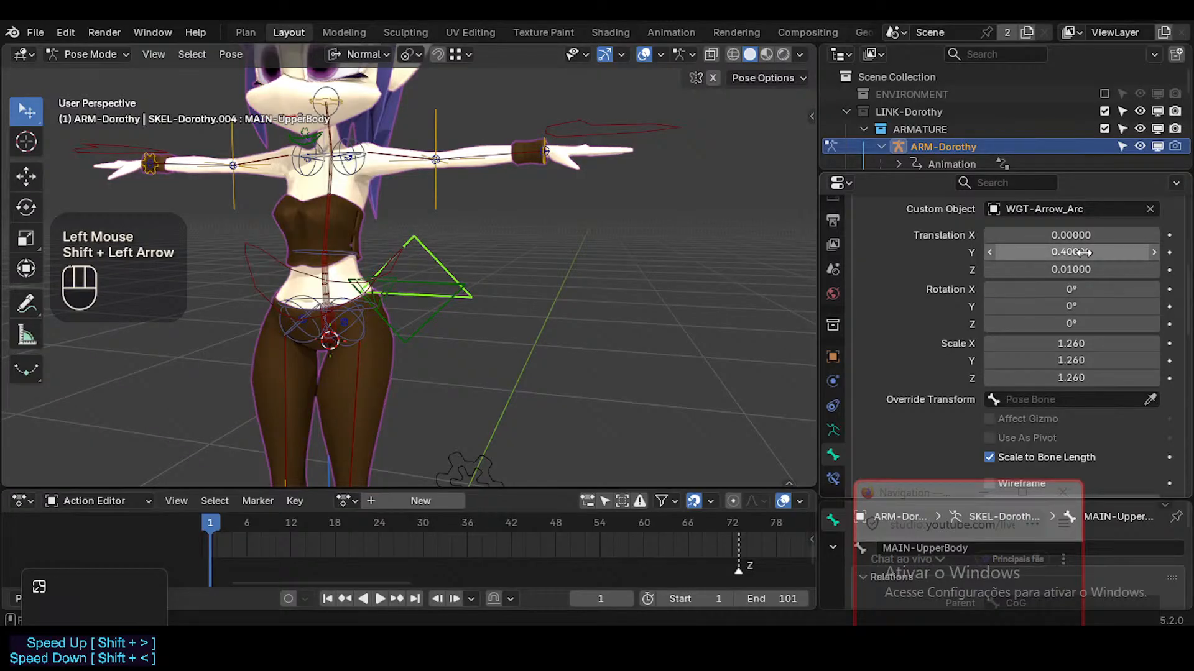
Undo the last Y translation change and set the Z translation of MAIN-UpperBody's custom shape to 0.05
{"action": "key", "text": "ctrl+z"}
{"action": "left_click", "coordinate": [1092, 269]}
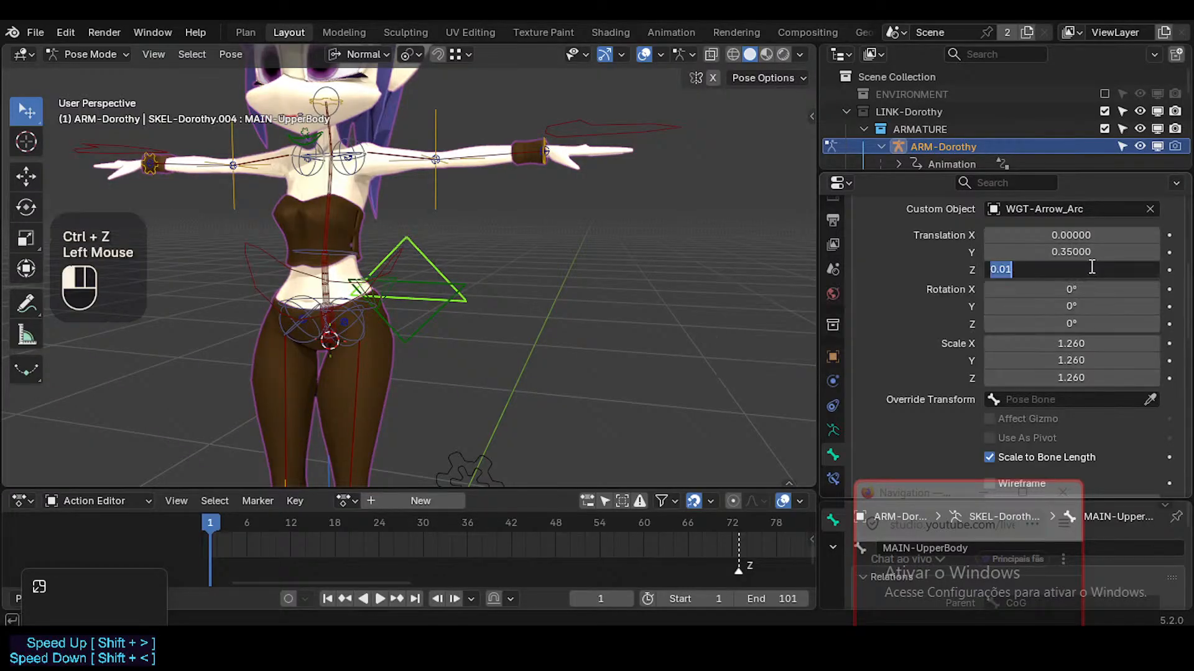
{"action": "type", "text": "2"}
{"action": "key", "text": "Return"}
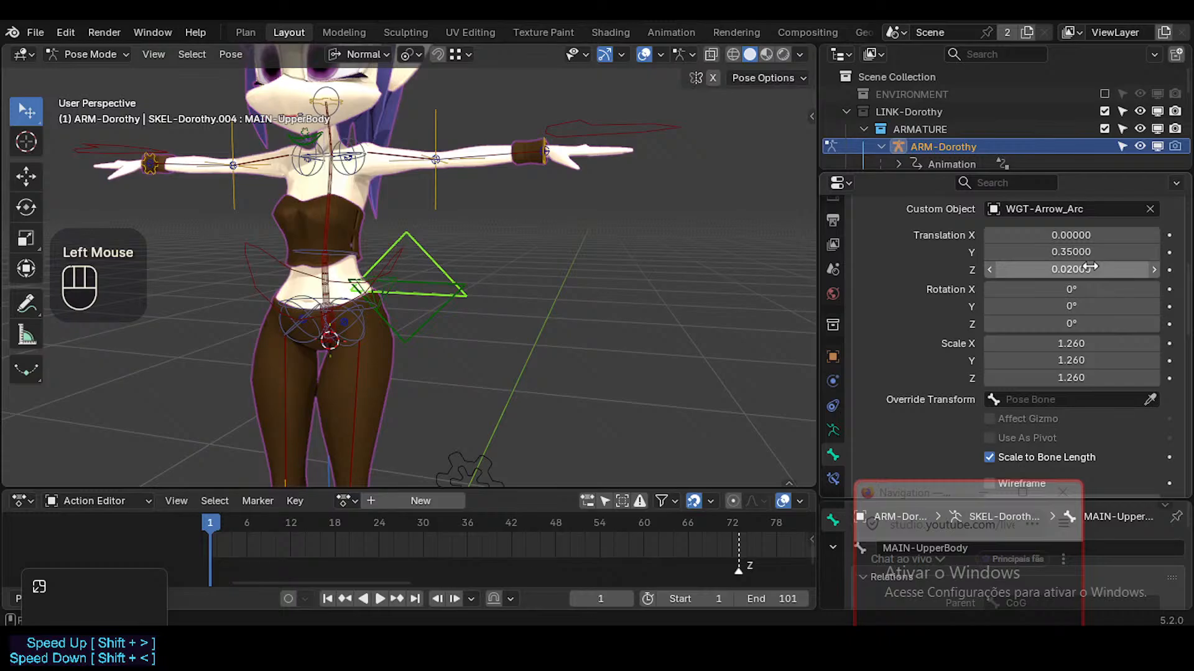
{"action": "left_click_drag", "start_coordinate": [1084, 269], "coordinate": [1107, 269], "text": "shift"}
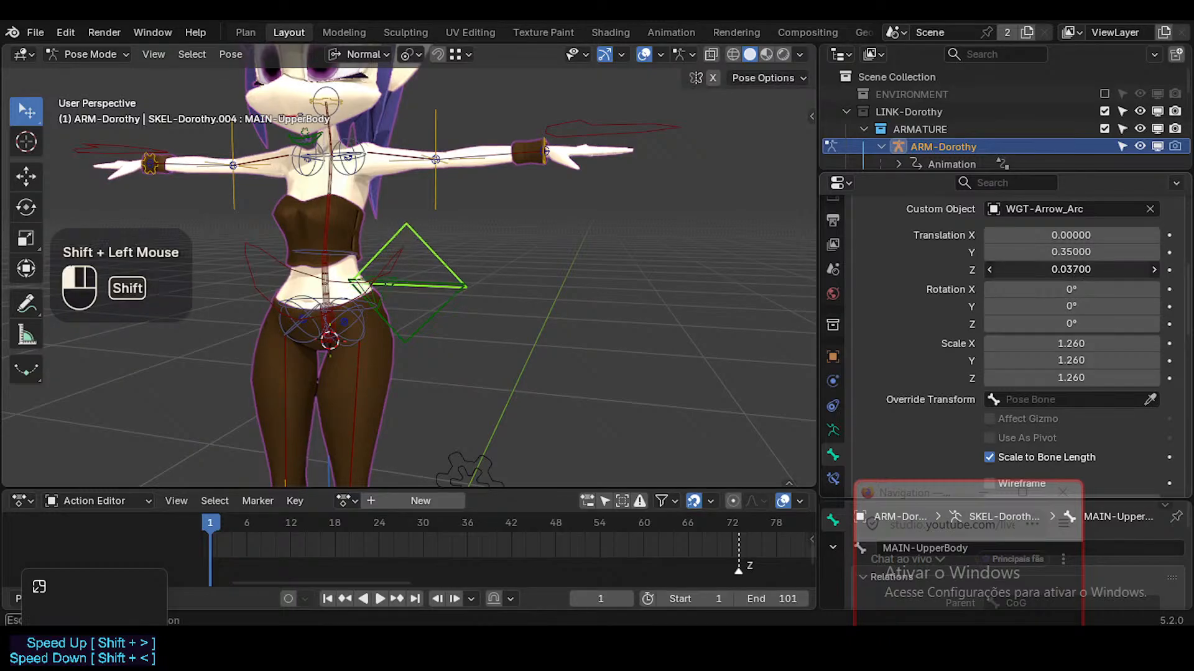
{"action": "left_click", "coordinate": [1086, 270]}
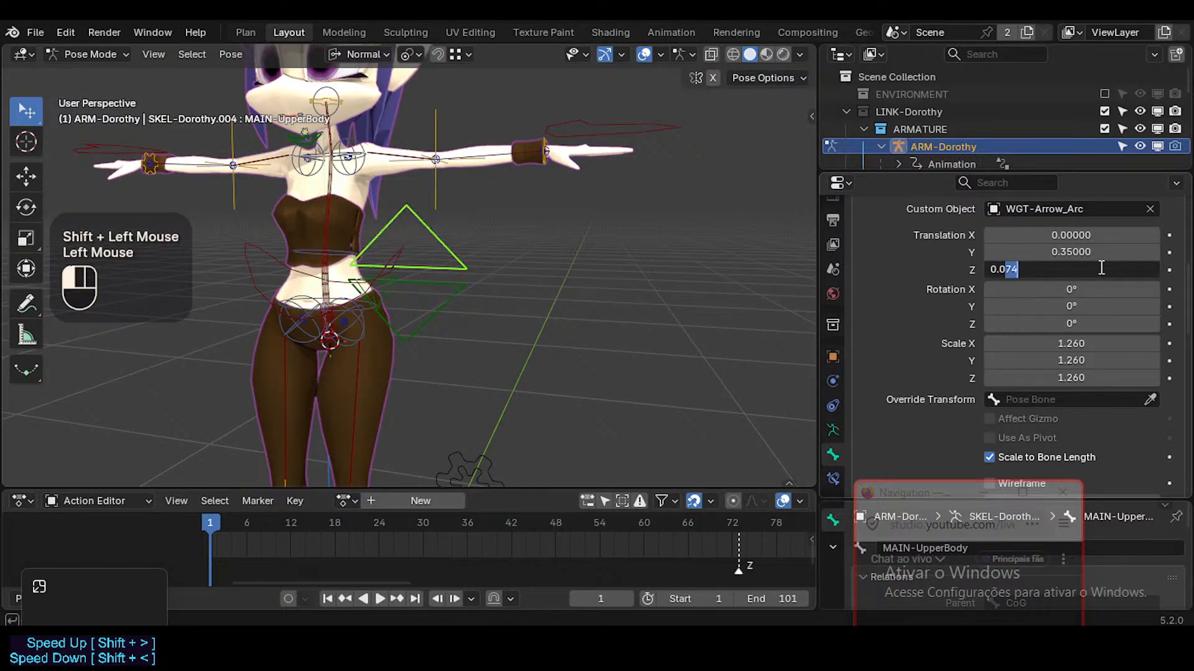
{"action": "key", "text": "Return"}
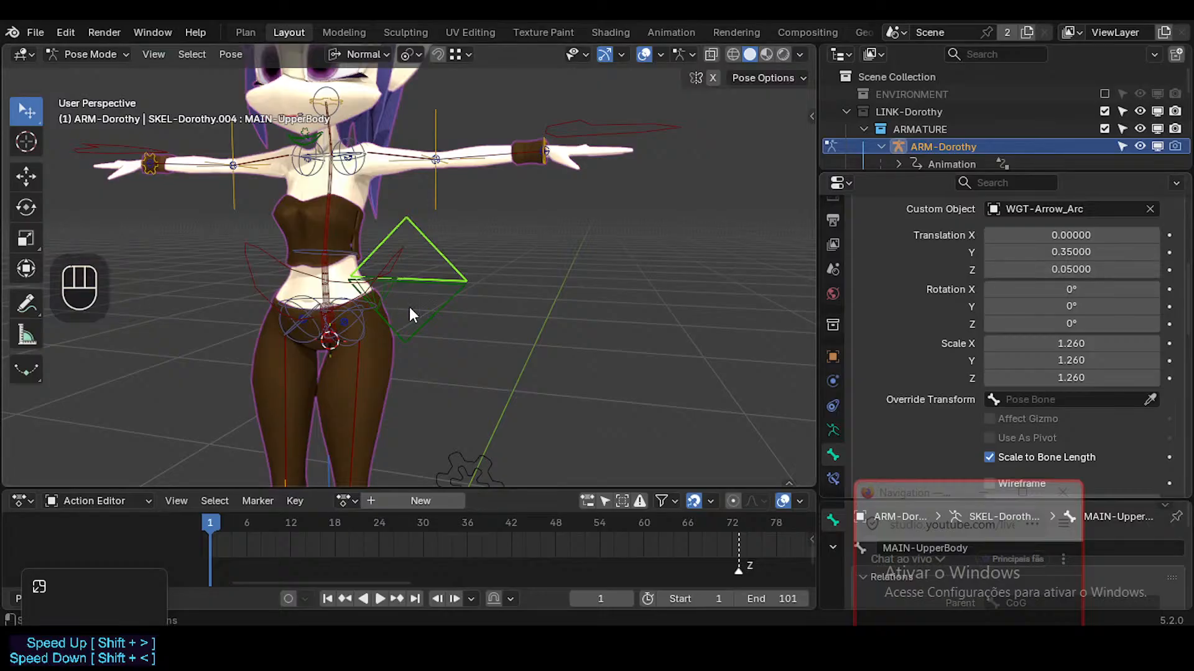
Set the Z translation of MAIN-LowerBody's custom shape to -0.05
{"action": "left_click", "coordinate": [451, 310]}
{"action": "left_click", "coordinate": [442, 269]}
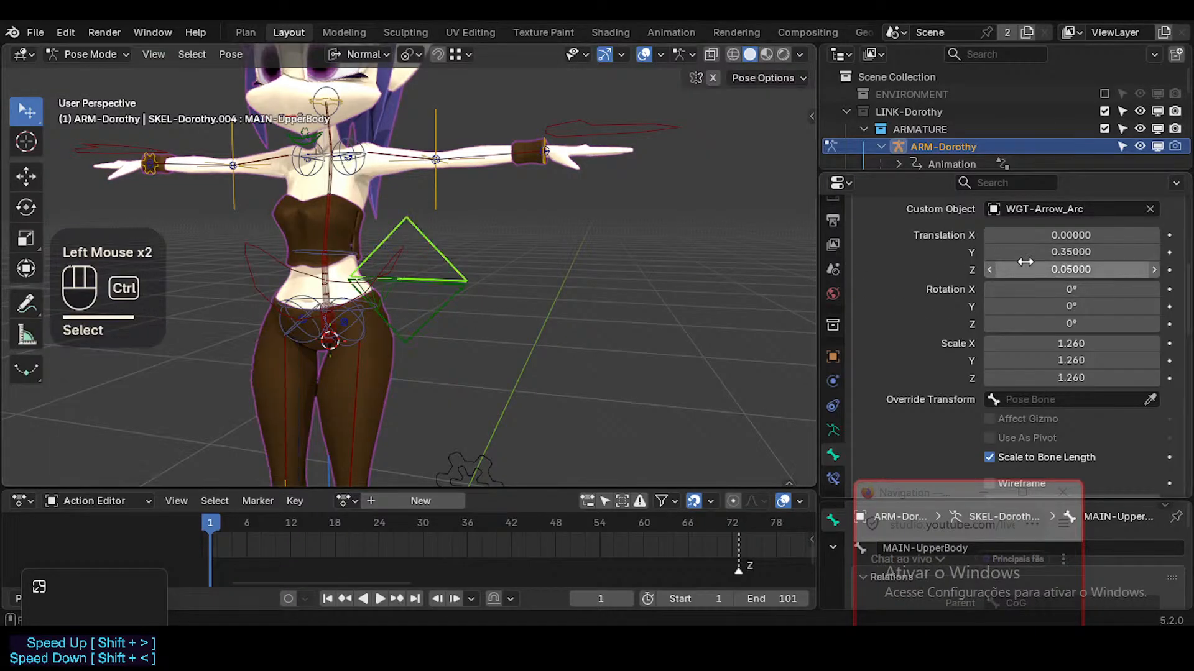
{"action": "left_click", "coordinate": [459, 322]}
{"action": "double_click", "coordinate": [1065, 271]}
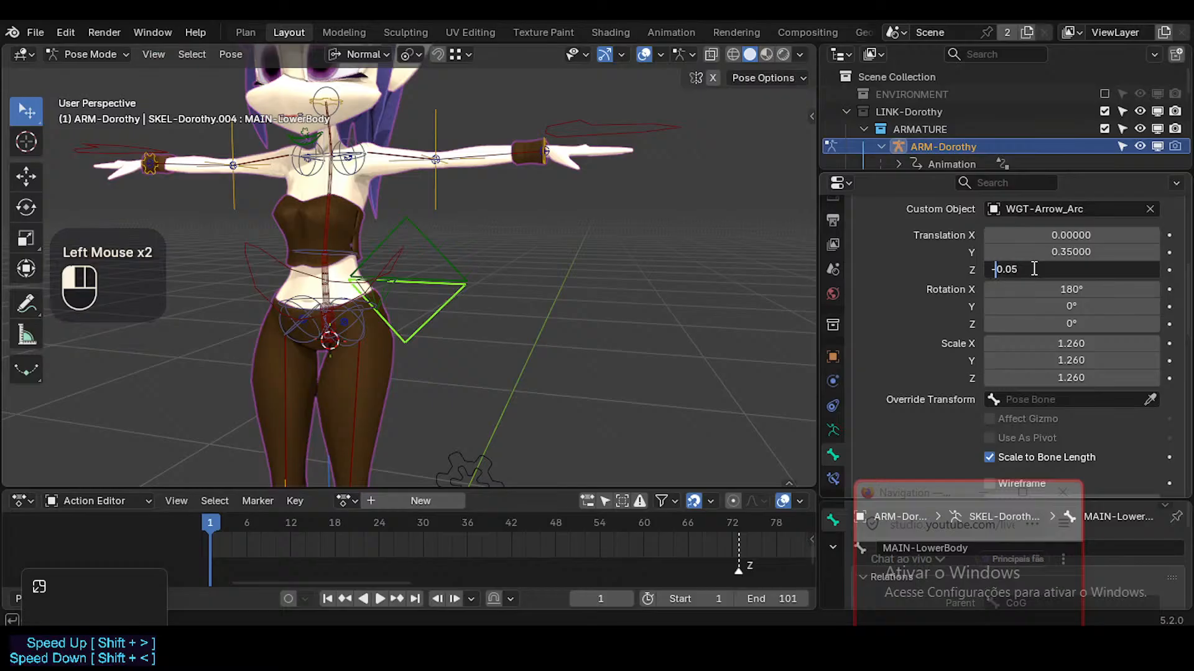
{"action": "key", "text": "Return"}
Try a rotation on MAIN-LowerBody, cancel it, and save ToonDorothy-01.blend
{"action": "left_click", "coordinate": [398, 251]}
{"action": "left_click", "coordinate": [465, 283]}
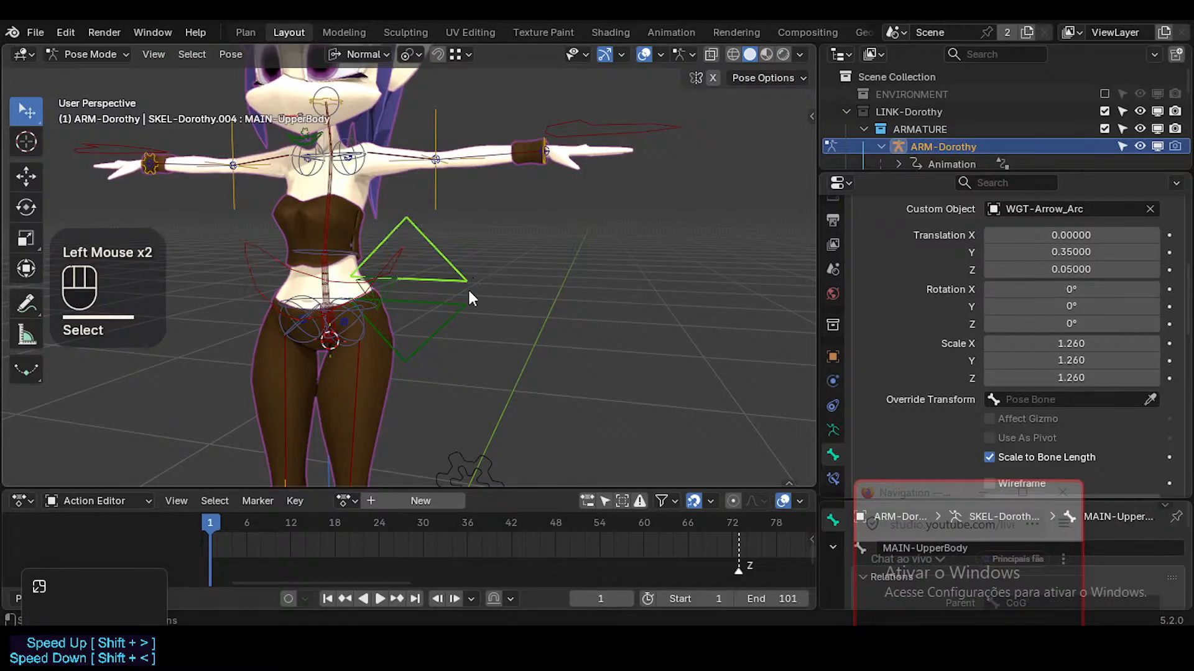
{"action": "left_click", "coordinate": [465, 306]}
{"action": "key", "text": "r"}
{"action": "key", "text": "Escape"}
{"action": "scroll", "coordinate": [510, 290], "scroll_direction": "down", "scroll_amount": 2}
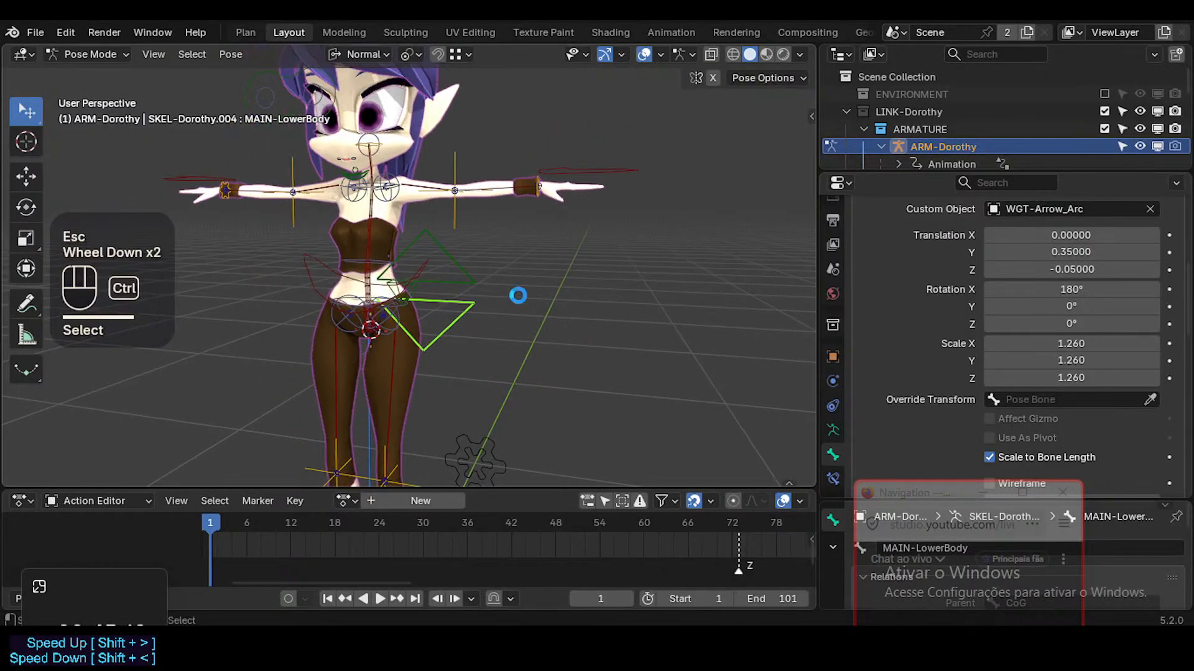
{"action": "key", "text": "ctrl+s"}
{"action": "key", "text": "ctrl+s"}
Try rotating MAIN-LowerBody freely, and try tilting MAIN-UpperBody sideways around the view axis
{"action": "middle_click_drag", "start_coordinate": [506, 299], "coordinate": [455, 316], "text": "shift"}
{"action": "scroll", "coordinate": [543, 299], "scroll_direction": "down", "scroll_amount": 2}
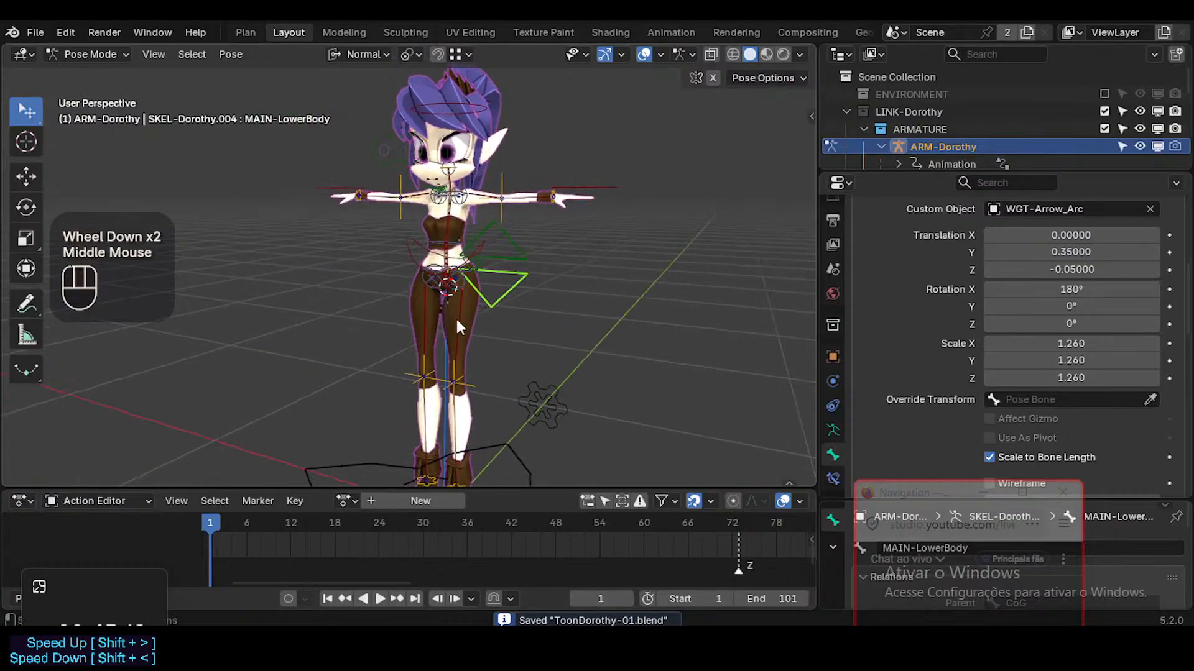
{"action": "key", "text": "r"}
{"action": "key", "text": "r"}
{"action": "key", "text": "Escape"}
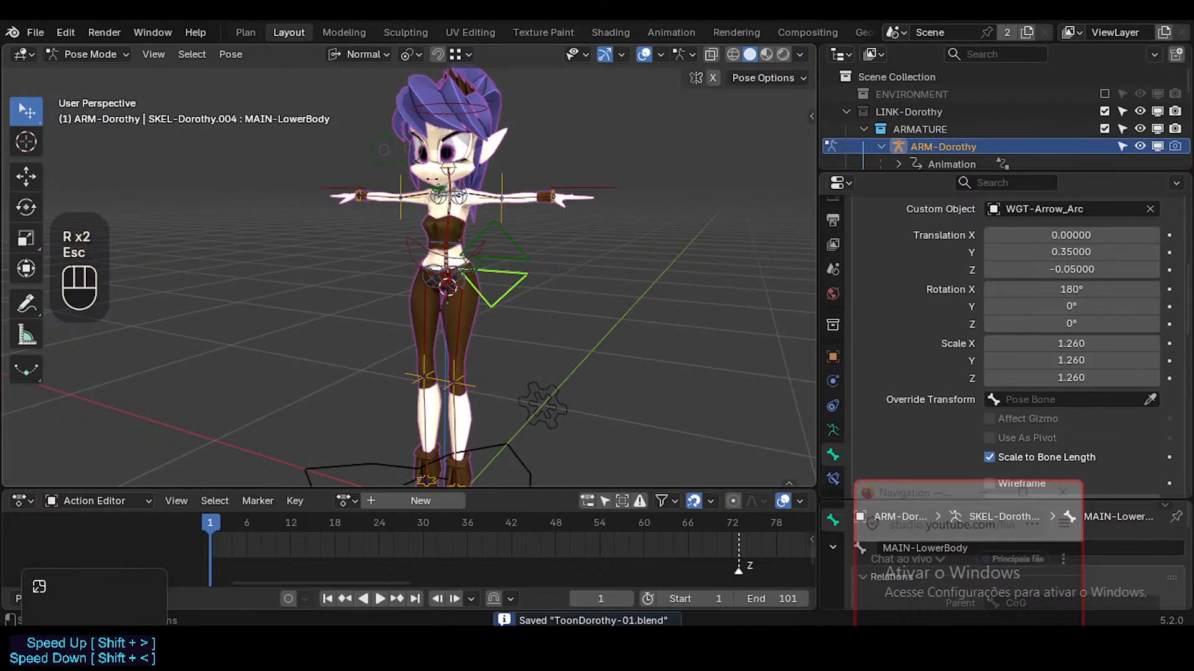
{"action": "key", "text": "r"}
{"action": "key", "text": "Escape"}
{"action": "left_click", "coordinate": [509, 235]}
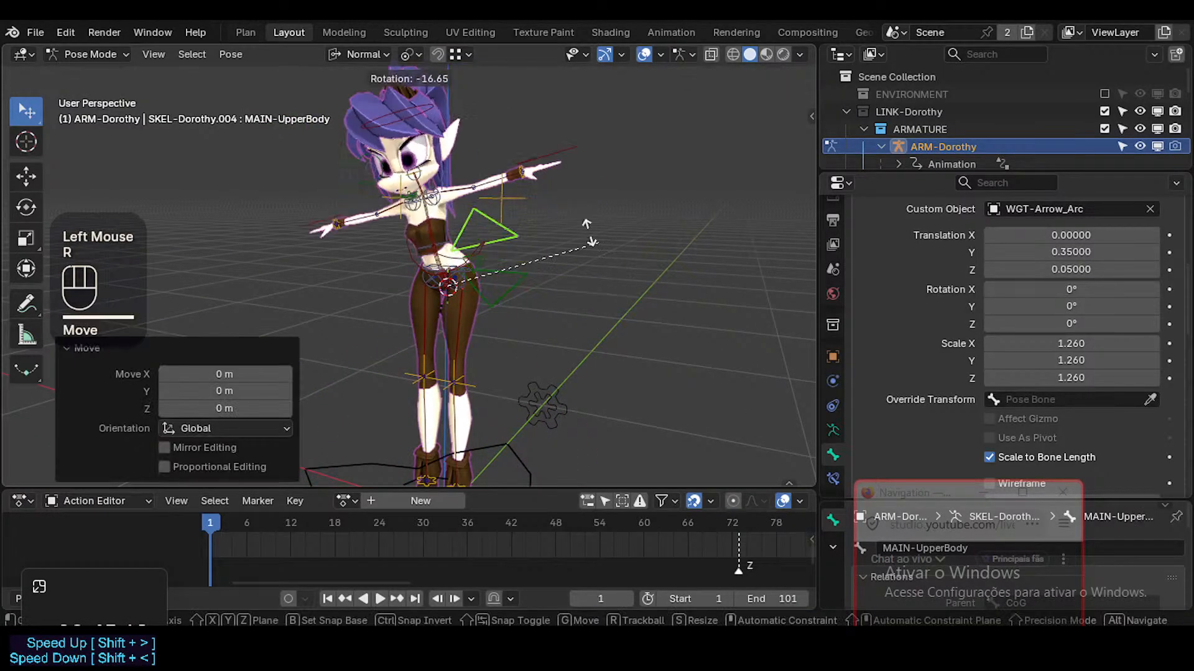
{"action": "middle_click_drag", "start_coordinate": [567, 214], "coordinate": [536, 242]}
{"action": "scroll", "coordinate": [502, 222], "scroll_direction": "up", "scroll_amount": 2}
Select CTL-Hand.L together with CTL-ForeArm.L and move them to bend the left arm at the elbow
{"action": "left_click", "coordinate": [640, 256]}
{"action": "middle_click_drag", "start_coordinate": [641, 256], "coordinate": [554, 274]}
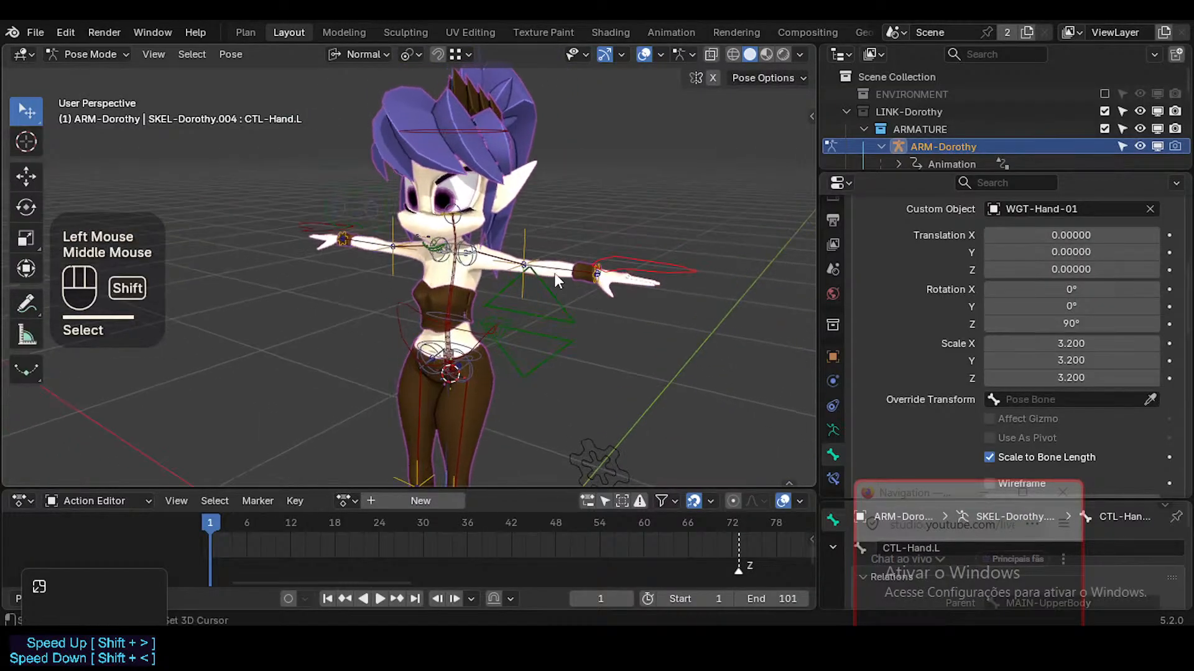
{"action": "left_click", "coordinate": [554, 273], "text": "shift"}
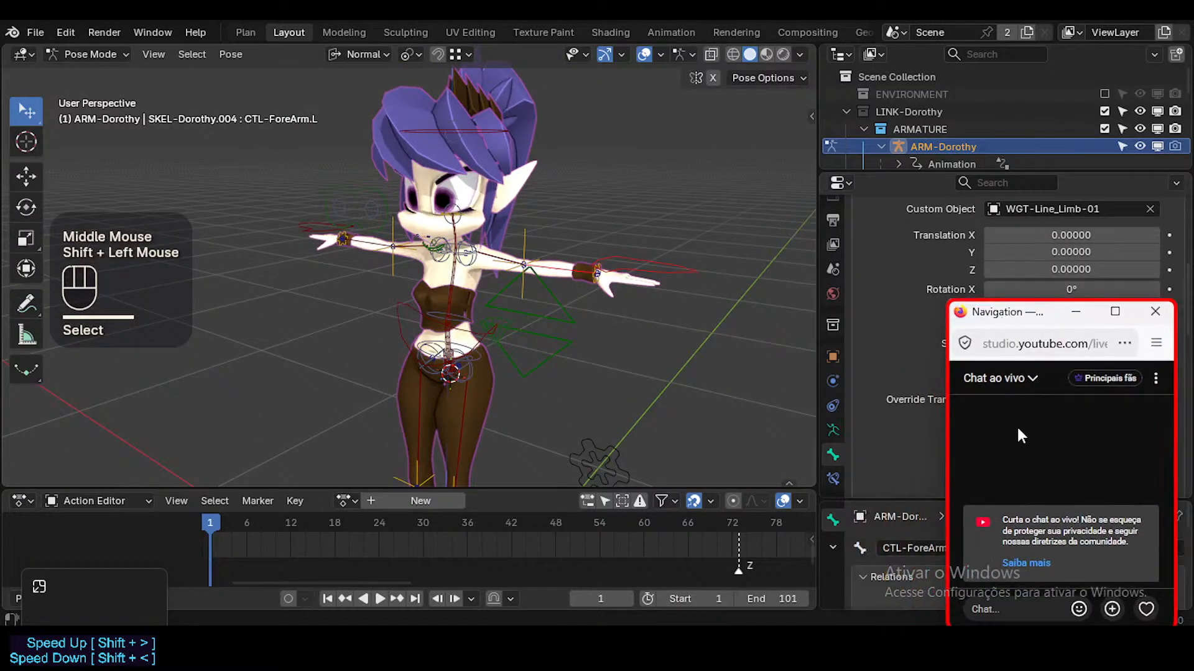
{"action": "left_click", "coordinate": [640, 256]}
{"action": "left_click", "coordinate": [559, 268], "text": "shift"}
{"action": "middle_click_drag", "start_coordinate": [559, 268], "coordinate": [569, 355]}
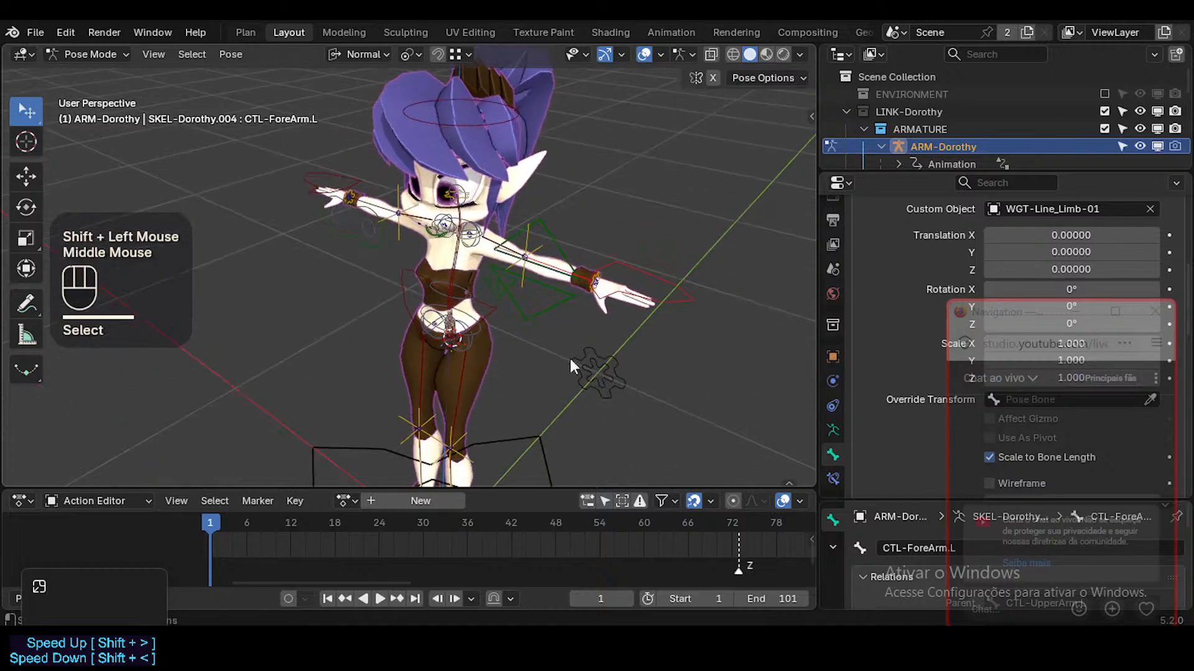
{"action": "key", "text": "g"}
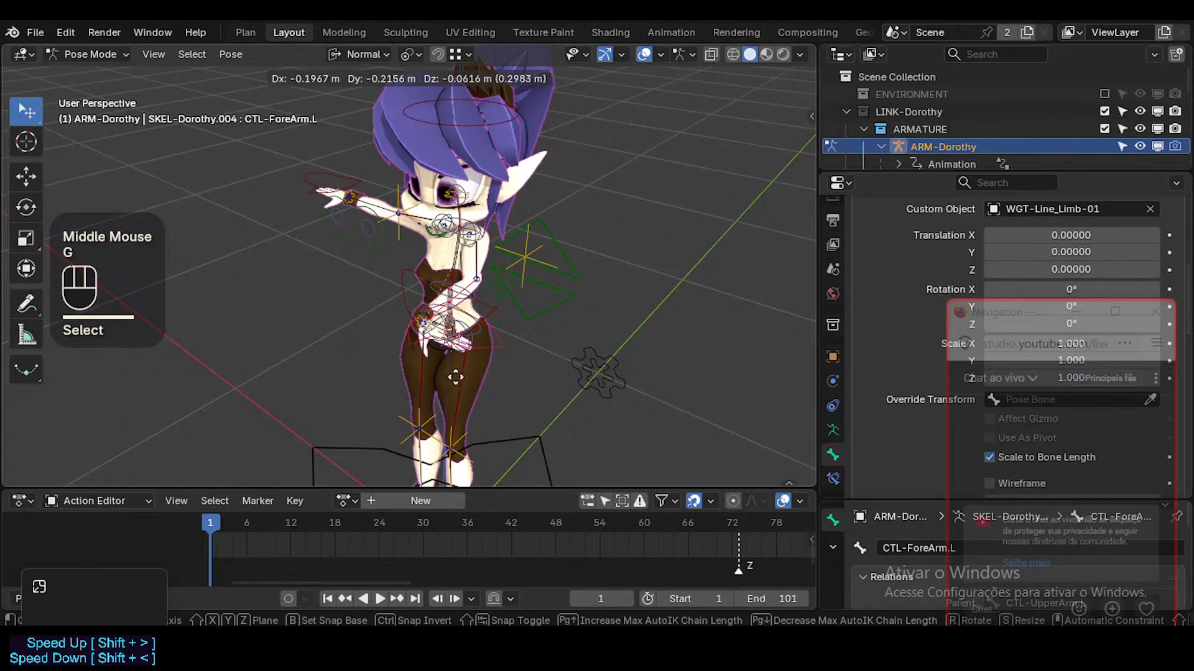
{"action": "left_click", "coordinate": [556, 368]}
{"action": "key", "text": "g"}
{"action": "left_click", "coordinate": [508, 339]}
Try rotating CTL-UpperArm.L
{"action": "left_click", "coordinate": [488, 247]}
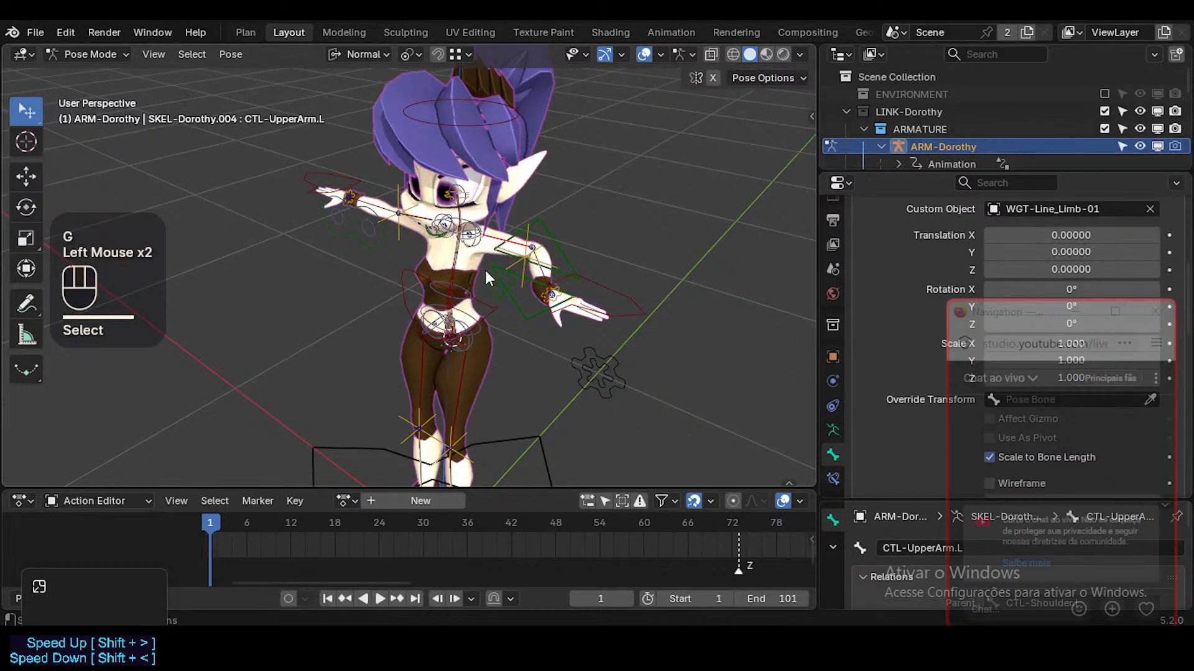
{"action": "middle_click_drag", "start_coordinate": [485, 270], "coordinate": [547, 223]}
{"action": "key", "text": "r"}
{"action": "key", "text": "Escape"}
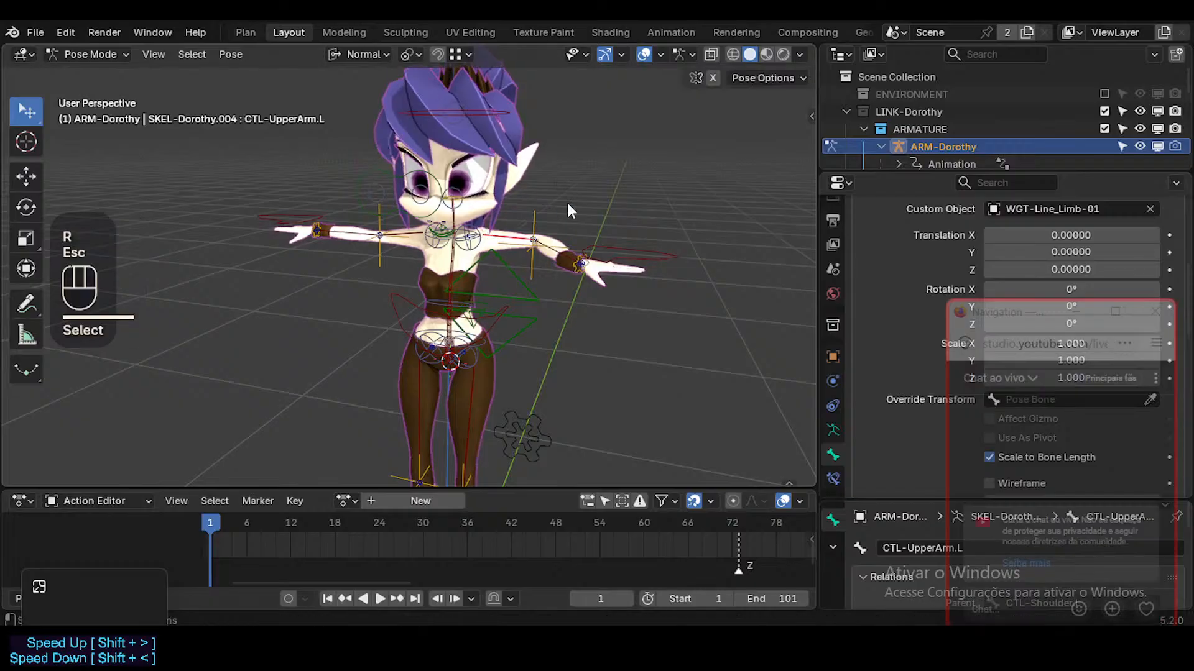
Lower CTL-Hand.L by about 0.022 m and trackball-rotate it by about 11.5° and -29.2°
{"action": "left_click", "coordinate": [580, 264]}
{"action": "key", "text": "g"}
{"action": "left_click", "coordinate": [582, 267]}
{"action": "key", "text": "r"}
{"action": "key", "text": "r"}
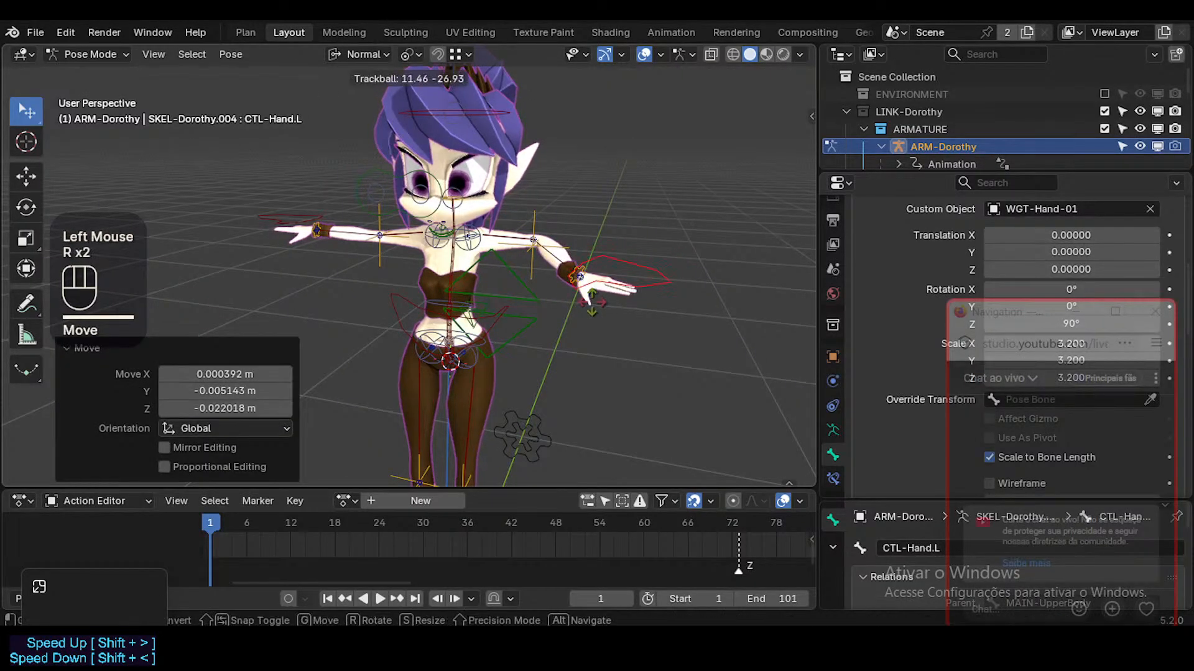
{"action": "left_click", "coordinate": [595, 282]}
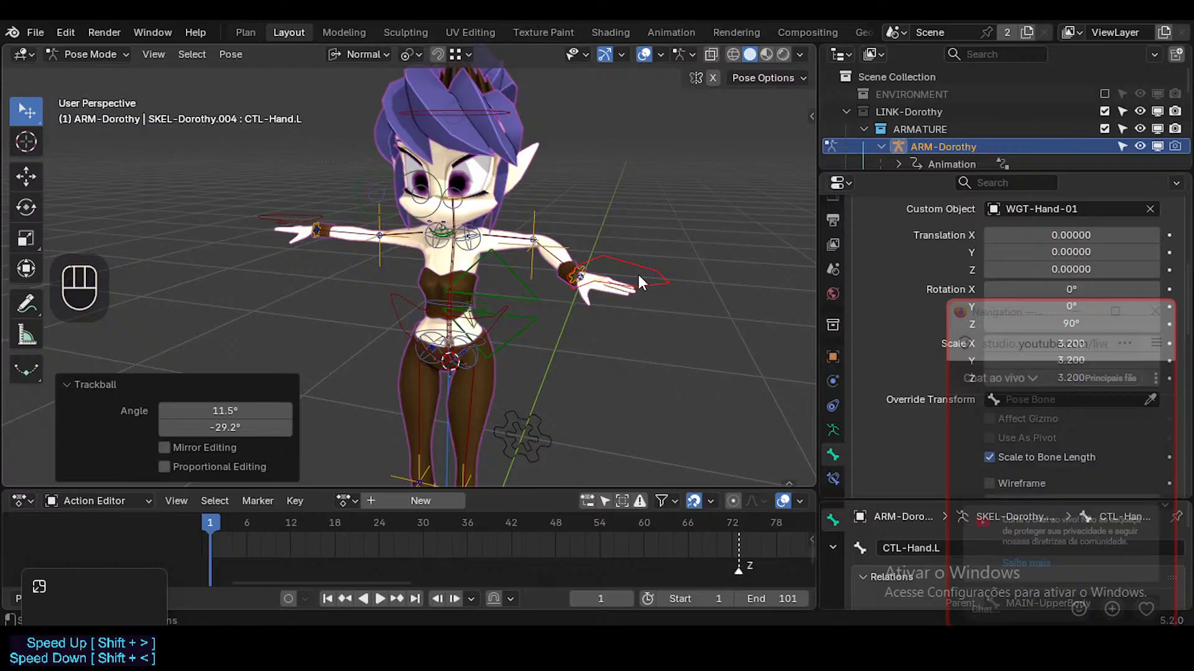
Examine the leg and foot controls of the rig up close, and return to the upper body
{"action": "middle_click_drag", "start_coordinate": [474, 395], "coordinate": [490, 193]}
{"action": "middle_click_drag", "start_coordinate": [523, 458], "coordinate": [515, 305], "text": "shift"}
{"action": "scroll", "coordinate": [528, 345], "scroll_direction": "down", "scroll_amount": 1}
{"action": "scroll", "coordinate": [528, 345], "scroll_direction": "up", "scroll_amount": 2}
{"action": "scroll", "coordinate": [528, 345], "scroll_direction": "up", "scroll_amount": 2}
{"action": "scroll", "coordinate": [528, 349], "scroll_direction": "down", "scroll_amount": 5}
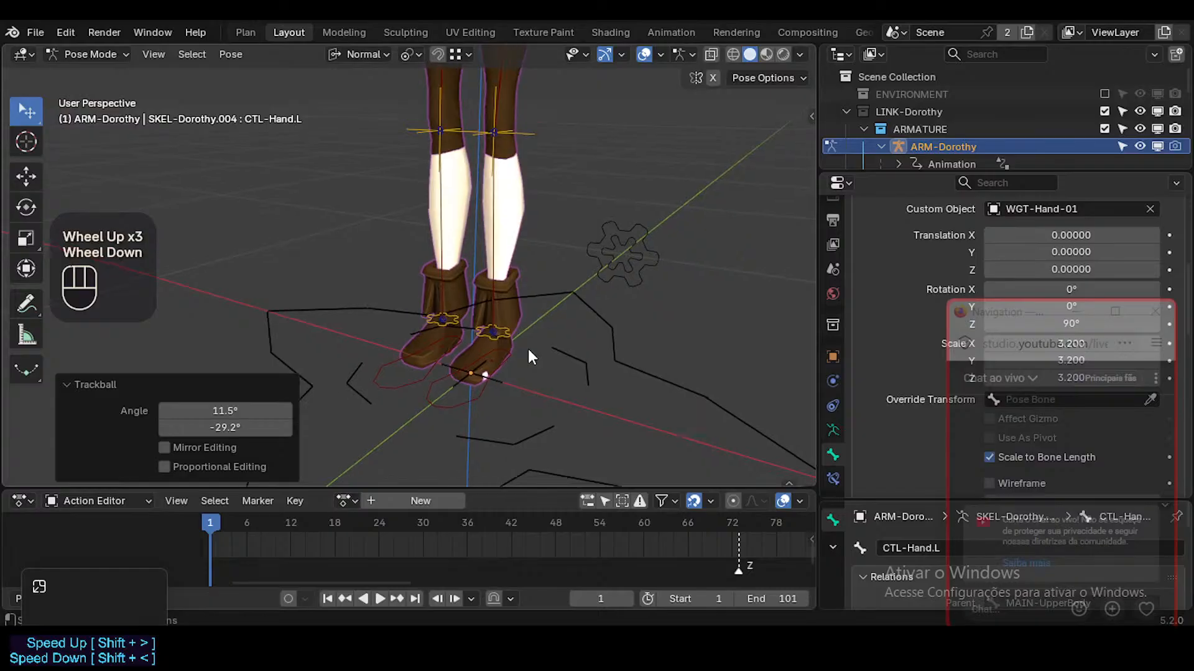
{"action": "middle_click_drag", "start_coordinate": [554, 242], "coordinate": [515, 419], "text": "shift"}
{"action": "scroll", "coordinate": [525, 303], "scroll_direction": "up", "scroll_amount": 3}
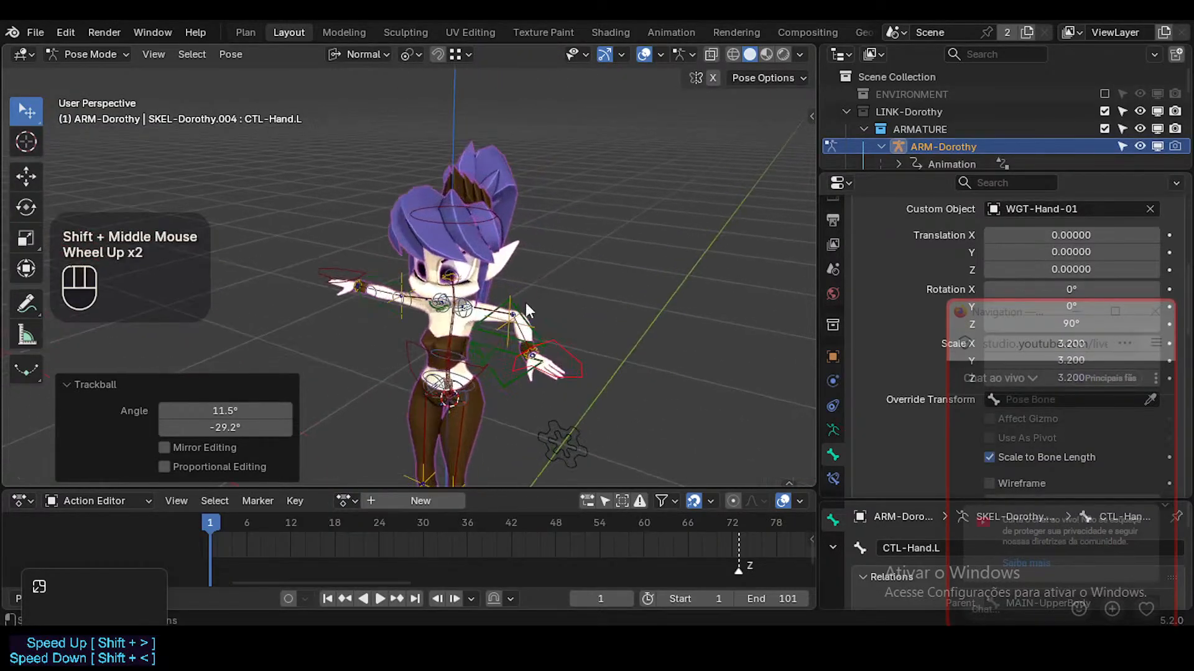
Try moving CTL-Shoulder.L, both on its own and together with CTL-UpperArm.L
{"action": "left_click", "coordinate": [437, 375]}
{"action": "middle_click_drag", "start_coordinate": [437, 375], "coordinate": [441, 354]}
{"action": "key", "text": "g"}
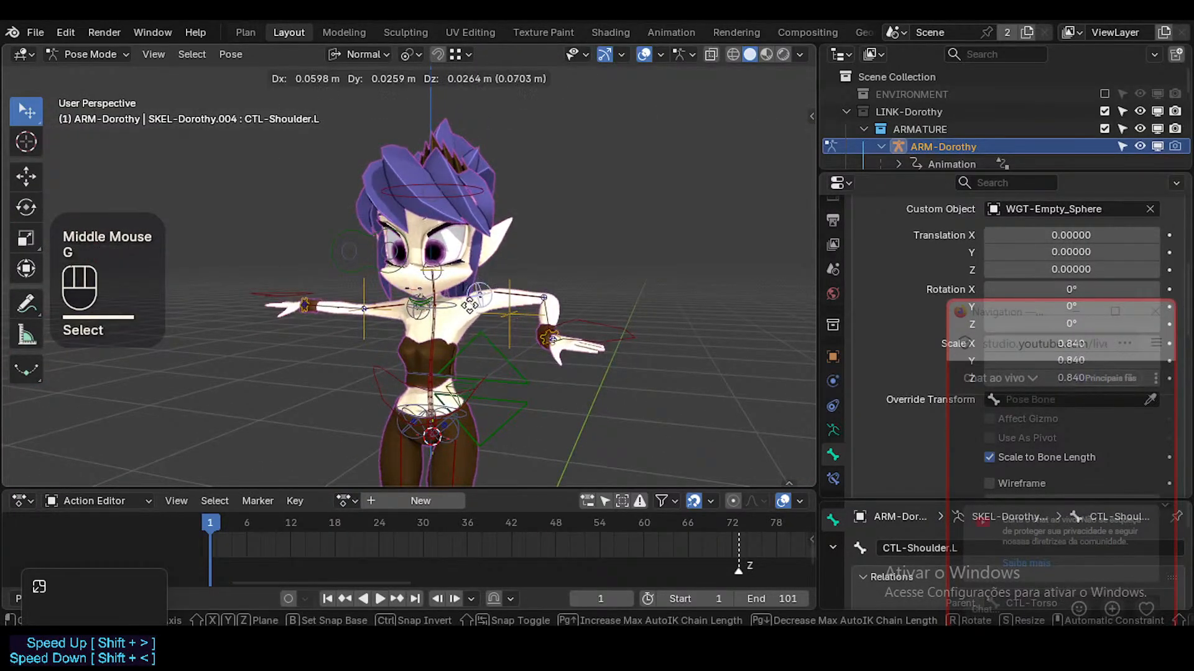
{"action": "key", "text": "Escape"}
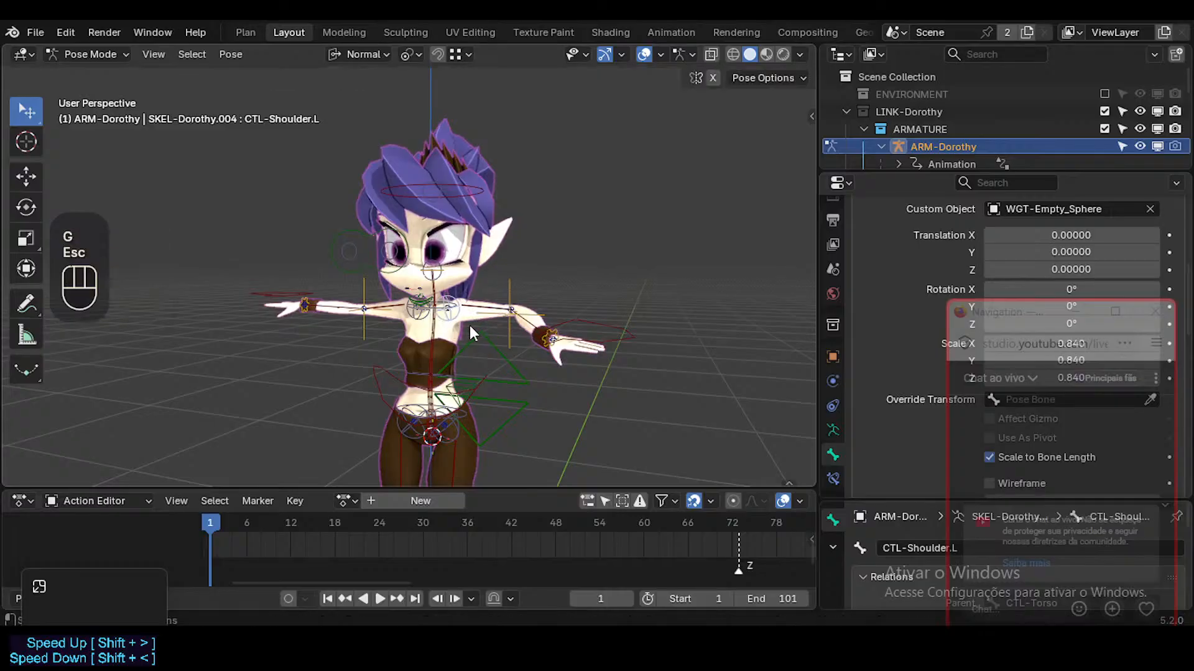
{"action": "left_click", "coordinate": [475, 315], "text": "shift"}
{"action": "key", "text": "g"}
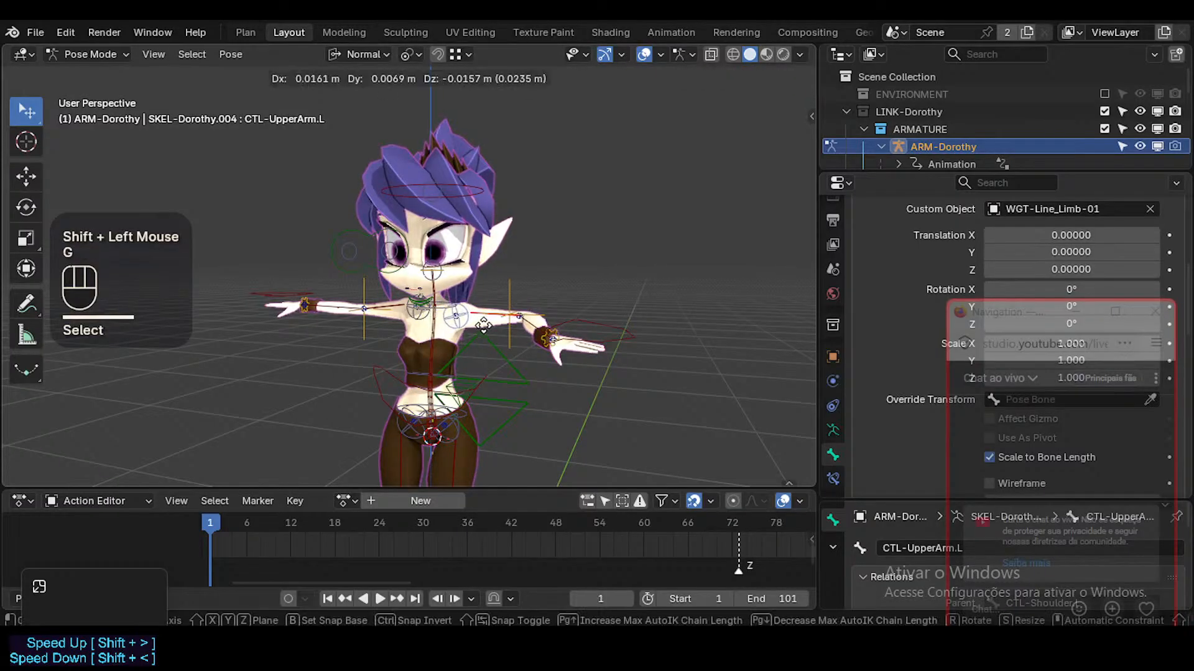
{"action": "key", "text": "Escape"}
Try moving CTL-Shoulder.L with an Auto IK length of 2
{"action": "left_click", "coordinate": [456, 328]}
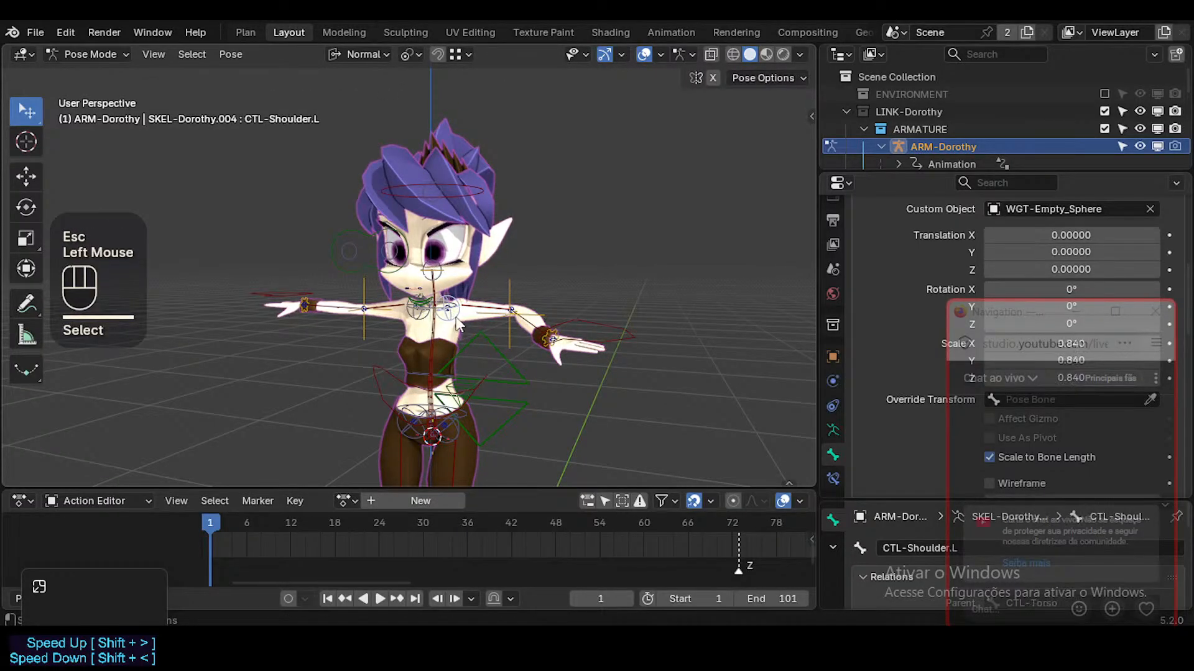
{"action": "key", "text": "g"}
{"action": "scroll", "coordinate": [463, 327], "scroll_direction": "down", "scroll_amount": 1}
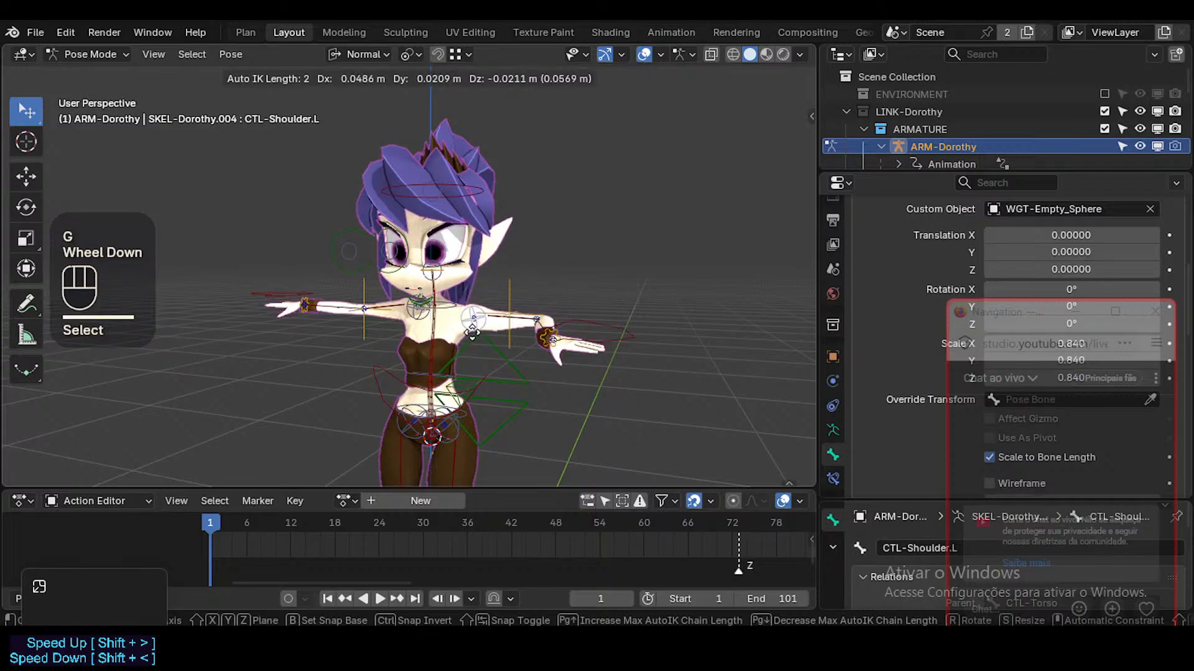
{"action": "key", "text": "Escape"}
Rotate CTL-Shoulder.L by about -386° around the view's Z axis to raise the left shoulder
{"action": "key", "text": "g"}
{"action": "key", "text": "r"}
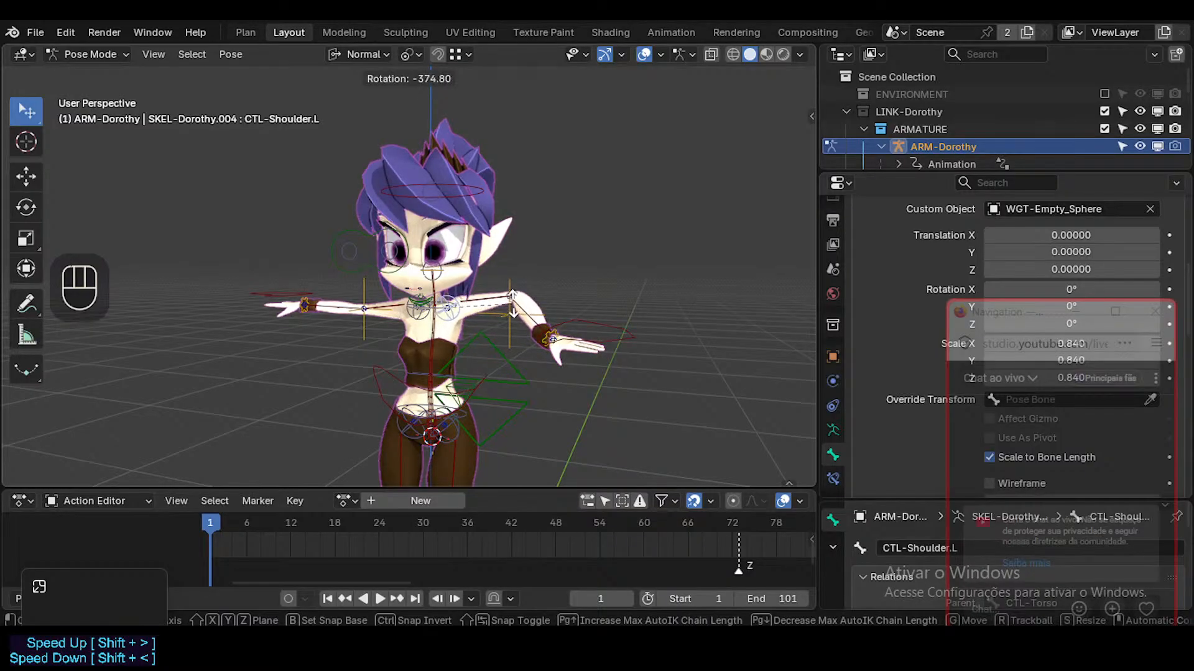
{"action": "left_click", "coordinate": [576, 340]}
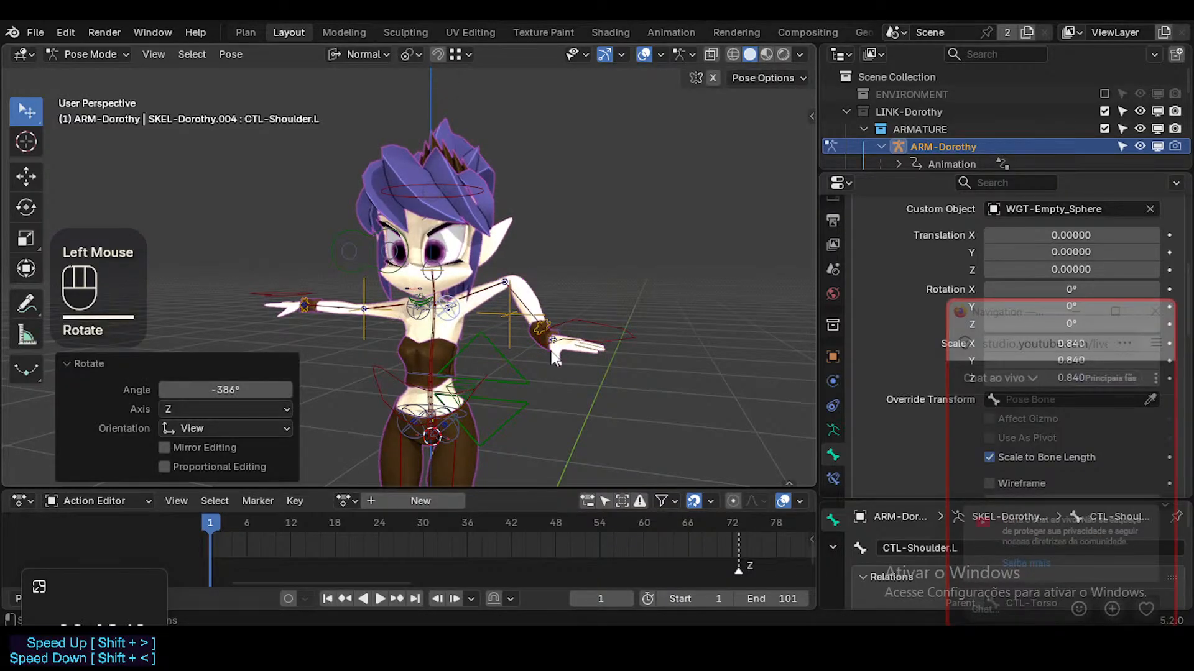
Collapse the Rotate settings and inspect the left hand and forearm controls by selecting them in turn
{"action": "scroll", "coordinate": [541, 356], "scroll_direction": "up", "scroll_amount": 3}
{"action": "middle_click_drag", "start_coordinate": [524, 353], "coordinate": [551, 314], "text": "ctrl"}
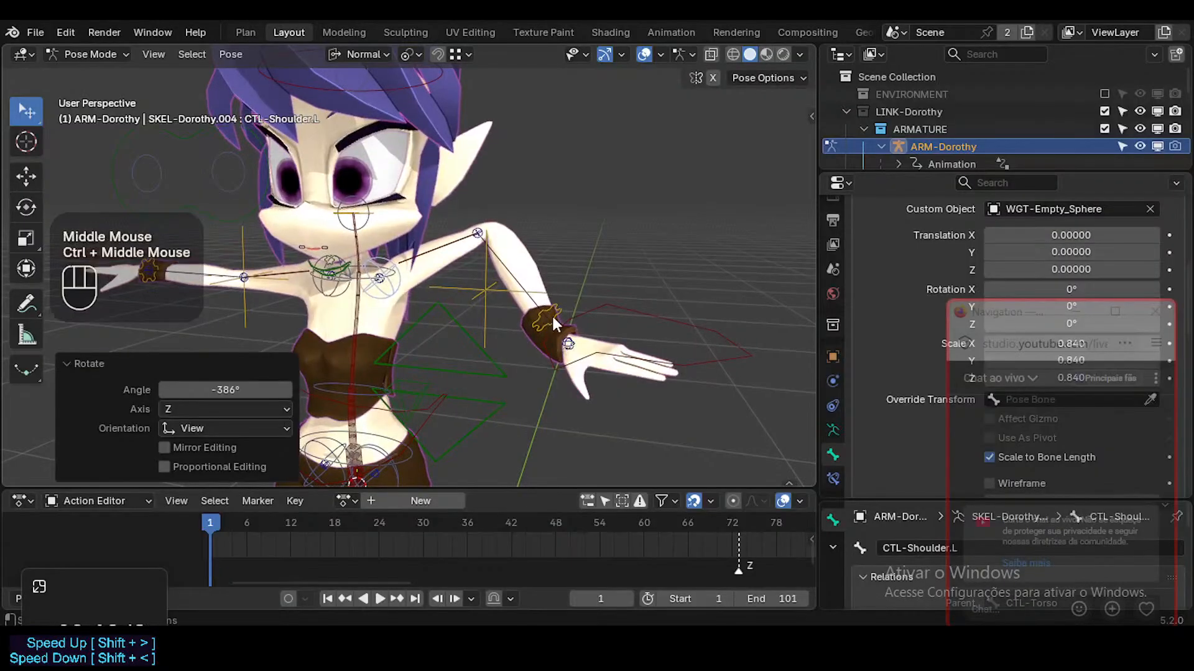
{"action": "left_click", "coordinate": [115, 360]}
{"action": "mouse_move", "coordinate": [219, 522]}
{"action": "left_mouse_down"}
{"action": "mouse_move", "coordinate": [263, 523]}
{"action": "mouse_move", "coordinate": [209, 523]}
{"action": "left_mouse_up"}
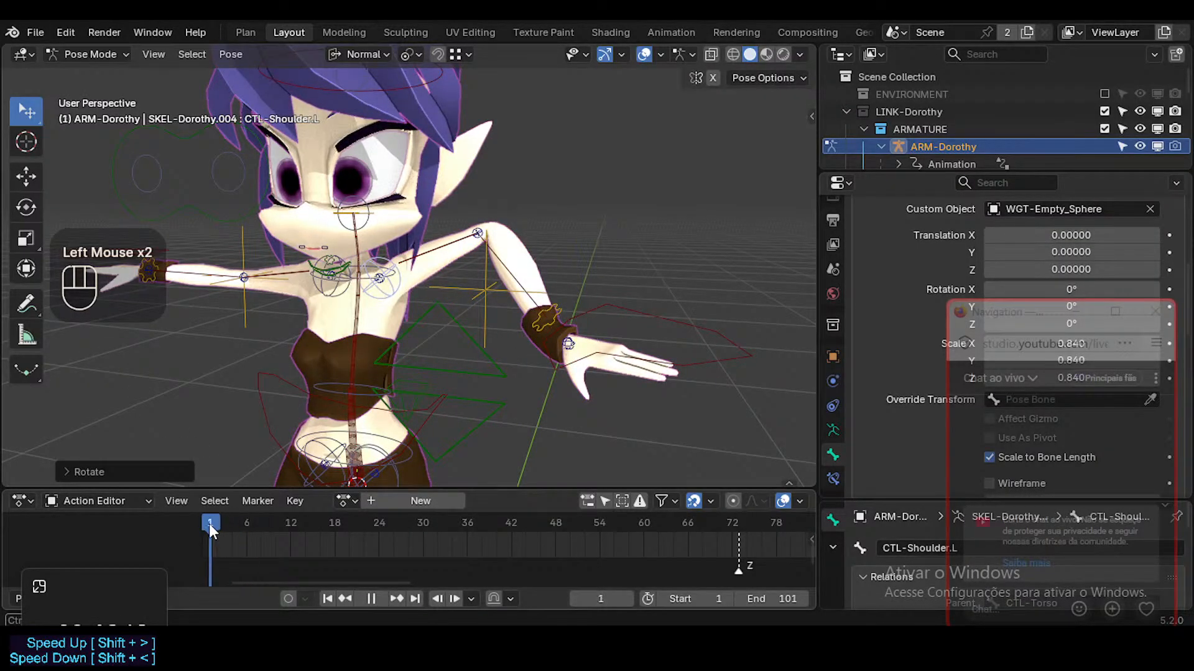
{"action": "left_click", "coordinate": [570, 314]}
{"action": "left_click", "coordinate": [520, 274]}
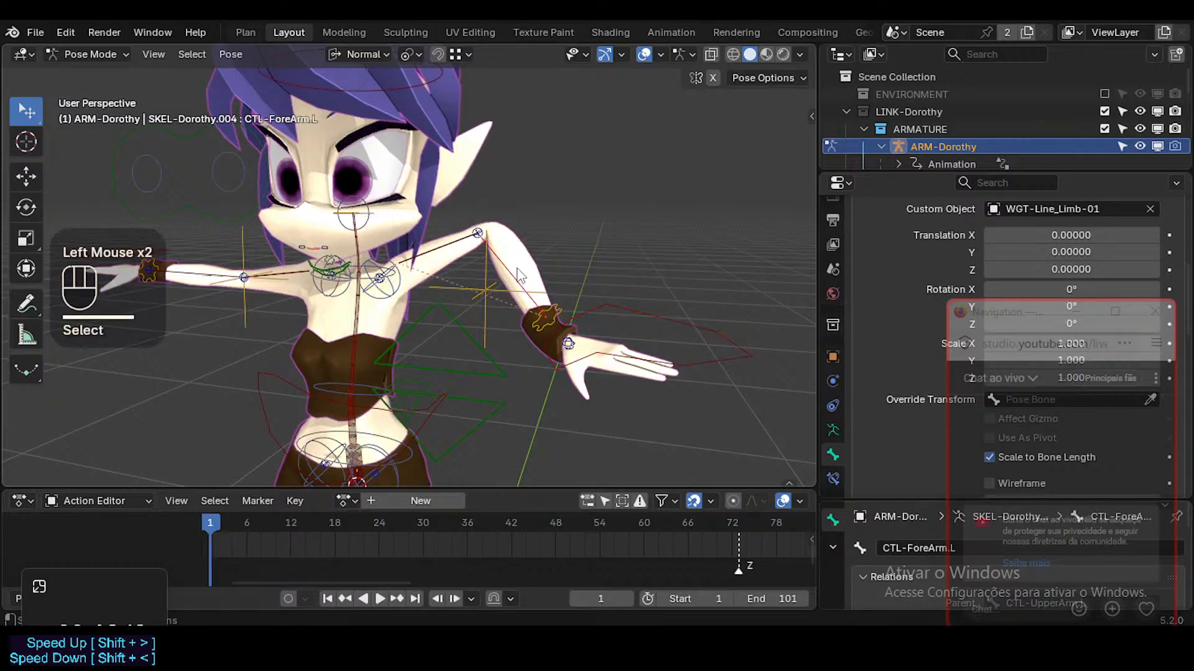
{"action": "left_click", "coordinate": [558, 308]}
{"action": "left_click", "coordinate": [487, 284]}
{"action": "left_click", "coordinate": [519, 274]}
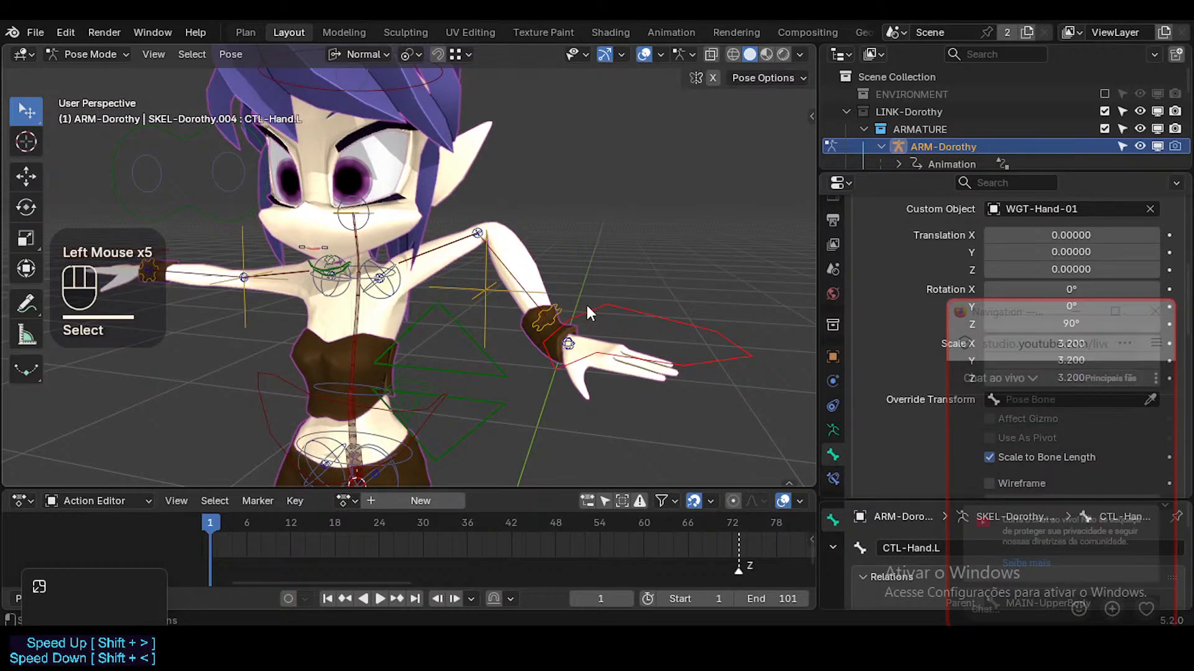
Try moving CTL-Hand.L and rotating CTL-ForeArm.L around the view axis
{"action": "key", "text": "g"}
{"action": "key", "text": "Escape"}
{"action": "left_click", "coordinate": [523, 283]}
{"action": "key", "text": "r"}
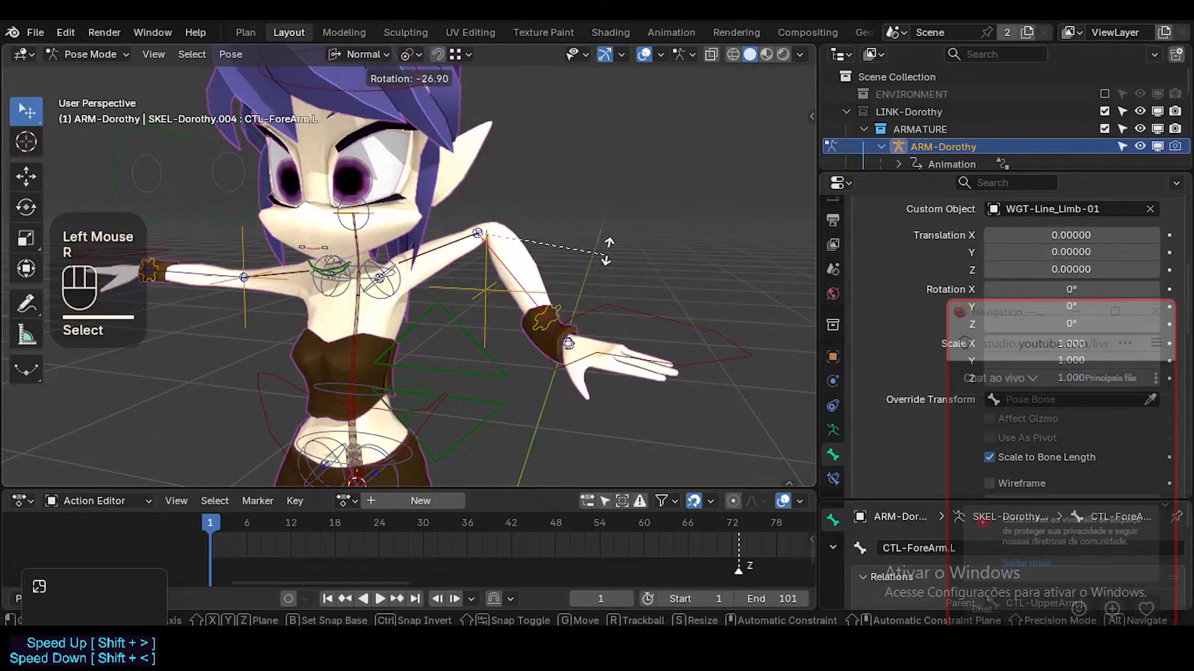
{"action": "key", "text": "Escape"}
Try moving CTL-Hand.L freely, and reselect CTL-ForeArm.L
{"action": "left_click", "coordinate": [599, 315]}
{"action": "key", "text": "g"}
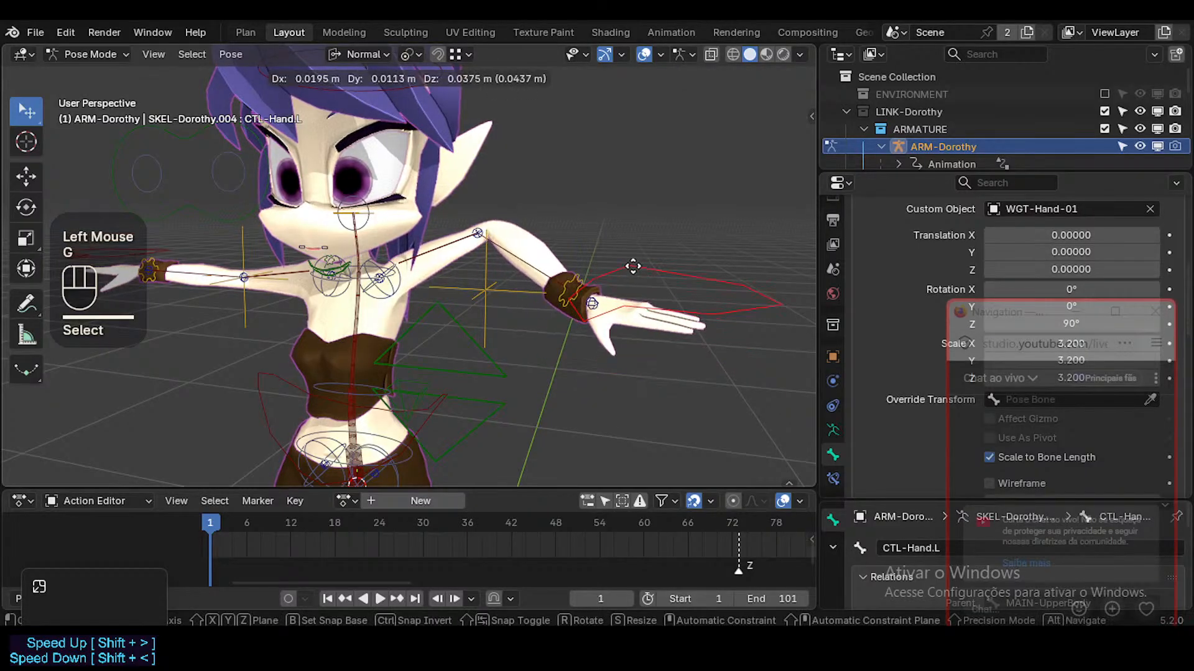
{"action": "key", "text": "Escape"}
{"action": "left_click", "coordinate": [516, 286]}
{"action": "left_click", "coordinate": [522, 289]}
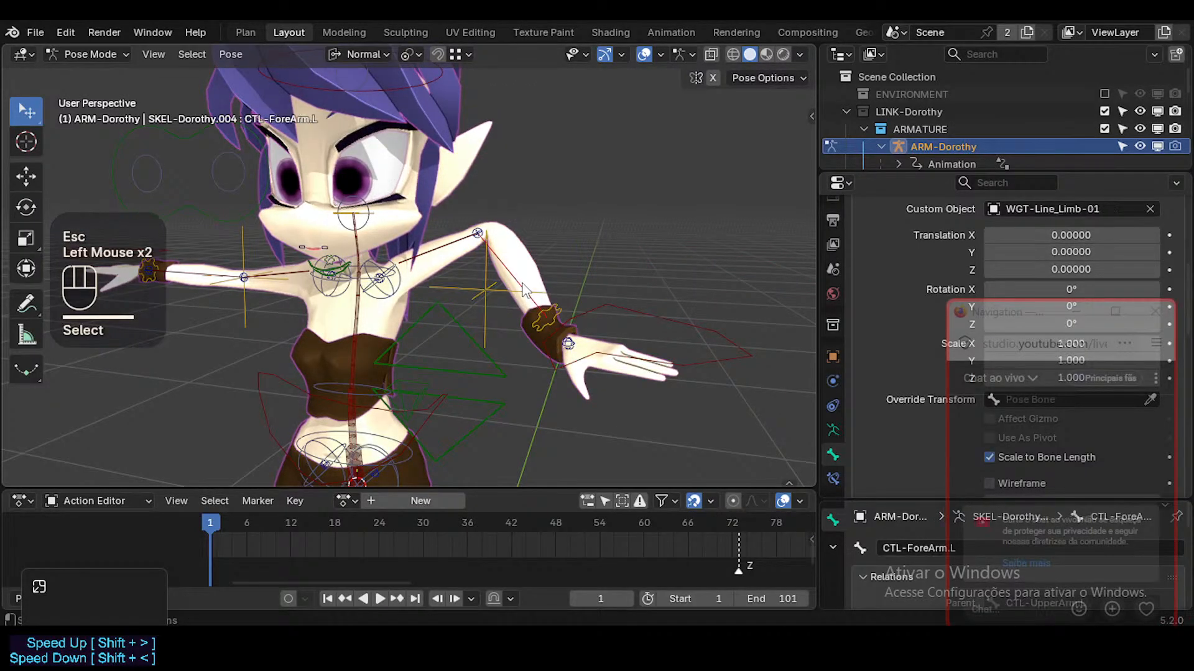
Try isolating the forearm control by hiding the unselected bones and by using Local View, restoring the full view each time
{"action": "key", "text": "shift+h"}
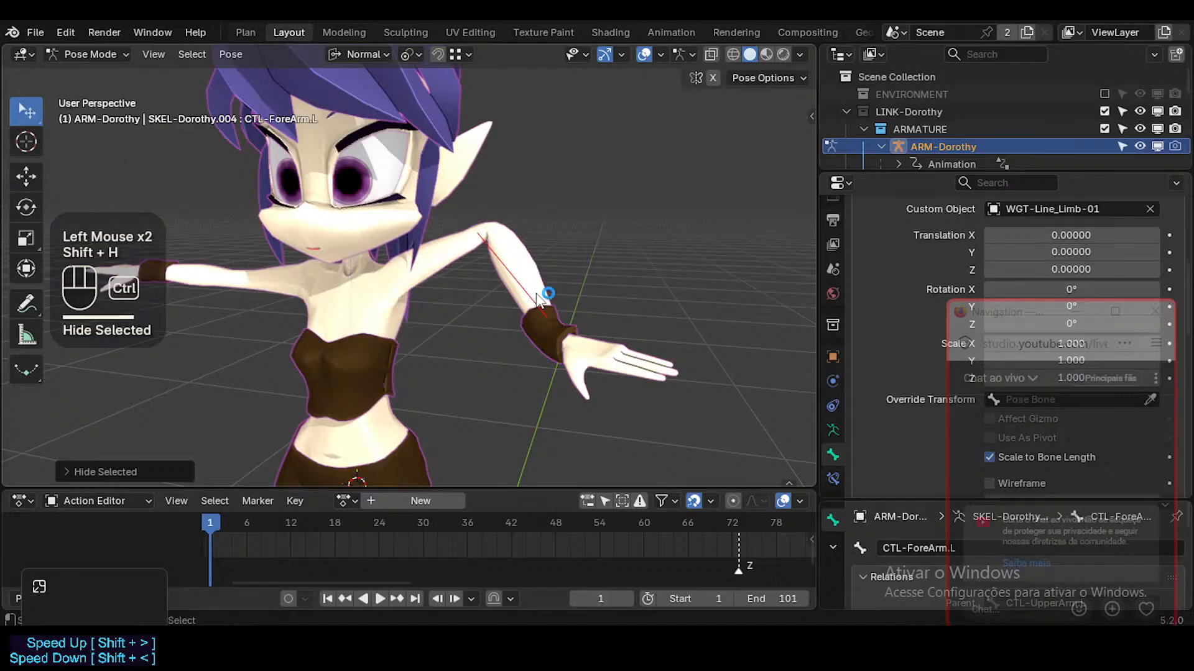
{"action": "key", "text": "ctrl+z"}
{"action": "key", "text": "KP_Divide"}
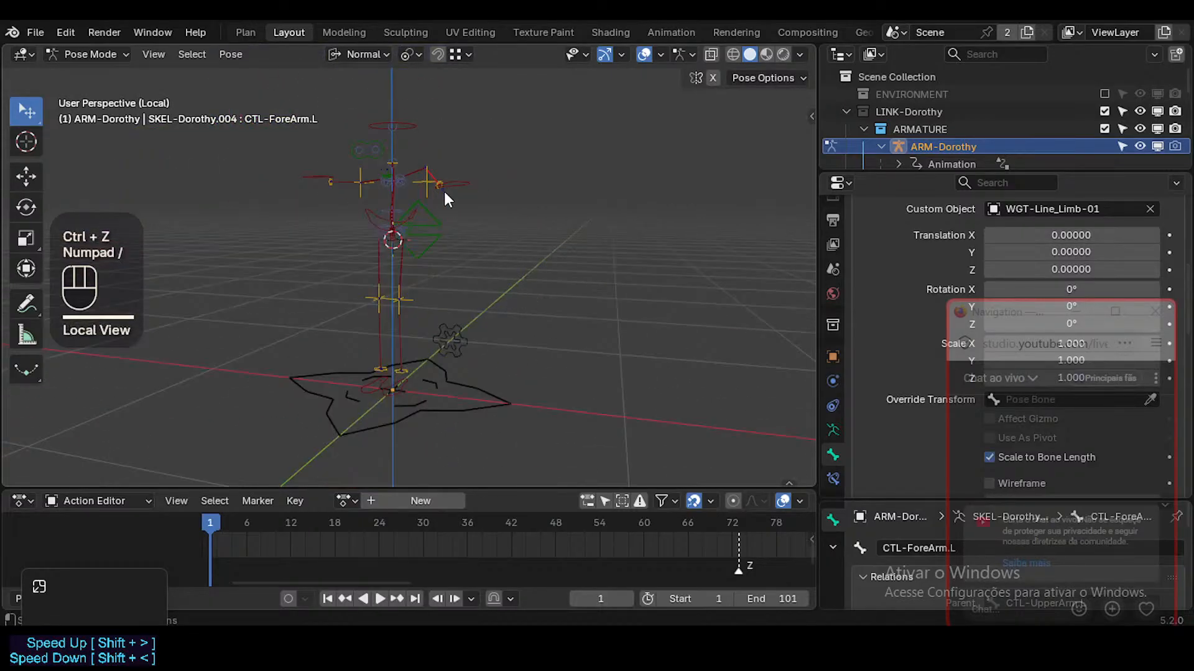
{"action": "scroll", "coordinate": [429, 168], "scroll_direction": "up", "scroll_amount": 3}
{"action": "key", "text": "KP_Divide"}
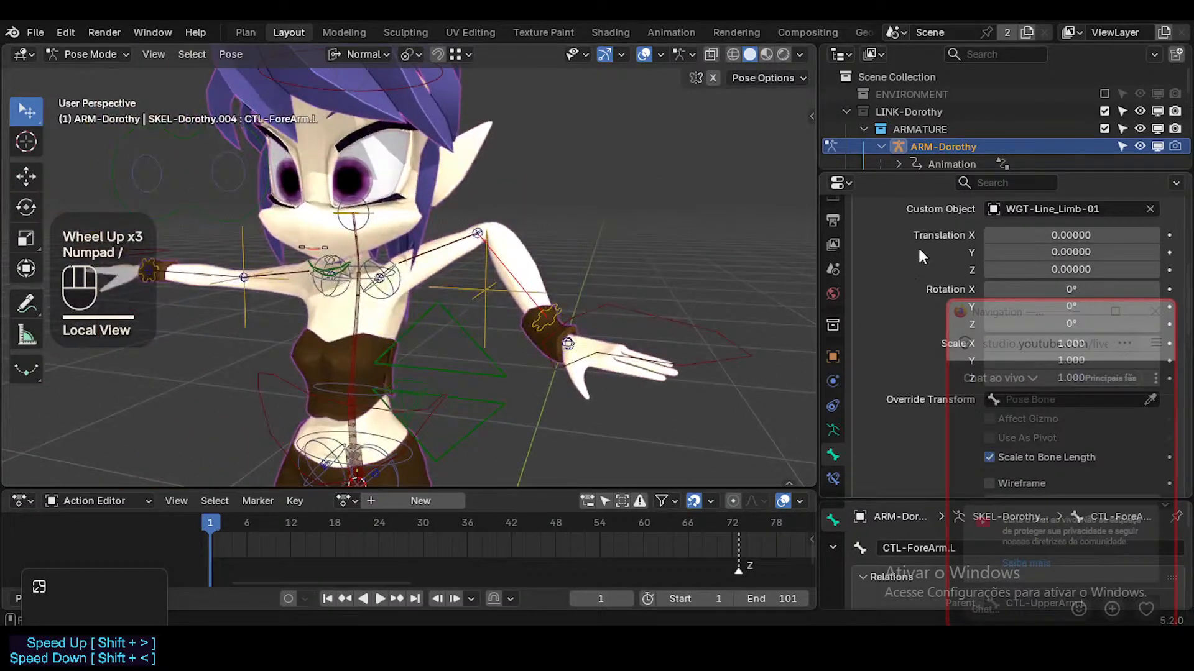
Show the bone constraints of CTL-ForeArm.L and move the floating chat window off the Damped Track settings
{"action": "scroll", "coordinate": [922, 255], "scroll_direction": "down", "scroll_amount": 1}
{"action": "scroll", "coordinate": [901, 348], "scroll_direction": "up", "scroll_amount": 1}
{"action": "left_click", "coordinate": [833, 478]}
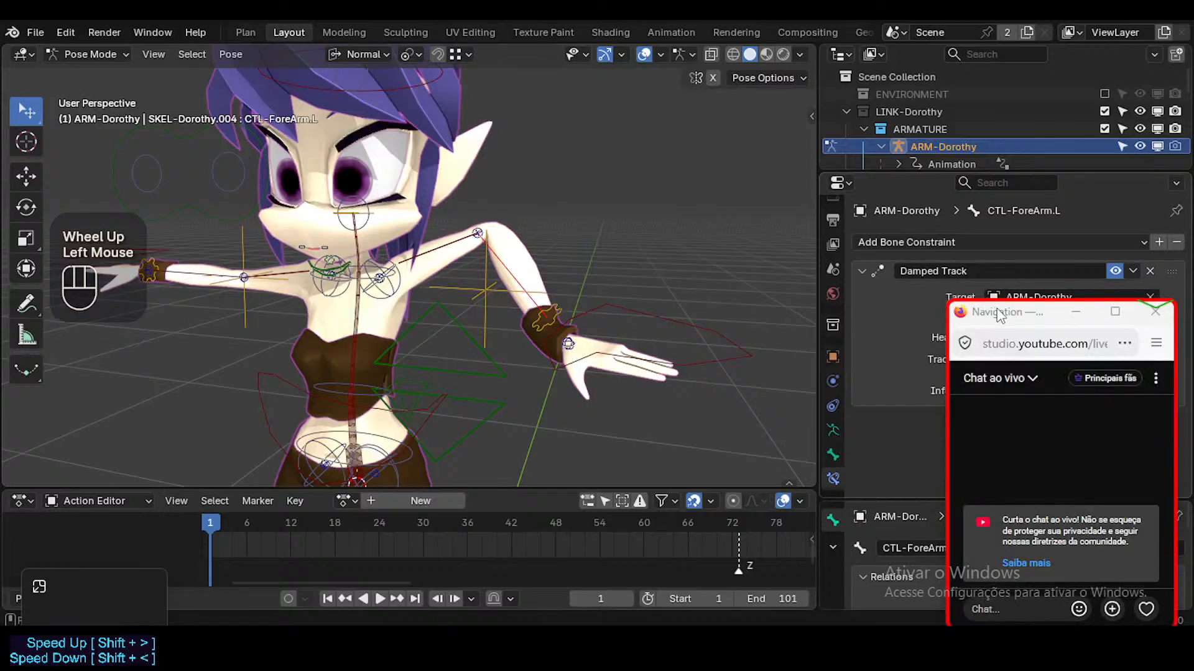
{"action": "left_click_drag", "start_coordinate": [997, 313], "coordinate": [986, 465]}
Try moving CTL-Hand.L and CTL-ForeArm.L together with an Auto IK length of 2
{"action": "left_click", "coordinate": [634, 313]}
{"action": "left_click", "coordinate": [511, 278], "text": "shift"}
{"action": "key", "text": "g"}
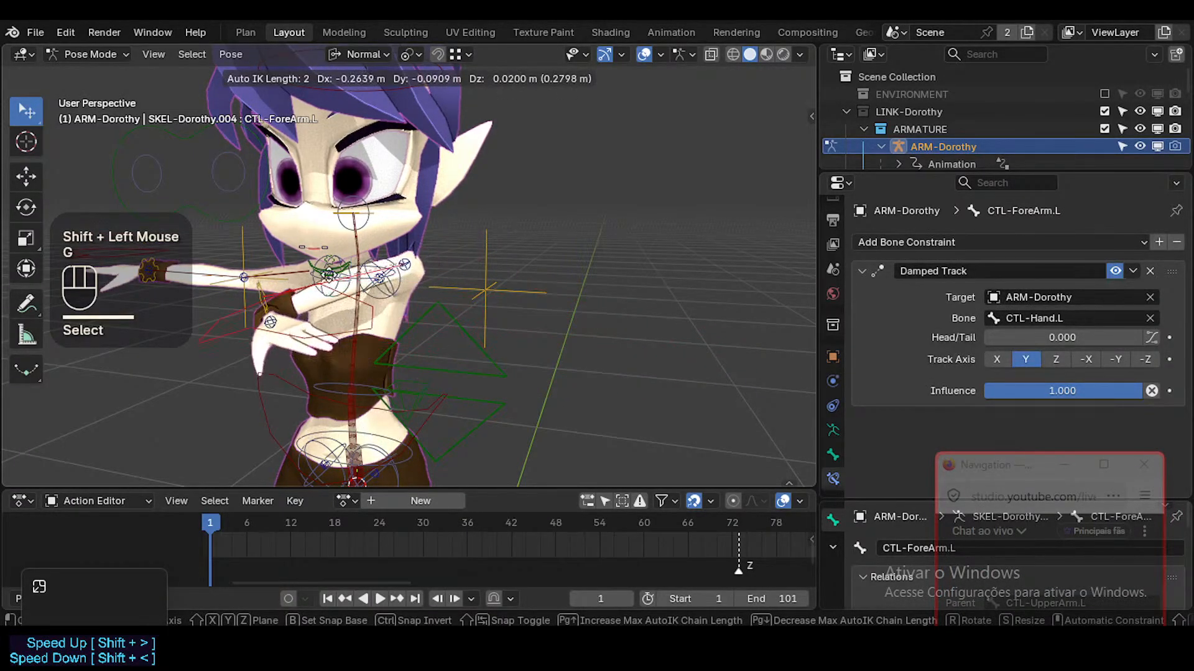
{"action": "scroll", "coordinate": [435, 326], "scroll_direction": "down", "scroll_amount": 1}
{"action": "key", "text": "Escape"}
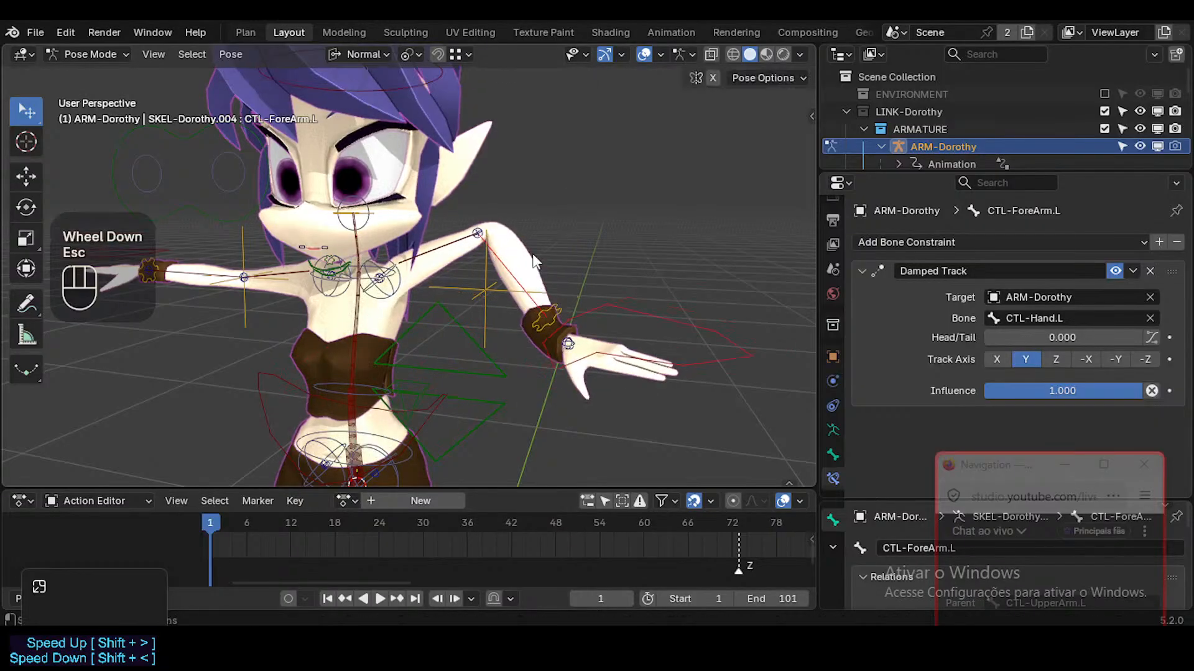
Clear the pose transforms of all bones in Dorothy's armature
{"action": "left_click", "coordinate": [520, 268]}
{"action": "left_click", "coordinate": [628, 320]}
{"action": "scroll", "coordinate": [628, 320], "scroll_direction": "down", "scroll_amount": 1}
{"action": "left_click", "coordinate": [538, 288], "text": "shift"}
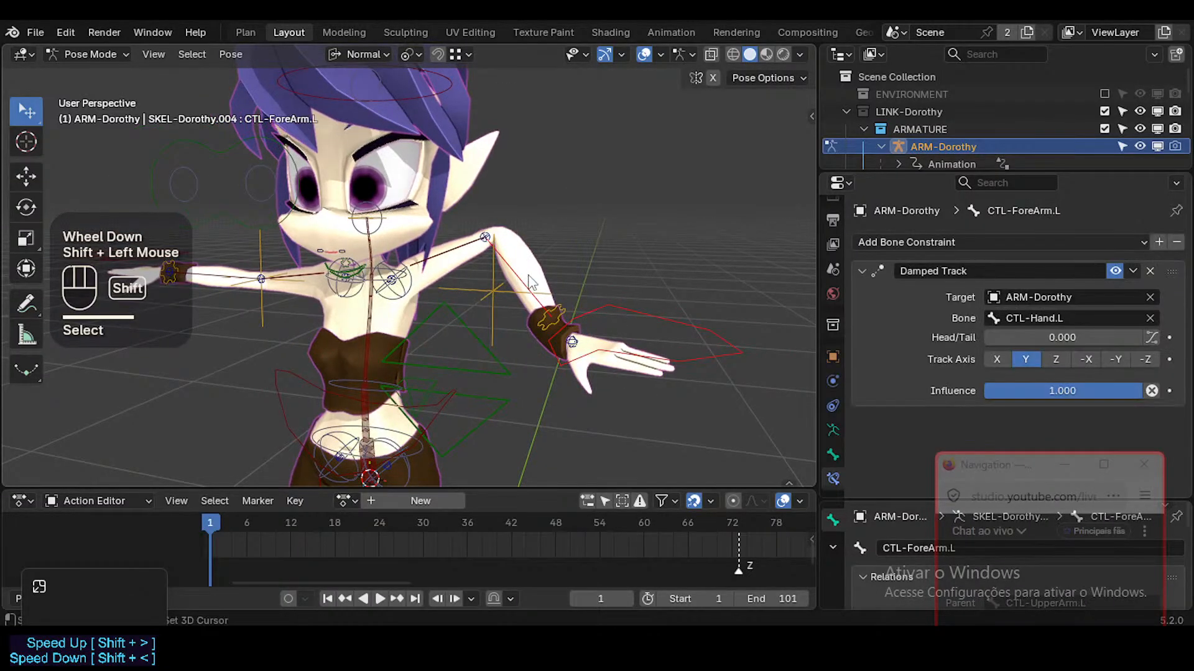
{"action": "key", "text": "a"}
{"action": "left_click", "coordinate": [563, 306]}
{"action": "key", "text": "a"}
{"action": "key", "text": "alt+g"}
{"action": "key", "text": "alt+g"}
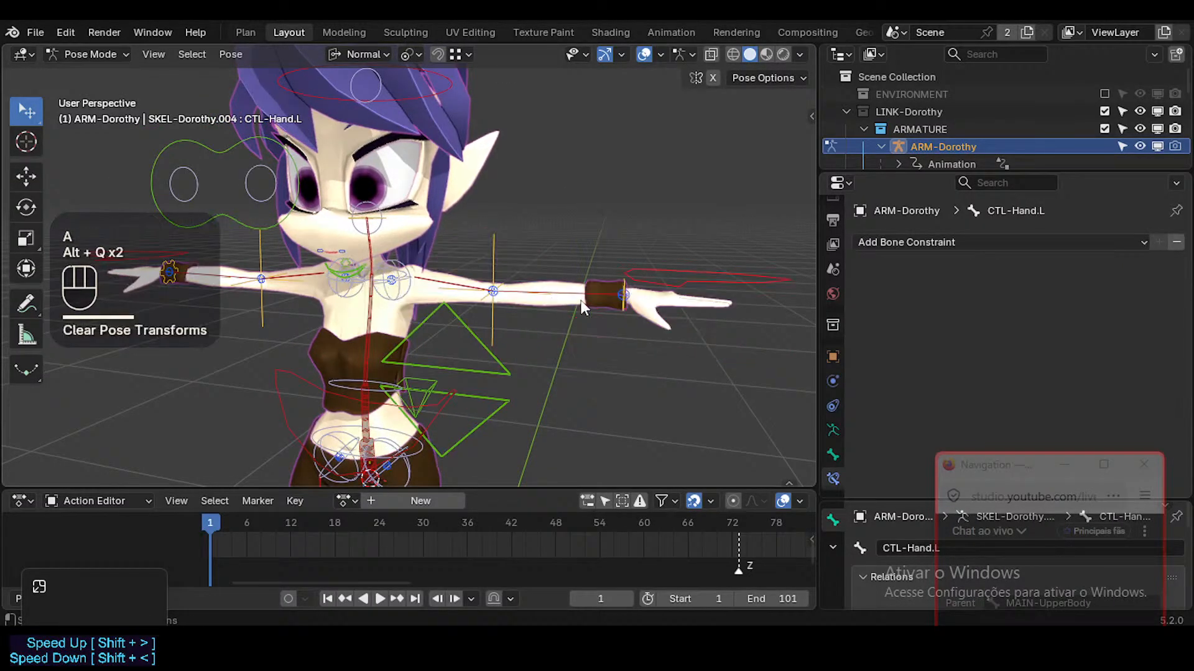
Select CTL-Hand.L and CTL-UpperArm.L together and insert a keyframe for both at frame 1
{"action": "left_click", "coordinate": [672, 278]}
{"action": "middle_click_drag", "start_coordinate": [673, 278], "coordinate": [596, 359]}
{"action": "left_click", "coordinate": [580, 288]}
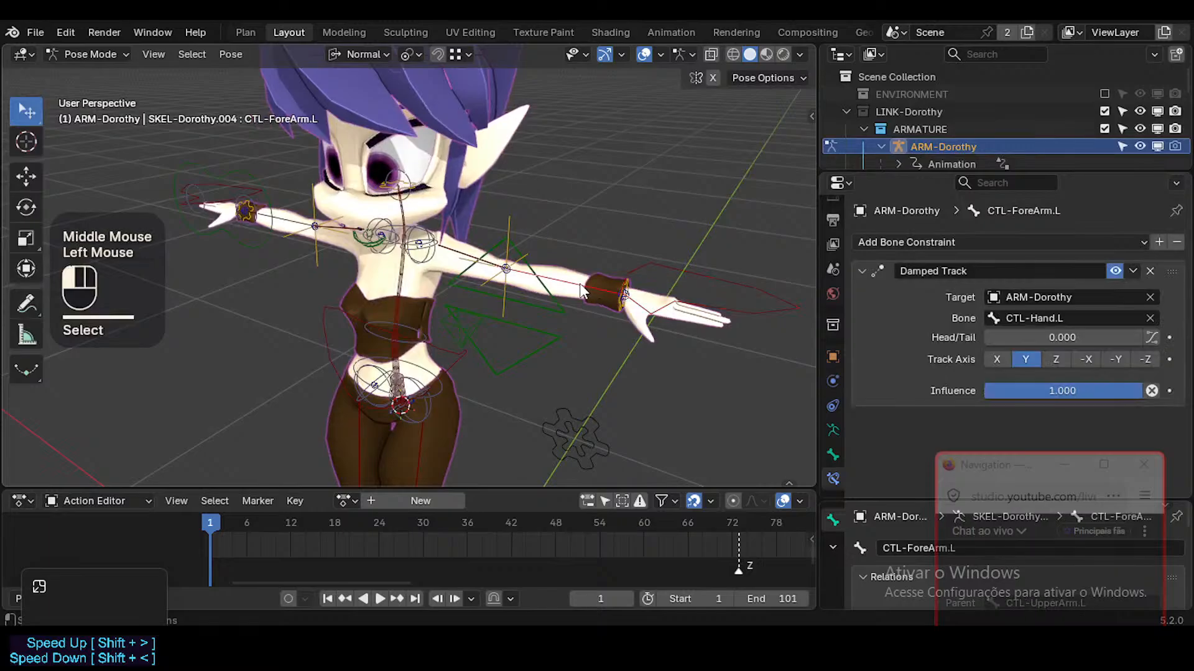
{"action": "left_click", "coordinate": [454, 261]}
{"action": "left_click", "coordinate": [472, 258]}
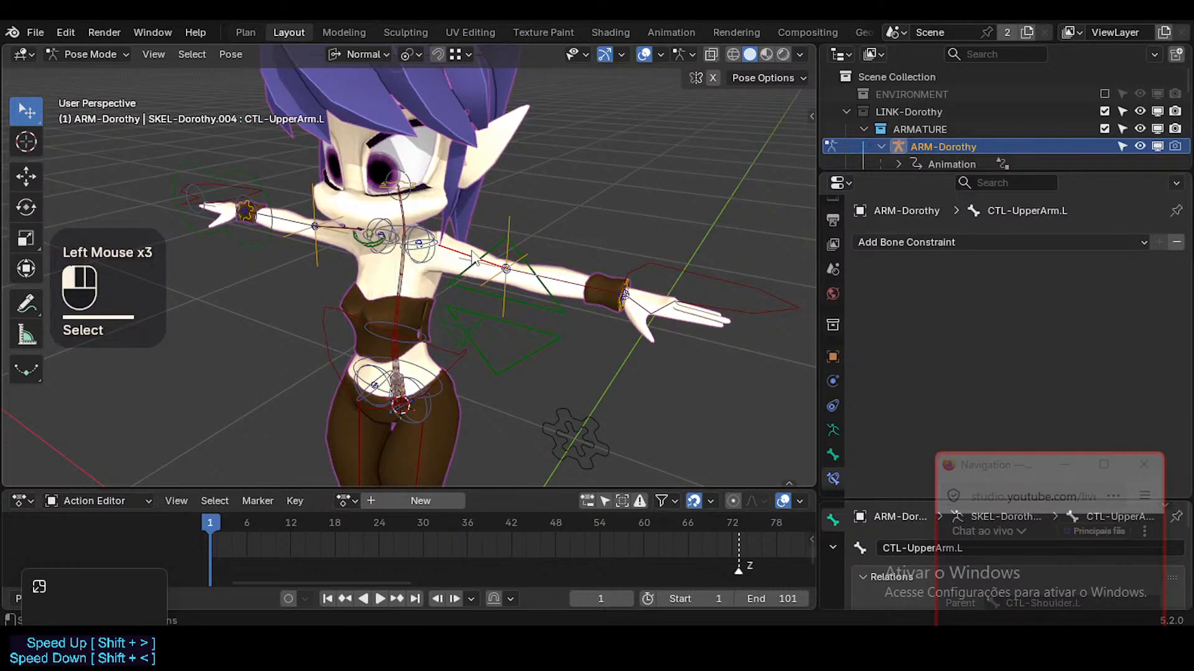
{"action": "left_click", "coordinate": [705, 278]}
{"action": "left_click", "coordinate": [497, 273], "text": "shift"}
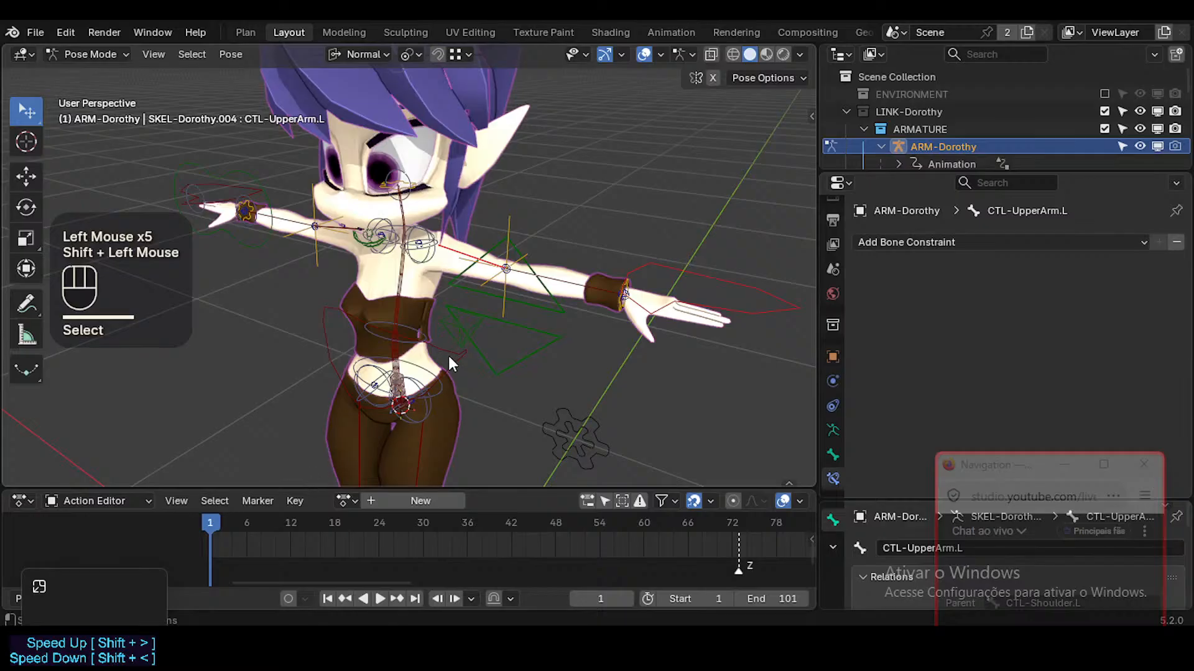
{"action": "key", "text": "i"}
Try rotating CTL-Hand.L and CTL-UpperArm.L together to lower the left arm at frame 1
{"action": "key", "text": "r"}
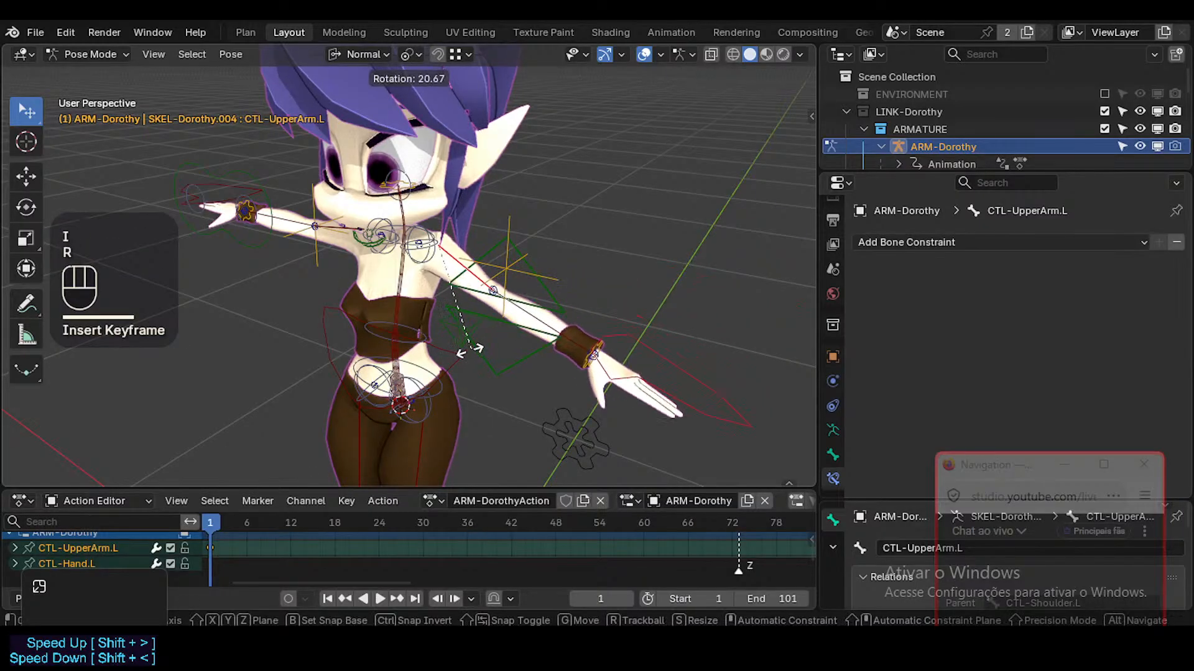
{"action": "key", "text": "r"}
{"action": "left_click", "coordinate": [472, 424]}
{"action": "middle_click_drag", "start_coordinate": [472, 424], "coordinate": [550, 428]}
Calculate a motion path for CTL-Hand.L with display In Range, computation over the Scene Frame Range and bake location Heads
{"action": "left_click", "coordinate": [545, 416]}
{"action": "left_click", "coordinate": [544, 416]}
{"action": "key", "text": "ctrl+t"}
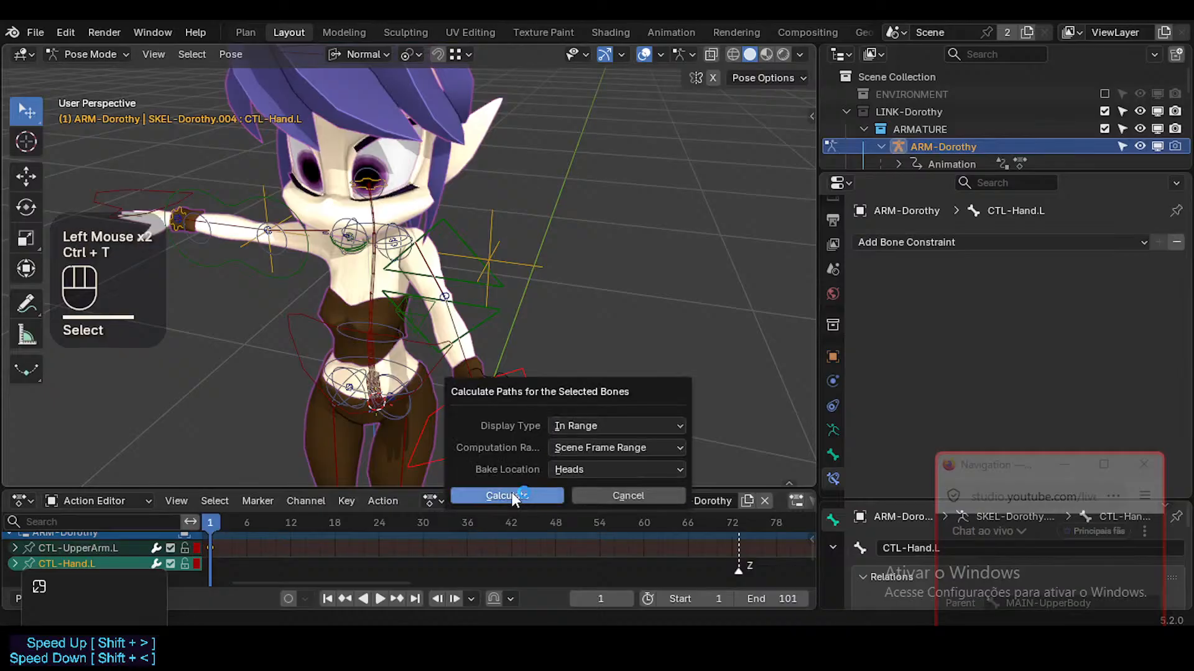
{"action": "left_click", "coordinate": [512, 495]}
At frame 19, clear the pose transforms of CTL-Hand.L and CTL-UpperArm.L and insert a keyframe for both
{"action": "left_click_drag", "start_coordinate": [225, 522], "coordinate": [345, 525]}
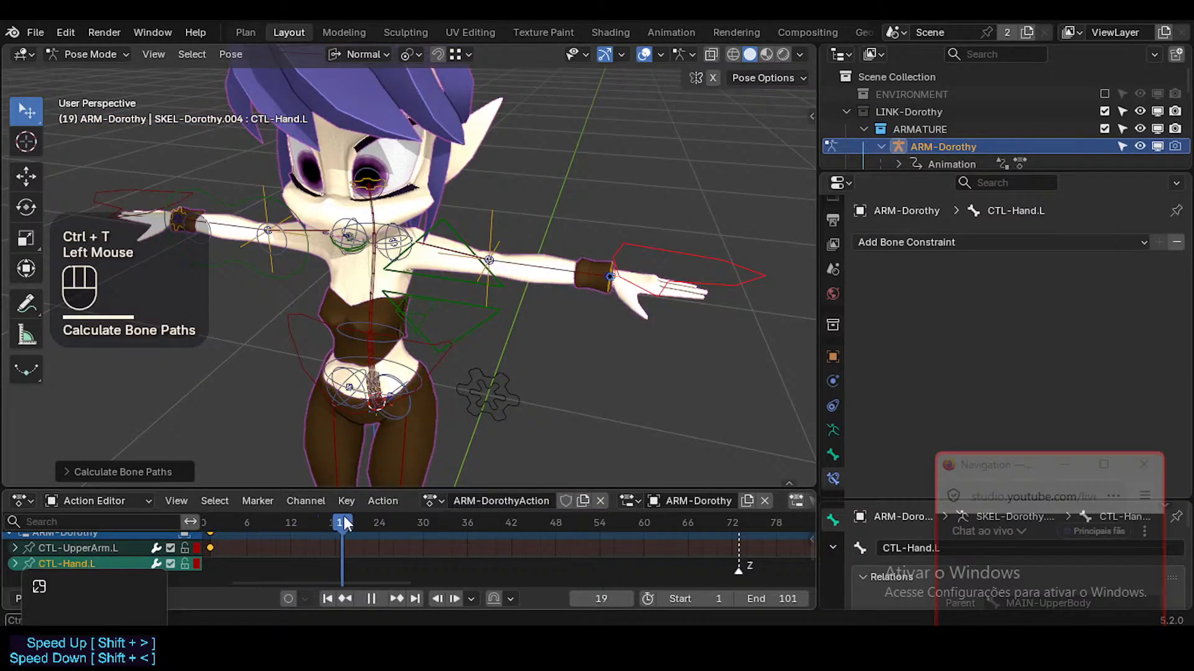
{"action": "left_click", "coordinate": [625, 323]}
{"action": "key", "text": "alt+q"}
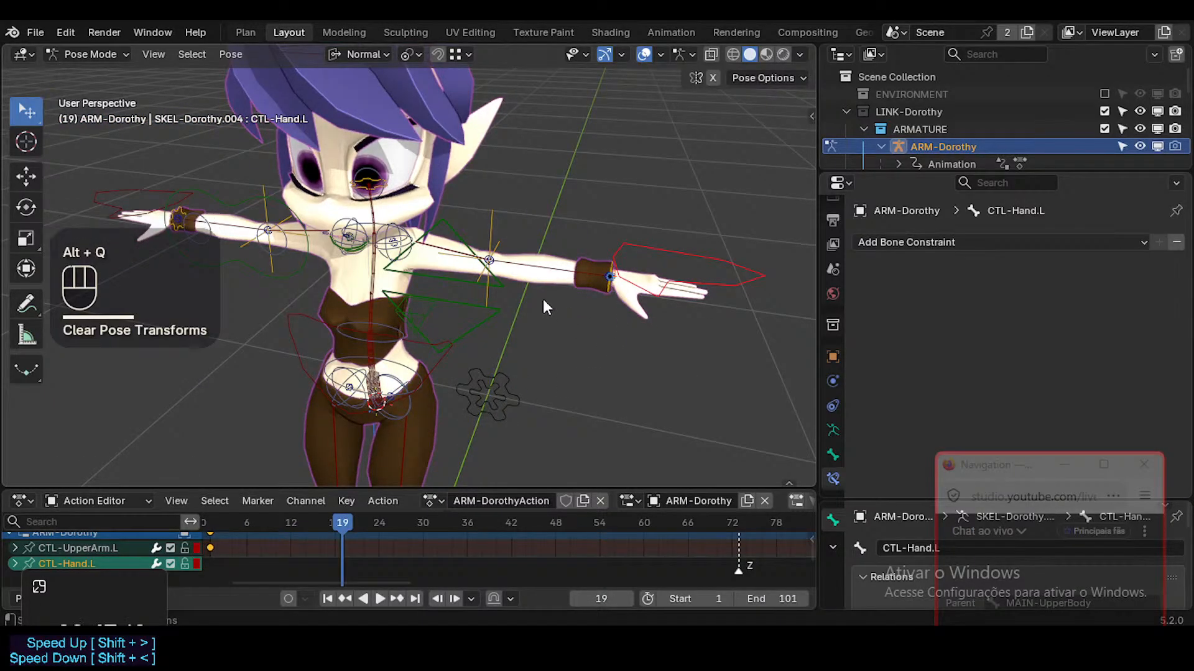
{"action": "left_click", "coordinate": [633, 247]}
{"action": "left_click", "coordinate": [438, 257], "text": "shift"}
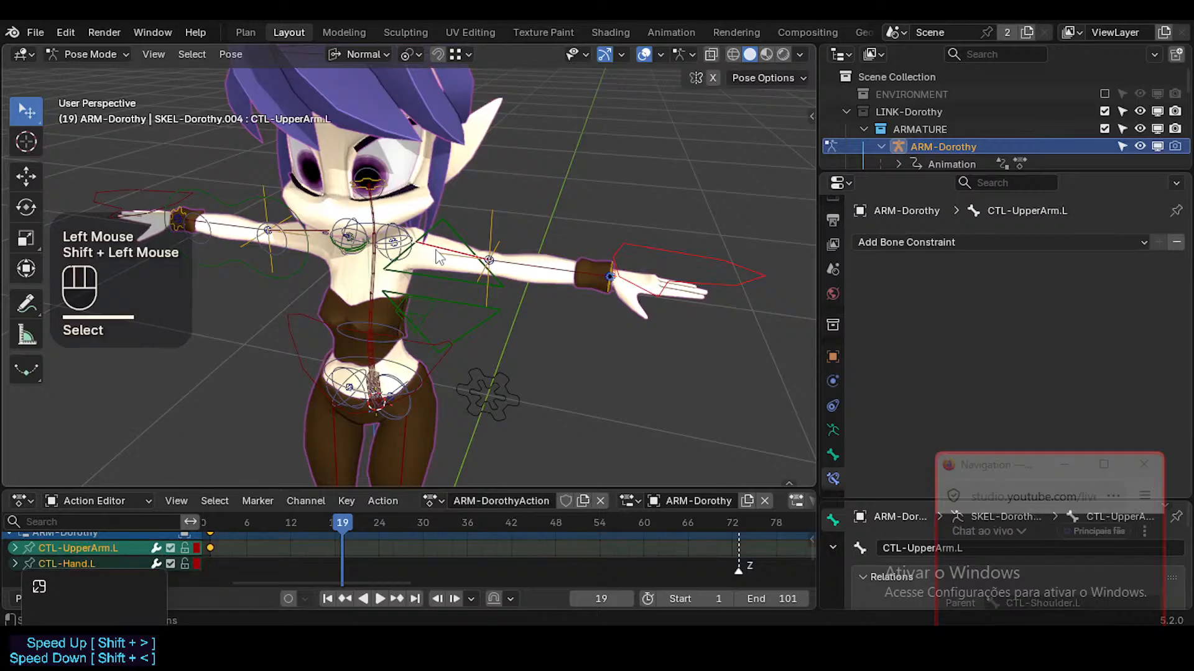
{"action": "key", "text": "alt+q"}
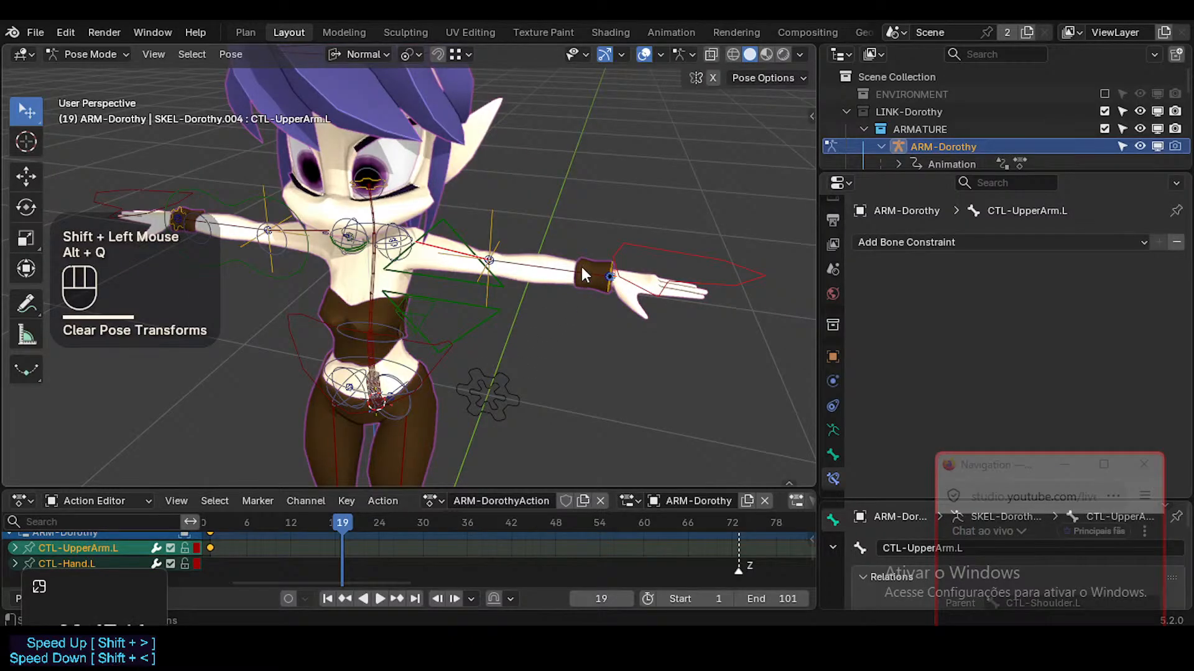
{"action": "key", "text": "i"}
Turn on Auto Keying while staying at frame 19
{"action": "left_click", "coordinate": [337, 523]}
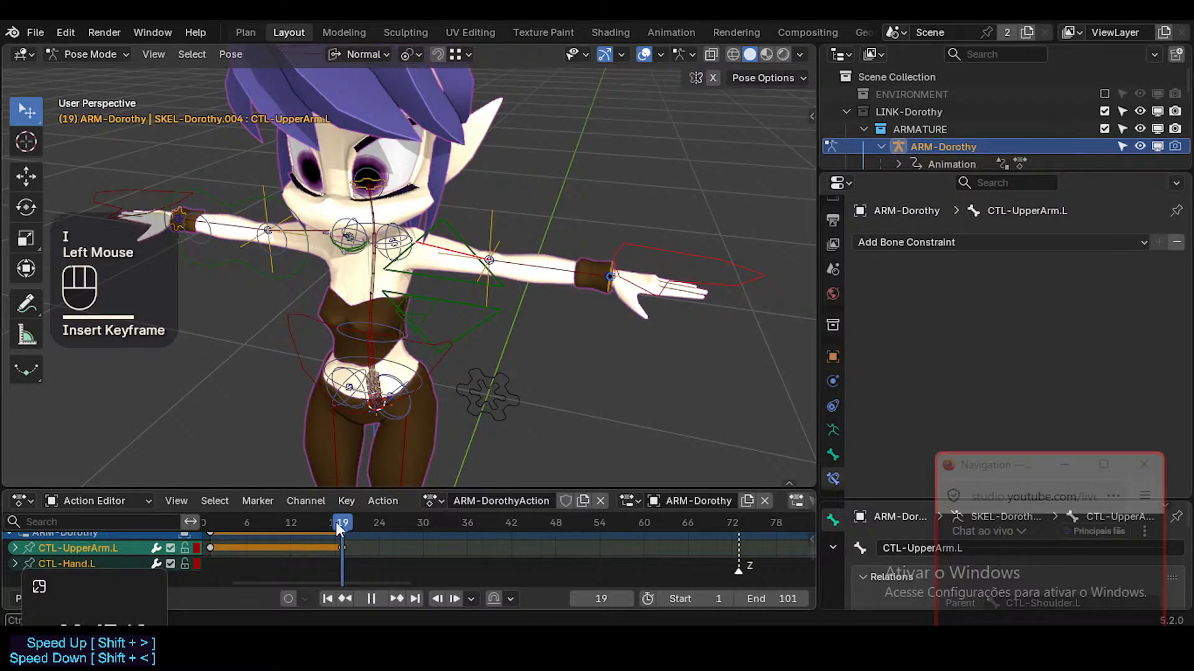
{"action": "mouse_move", "coordinate": [336, 523]}
{"action": "left_mouse_down"}
{"action": "mouse_move", "coordinate": [239, 526]}
{"action": "mouse_move", "coordinate": [341, 521]}
{"action": "left_mouse_up"}
{"action": "left_click", "coordinate": [288, 598]}
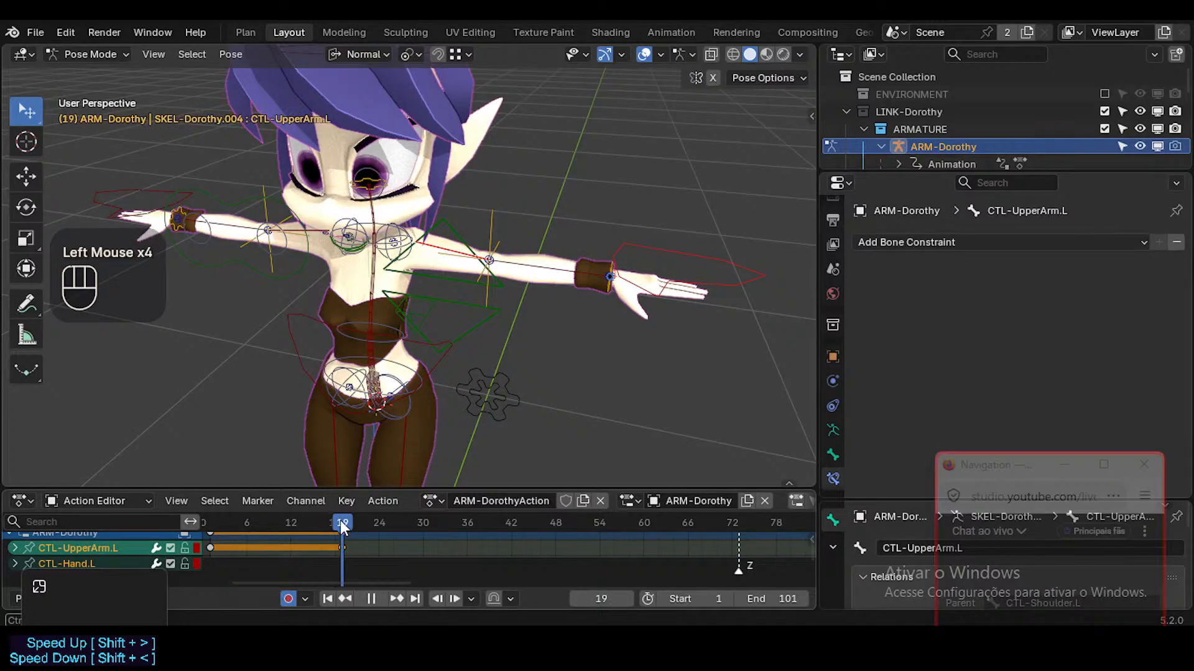
Rotate CTL-Hand.L and CTL-UpperArm.L by about 58° around the normal X axis at frame 19 to swing the arm forward
{"action": "left_click", "coordinate": [677, 244]}
{"action": "left_click", "coordinate": [483, 249], "text": "shift"}
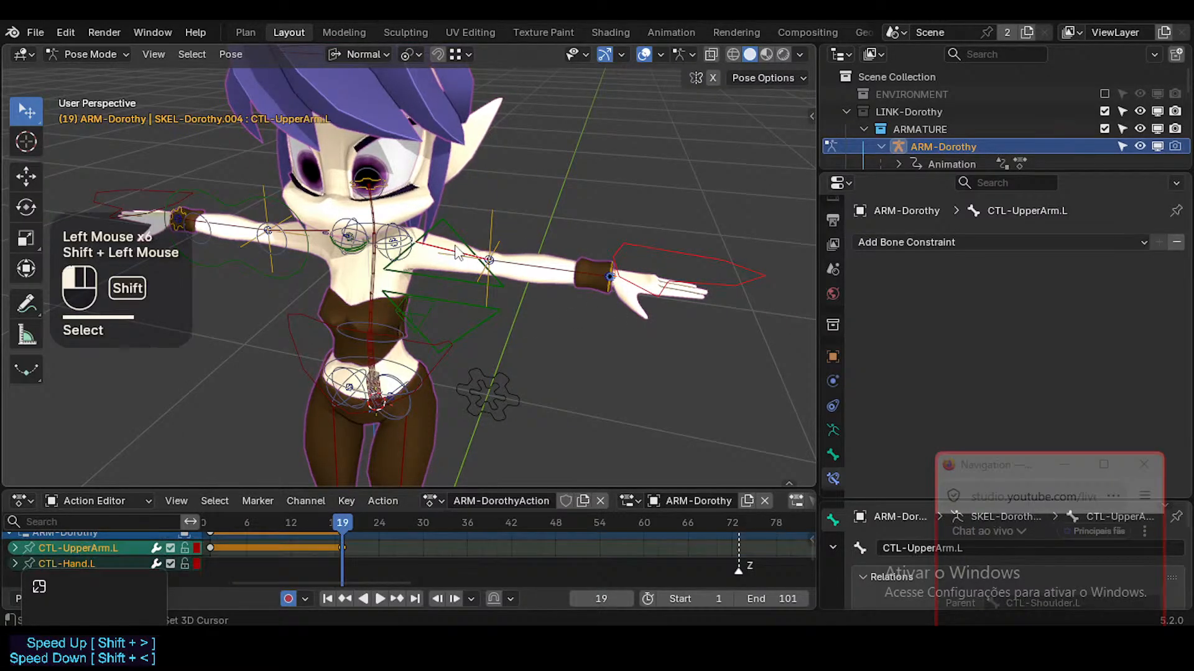
{"action": "key", "text": "r"}
{"action": "key", "text": "z"}
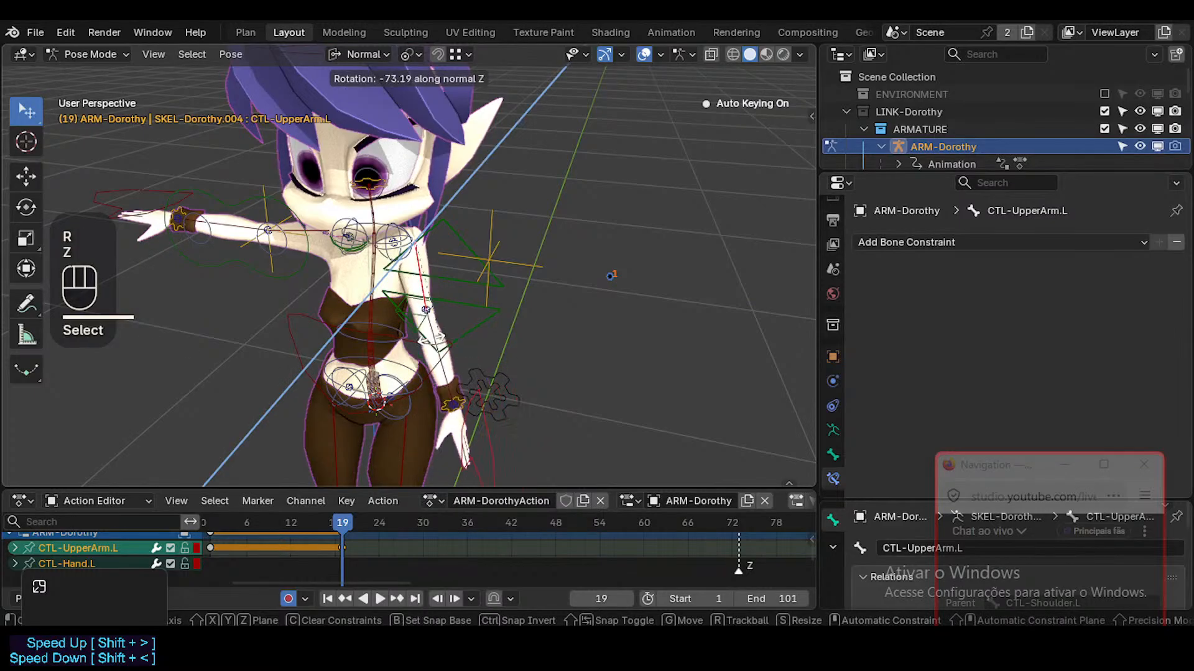
{"action": "key", "text": "x"}
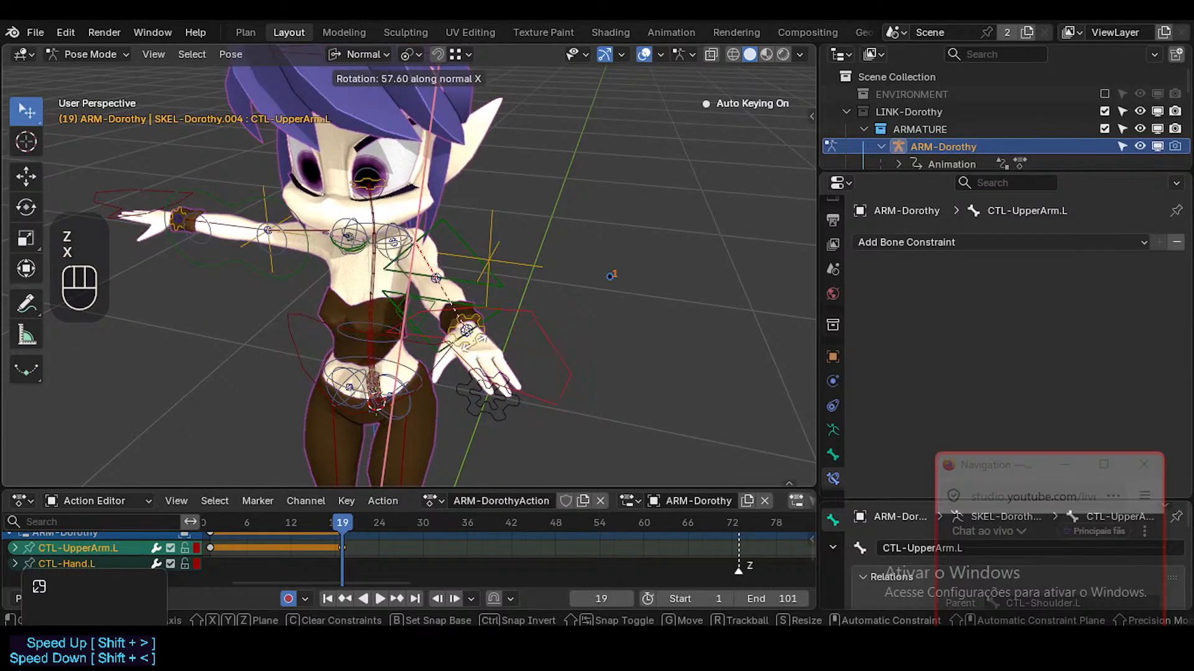
{"action": "left_click", "coordinate": [467, 328]}
{"action": "middle_click_drag", "start_coordinate": [467, 328], "coordinate": [471, 471]}
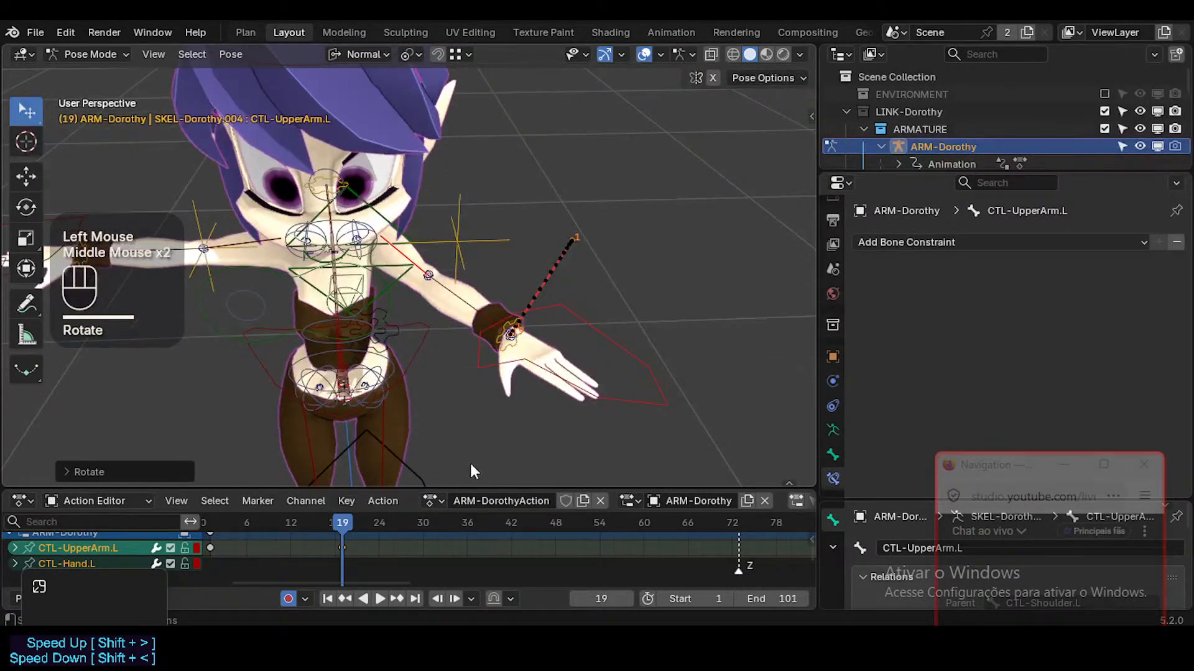
Move CTL-Hand.L outward at frame 10 to bend its motion path into an arc
{"action": "left_click", "coordinate": [558, 337]}
{"action": "left_click_drag", "start_coordinate": [373, 528], "coordinate": [275, 521]}
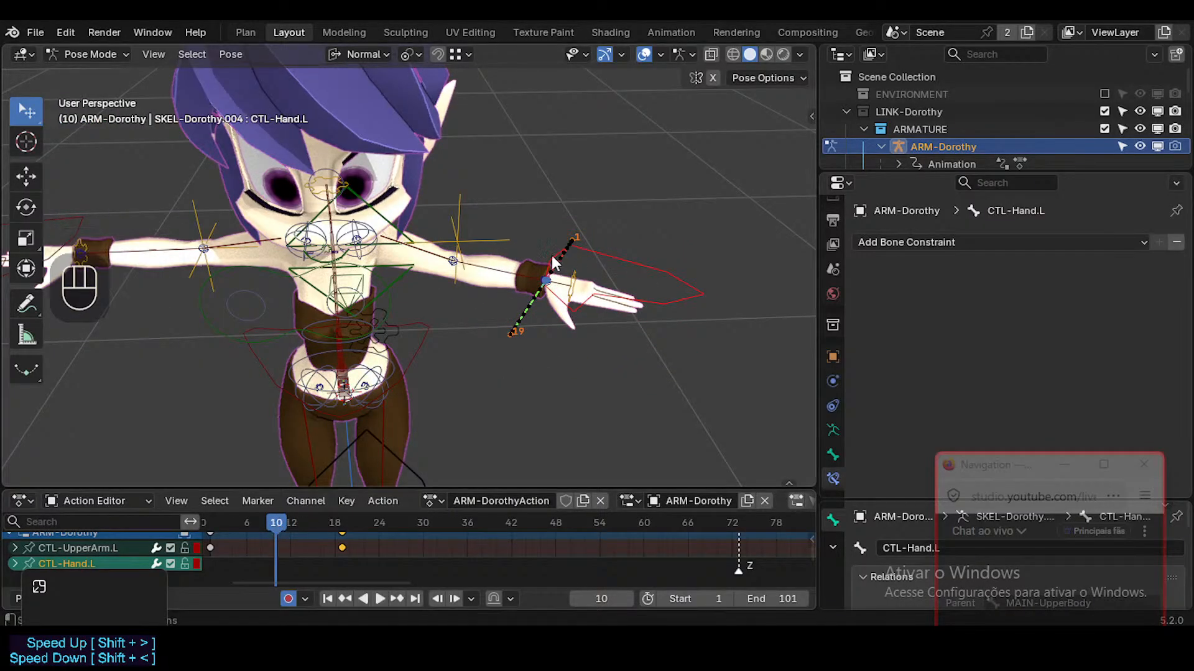
{"action": "middle_click_drag", "start_coordinate": [552, 264], "coordinate": [558, 274]}
{"action": "middle_click_drag", "start_coordinate": [558, 275], "coordinate": [564, 214], "text": "ctrl"}
{"action": "key", "text": "g"}
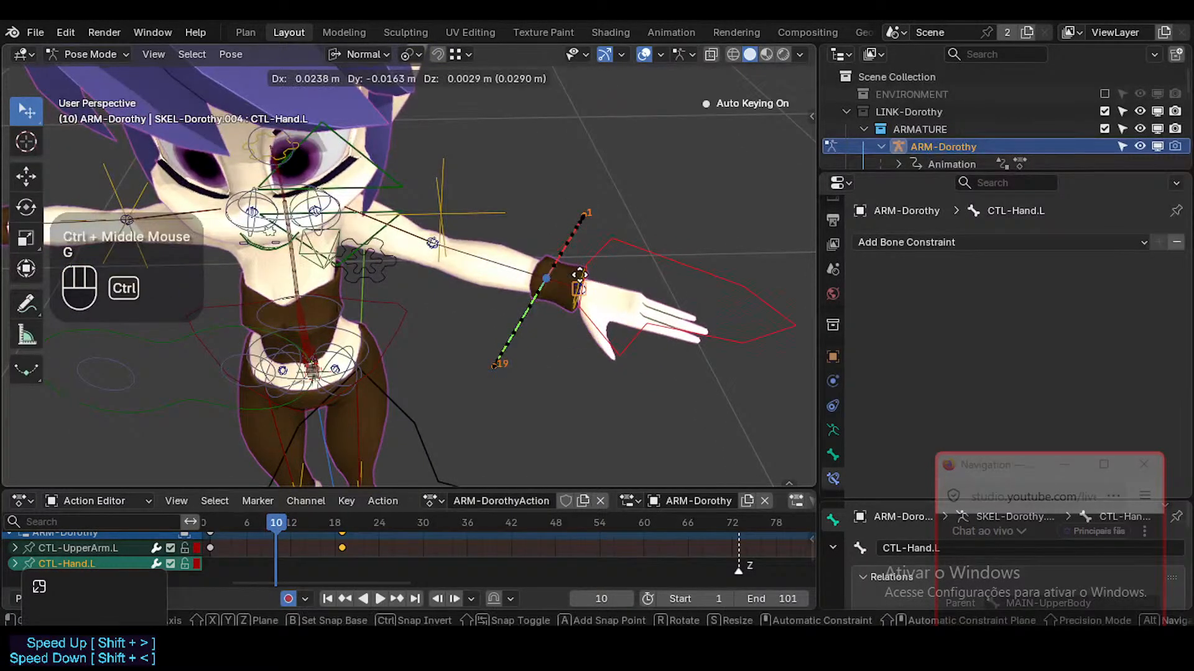
{"action": "left_click", "coordinate": [572, 314], "text": "ctrl"}
{"action": "middle_click_drag", "start_coordinate": [527, 214], "coordinate": [564, 296]}
Try moving CTL-Hand.L at frame 6 to adjust the first half of its motion path
{"action": "left_click_drag", "start_coordinate": [275, 524], "coordinate": [247, 526]}
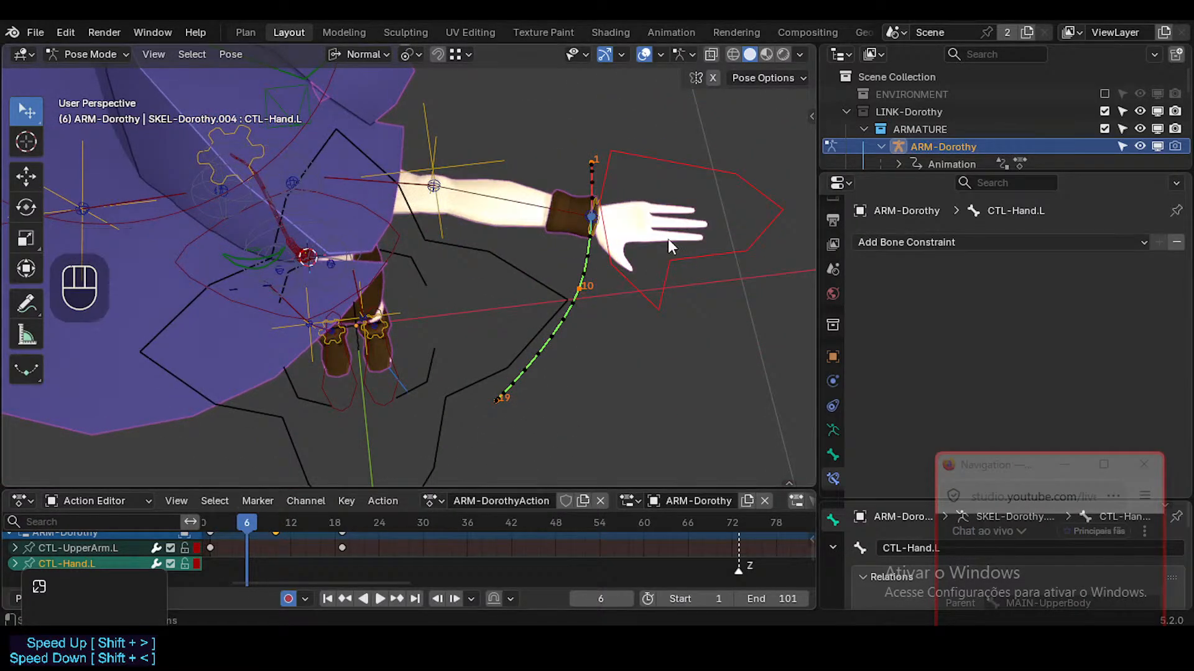
{"action": "left_click", "coordinate": [640, 306]}
{"action": "middle_click_drag", "start_coordinate": [640, 306], "coordinate": [612, 236]}
{"action": "key", "text": "g"}
{"action": "key", "text": "Escape"}
{"action": "middle_click_drag", "start_coordinate": [612, 237], "coordinate": [473, 404], "text": "ctrl"}
{"action": "left_click", "coordinate": [582, 247]}
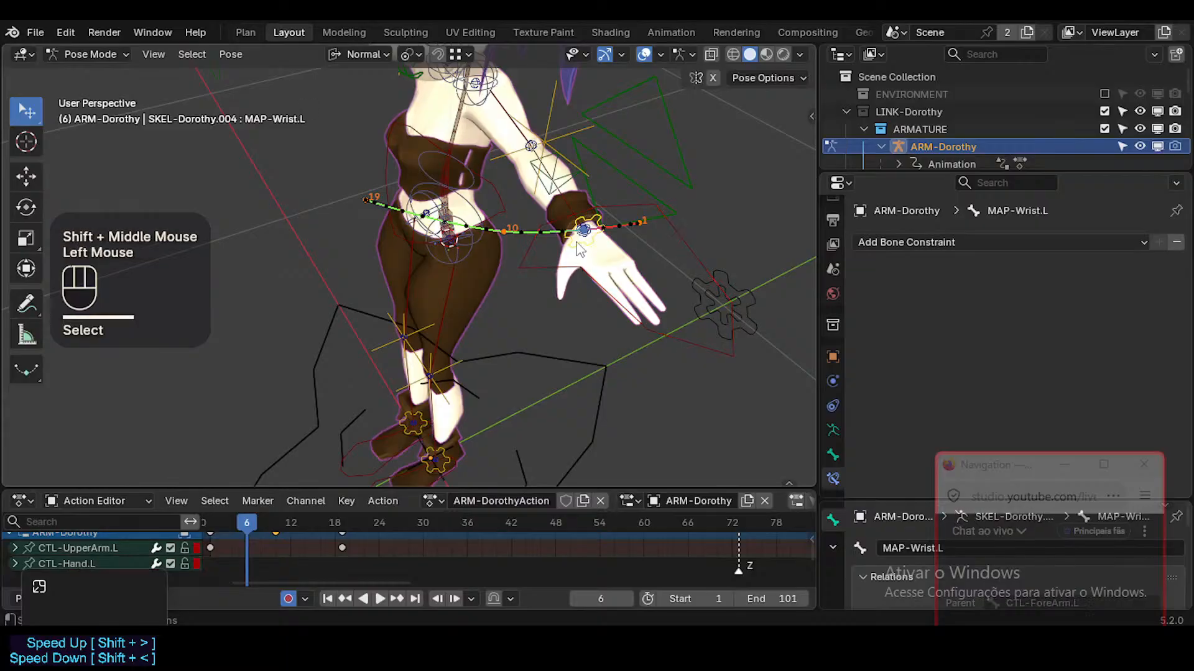
{"action": "left_click", "coordinate": [581, 246]}
{"action": "left_click", "coordinate": [582, 246]}
{"action": "key", "text": "g"}
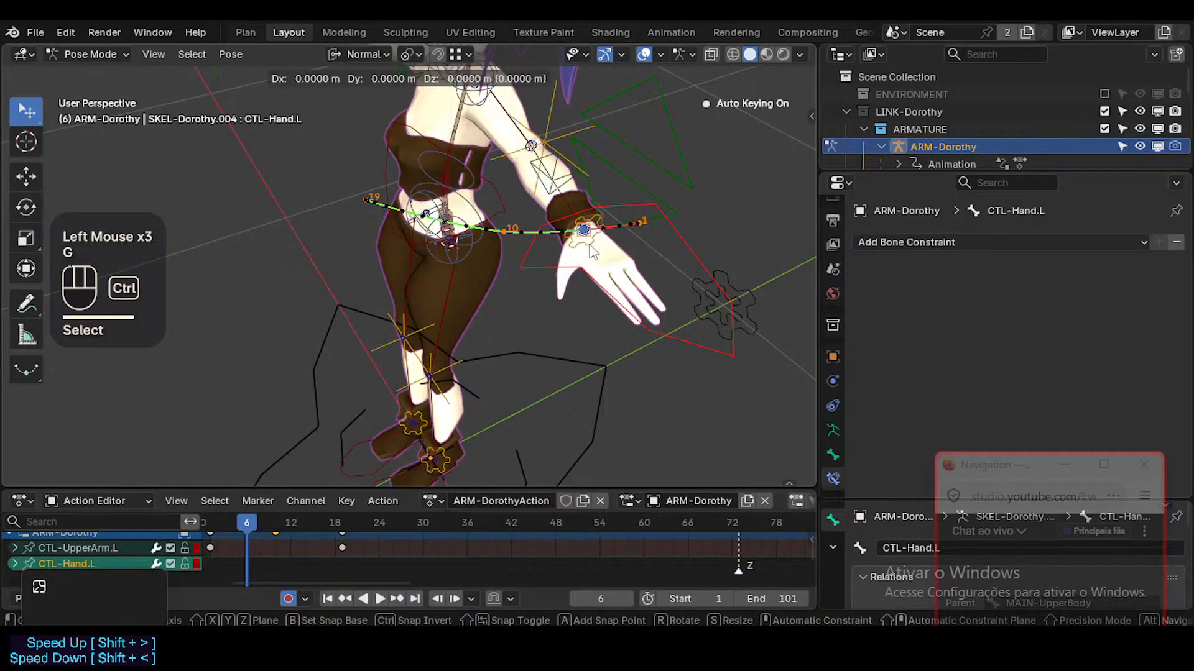
{"action": "left_click", "coordinate": [590, 247], "text": "ctrl"}
{"action": "middle_click_drag", "start_coordinate": [547, 283], "coordinate": [337, 515], "text": "shift"}
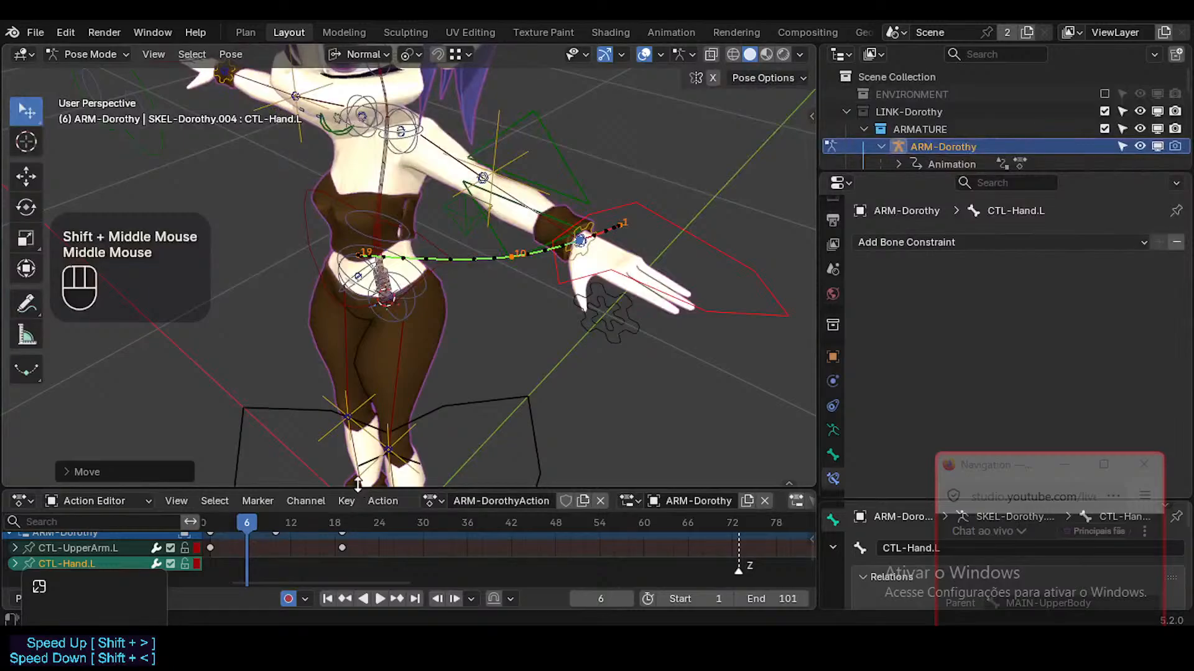
Enlarge the Action Editor to show all its channels and go to frame 14
{"action": "left_click_drag", "start_coordinate": [359, 487], "coordinate": [367, 441]}
{"action": "middle_click_drag", "start_coordinate": [472, 329], "coordinate": [407, 386]}
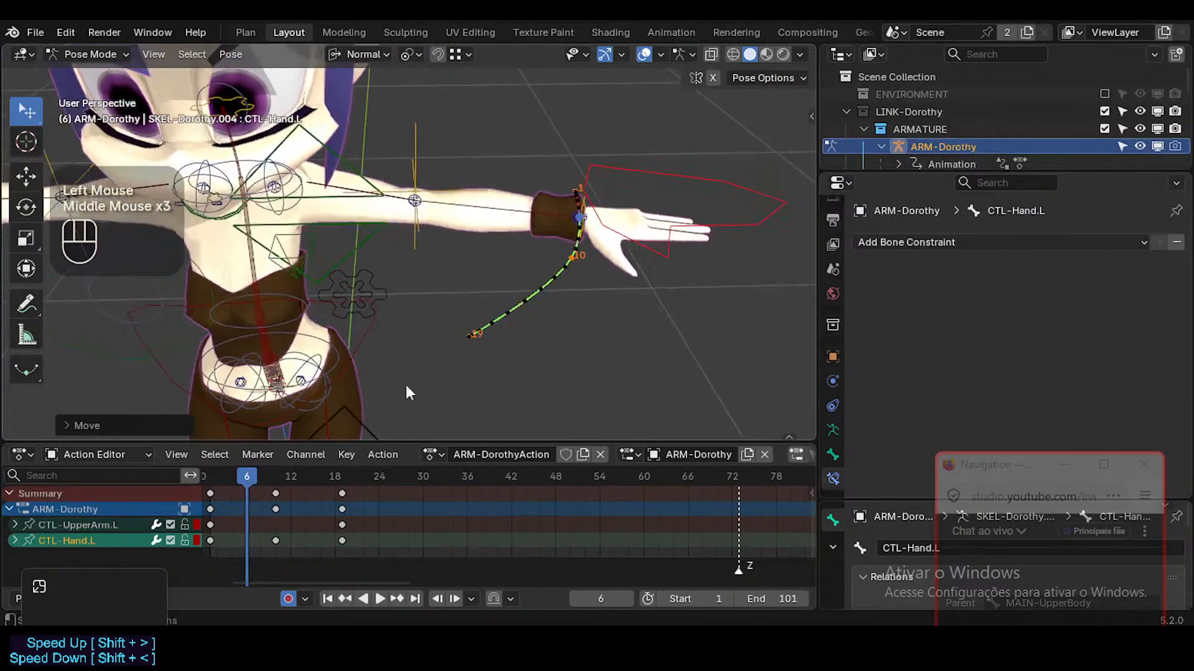
{"action": "left_click_drag", "start_coordinate": [260, 476], "coordinate": [307, 475]}
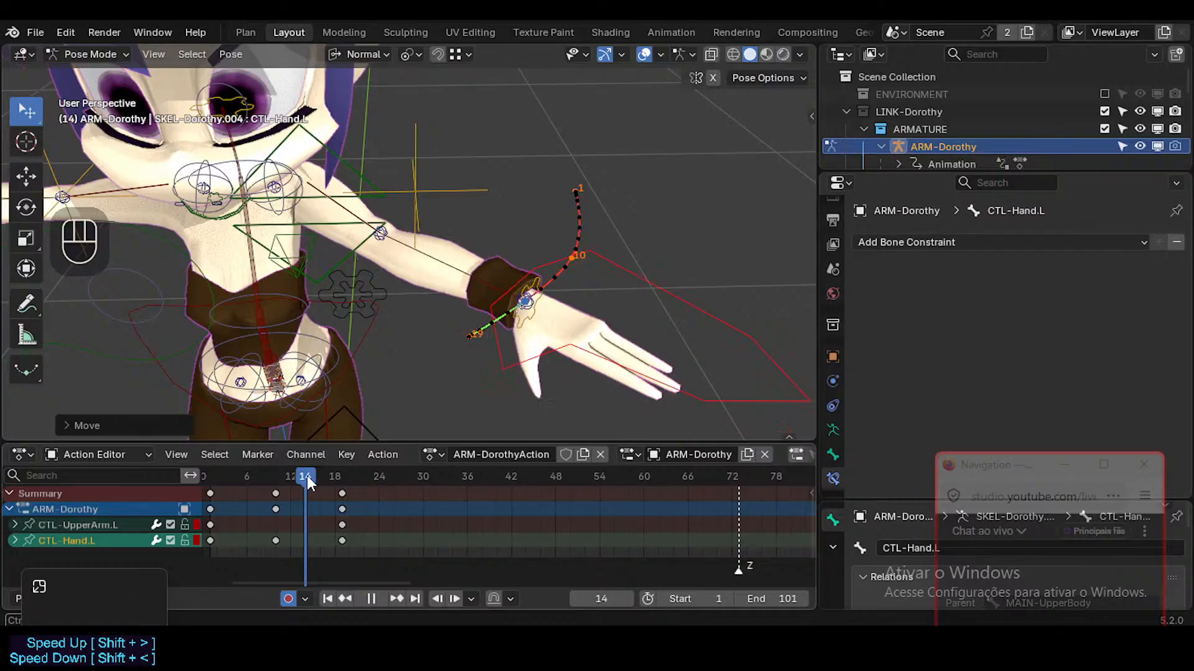
Move CTL-Hand.L slightly at frame 14 to round the second half of its motion path
{"action": "left_click_drag", "start_coordinate": [542, 250], "coordinate": [541, 248]}
{"action": "middle_click_drag", "start_coordinate": [540, 254], "coordinate": [548, 396]}
{"action": "middle_click_drag", "start_coordinate": [549, 280], "coordinate": [549, 328]}
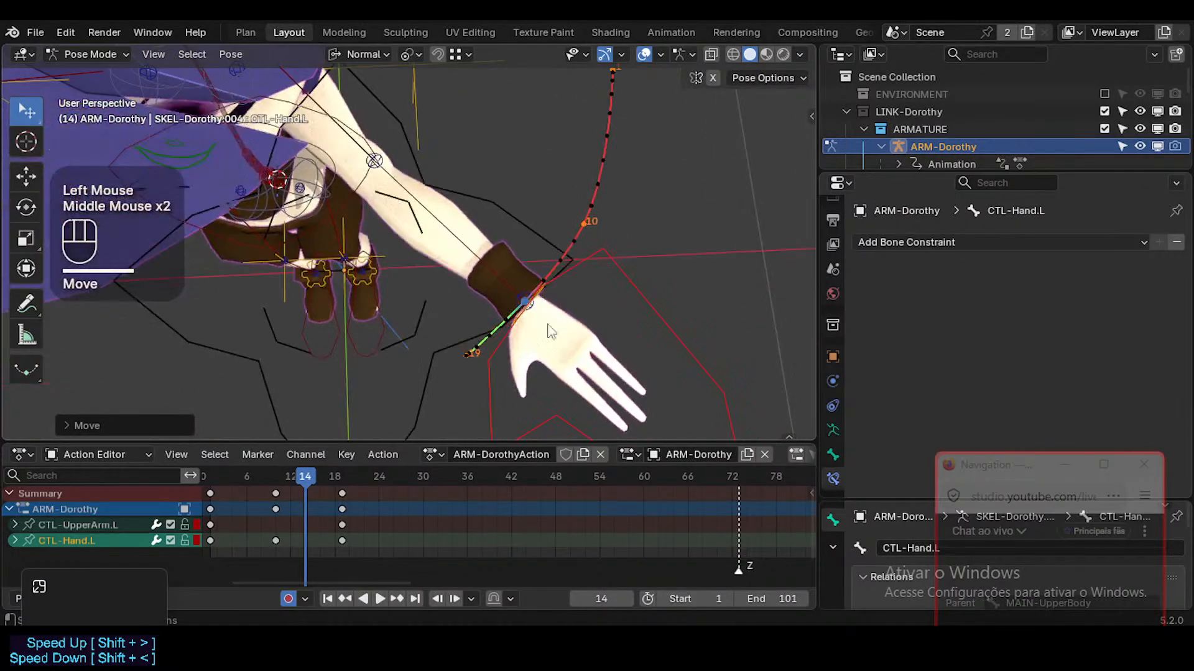
{"action": "middle_click_drag", "start_coordinate": [554, 248], "coordinate": [592, 293]}
{"action": "left_click", "coordinate": [586, 274]}
{"action": "key", "text": "g"}
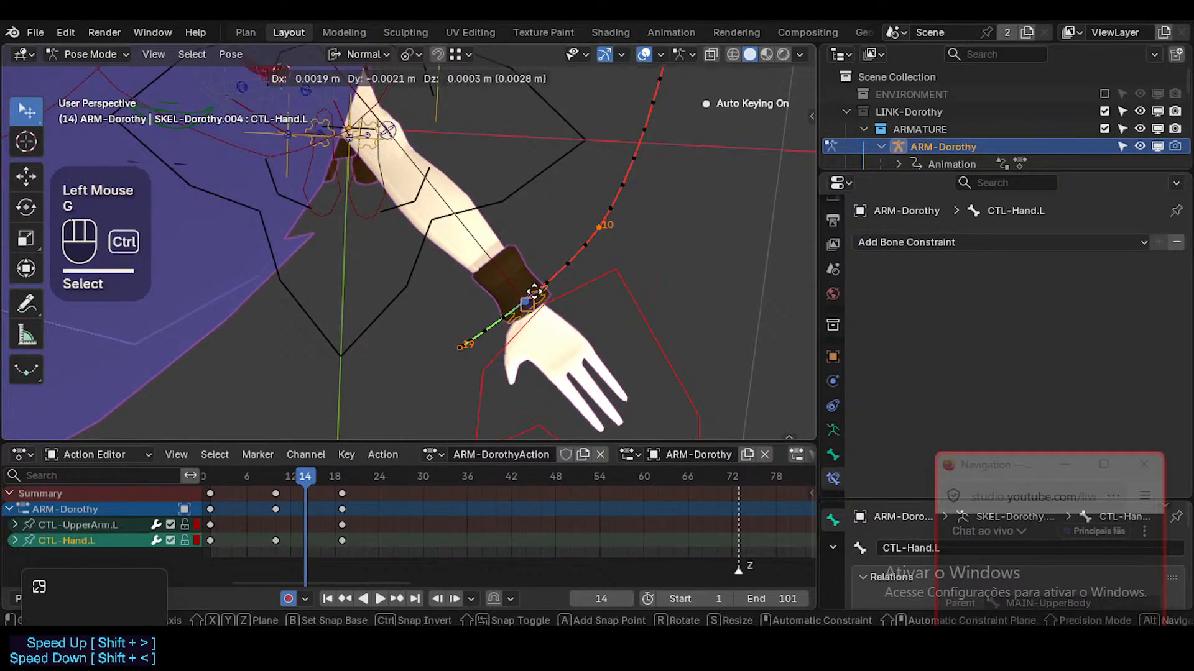
{"action": "left_click", "coordinate": [532, 303], "text": "ctrl"}
Move CTL-Hand.L at frame 5 to round the first half of its motion path
{"action": "left_click_drag", "start_coordinate": [300, 476], "coordinate": [243, 482]}
{"action": "middle_click_drag", "start_coordinate": [528, 329], "coordinate": [587, 291], "text": "shift"}
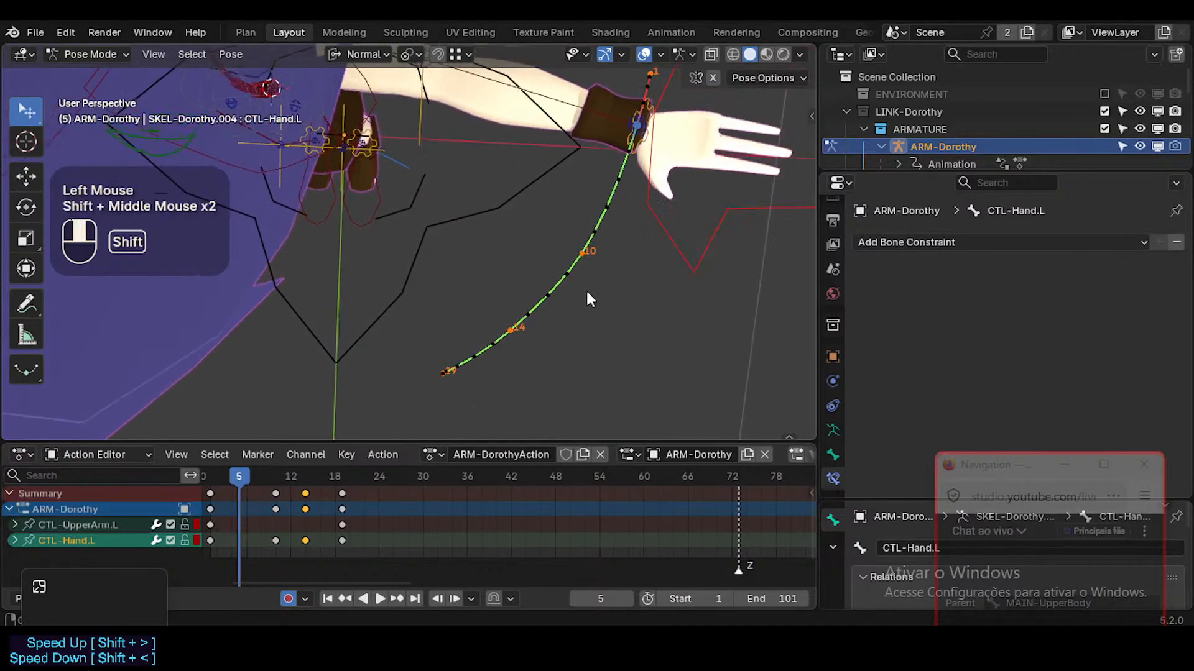
{"action": "scroll", "coordinate": [582, 280], "scroll_direction": "up", "scroll_amount": 1}
{"action": "scroll", "coordinate": [581, 279], "scroll_direction": "down", "scroll_amount": 4}
{"action": "left_click", "coordinate": [634, 163]}
{"action": "key", "text": "g"}
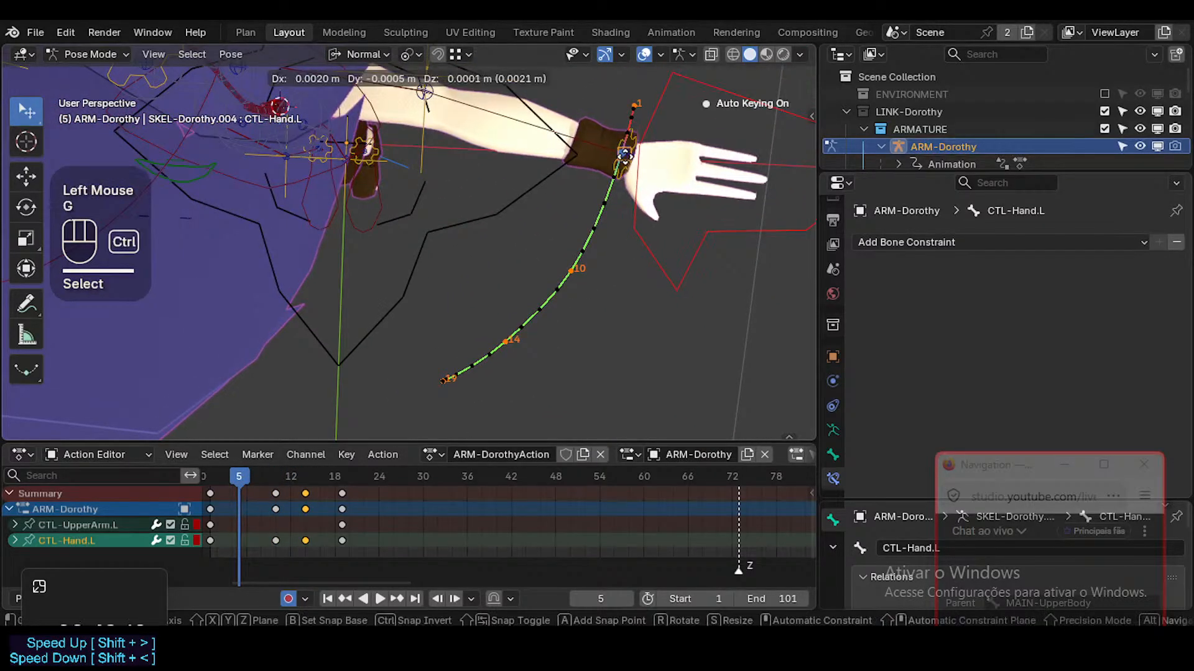
{"action": "left_click", "coordinate": [627, 165], "text": "ctrl"}
{"action": "middle_click_drag", "start_coordinate": [580, 391], "coordinate": [606, 241]}
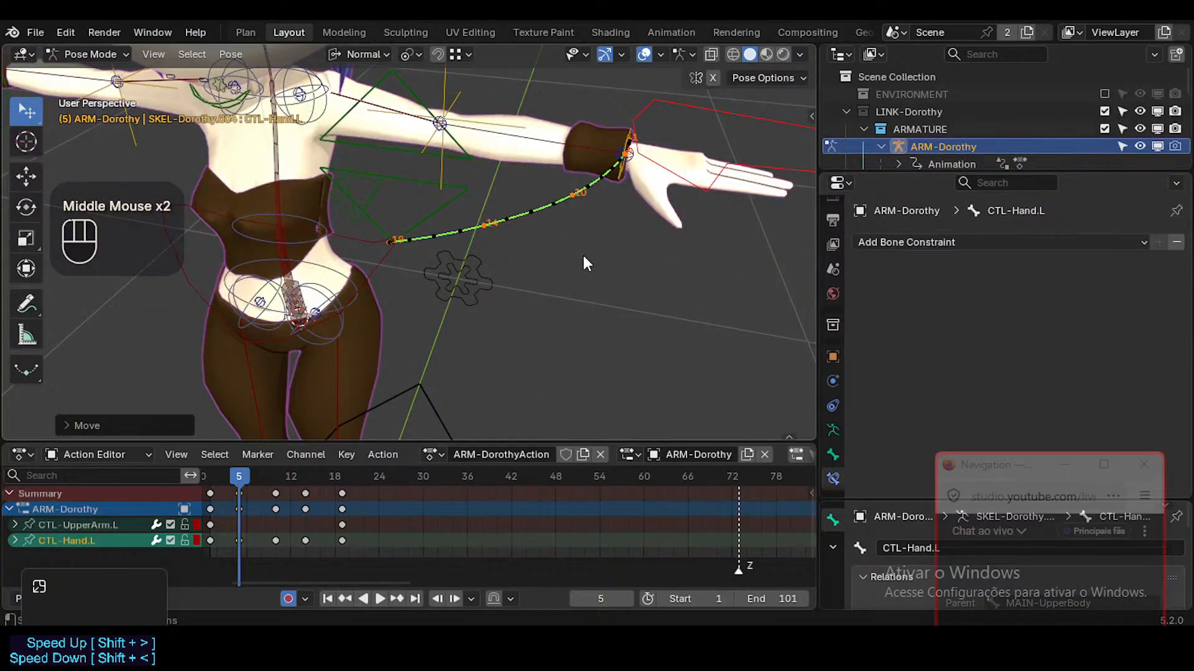
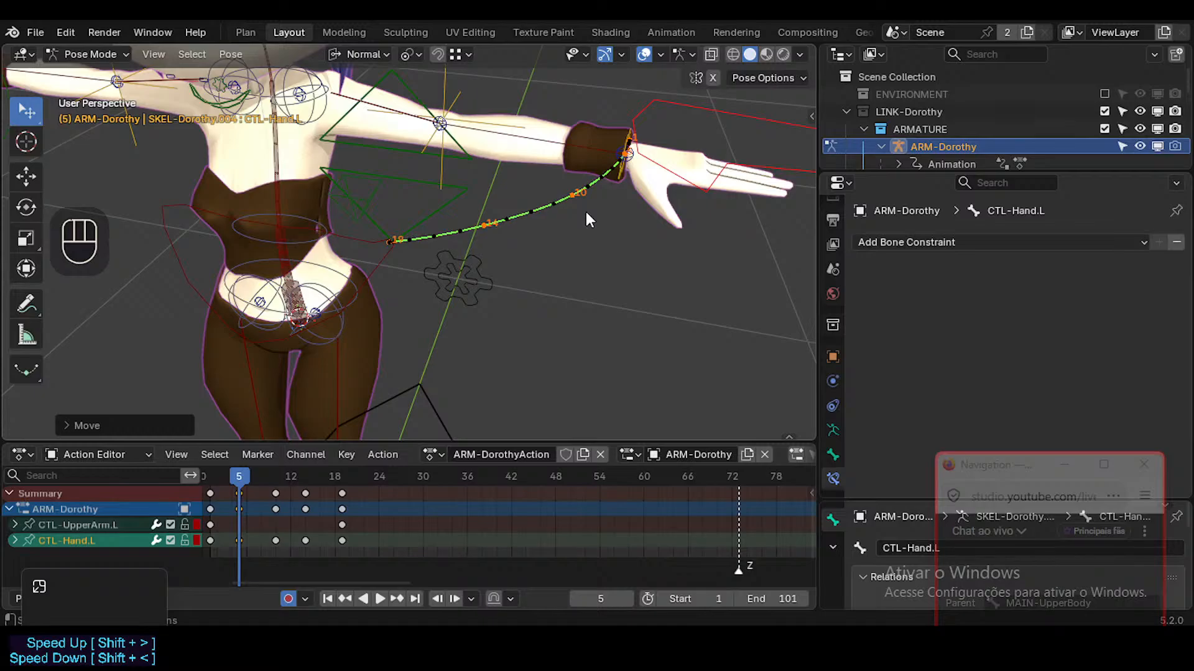
Scrub through the arm swing and inspect the CTL-ForeArm.L, MAP-Wrist.L and CTL-Hand.L controls at frame 20
{"action": "middle_click_drag", "start_coordinate": [587, 213], "coordinate": [581, 186]}
{"action": "left_click", "coordinate": [558, 136]}
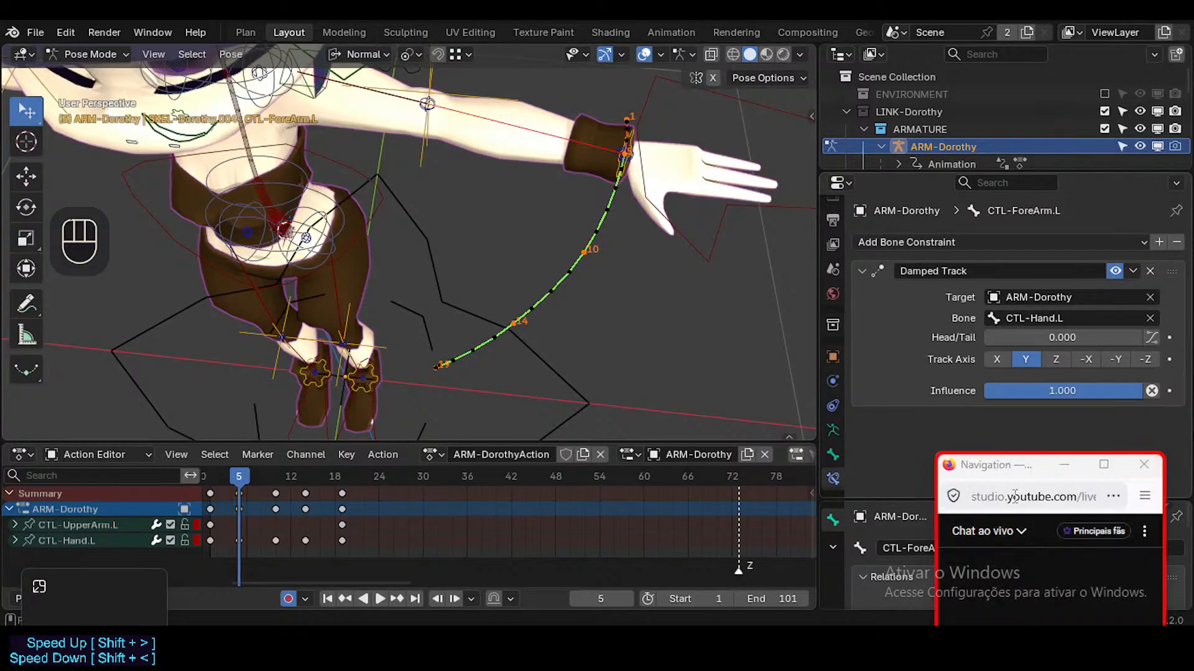
{"action": "left_click_drag", "start_coordinate": [1014, 472], "coordinate": [965, 445]}
{"action": "middle_click_drag", "start_coordinate": [587, 252], "coordinate": [575, 298]}
{"action": "left_click_drag", "start_coordinate": [285, 476], "coordinate": [537, 476]}
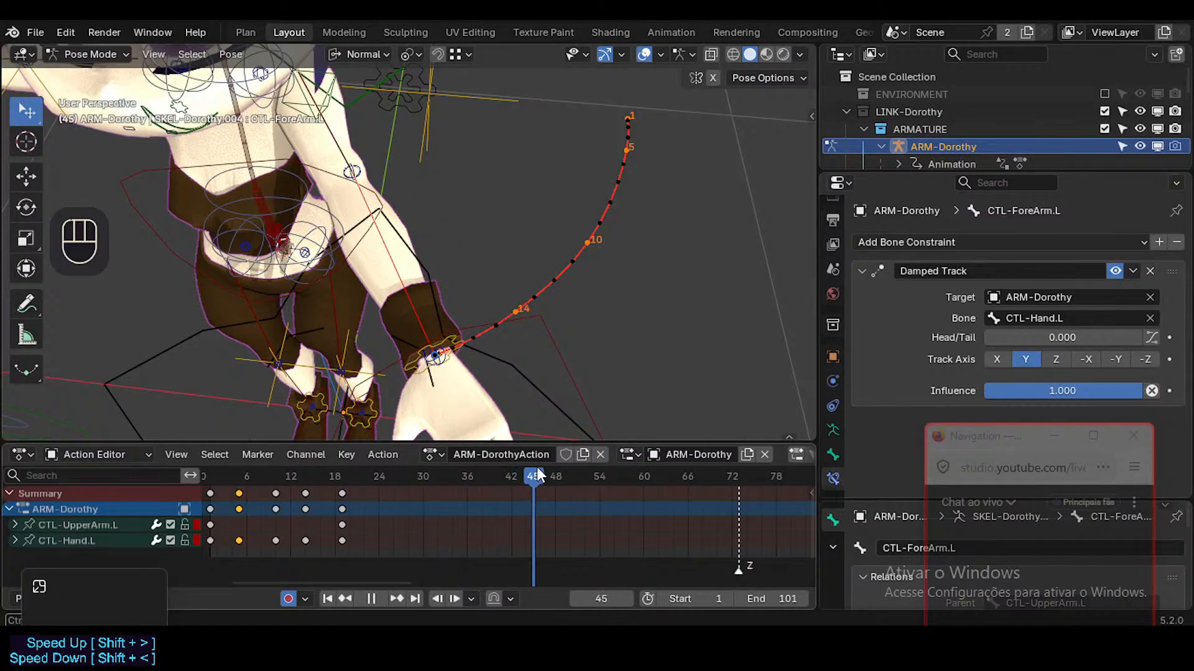
{"action": "left_click_drag", "start_coordinate": [426, 459], "coordinate": [349, 483]}
{"action": "left_click", "coordinate": [390, 274]}
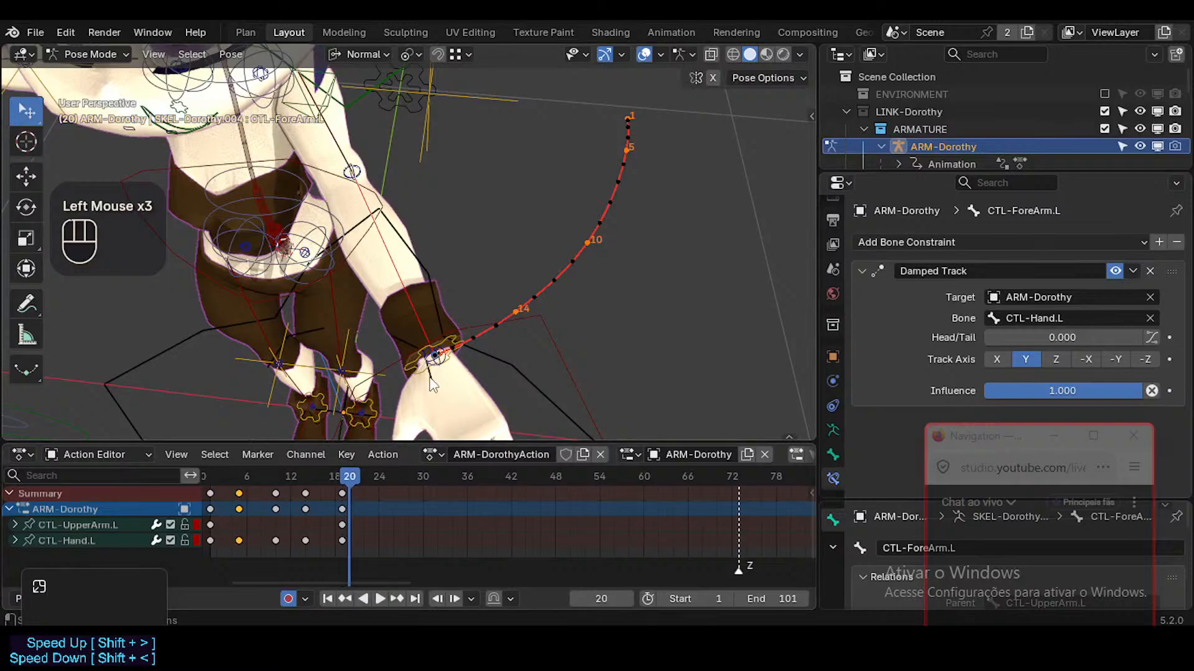
{"action": "left_click", "coordinate": [445, 348]}
{"action": "left_click", "coordinate": [444, 345]}
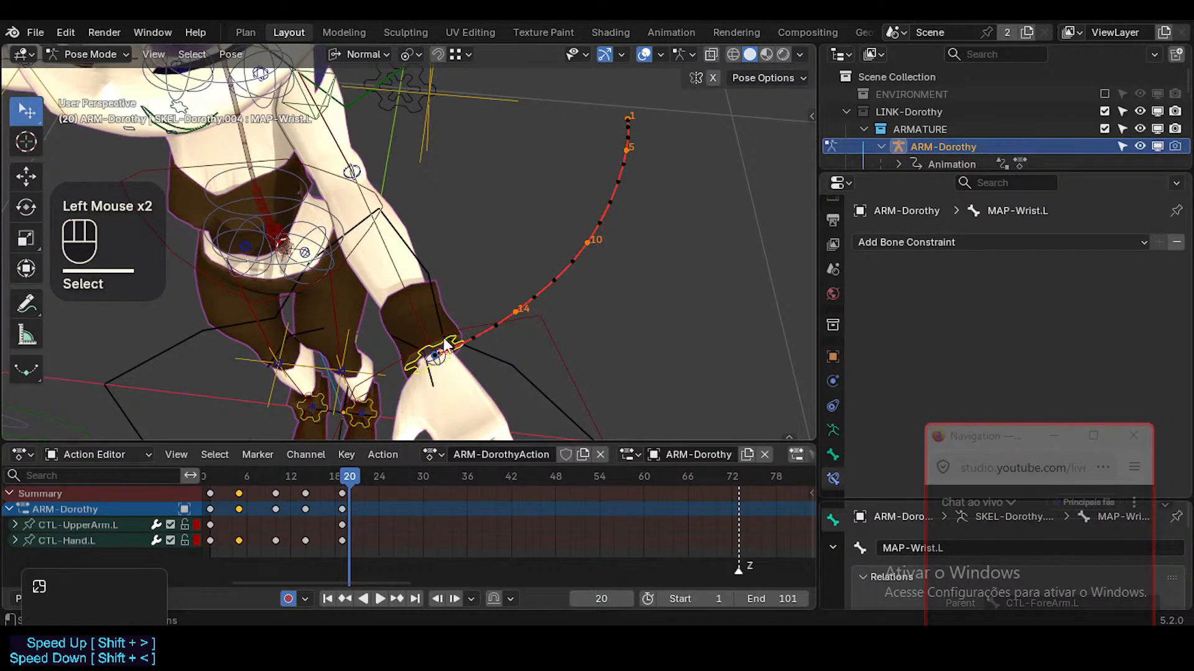
{"action": "left_click", "coordinate": [535, 326]}
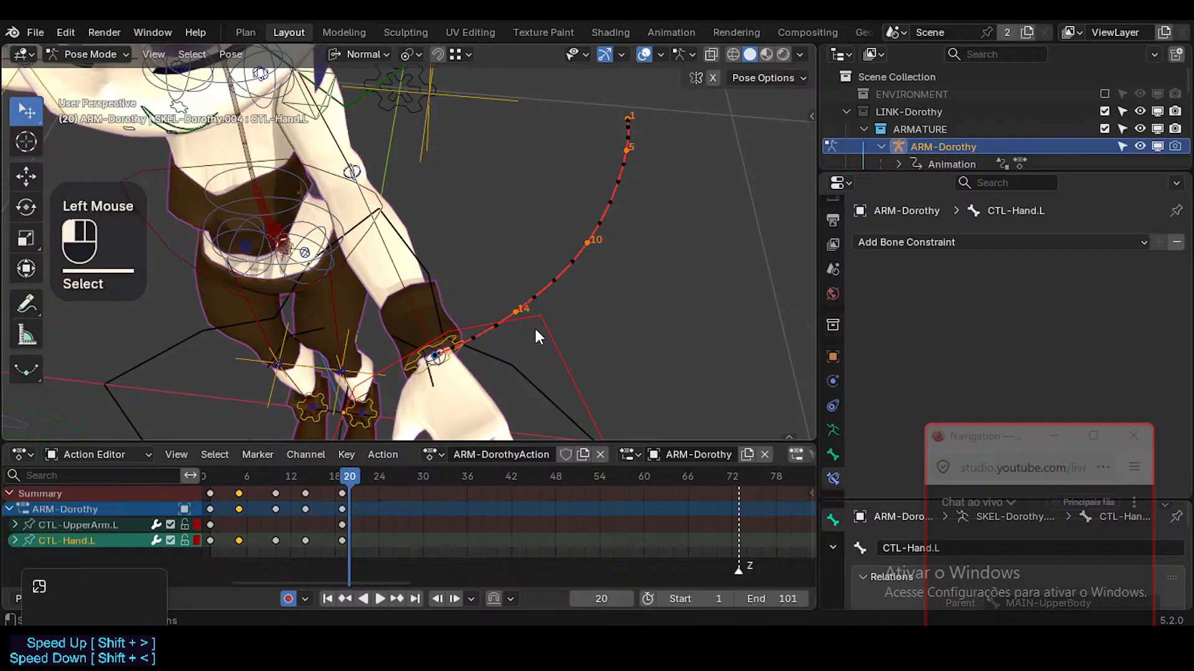
{"action": "left_click", "coordinate": [439, 344]}
{"action": "left_click", "coordinate": [392, 273]}
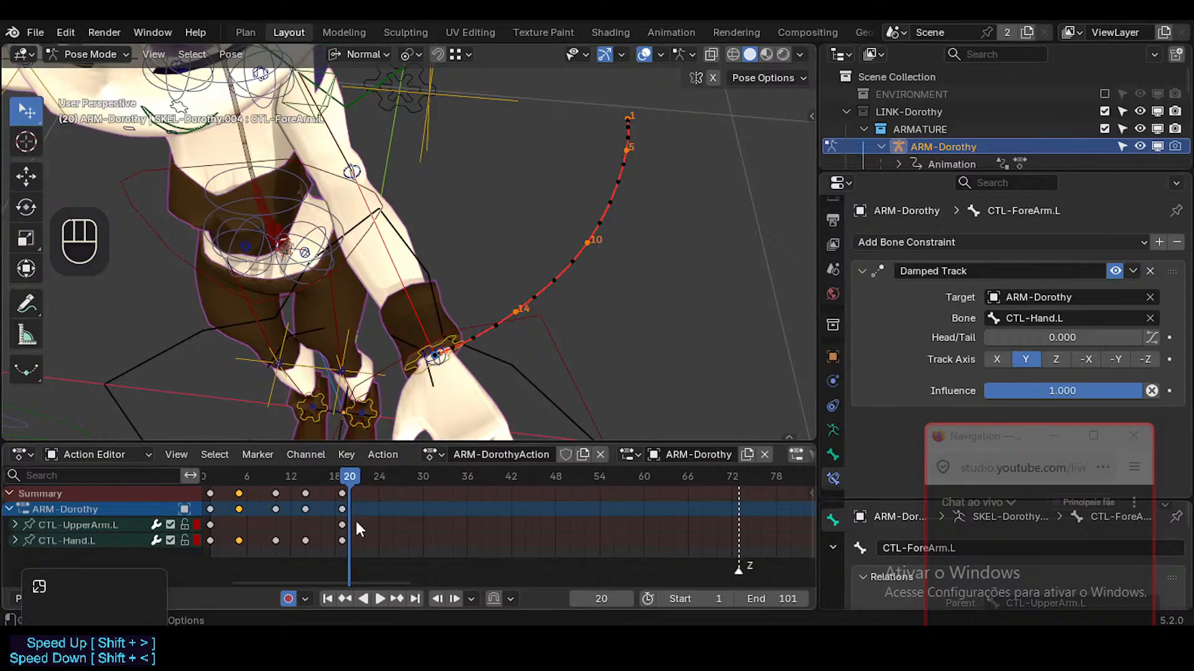
Move CTL-Hand.L slightly at frame 17 to smooth the end of its motion path
{"action": "mouse_move", "coordinate": [344, 482]}
{"action": "left_mouse_down"}
{"action": "mouse_move", "coordinate": [256, 483]}
{"action": "mouse_move", "coordinate": [343, 492]}
{"action": "mouse_move", "coordinate": [327, 484]}
{"action": "left_mouse_up"}
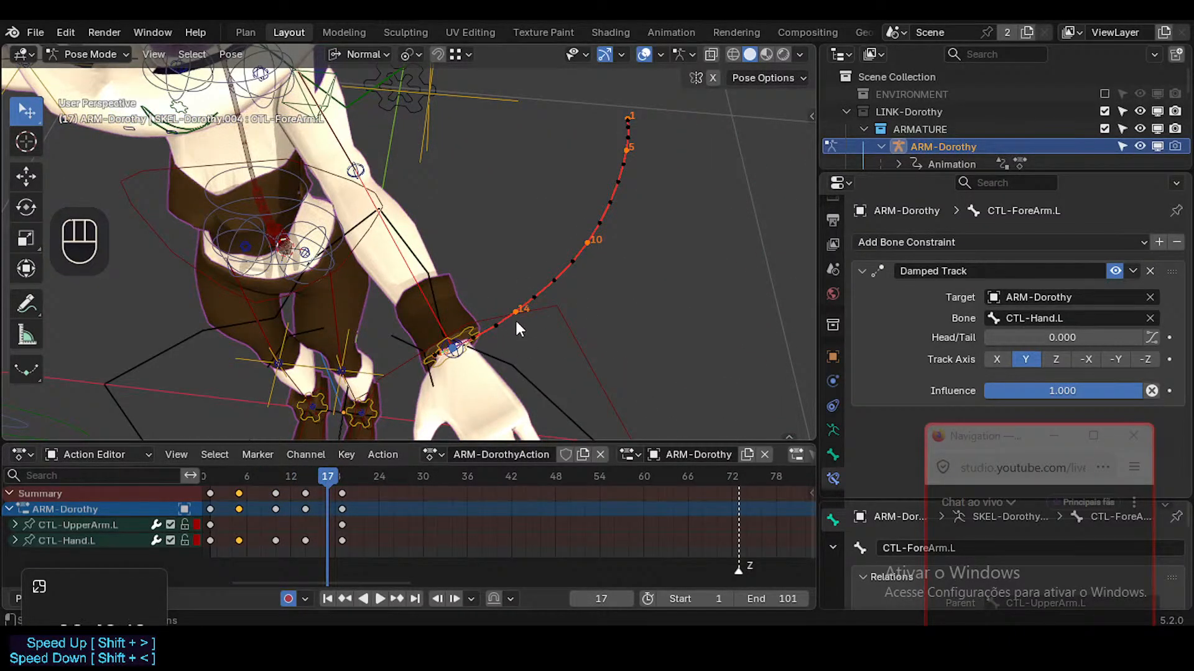
{"action": "left_click", "coordinate": [454, 344]}
{"action": "key", "text": "g"}
{"action": "left_click", "coordinate": [452, 346], "text": "ctrl"}
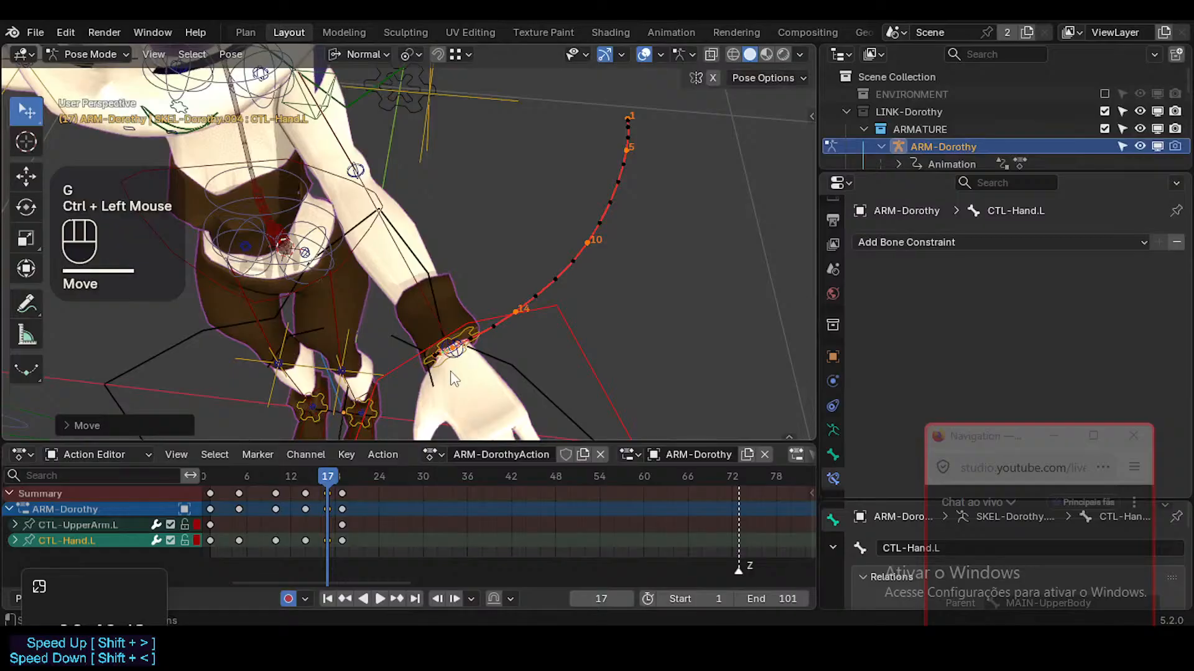
Move CTL-Hand.L at frame 8 to smooth the bend between frames 5 and 10 from two viewing angles
{"action": "left_click_drag", "start_coordinate": [320, 480], "coordinate": [257, 489]}
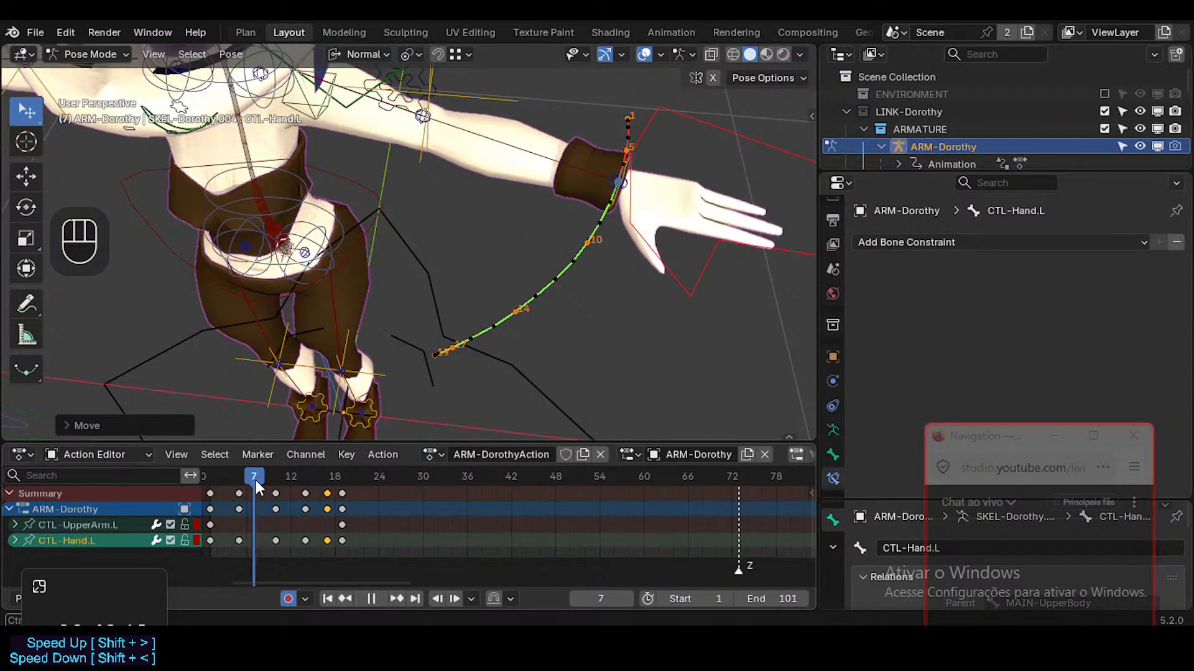
{"action": "left_click", "coordinate": [260, 479]}
{"action": "key", "text": "g"}
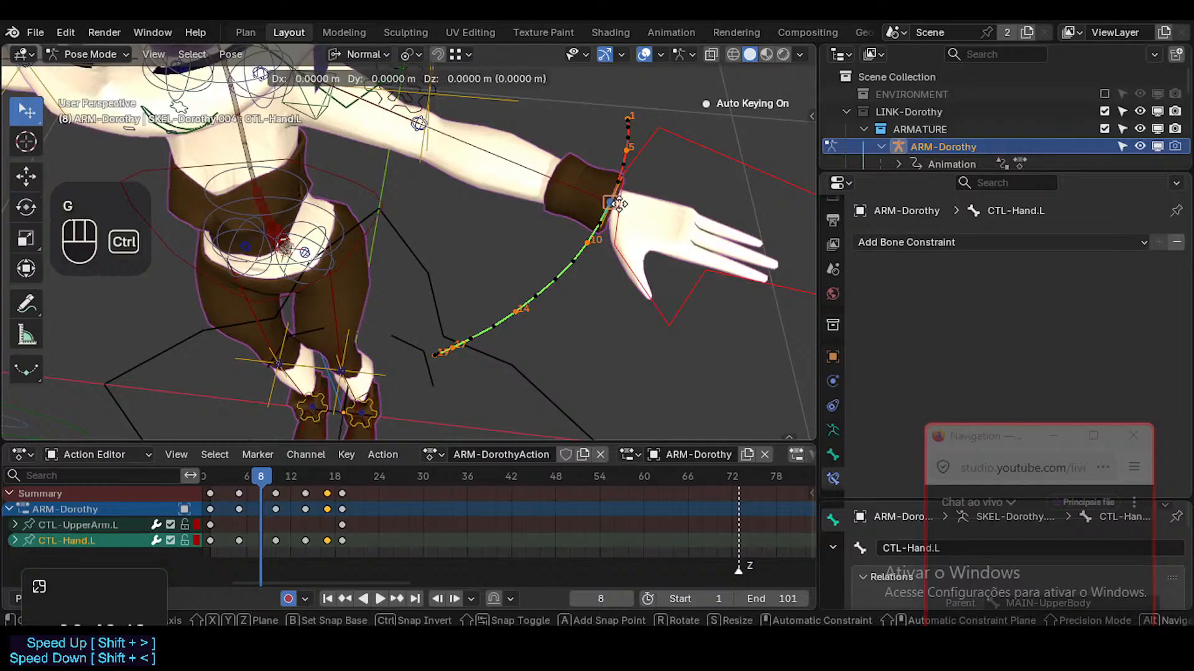
{"action": "left_click", "coordinate": [624, 212], "text": "ctrl"}
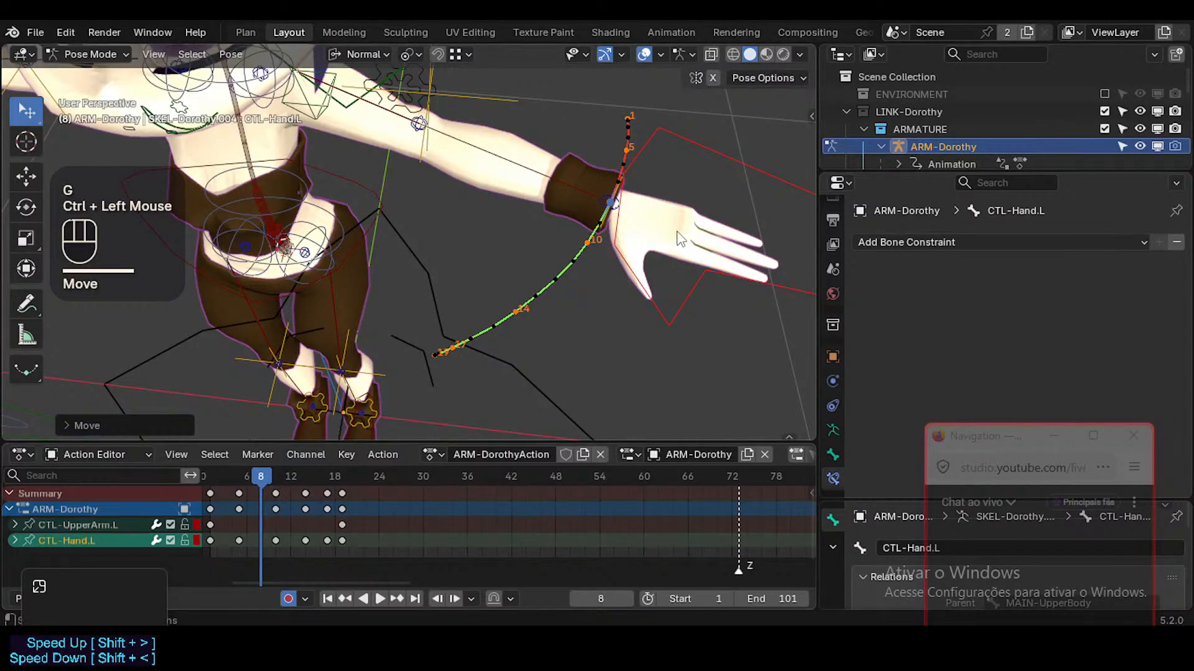
{"action": "double_click", "coordinate": [690, 148]}
{"action": "middle_click_drag", "start_coordinate": [630, 223], "coordinate": [609, 231]}
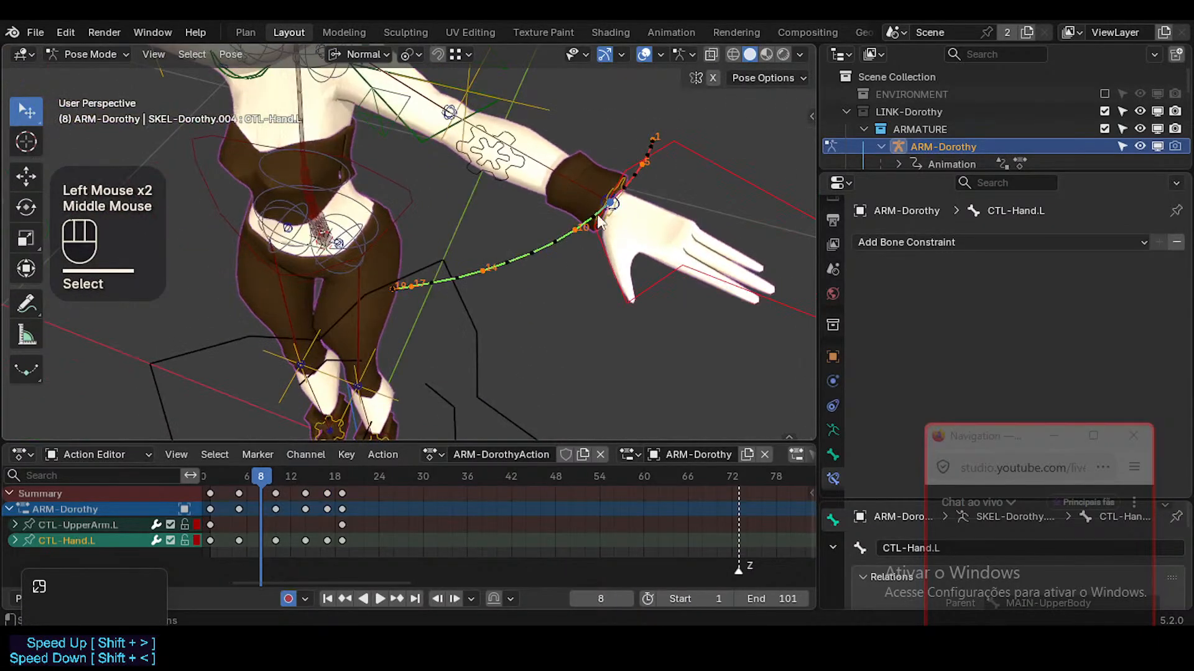
{"action": "key", "text": "g"}
{"action": "left_click", "coordinate": [591, 237], "text": "ctrl"}
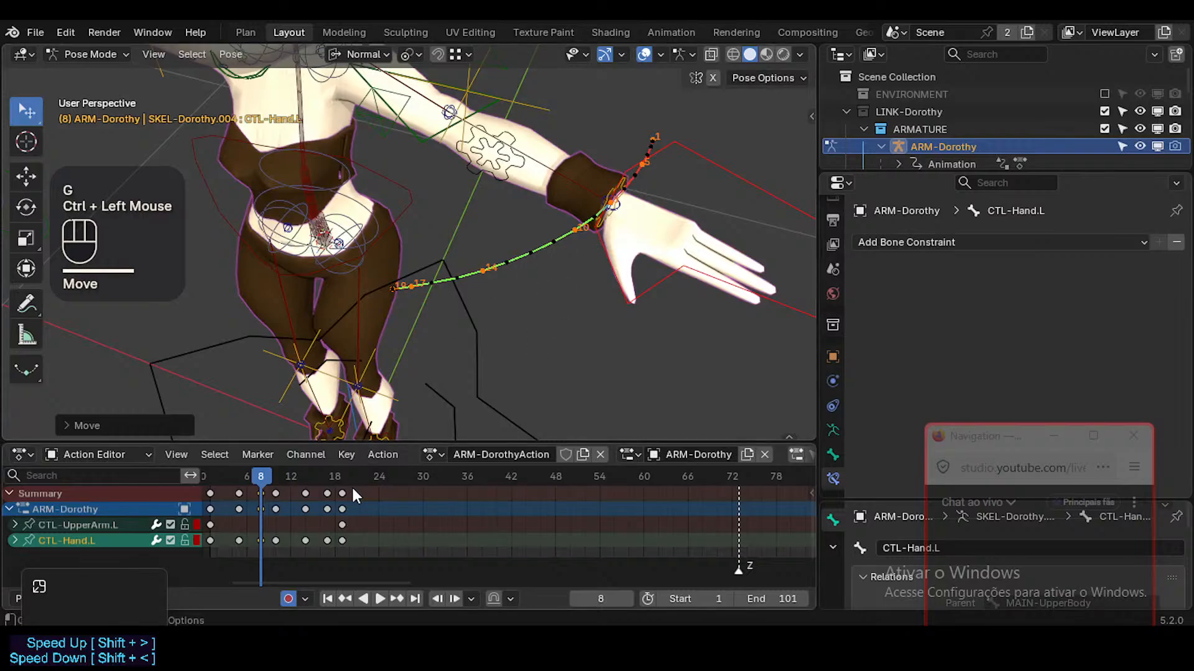
Delete all keyframes from ARM-DorothyAction
{"action": "left_click_drag", "start_coordinate": [262, 485], "coordinate": [338, 494]}
{"action": "key", "text": "a"}
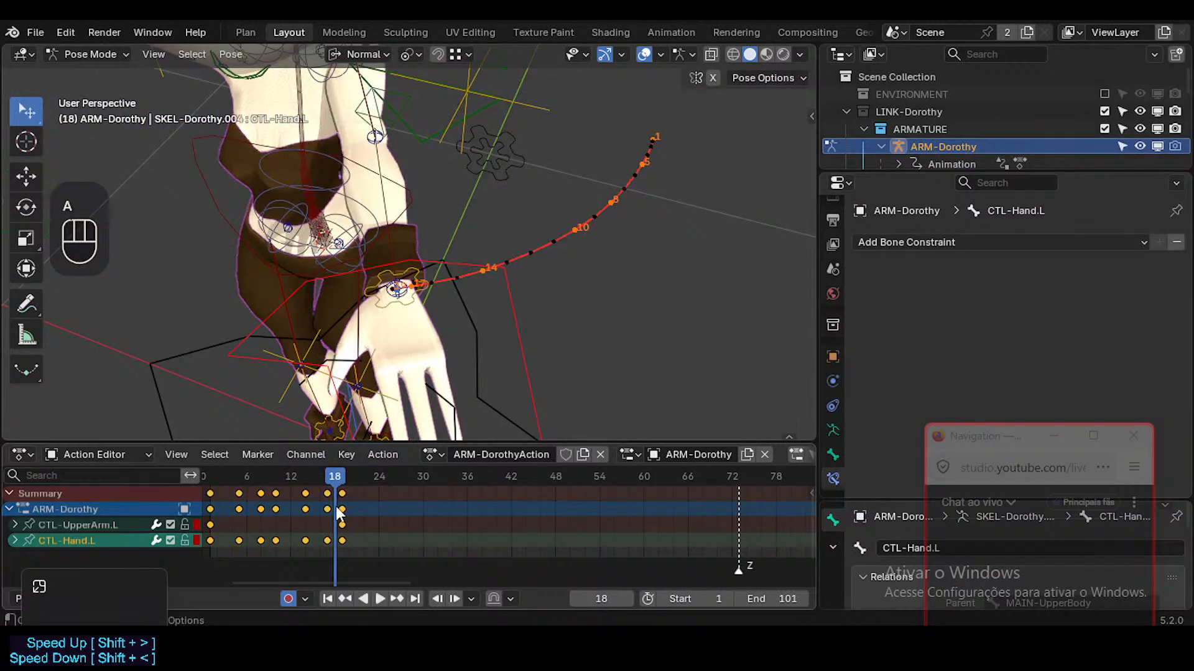
{"action": "key", "text": "x"}
{"action": "left_click", "coordinate": [336, 507]}
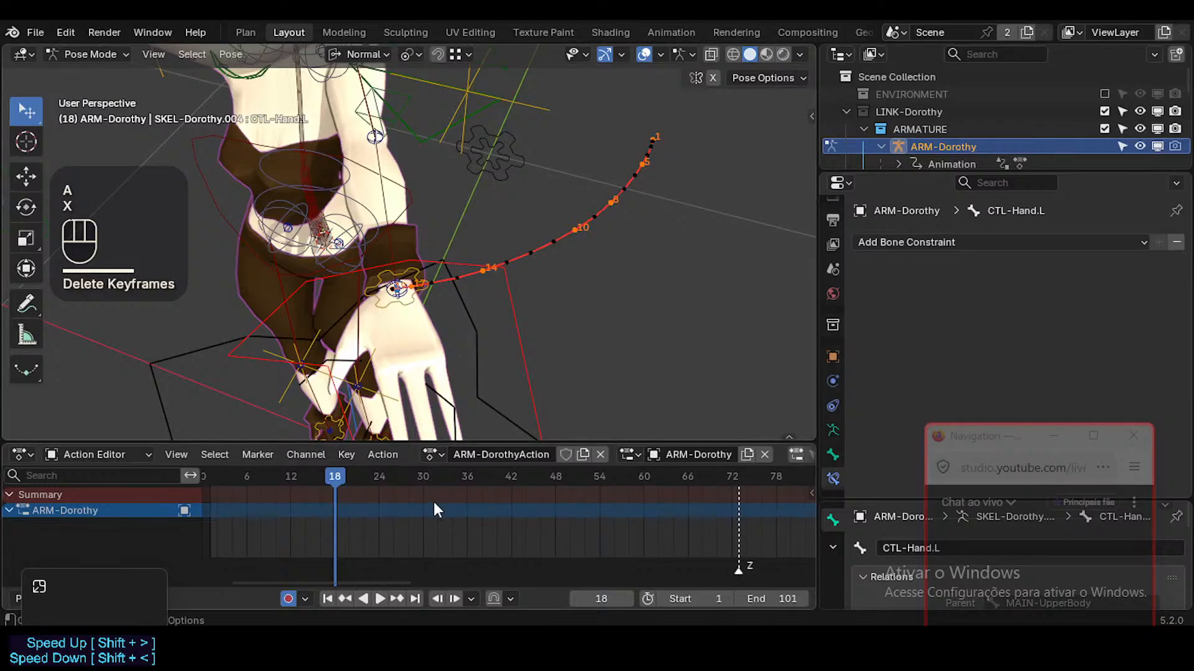
Reset all of Dorothy's pose bones to their rest pose at frame 1
{"action": "key", "text": "shift+Left"}
{"action": "middle_click_drag", "start_coordinate": [472, 373], "coordinate": [535, 285]}
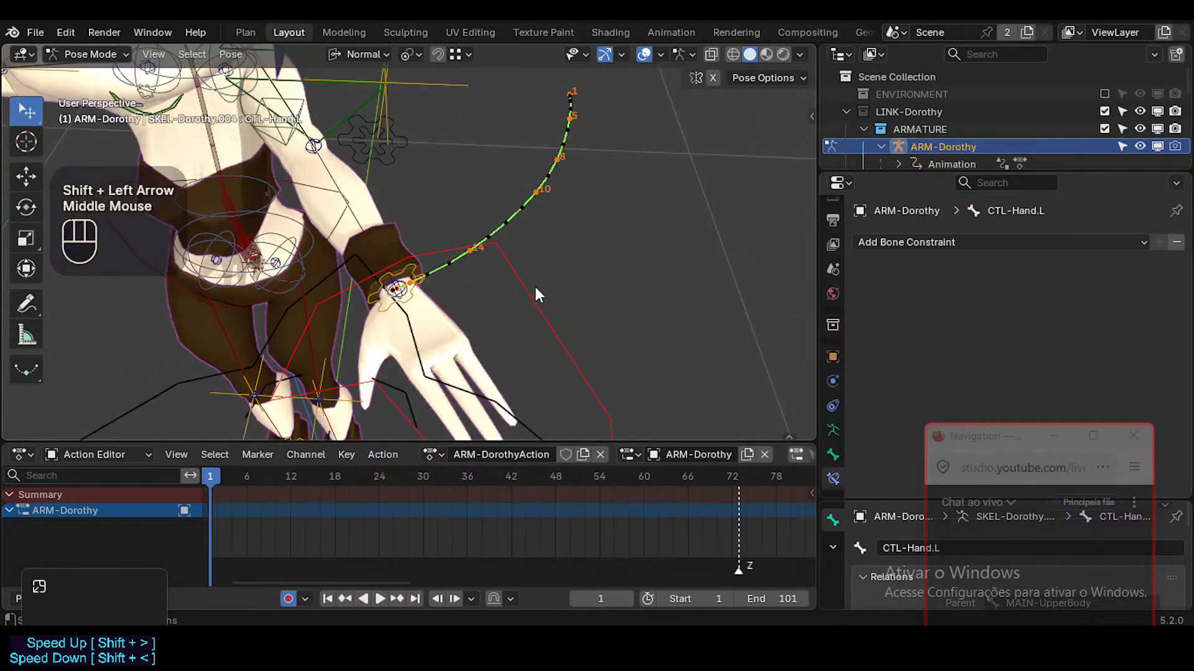
{"action": "key", "text": "alt+q"}
{"action": "middle_click_drag", "start_coordinate": [619, 156], "coordinate": [501, 365], "text": "shift"}
{"action": "key", "text": "a"}
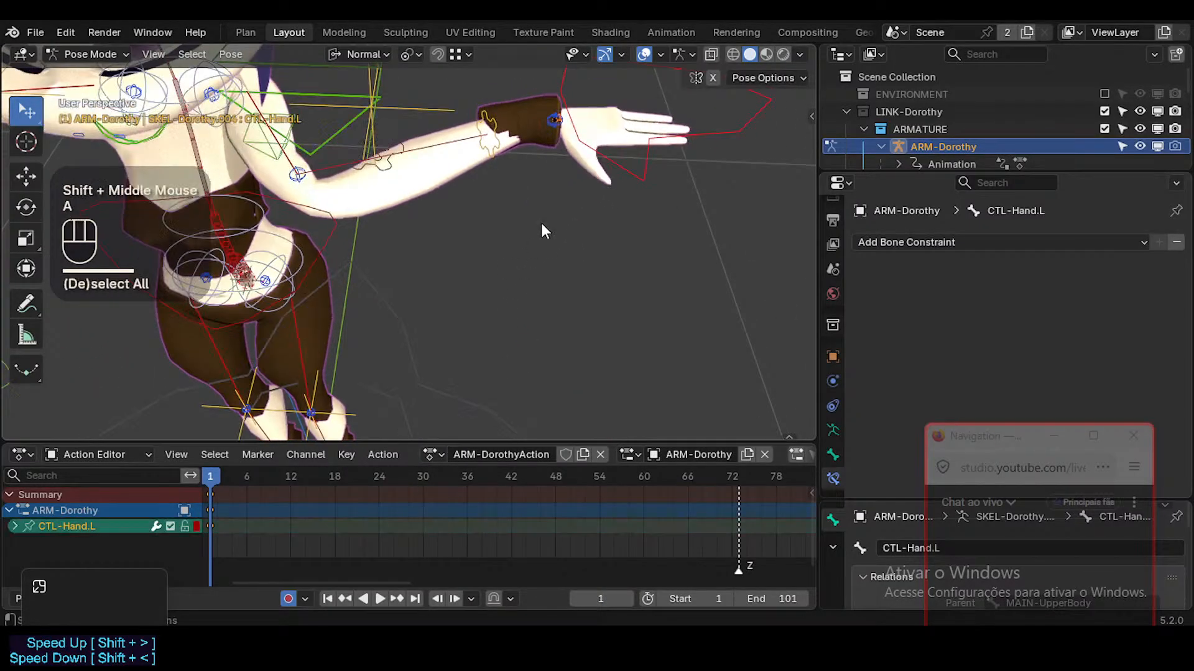
{"action": "key", "text": "alt+q"}
{"action": "key", "text": "alt+q"}
{"action": "middle_click_drag", "start_coordinate": [555, 208], "coordinate": [532, 345], "text": "shift"}
Go to frame 21 and select CTL-Hand.L, CTL-ForeArm.L and CTL-UpperArm.L together
{"action": "left_click_drag", "start_coordinate": [250, 478], "coordinate": [329, 476]}
{"action": "middle_click_drag", "start_coordinate": [483, 354], "coordinate": [621, 354], "text": "shift"}
{"action": "scroll", "coordinate": [510, 285], "scroll_direction": "down", "scroll_amount": 2}
{"action": "scroll", "coordinate": [485, 212], "scroll_direction": "up", "scroll_amount": 1}
{"action": "scroll", "coordinate": [485, 213], "scroll_direction": "down", "scroll_amount": 2}
{"action": "scroll", "coordinate": [485, 213], "scroll_direction": "up", "scroll_amount": 1}
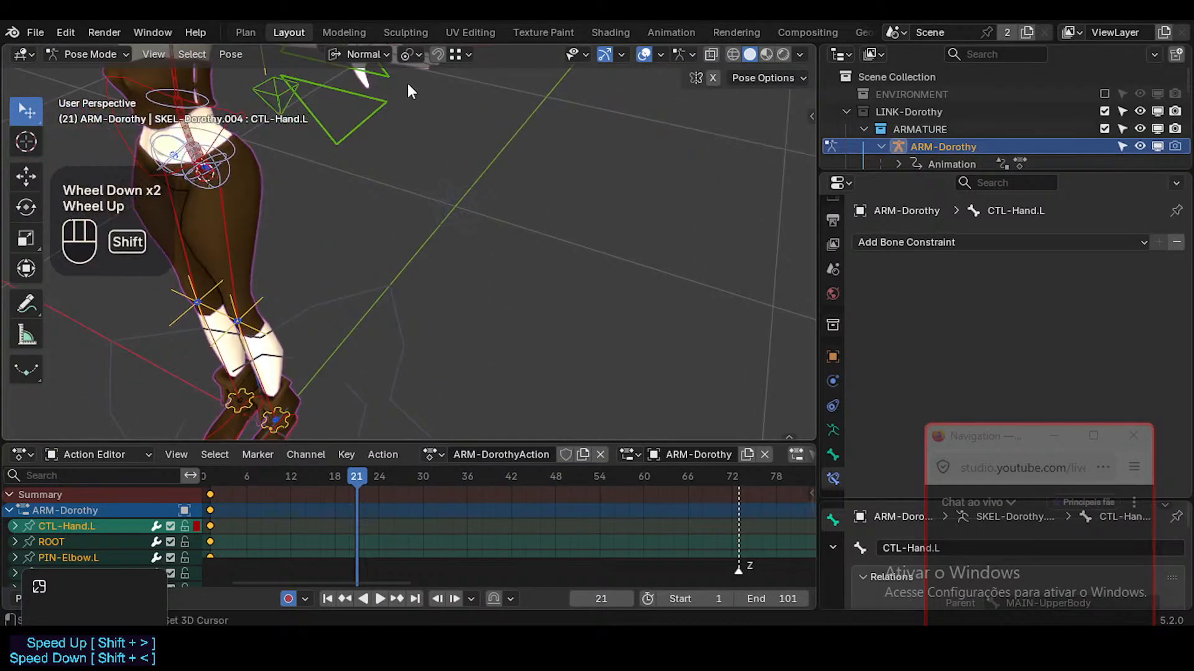
{"action": "middle_click_drag", "start_coordinate": [408, 84], "coordinate": [618, 337], "text": "shift"}
{"action": "middle_click_drag", "start_coordinate": [538, 205], "coordinate": [560, 174], "text": "shift"}
{"action": "scroll", "coordinate": [675, 163], "scroll_direction": "down", "scroll_amount": 1}
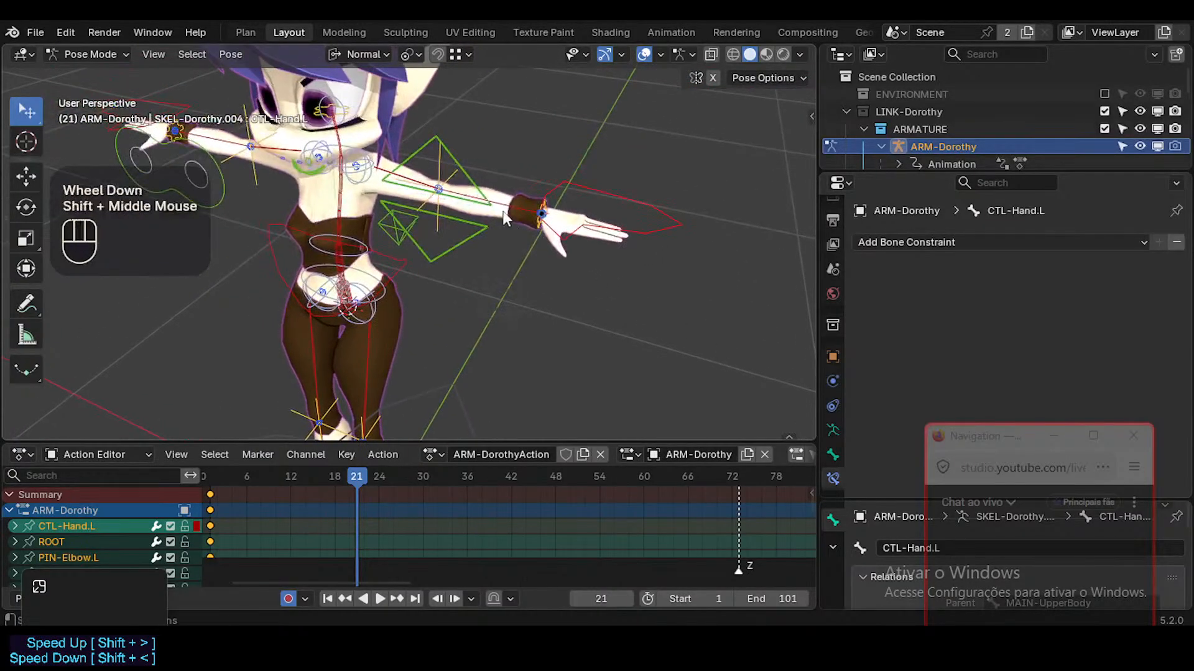
{"action": "scroll", "coordinate": [558, 169], "scroll_direction": "up", "scroll_amount": 3}
{"action": "left_click", "coordinate": [579, 179]}
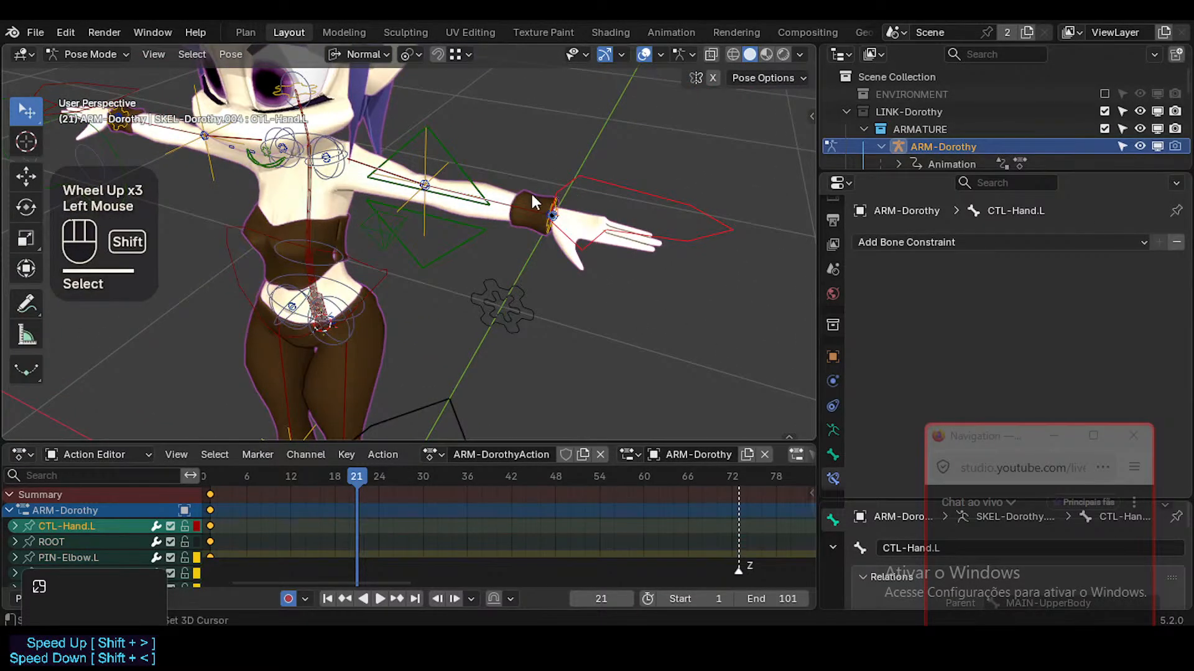
{"action": "left_click", "coordinate": [530, 194], "text": "shift"}
{"action": "left_click", "coordinate": [592, 183]}
{"action": "left_click", "coordinate": [521, 192]}
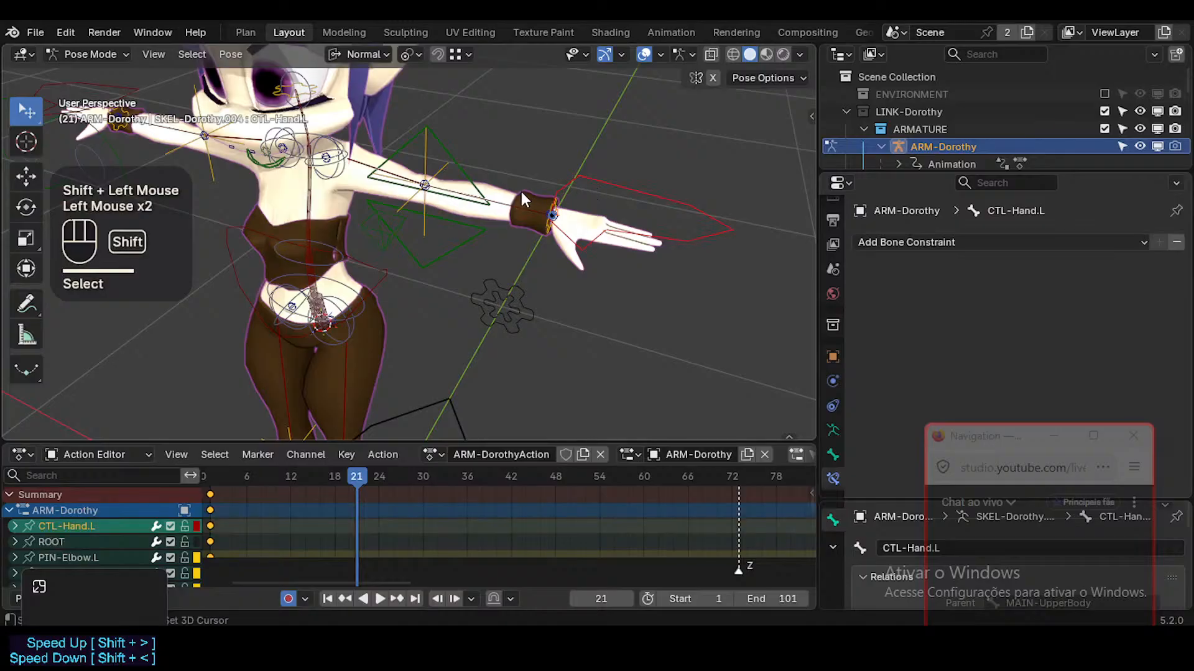
{"action": "left_click", "coordinate": [460, 205], "text": "shift"}
{"action": "left_click", "coordinate": [372, 166], "text": "shift"}
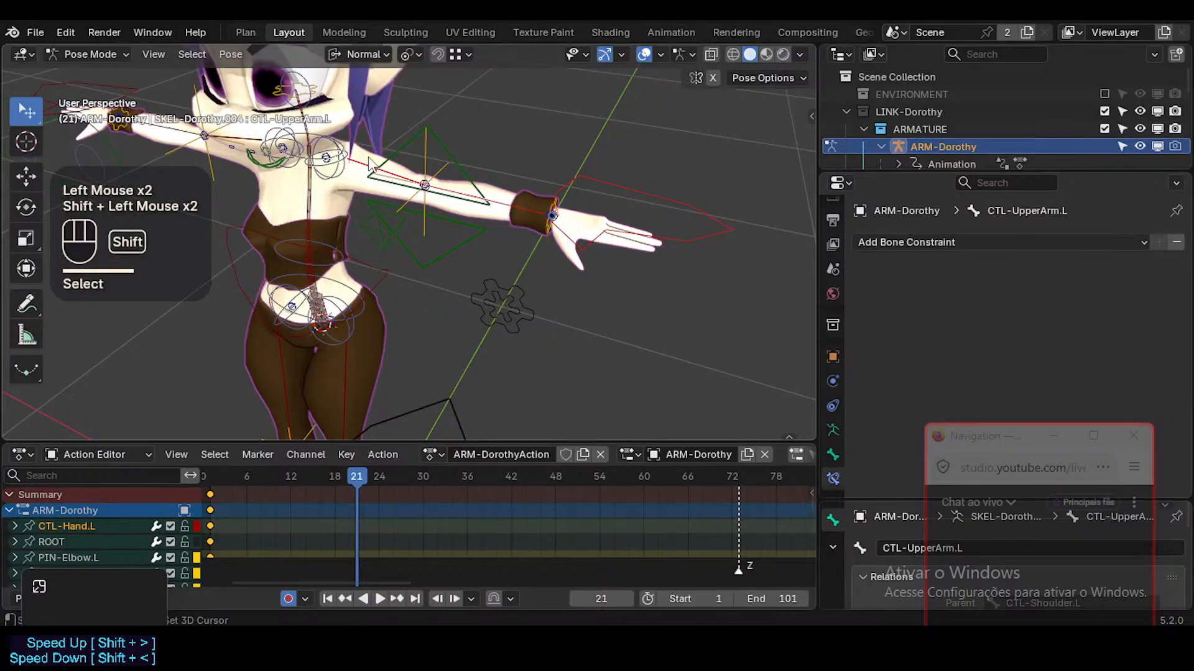
{"action": "left_click", "coordinate": [580, 185]}
{"action": "left_click", "coordinate": [522, 210], "text": "shift"}
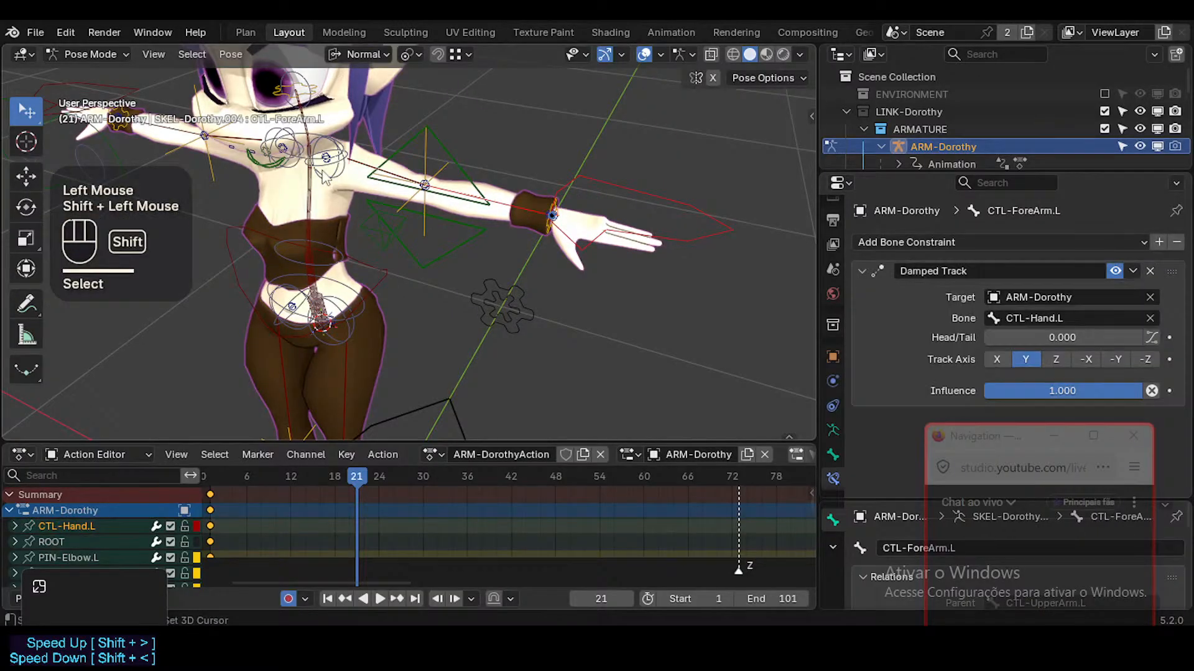
{"action": "left_click", "coordinate": [365, 172], "text": "shift"}
Trackball-rotate the selected left arm controls at frame 21 to swing the arm down and forward
{"action": "key", "text": "r"}
{"action": "key", "text": "r"}
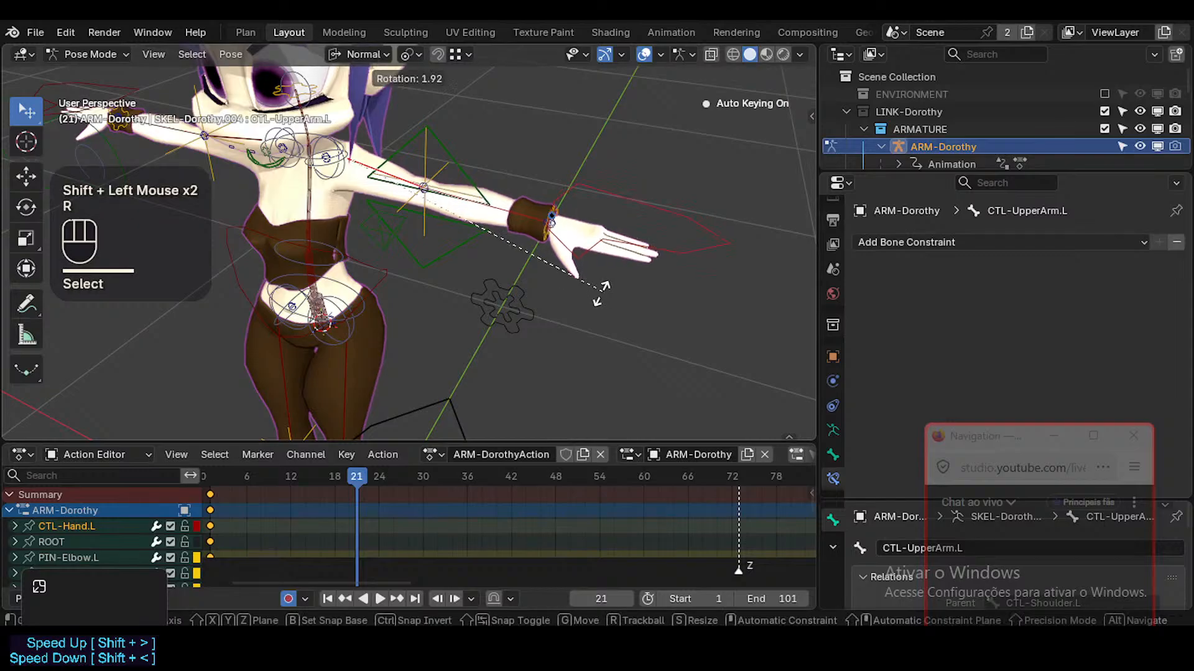
{"action": "left_click", "coordinate": [541, 375]}
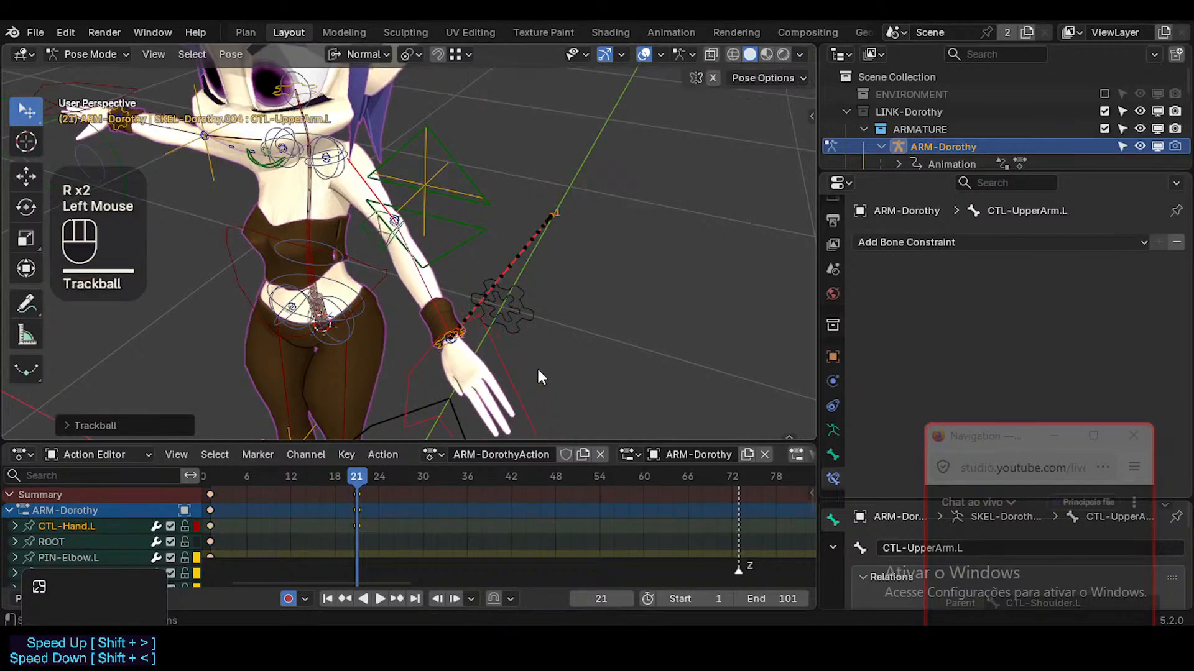
{"action": "middle_click_drag", "start_coordinate": [468, 347], "coordinate": [528, 306]}
{"action": "key", "text": "r"}
{"action": "key", "text": "r"}
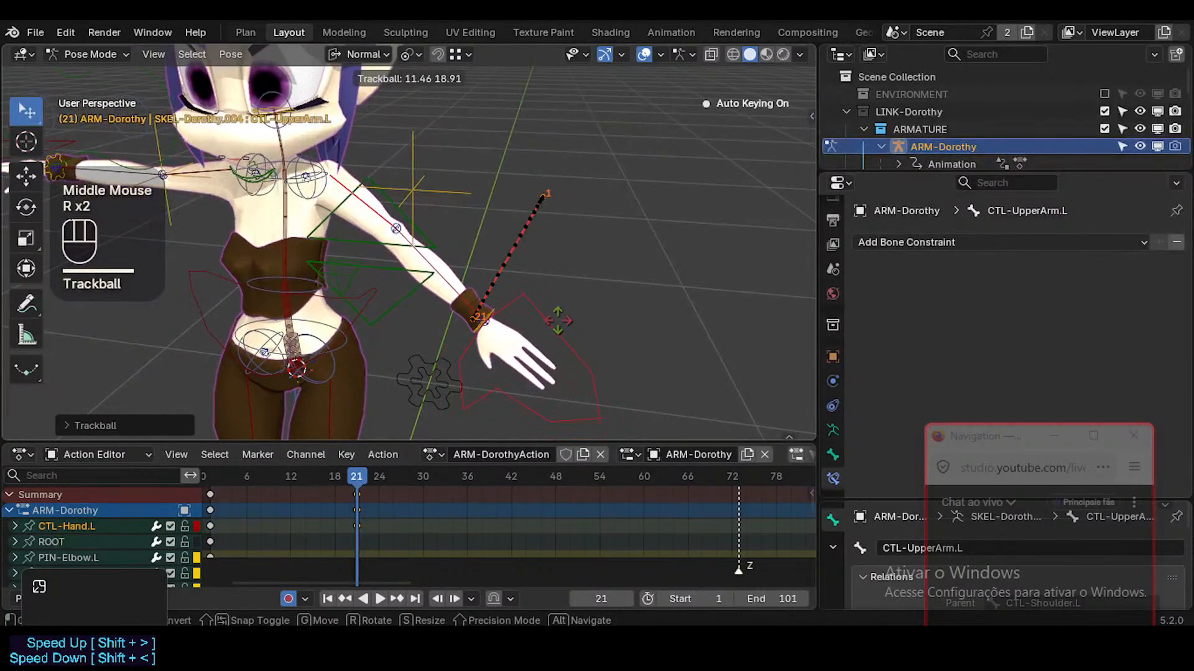
{"action": "left_click", "coordinate": [550, 314]}
Scrub through the new arm swing, then move CTL-Hand.L outward at frame 11 to bend its motion path
{"action": "left_click_drag", "start_coordinate": [359, 477], "coordinate": [204, 479]}
{"action": "left_click_drag", "start_coordinate": [790, 485], "coordinate": [282, 477]}
{"action": "left_click", "coordinate": [569, 243]}
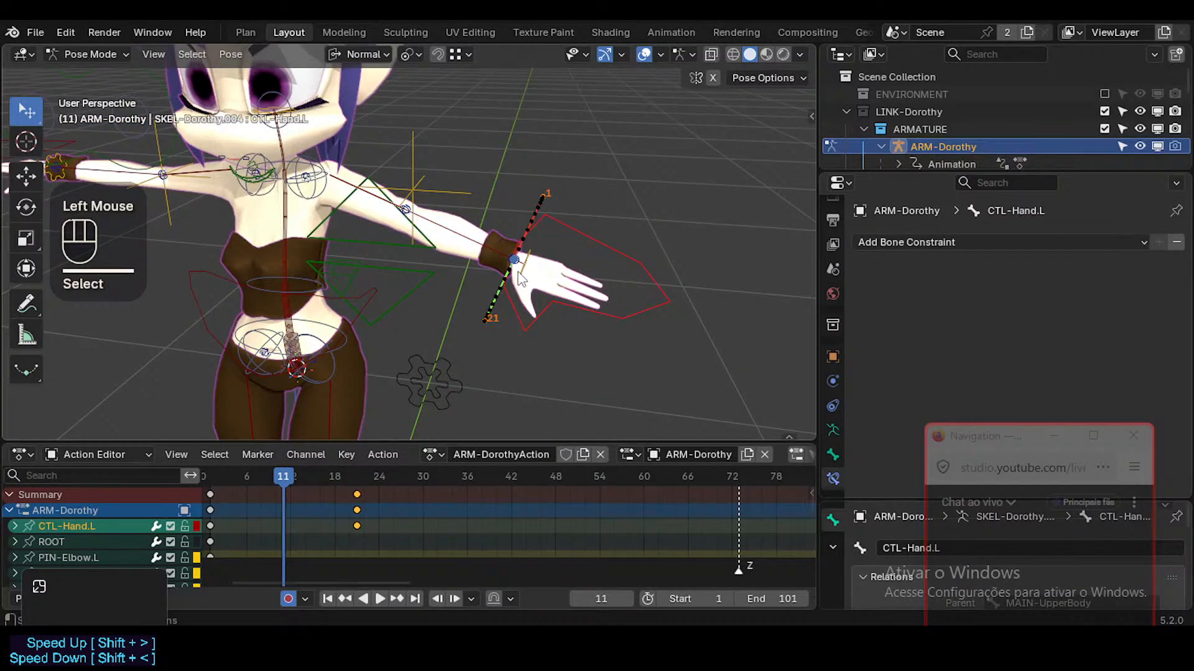
{"action": "key", "text": "g"}
{"action": "left_click", "coordinate": [527, 345], "text": "ctrl"}
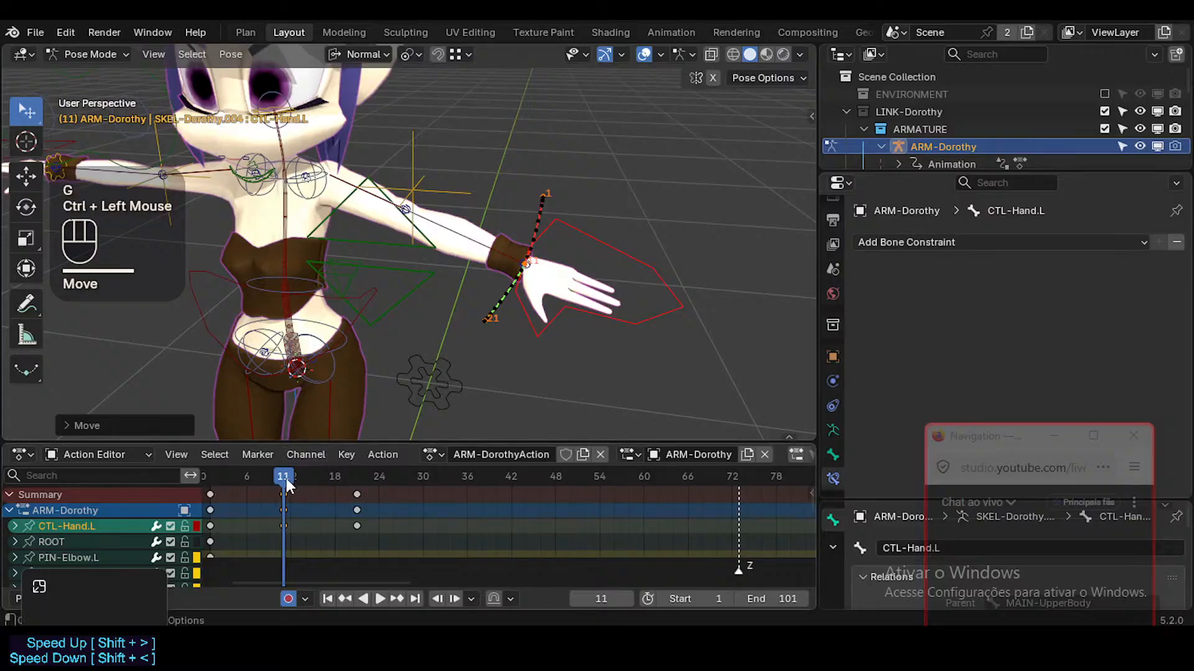
{"action": "left_click", "coordinate": [255, 479]}
{"action": "left_click", "coordinate": [528, 208]}
{"action": "middle_click_drag", "start_coordinate": [528, 207], "coordinate": [542, 237]}
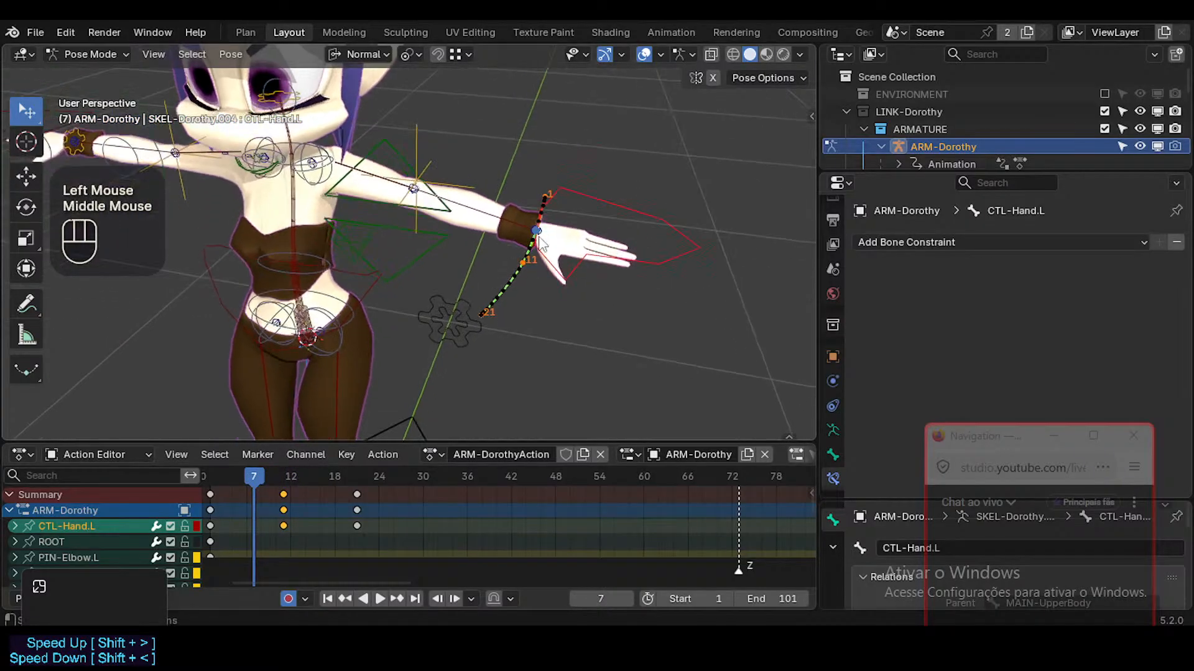
{"action": "key", "text": "g"}
{"action": "left_click", "coordinate": [547, 241], "text": "ctrl"}
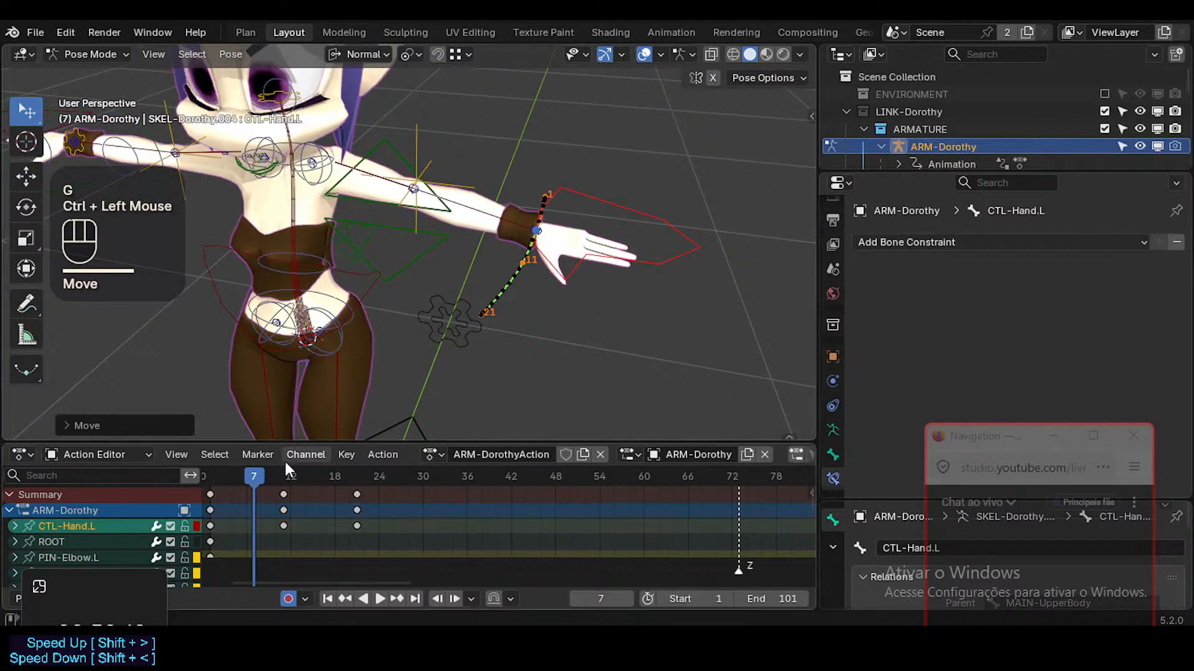
Move CTL-Hand.L slightly outward at frame 6 to round the upper part of its motion path
{"action": "left_click_drag", "start_coordinate": [286, 476], "coordinate": [248, 475]}
{"action": "left_click", "coordinate": [577, 247]}
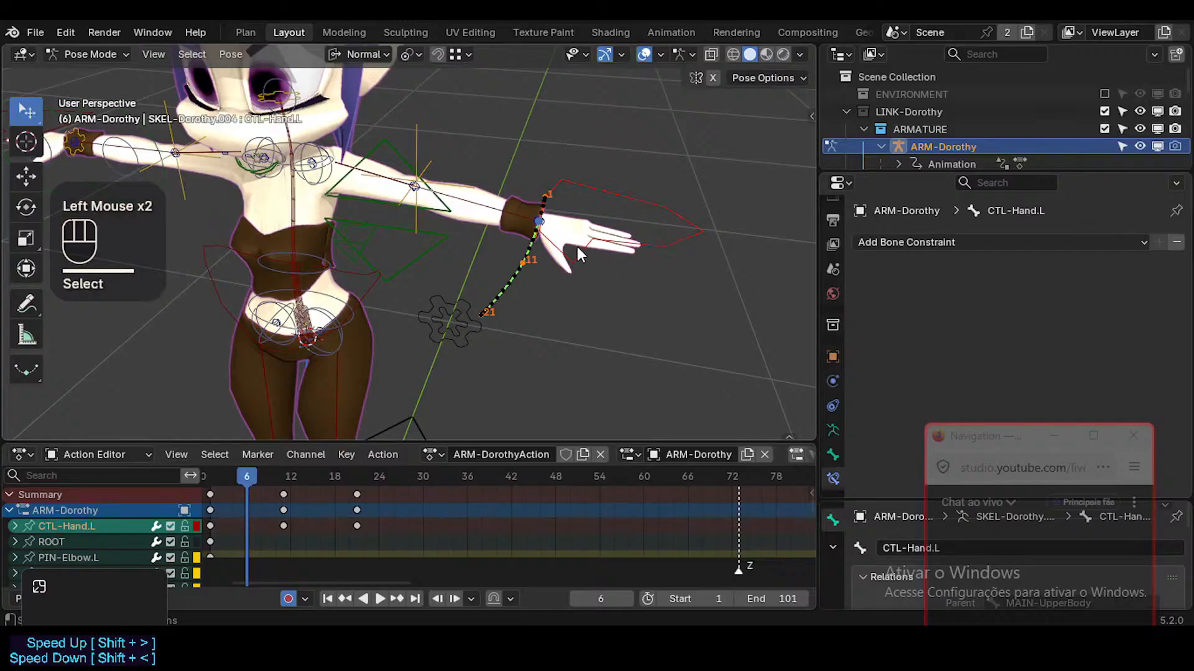
{"action": "left_click", "coordinate": [575, 247]}
{"action": "middle_click_drag", "start_coordinate": [576, 247], "coordinate": [614, 312]}
{"action": "scroll", "coordinate": [558, 227], "scroll_direction": "up", "scroll_amount": 2}
{"action": "key", "text": "g"}
{"action": "left_click", "coordinate": [556, 225], "text": "ctrl"}
{"action": "middle_click_drag", "start_coordinate": [429, 280], "coordinate": [504, 323]}
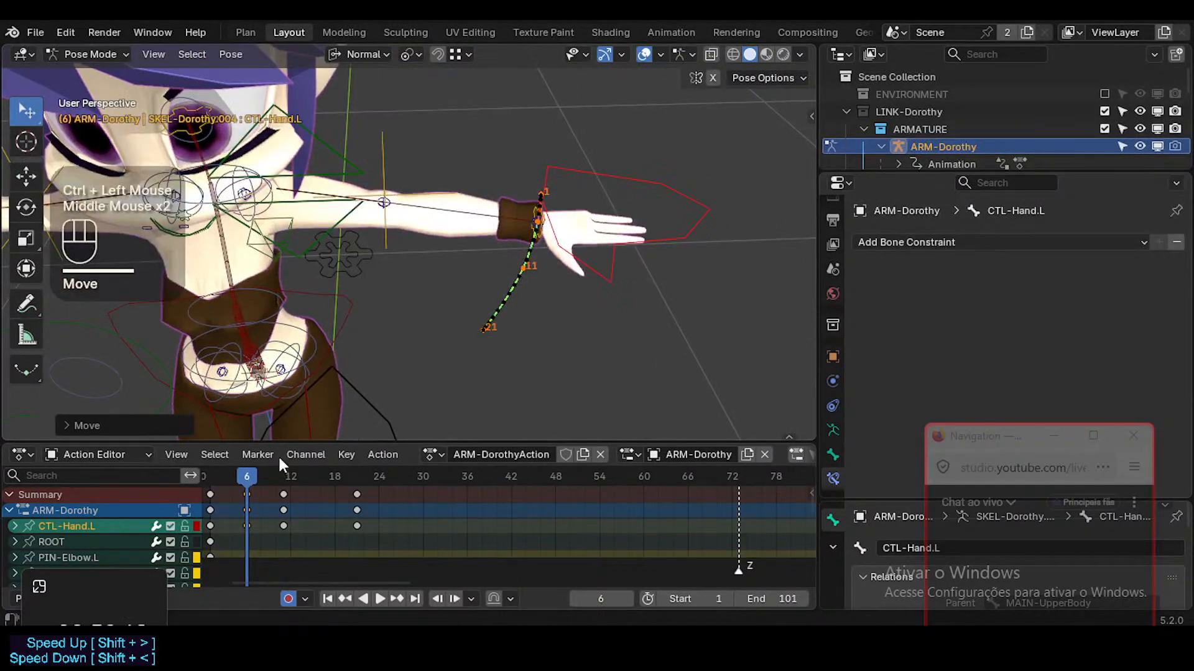
Move CTL-Hand.L slightly at frame 17 to smooth the lower part of its motion path
{"action": "left_click_drag", "start_coordinate": [304, 477], "coordinate": [329, 480]}
{"action": "left_click", "coordinate": [536, 372]}
{"action": "key", "text": "g"}
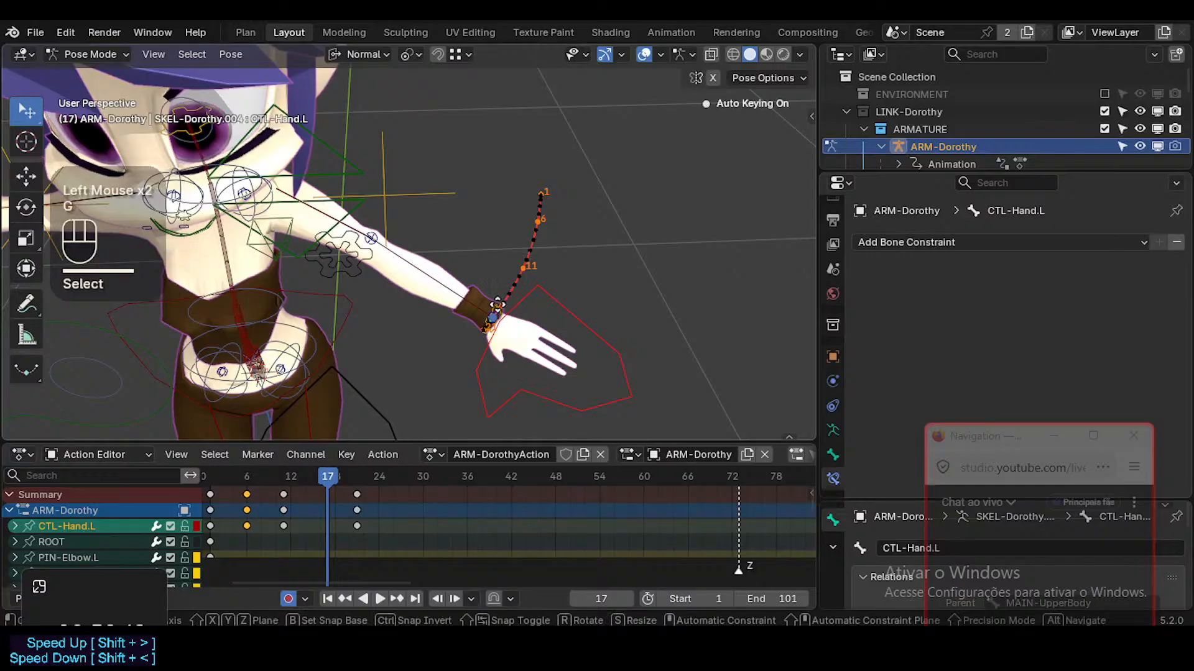
{"action": "left_click", "coordinate": [533, 394], "text": "ctrl"}
{"action": "middle_click_drag", "start_coordinate": [525, 234], "coordinate": [509, 248]}
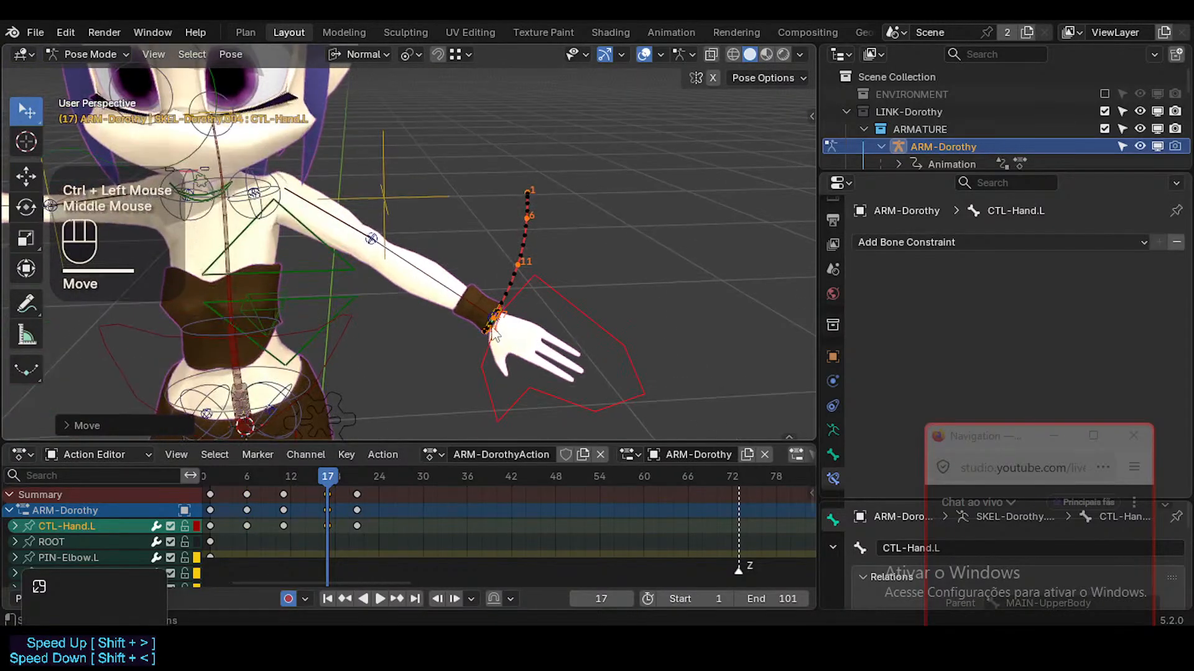
Scrub to frame 23 and inspect CTL-UpperArm.L and CTL-ForeArm.L in the lowered arm pose
{"action": "left_click_drag", "start_coordinate": [293, 471], "coordinate": [371, 476]}
{"action": "left_click", "coordinate": [440, 304]}
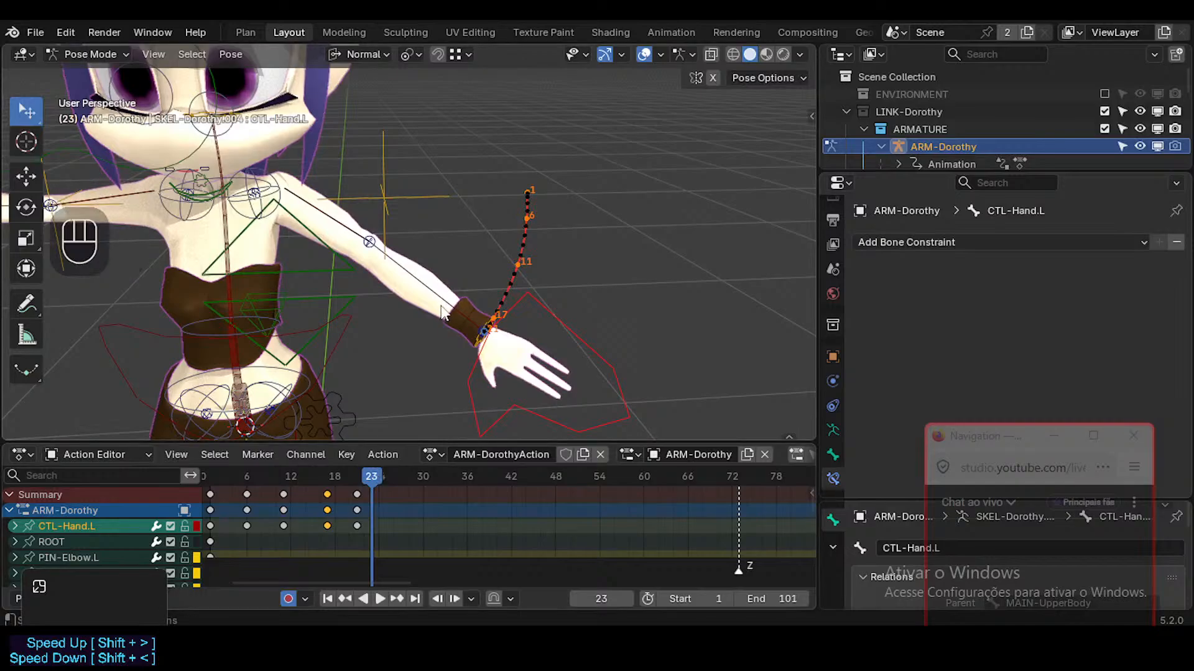
{"action": "left_click", "coordinate": [352, 235]}
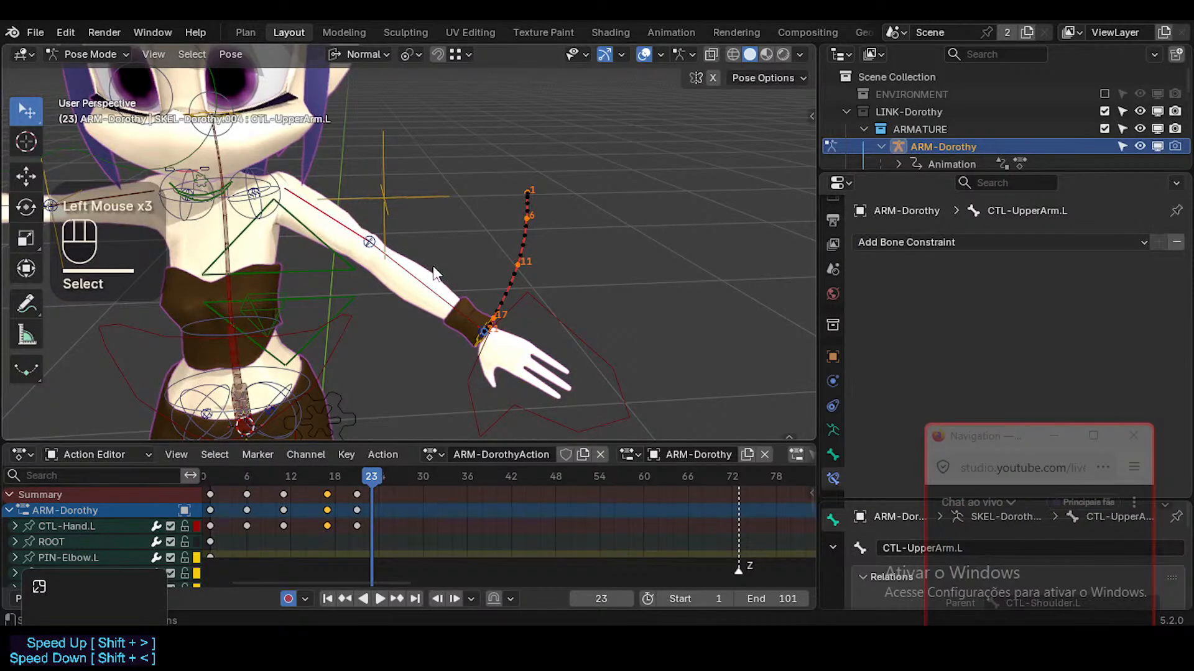
{"action": "left_click", "coordinate": [413, 284]}
{"action": "left_click", "coordinate": [331, 227]}
{"action": "left_click", "coordinate": [421, 281]}
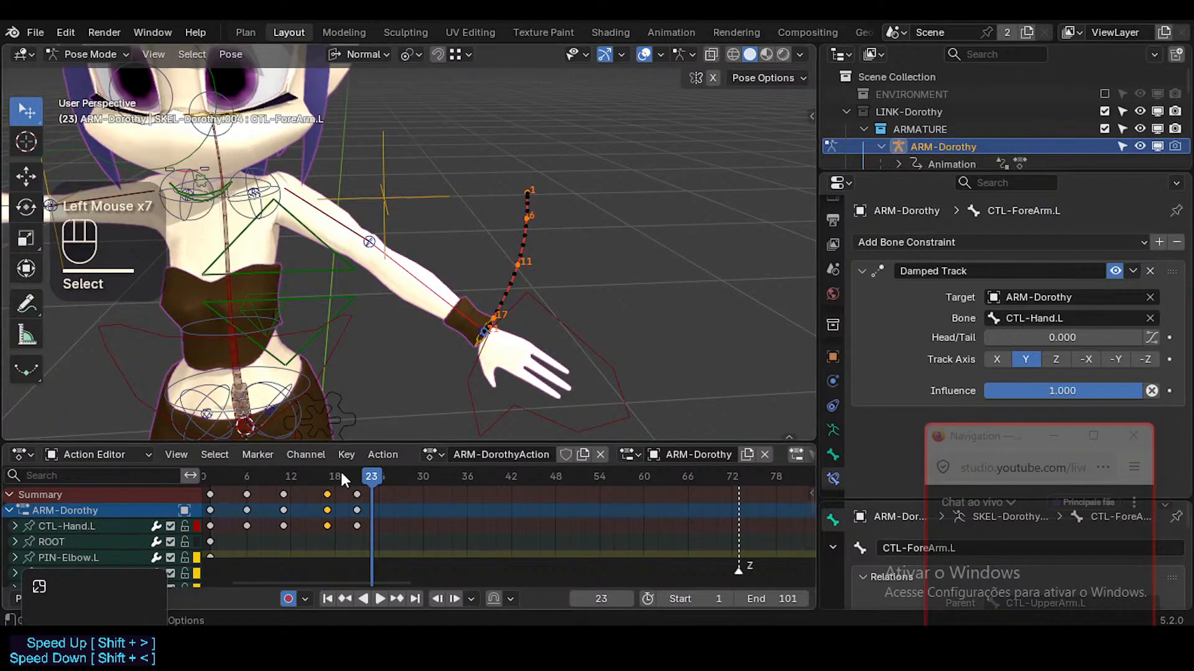
Trackball-rotate CTL-Hand.L and CTL-ForeArm.L together at frame 28 to swing the hand inward in front of the body
{"action": "left_click_drag", "start_coordinate": [339, 471], "coordinate": [408, 484]}
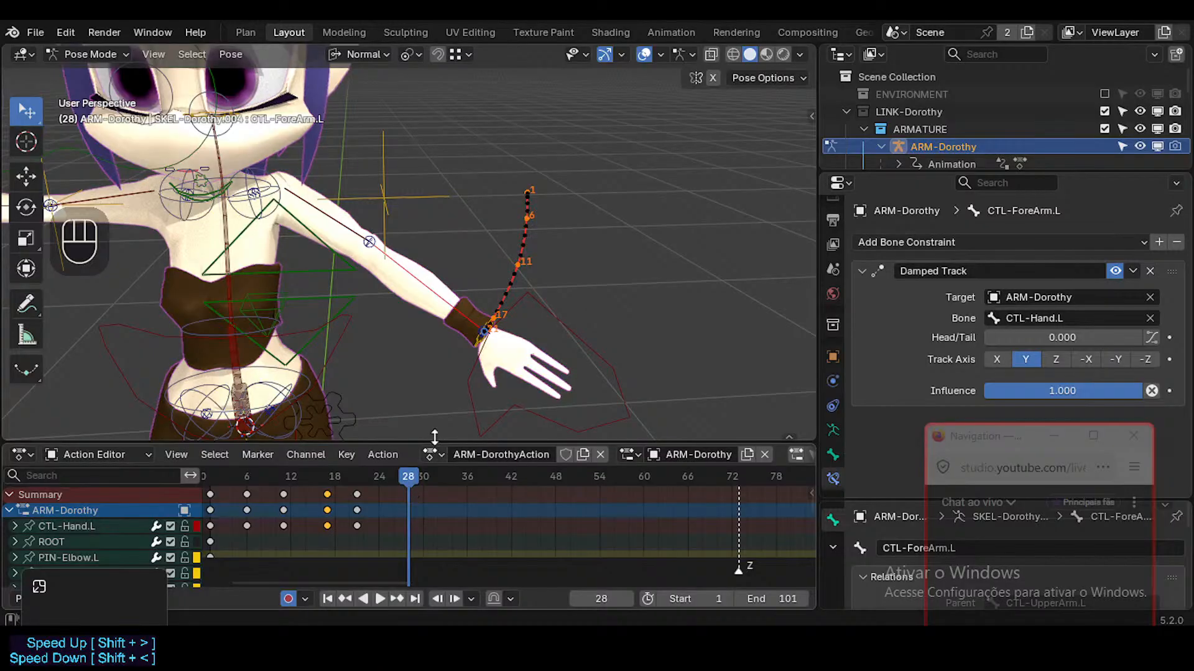
{"action": "left_click", "coordinate": [450, 279]}
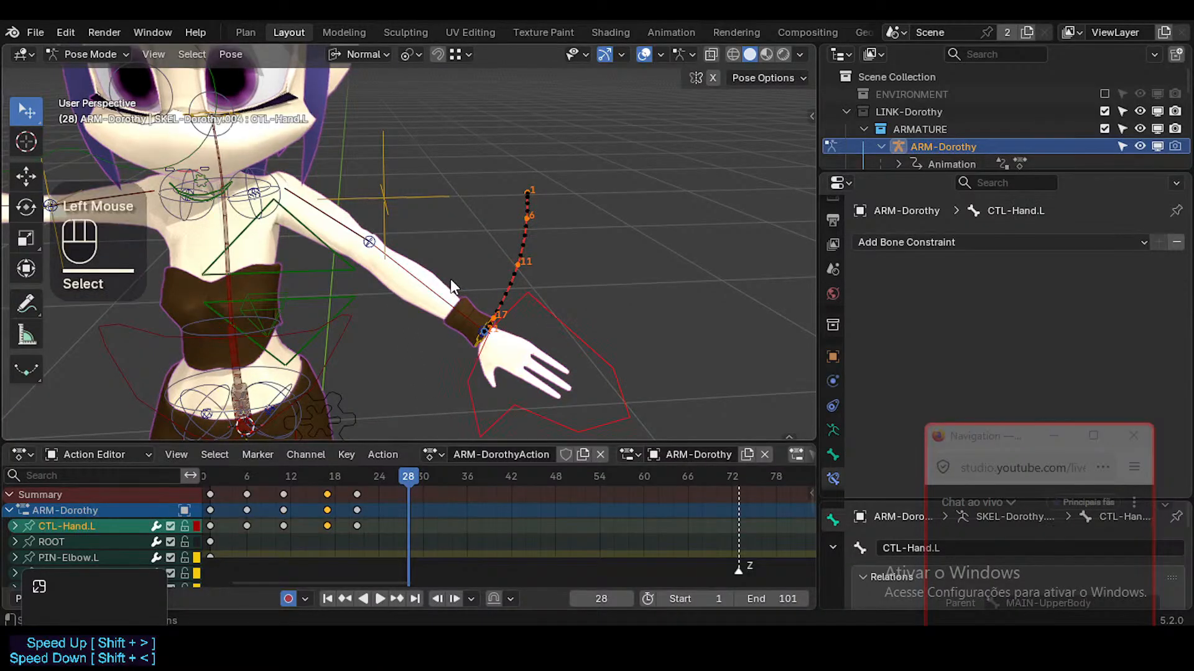
{"action": "left_click", "coordinate": [468, 286]}
{"action": "left_click", "coordinate": [549, 301]}
{"action": "left_click", "coordinate": [411, 281], "text": "shift"}
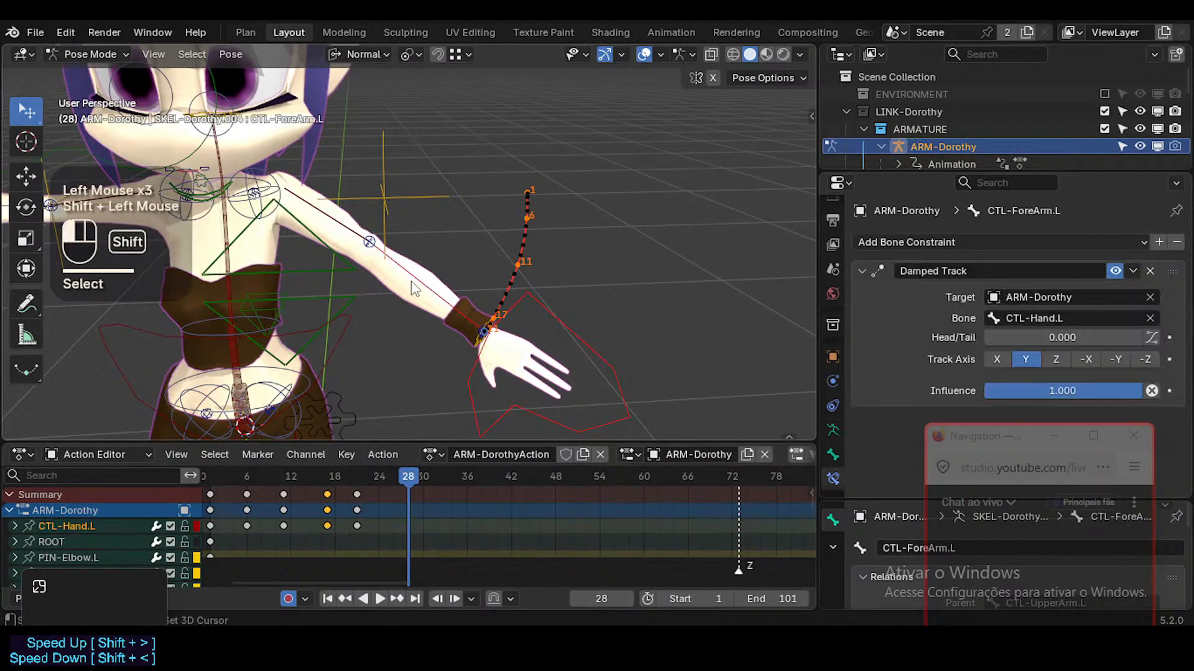
{"action": "middle_click_drag", "start_coordinate": [412, 281], "coordinate": [435, 320]}
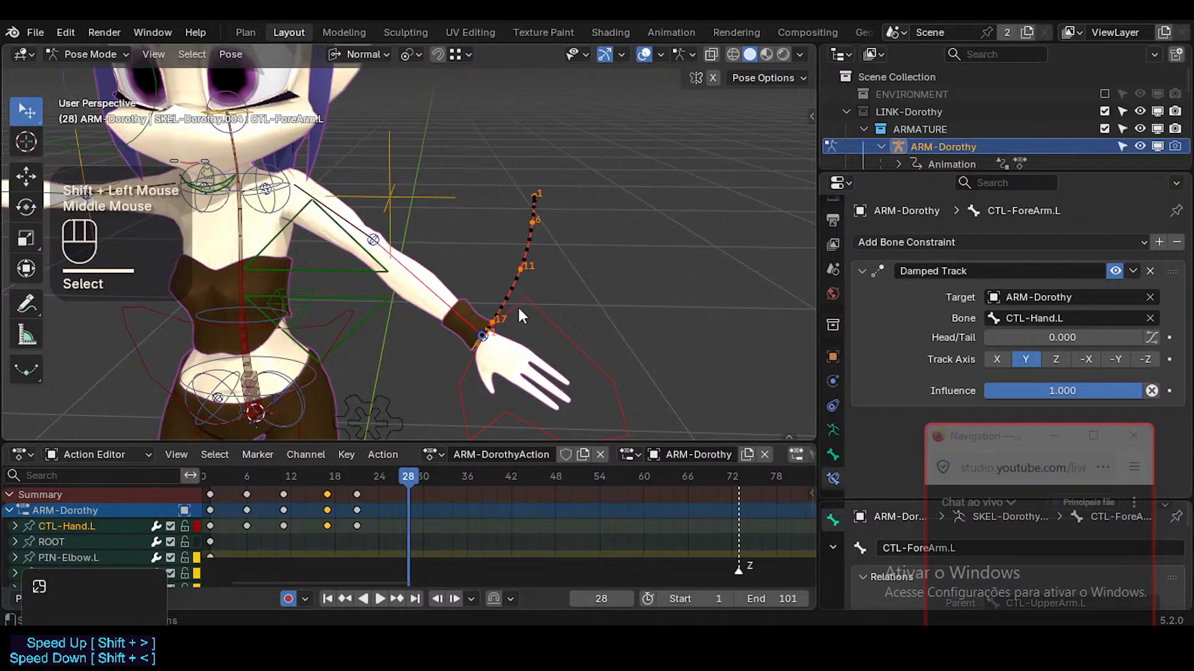
{"action": "key", "text": "r"}
{"action": "key", "text": "r"}
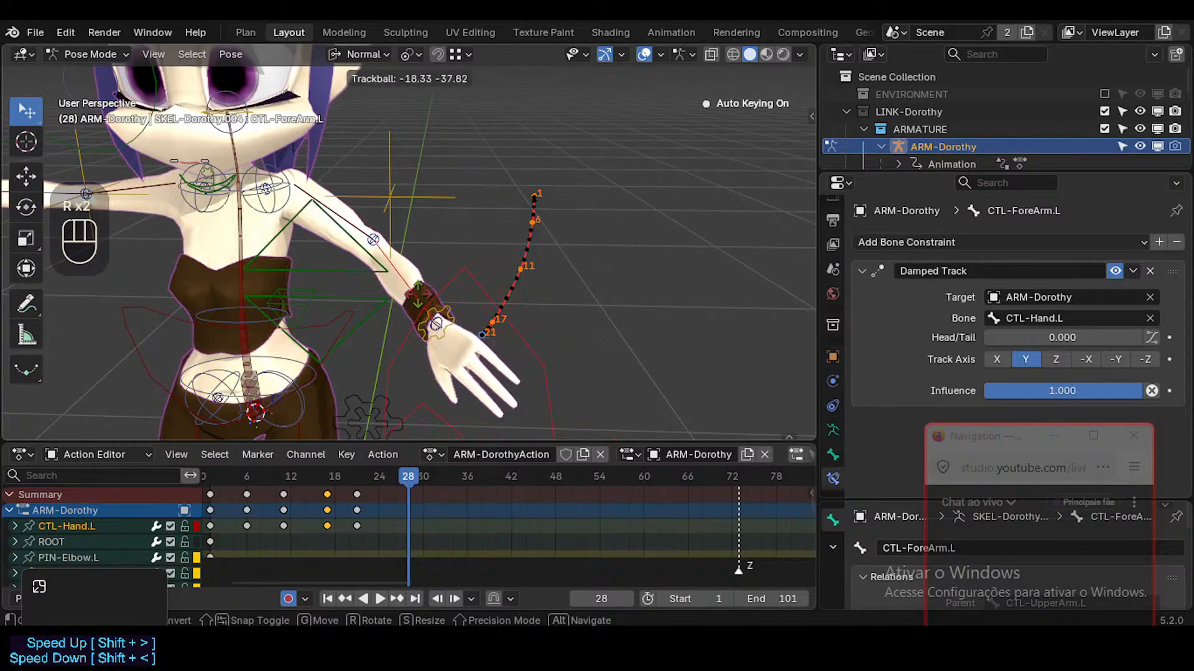
{"action": "left_click", "coordinate": [365, 242]}
{"action": "middle_click_drag", "start_coordinate": [365, 241], "coordinate": [348, 292]}
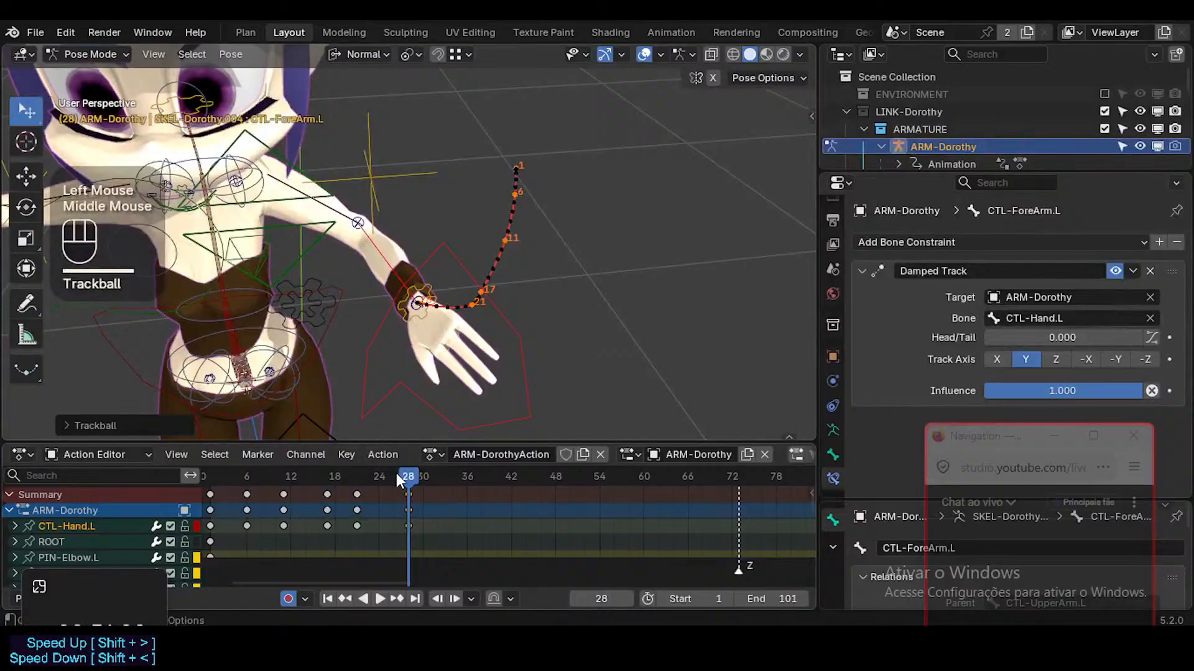
Move CTL-Hand.L outward and down at frame 25 to curve the new segment of its motion path
{"action": "mouse_move", "coordinate": [390, 475]}
{"action": "left_mouse_down"}
{"action": "mouse_move", "coordinate": [327, 475]}
{"action": "mouse_move", "coordinate": [386, 475]}
{"action": "left_mouse_up"}
{"action": "middle_click_drag", "start_coordinate": [454, 237], "coordinate": [416, 319]}
{"action": "left_click", "coordinate": [429, 320]}
{"action": "key", "text": "g"}
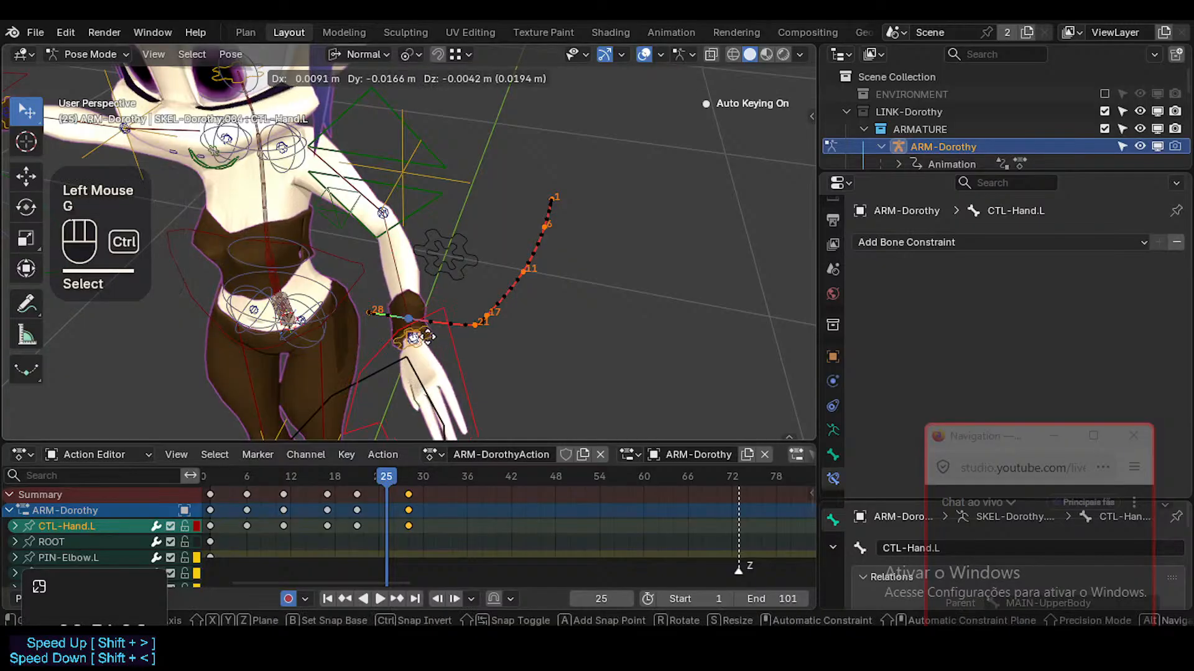
{"action": "left_click", "coordinate": [429, 343], "text": "ctrl"}
{"action": "middle_click_drag", "start_coordinate": [453, 342], "coordinate": [408, 525]}
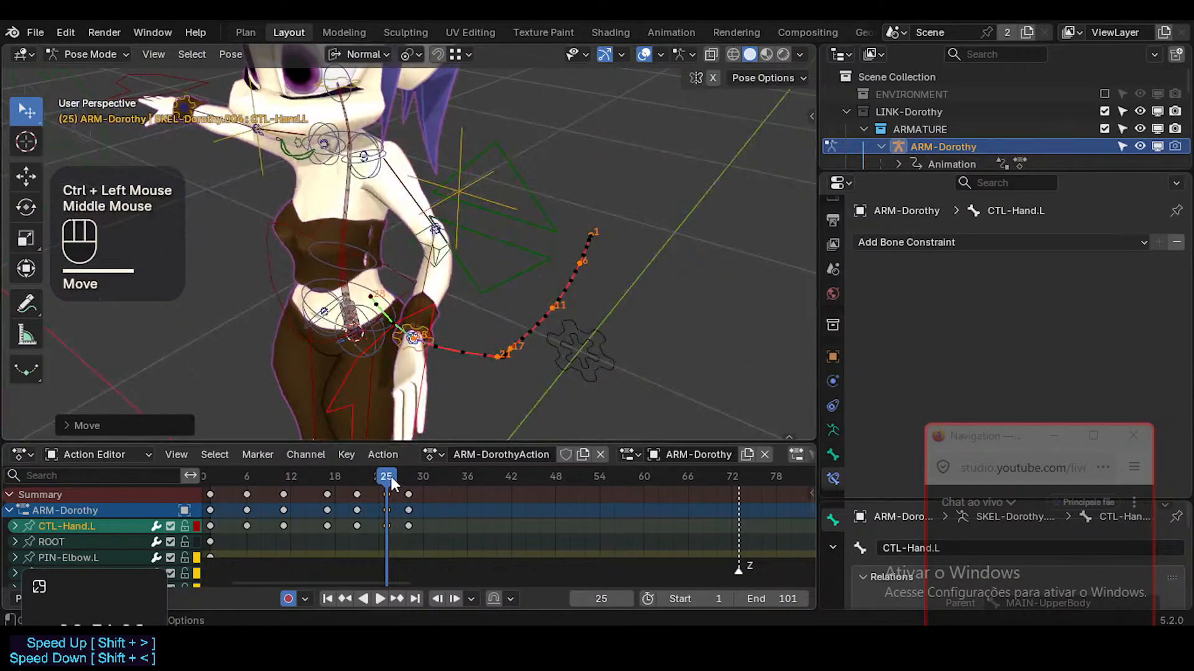
Move CTL-Hand.L slightly at frame 23 to smooth its motion path between frames 21 and 25
{"action": "mouse_move", "coordinate": [391, 478]}
{"action": "left_mouse_down"}
{"action": "mouse_move", "coordinate": [352, 478]}
{"action": "mouse_move", "coordinate": [368, 478]}
{"action": "left_mouse_up"}
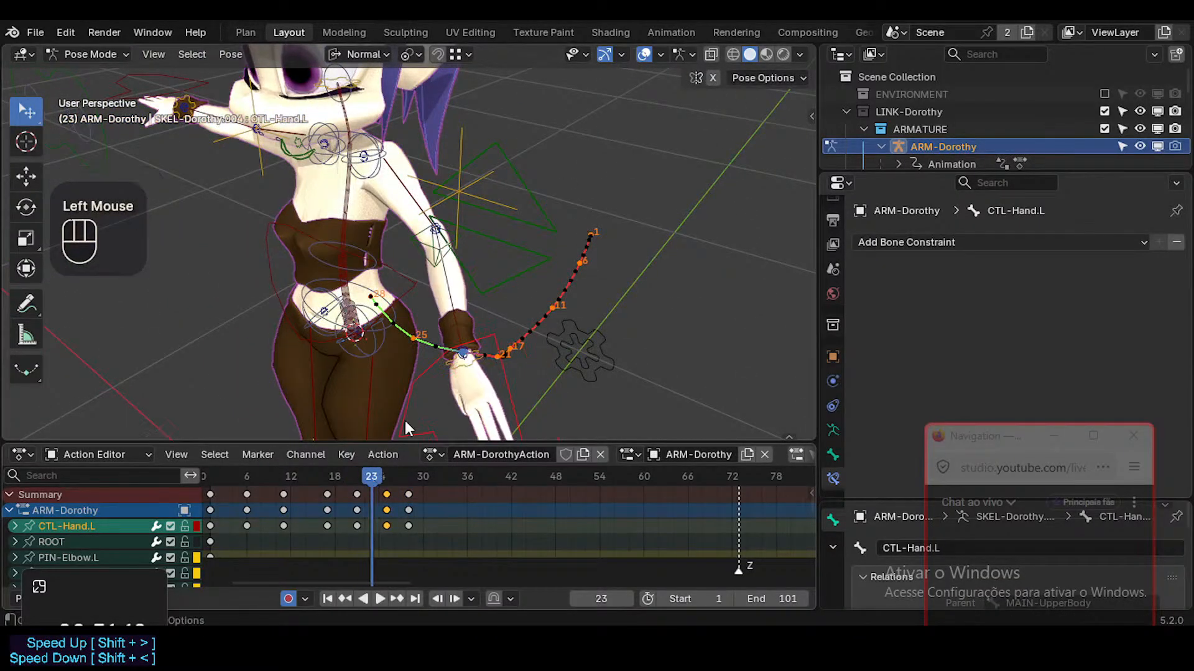
{"action": "middle_click_drag", "start_coordinate": [405, 420], "coordinate": [451, 370]}
{"action": "left_click", "coordinate": [452, 369]}
{"action": "key", "text": "g"}
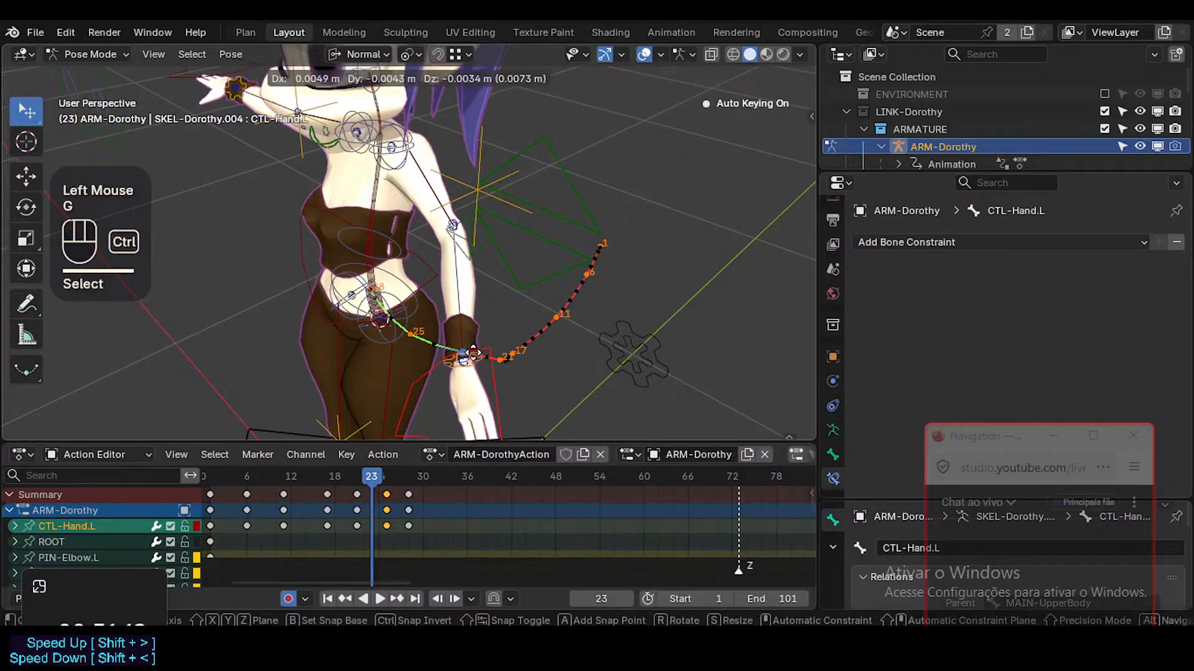
{"action": "left_click", "coordinate": [438, 398], "text": "ctrl"}
{"action": "middle_click_drag", "start_coordinate": [429, 431], "coordinate": [346, 341]}
Nudge CTL-Hand.L at frame 27 to refine the end of its motion path
{"action": "left_click_drag", "start_coordinate": [376, 477], "coordinate": [402, 479]}
{"action": "left_click", "coordinate": [323, 230]}
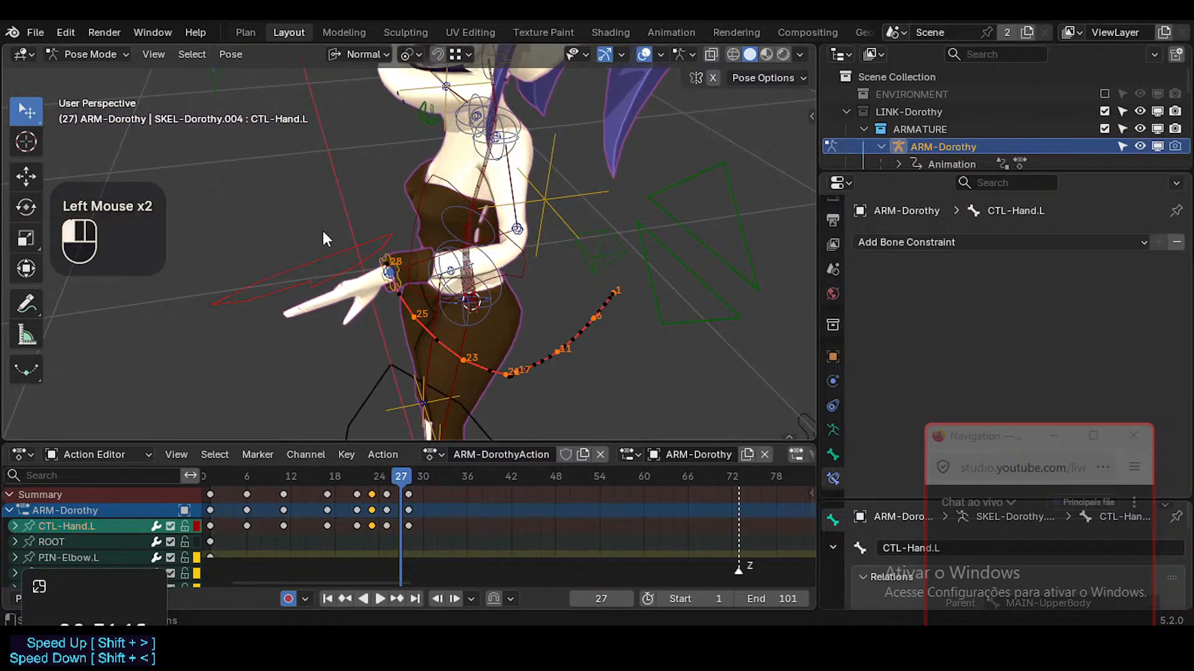
{"action": "left_click", "coordinate": [357, 245]}
{"action": "key", "text": "g"}
{"action": "left_click", "coordinate": [367, 255], "text": "ctrl"}
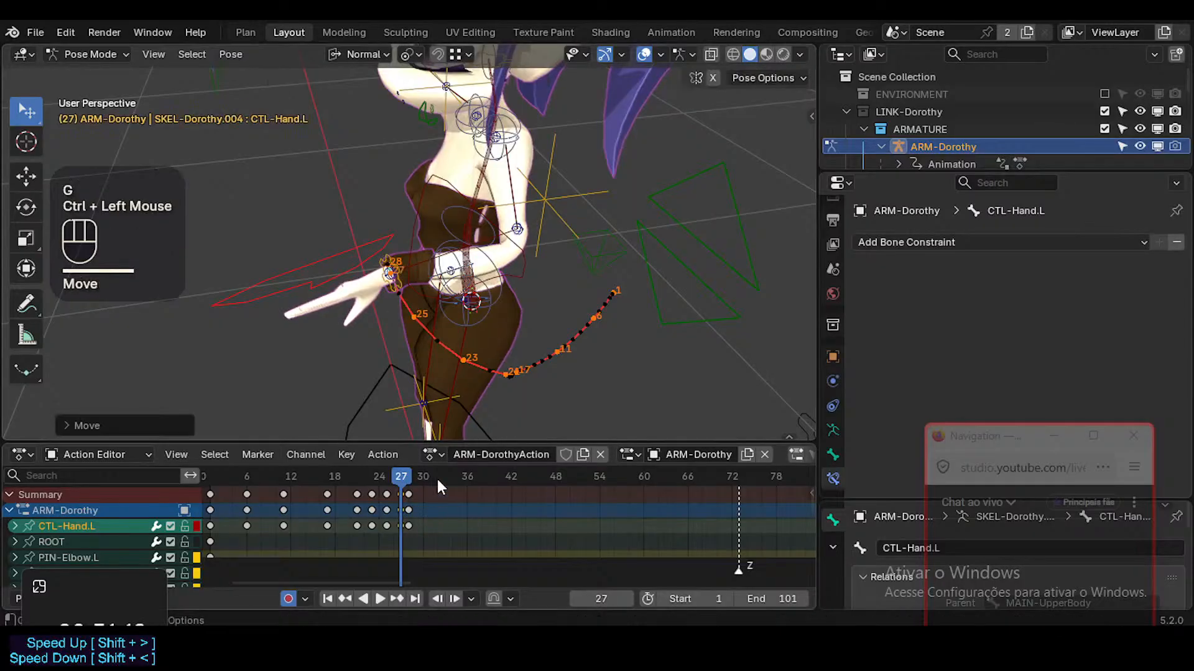
{"action": "mouse_move", "coordinate": [402, 475]}
{"action": "left_mouse_down"}
{"action": "mouse_move", "coordinate": [391, 480]}
{"action": "mouse_move", "coordinate": [416, 482]}
{"action": "mouse_move", "coordinate": [337, 471]}
{"action": "mouse_move", "coordinate": [415, 478]}
{"action": "mouse_move", "coordinate": [366, 477]}
{"action": "mouse_move", "coordinate": [401, 478]}
{"action": "left_mouse_up"}
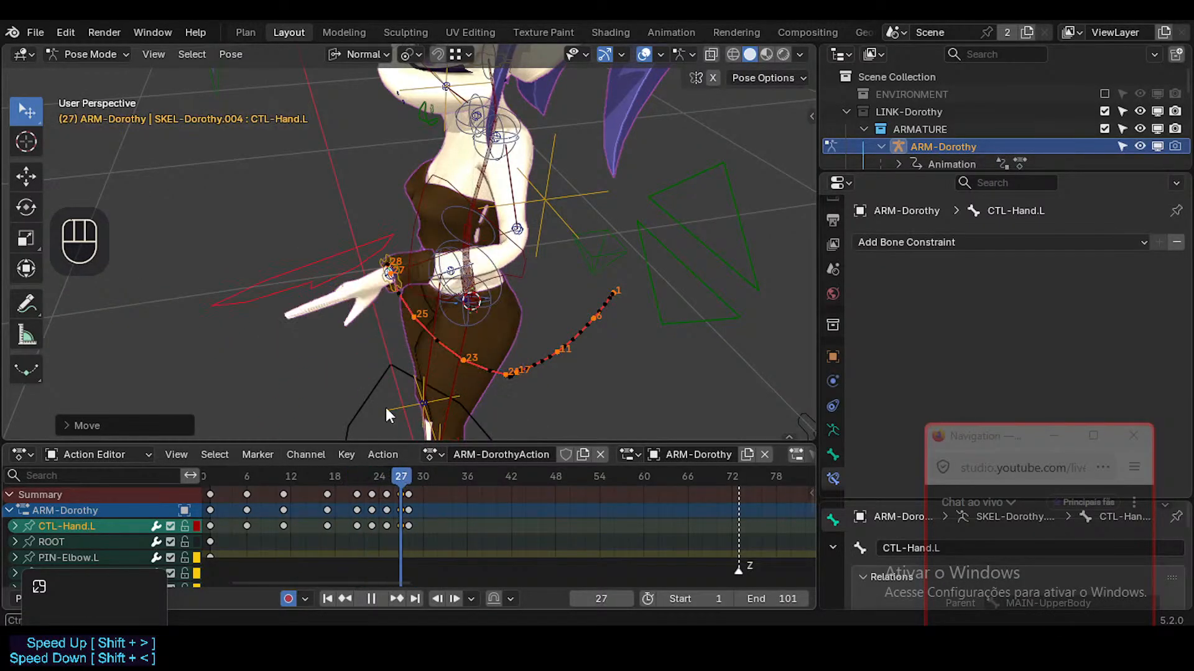
Examine the left arm pose and the hand's motion path from the front, back and side
{"action": "middle_click_drag", "start_coordinate": [385, 408], "coordinate": [564, 180]}
{"action": "scroll", "coordinate": [401, 241], "scroll_direction": "up", "scroll_amount": 1}
{"action": "scroll", "coordinate": [401, 242], "scroll_direction": "down", "scroll_amount": 4}
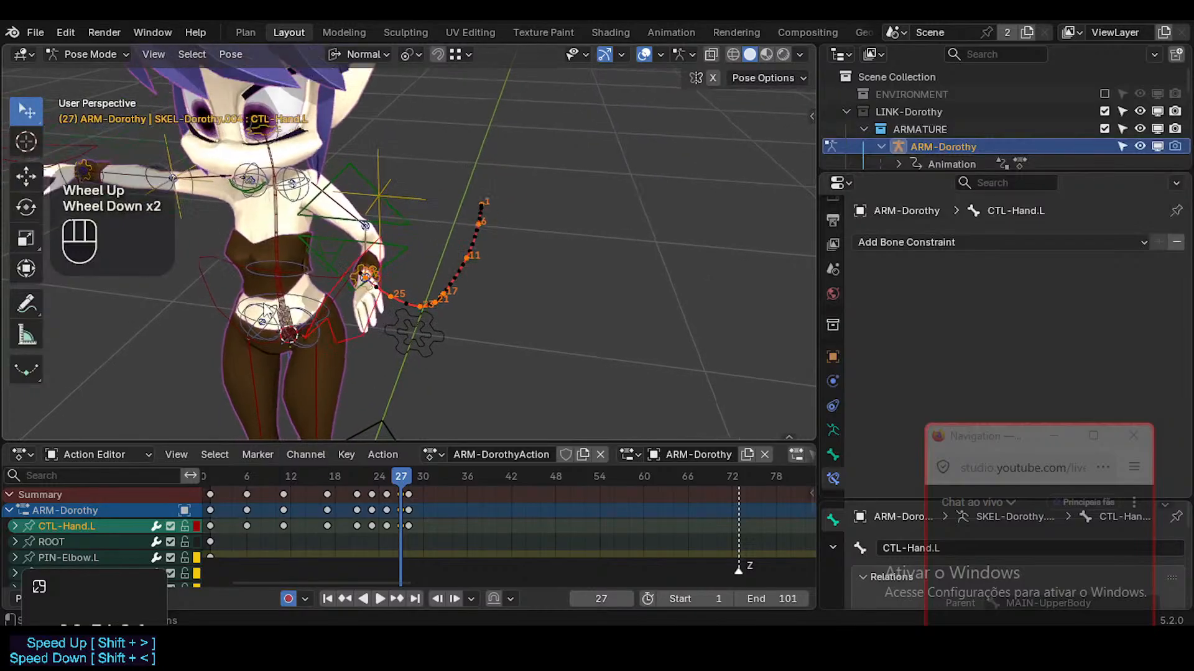
{"action": "scroll", "coordinate": [300, 266], "scroll_direction": "down", "scroll_amount": 1}
{"action": "scroll", "coordinate": [299, 266], "scroll_direction": "up", "scroll_amount": 1}
{"action": "middle_click_drag", "start_coordinate": [402, 246], "coordinate": [329, 264]}
{"action": "scroll", "coordinate": [299, 266], "scroll_direction": "down", "scroll_amount": 3}
{"action": "scroll", "coordinate": [299, 266], "scroll_direction": "up", "scroll_amount": 1}
{"action": "scroll", "coordinate": [300, 267], "scroll_direction": "down", "scroll_amount": 1}
{"action": "scroll", "coordinate": [330, 264], "scroll_direction": "down", "scroll_amount": 1}
{"action": "scroll", "coordinate": [327, 255], "scroll_direction": "down", "scroll_amount": 1}
{"action": "scroll", "coordinate": [327, 255], "scroll_direction": "up", "scroll_amount": 6}
{"action": "left_click", "coordinate": [336, 243]}
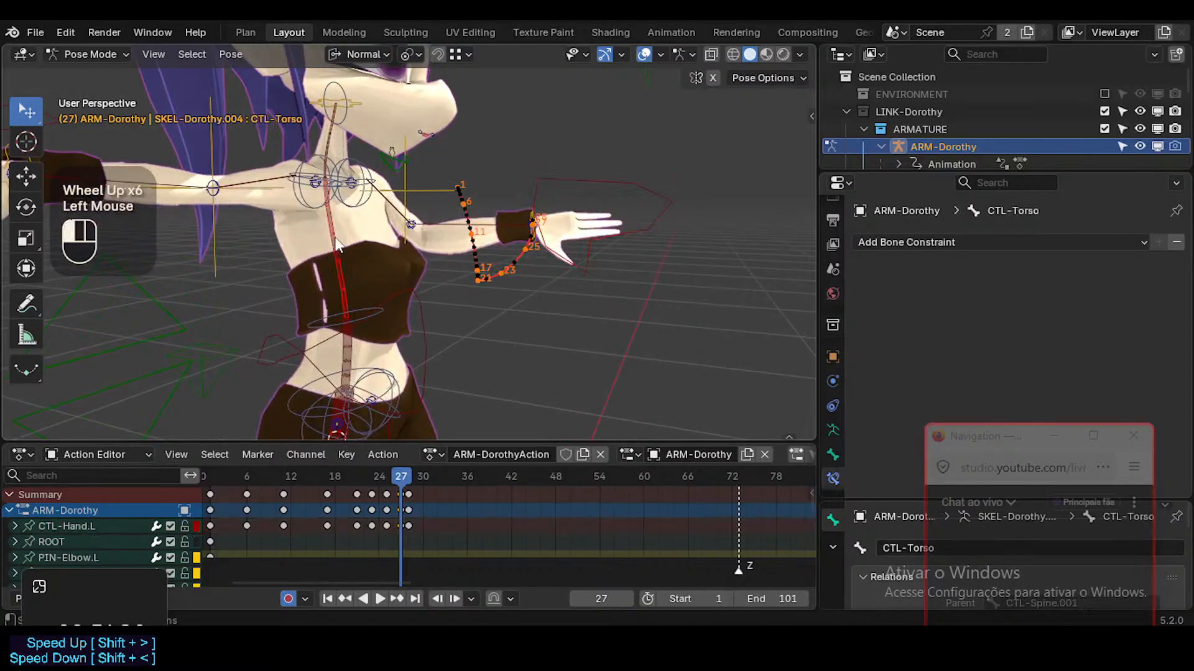
{"action": "scroll", "coordinate": [448, 233], "scroll_direction": "down", "scroll_amount": 1}
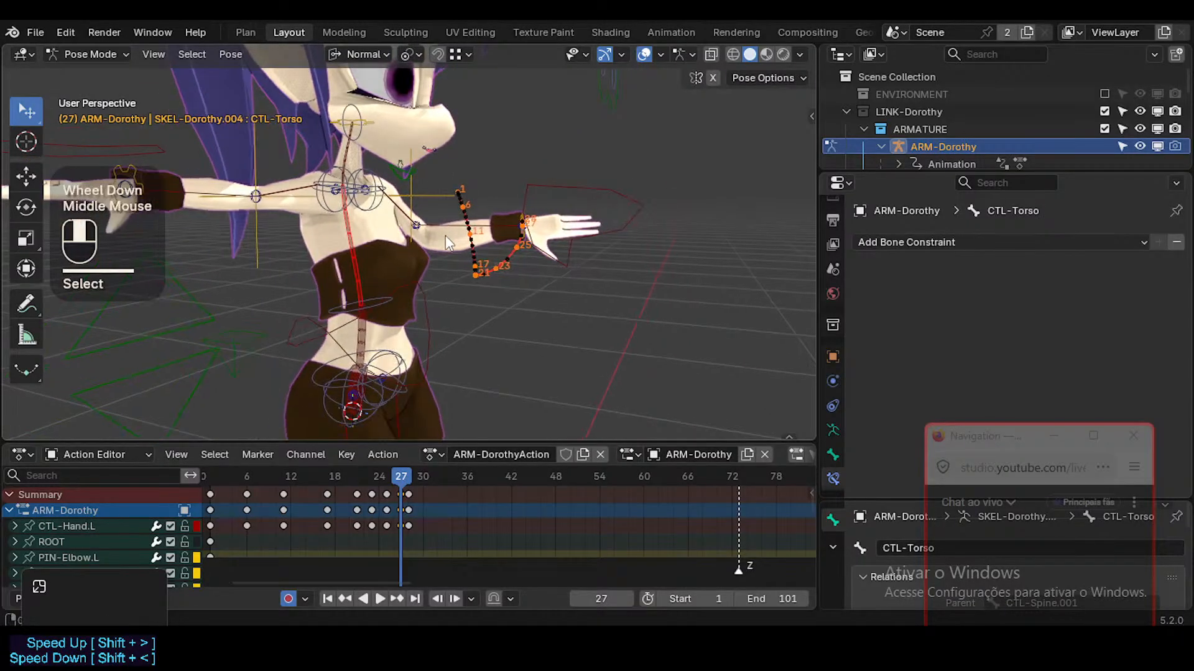
{"action": "middle_click_drag", "start_coordinate": [445, 235], "coordinate": [375, 251]}
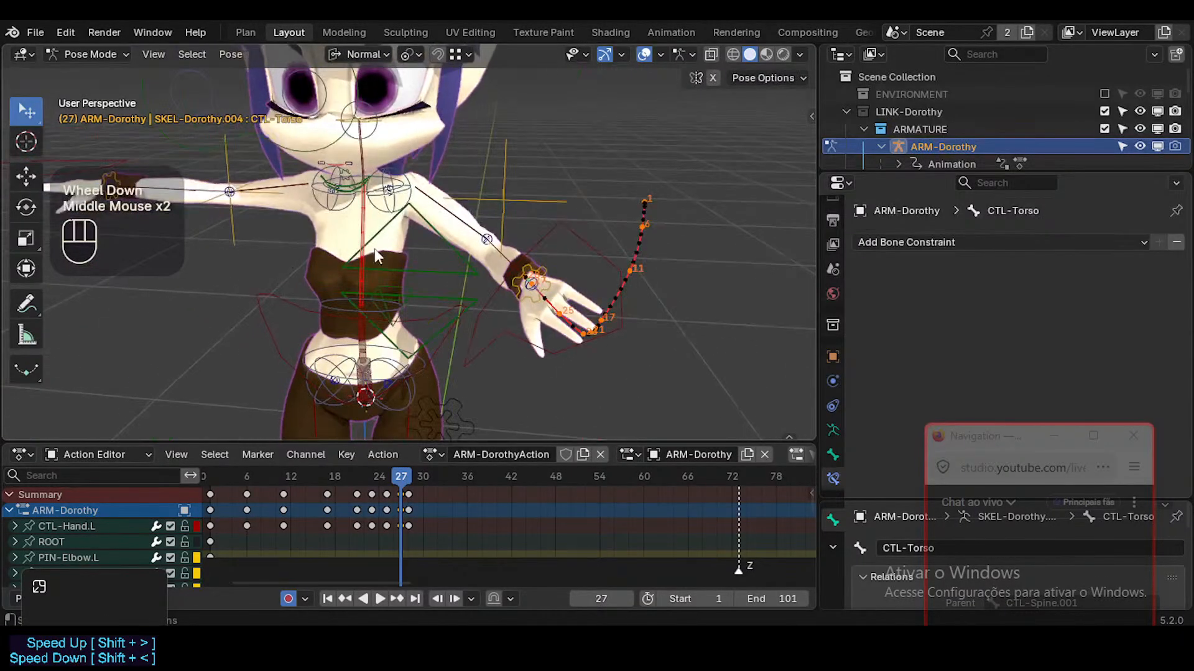
{"action": "left_click", "coordinate": [582, 243]}
{"action": "middle_click_drag", "start_coordinate": [582, 243], "coordinate": [509, 245]}
{"action": "scroll", "coordinate": [510, 245], "scroll_direction": "down", "scroll_amount": 2}
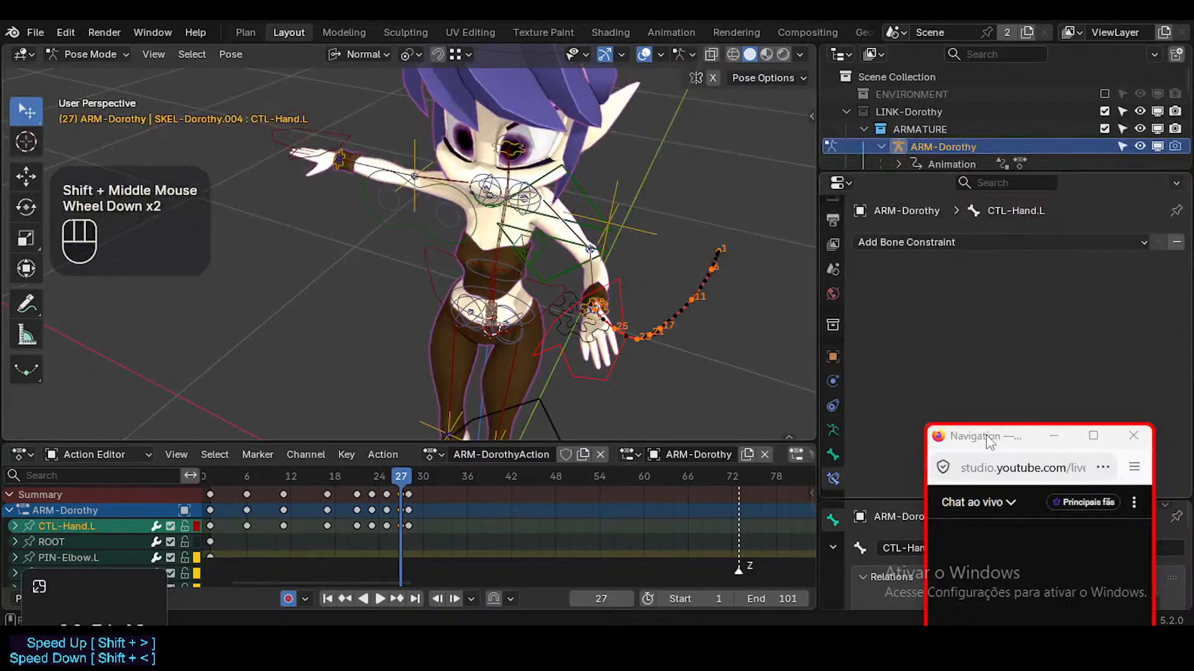
{"action": "middle_click_drag", "start_coordinate": [585, 237], "coordinate": [597, 230]}
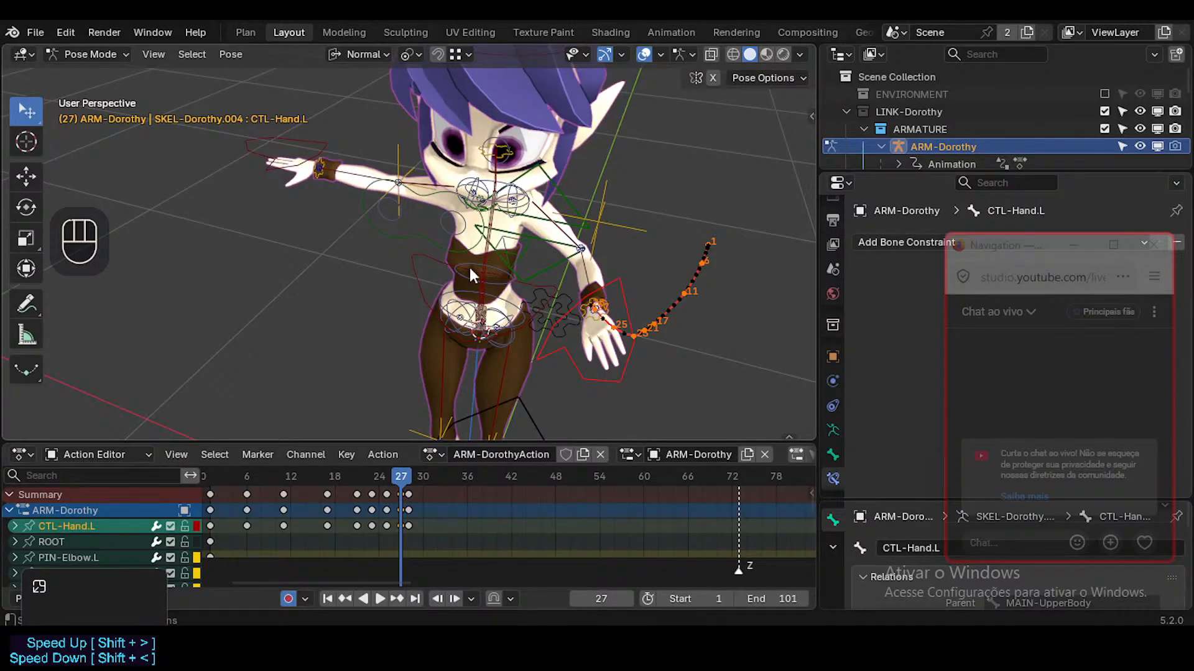
{"action": "middle_click_drag", "start_coordinate": [469, 266], "coordinate": [508, 288]}
{"action": "scroll", "coordinate": [520, 267], "scroll_direction": "up", "scroll_amount": 2}
{"action": "scroll", "coordinate": [520, 268], "scroll_direction": "up", "scroll_amount": 1}
{"action": "scroll", "coordinate": [507, 288], "scroll_direction": "down", "scroll_amount": 2}
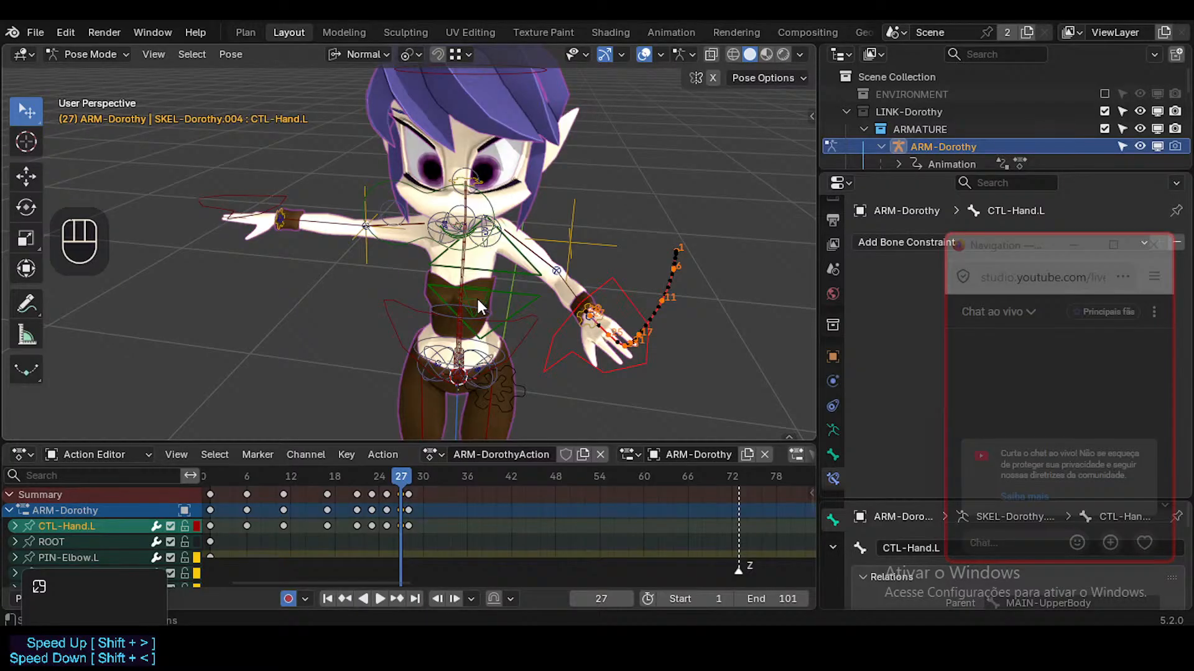
{"action": "middle_click_drag", "start_coordinate": [633, 300], "coordinate": [557, 251]}
{"action": "scroll", "coordinate": [609, 221], "scroll_direction": "down", "scroll_amount": 2}
{"action": "middle_click_drag", "start_coordinate": [513, 306], "coordinate": [635, 230]}
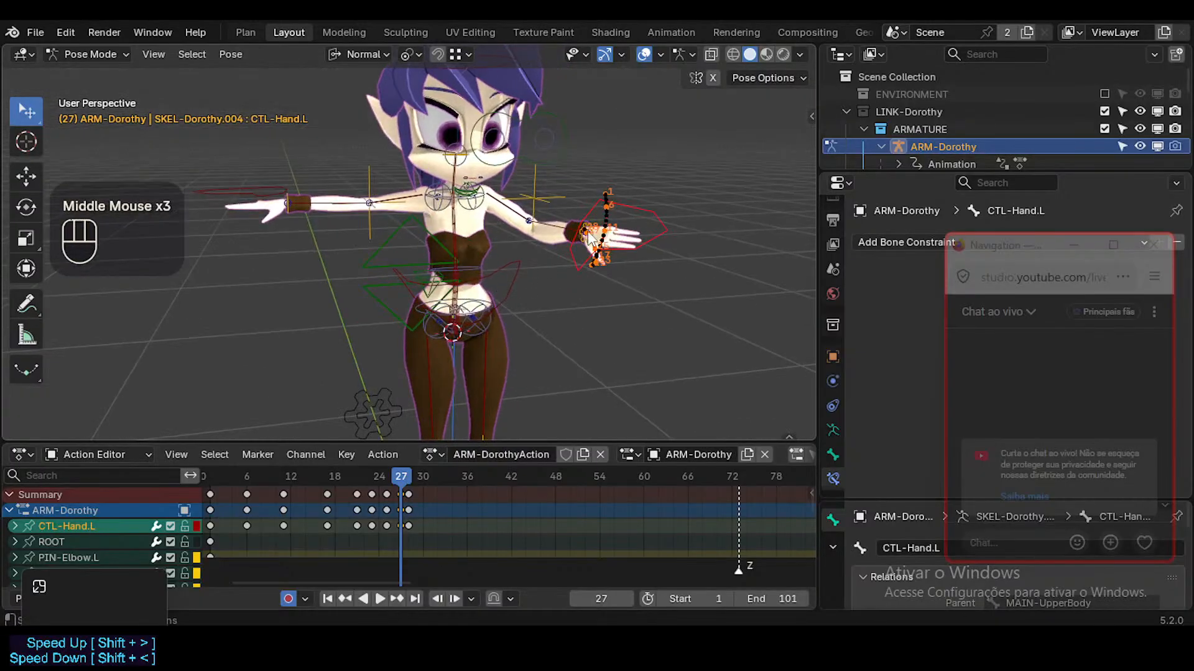
{"action": "left_click", "coordinate": [654, 217]}
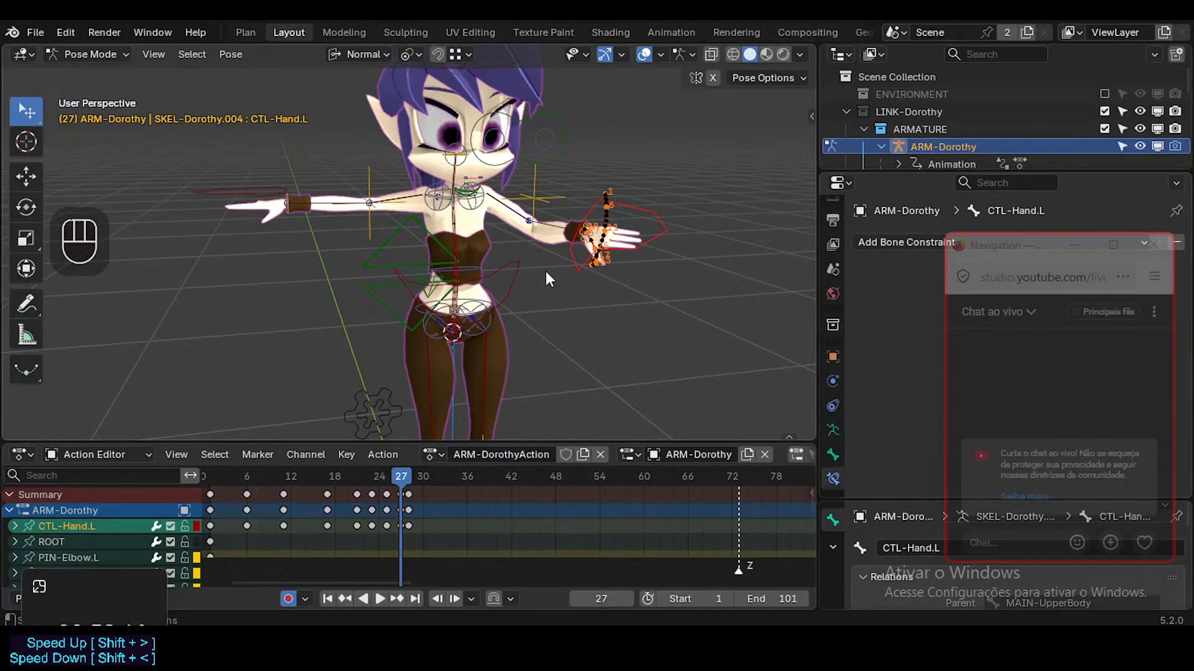
Select CTL-Foot.L at the left foot and inspect its bone briefly in Edit Mode before returning to Pose Mode
{"action": "middle_click_drag", "start_coordinate": [545, 271], "coordinate": [545, 218], "text": "ctrl"}
{"action": "scroll", "coordinate": [514, 289], "scroll_direction": "down", "scroll_amount": 2}
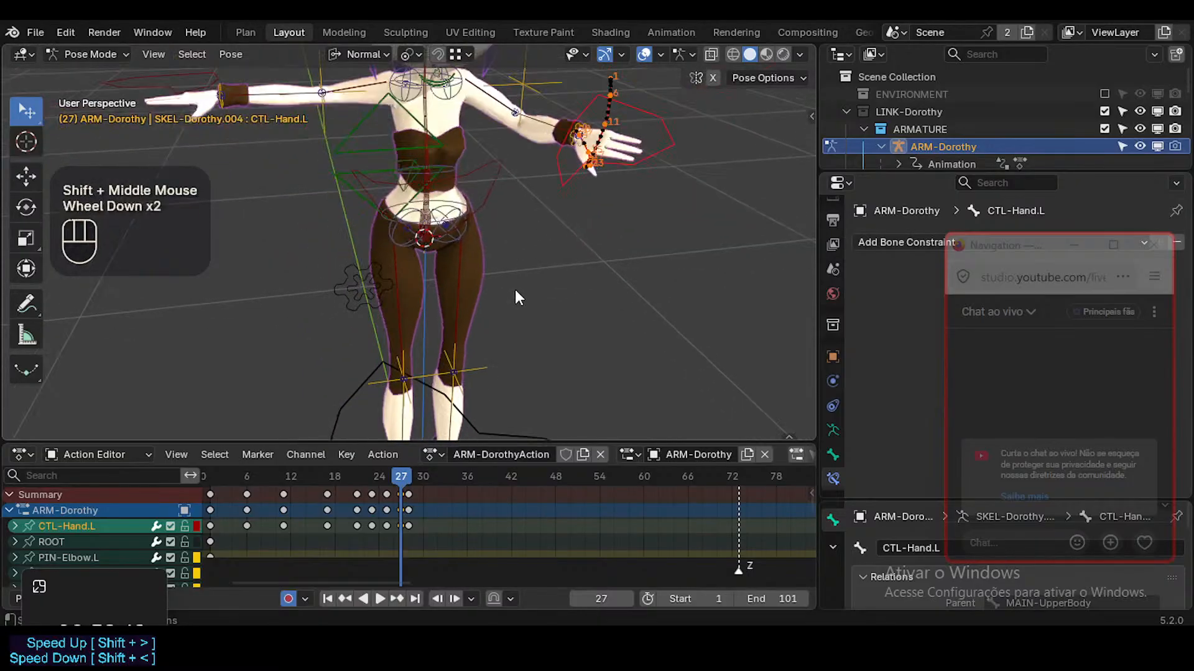
{"action": "middle_click_drag", "start_coordinate": [515, 289], "coordinate": [491, 217], "text": "shift"}
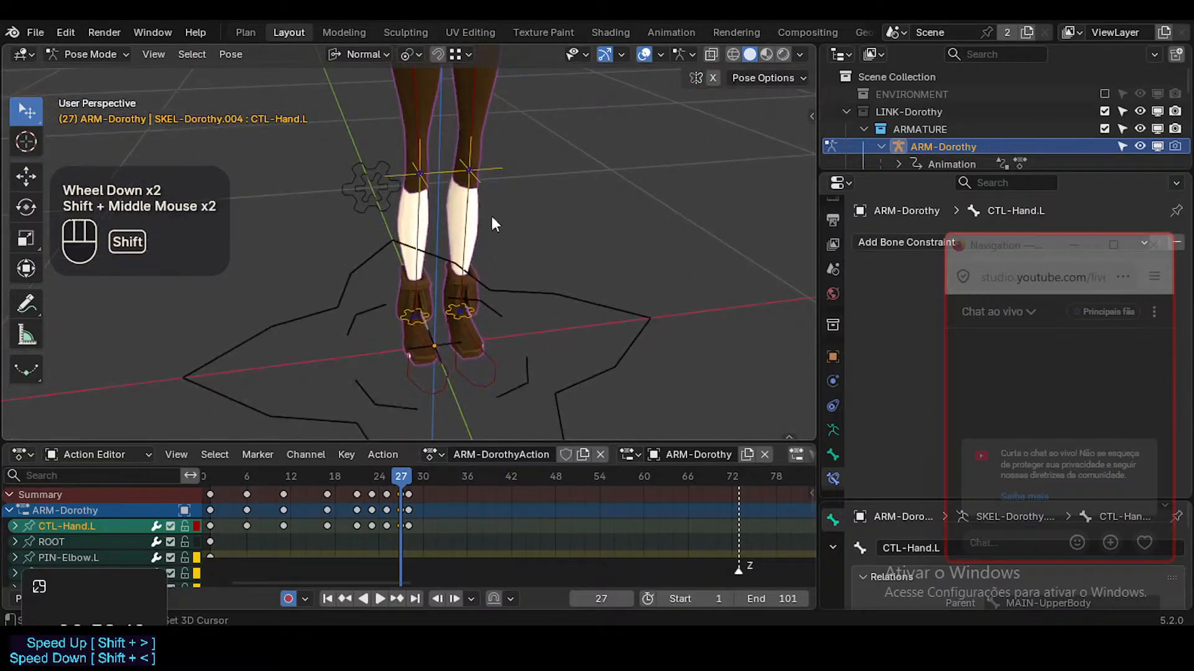
{"action": "left_click", "coordinate": [474, 376]}
{"action": "middle_click_drag", "start_coordinate": [383, 366], "coordinate": [478, 353]}
{"action": "key", "text": "Tab"}
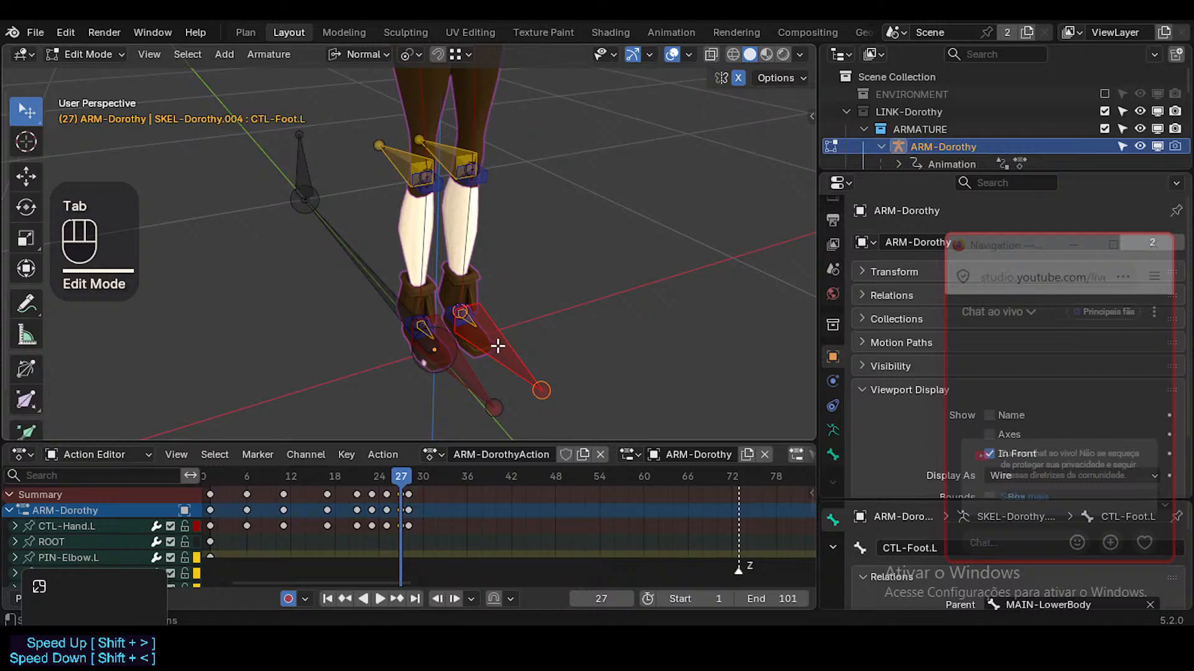
{"action": "key", "text": "Tab"}
{"action": "scroll", "coordinate": [531, 168], "scroll_direction": "down", "scroll_amount": 2}
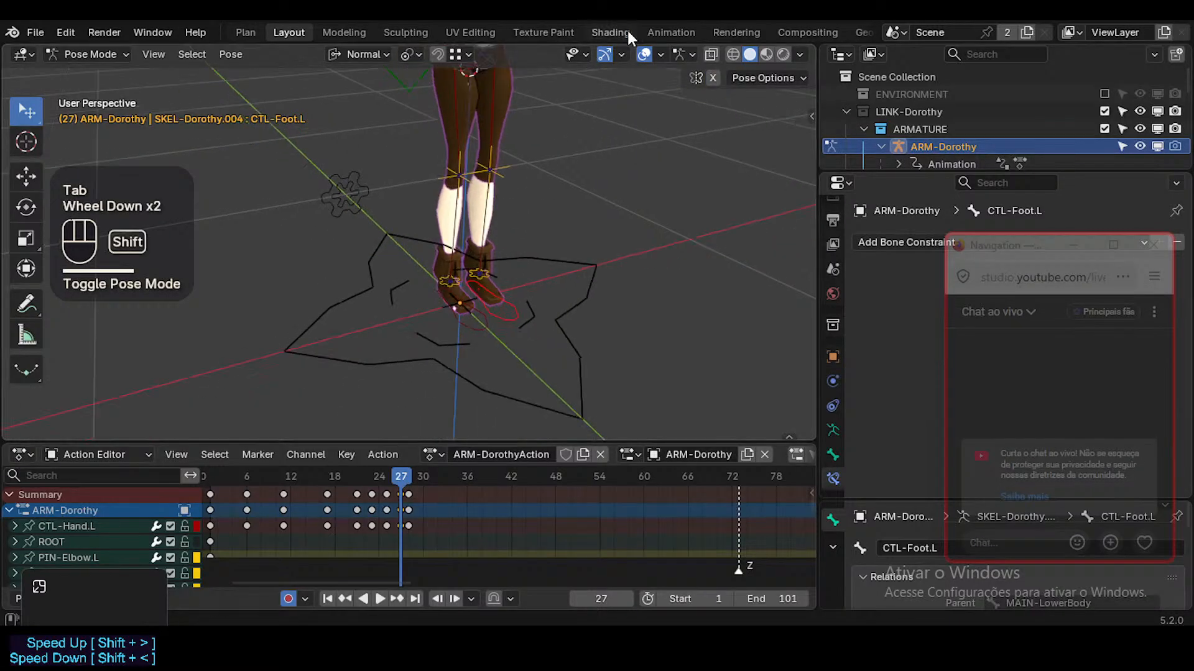
Select CTL-Hand.L and examine the left hand's motion path and arm pose from several angles
{"action": "middle_click", "coordinate": [565, 166], "text": "shift"}
{"action": "middle_click_drag", "start_coordinate": [566, 166], "coordinate": [547, 285], "text": "shift"}
{"action": "scroll", "coordinate": [535, 234], "scroll_direction": "up", "scroll_amount": 3}
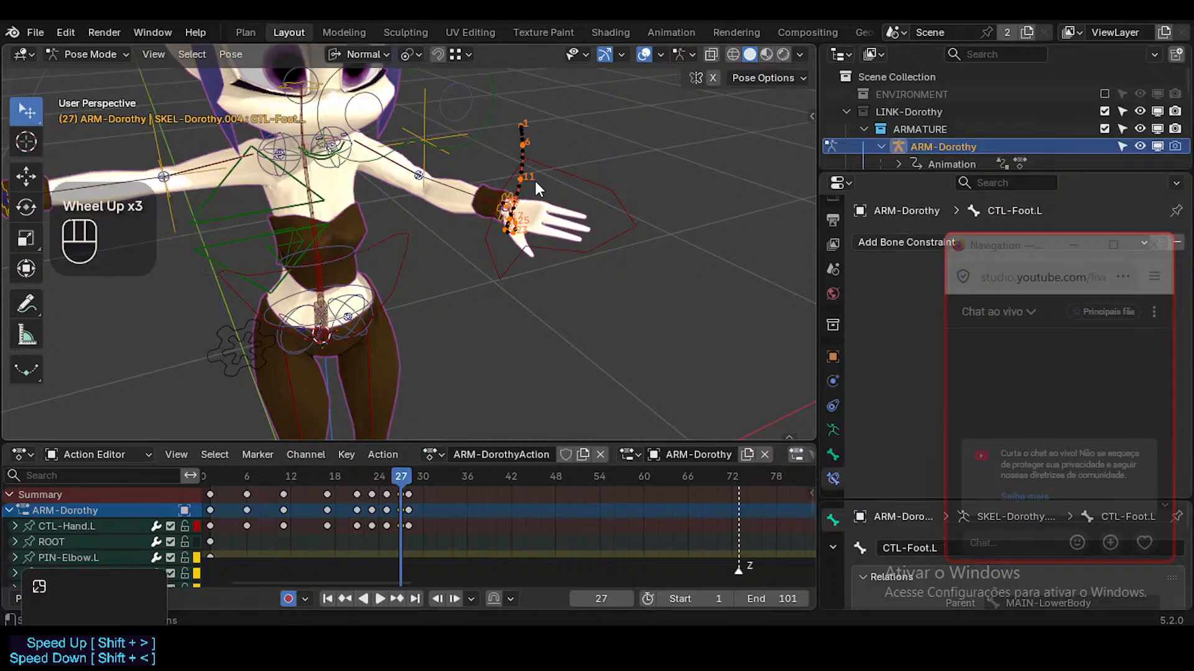
{"action": "left_click", "coordinate": [529, 181]}
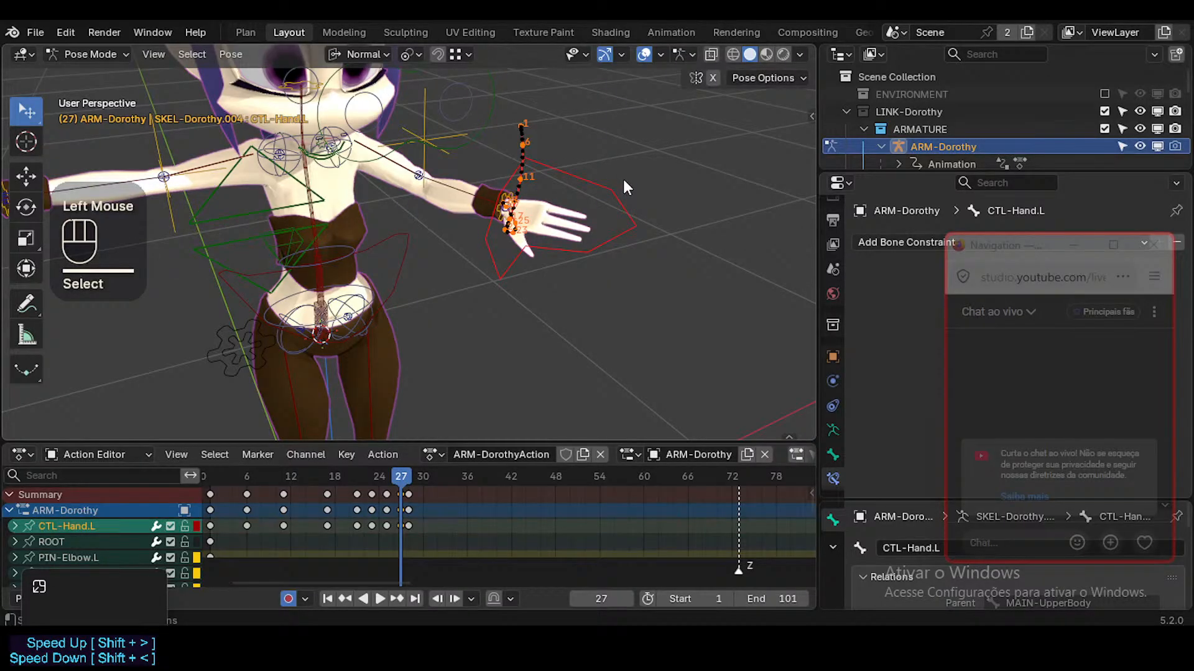
{"action": "middle_click_drag", "start_coordinate": [597, 165], "coordinate": [499, 284], "text": "shift"}
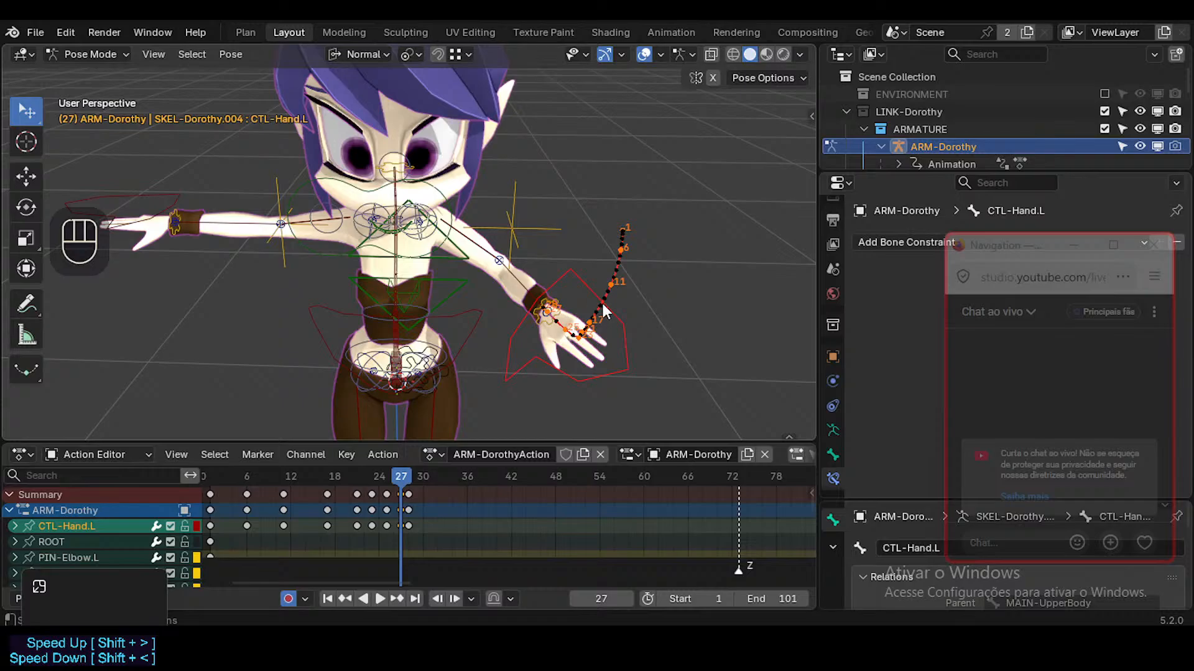
{"action": "middle_click_drag", "start_coordinate": [602, 306], "coordinate": [506, 274]}
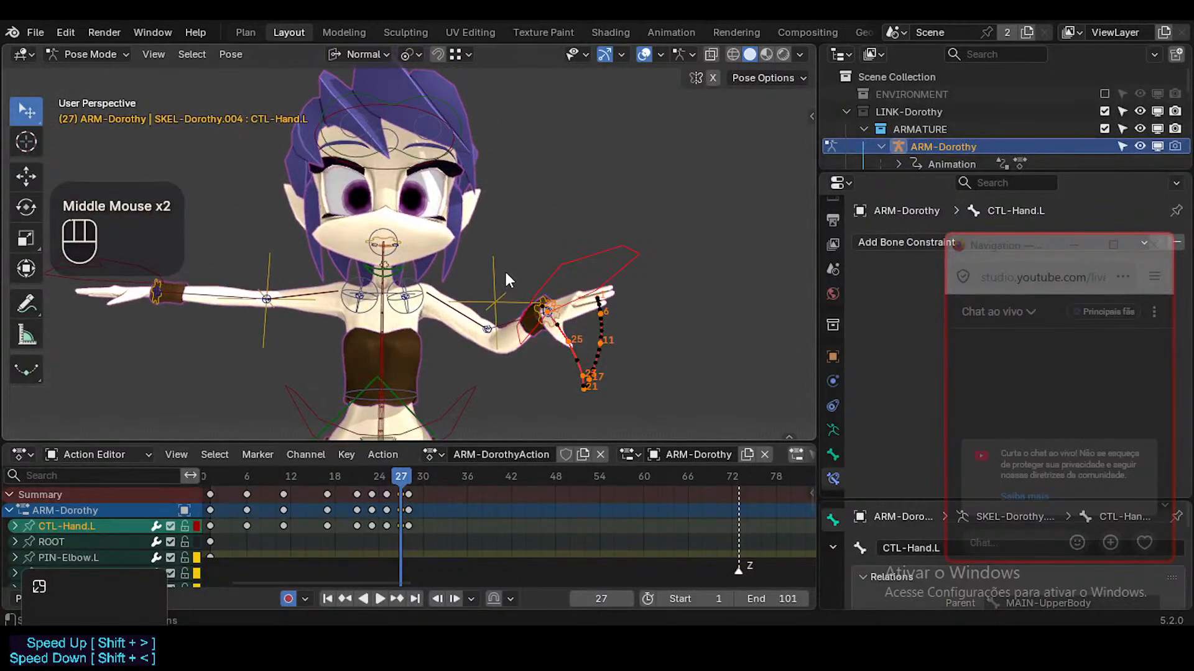
{"action": "middle_click_drag", "start_coordinate": [497, 332], "coordinate": [539, 275], "text": "shift"}
Move CTL-Torso slightly sideways with an Auto IK length of 2 to test the spine's bending
{"action": "left_click", "coordinate": [465, 235]}
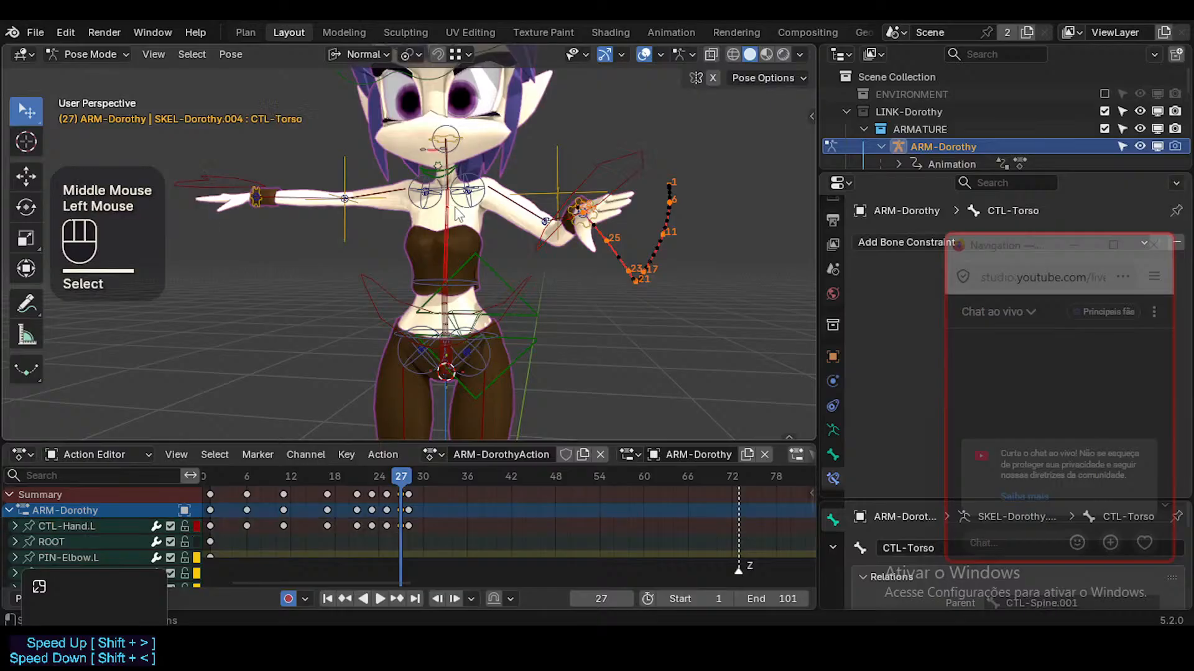
{"action": "key", "text": "g"}
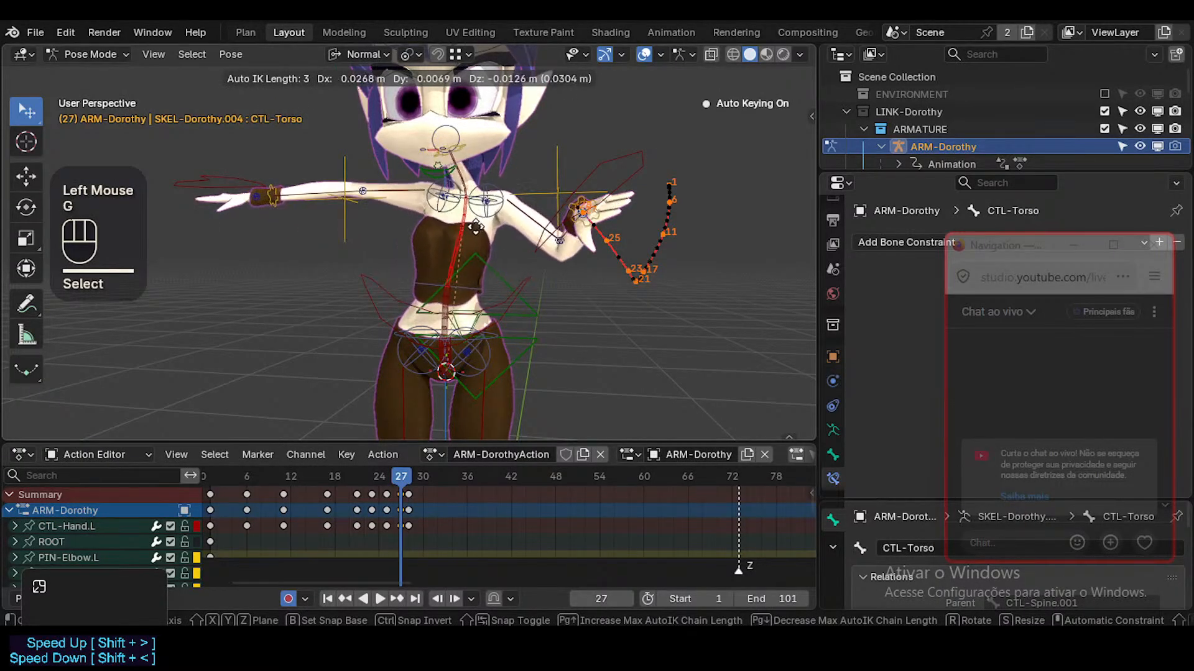
{"action": "scroll", "coordinate": [447, 215], "scroll_direction": "up", "scroll_amount": 1}
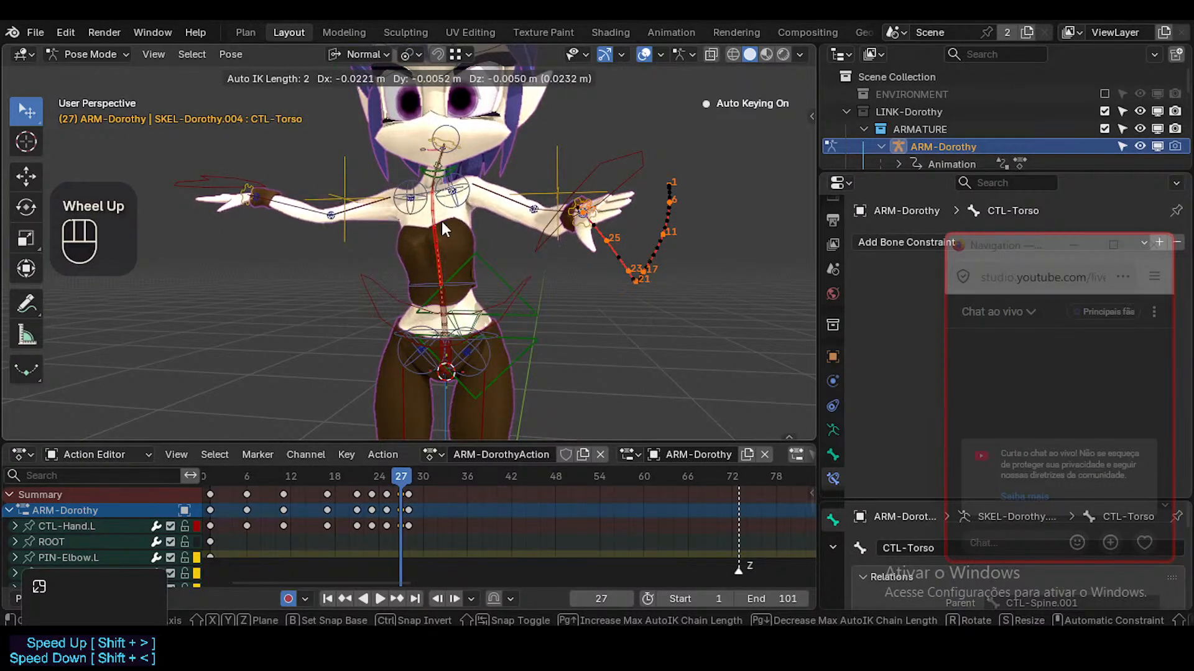
{"action": "left_click", "coordinate": [417, 278]}
Rotate and move TWK-Spine.001 at the waist several times to test how the midriff deforms
{"action": "left_click", "coordinate": [418, 277]}
{"action": "key", "text": "r"}
{"action": "left_click", "coordinate": [564, 265]}
{"action": "key", "text": "g"}
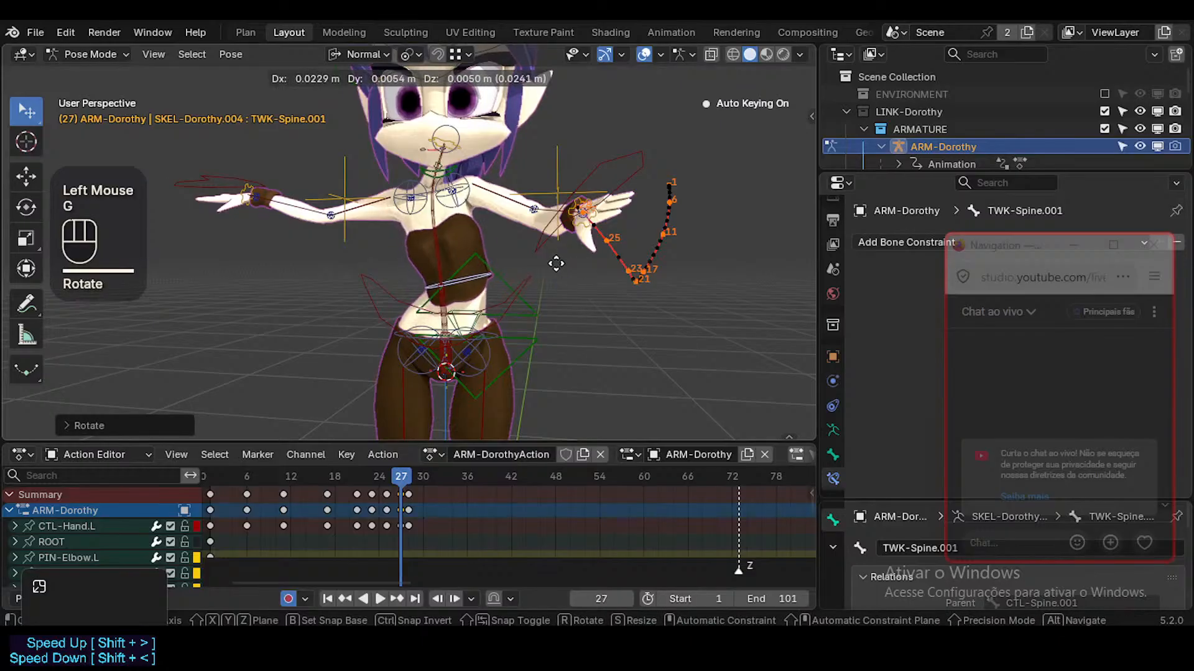
{"action": "left_click", "coordinate": [571, 261]}
{"action": "key", "text": "r"}
{"action": "left_click", "coordinate": [565, 282]}
{"action": "key", "text": "g"}
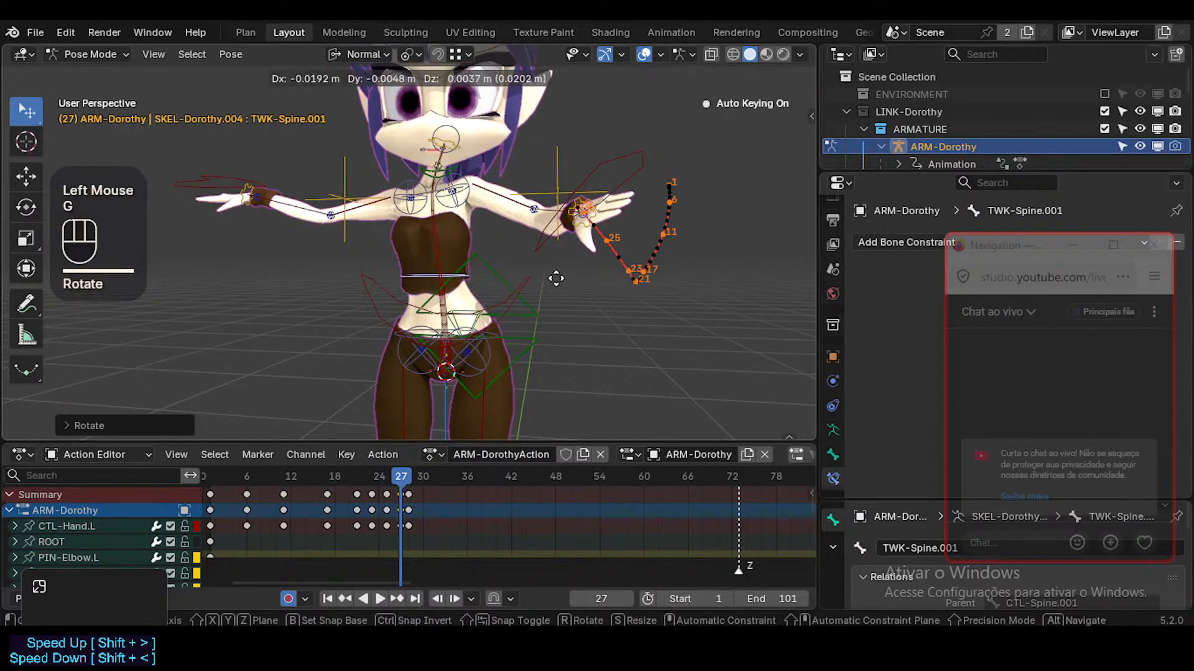
{"action": "left_click", "coordinate": [555, 278]}
Move and rotate TWK-UpperTorso at the chest to test the upper torso deformation
{"action": "left_click", "coordinate": [443, 203]}
{"action": "middle_click_drag", "start_coordinate": [437, 193], "coordinate": [448, 231]}
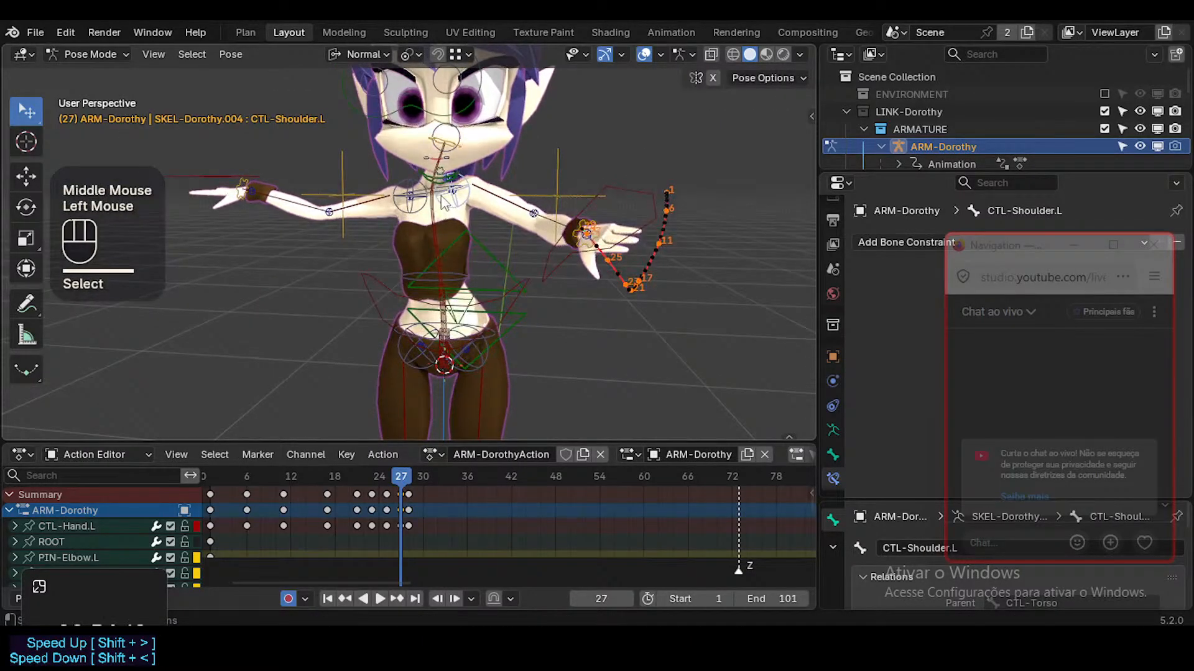
{"action": "double_click", "coordinate": [442, 197]}
{"action": "key", "text": "g"}
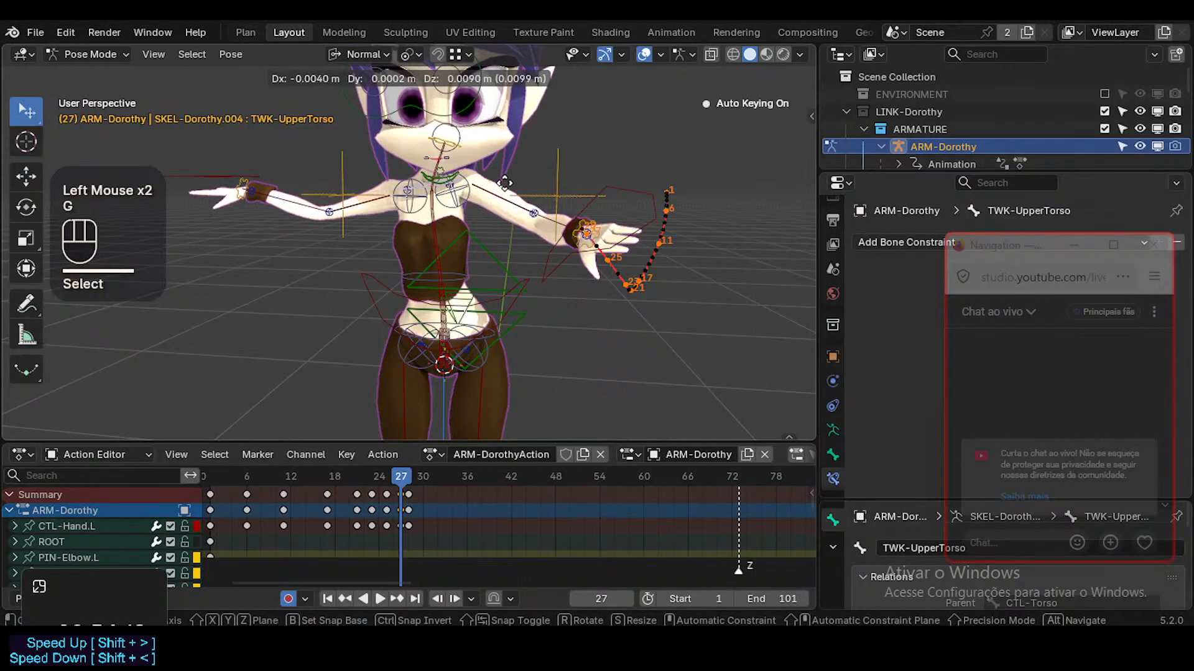
{"action": "left_click", "coordinate": [505, 184]}
{"action": "key", "text": "r"}
{"action": "left_click", "coordinate": [522, 194]}
{"action": "key", "text": "g"}
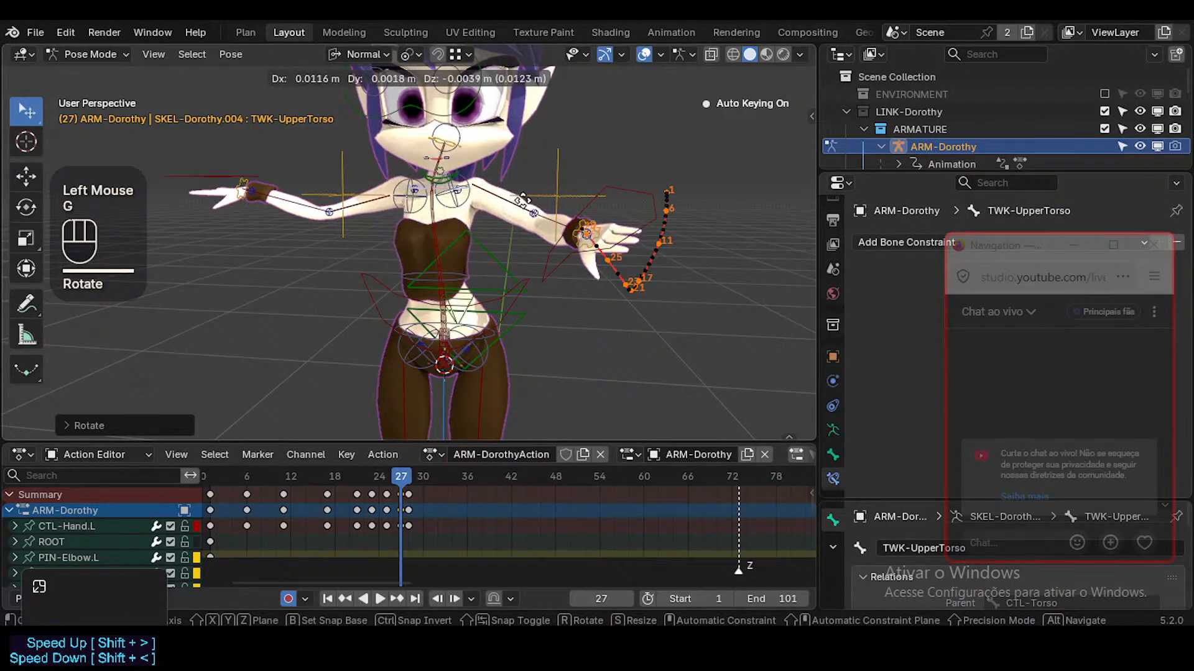
{"action": "left_click", "coordinate": [524, 203]}
Reposition TWK-UpperTorso a few more times while checking the chest from an oblique angle
{"action": "key", "text": "g"}
{"action": "left_click", "coordinate": [550, 227]}
{"action": "middle_click_drag", "start_coordinate": [569, 249], "coordinate": [500, 255]}
{"action": "key", "text": "g"}
{"action": "left_click", "coordinate": [479, 216]}
{"action": "key", "text": "g"}
{"action": "left_click", "coordinate": [465, 189]}
Try moving and rotating TWK-HeadBot to test how the lower part of the head deforms
{"action": "left_click", "coordinate": [455, 129]}
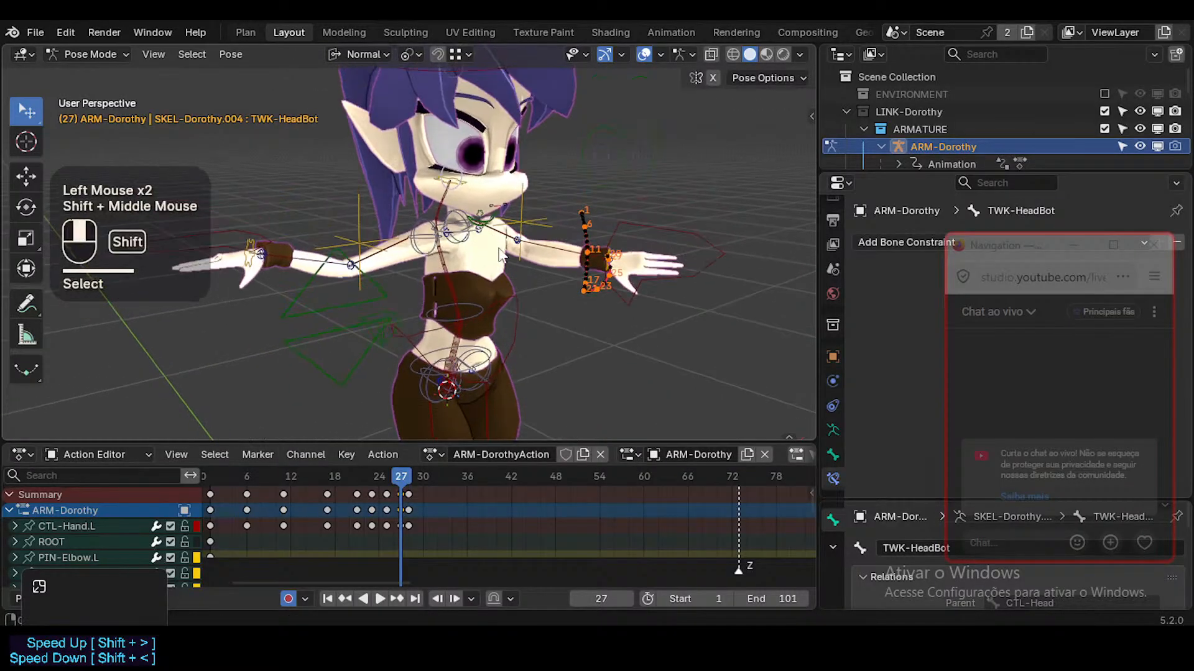
{"action": "key", "text": "g"}
{"action": "key", "text": "Escape"}
{"action": "middle_click_drag", "start_coordinate": [547, 171], "coordinate": [524, 226]}
{"action": "key", "text": "g"}
{"action": "key", "text": "Escape"}
{"action": "key", "text": "r"}
{"action": "key", "text": "Escape"}
{"action": "key", "text": "g"}
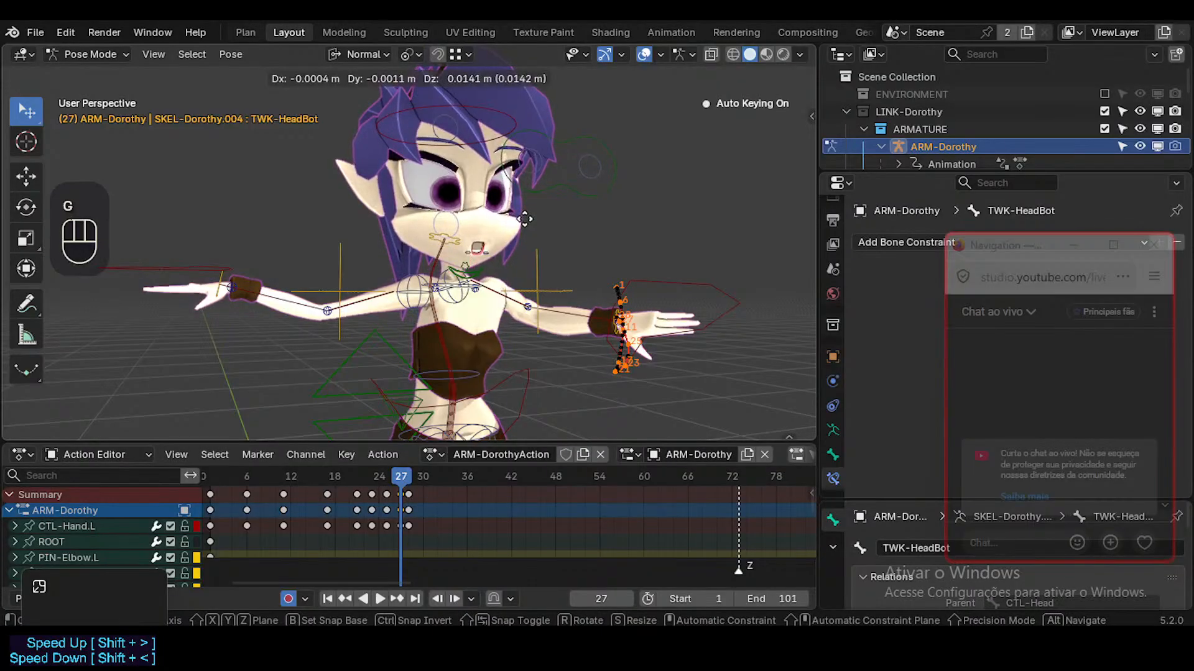
{"action": "key", "text": "Escape"}
Try moving TWK-HeadTop sideways to test how the upper part of the head deforms
{"action": "left_click", "coordinate": [447, 119]}
{"action": "key", "text": "g"}
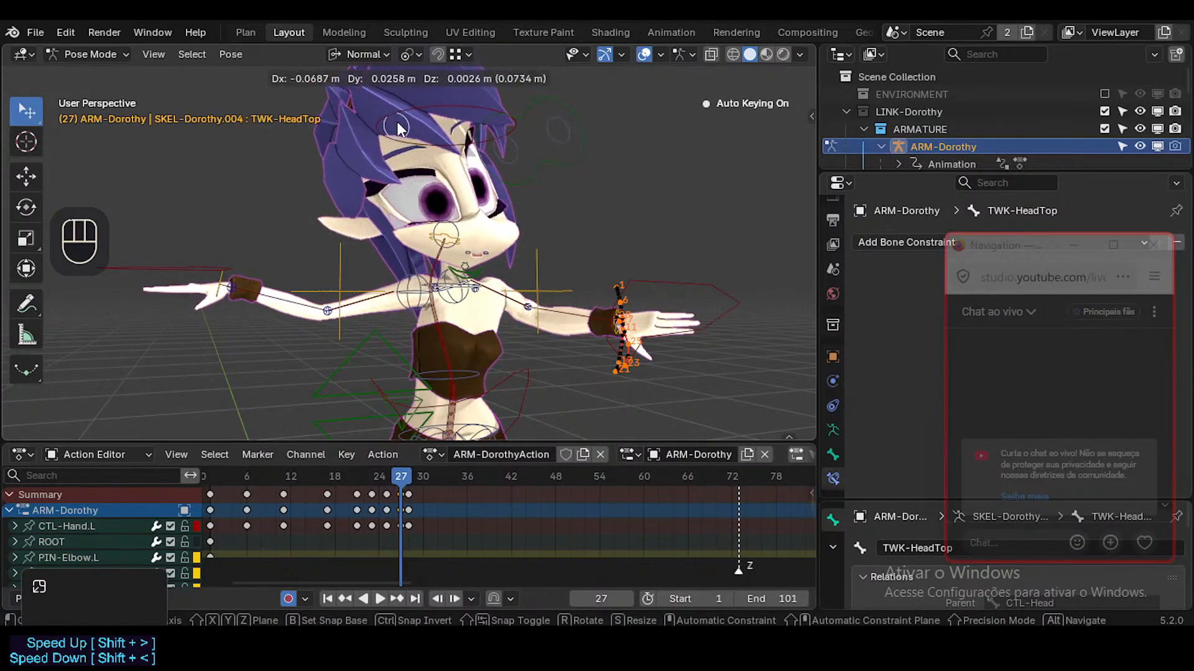
{"action": "key", "text": "Escape"}
Reset the rig by clearing the pose transforms of all visible bones
{"action": "key", "text": "a"}
{"action": "key", "text": "alt+q"}
{"action": "key", "text": "alt+q"}
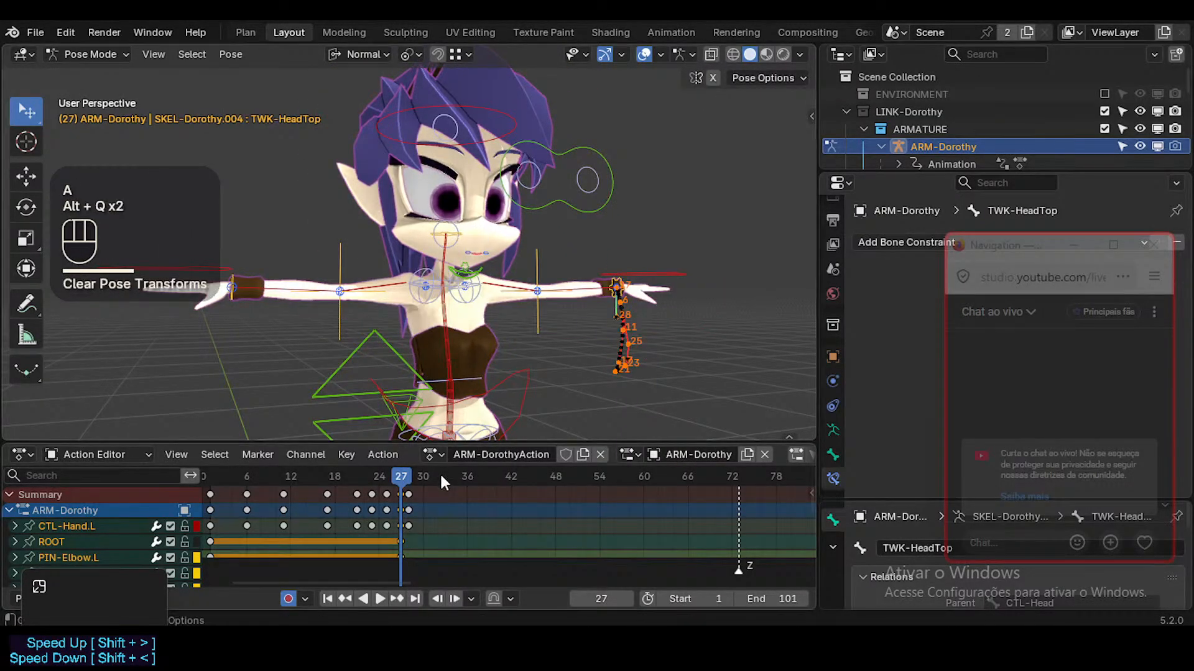
Delete all keyframes in ARM-DorothyAction and return to frame 1 with Auto Keying off and all pose locations cleared
{"action": "key", "text": "a"}
{"action": "key", "text": "x"}
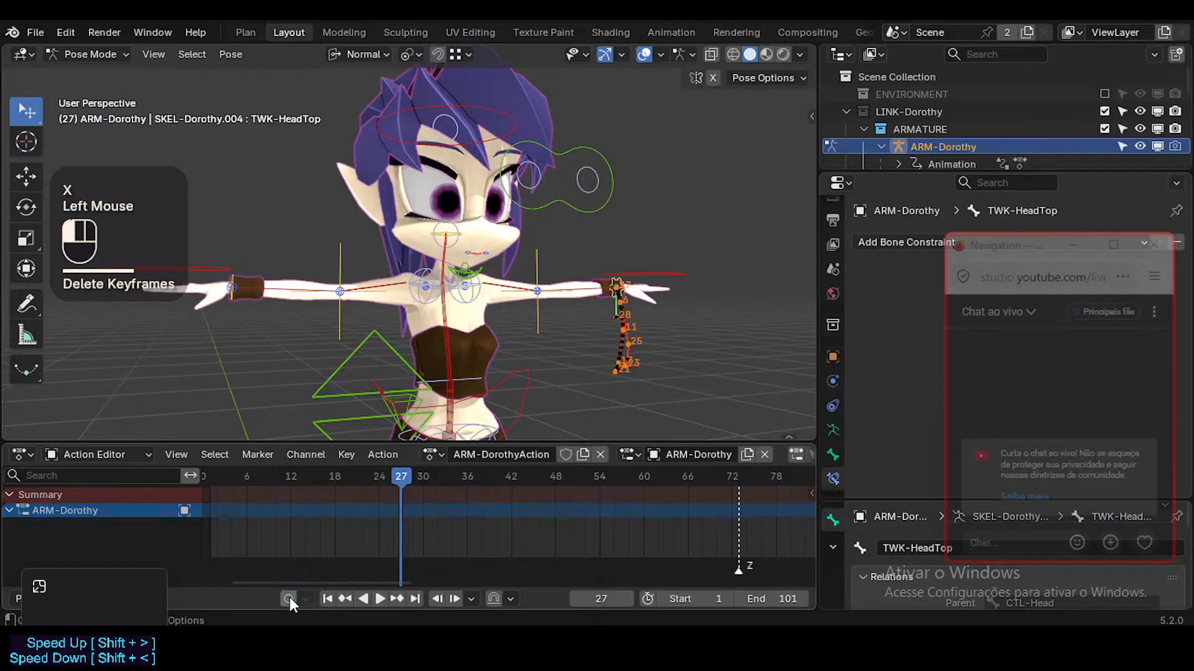
{"action": "key", "text": "shift+Left"}
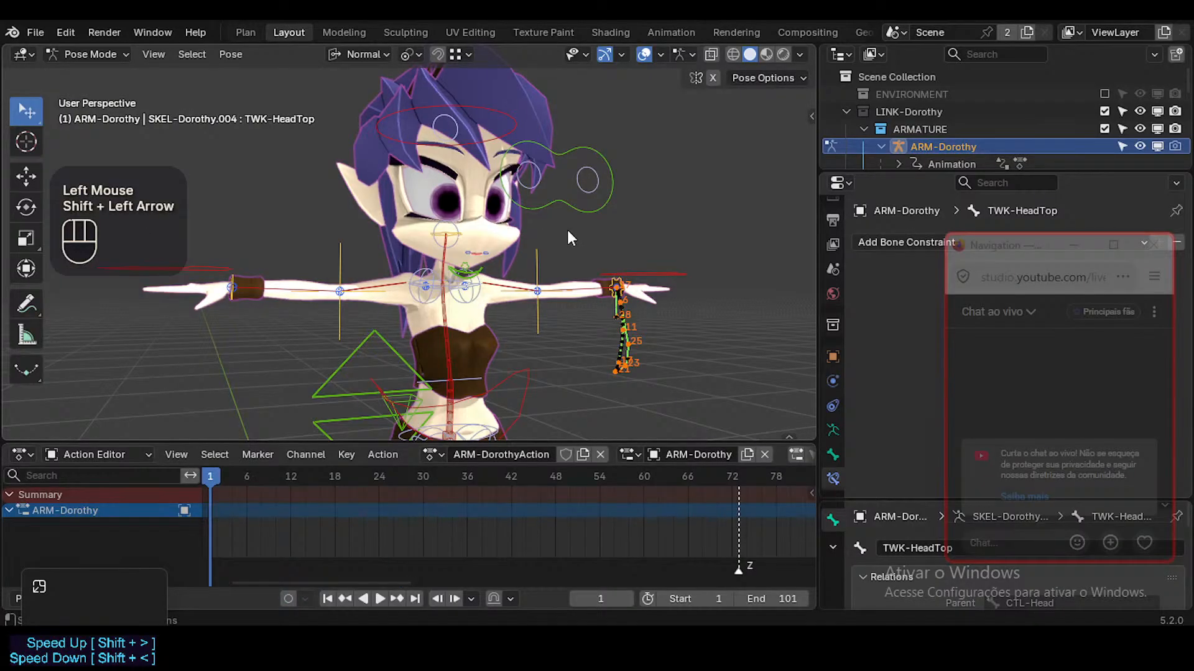
{"action": "middle_click_drag", "start_coordinate": [570, 238], "coordinate": [631, 291]}
{"action": "key", "text": "alt+g"}
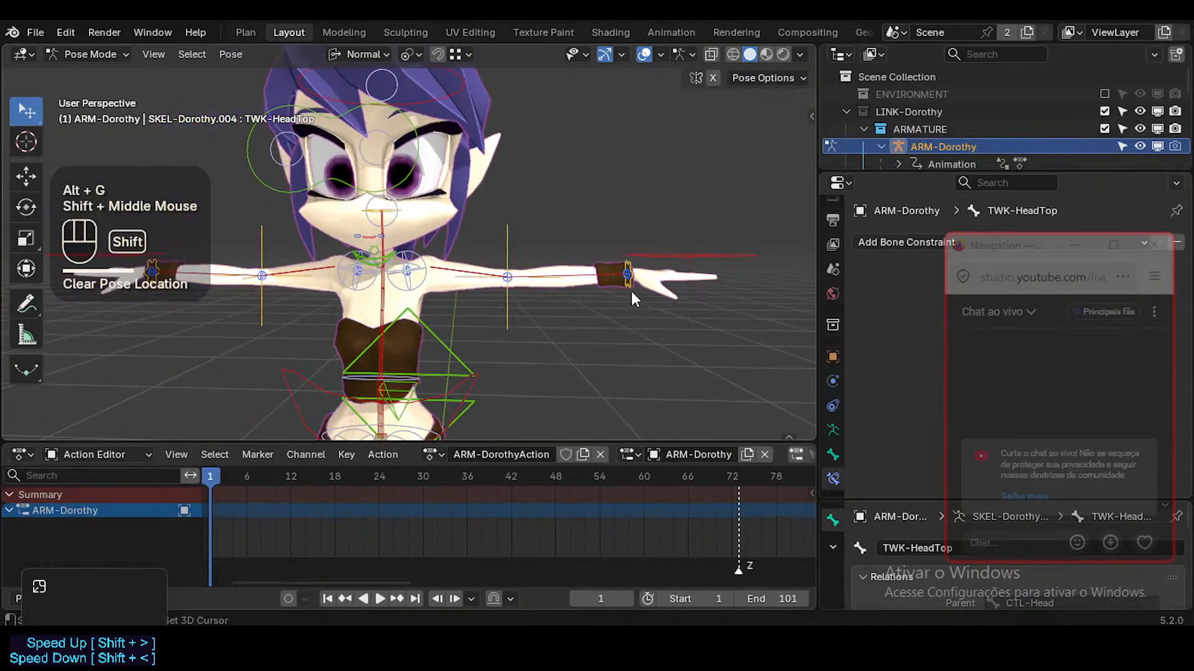
Try rotating MAIN-UpperBody to test how the whole upper body tilts
{"action": "scroll", "coordinate": [535, 323], "scroll_direction": "down", "scroll_amount": 2}
{"action": "middle_click_drag", "start_coordinate": [535, 323], "coordinate": [547, 296]}
{"action": "left_click", "coordinate": [520, 300]}
{"action": "key", "text": "r"}
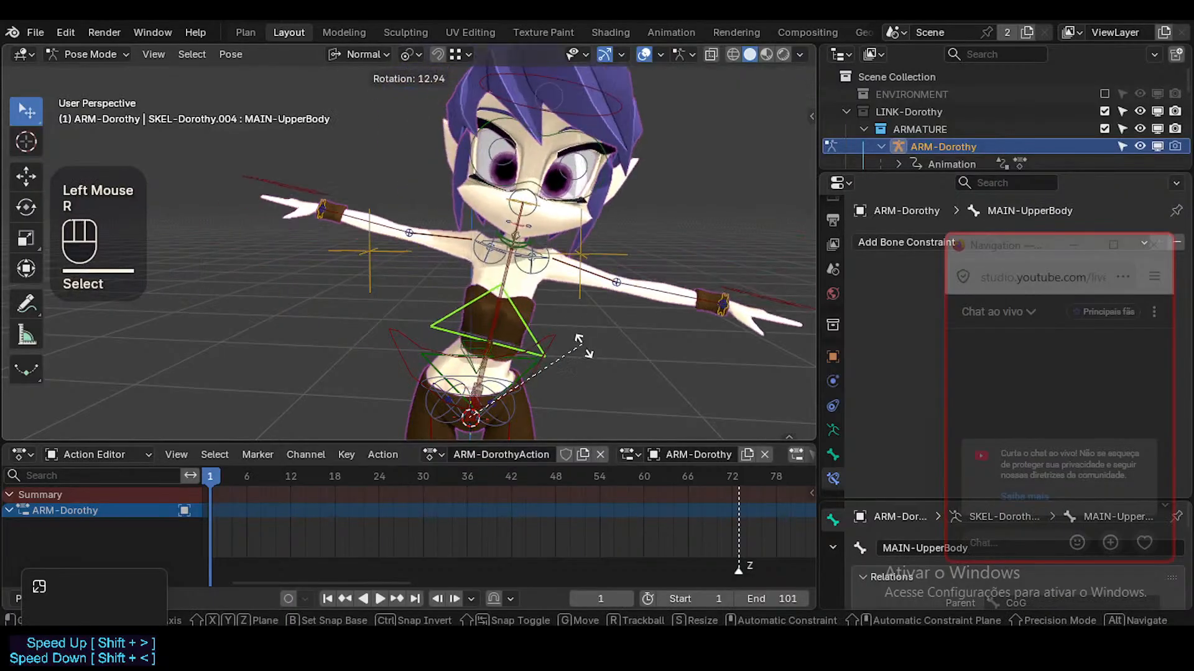
{"action": "key", "text": "Escape"}
Select CTL-PelvisSway and try moving it with the full body in view
{"action": "left_click", "coordinate": [537, 371]}
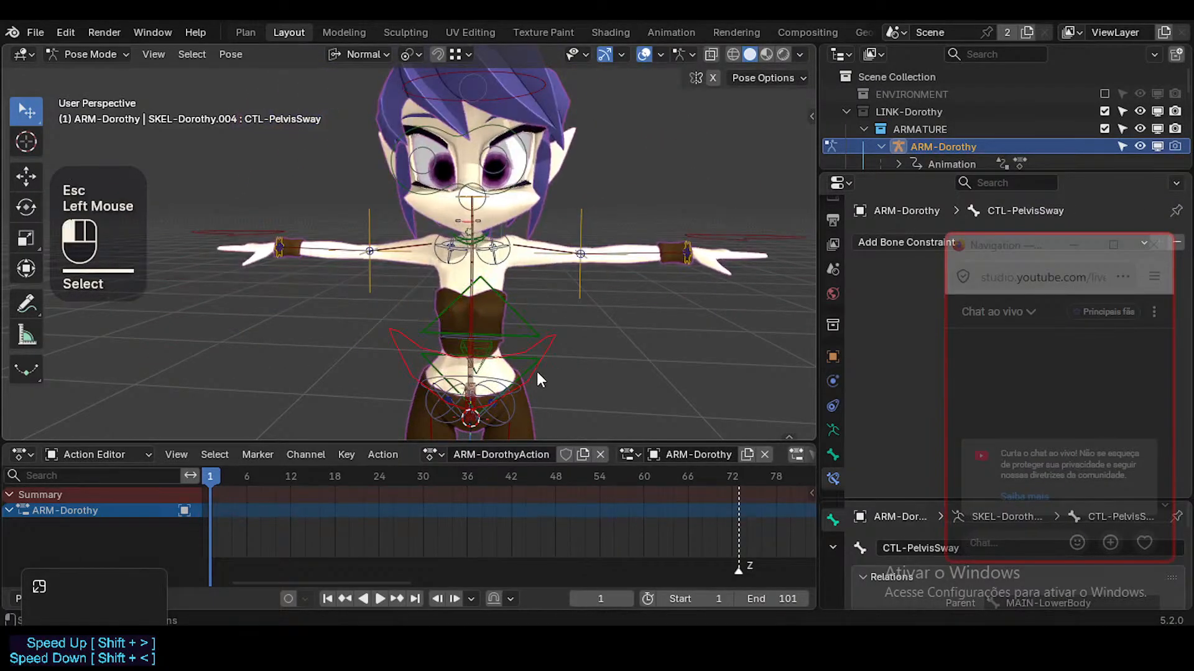
{"action": "left_click", "coordinate": [538, 379]}
{"action": "scroll", "coordinate": [572, 411], "scroll_direction": "down", "scroll_amount": 1}
{"action": "scroll", "coordinate": [560, 260], "scroll_direction": "up", "scroll_amount": 1}
{"action": "scroll", "coordinate": [584, 281], "scroll_direction": "down", "scroll_amount": 2}
{"action": "middle_click_drag", "start_coordinate": [583, 281], "coordinate": [527, 261], "text": "shift"}
{"action": "scroll", "coordinate": [589, 224], "scroll_direction": "up", "scroll_amount": 1}
{"action": "scroll", "coordinate": [591, 233], "scroll_direction": "down", "scroll_amount": 2}
{"action": "left_click", "coordinate": [577, 187]}
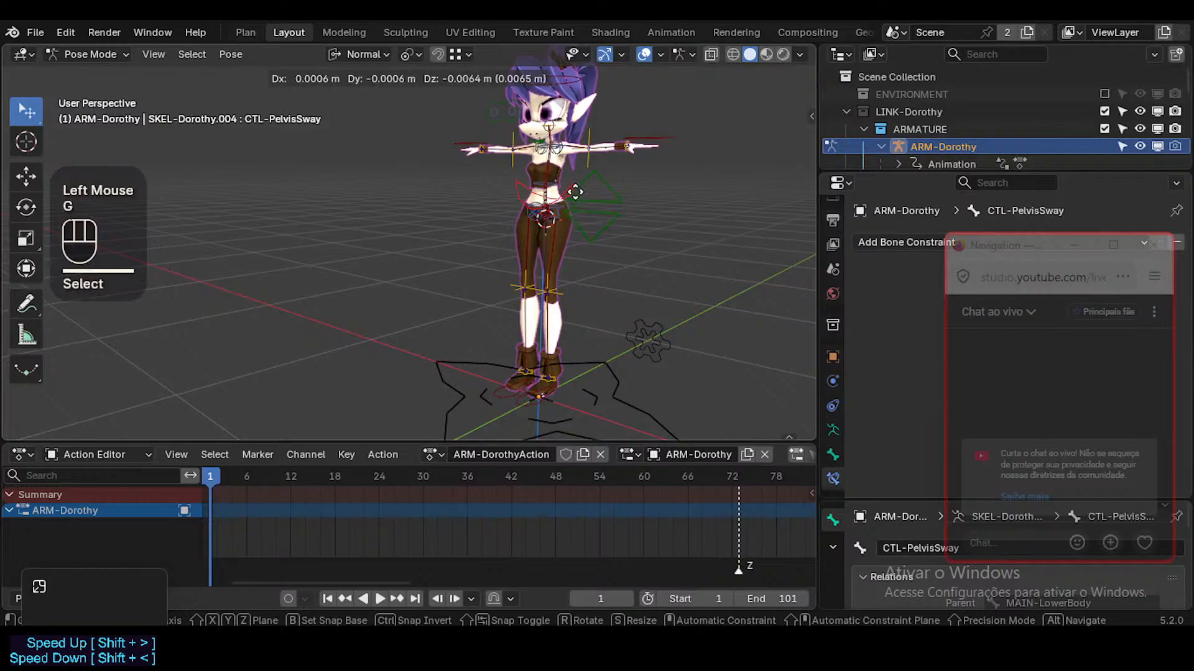
{"action": "key", "text": "g"}
{"action": "key", "text": "Escape"}
Try moving CTL-Spine.001 with an Auto IK length of 5
{"action": "scroll", "coordinate": [565, 201], "scroll_direction": "up", "scroll_amount": 2}
{"action": "scroll", "coordinate": [565, 200], "scroll_direction": "up", "scroll_amount": 1}
{"action": "scroll", "coordinate": [542, 190], "scroll_direction": "down", "scroll_amount": 1}
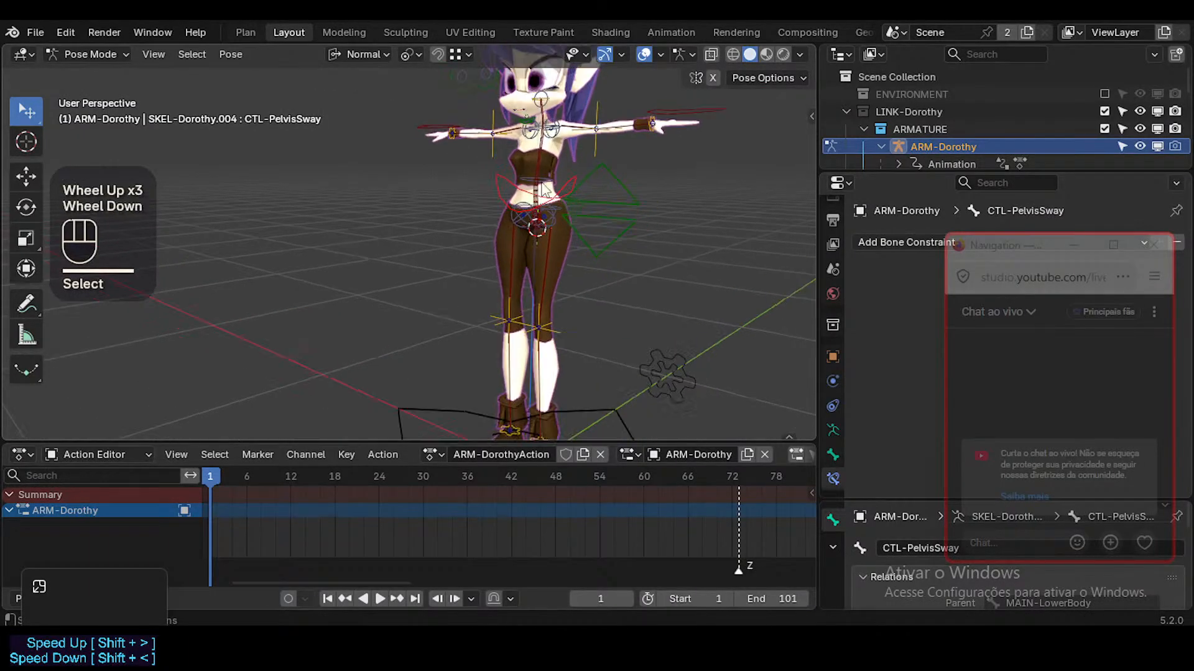
{"action": "left_click", "coordinate": [541, 199]}
{"action": "key", "text": "g"}
{"action": "key", "text": "Escape"}
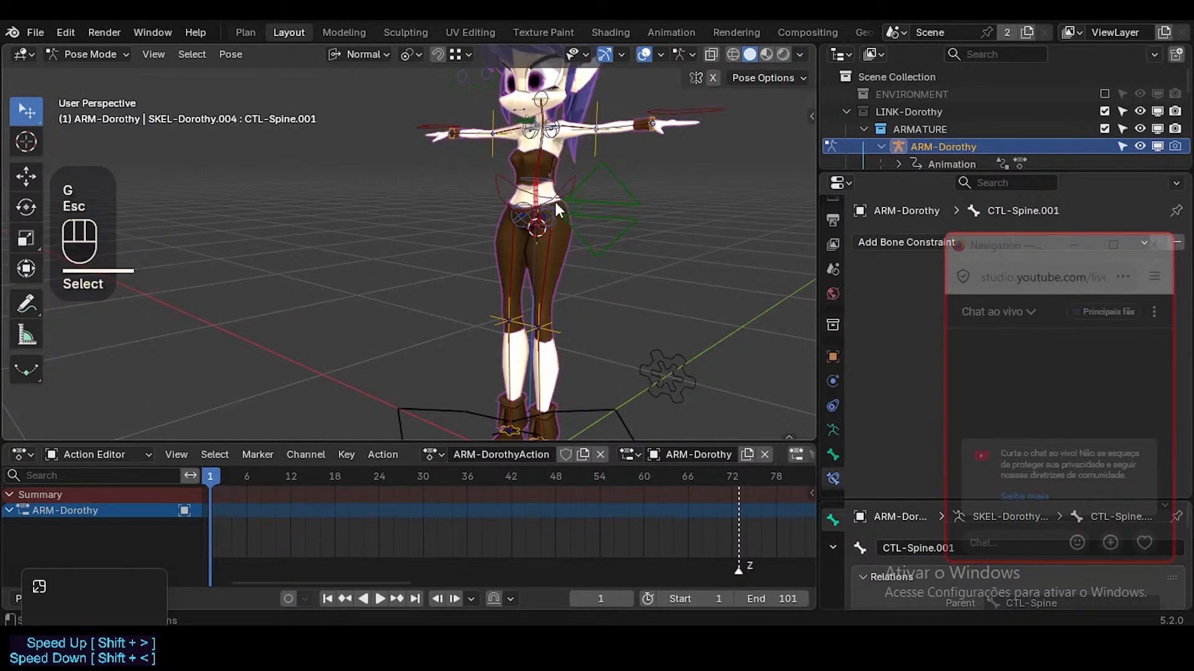
{"action": "key", "text": "g"}
{"action": "scroll", "coordinate": [540, 187], "scroll_direction": "down", "scroll_amount": 2}
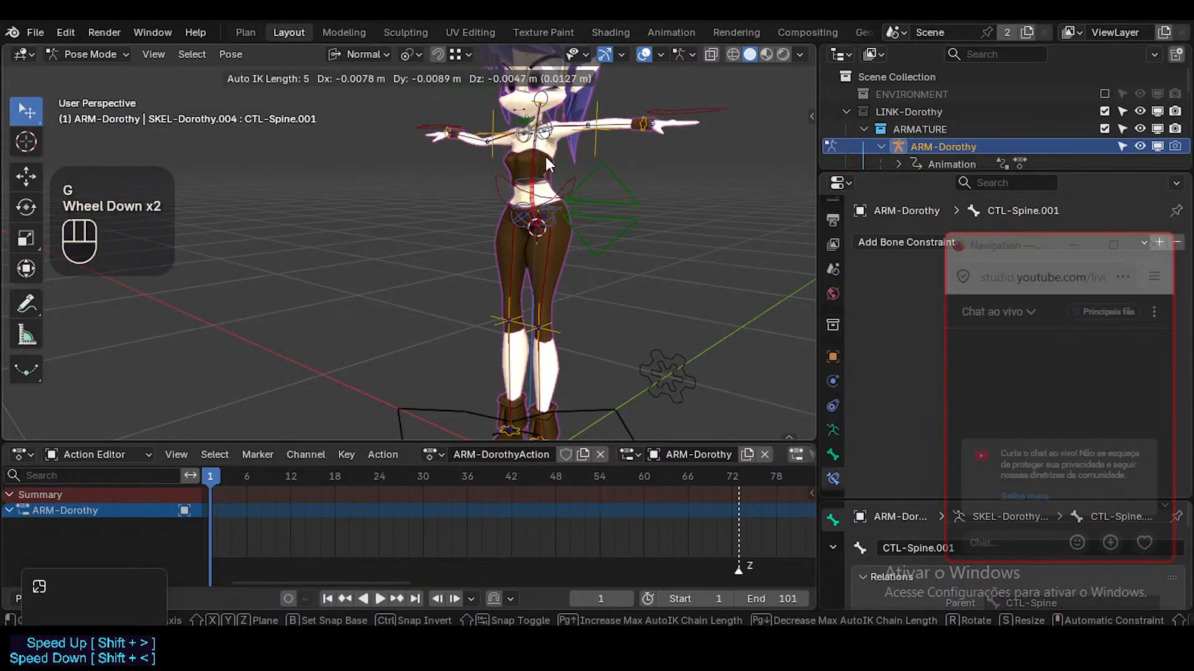
{"action": "key", "text": "Escape"}
Turn off Auto IK and test CTL-Spine.001 with a trial rotation
{"action": "key", "text": "alt+x"}
{"action": "key", "text": "g"}
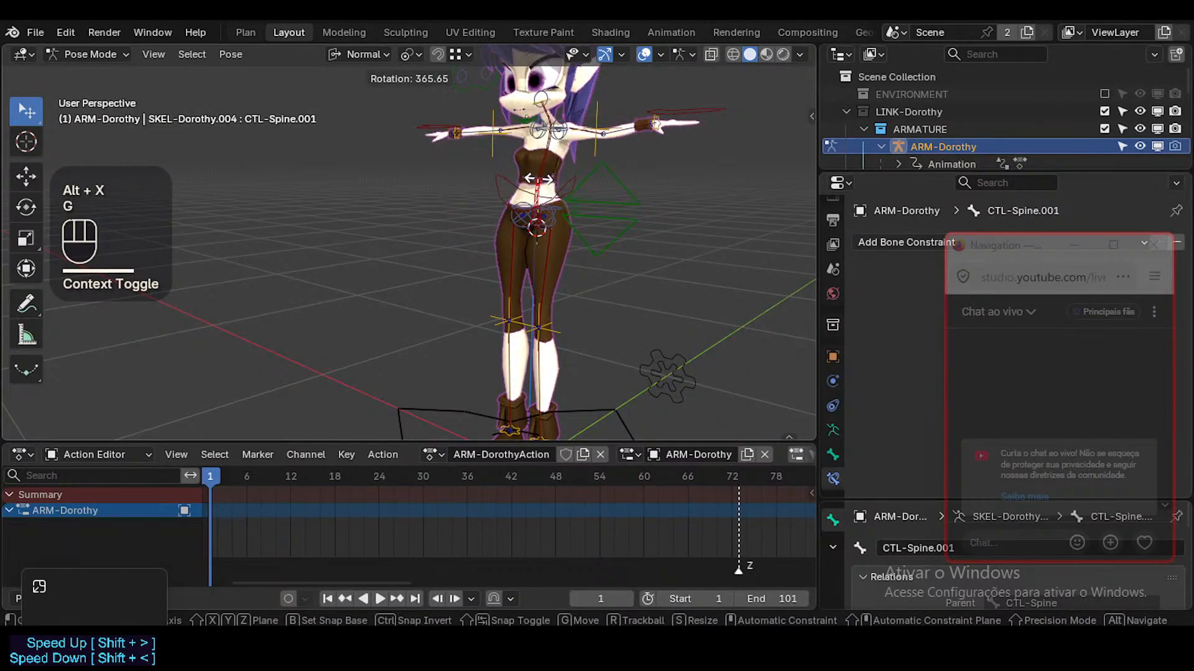
{"action": "key", "text": "Escape"}
Try shifting CTL-PelvisSway sideways twice to check how the hips and legs follow
{"action": "left_click", "coordinate": [544, 197], "text": "shift"}
{"action": "key", "text": "g"}
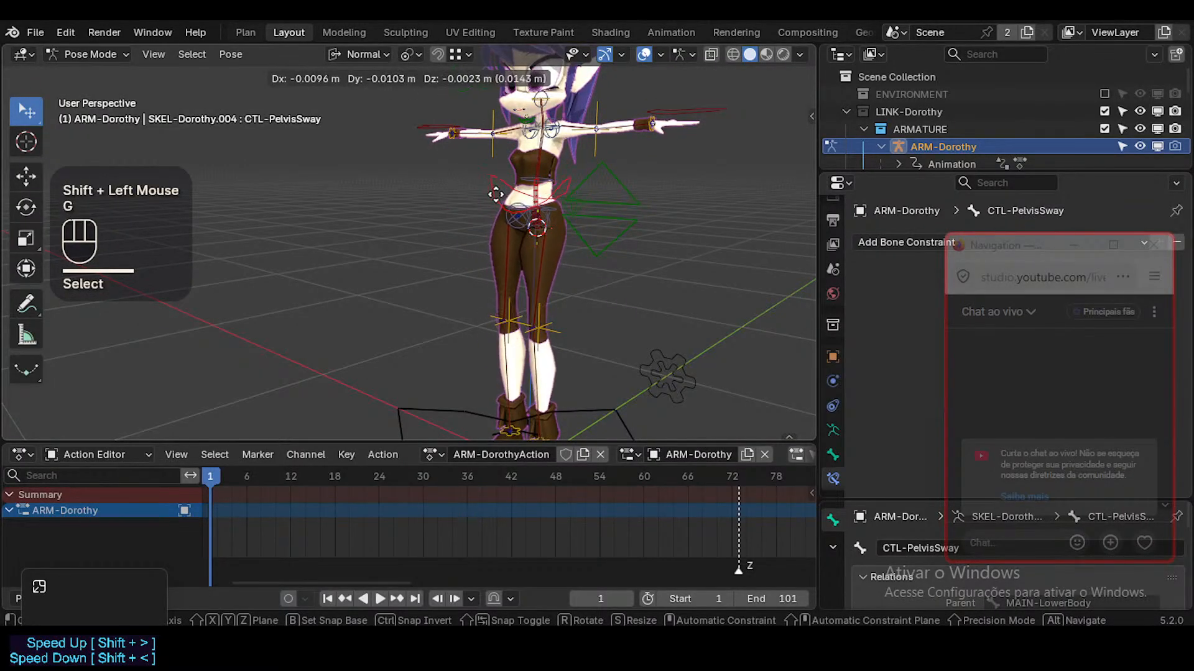
{"action": "key", "text": "Escape"}
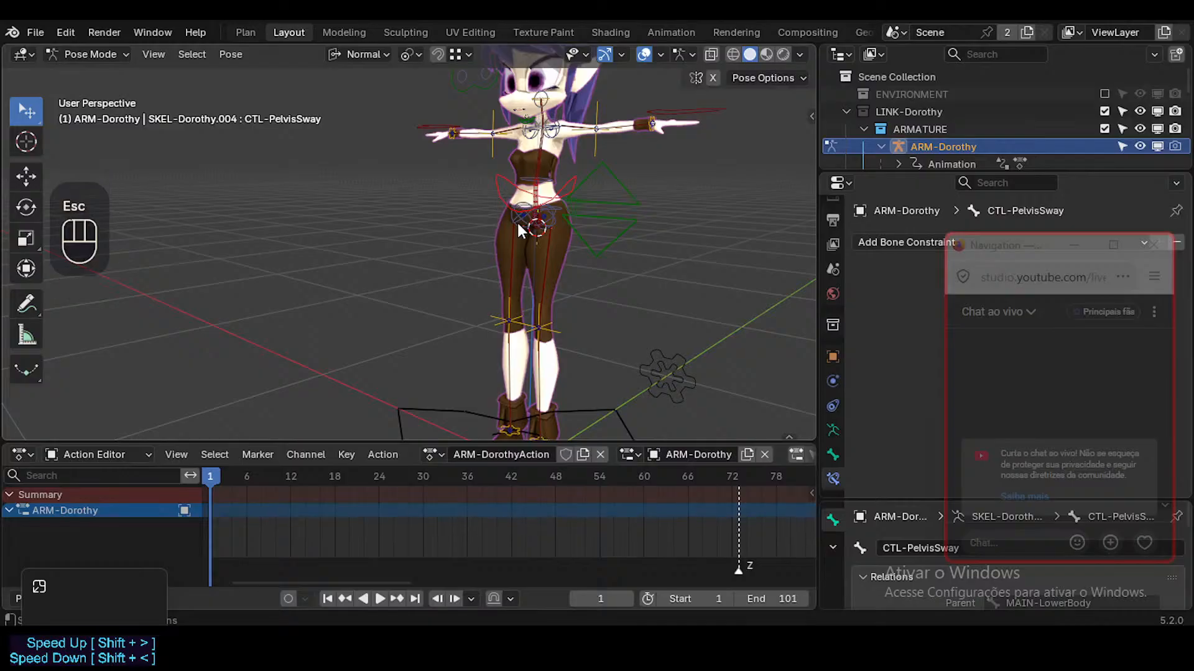
{"action": "left_click", "coordinate": [498, 195]}
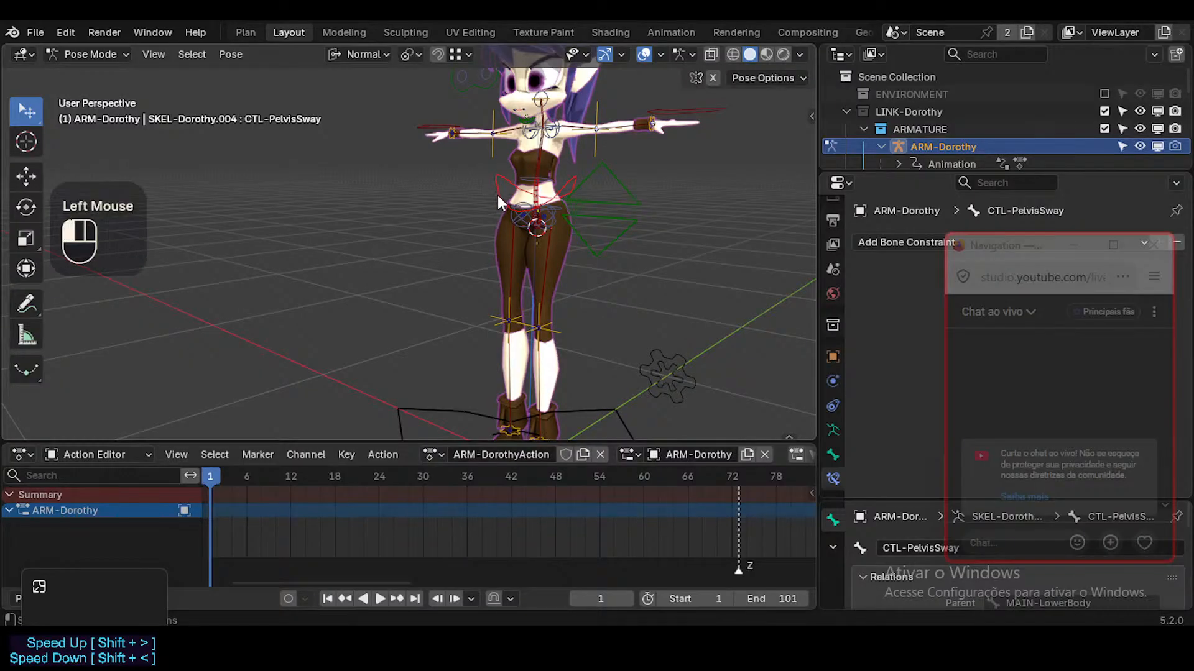
{"action": "key", "text": "g"}
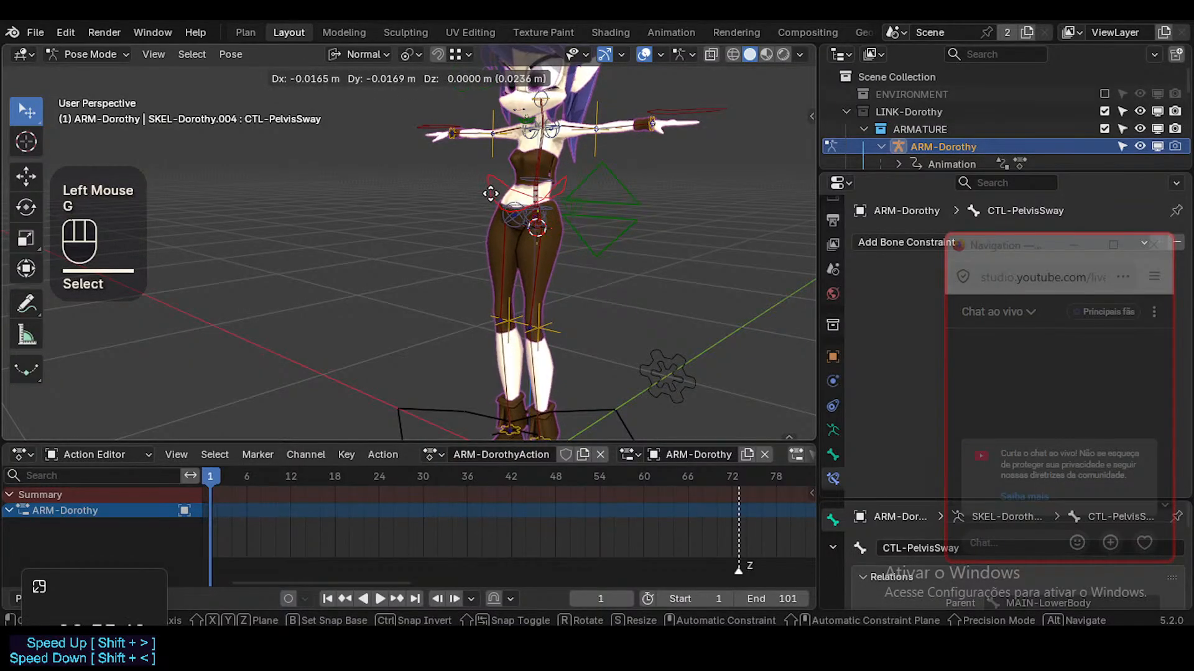
{"action": "key", "text": "Escape"}
Select CTL-Hip.L and examine the hip control bones up close in Edit Mode
{"action": "left_click", "coordinate": [552, 221]}
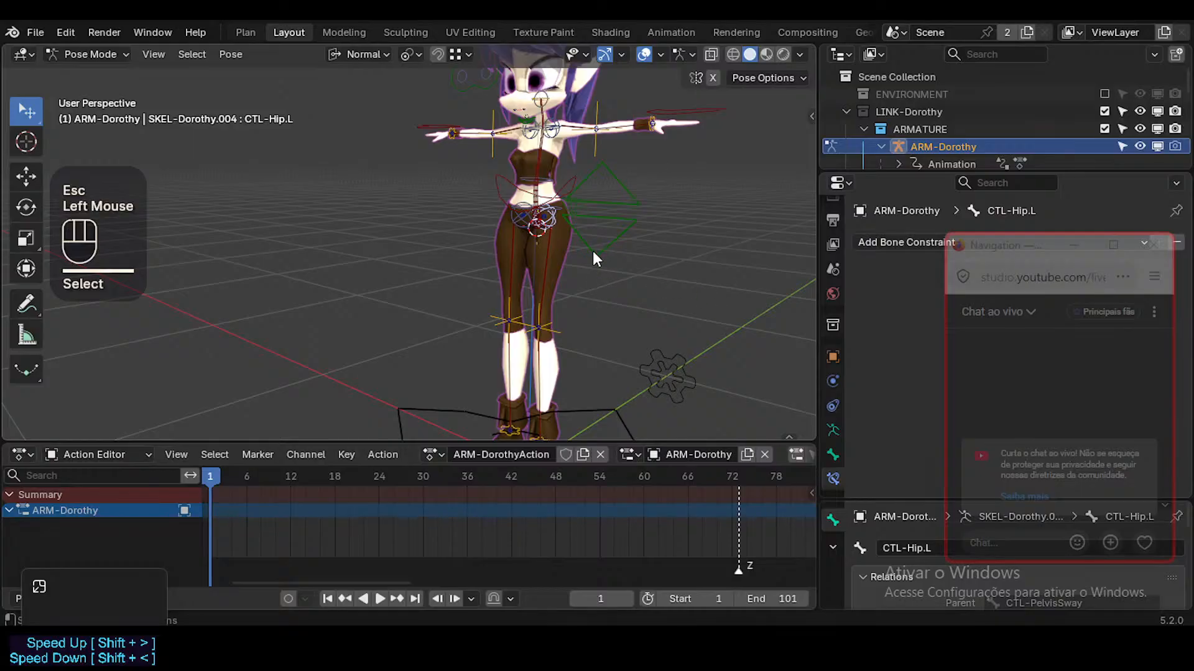
{"action": "key", "text": "Tab"}
{"action": "scroll", "coordinate": [559, 225], "scroll_direction": "up", "scroll_amount": 3}
{"action": "middle_click_drag", "start_coordinate": [554, 226], "coordinate": [538, 248]}
{"action": "scroll", "coordinate": [505, 207], "scroll_direction": "down", "scroll_amount": 2}
{"action": "scroll", "coordinate": [505, 207], "scroll_direction": "up", "scroll_amount": 1}
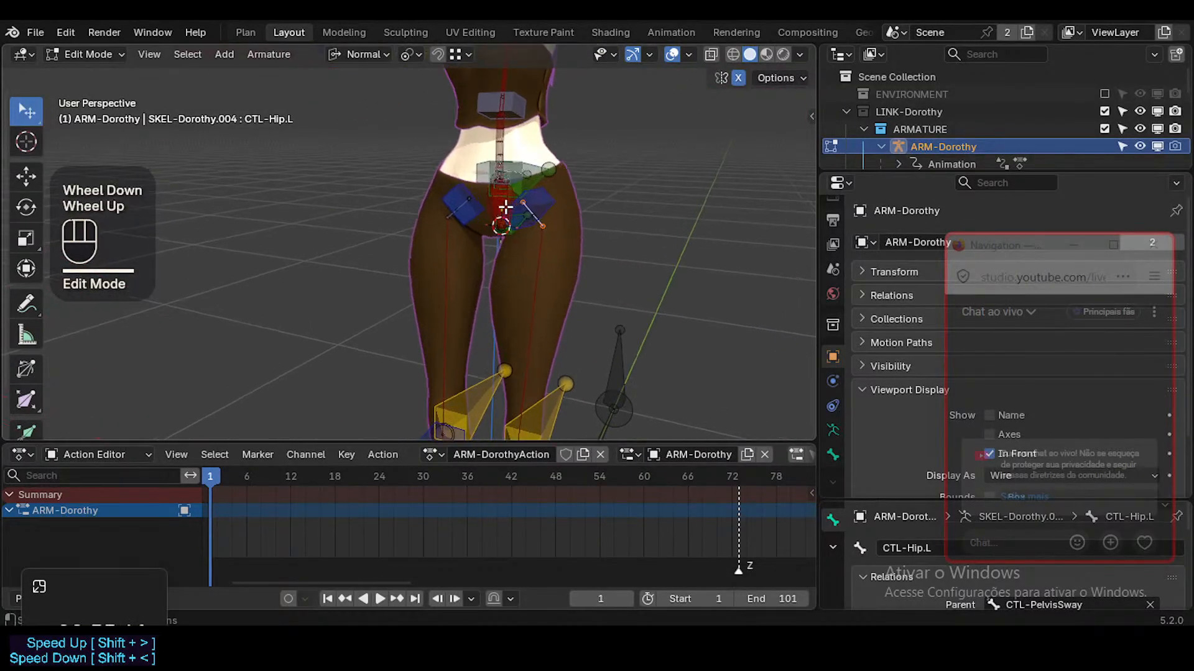
{"action": "scroll", "coordinate": [505, 207], "scroll_direction": "up", "scroll_amount": 3}
{"action": "middle_click_drag", "start_coordinate": [506, 205], "coordinate": [536, 198]}
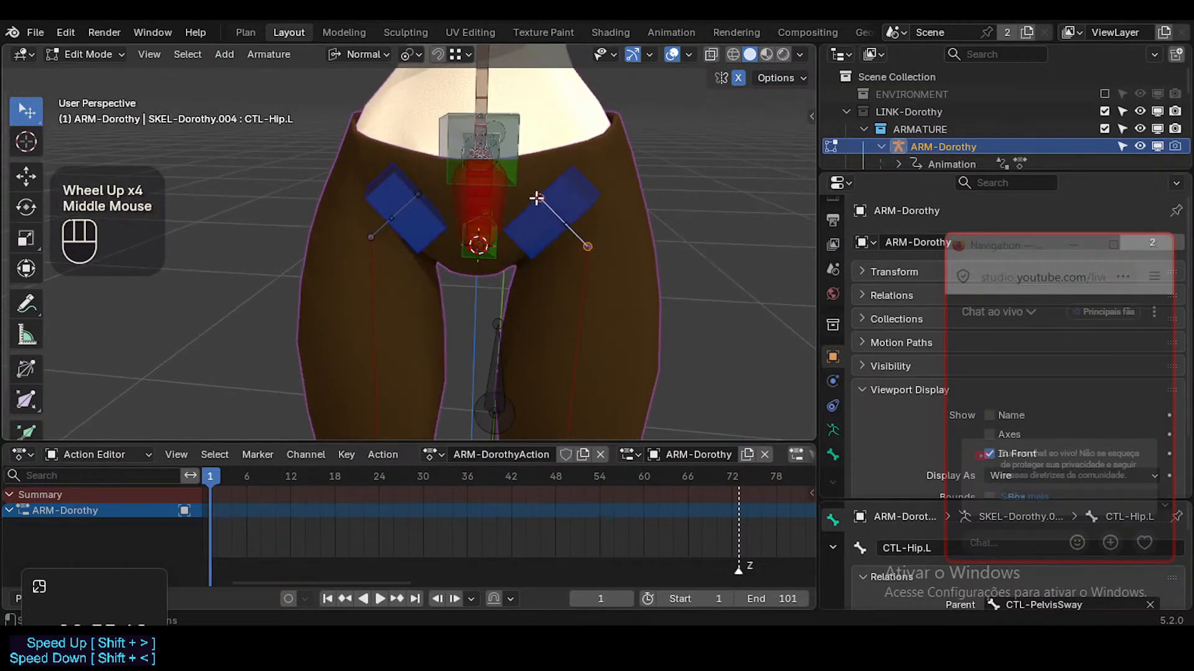
Check the parent relation of CTL-Hip.L and save the blend file ToonDorothy-01.blend
{"action": "left_click", "coordinate": [535, 193]}
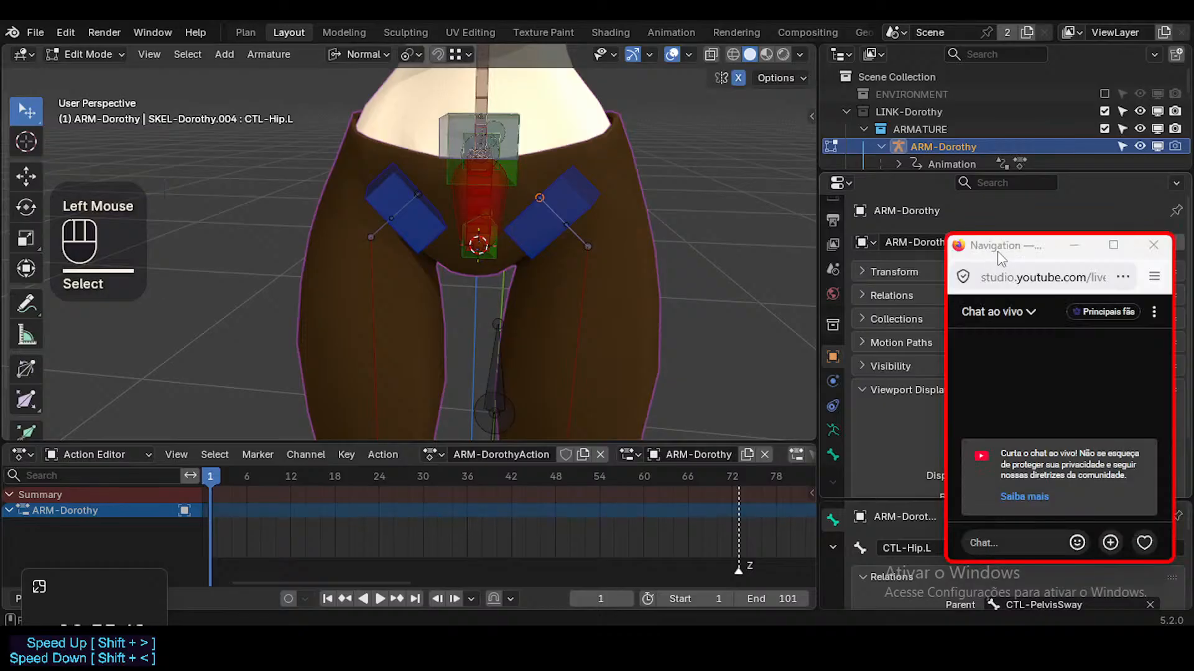
{"action": "scroll", "coordinate": [1023, 560], "scroll_direction": "down", "scroll_amount": 4}
{"action": "scroll", "coordinate": [1021, 556], "scroll_direction": "up", "scroll_amount": 2}
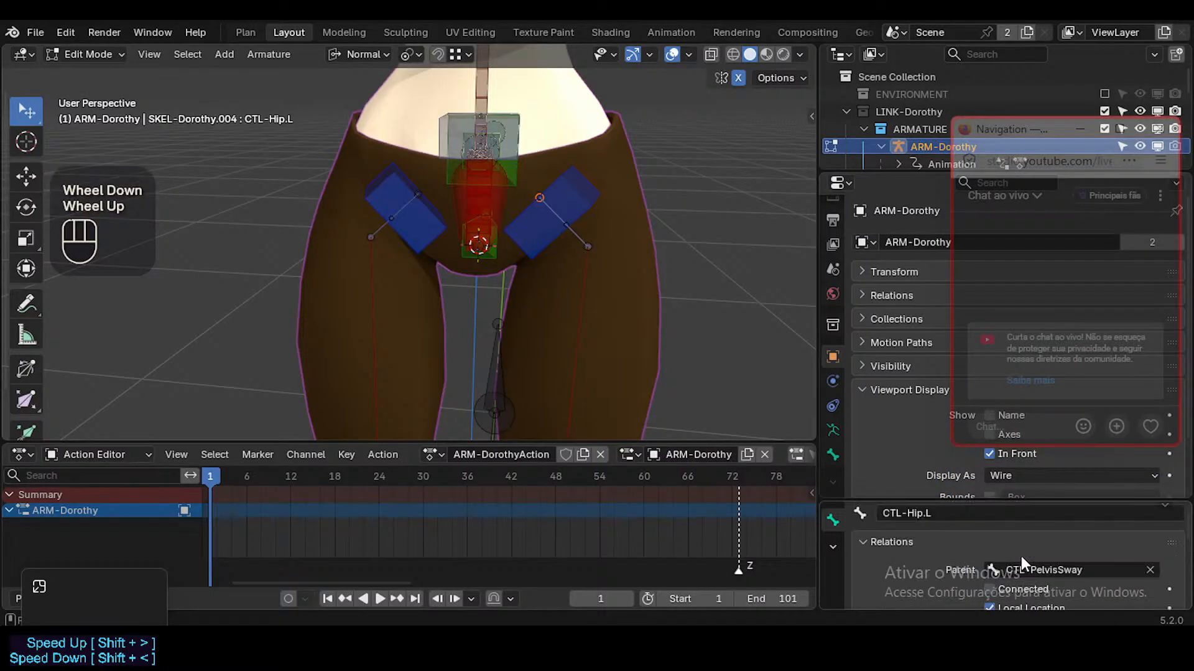
{"action": "key", "text": "ctrl+s"}
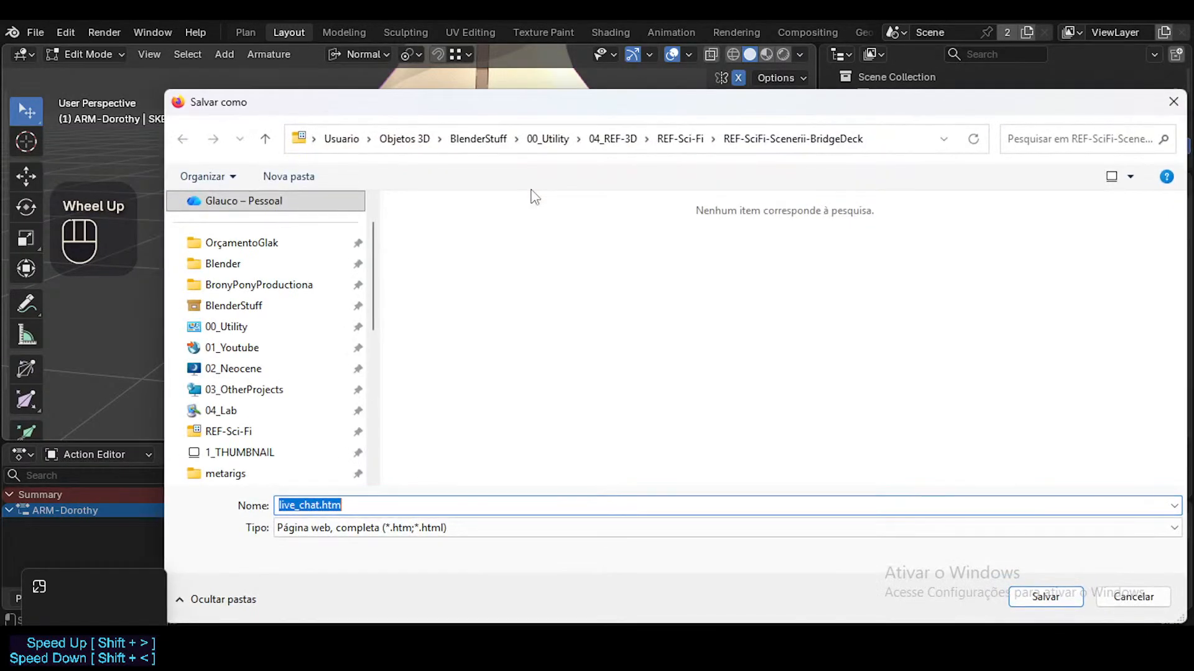
{"action": "key", "text": "Escape"}
{"action": "scroll", "coordinate": [540, 162], "scroll_direction": "up", "scroll_amount": 1}
{"action": "scroll", "coordinate": [538, 168], "scroll_direction": "up", "scroll_amount": 1}
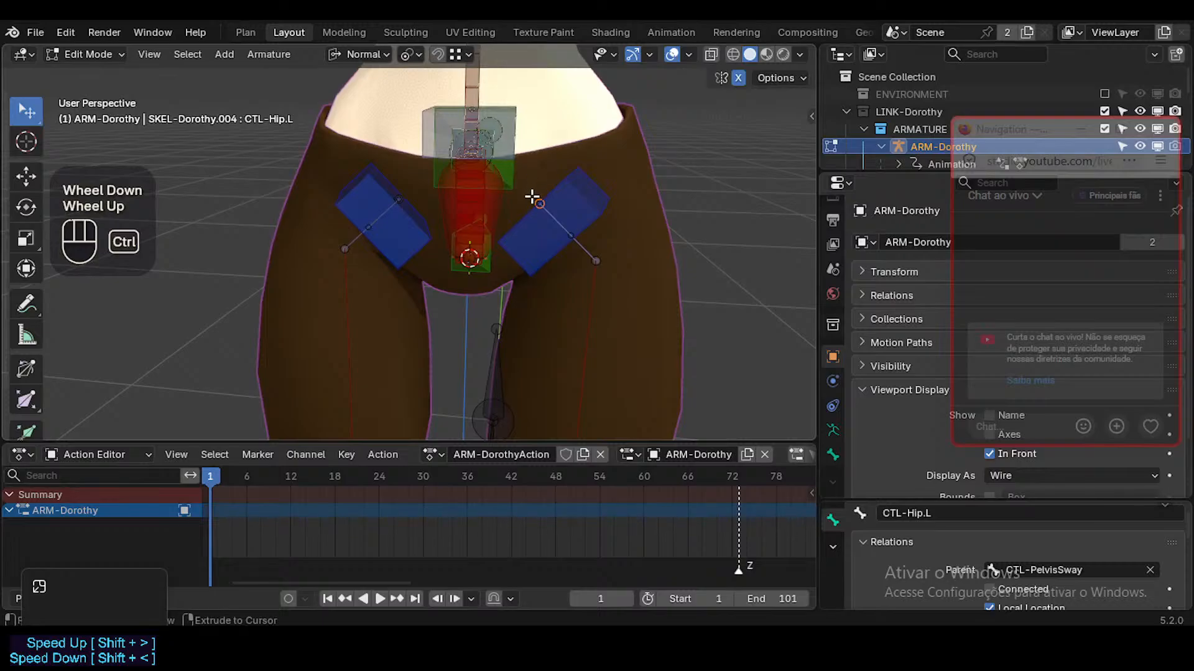
{"action": "key", "text": "ctrl+s"}
Extrude a new bone from the lower end of CTL-PelvisSway and snap its tip to the inner end of CTL-Hip.L
{"action": "left_click", "coordinate": [470, 257]}
{"action": "left_click", "coordinate": [496, 226]}
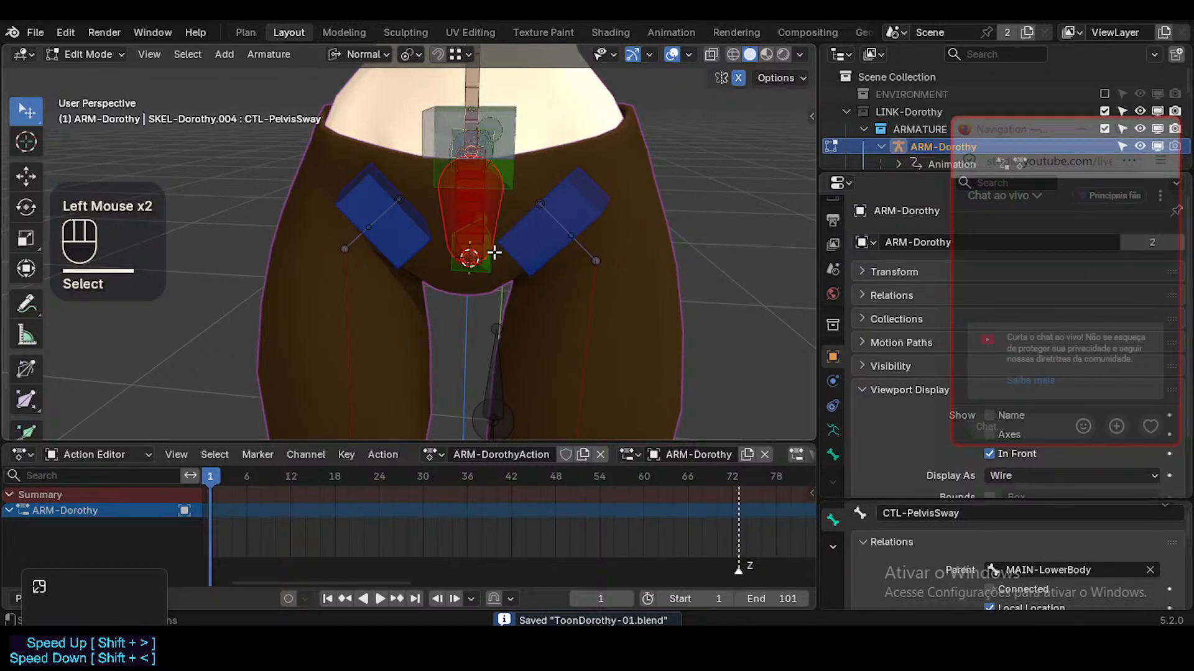
{"action": "key", "text": "e"}
{"action": "left_click", "coordinate": [563, 303]}
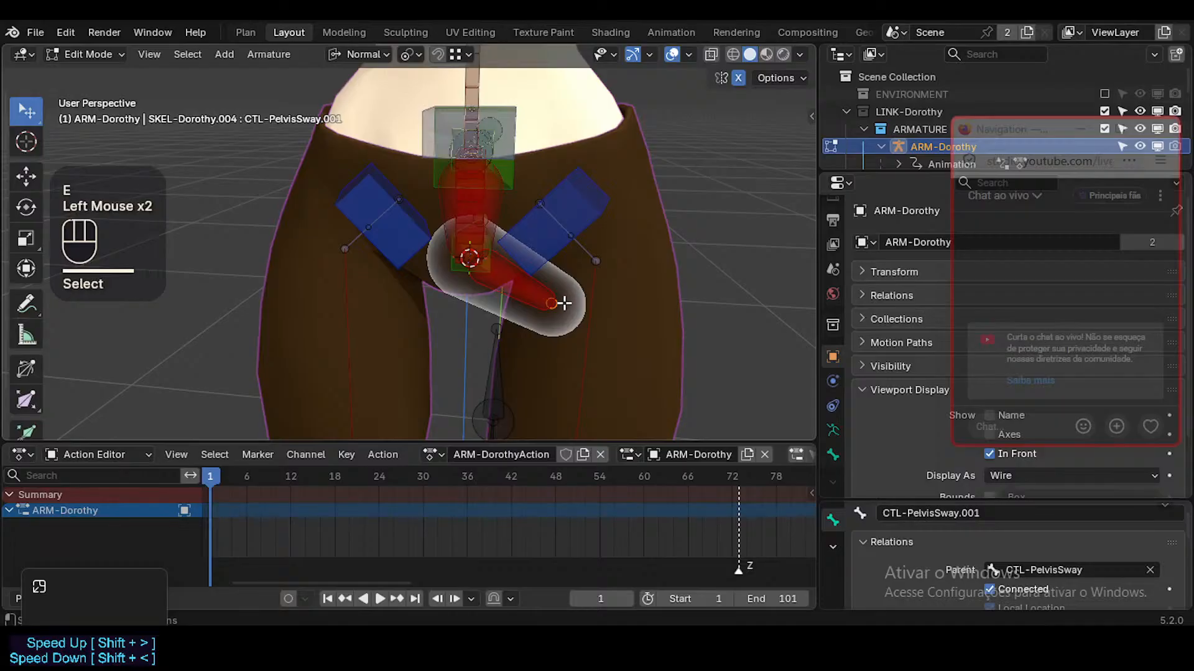
{"action": "key", "text": "g"}
{"action": "left_click", "coordinate": [538, 207], "text": "ctrl"}
{"action": "left_click", "coordinate": [538, 198]}
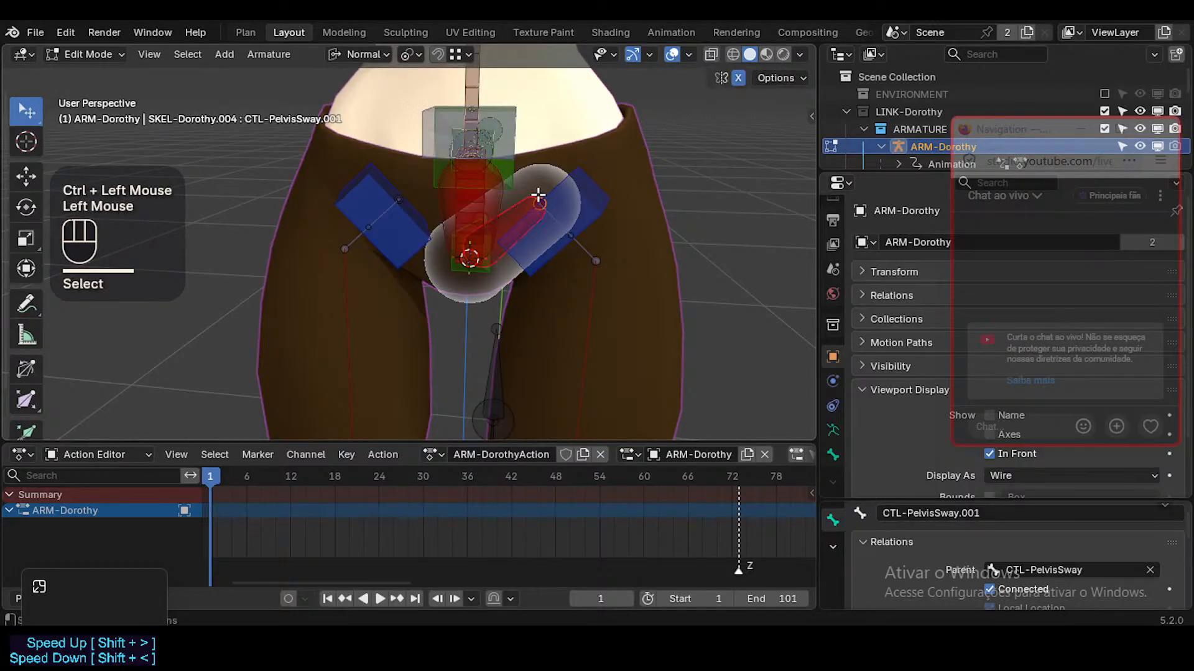
{"action": "left_click", "coordinate": [573, 261]}
{"action": "left_click", "coordinate": [509, 213]}
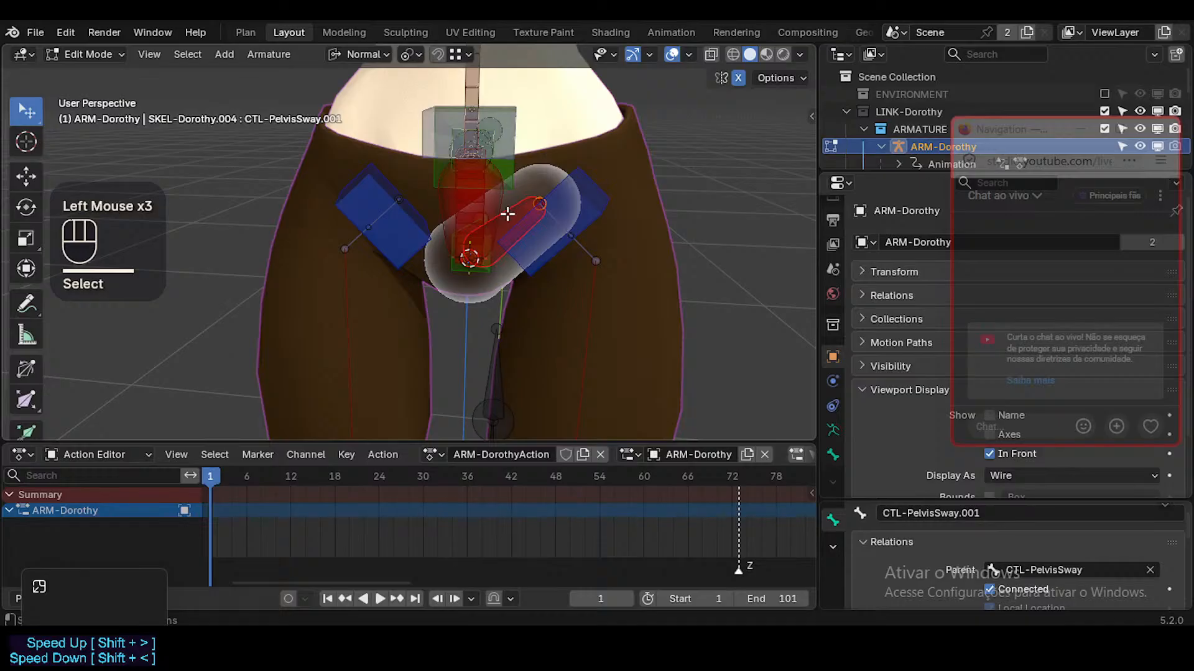
Try renaming the extruded bone to CTL-PelvisSway.001.L and undo the rename
{"action": "key", "text": "F2"}
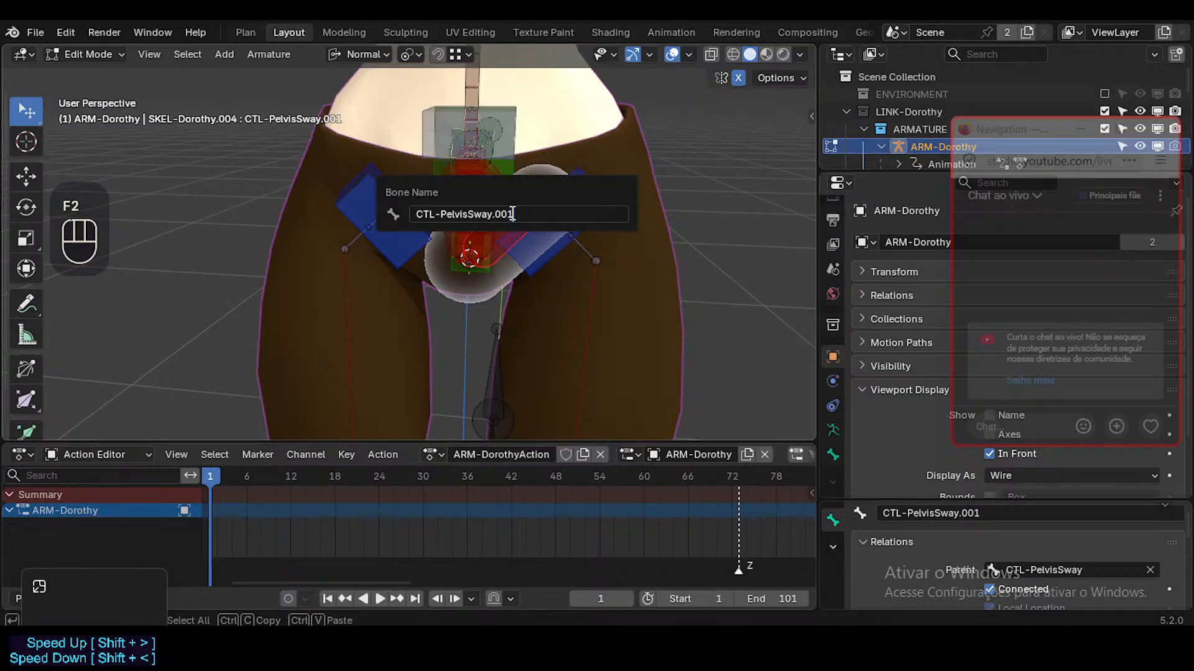
{"action": "type", "text": ".L"}
{"action": "key", "text": "Return"}
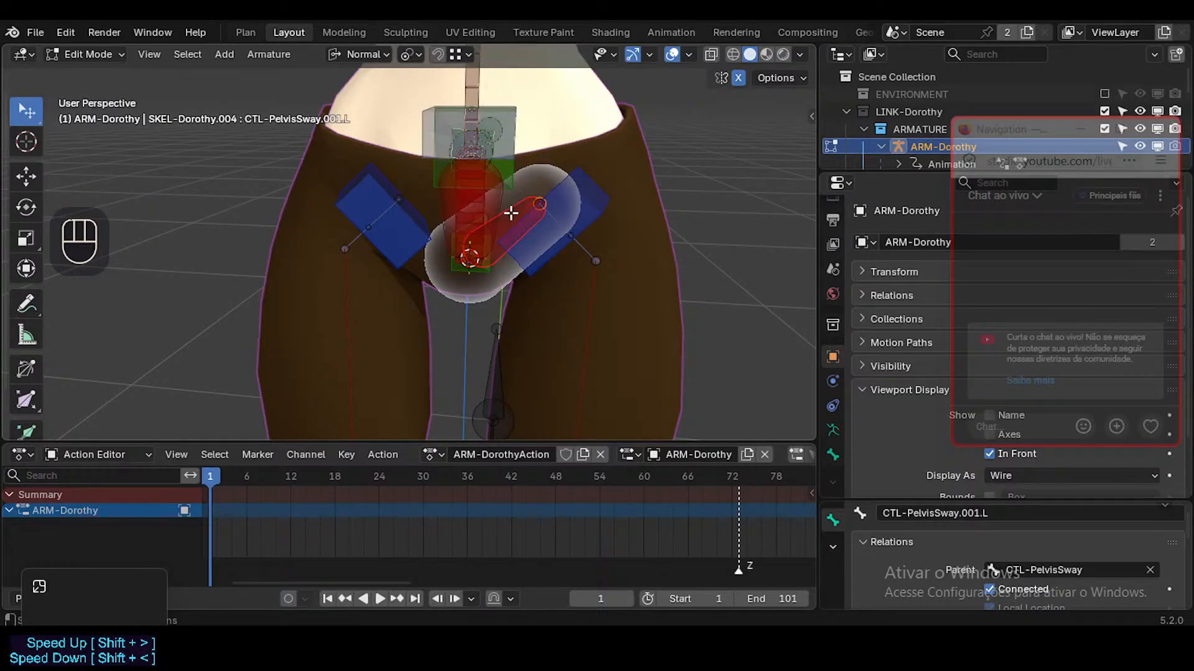
{"action": "key", "text": "ctrl+z"}
Rename the extruded bone as CTL-PelvisSway.L and symmetrize it to the other side
{"action": "key", "text": "F2"}
{"action": "key", "text": "Left"}
{"action": "key", "text": "Left"}
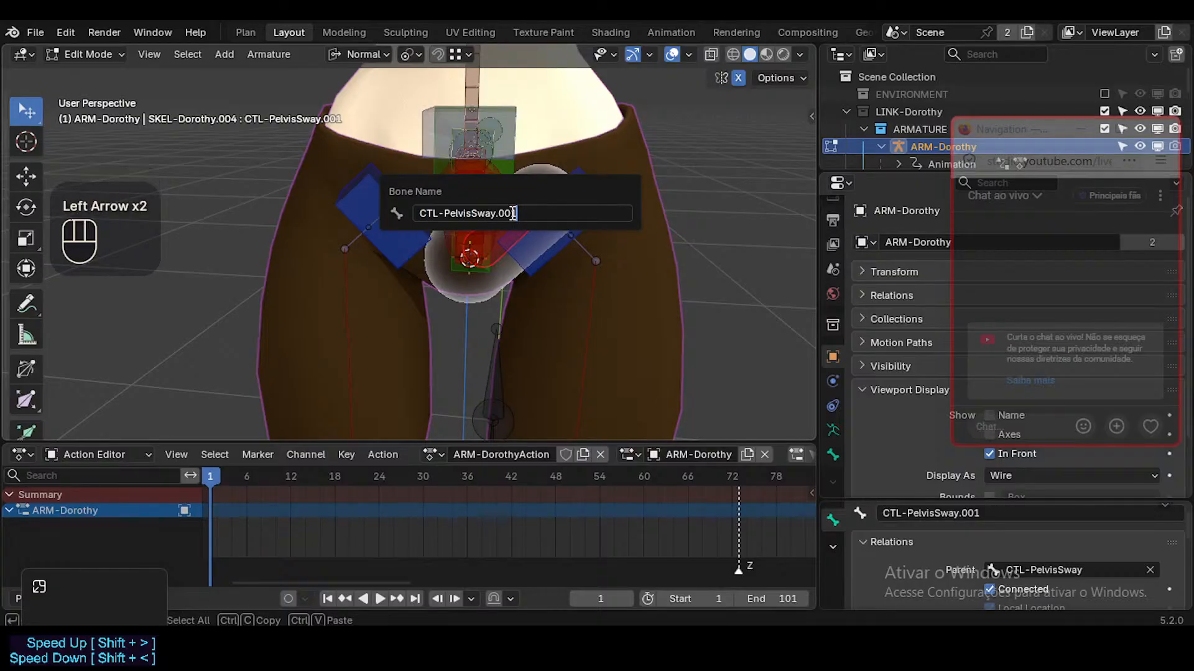
{"action": "key", "text": "shift+Left"}
{"action": "key", "text": "shift+Left"}
{"action": "key", "text": "shift+Left"}
{"action": "type", "text": "L"}
{"action": "key", "text": "Return"}
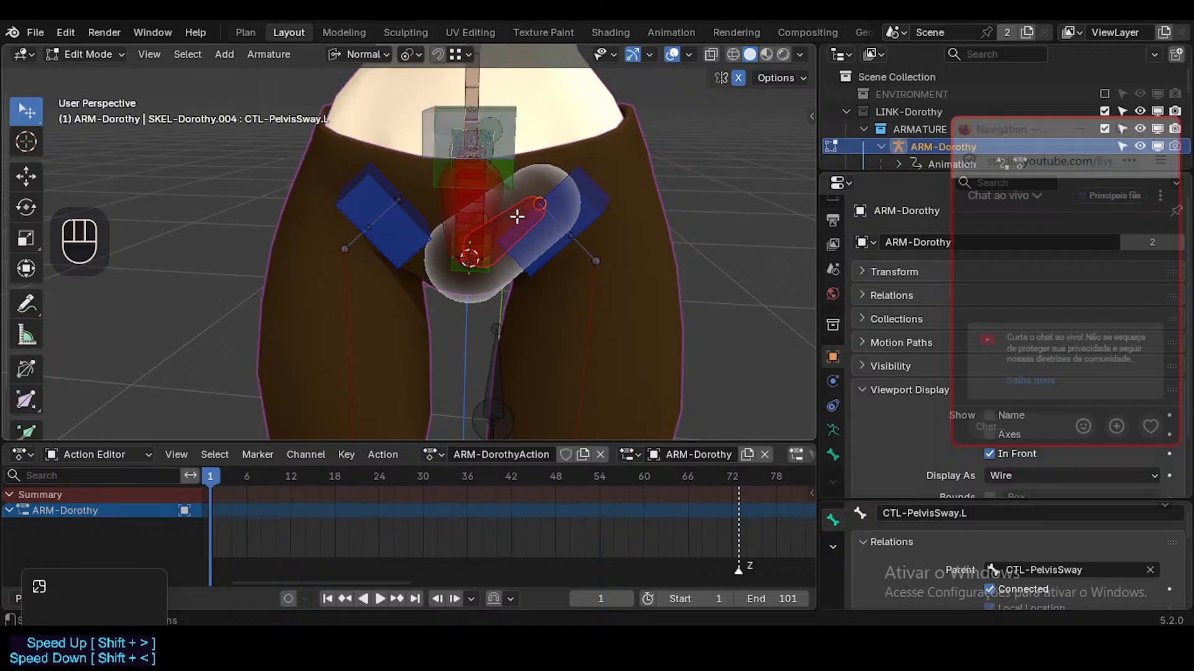
{"action": "right_click", "coordinate": [518, 215]}
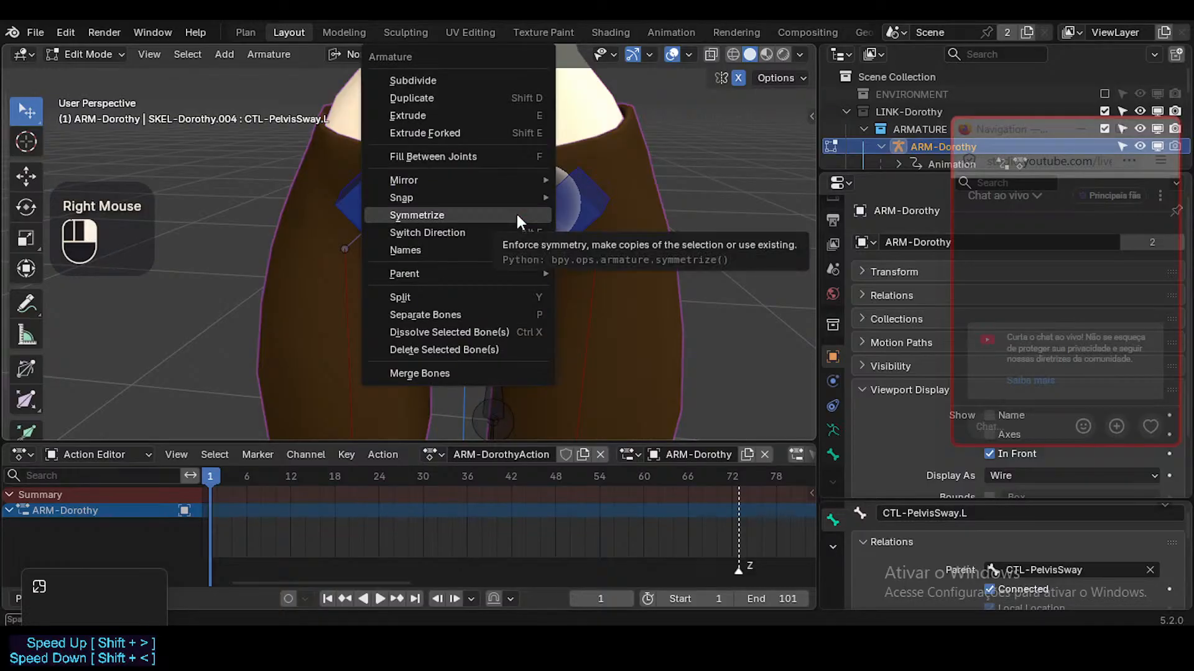
{"action": "left_click", "coordinate": [518, 214]}
Parent the CTL-Hip.L bone to CTL-PelvisSway.L
{"action": "left_click", "coordinate": [537, 202]}
{"action": "left_click", "coordinate": [522, 202], "text": "shift"}
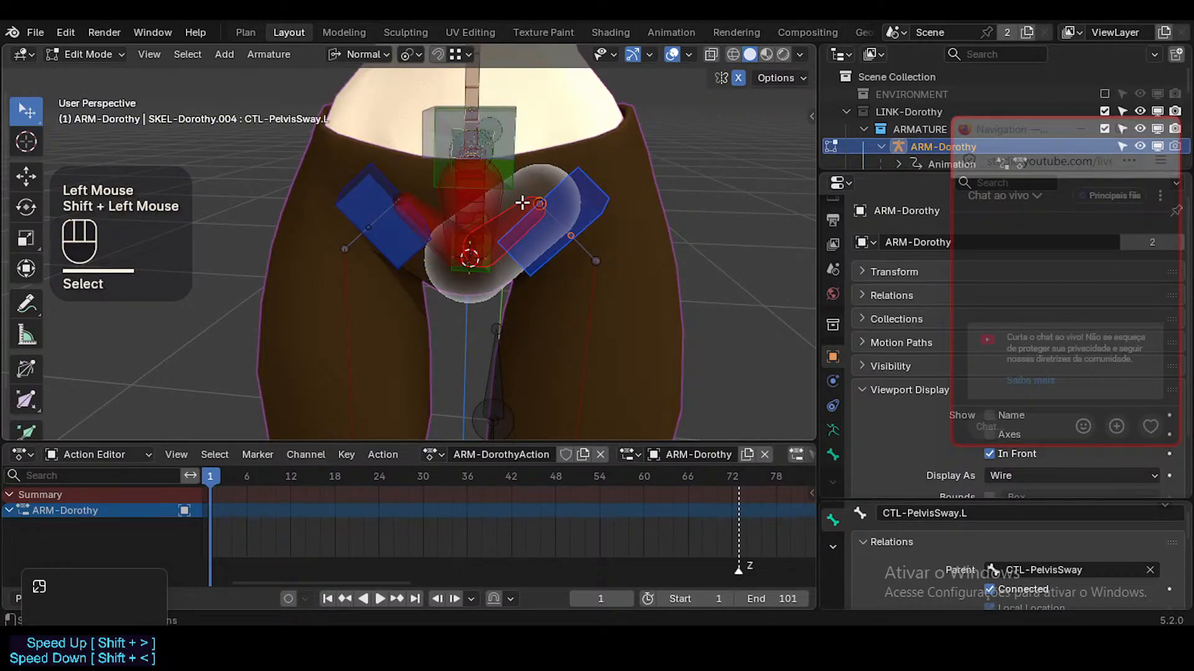
{"action": "key", "text": "ctrl+o"}
{"action": "key", "text": "Escape"}
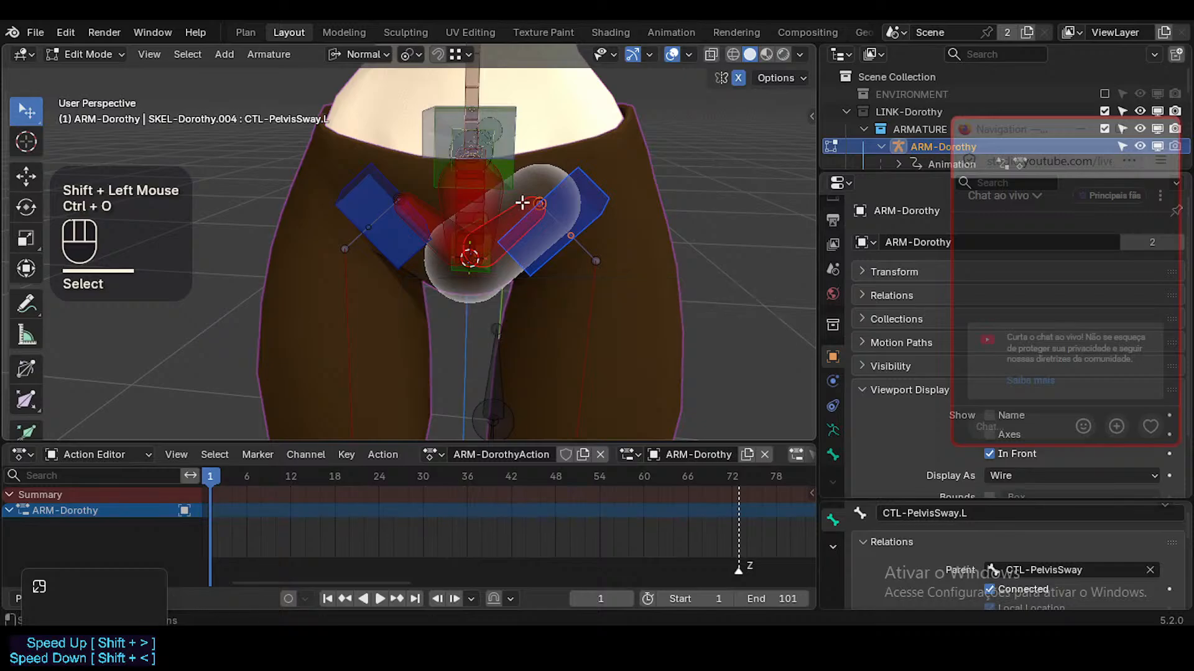
{"action": "key", "text": "ctrl+p"}
{"action": "left_click", "coordinate": [522, 205]}
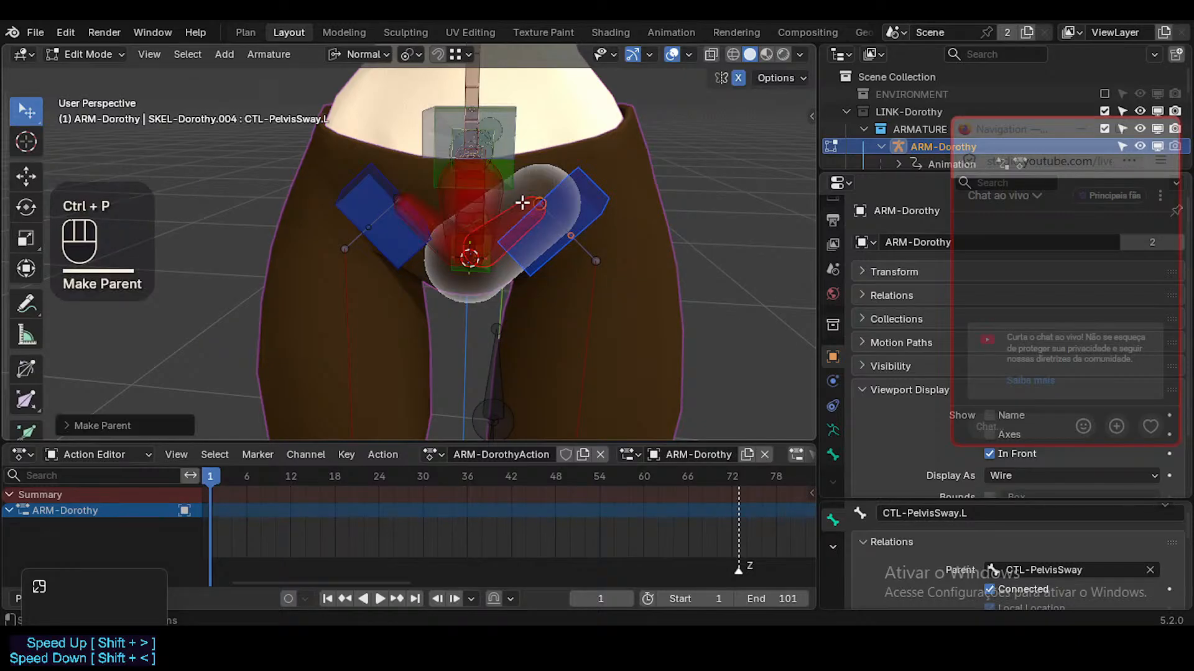
Switch the armature to Pose Mode, select CTL-PelvisSway and test it with a trial rotation
{"action": "key", "text": "ctrl+Tab"}
{"action": "scroll", "coordinate": [544, 223], "scroll_direction": "down", "scroll_amount": 3}
{"action": "scroll", "coordinate": [547, 232], "scroll_direction": "up", "scroll_amount": 1}
{"action": "scroll", "coordinate": [546, 232], "scroll_direction": "down", "scroll_amount": 5}
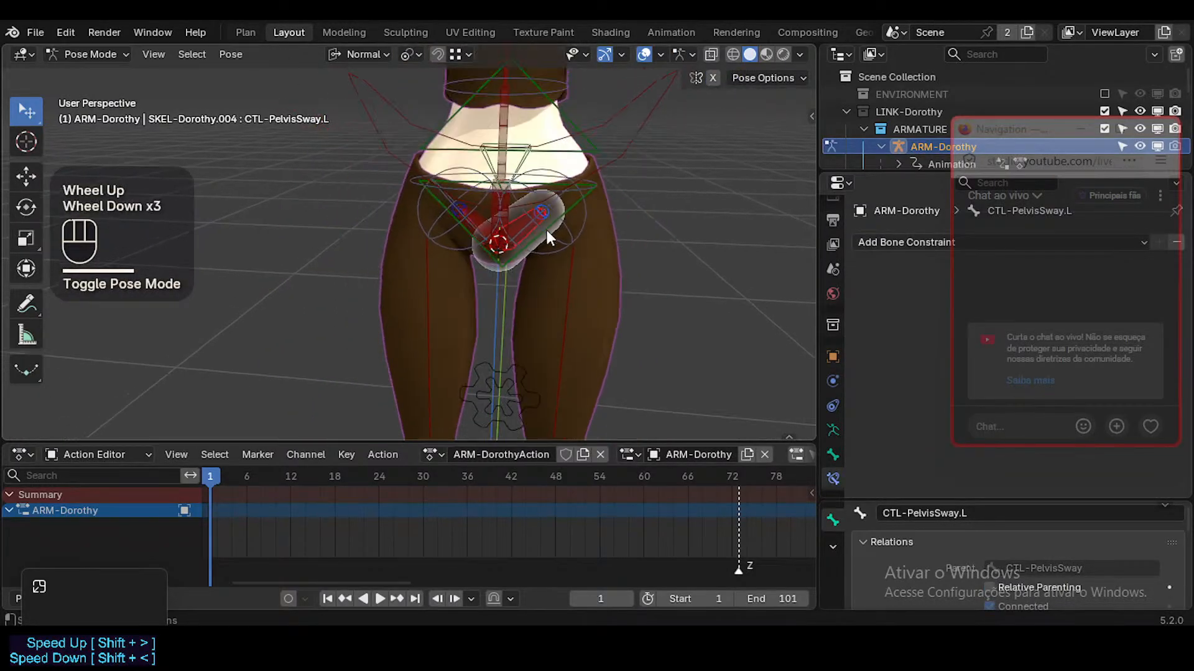
{"action": "middle_click_drag", "start_coordinate": [571, 232], "coordinate": [525, 180]}
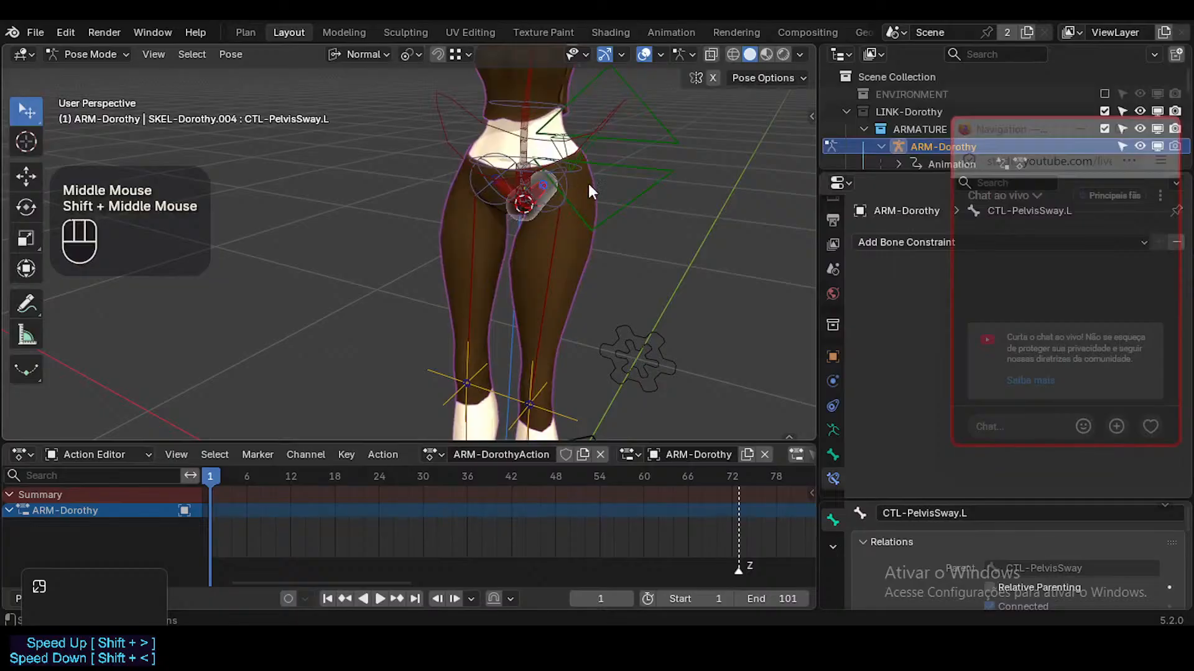
{"action": "left_click", "coordinate": [464, 107]}
{"action": "key", "text": "r"}
{"action": "key", "text": "Escape"}
Try moving CTL-PelvisSway twice to check how the hips and legs follow
{"action": "scroll", "coordinate": [622, 203], "scroll_direction": "down", "scroll_amount": 2}
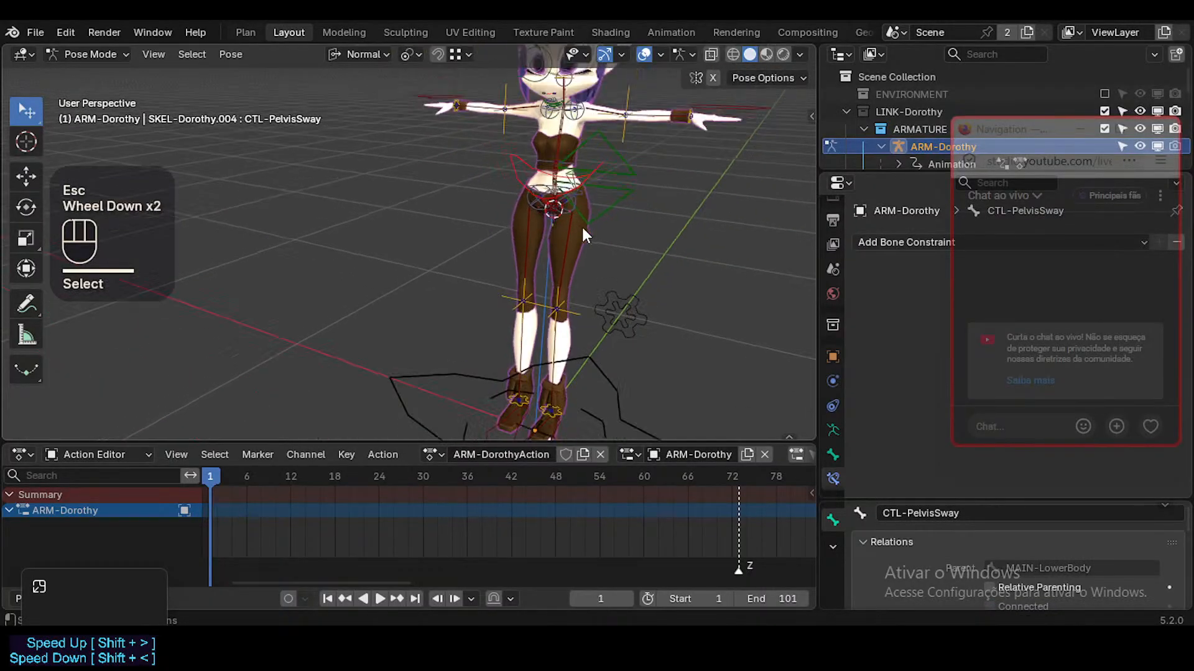
{"action": "middle_click_drag", "start_coordinate": [564, 222], "coordinate": [545, 188], "text": "shift"}
{"action": "key", "text": "g"}
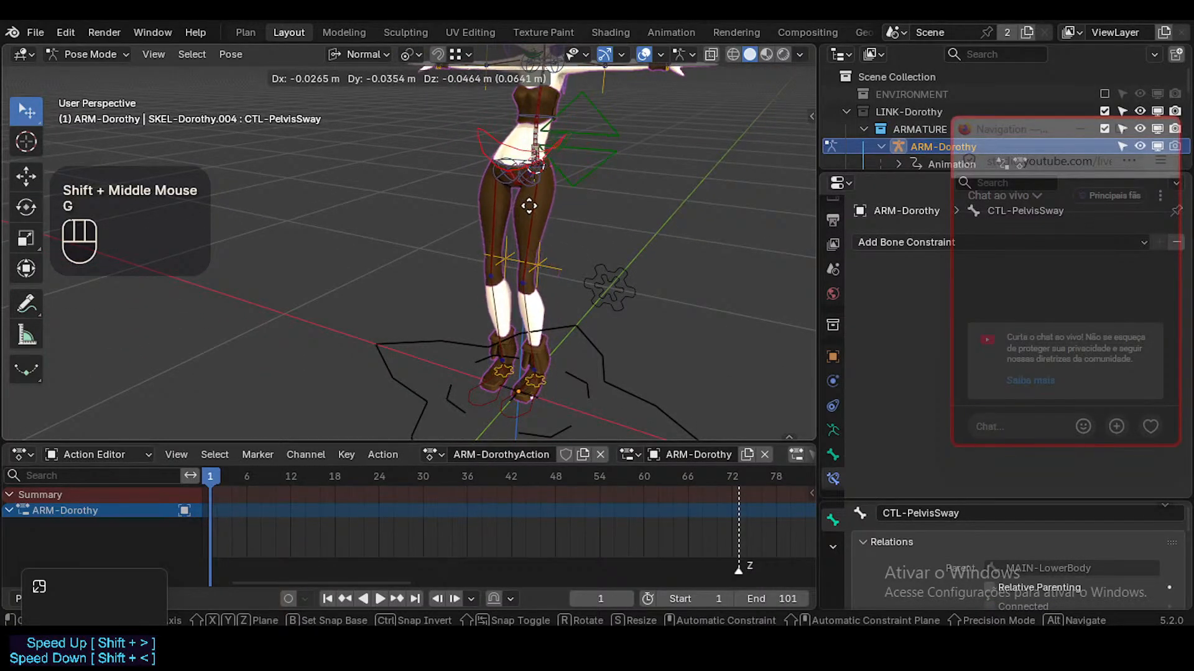
{"action": "key", "text": "Escape"}
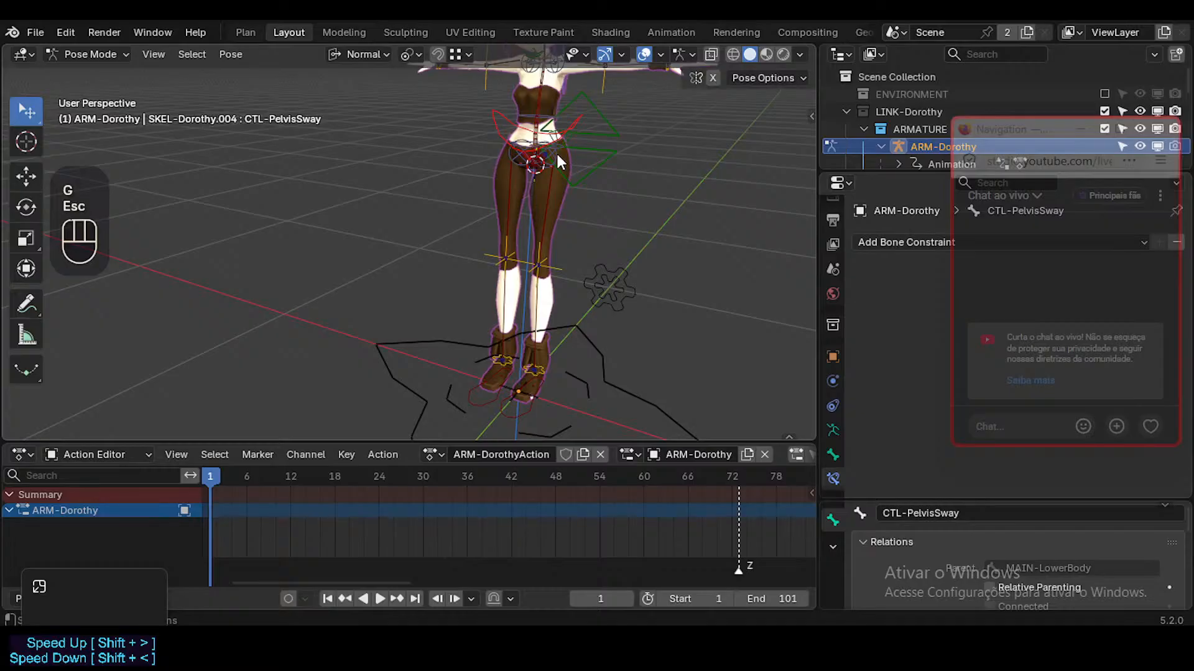
{"action": "key", "text": "g"}
{"action": "key", "text": "Escape"}
{"action": "key", "text": "n"}
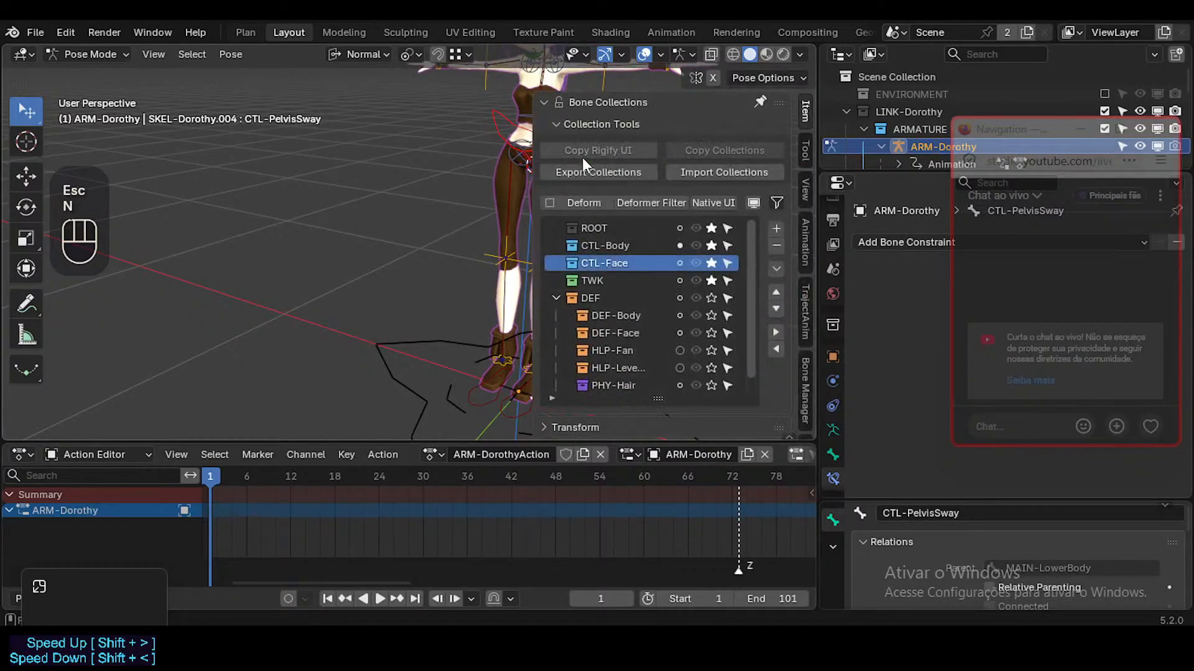
{"action": "key", "text": "n"}
Reselect CTL-PelvisSway and try moving it up close and with the whole body in view
{"action": "scroll", "coordinate": [560, 154], "scroll_direction": "up", "scroll_amount": 3}
{"action": "left_click", "coordinate": [533, 161]}
{"action": "left_click", "coordinate": [537, 163]}
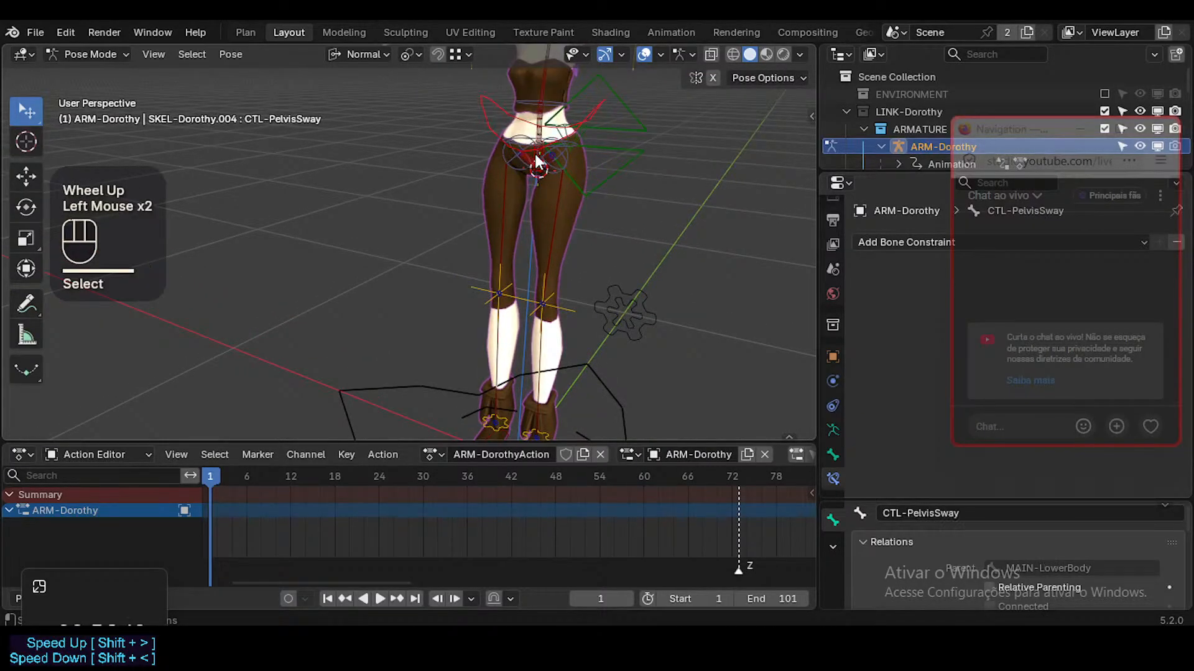
{"action": "left_click", "coordinate": [538, 164], "text": "shift"}
{"action": "key", "text": "g"}
{"action": "key", "text": "Escape"}
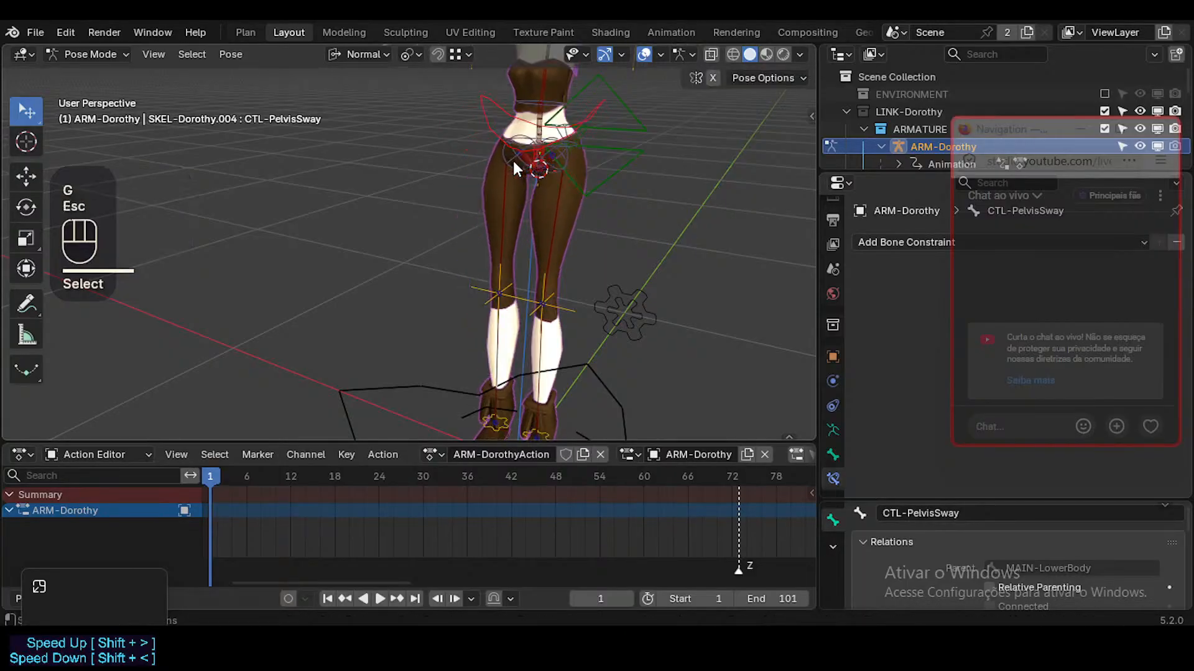
{"action": "scroll", "coordinate": [542, 179], "scroll_direction": "down", "scroll_amount": 2}
{"action": "scroll", "coordinate": [543, 179], "scroll_direction": "up", "scroll_amount": 1, "text": "shift"}
{"action": "scroll", "coordinate": [542, 179], "scroll_direction": "down", "scroll_amount": 3}
{"action": "key", "text": "g"}
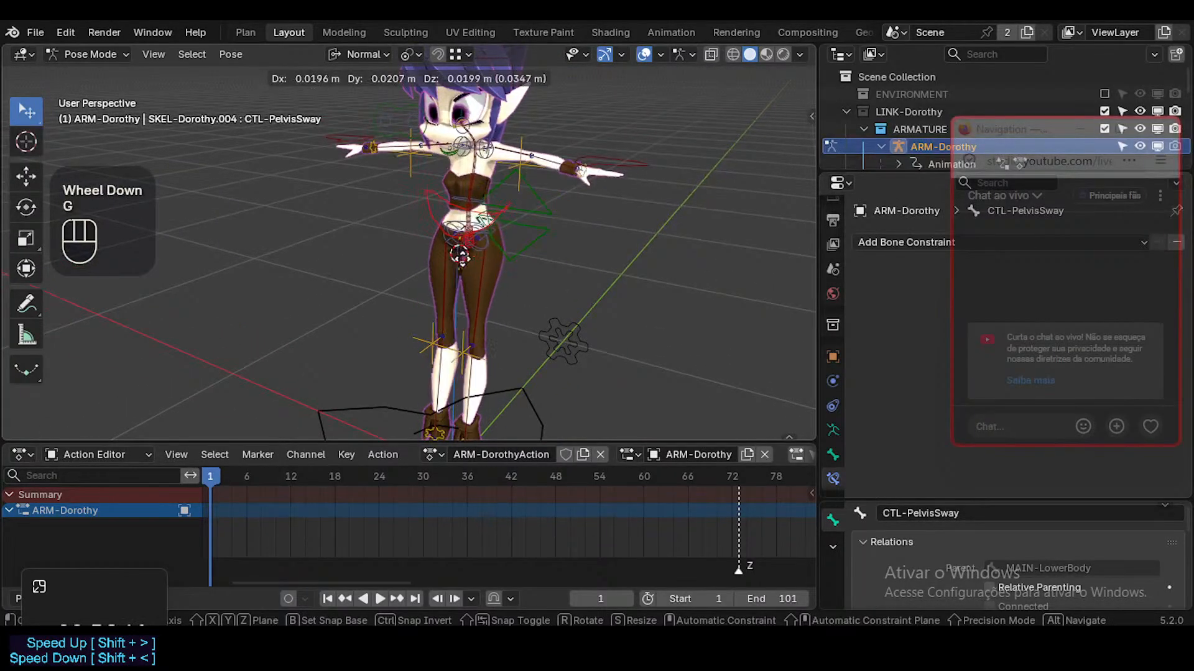
{"action": "key", "text": "Escape"}
Try rotating CTL-PelvisSway to check how the torso and legs respond
{"action": "scroll", "coordinate": [460, 286], "scroll_direction": "down", "scroll_amount": 1, "text": "shift"}
{"action": "middle_click_drag", "start_coordinate": [458, 278], "coordinate": [498, 219], "text": "shift"}
{"action": "scroll", "coordinate": [576, 211], "scroll_direction": "up", "scroll_amount": 1}
{"action": "scroll", "coordinate": [576, 211], "scroll_direction": "down", "scroll_amount": 1}
{"action": "key", "text": "g"}
{"action": "key", "text": "r"}
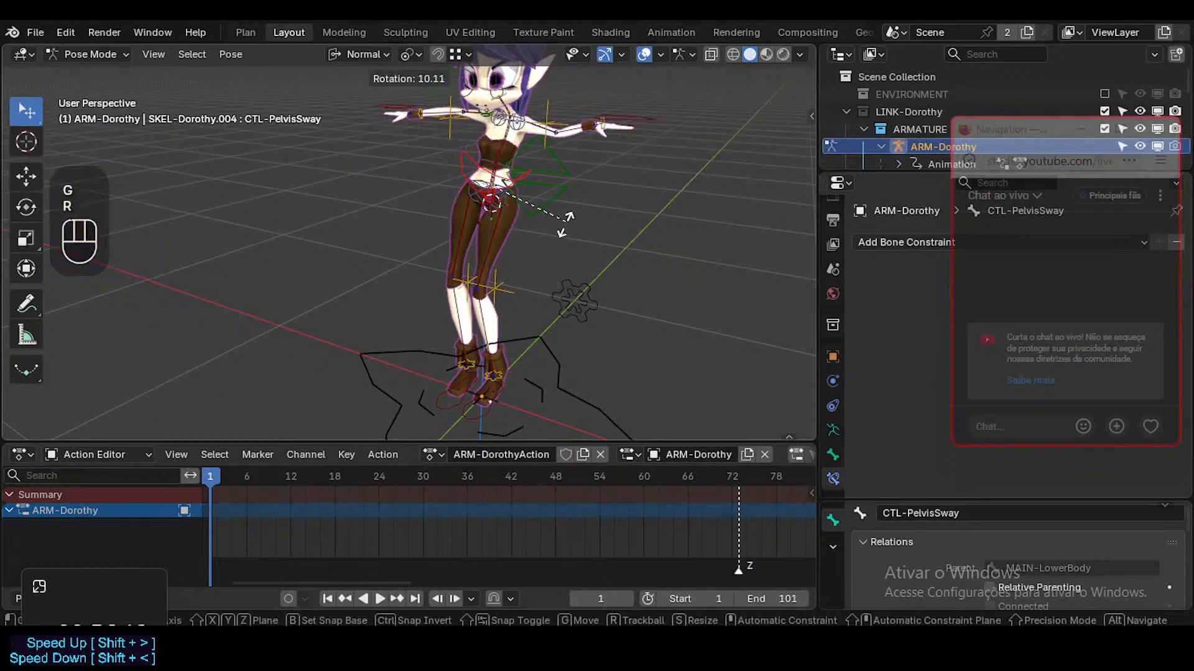
{"action": "key", "text": "Escape"}
Turn on Auto IK in the armature's pose options
{"action": "key", "text": "n"}
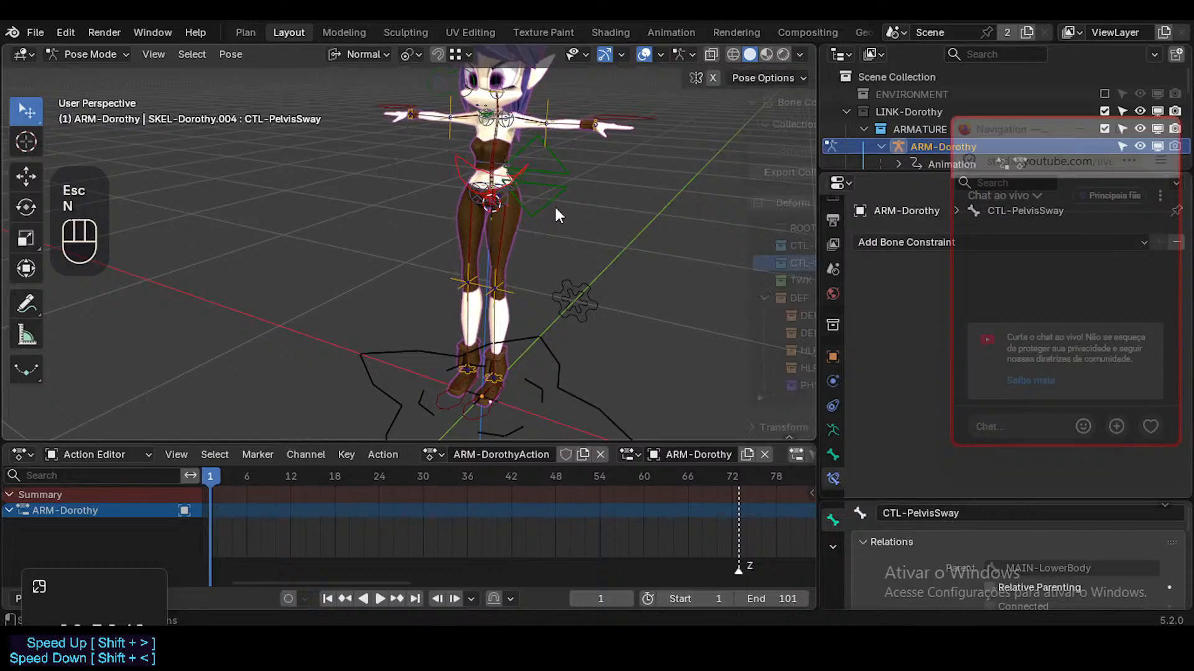
{"action": "left_click", "coordinate": [579, 112]}
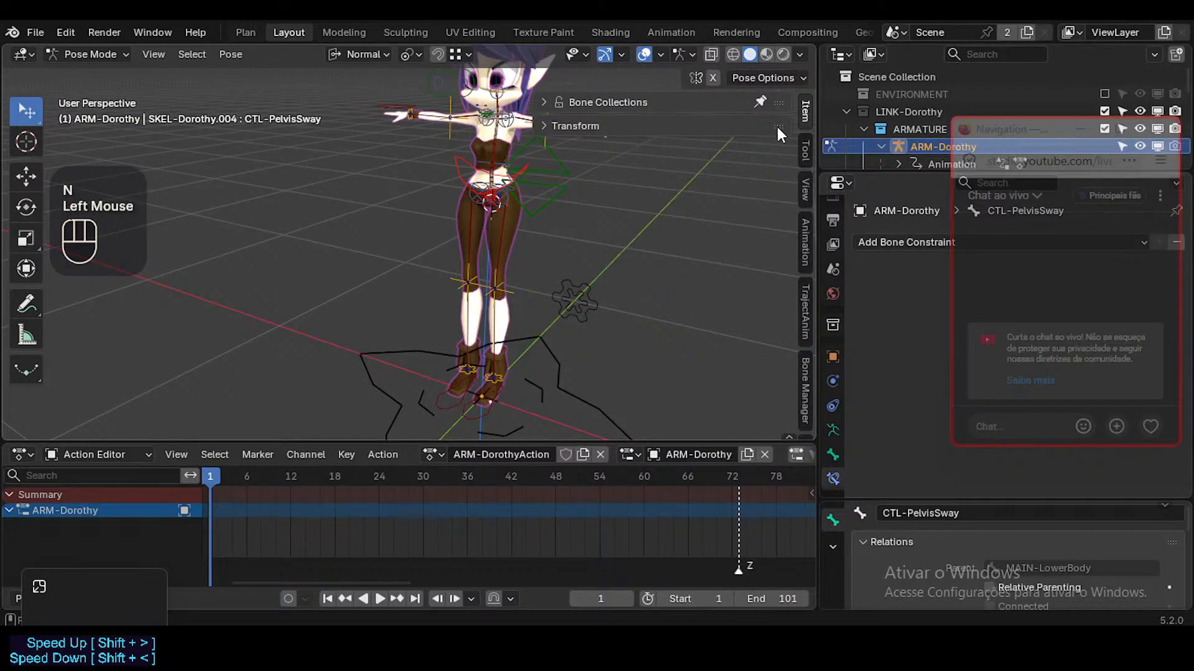
{"action": "left_click", "coordinate": [805, 148]}
{"action": "left_click", "coordinate": [600, 128]}
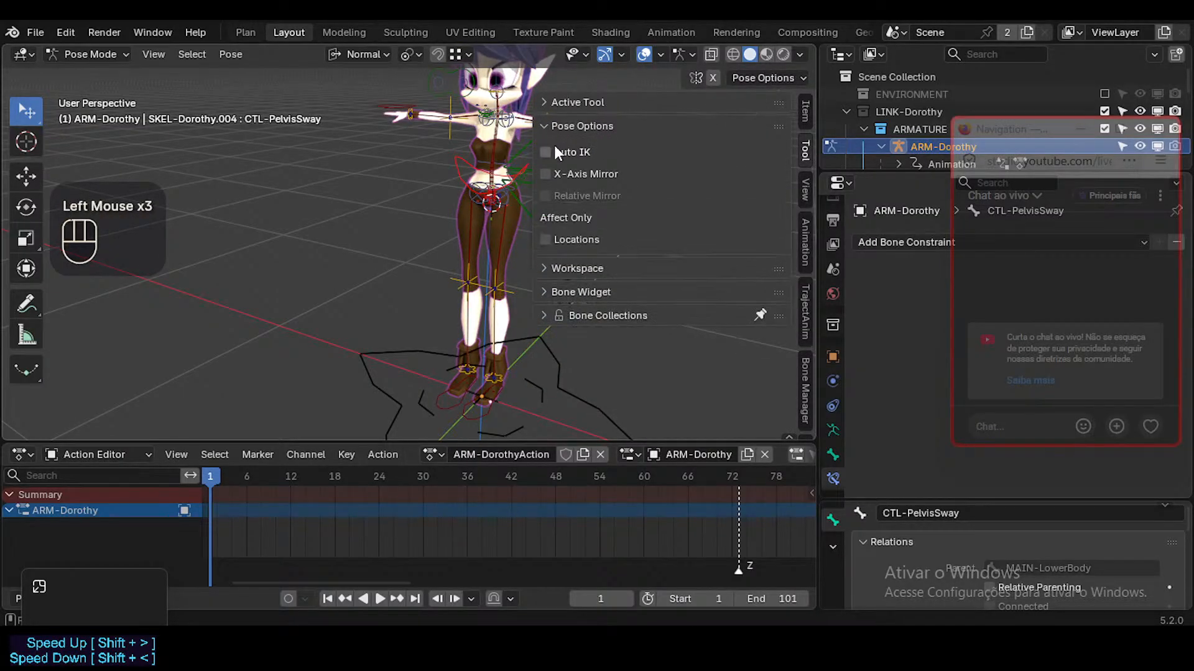
{"action": "key", "text": "n"}
{"action": "key", "text": "alt+x"}
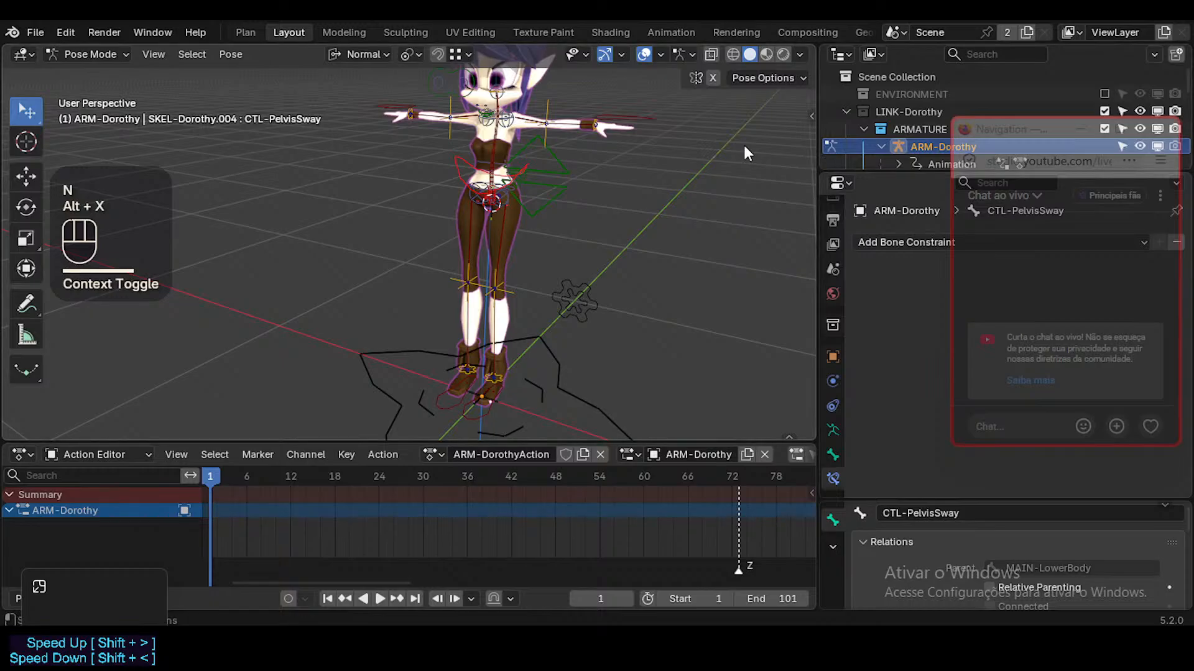
Try rotating CTL-PelvisSway with Auto IK active
{"action": "key", "text": "n"}
{"action": "key", "text": "n"}
{"action": "key", "text": "g"}
{"action": "key", "text": "r"}
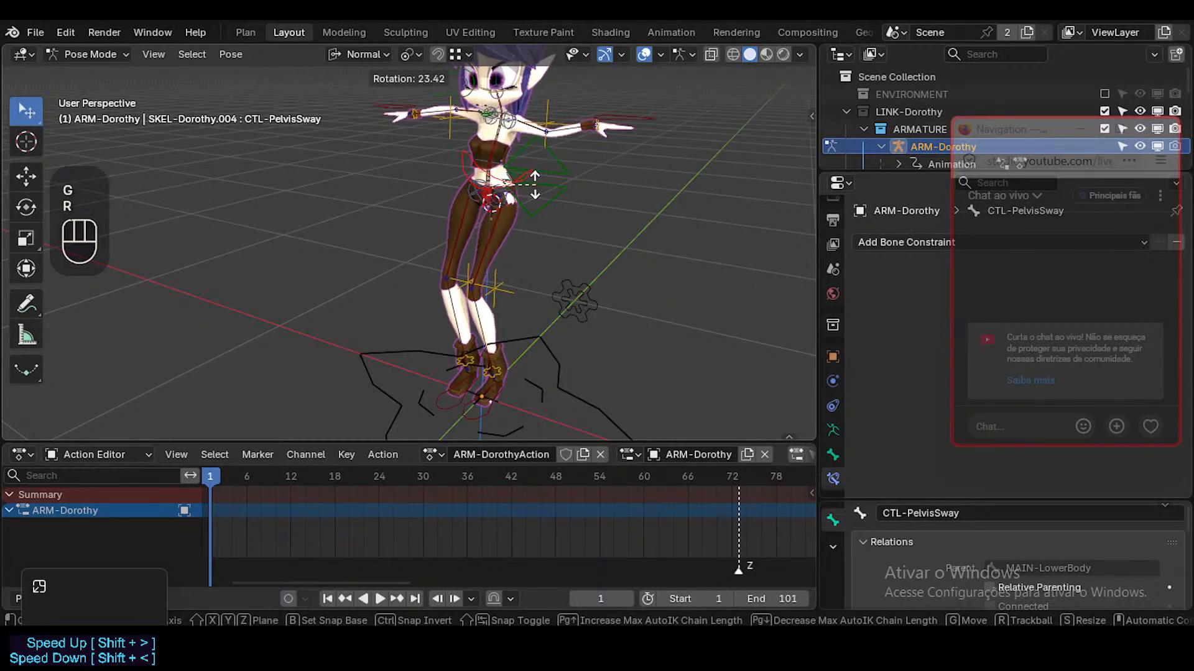
{"action": "key", "text": "r"}
{"action": "key", "text": "Escape"}
Try shifting CTL-PelvisSway freely to check how the legs and torso bend
{"action": "key", "text": "g"}
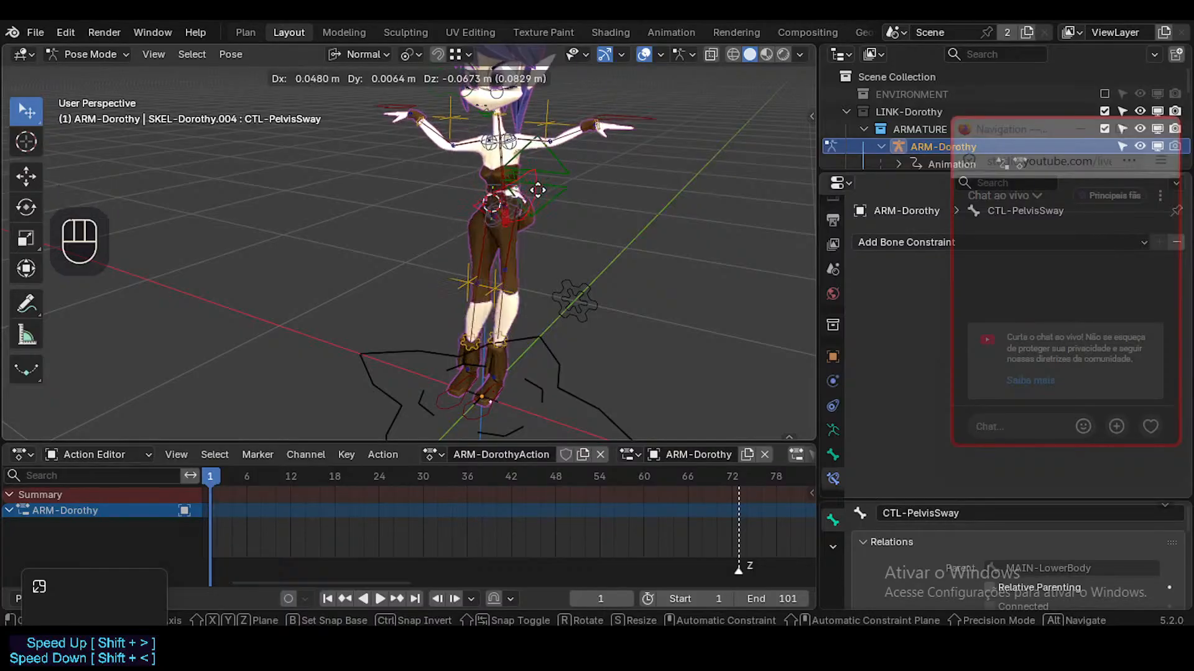
{"action": "scroll", "coordinate": [534, 186], "scroll_direction": "down", "scroll_amount": 4}
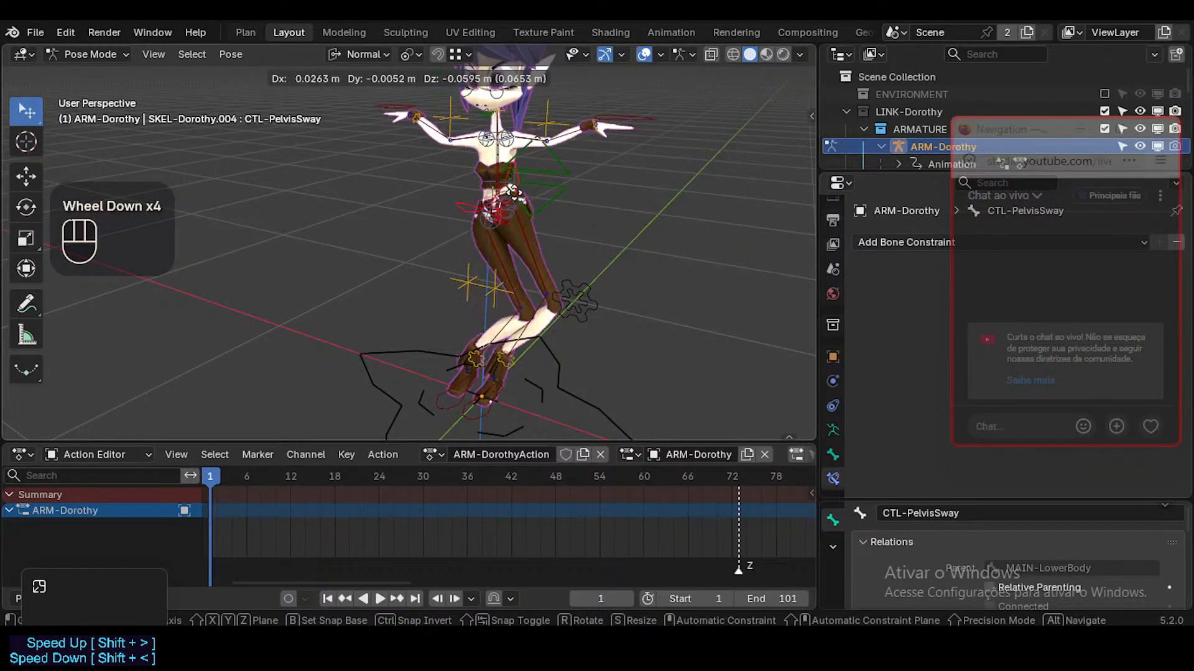
{"action": "key", "text": "Escape"}
Set the transform pivot point to Bounding Box Center
{"action": "key", "text": "less"}
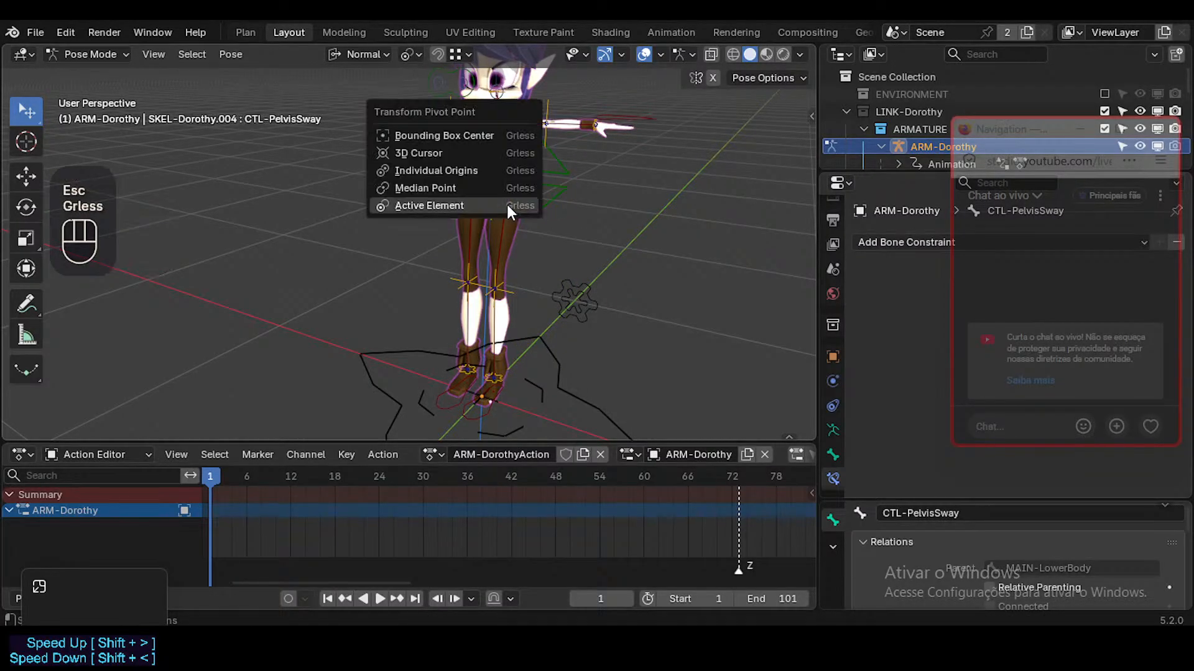
{"action": "key", "text": "less"}
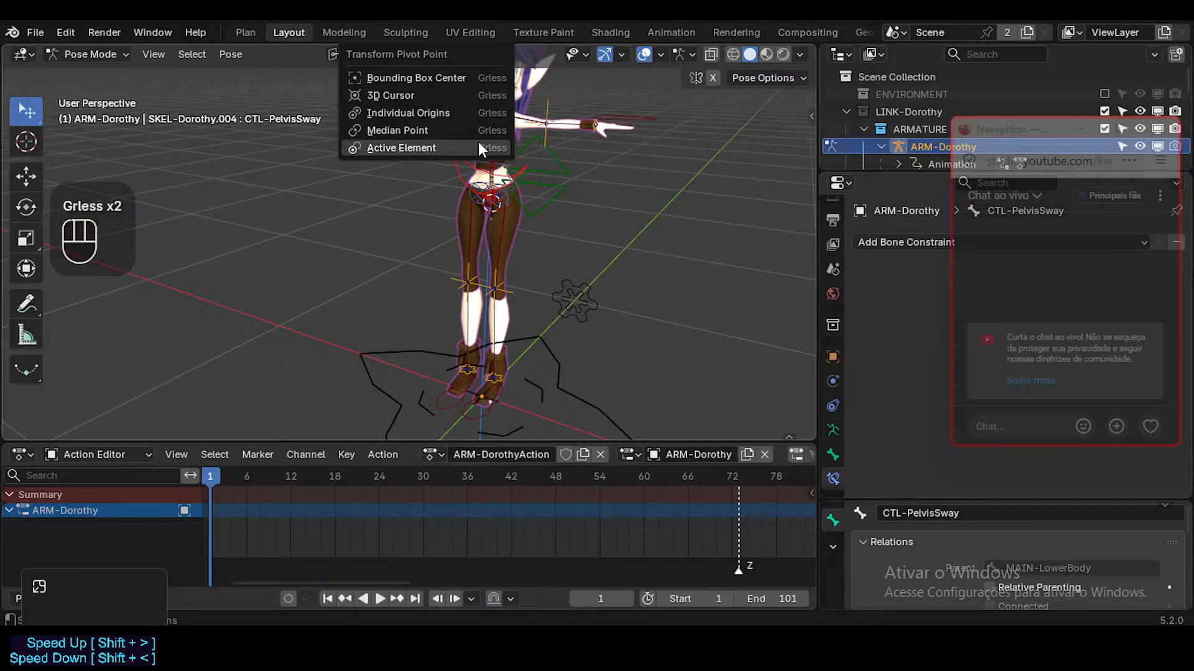
{"action": "left_click", "coordinate": [493, 79]}
{"action": "scroll", "coordinate": [488, 168], "scroll_direction": "up", "scroll_amount": 3}
{"action": "scroll", "coordinate": [488, 168], "scroll_direction": "down", "scroll_amount": 1}
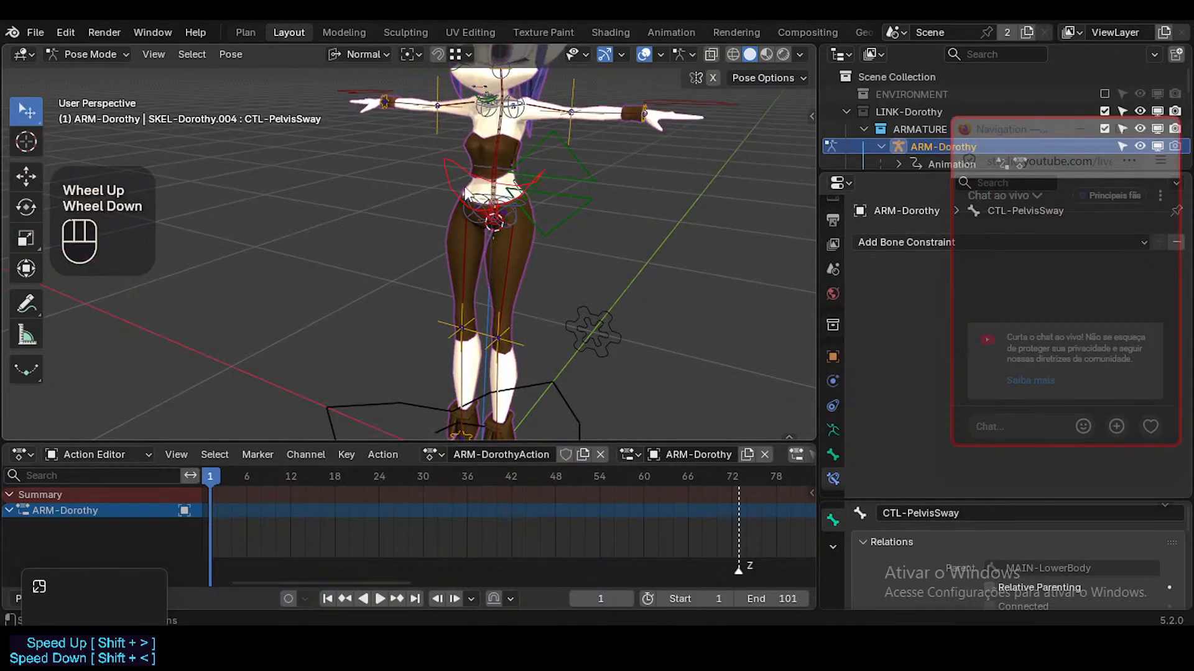
Try moving and rotating CTL-PelvisSway around the bounding box centre to check how the legs and torso respond
{"action": "left_click", "coordinate": [438, 171], "text": "shift"}
{"action": "left_click", "coordinate": [535, 207], "text": "shift"}
{"action": "scroll", "coordinate": [536, 212], "scroll_direction": "down", "scroll_amount": 2}
{"action": "key", "text": "g"}
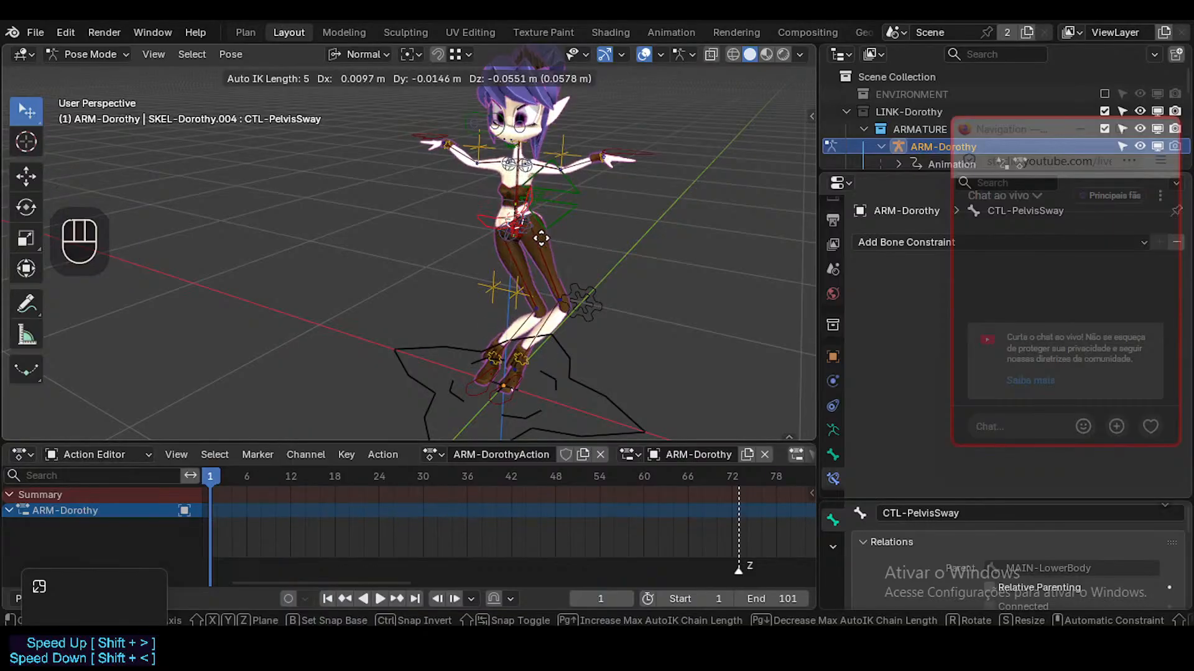
{"action": "key", "text": "Escape"}
{"action": "middle_click_drag", "start_coordinate": [546, 217], "coordinate": [538, 219]}
{"action": "key", "text": "g"}
{"action": "key", "text": "r"}
{"action": "key", "text": "Escape"}
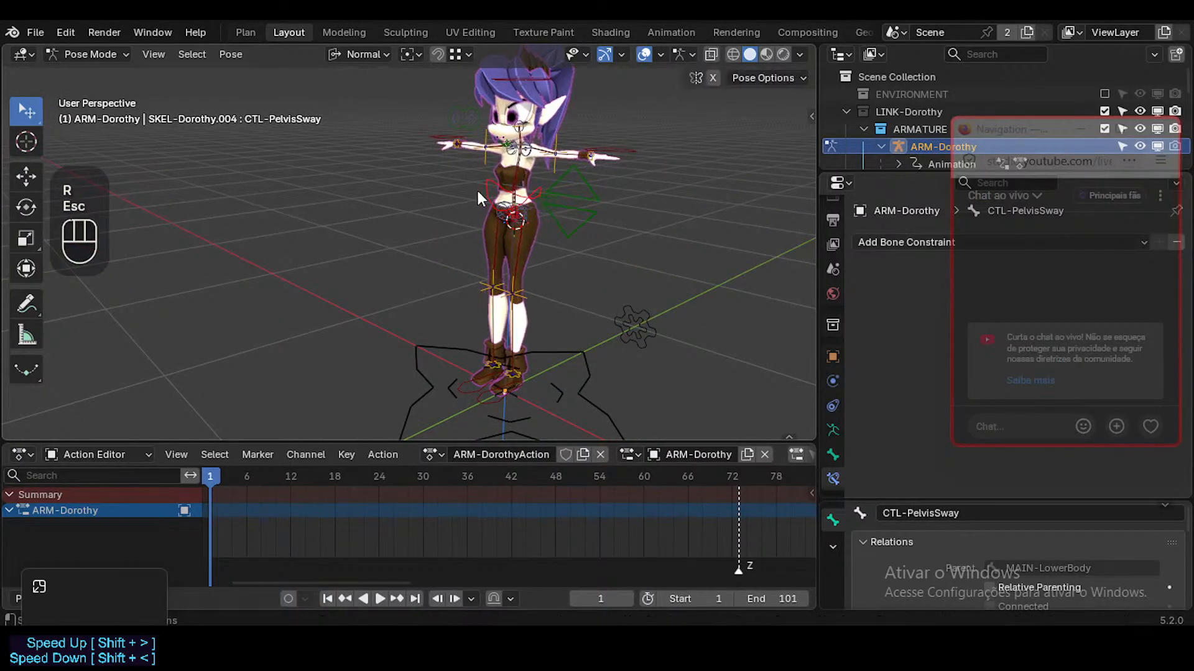
Try moving CTL-PelvisSway while raising the Auto IK chain length to 7
{"action": "left_click", "coordinate": [480, 198]}
{"action": "key", "text": "g"}
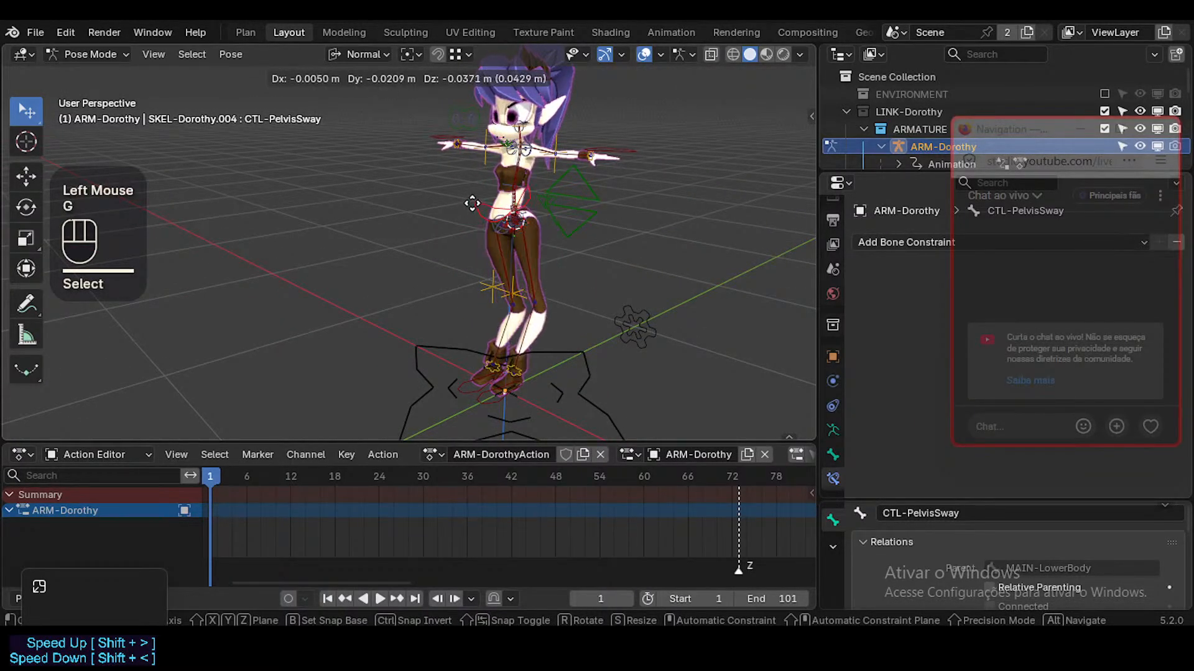
{"action": "key", "text": "Escape"}
{"action": "scroll", "coordinate": [492, 261], "scroll_direction": "up", "scroll_amount": 2}
{"action": "key", "text": "g"}
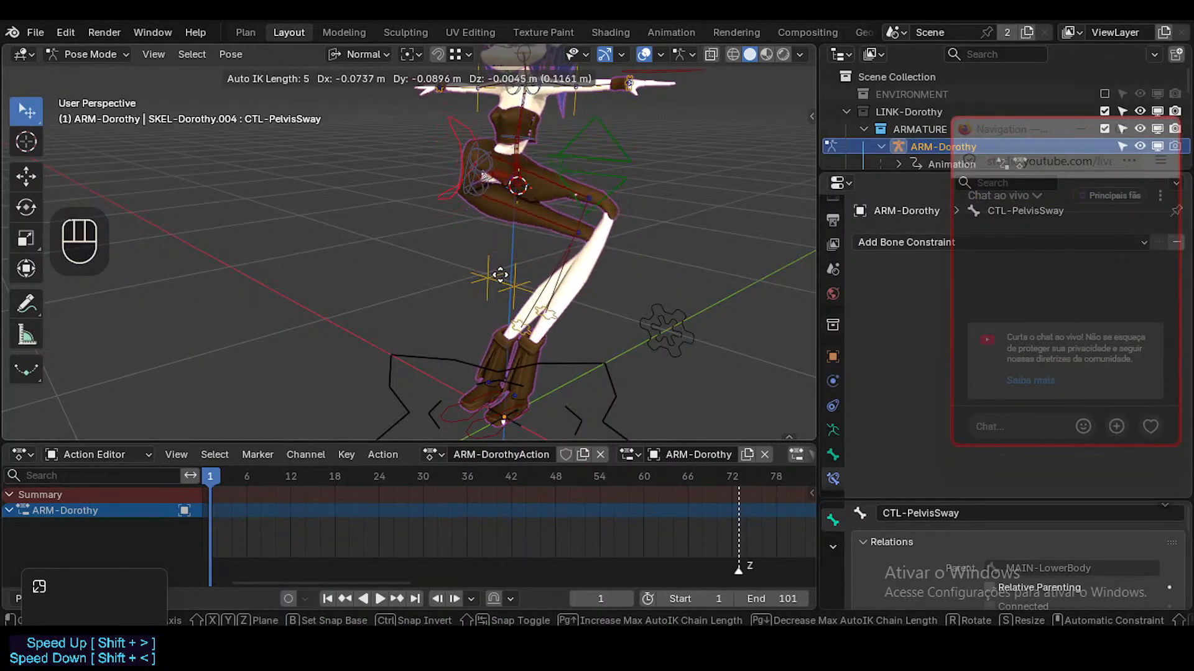
{"action": "scroll", "coordinate": [537, 279], "scroll_direction": "down", "scroll_amount": 1}
{"action": "scroll", "coordinate": [537, 279], "scroll_direction": "up", "scroll_amount": 1}
{"action": "scroll", "coordinate": [532, 283], "scroll_direction": "down", "scroll_amount": 1}
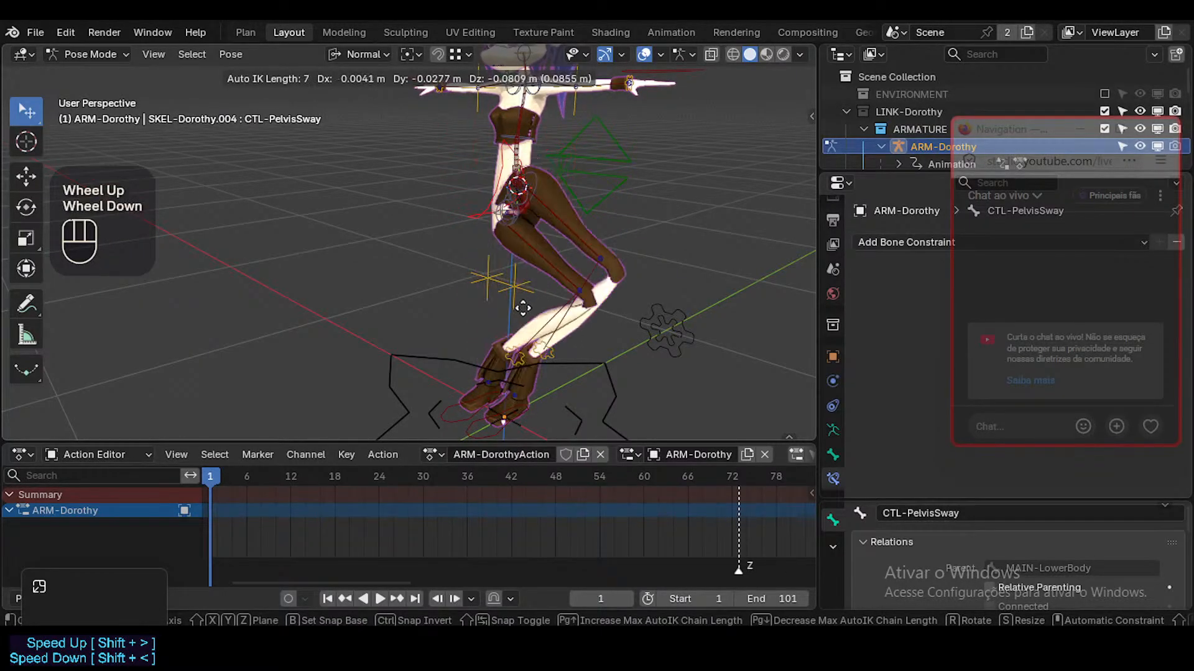
{"action": "key", "text": "Escape"}
Set the transform orientation to Global and try moving CTL-PelvisSway
{"action": "key", "text": "shift+less"}
{"action": "left_click", "coordinate": [498, 251]}
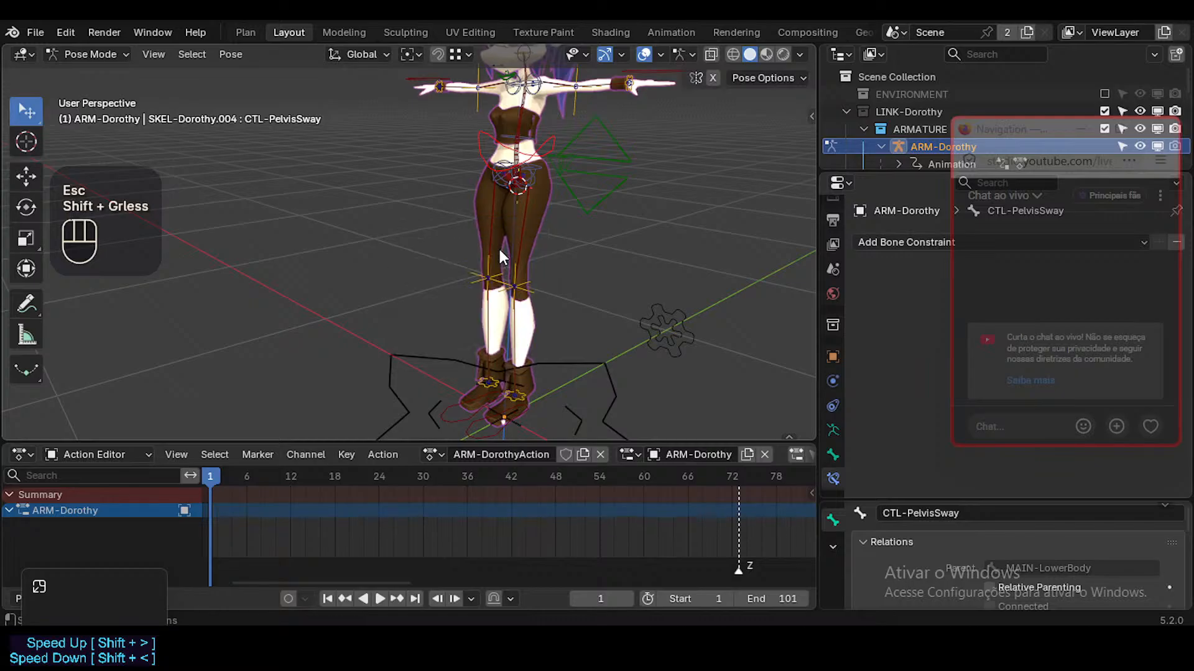
{"action": "key", "text": "g"}
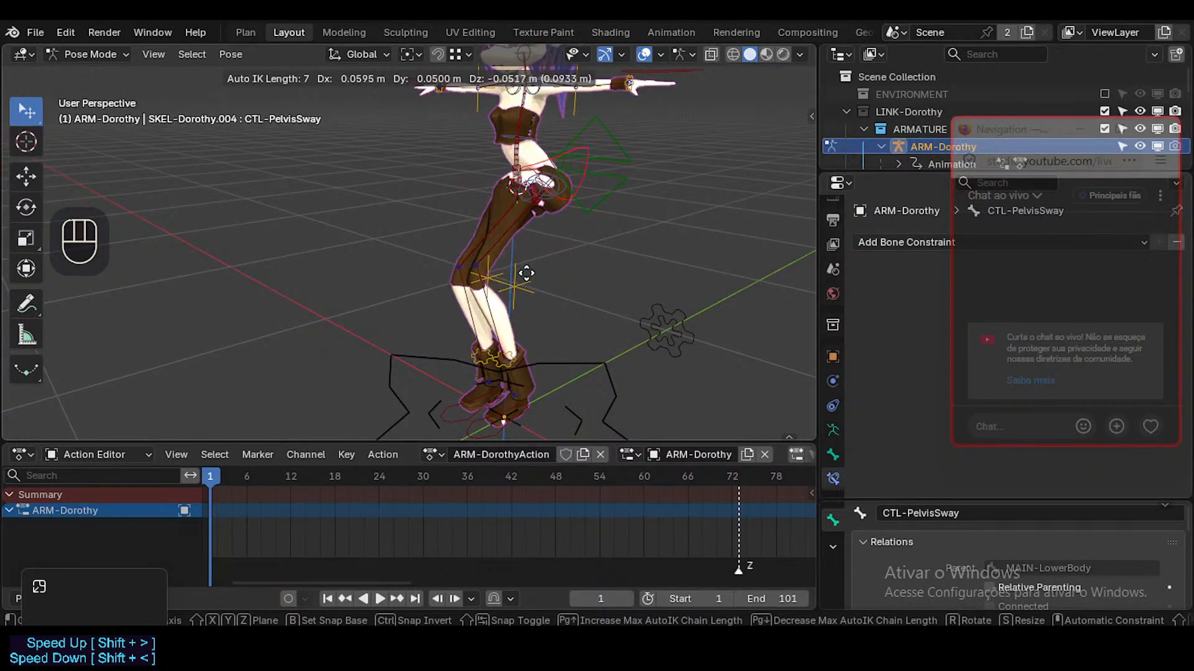
{"action": "key", "text": "Escape"}
Try moving CTL-Hip.L to check how the left leg follows
{"action": "left_click", "coordinate": [539, 176]}
{"action": "key", "text": "g"}
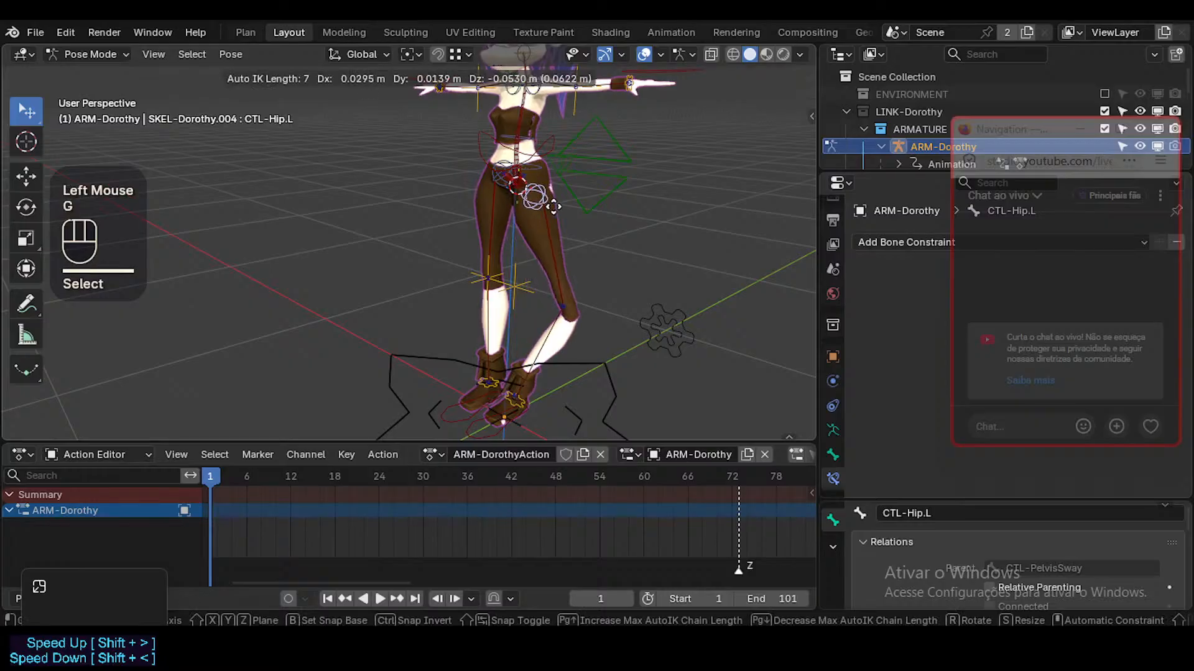
{"action": "key", "text": "Escape"}
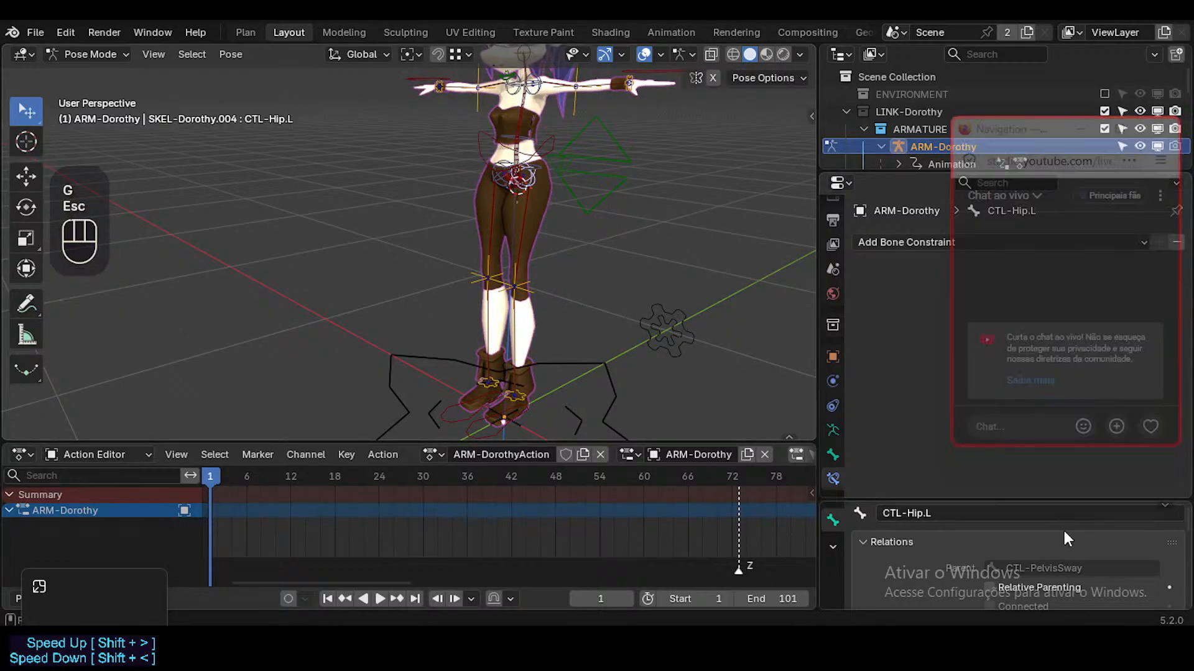
In Edit Mode, connect both CTL-Hip.L and CTL-Hip.R to their parent CTL-PelvisSway
{"action": "scroll", "coordinate": [1080, 557], "scroll_direction": "down", "scroll_amount": 1}
{"action": "scroll", "coordinate": [538, 205], "scroll_direction": "up", "scroll_amount": 2}
{"action": "middle_click_drag", "start_coordinate": [538, 205], "coordinate": [589, 376], "text": "shift"}
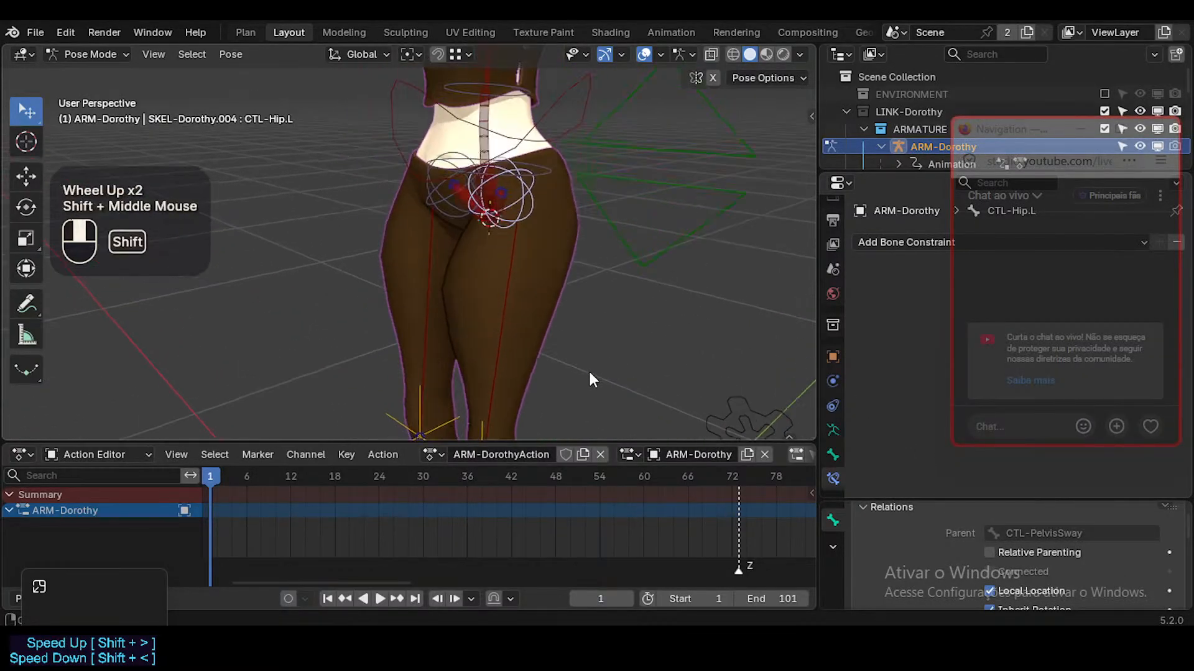
{"action": "left_click", "coordinate": [495, 228], "text": "shift"}
{"action": "key", "text": "Tab"}
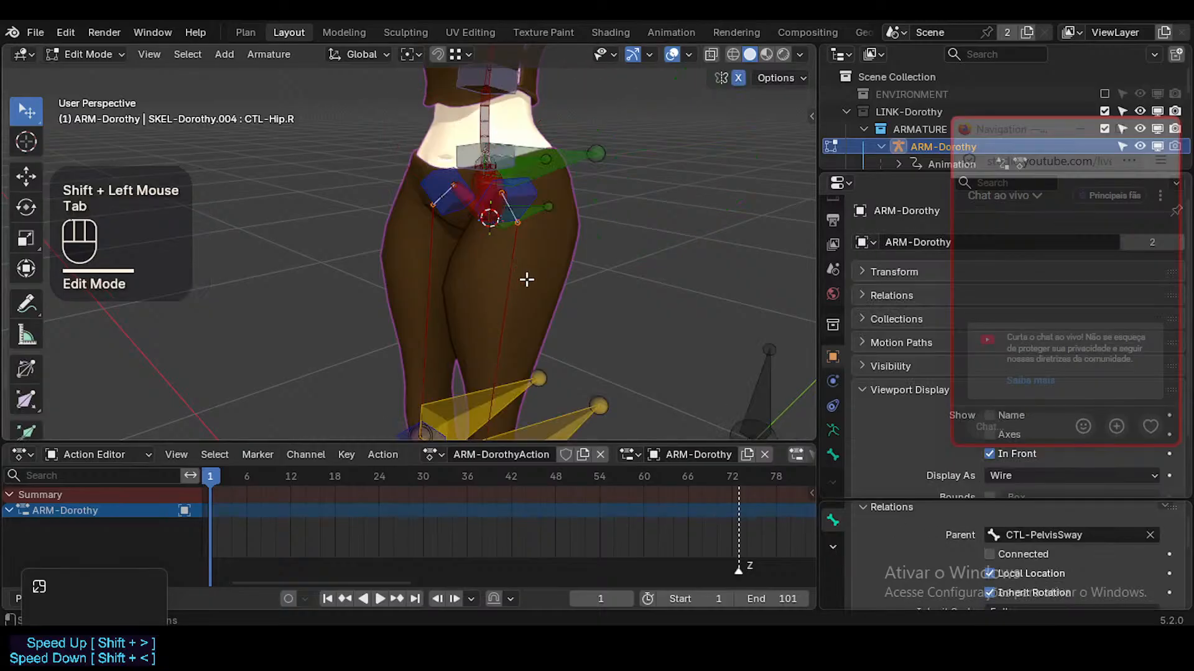
{"action": "left_click", "coordinate": [495, 277], "text": "alt"}
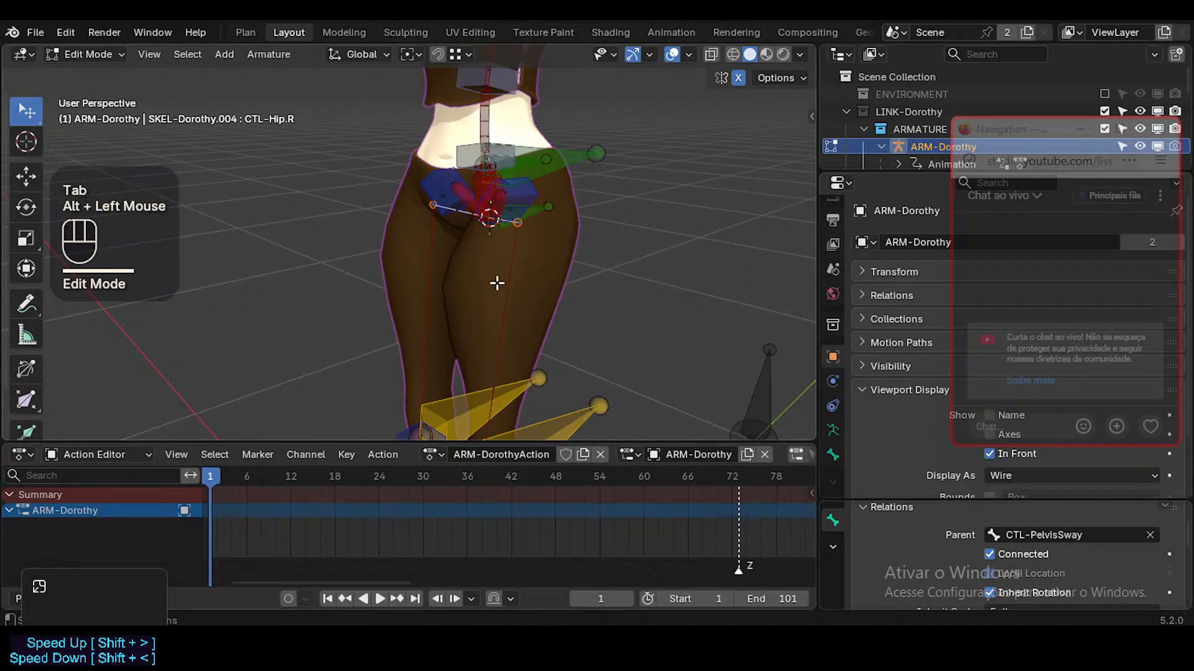
Check the connected hip controls in Pose Mode and undo back to Edit Mode
{"action": "scroll", "coordinate": [495, 266], "scroll_direction": "down", "scroll_amount": 1}
{"action": "key", "text": "Tab"}
{"action": "middle_click", "coordinate": [543, 252]}
{"action": "scroll", "coordinate": [546, 248], "scroll_direction": "up", "scroll_amount": 1}
{"action": "scroll", "coordinate": [549, 242], "scroll_direction": "down", "scroll_amount": 3}
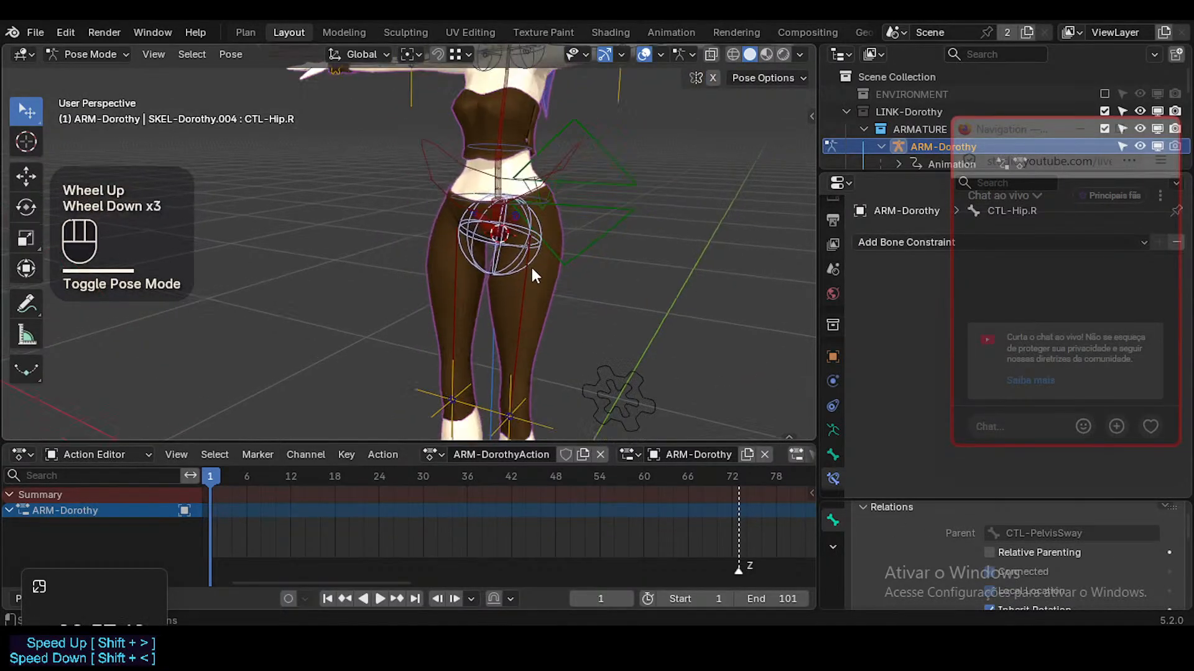
{"action": "scroll", "coordinate": [547, 184], "scroll_direction": "down", "scroll_amount": 1, "text": "shift"}
{"action": "middle_click_drag", "start_coordinate": [531, 278], "coordinate": [571, 274], "text": "shift"}
{"action": "scroll", "coordinate": [546, 174], "scroll_direction": "up", "scroll_amount": 2}
{"action": "key", "text": "ctrl+z"}
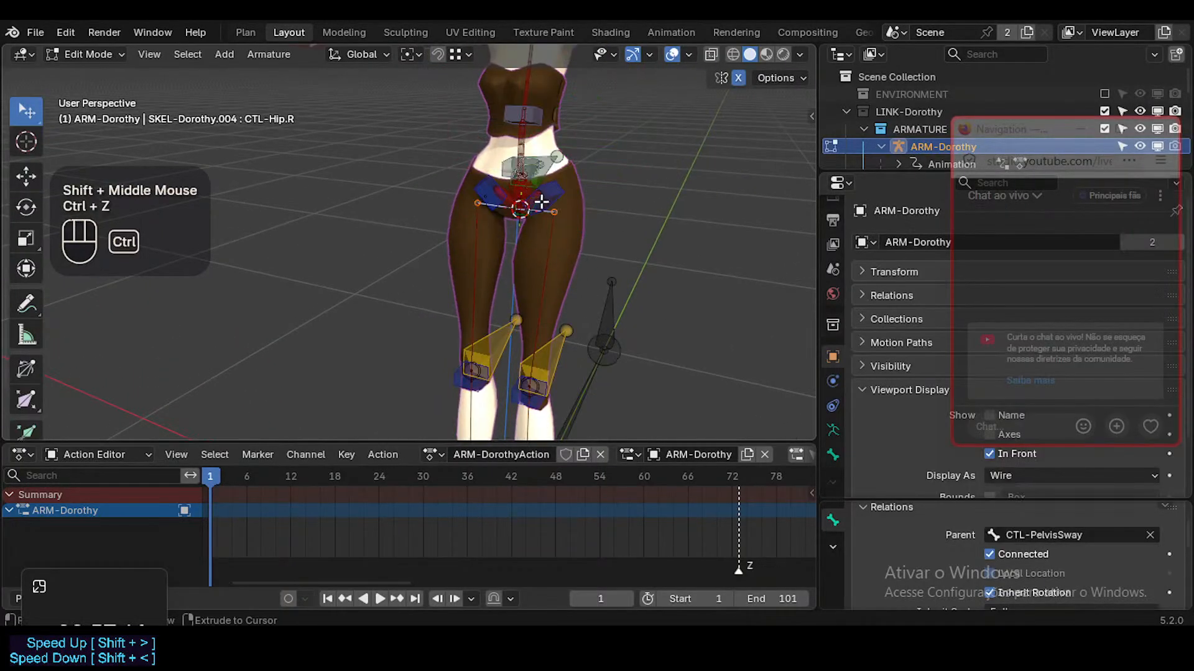
Select CTL-PelvisSway.L, add CTL-PelvisSway as the active bone and parent the side bone to it
{"action": "scroll", "coordinate": [541, 201], "scroll_direction": "up", "scroll_amount": 2}
{"action": "scroll", "coordinate": [536, 193], "scroll_direction": "up", "scroll_amount": 2}
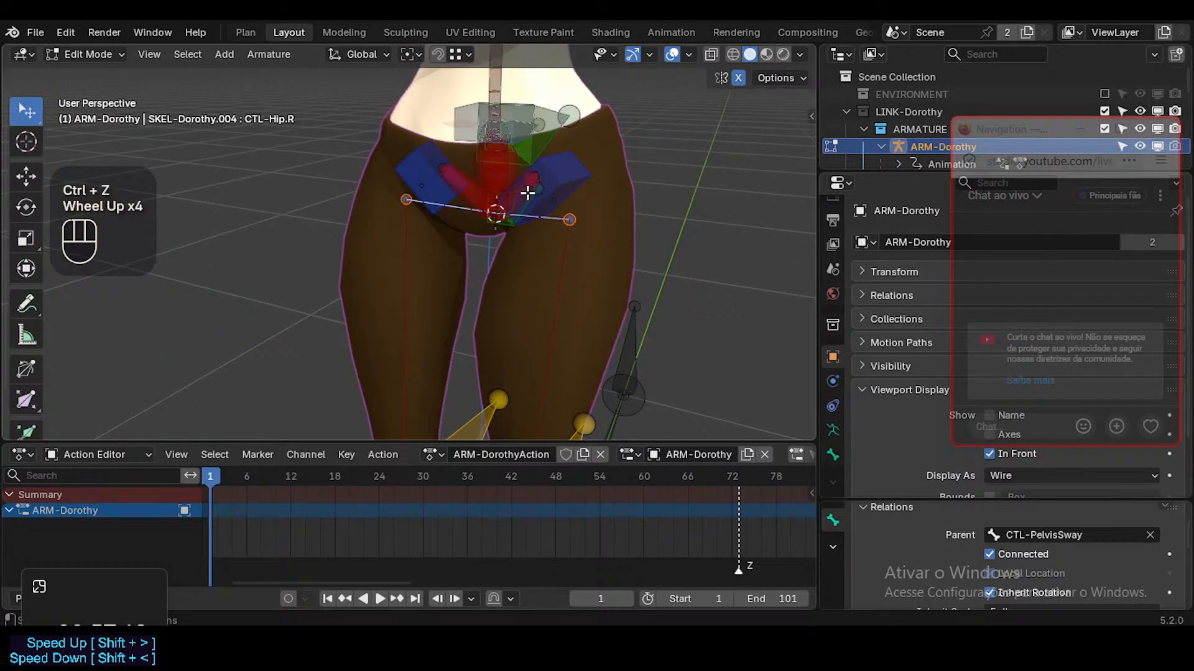
{"action": "left_click", "coordinate": [529, 194]}
{"action": "left_click", "coordinate": [529, 195]}
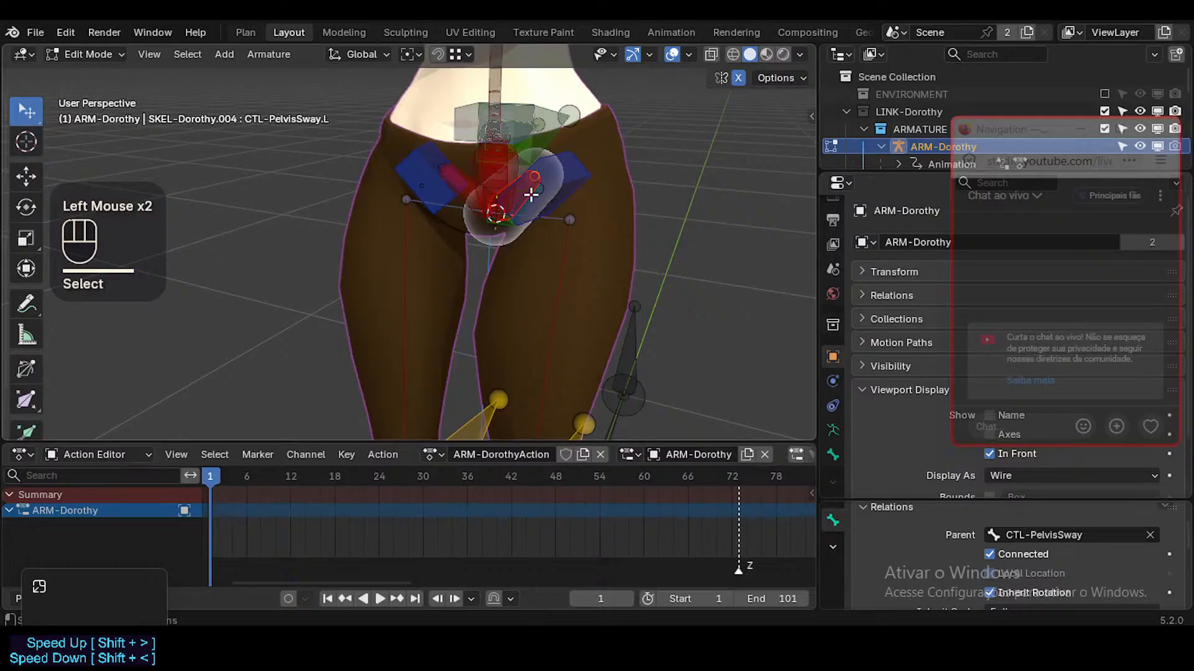
{"action": "left_click", "coordinate": [530, 194]}
{"action": "left_click", "coordinate": [529, 194]}
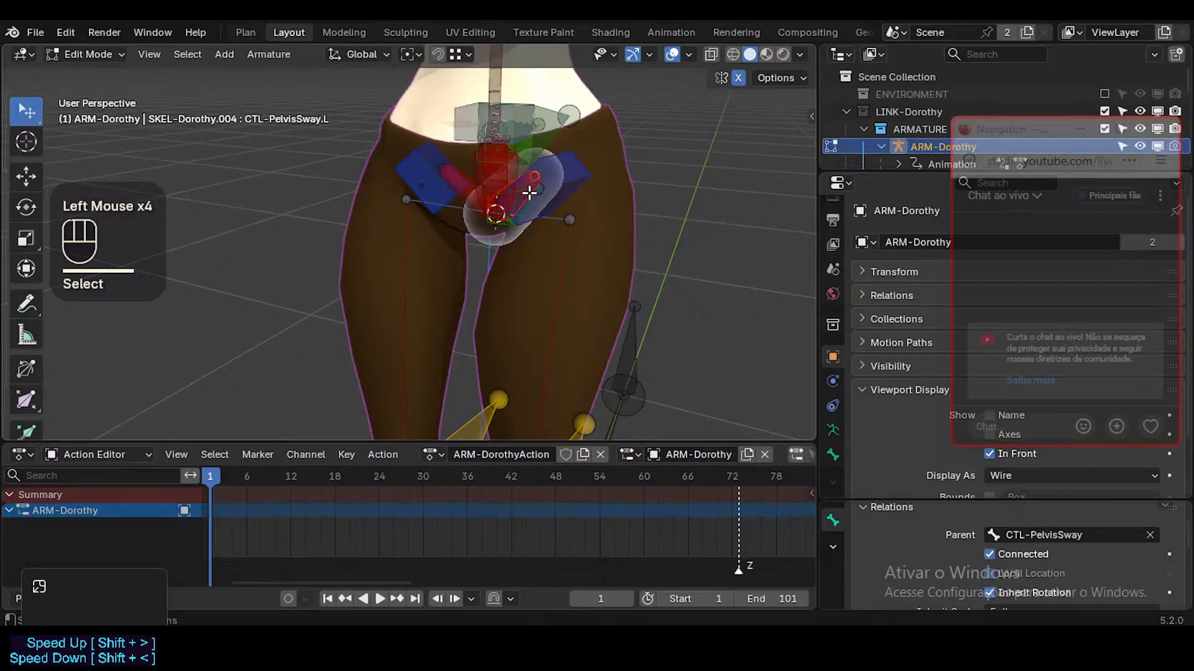
{"action": "left_click", "coordinate": [499, 166], "text": "alt+shift"}
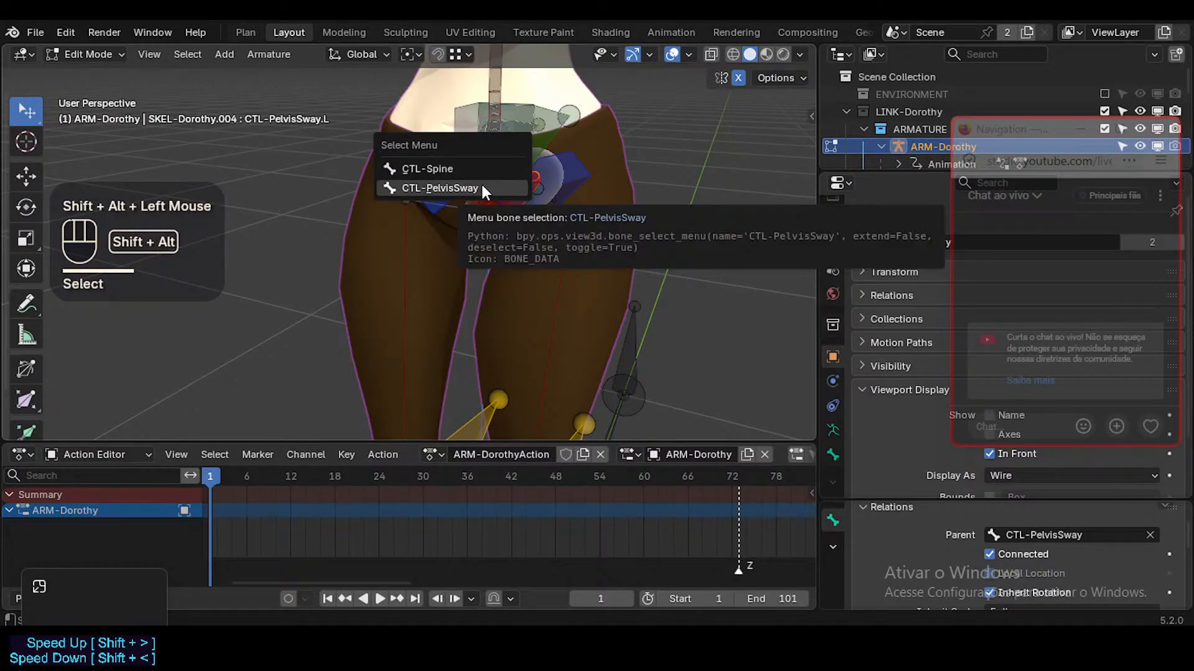
{"action": "left_click", "coordinate": [482, 186]}
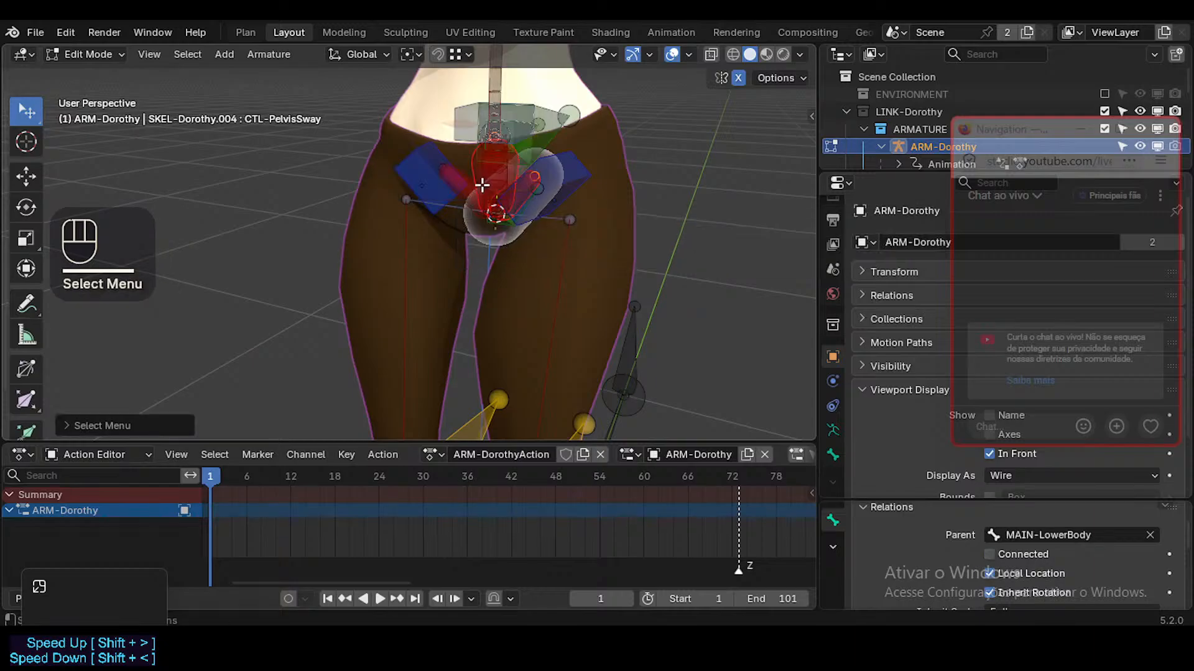
{"action": "key", "text": "ctrl+p"}
{"action": "left_click", "coordinate": [480, 183]}
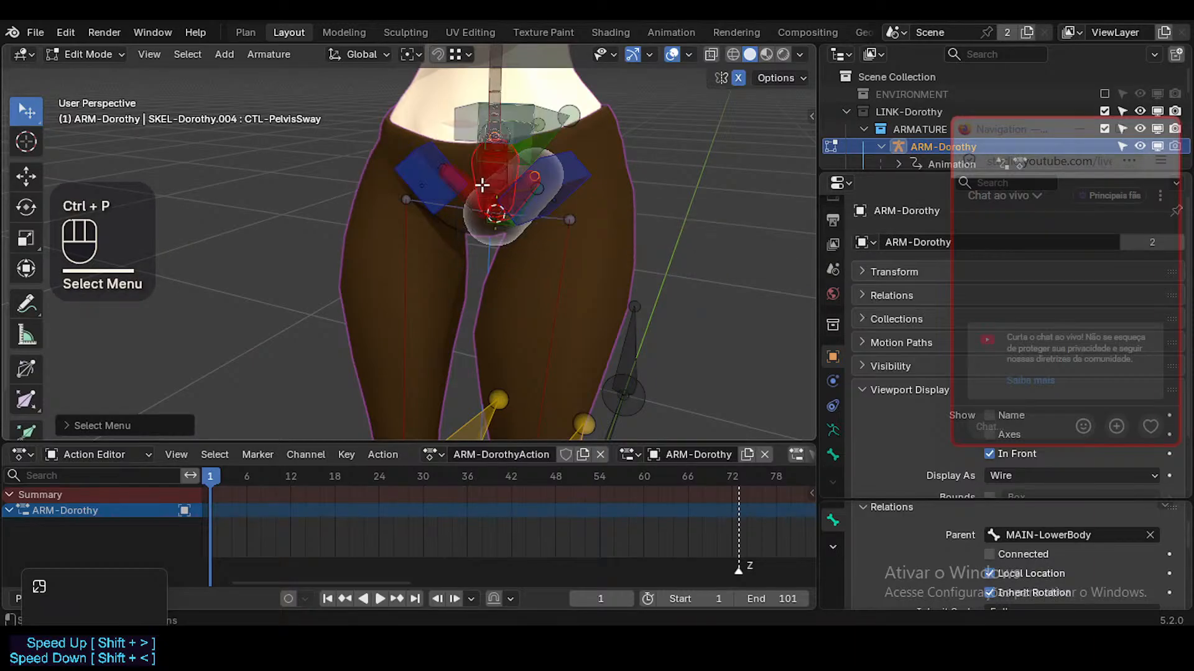
Select TWK-Thigh.L with CTL-PelvisSway.L as the active bone and parent the thigh tweak to it
{"action": "left_click", "coordinate": [581, 179]}
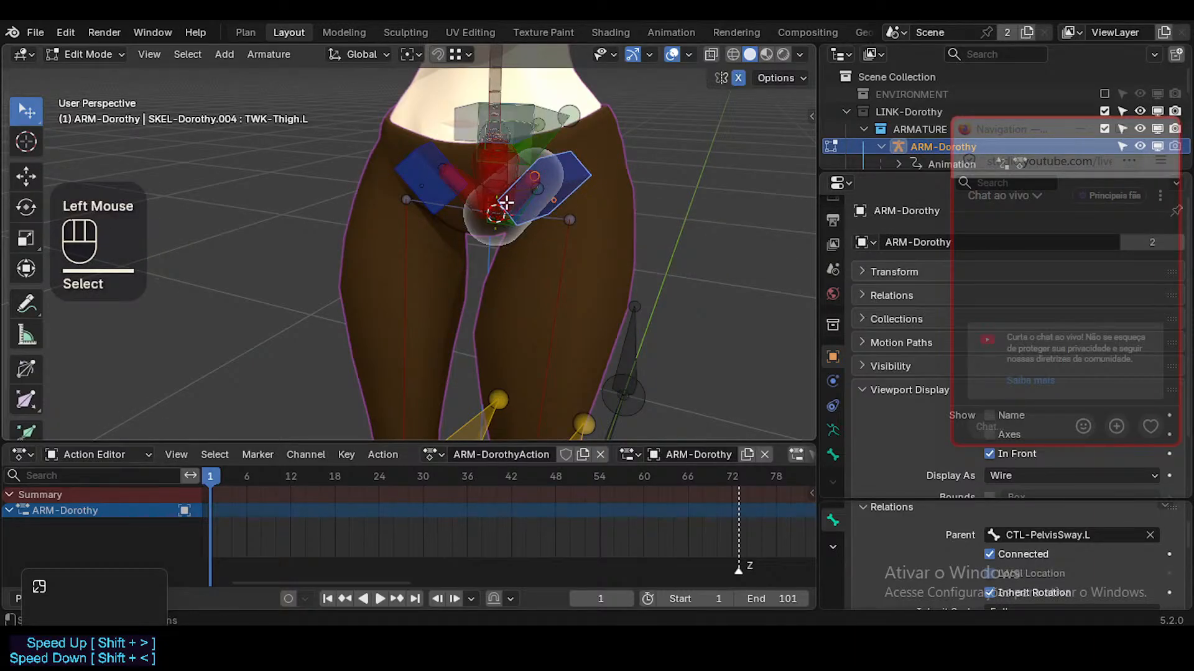
{"action": "middle_click_drag", "start_coordinate": [505, 202], "coordinate": [560, 190]}
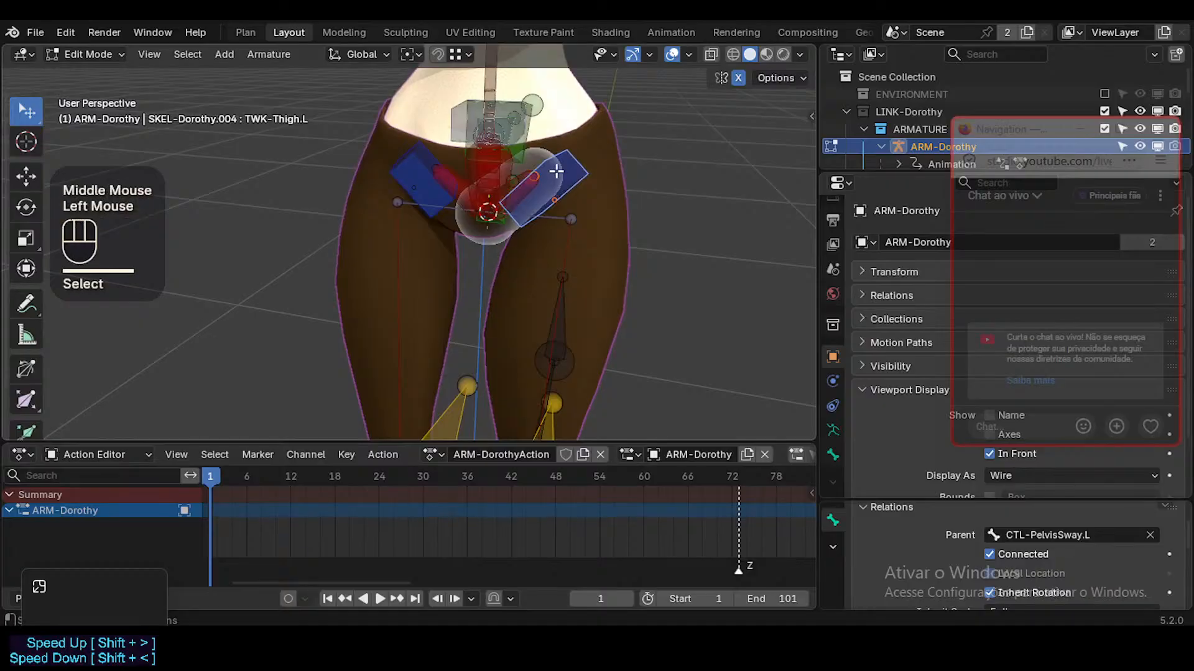
{"action": "left_click", "coordinate": [524, 181], "text": "shift"}
{"action": "left_click", "coordinate": [555, 186]}
{"action": "left_click", "coordinate": [526, 193], "text": "shift"}
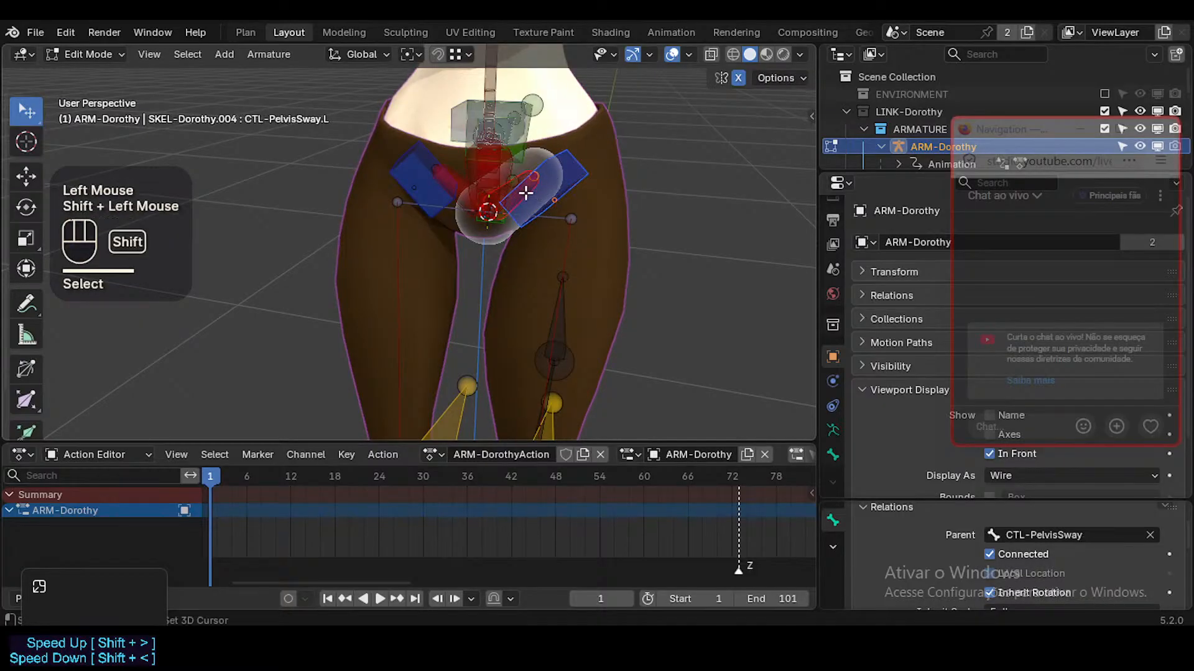
{"action": "key", "text": "ctrl+p"}
{"action": "left_click", "coordinate": [523, 189]}
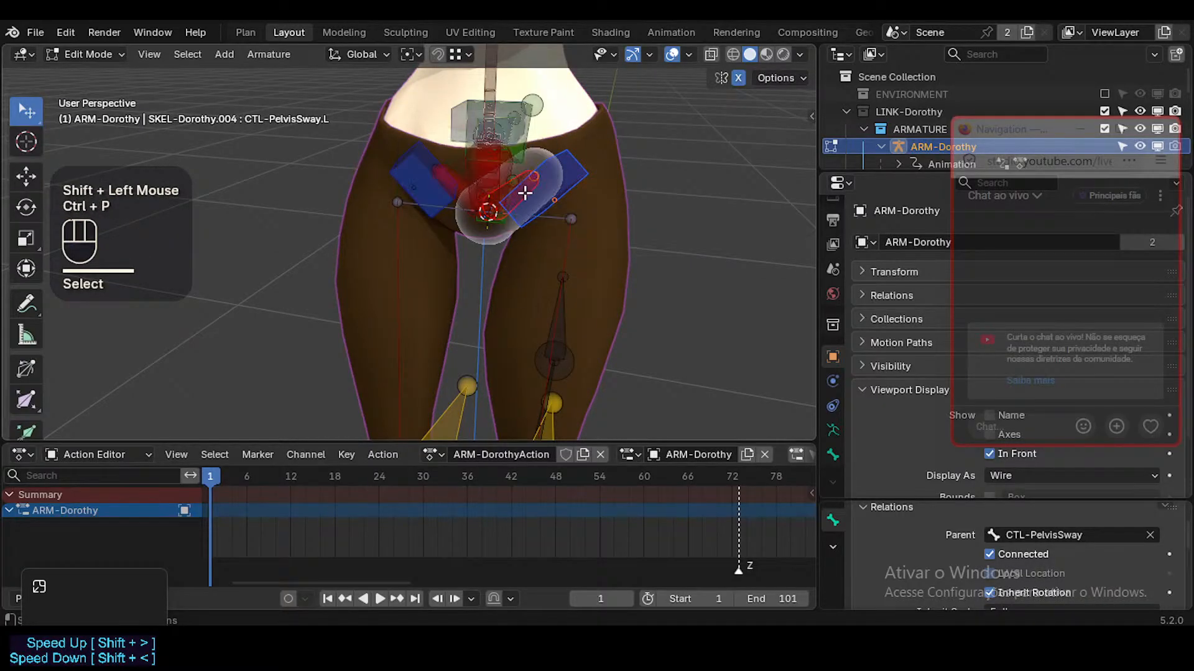
Inspect CTL-Hip.L at the pelvis in both Pose Mode and Edit Mode
{"action": "key", "text": "ctrl+Tab"}
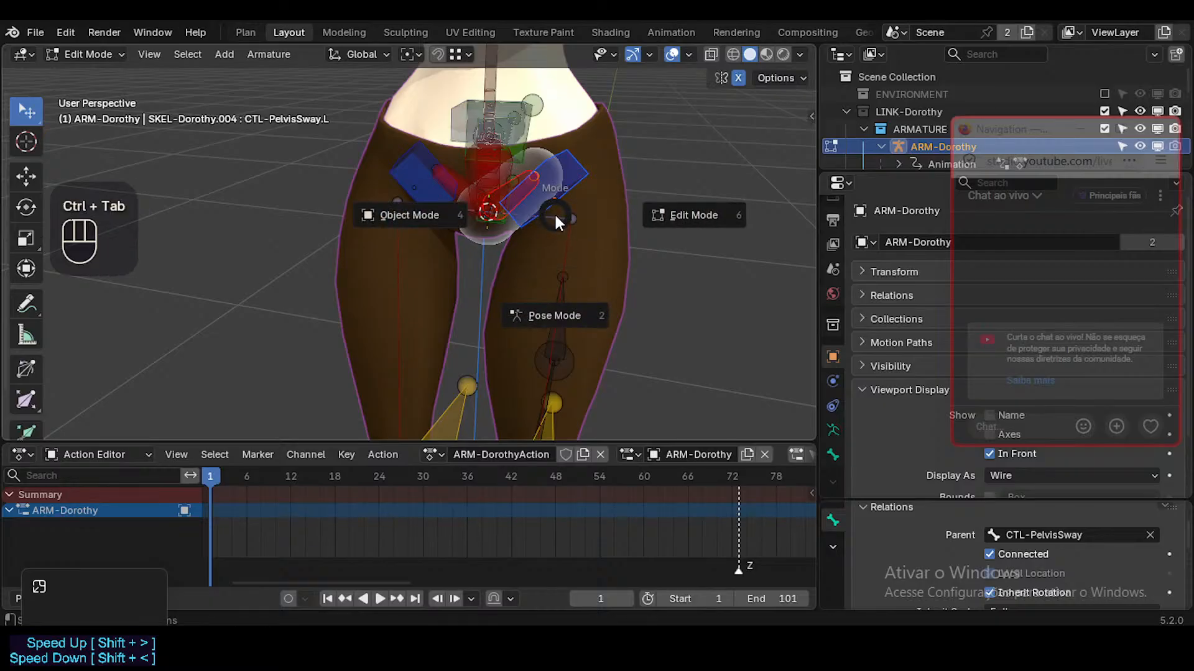
{"action": "left_click", "coordinate": [537, 237]}
{"action": "middle_click_drag", "start_coordinate": [537, 236], "coordinate": [583, 253]}
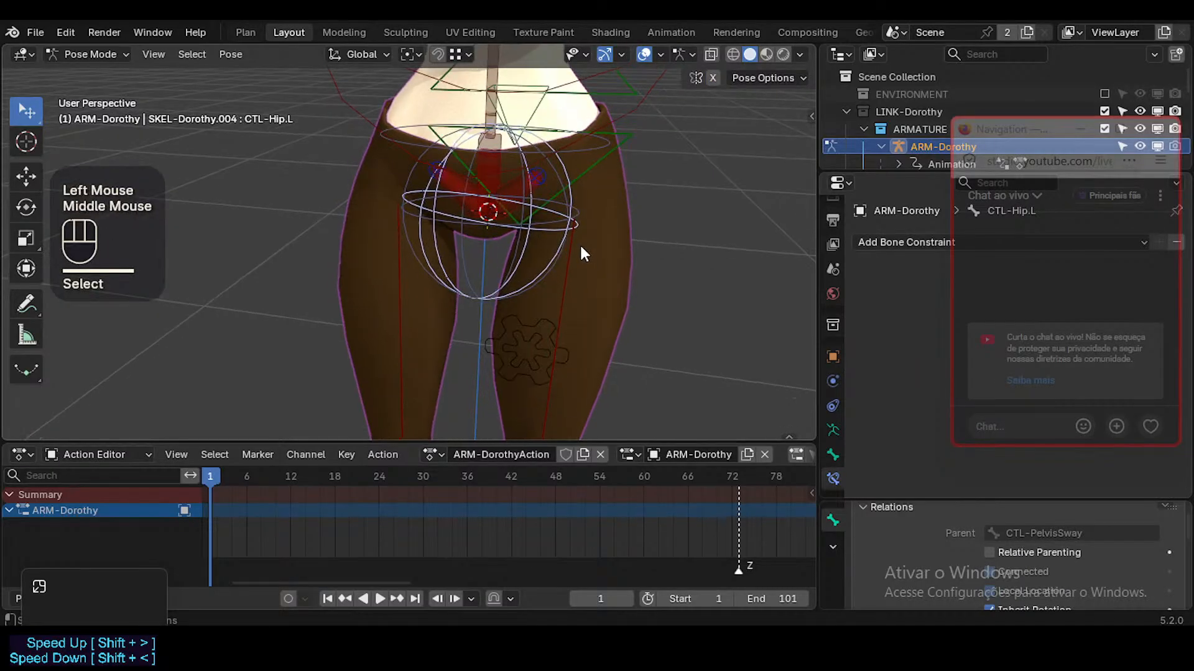
{"action": "middle_click_drag", "start_coordinate": [594, 206], "coordinate": [536, 240]}
{"action": "key", "text": "Tab"}
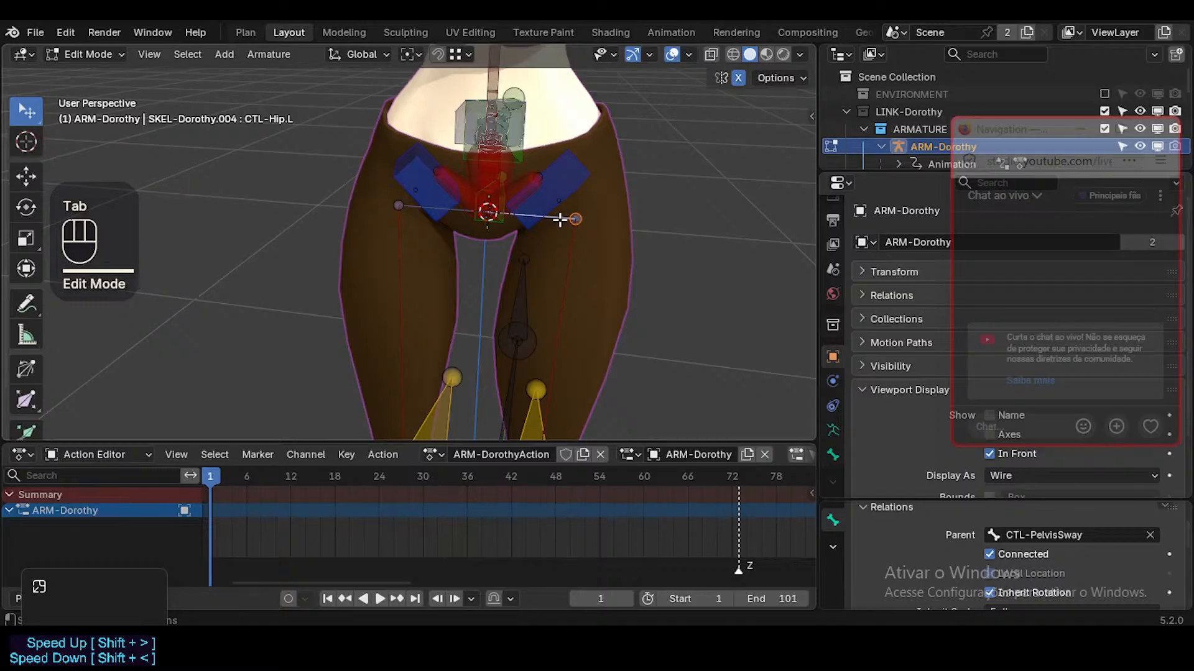
{"action": "key", "text": "Tab"}
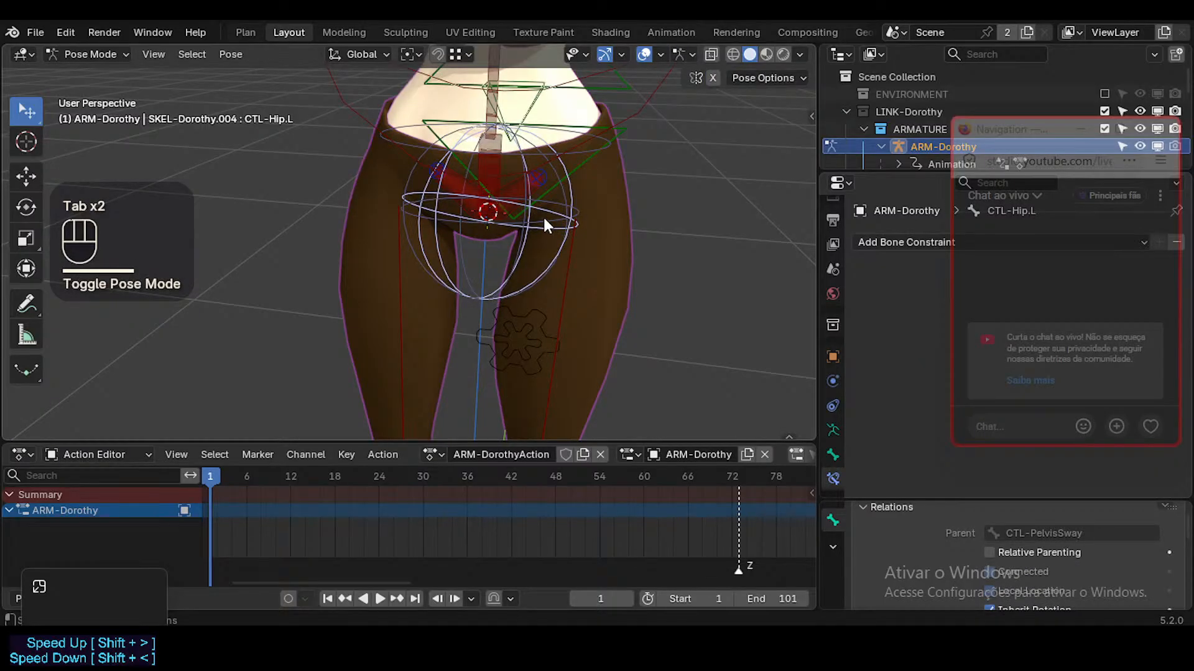
Undo the recent mode switches and selection change to return to CTL-PelvisSway.L in Edit Mode
{"action": "key", "text": "Tab"}
{"action": "key", "text": "ctrl+z"}
{"action": "key", "text": "ctrl+z"}
{"action": "key", "text": "ctrl+z"}
{"action": "key", "text": "ctrl+z"}
{"action": "key", "text": "ctrl+z"}
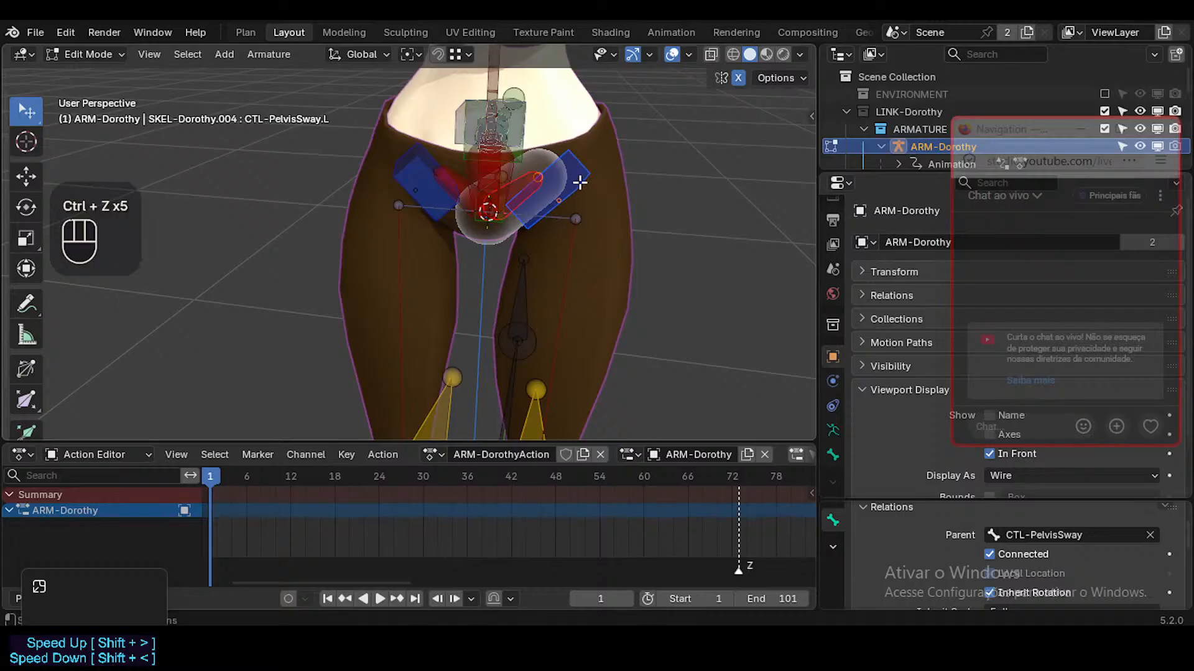
Select TWK-Thigh.L and CTL-PelvisSway.L and clear their parents
{"action": "left_click", "coordinate": [554, 179]}
{"action": "left_click", "coordinate": [527, 175], "text": "alt+shift"}
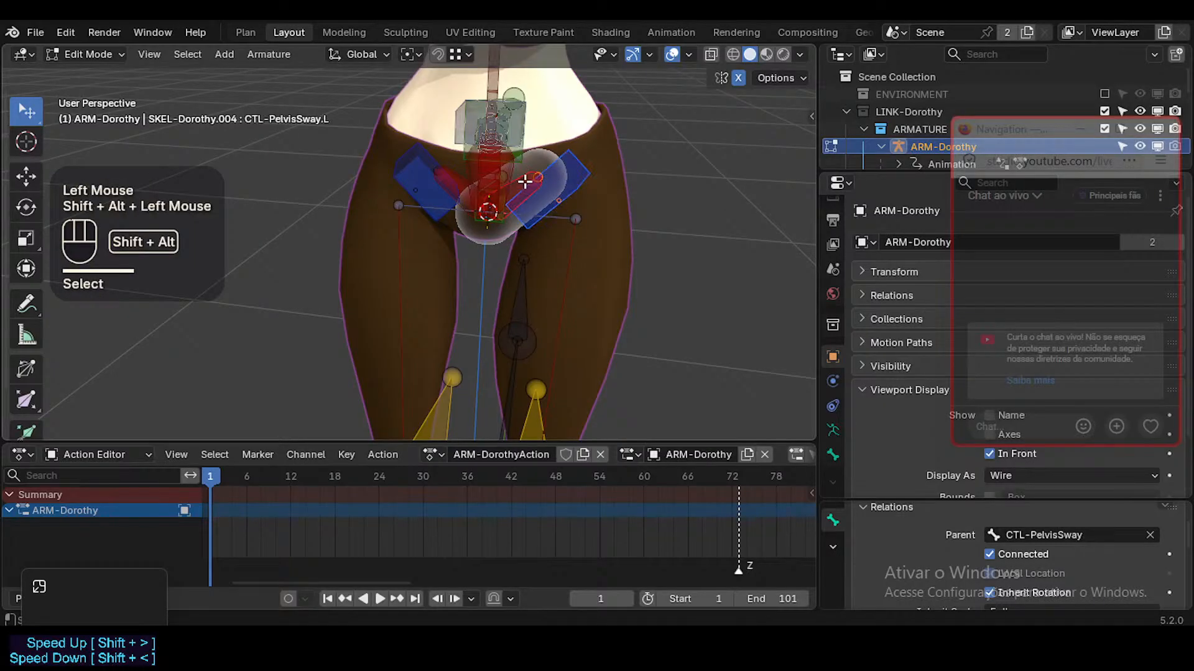
{"action": "key", "text": "ctrl+p"}
{"action": "key", "text": "alt+o"}
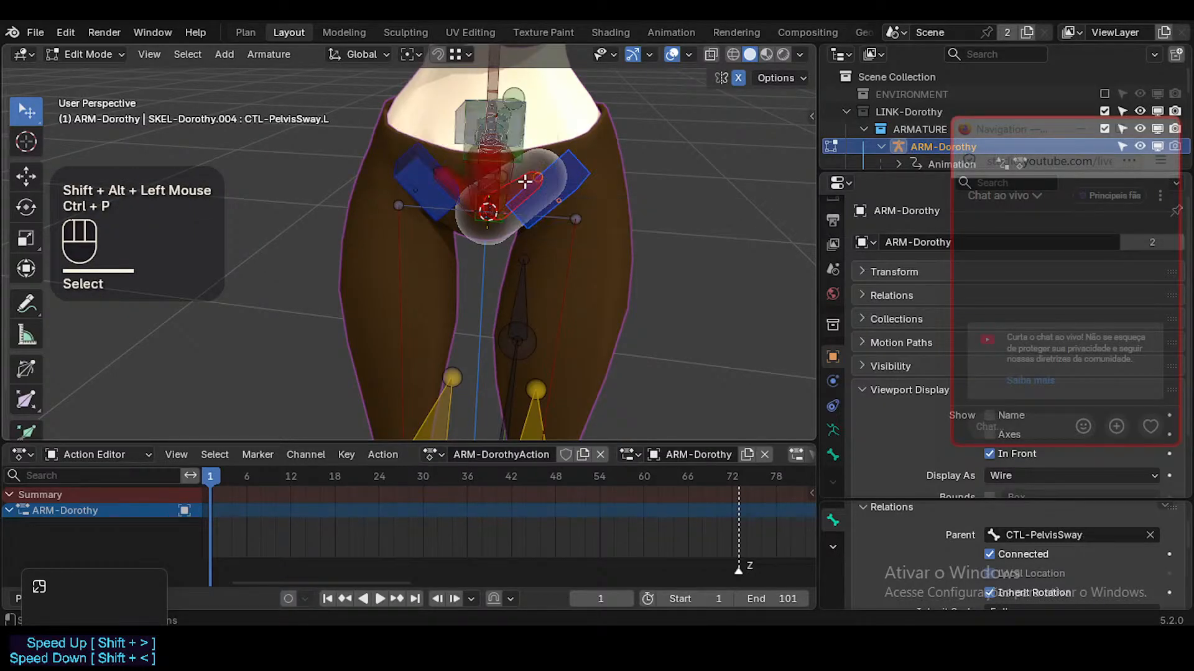
{"action": "key", "text": "alt+p"}
{"action": "left_click", "coordinate": [525, 180]}
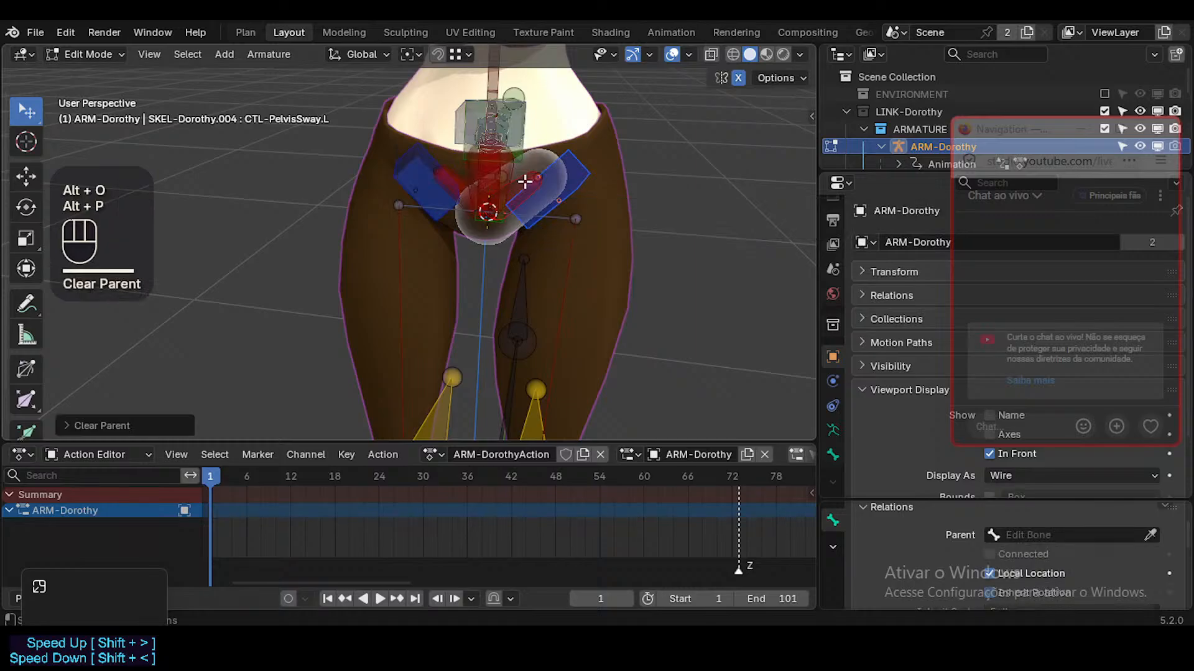
Select TWK-Thigh.L and CTL-PelvisSway.L individually and together in Edit Mode to check their cleared parent relations
{"action": "key", "text": "alt+a"}
{"action": "left_click", "coordinate": [561, 185]}
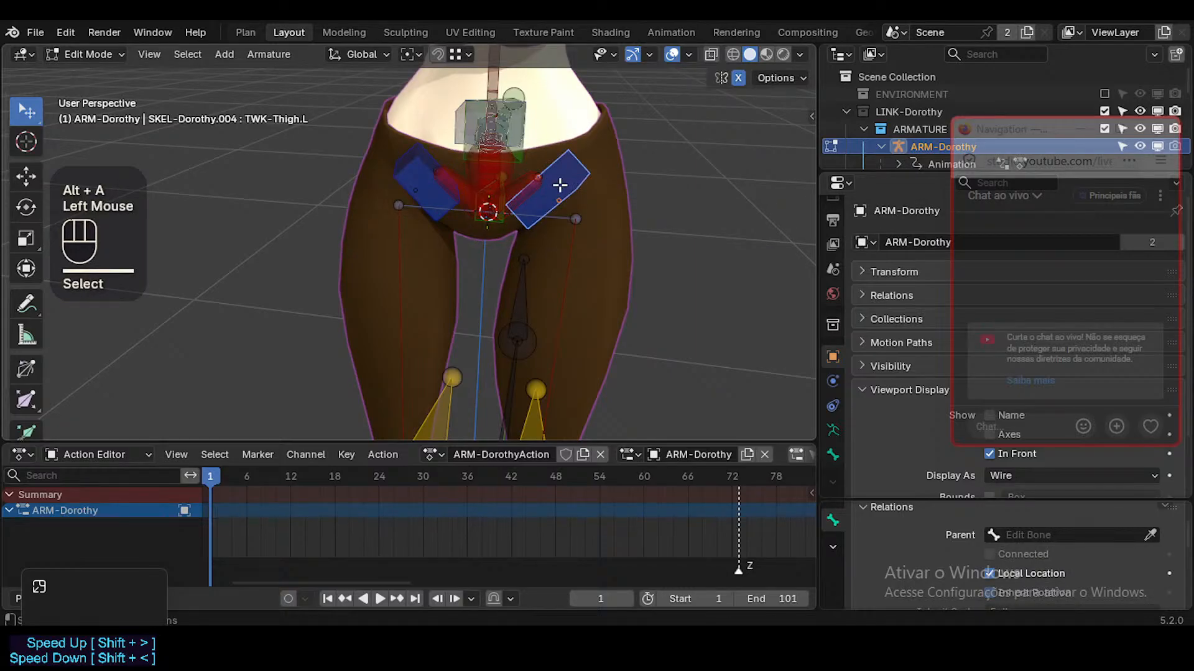
{"action": "left_click", "coordinate": [533, 165]}
{"action": "key", "text": "g"}
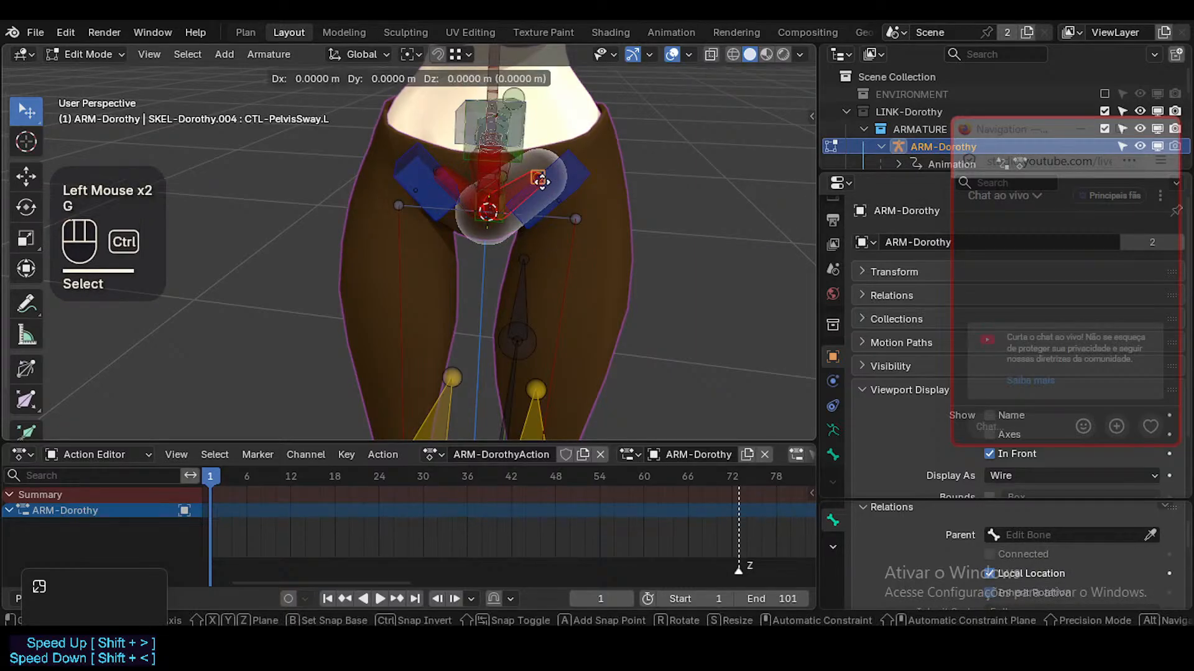
{"action": "left_click", "coordinate": [541, 183], "text": "ctrl"}
{"action": "left_click", "coordinate": [571, 168]}
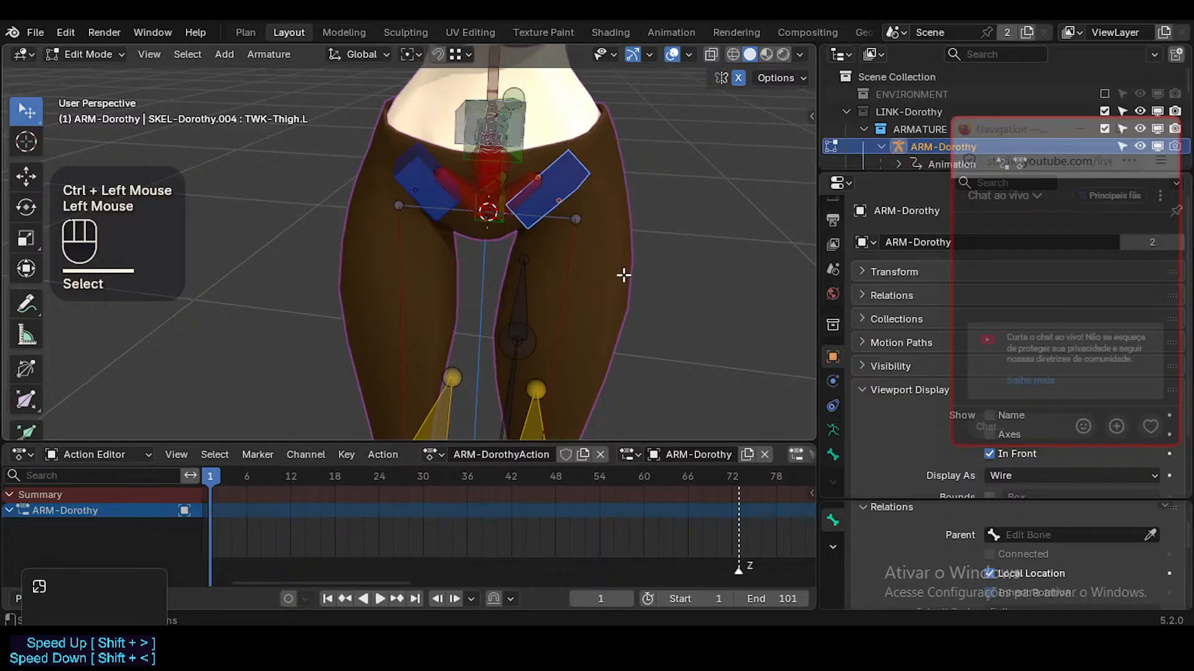
{"action": "left_click", "coordinate": [514, 182], "text": "shift"}
{"action": "key", "text": "ctrl"}
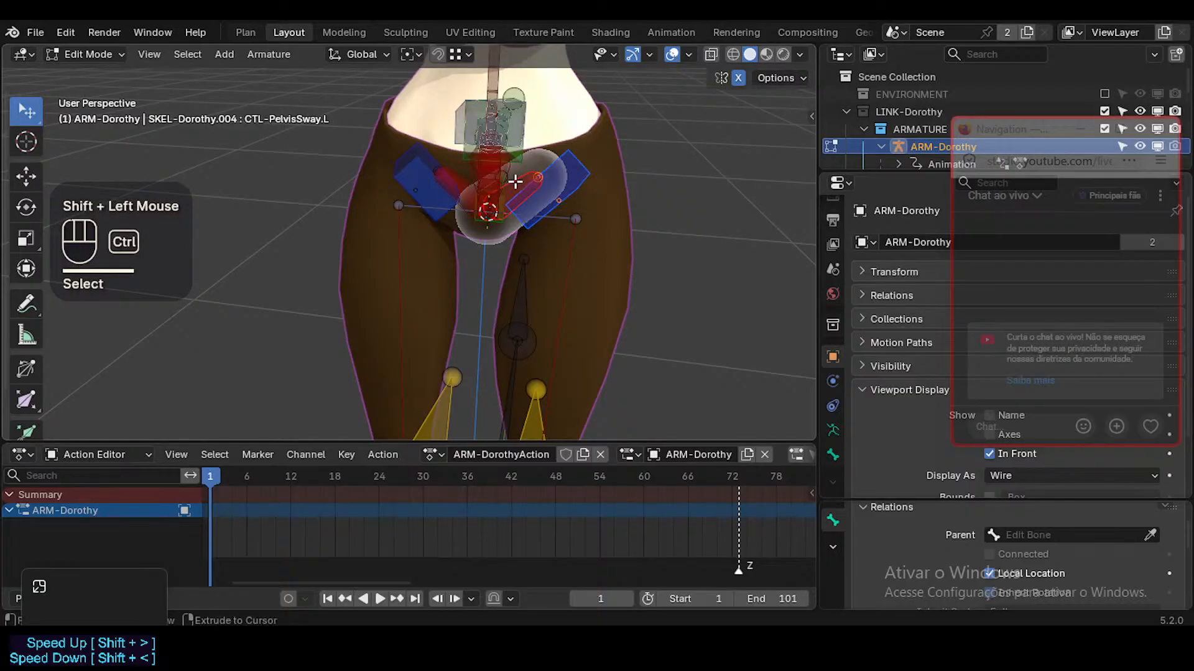
{"action": "left_click", "coordinate": [516, 182]}
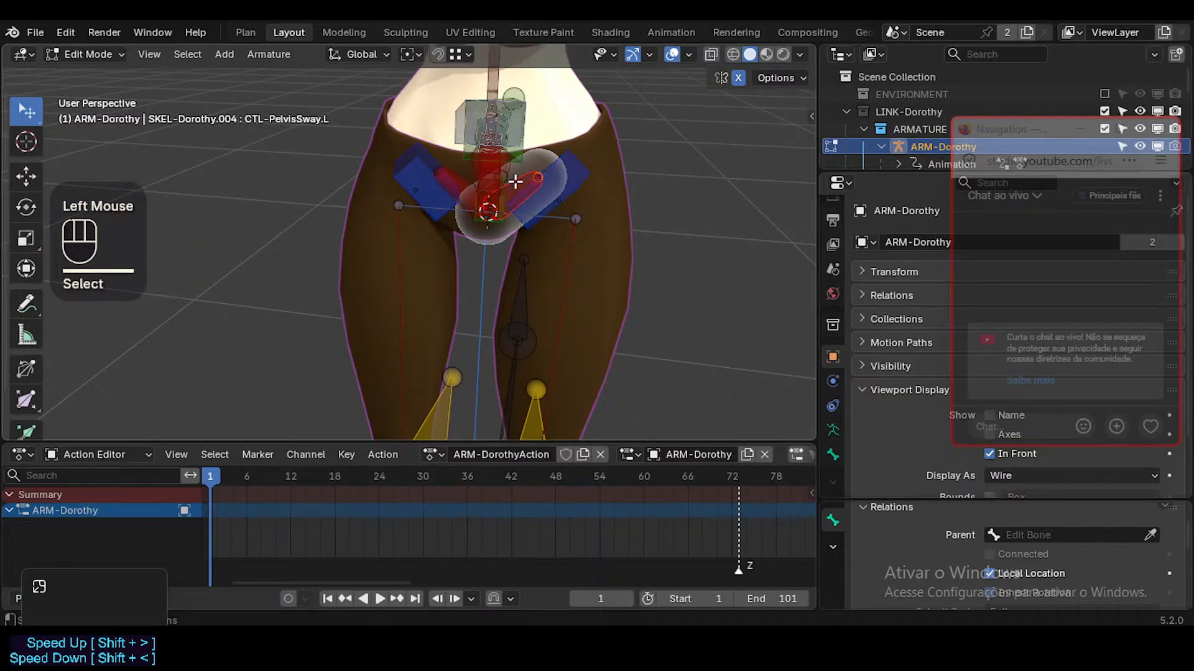
Parent CTL-PelvisSway.L to the central CTL-PelvisSway bone with the Connected option
{"action": "key", "text": "shift+alt+x"}
{"action": "key", "text": "shift+alt+x"}
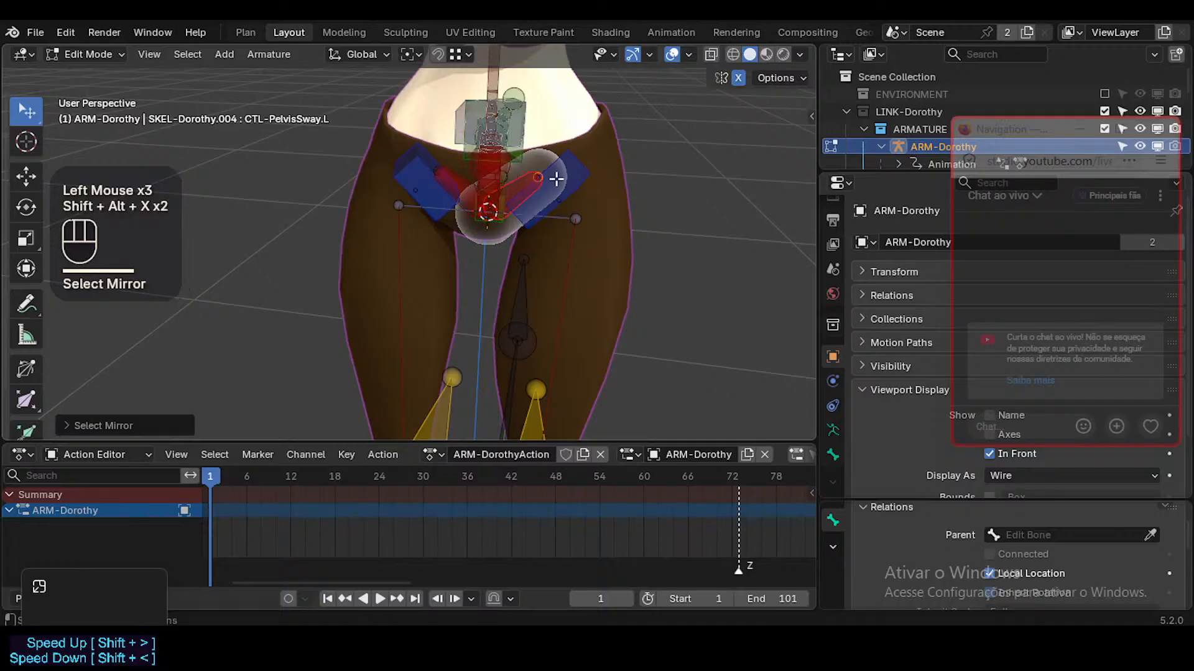
{"action": "left_click", "coordinate": [533, 181]}
{"action": "key", "text": "g"}
{"action": "key", "text": "Escape"}
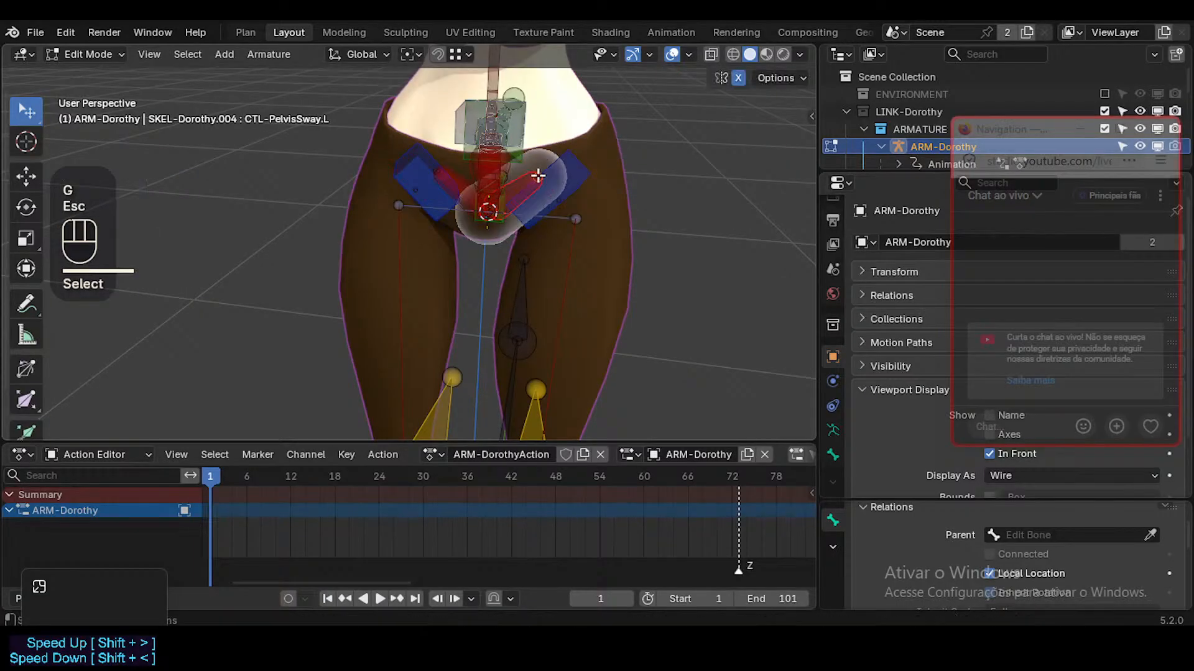
{"action": "key", "text": "shift+alt"}
{"action": "left_click", "coordinate": [481, 174], "text": "alt+shift"}
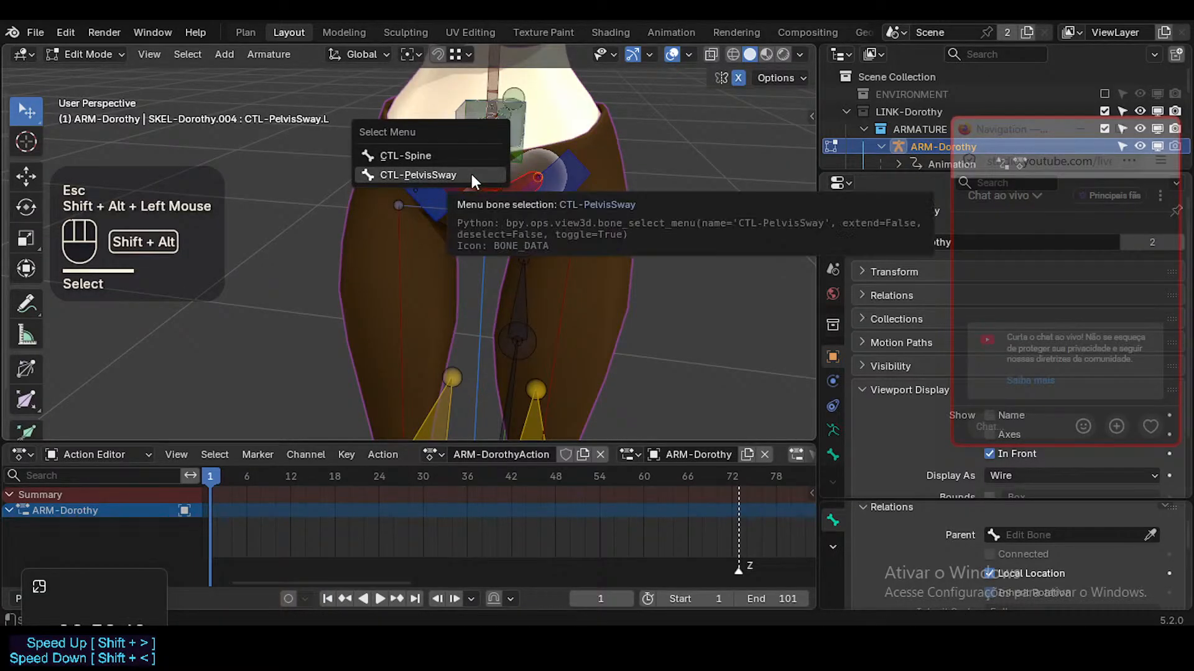
{"action": "left_click", "coordinate": [471, 175]}
{"action": "key", "text": "ctrl+p"}
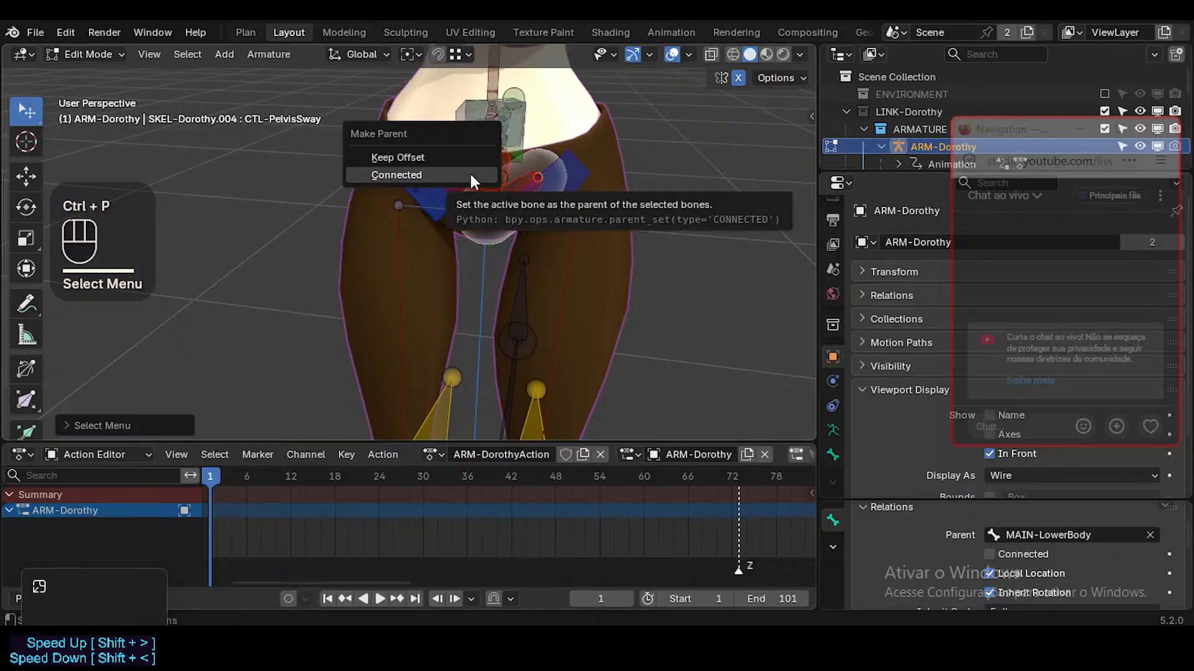
{"action": "left_click", "coordinate": [468, 174]}
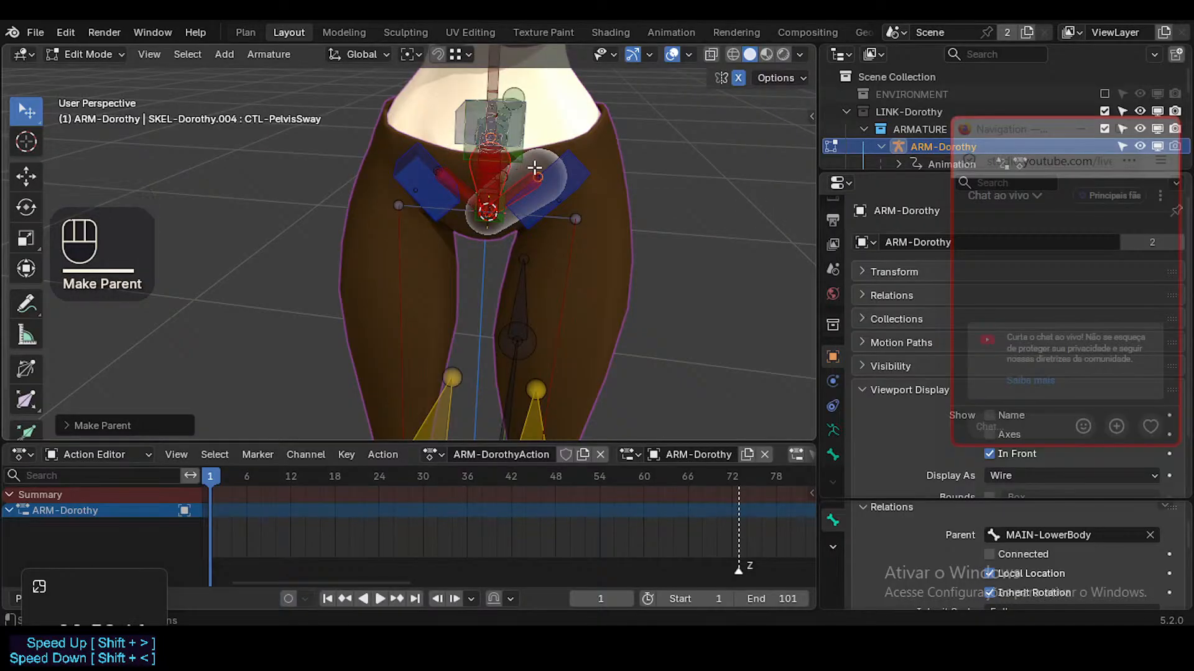
Show the bone axes, inspect CTL-PelvisSway.L at the pelvis, and hide the axes again
{"action": "key", "text": "ctrl+3"}
{"action": "left_click", "coordinate": [542, 148]}
{"action": "left_click", "coordinate": [541, 147]}
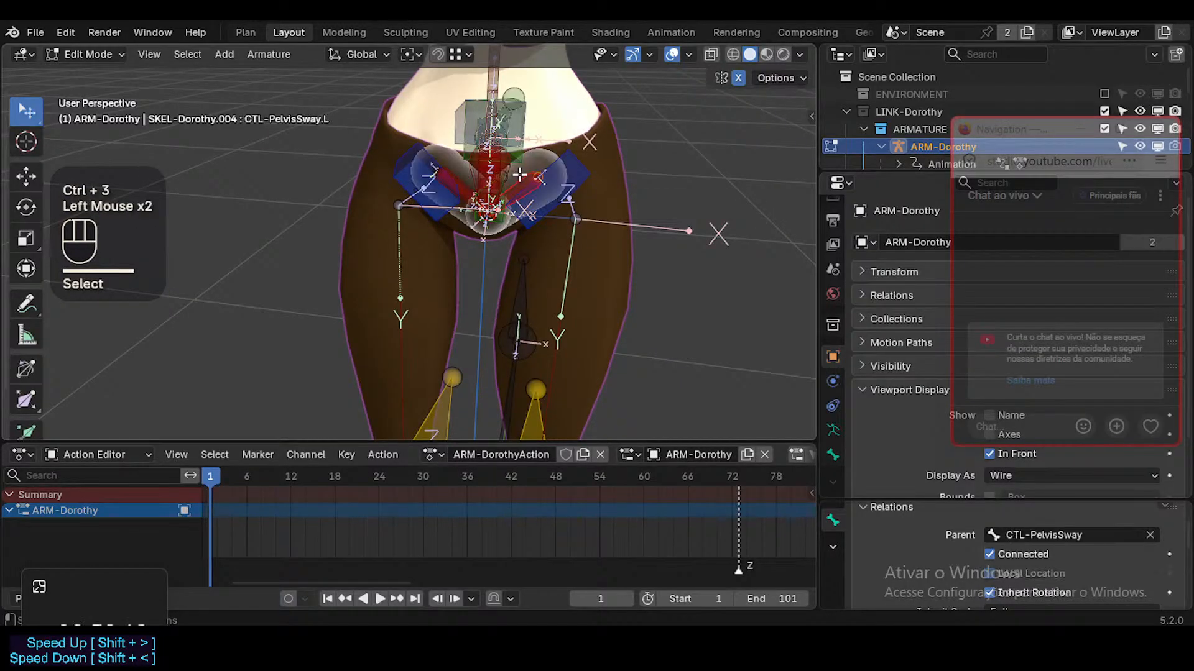
{"action": "key", "text": "g"}
{"action": "key", "text": "Escape"}
{"action": "key", "text": "ctrl+3"}
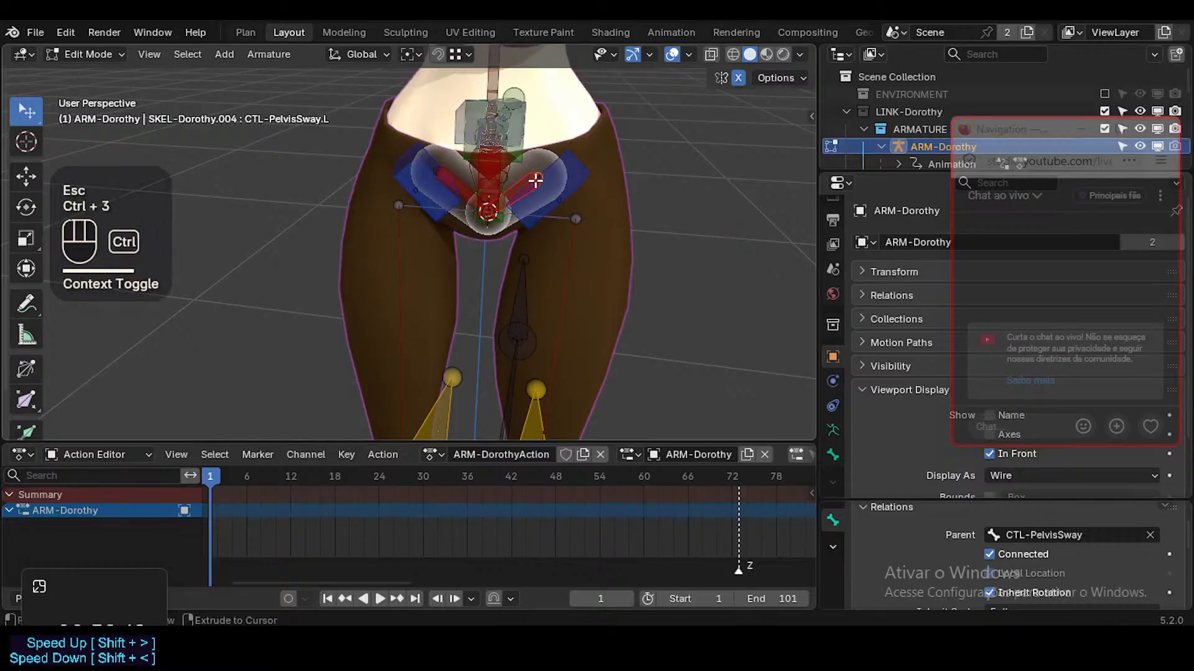
Parent TWK-Thigh.L to CTL-PelvisSway.L as the active bone
{"action": "left_click", "coordinate": [541, 179]}
{"action": "left_click", "coordinate": [520, 175], "text": "shift"}
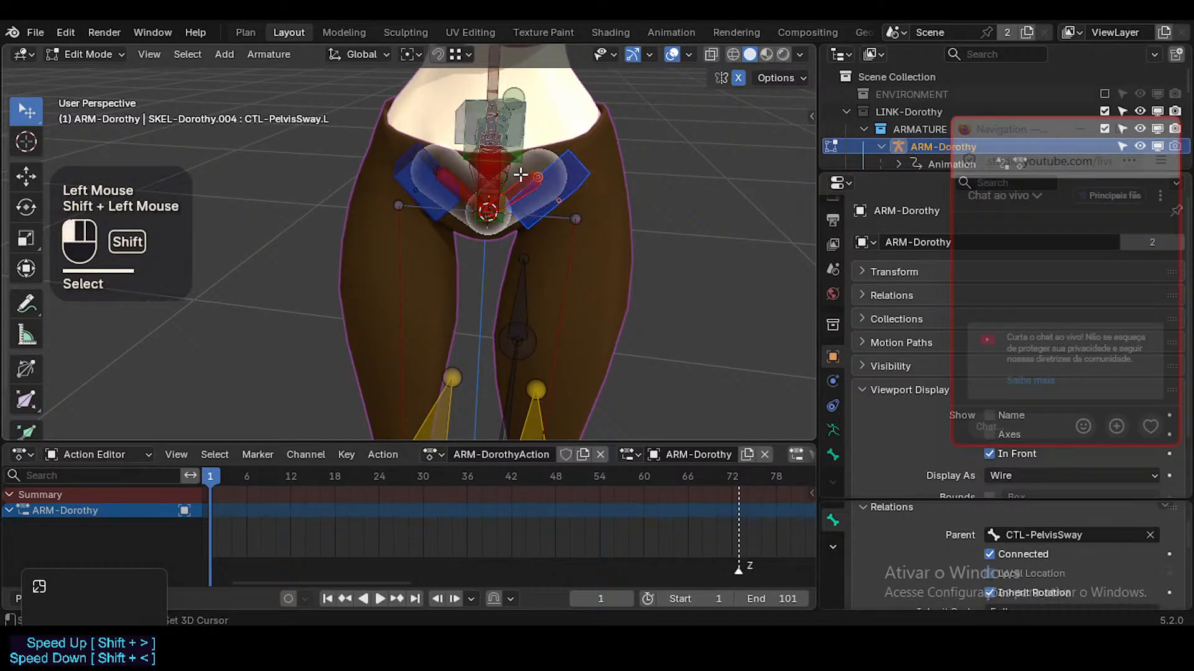
{"action": "key", "text": "ctrl+p"}
{"action": "left_click", "coordinate": [520, 174]}
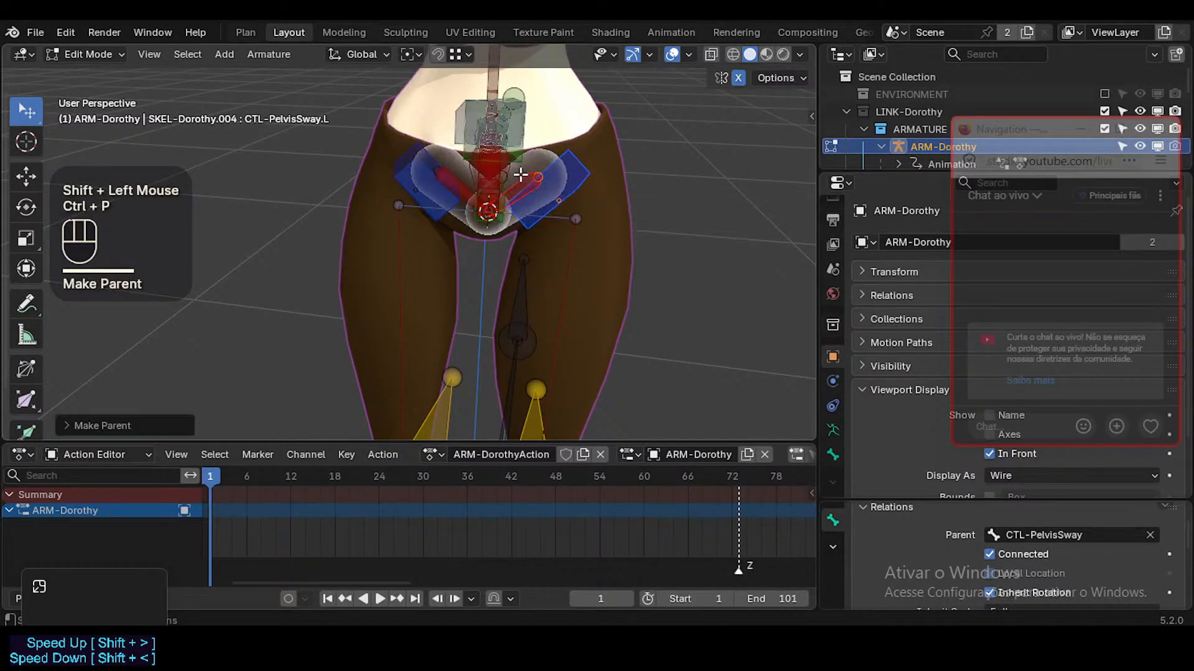
Inspect CTL-Hip.L at the pelvis in both Pose Mode and Edit Mode
{"action": "key", "text": "ctrl+Tab"}
{"action": "scroll", "coordinate": [552, 183], "scroll_direction": "down", "scroll_amount": 1}
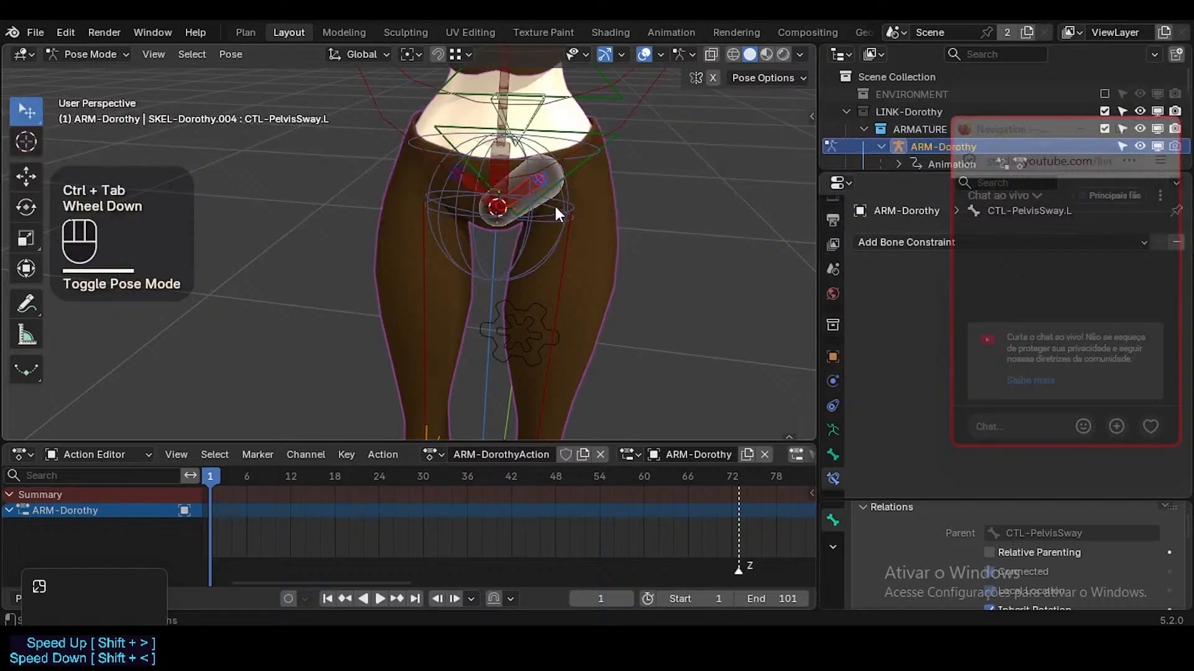
{"action": "left_click", "coordinate": [554, 211]}
{"action": "left_click", "coordinate": [552, 200], "text": "ctrl"}
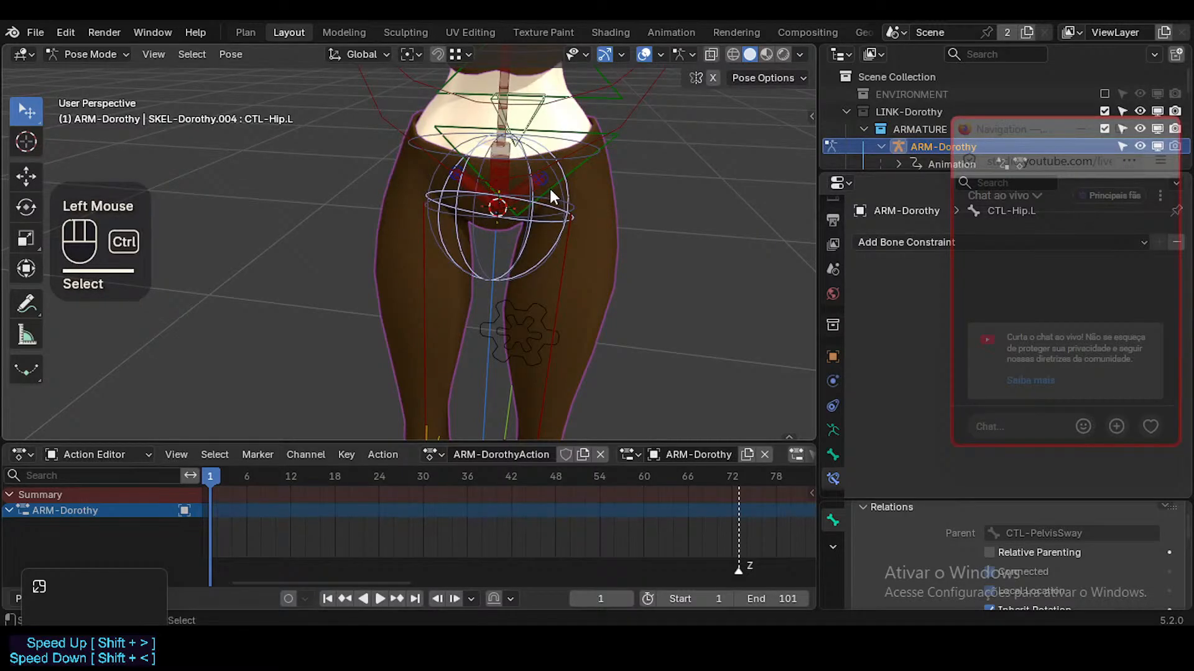
{"action": "key", "text": "ctrl+Tab"}
{"action": "key", "text": "ctrl+Tab"}
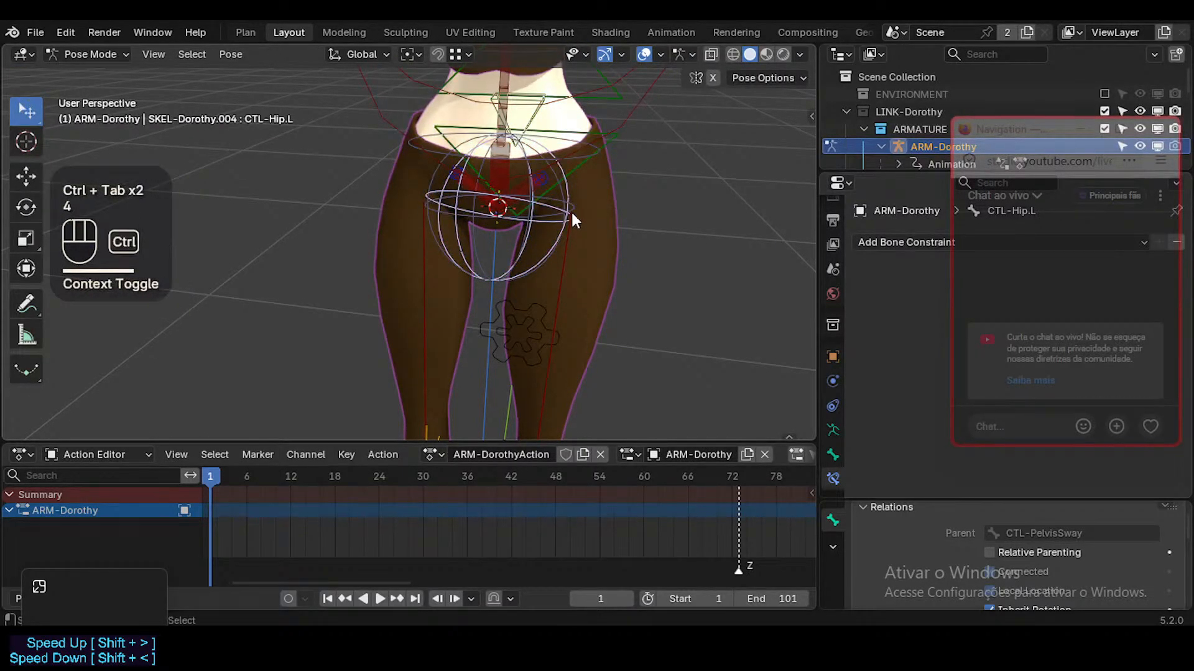
{"action": "key", "text": "ctrl+Tab"}
{"action": "key", "text": "ctrl+Tab"}
Hide the custom bone shapes, inspect TWK-Thigh.L in Pose and Edit Mode, and show the shapes again
{"action": "key", "text": "ctrl+4"}
{"action": "left_click", "coordinate": [548, 194]}
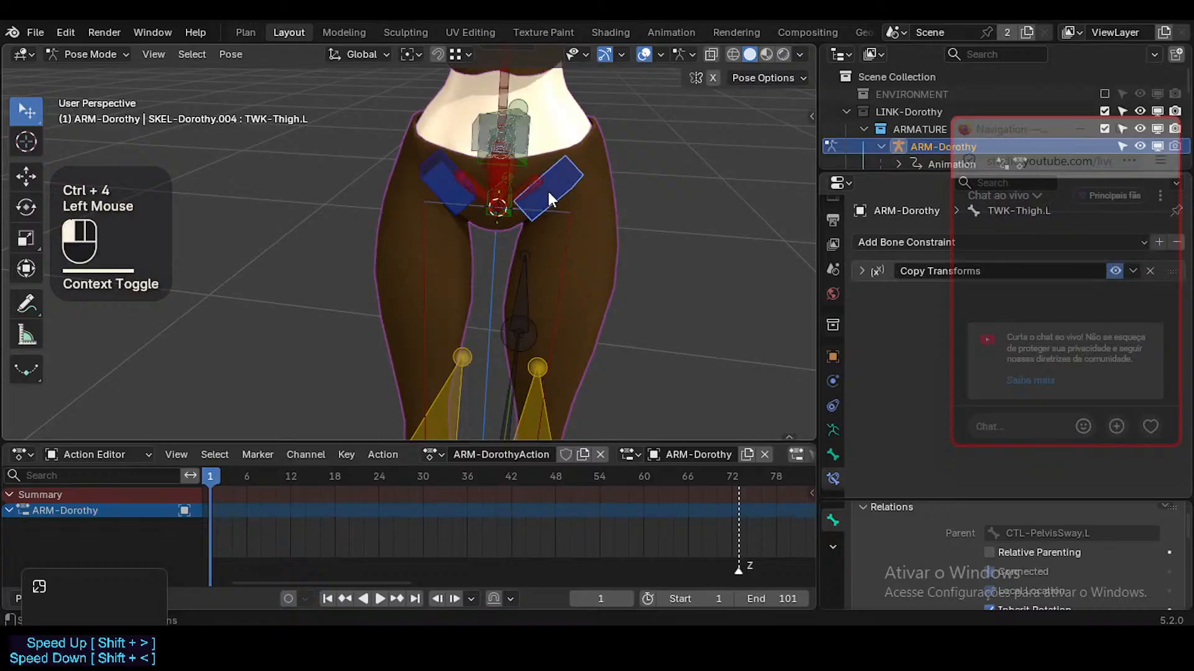
{"action": "key", "text": "ctrl+Tab"}
{"action": "key", "text": "ctrl+Tab"}
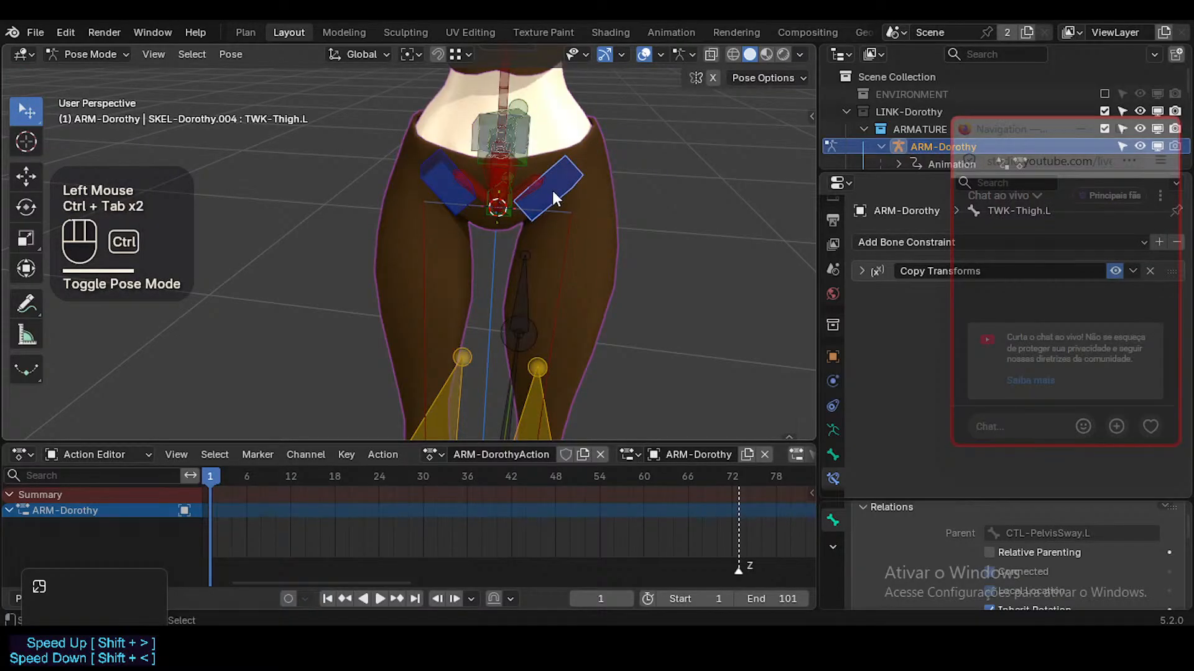
{"action": "key", "text": "ctrl+4"}
Start and cancel a test move of CTL-Hip.L in Pose Mode, and check CTL-Spine
{"action": "left_click", "coordinate": [561, 207]}
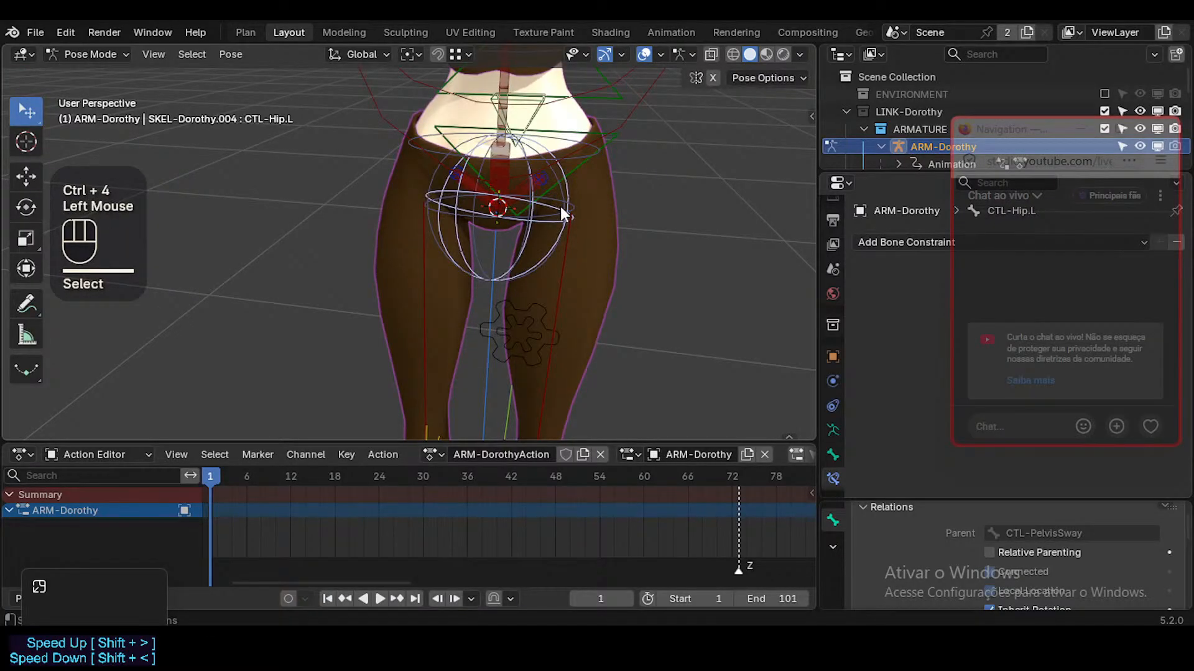
{"action": "key", "text": "g"}
{"action": "key", "text": "Escape"}
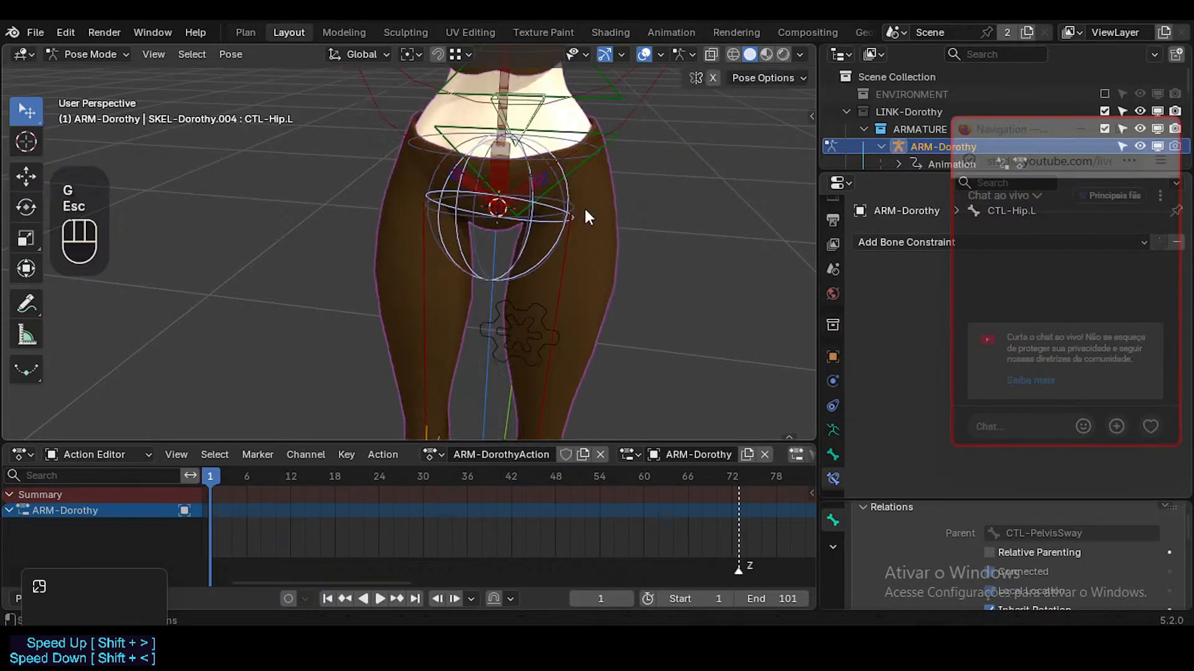
{"action": "left_click", "coordinate": [504, 166]}
{"action": "scroll", "coordinate": [510, 192], "scroll_direction": "down", "scroll_amount": 1}
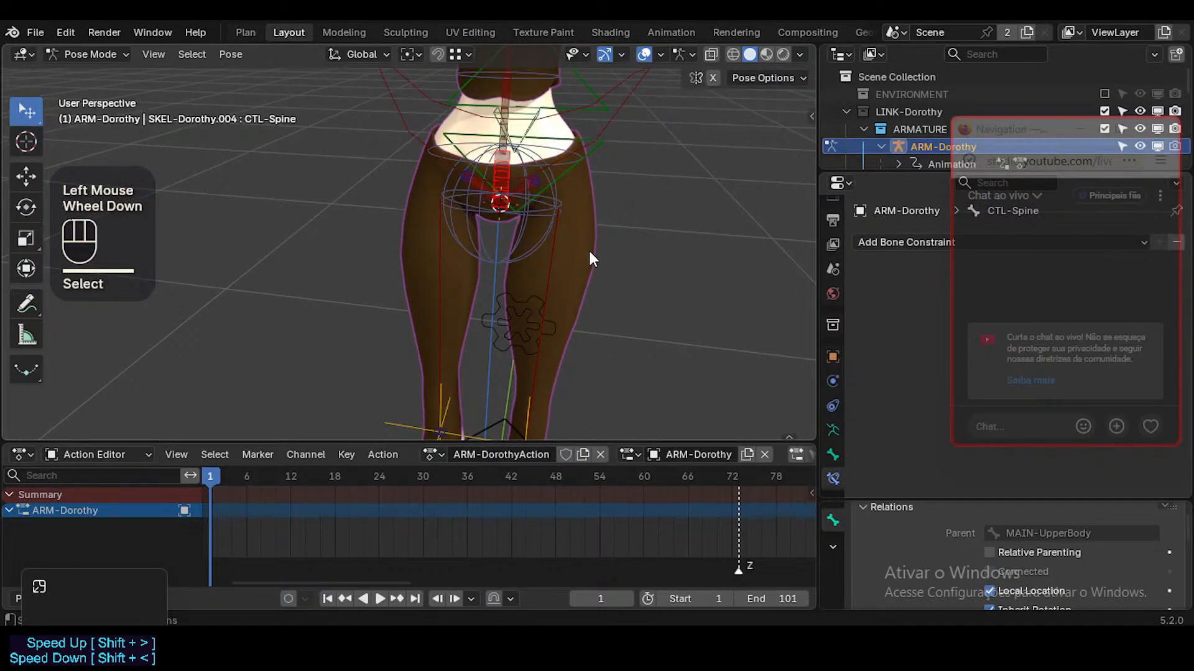
Remove the WGT-Empty_Sphere custom shape from CTL-Hip.R and CTL-Hip.L and check the bare left hip bone
{"action": "left_click", "coordinate": [545, 234]}
{"action": "double_click", "coordinate": [523, 261]}
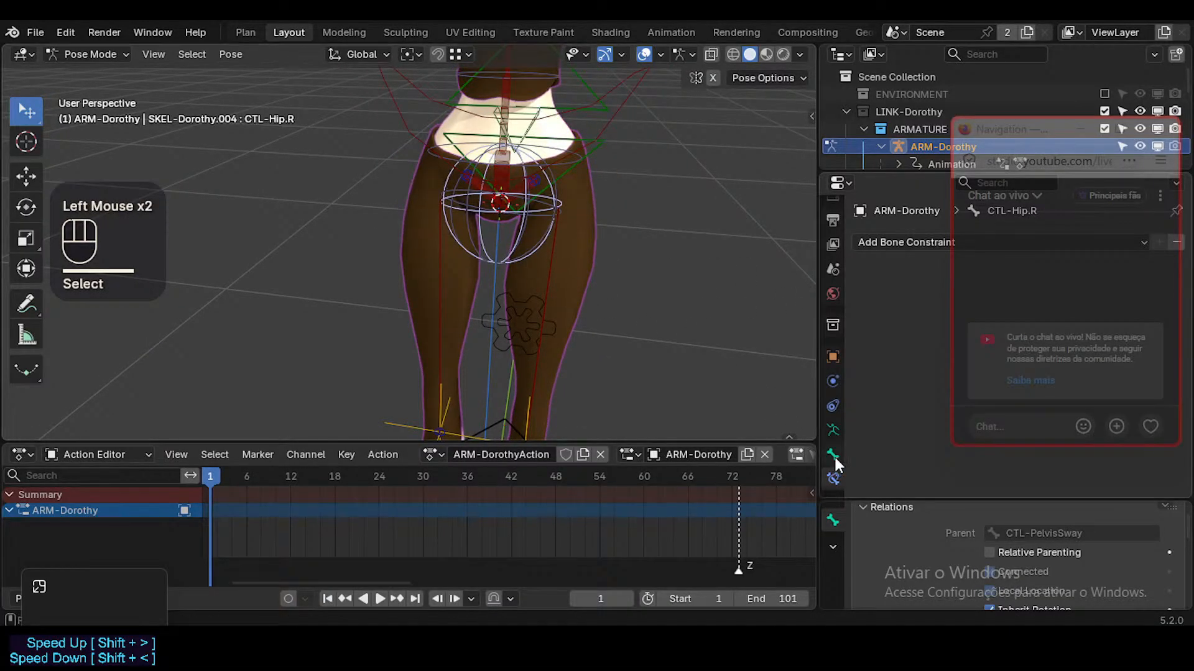
{"action": "left_click_drag", "start_coordinate": [1024, 137], "coordinate": [638, 288]}
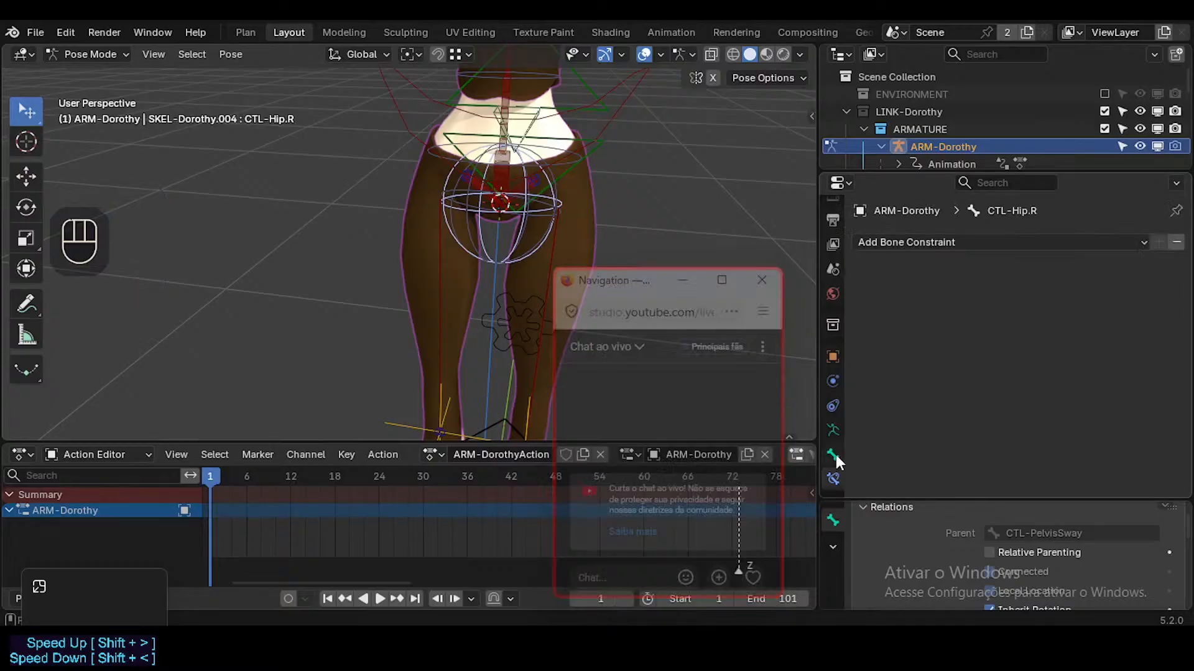
{"action": "left_click", "coordinate": [833, 456]}
{"action": "scroll", "coordinate": [1075, 372], "scroll_direction": "down", "scroll_amount": 3}
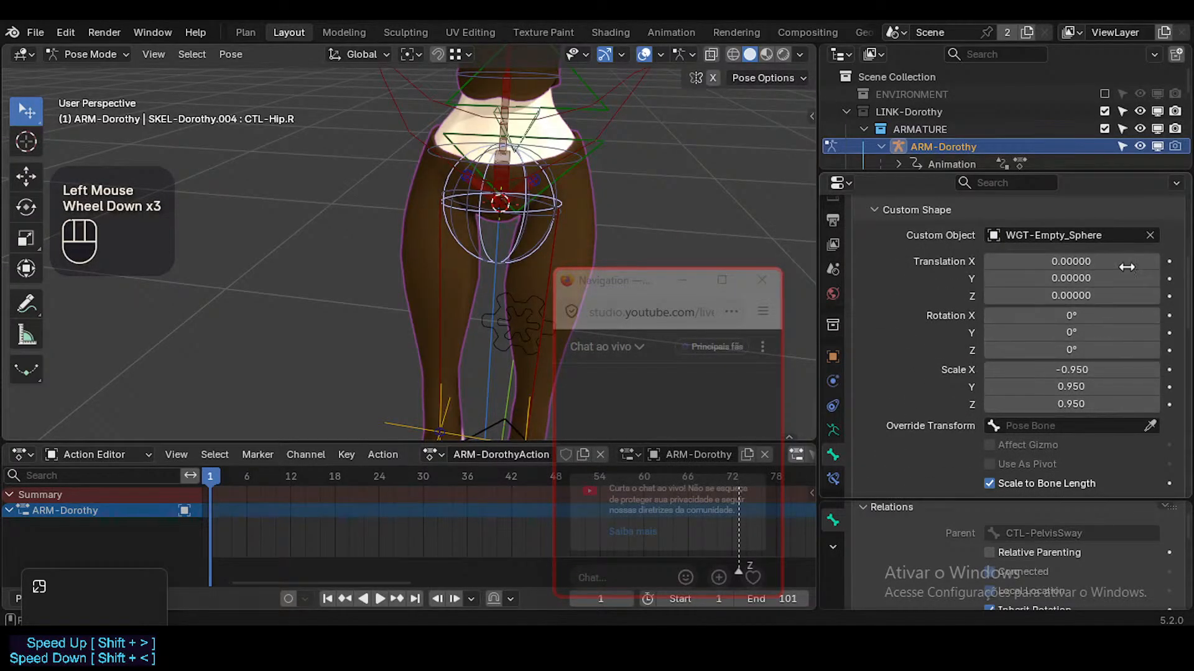
{"action": "left_click", "coordinate": [1149, 236]}
{"action": "left_click", "coordinate": [559, 203]}
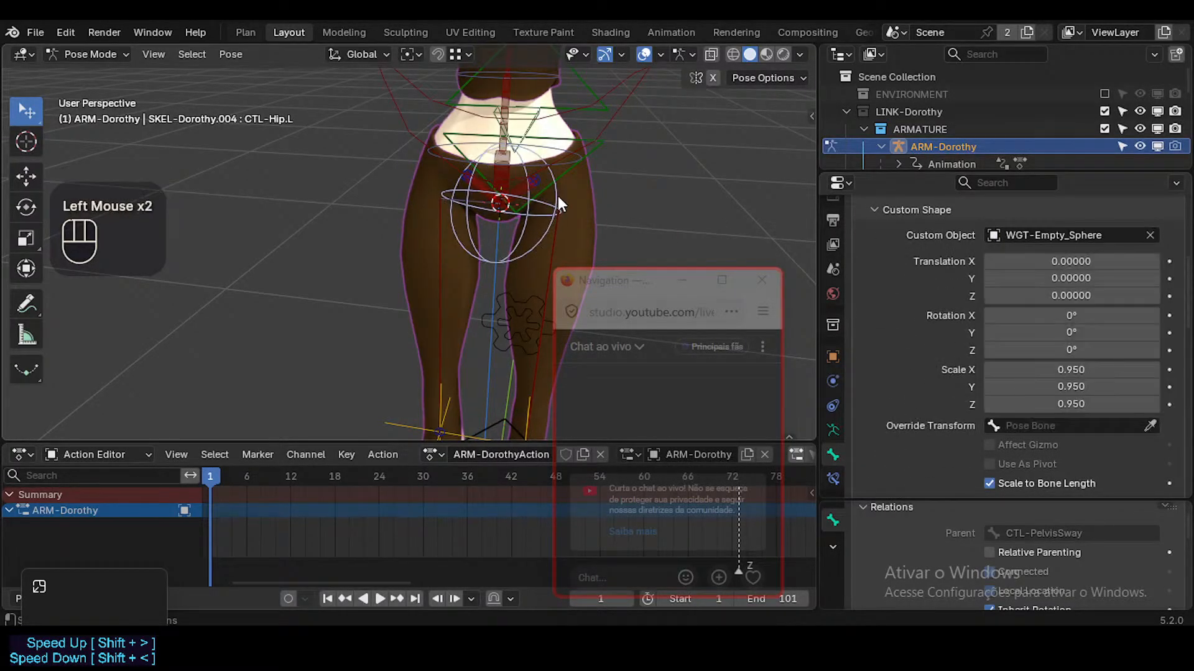
{"action": "left_click", "coordinate": [1149, 236]}
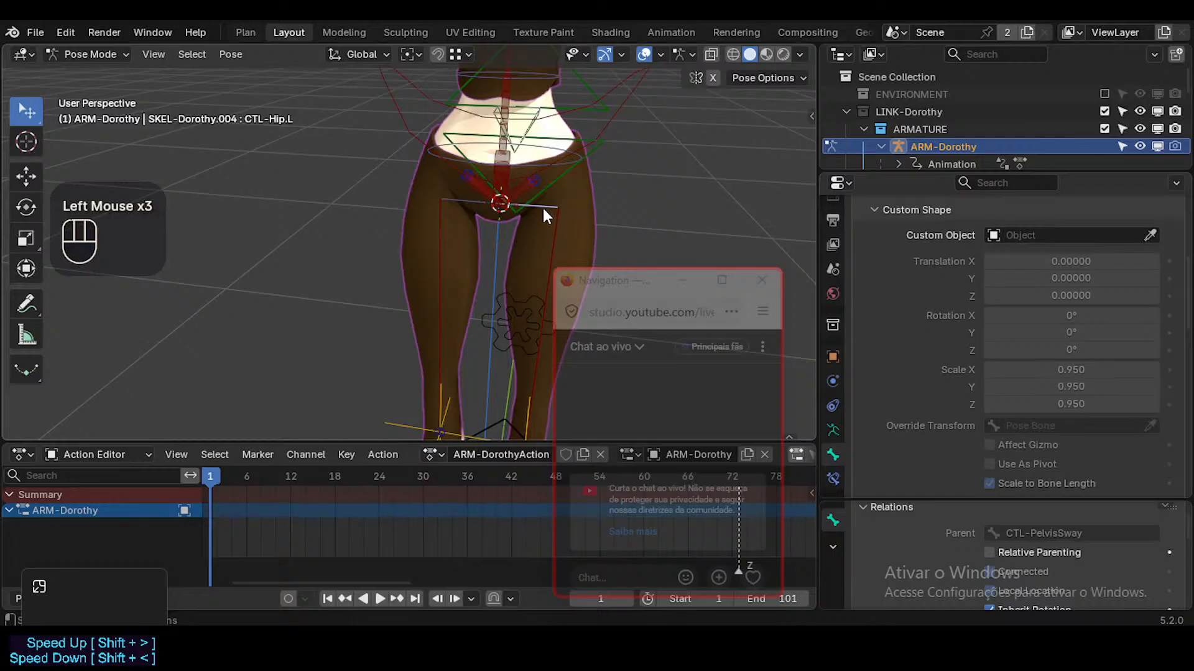
{"action": "left_click", "coordinate": [543, 207]}
{"action": "scroll", "coordinate": [541, 205], "scroll_direction": "up", "scroll_amount": 4}
{"action": "mouse_move", "coordinate": [534, 210]}
{"action": "middle_mouse_down", "text": "shift"}
{"action": "mouse_move", "coordinate": [527, 275]}
{"action": "mouse_move", "coordinate": [528, 213]}
{"action": "middle_mouse_up", "text": "shift"}
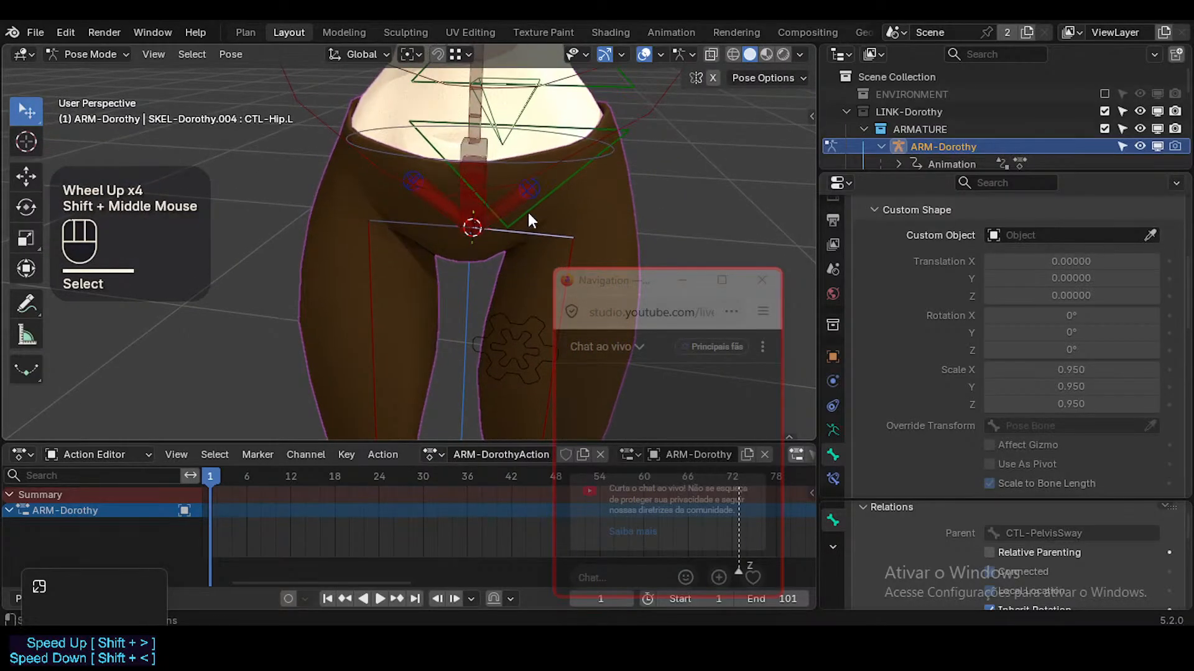
{"action": "left_click", "coordinate": [534, 230]}
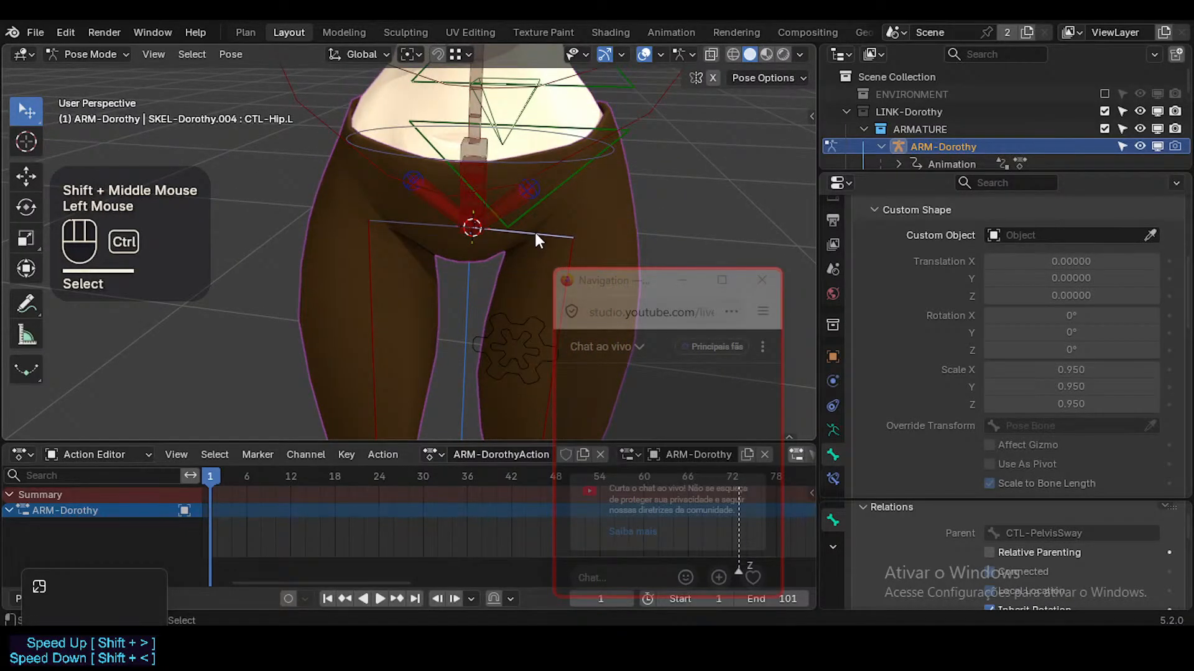
Undo the custom shape removals on CTL-Hip.R and CTL-Hip.L and the preceding selection and display changes
{"action": "key", "text": "ctrl+z"}
{"action": "key", "text": "ctrl+z"}
{"action": "key", "text": "ctrl+z"}
{"action": "key", "text": "ctrl+z"}
{"action": "key", "text": "ctrl+z"}
{"action": "key", "text": "ctrl+z"}
{"action": "key", "text": "ctrl+z"}
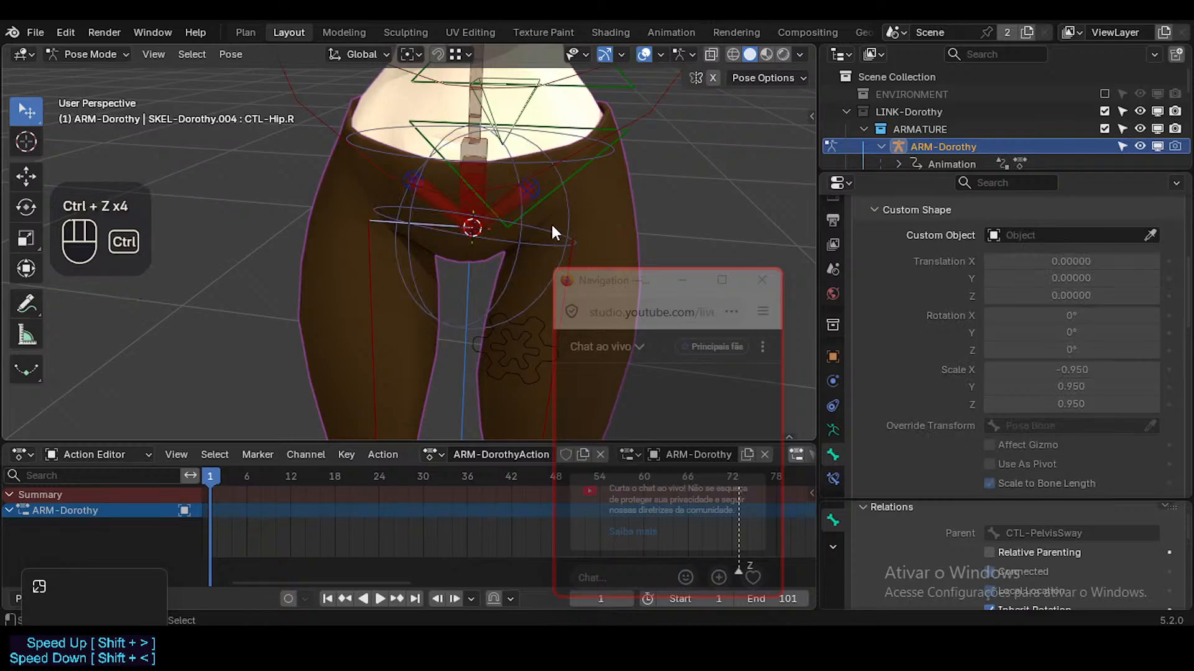
{"action": "key", "text": "ctrl+z"}
{"action": "key", "text": "ctrl+z"}
{"action": "key", "text": "ctrl+z"}
{"action": "key", "text": "ctrl+z"}
{"action": "key", "text": "ctrl+z"}
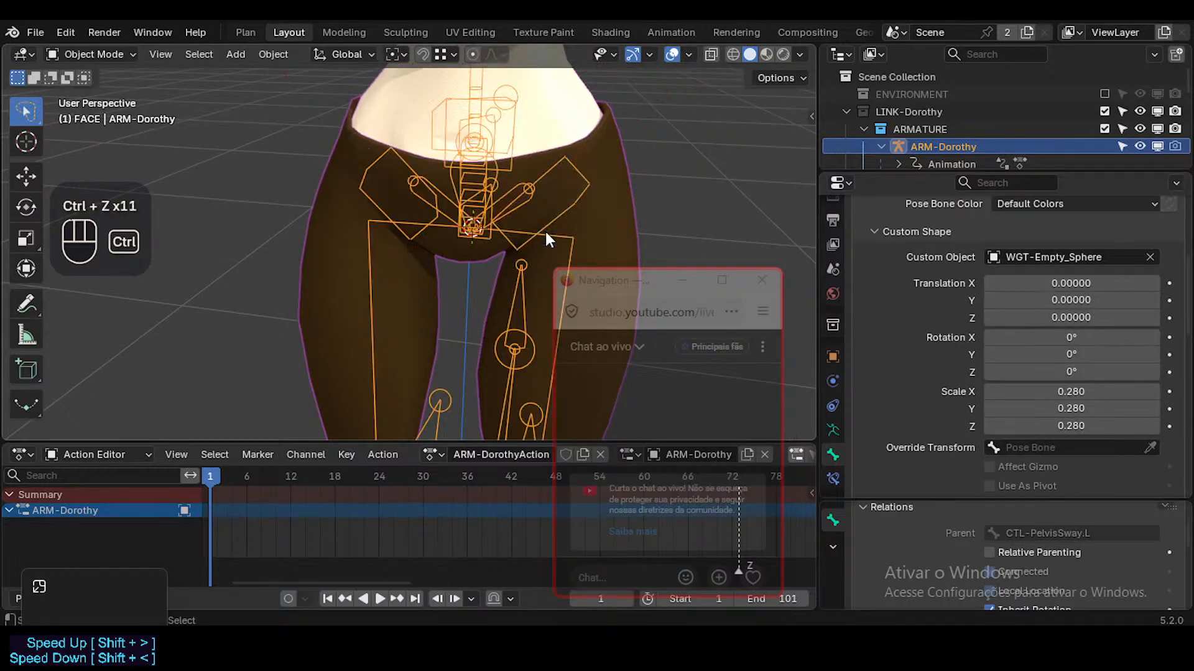
Undo back past the parenting of TWK-Thigh.L and CTL-PelvisSway.L, to CTL-PelvisSway.L in Edit Mode without a parent
{"action": "left_click", "coordinate": [546, 232]}
{"action": "left_click", "coordinate": [553, 205]}
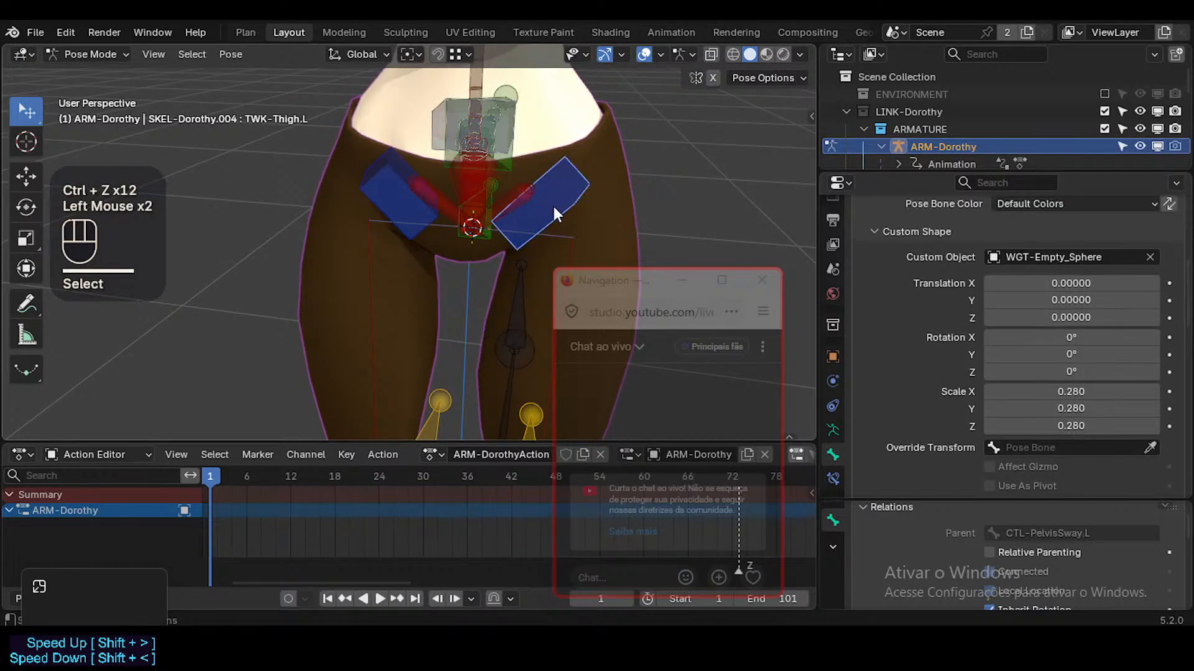
{"action": "key", "text": "ctrl+z"}
{"action": "key", "text": "ctrl+z"}
{"action": "key", "text": "ctrl+z"}
{"action": "key", "text": "ctrl+z"}
{"action": "key", "text": "ctrl+z"}
{"action": "key", "text": "ctrl+z"}
{"action": "key", "text": "ctrl+z"}
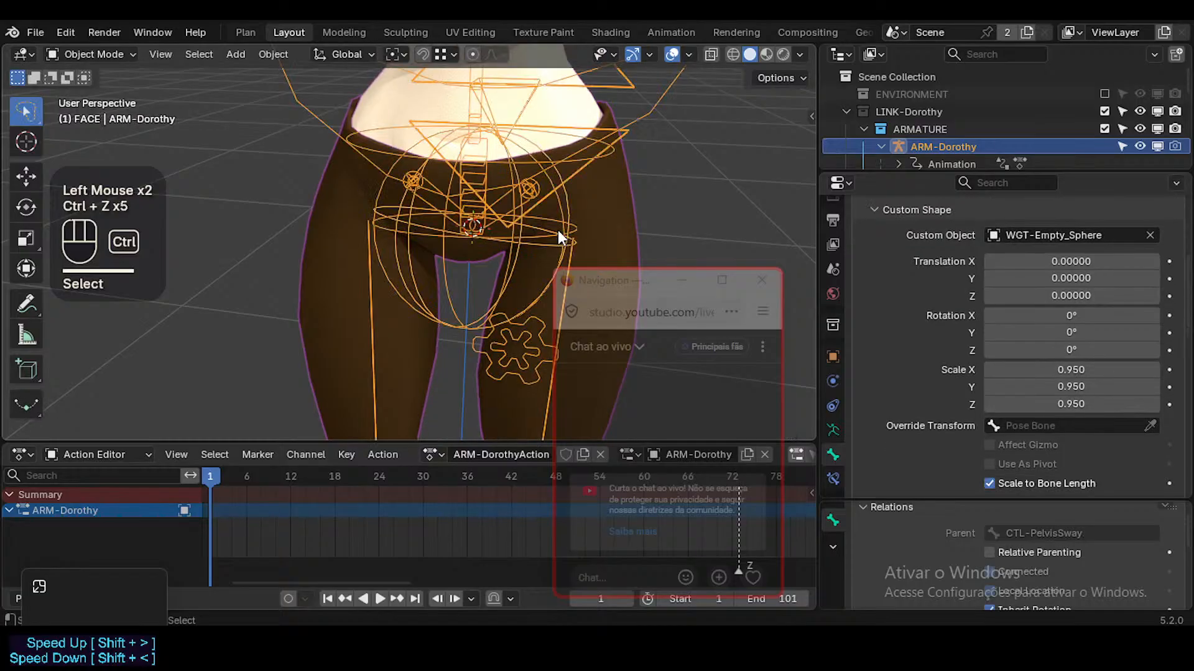
{"action": "key", "text": "ctrl+z"}
{"action": "key", "text": "ctrl+z"}
{"action": "key", "text": "ctrl+z"}
{"action": "key", "text": "ctrl+z"}
{"action": "key", "text": "ctrl+z"}
{"action": "key", "text": "ctrl+z"}
{"action": "key", "text": "ctrl+z"}
{"action": "key", "text": "ctrl+z"}
{"action": "key", "text": "ctrl+z"}
{"action": "key", "text": "ctrl+z"}
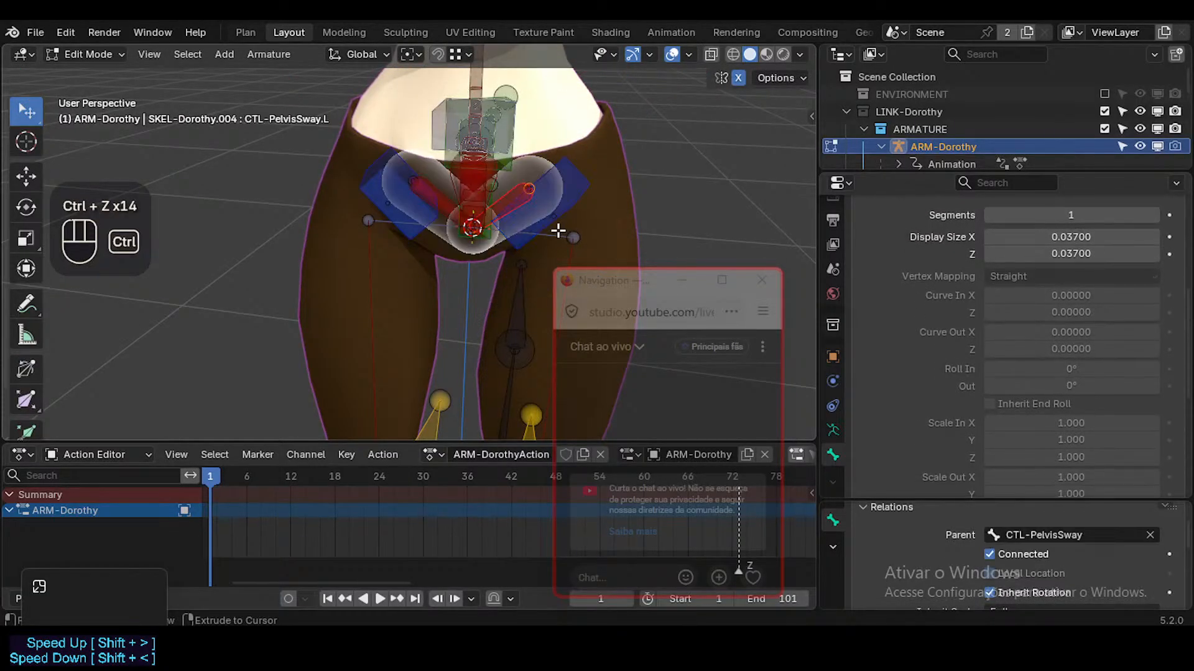
{"action": "key", "text": "ctrl+z"}
{"action": "key", "text": "ctrl+z"}
{"action": "key", "text": "ctrl+z"}
{"action": "key", "text": "ctrl+z"}
{"action": "key", "text": "ctrl+z"}
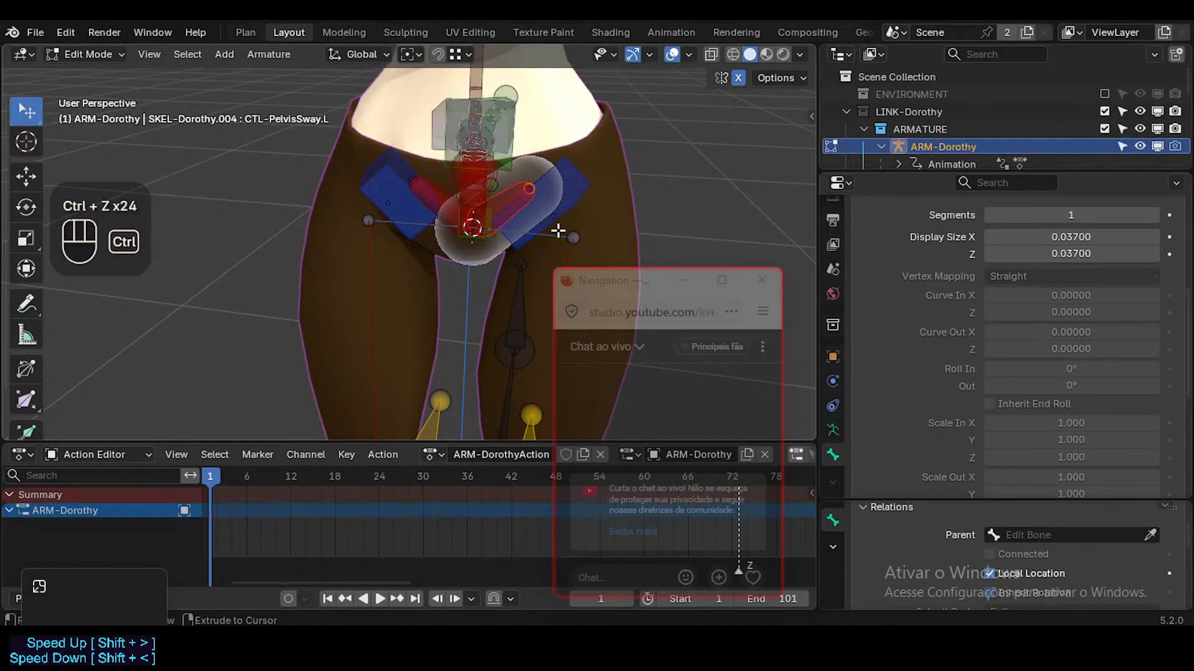
Select CTL-Hip.L in Edit Mode and clear its parent
{"action": "left_click", "coordinate": [555, 239]}
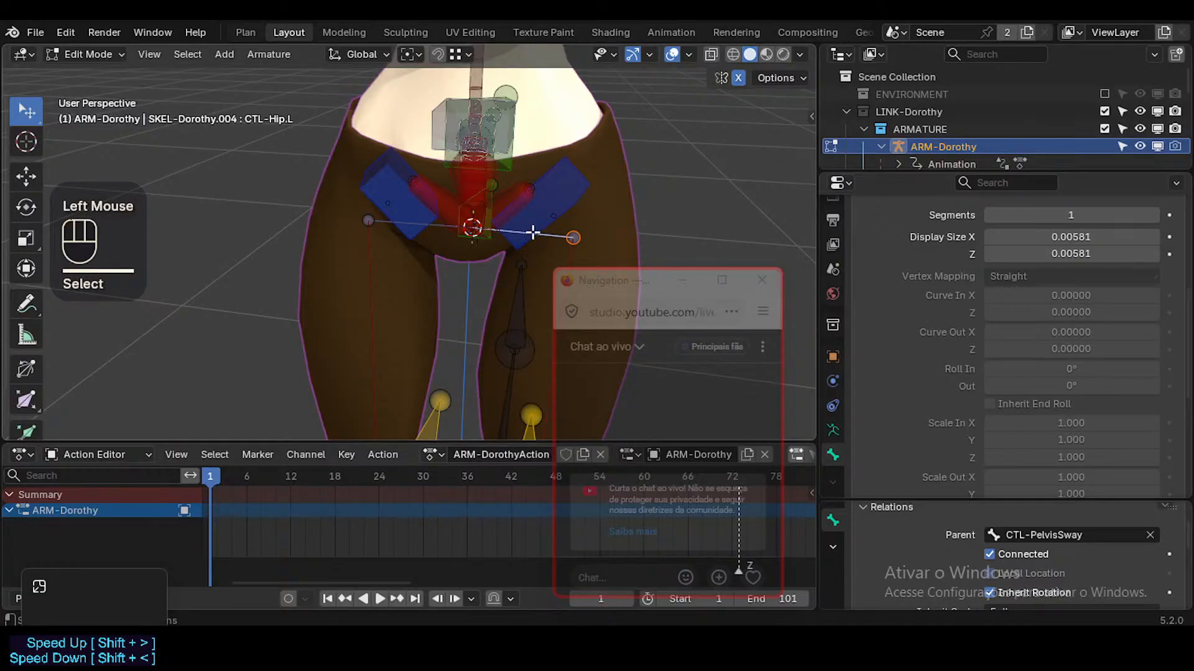
{"action": "left_click", "coordinate": [550, 236]}
{"action": "key", "text": "e"}
{"action": "key", "text": "Escape"}
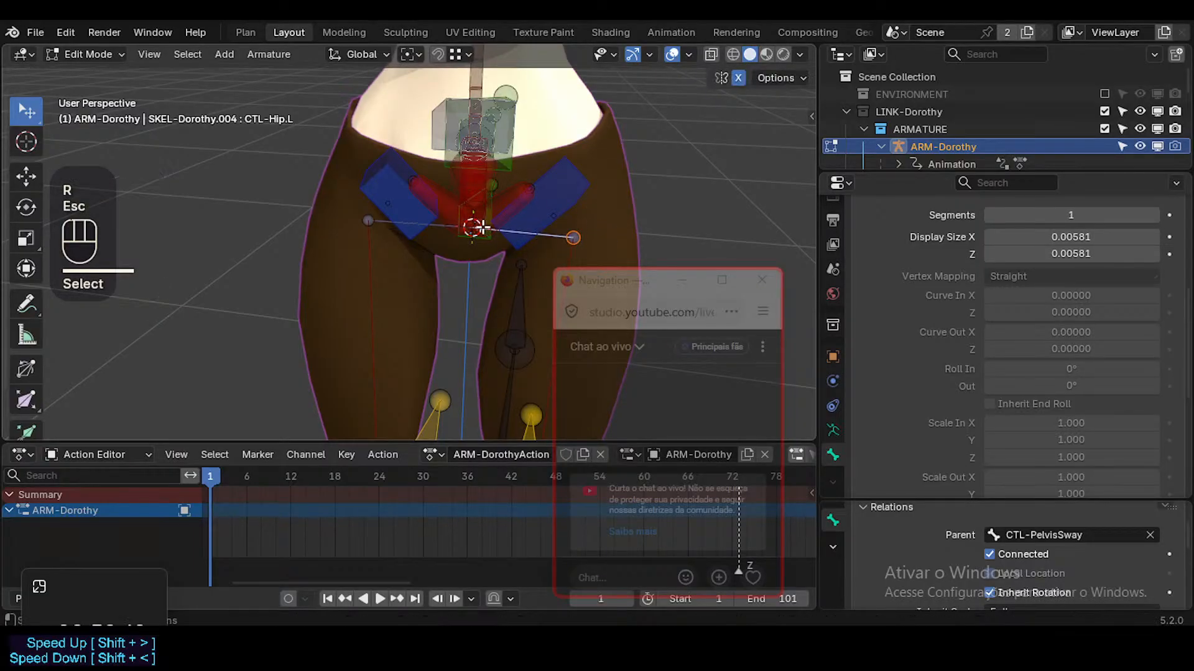
{"action": "left_click", "coordinate": [463, 231]}
{"action": "left_click", "coordinate": [558, 236]}
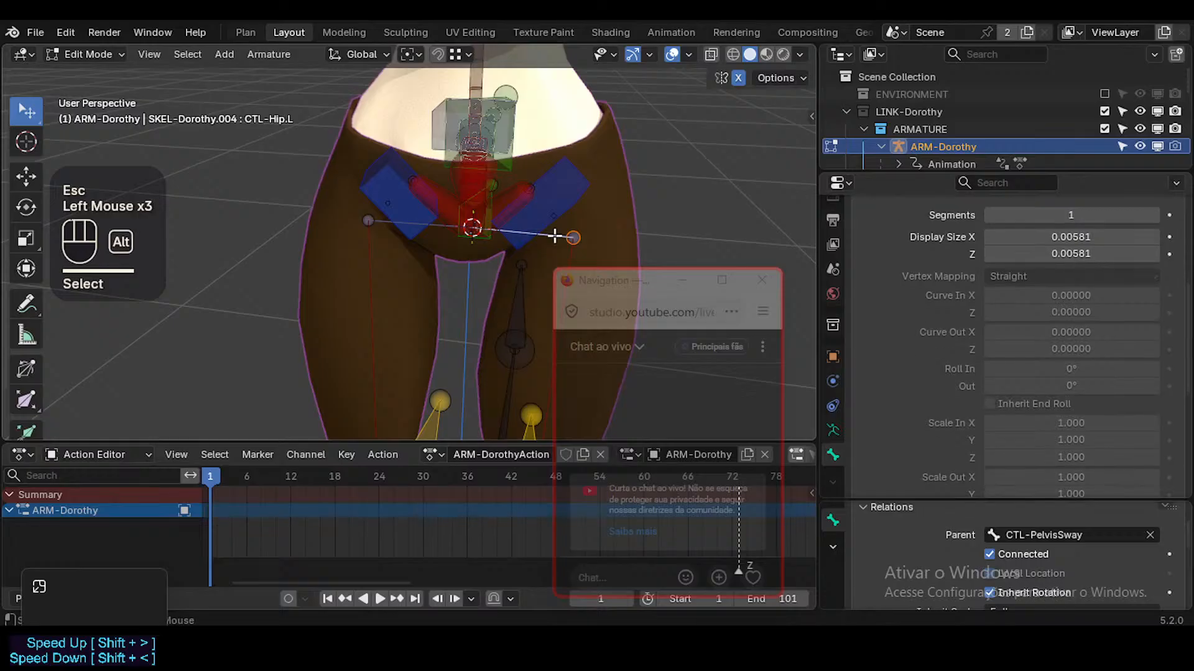
{"action": "key", "text": "alt+p"}
{"action": "left_click", "coordinate": [491, 237]}
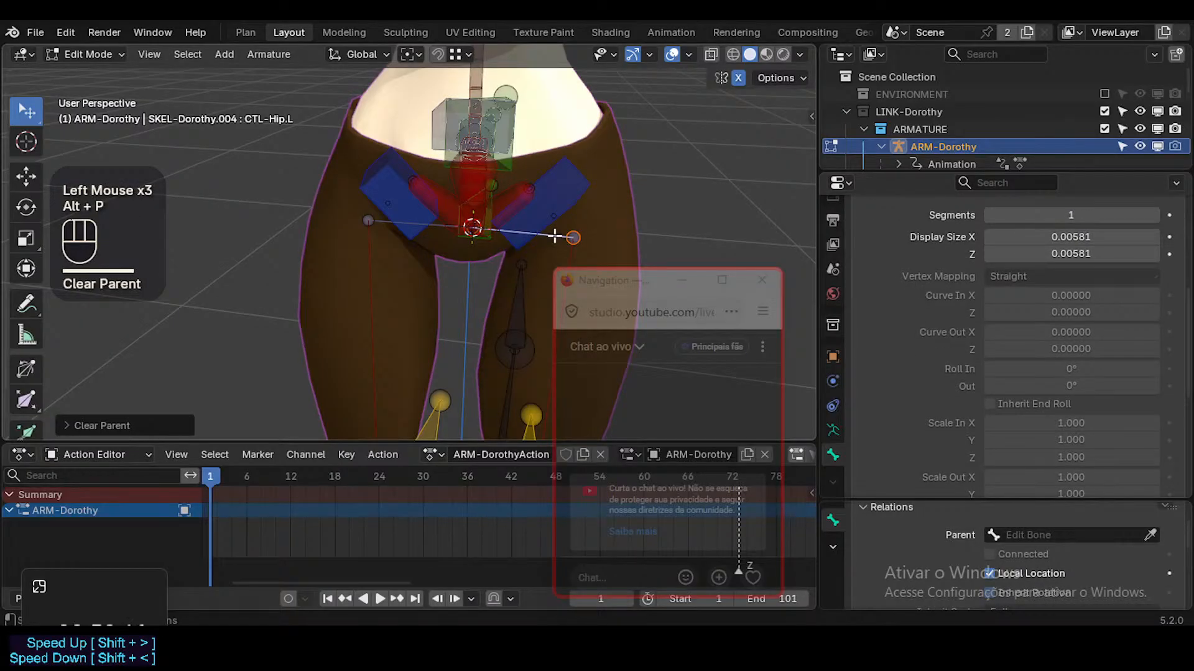
Isolate CTL-Hip.L, move its root joint out to the outer side of the left hip, and unhide the other bones
{"action": "left_click", "coordinate": [553, 236]}
{"action": "key", "text": "shift+h"}
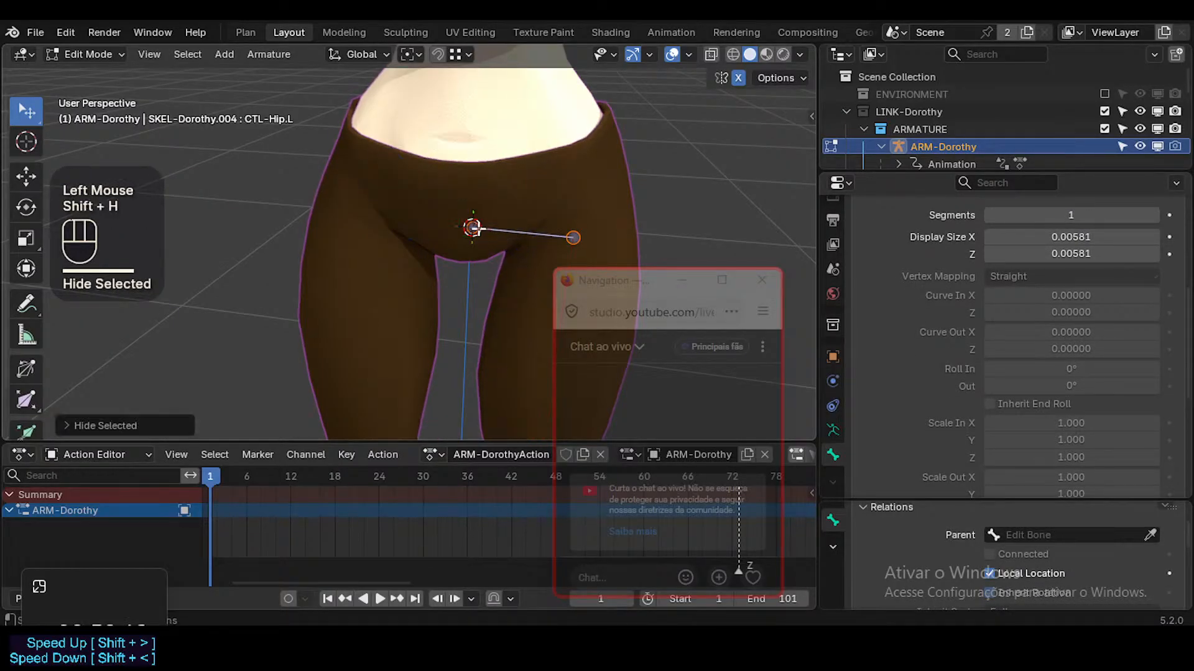
{"action": "left_click_drag", "start_coordinate": [482, 235], "coordinate": [456, 224]}
{"action": "key", "text": "ctrl+z"}
{"action": "left_click", "coordinate": [470, 225]}
{"action": "key", "text": "g"}
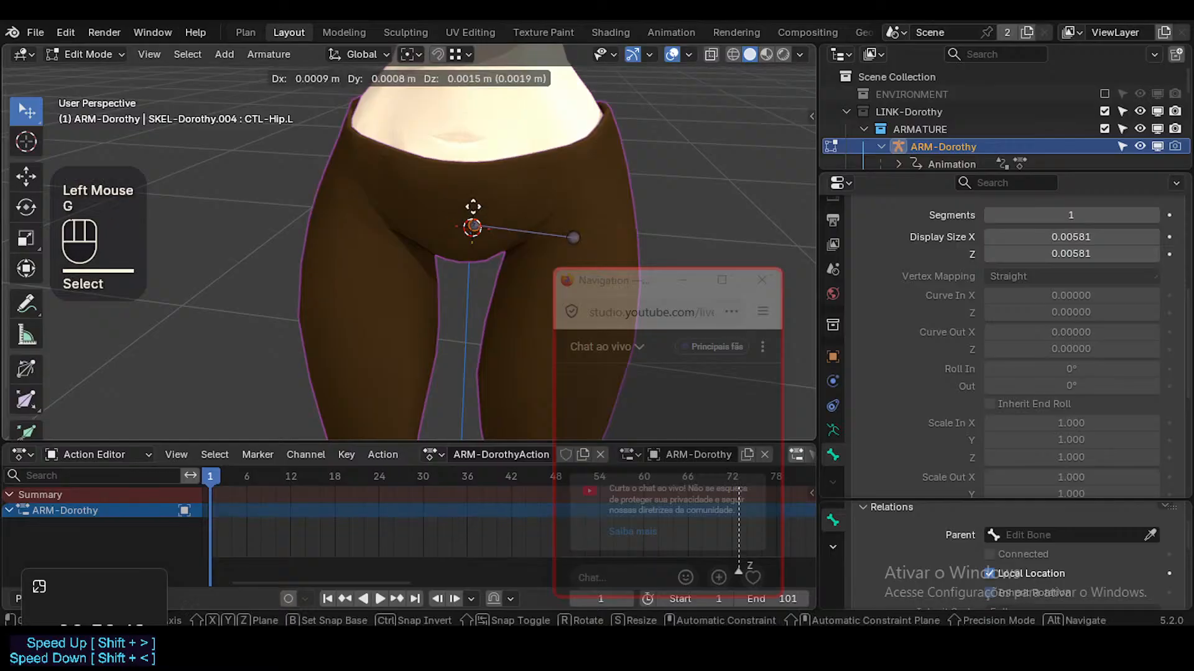
{"action": "left_click", "coordinate": [589, 155]}
{"action": "key", "text": "alt+g"}
{"action": "key", "text": "alt+h"}
Snap the root joint of CTL-Hip.L onto the tip of CTL-PelvisSway.L
{"action": "left_click", "coordinate": [599, 166]}
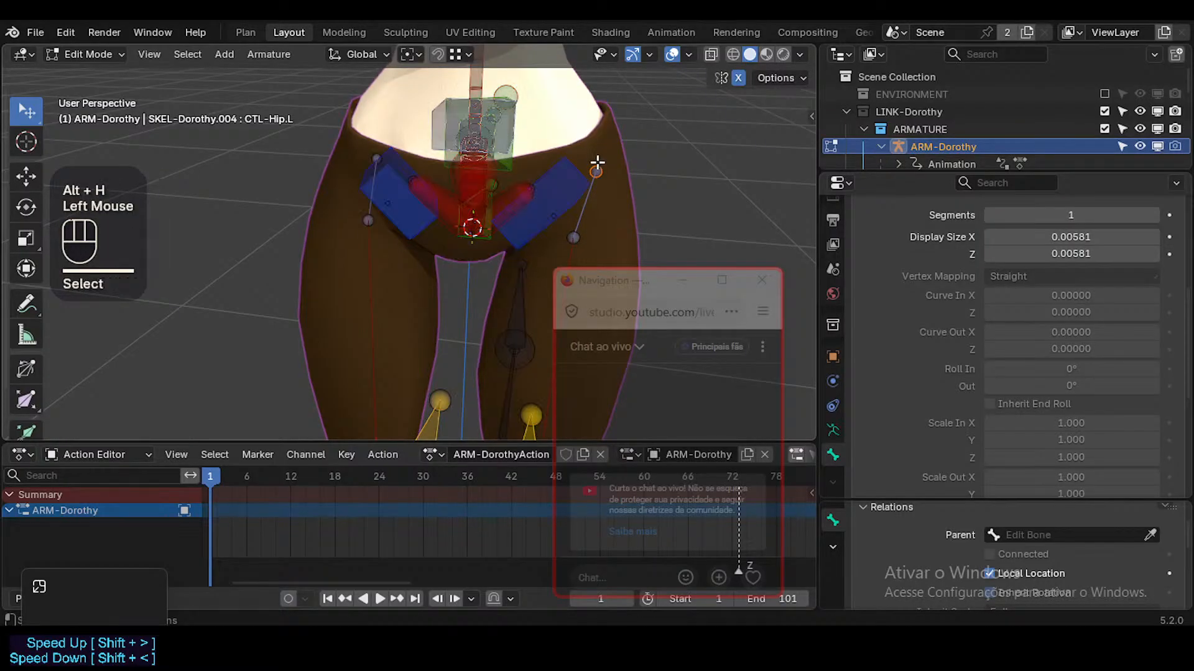
{"action": "key", "text": "g"}
{"action": "left_click", "coordinate": [532, 180], "text": "ctrl"}
{"action": "left_click", "coordinate": [522, 191]}
{"action": "left_click", "coordinate": [520, 193]}
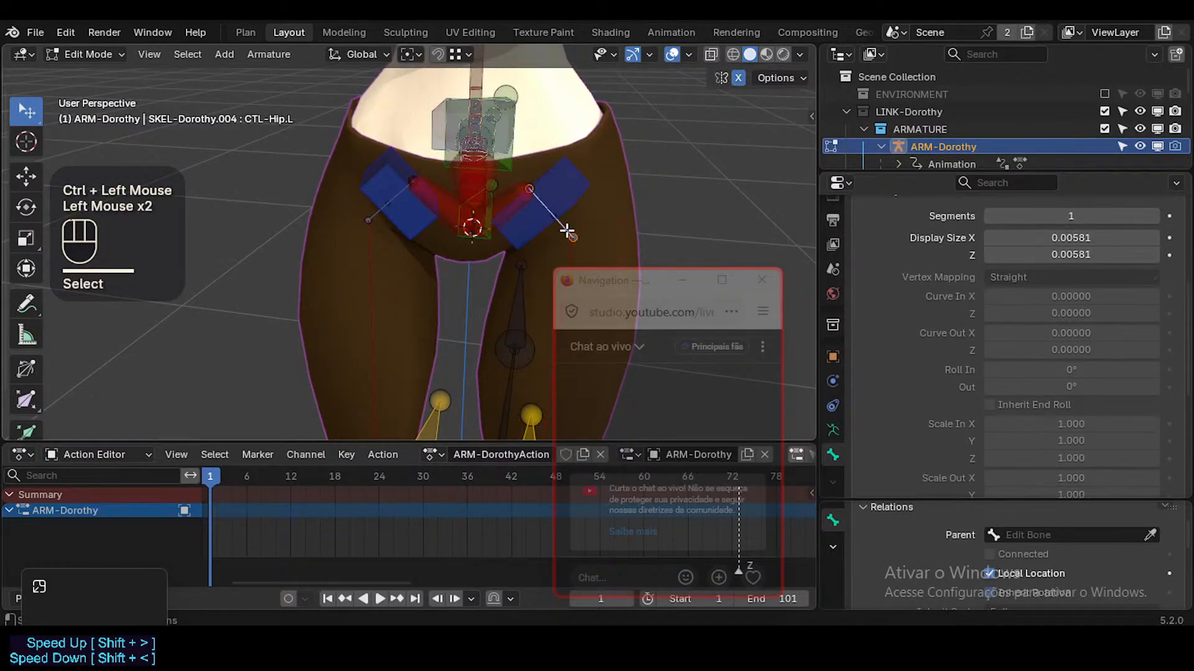
Parent CTL-Hip.L to CTL-PelvisSway.L as Connected
{"action": "left_click", "coordinate": [510, 192], "text": "shift"}
{"action": "key", "text": "ctrl+p"}
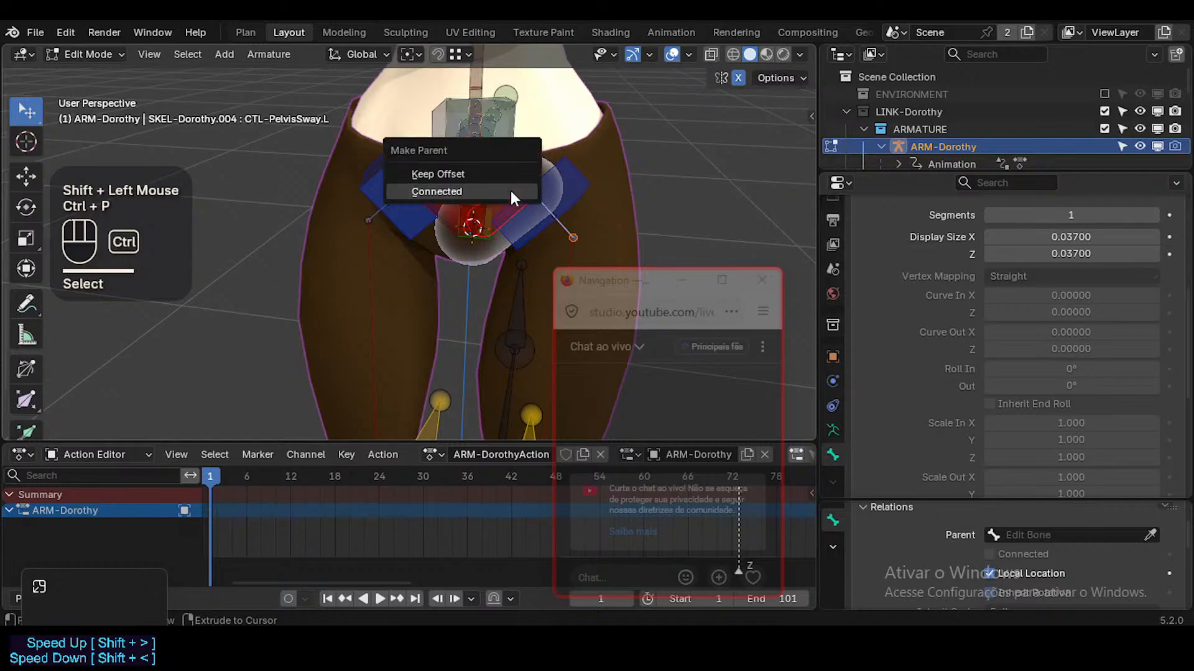
{"action": "left_click", "coordinate": [510, 190]}
Parent TWK-Thigh.L to CTL-Hip.L with Keep Offset
{"action": "left_click", "coordinate": [575, 191]}
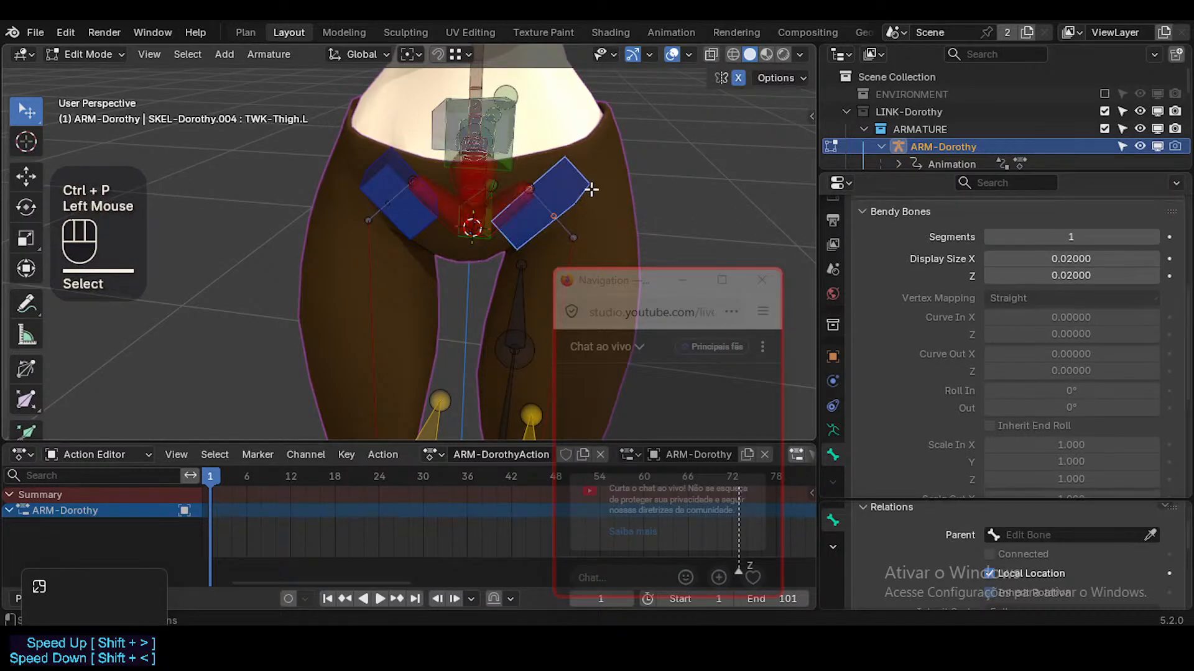
{"action": "left_click", "coordinate": [564, 230], "text": "shift"}
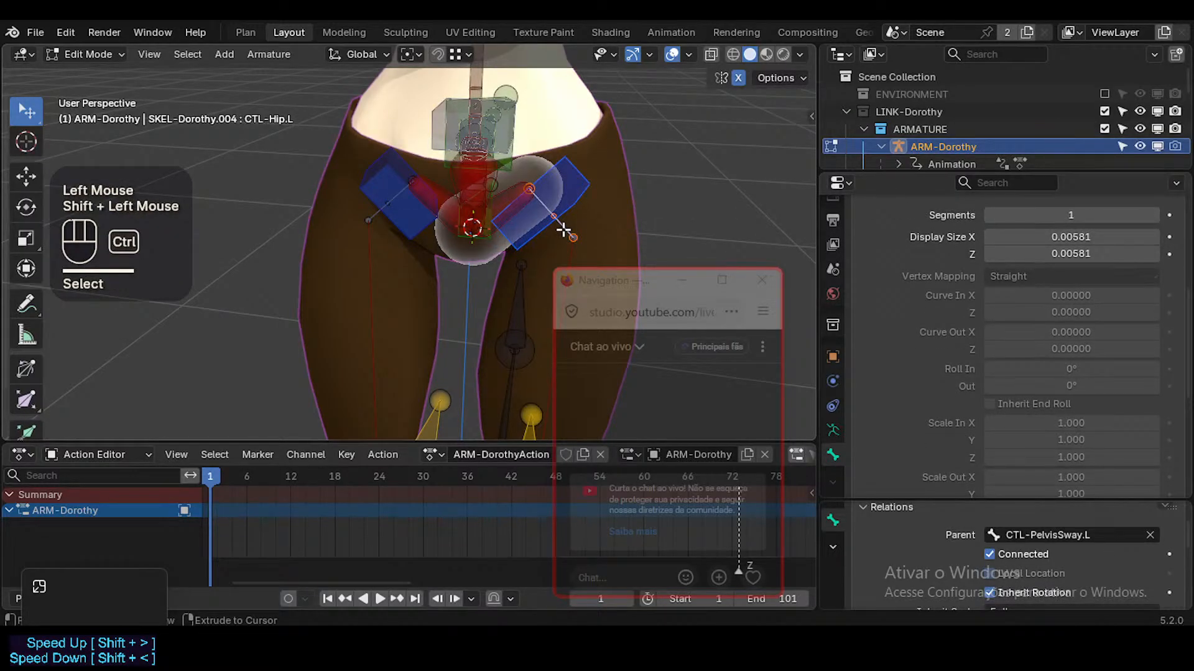
{"action": "left_click", "coordinate": [554, 210]}
{"action": "left_click", "coordinate": [553, 209], "text": "shift"}
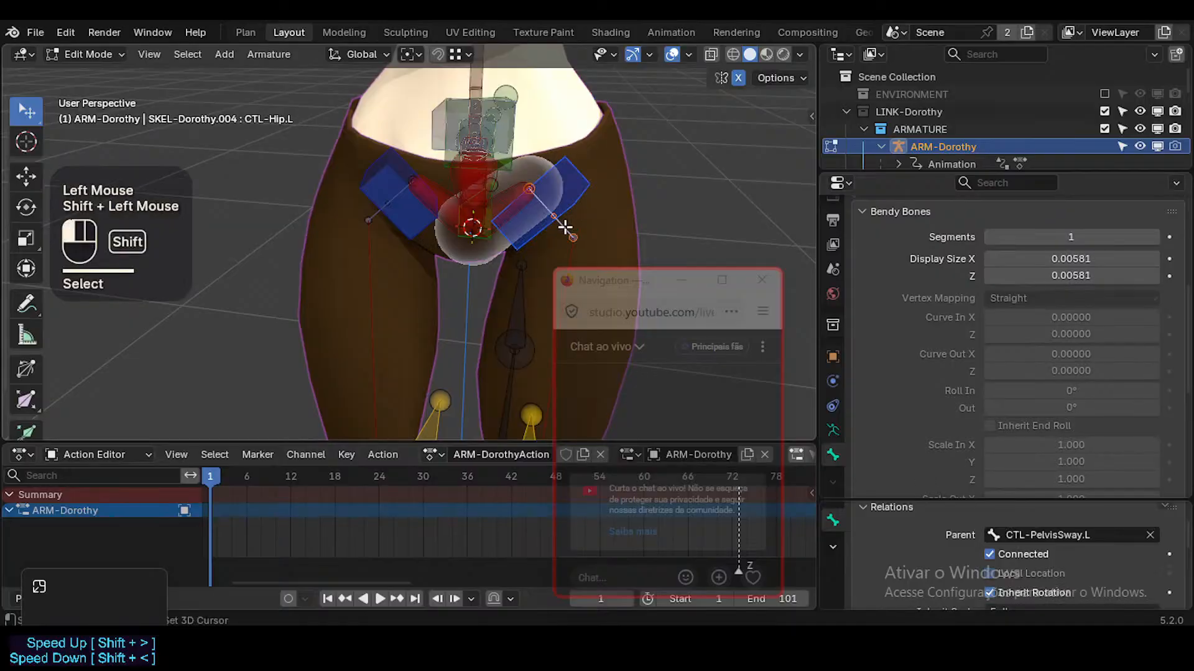
{"action": "key", "text": "alt+a"}
{"action": "left_click", "coordinate": [552, 209]}
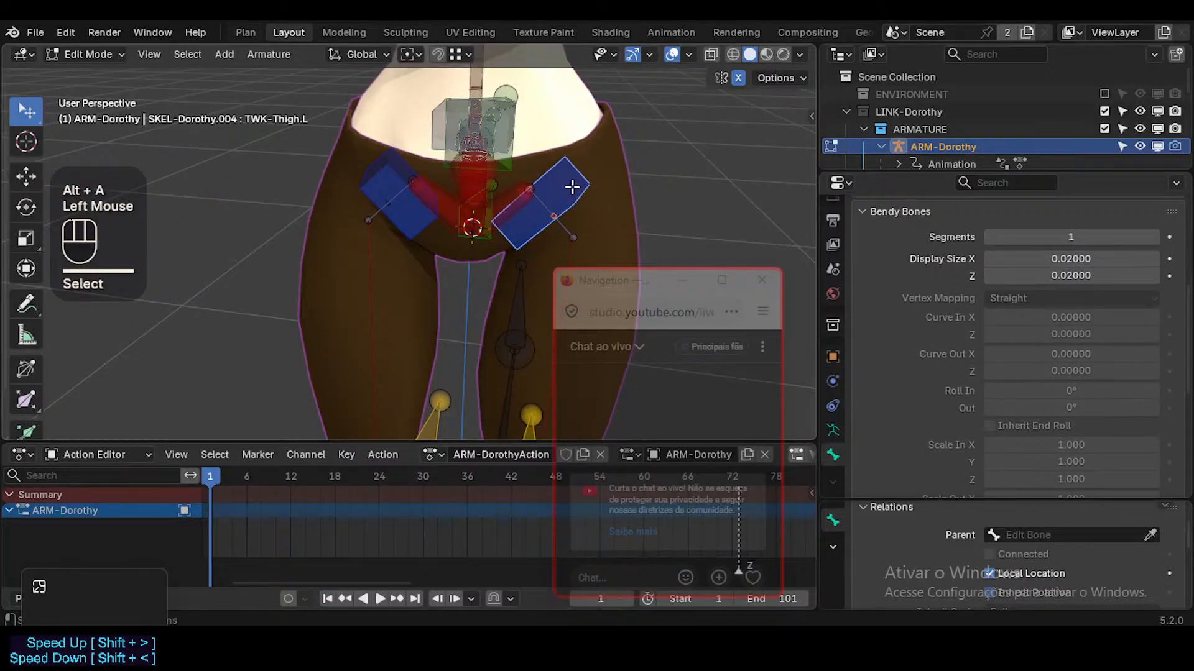
{"action": "left_click", "coordinate": [564, 232], "text": "shift"}
{"action": "key", "text": "ctrl+p"}
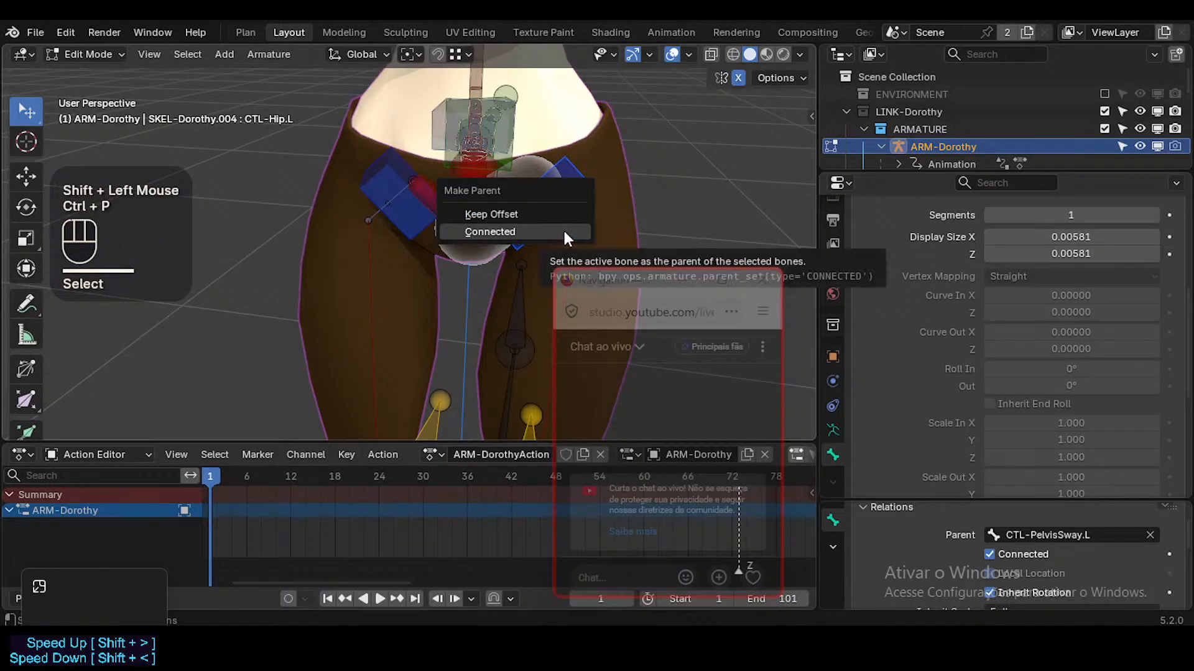
{"action": "key", "text": "Up"}
{"action": "key", "text": "Return"}
Switch to Pose Mode and try a test move of CTL-Hip.L, cancelling it
{"action": "key", "text": "ctrl+Tab"}
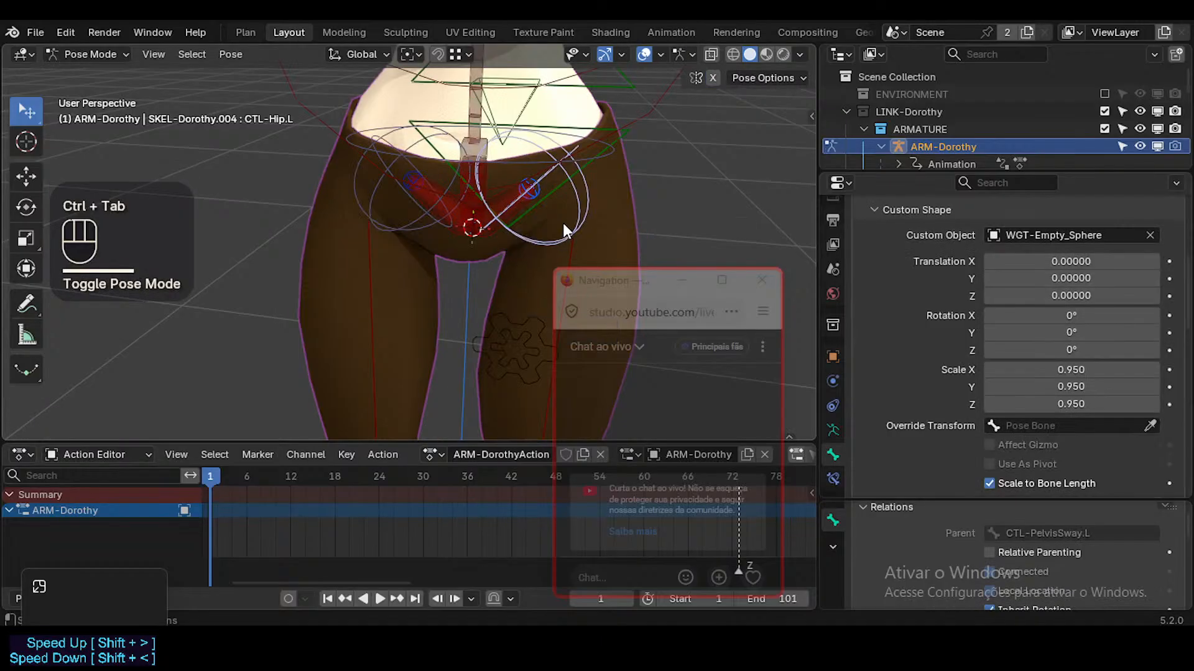
{"action": "scroll", "coordinate": [560, 221], "scroll_direction": "down", "scroll_amount": 1}
{"action": "scroll", "coordinate": [572, 217], "scroll_direction": "down", "scroll_amount": 2}
{"action": "key", "text": "g"}
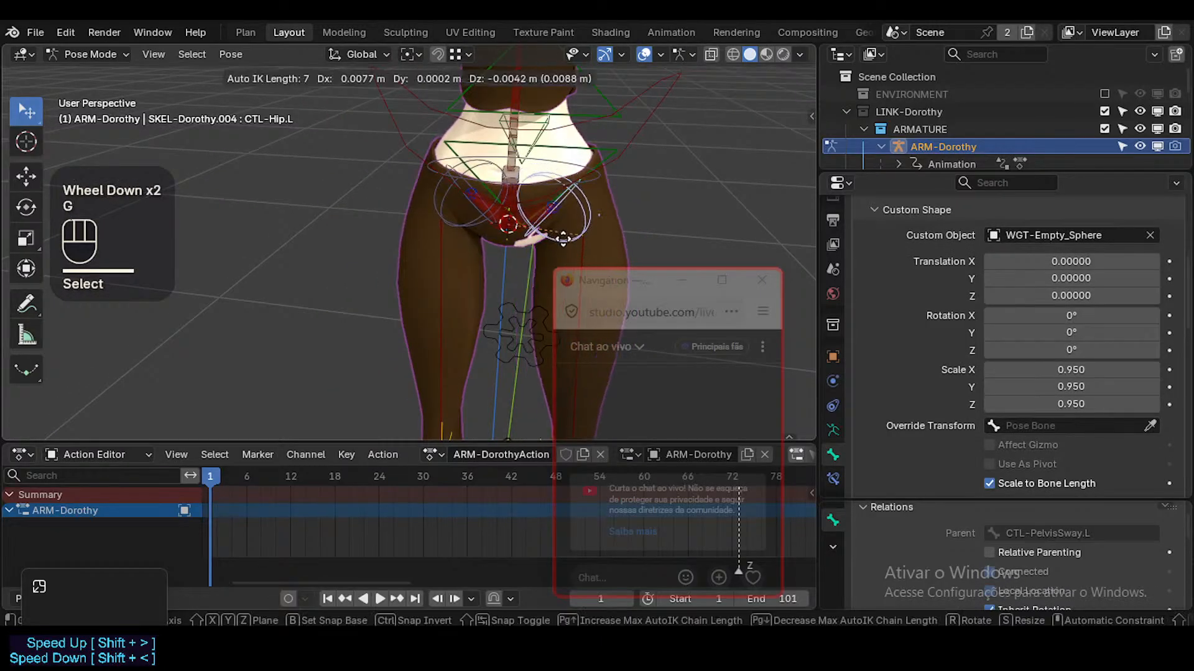
{"action": "key", "text": "Escape"}
Select CTL-Spine and try several test moves to check the hip deformation, cancelling each one
{"action": "left_click", "coordinate": [513, 182]}
{"action": "left_click_drag", "start_coordinate": [622, 283], "coordinate": [875, 234]}
{"action": "left_click", "coordinate": [521, 185]}
{"action": "left_click", "coordinate": [518, 188]}
{"action": "middle_click_drag", "start_coordinate": [518, 188], "coordinate": [543, 214]}
{"action": "scroll", "coordinate": [543, 214], "scroll_direction": "down", "scroll_amount": 1}
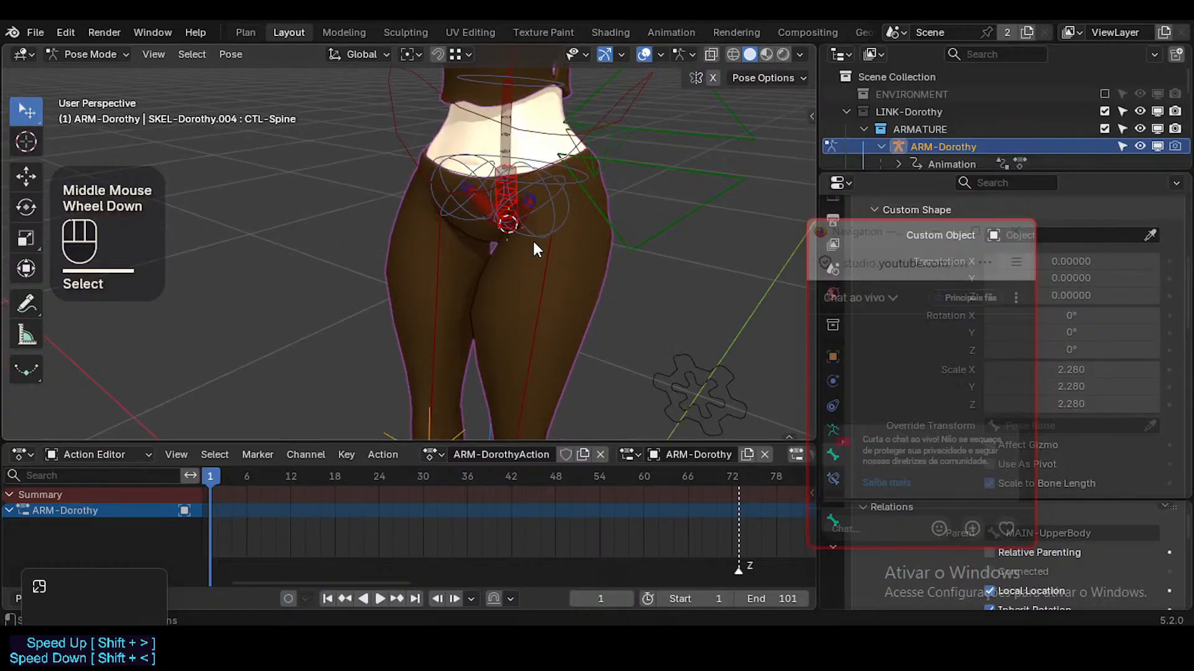
{"action": "key", "text": "g"}
{"action": "key", "text": "Escape"}
{"action": "scroll", "coordinate": [535, 230], "scroll_direction": "down", "scroll_amount": 1}
{"action": "scroll", "coordinate": [472, 261], "scroll_direction": "up", "scroll_amount": 1}
{"action": "key", "text": "g"}
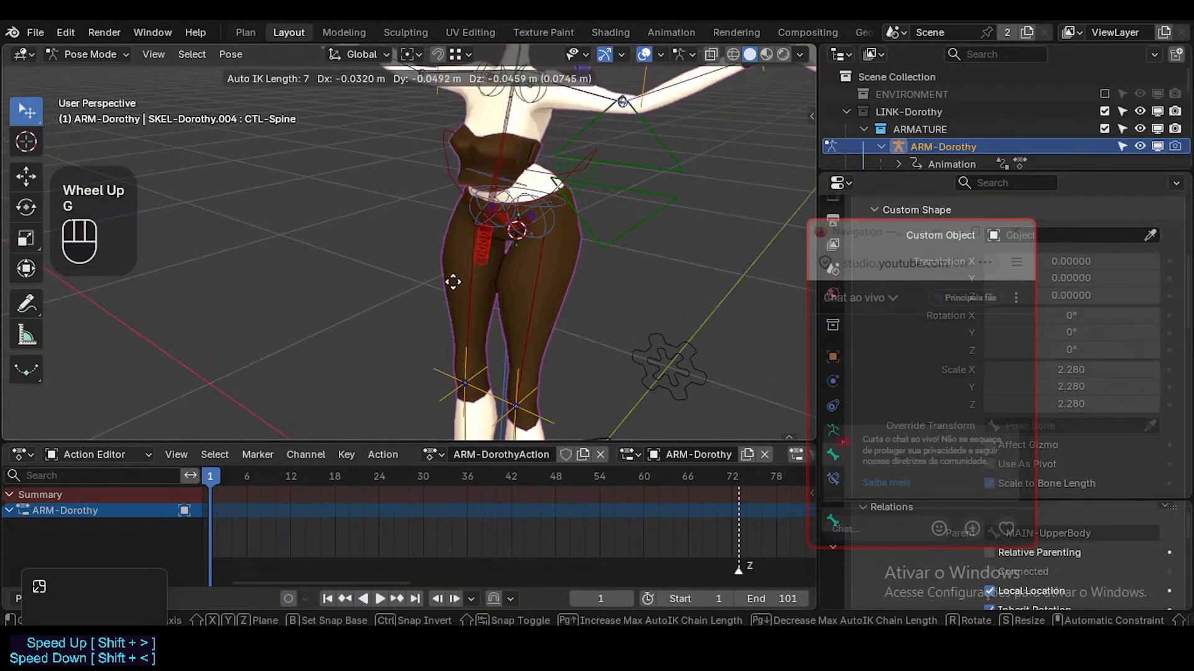
{"action": "key", "text": "Escape"}
{"action": "key", "text": "g"}
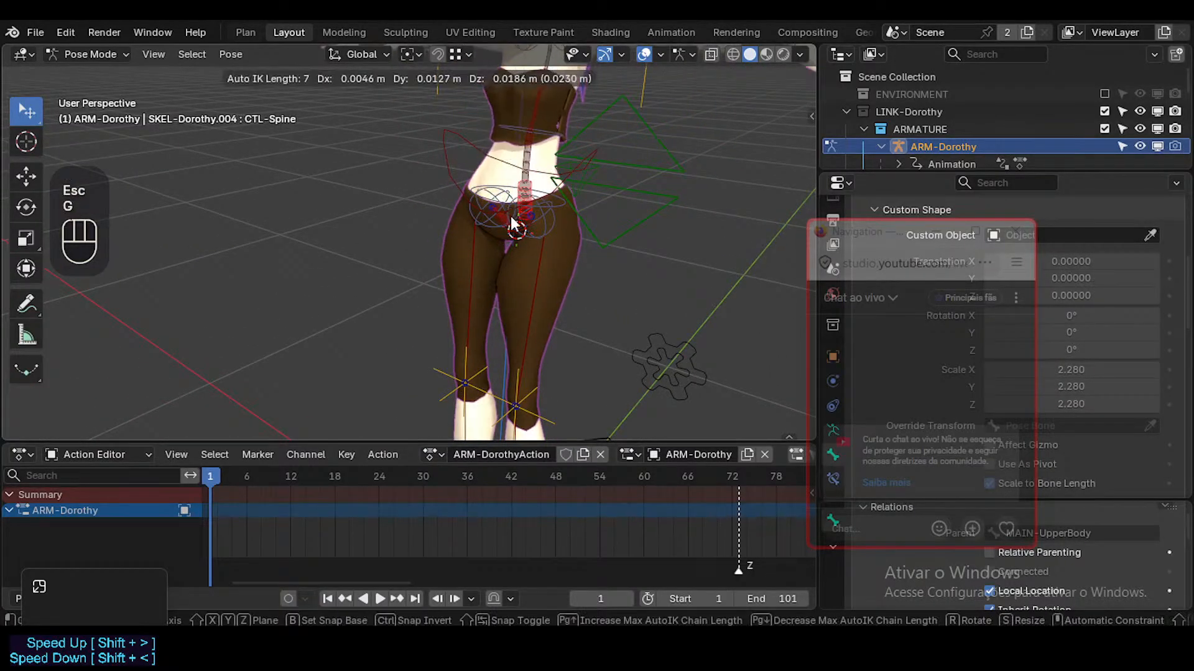
{"action": "key", "text": "Escape"}
Test moving CTL-PelvisSway together with CTL-Spine and then on its own, cancelling both moves
{"action": "left_click", "coordinate": [446, 200], "text": "shift"}
{"action": "key", "text": "g"}
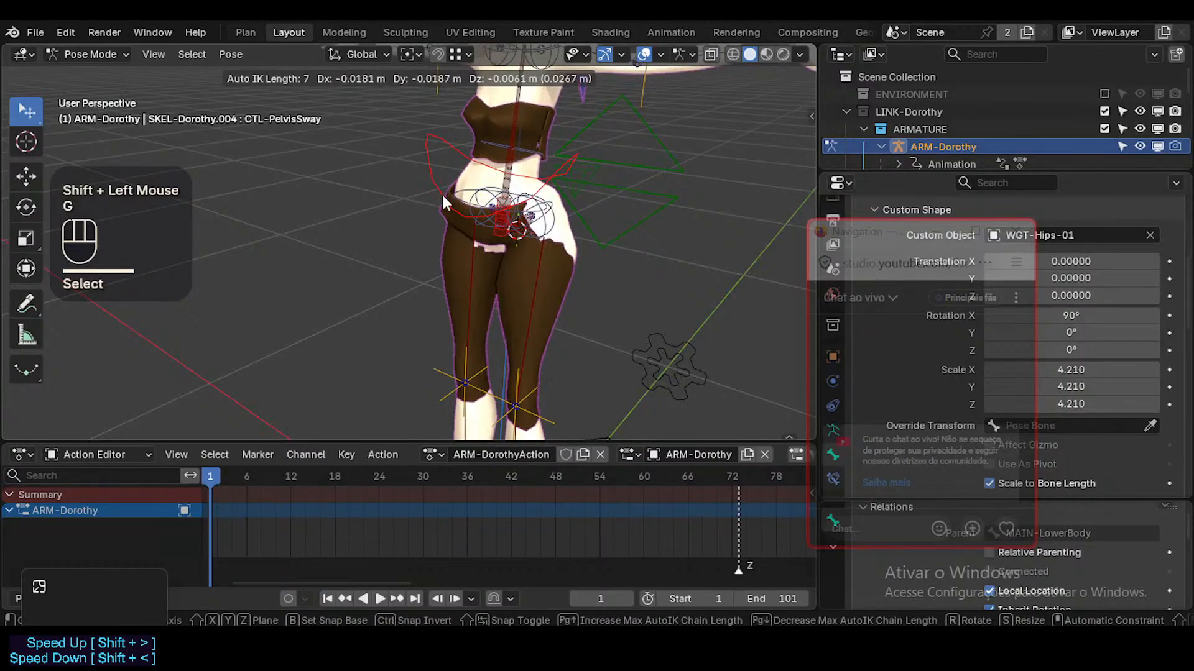
{"action": "key", "text": "Escape"}
{"action": "left_click", "coordinate": [442, 163]}
{"action": "key", "text": "g"}
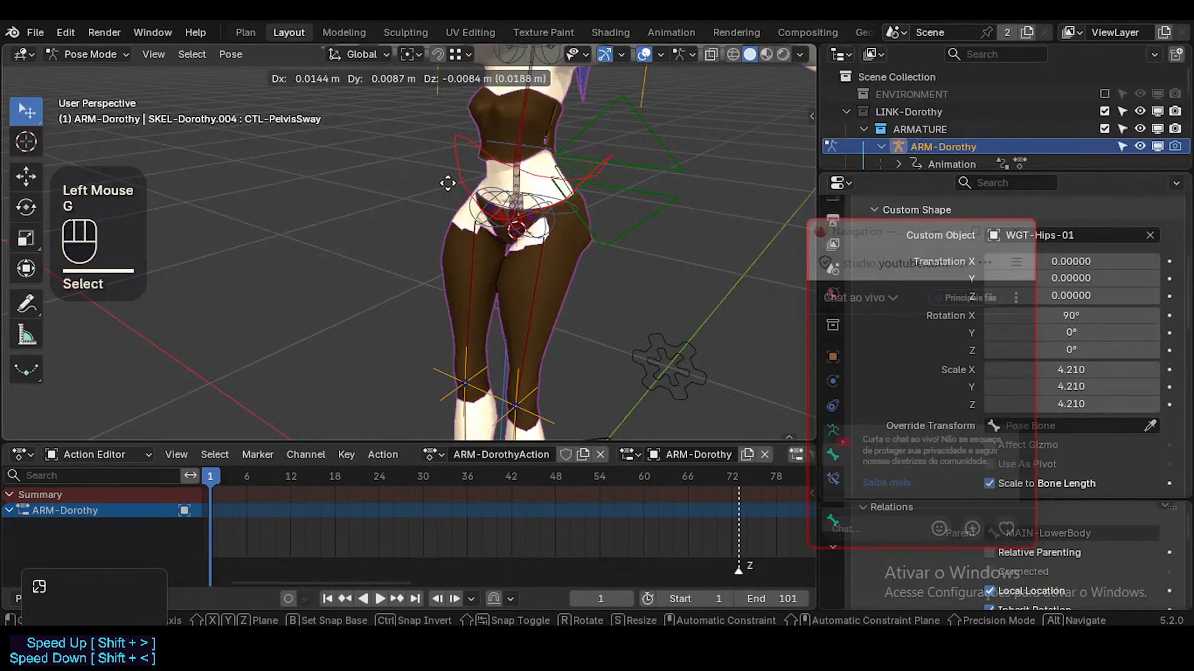
{"action": "key", "text": "Escape"}
Examine the parent relations of CTL-Hip.L and CTL-PelvisSway.L, and pick CTL-Spine from the overlapping bones
{"action": "scroll", "coordinate": [544, 211], "scroll_direction": "up", "scroll_amount": 2}
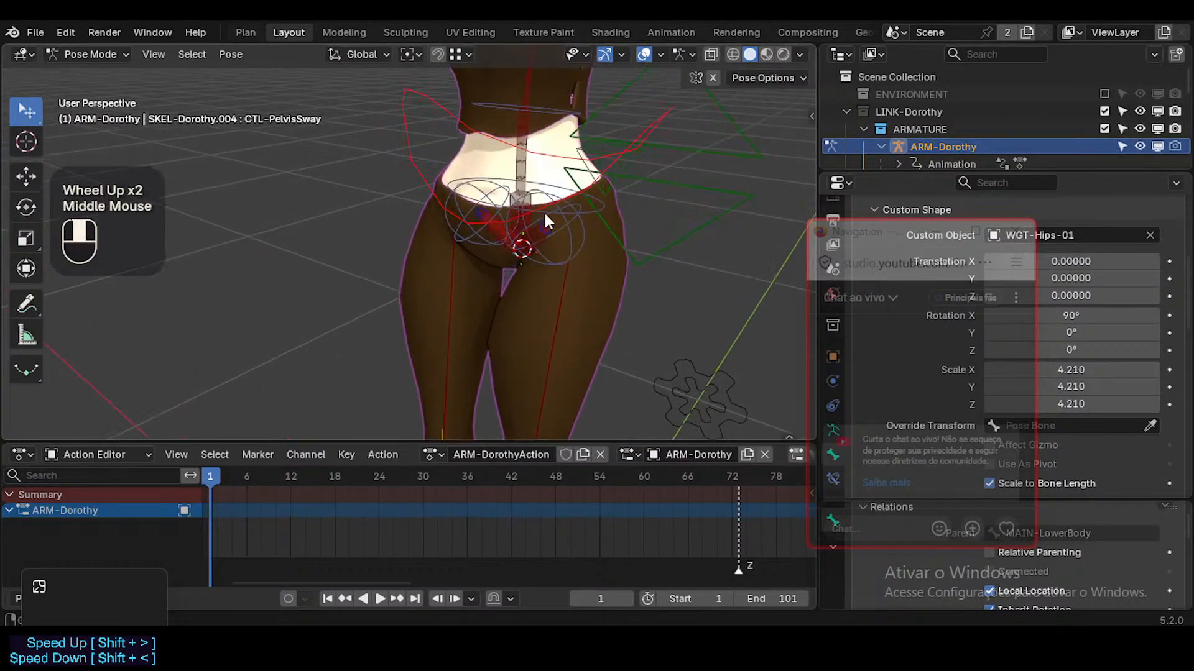
{"action": "middle_click_drag", "start_coordinate": [544, 211], "coordinate": [546, 225]}
{"action": "scroll", "coordinate": [544, 228], "scroll_direction": "down", "scroll_amount": 1}
{"action": "left_click", "coordinate": [544, 237]}
{"action": "left_click", "coordinate": [543, 237]}
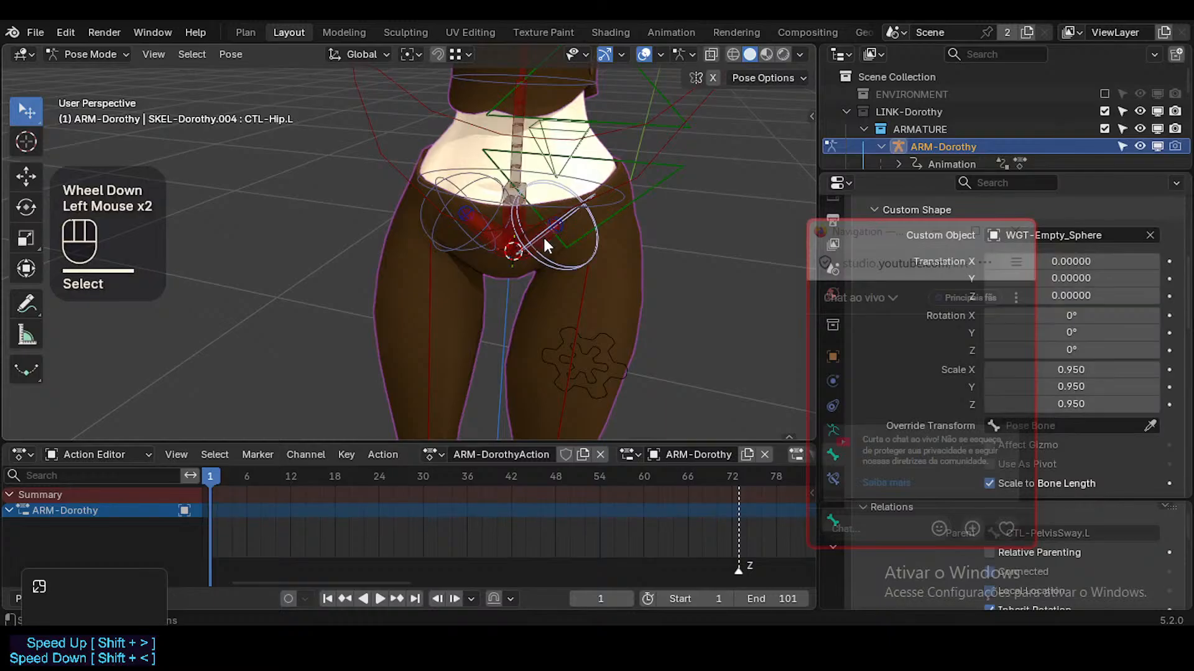
{"action": "left_click", "coordinate": [543, 237]}
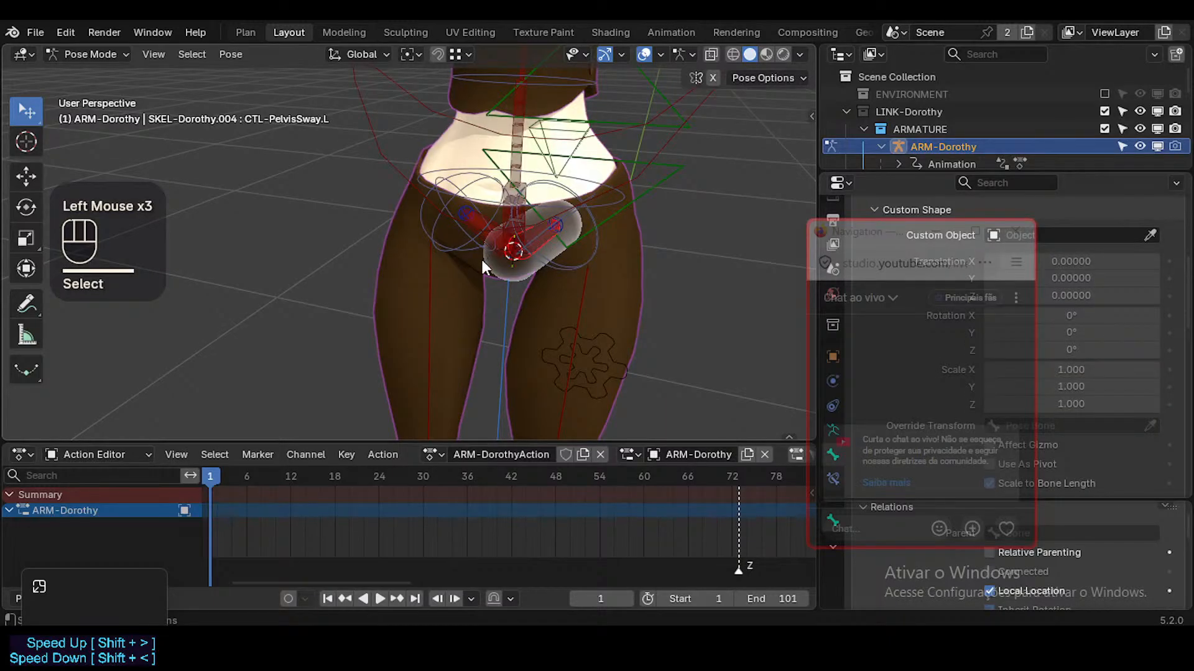
{"action": "left_click", "coordinate": [501, 241], "text": "alt+shift"}
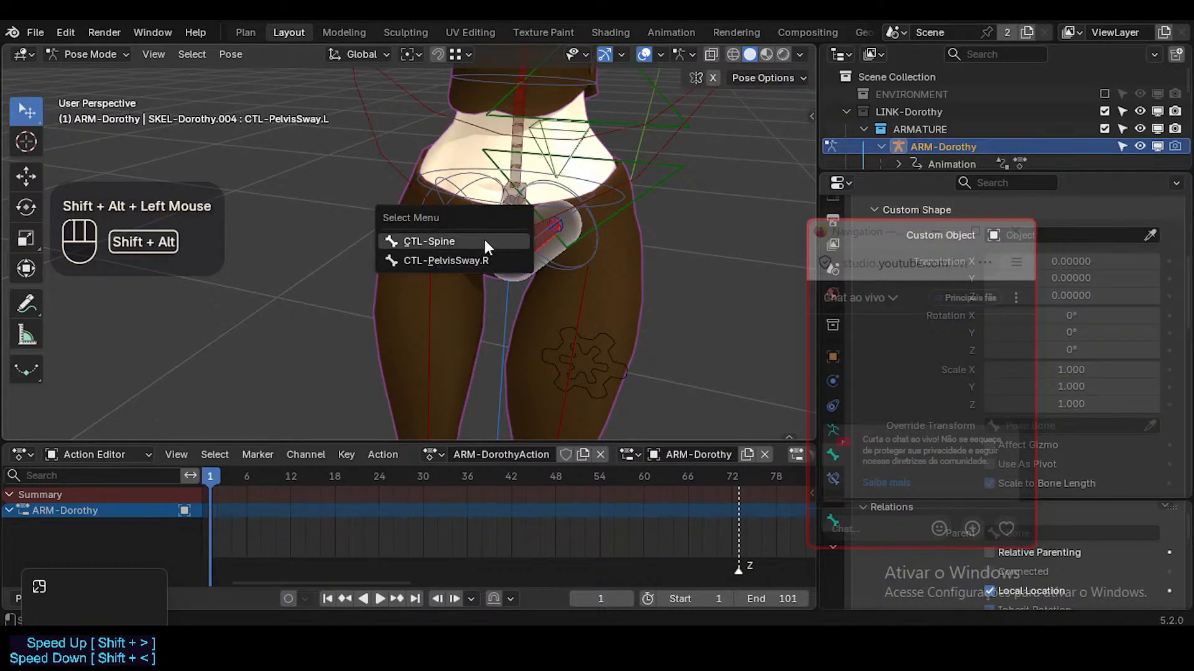
{"action": "left_click", "coordinate": [483, 243]}
Parent CTL-PelvisSway.L to CTL-PelvisSway with Keep Offset in Edit Mode
{"action": "left_click", "coordinate": [546, 244]}
{"action": "left_click", "coordinate": [545, 244]}
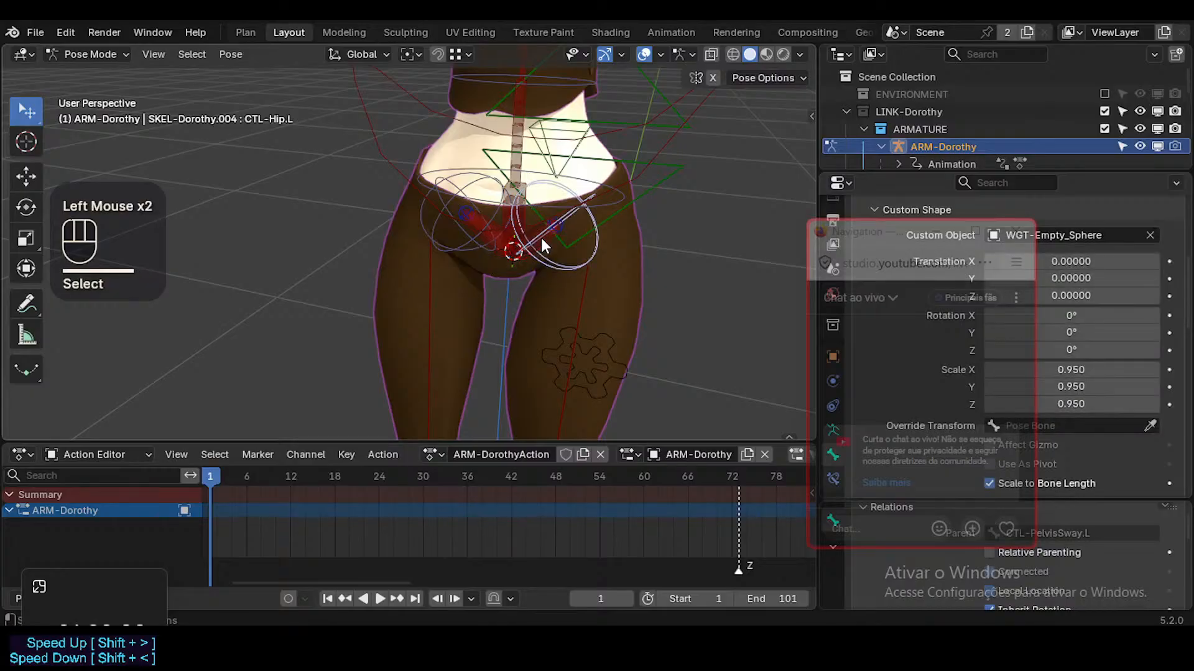
{"action": "left_click", "coordinate": [513, 230]}
{"action": "left_click", "coordinate": [388, 166], "text": "shift"}
{"action": "key", "text": "Tab"}
{"action": "key", "text": "ctrl+p"}
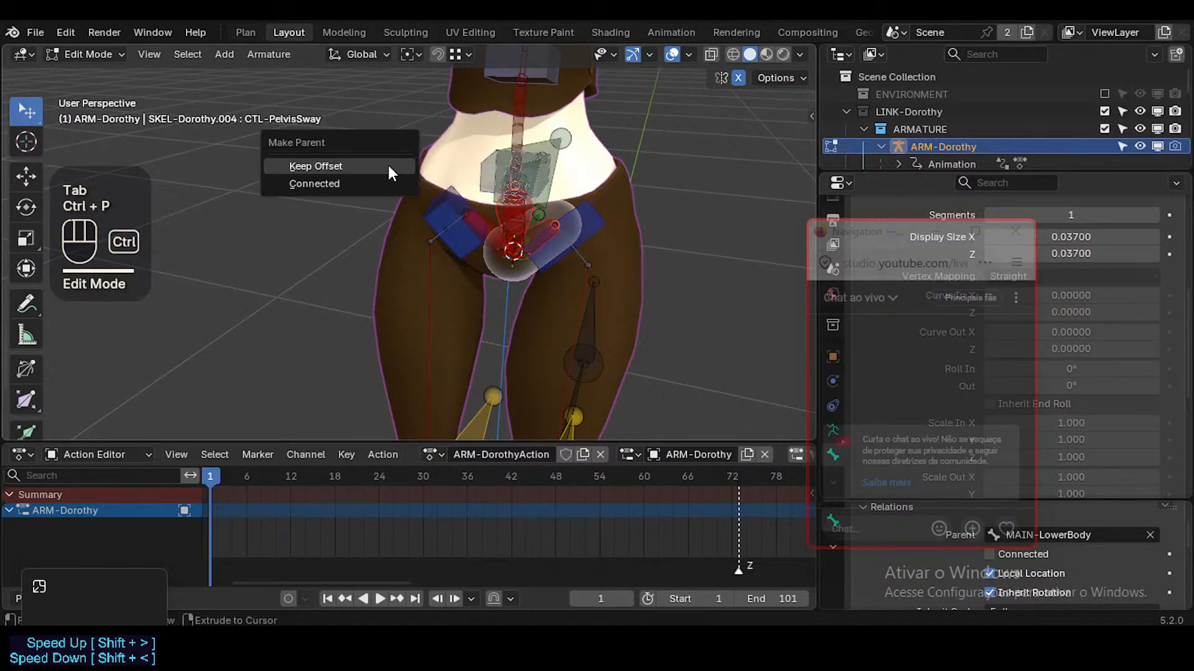
{"action": "left_click", "coordinate": [389, 167]}
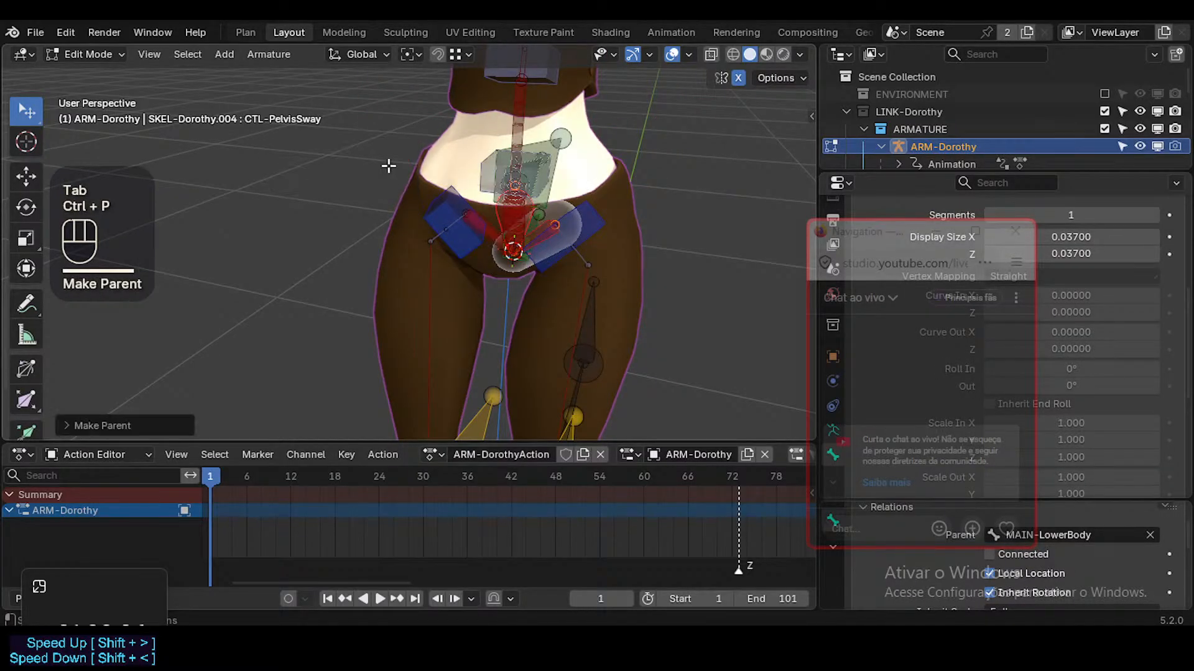
Return to Pose Mode, select CTL-Spine and CTL-PelvisSway together, and try a test move, cancelling it
{"action": "key", "text": "ctrl+Tab"}
{"action": "left_click", "coordinate": [554, 226]}
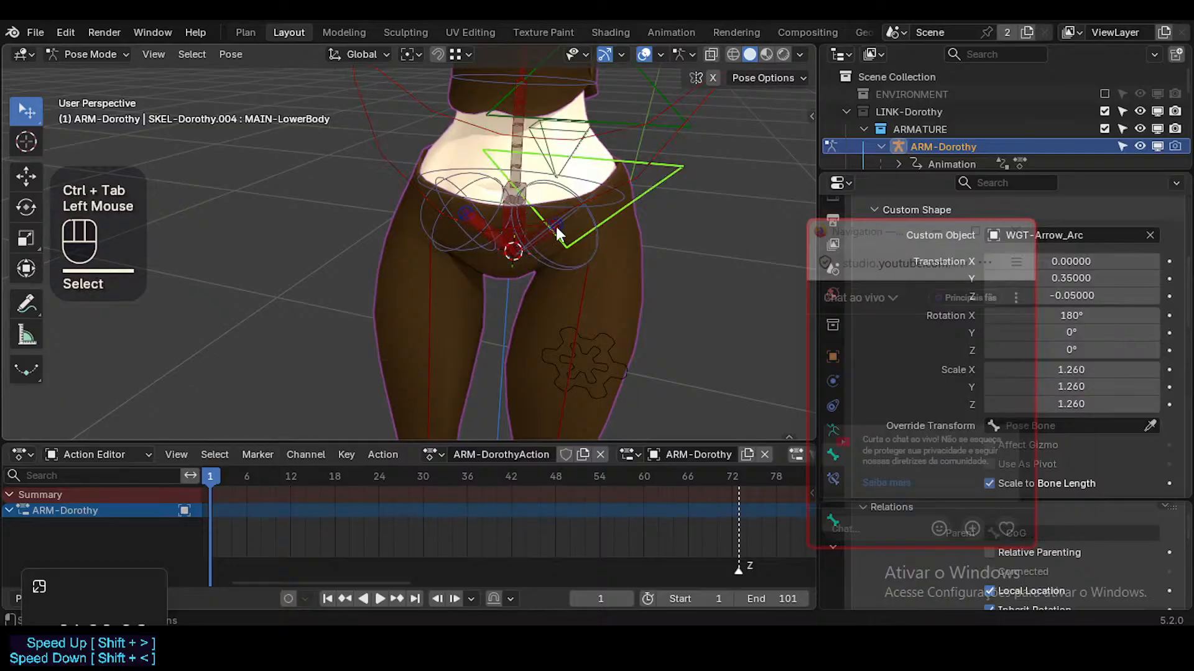
{"action": "left_click", "coordinate": [510, 205]}
{"action": "left_click", "coordinate": [508, 205]}
{"action": "left_click", "coordinate": [509, 215]}
{"action": "left_click", "coordinate": [508, 214], "text": "shift"}
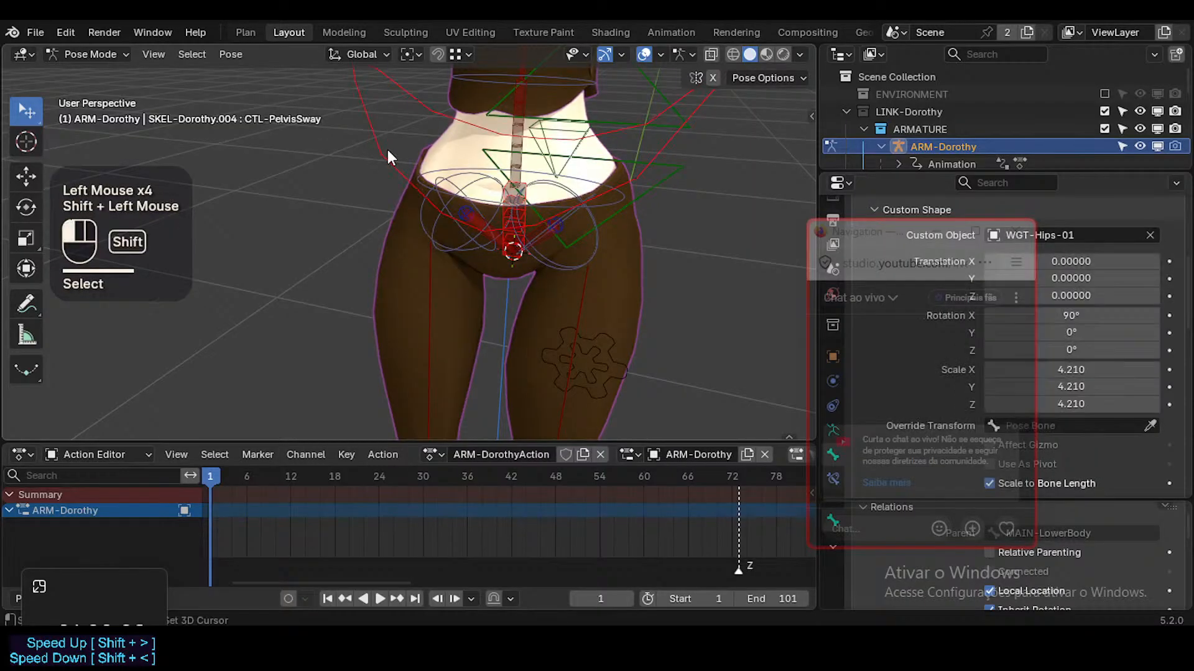
{"action": "scroll", "coordinate": [424, 265], "scroll_direction": "down", "scroll_amount": 4}
{"action": "middle_click_drag", "start_coordinate": [475, 310], "coordinate": [510, 222], "text": "shift"}
{"action": "key", "text": "g"}
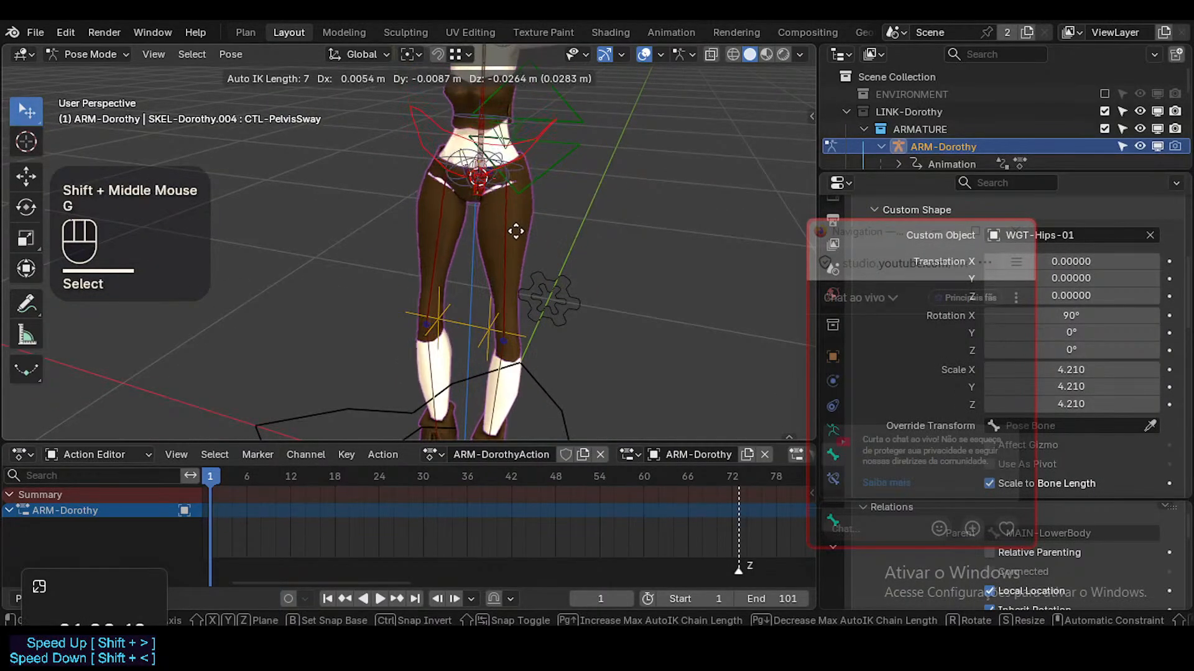
{"action": "key", "text": "Escape"}
Move CTL-Spine and CTL-PelvisSway to shift the body over its feet, then trackball-rotate them
{"action": "scroll", "coordinate": [573, 207], "scroll_direction": "down", "scroll_amount": 3}
{"action": "middle_click_drag", "start_coordinate": [575, 206], "coordinate": [519, 219]}
{"action": "key", "text": "g"}
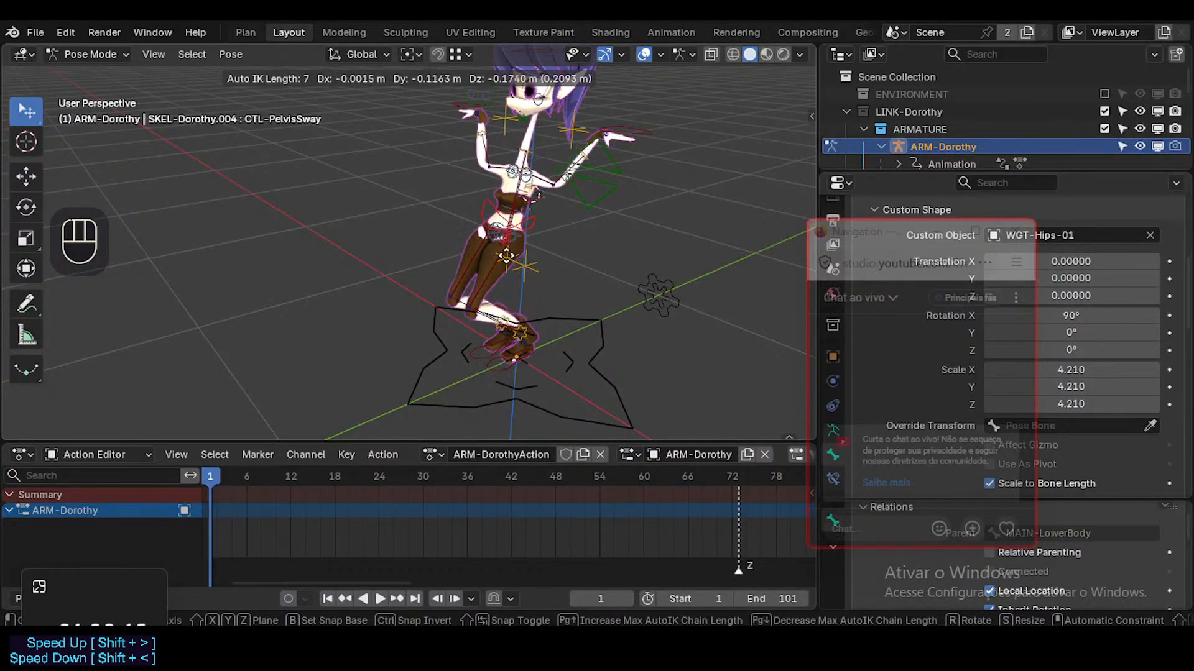
{"action": "left_click", "coordinate": [524, 235]}
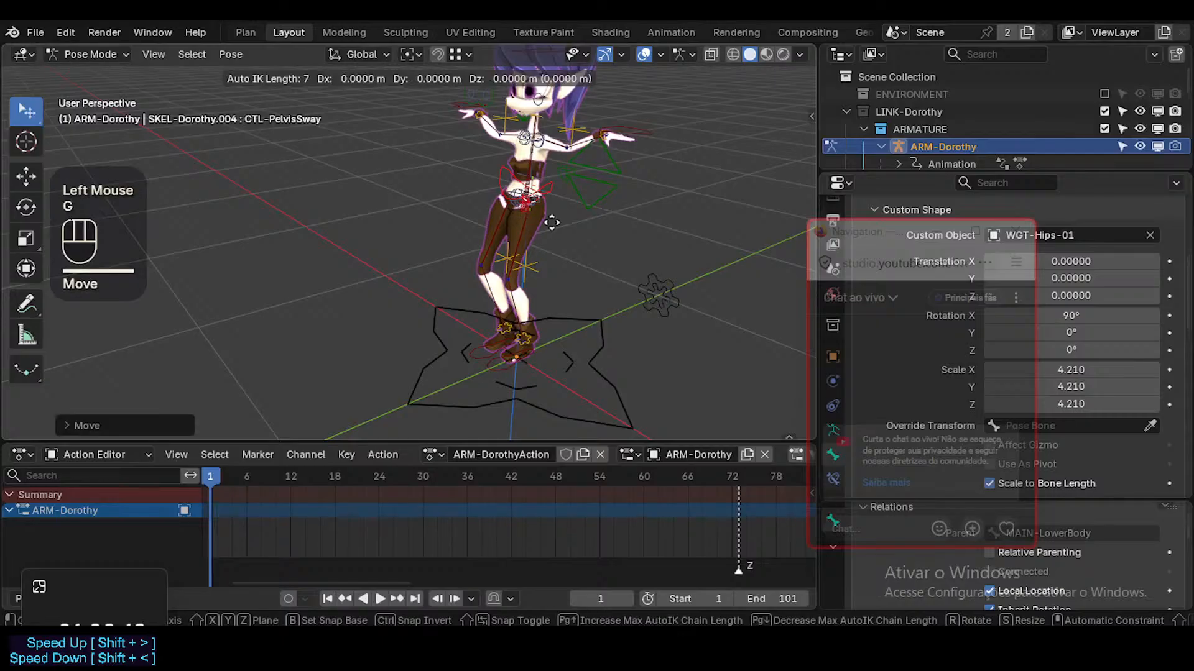
{"action": "key", "text": "r"}
{"action": "key", "text": "r"}
{"action": "left_click", "coordinate": [551, 225]}
Move CTL-Spine and CTL-PelvisSway repeatedly down, up and sideways to test how the hips and legs follow
{"action": "key", "text": "g"}
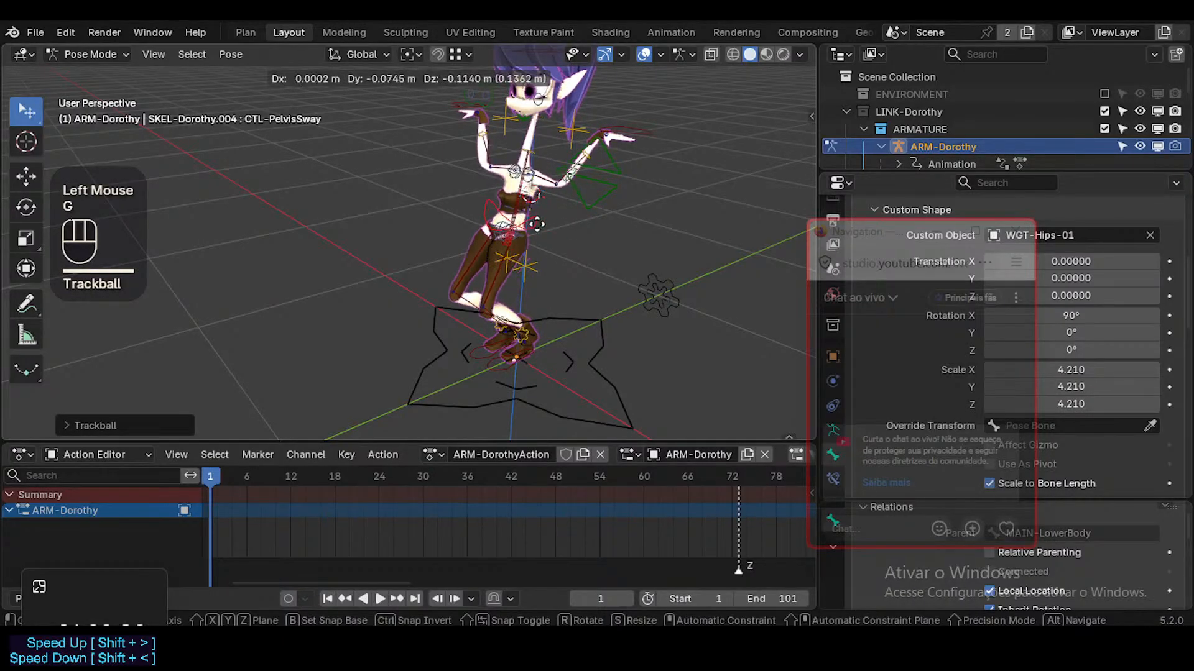
{"action": "left_click", "coordinate": [543, 231]}
{"action": "key", "text": "g"}
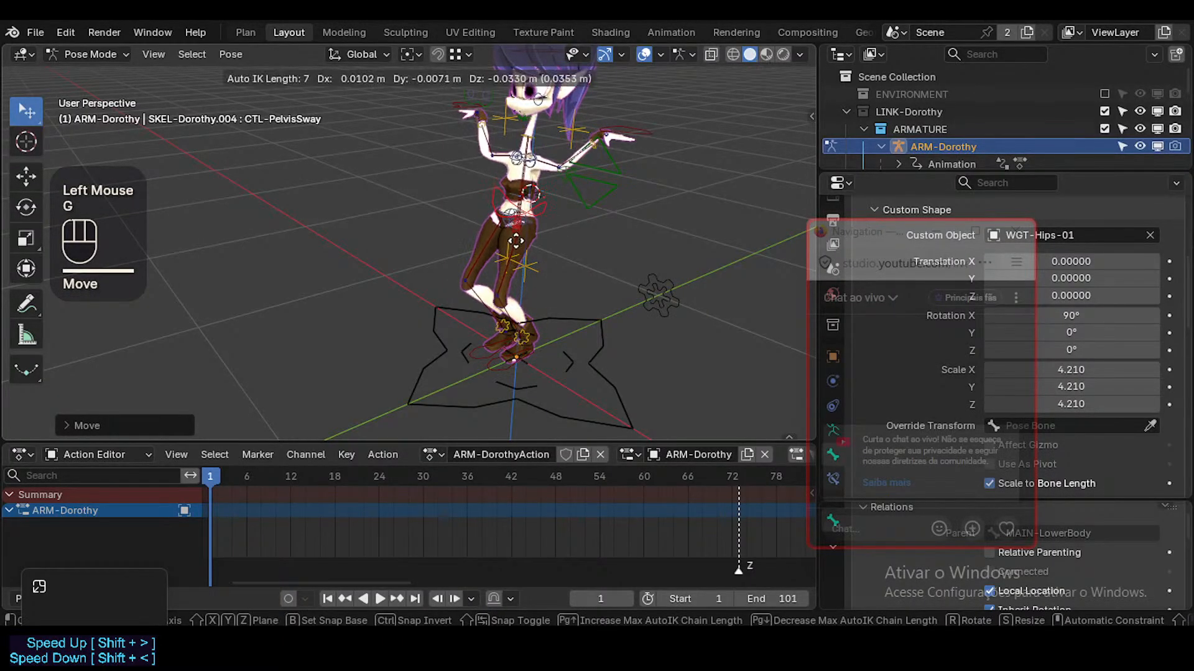
{"action": "left_click", "coordinate": [518, 224]}
{"action": "scroll", "coordinate": [520, 234], "scroll_direction": "up", "scroll_amount": 2}
{"action": "middle_click_drag", "start_coordinate": [520, 233], "coordinate": [535, 222]}
{"action": "key", "text": "g"}
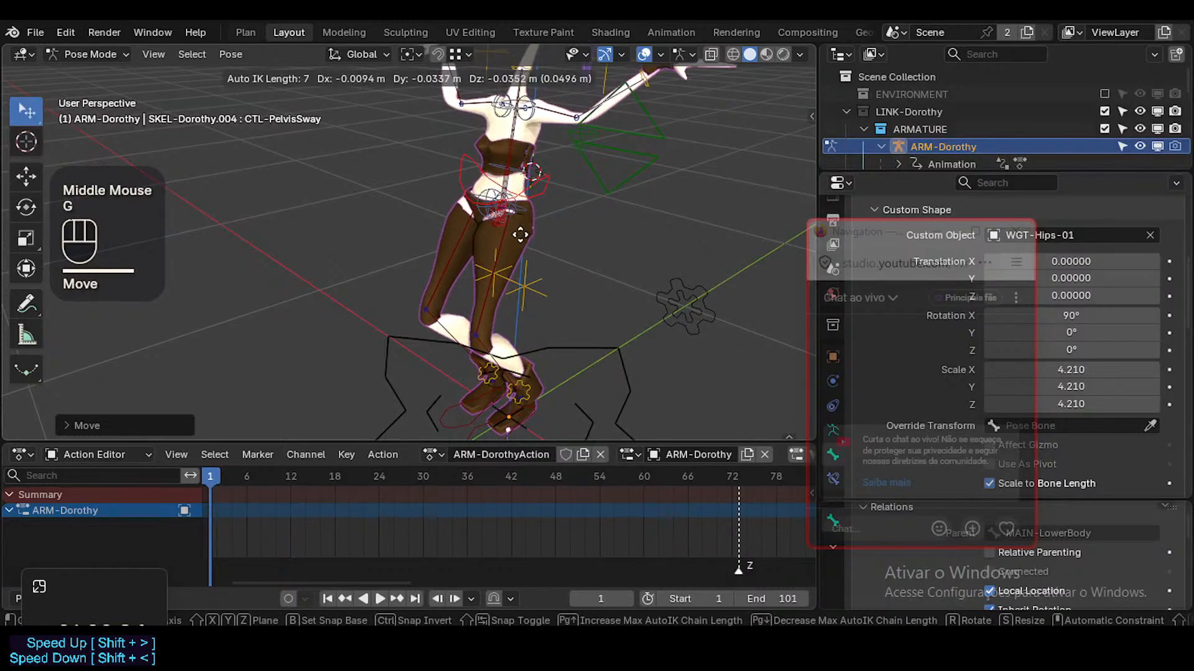
{"action": "left_click", "coordinate": [529, 250]}
{"action": "key", "text": "g"}
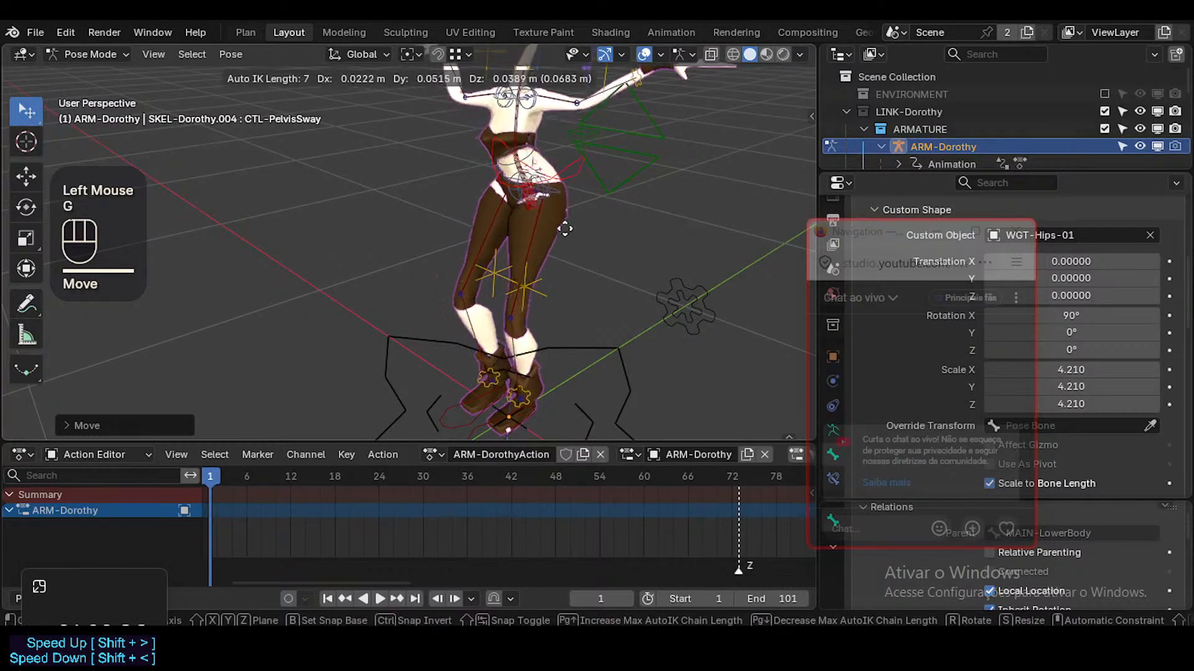
{"action": "left_click", "coordinate": [588, 185]}
Move CTL-Spine and CTL-PelvisSway again with the Auto IK length set to 8
{"action": "scroll", "coordinate": [577, 178], "scroll_direction": "down", "scroll_amount": 2, "text": "shift"}
{"action": "key", "text": "g"}
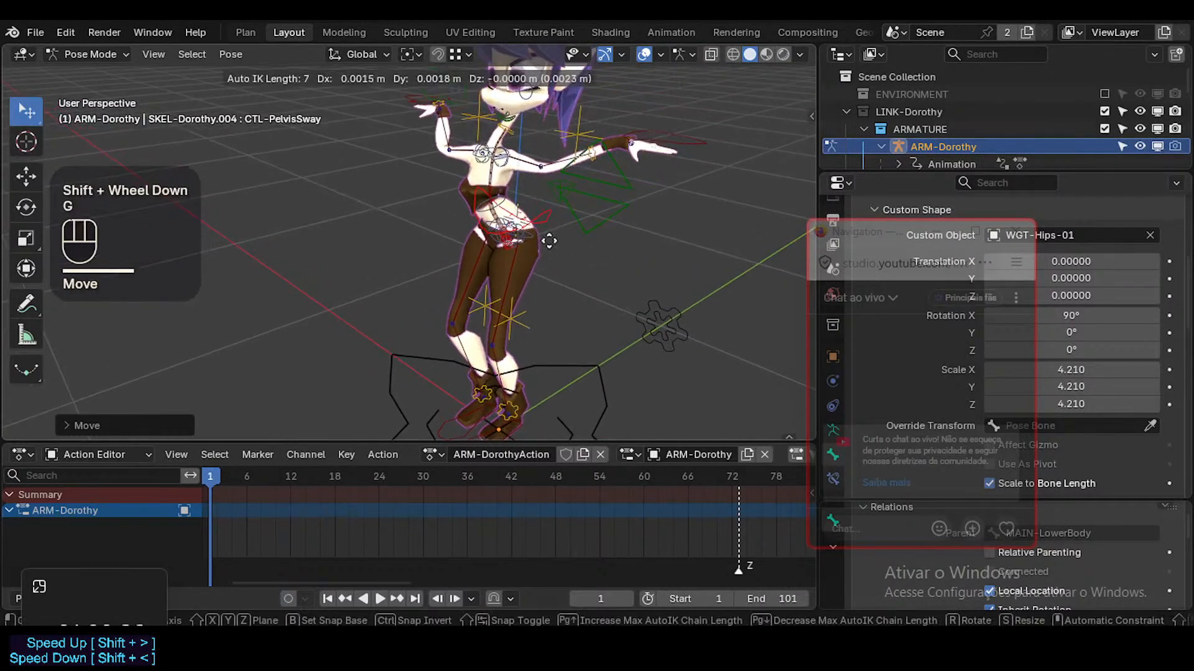
{"action": "scroll", "coordinate": [583, 238], "scroll_direction": "down", "scroll_amount": 1}
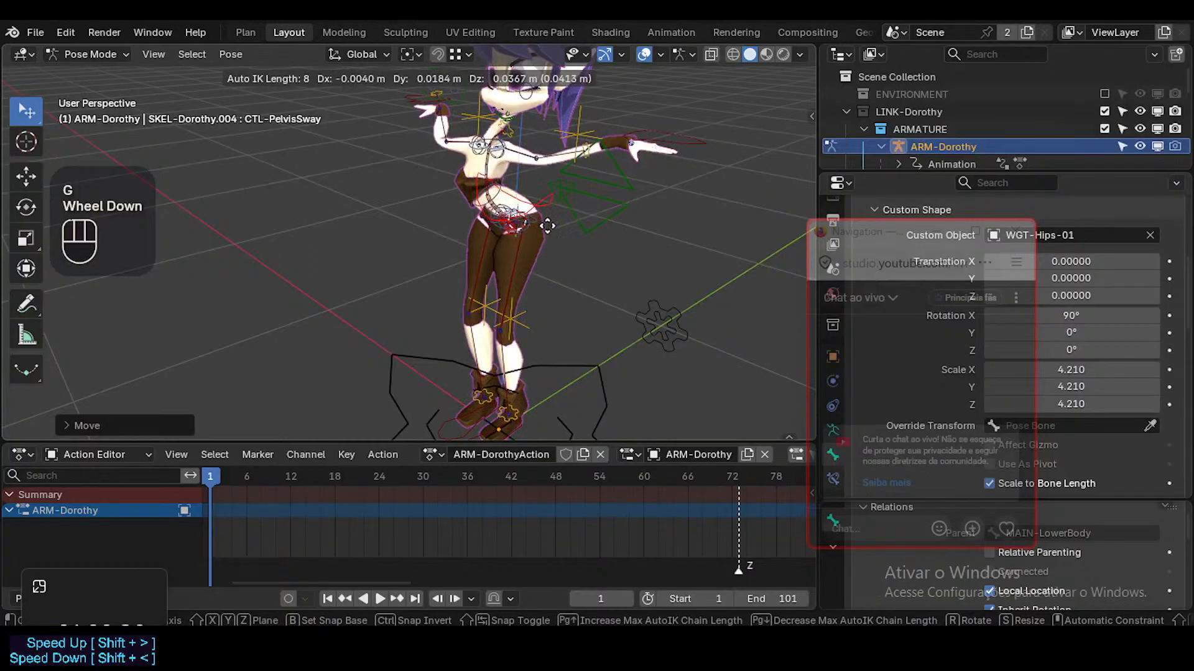
{"action": "left_click", "coordinate": [532, 220]}
{"action": "key", "text": "less"}
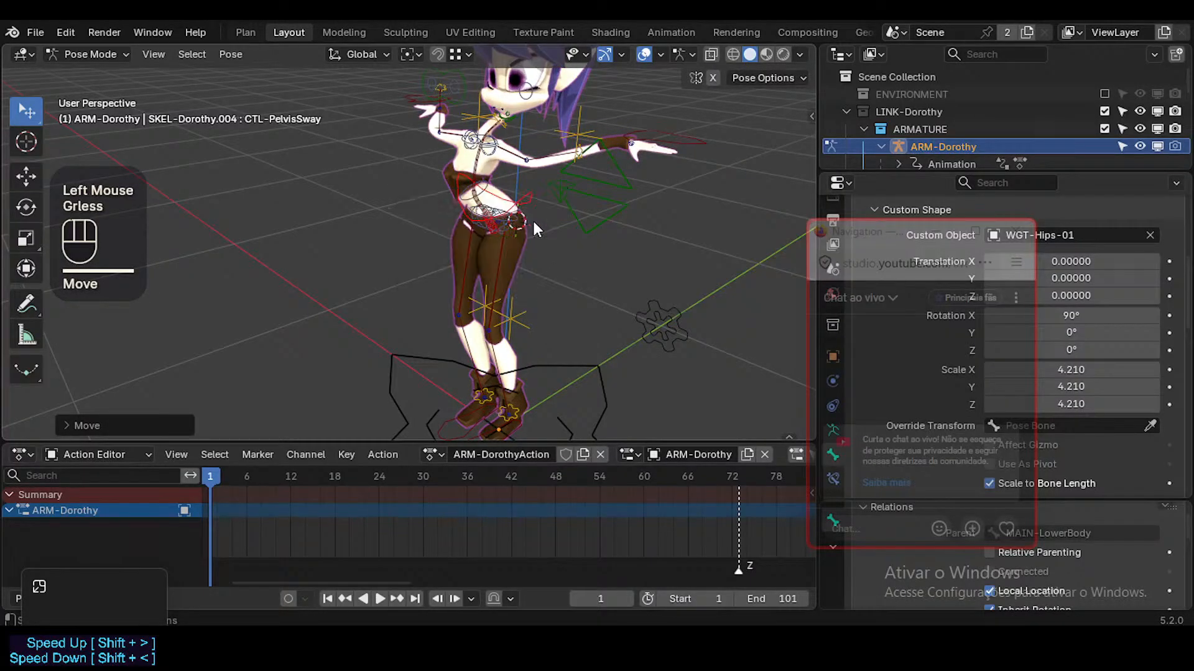
Use the Normal transform orientation and clear the pose transforms on all bones of the Dorothy rig
{"action": "key", "text": "shift+less"}
{"action": "left_click", "coordinate": [502, 256]}
{"action": "key", "text": "a"}
{"action": "key", "text": "alt+q"}
{"action": "key", "text": "alt+q"}
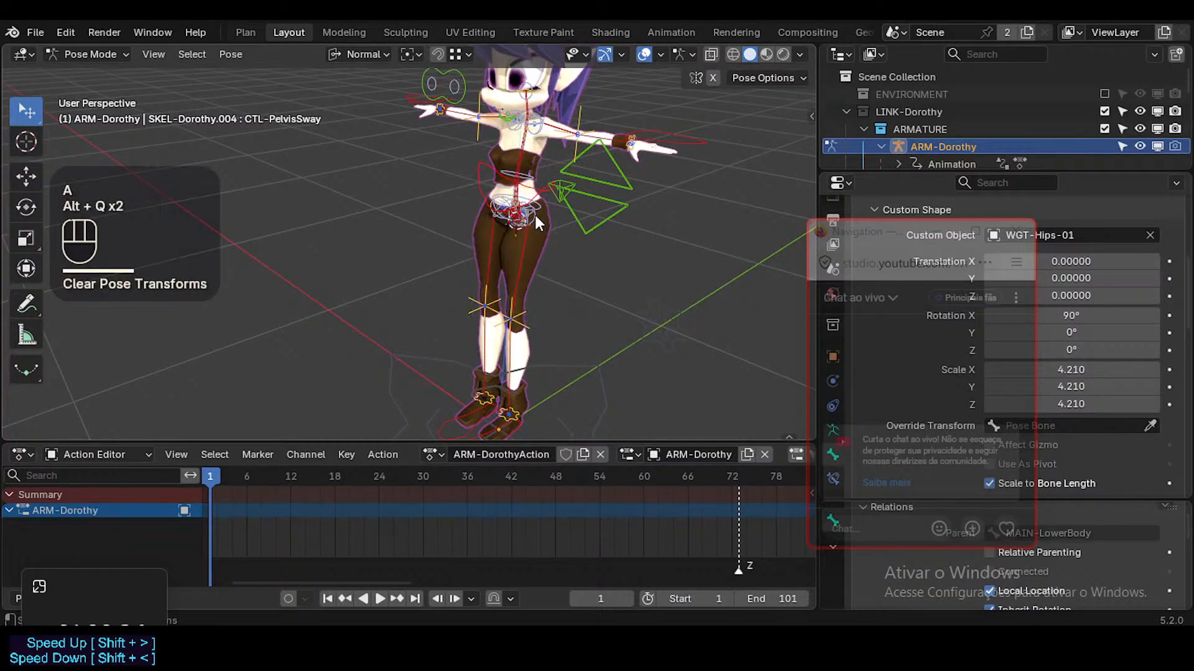
Select only the CTL-PelvisSway bone and try moving and rotating it
{"action": "left_click", "coordinate": [539, 211]}
{"action": "left_click", "coordinate": [543, 198]}
{"action": "key", "text": "g"}
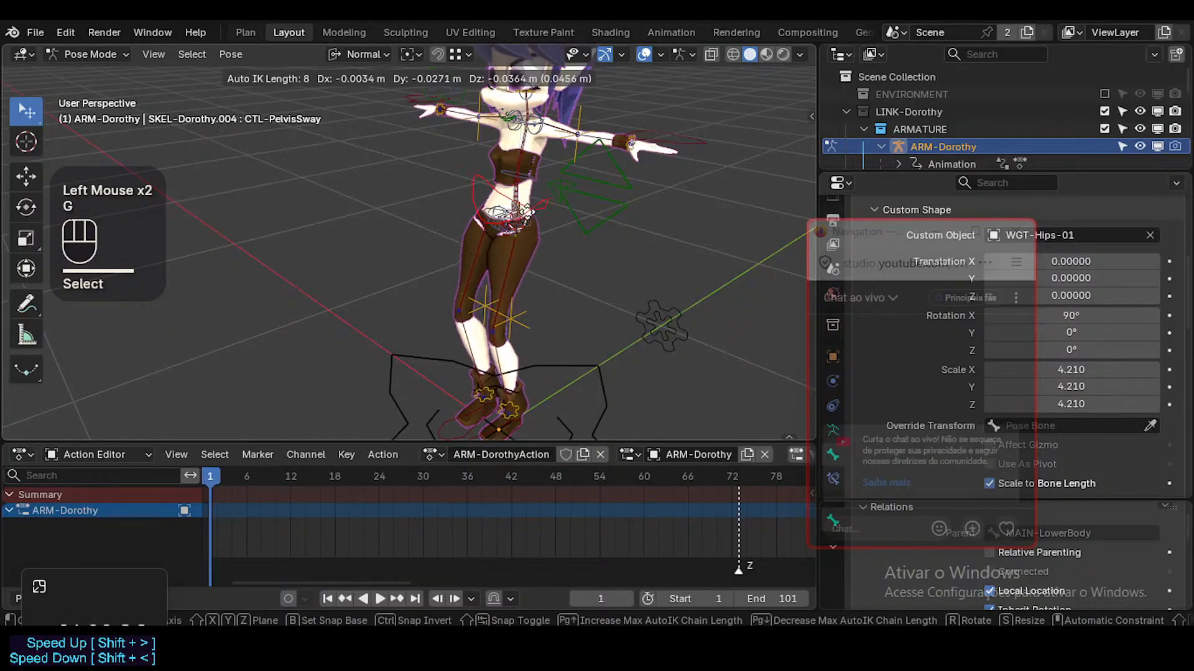
{"action": "key", "text": "Escape"}
{"action": "key", "text": "g"}
{"action": "key", "text": "r"}
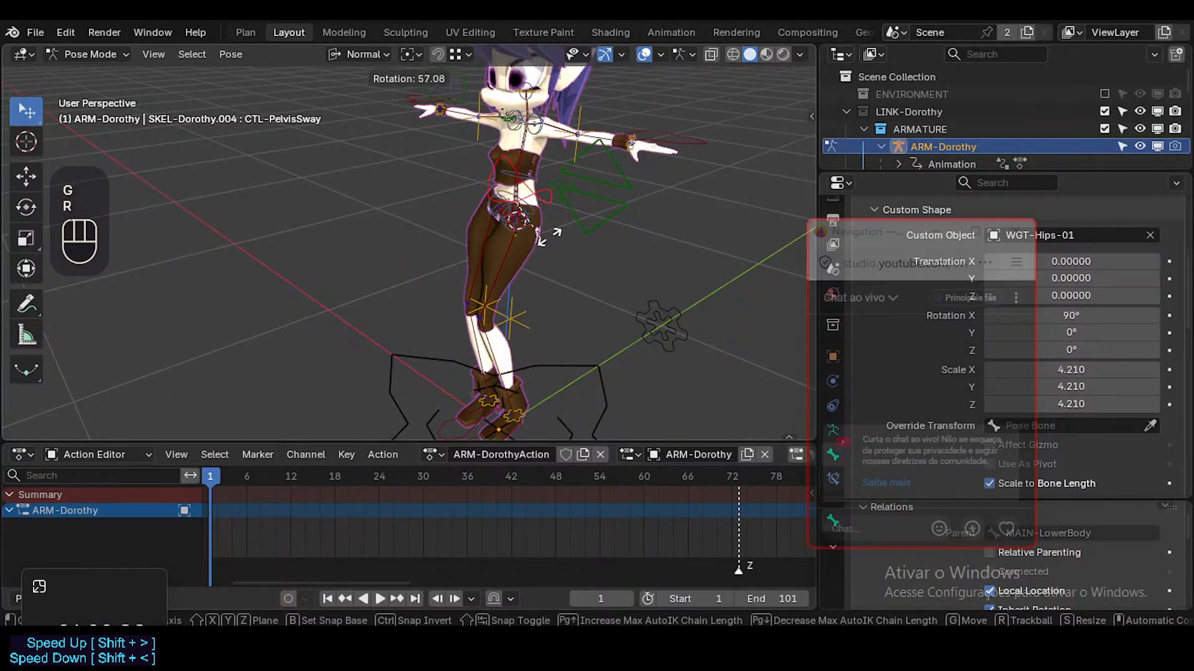
{"action": "key", "text": "Escape"}
From the front, tilt and shift CTL-PelvisSway toward the character's right and lower the hips so the knees bend
{"action": "middle_click_drag", "start_coordinate": [554, 211], "coordinate": [648, 229]}
{"action": "key", "text": "g"}
{"action": "key", "text": "r"}
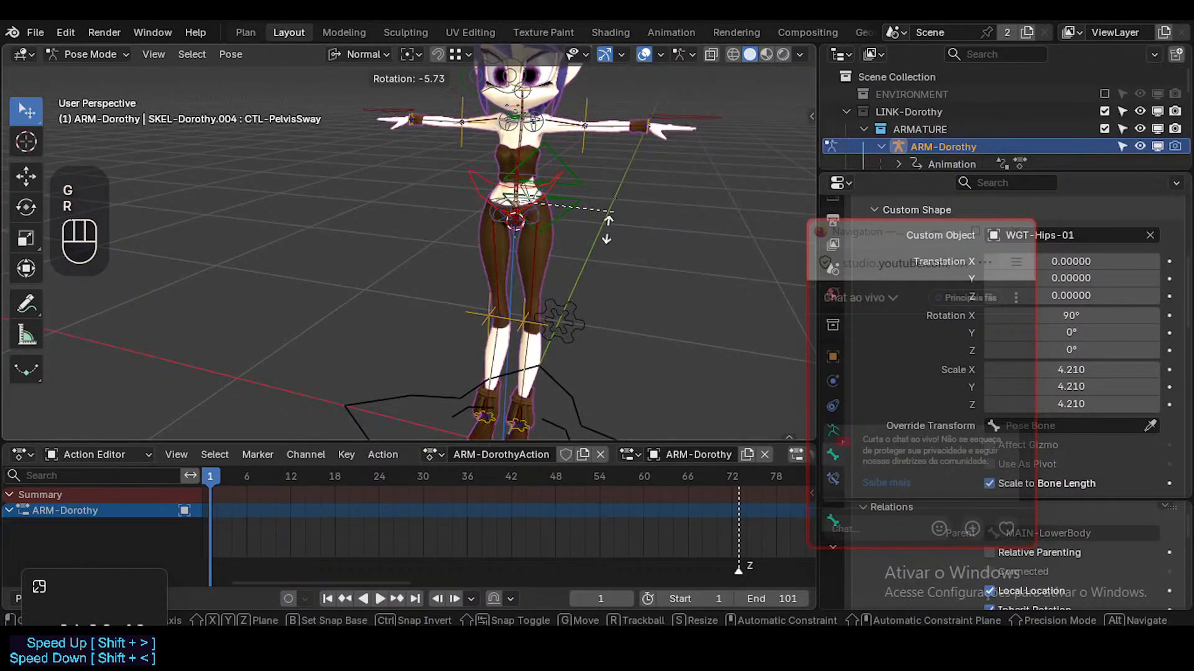
{"action": "left_click", "coordinate": [549, 225]}
{"action": "key", "text": "g"}
{"action": "left_click", "coordinate": [563, 205]}
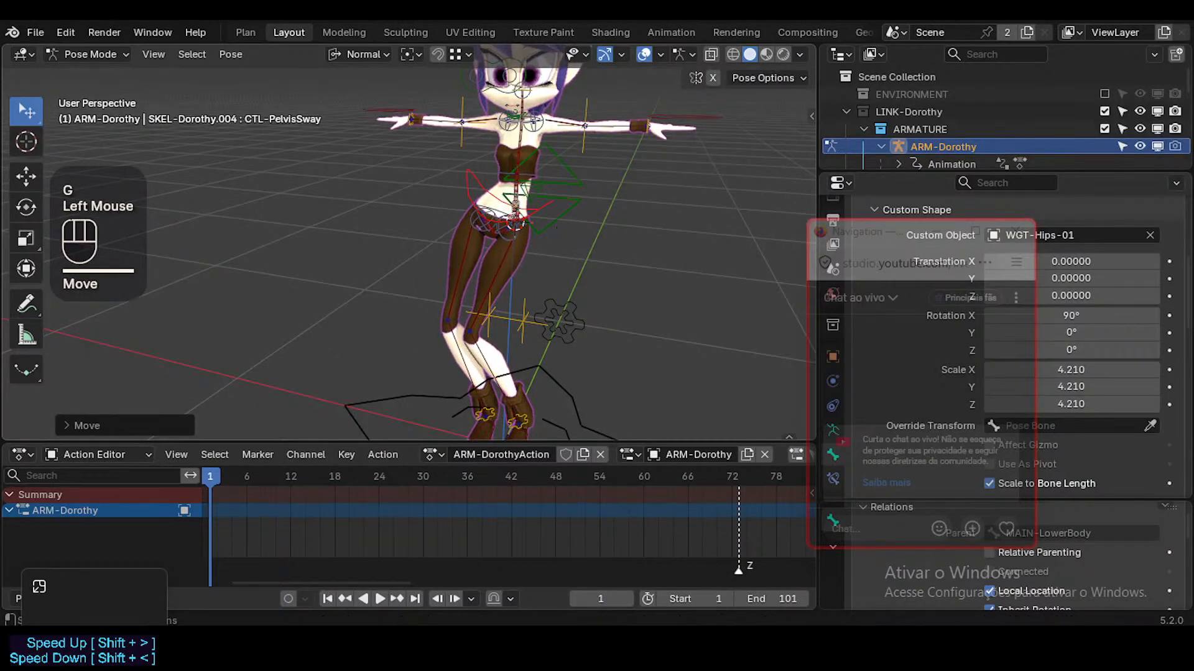
{"action": "key", "text": "r"}
{"action": "left_click", "coordinate": [577, 171]}
{"action": "key", "text": "g"}
{"action": "left_click", "coordinate": [594, 203]}
{"action": "key", "text": "r"}
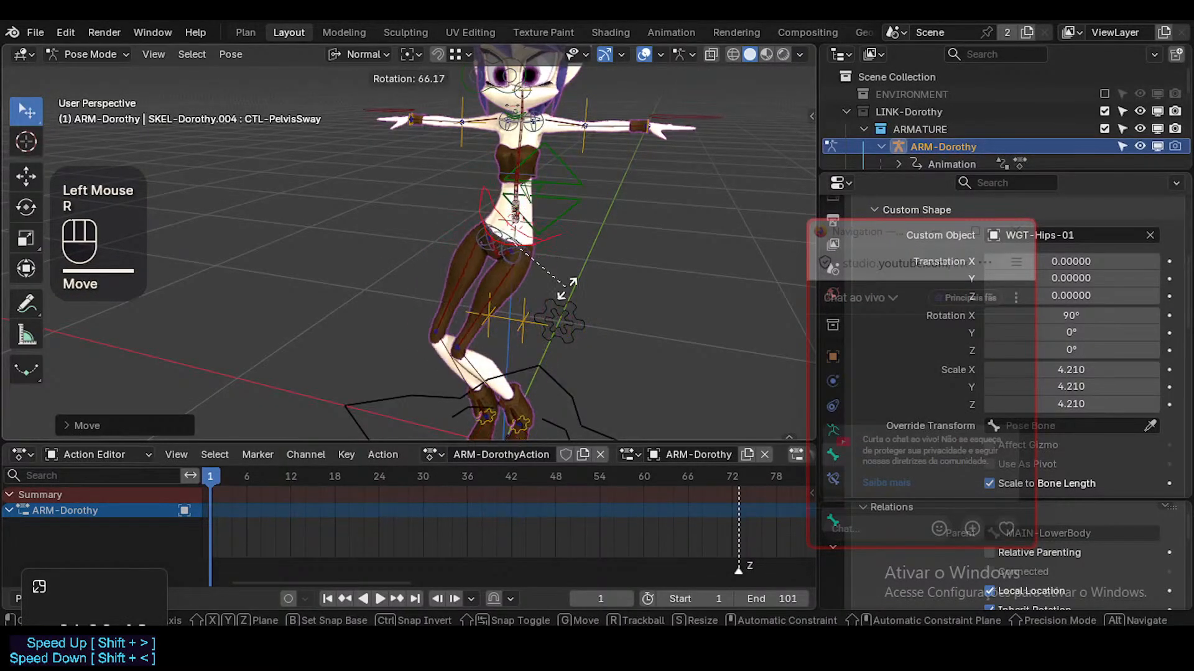
{"action": "left_click", "coordinate": [561, 281]}
From the side, rotate CTL-PelvisSway and reposition it to refine the tilt of the hips
{"action": "middle_click_drag", "start_coordinate": [559, 273], "coordinate": [589, 237]}
{"action": "scroll", "coordinate": [527, 281], "scroll_direction": "up", "scroll_amount": 1}
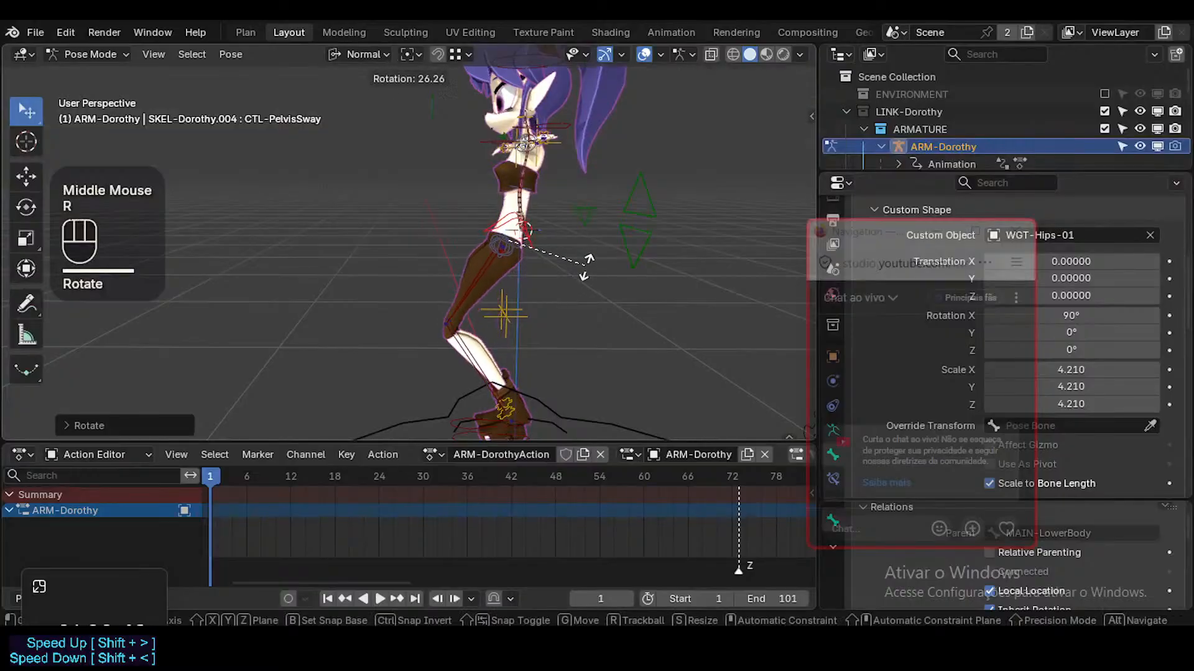
{"action": "left_click", "coordinate": [586, 266]}
{"action": "key", "text": "g"}
{"action": "left_click", "coordinate": [599, 246]}
{"action": "key", "text": "r"}
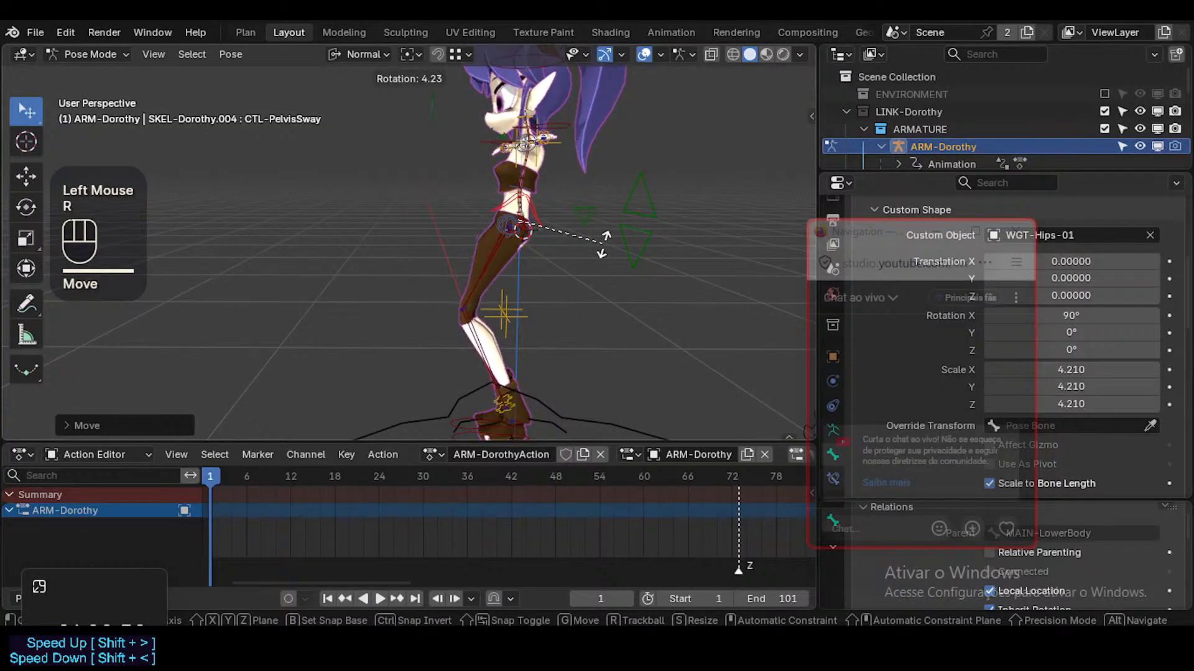
{"action": "left_click", "coordinate": [603, 244]}
Test further pelvis poses by alternately moving and rotating CTL-PelvisSway, ending with an adjusted hip position
{"action": "key", "text": "g"}
{"action": "left_click", "coordinate": [623, 241]}
{"action": "key", "text": "r"}
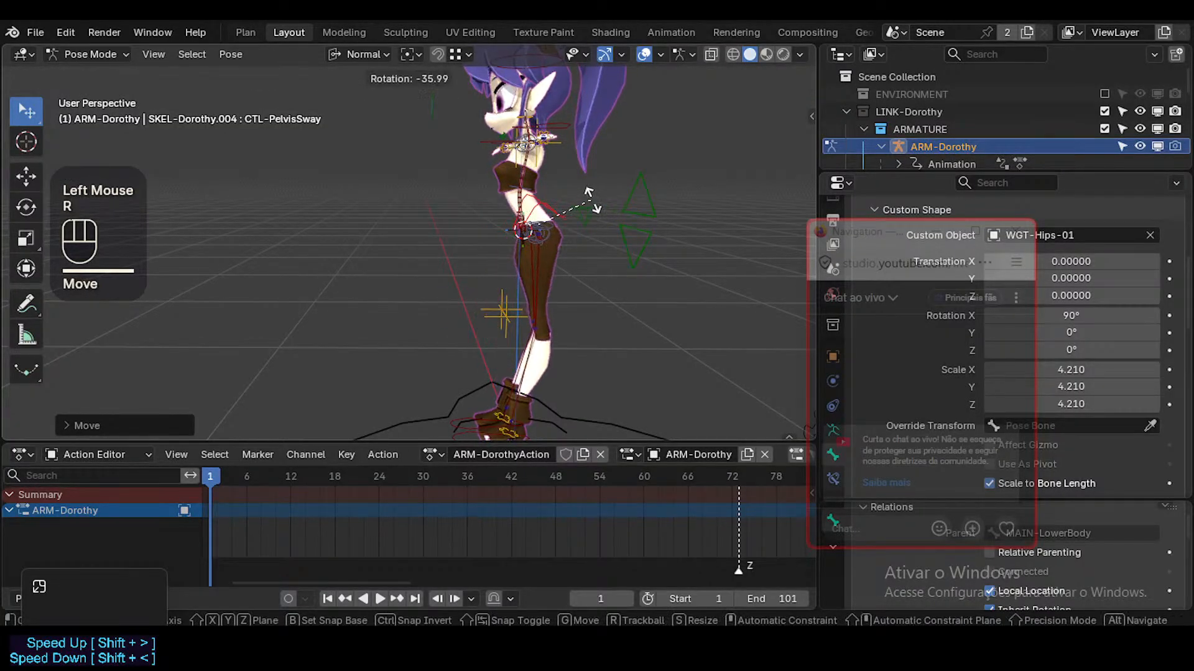
{"action": "left_click", "coordinate": [588, 240]}
{"action": "key", "text": "g"}
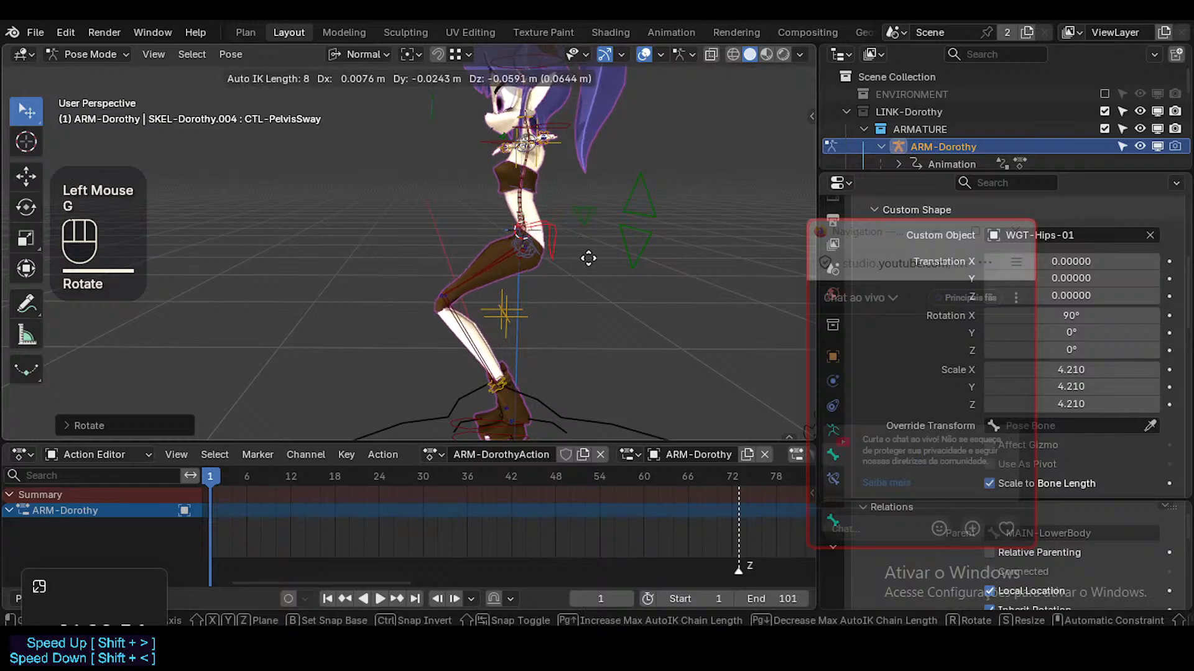
{"action": "left_click", "coordinate": [588, 233]}
{"action": "key", "text": "r"}
{"action": "left_click", "coordinate": [579, 229]}
{"action": "middle_click_drag", "start_coordinate": [475, 250], "coordinate": [519, 218]}
{"action": "key", "text": "g"}
{"action": "left_click", "coordinate": [592, 237]}
Add CTL-Spine to the selected pelvis control and rotate both so the torso leans over the hips
{"action": "middle_click_drag", "start_coordinate": [519, 218], "coordinate": [518, 180], "text": "ctrl"}
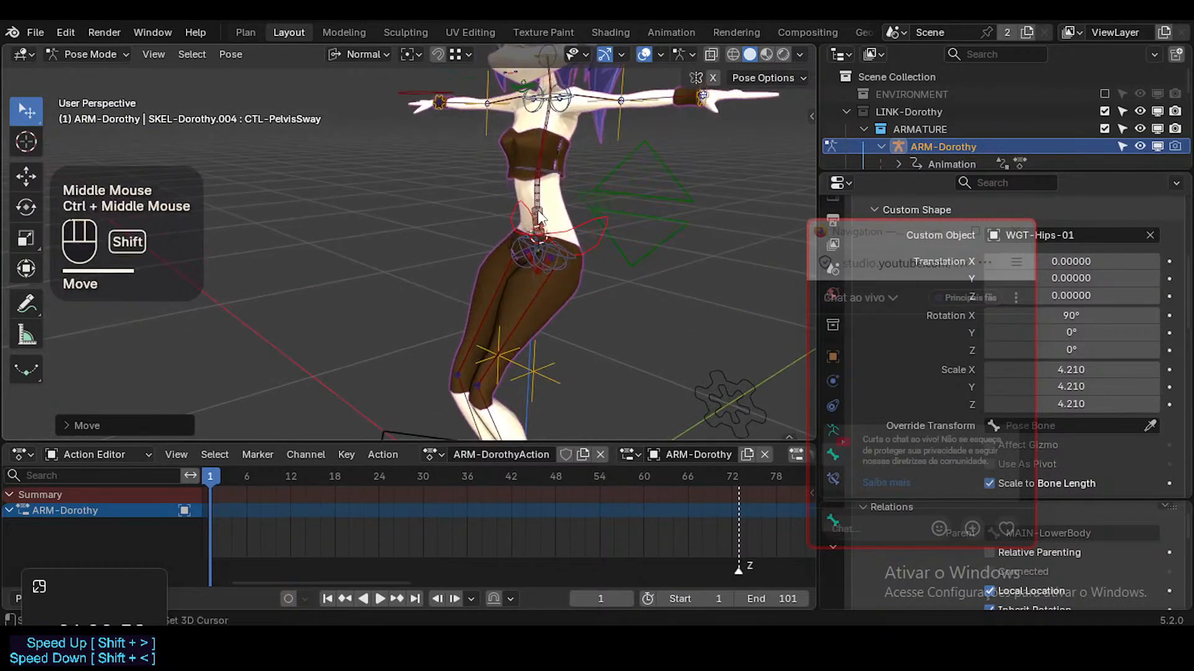
{"action": "left_click", "coordinate": [545, 254], "text": "shift"}
{"action": "middle_click_drag", "start_coordinate": [545, 255], "coordinate": [592, 253]}
{"action": "key", "text": "g"}
{"action": "key", "text": "r"}
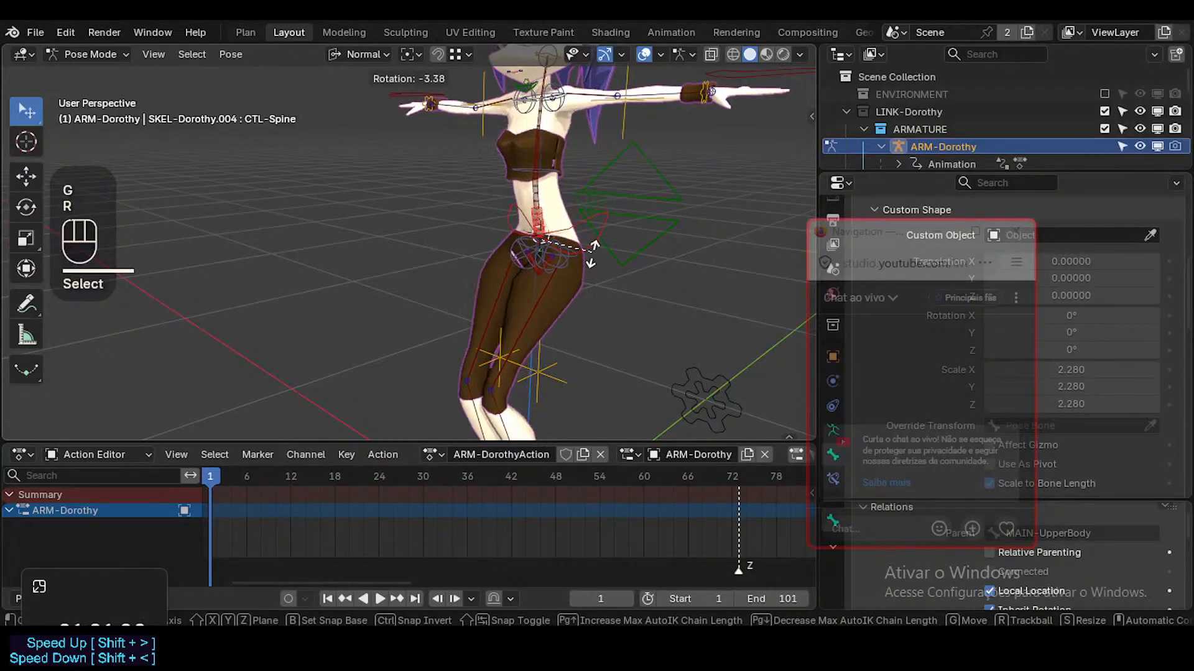
{"action": "left_click", "coordinate": [588, 239]}
{"action": "scroll", "coordinate": [588, 238], "scroll_direction": "down", "scroll_amount": 1}
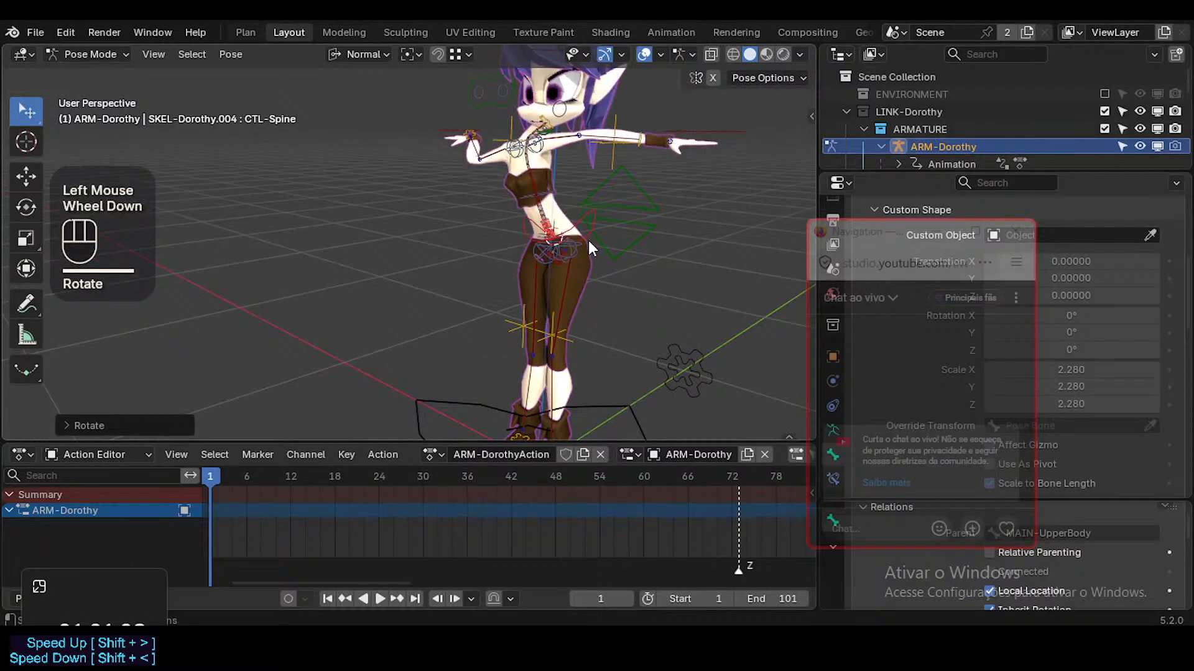
Rotate the selected spine and pelvis controls freely with the trackball rotation and move them
{"action": "key", "text": "g"}
{"action": "key", "text": "r"}
{"action": "key", "text": "r"}
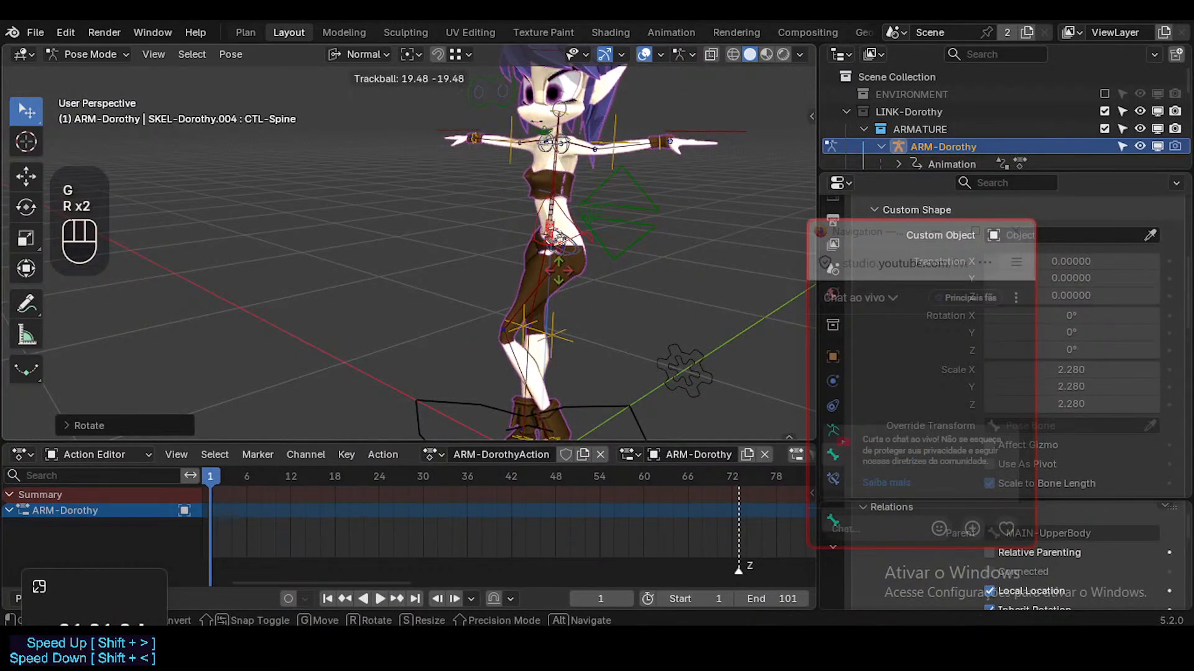
{"action": "left_click", "coordinate": [584, 250]}
{"action": "key", "text": "g"}
{"action": "left_click", "coordinate": [584, 250]}
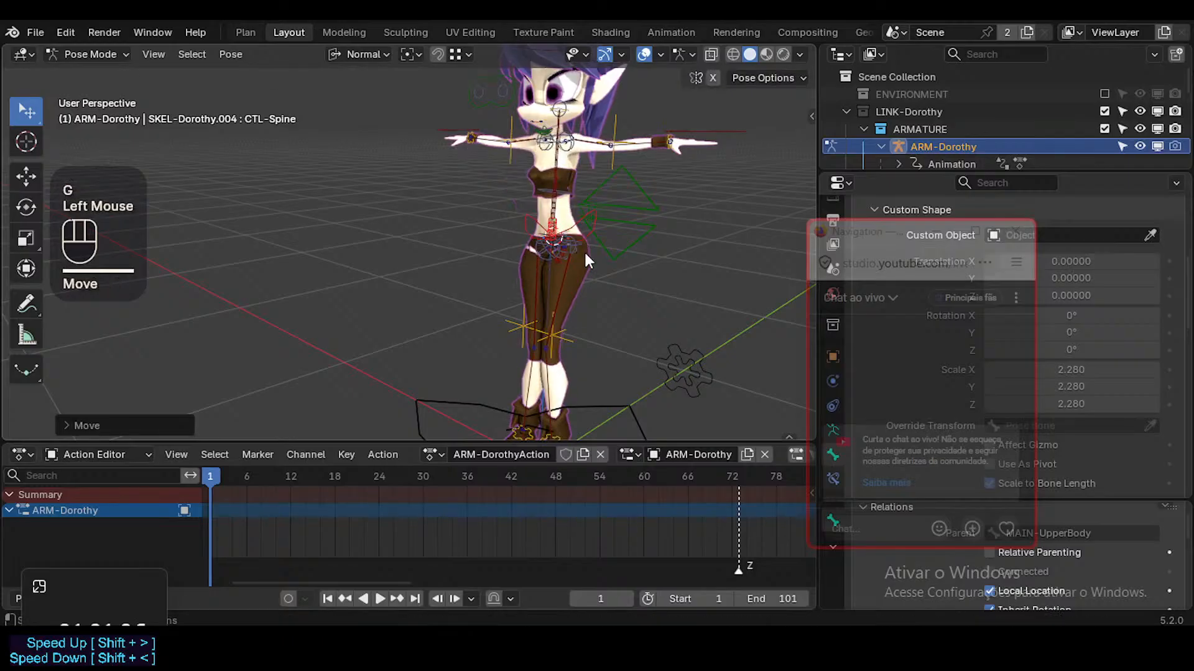
Keep the transform orientation on Normal and set the transform pivot point to Active Element
{"action": "key", "text": "shift+less"}
{"action": "key", "text": "shift+less"}
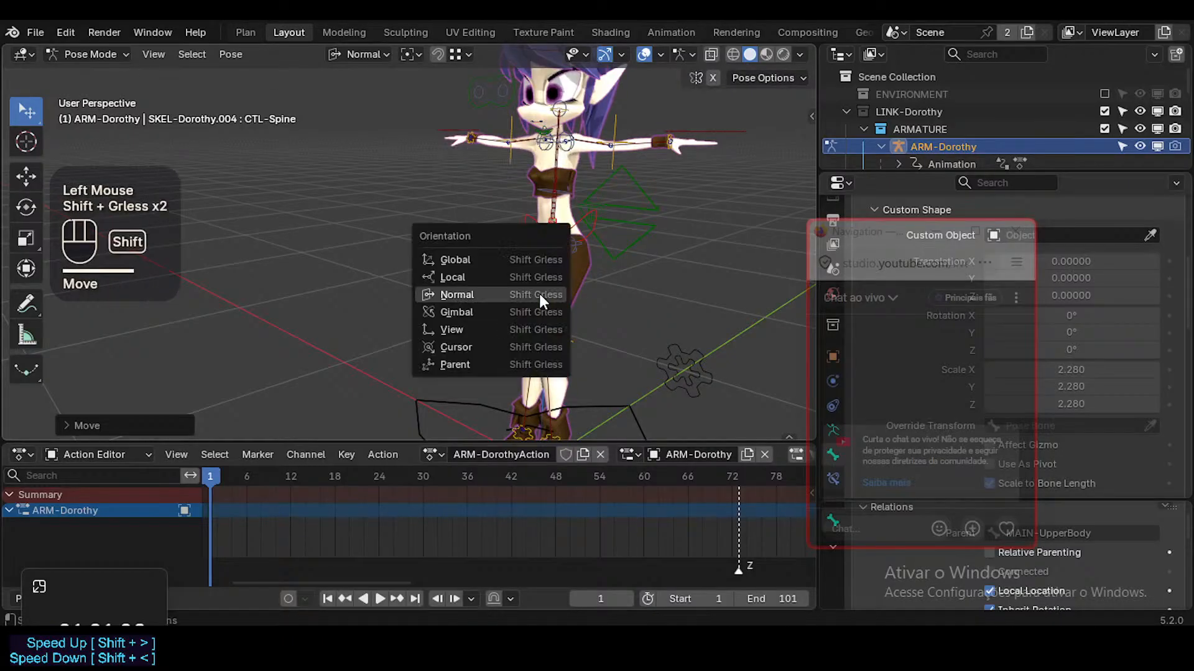
{"action": "left_click", "coordinate": [482, 292]}
{"action": "key", "text": "less"}
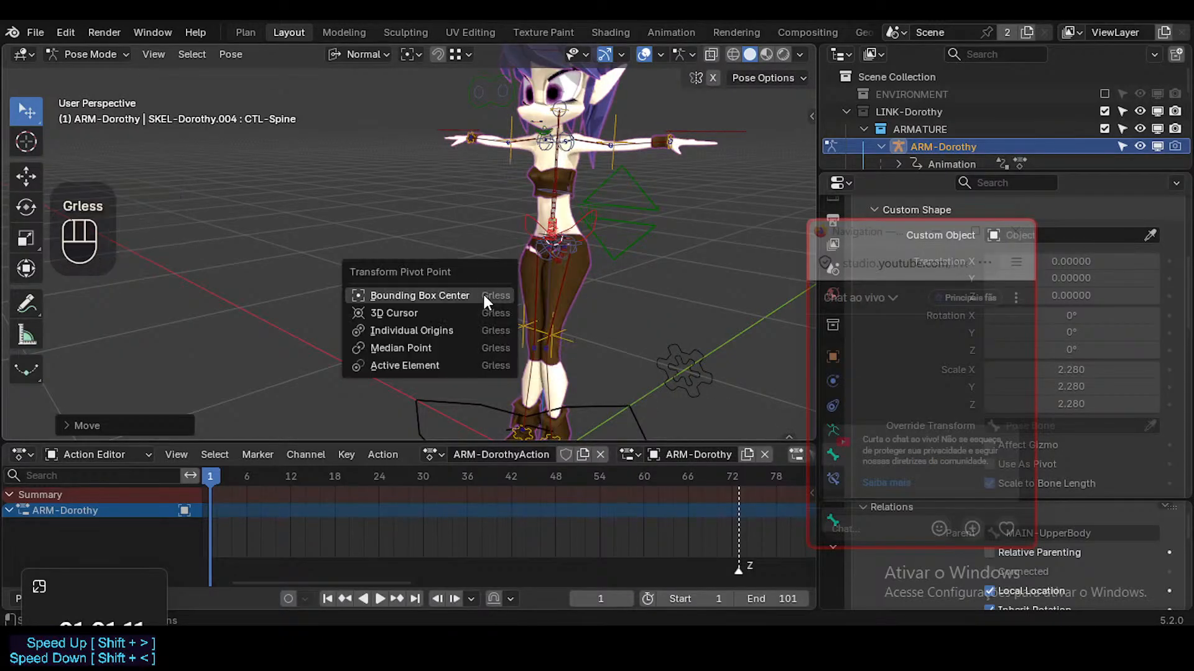
{"action": "left_click", "coordinate": [431, 365]}
Make CTL-PelvisSway the active bone and rotate and move it together with CTL-Spine around the active pivot
{"action": "left_click", "coordinate": [570, 241], "text": "shift"}
{"action": "key", "text": "g"}
{"action": "key", "text": "r"}
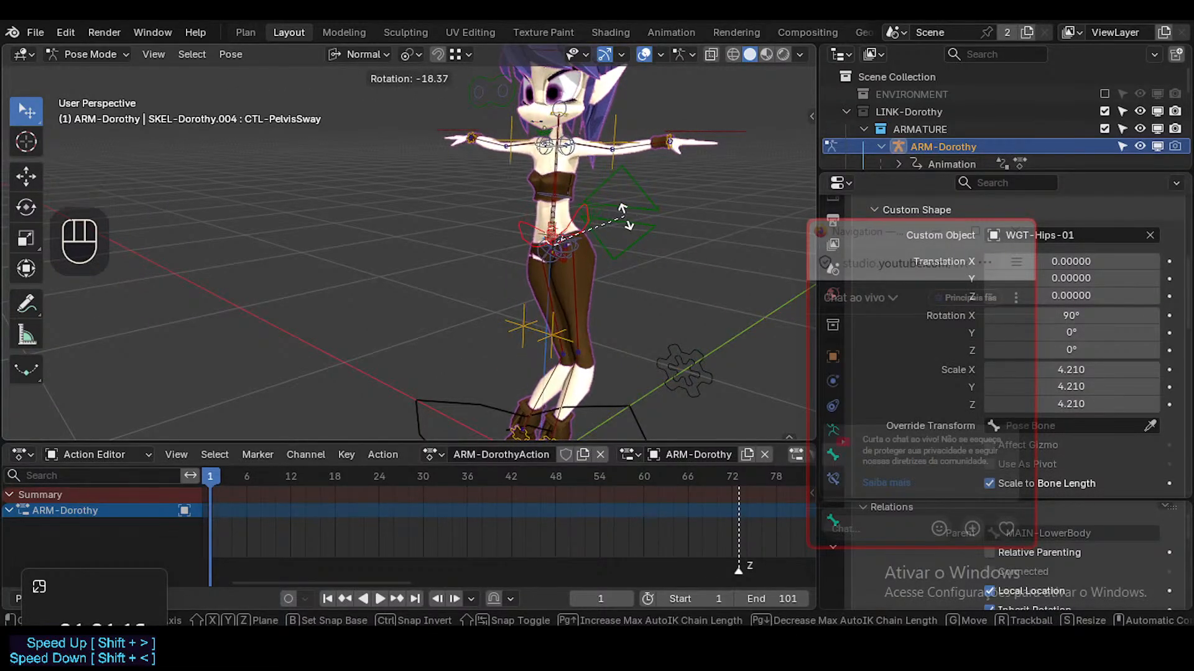
{"action": "left_click", "coordinate": [623, 265]}
{"action": "key", "text": "r"}
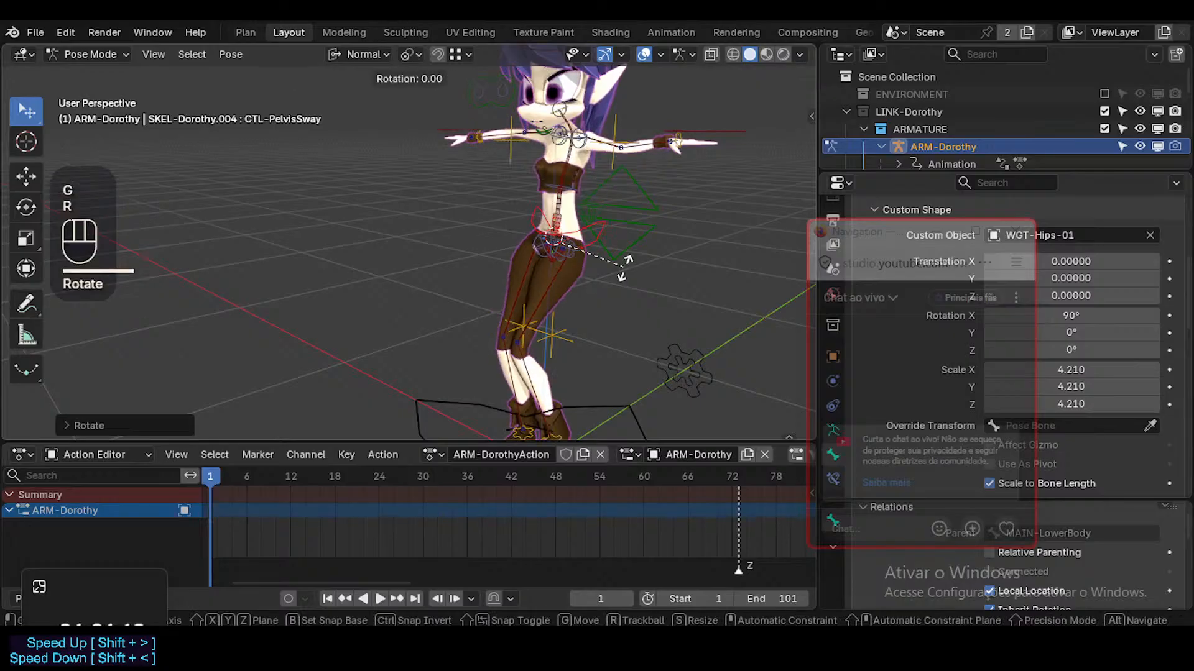
{"action": "key", "text": "r"}
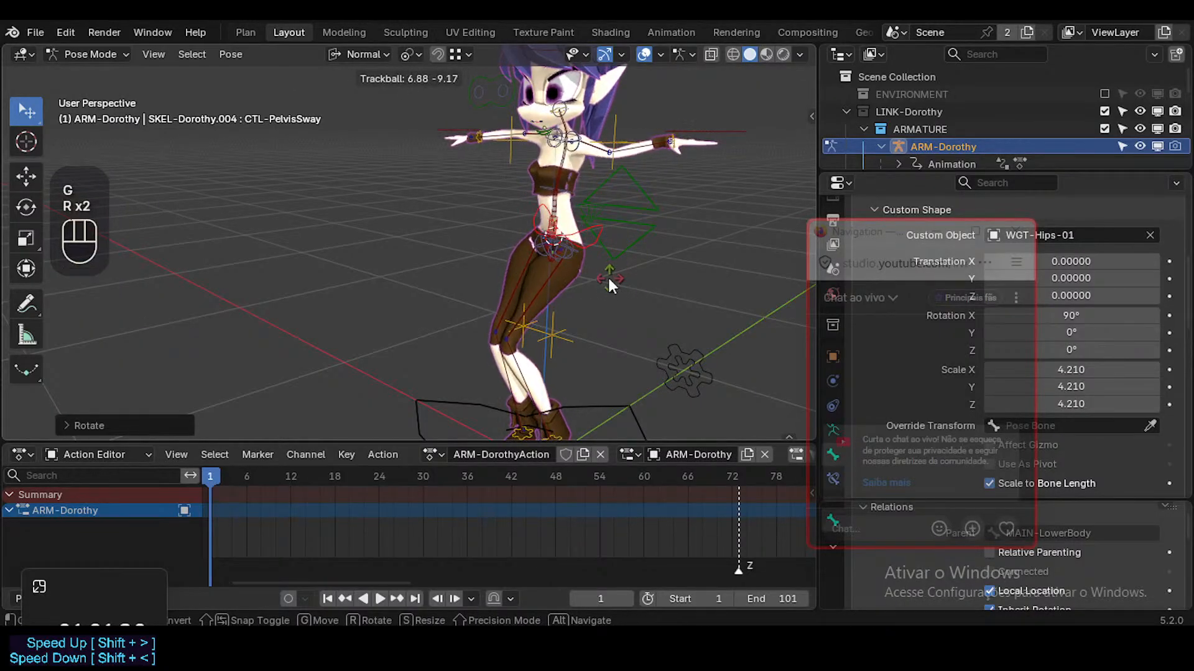
{"action": "left_click", "coordinate": [607, 275]}
{"action": "key", "text": "g"}
{"action": "left_click", "coordinate": [610, 284]}
Select the left hip control CTL-Hip.L and rotate it slightly
{"action": "middle_click_drag", "start_coordinate": [607, 285], "coordinate": [564, 240]}
{"action": "left_click", "coordinate": [567, 200]}
{"action": "double_click", "coordinate": [562, 194]}
{"action": "key", "text": "g"}
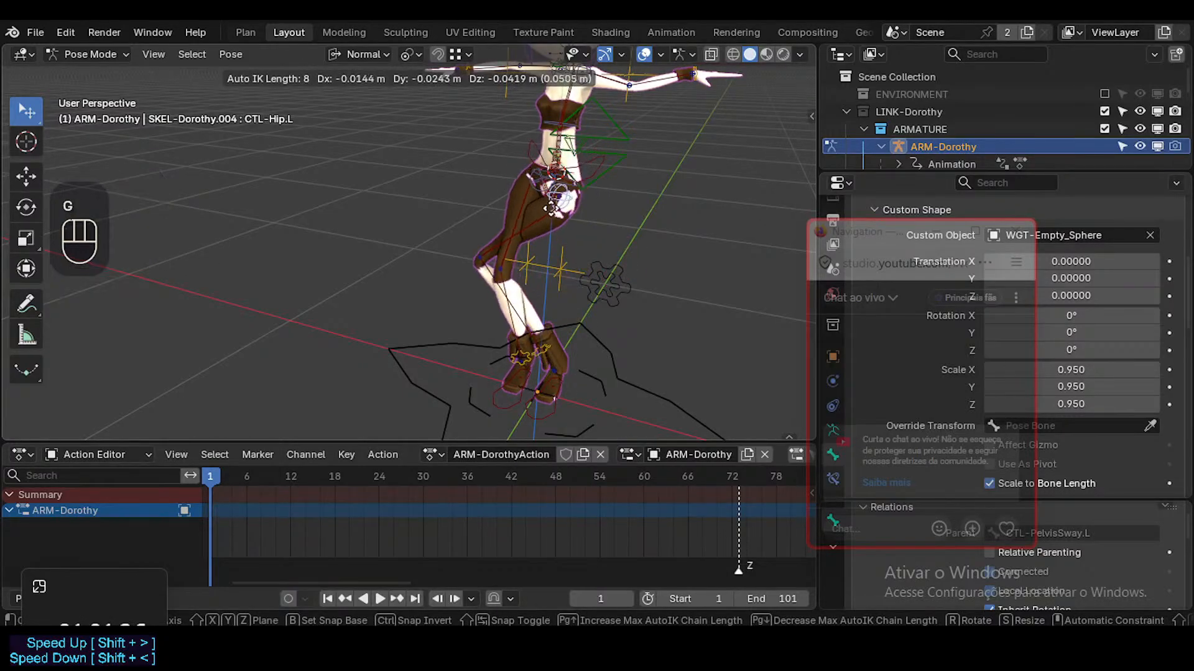
{"action": "key", "text": "Escape"}
{"action": "key", "text": "r"}
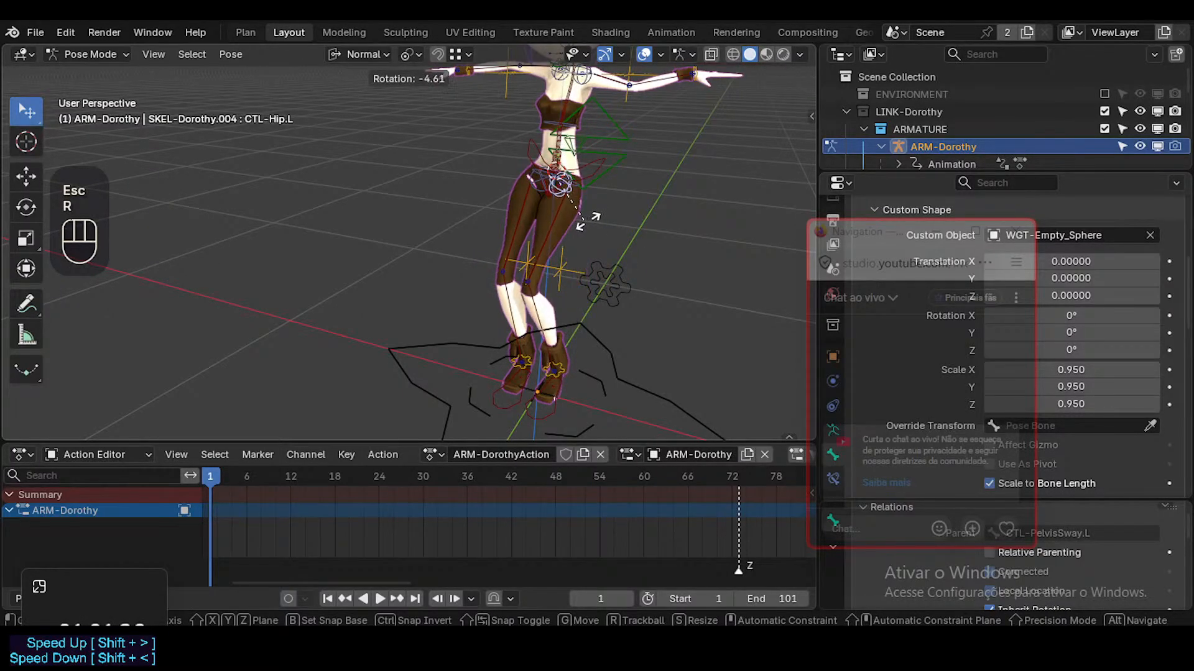
{"action": "left_click", "coordinate": [596, 215]}
Try moving and rotating CTL-Hip.L, including a move with CTL-Foot.L added to the selection
{"action": "middle_click", "coordinate": [602, 211]}
{"action": "key", "text": "g"}
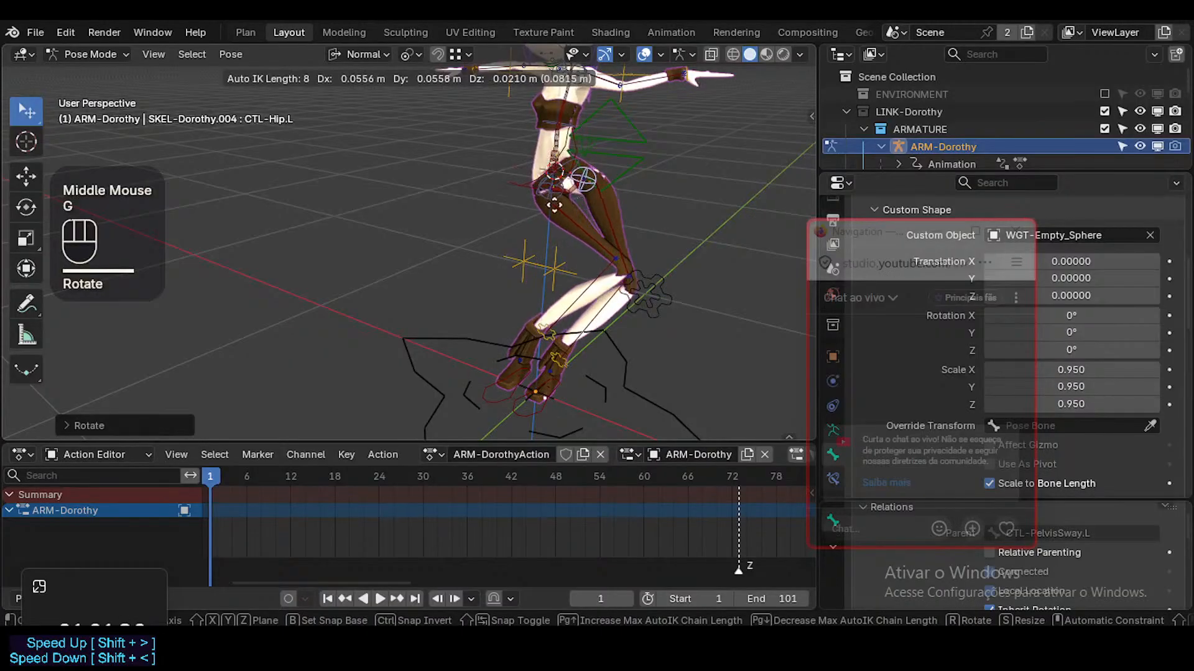
{"action": "key", "text": "Escape"}
{"action": "key", "text": "r"}
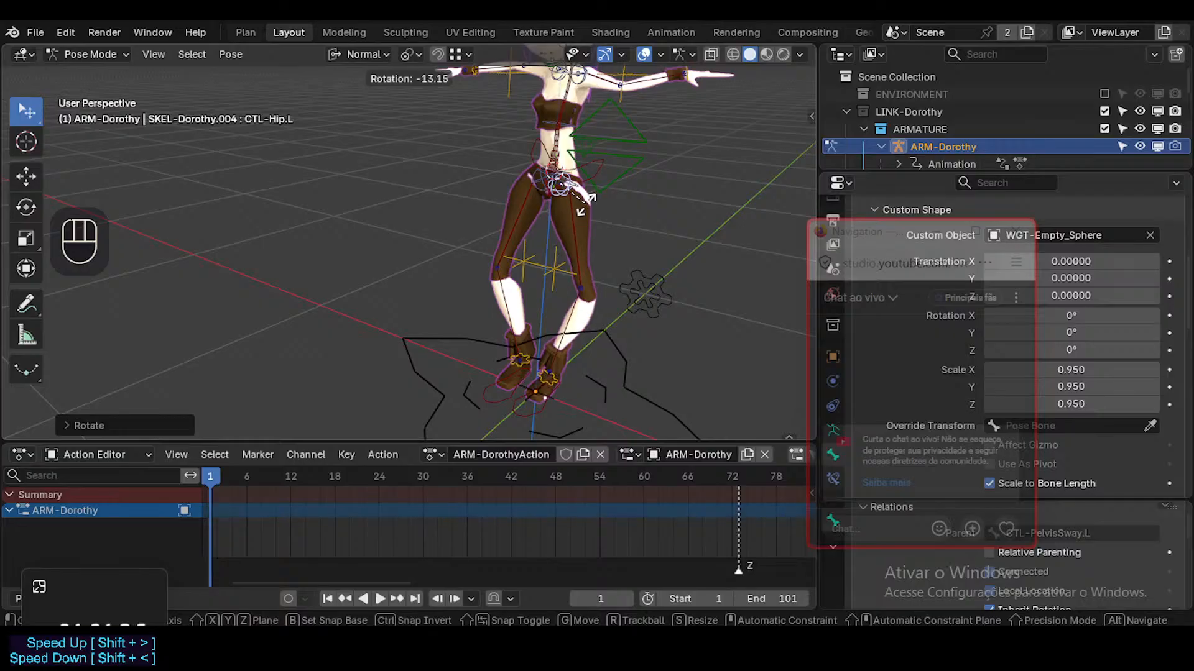
{"action": "key", "text": "Escape"}
{"action": "left_click", "coordinate": [511, 407], "text": "shift"}
{"action": "key", "text": "g"}
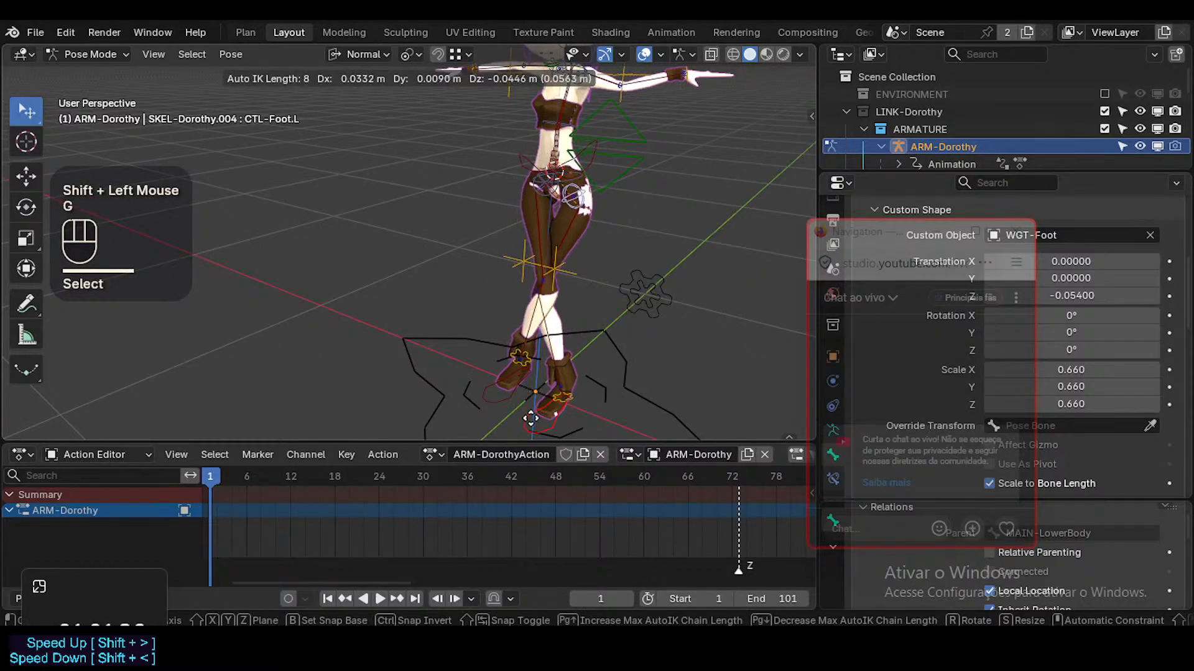
{"action": "key", "text": "Escape"}
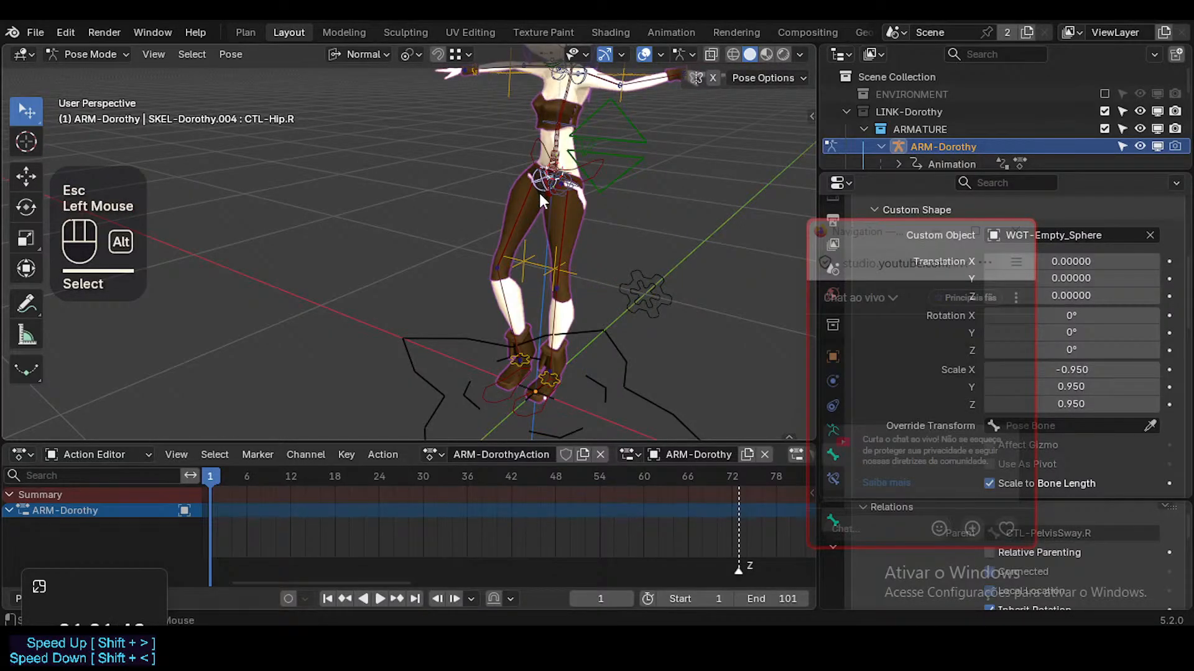
Try moving and rotating the right foot control CTL-Foot.R together with CTL-Hip.R
{"action": "key", "text": "Escape"}
{"action": "left_click", "coordinate": [483, 383], "text": "shift"}
{"action": "key", "text": "g"}
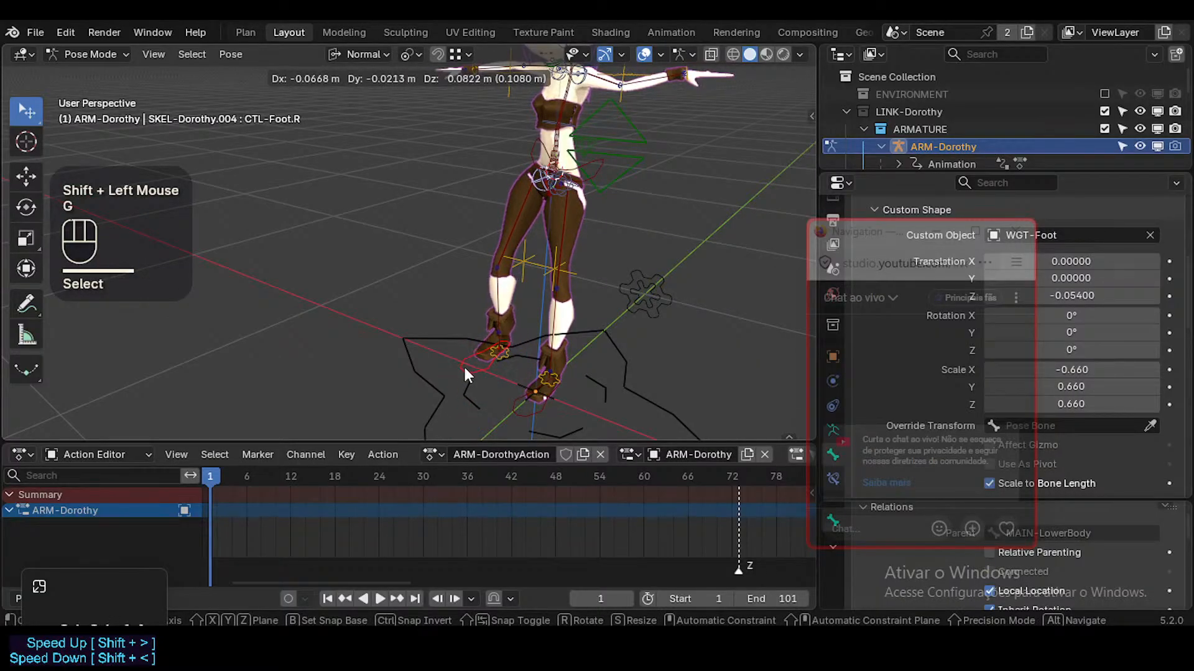
{"action": "key", "text": "Escape"}
{"action": "key", "text": "r"}
{"action": "key", "text": "Escape"}
{"action": "left_click", "coordinate": [494, 400]}
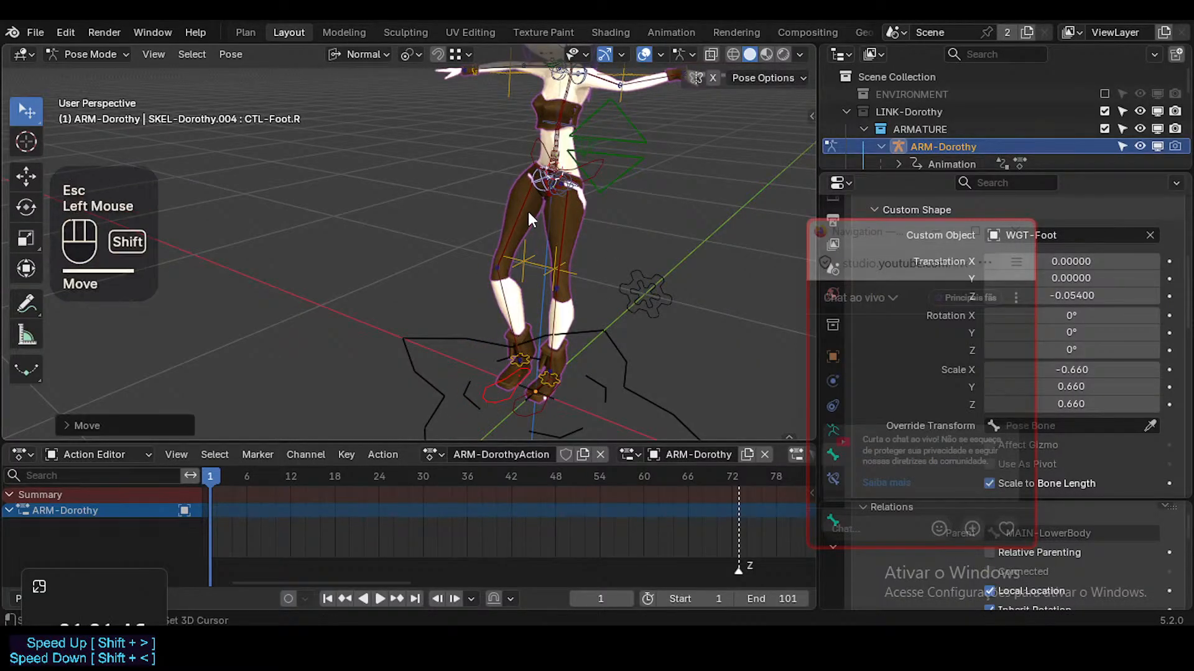
Try rotating and moving the right thigh control CTL-Thigh.R
{"action": "left_click", "coordinate": [528, 212], "text": "shift"}
{"action": "key", "text": "r"}
{"action": "key", "text": "Escape"}
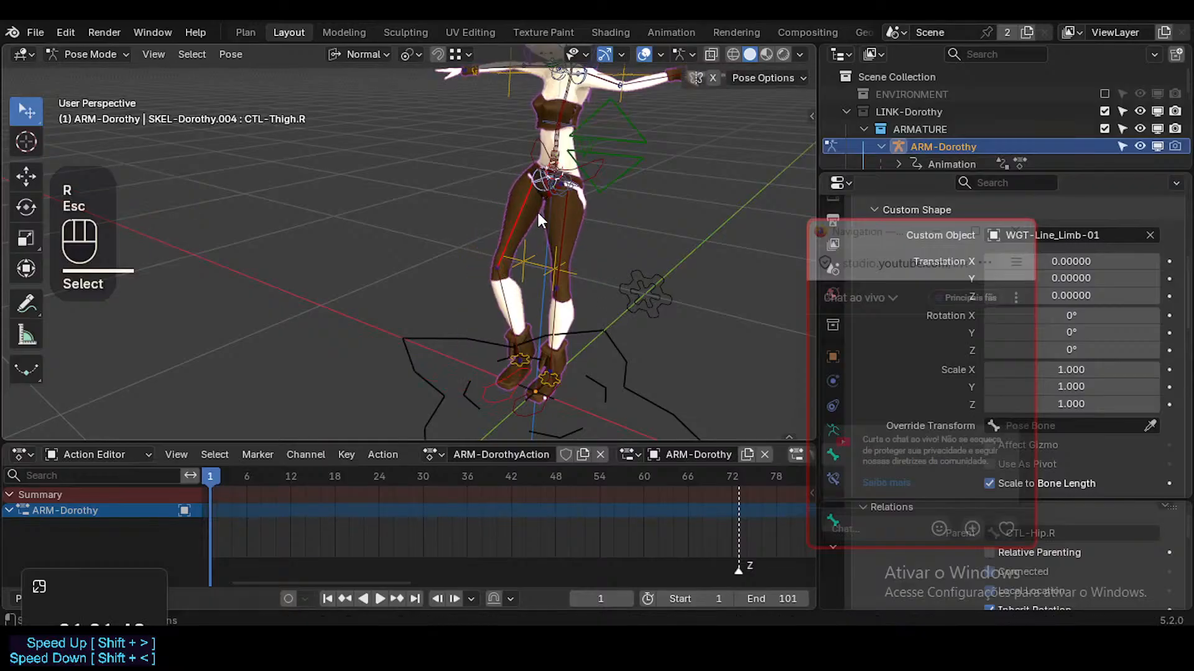
{"action": "key", "text": "g"}
{"action": "key", "text": "Escape"}
Make CTL-Hip.R the active bone and trackball-rotate it together with the right foot control
{"action": "left_click", "coordinate": [532, 180], "text": "shift"}
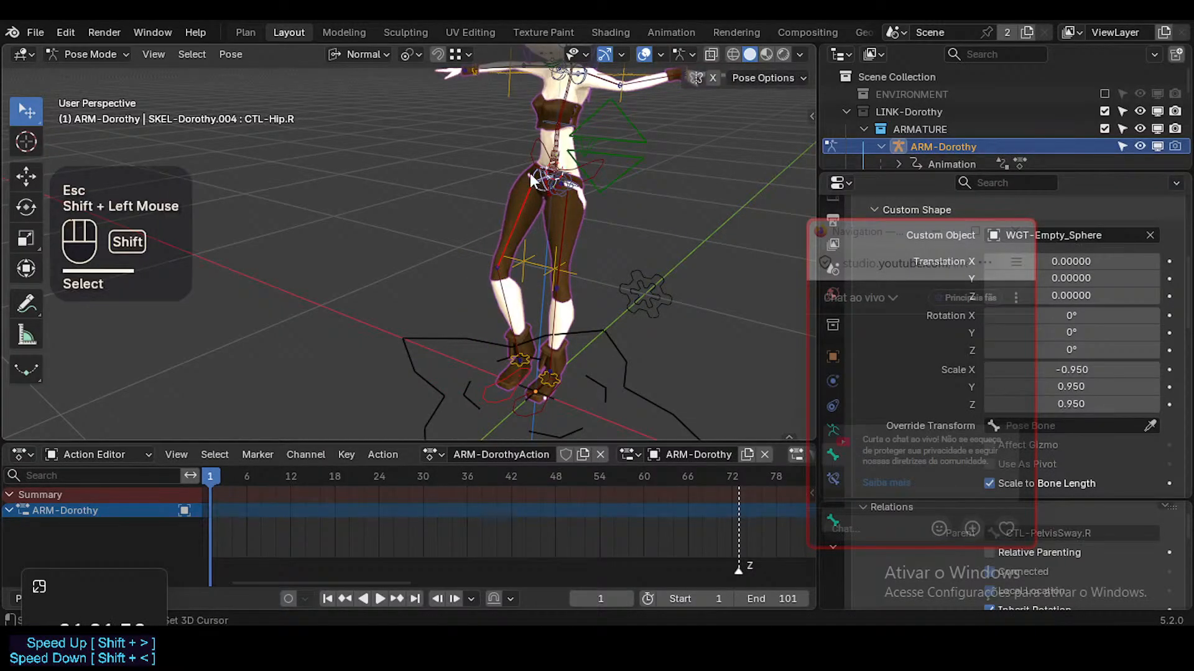
{"action": "key", "text": "r"}
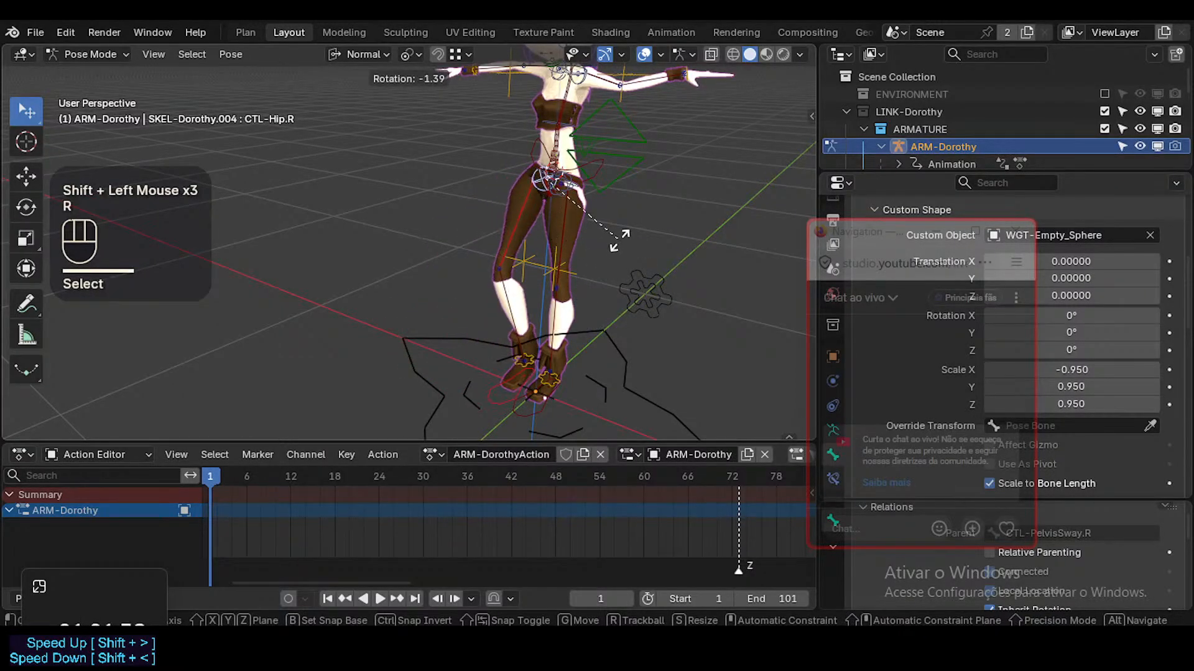
{"action": "key", "text": "r"}
{"action": "key", "text": "r"}
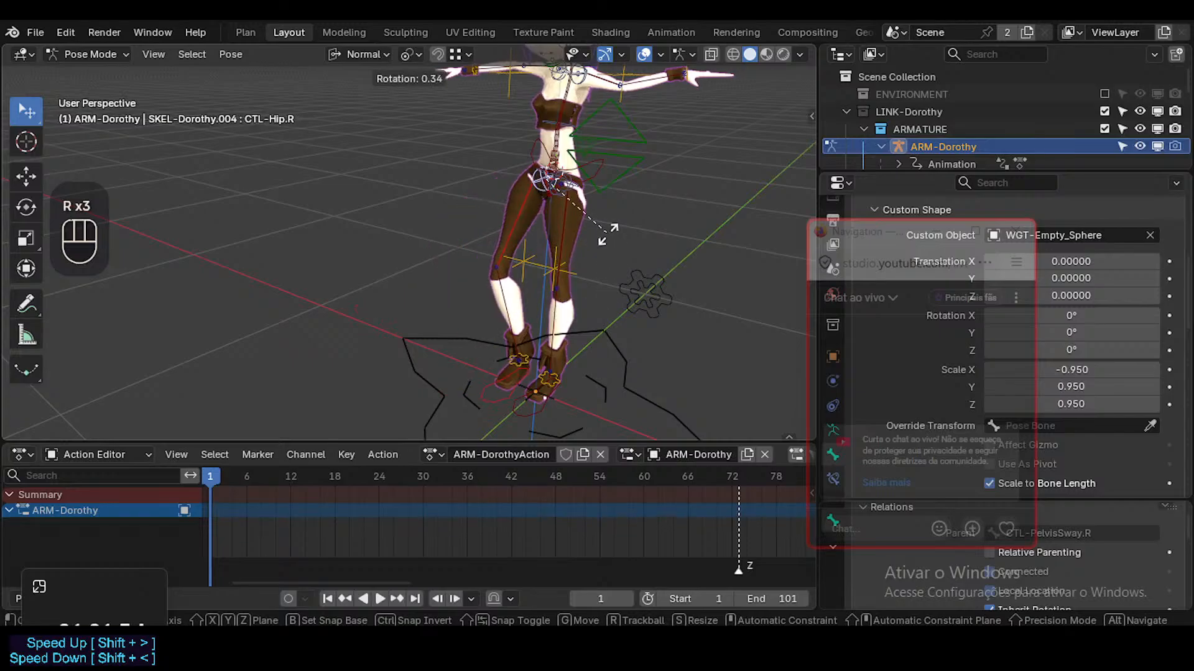
{"action": "key", "text": "r"}
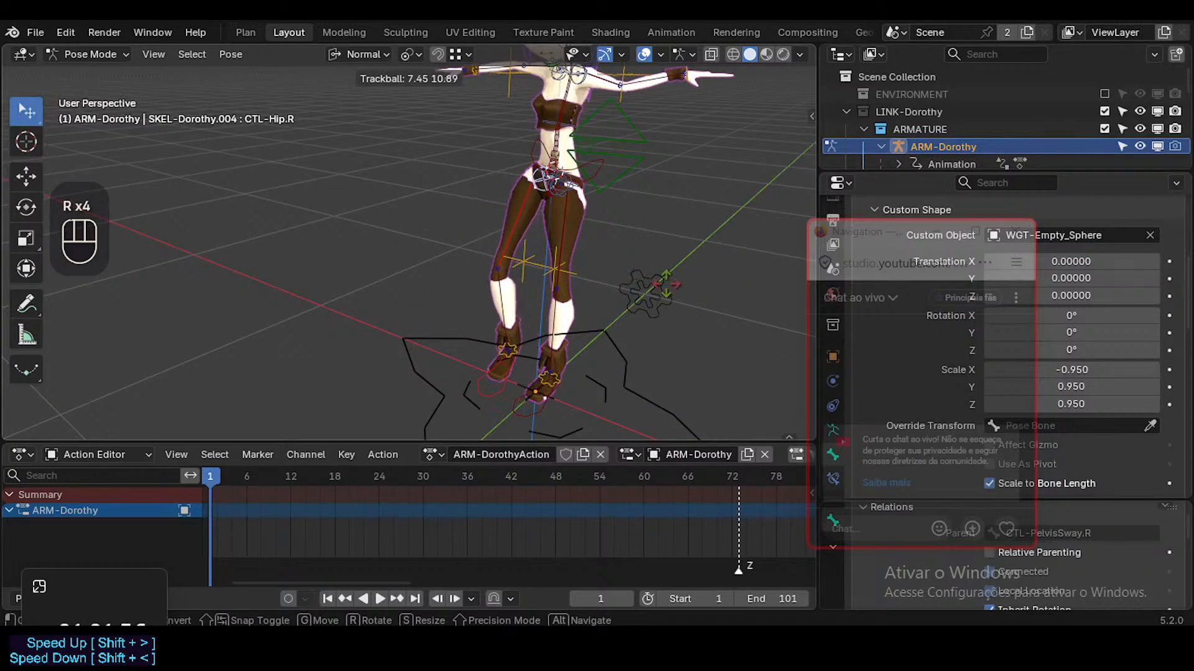
{"action": "left_click", "coordinate": [669, 282]}
Add CTL-PelvisSway to the right hip and foot selection as the active bone, and try moving and trackball-rotating them together
{"action": "left_click", "coordinate": [597, 158], "text": "shift"}
{"action": "key", "text": "g"}
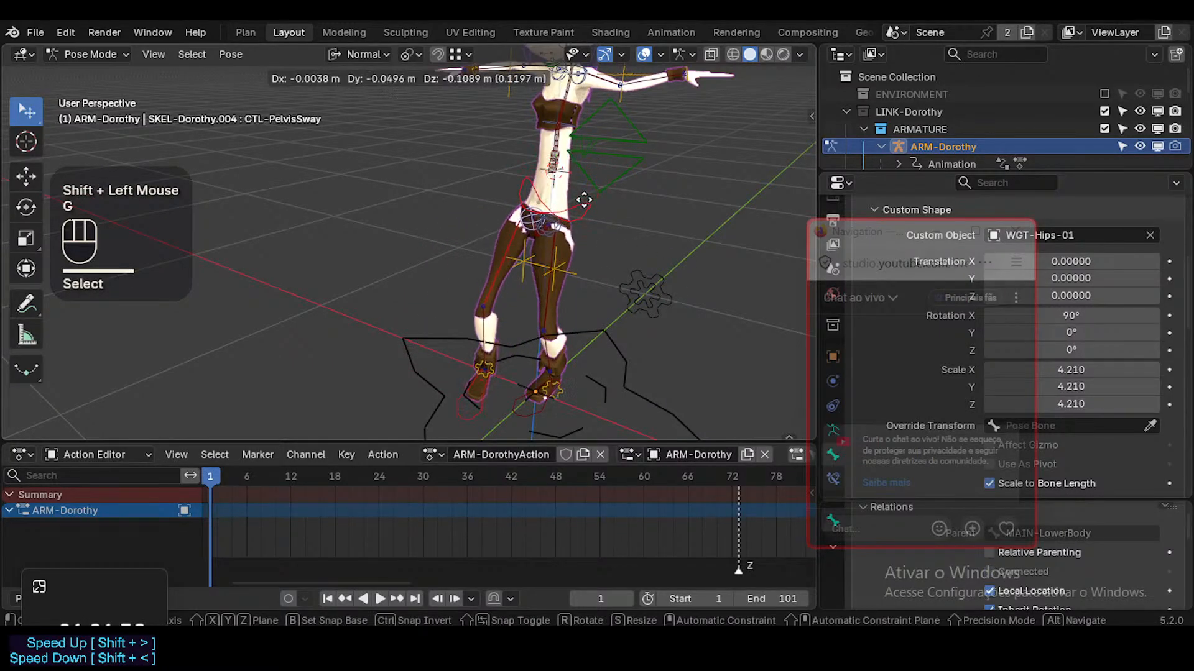
{"action": "left_click", "coordinate": [577, 171]}
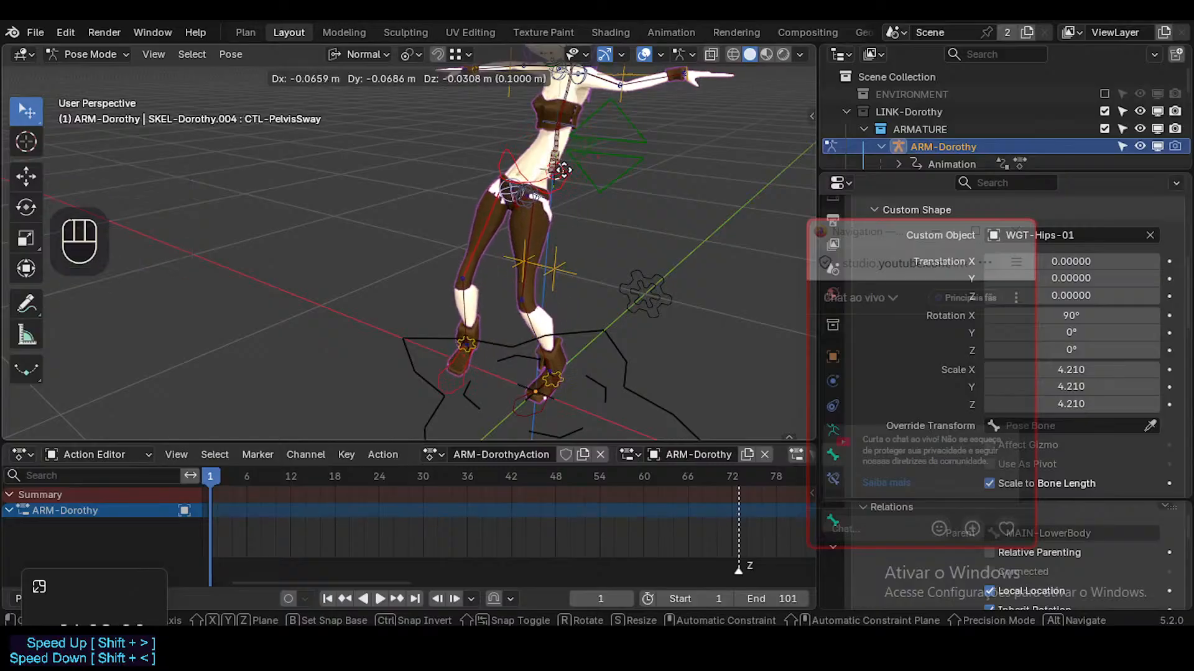
{"action": "key", "text": "r"}
{"action": "key", "text": "r"}
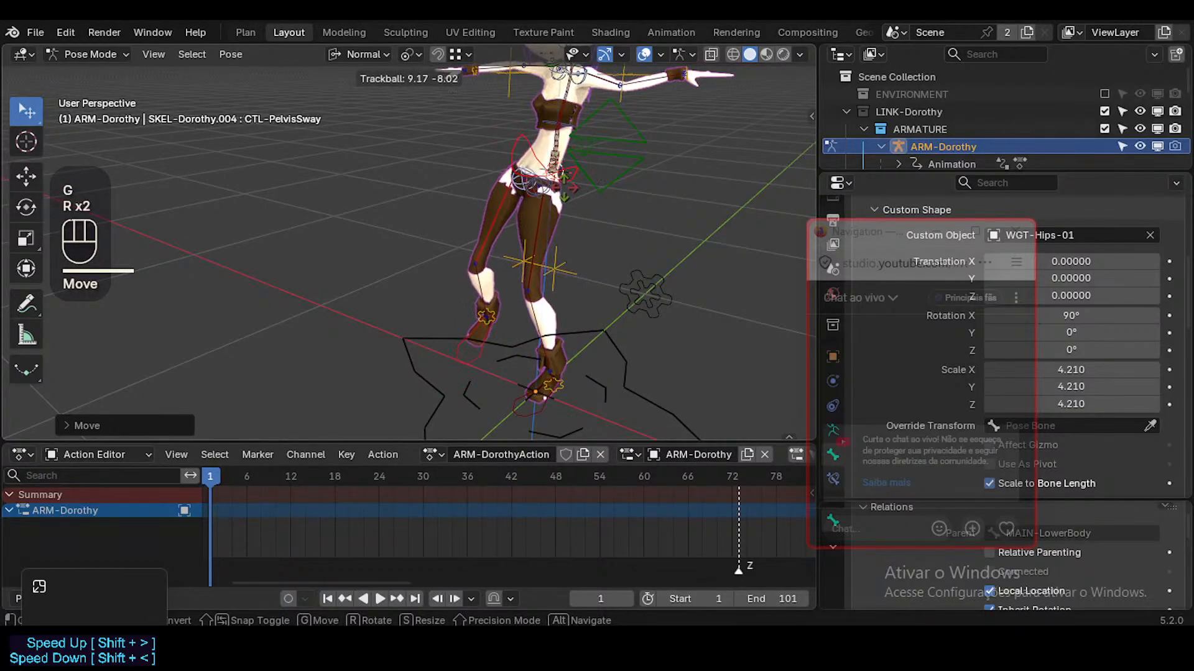
{"action": "left_click", "coordinate": [565, 188]}
Turn on Auto IK and try moving and trackball-rotating the selected pelvis sway, right hip and right foot controls
{"action": "key", "text": "alt+x"}
{"action": "key", "text": "g"}
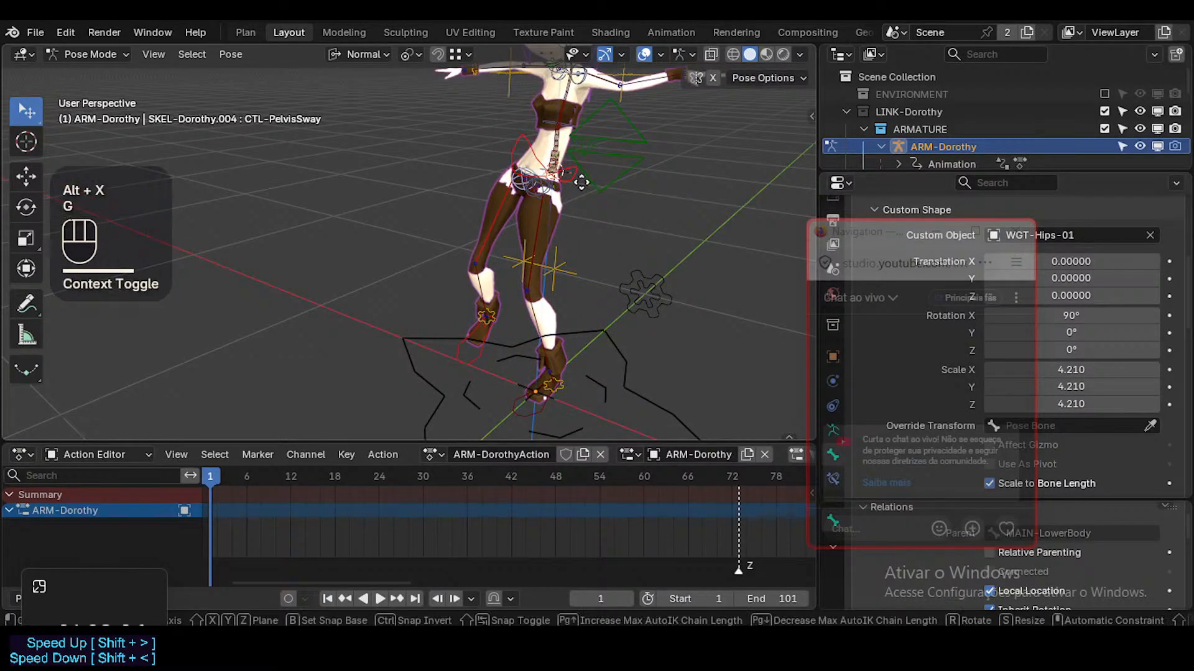
{"action": "left_click", "coordinate": [588, 179]}
{"action": "key", "text": "g"}
{"action": "key", "text": "r"}
{"action": "key", "text": "r"}
{"action": "left_click", "coordinate": [663, 154]}
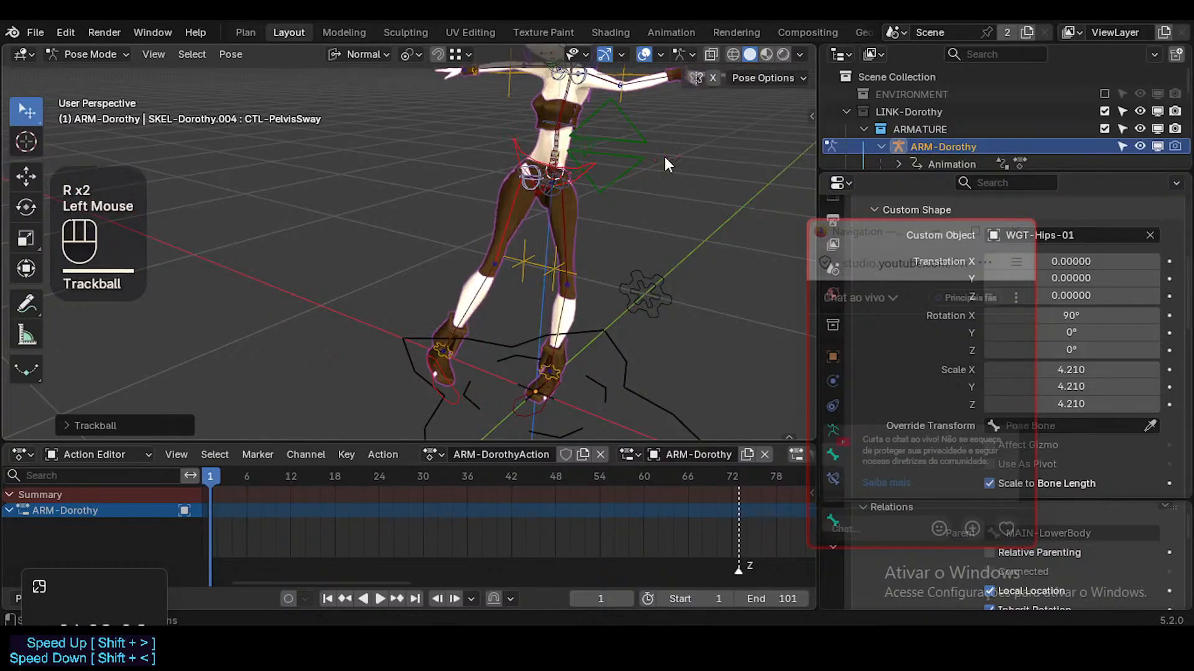
{"action": "key", "text": "g"}
{"action": "left_click", "coordinate": [621, 193]}
Try lifting the right leg with a large trackball rotation of the CTL-PelvisSway selection, followed by a short move
{"action": "middle_click_drag", "start_coordinate": [620, 193], "coordinate": [589, 188]}
{"action": "key", "text": "g"}
{"action": "key", "text": "r"}
{"action": "key", "text": "r"}
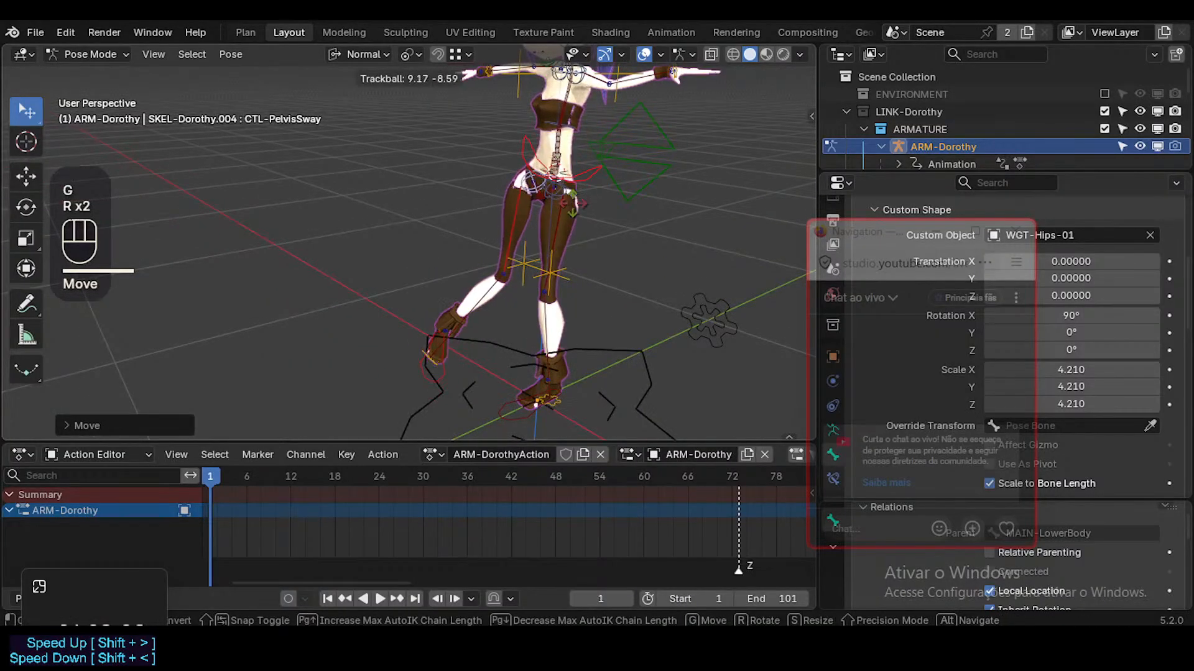
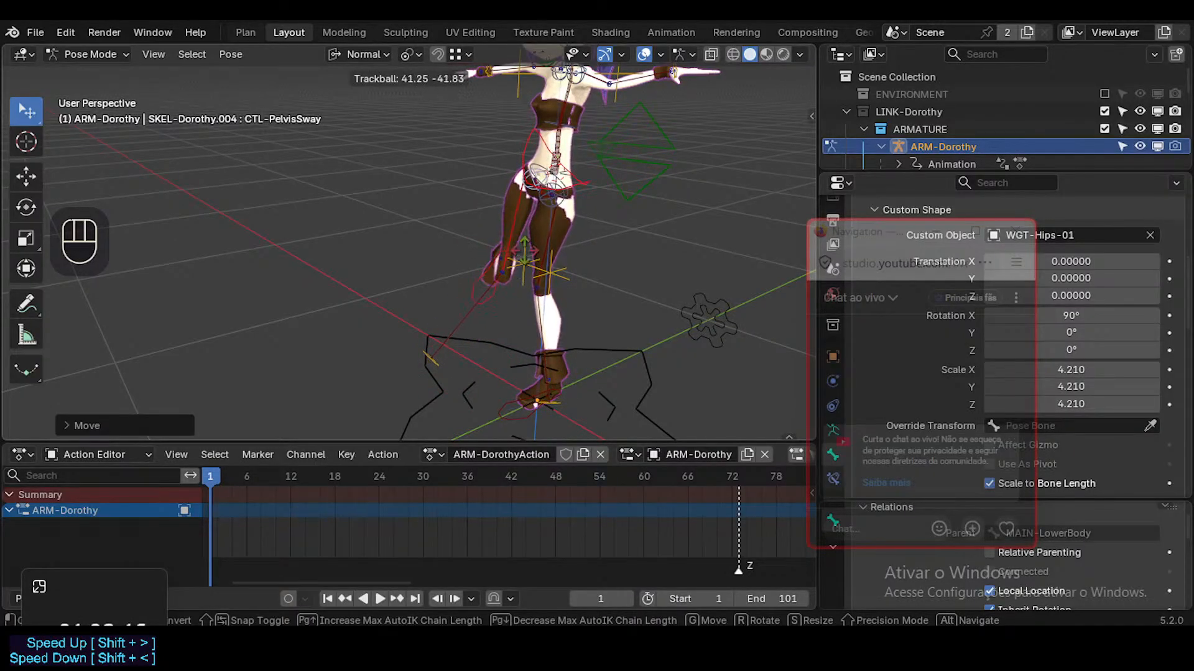
{"action": "left_click", "coordinate": [525, 251]}
{"action": "key", "text": "g"}
{"action": "left_click", "coordinate": [524, 253]}
{"action": "middle_click_drag", "start_coordinate": [526, 305], "coordinate": [592, 368]}
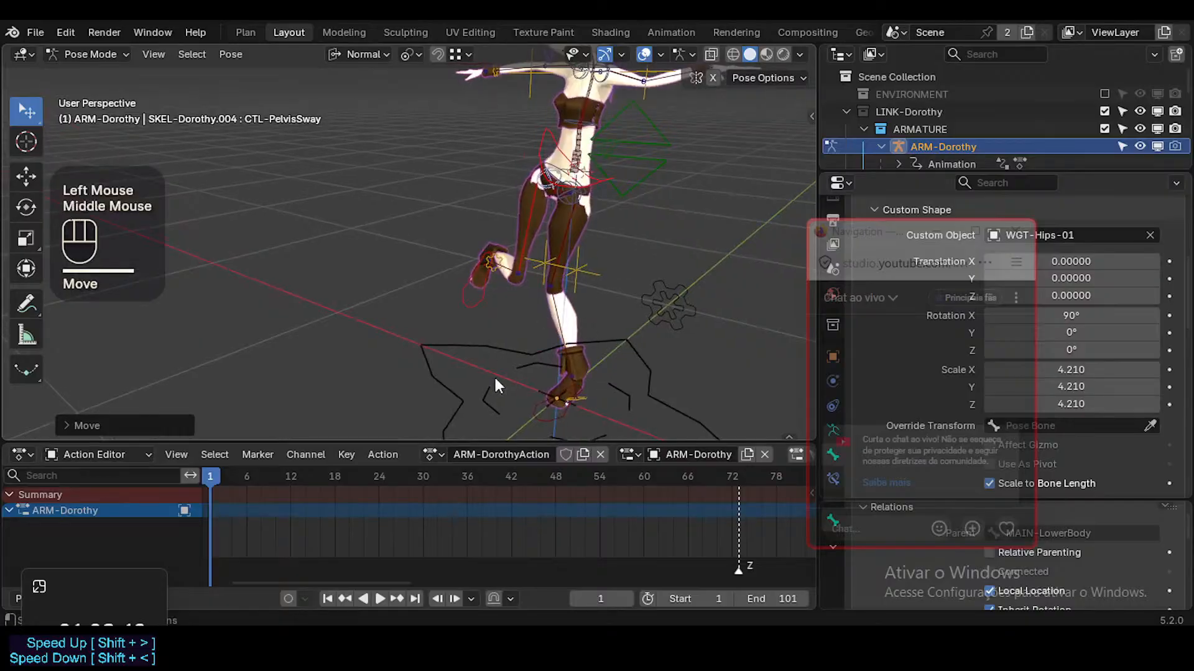
Go to frame 14 and try rotating the selected controls around CTL-PelvisSway from different viewing angles
{"action": "left_click_drag", "start_coordinate": [248, 488], "coordinate": [304, 479]}
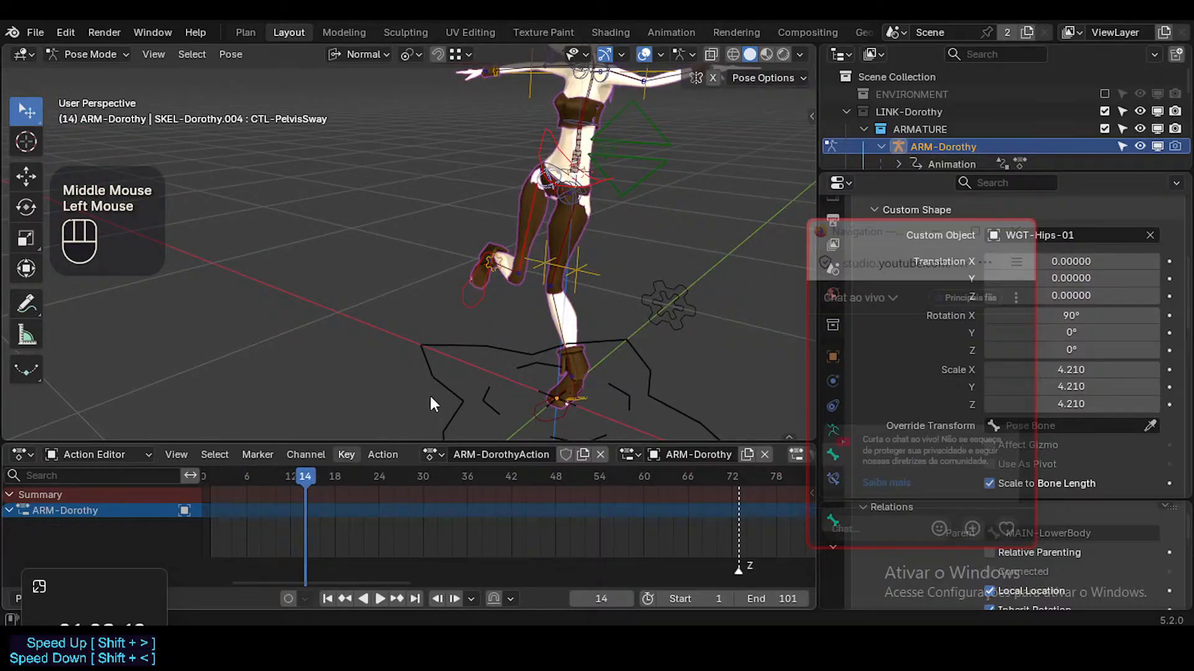
{"action": "key", "text": "r"}
{"action": "left_click", "coordinate": [538, 212]}
{"action": "middle_click_drag", "start_coordinate": [538, 212], "coordinate": [497, 220]}
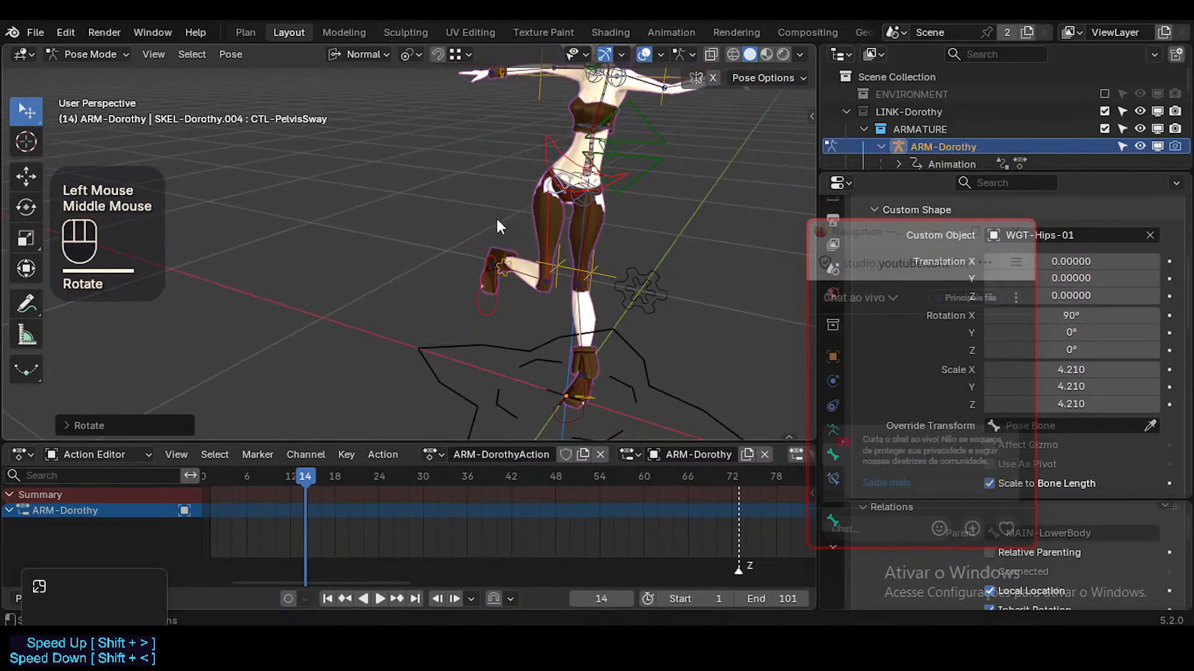
{"action": "left_click", "coordinate": [555, 194]}
{"action": "left_click", "coordinate": [553, 193]}
{"action": "middle_click_drag", "start_coordinate": [554, 193], "coordinate": [480, 192]}
{"action": "key", "text": "r"}
{"action": "left_click", "coordinate": [561, 232]}
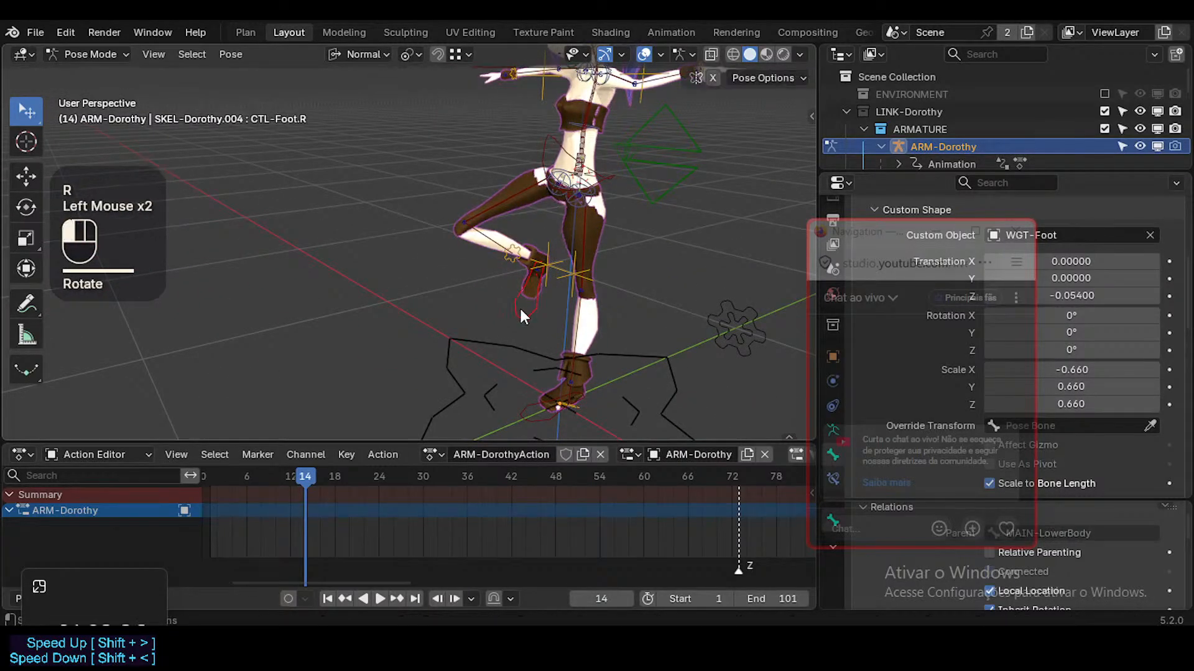
Try rotating and moving the right foot control CTL-Foot.R on its own
{"action": "left_click", "coordinate": [520, 303]}
{"action": "key", "text": "r"}
{"action": "left_click", "coordinate": [597, 249]}
{"action": "left_click", "coordinate": [530, 303]}
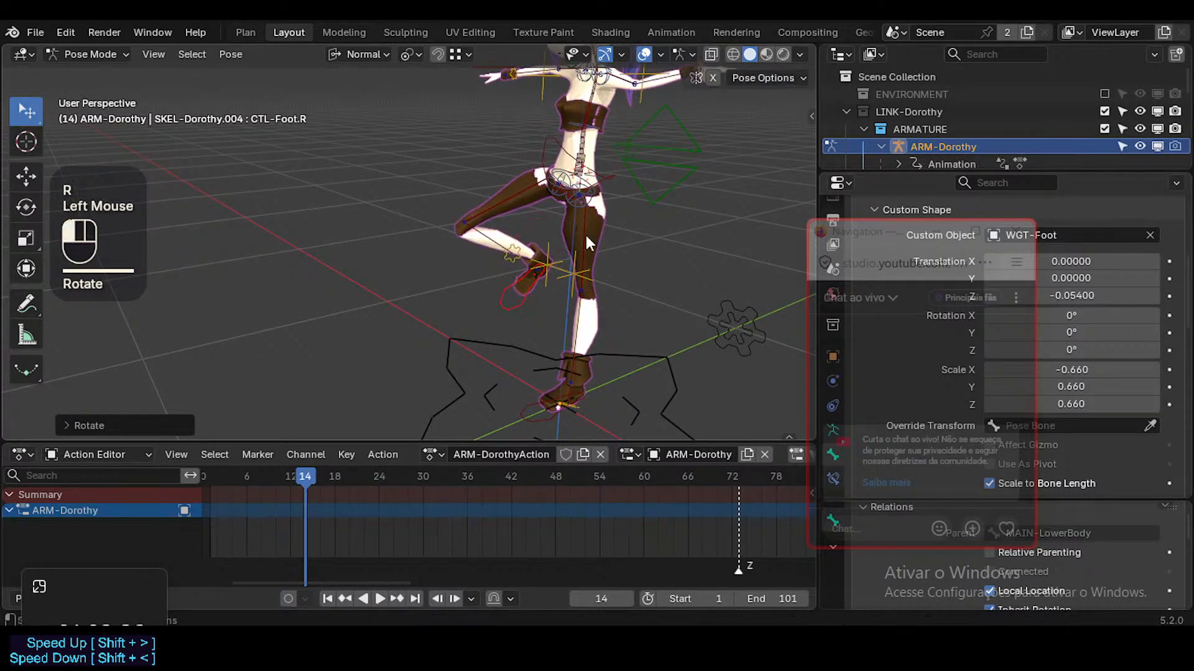
{"action": "key", "text": "g"}
{"action": "left_click", "coordinate": [550, 219]}
Try rotating the left hip control CTL-Hip.L
{"action": "scroll", "coordinate": [557, 196], "scroll_direction": "up", "scroll_amount": 2}
{"action": "scroll", "coordinate": [557, 196], "scroll_direction": "up", "scroll_amount": 1}
{"action": "left_click", "coordinate": [581, 200]}
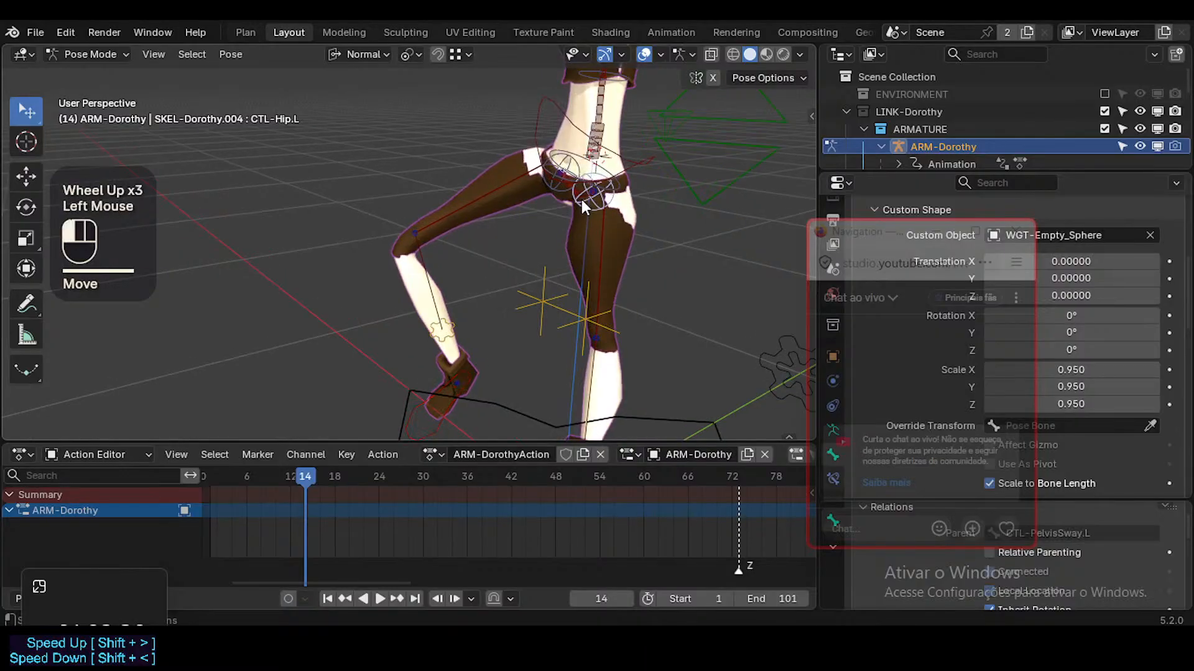
{"action": "key", "text": "r"}
{"action": "key", "text": "Escape"}
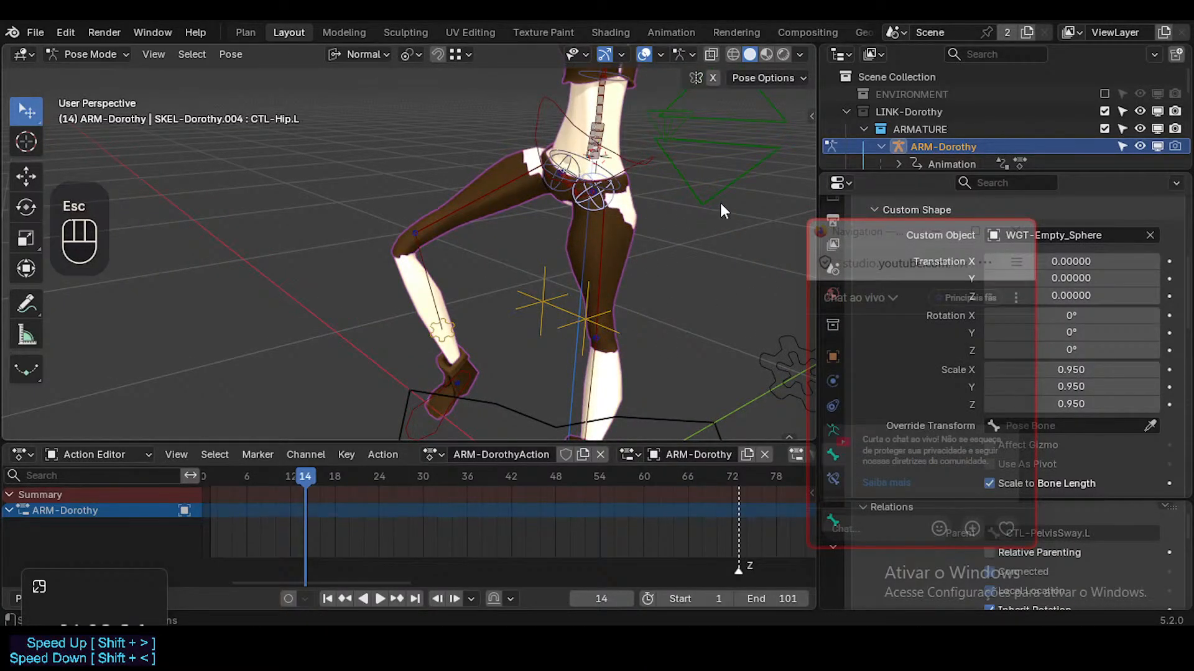
Select all bones of the rig and clear their pose transforms
{"action": "left_click_drag", "start_coordinate": [855, 237], "coordinate": [868, 239]}
{"action": "middle_click_drag", "start_coordinate": [582, 235], "coordinate": [590, 238]}
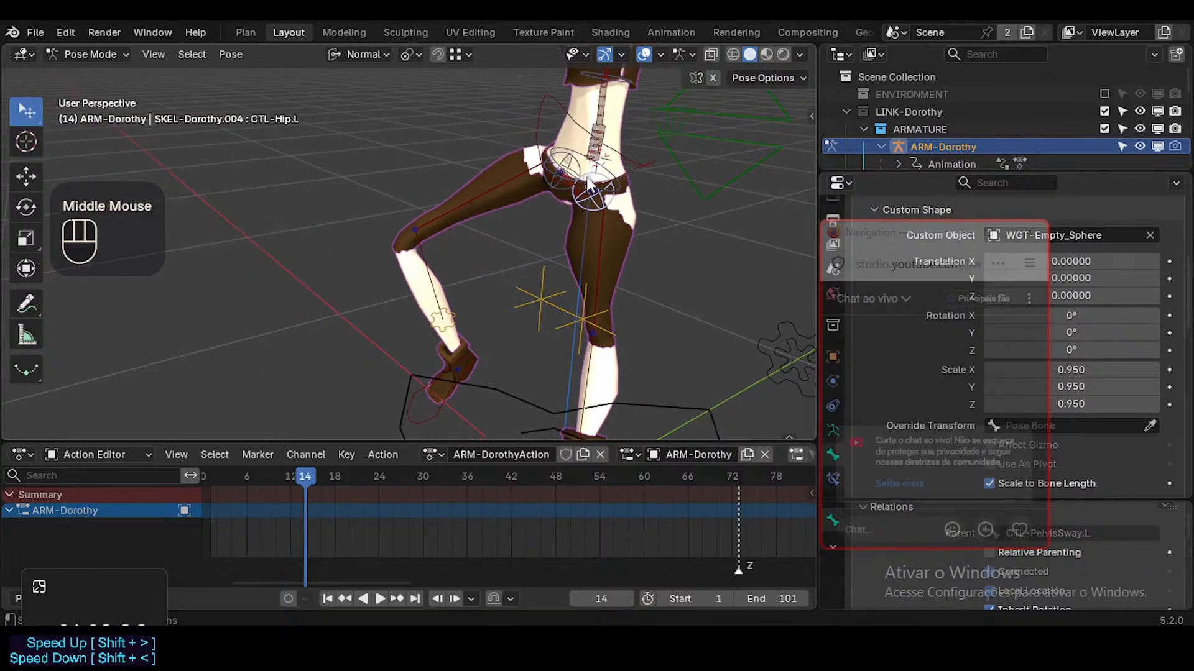
{"action": "scroll", "coordinate": [589, 238], "scroll_direction": "up", "scroll_amount": 1}
{"action": "scroll", "coordinate": [589, 237], "scroll_direction": "down", "scroll_amount": 2}
{"action": "scroll", "coordinate": [602, 315], "scroll_direction": "down", "scroll_amount": 2}
{"action": "middle_click_drag", "start_coordinate": [606, 365], "coordinate": [515, 116], "text": "shift"}
{"action": "scroll", "coordinate": [581, 218], "scroll_direction": "up", "scroll_amount": 2}
{"action": "key", "text": "a"}
{"action": "key", "text": "alt+q"}
{"action": "key", "text": "alt+q"}
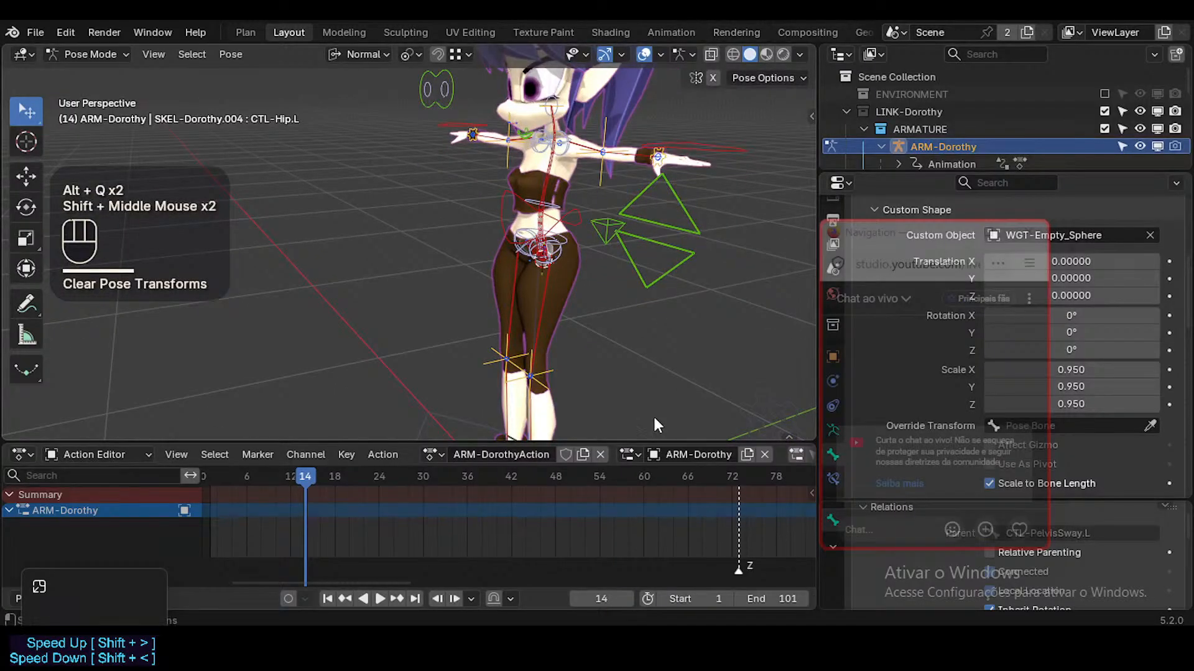
Close the floating timer window and move the live chat window farther from the viewport
{"action": "left_click_drag", "start_coordinate": [74, 582], "coordinate": [118, 443]}
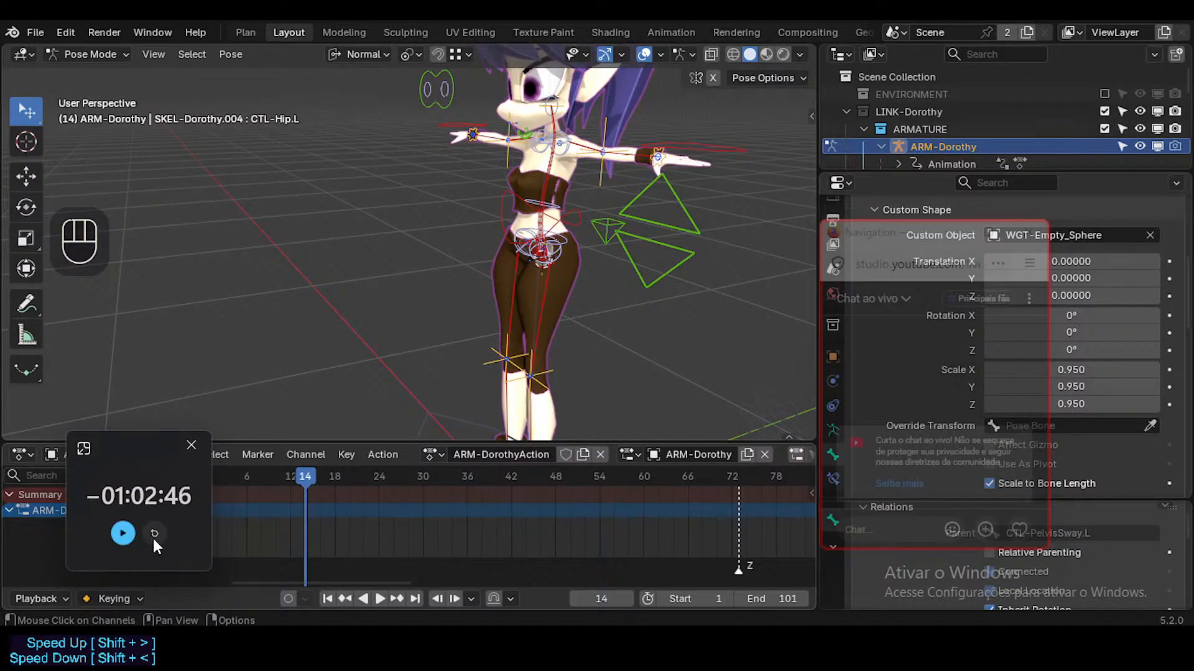
{"action": "left_click", "coordinate": [192, 447]}
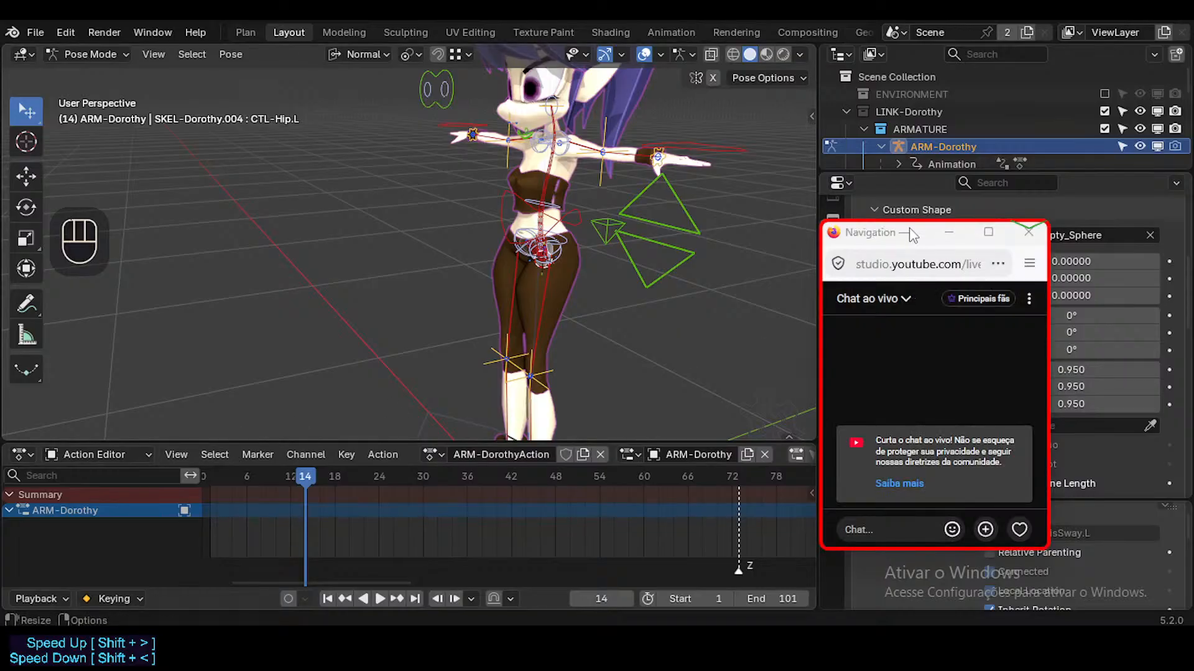
{"action": "left_click_drag", "start_coordinate": [879, 238], "coordinate": [928, 183]}
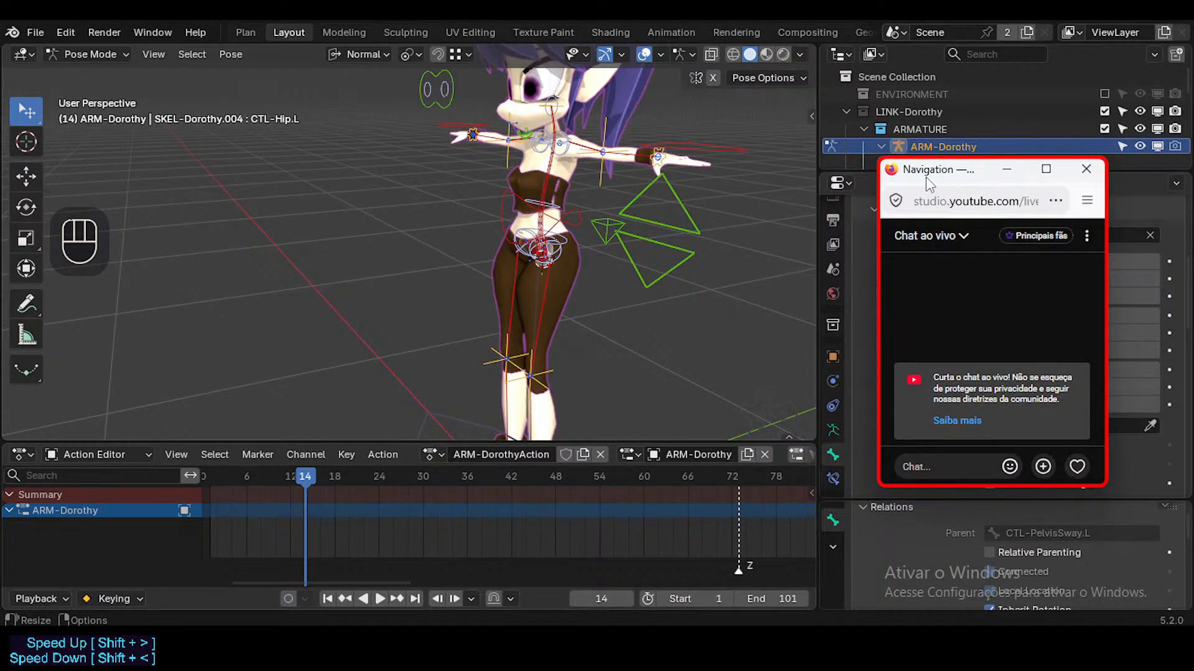
Check the head with the viewport overlays hidden, restore them, and select the mouth corner control Mouth.L
{"action": "middle_click", "coordinate": [708, 177]}
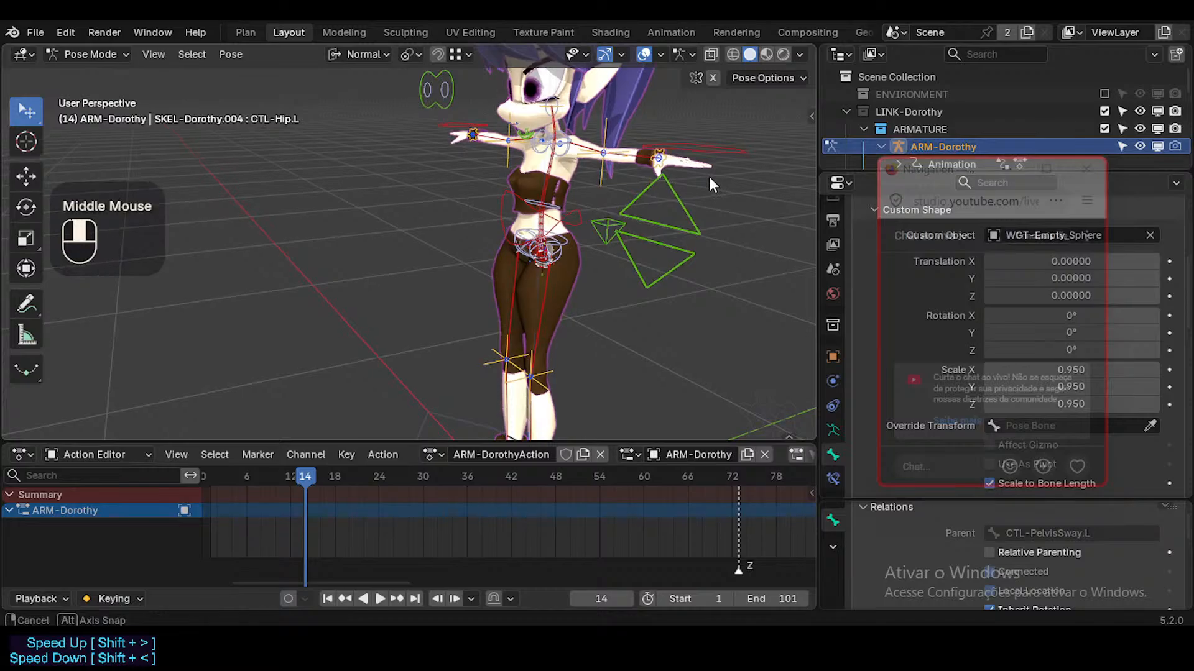
{"action": "middle_click_drag", "start_coordinate": [644, 174], "coordinate": [616, 410], "text": "shift"}
{"action": "key", "text": "shift+alt+z"}
{"action": "scroll", "coordinate": [501, 297], "scroll_direction": "up", "scroll_amount": 3}
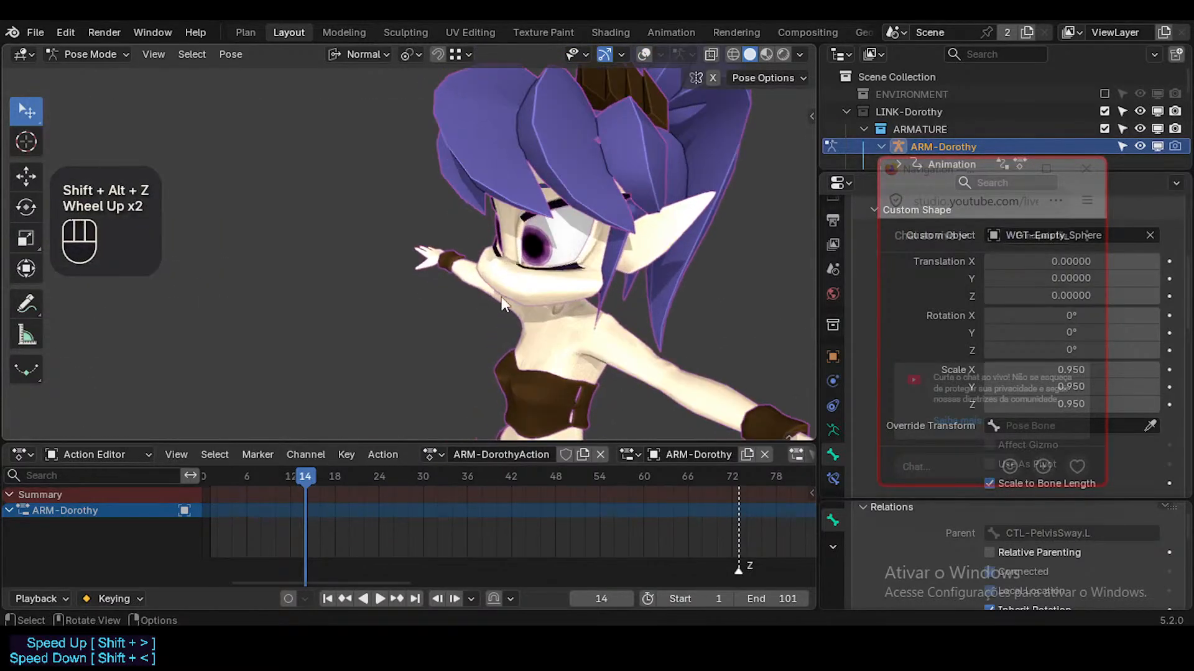
{"action": "middle_click_drag", "start_coordinate": [501, 296], "coordinate": [583, 275]}
{"action": "key", "text": "shift+alt+z"}
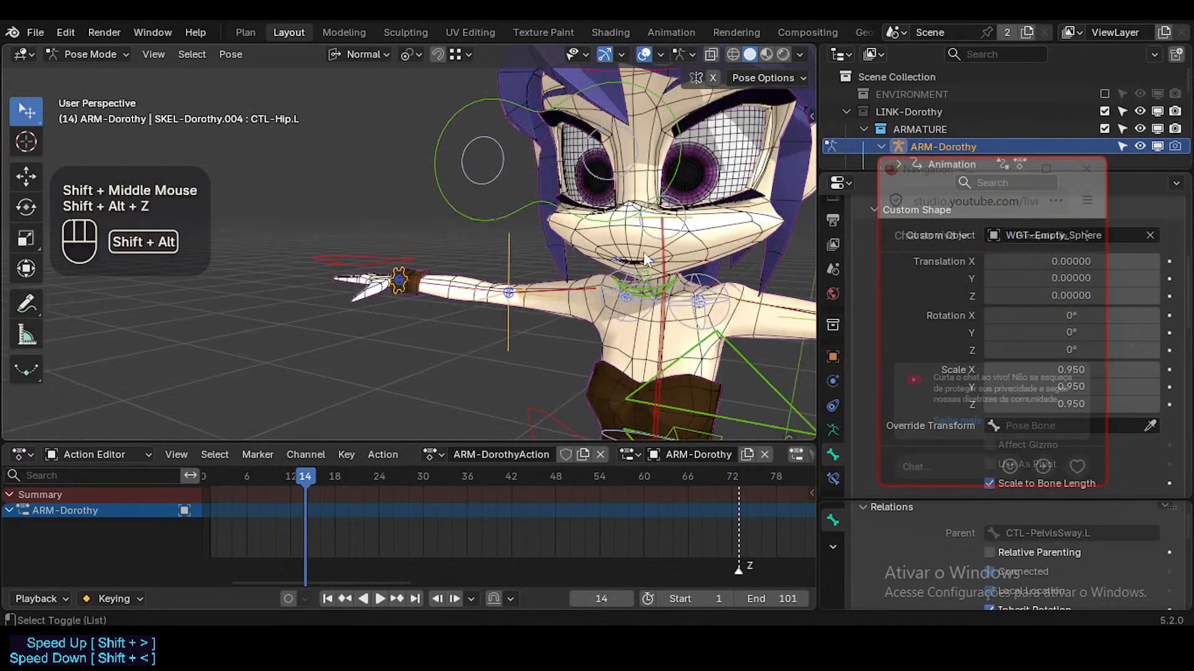
{"action": "scroll", "coordinate": [666, 243], "scroll_direction": "up", "scroll_amount": 3}
{"action": "left_click", "coordinate": [640, 264]}
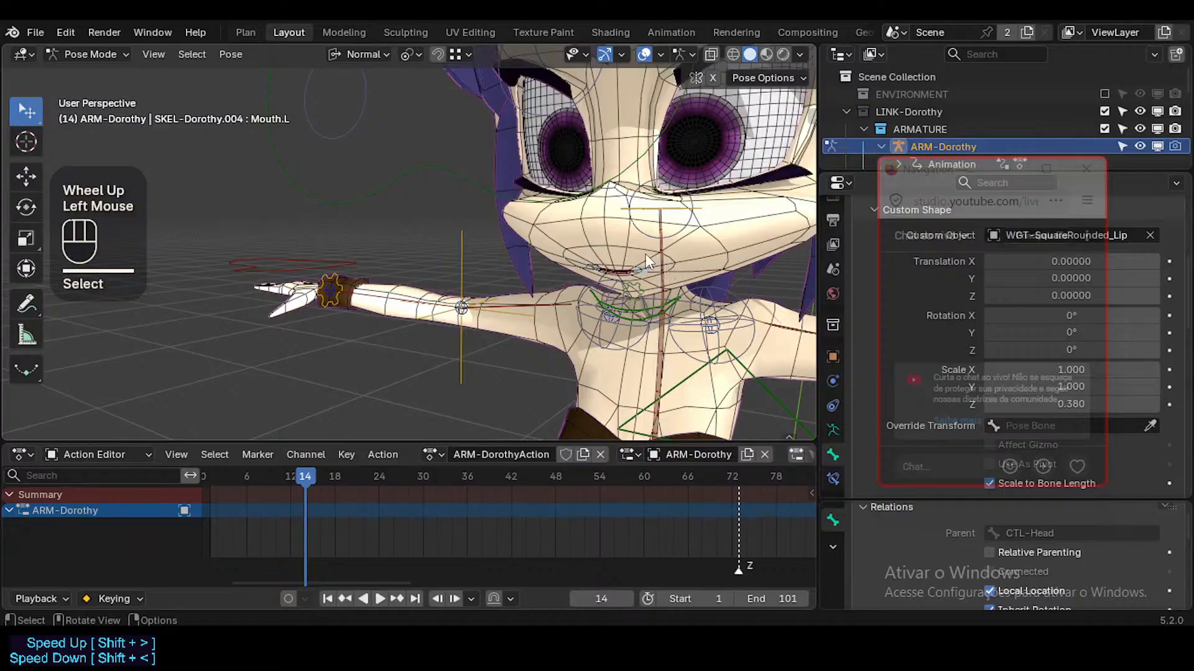
{"action": "middle_click_drag", "start_coordinate": [645, 253], "coordinate": [544, 287], "text": "shift"}
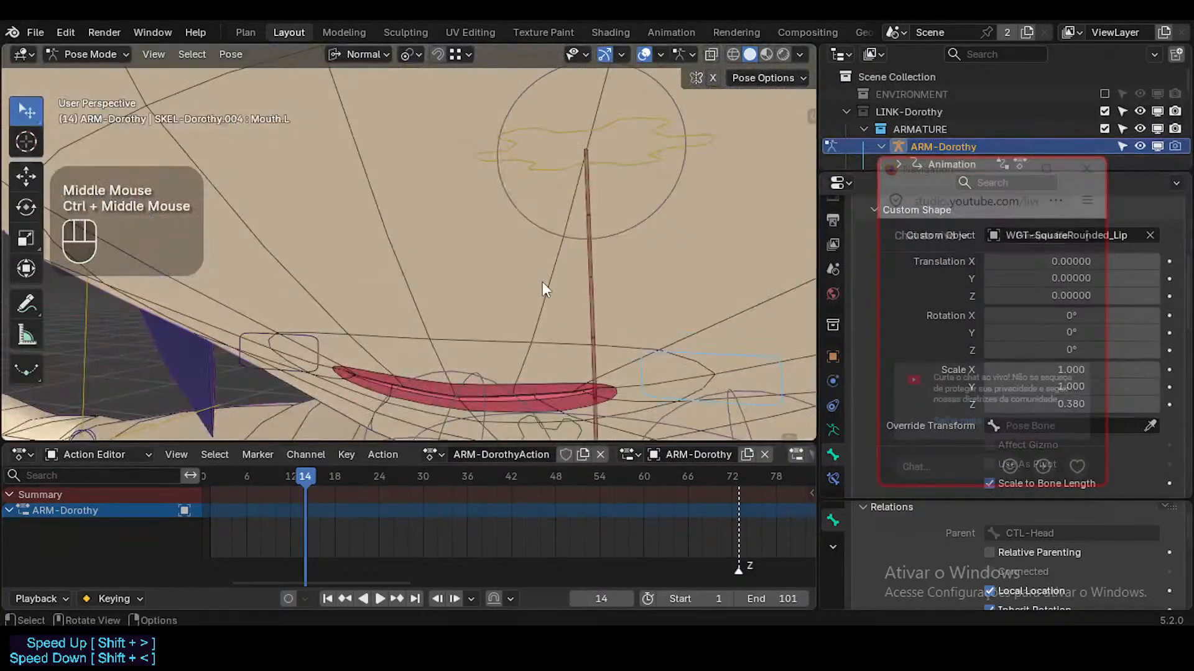
{"action": "scroll", "coordinate": [545, 281], "scroll_direction": "down", "scroll_amount": 1}
{"action": "scroll", "coordinate": [546, 281], "scroll_direction": "up", "scroll_amount": 1}
{"action": "scroll", "coordinate": [546, 281], "scroll_direction": "down", "scroll_amount": 3}
Move the live chat window off the Custom Shape properties
{"action": "mouse_move", "coordinate": [950, 183]}
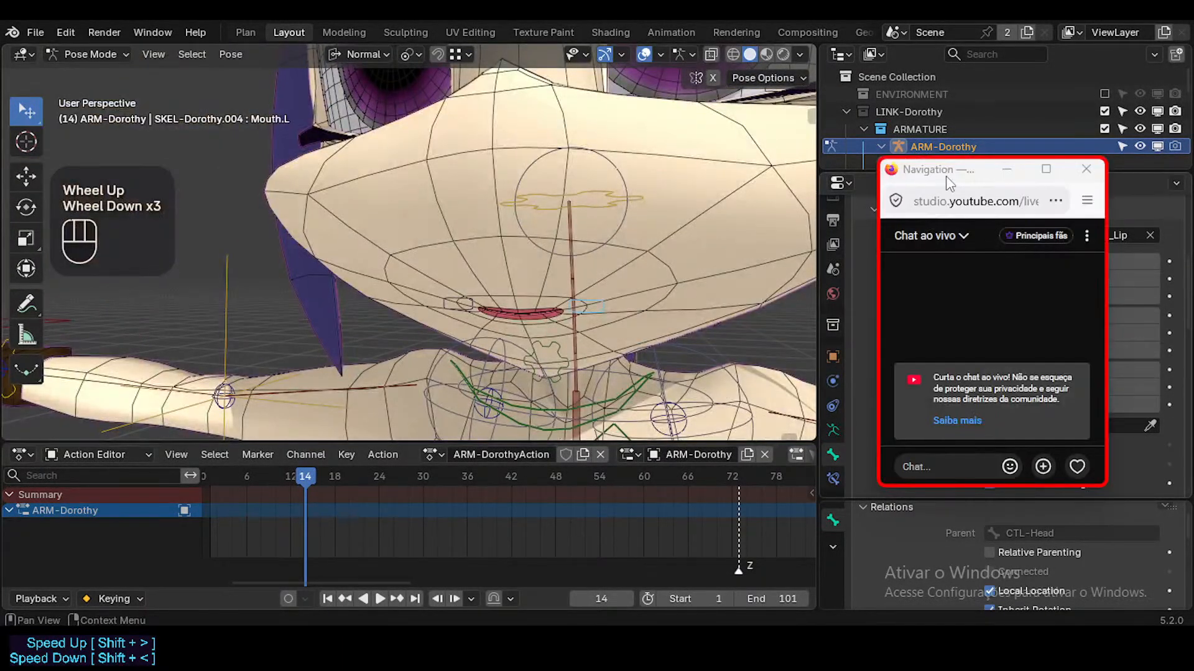
{"action": "left_click_drag", "start_coordinate": [953, 194], "coordinate": [947, 556]}
{"action": "left_click_drag", "start_coordinate": [918, 179], "coordinate": [781, 520]}
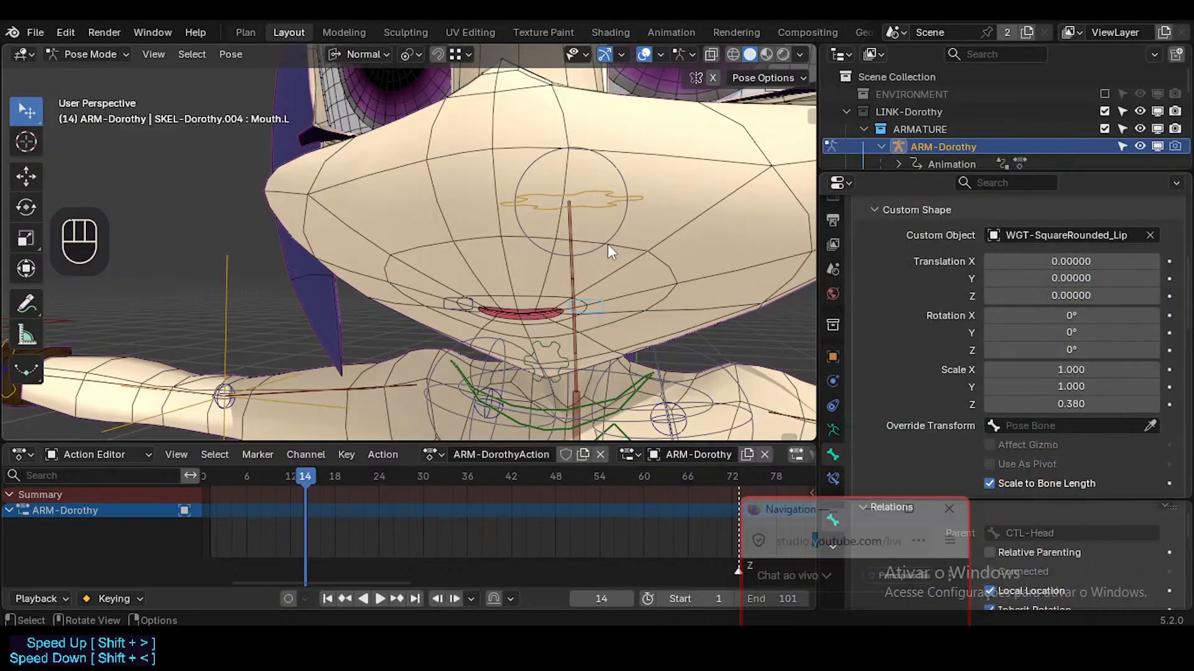
Try moving Mouth.L outward along its normal X axis to stretch the mouth
{"action": "middle_click_drag", "start_coordinate": [609, 246], "coordinate": [606, 299]}
{"action": "key", "text": "g"}
{"action": "key", "text": "x"}
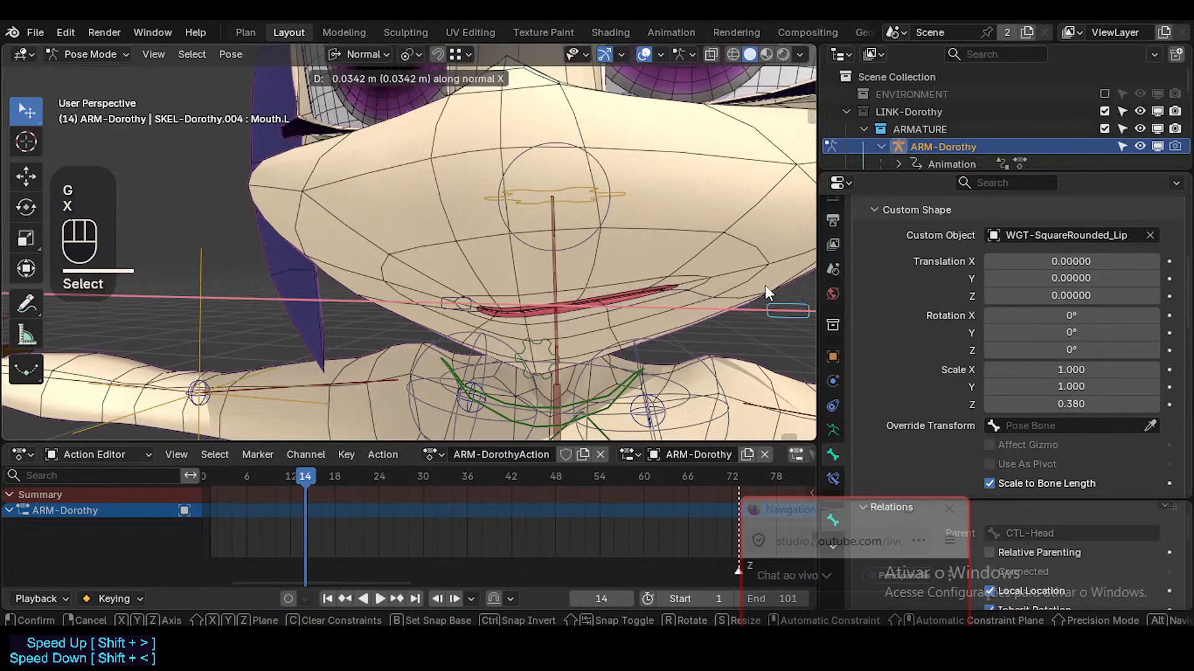
{"action": "left_click", "coordinate": [768, 286]}
{"action": "middle_click_drag", "start_coordinate": [766, 285], "coordinate": [663, 301]}
{"action": "key", "text": "g"}
{"action": "key", "text": "x"}
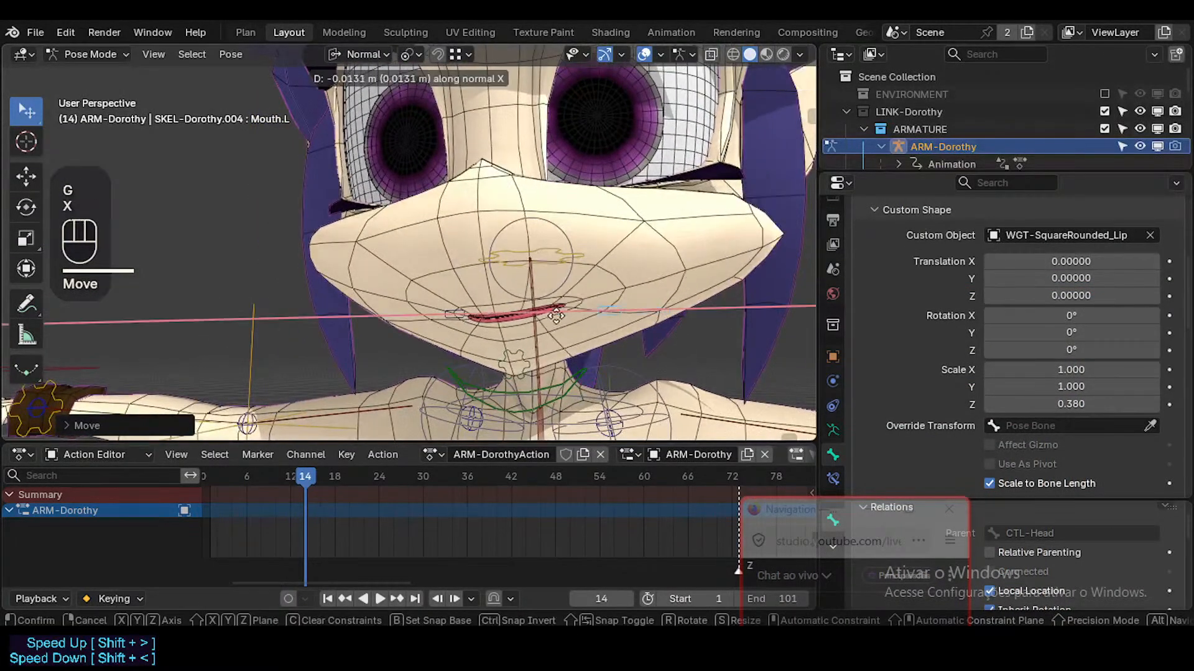
{"action": "left_click", "coordinate": [727, 314]}
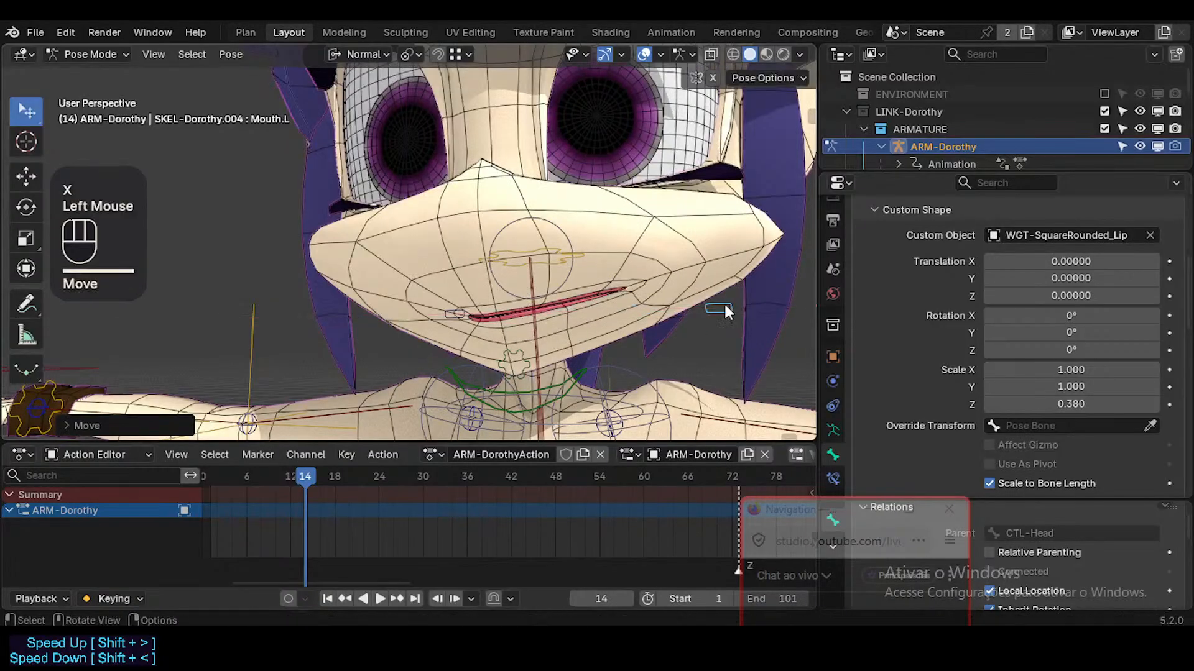
Try moving Mouth.L inward across the mouth, and clear its location
{"action": "key", "text": "g"}
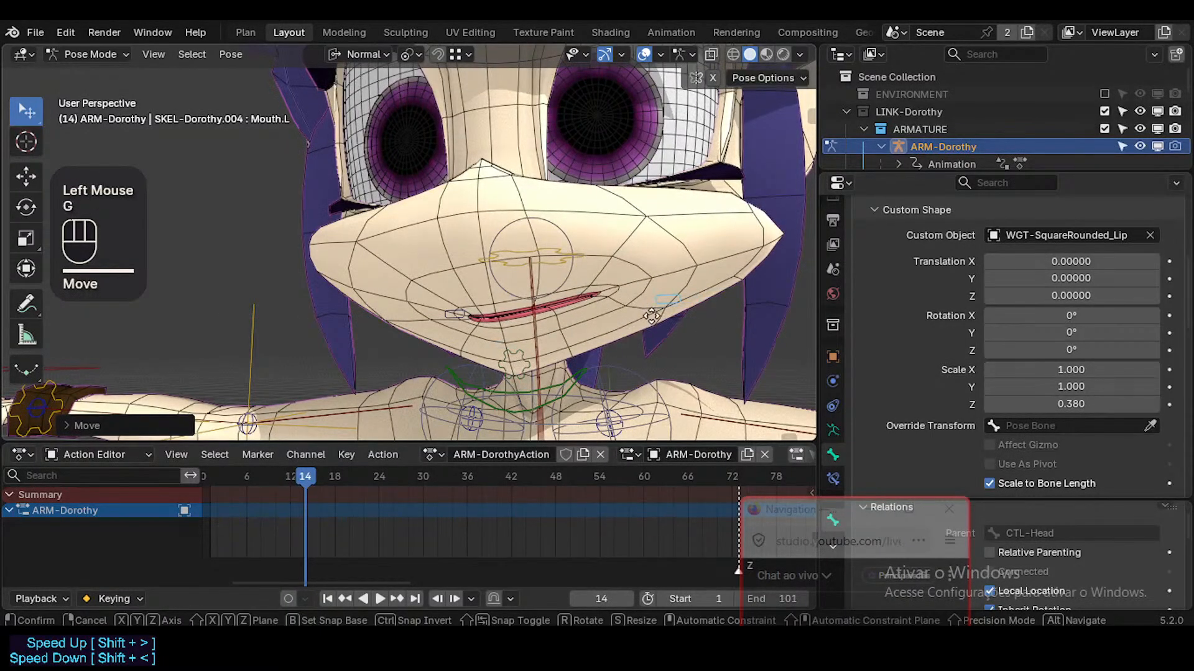
{"action": "key", "text": "x"}
{"action": "left_click", "coordinate": [513, 316]}
{"action": "scroll", "coordinate": [513, 316], "scroll_direction": "up", "scroll_amount": 3}
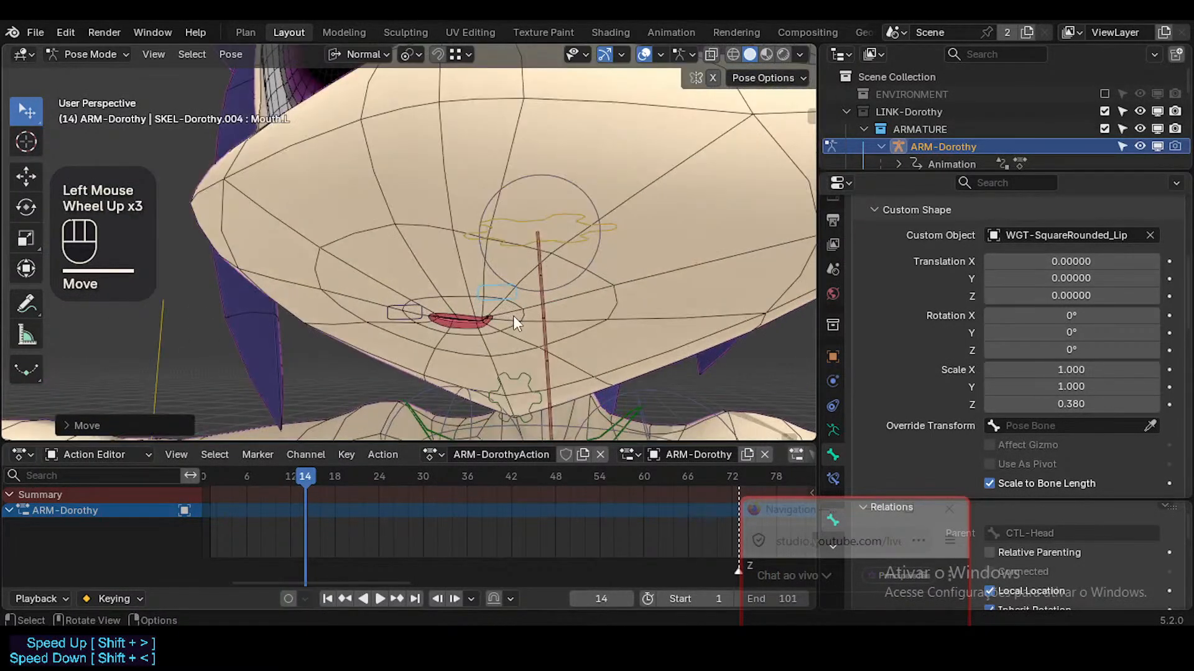
{"action": "key", "text": "alt+g"}
{"action": "left_click", "coordinate": [433, 307]}
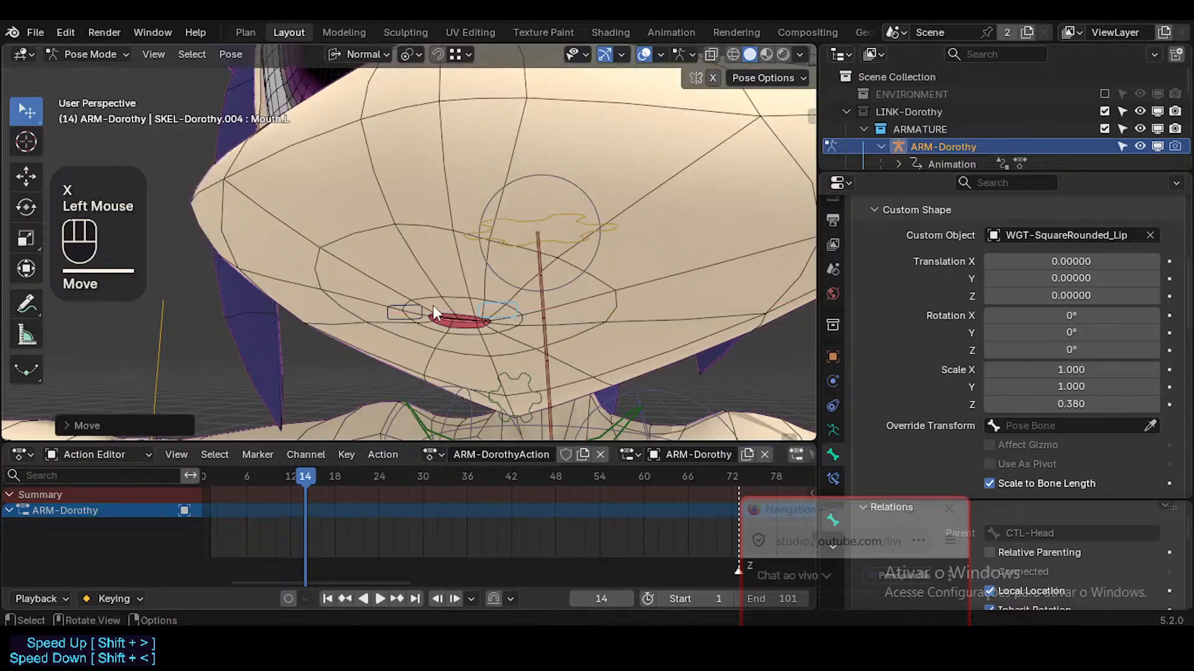
Turn on X-axis mirroring and move Mouth.L along normal X so both mouth corners narrow and widen together
{"action": "key", "text": "shift+x"}
{"action": "key", "text": "g"}
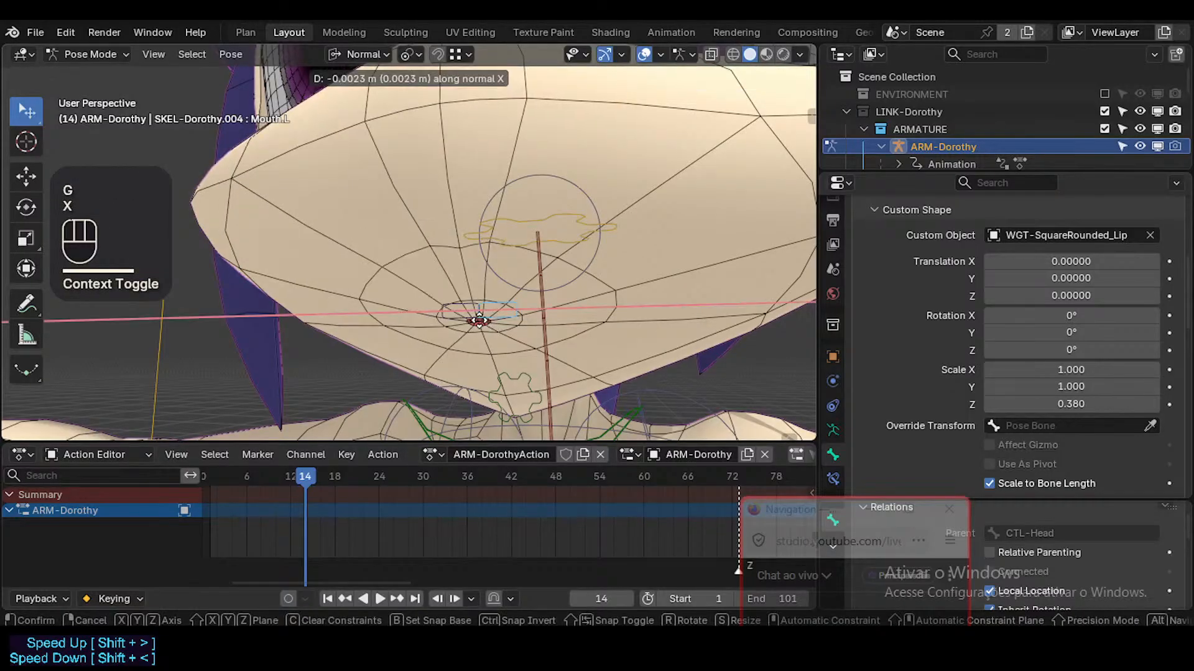
{"action": "key", "text": "x"}
{"action": "left_click", "coordinate": [511, 306]}
{"action": "key", "text": "g"}
{"action": "key", "text": "x"}
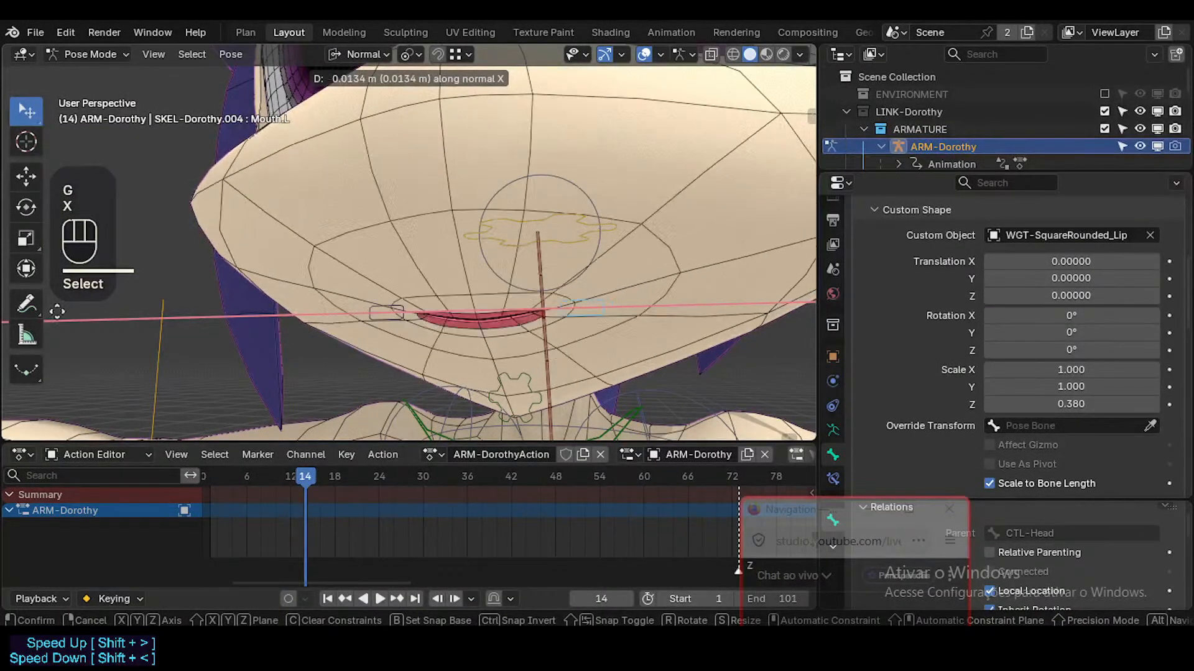
{"action": "left_click", "coordinate": [505, 308]}
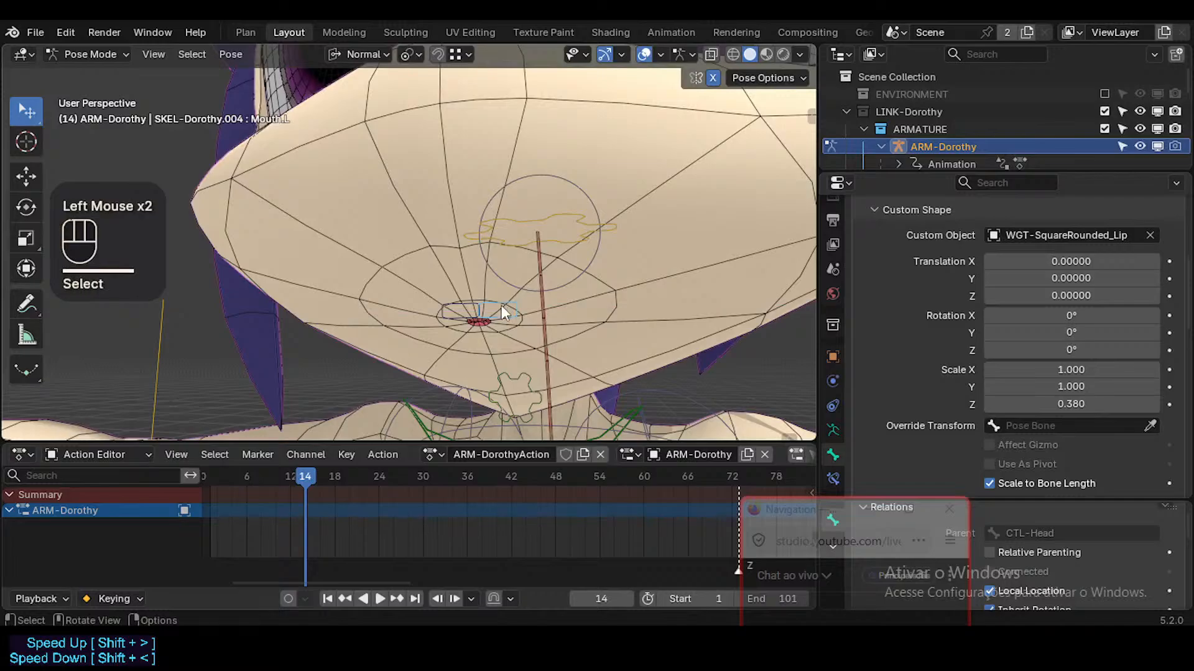
Switch the rig to Object Mode, make the MESH collection selectable, and select Dorothy's Head mesh
{"action": "left_click", "coordinate": [635, 303]}
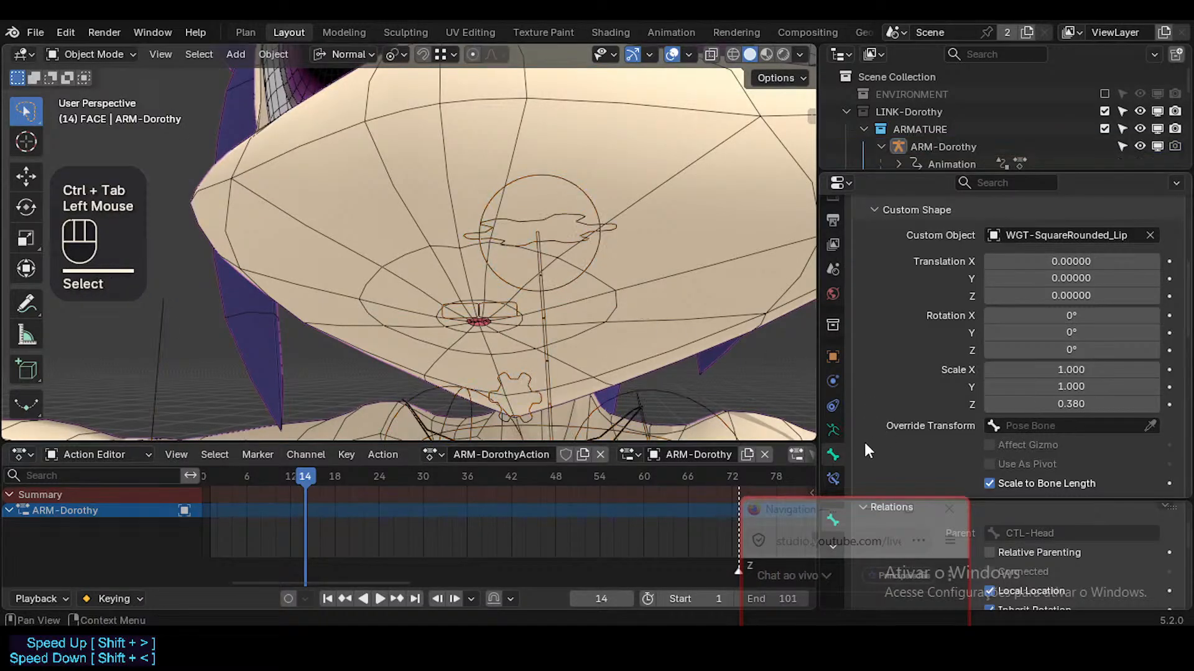
{"action": "scroll", "coordinate": [877, 423], "scroll_direction": "down", "scroll_amount": 3}
{"action": "key", "text": "ctrl+Tab"}
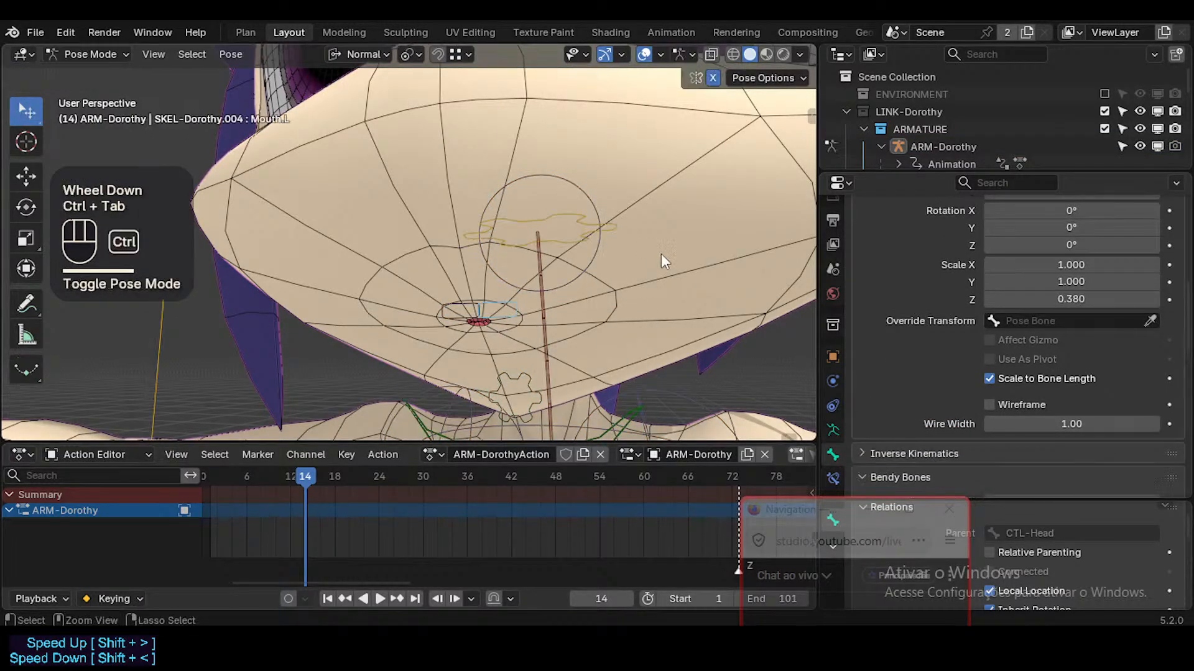
{"action": "double_click", "coordinate": [725, 315]}
{"action": "key", "text": "ctrl+Tab"}
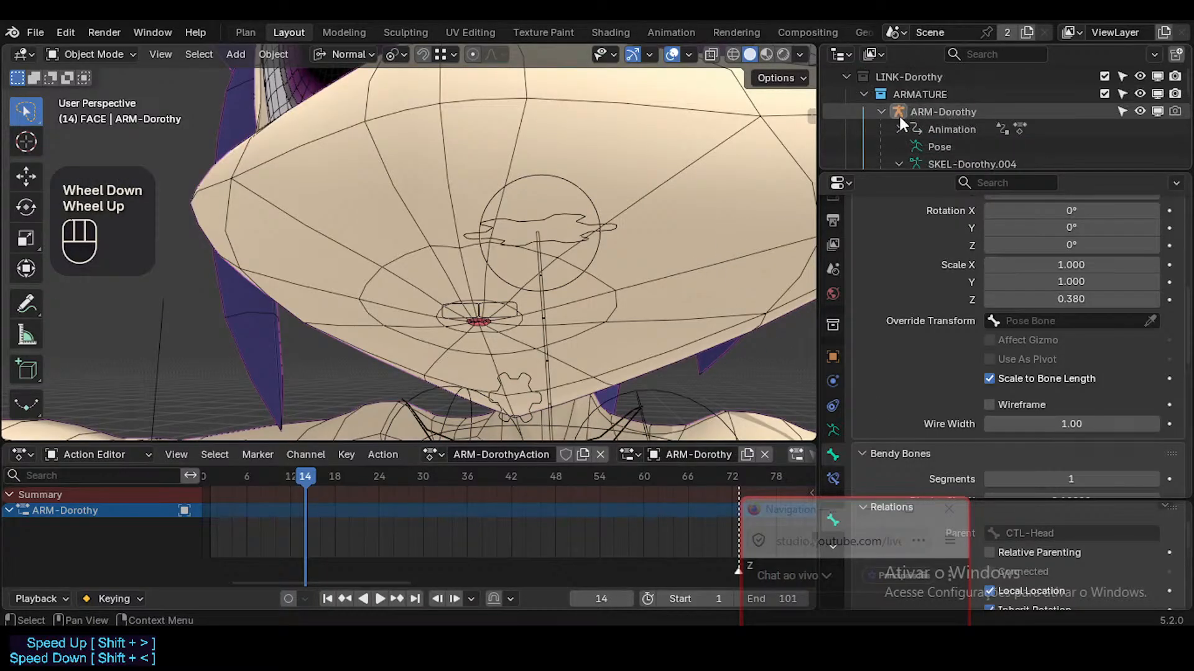
{"action": "left_click", "coordinate": [882, 111]}
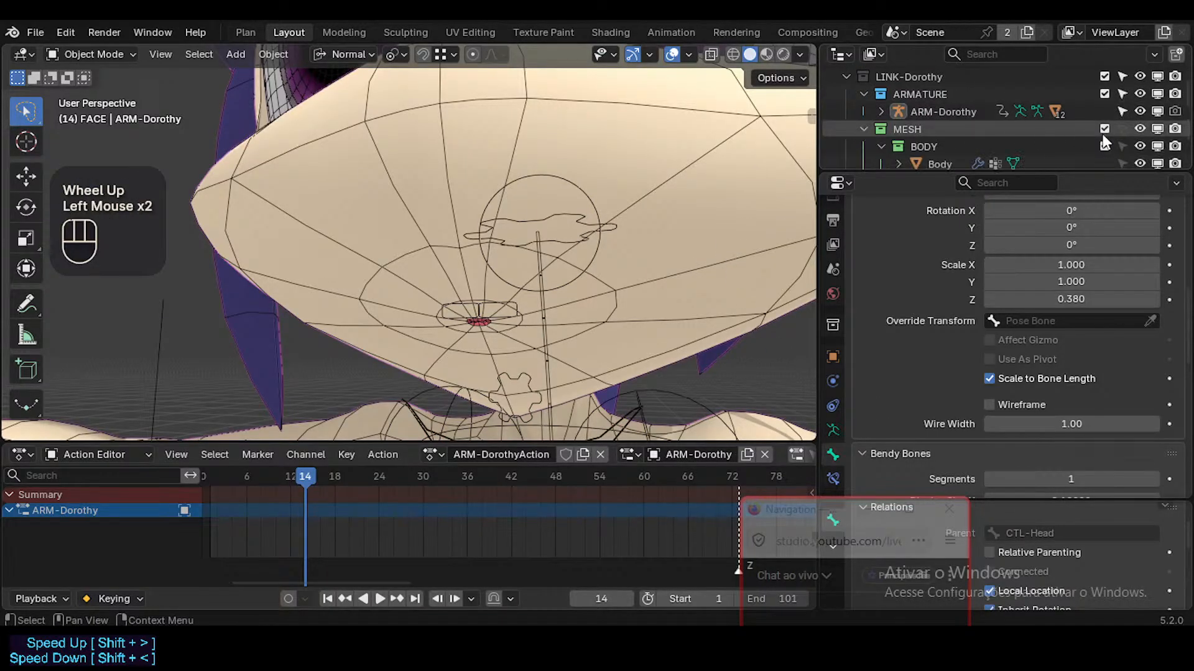
{"action": "left_click", "coordinate": [1120, 128]}
{"action": "left_click", "coordinate": [619, 226]}
{"action": "left_click", "coordinate": [724, 203]}
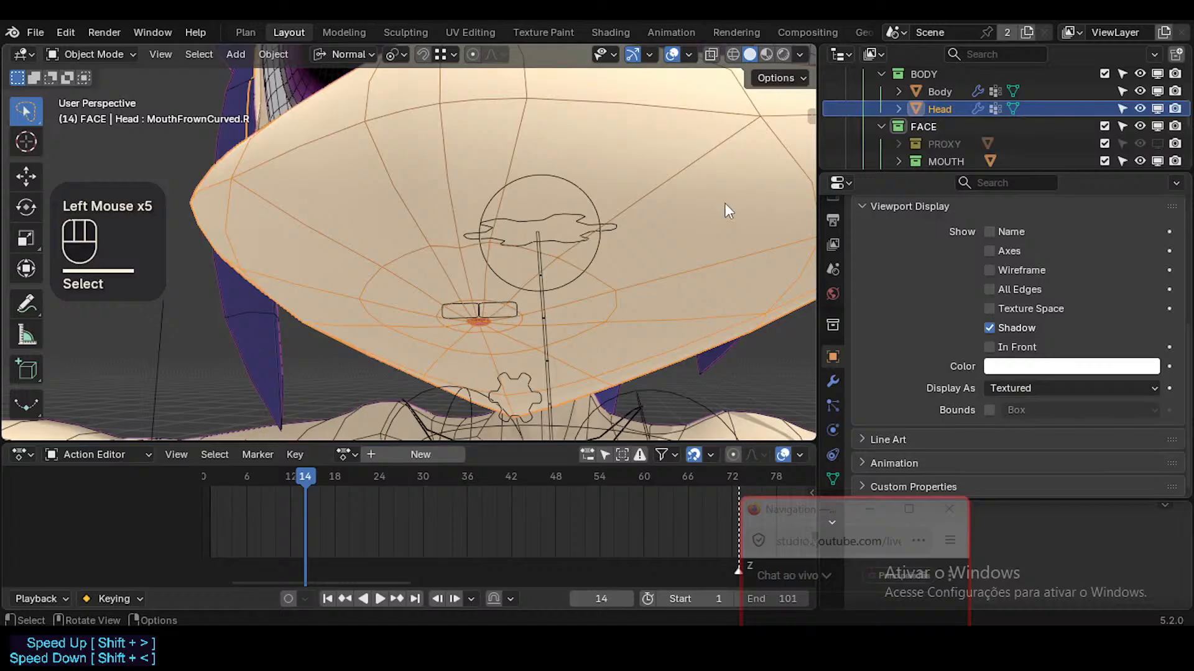
Show the Head mesh's shape keys, enlarge their list, and highlight MouthTightener.L
{"action": "left_click", "coordinate": [834, 470]}
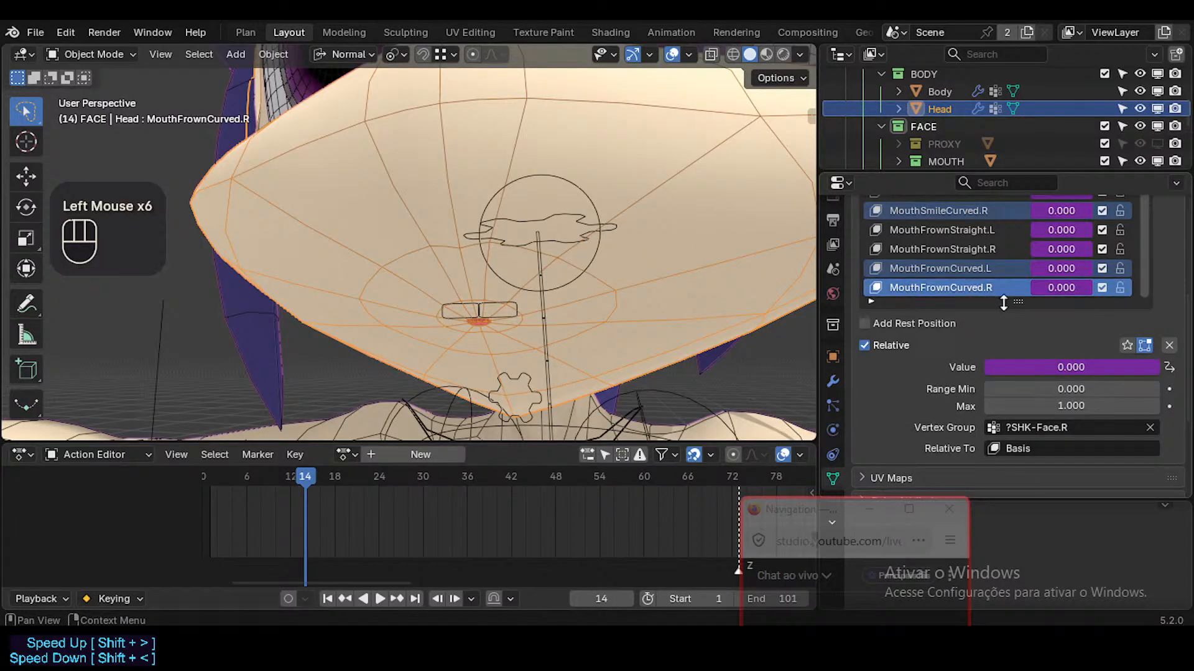
{"action": "left_click_drag", "start_coordinate": [1011, 308], "coordinate": [1006, 453]}
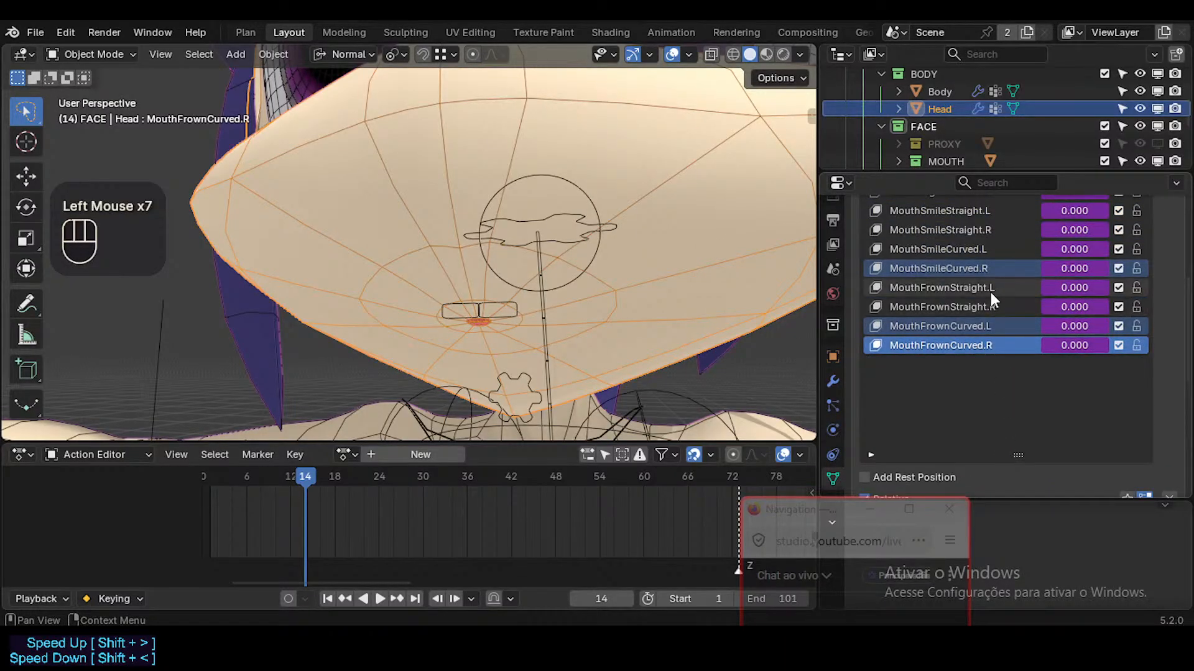
{"action": "scroll", "coordinate": [990, 292], "scroll_direction": "up", "scroll_amount": 2}
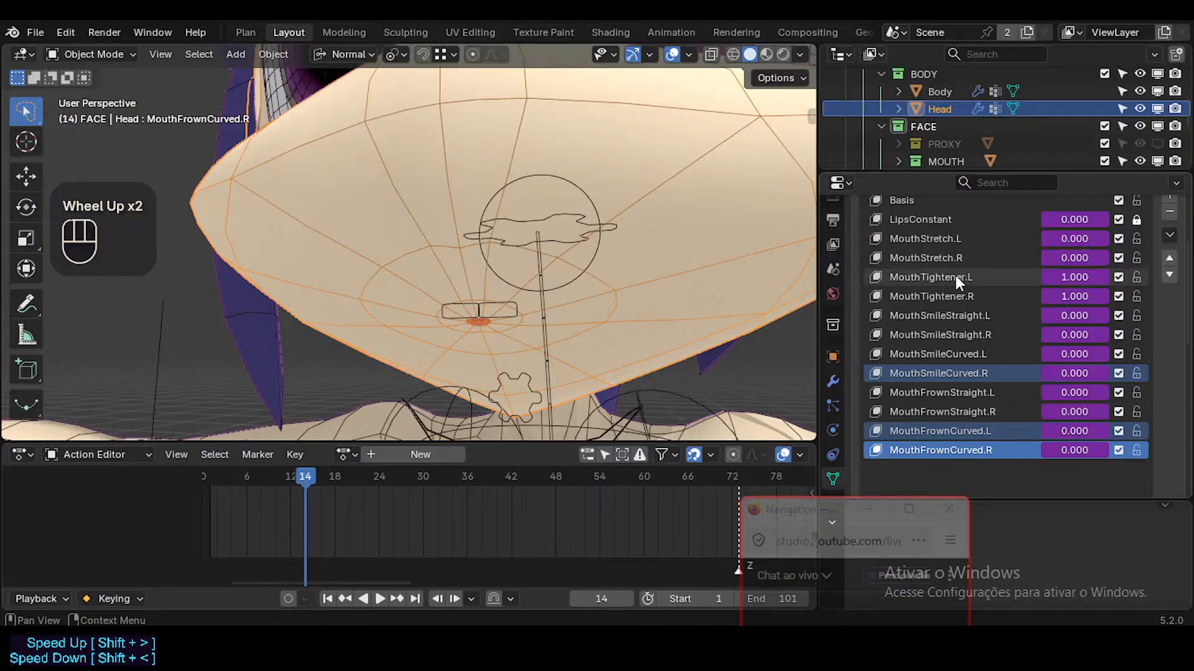
{"action": "left_click", "coordinate": [957, 277]}
Return the armature to Pose Mode and move Mouth.L along normal X to widen and narrow the mirrored mouth
{"action": "left_click", "coordinate": [509, 304]}
{"action": "key", "text": "ctrl+Tab"}
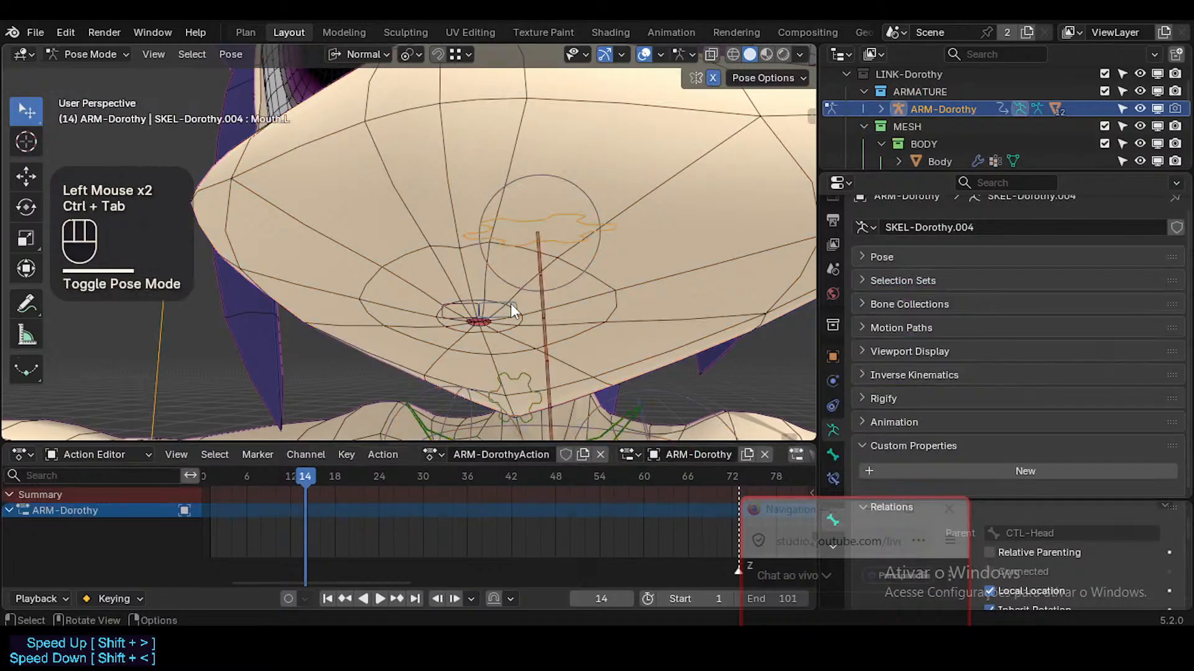
{"action": "key", "text": "g"}
{"action": "key", "text": "x"}
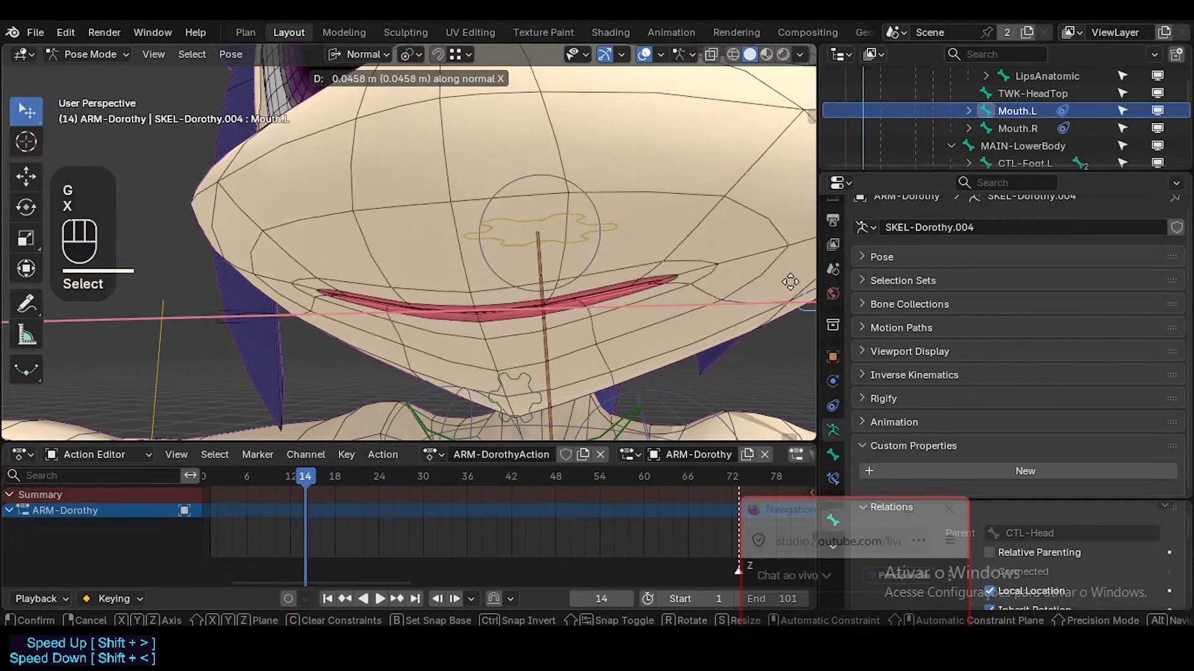
{"action": "left_click", "coordinate": [512, 317]}
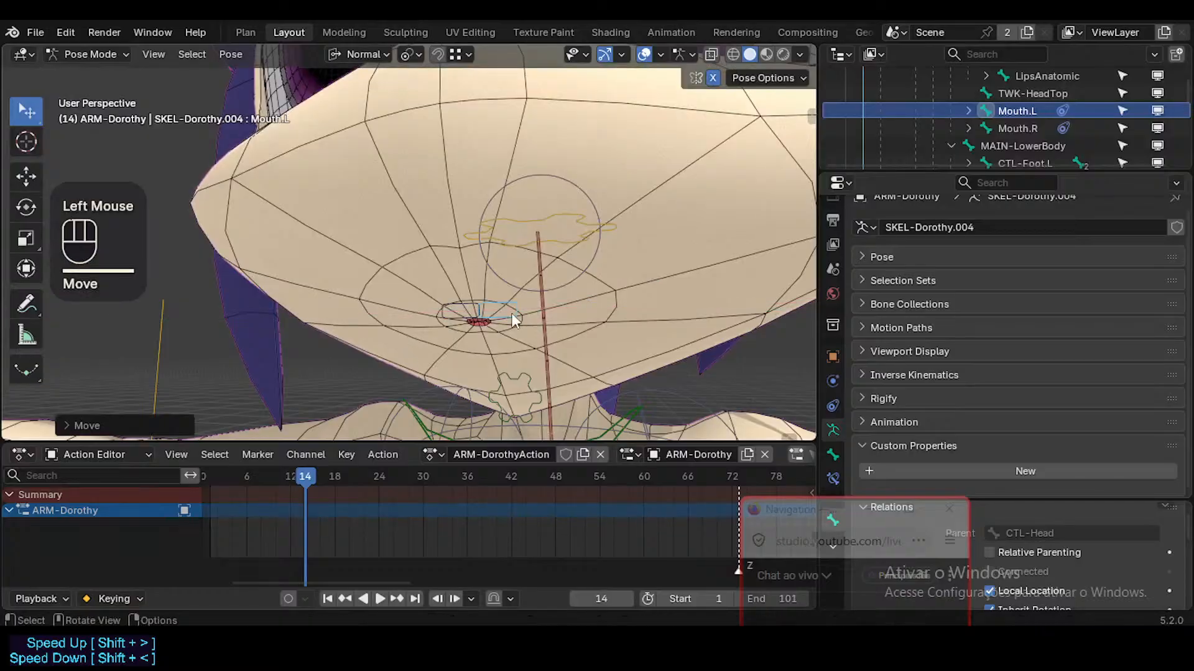
Raise Mouth.L along normal Z, and move it freely, to pull both mirrored mouth corners up into a V shape
{"action": "middle_click_drag", "start_coordinate": [512, 313], "coordinate": [526, 312]}
{"action": "key", "text": "g"}
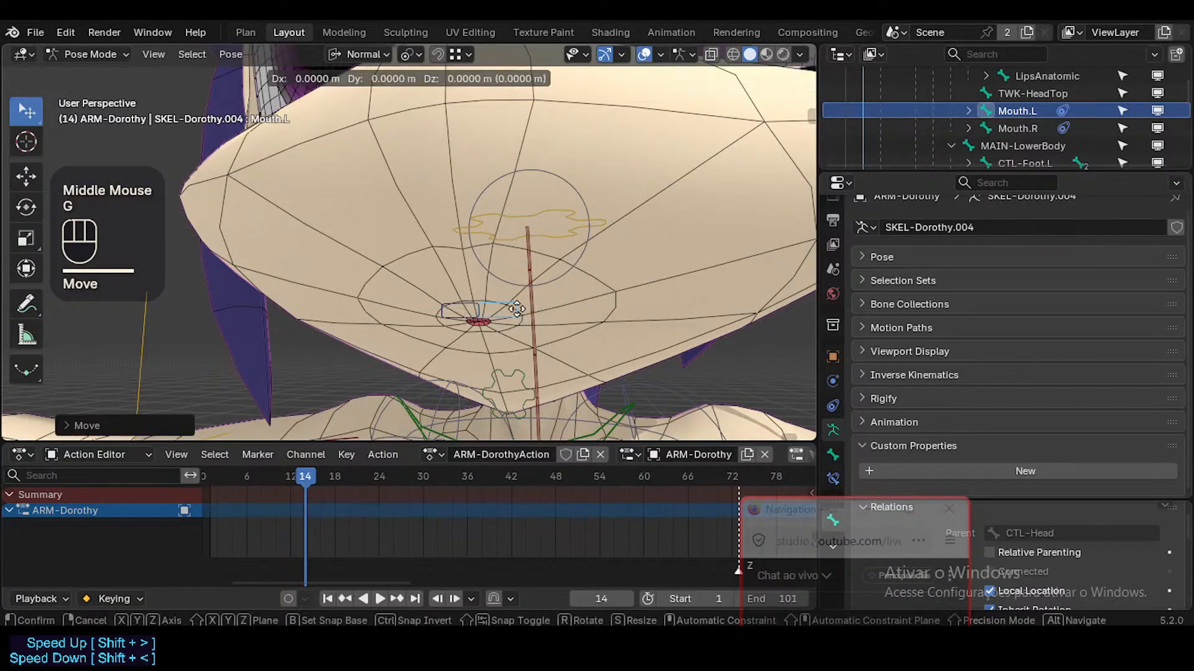
{"action": "key", "text": "z"}
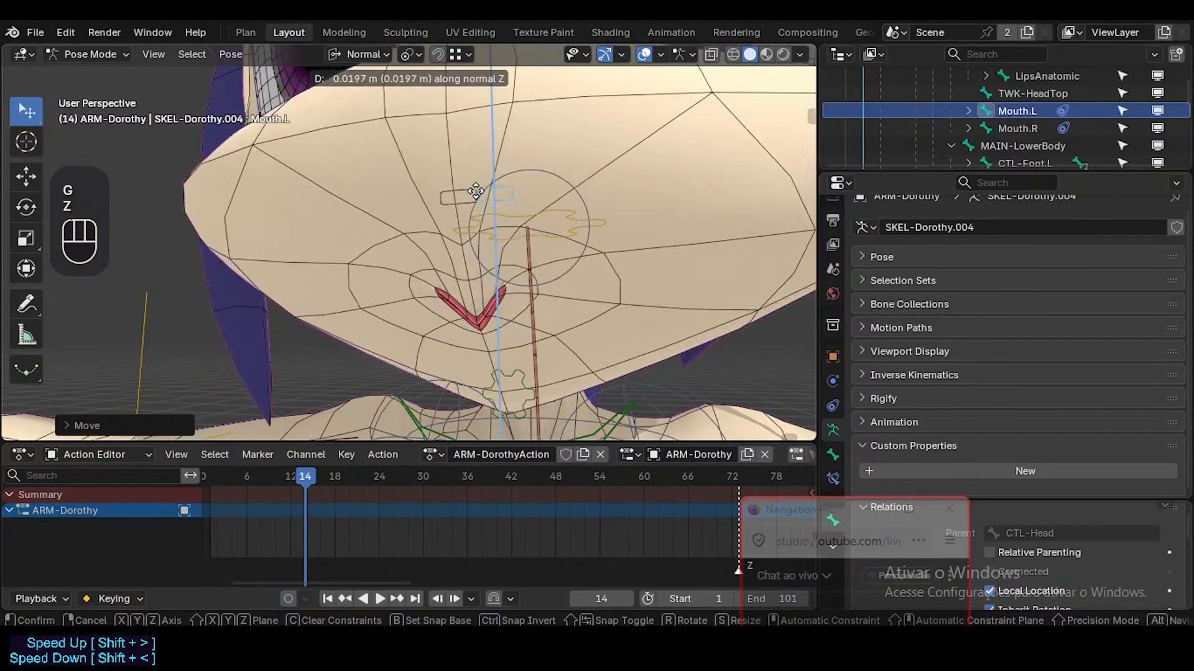
{"action": "left_click", "coordinate": [452, 266]}
{"action": "key", "text": "g"}
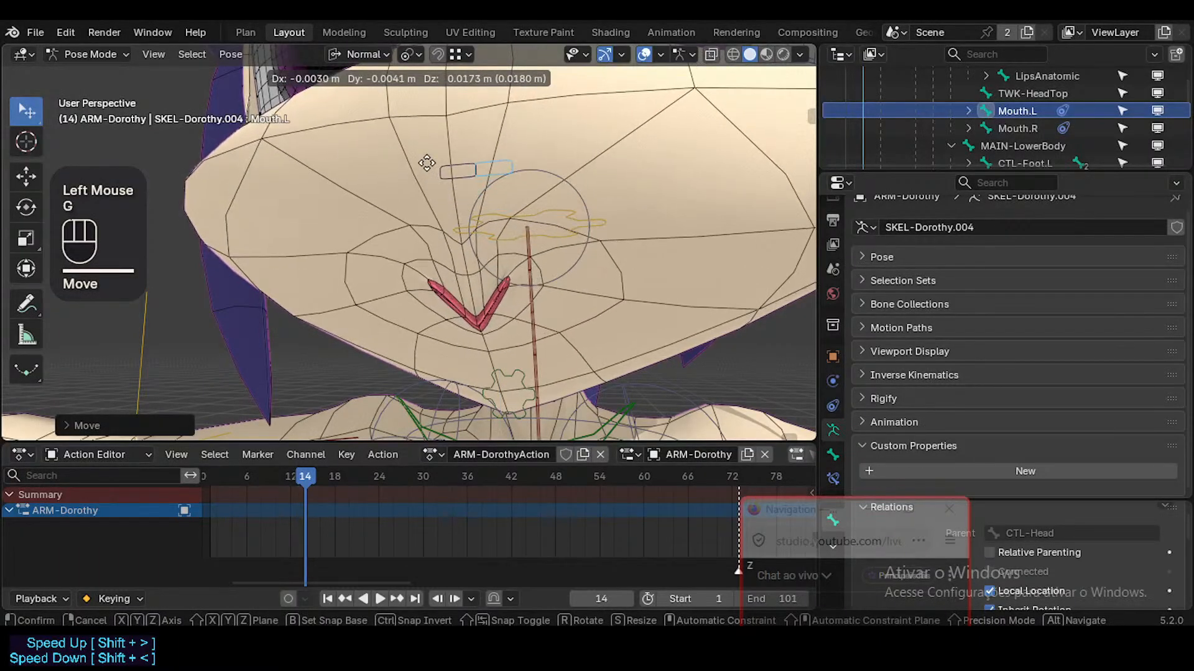
{"action": "left_click", "coordinate": [397, 127]}
Move Mouth.L along normal Z to bend the mirrored mouth downward into a frown
{"action": "middle_click_drag", "start_coordinate": [513, 292], "coordinate": [510, 241]}
{"action": "key", "text": "g"}
{"action": "key", "text": "z"}
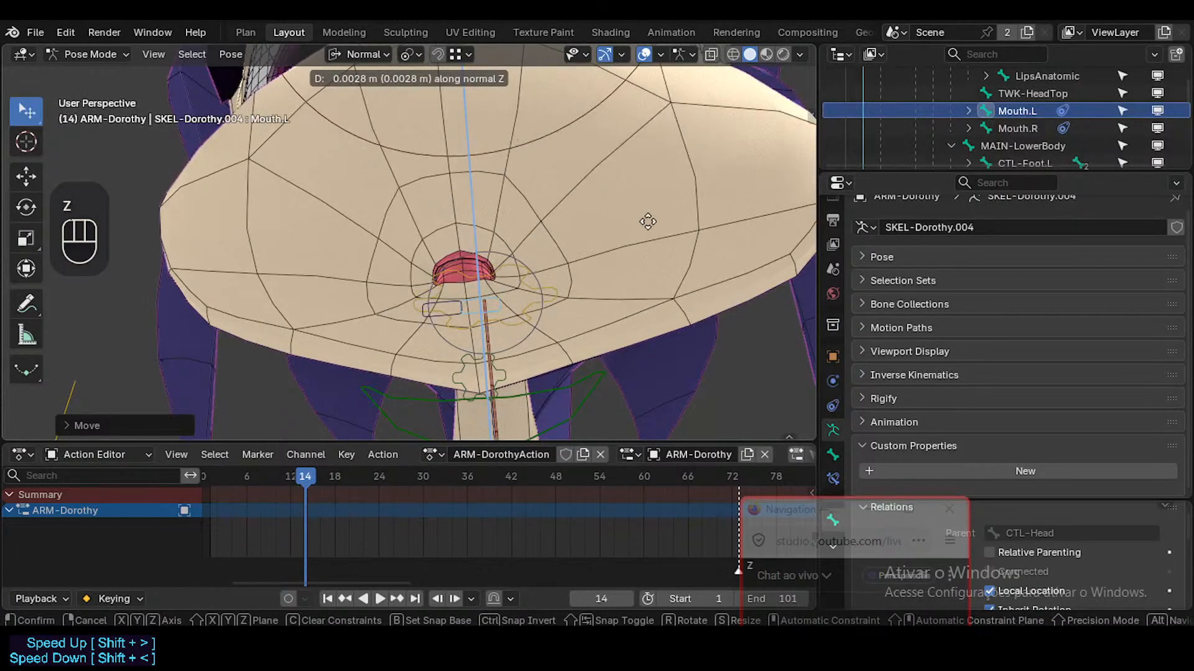
{"action": "left_click", "coordinate": [538, 283]}
{"action": "key", "text": "g"}
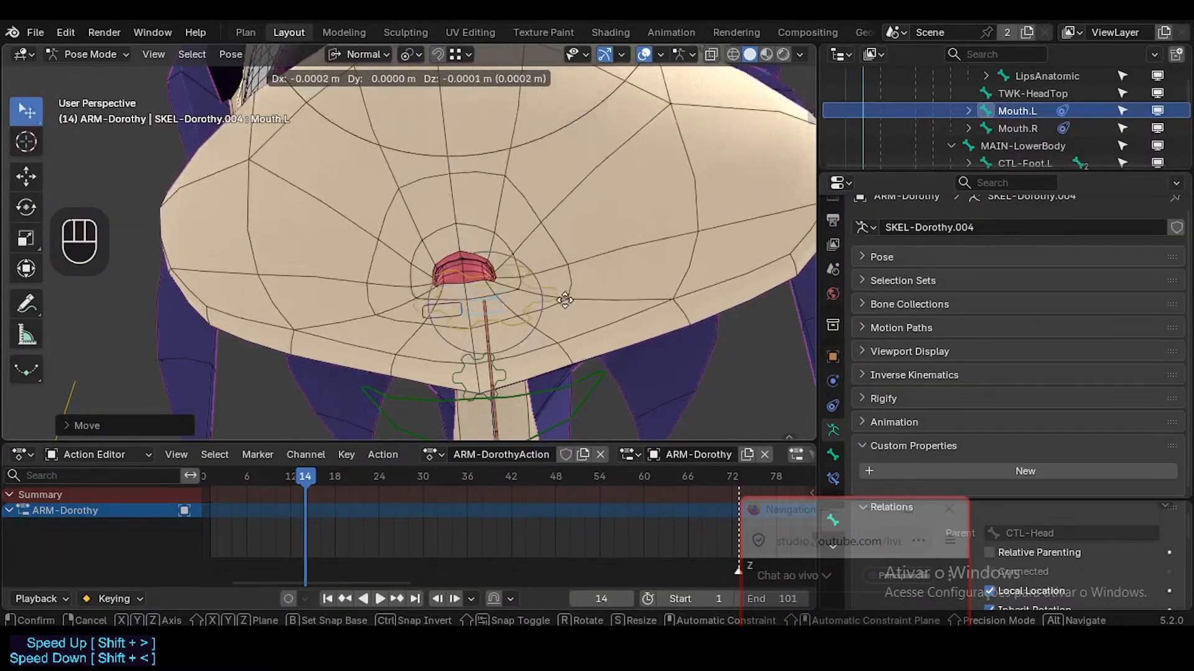
{"action": "key", "text": "Escape"}
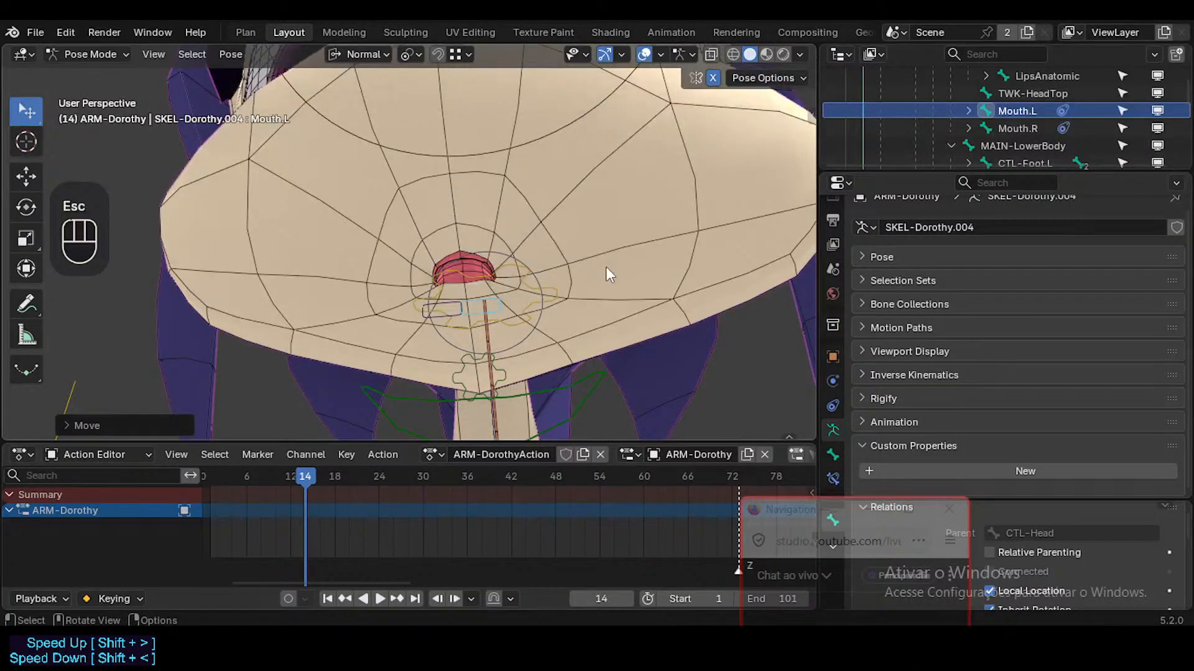
Rotate Mouth.L both ways to curve the mirrored mouth into a smile and a frown
{"action": "key", "text": "alt+q"}
{"action": "key", "text": "r"}
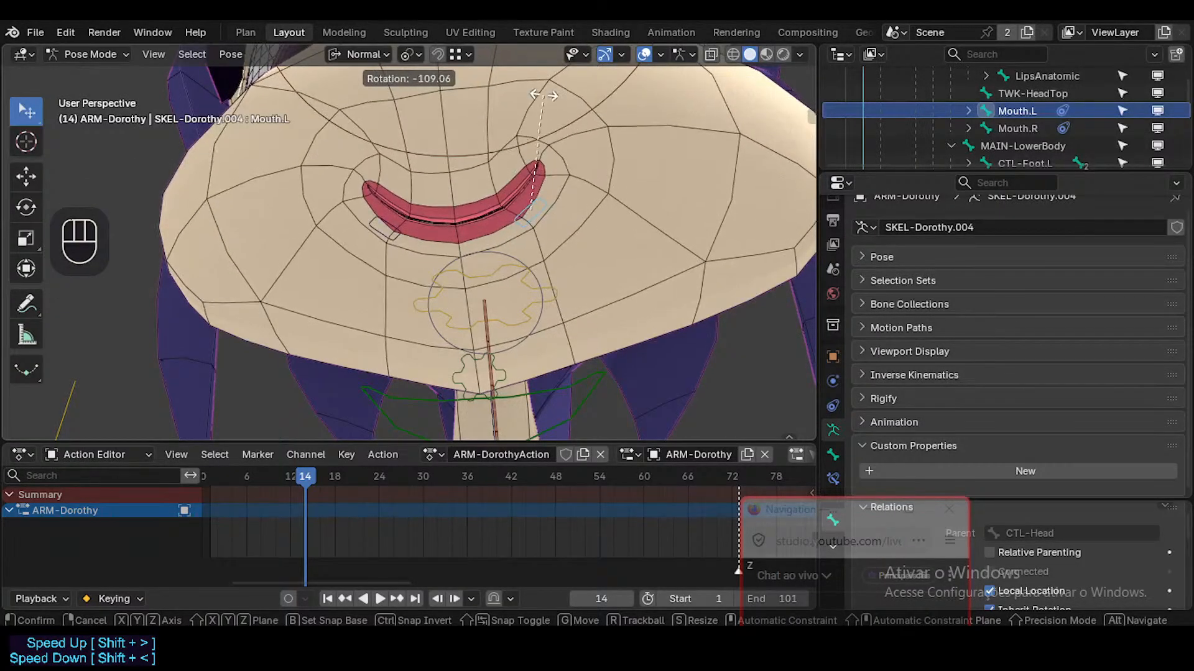
{"action": "left_click", "coordinate": [613, 163]}
{"action": "key", "text": "r"}
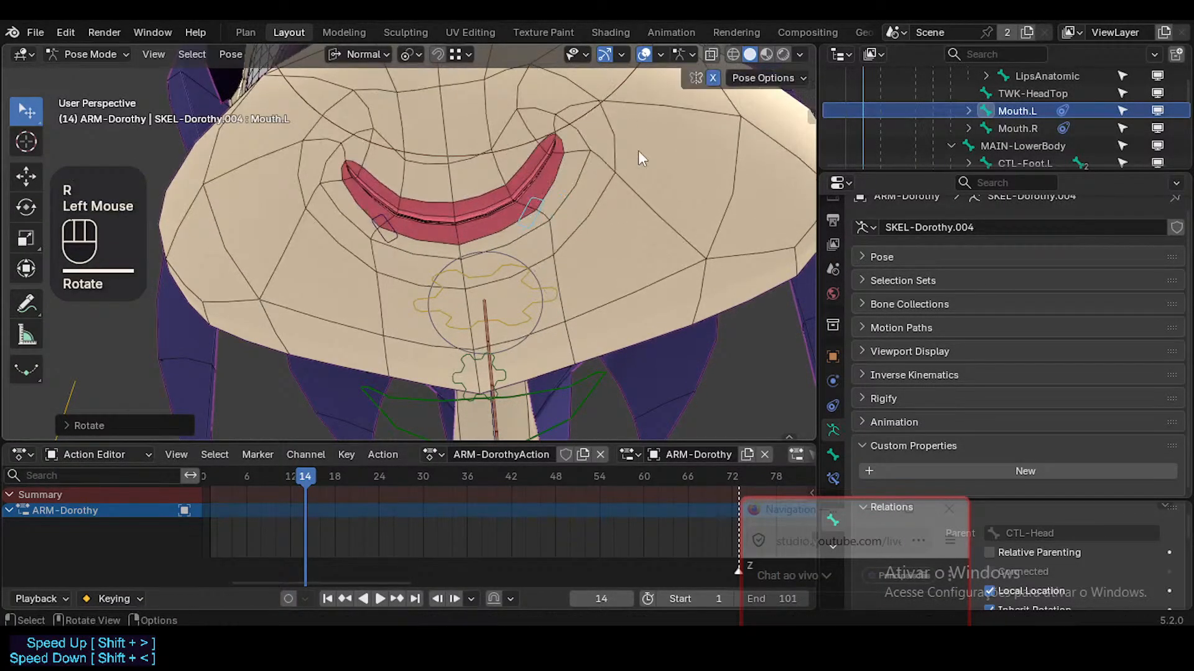
{"action": "key", "text": "r"}
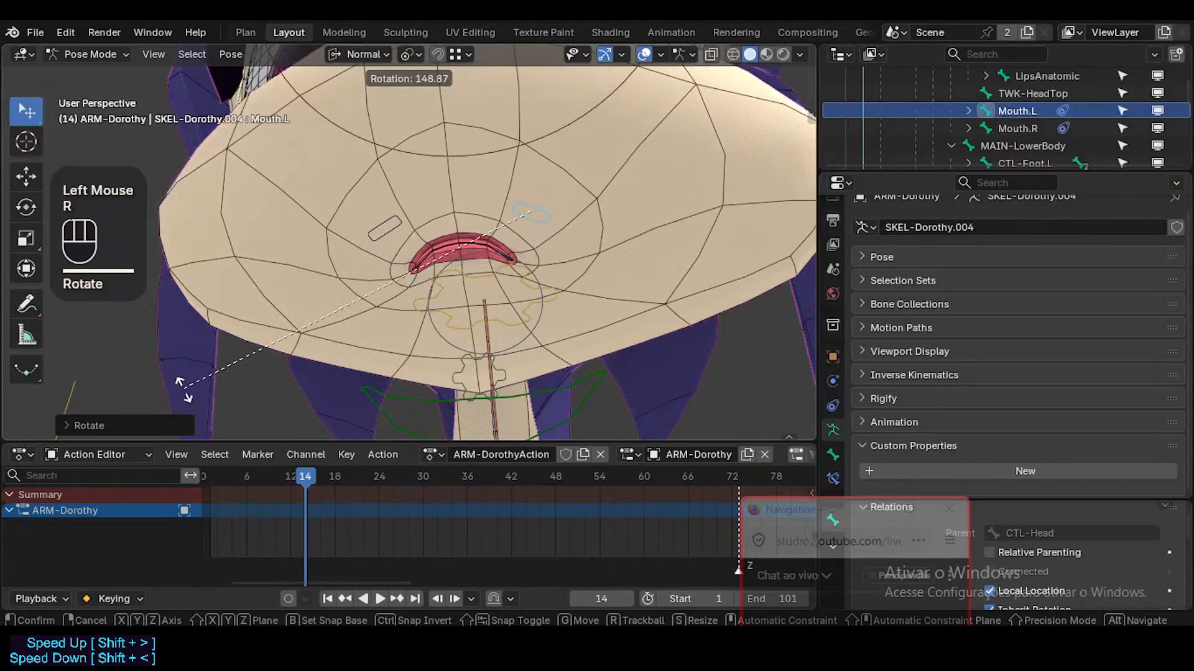
{"action": "key", "text": "r"}
Reposition Mouth.L with mirroring to shape a small frown across both mouth corners
{"action": "key", "text": "g"}
{"action": "middle_click_drag", "start_coordinate": [536, 243], "coordinate": [560, 327]}
{"action": "left_click", "coordinate": [656, 240]}
{"action": "scroll", "coordinate": [625, 221], "scroll_direction": "down", "scroll_amount": 2}
{"action": "key", "text": "g"}
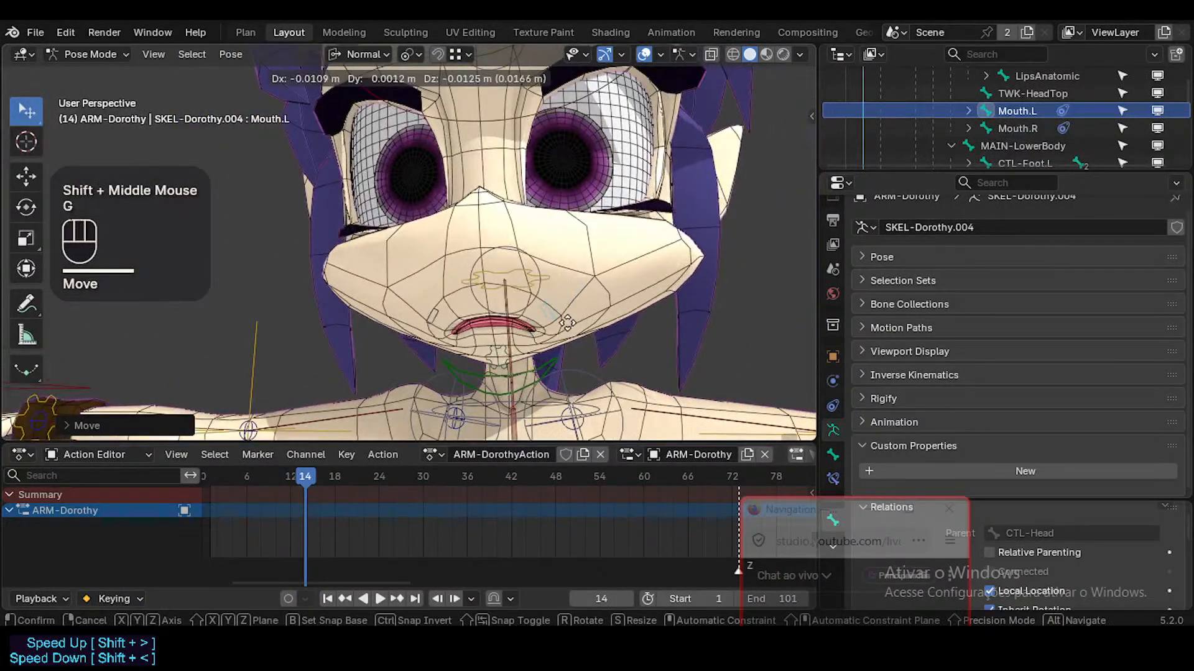
{"action": "left_click", "coordinate": [580, 314]}
Turn off X-axis mirroring, and rotate and raise Mouth.L alone to form a one-sided smirk
{"action": "key", "text": "r"}
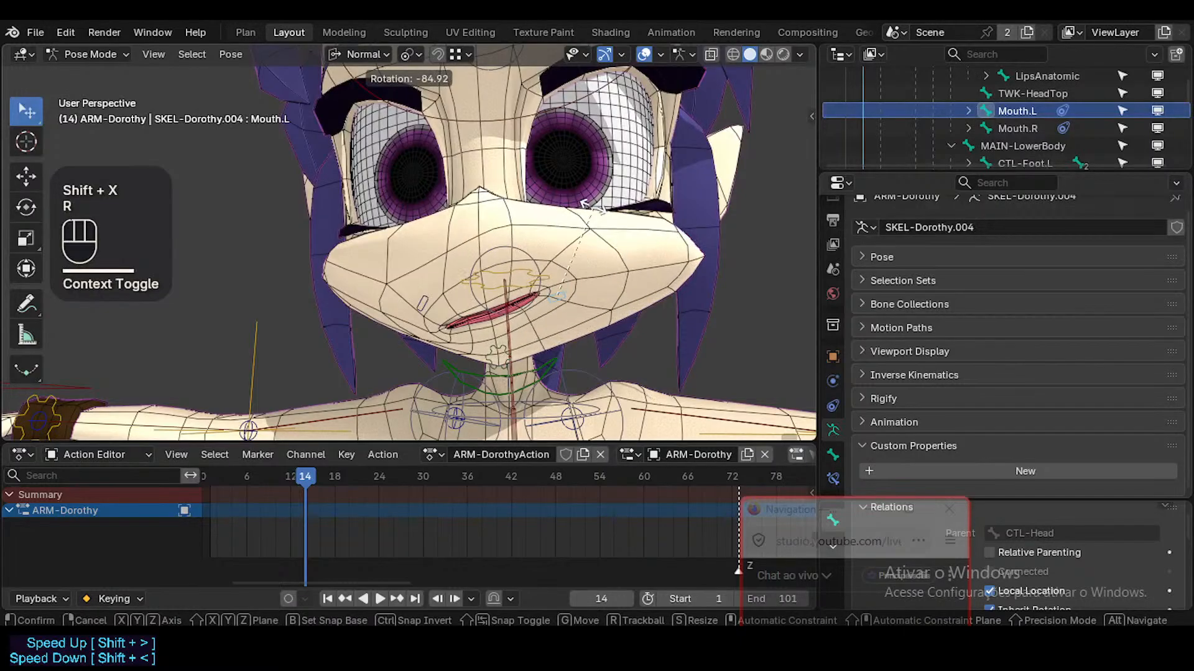
{"action": "left_click", "coordinate": [563, 205]}
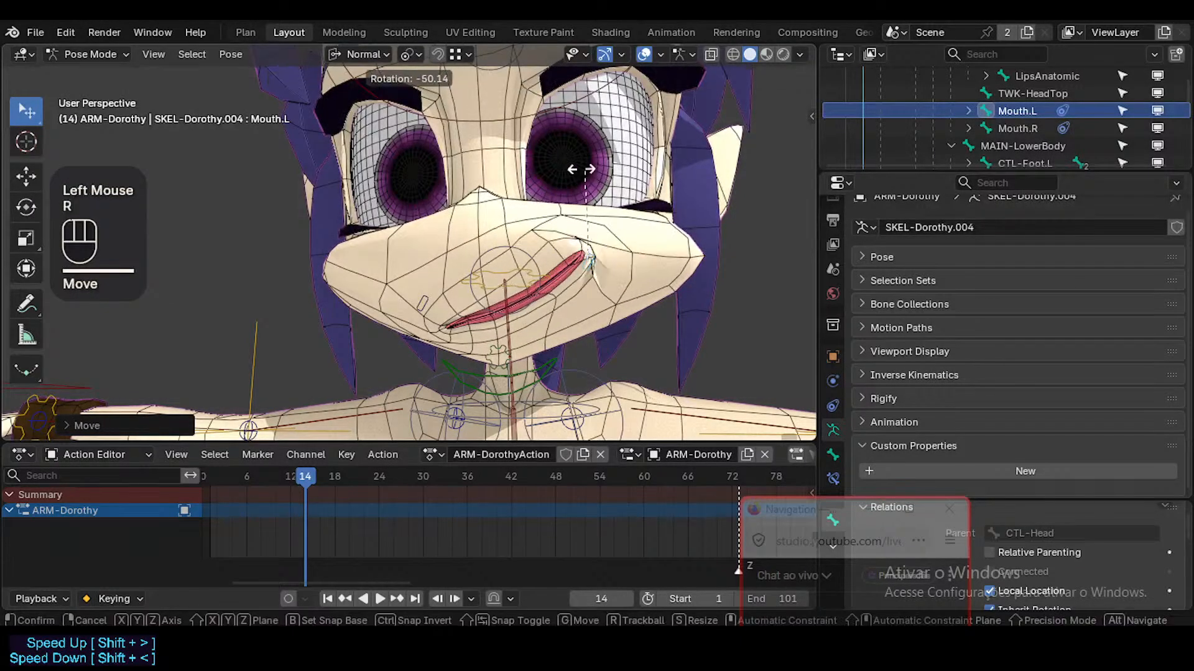
{"action": "key", "text": "g"}
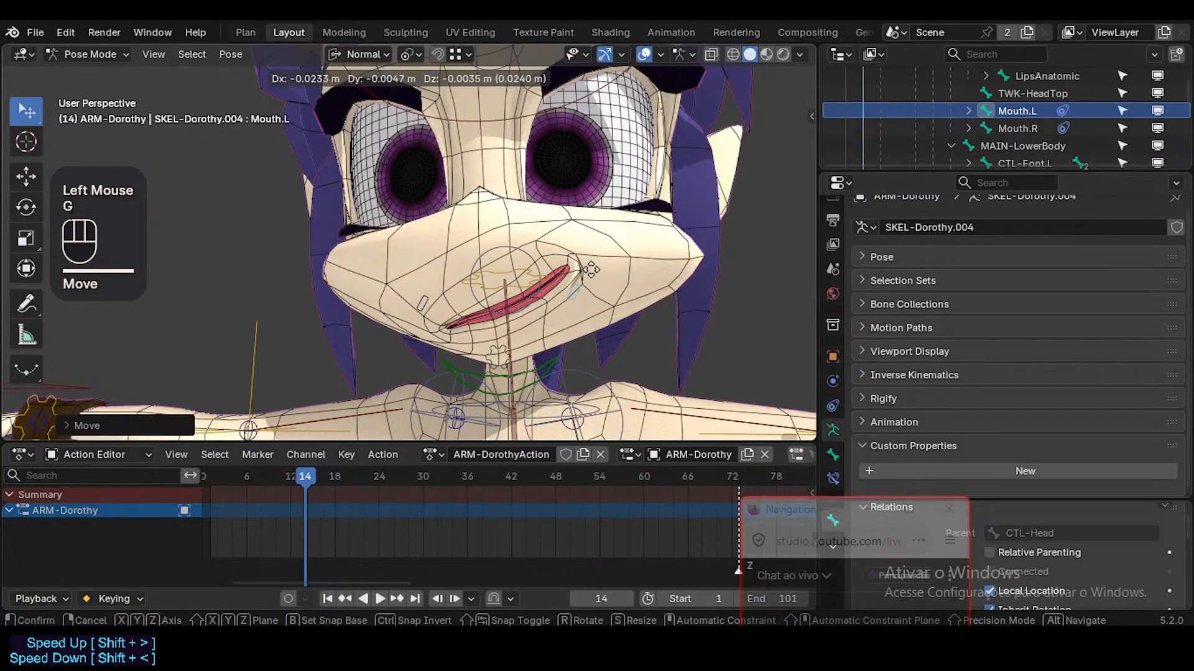
{"action": "left_click", "coordinate": [592, 269]}
Move Mouth.L back along the side of the face to stretch the one-sided smirk toward the cheek
{"action": "middle_click_drag", "start_coordinate": [623, 262], "coordinate": [563, 270]}
{"action": "key", "text": "g"}
{"action": "left_click", "coordinate": [600, 270]}
{"action": "key", "text": "g"}
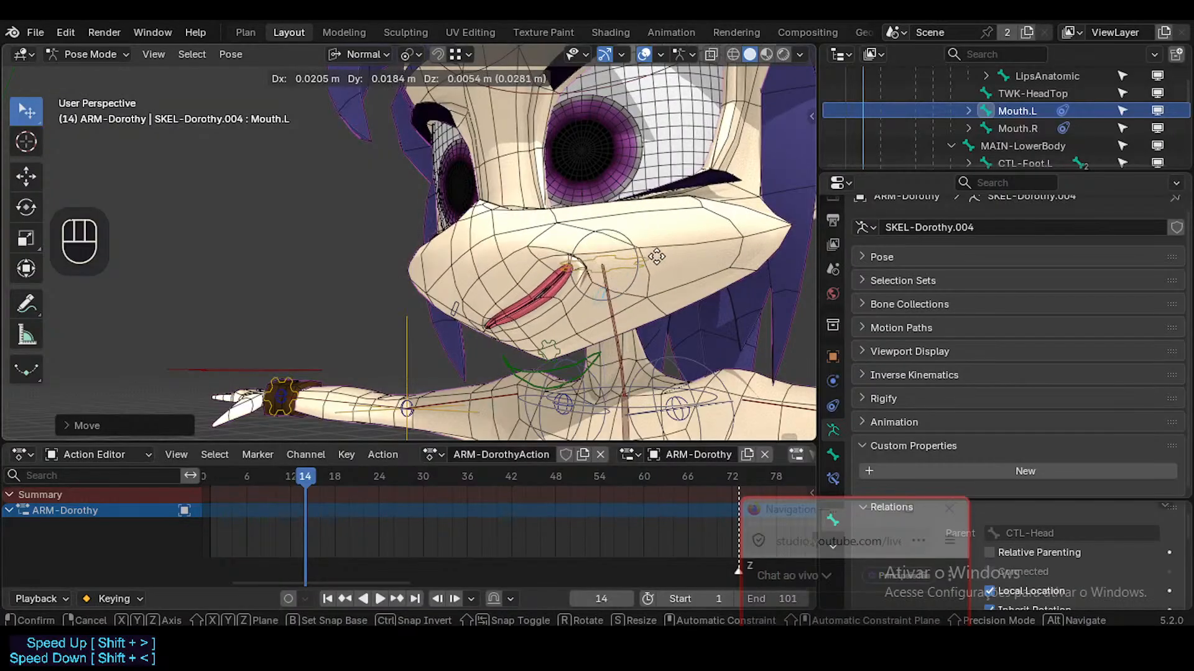
{"action": "left_click", "coordinate": [763, 235]}
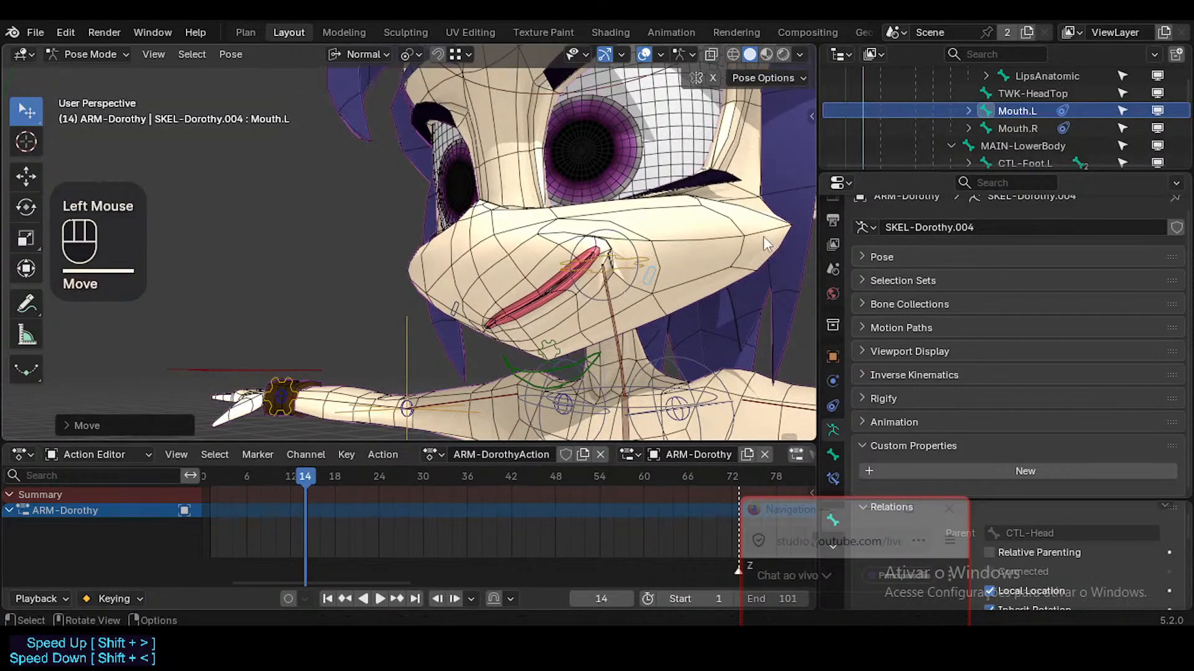
Lower Mouth.L below the jaw to test how the mouth corner deforms in a close side view
{"action": "middle_click_drag", "start_coordinate": [621, 267], "coordinate": [415, 289], "text": "ctrl"}
{"action": "key", "text": "g"}
{"action": "left_click", "coordinate": [513, 294]}
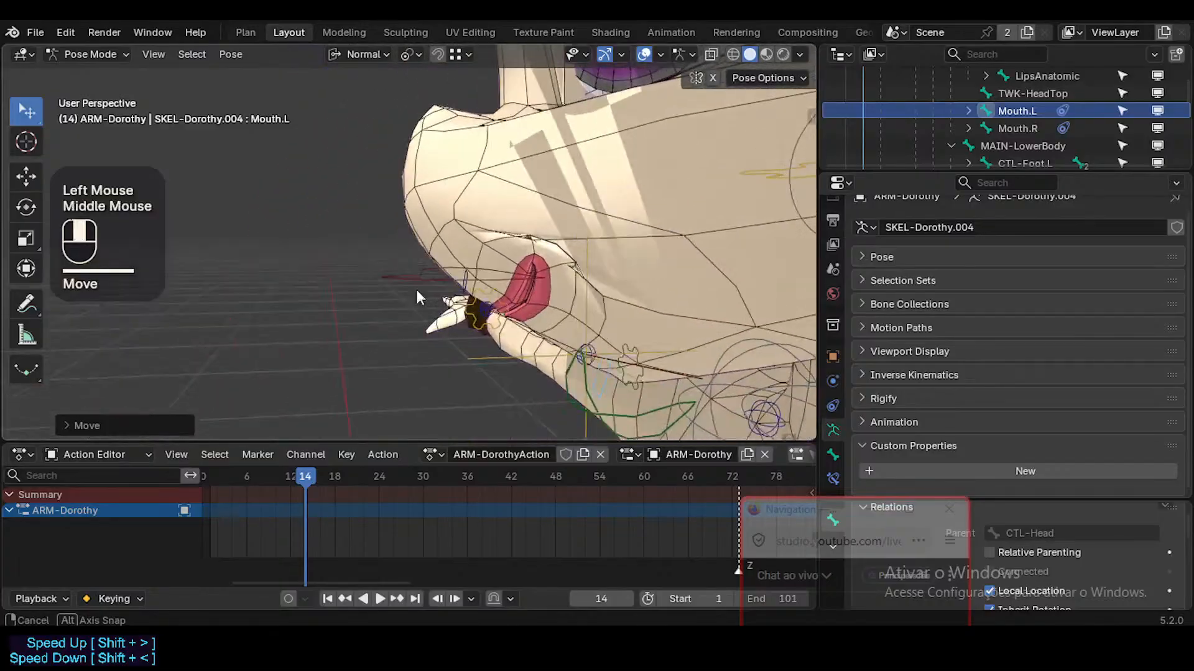
{"action": "key", "text": "g"}
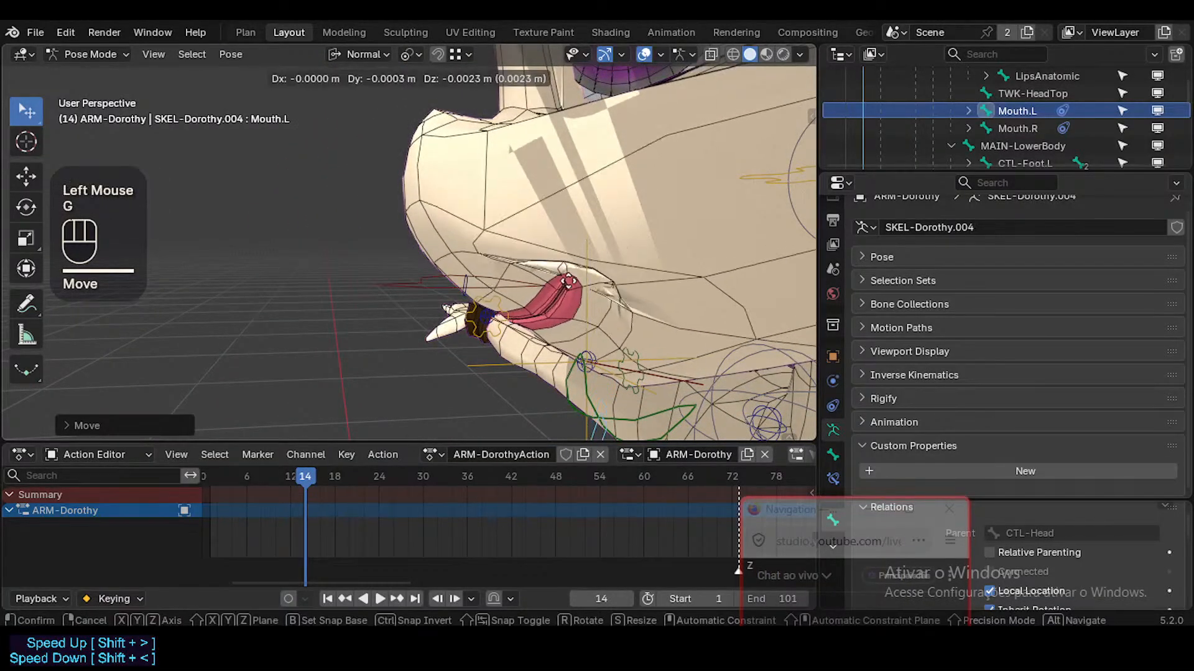
{"action": "left_click", "coordinate": [546, 284]}
Move Mouth.L beneath the chin and rotate it to reshape its mouth corner
{"action": "middle_click_drag", "start_coordinate": [546, 285], "coordinate": [739, 229]}
{"action": "key", "text": "g"}
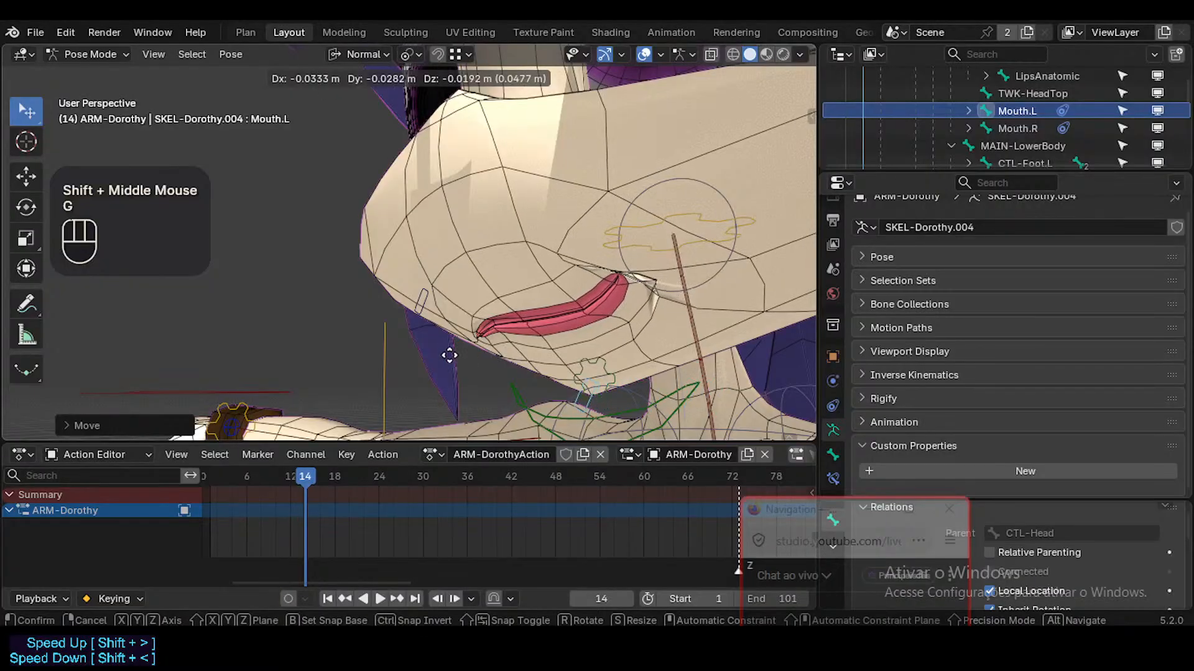
{"action": "left_click", "coordinate": [577, 257]}
{"action": "middle_click_drag", "start_coordinate": [577, 258], "coordinate": [559, 348]}
{"action": "key", "text": "g"}
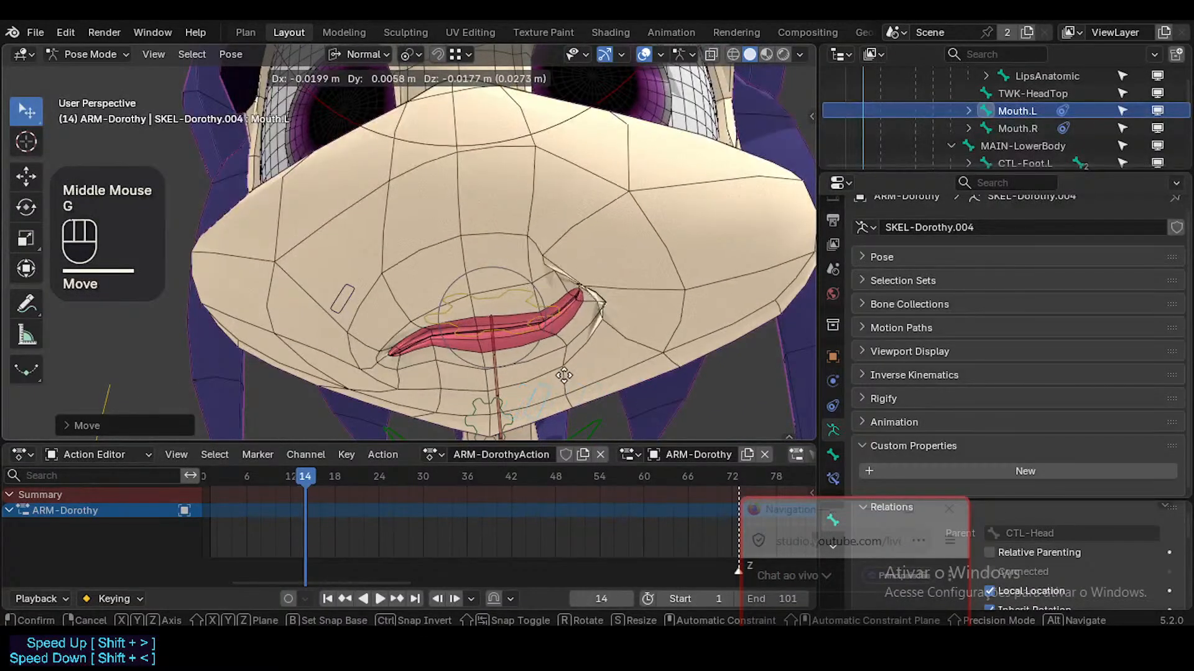
{"action": "left_click", "coordinate": [606, 350]}
{"action": "key", "text": "r"}
{"action": "left_click", "coordinate": [702, 344]}
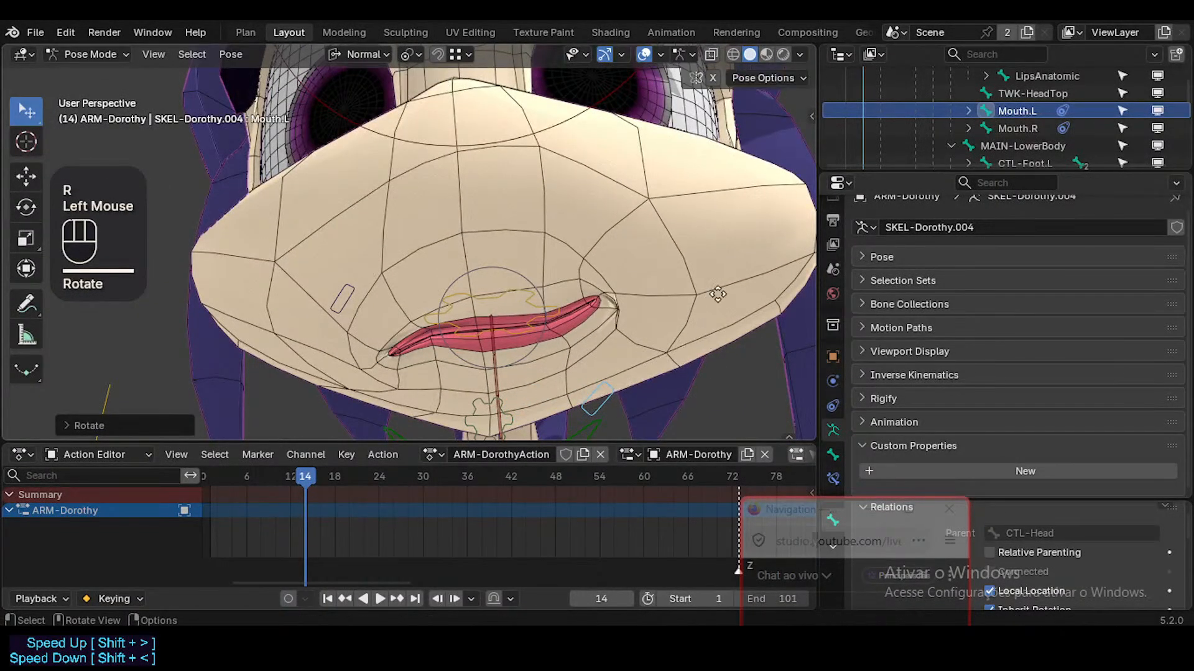
Move Mouth.L outward and up so the mouth slants toward the cheek
{"action": "key", "text": "g"}
{"action": "left_click", "coordinate": [564, 288]}
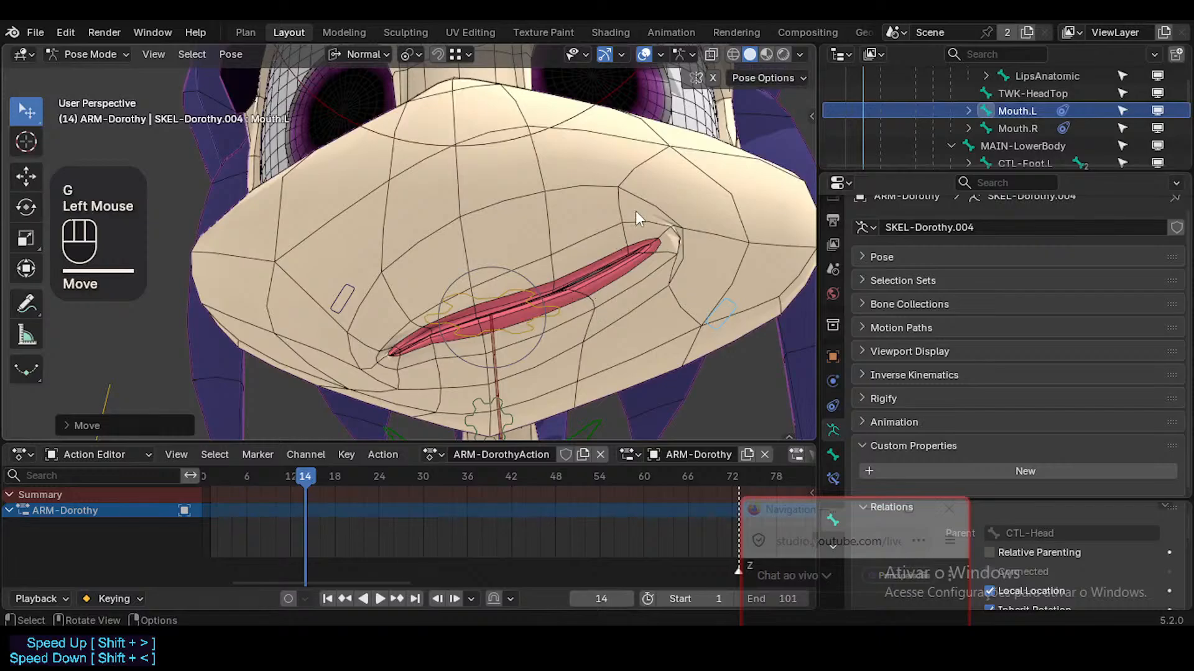
{"action": "key", "text": "g"}
{"action": "left_click", "coordinate": [667, 229]}
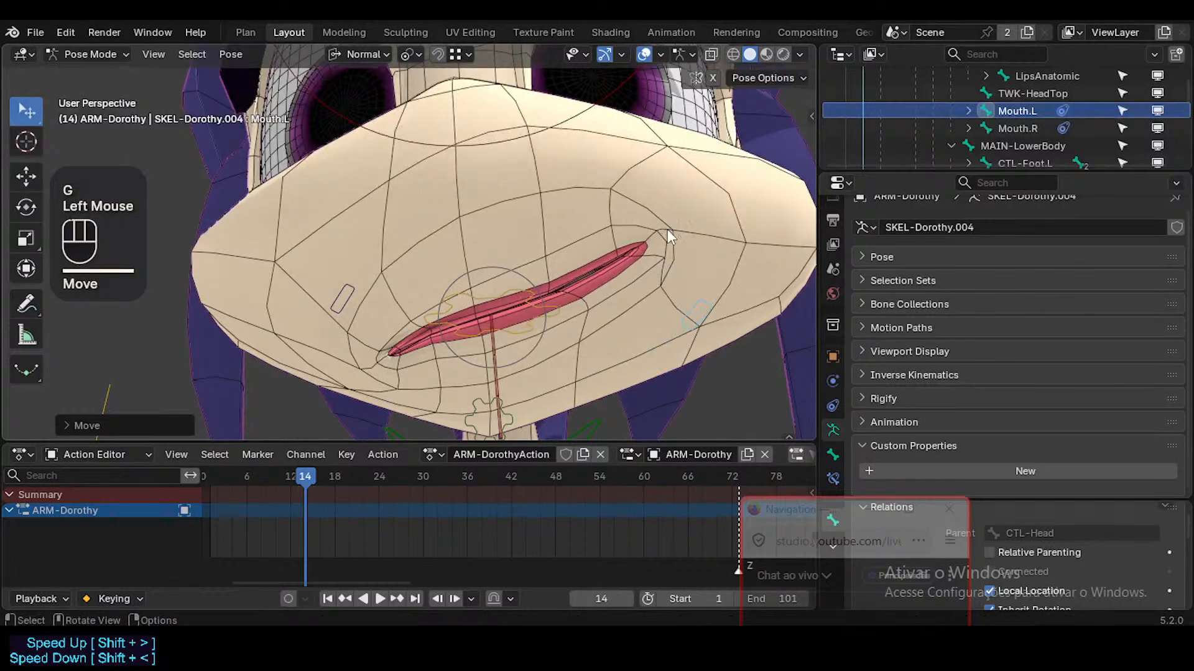
Stretch the slanted mouth farther with Mouth.L, pulling its corner out to the edge of the face
{"action": "middle_click_drag", "start_coordinate": [666, 229], "coordinate": [651, 263]}
{"action": "key", "text": "g"}
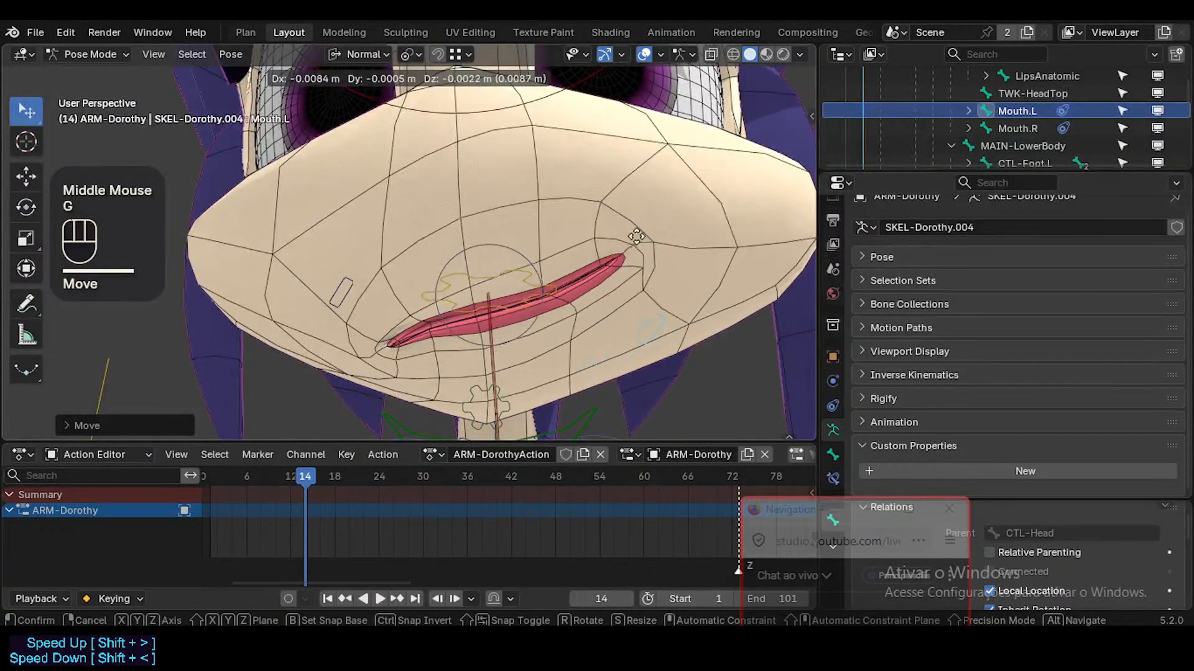
{"action": "left_click", "coordinate": [706, 207]}
{"action": "middle_click_drag", "start_coordinate": [706, 207], "coordinate": [661, 293]}
{"action": "key", "text": "g"}
{"action": "left_click", "coordinate": [769, 199]}
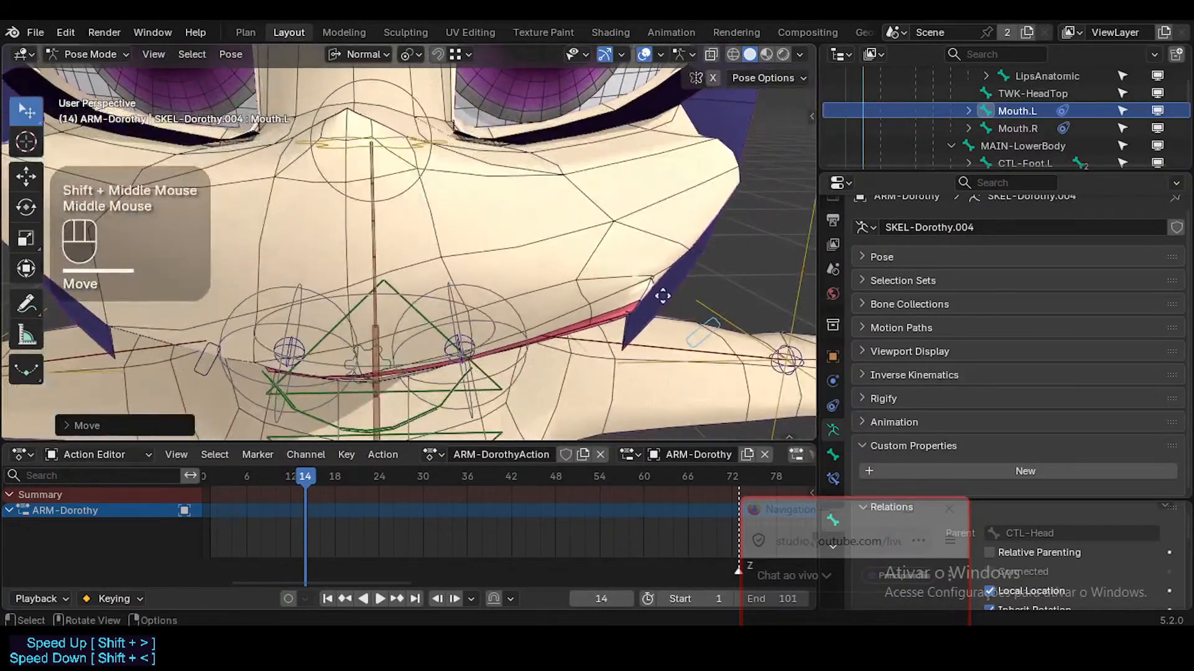
Shift Mouth.L back and forth near the edge of the face to test the stretched mouth corner
{"action": "key", "text": "g"}
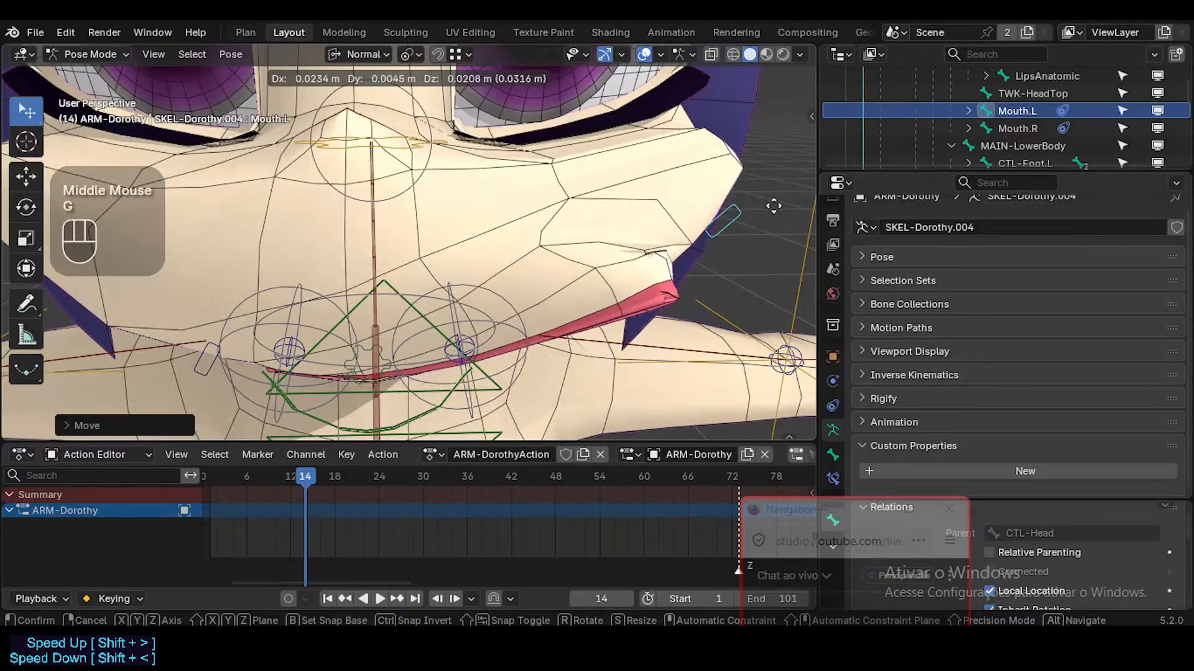
{"action": "left_click", "coordinate": [671, 271]}
{"action": "key", "text": "g"}
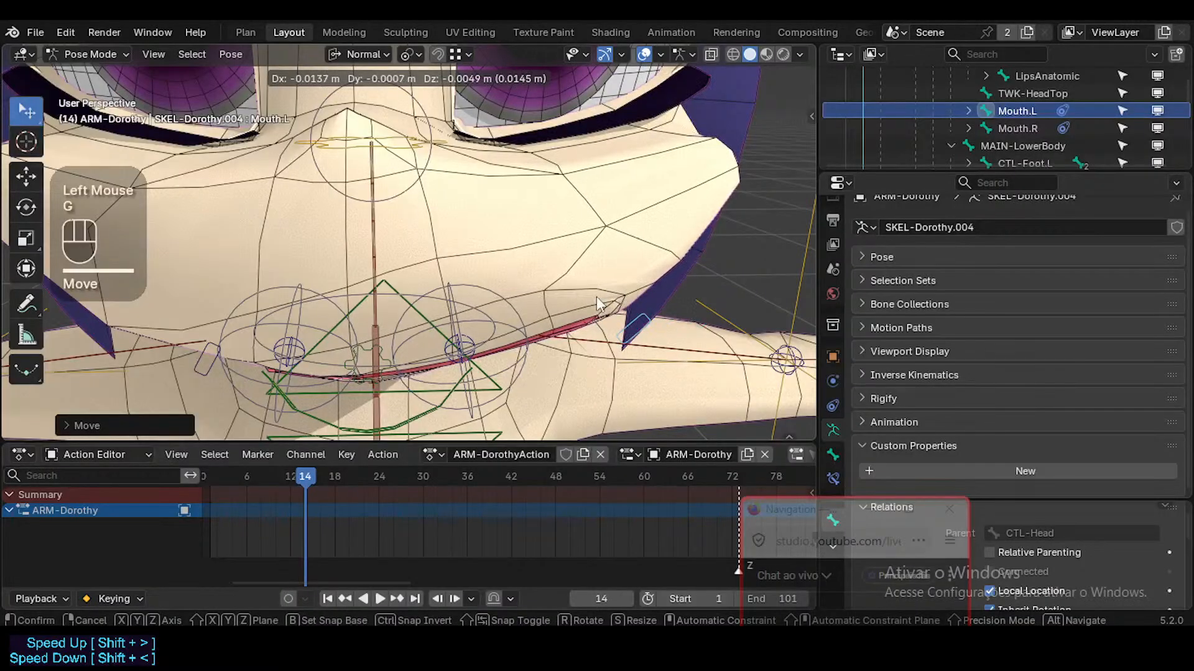
{"action": "left_click", "coordinate": [596, 297]}
{"action": "key", "text": "g"}
{"action": "left_click", "coordinate": [629, 297]}
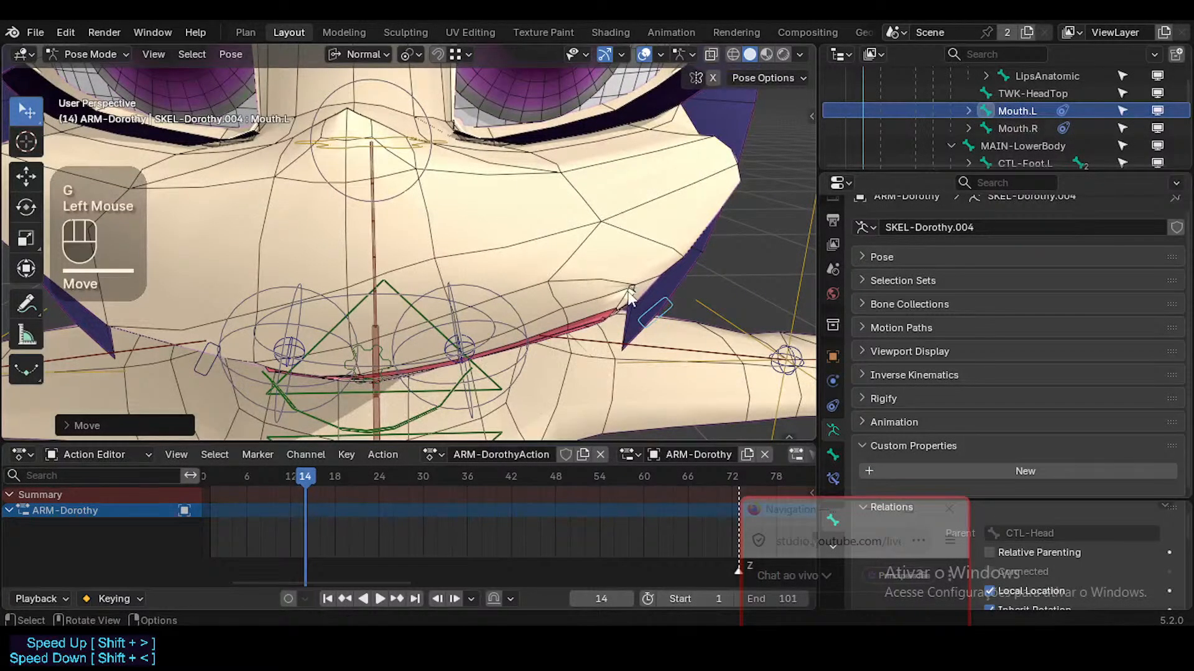
{"action": "key", "text": "g"}
{"action": "left_click", "coordinate": [646, 292]}
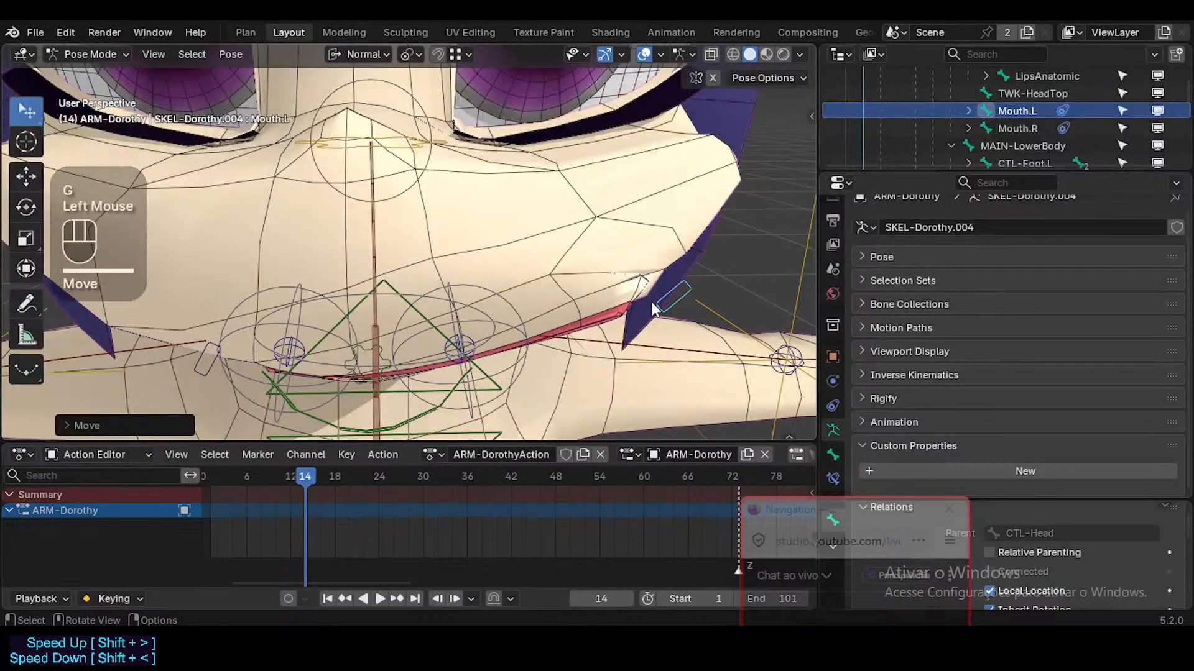
Move Mouth.L inward and back outward, testing the slanted mouth from a front view below the face
{"action": "middle_click_drag", "start_coordinate": [651, 301], "coordinate": [610, 324]}
{"action": "key", "text": "g"}
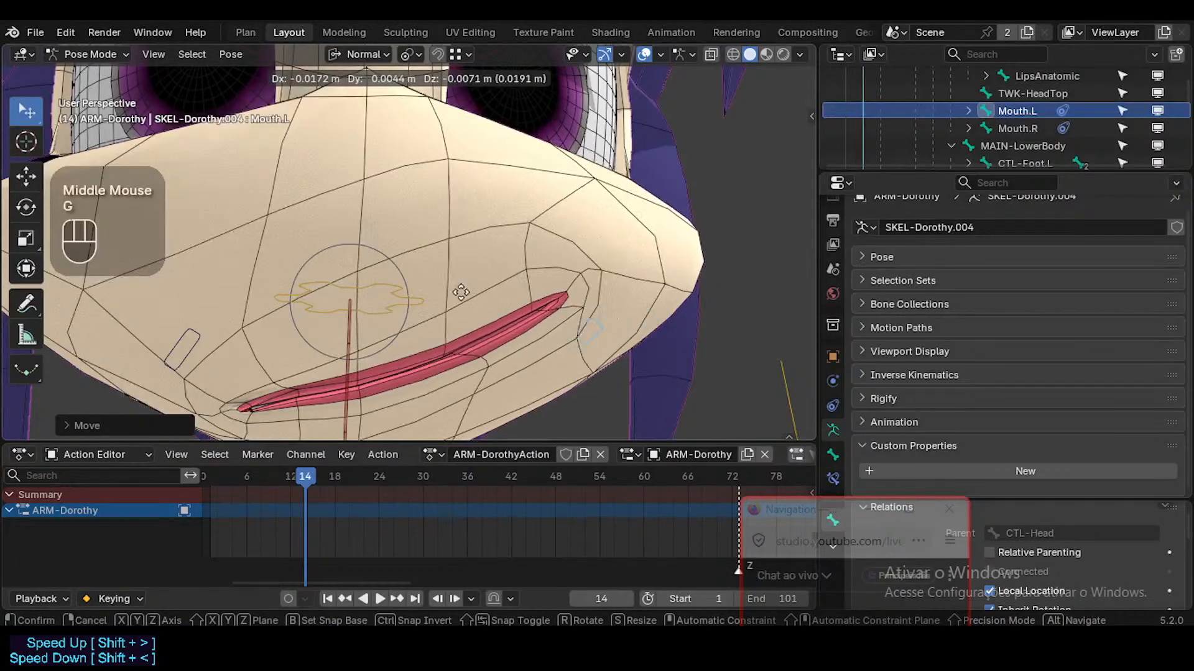
{"action": "left_click", "coordinate": [458, 323]}
{"action": "middle_click_drag", "start_coordinate": [458, 323], "coordinate": [646, 237], "text": "shift"}
{"action": "scroll", "coordinate": [587, 273], "scroll_direction": "down", "scroll_amount": 3}
{"action": "key", "text": "g"}
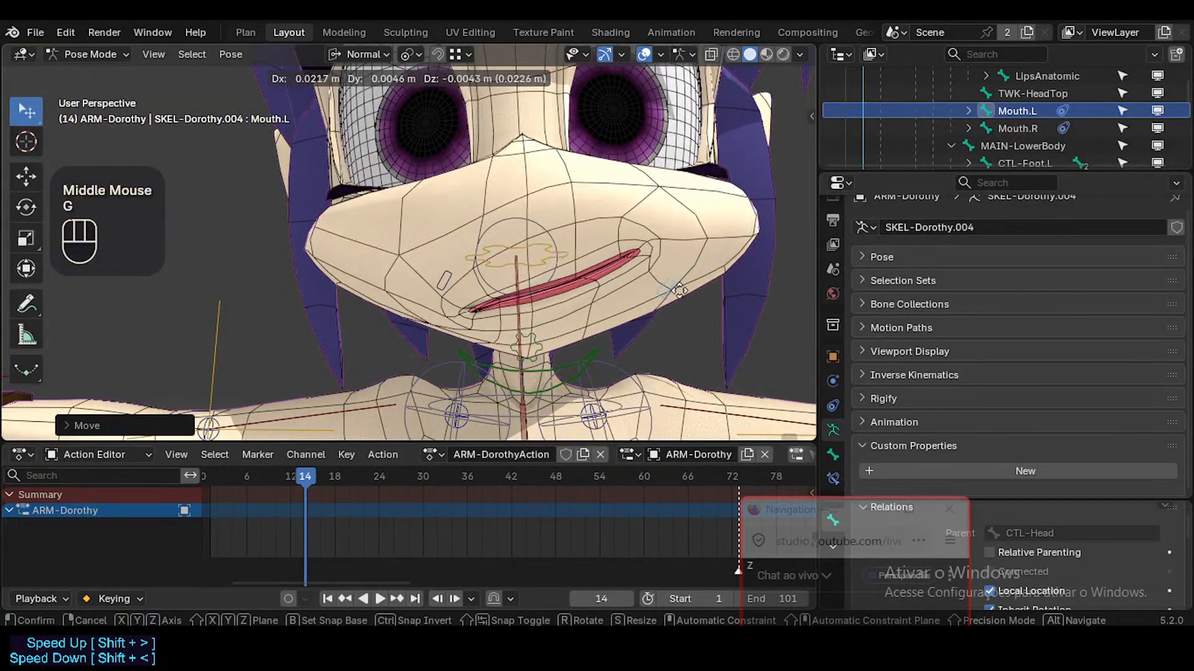
{"action": "left_click", "coordinate": [680, 298]}
Clear the pose transforms of all bones in the Dorothy rig
{"action": "key", "text": "a"}
{"action": "key", "text": "alt+q"}
{"action": "key", "text": "alt+q"}
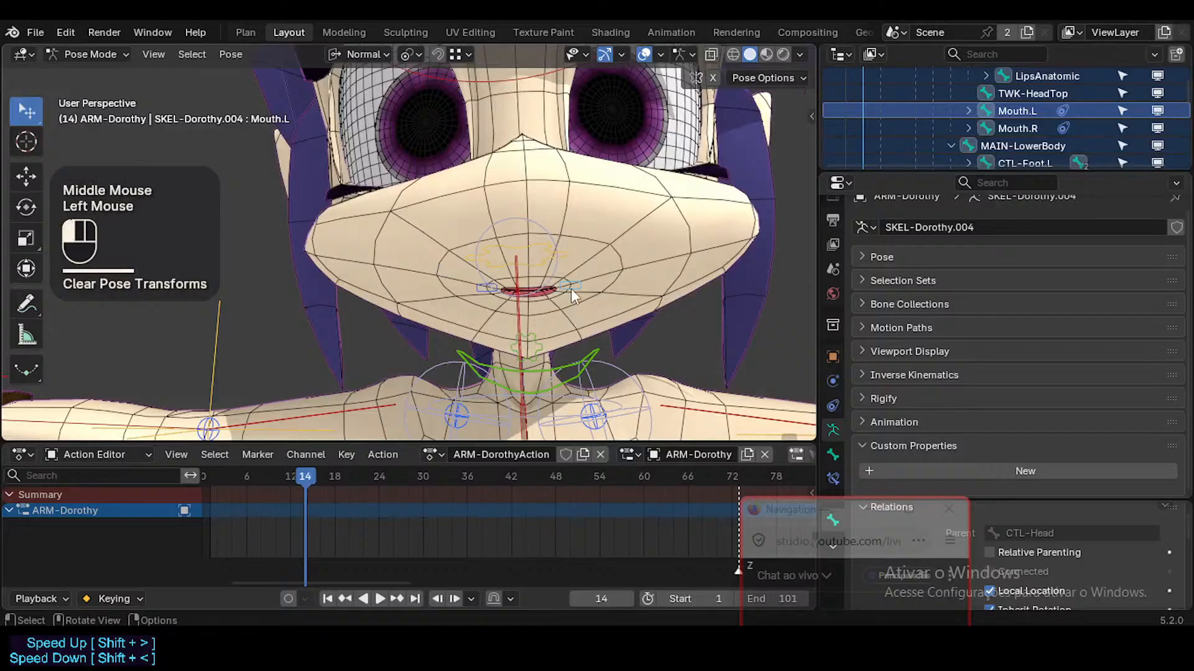
Lower Mouth.L slightly and rotate it so its mouth corner turns down toward the chin
{"action": "left_click", "coordinate": [571, 290]}
{"action": "key", "text": "g"}
{"action": "key", "text": "r"}
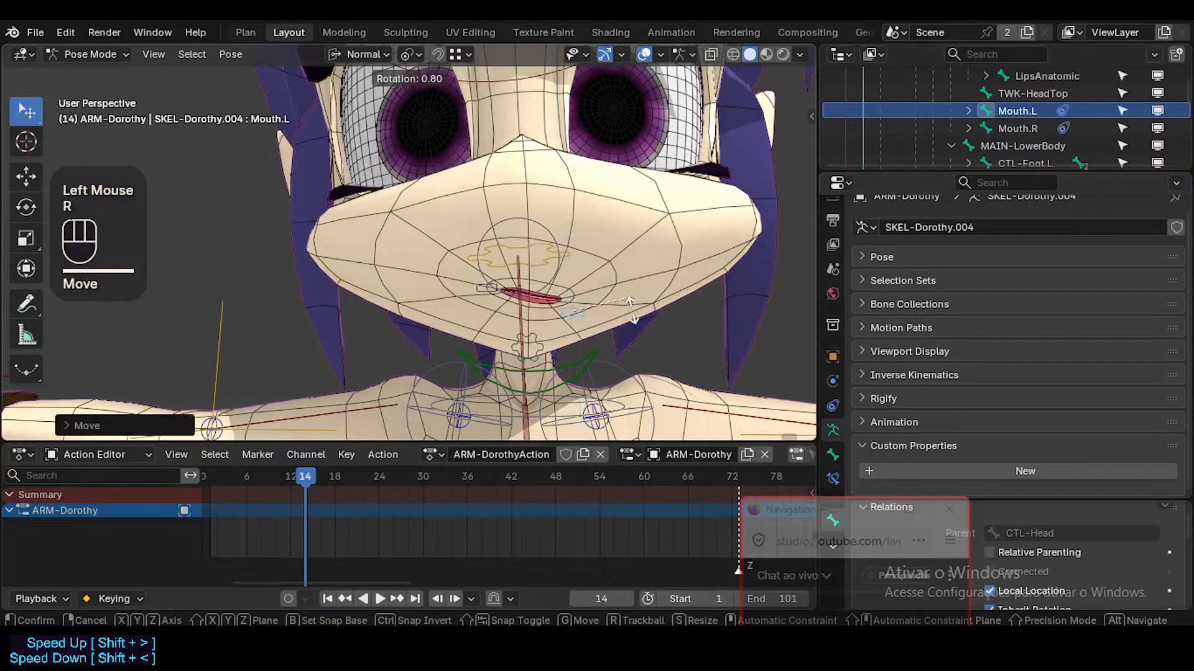
{"action": "left_click", "coordinate": [606, 349]}
{"action": "key", "text": "shift+alt+z"}
{"action": "key", "text": "shift+alt+z"}
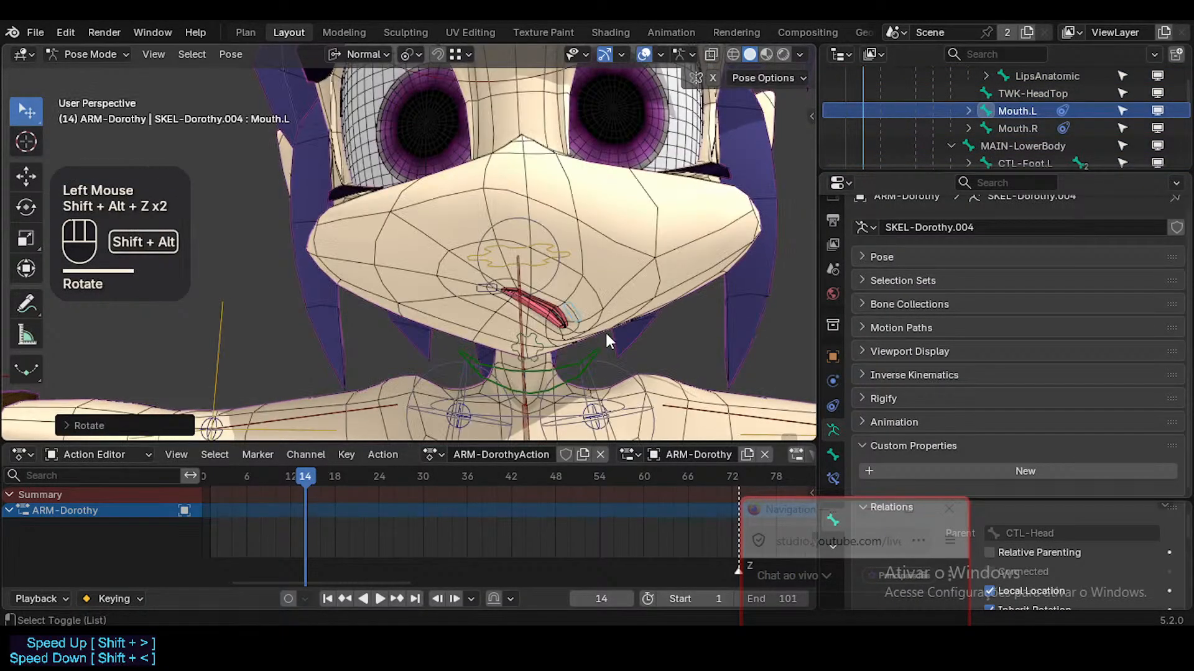
Switch the viewport to Material Preview shading and move Mouth.L up and down to test the turned-down corner
{"action": "left_click", "coordinate": [766, 54]}
{"action": "left_click", "coordinate": [575, 301]}
{"action": "key", "text": "g"}
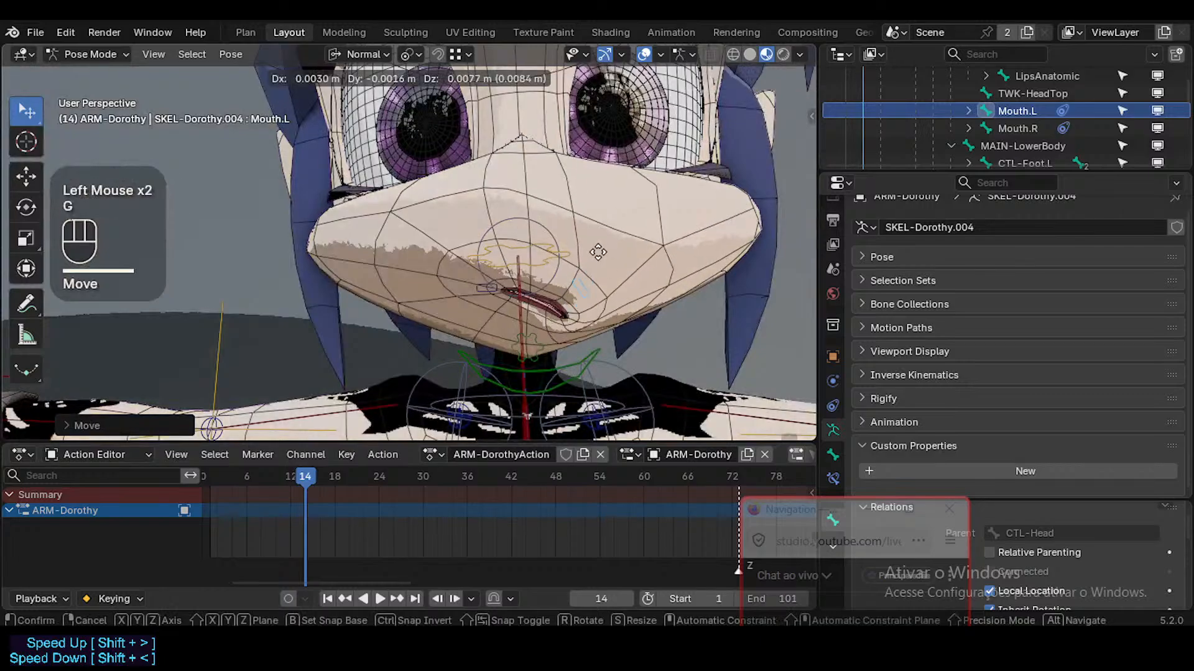
{"action": "left_click", "coordinate": [601, 337]}
{"action": "key", "text": "g"}
{"action": "left_click", "coordinate": [591, 295]}
Select every bone and reset the whole pose to its rest transforms
{"action": "key", "text": "a"}
{"action": "key", "text": "alt+q"}
{"action": "key", "text": "alt+q"}
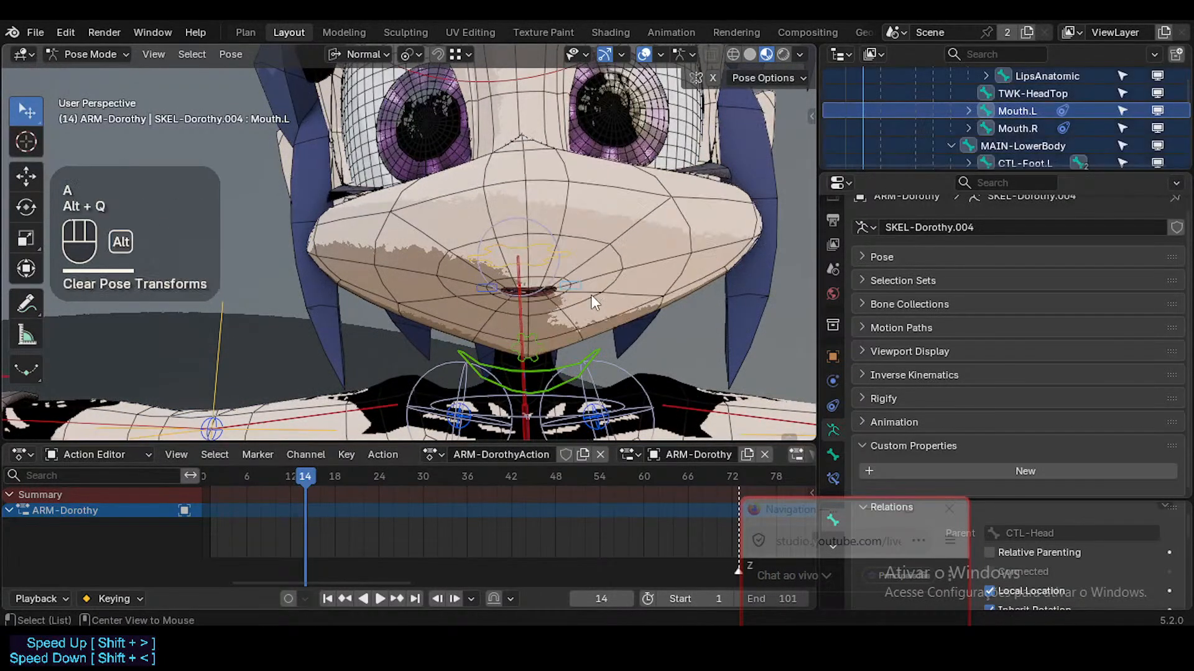
Rotate Mouth.L in place to tilt its mouth corner downward
{"action": "left_click", "coordinate": [576, 275]}
{"action": "left_click", "coordinate": [576, 281]}
{"action": "key", "text": "r"}
{"action": "left_click", "coordinate": [607, 316]}
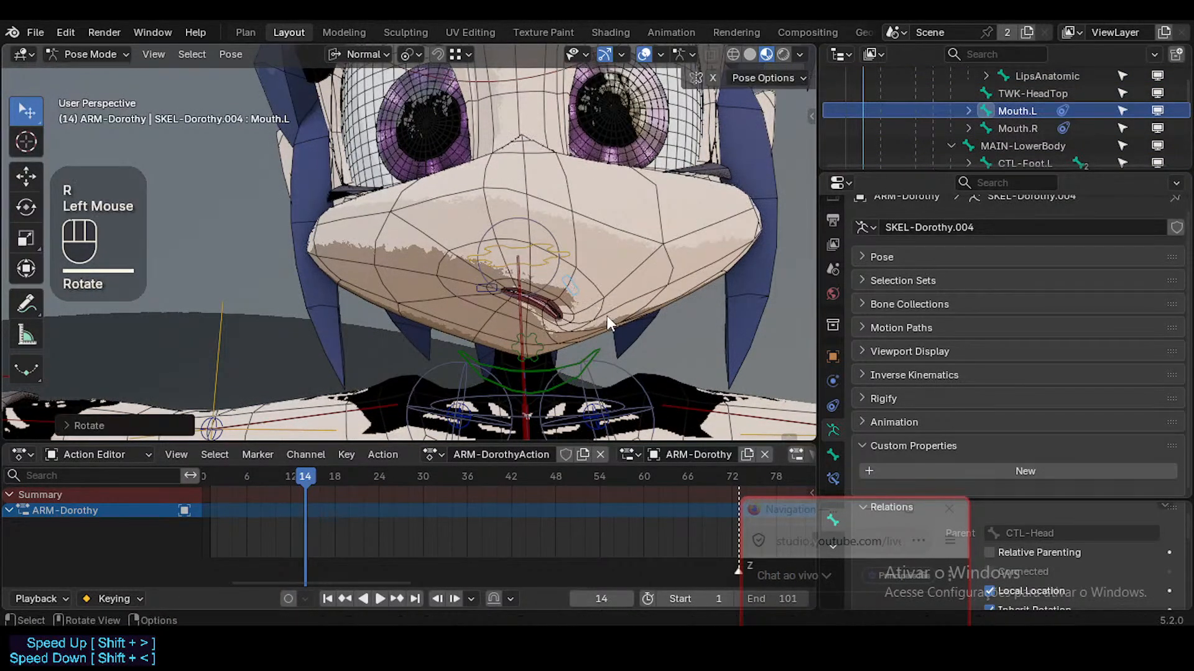
Lower LipsAnatomic below the chin in two moves to thicken the tilted lips
{"action": "triple_click", "coordinate": [539, 342]}
{"action": "key", "text": "g"}
{"action": "left_click", "coordinate": [550, 347]}
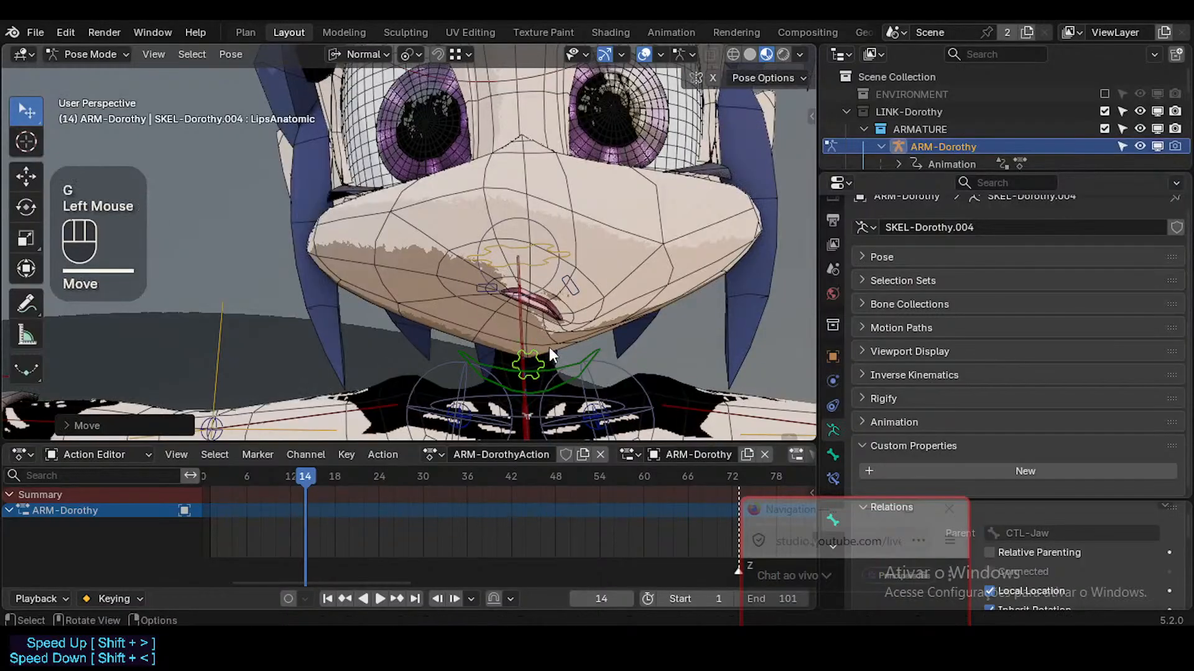
{"action": "key", "text": "g"}
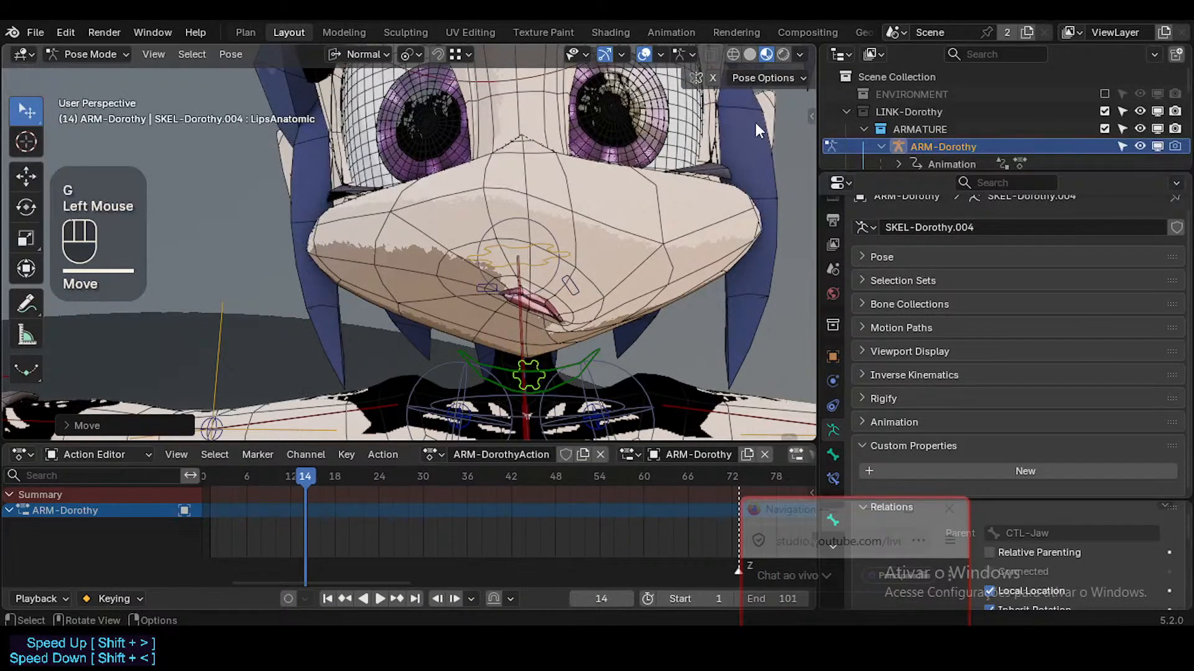
Return the viewport to Solid shading and clear all pose transforms in a closer view of the mouth
{"action": "left_click", "coordinate": [750, 54]}
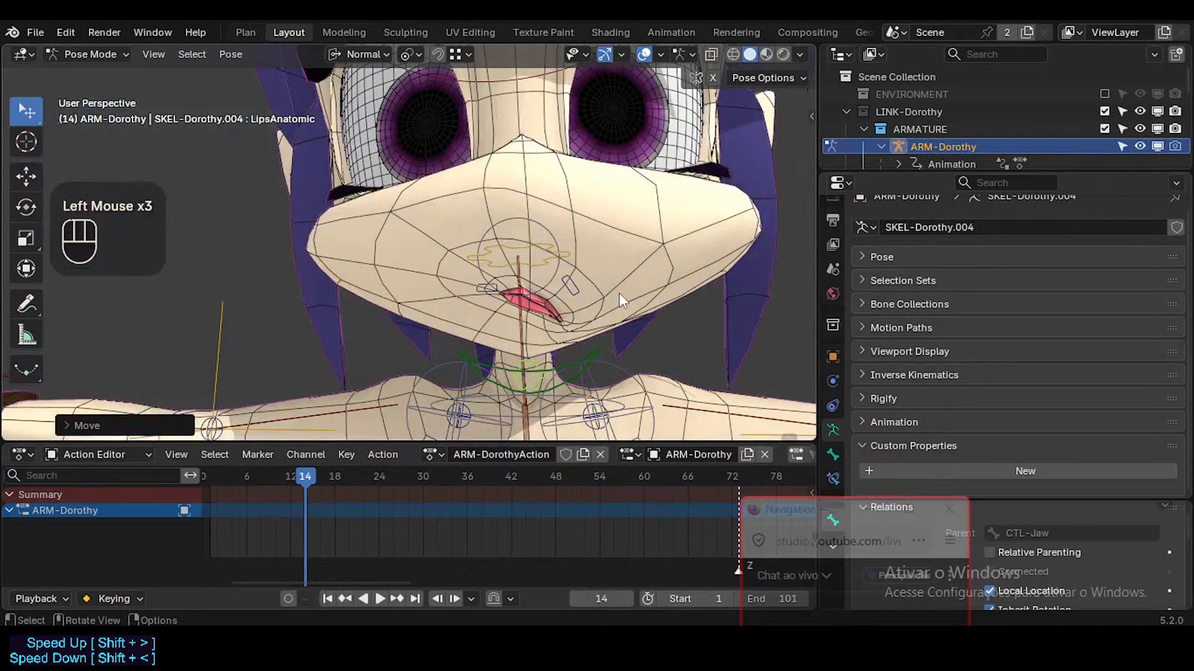
{"action": "middle_click_drag", "start_coordinate": [618, 293], "coordinate": [615, 298]}
{"action": "middle_click_drag", "start_coordinate": [615, 299], "coordinate": [602, 301], "text": "ctrl"}
{"action": "key", "text": "alt+a"}
{"action": "key", "text": "alt+q"}
{"action": "key", "text": "alt+q"}
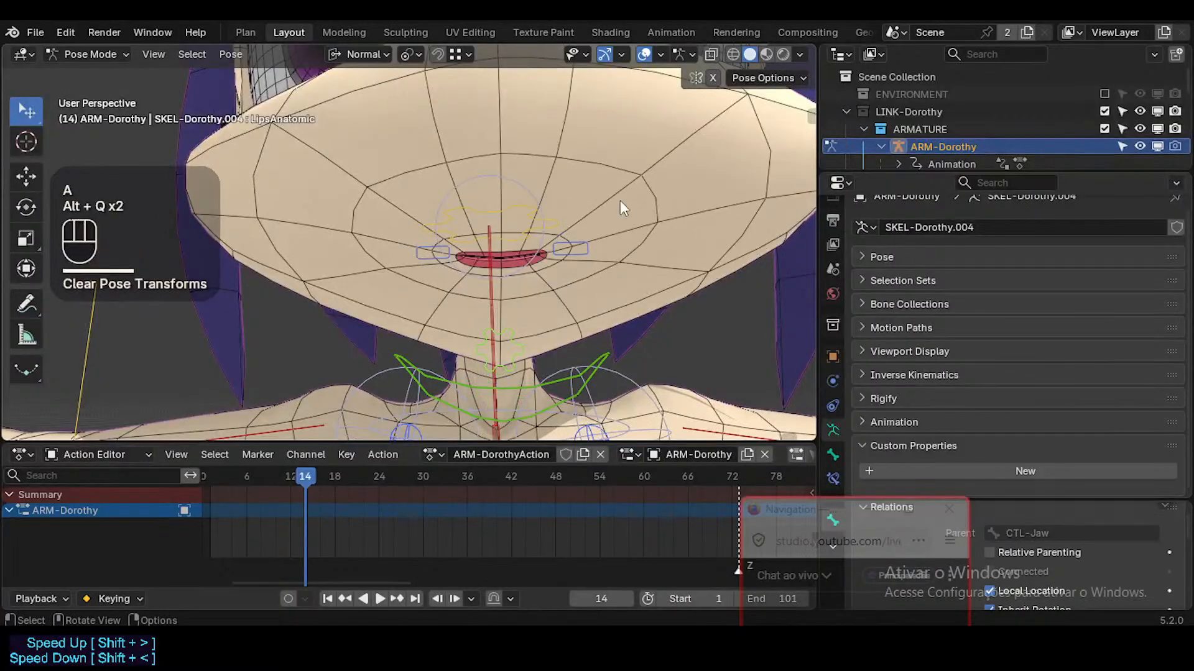
Move LipsAnatomic down along its normal Z axis to make the lips fuller
{"action": "key", "text": "g"}
{"action": "key", "text": "z"}
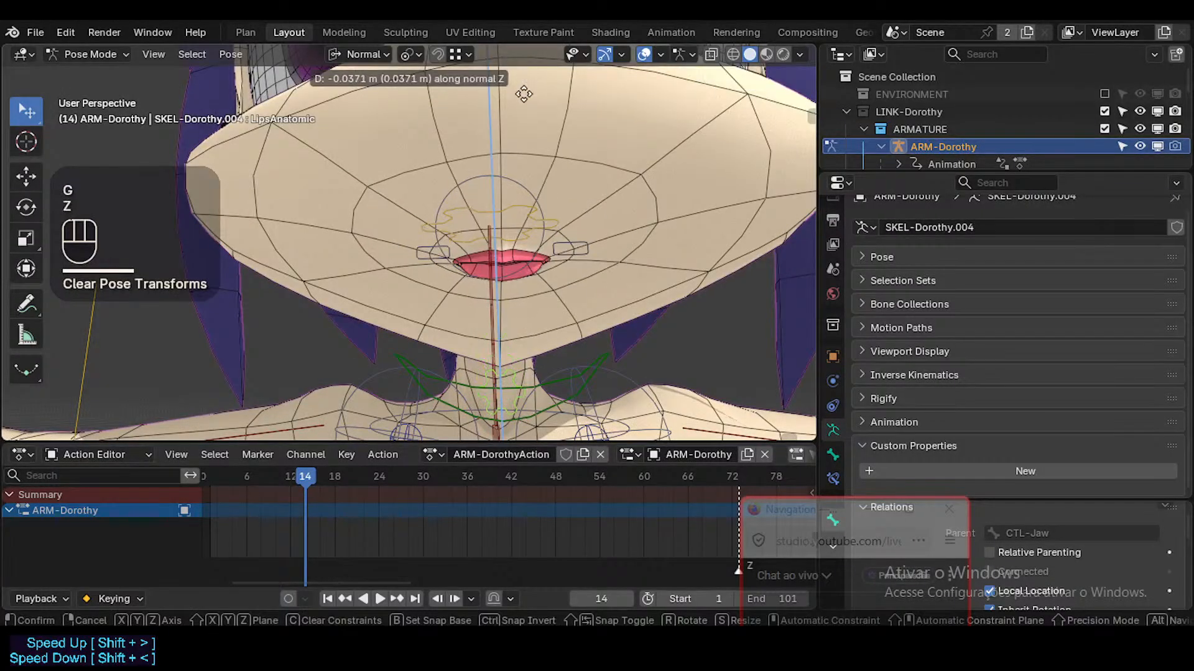
{"action": "left_click", "coordinate": [555, 207]}
Move Mouth.L outward along the X axis to widen its side of the mouth
{"action": "middle_click_drag", "start_coordinate": [555, 208], "coordinate": [673, 242]}
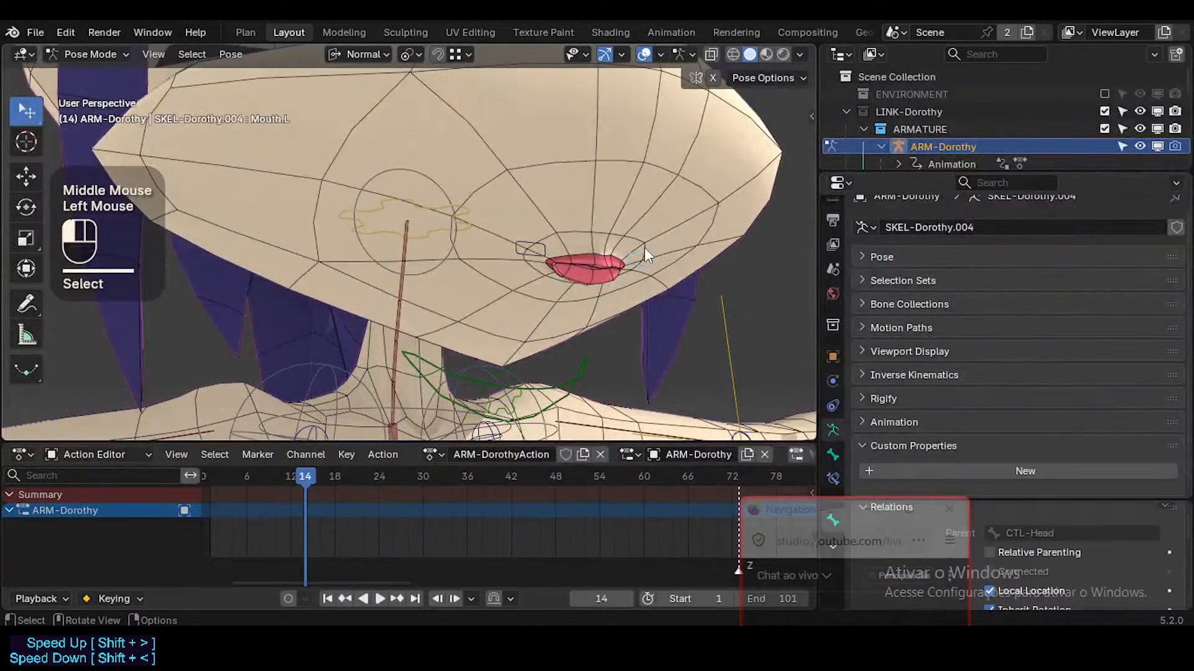
{"action": "scroll", "coordinate": [647, 255], "scroll_direction": "down", "scroll_amount": 3}
{"action": "key", "text": "g"}
{"action": "key", "text": "x"}
{"action": "left_click", "coordinate": [754, 245]}
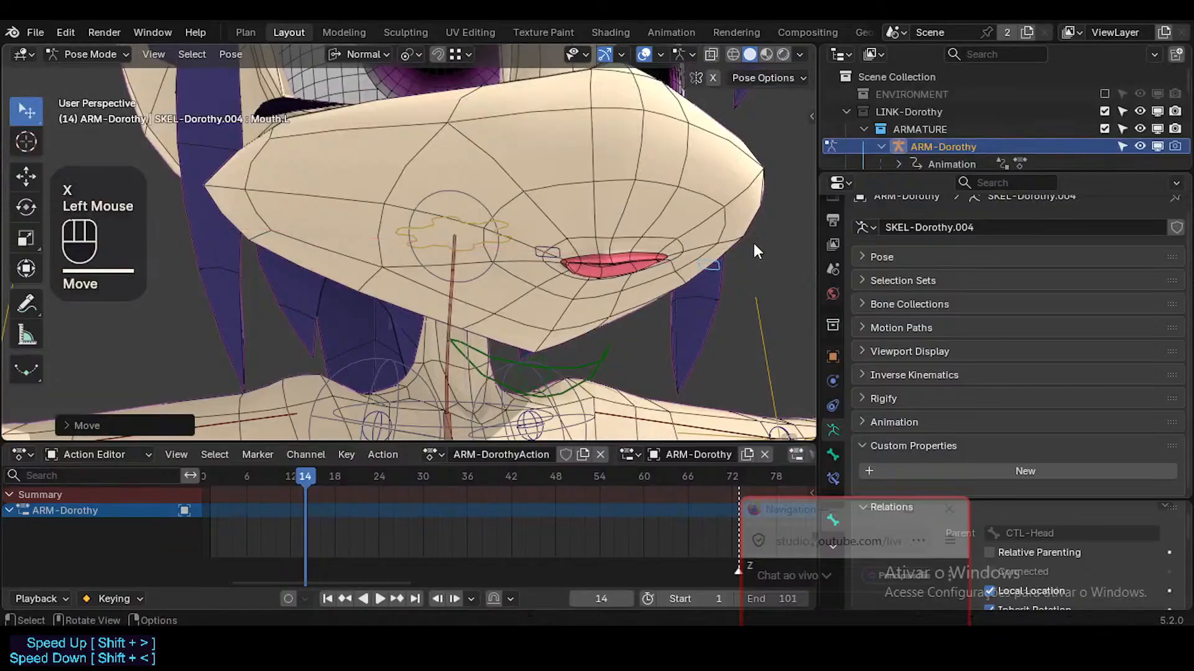
Raise Mouth.L toward the eye so its side of the mouth slants upward
{"action": "middle_click_drag", "start_coordinate": [753, 244], "coordinate": [706, 277]}
{"action": "scroll", "coordinate": [697, 271], "scroll_direction": "down", "scroll_amount": 1}
{"action": "scroll", "coordinate": [698, 272], "scroll_direction": "up", "scroll_amount": 1}
{"action": "key", "text": "g"}
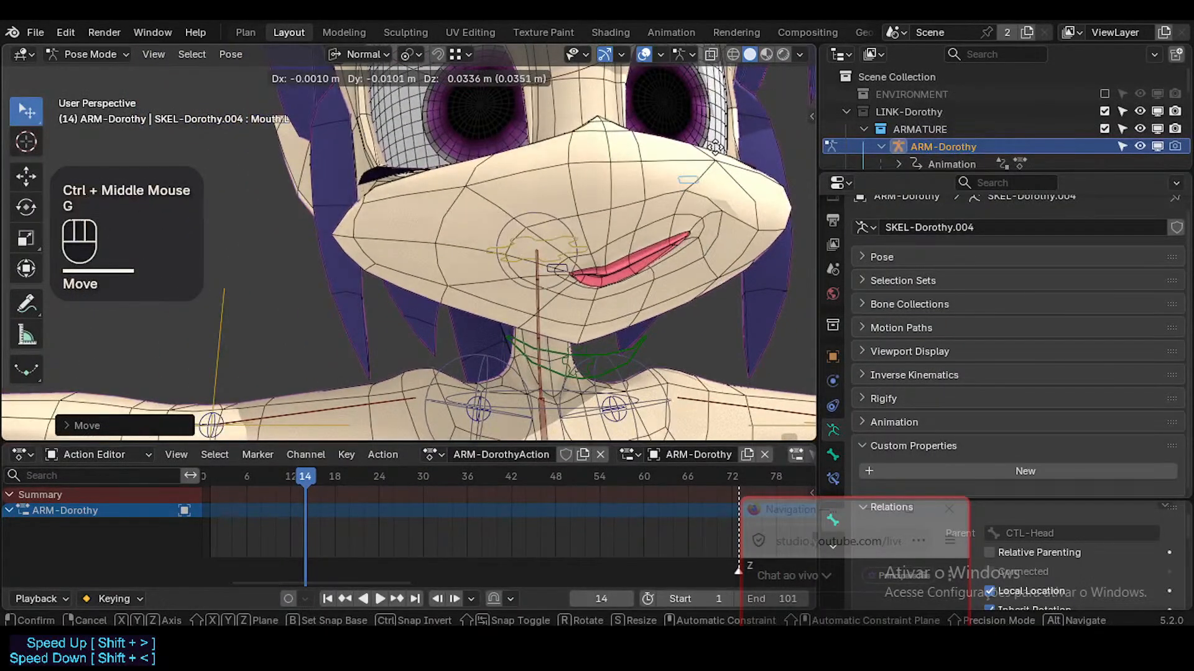
{"action": "left_click", "coordinate": [729, 196]}
Reposition Mouth.L up and back down on the cheek, testing the slanted smile from the opposite side
{"action": "middle_click_drag", "start_coordinate": [730, 197], "coordinate": [609, 203]}
{"action": "key", "text": "g"}
{"action": "left_click", "coordinate": [700, 168]}
{"action": "key", "text": "g"}
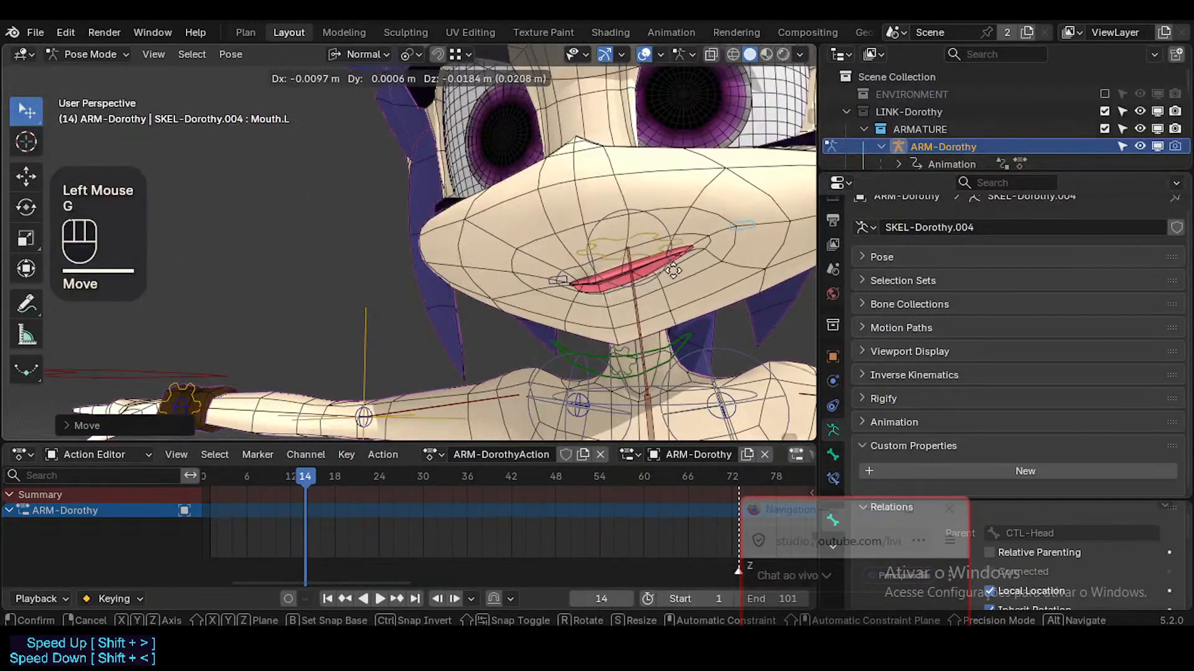
{"action": "left_click", "coordinate": [674, 270]}
Pull Mouth.R outward and lower both Mouth.R and Mouth.L to bring the mouth corners down
{"action": "left_click", "coordinate": [562, 277]}
{"action": "key", "text": "g"}
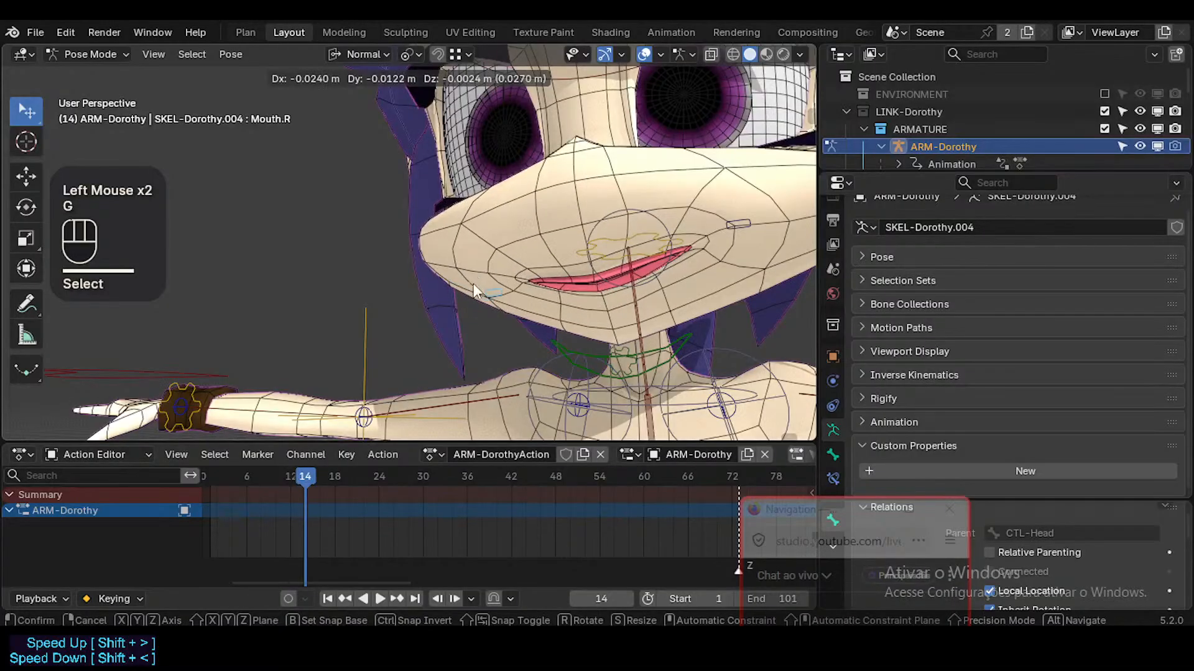
{"action": "left_click", "coordinate": [467, 278]}
{"action": "key", "text": "g"}
{"action": "left_click", "coordinate": [723, 312]}
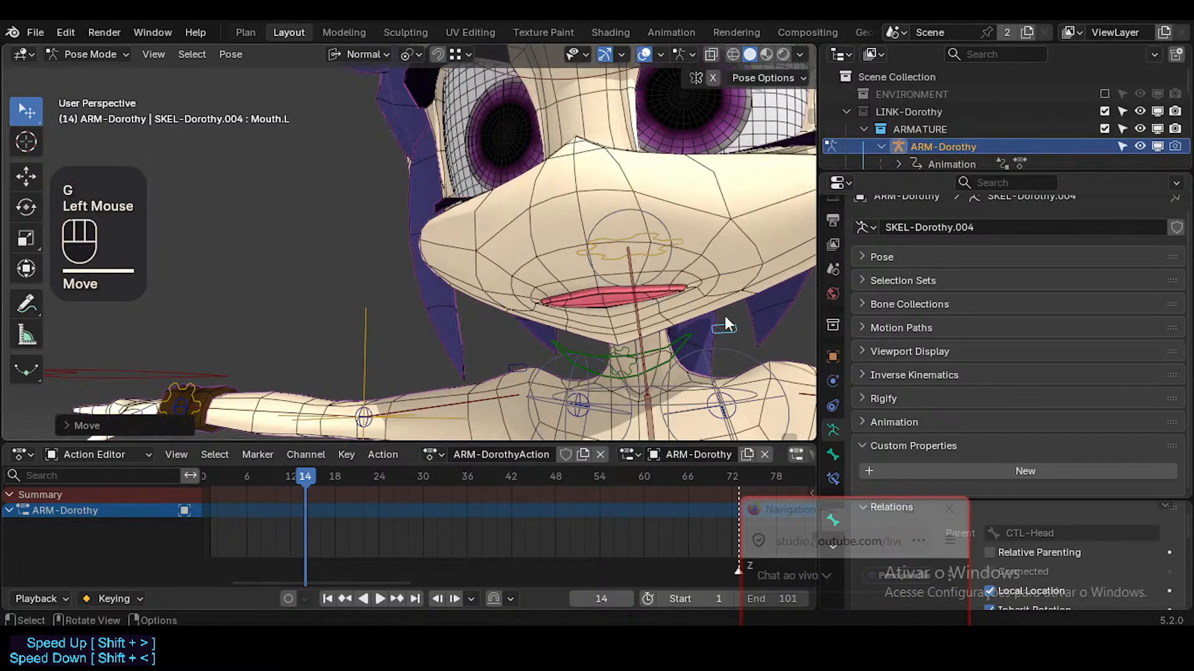
Raise Mouth.L back onto the cheek in two moves, testing its corner from the side and from below
{"action": "middle_click_drag", "start_coordinate": [724, 312], "coordinate": [495, 324]}
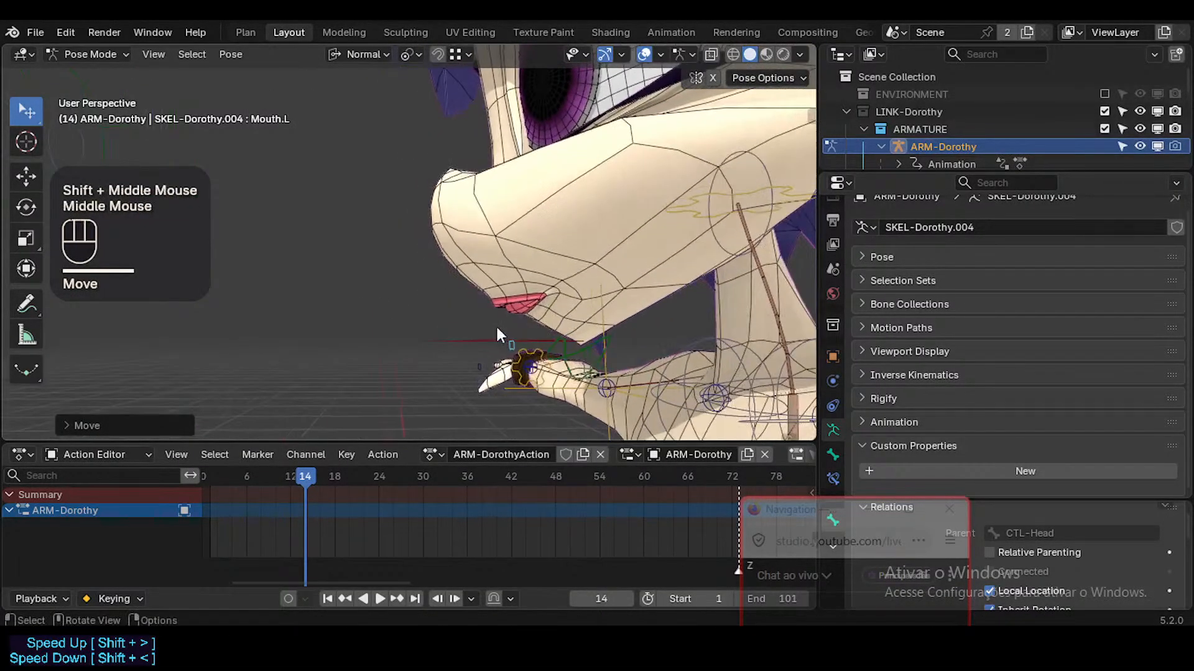
{"action": "key", "text": "g"}
{"action": "left_click", "coordinate": [604, 275]}
{"action": "middle_click_drag", "start_coordinate": [604, 275], "coordinate": [663, 293]}
{"action": "key", "text": "g"}
{"action": "left_click", "coordinate": [626, 234]}
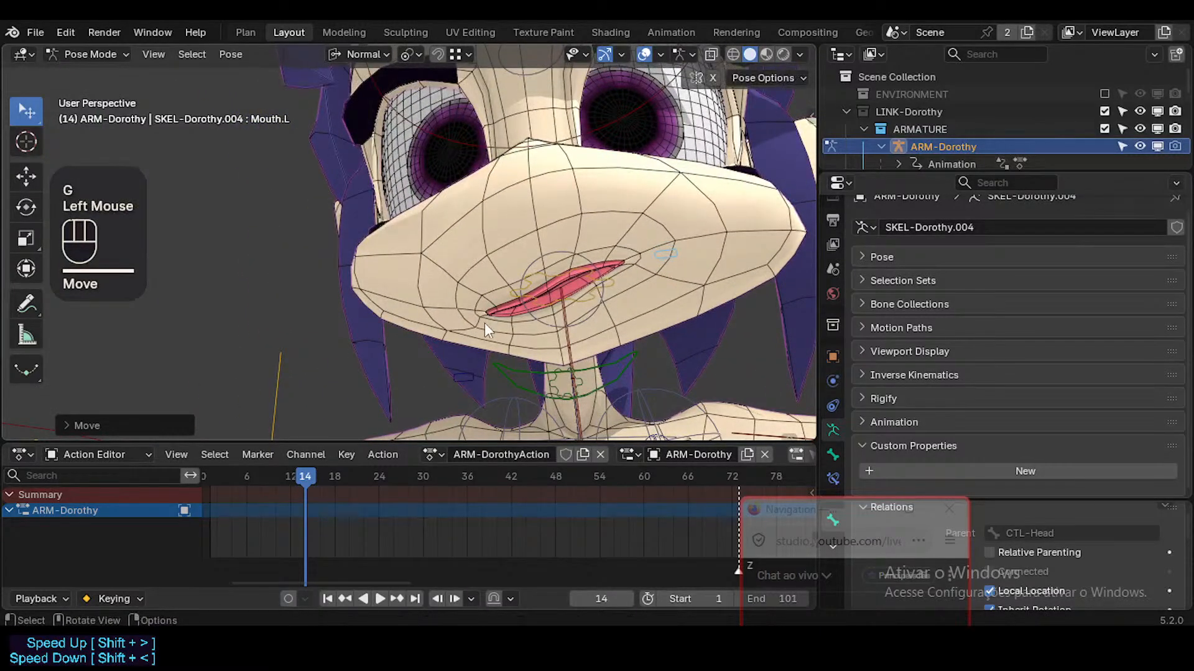
Select Mouth.R beneath the chin and raise it above its mouth corner
{"action": "left_click", "coordinate": [483, 322]}
{"action": "left_click", "coordinate": [540, 282]}
{"action": "left_click", "coordinate": [461, 336]}
{"action": "middle_click_drag", "start_coordinate": [460, 336], "coordinate": [528, 272]}
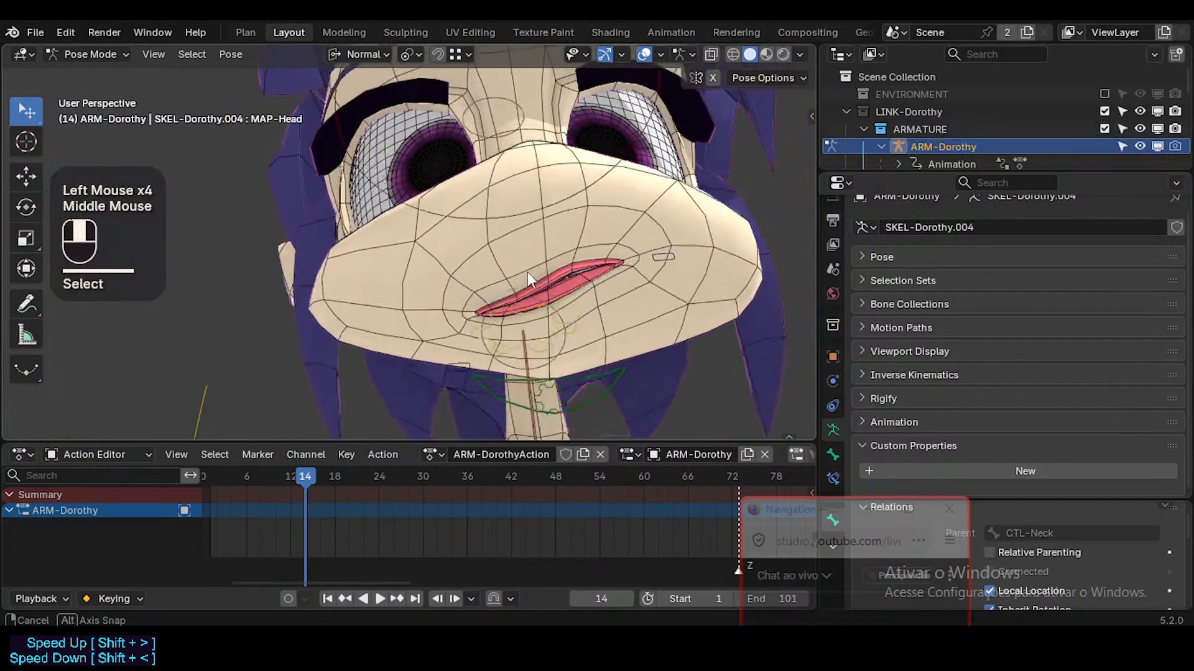
{"action": "left_click", "coordinate": [445, 370]}
{"action": "left_click", "coordinate": [446, 370]}
{"action": "key", "text": "g"}
{"action": "left_click", "coordinate": [634, 228]}
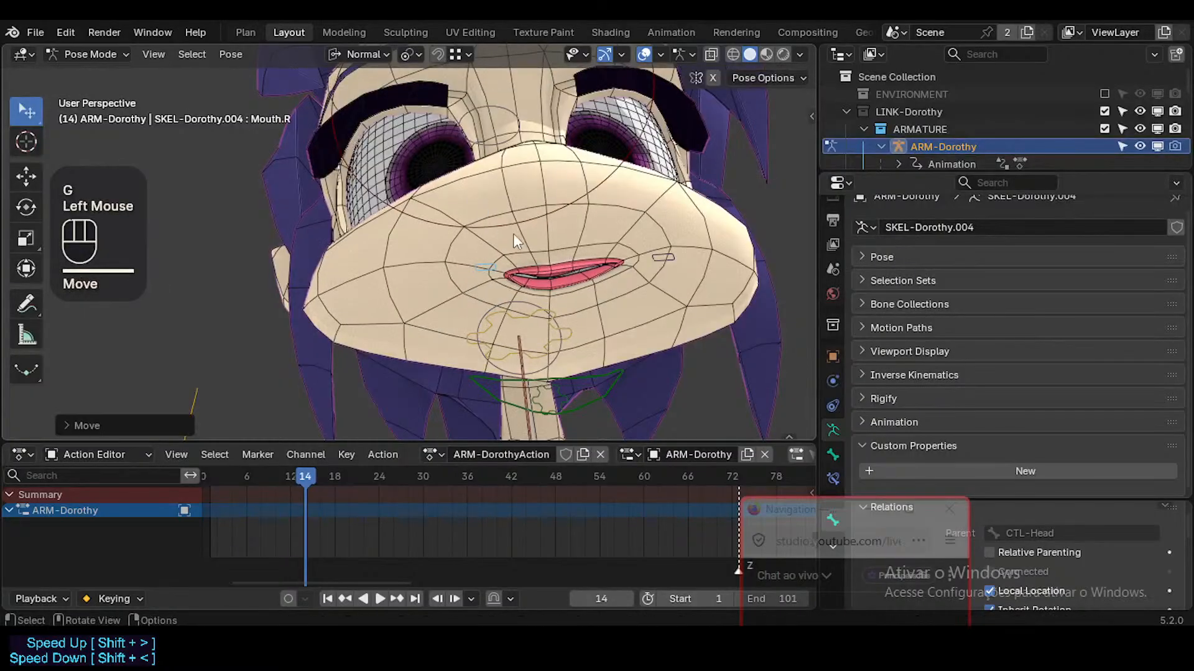
Move Mouth.R farther outward and up, and test rotating it
{"action": "key", "text": "g"}
{"action": "left_click", "coordinate": [597, 267]}
{"action": "key", "text": "r"}
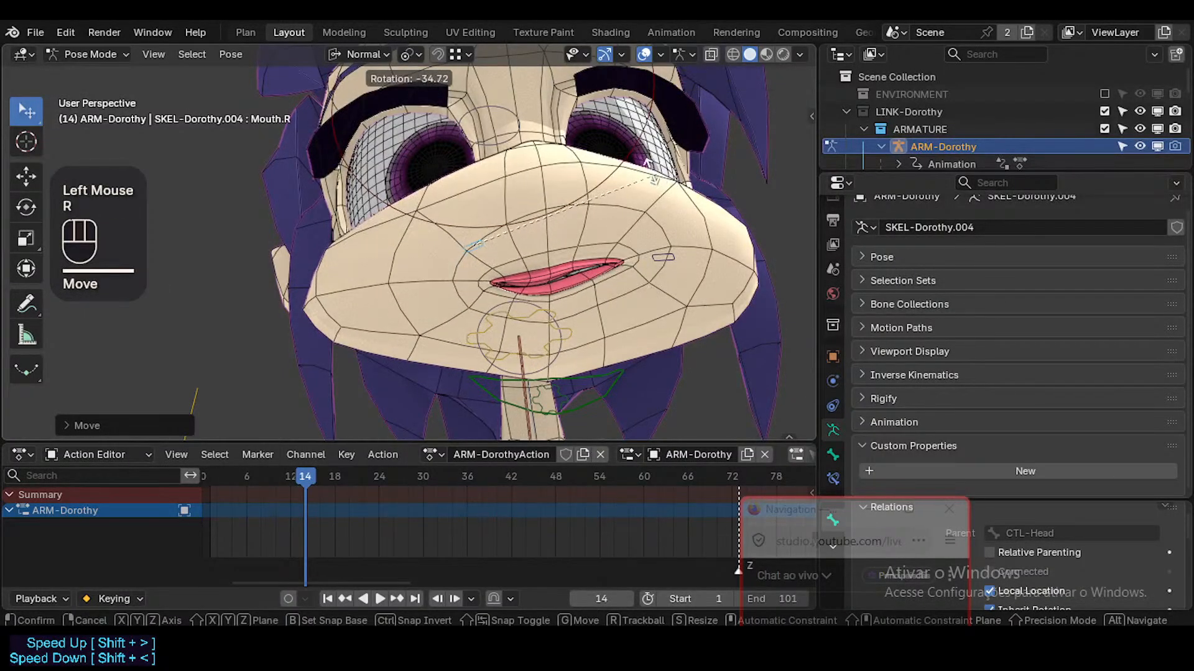
{"action": "left_click", "coordinate": [707, 261]}
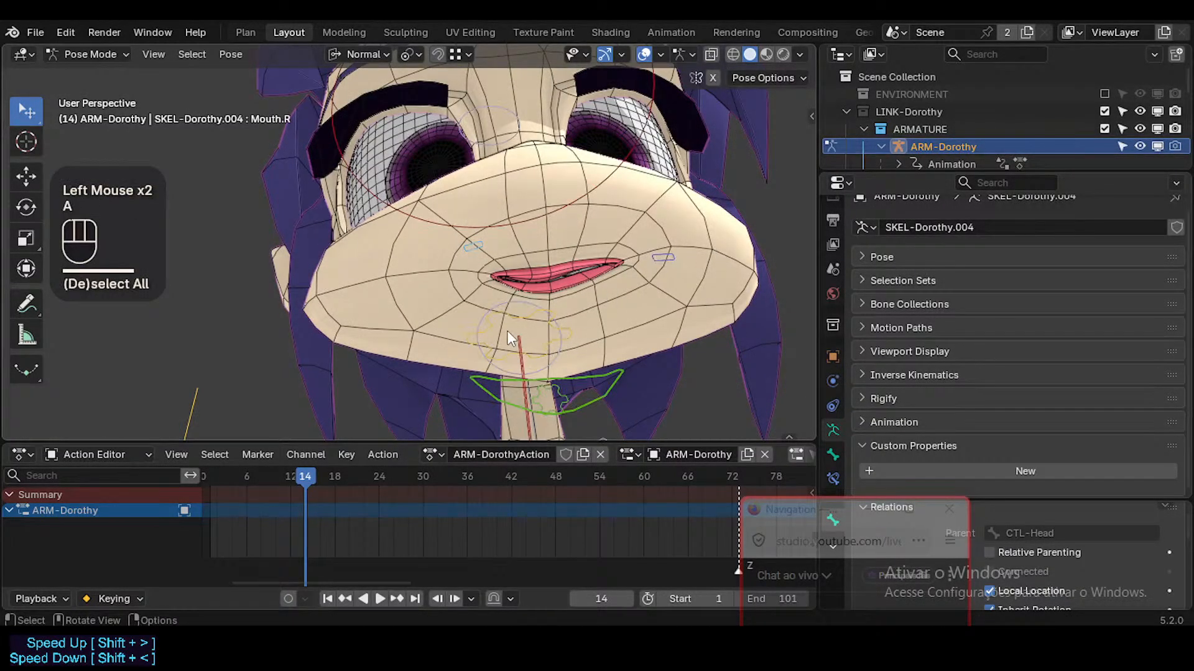
Reset the pose transforms of LipsAnatomic only, keeping the mouth corners posed
{"action": "left_click", "coordinate": [564, 387]}
{"action": "key", "text": "alt+q"}
{"action": "middle_click_drag", "start_coordinate": [568, 308], "coordinate": [597, 305]}
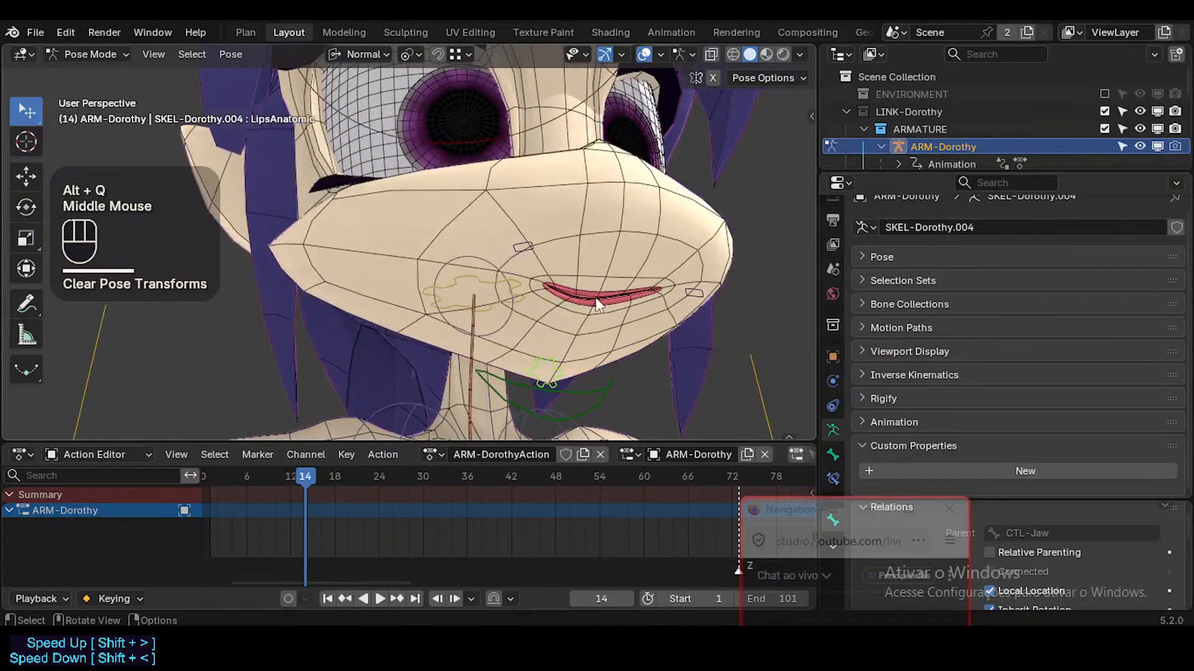
Switch the viewport to Material Preview shading and try moving LipsAnatomic upward
{"action": "left_click", "coordinate": [766, 55]}
{"action": "mouse_move", "coordinate": [614, 362]}
{"action": "middle_mouse_down"}
{"action": "mouse_move", "coordinate": [599, 327]}
{"action": "mouse_move", "coordinate": [546, 382]}
{"action": "middle_mouse_up"}
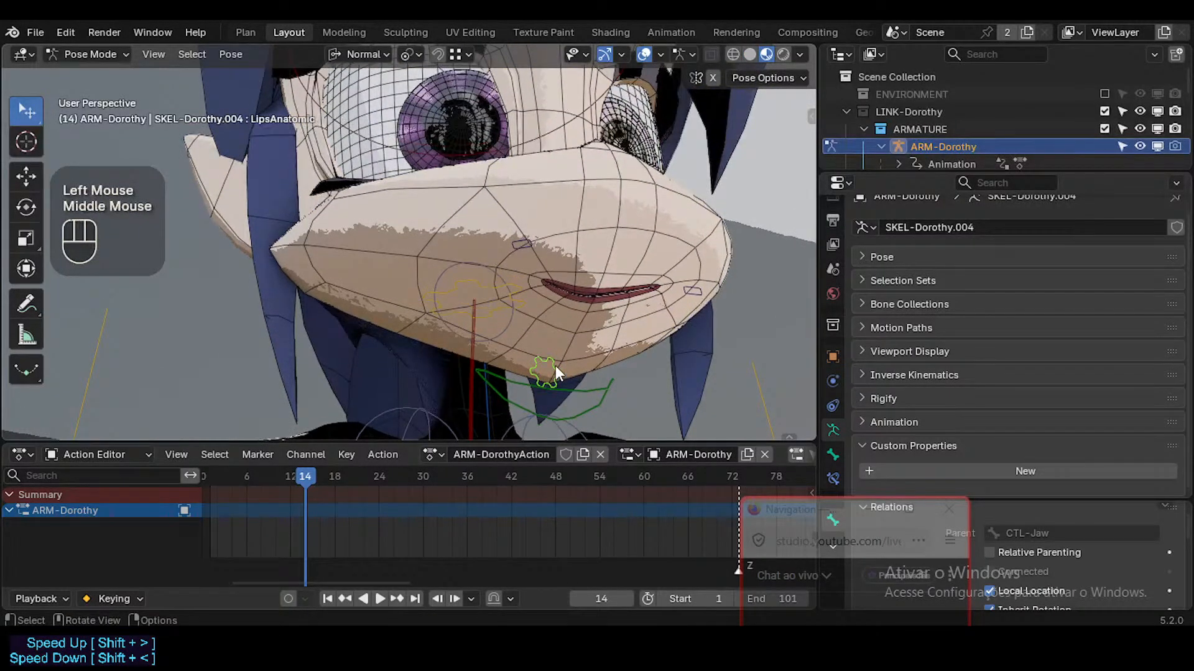
{"action": "key", "text": "g"}
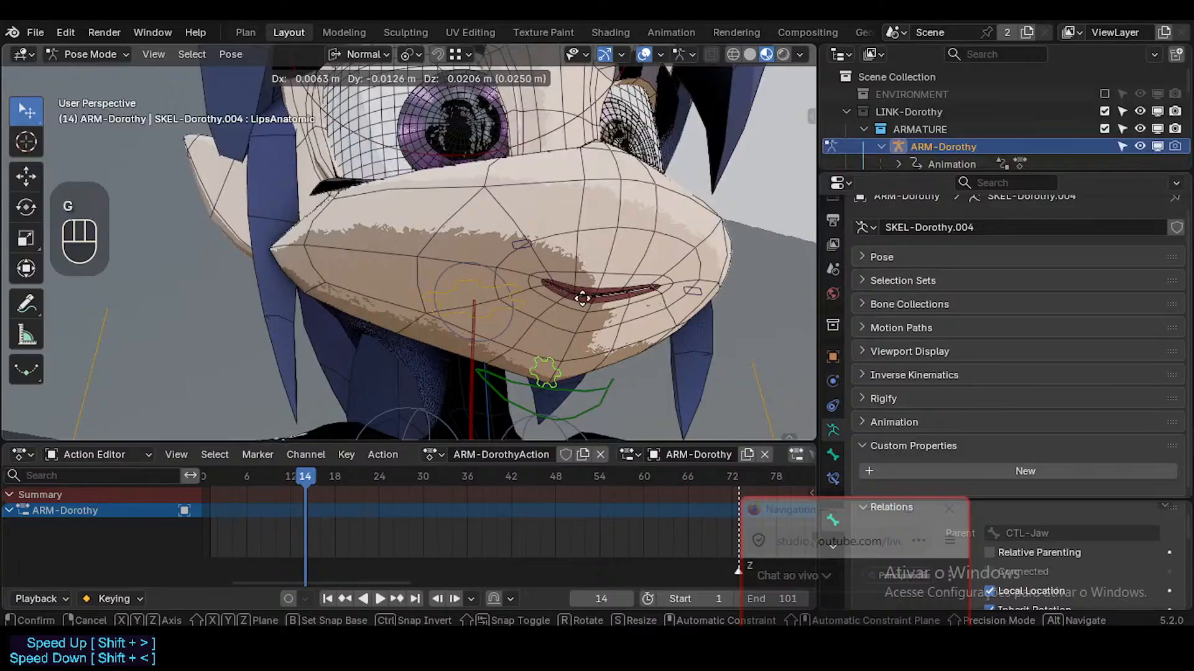
{"action": "left_click", "coordinate": [582, 298]}
Move Mouth.L inward to narrow the mouth, and pull it outward and up into a slanted smile
{"action": "left_click", "coordinate": [657, 300]}
{"action": "key", "text": "g"}
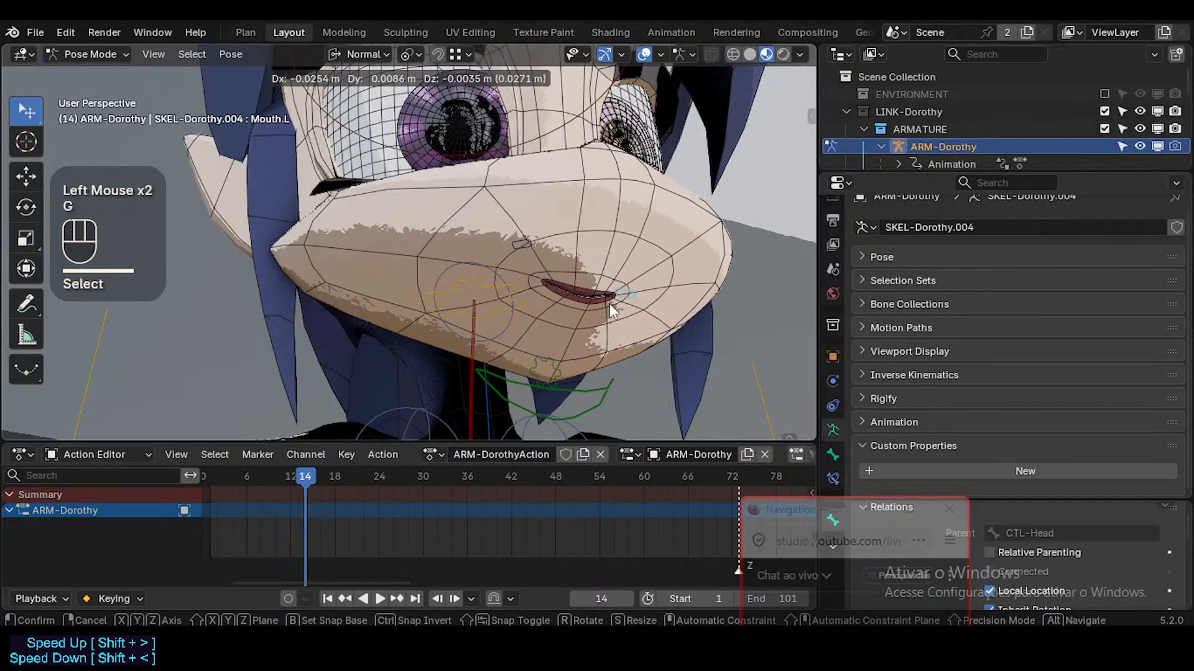
{"action": "left_click", "coordinate": [610, 303]}
{"action": "middle_click_drag", "start_coordinate": [610, 303], "coordinate": [649, 284]}
{"action": "key", "text": "g"}
{"action": "left_click", "coordinate": [721, 193]}
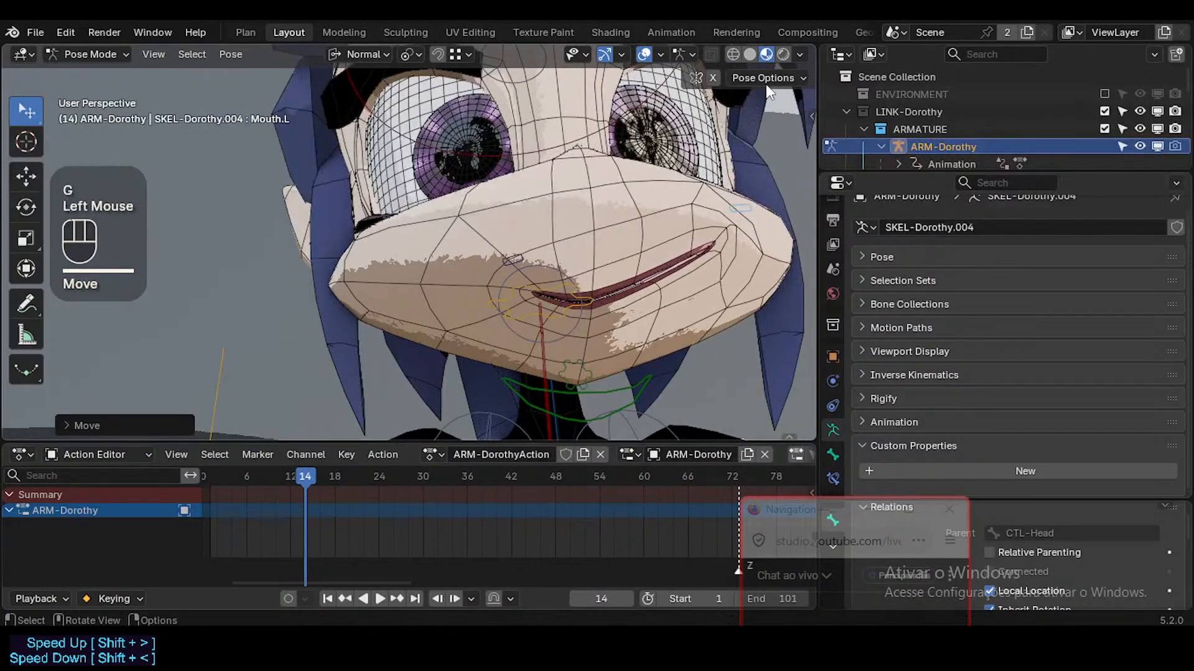
Move LipsAnatomic downward along its local Z axis to make the lips fuller
{"action": "left_click", "coordinate": [581, 311]}
{"action": "key", "text": "g"}
{"action": "key", "text": "z"}
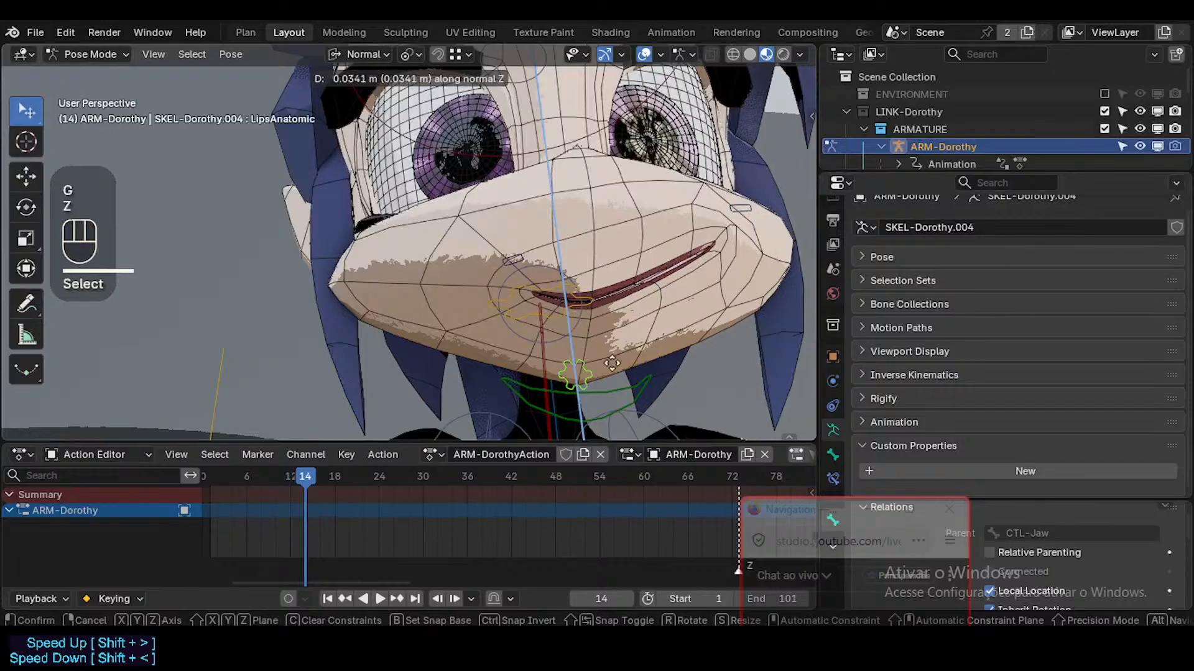
{"action": "left_click", "coordinate": [602, 415]}
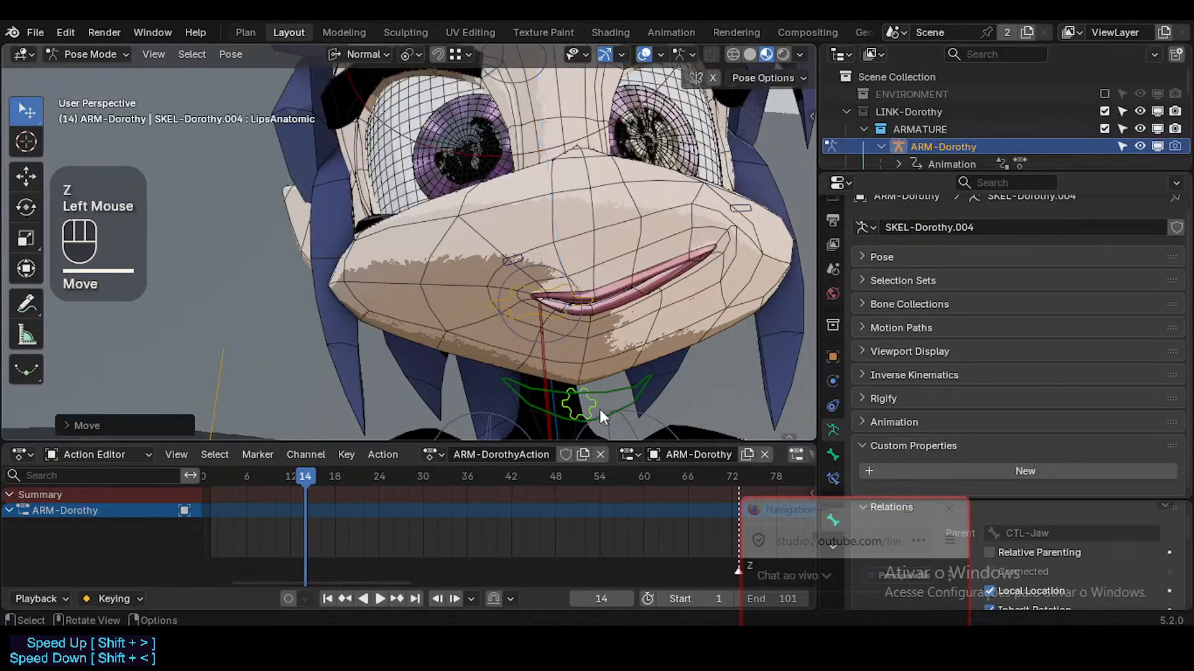
Switch the viewport to Solid shading and reposition Mouth.L with the overlays hidden
{"action": "left_click", "coordinate": [753, 54]}
{"action": "middle_click_drag", "start_coordinate": [741, 232], "coordinate": [597, 295]}
{"action": "key", "text": "shift+alt+z"}
{"action": "key", "text": "g"}
{"action": "left_click", "coordinate": [530, 353]}
{"action": "middle_click_drag", "start_coordinate": [531, 353], "coordinate": [607, 307]}
{"action": "key", "text": "shift+alt+z"}
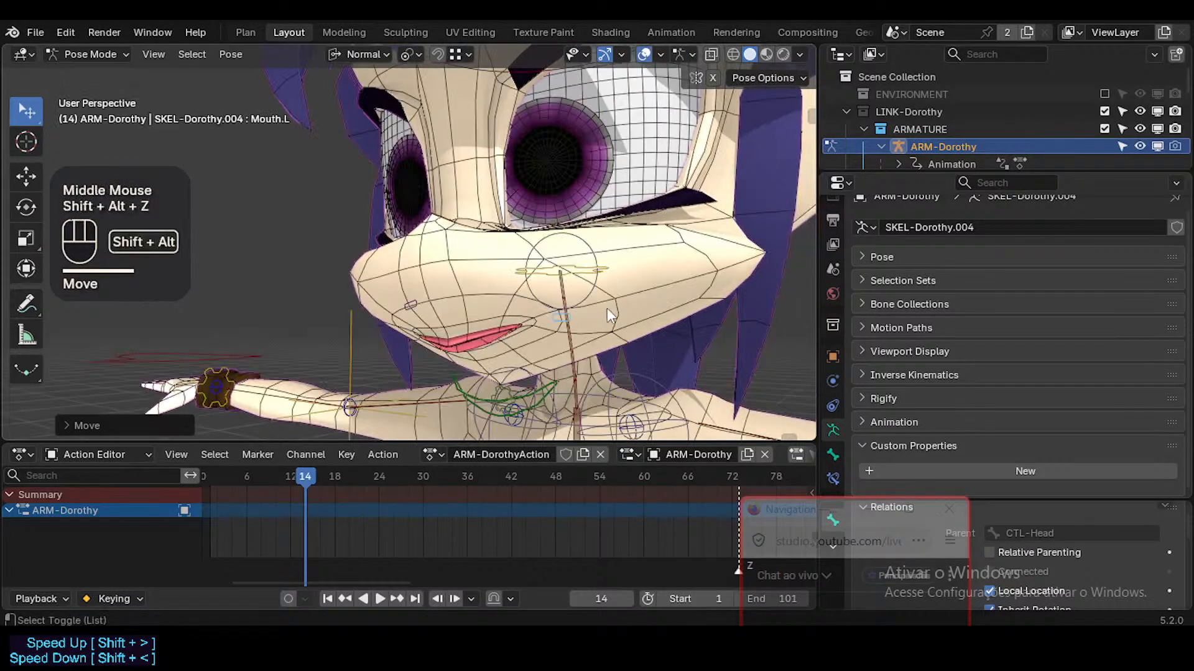
Move the Mouth.R control freely, and adjust it along its local Z axis to pull that mouth corner down
{"action": "key", "text": "g"}
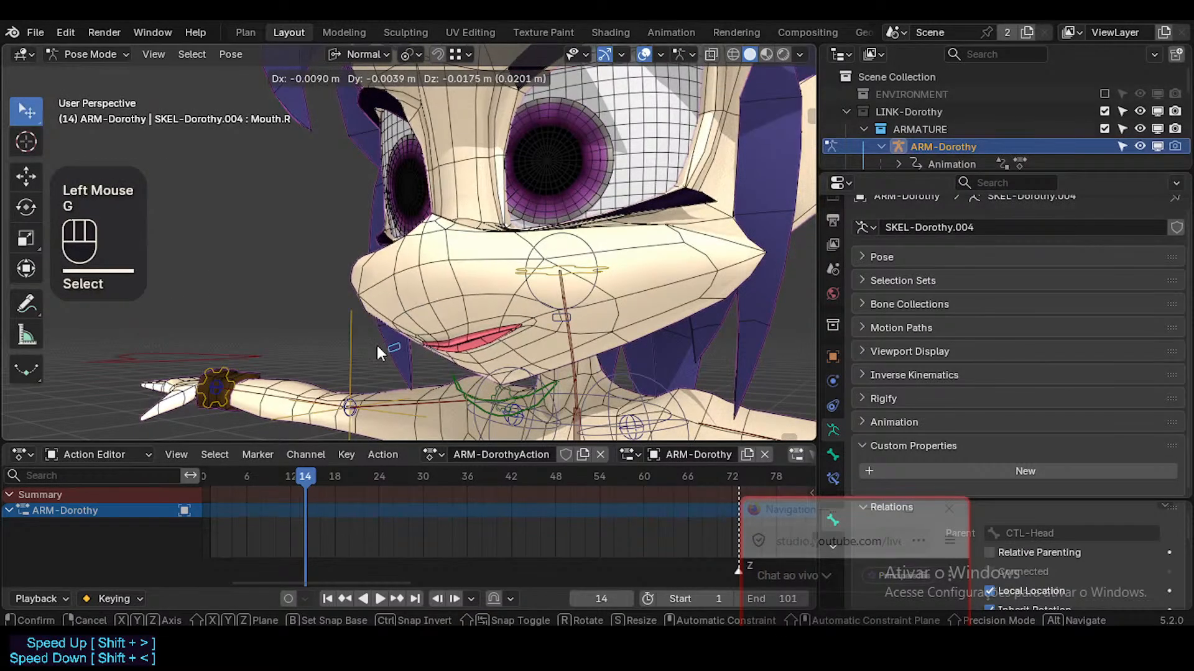
{"action": "left_click", "coordinate": [377, 345]}
{"action": "middle_click_drag", "start_coordinate": [377, 345], "coordinate": [535, 352]}
{"action": "key", "text": "g"}
{"action": "left_click", "coordinate": [493, 315]}
{"action": "key", "text": "g"}
{"action": "key", "text": "z"}
{"action": "left_click", "coordinate": [538, 356]}
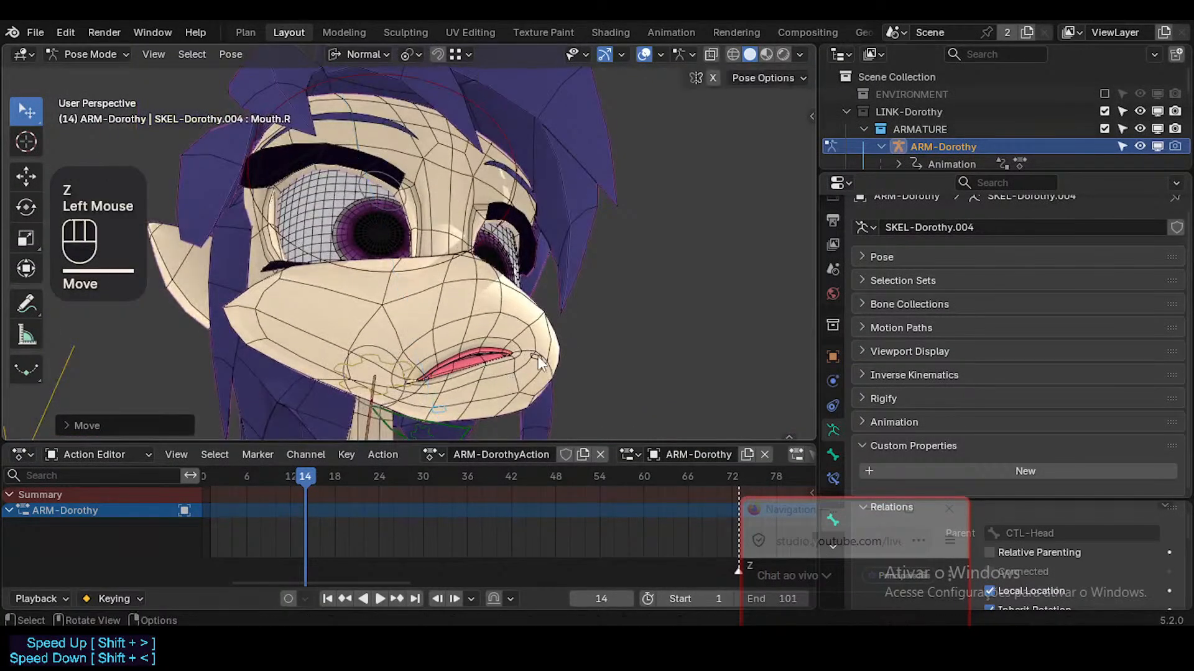
Move Mouth.L inward and down until the mouth is small and tightly pursed
{"action": "left_click", "coordinate": [542, 354]}
{"action": "key", "text": "g"}
{"action": "key", "text": "z"}
{"action": "left_click", "coordinate": [497, 398]}
{"action": "middle_click_drag", "start_coordinate": [498, 398], "coordinate": [348, 364]}
{"action": "key", "text": "g"}
{"action": "left_click", "coordinate": [453, 390]}
{"action": "key", "text": "g"}
{"action": "left_click", "coordinate": [554, 351]}
Inspect the pursed mouth from several angles without overlays, and switch the viewport to Material Preview with overlays shown
{"action": "key", "text": "shift+alt+z"}
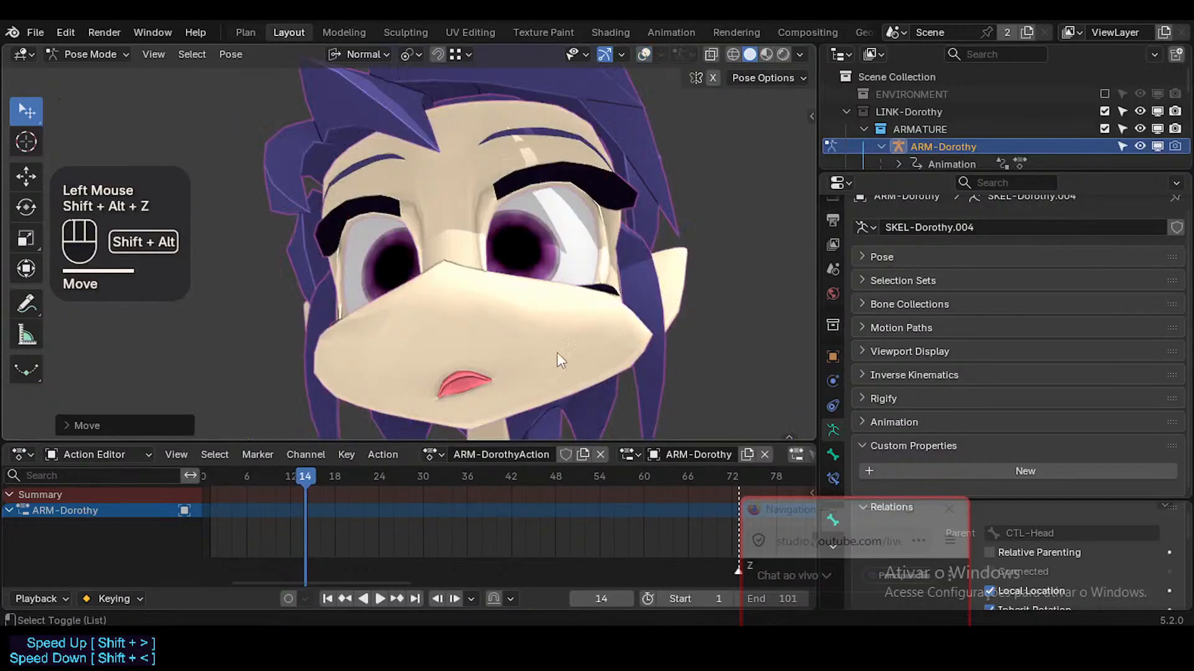
{"action": "middle_click_drag", "start_coordinate": [557, 353], "coordinate": [385, 380]}
{"action": "middle_click_drag", "start_coordinate": [404, 386], "coordinate": [494, 41]}
{"action": "middle_click_drag", "start_coordinate": [523, 261], "coordinate": [771, 298]}
{"action": "middle_click_drag", "start_coordinate": [485, 283], "coordinate": [562, 263]}
{"action": "scroll", "coordinate": [562, 263], "scroll_direction": "down", "scroll_amount": 2}
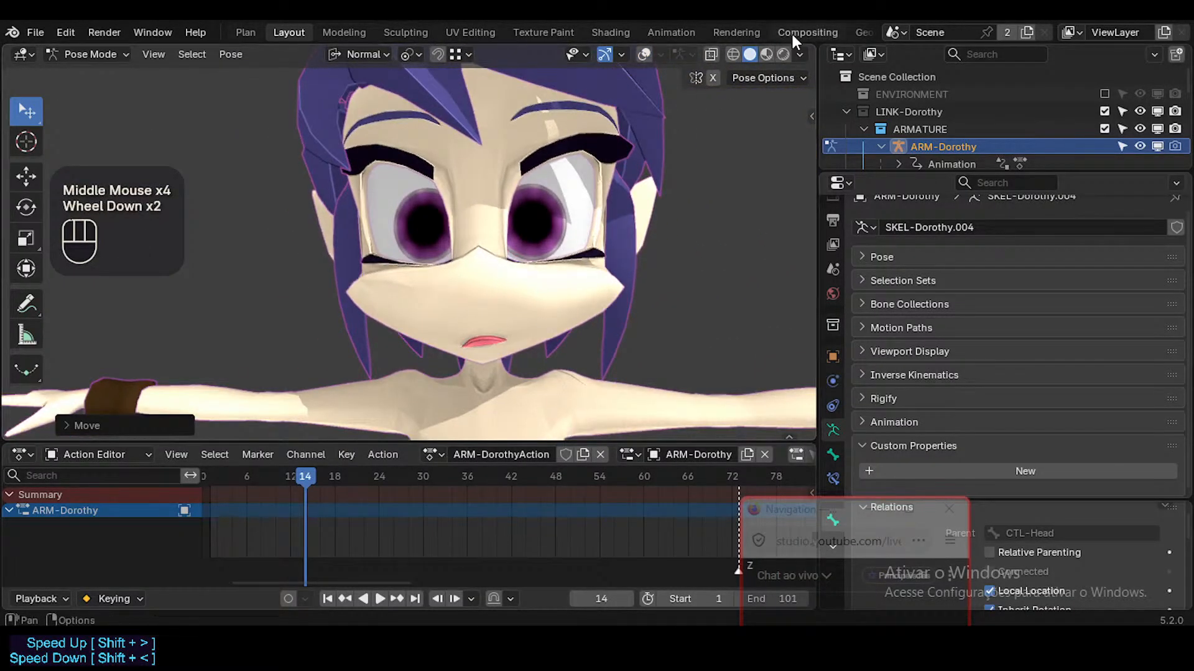
{"action": "left_click", "coordinate": [768, 55]}
{"action": "mouse_move", "coordinate": [545, 324]}
{"action": "middle_mouse_down"}
{"action": "mouse_move", "coordinate": [490, 316]}
{"action": "mouse_move", "coordinate": [570, 345]}
{"action": "mouse_move", "coordinate": [523, 364]}
{"action": "mouse_move", "coordinate": [528, 296]}
{"action": "middle_mouse_up"}
{"action": "scroll", "coordinate": [529, 296], "scroll_direction": "up", "scroll_amount": 3}
{"action": "key", "text": "shift+alt+z"}
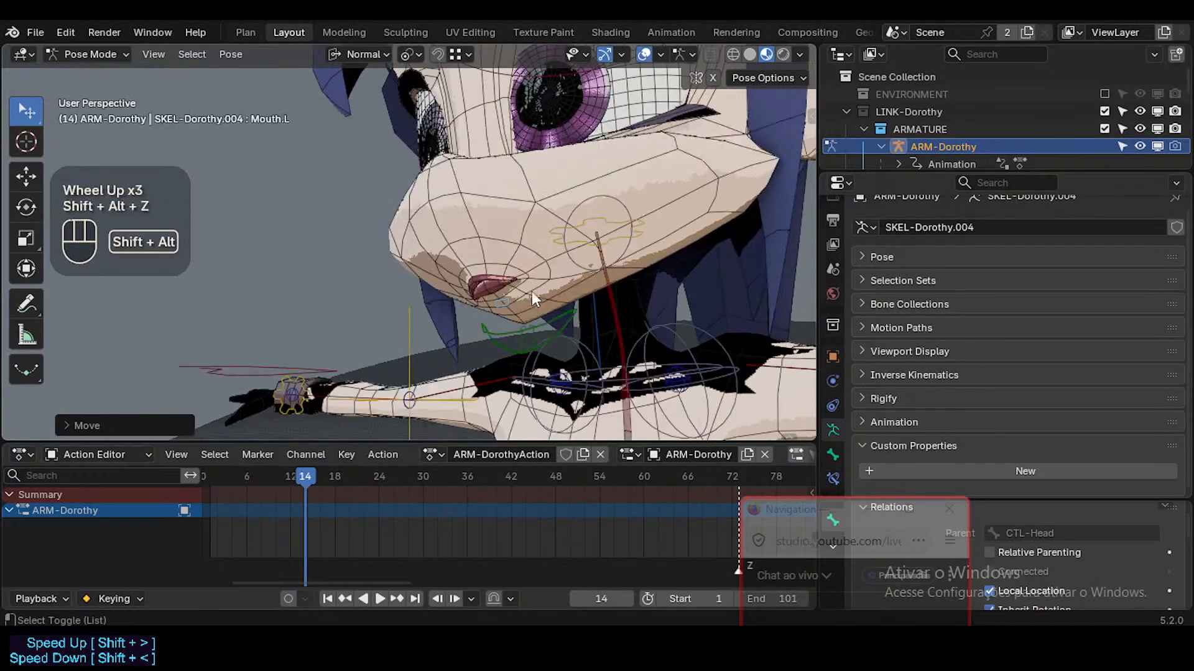
Select the Head mesh and make room for its shape key list, shifting the floating browser window aside
{"action": "left_click", "coordinate": [532, 209]}
{"action": "left_click", "coordinate": [509, 215]}
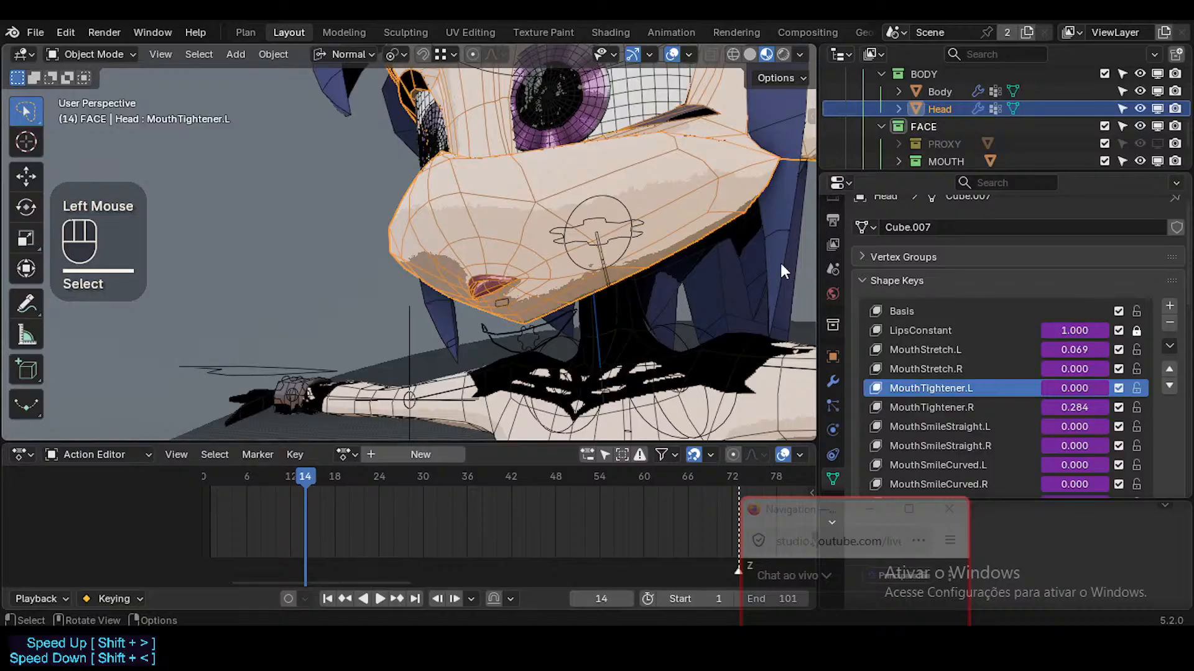
{"action": "left_click_drag", "start_coordinate": [901, 169], "coordinate": [901, 109]}
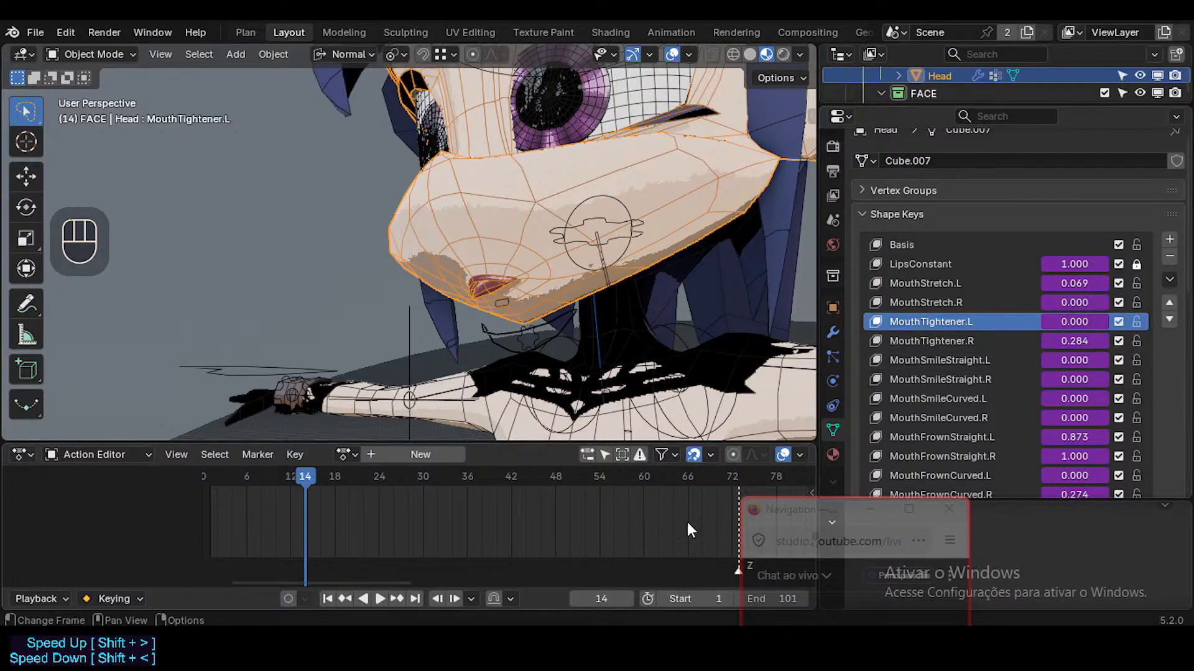
{"action": "left_click_drag", "start_coordinate": [793, 514], "coordinate": [644, 551]}
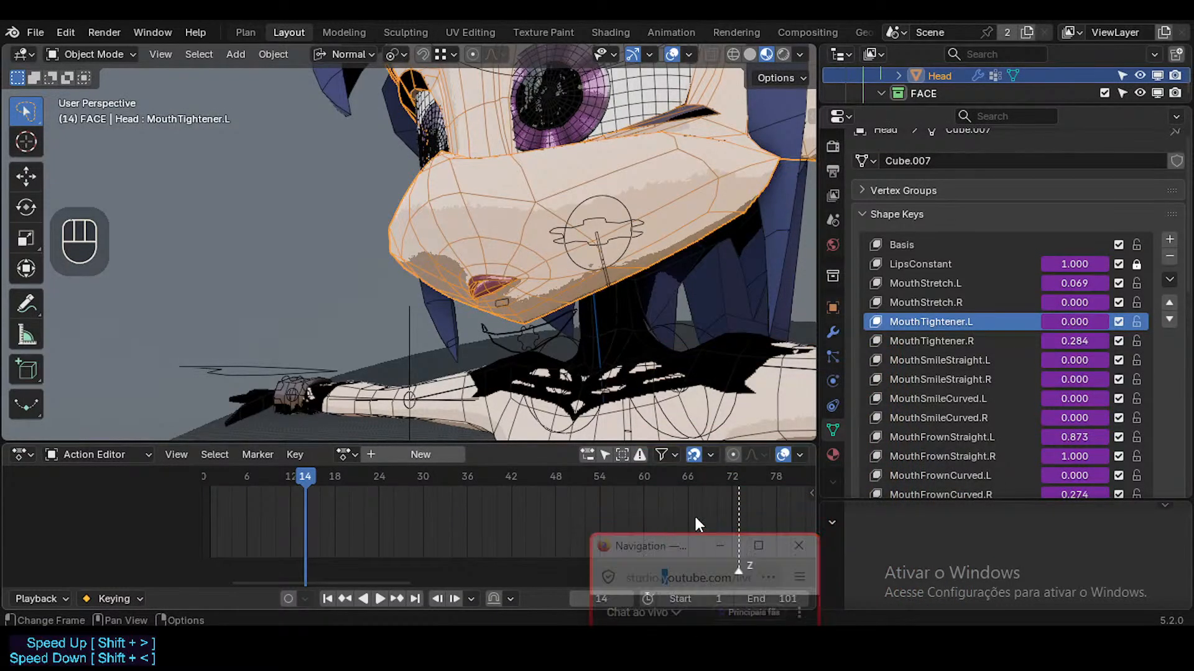
Examine the compressed lips at the mouth corner up close
{"action": "middle_click_drag", "start_coordinate": [668, 302], "coordinate": [475, 288]}
{"action": "scroll", "coordinate": [553, 288], "scroll_direction": "up", "scroll_amount": 3}
{"action": "scroll", "coordinate": [438, 304], "scroll_direction": "up", "scroll_amount": 3}
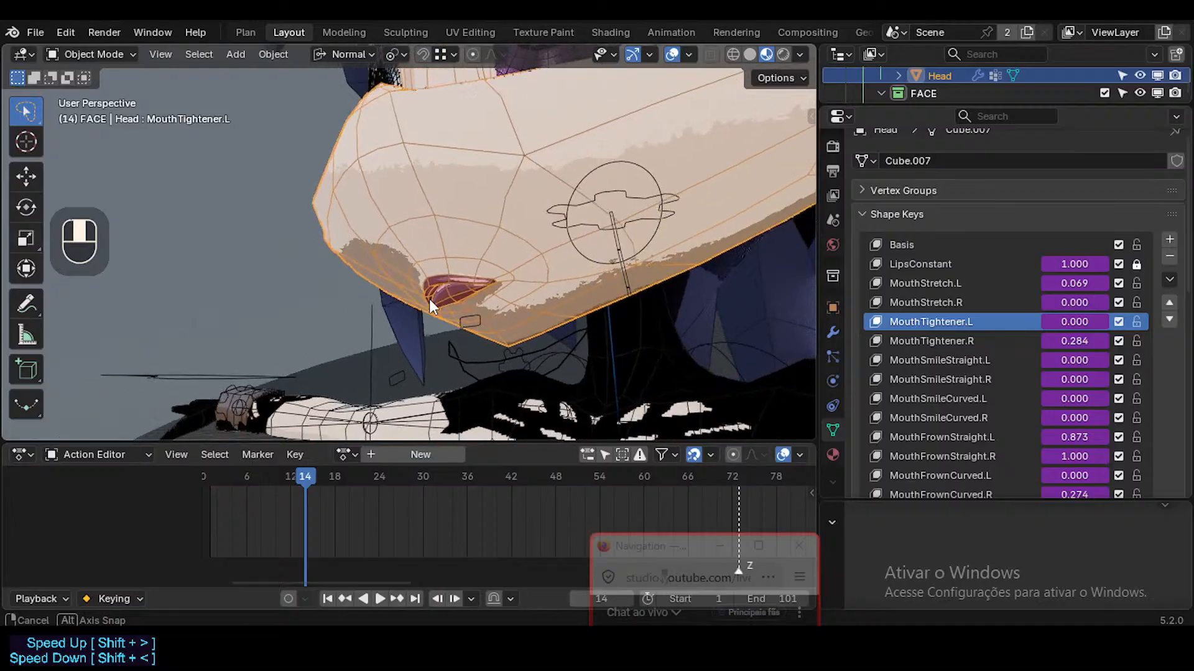
{"action": "scroll", "coordinate": [431, 304], "scroll_direction": "down", "scroll_amount": 1}
{"action": "scroll", "coordinate": [430, 304], "scroll_direction": "up", "scroll_amount": 5}
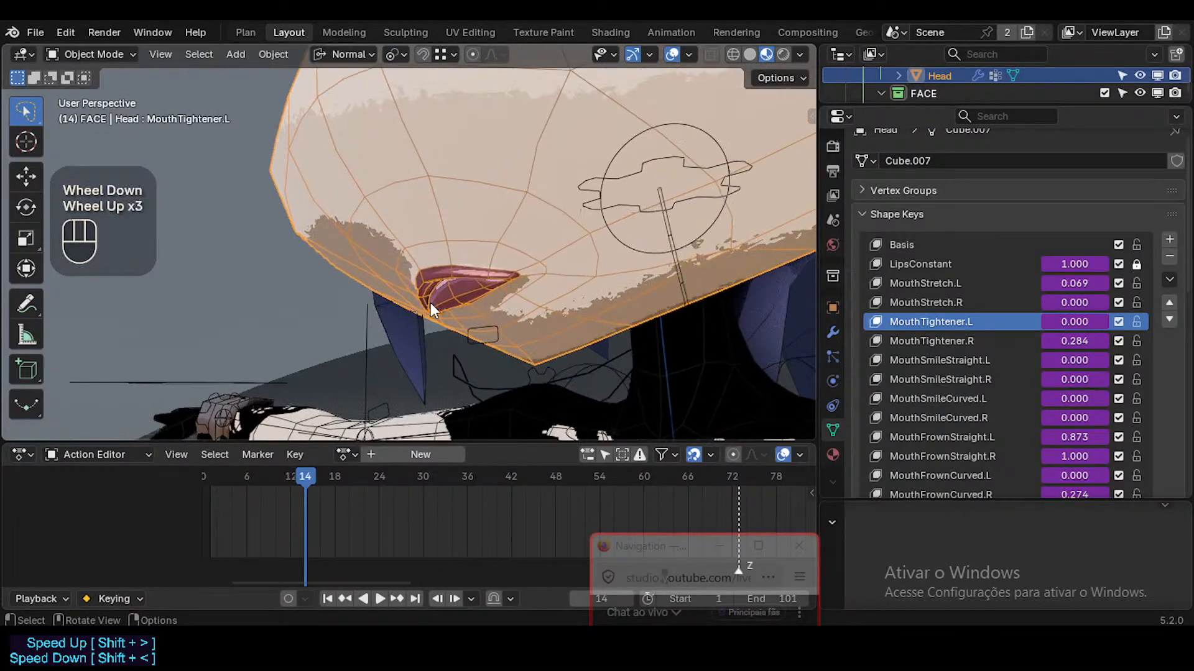
{"action": "scroll", "coordinate": [431, 303], "scroll_direction": "up", "scroll_amount": 1}
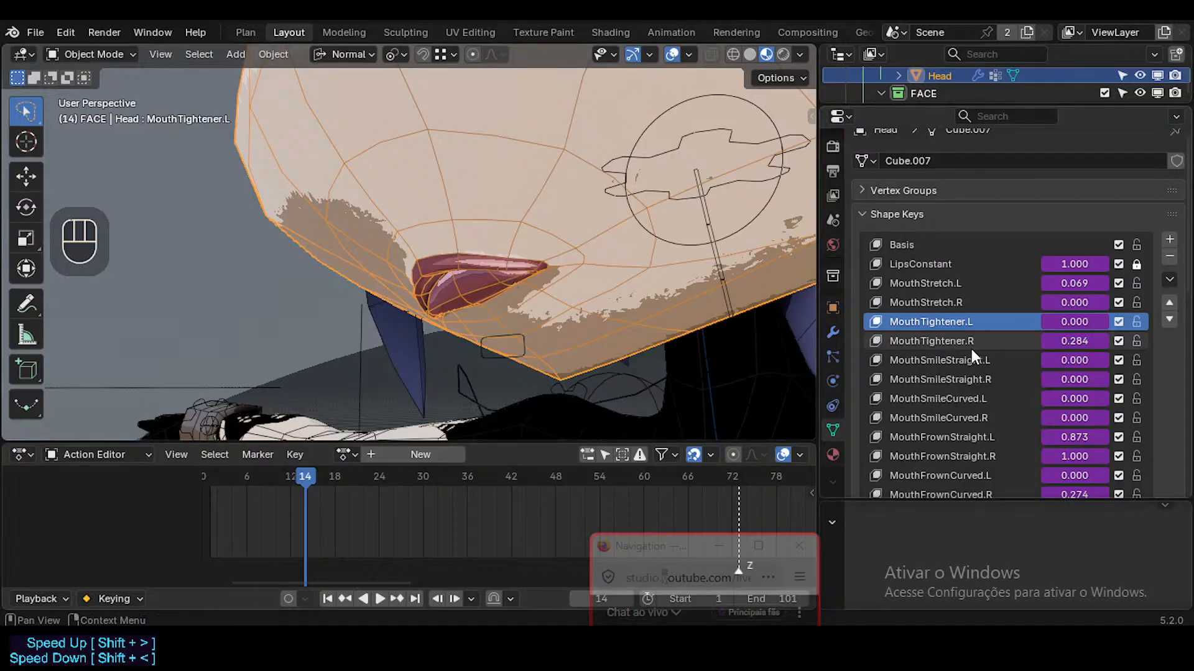
Go through the Head's mouth shape keys between LipsConstant and MouthSmileCurved.L, and leave MouthSmileStraight.L active
{"action": "left_click", "coordinate": [918, 321]}
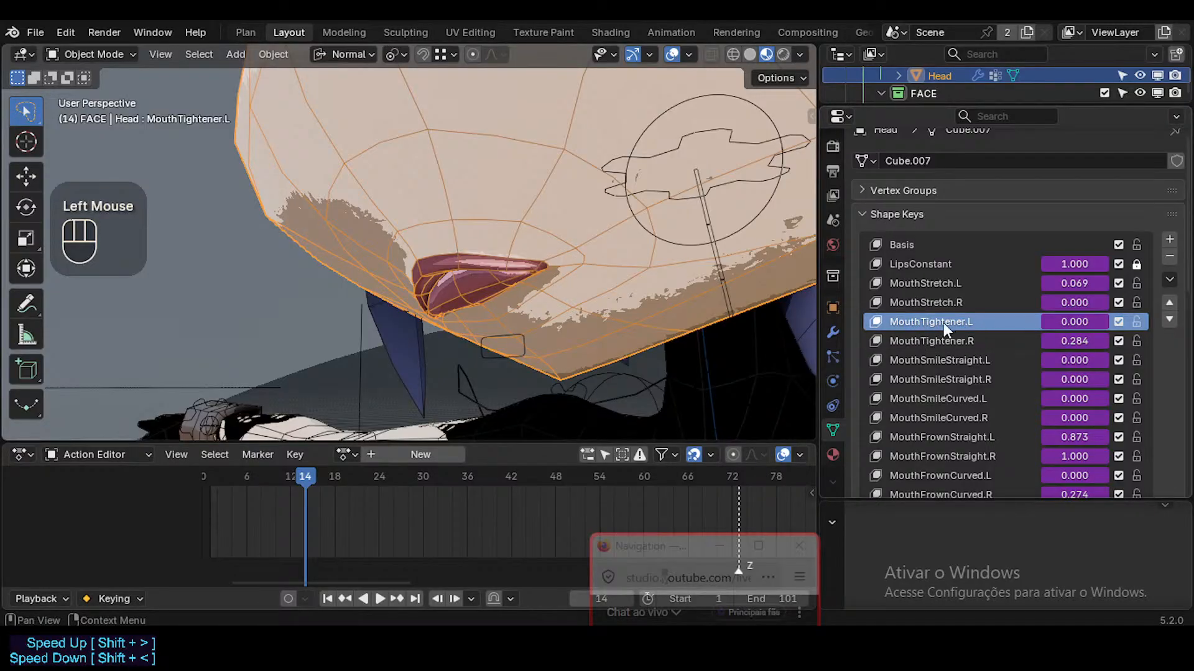
{"action": "left_click", "coordinate": [965, 264]}
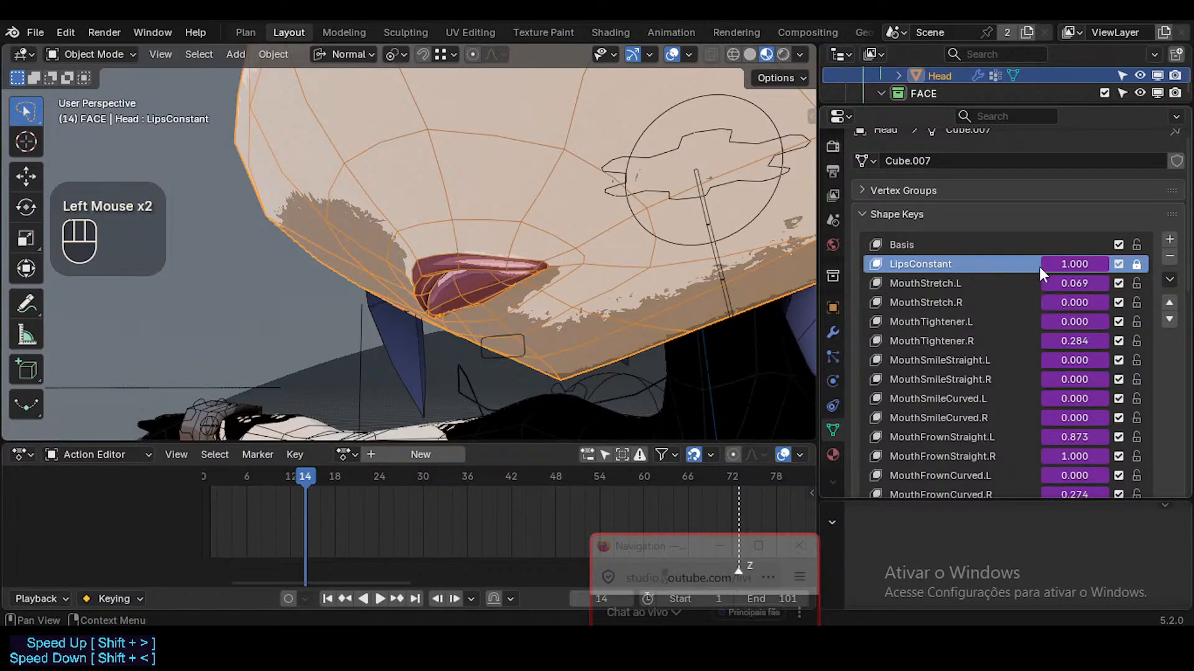
{"action": "left_click", "coordinate": [989, 342]}
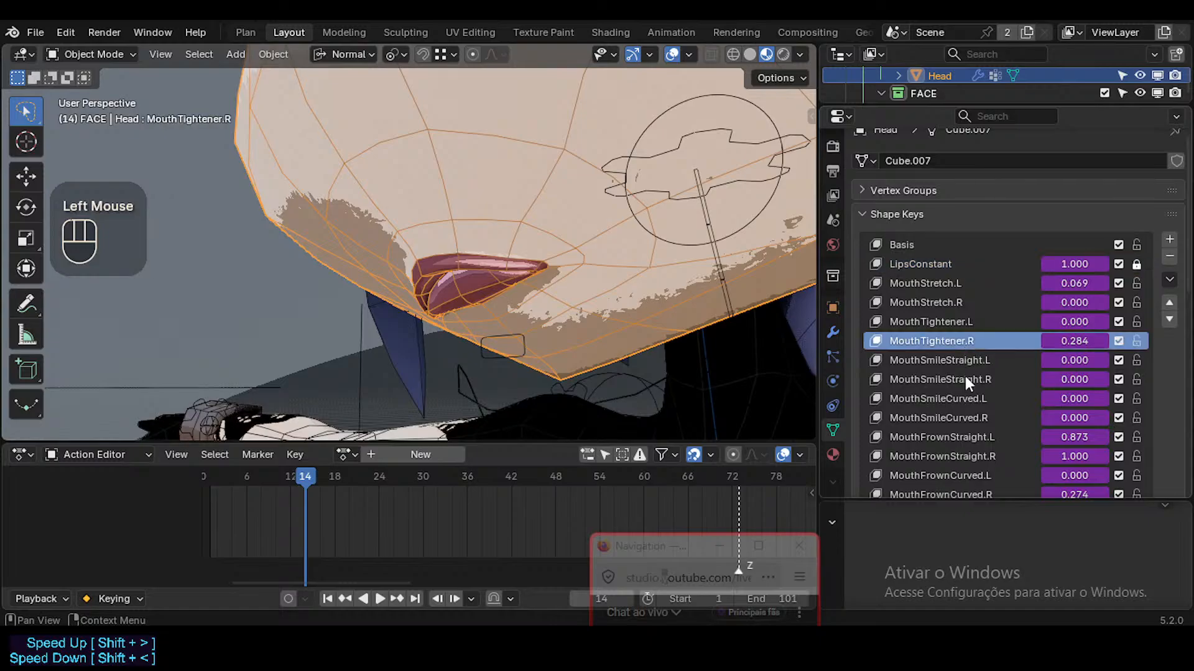
{"action": "left_click", "coordinate": [965, 378]}
{"action": "left_click", "coordinate": [950, 337]}
{"action": "left_click", "coordinate": [953, 322]}
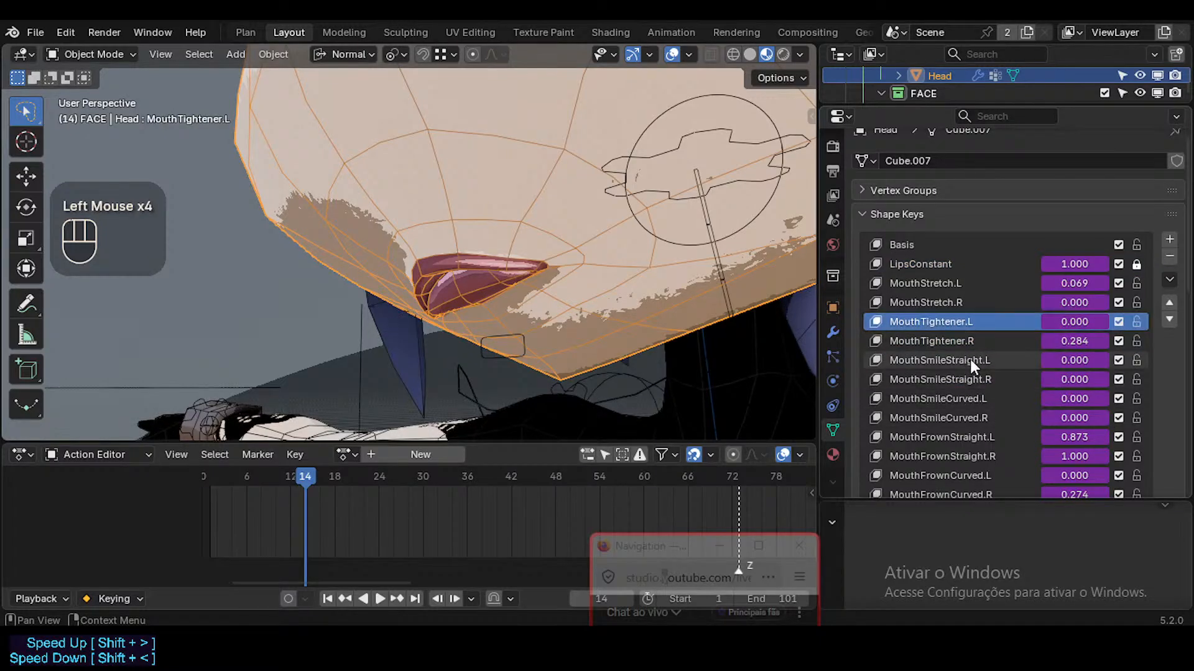
{"action": "left_click", "coordinate": [971, 360]}
{"action": "left_click", "coordinate": [971, 401]}
{"action": "left_click", "coordinate": [978, 342]}
{"action": "left_click", "coordinate": [972, 363]}
{"action": "left_click", "coordinate": [970, 323]}
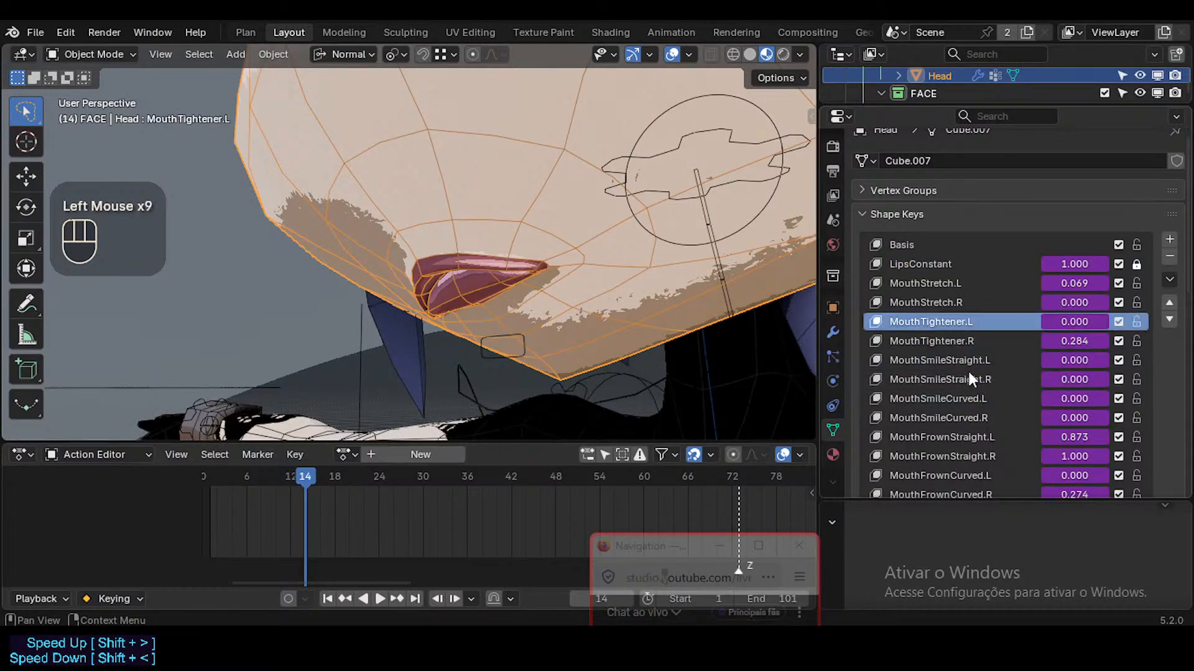
{"action": "left_click", "coordinate": [966, 358]}
{"action": "scroll", "coordinate": [958, 436], "scroll_direction": "down", "scroll_amount": 3}
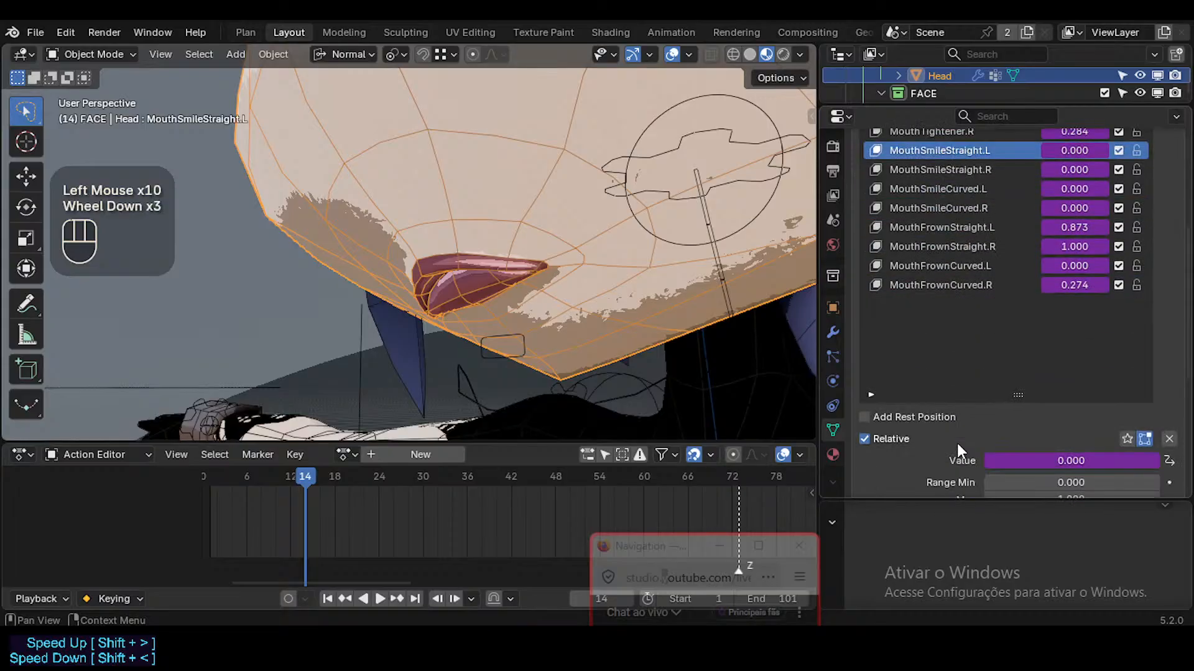
{"action": "scroll", "coordinate": [958, 442], "scroll_direction": "up", "scroll_amount": 4}
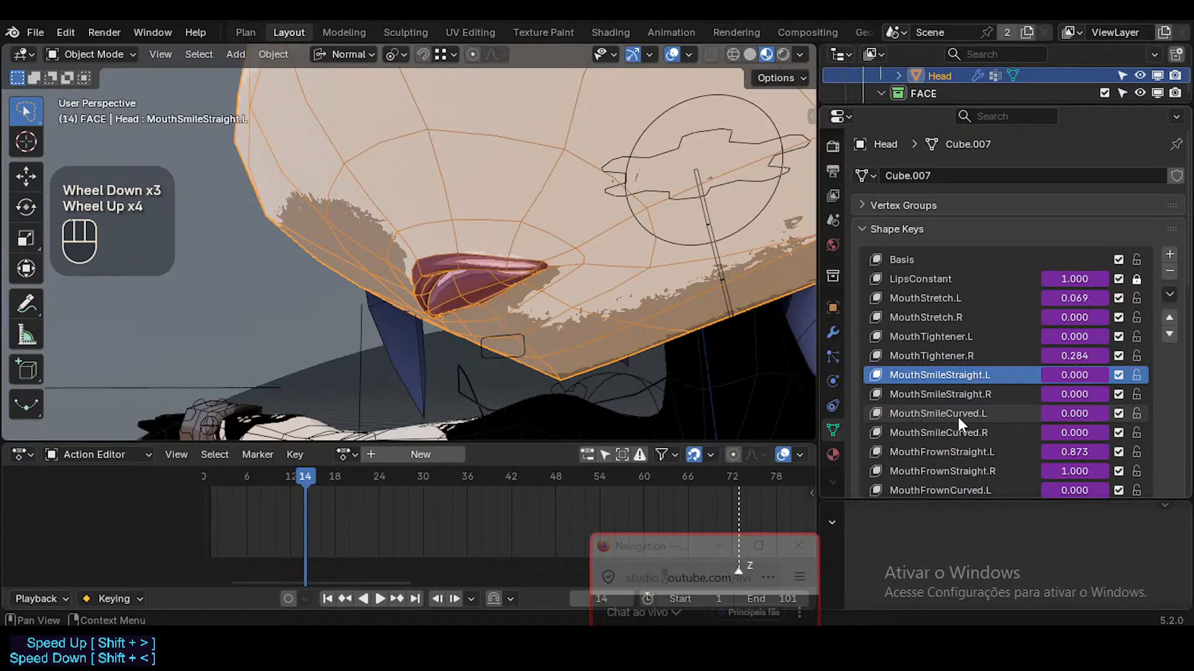
{"action": "scroll", "coordinate": [704, 335], "scroll_direction": "up", "scroll_amount": 1}
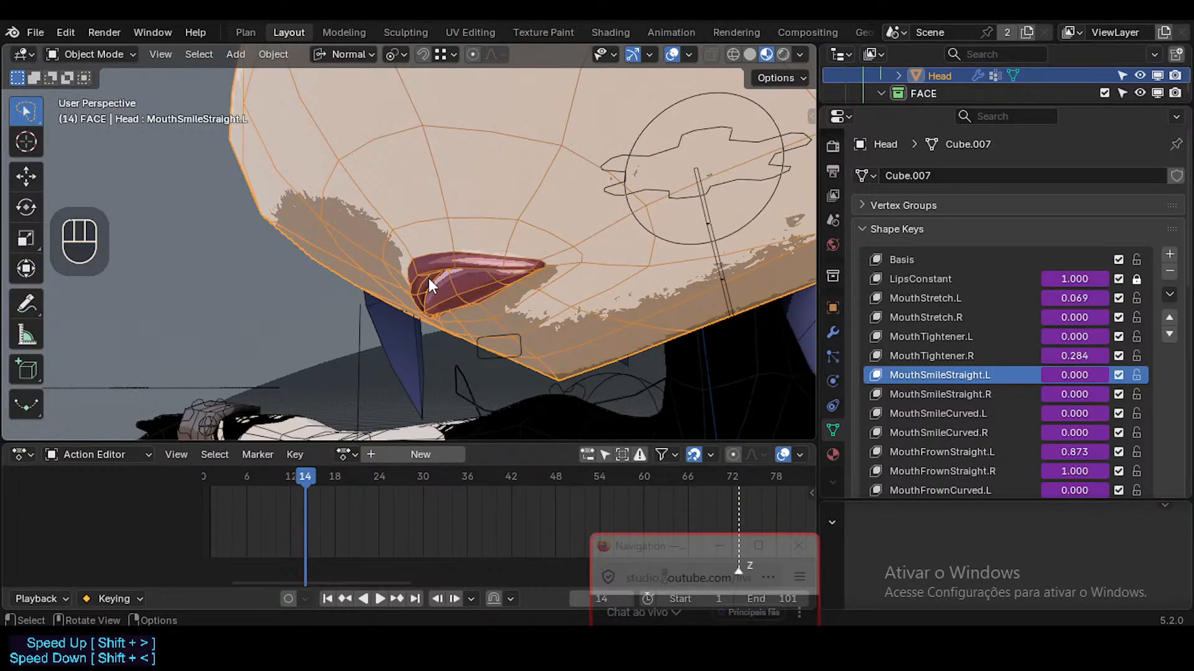
Enter Edit Mode on the Head mesh and fly around the mouth to examine the lip topology
{"action": "key", "text": "Tab"}
{"action": "scroll", "coordinate": [450, 289], "scroll_direction": "up", "scroll_amount": 3}
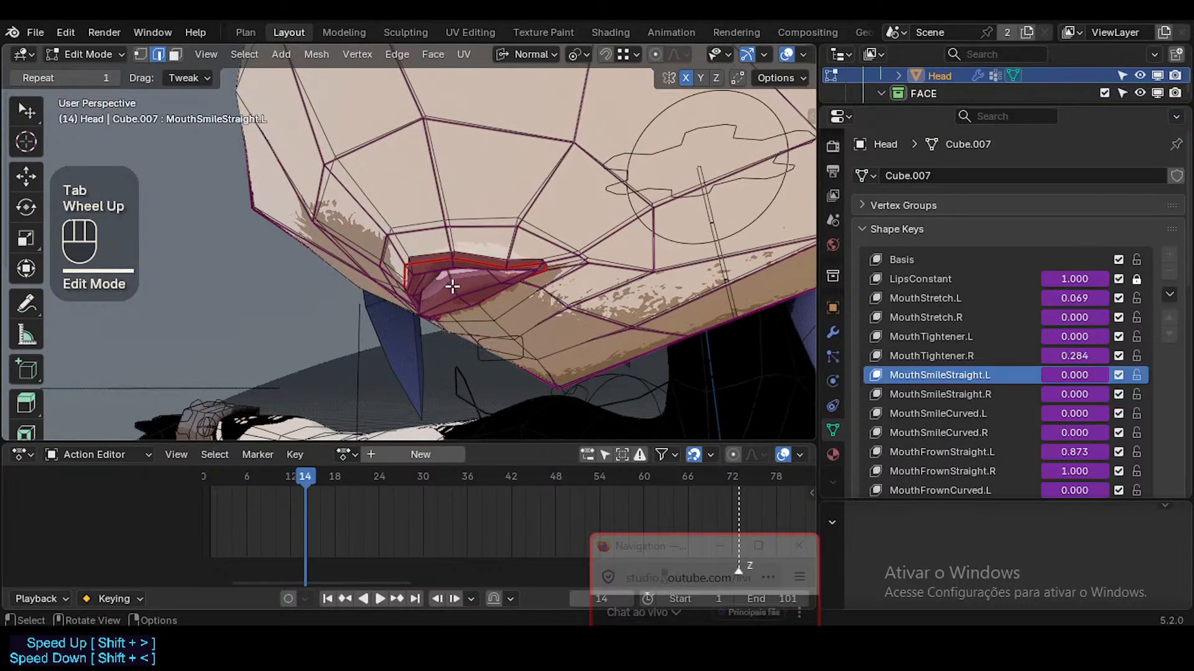
{"action": "key", "text": "shift+grave"}
{"action": "key", "text": "w"}
{"action": "key", "text": "w"}
{"action": "key", "text": "s"}
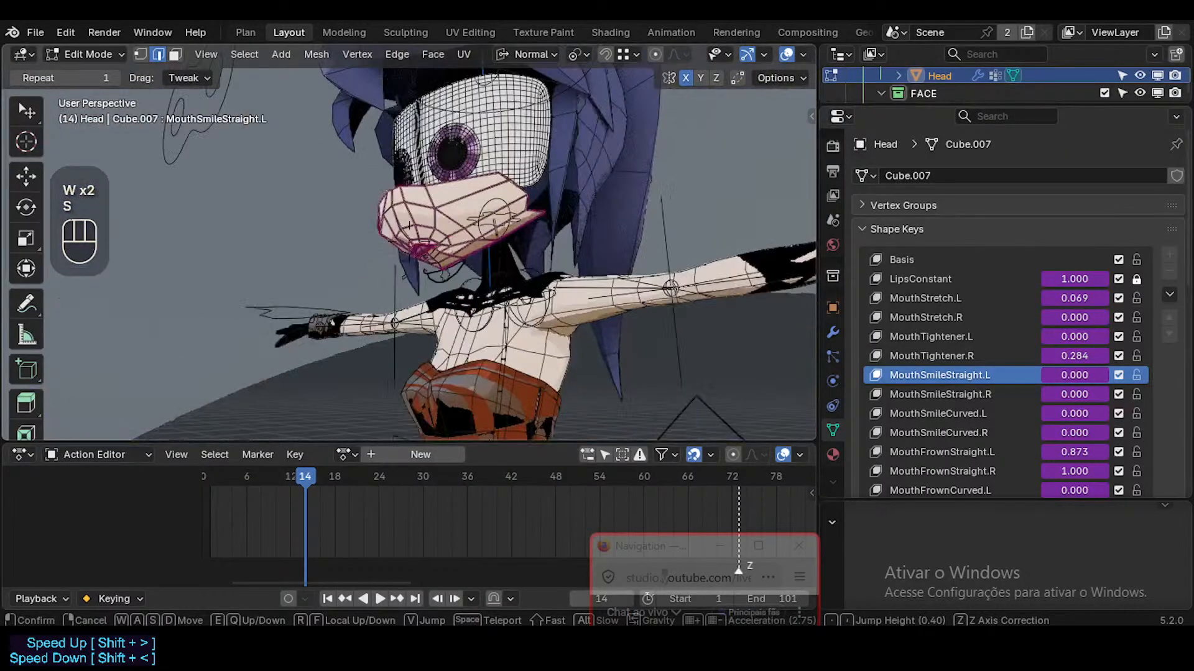
{"action": "scroll", "coordinate": [409, 241], "scroll_direction": "down", "scroll_amount": 1}
{"action": "key", "text": "w"}
{"action": "key", "text": "q"}
{"action": "scroll", "coordinate": [409, 241], "scroll_direction": "down", "scroll_amount": 3}
{"action": "key", "text": "w"}
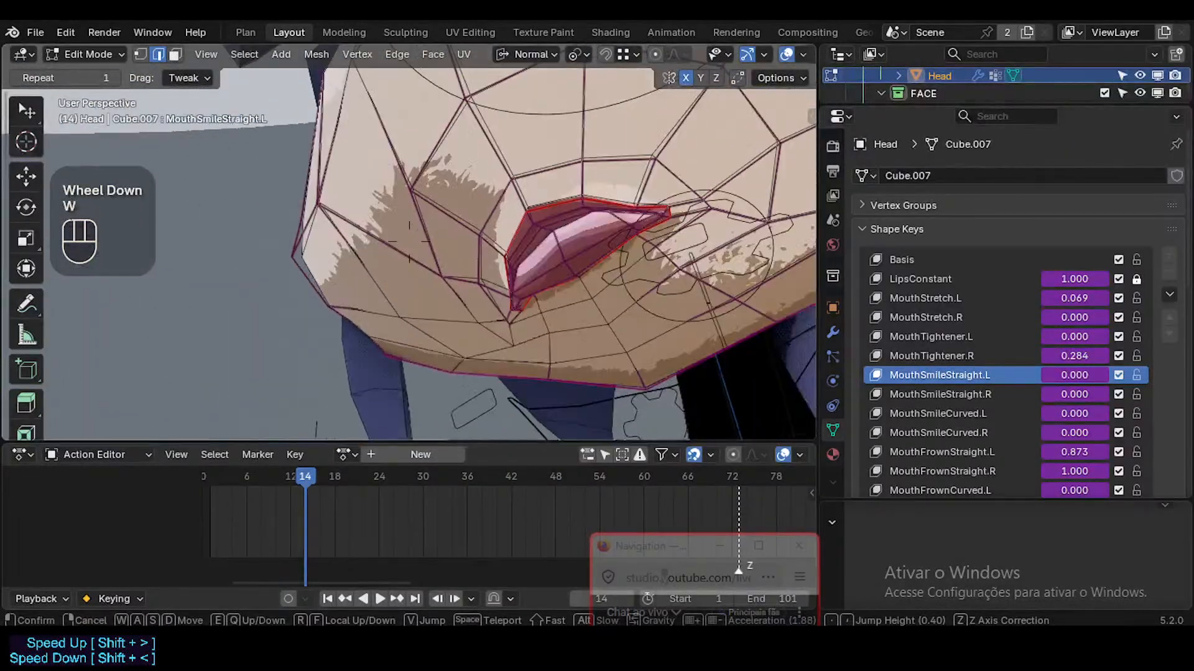
{"action": "scroll", "coordinate": [409, 241], "scroll_direction": "down", "scroll_amount": 1}
{"action": "key", "text": "w"}
{"action": "key", "text": "s"}
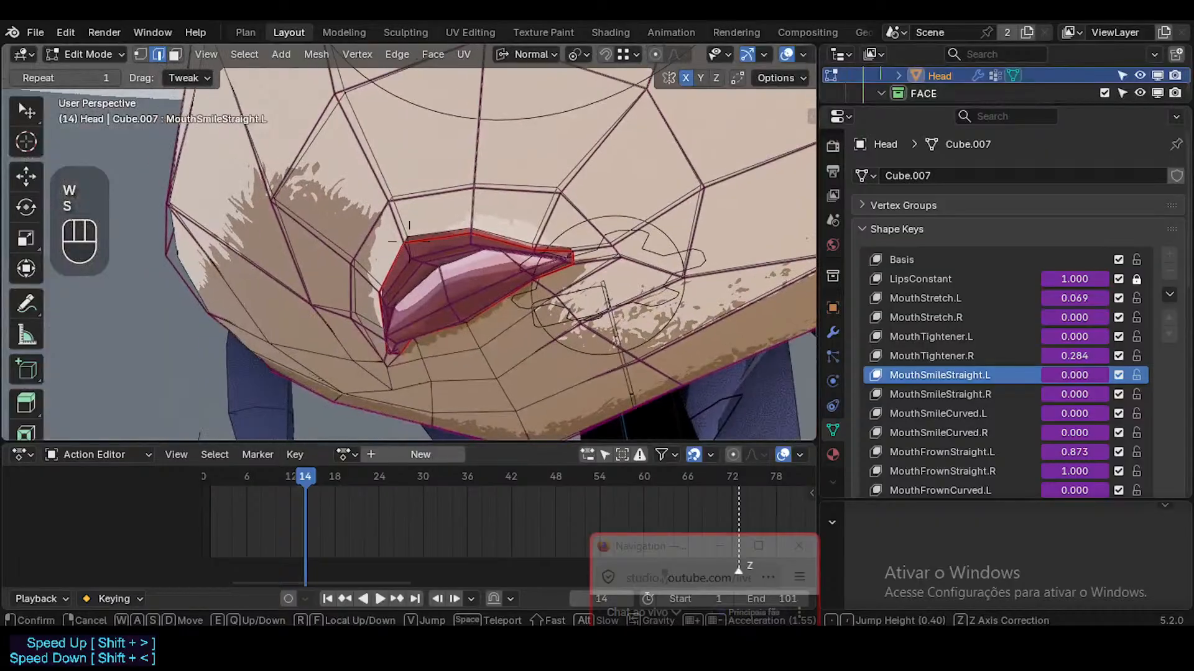
{"action": "key", "text": "w"}
{"action": "key", "text": "s"}
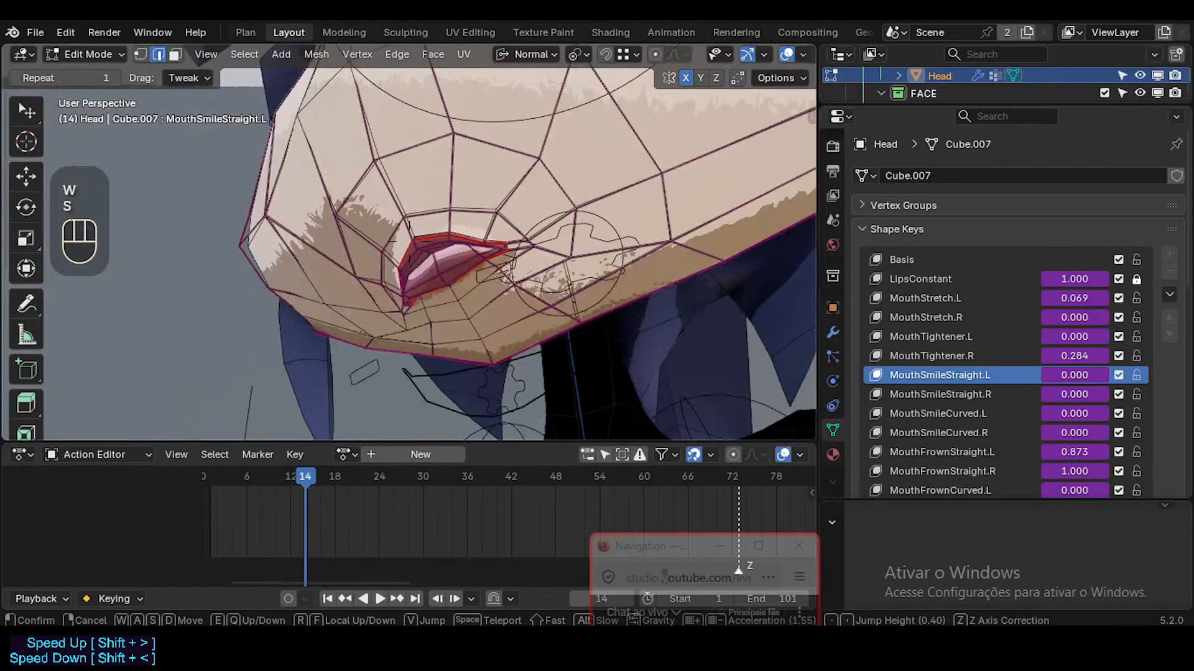
{"action": "key", "text": "w"}
{"action": "left_click", "coordinate": [409, 242]}
{"action": "key", "text": "1"}
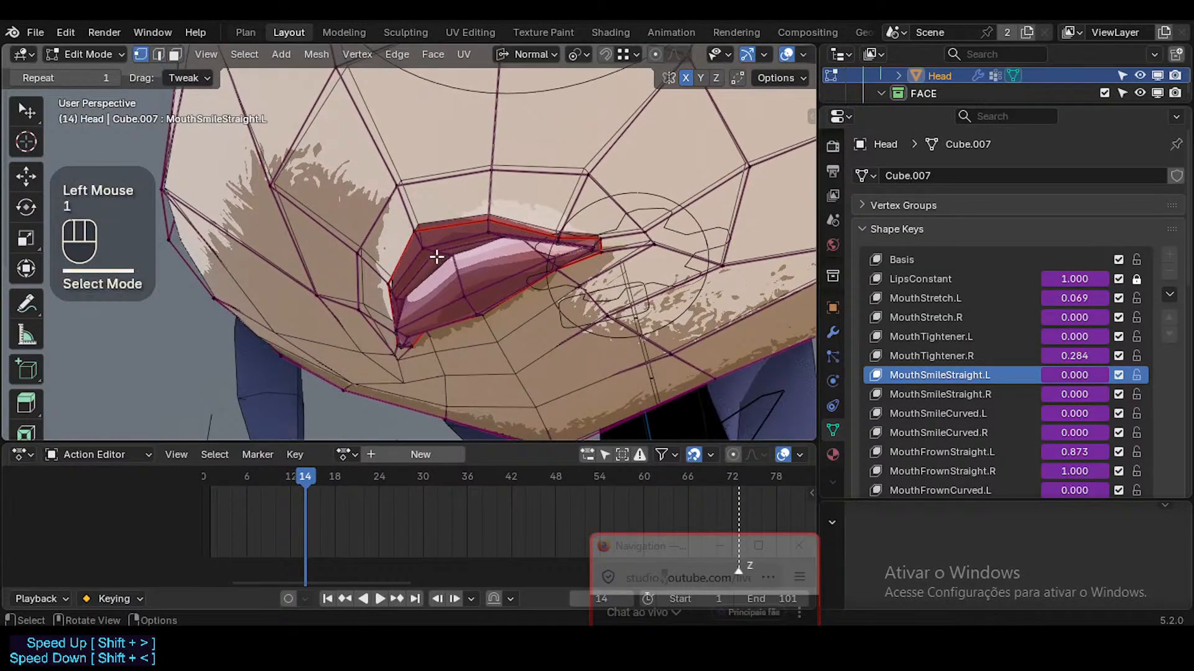
{"action": "left_click", "coordinate": [437, 257]}
{"action": "middle_click_drag", "start_coordinate": [437, 258], "coordinate": [487, 248]}
{"action": "key", "text": "g"}
{"action": "key", "text": "Escape"}
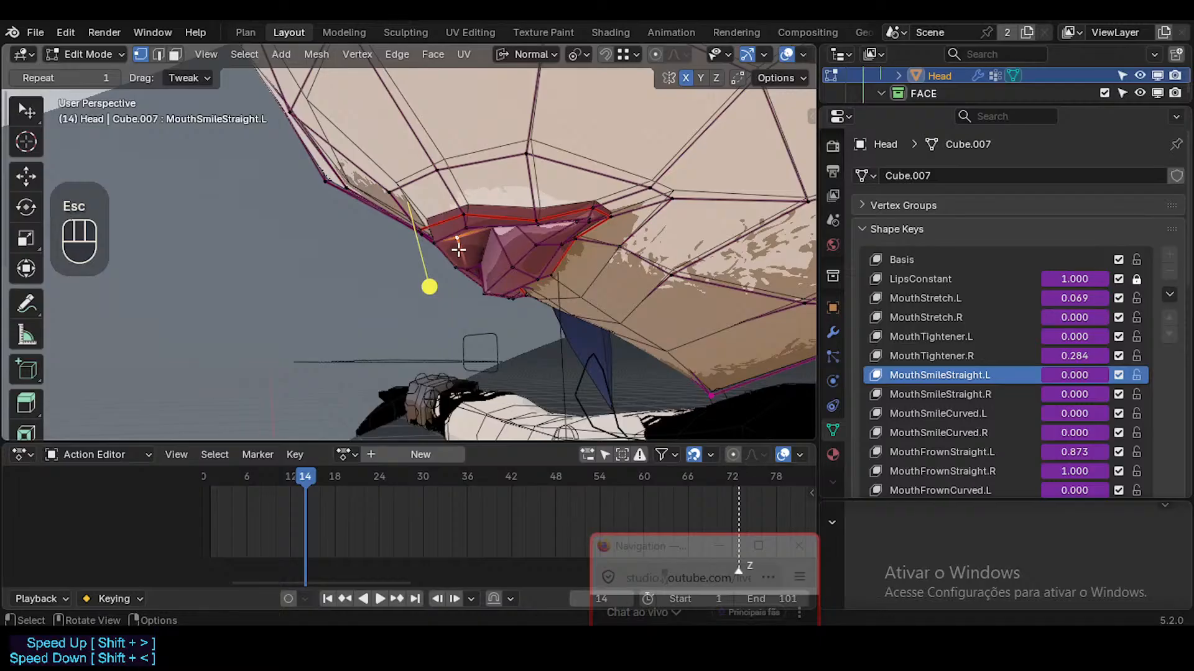
Clear the selection and select the inner and outer lip edge loops around the mouth opening
{"action": "key", "text": "alt+a"}
{"action": "left_click", "coordinate": [405, 263], "text": "alt+shift"}
{"action": "middle_click_drag", "start_coordinate": [404, 263], "coordinate": [453, 218]}
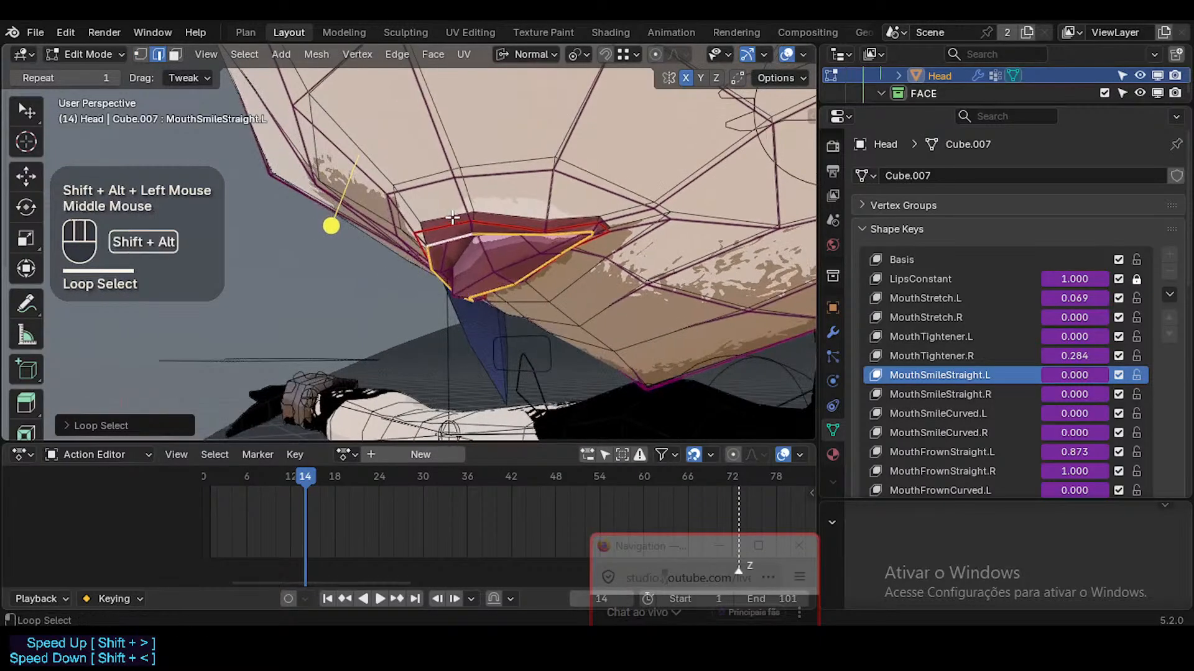
{"action": "left_click", "coordinate": [454, 229], "text": "alt+shift"}
{"action": "key", "text": "alt+a"}
{"action": "left_click", "coordinate": [505, 224], "text": "alt+shift"}
{"action": "middle_click_drag", "start_coordinate": [463, 269], "coordinate": [317, 339]}
{"action": "middle_click_drag", "start_coordinate": [513, 252], "coordinate": [567, 229]}
{"action": "left_click", "coordinate": [546, 250], "text": "alt+shift"}
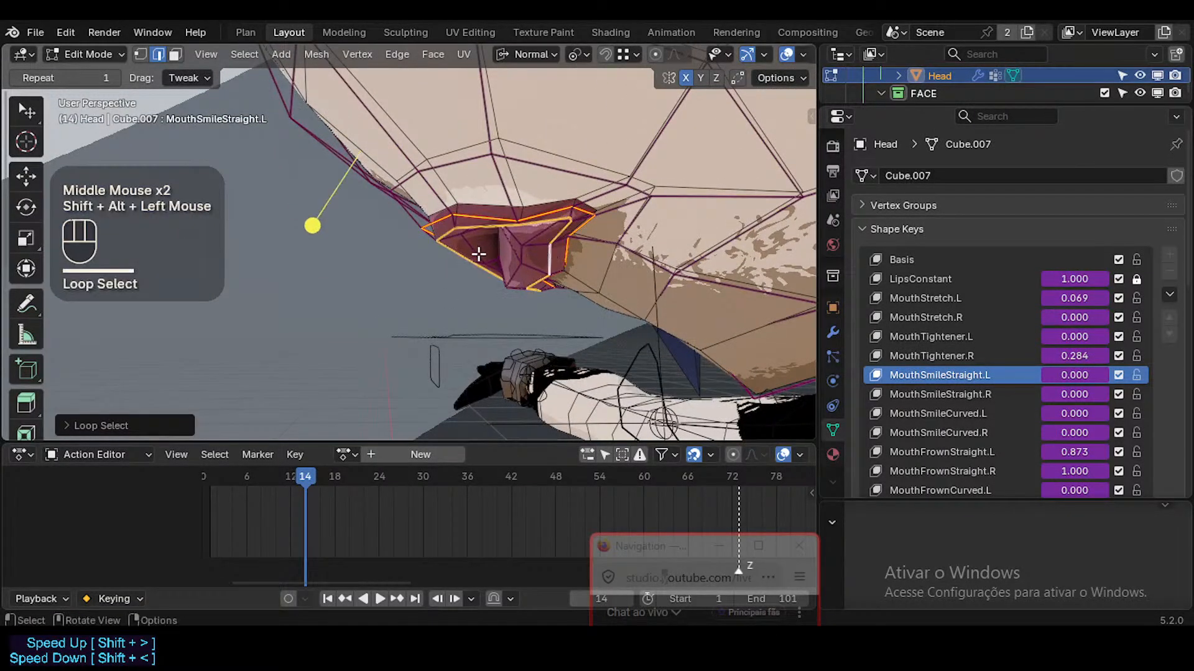
Examine the selected lip loops from below and in front, and return to Object Mode to view the lips
{"action": "middle_click_drag", "start_coordinate": [480, 253], "coordinate": [448, 245]}
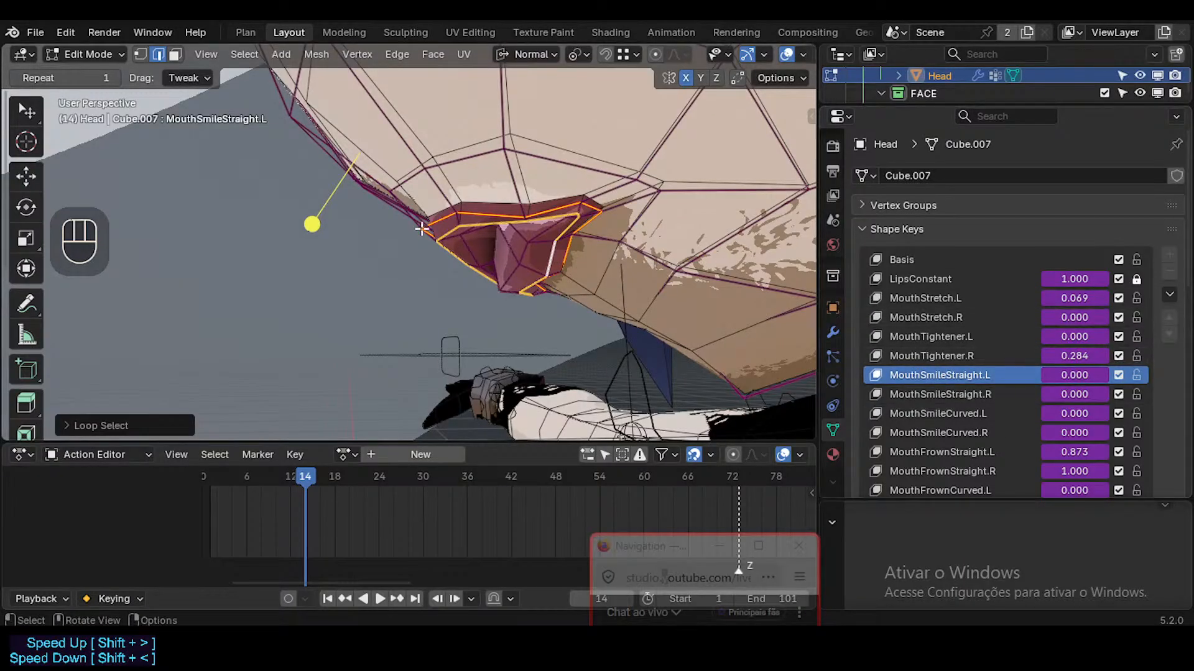
{"action": "middle_click_drag", "start_coordinate": [421, 229], "coordinate": [501, 235]}
{"action": "scroll", "coordinate": [434, 388], "scroll_direction": "down", "scroll_amount": 1}
{"action": "scroll", "coordinate": [435, 388], "scroll_direction": "up", "scroll_amount": 1}
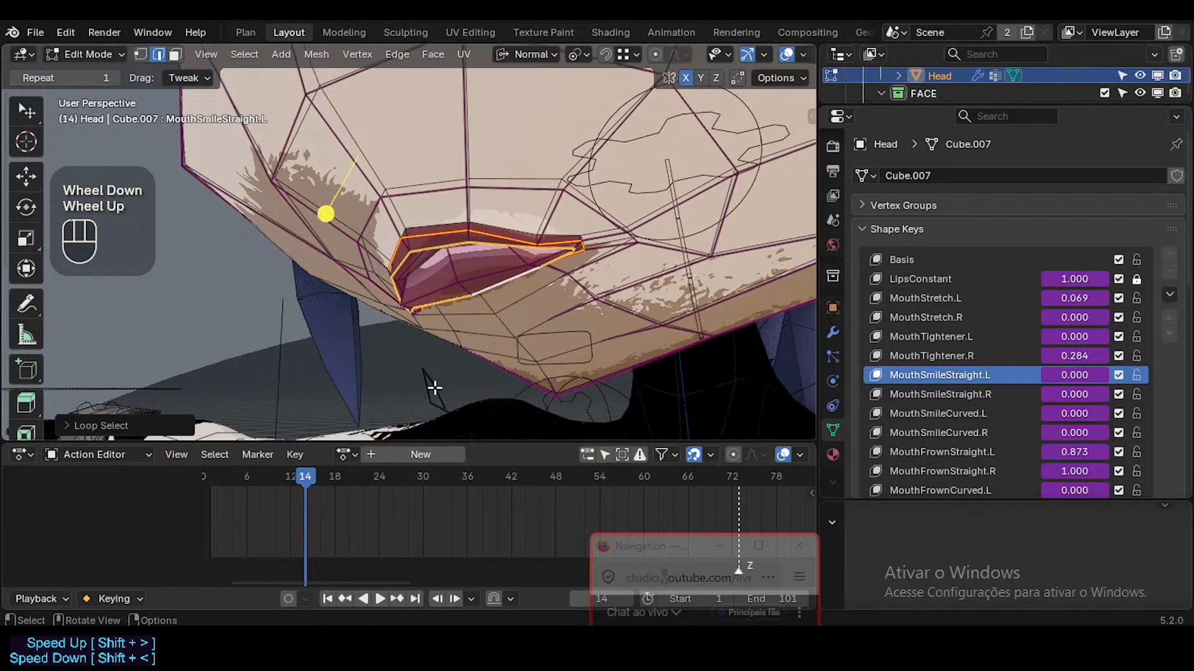
{"action": "scroll", "coordinate": [434, 388], "scroll_direction": "down", "scroll_amount": 1}
{"action": "middle_click_drag", "start_coordinate": [469, 316], "coordinate": [479, 311], "text": "shift"}
{"action": "scroll", "coordinate": [479, 314], "scroll_direction": "down", "scroll_amount": 1}
{"action": "scroll", "coordinate": [479, 320], "scroll_direction": "down", "scroll_amount": 1}
{"action": "scroll", "coordinate": [479, 326], "scroll_direction": "up", "scroll_amount": 1}
{"action": "key", "text": "Tab"}
{"action": "scroll", "coordinate": [479, 330], "scroll_direction": "down", "scroll_amount": 2}
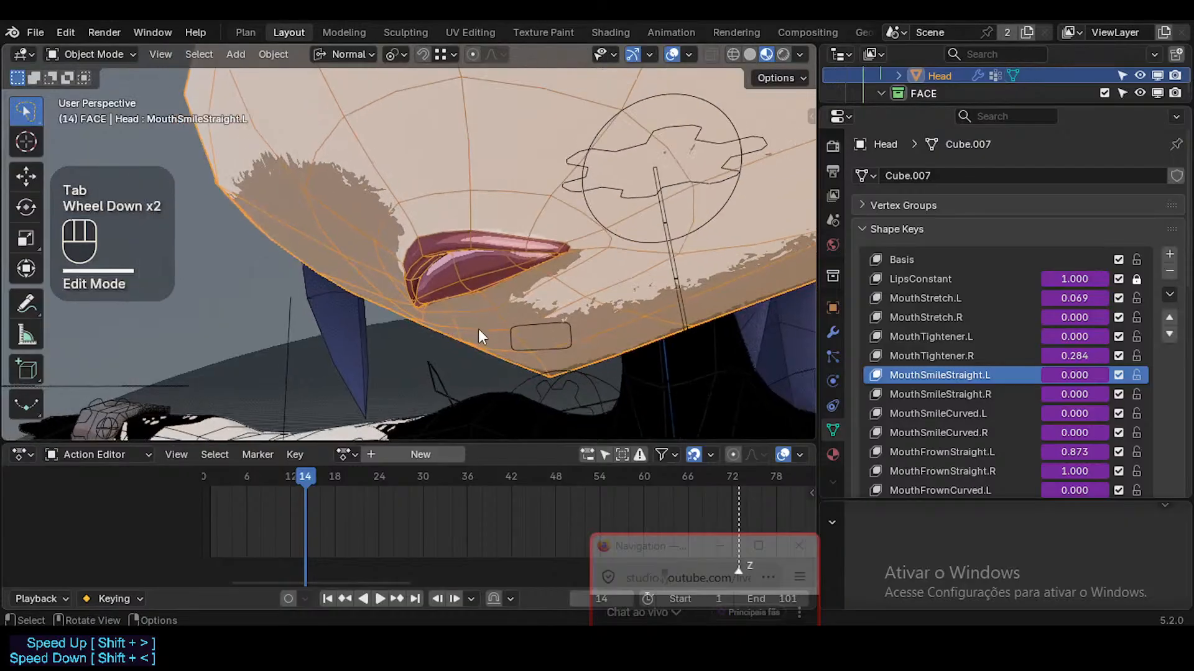
{"action": "scroll", "coordinate": [526, 390], "scroll_direction": "down", "scroll_amount": 1}
{"action": "scroll", "coordinate": [526, 388], "scroll_direction": "up", "scroll_amount": 1}
{"action": "scroll", "coordinate": [528, 385], "scroll_direction": "down", "scroll_amount": 2}
{"action": "middle_click_drag", "start_coordinate": [528, 386], "coordinate": [519, 310], "text": "shift"}
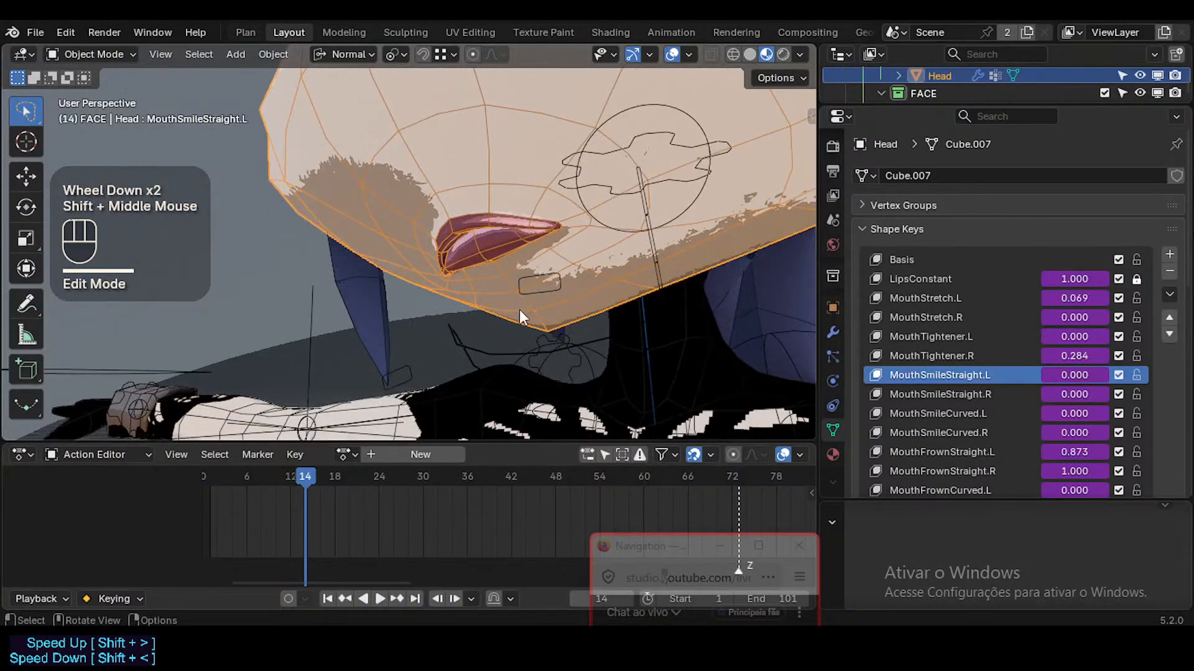
Enter Pose Mode on the ARM-Dorothy armature, move the LipsAnatomic control and clear its pose transforms
{"action": "scroll", "coordinate": [559, 349], "scroll_direction": "down", "scroll_amount": 1}
{"action": "left_click", "coordinate": [562, 353]}
{"action": "key", "text": "ctrl+Tab"}
{"action": "left_click", "coordinate": [562, 350]}
{"action": "key", "text": "g"}
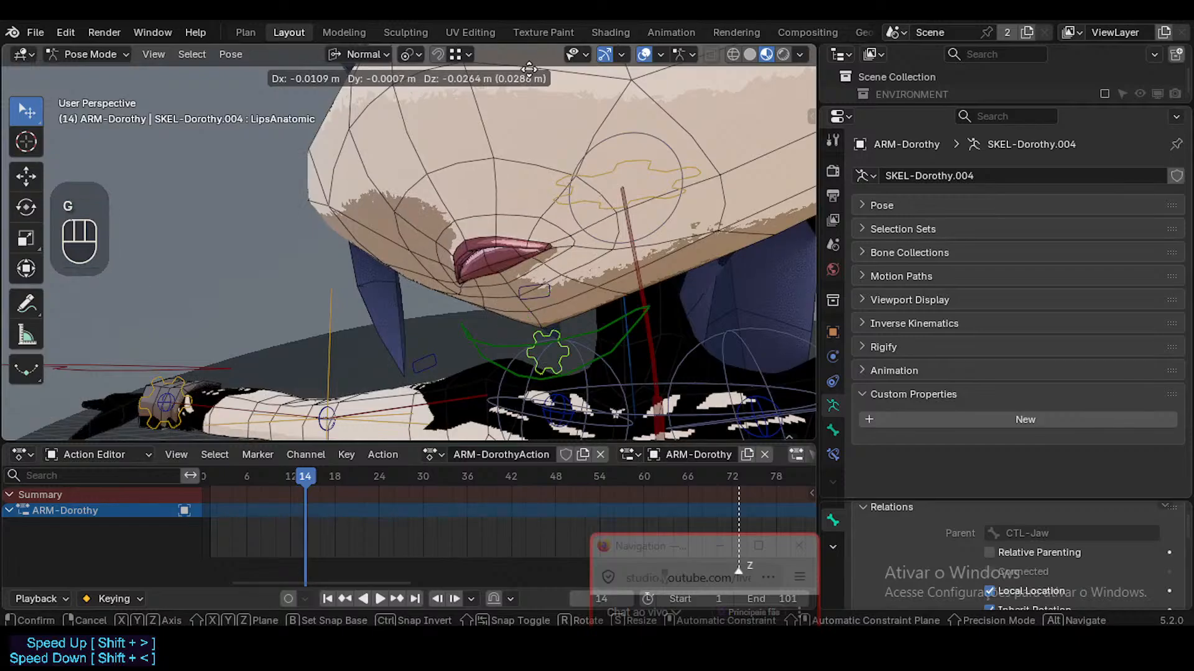
{"action": "left_click", "coordinate": [491, 227]}
{"action": "key", "text": "alt+q"}
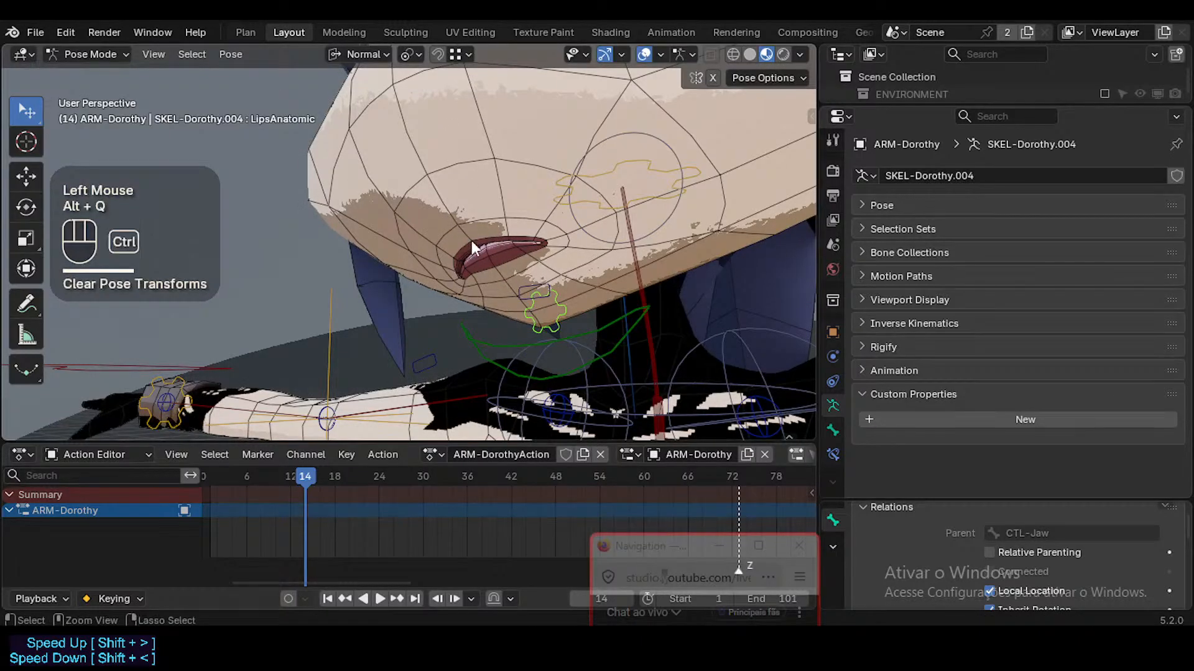
{"action": "middle_click_drag", "start_coordinate": [472, 241], "coordinate": [621, 257], "text": "ctrl"}
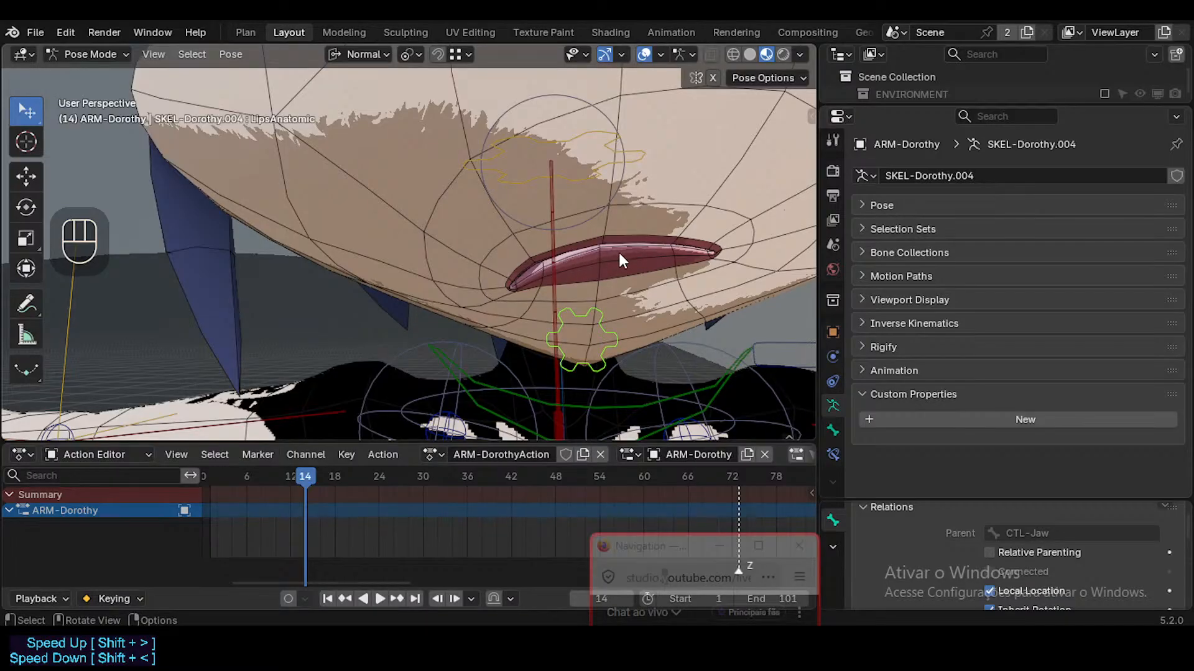
Toggle the viewport overlays and wireframe off and back on to compare how the lips look
{"action": "key", "text": "shift+alt+z"}
{"action": "key", "text": "shift+alt+z"}
{"action": "key", "text": "shift+ctrl+alt+z"}
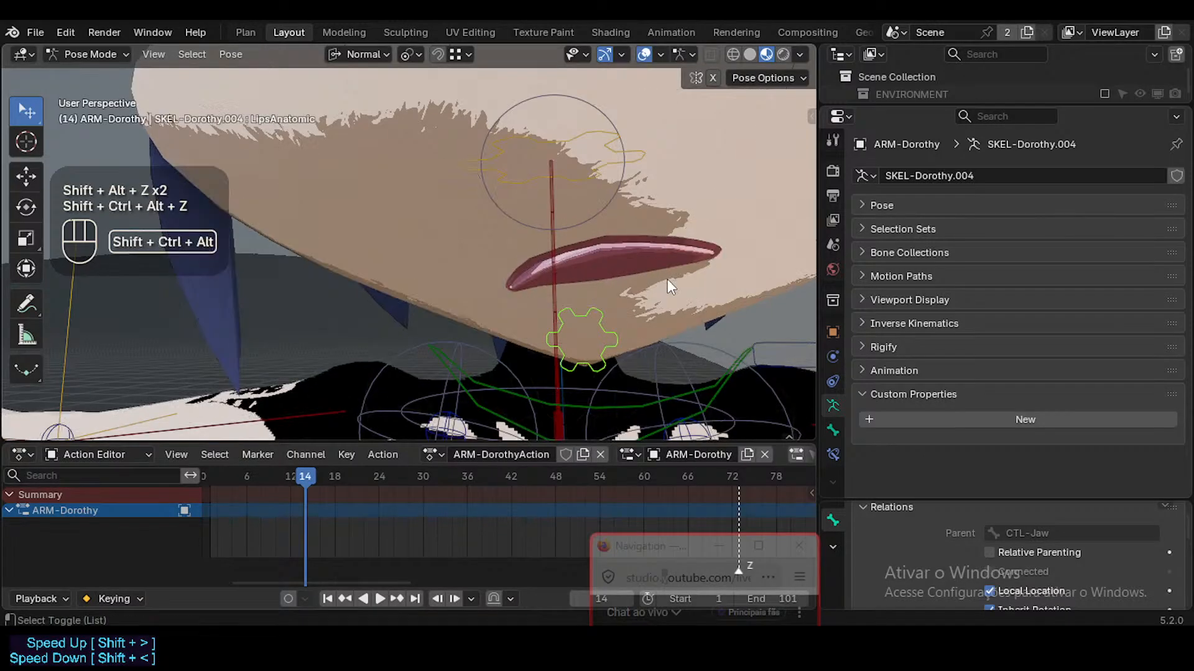
{"action": "key", "text": "shift+ctrl+alt+z"}
Leave Pose Mode, select the Head mesh and enter Edit Mode with face selection
{"action": "left_click", "coordinate": [738, 275]}
{"action": "key", "text": "ctrl+Tab"}
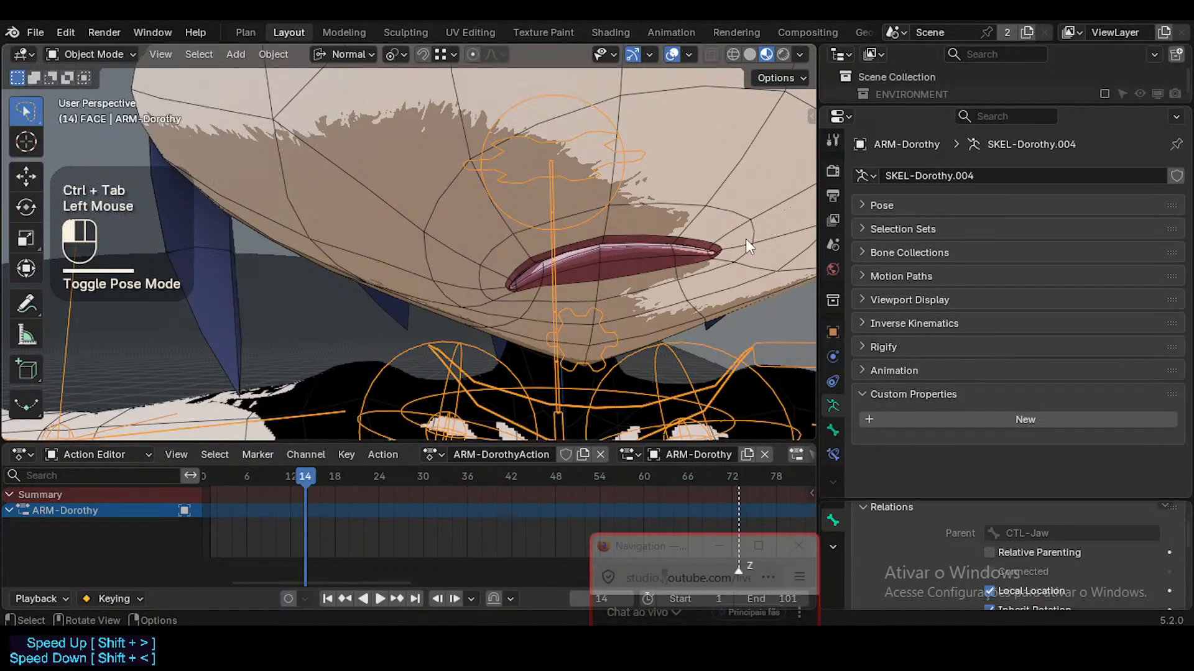
{"action": "left_click", "coordinate": [557, 266]}
{"action": "key", "text": "Tab"}
{"action": "key", "text": "3"}
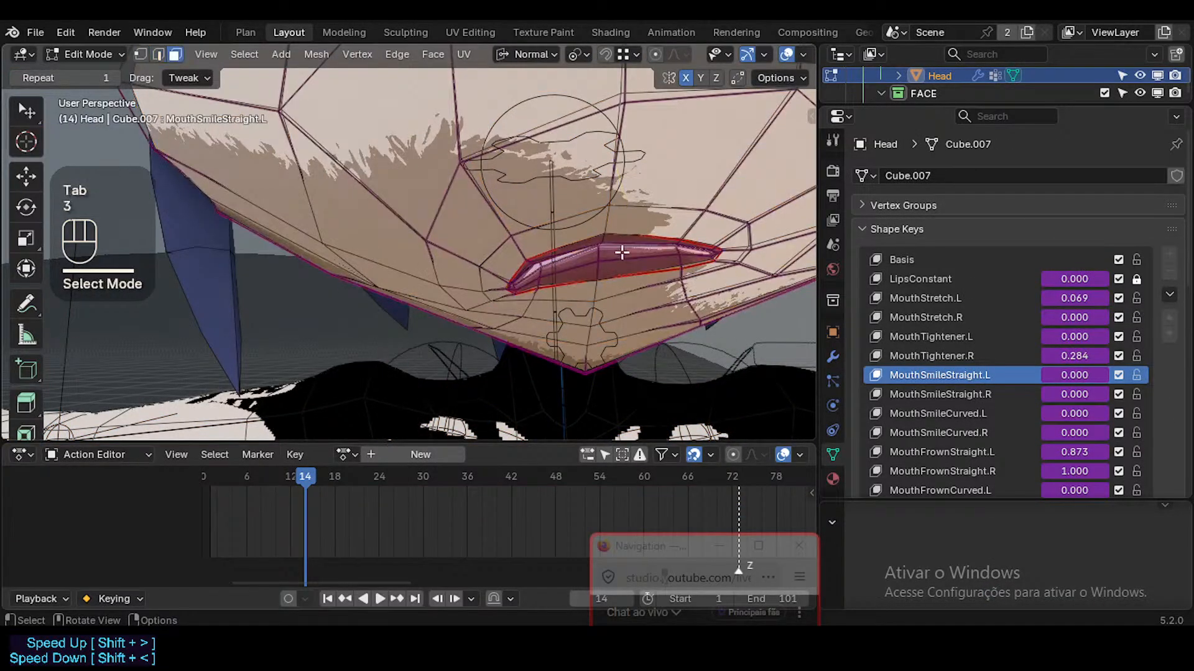
Try hiding a lip face loop to look inside the mouth opening, and undo the hiding
{"action": "key", "text": "alt+a"}
{"action": "left_click", "coordinate": [603, 239], "text": "alt+shift"}
{"action": "key", "text": "h"}
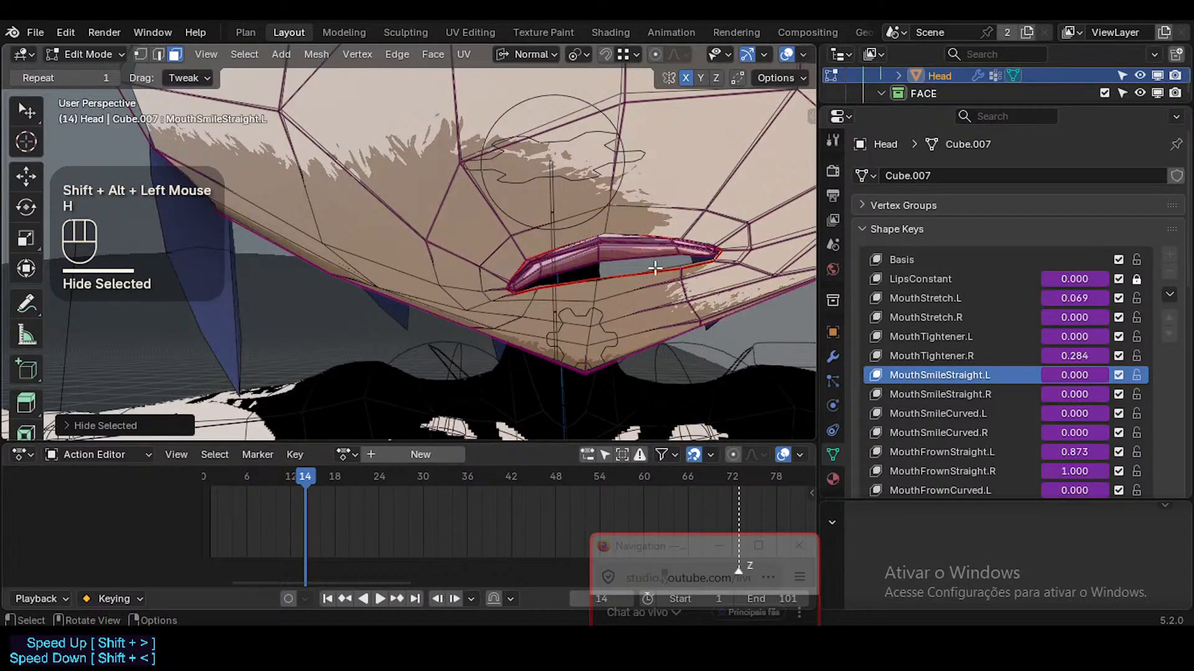
{"action": "middle_click_drag", "start_coordinate": [656, 268], "coordinate": [719, 214]}
{"action": "key", "text": "ctrl+z"}
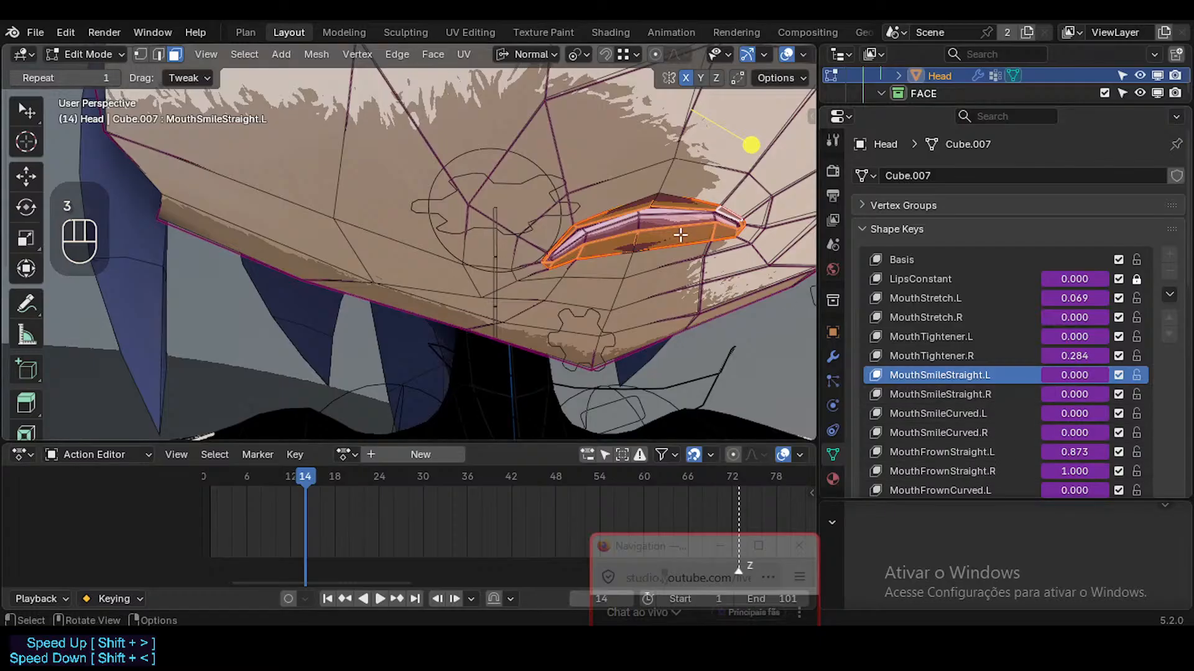
Clear the selection and loop-select the inner faces behind the upper lip
{"action": "key", "text": "alt+a"}
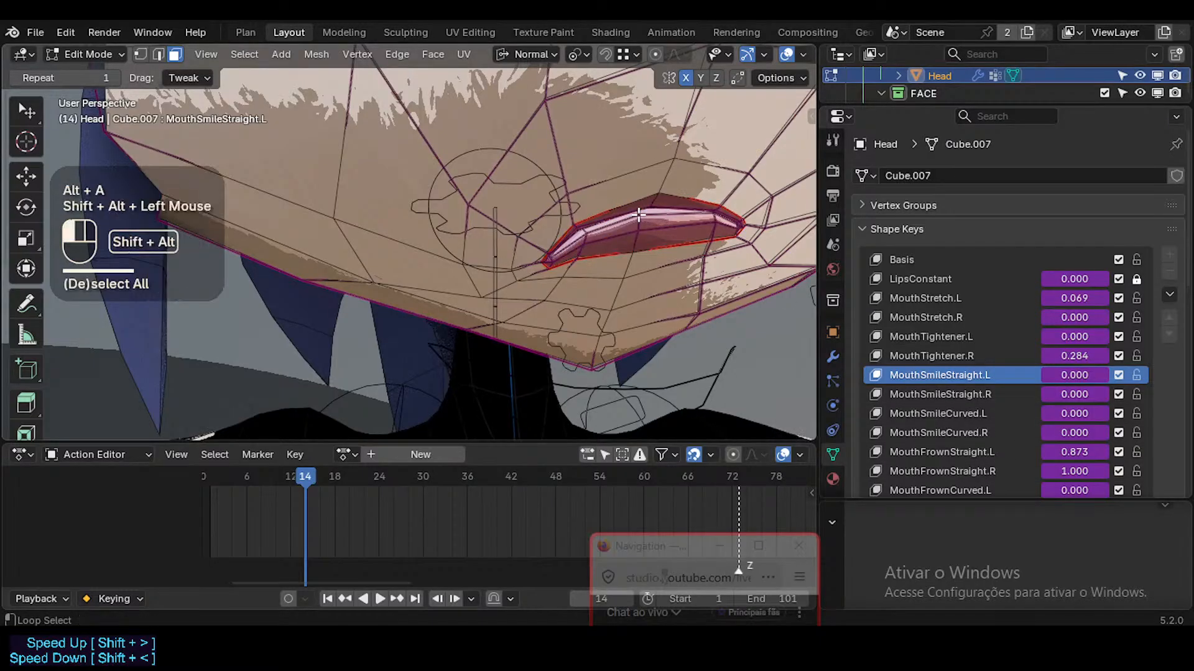
{"action": "left_click", "coordinate": [639, 261], "text": "alt+shift"}
{"action": "key", "text": "alt+a"}
{"action": "mouse_move", "coordinate": [644, 221]}
{"action": "middle_mouse_down"}
{"action": "mouse_move", "coordinate": [643, 174]}
{"action": "mouse_move", "coordinate": [636, 199]}
{"action": "middle_mouse_up"}
{"action": "left_click", "coordinate": [633, 190], "text": "alt+shift"}
{"action": "key", "text": "alt+a"}
{"action": "left_click", "coordinate": [633, 199], "text": "alt+shift"}
{"action": "key", "text": "alt+a"}
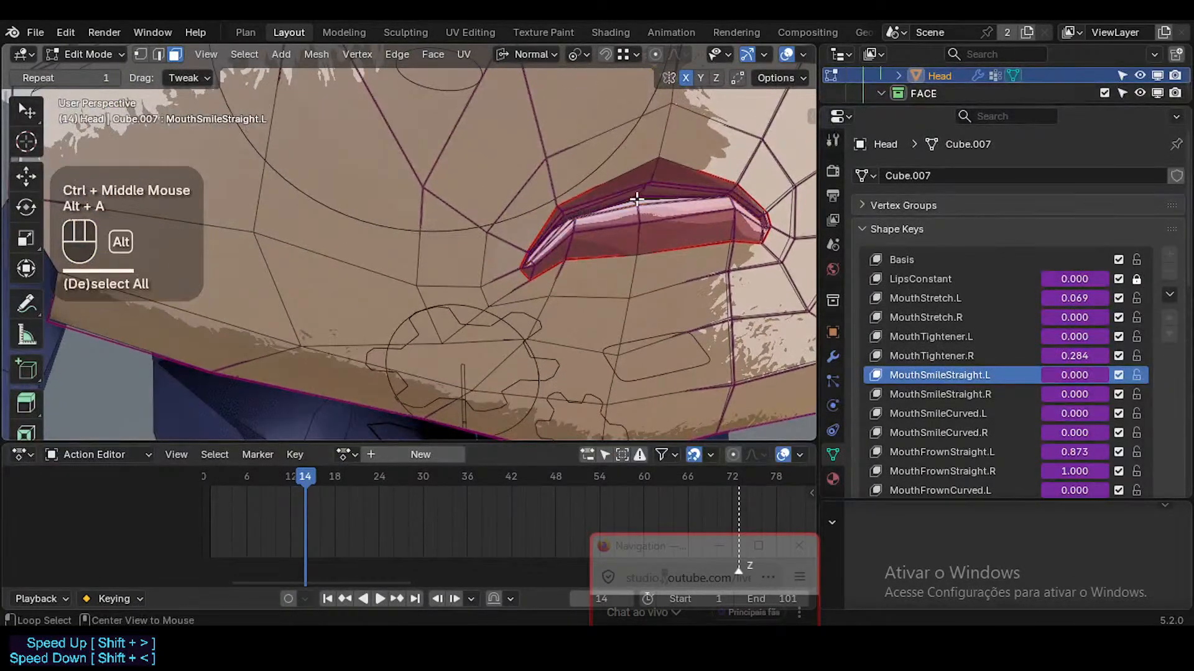
{"action": "left_click", "coordinate": [636, 199], "text": "alt+shift"}
{"action": "key", "text": "alt+a"}
{"action": "left_click", "coordinate": [636, 199], "text": "alt+shift"}
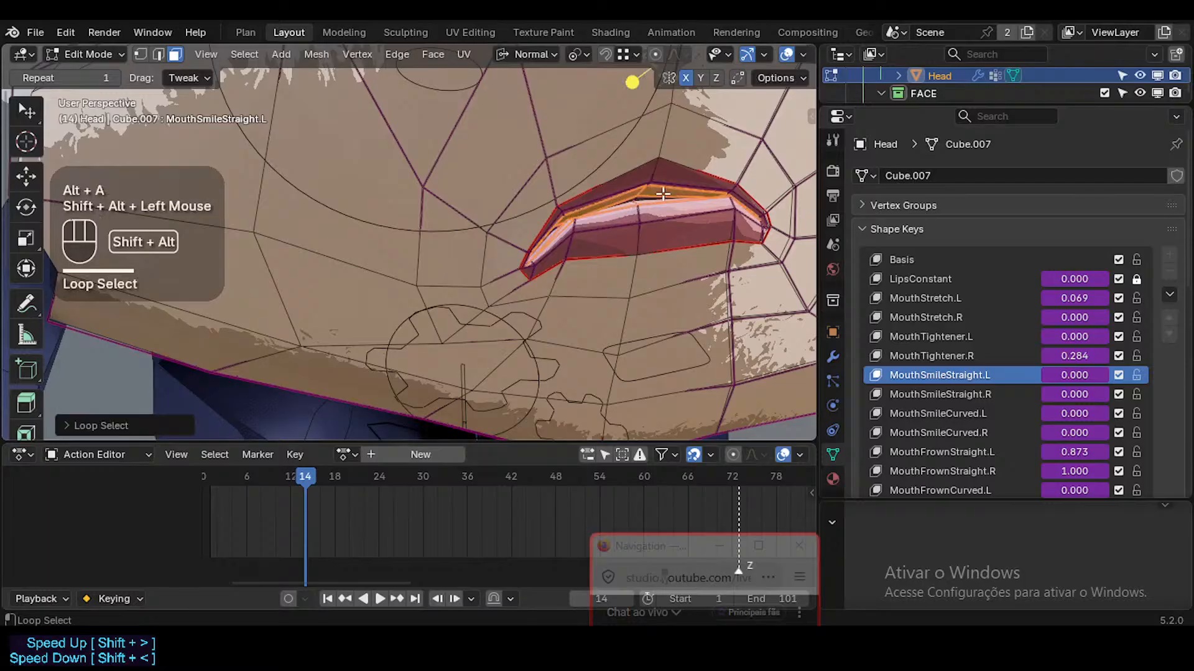
{"action": "middle_click_drag", "start_coordinate": [636, 199], "coordinate": [664, 210]}
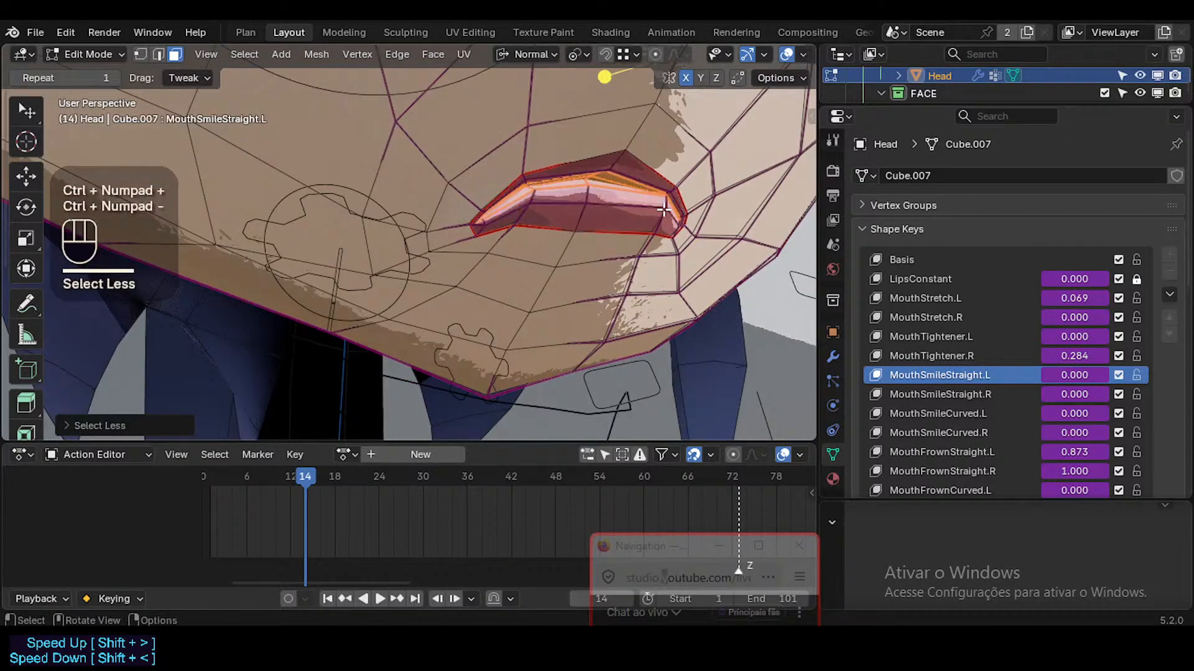
Turn on X-ray and extend the loop selection on the hidden geometry inside the mouth
{"action": "key", "text": "alt+z"}
{"action": "middle_click_drag", "start_coordinate": [664, 209], "coordinate": [612, 155]}
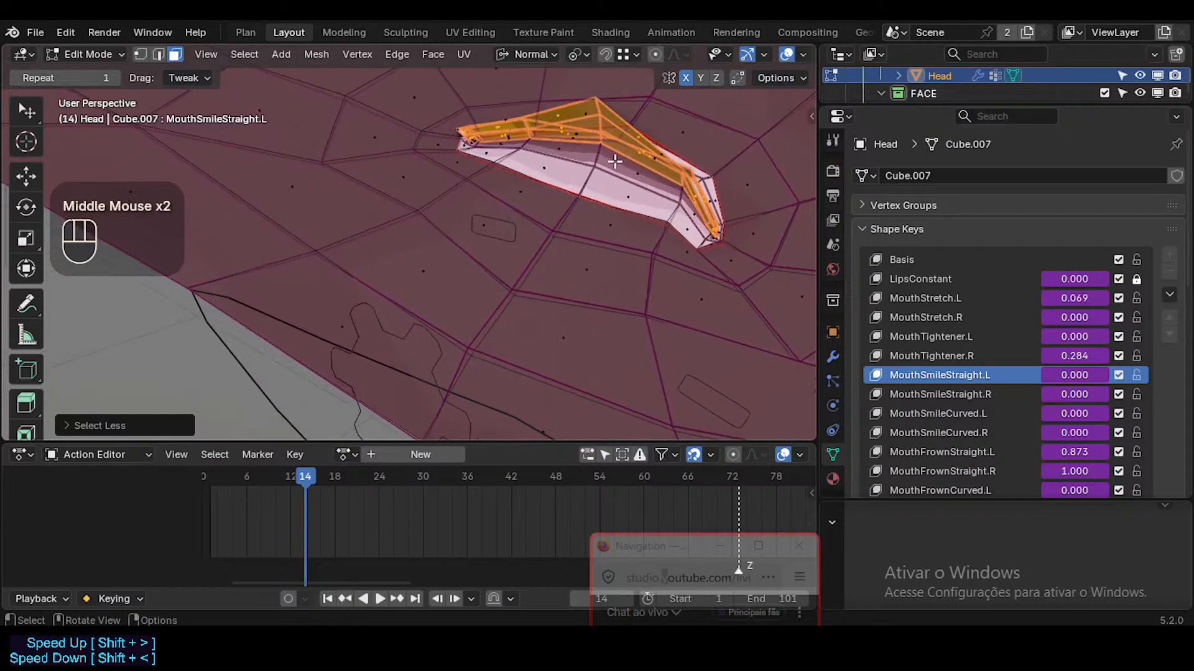
{"action": "key", "text": "1"}
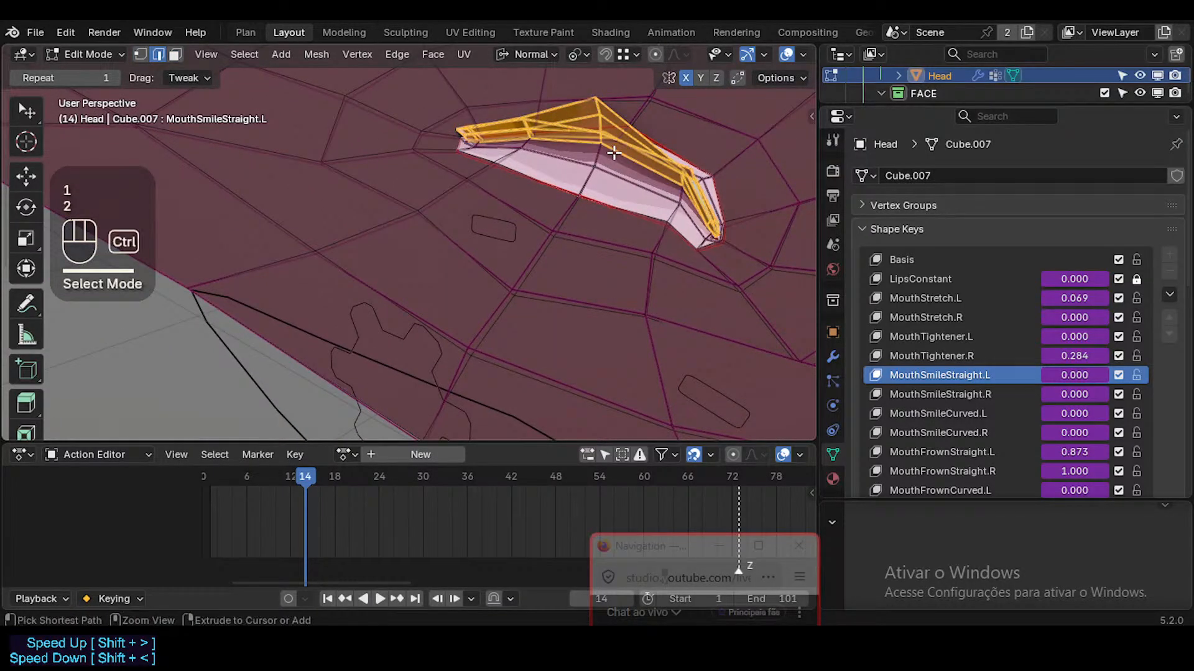
{"action": "key", "text": "2"}
{"action": "key", "text": "w"}
{"action": "left_click", "coordinate": [613, 152], "text": "alt+shift"}
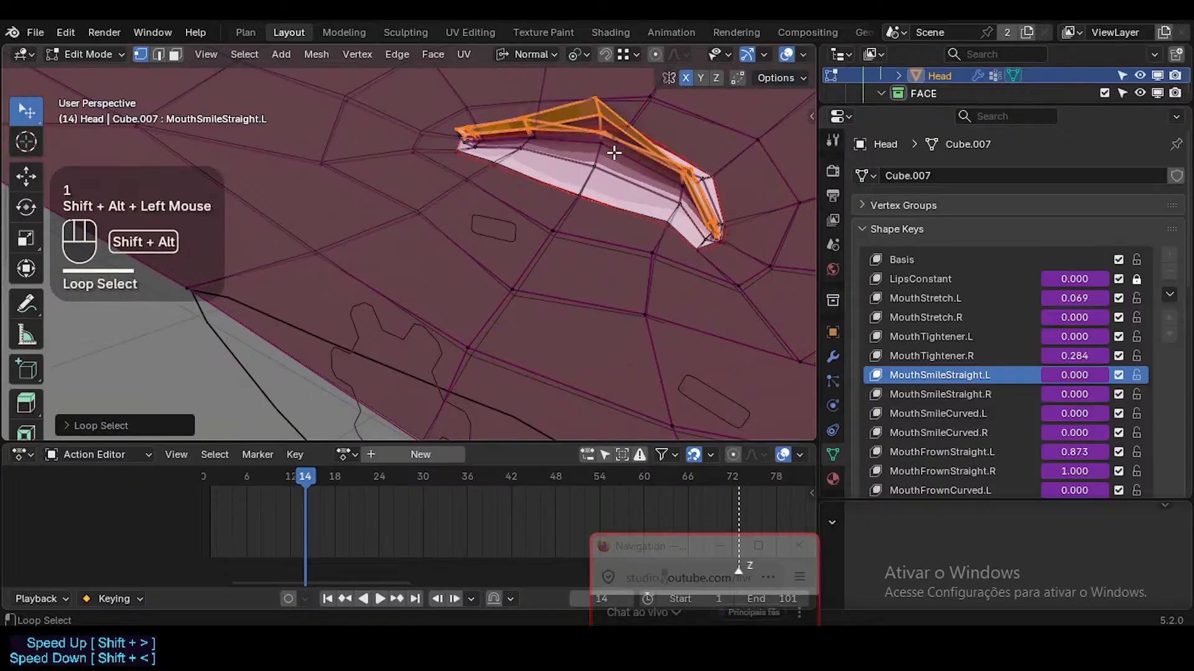
{"action": "middle_click_drag", "start_coordinate": [657, 178], "coordinate": [610, 166]}
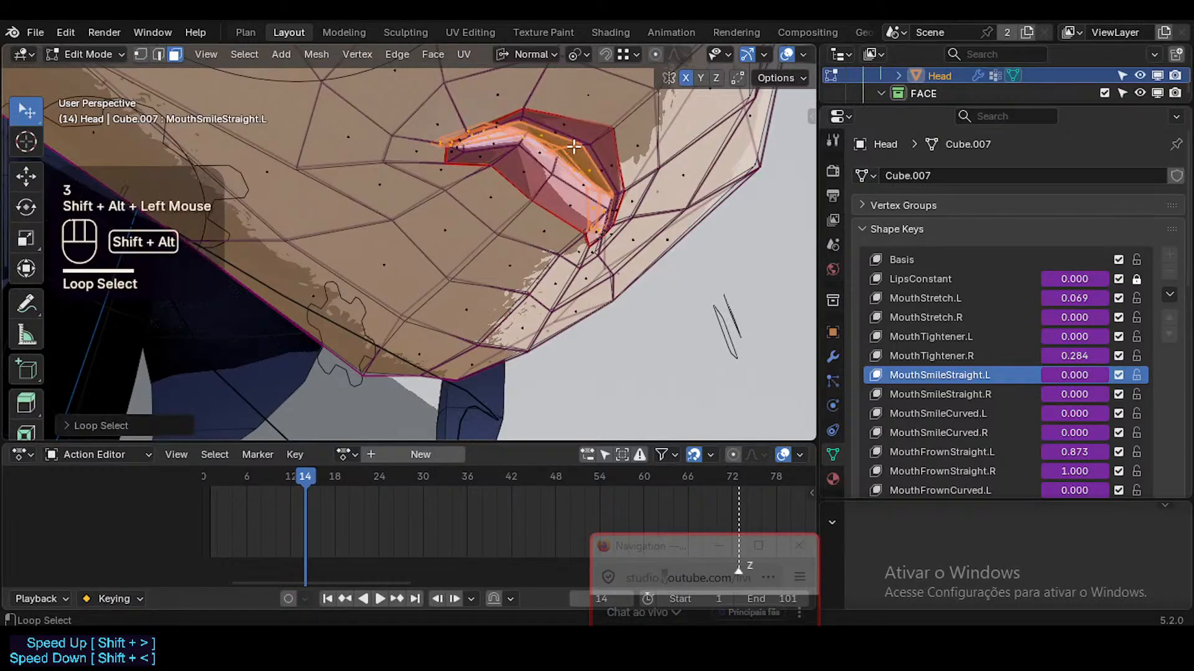
Fly and orbit around the mouth to examine the selected inner lip faces from inside the head
{"action": "middle_click_drag", "start_coordinate": [574, 147], "coordinate": [509, 286]}
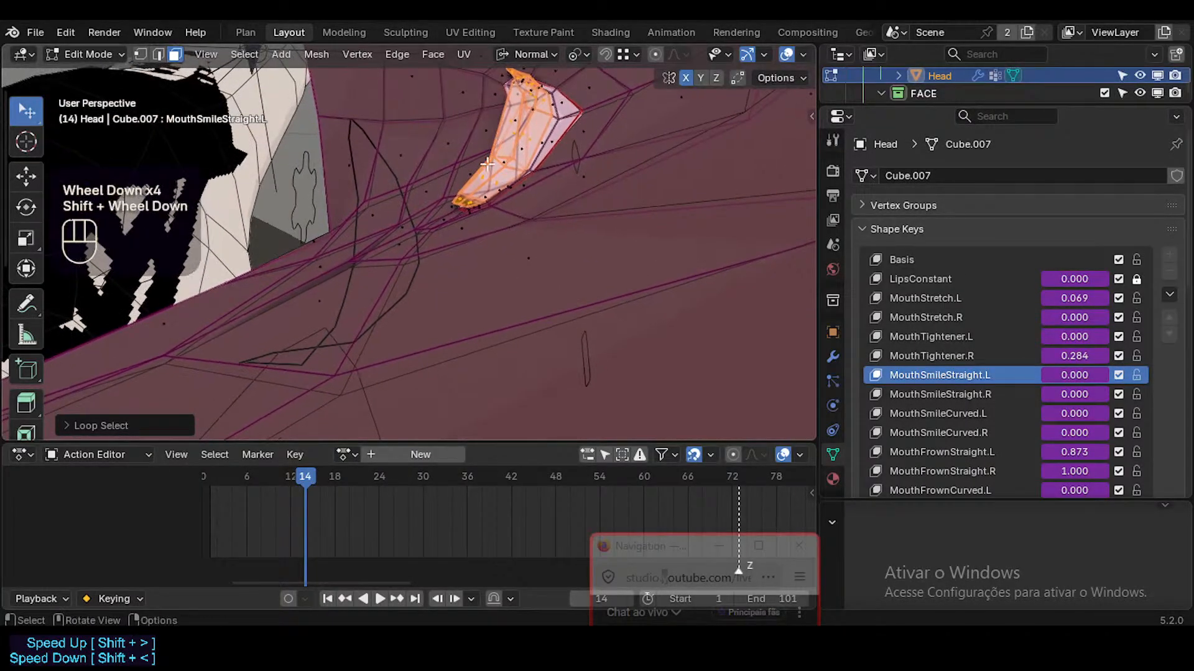
{"action": "key", "text": "shift+grave"}
{"action": "key", "text": "w"}
{"action": "key", "text": "s"}
{"action": "scroll", "coordinate": [409, 241], "scroll_direction": "up", "scroll_amount": 1}
{"action": "scroll", "coordinate": [409, 242], "scroll_direction": "down", "scroll_amount": 1}
{"action": "key", "text": "w"}
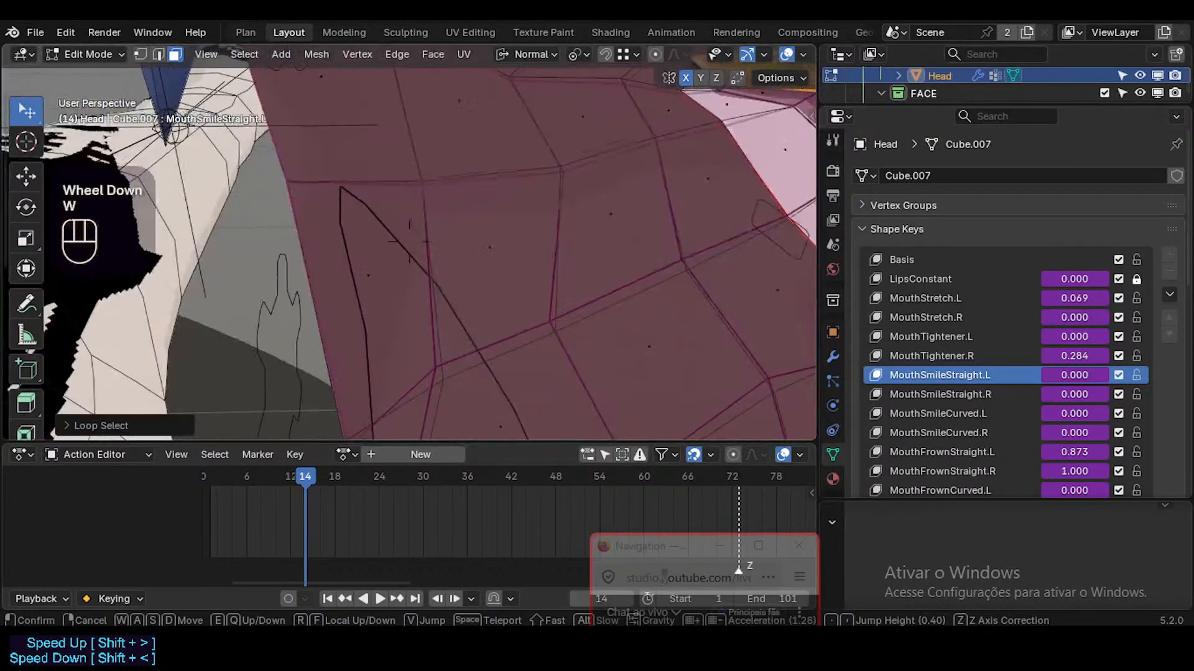
{"action": "key", "text": "d"}
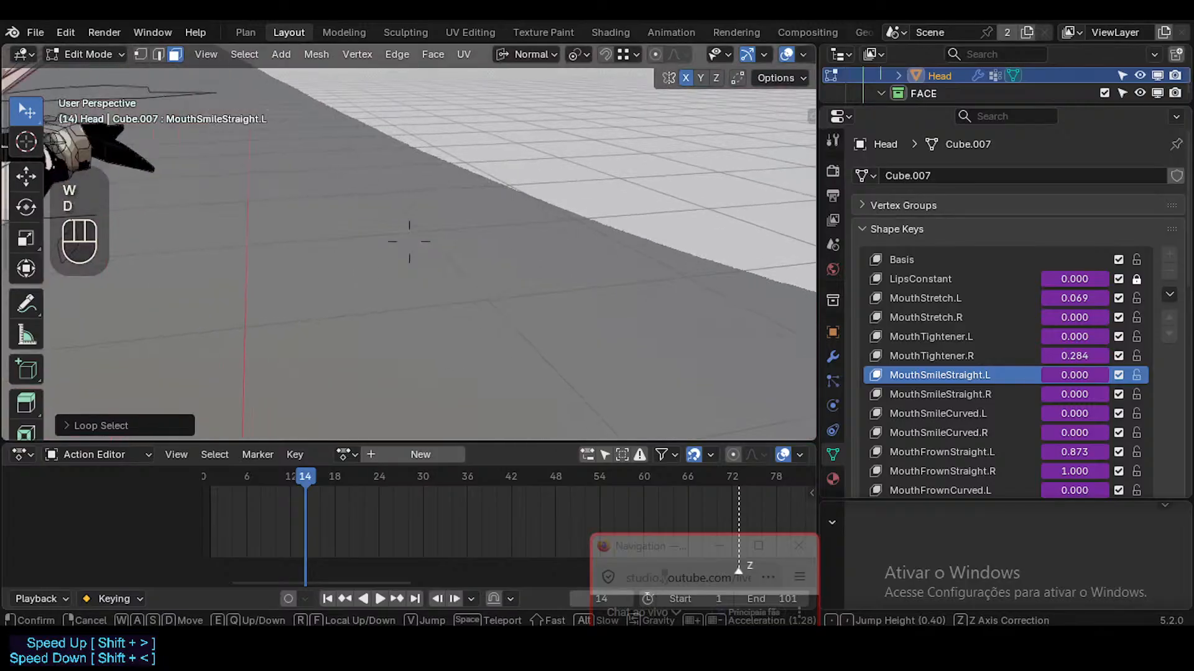
{"action": "key", "text": "d"}
{"action": "key", "text": "a"}
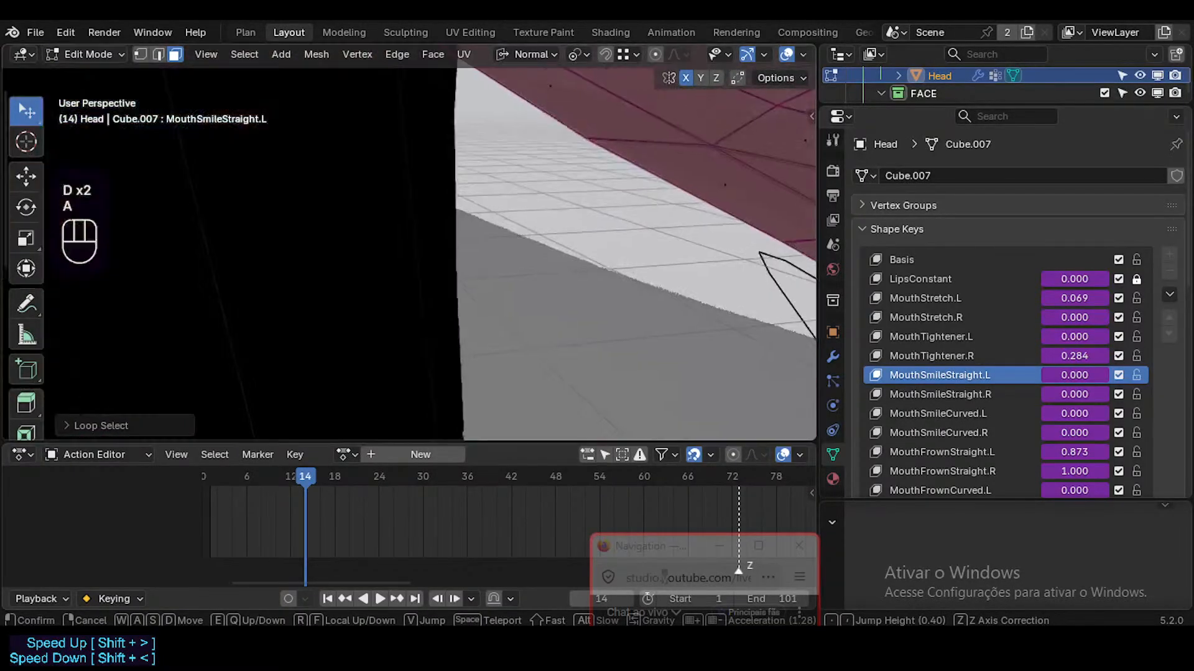
{"action": "key", "text": "w"}
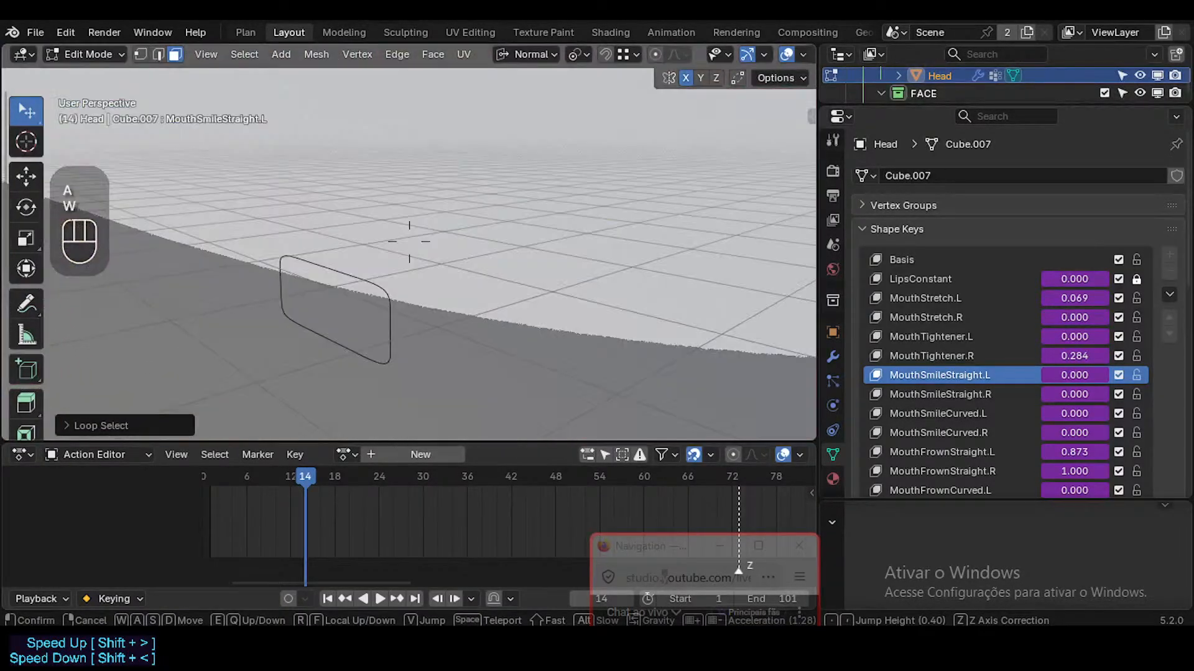
{"action": "key", "text": "s"}
{"action": "key", "text": "w"}
{"action": "key", "text": "w"}
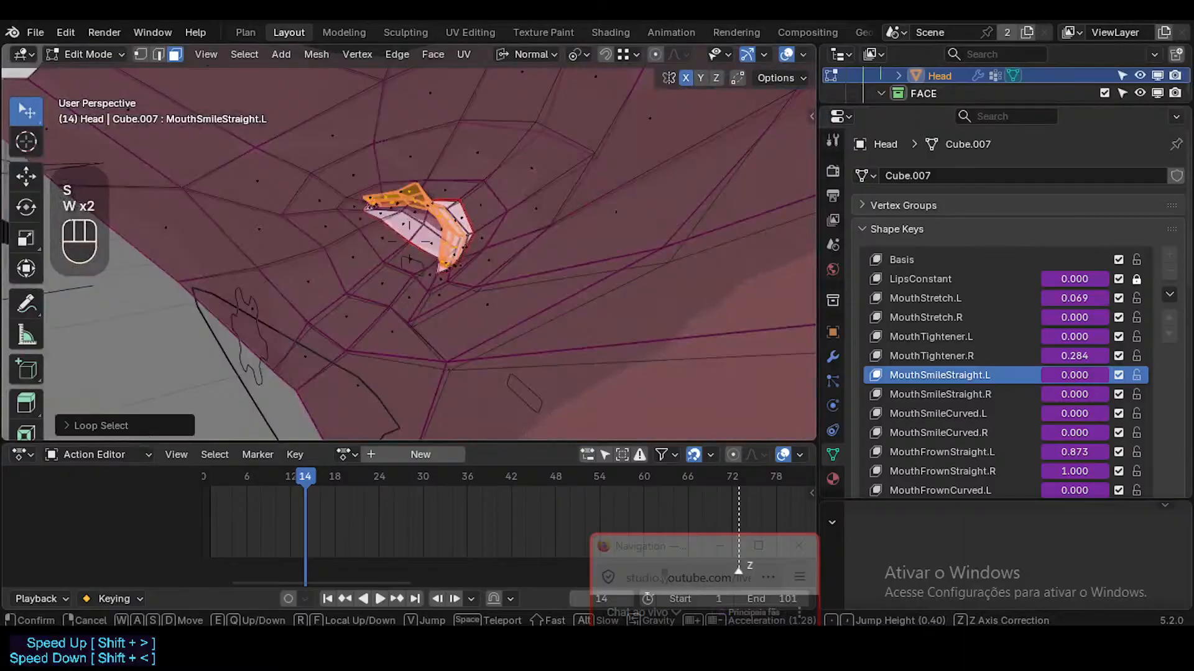
{"action": "key", "text": "w"}
{"action": "left_click", "coordinate": [494, 137]}
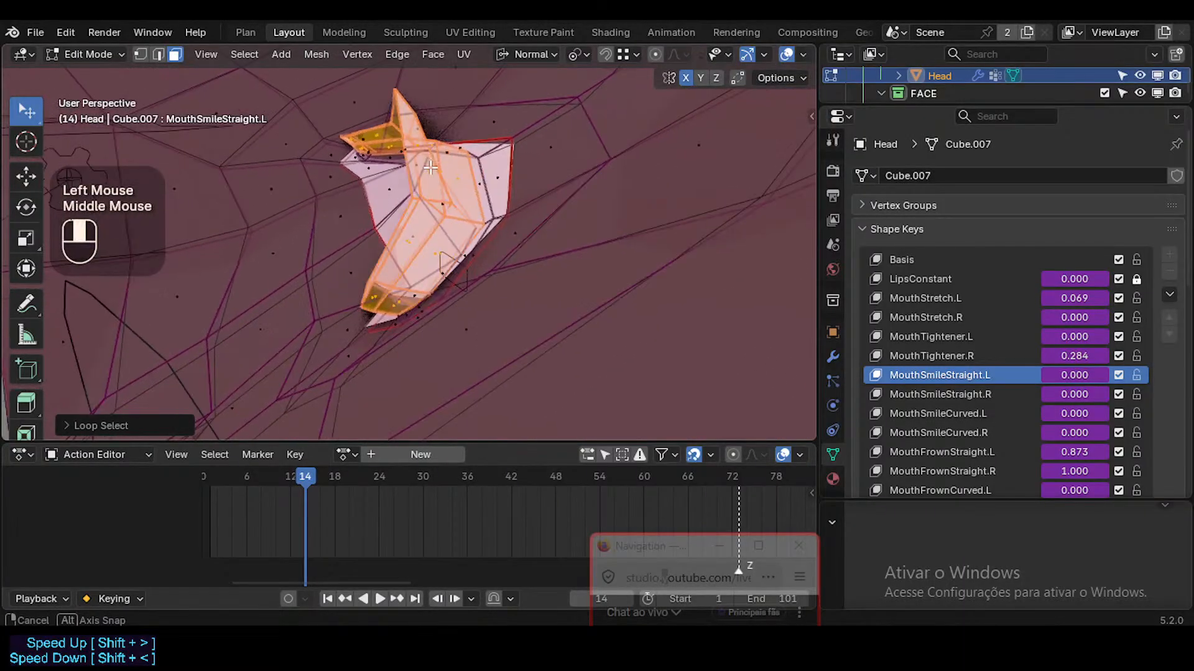
{"action": "middle_click_drag", "start_coordinate": [439, 204], "coordinate": [616, 165]}
{"action": "middle_click_drag", "start_coordinate": [530, 179], "coordinate": [586, 184]}
Reselect only the inner lip face loop and make the Basis shape key active
{"action": "key", "text": "alt+a"}
{"action": "left_click", "coordinate": [557, 126], "text": "alt+shift"}
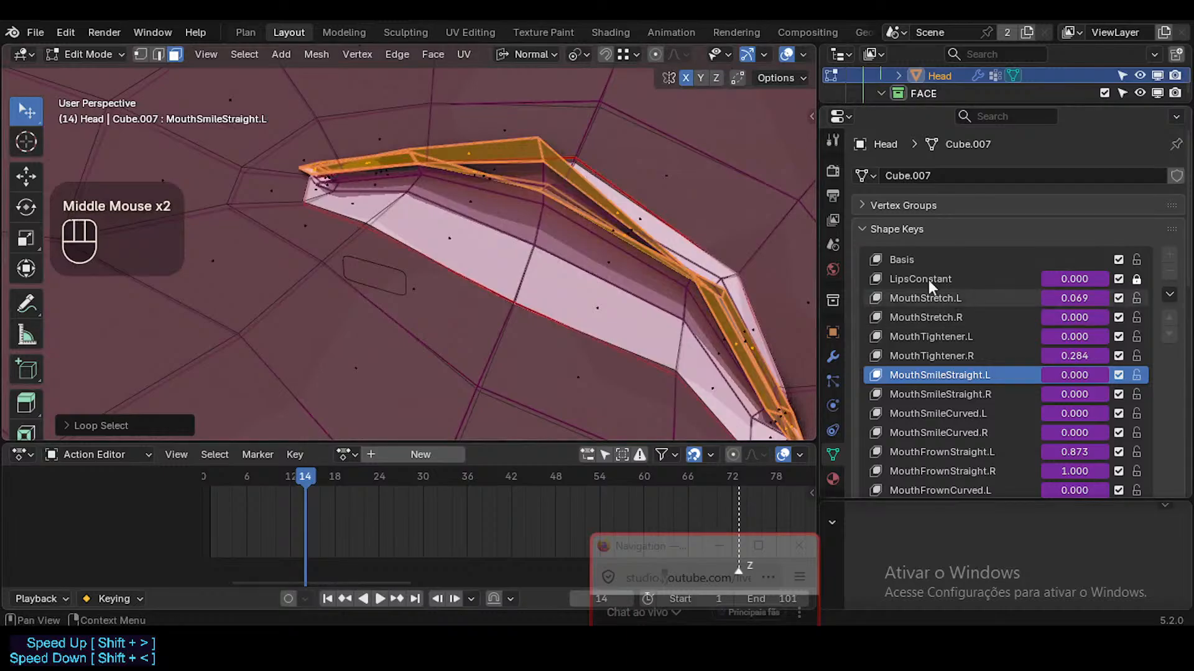
{"action": "left_click", "coordinate": [913, 259]}
{"action": "middle_click_drag", "start_coordinate": [714, 261], "coordinate": [562, 232]}
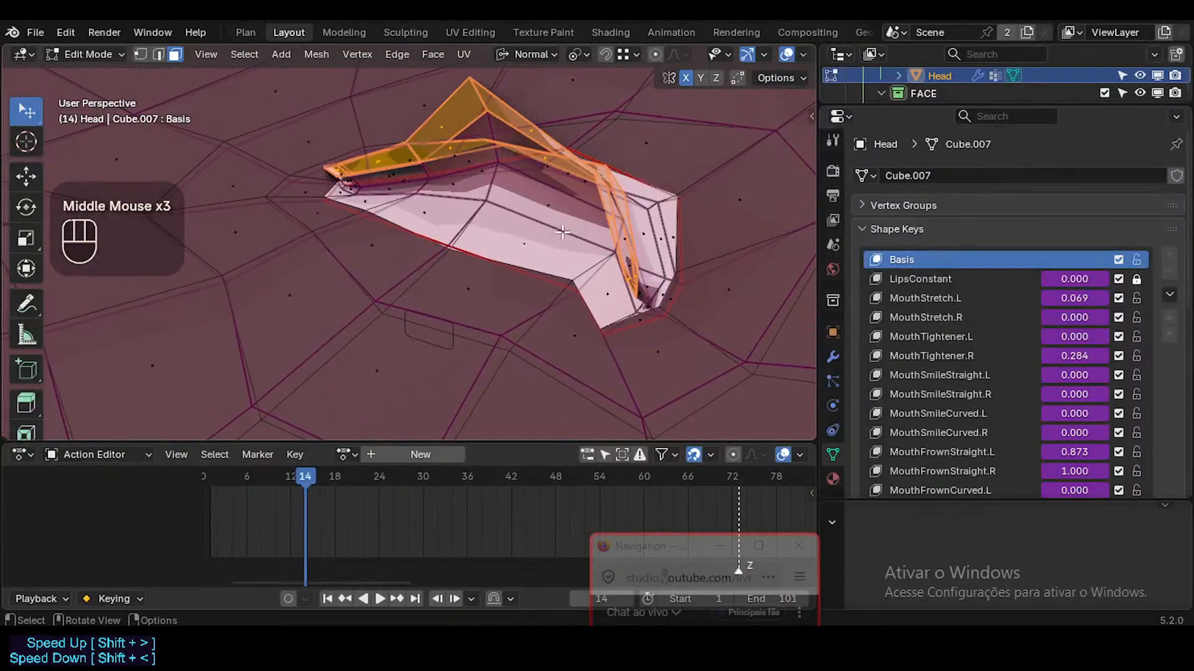
Examine the selected inner lip faces in the Basis shape from inside and outside the head
{"action": "middle_click_drag", "start_coordinate": [683, 221], "coordinate": [301, 187]}
{"action": "middle_click_drag", "start_coordinate": [384, 295], "coordinate": [391, 274]}
{"action": "middle_click_drag", "start_coordinate": [392, 273], "coordinate": [416, 261], "text": "shift"}
{"action": "scroll", "coordinate": [644, 233], "scroll_direction": "down", "scroll_amount": 1}
{"action": "scroll", "coordinate": [644, 232], "scroll_direction": "up", "scroll_amount": 1}
{"action": "scroll", "coordinate": [645, 231], "scroll_direction": "down", "scroll_amount": 2}
{"action": "middle_click_drag", "start_coordinate": [645, 232], "coordinate": [443, 288]}
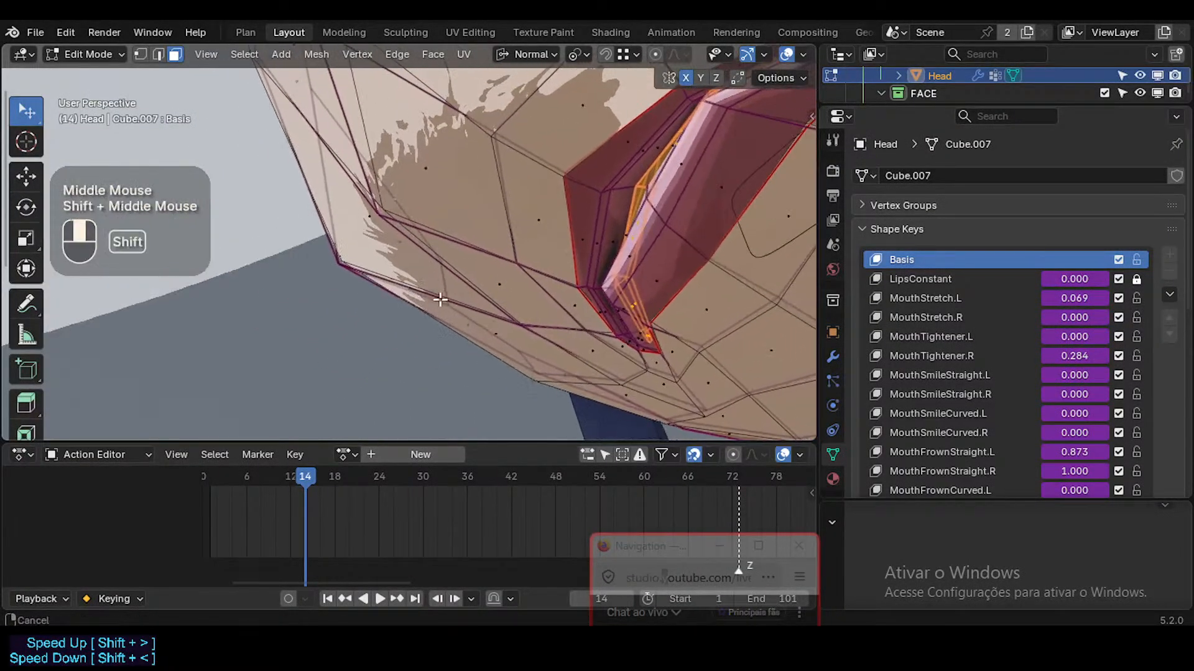
{"action": "scroll", "coordinate": [603, 224], "scroll_direction": "down", "scroll_amount": 3}
{"action": "middle_click_drag", "start_coordinate": [645, 202], "coordinate": [546, 239], "text": "shift"}
{"action": "scroll", "coordinate": [584, 242], "scroll_direction": "up", "scroll_amount": 3}
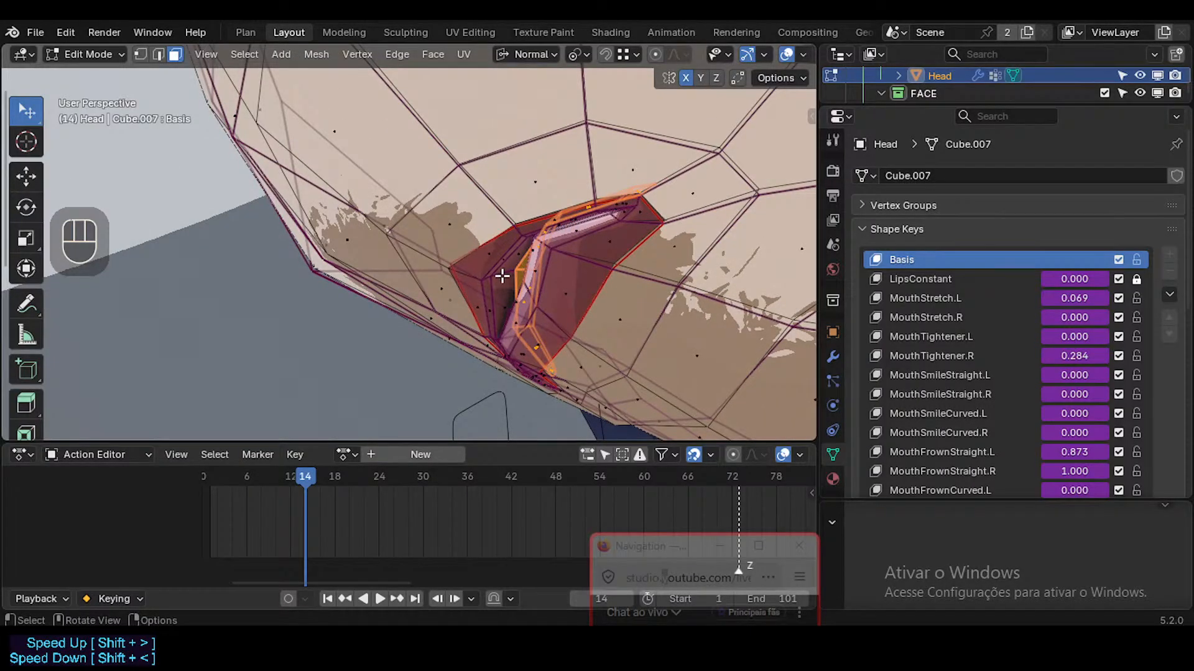
{"action": "middle_click_drag", "start_coordinate": [531, 284], "coordinate": [372, 229]}
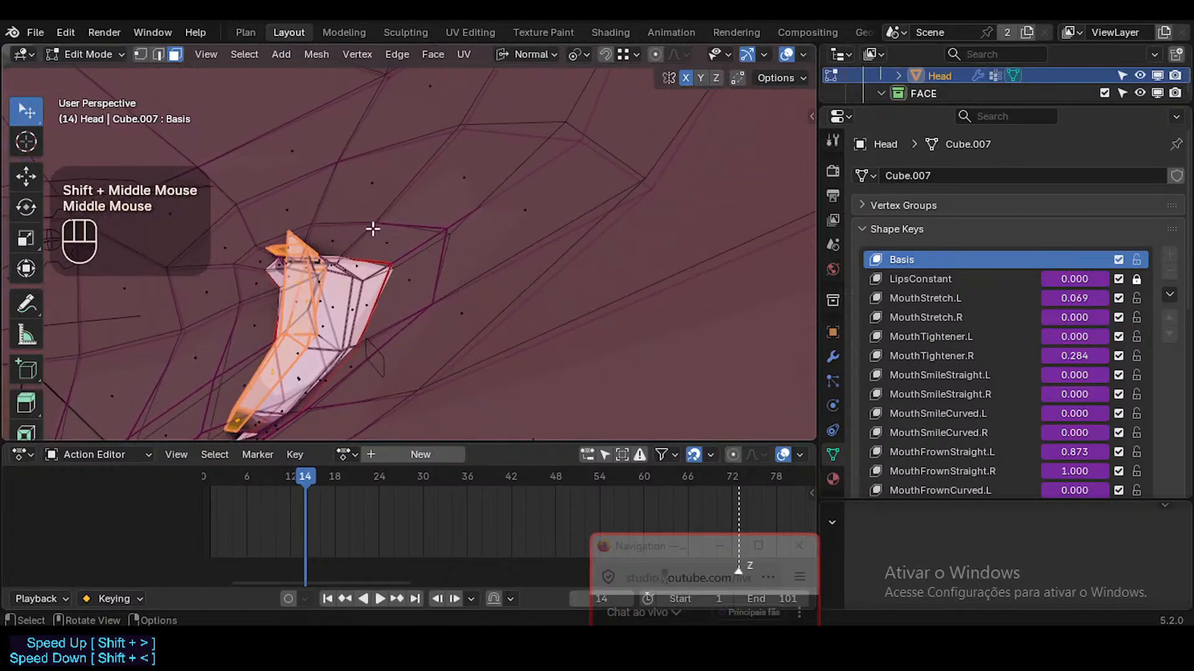
{"action": "middle_click_drag", "start_coordinate": [296, 303], "coordinate": [278, 251]}
Reselect the stray inner face loop behind the lips, check it from several angles and delete it
{"action": "key", "text": "alt+a"}
{"action": "left_click", "coordinate": [413, 199], "text": "alt+shift"}
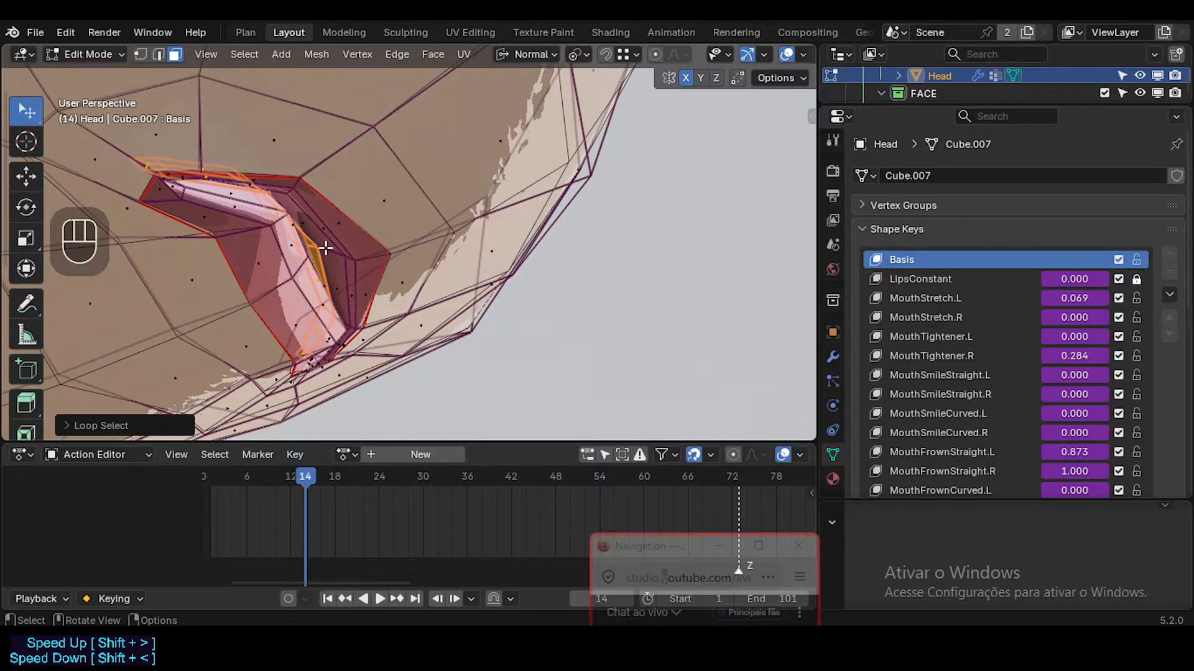
{"action": "middle_click_drag", "start_coordinate": [325, 248], "coordinate": [352, 274]}
{"action": "middle_click_drag", "start_coordinate": [284, 299], "coordinate": [335, 332]}
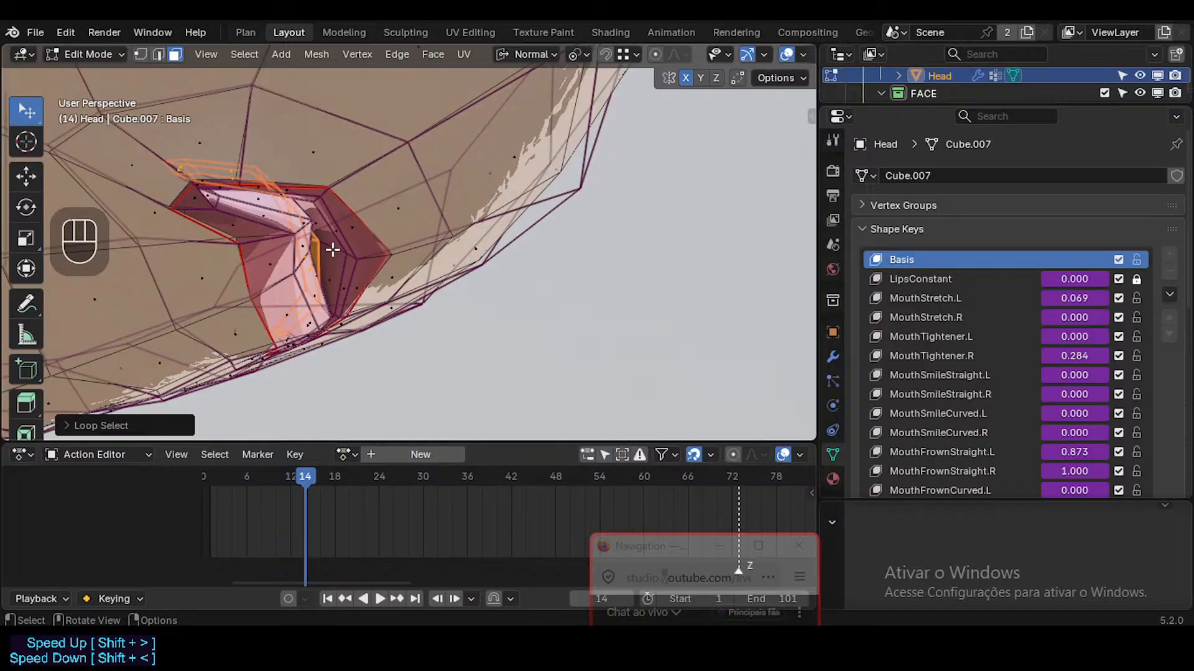
{"action": "mouse_move", "coordinate": [334, 250]}
{"action": "middle_mouse_down"}
{"action": "mouse_move", "coordinate": [316, 258]}
{"action": "mouse_move", "coordinate": [345, 235]}
{"action": "middle_mouse_up"}
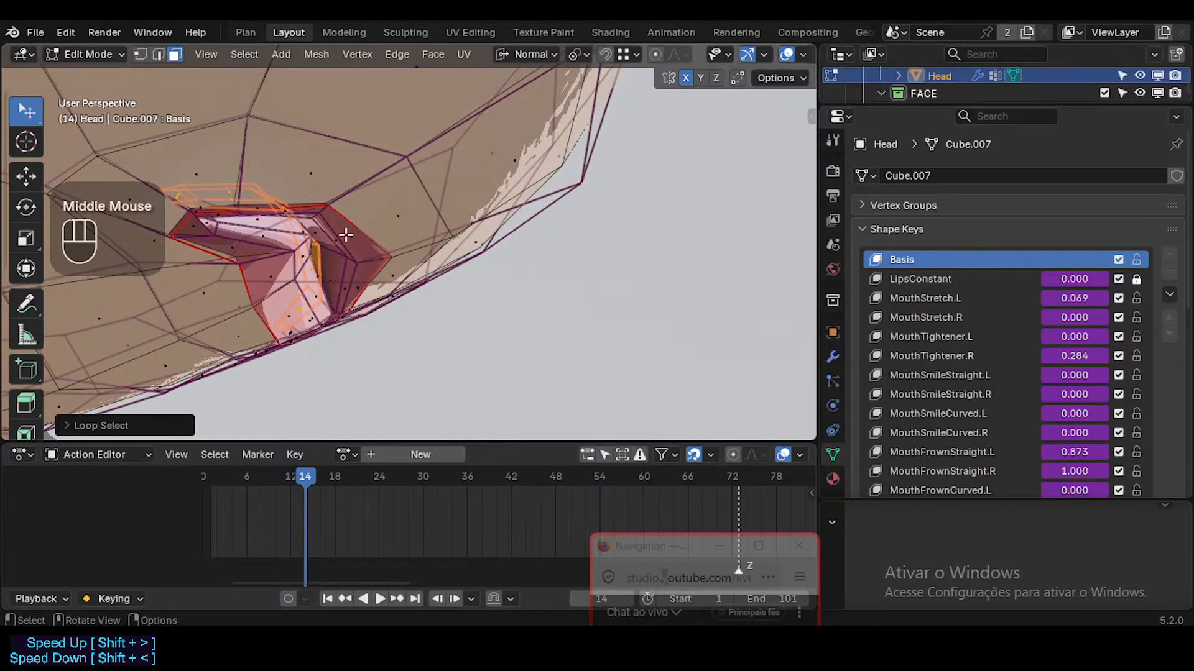
{"action": "middle_click_drag", "start_coordinate": [342, 235], "coordinate": [337, 314]}
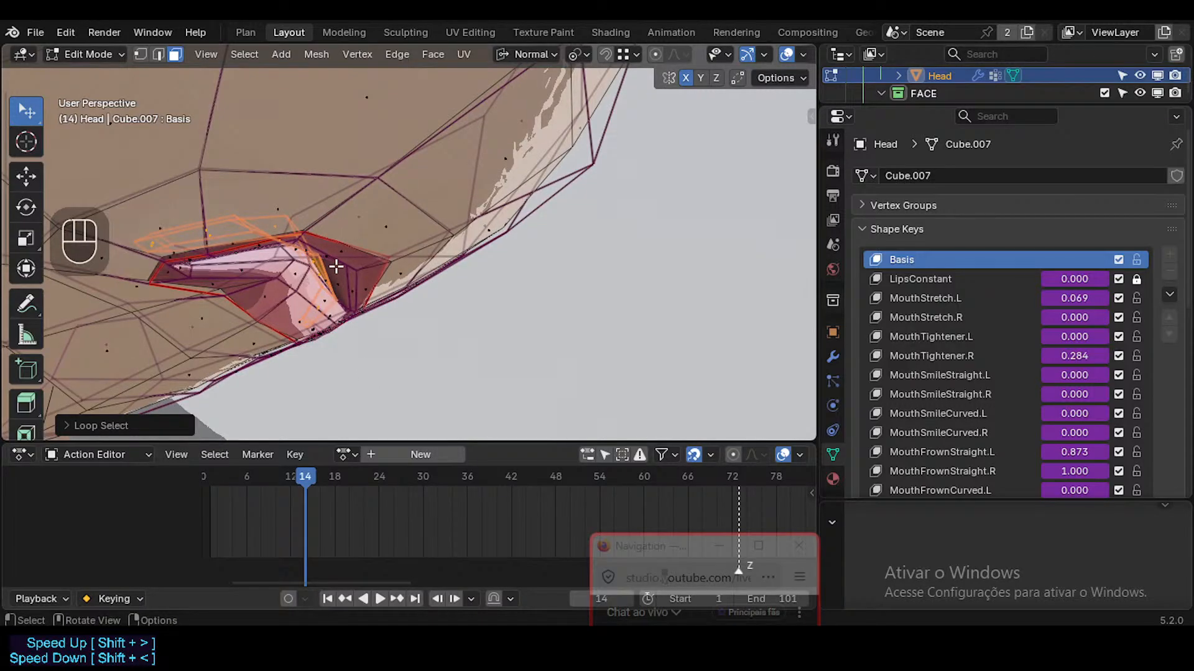
{"action": "middle_click_drag", "start_coordinate": [312, 275], "coordinate": [344, 317]}
{"action": "middle_click_drag", "start_coordinate": [351, 405], "coordinate": [304, 257]}
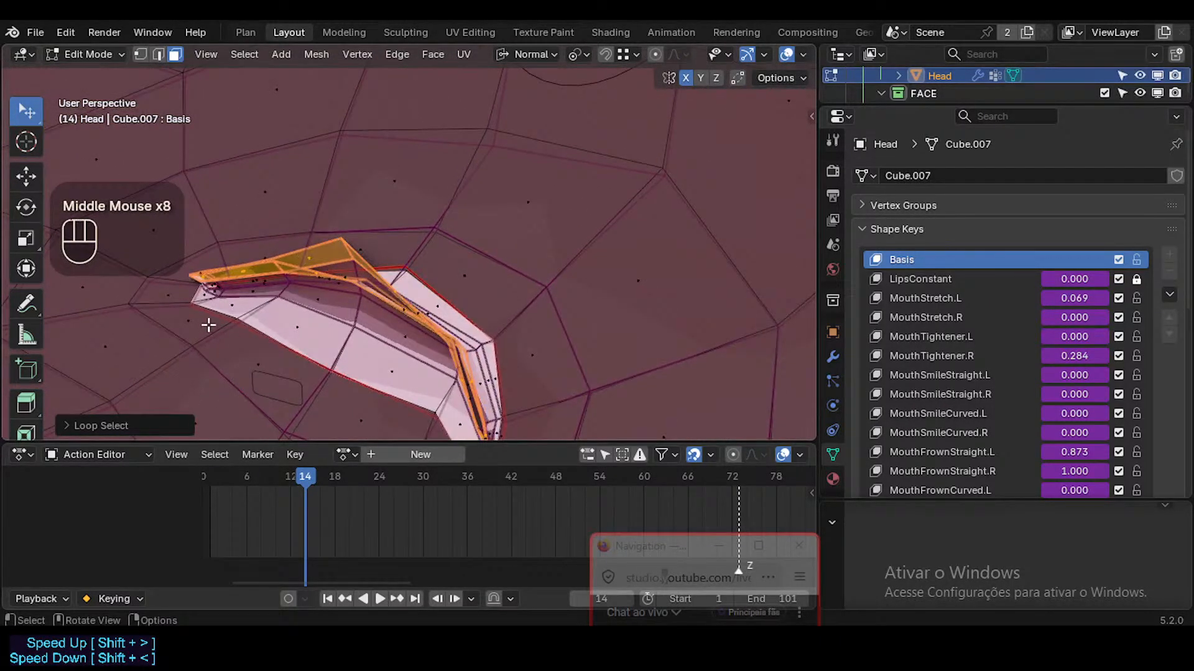
{"action": "middle_click_drag", "start_coordinate": [229, 265], "coordinate": [531, 239]}
{"action": "key", "text": "x"}
{"action": "left_click", "coordinate": [517, 274]}
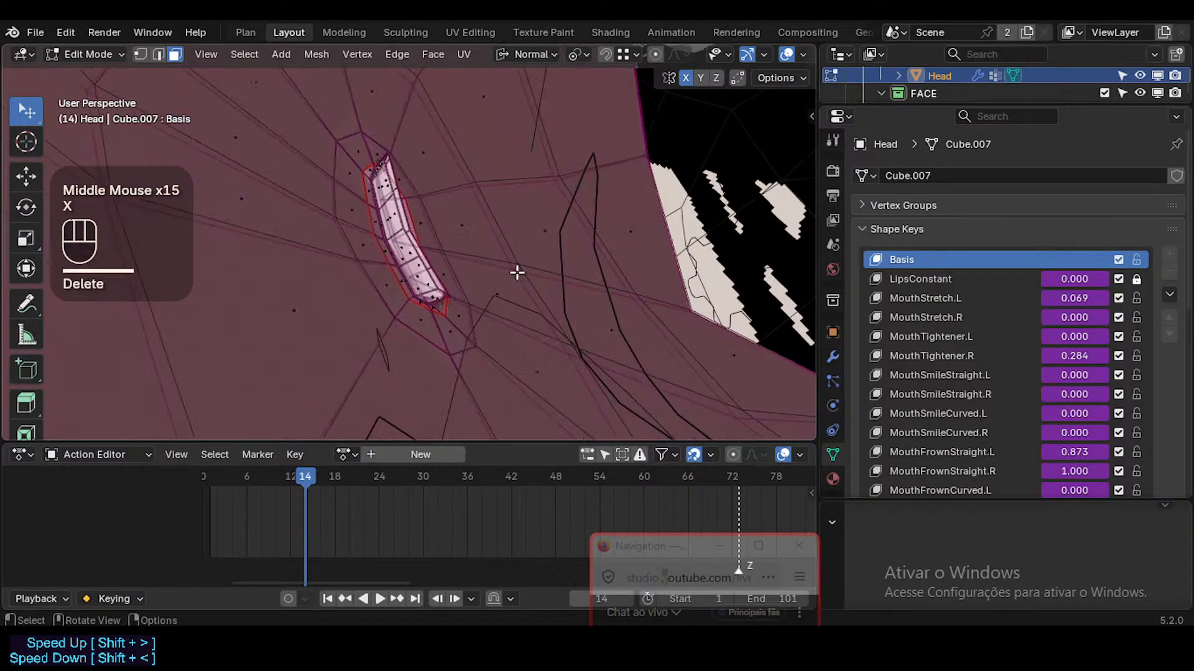
{"action": "middle_click_drag", "start_coordinate": [515, 269], "coordinate": [333, 245]}
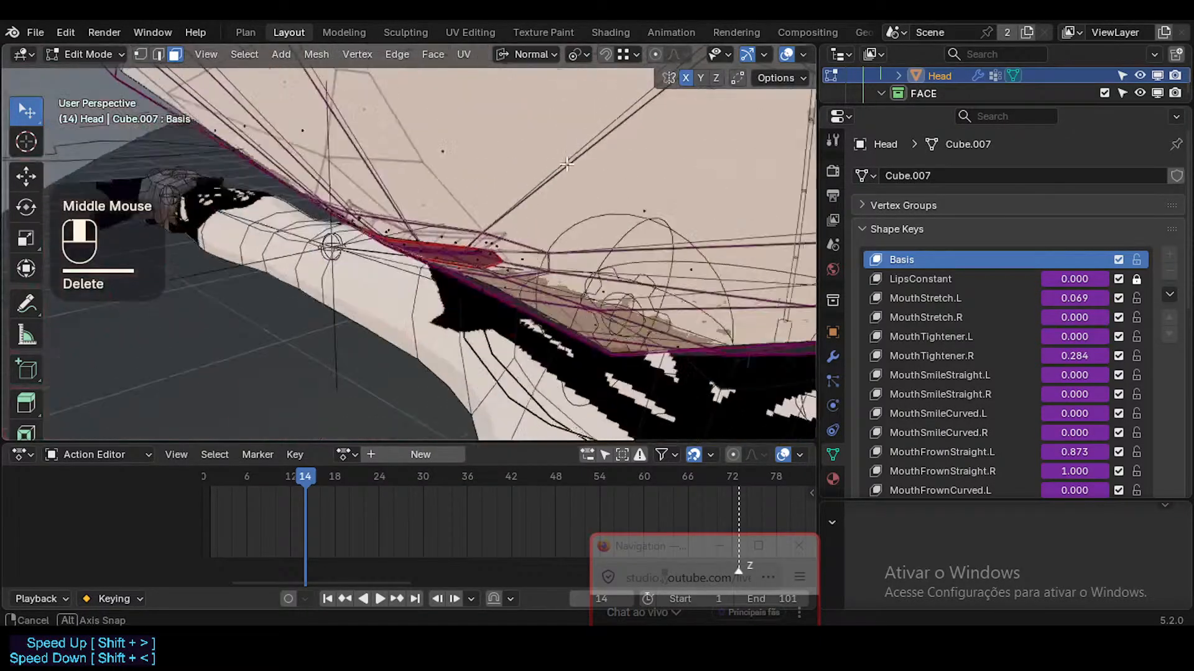
Examine the face ring around the Head's mouth from outside, checking it at several angles and distances
{"action": "middle_click_drag", "start_coordinate": [435, 240], "coordinate": [484, 248]}
{"action": "middle_click_drag", "start_coordinate": [483, 247], "coordinate": [429, 177]}
{"action": "middle_click_drag", "start_coordinate": [386, 231], "coordinate": [333, 239]}
{"action": "middle_click_drag", "start_coordinate": [333, 239], "coordinate": [334, 212], "text": "ctrl"}
{"action": "middle_click_drag", "start_coordinate": [423, 255], "coordinate": [354, 230]}
{"action": "middle_click_drag", "start_coordinate": [379, 286], "coordinate": [336, 292]}
{"action": "key", "text": "shift+grave"}
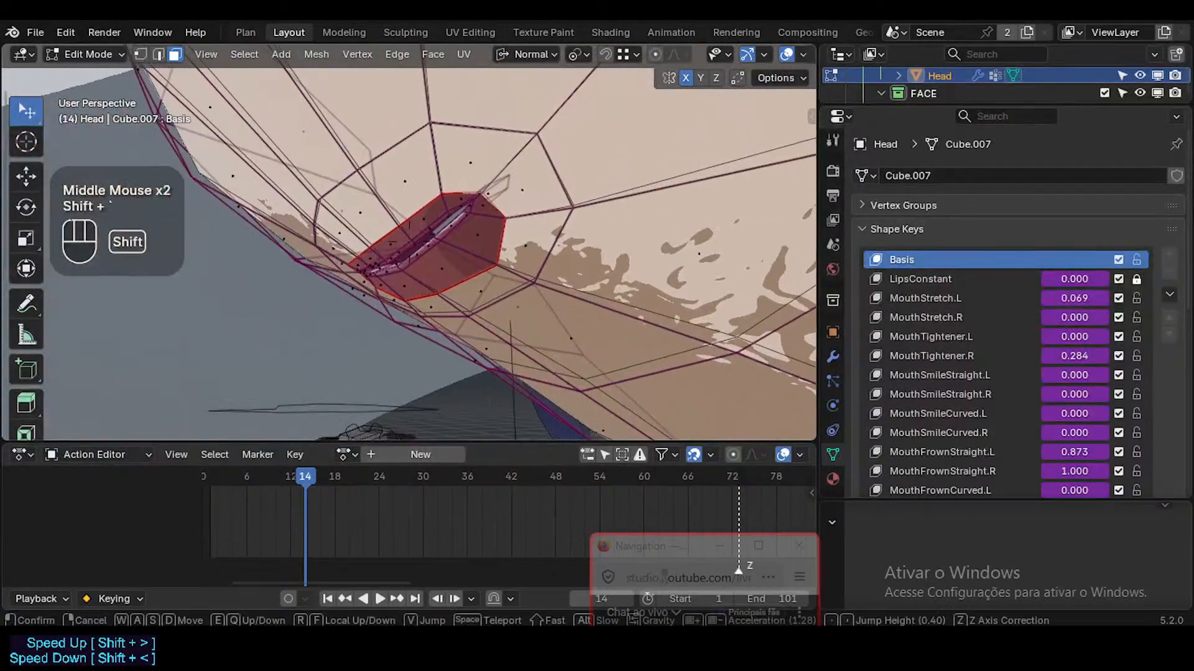
{"action": "scroll", "coordinate": [409, 242], "scroll_direction": "down", "scroll_amount": 1}
{"action": "key", "text": "w"}
{"action": "key", "text": "s"}
{"action": "key", "text": "w"}
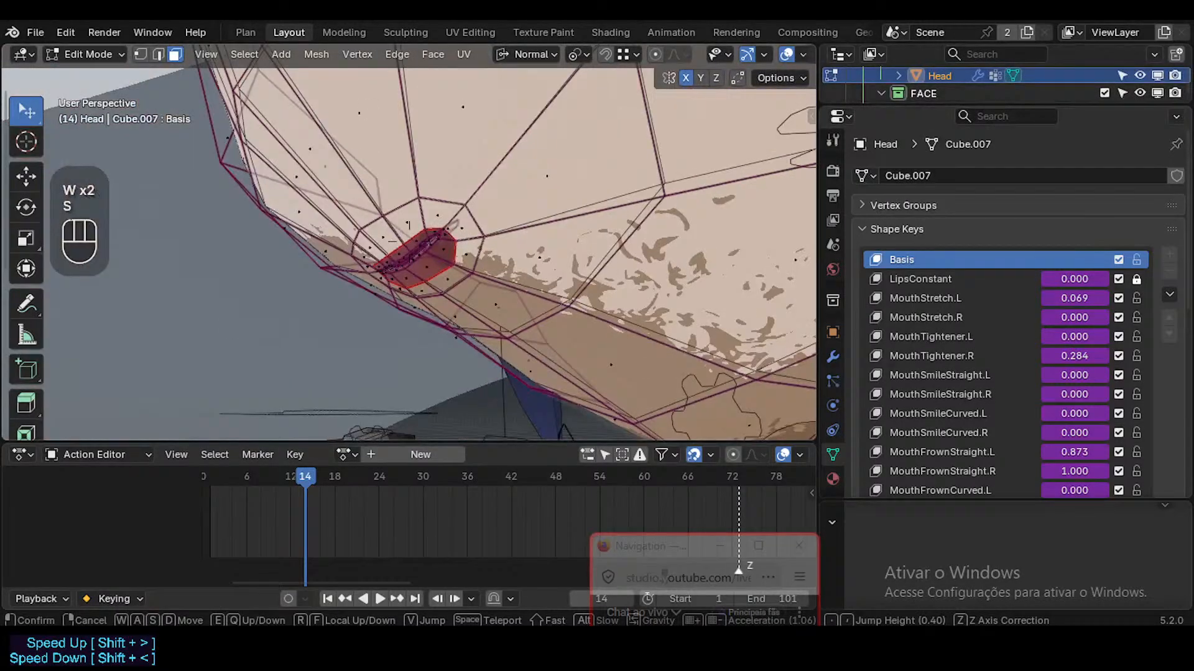
{"action": "scroll", "coordinate": [409, 242], "scroll_direction": "down", "scroll_amount": 2}
{"action": "left_click", "coordinate": [442, 240]}
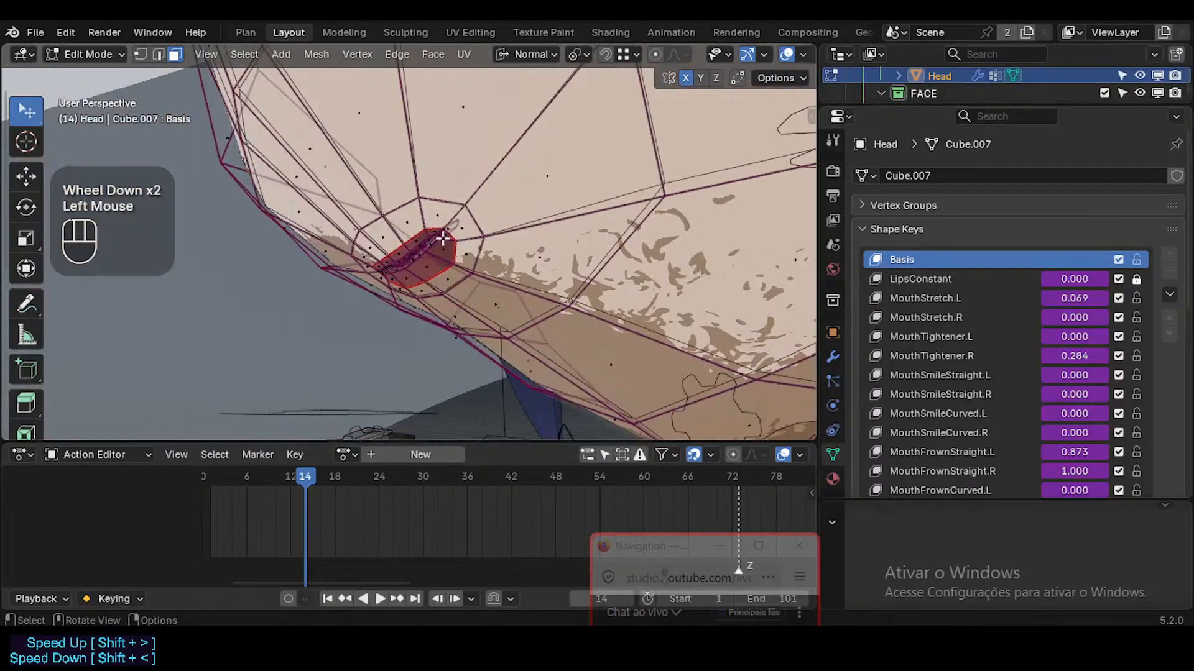
Move in close to the mouth slit and inspect the faces immediately surrounding the lips from the front
{"action": "middle_click_drag", "start_coordinate": [444, 238], "coordinate": [532, 187]}
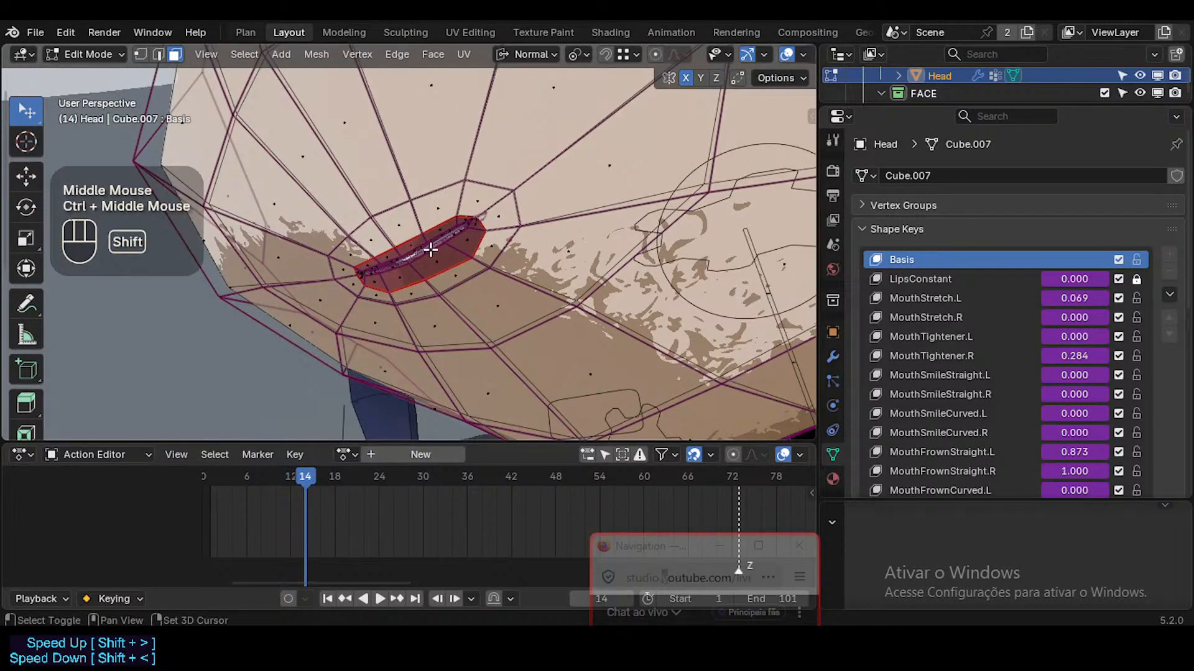
{"action": "key", "text": "shift+grave"}
{"action": "scroll", "coordinate": [410, 242], "scroll_direction": "down", "scroll_amount": 2}
{"action": "key", "text": "w"}
{"action": "key", "text": "s"}
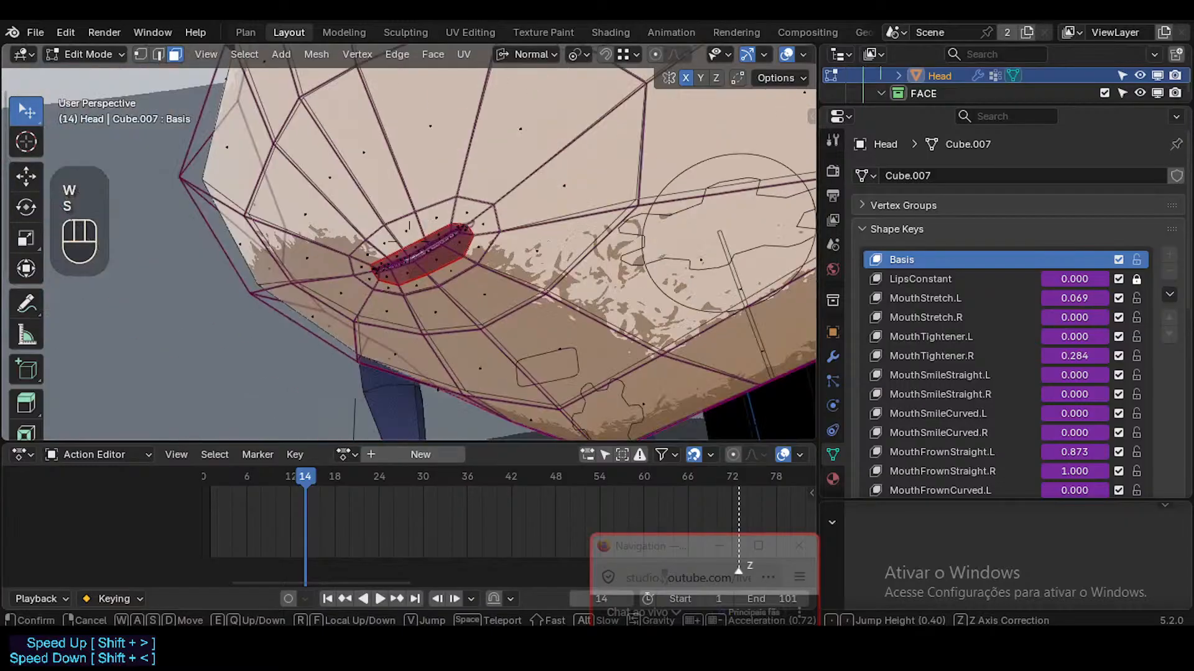
{"action": "left_click", "coordinate": [434, 250]}
{"action": "middle_click_drag", "start_coordinate": [434, 250], "coordinate": [486, 228]}
{"action": "key", "text": "shift+grave"}
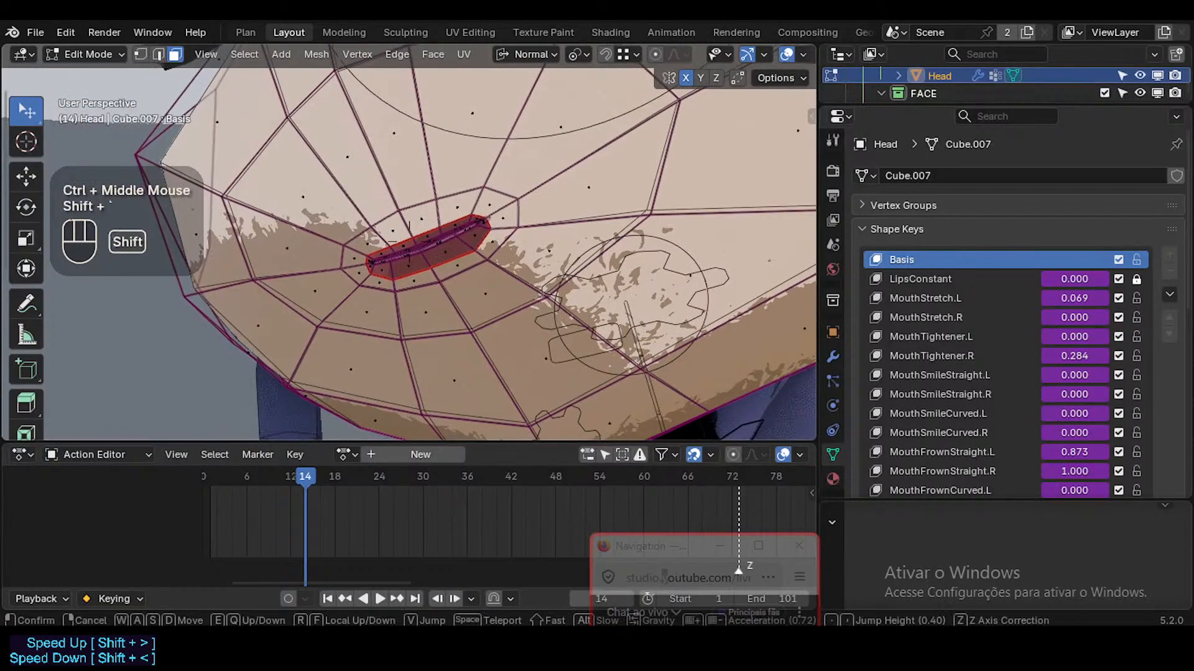
{"action": "key", "text": "w"}
{"action": "left_click", "coordinate": [434, 225]}
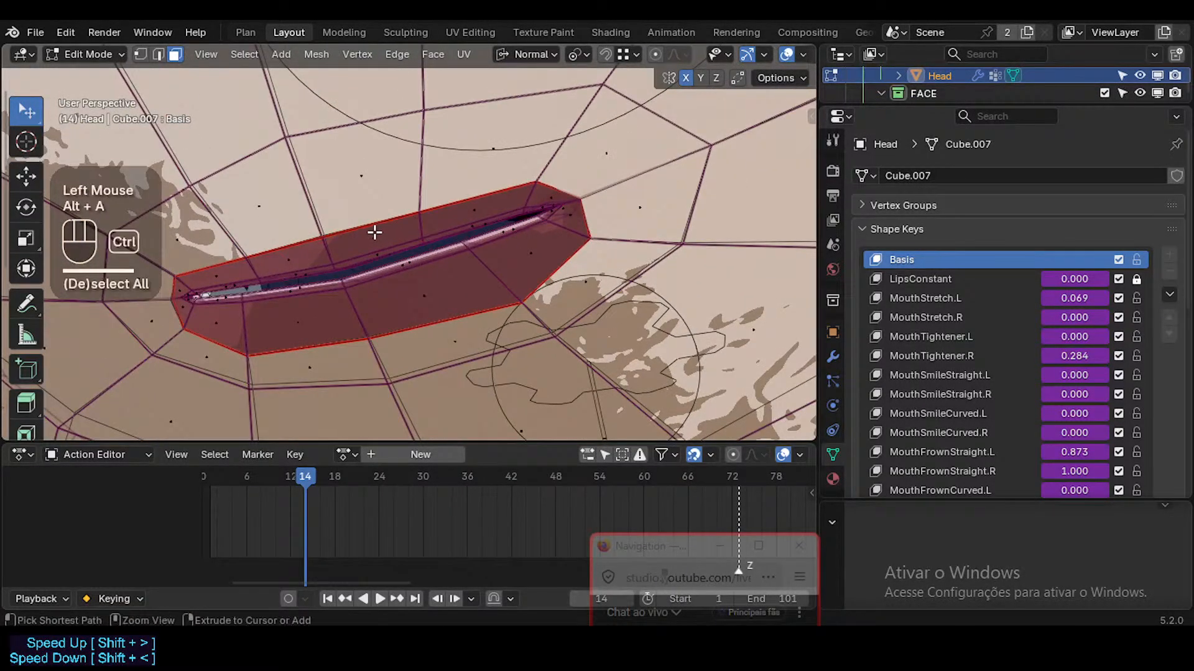
Preview a loop cut around the face ring surrounding the lips and check the same loop from inside the head
{"action": "key", "text": "ctrl+r"}
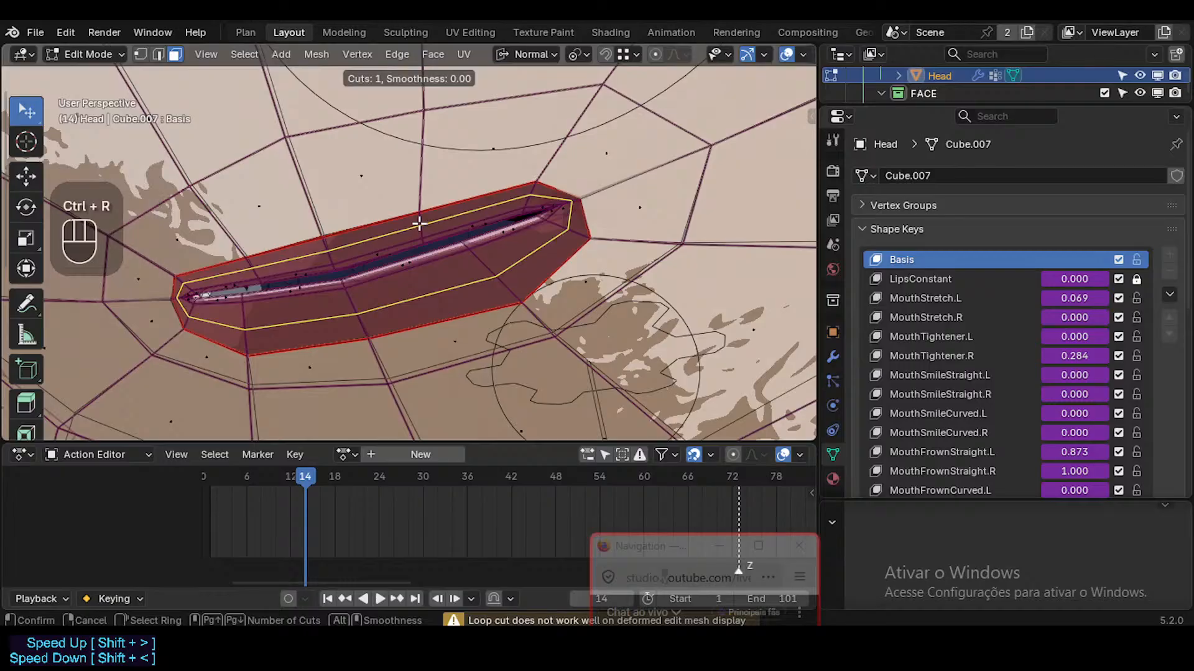
{"action": "key", "text": "Escape"}
{"action": "middle_click_drag", "start_coordinate": [421, 235], "coordinate": [319, 309]}
{"action": "key", "text": "2"}
{"action": "left_click", "coordinate": [426, 261], "text": "alt+shift"}
{"action": "key", "text": "alt+a"}
{"action": "key", "text": "3"}
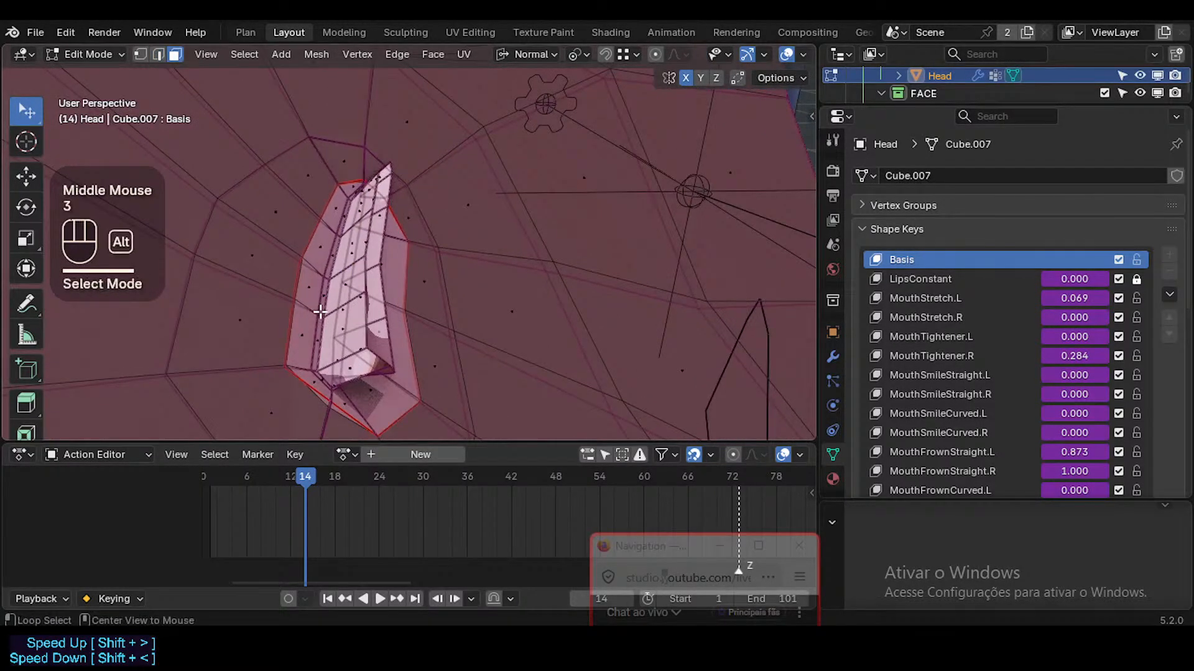
Turn off X-ray display and select the adjoining face loops along the inner lip from inside the head
{"action": "key", "text": "alt+a"}
{"action": "left_click", "coordinate": [320, 314], "text": "alt+shift"}
{"action": "left_click", "coordinate": [304, 313], "text": "alt+shift"}
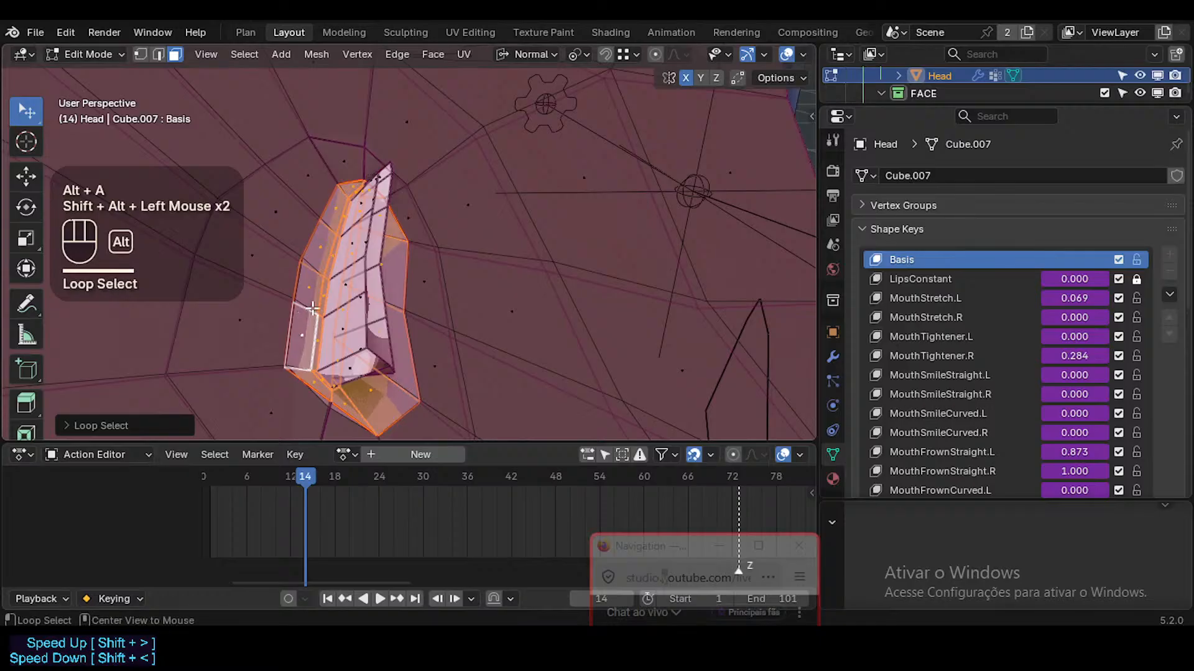
{"action": "key", "text": "alt+z"}
{"action": "key", "text": "alt+a"}
{"action": "left_click", "coordinate": [312, 304], "text": "alt+shift"}
{"action": "left_click", "coordinate": [320, 313], "text": "alt+shift"}
{"action": "left_click", "coordinate": [344, 309], "text": "alt+shift"}
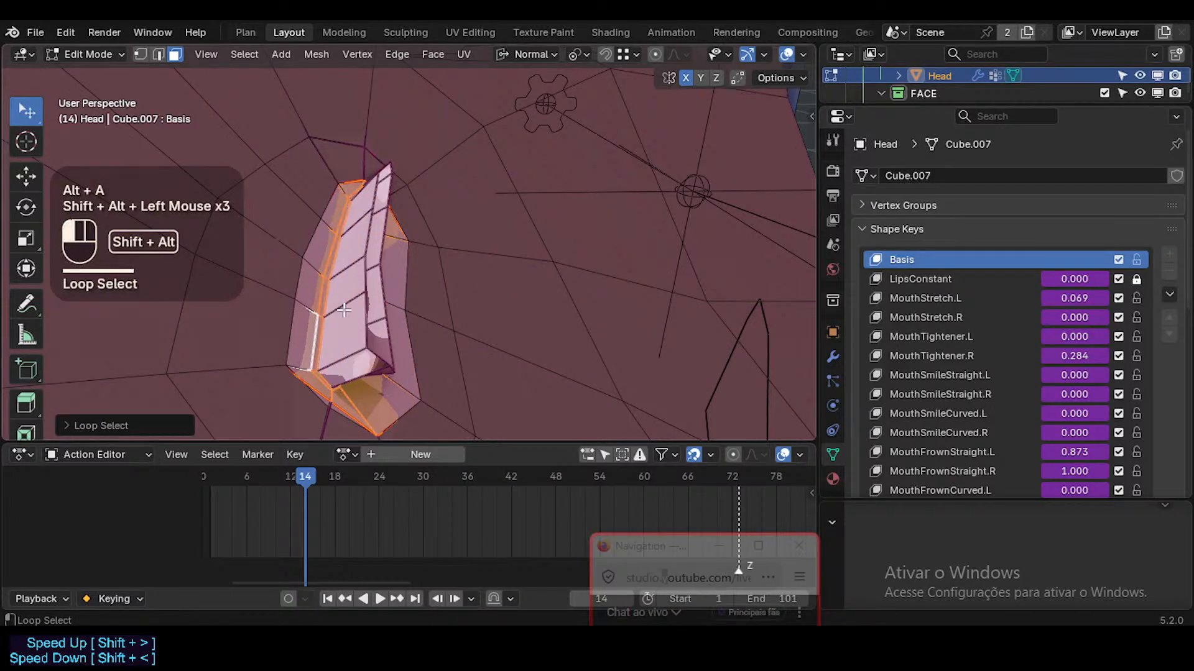
{"action": "mouse_move", "coordinate": [344, 309]}
{"action": "middle_mouse_down"}
{"action": "mouse_move", "coordinate": [299, 282]}
{"action": "mouse_move", "coordinate": [321, 331]}
{"action": "mouse_move", "coordinate": [302, 348]}
{"action": "mouse_move", "coordinate": [312, 346]}
{"action": "mouse_move", "coordinate": [224, 360]}
{"action": "mouse_move", "coordinate": [235, 333]}
{"action": "mouse_move", "coordinate": [333, 274]}
{"action": "mouse_move", "coordinate": [354, 302]}
{"action": "middle_mouse_up"}
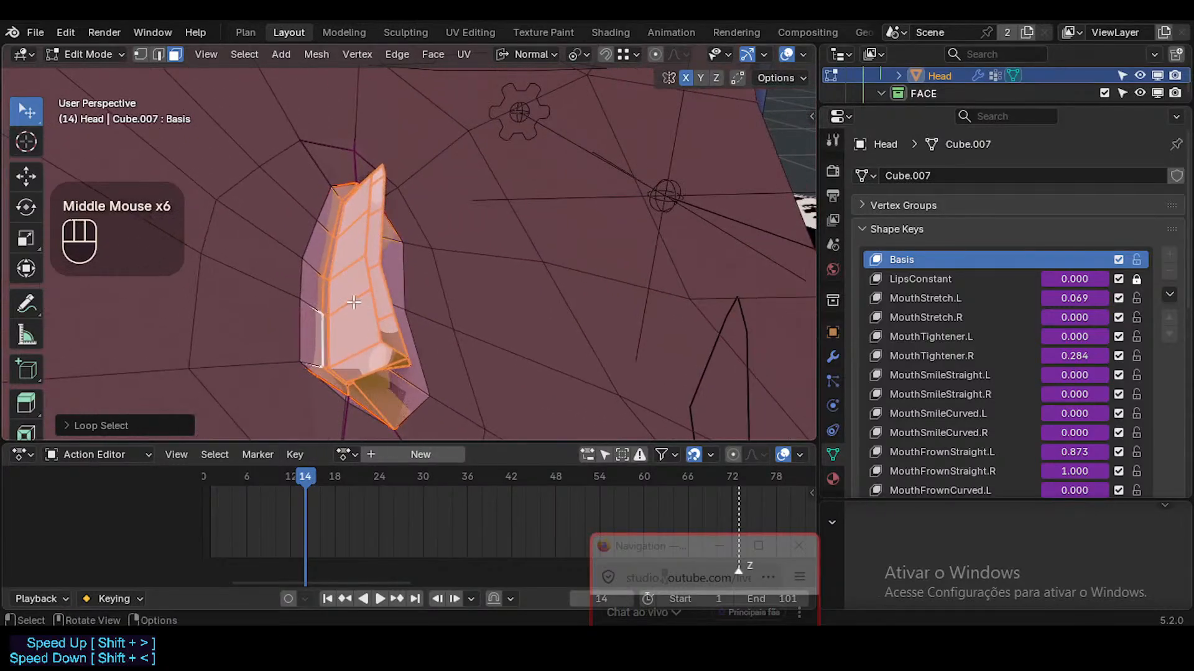
Check individual narrow faces along the inner lip and preview a loop cut across them
{"action": "key", "text": "alt+a"}
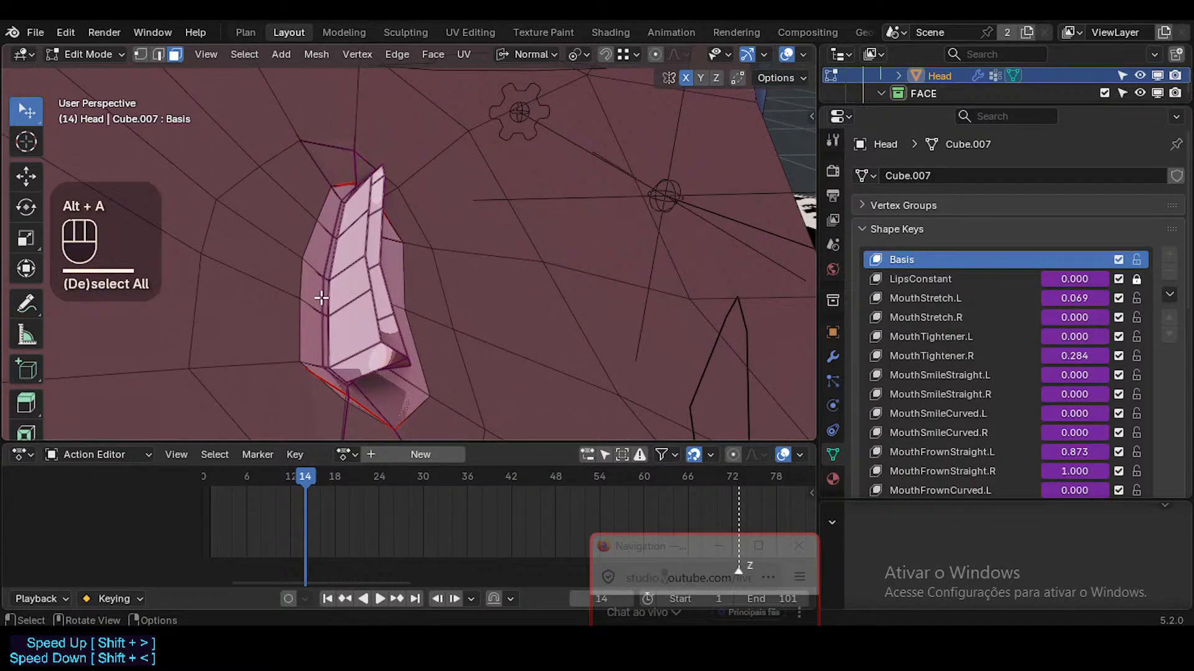
{"action": "left_click", "coordinate": [321, 298]}
{"action": "key", "text": "alt+a"}
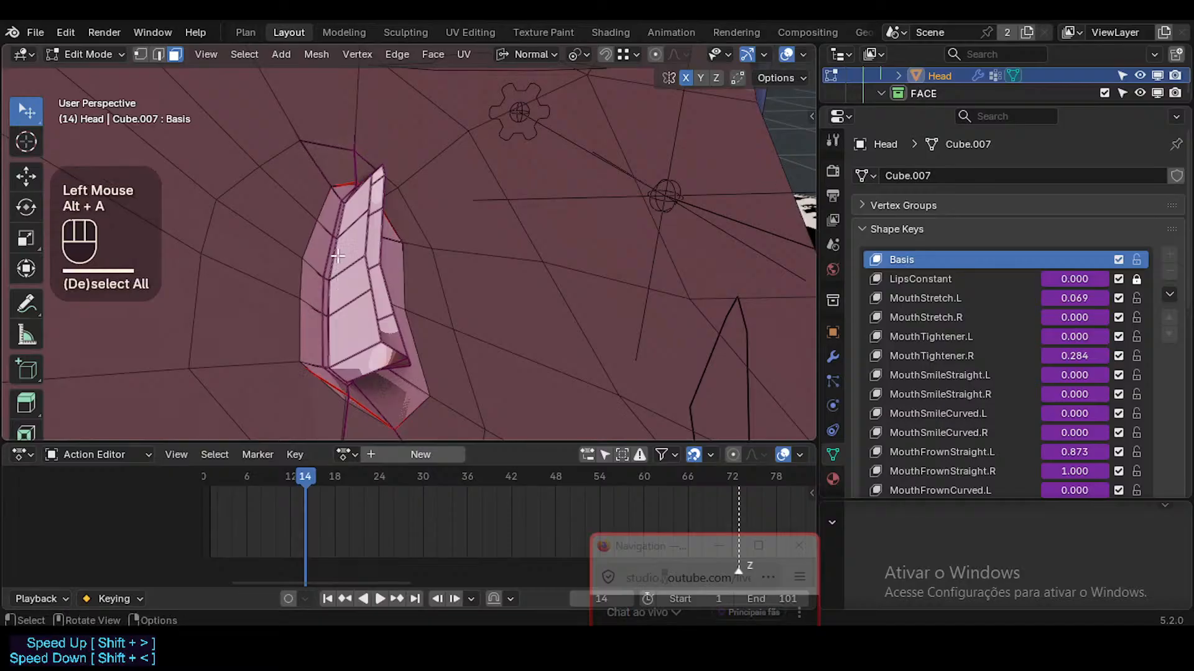
{"action": "left_click", "coordinate": [324, 282]}
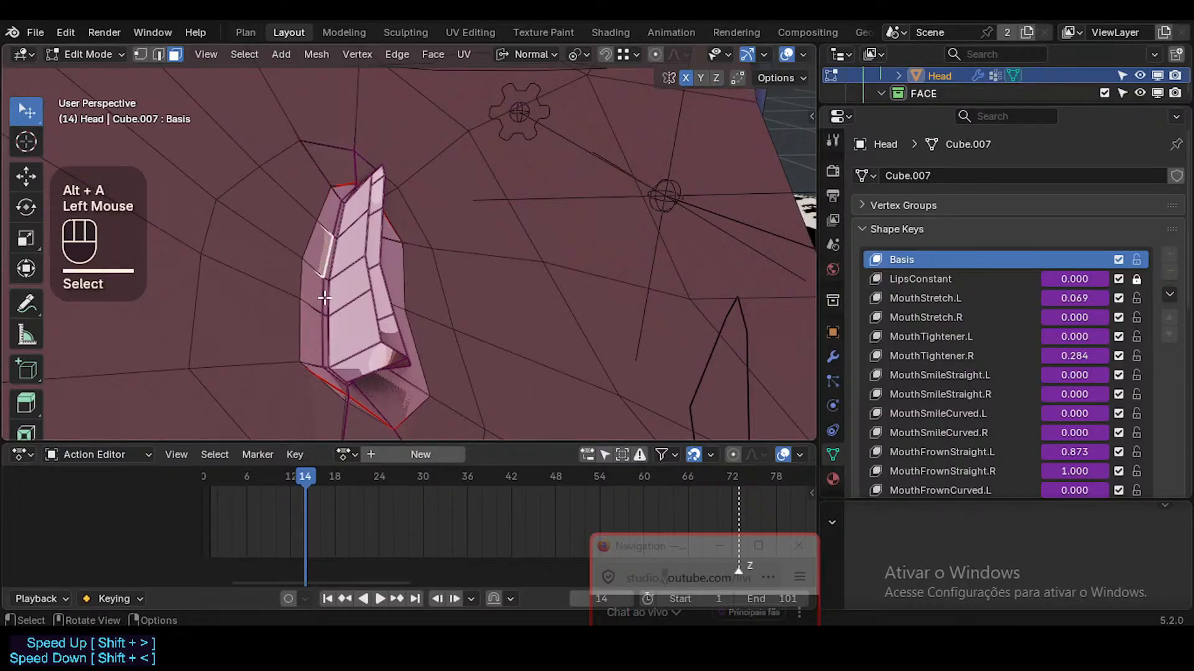
{"action": "key", "text": "ctrl+r"}
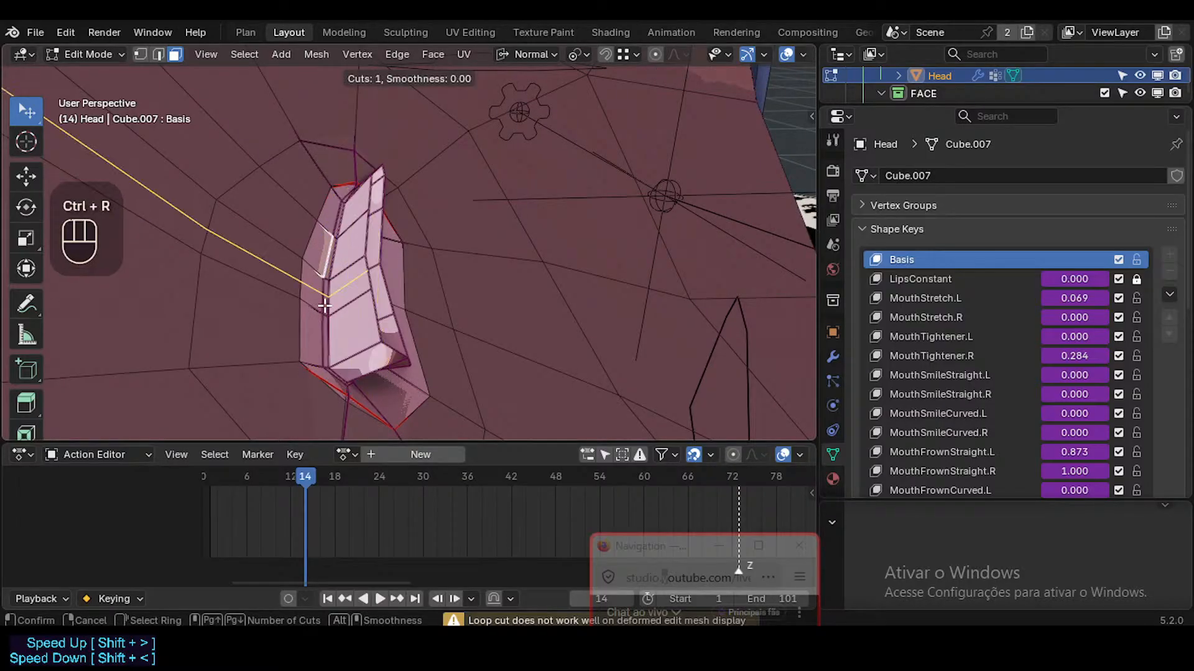
{"action": "key", "text": "Escape"}
Try to slide the edge loop running along the inner lip border outward
{"action": "key", "text": "2"}
{"action": "left_click", "coordinate": [313, 316], "text": "alt+shift"}
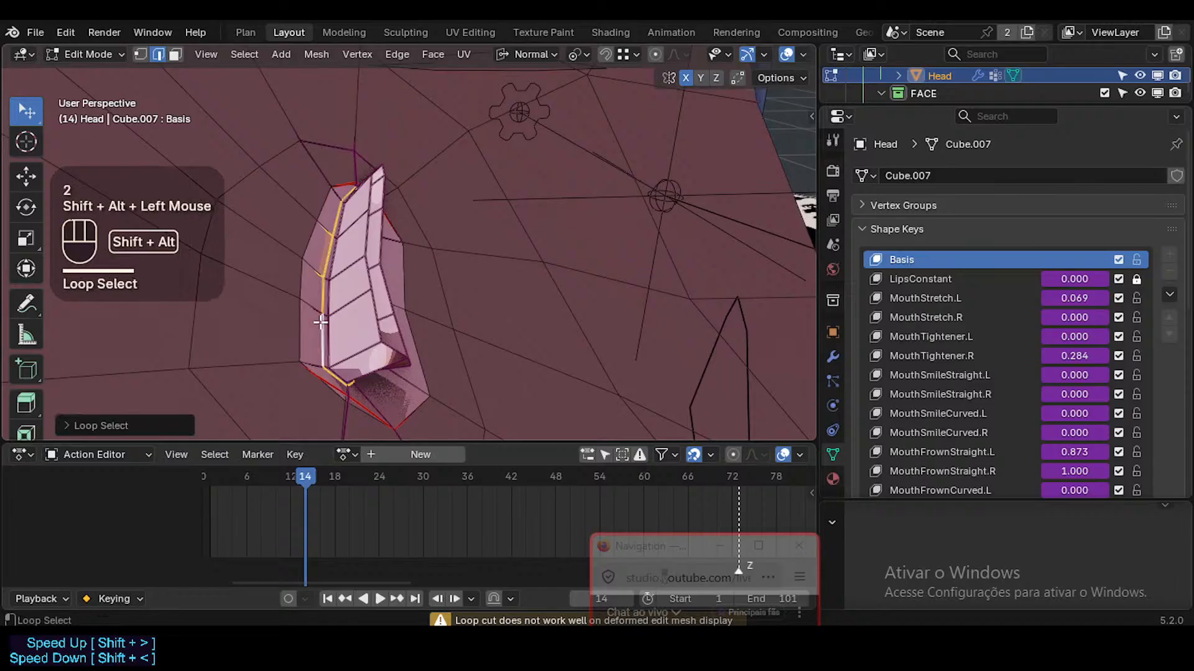
{"action": "key", "text": "g"}
{"action": "key", "text": "g"}
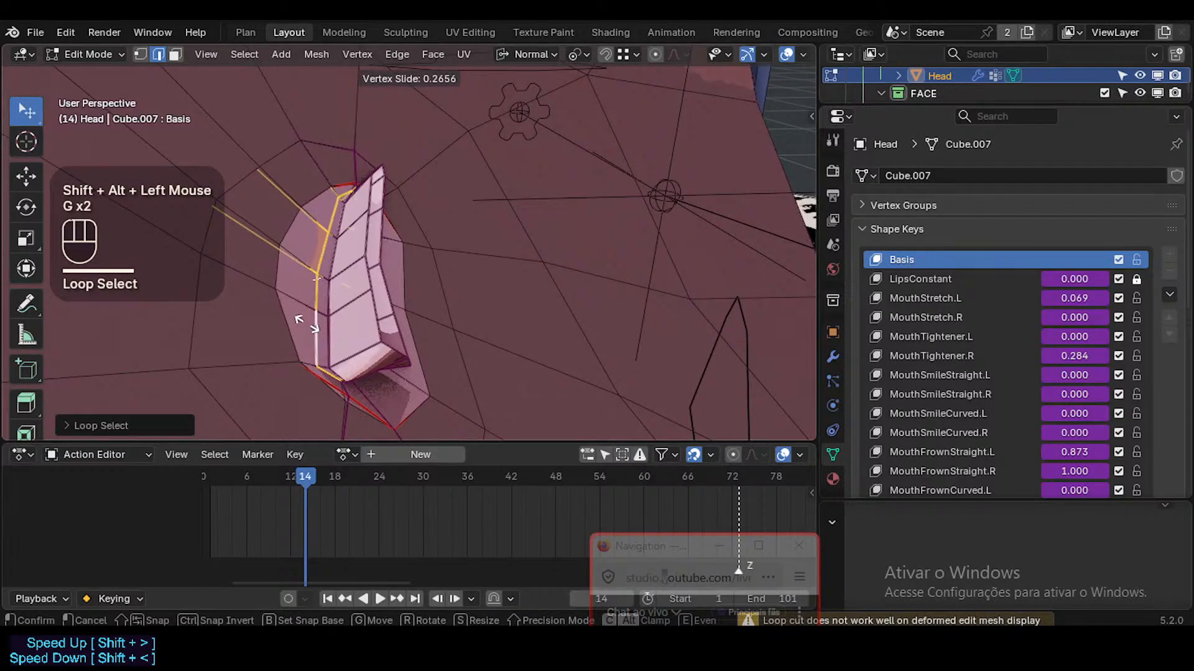
{"action": "key", "text": "Escape"}
{"action": "middle_click_drag", "start_coordinate": [302, 331], "coordinate": [370, 201]}
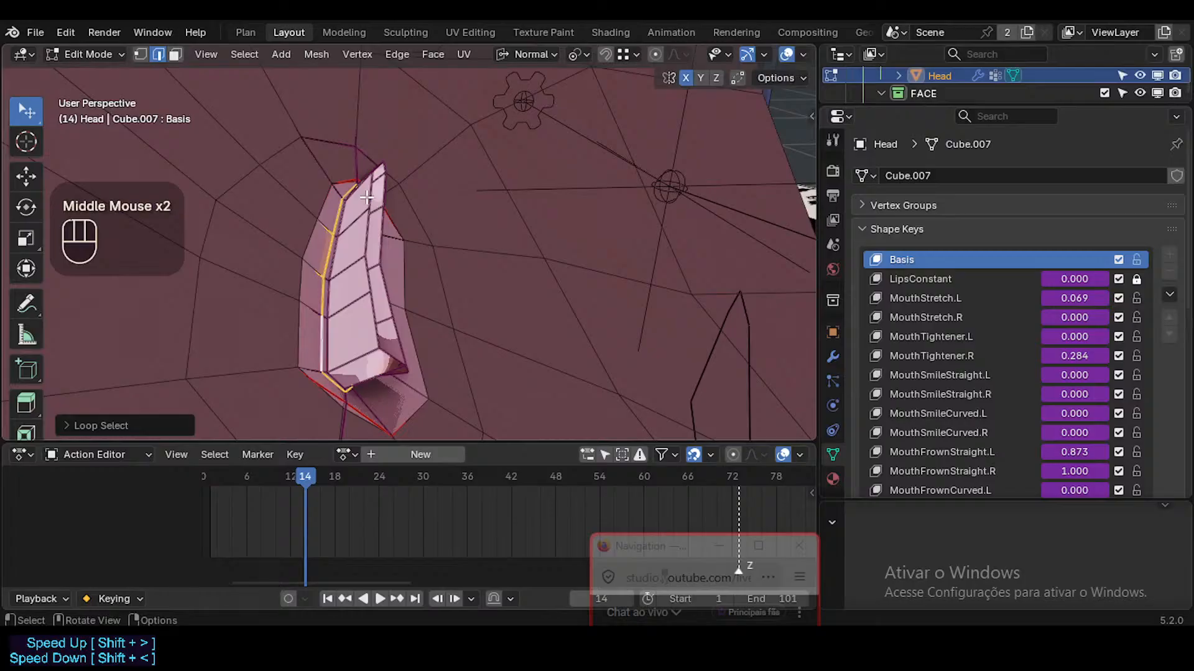
{"action": "left_click", "coordinate": [367, 198]}
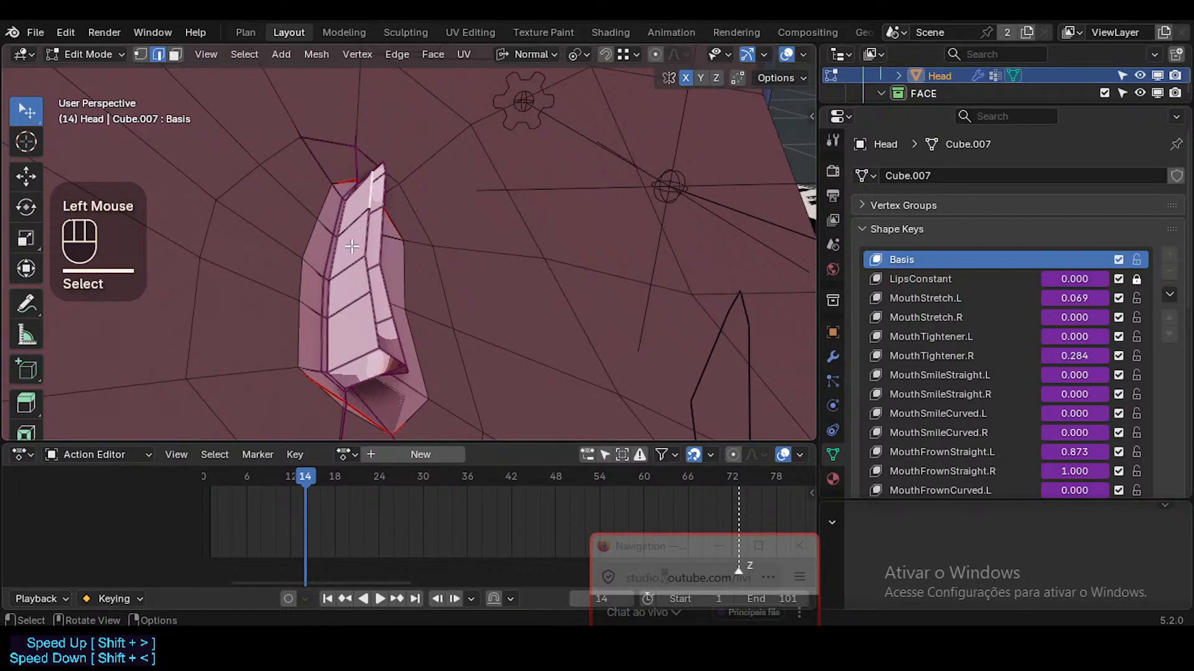
{"action": "mouse_move", "coordinate": [351, 246]}
{"action": "middle_mouse_down"}
{"action": "mouse_move", "coordinate": [325, 285]}
{"action": "mouse_move", "coordinate": [337, 298]}
{"action": "mouse_move", "coordinate": [348, 252]}
{"action": "mouse_move", "coordinate": [358, 263]}
{"action": "middle_mouse_up"}
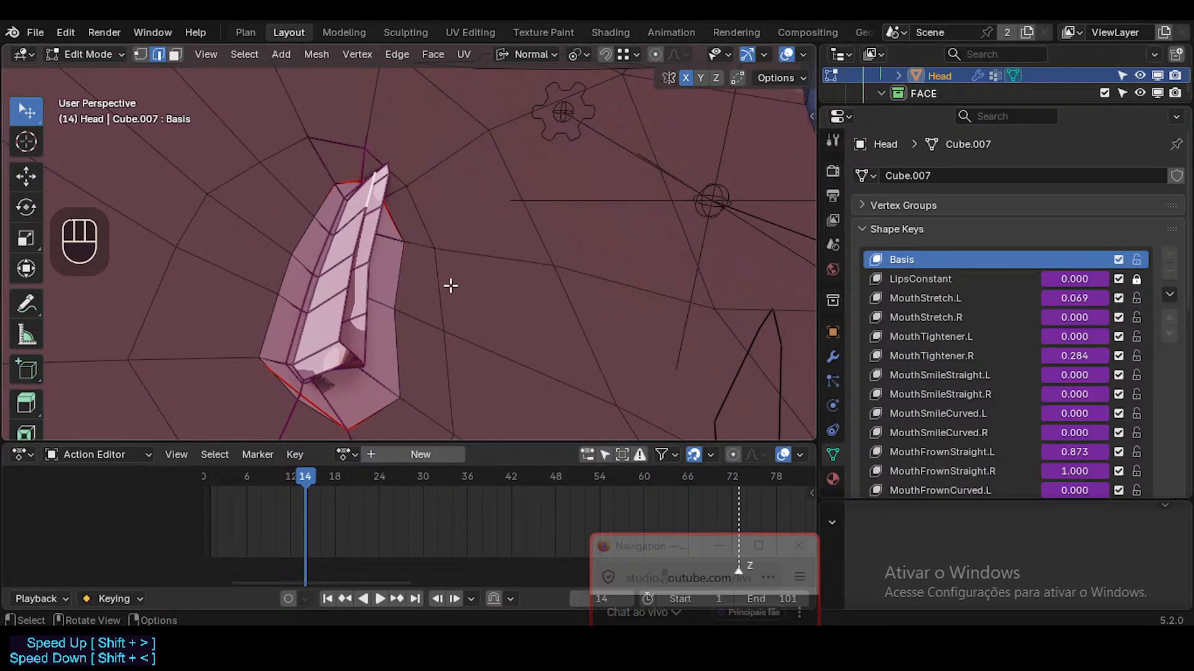
Enlarge the Outliner to show the collections around the Head object
{"action": "key", "text": "ctrl+alt+shift+z"}
{"action": "key", "text": "ctrl+alt+shift+z"}
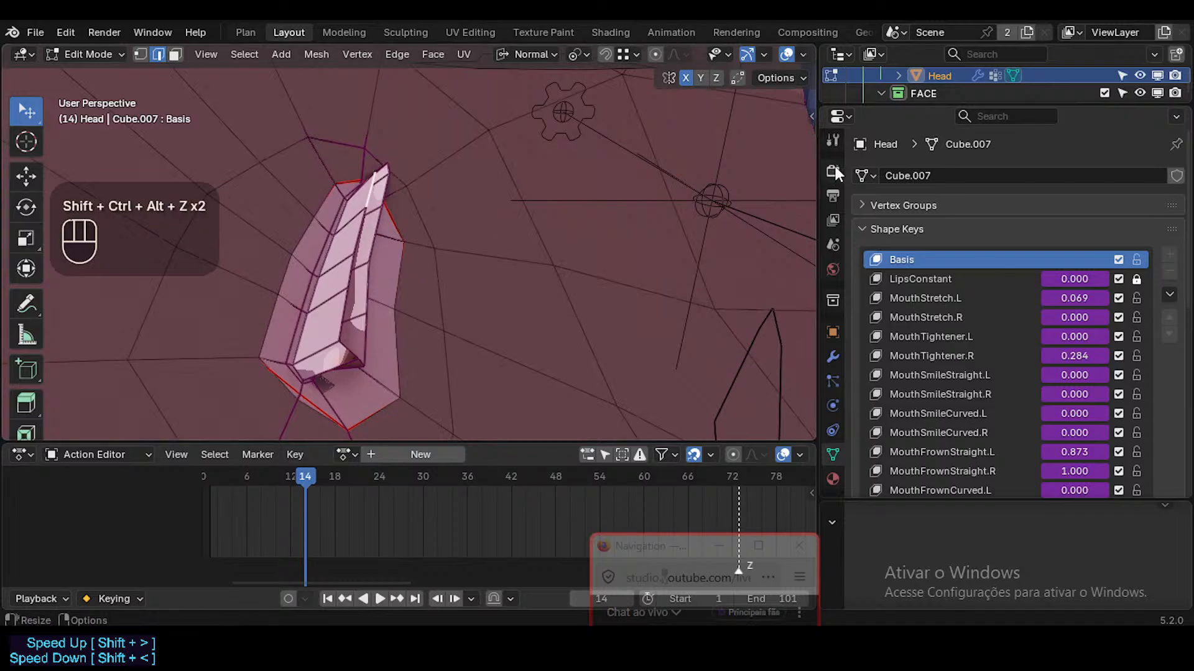
{"action": "left_click_drag", "start_coordinate": [907, 110], "coordinate": [926, 289]}
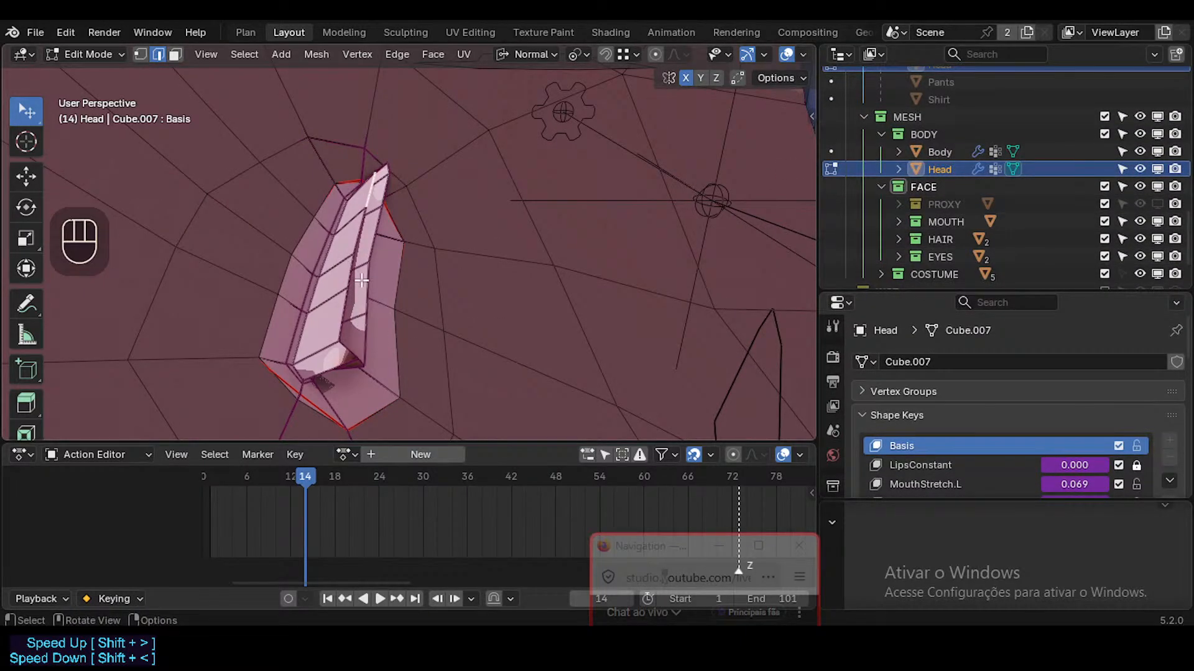
{"action": "middle_click_drag", "start_coordinate": [347, 334], "coordinate": [334, 280]}
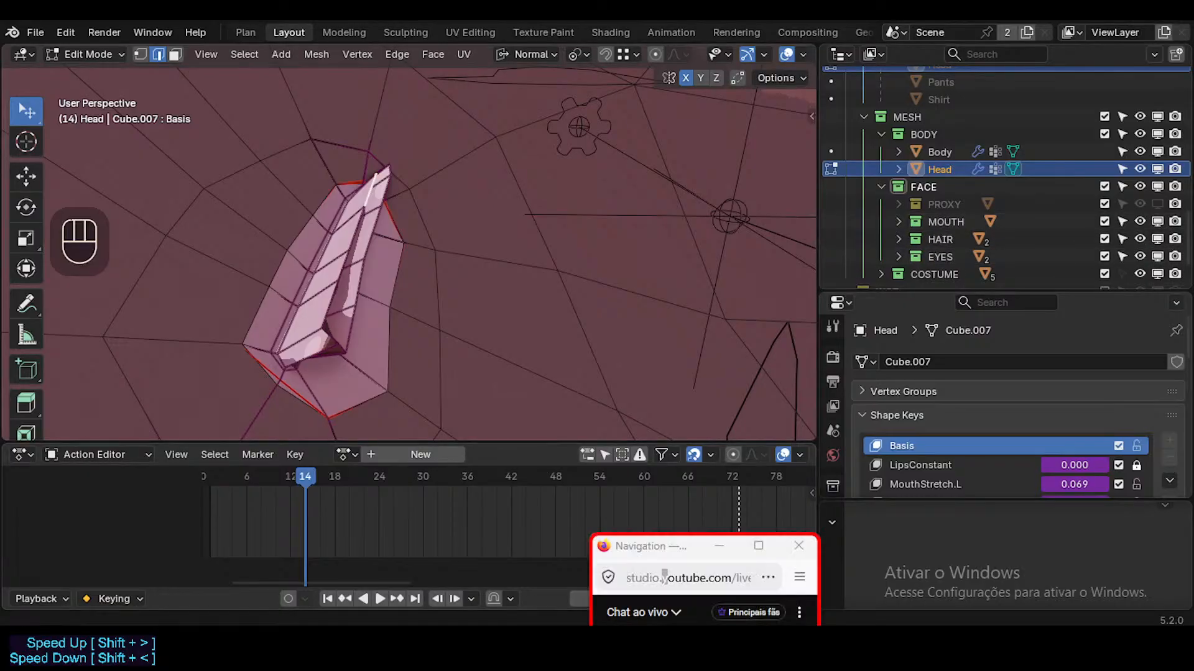
Switch to the YouTube browser window, resume the paused Kid Chameleon video and return to Blender
{"action": "mouse_move", "coordinate": [567, 641]}
{"action": "left_click", "coordinate": [521, 538]}
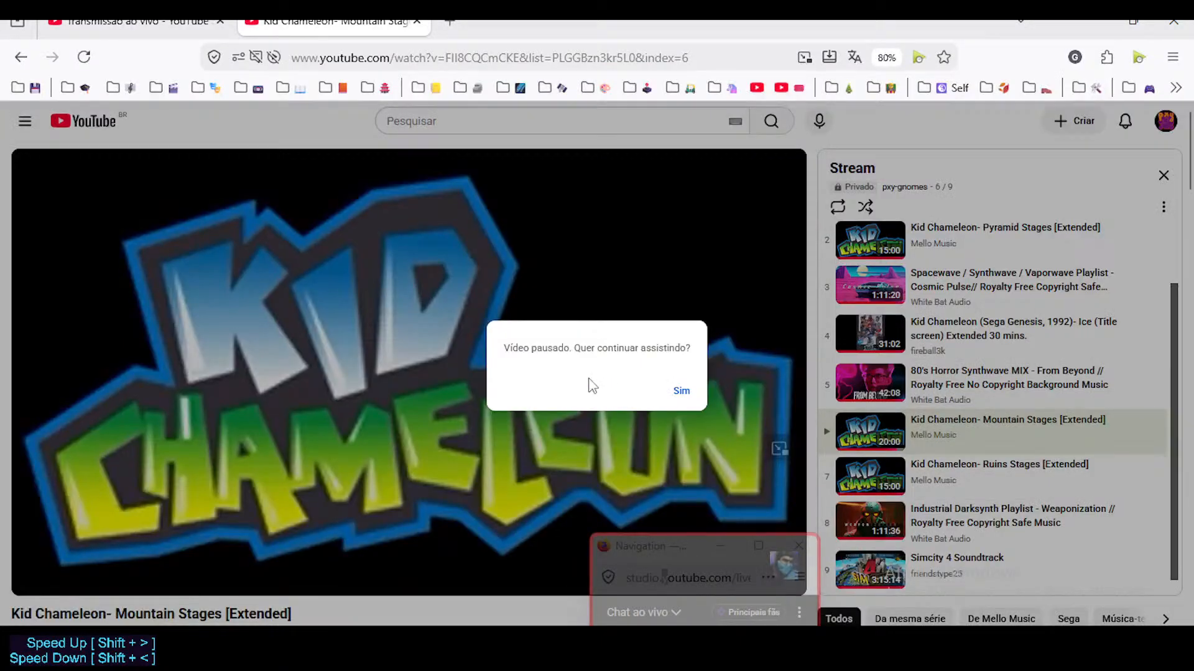
{"action": "left_click", "coordinate": [672, 393]}
{"action": "key", "text": "alt+Tab"}
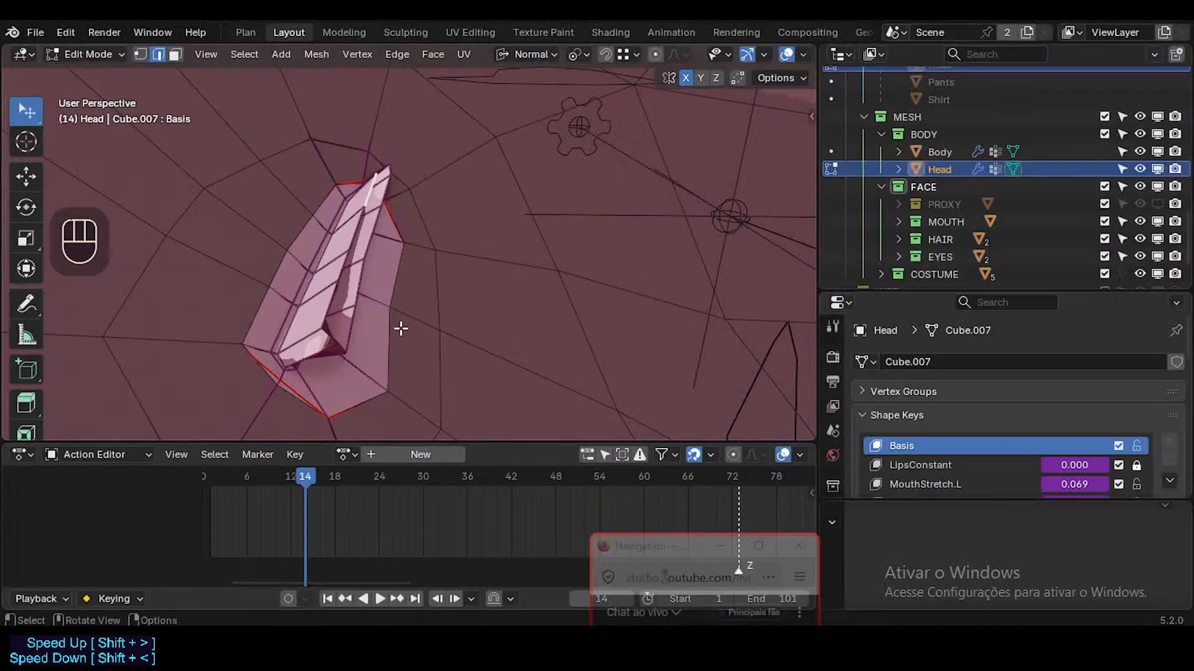
View the mouth from outside and inside, toggling the marked-edge display to compare the edges around the inner lips
{"action": "middle_click_drag", "start_coordinate": [306, 336], "coordinate": [362, 226]}
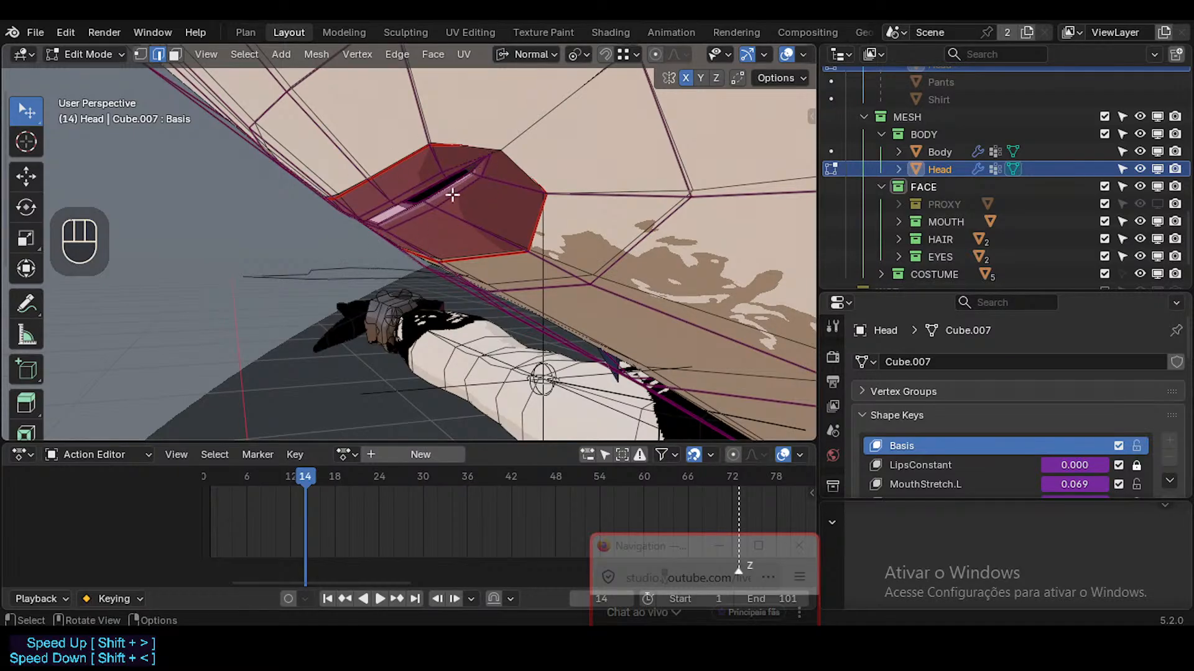
{"action": "middle_click_drag", "start_coordinate": [452, 196], "coordinate": [355, 237]}
{"action": "scroll", "coordinate": [328, 260], "scroll_direction": "up", "scroll_amount": 1}
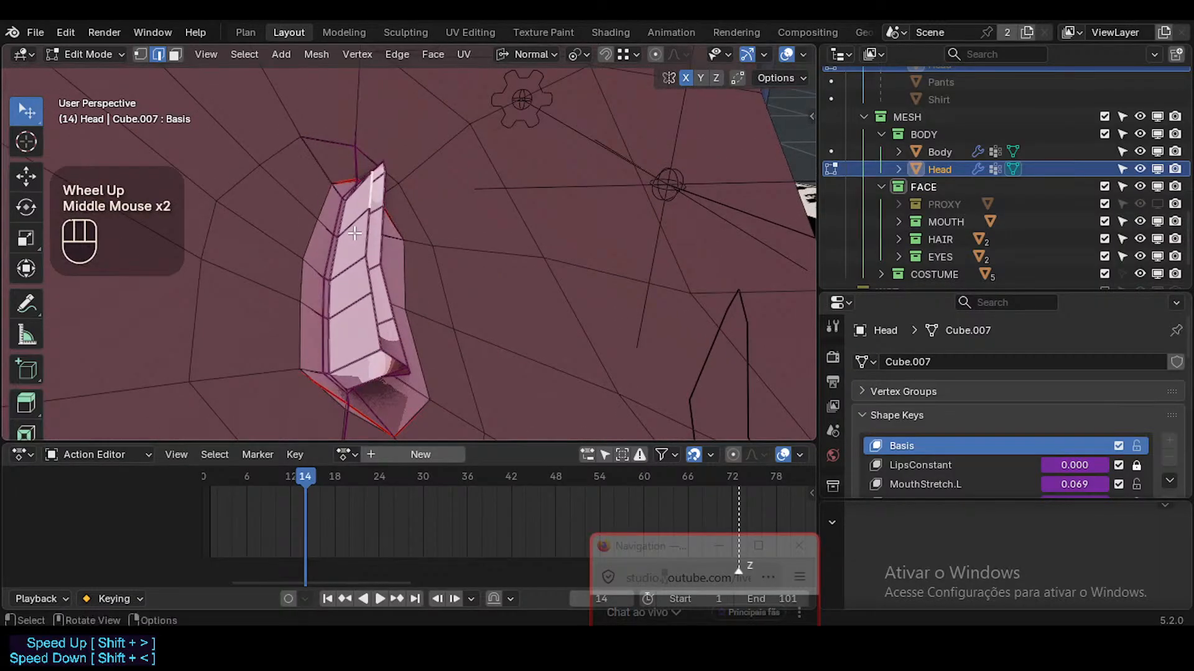
{"action": "key", "text": "shift+ctrl+alt+i"}
{"action": "key", "text": "shift+ctrl+alt+i"}
{"action": "key", "text": "shift+ctrl+alt+i"}
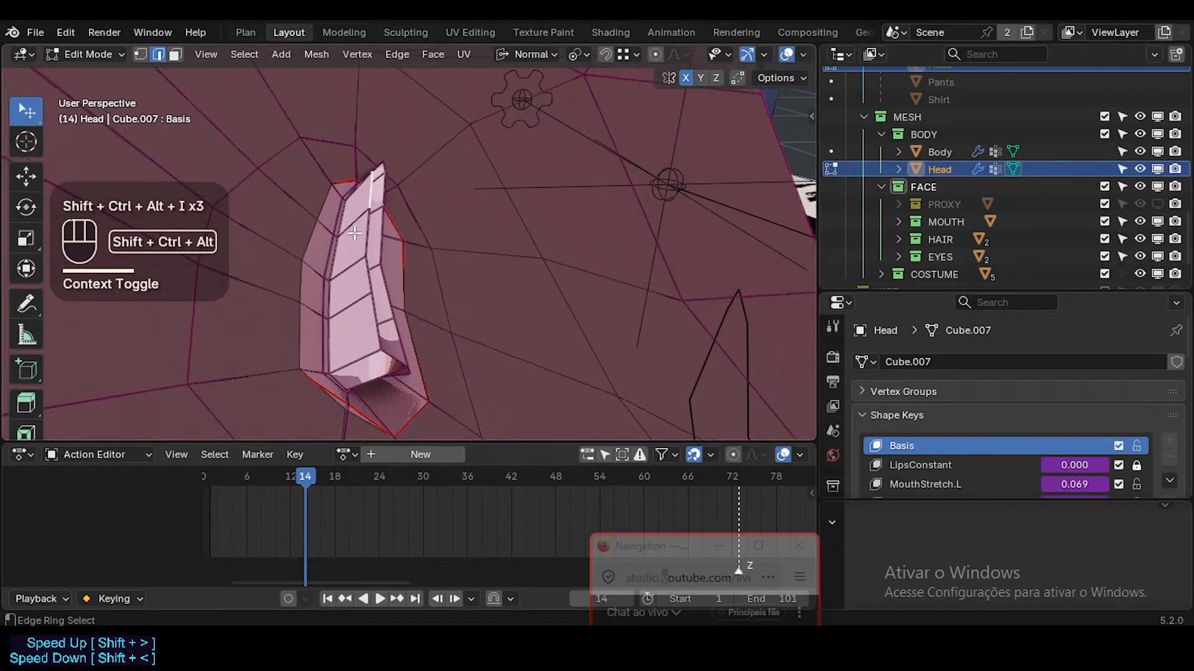
{"action": "key", "text": "shift+ctrl+alt+i"}
{"action": "key", "text": "shift+ctrl+alt+i"}
{"action": "key", "text": "shift+ctrl+alt+i"}
{"action": "key", "text": "shift+ctrl+alt+i"}
{"action": "key", "text": "shift+ctrl+alt+i"}
{"action": "key", "text": "shift+ctrl+alt+i"}
{"action": "key", "text": "shift+ctrl+alt+i"}
{"action": "key", "text": "shift+ctrl+alt+i"}
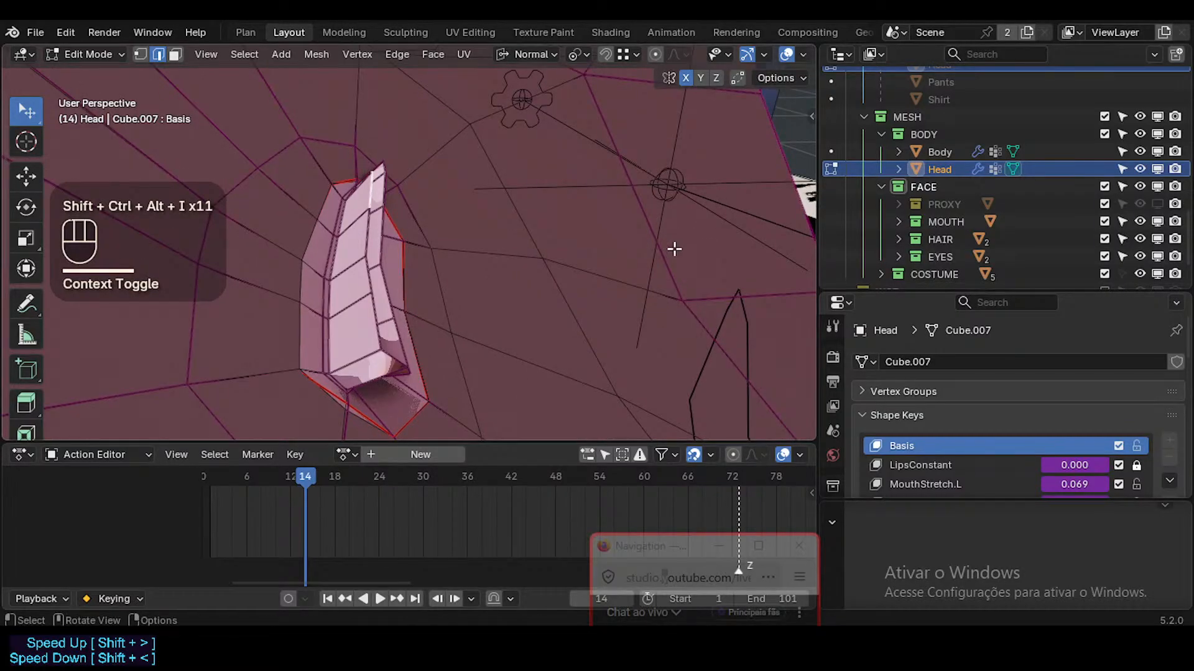
Switch the Head to Object Mode and examine the inner lip geometry from inside the head
{"action": "scroll", "coordinate": [830, 363], "scroll_direction": "up", "scroll_amount": 1}
{"action": "scroll", "coordinate": [847, 408], "scroll_direction": "down", "scroll_amount": 1}
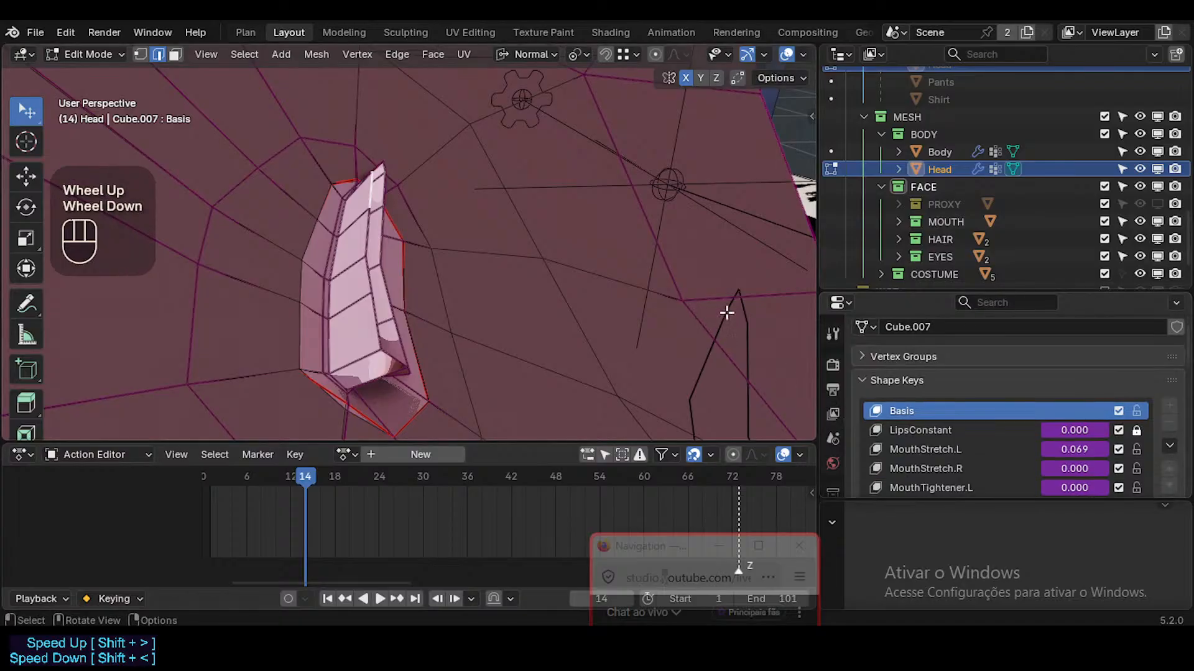
{"action": "key", "text": "ctrl+Tab"}
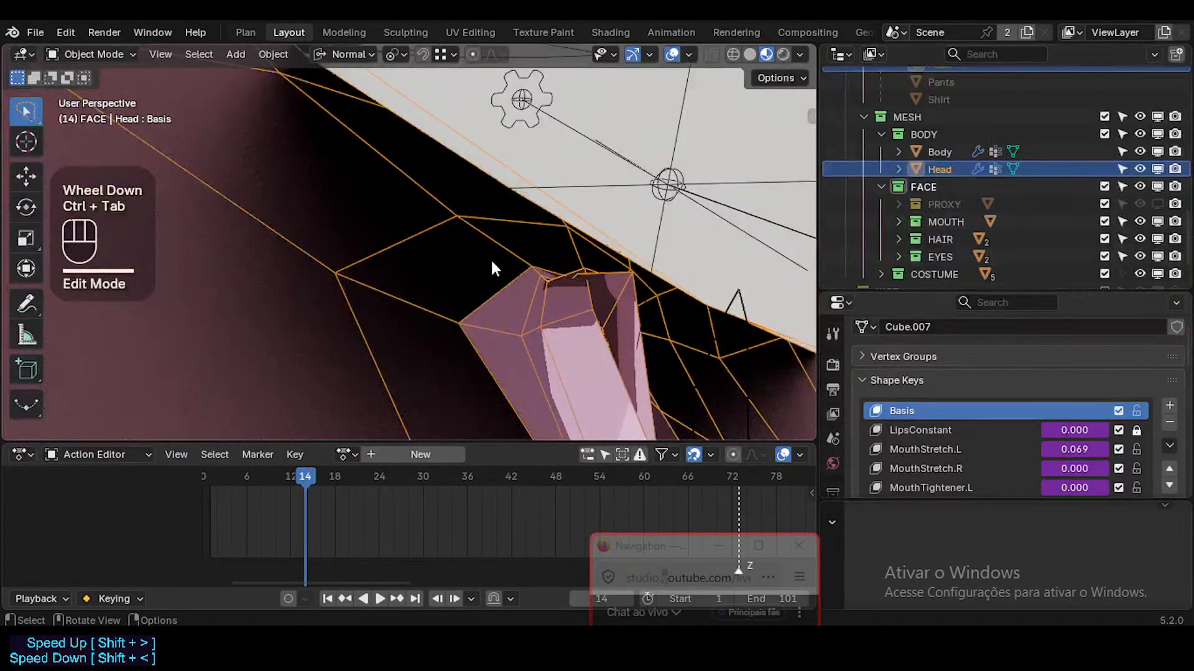
{"action": "left_click", "coordinate": [582, 319]}
{"action": "middle_click_drag", "start_coordinate": [582, 318], "coordinate": [551, 311]}
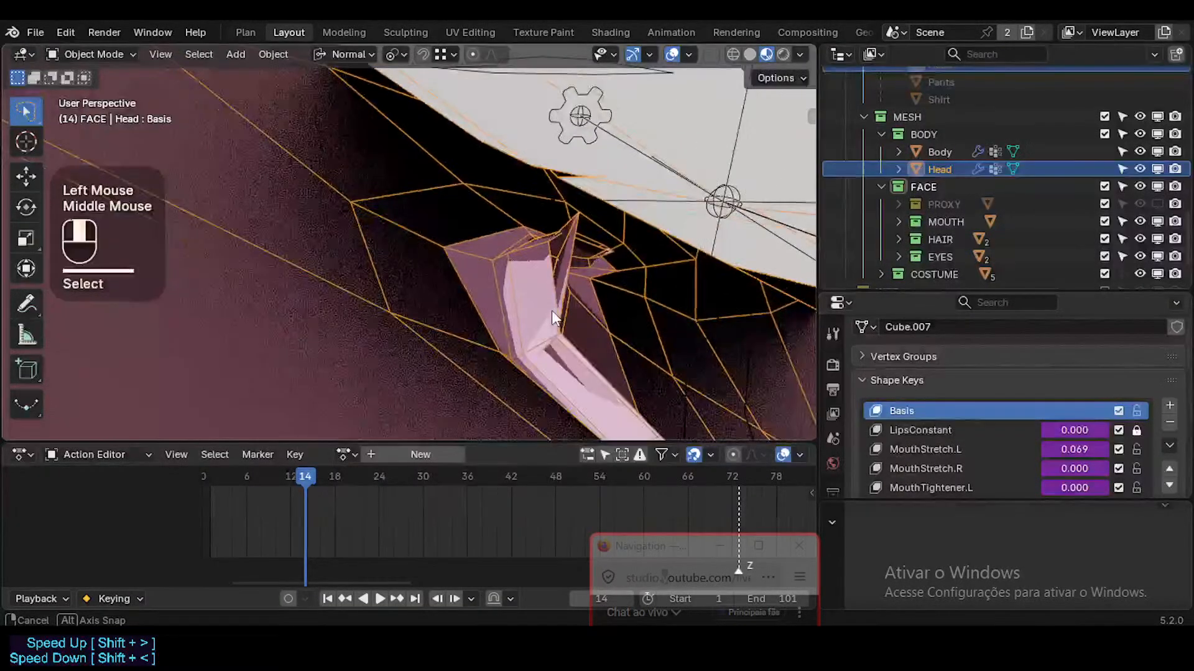
Show the Head's modifier stack and enlarge the Properties editor to list all its modifiers
{"action": "scroll", "coordinate": [834, 405], "scroll_direction": "down", "scroll_amount": 3}
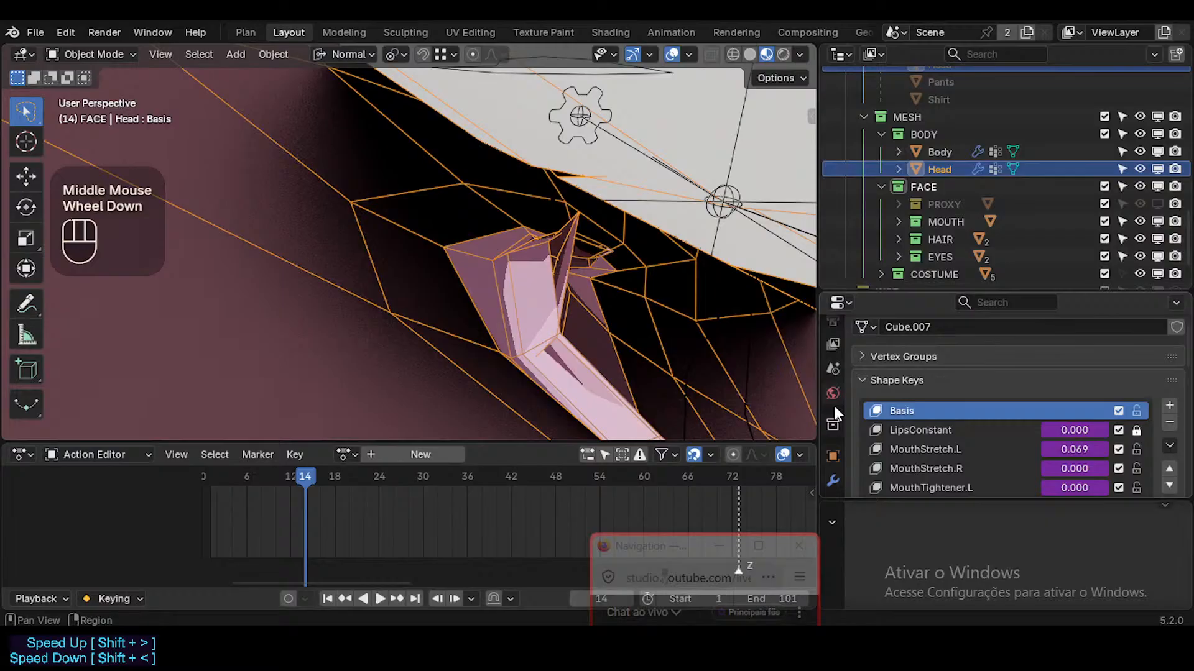
{"action": "left_click", "coordinate": [833, 478]}
{"action": "left_click_drag", "start_coordinate": [926, 290], "coordinate": [932, 128]}
{"action": "scroll", "coordinate": [1078, 399], "scroll_direction": "down", "scroll_amount": 1}
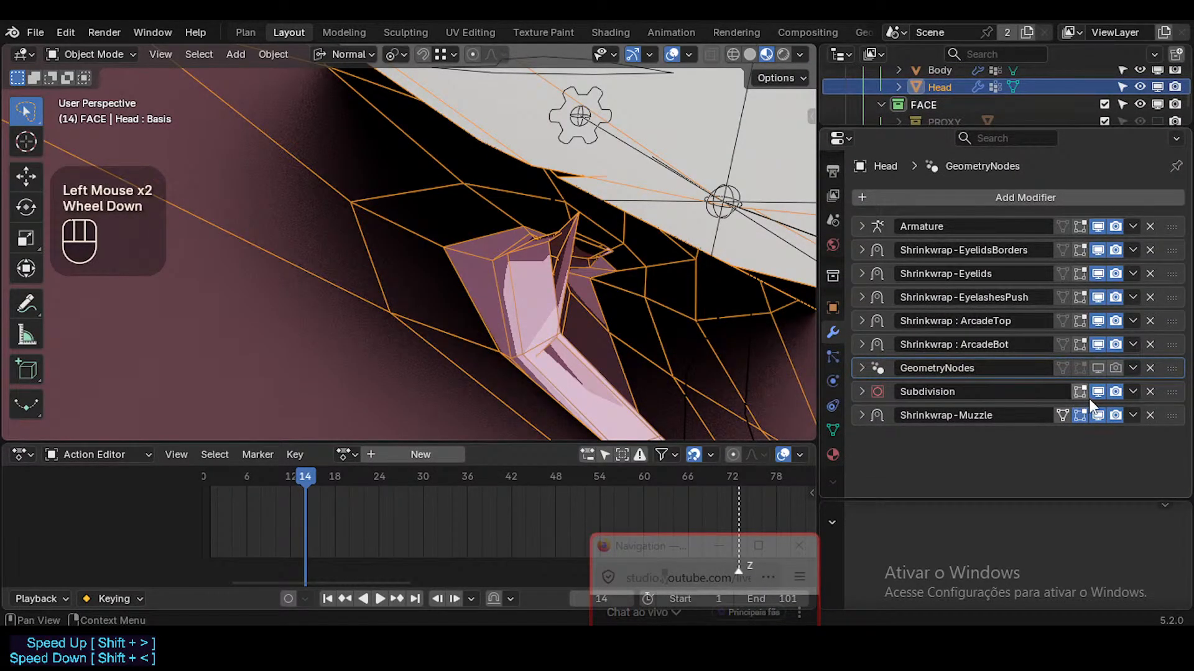
Switch the Head to Edit Mode and show the Subdivision modifier there, including on the editing cage
{"action": "left_click", "coordinate": [558, 254]}
{"action": "key", "text": "Tab"}
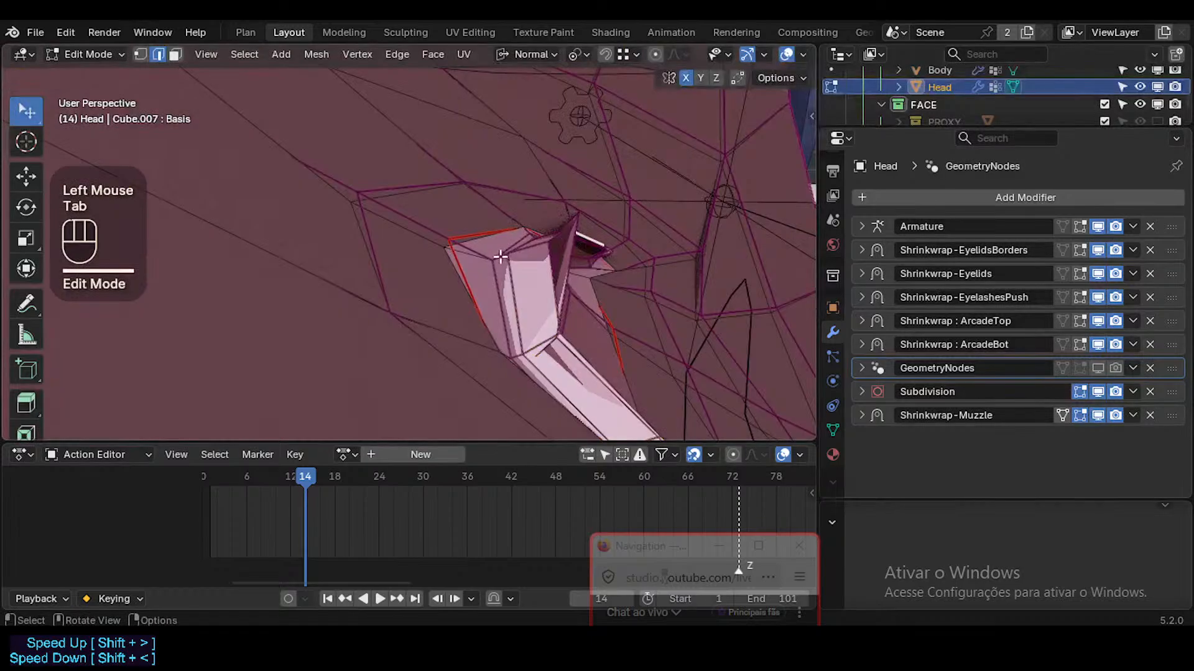
{"action": "middle_click_drag", "start_coordinate": [597, 289], "coordinate": [516, 297]}
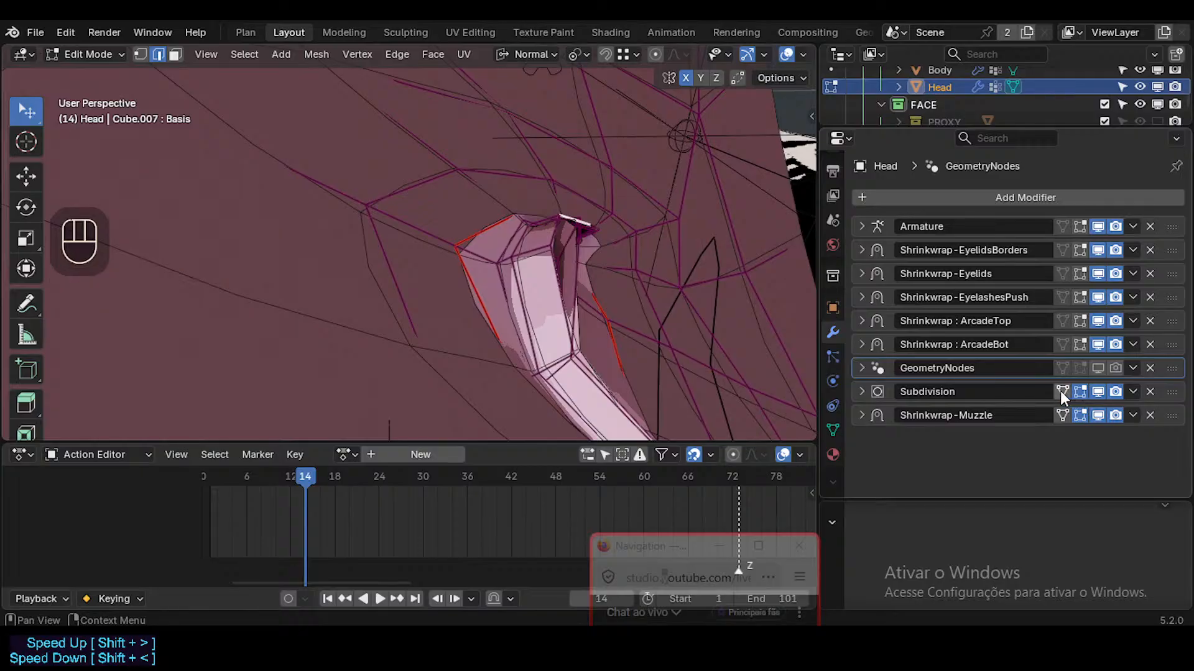
{"action": "middle_click_drag", "start_coordinate": [556, 276], "coordinate": [572, 241], "text": "ctrl"}
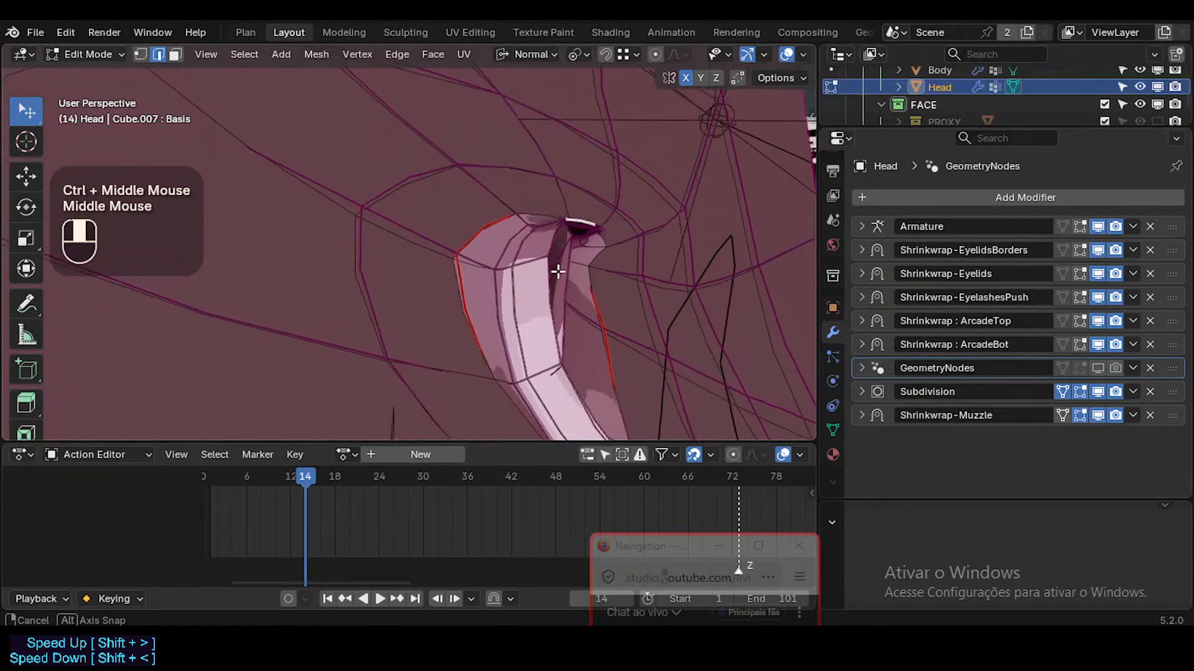
Examine the subdivided inner lips and mouth corners from several angles inside the head
{"action": "key", "text": "shift+grave"}
{"action": "key", "text": "w"}
{"action": "key", "text": "s"}
{"action": "scroll", "coordinate": [409, 242], "scroll_direction": "up", "scroll_amount": 1}
{"action": "scroll", "coordinate": [410, 241], "scroll_direction": "down", "scroll_amount": 2}
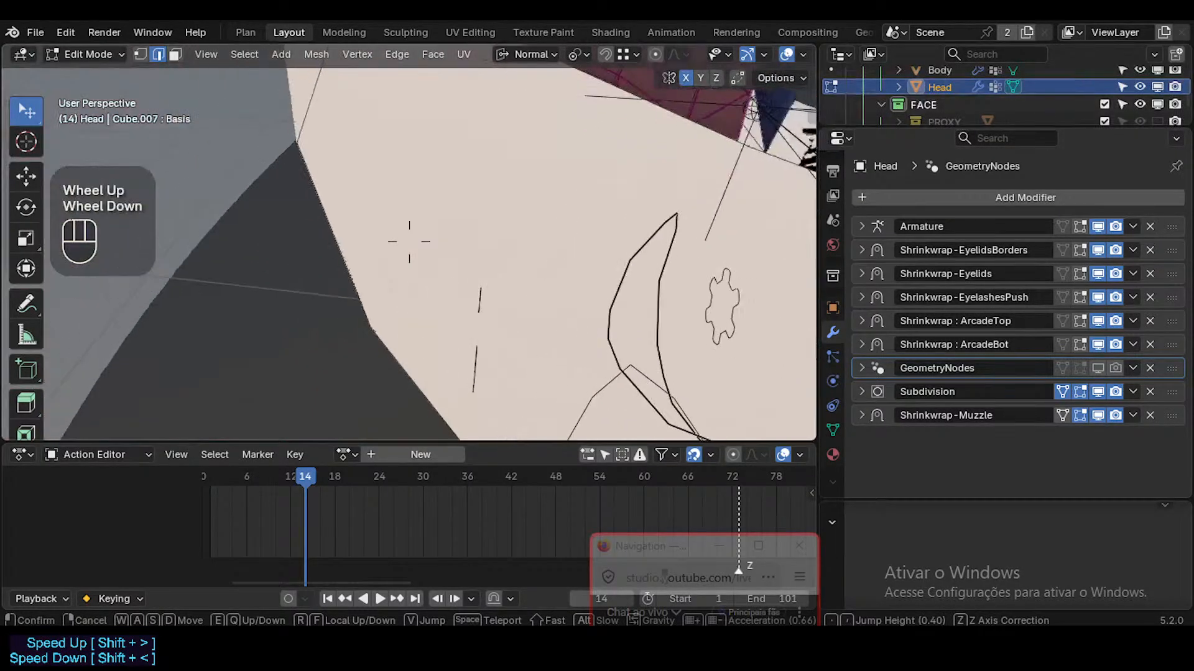
{"action": "key", "text": "w"}
{"action": "key", "text": "s"}
{"action": "key", "text": "d"}
{"action": "key", "text": "w"}
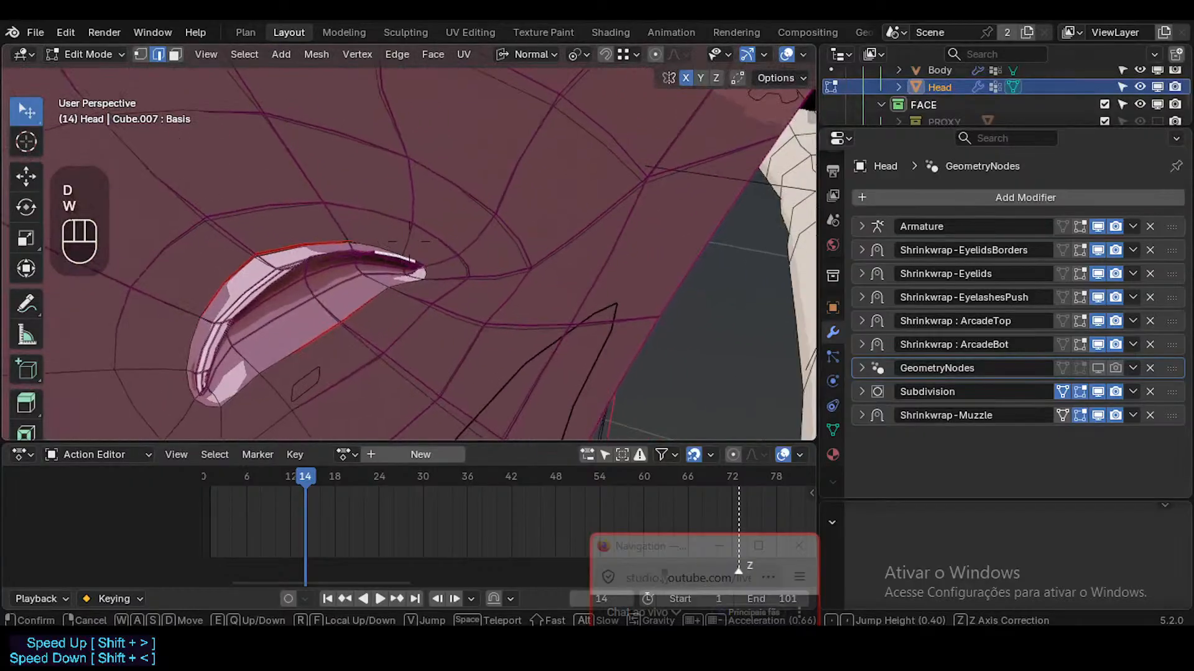
{"action": "key", "text": "a"}
{"action": "key", "text": "d"}
{"action": "key", "text": "w"}
{"action": "key", "text": "a"}
{"action": "key", "text": "d"}
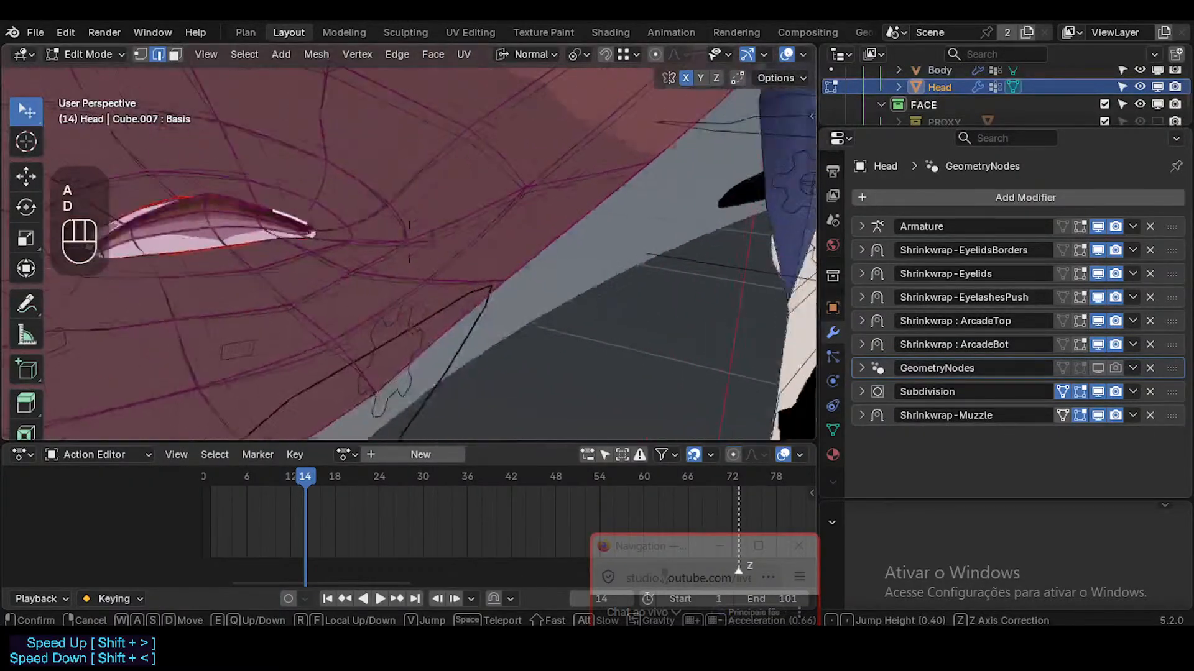
{"action": "key", "text": "w"}
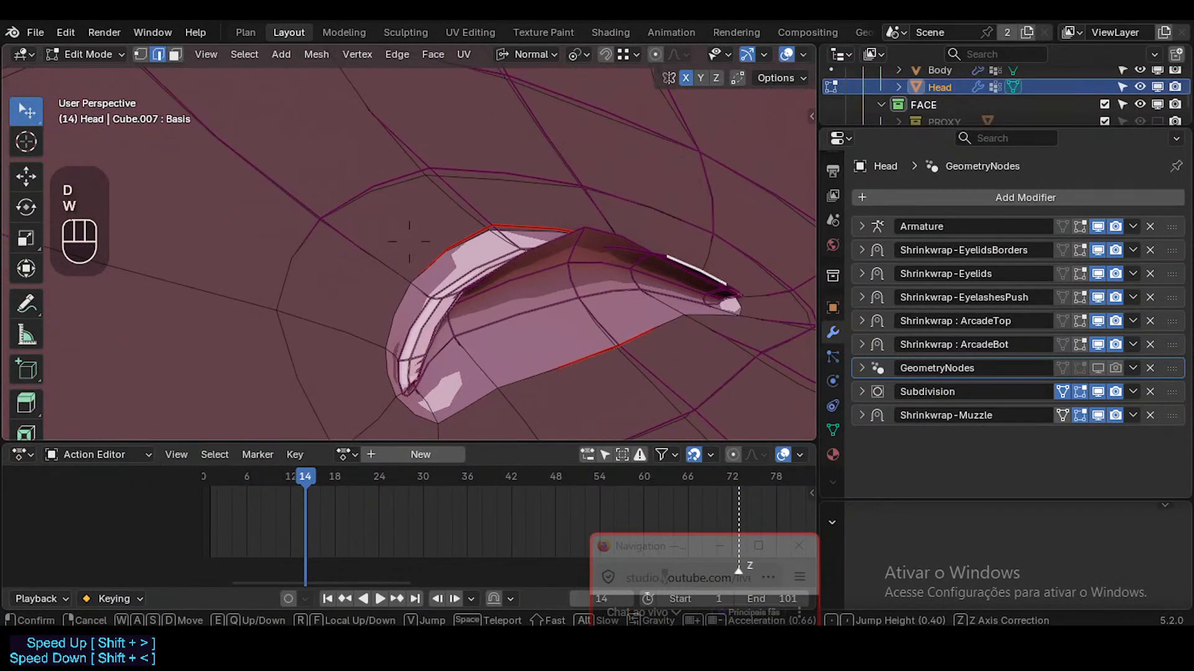
{"action": "left_click", "coordinate": [409, 241]}
{"action": "middle_click_drag", "start_coordinate": [551, 282], "coordinate": [559, 288]}
{"action": "middle_click_drag", "start_coordinate": [473, 302], "coordinate": [478, 295], "text": "shift"}
{"action": "key", "text": "shift+grave"}
{"action": "scroll", "coordinate": [409, 241], "scroll_direction": "down", "scroll_amount": 3}
{"action": "key", "text": "w"}
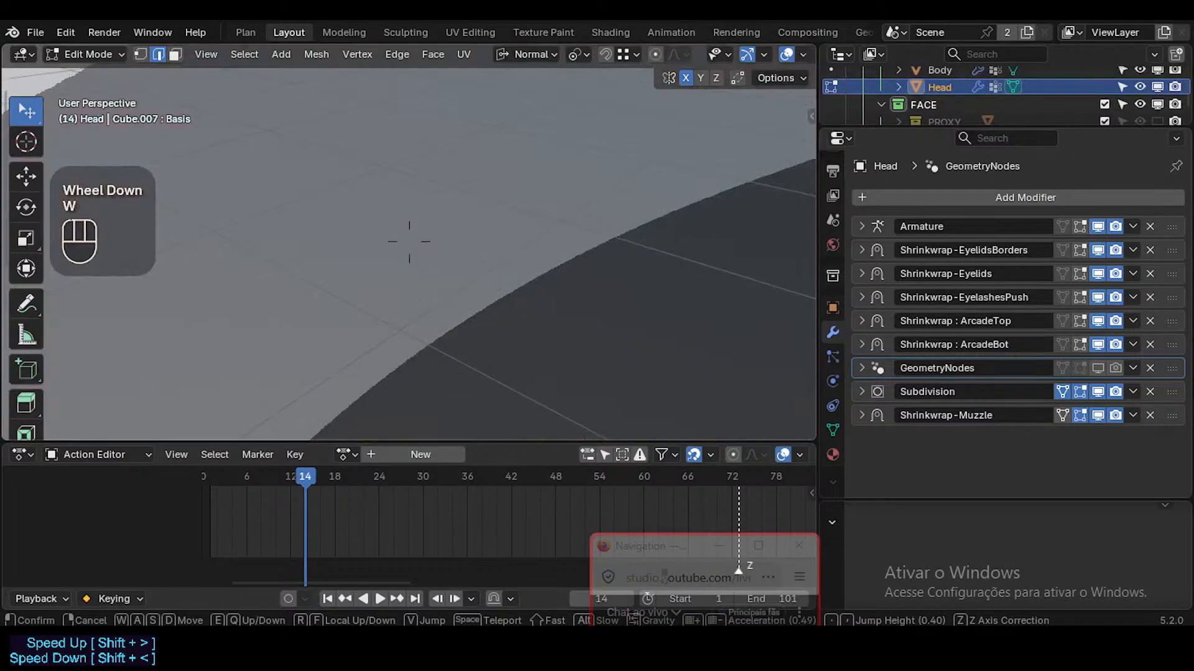
{"action": "key", "text": "s"}
{"action": "key", "text": "w"}
{"action": "key", "text": "s"}
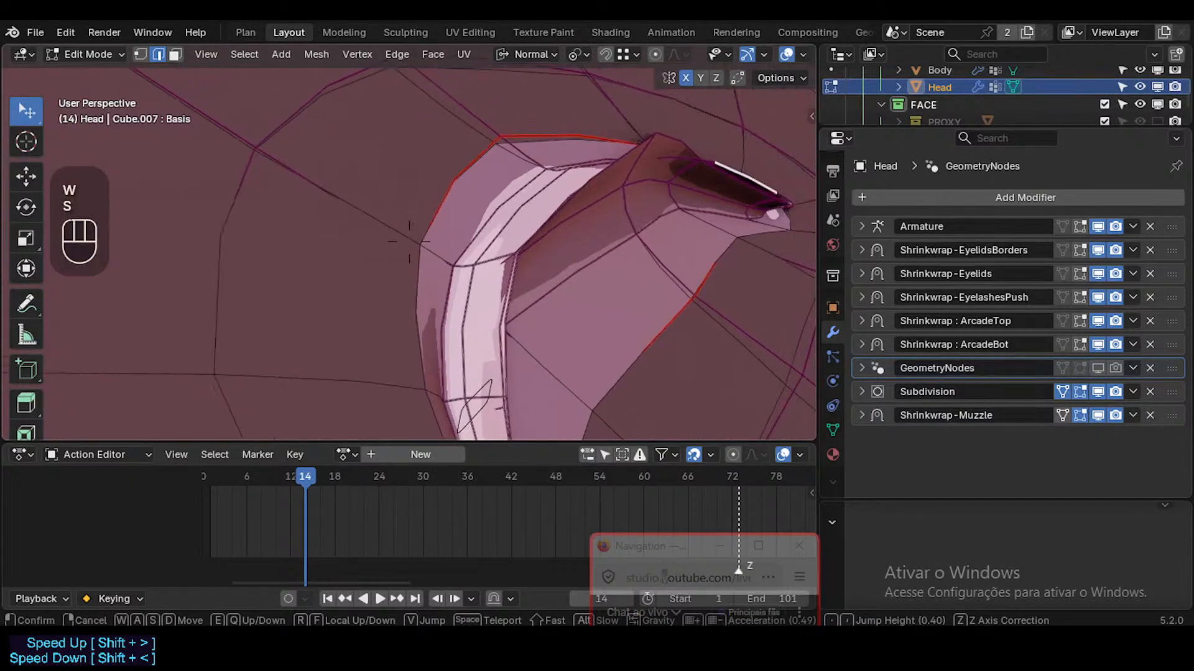
{"action": "left_click", "coordinate": [409, 241]}
{"action": "middle_click_drag", "start_coordinate": [504, 297], "coordinate": [544, 314]}
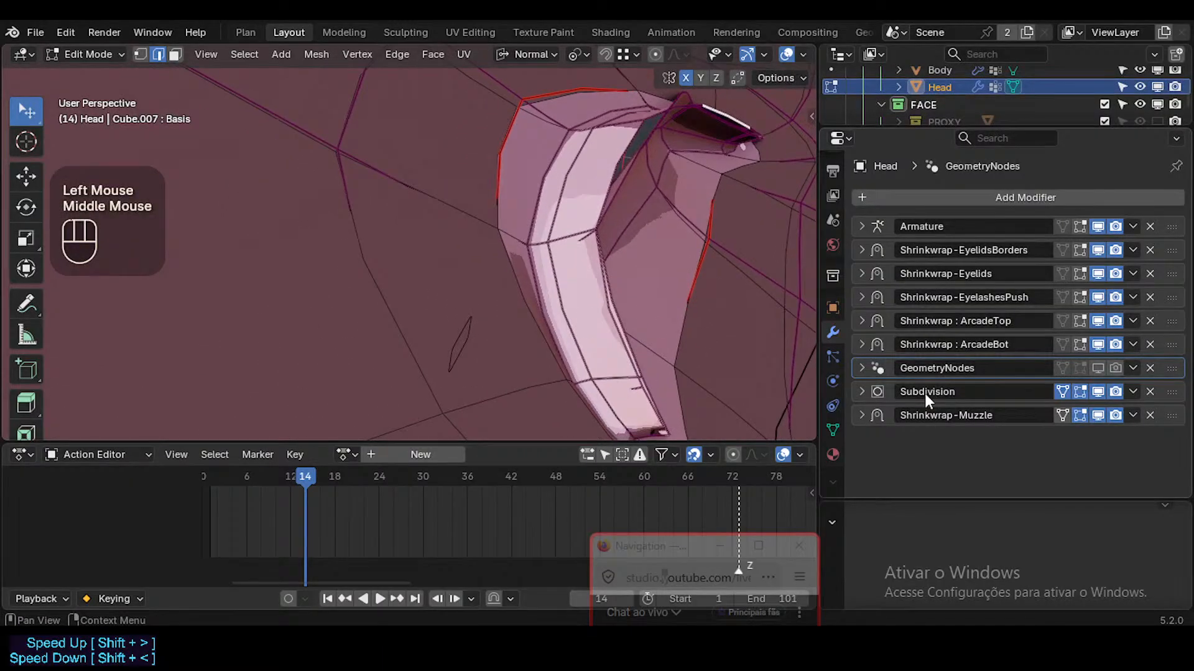
Save the file and turn off Optimal Display in the Head's Subdivision modifier
{"action": "key", "text": "ctrl"}
{"action": "key", "text": "ctrl+s"}
{"action": "left_click", "coordinate": [861, 392]}
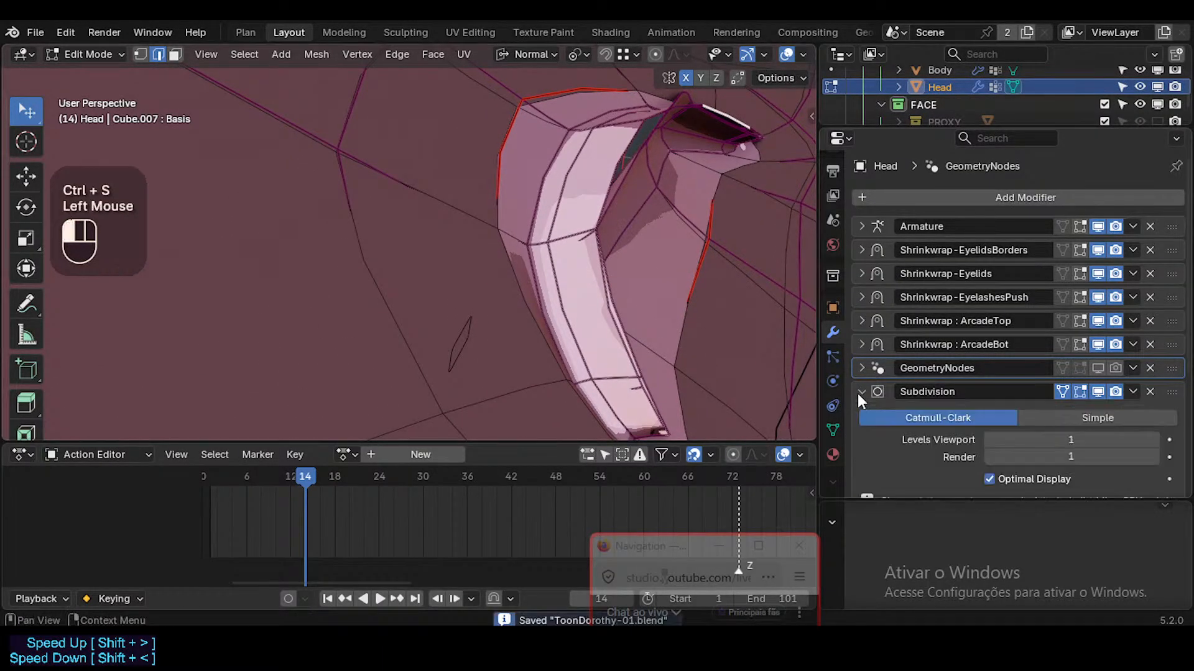
{"action": "scroll", "coordinate": [1020, 457], "scroll_direction": "down", "scroll_amount": 1}
{"action": "scroll", "coordinate": [1019, 457], "scroll_direction": "up", "scroll_amount": 1}
{"action": "left_click", "coordinate": [988, 480]}
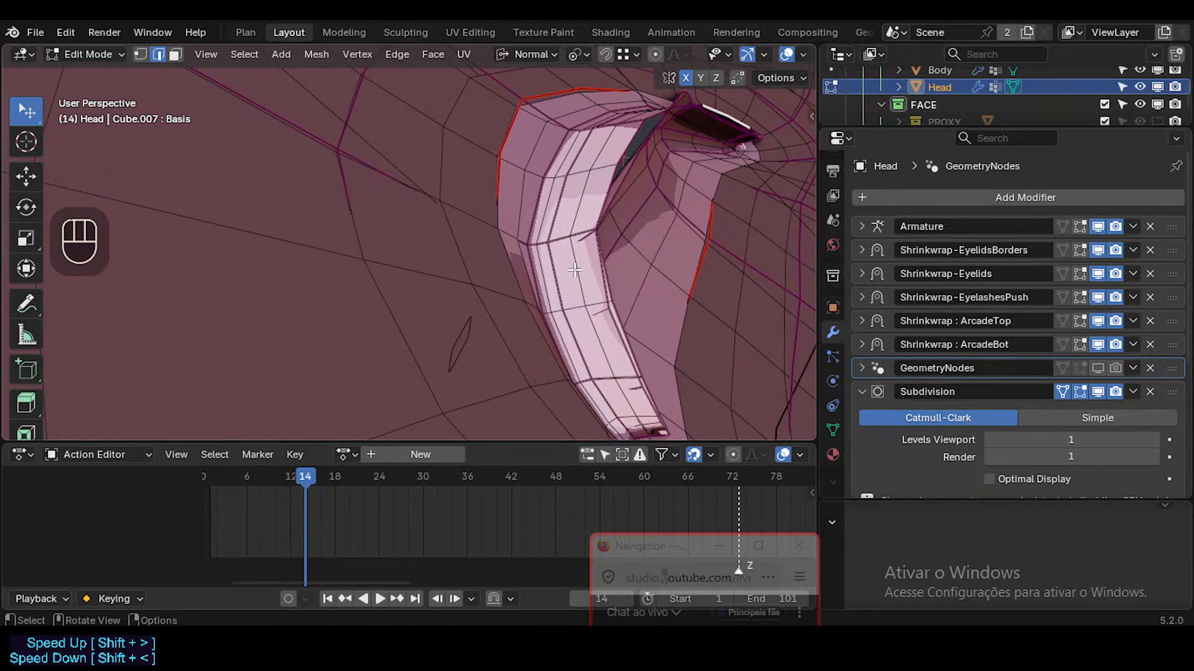
Select the inner upper lip edge loop, apply an edge crease of -1 to it and clear the selection
{"action": "middle_click_drag", "start_coordinate": [600, 296], "coordinate": [475, 239]}
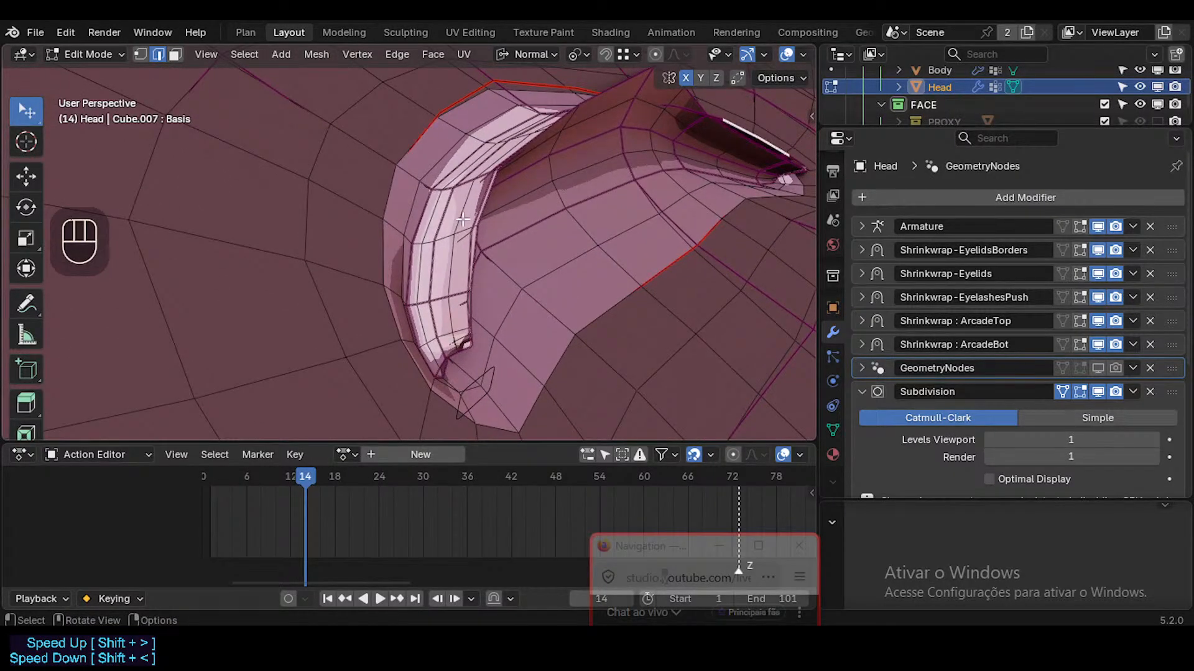
{"action": "key", "text": "alt+a"}
{"action": "left_click", "coordinate": [475, 211], "text": "alt+shift"}
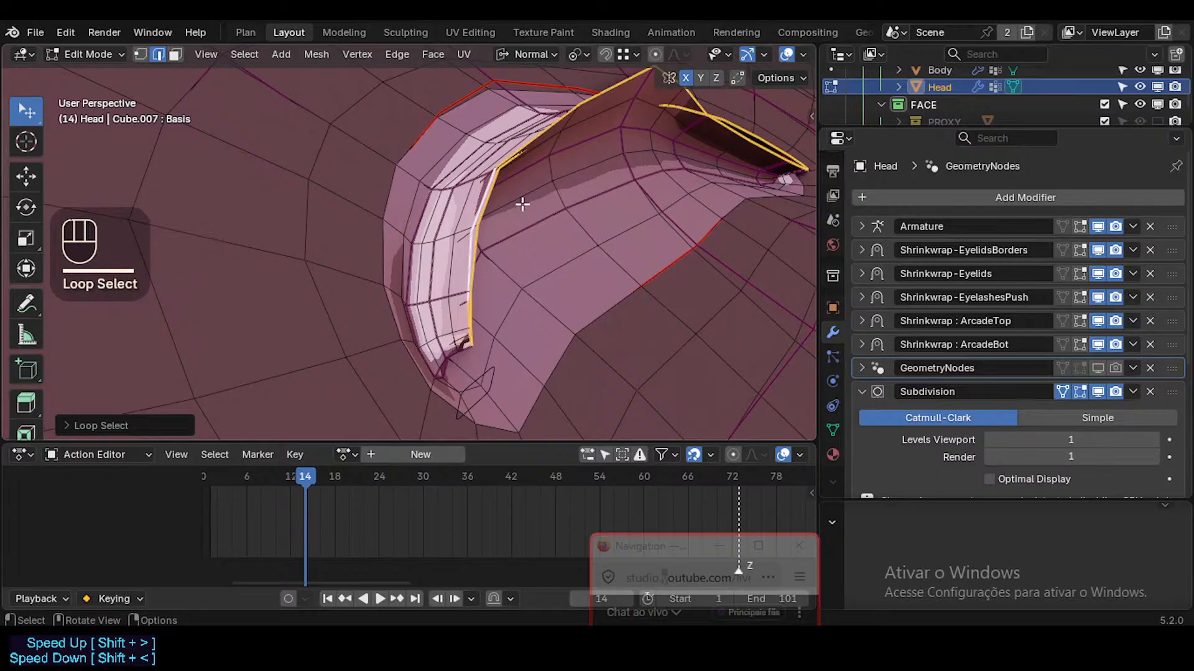
{"action": "key", "text": "shift+e"}
{"action": "key", "text": "KP_Subtract"}
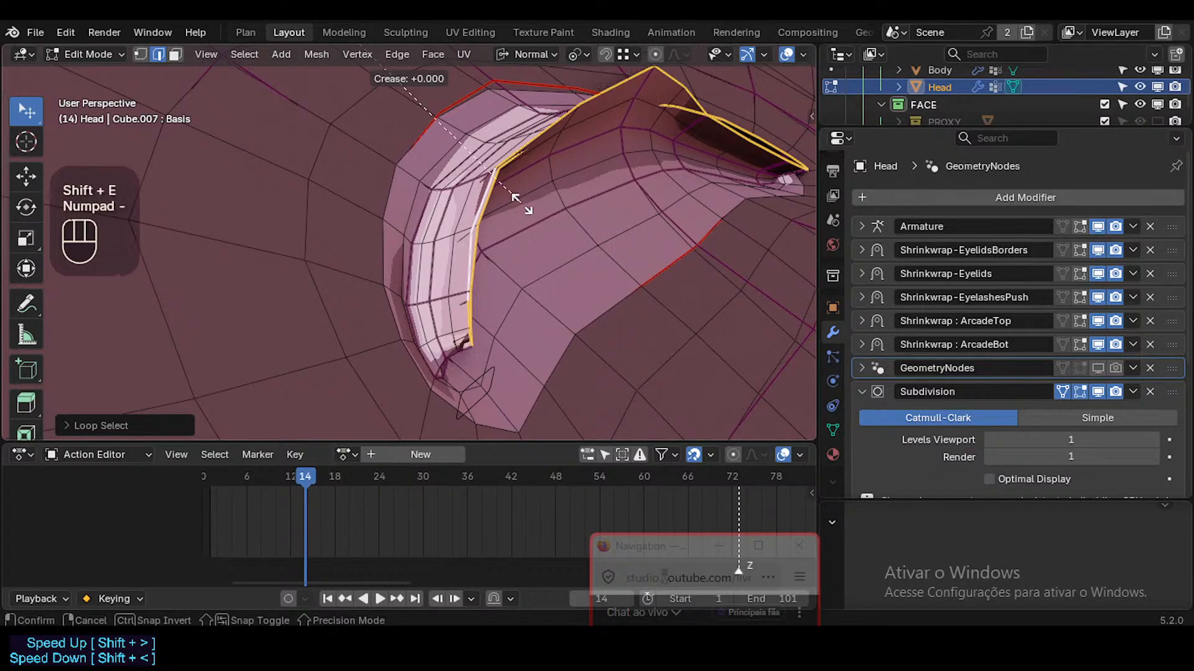
{"action": "key", "text": "KP_1"}
{"action": "key", "text": "KP_Enter"}
{"action": "key", "text": "alt+a"}
View the Head in Object Mode to examine the lip loop from inside the head, and return to Edit Mode
{"action": "key", "text": "Tab"}
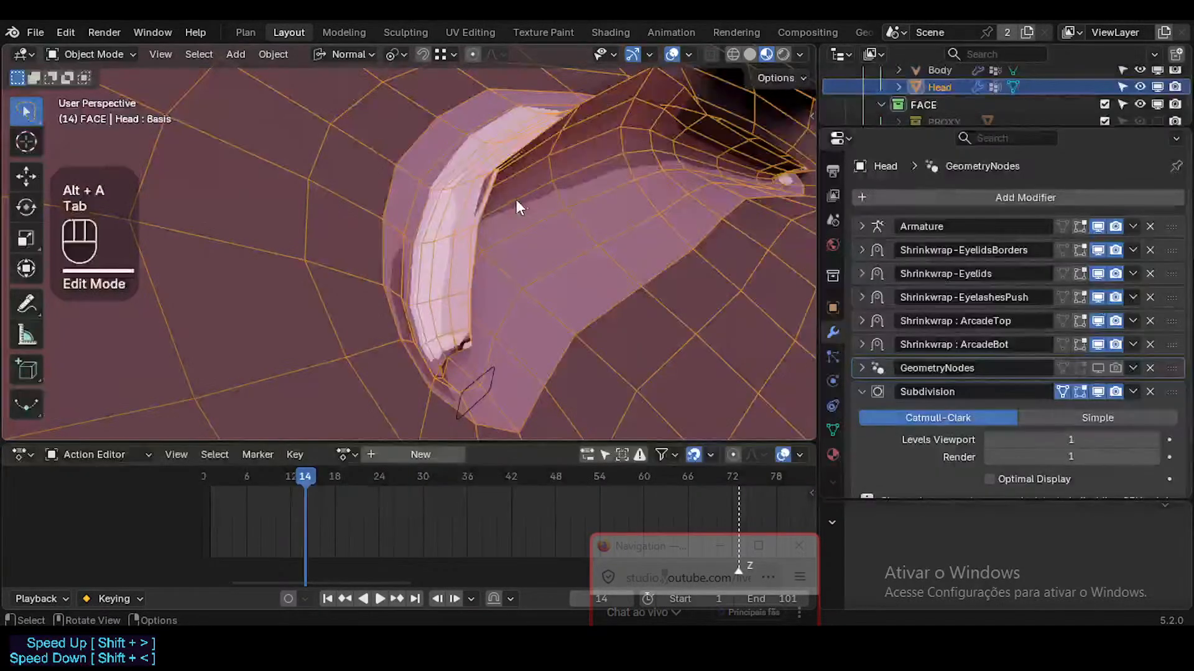
{"action": "scroll", "coordinate": [401, 252], "scroll_direction": "down", "scroll_amount": 1}
{"action": "middle_click_drag", "start_coordinate": [401, 253], "coordinate": [457, 180]}
{"action": "key", "text": "shift+grave"}
{"action": "scroll", "coordinate": [463, 228], "scroll_direction": "down", "scroll_amount": 2}
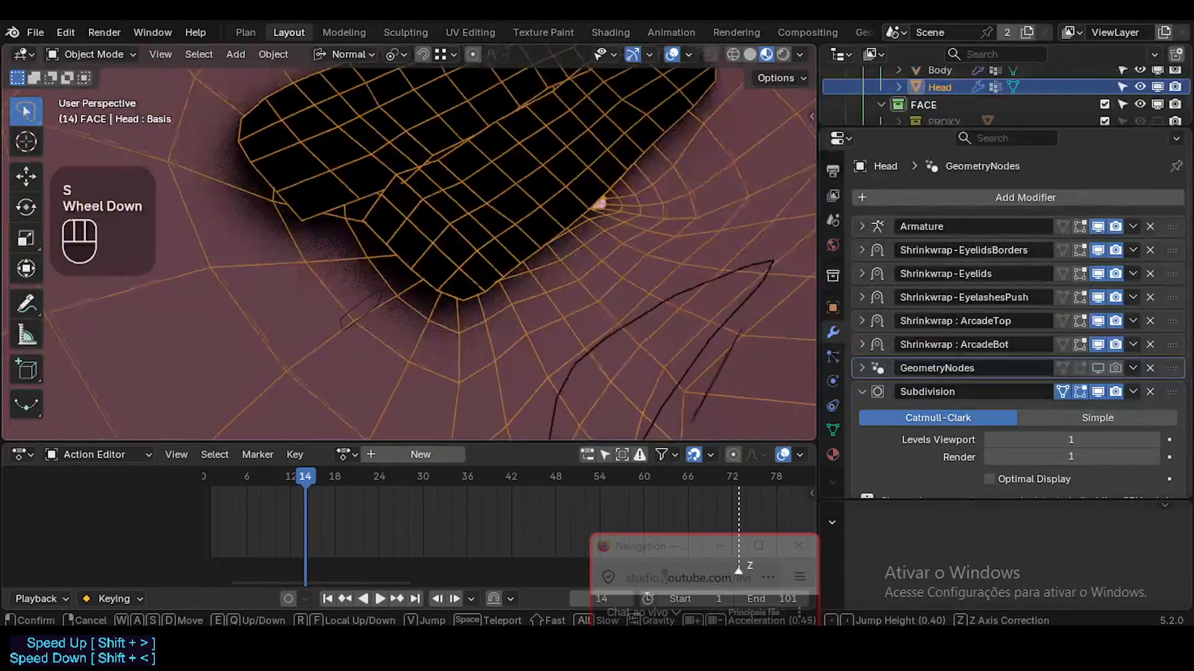
{"action": "key", "text": "w"}
{"action": "key", "text": "w"}
{"action": "key", "text": "s"}
{"action": "key", "text": "w"}
{"action": "key", "text": "d"}
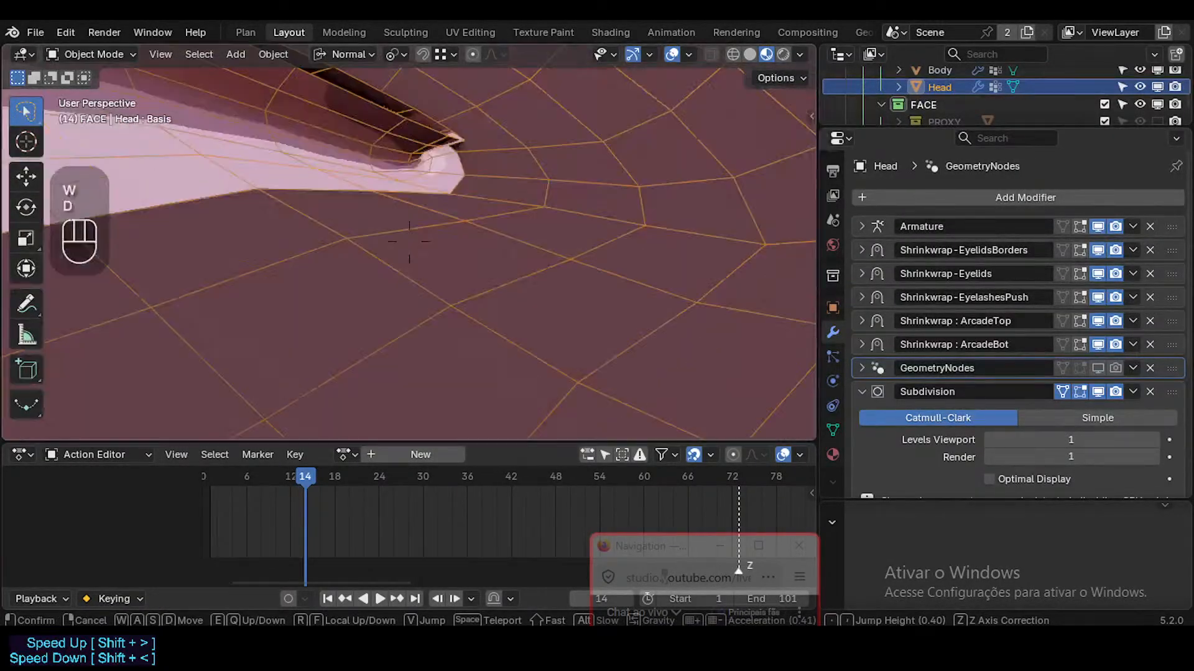
{"action": "key", "text": "a"}
{"action": "key", "text": "d"}
{"action": "key", "text": "s"}
{"action": "key", "text": "e"}
{"action": "key", "text": "w"}
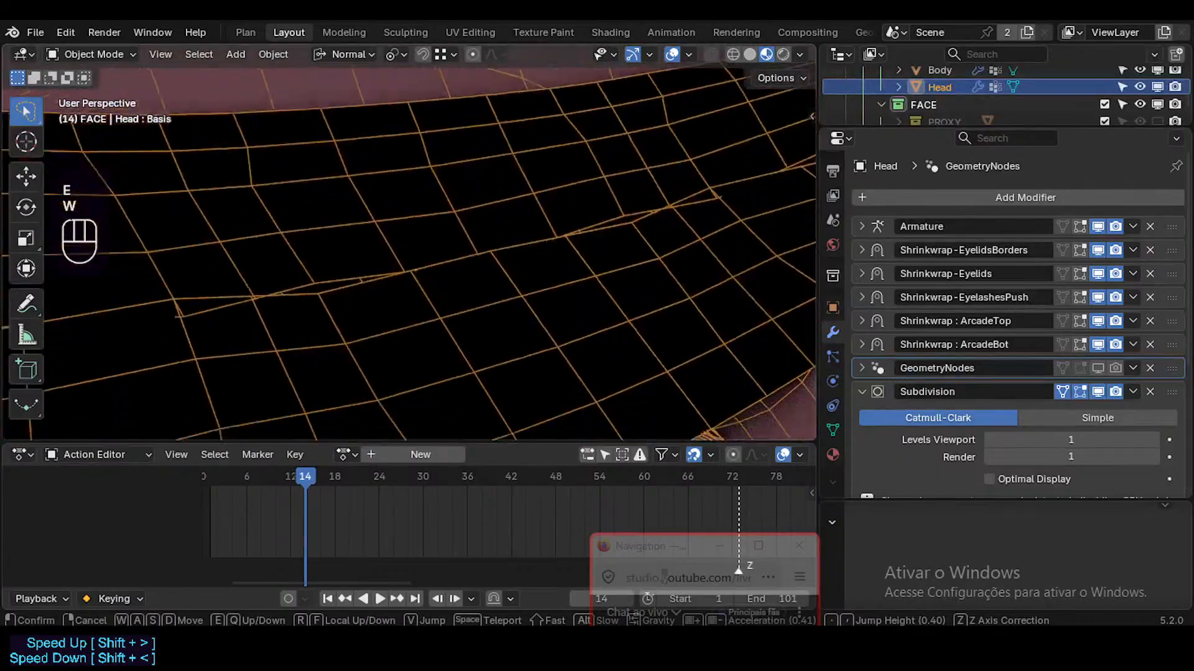
{"action": "key", "text": "q"}
{"action": "key", "text": "w"}
{"action": "key", "text": "a"}
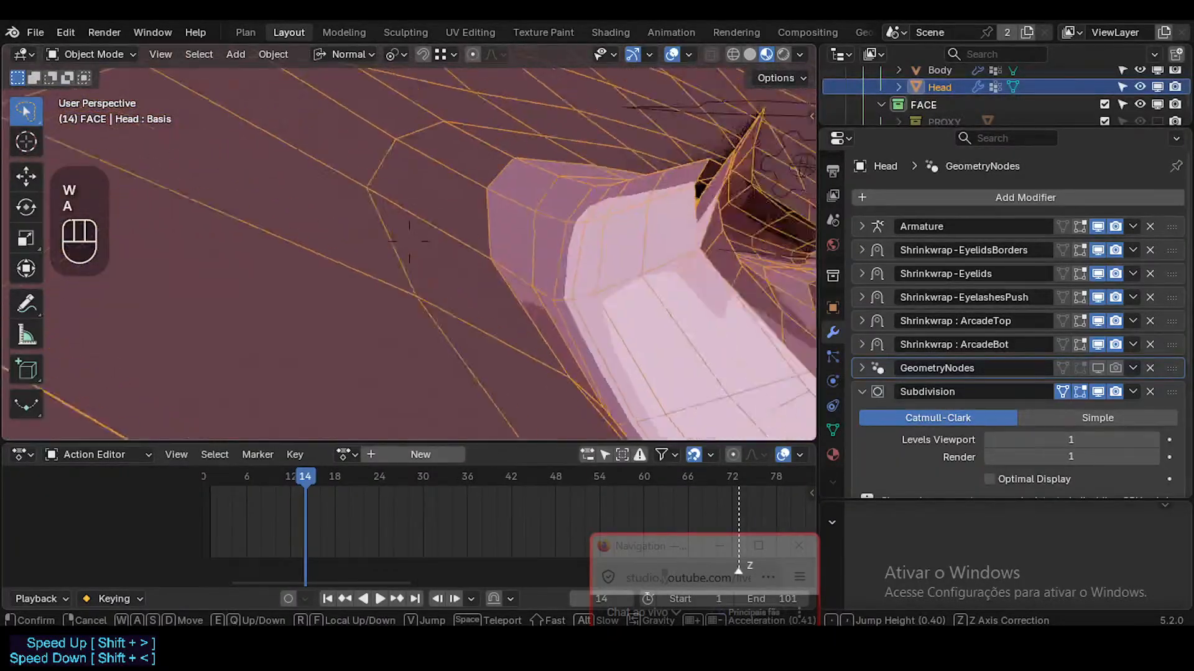
{"action": "left_click", "coordinate": [482, 230]}
{"action": "key", "text": "Tab"}
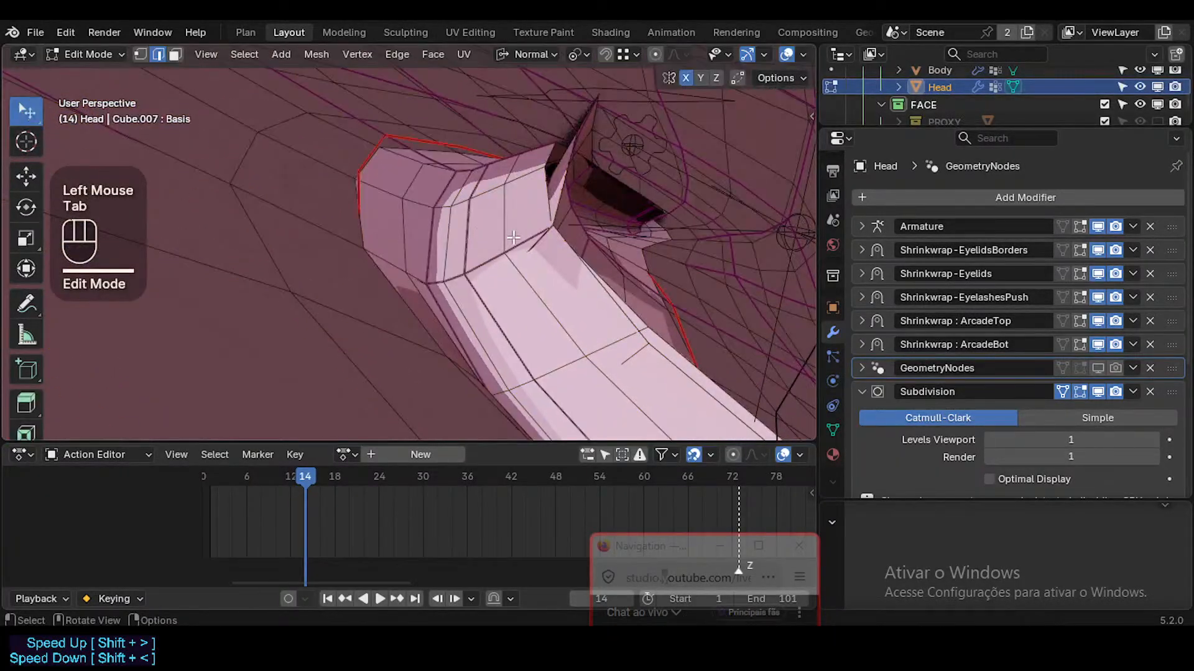
Select the inner lip edge loop, show the Head's shape keys and inspect the loop across the whole mouth
{"action": "left_click", "coordinate": [564, 228], "text": "alt+shift"}
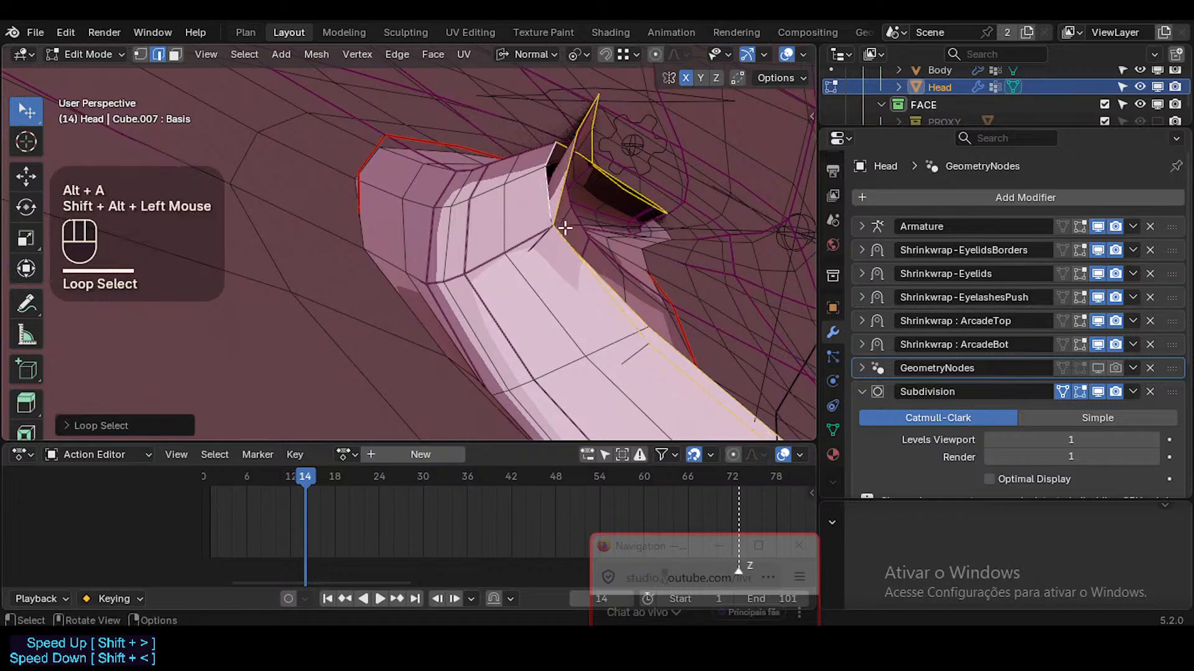
{"action": "left_click", "coordinate": [833, 430]}
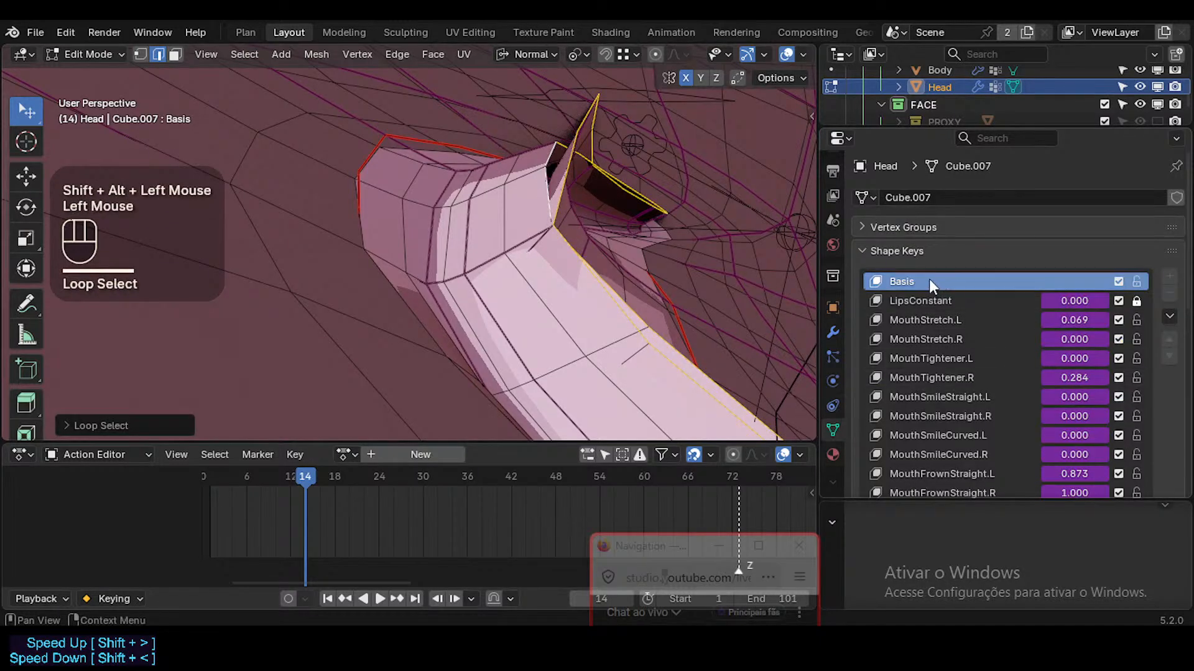
{"action": "key", "text": "shift+grave"}
{"action": "scroll", "coordinate": [409, 241], "scroll_direction": "down", "scroll_amount": 2}
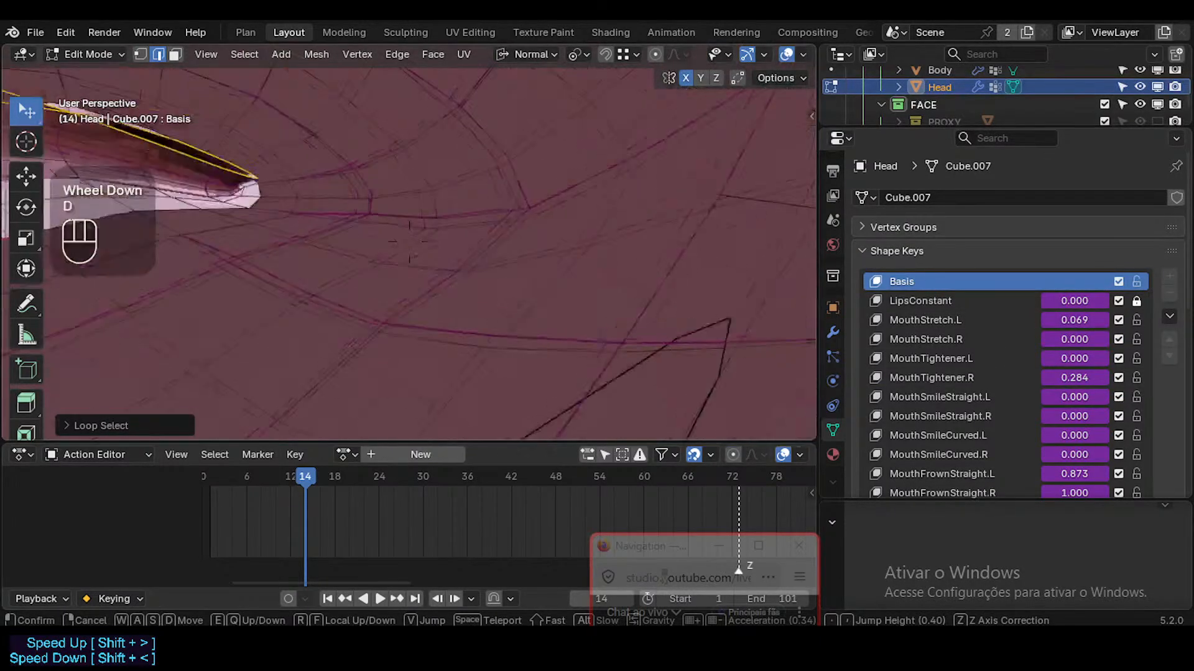
{"action": "key", "text": "d"}
{"action": "key", "text": "e"}
{"action": "scroll", "coordinate": [409, 241], "scroll_direction": "down", "scroll_amount": 2}
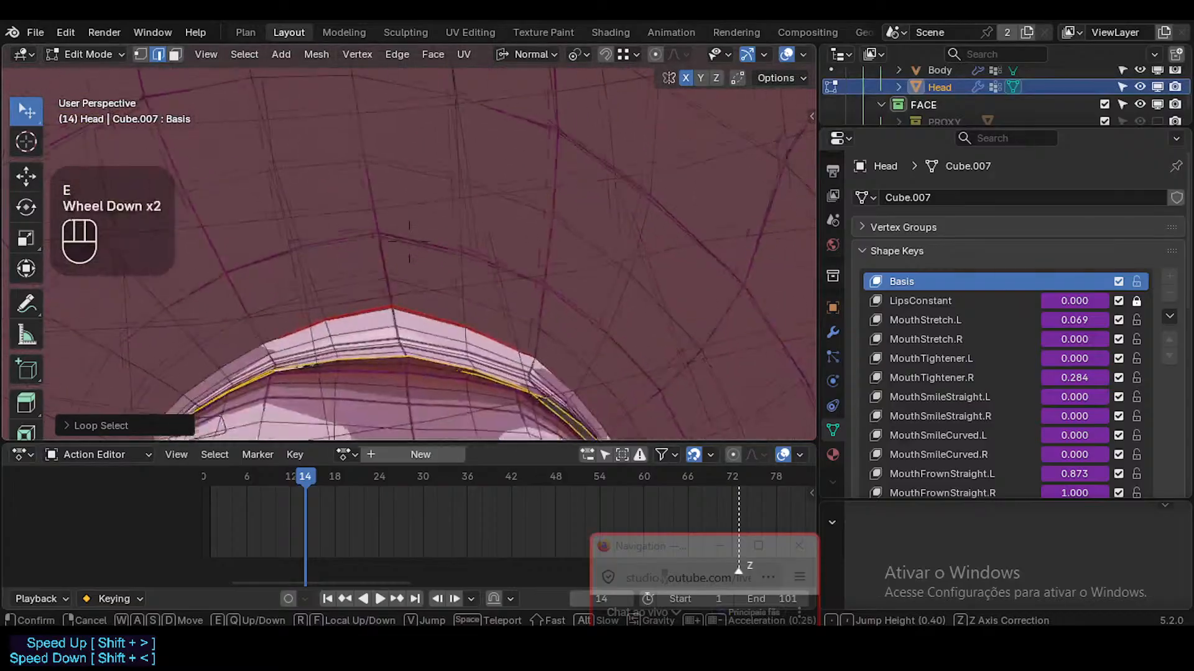
{"action": "key", "text": "a"}
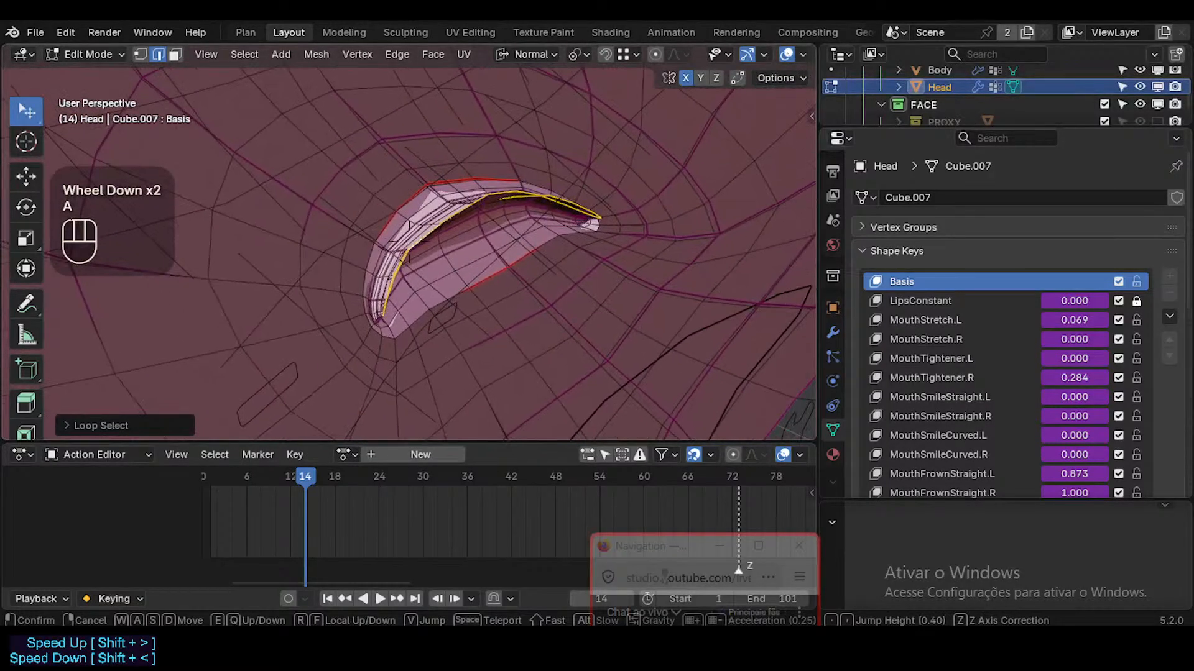
{"action": "key", "text": "w"}
{"action": "left_click", "coordinate": [519, 364]}
Apply the Smooth tool to the selected inner lip edge loop
{"action": "scroll", "coordinate": [25, 401], "scroll_direction": "down", "scroll_amount": 3}
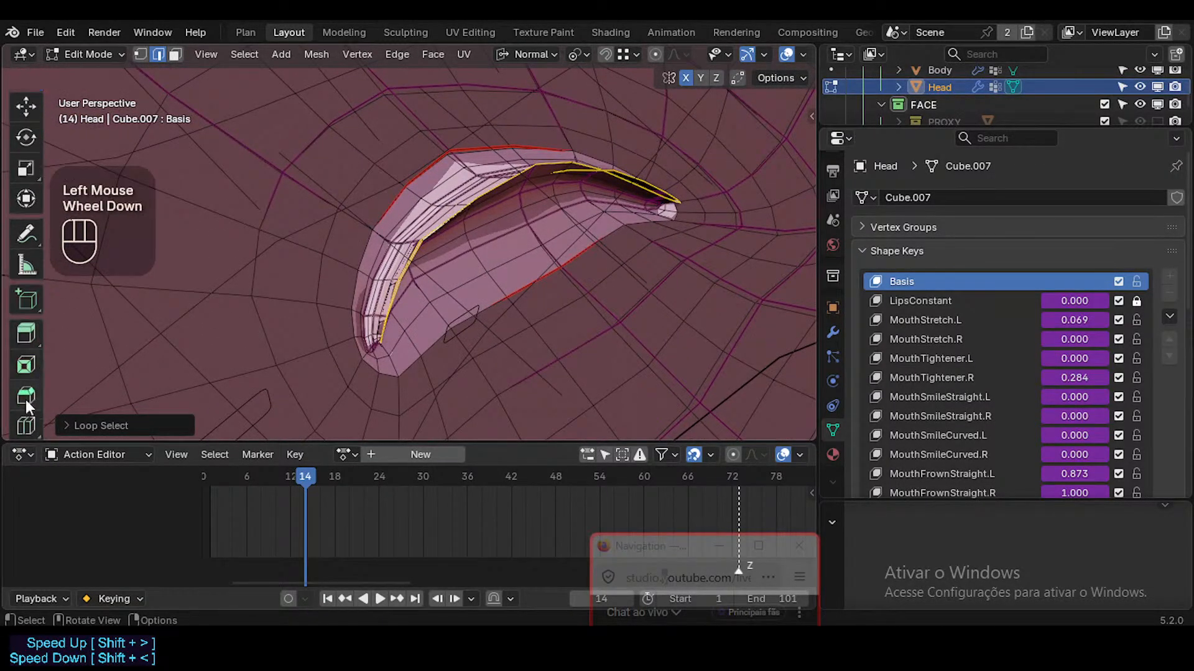
{"action": "scroll", "coordinate": [25, 373], "scroll_direction": "up", "scroll_amount": 1}
{"action": "scroll", "coordinate": [25, 345], "scroll_direction": "down", "scroll_amount": 1}
{"action": "scroll", "coordinate": [28, 373], "scroll_direction": "down", "scroll_amount": 3}
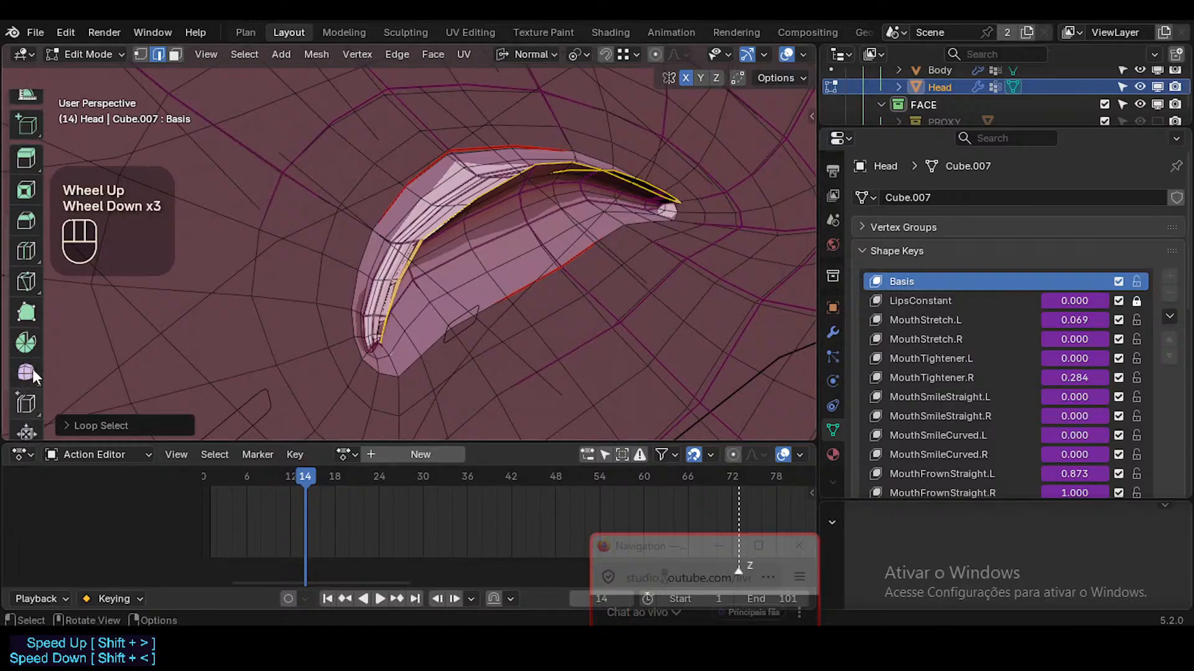
{"action": "left_click", "coordinate": [25, 372]}
{"action": "left_click_drag", "start_coordinate": [445, 164], "coordinate": [503, 181]}
Select a single edge of the inner upper lip loop and move it down by about 0.0015 m
{"action": "middle_click_drag", "start_coordinate": [504, 180], "coordinate": [543, 167]}
{"action": "key", "text": "1"}
{"action": "key", "text": "2"}
{"action": "left_click", "coordinate": [542, 164]}
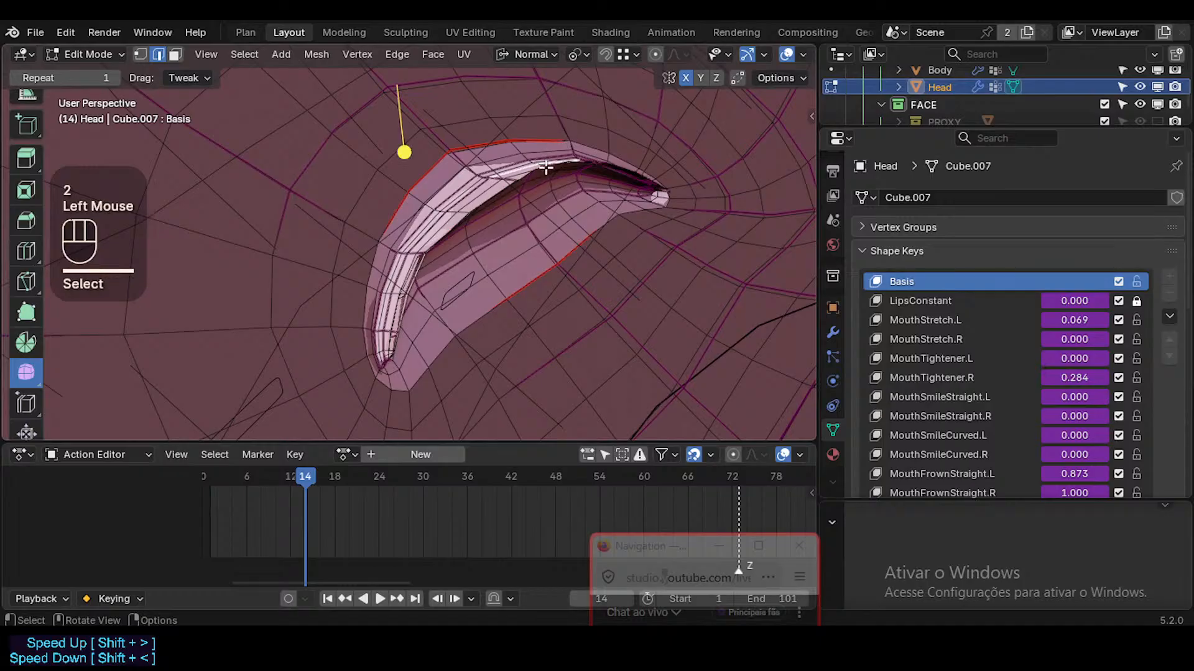
{"action": "left_click", "coordinate": [545, 166]}
{"action": "key", "text": "g"}
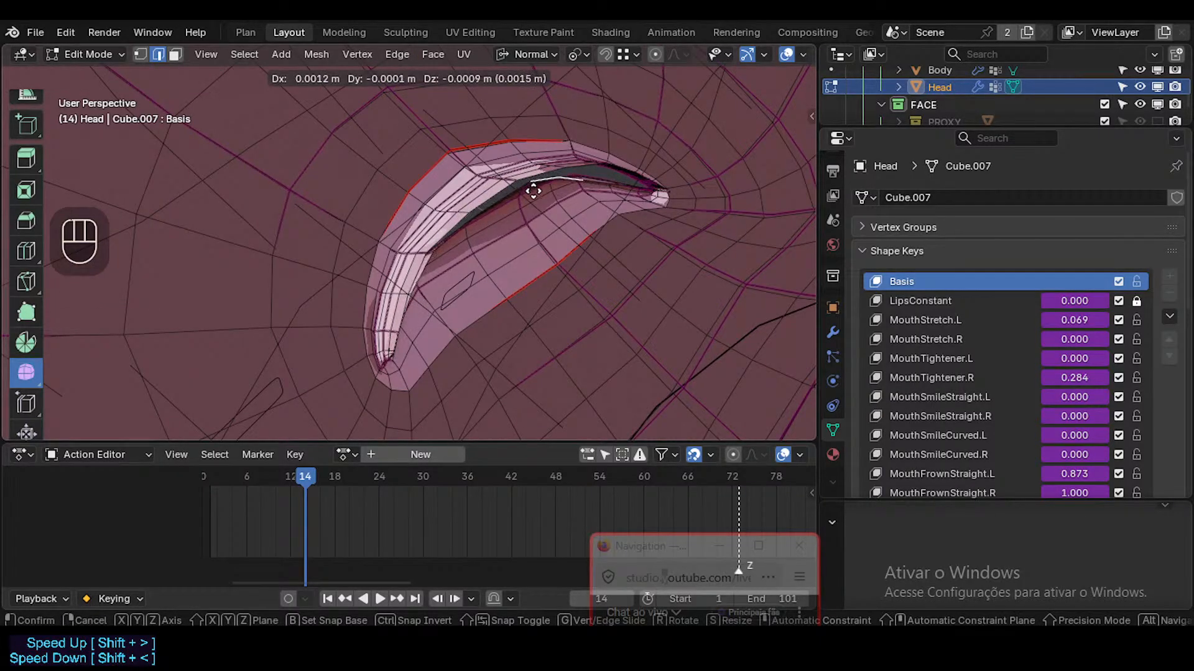
{"action": "left_click", "coordinate": [533, 191]}
{"action": "middle_click_drag", "start_coordinate": [533, 191], "coordinate": [525, 197]}
{"action": "key", "text": "r"}
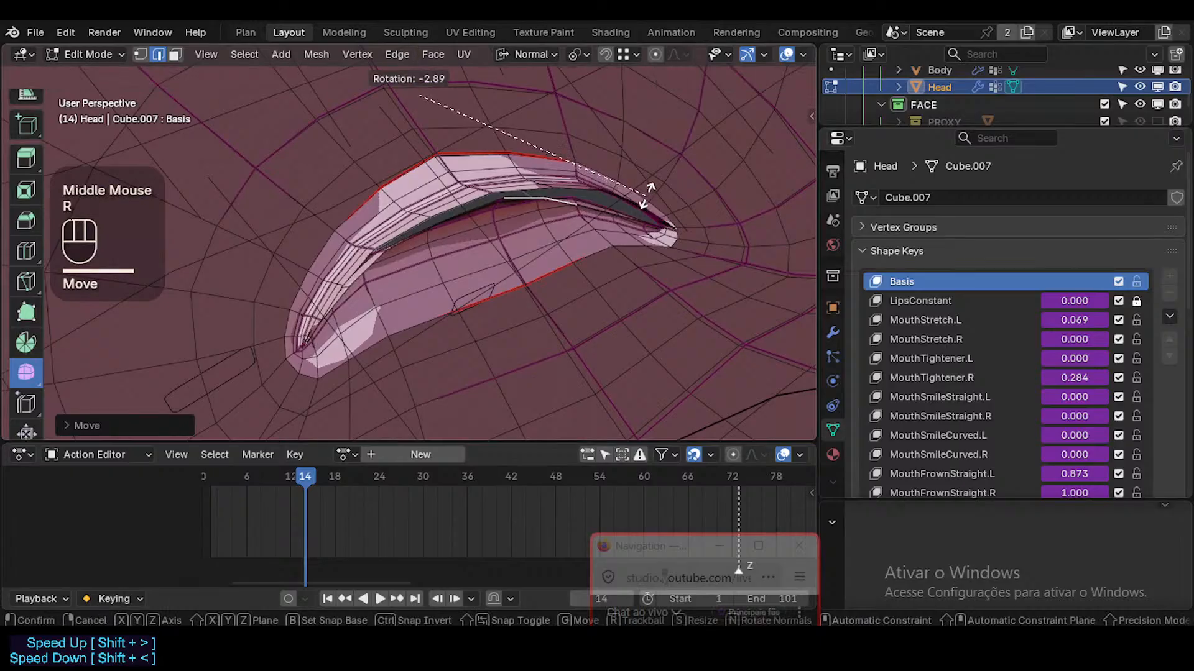
{"action": "key", "text": "Escape"}
Select a single vertex on the side of the inner upper lip loop and move it slightly
{"action": "middle_click_drag", "start_coordinate": [647, 198], "coordinate": [504, 217]}
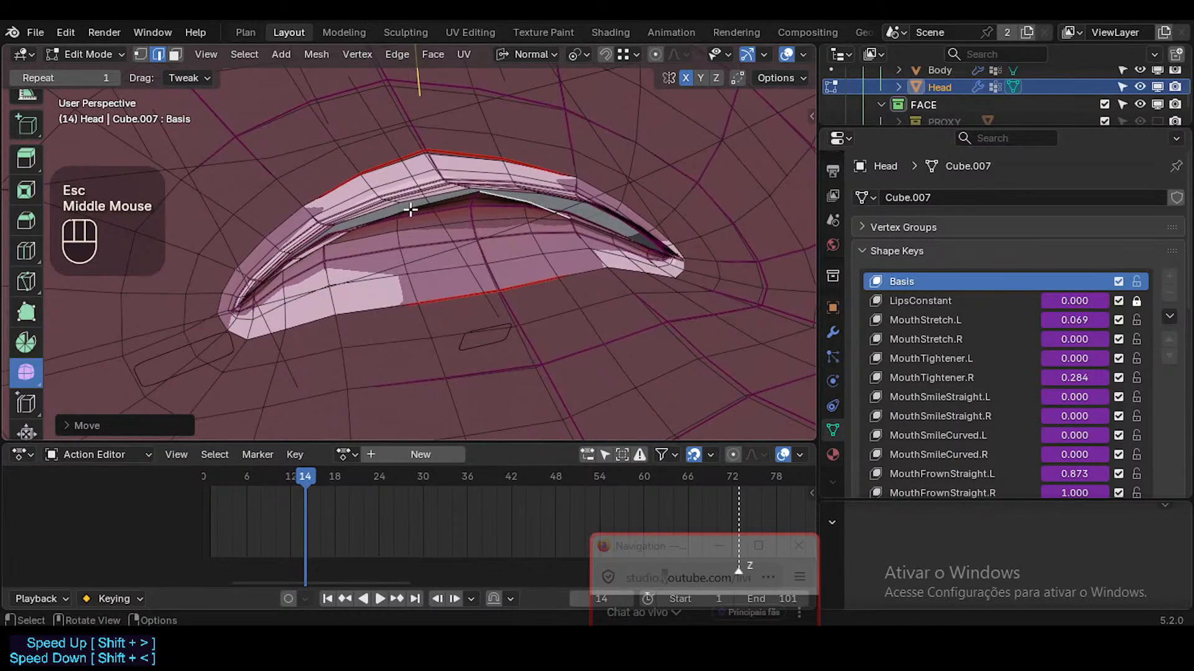
{"action": "key", "text": "1"}
{"action": "left_click", "coordinate": [435, 218]}
{"action": "left_click", "coordinate": [346, 227]}
{"action": "key", "text": "g"}
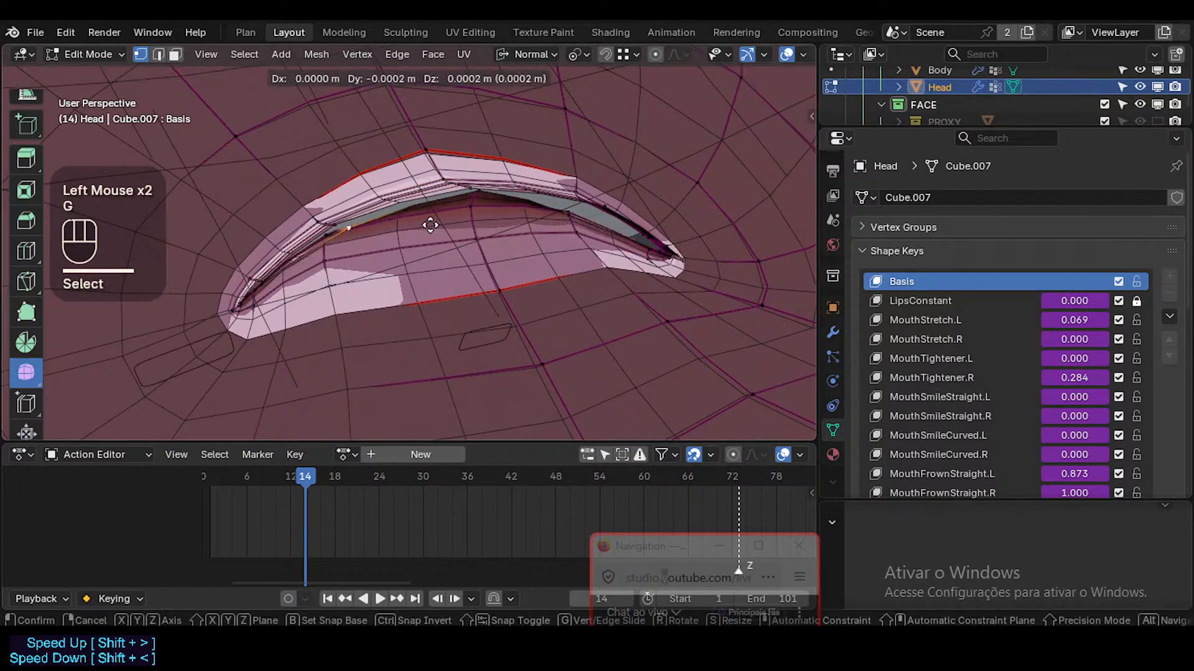
{"action": "left_click", "coordinate": [488, 256], "text": "shift"}
Turn off the Subdivision's on-cage display and slightly move the middle vertex and one side vertex of the inner upper lip loop
{"action": "key", "text": "shift+ctrl+alt+i"}
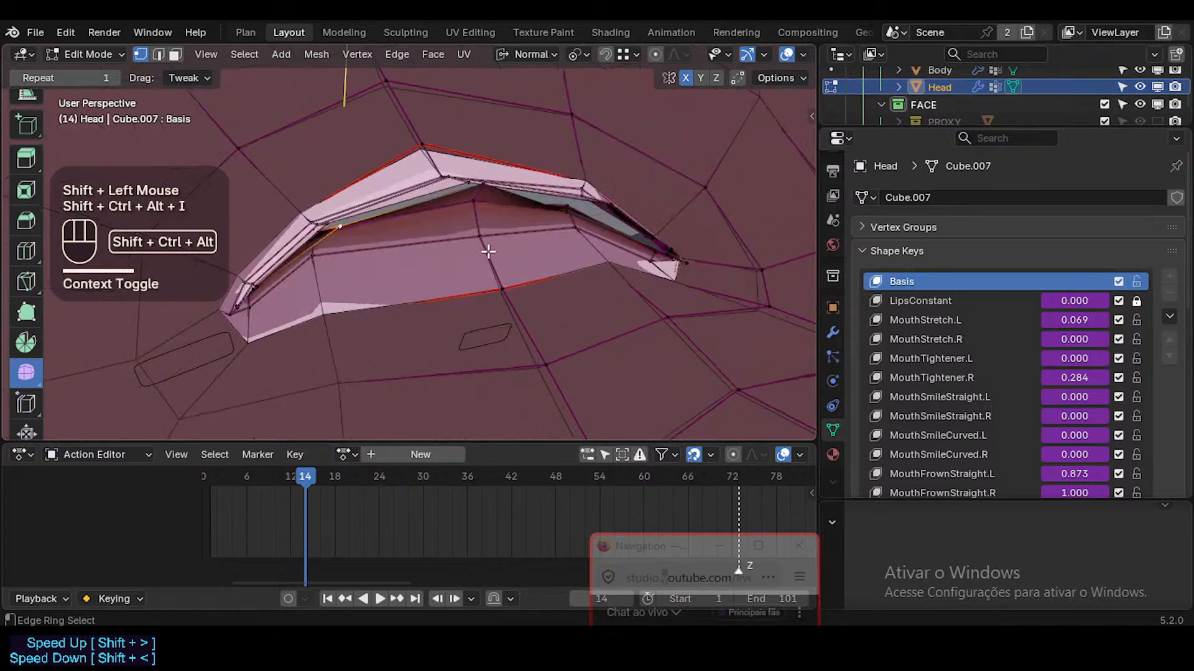
{"action": "left_click", "coordinate": [483, 188]}
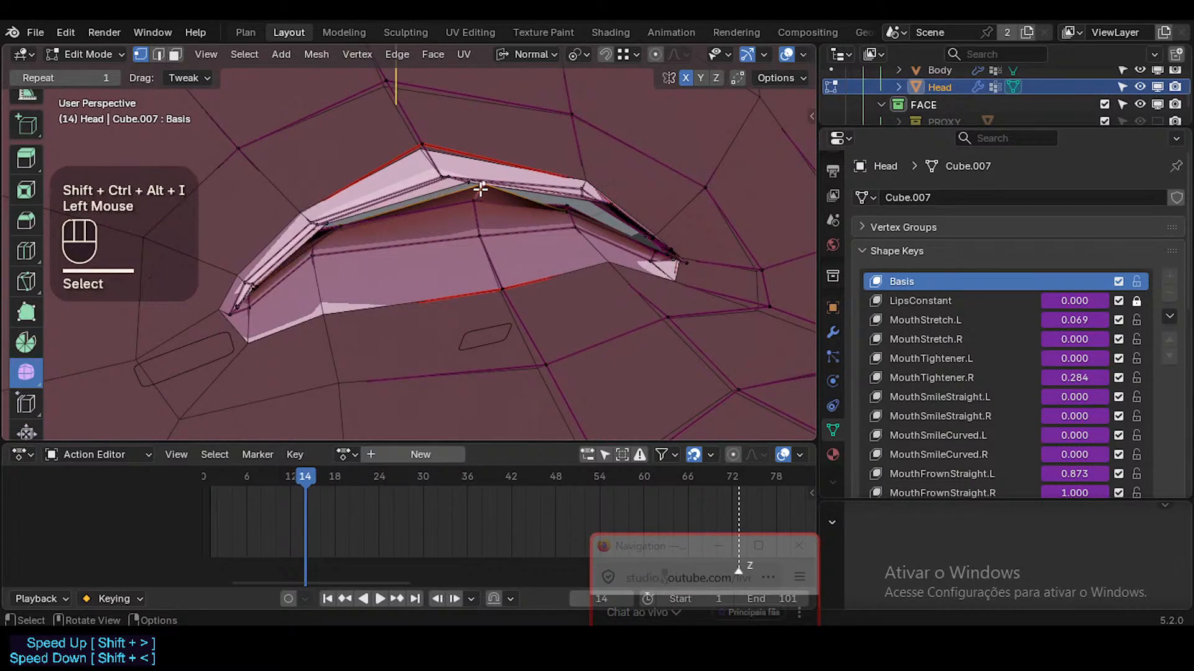
{"action": "key", "text": "g"}
{"action": "left_click", "coordinate": [434, 271], "text": "shift"}
{"action": "left_click", "coordinate": [565, 211]}
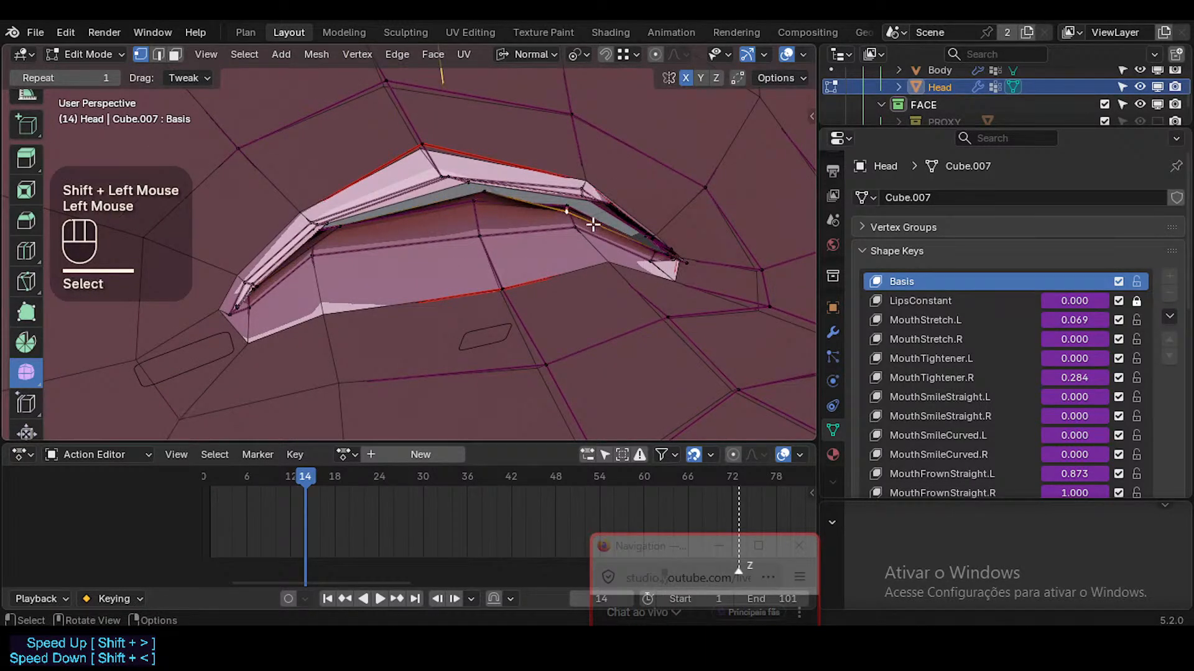
{"action": "key", "text": "g"}
{"action": "left_click", "coordinate": [670, 137], "text": "shift"}
Move the vertex on the opposite side of the inner upper lip loop slightly downward
{"action": "middle_click_drag", "start_coordinate": [671, 137], "coordinate": [333, 213]}
{"action": "left_click", "coordinate": [319, 222]}
{"action": "key", "text": "g"}
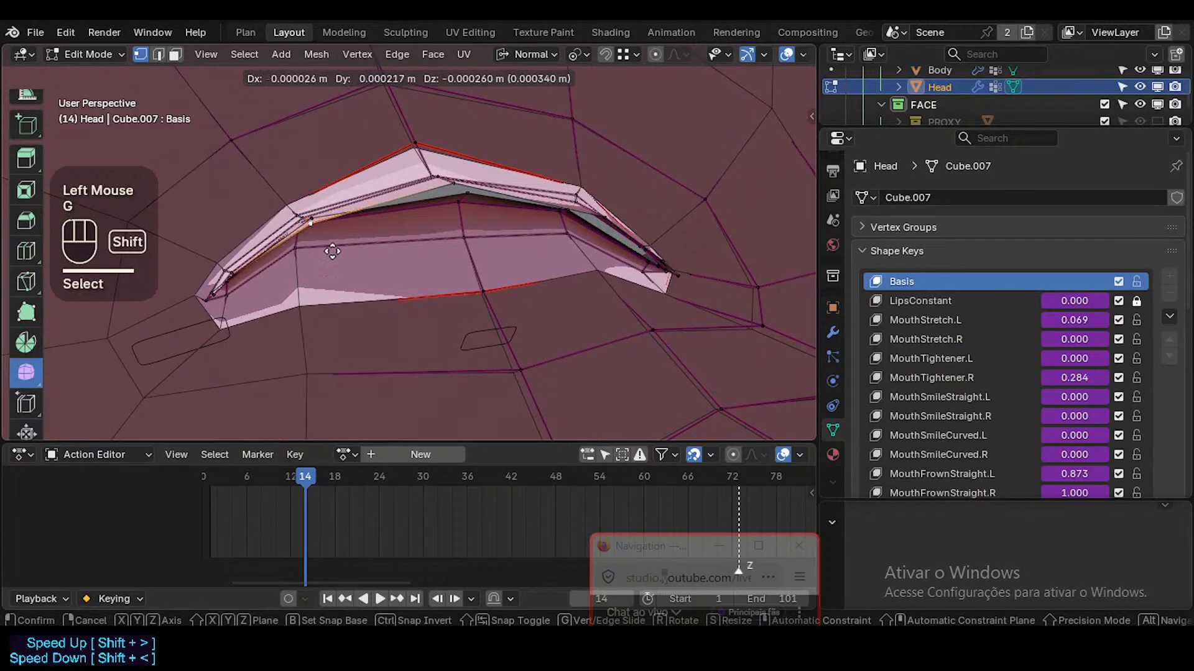
{"action": "key", "text": "Escape"}
{"action": "left_click", "coordinate": [317, 219]}
{"action": "key", "text": "g"}
{"action": "left_click", "coordinate": [328, 279], "text": "shift"}
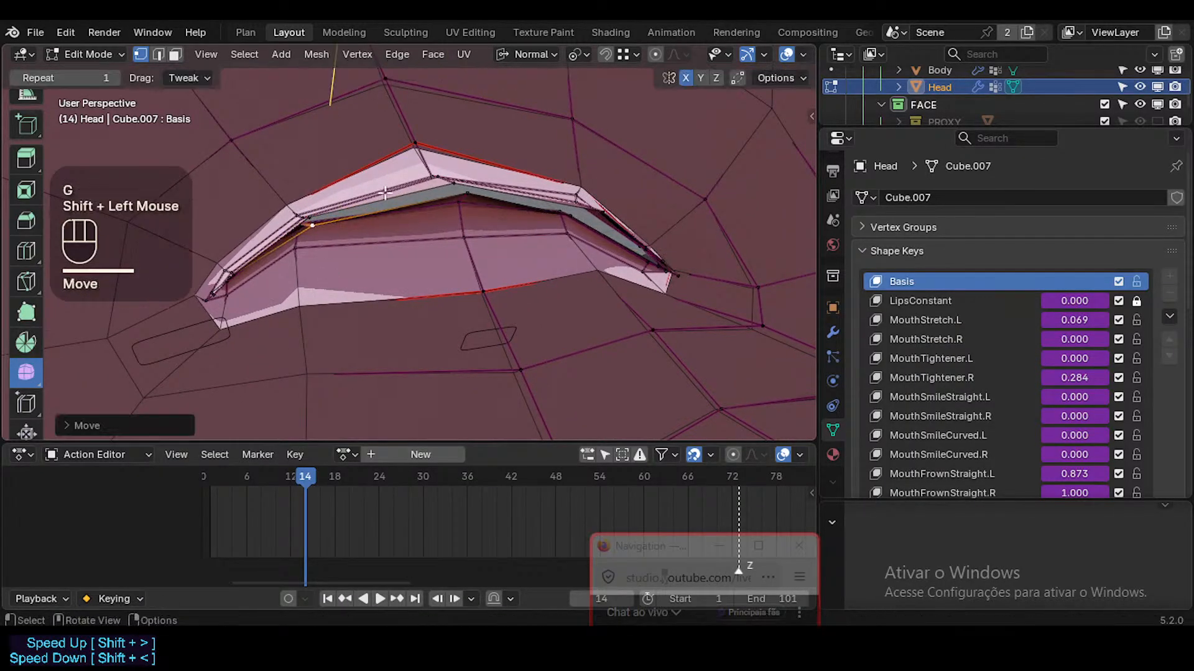
Readjust the middle vertex of the inner upper lip loop from a side angle
{"action": "middle_click_drag", "start_coordinate": [328, 279], "coordinate": [470, 176]}
{"action": "left_click", "coordinate": [506, 182]}
{"action": "key", "text": "g"}
{"action": "left_click", "coordinate": [473, 178]}
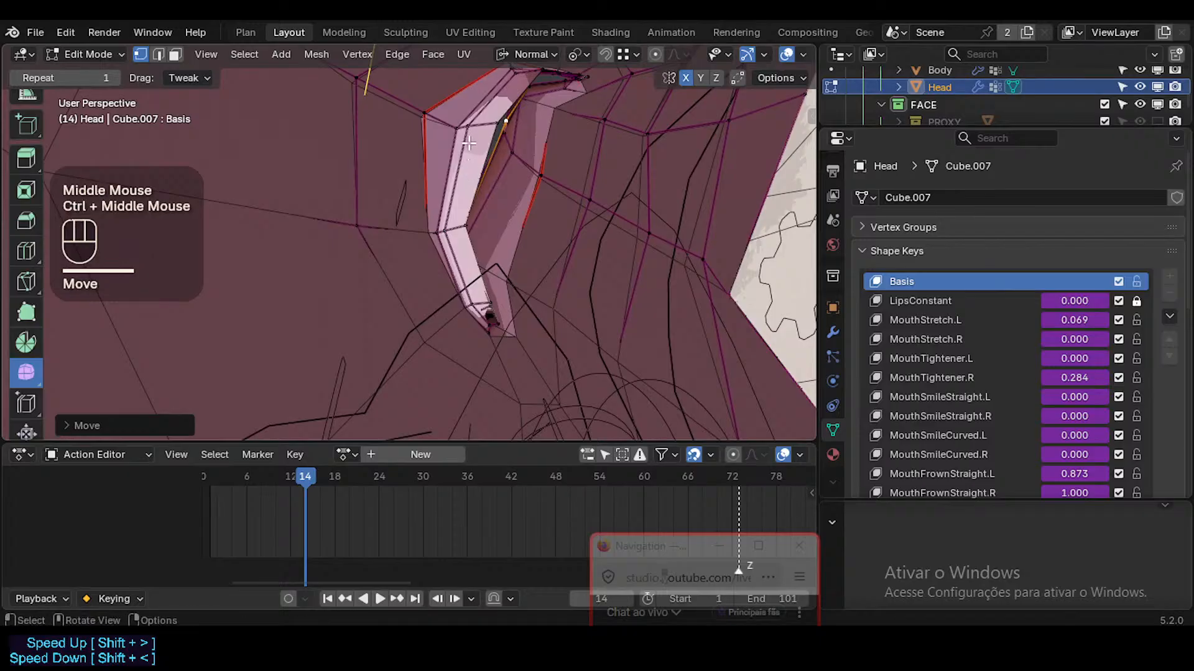
Show the Head's modifiers and turn the Subdivision's on-cage display back on
{"action": "key", "text": "shift+ctrl+alt+z"}
{"action": "key", "text": "shift+ctrl+alt+z"}
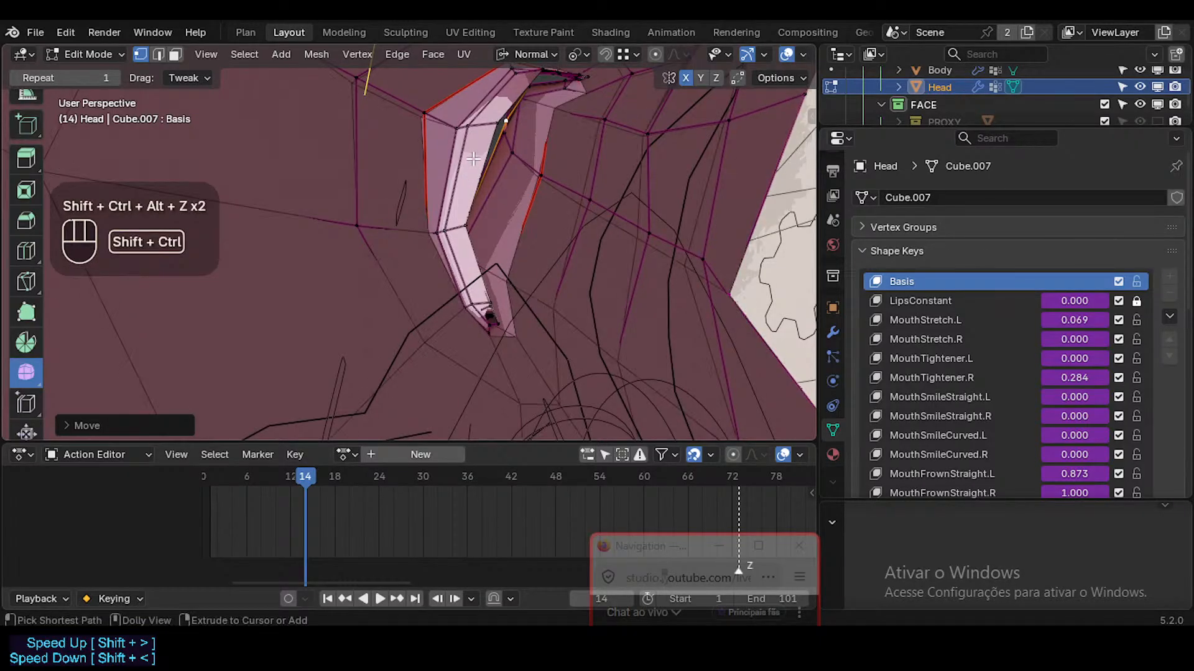
{"action": "left_click", "coordinate": [833, 332]}
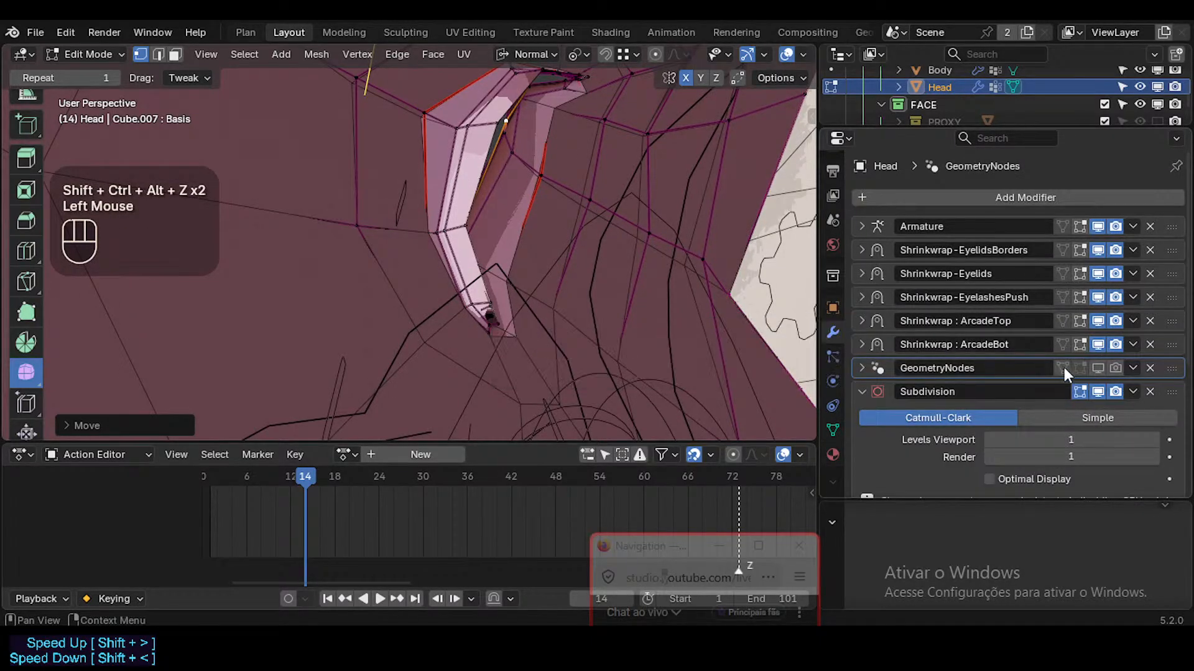
{"action": "left_click", "coordinate": [989, 479]}
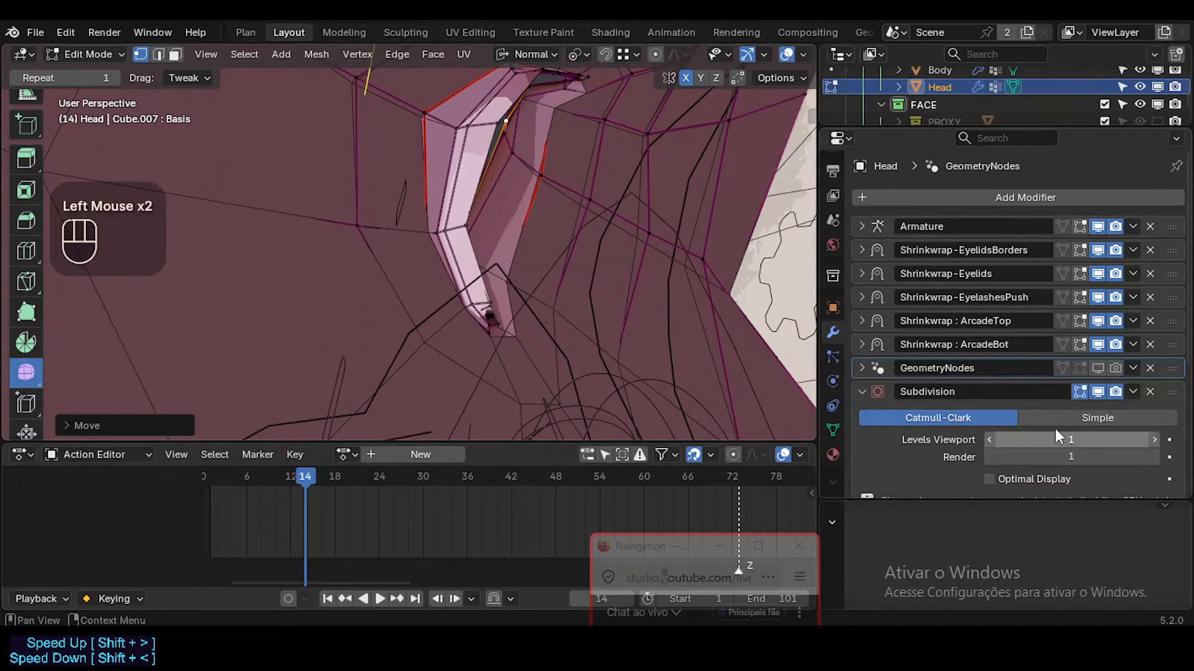
{"action": "key", "text": "shift+ctrl+alt+i"}
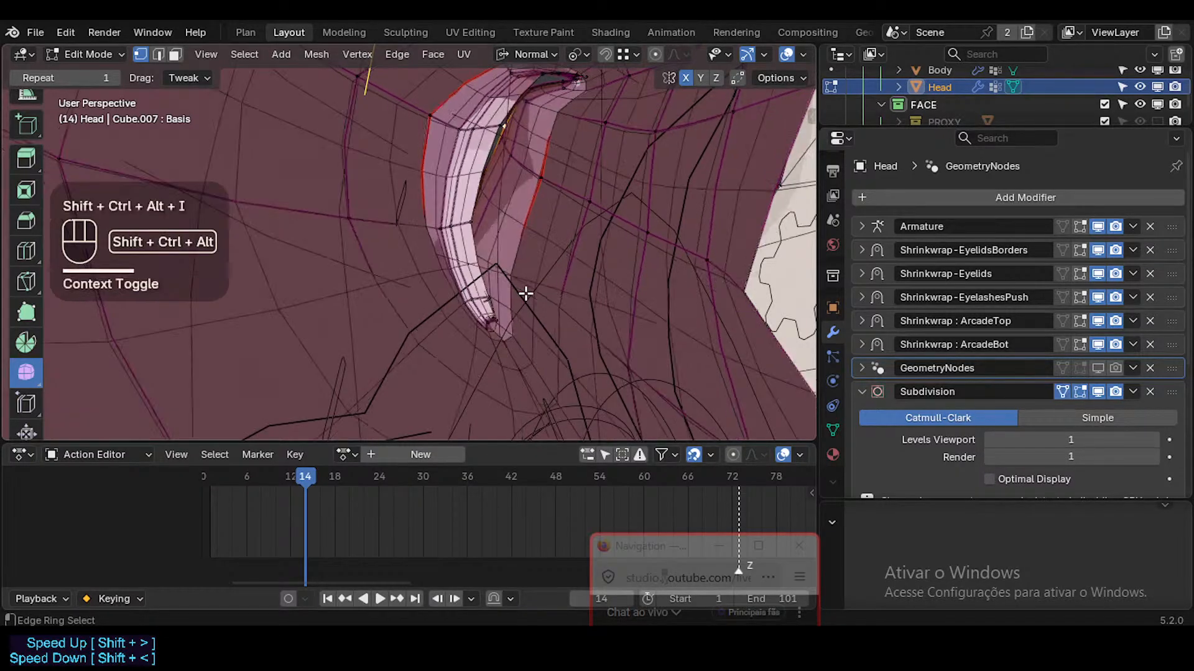
{"action": "middle_click_drag", "start_coordinate": [426, 248], "coordinate": [467, 229]}
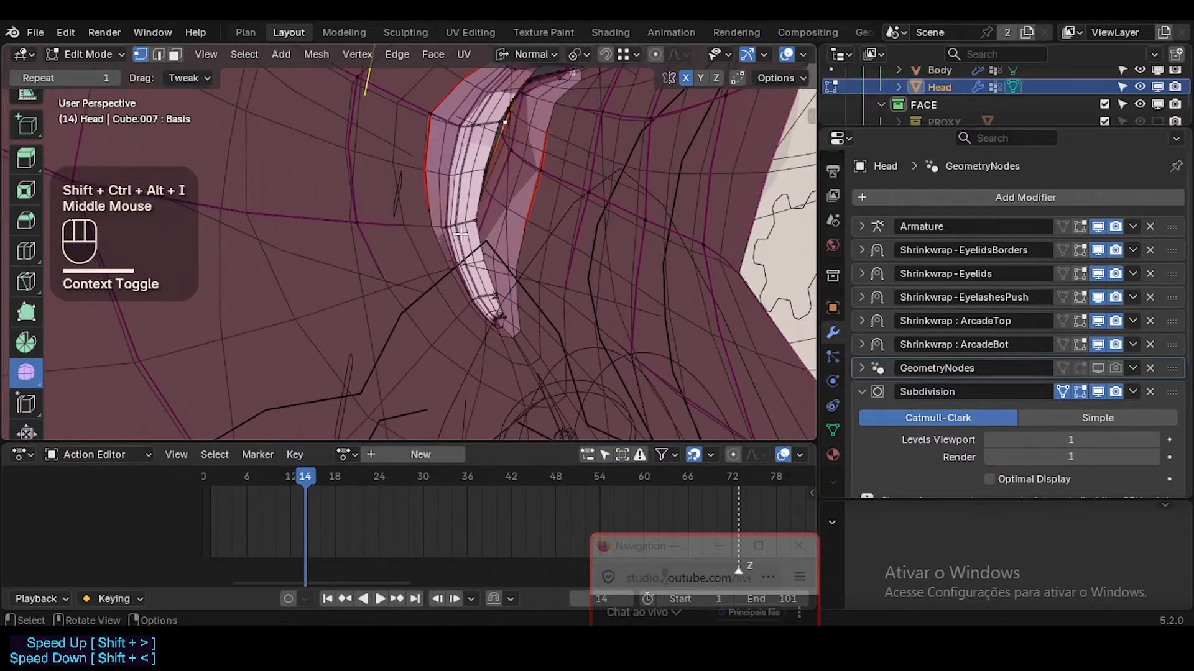
Select the ring of cross edges along the inner lips and lower its edge crease by 1
{"action": "key", "text": "alt+a"}
{"action": "key", "text": "2"}
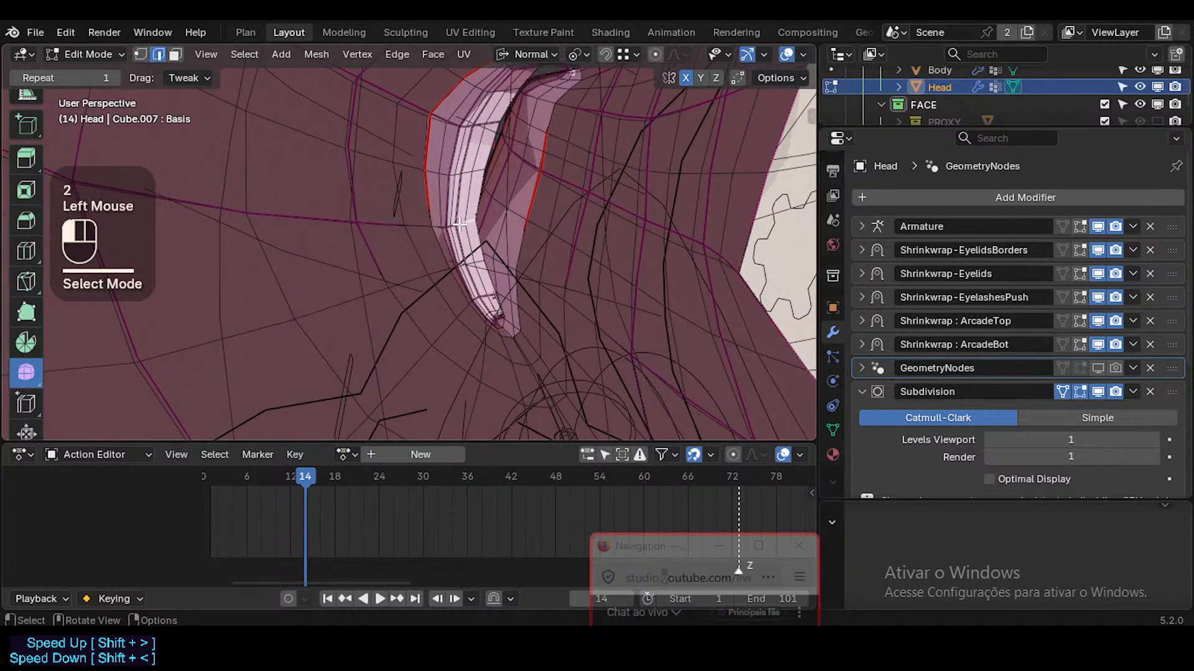
{"action": "key", "text": "alt+a"}
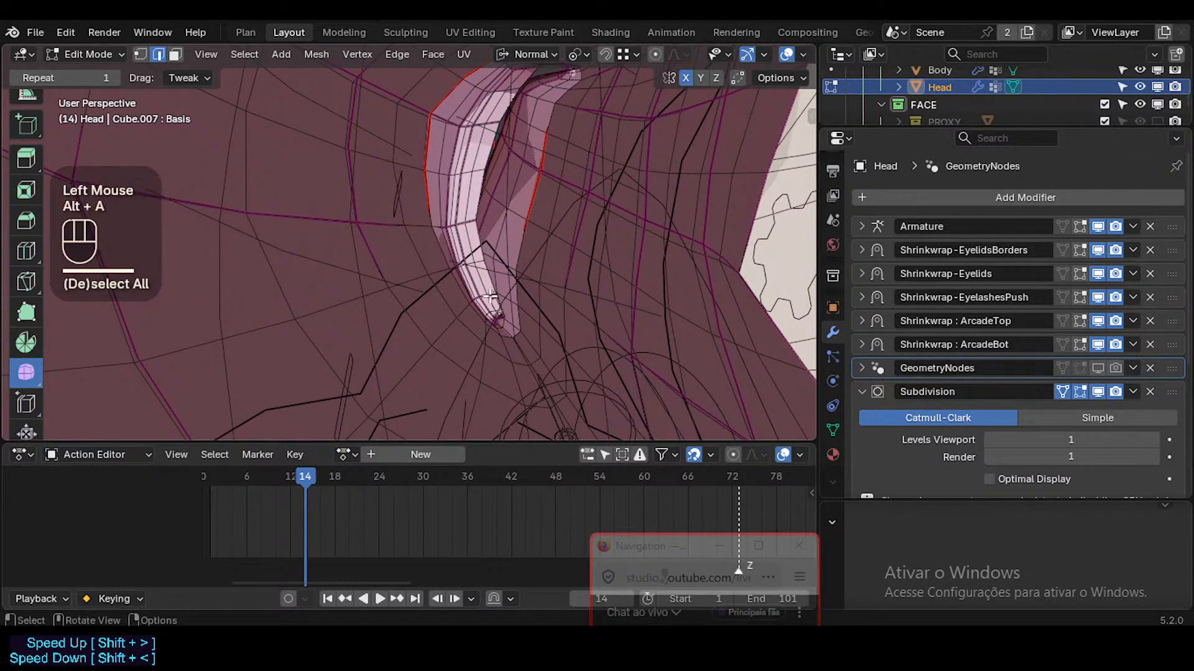
{"action": "left_click", "coordinate": [490, 296], "text": "ctrl+alt"}
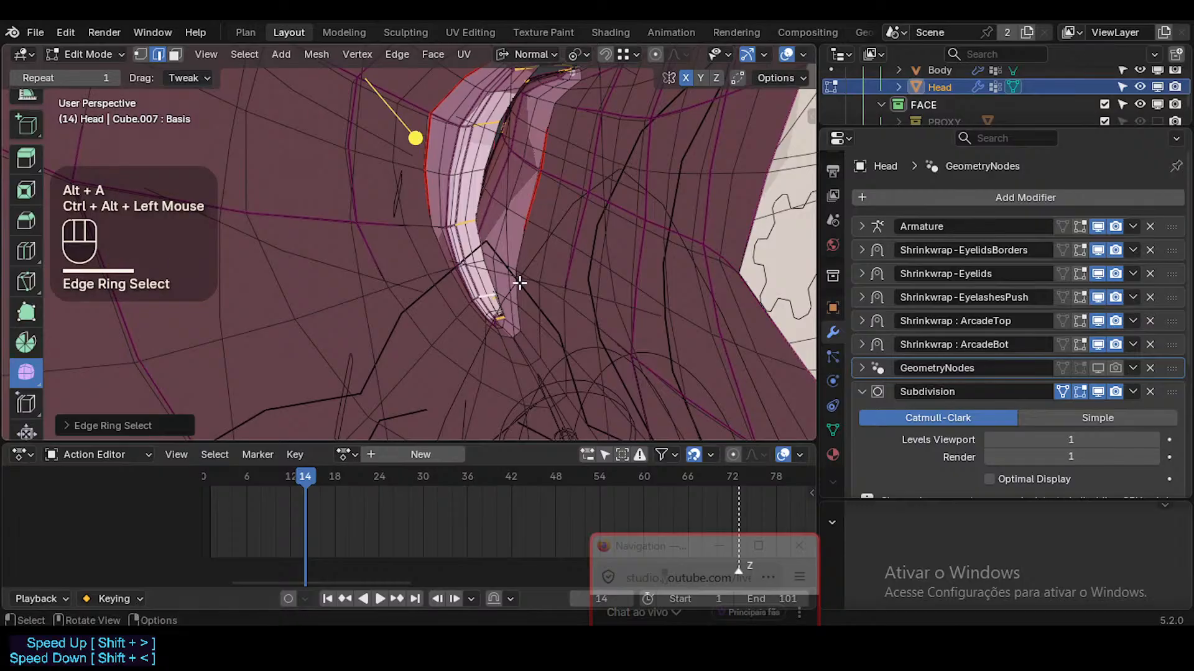
{"action": "key", "text": "shift+e"}
{"action": "key", "text": "KP_Subtract"}
{"action": "key", "text": "KP_1"}
{"action": "key", "text": "KP_Enter"}
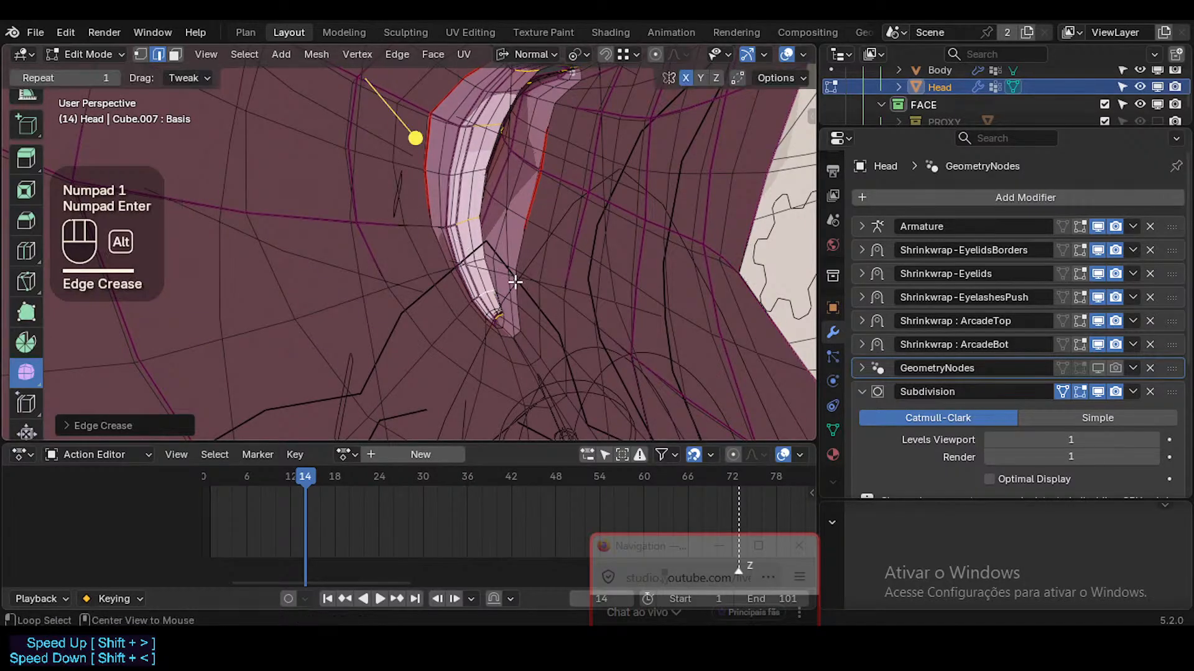
{"action": "key", "text": "alt+a"}
Select the innermost lip edge loop and mark it as a seam
{"action": "middle_click_drag", "start_coordinate": [492, 246], "coordinate": [446, 225]}
{"action": "key", "text": "alt+a"}
{"action": "left_click", "coordinate": [477, 203], "text": "alt+shift"}
{"action": "key", "text": "ctrl+e"}
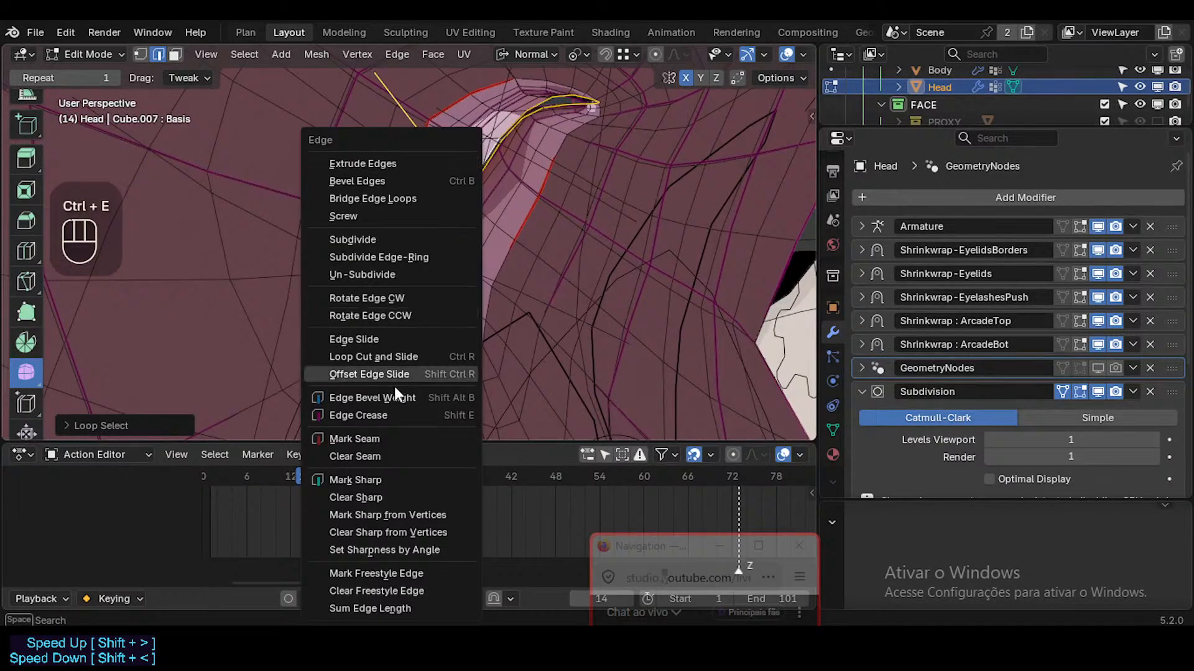
{"action": "left_click", "coordinate": [389, 437]}
{"action": "key", "text": "alt+a"}
Select the neighbouring edge loop on the inner lip surface and mark it as a seam
{"action": "middle_click_drag", "start_coordinate": [486, 208], "coordinate": [459, 212]}
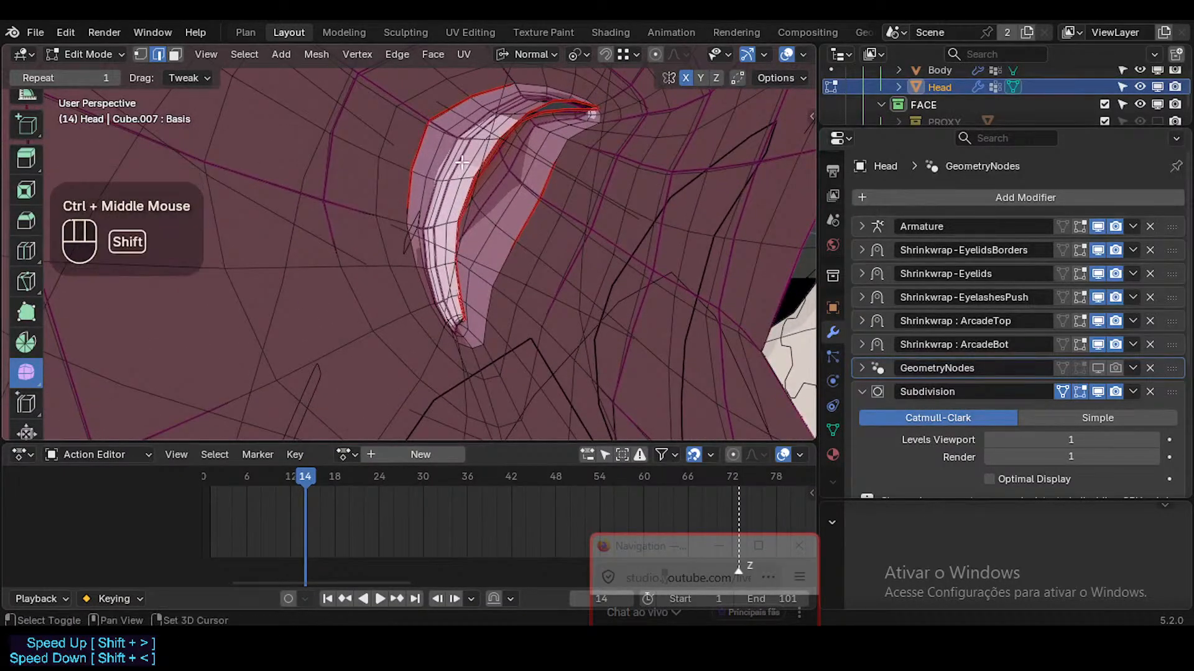
{"action": "key", "text": "shift+grave"}
{"action": "scroll", "coordinate": [458, 214], "scroll_direction": "down", "scroll_amount": 2}
{"action": "key", "text": "w"}
{"action": "key", "text": "s"}
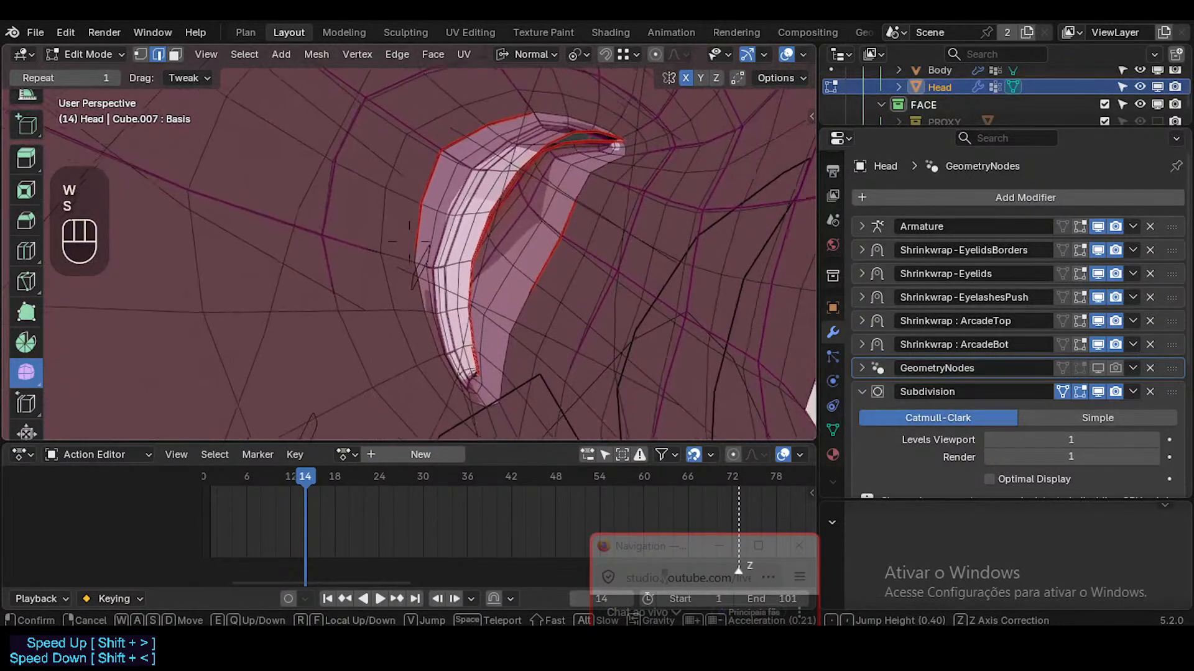
{"action": "left_click", "coordinate": [460, 161]}
{"action": "mouse_move", "coordinate": [461, 161]}
{"action": "middle_mouse_down"}
{"action": "mouse_move", "coordinate": [473, 200]}
{"action": "mouse_move", "coordinate": [468, 170]}
{"action": "middle_mouse_up"}
{"action": "scroll", "coordinate": [468, 170], "scroll_direction": "down", "scroll_amount": 2}
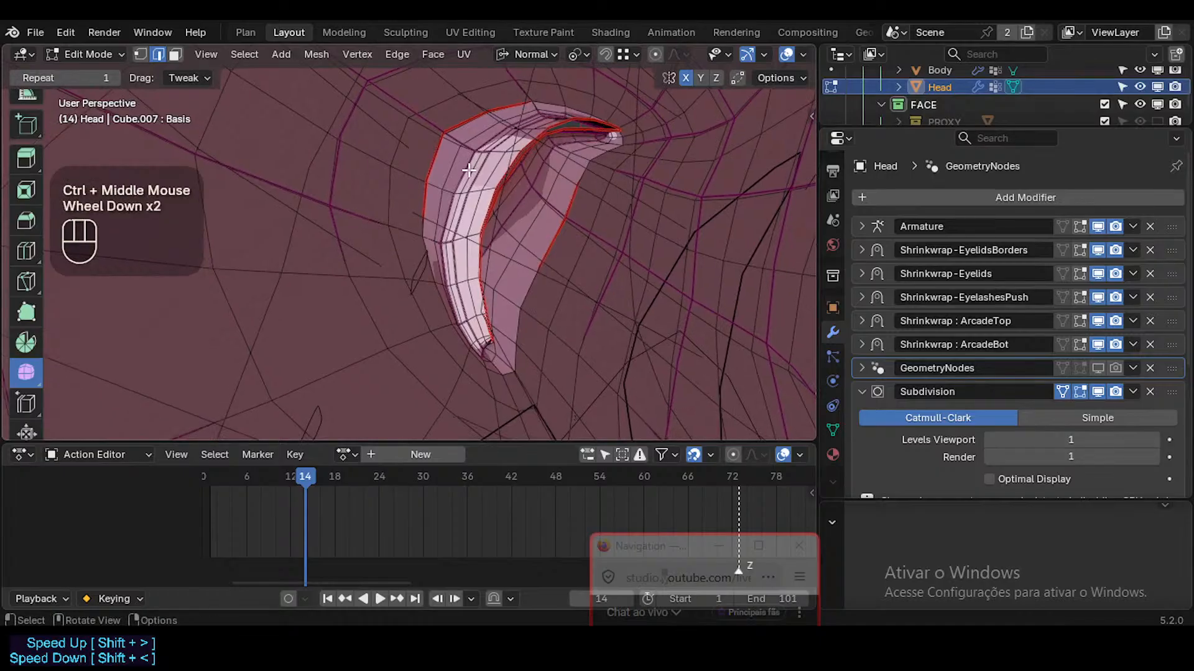
{"action": "key", "text": "alt+a"}
{"action": "key", "text": "2"}
{"action": "left_click", "coordinate": [367, 160], "text": "alt+shift"}
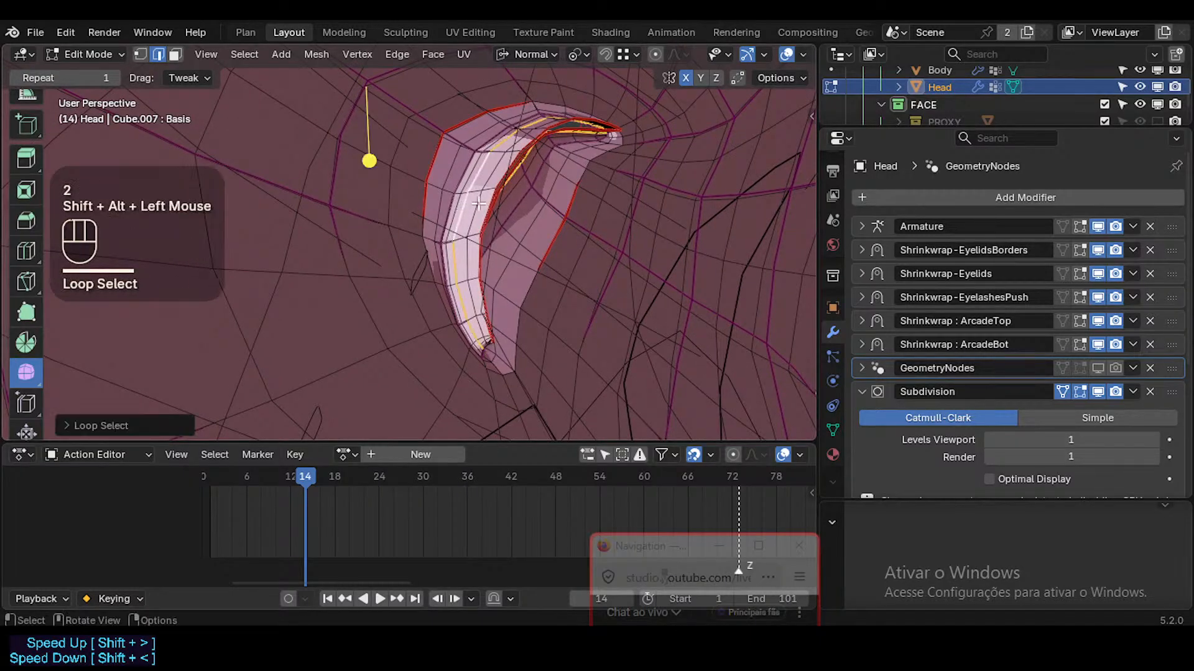
{"action": "key", "text": "ctrl+e"}
{"action": "left_click", "coordinate": [383, 340]}
{"action": "key", "text": "alt+a"}
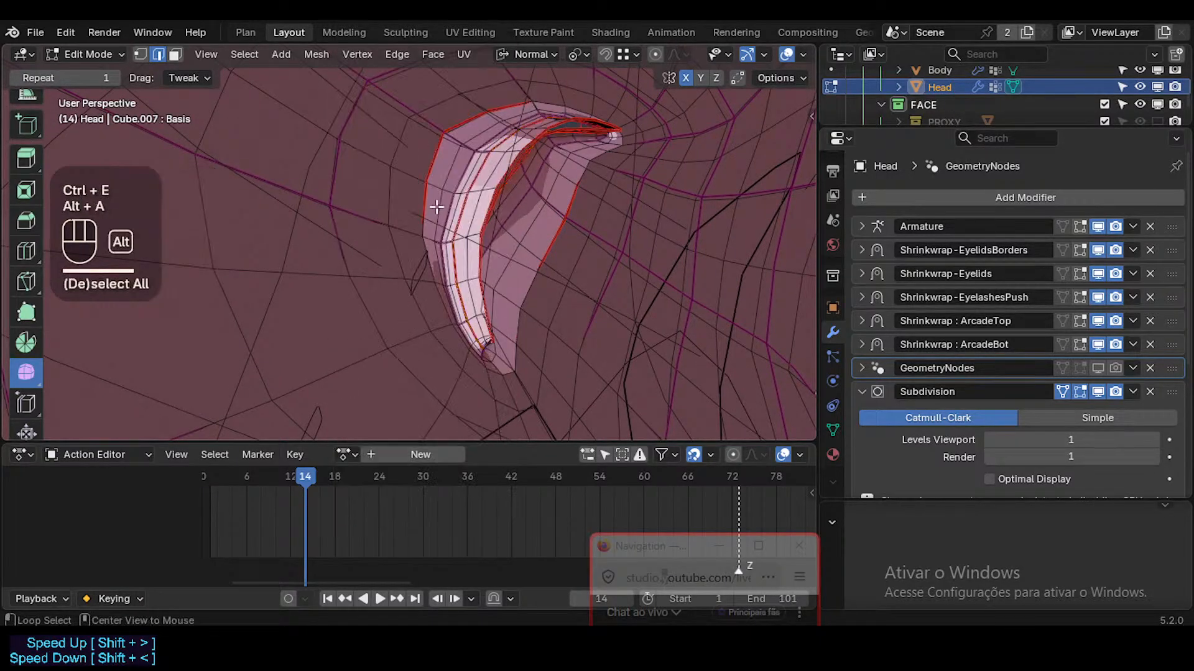
Select the linked strip of inner lip faces bounded by the seams and smooth its vertices
{"action": "middle_click_drag", "start_coordinate": [448, 261], "coordinate": [451, 207]}
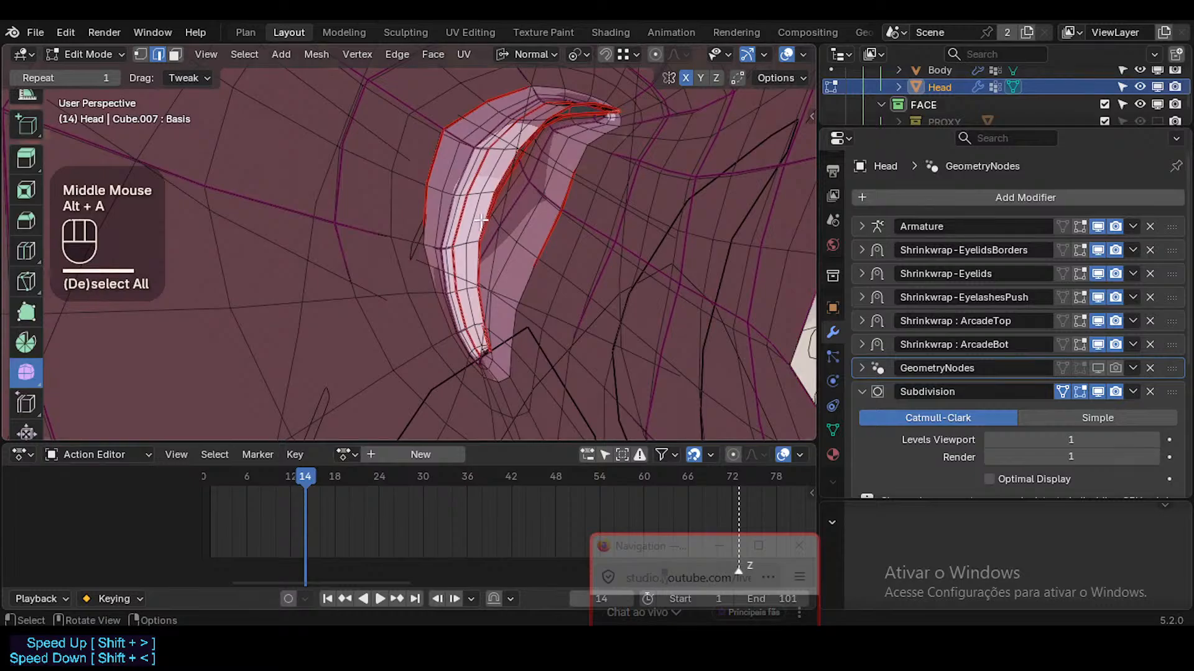
{"action": "key", "text": "l"}
{"action": "key", "text": "alt+a"}
{"action": "key", "text": "3"}
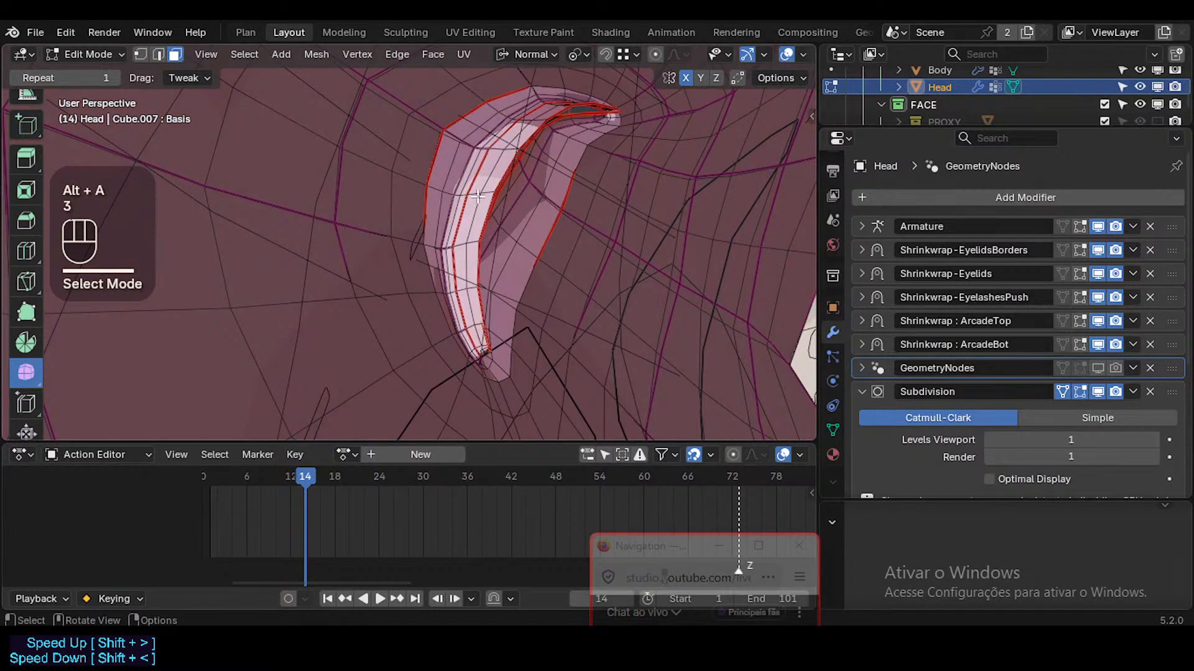
{"action": "key", "text": "l"}
{"action": "left_click_drag", "start_coordinate": [470, 82], "coordinate": [488, 88]}
{"action": "middle_click_drag", "start_coordinate": [488, 87], "coordinate": [461, 173]}
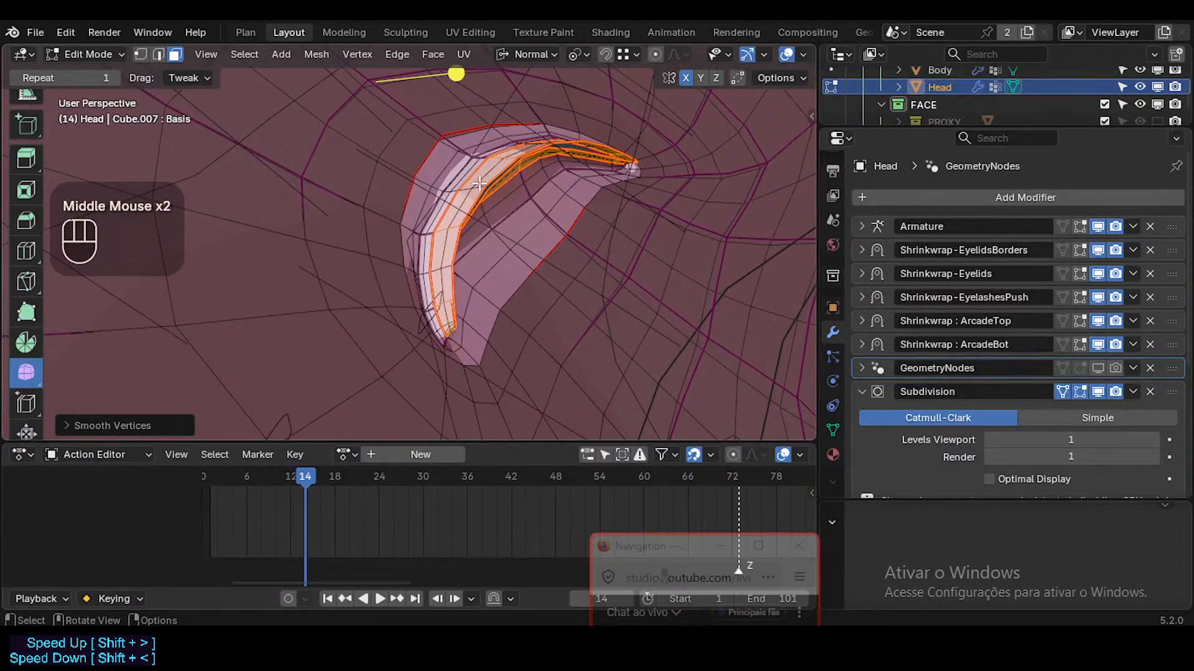
{"action": "middle_click_drag", "start_coordinate": [515, 222], "coordinate": [465, 198]}
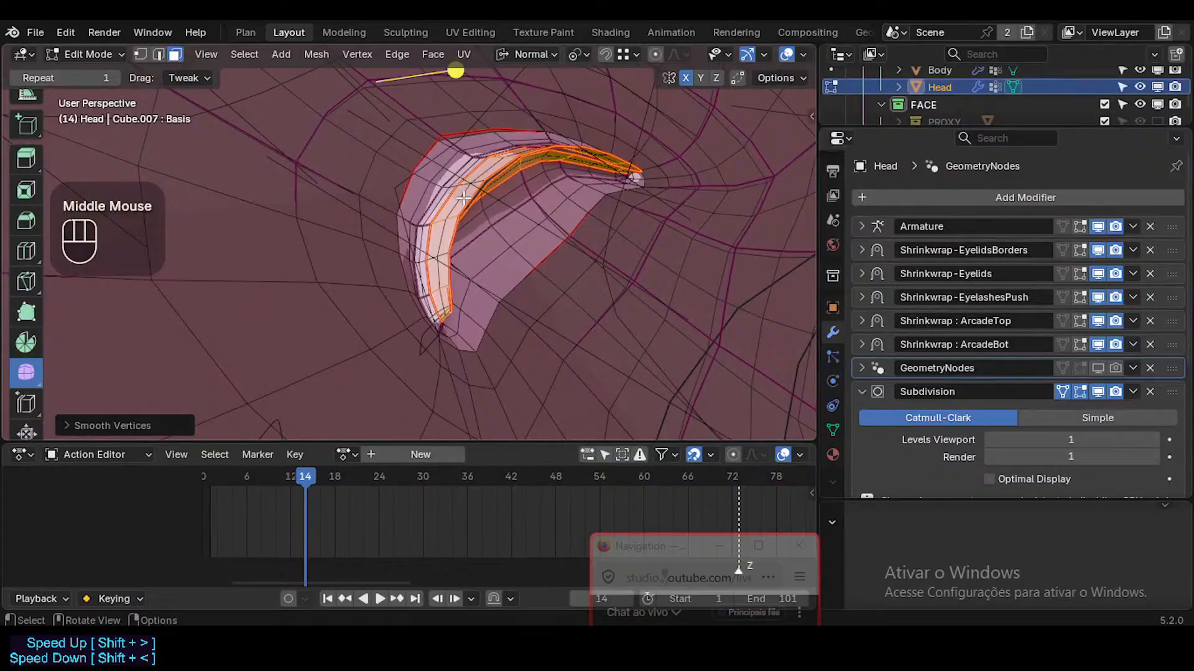
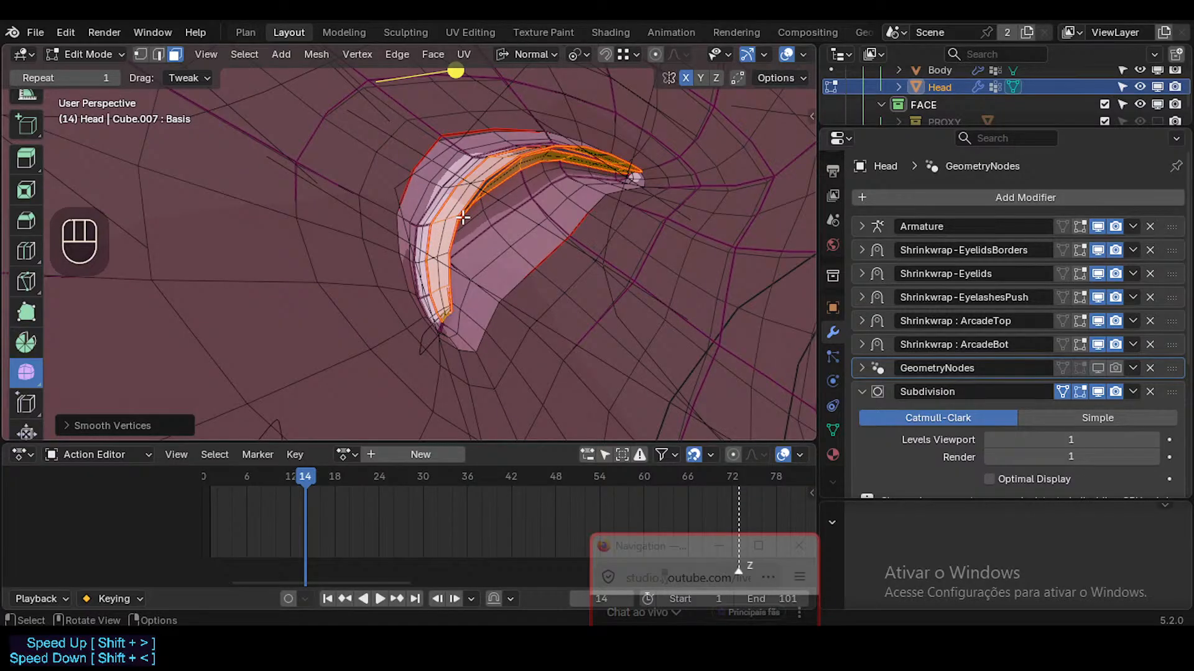
Select the innermost lip edge loop and extrude it, using Edge Slide with clamping to position the new edges
{"action": "middle_click_drag", "start_coordinate": [470, 207], "coordinate": [450, 238]}
{"action": "key", "text": "shift+grave"}
{"action": "scroll", "coordinate": [409, 248], "scroll_direction": "down", "scroll_amount": 2}
{"action": "key", "text": "w"}
{"action": "left_click", "coordinate": [409, 242]}
{"action": "key", "text": "alt+a"}
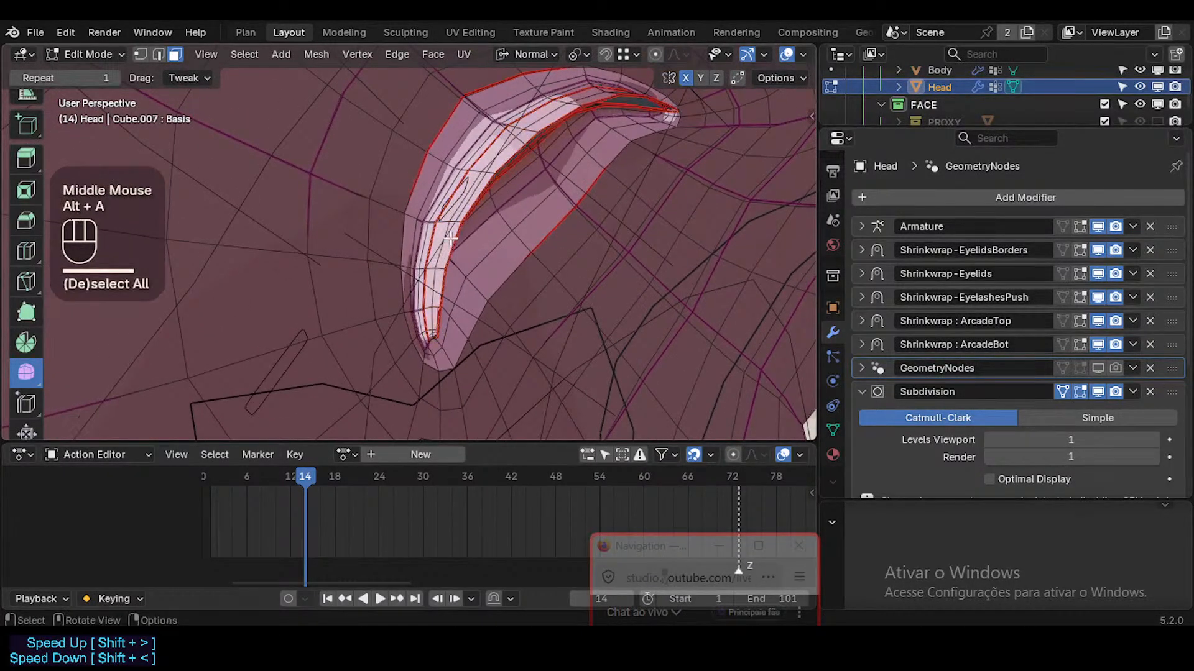
{"action": "key", "text": "2"}
{"action": "key", "text": "alt+a"}
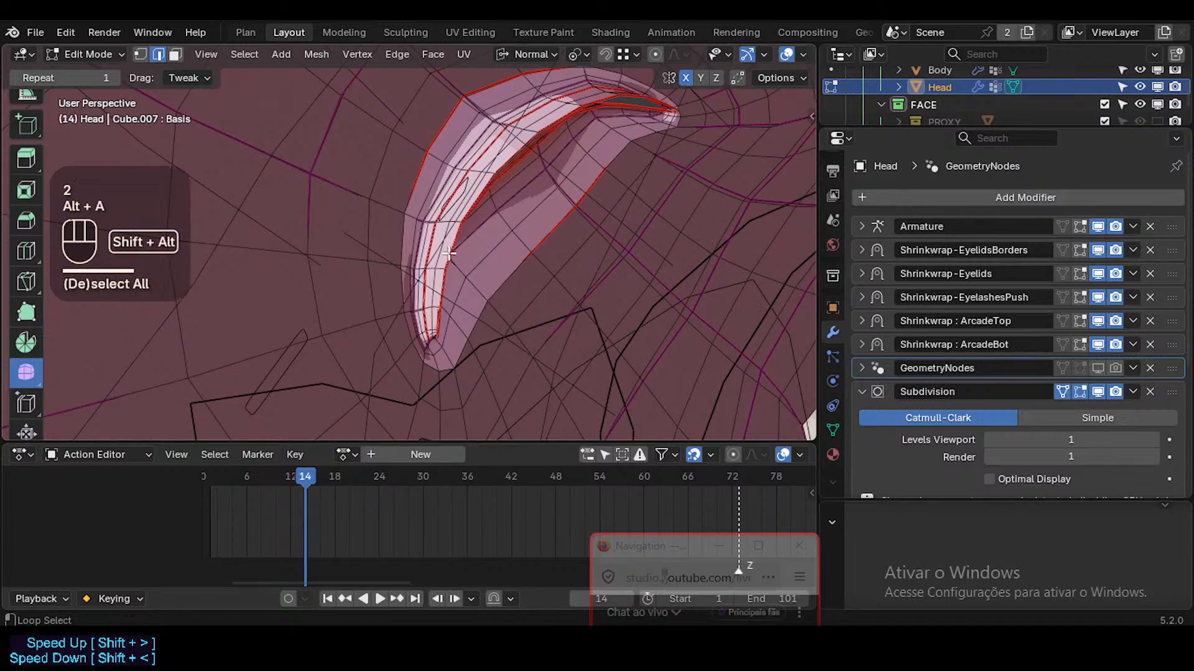
{"action": "left_click", "coordinate": [449, 253], "text": "alt+shift"}
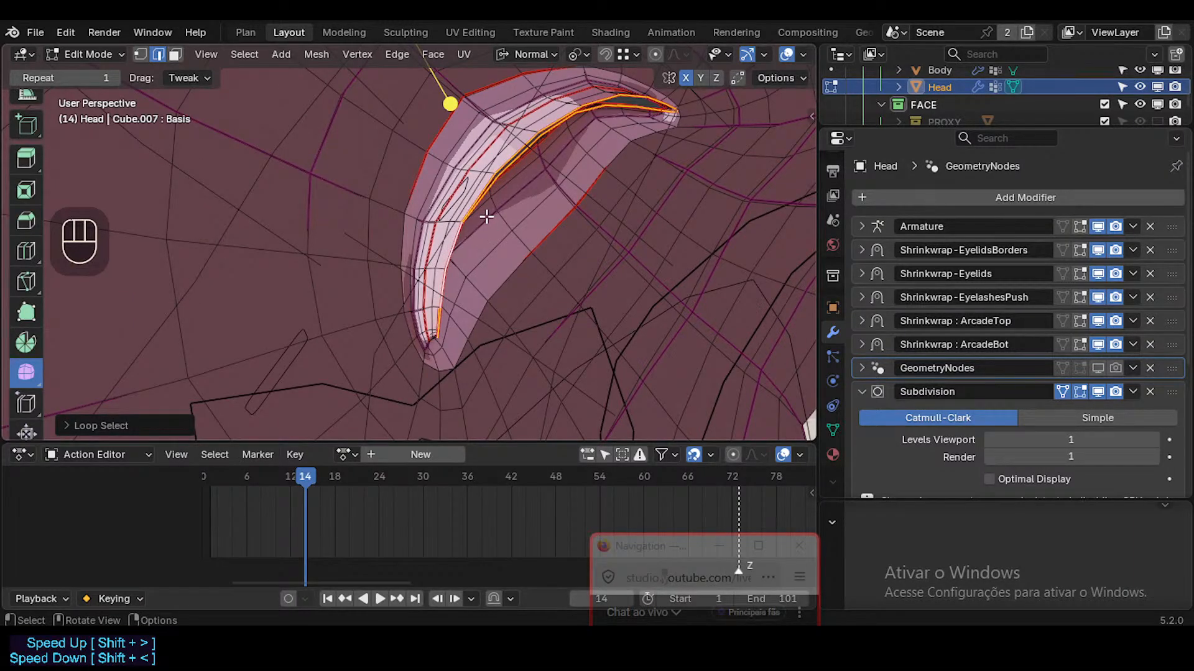
{"action": "key", "text": "e"}
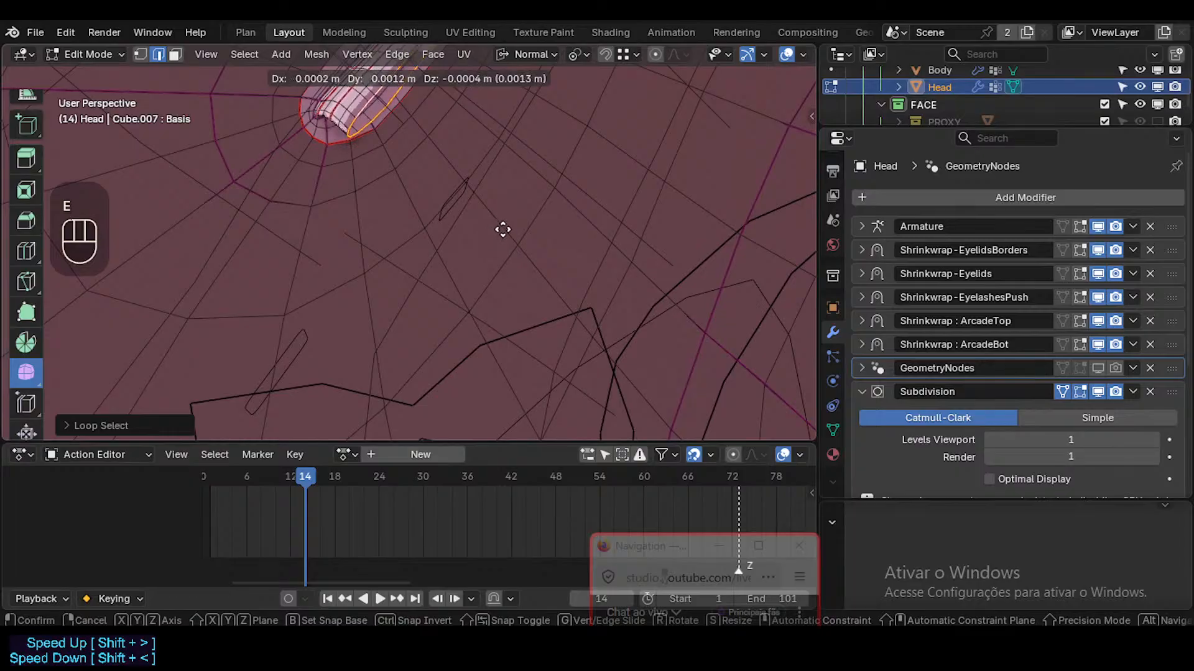
{"action": "key", "text": "g"}
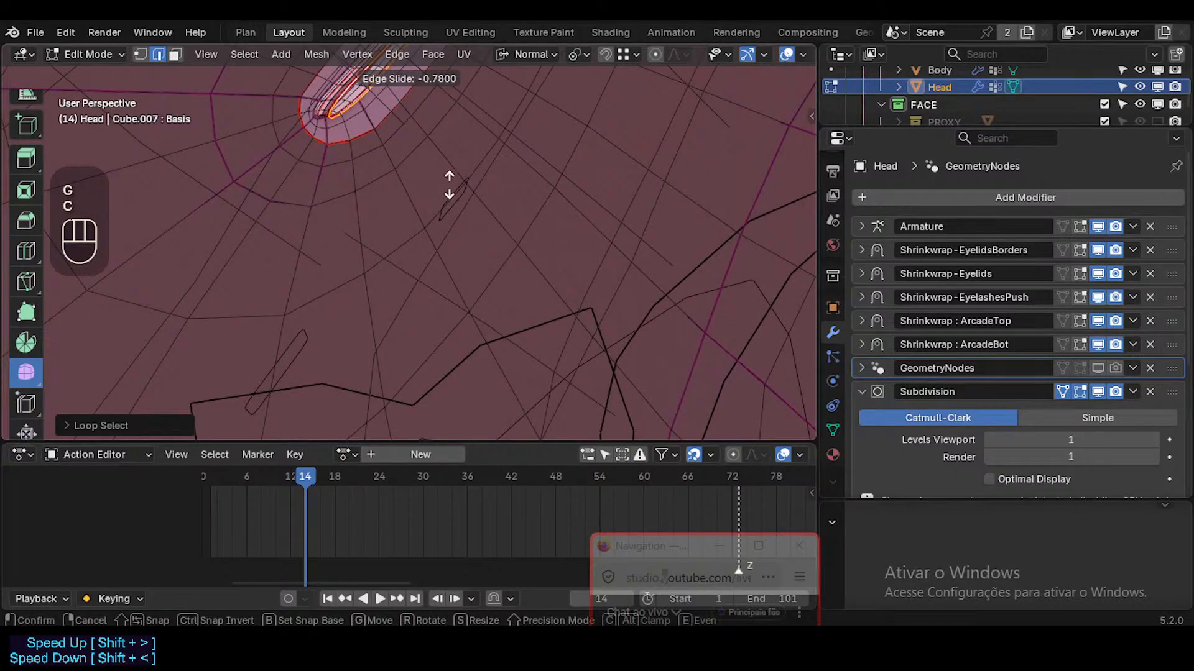
{"action": "key", "text": "Escape"}
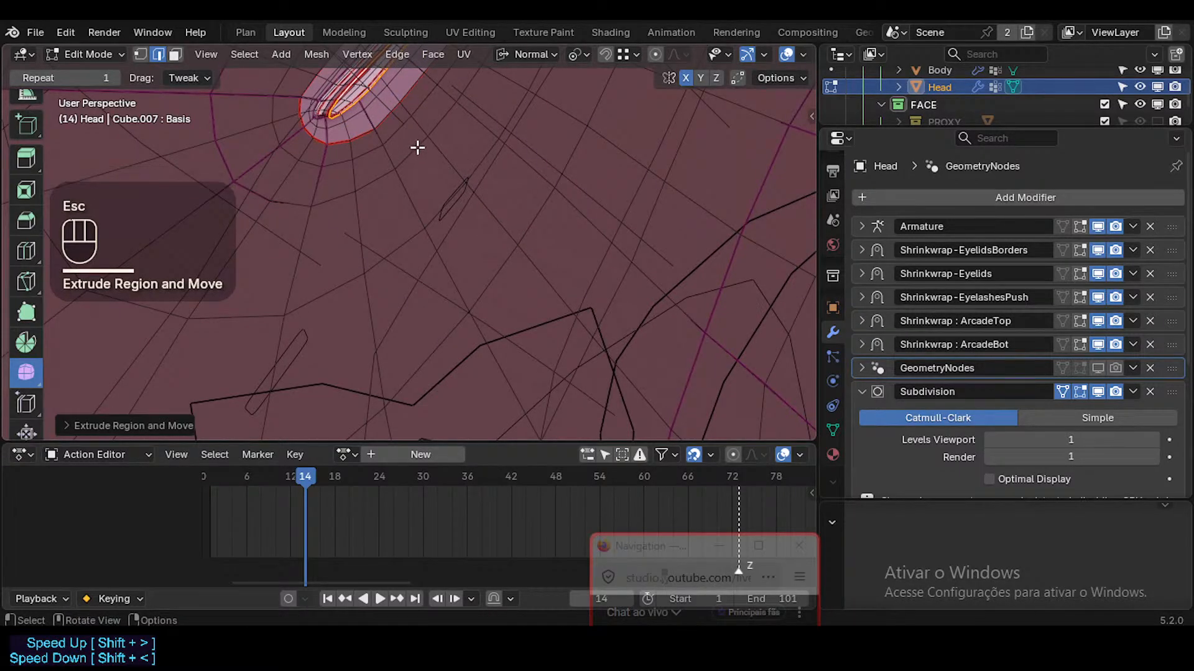
{"action": "key", "text": "g"}
{"action": "key", "text": "c"}
{"action": "key", "text": "Escape"}
{"action": "key", "text": "g"}
{"action": "key", "text": "g"}
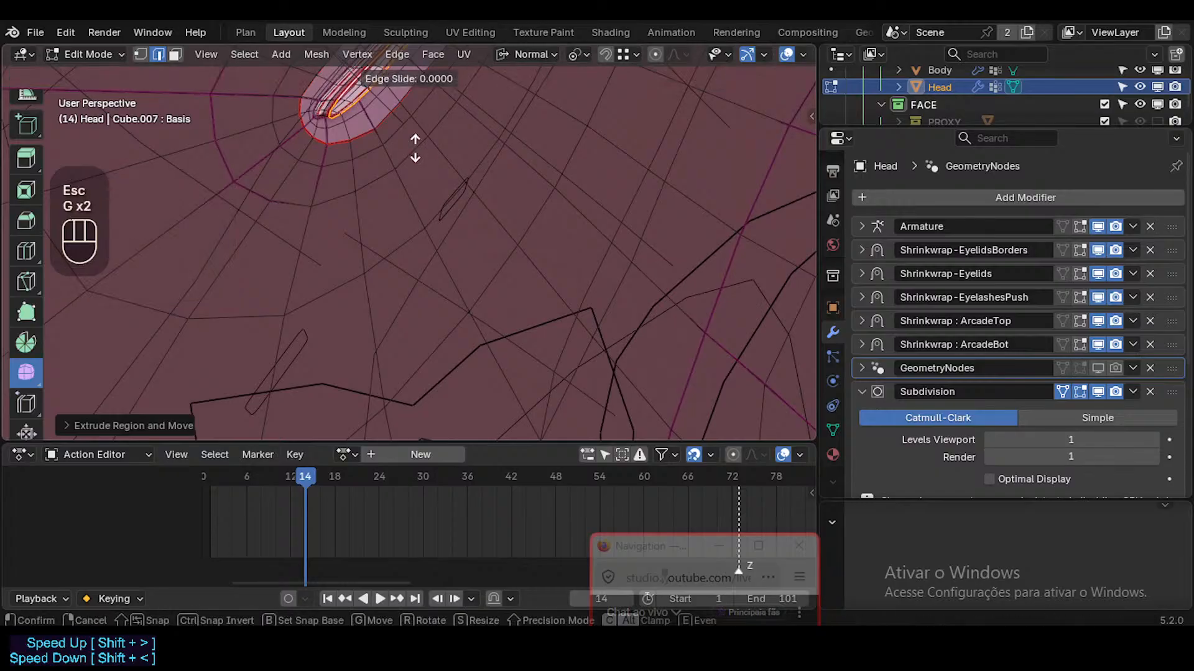
{"action": "key", "text": "Escape"}
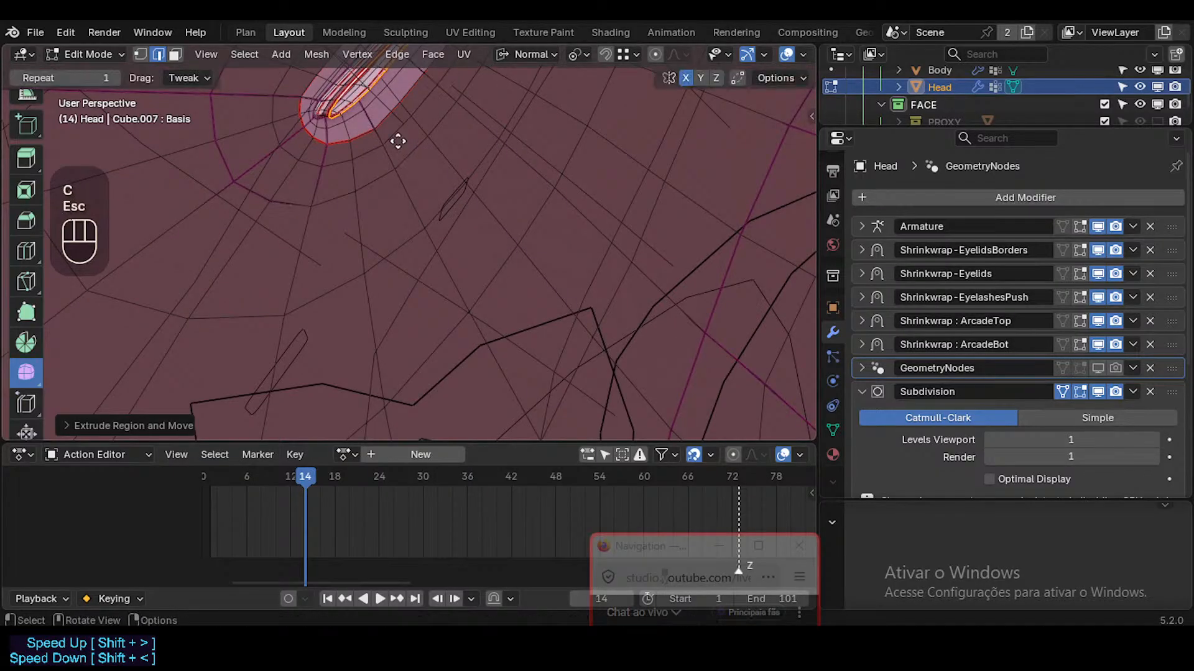
{"action": "key", "text": "g"}
{"action": "key", "text": "g"}
{"action": "key", "text": "Escape"}
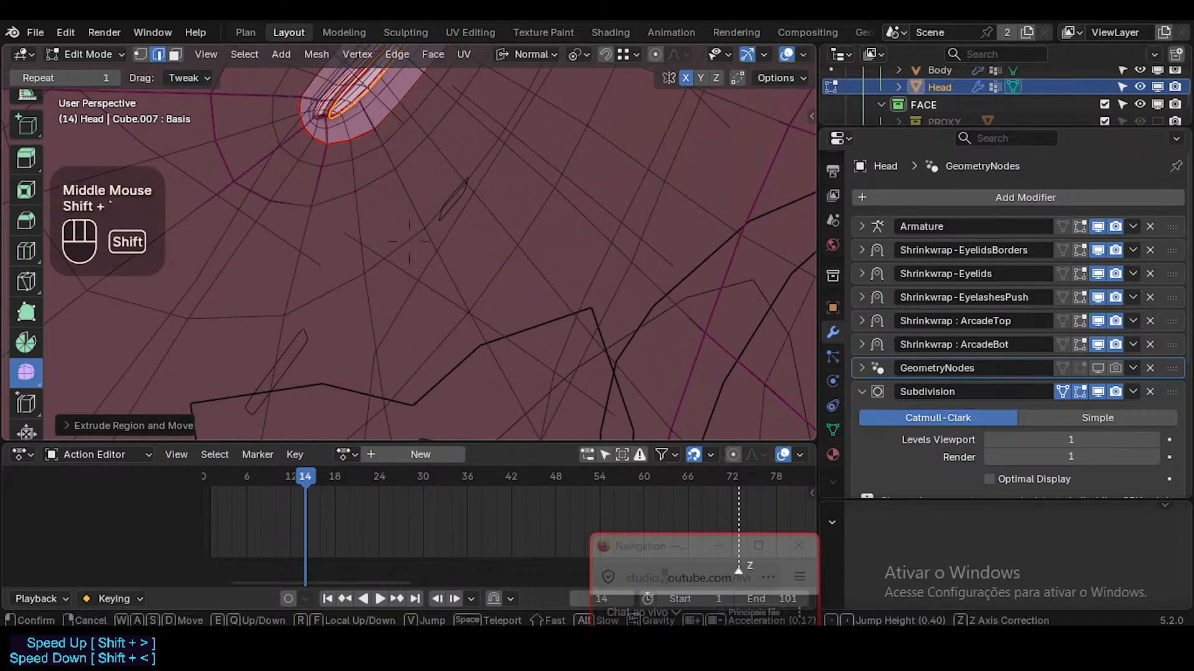
Undo the previous extrusion of the inner lip edge loop, back to the smoothed face strip selection
{"action": "key", "text": "shift+grave"}
{"action": "key", "text": "w"}
{"action": "key", "text": "w"}
{"action": "key", "text": "s"}
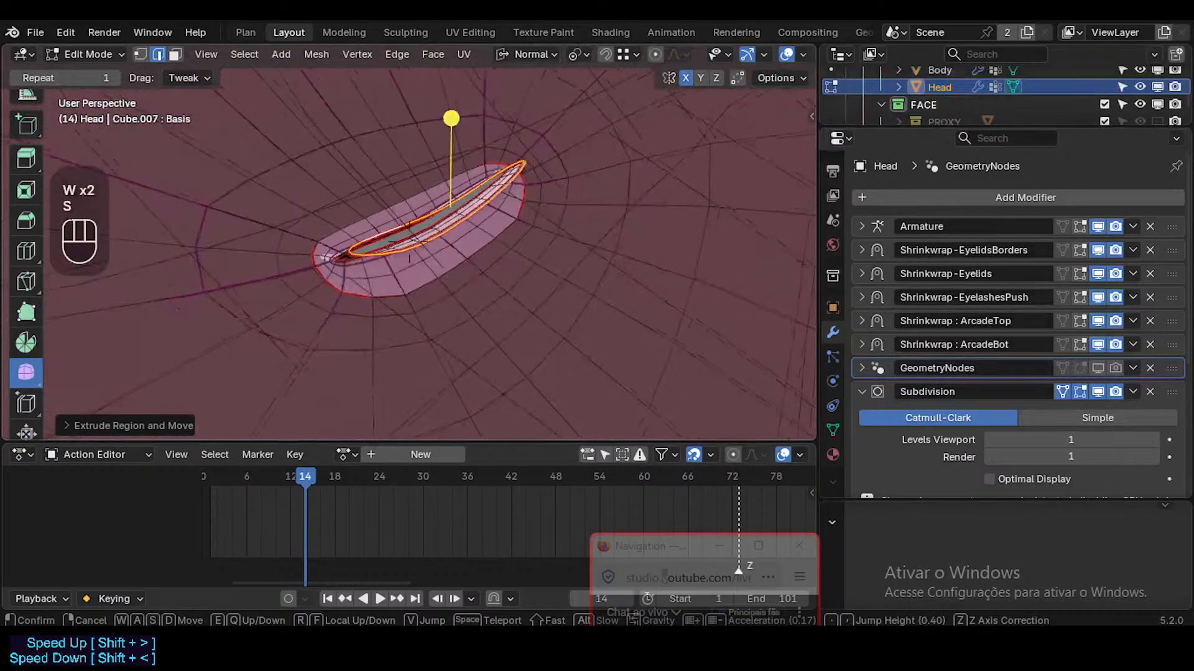
{"action": "key", "text": "d"}
{"action": "left_click", "coordinate": [347, 98]}
{"action": "key", "text": "ctrl+z"}
{"action": "key", "text": "ctrl+z"}
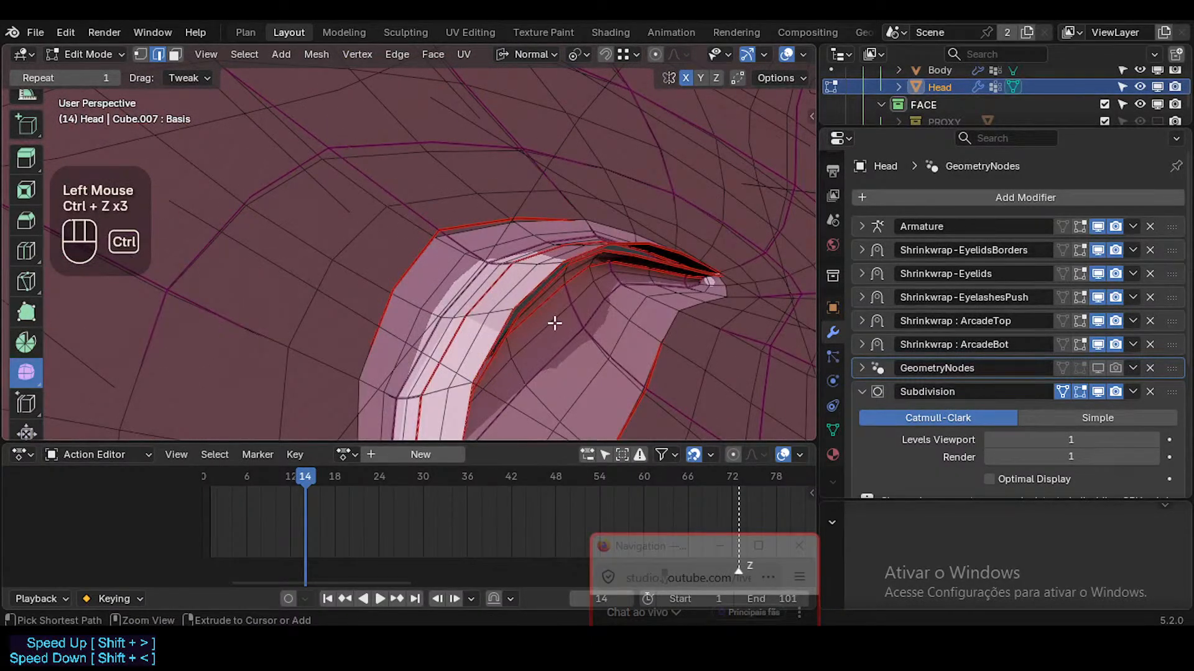
{"action": "key", "text": "ctrl+z"}
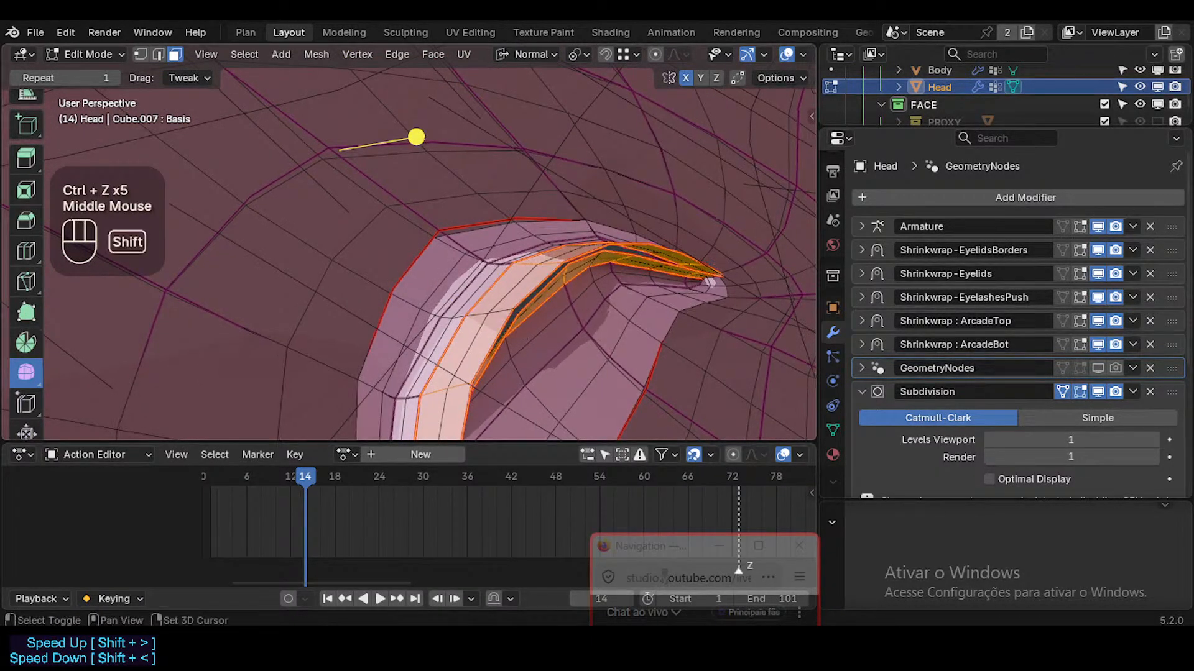
Select only the innermost lip edge loop and extrude it with an offset of about 0.0003 m
{"action": "middle_click_drag", "start_coordinate": [527, 332], "coordinate": [551, 269], "text": "shift"}
{"action": "key", "text": "alt+a"}
{"action": "key", "text": "2"}
{"action": "left_click", "coordinate": [507, 303], "text": "alt+shift"}
{"action": "key", "text": "g"}
{"action": "key", "text": "Escape"}
{"action": "key", "text": "e"}
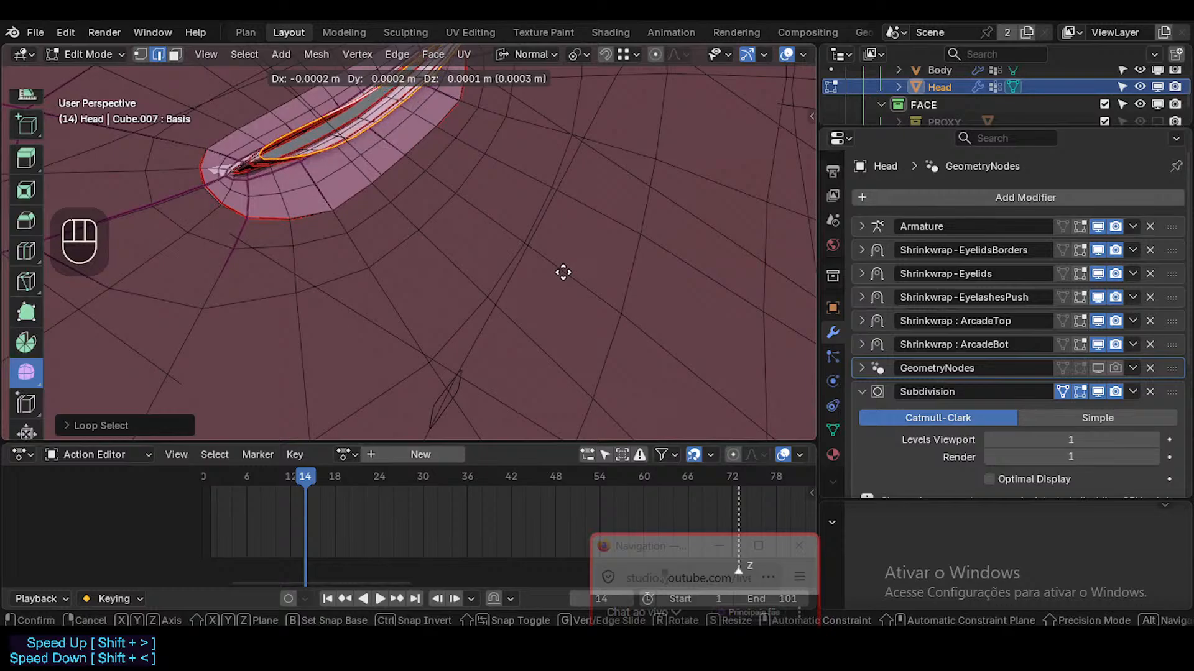
{"action": "left_click", "coordinate": [562, 271]}
Scale the newly extruded inner lip edge loop uniformly by about 1.03
{"action": "middle_click_drag", "start_coordinate": [463, 233], "coordinate": [398, 202]}
{"action": "key", "text": "shift+grave"}
{"action": "key", "text": "shift+w"}
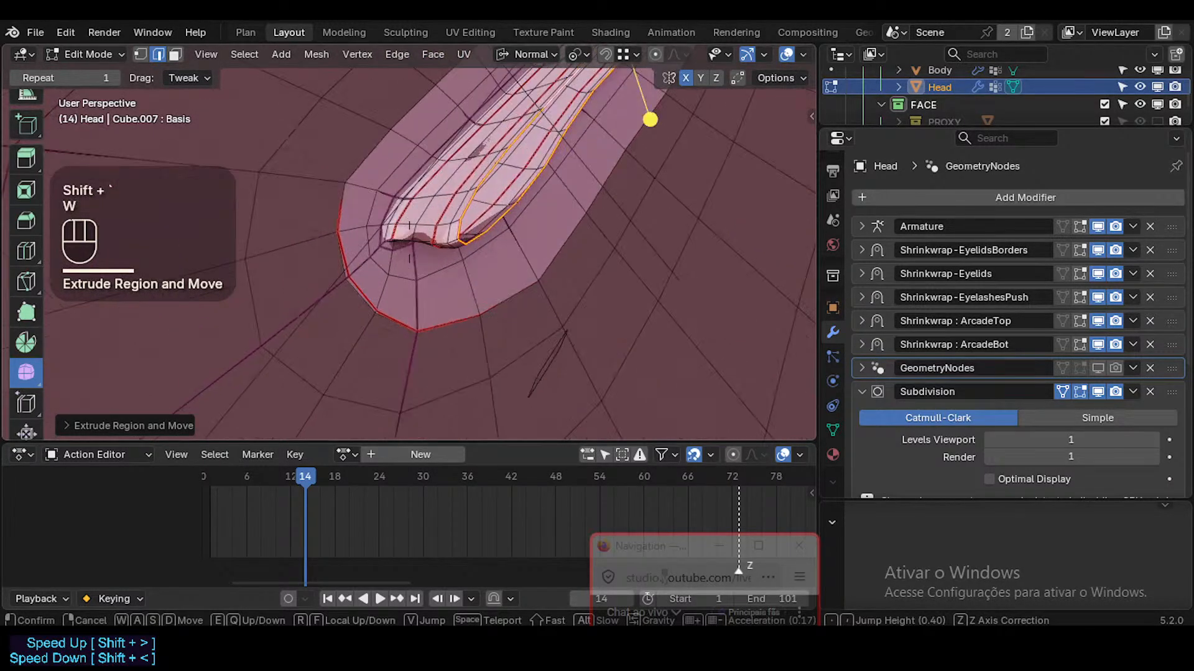
{"action": "key", "text": "w"}
{"action": "key", "text": "w"}
{"action": "left_click", "coordinate": [498, 255]}
{"action": "middle_click_drag", "start_coordinate": [498, 253], "coordinate": [547, 238]}
{"action": "key", "text": "s"}
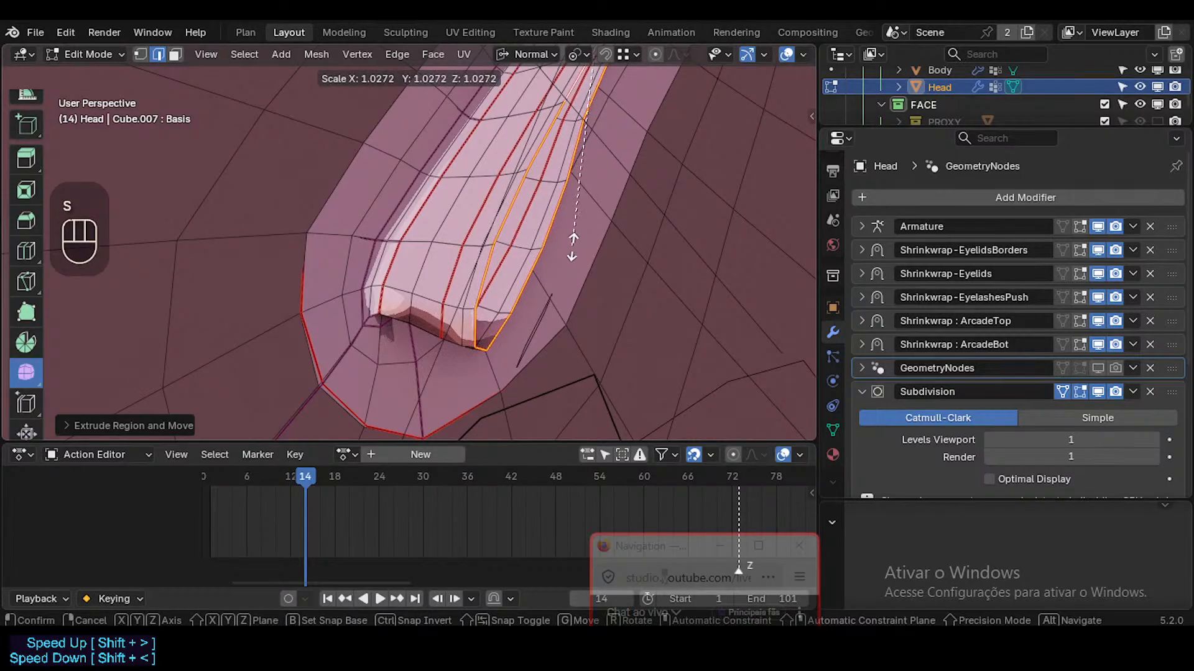
{"action": "left_click", "coordinate": [572, 249]}
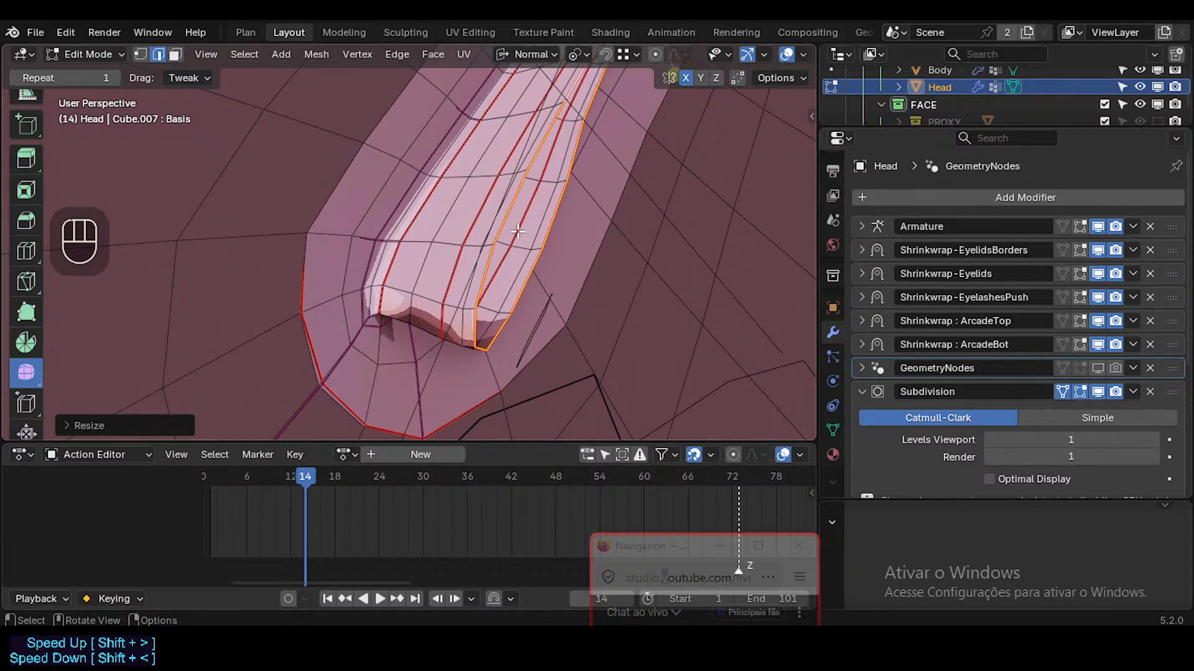
{"action": "key", "text": "alt+a"}
{"action": "left_click", "coordinate": [476, 224], "text": "alt+shift"}
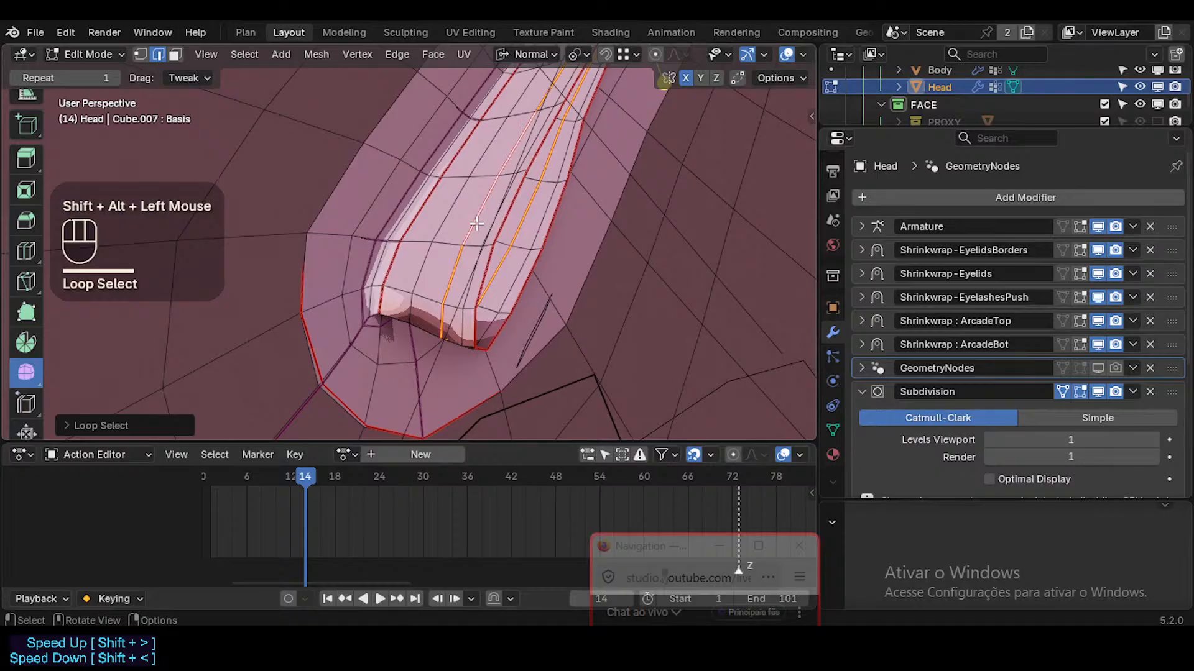
{"action": "key", "text": "shift+e"}
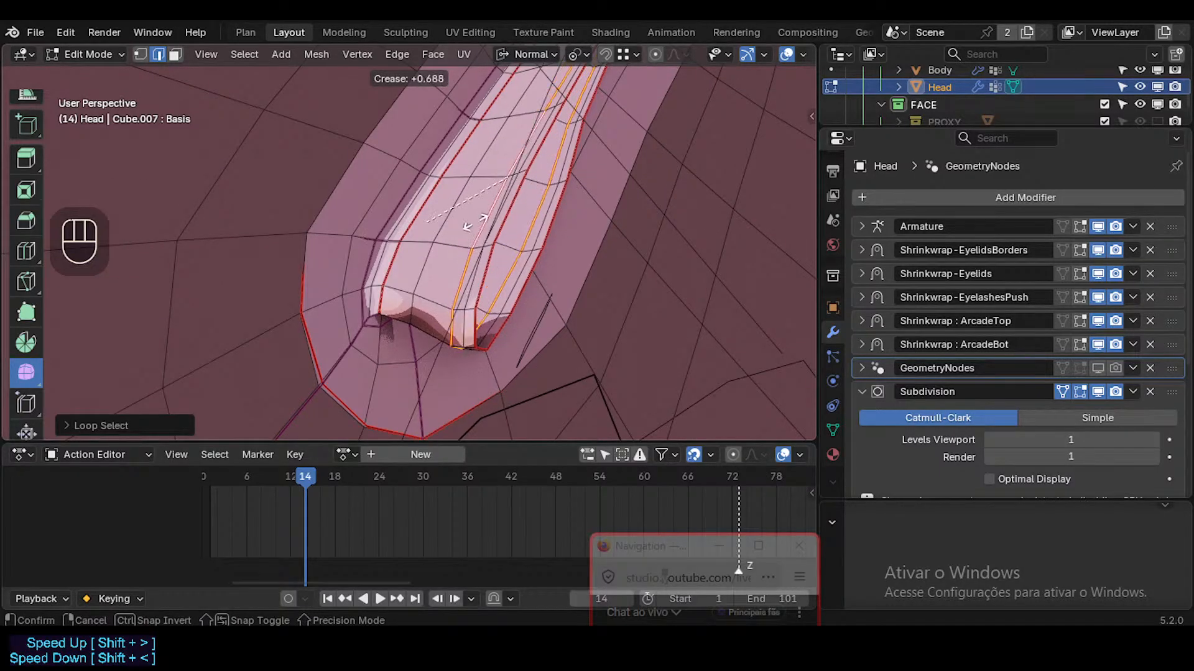
{"action": "key", "text": "Escape"}
Select the innermost lip edge loop and apply an edge crease of -1
{"action": "key", "text": "alt+a"}
{"action": "left_click", "coordinate": [514, 225], "text": "alt+shift"}
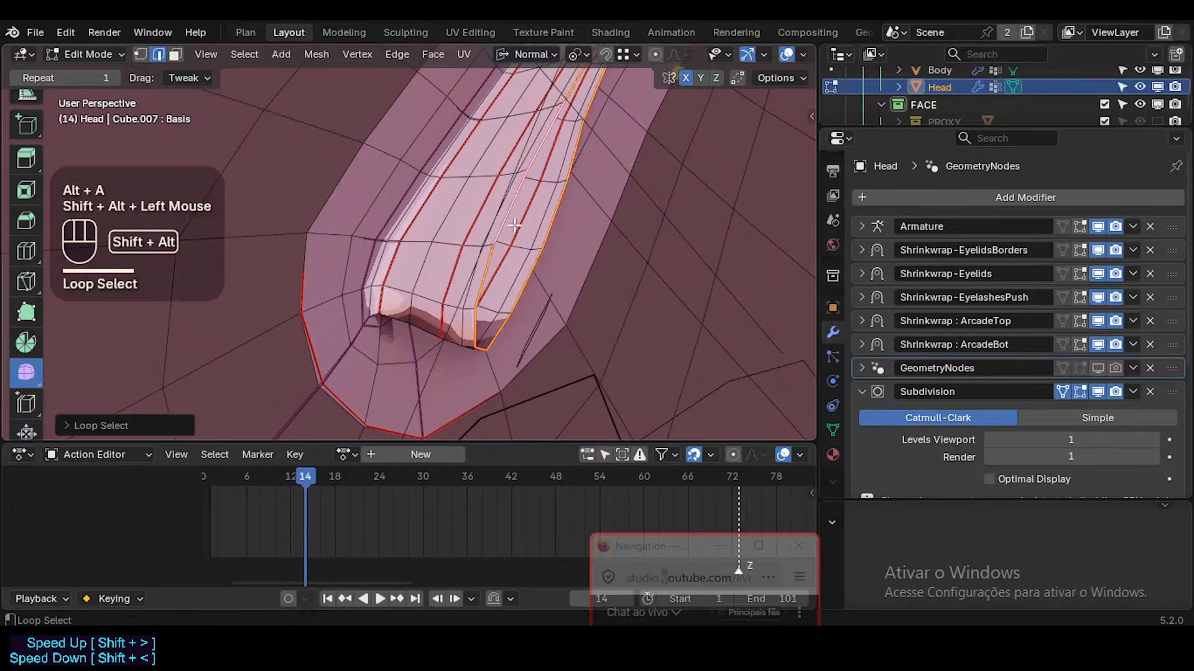
{"action": "key", "text": "shift+e"}
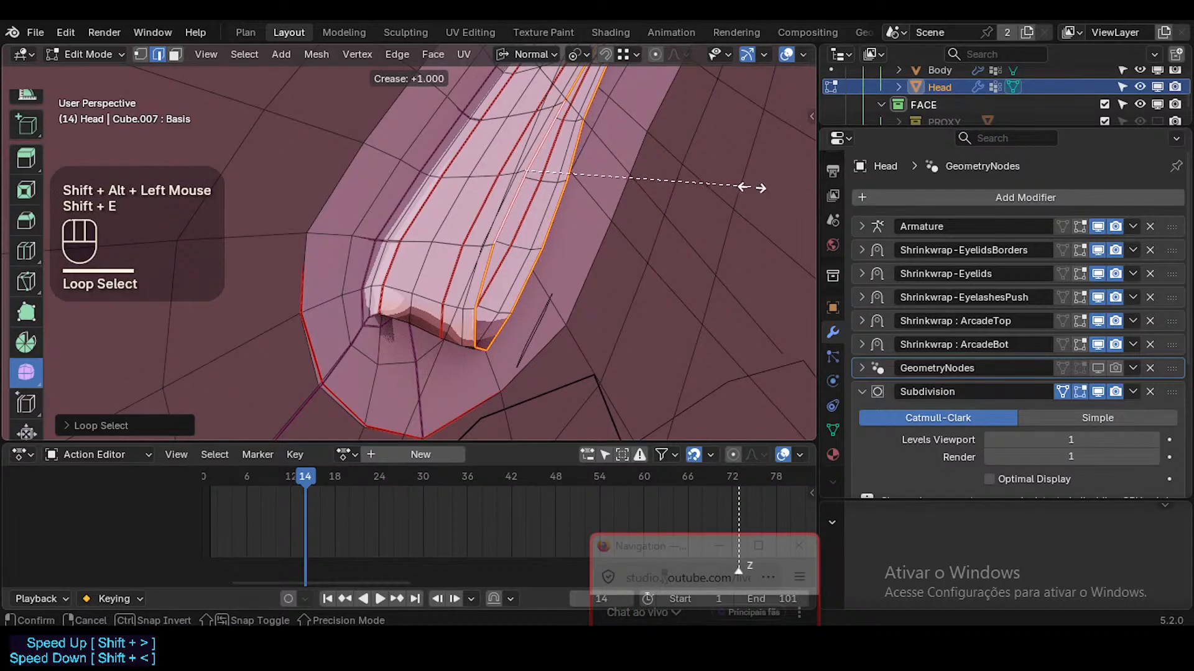
{"action": "key", "text": "Escape"}
{"action": "key", "text": "shift+e"}
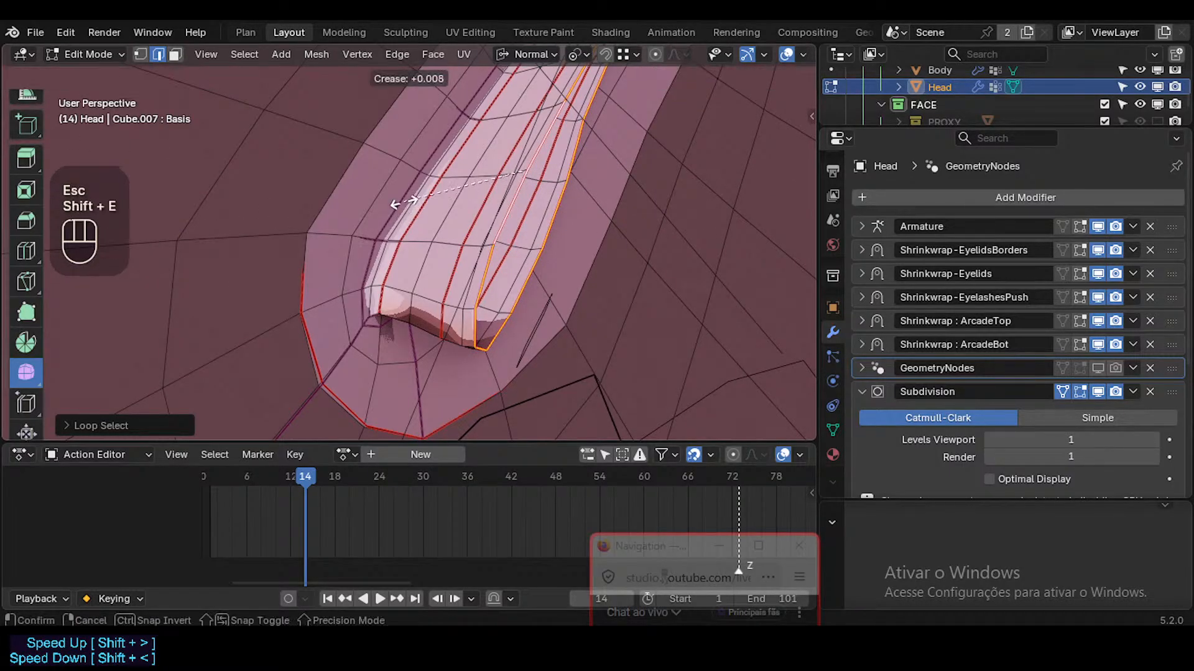
{"action": "type", "text": "-1"}
{"action": "key", "text": "KP_Enter"}
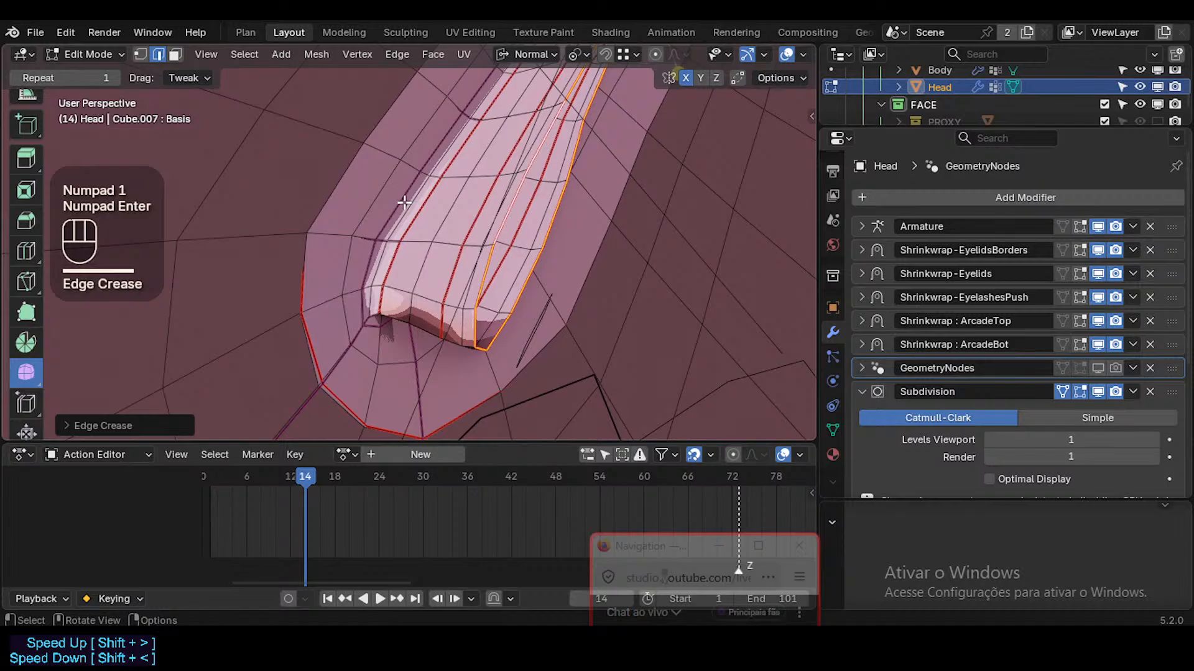
Select the innermost lip edge loops, leaving out the outer seam at the lip edge, and clear their seams
{"action": "key", "text": "alt+a"}
{"action": "left_click", "coordinate": [510, 234], "text": "alt+shift"}
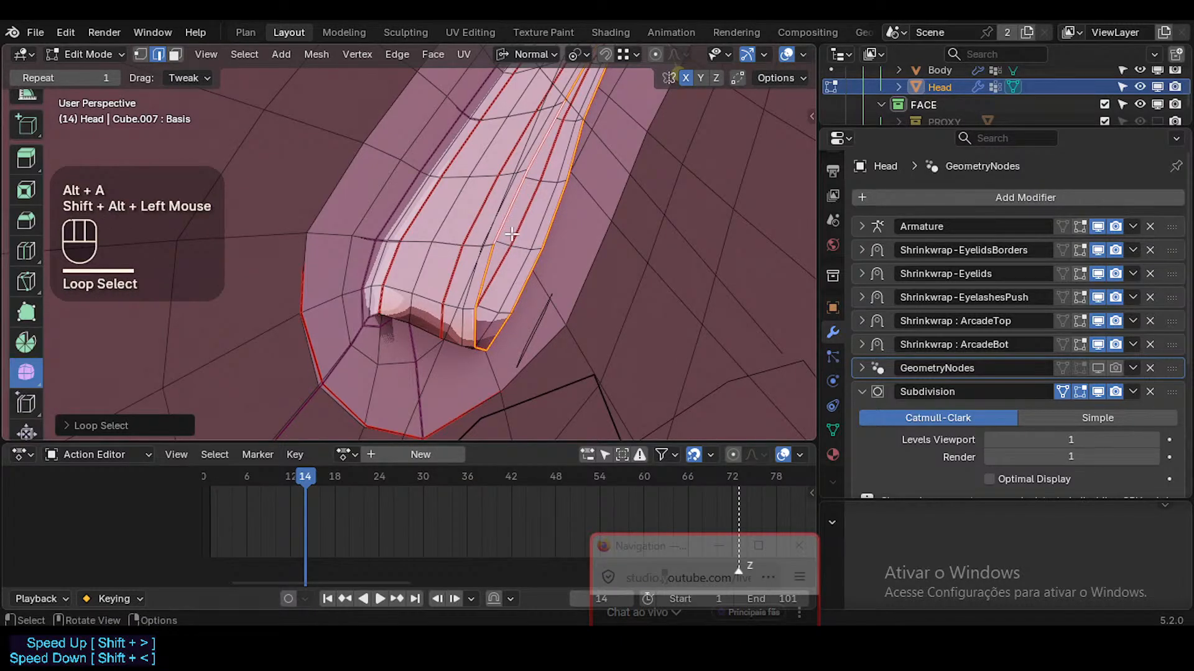
{"action": "left_click", "coordinate": [418, 268], "text": "alt+shift"}
{"action": "key", "text": "ctrl+e"}
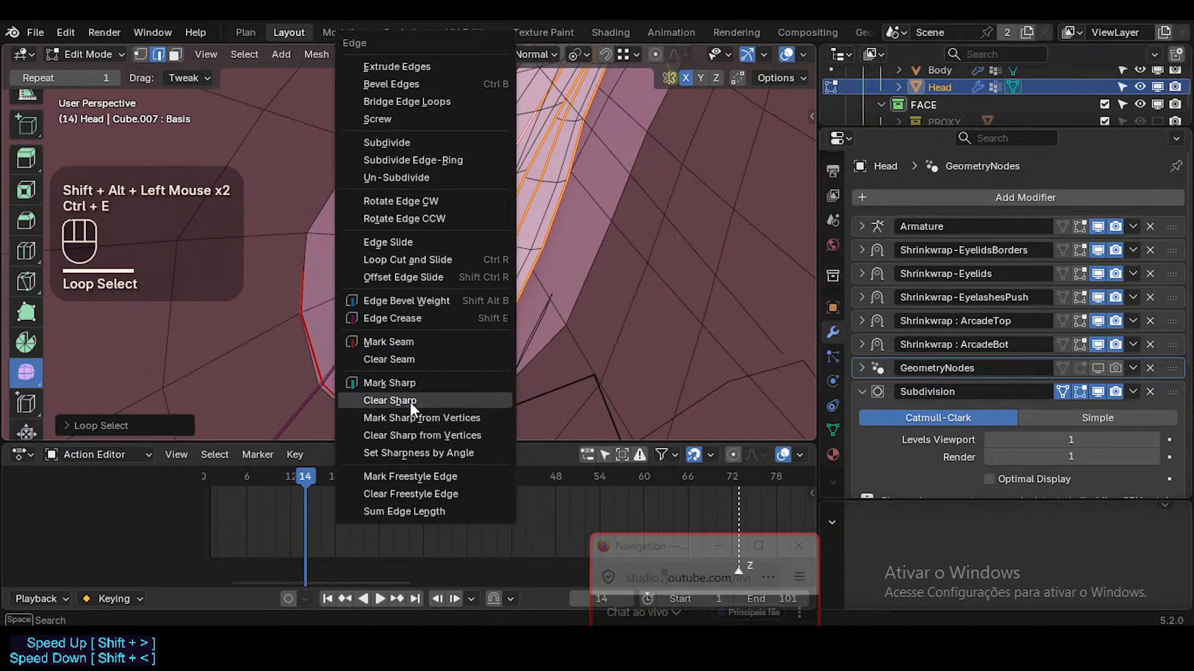
{"action": "left_click", "coordinate": [410, 359]}
Select the innermost lip edge loop and enable Optimal Display in the Subdivision modifier
{"action": "key", "text": "alt+a"}
{"action": "left_click", "coordinate": [509, 221], "text": "alt+shift"}
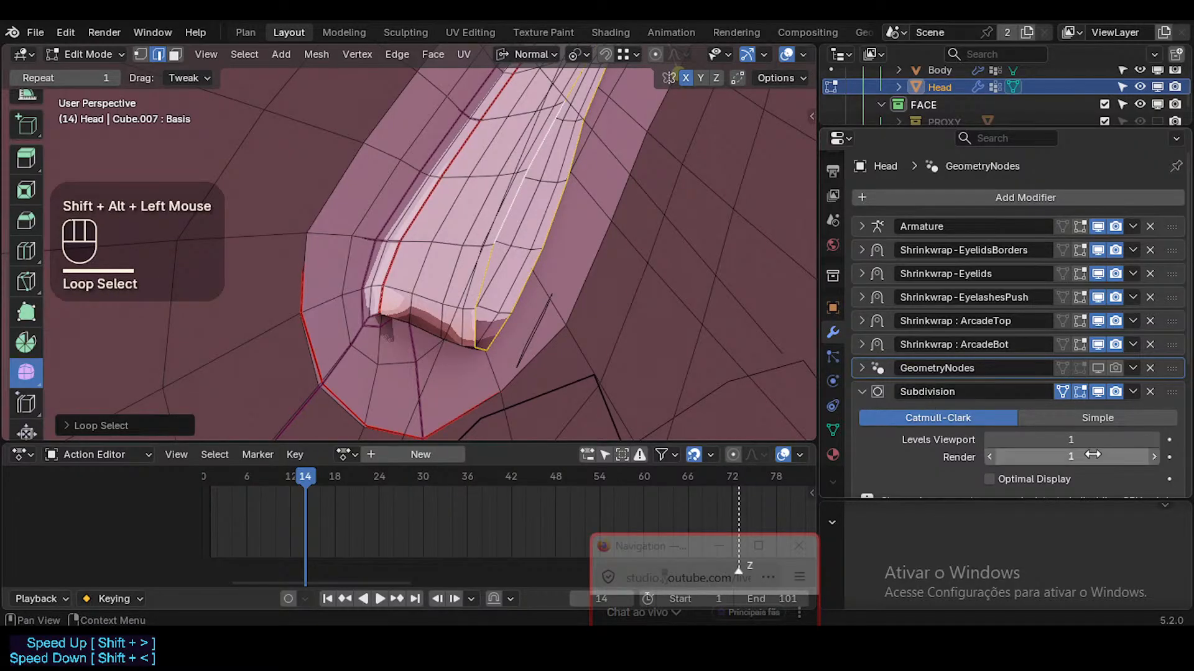
{"action": "left_click", "coordinate": [1002, 479]}
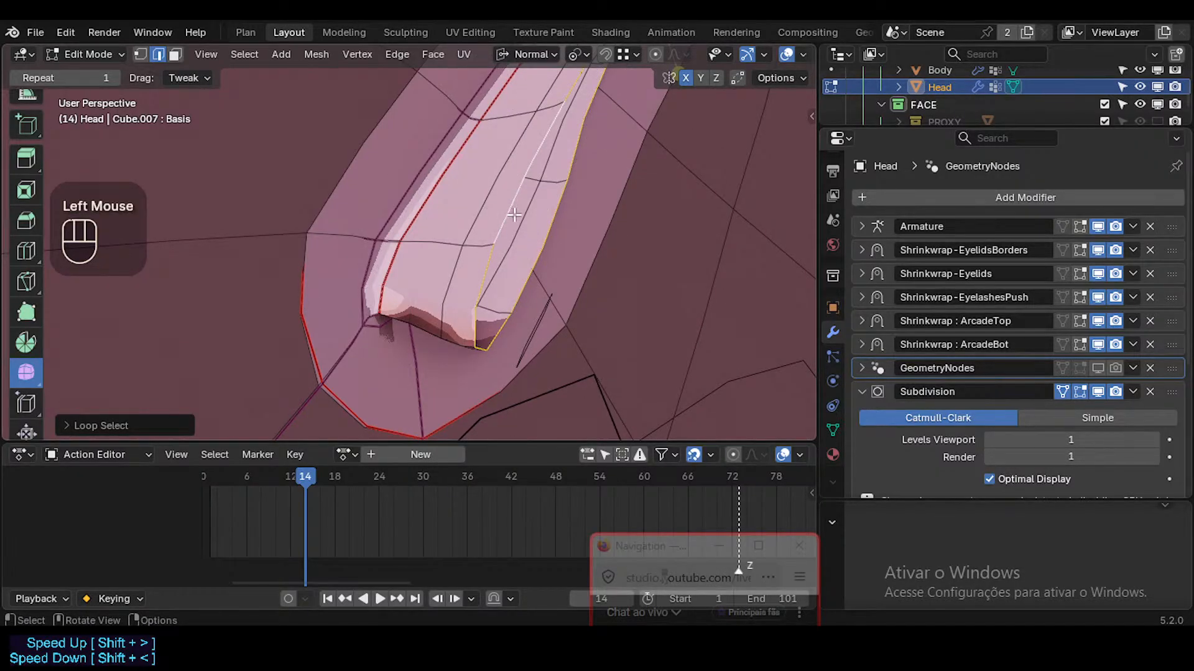
{"action": "key", "text": "shift+e"}
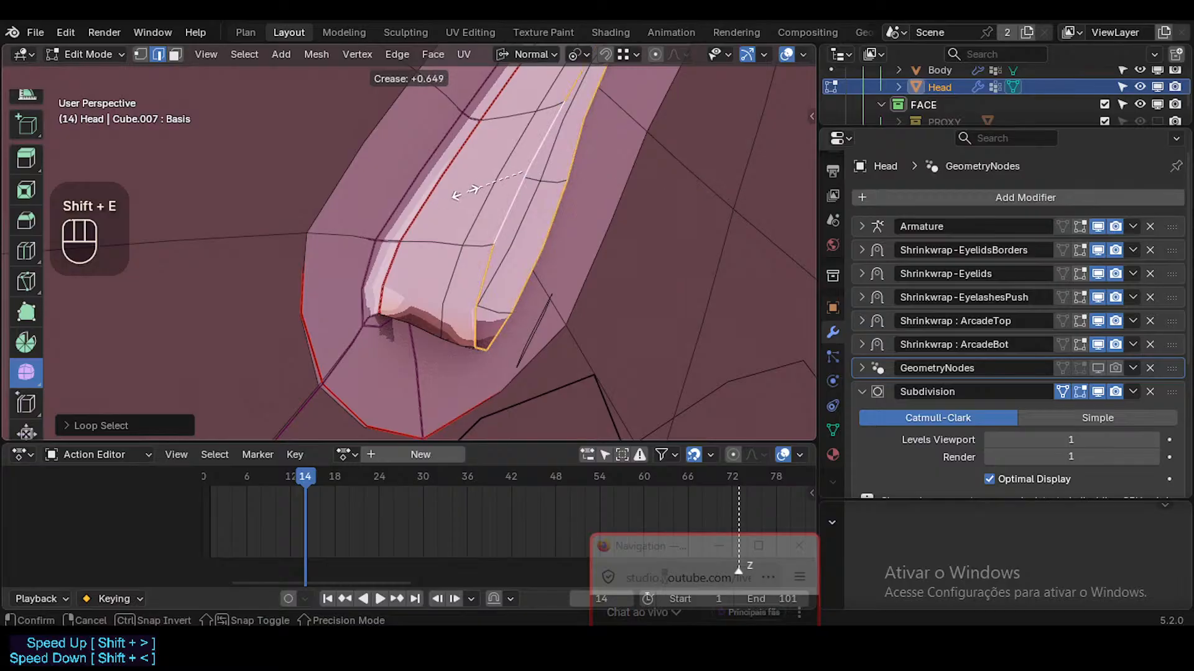
{"action": "key", "text": "Escape"}
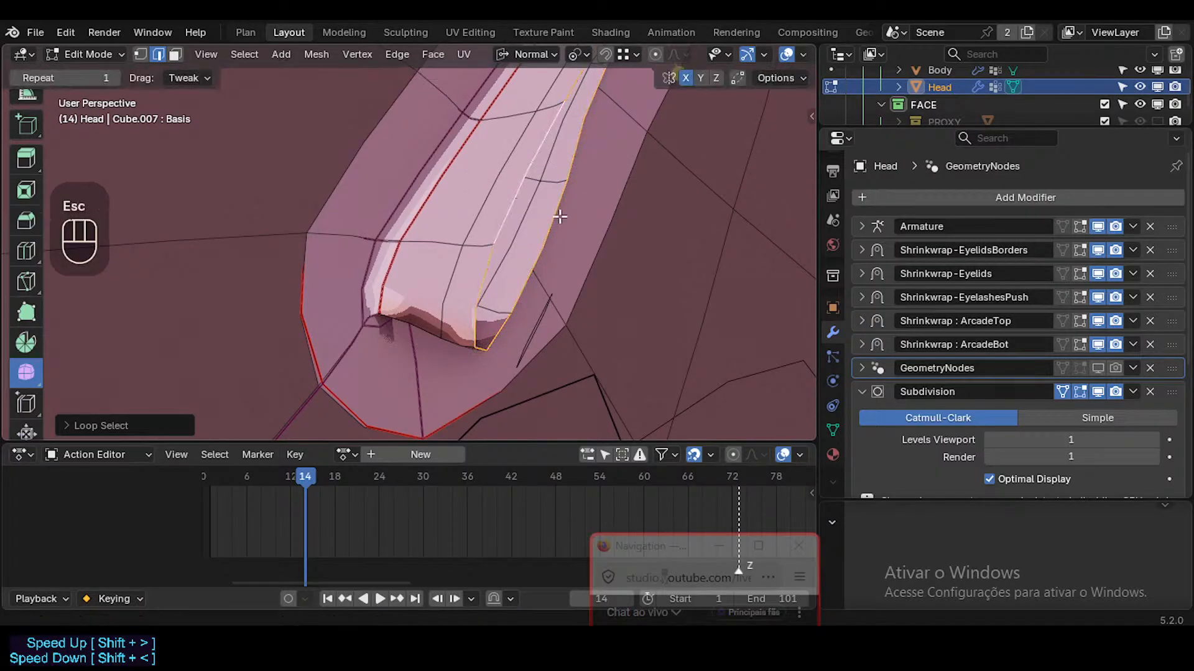
{"action": "key", "text": "alt+a"}
{"action": "left_click", "coordinate": [493, 195]}
{"action": "key", "text": "shift+e"}
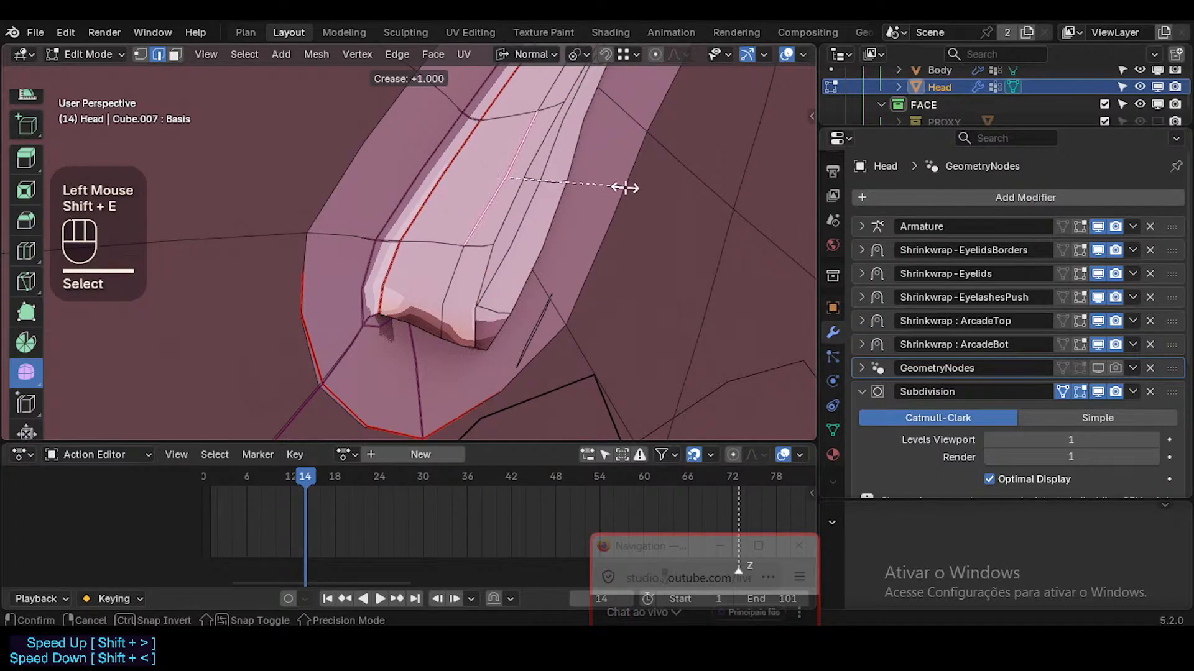
{"action": "key", "text": "Escape"}
{"action": "key", "text": "alt+a"}
{"action": "left_click", "coordinate": [507, 217], "text": "alt+shift"}
{"action": "key", "text": "shift+e"}
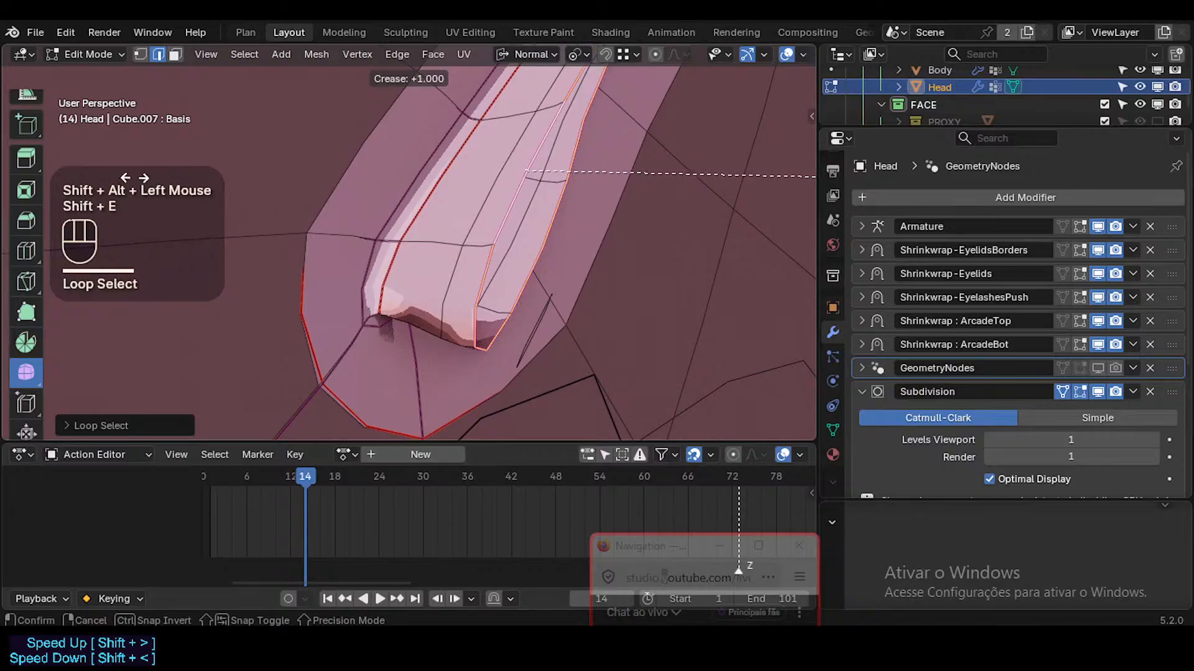
{"action": "key", "text": "Escape"}
{"action": "key", "text": "alt+a"}
{"action": "left_click", "coordinate": [547, 181], "text": "alt+shift"}
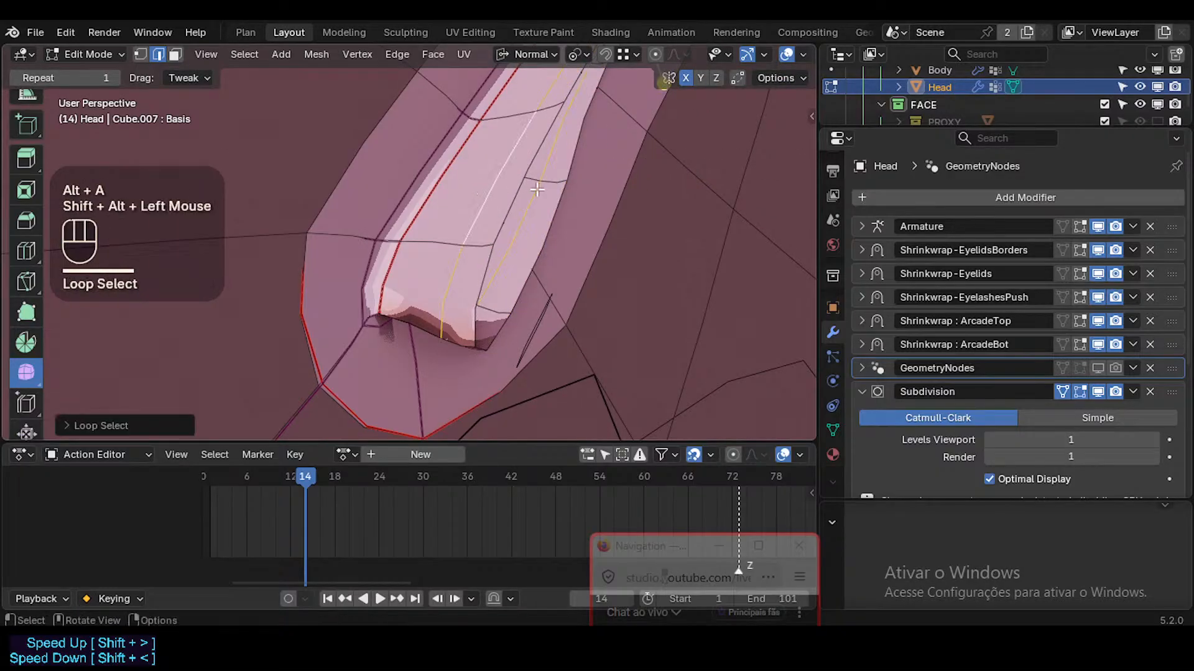
{"action": "key", "text": "shift+e"}
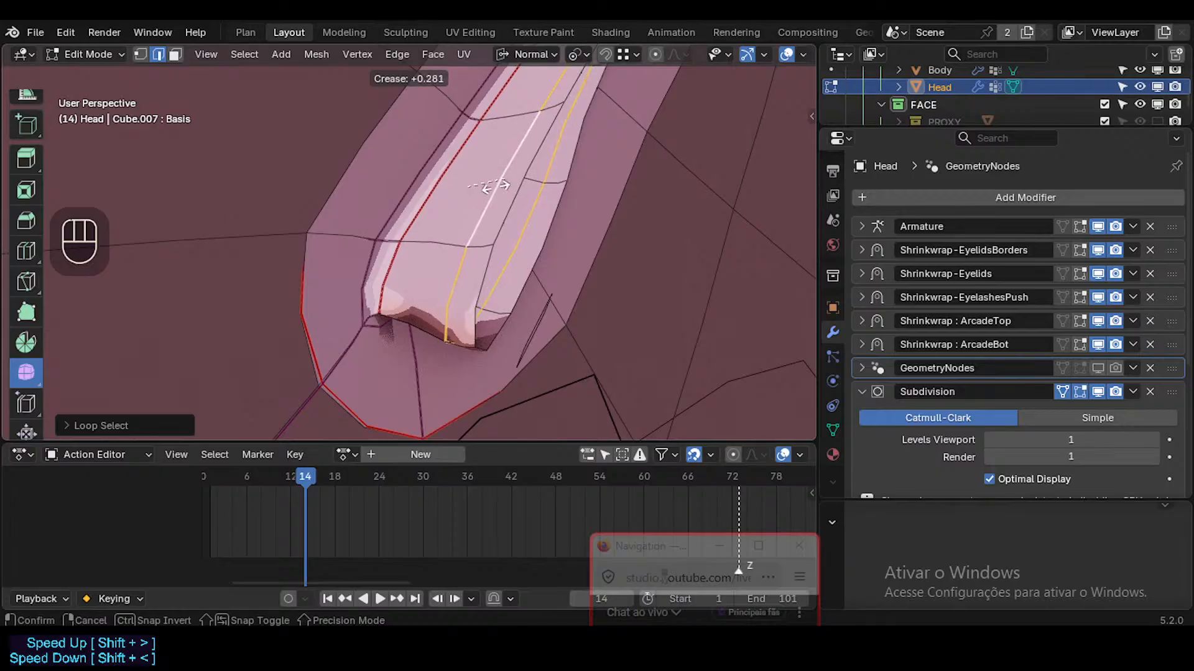
{"action": "key", "text": "Escape"}
{"action": "key", "text": "alt+a"}
{"action": "left_click", "coordinate": [452, 172], "text": "alt+shift"}
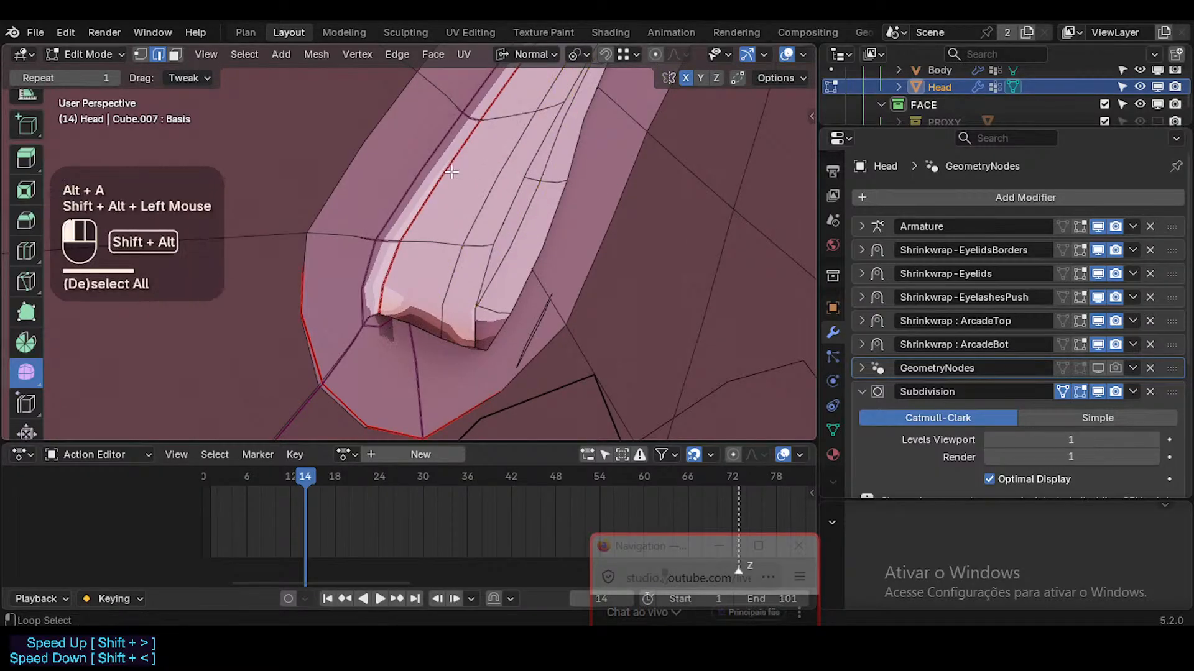
{"action": "key", "text": "shift+e"}
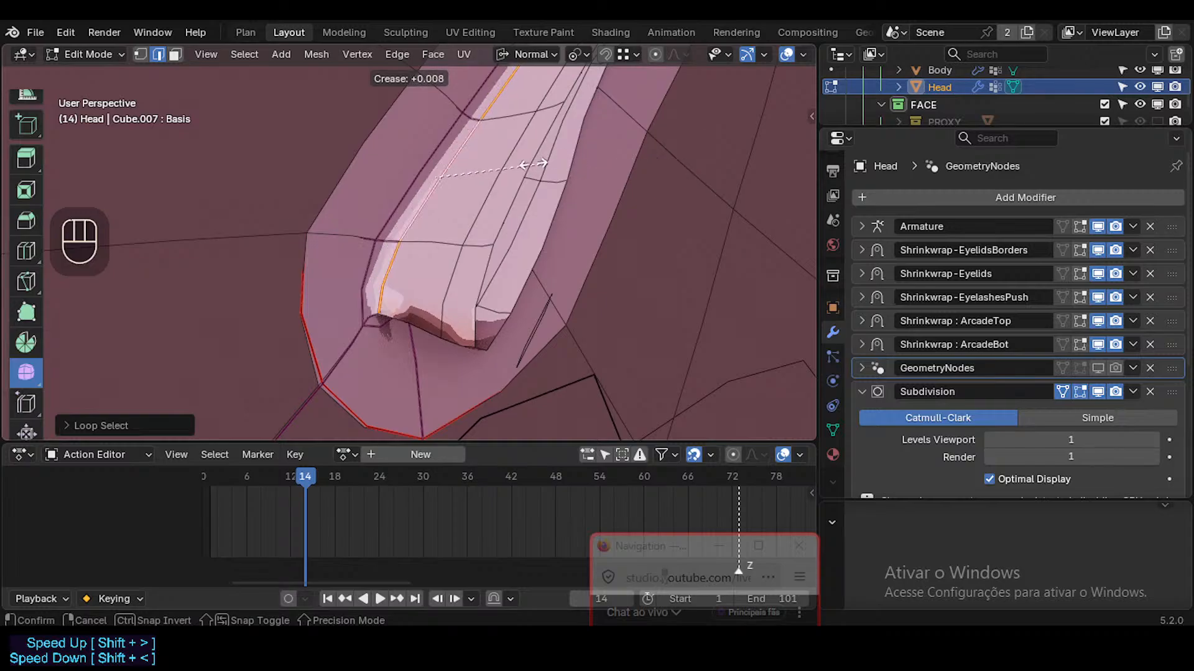
{"action": "key", "text": "Escape"}
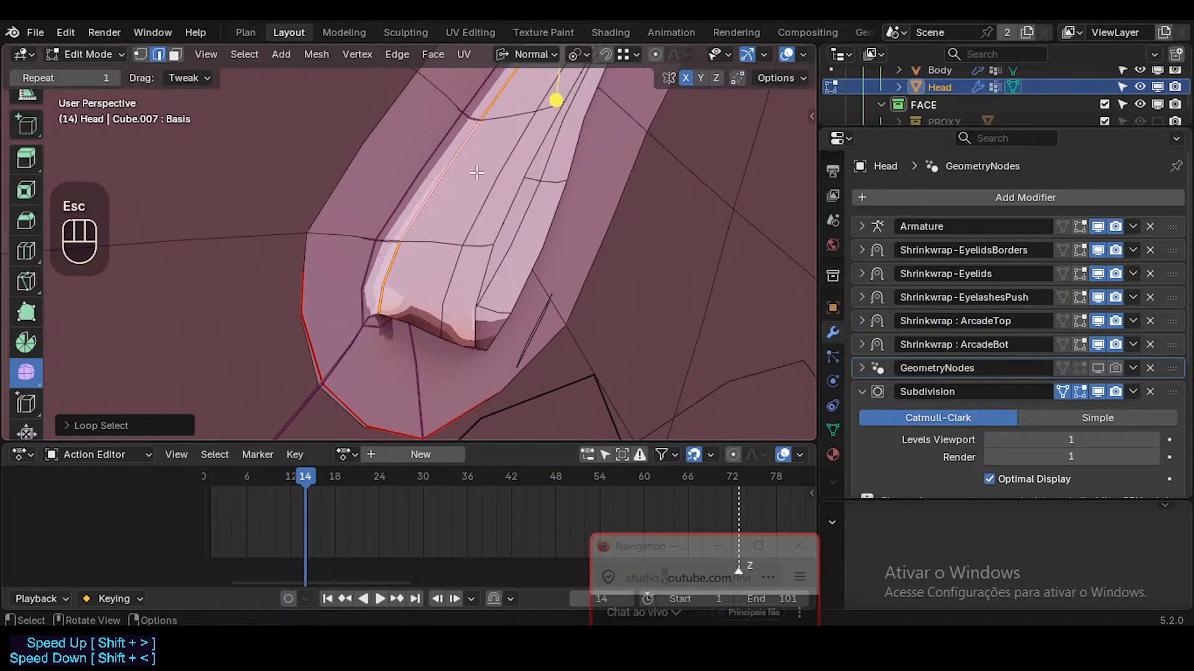
{"action": "key", "text": "shift+e"}
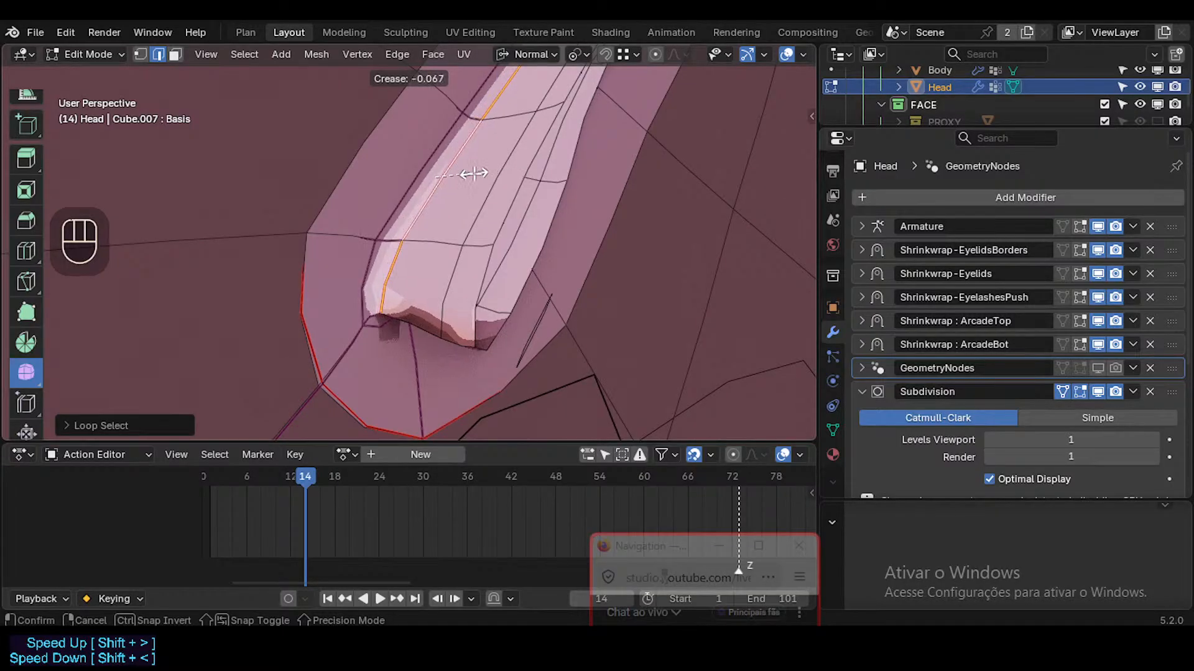
{"action": "key", "text": "Escape"}
Examine the edge crease value of the edge just outside the remaining inner lip seam loop
{"action": "left_click", "coordinate": [387, 217]}
{"action": "key", "text": "n"}
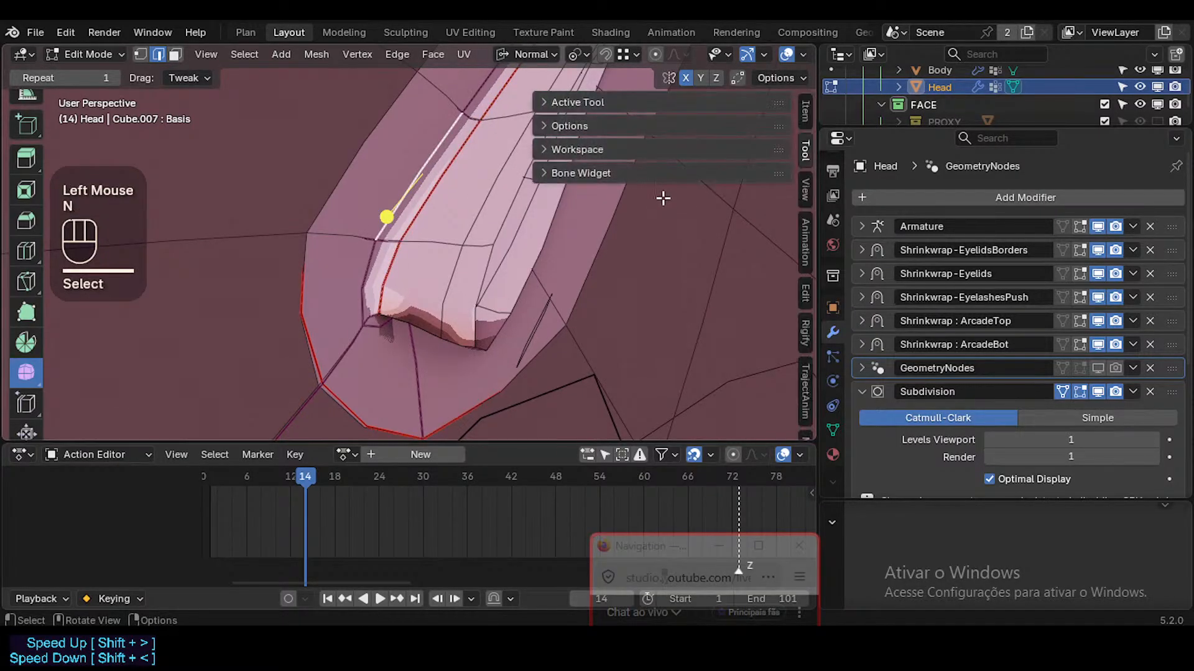
{"action": "left_click", "coordinate": [804, 112]}
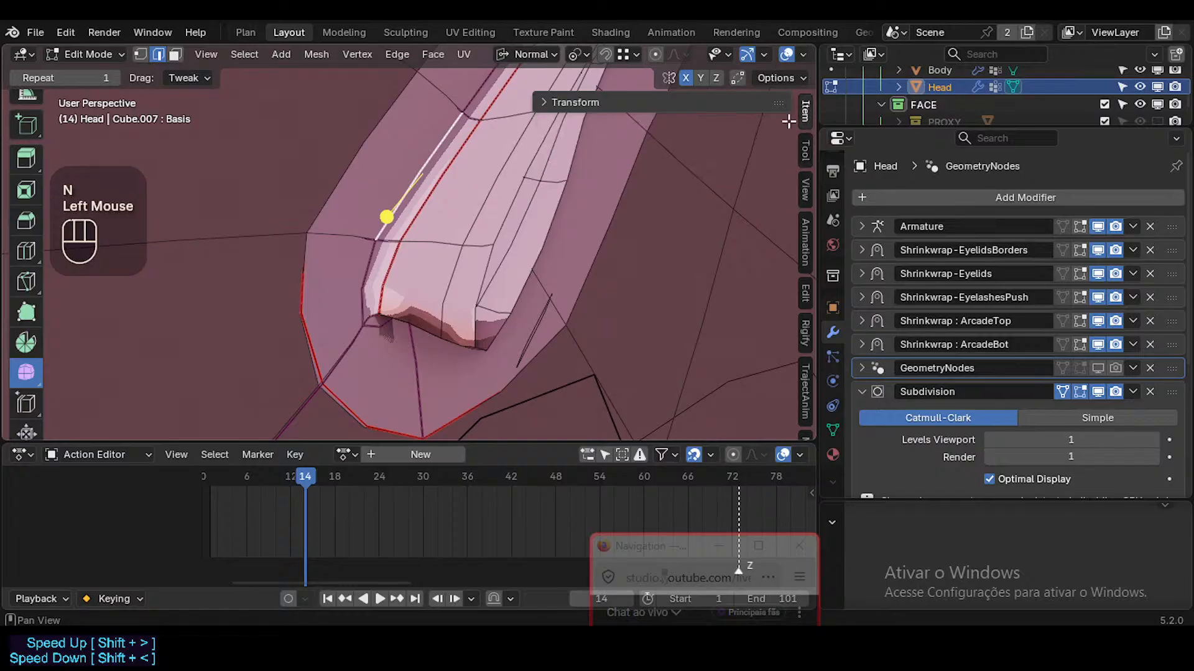
{"action": "left_click", "coordinate": [620, 105]}
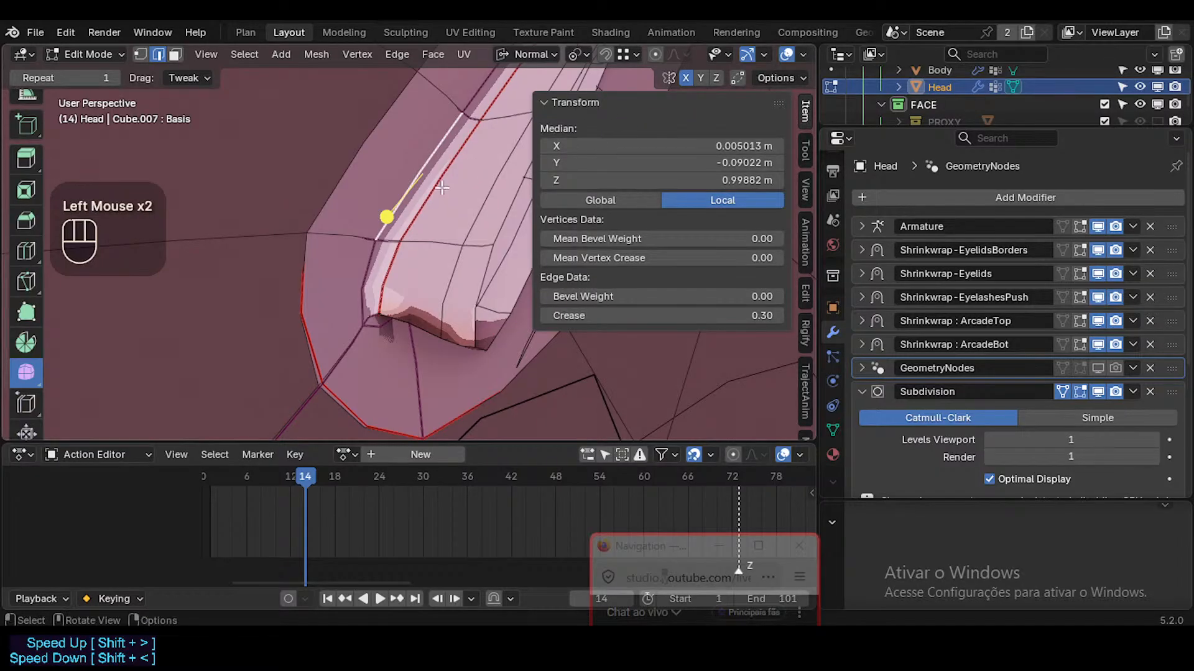
{"action": "key", "text": "n"}
Select the remaining seam-marked loop on the inner lip, add an edge crease of 0.3 and deselect everything
{"action": "left_click", "coordinate": [426, 207]}
{"action": "key", "text": "alt+a"}
{"action": "left_click", "coordinate": [436, 199], "text": "alt+shift"}
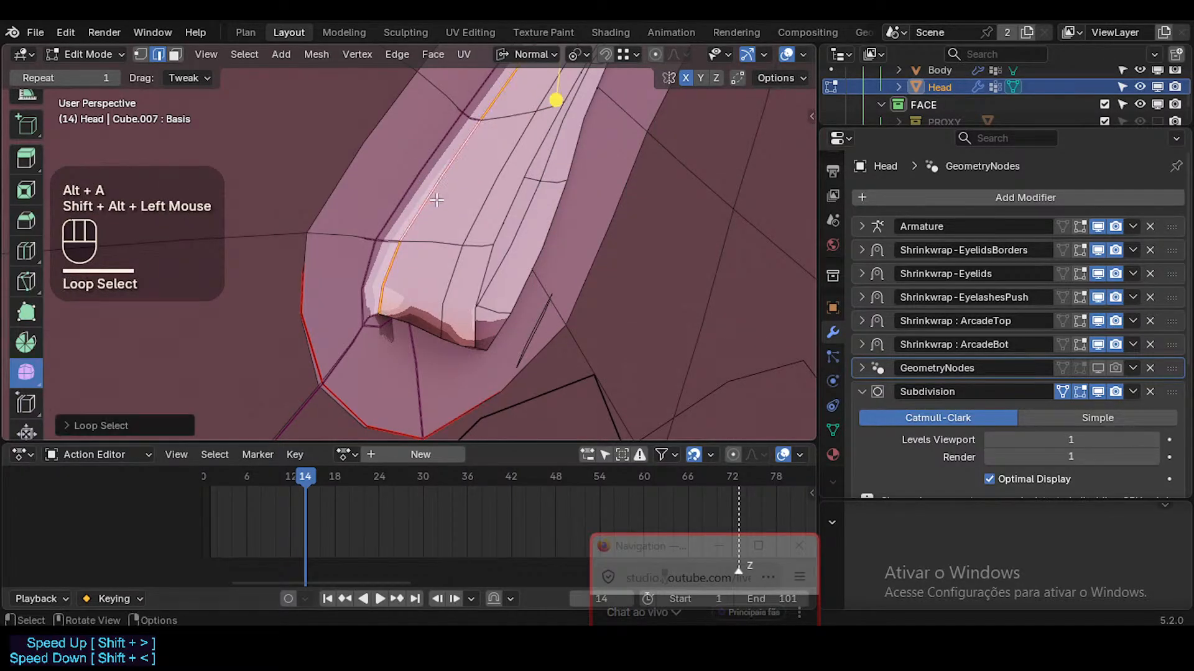
{"action": "key", "text": "shift+e"}
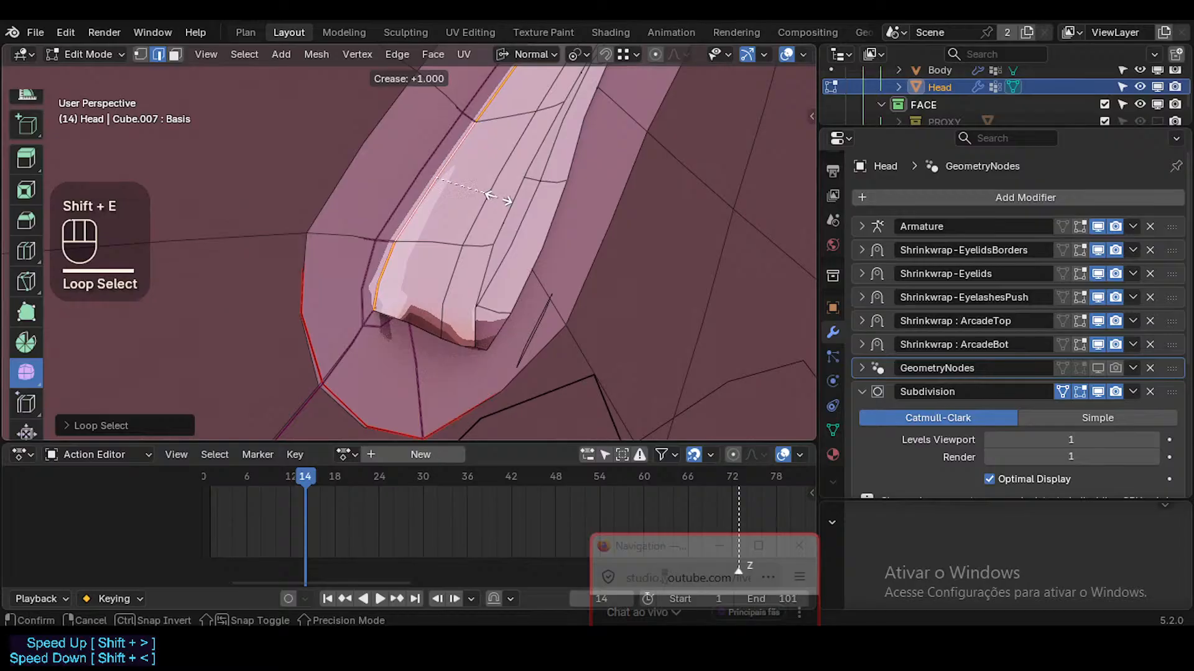
{"action": "key", "text": "Escape"}
{"action": "key", "text": "shift+e"}
{"action": "key", "text": "KP_0"}
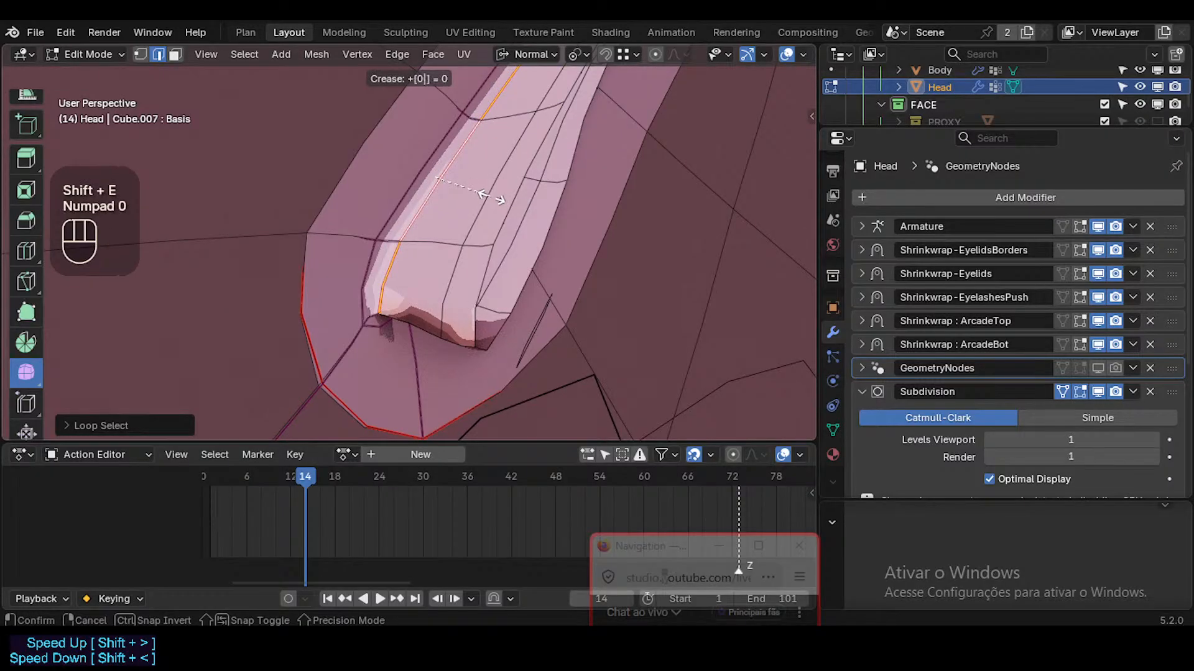
{"action": "key", "text": "Escape"}
{"action": "key", "text": "shift+e"}
{"action": "key", "text": "KP_0"}
{"action": "key", "text": "KP_Decimal"}
{"action": "key", "text": "KP_3"}
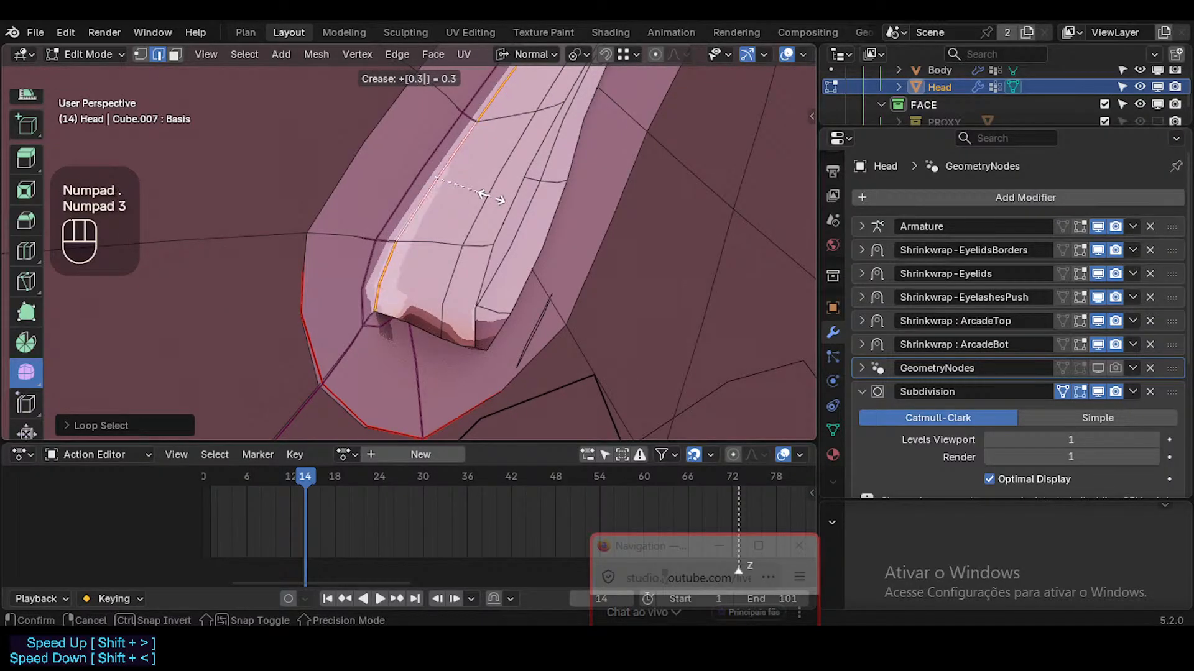
{"action": "key", "text": "KP_Enter"}
{"action": "key", "text": "alt+a"}
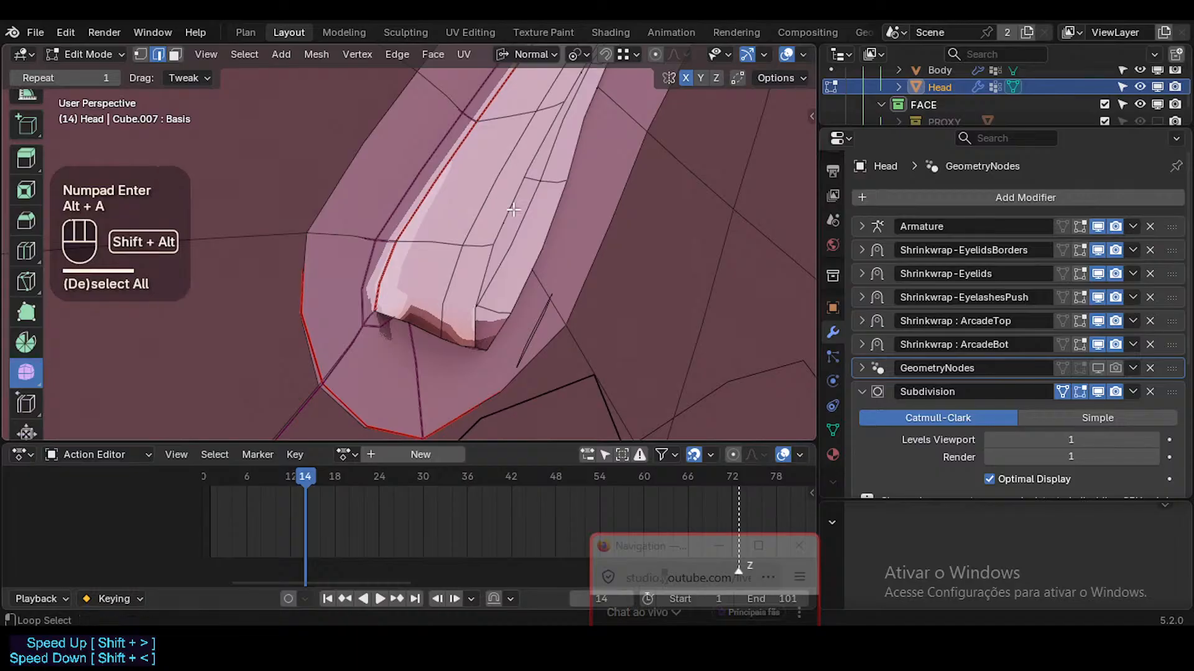
{"action": "left_click", "coordinate": [553, 186], "text": "alt+shift"}
{"action": "key", "text": "shift+e"}
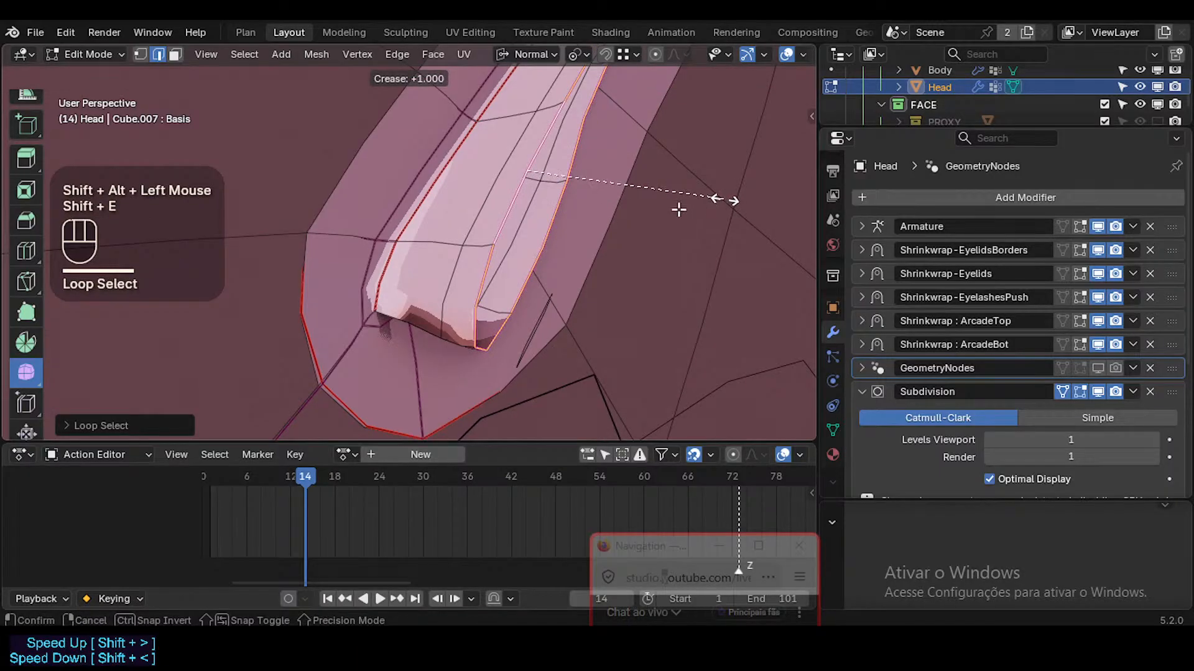
{"action": "key", "text": "Escape"}
{"action": "key", "text": "alt+a"}
{"action": "left_click", "coordinate": [539, 193], "text": "alt+shift"}
{"action": "key", "text": "shift+e"}
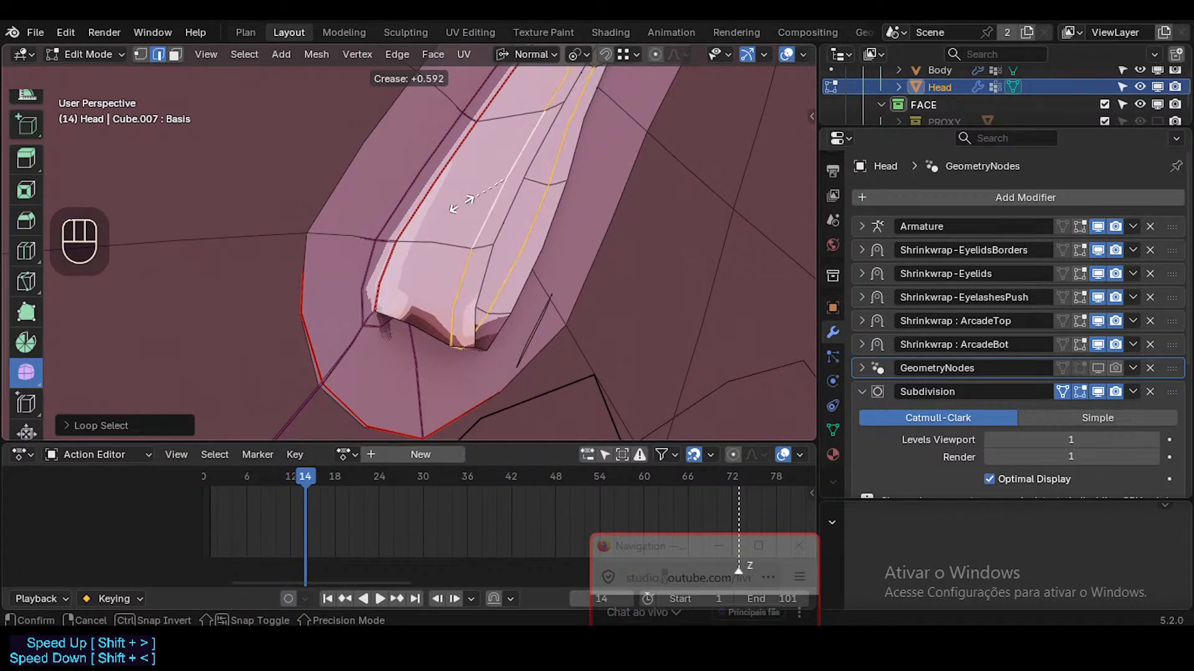
{"action": "key", "text": "Escape"}
{"action": "key", "text": "alt+a"}
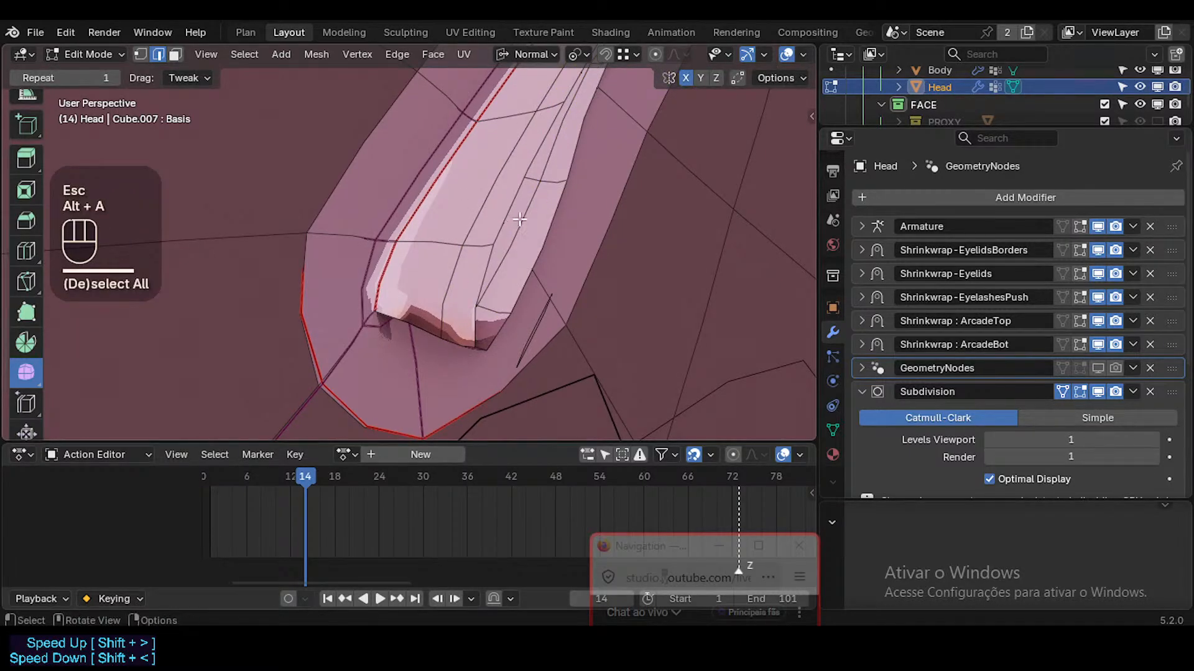
Try an edge crease of about 0.6 on the innermost lip face loop and undo it
{"action": "key", "text": "3"}
{"action": "left_click", "coordinate": [494, 225], "text": "alt+shift"}
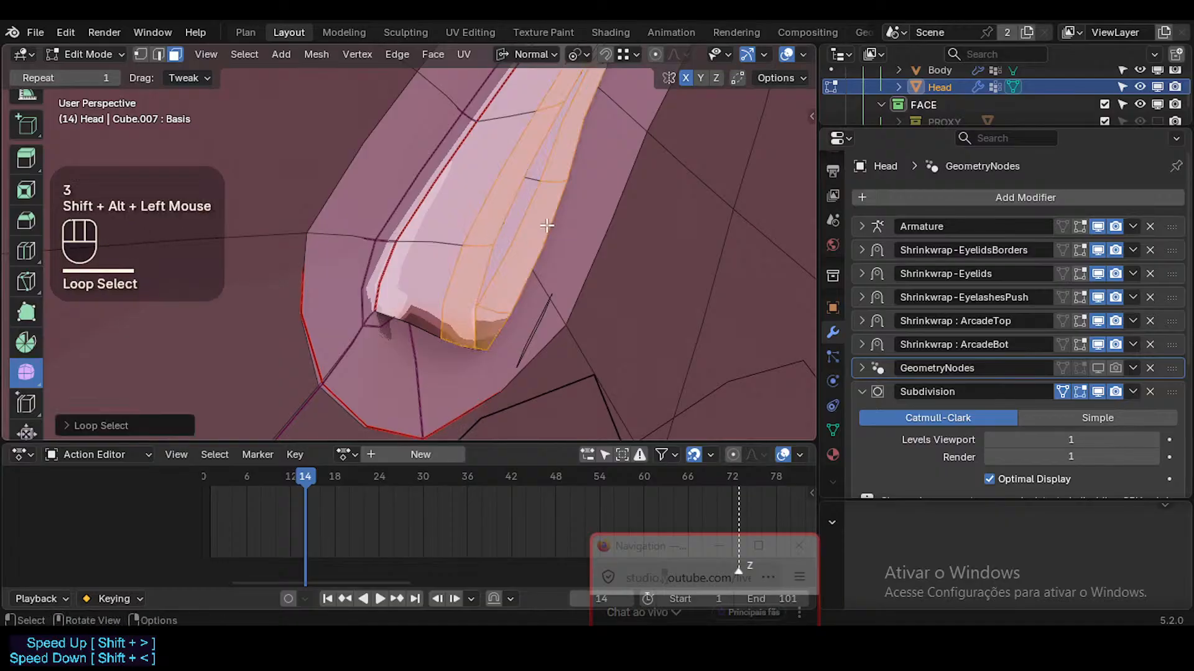
{"action": "key", "text": "shift+e"}
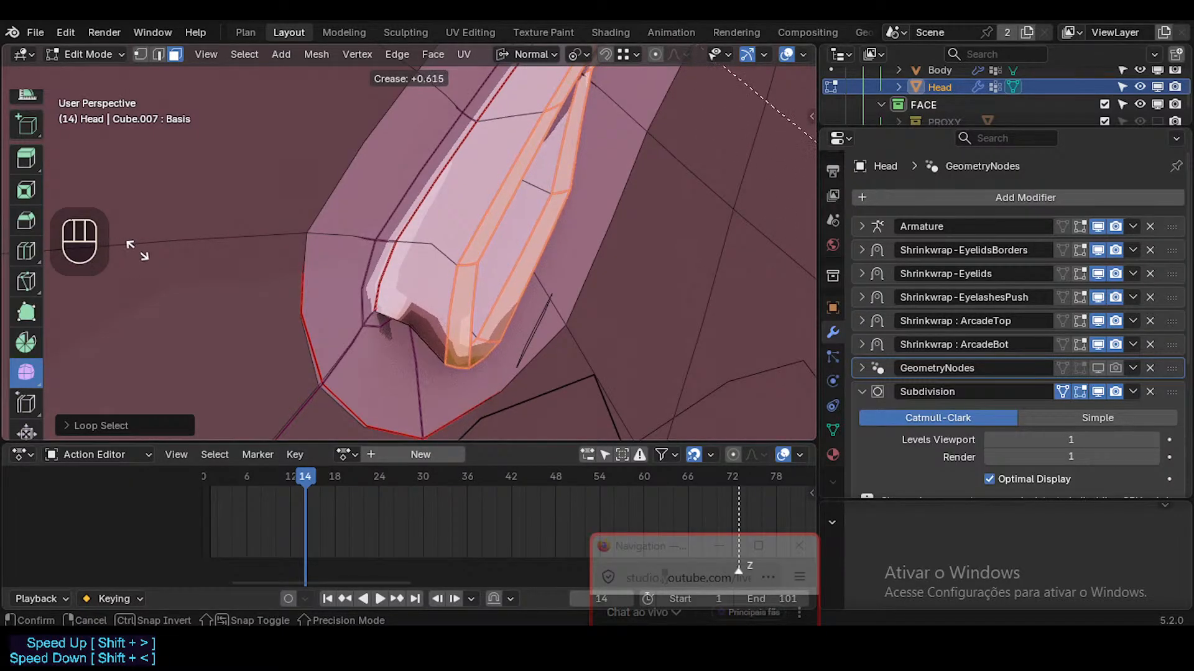
{"action": "left_click", "coordinate": [163, 248]}
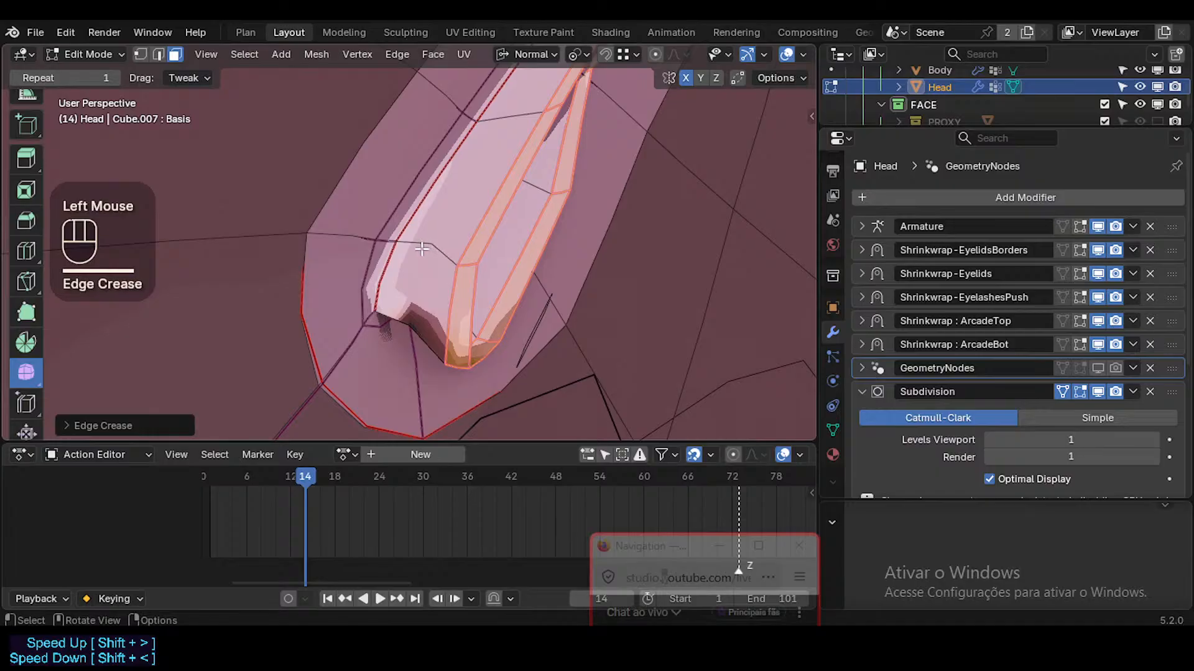
{"action": "middle_click_drag", "start_coordinate": [426, 243], "coordinate": [522, 223]}
{"action": "key", "text": "shift+grave"}
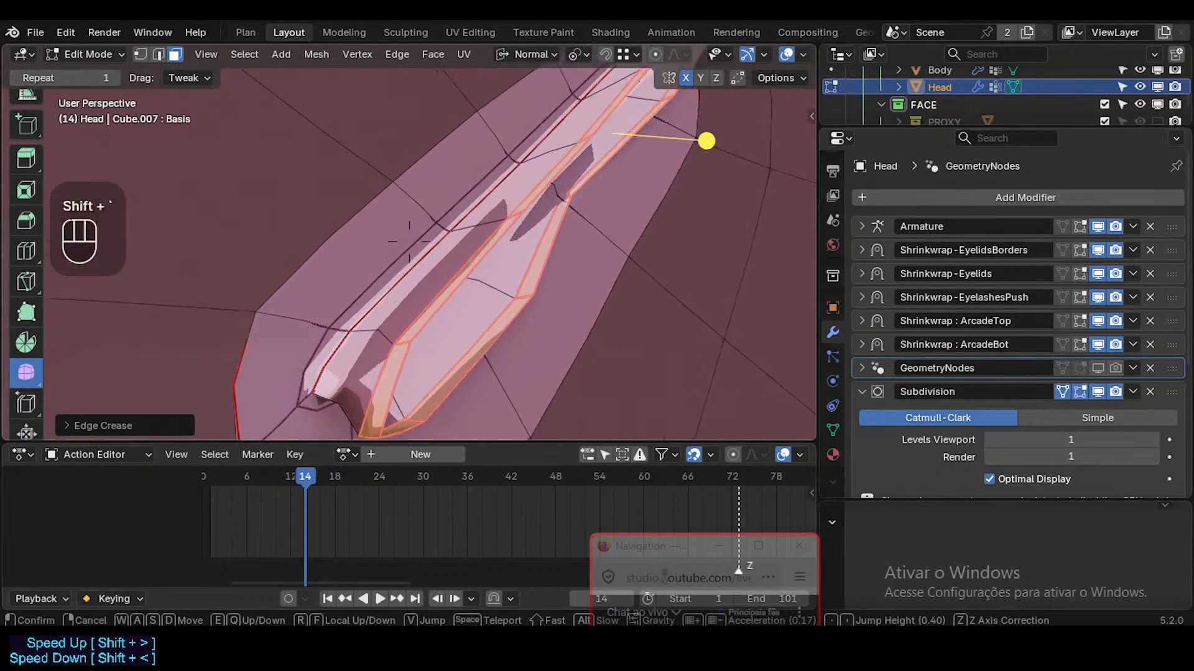
{"action": "key", "text": "s"}
{"action": "key", "text": "w"}
{"action": "left_click", "coordinate": [554, 224]}
{"action": "key", "text": "ctrl+2"}
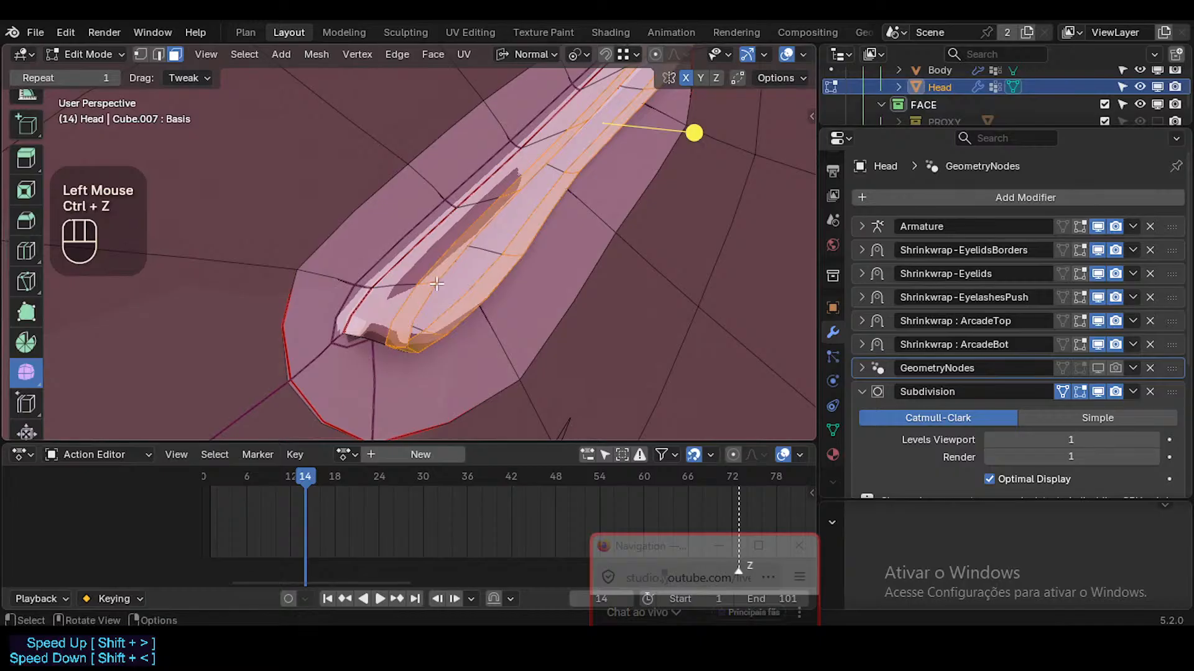
Try dissolving an inner lip edge loop and undo the dissolve
{"action": "key", "text": "alt+a"}
{"action": "key", "text": "2"}
{"action": "left_click", "coordinate": [417, 297], "text": "alt+shift"}
{"action": "key", "text": "alt+a"}
{"action": "left_click", "coordinate": [443, 298], "text": "alt+shift"}
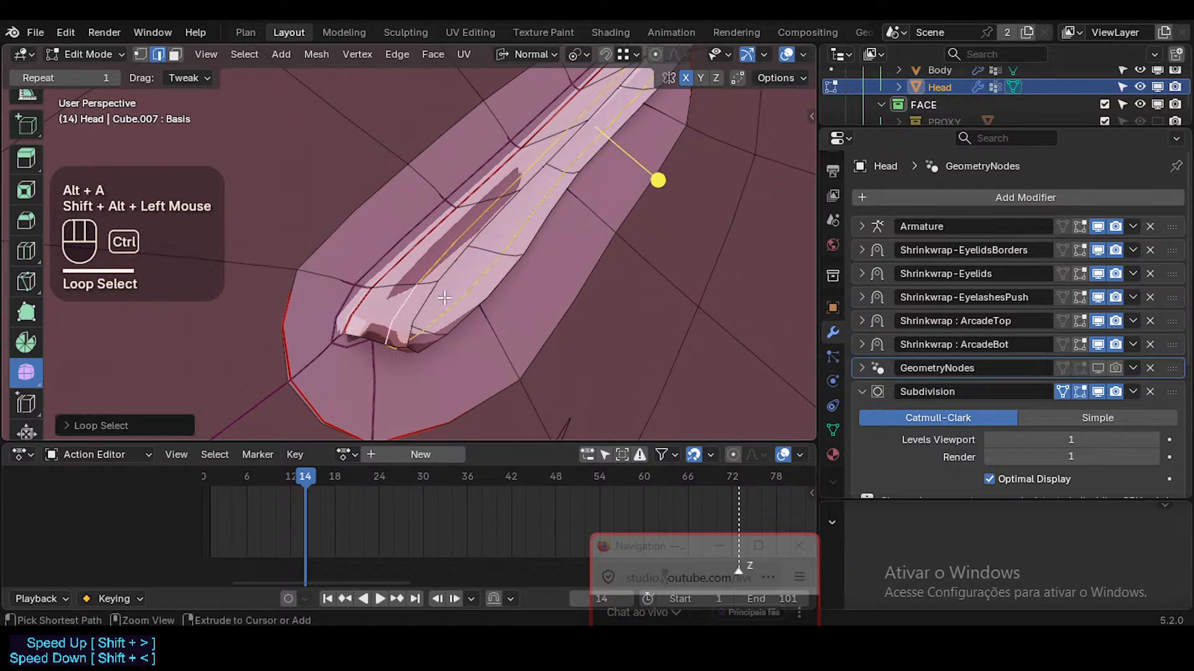
{"action": "key", "text": "ctrl+x"}
{"action": "key", "text": "ctrl+z"}
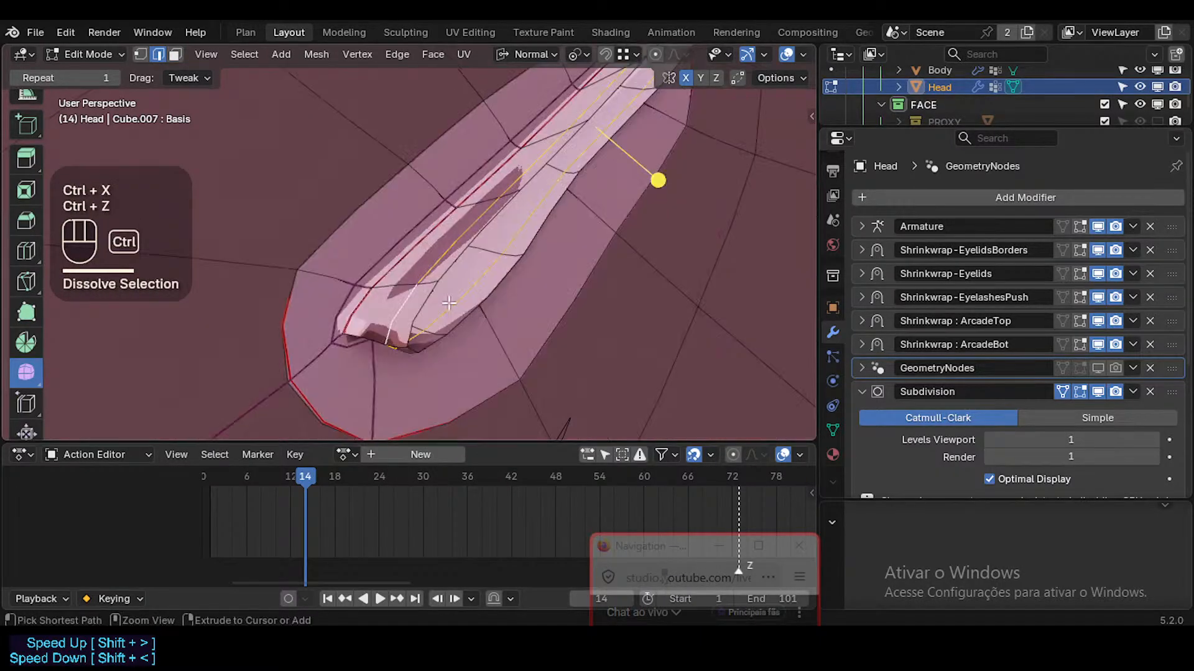
Select the inner lip edge loop as vertices and delete those vertices
{"action": "left_click", "coordinate": [445, 298]}
{"action": "key", "text": "1"}
{"action": "key", "text": "alt+a"}
{"action": "left_click", "coordinate": [449, 269], "text": "alt+shift"}
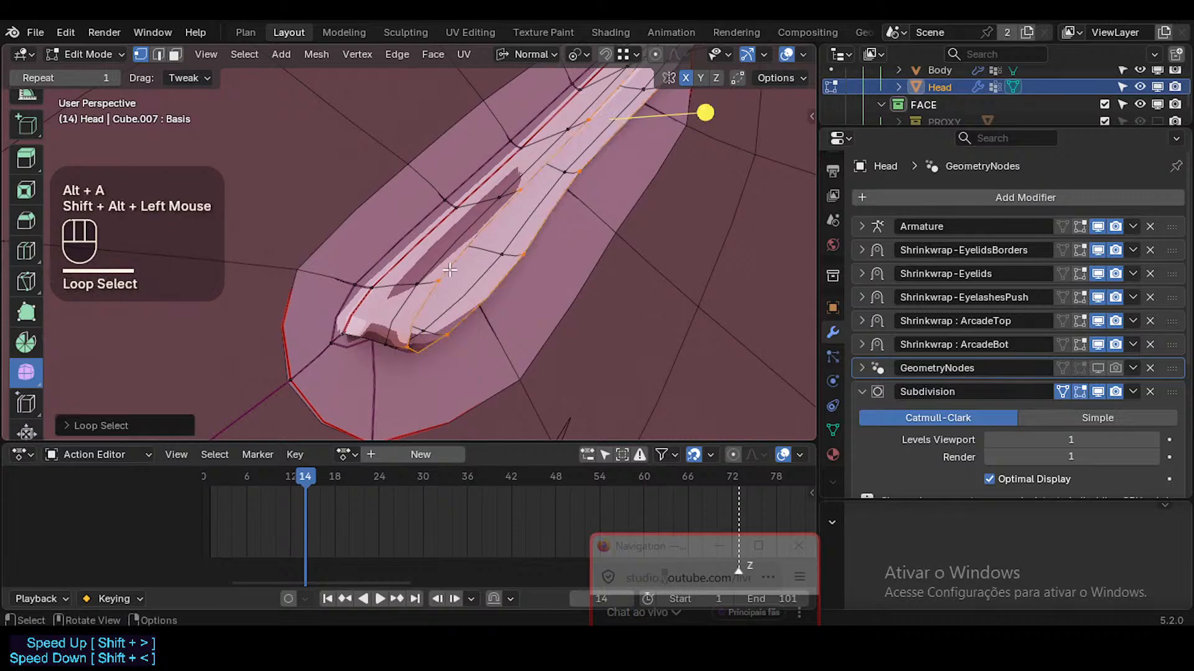
{"action": "key", "text": "x"}
{"action": "left_click", "coordinate": [442, 232]}
{"action": "scroll", "coordinate": [527, 288], "scroll_direction": "up", "scroll_amount": 1}
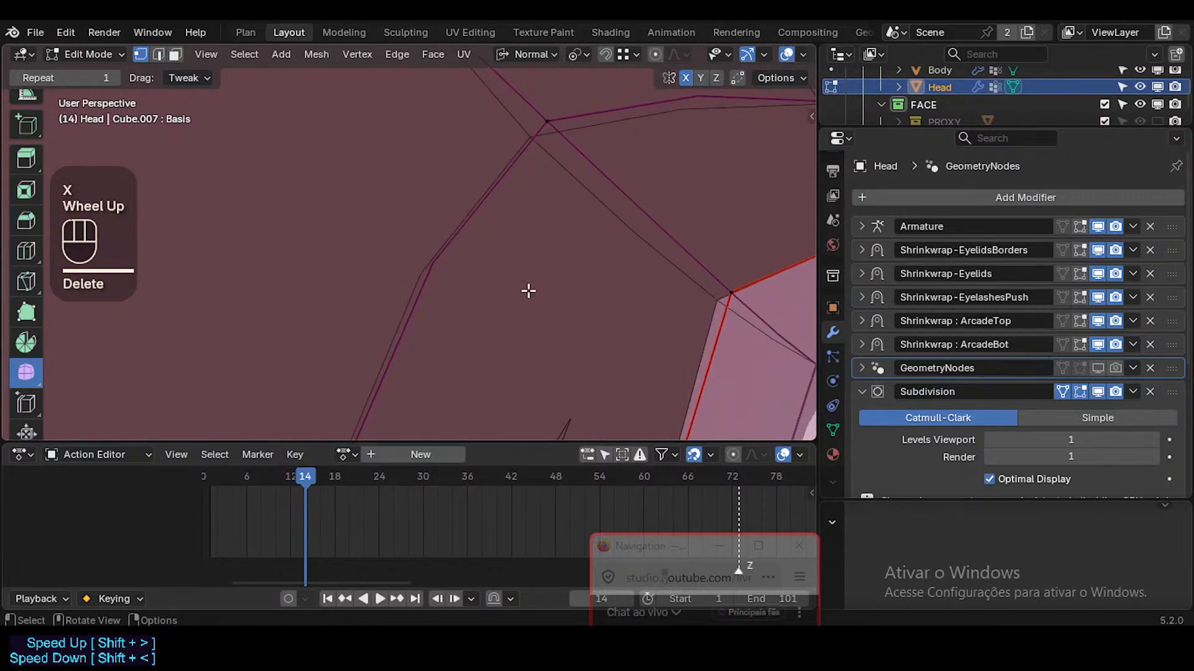
Examine the mouth corner and the open inner lip boundary from several angles and distances
{"action": "key", "text": "shift+grave"}
{"action": "key", "text": "s"}
{"action": "key", "text": "d"}
{"action": "key", "text": "q"}
{"action": "key", "text": "q"}
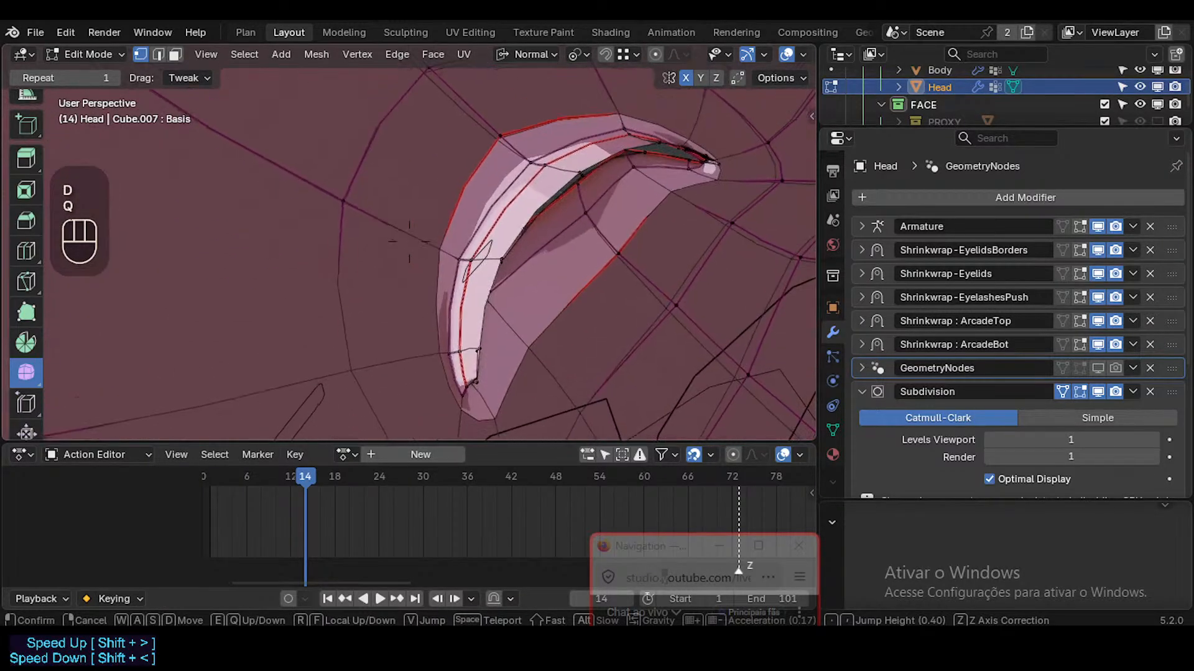
{"action": "key", "text": "d"}
{"action": "key", "text": "w"}
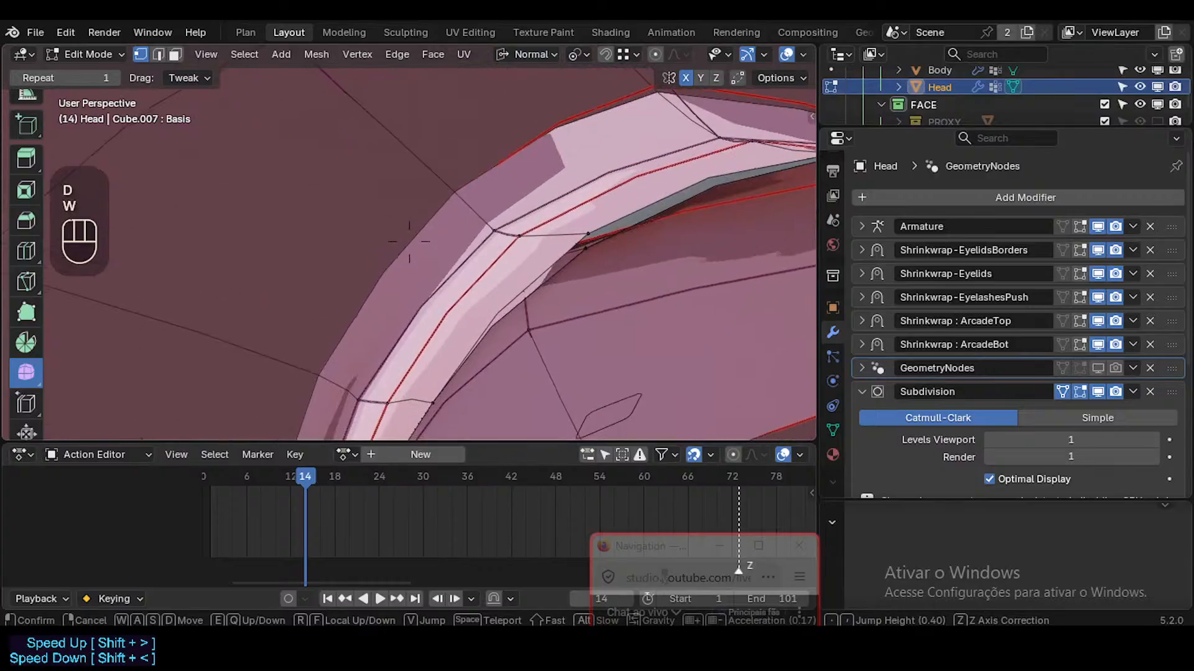
{"action": "key", "text": "s"}
{"action": "left_click", "coordinate": [615, 231]}
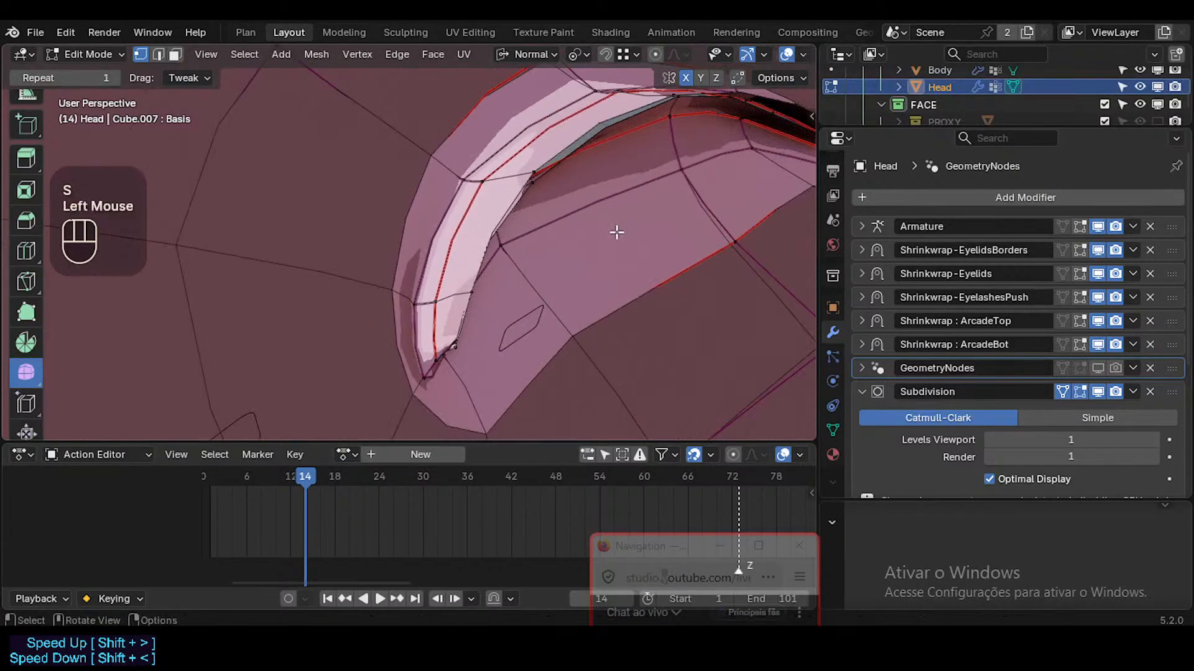
{"action": "middle_click_drag", "start_coordinate": [513, 216], "coordinate": [539, 235]}
{"action": "key", "text": "alt+a"}
{"action": "key", "text": "2"}
{"action": "left_click", "coordinate": [524, 230], "text": "alt+shift"}
{"action": "key", "text": "shift+e"}
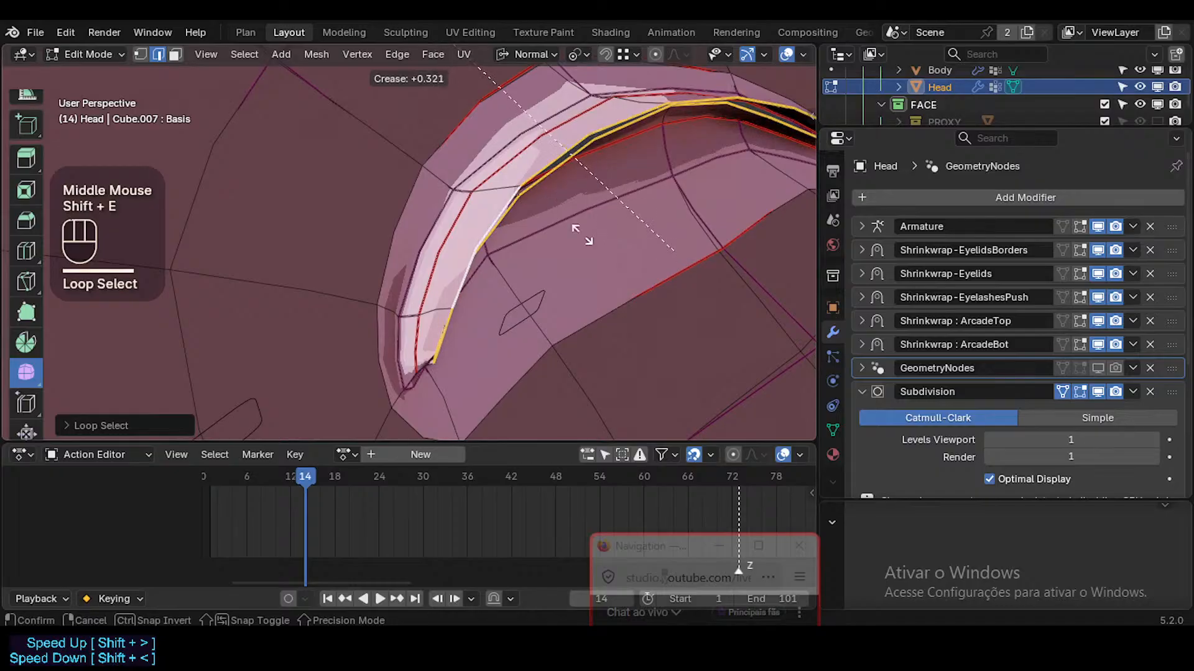
{"action": "key", "text": "Escape"}
{"action": "key", "text": "shift+e"}
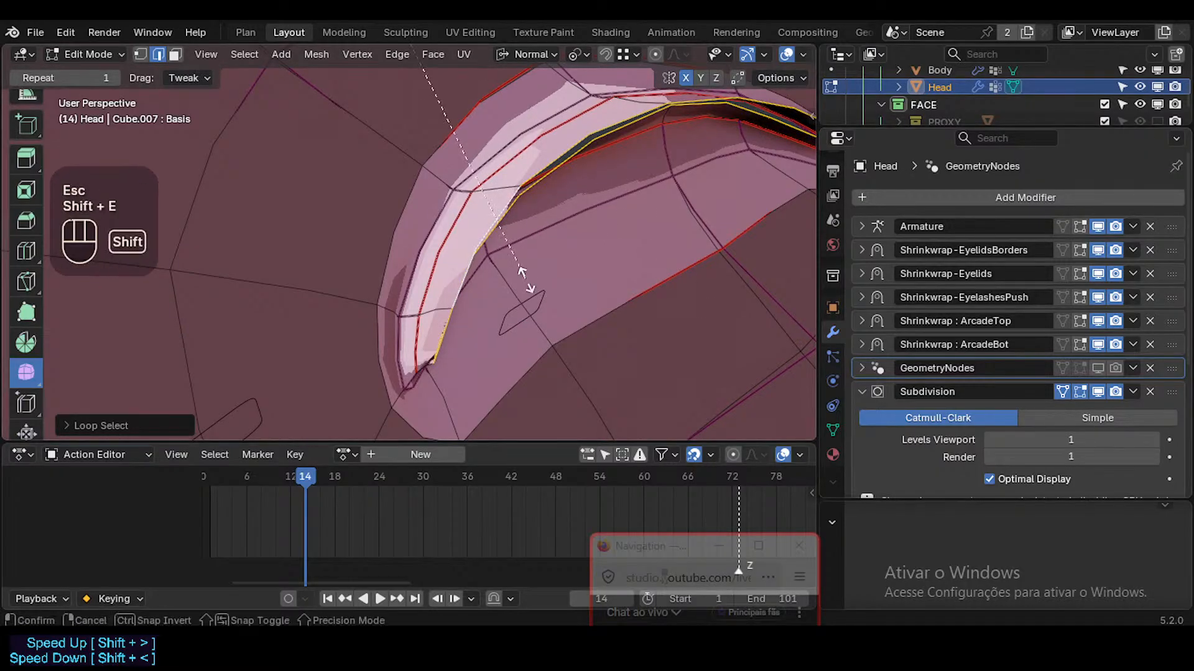
{"action": "key", "text": "Escape"}
{"action": "key", "text": "alt+a"}
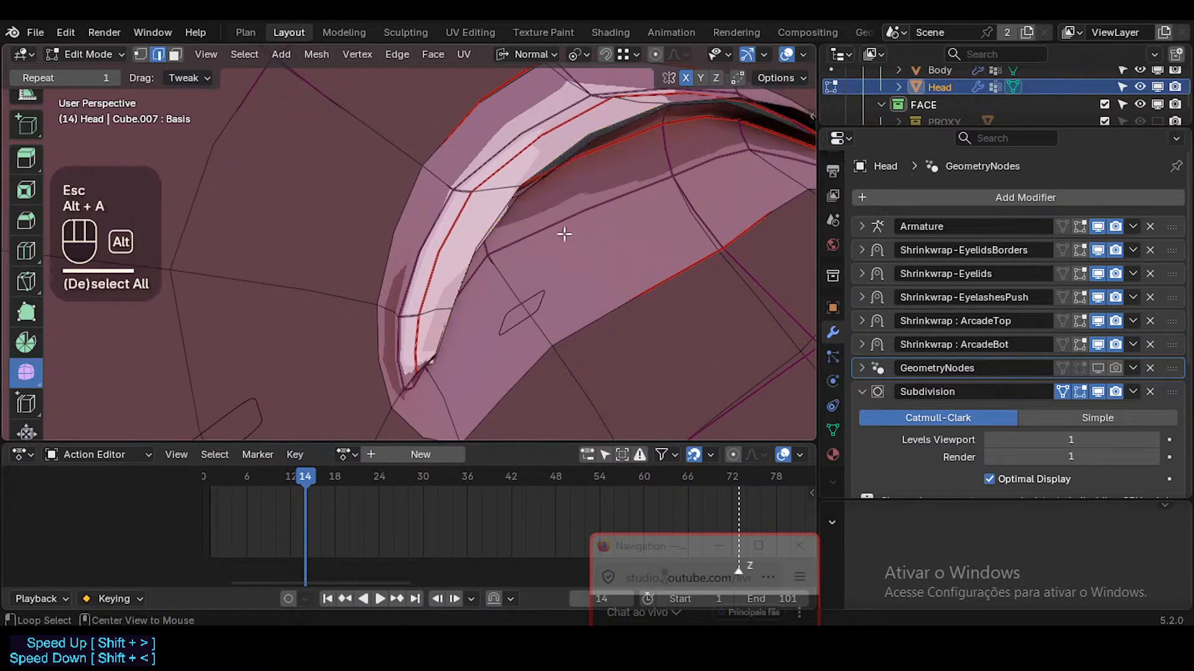
Select the open inner lip boundary loop and apply an edge crease of -1
{"action": "left_click", "coordinate": [523, 177], "text": "alt+shift"}
{"action": "key", "text": "shift+e"}
{"action": "key", "text": "KP_1"}
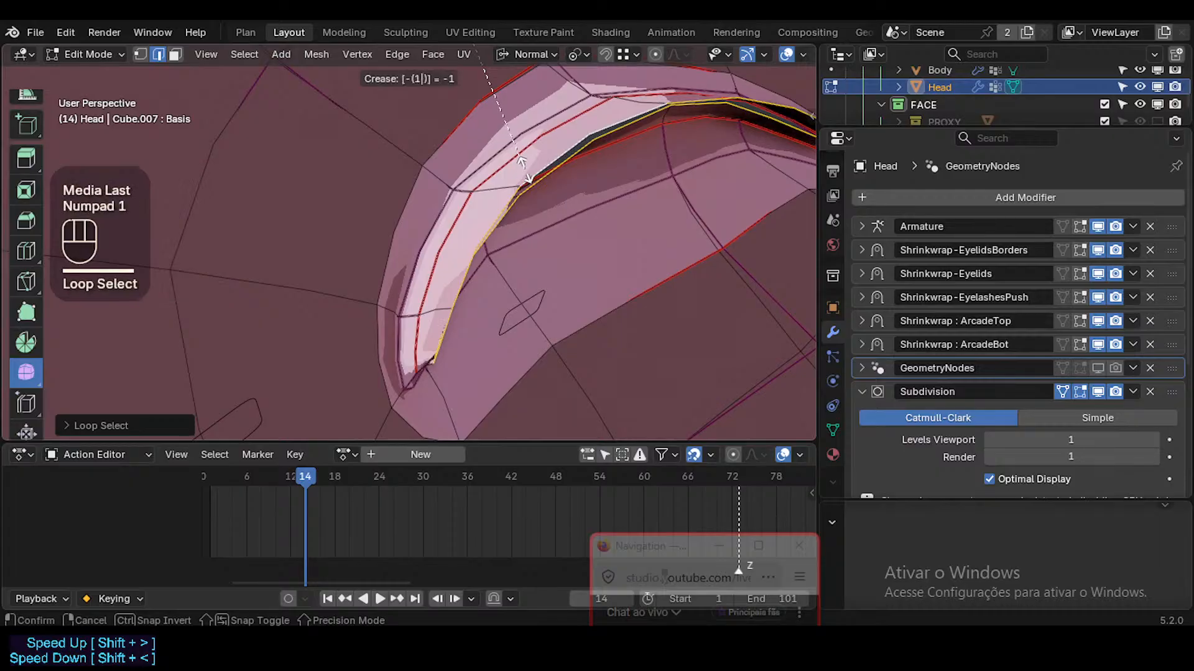
{"action": "key", "text": "KP_Enter"}
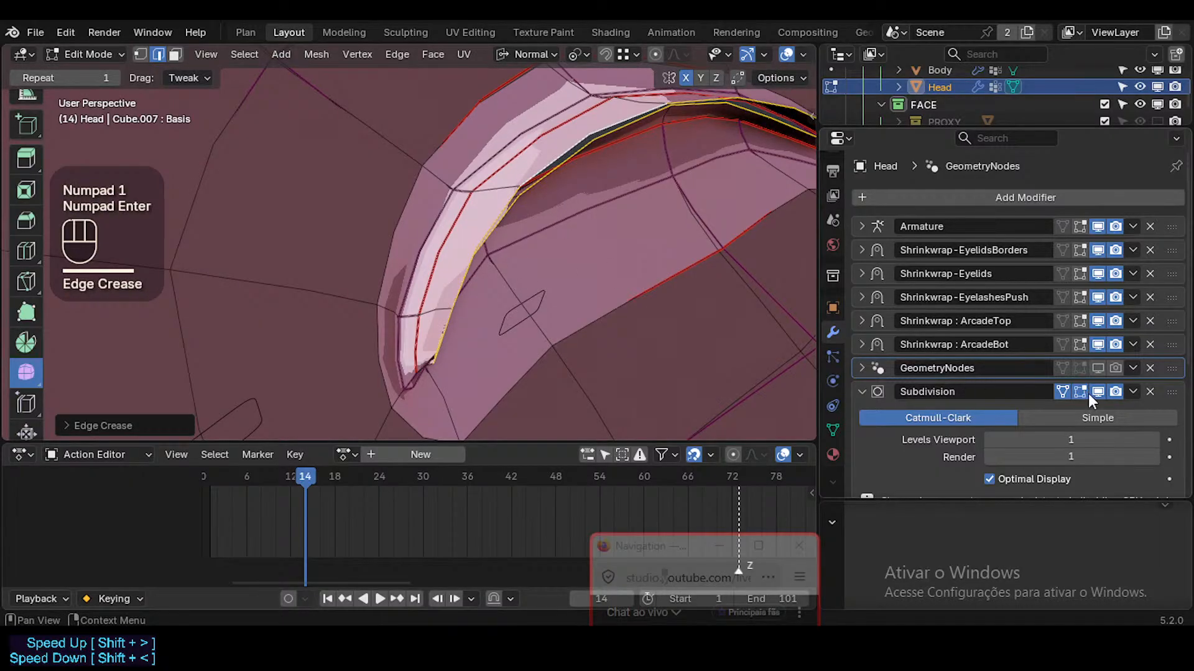
Turn off Optimal Display in the Subdivision modifier and check creasing on the inner lip boundary without applying it
{"action": "scroll", "coordinate": [1004, 433], "scroll_direction": "down", "scroll_amount": 2}
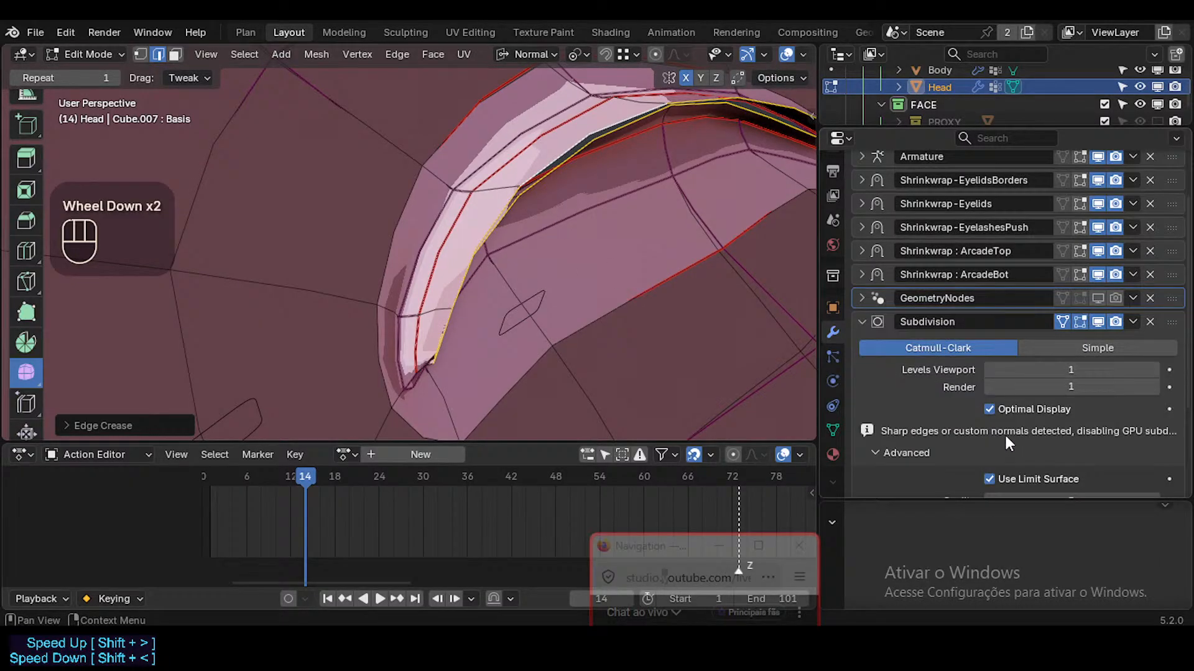
{"action": "left_click", "coordinate": [994, 403]}
{"action": "middle_click_drag", "start_coordinate": [440, 192], "coordinate": [532, 213]}
{"action": "key", "text": "shift+e"}
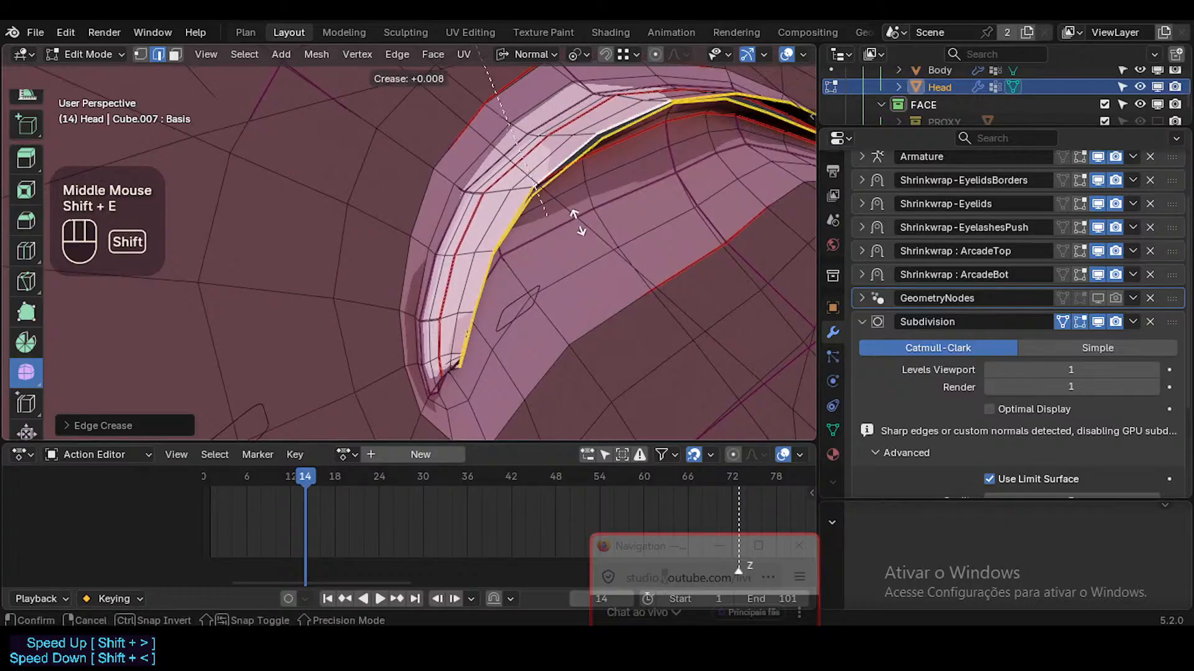
{"action": "key", "text": "Escape"}
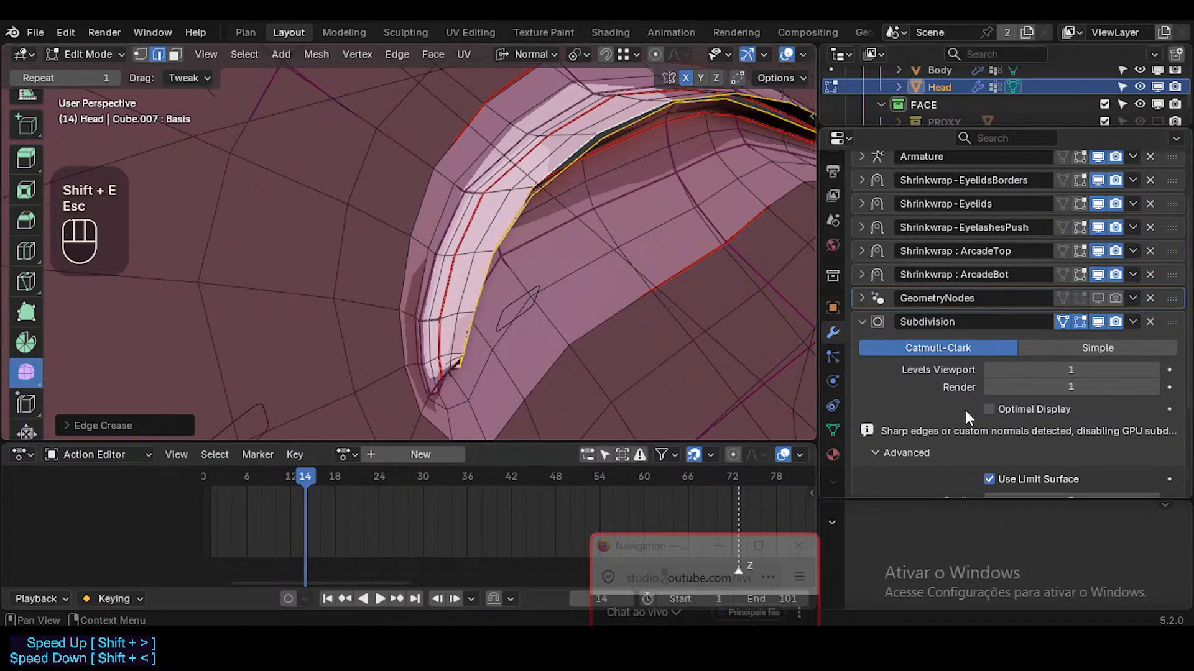
Try Use Custom Normals and Keep Corners boundary smoothing in the Subdivision modifier, restoring both settings
{"action": "scroll", "coordinate": [968, 435], "scroll_direction": "down", "scroll_amount": 3}
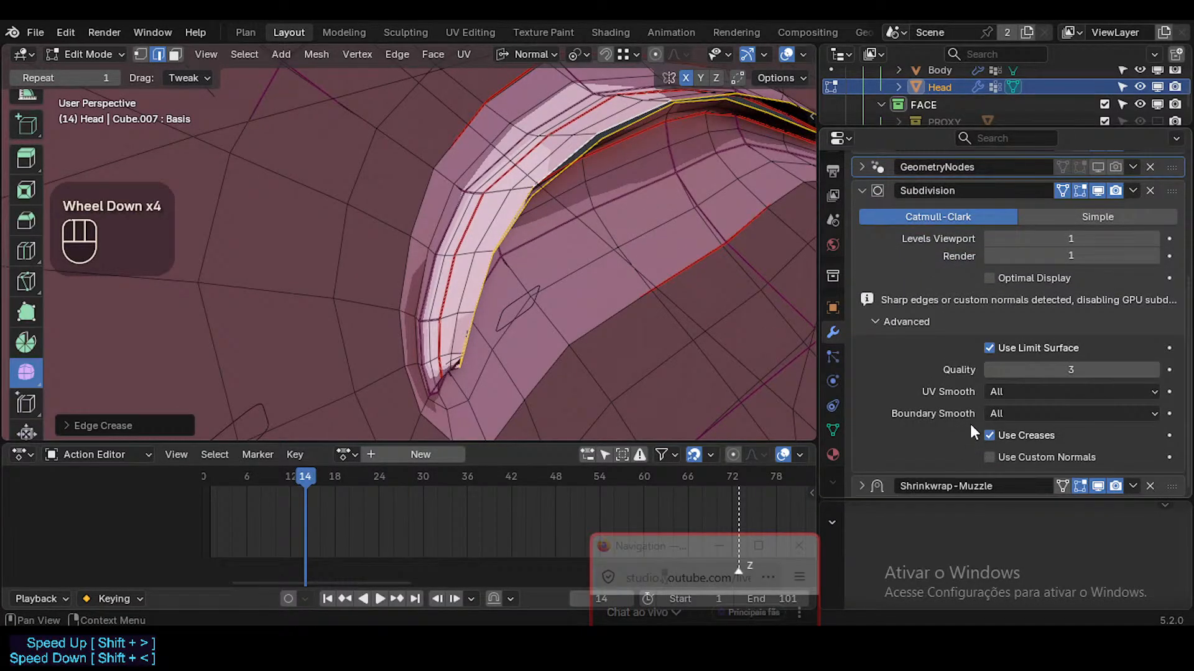
{"action": "left_click", "coordinate": [994, 457]}
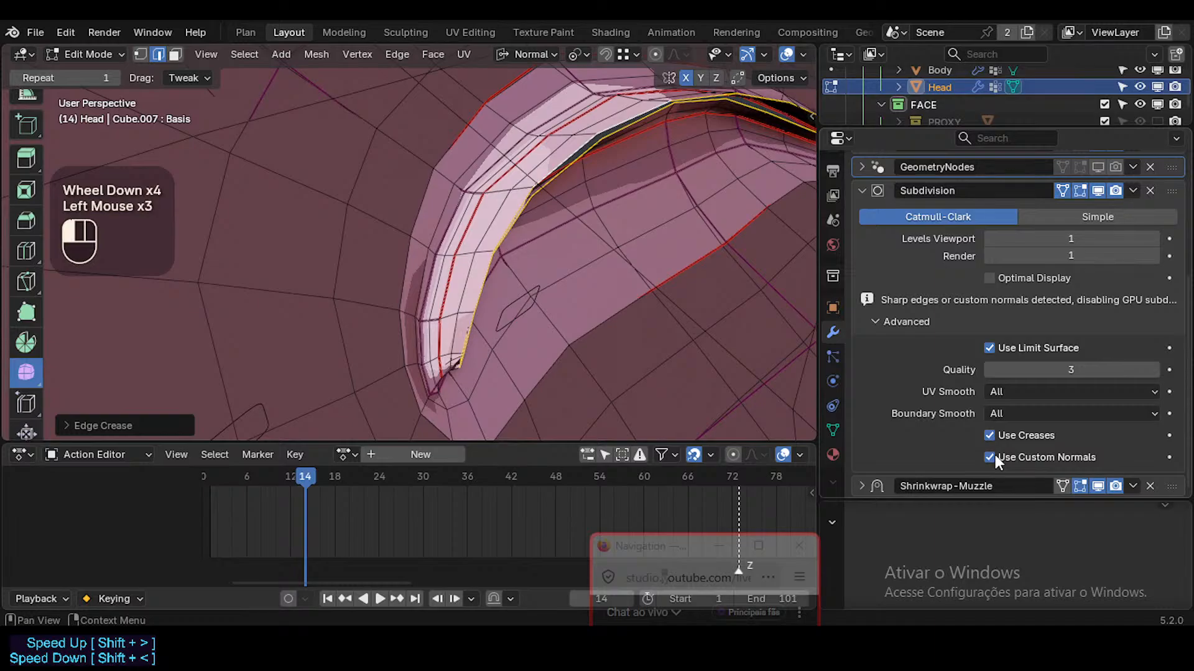
{"action": "left_click", "coordinate": [995, 454]}
{"action": "left_click", "coordinate": [998, 393]}
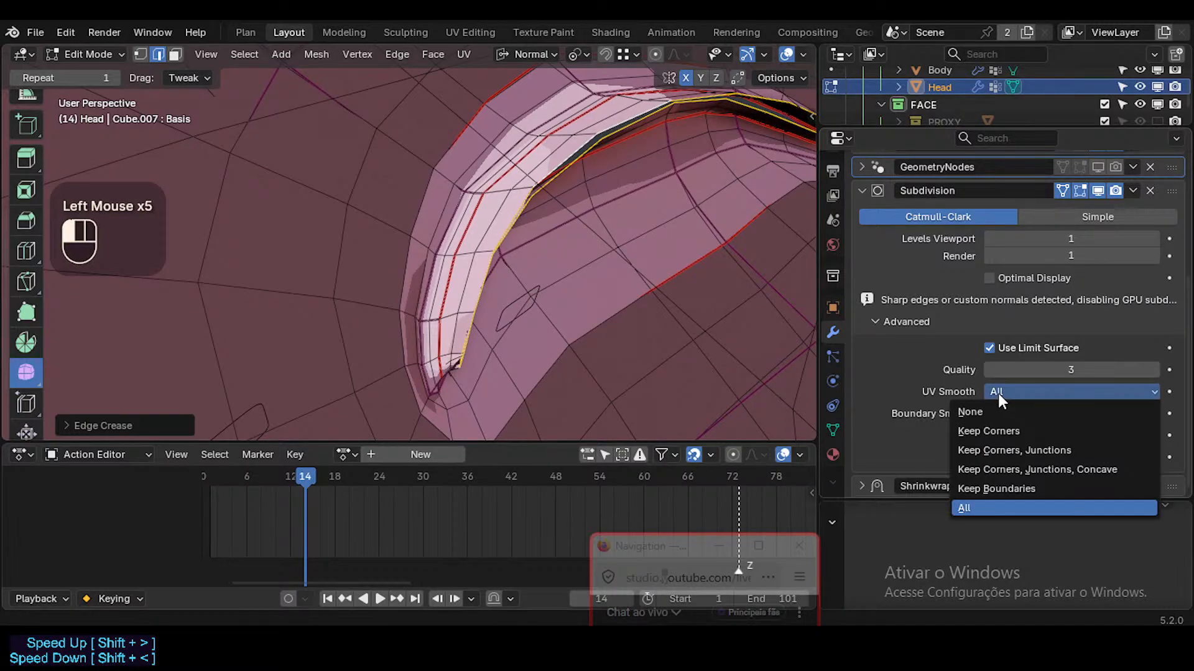
{"action": "left_click", "coordinate": [1000, 413]}
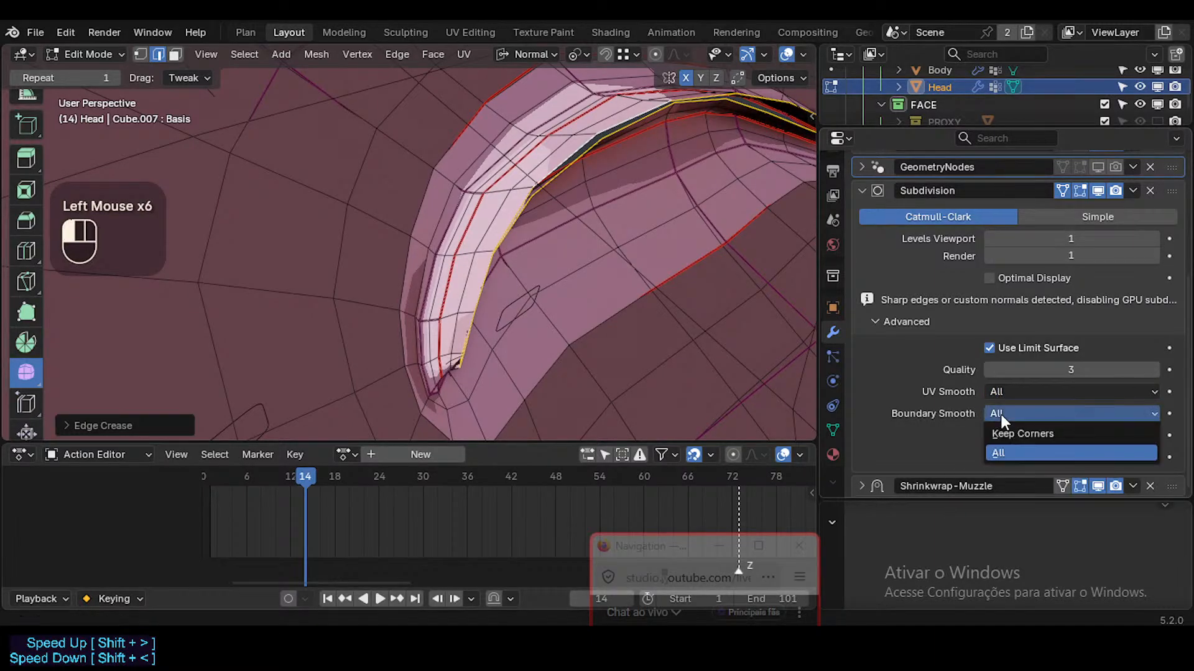
{"action": "left_click", "coordinate": [1020, 434]}
{"action": "left_click", "coordinate": [1005, 410]}
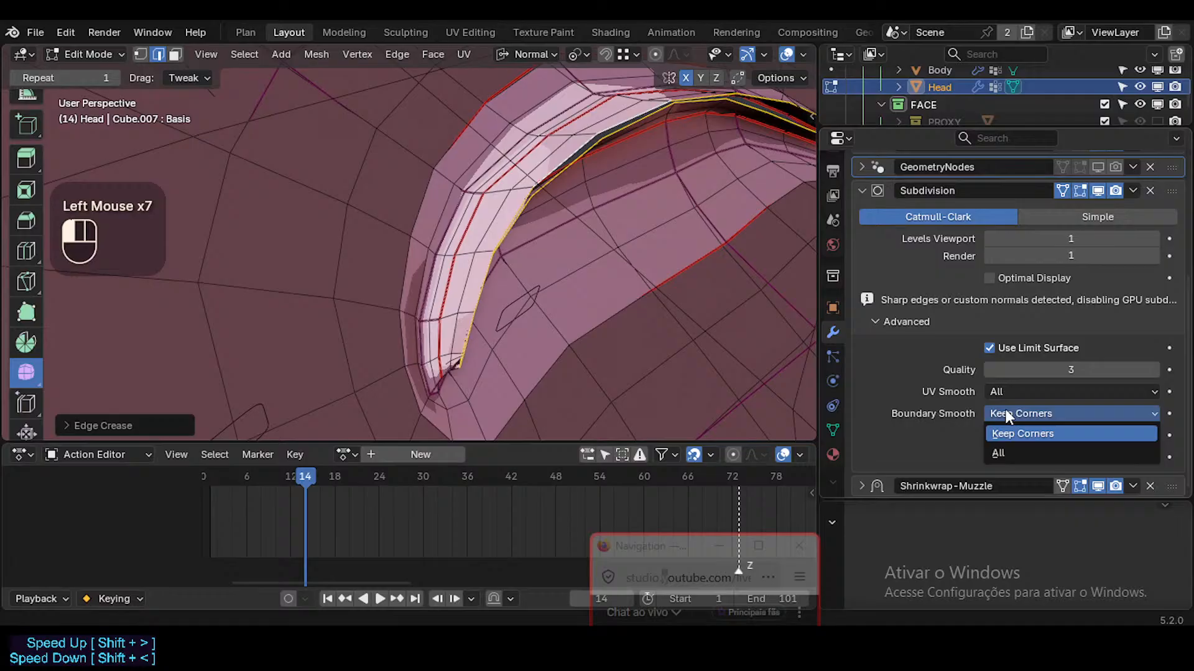
{"action": "left_click", "coordinate": [999, 454]}
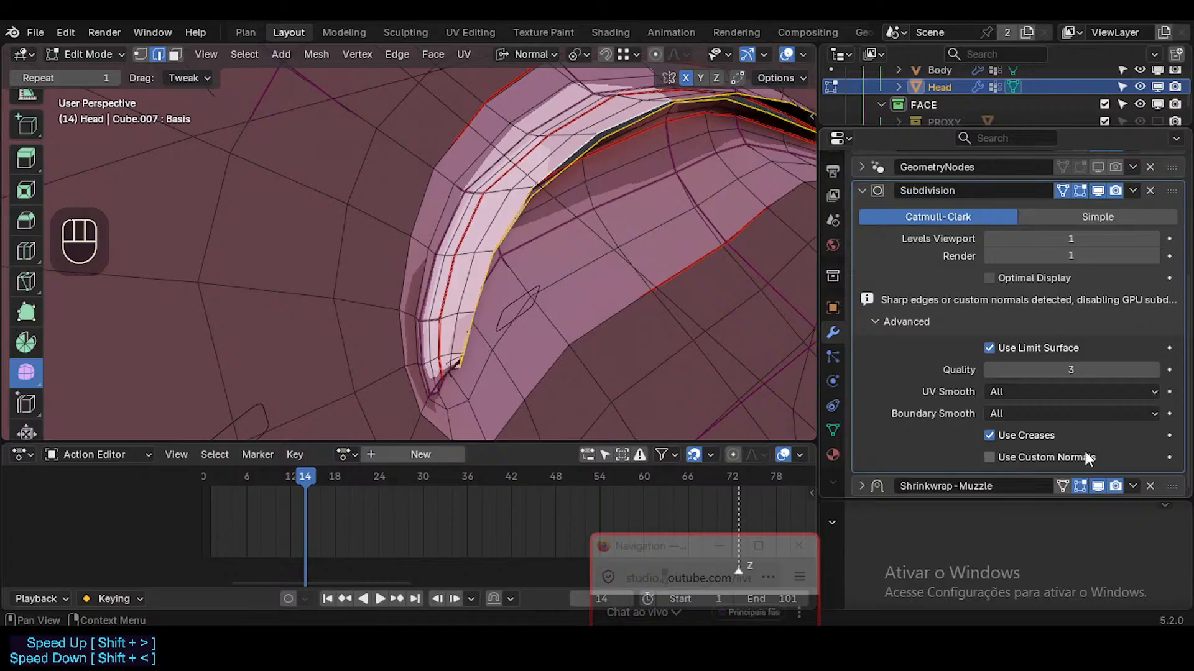
Select the inner lip boundary edge loop near the mouth corner and change to vertex selection
{"action": "middle_click_drag", "start_coordinate": [430, 210], "coordinate": [490, 207]}
{"action": "middle_click_drag", "start_coordinate": [491, 208], "coordinate": [498, 171], "text": "ctrl"}
{"action": "key", "text": "shift+grave"}
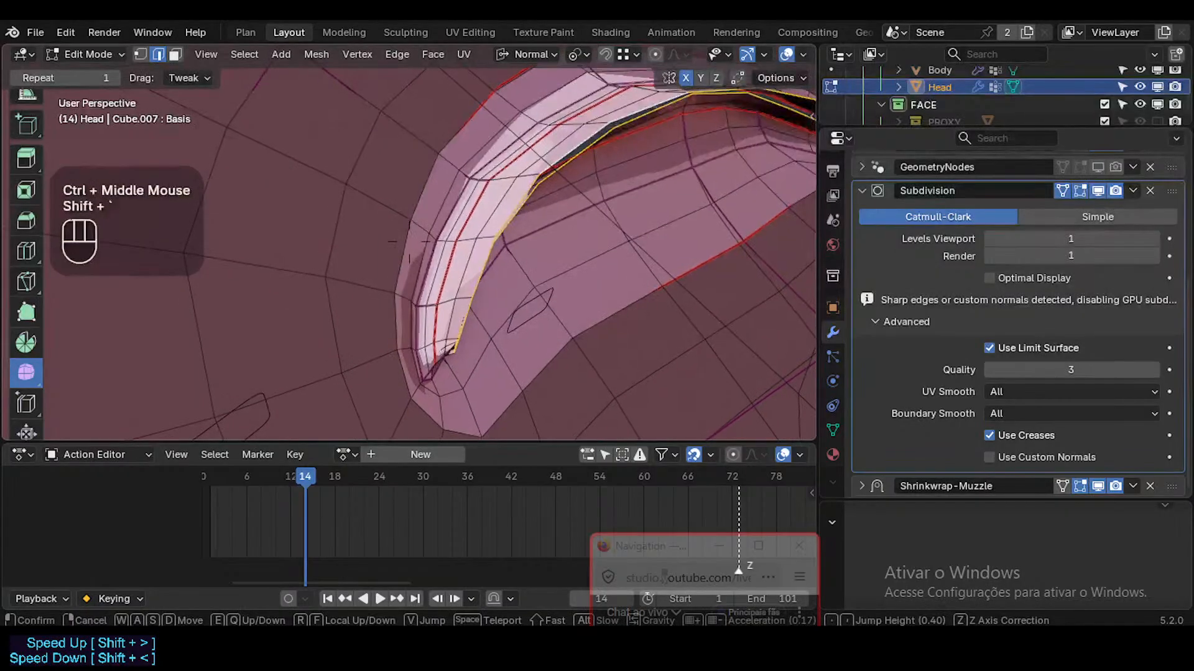
{"action": "scroll", "coordinate": [409, 242], "scroll_direction": "down", "scroll_amount": 2}
{"action": "key", "text": "w"}
{"action": "key", "text": "s"}
{"action": "left_click", "coordinate": [409, 241]}
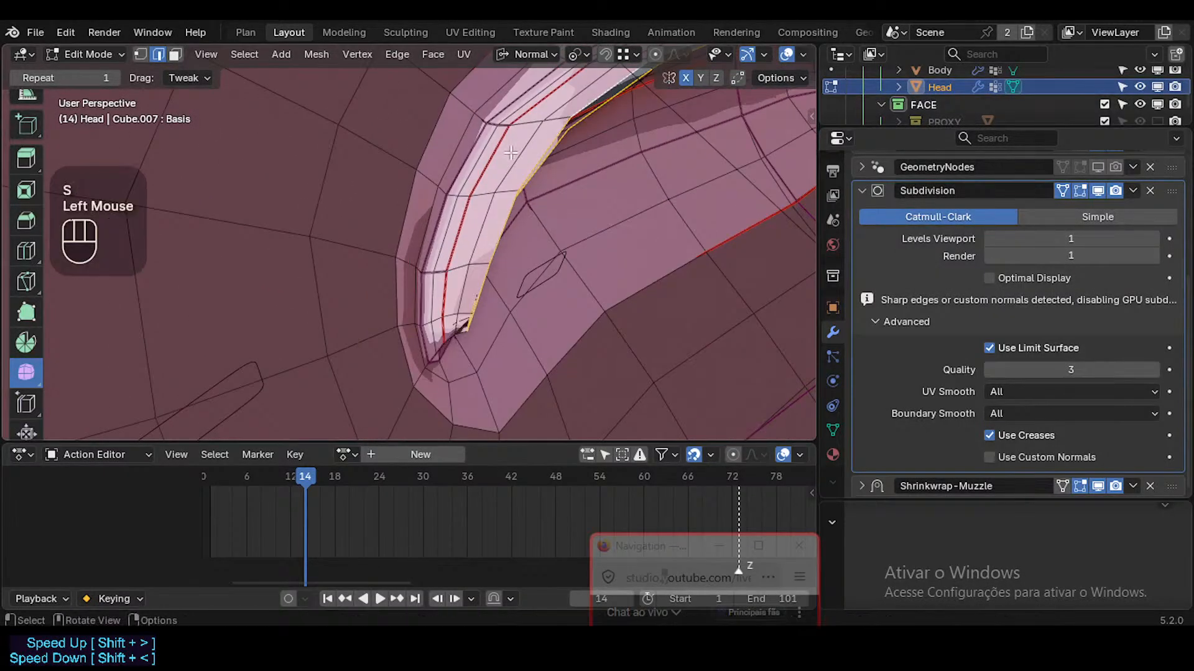
{"action": "middle_click_drag", "start_coordinate": [497, 171], "coordinate": [531, 174]}
{"action": "key", "text": "alt+a"}
{"action": "key", "text": "2"}
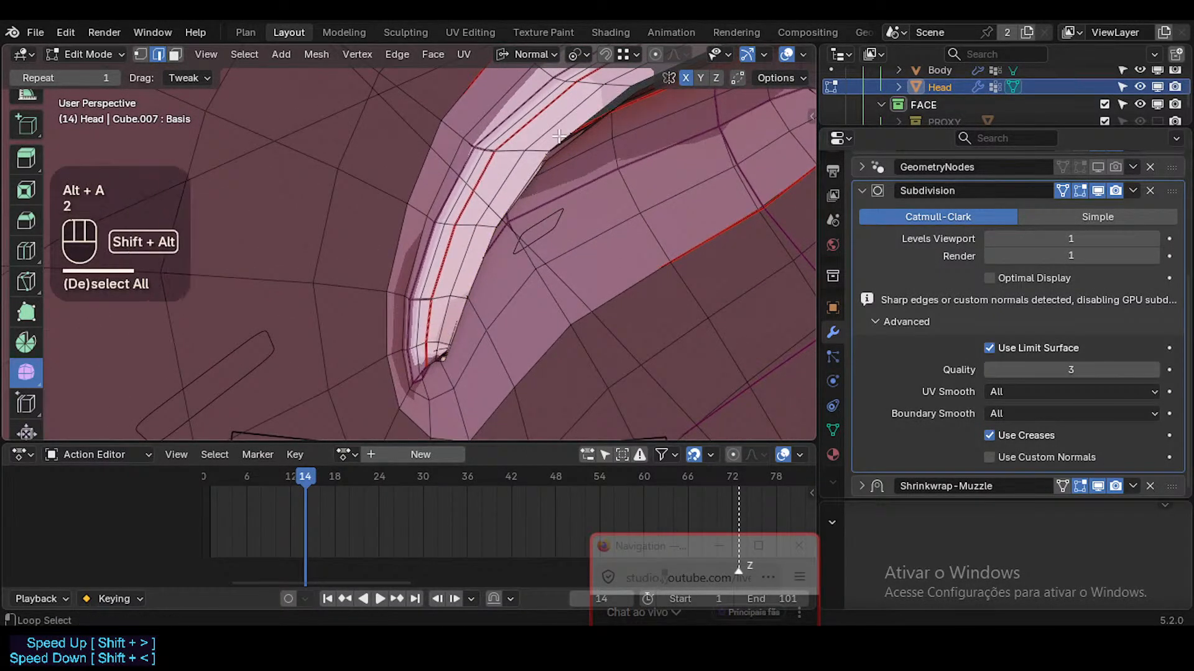
{"action": "left_click", "coordinate": [522, 208], "text": "alt+shift"}
{"action": "key", "text": "1"}
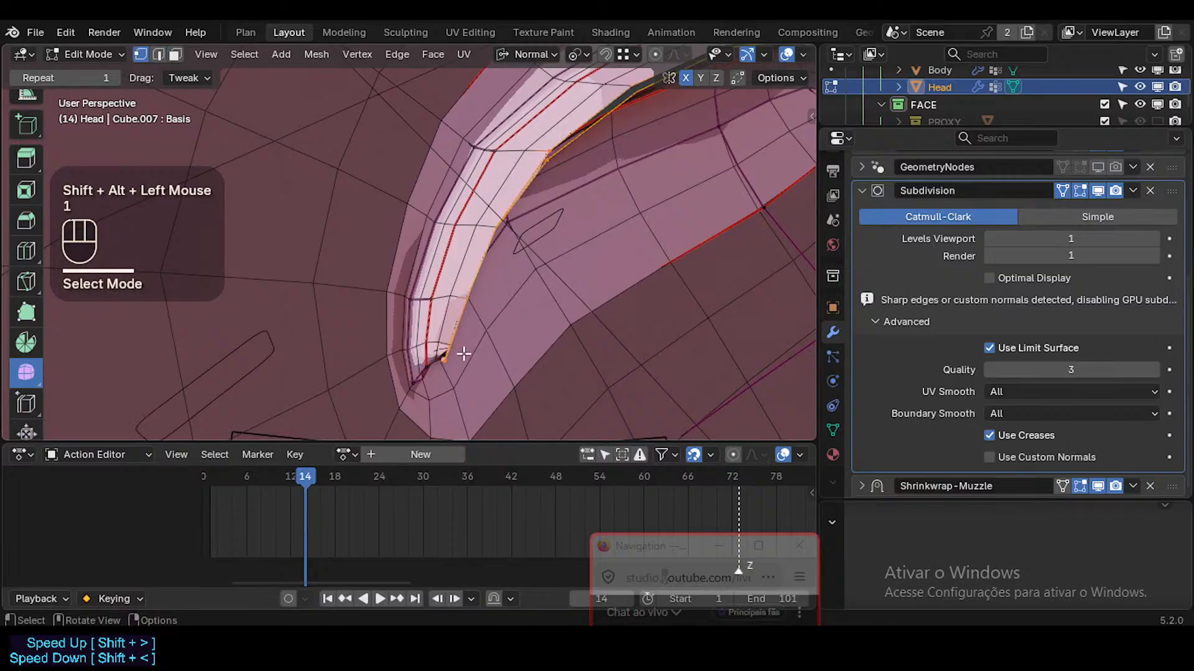
Move the inner lip boundary vertex at the mouth corner slightly outward to open up the pinched end
{"action": "left_click", "coordinate": [445, 359]}
{"action": "left_click", "coordinate": [449, 359]}
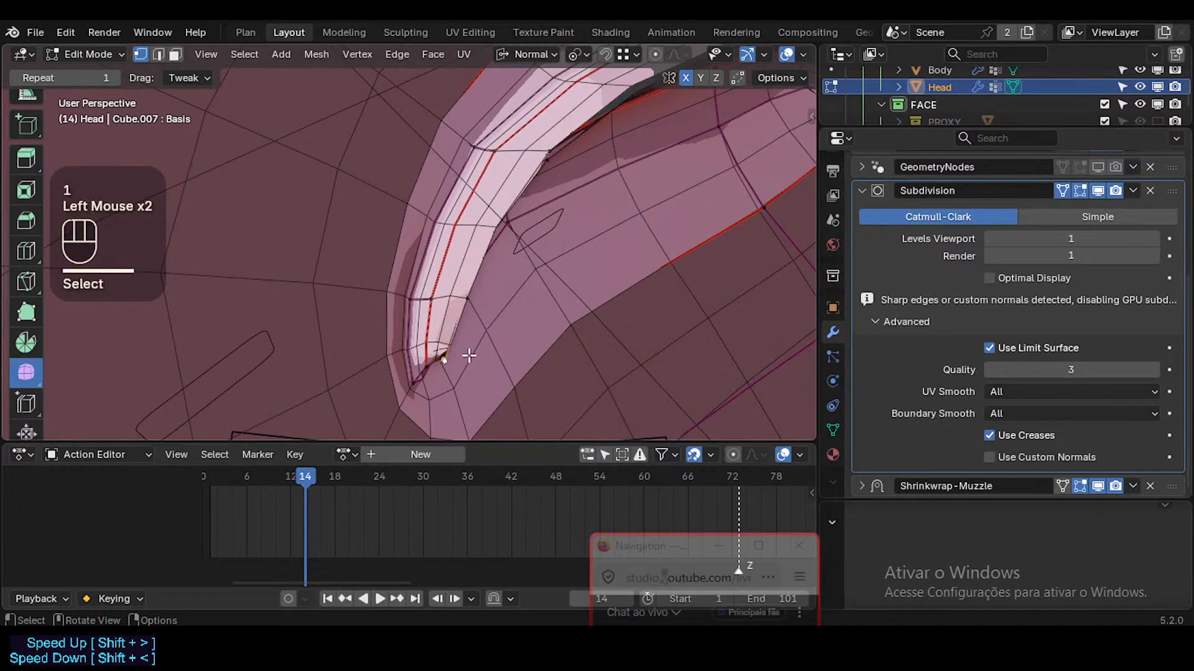
{"action": "key", "text": "g"}
{"action": "left_click", "coordinate": [481, 358]}
{"action": "key", "text": "g"}
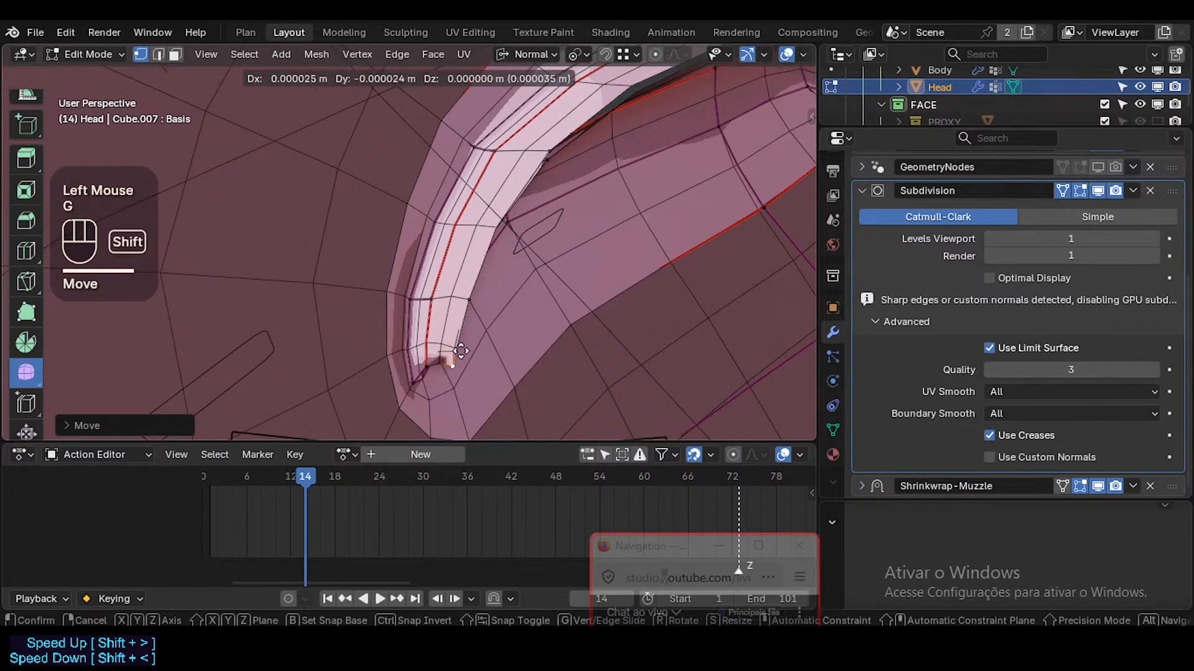
{"action": "left_click", "coordinate": [475, 365], "text": "shift"}
Move the neighbouring vertex along the inner lip boundary slightly to even out the edge
{"action": "middle_click_drag", "start_coordinate": [474, 365], "coordinate": [559, 178]}
{"action": "left_click", "coordinate": [486, 187]}
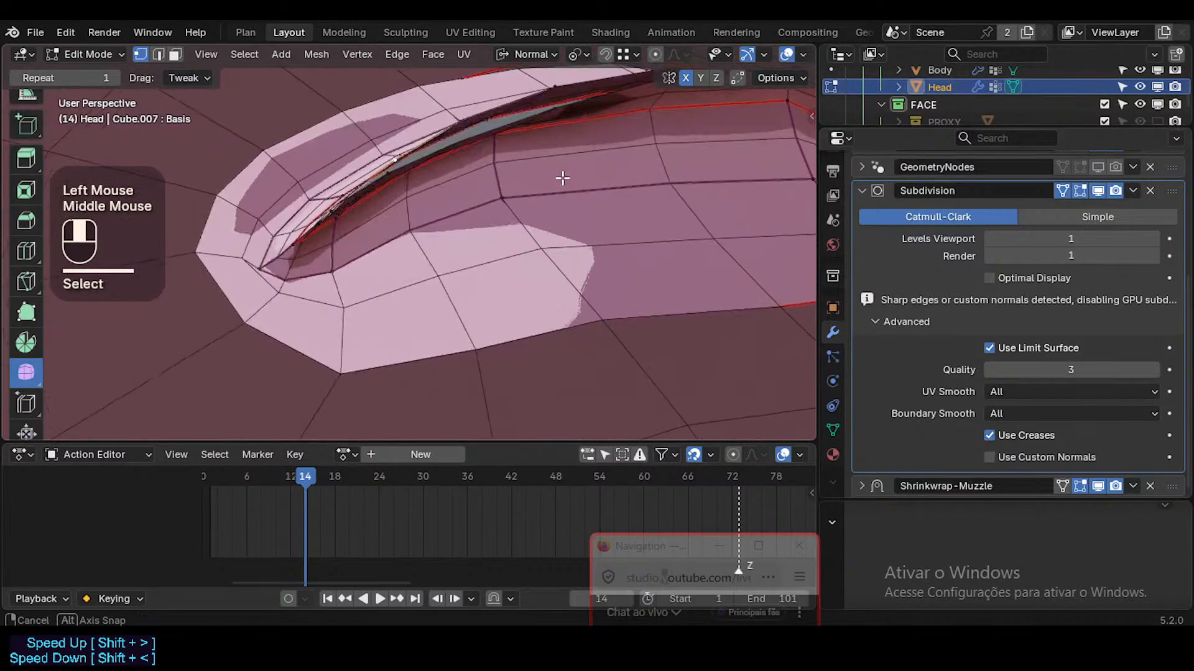
{"action": "key", "text": "g"}
{"action": "left_click", "coordinate": [403, 157], "text": "shift"}
{"action": "middle_click_drag", "start_coordinate": [403, 156], "coordinate": [516, 186]}
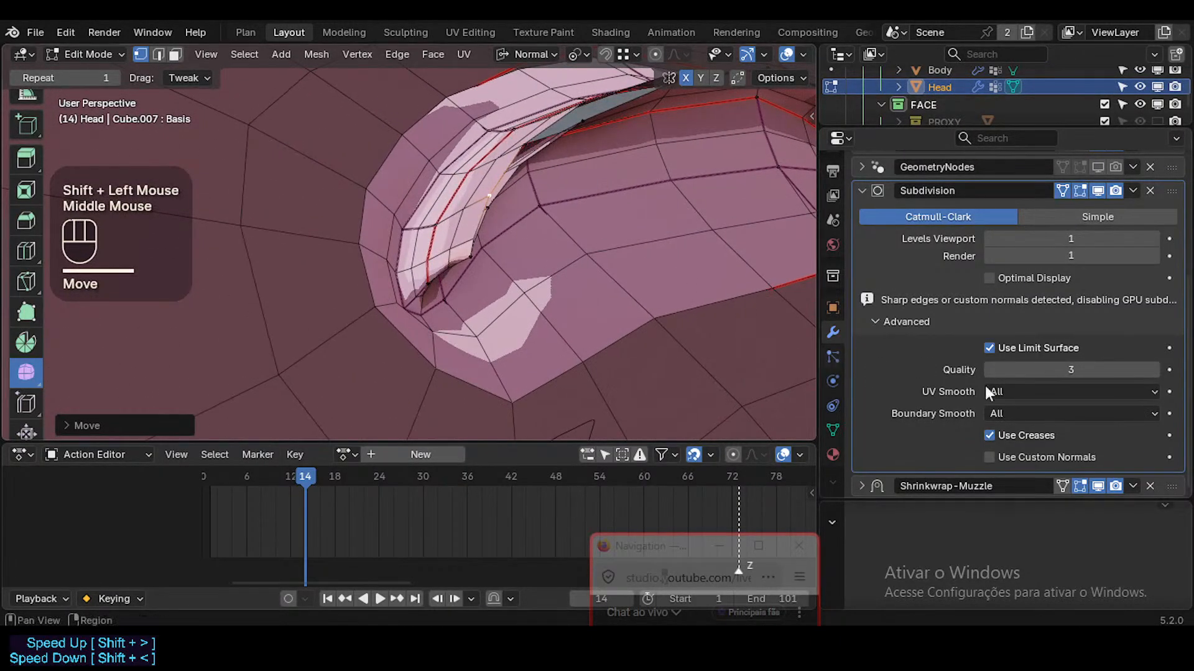
Turn on Optimal Display in the Head's Subdivision modifier, keeping Use Limit Surface enabled
{"action": "left_click", "coordinate": [990, 343]}
{"action": "left_click", "coordinate": [989, 348]}
{"action": "left_click", "coordinate": [989, 278]}
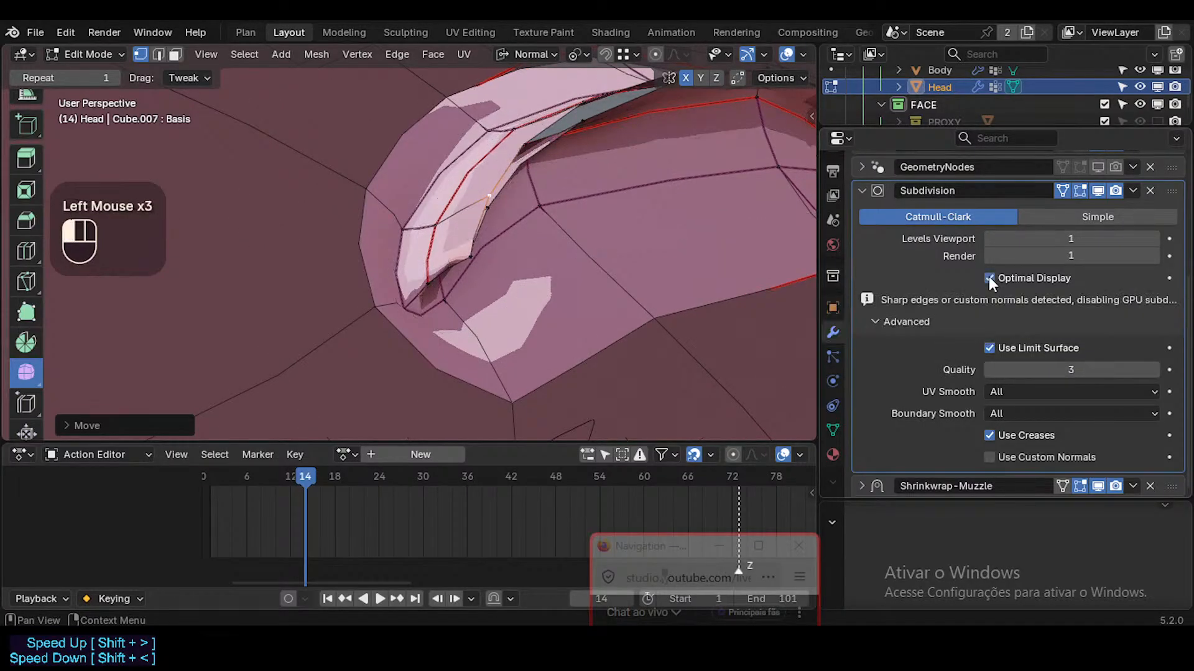
{"action": "middle_click_drag", "start_coordinate": [541, 237], "coordinate": [513, 278]}
{"action": "middle_click_drag", "start_coordinate": [470, 264], "coordinate": [478, 233]}
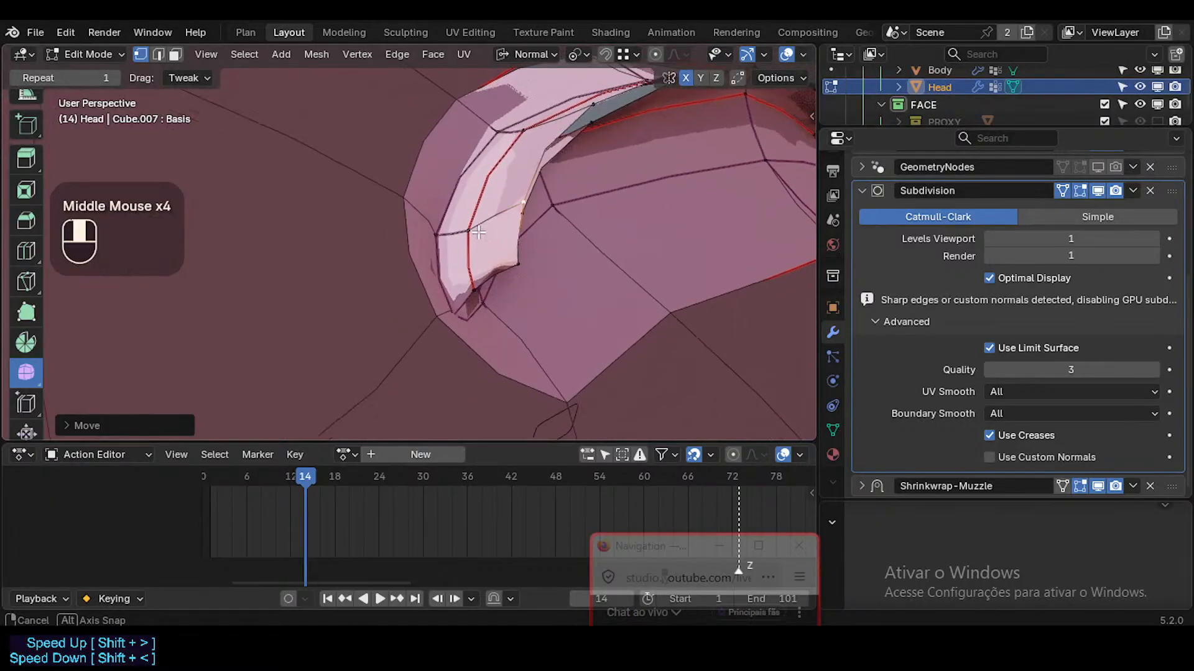
{"action": "key", "text": "2"}
{"action": "left_click", "coordinate": [468, 252], "text": "alt+shift"}
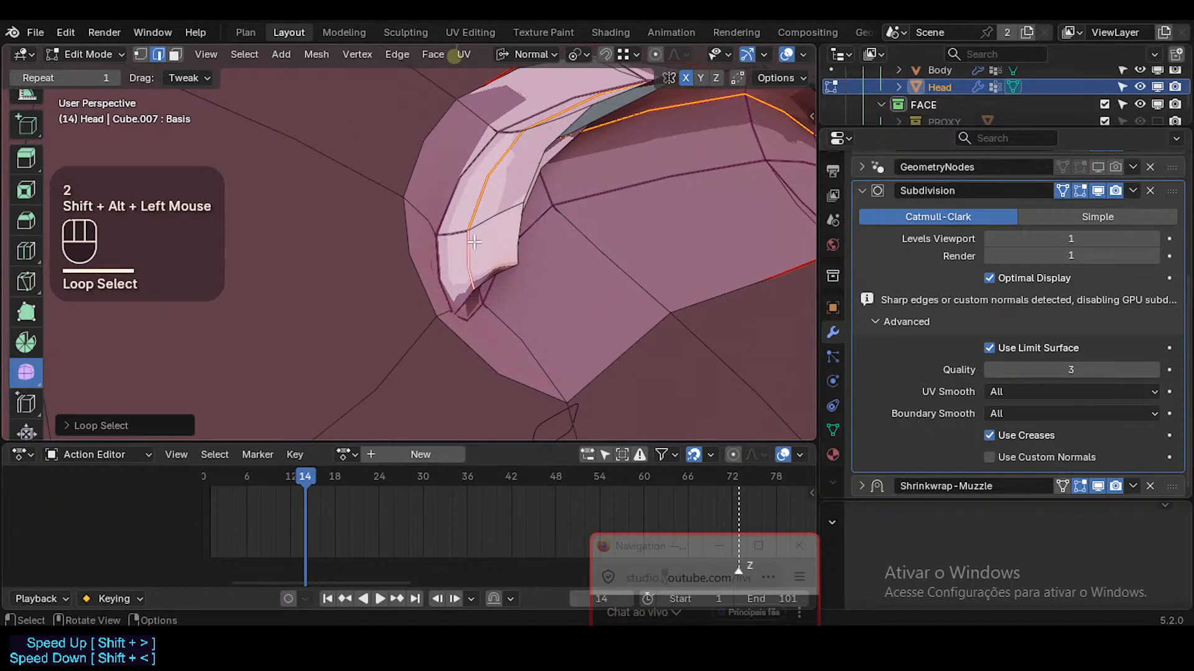
{"action": "key", "text": "alt+a"}
Move an edge on the inner border of the crescent opening's upper rim slightly into place
{"action": "middle_click_drag", "start_coordinate": [502, 229], "coordinate": [570, 160]}
{"action": "left_click", "coordinate": [577, 136]}
{"action": "key", "text": "g"}
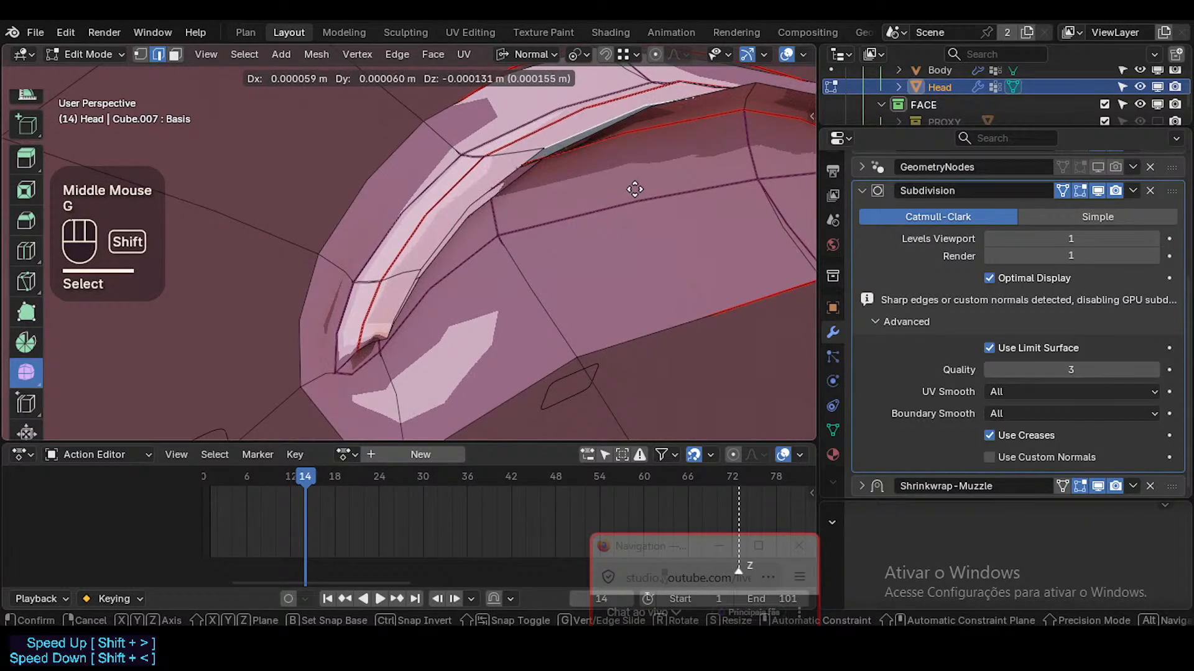
{"action": "left_click", "coordinate": [643, 174], "text": "shift"}
Reposition the vertex near the middle of the upper rim's inner border, adjusting it from two viewing angles
{"action": "middle_click_drag", "start_coordinate": [676, 150], "coordinate": [597, 249], "text": "shift"}
{"action": "middle_click_drag", "start_coordinate": [646, 193], "coordinate": [560, 286], "text": "shift"}
{"action": "middle_click_drag", "start_coordinate": [609, 243], "coordinate": [498, 366], "text": "shift"}
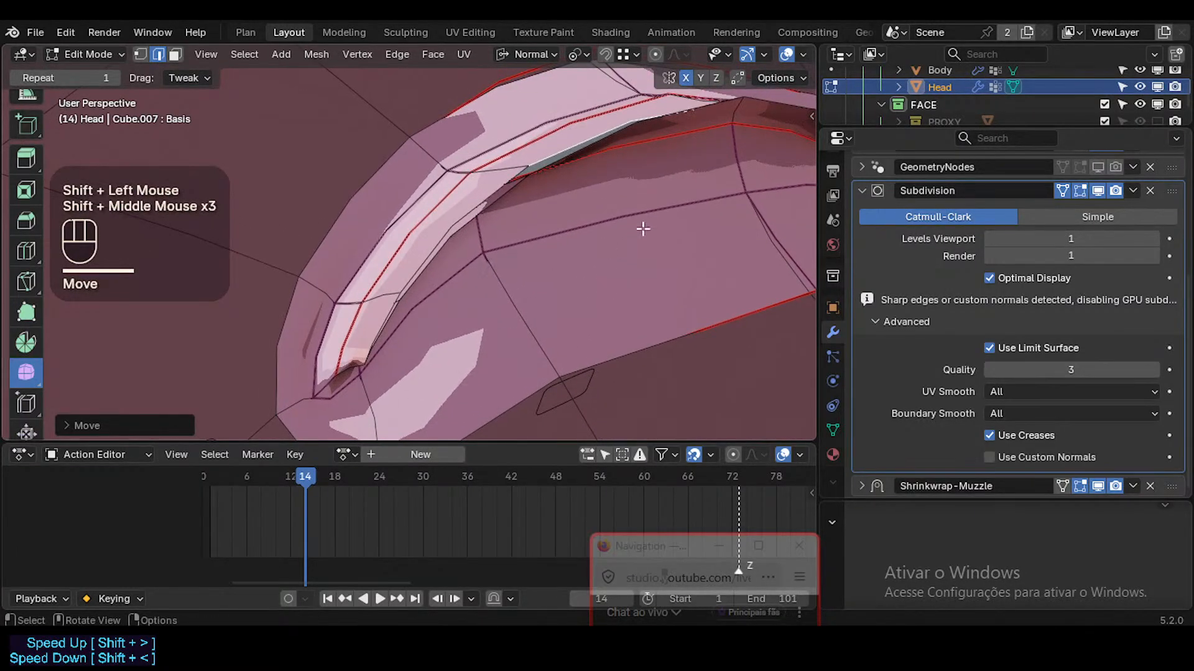
{"action": "middle_click_drag", "start_coordinate": [644, 229], "coordinate": [636, 244], "text": "shift"}
{"action": "key", "text": "1"}
{"action": "left_click", "coordinate": [739, 113]}
{"action": "key", "text": "g"}
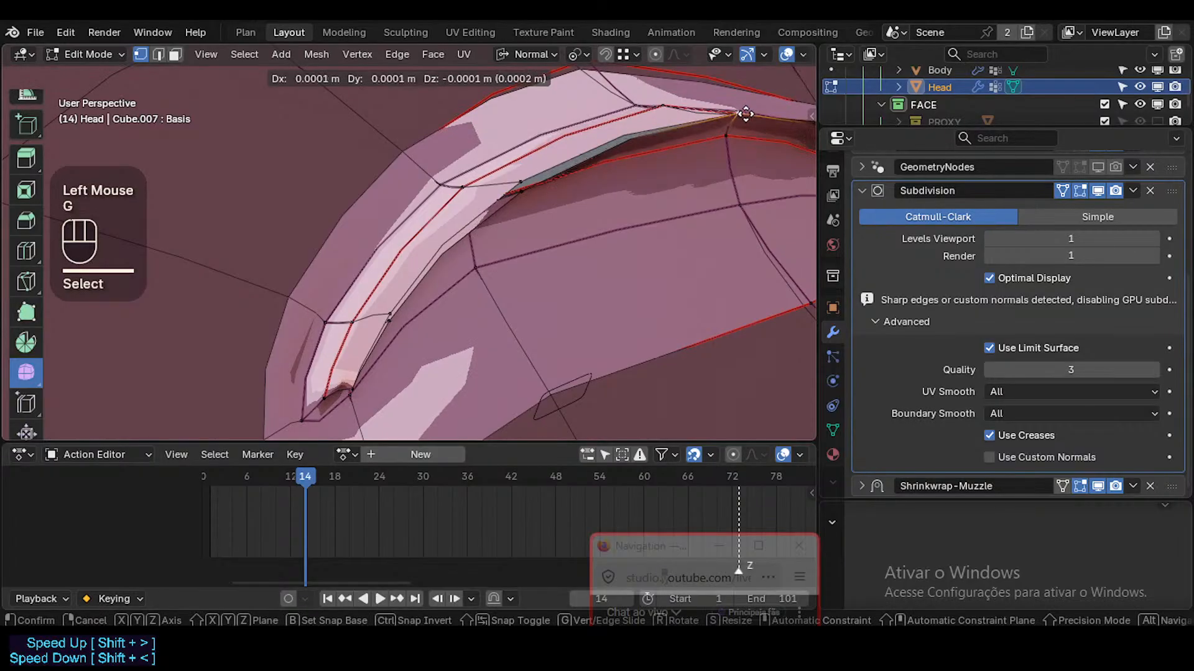
{"action": "left_click", "coordinate": [738, 118], "text": "shift"}
{"action": "middle_click_drag", "start_coordinate": [696, 127], "coordinate": [605, 201], "text": "shift"}
{"action": "key", "text": "g"}
{"action": "left_click", "coordinate": [711, 131], "text": "shift"}
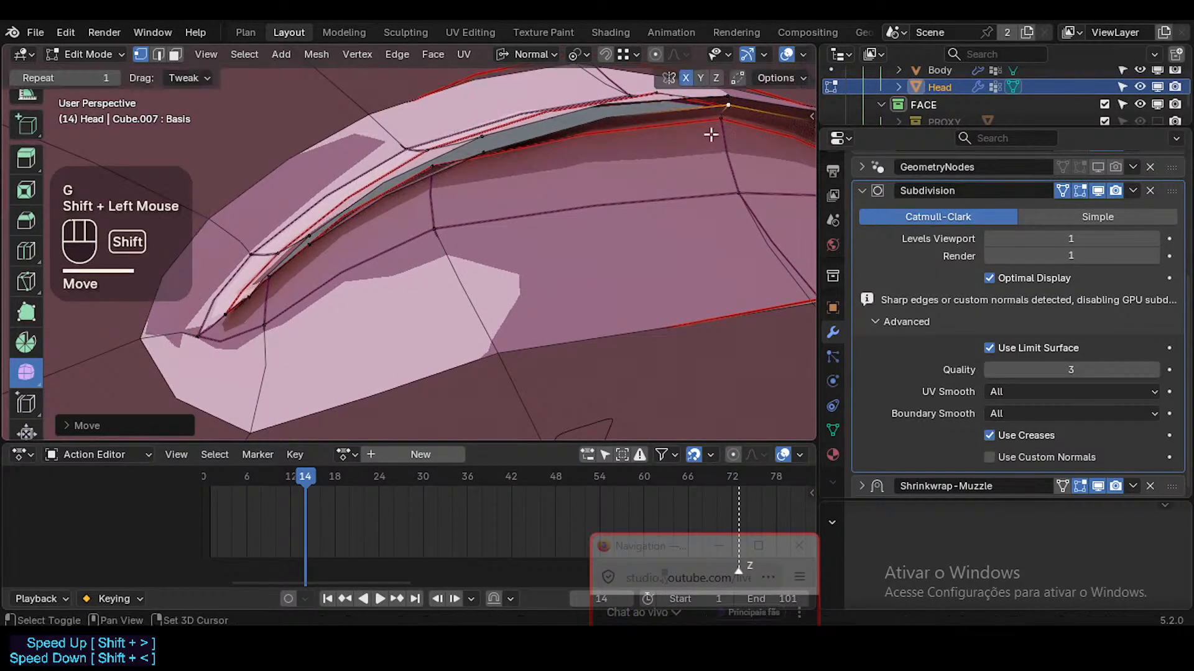
Move the neighbouring vertex just above it on the upper rim to widen the gap
{"action": "left_click", "coordinate": [730, 93]}
{"action": "key", "text": "g"}
{"action": "left_click", "coordinate": [757, 76], "text": "shift"}
Try to fill a face between two facing border edges along the upper rim's open gap
{"action": "middle_click_drag", "start_coordinate": [598, 124], "coordinate": [594, 149]}
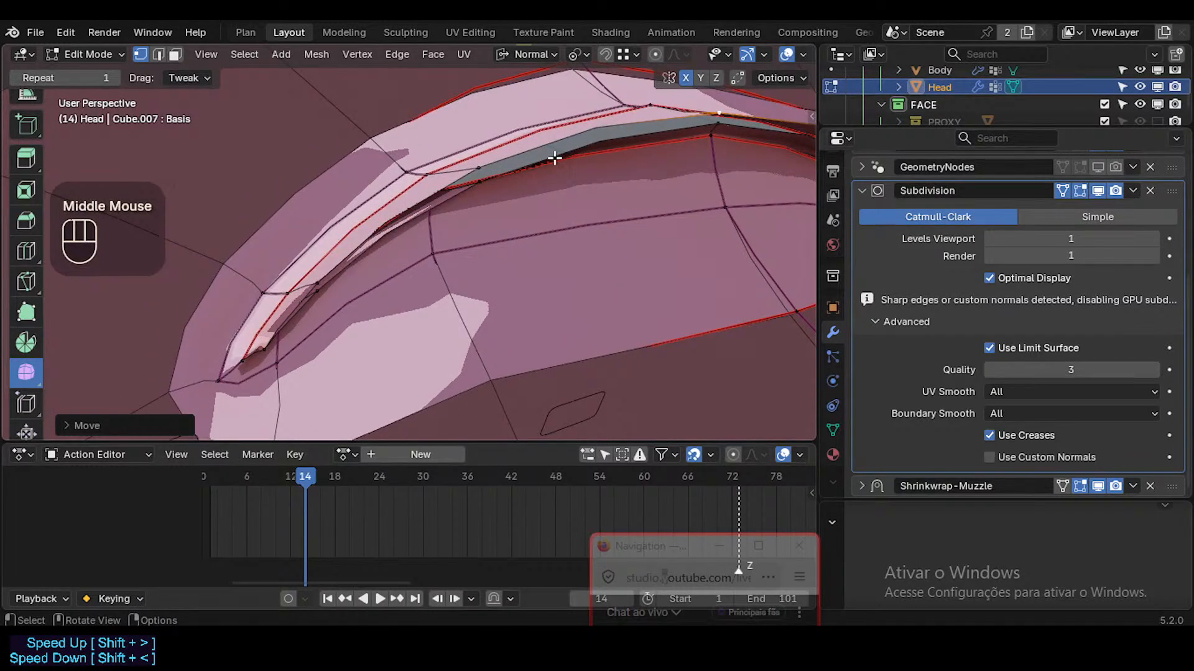
{"action": "key", "text": "2"}
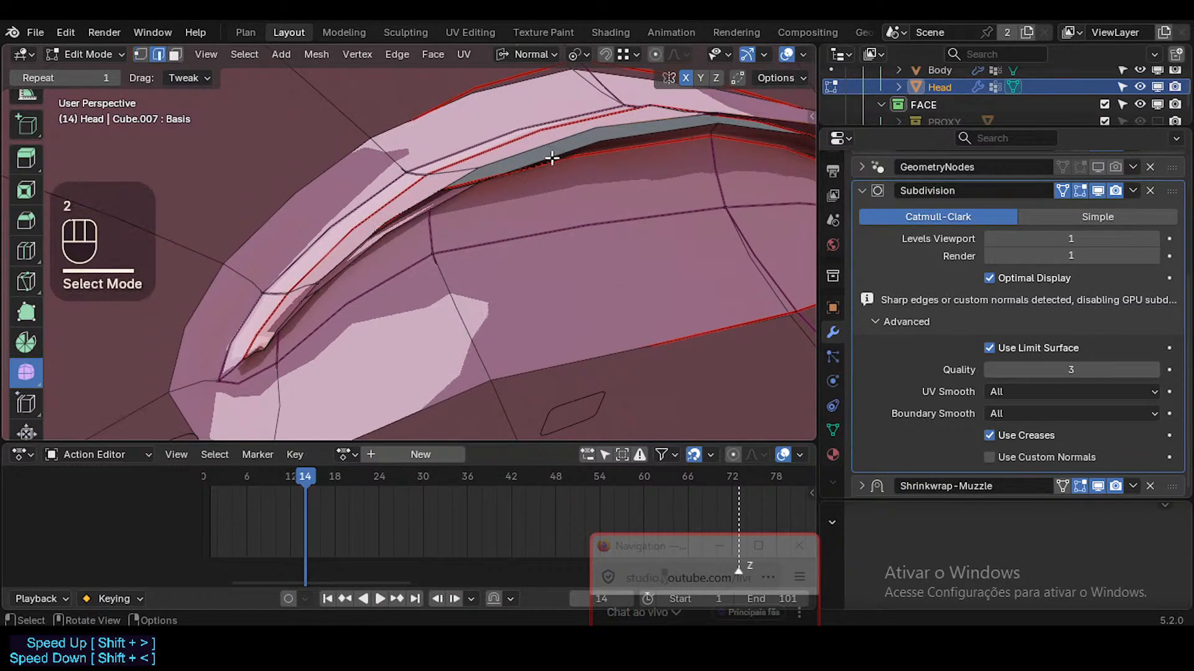
{"action": "left_click", "coordinate": [542, 145], "text": "shift"}
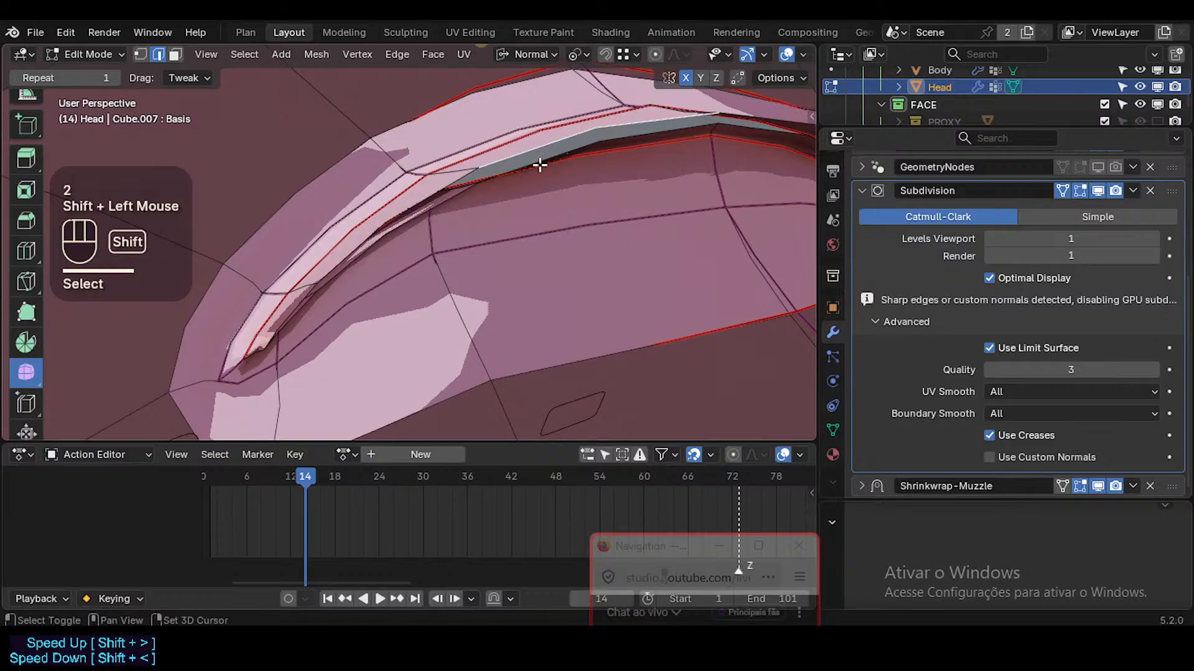
{"action": "left_click", "coordinate": [528, 167], "text": "shift"}
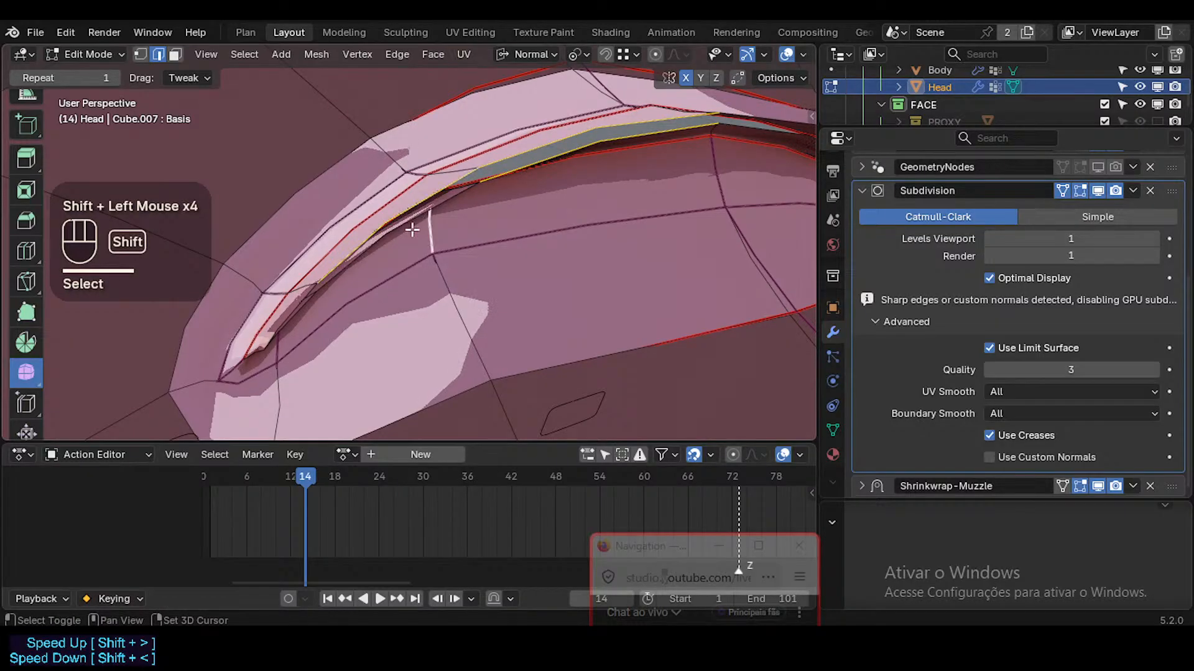
{"action": "left_click", "coordinate": [398, 239]}
{"action": "left_click", "coordinate": [429, 191], "text": "shift"}
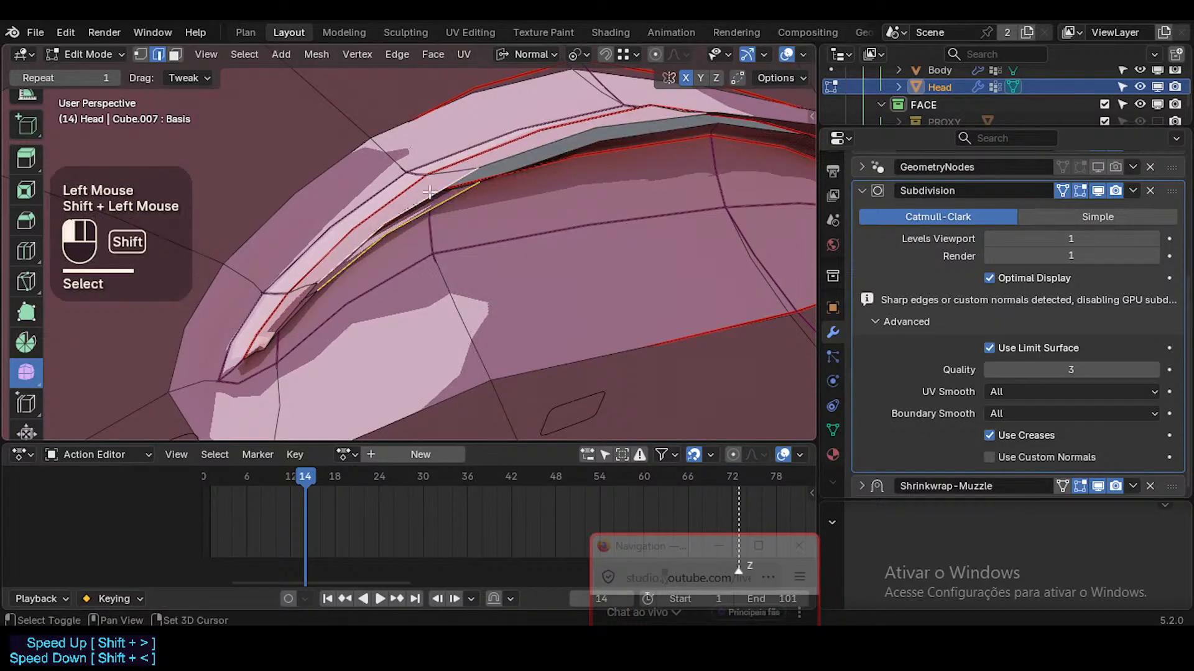
{"action": "left_click", "coordinate": [517, 167]}
{"action": "left_click", "coordinate": [511, 158], "text": "shift"}
{"action": "left_click", "coordinate": [448, 187], "text": "shift"}
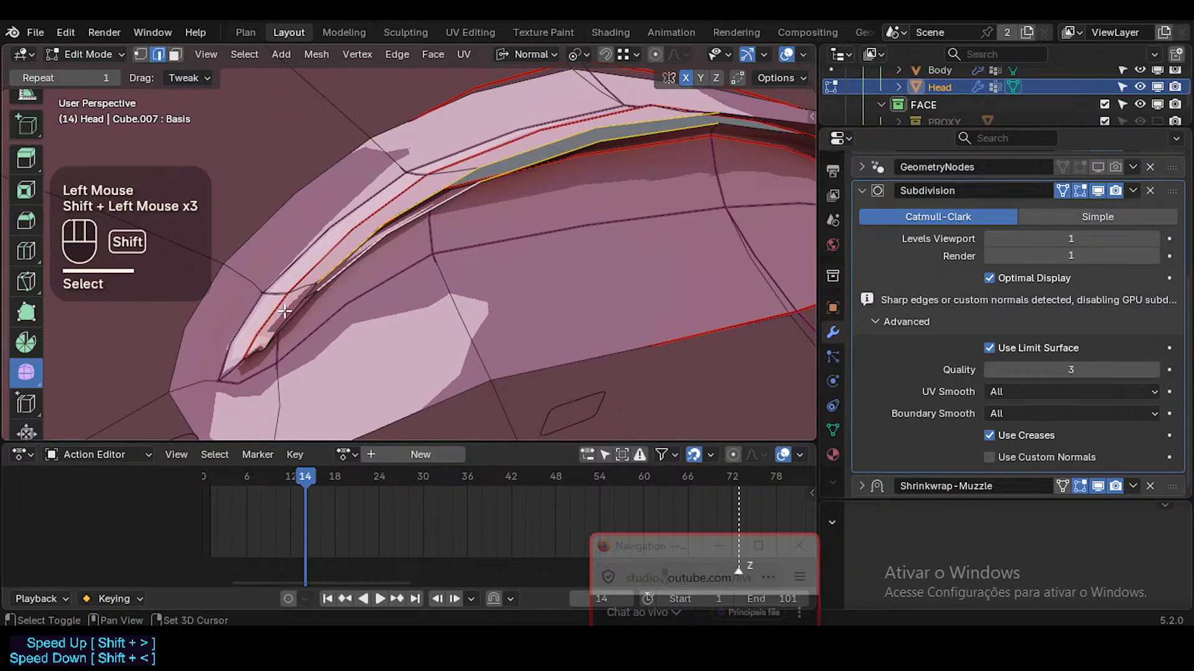
{"action": "middle_click_drag", "start_coordinate": [299, 318], "coordinate": [411, 346]}
{"action": "key", "text": "f"}
{"action": "key", "text": "ctrl+z"}
Move the inner border vertex beside the crescent's near corner closer to the upper rim's crease line
{"action": "key", "text": "1"}
{"action": "left_click", "coordinate": [401, 349]}
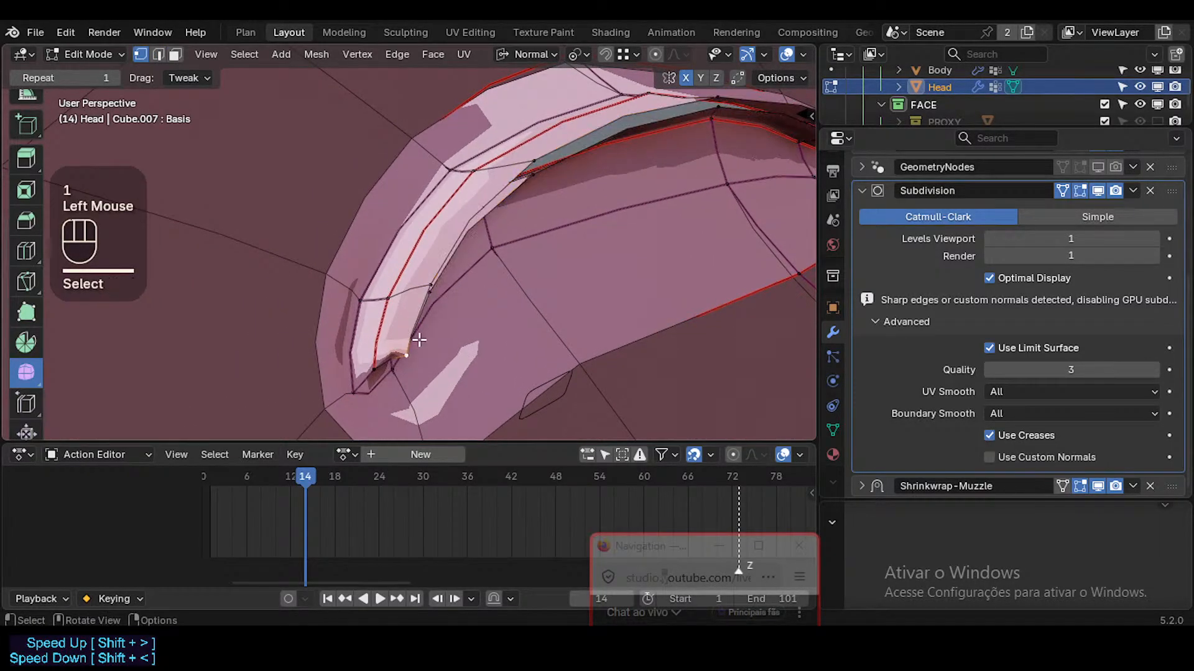
{"action": "key", "text": "g"}
{"action": "left_click", "coordinate": [415, 337]}
{"action": "middle_click_drag", "start_coordinate": [414, 336], "coordinate": [378, 285]}
{"action": "key", "text": "g"}
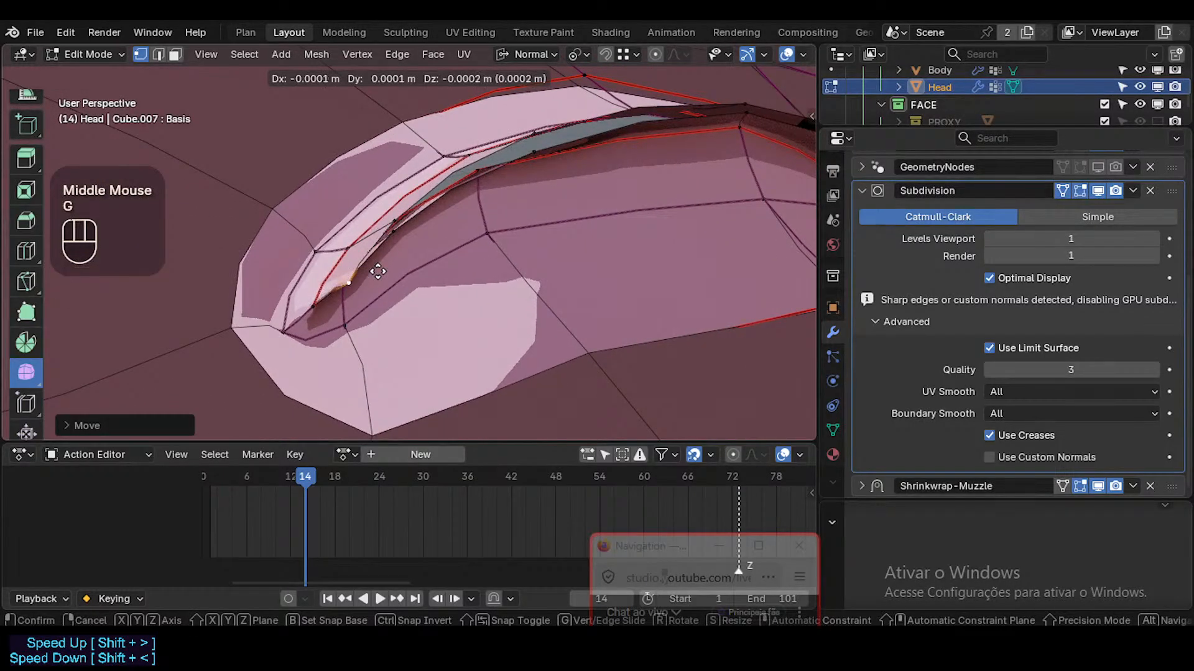
{"action": "left_click", "coordinate": [346, 276]}
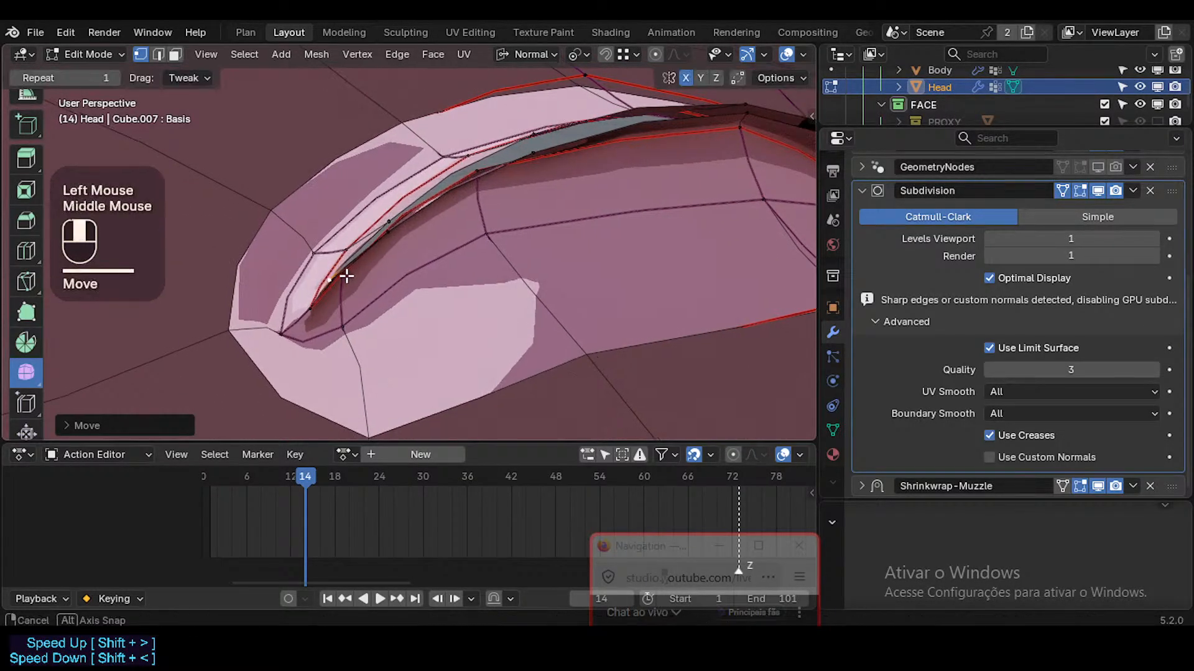
Move the two overlapping border vertices next to the near corner apart, one up and one down, to open the gap
{"action": "key", "text": "g"}
{"action": "left_click", "coordinate": [373, 225], "text": "shift"}
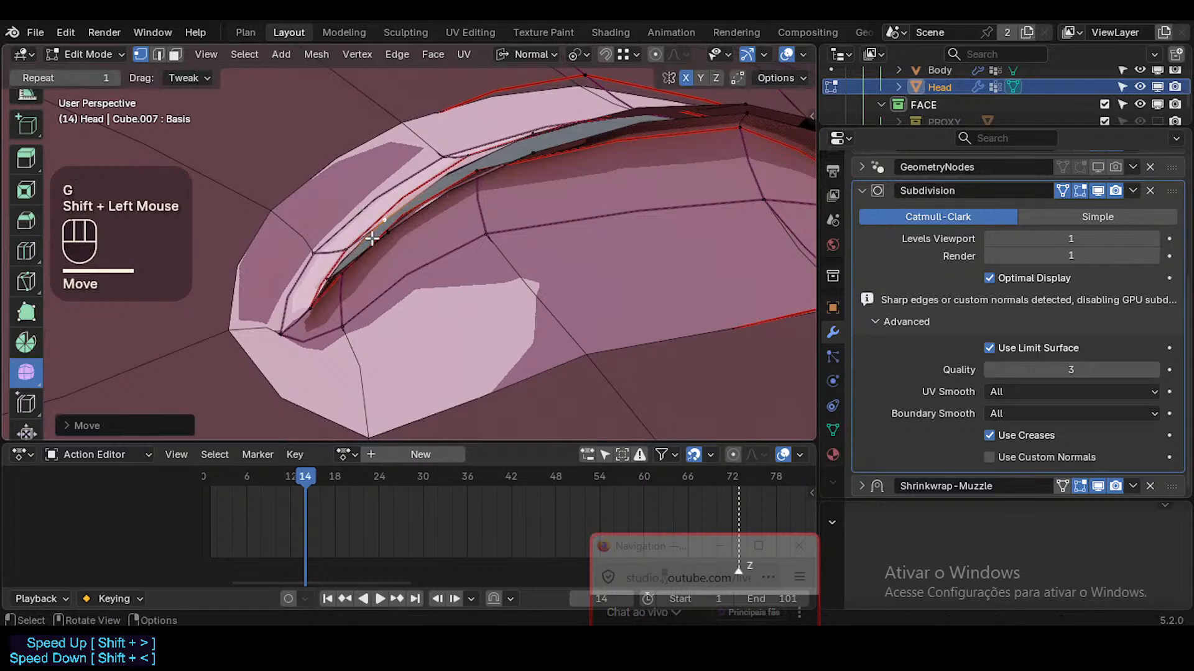
{"action": "left_click", "coordinate": [381, 236]}
{"action": "key", "text": "g"}
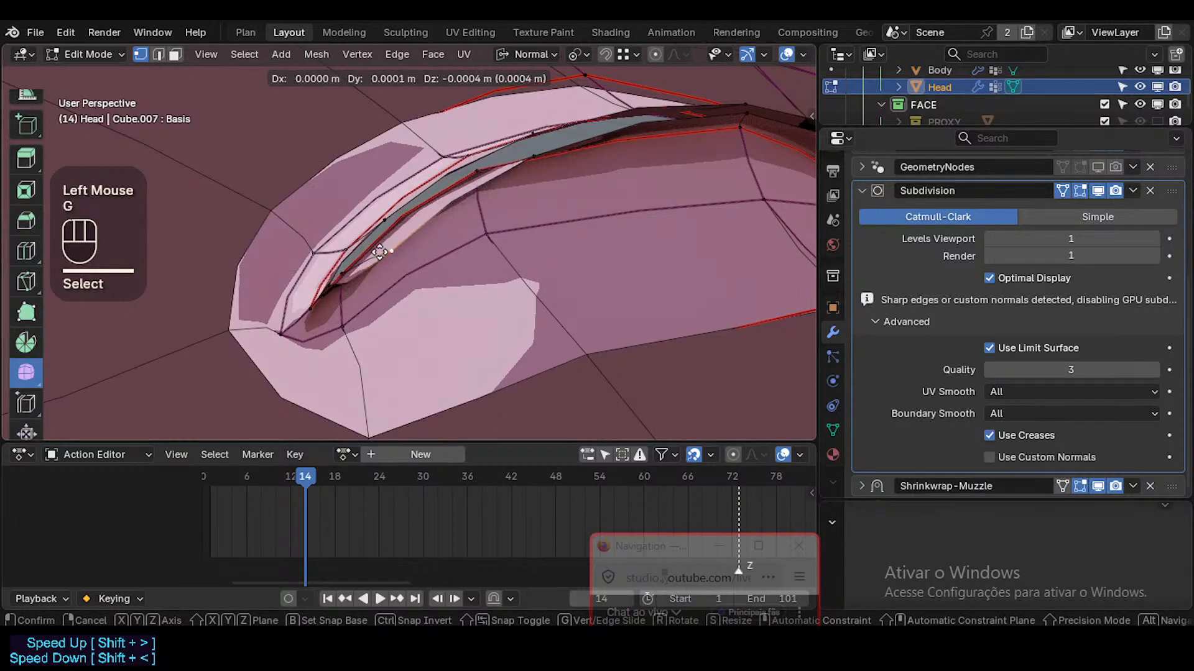
{"action": "left_click", "coordinate": [379, 251]}
Fill a face between the two facing border edges at the near-corner end of the upper rim's gap
{"action": "middle_click_drag", "start_coordinate": [379, 251], "coordinate": [406, 246]}
{"action": "key", "text": "2"}
{"action": "key", "text": "alt+a"}
{"action": "left_click", "coordinate": [408, 220], "text": "alt+shift"}
{"action": "key", "text": "1"}
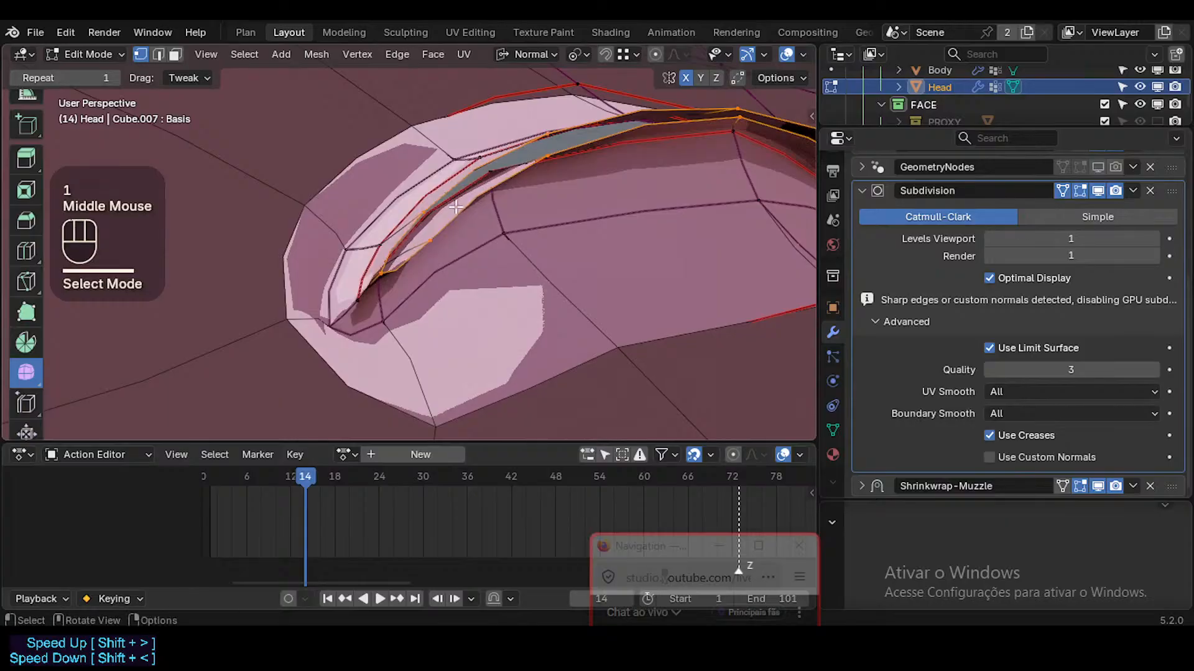
{"action": "key", "text": "2"}
{"action": "left_click", "coordinate": [409, 229]}
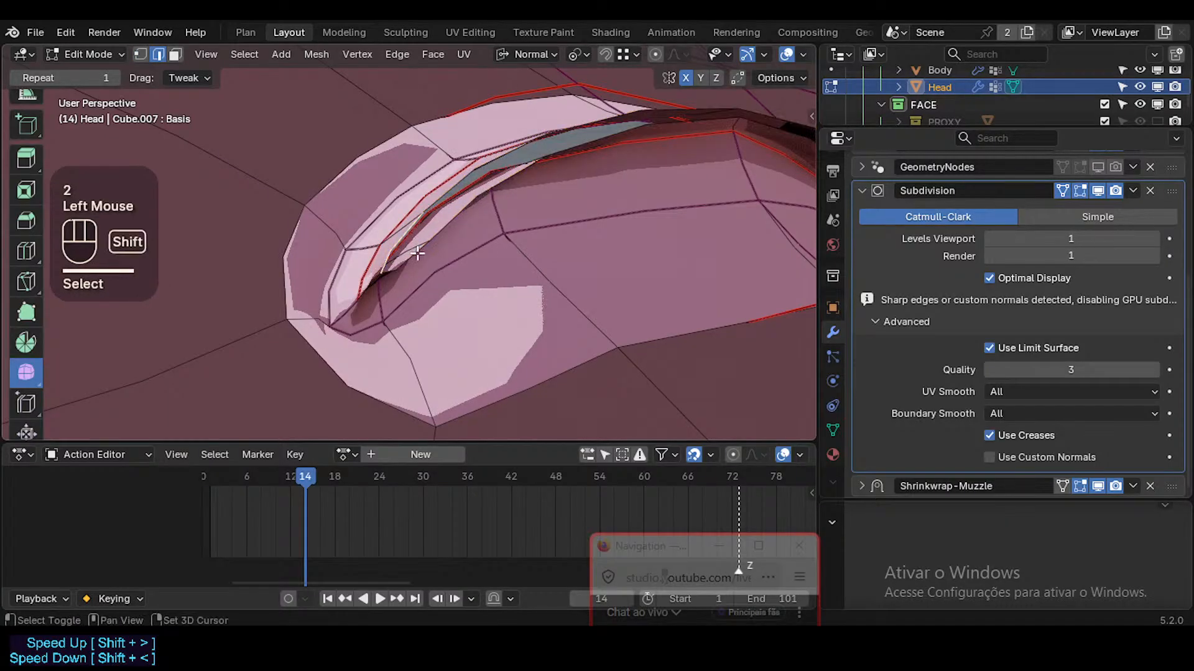
{"action": "left_click", "coordinate": [417, 253], "text": "shift"}
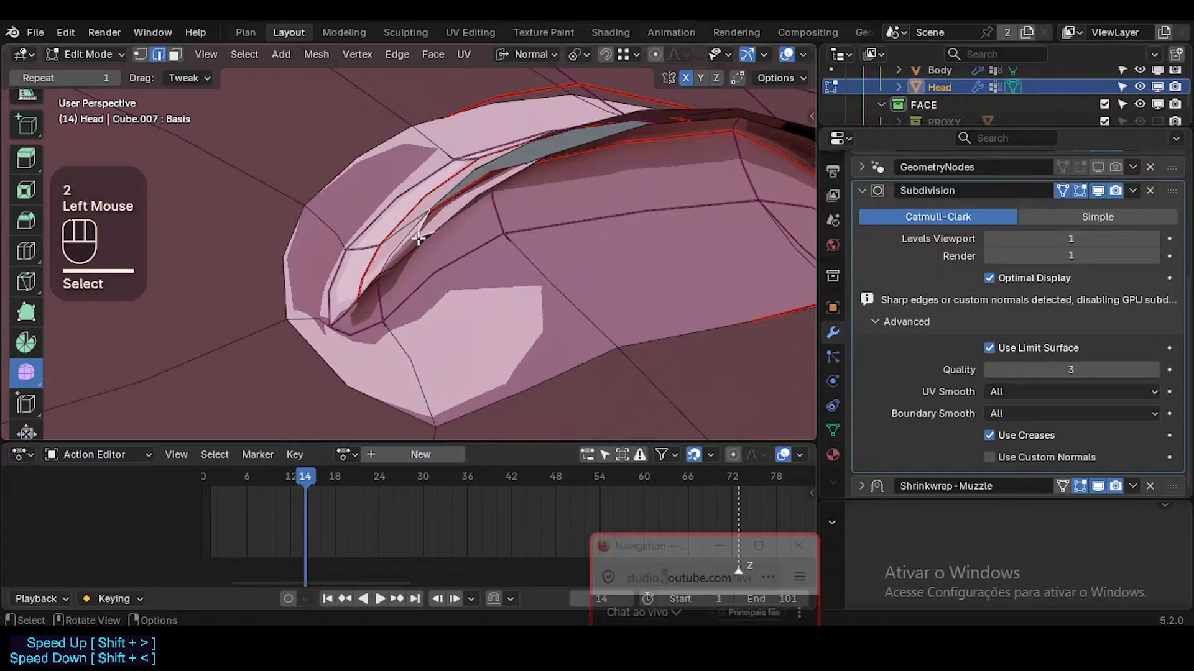
{"action": "key", "text": "f"}
Continue filling faces along the rest of the upper rim's gap toward the opposite corner of the crescent
{"action": "middle_click_drag", "start_coordinate": [536, 176], "coordinate": [479, 218]}
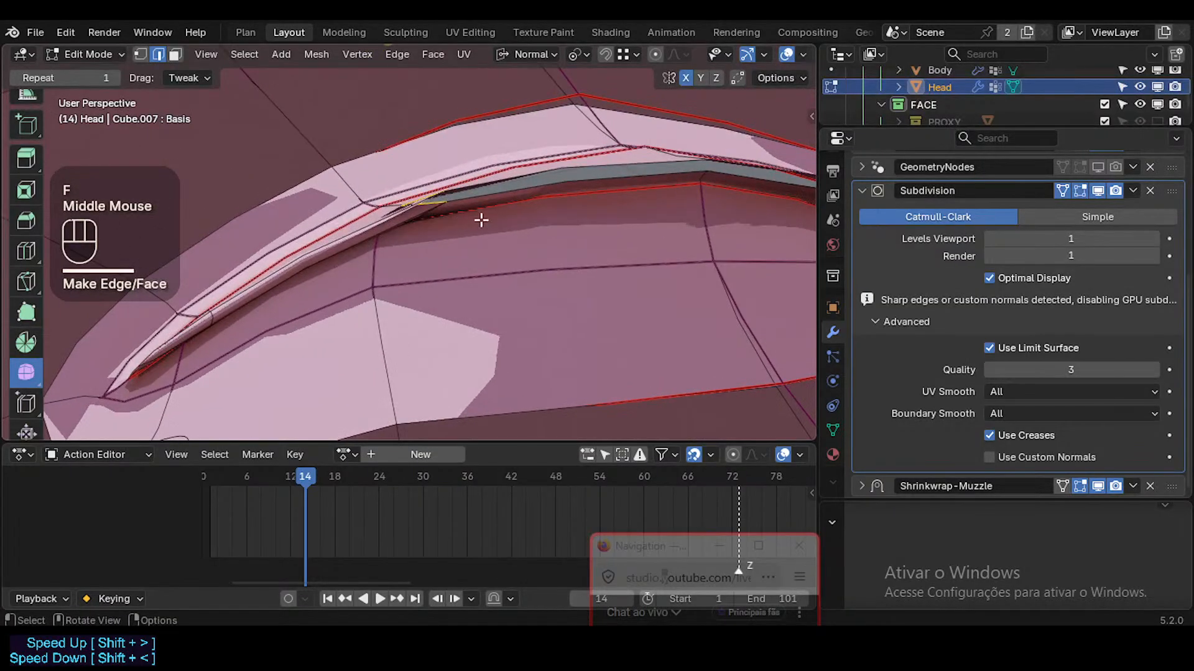
{"action": "middle_click_drag", "start_coordinate": [556, 206], "coordinate": [367, 248], "text": "shift"}
{"action": "key", "text": "shift+grave"}
{"action": "key", "text": "s"}
{"action": "key", "text": "d"}
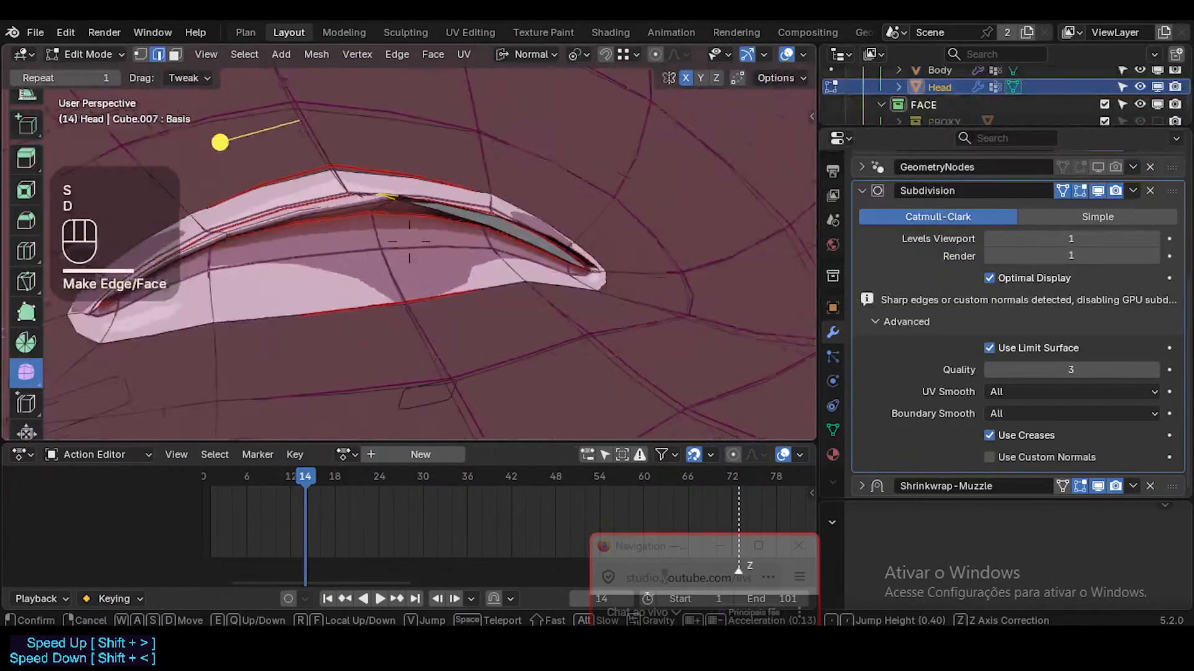
{"action": "key", "text": "w"}
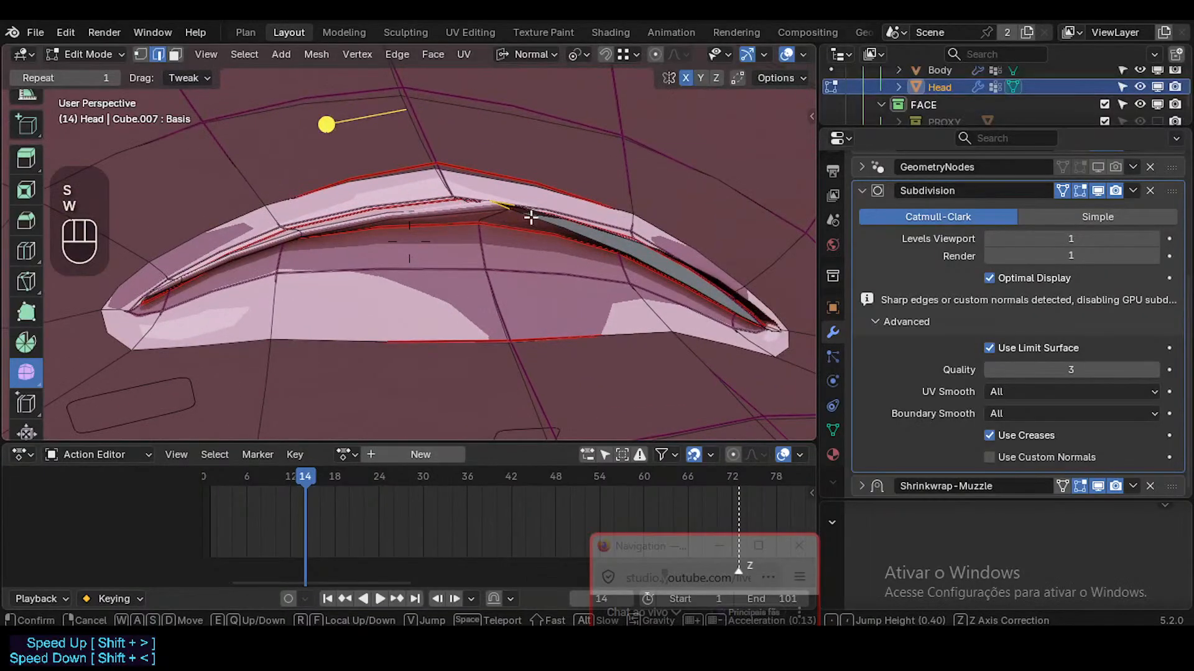
{"action": "left_click", "coordinate": [533, 214]}
{"action": "middle_click_drag", "start_coordinate": [533, 213], "coordinate": [563, 253]}
{"action": "key", "text": "f"}
Select the newly filled strip of faces along the upper rim from one corner to the other
{"action": "key", "text": "shift+grave"}
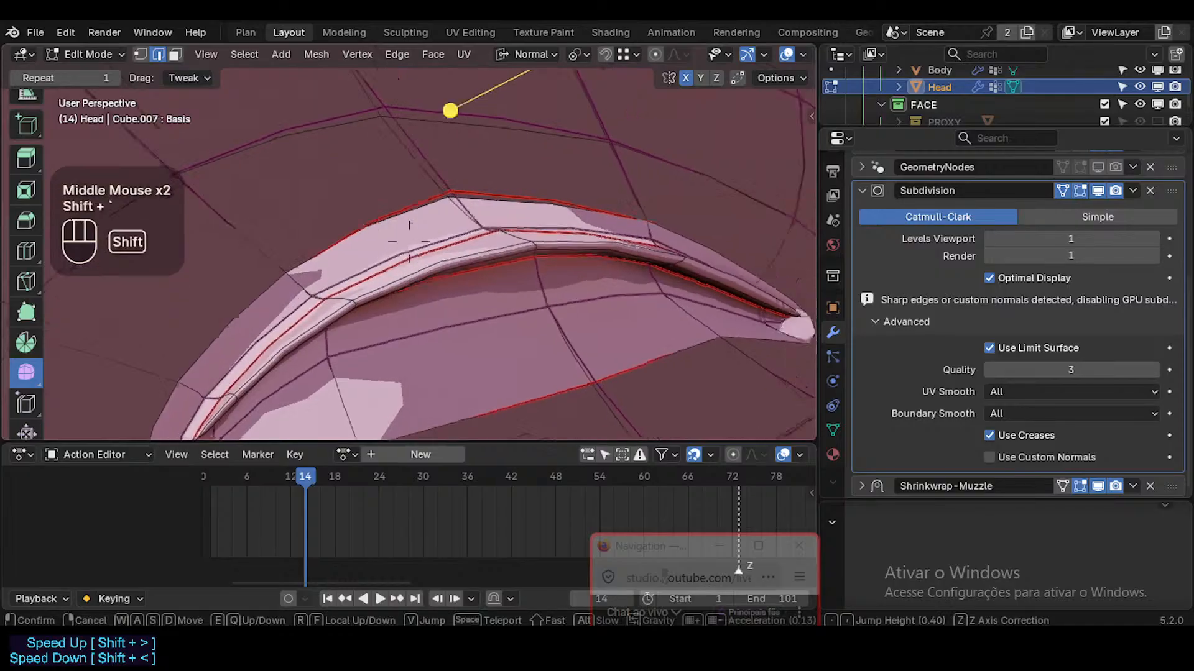
{"action": "key", "text": "s"}
{"action": "key", "text": "w"}
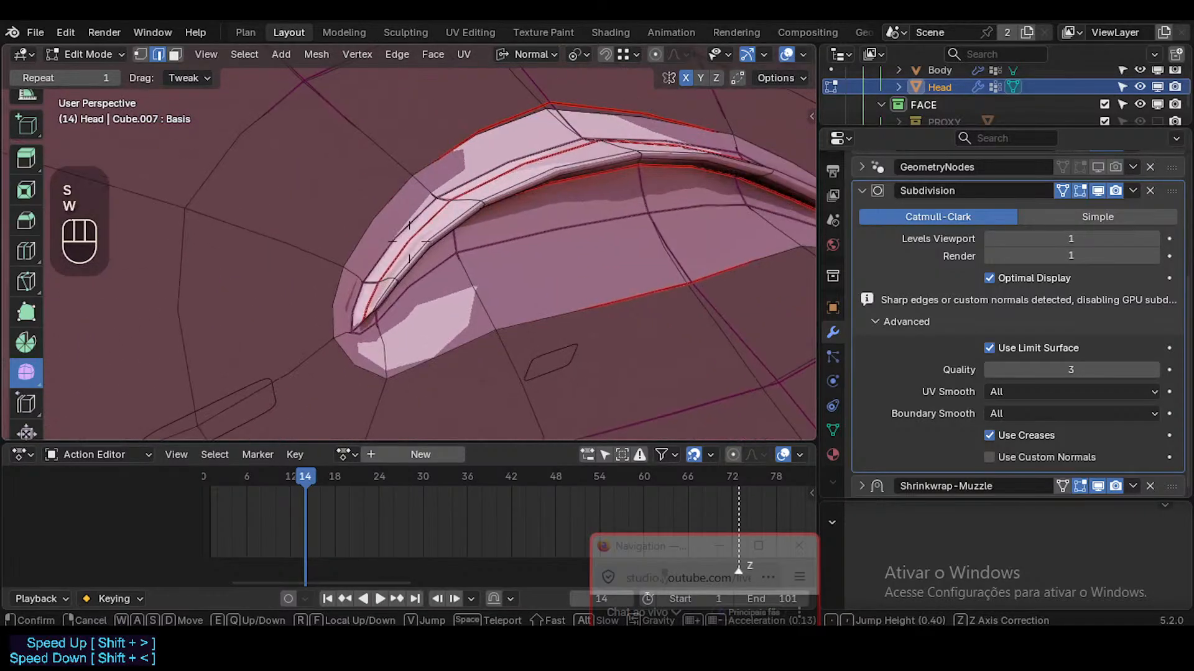
{"action": "left_click", "coordinate": [428, 245]}
{"action": "key", "text": "3"}
{"action": "left_click", "coordinate": [428, 245]}
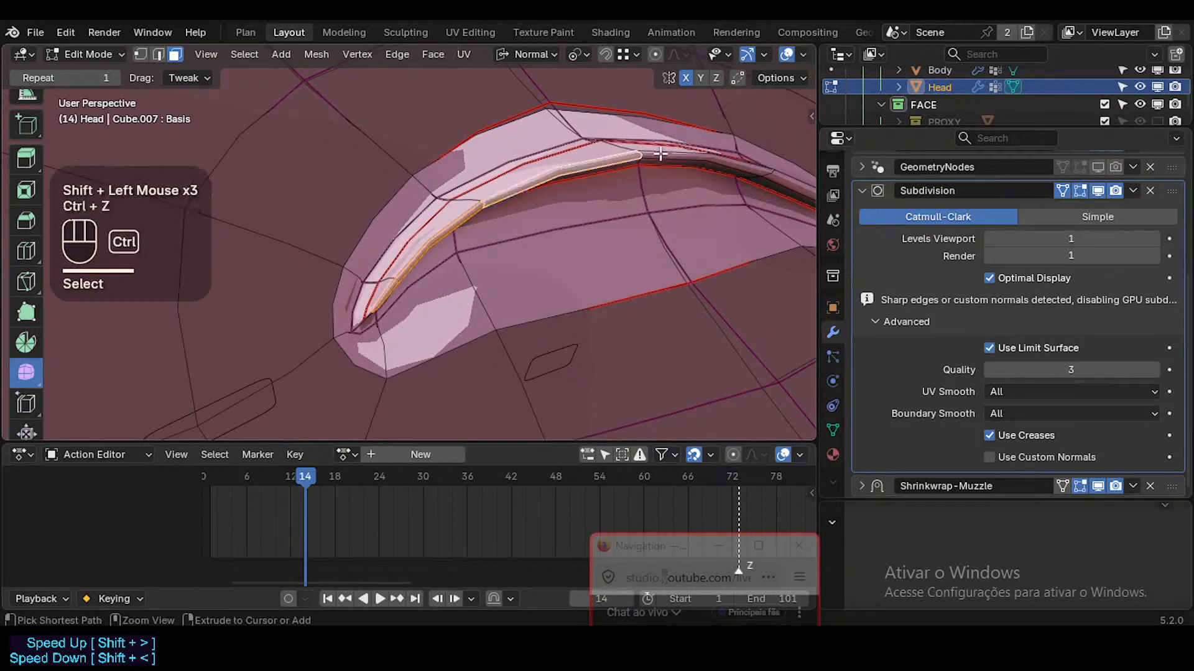
{"action": "middle_click_drag", "start_coordinate": [808, 184], "coordinate": [653, 189], "text": "shift"}
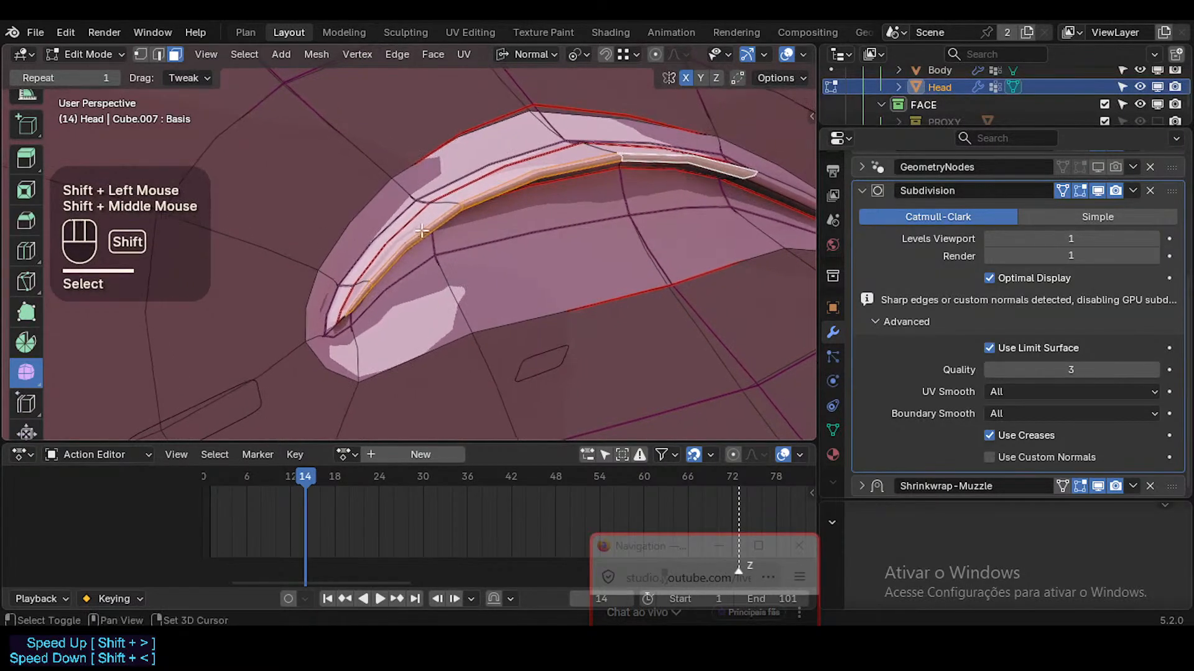
{"action": "key", "text": "shift+grave"}
{"action": "key", "text": "d"}
{"action": "left_click", "coordinate": [530, 215], "text": "shift"}
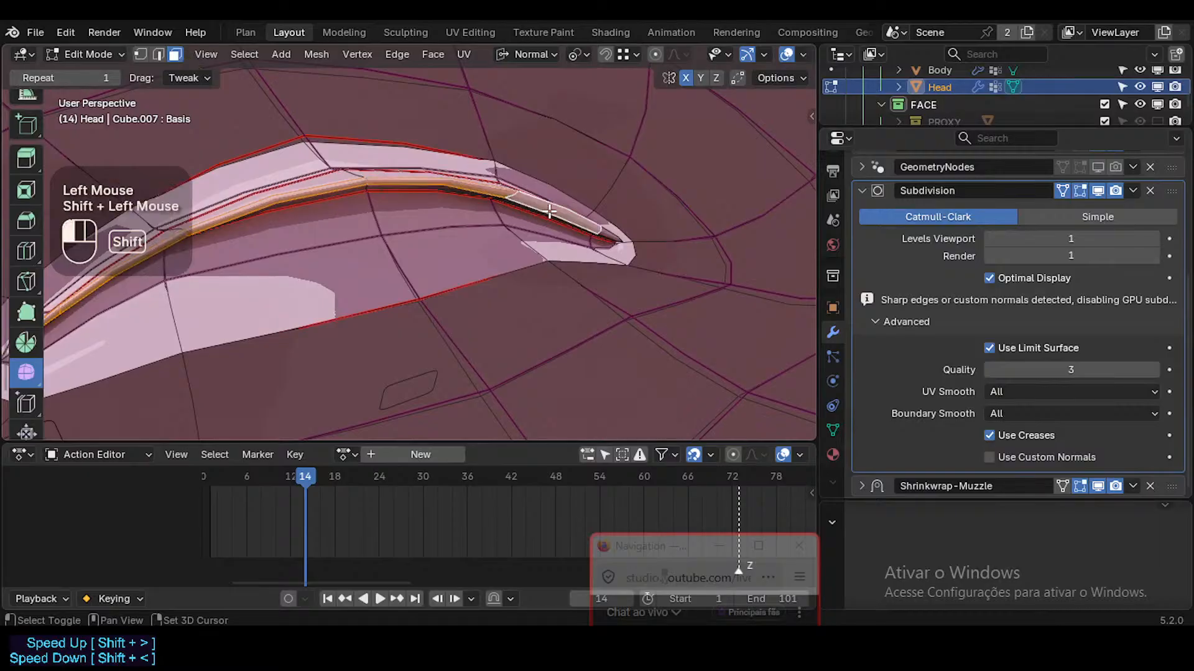
Examine the selected strip of faces and both corners of the crescent opening from several angles
{"action": "middle_click_drag", "start_coordinate": [513, 274], "coordinate": [533, 273]}
{"action": "key", "text": "shift+grave"}
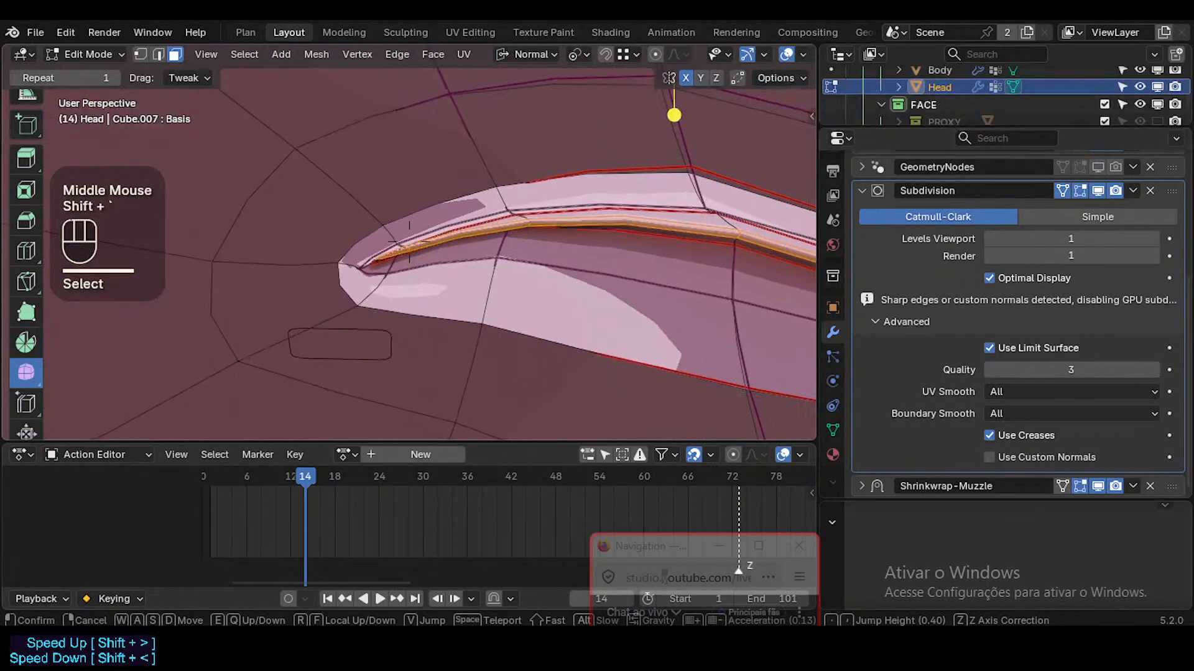
{"action": "key", "text": "d"}
{"action": "key", "text": "s"}
{"action": "key", "text": "a"}
{"action": "key", "text": "w"}
{"action": "key", "text": "d"}
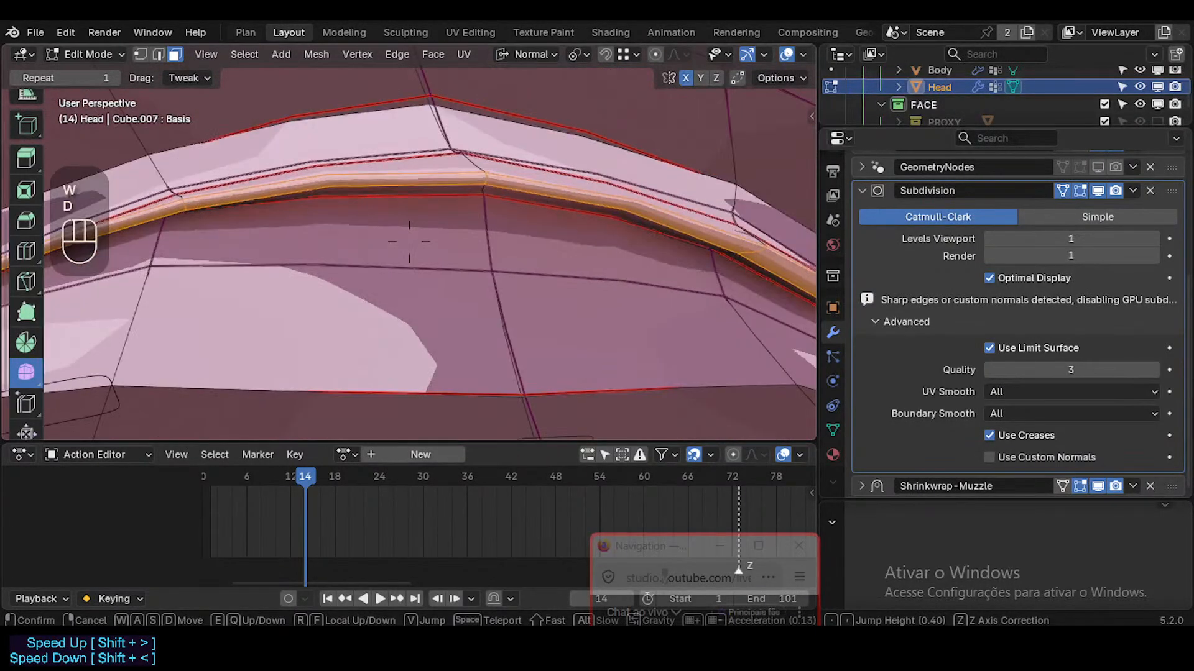
{"action": "key", "text": "a"}
{"action": "key", "text": "w"}
{"action": "key", "text": "d"}
{"action": "key", "text": "d"}
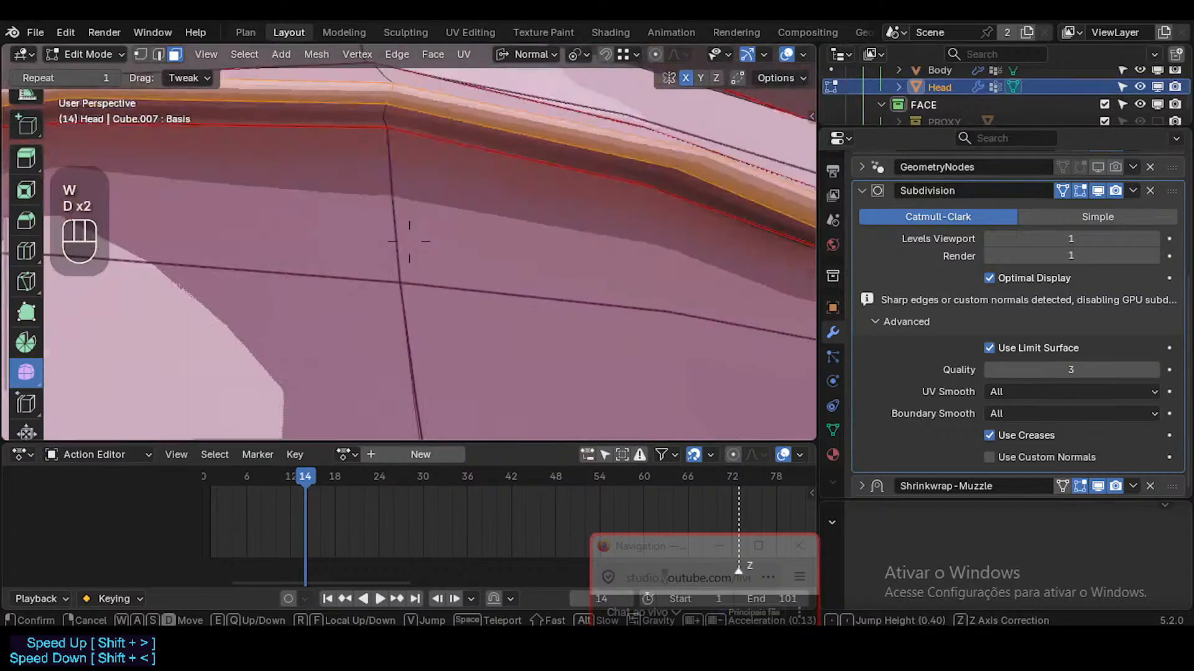
{"action": "key", "text": "s"}
{"action": "key", "text": "d"}
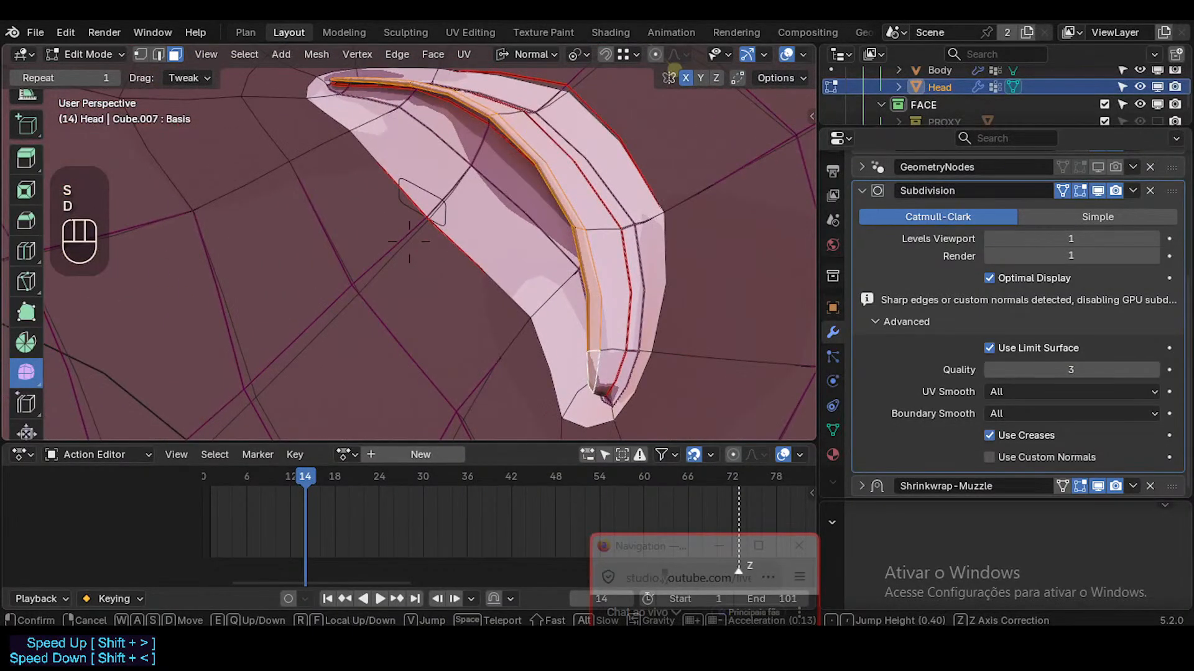
{"action": "key", "text": "a"}
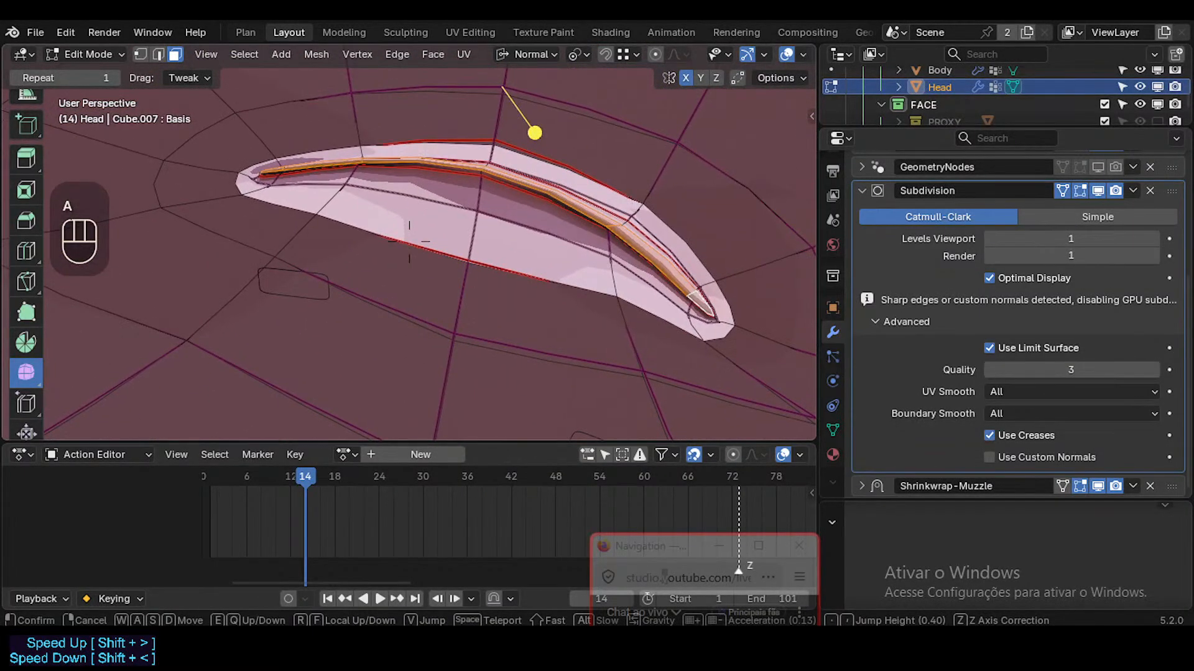
{"action": "key", "text": "a"}
{"action": "key", "text": "a"}
{"action": "key", "text": "w"}
{"action": "key", "text": "e"}
{"action": "left_click", "coordinate": [484, 272]}
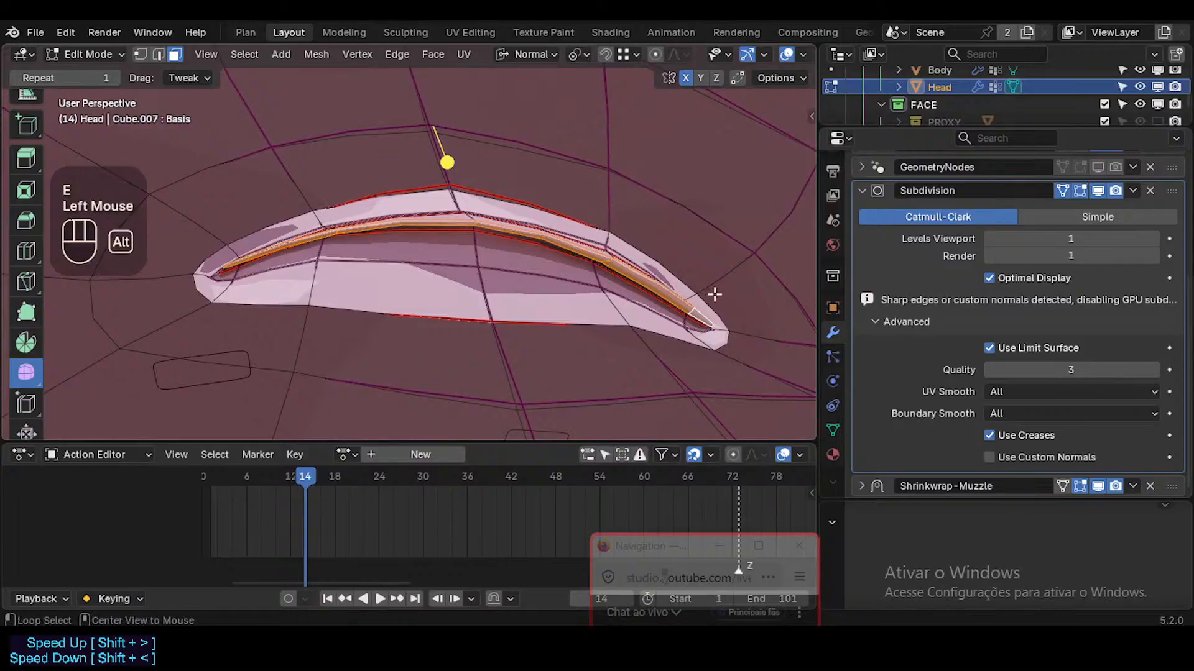
Undo the face fills that bridge the gap along the upper rim of the crescent opening
{"action": "key", "text": "alt+a"}
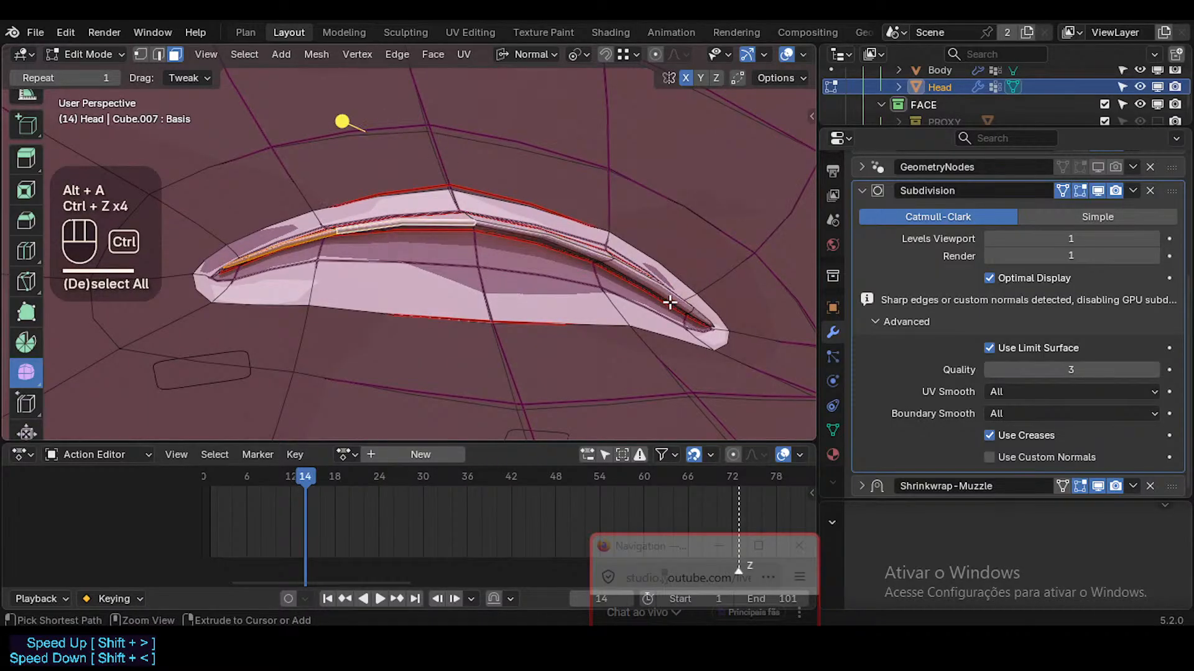
{"action": "key", "text": "ctrl+z"}
{"action": "key", "text": "ctrl+z"}
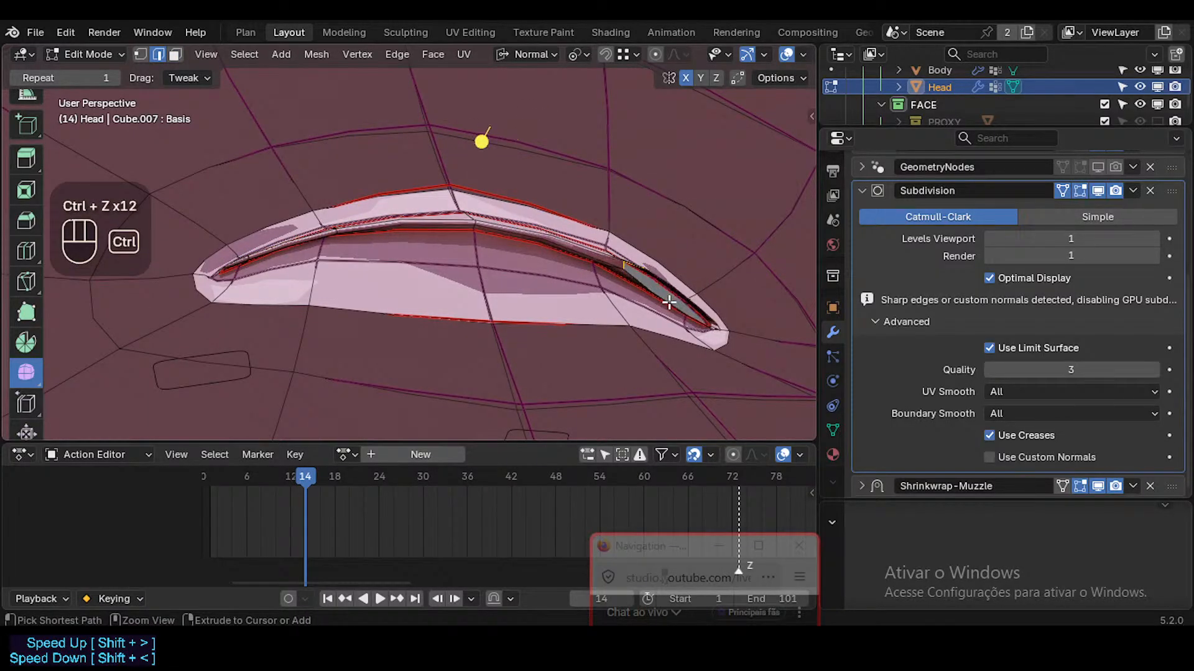
{"action": "middle_click_drag", "start_coordinate": [622, 292], "coordinate": [277, 222]}
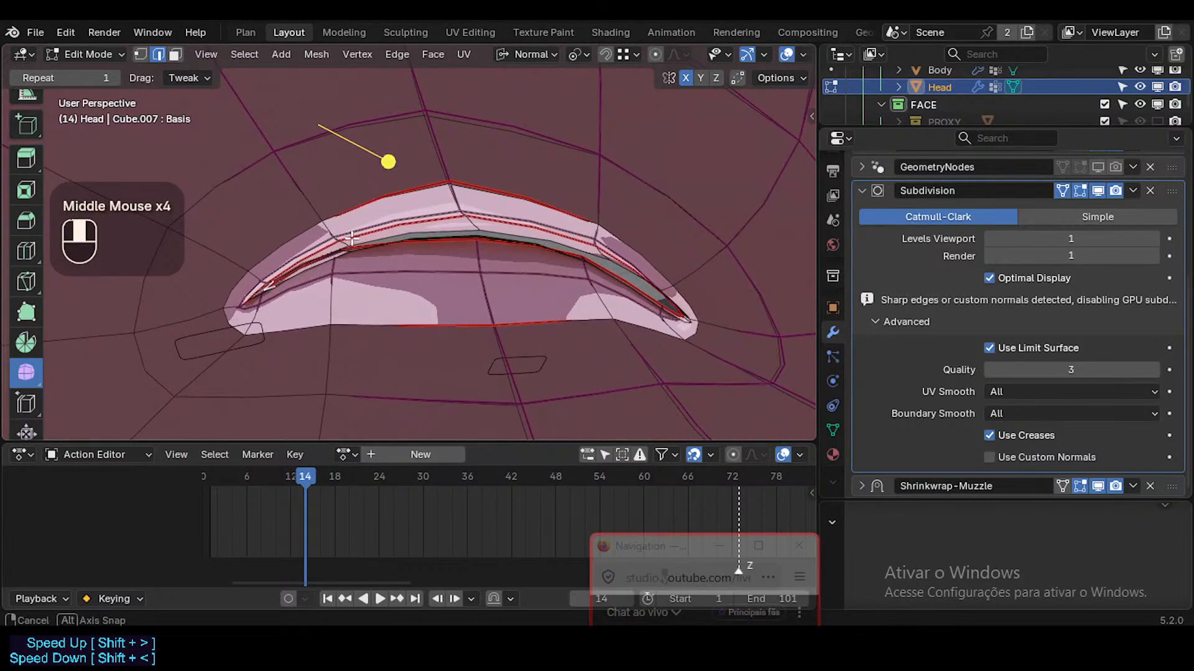
Delete the leftover filled faces at the tapered corner of the upper rim's gap
{"action": "middle_click_drag", "start_coordinate": [352, 238], "coordinate": [436, 258]}
{"action": "middle_click", "coordinate": [435, 258], "text": "ctrl"}
{"action": "key", "text": "shift+grave"}
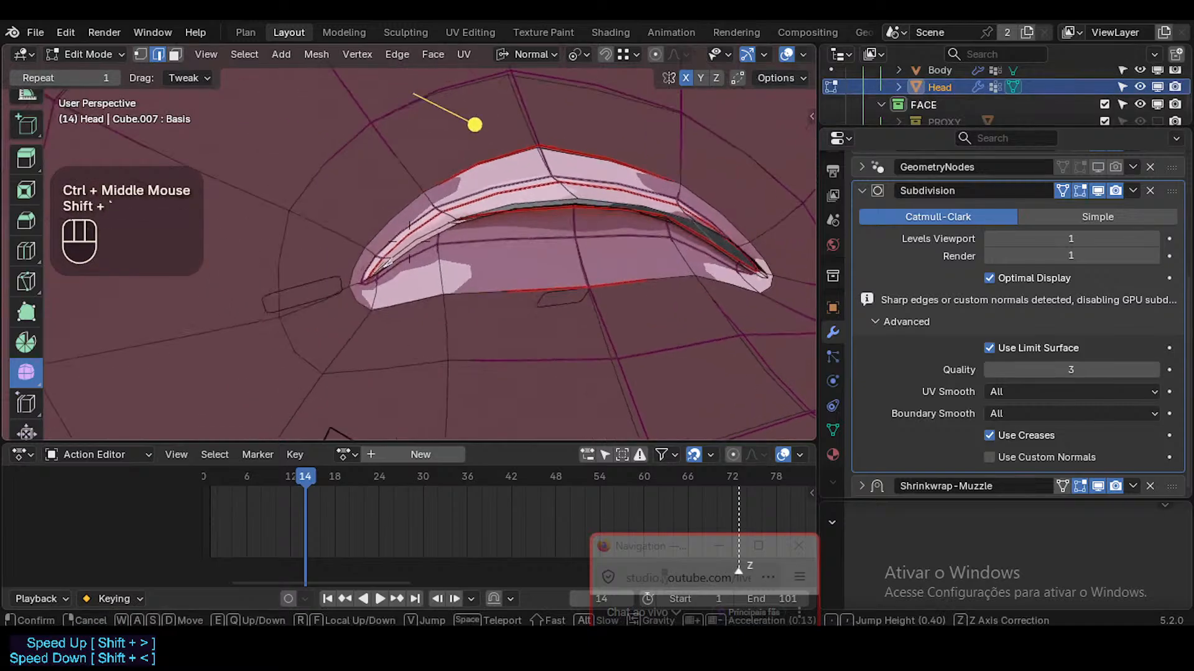
{"action": "key", "text": "shift+w"}
{"action": "key", "text": "shift+w"}
{"action": "left_click", "coordinate": [321, 299]}
{"action": "key", "text": "alt+a"}
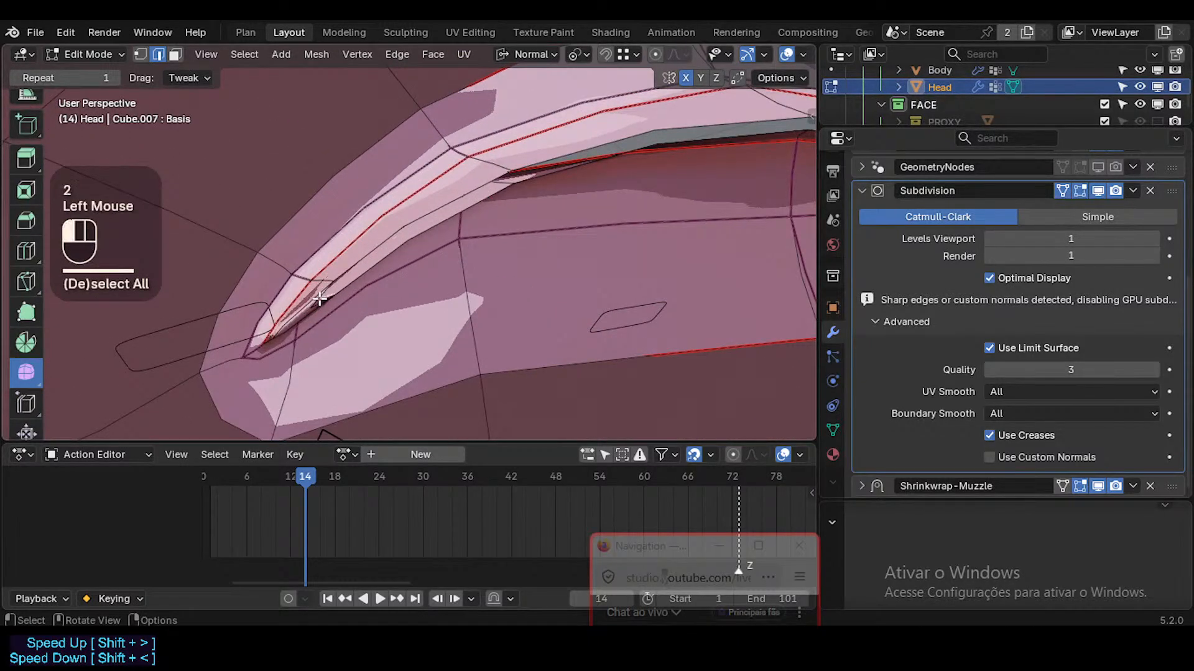
{"action": "left_click", "coordinate": [319, 299]}
{"action": "mouse_move", "coordinate": [319, 299]}
{"action": "middle_mouse_down"}
{"action": "mouse_move", "coordinate": [360, 299]}
{"action": "mouse_move", "coordinate": [375, 278]}
{"action": "mouse_move", "coordinate": [409, 268]}
{"action": "mouse_move", "coordinate": [348, 261]}
{"action": "mouse_move", "coordinate": [304, 273]}
{"action": "mouse_move", "coordinate": [329, 279]}
{"action": "middle_mouse_up"}
{"action": "left_click", "coordinate": [410, 286]}
{"action": "left_click", "coordinate": [278, 290]}
{"action": "key", "text": "x"}
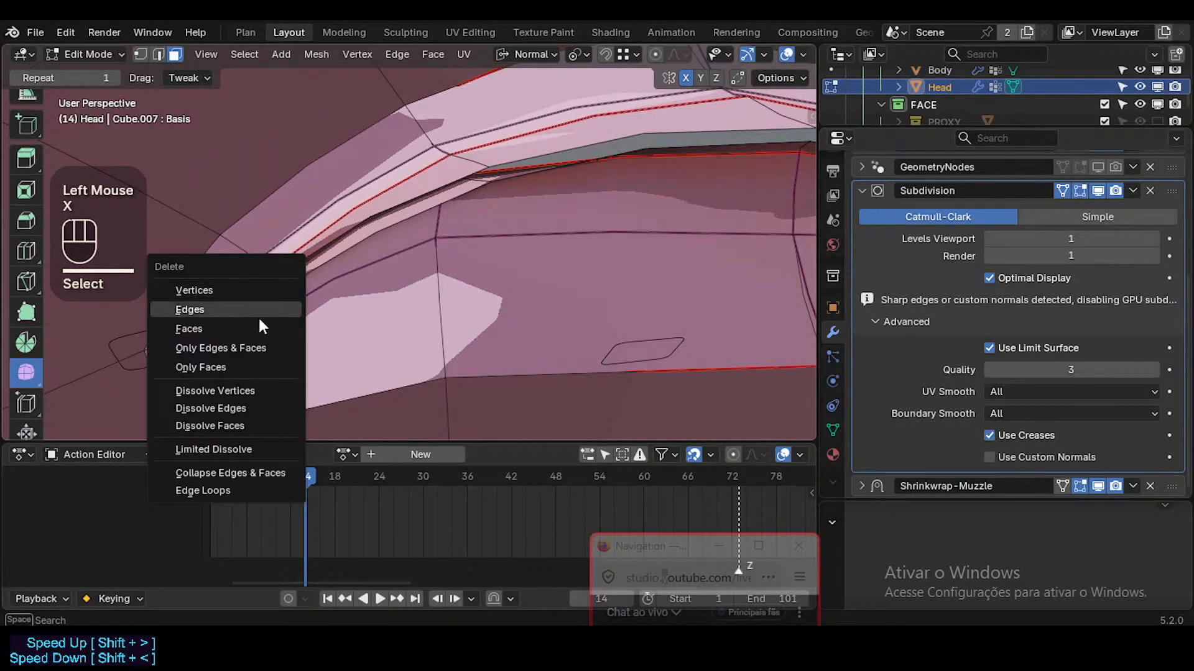
{"action": "left_click", "coordinate": [186, 329]}
Select the open border edge loop around the gap of the crescent and mark it as a seam
{"action": "key", "text": "shift+grave"}
{"action": "key", "text": "a"}
{"action": "key", "text": "d"}
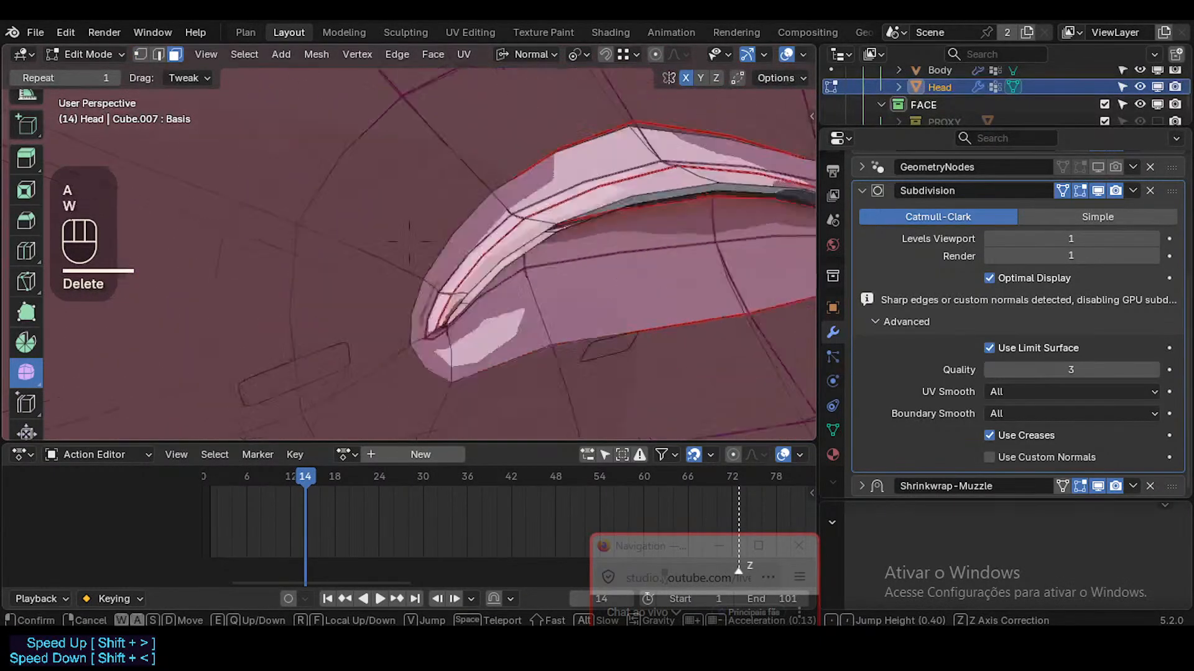
{"action": "left_click", "coordinate": [294, 259]}
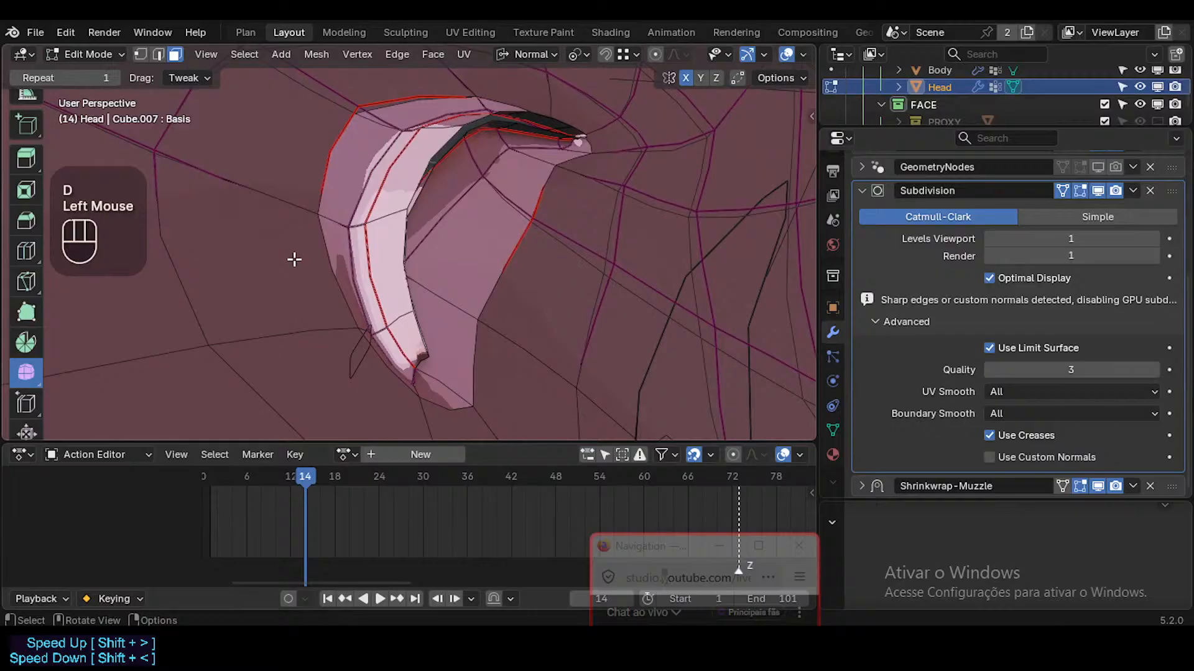
{"action": "left_click", "coordinate": [363, 240], "text": "alt+shift"}
{"action": "key", "text": "alt+a"}
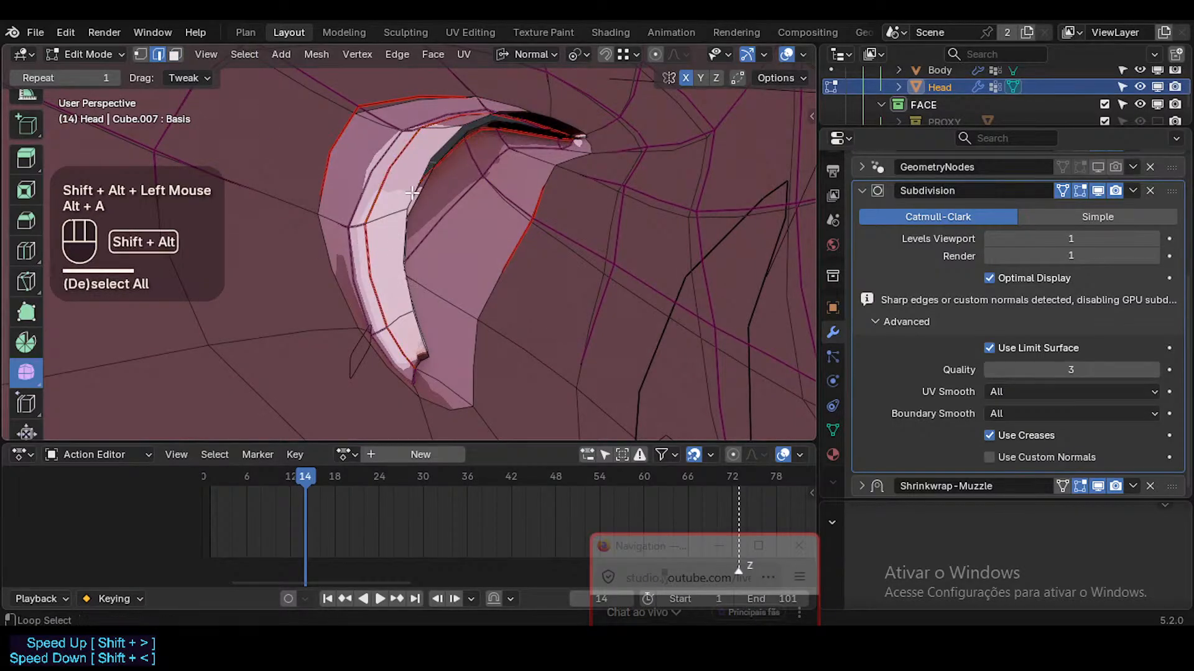
{"action": "key", "text": "ctrl+e"}
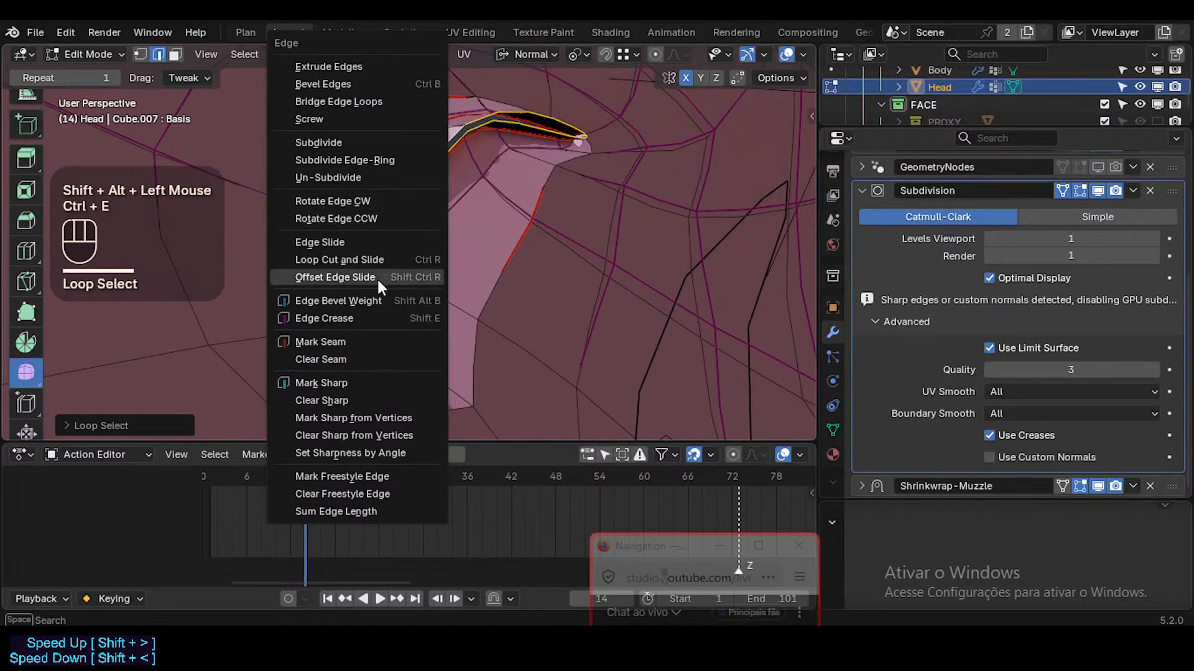
{"action": "left_click", "coordinate": [359, 345]}
{"action": "mouse_move", "coordinate": [406, 274]}
{"action": "middle_mouse_down"}
{"action": "mouse_move", "coordinate": [456, 258]}
{"action": "mouse_move", "coordinate": [419, 271]}
{"action": "middle_mouse_up"}
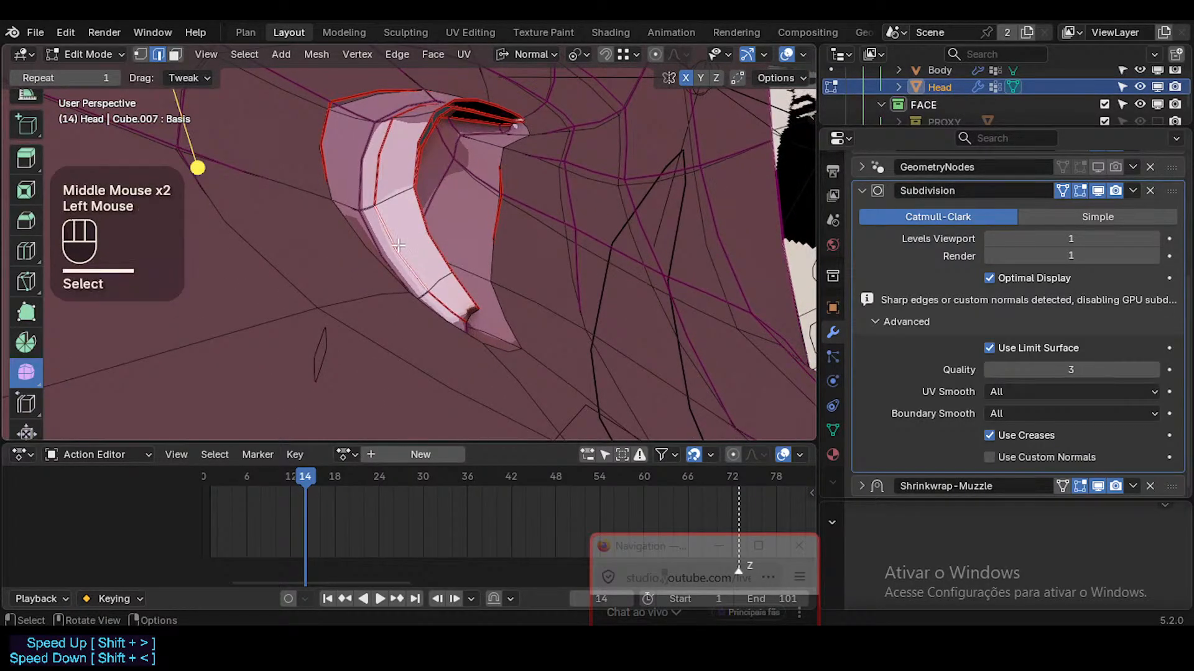
Examine the mouth opening from outside the head, checking the gap between the lips from corner to corner
{"action": "middle_click_drag", "start_coordinate": [345, 328], "coordinate": [274, 269]}
{"action": "middle_click_drag", "start_coordinate": [446, 260], "coordinate": [454, 261], "text": "shift"}
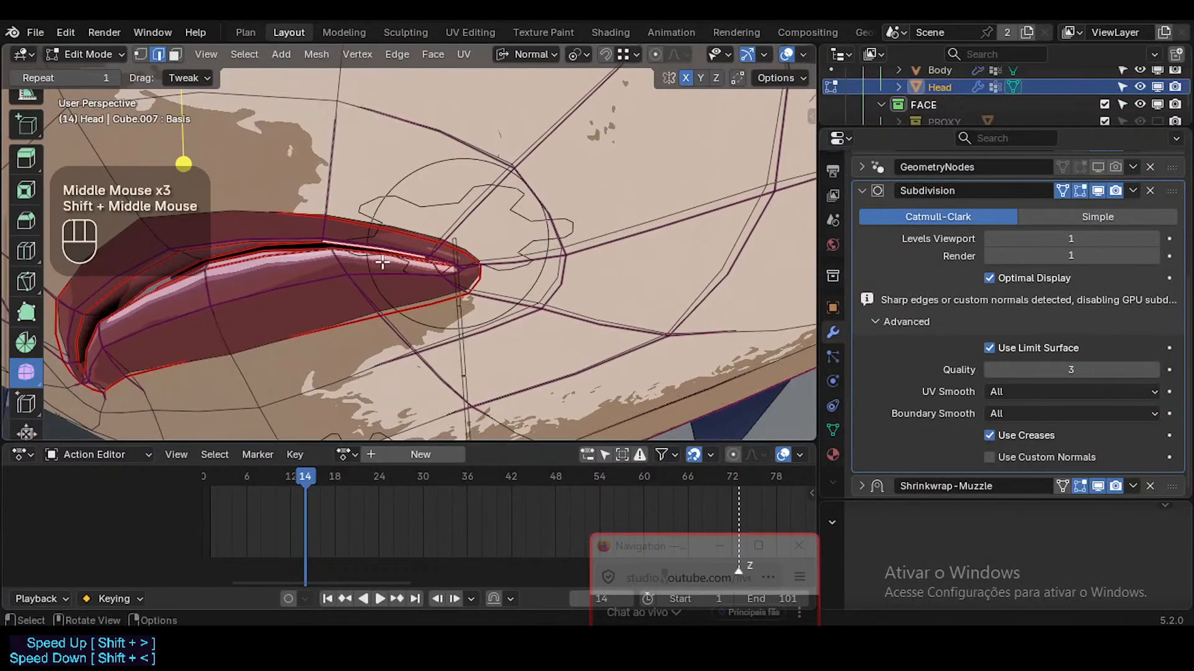
{"action": "key", "text": "shift+grave"}
{"action": "key", "text": "a"}
{"action": "left_click", "coordinate": [382, 267]}
{"action": "key", "text": "shift+grave"}
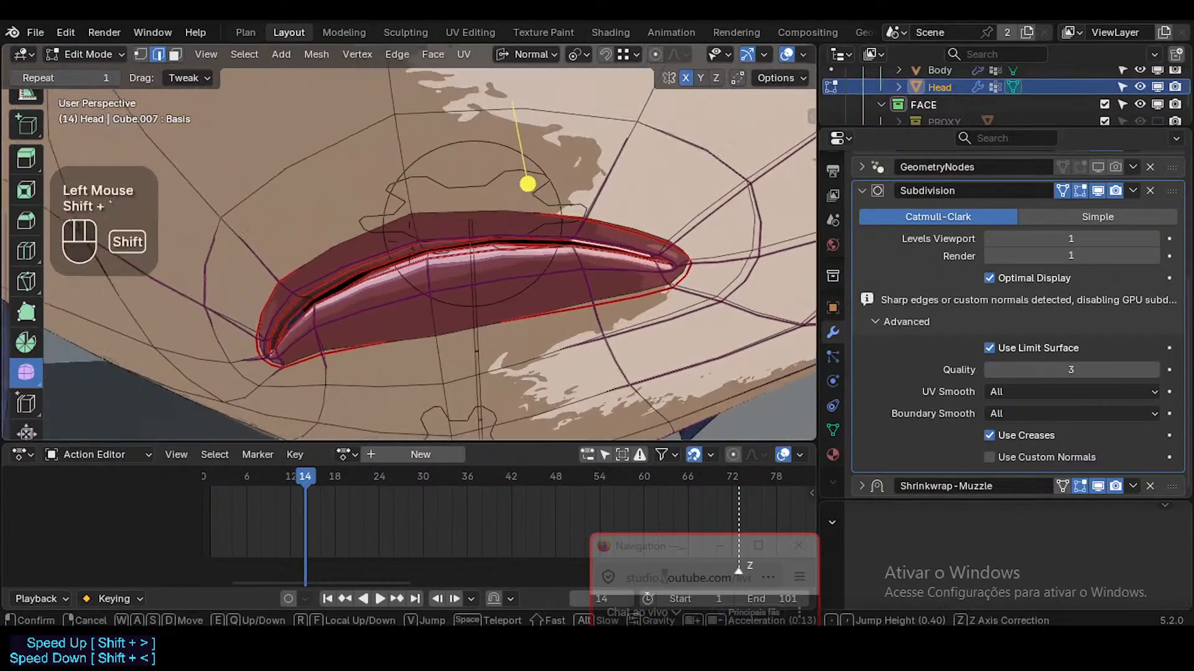
{"action": "key", "text": "w"}
{"action": "key", "text": "w"}
{"action": "left_click", "coordinate": [415, 274]}
{"action": "scroll", "coordinate": [541, 237], "scroll_direction": "down", "scroll_amount": 5}
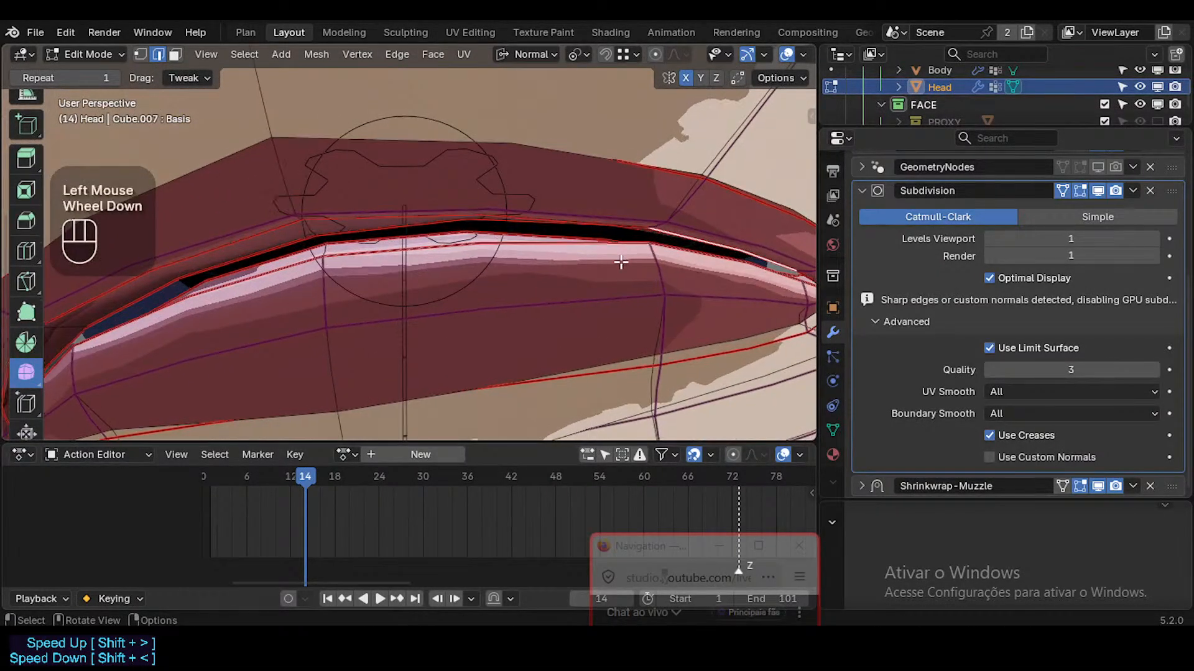
{"action": "scroll", "coordinate": [622, 262], "scroll_direction": "up", "scroll_amount": 1}
{"action": "scroll", "coordinate": [621, 261], "scroll_direction": "down", "scroll_amount": 1}
{"action": "scroll", "coordinate": [768, 54], "scroll_direction": "down", "scroll_amount": 2}
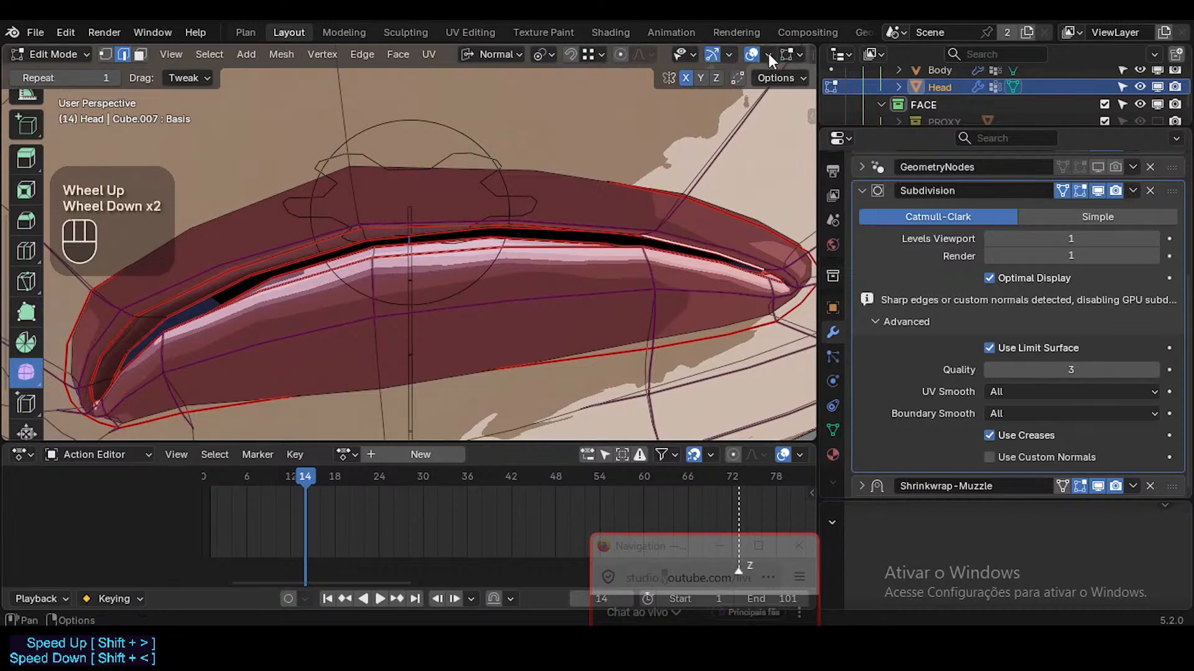
Switch the viewport to solid shading and hide the overlays to inspect the mouth's gap
{"action": "left_click", "coordinate": [754, 55]}
{"action": "scroll", "coordinate": [626, 181], "scroll_direction": "down", "scroll_amount": 2}
{"action": "scroll", "coordinate": [626, 182], "scroll_direction": "down", "scroll_amount": 2}
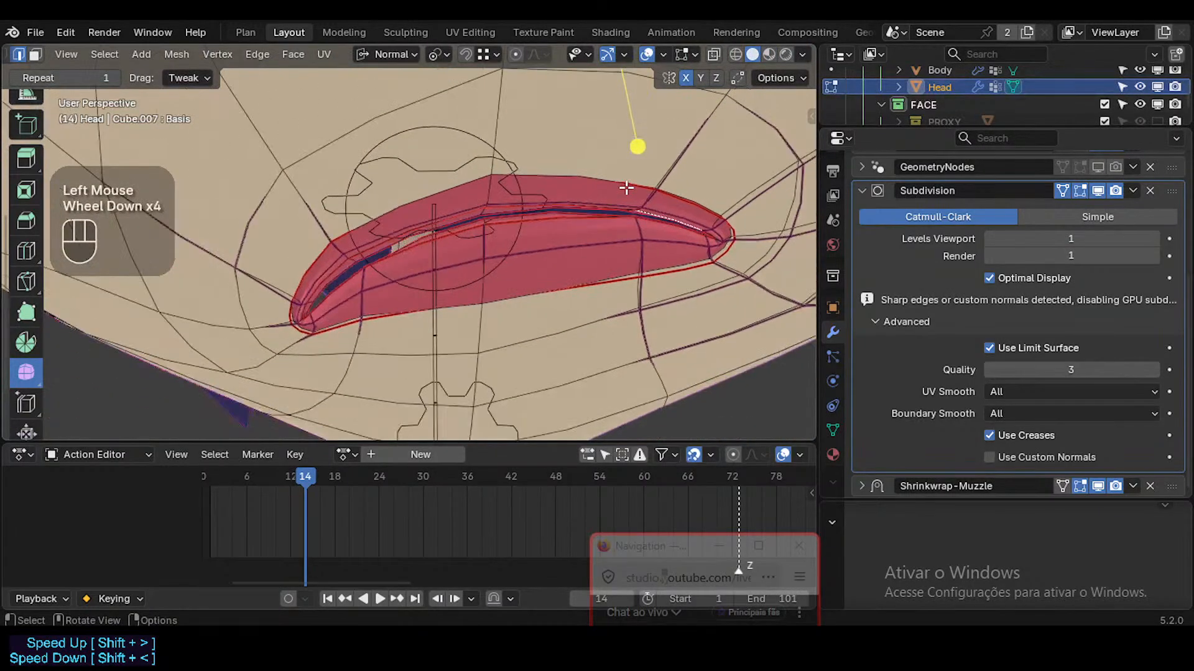
{"action": "middle_click_drag", "start_coordinate": [626, 182], "coordinate": [350, 286]}
{"action": "key", "text": "shift+alt+z"}
{"action": "scroll", "coordinate": [405, 269], "scroll_direction": "down", "scroll_amount": 1}
{"action": "scroll", "coordinate": [405, 269], "scroll_direction": "up", "scroll_amount": 1}
{"action": "scroll", "coordinate": [404, 270], "scroll_direction": "down", "scroll_amount": 1}
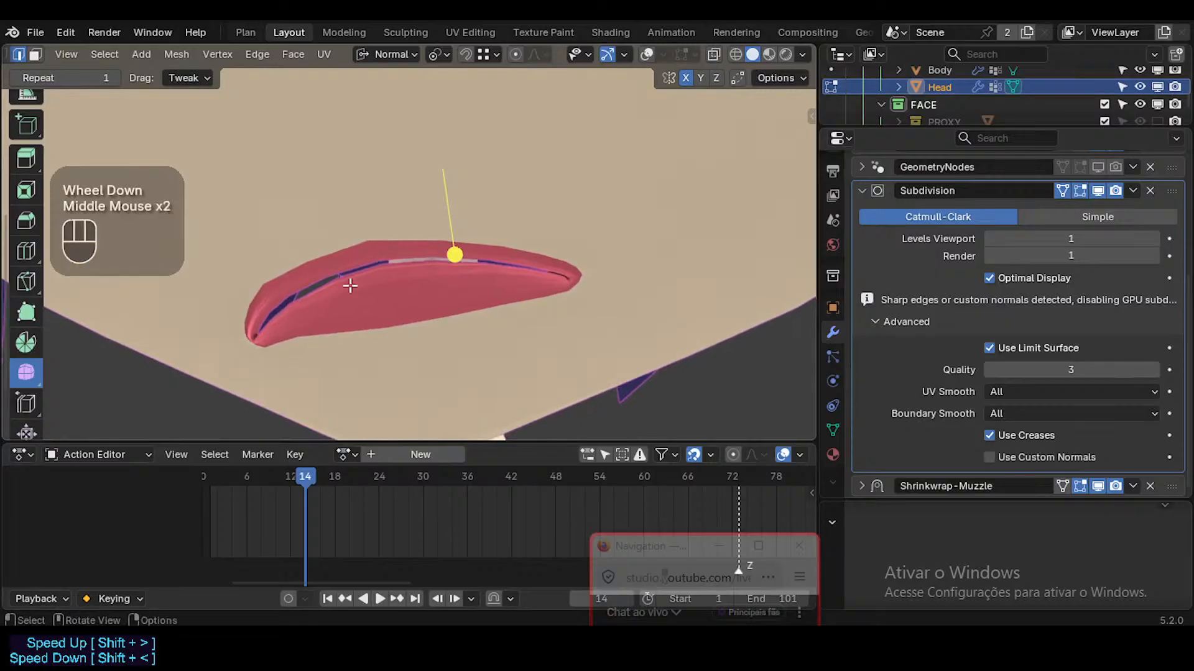
{"action": "scroll", "coordinate": [404, 267], "scroll_direction": "down", "scroll_amount": 1}
{"action": "scroll", "coordinate": [435, 266], "scroll_direction": "up", "scroll_amount": 1}
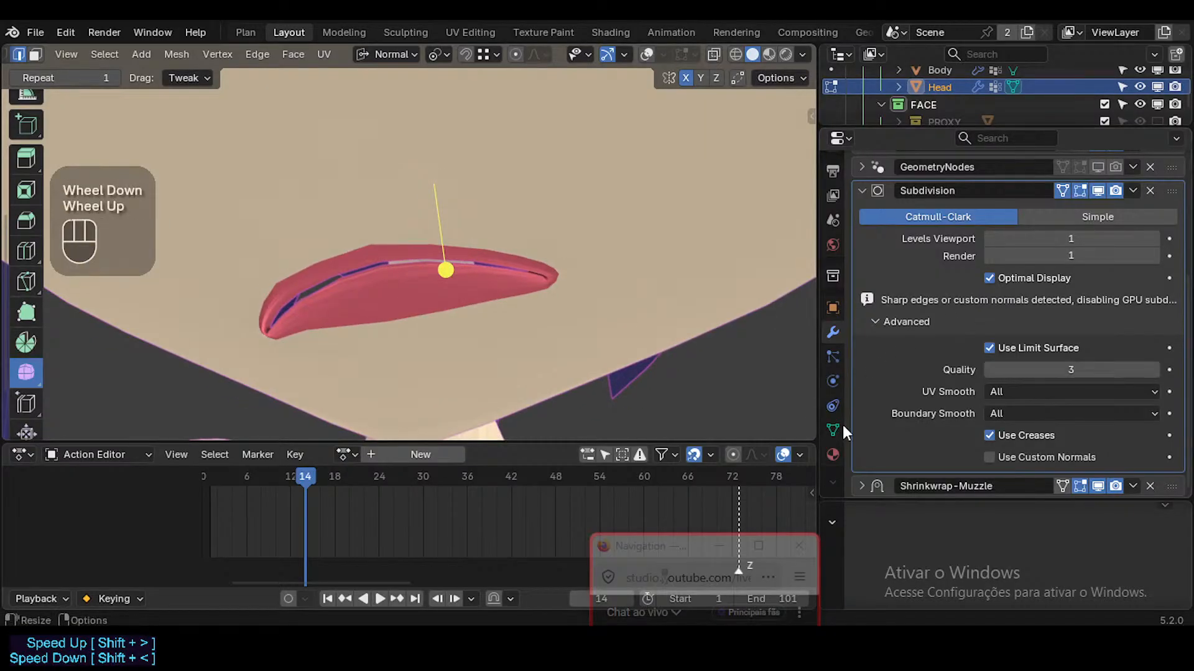
Show the head mesh's shape keys, restore the viewport overlays and leave Edit Mode
{"action": "left_click", "coordinate": [833, 429]}
{"action": "scroll", "coordinate": [923, 335], "scroll_direction": "up", "scroll_amount": 6}
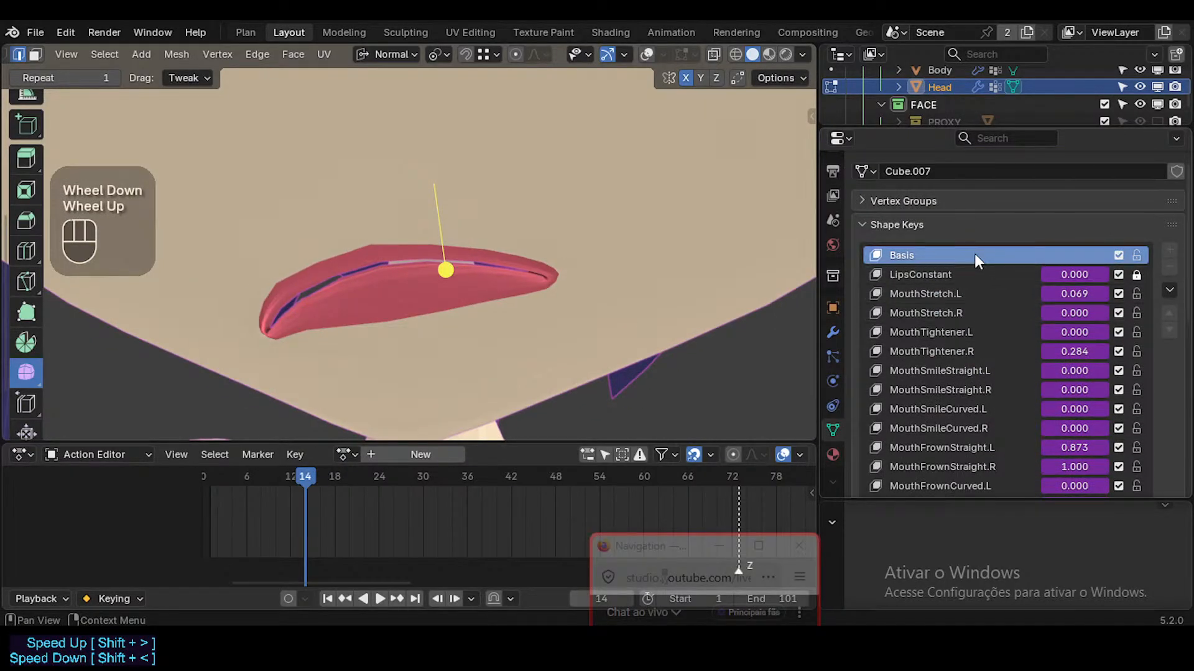
{"action": "scroll", "coordinate": [502, 301], "scroll_direction": "down", "scroll_amount": 2}
{"action": "key", "text": "ctrl+alt+shift+z"}
{"action": "scroll", "coordinate": [502, 300], "scroll_direction": "down", "scroll_amount": 2}
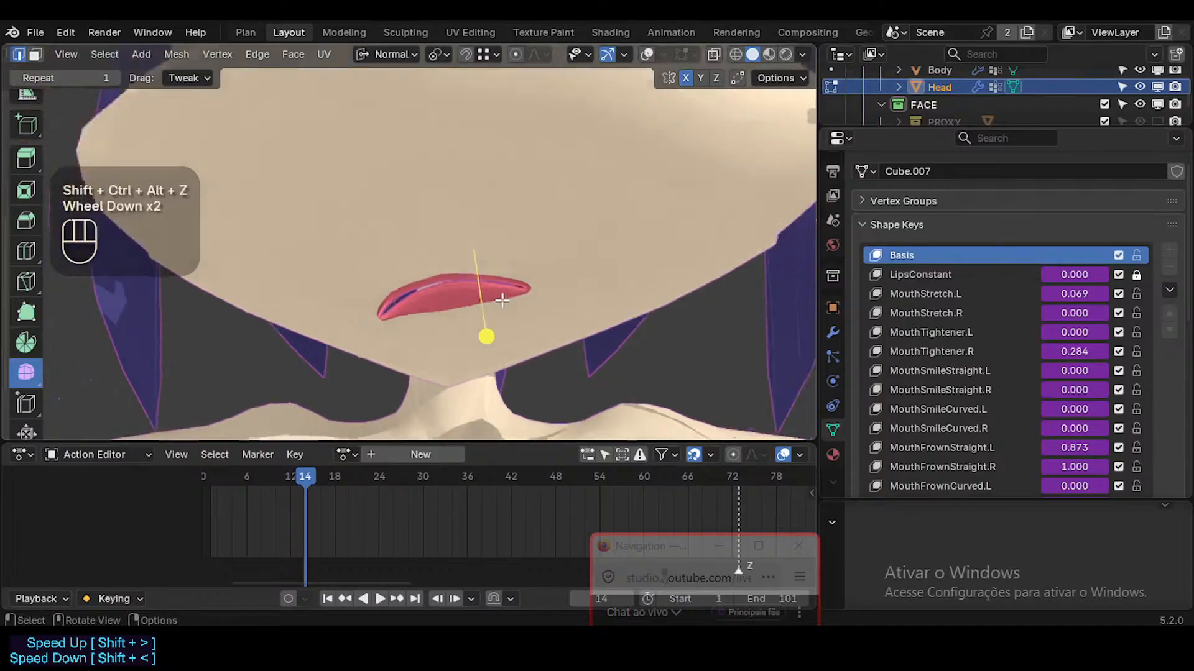
{"action": "key", "text": "shift+alt+z"}
{"action": "key", "text": "Tab"}
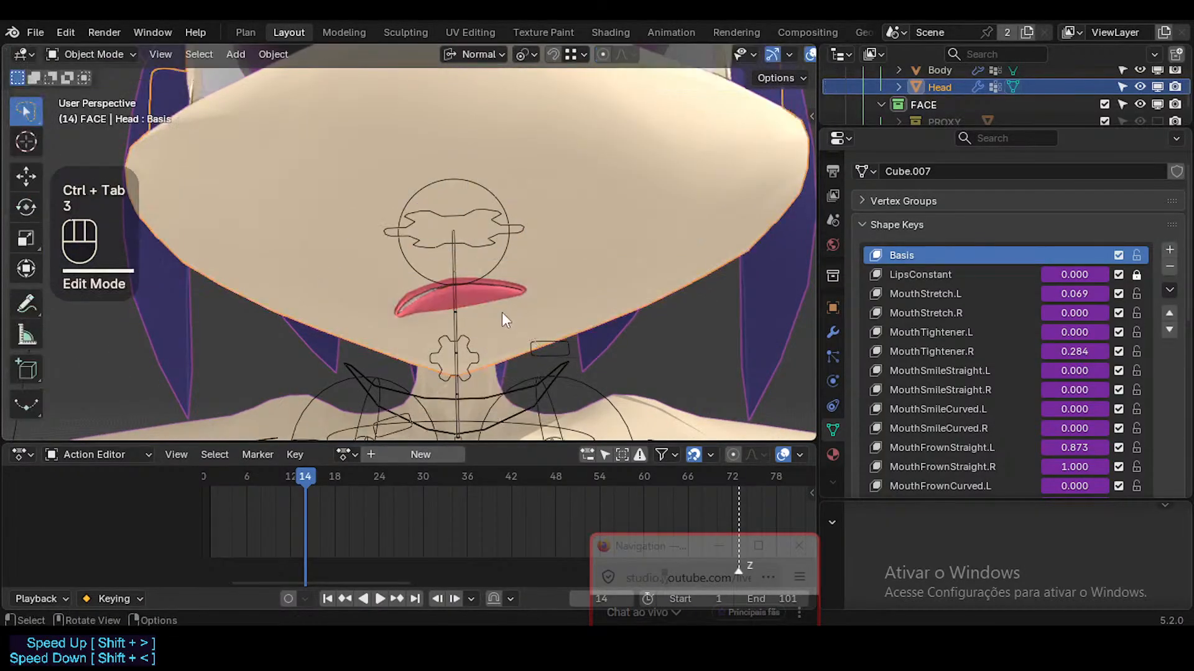
Enter Pose Mode on the character's armature and clear the pose transforms of all bones, with the mesh wireframe displayed
{"action": "left_click", "coordinate": [465, 349]}
{"action": "key", "text": "ctrl+Tab"}
{"action": "key", "text": "alt+a"}
{"action": "key", "text": "alt+q"}
{"action": "key", "text": "alt+q"}
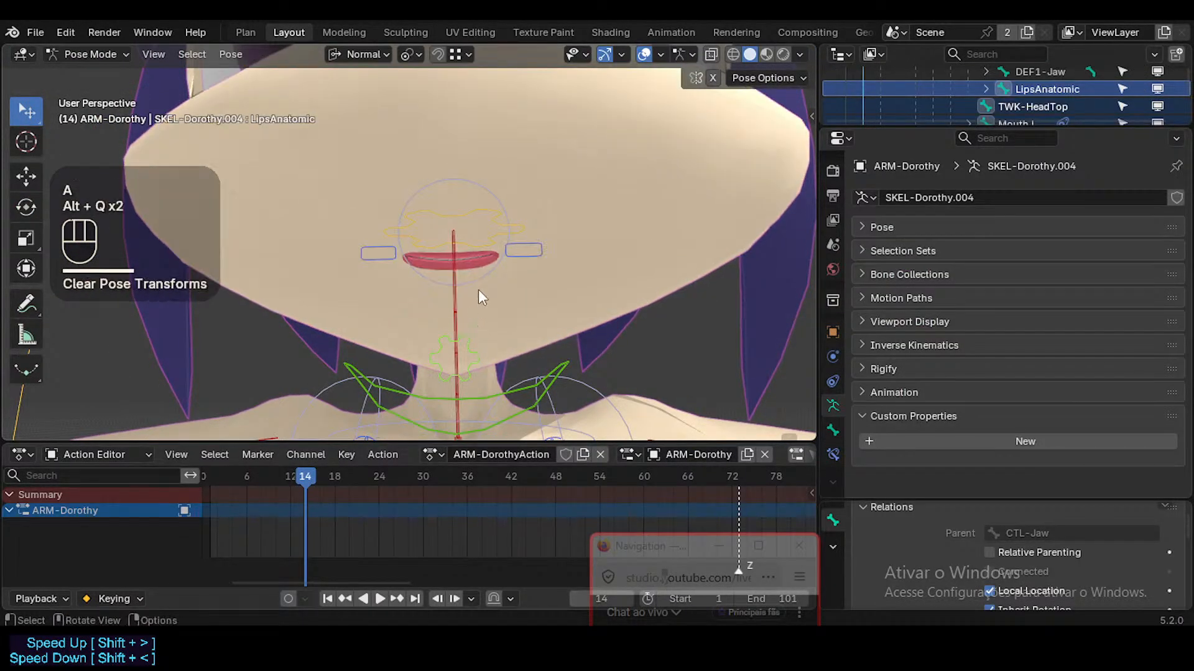
{"action": "key", "text": "shift+ctrl+alt+z"}
{"action": "scroll", "coordinate": [498, 288], "scroll_direction": "up", "scroll_amount": 2}
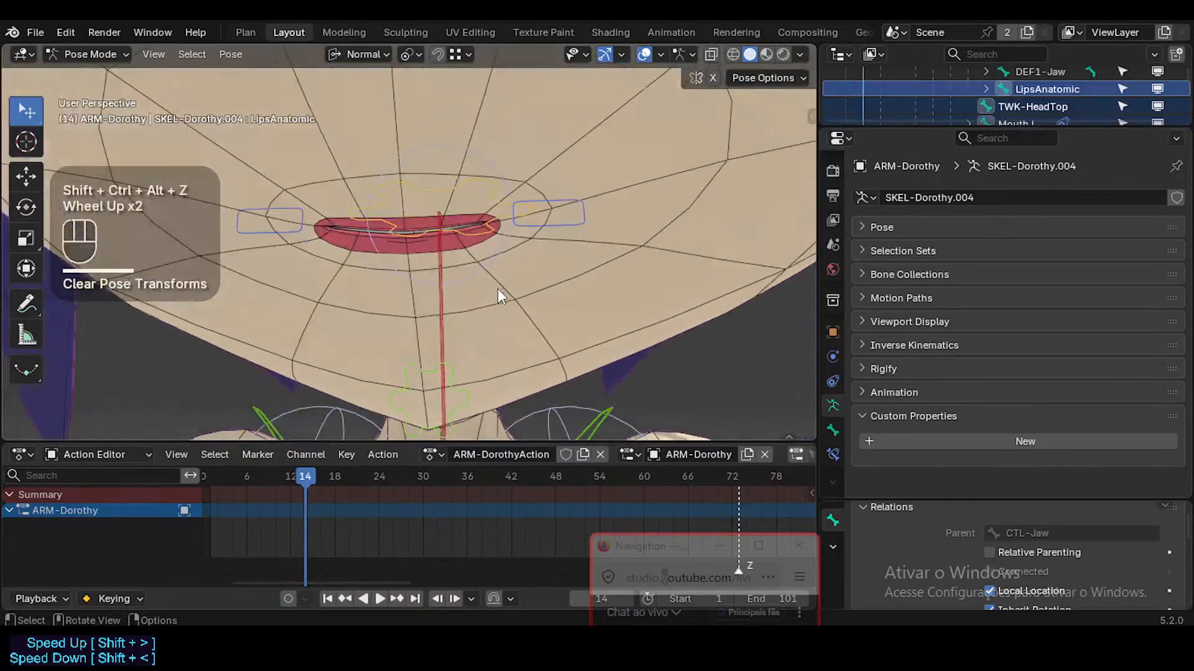
Try stretching the mouth by moving the Mouth.L control sideways along its X axis
{"action": "middle_click_drag", "start_coordinate": [497, 289], "coordinate": [471, 263]}
{"action": "middle_click_drag", "start_coordinate": [465, 305], "coordinate": [462, 429], "text": "shift"}
{"action": "key", "text": "shift+grave"}
{"action": "key", "text": "w"}
{"action": "key", "text": "w"}
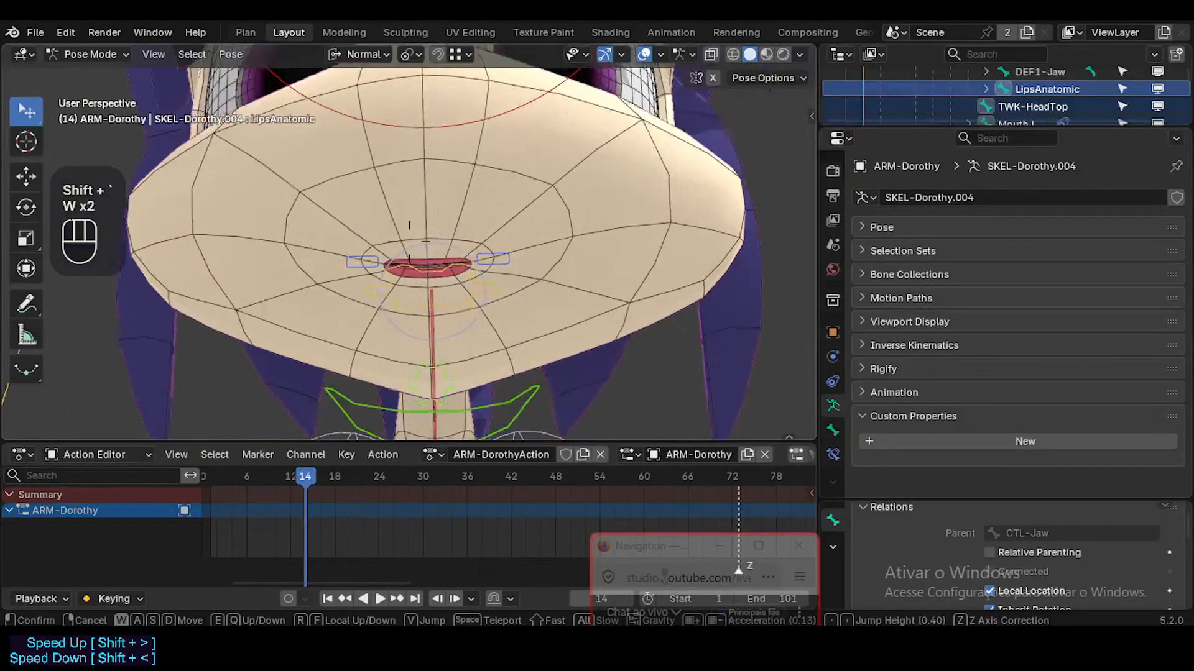
{"action": "left_click", "coordinate": [517, 250]}
{"action": "left_click", "coordinate": [520, 258]}
{"action": "key", "text": "g"}
{"action": "key", "text": "x"}
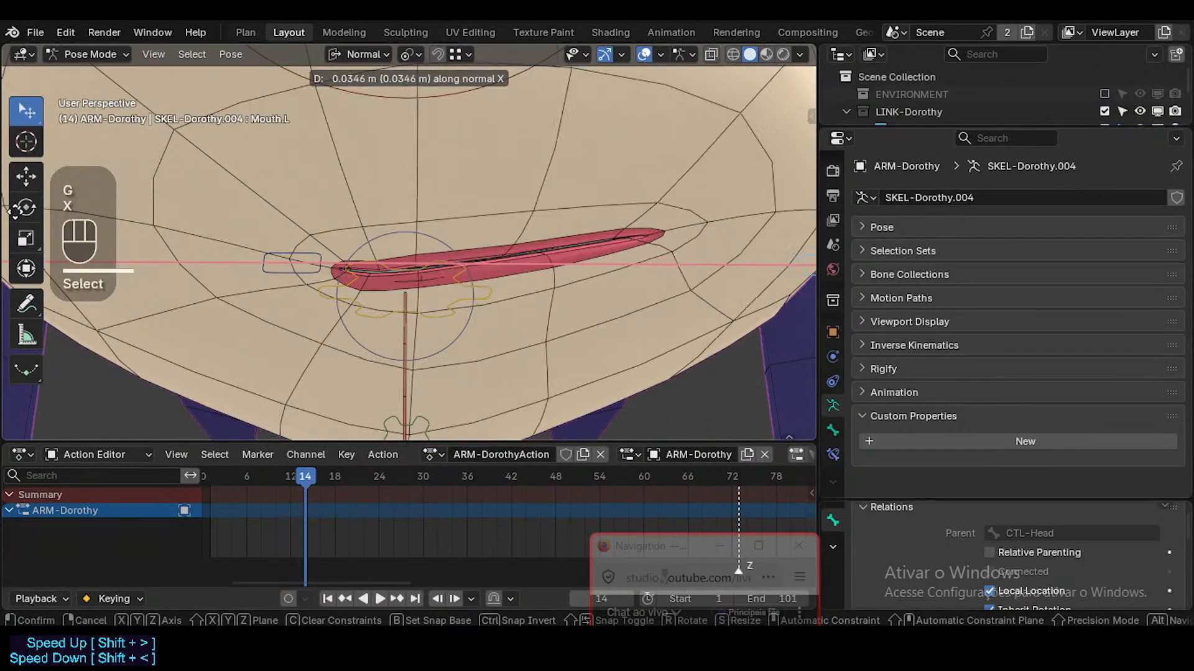
{"action": "left_click", "coordinate": [730, 243]}
Test the mouth deformation with free moves and rotations of the Mouth.L control, and clear all bones' pose transforms
{"action": "key", "text": "g"}
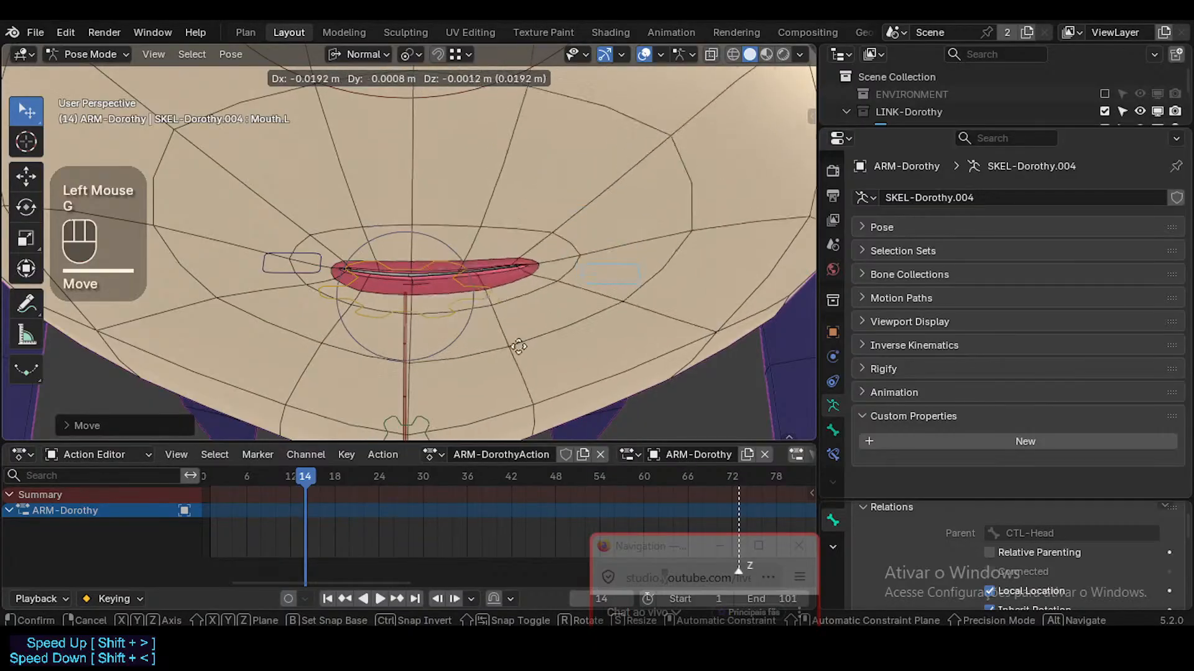
{"action": "left_click", "coordinate": [730, 271]}
{"action": "key", "text": "r"}
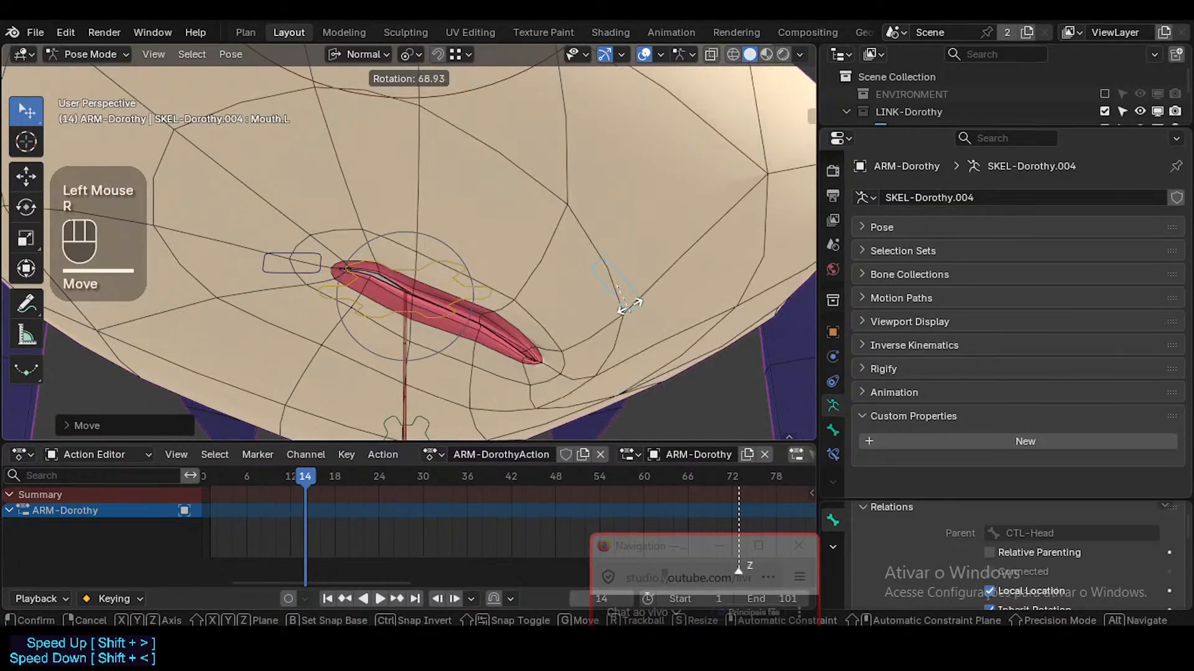
{"action": "left_click", "coordinate": [547, 274]}
{"action": "key", "text": "g"}
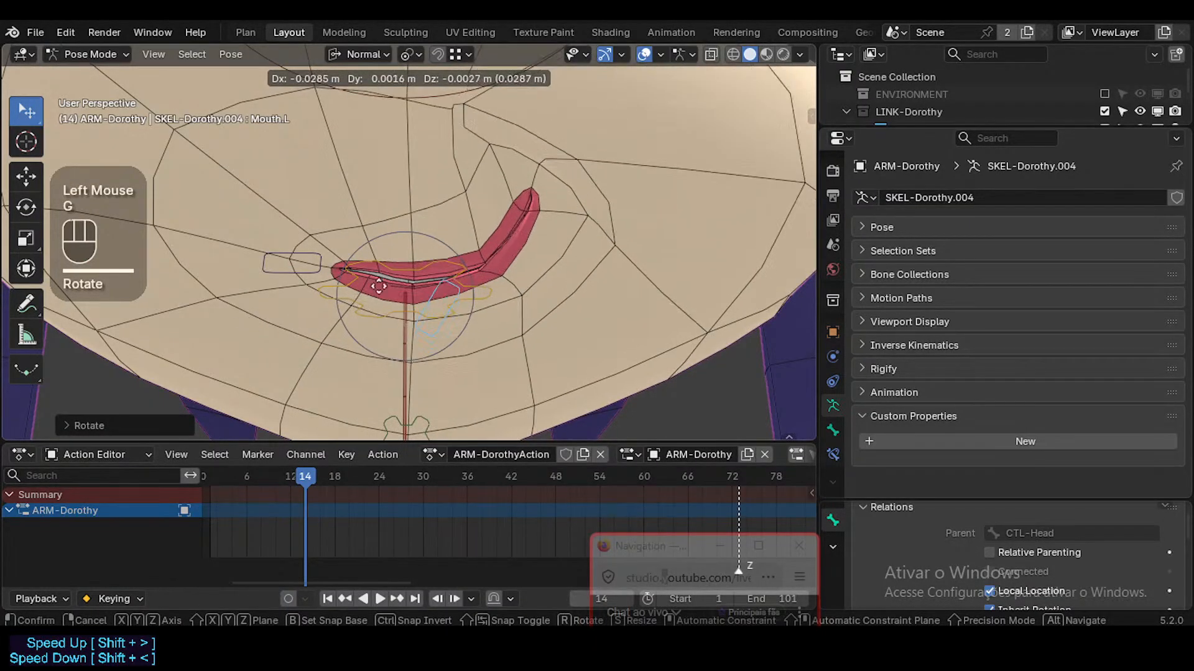
{"action": "left_click", "coordinate": [588, 246]}
{"action": "key", "text": "a"}
{"action": "key", "text": "alt+g"}
{"action": "key", "text": "alt+g"}
{"action": "key", "text": "alt+g"}
Move the Mouth.L control upward and outward to raise that corner of the mouth
{"action": "left_click", "coordinate": [542, 262]}
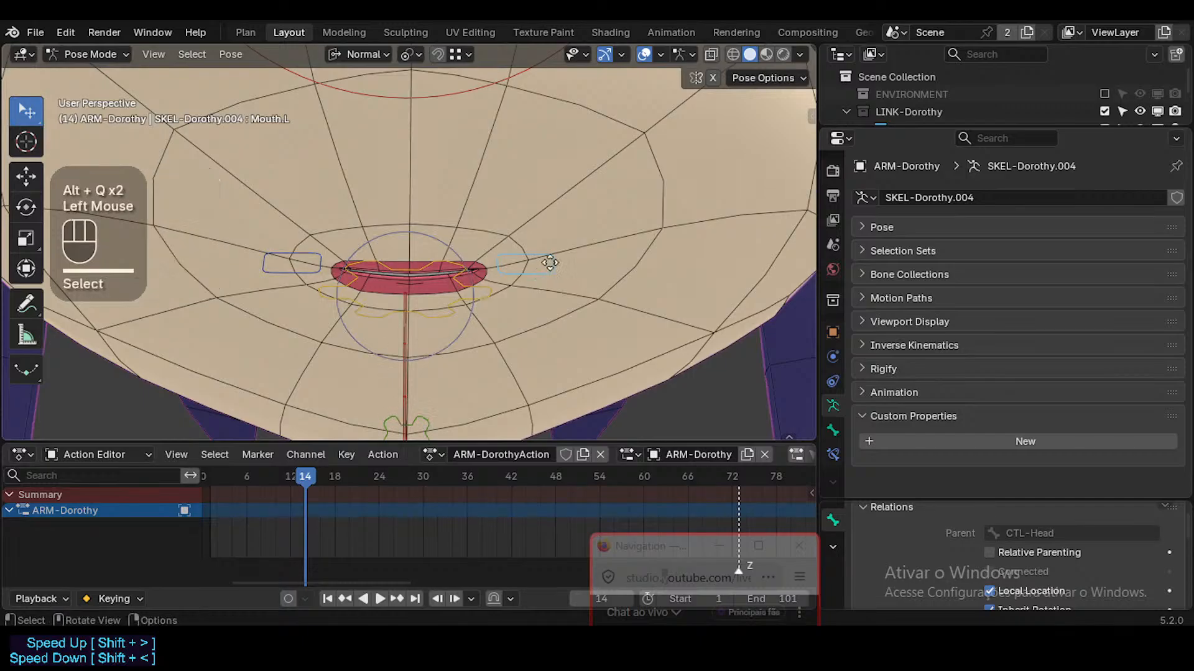
{"action": "key", "text": "g"}
{"action": "left_click", "coordinate": [559, 134]}
{"action": "key", "text": "g"}
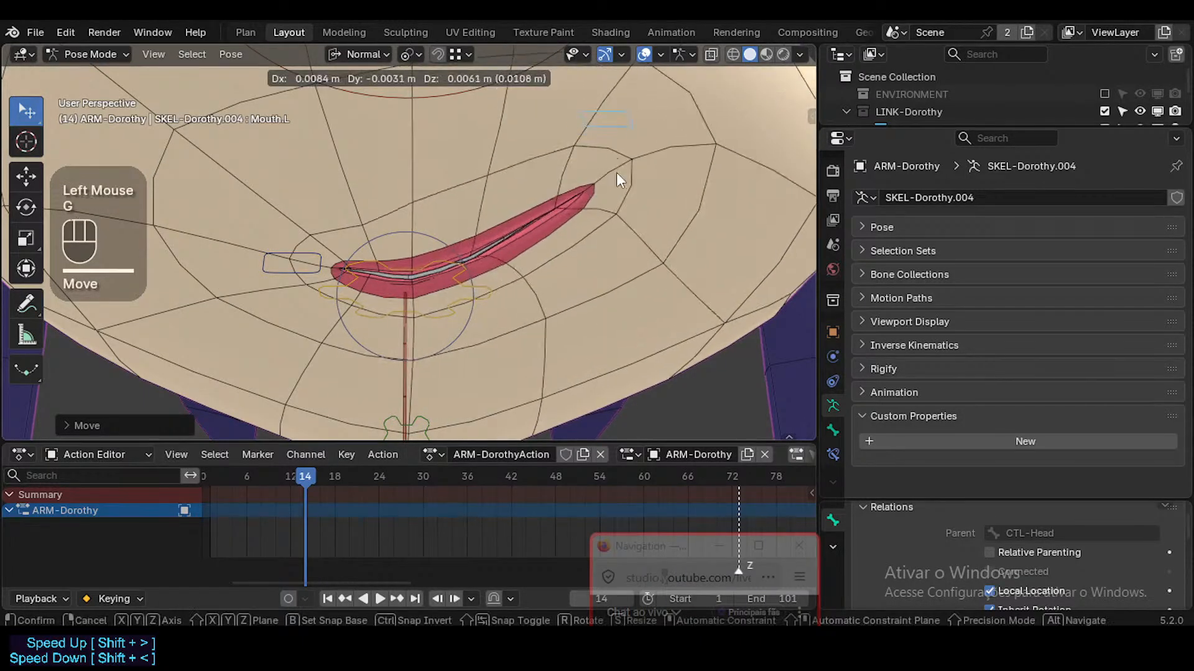
{"action": "left_click", "coordinate": [607, 176]}
Lower the Mouth.R control and rotate it so that its corner of the mouth slants downward
{"action": "left_click", "coordinate": [316, 265]}
{"action": "key", "text": "g"}
{"action": "left_click", "coordinate": [248, 212]}
{"action": "key", "text": "g"}
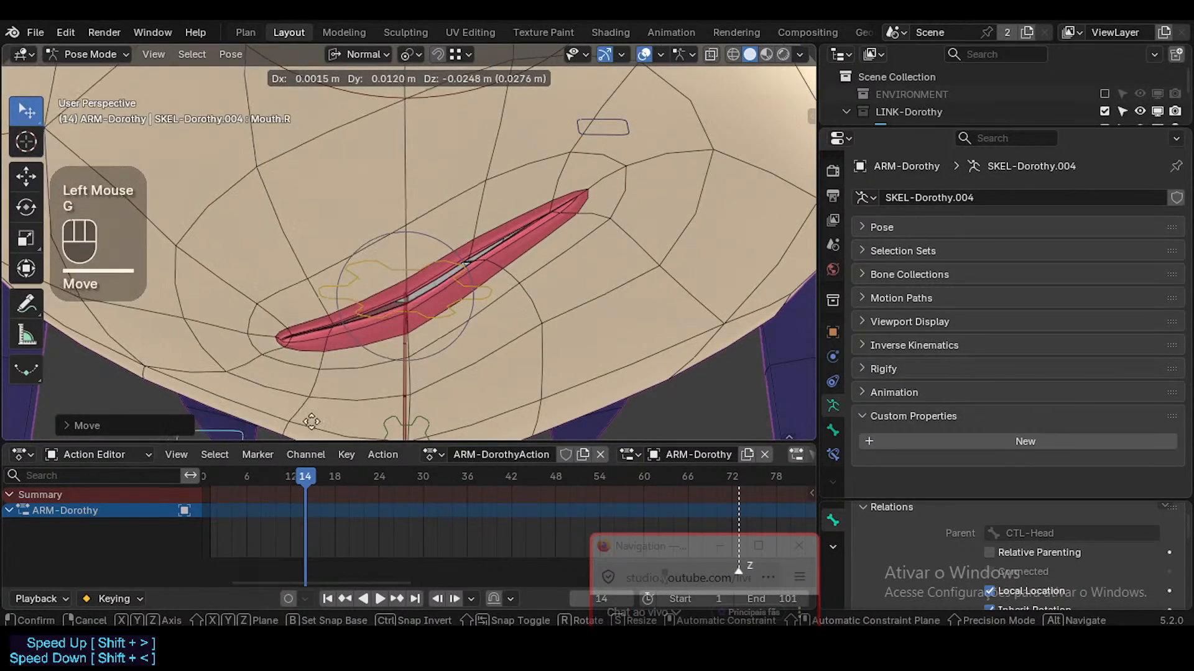
{"action": "left_click", "coordinate": [469, 415]}
{"action": "key", "text": "r"}
{"action": "left_click", "coordinate": [476, 192]}
Lower and rotate the Mouth.L control to form a frown, and check the lips with the overlays hidden
{"action": "left_click", "coordinate": [619, 137]}
{"action": "key", "text": "g"}
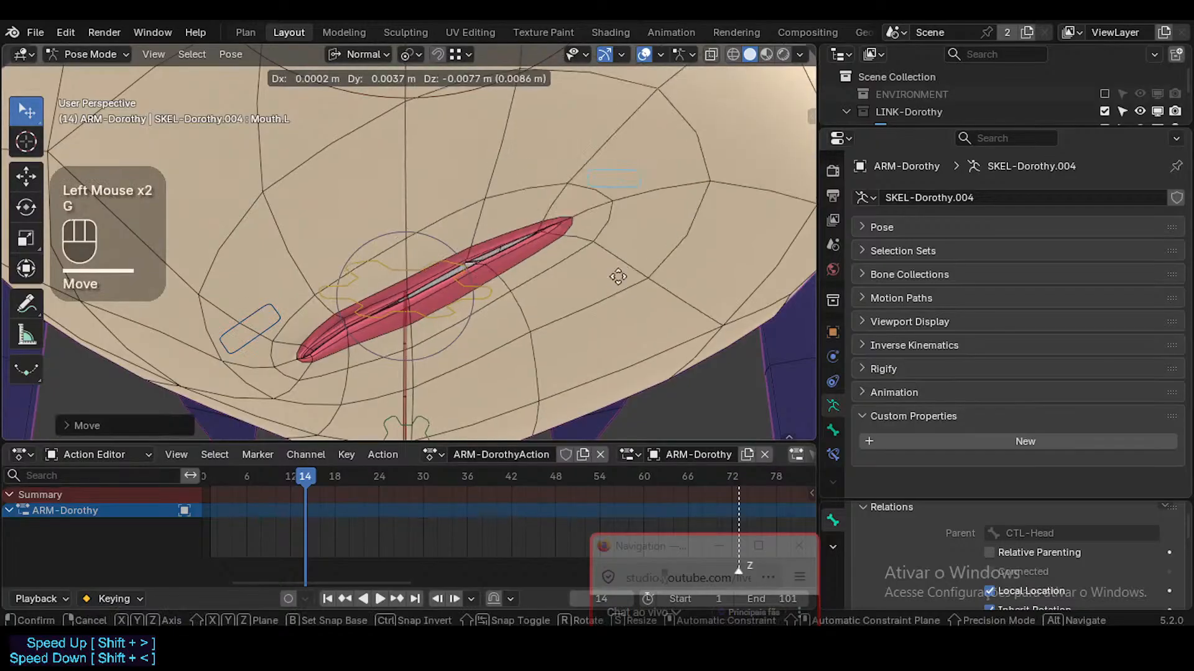
{"action": "left_click", "coordinate": [622, 274]}
{"action": "key", "text": "r"}
{"action": "left_click", "coordinate": [592, 290]}
{"action": "key", "text": "shift+alt+z"}
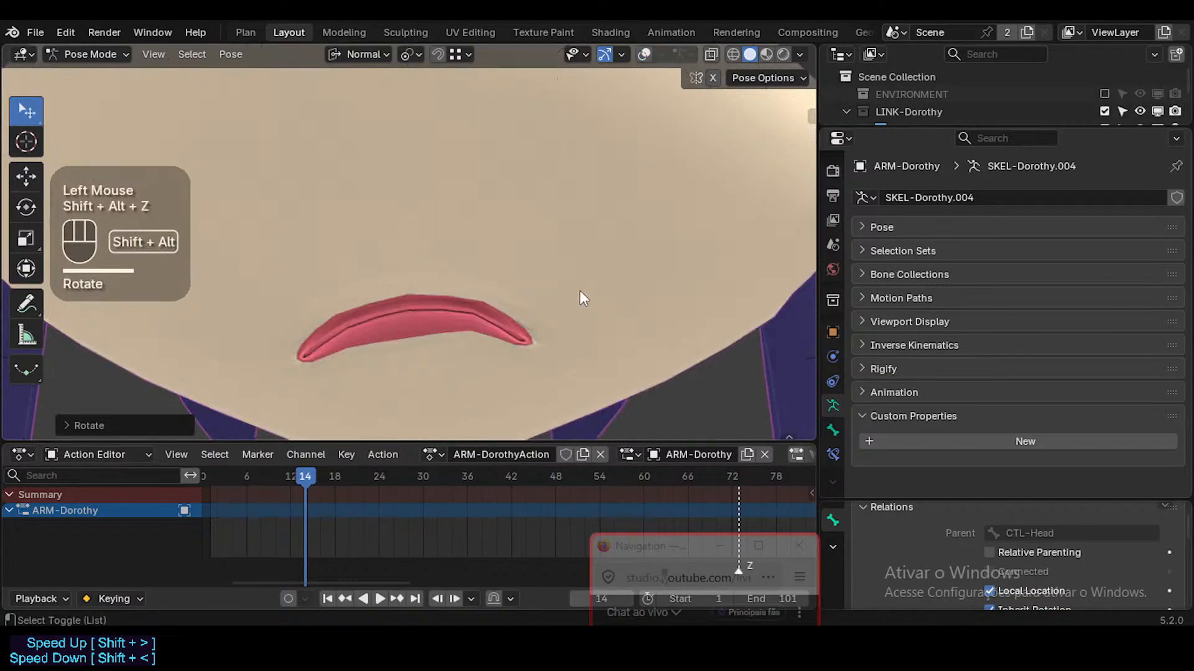
{"action": "left_click", "coordinate": [554, 248]}
{"action": "key", "text": "shift+alt+z"}
Leave Pose Mode to select the head mesh, and return to Pose Mode on the armature
{"action": "key", "text": "ctrl+Tab"}
{"action": "left_click", "coordinate": [428, 407]}
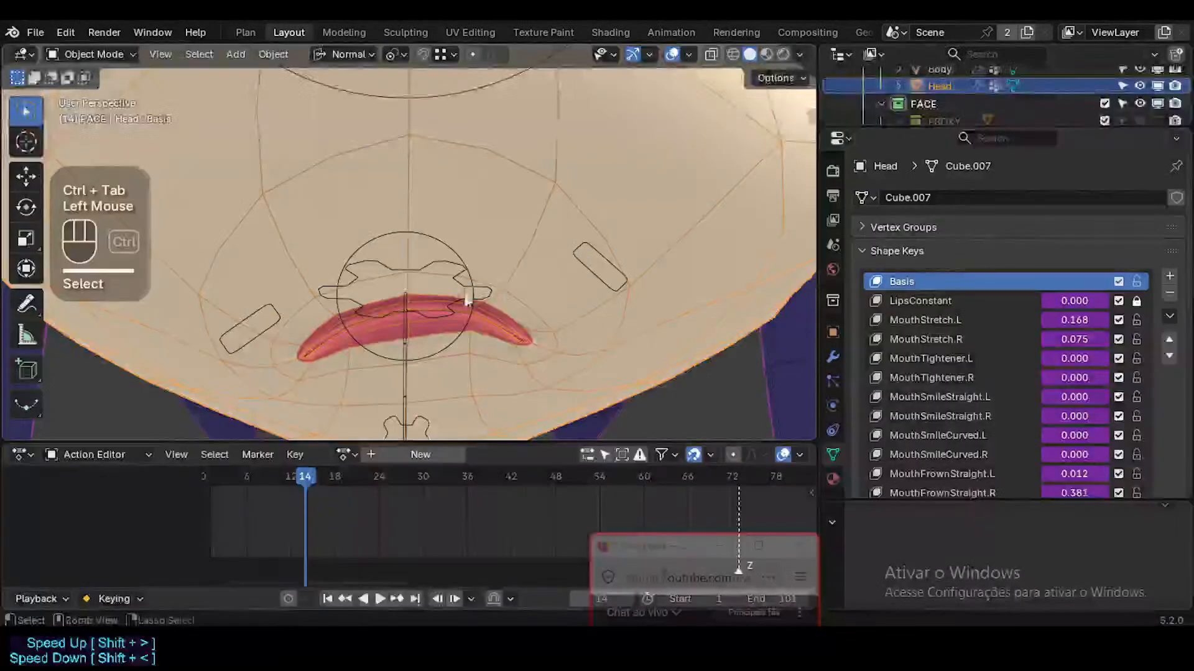
{"action": "left_click", "coordinate": [428, 411]}
{"action": "left_click", "coordinate": [426, 412]}
{"action": "key", "text": "ctrl+Tab"}
{"action": "middle_click_drag", "start_coordinate": [427, 413], "coordinate": [438, 373], "text": "shift"}
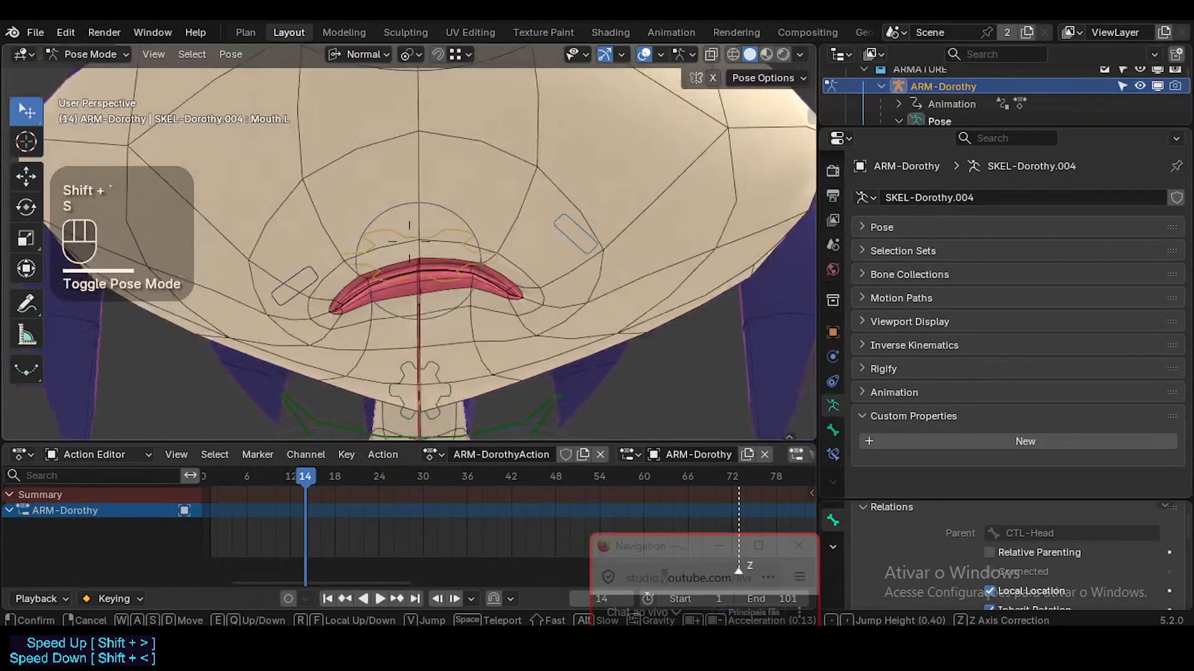
Lower the LipsAnatomic control along its local Z axis, and check the frowning lips from the side
{"action": "left_click", "coordinate": [447, 385]}
{"action": "left_click", "coordinate": [447, 385]}
{"action": "key", "text": "g"}
{"action": "key", "text": "z"}
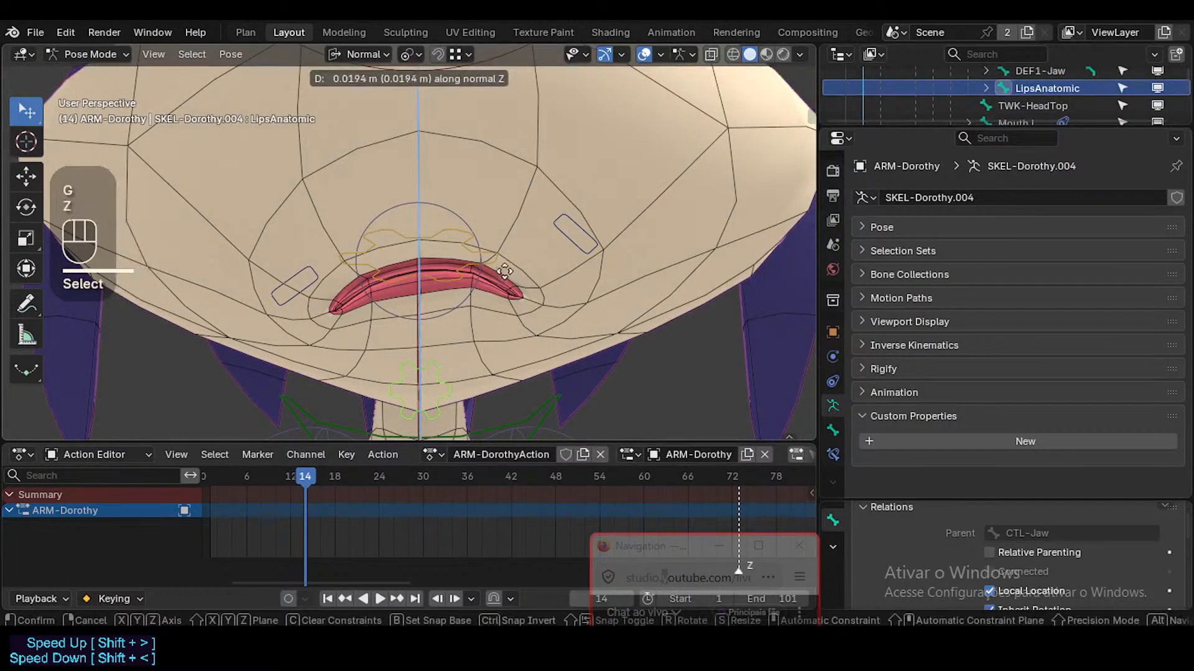
{"action": "left_click", "coordinate": [595, 282]}
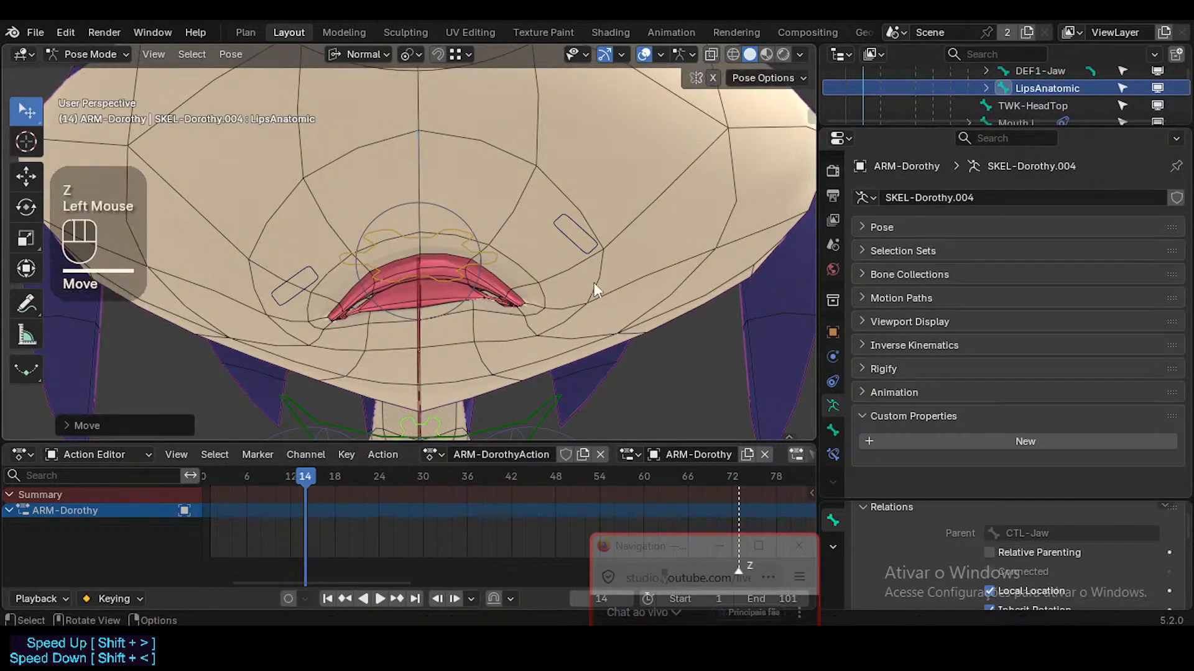
{"action": "middle_click_drag", "start_coordinate": [594, 283], "coordinate": [533, 189]}
{"action": "left_click", "coordinate": [532, 189]}
{"action": "middle_click_drag", "start_coordinate": [467, 252], "coordinate": [416, 260]}
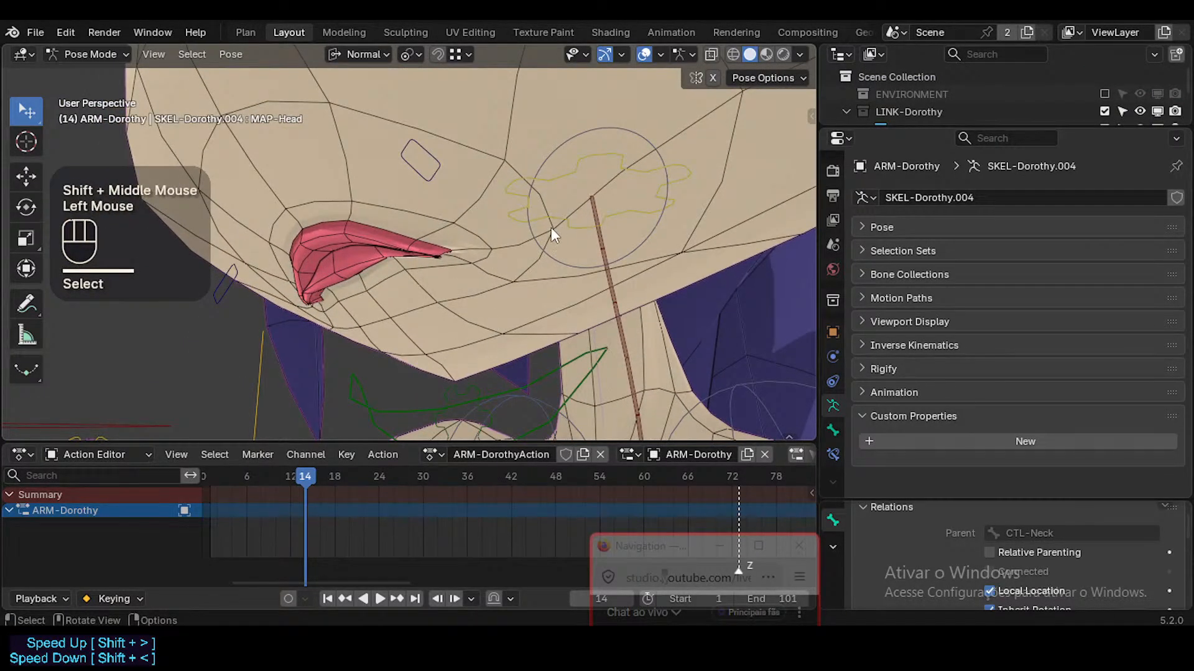
Select all the rig's bones and reset their pose
{"action": "key", "text": "a"}
{"action": "key", "text": "alt+q"}
{"action": "key", "text": "alt+q"}
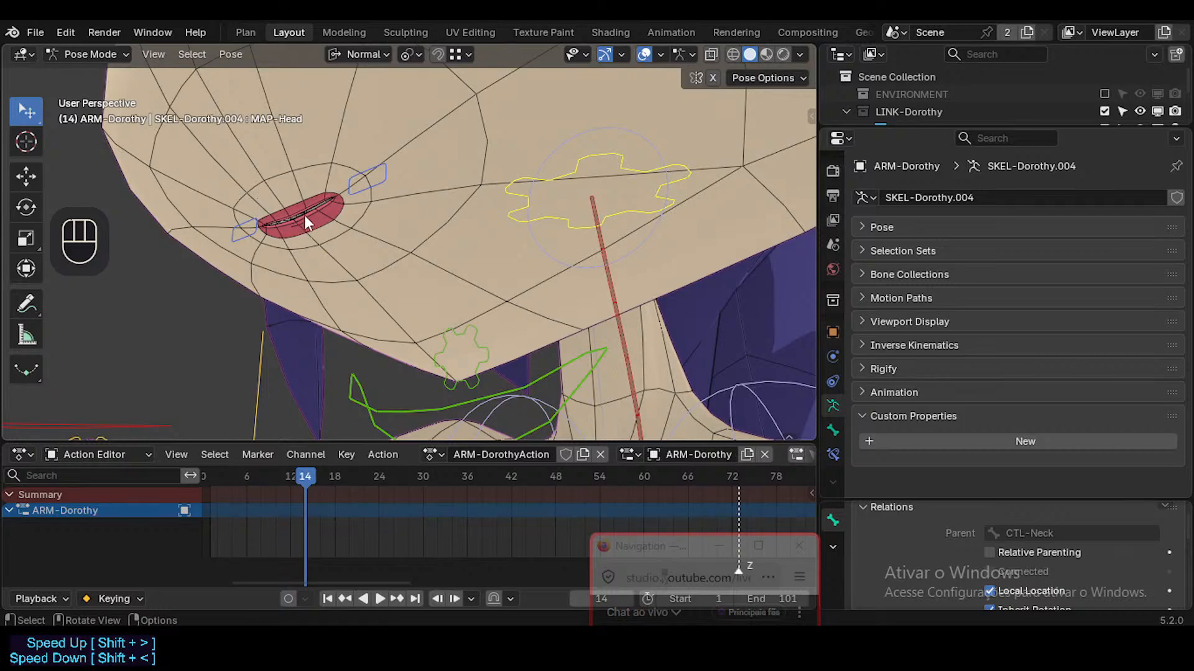
Leave Pose Mode, select the head mesh, and make LipsConstant its active shape key
{"action": "key", "text": "ctrl+Tab"}
{"action": "left_click", "coordinate": [336, 215]}
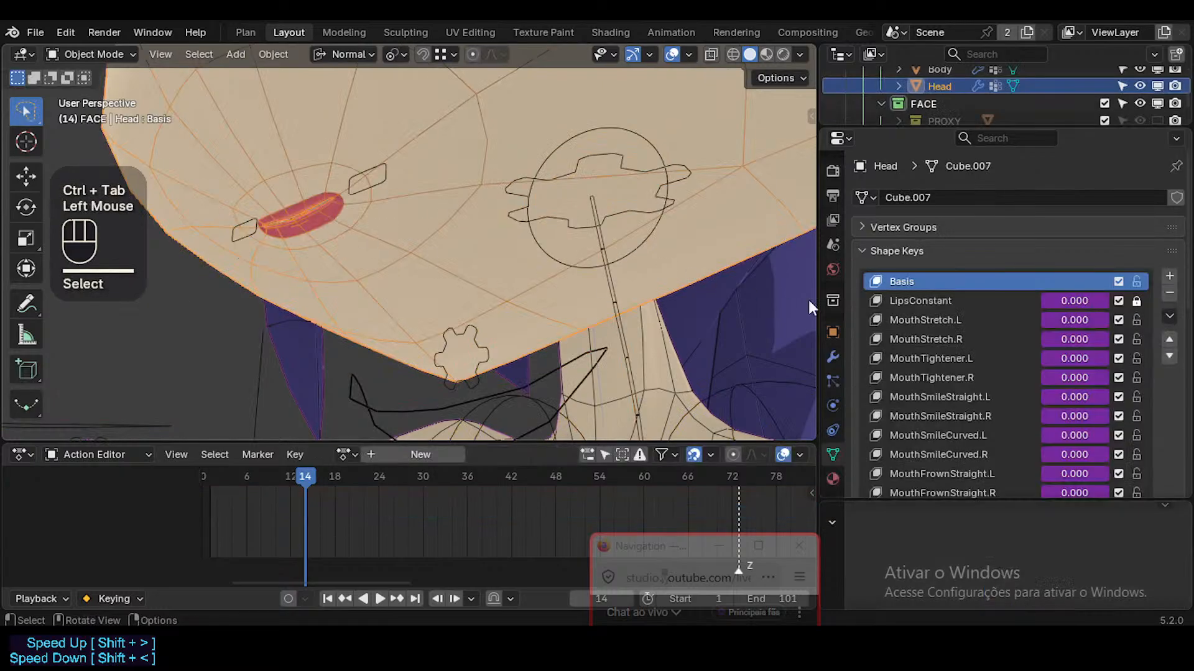
{"action": "left_click", "coordinate": [961, 300]}
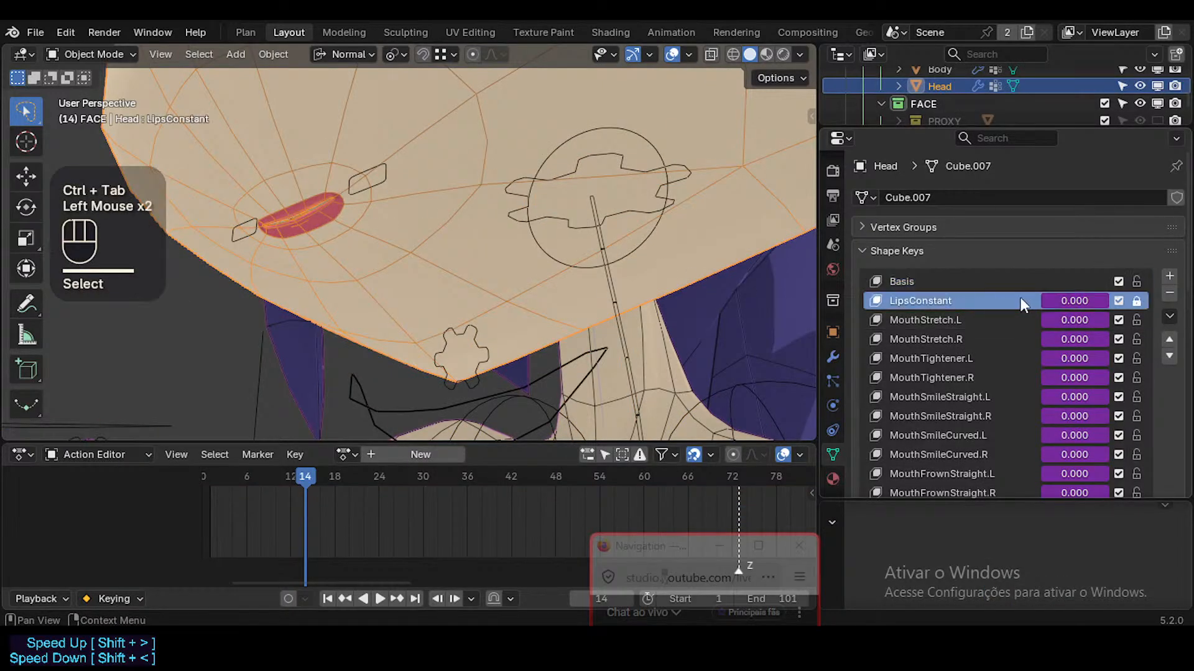
Return to Pose Mode on the armature and raise the LipsAnatomic control along its local Z axis, checking the lips up close
{"action": "left_click", "coordinate": [469, 327]}
{"action": "key", "text": "ctrl+Tab"}
{"action": "left_click", "coordinate": [469, 325]}
{"action": "key", "text": "g"}
{"action": "key", "text": "z"}
{"action": "left_click", "coordinate": [486, 97]}
{"action": "middle_click_drag", "start_coordinate": [333, 120], "coordinate": [429, 124]}
{"action": "key", "text": "shift+grave"}
{"action": "key", "text": "w"}
{"action": "key", "text": "w"}
{"action": "key", "text": "d"}
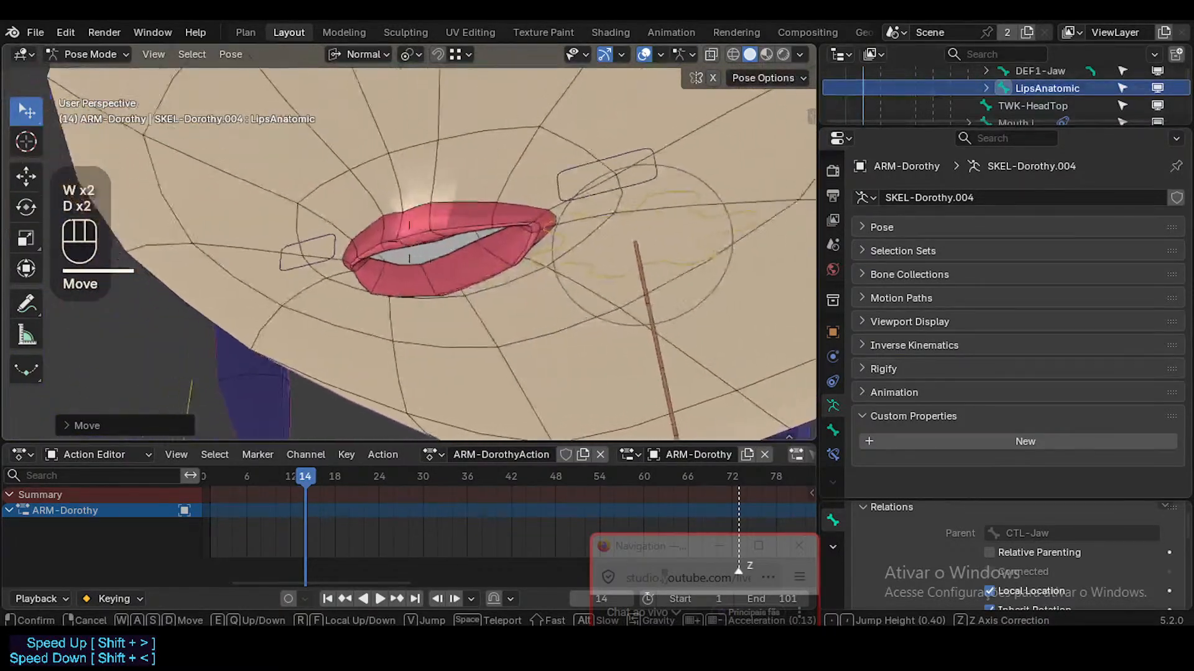
{"action": "left_click", "coordinate": [449, 130]}
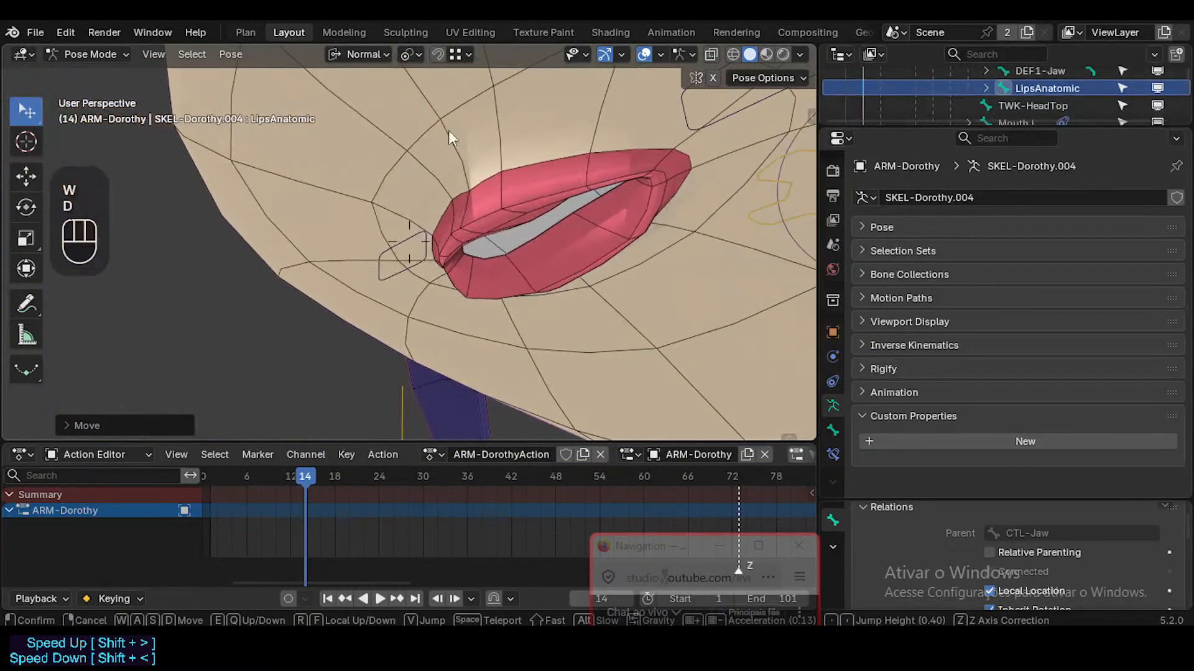
Open the head mesh for editing, unlock the LipsConstant shape key, and move a vertex on the lower lip's inner edge
{"action": "key", "text": "ctrl+Tab"}
{"action": "left_click", "coordinate": [540, 189]}
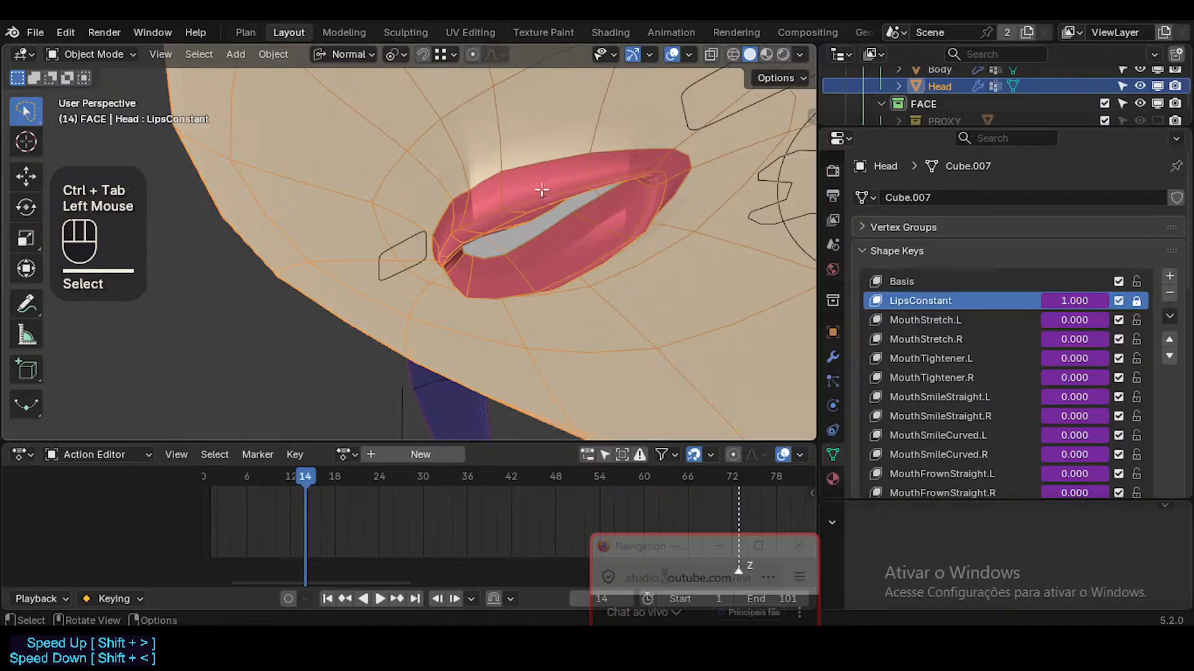
{"action": "key", "text": "Tab"}
{"action": "middle_click_drag", "start_coordinate": [541, 189], "coordinate": [382, 336]}
{"action": "key", "text": "g"}
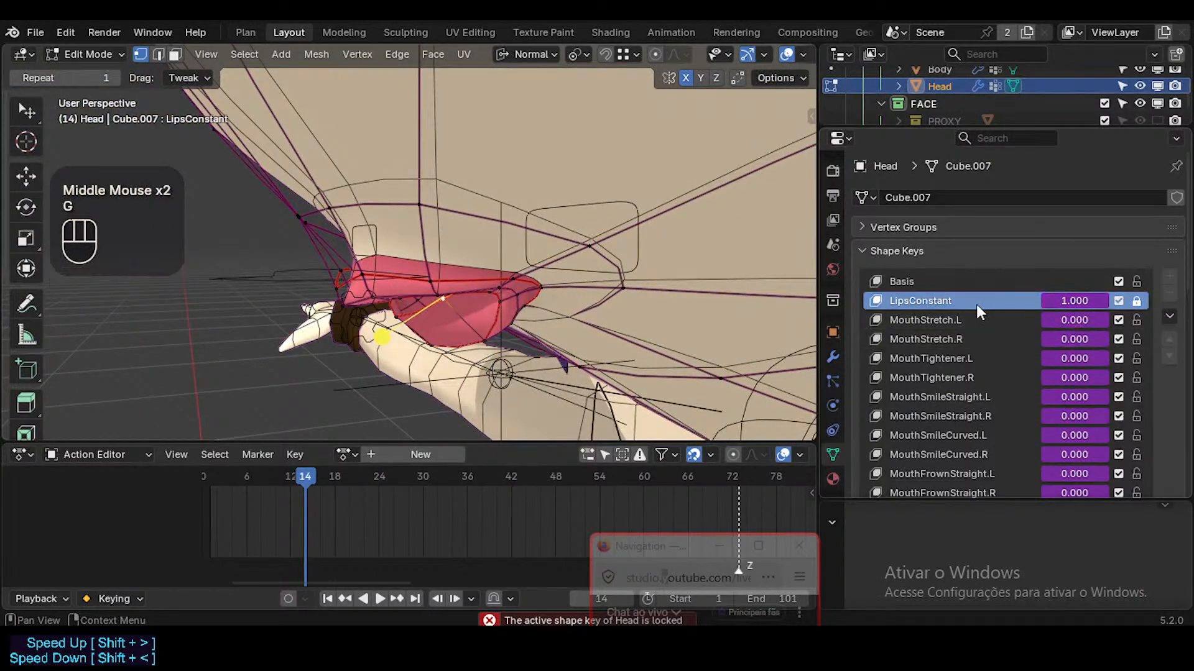
{"action": "key", "text": "g"}
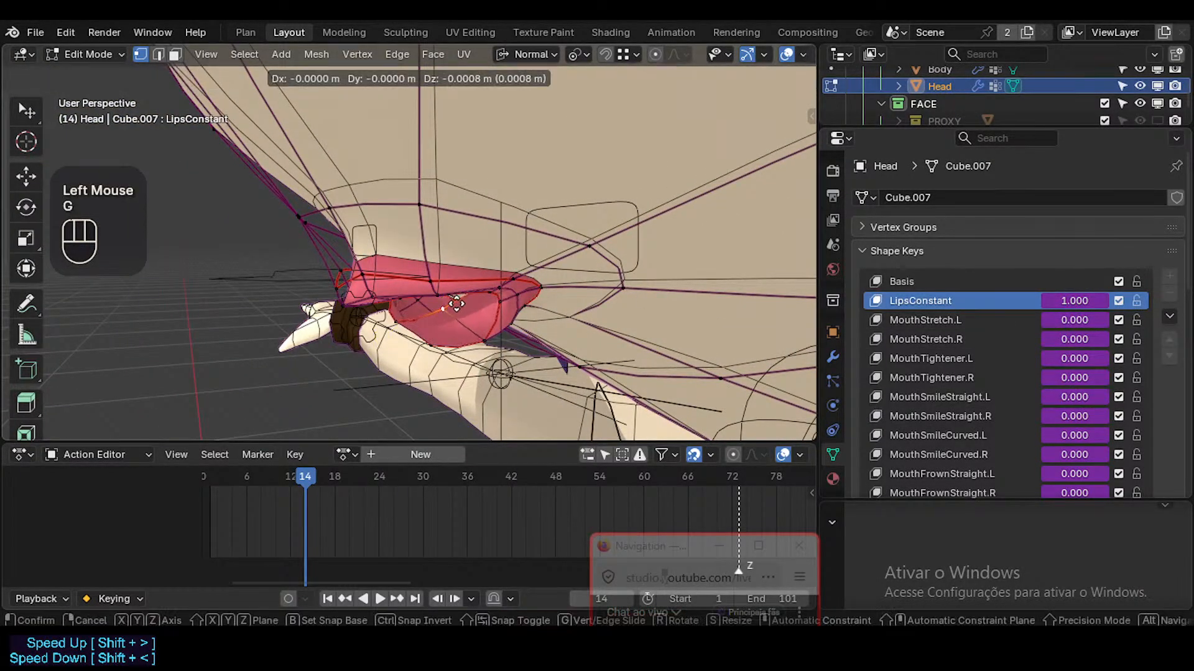
{"action": "left_click", "coordinate": [456, 303]}
Select two neighbouring edges along the lip opening and reposition them to tighten the lip gap
{"action": "middle_click_drag", "start_coordinate": [455, 303], "coordinate": [430, 274]}
{"action": "middle_click_drag", "start_coordinate": [428, 346], "coordinate": [584, 205], "text": "ctrl"}
{"action": "key", "text": "2"}
{"action": "left_click", "coordinate": [521, 236]}
{"action": "left_click", "coordinate": [533, 229], "text": "shift"}
{"action": "key", "text": "g"}
{"action": "left_click", "coordinate": [611, 198]}
{"action": "key", "text": "g"}
{"action": "left_click", "coordinate": [649, 175]}
Move individual vertices along the mouth opening to narrow the gap between the lips
{"action": "key", "text": "1"}
{"action": "left_click", "coordinate": [591, 195]}
{"action": "key", "text": "g"}
{"action": "left_click", "coordinate": [635, 194]}
{"action": "key", "text": "g"}
{"action": "left_click", "coordinate": [622, 175]}
{"action": "key", "text": "g"}
{"action": "left_click", "coordinate": [612, 164]}
{"action": "left_click", "coordinate": [523, 182]}
{"action": "key", "text": "g"}
{"action": "left_click", "coordinate": [597, 152]}
{"action": "key", "text": "g"}
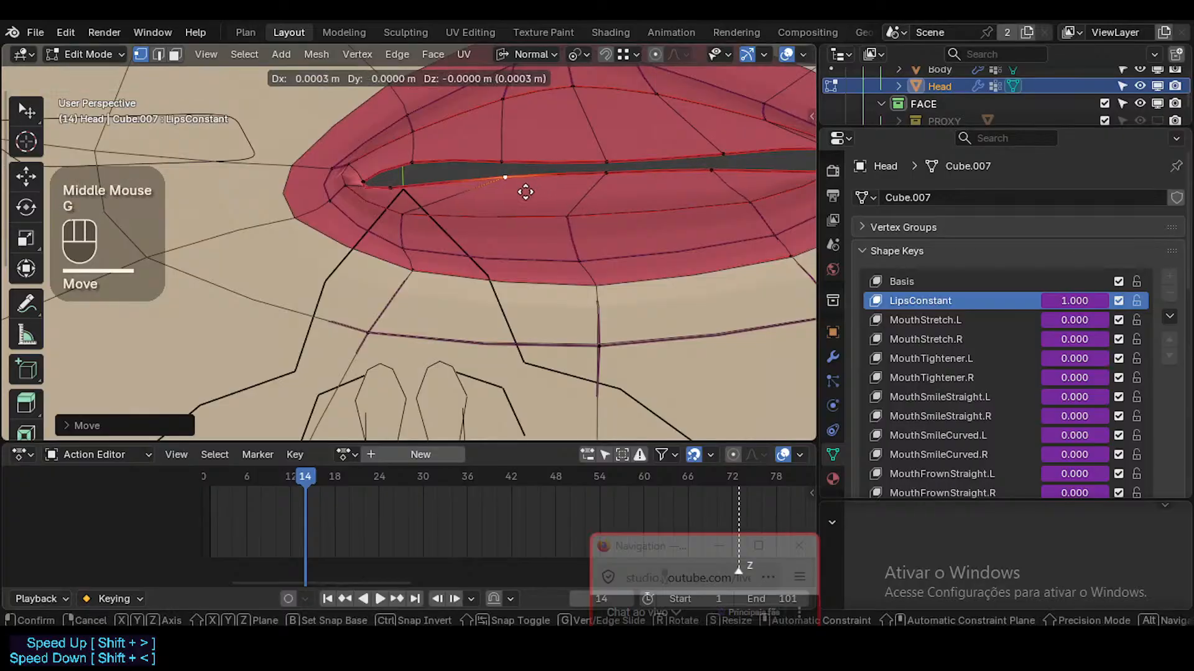
Move the upper lip's inner vertices, from the mouth corner towards the middle, closer to the lower lip's edge
{"action": "left_click", "coordinate": [445, 169]}
{"action": "key", "text": "g"}
{"action": "left_click", "coordinate": [392, 181]}
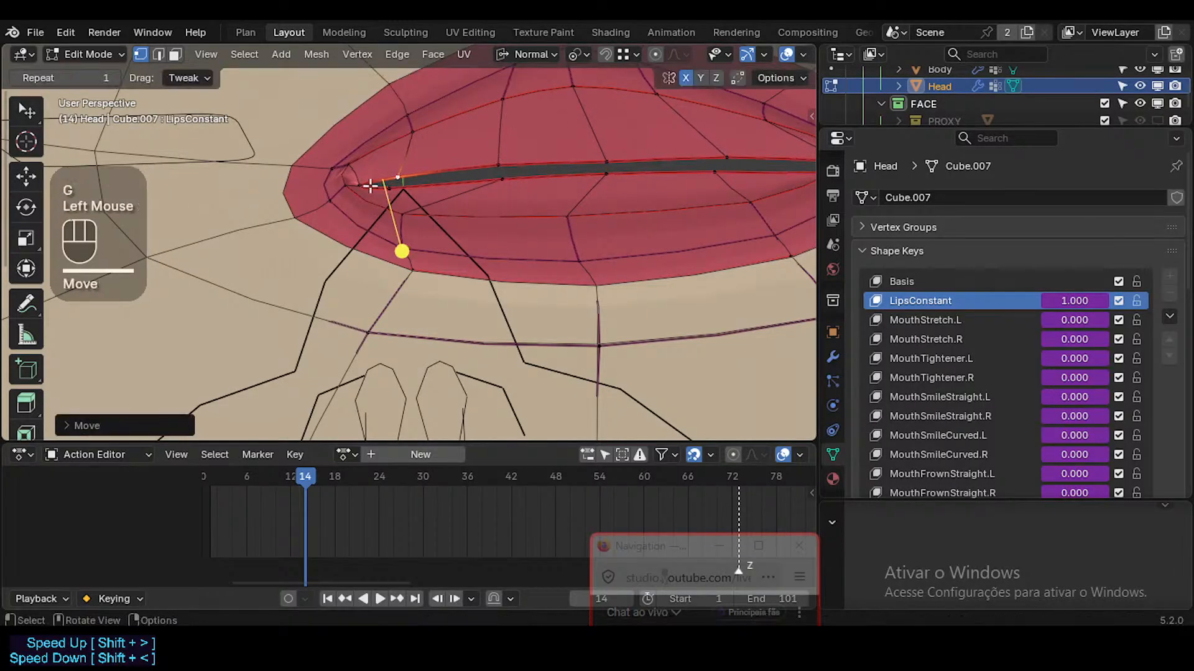
{"action": "left_click", "coordinate": [358, 182]}
{"action": "key", "text": "g"}
{"action": "left_click", "coordinate": [376, 181]}
{"action": "left_click", "coordinate": [400, 173]}
{"action": "key", "text": "g"}
{"action": "left_click", "coordinate": [389, 176]}
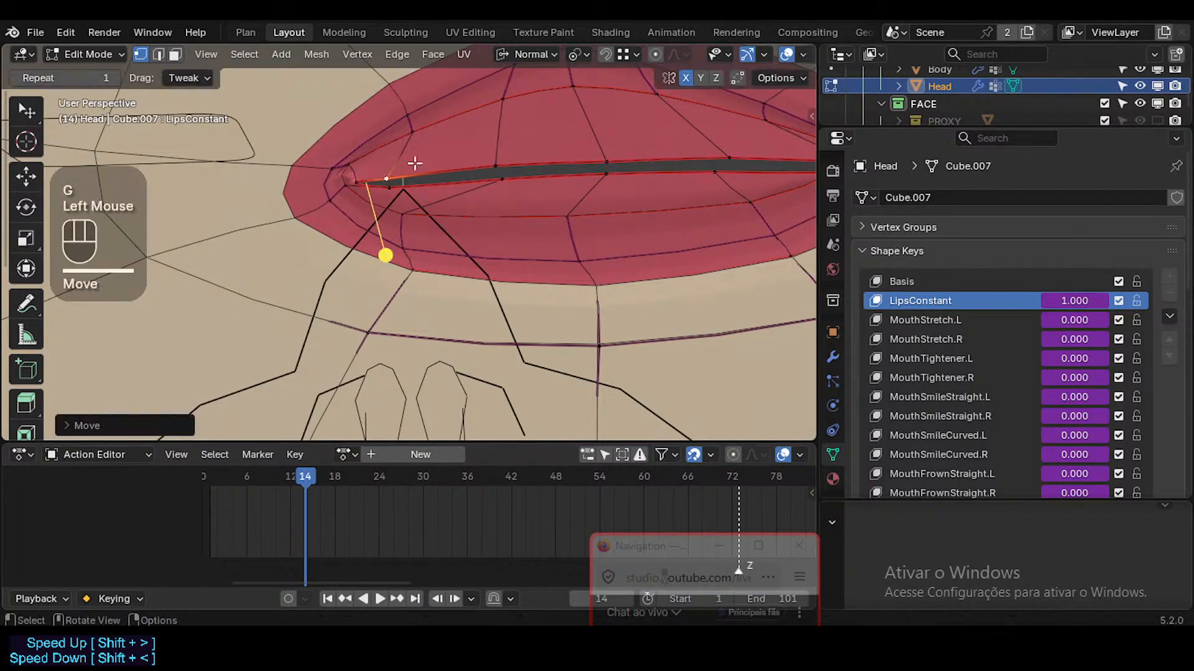
{"action": "left_click", "coordinate": [500, 159]}
{"action": "key", "text": "g"}
{"action": "left_click", "coordinate": [505, 163]}
{"action": "left_click", "coordinate": [613, 157]}
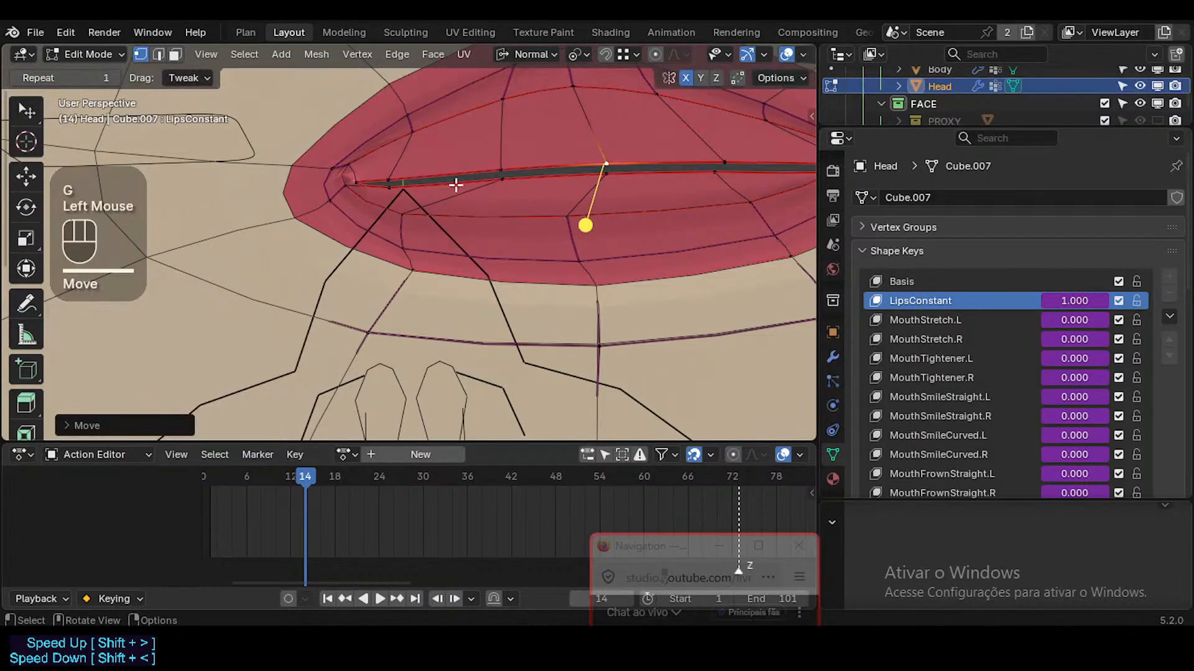
Examine the reshaped lips from several angles, both in and out of Edit Mode
{"action": "middle_click_drag", "start_coordinate": [598, 222], "coordinate": [538, 106]}
{"action": "middle_click_drag", "start_coordinate": [348, 243], "coordinate": [468, 156]}
{"action": "middle_click_drag", "start_coordinate": [470, 204], "coordinate": [429, 205]}
{"action": "middle_click_drag", "start_coordinate": [429, 205], "coordinate": [500, 335]}
{"action": "middle_click_drag", "start_coordinate": [513, 240], "coordinate": [495, 351]}
{"action": "mouse_move", "coordinate": [482, 162]}
{"action": "middle_mouse_down"}
{"action": "mouse_move", "coordinate": [461, 173]}
{"action": "mouse_move", "coordinate": [487, 180]}
{"action": "middle_mouse_up"}
{"action": "middle_click_drag", "start_coordinate": [487, 181], "coordinate": [390, 321], "text": "shift"}
{"action": "key", "text": "Tab"}
{"action": "scroll", "coordinate": [438, 244], "scroll_direction": "down", "scroll_amount": 3}
{"action": "key", "text": "Tab"}
Select the edges along the lower lip's front rim and move them to reshape its profile
{"action": "left_click", "coordinate": [429, 286], "text": "alt+shift"}
{"action": "key", "text": "alt+a"}
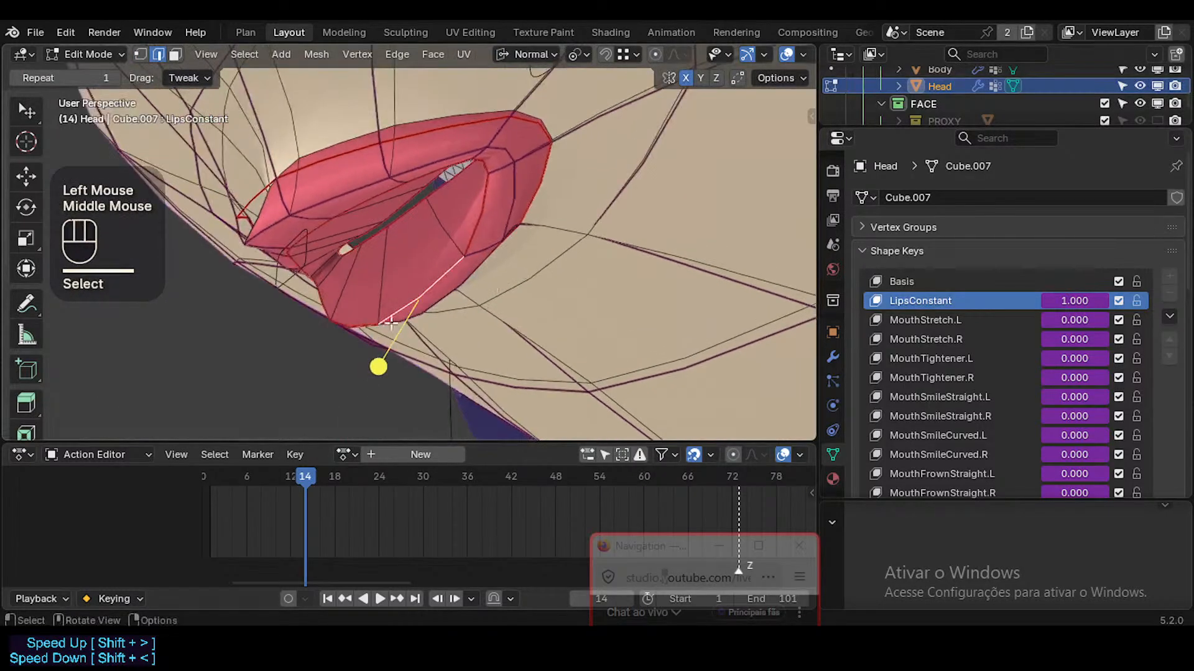
{"action": "left_click", "coordinate": [482, 218], "text": "shift"}
{"action": "middle_click_drag", "start_coordinate": [482, 218], "coordinate": [367, 262]}
{"action": "key", "text": "g"}
{"action": "left_click", "coordinate": [488, 336]}
{"action": "key", "text": "g"}
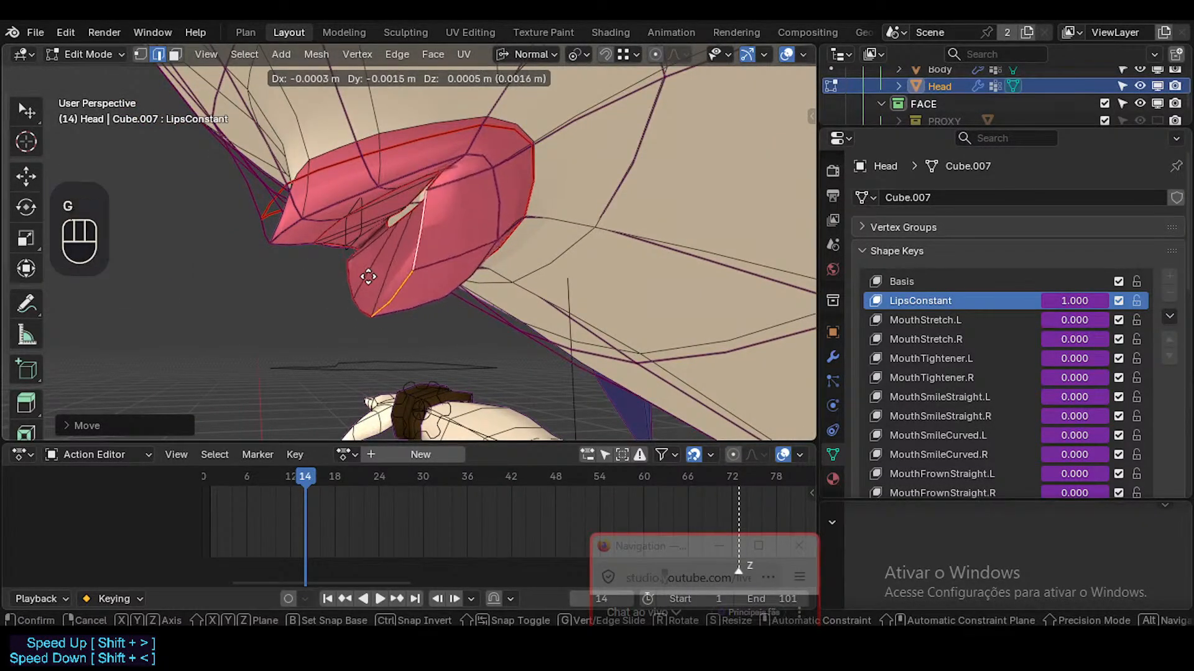
{"action": "left_click", "coordinate": [346, 301]}
Rotate the lower lip's rim edges about their normal X axis, reposition them, and leave Edit Mode
{"action": "key", "text": "r"}
{"action": "key", "text": "x"}
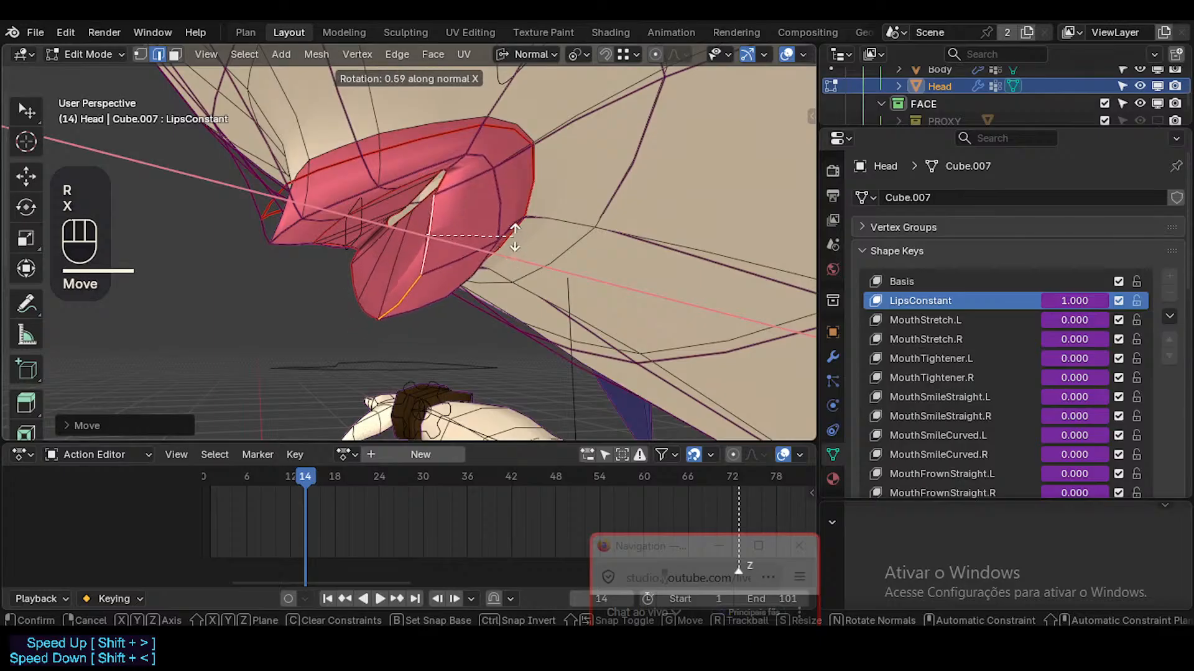
{"action": "left_click", "coordinate": [514, 238]}
{"action": "middle_click_drag", "start_coordinate": [511, 241], "coordinate": [421, 280]}
{"action": "key", "text": "g"}
{"action": "left_click", "coordinate": [524, 292], "text": "shift"}
{"action": "key", "text": "Tab"}
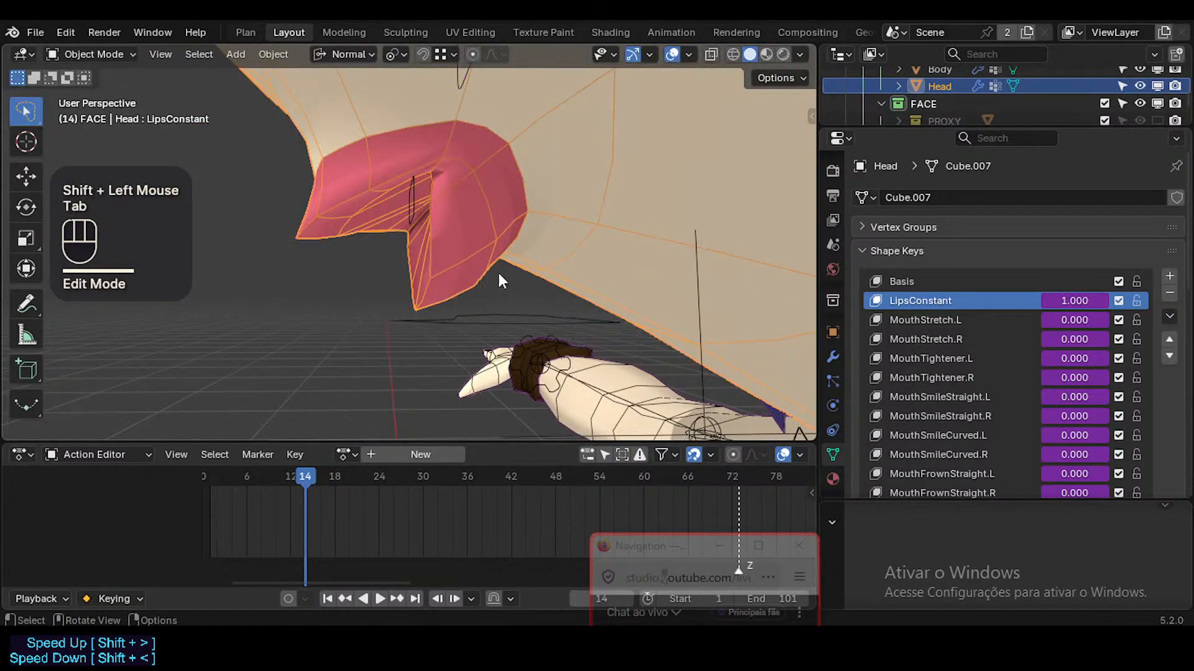
Return to editing the head mesh and adjust the position of the lower lip's geometry
{"action": "middle_click_drag", "start_coordinate": [503, 282], "coordinate": [521, 176]}
{"action": "key", "text": "Tab"}
{"action": "key", "text": "g"}
{"action": "left_click", "coordinate": [428, 217]}
{"action": "key", "text": "g"}
{"action": "left_click", "coordinate": [471, 148]}
Nudge the inner vertices at the mouth corner with fine precision to close the gap there
{"action": "scroll", "coordinate": [484, 177], "scroll_direction": "down", "scroll_amount": 2}
{"action": "left_click", "coordinate": [458, 181], "text": "shift"}
{"action": "middle_click_drag", "start_coordinate": [566, 180], "coordinate": [540, 194]}
{"action": "key", "text": "g"}
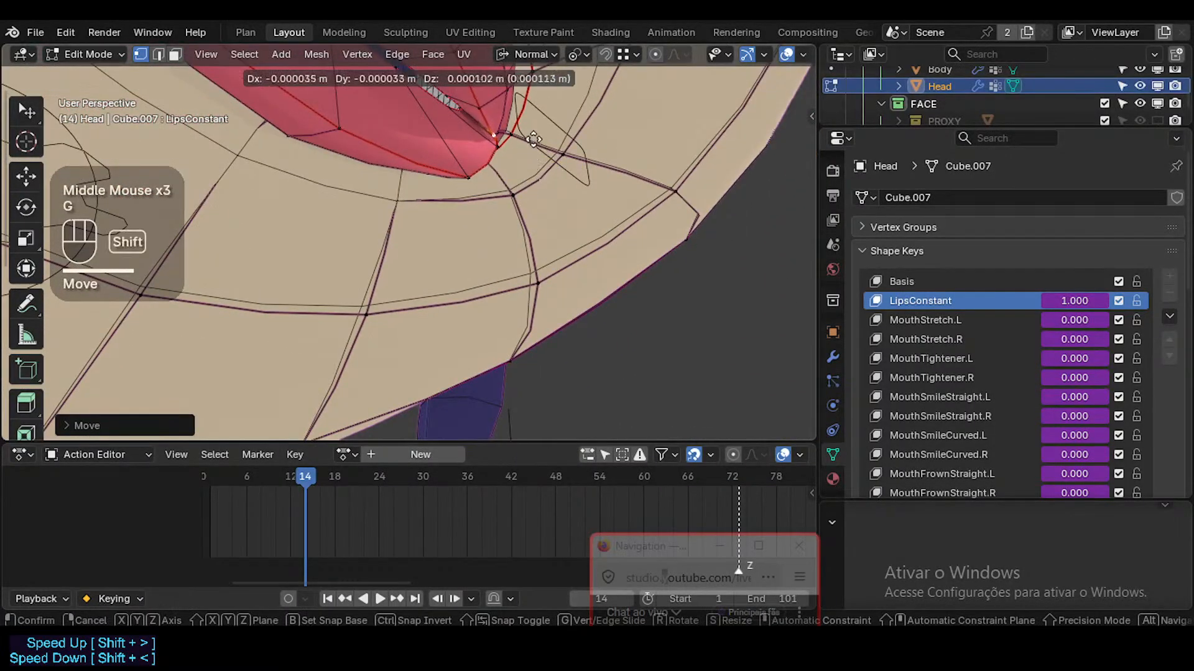
{"action": "left_click", "coordinate": [546, 118], "text": "shift"}
{"action": "middle_click_drag", "start_coordinate": [545, 118], "coordinate": [460, 108]}
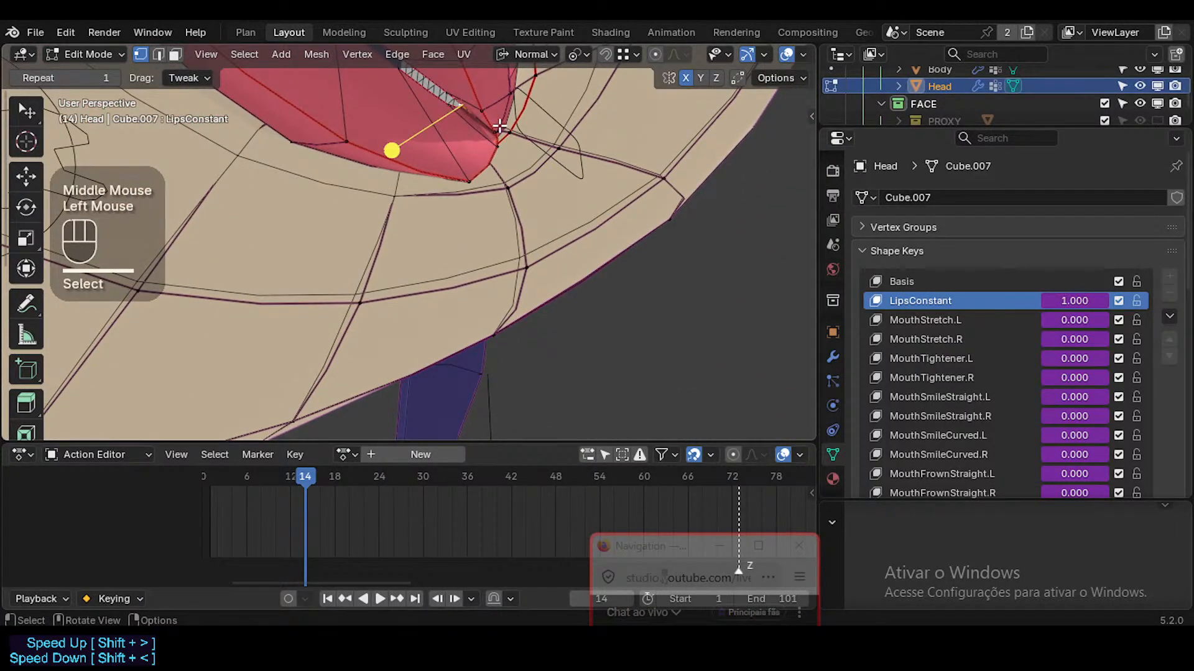
{"action": "key", "text": "g"}
{"action": "left_click", "coordinate": [521, 146], "text": "shift"}
{"action": "left_click", "coordinate": [521, 130]}
Fine-tune the vertices where the lower lip's inner edge meets the mouth corner
{"action": "middle_click_drag", "start_coordinate": [532, 123], "coordinate": [442, 134]}
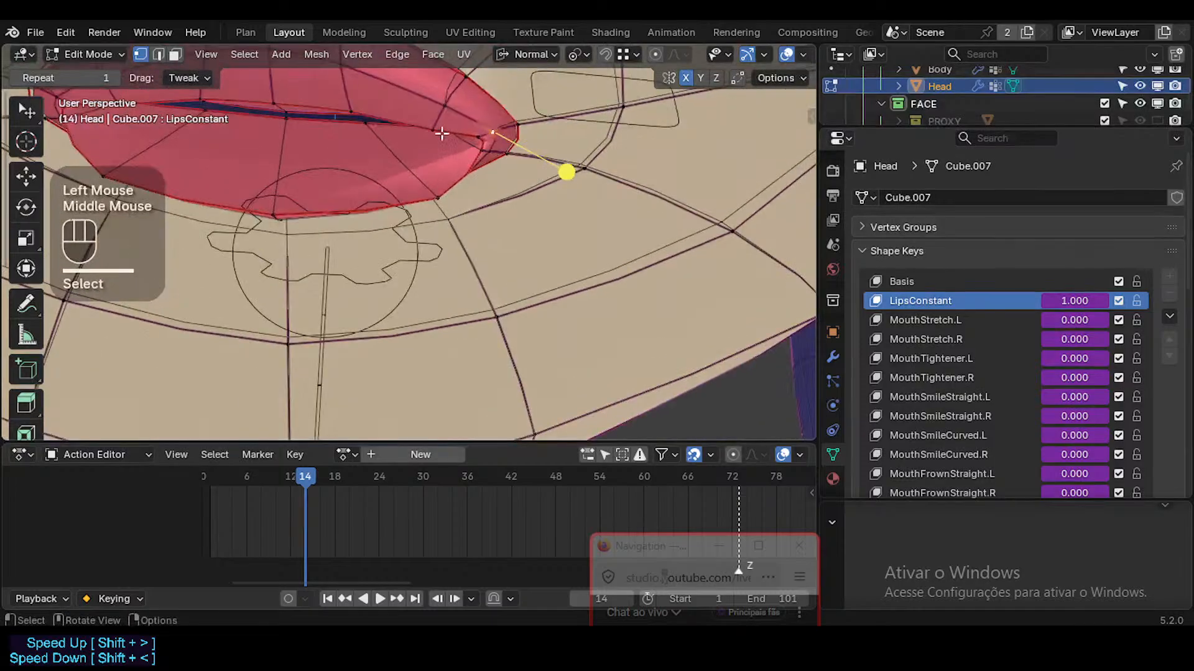
{"action": "left_click", "coordinate": [478, 130]}
{"action": "key", "text": "g"}
{"action": "left_click", "coordinate": [484, 123], "text": "shift"}
{"action": "left_click", "coordinate": [430, 120]}
{"action": "key", "text": "g"}
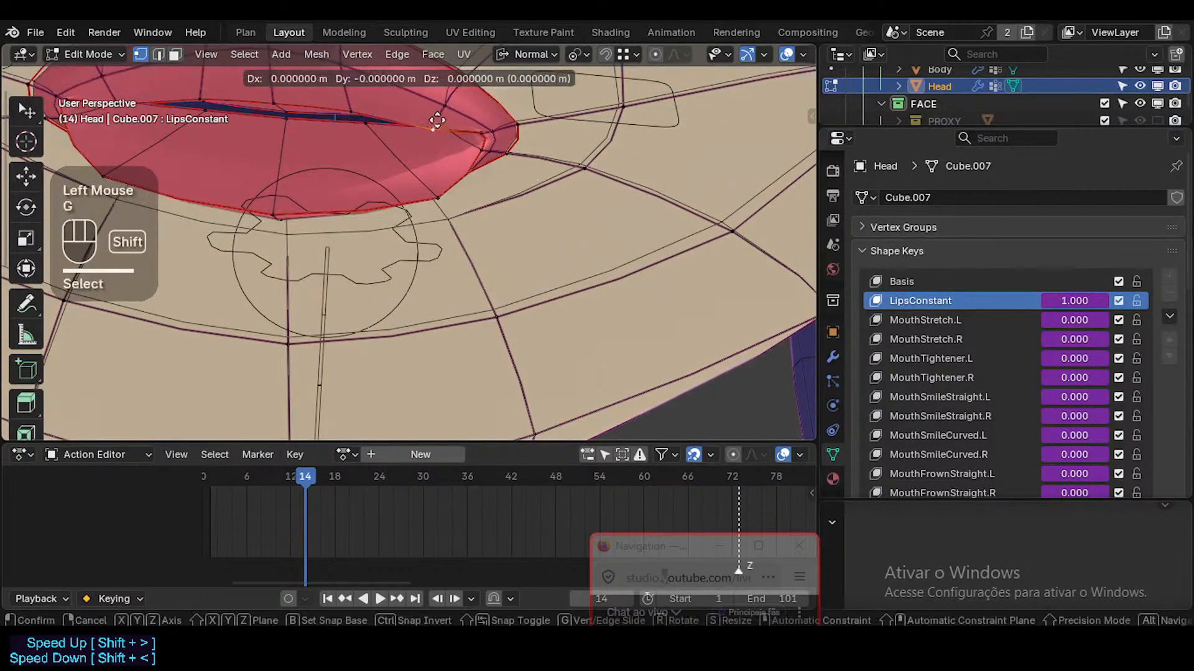
{"action": "left_click", "coordinate": [460, 404], "text": "shift"}
{"action": "middle_click_drag", "start_coordinate": [449, 226], "coordinate": [560, 280], "text": "shift"}
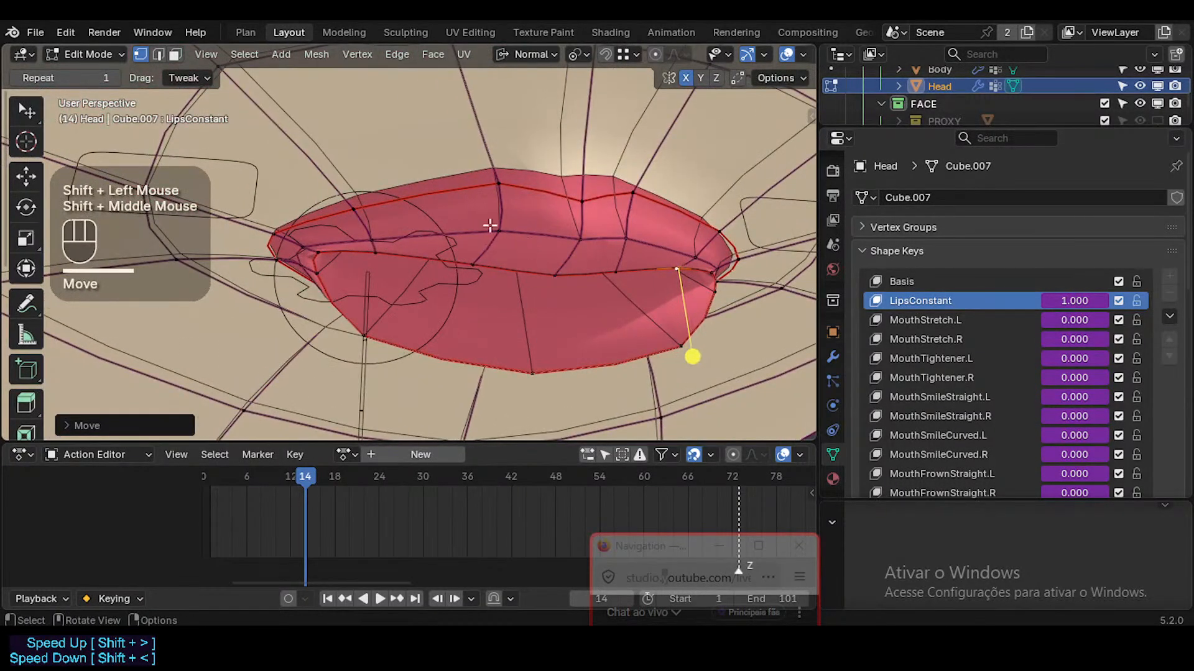
{"action": "middle_click_drag", "start_coordinate": [490, 226], "coordinate": [419, 264]}
{"action": "key", "text": "3"}
{"action": "left_click", "coordinate": [432, 175], "text": "alt+shift"}
{"action": "left_click", "coordinate": [346, 245], "text": "alt+shift"}
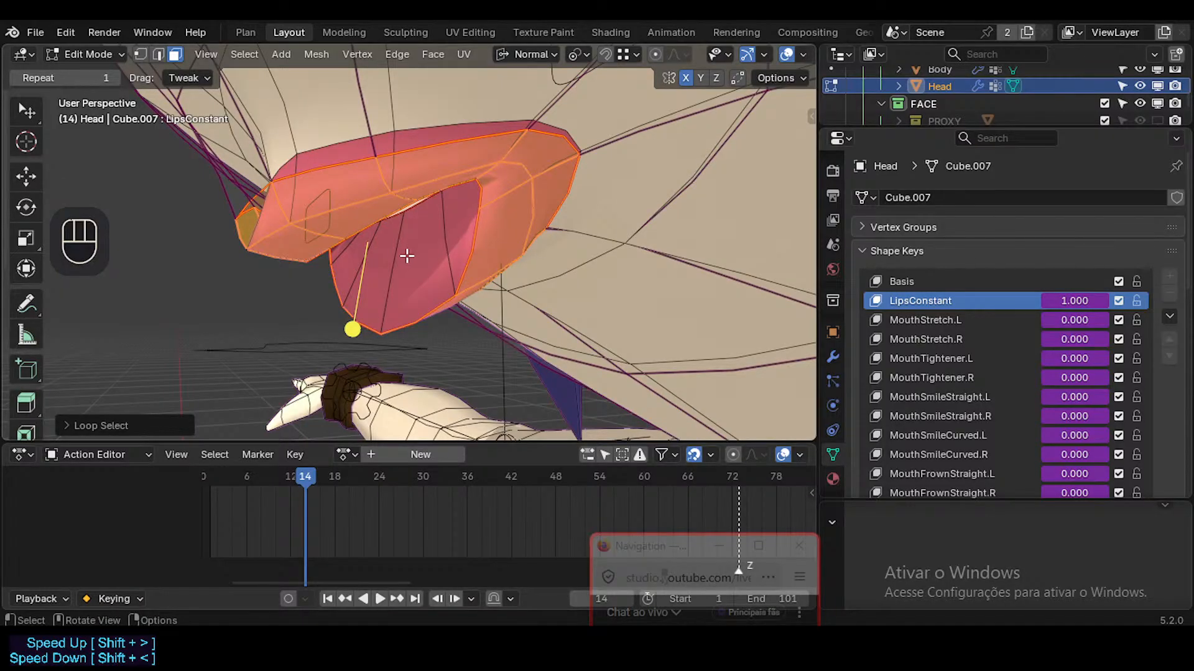
{"action": "middle_click_drag", "start_coordinate": [407, 256], "coordinate": [369, 249]}
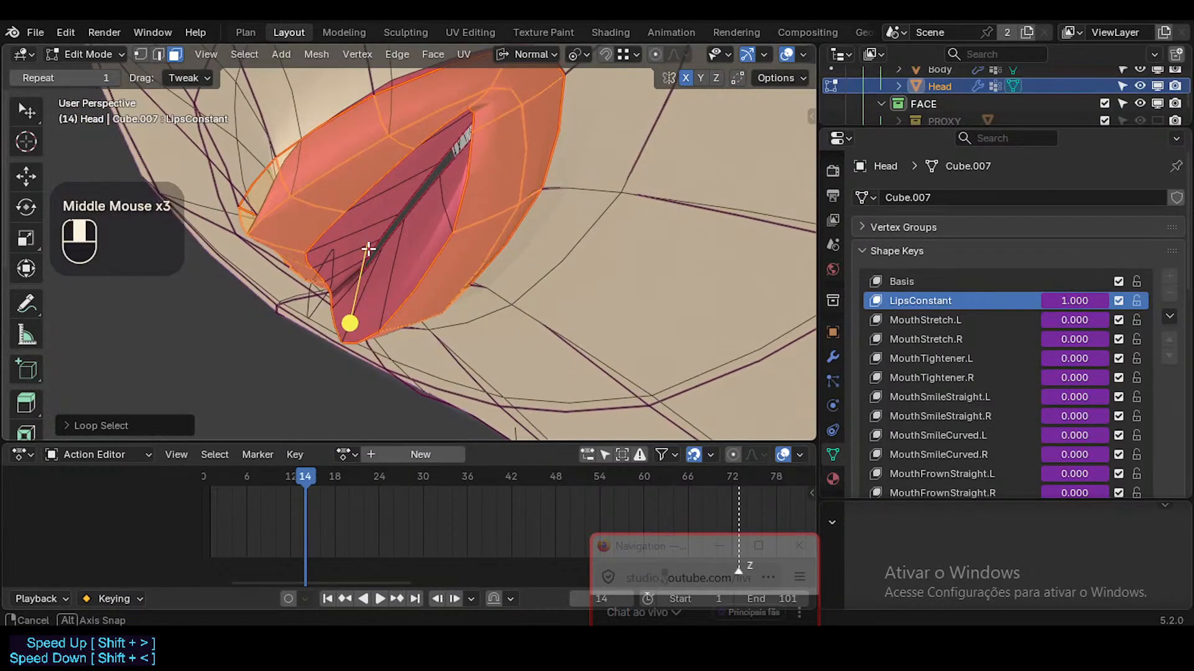
{"action": "key", "text": "alt+a"}
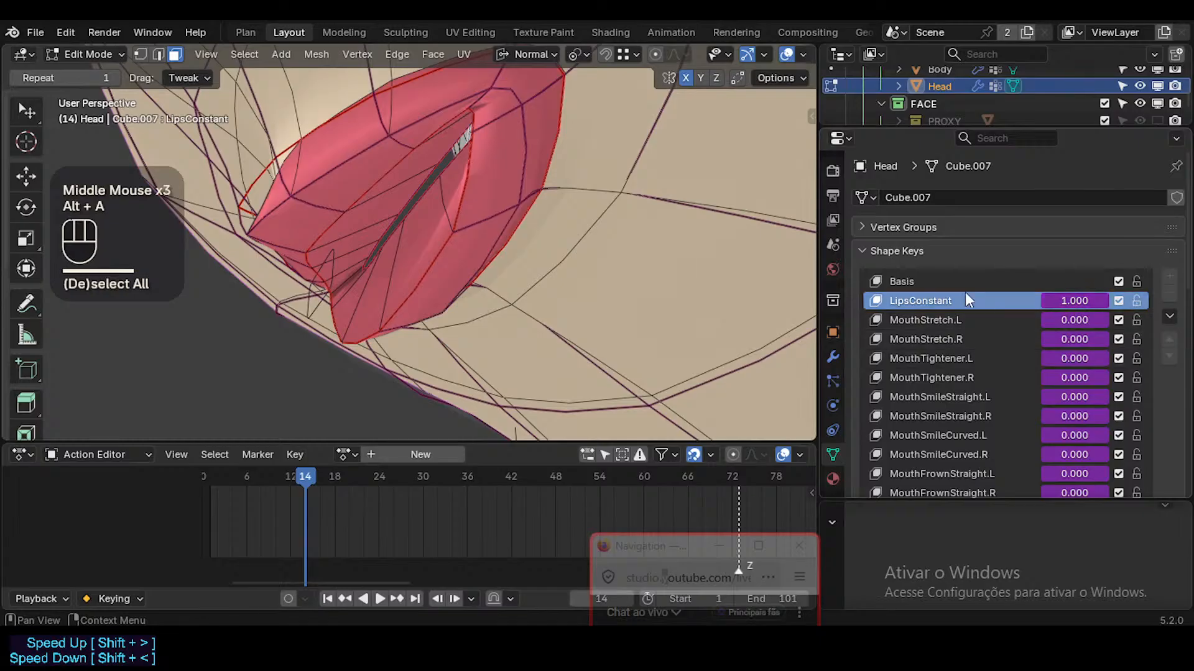
{"action": "middle_click_drag", "start_coordinate": [457, 362], "coordinate": [438, 335]}
{"action": "key", "text": "shift+grave"}
{"action": "key", "text": "s"}
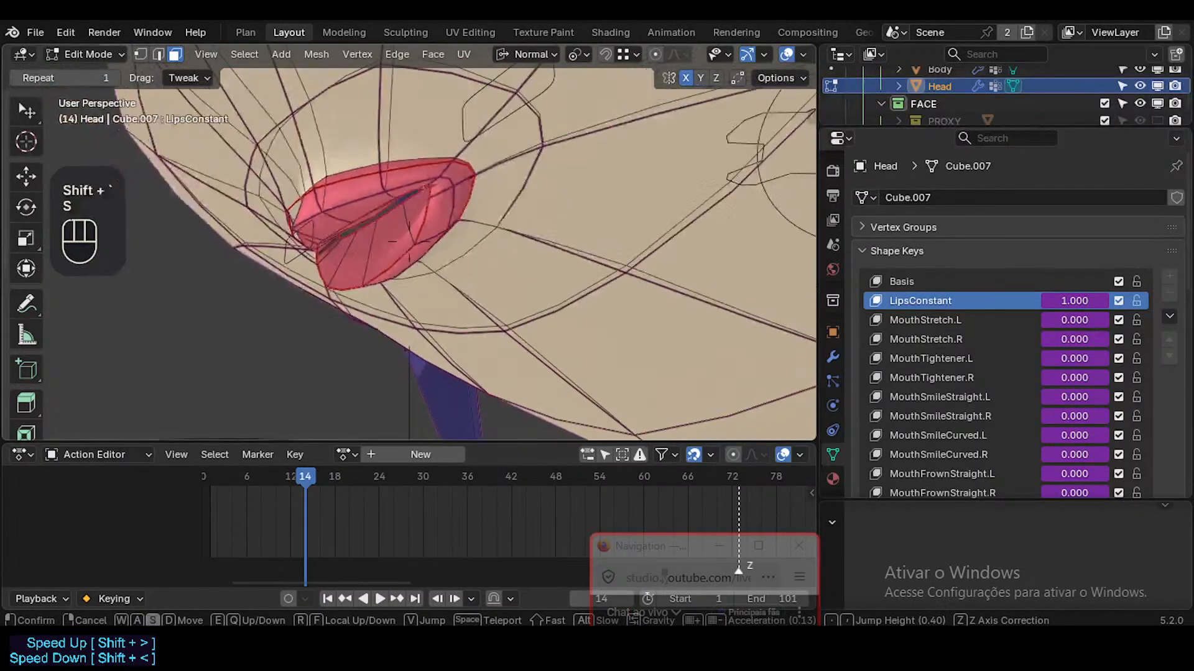
{"action": "key", "text": "w"}
{"action": "left_click", "coordinate": [409, 241]}
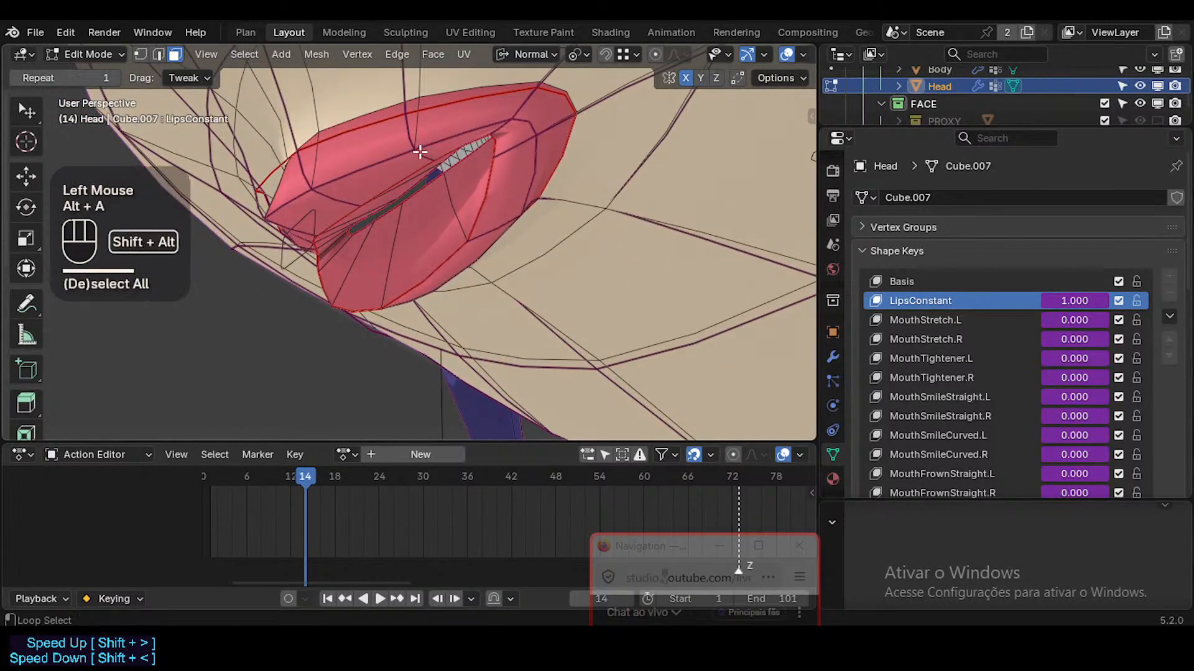
{"action": "left_click", "coordinate": [457, 247], "text": "alt+shift"}
{"action": "key", "text": "2"}
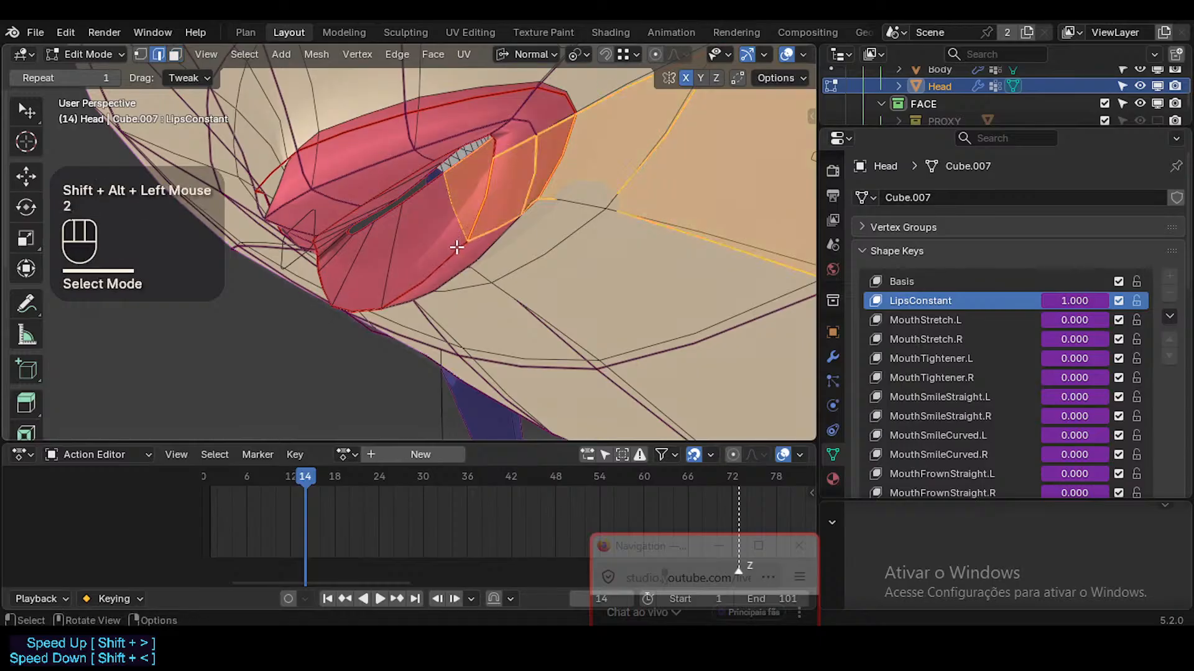
{"action": "key", "text": "alt+a"}
{"action": "left_click", "coordinate": [448, 257], "text": "alt+shift"}
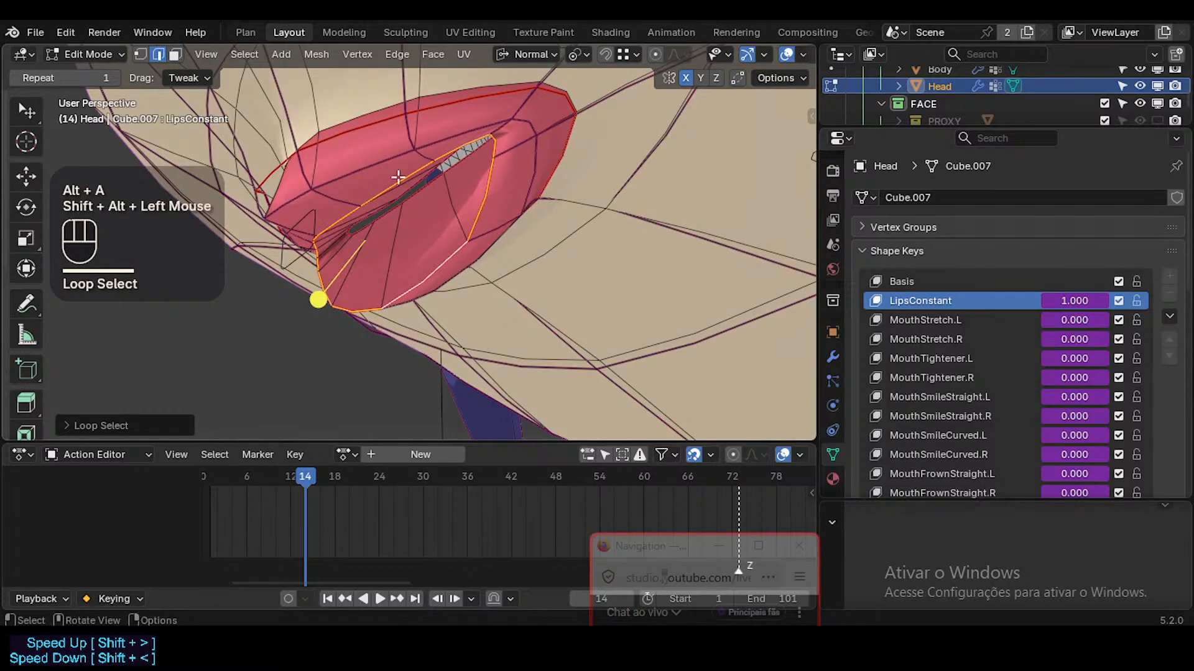
{"action": "key", "text": "alt+a"}
Bevel the edge loop around the lips' ridge with an offset of about 0.0002 m and one segment
{"action": "left_click", "coordinate": [435, 175], "text": "alt+shift"}
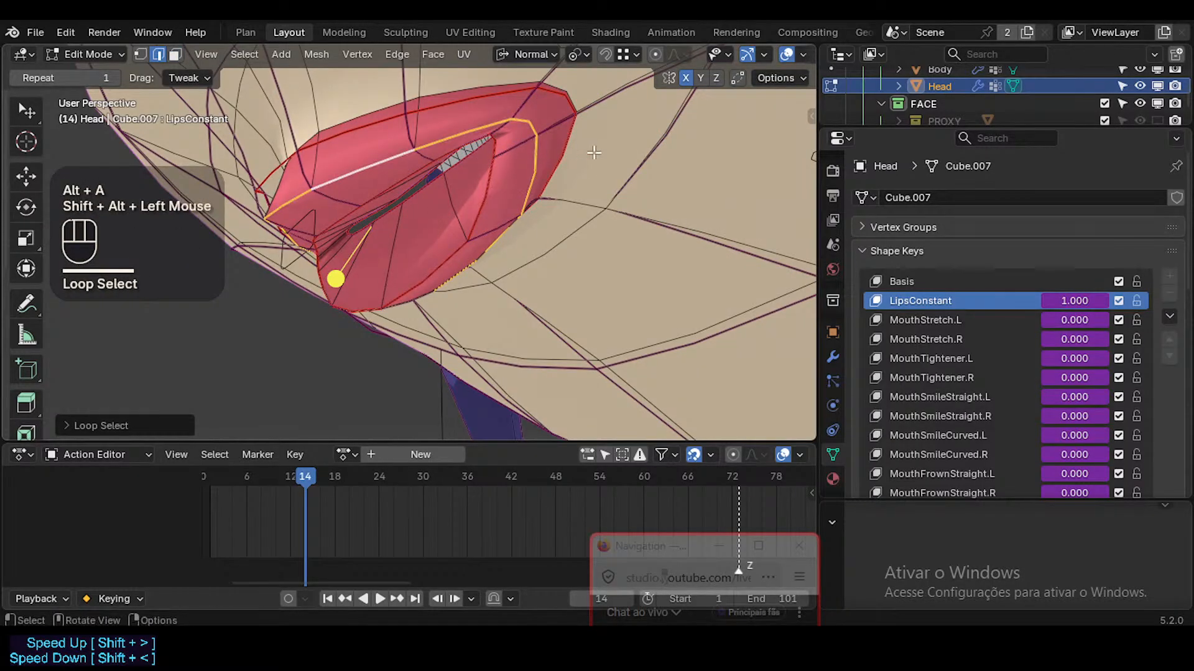
{"action": "middle_click_drag", "start_coordinate": [593, 152], "coordinate": [584, 156]}
{"action": "key", "text": "ctrl+b"}
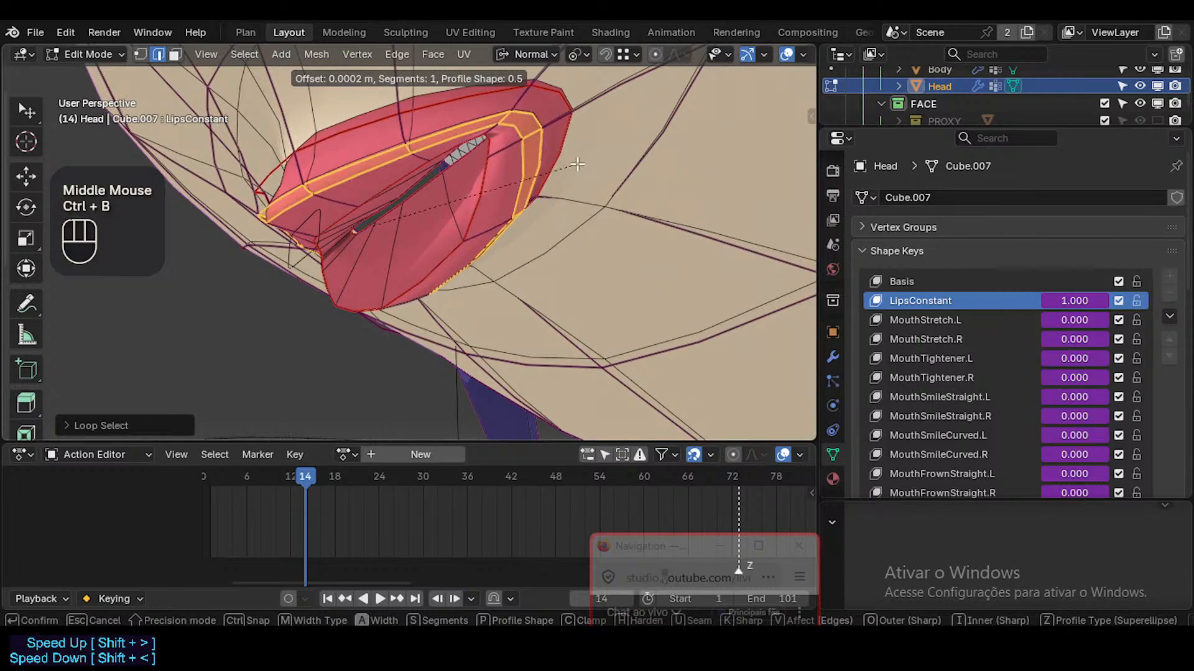
{"action": "left_click", "coordinate": [576, 165]}
{"action": "key", "text": "alt+a"}
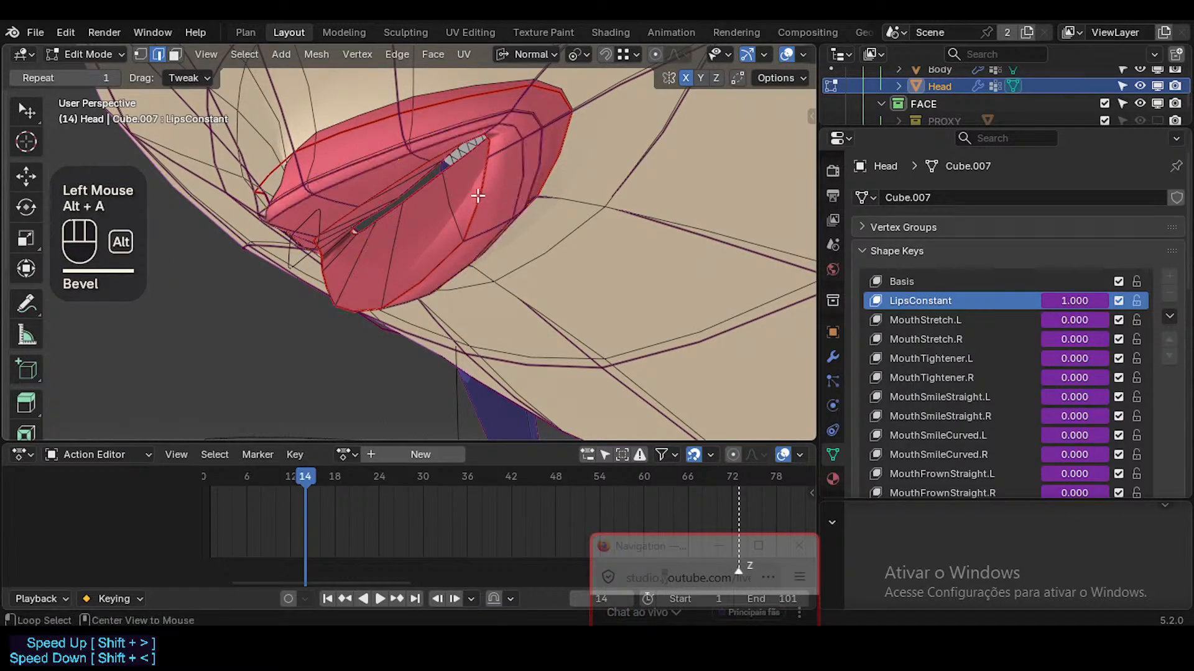
Try to edge-slide the edge loop along the inner rim of the lips to tighten the gap
{"action": "middle_click_drag", "start_coordinate": [480, 192], "coordinate": [407, 238]}
{"action": "key", "text": "alt+a"}
{"action": "left_click", "coordinate": [367, 226], "text": "alt+shift"}
{"action": "key", "text": "g"}
{"action": "key", "text": "g"}
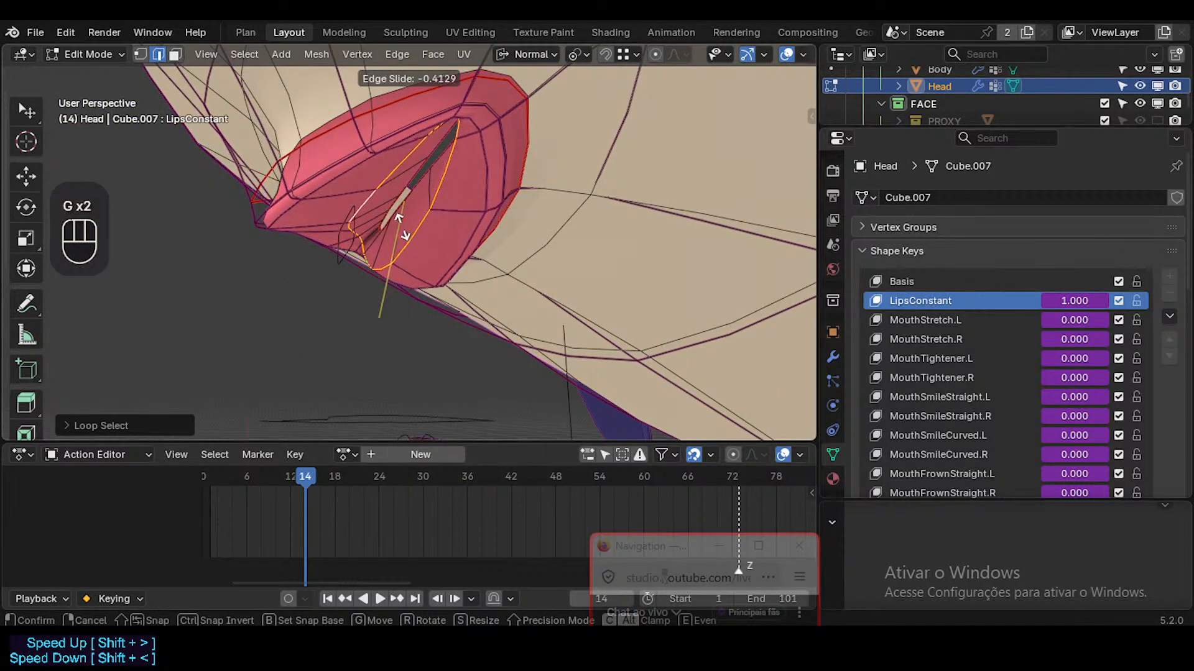
{"action": "left_click", "coordinate": [413, 302]}
{"action": "middle_click_drag", "start_coordinate": [413, 302], "coordinate": [379, 235]}
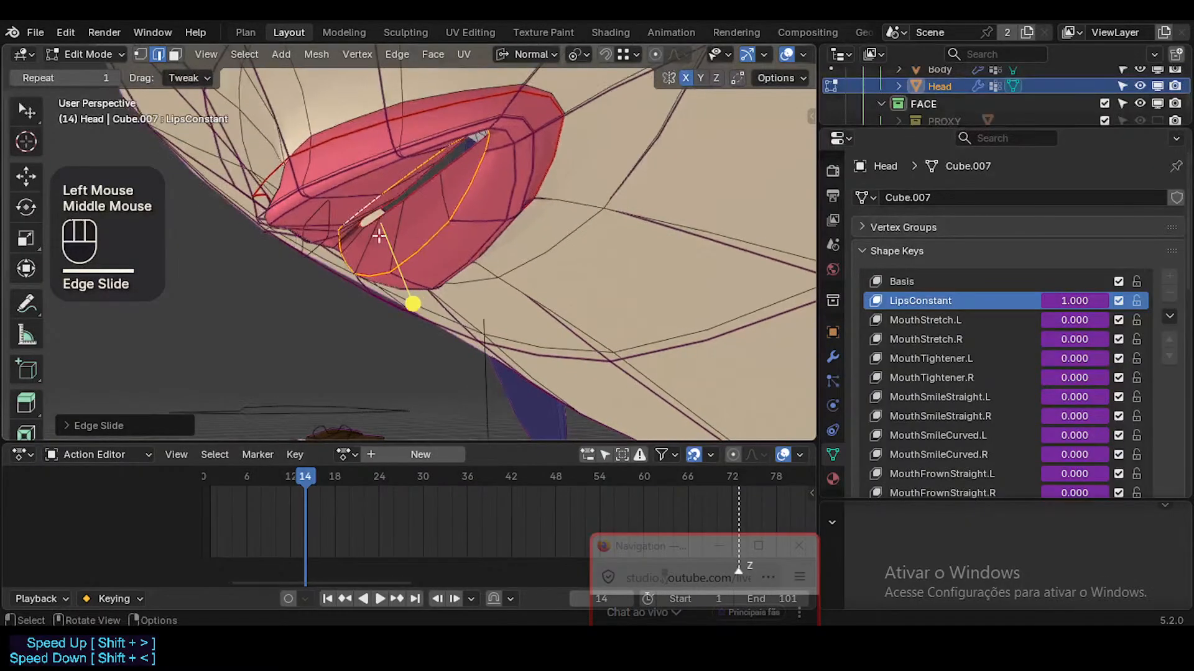
Examine how the bevelled edge loops and face loops run around the lips and into the mouth corner
{"action": "mouse_move", "coordinate": [456, 234]}
{"action": "middle_mouse_down"}
{"action": "mouse_move", "coordinate": [439, 271]}
{"action": "mouse_move", "coordinate": [451, 255]}
{"action": "middle_mouse_up"}
{"action": "key", "text": "alt+a"}
{"action": "left_click", "coordinate": [474, 248], "text": "alt+shift"}
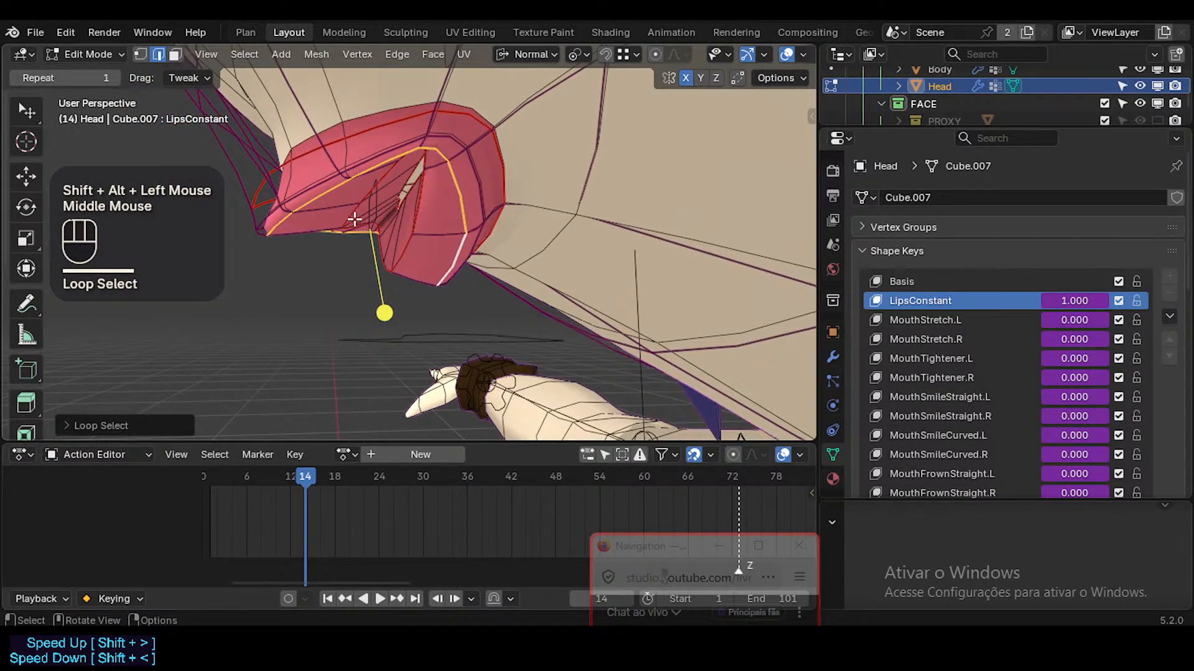
{"action": "key", "text": "alt+a"}
{"action": "middle_click_drag", "start_coordinate": [442, 152], "coordinate": [412, 187]}
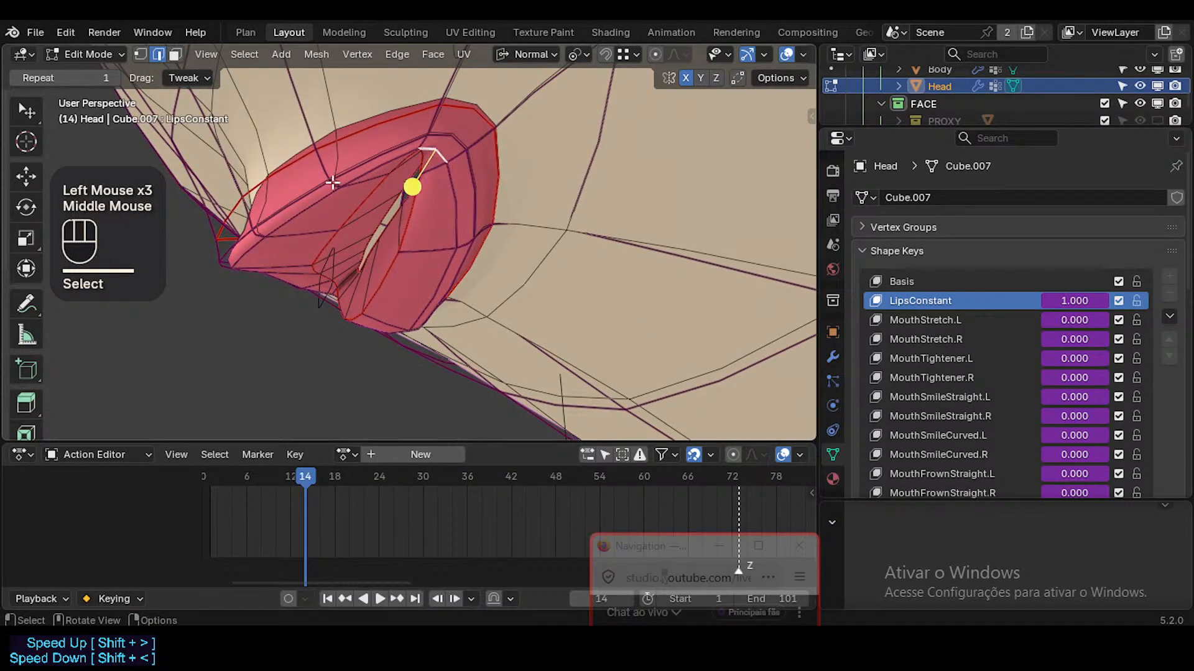
{"action": "middle_click_drag", "start_coordinate": [333, 183], "coordinate": [541, 159]}
{"action": "middle_click_drag", "start_coordinate": [435, 146], "coordinate": [498, 133]}
{"action": "middle_click_drag", "start_coordinate": [367, 153], "coordinate": [476, 183], "text": "shift"}
{"action": "middle_click_drag", "start_coordinate": [429, 199], "coordinate": [521, 119]}
{"action": "middle_click_drag", "start_coordinate": [612, 198], "coordinate": [559, 168]}
{"action": "left_click", "coordinate": [605, 192]}
{"action": "middle_click_drag", "start_coordinate": [470, 211], "coordinate": [291, 243]}
{"action": "scroll", "coordinate": [437, 214], "scroll_direction": "down", "scroll_amount": 2}
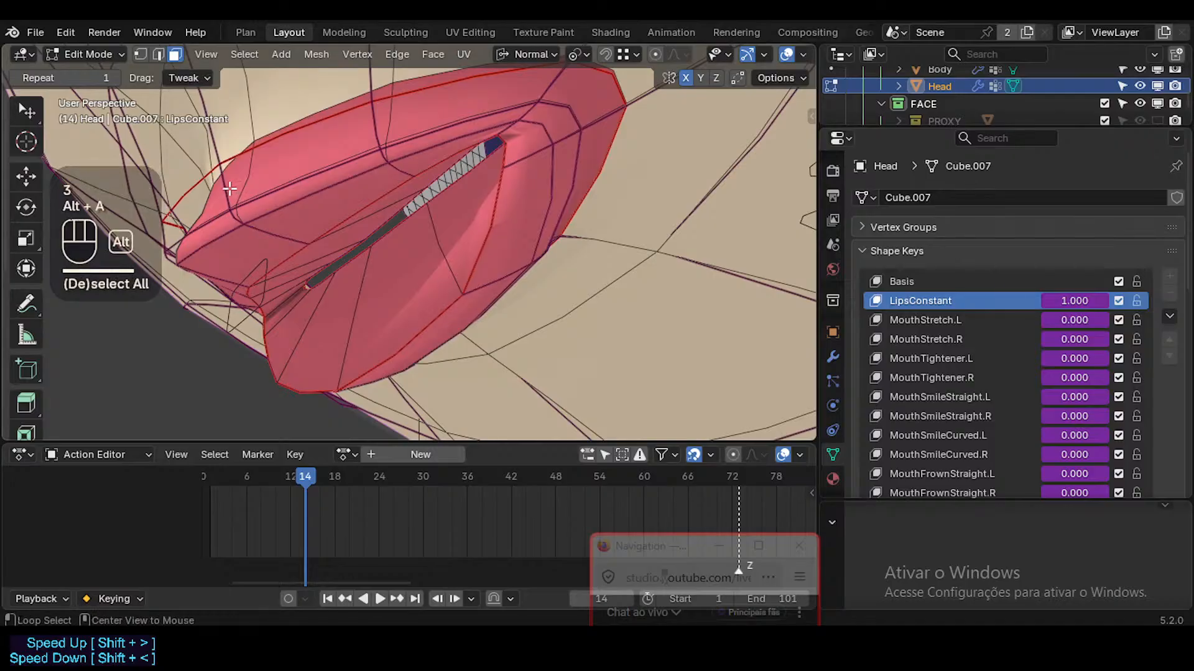
{"action": "left_click", "coordinate": [231, 219], "text": "alt+shift"}
{"action": "middle_click_drag", "start_coordinate": [232, 218], "coordinate": [279, 239]}
{"action": "key", "text": "alt+a"}
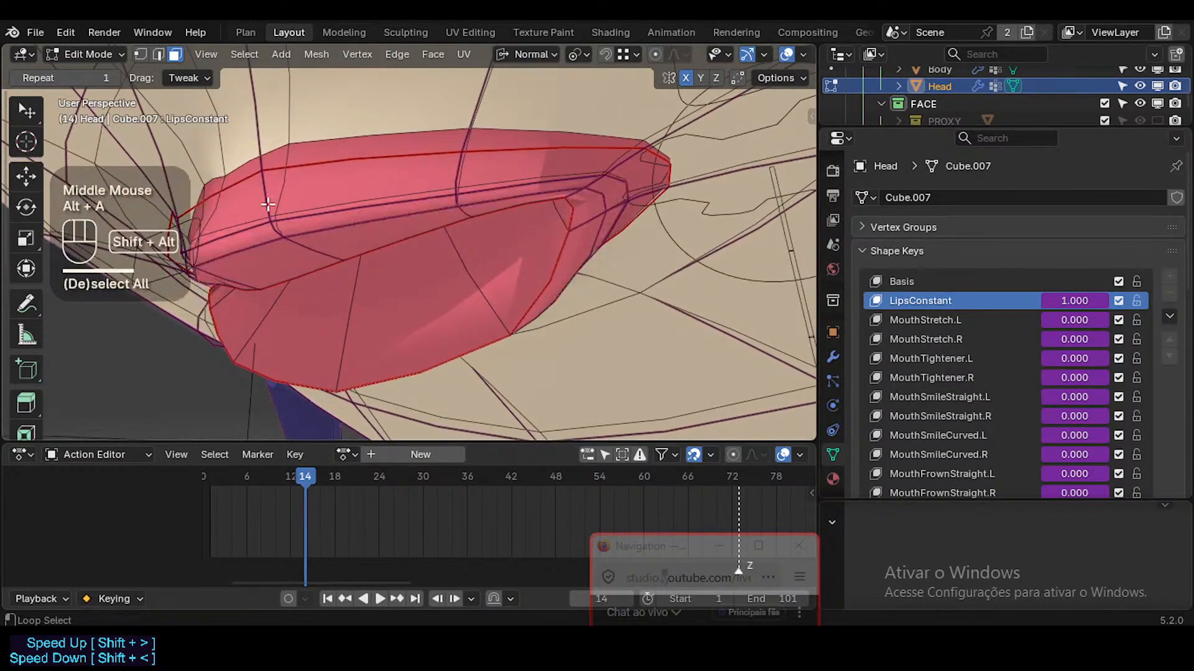
{"action": "left_click", "coordinate": [276, 235], "text": "alt+shift"}
Undo the edge slide and the bevel of the lips' ridge loop
{"action": "key", "text": "ctrl+z"}
{"action": "key", "text": "ctrl+z"}
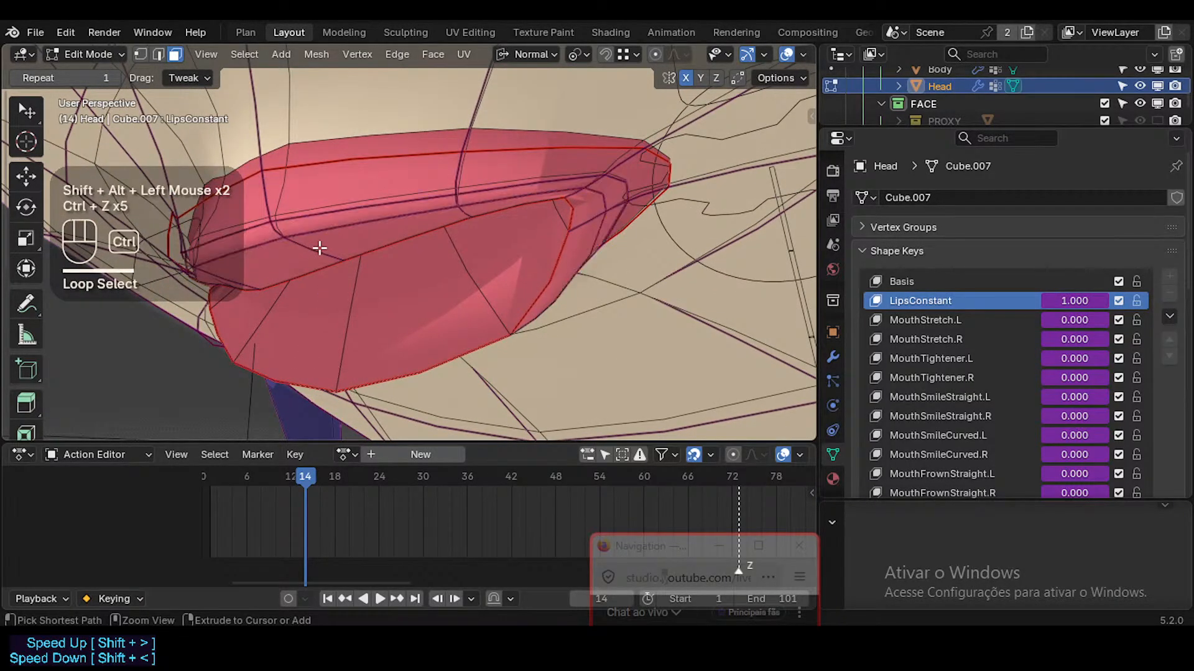
{"action": "key", "text": "ctrl+z"}
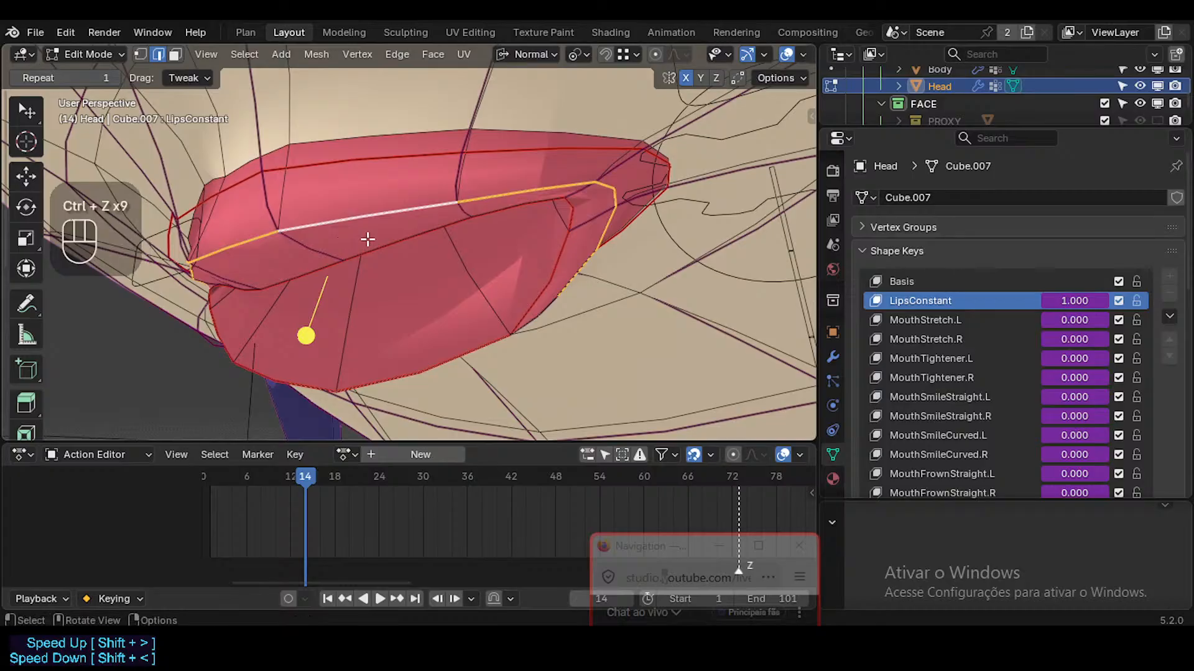
Select the face loops around the upper and lower lips to check how they flow through the mouth corner
{"action": "left_click", "coordinate": [275, 210], "text": "alt+shift"}
{"action": "middle_click_drag", "start_coordinate": [319, 248], "coordinate": [498, 223]}
{"action": "left_click", "coordinate": [324, 228], "text": "alt+shift"}
{"action": "key", "text": "alt+a"}
{"action": "left_click", "coordinate": [498, 224], "text": "alt+shift"}
{"action": "left_click", "coordinate": [447, 250], "text": "alt+shift"}
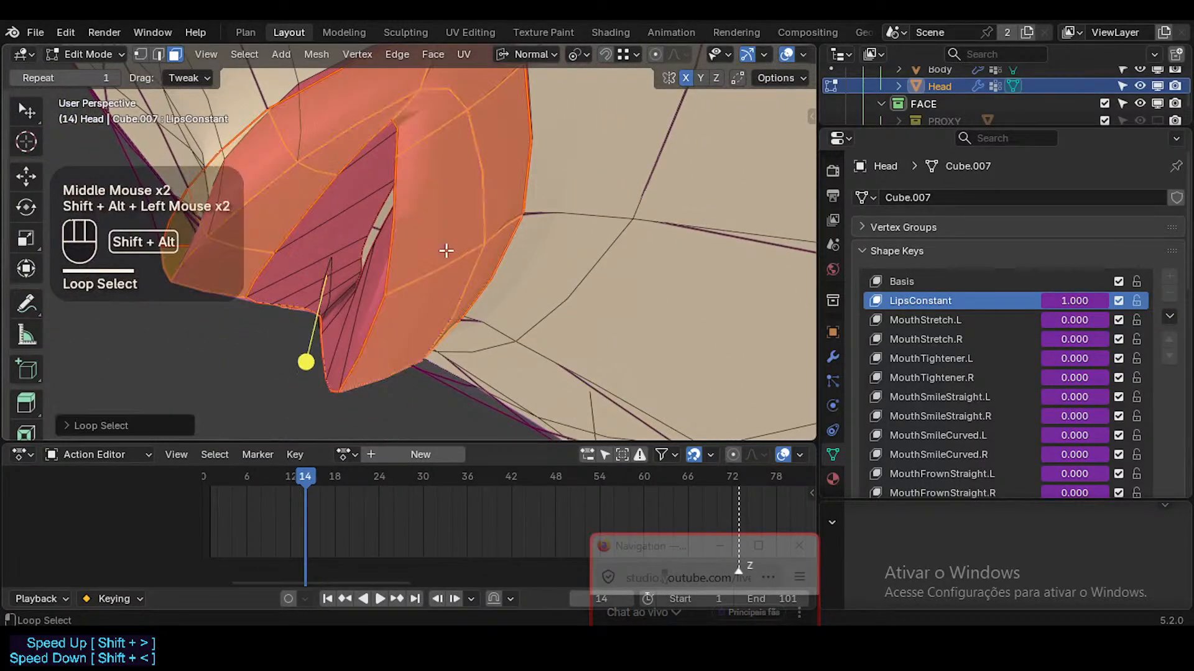
{"action": "mouse_move", "coordinate": [412, 275]}
{"action": "middle_mouse_down"}
{"action": "mouse_move", "coordinate": [353, 290]}
{"action": "mouse_move", "coordinate": [365, 262]}
{"action": "mouse_move", "coordinate": [391, 269]}
{"action": "middle_mouse_up"}
{"action": "key", "text": "alt+a"}
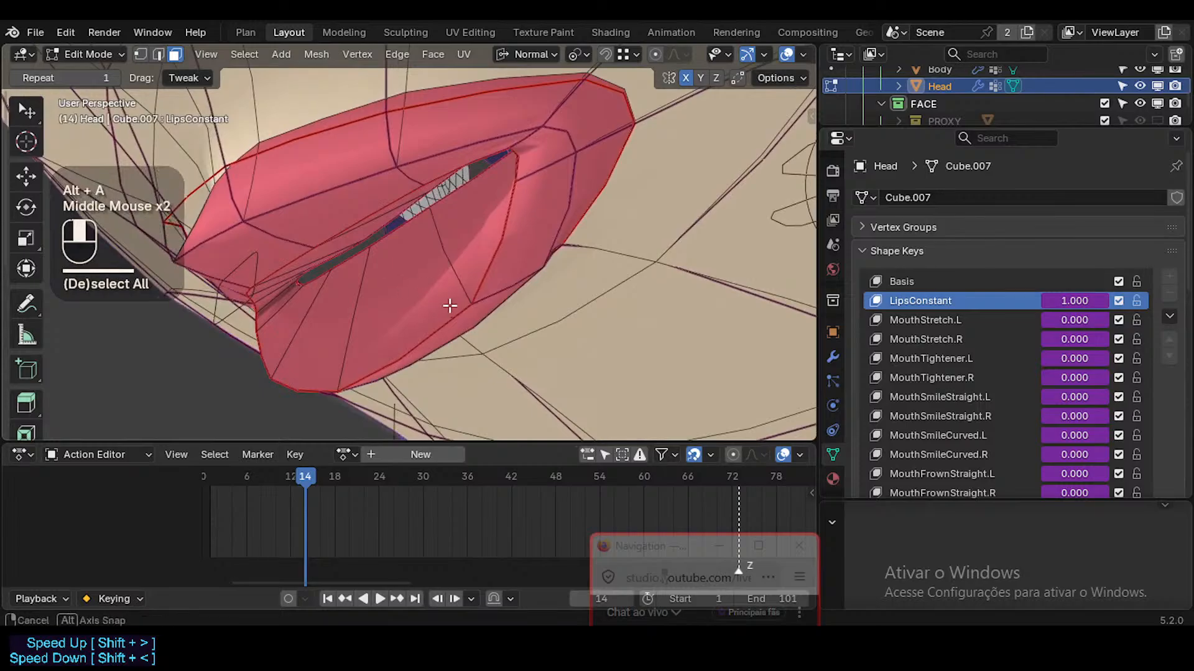
{"action": "middle_click_drag", "start_coordinate": [449, 305], "coordinate": [493, 120]}
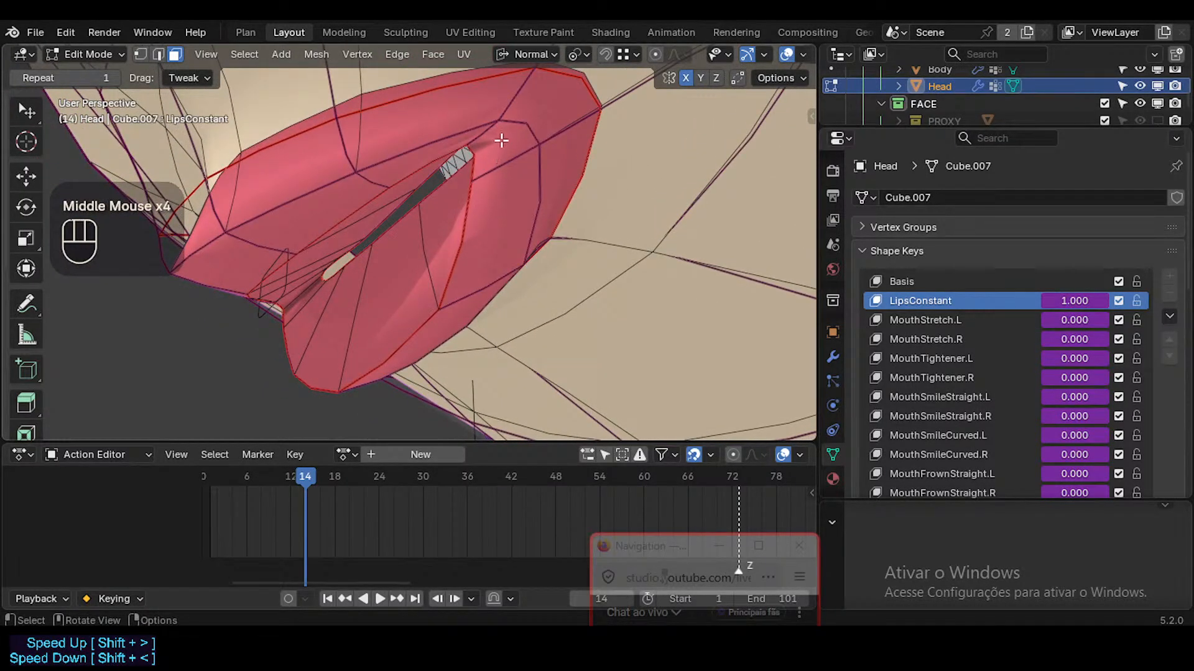
{"action": "mouse_move", "coordinate": [503, 126]}
{"action": "middle_mouse_down"}
{"action": "mouse_move", "coordinate": [511, 150]}
{"action": "mouse_move", "coordinate": [511, 114]}
{"action": "middle_mouse_up"}
{"action": "key", "text": "ctrl+r"}
{"action": "key", "text": "Escape"}
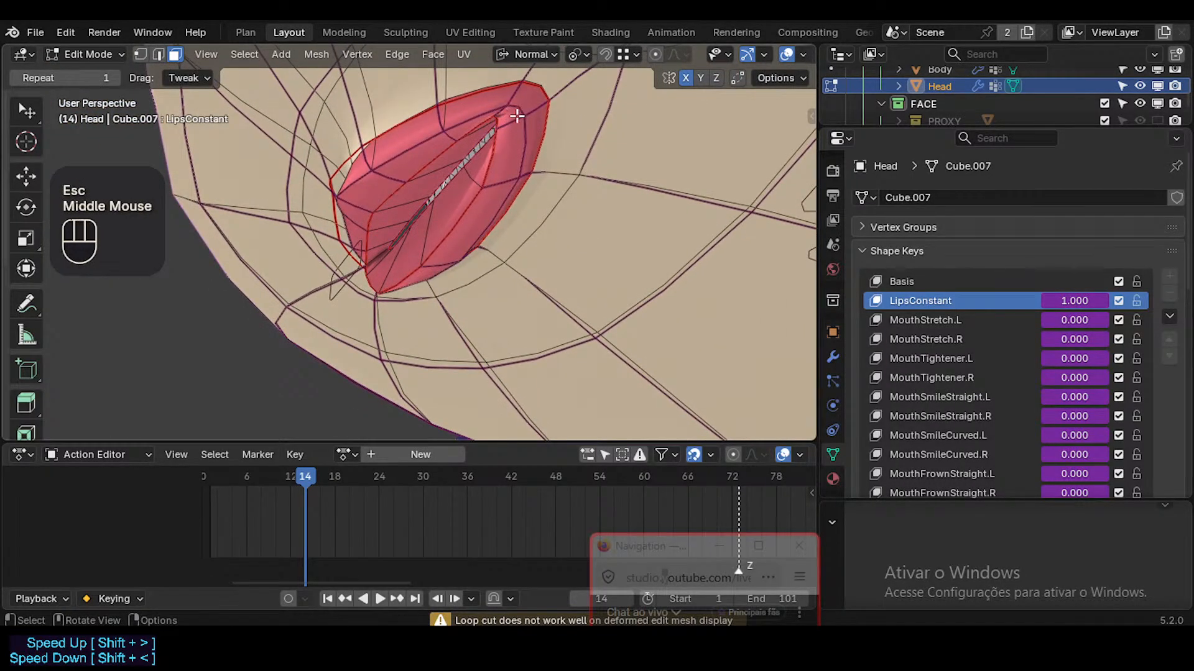
{"action": "key", "text": "k"}
{"action": "key", "text": "Escape"}
Make Basis the active shape key of the head mesh
{"action": "left_click", "coordinate": [886, 274]}
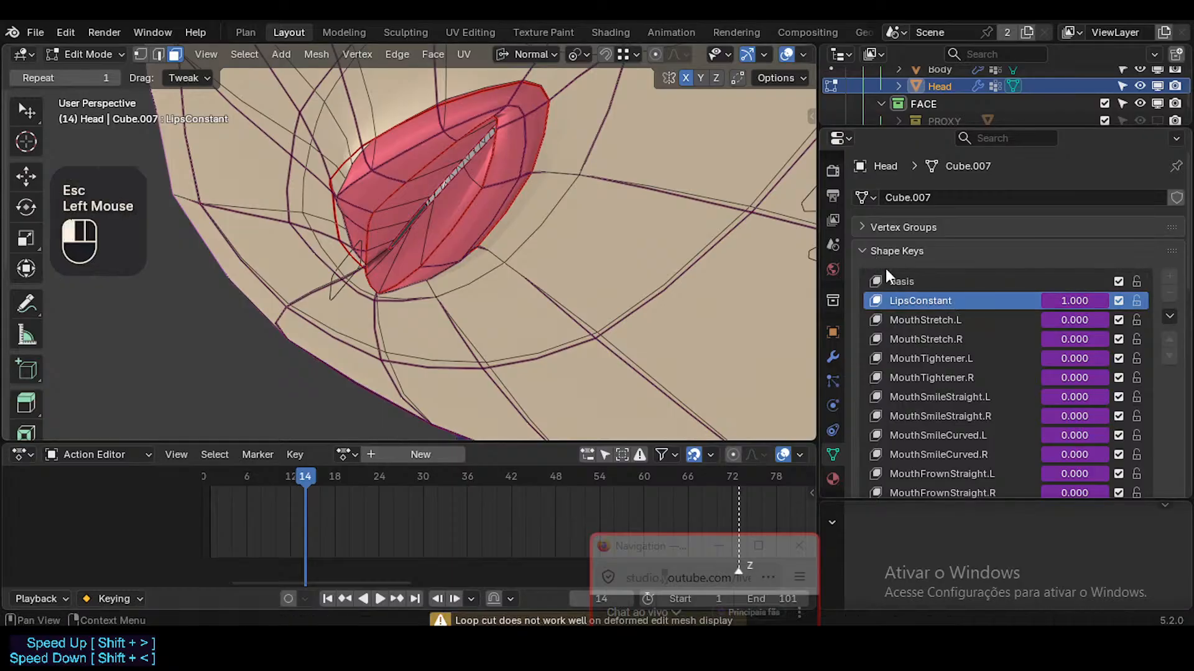
{"action": "left_click", "coordinate": [894, 277]}
{"action": "key", "text": "k"}
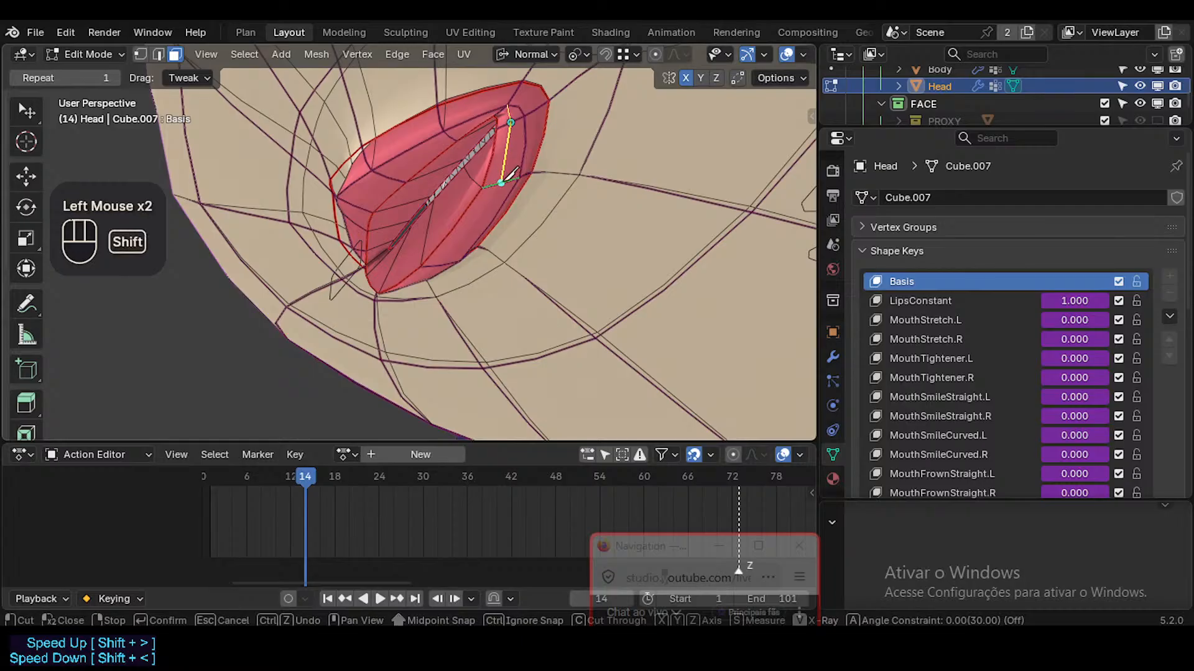
{"action": "left_click", "coordinate": [501, 184], "text": "shift"}
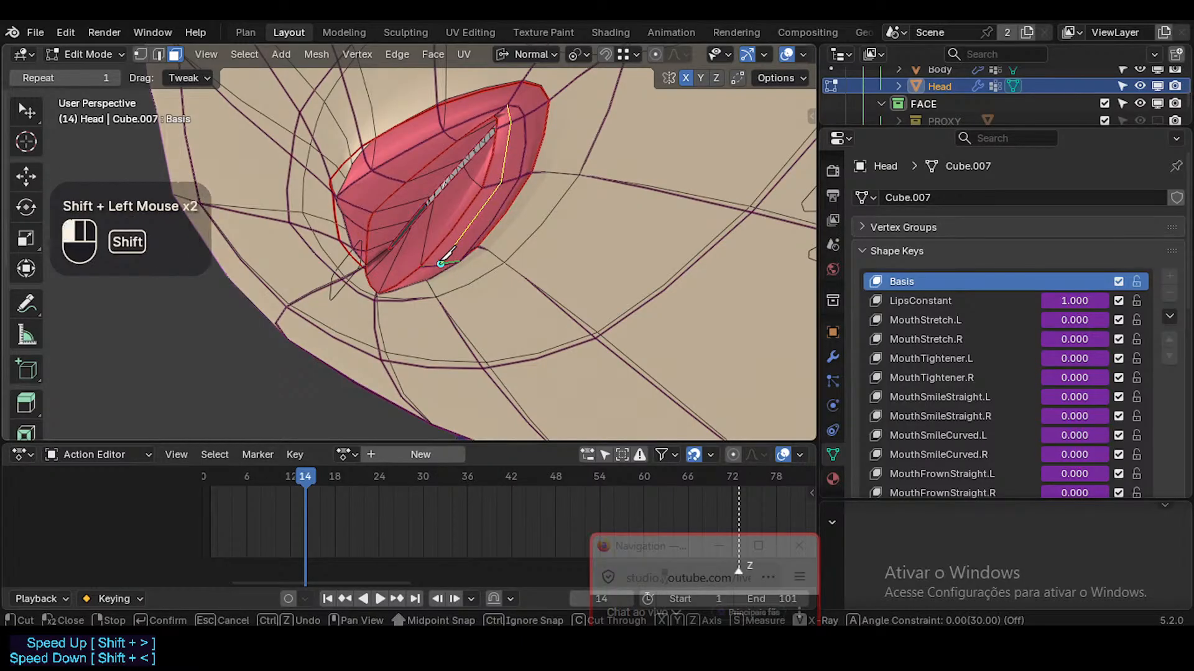
{"action": "middle_click_drag", "start_coordinate": [408, 285], "coordinate": [449, 167]}
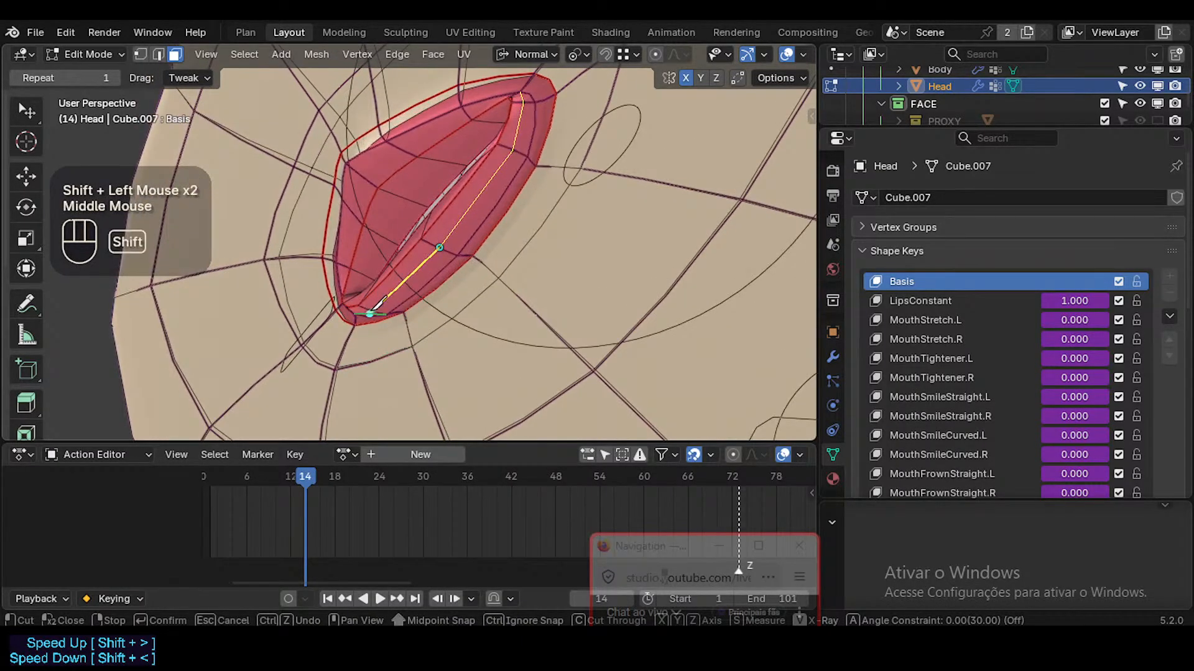
{"action": "left_click", "coordinate": [373, 309], "text": "shift"}
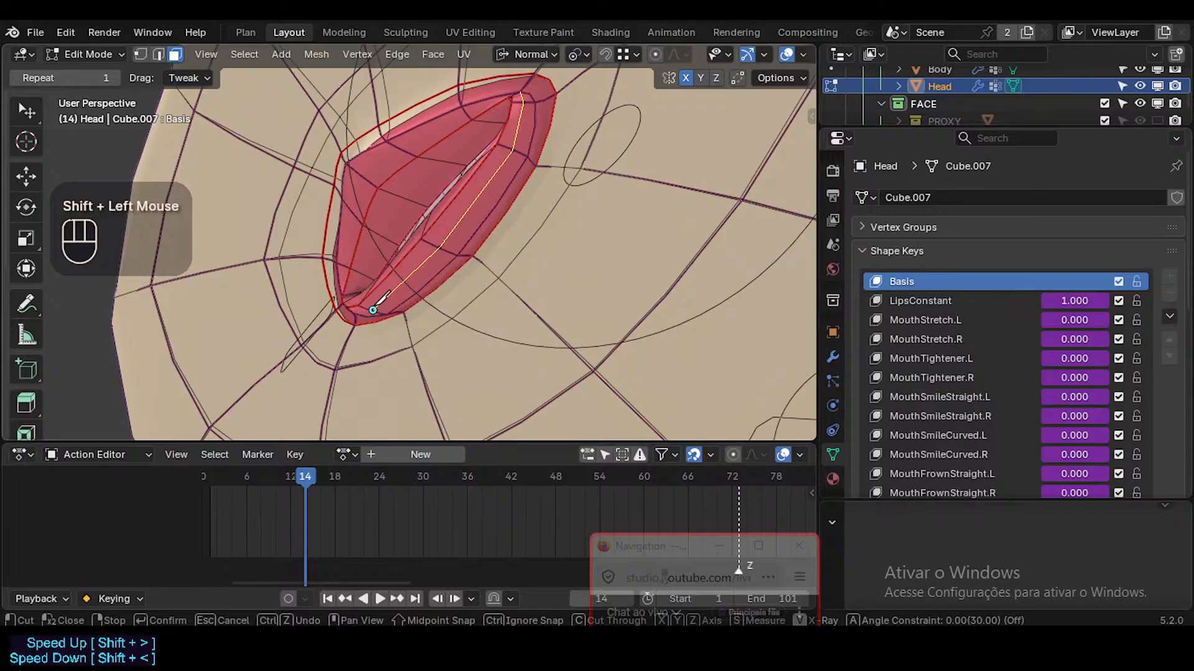
{"action": "key", "text": "Escape"}
Knife-cut a new edge line along the lower lip from the mouth corner towards the centre, snapping to edge midpoints
{"action": "middle_click_drag", "start_coordinate": [500, 155], "coordinate": [498, 167]}
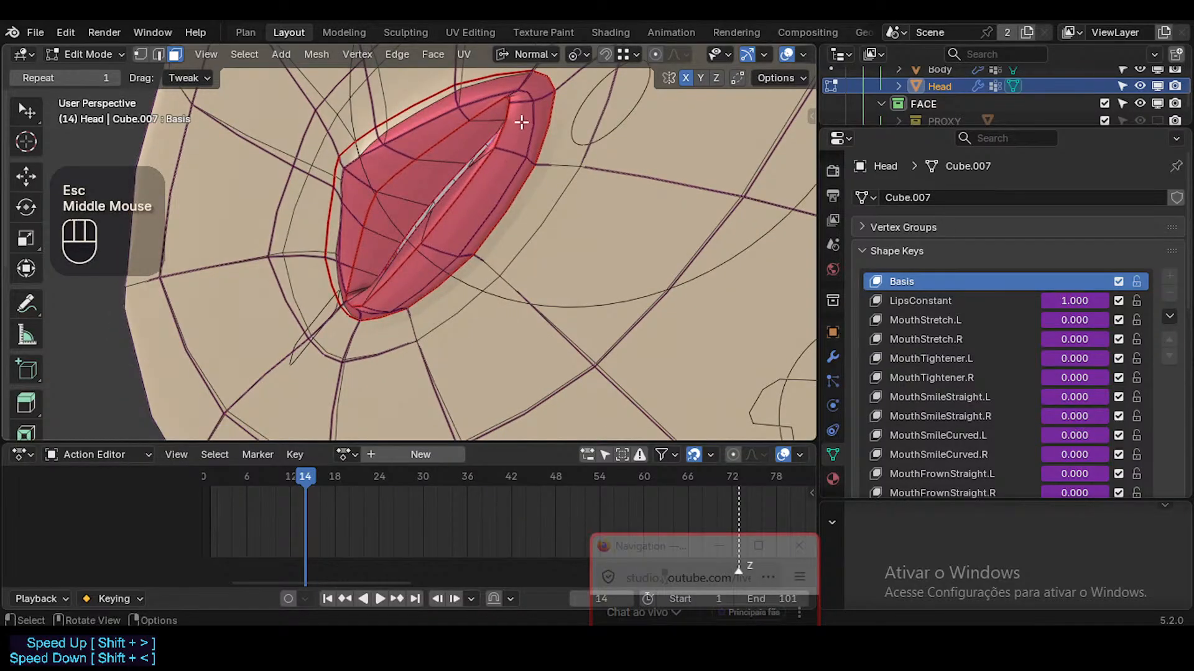
{"action": "key", "text": "k"}
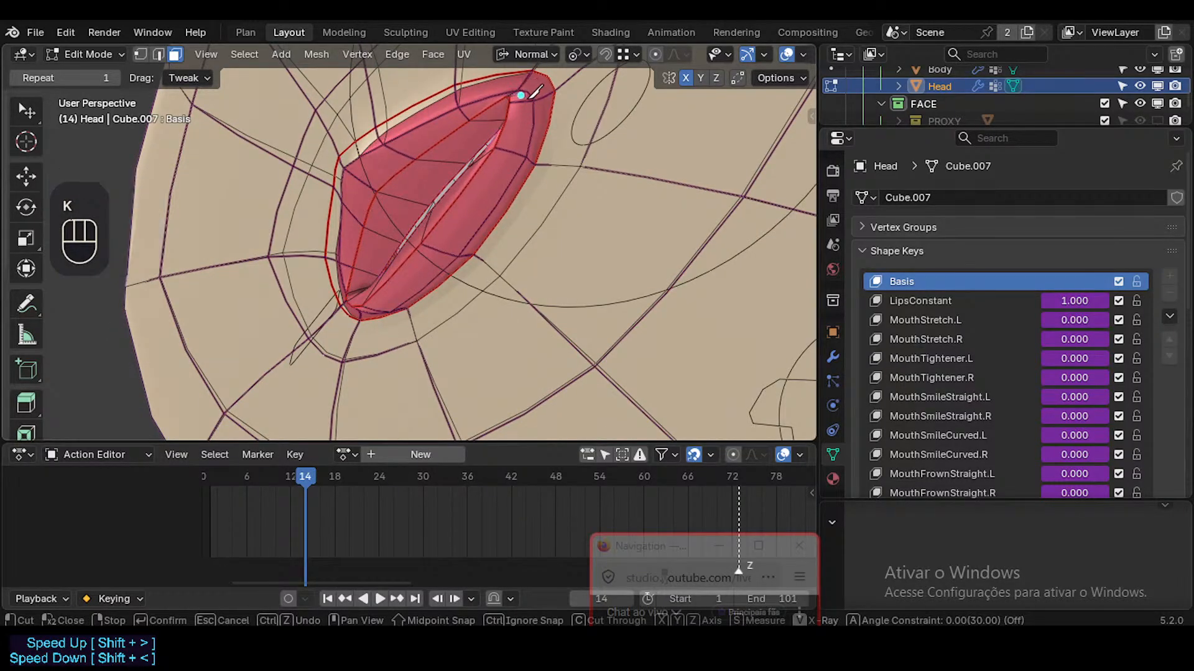
{"action": "left_click", "coordinate": [521, 87]}
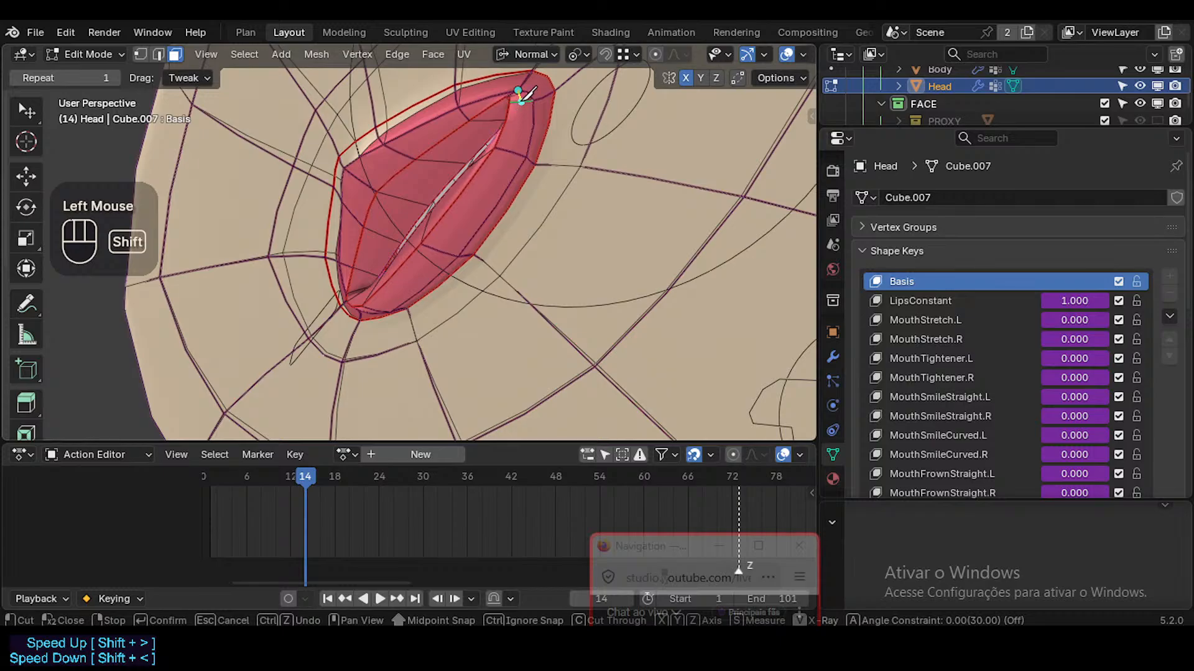
{"action": "left_click", "coordinate": [513, 147], "text": "shift"}
{"action": "left_click", "coordinate": [510, 153], "text": "shift"}
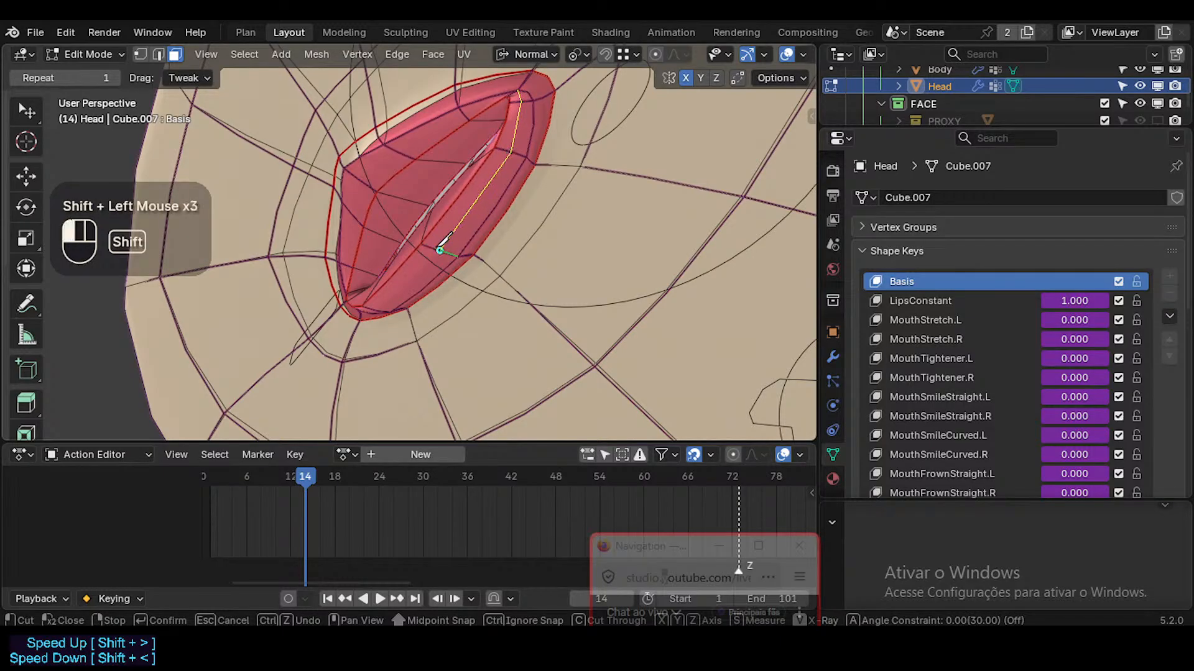
{"action": "key", "text": "Return"}
{"action": "middle_click_drag", "start_coordinate": [439, 248], "coordinate": [472, 221]}
{"action": "middle_click_drag", "start_coordinate": [467, 231], "coordinate": [466, 180]}
{"action": "middle_click_drag", "start_coordinate": [463, 174], "coordinate": [421, 247], "text": "ctrl"}
{"action": "key", "text": "2"}
{"action": "left_click", "coordinate": [467, 199], "text": "alt+shift"}
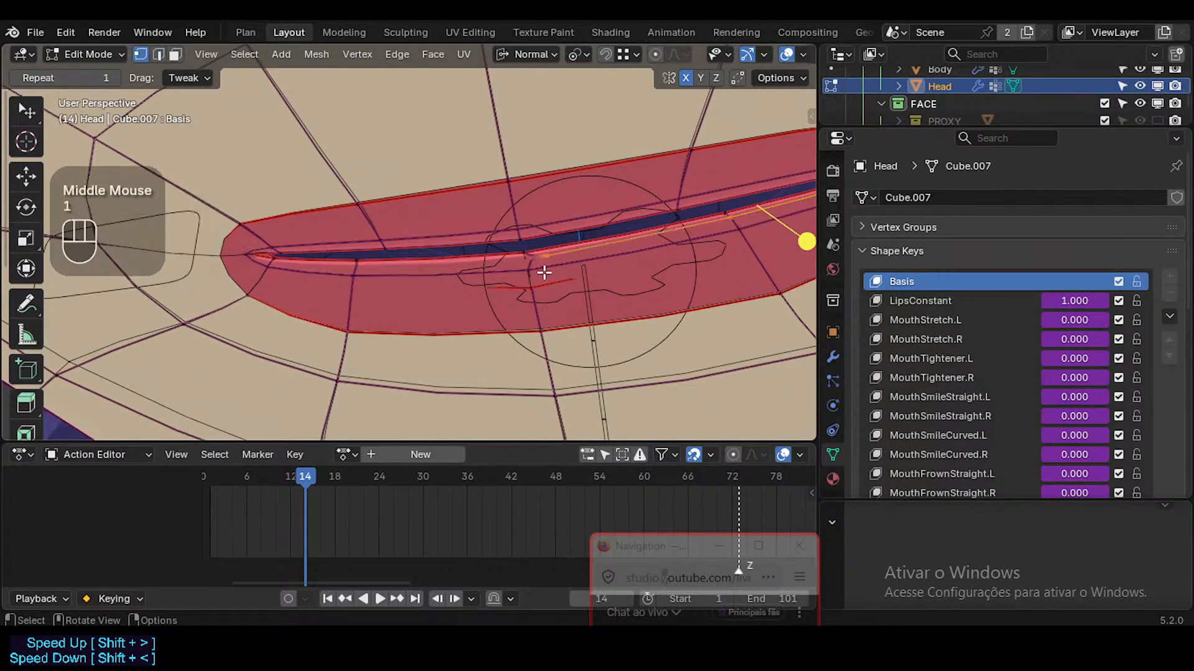
{"action": "key", "text": "1"}
{"action": "key", "text": "k"}
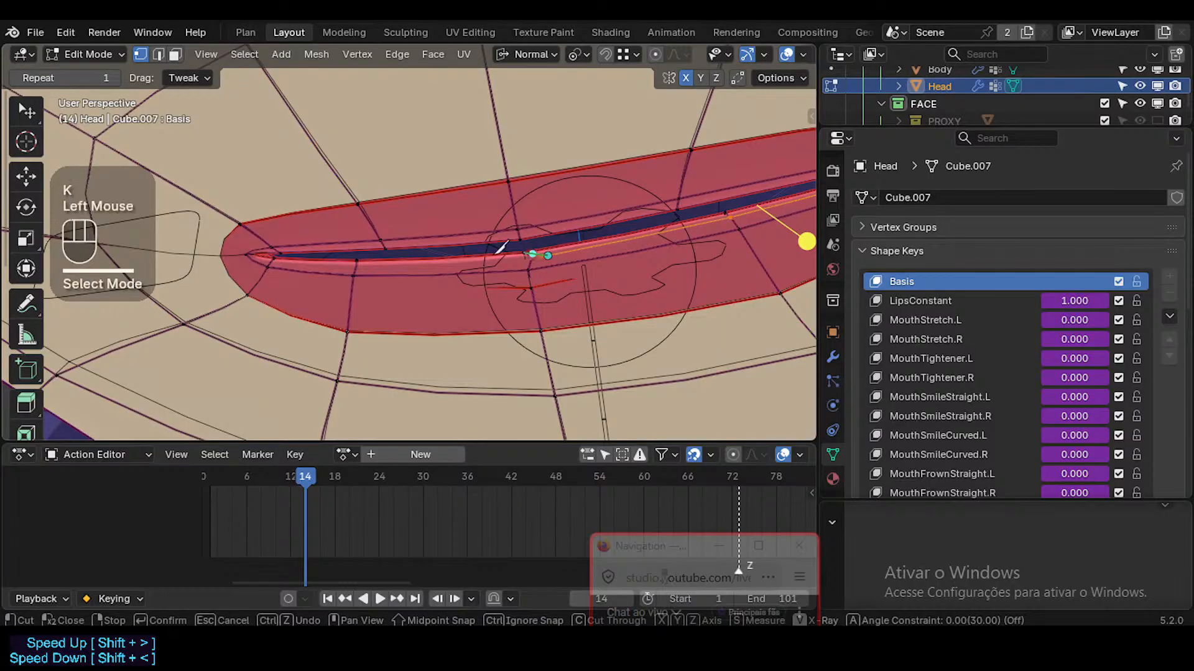
{"action": "left_click", "coordinate": [368, 258], "text": "shift"}
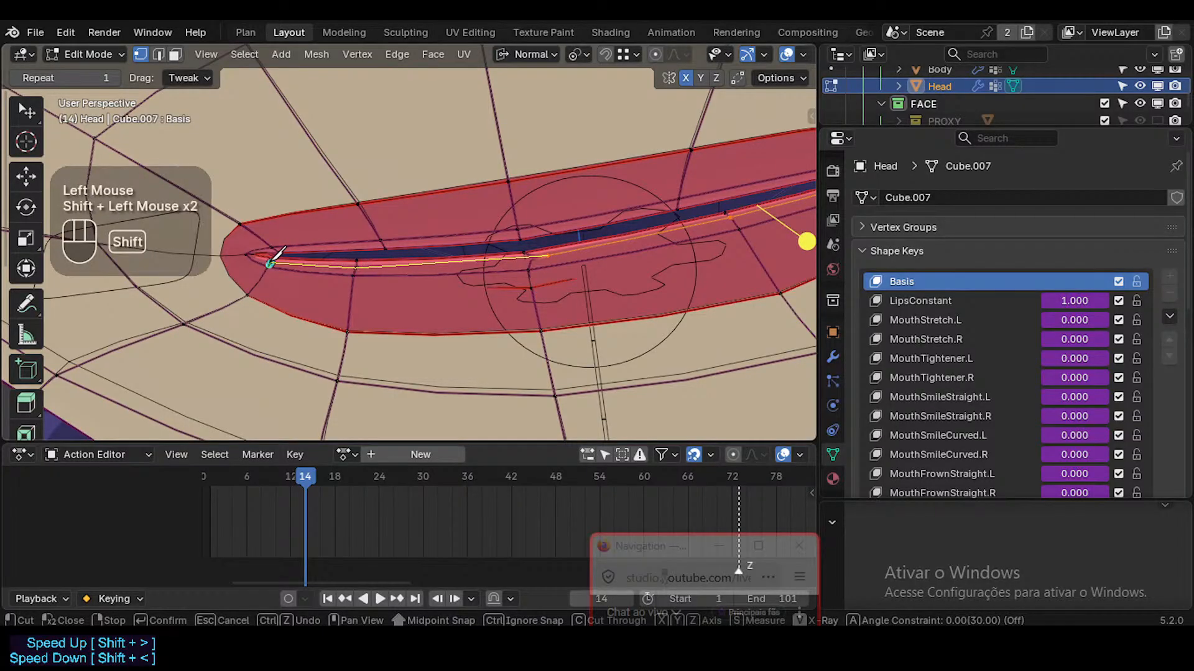
{"action": "middle_click_drag", "start_coordinate": [277, 255], "coordinate": [248, 239]}
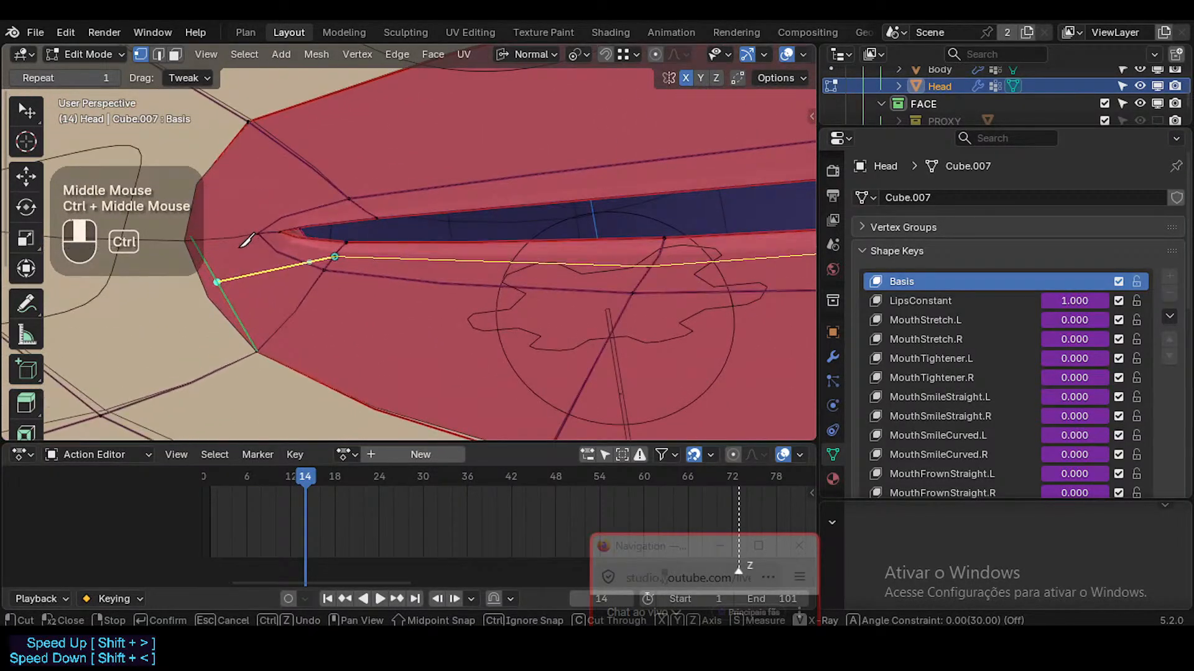
{"action": "left_click", "coordinate": [288, 227]}
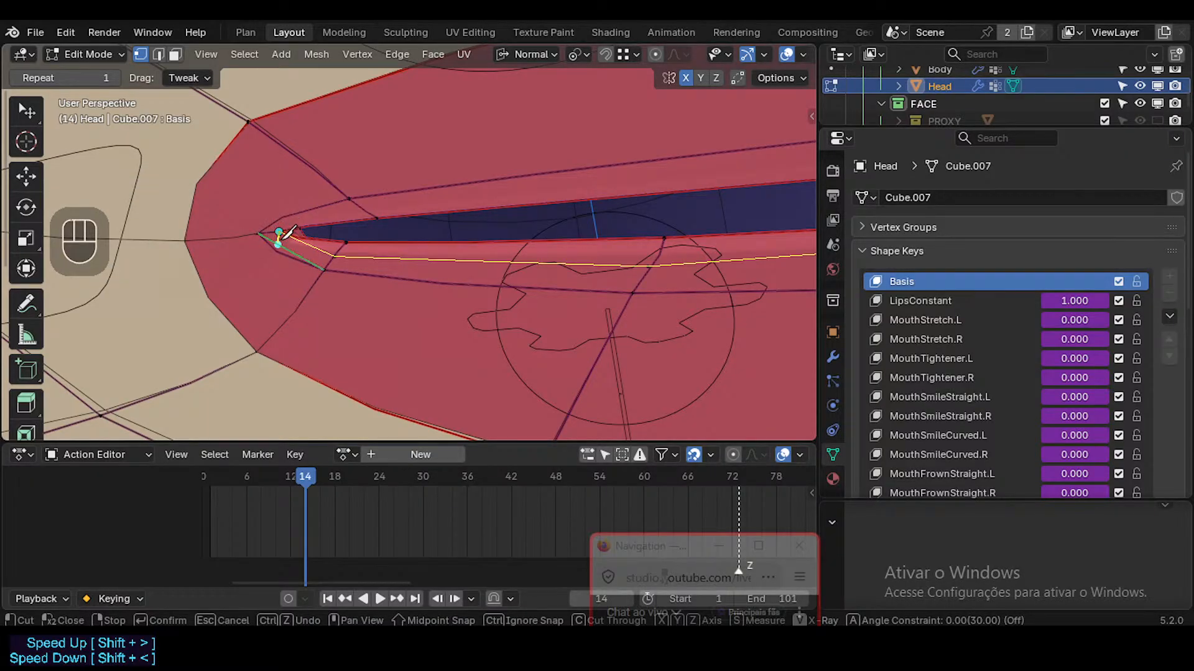
{"action": "key", "text": "Escape"}
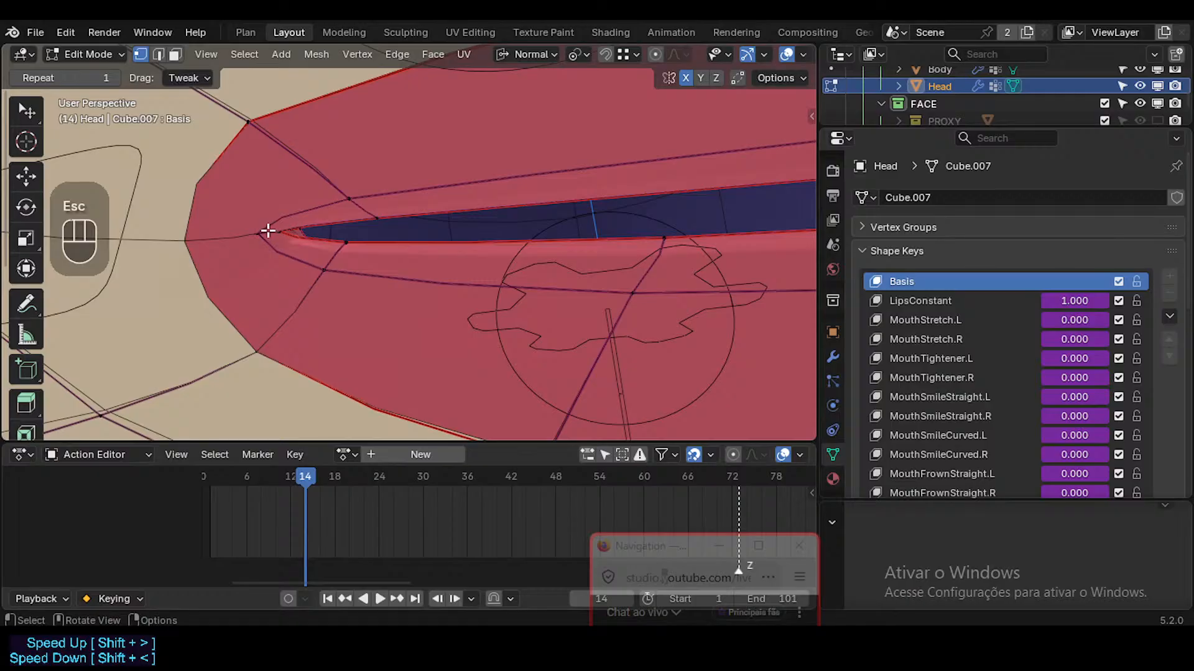
{"action": "key", "text": "k"}
{"action": "key", "text": "d"}
{"action": "key", "text": "s"}
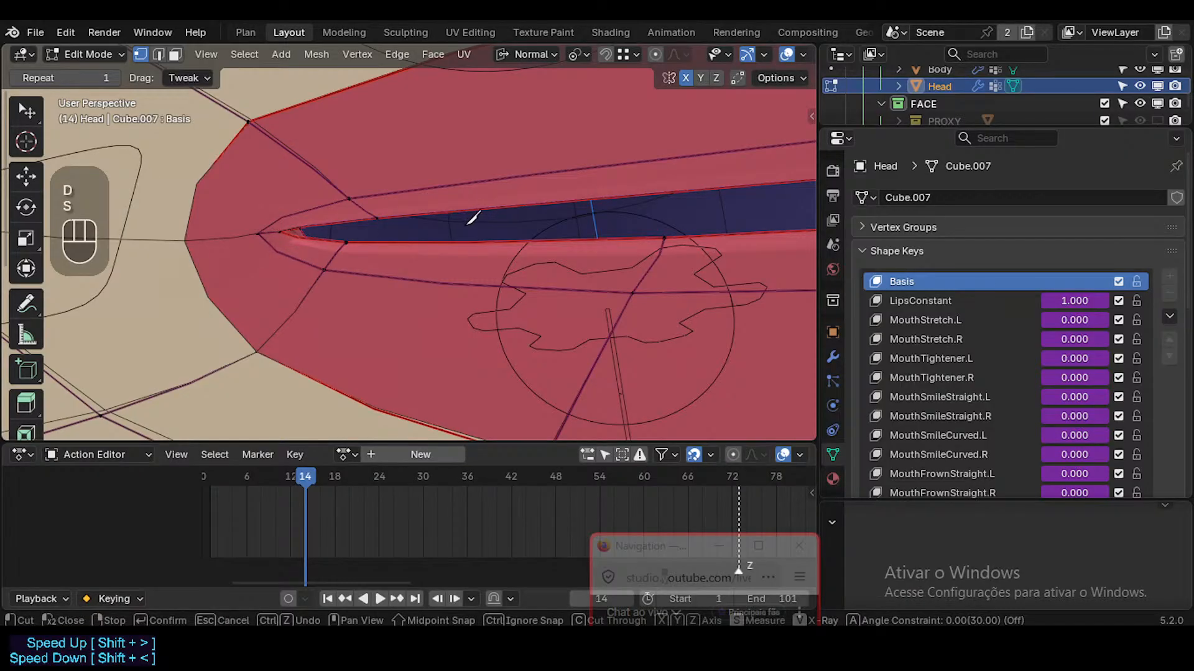
{"action": "key", "text": "Escape"}
Inspect the face loops beside the new cut on the lower lip and at the mouth corner
{"action": "middle_click_drag", "start_coordinate": [523, 226], "coordinate": [500, 226]}
{"action": "key", "text": "shift+grave"}
{"action": "key", "text": "d"}
{"action": "key", "text": "s"}
{"action": "key", "text": "w"}
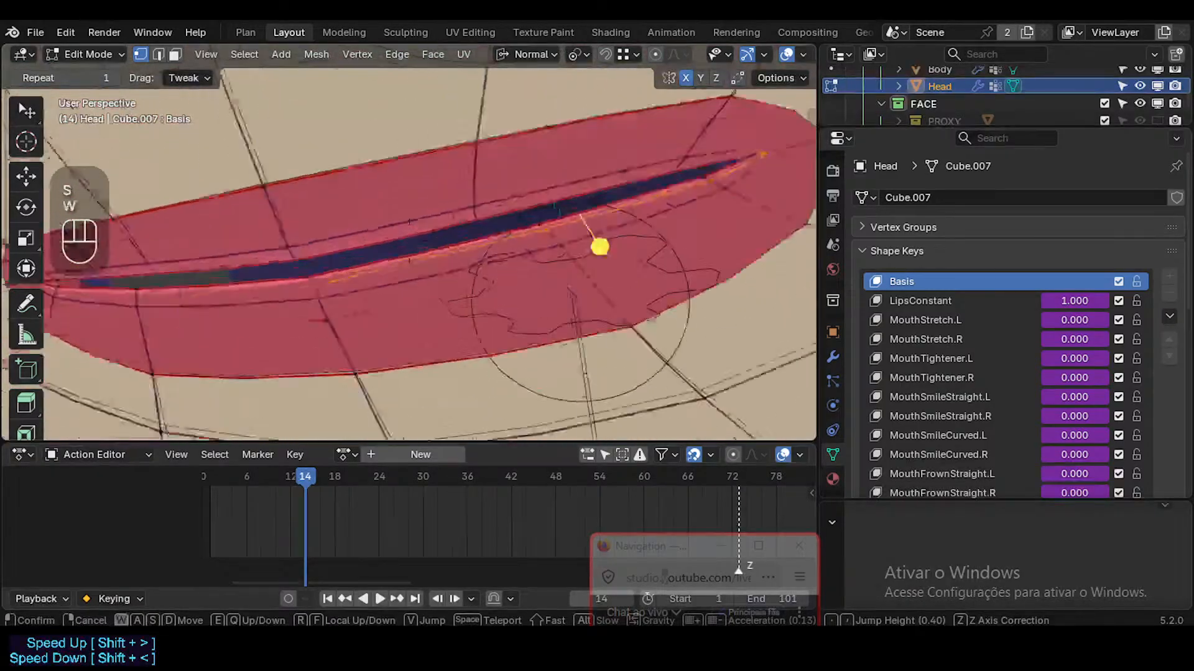
{"action": "left_click", "coordinate": [562, 224]}
{"action": "key", "text": "alt+a"}
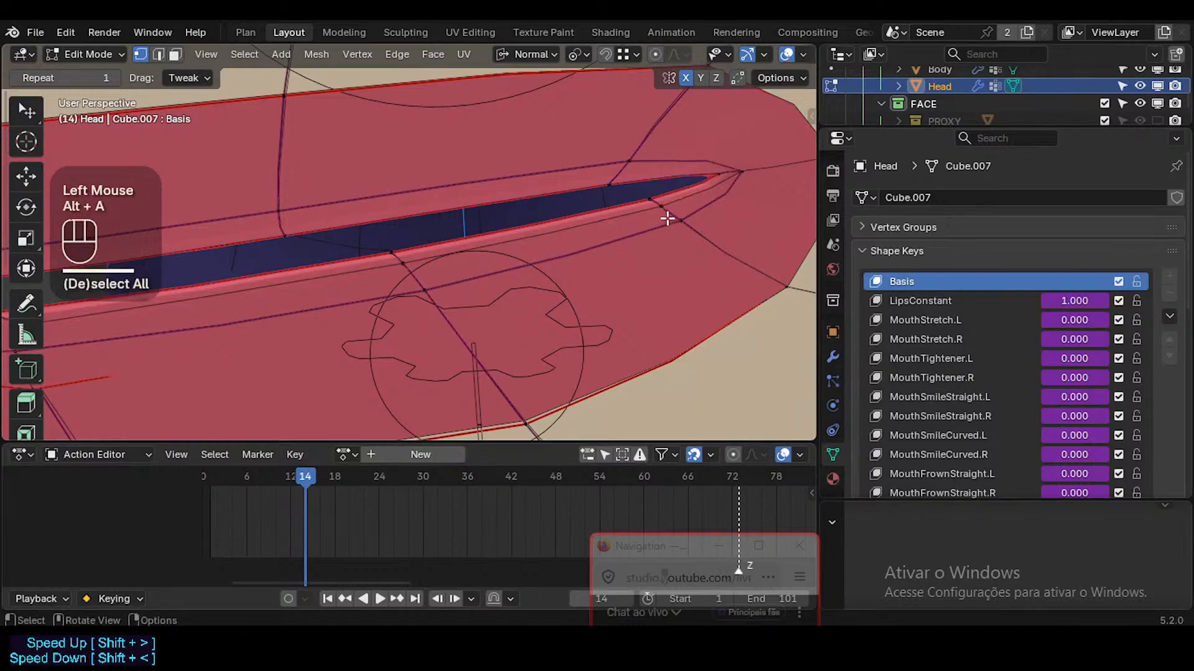
{"action": "key", "text": "3"}
{"action": "left_click", "coordinate": [670, 216], "text": "alt+shift"}
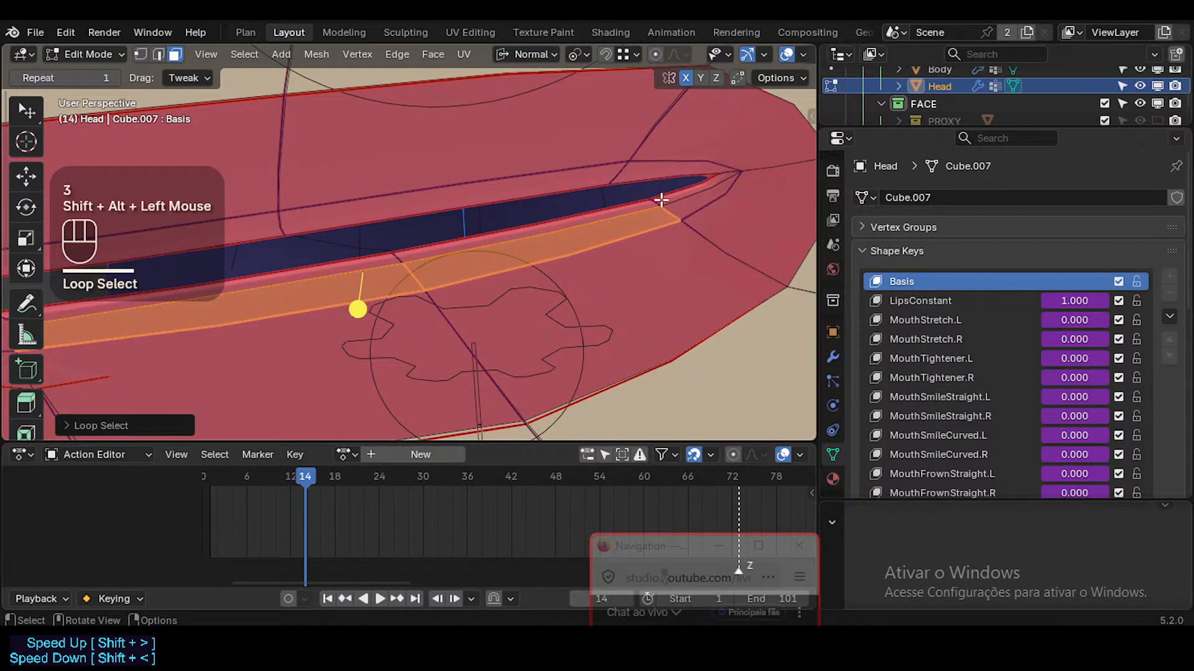
{"action": "key", "text": "alt+a"}
{"action": "left_click", "coordinate": [651, 203], "text": "alt+shift"}
{"action": "middle_click_drag", "start_coordinate": [650, 203], "coordinate": [725, 168]}
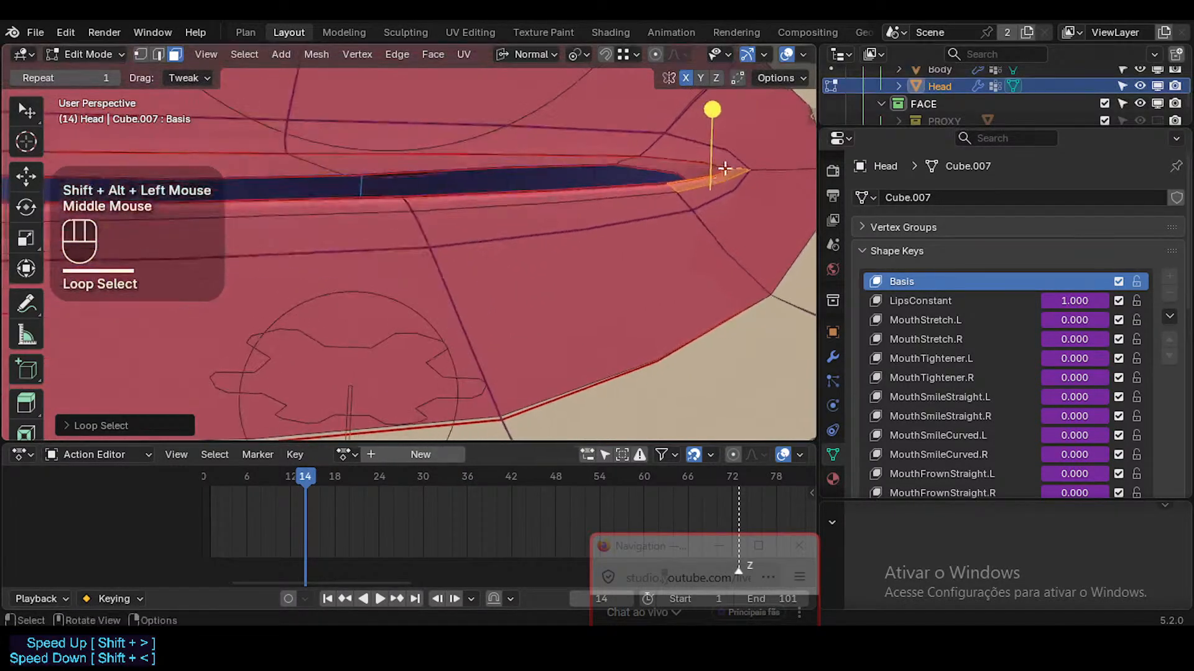
Check how the face loops run around the upper lip, the lip opening and the lower lip
{"action": "key", "text": "alt+a"}
{"action": "left_click", "coordinate": [653, 140], "text": "alt+shift"}
{"action": "middle_click_drag", "start_coordinate": [653, 140], "coordinate": [669, 181]}
{"action": "key", "text": "alt+a"}
{"action": "left_click", "coordinate": [670, 116], "text": "alt+shift"}
{"action": "scroll", "coordinate": [702, 189], "scroll_direction": "down", "scroll_amount": 2}
{"action": "middle_click_drag", "start_coordinate": [670, 182], "coordinate": [710, 264], "text": "ctrl"}
{"action": "middle_click_drag", "start_coordinate": [447, 200], "coordinate": [442, 218]}
{"action": "key", "text": "alt+a"}
{"action": "left_click", "coordinate": [375, 177], "text": "alt+shift"}
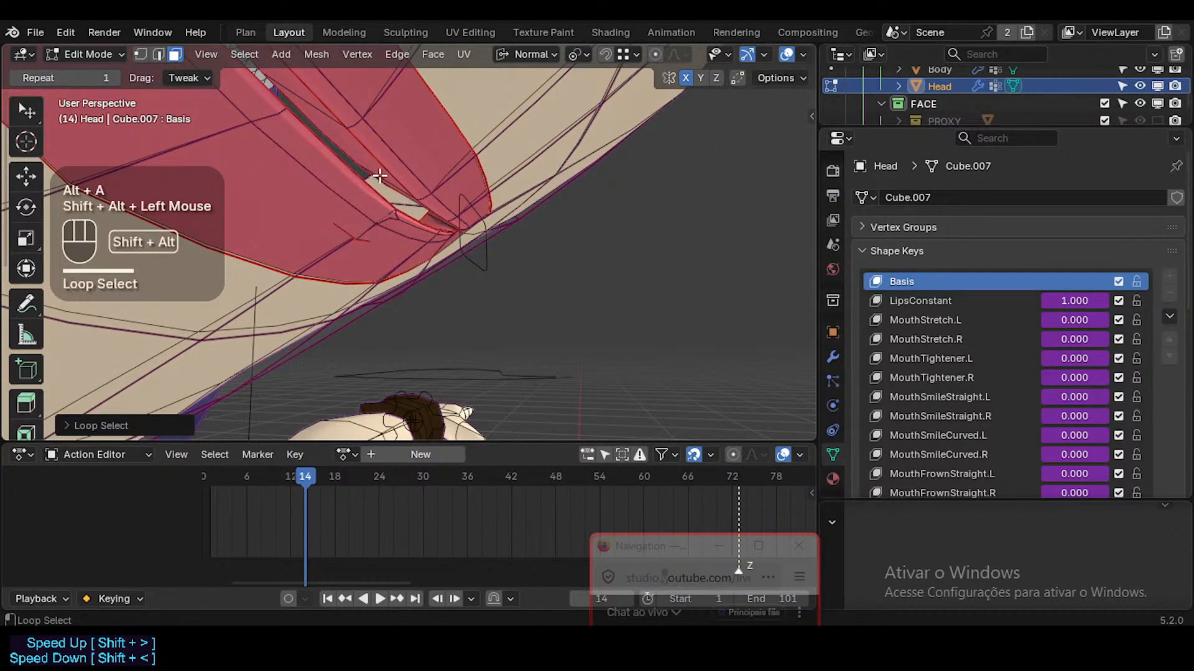
{"action": "left_click", "coordinate": [380, 176], "text": "alt+shift"}
{"action": "middle_click_drag", "start_coordinate": [381, 179], "coordinate": [440, 215]}
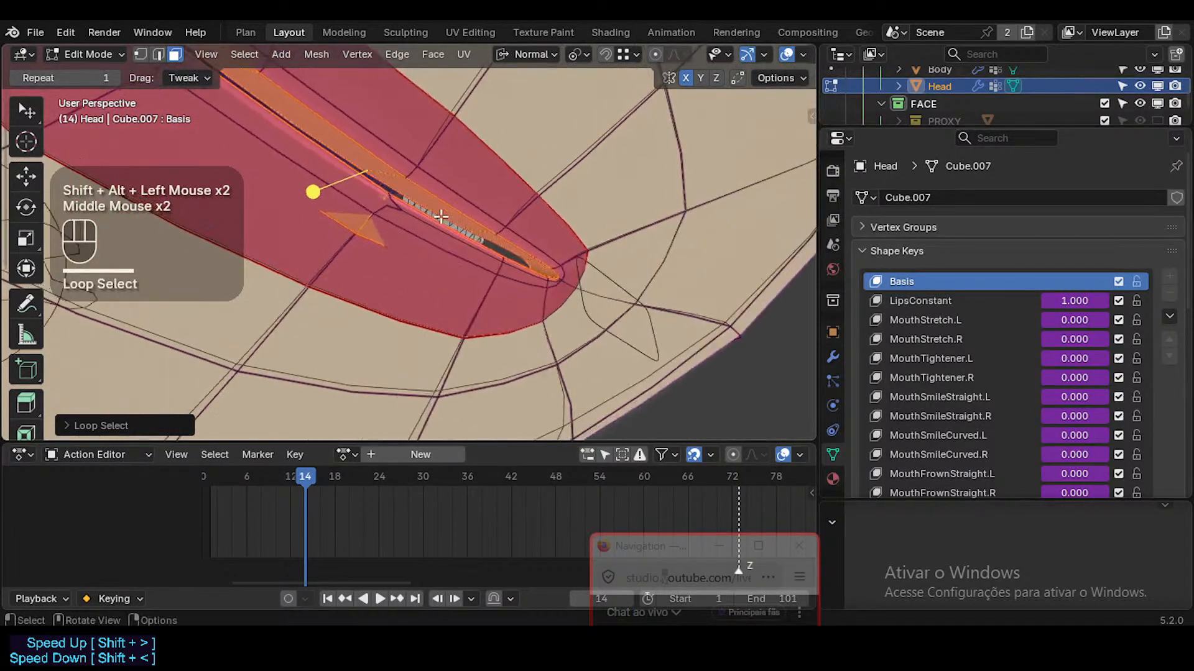
{"action": "key", "text": "alt+a"}
{"action": "left_click", "coordinate": [419, 208], "text": "alt+shift"}
{"action": "middle_click_drag", "start_coordinate": [606, 248], "coordinate": [661, 223]}
{"action": "key", "text": "alt+a"}
{"action": "left_click", "coordinate": [522, 214], "text": "alt+shift"}
{"action": "middle_click_drag", "start_coordinate": [523, 214], "coordinate": [632, 254]}
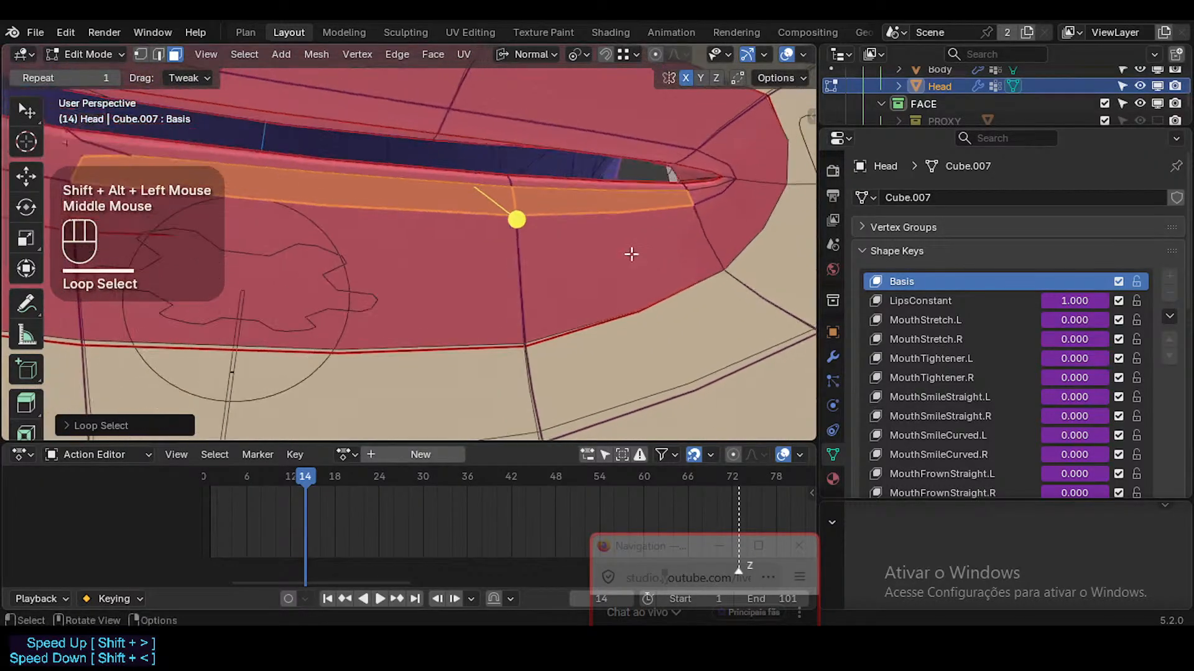
Compare the outer lip face loop with the inner lower-lip loop on both sides of the mouth
{"action": "key", "text": "alt+a"}
{"action": "left_click", "coordinate": [695, 225], "text": "alt+shift"}
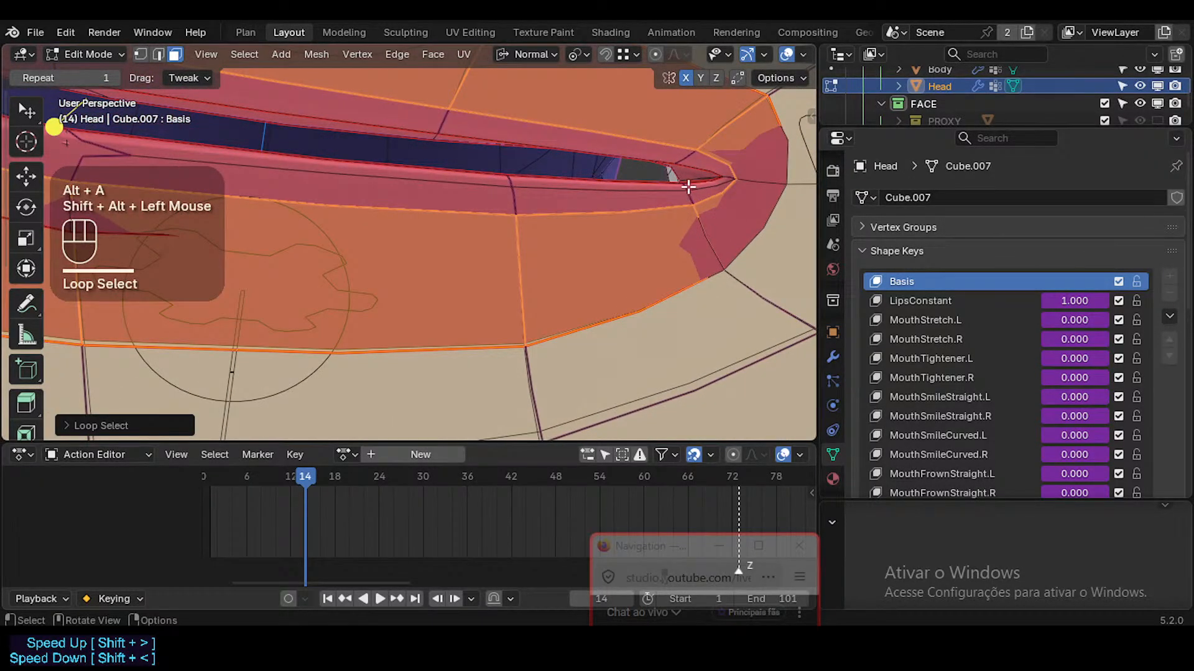
{"action": "middle_click_drag", "start_coordinate": [688, 186], "coordinate": [581, 243]}
{"action": "left_click", "coordinate": [587, 230], "text": "alt+shift"}
{"action": "key", "text": "shift+grave"}
{"action": "key", "text": "s"}
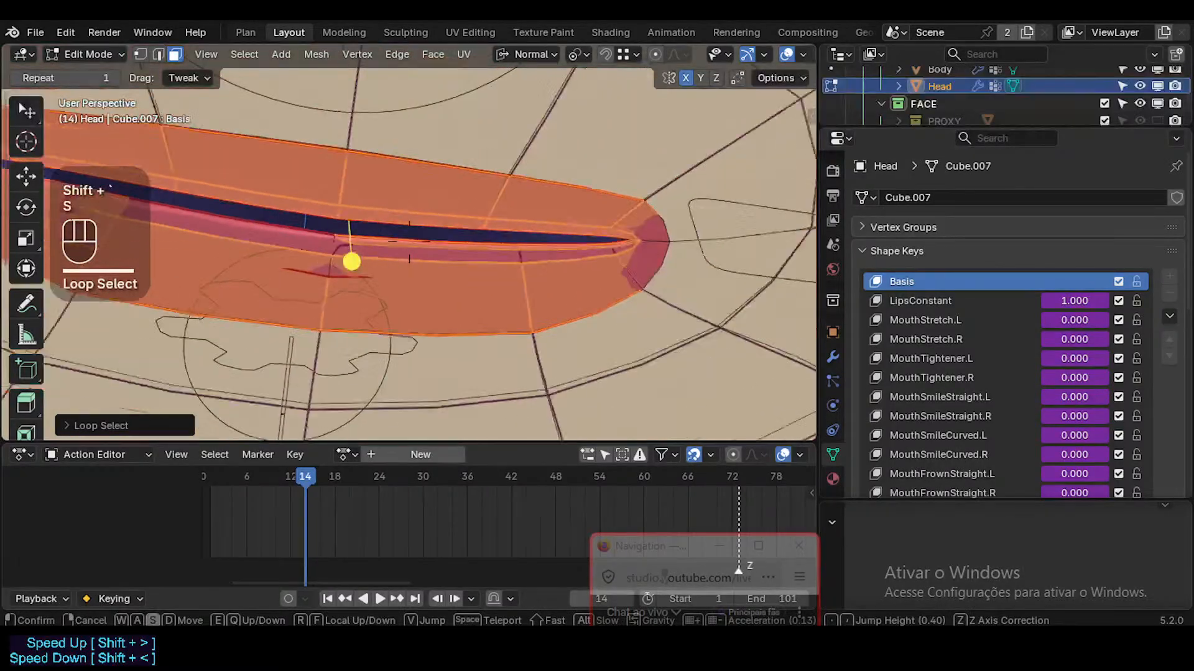
{"action": "key", "text": "w"}
{"action": "key", "text": "s"}
{"action": "left_click", "coordinate": [592, 253]}
{"action": "key", "text": "shift+grave"}
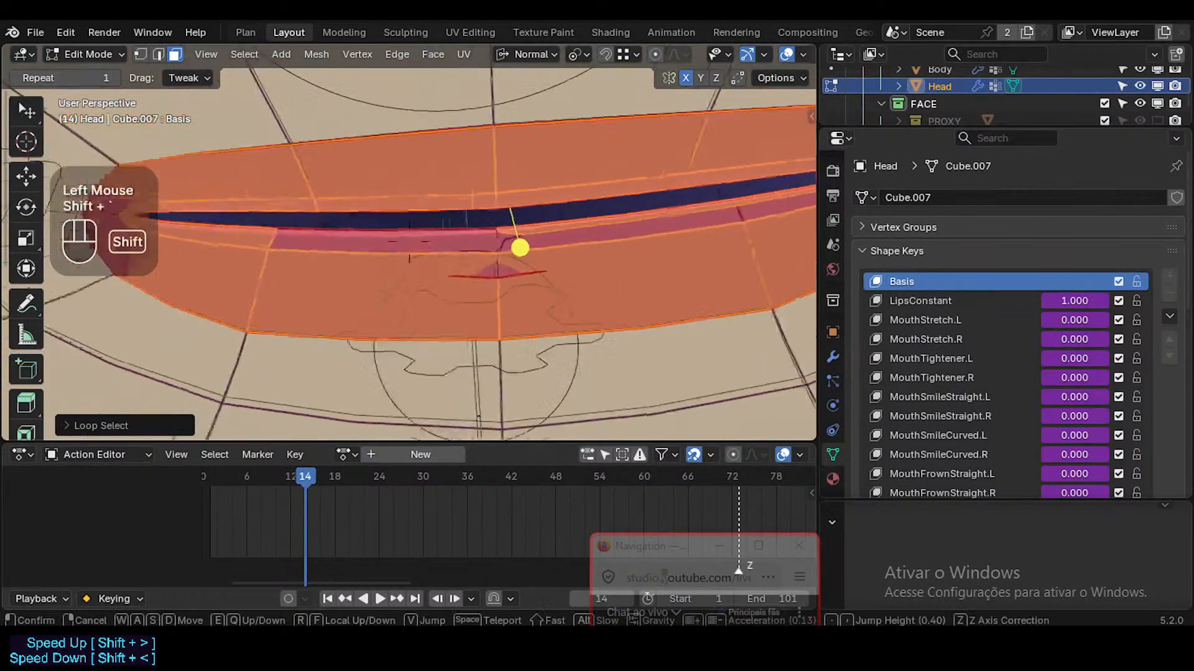
{"action": "left_click", "coordinate": [478, 262]}
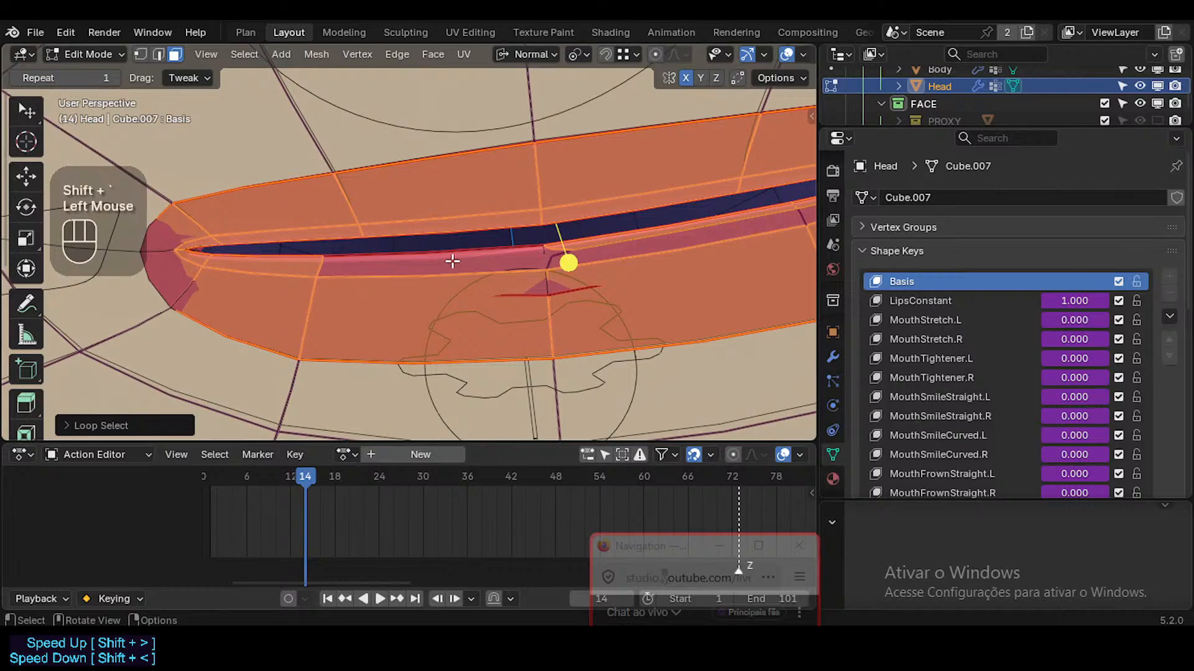
{"action": "key", "text": "alt+a"}
Examine the lip opening and the faces at both mouth corners up close from several angles
{"action": "scroll", "coordinate": [311, 271], "scroll_direction": "down", "scroll_amount": 3}
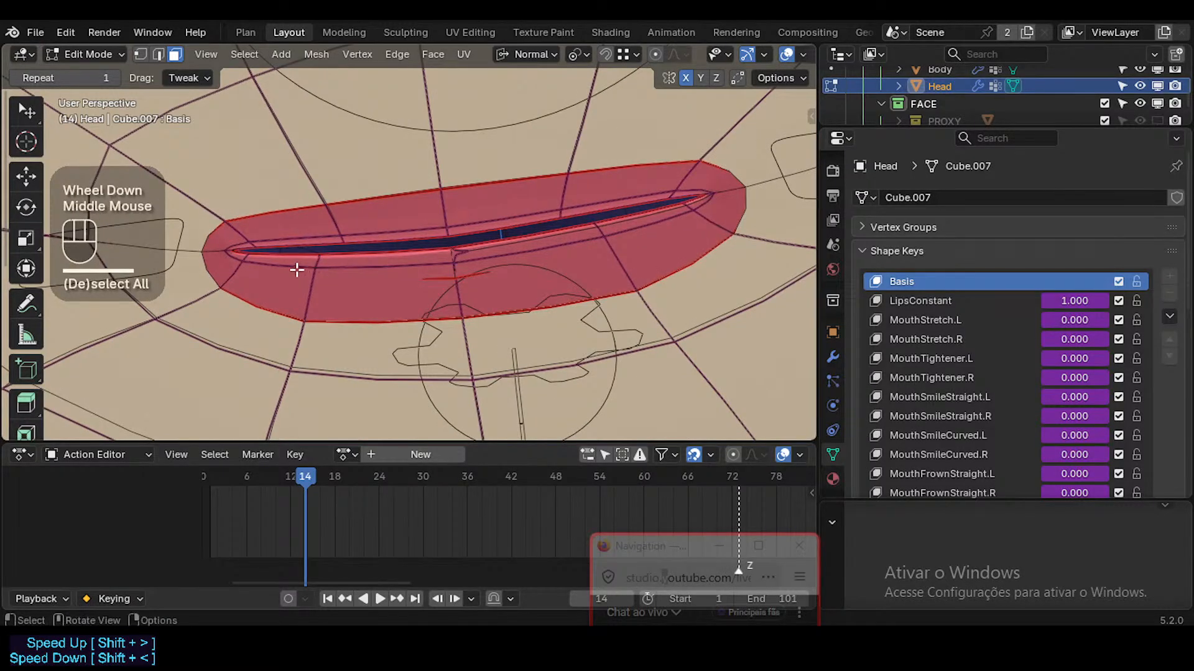
{"action": "middle_click_drag", "start_coordinate": [297, 269], "coordinate": [303, 249], "text": "ctrl"}
{"action": "middle_click_drag", "start_coordinate": [277, 287], "coordinate": [267, 289], "text": "ctrl"}
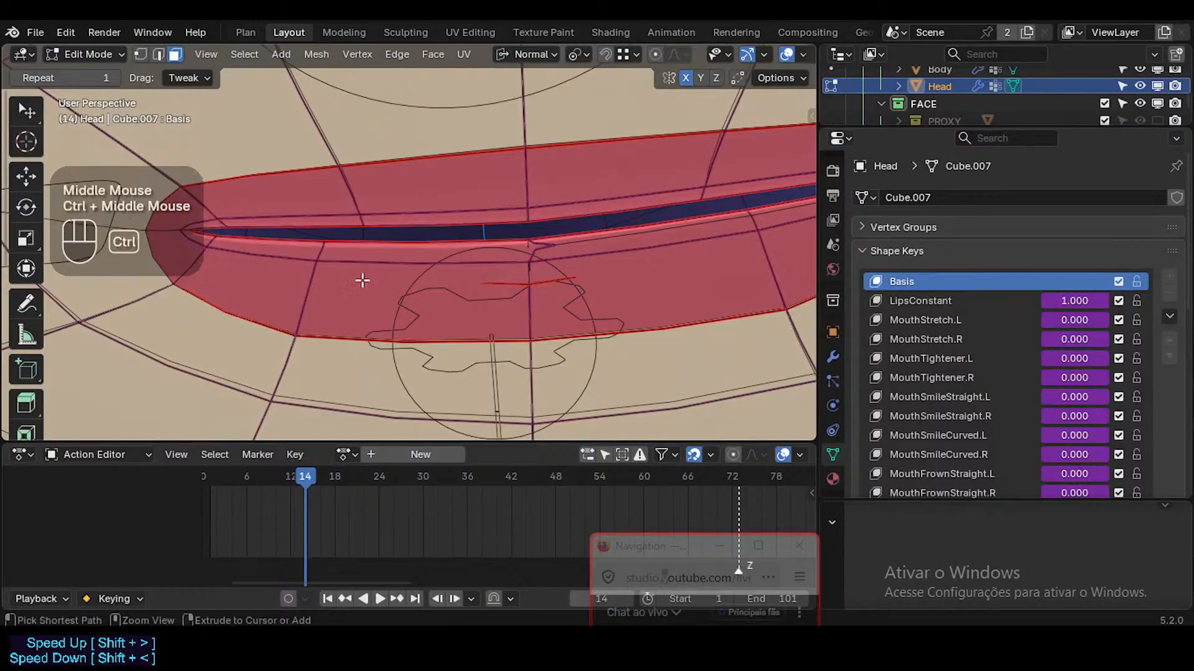
{"action": "middle_click_drag", "start_coordinate": [360, 280], "coordinate": [396, 274], "text": "ctrl"}
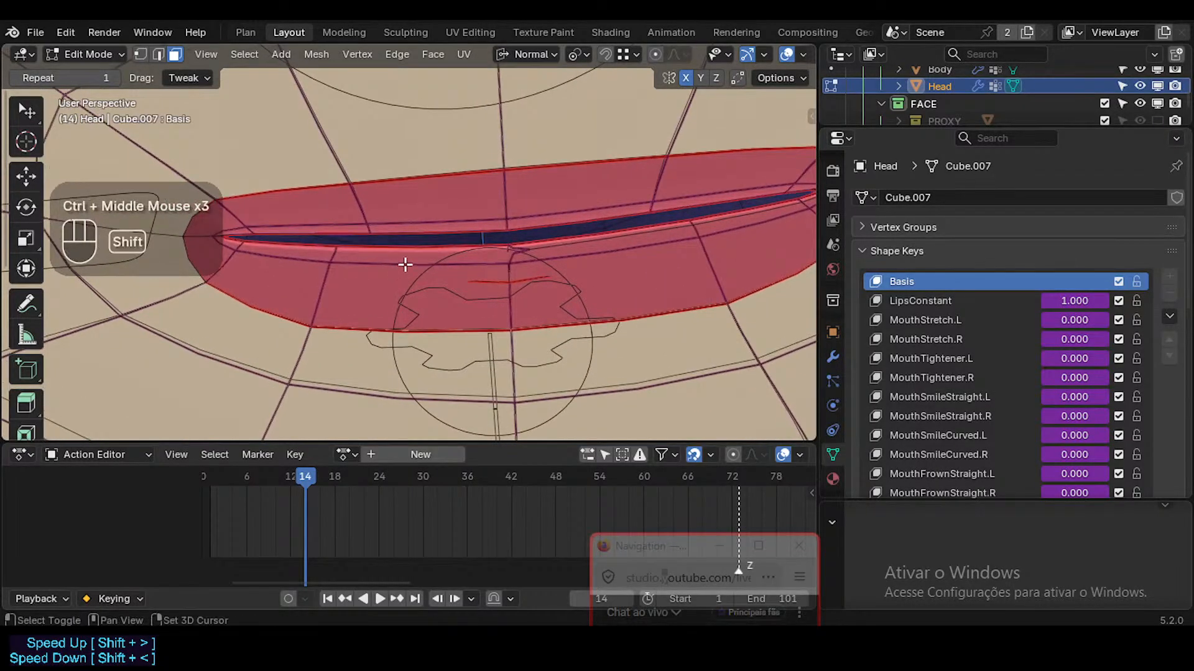
{"action": "key", "text": "shift+grave"}
{"action": "key", "text": "w"}
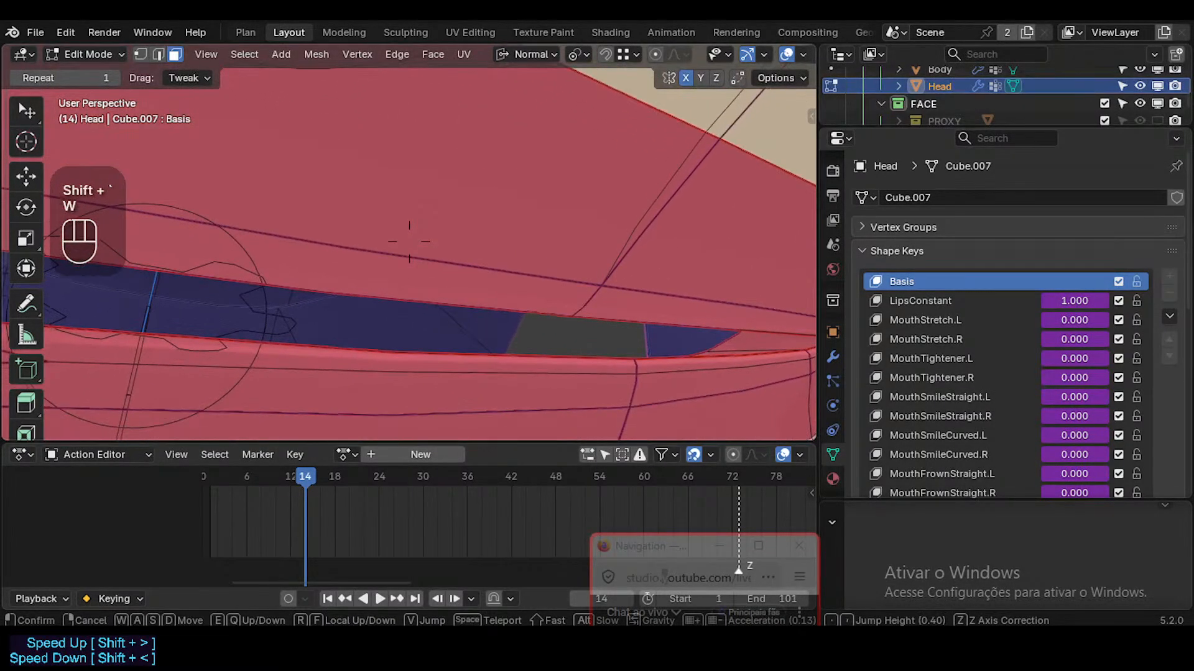
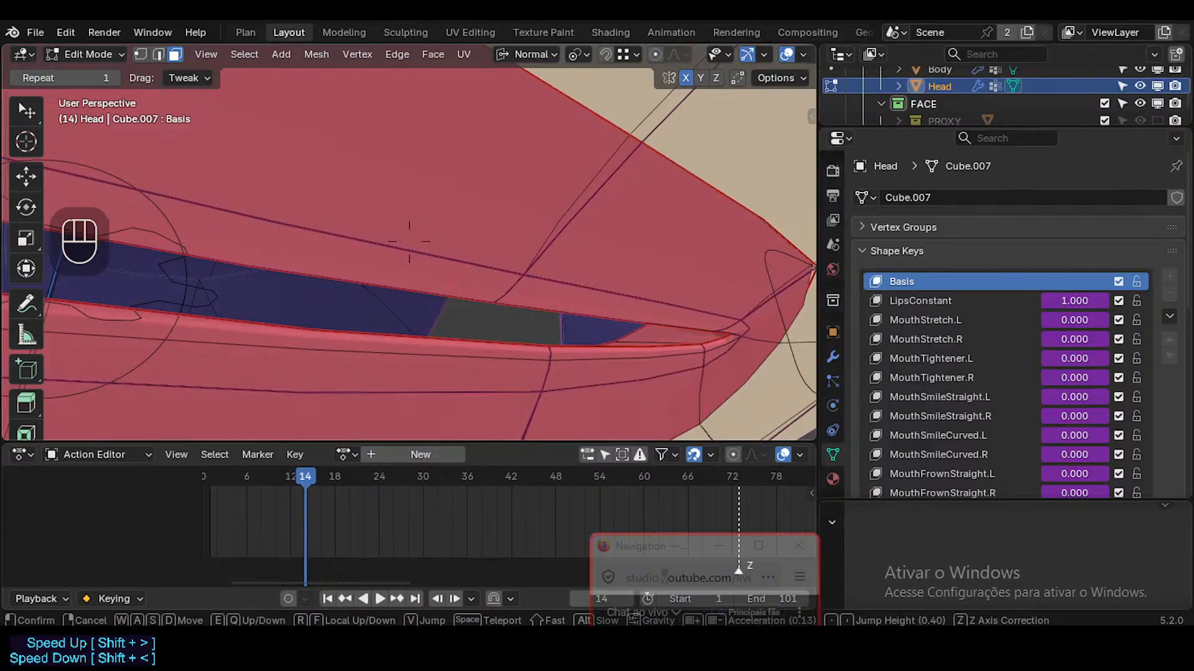
{"action": "key", "text": "d"}
{"action": "key", "text": "a"}
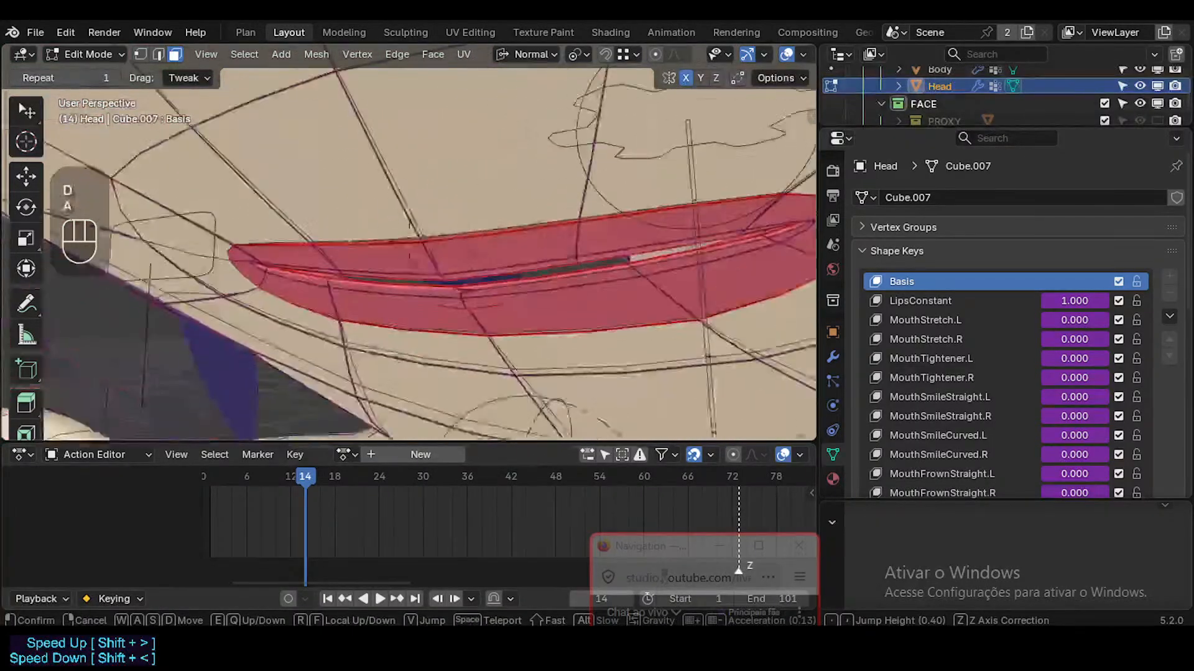
{"action": "key", "text": "w"}
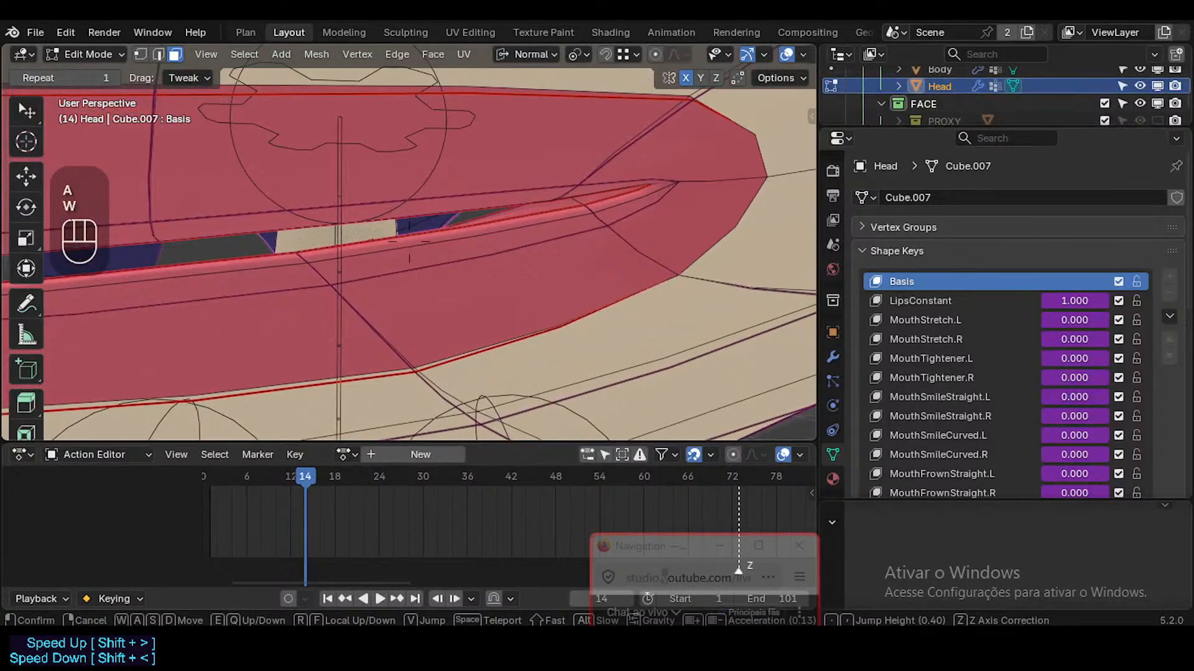
{"action": "left_click", "coordinate": [646, 178]}
{"action": "left_click", "coordinate": [650, 193]}
{"action": "middle_click_drag", "start_coordinate": [653, 193], "coordinate": [630, 138]}
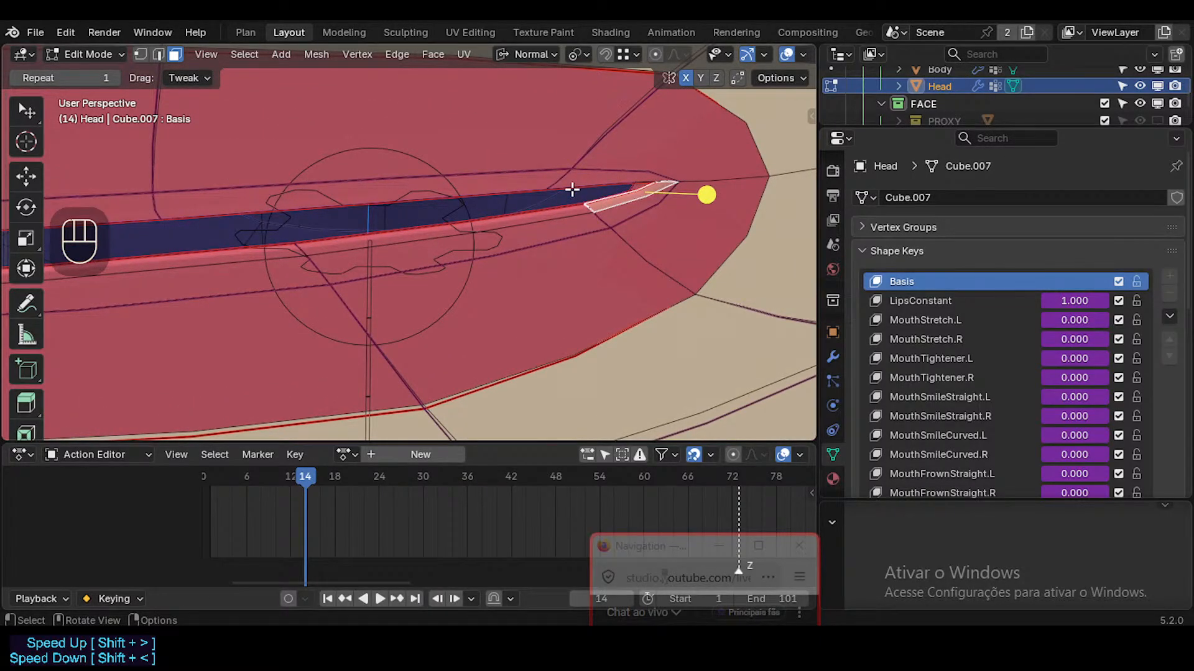
Check the mouth-corner vertex in vertex mode with X-ray display, returning to solid display
{"action": "key", "text": "1"}
{"action": "left_click", "coordinate": [695, 178]}
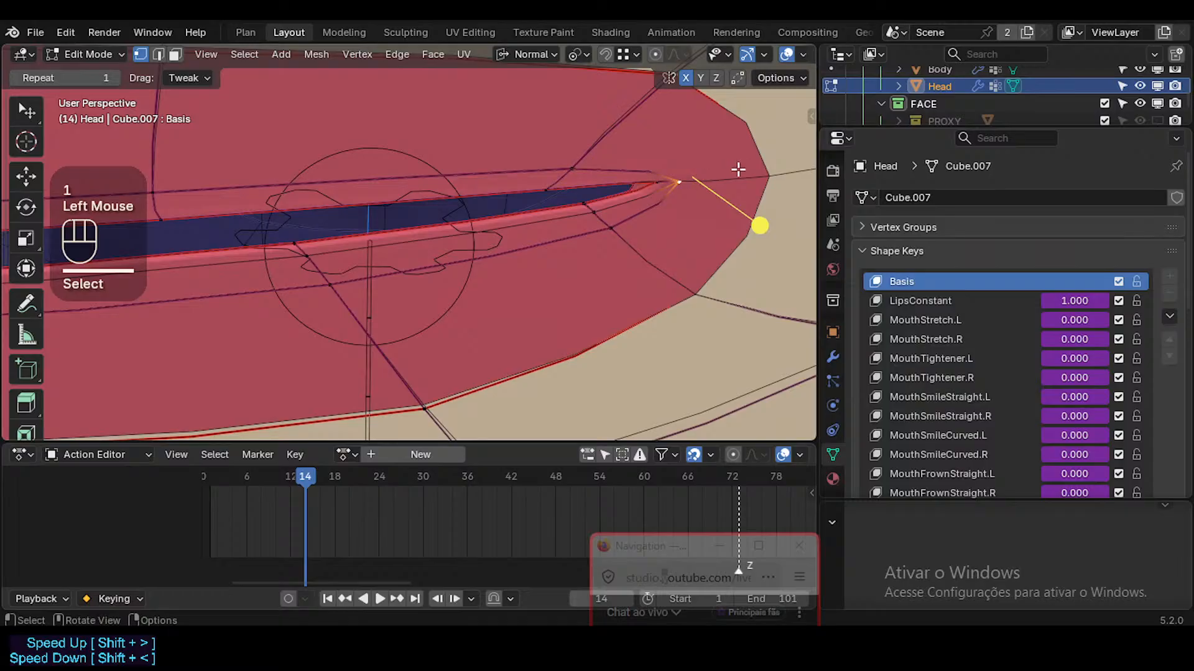
{"action": "left_click", "coordinate": [682, 186]}
{"action": "left_click", "coordinate": [688, 181]}
{"action": "key", "text": "alt+z"}
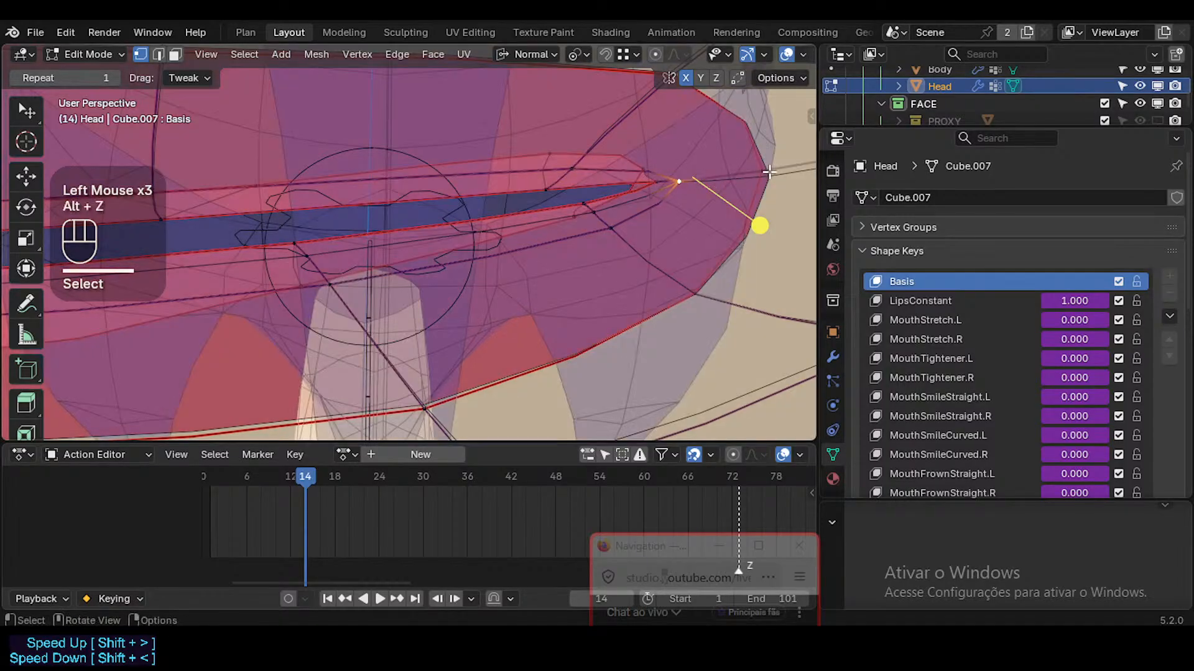
{"action": "left_click", "coordinate": [727, 199]}
{"action": "left_click", "coordinate": [682, 181]}
{"action": "key", "text": "alt+z"}
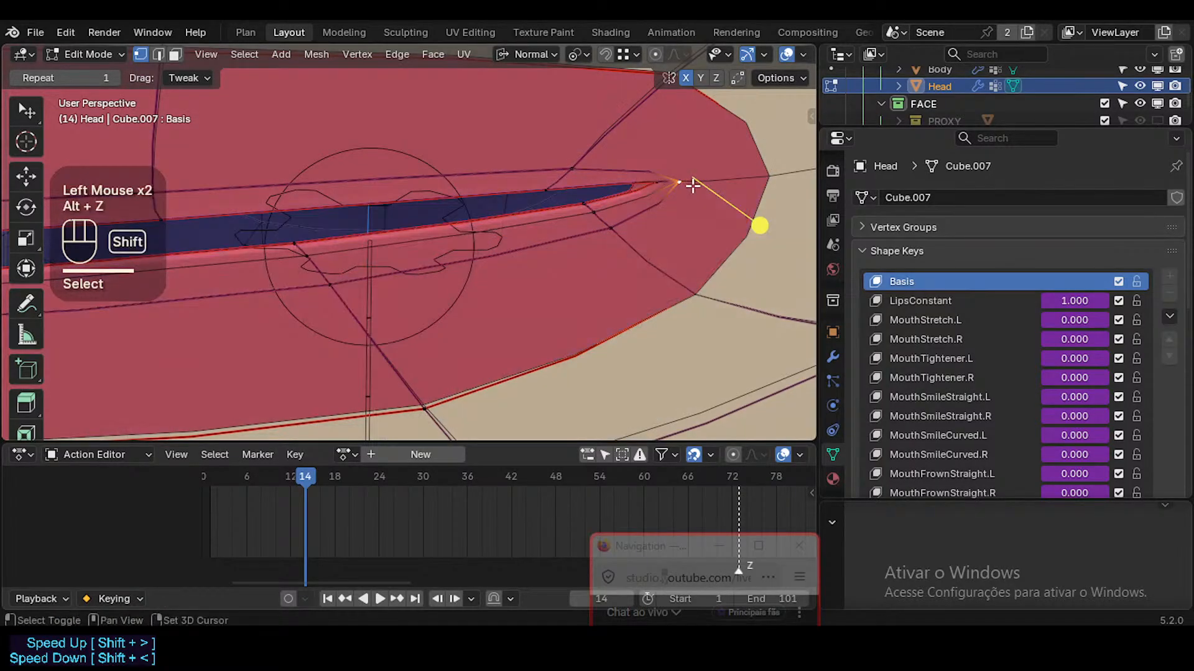
Knife-cut an edge line along the other half of the lower lip, from the mouth corner through edge midpoints to the existing cut at the centre
{"action": "key", "text": "shift+grave"}
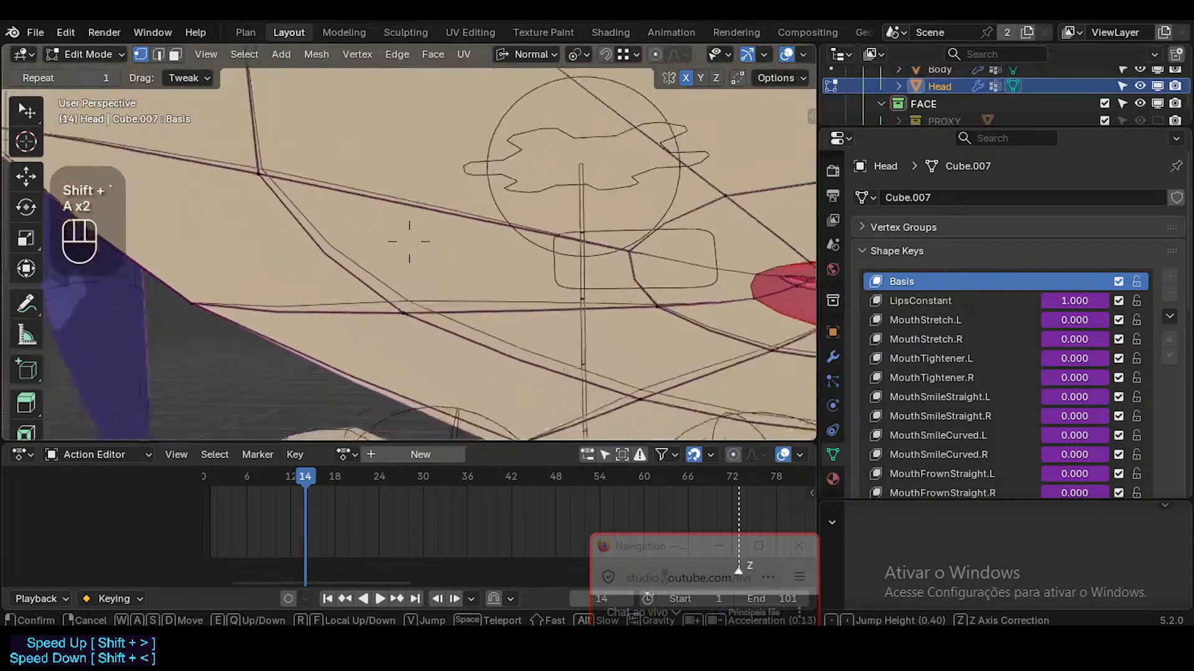
{"action": "key", "text": "d"}
{"action": "key", "text": "w"}
{"action": "key", "text": "q"}
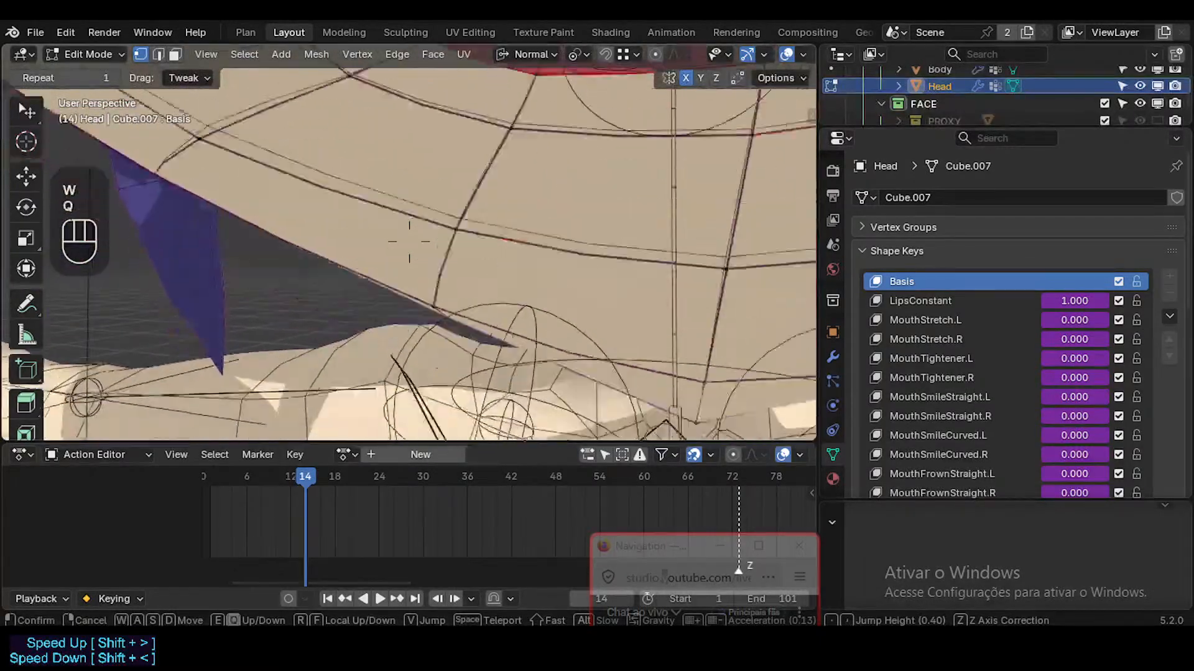
{"action": "left_click", "coordinate": [457, 182]}
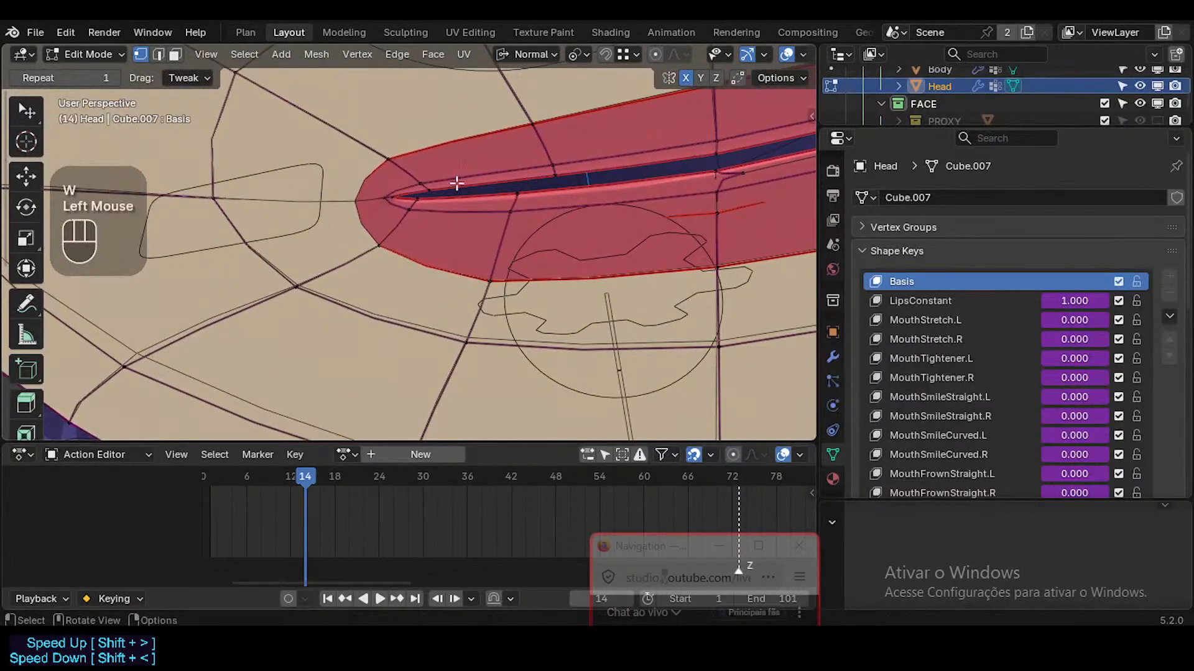
{"action": "middle_click_drag", "start_coordinate": [483, 189], "coordinate": [483, 197]}
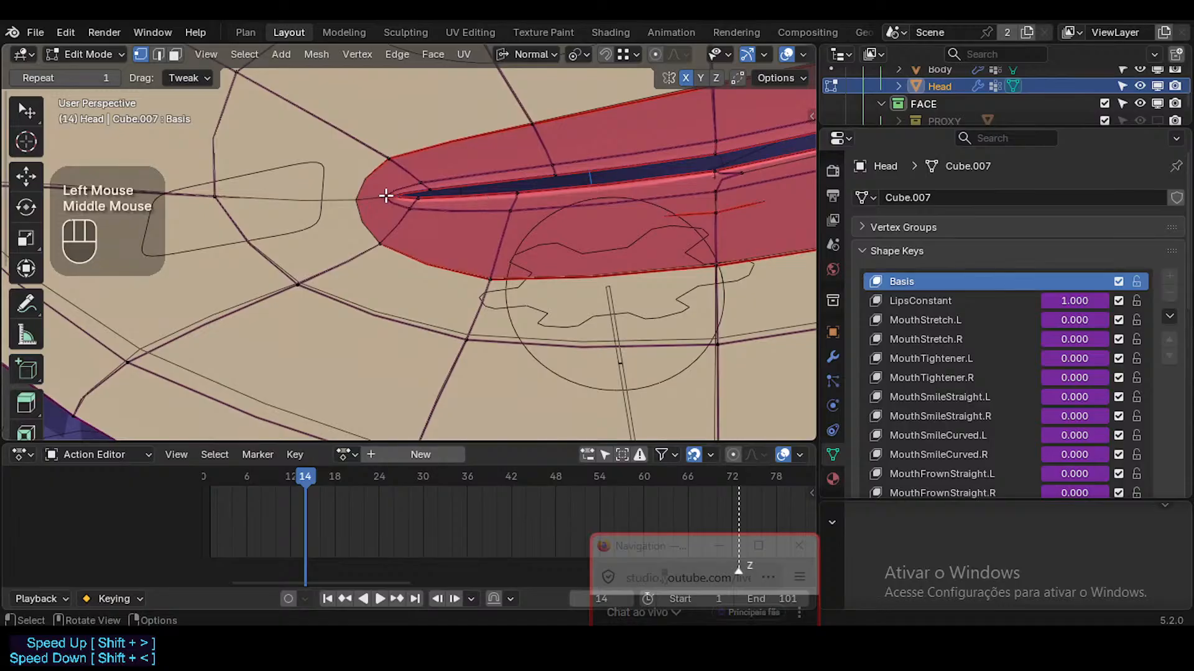
{"action": "key", "text": "k"}
{"action": "left_click", "coordinate": [384, 196]}
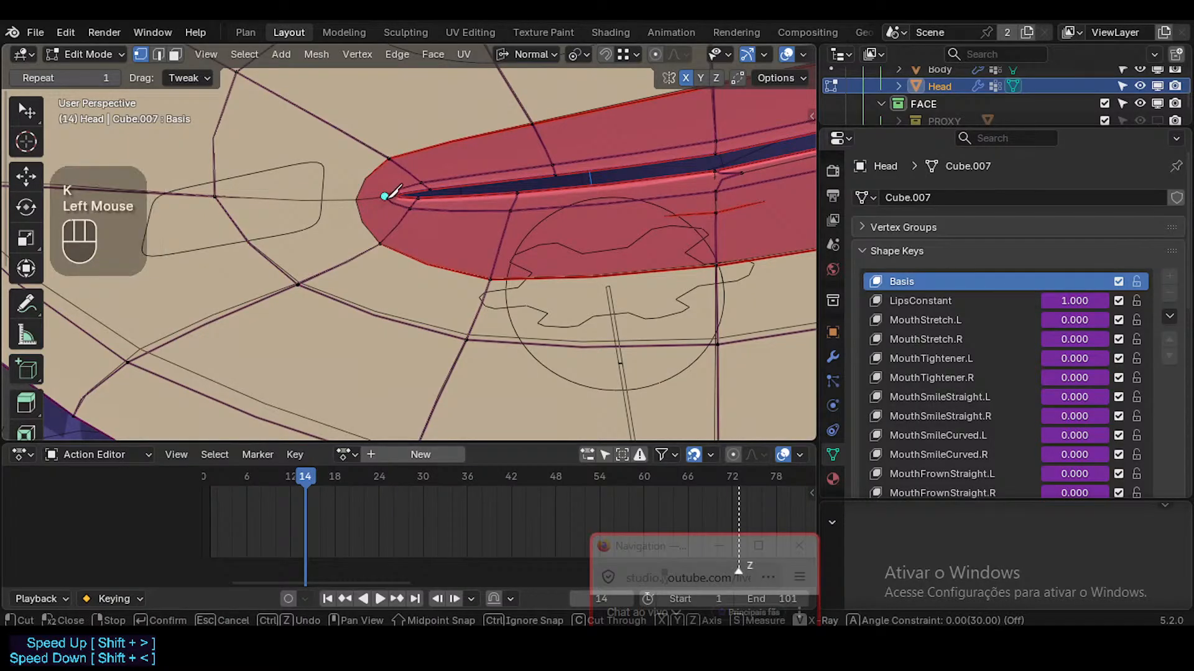
{"action": "left_click", "coordinate": [414, 203], "text": "shift"}
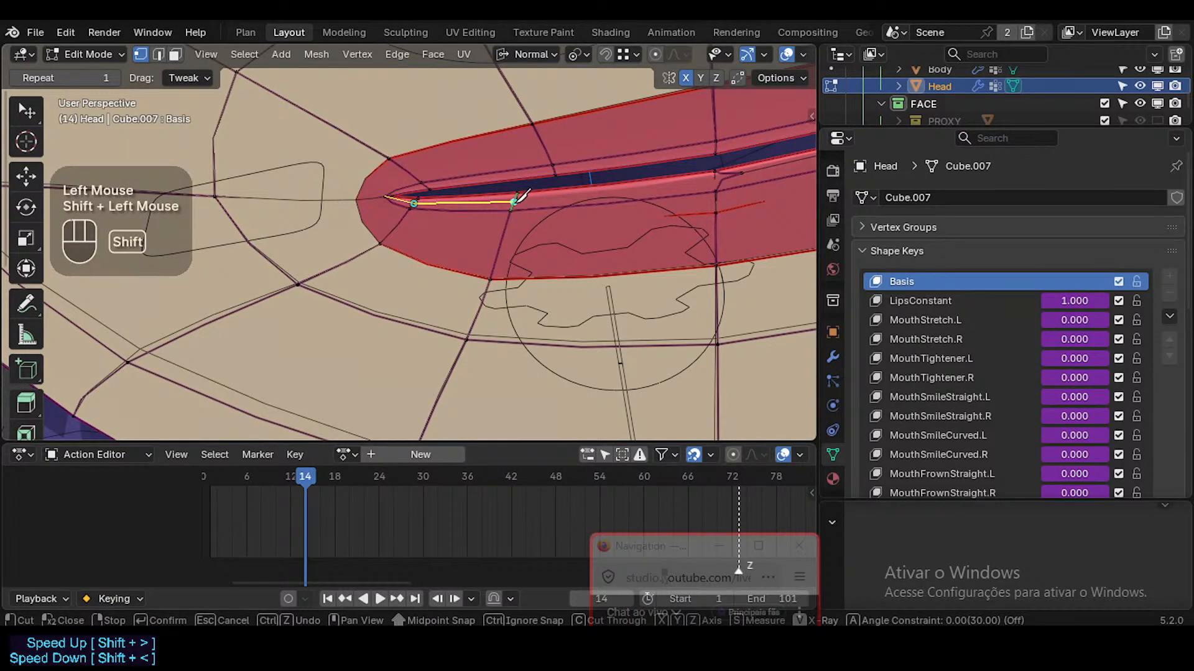
{"action": "left_click", "coordinate": [513, 201], "text": "shift"}
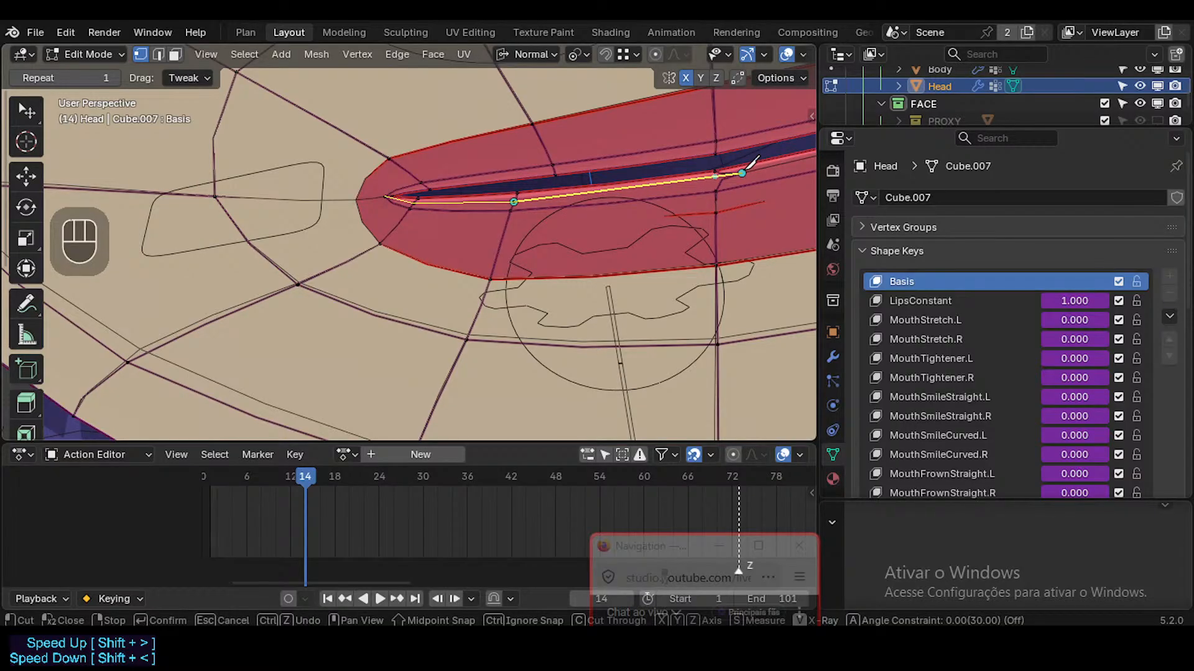
{"action": "left_click", "coordinate": [746, 169]}
{"action": "key", "text": "Return"}
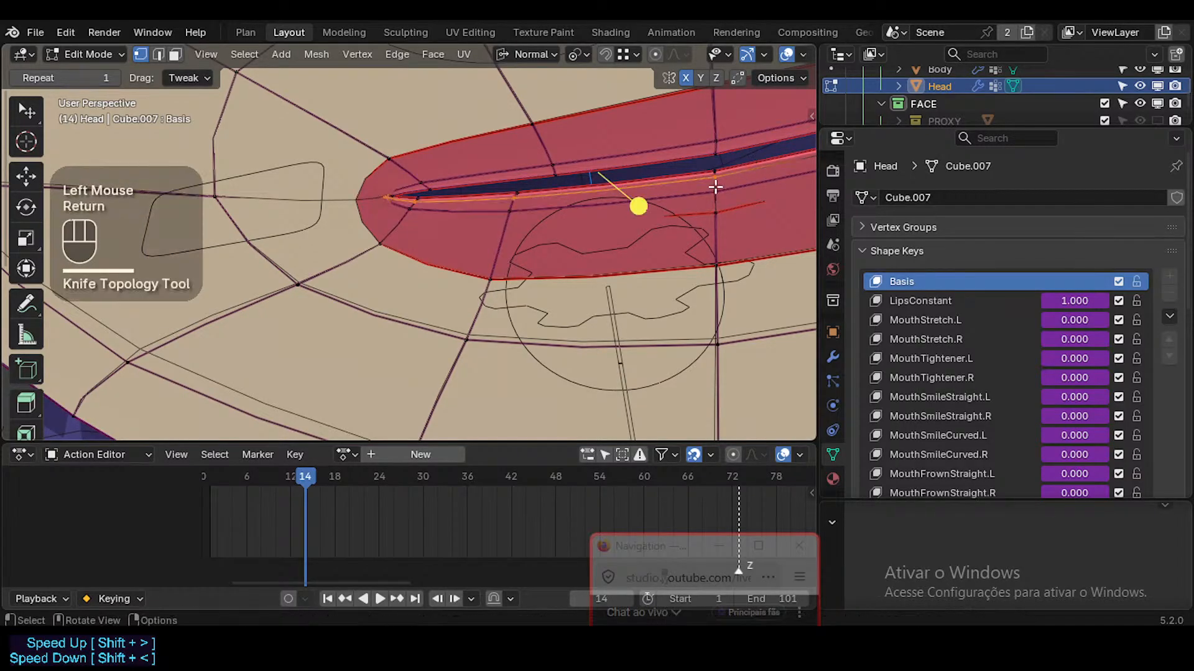
Set the edge crease of the whole newly cut lower-lip edge loop to 0.3 and clear the selection
{"action": "middle_click_drag", "start_coordinate": [639, 199], "coordinate": [638, 194]}
{"action": "key", "text": "alt+a"}
{"action": "key", "text": "2"}
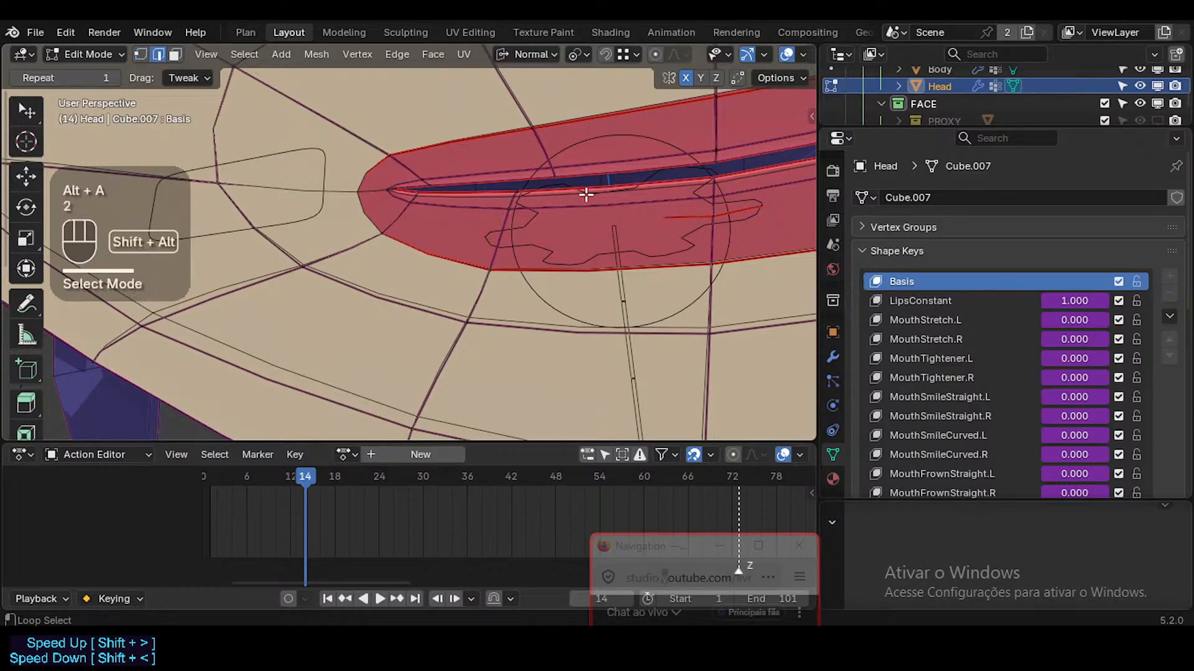
{"action": "left_click", "coordinate": [587, 195], "text": "alt+shift"}
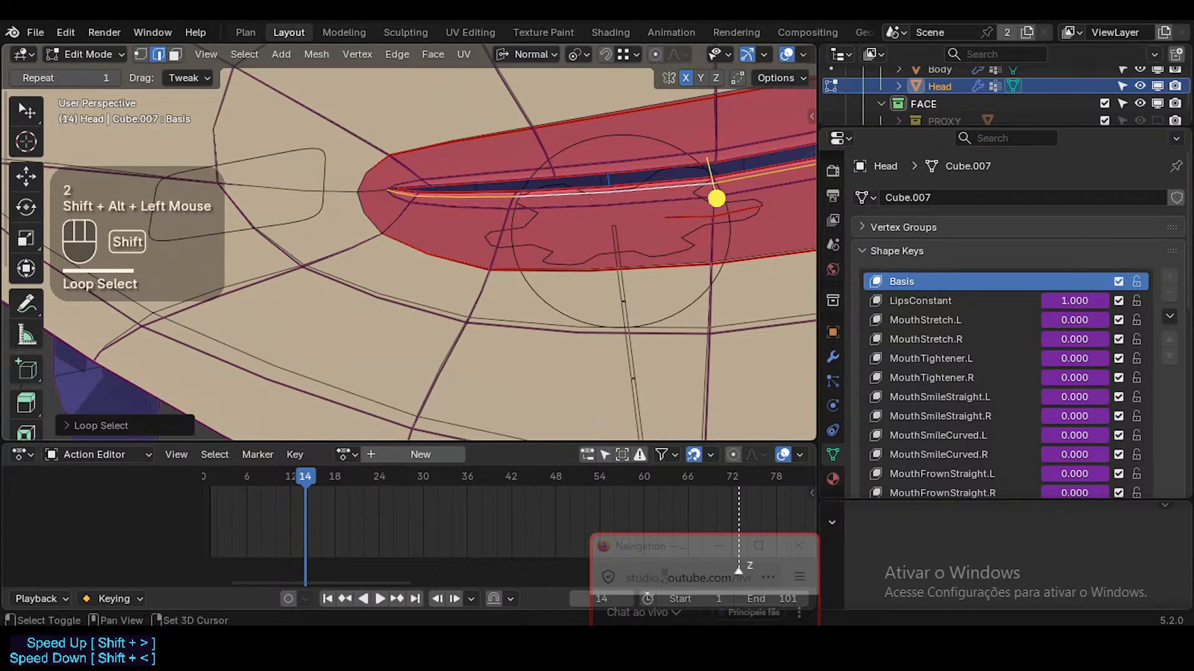
{"action": "key", "text": "shift+e"}
{"action": "type", "text": "0.3"}
{"action": "key", "text": "Return"}
{"action": "key", "text": "alt+a"}
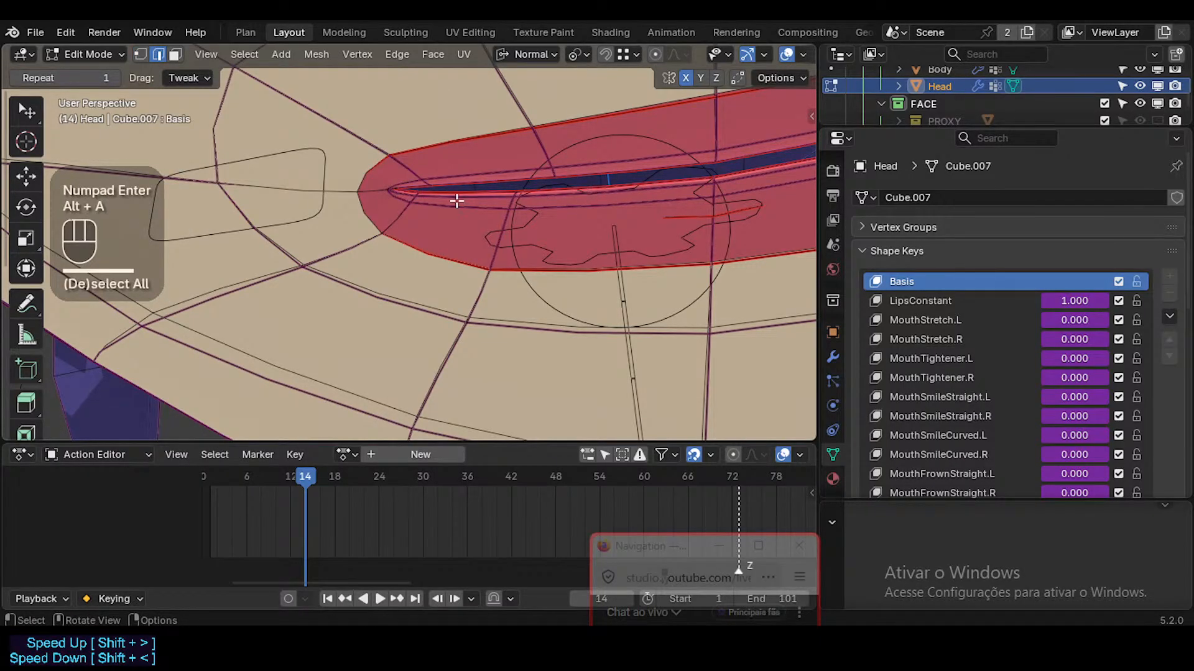
Inspect the creased lower-lip edge line and the lip gap from the mouth corner and the centre
{"action": "middle_click_drag", "start_coordinate": [456, 201], "coordinate": [466, 192]}
{"action": "key", "text": "shift+grave"}
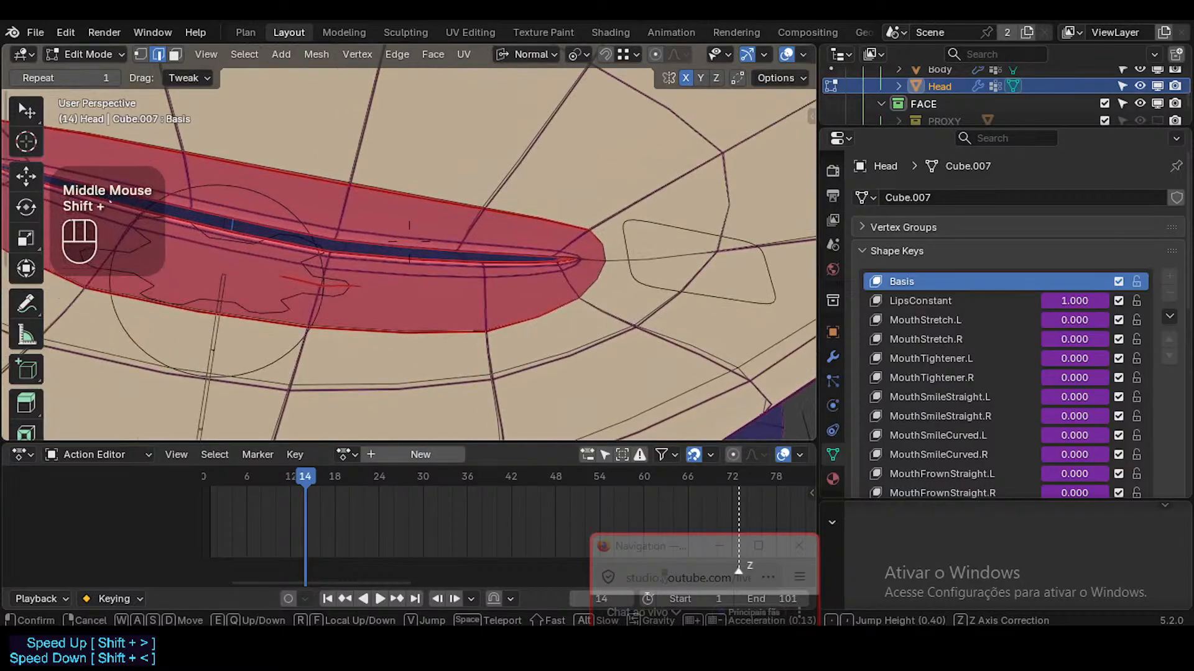
{"action": "left_click", "coordinate": [630, 250]}
{"action": "middle_click_drag", "start_coordinate": [641, 255], "coordinate": [698, 320]}
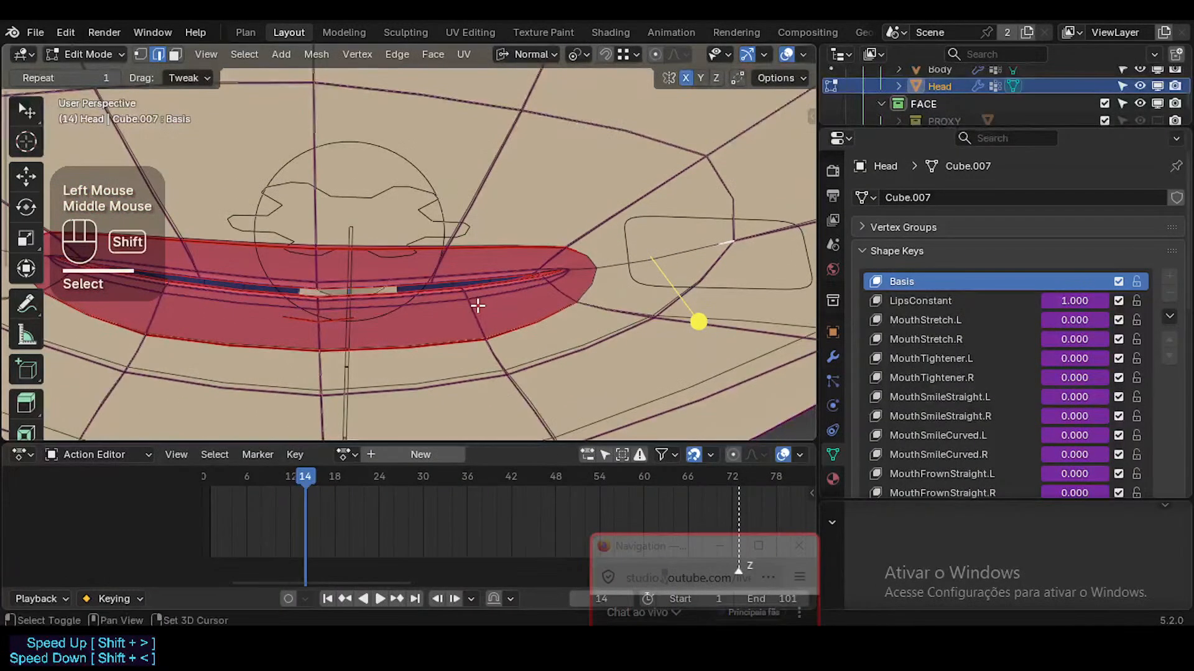
{"action": "key", "text": "shift+grave"}
{"action": "key", "text": "w"}
{"action": "left_click", "coordinate": [498, 323]}
{"action": "middle_click_drag", "start_coordinate": [498, 323], "coordinate": [568, 313]}
{"action": "key", "text": "2"}
{"action": "left_click", "coordinate": [538, 293]}
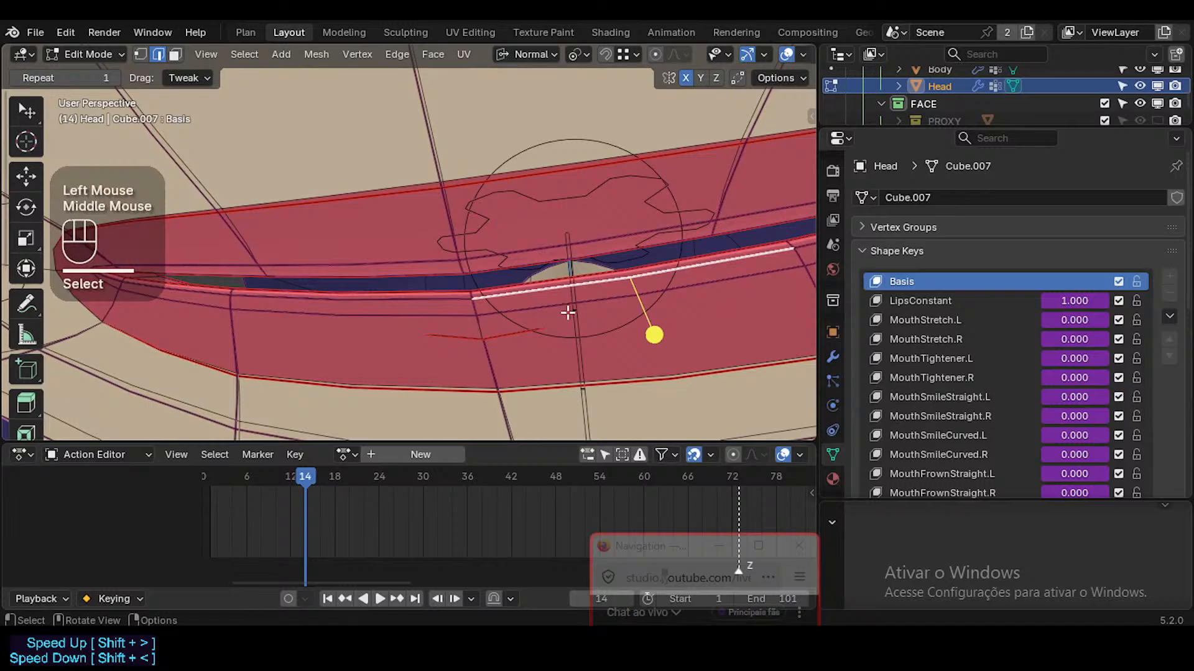
{"action": "left_click", "coordinate": [172, 300]}
{"action": "left_click", "coordinate": [286, 312], "text": "shift"}
{"action": "key", "text": "shift+grave"}
{"action": "key", "text": "s"}
{"action": "left_click", "coordinate": [275, 295]}
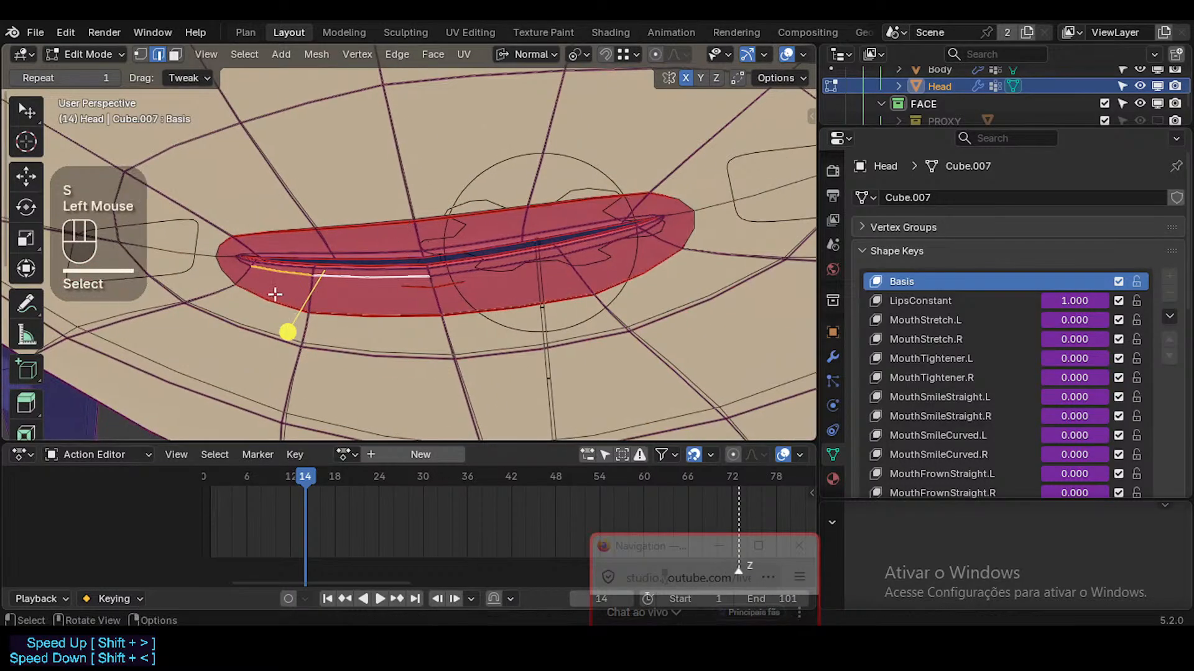
{"action": "left_click", "coordinate": [243, 264]}
{"action": "left_click", "coordinate": [411, 273], "text": "shift"}
{"action": "left_click", "coordinate": [472, 277], "text": "shift"}
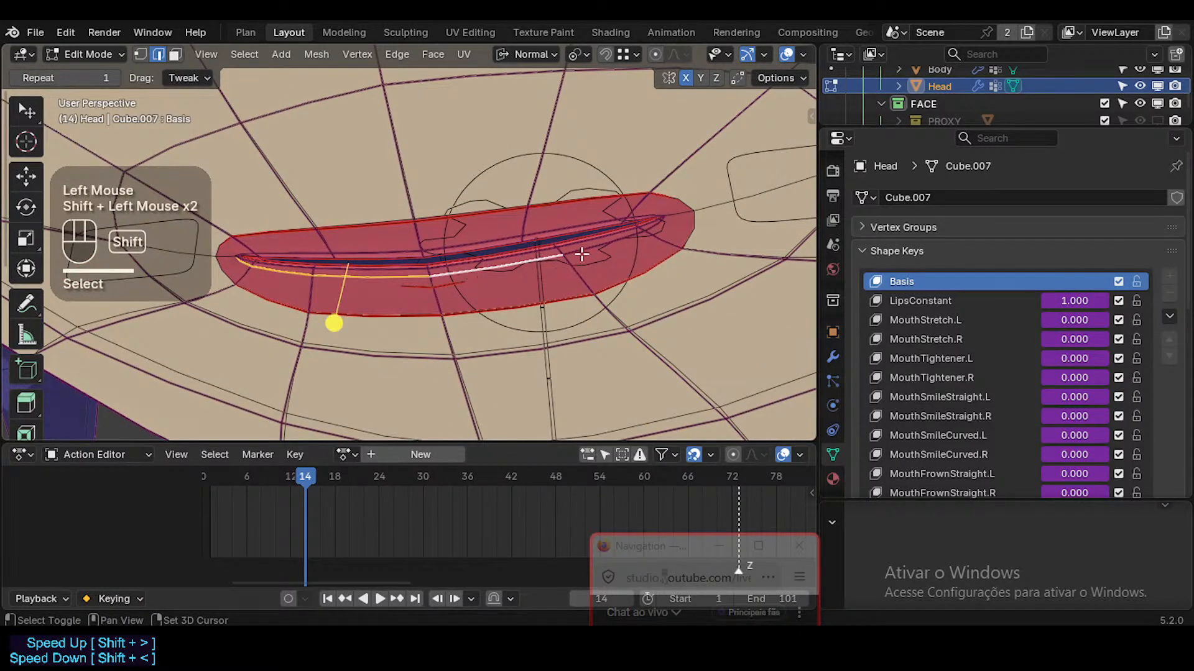
{"action": "left_click", "coordinate": [531, 268]}
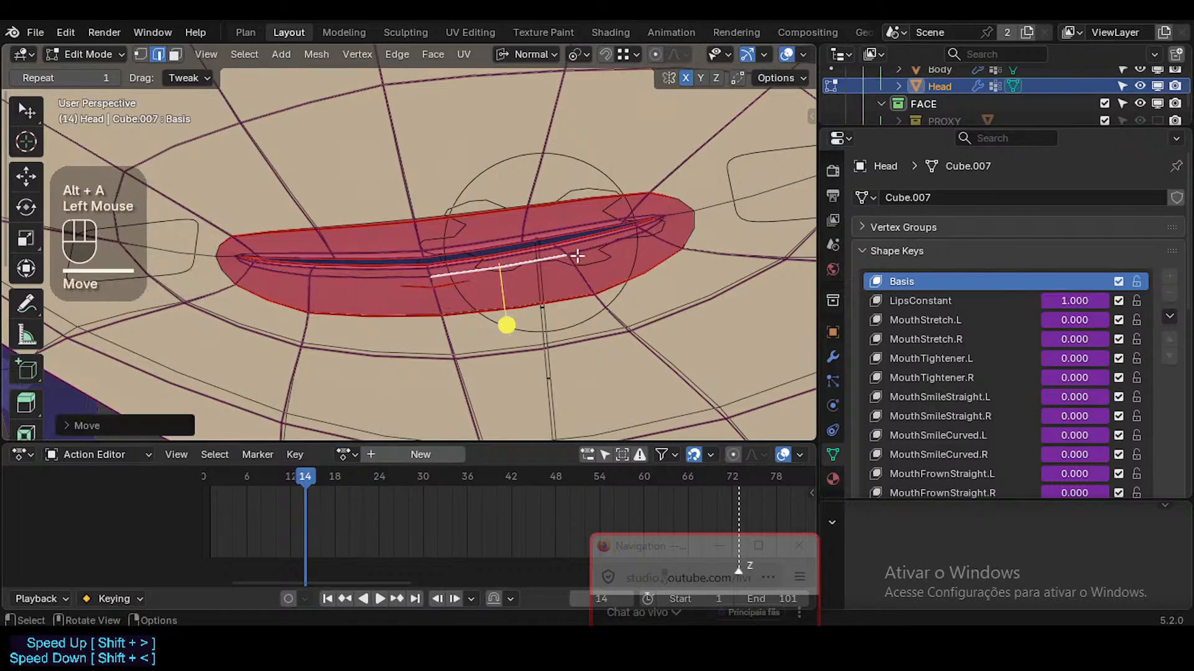
{"action": "left_click", "coordinate": [646, 230], "text": "shift"}
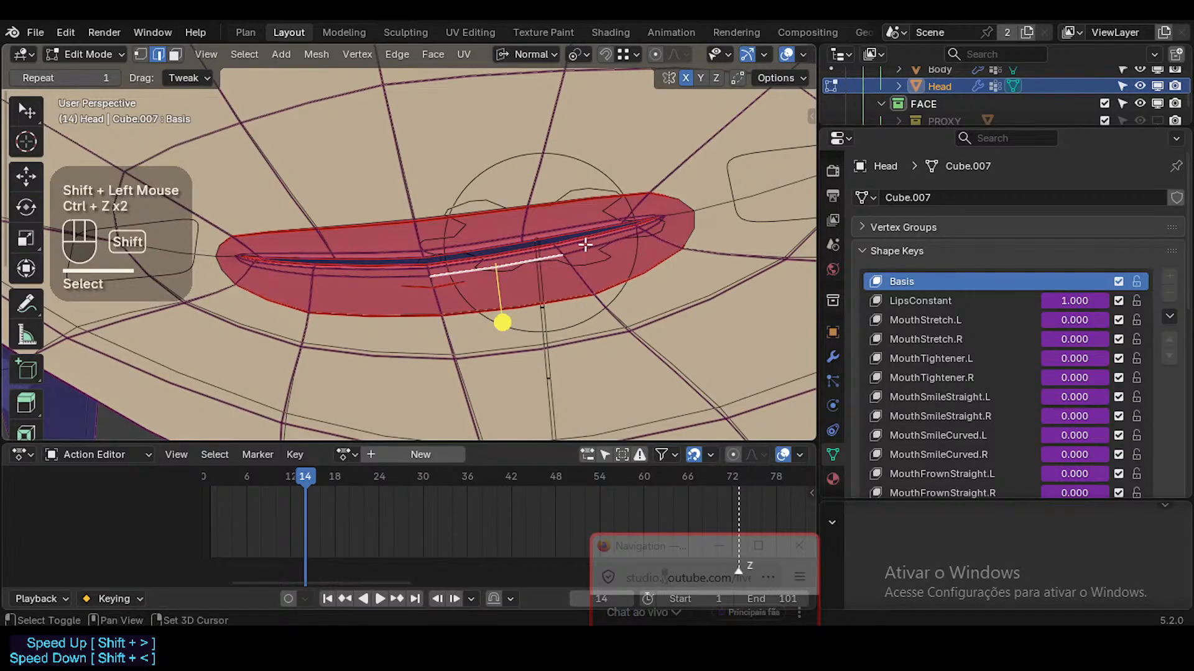
Edge-slide the new lower-lip edge line, from the centre to the mouth corner, toward the lip's outer border by about 0.8
{"action": "left_click", "coordinate": [609, 242]}
{"action": "left_click", "coordinate": [662, 222], "text": "shift"}
{"action": "left_click", "coordinate": [544, 260], "text": "shift"}
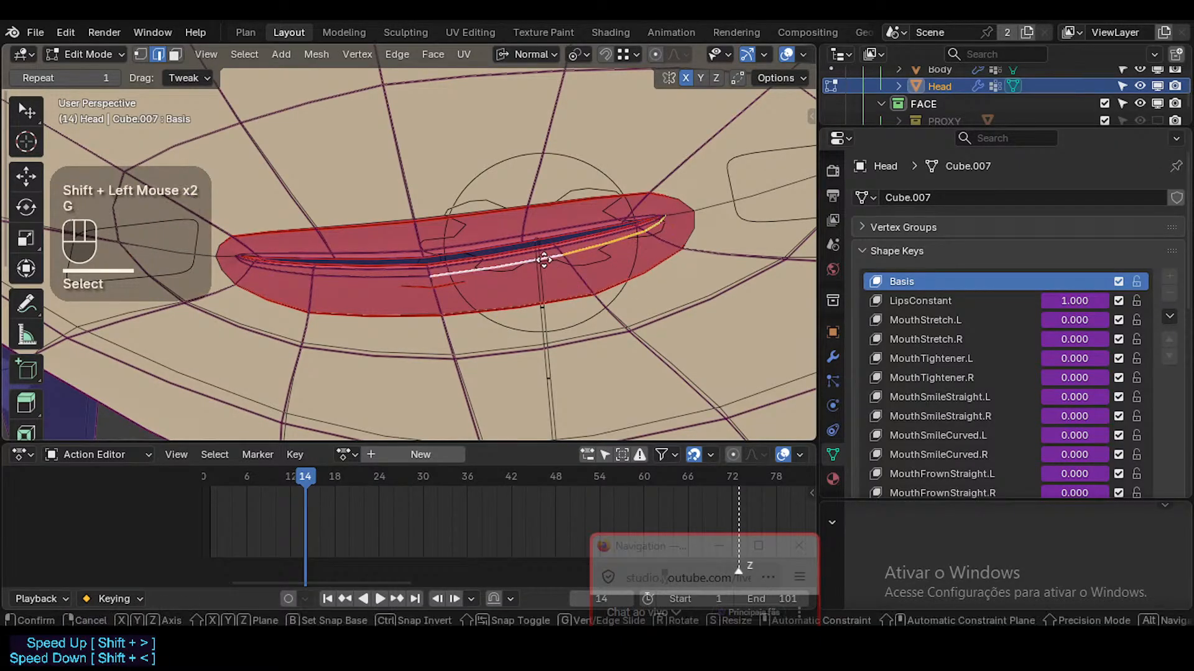
{"action": "key", "text": "g"}
{"action": "key", "text": "g"}
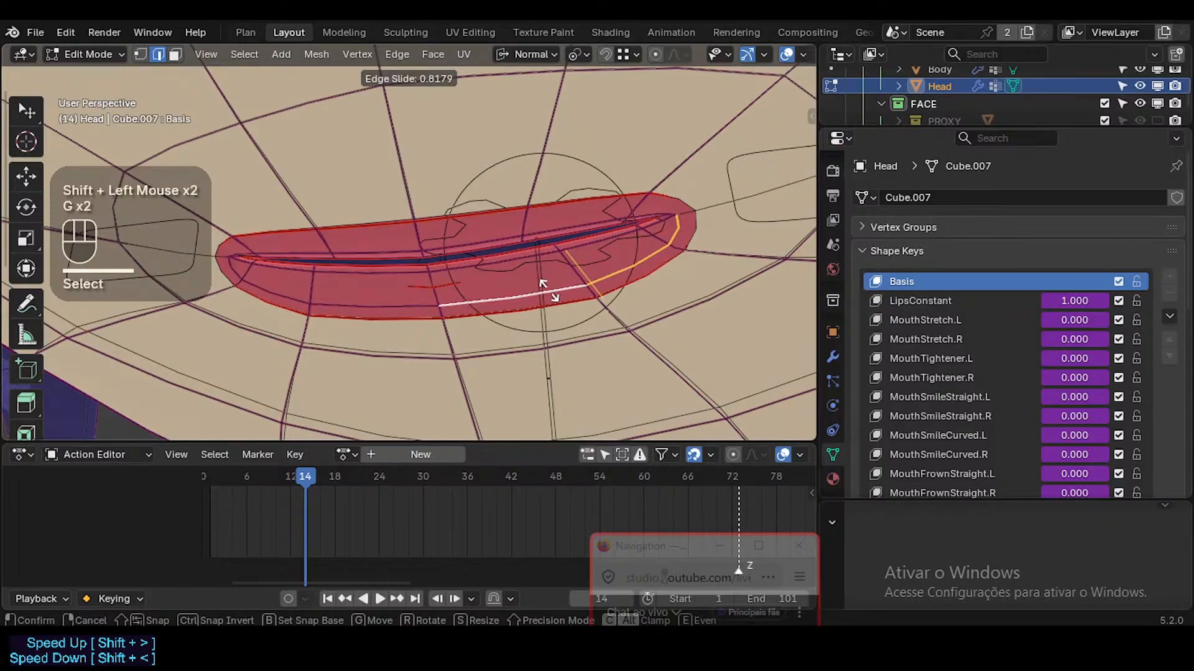
{"action": "left_click", "coordinate": [615, 327]}
Move the mouth-corner end vertex of the lip edge line outward and vertex-slide it close to the lip's outer corner
{"action": "left_click", "coordinate": [736, 258]}
{"action": "key", "text": "g"}
{"action": "key", "text": "g"}
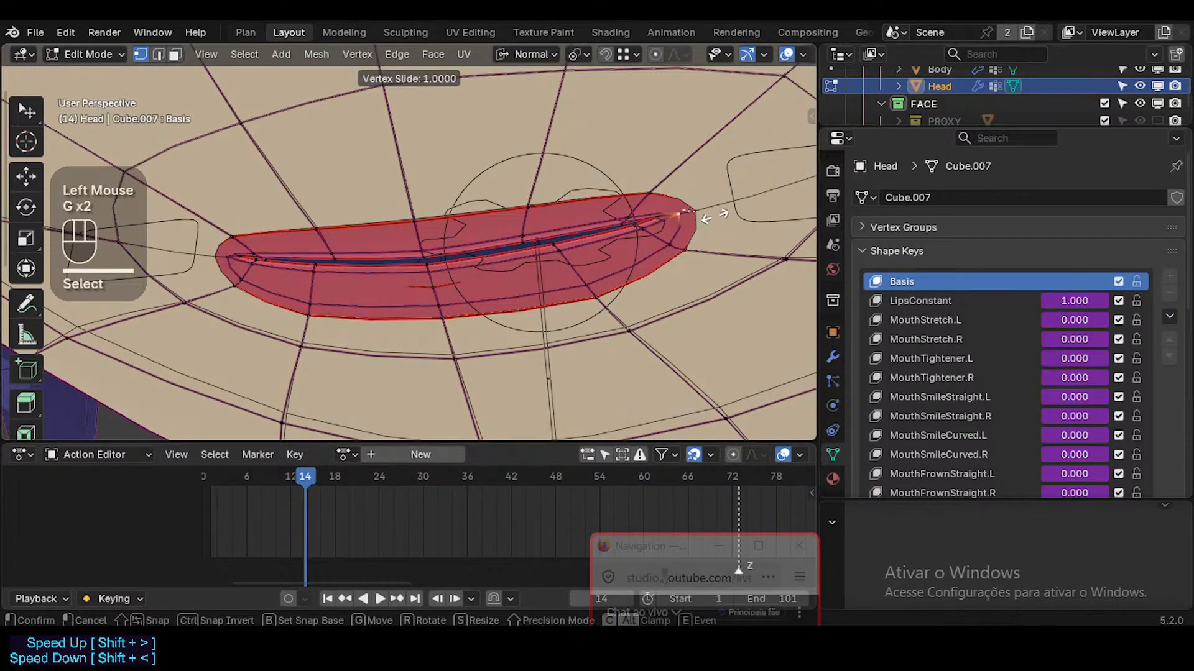
{"action": "key", "text": "Escape"}
{"action": "key", "text": "g"}
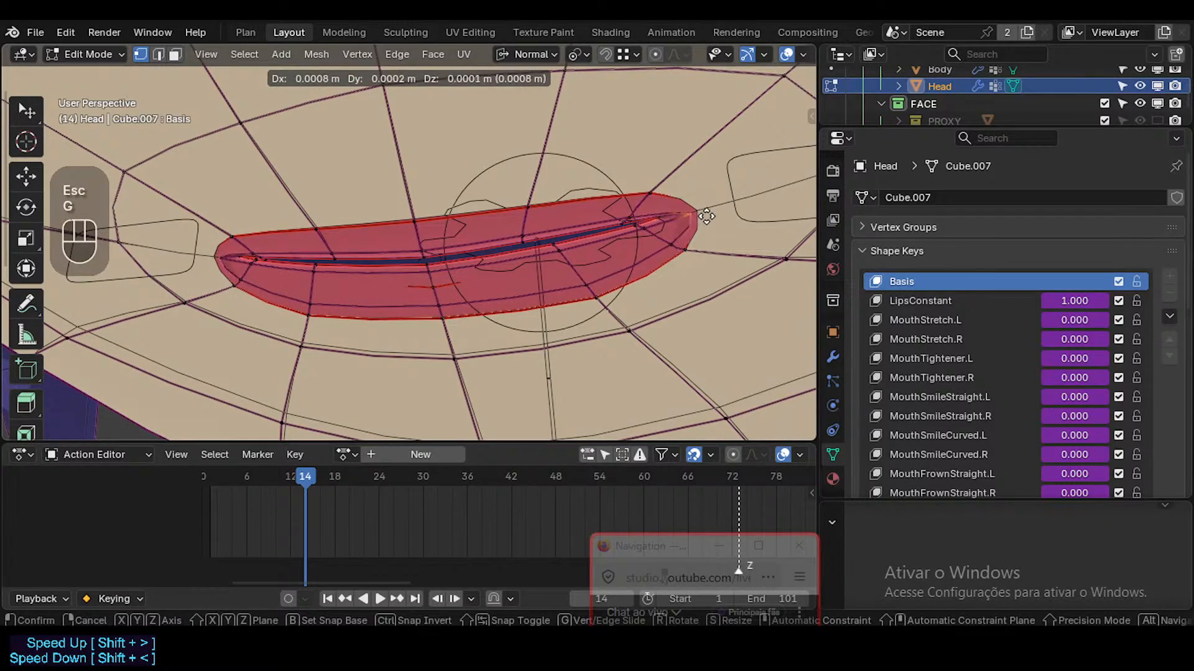
{"action": "left_click", "coordinate": [697, 219]}
{"action": "key", "text": "g"}
{"action": "key", "text": "g"}
{"action": "left_click", "coordinate": [695, 213]}
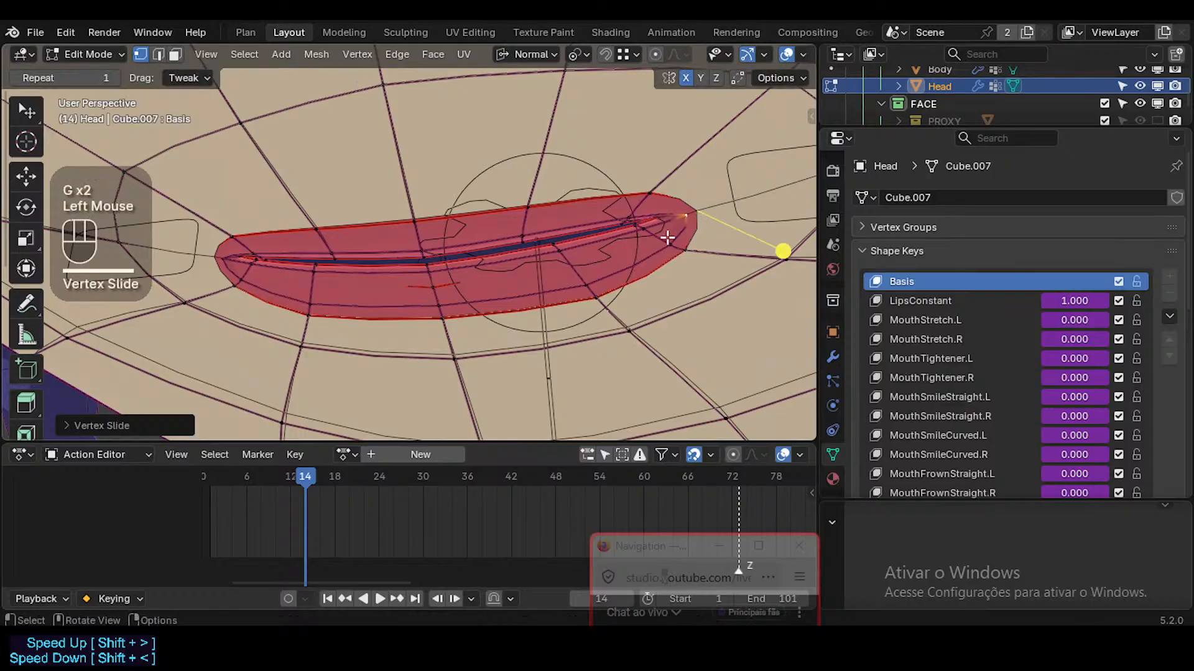
Edge-slide the two inner lower-lip rim edges between the centre and the mouth corner slightly toward the outer lip
{"action": "middle_click_drag", "start_coordinate": [666, 234], "coordinate": [638, 267]}
{"action": "key", "text": "shift+grave"}
{"action": "key", "text": "d"}
{"action": "key", "text": "w"}
{"action": "key", "text": "a"}
{"action": "key", "text": "d"}
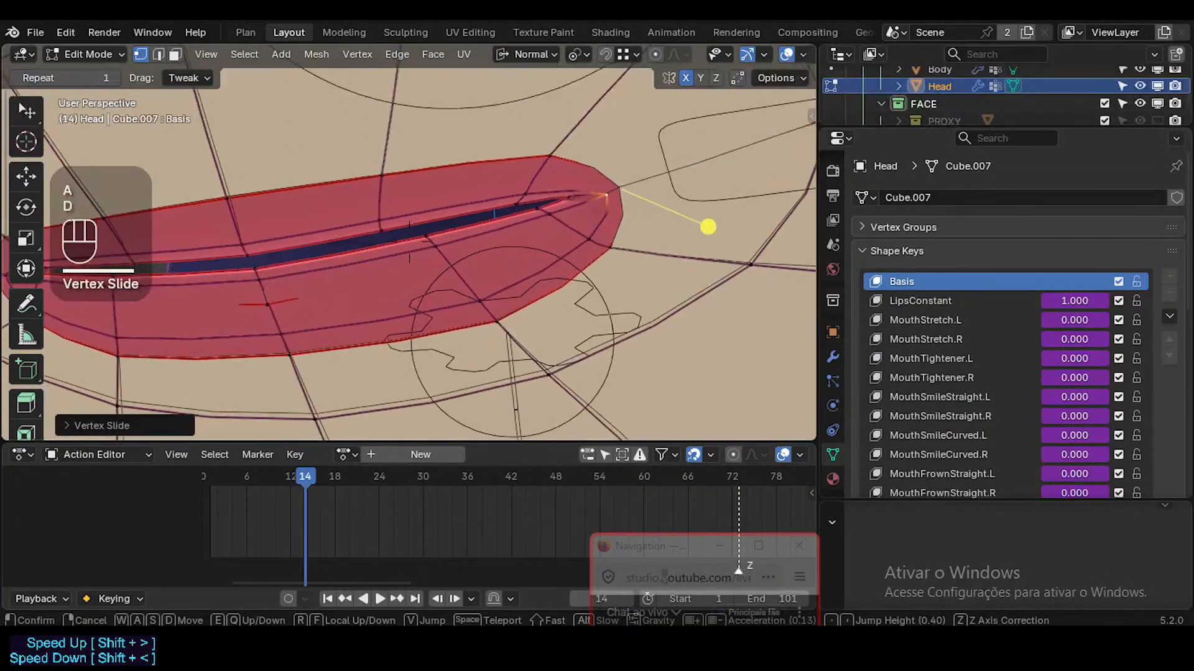
{"action": "left_click", "coordinate": [593, 196]}
{"action": "key", "text": "2"}
{"action": "left_click", "coordinate": [452, 239]}
{"action": "left_click", "coordinate": [547, 215], "text": "shift"}
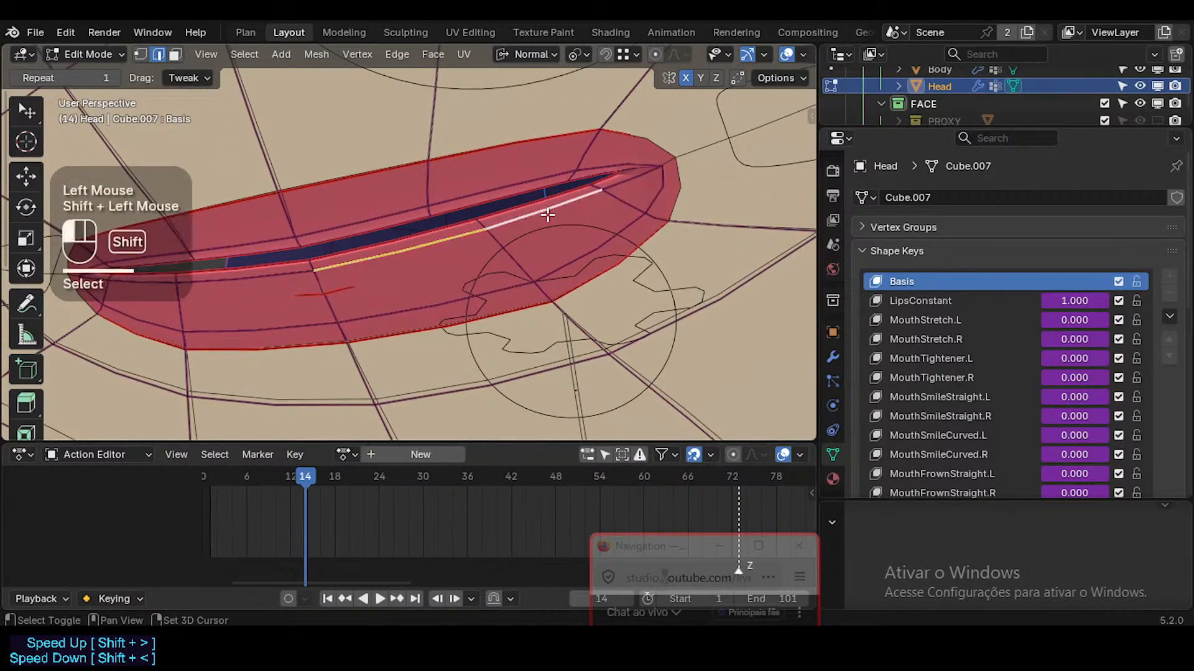
{"action": "key", "text": "g"}
{"action": "key", "text": "g"}
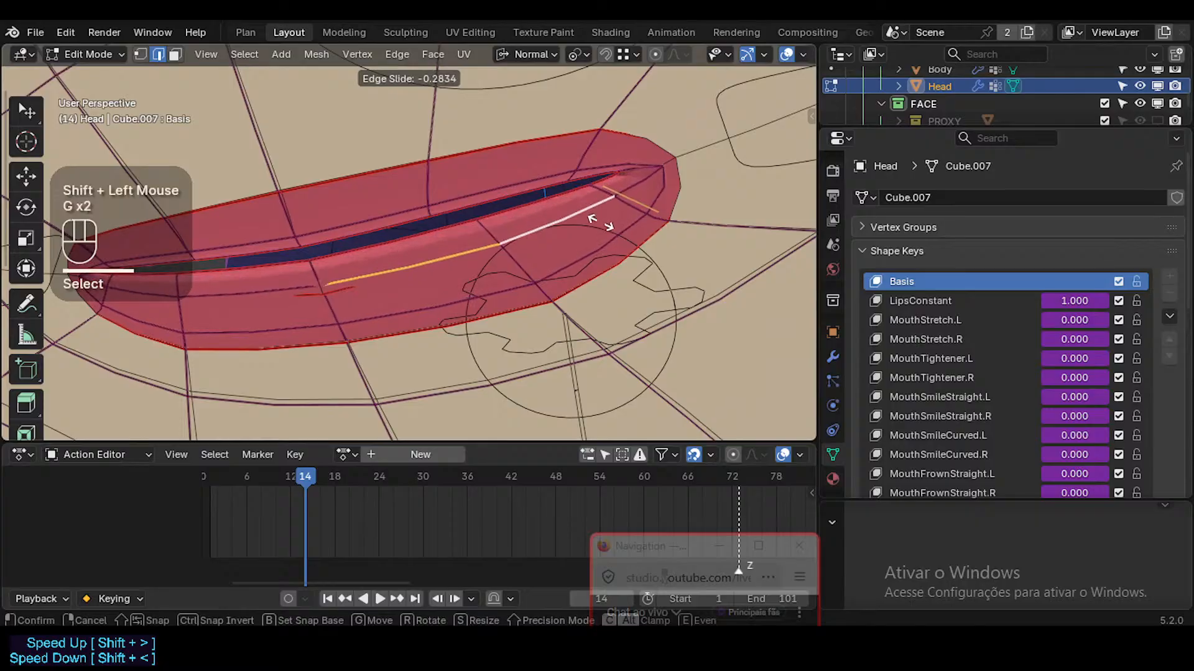
{"action": "left_click", "coordinate": [600, 217]}
Vertex-slide the inner mouth-corner vertex along its edge, adjusting it from a low and a more frontal view
{"action": "middle_click_drag", "start_coordinate": [600, 217], "coordinate": [584, 156]}
{"action": "key", "text": "1"}
{"action": "left_click", "coordinate": [593, 149]}
{"action": "key", "text": "g"}
{"action": "key", "text": "g"}
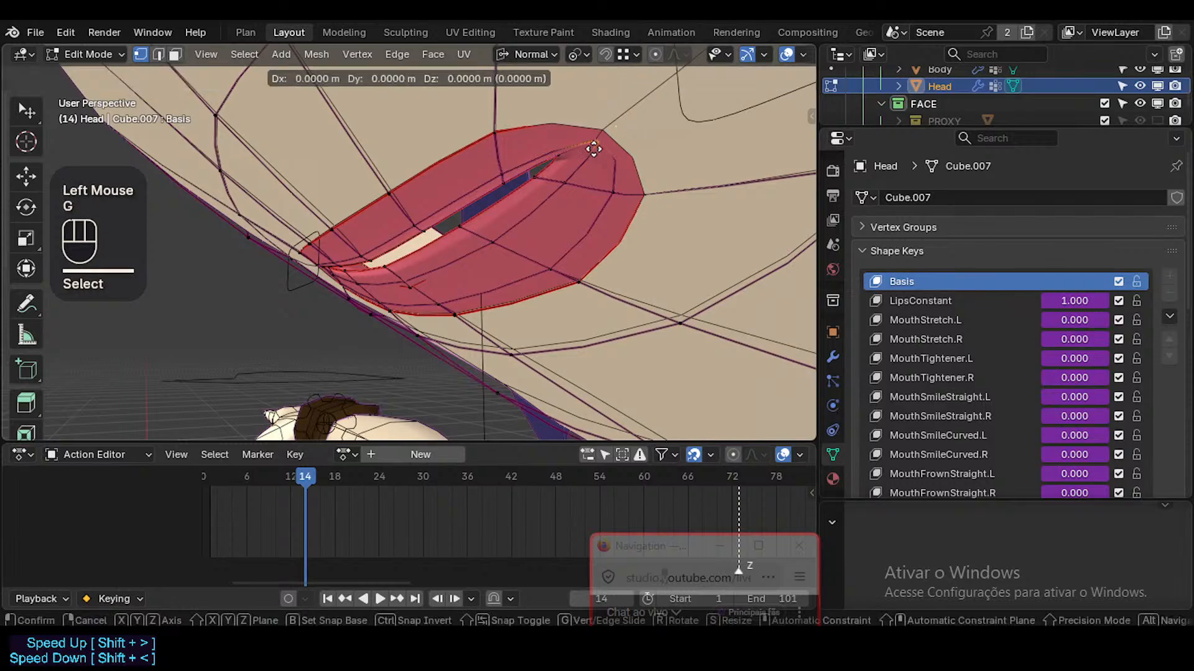
{"action": "left_click", "coordinate": [589, 150]}
{"action": "middle_click_drag", "start_coordinate": [589, 149], "coordinate": [620, 143]}
{"action": "key", "text": "g"}
{"action": "key", "text": "g"}
{"action": "left_click", "coordinate": [658, 104]}
Nudge the overlapping mouth-corner vertices outward with X-ray display on, returning to solid display
{"action": "key", "text": "alt+z"}
{"action": "key", "text": "g"}
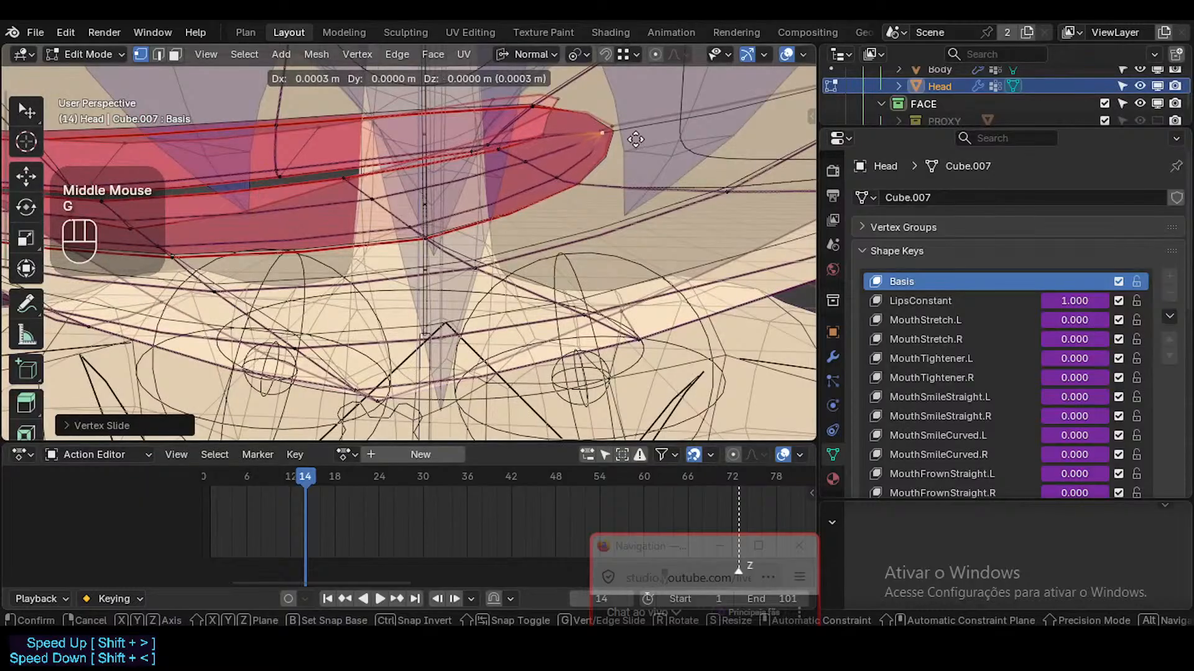
{"action": "double_click", "coordinate": [637, 144]}
{"action": "key", "text": "g"}
{"action": "left_click", "coordinate": [626, 205], "text": "shift"}
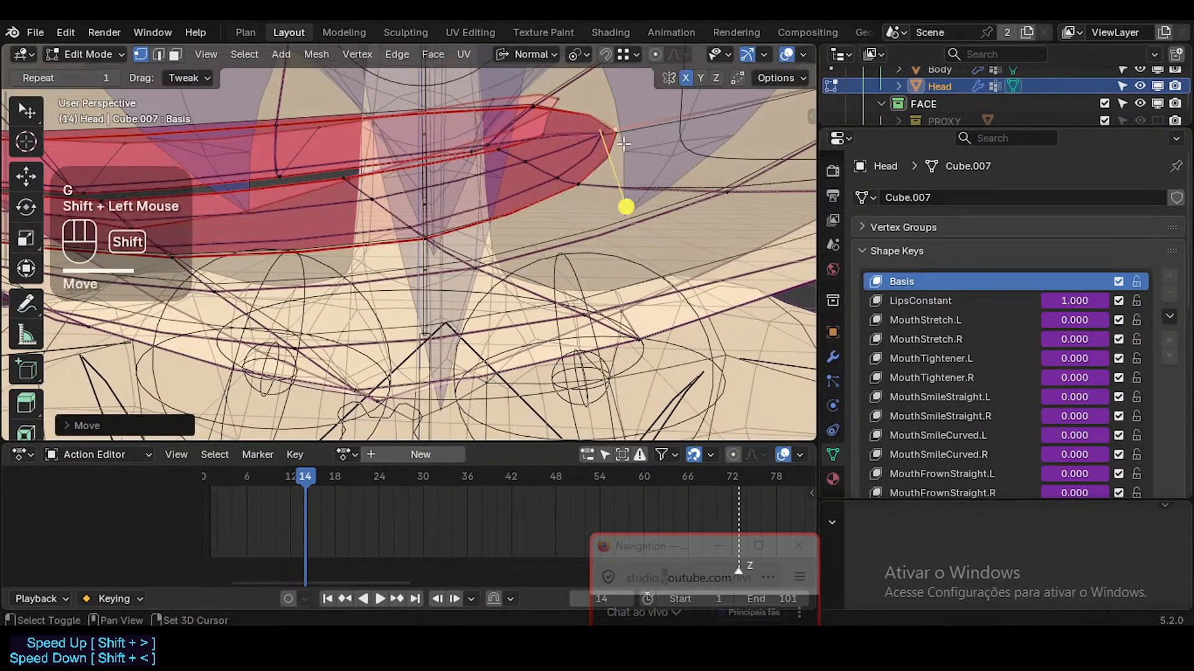
{"action": "left_click", "coordinate": [573, 189]}
{"action": "key", "text": "g"}
{"action": "left_click", "coordinate": [589, 208], "text": "shift"}
{"action": "key", "text": "alt+z"}
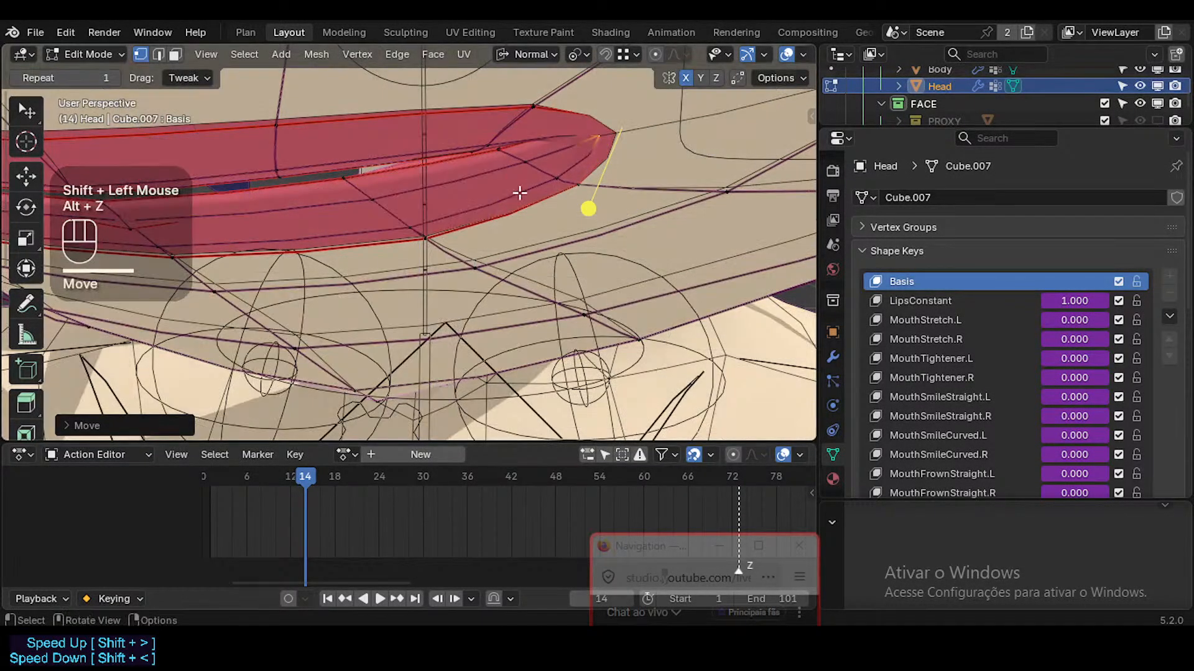
Select the inner and outer lip face loops, smooth them slightly with the Smooth tool, and clear the selection
{"action": "middle_click_drag", "start_coordinate": [520, 192], "coordinate": [495, 201]}
{"action": "middle_click_drag", "start_coordinate": [509, 89], "coordinate": [498, 118]}
{"action": "middle_click_drag", "start_coordinate": [505, 65], "coordinate": [504, 109]}
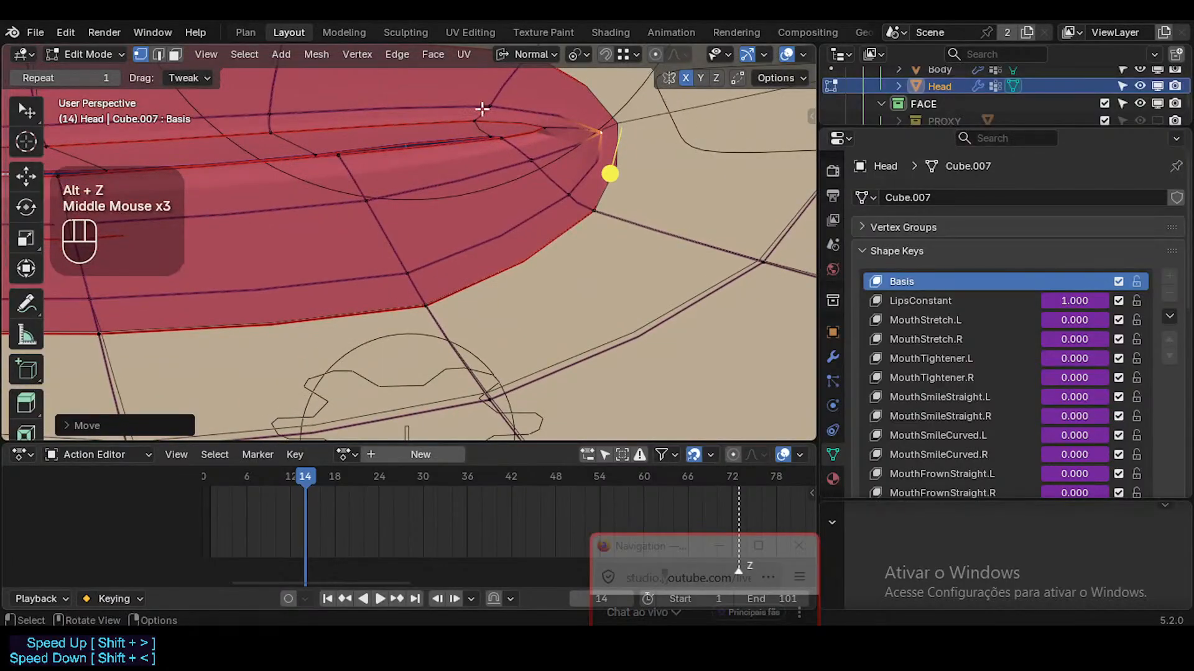
{"action": "key", "text": "3"}
{"action": "left_click", "coordinate": [547, 149], "text": "alt+shift"}
{"action": "key", "text": "shift+grave"}
{"action": "key", "text": "s"}
{"action": "left_click", "coordinate": [482, 116]}
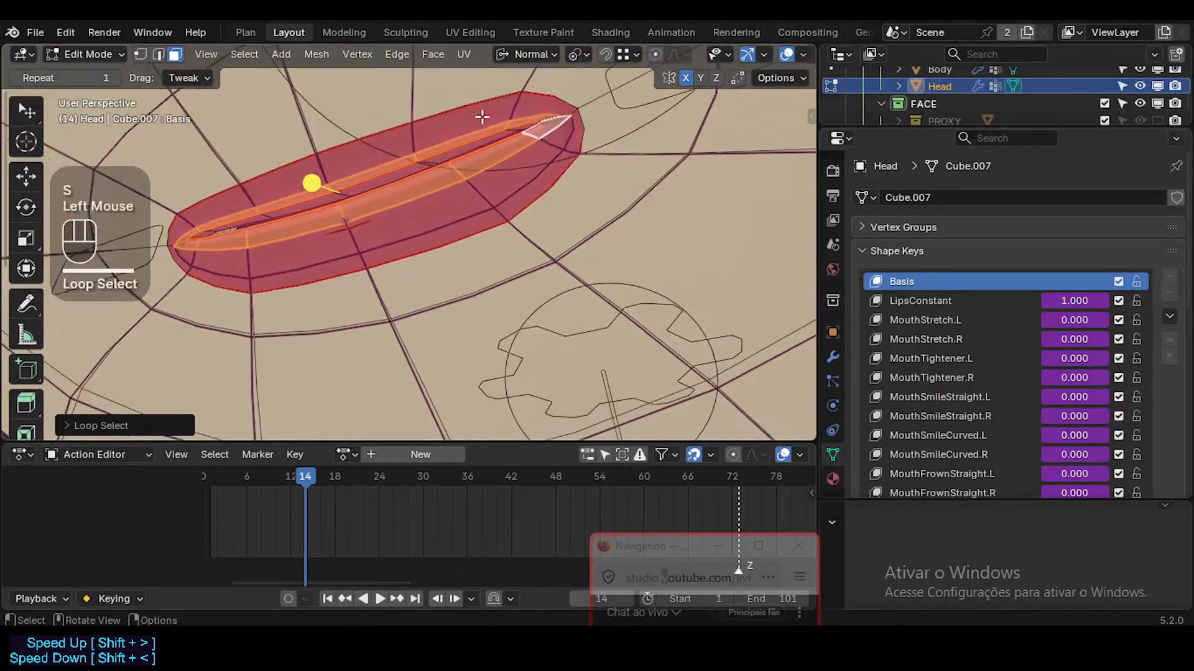
{"action": "left_click_drag", "start_coordinate": [312, 180], "coordinate": [319, 181]}
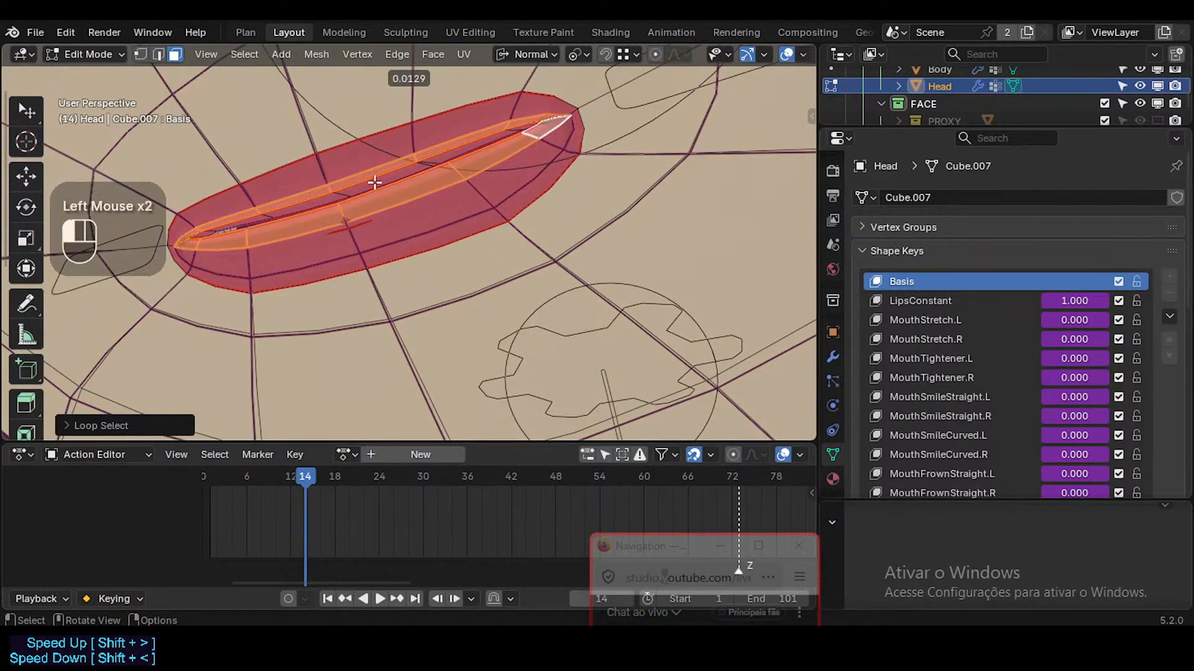
{"action": "left_click", "coordinate": [503, 211], "text": "alt+shift"}
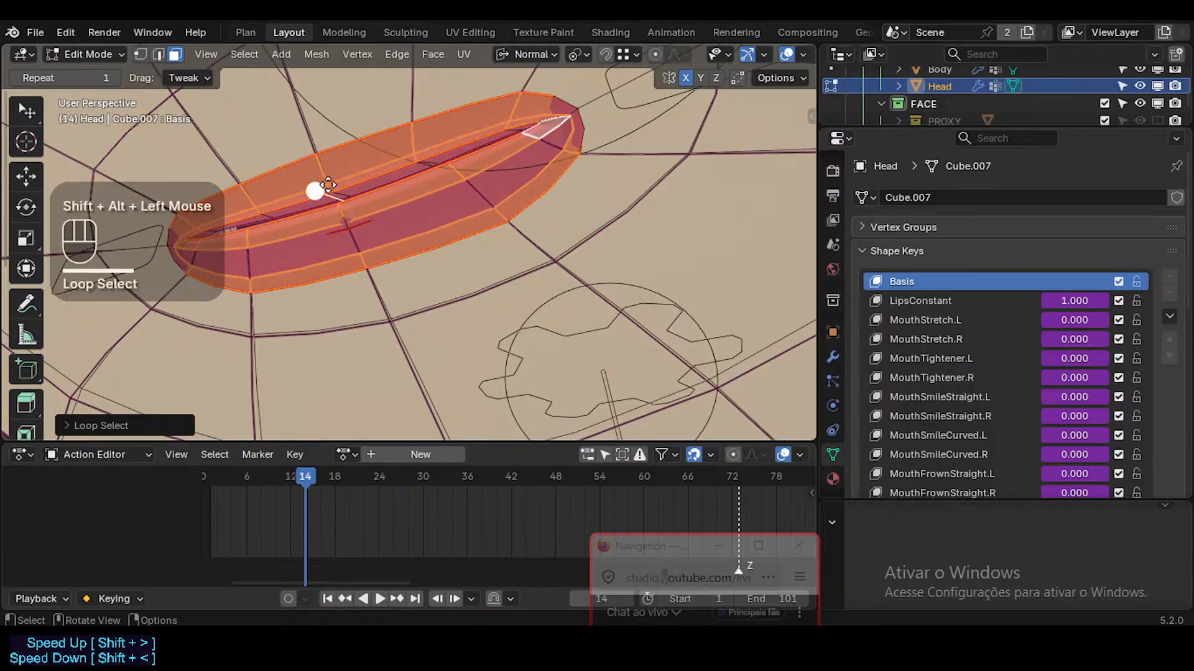
{"action": "left_click", "coordinate": [324, 181]}
{"action": "middle_click_drag", "start_coordinate": [495, 171], "coordinate": [408, 289]}
{"action": "key", "text": "alt+a"}
Return to Object Mode and make LipsConstant the active shape key of the head
{"action": "key", "text": "Tab"}
{"action": "left_click", "coordinate": [935, 303]}
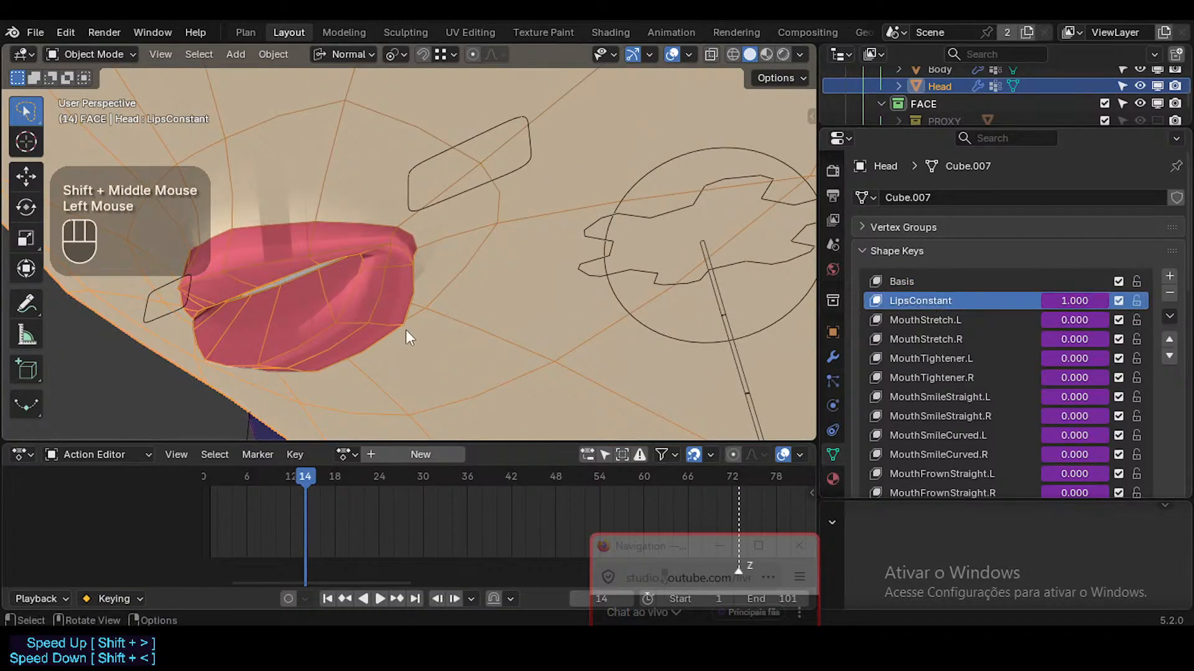
{"action": "middle_click_drag", "start_coordinate": [406, 333], "coordinate": [468, 250], "text": "shift"}
{"action": "scroll", "coordinate": [468, 261], "scroll_direction": "down", "scroll_amount": 3}
{"action": "scroll", "coordinate": [467, 292], "scroll_direction": "up", "scroll_amount": 1}
{"action": "middle_click_drag", "start_coordinate": [477, 358], "coordinate": [459, 232], "text": "shift"}
{"action": "middle_click_drag", "start_coordinate": [460, 298], "coordinate": [468, 347]}
Put the ARM-Dorothy armature in Pose Mode, move the LipsAnatomic bone along its local Z, and inspect the lip shape up close
{"action": "left_click", "coordinate": [535, 356]}
{"action": "key", "text": "ctrl+Tab"}
{"action": "left_click", "coordinate": [530, 341]}
{"action": "key", "text": "g"}
{"action": "key", "text": "z"}
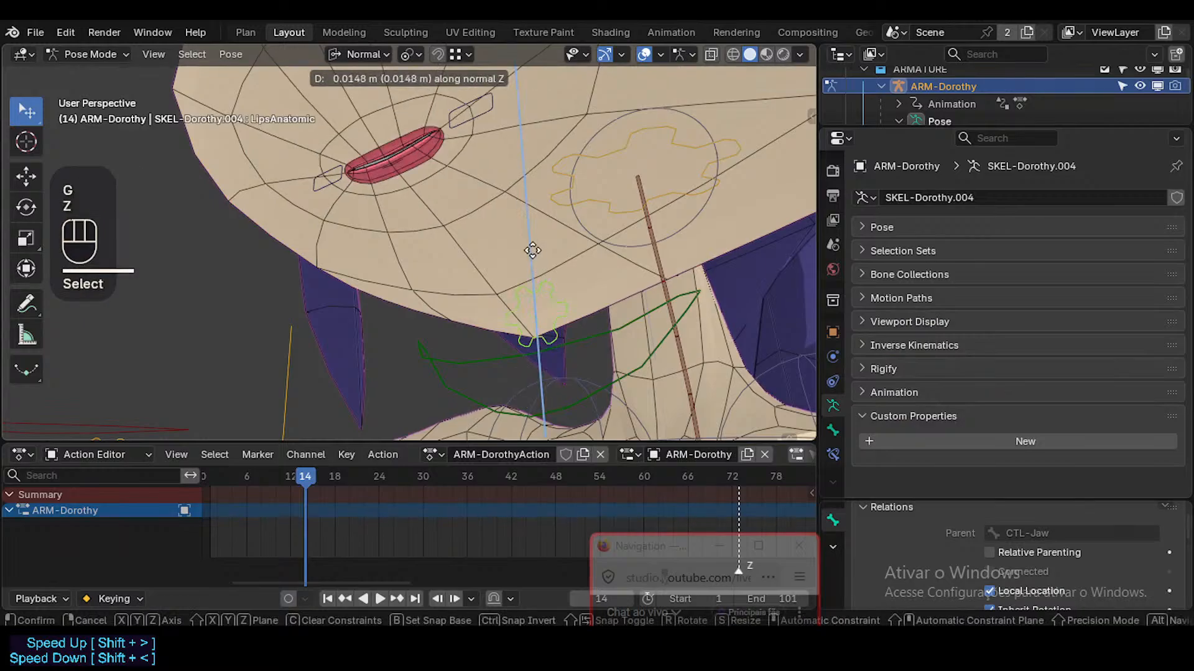
{"action": "left_click", "coordinate": [519, 362]}
{"action": "middle_click_drag", "start_coordinate": [427, 215], "coordinate": [441, 281], "text": "shift"}
{"action": "key", "text": "shift+grave"}
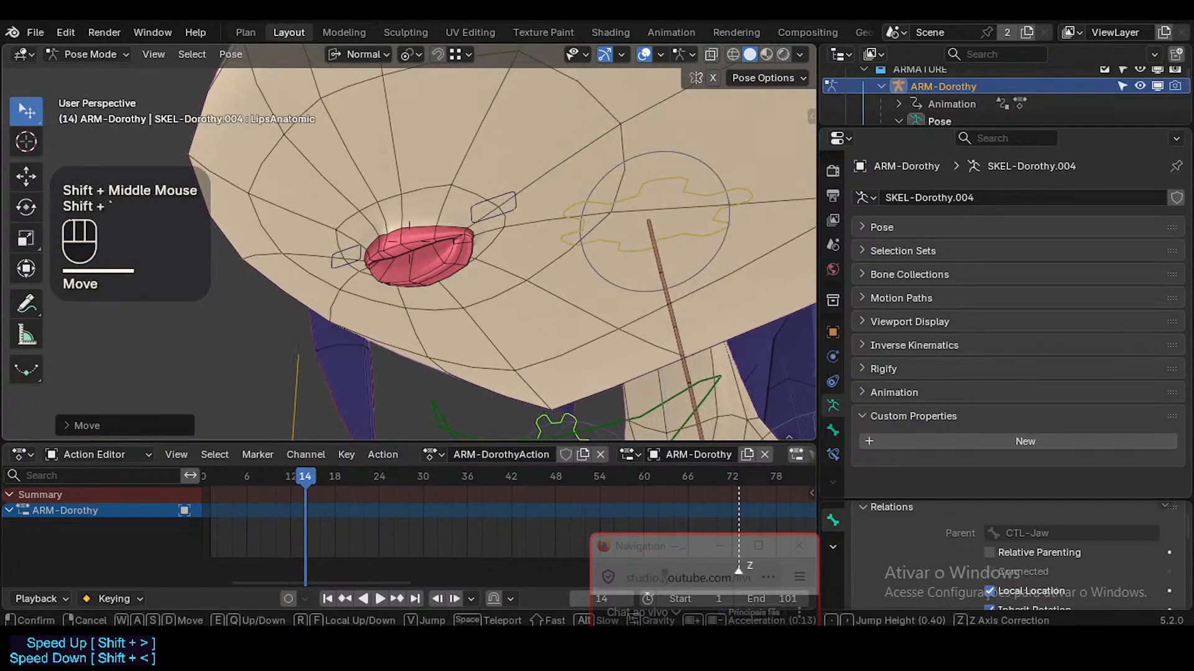
{"action": "key", "text": "w"}
{"action": "key", "text": "w"}
{"action": "left_click", "coordinate": [439, 275]}
{"action": "middle_click", "coordinate": [442, 280]}
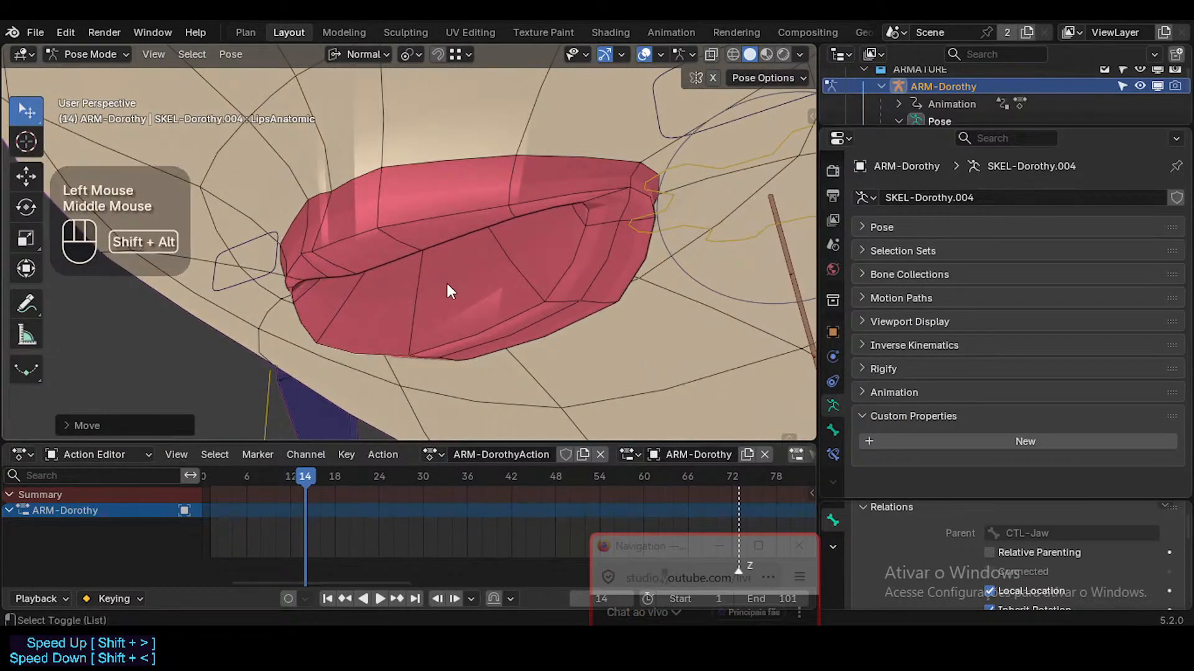
{"action": "key", "text": "shift+alt+z"}
{"action": "key", "text": "shift+alt+z"}
{"action": "key", "text": "shift+ctrl+alt+z"}
{"action": "key", "text": "shift+ctrl+alt+z"}
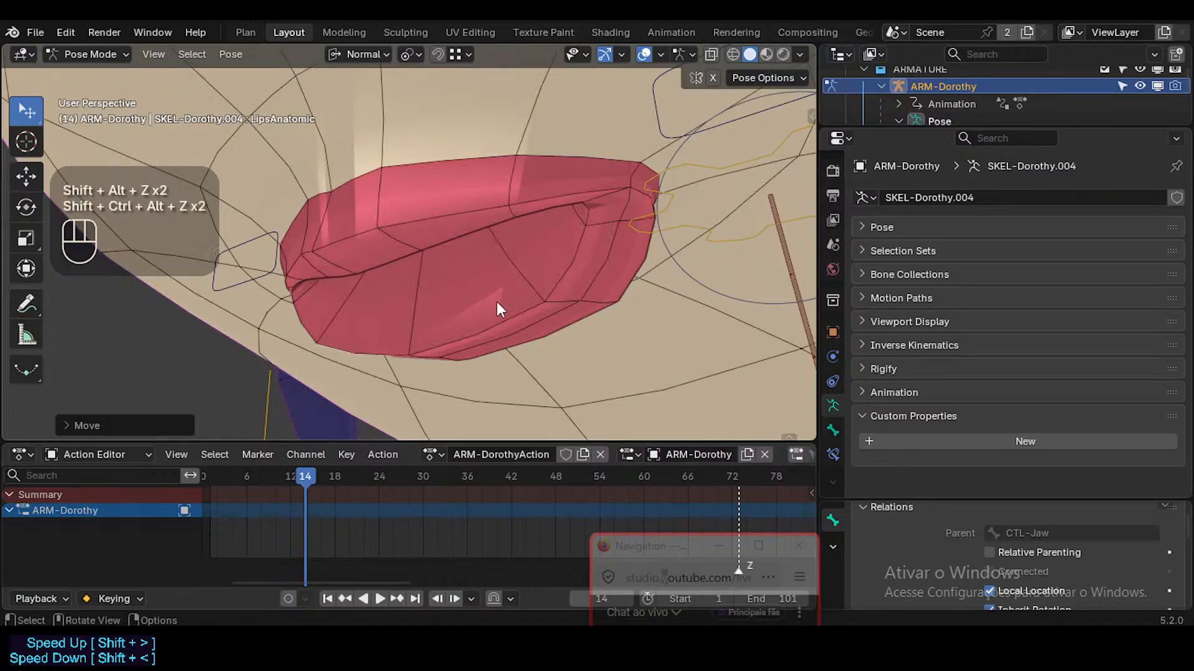
{"action": "key", "text": "Tab"}
{"action": "key", "text": "Tab"}
{"action": "left_click", "coordinate": [539, 296]}
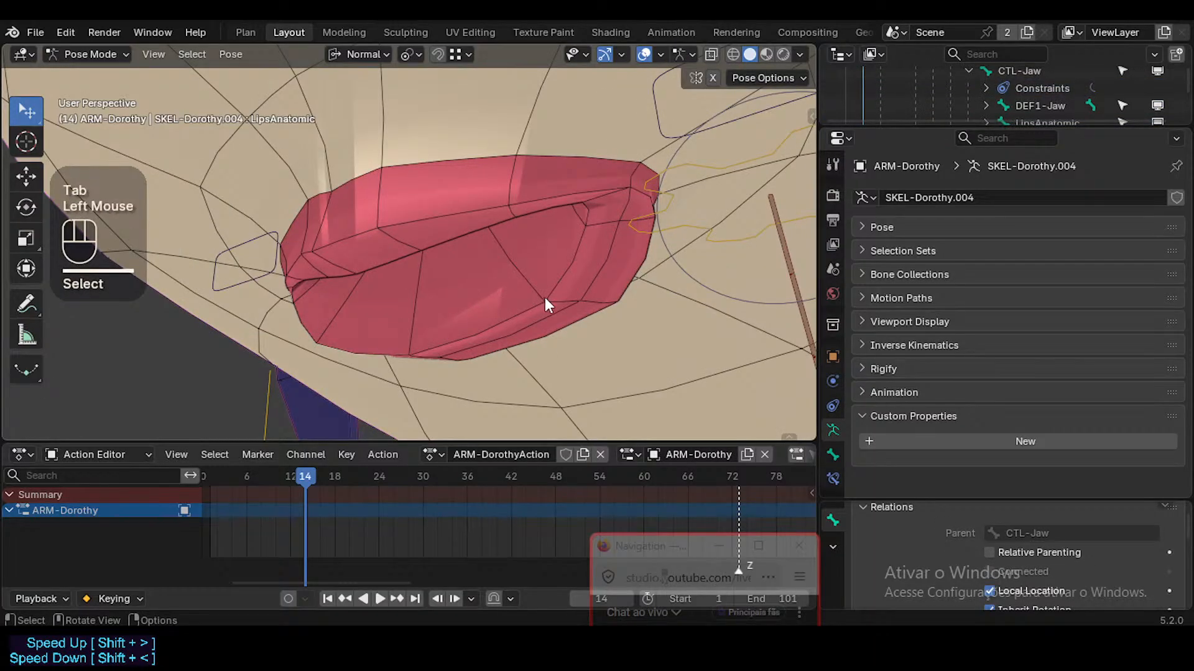
{"action": "key", "text": "Tab"}
{"action": "key", "text": "shift+alt+z"}
{"action": "key", "text": "Tab"}
{"action": "key", "text": "shift+alt+z"}
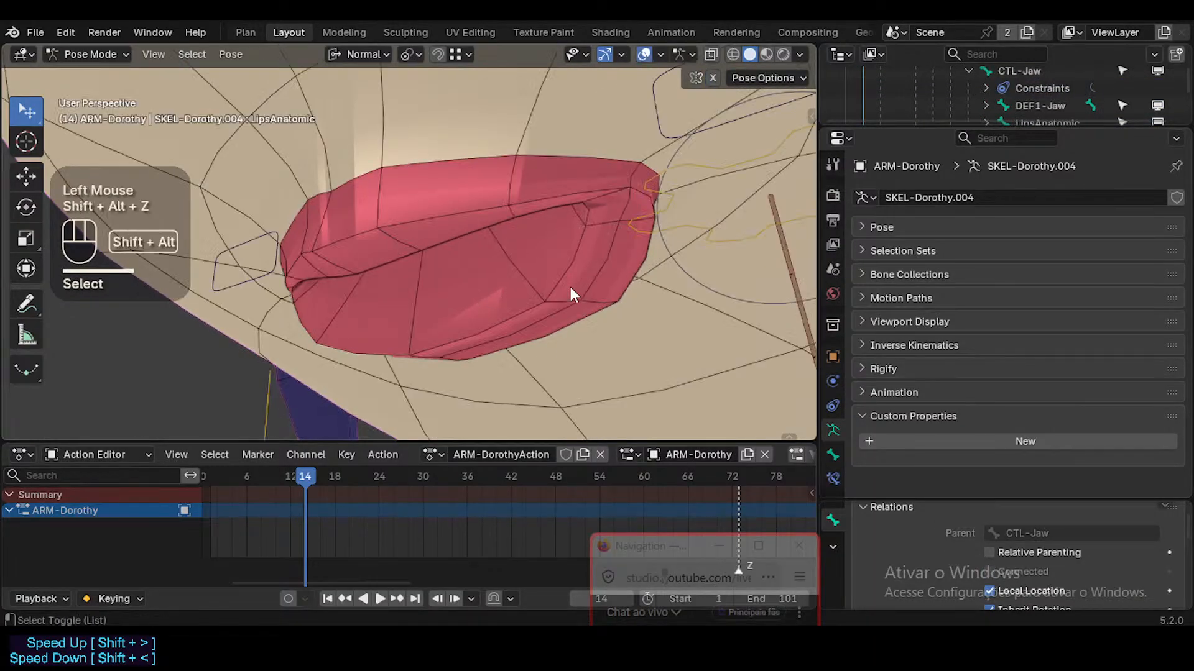
Leave Pose Mode, open the Head mesh in Edit Mode with LipsConstant active, and save the file
{"action": "key", "text": "ctrl+Tab"}
{"action": "left_click", "coordinate": [569, 285]}
{"action": "key", "text": "Tab"}
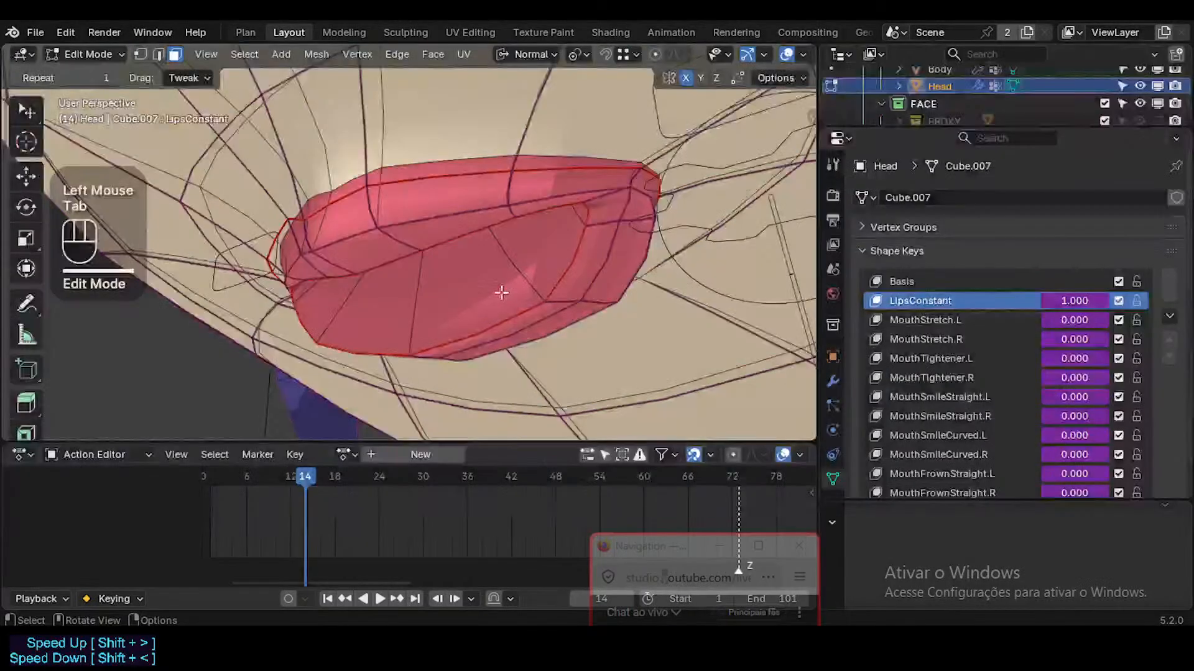
{"action": "left_click", "coordinate": [496, 318]}
{"action": "middle_click_drag", "start_coordinate": [496, 318], "coordinate": [473, 300]}
{"action": "key", "text": "ctrl+s"}
Move the lower lip's inner rim edges near the centre up toward the upper lip by about 0.003 m
{"action": "left_click", "coordinate": [496, 281]}
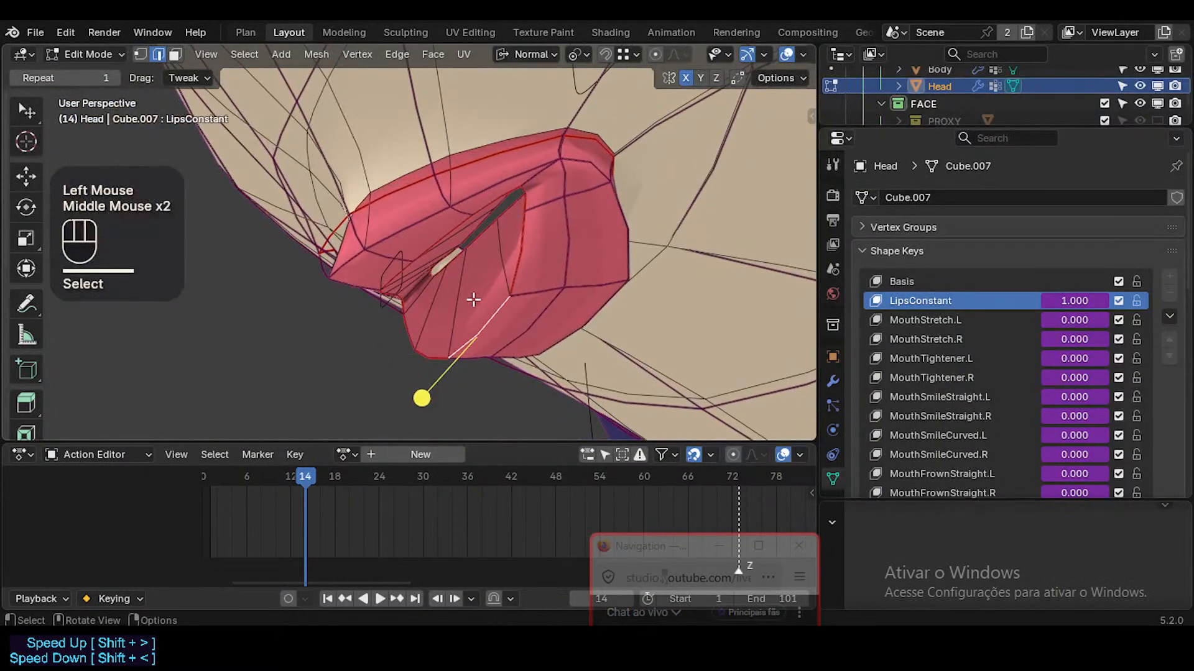
{"action": "left_click", "coordinate": [435, 349], "text": "shift"}
{"action": "key", "text": "g"}
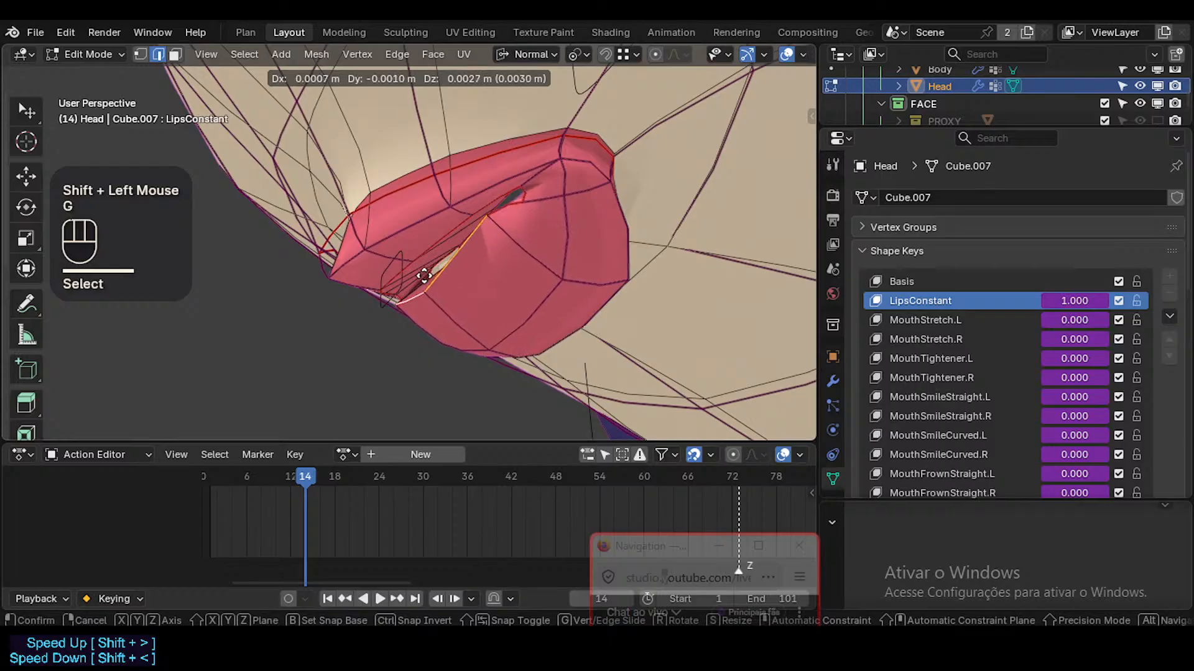
{"action": "left_click", "coordinate": [424, 275]}
Smooth the raised lower-lip rim edges with the Smooth tool and move them to refine their position under the lip gap
{"action": "middle_click_drag", "start_coordinate": [424, 275], "coordinate": [580, 196]}
{"action": "left_click_drag", "start_coordinate": [352, 257], "coordinate": [375, 265]}
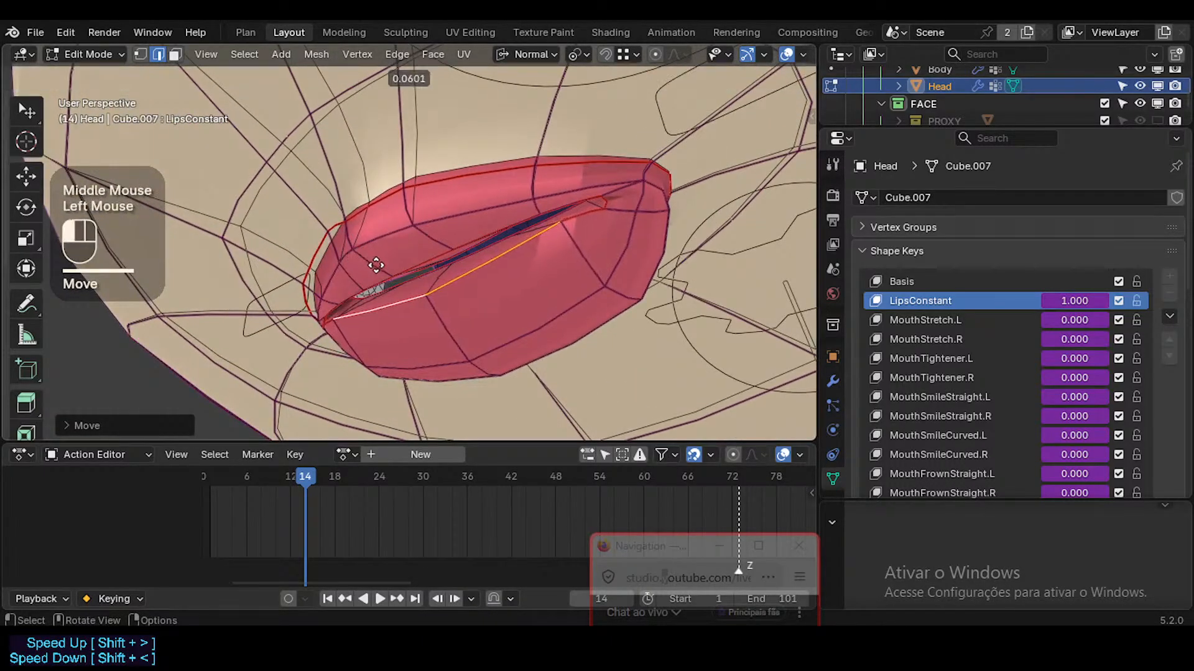
{"action": "left_click_drag", "start_coordinate": [446, 298], "coordinate": [535, 263]}
{"action": "middle_click_drag", "start_coordinate": [535, 264], "coordinate": [494, 250]}
{"action": "key", "text": "g"}
{"action": "left_click", "coordinate": [528, 259], "text": "shift"}
Move individual lower-lip rim vertices, midway along the lip and near the mouth corner, to even out the rim
{"action": "key", "text": "1"}
{"action": "left_click", "coordinate": [493, 234]}
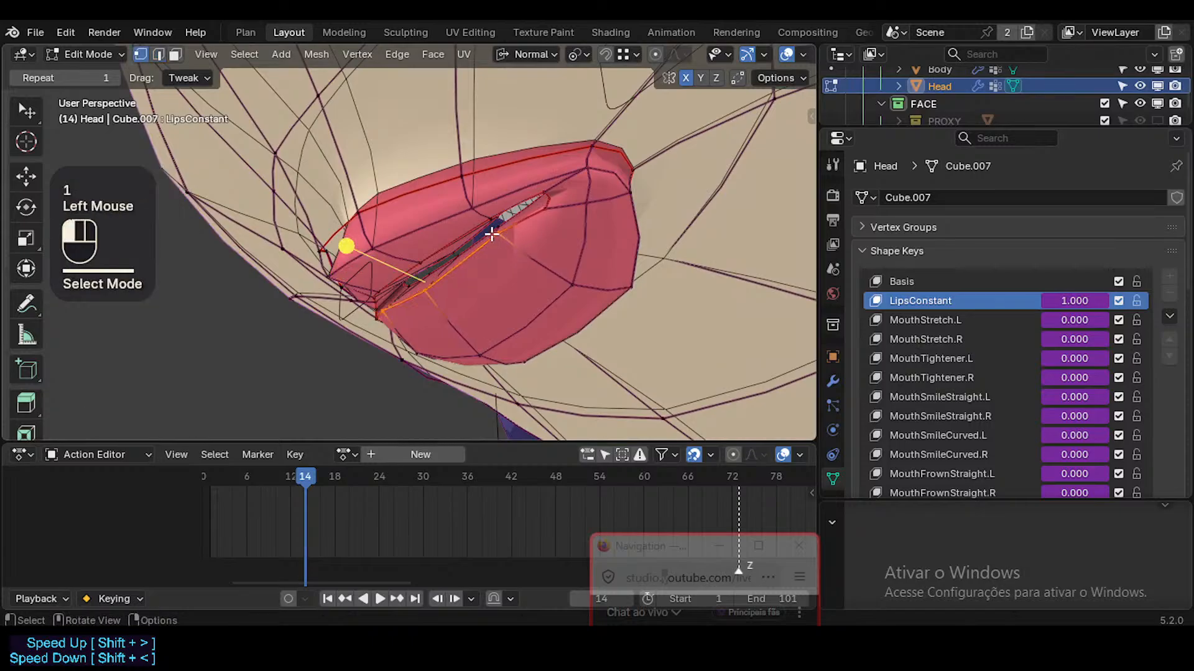
{"action": "key", "text": "g"}
{"action": "left_click", "coordinate": [563, 283], "text": "shift"}
{"action": "left_click", "coordinate": [549, 207]}
{"action": "key", "text": "g"}
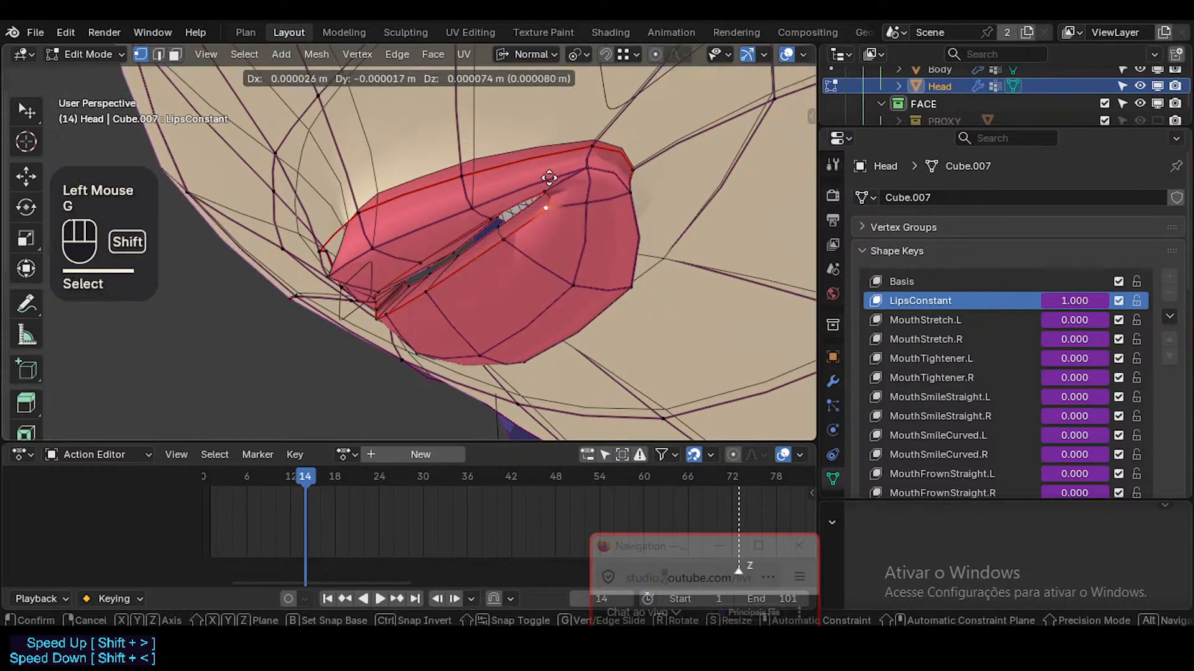
{"action": "left_click", "coordinate": [549, 186], "text": "shift"}
Reposition the inner-rim vertices beside the mouth corner so the lip gap tapers toward the corner
{"action": "middle_click_drag", "start_coordinate": [485, 225], "coordinate": [557, 214]}
{"action": "key", "text": "g"}
{"action": "left_click", "coordinate": [525, 212]}
{"action": "left_click", "coordinate": [545, 198]}
{"action": "key", "text": "g"}
{"action": "left_click", "coordinate": [567, 194]}
{"action": "key", "text": "g"}
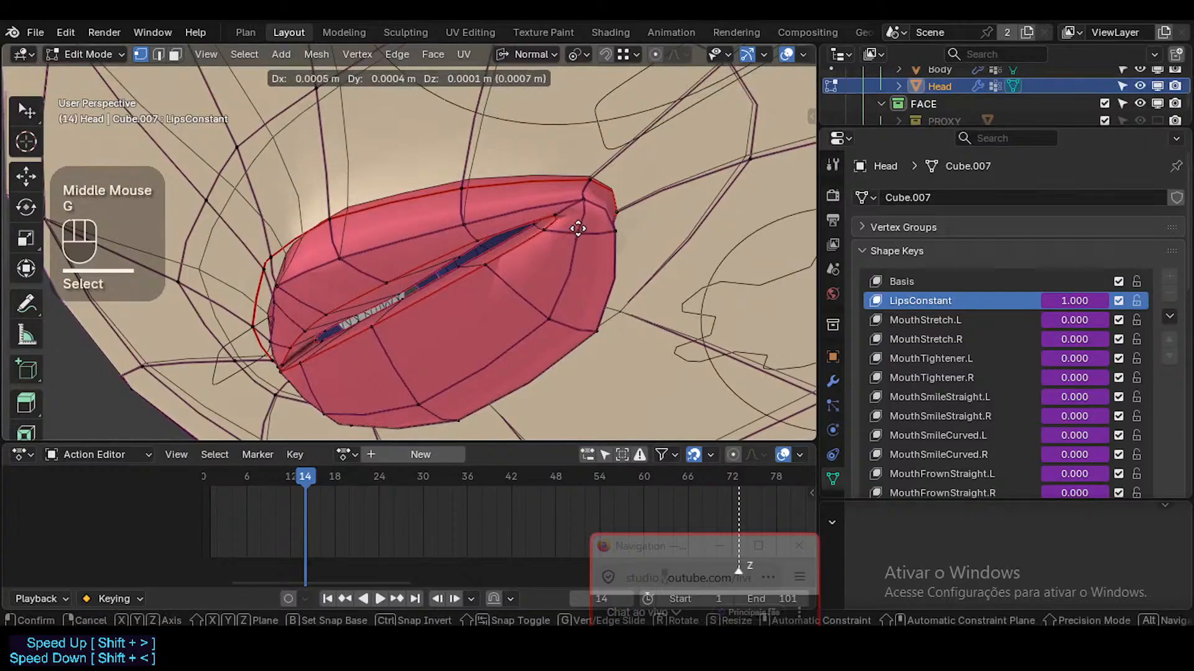
{"action": "key", "text": "Escape"}
{"action": "key", "text": "g"}
{"action": "left_click", "coordinate": [538, 245]}
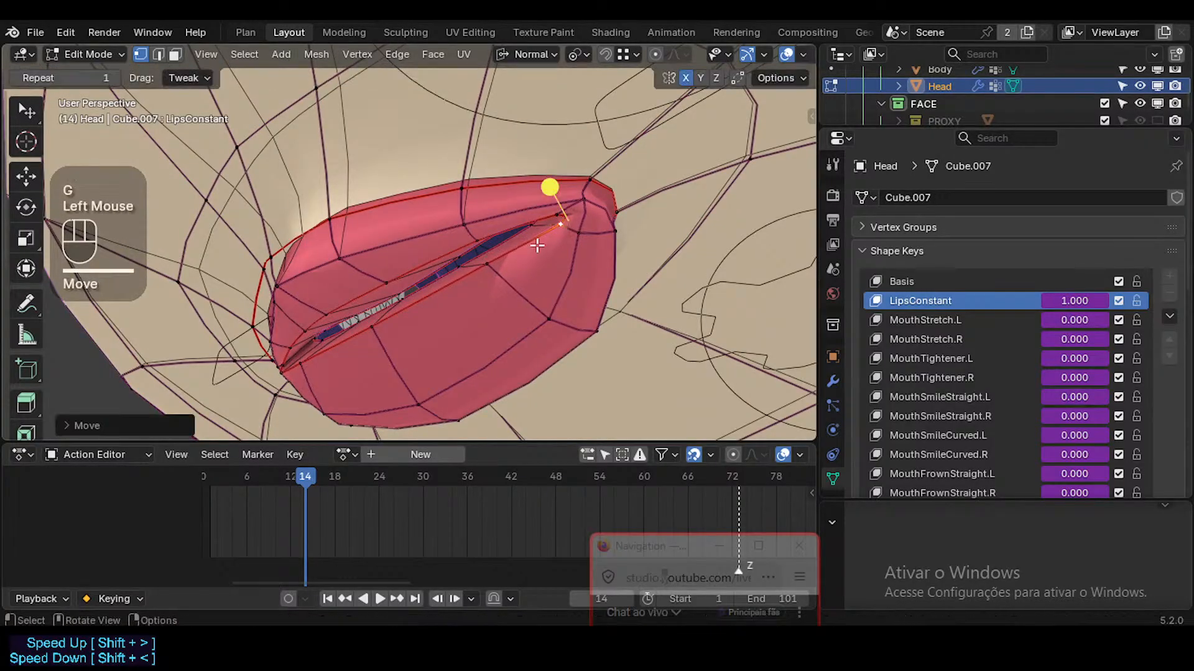
Fine-tune the lower-lip vertex at the mouth corner by moving and rotating it
{"action": "middle_click_drag", "start_coordinate": [538, 245], "coordinate": [584, 239]}
{"action": "key", "text": "g"}
{"action": "left_click", "coordinate": [597, 206], "text": "shift"}
{"action": "key", "text": "r"}
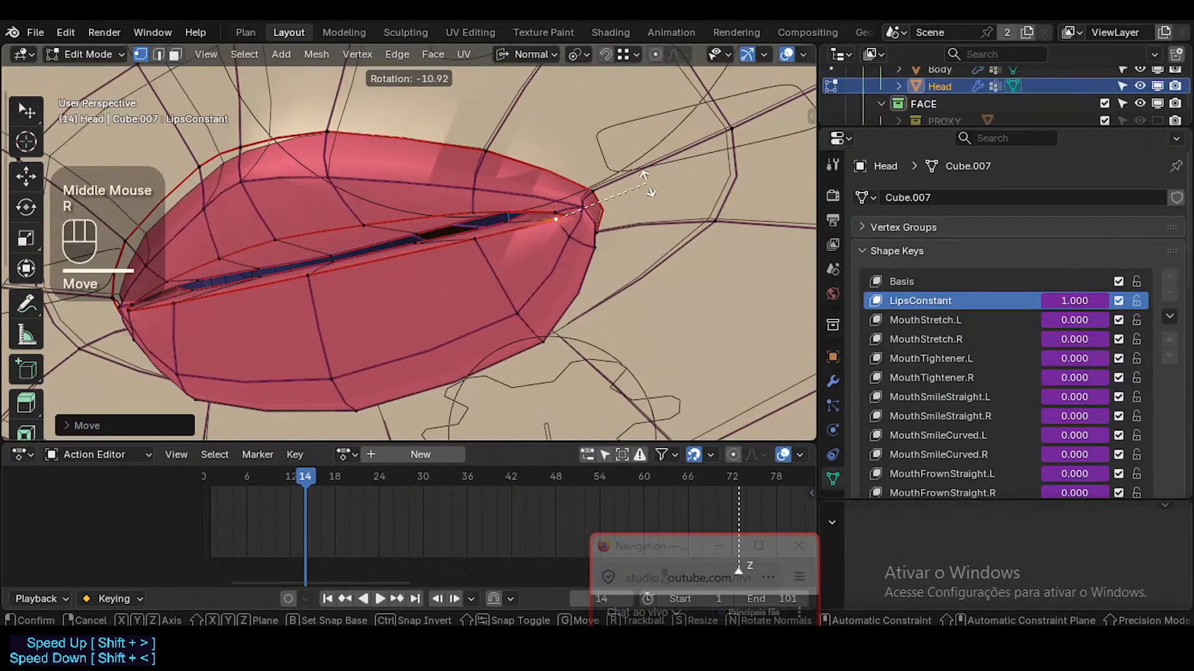
{"action": "left_click", "coordinate": [639, 163]}
Reposition the lower-lip rim vertex between centre and corner, and vertex-slide the inner-lip vertex behind it along the gap
{"action": "left_click", "coordinate": [484, 238]}
{"action": "key", "text": "g"}
{"action": "left_click", "coordinate": [384, 242], "text": "shift"}
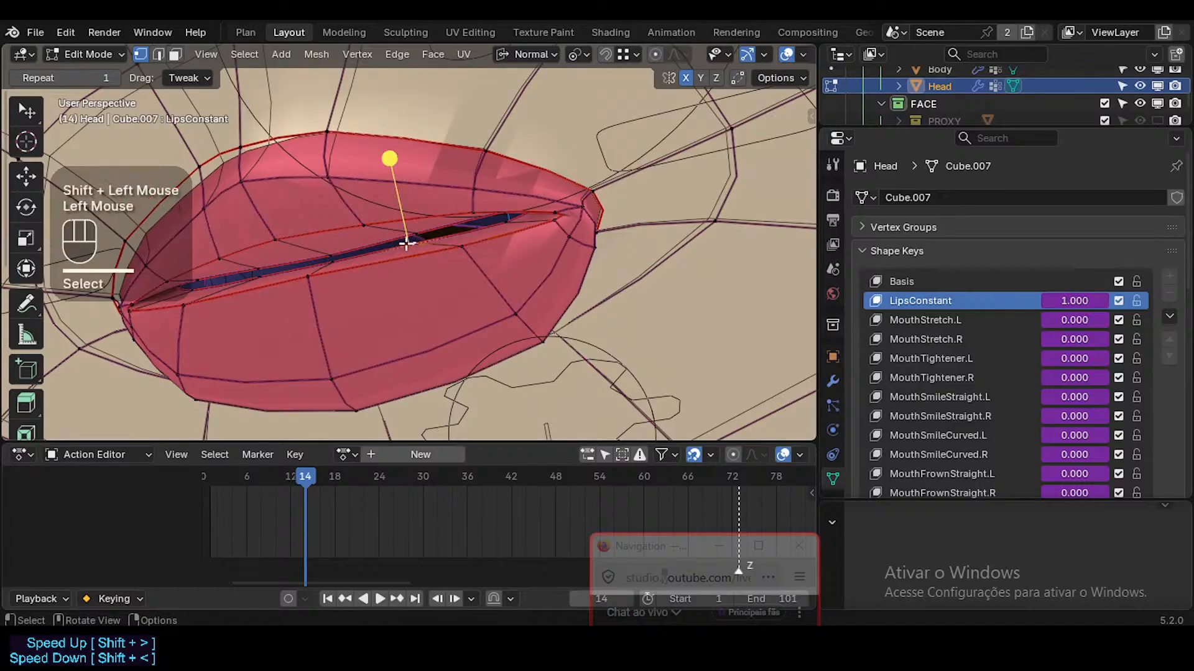
{"action": "middle_click_drag", "start_coordinate": [406, 244], "coordinate": [447, 248]}
{"action": "key", "text": "g"}
{"action": "key", "text": "g"}
{"action": "left_click", "coordinate": [476, 246]}
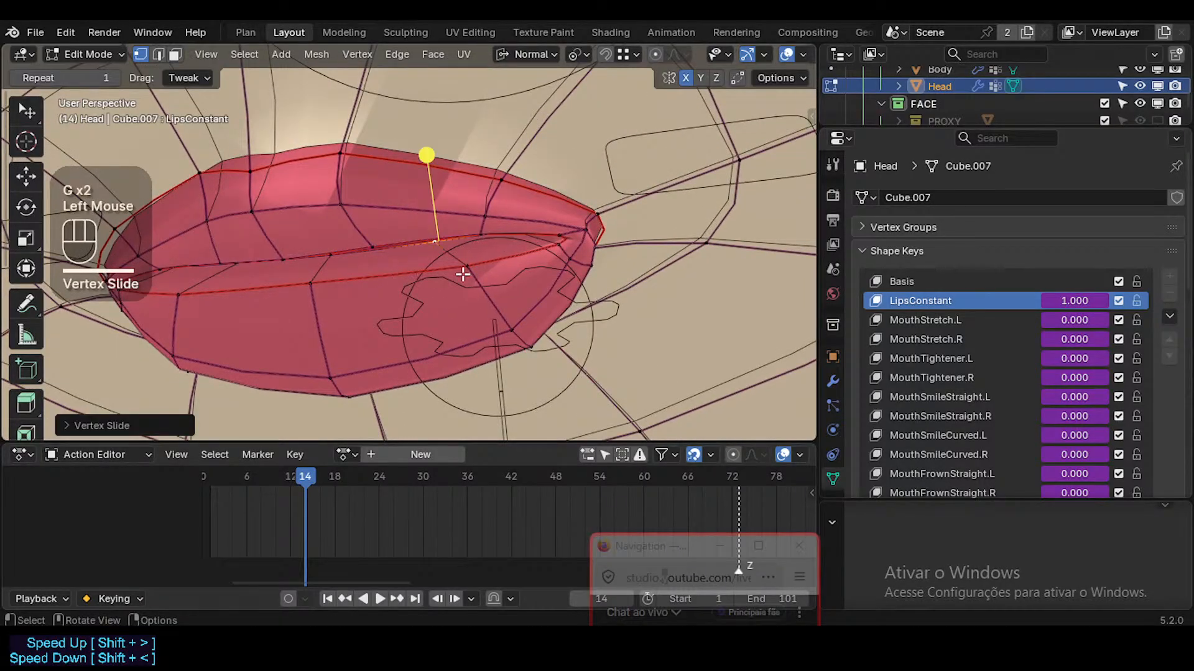
{"action": "left_click", "coordinate": [459, 266]}
{"action": "key", "text": "g"}
{"action": "left_click", "coordinate": [532, 332]}
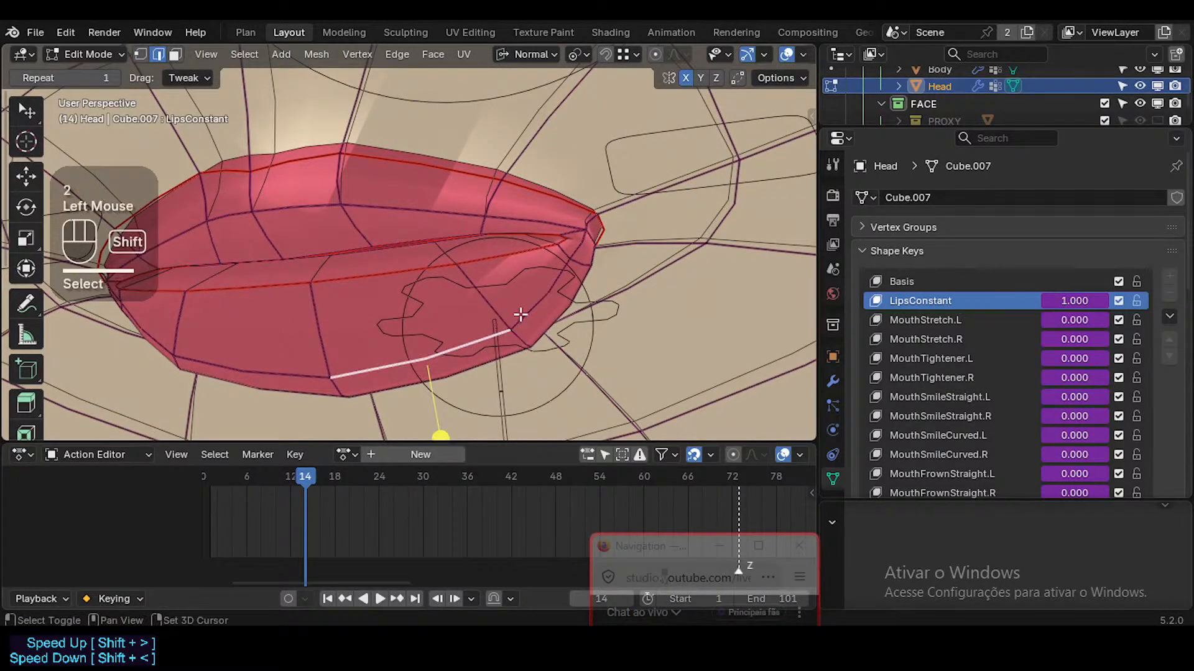
Reposition the outer lower-lip edges between the lip centre and the mouth corner to round the lip's profile
{"action": "middle_click_drag", "start_coordinate": [593, 280], "coordinate": [488, 338]}
{"action": "left_click", "coordinate": [503, 327]}
{"action": "key", "text": "g"}
{"action": "left_click", "coordinate": [417, 325]}
{"action": "key", "text": "g"}
{"action": "left_click", "coordinate": [406, 313]}
{"action": "double_click", "coordinate": [382, 301]}
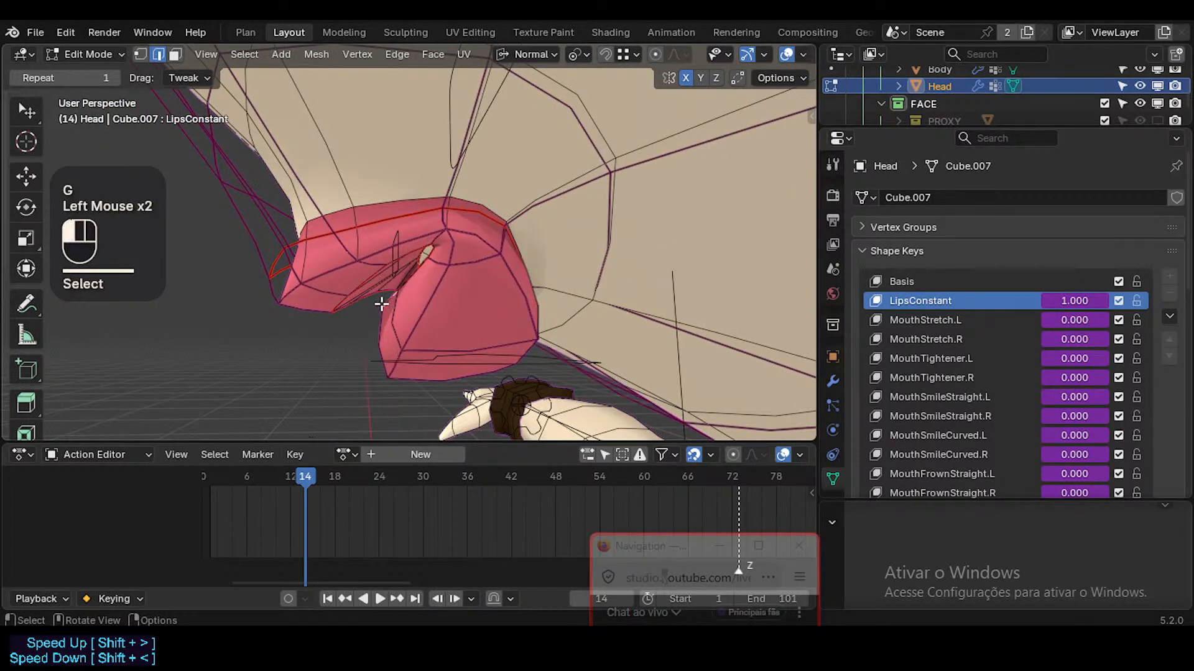
{"action": "key", "text": "g"}
{"action": "left_click", "coordinate": [374, 305]}
Move and rotate the inner lower-lip edge so it follows the gap toward the mouth corner
{"action": "double_click", "coordinate": [414, 276]}
{"action": "middle_click_drag", "start_coordinate": [403, 276], "coordinate": [463, 277]}
{"action": "key", "text": "g"}
{"action": "left_click", "coordinate": [430, 256], "text": "shift"}
{"action": "key", "text": "r"}
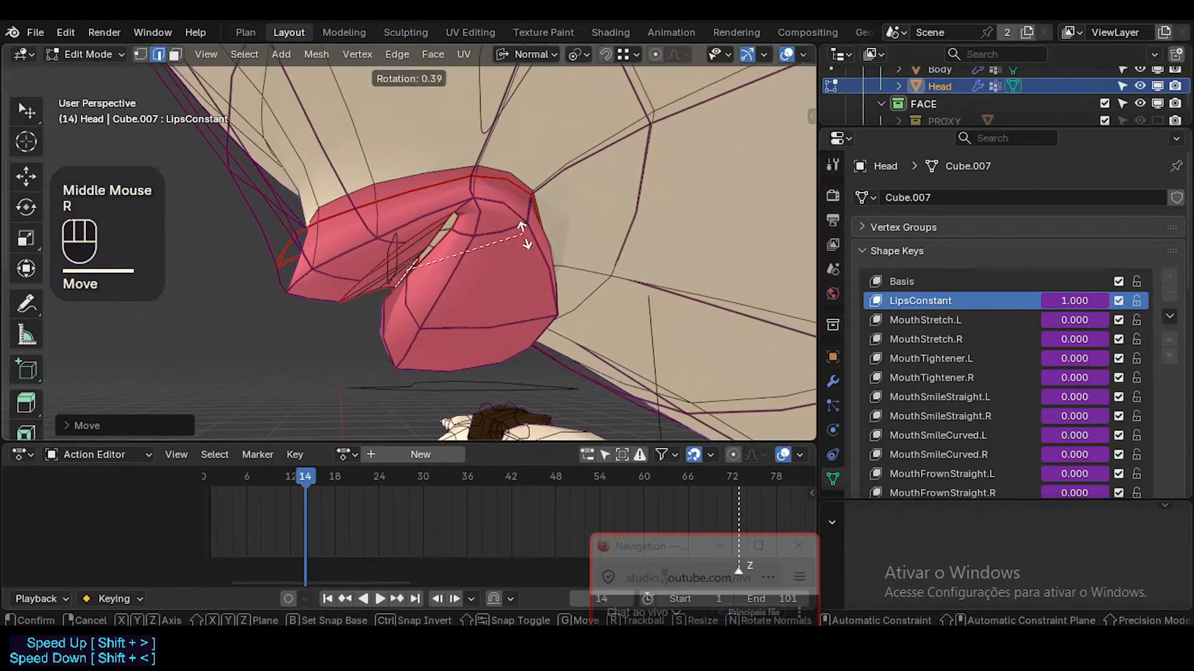
{"action": "left_click", "coordinate": [450, 323]}
Smooth the vertices of the inner-rim edge loop around the lip gap
{"action": "key", "text": "alt+a"}
{"action": "double_click", "coordinate": [432, 239], "text": "alt+shift"}
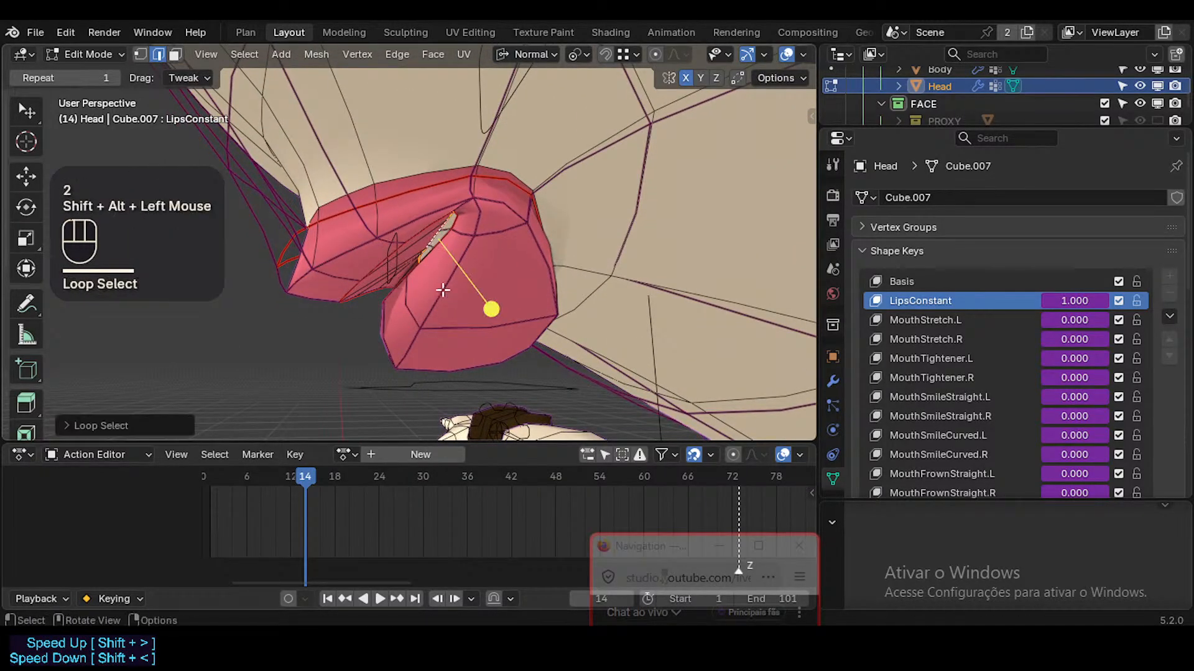
{"action": "left_click_drag", "start_coordinate": [493, 316], "coordinate": [521, 319]}
{"action": "middle_click_drag", "start_coordinate": [469, 286], "coordinate": [424, 254]}
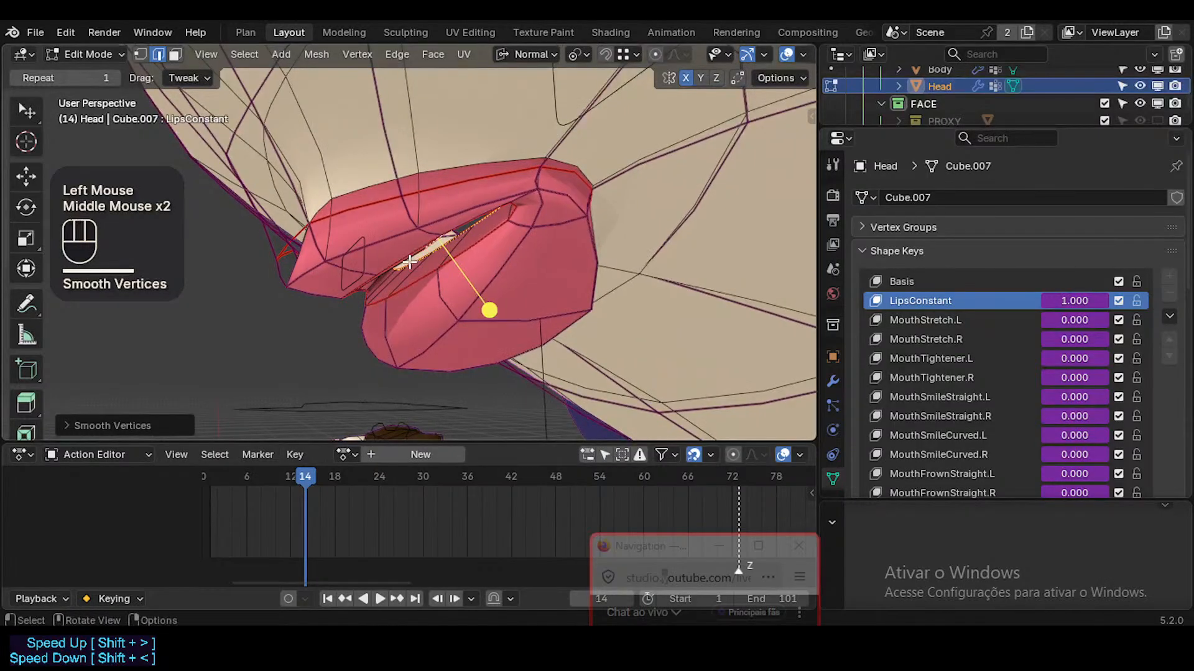
Smooth the face loop inside the lip gap and the adjoining face loop around the lips' inner band
{"action": "key", "text": "3"}
{"action": "left_click", "coordinate": [417, 274], "text": "alt+shift"}
{"action": "key", "text": "alt+a"}
{"action": "left_click", "coordinate": [424, 271], "text": "alt+shift"}
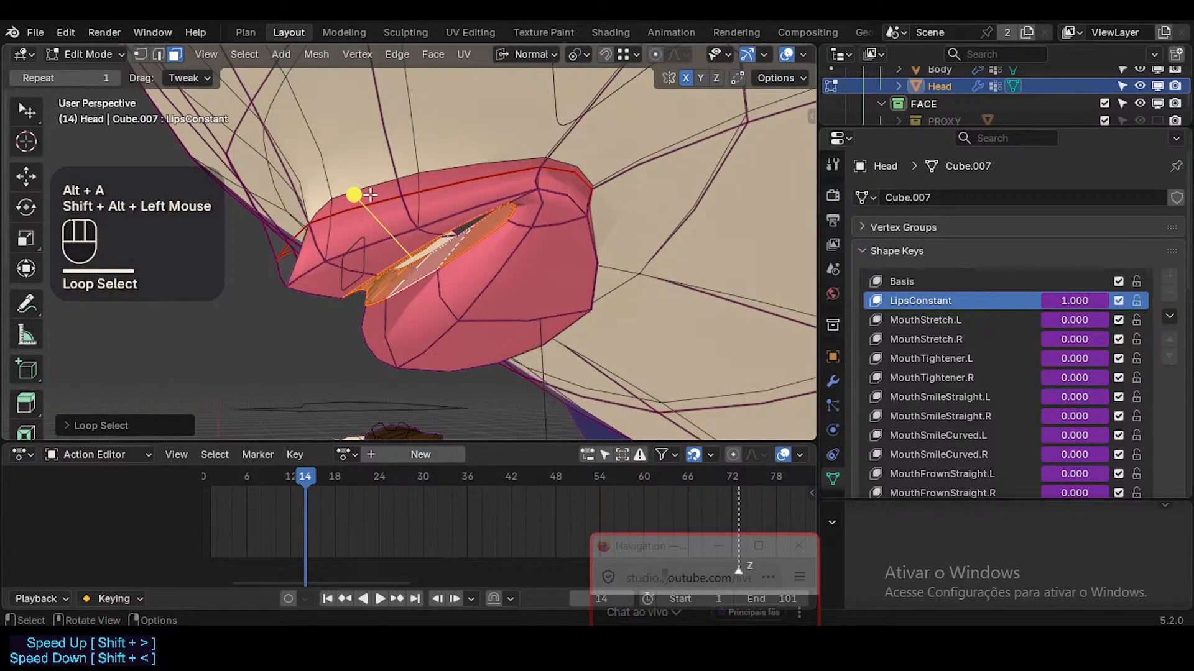
{"action": "left_click_drag", "start_coordinate": [372, 202], "coordinate": [386, 207]}
{"action": "key", "text": "alt+a"}
{"action": "left_click", "coordinate": [425, 274], "text": "alt+shift"}
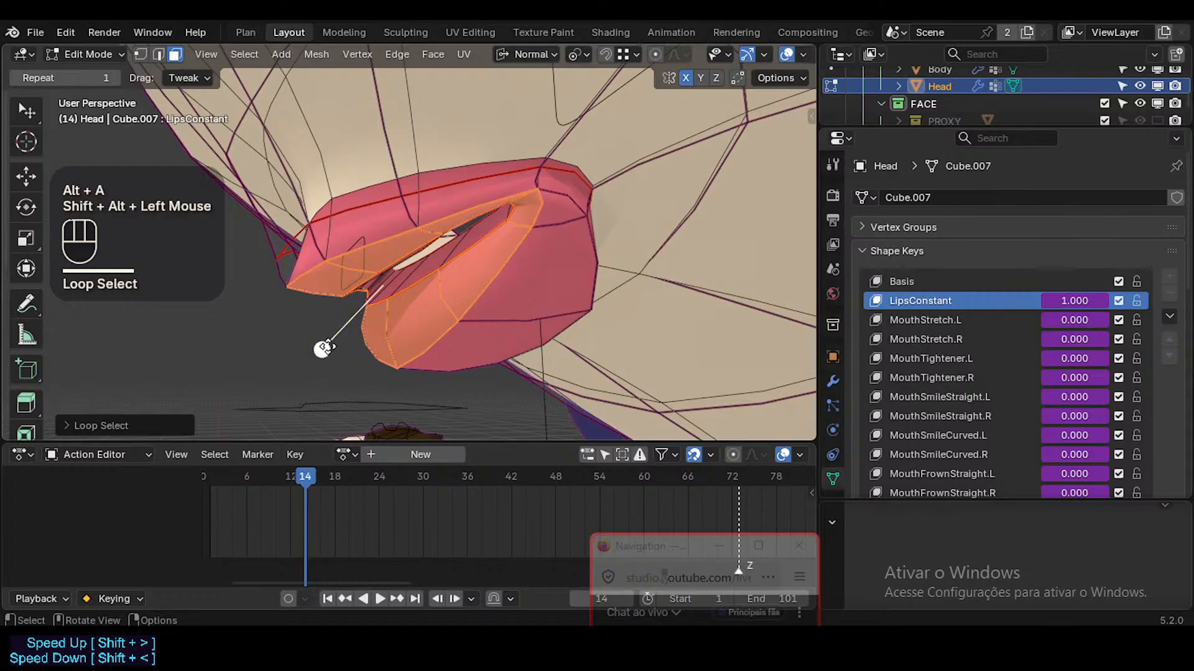
{"action": "left_click_drag", "start_coordinate": [323, 348], "coordinate": [327, 349]}
Smooth the face loop running around the lips just inside their outer border
{"action": "key", "text": "alt+a"}
{"action": "left_click", "coordinate": [540, 175], "text": "alt+shift"}
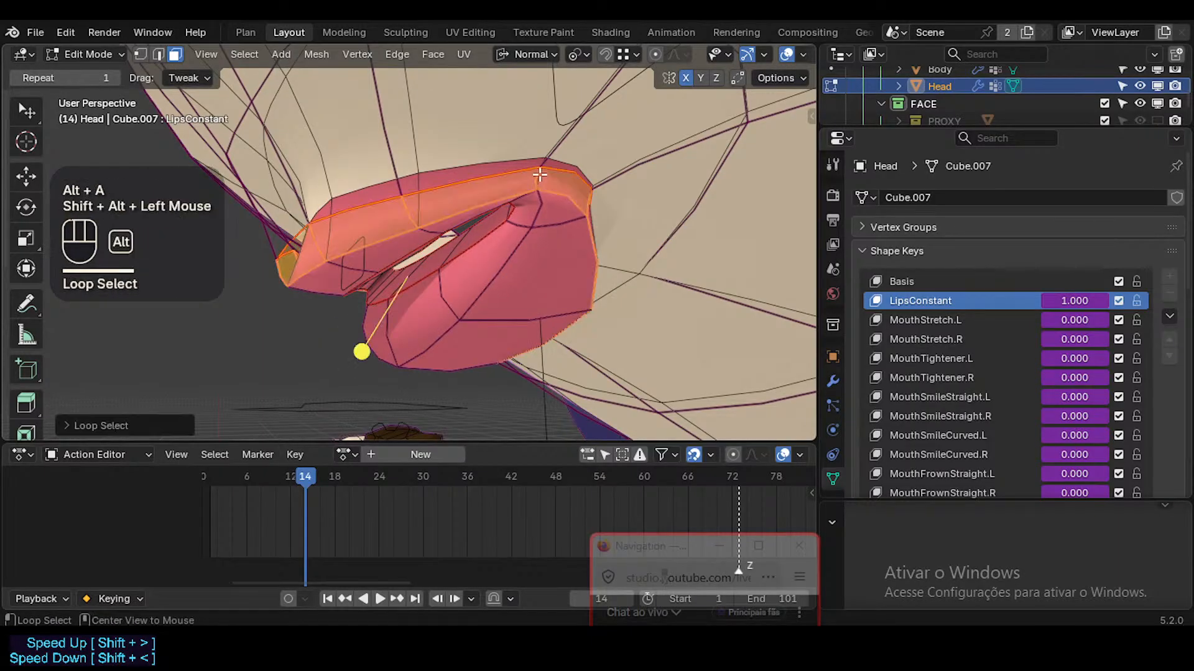
{"action": "key", "text": "alt+a"}
{"action": "left_click", "coordinate": [385, 199], "text": "alt+shift"}
{"action": "key", "text": "alt+a"}
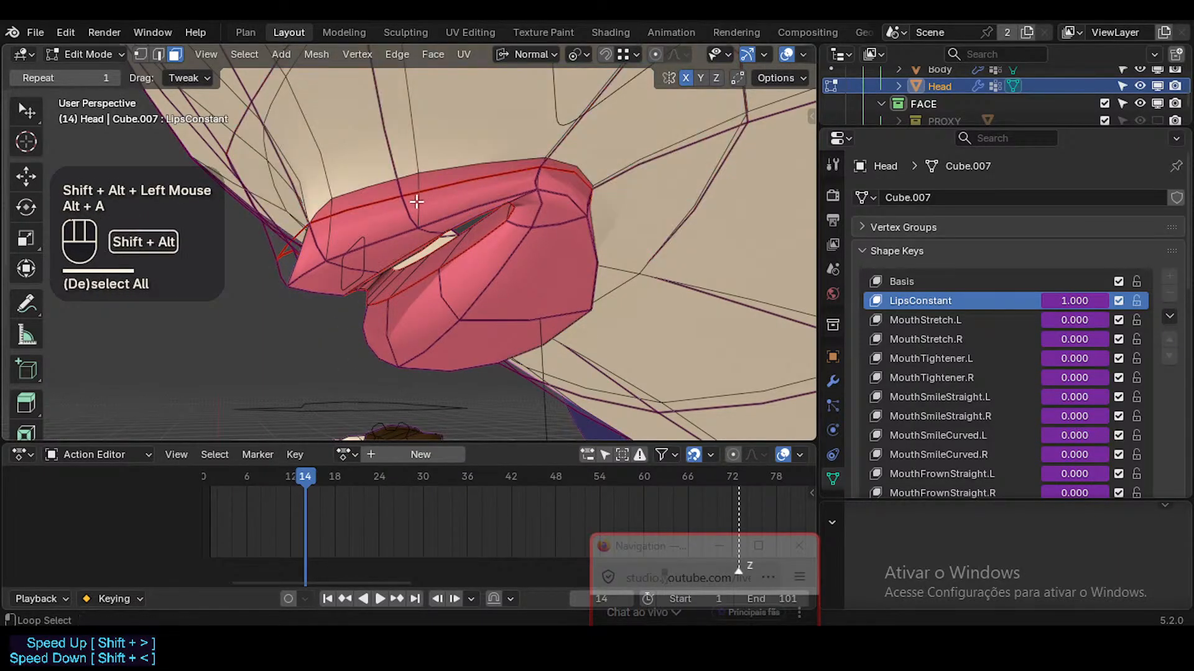
{"action": "left_click", "coordinate": [412, 206], "text": "alt+shift"}
{"action": "mouse_move", "coordinate": [348, 351]}
{"action": "left_mouse_down"}
{"action": "mouse_move", "coordinate": [372, 355]}
{"action": "mouse_move", "coordinate": [360, 348]}
{"action": "left_mouse_up"}
{"action": "middle_click", "coordinate": [361, 349]}
{"action": "key", "text": "alt+a"}
{"action": "key", "text": "2"}
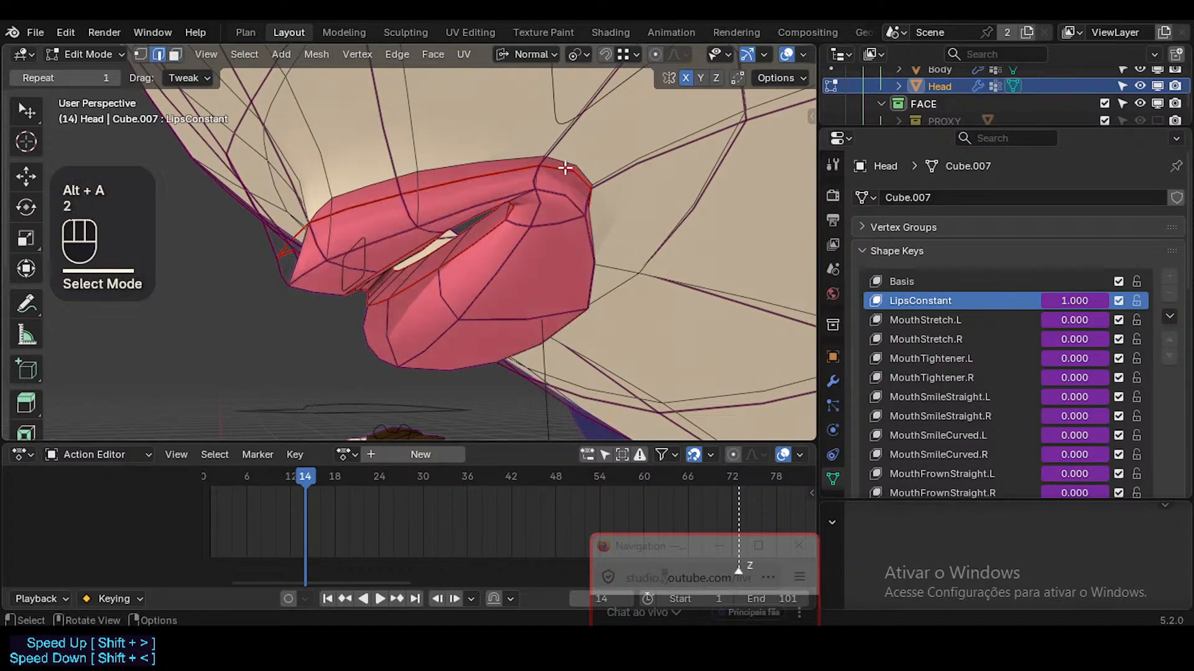
Edge-slide the upper-lip border edges at the mouth corner and directly beside it
{"action": "key", "text": "g"}
{"action": "key", "text": "g"}
{"action": "left_click", "coordinate": [595, 191]}
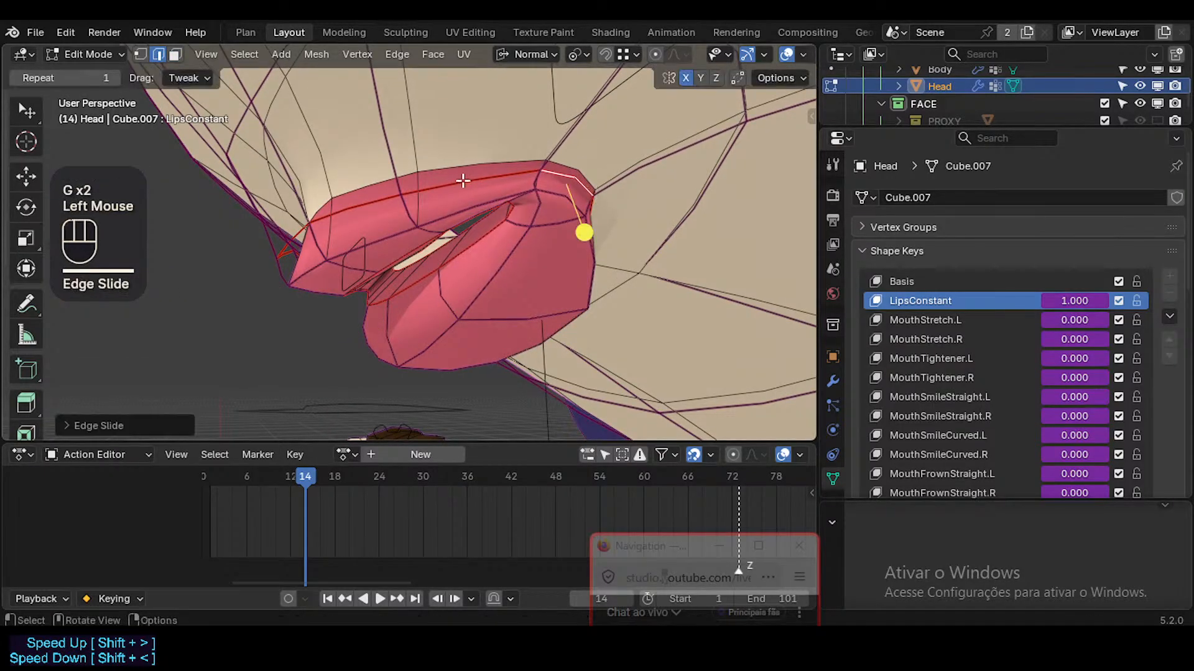
{"action": "left_click", "coordinate": [463, 185]}
{"action": "middle_click_drag", "start_coordinate": [341, 225], "coordinate": [398, 218]}
{"action": "key", "text": "g"}
{"action": "key", "text": "g"}
{"action": "left_click", "coordinate": [483, 166]}
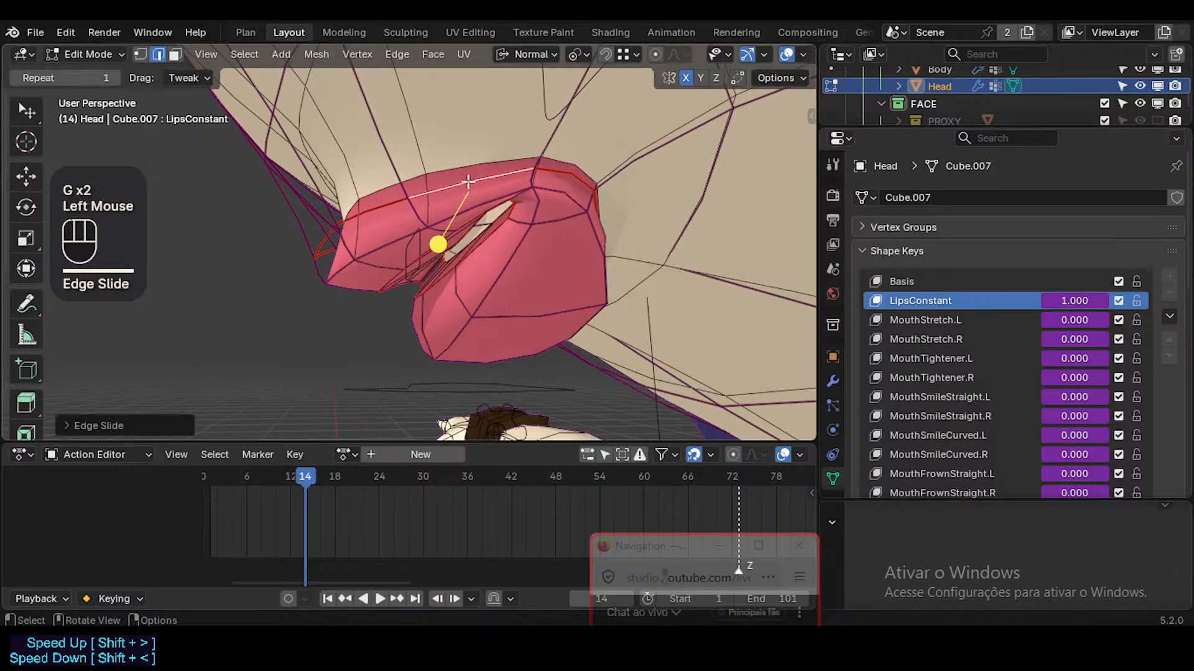
Edge-slide the upper-lip border edge closer to the lip centre
{"action": "middle_click_drag", "start_coordinate": [473, 172], "coordinate": [342, 163]}
{"action": "left_click", "coordinate": [389, 204]}
{"action": "key", "text": "g"}
{"action": "key", "text": "g"}
{"action": "left_click", "coordinate": [413, 187]}
Move the border vertices at the Cupid's-bow peak and its central dip
{"action": "key", "text": "1"}
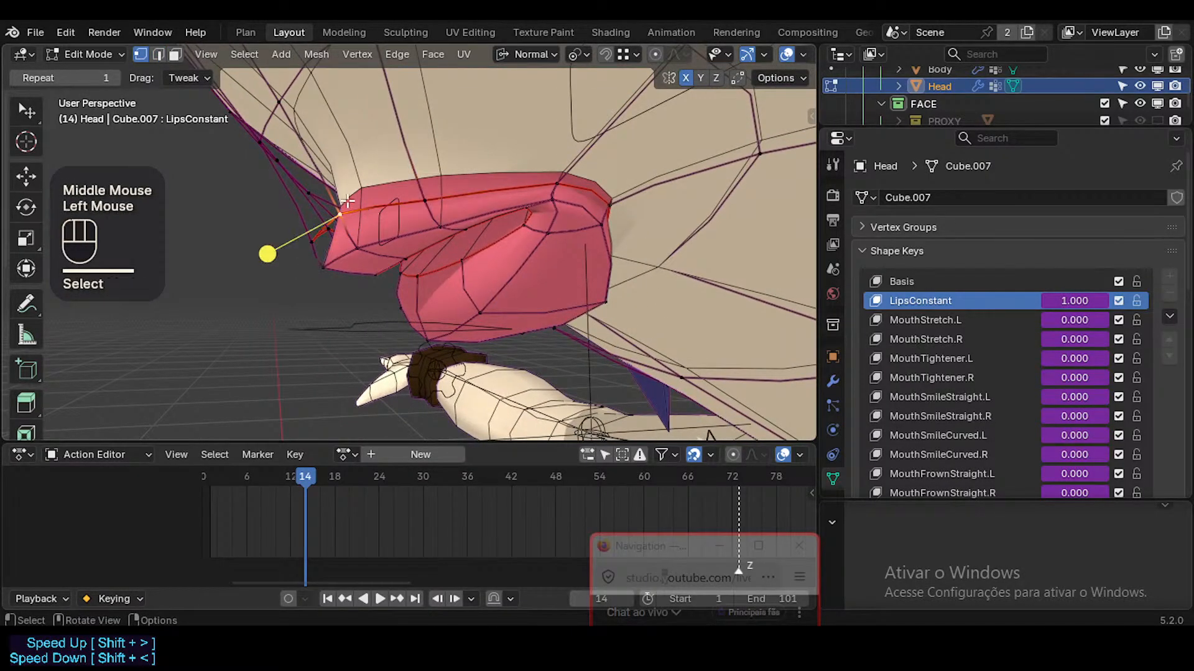
{"action": "left_click_drag", "start_coordinate": [304, 237], "coordinate": [306, 241]}
{"action": "middle_click_drag", "start_coordinate": [306, 241], "coordinate": [371, 240]}
{"action": "key", "text": "g"}
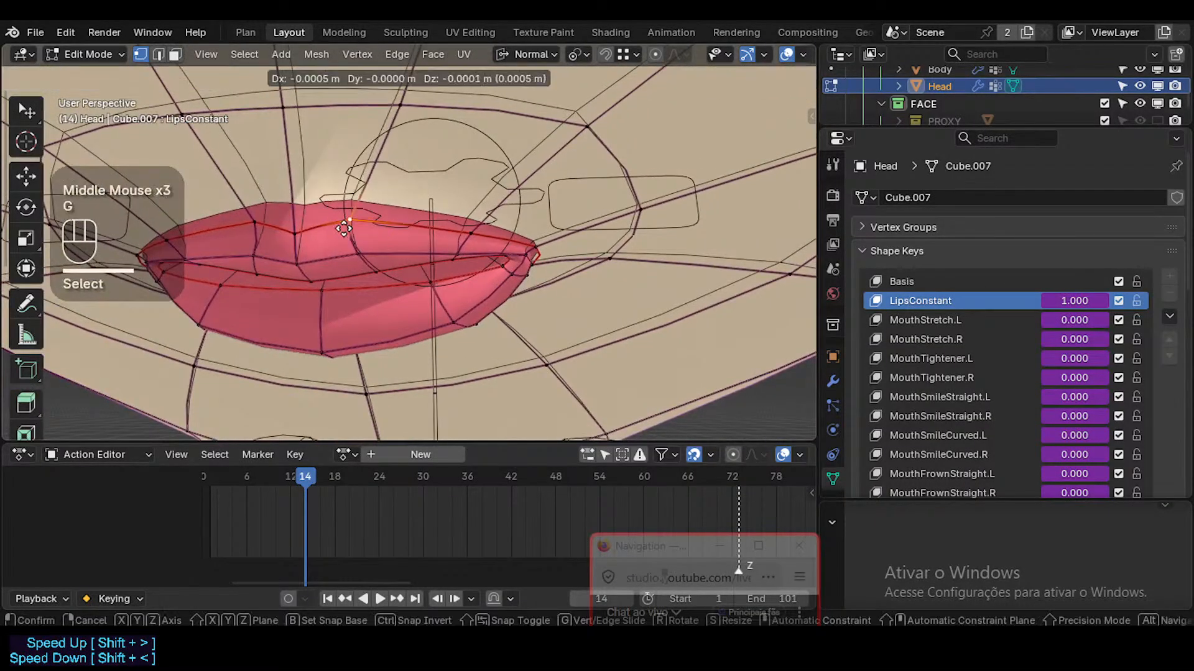
{"action": "left_click", "coordinate": [349, 225]}
{"action": "key", "text": "g"}
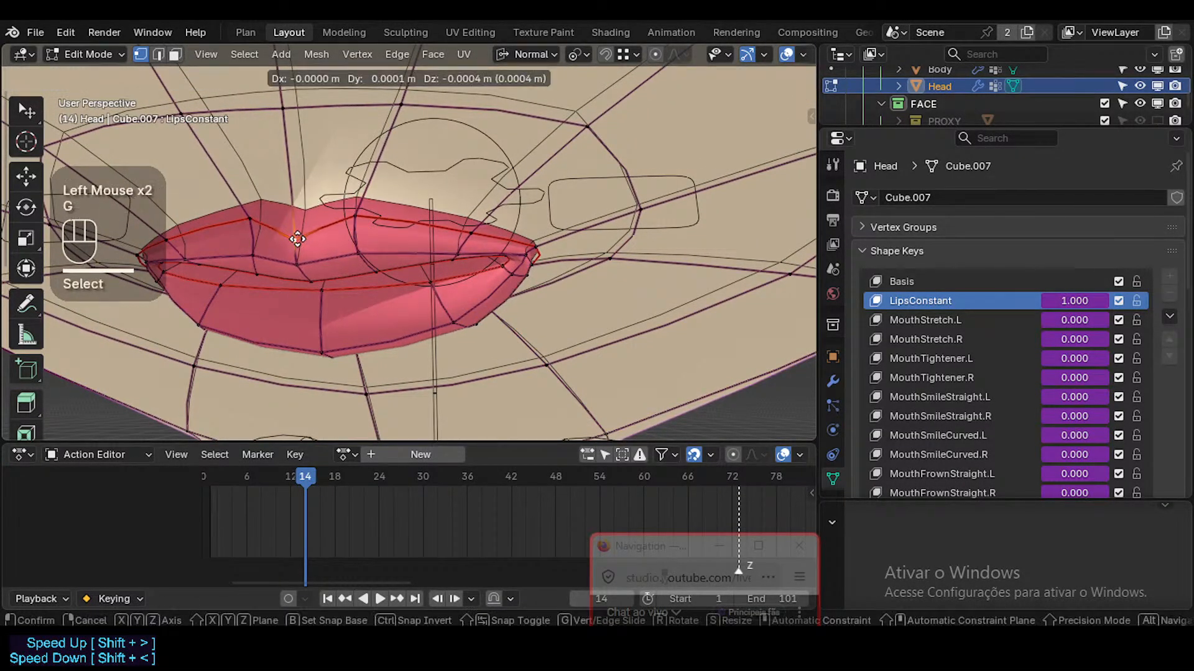
{"action": "left_click", "coordinate": [298, 235]}
Shift the upper vertex of the Cupid's-bow peak slightly toward the lip centre
{"action": "left_click", "coordinate": [358, 209]}
{"action": "key", "text": "g"}
{"action": "left_click", "coordinate": [342, 212]}
{"action": "middle_click_drag", "start_coordinate": [342, 212], "coordinate": [352, 224]}
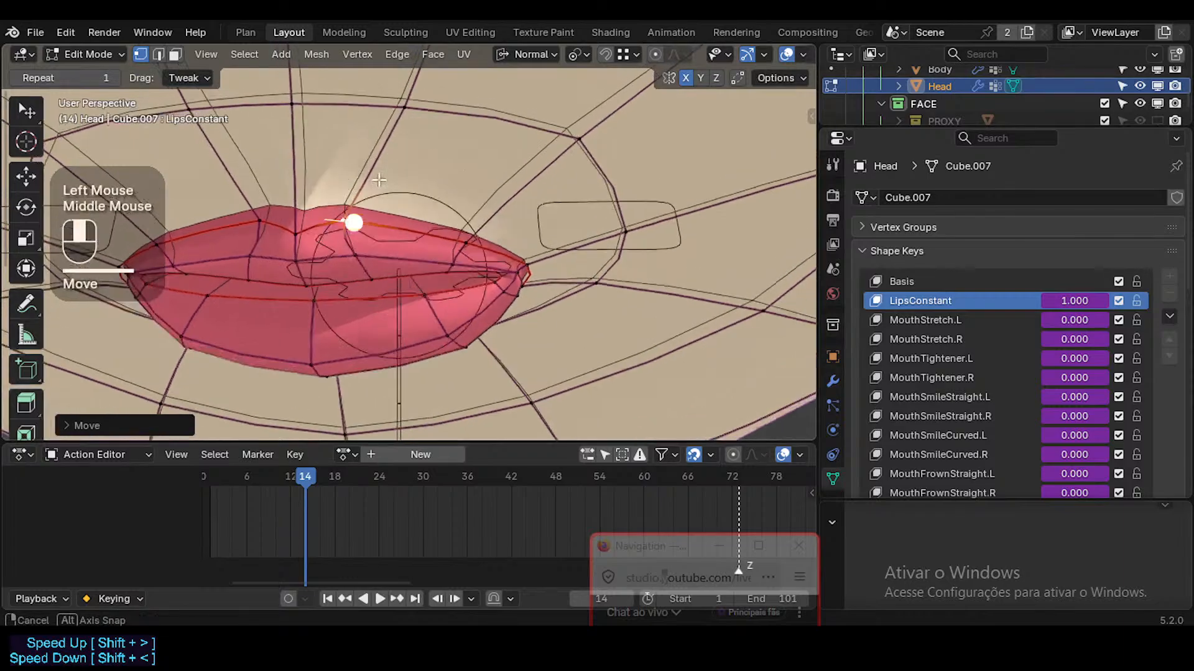
{"action": "key", "text": "g"}
{"action": "left_click", "coordinate": [349, 224]}
Reposition the upper-lip border vertices between the Cupid's bow and the mouth corner
{"action": "left_click", "coordinate": [437, 234]}
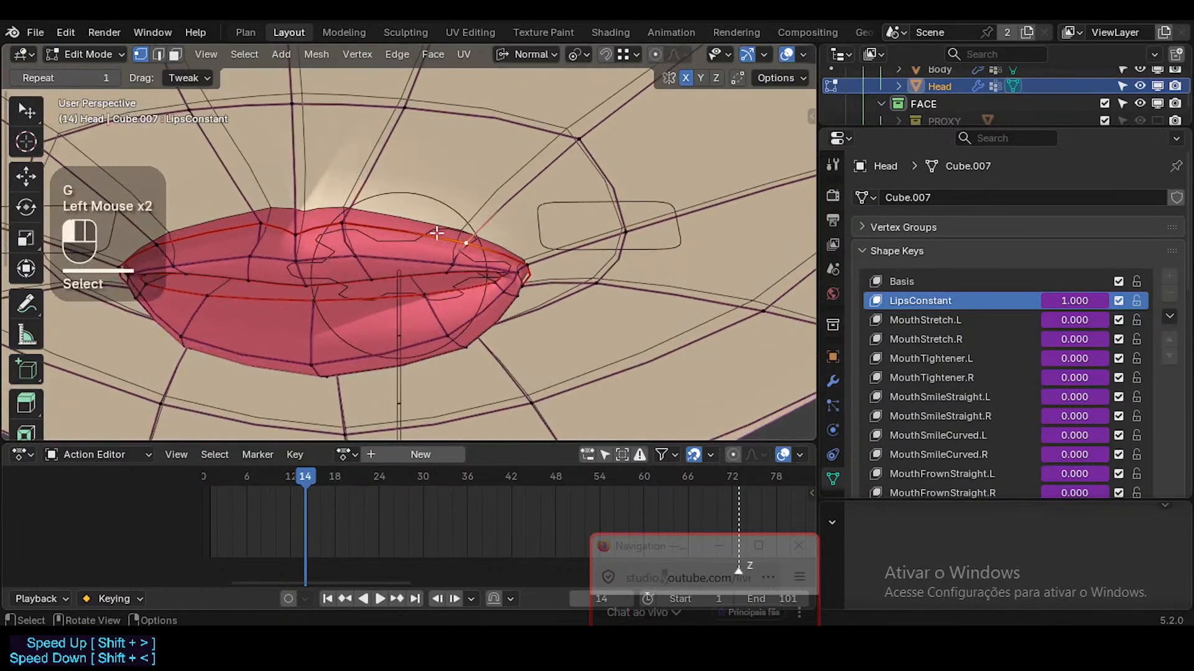
{"action": "left_click", "coordinate": [466, 246]}
{"action": "key", "text": "g"}
{"action": "left_click", "coordinate": [458, 241]}
{"action": "middle_click_drag", "start_coordinate": [458, 241], "coordinate": [514, 212]}
{"action": "key", "text": "g"}
{"action": "left_click", "coordinate": [457, 255]}
{"action": "key", "text": "g"}
{"action": "left_click", "coordinate": [487, 231]}
Adjust the depth of the upper-lip border vertex near the mouth corner in profile
{"action": "middle_click_drag", "start_coordinate": [386, 255], "coordinate": [209, 313]}
{"action": "middle_click_drag", "start_coordinate": [362, 278], "coordinate": [341, 333]}
{"action": "key", "text": "g"}
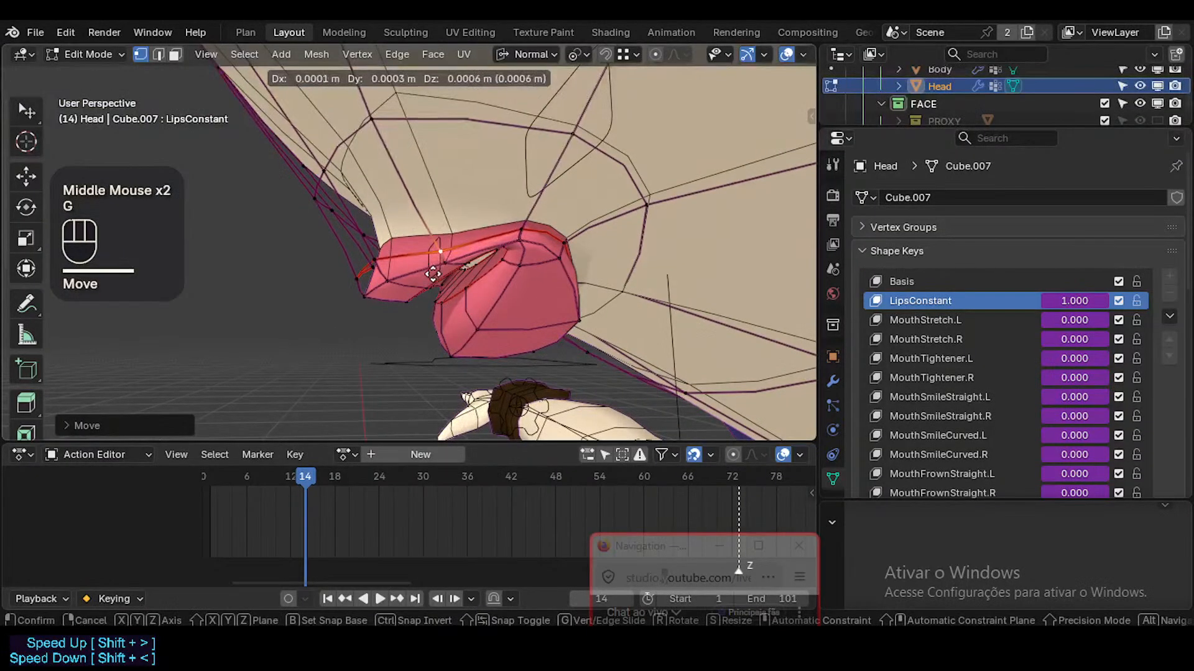
{"action": "left_click", "coordinate": [442, 263]}
{"action": "middle_click_drag", "start_coordinate": [451, 263], "coordinate": [567, 189]}
{"action": "key", "text": "g"}
{"action": "left_click", "coordinate": [450, 282]}
Scale the inner-lip loop along normal Z and move it into place
{"action": "left_click", "coordinate": [429, 287], "text": "alt+shift"}
{"action": "key", "text": "s"}
{"action": "key", "text": "z"}
{"action": "left_click", "coordinate": [579, 231]}
{"action": "key", "text": "g"}
{"action": "left_click", "coordinate": [433, 263], "text": "shift"}
Reposition the inner upper-lip edge inside the gap from both an angled and a profile view
{"action": "key", "text": "alt+a"}
{"action": "left_click", "coordinate": [584, 178], "text": "shift"}
{"action": "key", "text": "g"}
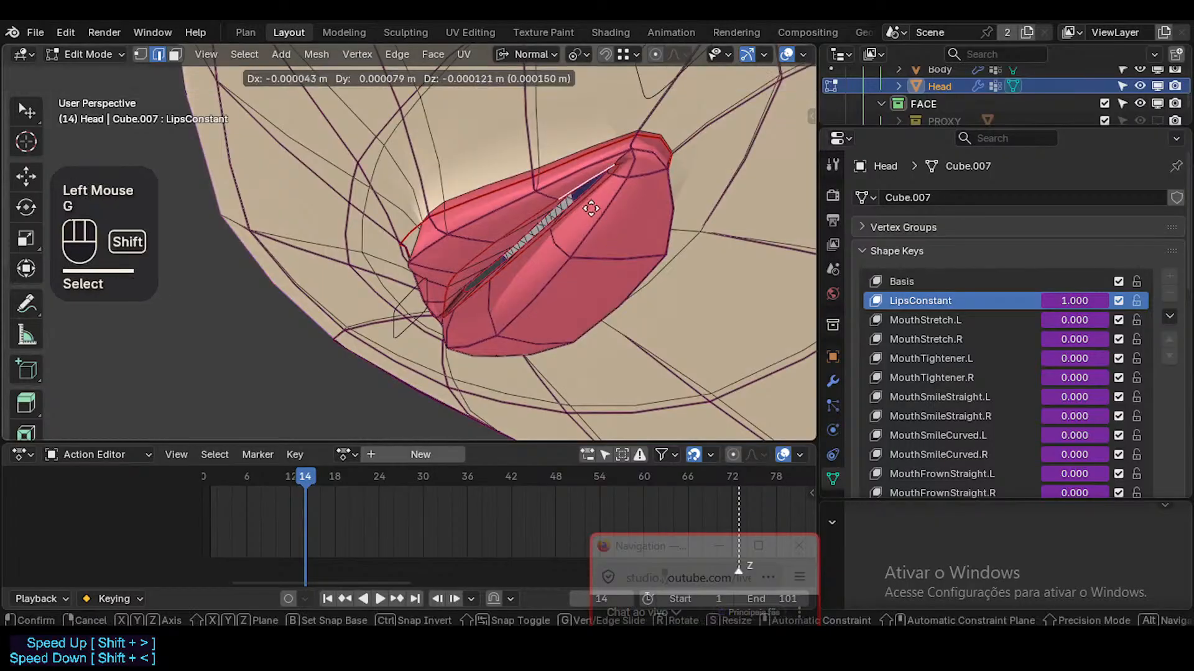
{"action": "left_click", "coordinate": [592, 227]}
{"action": "middle_click_drag", "start_coordinate": [591, 227], "coordinate": [559, 307]}
{"action": "key", "text": "g"}
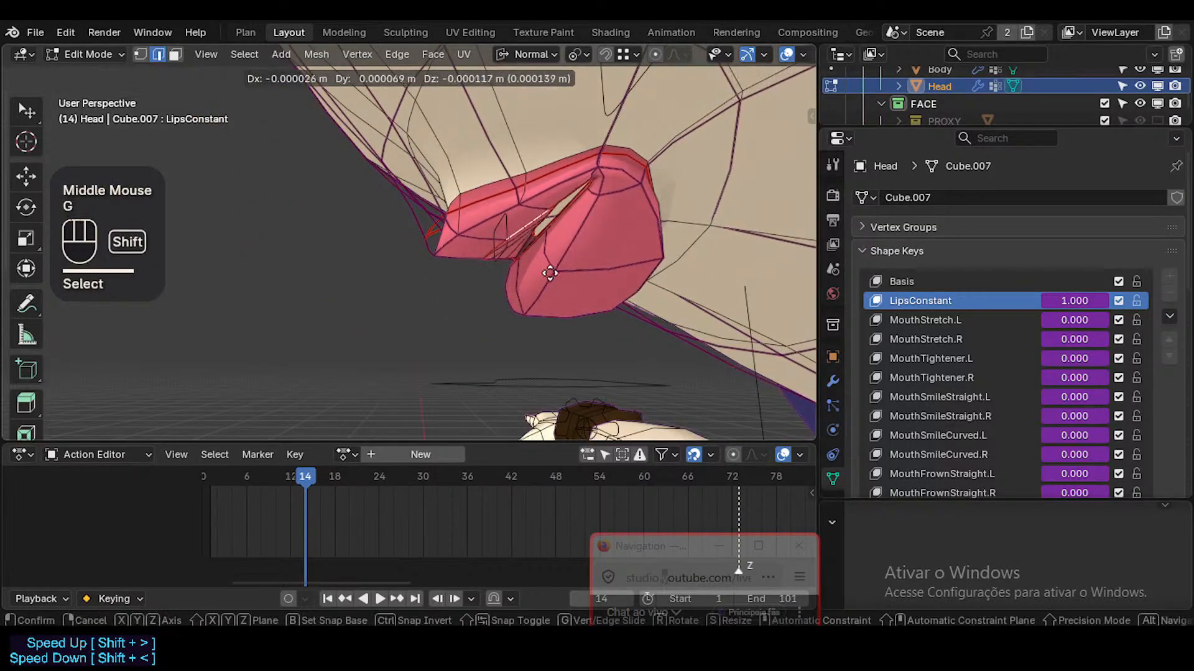
{"action": "left_click", "coordinate": [504, 263], "text": "shift"}
{"action": "left_click", "coordinate": [491, 249]}
Smooth the lips' inner face loop and the outer lower-lip face band
{"action": "key", "text": "3"}
{"action": "left_click", "coordinate": [475, 305], "text": "alt+shift"}
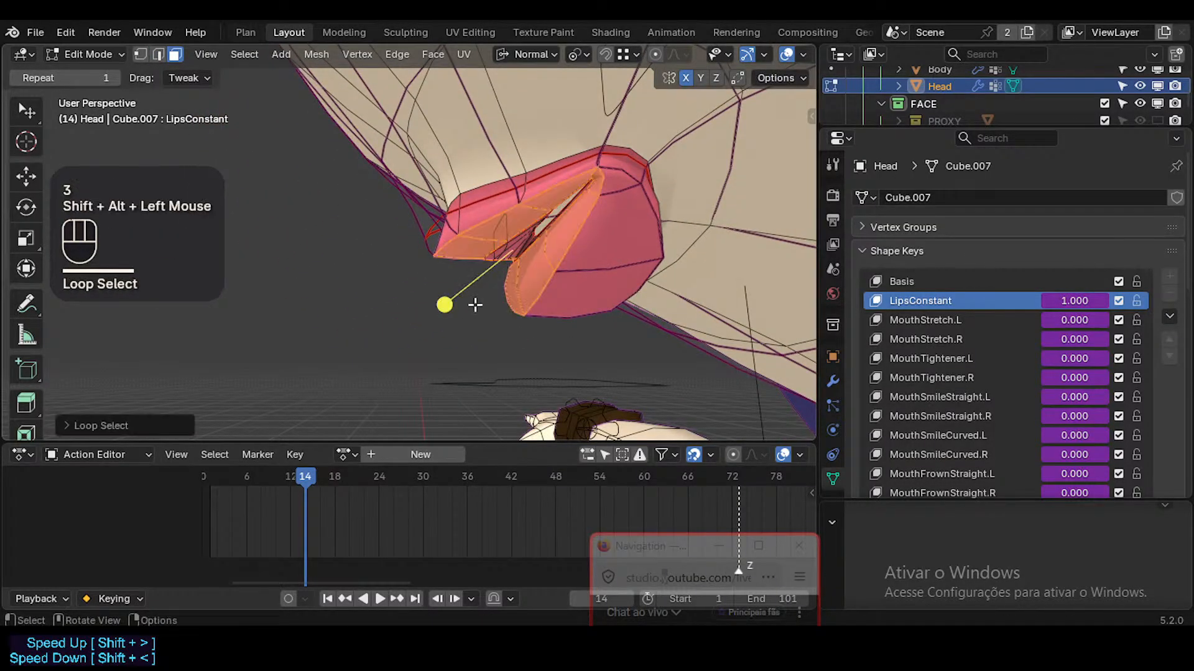
{"action": "left_click_drag", "start_coordinate": [446, 306], "coordinate": [452, 311]}
{"action": "key", "text": "alt+a"}
{"action": "left_click", "coordinate": [599, 260], "text": "alt+shift"}
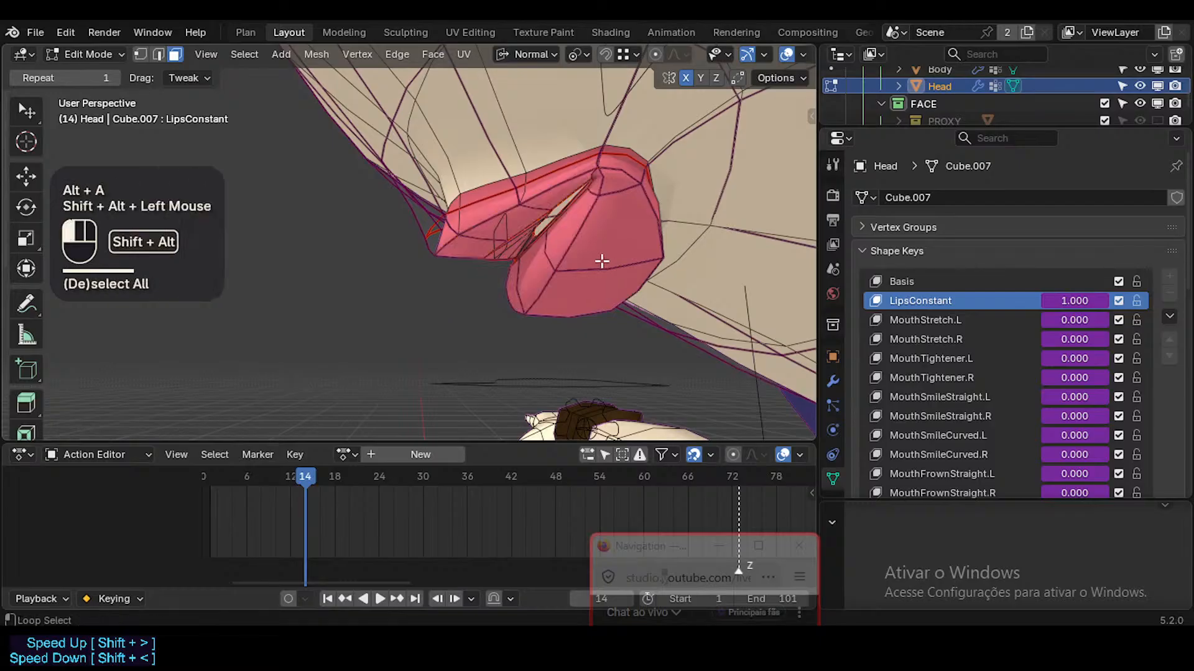
{"action": "left_click_drag", "start_coordinate": [558, 365], "coordinate": [565, 363]}
{"action": "middle_click_drag", "start_coordinate": [565, 362], "coordinate": [626, 208]}
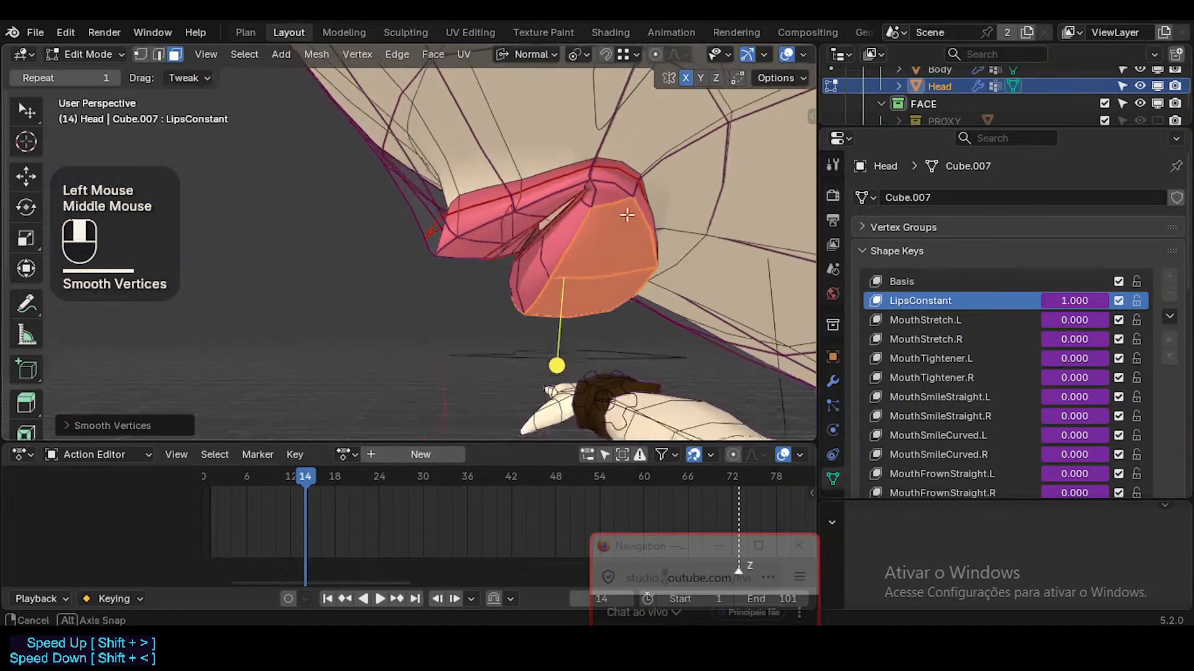
Smooth the face loop along the upper-lip border and around the mouth corner
{"action": "key", "text": "alt+a"}
{"action": "left_click_drag", "start_coordinate": [590, 231], "coordinate": [603, 239]}
{"action": "key", "text": "alt+a"}
{"action": "left_click", "coordinate": [613, 219], "text": "alt+shift"}
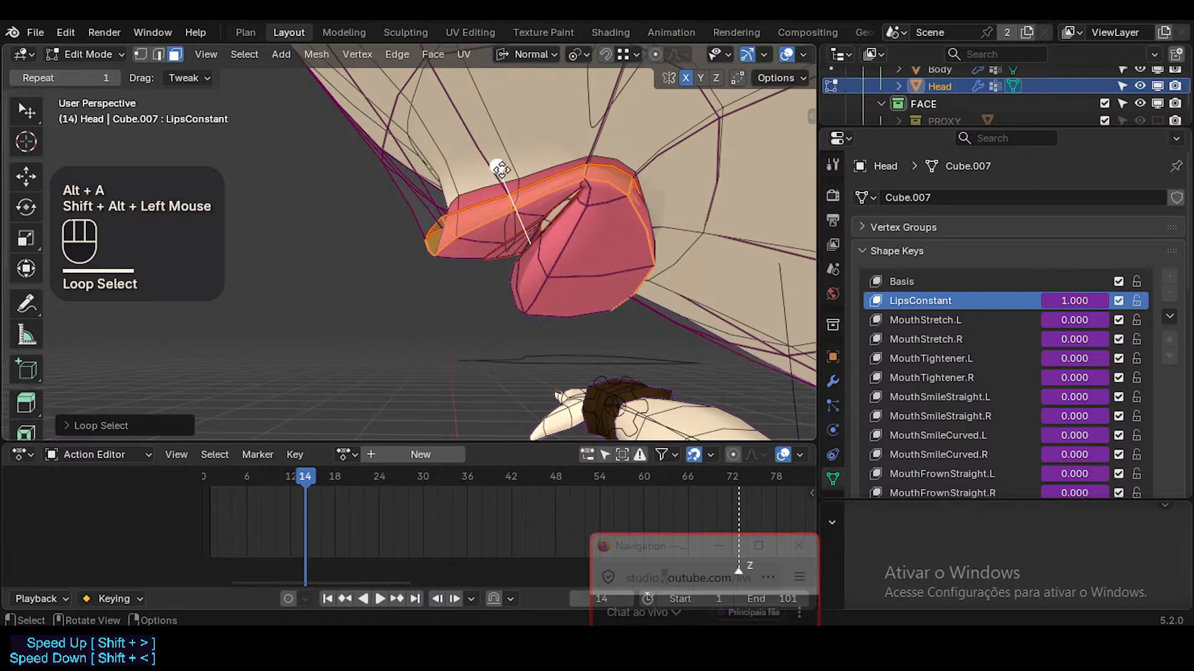
{"action": "left_click_drag", "start_coordinate": [499, 169], "coordinate": [509, 170]}
Move the inner upper-lip edges along the gap and rotate the one nearest the mouth corner
{"action": "key", "text": "2"}
{"action": "left_click", "coordinate": [532, 227]}
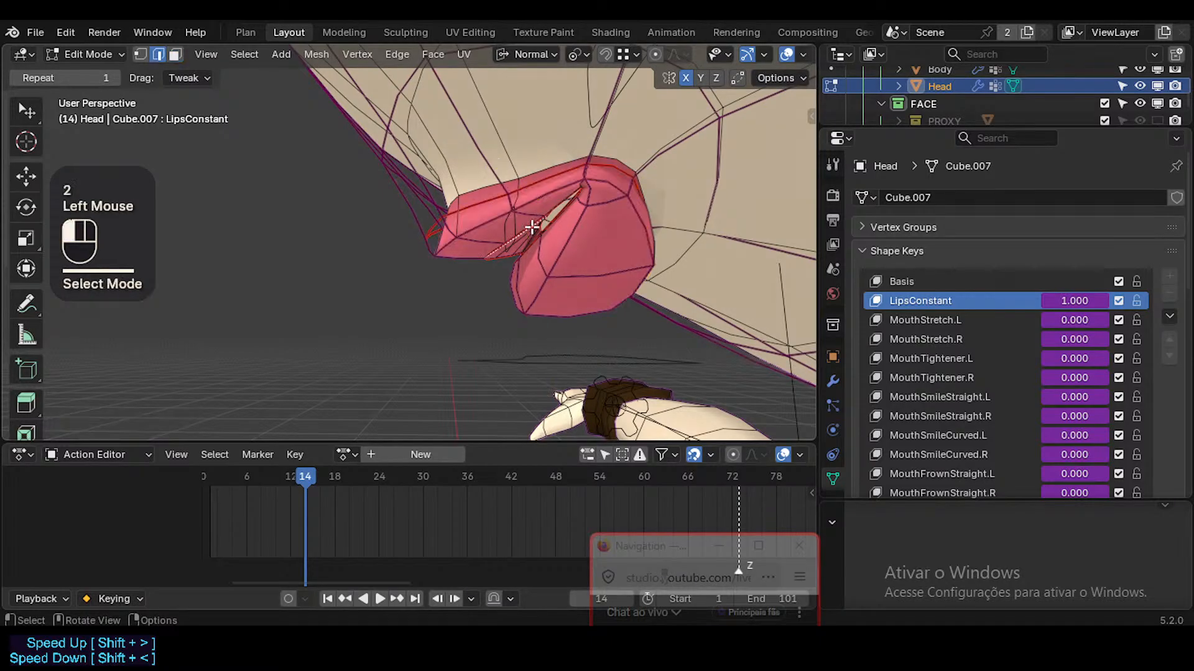
{"action": "key", "text": "g"}
{"action": "left_click", "coordinate": [558, 230], "text": "shift"}
{"action": "left_click", "coordinate": [563, 204]}
{"action": "key", "text": "g"}
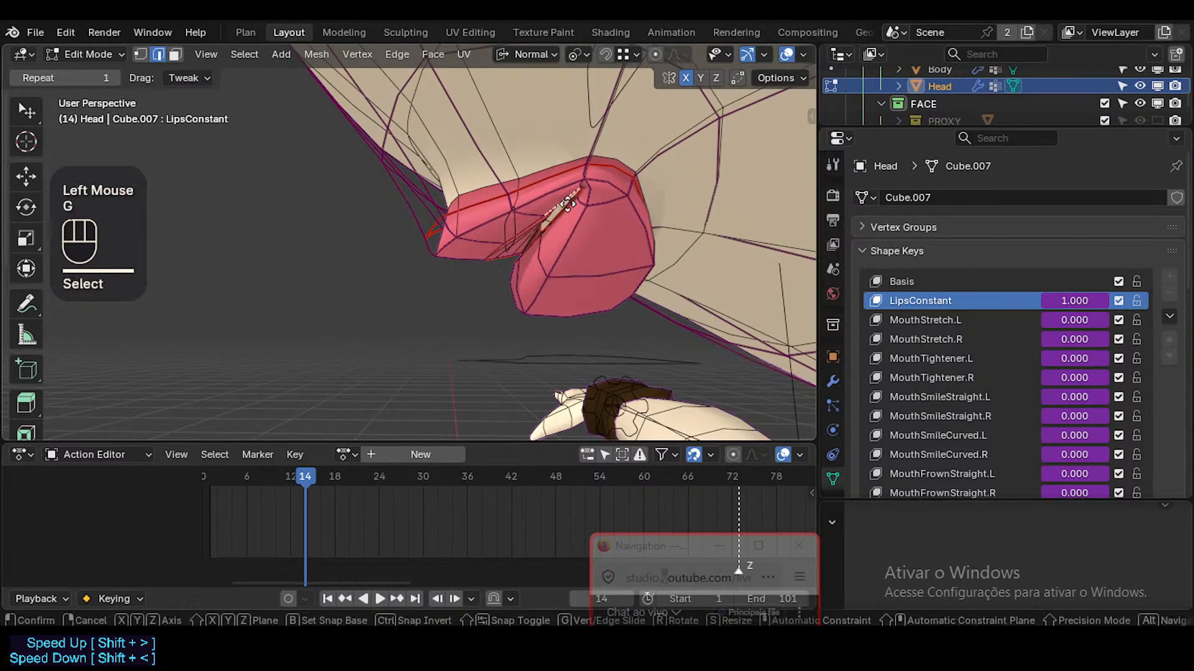
{"action": "left_click", "coordinate": [580, 231], "text": "shift"}
{"action": "key", "text": "r"}
{"action": "left_click", "coordinate": [562, 280]}
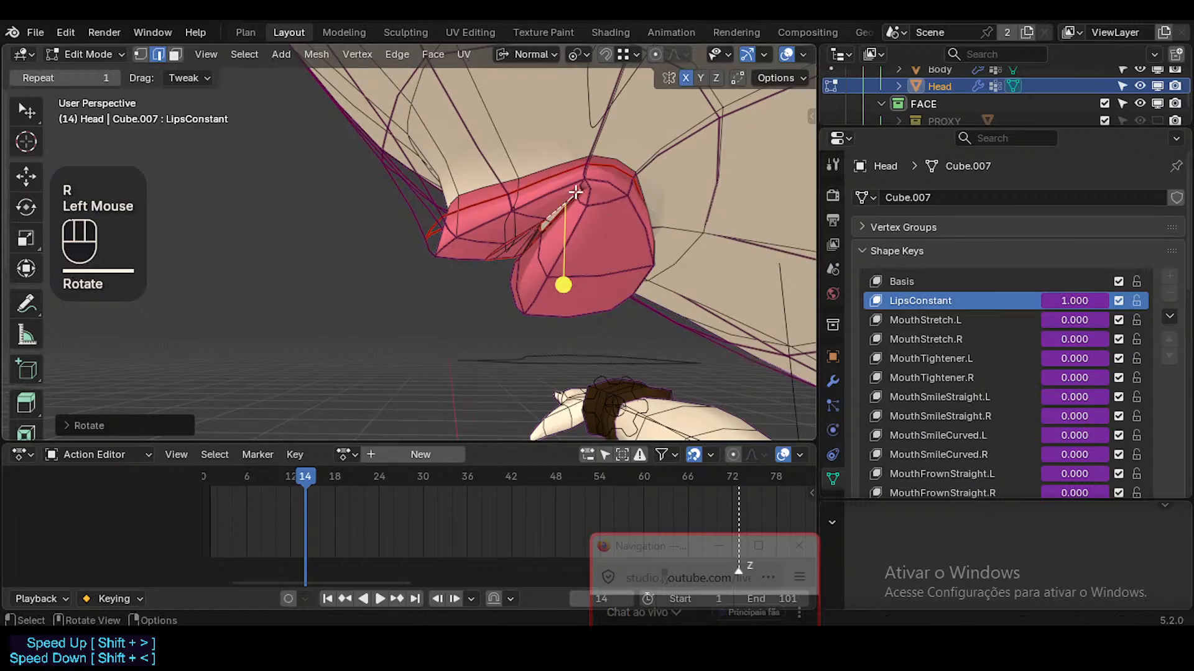
Smooth the small face at the mouth corner
{"action": "left_click", "coordinate": [536, 229]}
{"action": "left_click", "coordinate": [498, 191]}
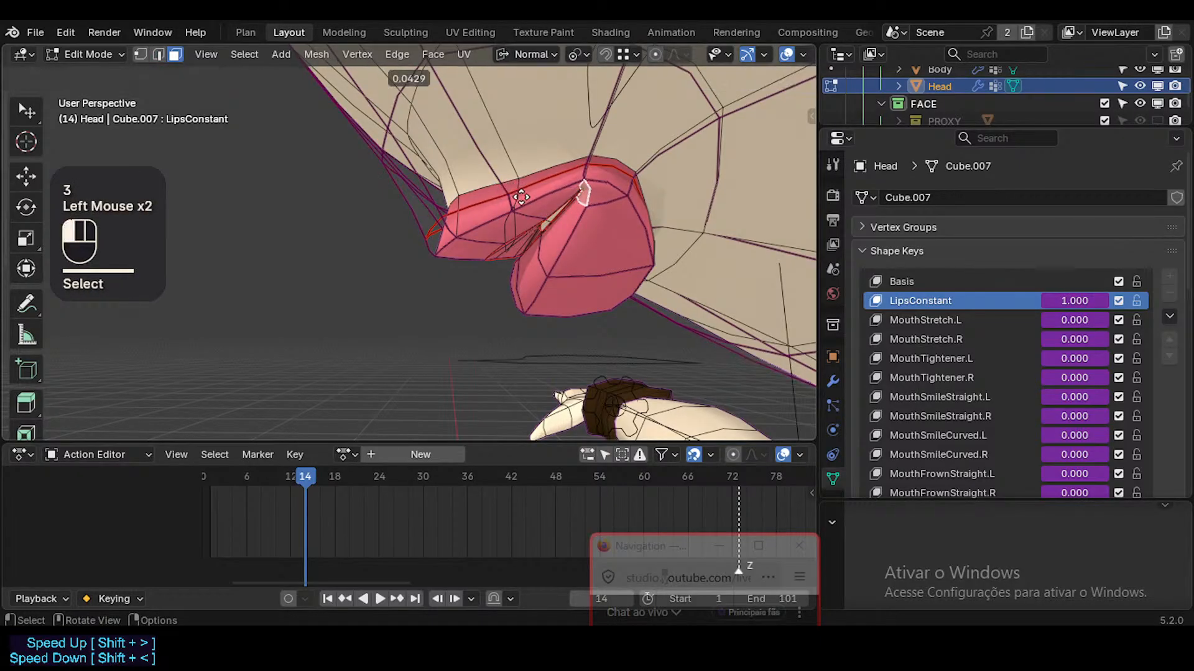
{"action": "left_click", "coordinate": [499, 192]}
Examine the lip shape in Object Mode with overlays hidden, from close up and farther away
{"action": "key", "text": "Tab"}
{"action": "key", "text": "shift+alt+z"}
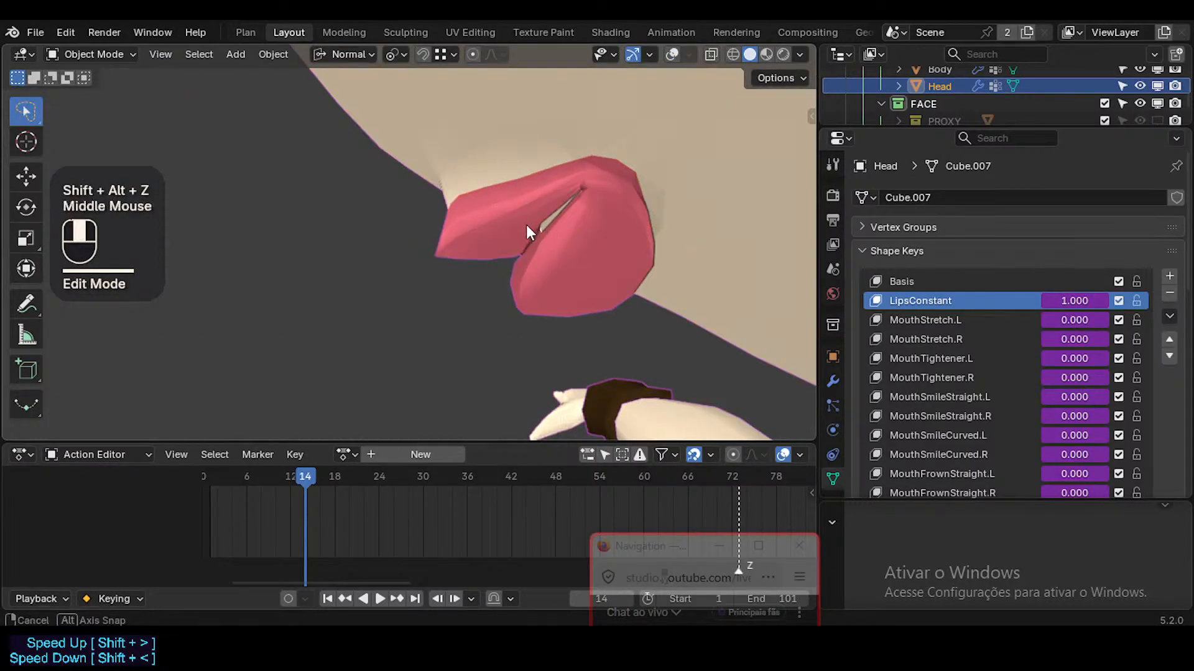
{"action": "middle_click_drag", "start_coordinate": [526, 225], "coordinate": [486, 259]}
{"action": "scroll", "coordinate": [611, 190], "scroll_direction": "down", "scroll_amount": 3}
{"action": "scroll", "coordinate": [610, 189], "scroll_direction": "up", "scroll_amount": 1}
{"action": "scroll", "coordinate": [610, 189], "scroll_direction": "down", "scroll_amount": 3}
{"action": "scroll", "coordinate": [480, 297], "scroll_direction": "down", "scroll_amount": 3}
{"action": "scroll", "coordinate": [480, 296], "scroll_direction": "up", "scroll_amount": 2}
{"action": "scroll", "coordinate": [486, 258], "scroll_direction": "down", "scroll_amount": 1}
{"action": "scroll", "coordinate": [470, 309], "scroll_direction": "up", "scroll_amount": 2}
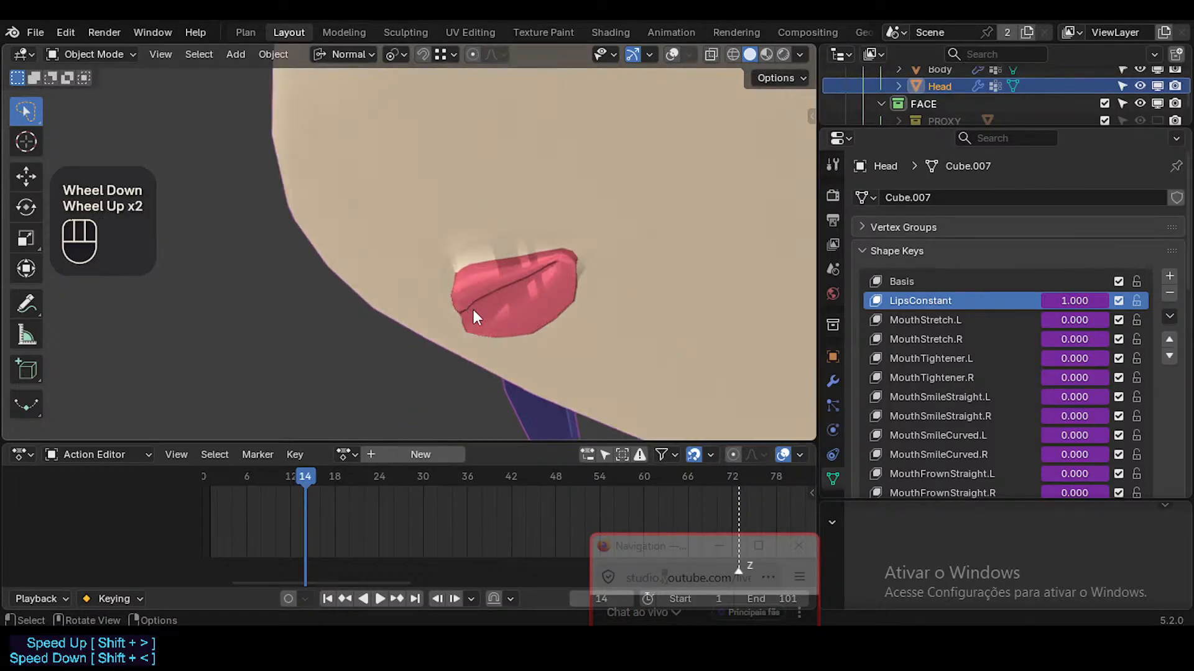
Restore overlays, return to Edit Mode and move the short upper-lip cross edge nearest the mouth corner
{"action": "key", "text": "shift+alt+z"}
{"action": "key", "text": "Tab"}
{"action": "middle_click_drag", "start_coordinate": [509, 297], "coordinate": [607, 202], "text": "ctrl"}
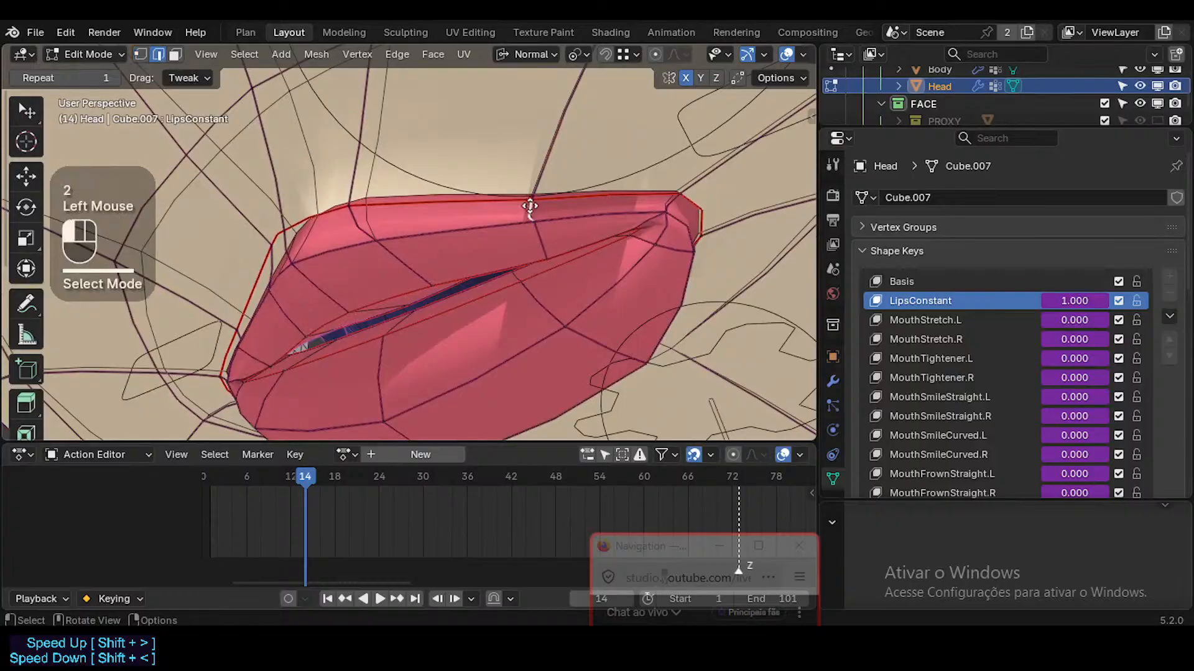
{"action": "left_click_drag", "start_coordinate": [530, 206], "coordinate": [532, 208]}
{"action": "middle_click_drag", "start_coordinate": [533, 208], "coordinate": [592, 215]}
{"action": "key", "text": "g"}
{"action": "left_click", "coordinate": [606, 211]}
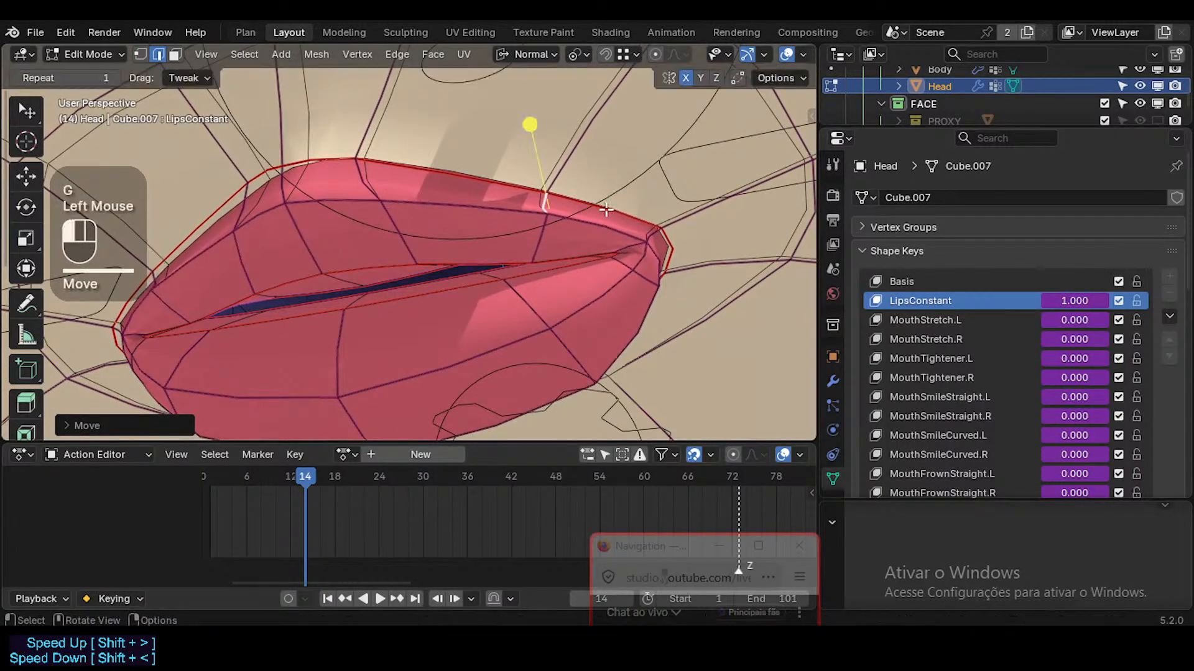
{"action": "left_click", "coordinate": [371, 189]}
{"action": "middle_click_drag", "start_coordinate": [372, 188], "coordinate": [335, 174]}
{"action": "key", "text": "g"}
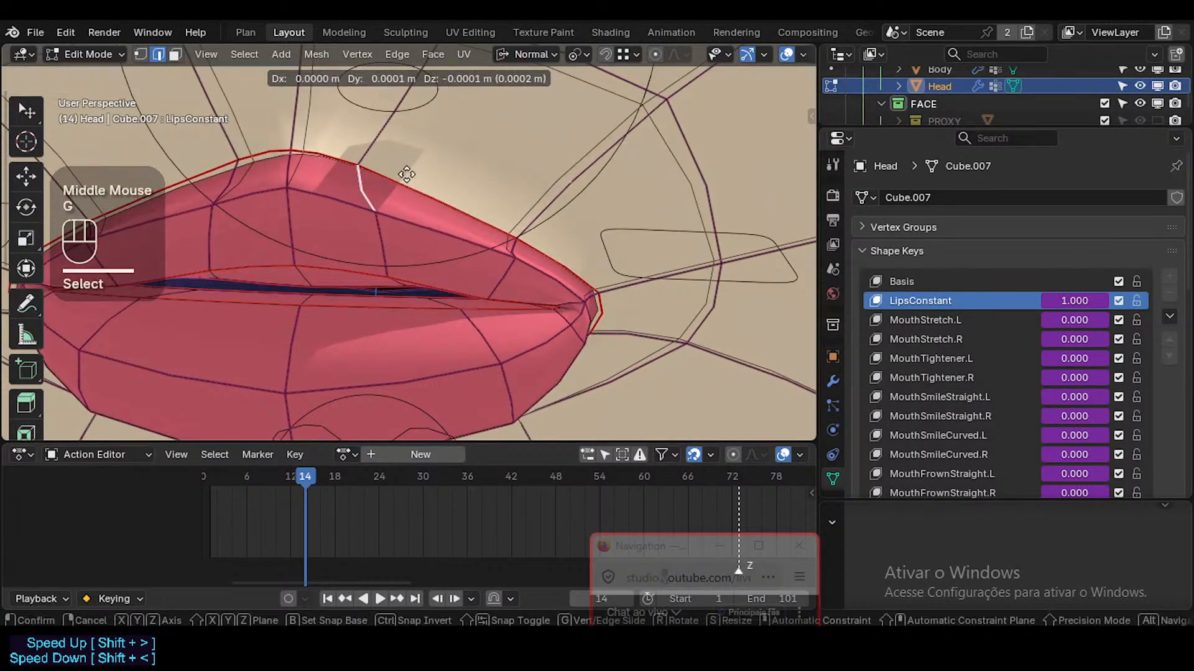
{"action": "key", "text": "Escape"}
{"action": "key", "text": "g"}
{"action": "key", "text": "z"}
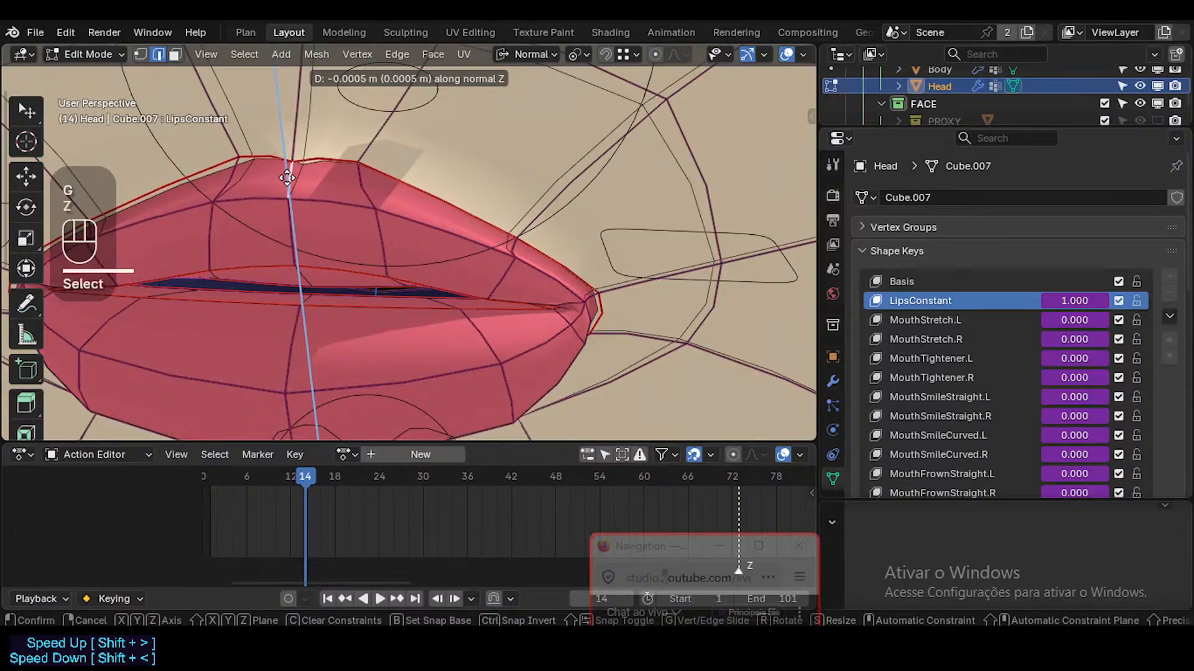
{"action": "key", "text": "Escape"}
Reposition the short cross edge at the upper-lip centre and the neighbouring one at the Cupid's-bow peak
{"action": "middle_click_drag", "start_coordinate": [286, 179], "coordinate": [314, 187]}
{"action": "key", "text": "g"}
{"action": "left_click", "coordinate": [354, 193]}
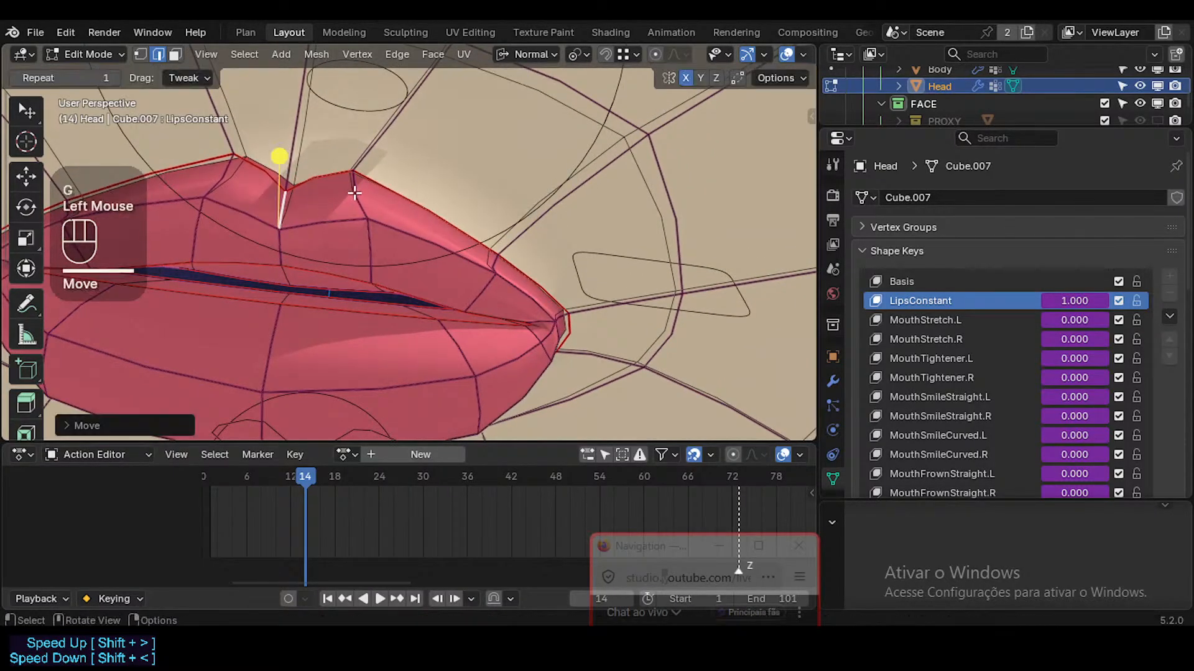
{"action": "left_click", "coordinate": [354, 193]}
{"action": "key", "text": "g"}
{"action": "left_click", "coordinate": [341, 202]}
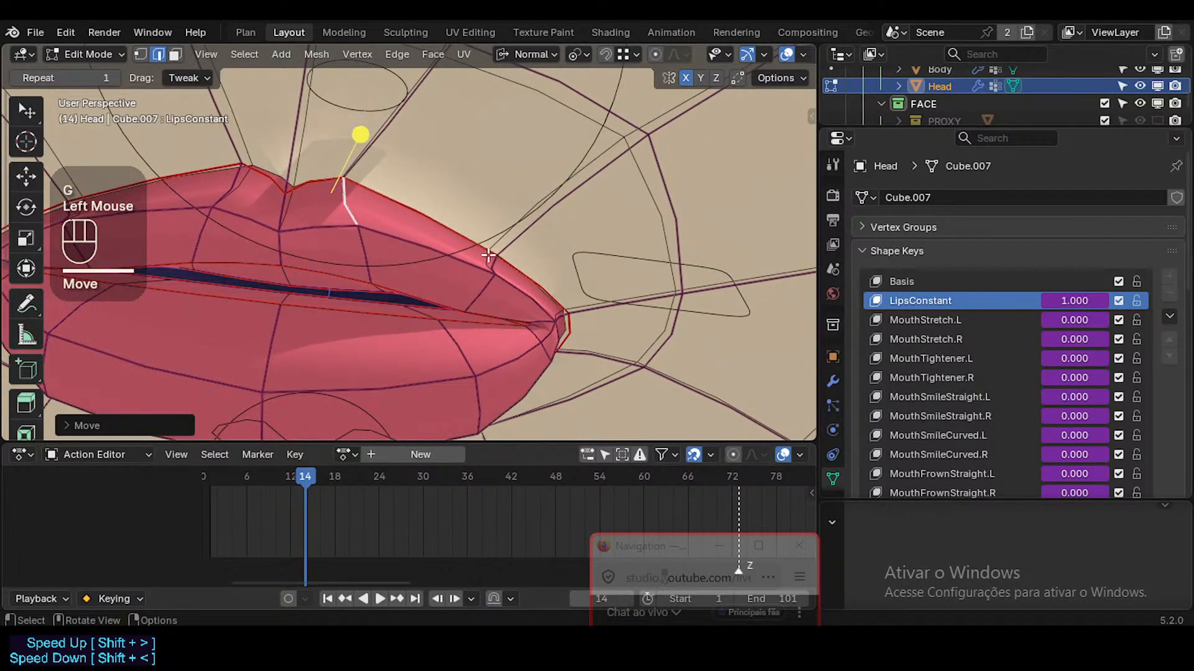
Select the four upper-lip faces around the Cupid's-bow peak, scale them down slightly and move them along normal Z
{"action": "key", "text": "3"}
{"action": "left_click", "coordinate": [429, 273]}
{"action": "left_click", "coordinate": [323, 255], "text": "shift"}
{"action": "left_click", "coordinate": [428, 230], "text": "shift"}
{"action": "left_click", "coordinate": [317, 205], "text": "shift"}
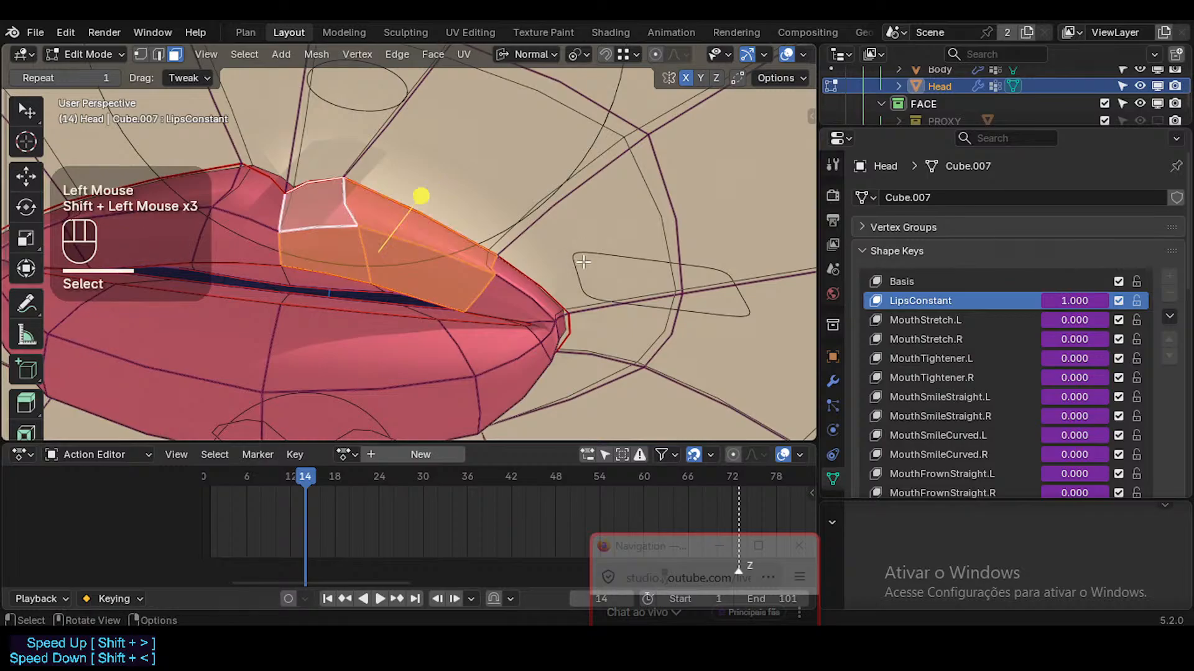
{"action": "key", "text": "s"}
{"action": "left_click", "coordinate": [546, 262]}
{"action": "key", "text": "g"}
{"action": "key", "text": "z"}
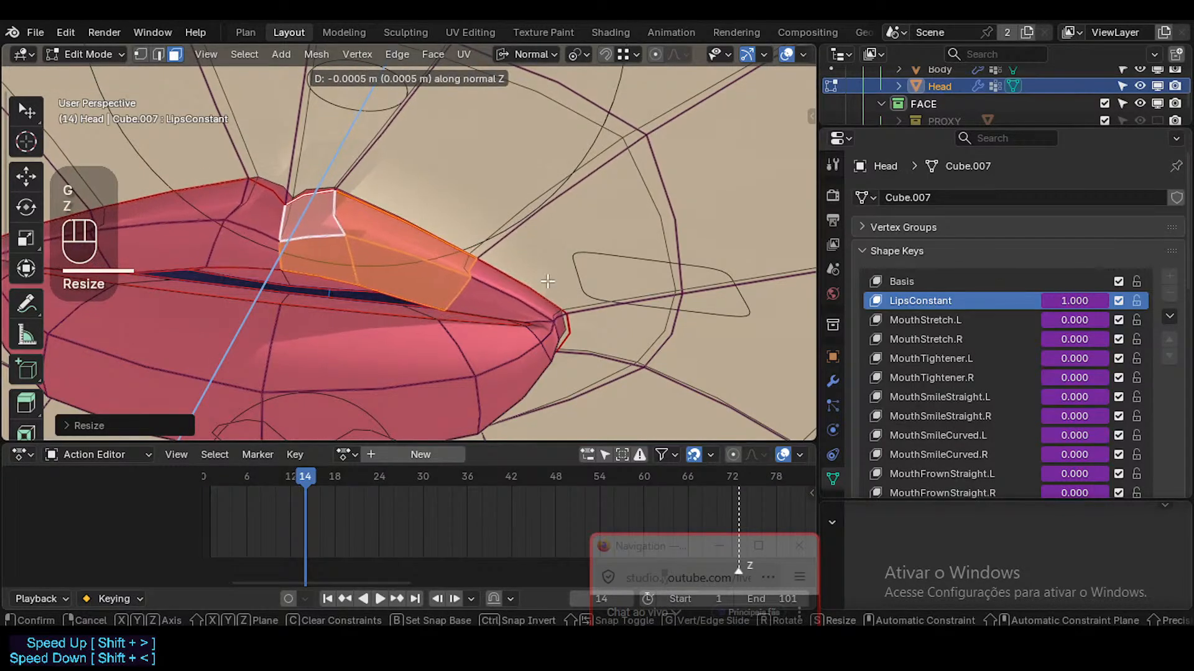
{"action": "left_click", "coordinate": [457, 250]}
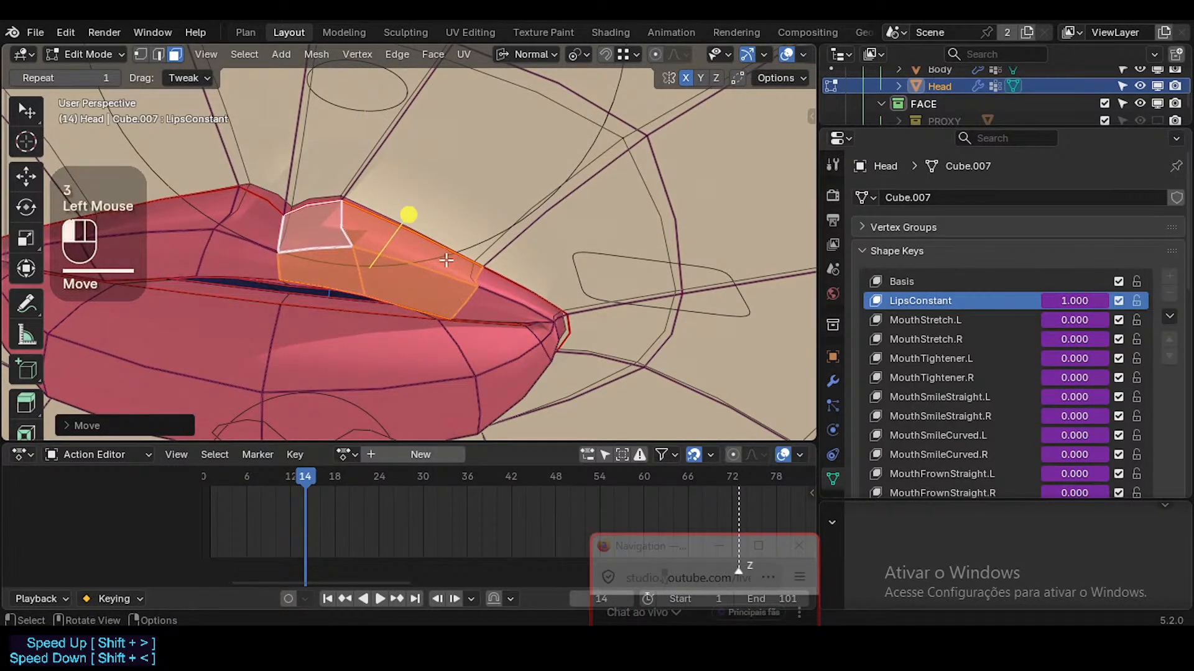
Smooth the two upper-lip faces between the Cupid's-bow peak and the mouth corner, and scale and reposition them
{"action": "left_click", "coordinate": [509, 173]}
{"action": "left_click", "coordinate": [436, 342]}
{"action": "left_click", "coordinate": [456, 178]}
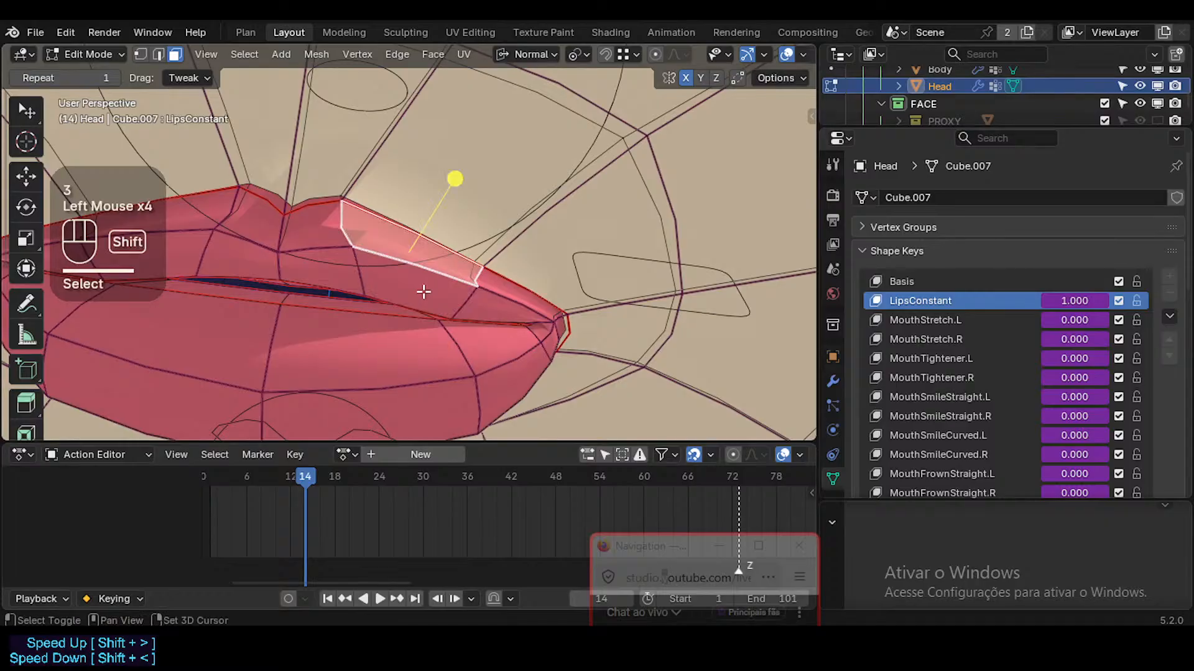
{"action": "left_click", "coordinate": [432, 333], "text": "shift"}
{"action": "key", "text": "s"}
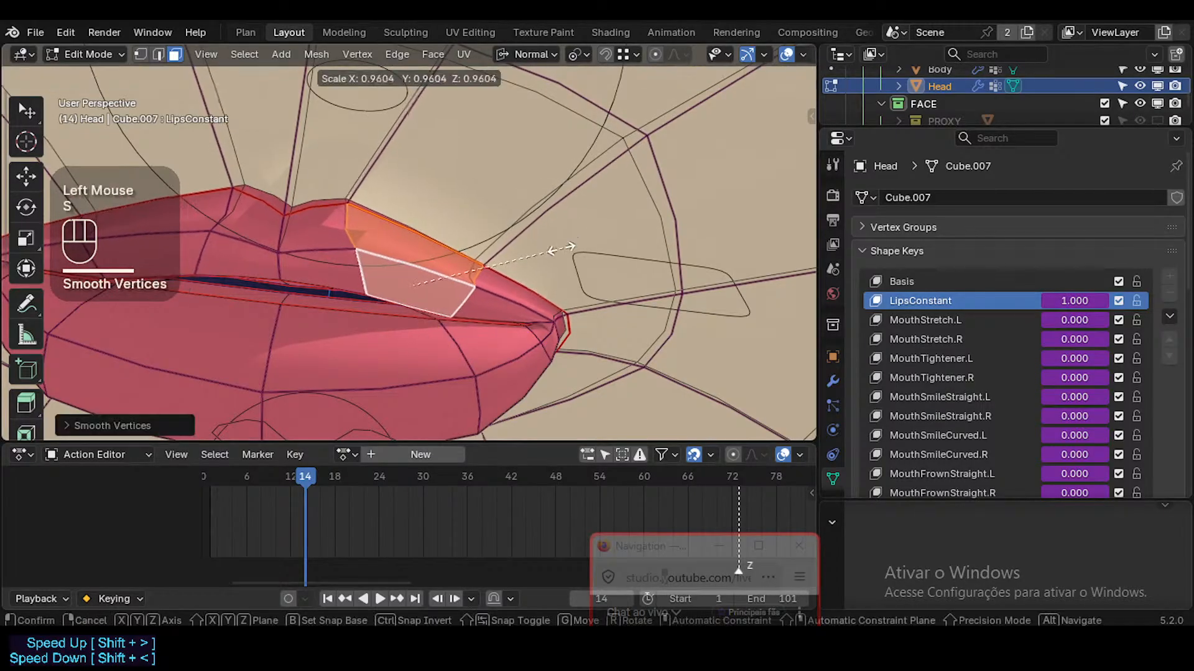
{"action": "left_click", "coordinate": [552, 249]}
{"action": "key", "text": "g"}
{"action": "left_click", "coordinate": [545, 251]}
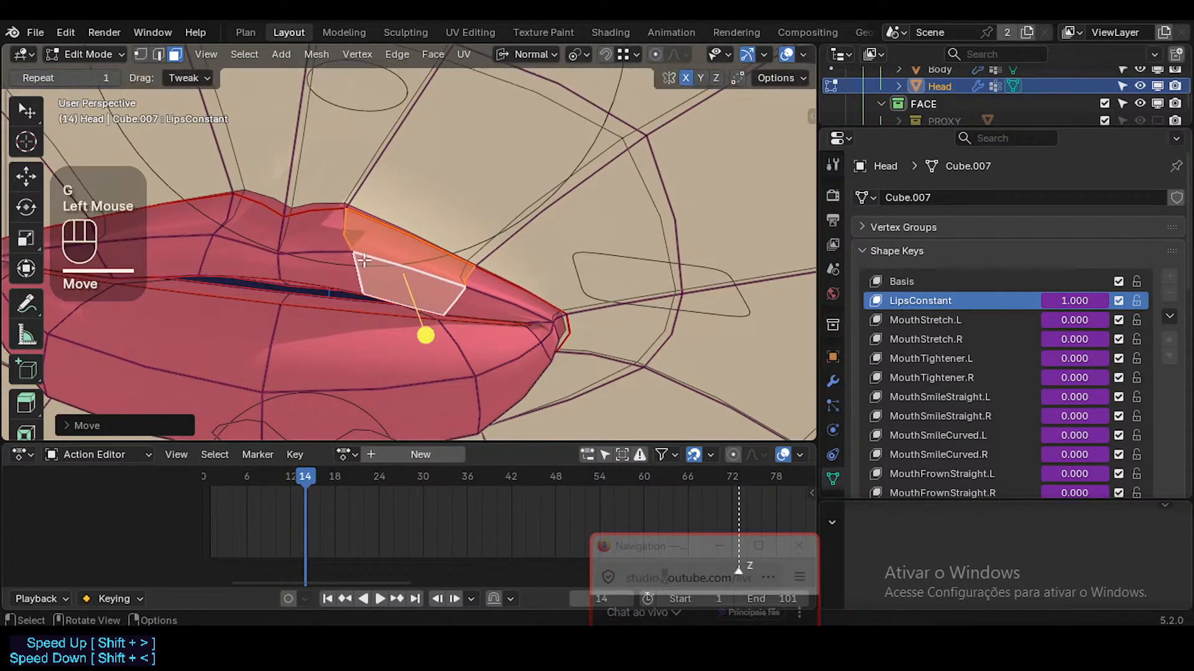
Lower the inner upper-lip face beside the lip centre toward the gap
{"action": "left_click", "coordinate": [329, 269]}
{"action": "key", "text": "g"}
{"action": "left_click", "coordinate": [329, 280]}
Lower and rotate the Cupid's-bow contour edge, and adjust the upper-lip contour edge nearest the mouth corner
{"action": "key", "text": "2"}
{"action": "left_click", "coordinate": [325, 215]}
{"action": "key", "text": "g"}
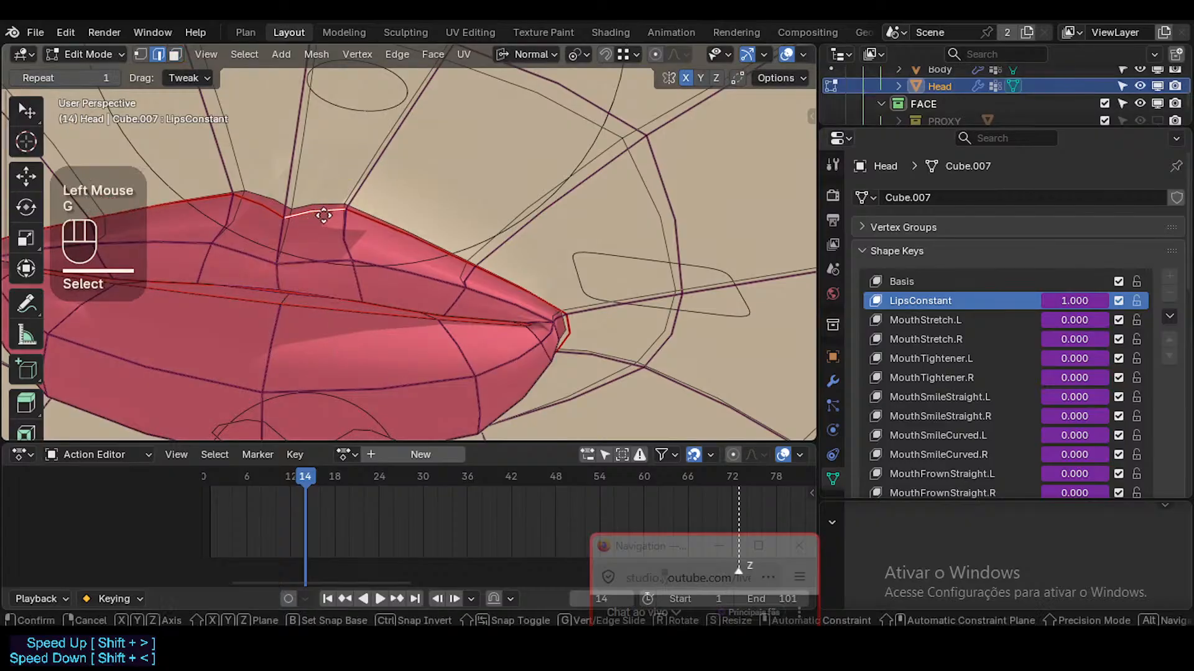
{"action": "left_click", "coordinate": [322, 233]}
{"action": "key", "text": "r"}
{"action": "left_click", "coordinate": [438, 239]}
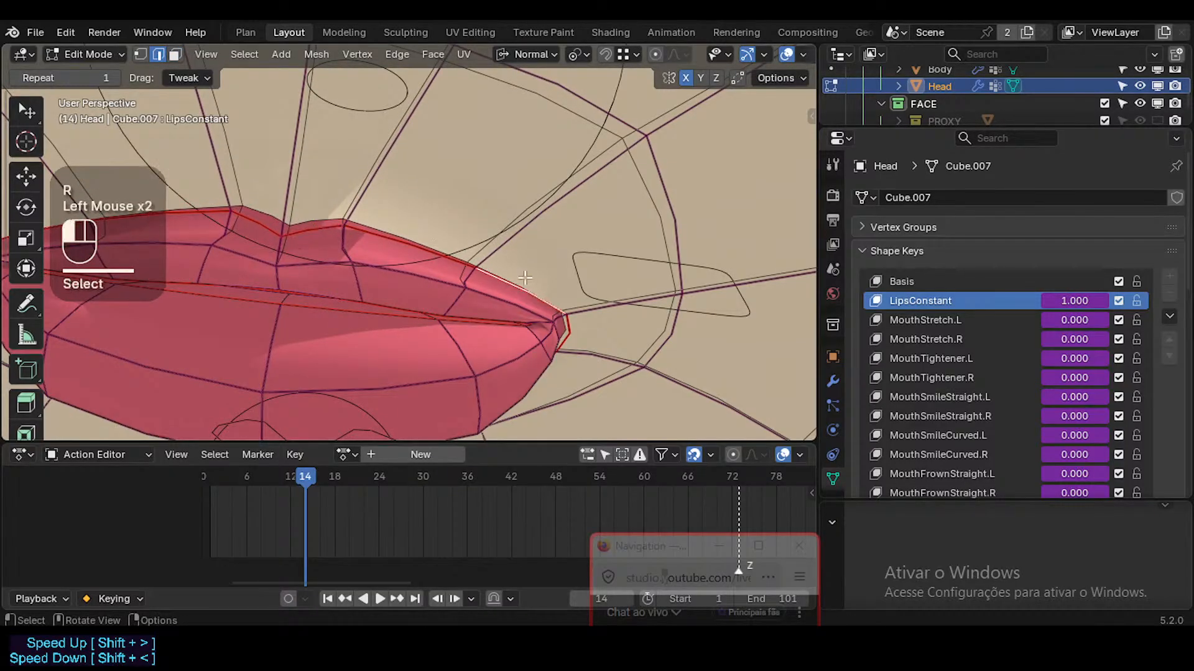
{"action": "key", "text": "g"}
{"action": "left_click", "coordinate": [576, 282]}
Select the strip of faces along the upper lip and smooth it
{"action": "middle_click_drag", "start_coordinate": [576, 282], "coordinate": [437, 306]}
{"action": "key", "text": "3"}
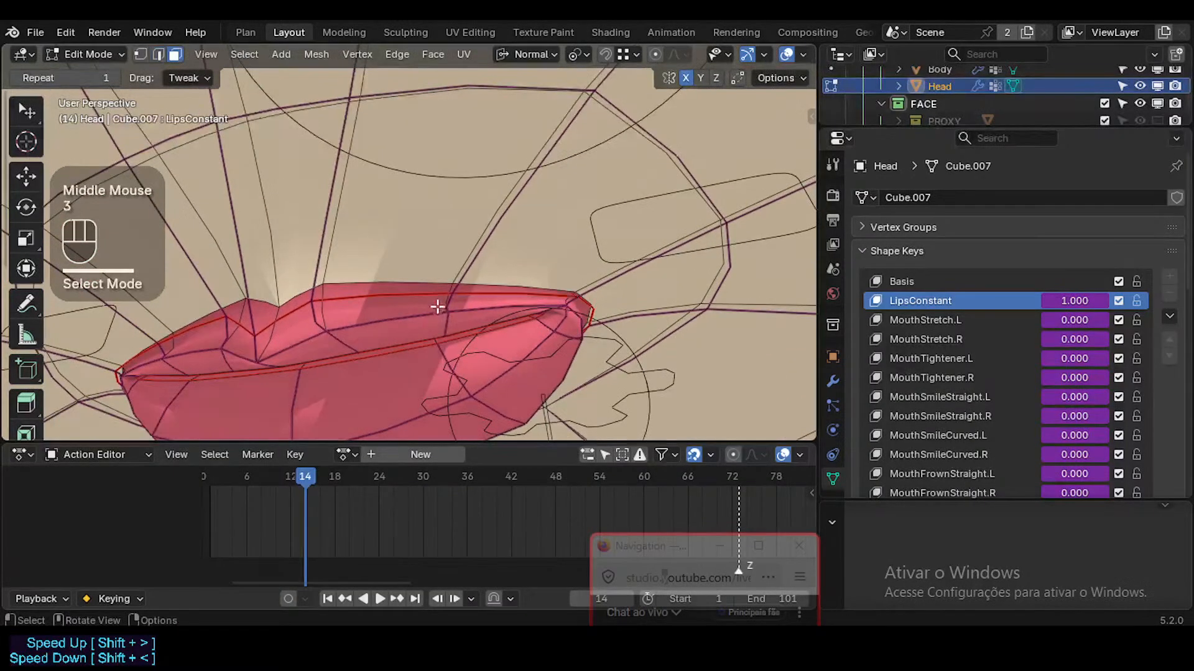
{"action": "left_click", "coordinate": [479, 315], "text": "alt+shift"}
{"action": "left_click_drag", "start_coordinate": [316, 290], "coordinate": [398, 316]}
Edge-slide the short contour edge at the mouth corner and move it outward toward the cheek
{"action": "middle_click_drag", "start_coordinate": [538, 355], "coordinate": [542, 198], "text": "shift"}
{"action": "middle_click_drag", "start_coordinate": [542, 198], "coordinate": [379, 340]}
{"action": "key", "text": "2"}
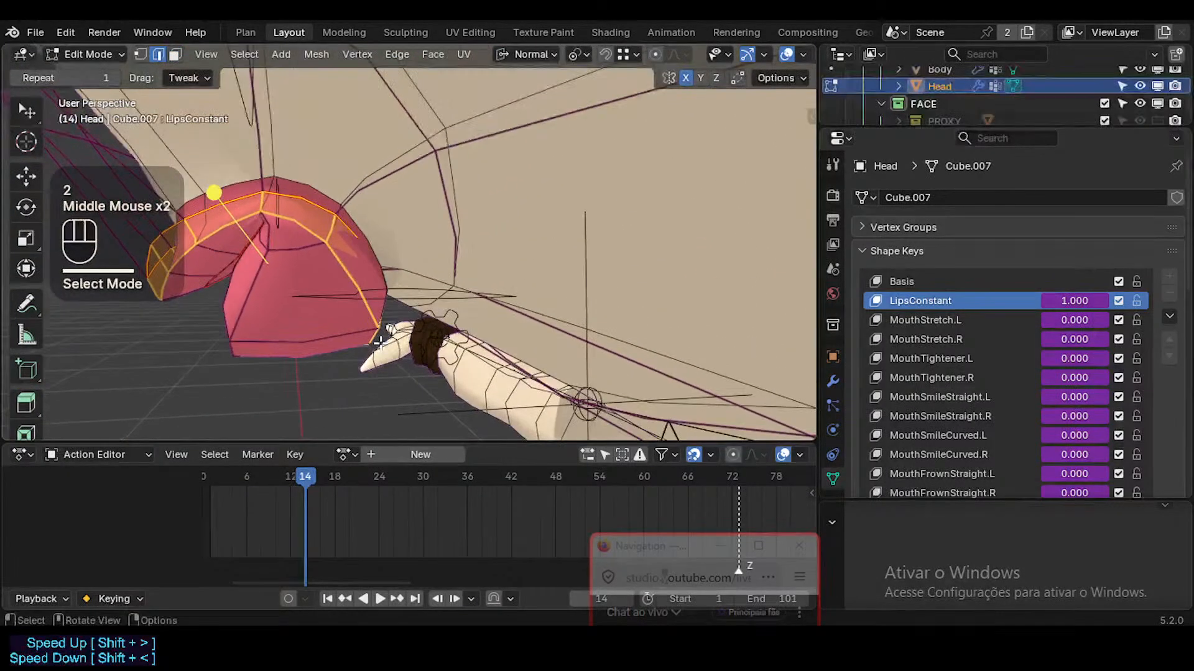
{"action": "key", "text": "g"}
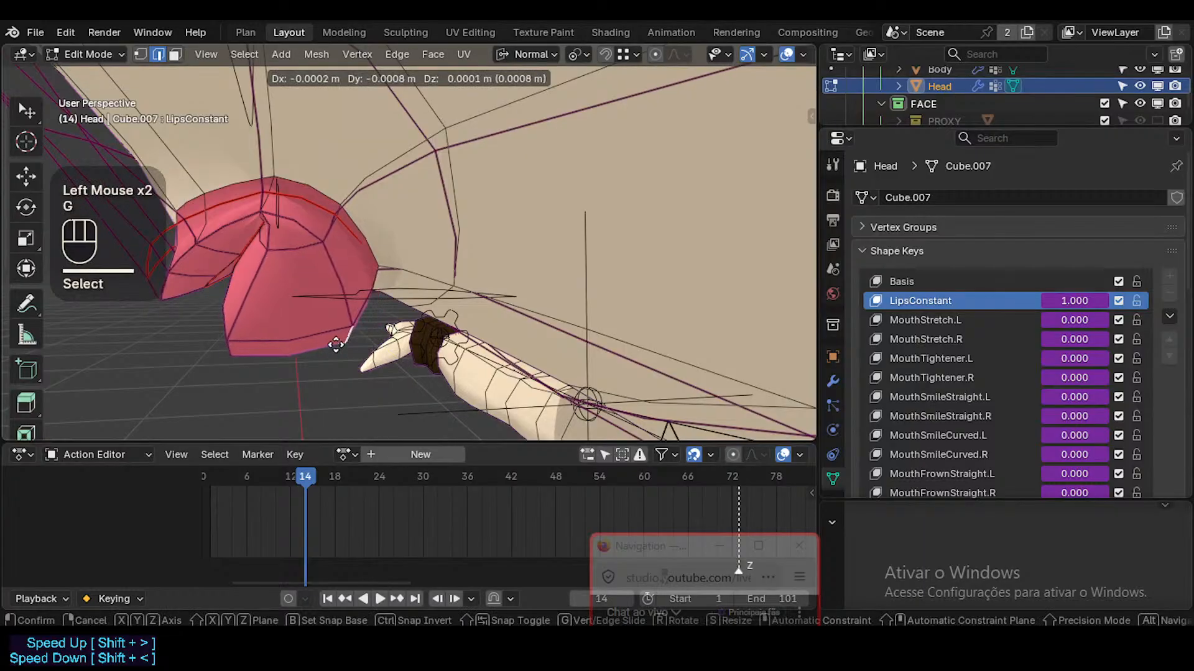
{"action": "key", "text": "Escape"}
{"action": "middle_click_drag", "start_coordinate": [341, 342], "coordinate": [417, 272]}
{"action": "key", "text": "g"}
{"action": "key", "text": "g"}
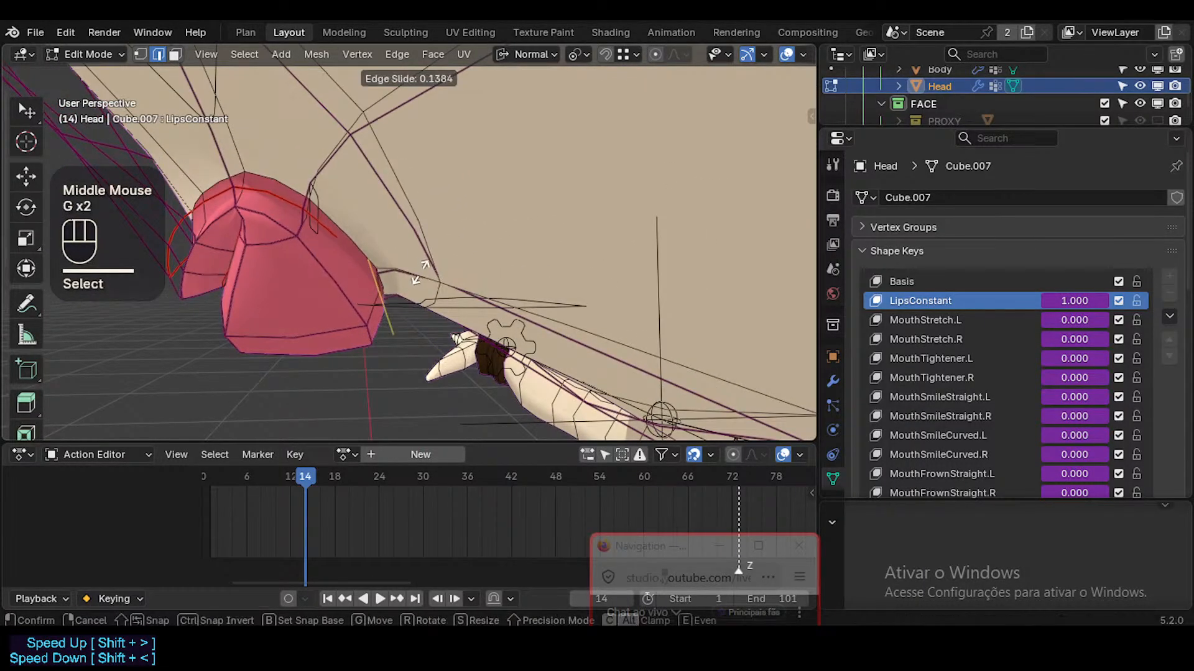
{"action": "left_click", "coordinate": [436, 282]}
{"action": "middle_click_drag", "start_coordinate": [445, 343], "coordinate": [435, 324]}
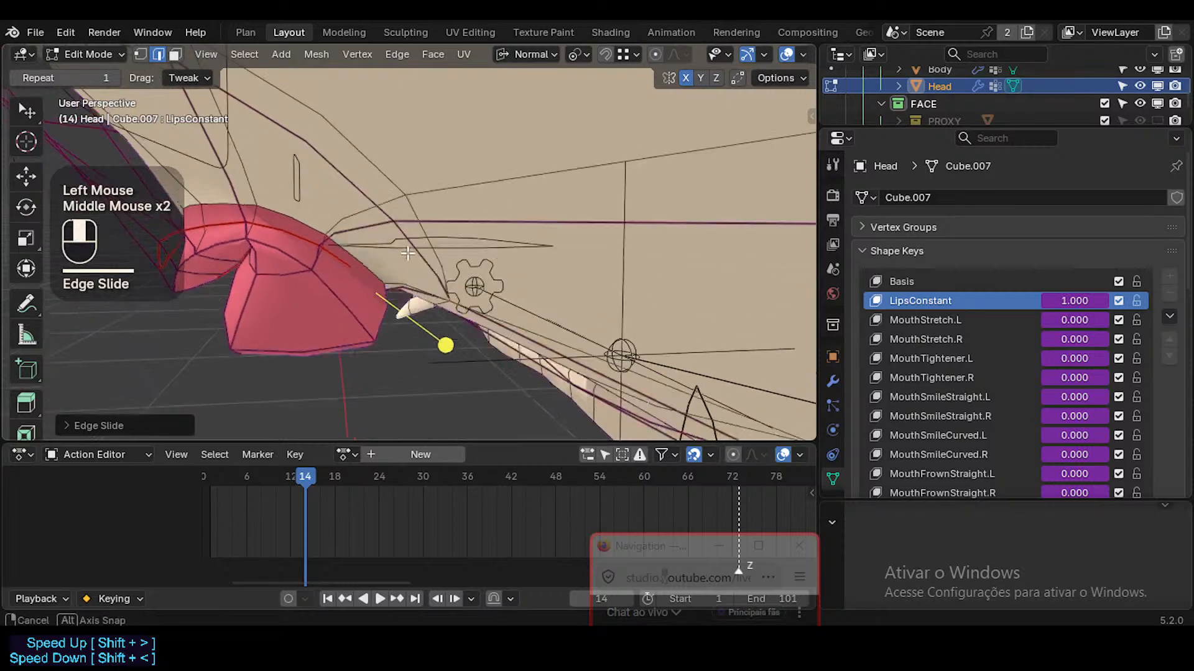
{"action": "key", "text": "g"}
{"action": "left_click", "coordinate": [426, 288]}
Move and rotate the upper-lip contour edge next to the mouth corner, finishing with a fine positional adjustment
{"action": "left_click", "coordinate": [361, 250]}
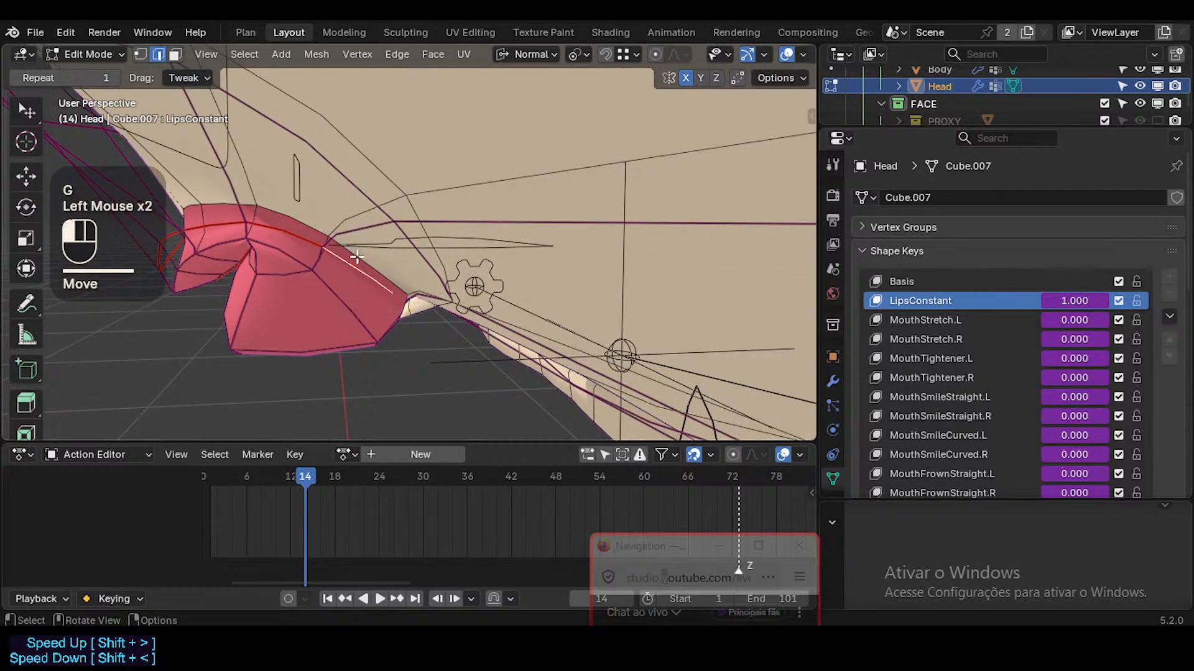
{"action": "middle_click_drag", "start_coordinate": [361, 250], "coordinate": [358, 257]}
{"action": "key", "text": "g"}
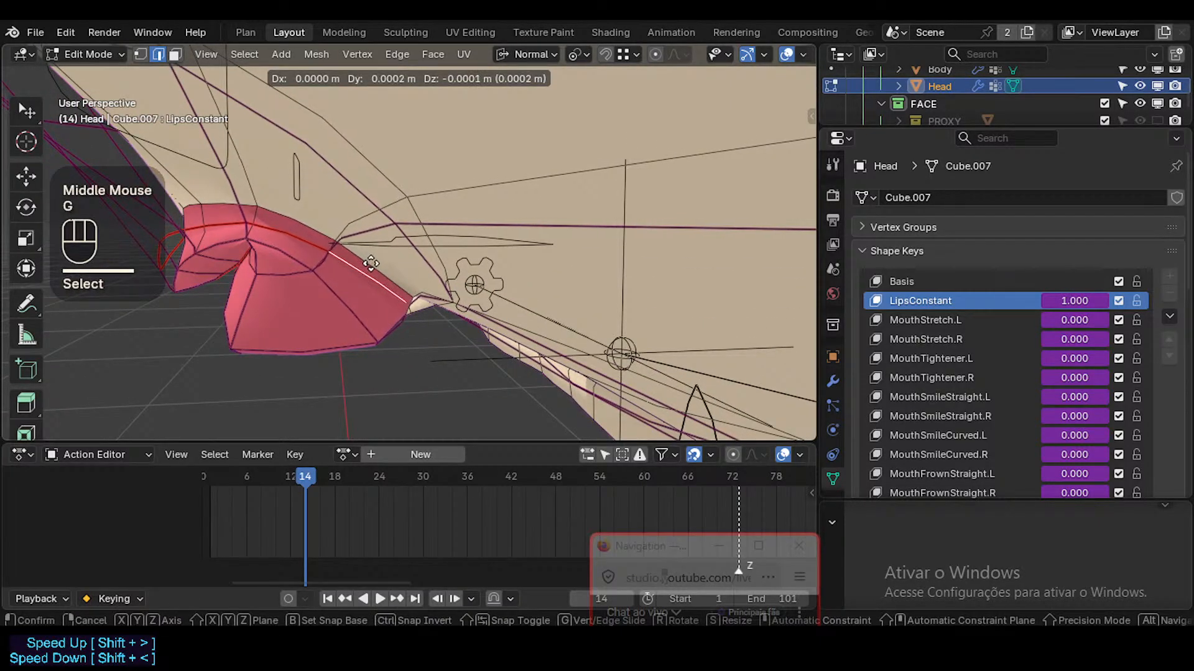
{"action": "left_click", "coordinate": [418, 360]}
{"action": "key", "text": "r"}
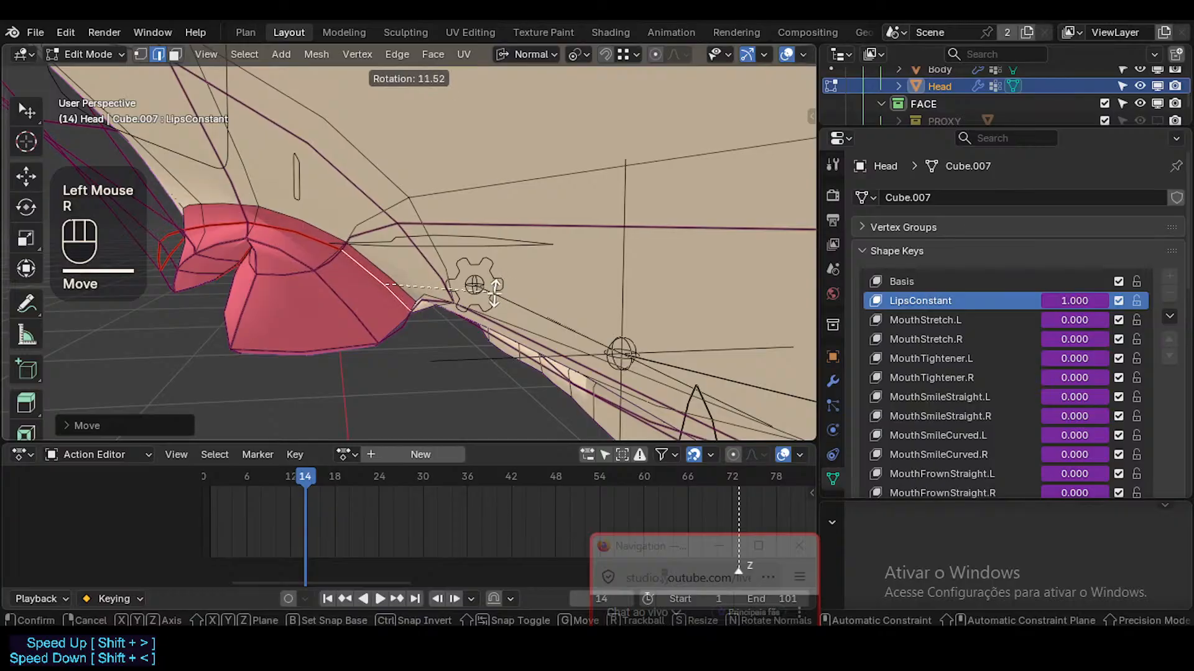
{"action": "left_click", "coordinate": [495, 294]}
{"action": "middle_click_drag", "start_coordinate": [492, 298], "coordinate": [444, 317]}
{"action": "key", "text": "g"}
{"action": "left_click", "coordinate": [463, 335], "text": "shift"}
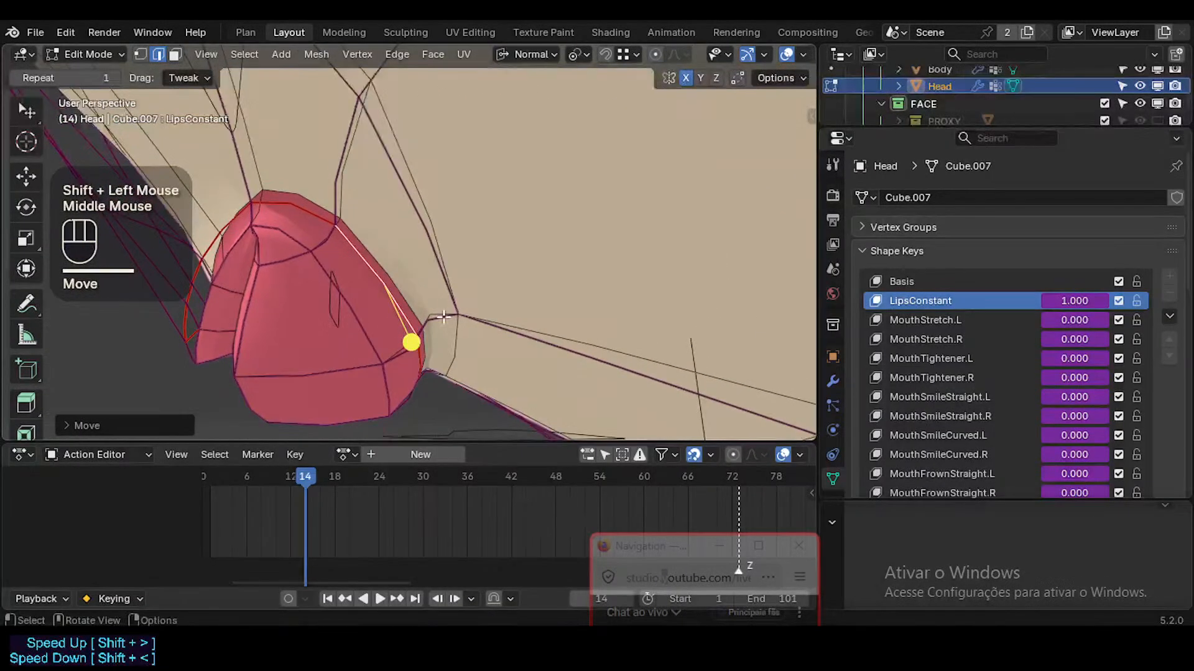
Smooth the skin face just outside the mouth corner, rotate it and move it slightly
{"action": "key", "text": "3"}
{"action": "left_click", "coordinate": [451, 348]}
{"action": "double_click", "coordinate": [505, 416]}
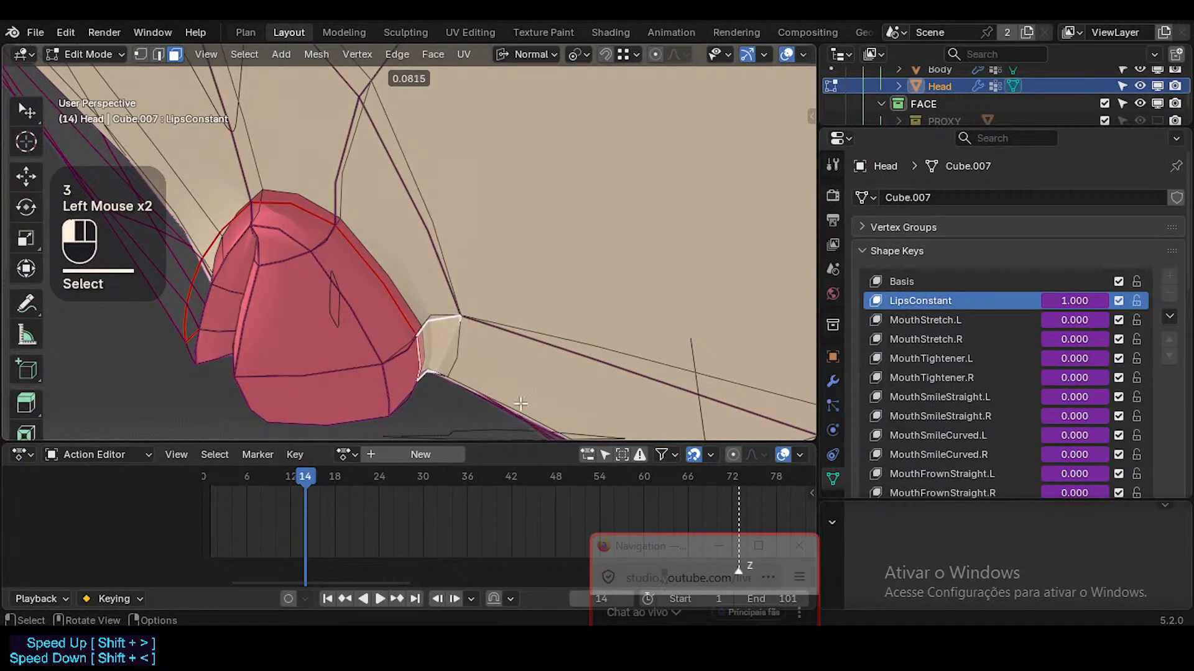
{"action": "left_click_drag", "start_coordinate": [520, 404], "coordinate": [495, 274]}
{"action": "middle_click_drag", "start_coordinate": [495, 269], "coordinate": [504, 296]}
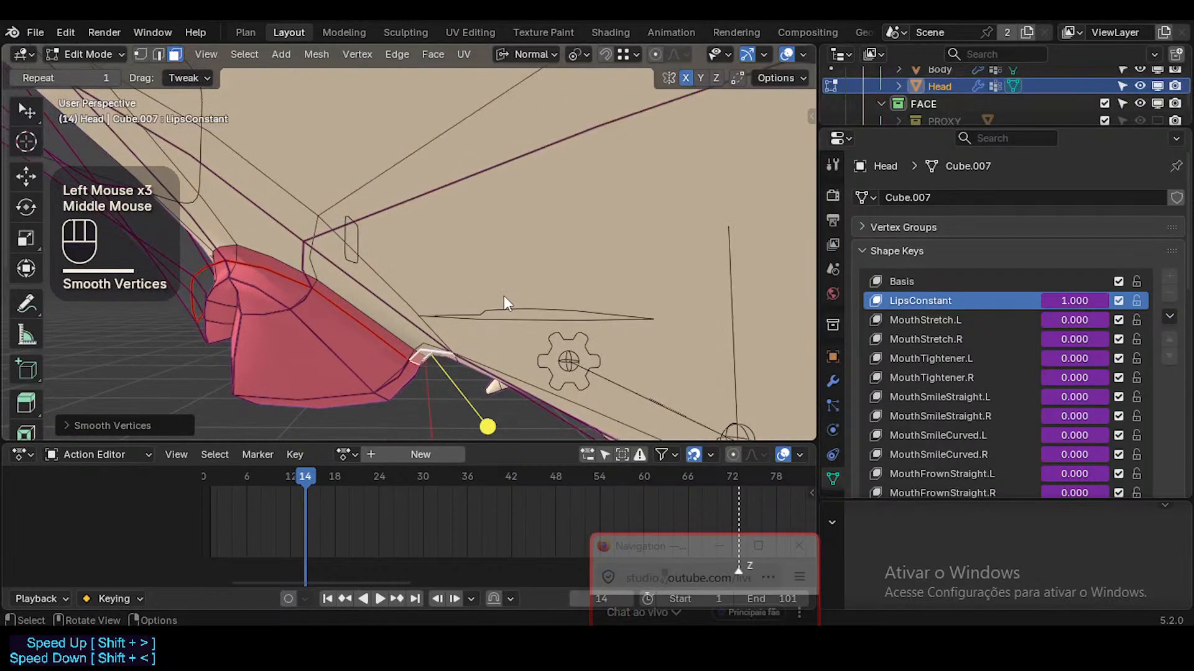
{"action": "key", "text": "r"}
{"action": "left_click", "coordinate": [507, 313]}
{"action": "key", "text": "g"}
{"action": "left_click", "coordinate": [485, 353], "text": "shift"}
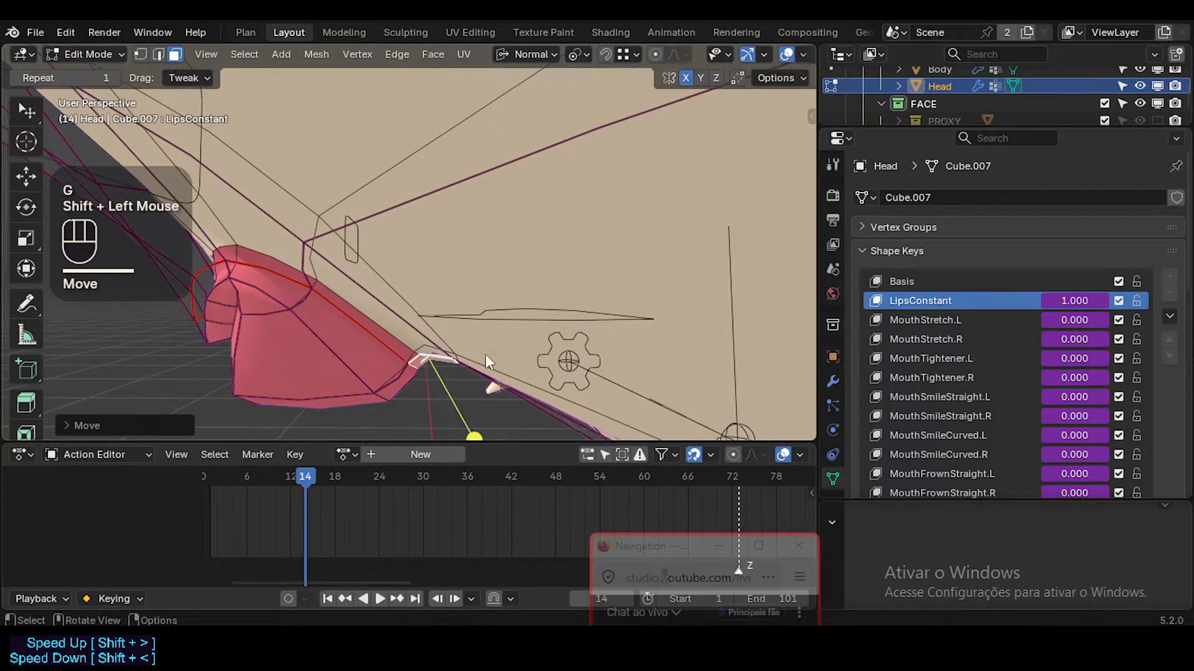
Smooth the skin face bordering the upper lip beside the mouth corner, and rotate and reposition it
{"action": "left_click", "coordinate": [349, 291]}
{"action": "left_click", "coordinate": [341, 406]}
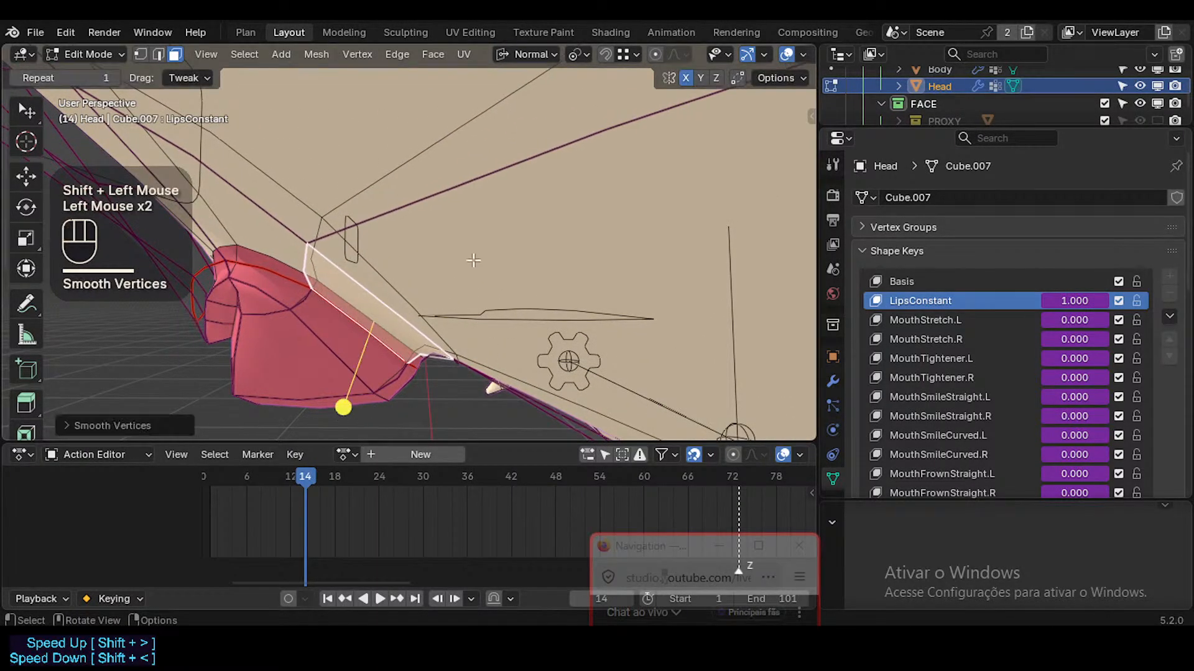
{"action": "key", "text": "r"}
{"action": "left_click", "coordinate": [472, 261]}
{"action": "key", "text": "g"}
{"action": "left_click", "coordinate": [485, 258], "text": "shift"}
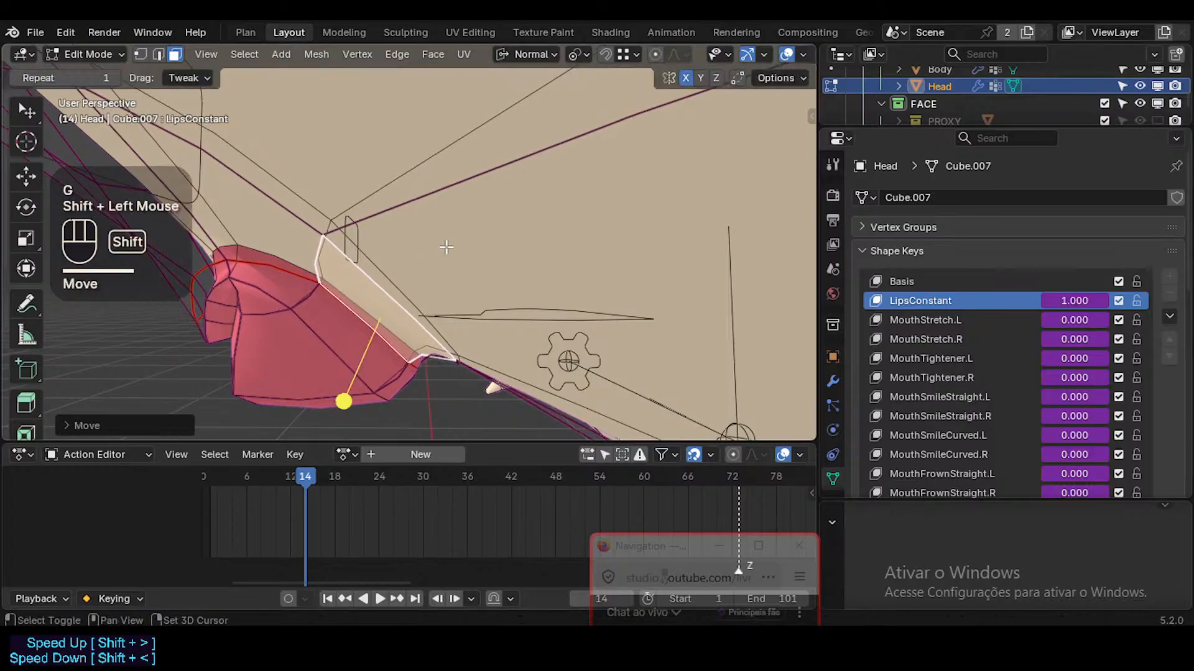
{"action": "middle_click_drag", "start_coordinate": [485, 258], "coordinate": [501, 250]}
{"action": "key", "text": "r"}
{"action": "left_click", "coordinate": [513, 256]}
Save the file and switch to Object Mode to check the lip shape
{"action": "middle_click_drag", "start_coordinate": [415, 263], "coordinate": [470, 261], "text": "shift"}
{"action": "middle_click_drag", "start_coordinate": [606, 229], "coordinate": [565, 235], "text": "shift"}
{"action": "middle_click_drag", "start_coordinate": [474, 274], "coordinate": [413, 297], "text": "ctrl"}
{"action": "key", "text": "ctrl+s"}
{"action": "key", "text": "Tab"}
{"action": "scroll", "coordinate": [389, 297], "scroll_direction": "down", "scroll_amount": 2}
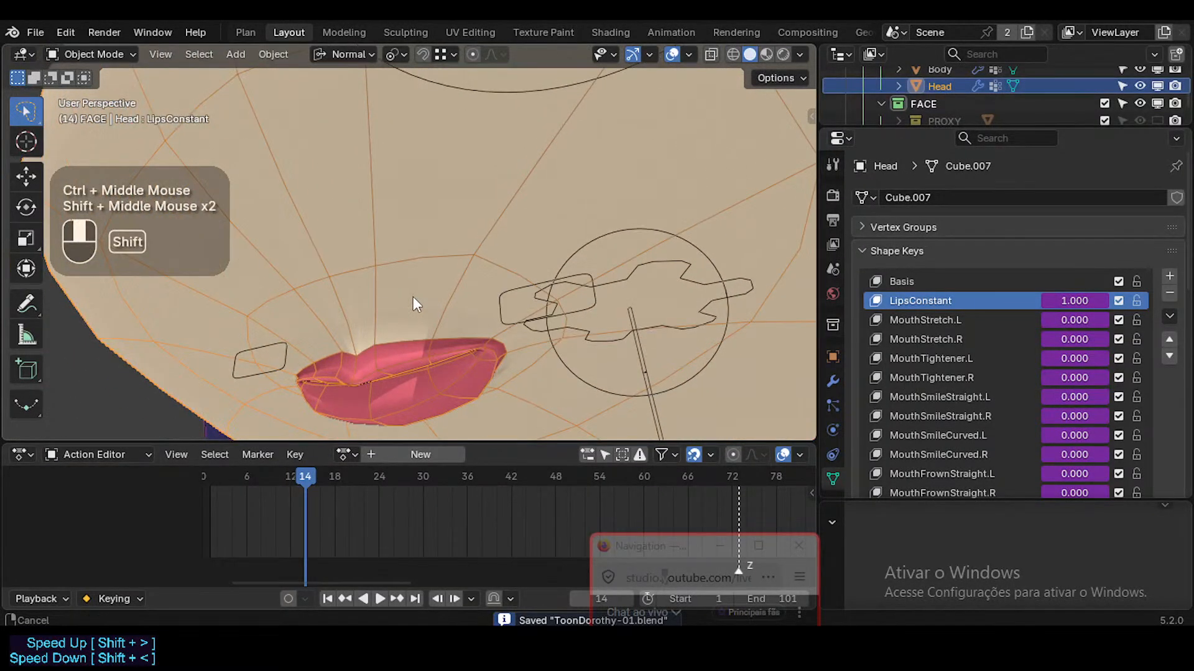
Return to Edit Mode with vertex selection and move an upper-lip contour vertex at the Cupid's bow
{"action": "key", "text": "Tab"}
{"action": "middle_click_drag", "start_coordinate": [379, 365], "coordinate": [385, 351], "text": "ctrl"}
{"action": "key", "text": "1"}
{"action": "left_click", "coordinate": [320, 372]}
{"action": "middle_click_drag", "start_coordinate": [320, 371], "coordinate": [379, 352]}
{"action": "key", "text": "g"}
{"action": "left_click", "coordinate": [429, 318]}
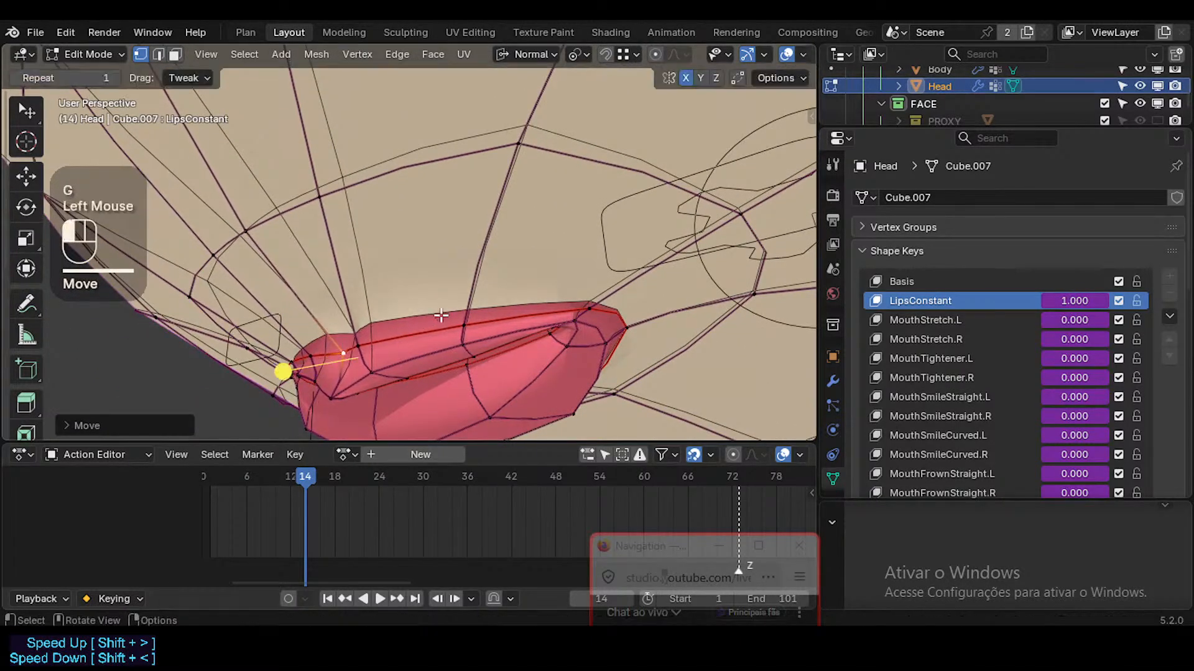
Reposition the neighbouring vertices around the centre notch of the Cupid's bow
{"action": "left_click", "coordinate": [334, 394]}
{"action": "key", "text": "g"}
{"action": "left_click", "coordinate": [349, 365]}
{"action": "left_click", "coordinate": [344, 355]}
{"action": "middle_click_drag", "start_coordinate": [344, 355], "coordinate": [354, 342]}
{"action": "key", "text": "g"}
{"action": "left_click", "coordinate": [353, 336]}
{"action": "left_click", "coordinate": [355, 347]}
{"action": "key", "text": "g"}
{"action": "left_click", "coordinate": [349, 346]}
Fine-tune the position of the Cupid's-bow peak vertex from a frontal low angle
{"action": "middle_click_drag", "start_coordinate": [274, 378], "coordinate": [328, 355]}
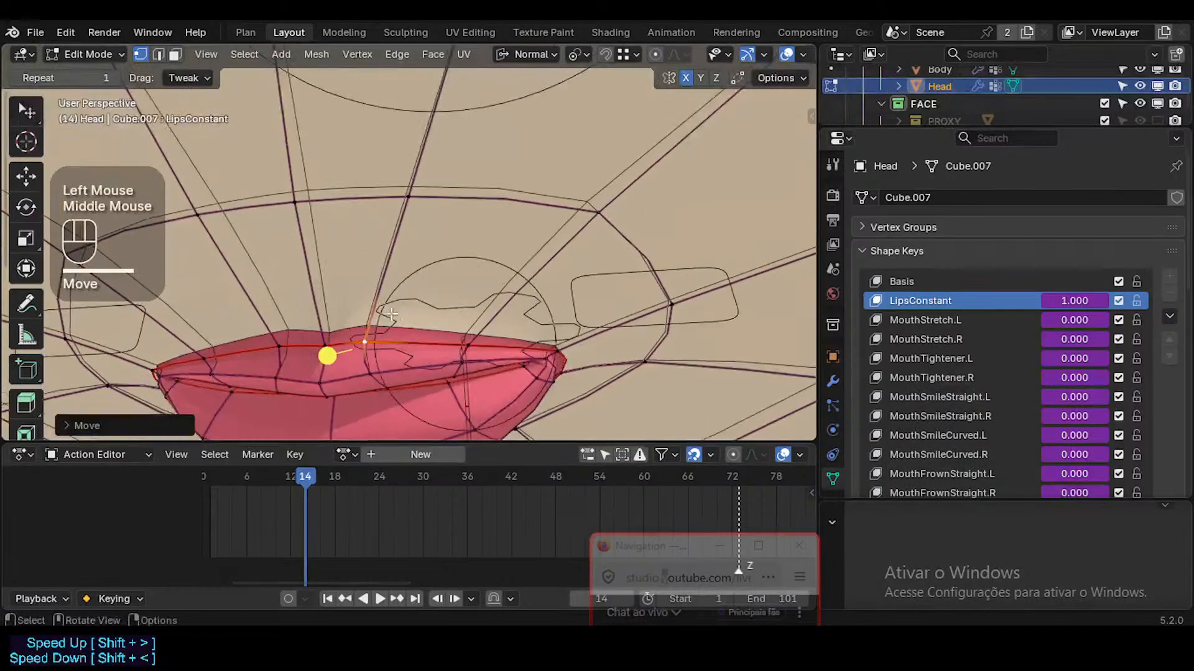
{"action": "key", "text": "g"}
{"action": "left_click", "coordinate": [398, 323]}
{"action": "key", "text": "r"}
{"action": "left_click", "coordinate": [438, 355]}
{"action": "key", "text": "g"}
{"action": "left_click", "coordinate": [431, 352]}
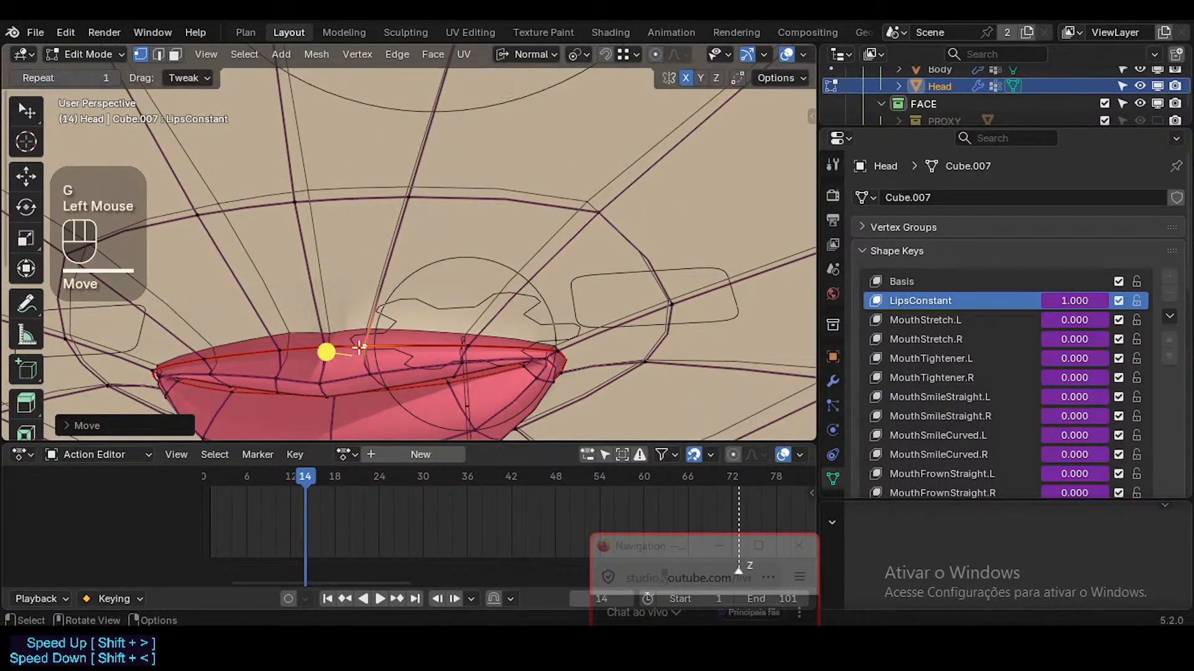
Lower the Cupid's-bow centre vertex and adjust the contour vertices at its peak and midway to the mouth corner
{"action": "left_click", "coordinate": [329, 349]}
{"action": "key", "text": "g"}
{"action": "left_click", "coordinate": [329, 361]}
{"action": "left_click", "coordinate": [460, 350]}
{"action": "key", "text": "g"}
{"action": "left_click", "coordinate": [459, 349]}
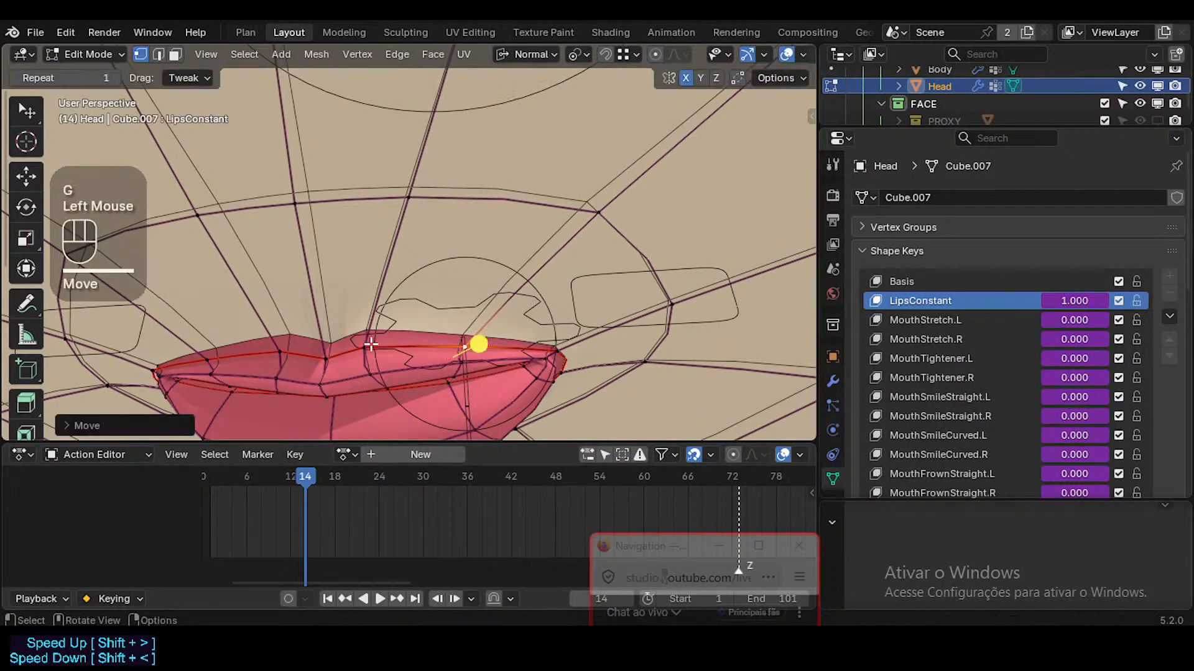
{"action": "left_click", "coordinate": [361, 346]}
{"action": "key", "text": "g"}
{"action": "left_click", "coordinate": [358, 351]}
Reposition the upper contour vertex at the mouth corner and smooth the small face there
{"action": "left_click", "coordinate": [558, 352]}
{"action": "key", "text": "g"}
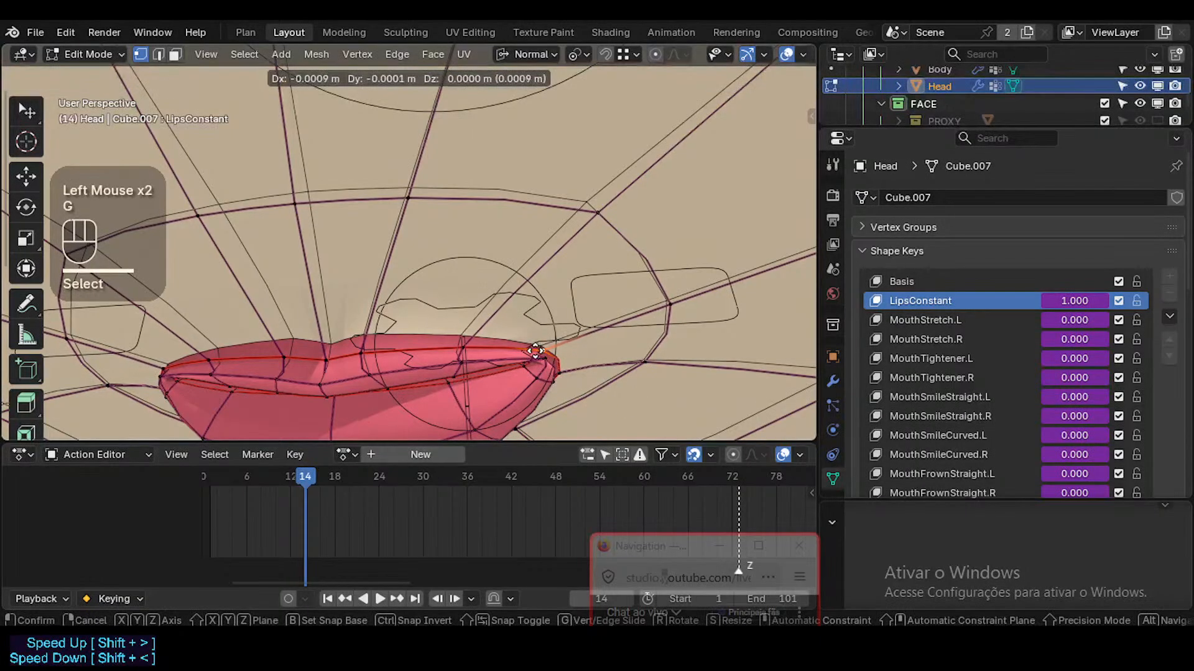
{"action": "left_click", "coordinate": [550, 350]}
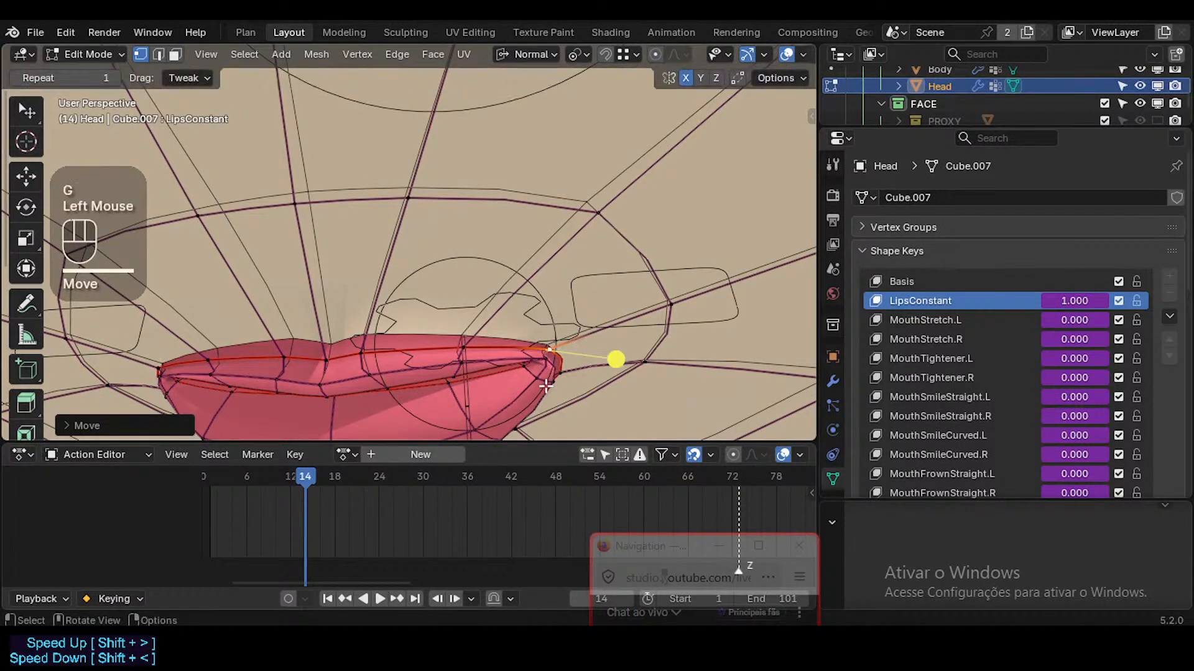
{"action": "key", "text": "g"}
{"action": "left_click", "coordinate": [558, 358]}
{"action": "key", "text": "3"}
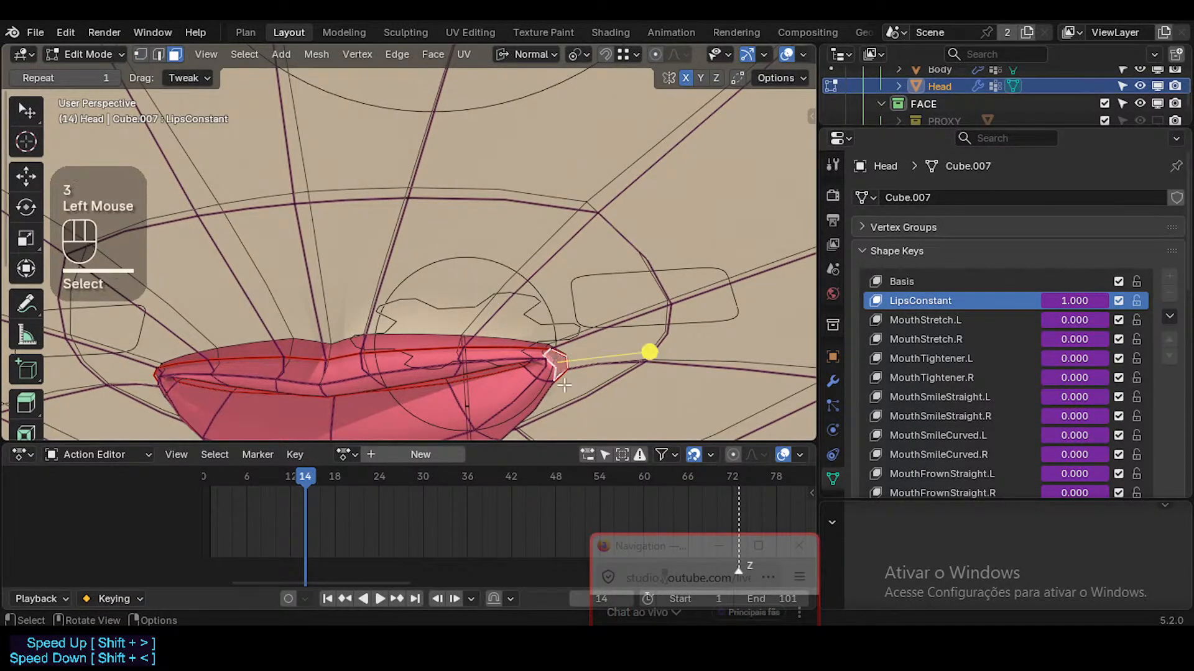
{"action": "left_click_drag", "start_coordinate": [659, 358], "coordinate": [709, 359]}
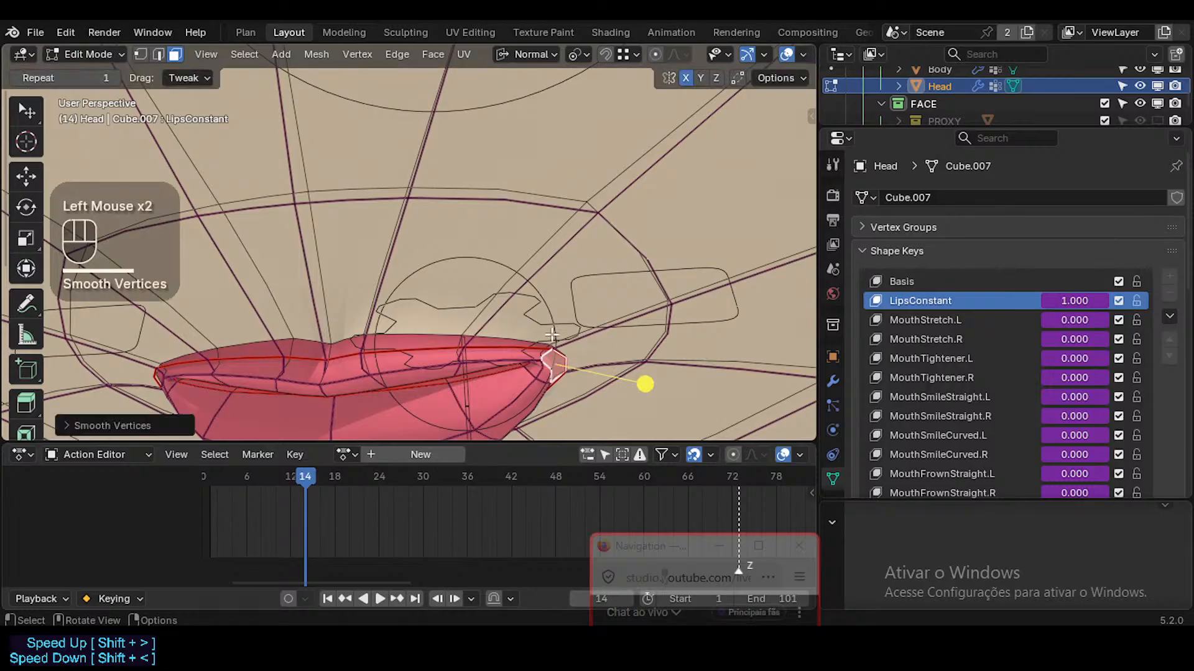
Hide overlays, switch to Object Mode to view the whole face, and save the file
{"action": "key", "text": "shift+alt+z"}
{"action": "key", "text": "Tab"}
{"action": "scroll", "coordinate": [555, 323], "scroll_direction": "down", "scroll_amount": 3}
{"action": "scroll", "coordinate": [554, 316], "scroll_direction": "down", "scroll_amount": 3}
{"action": "middle_click_drag", "start_coordinate": [553, 316], "coordinate": [516, 308]}
{"action": "key", "text": "ctrl+s"}
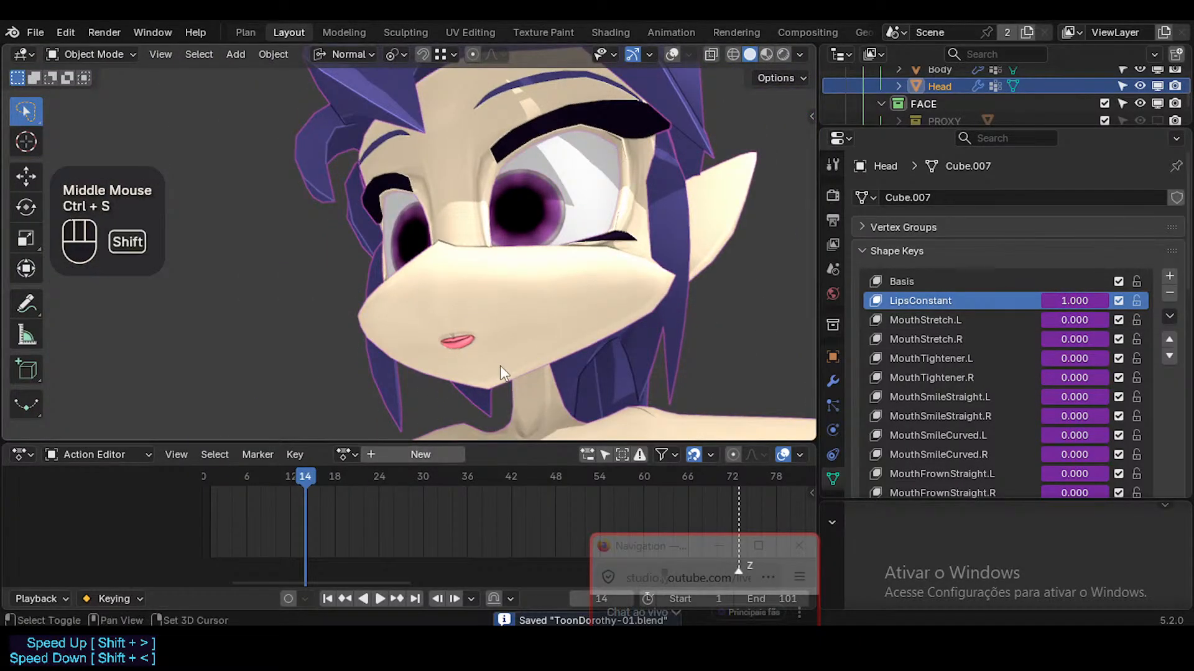
Enter Pose Mode on the character's armature and move the LipsAnatomic control slightly upward to test the lips
{"action": "middle_click_drag", "start_coordinate": [500, 365], "coordinate": [469, 339], "text": "shift"}
{"action": "scroll", "coordinate": [467, 339], "scroll_direction": "up", "scroll_amount": 3}
{"action": "key", "text": "shift+alt+z"}
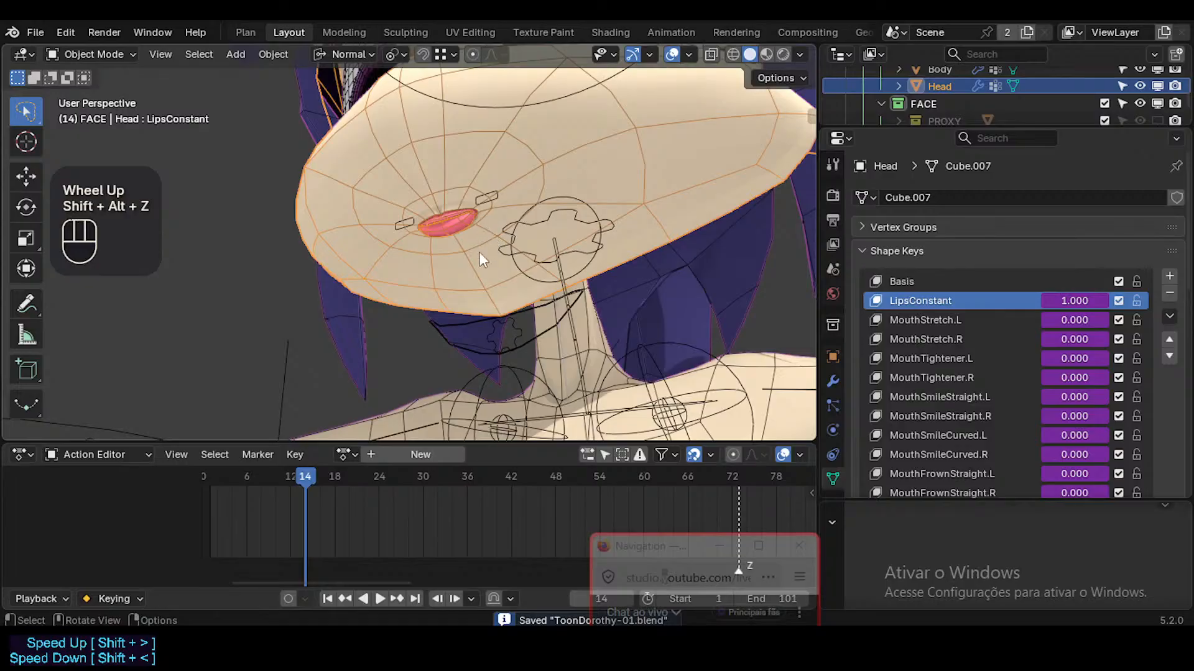
{"action": "left_click", "coordinate": [506, 317]}
{"action": "left_click", "coordinate": [510, 320]}
{"action": "key", "text": "ctrl+Tab"}
{"action": "left_click", "coordinate": [515, 321]}
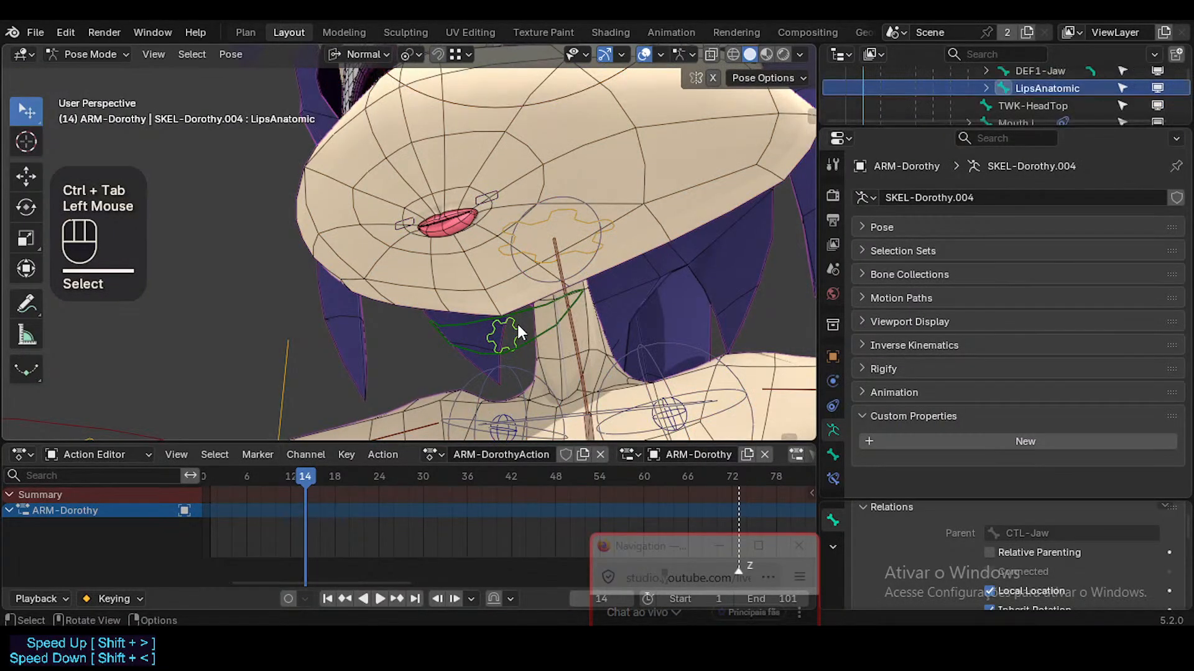
{"action": "scroll", "coordinate": [517, 324], "scroll_direction": "up", "scroll_amount": 2}
{"action": "middle_click_drag", "start_coordinate": [517, 323], "coordinate": [524, 294], "text": "shift"}
{"action": "key", "text": "g"}
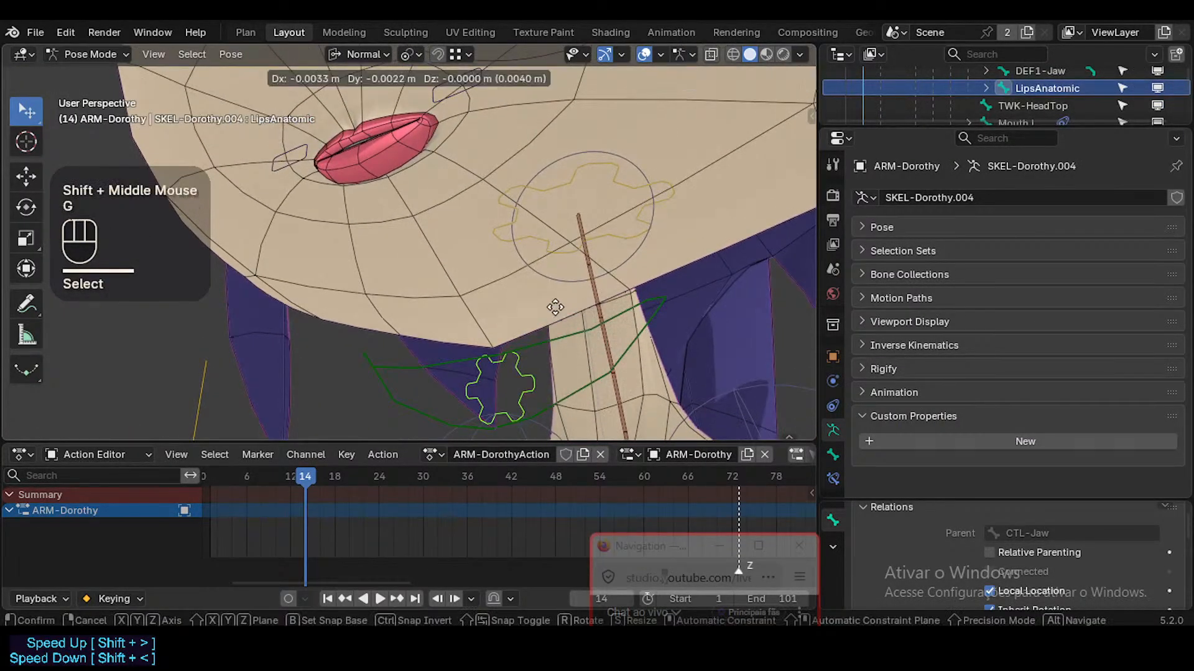
{"action": "key", "text": "Escape"}
{"action": "key", "text": "g"}
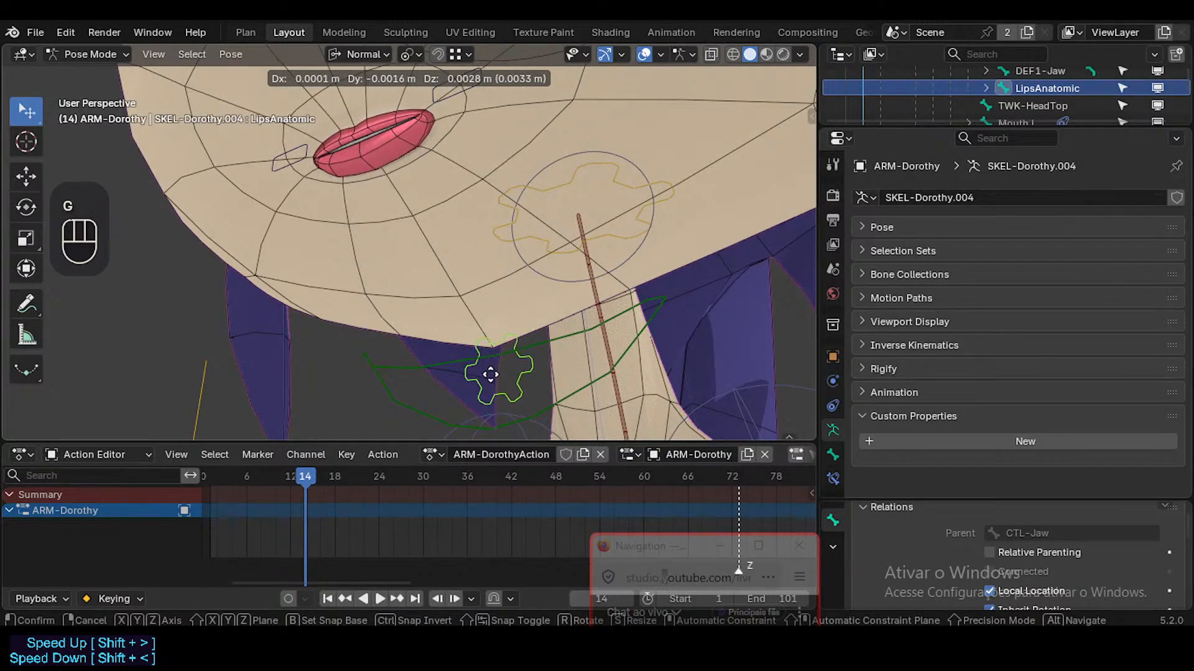
{"action": "left_click", "coordinate": [490, 358]}
Save the file and view the clean face and lips in Material Preview shading with overlays hidden
{"action": "middle_click_drag", "start_coordinate": [505, 190], "coordinate": [523, 241]}
{"action": "key", "text": "shift+alt+z"}
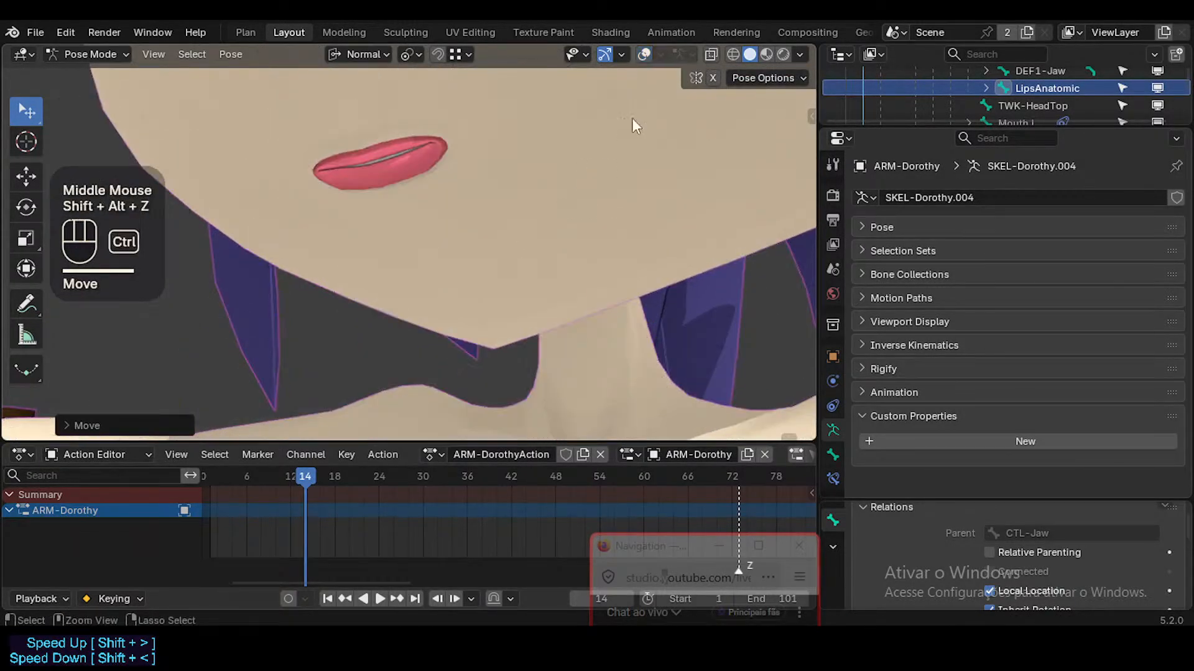
{"action": "left_click", "coordinate": [766, 55]}
{"action": "scroll", "coordinate": [452, 189], "scroll_direction": "down", "scroll_amount": 2}
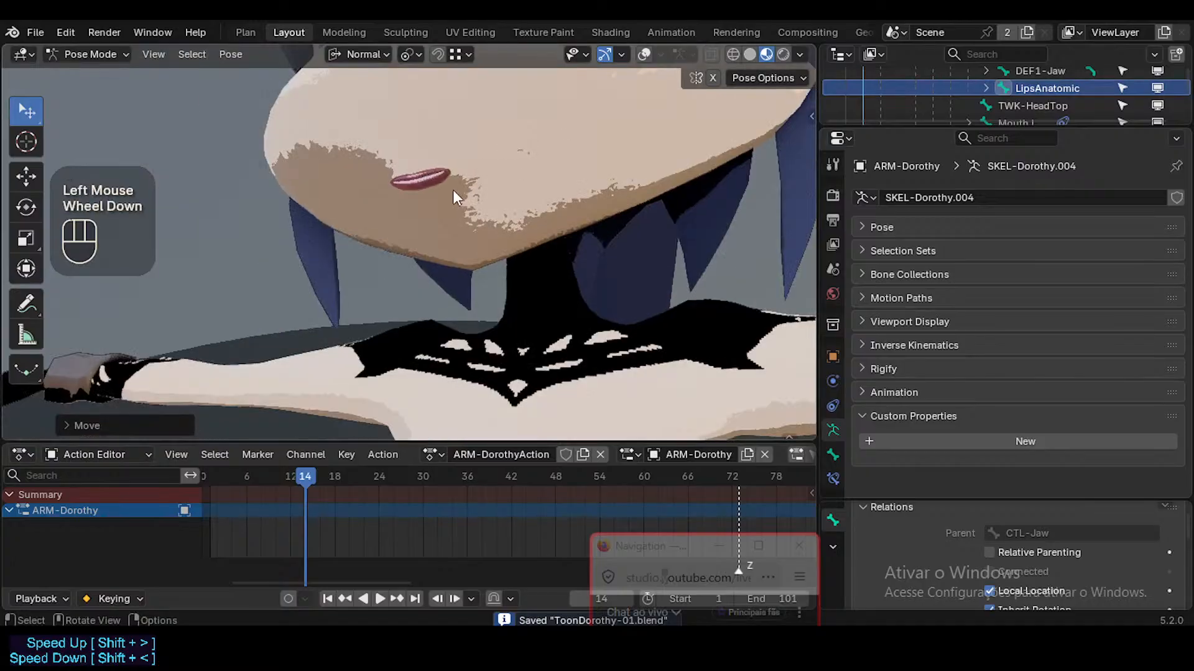
{"action": "mouse_move", "coordinate": [452, 189]}
{"action": "middle_mouse_down", "text": "shift"}
{"action": "mouse_move", "coordinate": [443, 248]}
{"action": "mouse_move", "coordinate": [633, 233]}
{"action": "middle_mouse_up", "text": "shift"}
{"action": "middle_click_drag", "start_coordinate": [463, 271], "coordinate": [450, 277]}
{"action": "scroll", "coordinate": [460, 298], "scroll_direction": "up", "scroll_amount": 3}
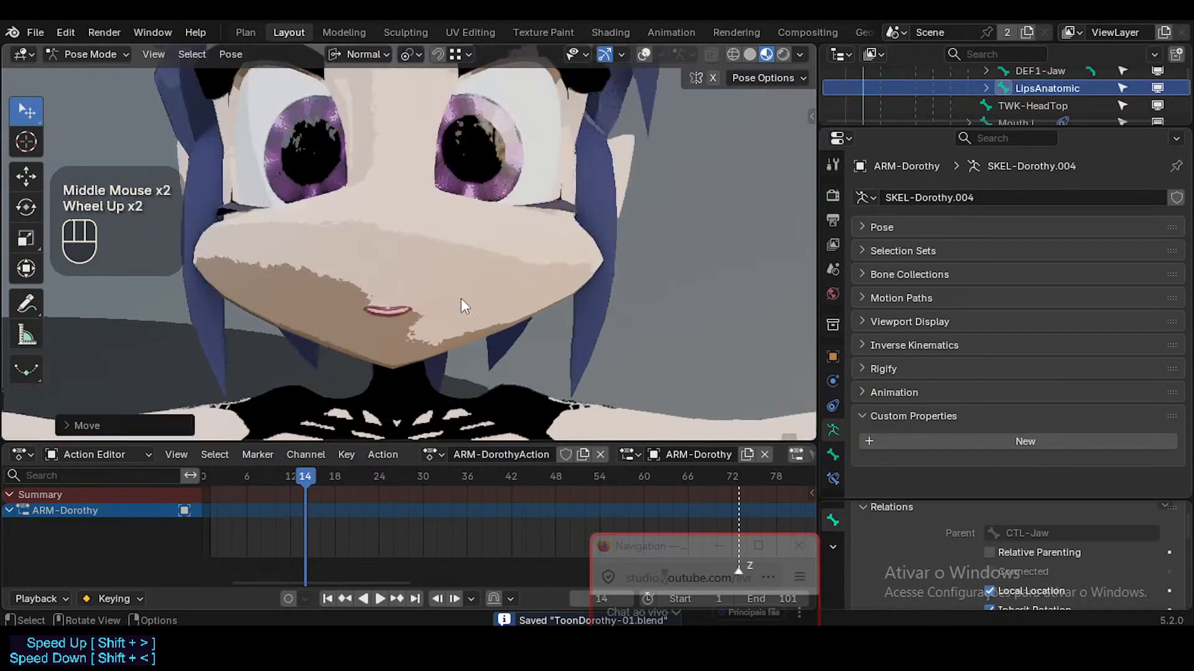
Show overlays and raise the Mouth.L control outward to test that side of the smile
{"action": "key", "text": "shift+alt+z"}
{"action": "left_click", "coordinate": [431, 263]}
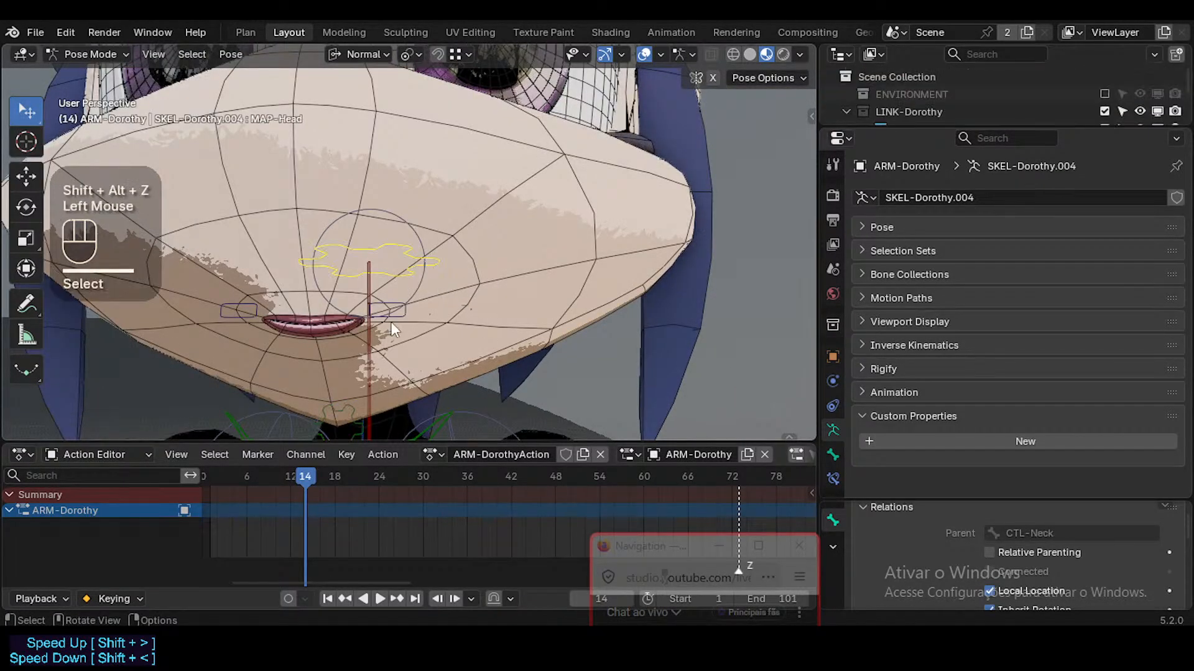
{"action": "key", "text": "g"}
{"action": "left_click", "coordinate": [524, 191]}
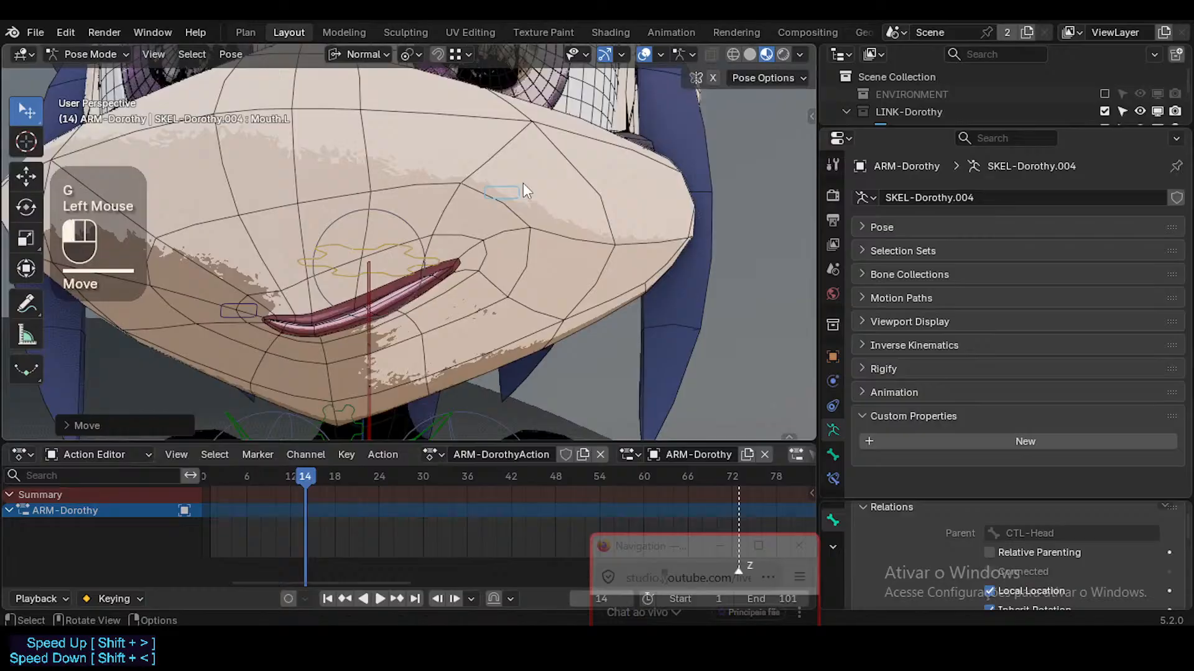
Test the Mouth.R control by moving it up, down and outward, leaving it below the lips near the chin
{"action": "left_click", "coordinate": [250, 309]}
{"action": "key", "text": "g"}
{"action": "left_click", "coordinate": [246, 237]}
{"action": "key", "text": "g"}
{"action": "left_click", "coordinate": [305, 377]}
{"action": "key", "text": "g"}
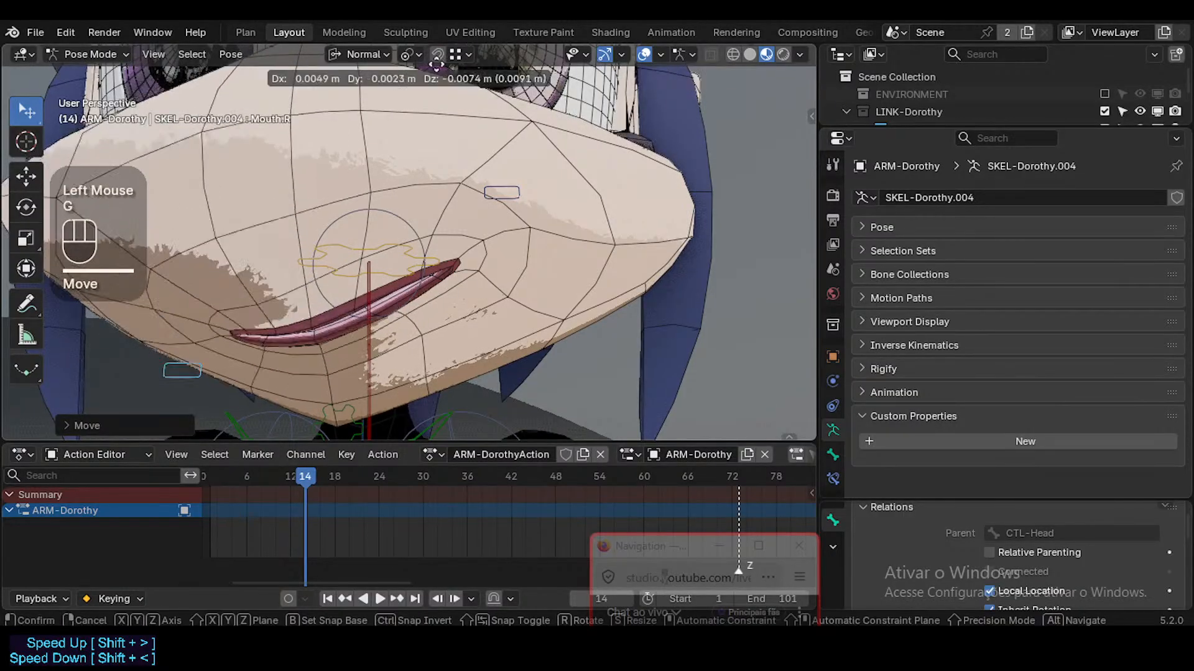
{"action": "left_click", "coordinate": [454, 426]}
Test the Mouth.L control in lowered and raised positions from the front, and rotate it
{"action": "left_click", "coordinate": [518, 199]}
{"action": "key", "text": "g"}
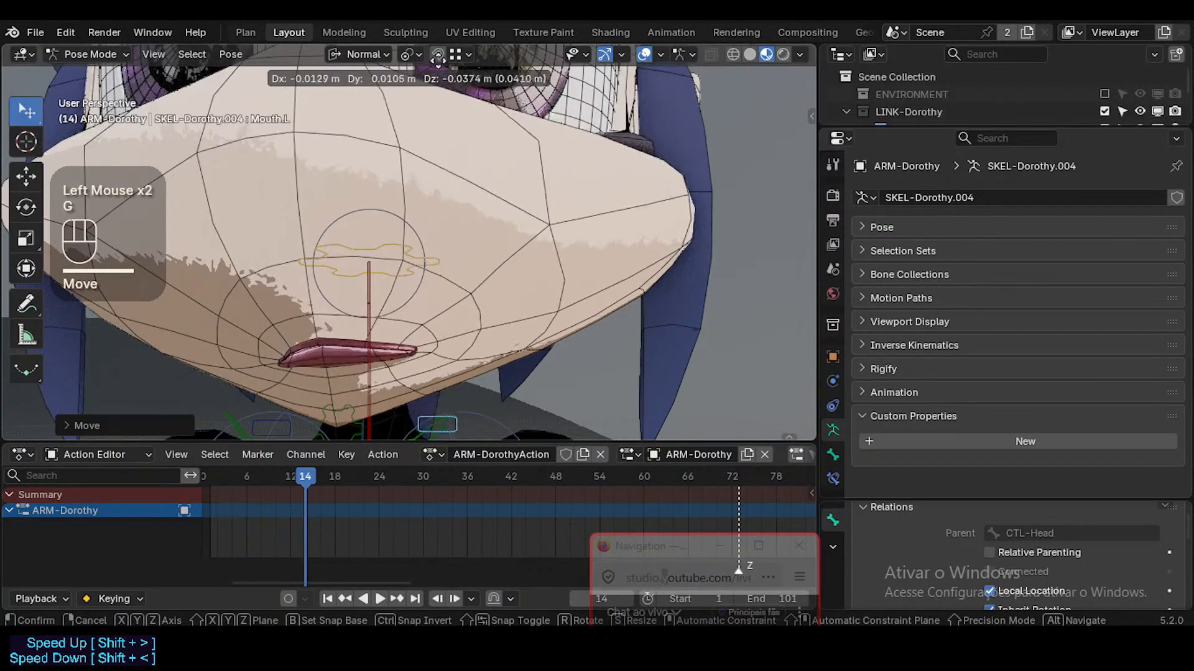
{"action": "left_click", "coordinate": [386, 250]}
{"action": "middle_click_drag", "start_coordinate": [386, 250], "coordinate": [383, 288]}
{"action": "key", "text": "g"}
{"action": "left_click", "coordinate": [420, 248]}
{"action": "scroll", "coordinate": [420, 263], "scroll_direction": "down", "scroll_amount": 2}
{"action": "key", "text": "g"}
{"action": "left_click", "coordinate": [443, 290]}
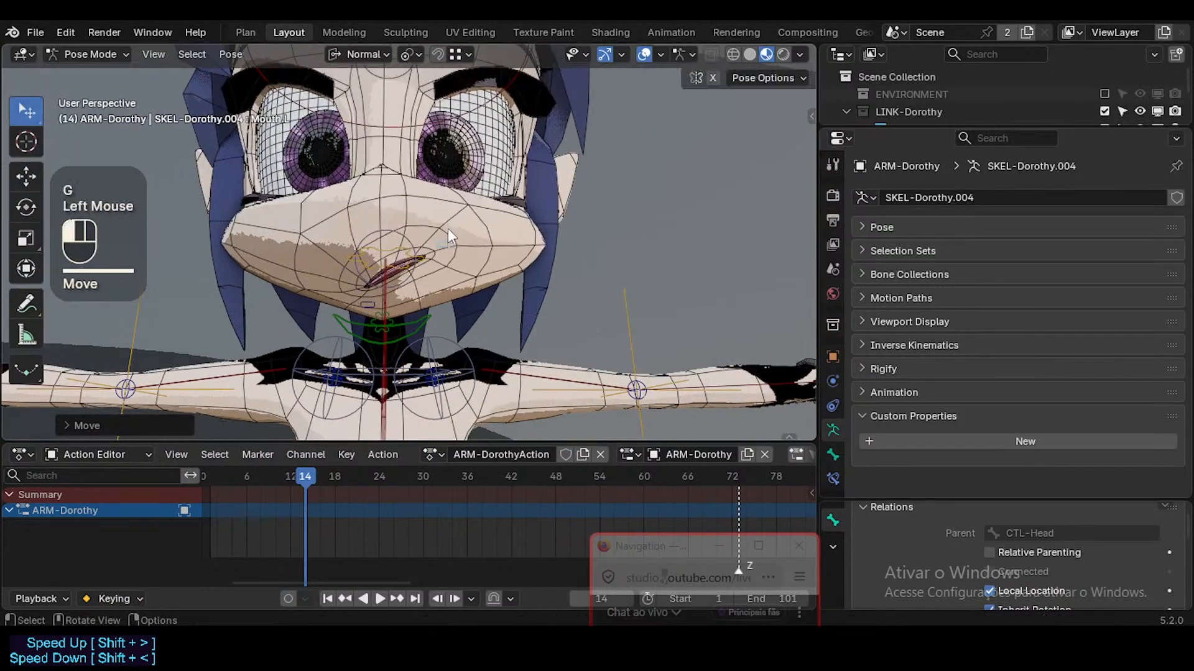
{"action": "key", "text": "r"}
{"action": "left_click", "coordinate": [424, 267]}
Clear the pose transforms of all bones, compare the face with and without overlays, and save the file
{"action": "key", "text": "alt+a"}
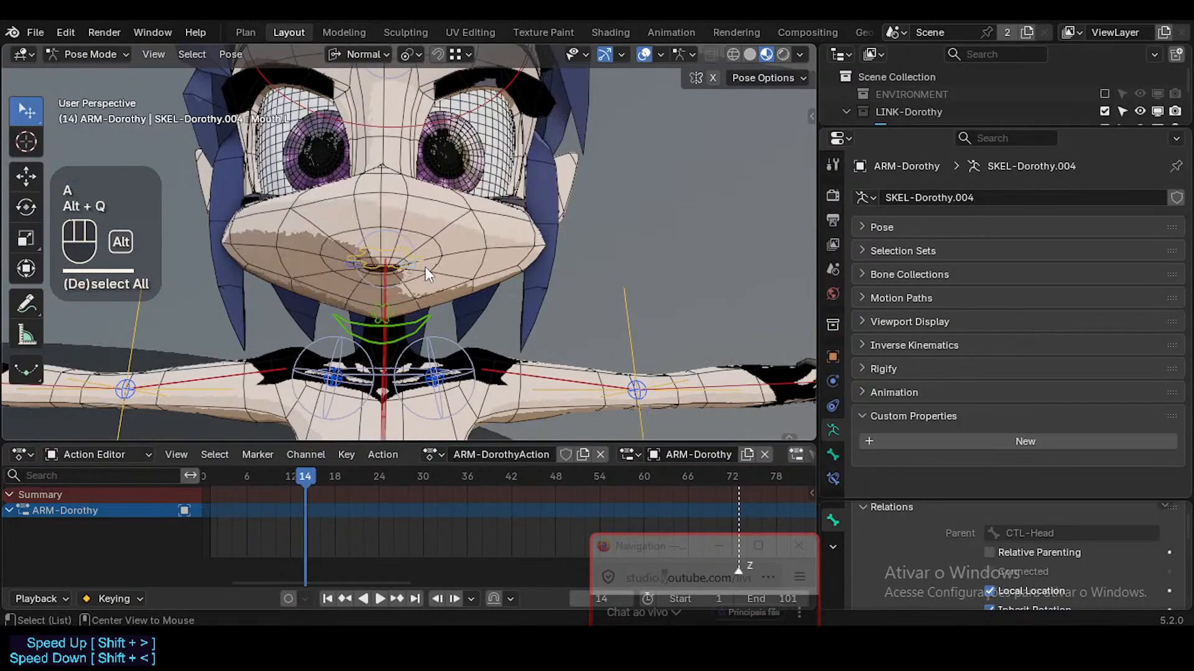
{"action": "key", "text": "shift+alt+z"}
{"action": "key", "text": "shift+alt+z"}
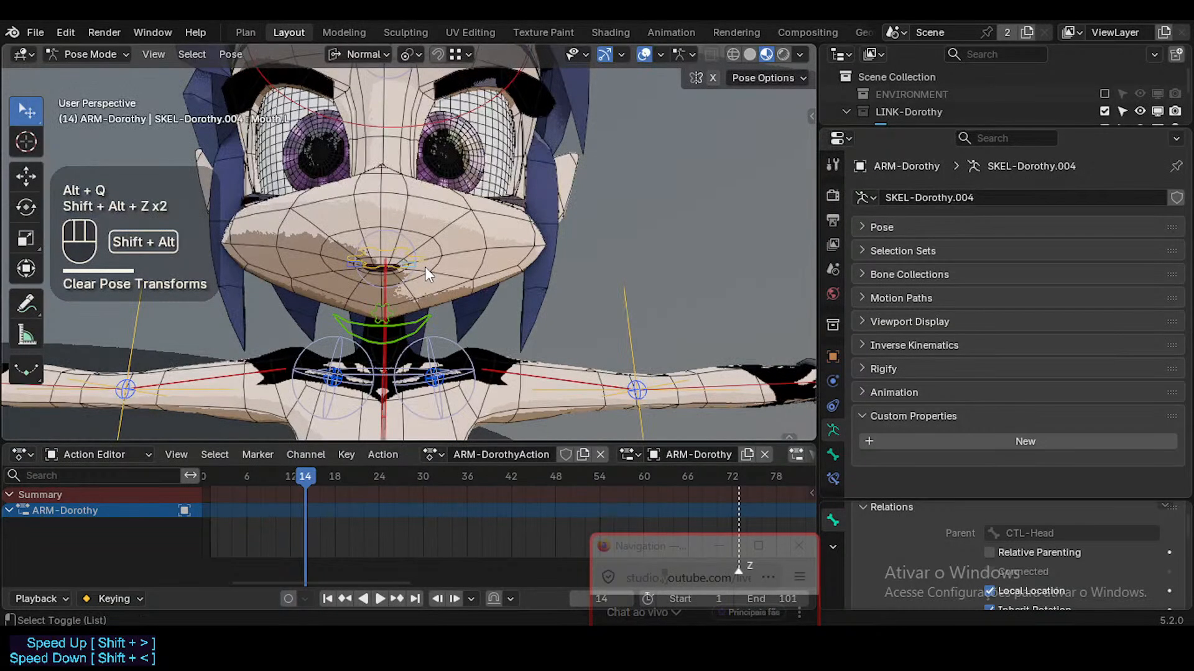
{"action": "key", "text": "ctrl+s"}
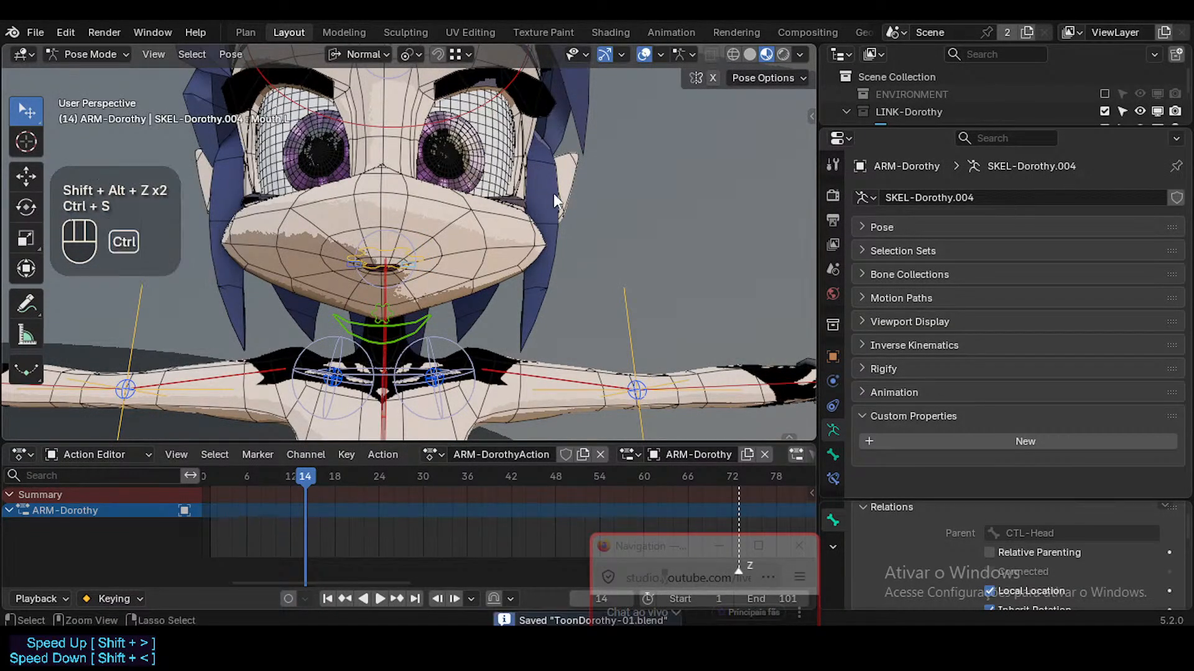
Switch the armature to Object Mode and view the whole character in Solid shading
{"action": "key", "text": "ctrl+Tab"}
{"action": "key", "text": "shift+alt+z"}
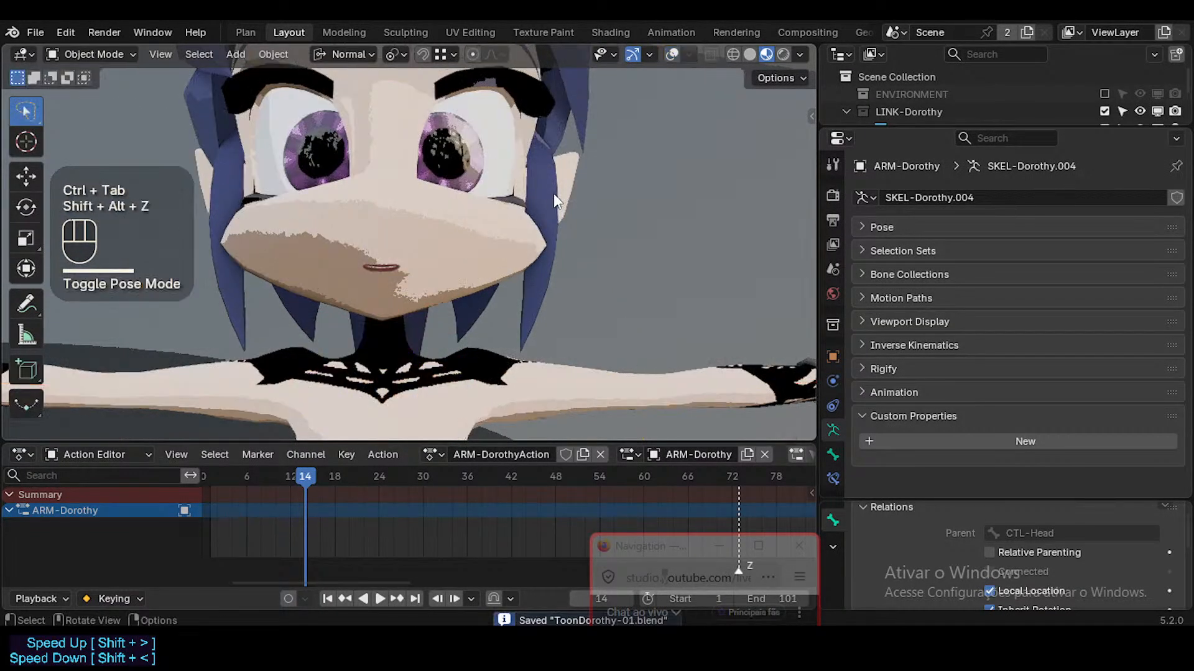
{"action": "left_click", "coordinate": [750, 54]}
{"action": "mouse_move", "coordinate": [607, 184]}
{"action": "middle_mouse_down"}
{"action": "mouse_move", "coordinate": [507, 242]}
{"action": "mouse_move", "coordinate": [478, 375]}
{"action": "mouse_move", "coordinate": [481, 362]}
{"action": "middle_mouse_up"}
{"action": "key", "text": "shift+alt+z"}
Save the library file and return to the original scene file through Edit Linked Library
{"action": "key", "text": "n"}
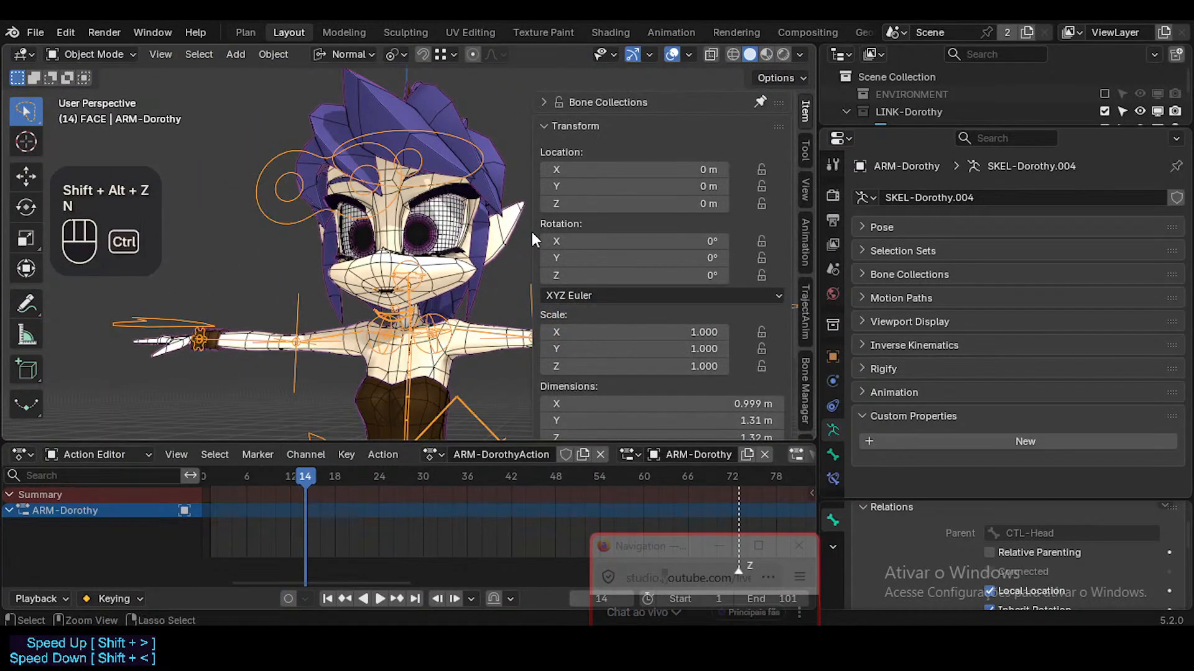
{"action": "key", "text": "ctrl+s"}
{"action": "left_click", "coordinate": [599, 127]}
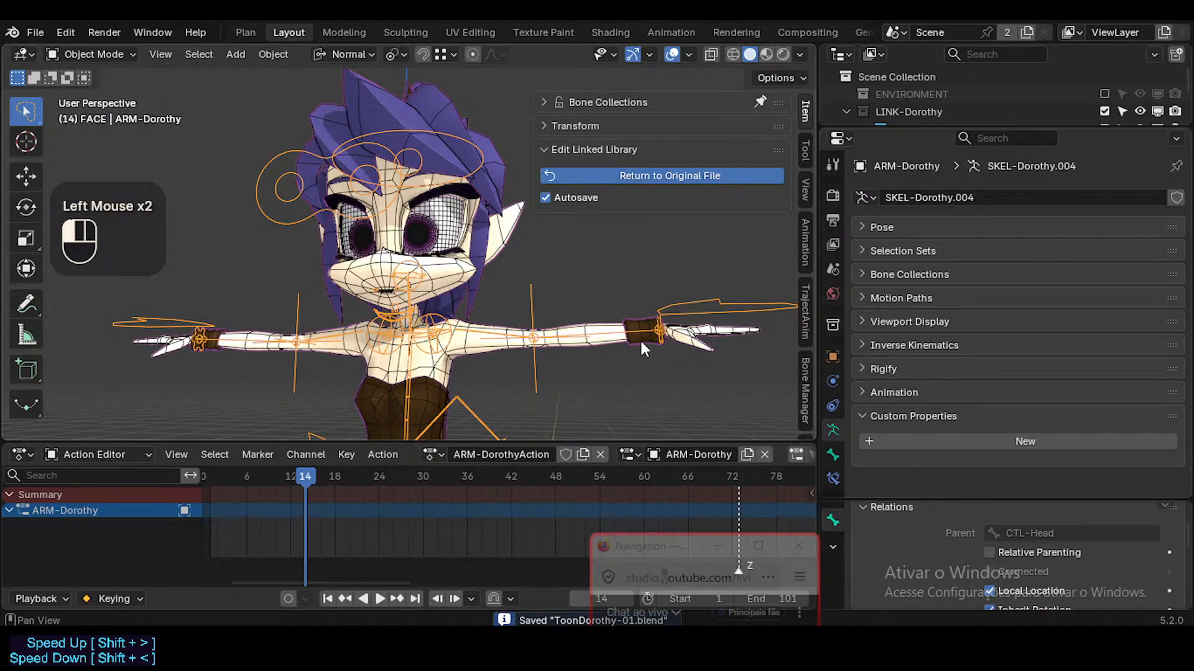
{"action": "key", "text": "n"}
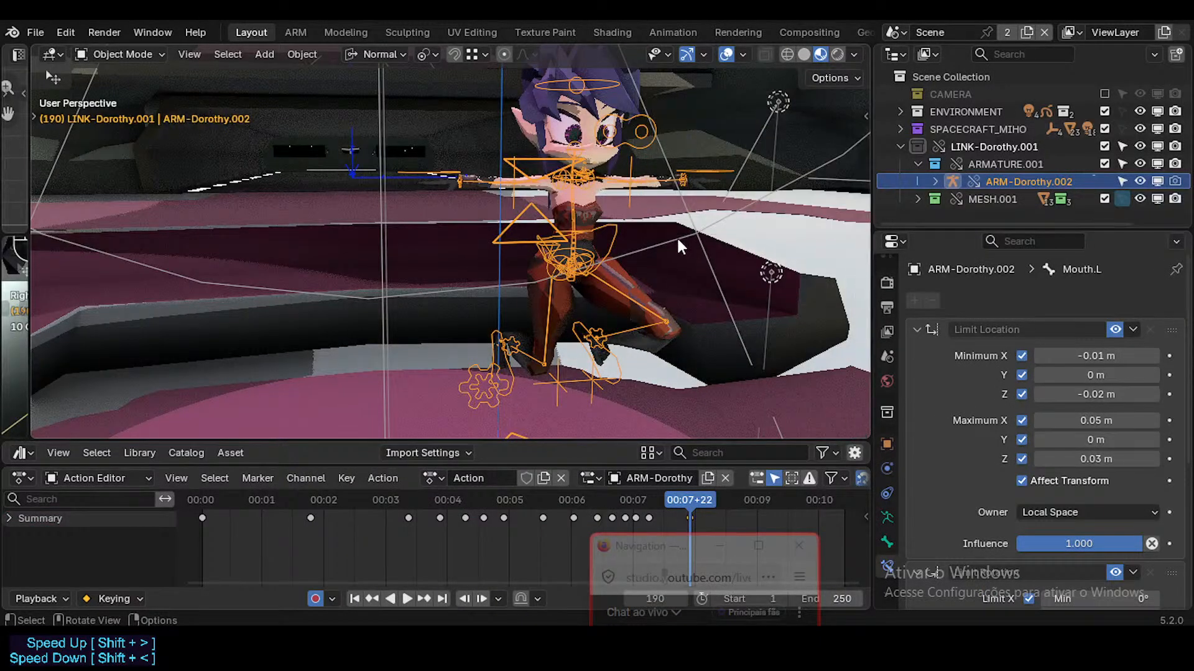
Inspect the mouth through the camera, enter Pose Mode on ARM-Dorothy.002 and raise the Mouth.L control
{"action": "middle_click_drag", "start_coordinate": [676, 236], "coordinate": [571, 276]}
{"action": "key", "text": "KP_0"}
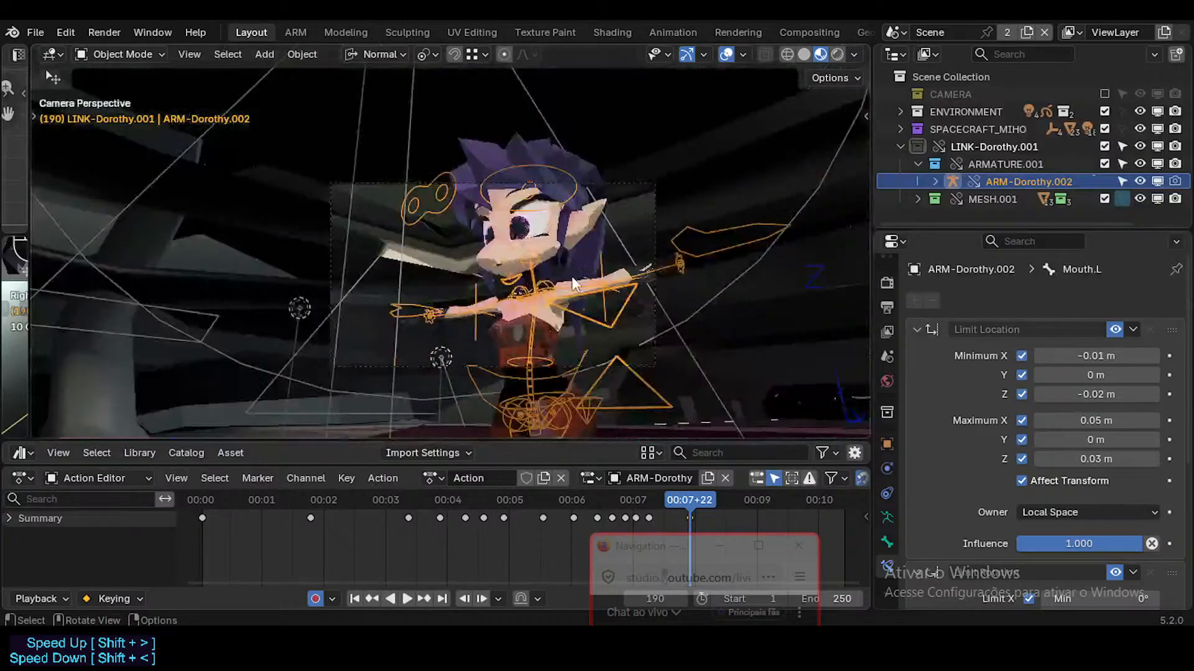
{"action": "scroll", "coordinate": [508, 260], "scroll_direction": "up", "scroll_amount": 6}
{"action": "scroll", "coordinate": [509, 261], "scroll_direction": "up", "scroll_amount": 3}
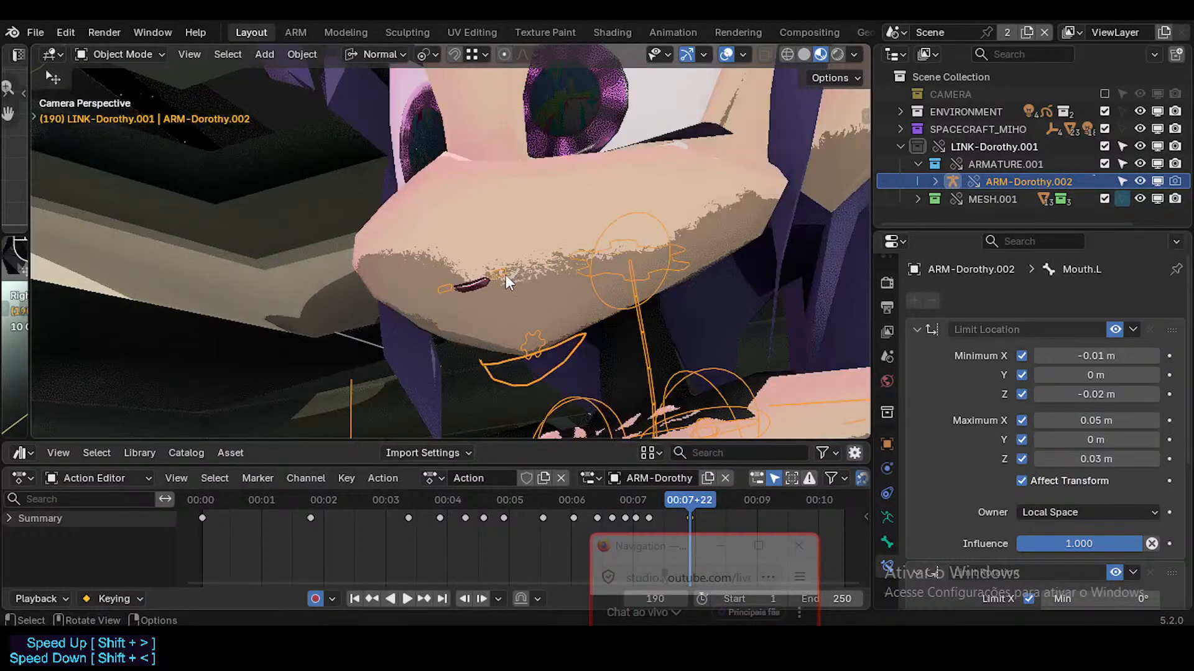
{"action": "key", "text": "ctrl+Tab"}
{"action": "key", "text": "g"}
{"action": "left_click", "coordinate": [523, 200]}
{"action": "key", "text": "KP_0"}
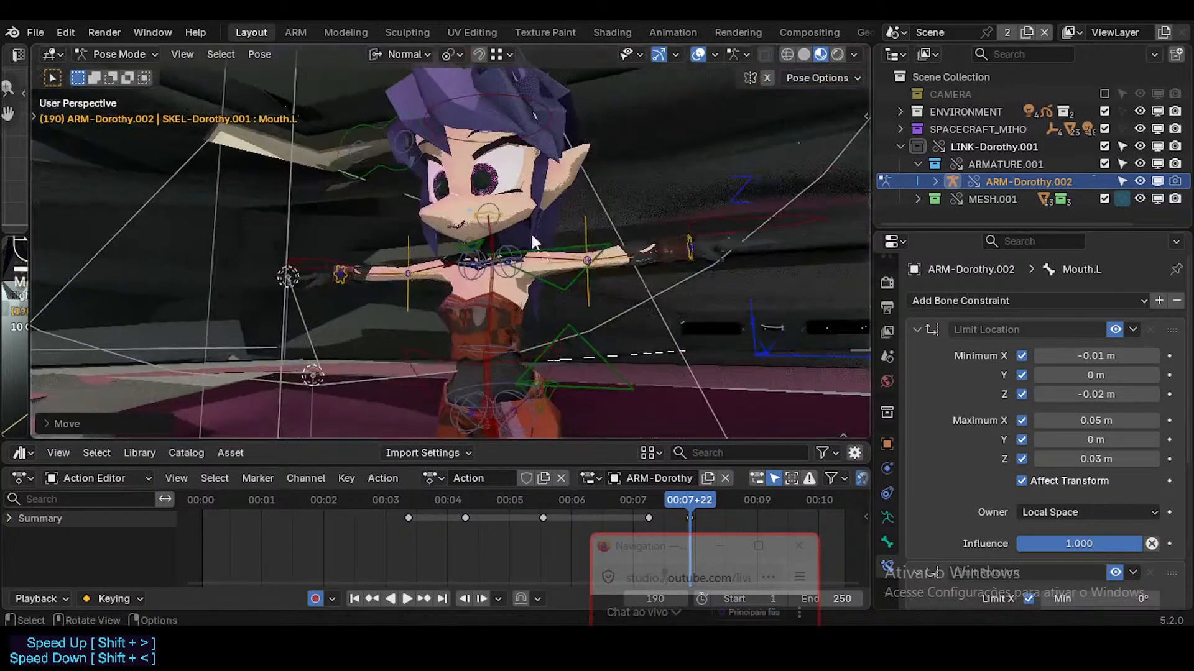
Refine the Mouth.L control's position from the side and front to shape a raised mouth corner
{"action": "scroll", "coordinate": [476, 214], "scroll_direction": "up", "scroll_amount": 3}
{"action": "key", "text": "g"}
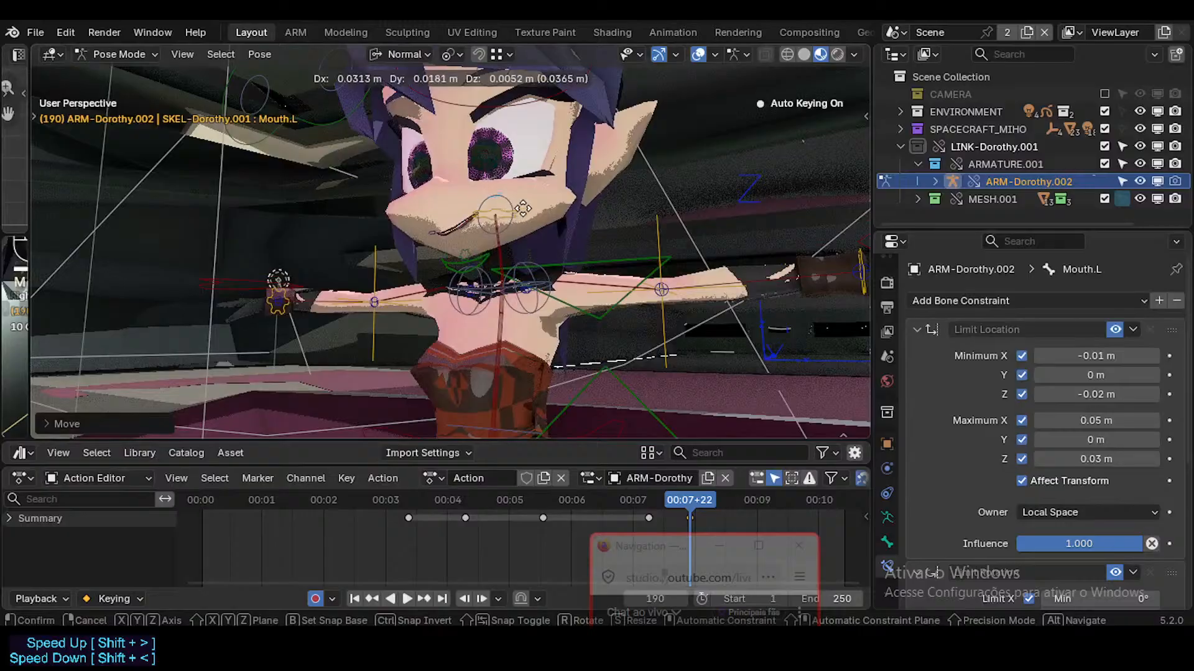
{"action": "left_click", "coordinate": [464, 214]}
{"action": "middle_click_drag", "start_coordinate": [464, 214], "coordinate": [334, 231]}
{"action": "key", "text": "g"}
{"action": "left_click", "coordinate": [409, 250]}
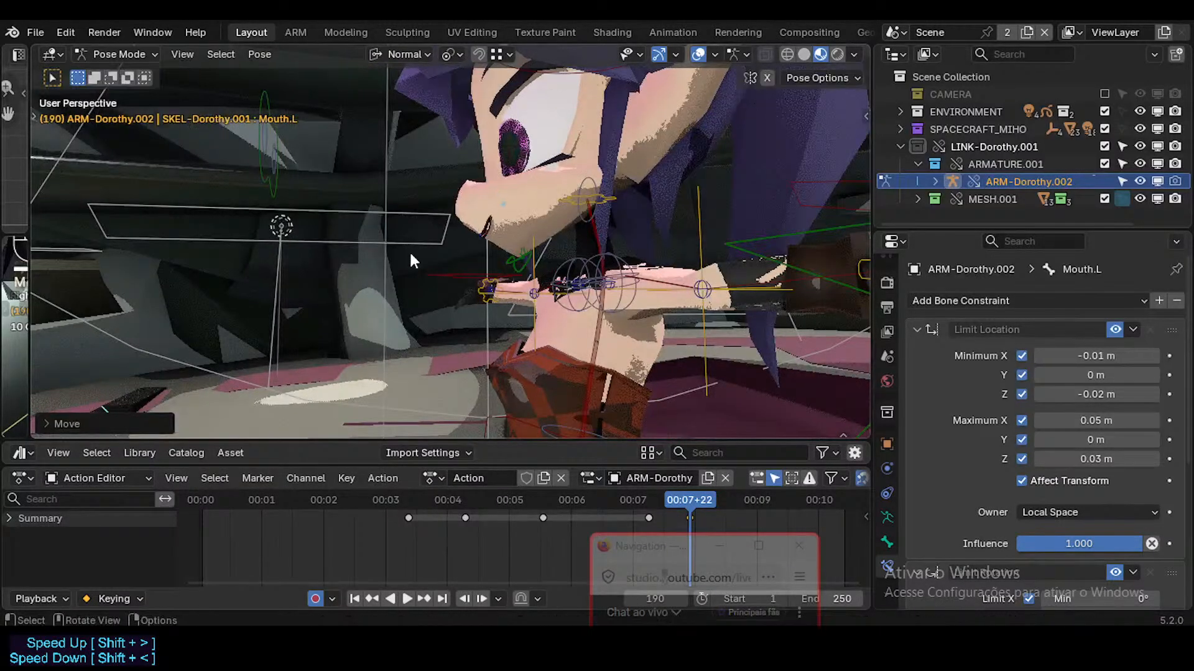
{"action": "middle_click_drag", "start_coordinate": [409, 250], "coordinate": [562, 194]}
{"action": "key", "text": "g"}
{"action": "left_click", "coordinate": [544, 197]}
{"action": "key", "text": "g"}
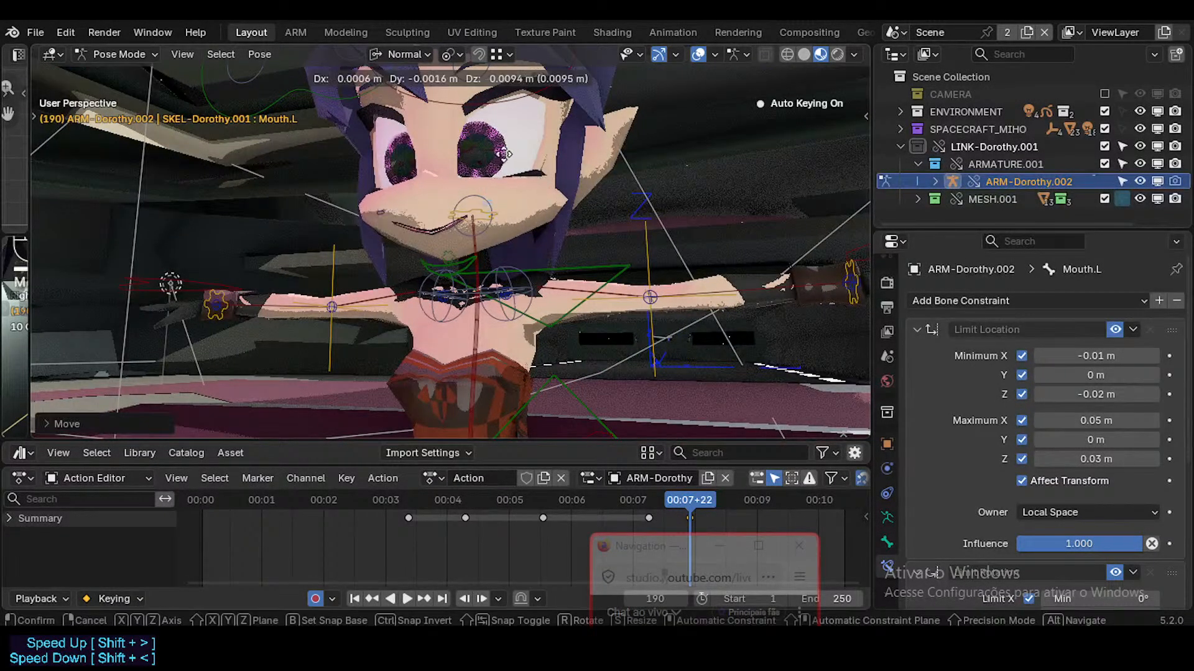
{"action": "left_click", "coordinate": [520, 165]}
Move and rotate the Mouth.R control to shape the opposite corner of the asymmetric smile
{"action": "left_click", "coordinate": [401, 205]}
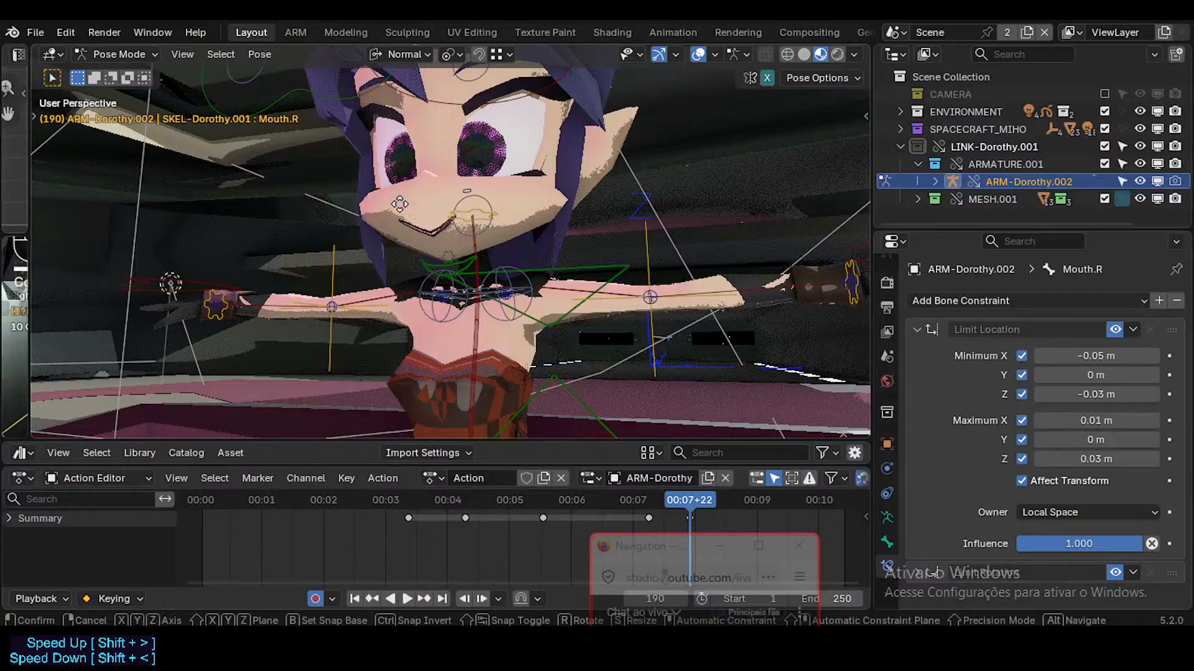
{"action": "left_click", "coordinate": [499, 204]}
{"action": "key", "text": "r"}
{"action": "left_click", "coordinate": [488, 260]}
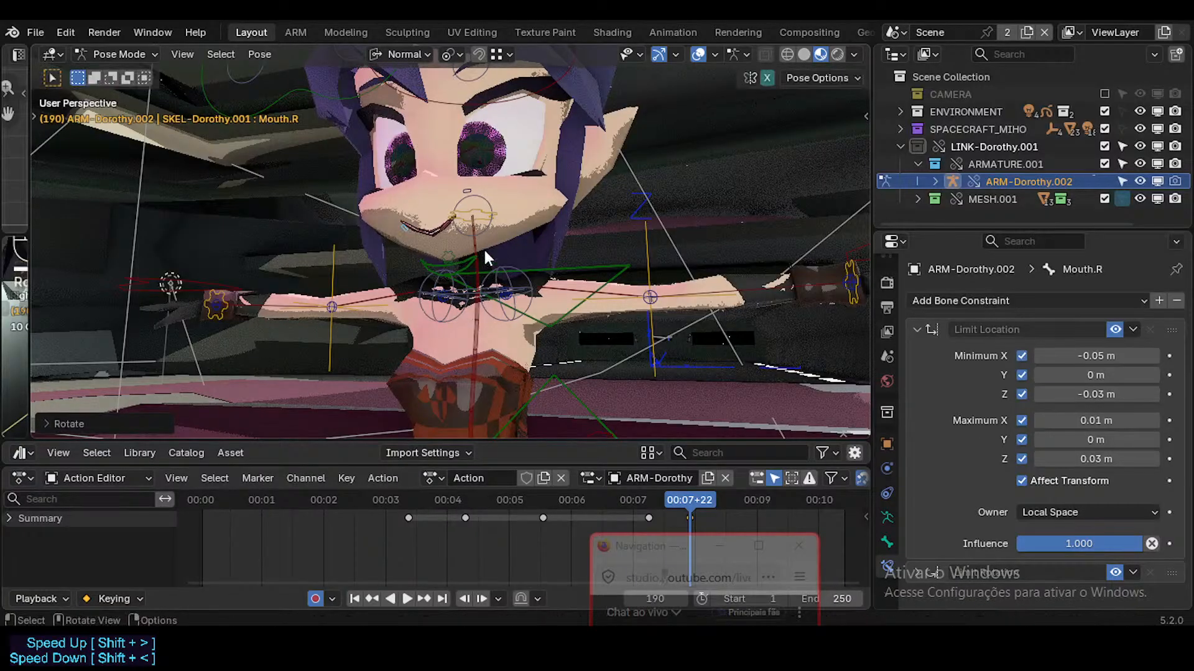
{"action": "key", "text": "g"}
{"action": "left_click", "coordinate": [471, 222]}
{"action": "middle_click_drag", "start_coordinate": [471, 222], "coordinate": [524, 227]}
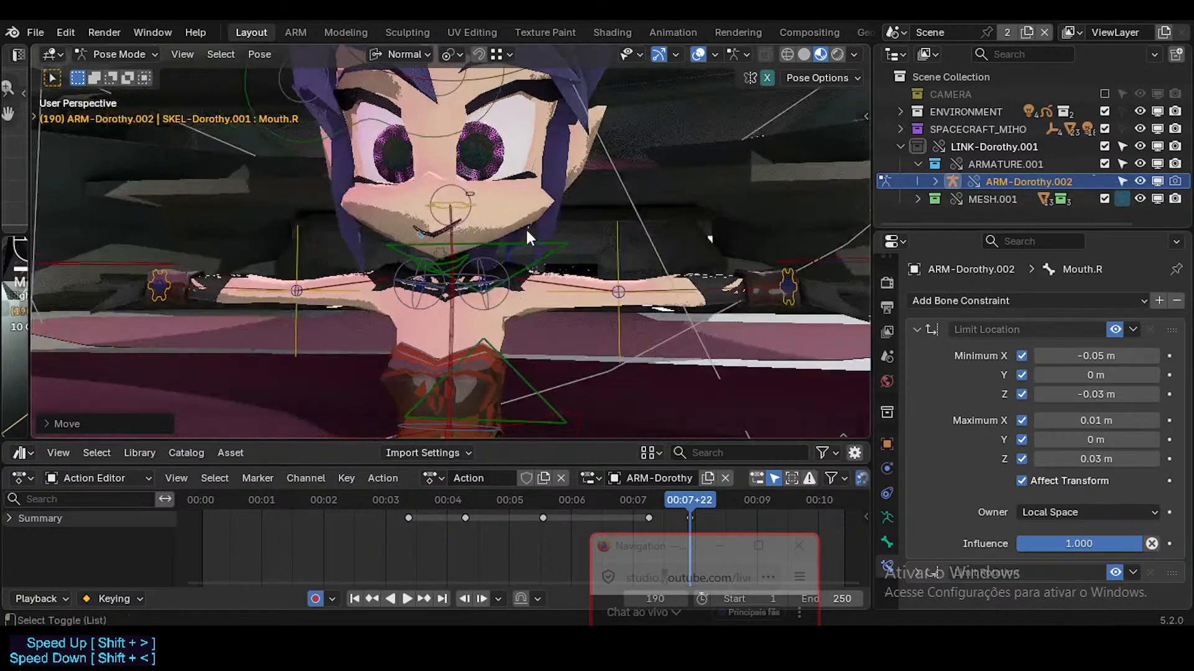
Check the expression without overlays and readjust the Mouth.R control's position for a smirk
{"action": "key", "text": "shift+alt+z"}
{"action": "key", "text": "shift+alt+z"}
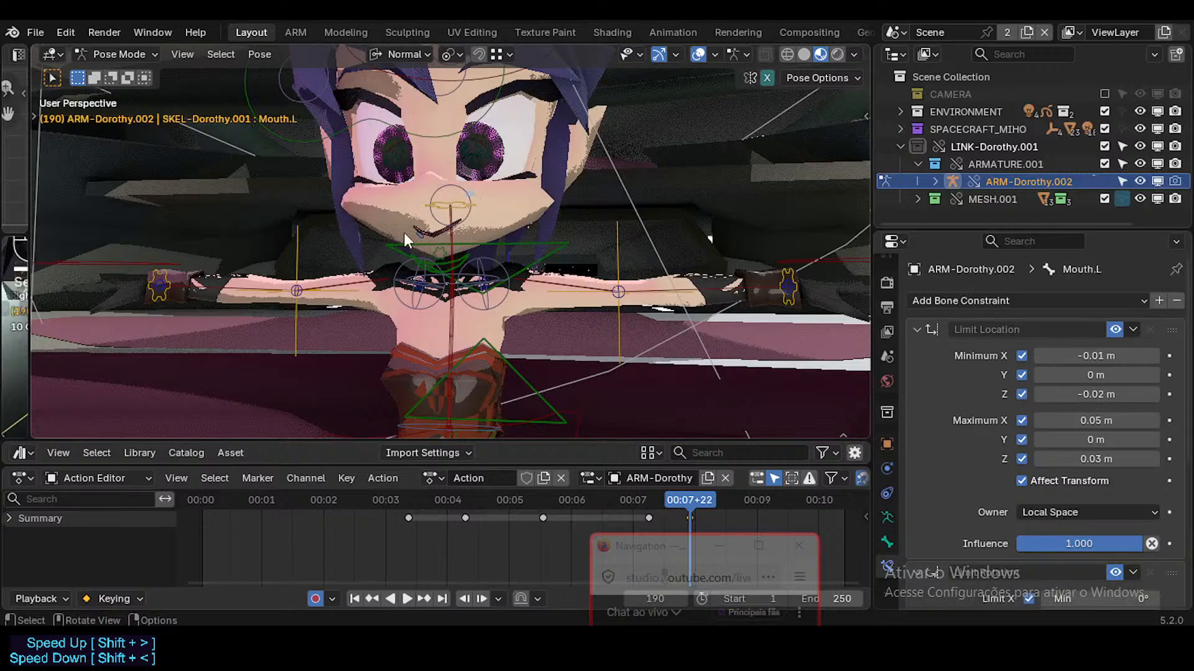
{"action": "left_click", "coordinate": [406, 234]}
{"action": "key", "text": "g"}
{"action": "key", "text": "Escape"}
{"action": "left_click", "coordinate": [414, 235]}
{"action": "key", "text": "g"}
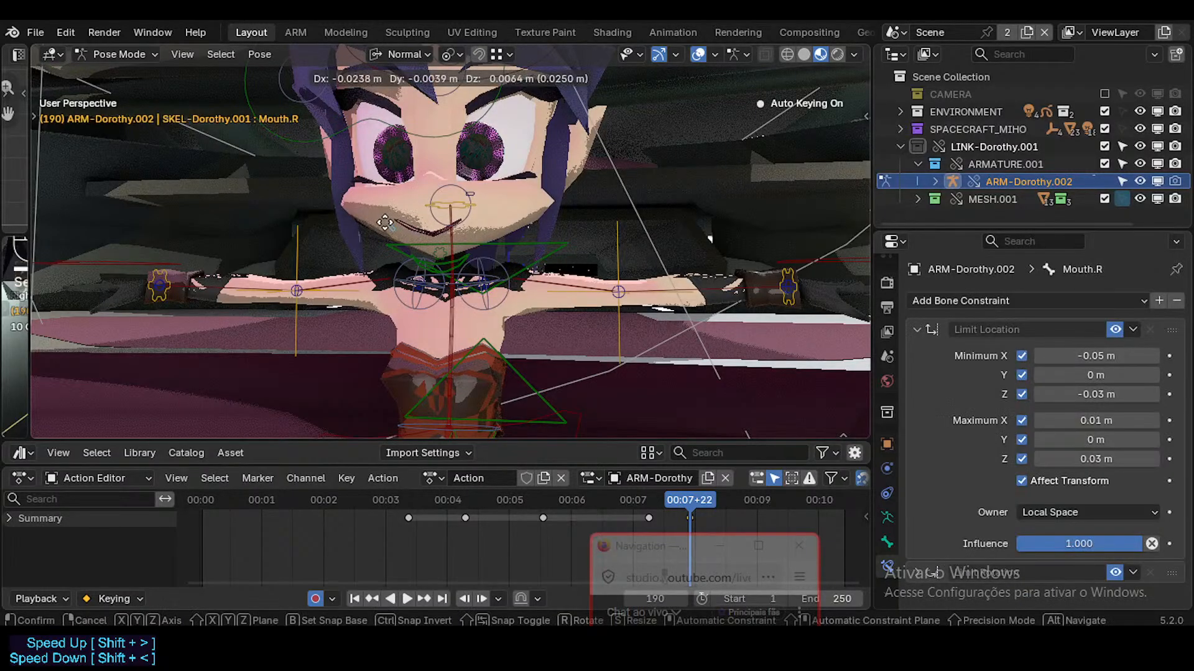
{"action": "left_click", "coordinate": [416, 235]}
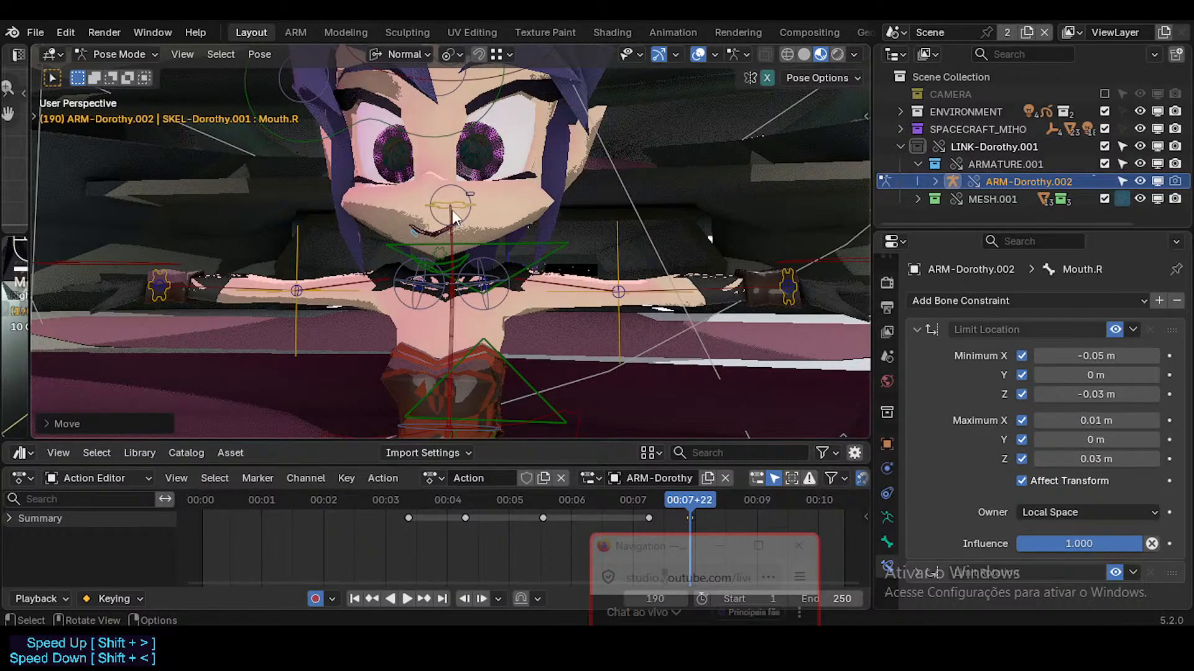
Turn the head with a trackball rotation of the CTL-Head bone
{"action": "left_click", "coordinate": [504, 88]}
{"action": "key", "text": "r"}
{"action": "key", "text": "r"}
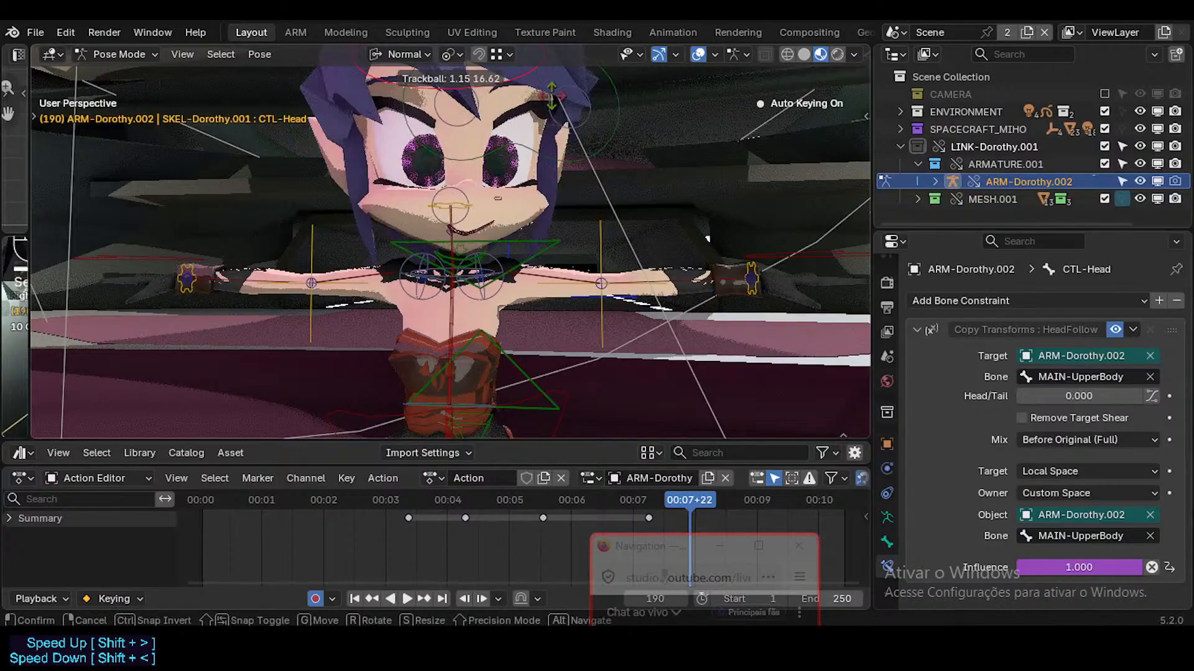
{"action": "left_click", "coordinate": [556, 86]}
Move and rotate the CTL-ForeArm.L bone to bend the arms in front of the torso
{"action": "scroll", "coordinate": [517, 233], "scroll_direction": "down", "scroll_amount": 3}
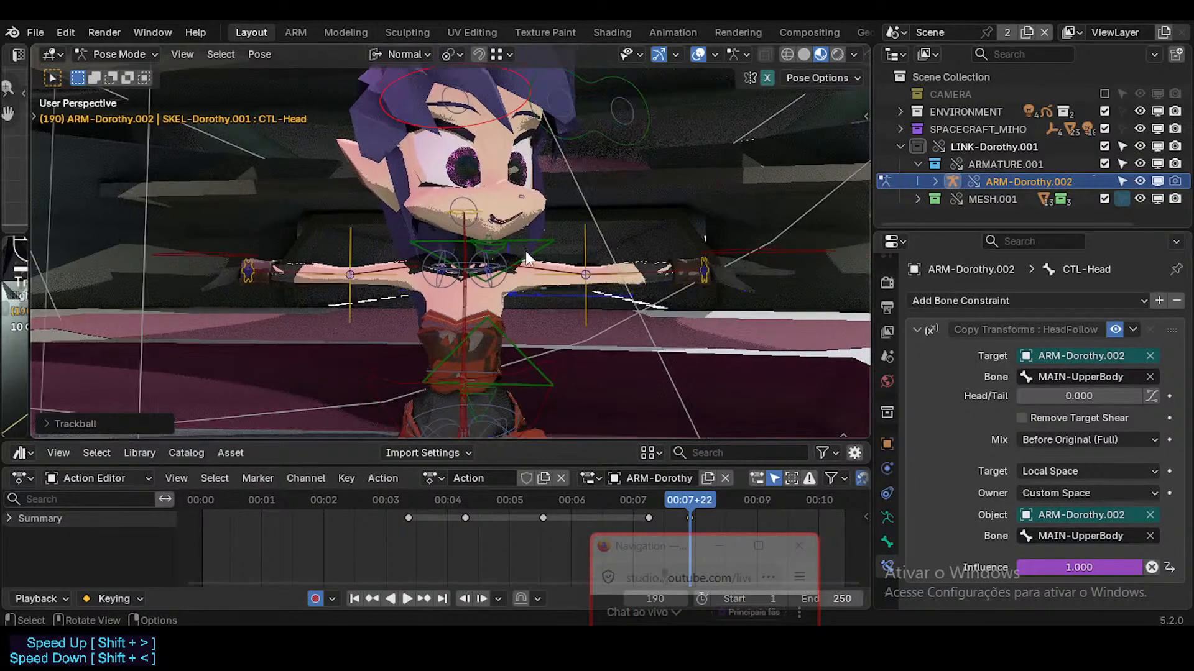
{"action": "left_click", "coordinate": [733, 244]}
{"action": "middle_click_drag", "start_coordinate": [732, 244], "coordinate": [688, 275]}
{"action": "left_click", "coordinate": [654, 266]}
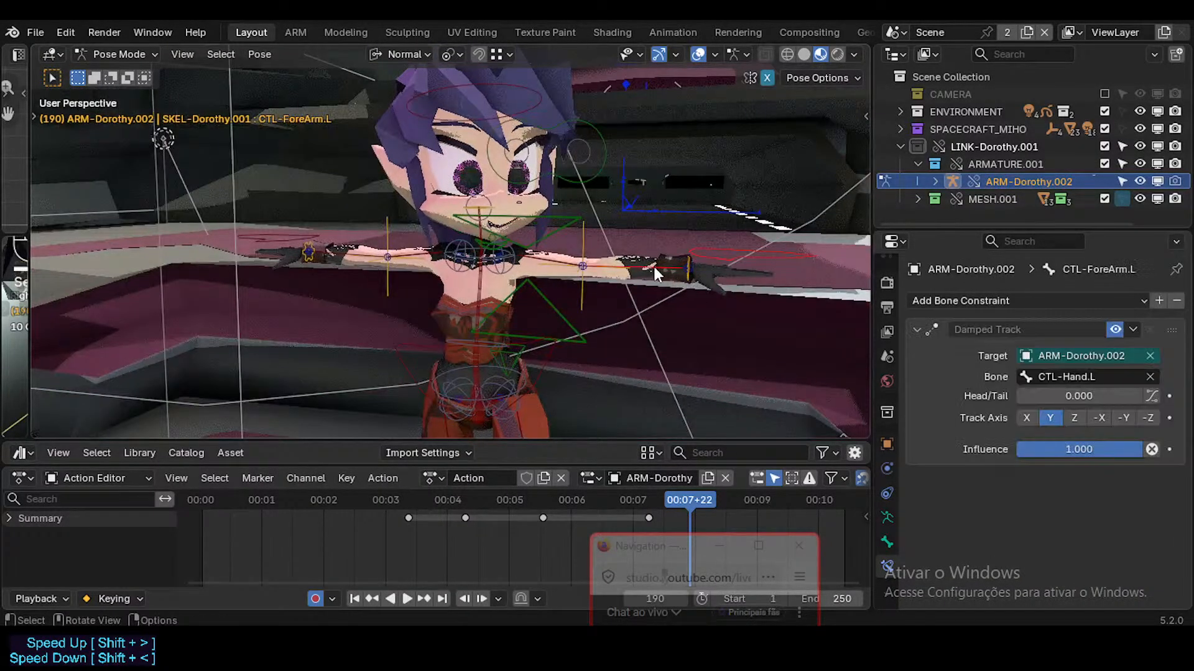
{"action": "middle_click_drag", "start_coordinate": [611, 335], "coordinate": [597, 367]}
{"action": "key", "text": "g"}
{"action": "left_click", "coordinate": [476, 398]}
{"action": "key", "text": "r"}
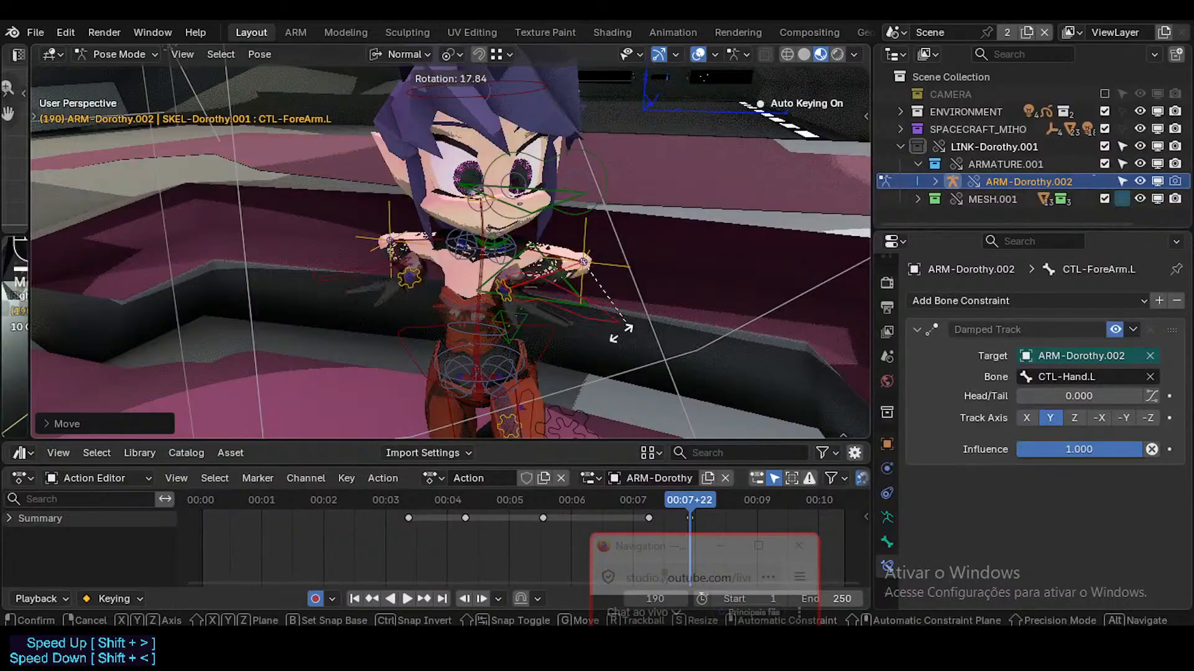
{"action": "left_click", "coordinate": [604, 306]}
Trackball-rotate the CTL-Hand.L bone and move it down toward the hip
{"action": "left_click", "coordinate": [592, 318]}
{"action": "key", "text": "r"}
{"action": "key", "text": "r"}
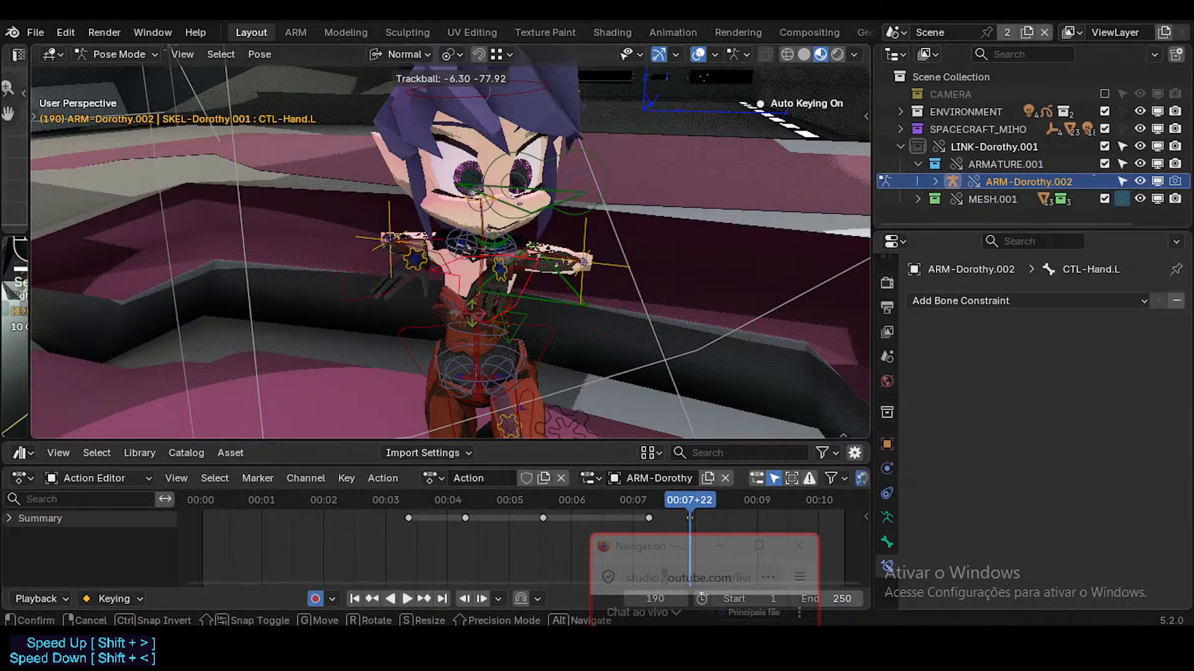
{"action": "key", "text": "Return"}
{"action": "key", "text": "g"}
{"action": "left_click", "coordinate": [595, 281]}
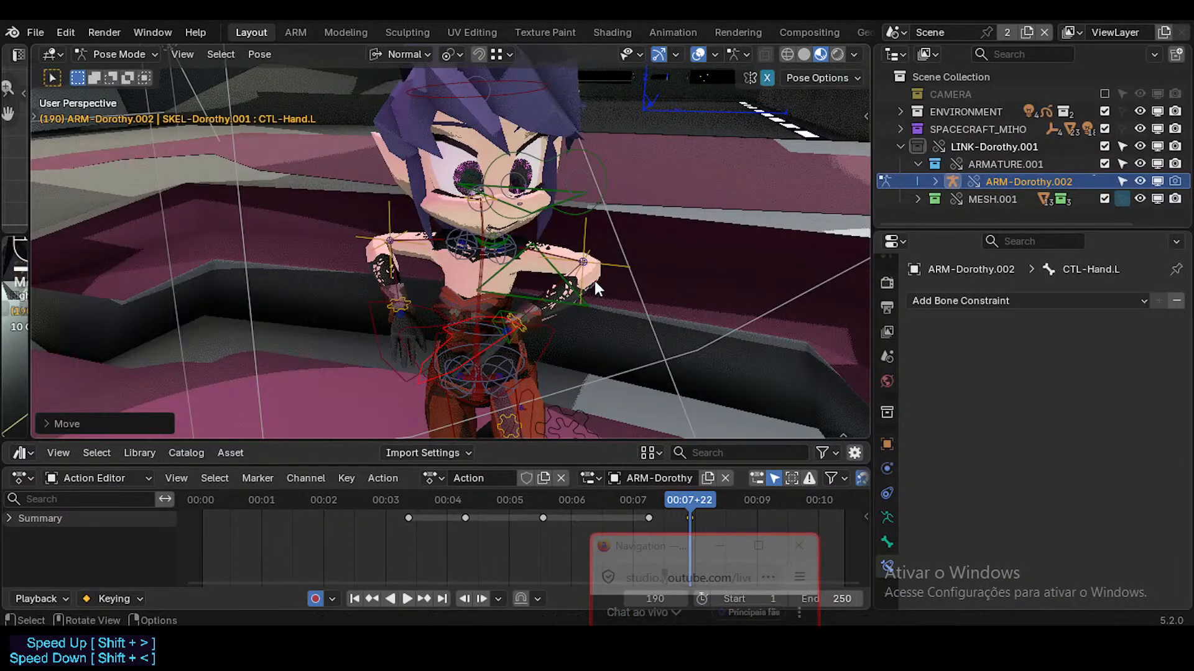
Rotate the CTL-UpperArm.L bone to lower the arm beside the body and adjust its position from the side
{"action": "middle_click_drag", "start_coordinate": [594, 281], "coordinate": [570, 242]}
{"action": "left_click", "coordinate": [573, 258]}
{"action": "key", "text": "r"}
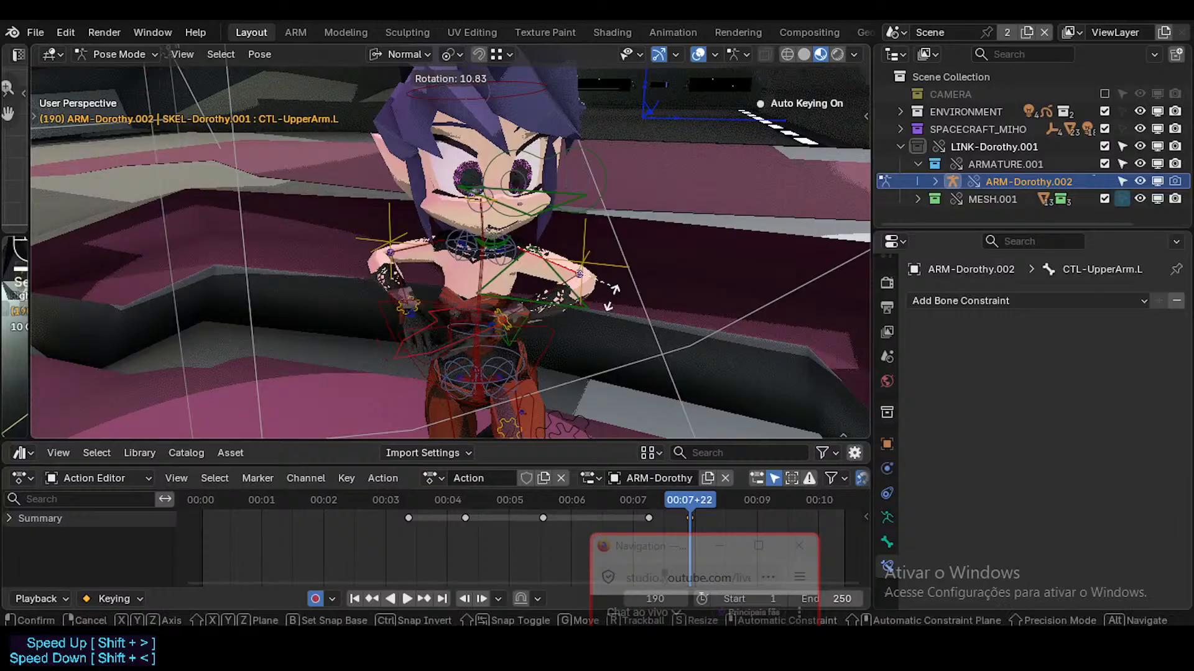
{"action": "key", "text": "r"}
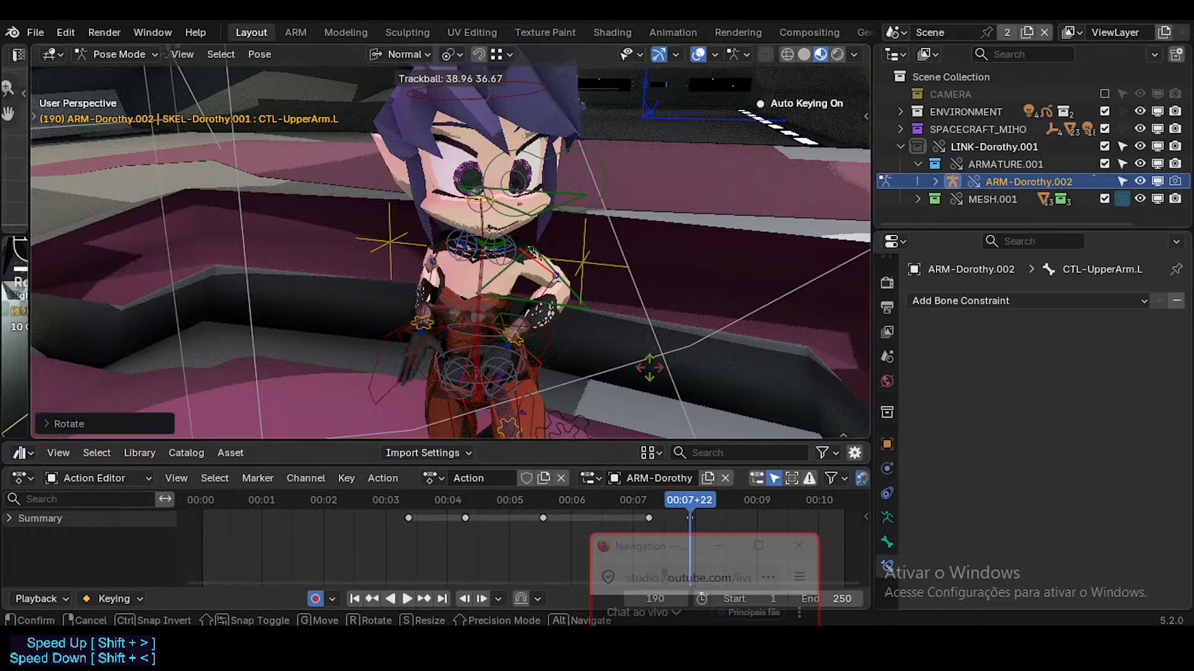
{"action": "left_click", "coordinate": [640, 365]}
{"action": "middle_click_drag", "start_coordinate": [435, 320], "coordinate": [274, 332]}
{"action": "key", "text": "g"}
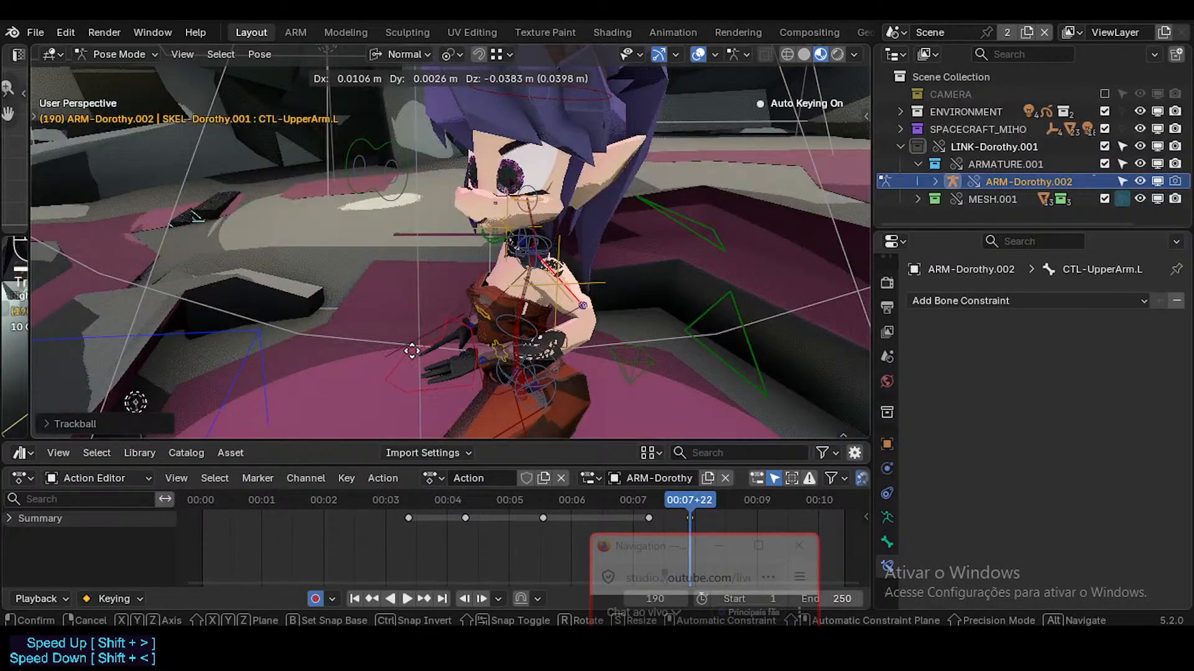
{"action": "left_click", "coordinate": [412, 352]}
Move and rotate the CTL-Hand.L bone to rest the hand at the hip, checking from the side
{"action": "left_click", "coordinate": [457, 390]}
{"action": "key", "text": "g"}
{"action": "left_click", "coordinate": [463, 427]}
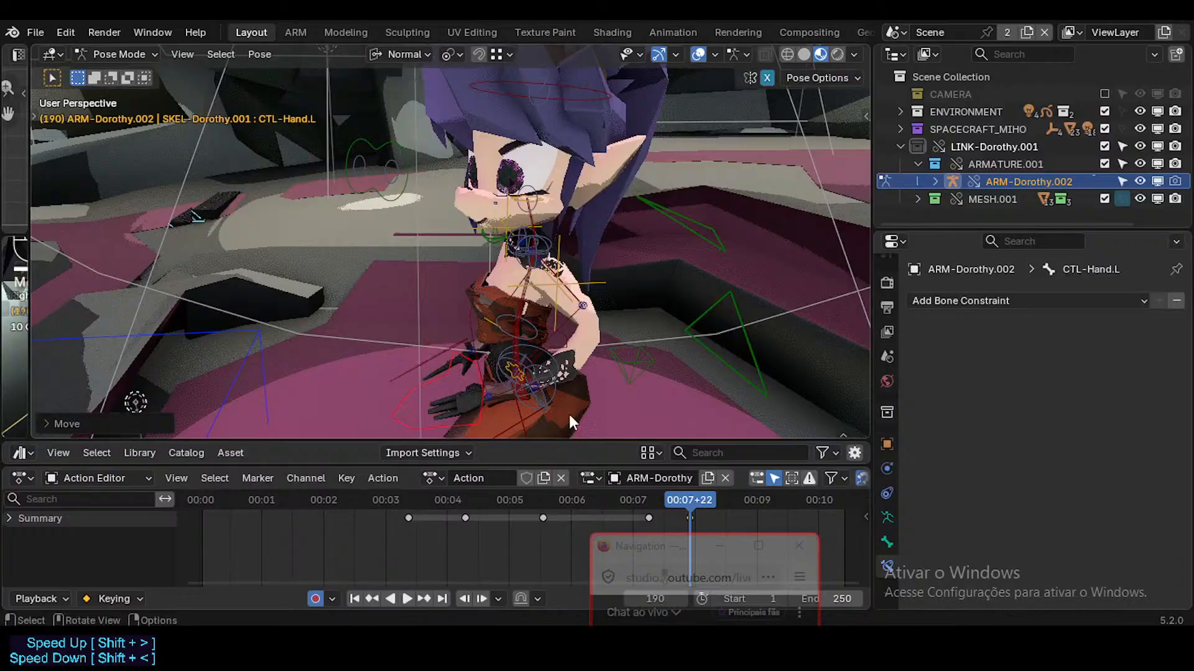
{"action": "key", "text": "r"}
{"action": "left_click", "coordinate": [615, 332]}
{"action": "middle_click_drag", "start_coordinate": [614, 331], "coordinate": [659, 311]}
{"action": "key", "text": "g"}
{"action": "left_click", "coordinate": [658, 325]}
Tilt the CTL-Torso bone and twist the upper body with a trackball rotation
{"action": "left_click", "coordinate": [521, 222]}
{"action": "key", "text": "r"}
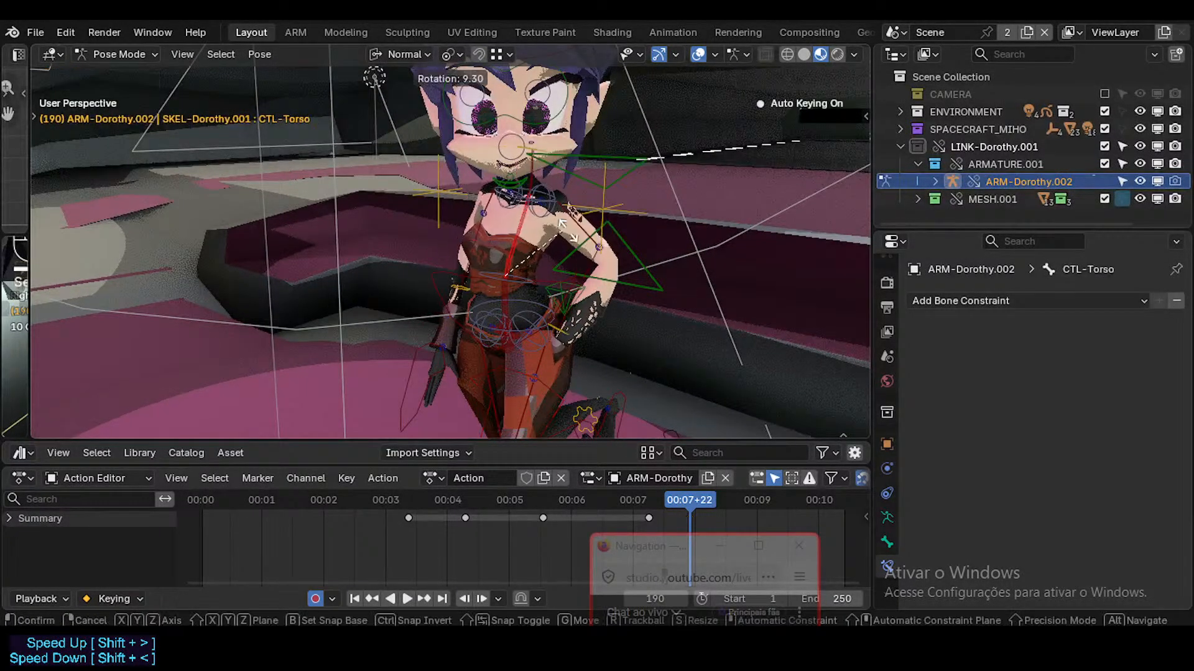
{"action": "left_click", "coordinate": [564, 225]}
{"action": "middle_click_drag", "start_coordinate": [564, 226], "coordinate": [607, 191]}
{"action": "key", "text": "r"}
{"action": "key", "text": "r"}
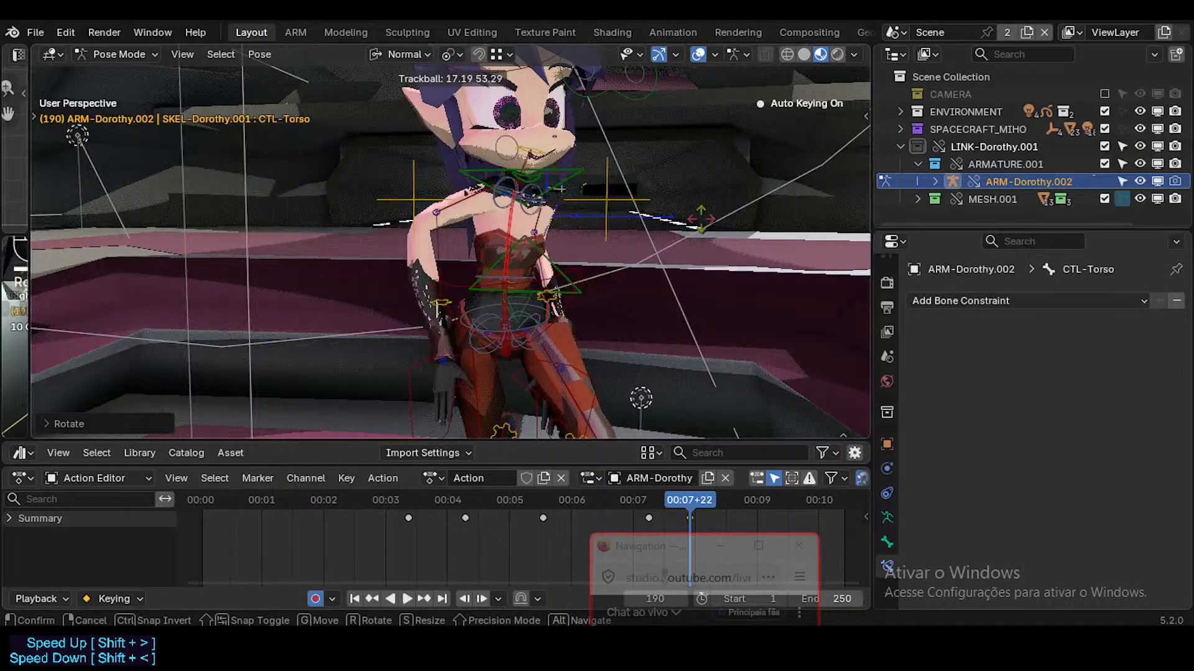
{"action": "left_click", "coordinate": [580, 233]}
{"action": "middle_click_drag", "start_coordinate": [580, 234], "coordinate": [573, 268], "text": "shift"}
Move the CTL-Eyes control to shift the character's gaze
{"action": "left_click", "coordinate": [561, 80]}
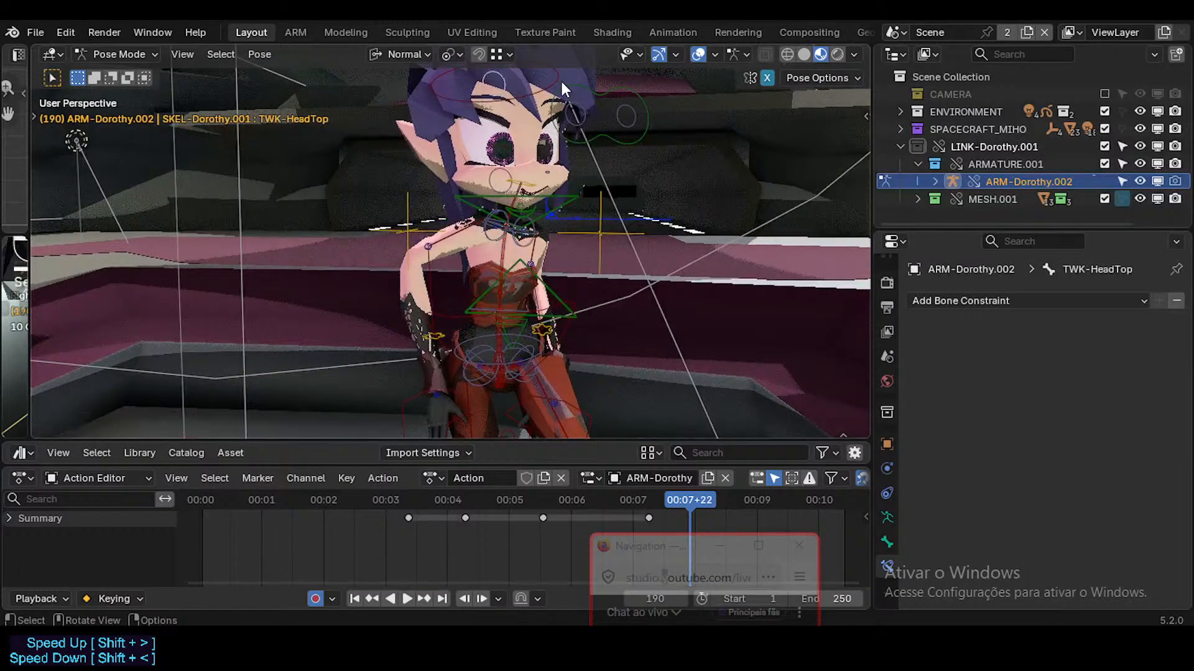
{"action": "left_click", "coordinate": [560, 80]}
{"action": "key", "text": "r"}
{"action": "left_click", "coordinate": [569, 90]}
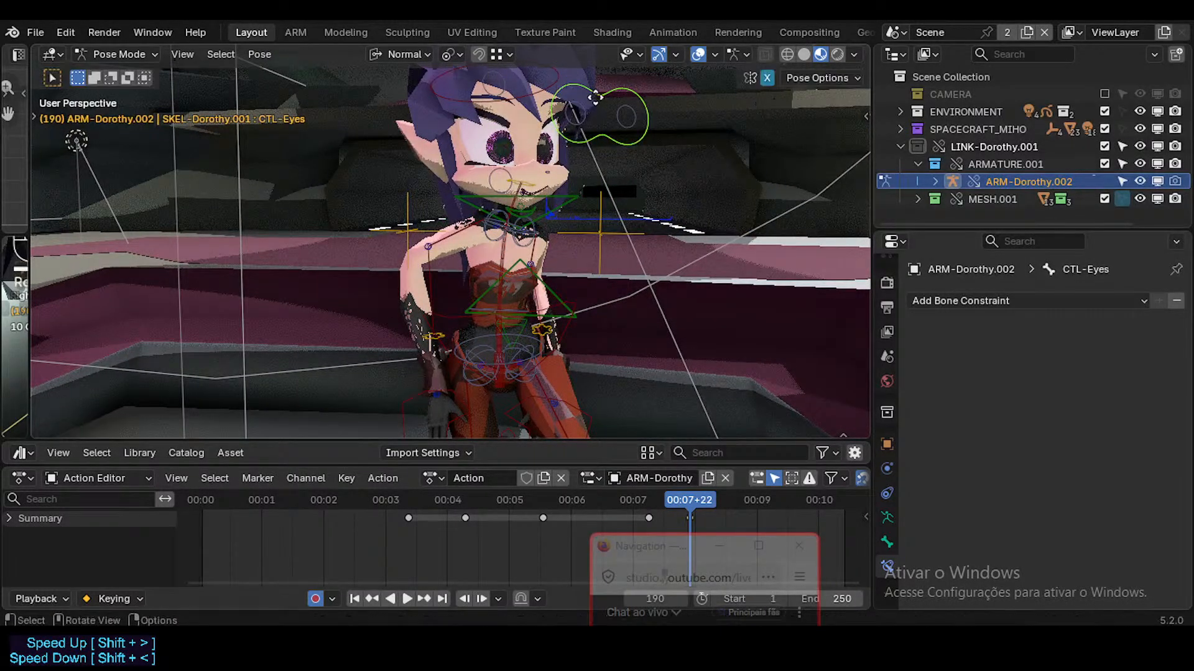
{"action": "key", "text": "g"}
{"action": "left_click", "coordinate": [567, 77]}
Turn the CTL-Head bone with two trackball rotations in the front view
{"action": "left_click", "coordinate": [565, 73]}
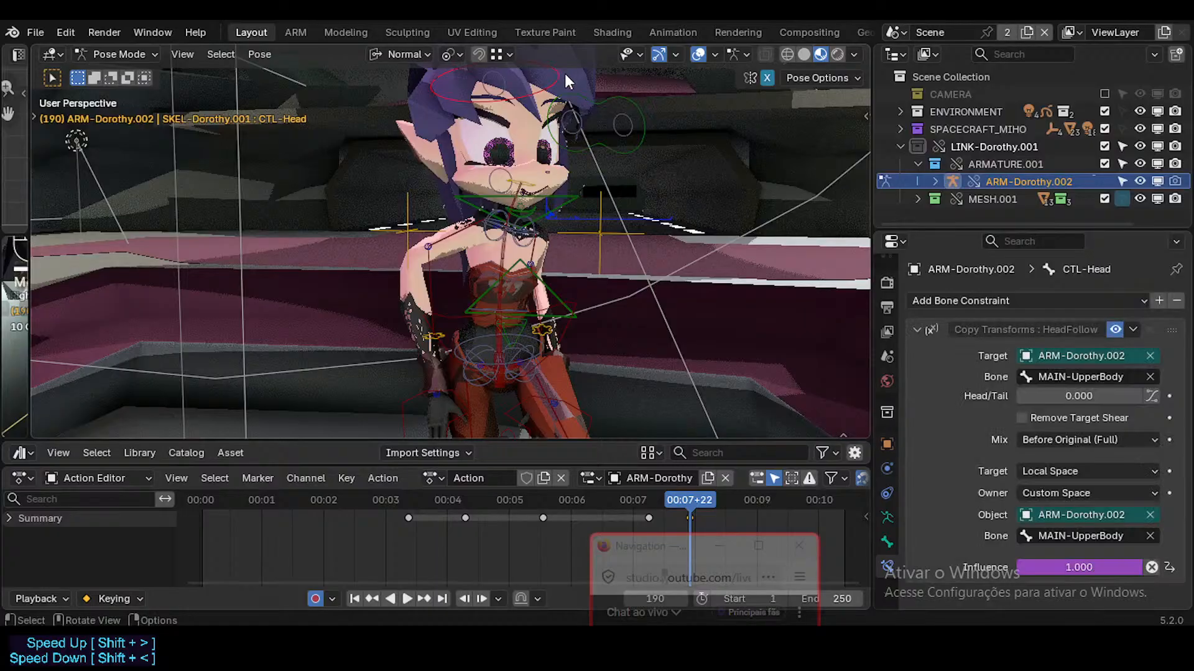
{"action": "key", "text": "r"}
{"action": "key", "text": "r"}
{"action": "left_click", "coordinate": [573, 87]}
{"action": "key", "text": "r"}
{"action": "key", "text": "r"}
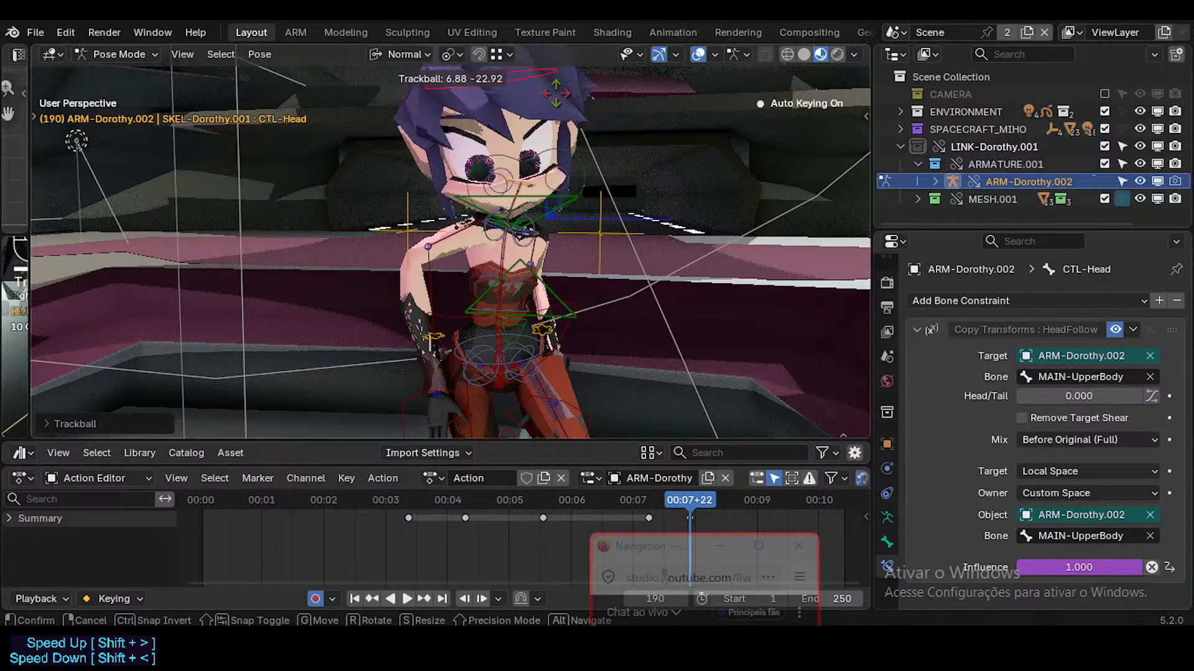
{"action": "left_click", "coordinate": [578, 95]}
{"action": "scroll", "coordinate": [498, 184], "scroll_direction": "up", "scroll_amount": 1}
Refine the CTL-Head bone's tilt with trackball rotations from the side
{"action": "middle_click_drag", "start_coordinate": [498, 184], "coordinate": [603, 212]}
{"action": "key", "text": "r"}
{"action": "key", "text": "r"}
{"action": "left_click", "coordinate": [628, 199]}
{"action": "key", "text": "r"}
{"action": "key", "text": "r"}
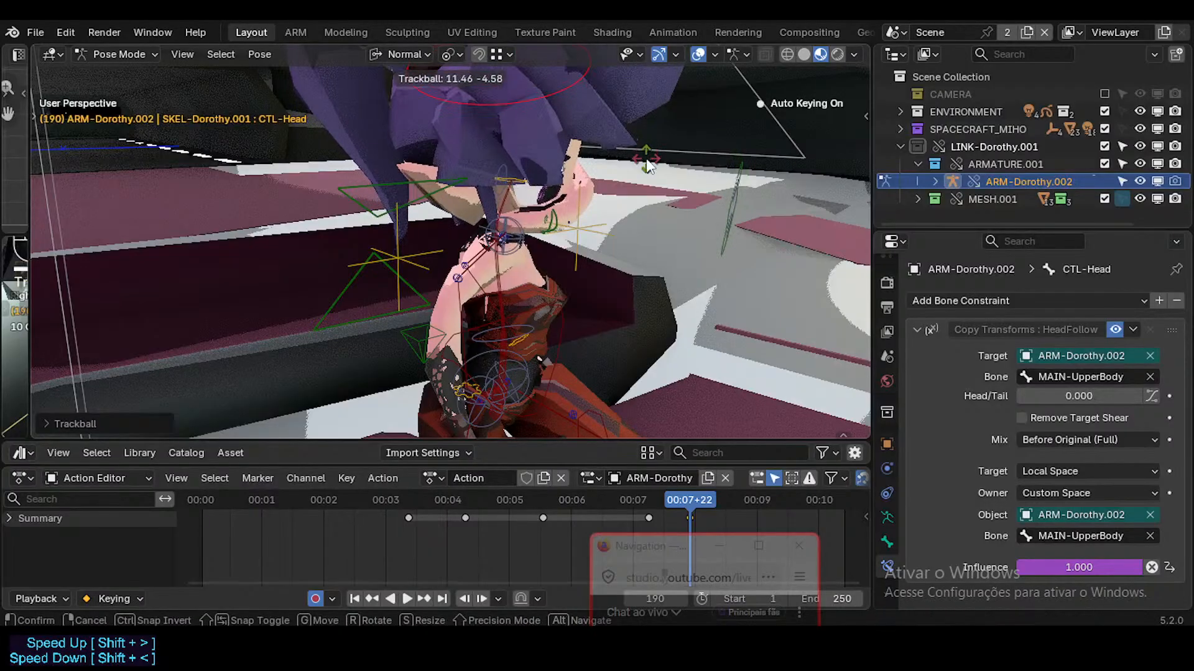
{"action": "left_click", "coordinate": [648, 164]}
Readjust the CTL-Head bone from the front with a trackball turn and a sideways rotation
{"action": "middle_click_drag", "start_coordinate": [648, 164], "coordinate": [496, 176]}
{"action": "key", "text": "r"}
{"action": "key", "text": "r"}
{"action": "left_click", "coordinate": [614, 149]}
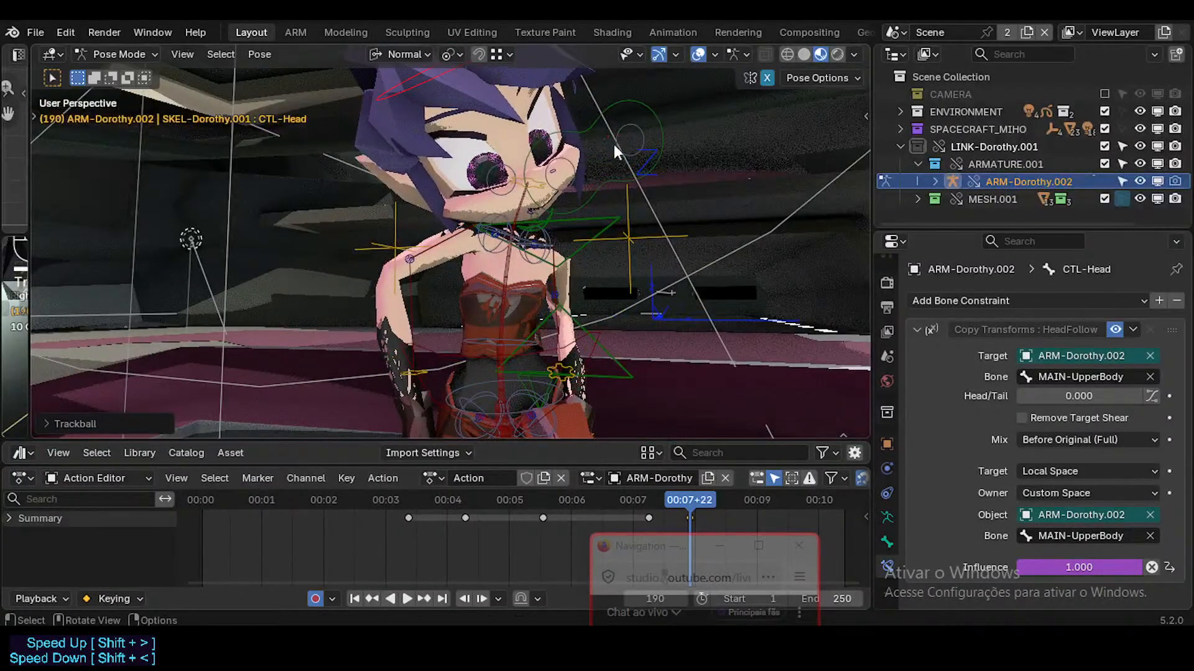
{"action": "middle_click_drag", "start_coordinate": [614, 149], "coordinate": [605, 206]}
{"action": "middle_click_drag", "start_coordinate": [708, 153], "coordinate": [665, 148]}
{"action": "key", "text": "r"}
{"action": "left_click", "coordinate": [658, 221]}
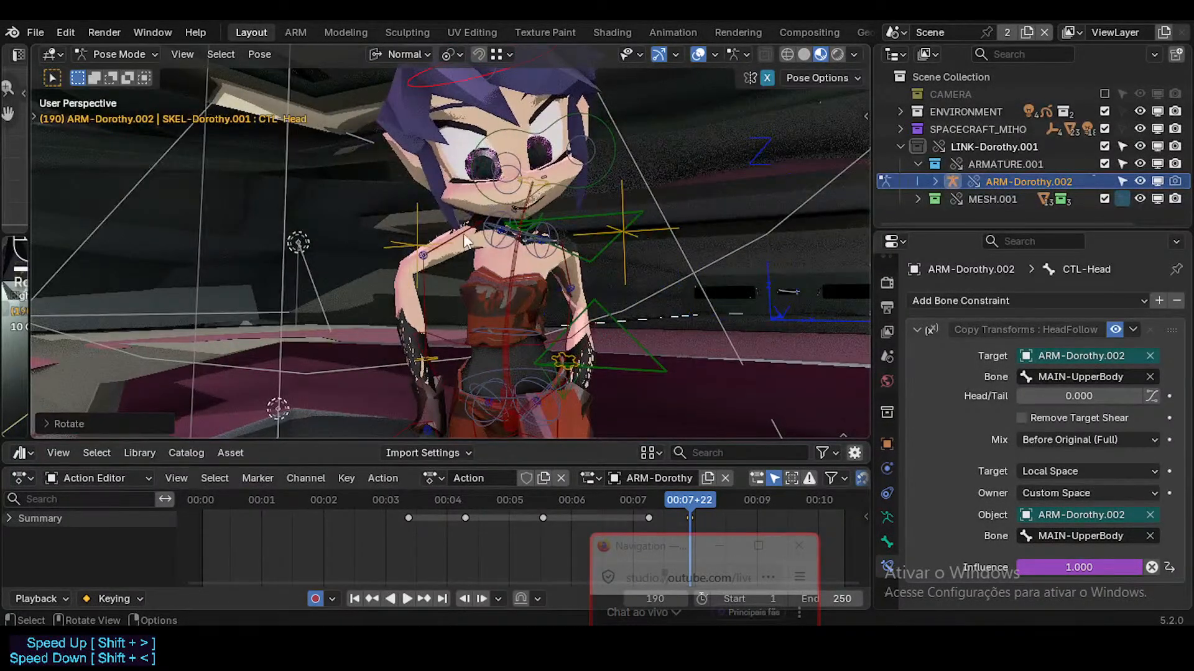
Rotate and move the CTL-Shoulder.R bone to adjust the shoulder line, refining it with a trackball rotation
{"action": "left_click", "coordinate": [466, 240]}
{"action": "key", "text": "r"}
{"action": "left_click", "coordinate": [643, 200]}
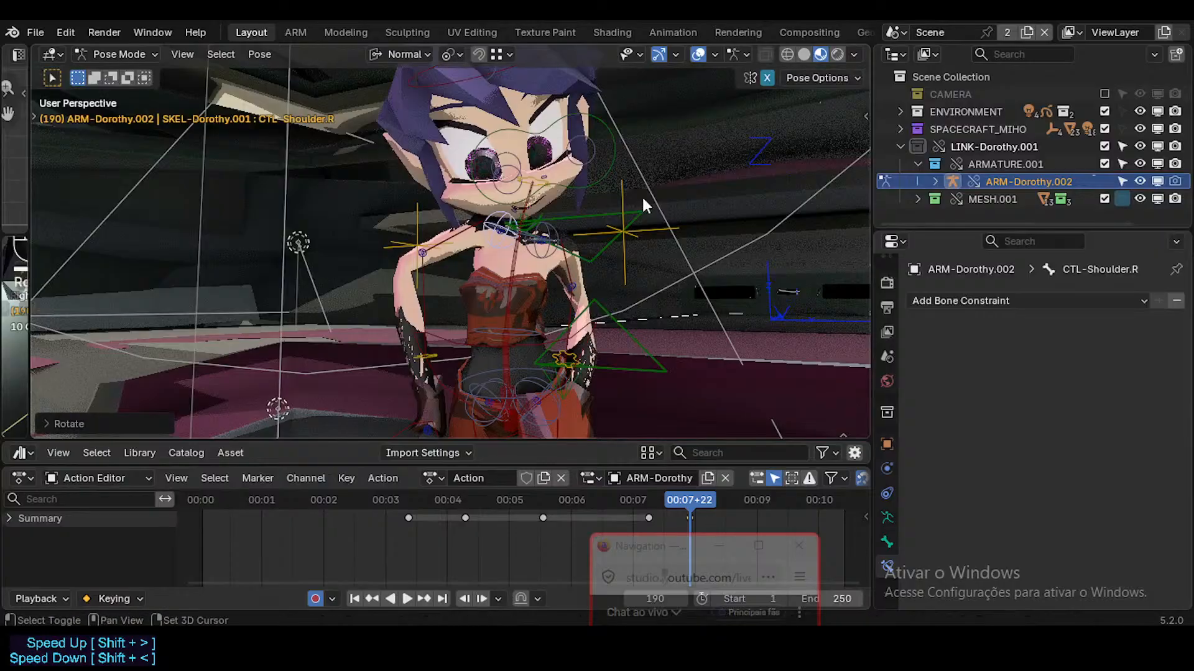
{"action": "key", "text": "g"}
{"action": "left_click", "coordinate": [635, 209]}
{"action": "middle_click_drag", "start_coordinate": [598, 233], "coordinate": [571, 319]}
{"action": "key", "text": "r"}
{"action": "key", "text": "r"}
{"action": "left_click", "coordinate": [653, 234]}
Swing the left leg with a trackball rotation of the CTL-Hip.L bone
{"action": "left_click", "coordinate": [515, 311]}
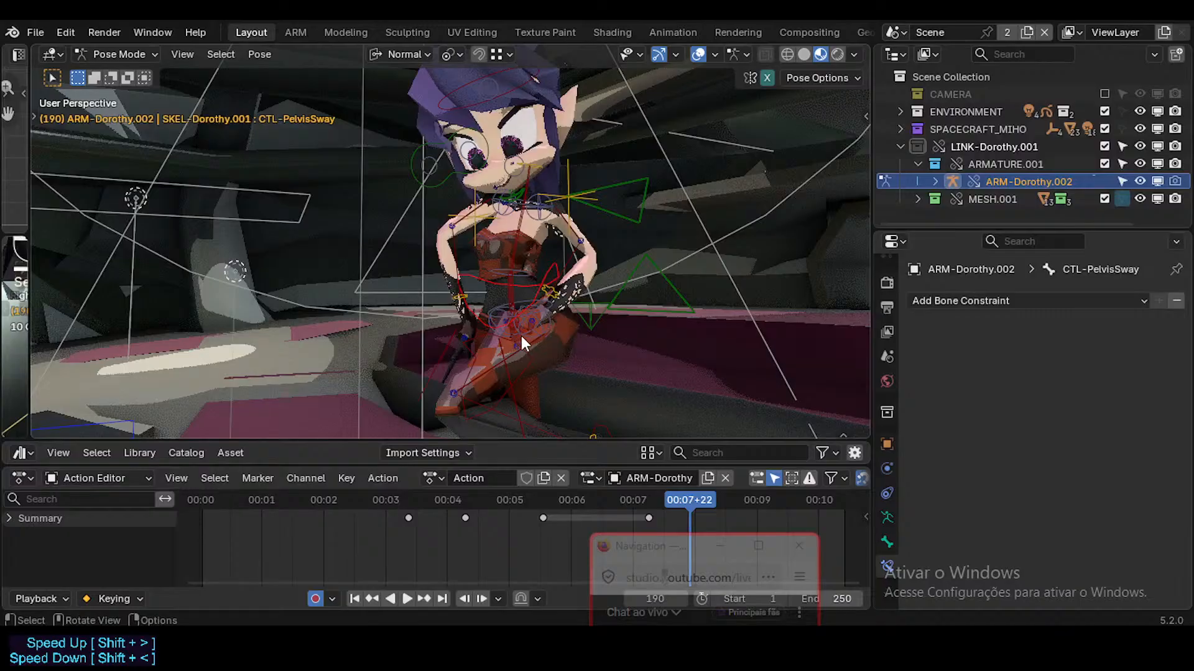
{"action": "key", "text": "r"}
{"action": "key", "text": "r"}
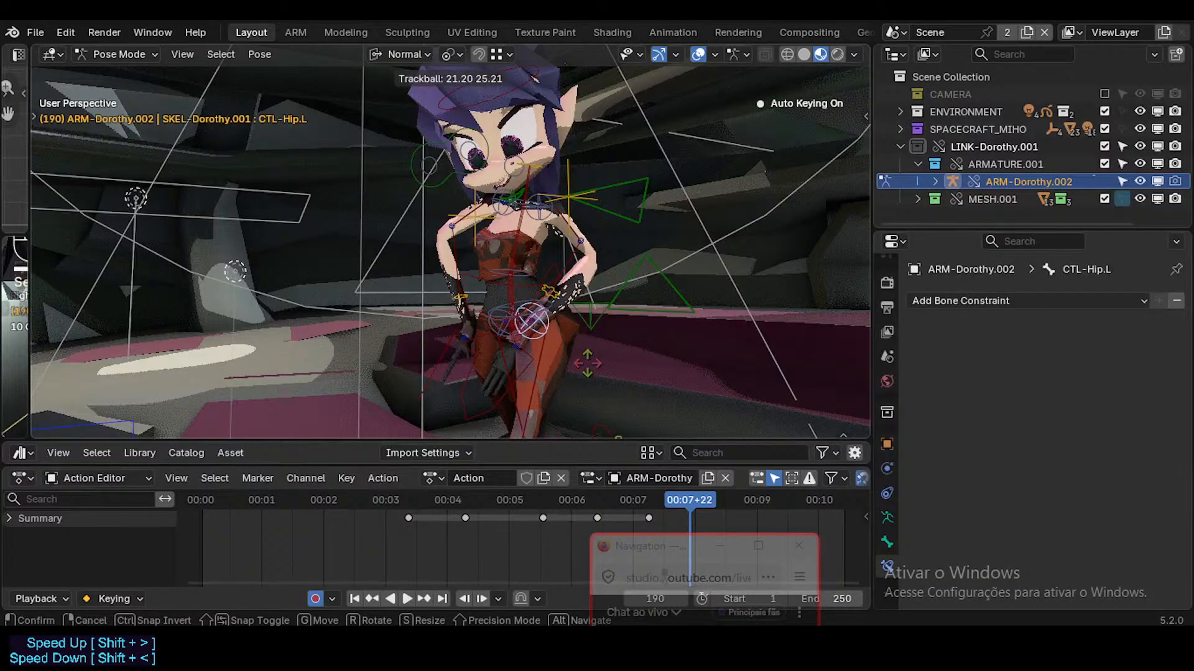
{"action": "left_click", "coordinate": [587, 363]}
{"action": "middle_click_drag", "start_coordinate": [585, 362], "coordinate": [620, 394]}
Move and rotate the CTL-Foot.L bone to straighten the left leg beneath the body
{"action": "left_click", "coordinate": [599, 343]}
{"action": "middle_click_drag", "start_coordinate": [598, 342], "coordinate": [587, 189], "text": "shift"}
{"action": "key", "text": "g"}
{"action": "left_click", "coordinate": [543, 301]}
{"action": "key", "text": "r"}
{"action": "left_click", "coordinate": [579, 303]}
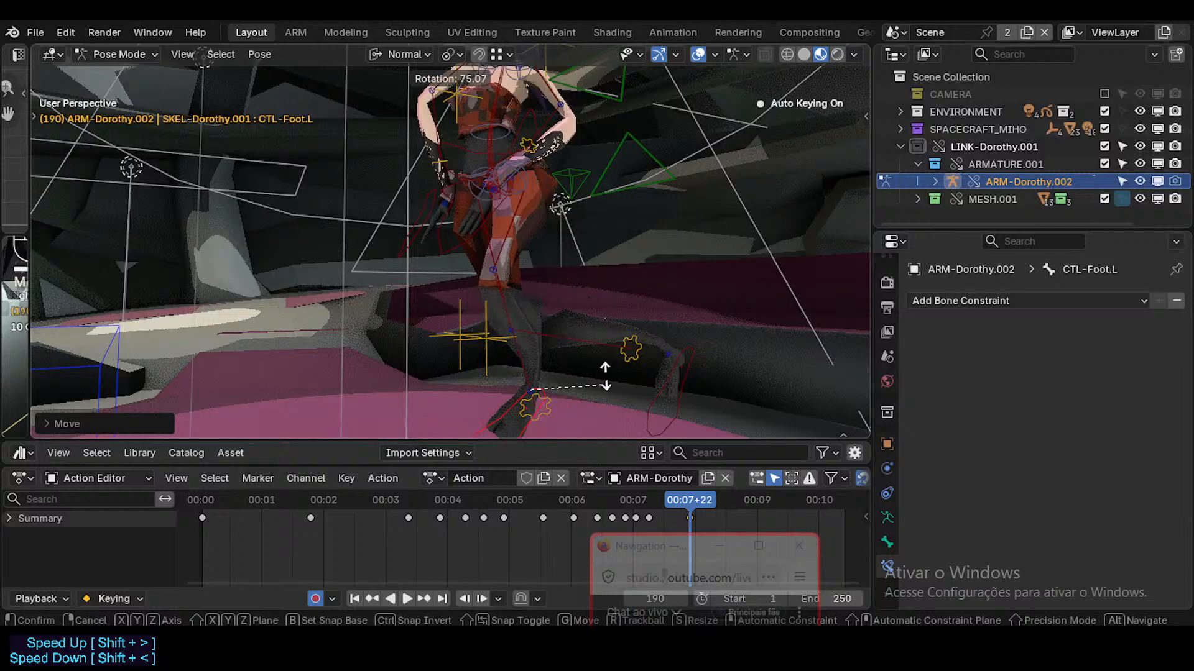
{"action": "key", "text": "g"}
{"action": "left_click", "coordinate": [591, 356]}
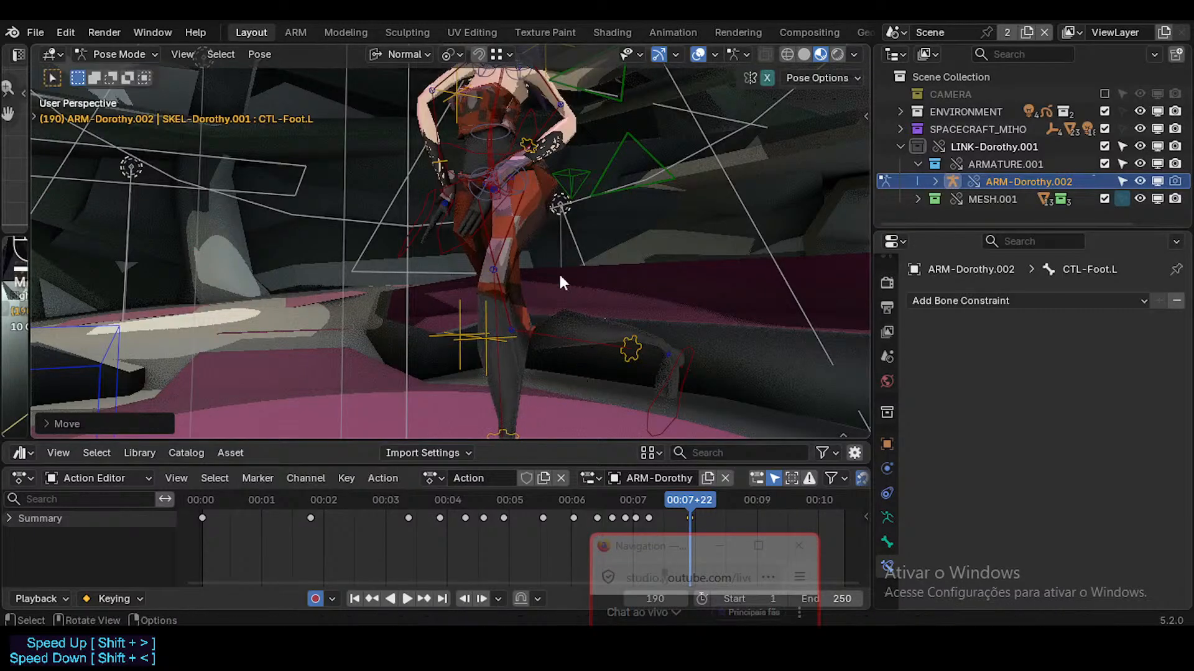
Move the CTL-Foot.R bone down to bring the right leg forward under the body
{"action": "middle_click_drag", "start_coordinate": [558, 271], "coordinate": [596, 336]}
{"action": "middle_click_drag", "start_coordinate": [596, 335], "coordinate": [611, 276], "text": "shift"}
{"action": "left_click", "coordinate": [619, 333]}
{"action": "key", "text": "g"}
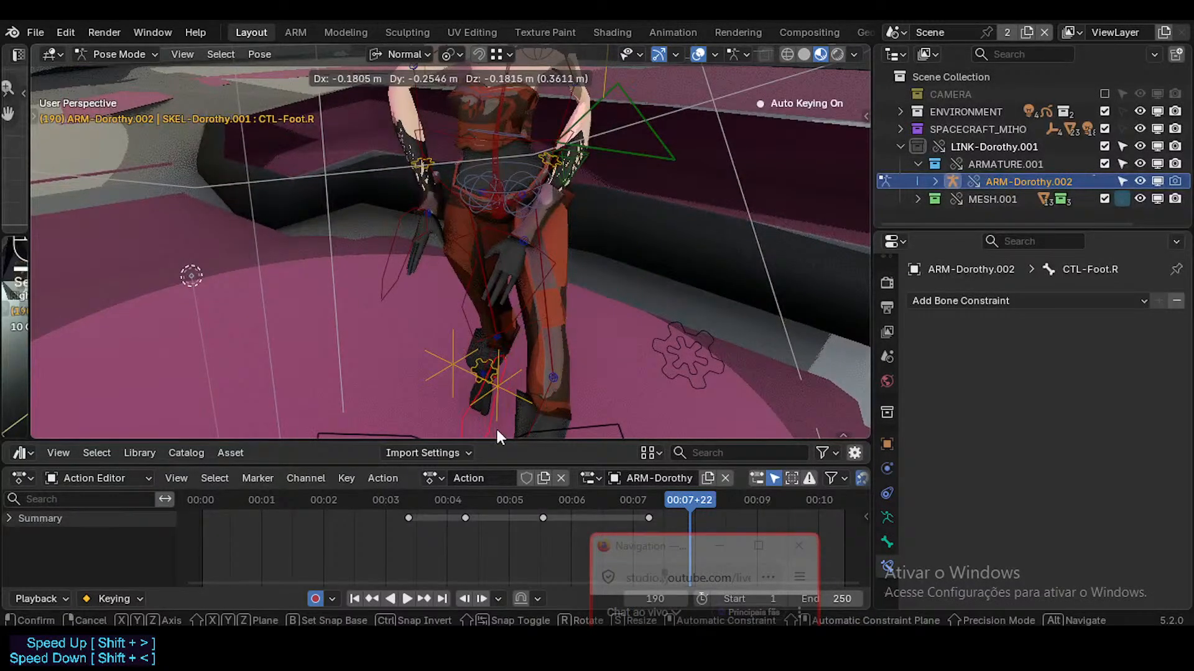
{"action": "left_click", "coordinate": [497, 436]}
Move the CTL-Shin.R bone to adjust the right lower leg
{"action": "left_click", "coordinate": [487, 369]}
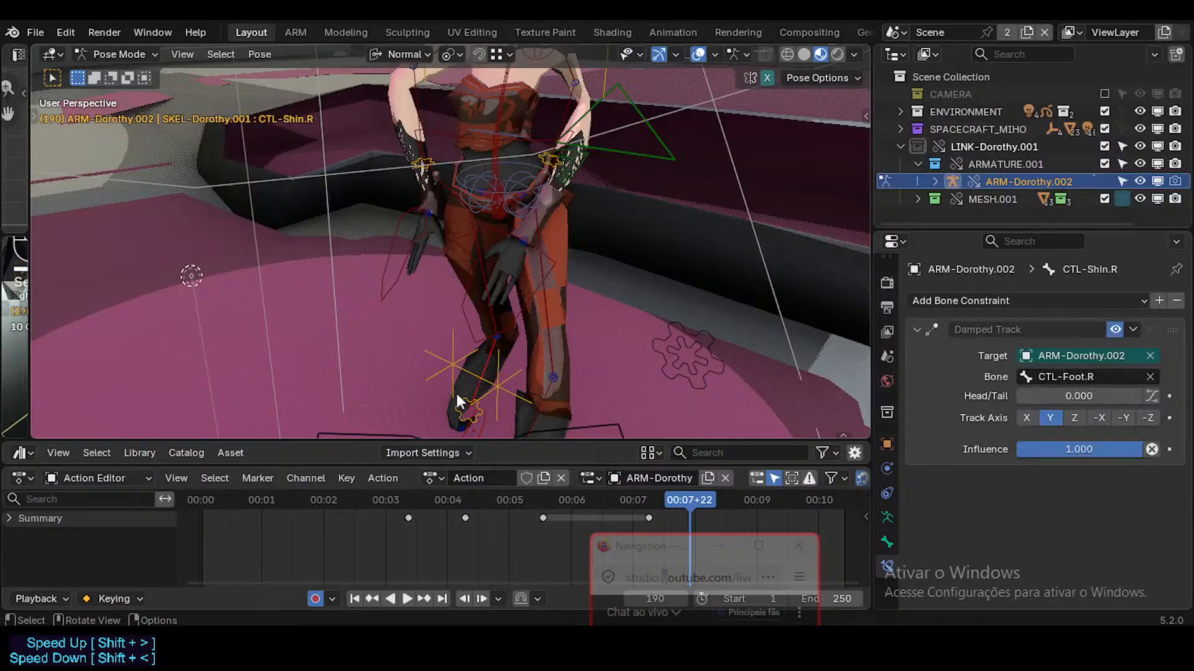
{"action": "left_click", "coordinate": [479, 431], "text": "shift"}
{"action": "left_click", "coordinate": [487, 360], "text": "shift"}
{"action": "key", "text": "g"}
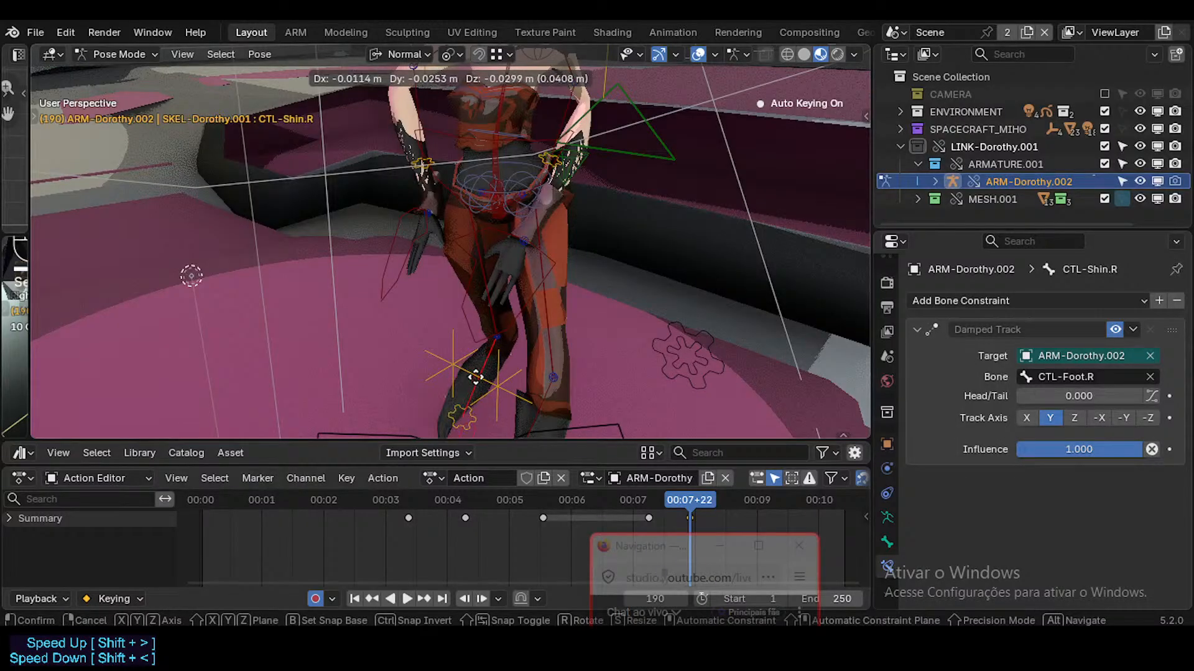
{"action": "left_click", "coordinate": [476, 375]}
{"action": "key", "text": "g"}
{"action": "left_click", "coordinate": [504, 348]}
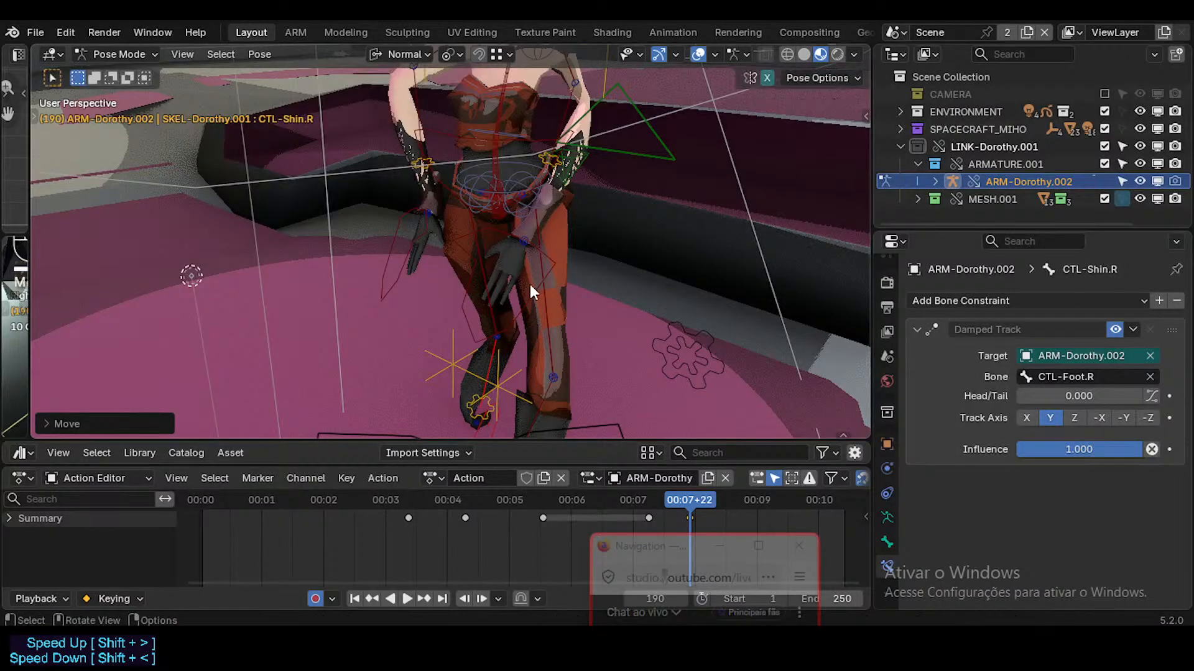
Enable Auto IK and move the CTL-Shin.R bone outward to reposition the right leg
{"action": "key", "text": "g"}
{"action": "right_click", "coordinate": [528, 300]}
{"action": "key", "text": "shift+i"}
{"action": "key", "text": "g"}
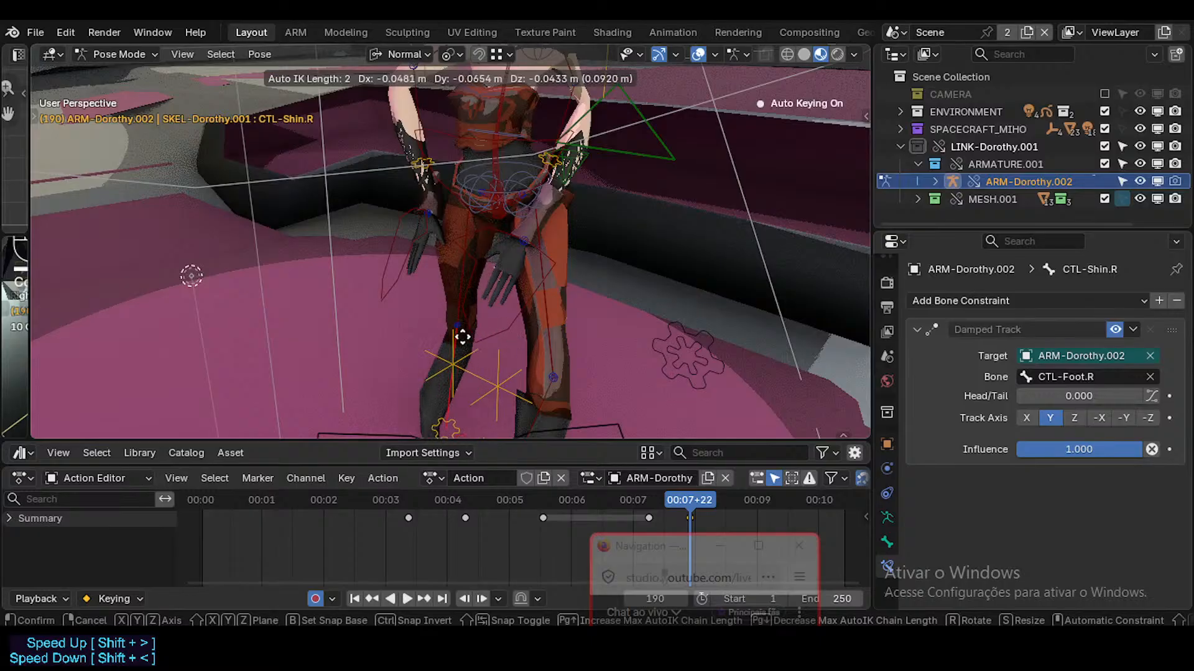
{"action": "left_click", "coordinate": [456, 336]}
{"action": "middle_click_drag", "start_coordinate": [456, 335], "coordinate": [538, 204]}
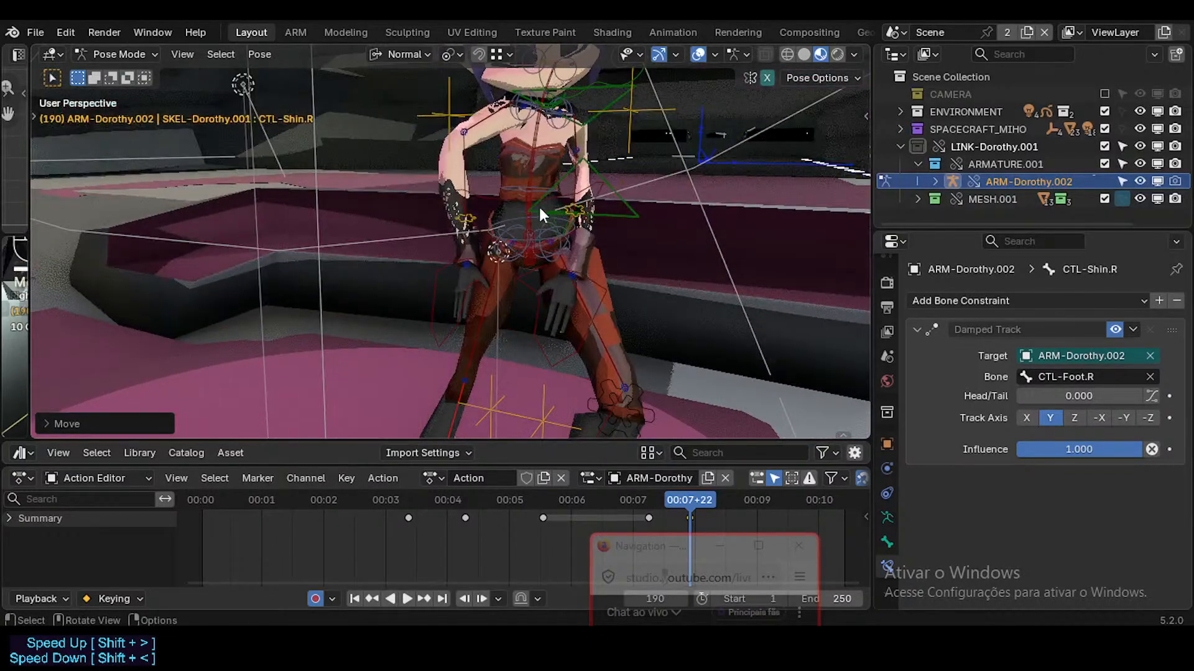
{"action": "left_click", "coordinate": [532, 199]}
{"action": "key", "text": "r"}
{"action": "right_click", "coordinate": [557, 185]}
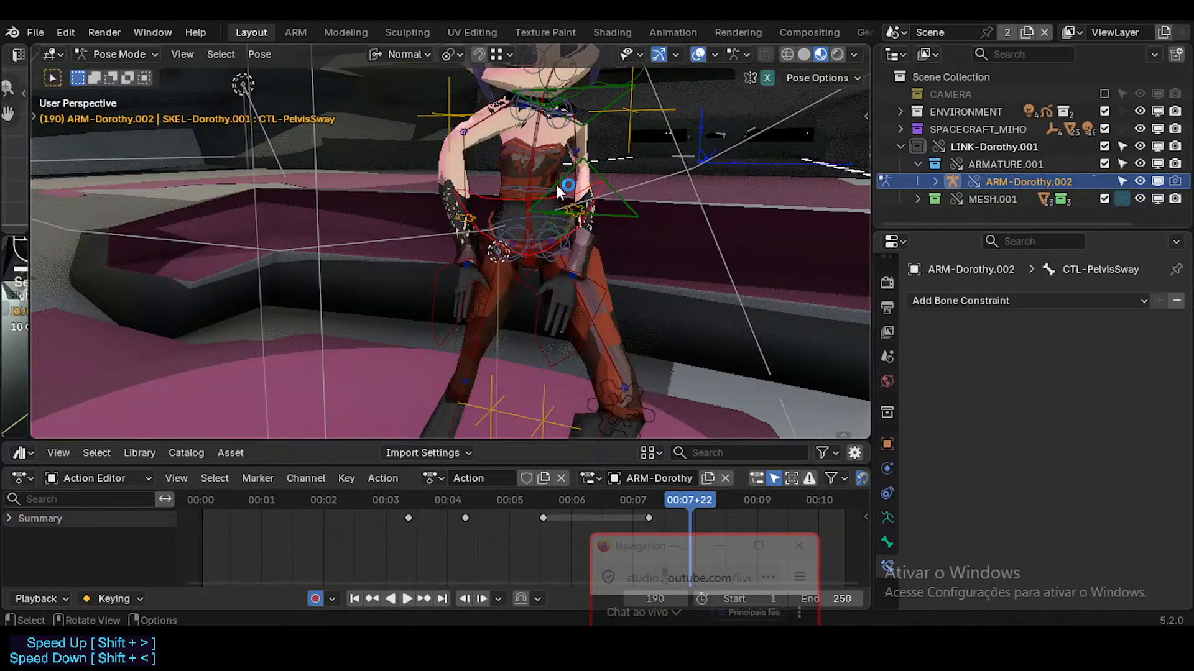
Adjust the right thigh's direction with a trackball rotation of the CTL-Hip.R bone
{"action": "left_click", "coordinate": [510, 226]}
{"action": "key", "text": "r"}
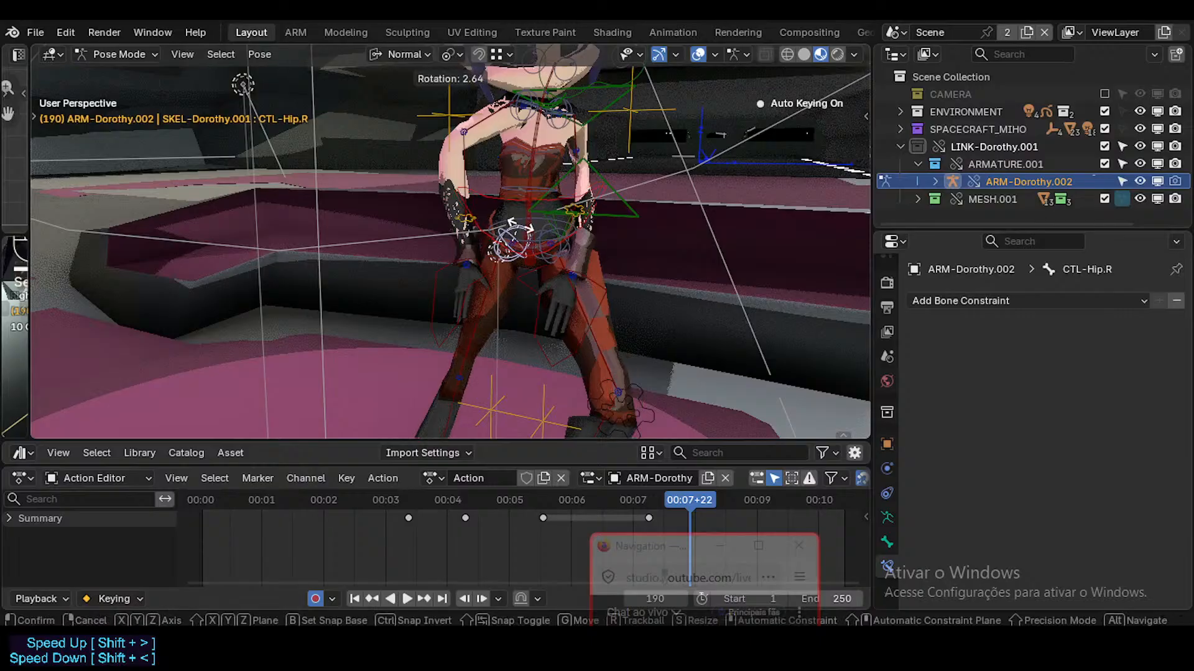
{"action": "key", "text": "r"}
{"action": "right_click", "coordinate": [515, 213]}
{"action": "key", "text": "r"}
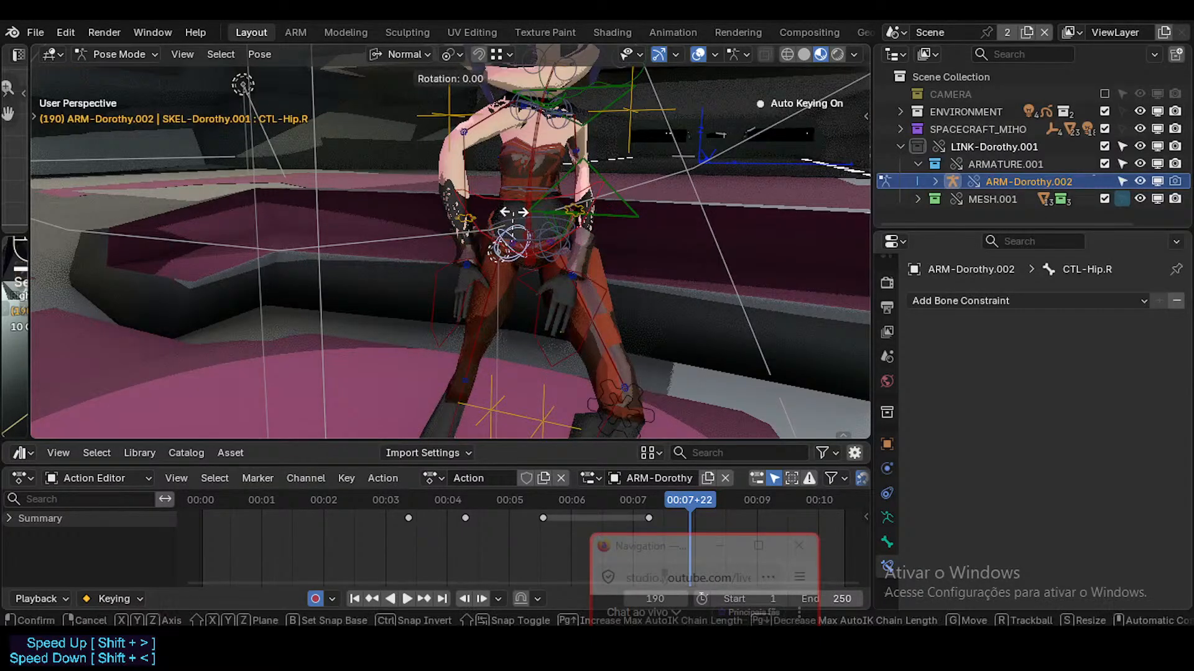
{"action": "key", "text": "r"}
{"action": "left_click", "coordinate": [547, 214]}
Move the CTL-Foot.R bone at floor level to place the right foot under the leg
{"action": "key", "text": "shift+grave"}
{"action": "left_click", "coordinate": [520, 260]}
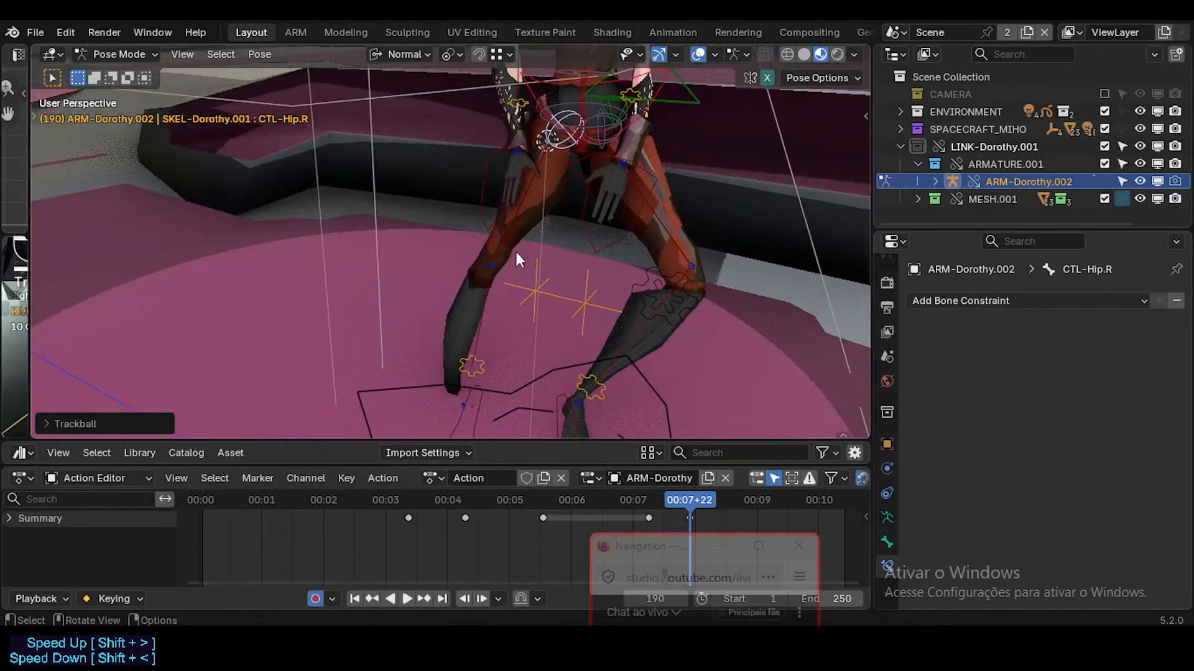
{"action": "left_click", "coordinate": [466, 403]}
{"action": "key", "text": "shift+grave"}
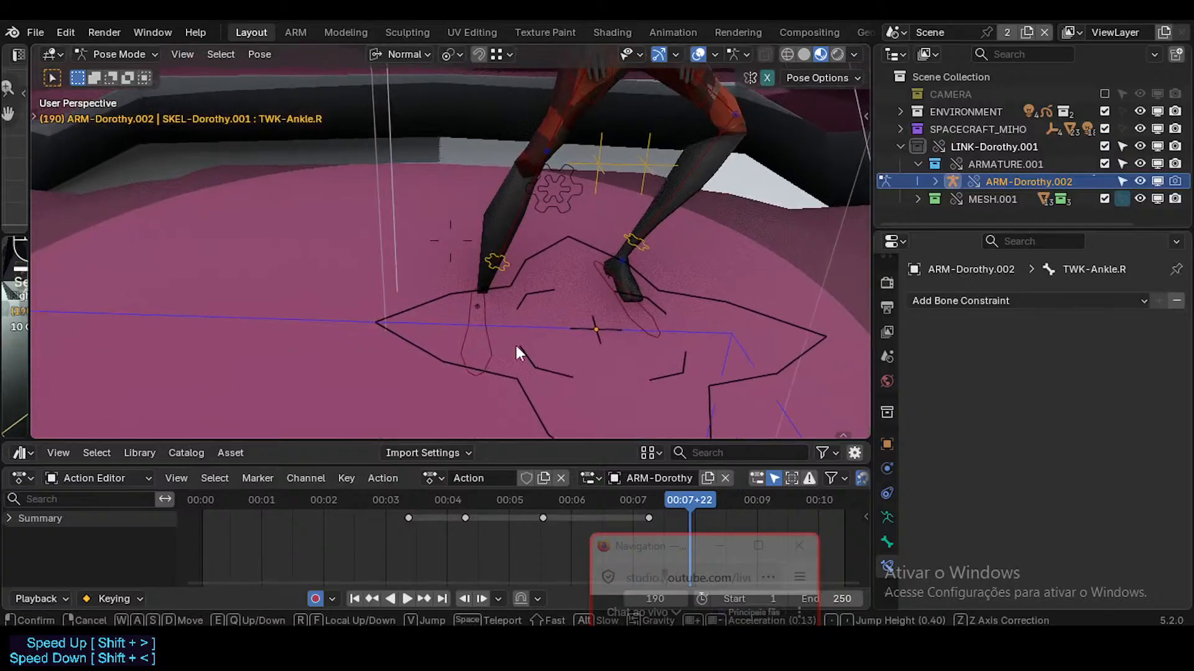
{"action": "left_click", "coordinate": [463, 338]}
{"action": "middle_click_drag", "start_coordinate": [463, 339], "coordinate": [547, 275]}
{"action": "key", "text": "g"}
{"action": "left_click", "coordinate": [592, 236]}
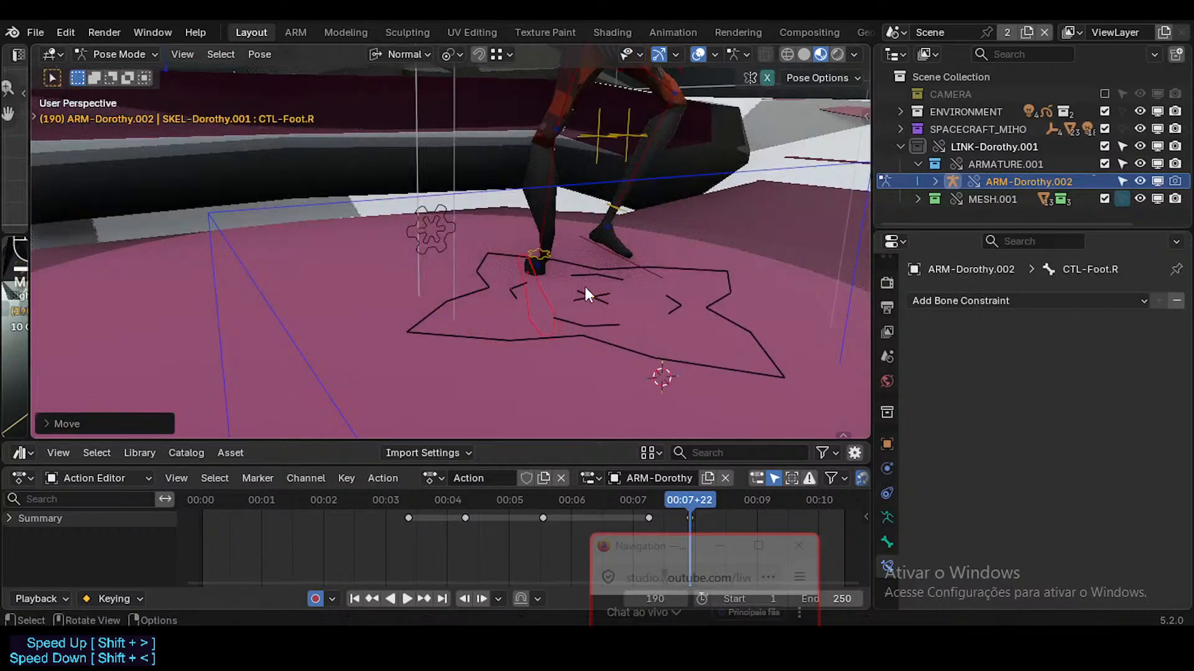
Rotate the CTL-Foot.R bone so the right foot lies flat on the floor
{"action": "key", "text": "r"}
{"action": "left_click", "coordinate": [617, 209]}
{"action": "middle_click_drag", "start_coordinate": [609, 182], "coordinate": [550, 223]}
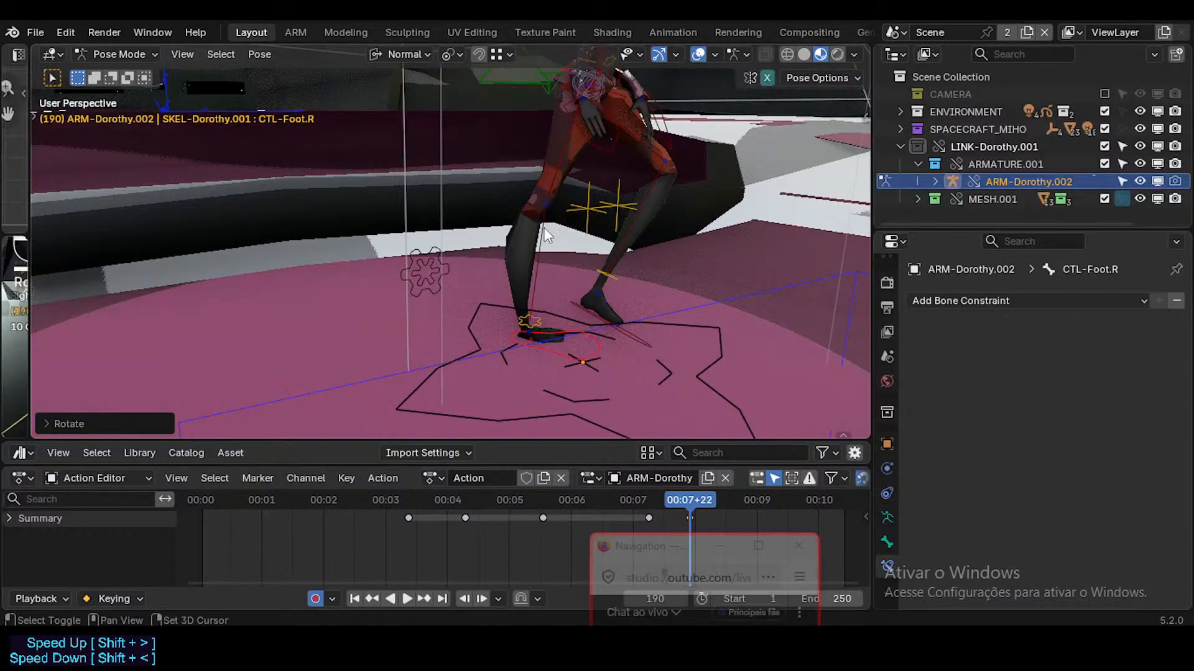
Move the CTL-Shin.R bone with Auto IK to swing the right lower leg in toward the left foot
{"action": "left_click", "coordinate": [543, 227]}
{"action": "key", "text": "g"}
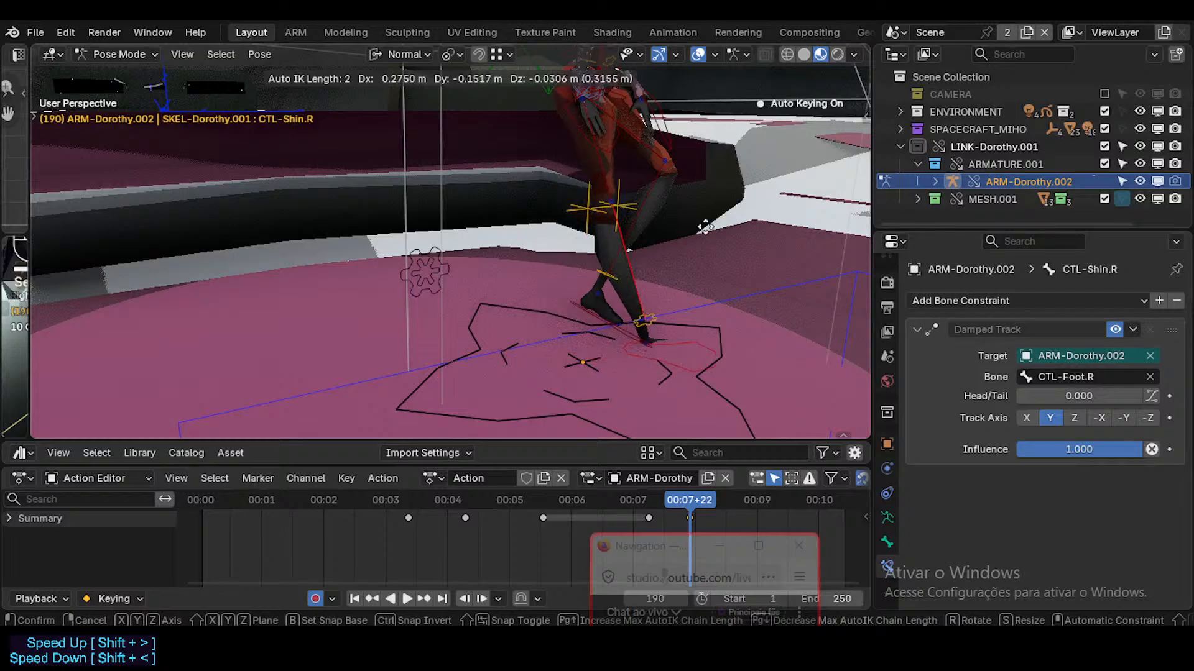
{"action": "left_click", "coordinate": [551, 219]}
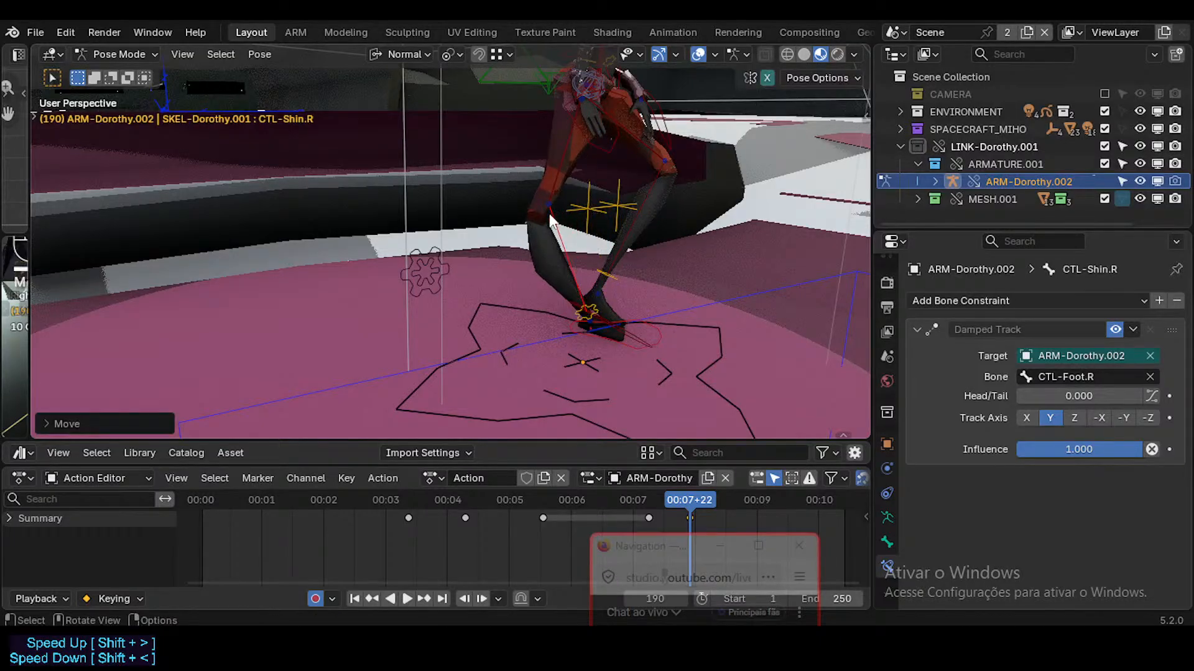
{"action": "key", "text": "r"}
{"action": "right_click", "coordinate": [540, 276]}
Move the CTL-Foot.R bone away from the left foot to separate the two feet
{"action": "left_click", "coordinate": [629, 335]}
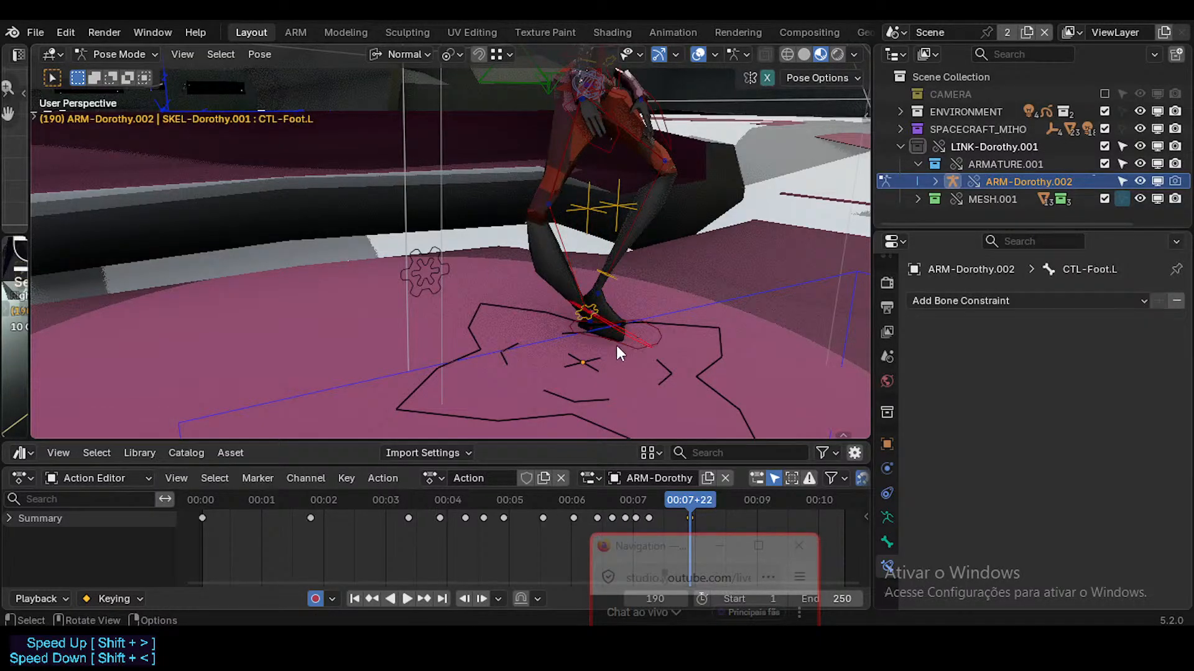
{"action": "left_click", "coordinate": [617, 345]}
{"action": "key", "text": "g"}
{"action": "left_click", "coordinate": [538, 346]}
Rotate the CTL-Shin.R bone and move it with Auto IK to bring the right leg closer to the left
{"action": "left_click", "coordinate": [529, 267], "text": "shift"}
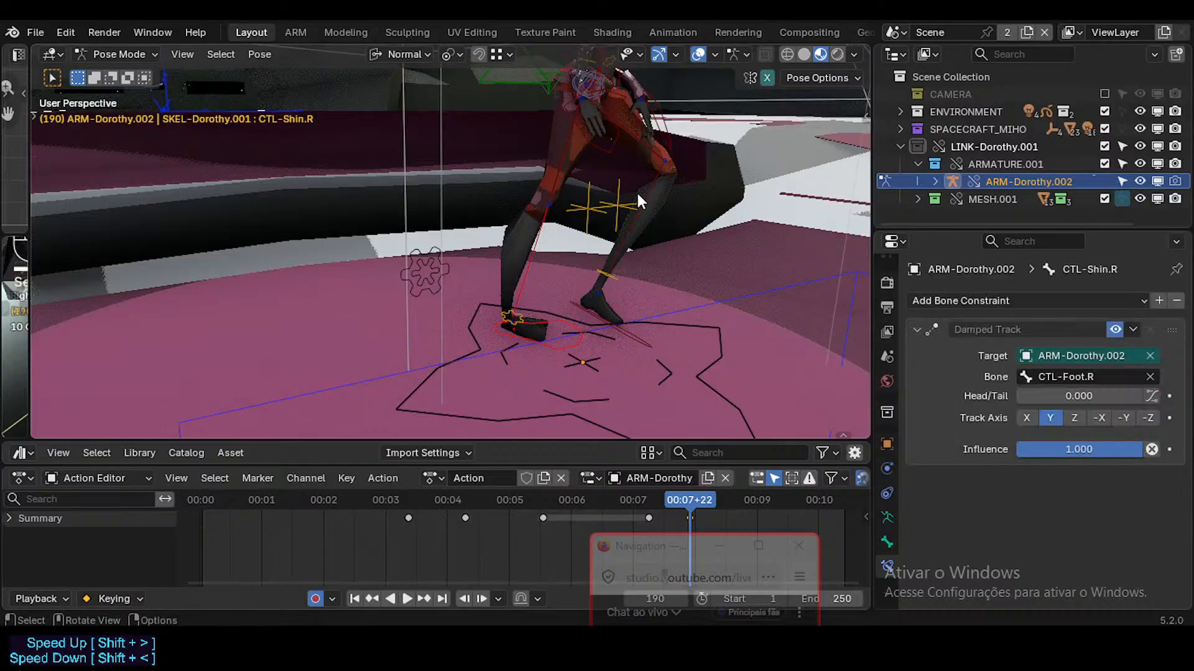
{"action": "key", "text": "r"}
{"action": "left_click", "coordinate": [671, 255]}
{"action": "key", "text": "g"}
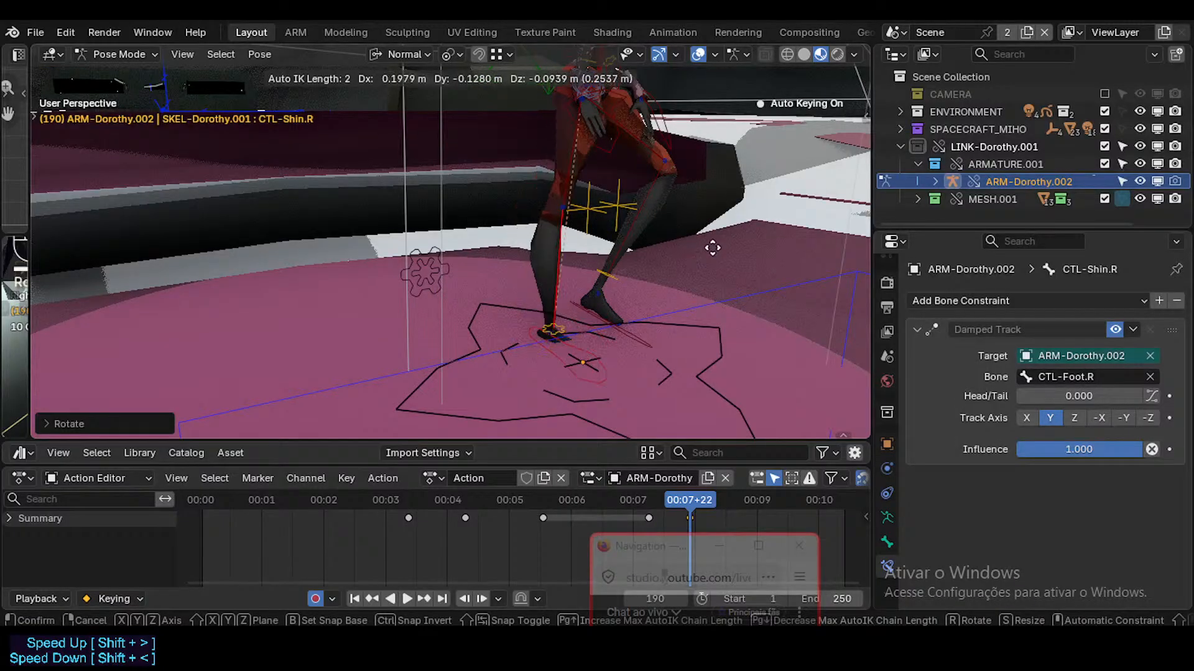
{"action": "left_click", "coordinate": [591, 146]}
{"action": "middle_click_drag", "start_coordinate": [592, 147], "coordinate": [576, 236]}
Rotate the CTL-Hip.R bone to bring the right thigh more upright under the pelvis
{"action": "left_click", "coordinate": [585, 149]}
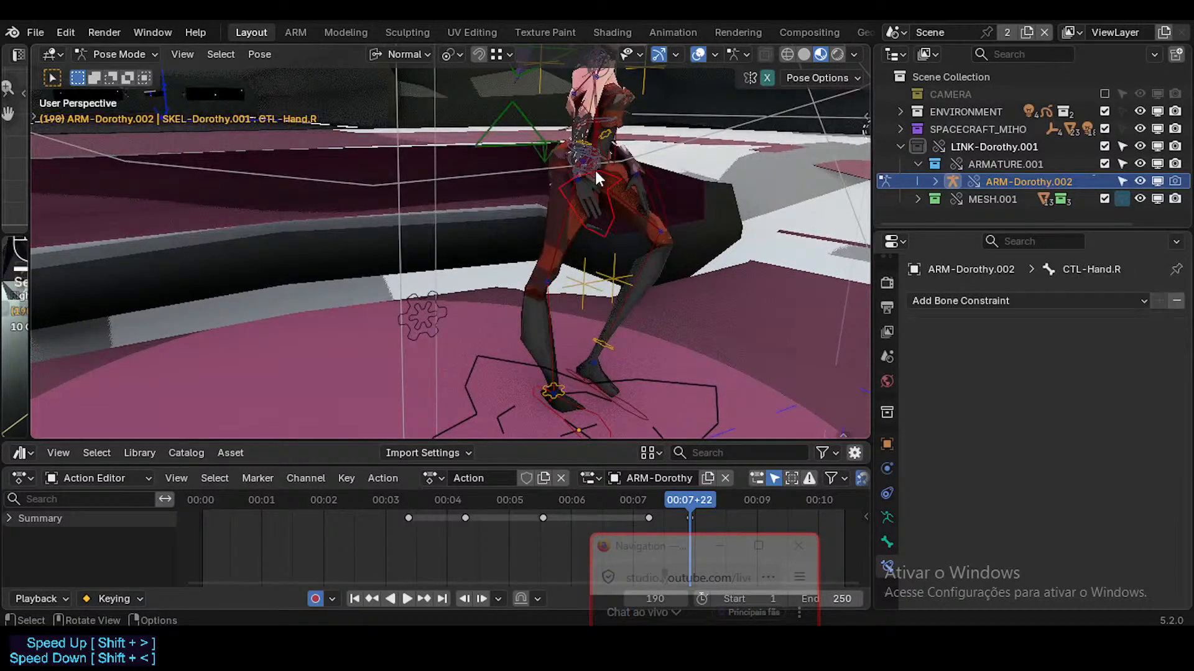
{"action": "key", "text": "r"}
{"action": "left_click", "coordinate": [615, 155]}
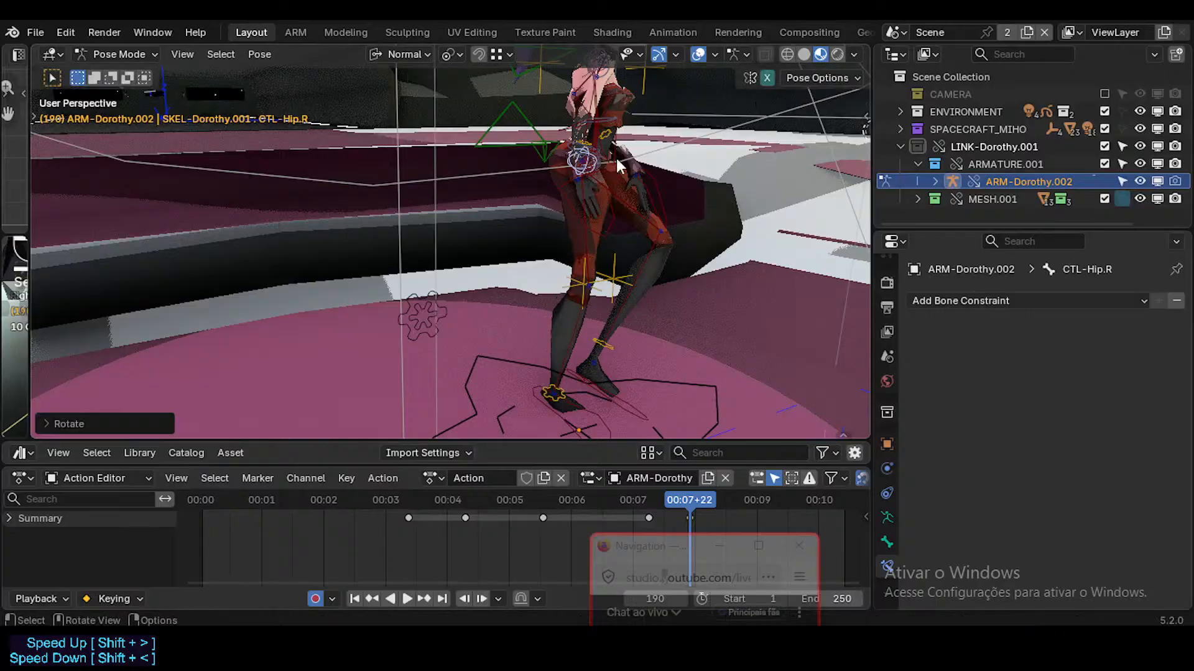
{"action": "middle_click_drag", "start_coordinate": [616, 155], "coordinate": [553, 316]}
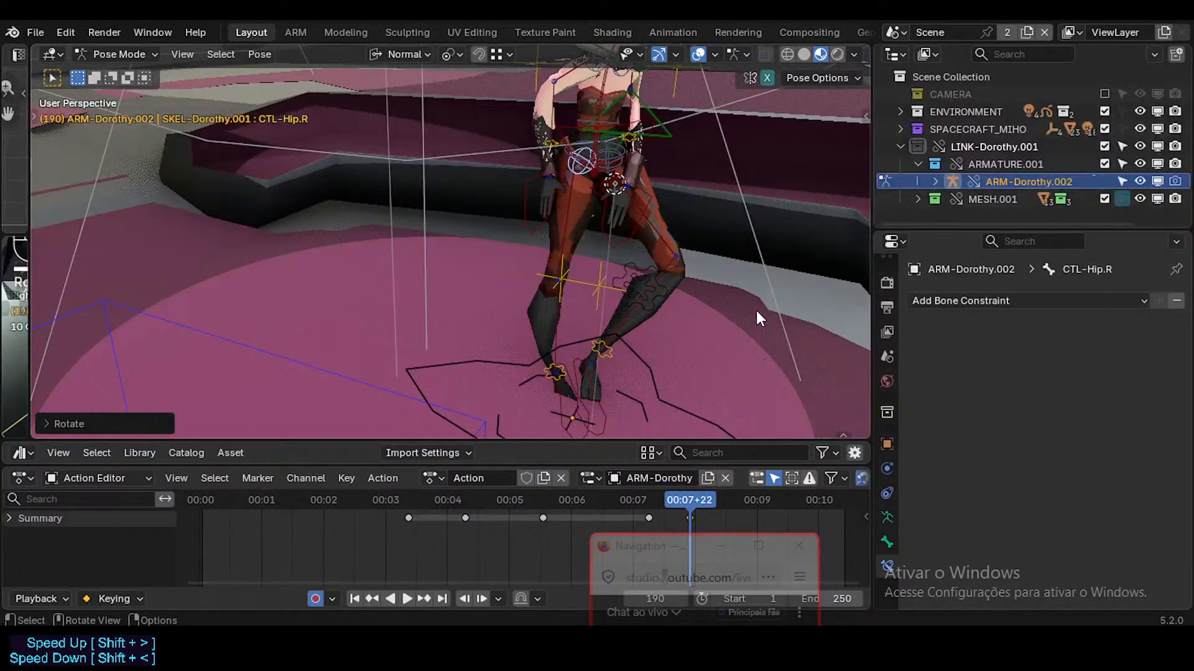
{"action": "key", "text": "r"}
{"action": "right_click", "coordinate": [558, 400]}
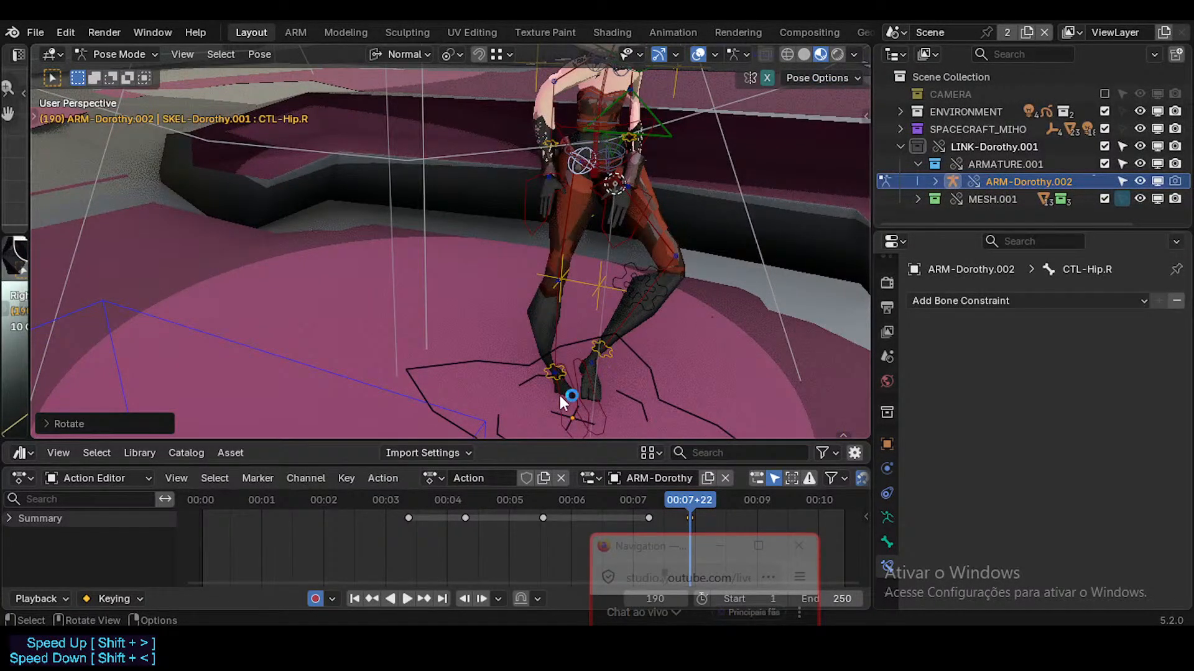
Rotate the CTL-Foot.R bone freely and about the X axis to adjust the right foot's direction and tilt
{"action": "left_click", "coordinate": [561, 396]}
{"action": "key", "text": "r"}
{"action": "left_click", "coordinate": [664, 354]}
{"action": "middle_click_drag", "start_coordinate": [664, 347], "coordinate": [570, 298]}
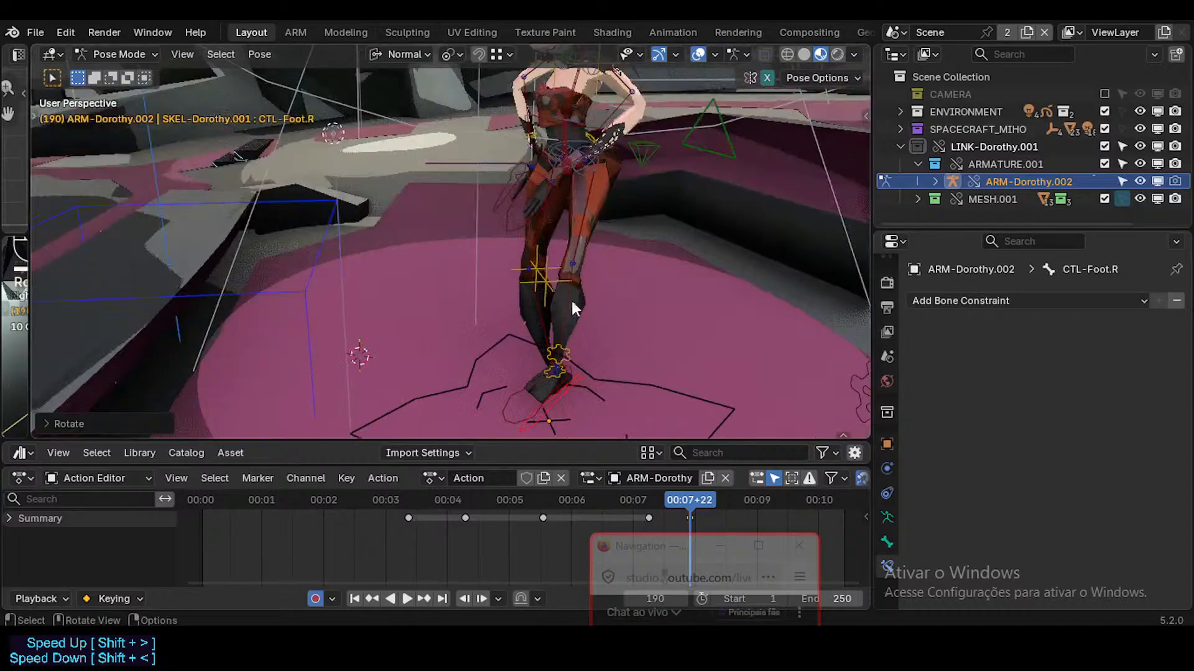
{"action": "key", "text": "r"}
{"action": "key", "text": "x"}
{"action": "left_click", "coordinate": [477, 332]}
{"action": "middle_click_drag", "start_coordinate": [476, 332], "coordinate": [657, 275]}
{"action": "key", "text": "r"}
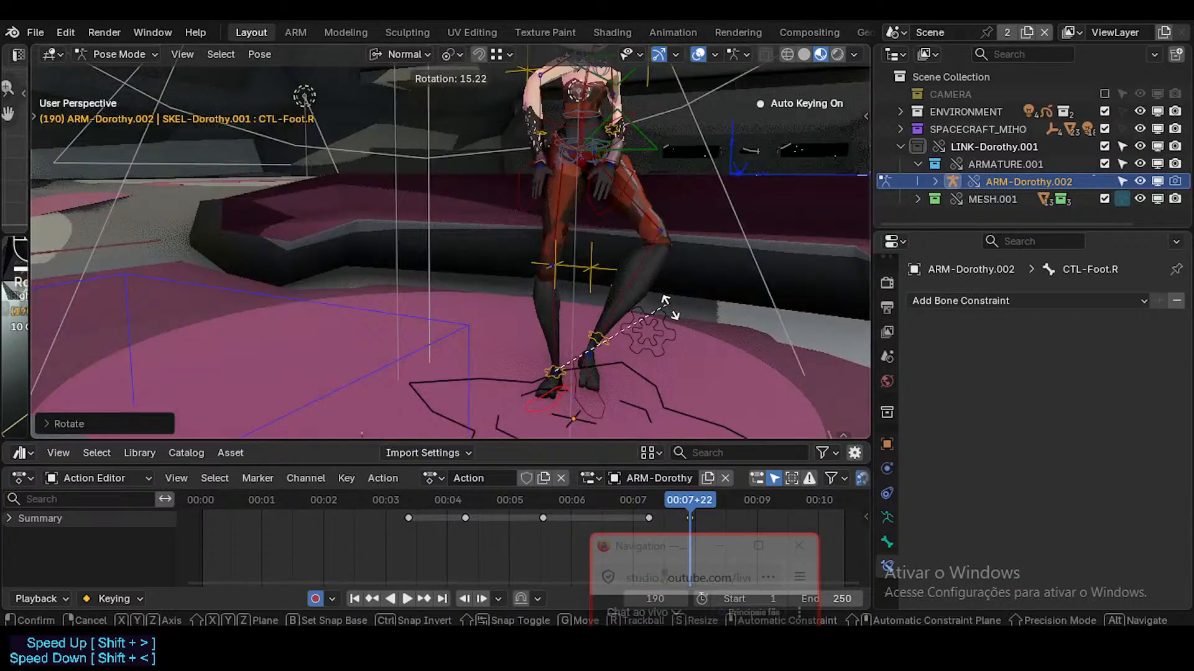
{"action": "left_click", "coordinate": [671, 321]}
{"action": "middle_click_drag", "start_coordinate": [670, 321], "coordinate": [422, 296]}
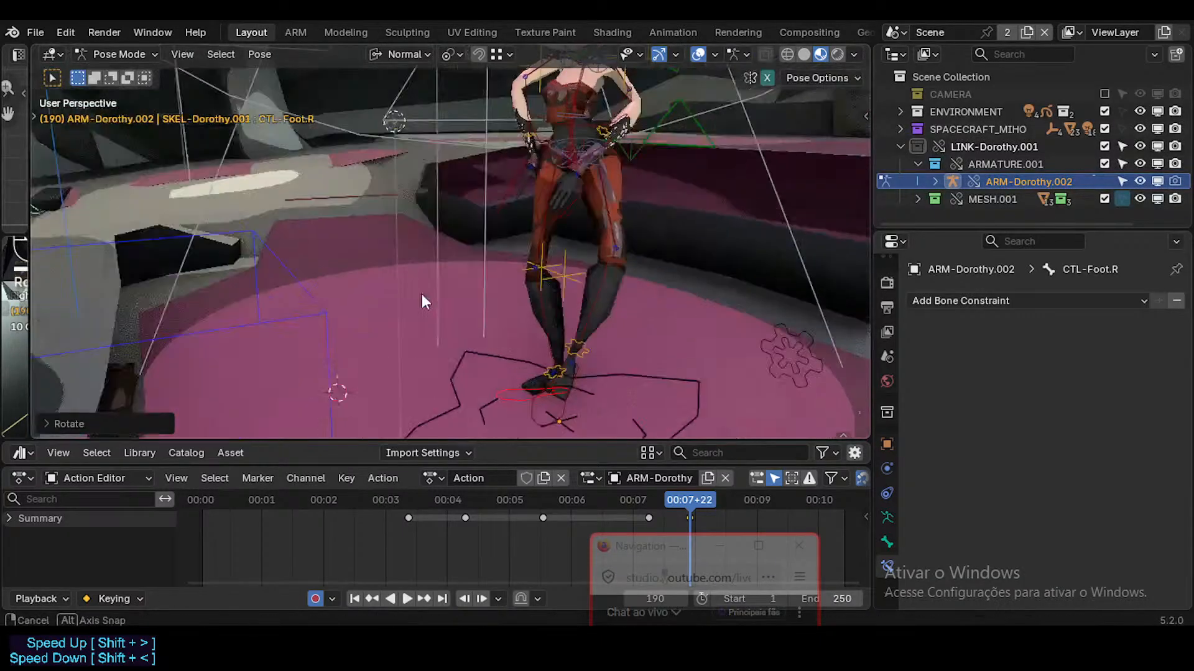
Refine the right foot's orientation with a trackball rotation and an X-axis rotation of the CTL-Foot.R bone
{"action": "left_click", "coordinate": [625, 267]}
{"action": "middle_click_drag", "start_coordinate": [524, 283], "coordinate": [607, 242]}
{"action": "key", "text": "r"}
{"action": "key", "text": "r"}
{"action": "left_click", "coordinate": [646, 240]}
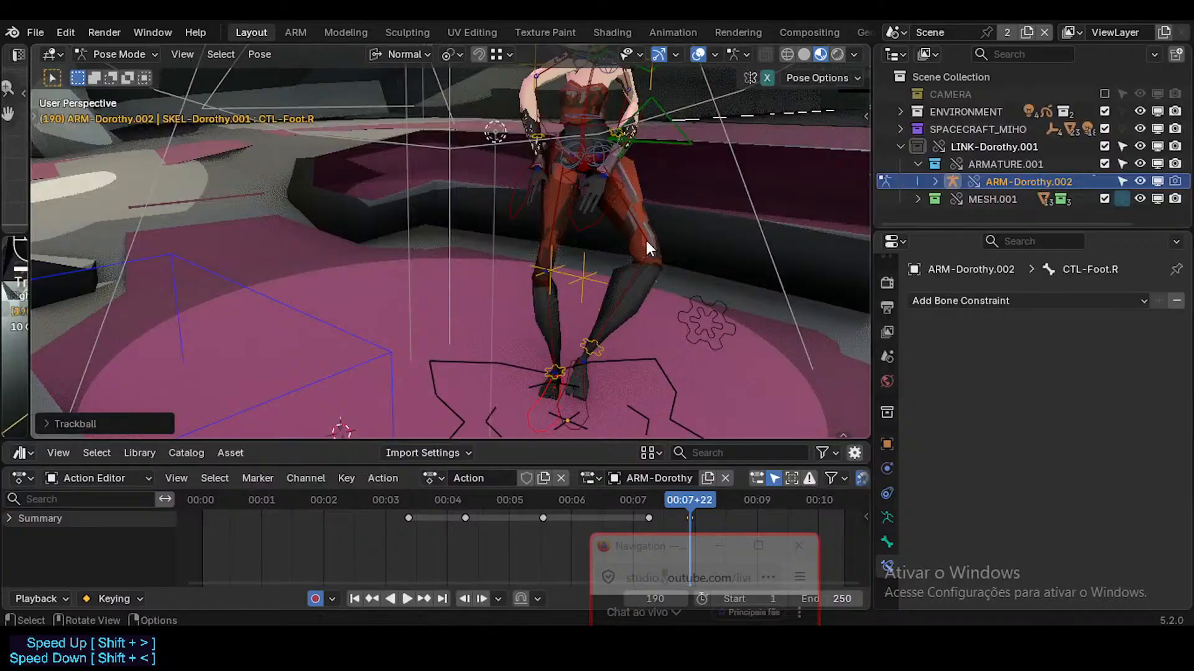
{"action": "key", "text": "r"}
{"action": "key", "text": "x"}
{"action": "left_click", "coordinate": [636, 186]}
Move the CoG bone along the Z axis to shift the character's body over the legs
{"action": "key", "text": "shift+grave"}
{"action": "left_click", "coordinate": [649, 137]}
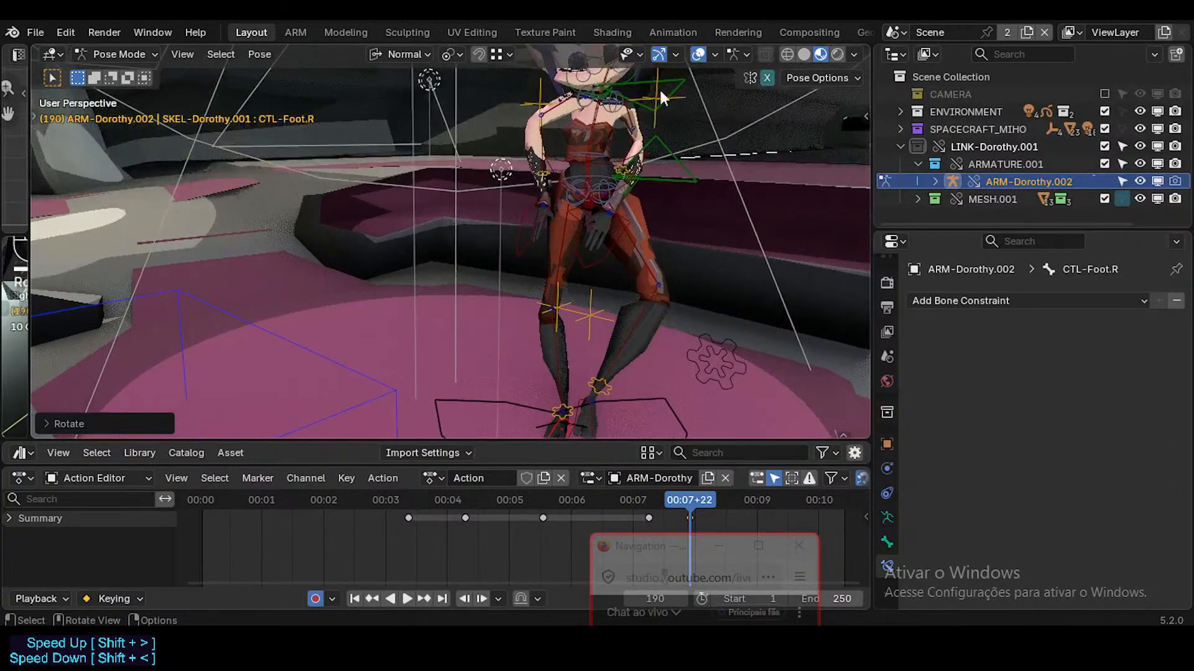
{"action": "left_click", "coordinate": [660, 91]}
{"action": "middle_click_drag", "start_coordinate": [684, 129], "coordinate": [700, 123]}
{"action": "middle_click_drag", "start_coordinate": [542, 194], "coordinate": [630, 230], "text": "shift"}
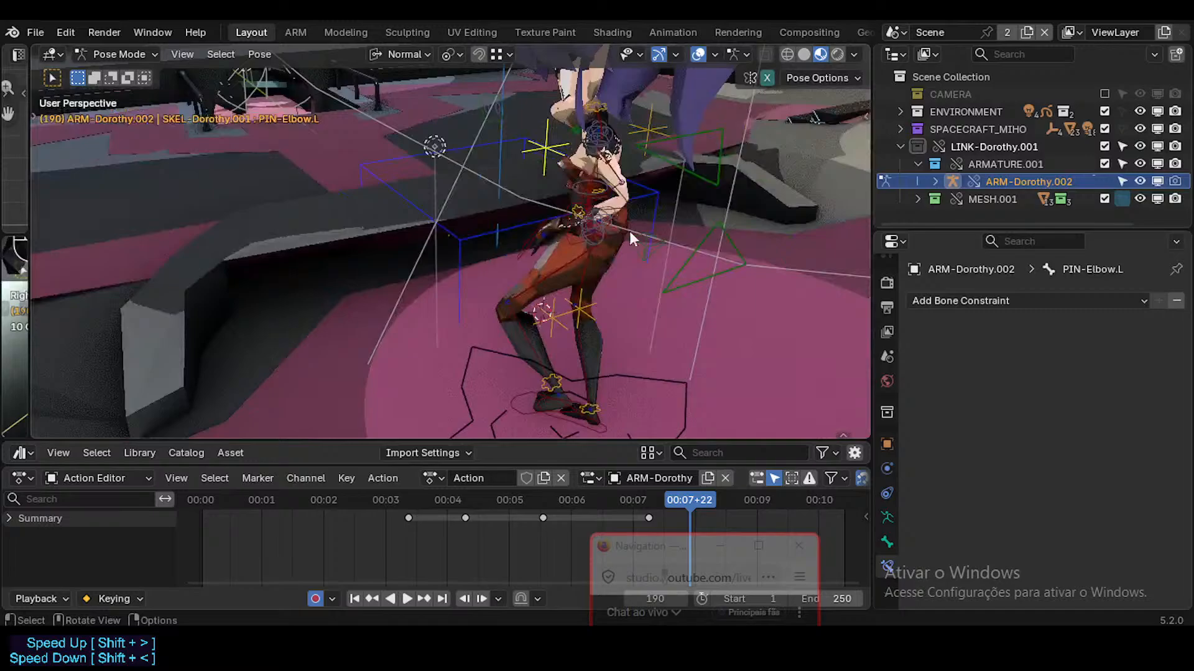
{"action": "left_click", "coordinate": [642, 264]}
{"action": "key", "text": "g"}
{"action": "key", "text": "z"}
{"action": "left_click", "coordinate": [449, 239]}
{"action": "middle_click_drag", "start_coordinate": [449, 238], "coordinate": [542, 189]}
Switch to the camera view and walk the camera back until the character's upper body comes into view
{"action": "key", "text": "shift+grave"}
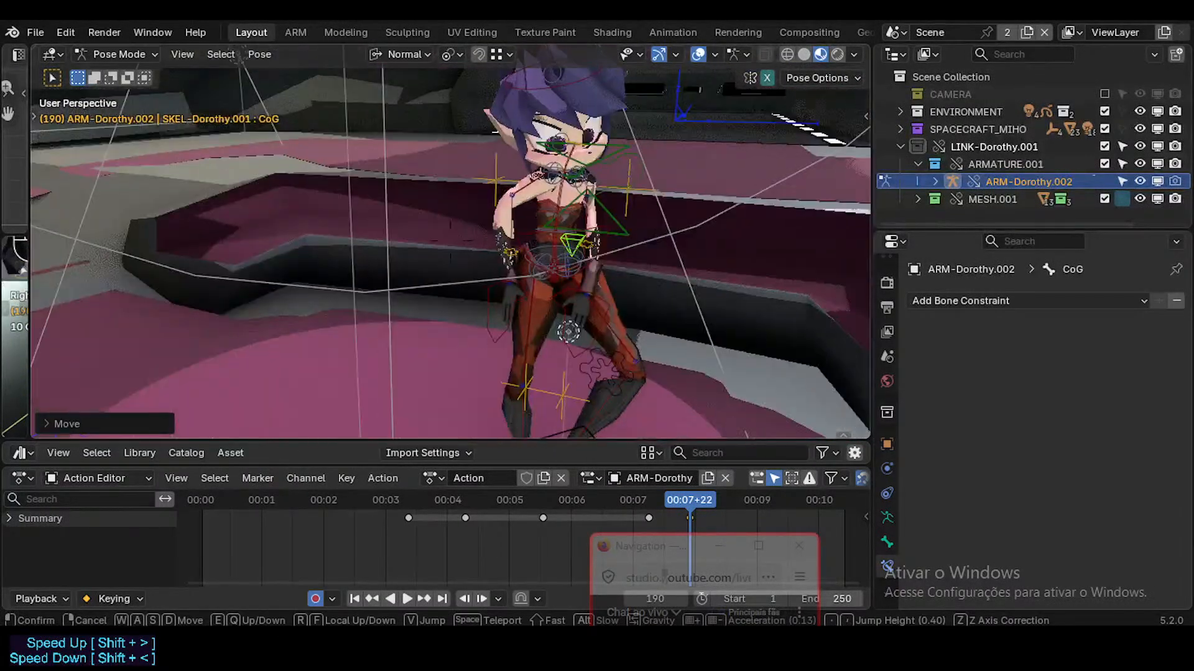
{"action": "key", "text": "w"}
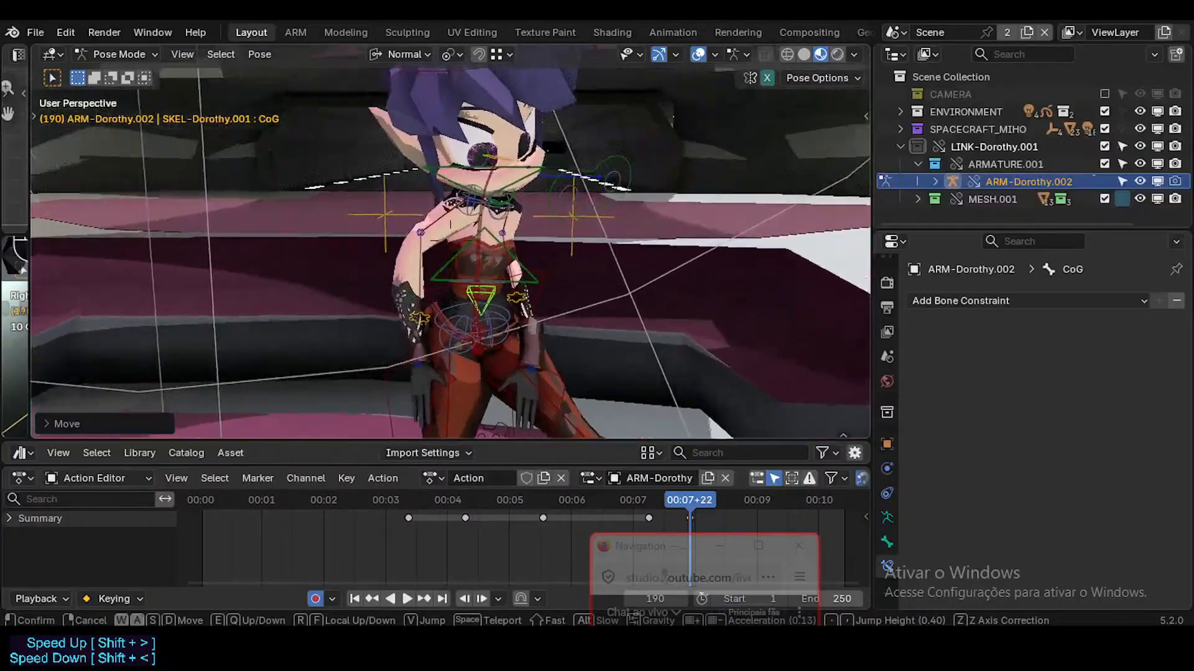
{"action": "left_click", "coordinate": [617, 177]}
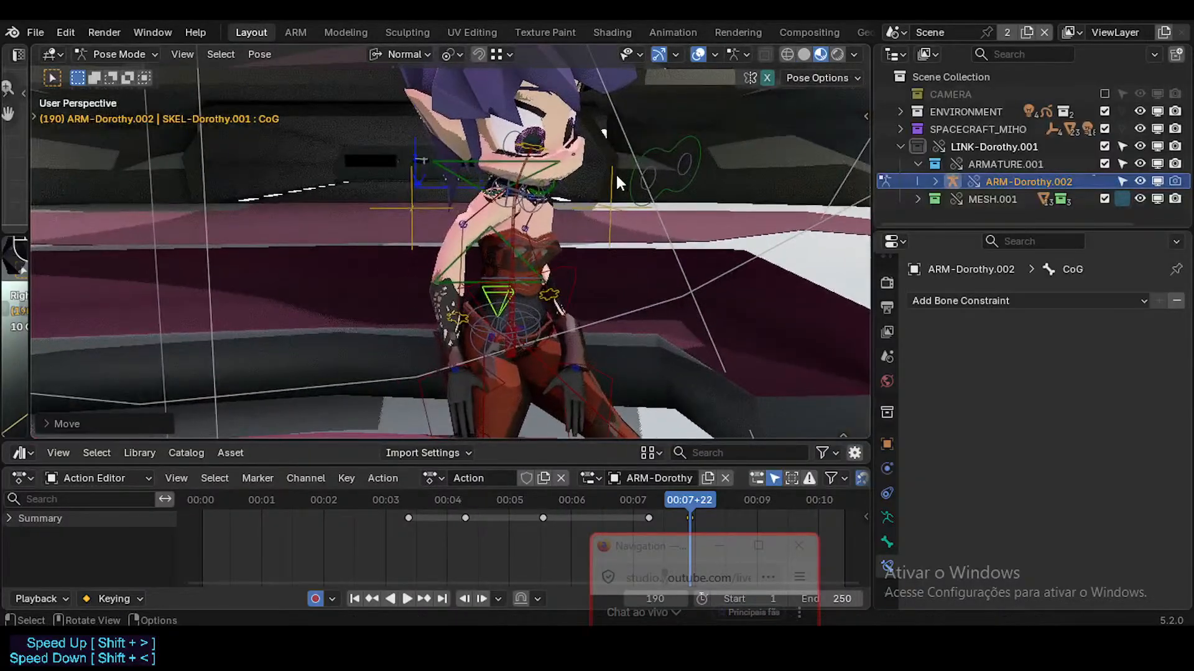
{"action": "key", "text": "KP_0"}
{"action": "key", "text": "shift+grave"}
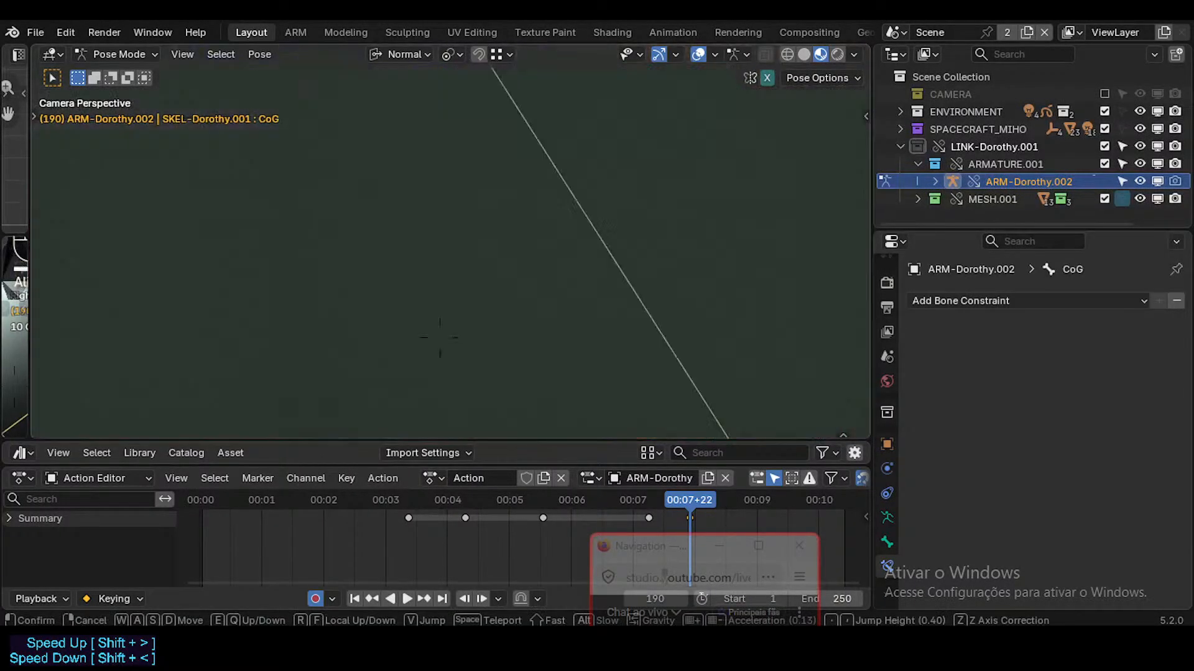
{"action": "key", "text": "q"}
{"action": "key", "text": "shift+q"}
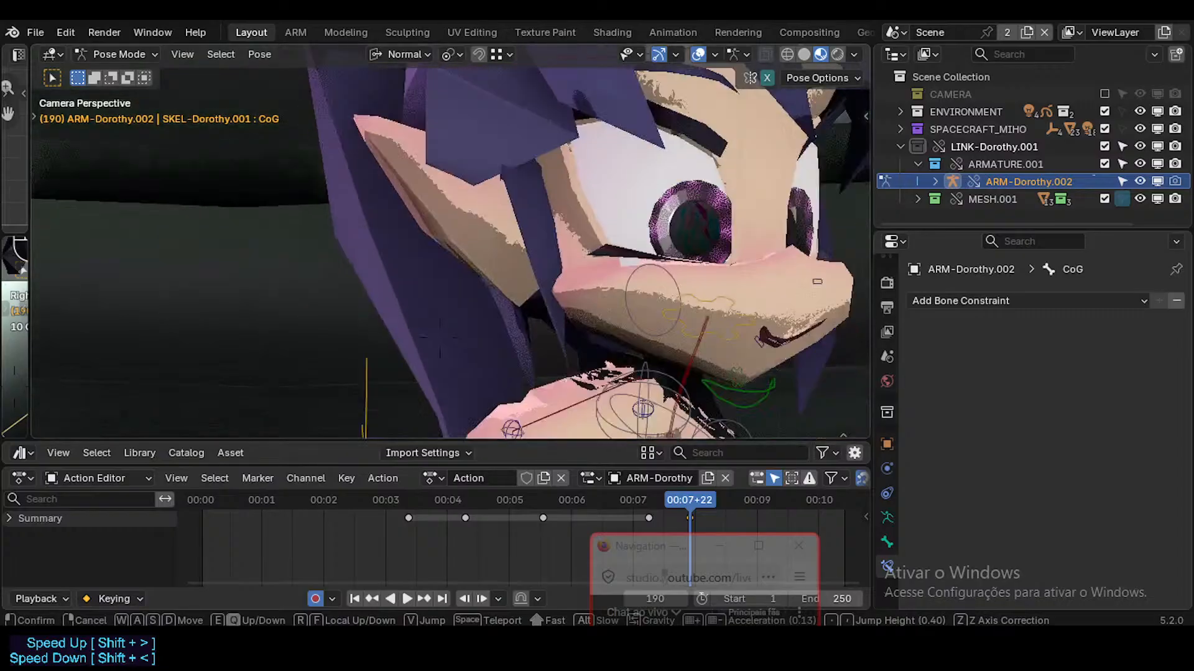
{"action": "key", "text": "s"}
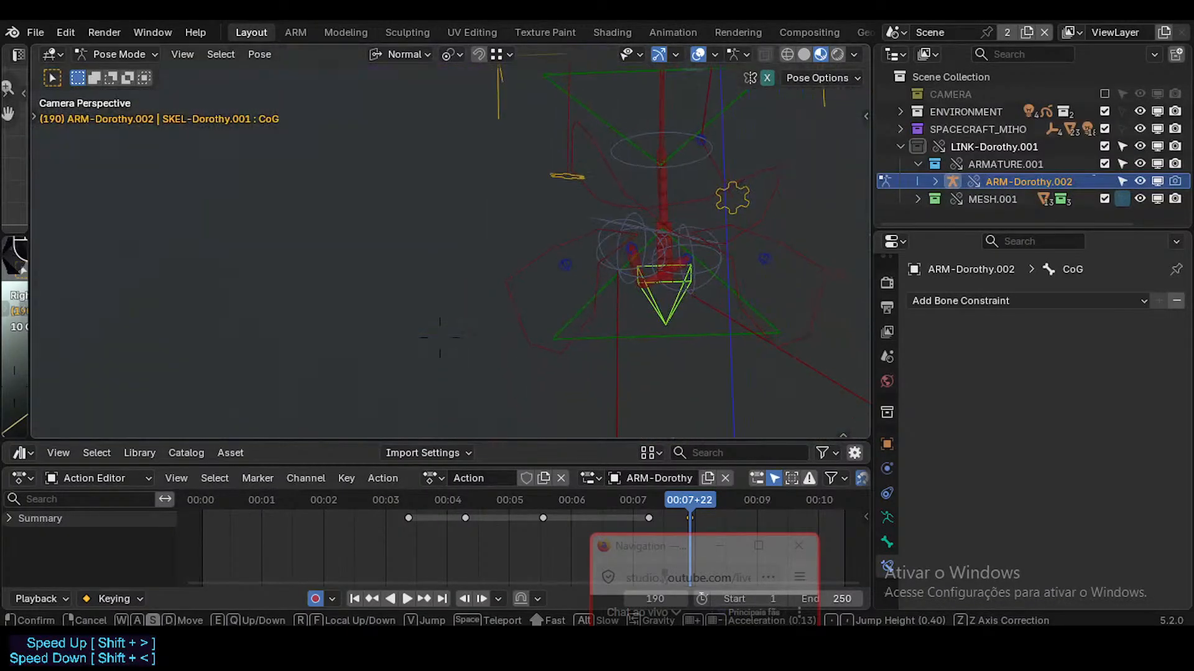
{"action": "left_click", "coordinate": [625, 177]}
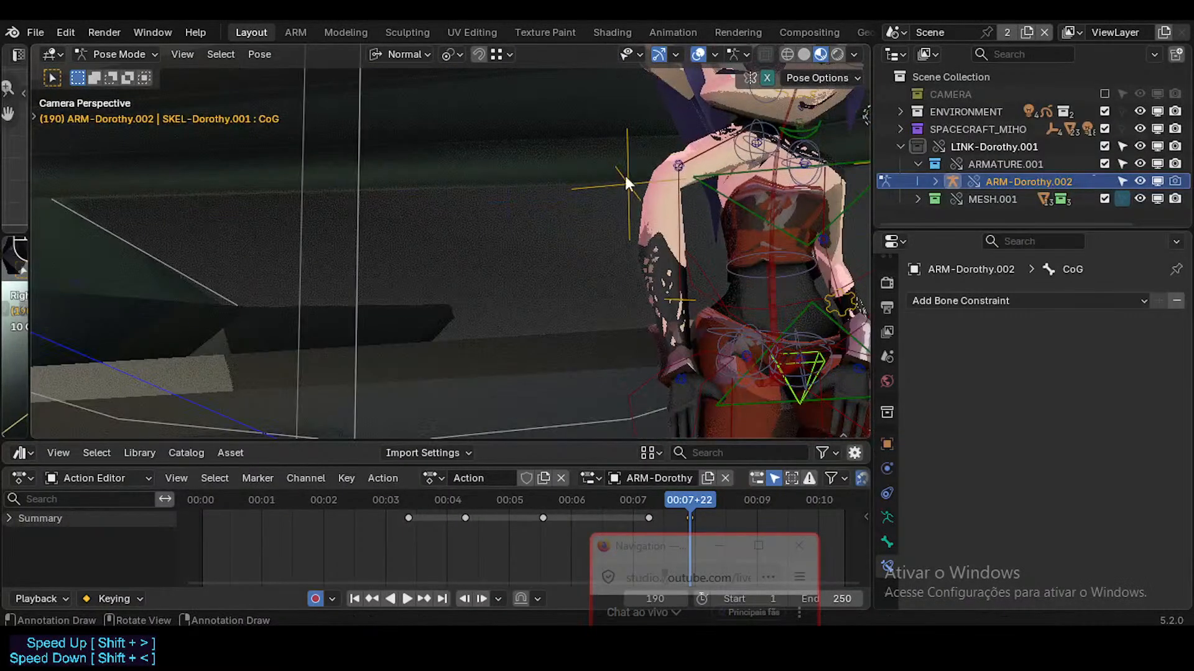
Walk the camera around the character until she stands in the right part of the frame, visible down to the knees
{"action": "scroll", "coordinate": [625, 180], "scroll_direction": "down", "scroll_amount": 4}
{"action": "key", "text": "shift+grave"}
{"action": "key", "text": "d"}
{"action": "key", "text": "e"}
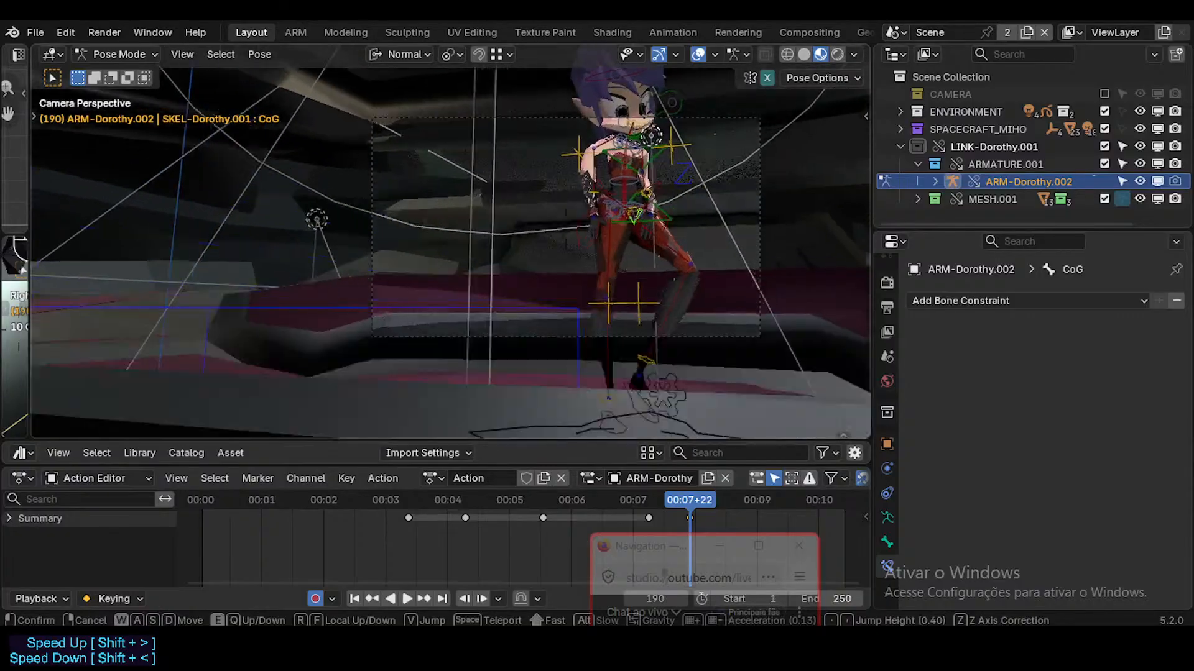
{"action": "key", "text": "w"}
{"action": "key", "text": "d"}
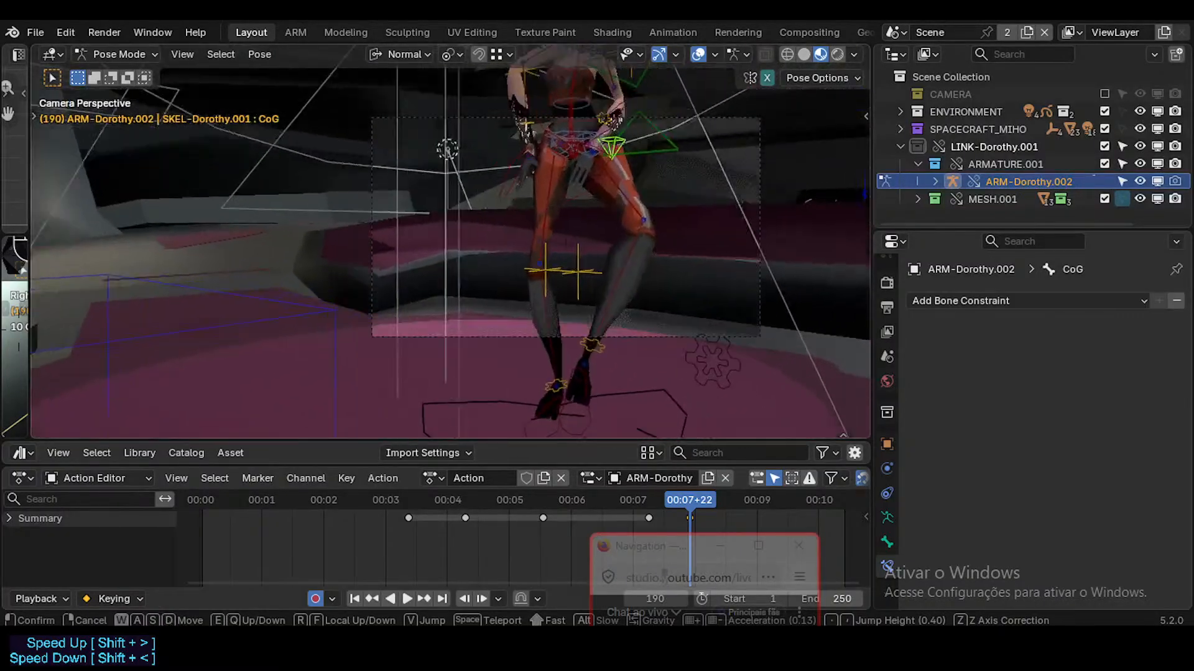
{"action": "key", "text": "w"}
{"action": "key", "text": "e"}
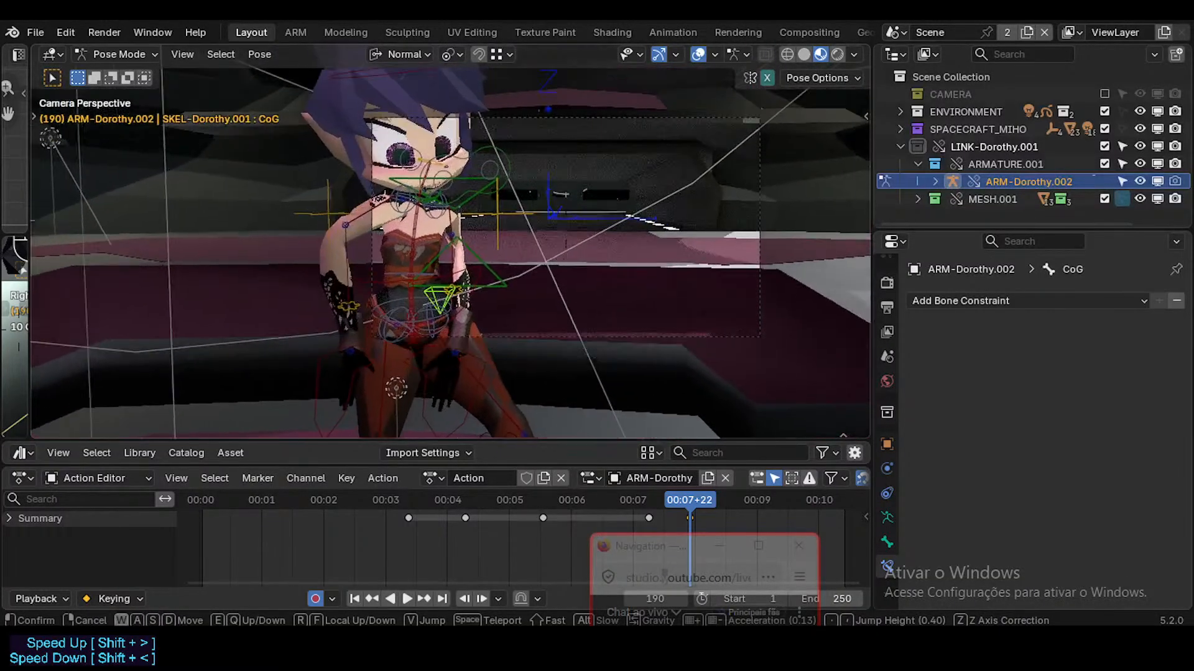
{"action": "key", "text": "shift+s"}
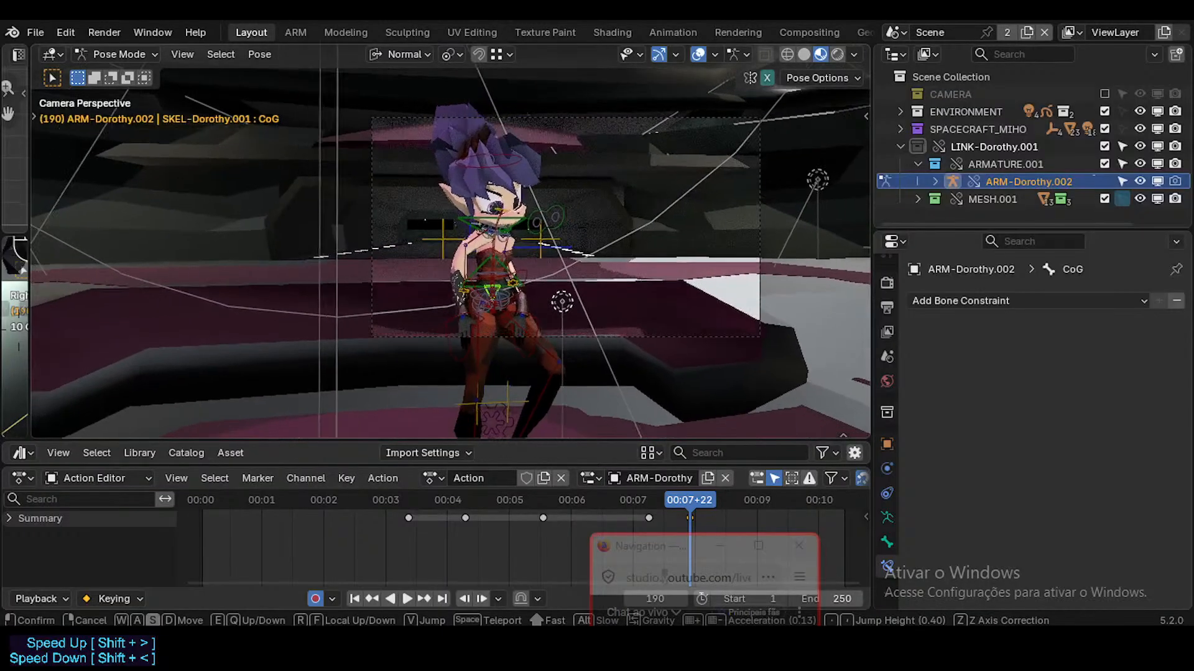
{"action": "key", "text": "a"}
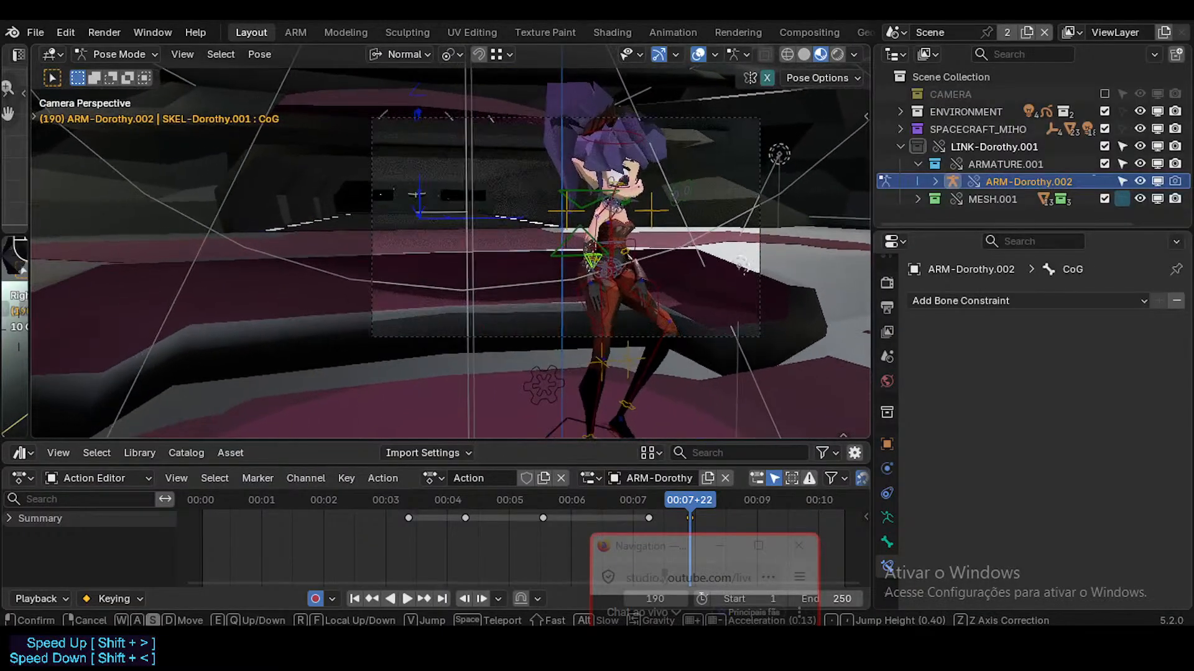
{"action": "key", "text": "s"}
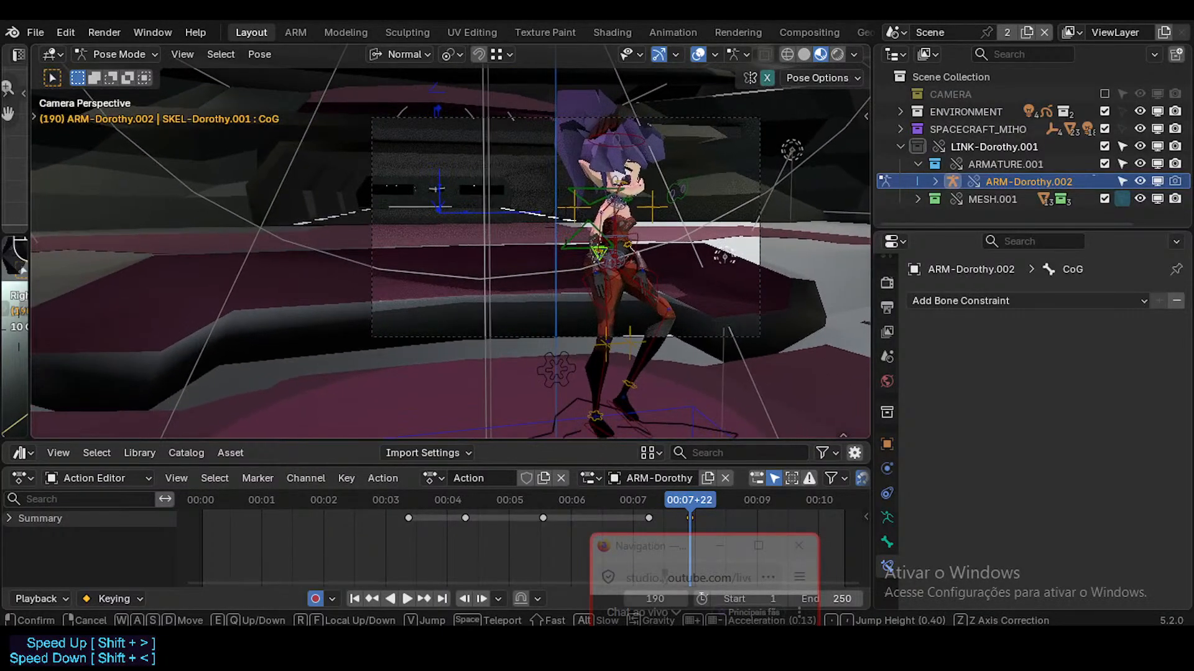
{"action": "left_click", "coordinate": [594, 196]}
Render frame 190, examine the character's face and pose in the image, and close the render
{"action": "key", "text": "F12"}
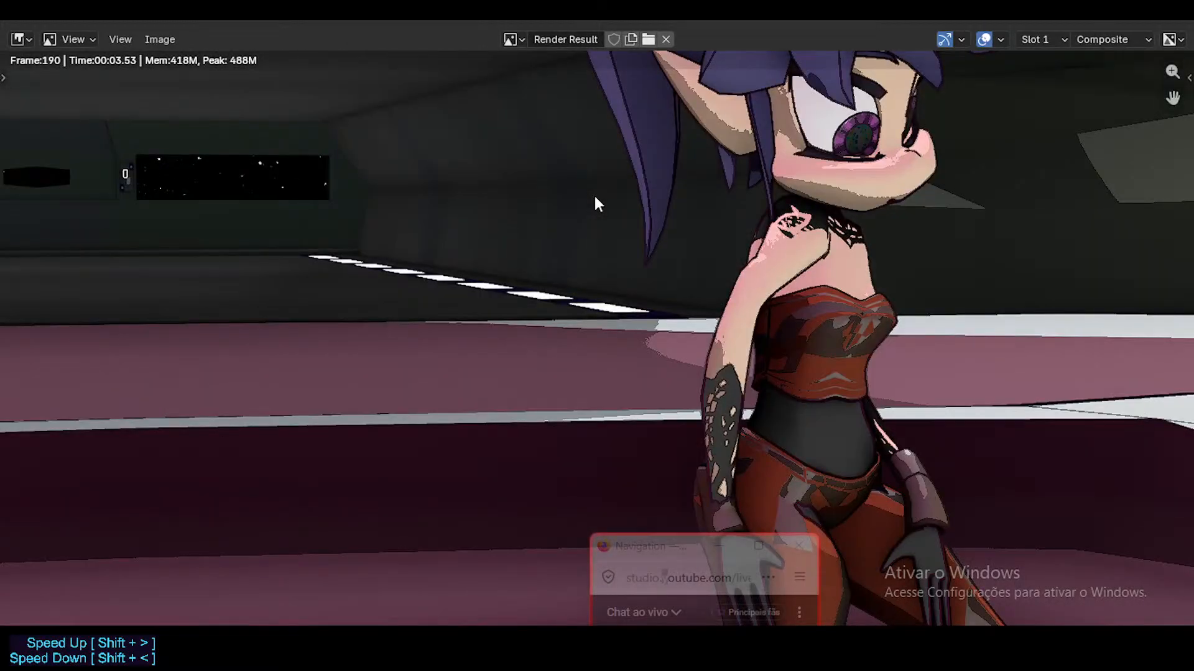
{"action": "scroll", "coordinate": [642, 181], "scroll_direction": "down", "scroll_amount": 2}
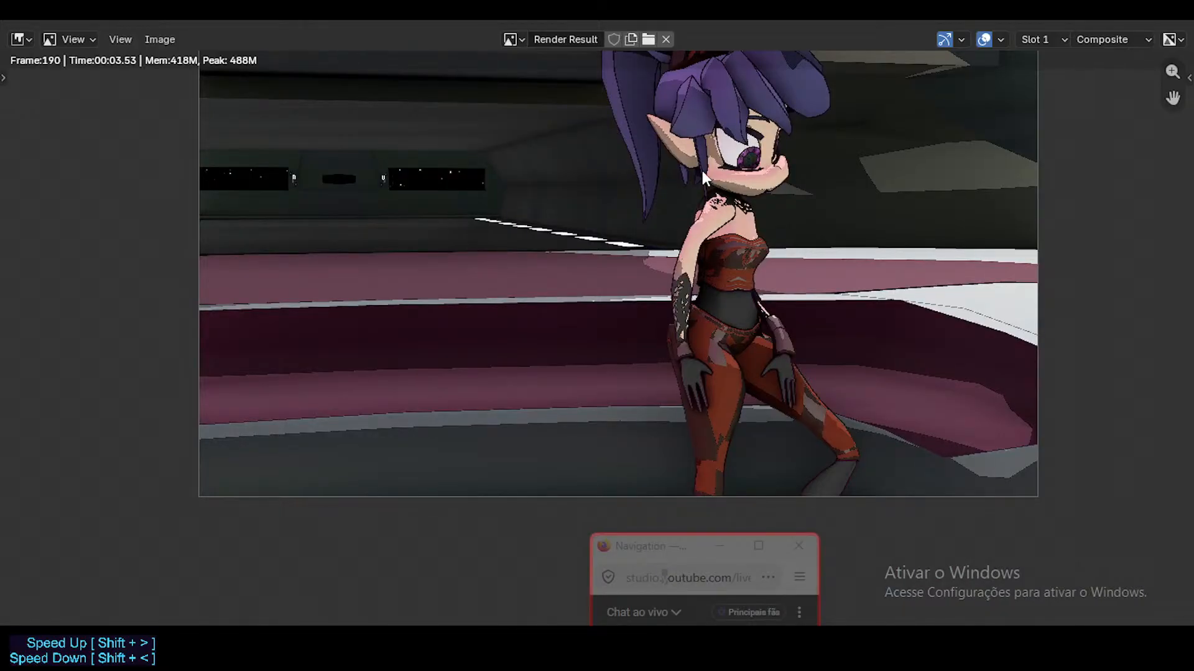
{"action": "scroll", "coordinate": [766, 159], "scroll_direction": "up", "scroll_amount": 3}
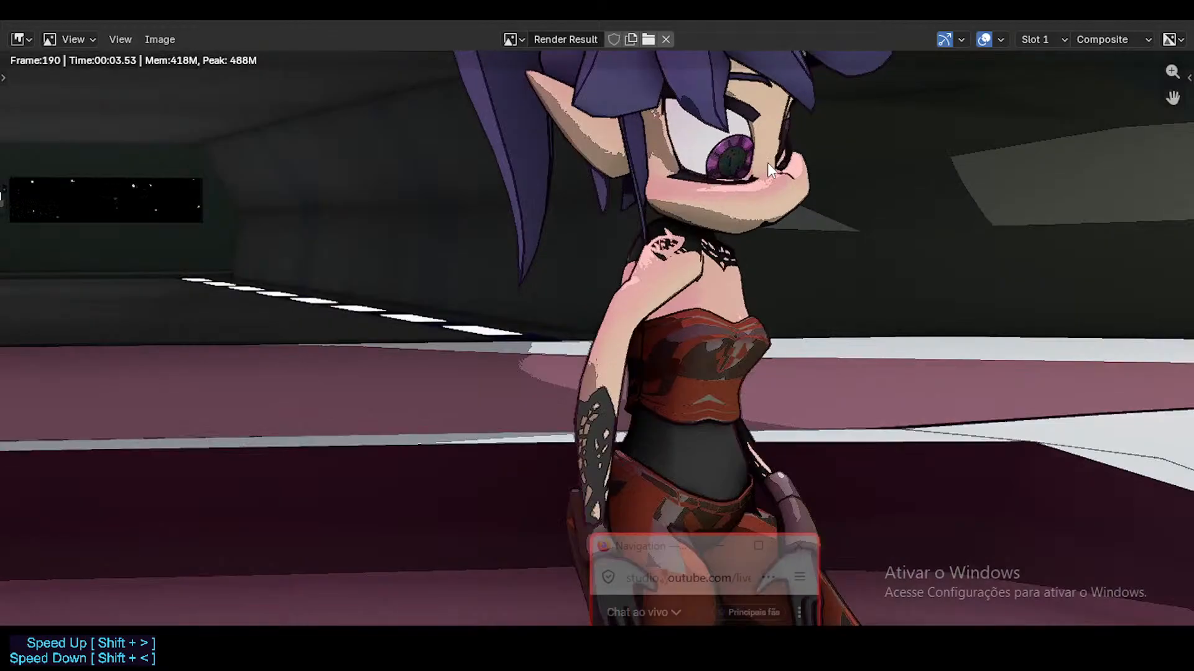
{"action": "scroll", "coordinate": [768, 163], "scroll_direction": "down", "scroll_amount": 3}
{"action": "scroll", "coordinate": [768, 163], "scroll_direction": "up", "scroll_amount": 3}
{"action": "scroll", "coordinate": [759, 193], "scroll_direction": "down", "scroll_amount": 3}
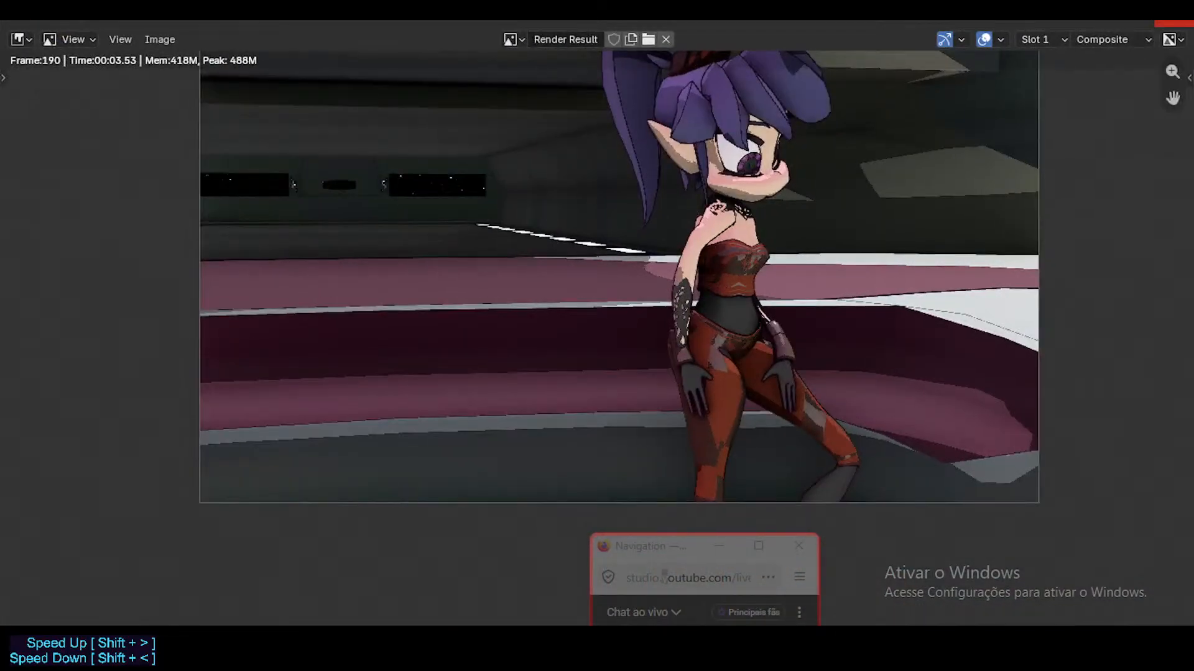
{"action": "left_click", "coordinate": [1174, 24]}
Walk the camera around to the character's front until she stands in the left part of the frame, visible down to the thighs
{"action": "key", "text": "shift+grave"}
{"action": "key", "text": "d"}
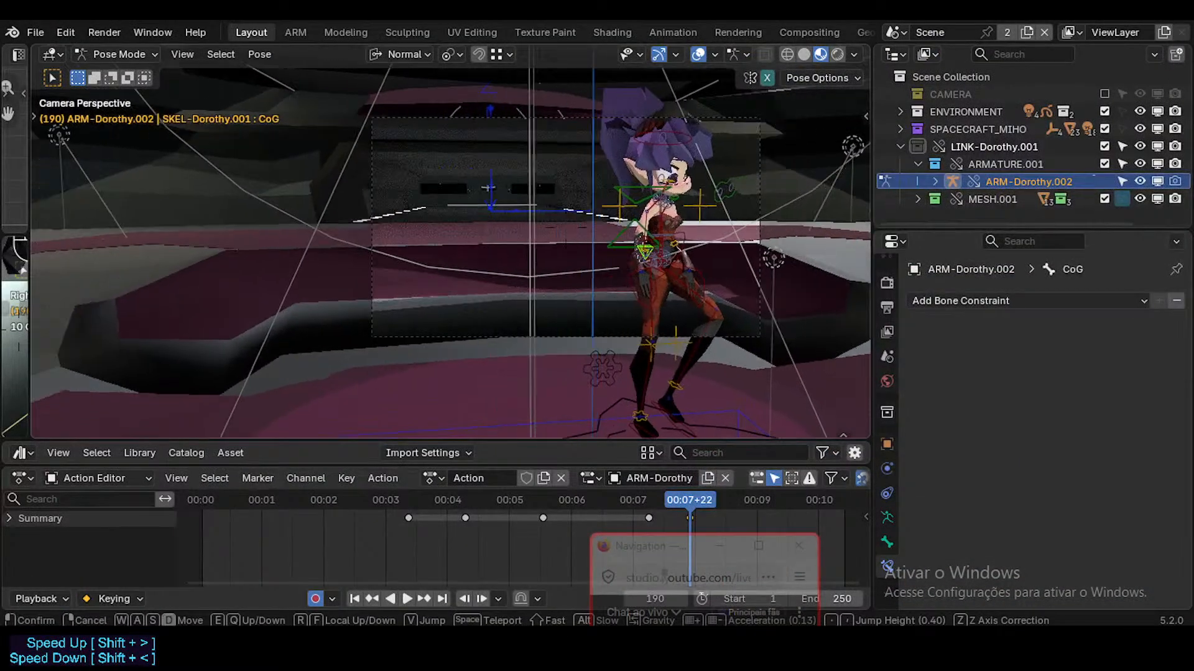
{"action": "key", "text": "shift"}
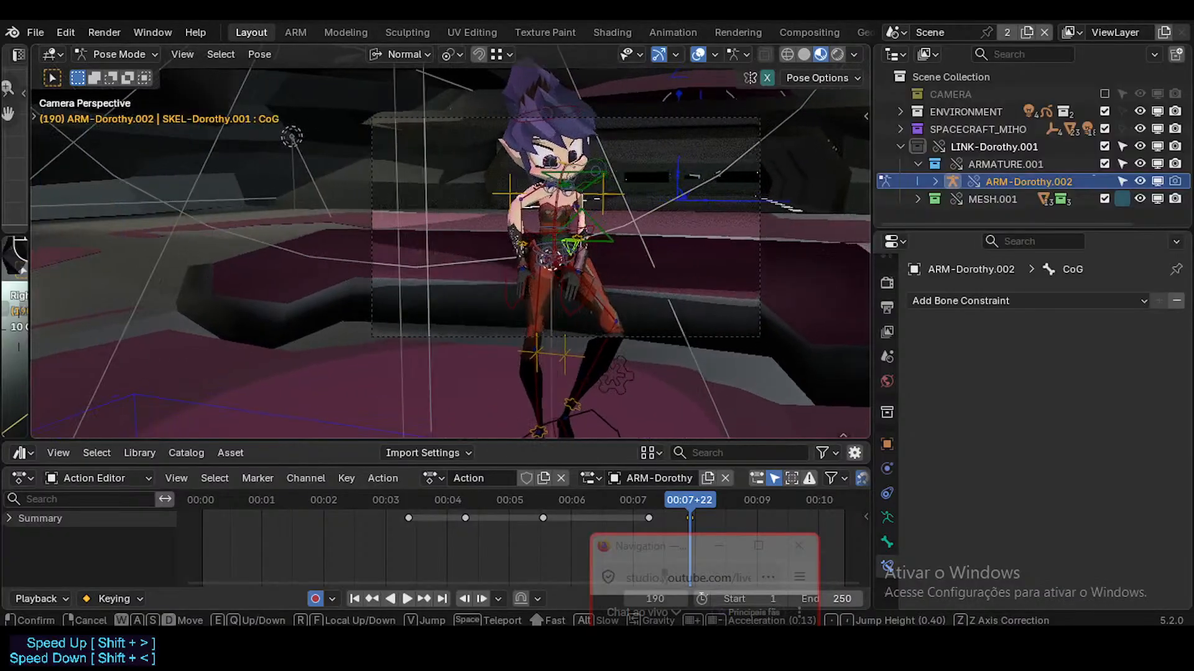
{"action": "key", "text": "d"}
{"action": "key", "text": "w"}
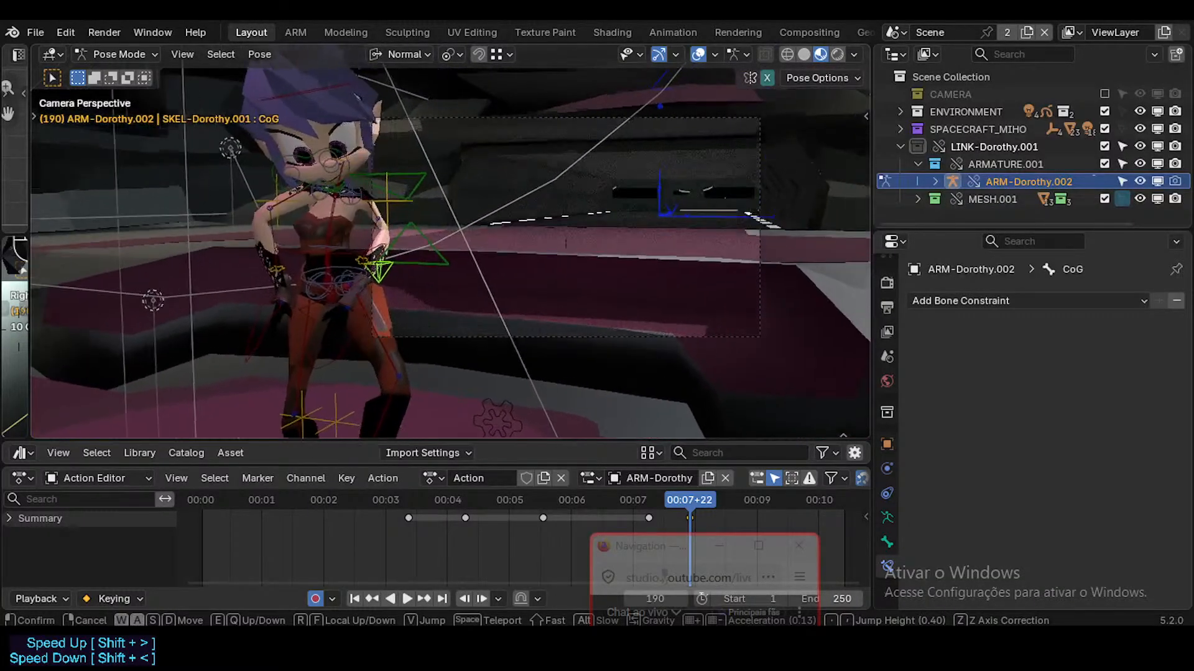
{"action": "key", "text": "a"}
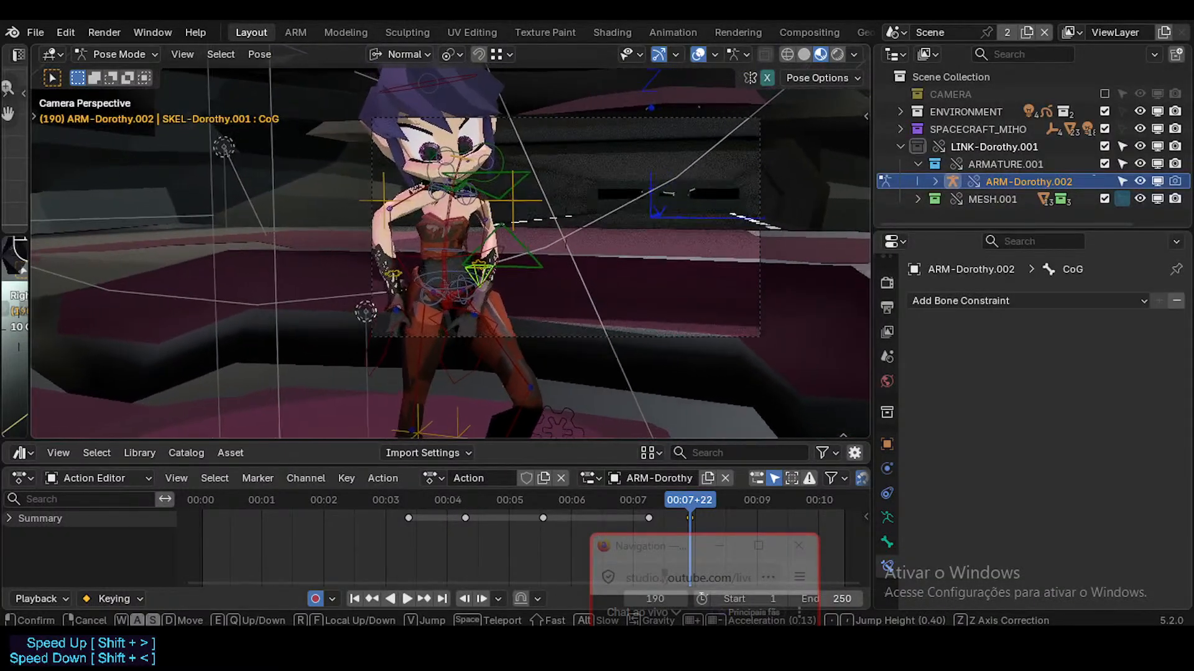
{"action": "key", "text": "s"}
{"action": "key", "text": "a"}
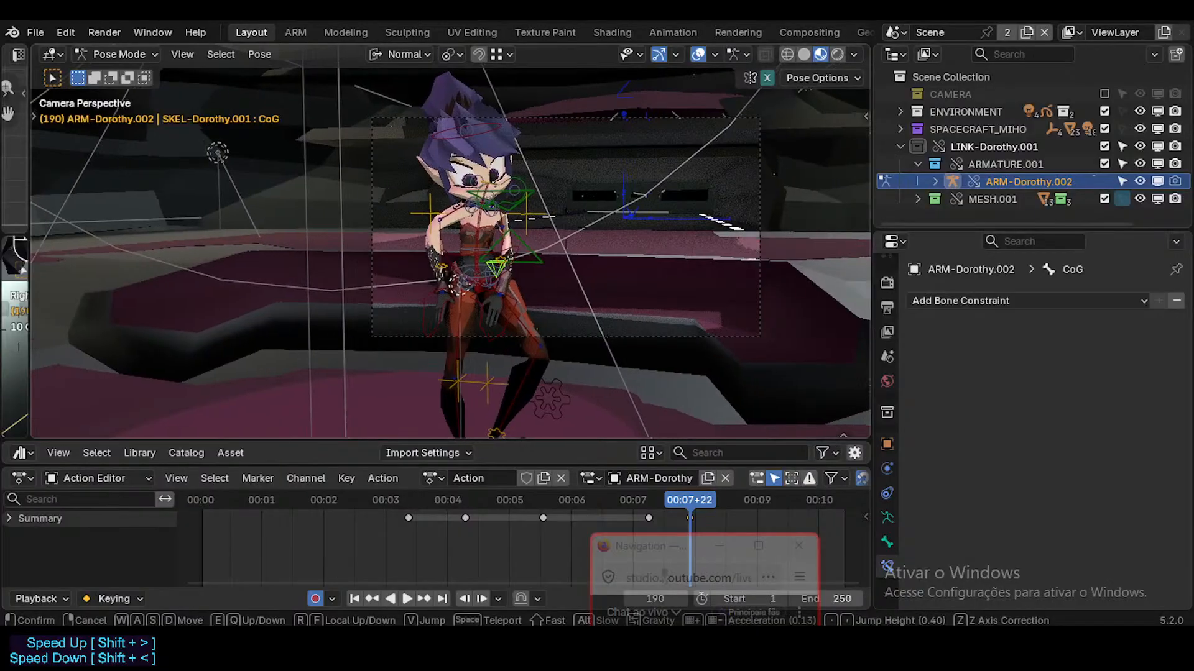
{"action": "left_click", "coordinate": [625, 256]}
Render frame 190 to examine the new front framing, and close both the render and the floating live chat window
{"action": "key", "text": "F12"}
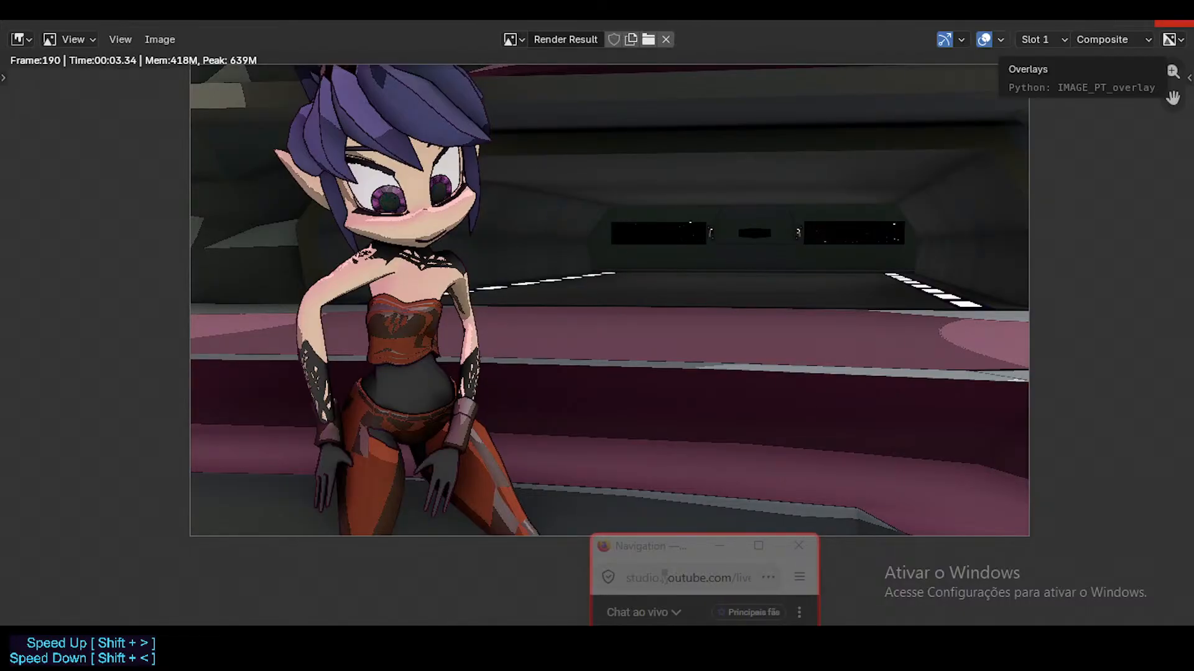
{"action": "left_click", "coordinate": [1175, 23]}
{"action": "left_click_drag", "start_coordinate": [627, 558], "coordinate": [891, 222]}
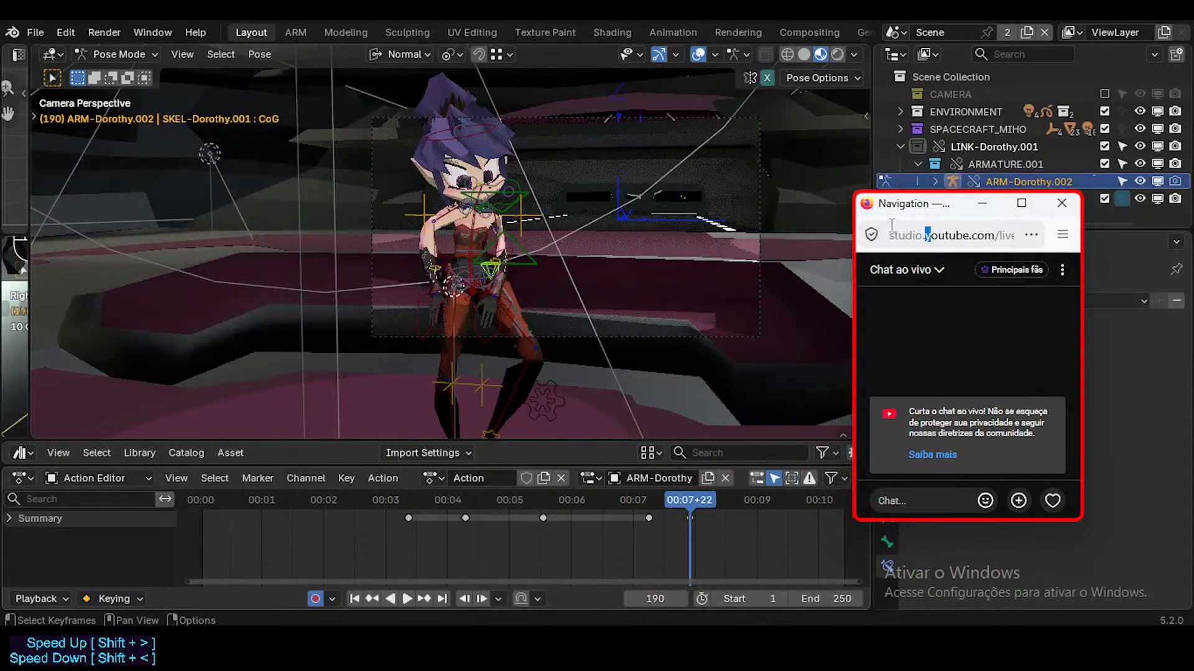
{"action": "left_click", "coordinate": [1064, 211]}
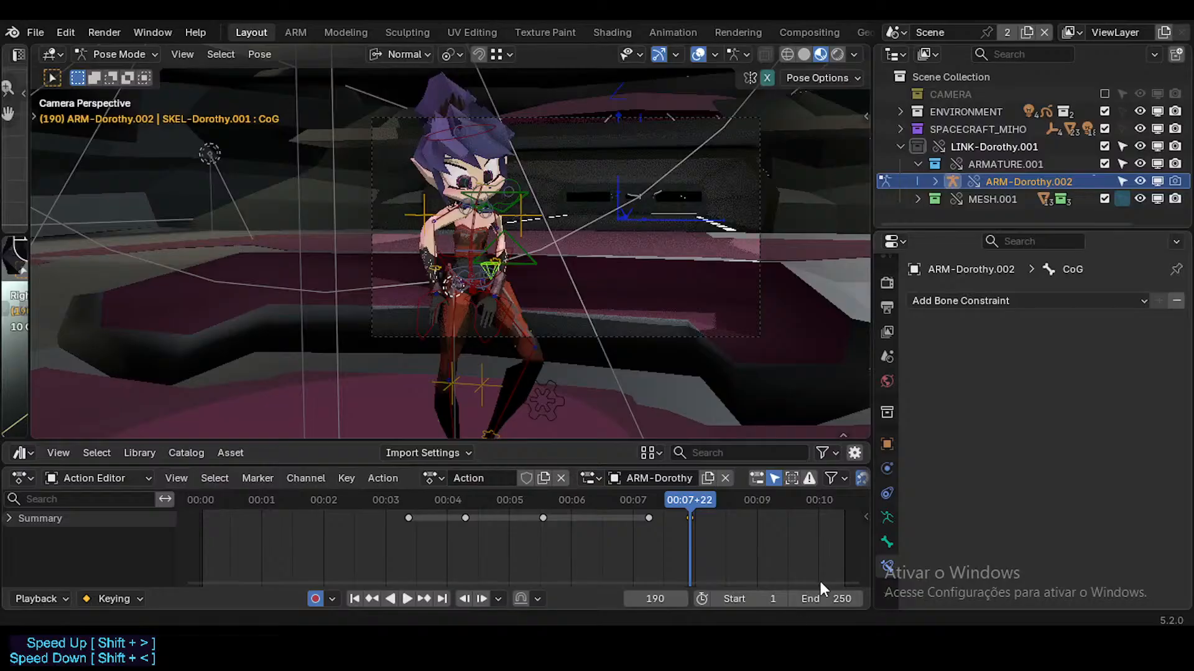